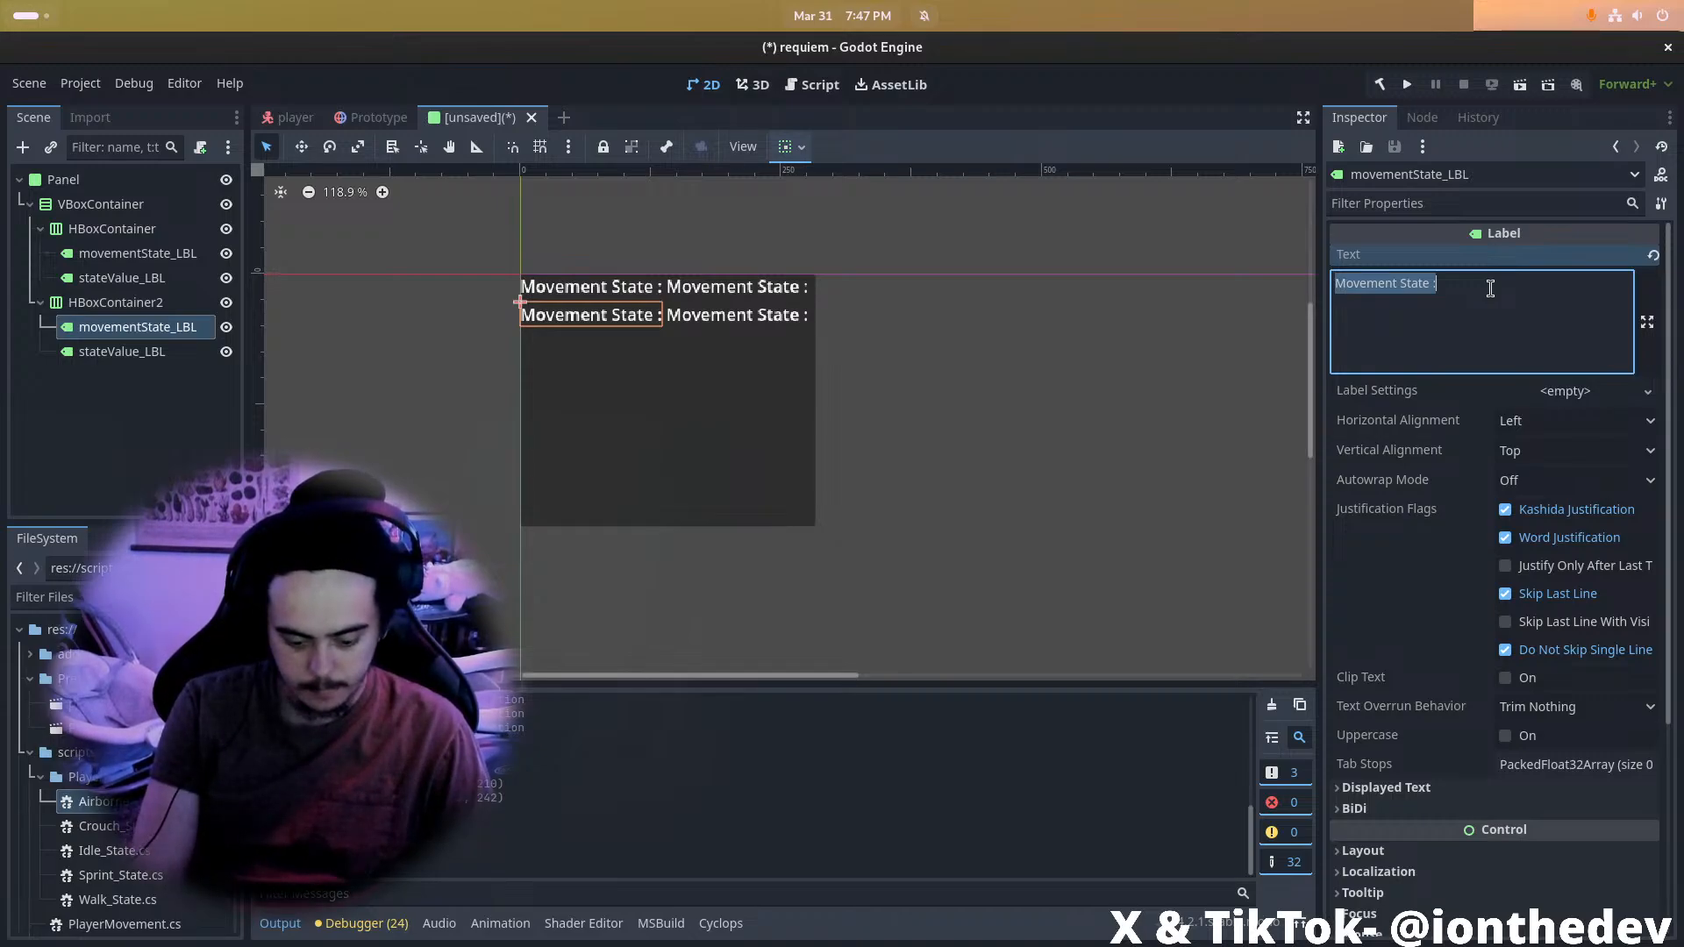
Set the text of the first label in HBoxContainer2 to "Cur Speed:"
text(Cy)
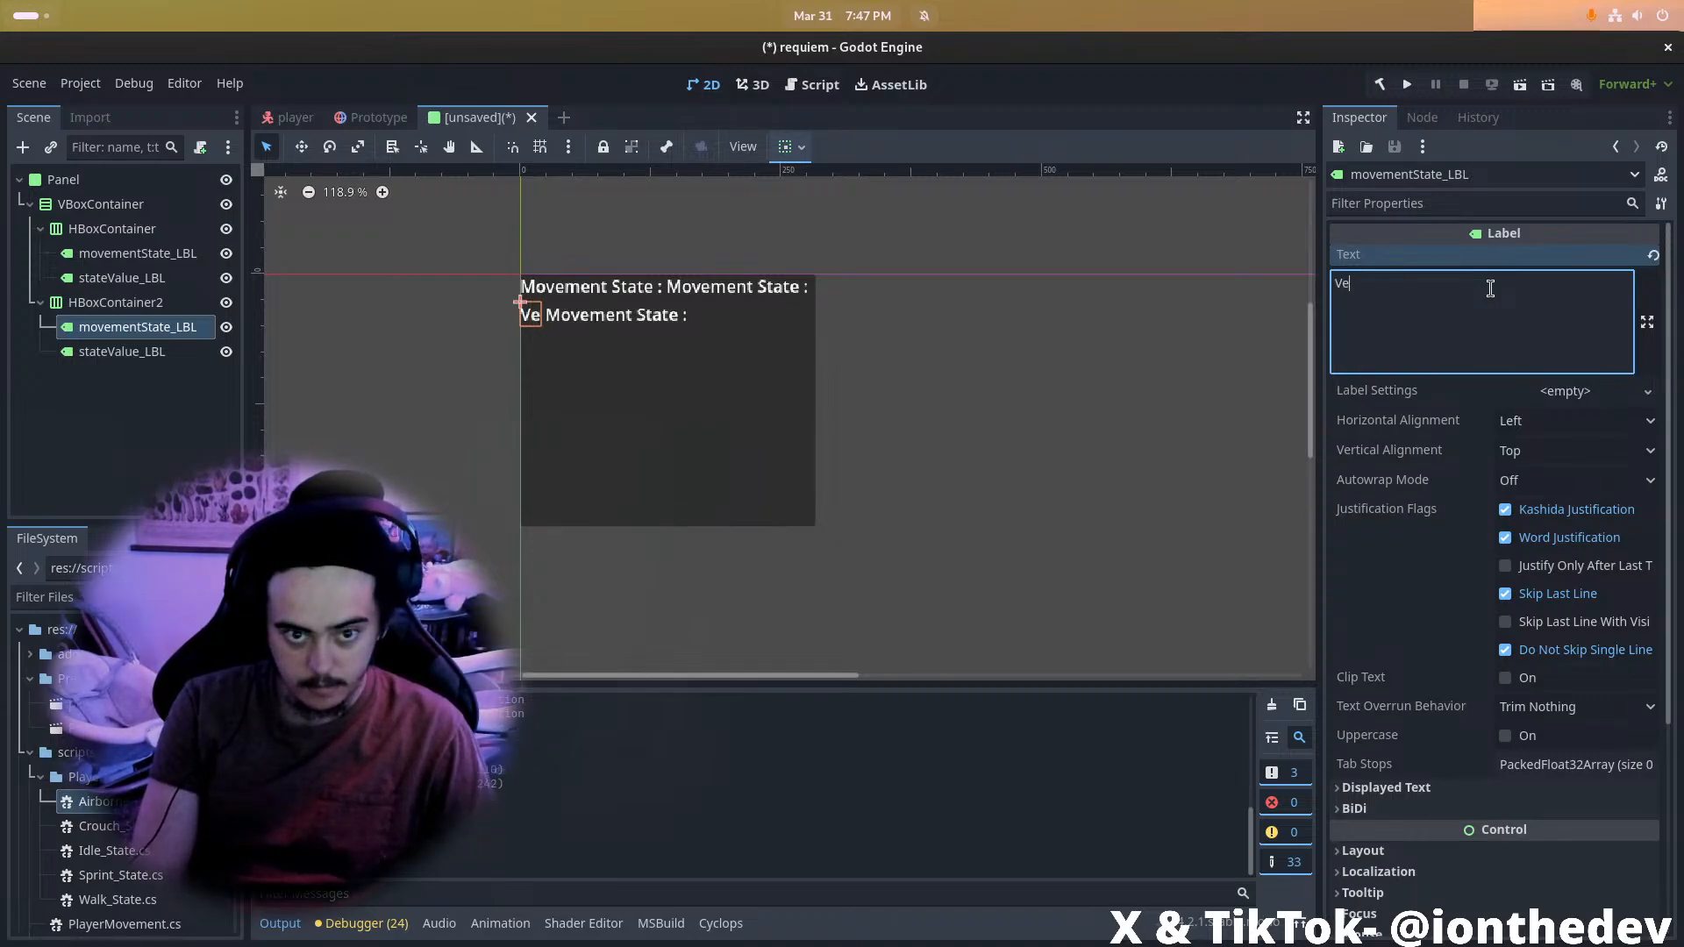
key(BackSpace)
text(ur Speed:)
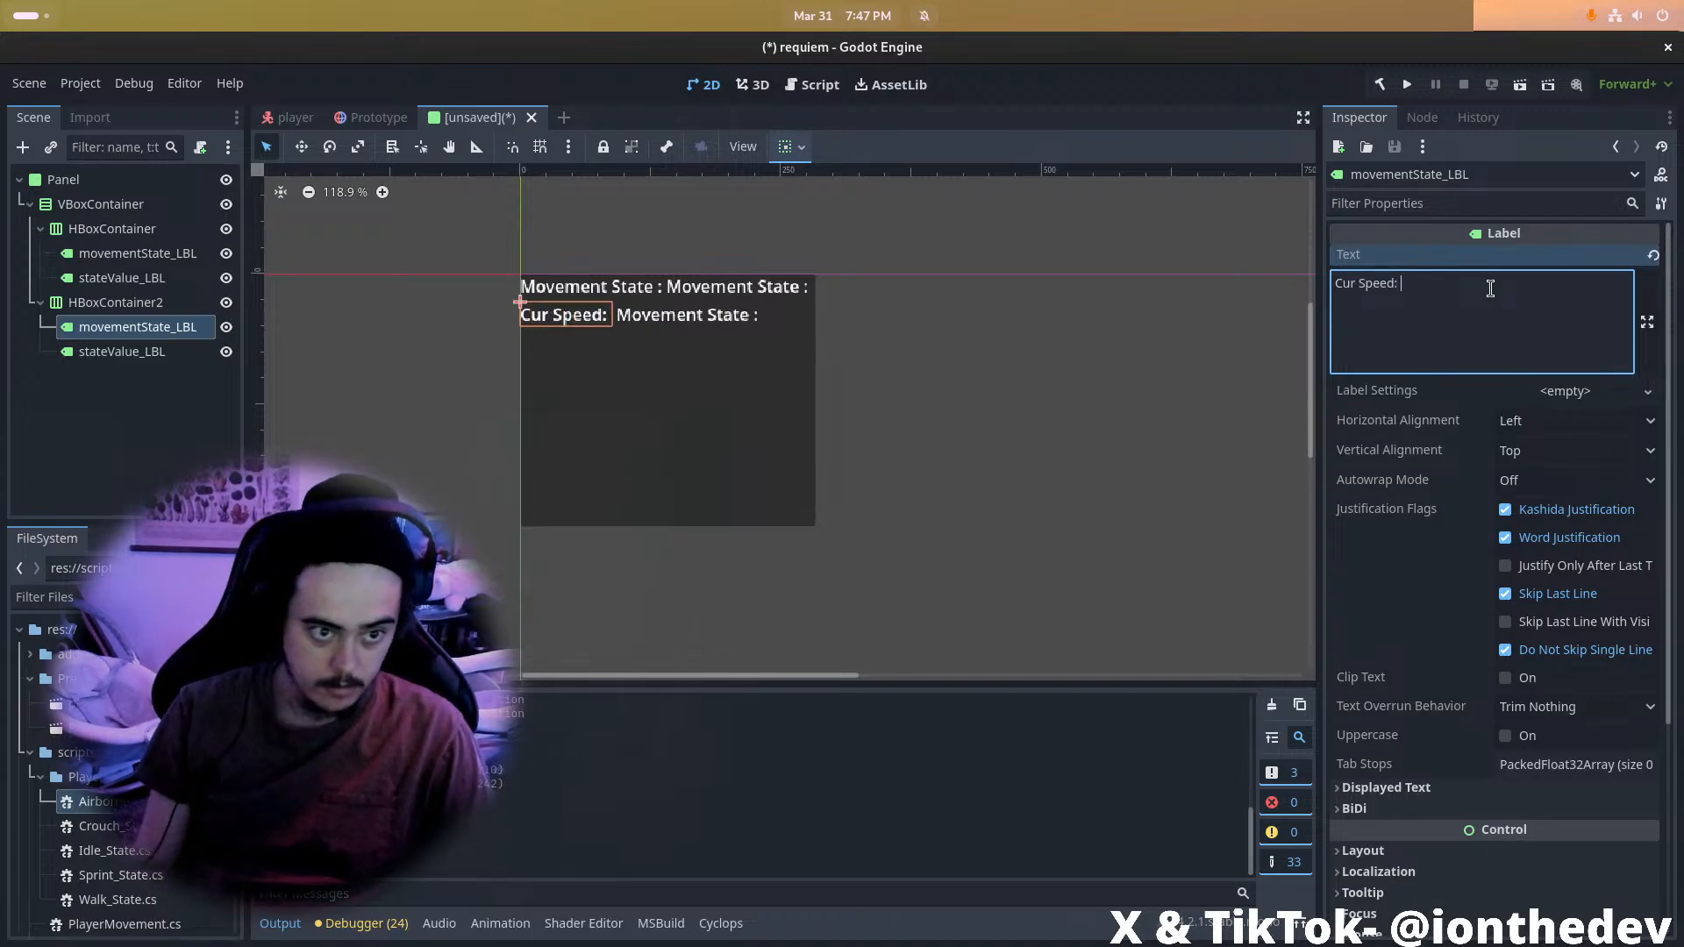
Rename the two labels in HBoxContainer2 as curSpeed_LBL and curSpeedValue_LBL
double_click(135, 329)
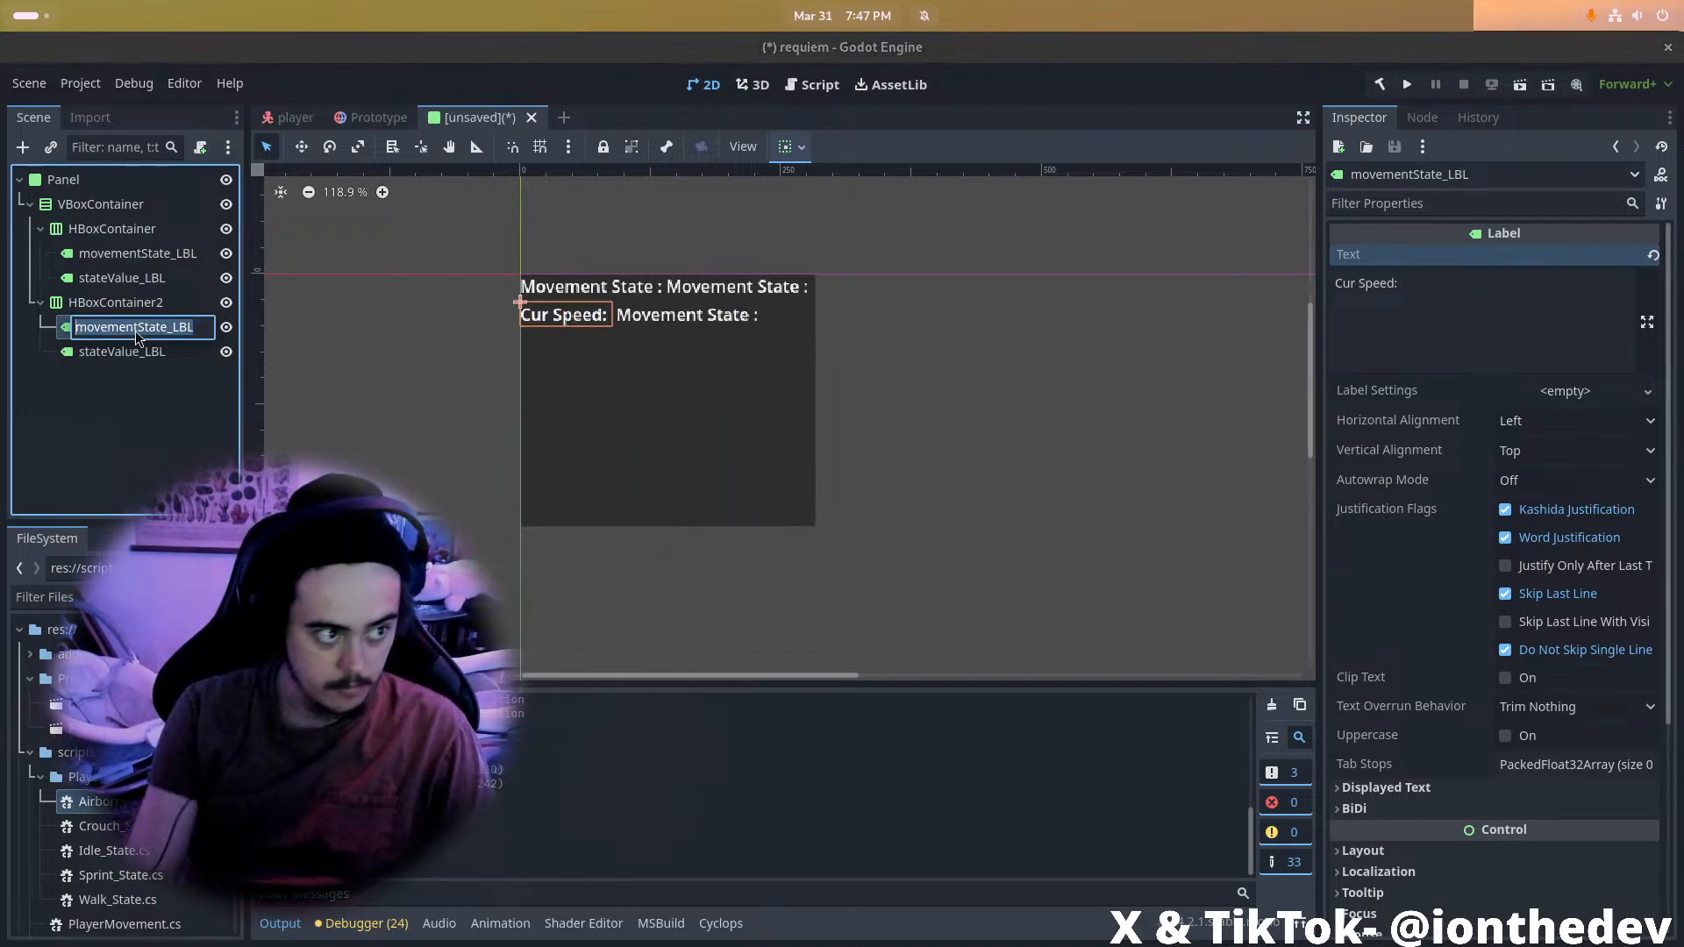
text(xcurSp)
key(ctrl+a)
text(c)
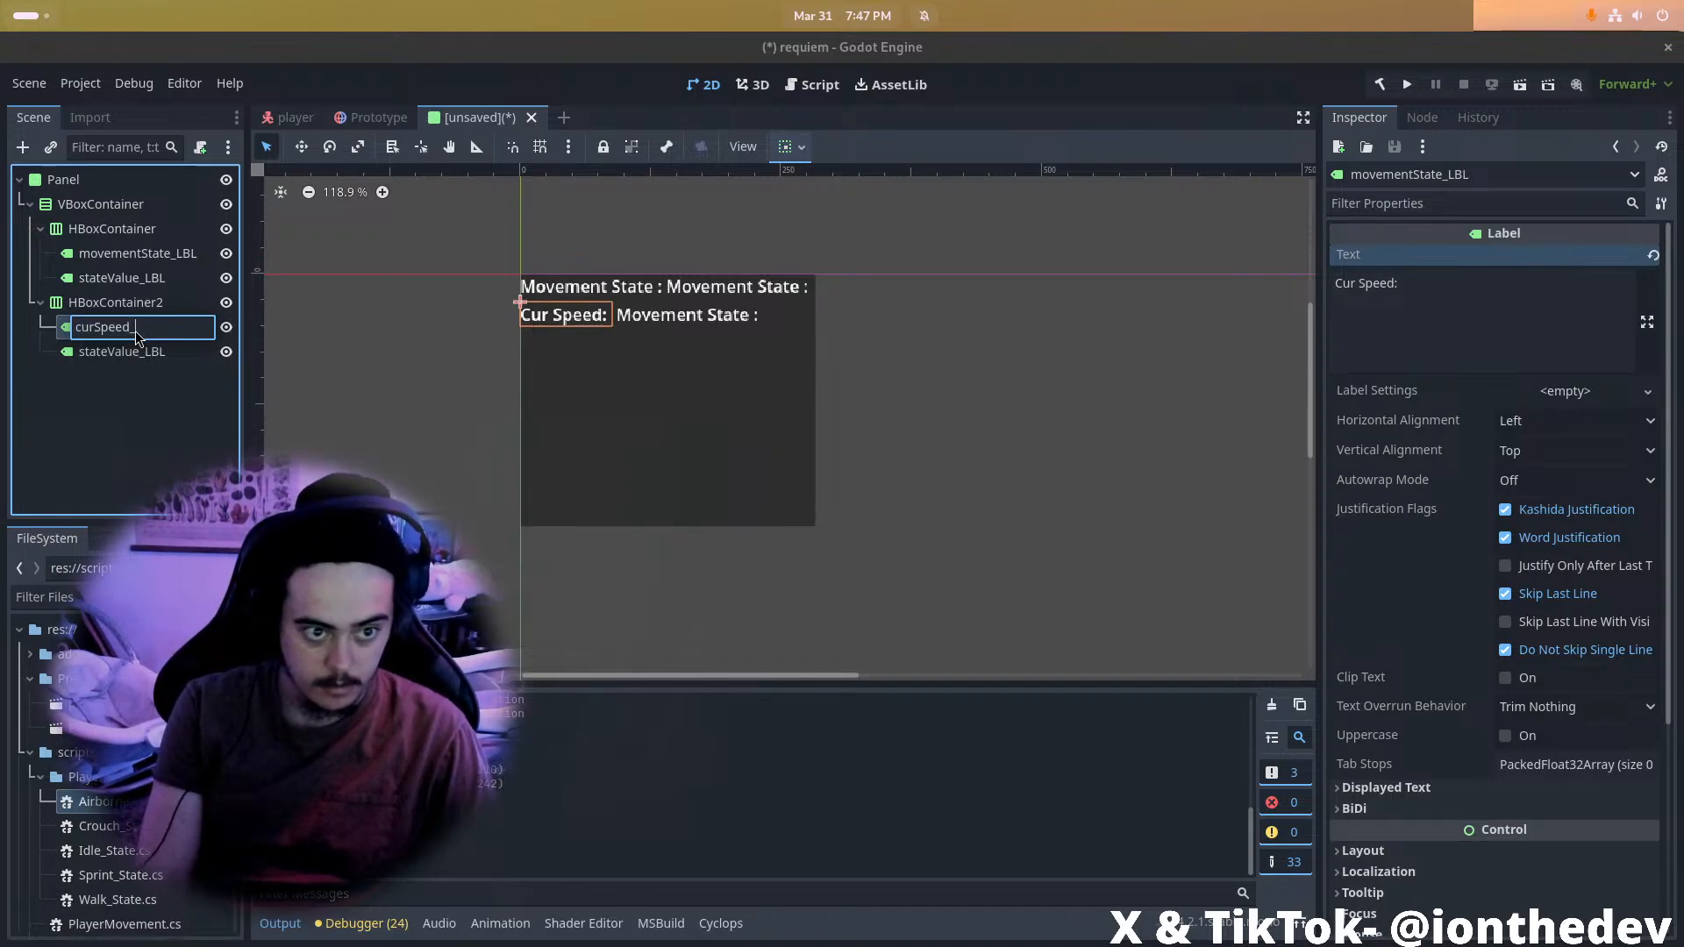
key(Return)
double_click(151, 356)
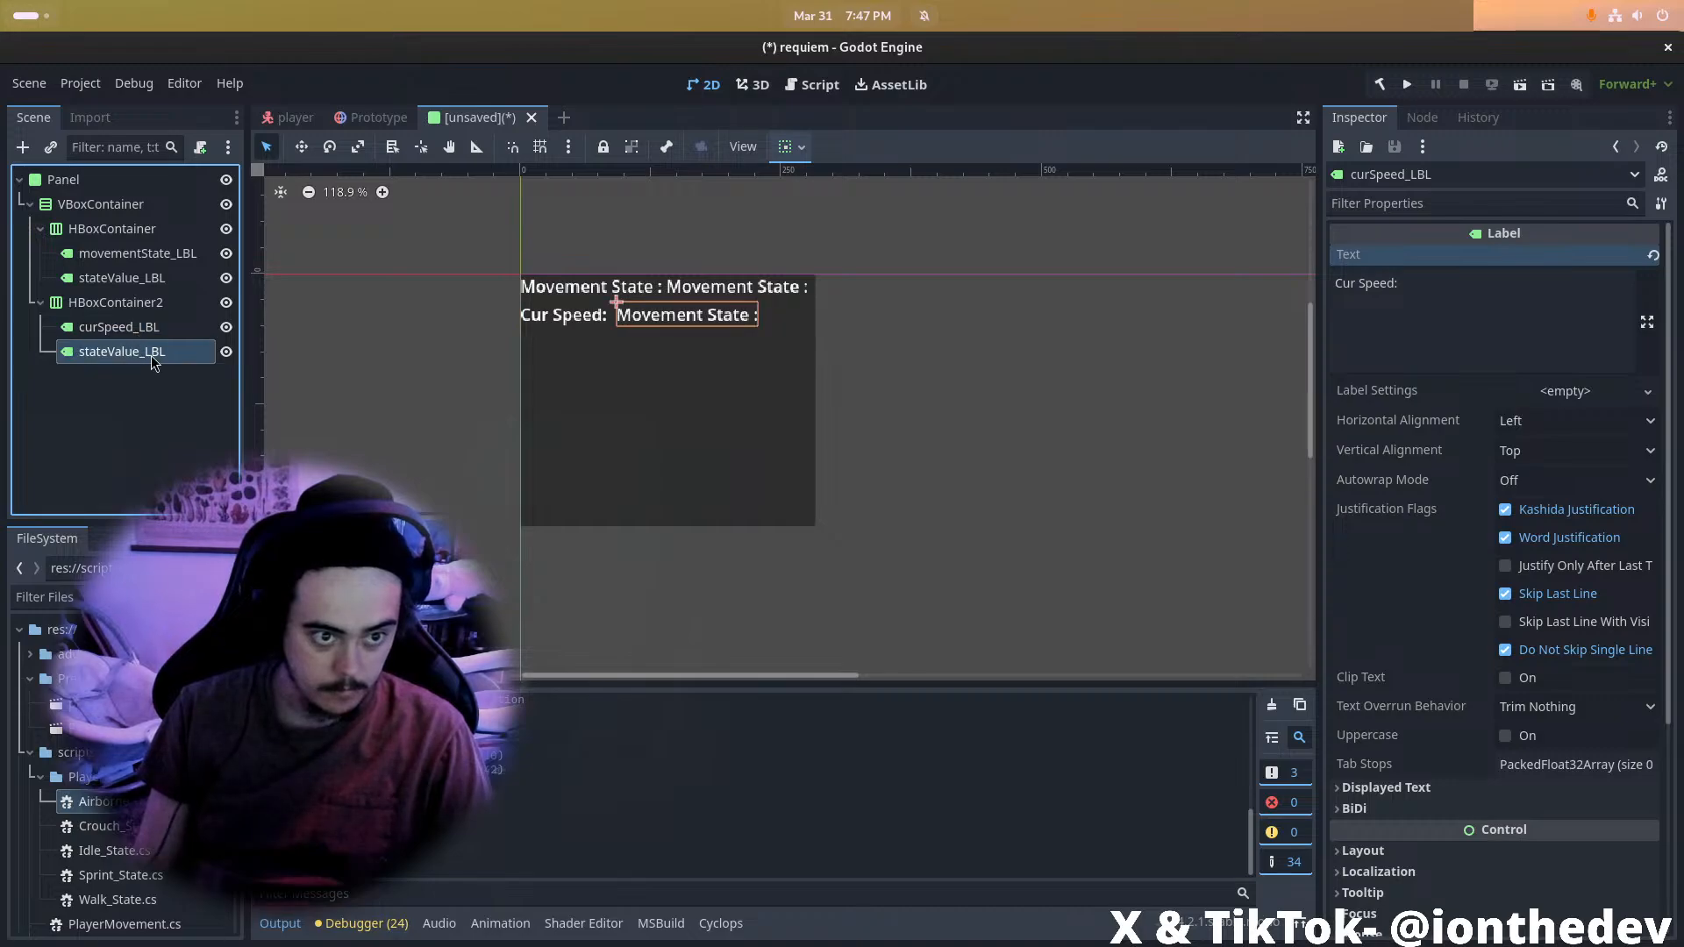
text(curSpeedValue)
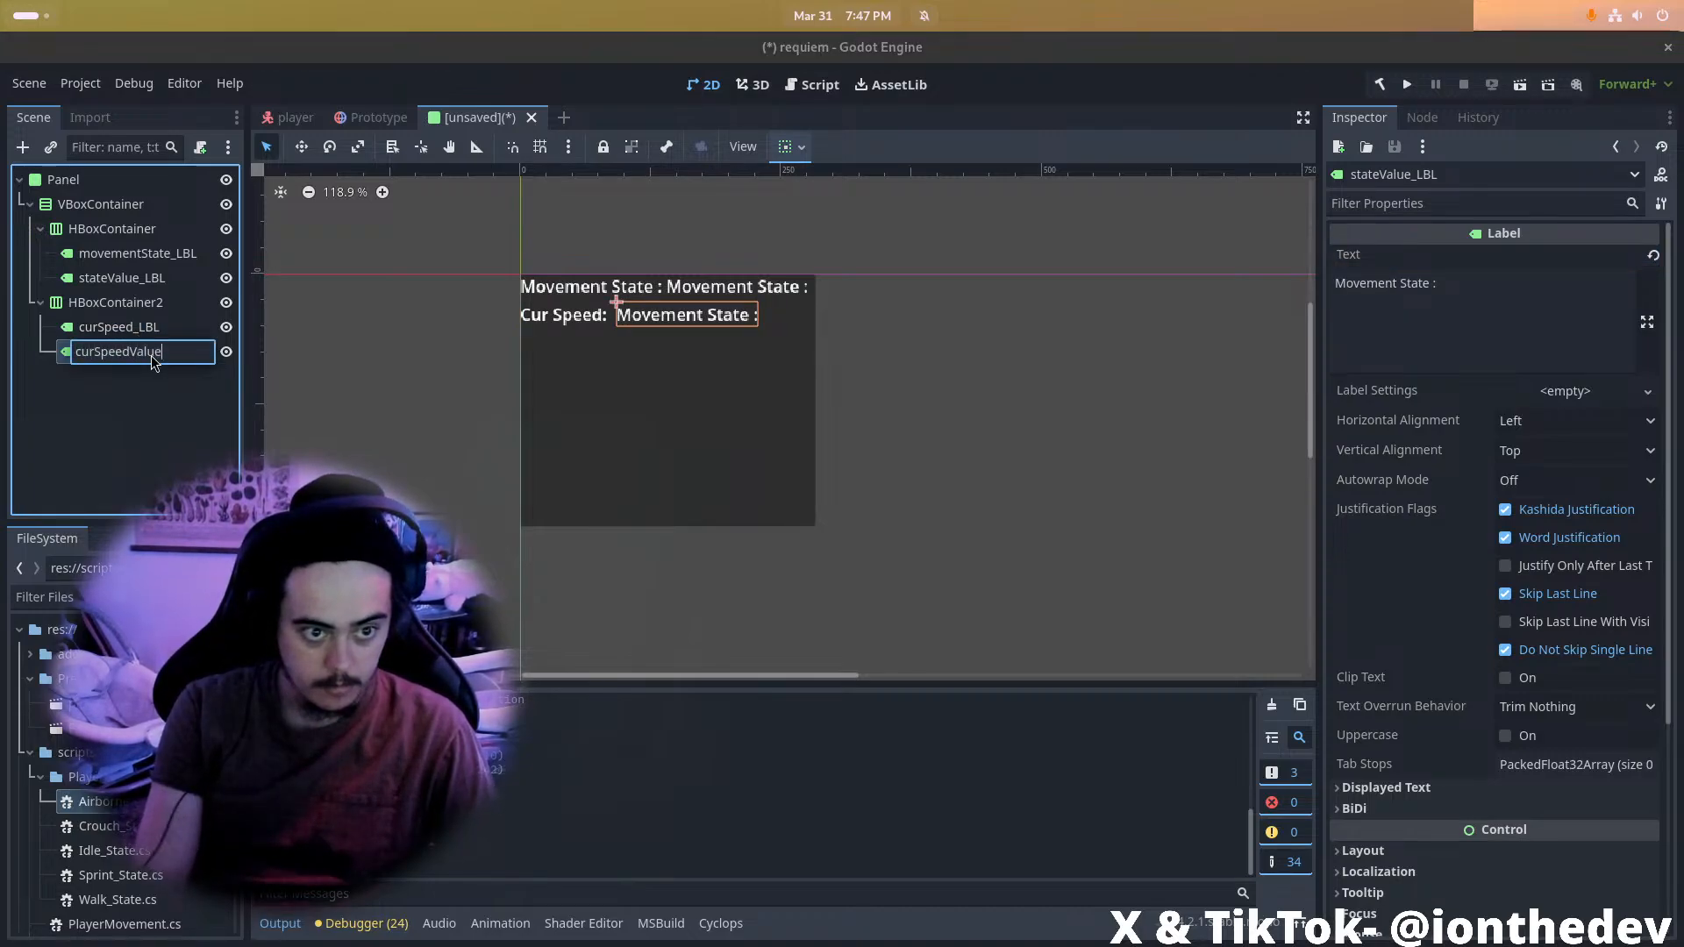
text(_LBL)
key(Return)
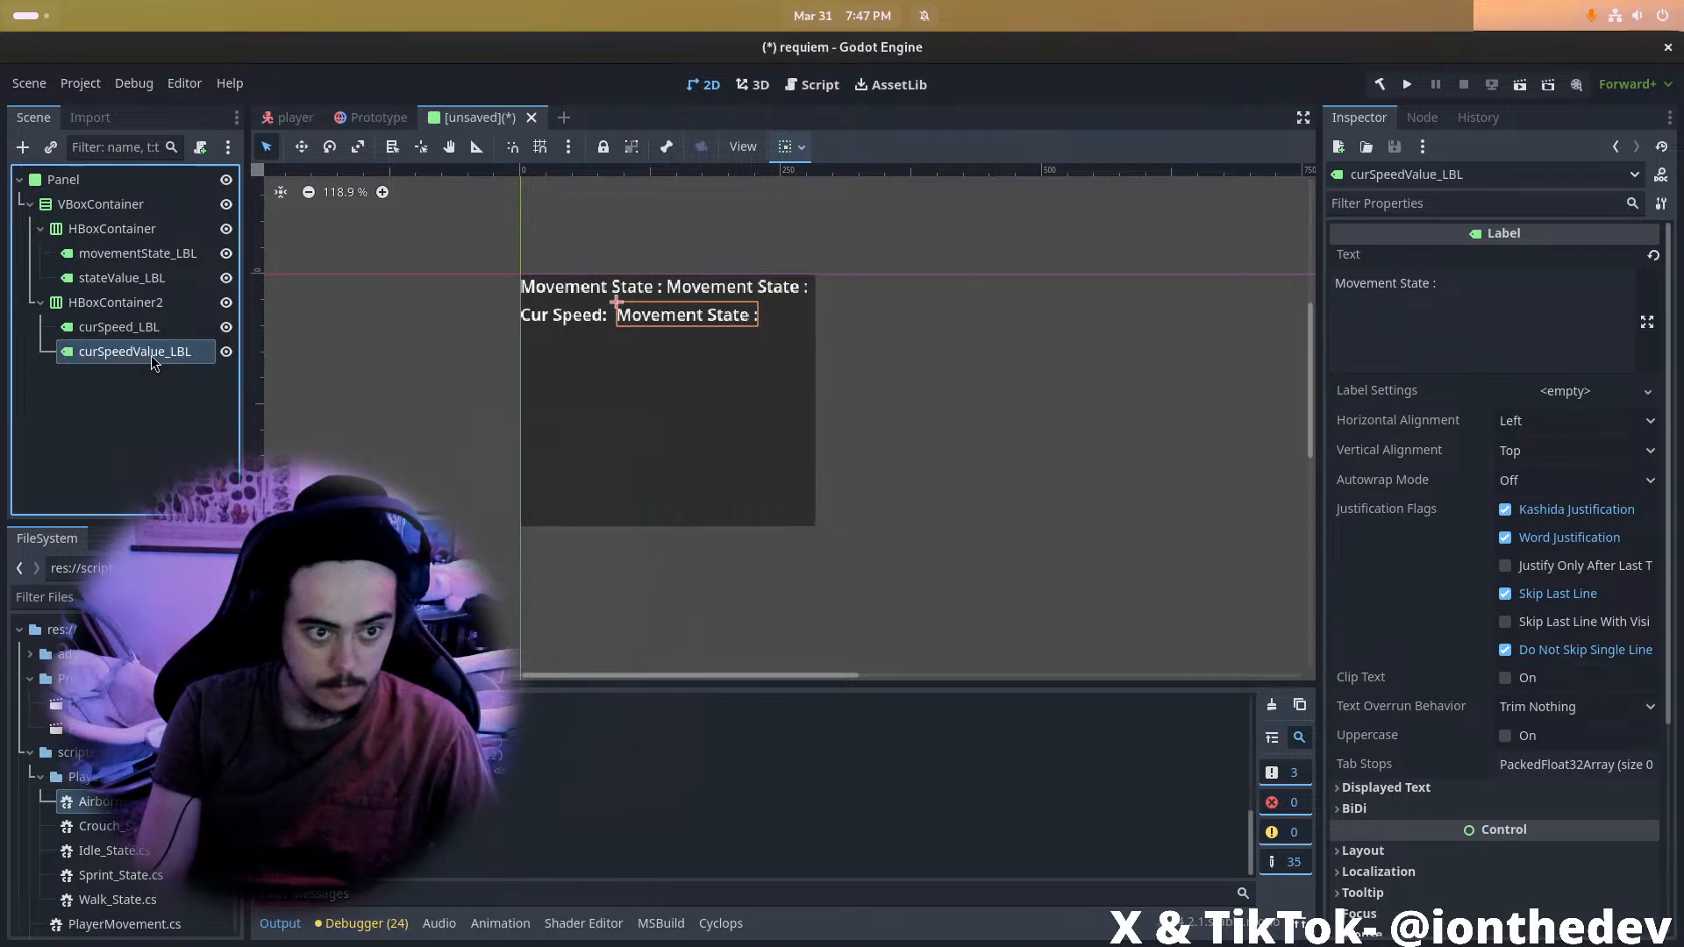
Set the text of curSpeedValue_LBL to the placeholder 5 and clear the node selection
triple_click(1518, 281)
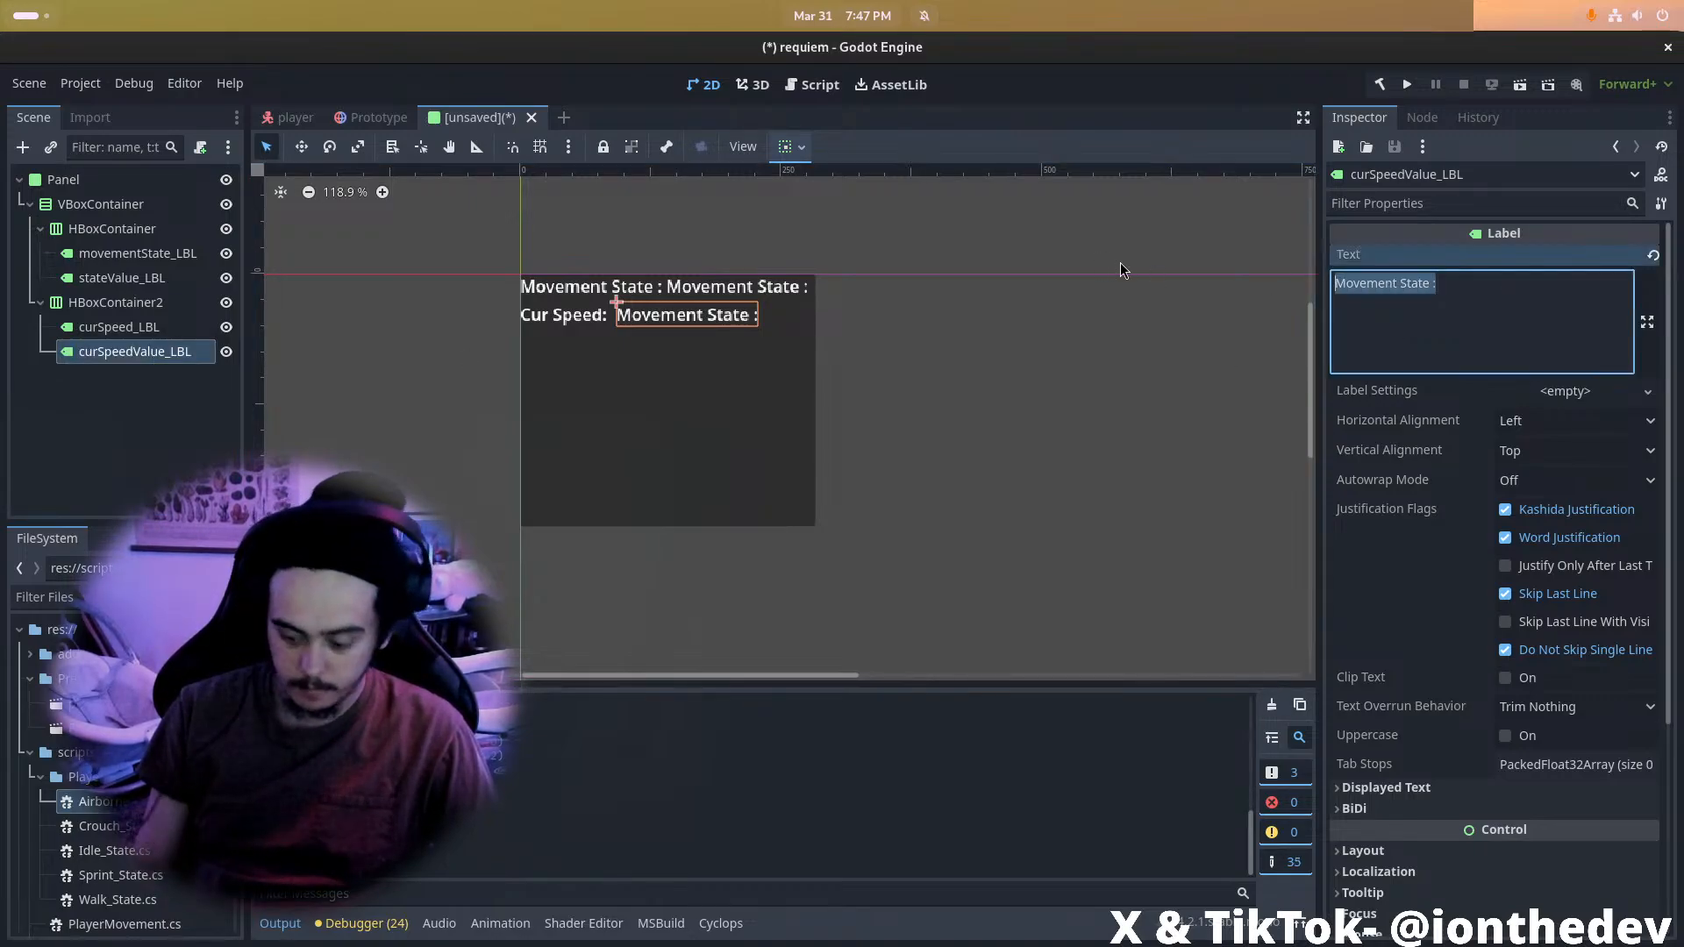
text(5)
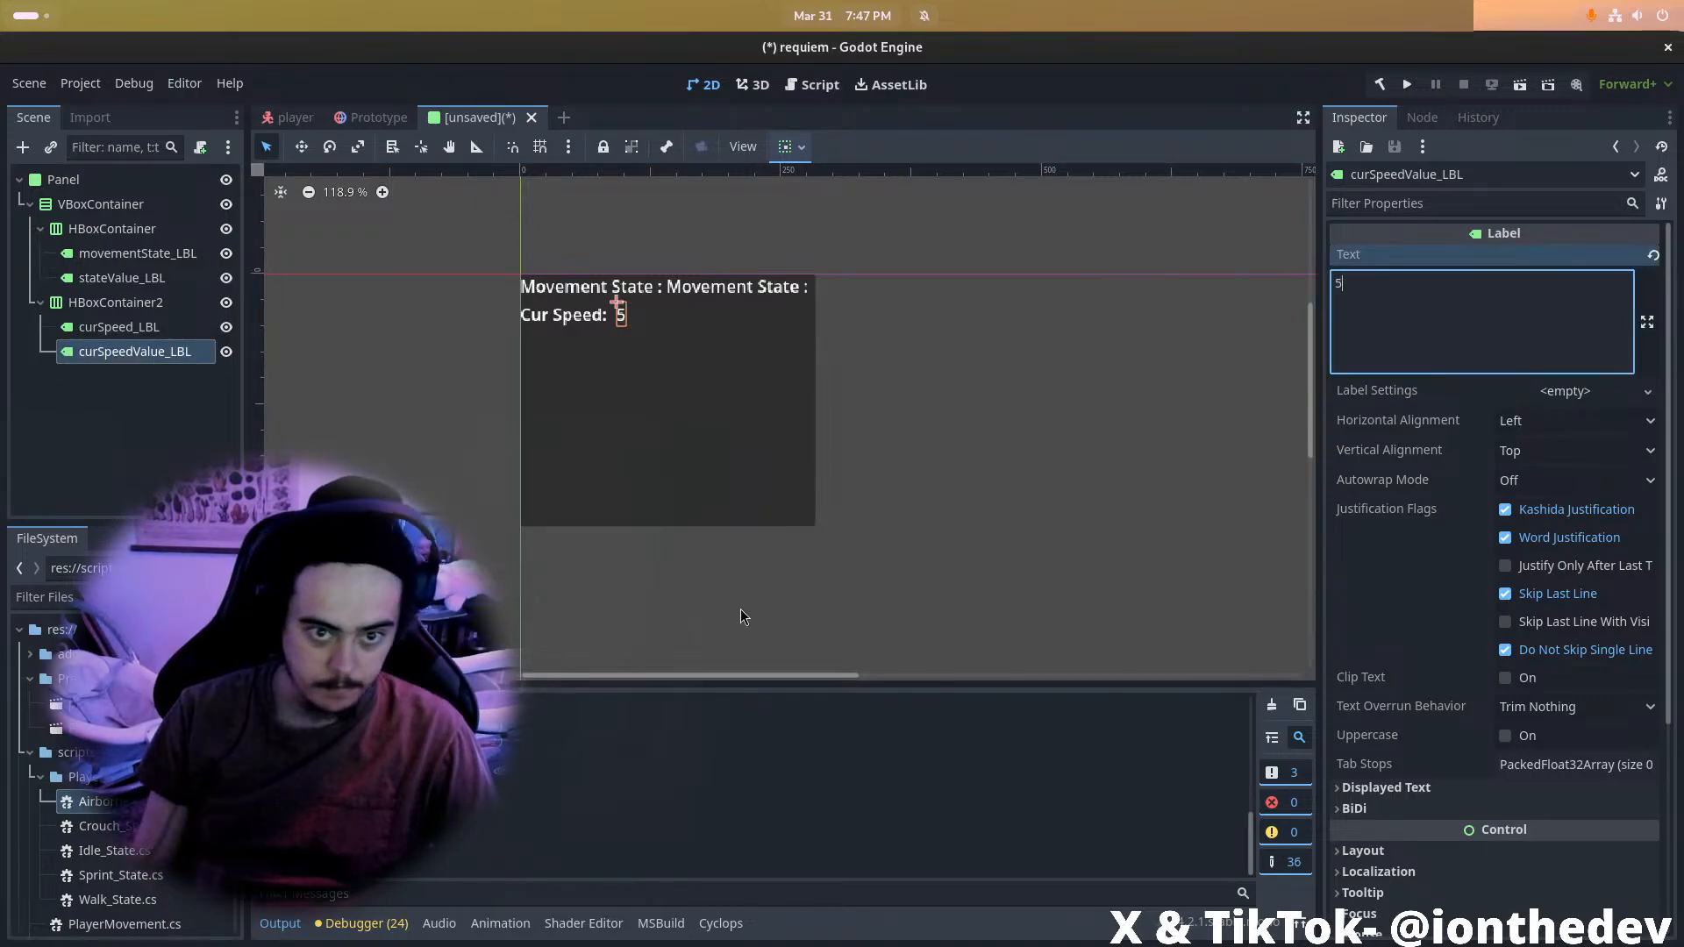
click(195, 427)
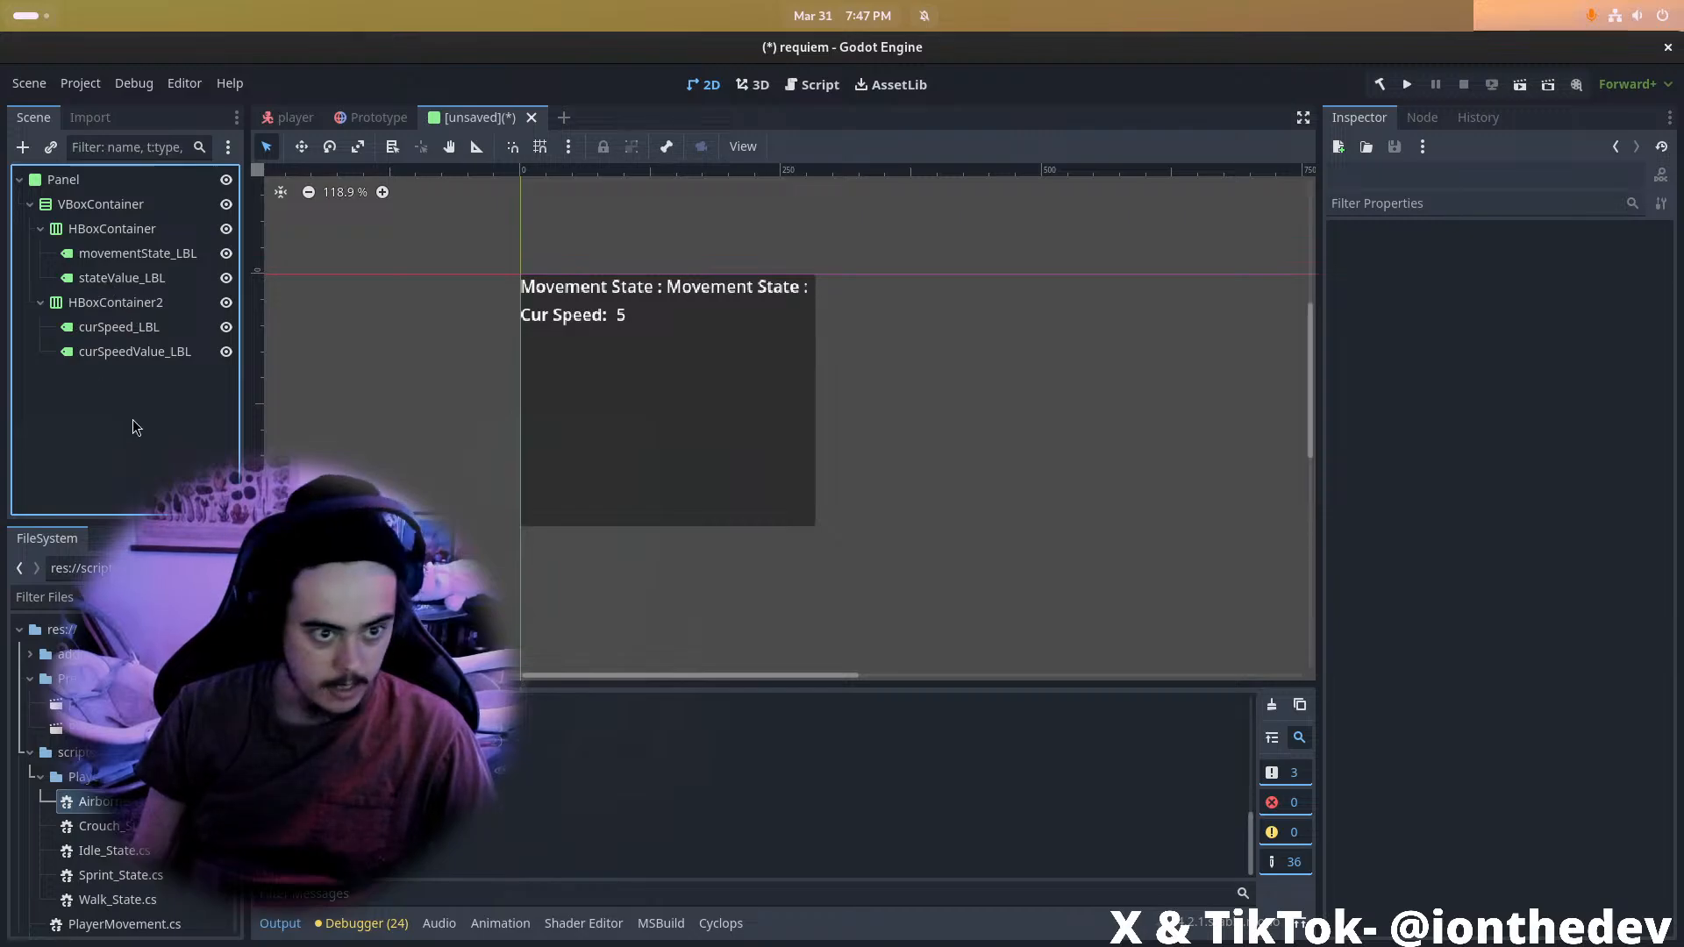
Duplicate the HBoxContainer2 row and rename the copy's first label as Velocity_LBL
click(103, 296)
key(ctrl+d)
click(153, 407)
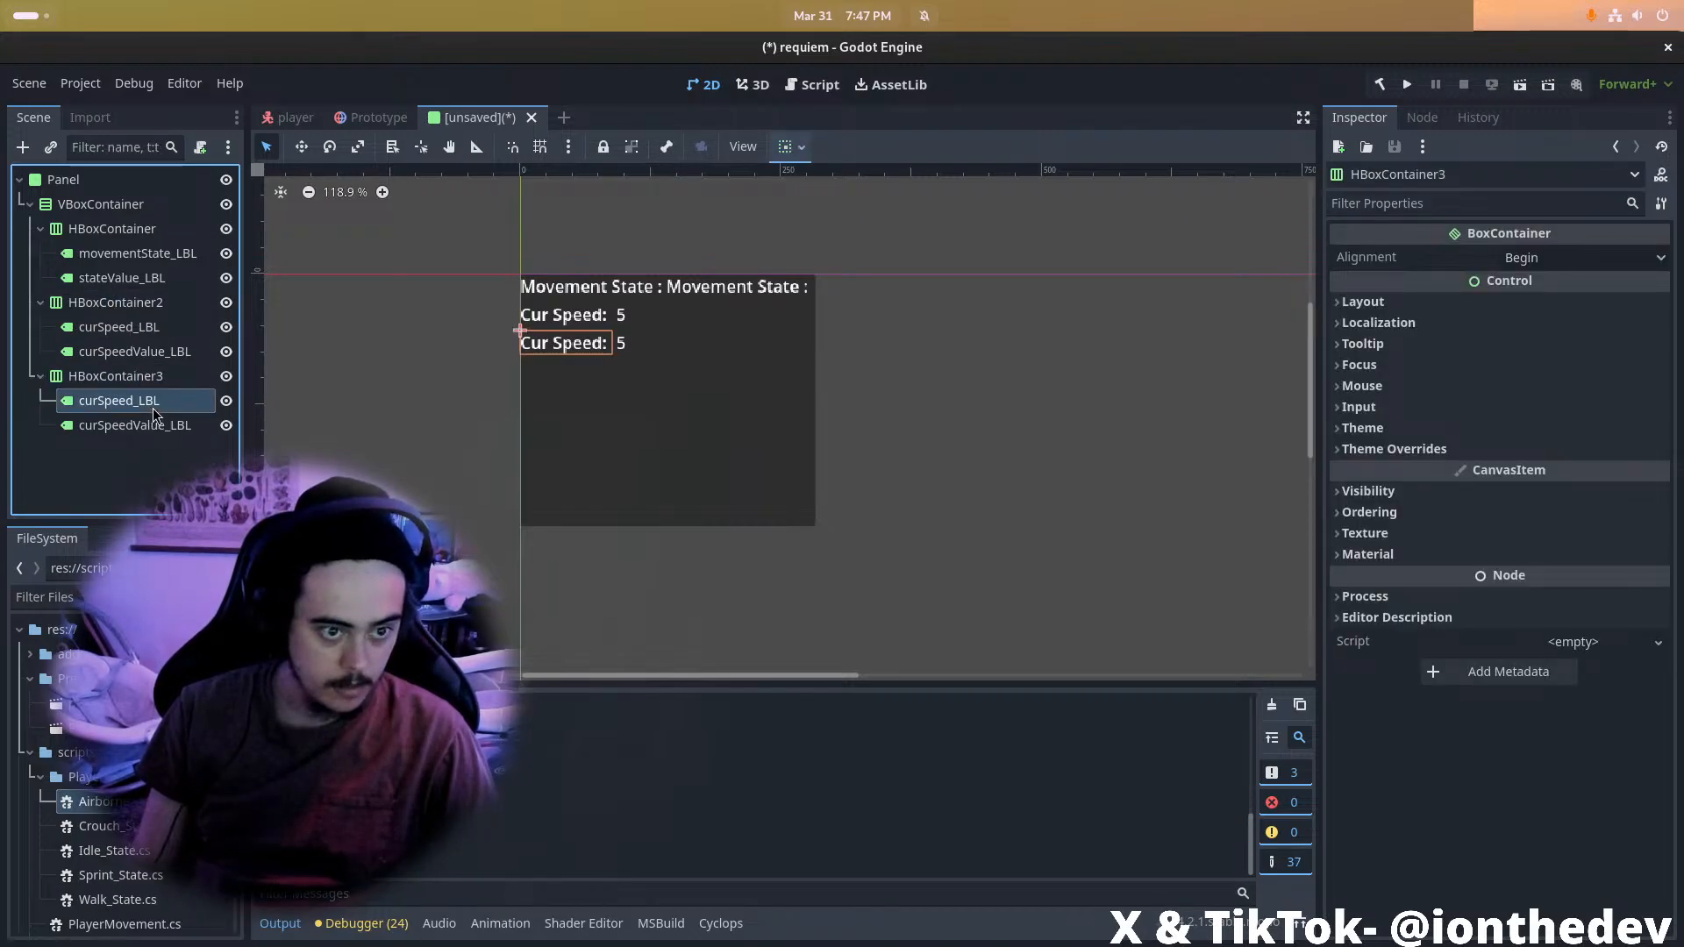
double_click(153, 403)
key(BackSpace)
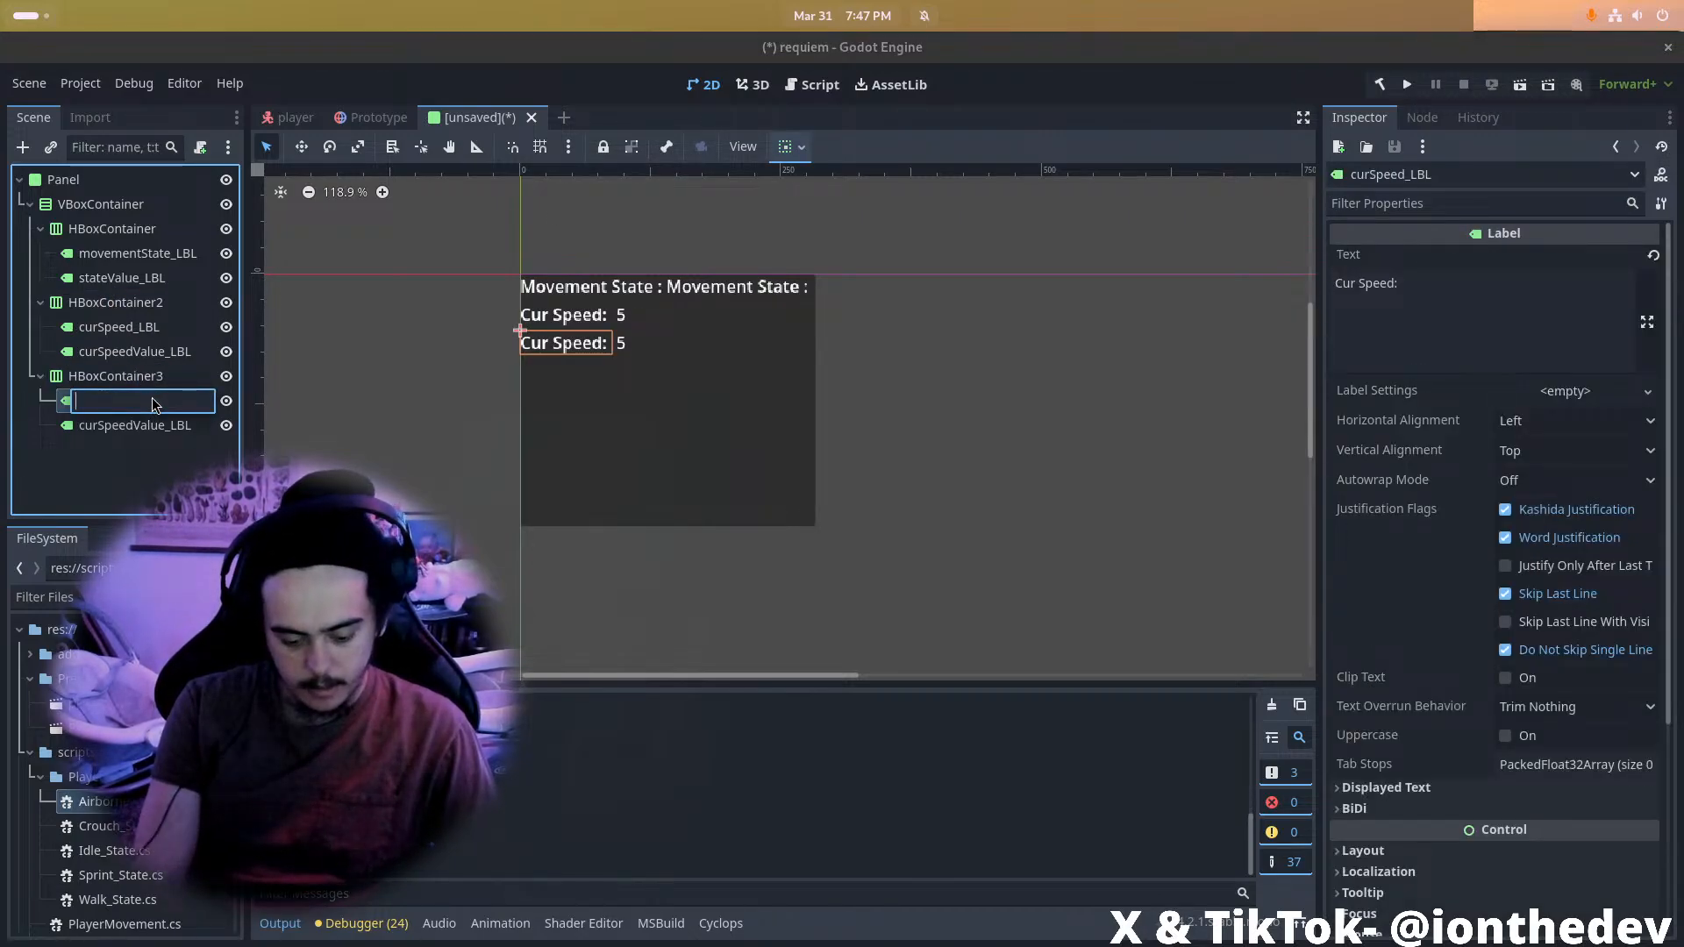
text(Velocity_LBL)
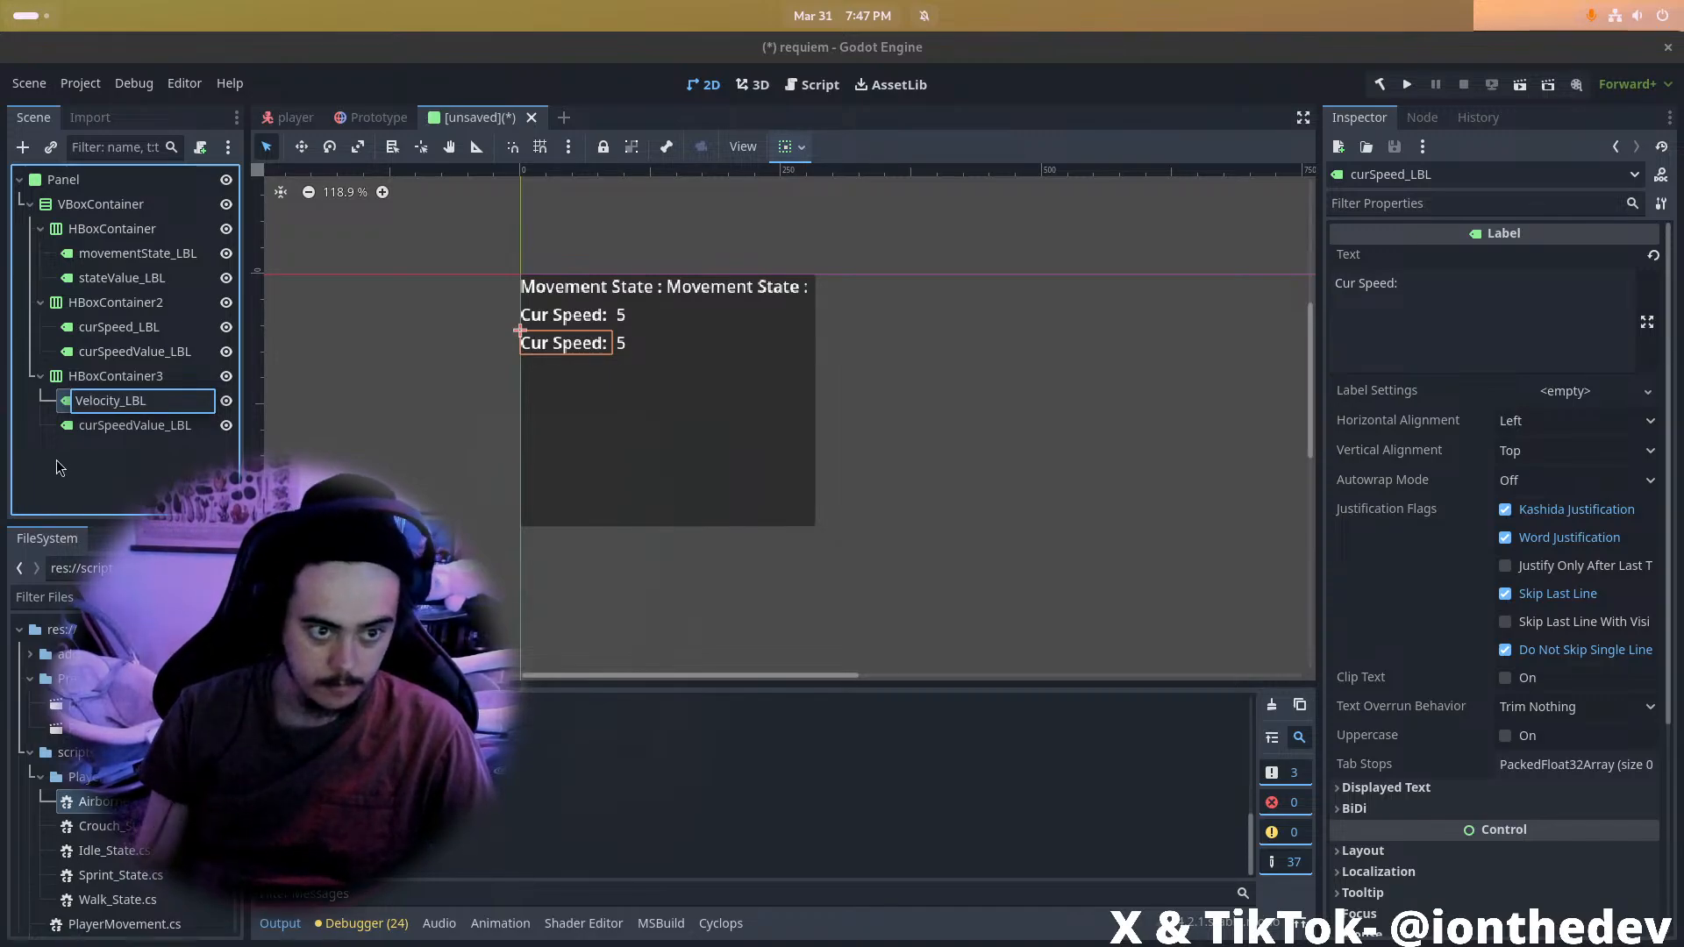
Rename the second label in HBoxContainer3 as VelocityValue_LBL
click(134, 427)
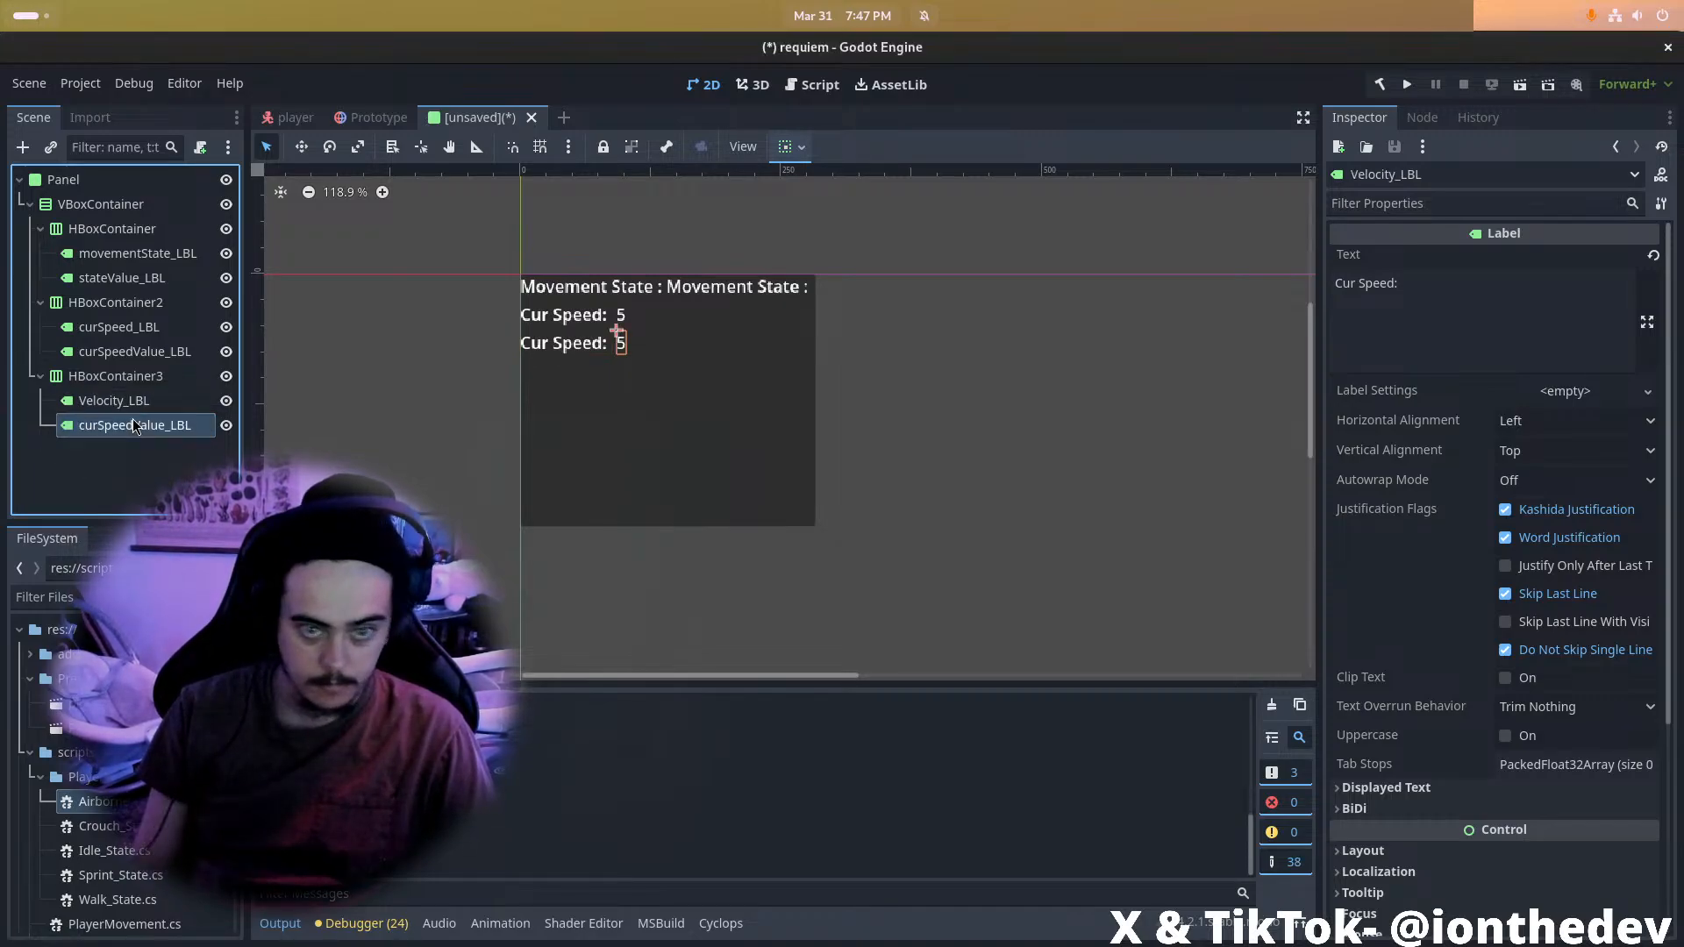
click(134, 427)
text(Velocity)
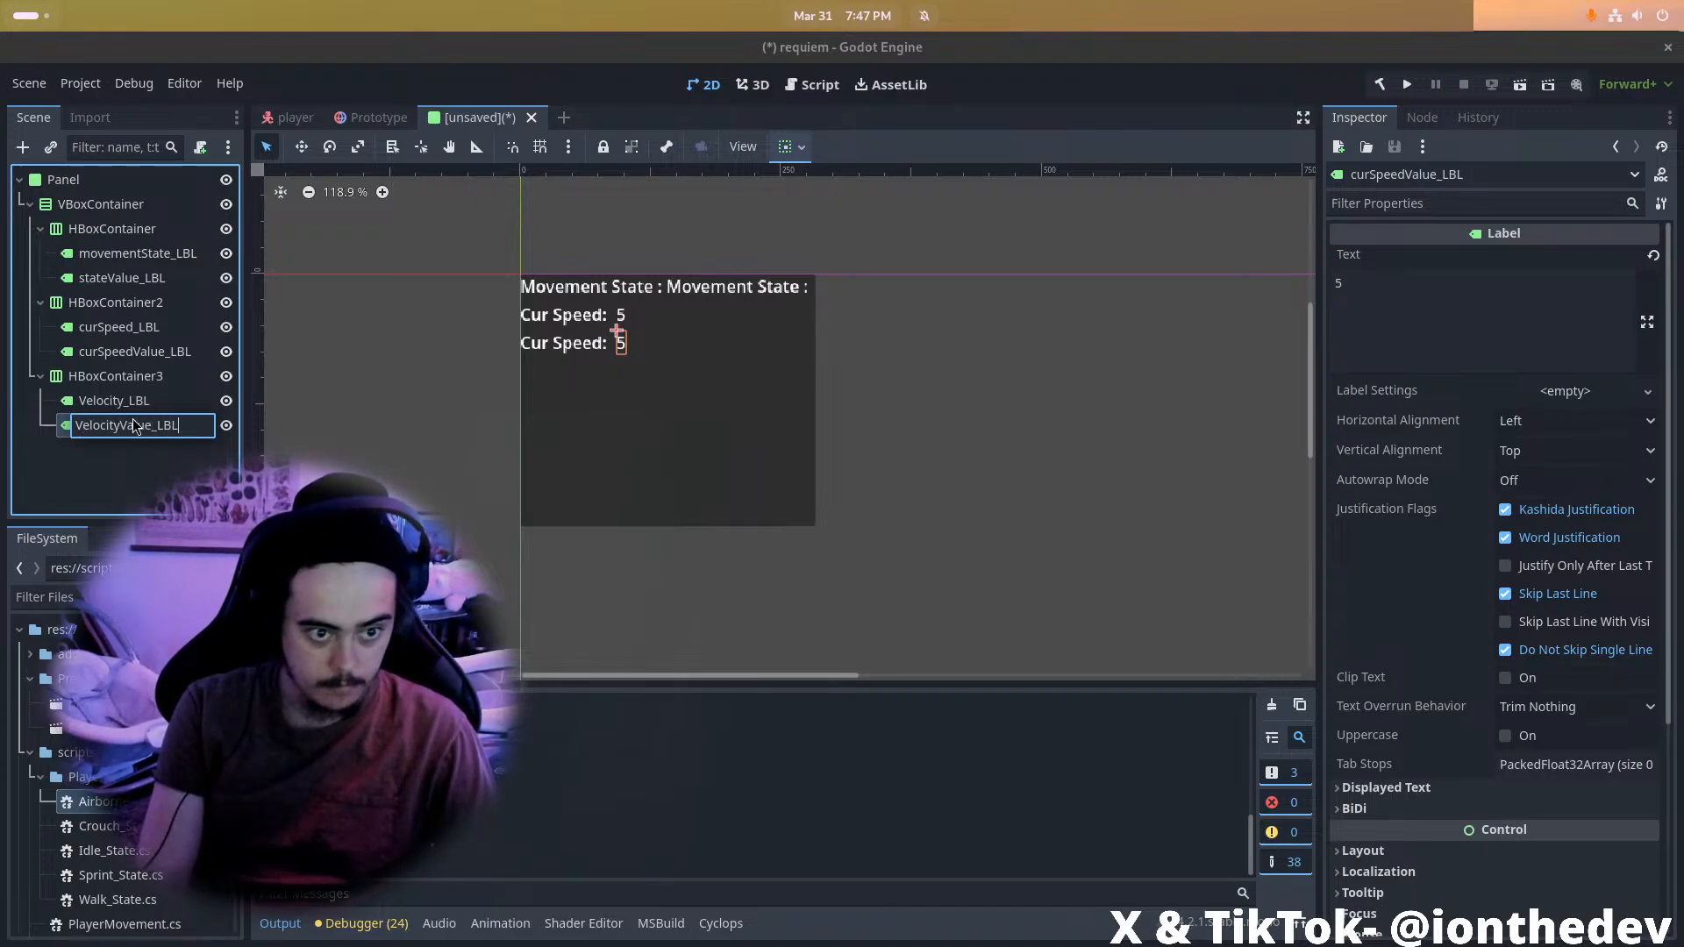
text(Value_LBL)
key(Return)
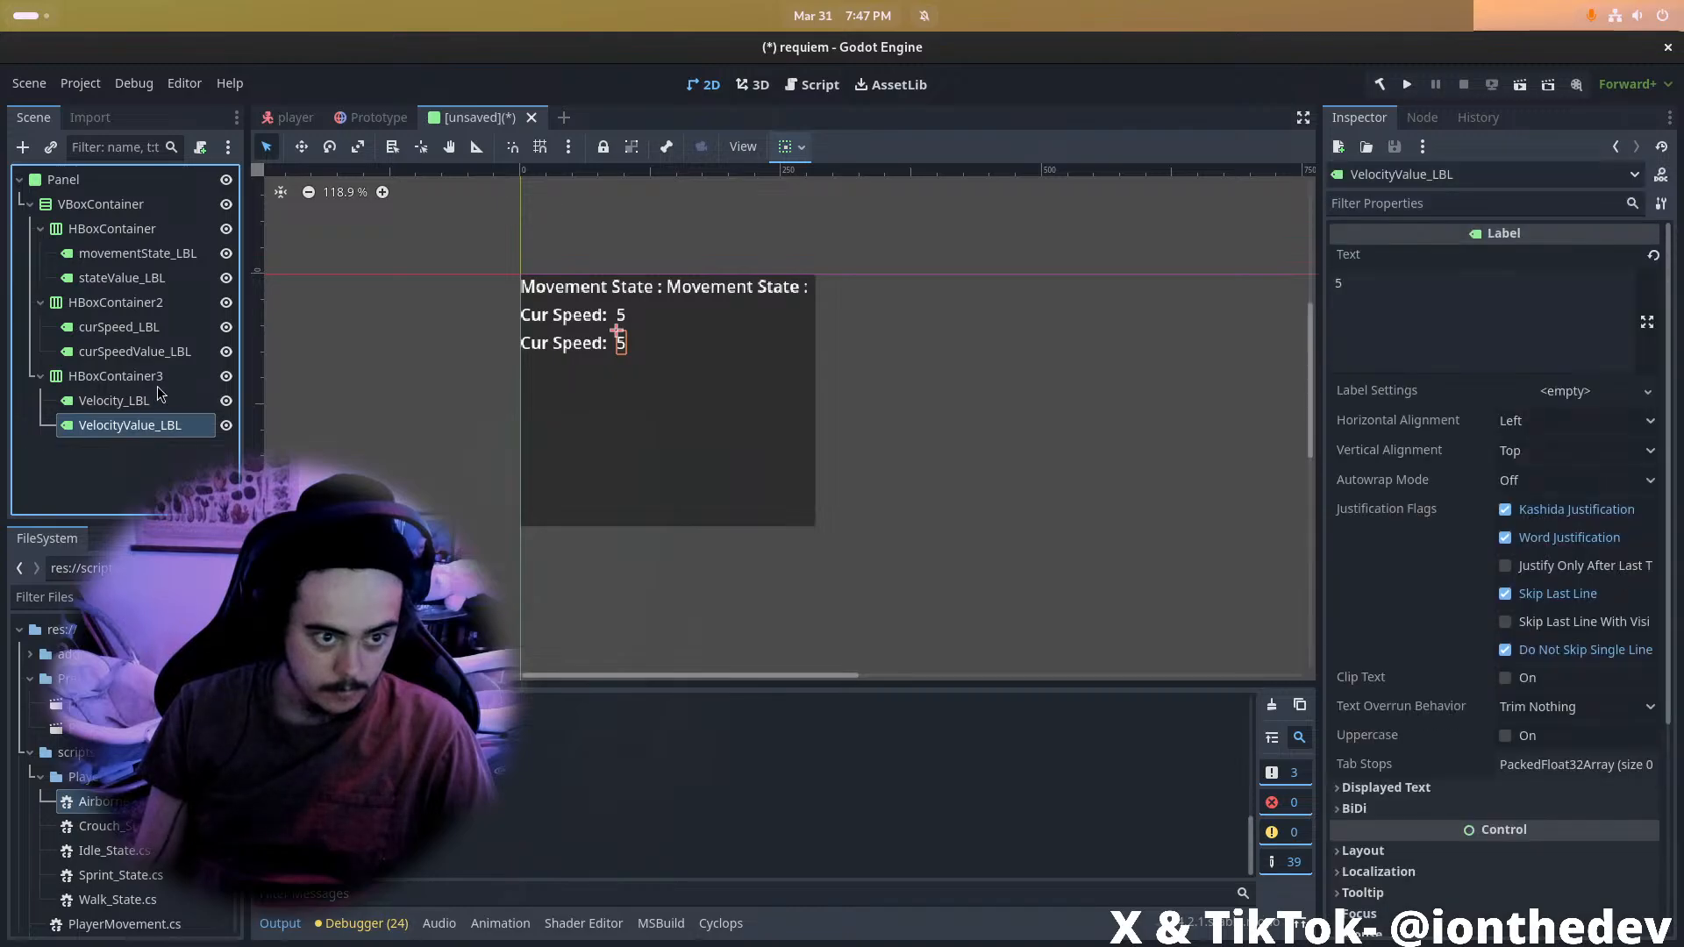
Duplicate the HBoxContainer3 row and set the text of the original row's Velocity_LBL to "Velocity:"
click(157, 384)
key(ctrl+d)
click(178, 404)
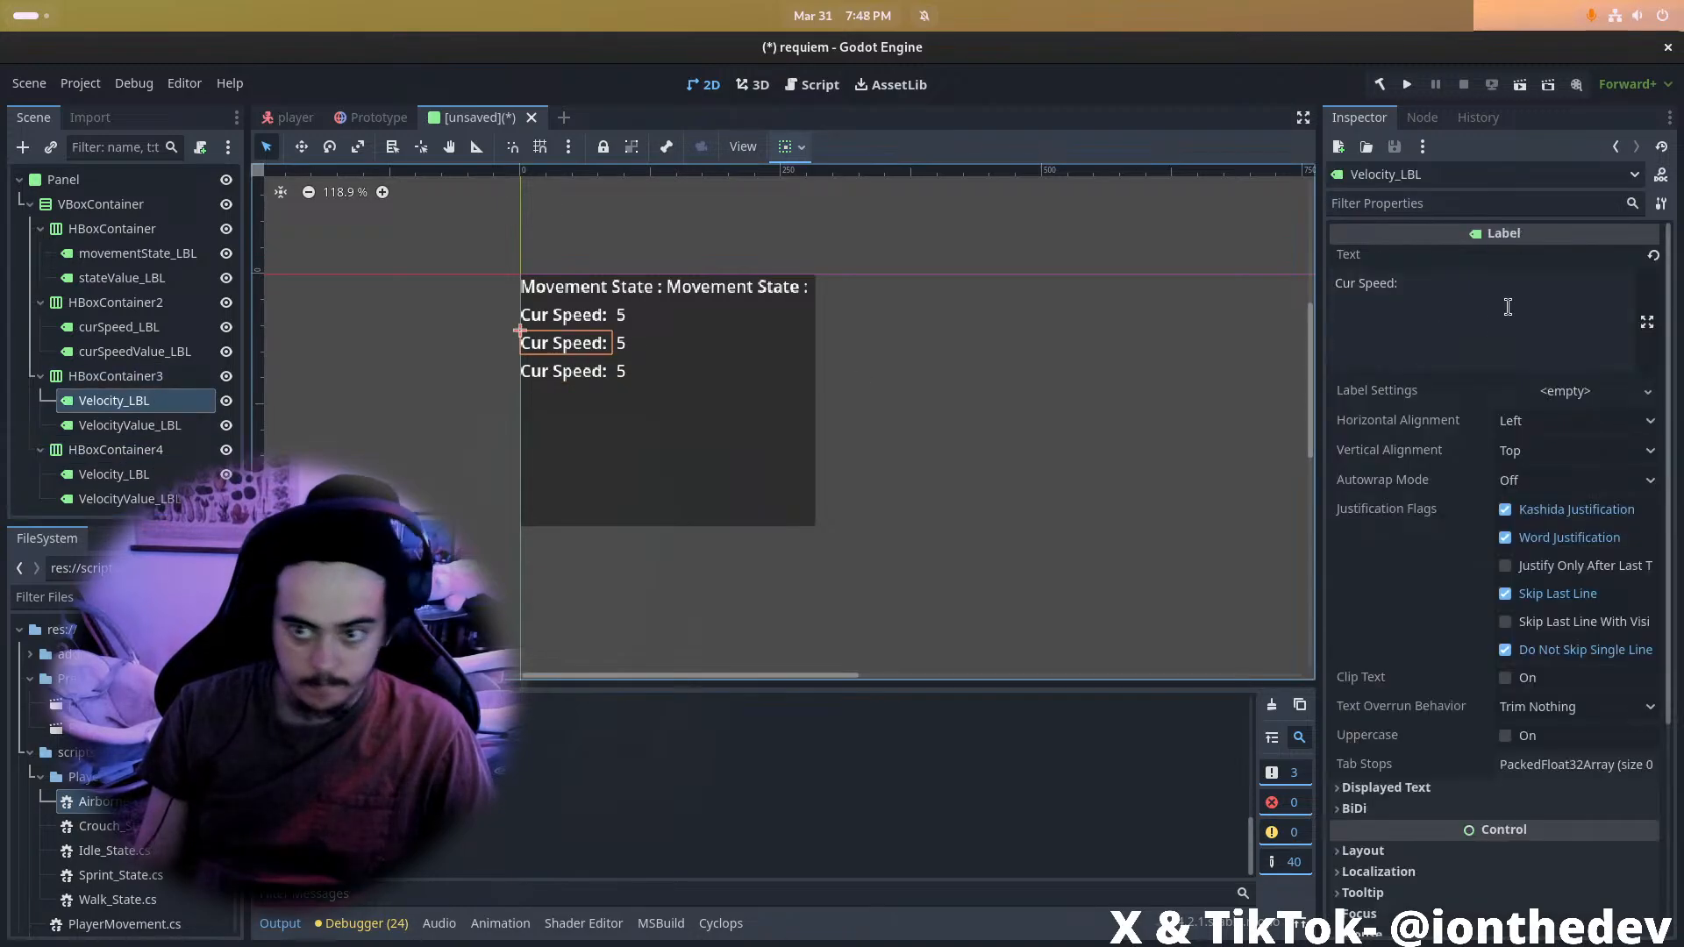
triple_click(1498, 292)
text(Velocity:)
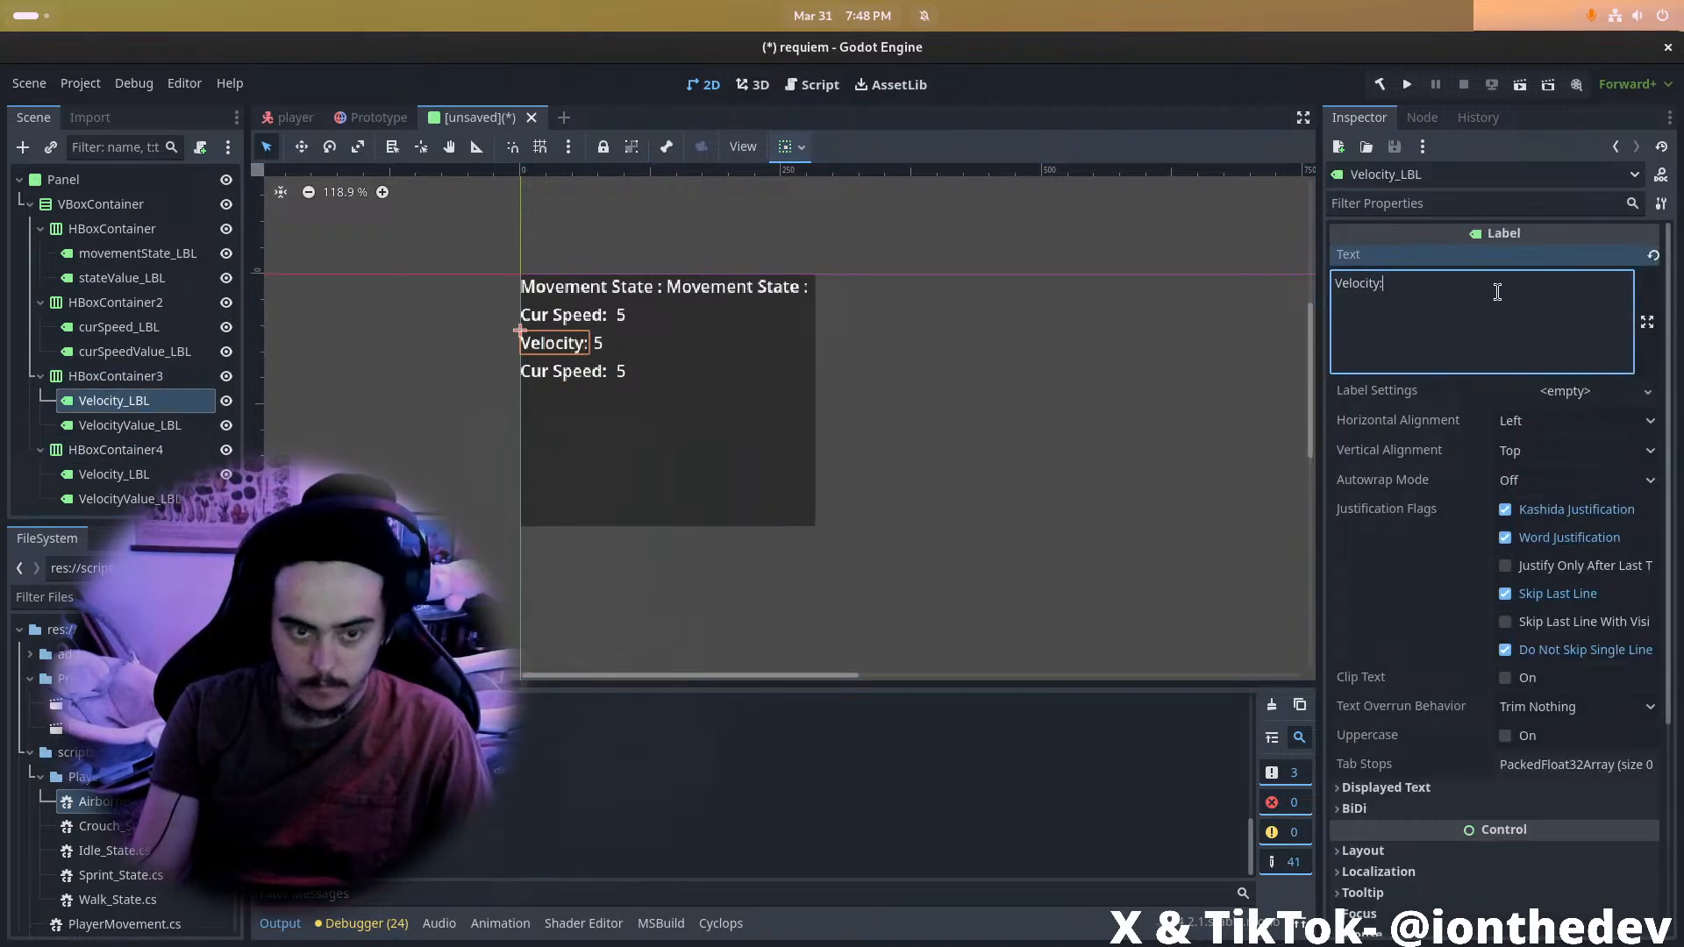
Rename the two labels in HBoxContainer4 as InputDir_LBL and InputDirValue_LBL
click(123, 473)
key(F2)
text(In)
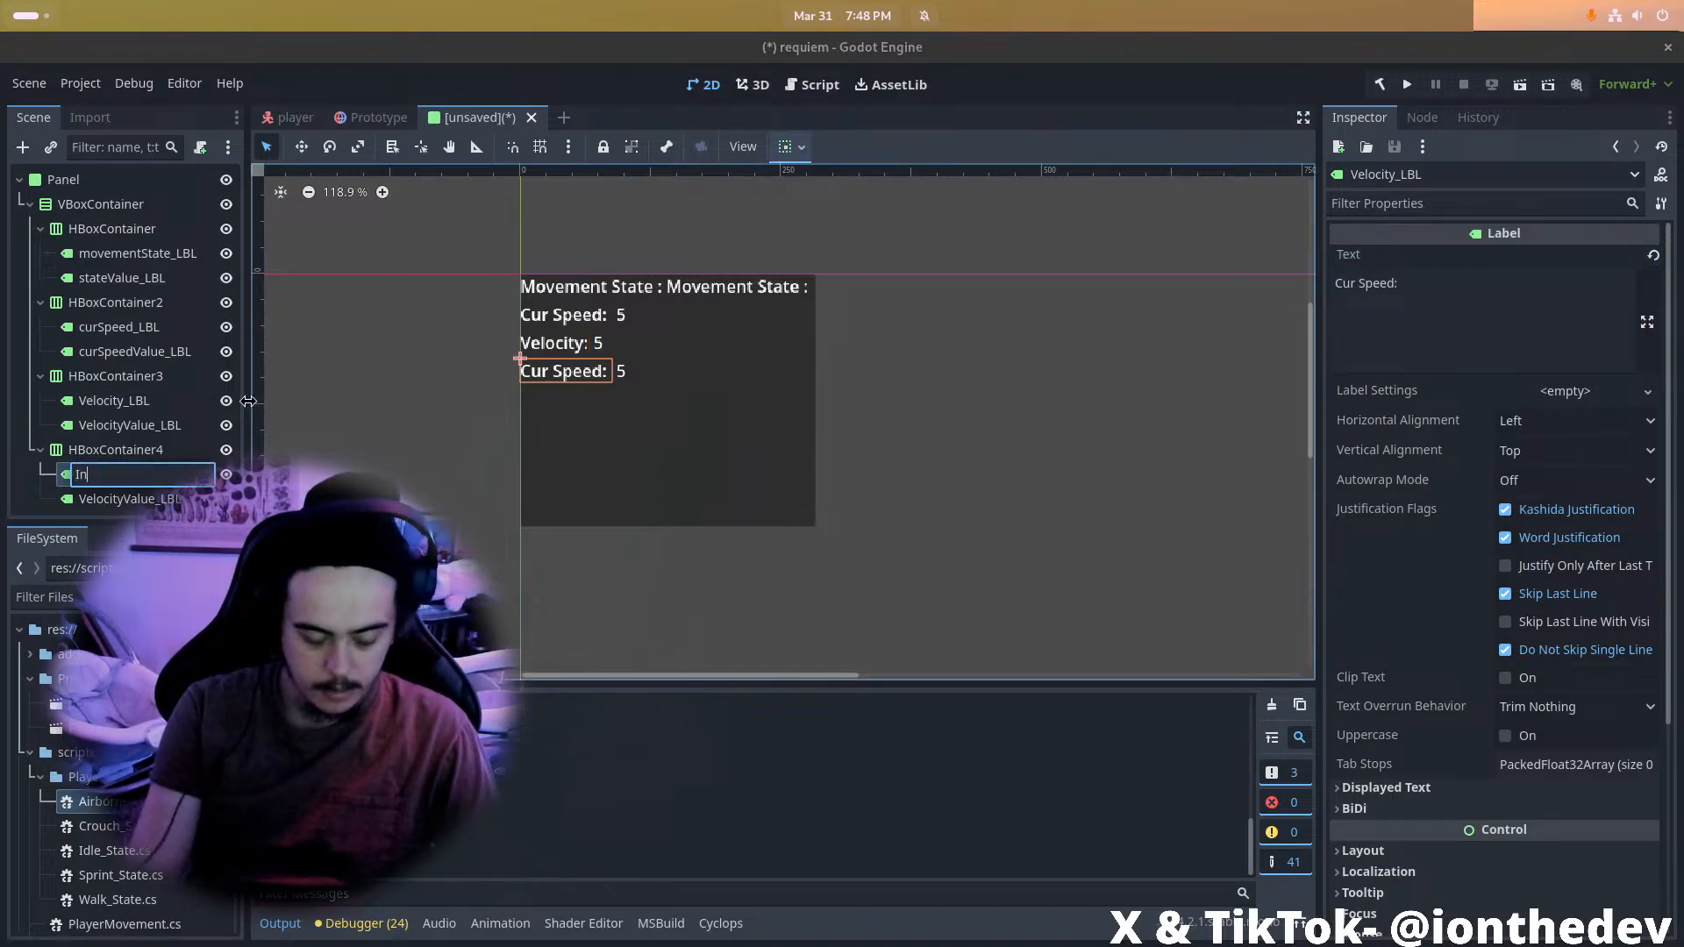
text(putDir_LBL)
key(Return)
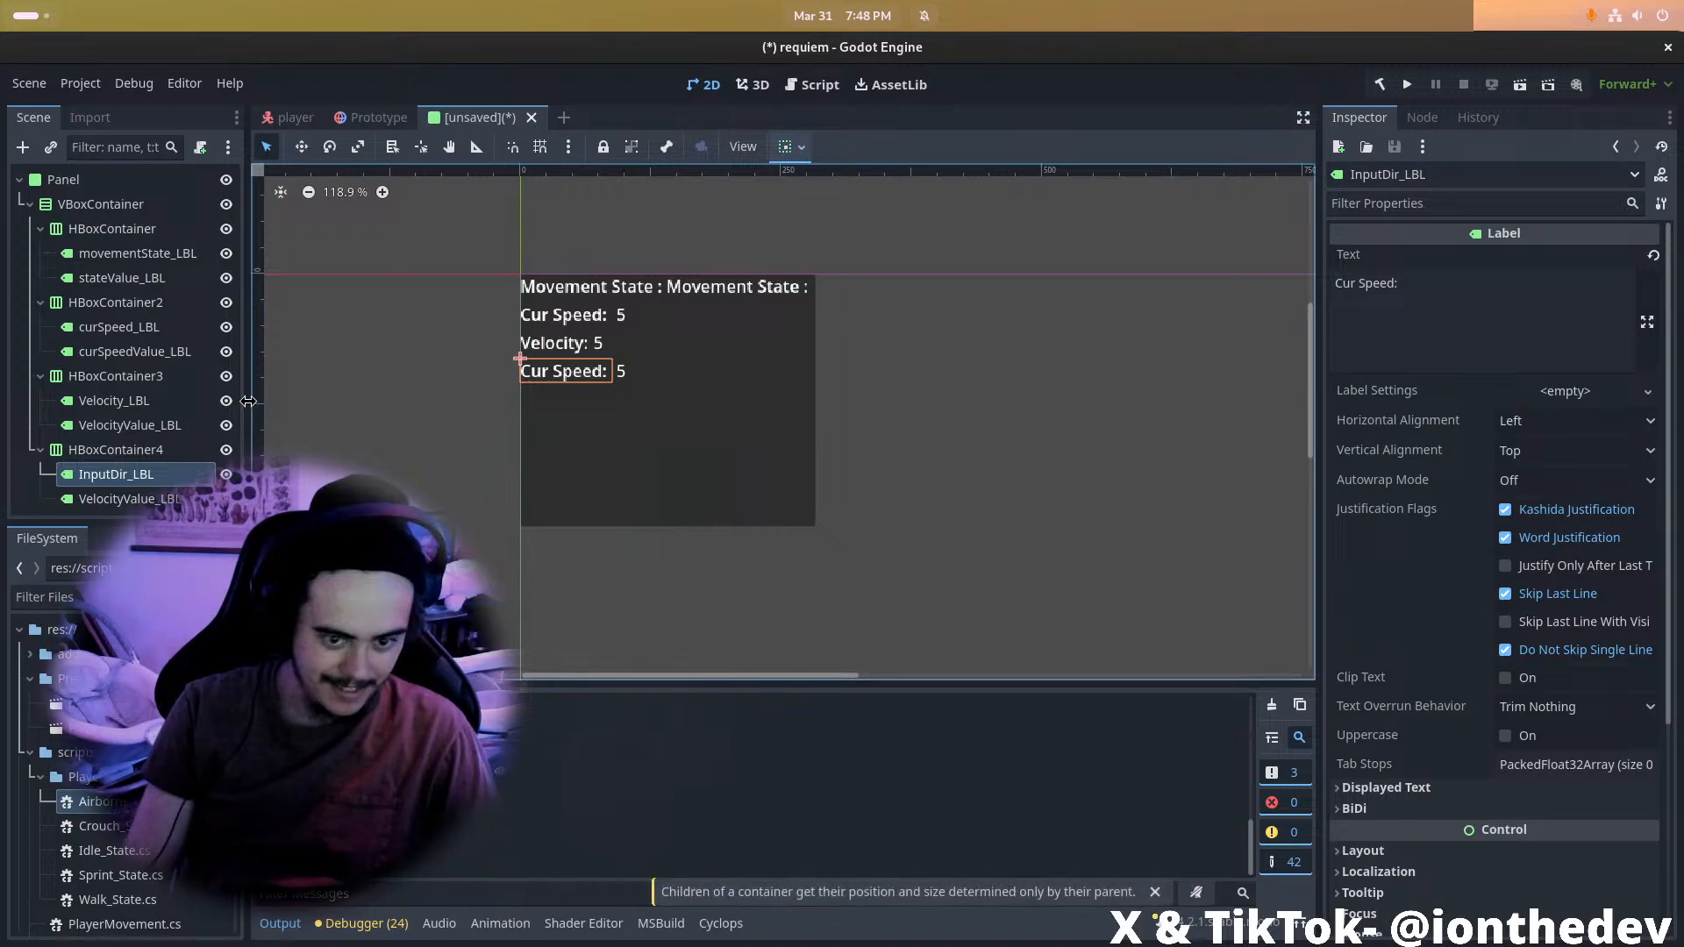
click(140, 499)
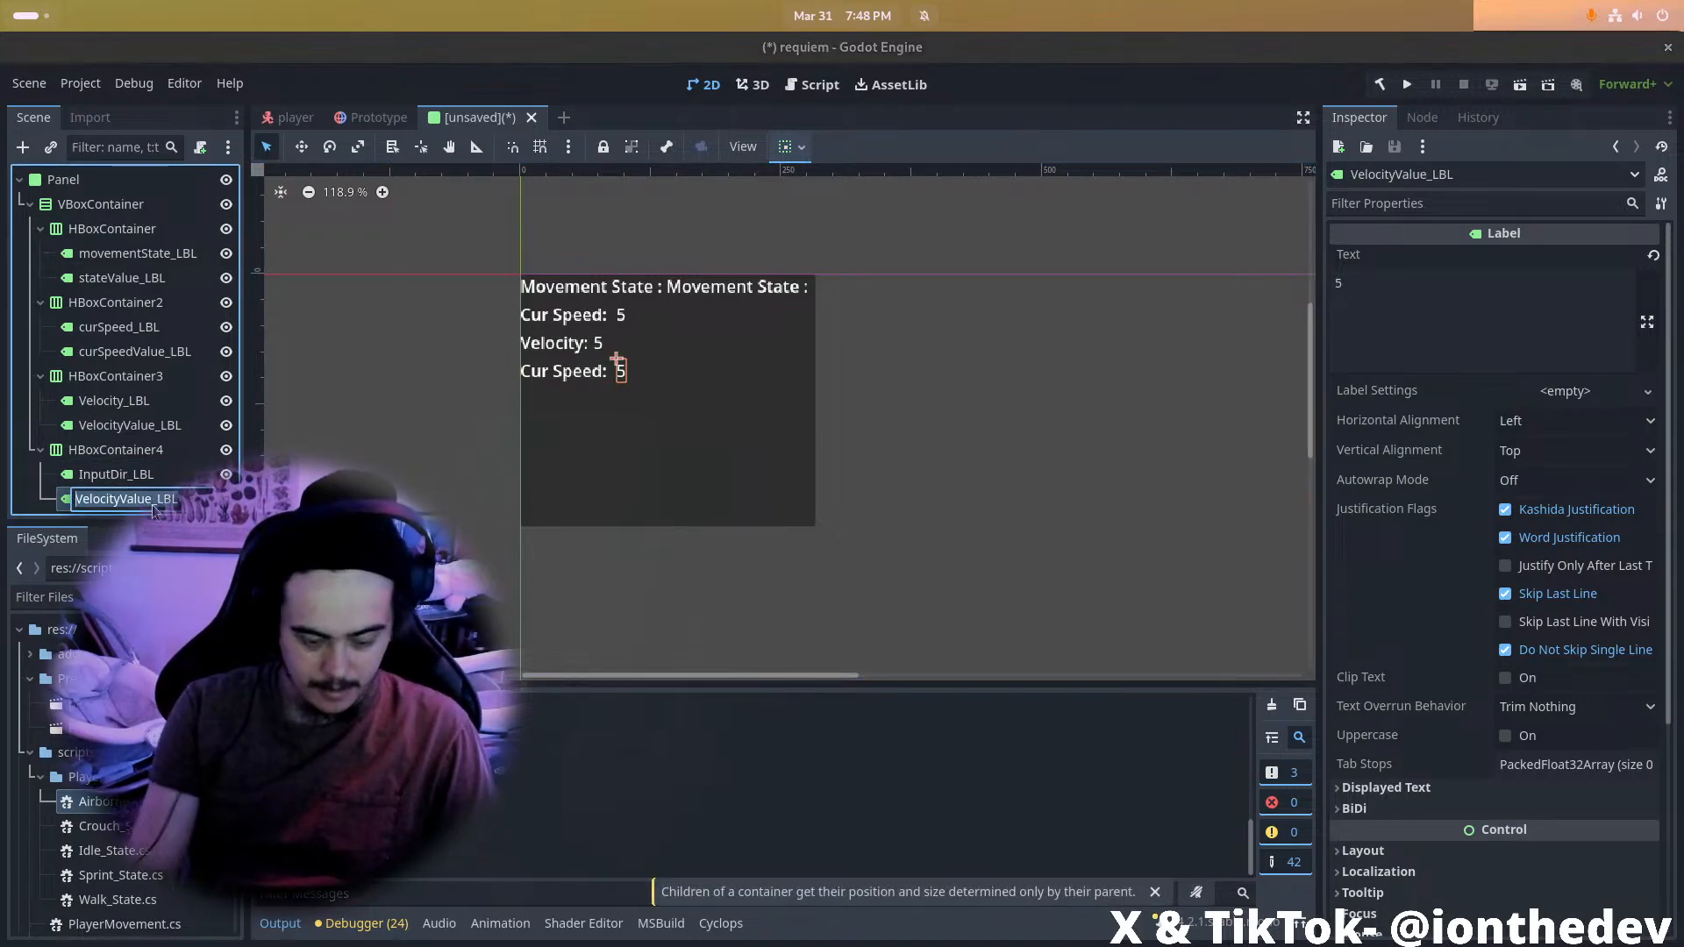
double_click(150, 501)
text(InputDirValue_LBL)
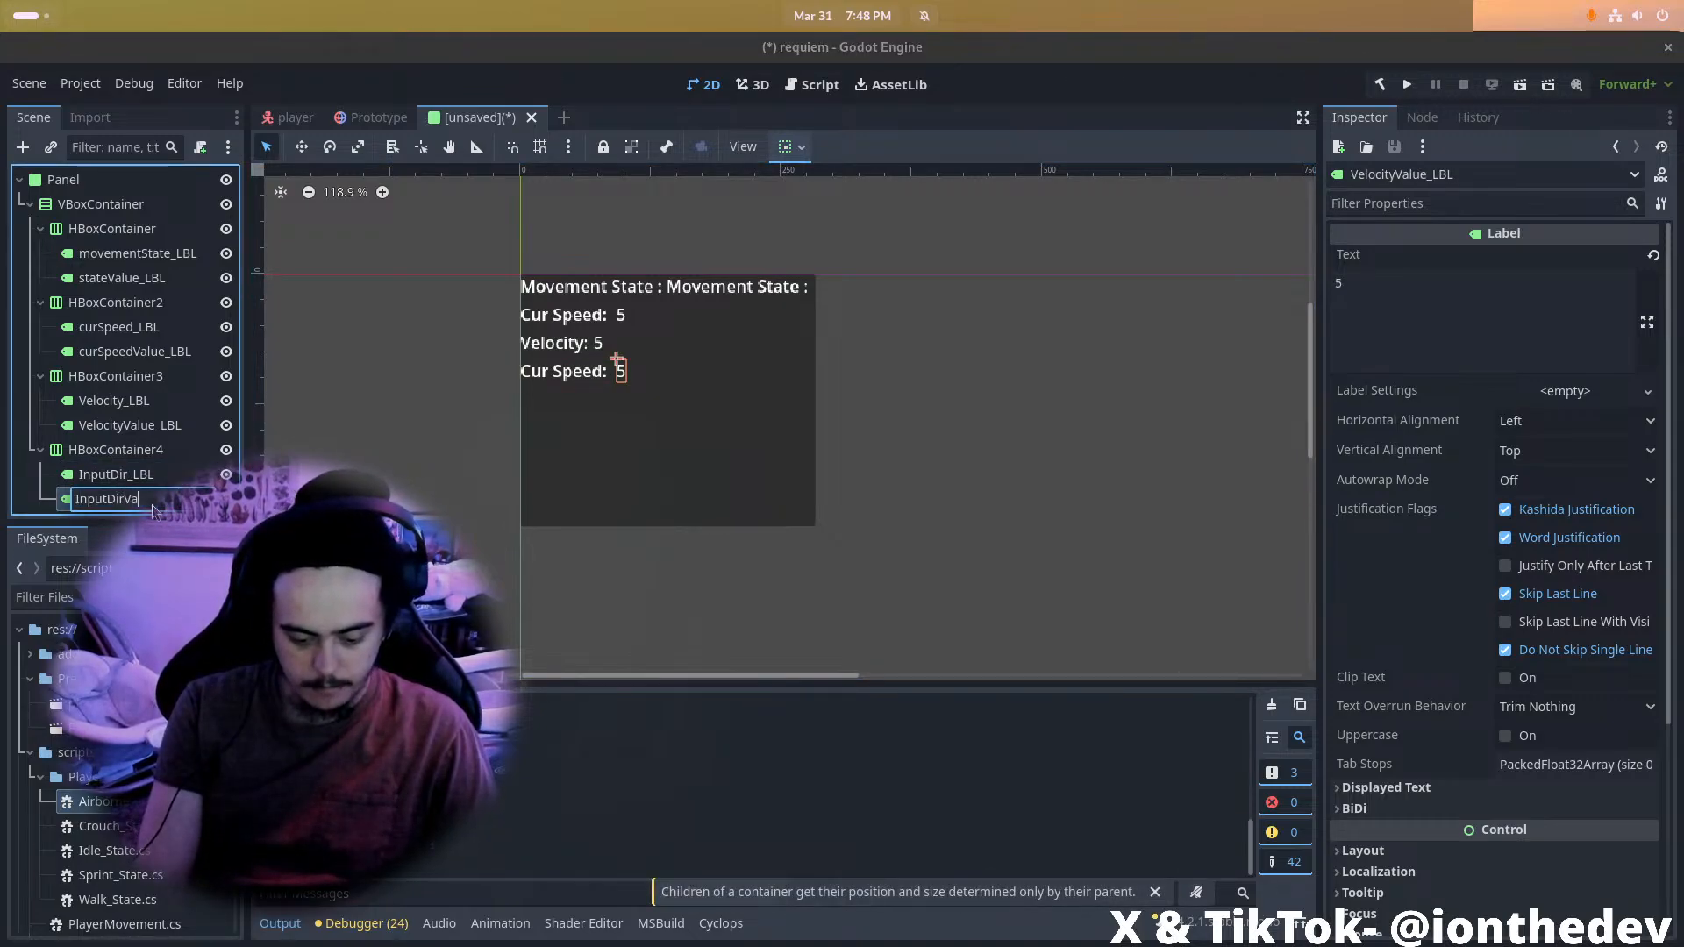
key(Return)
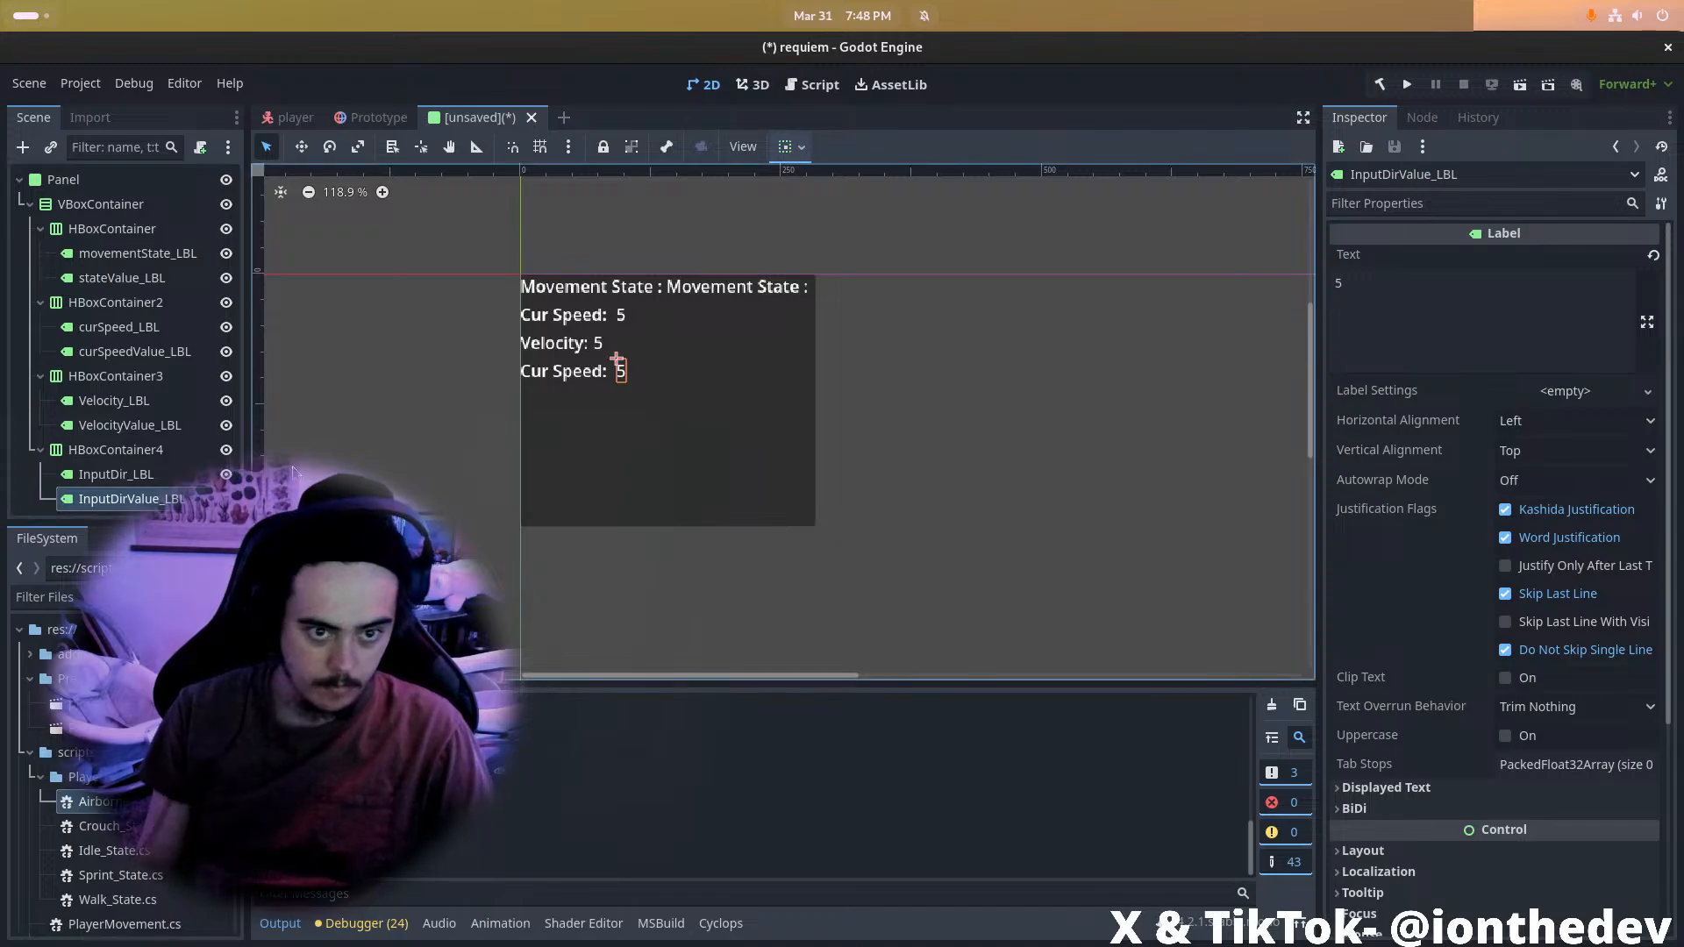
Set the text of InputDir_LBL to "InputDir:" with no space before the colon
click(116, 475)
click(1575, 333)
text(Input)
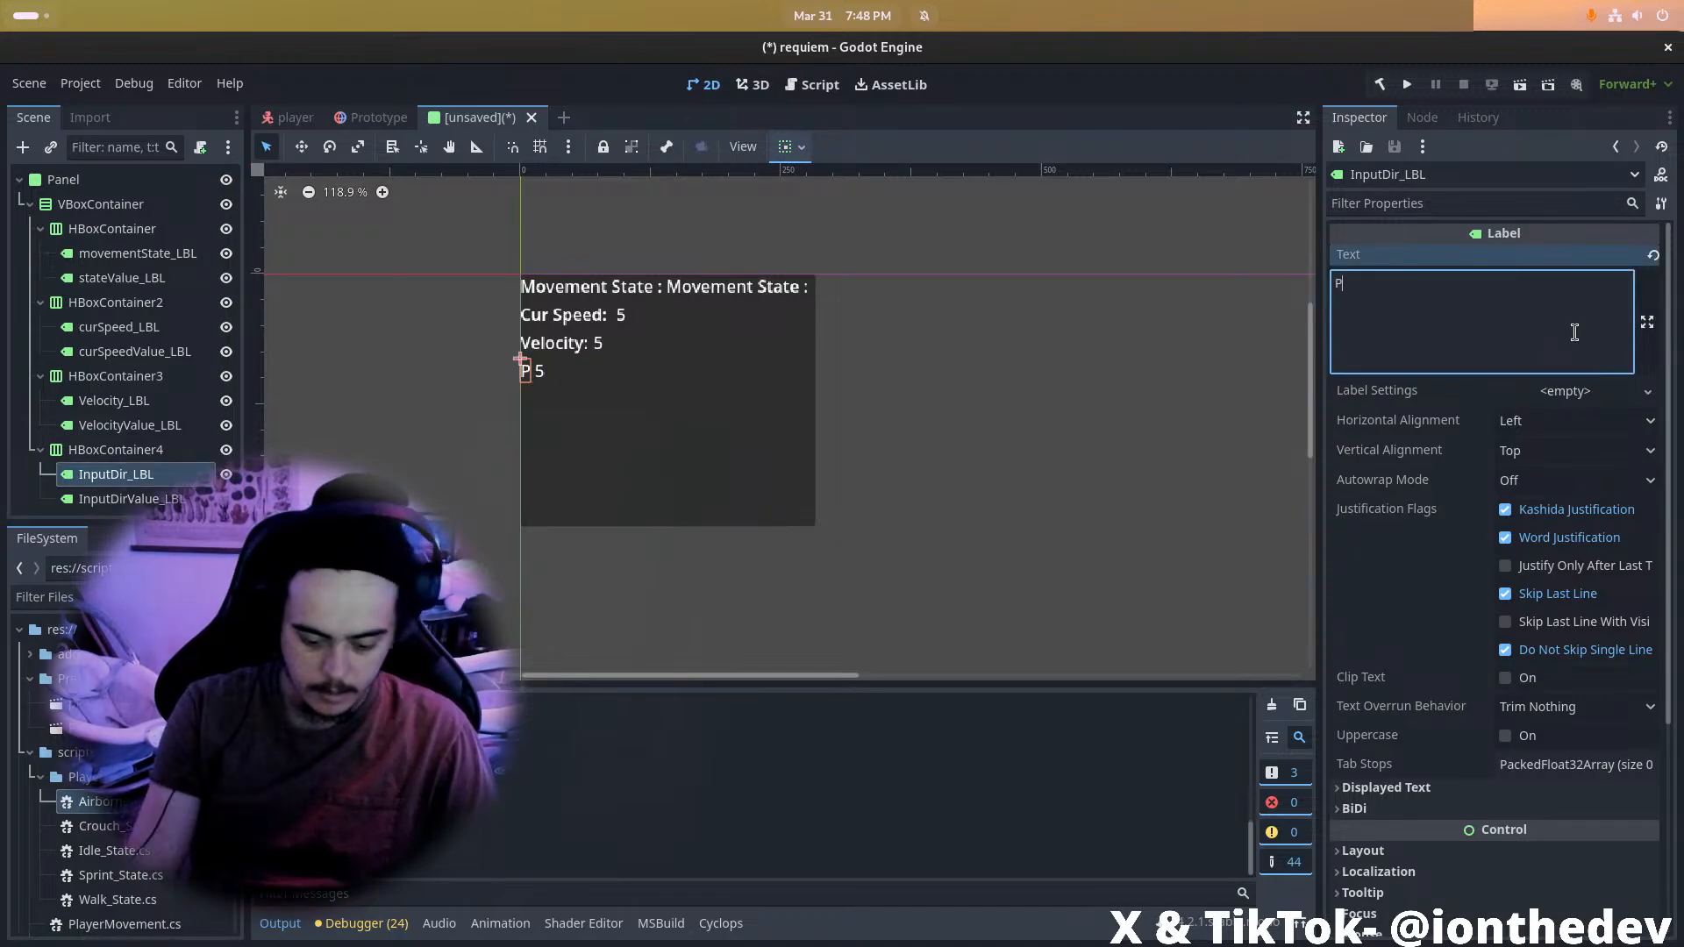
text(Di)
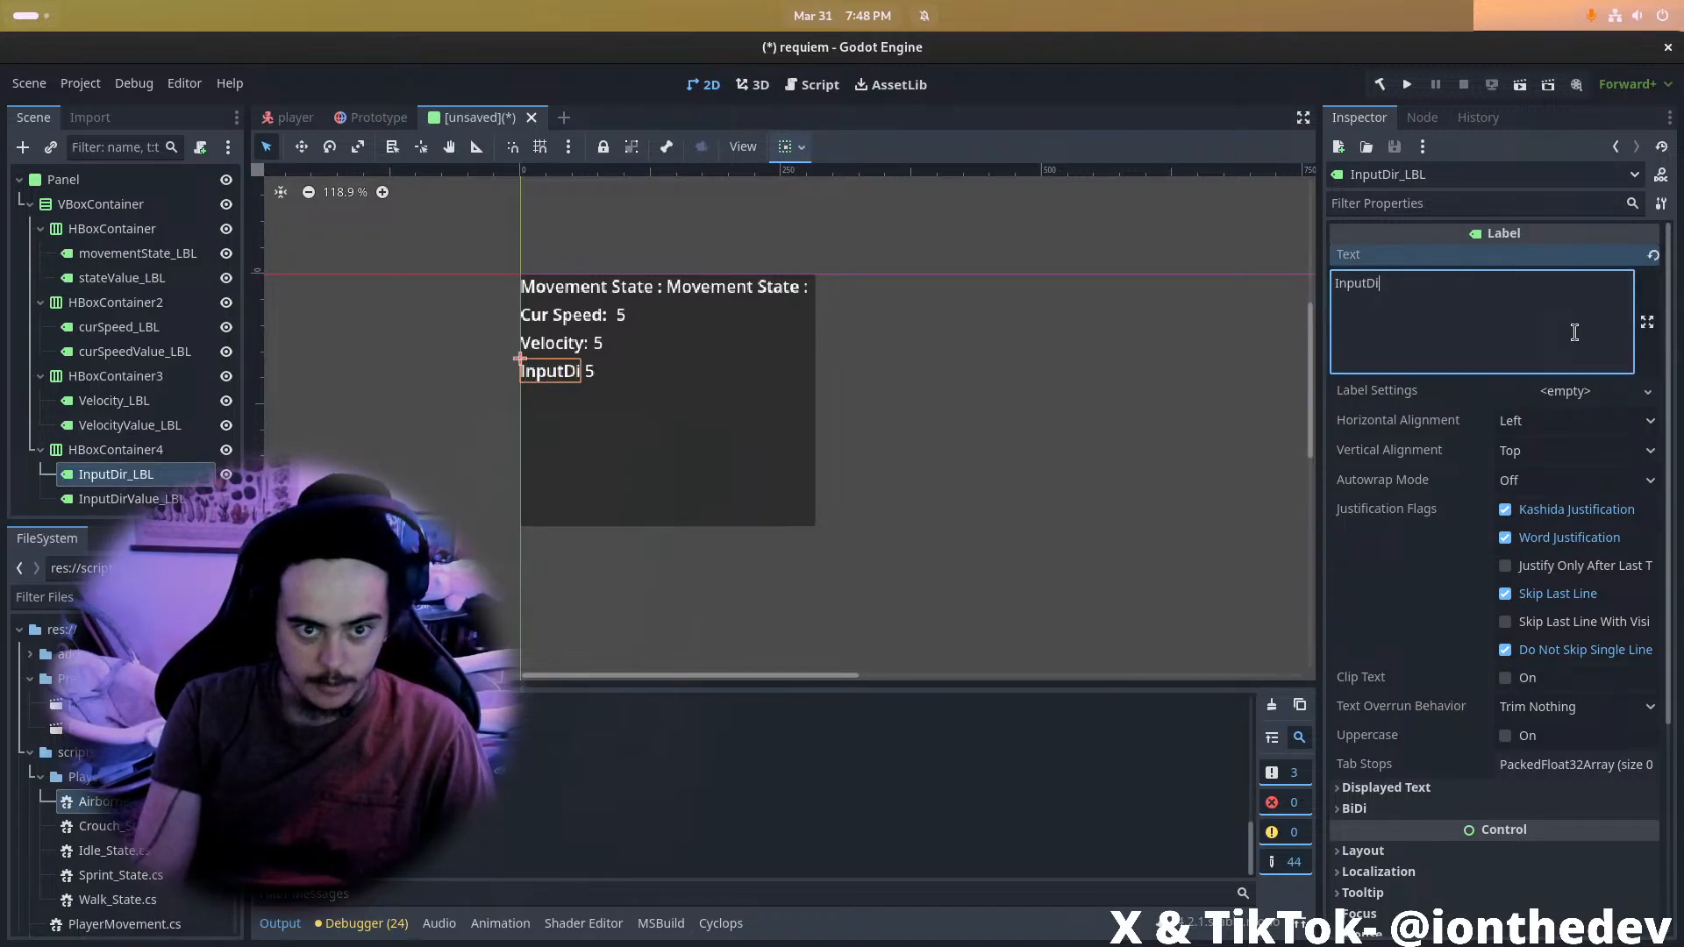
text(r :)
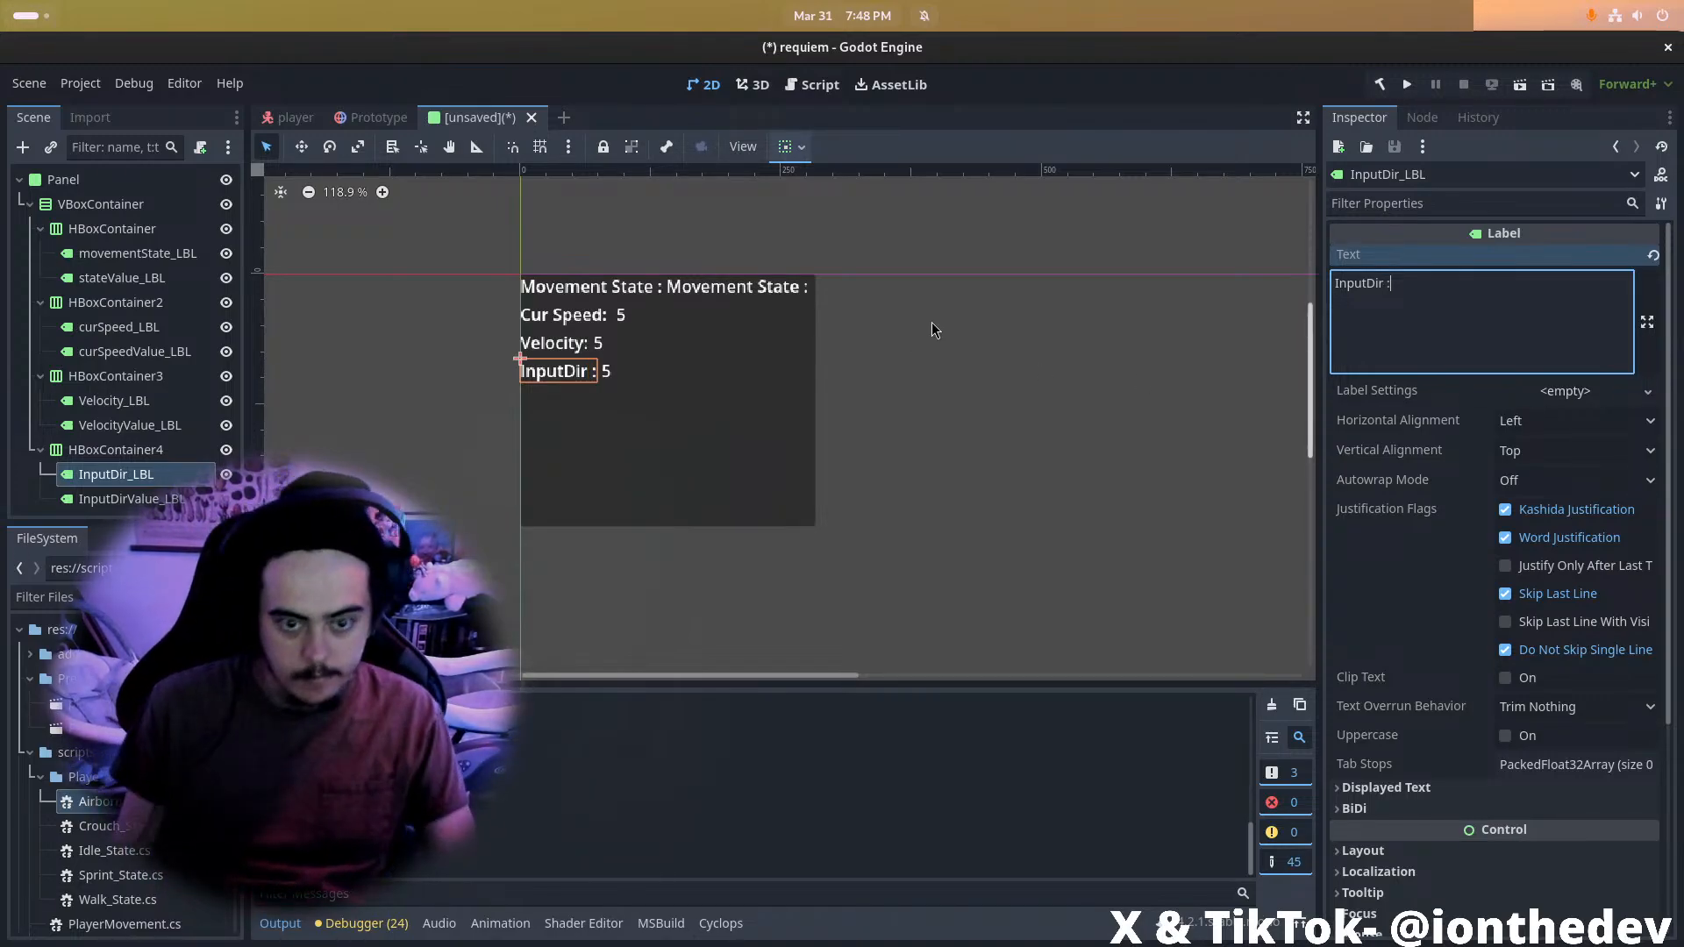
key(Left)
key(BackSpace)
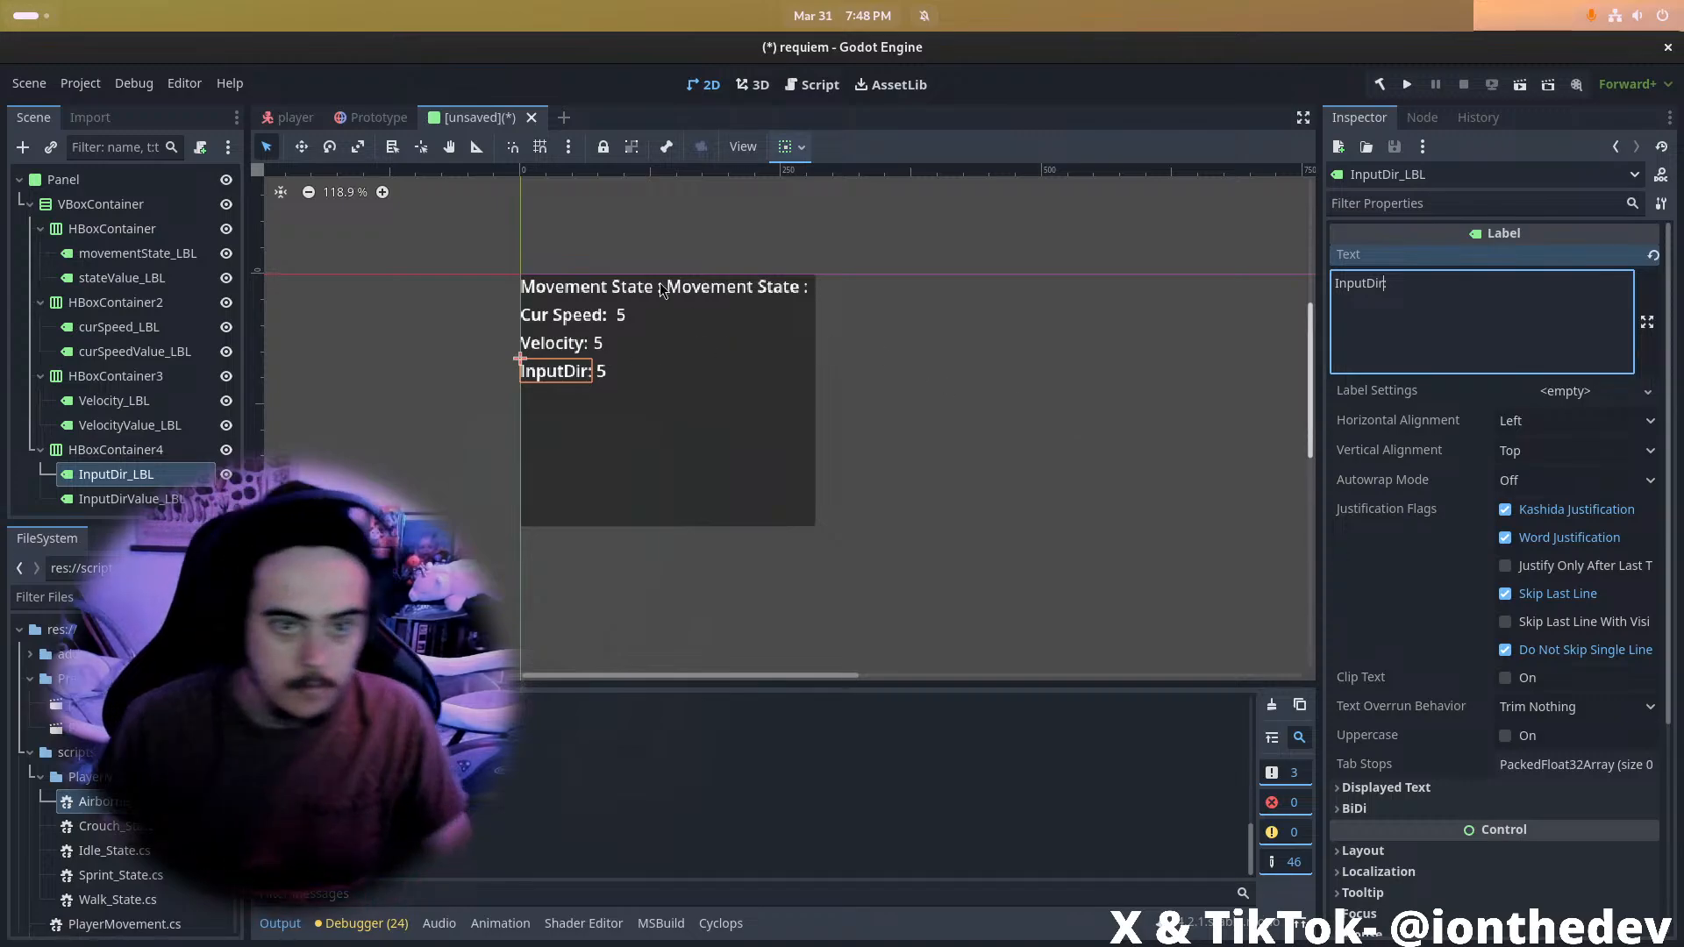
Remove the space before the colon in the text of movementState_LBL, leaving "Movement State:"
click(575, 292)
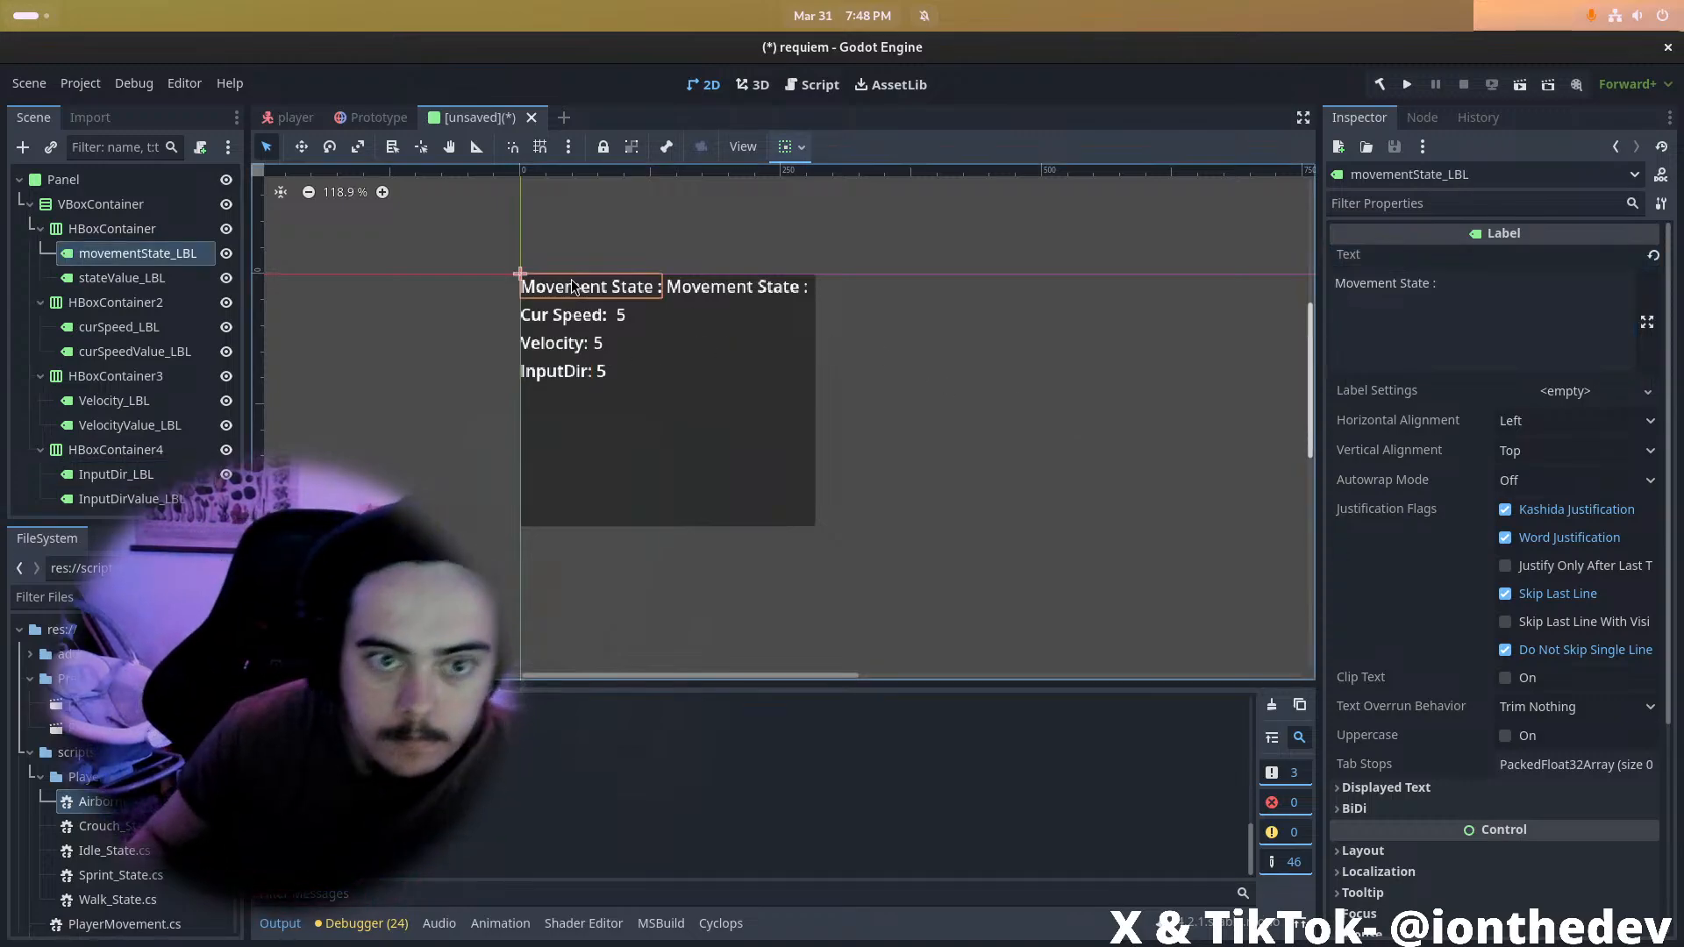
click(1501, 311)
key(Left)
key(BackSpace)
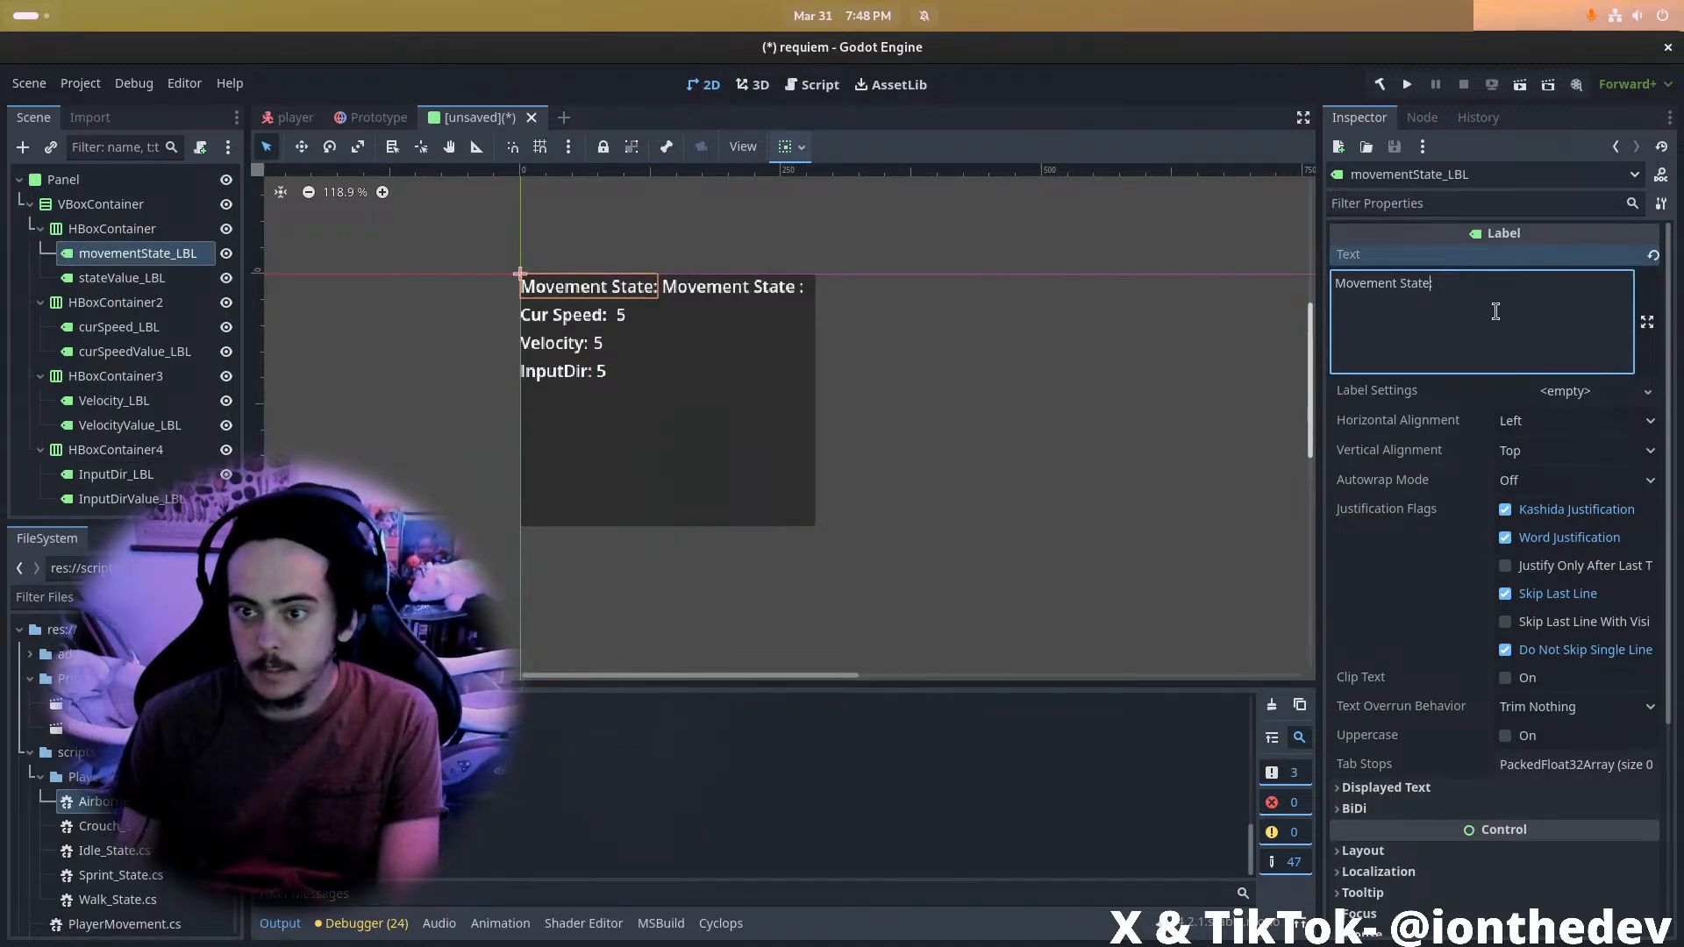
click(1143, 485)
Replace the text of stateValue_LBL in the first row with "Idle_State"
click(735, 289)
triple_click(1562, 304)
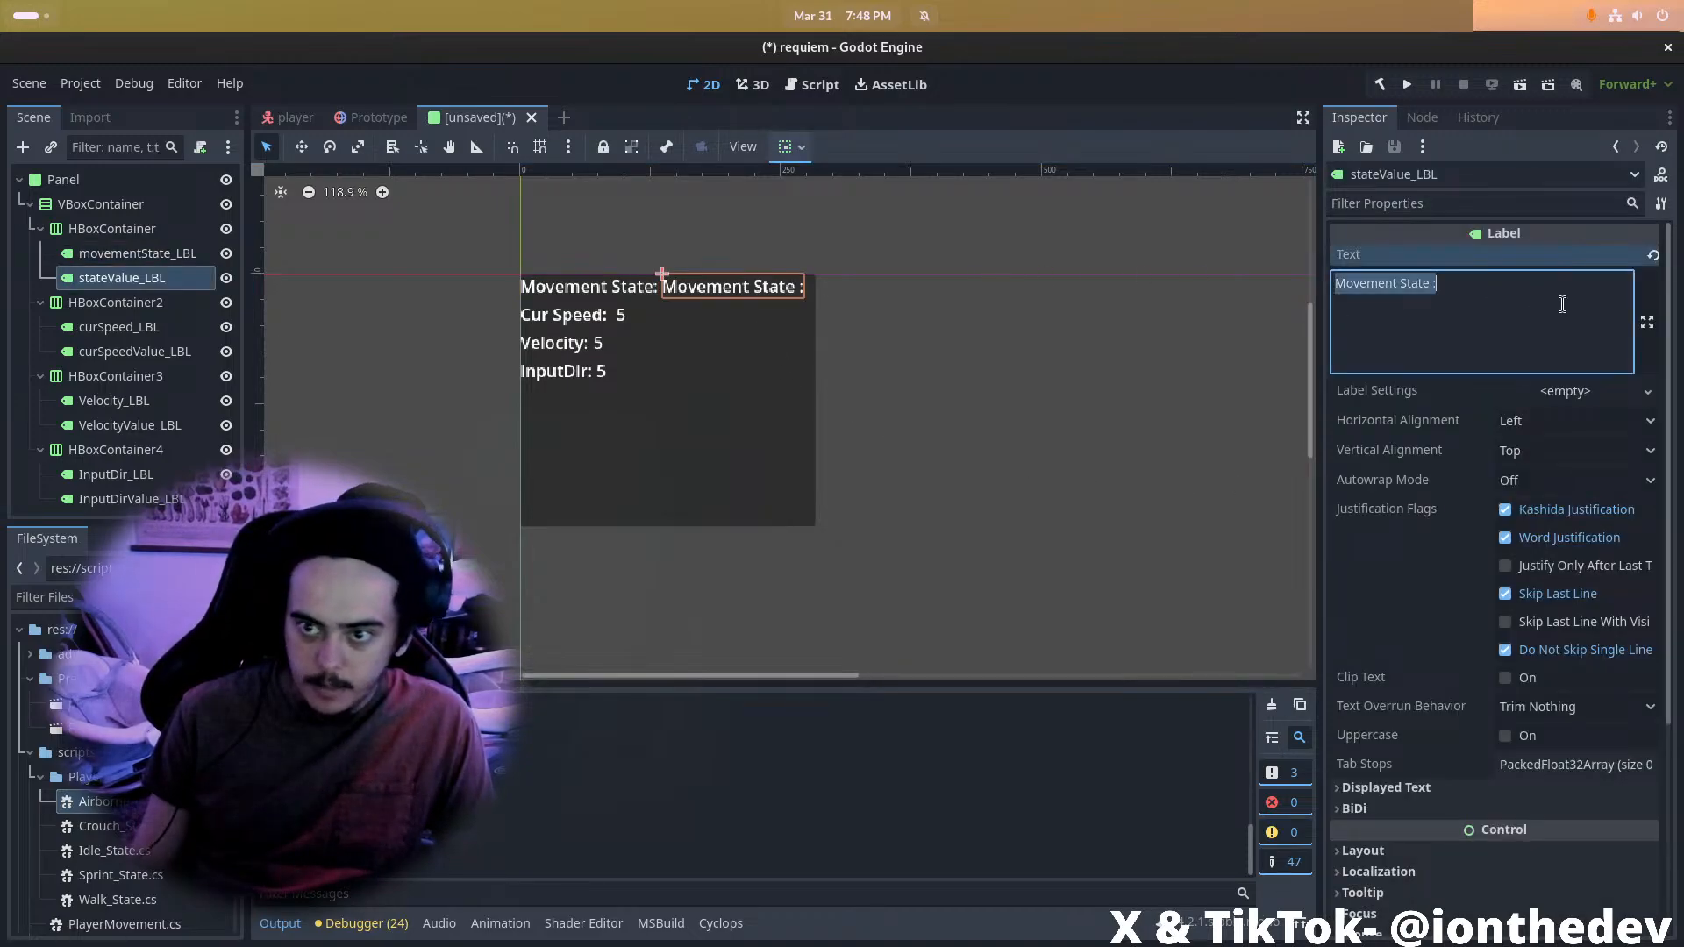
key(BackSpace)
text(Idle_State)
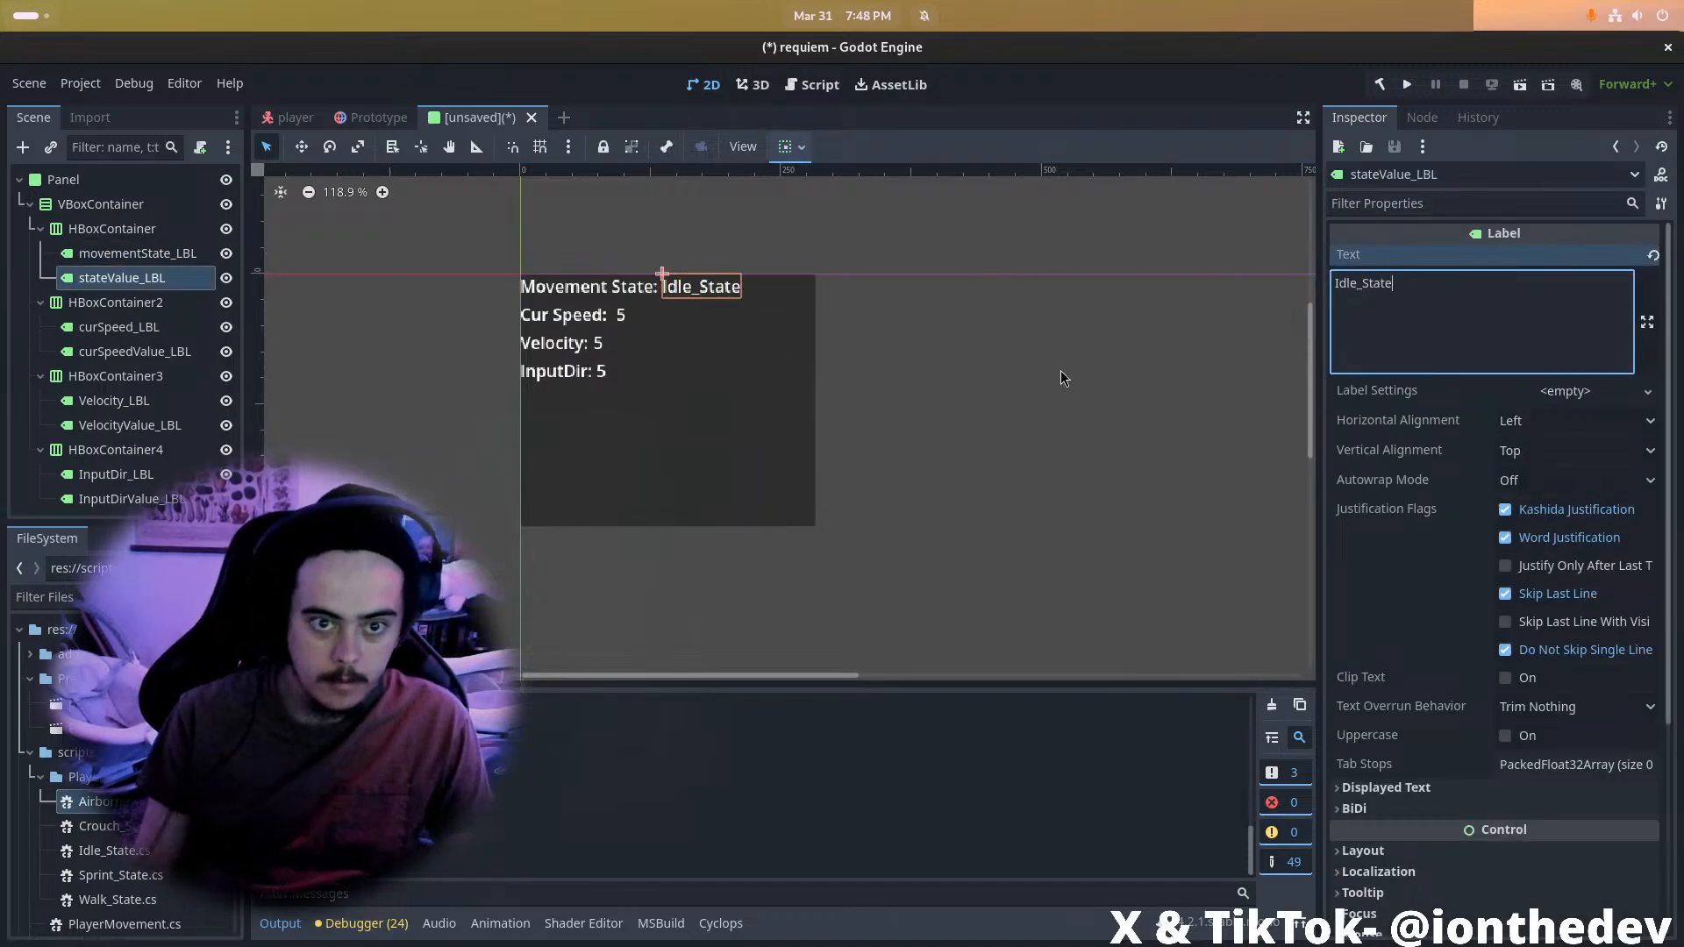
Shrink the root Panel to about 251 × 157 so it fits more closely around the label rows
click(703, 436)
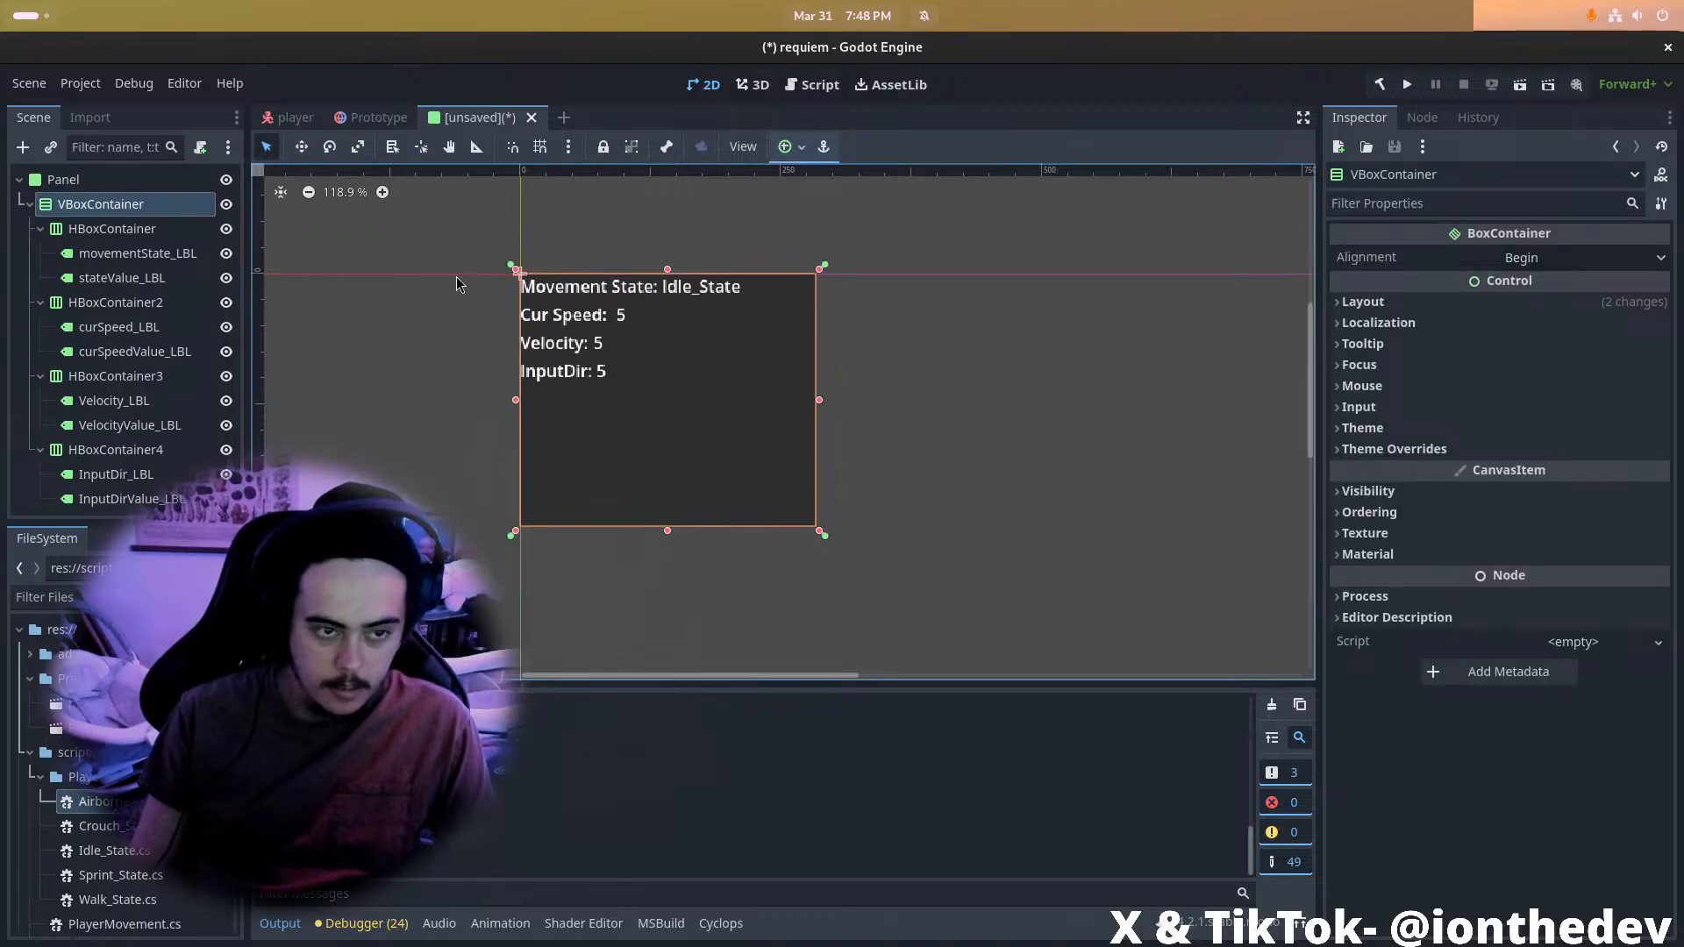
drag(814, 537, 787, 445)
click(87, 181)
Attach a new C# script named DebugPan.cs to the root Panel, using the Node: Default template
click(1572, 596)
click(1589, 628)
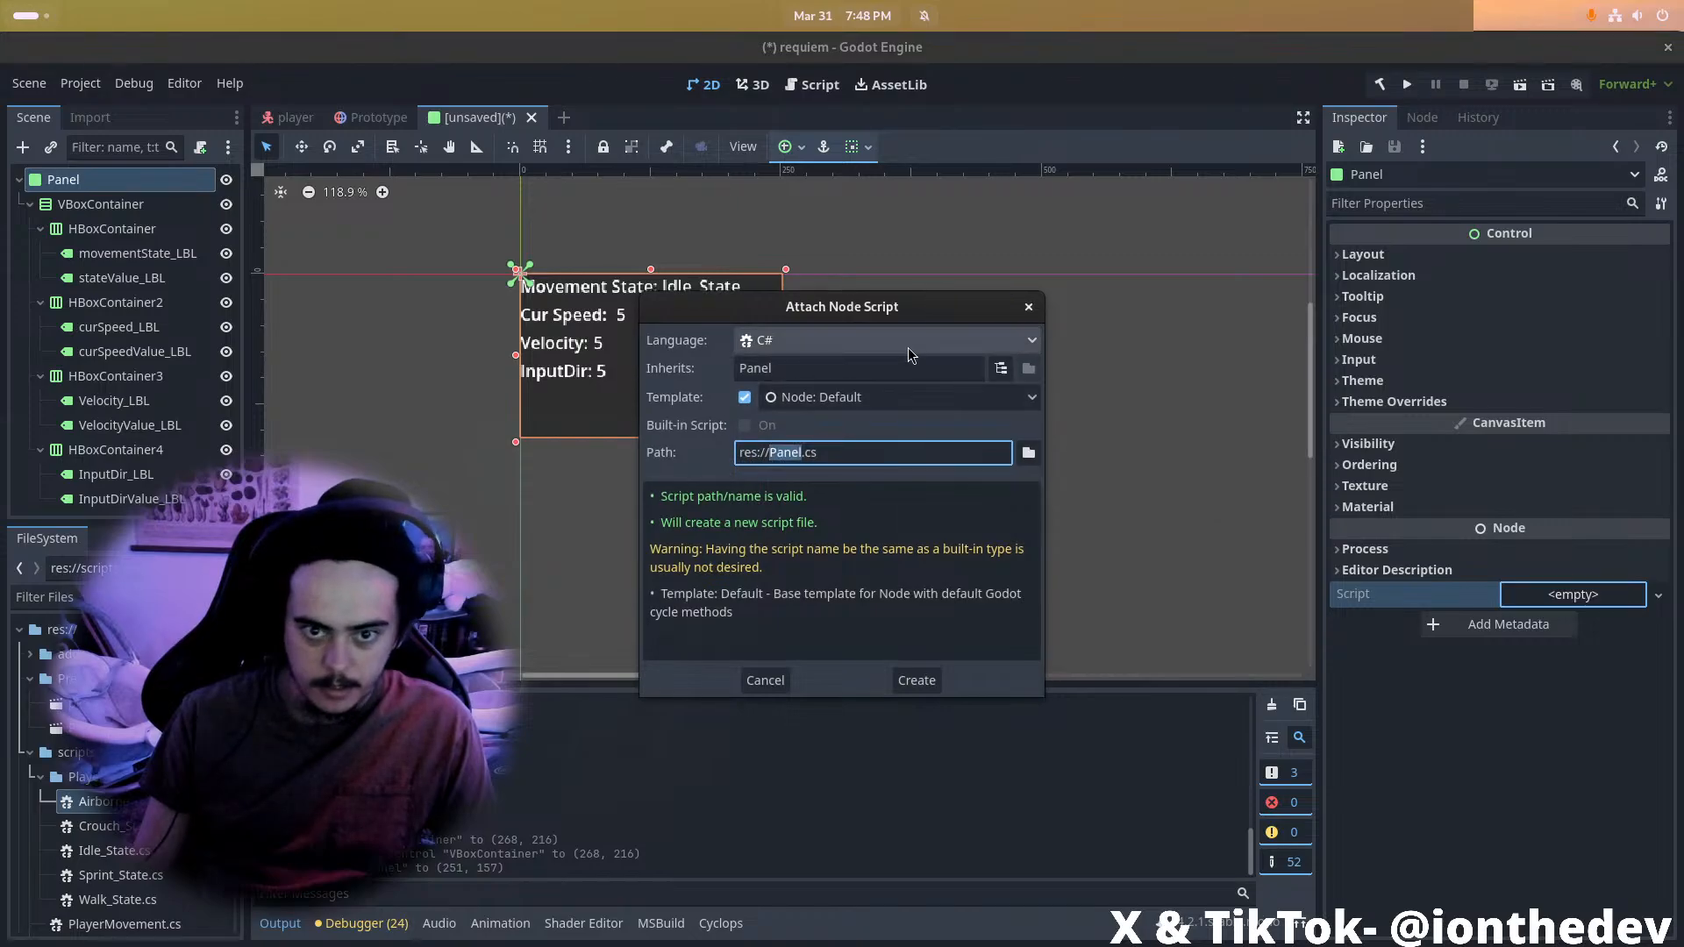
text(DebugPan)
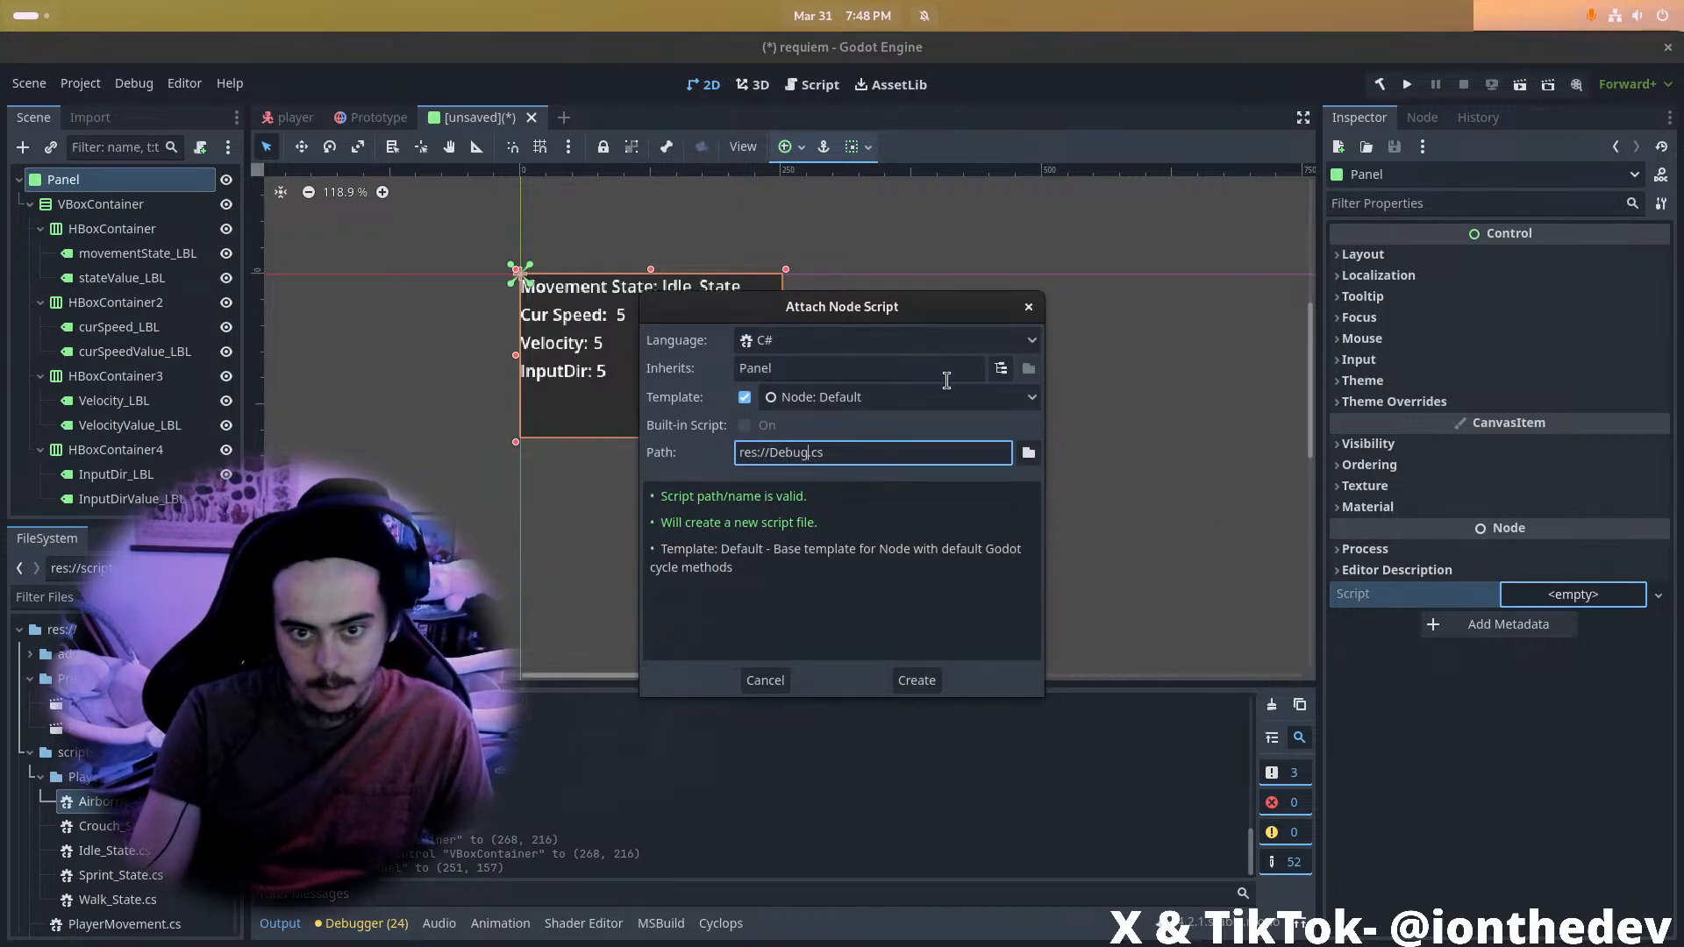
key(Return)
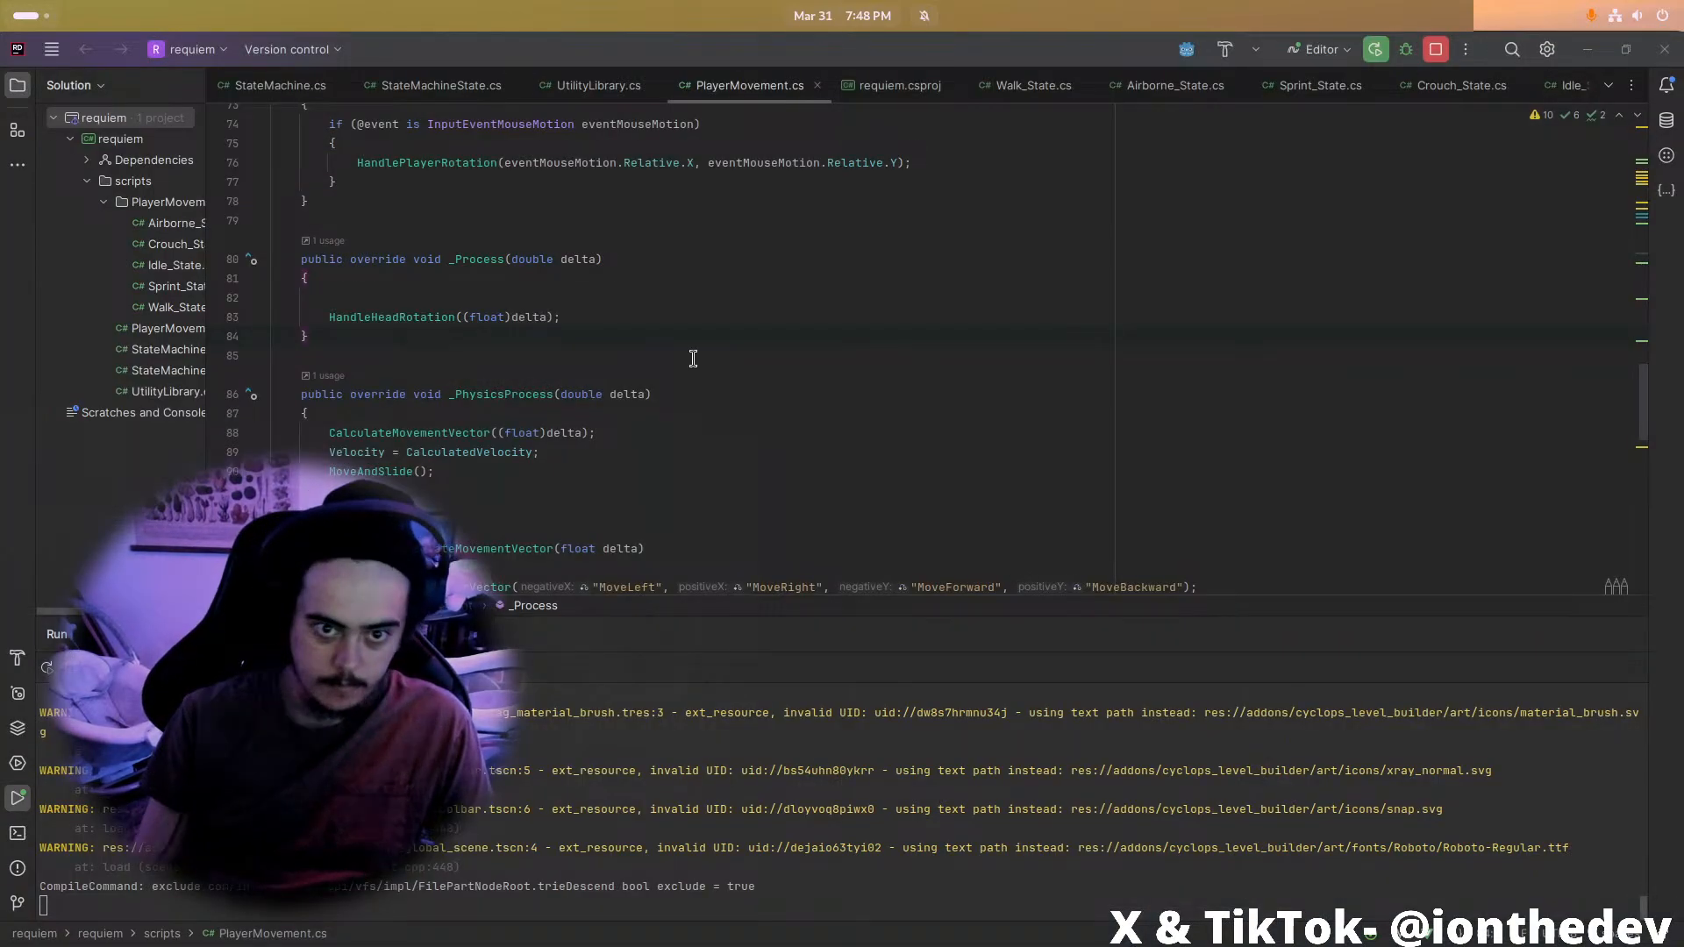
In DebugPanel.cs in Rider, add a UtilityLibrary.GetPlayer() call inside _Ready, importing the requiem.scripts namespace
click(438, 249)
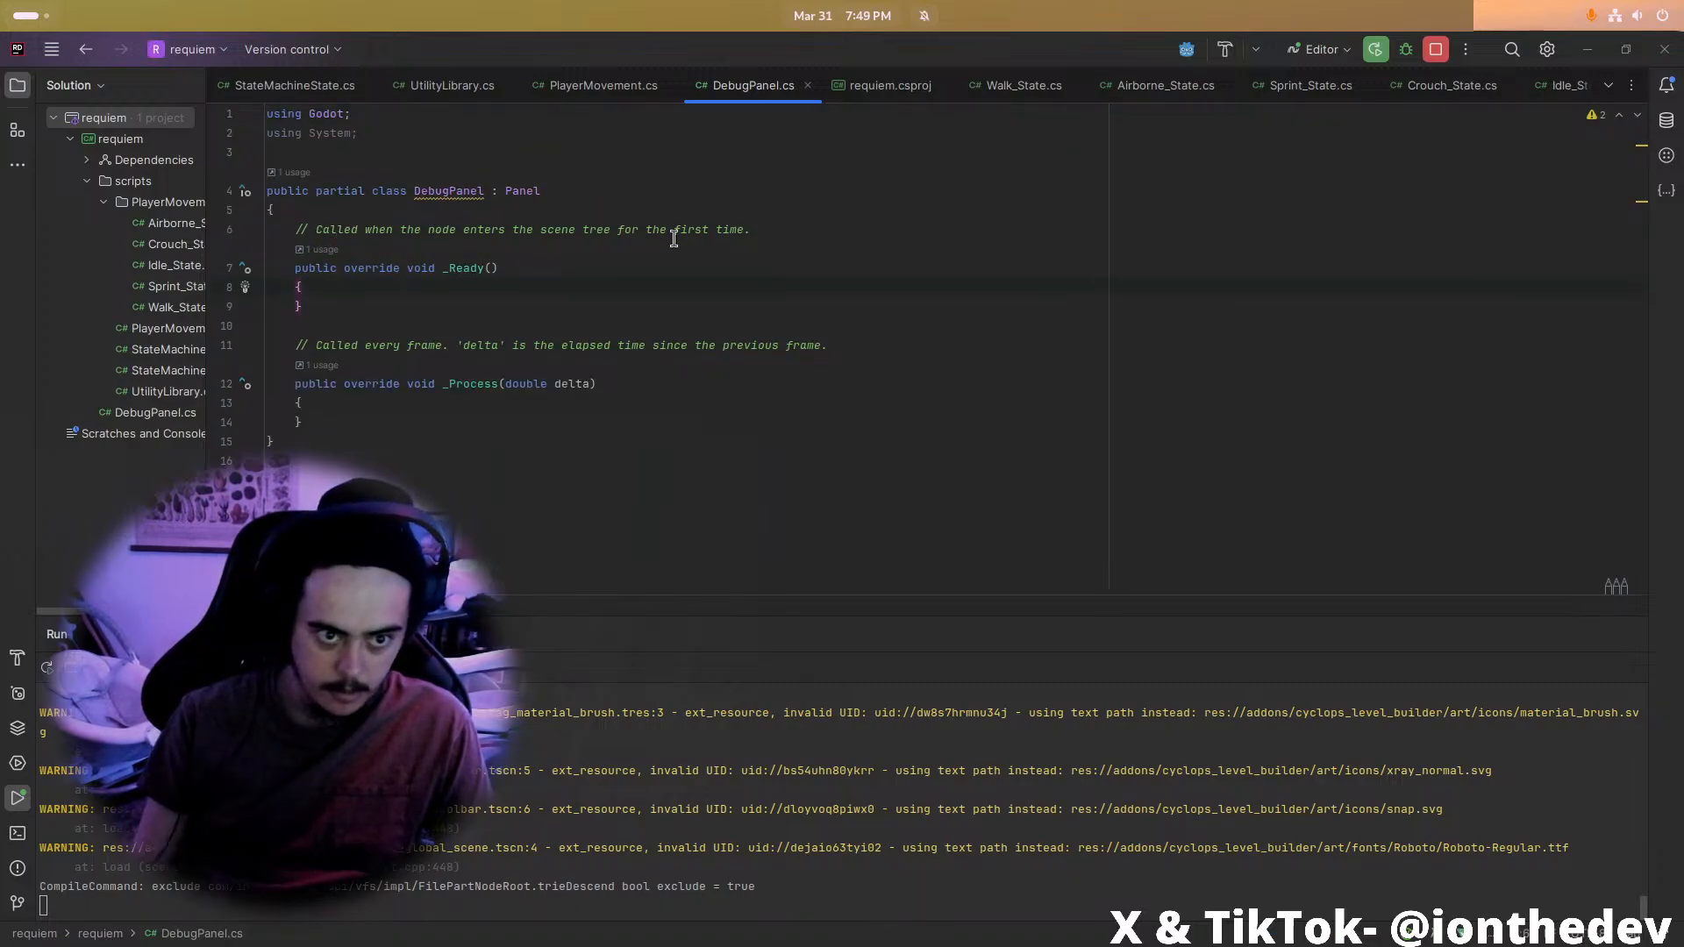
key(Return)
text(Utlity)
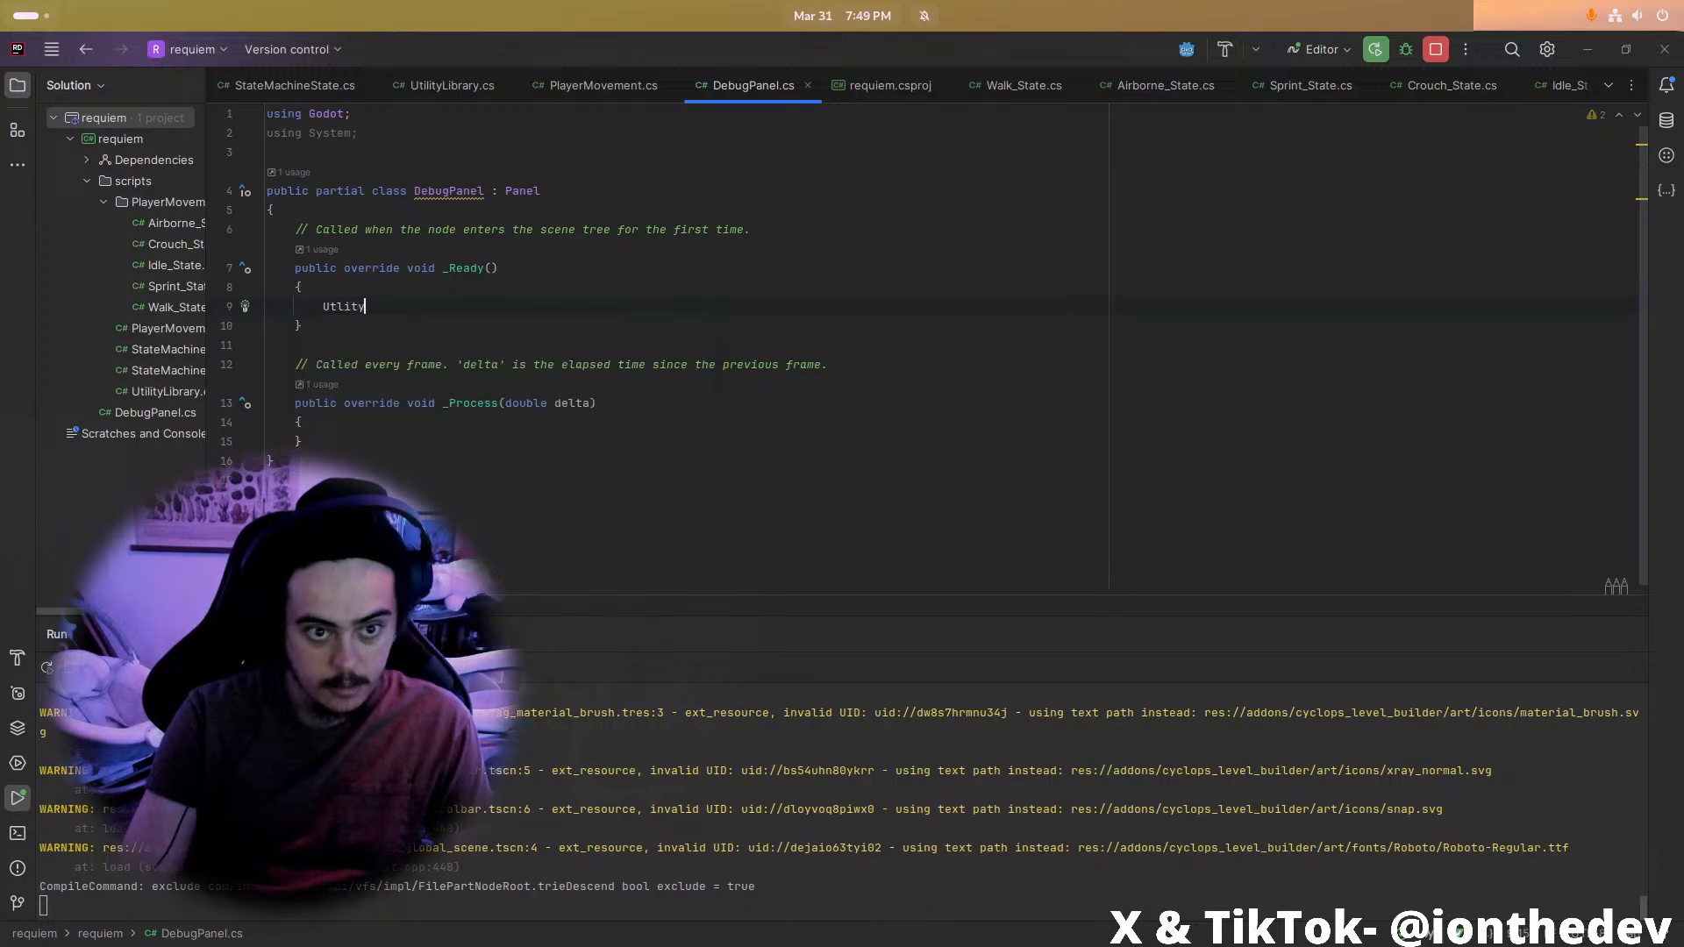
key(ctrl+BackSpace)
text(U)
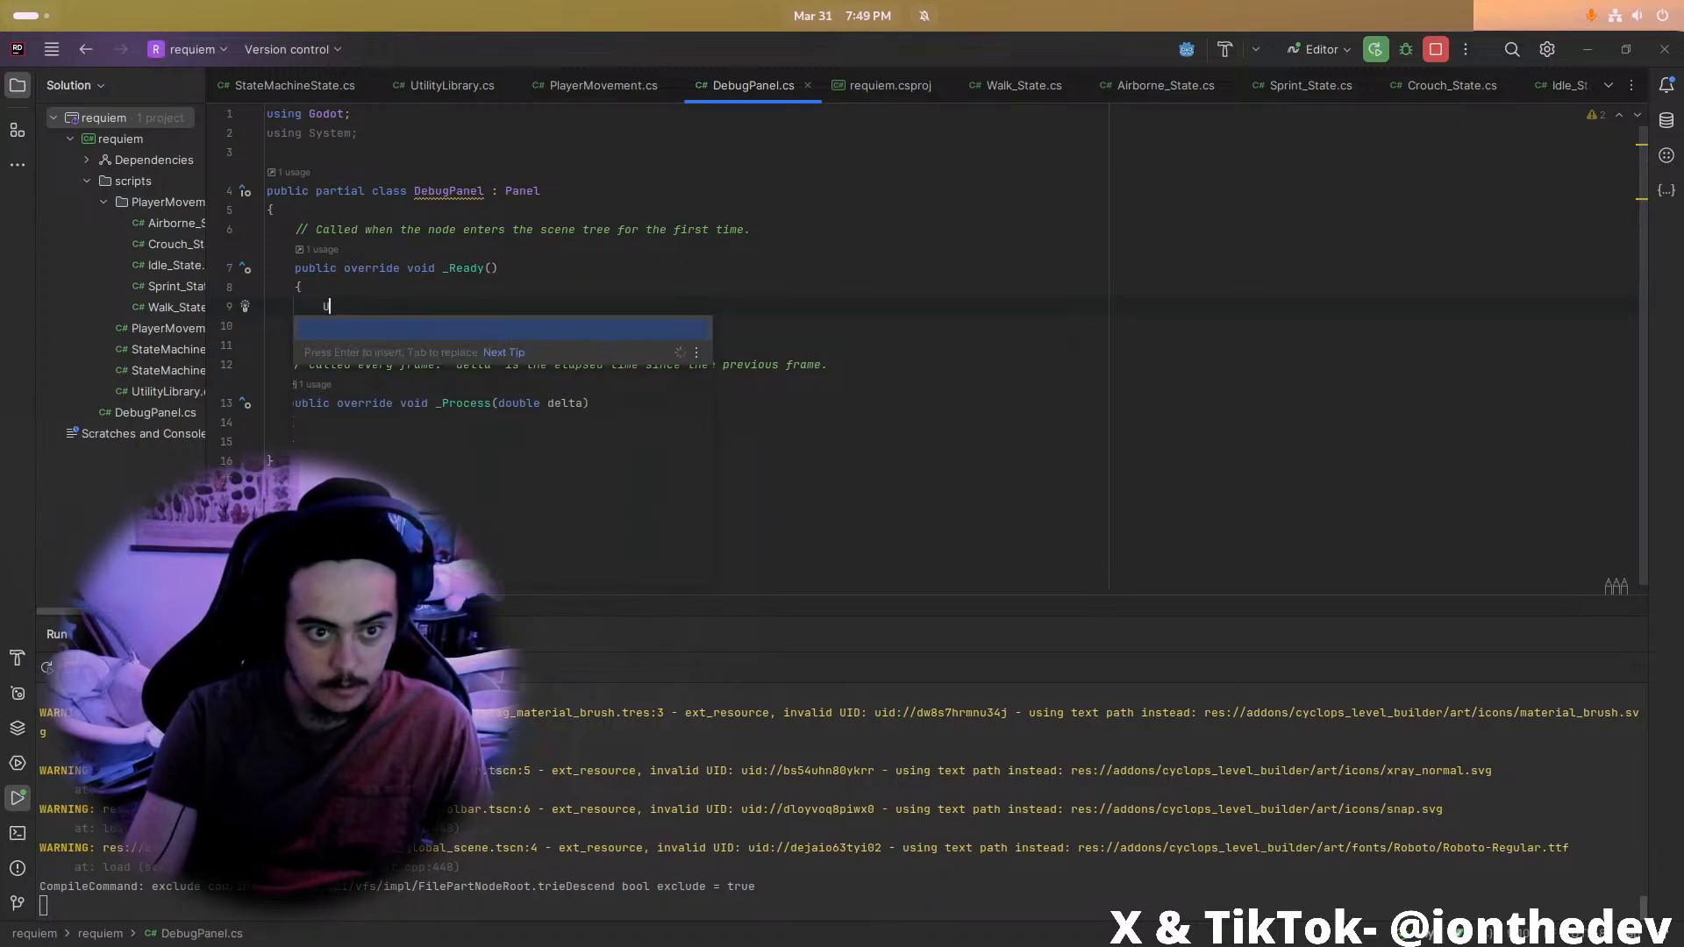
text(tility)
key(Return)
text(.)
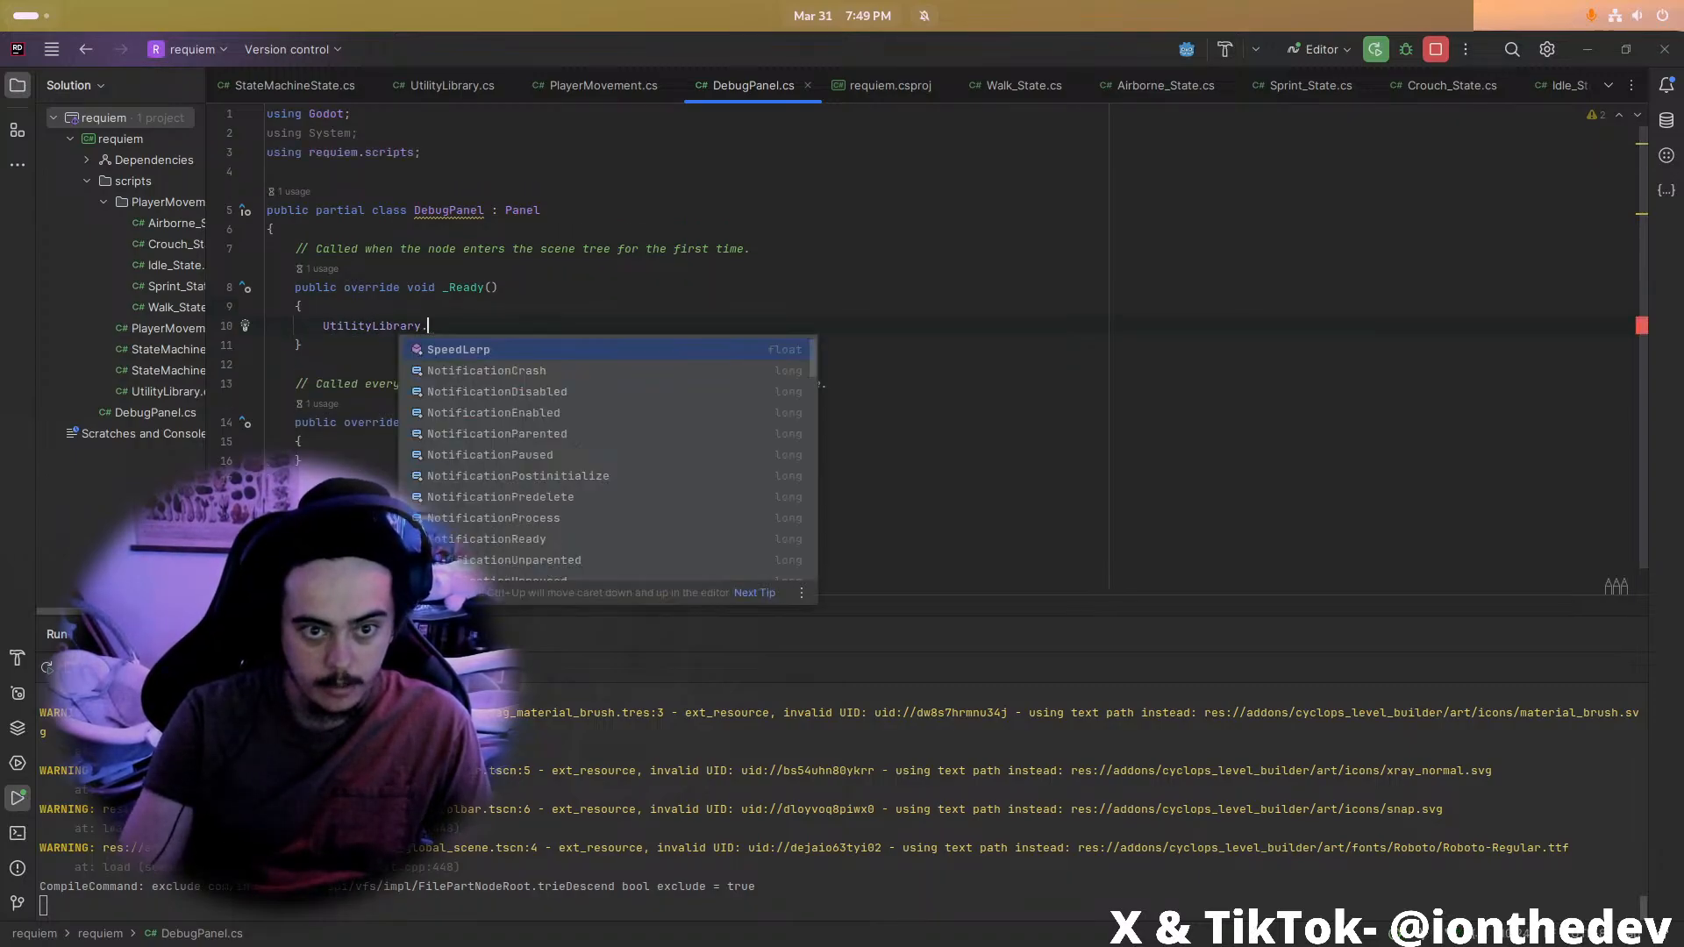
text(GetPlayer()
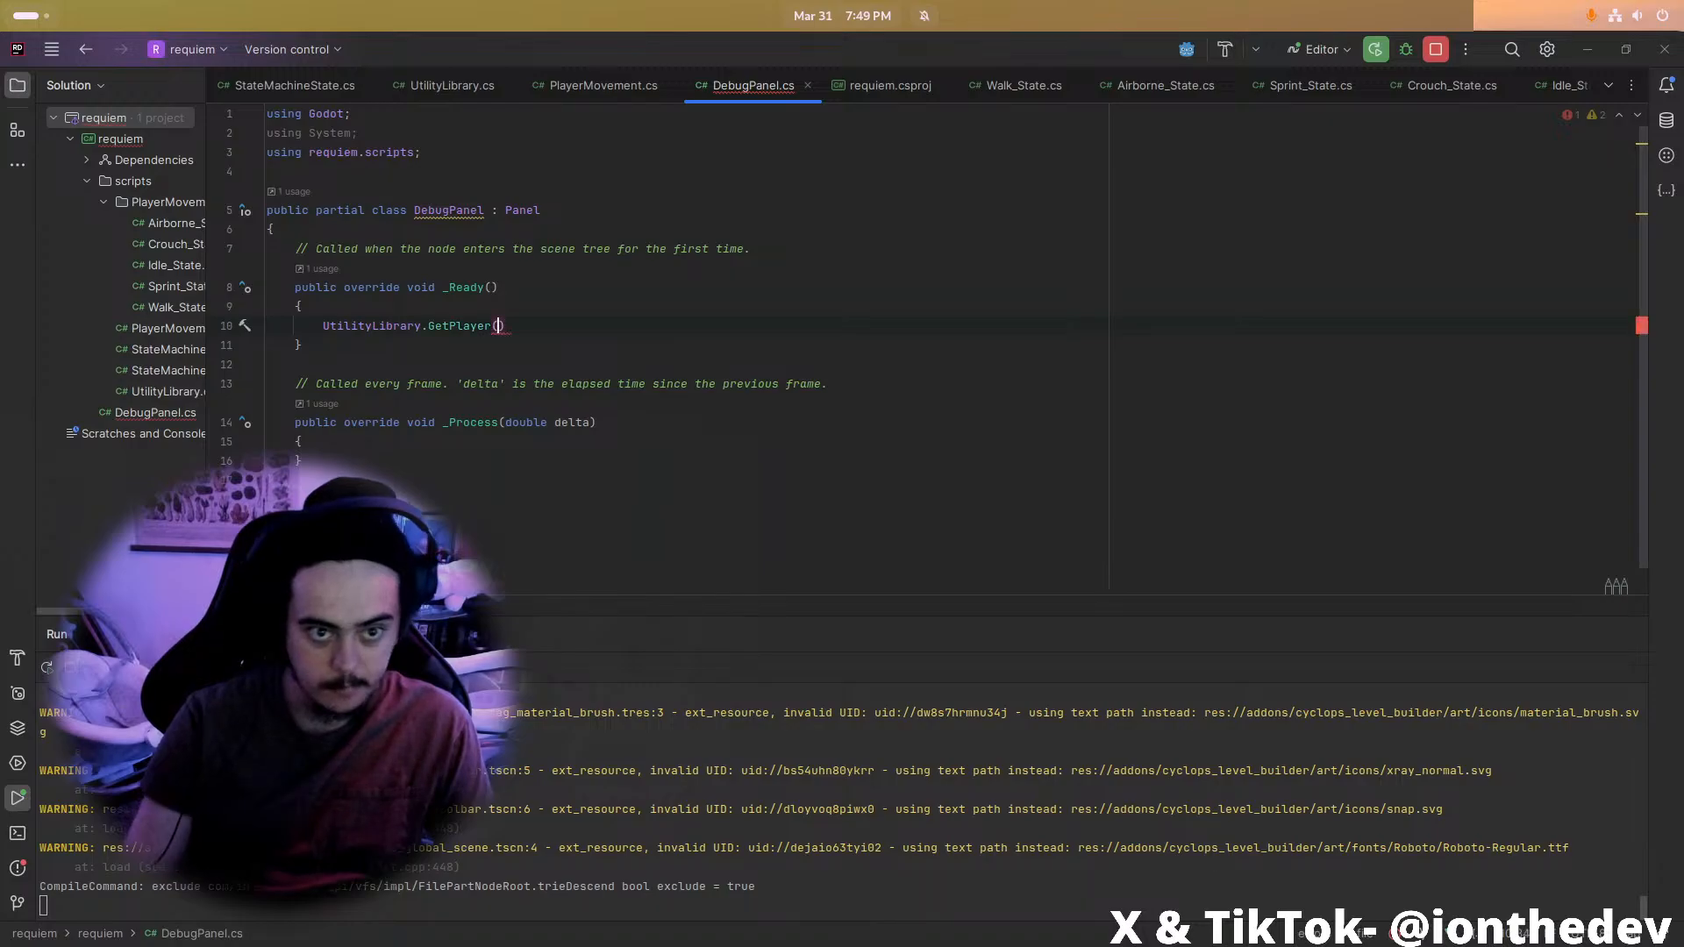
Declare a PlayerMovement field named _player at the start of the DebugPanel class
click(500, 233)
key(Return)
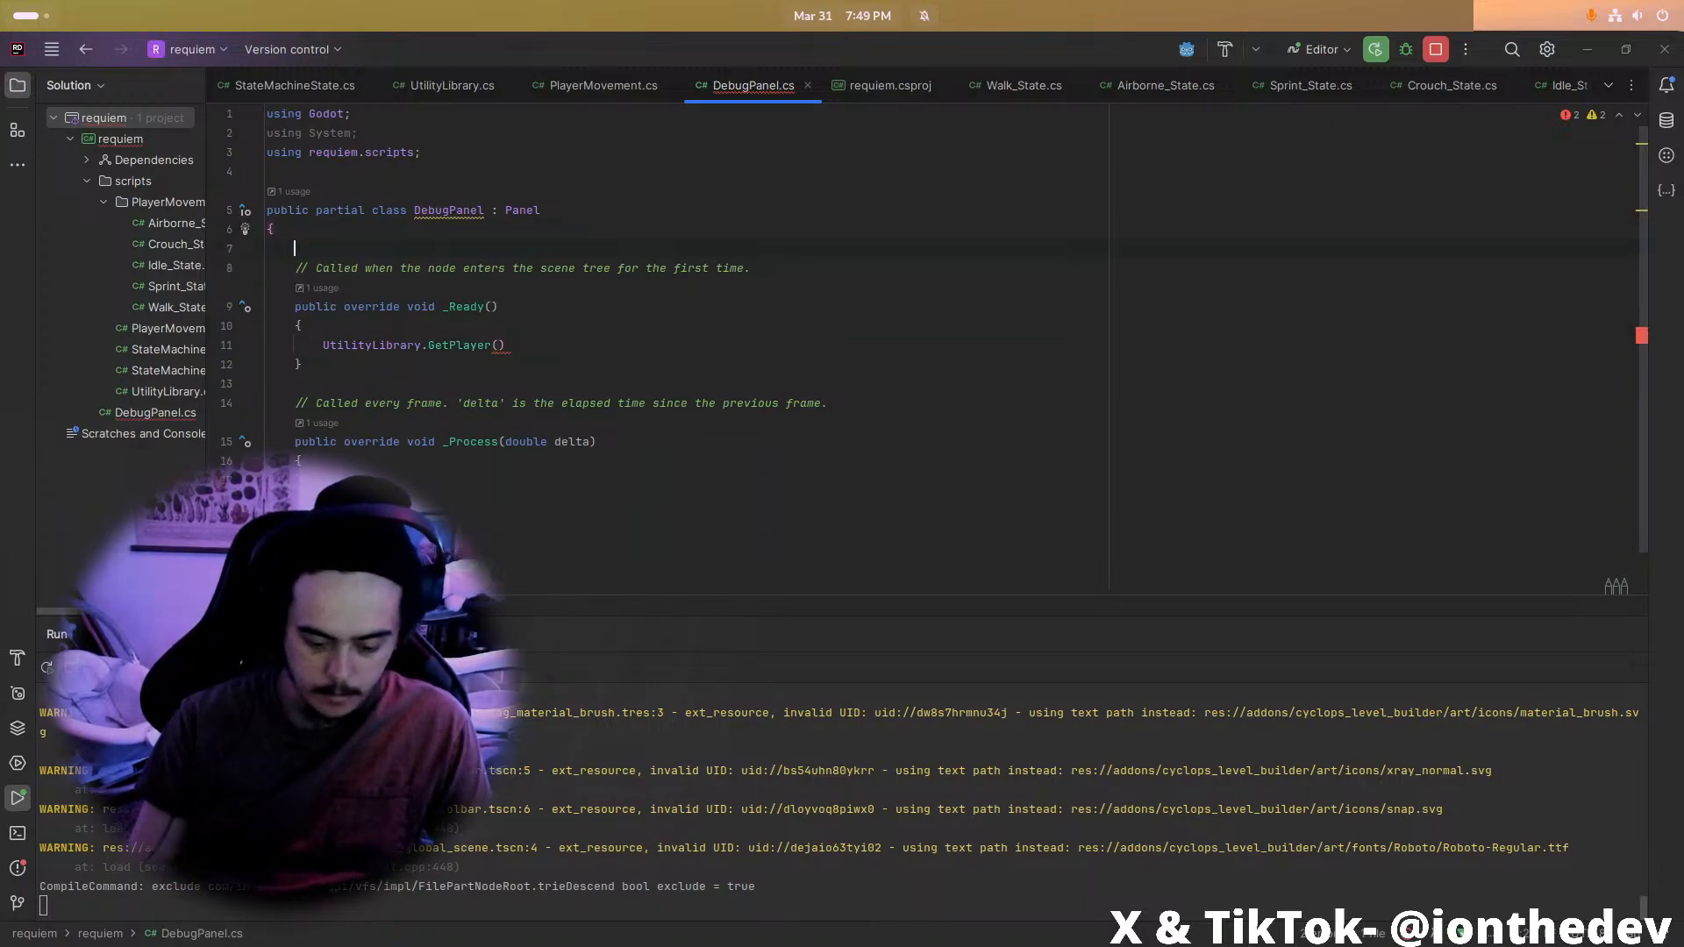
text(PlayerMovme)
key(BackSpace)
key(BackSpace)
text(ement player)
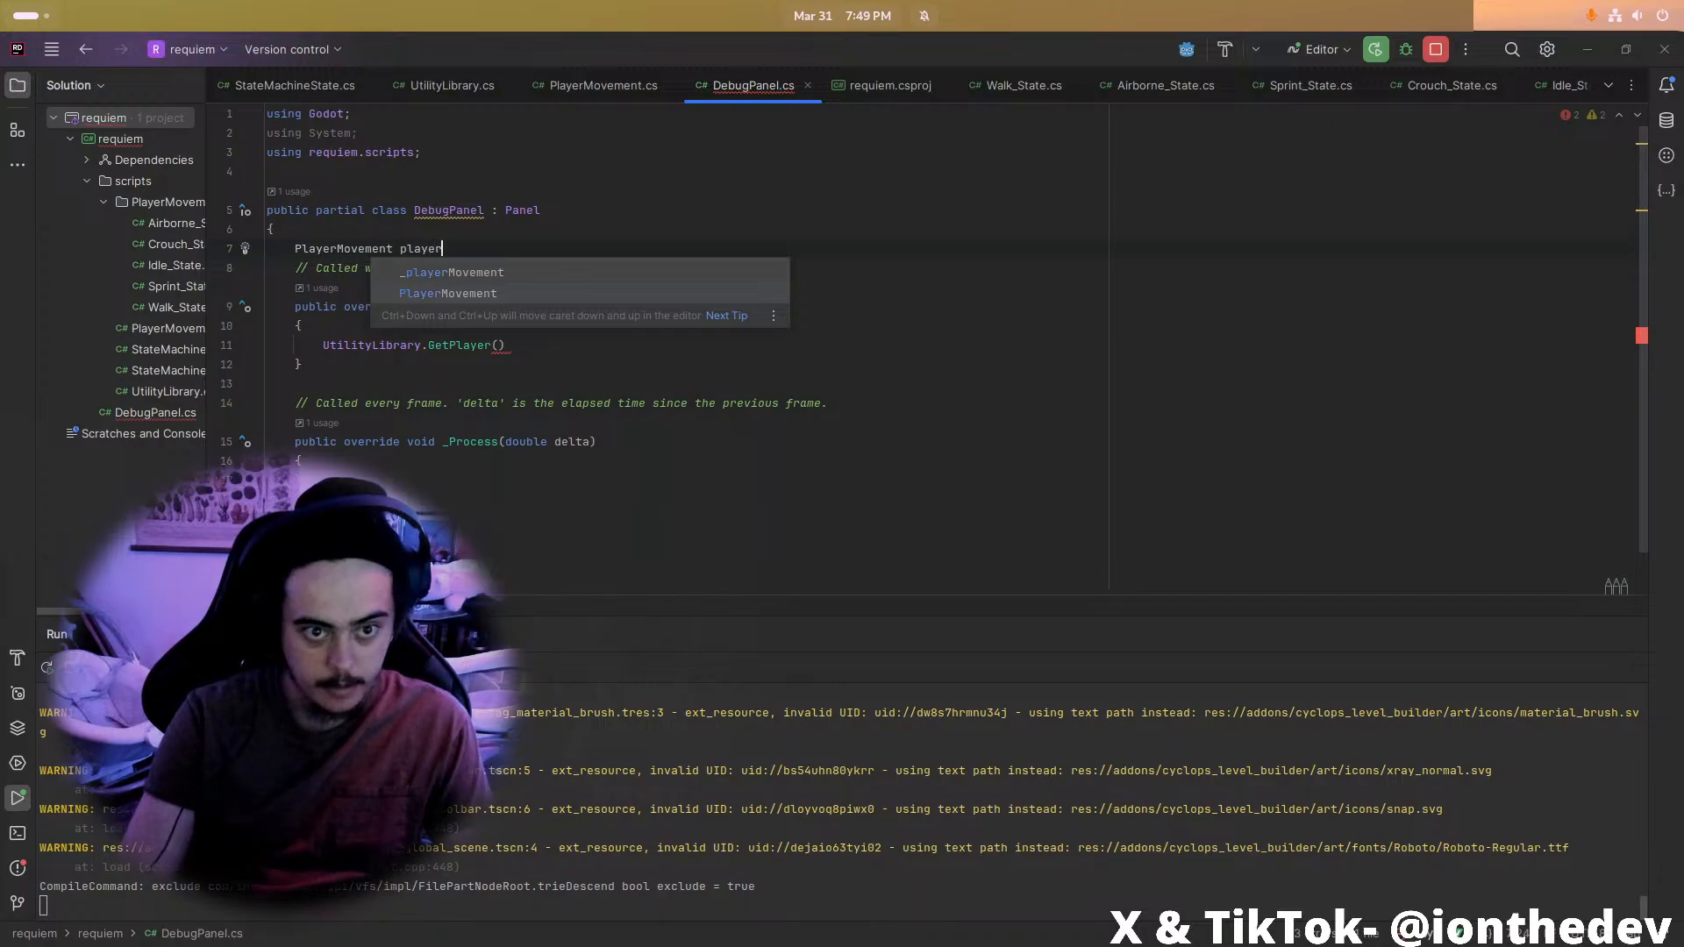
key(ctrl+Left)
text(_)
key(ctrl+Right)
text(;)
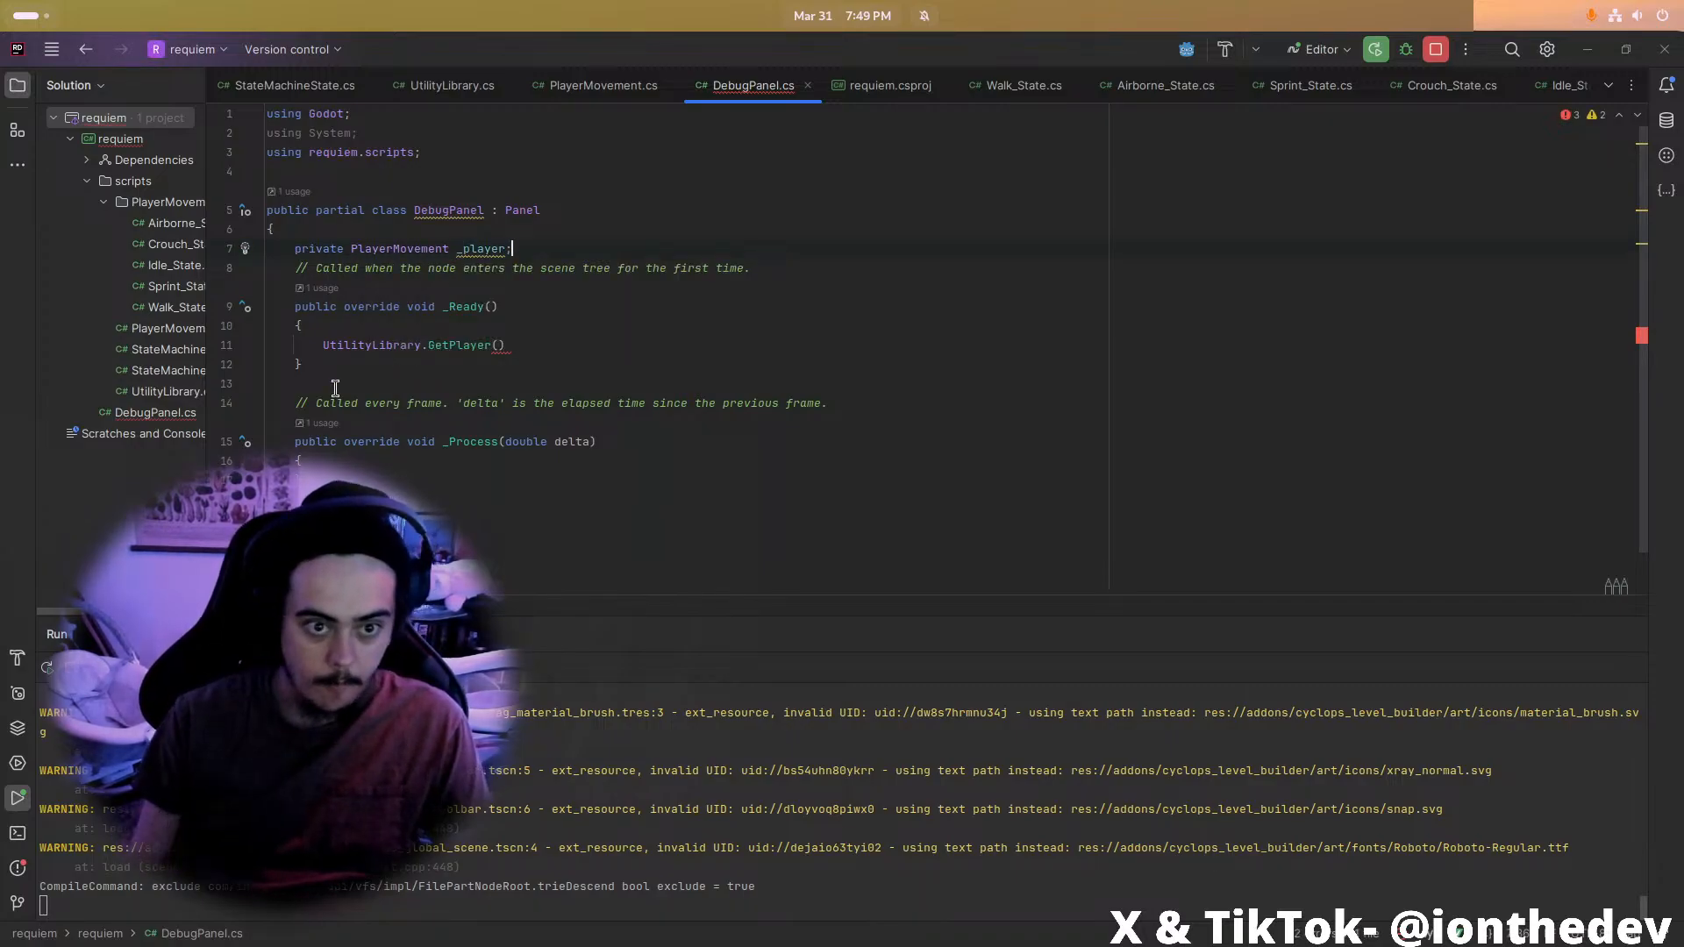
Complete the _Ready line so it reads "_player = UtilityLibrary.GetPlayer(GetTree());"
click(322, 345)
text(_player =)
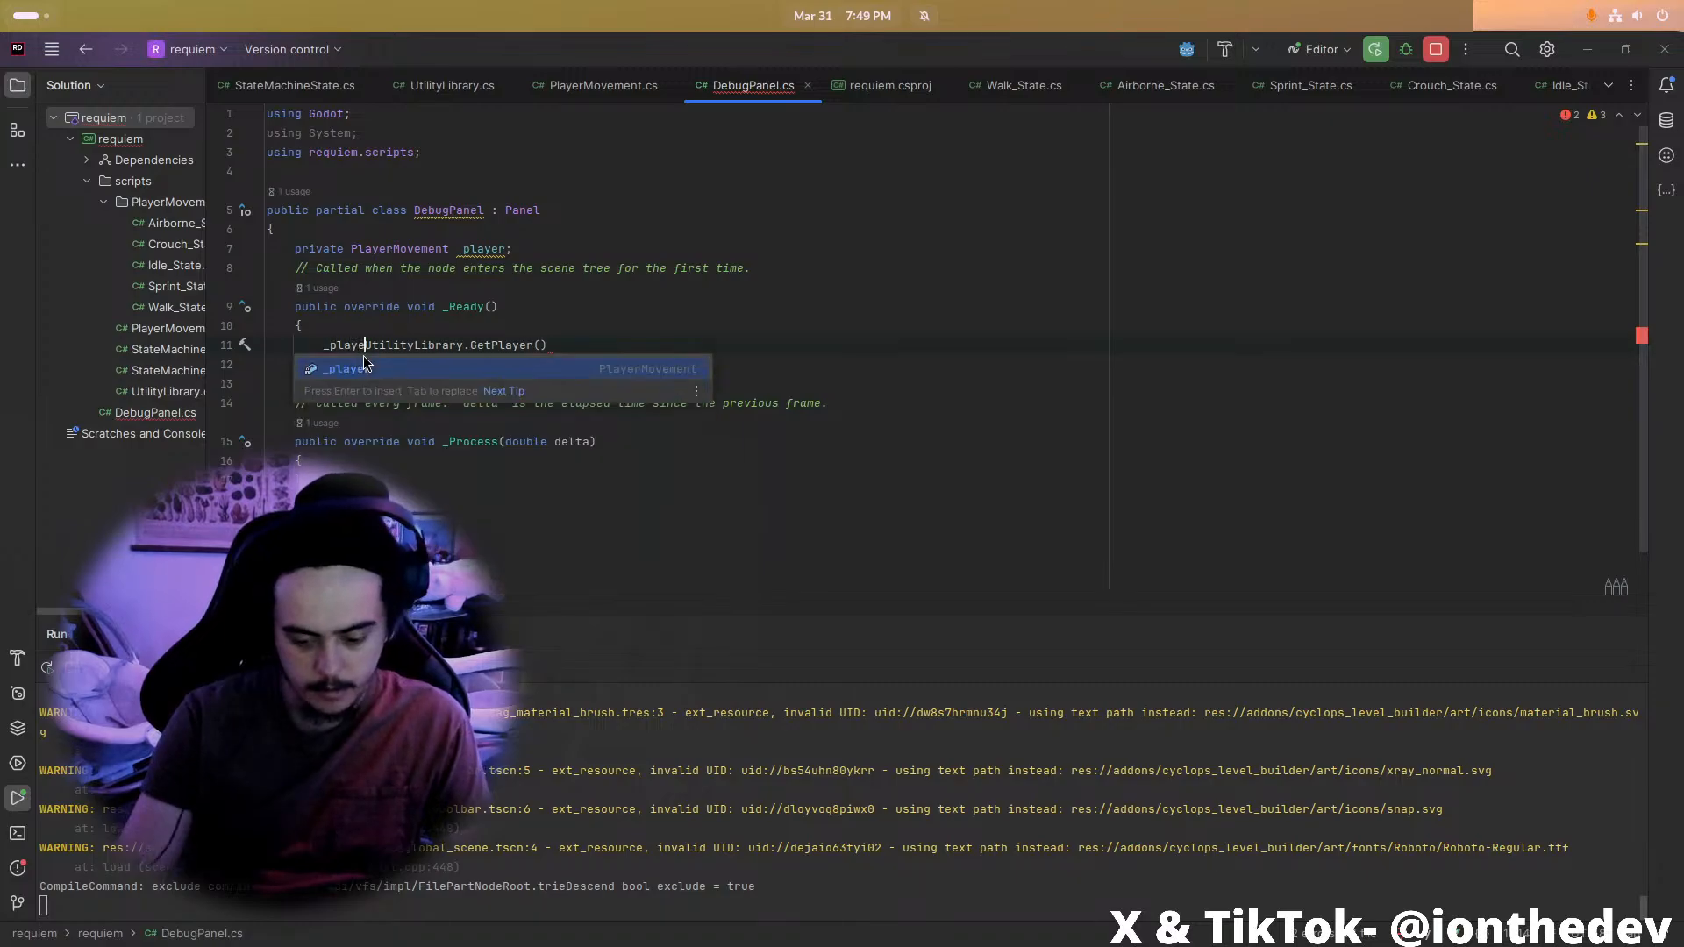
key(End)
key(Escape)
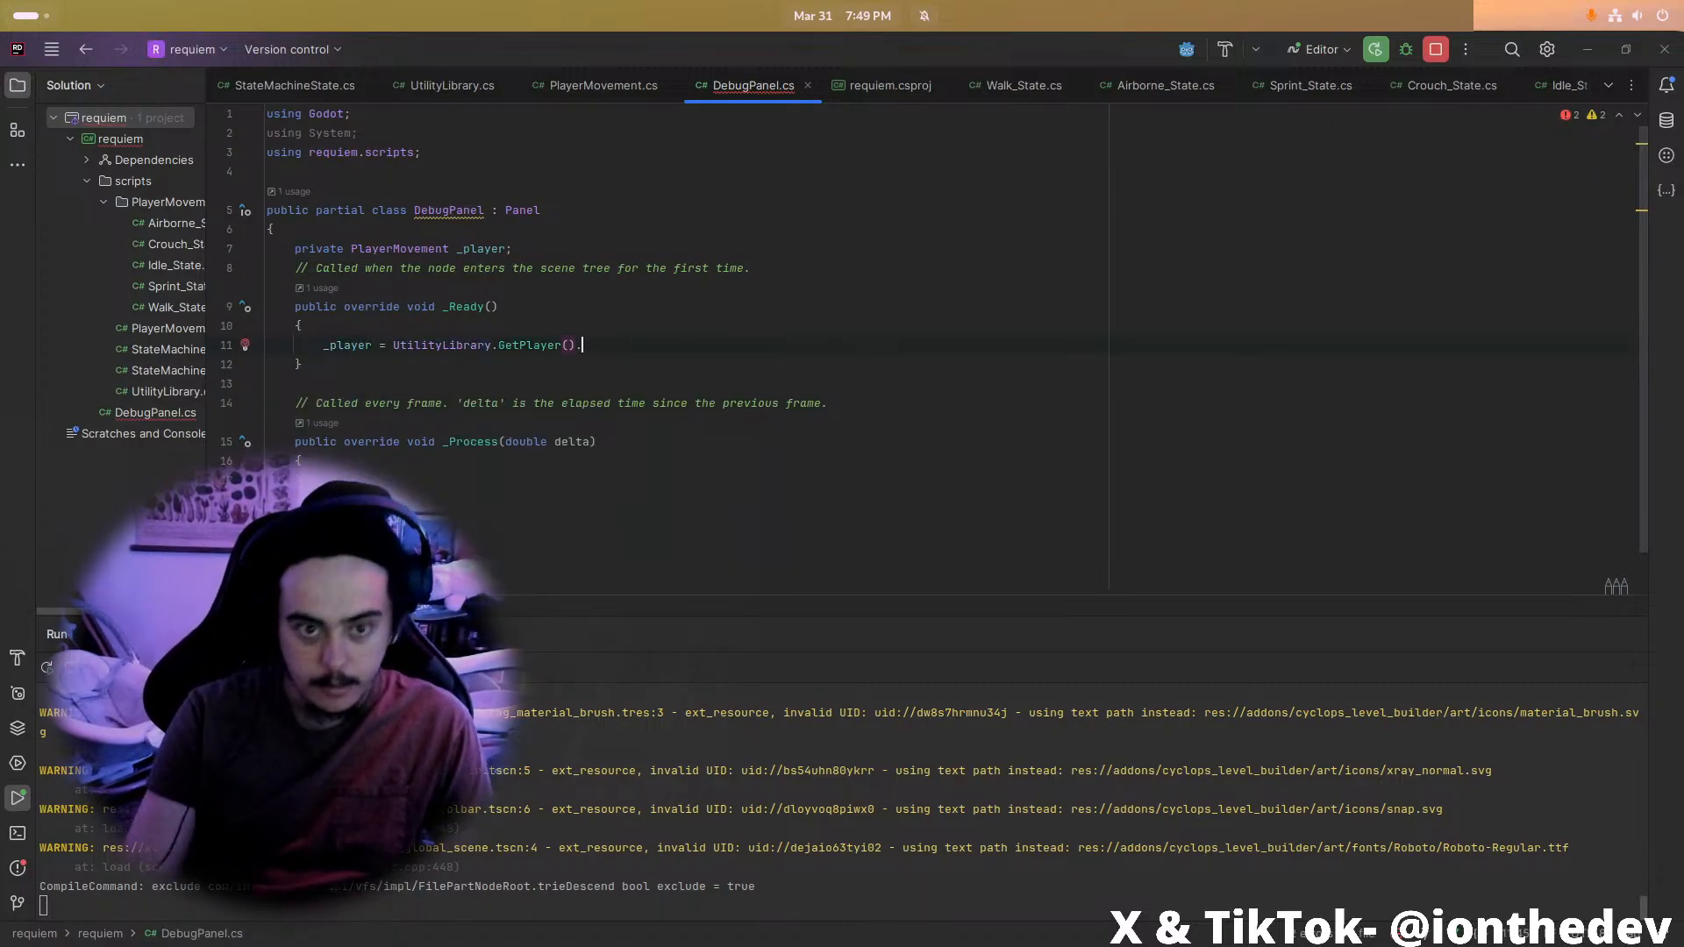
text(.)
key(BackSpace)
text(;)
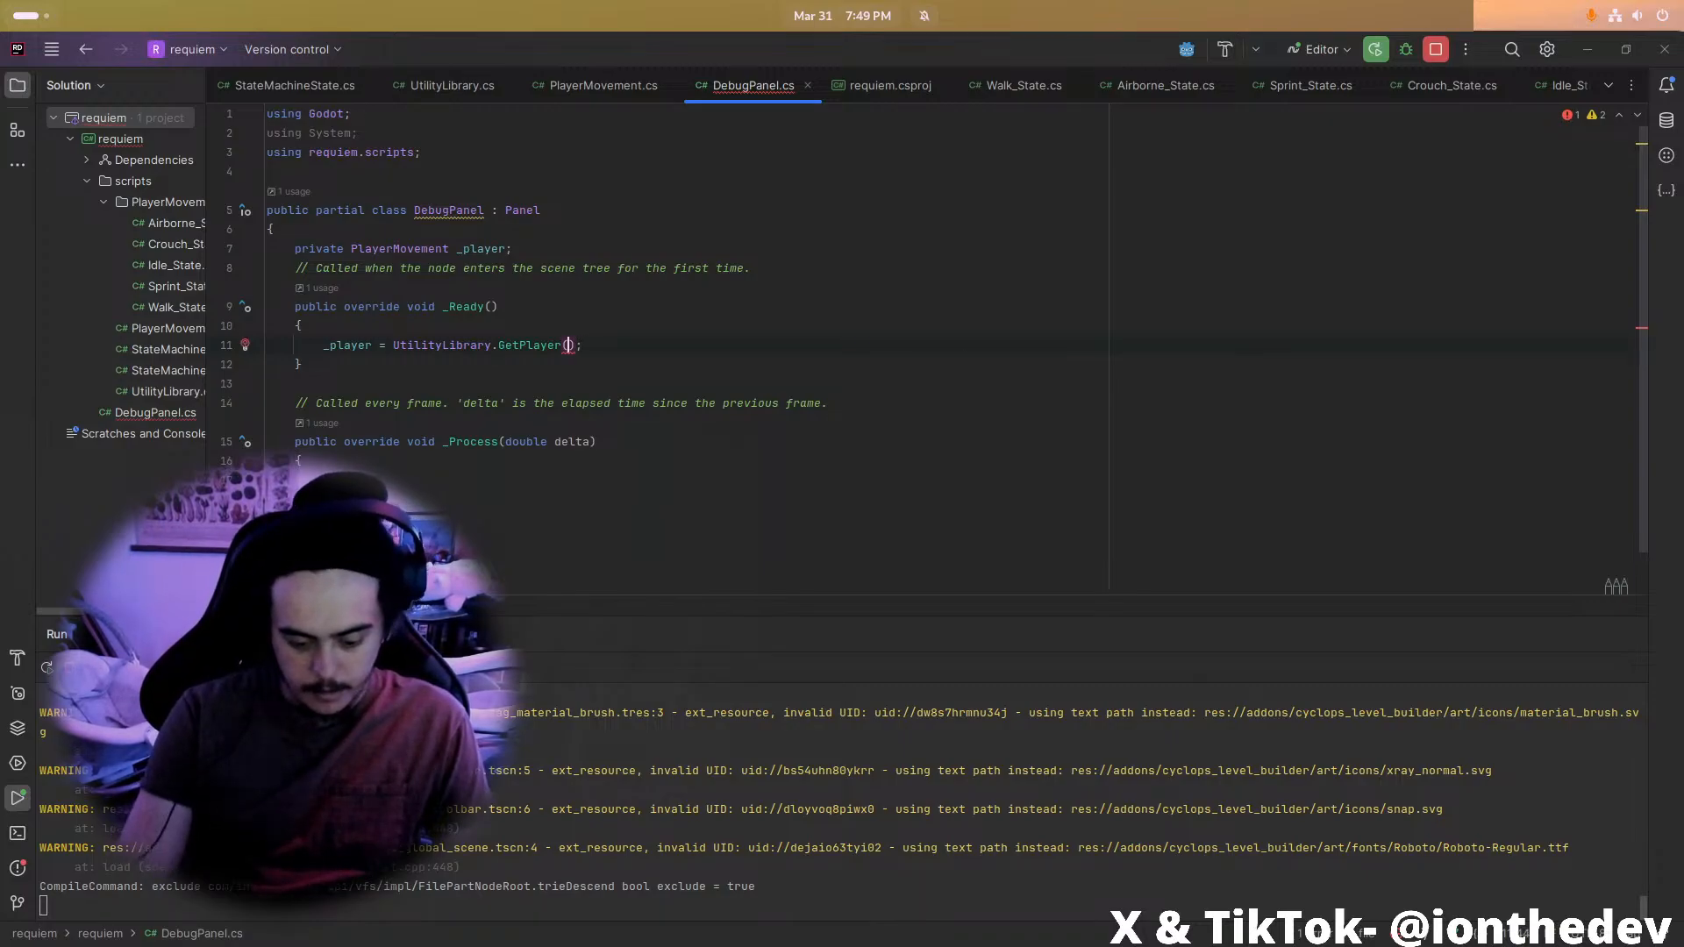
text(GetTree()())
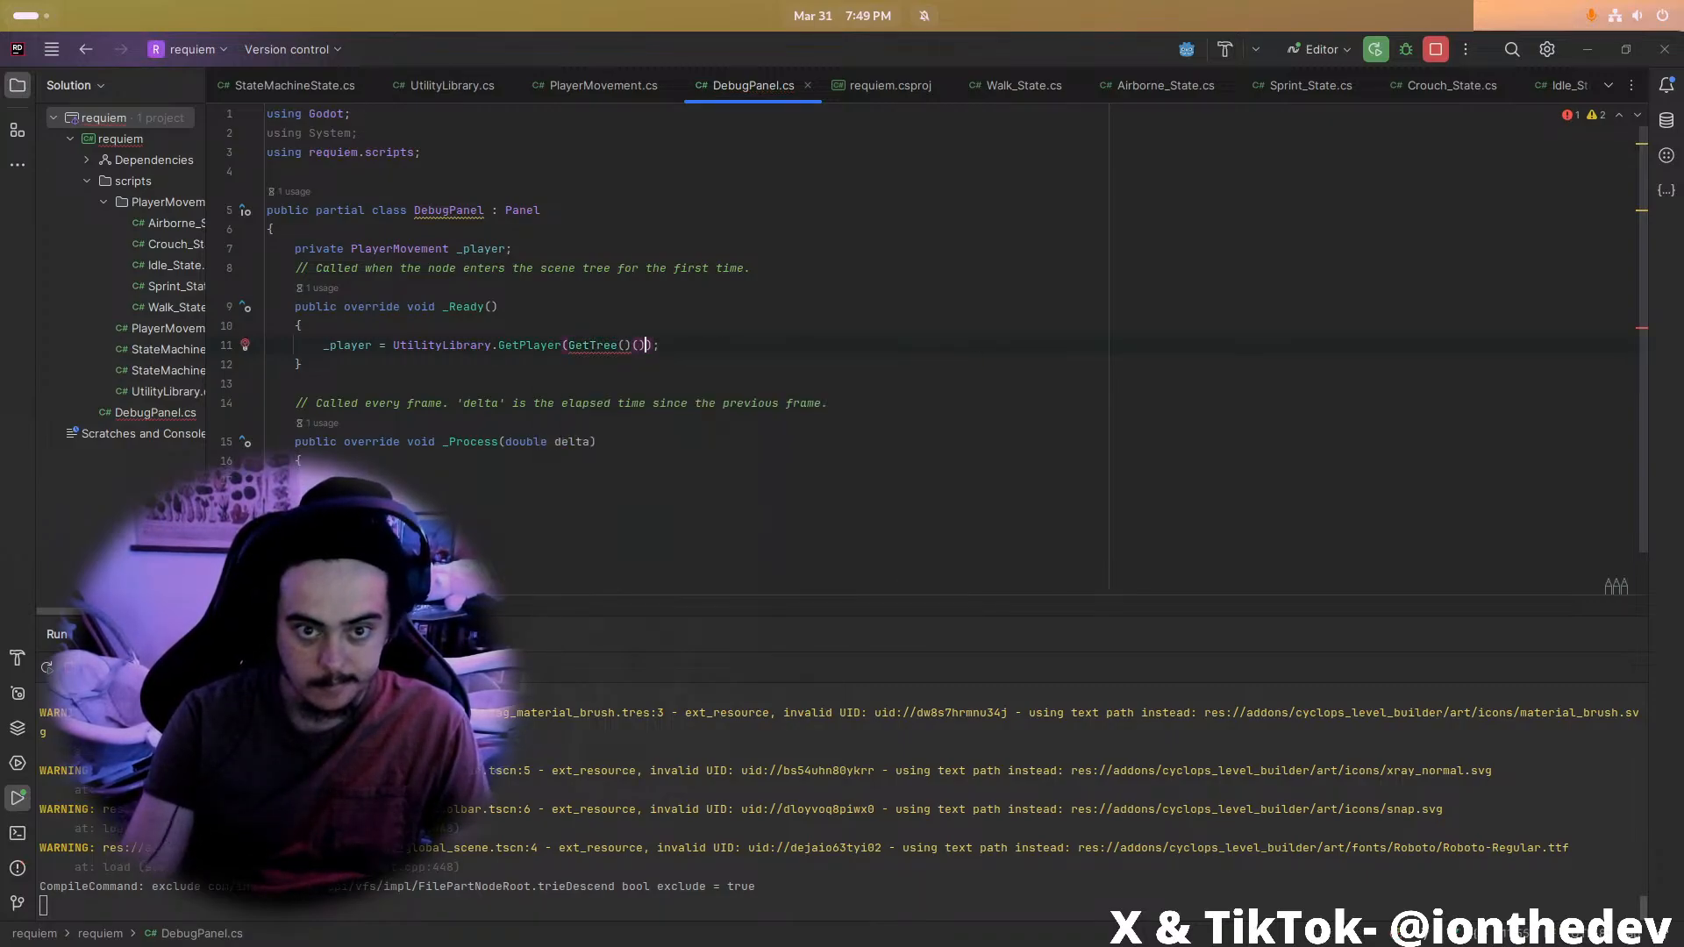
key(BackSpace)
key(BackSpace)
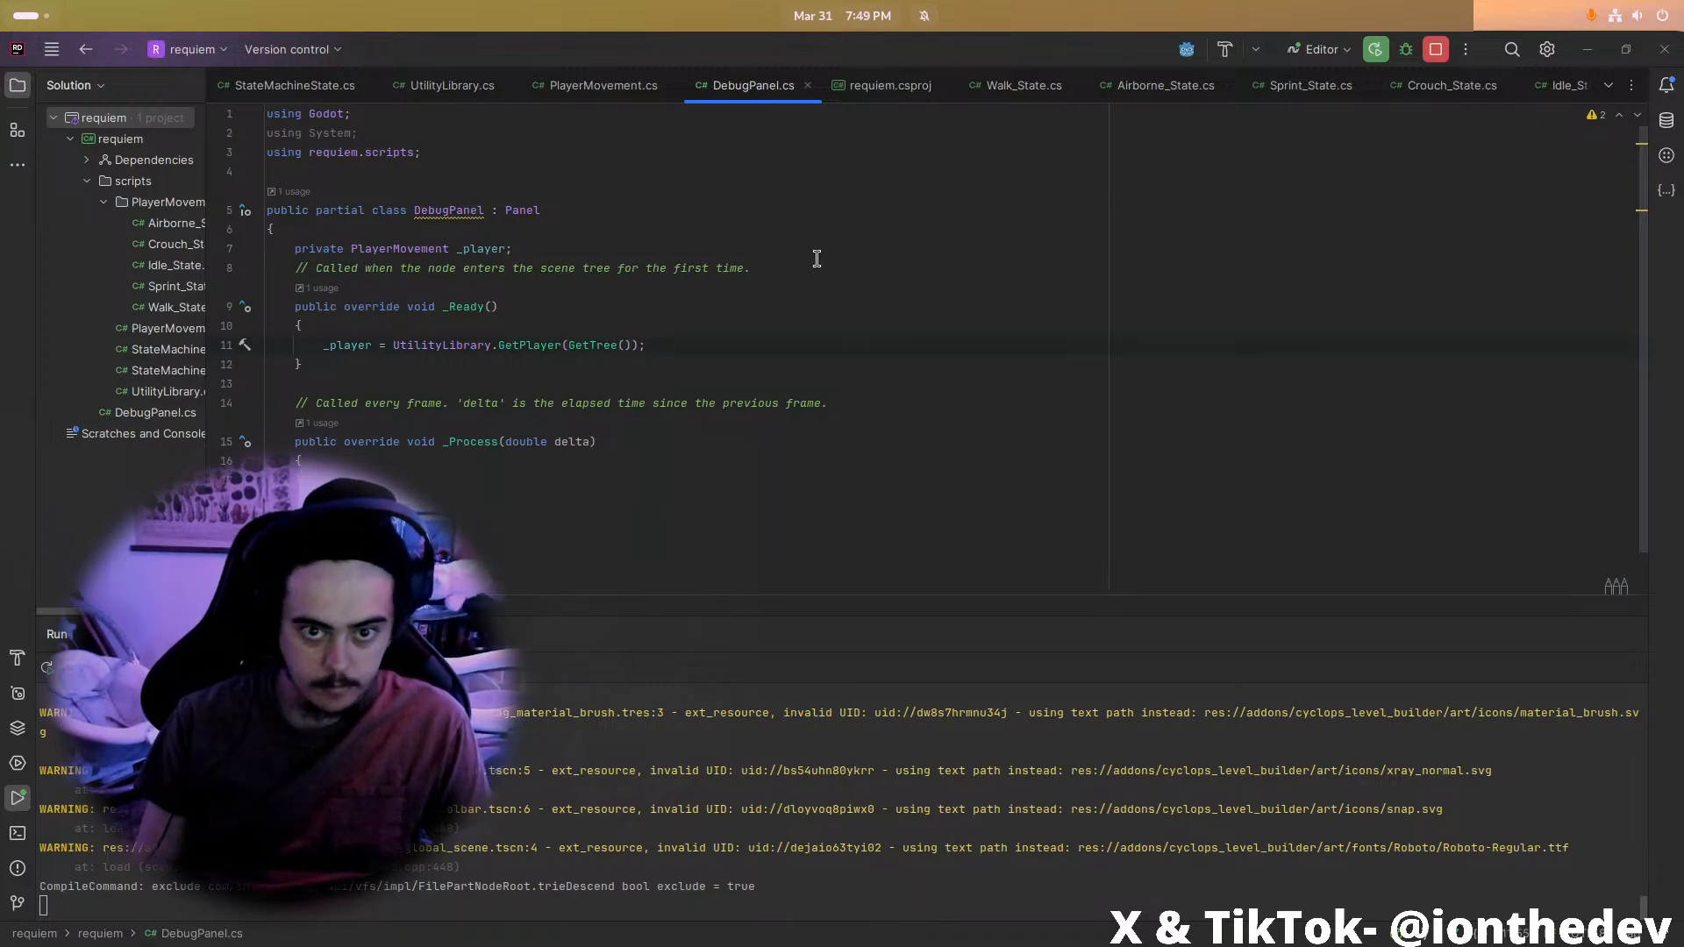
click(769, 352)
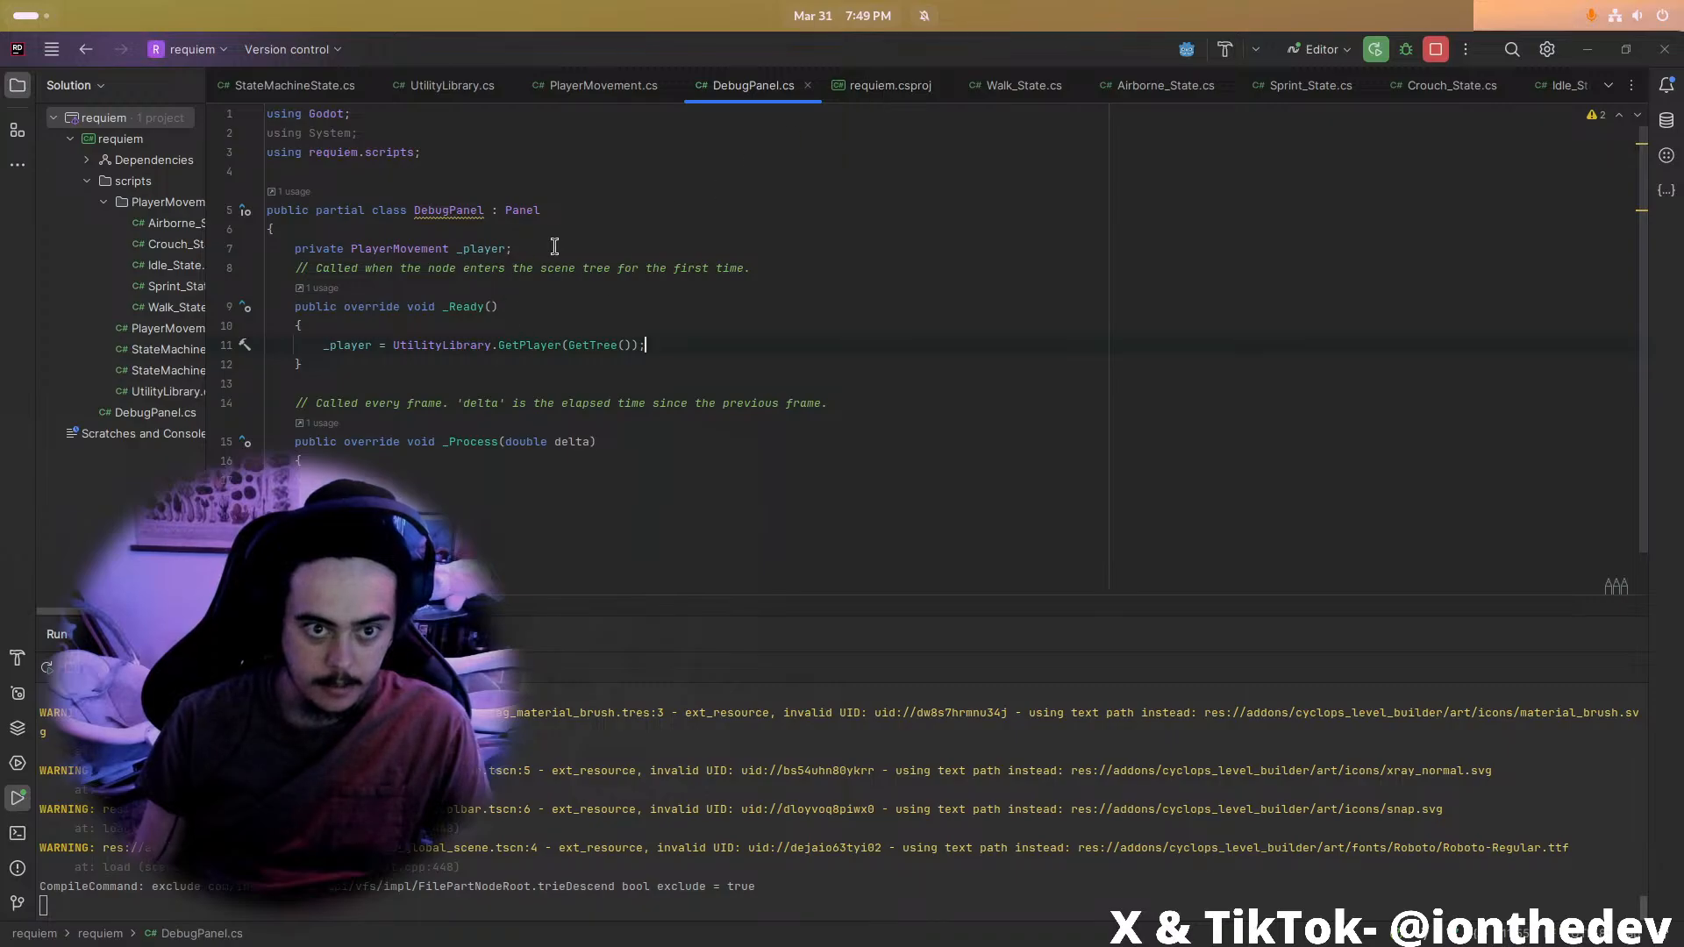
drag(786, 49, 892, 342)
drag(927, 74, 1683, 72)
drag(950, 330, 829, 16)
Declare a Label field named _movementState directly below the _player field
click(621, 346)
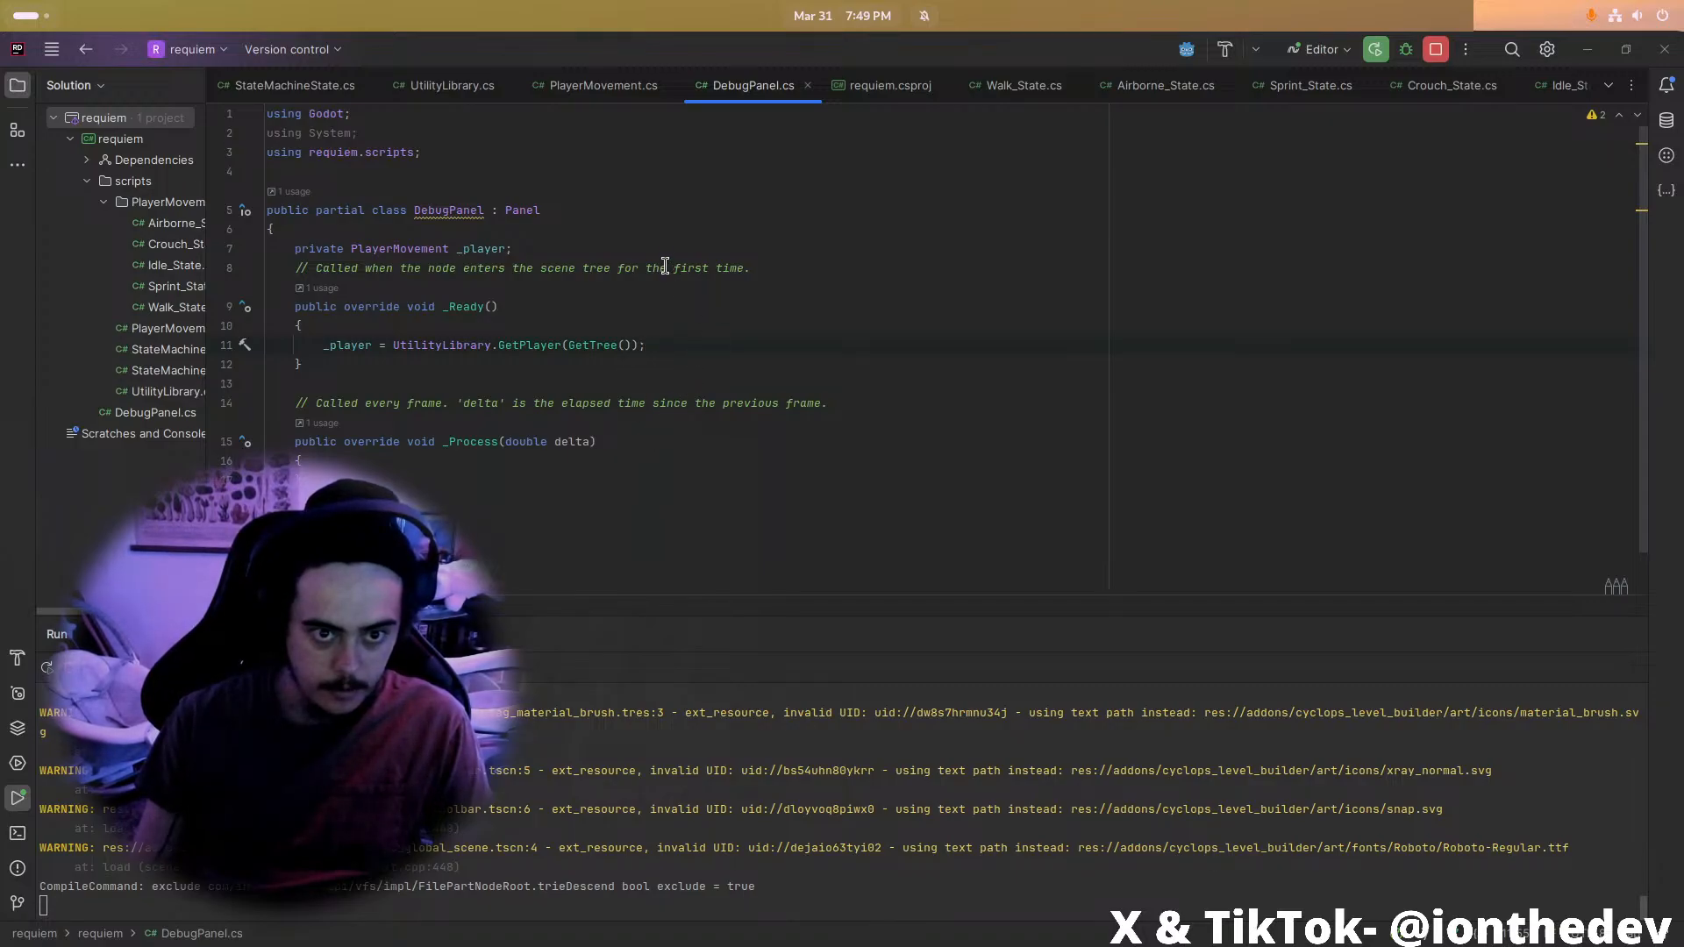
key(Return)
text(La)
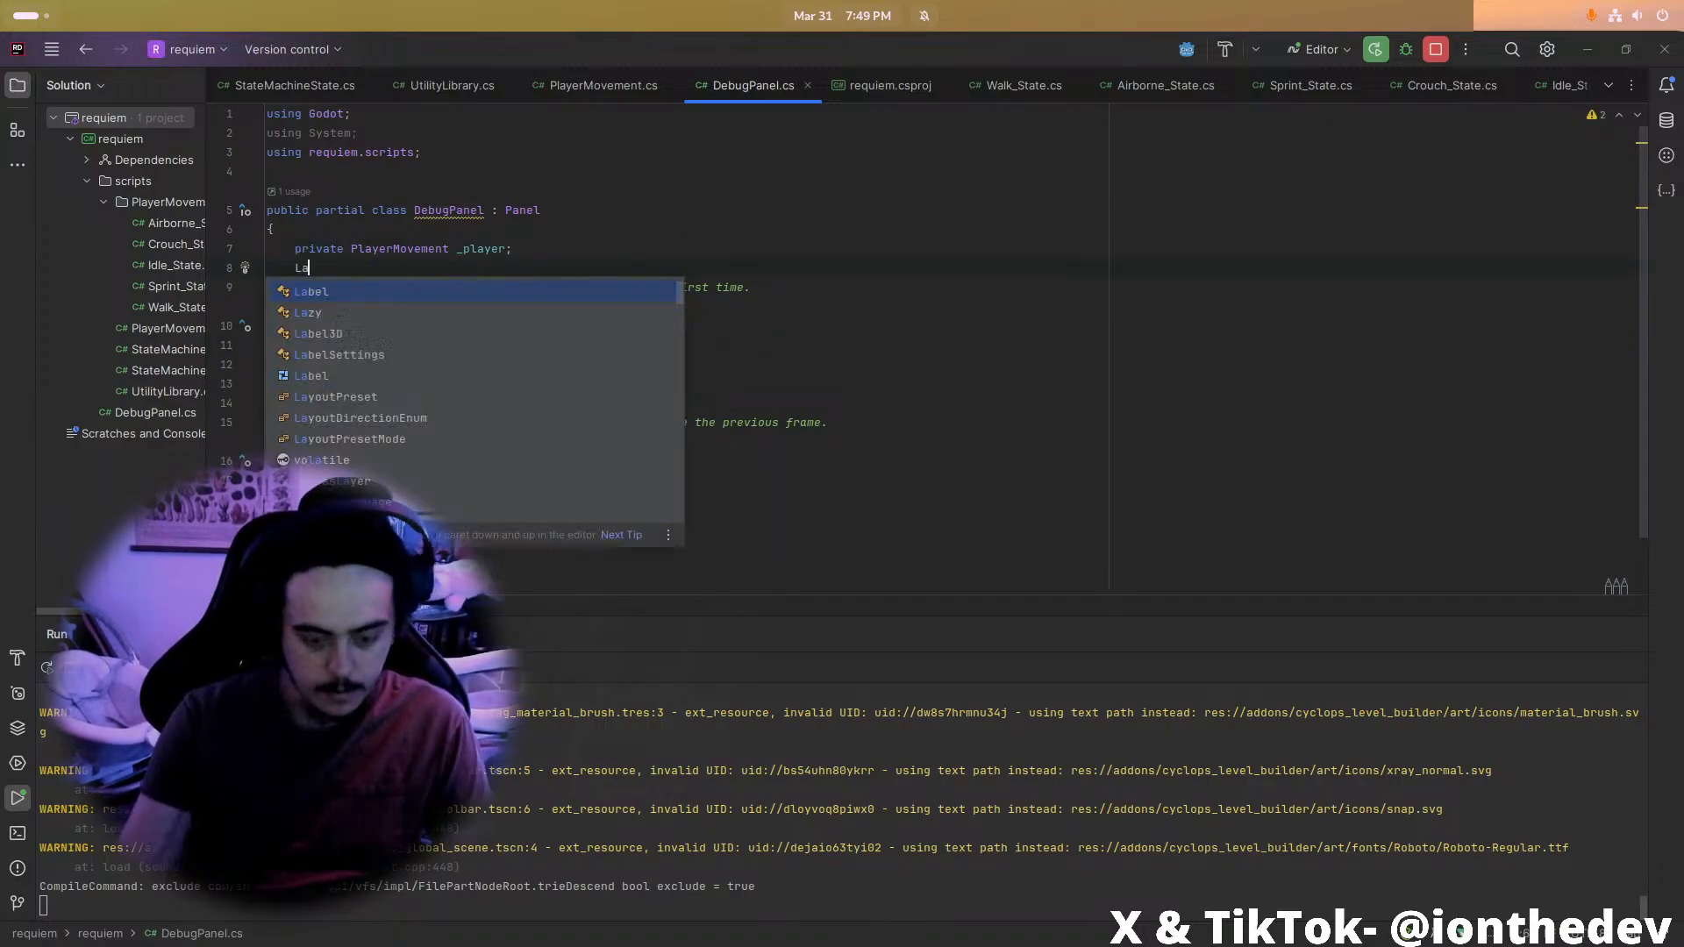
text(bel M)
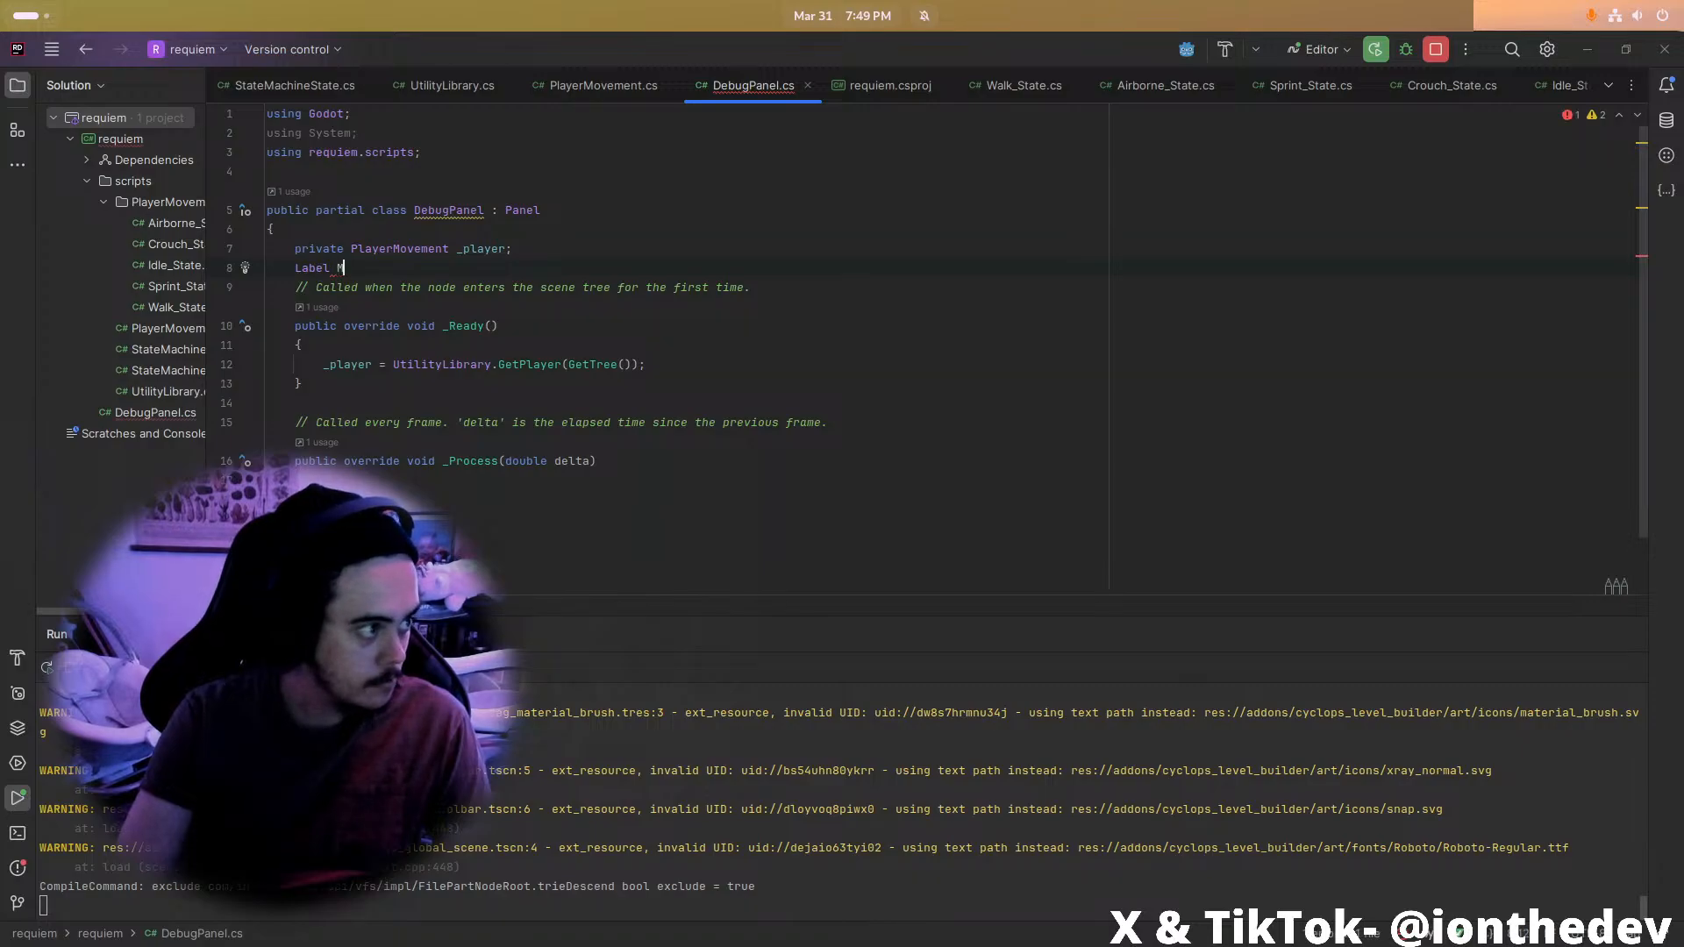
text(ovementState)
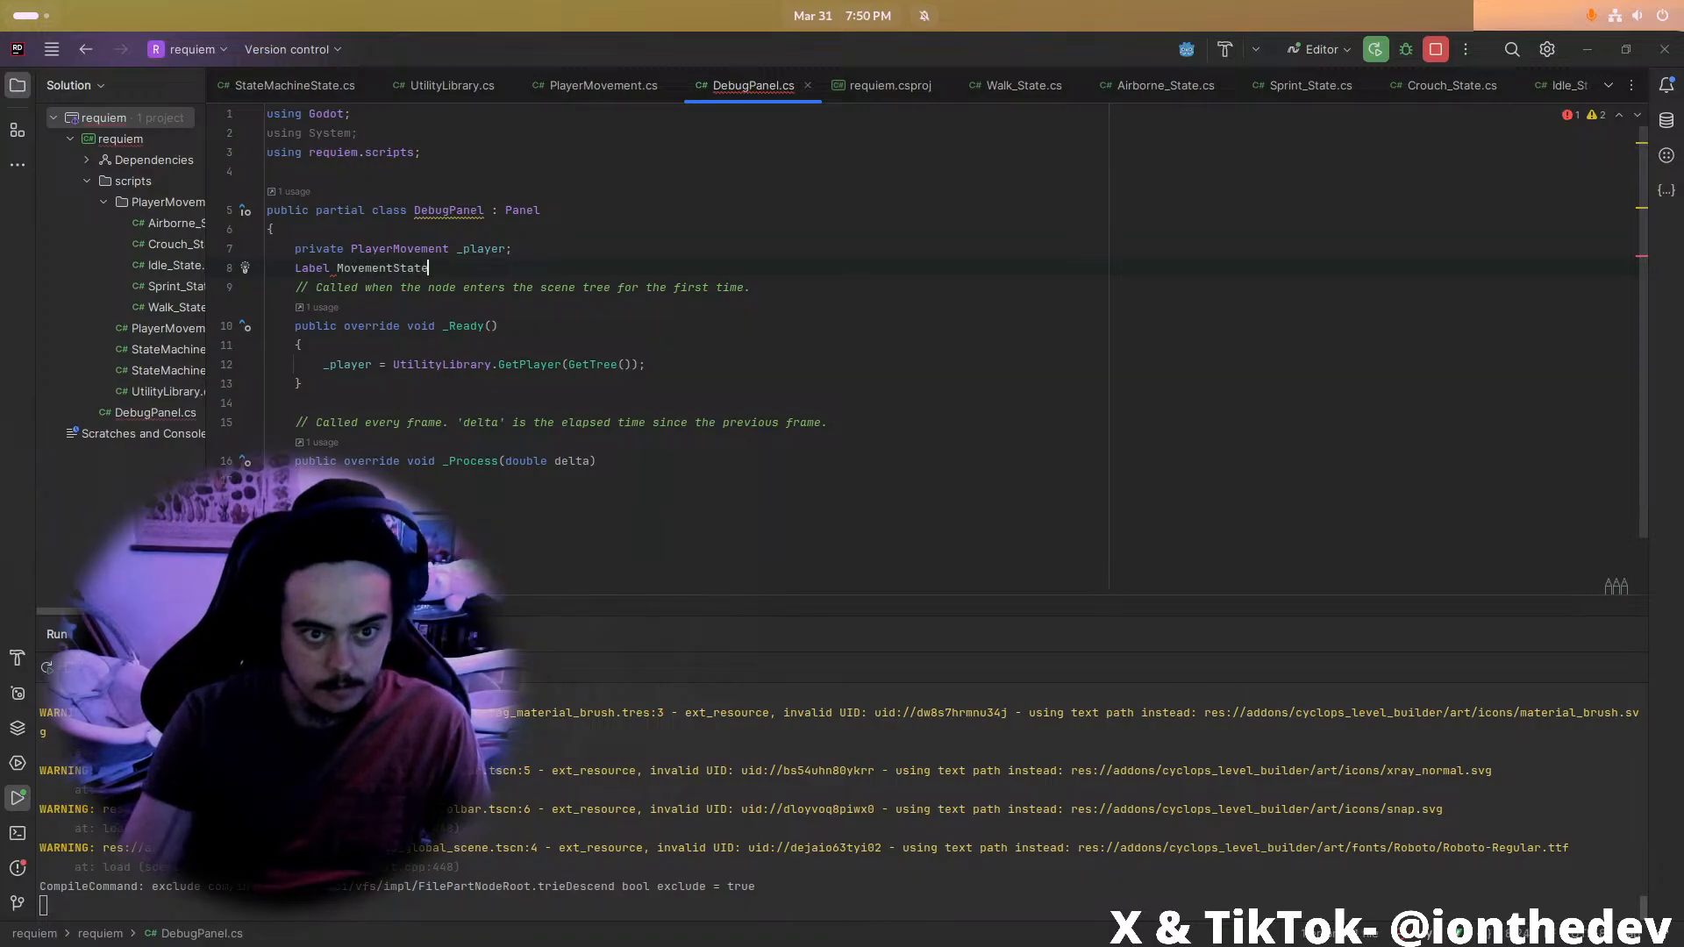
text( _moveme)
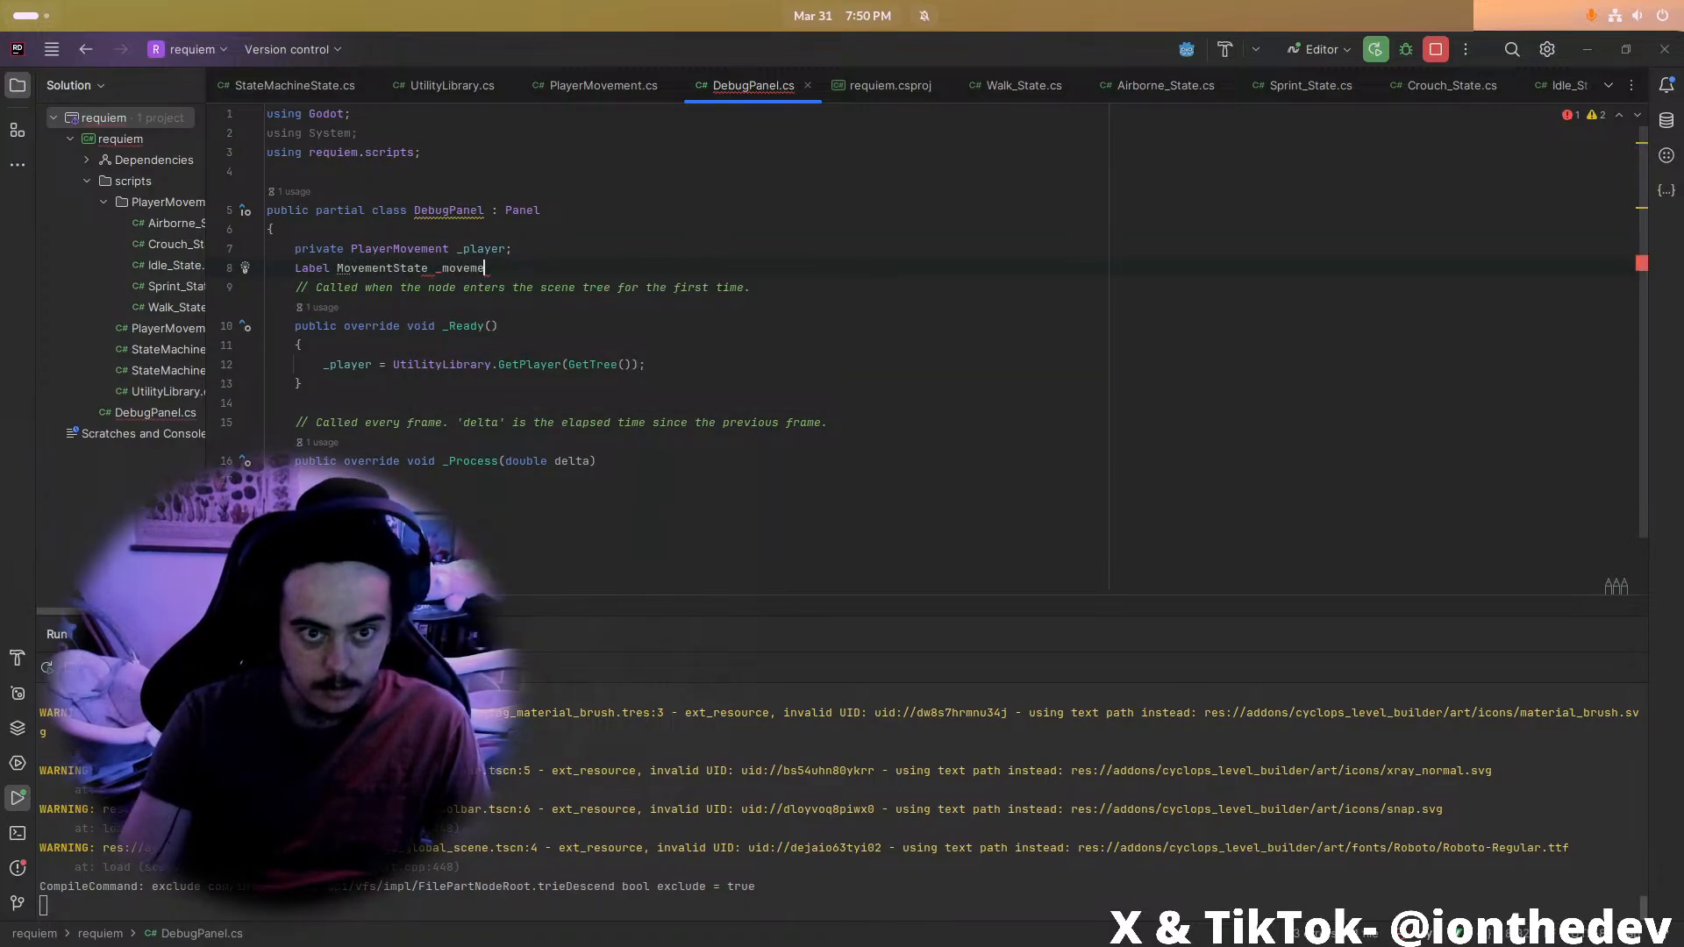
text(ntState;)
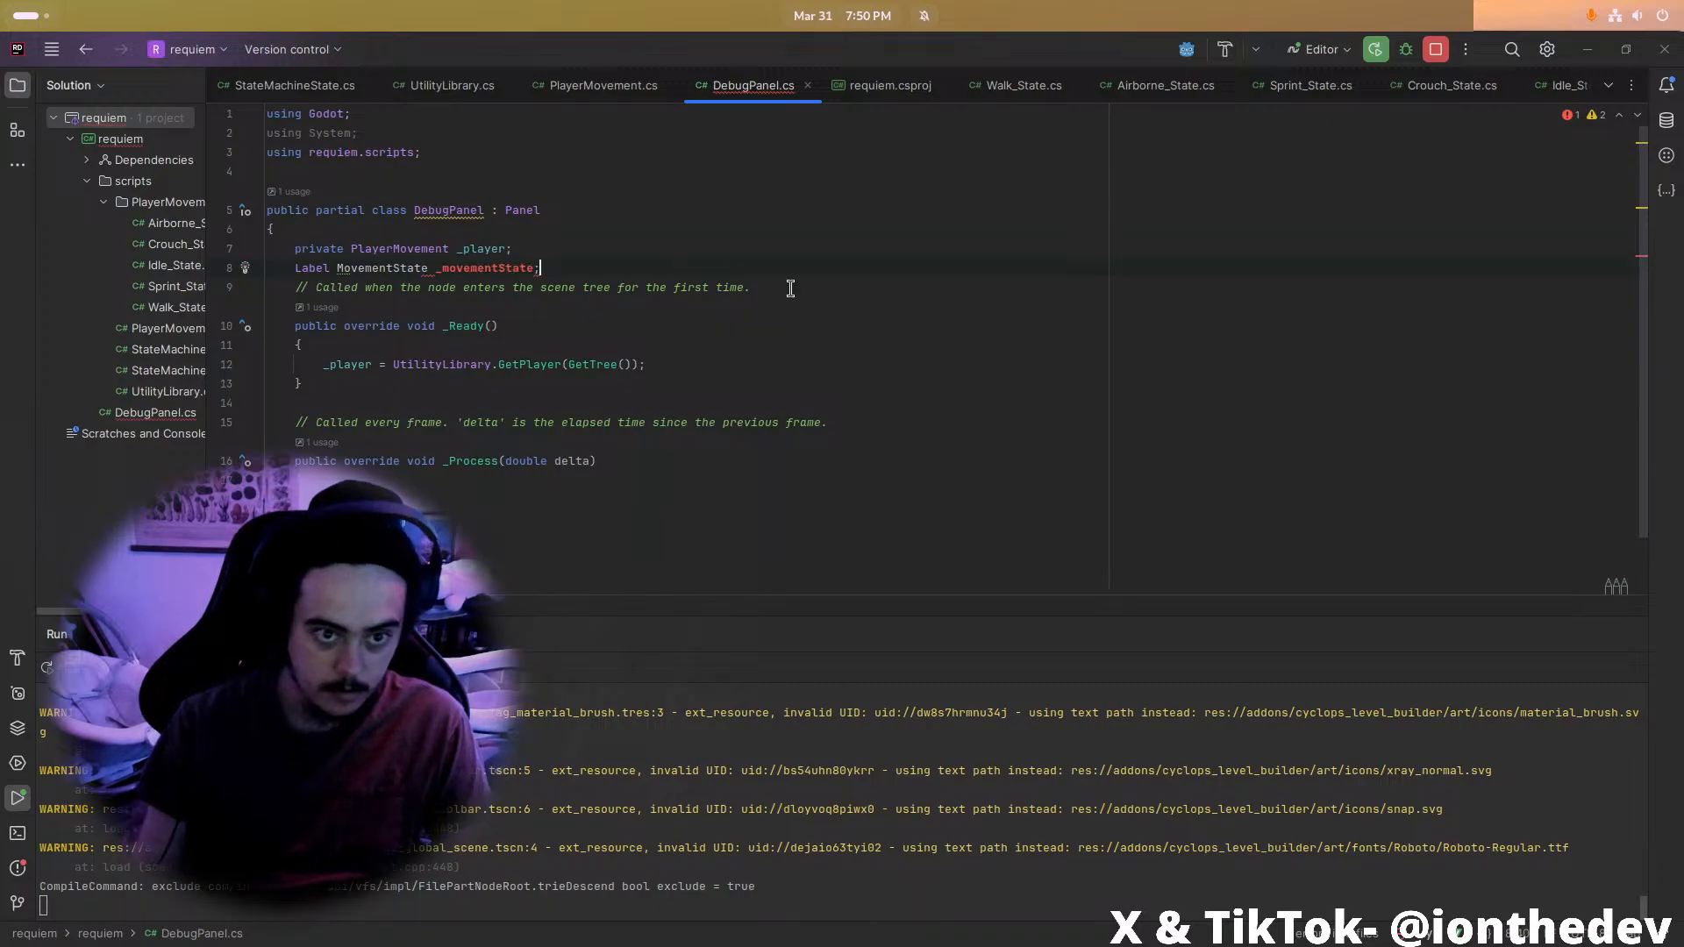
click(426, 269)
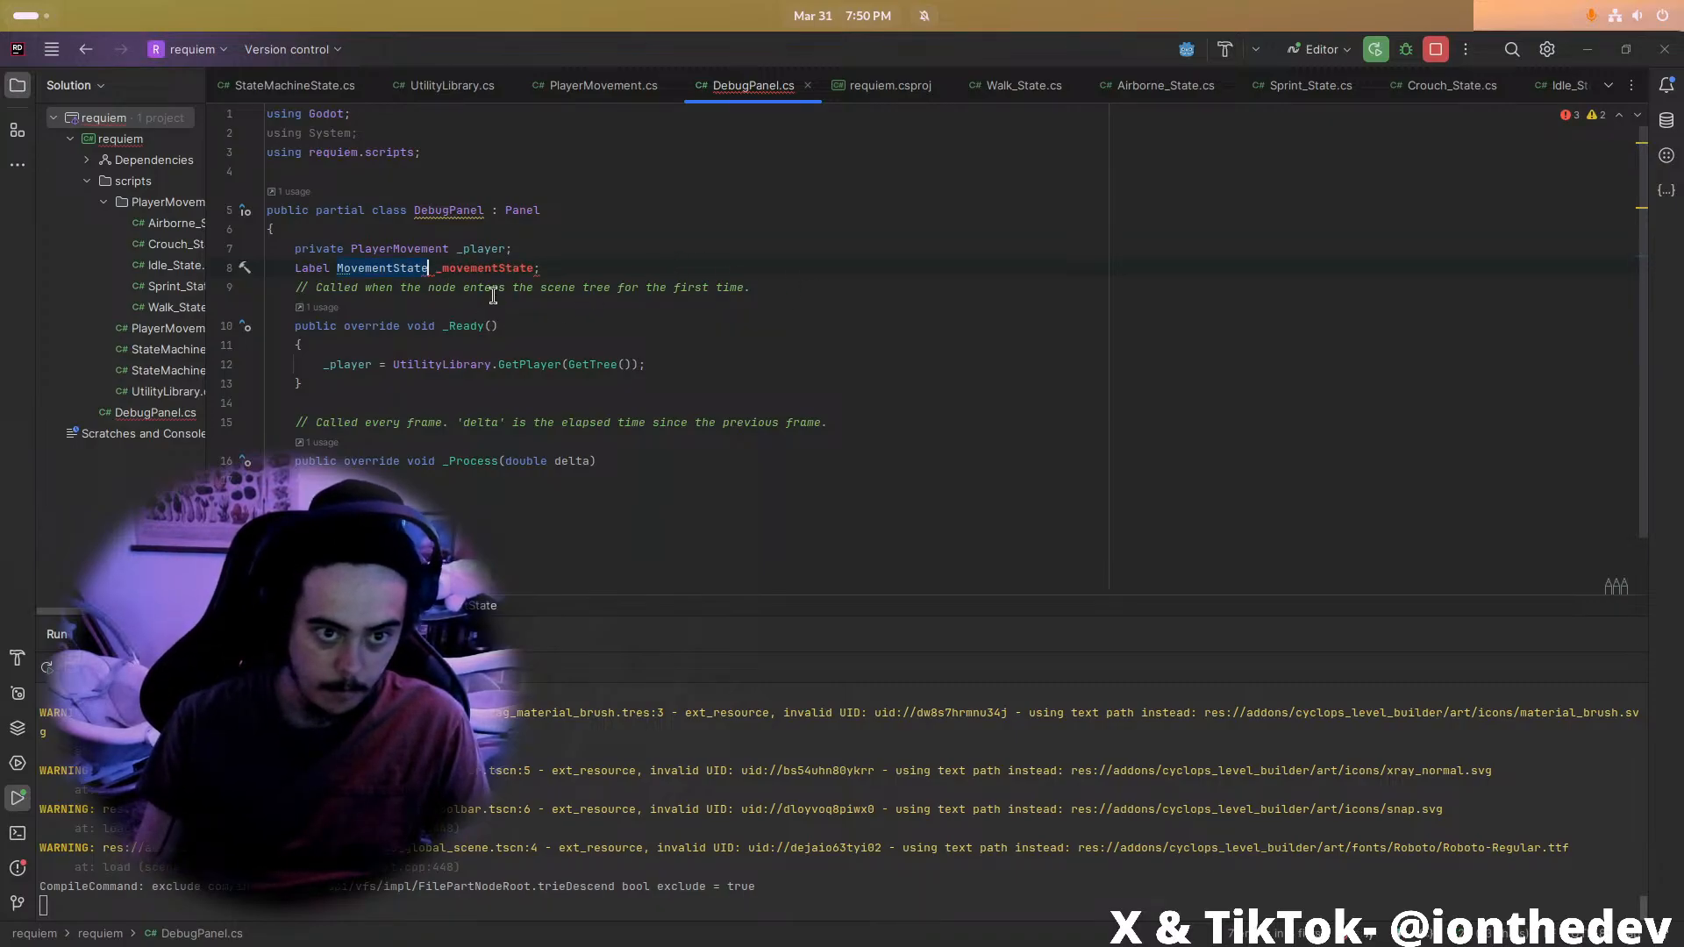
key(ctrl+BackSpace)
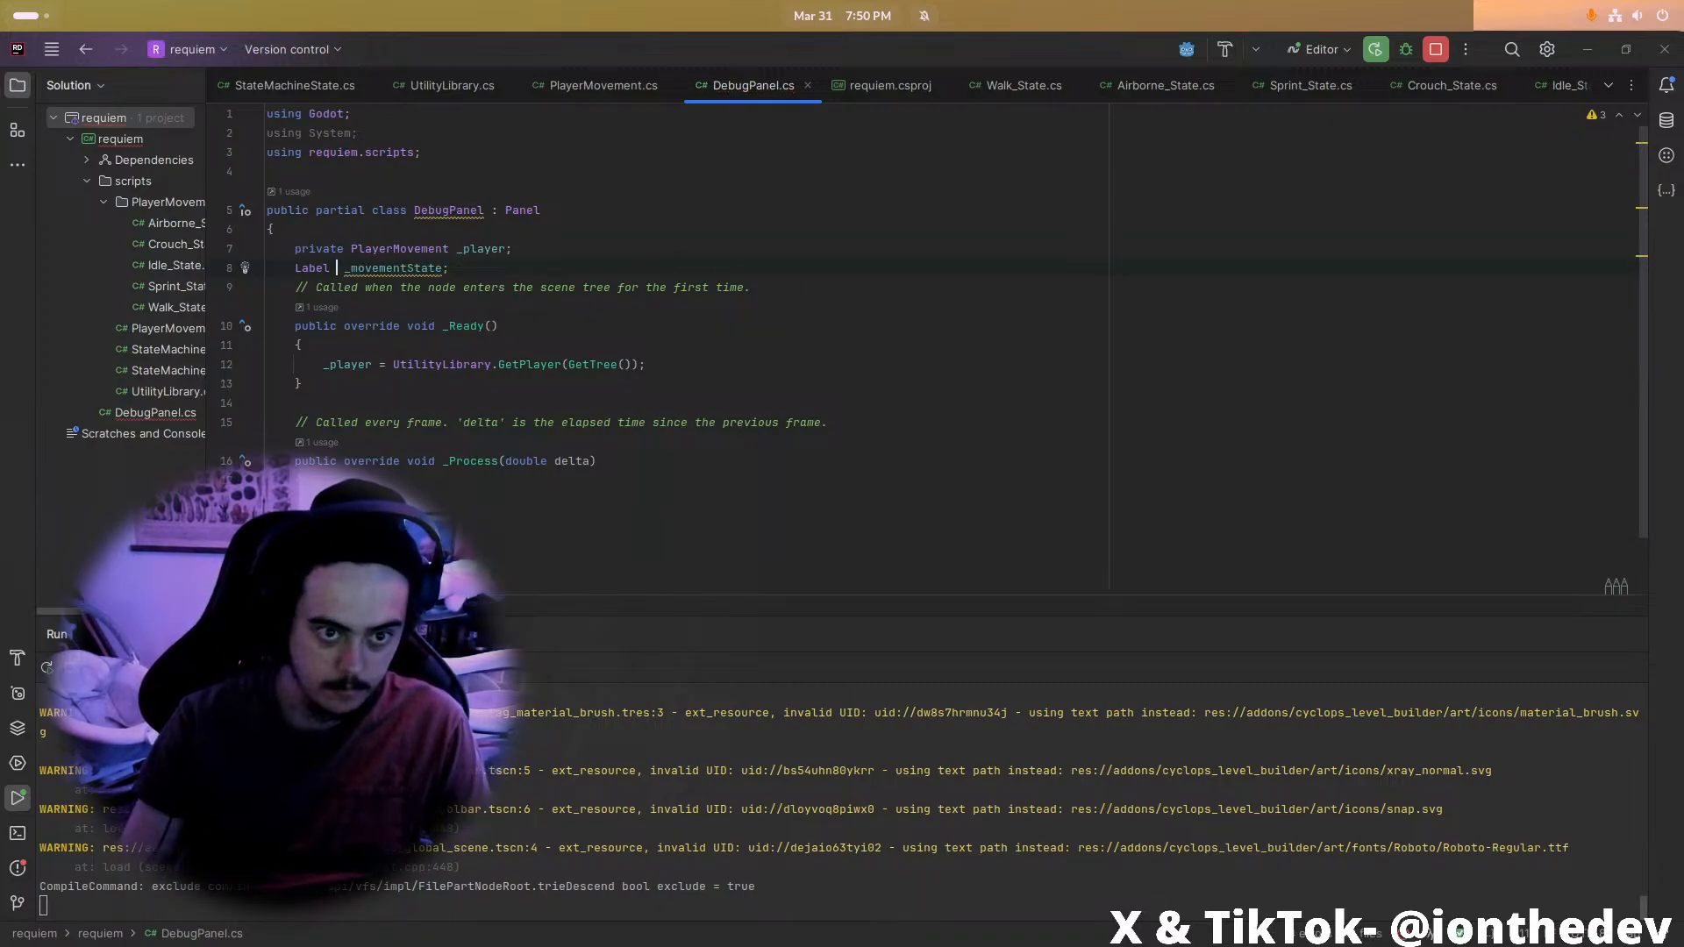
Duplicate the _movementState declaration and rename the copy _currentSpeed
key(ctrl+d)
key(ctrl+Right)
key(ctrl+Left)
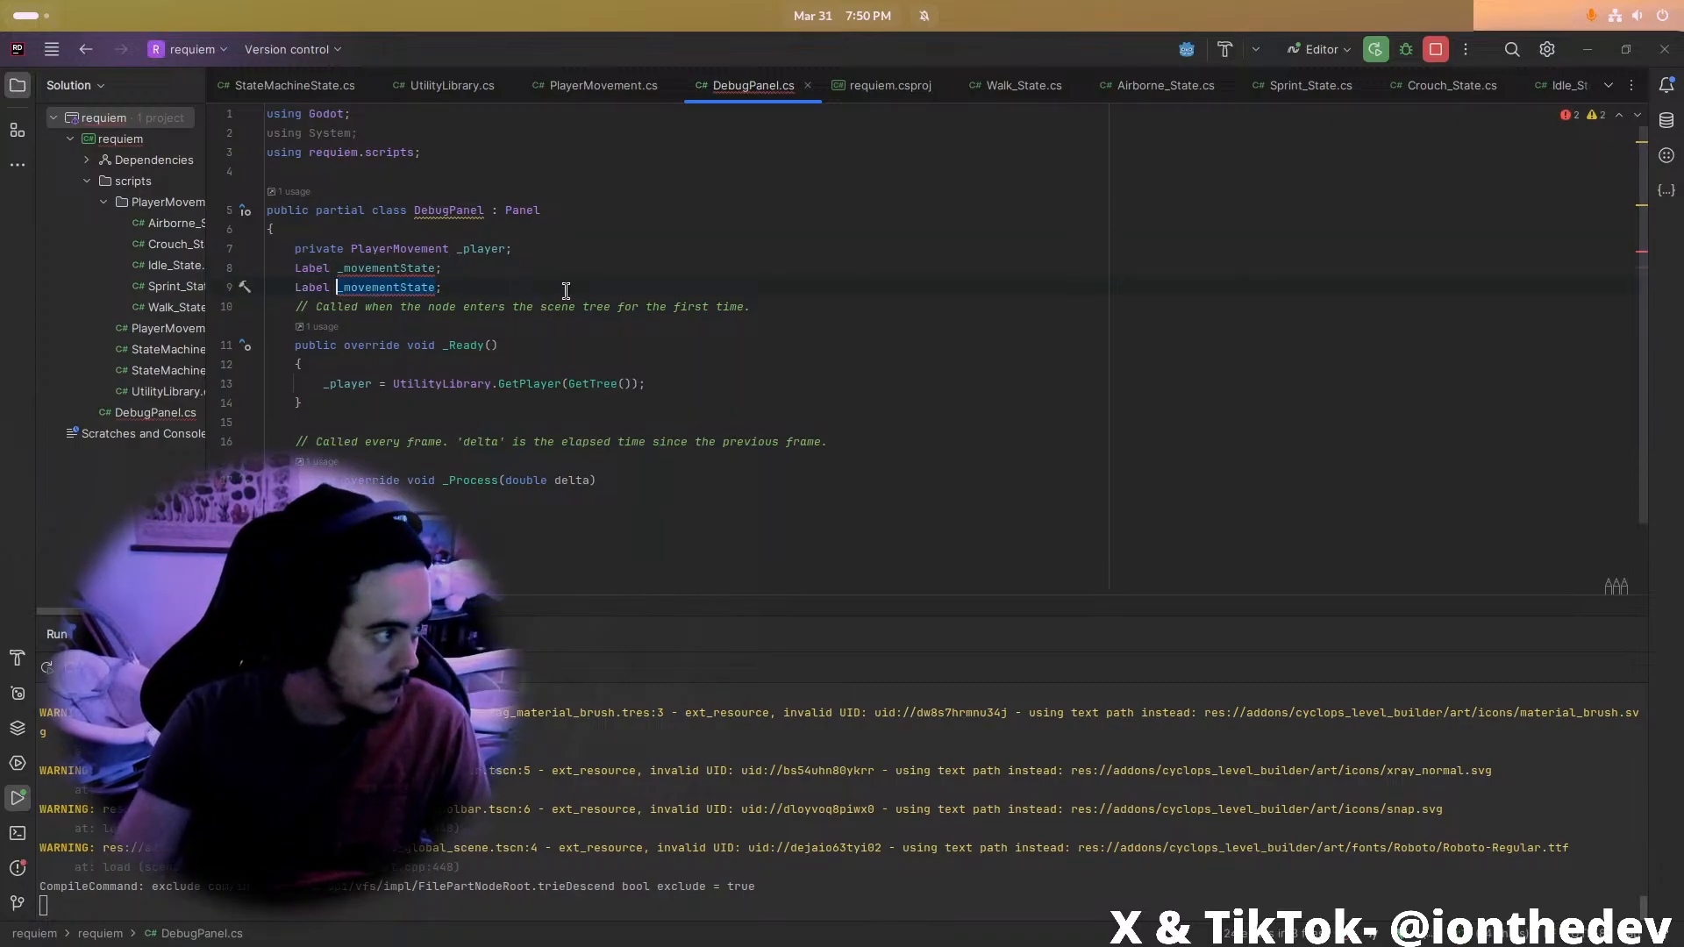
text(Curr)
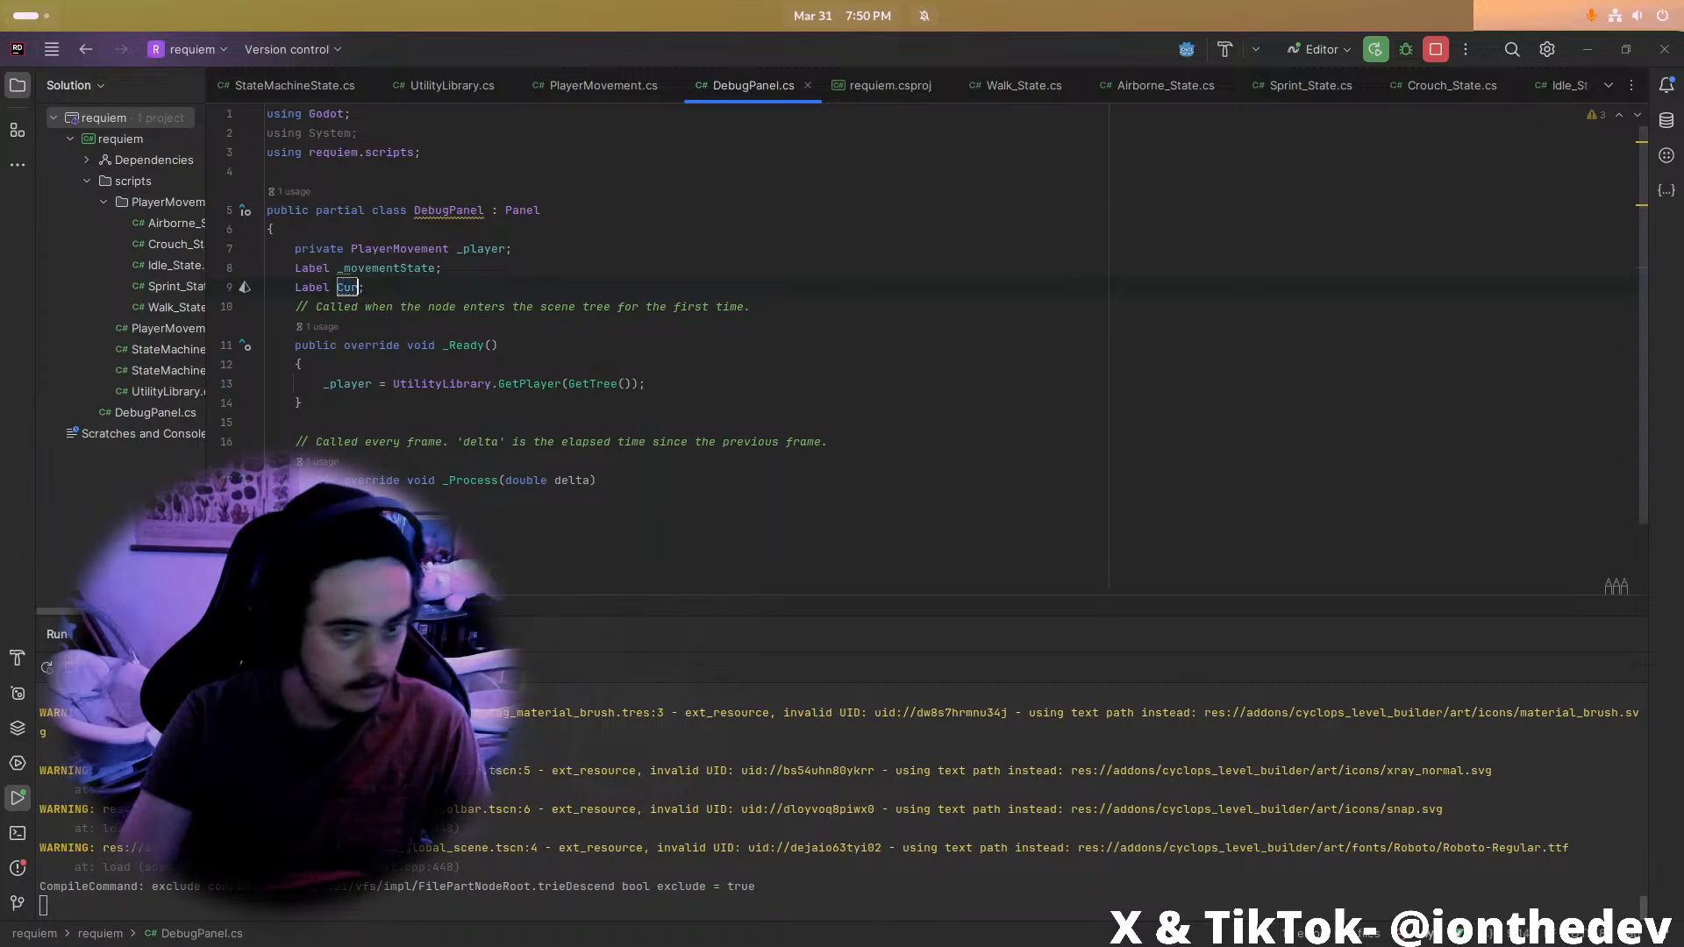
text(entSpeed)
key(ctrl+Left)
key(Delete)
text(c_)
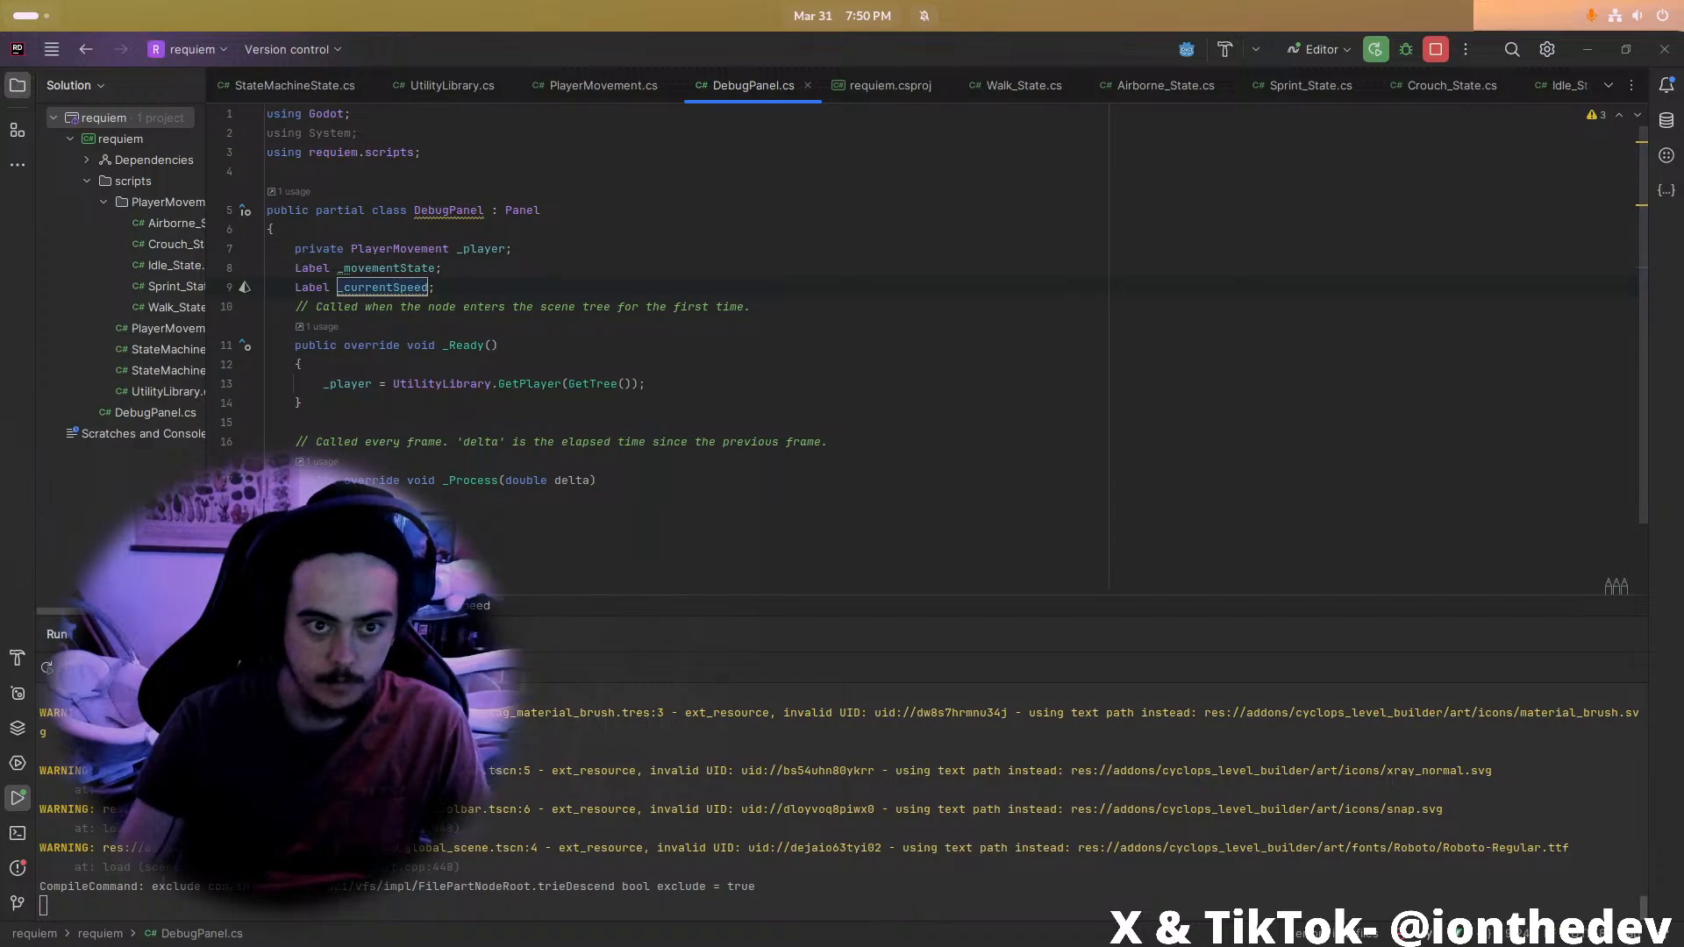
Declare a Label field named _inputDir below _currentSpeed, separated from the _Ready comment by a blank line
key(End)
key(Return)
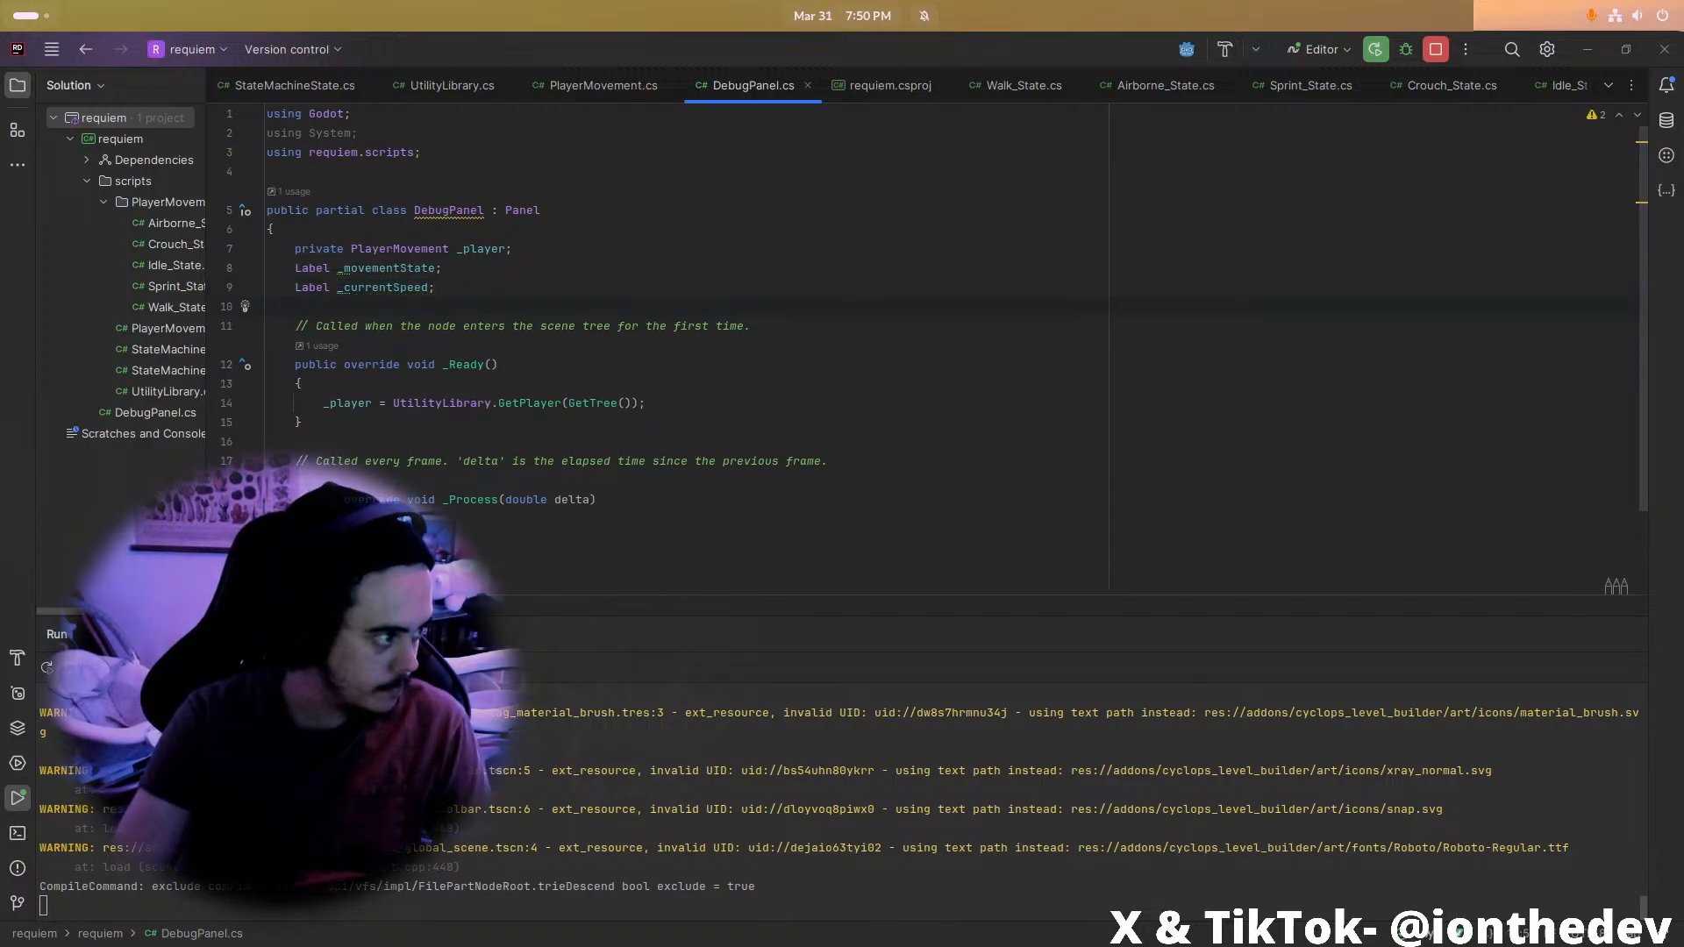
text(La)
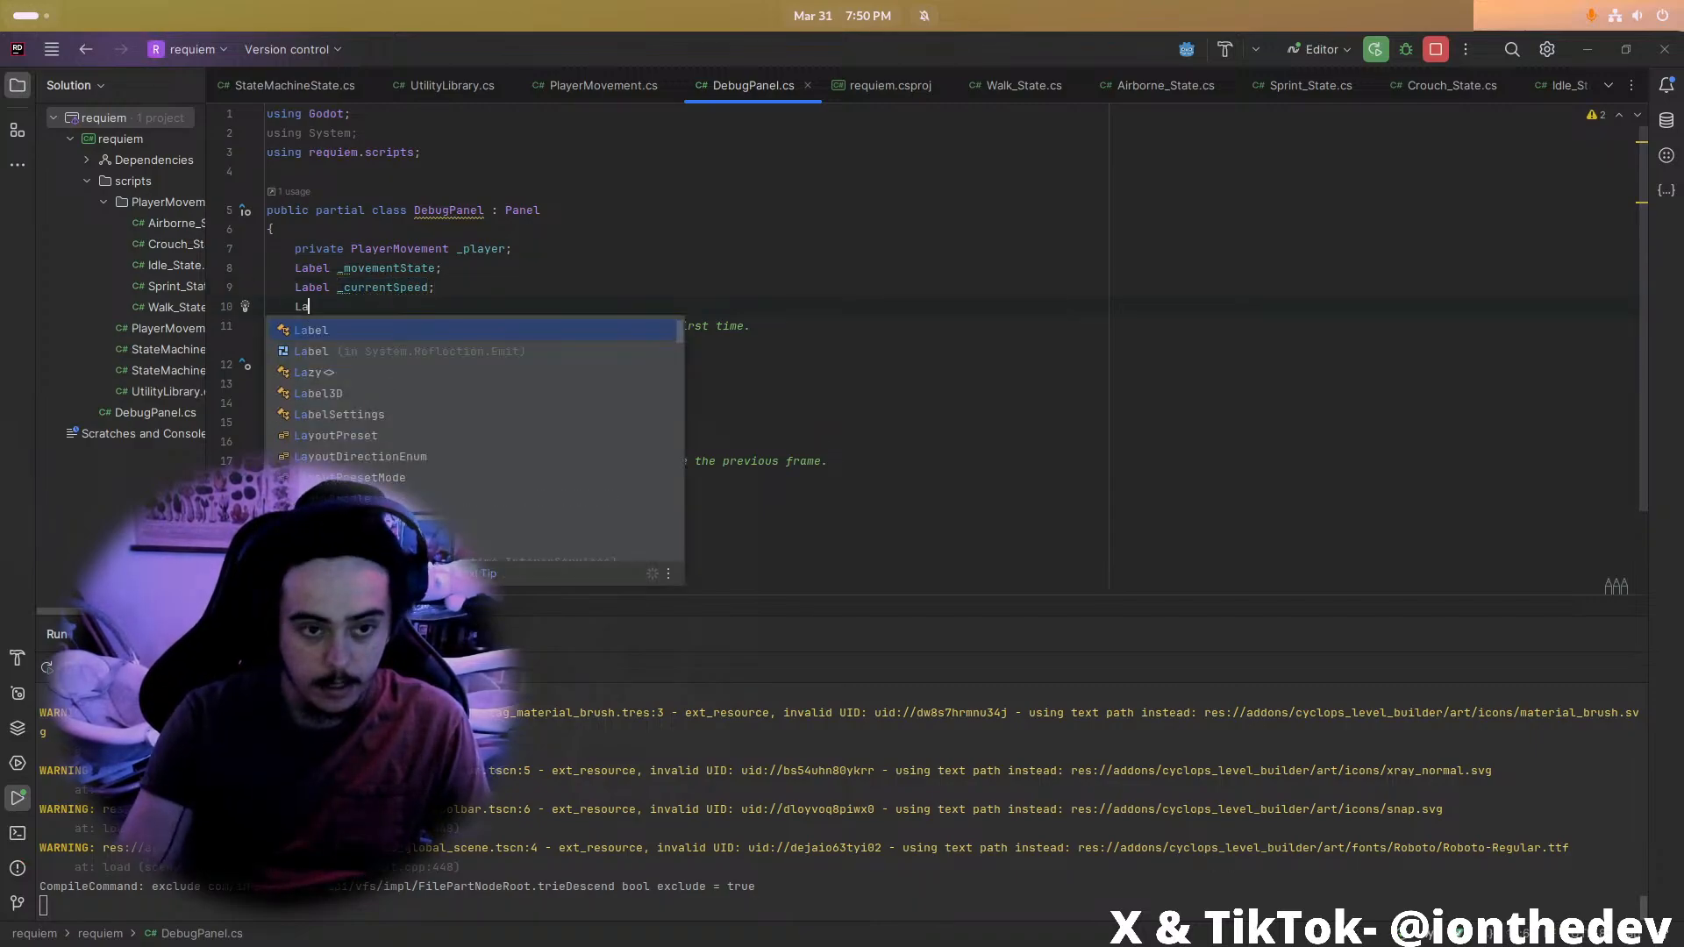
text(bel _inputDir;)
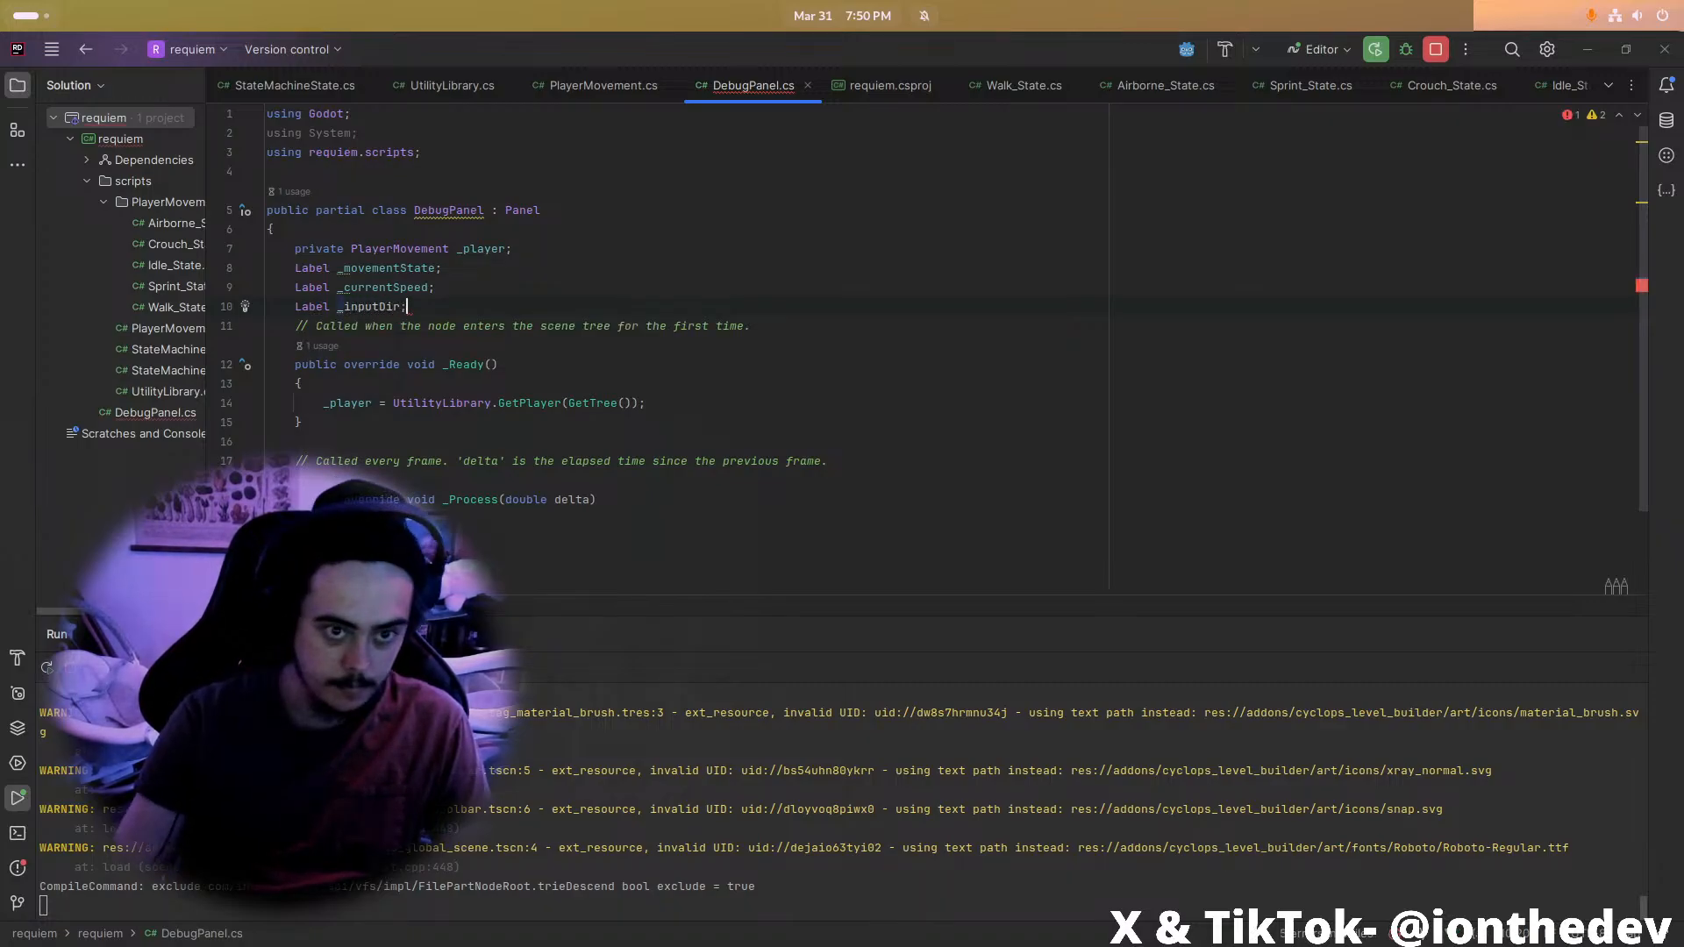
key(Return)
drag(386, 326, 295, 336)
Make the _currentSpeed and _movementState fields private and remove the blank line above _inputDir
click(299, 287)
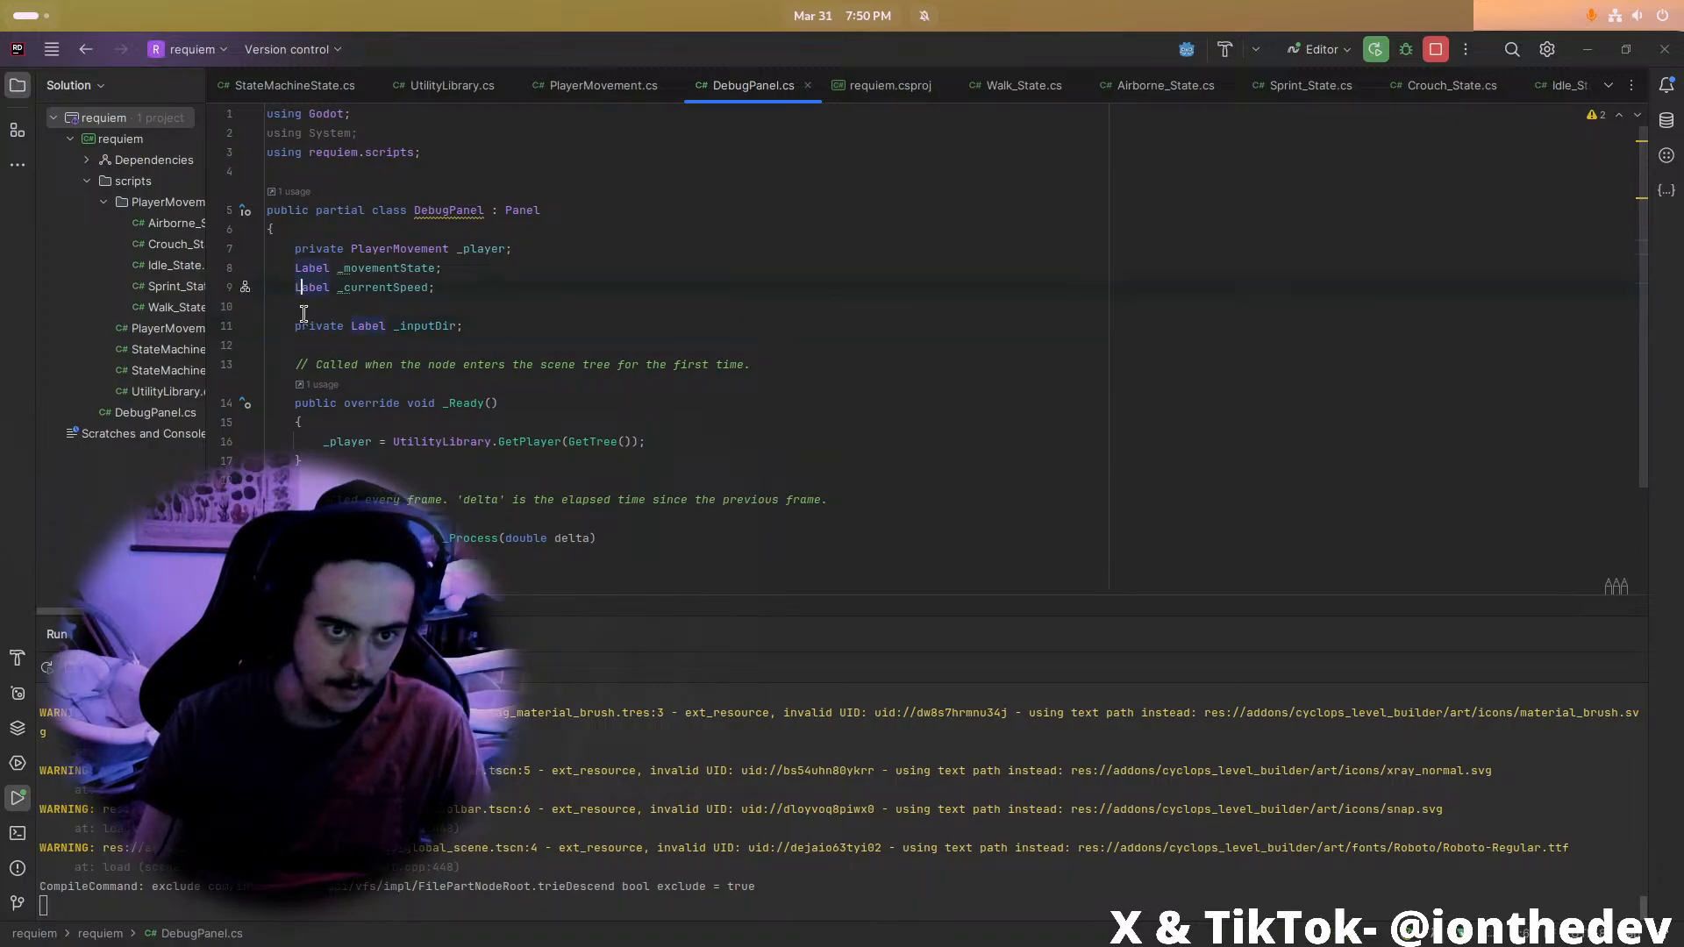
key(Left)
text(private L)
key(Delete)
key(Up)
key(Home)
text(private L)
key(Delete)
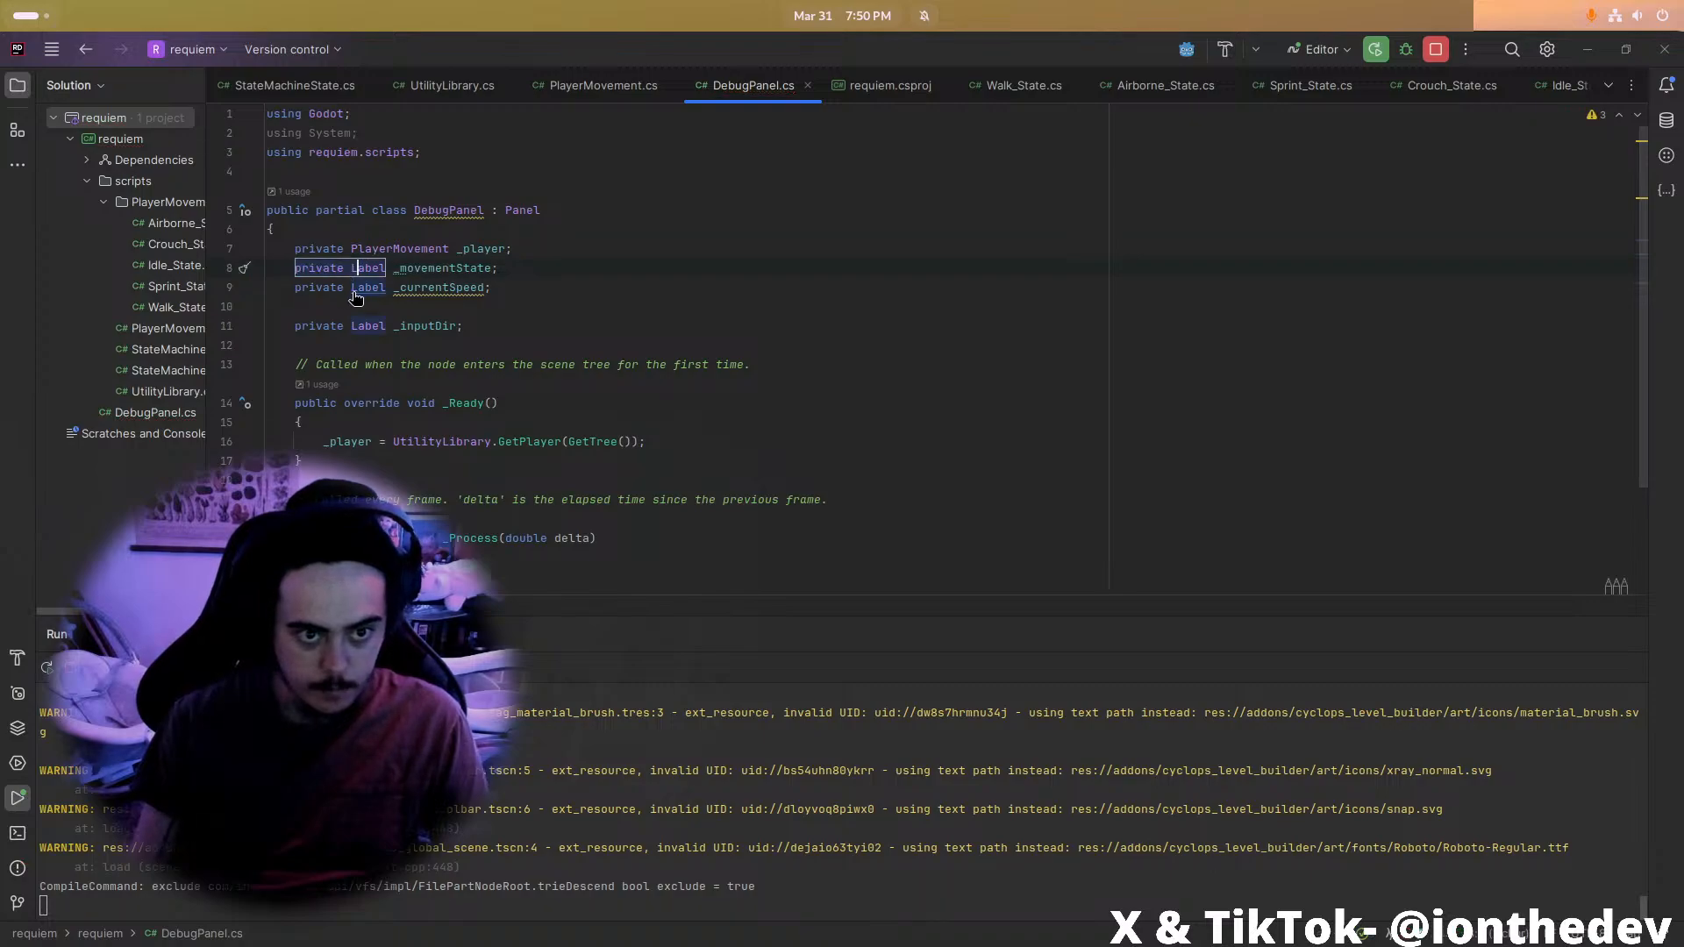
click(530, 312)
key(BackSpace)
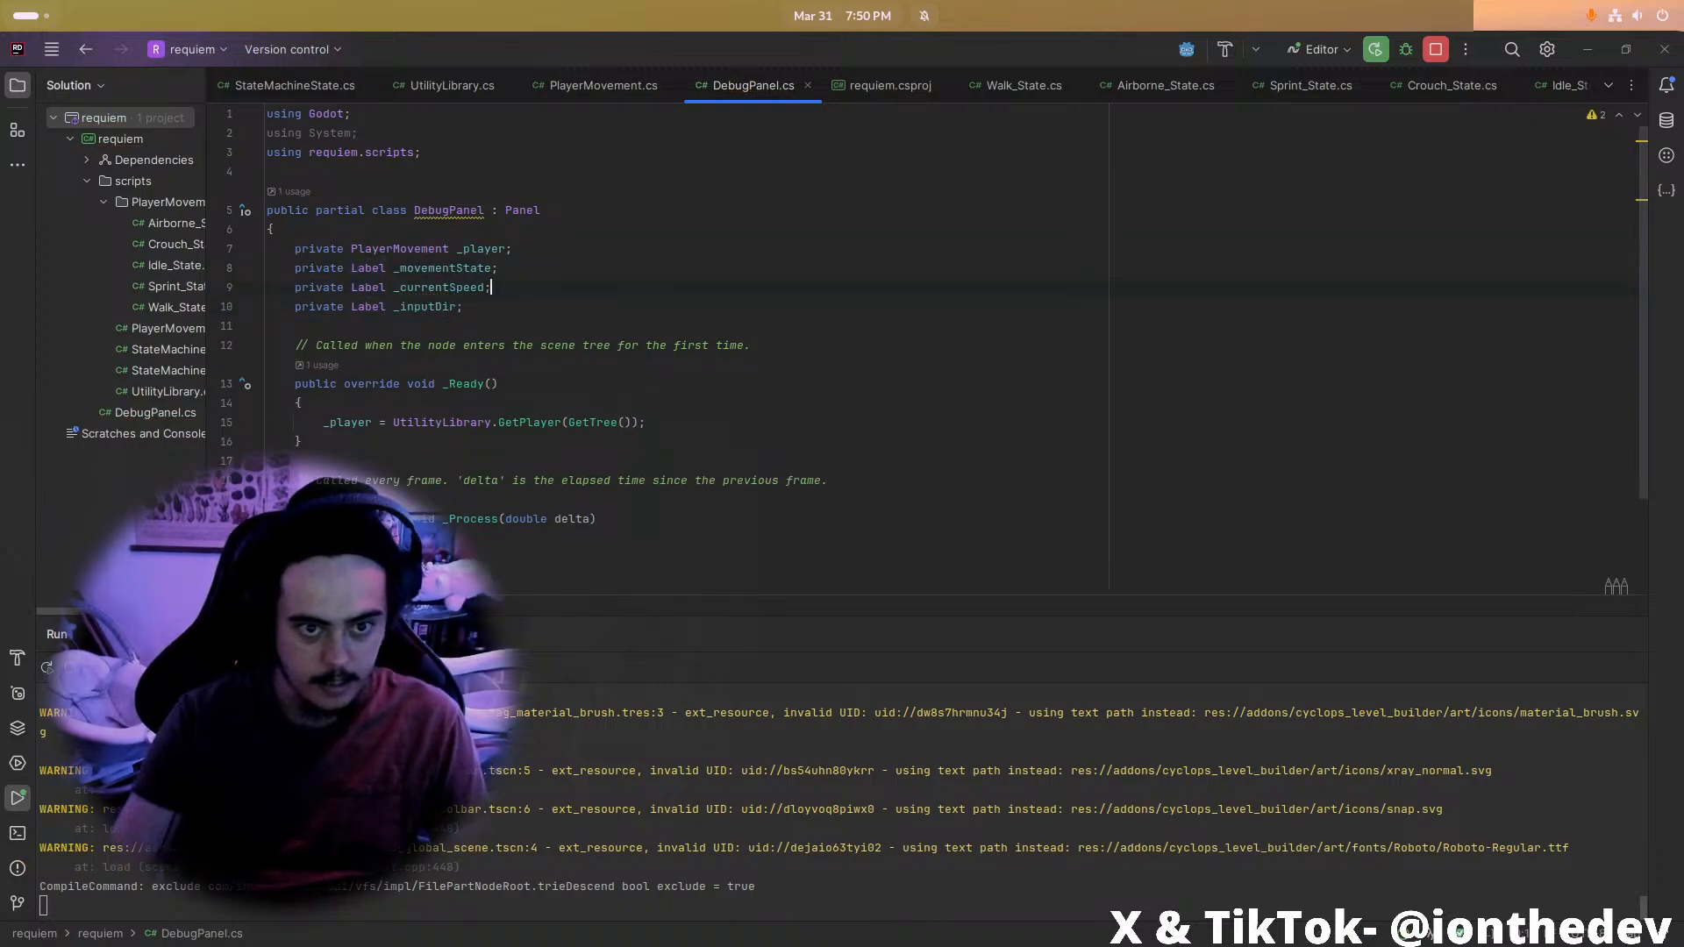
Declare a private Label field named _velocity between the _currentSpeed and _inputDir fields
key(Return)
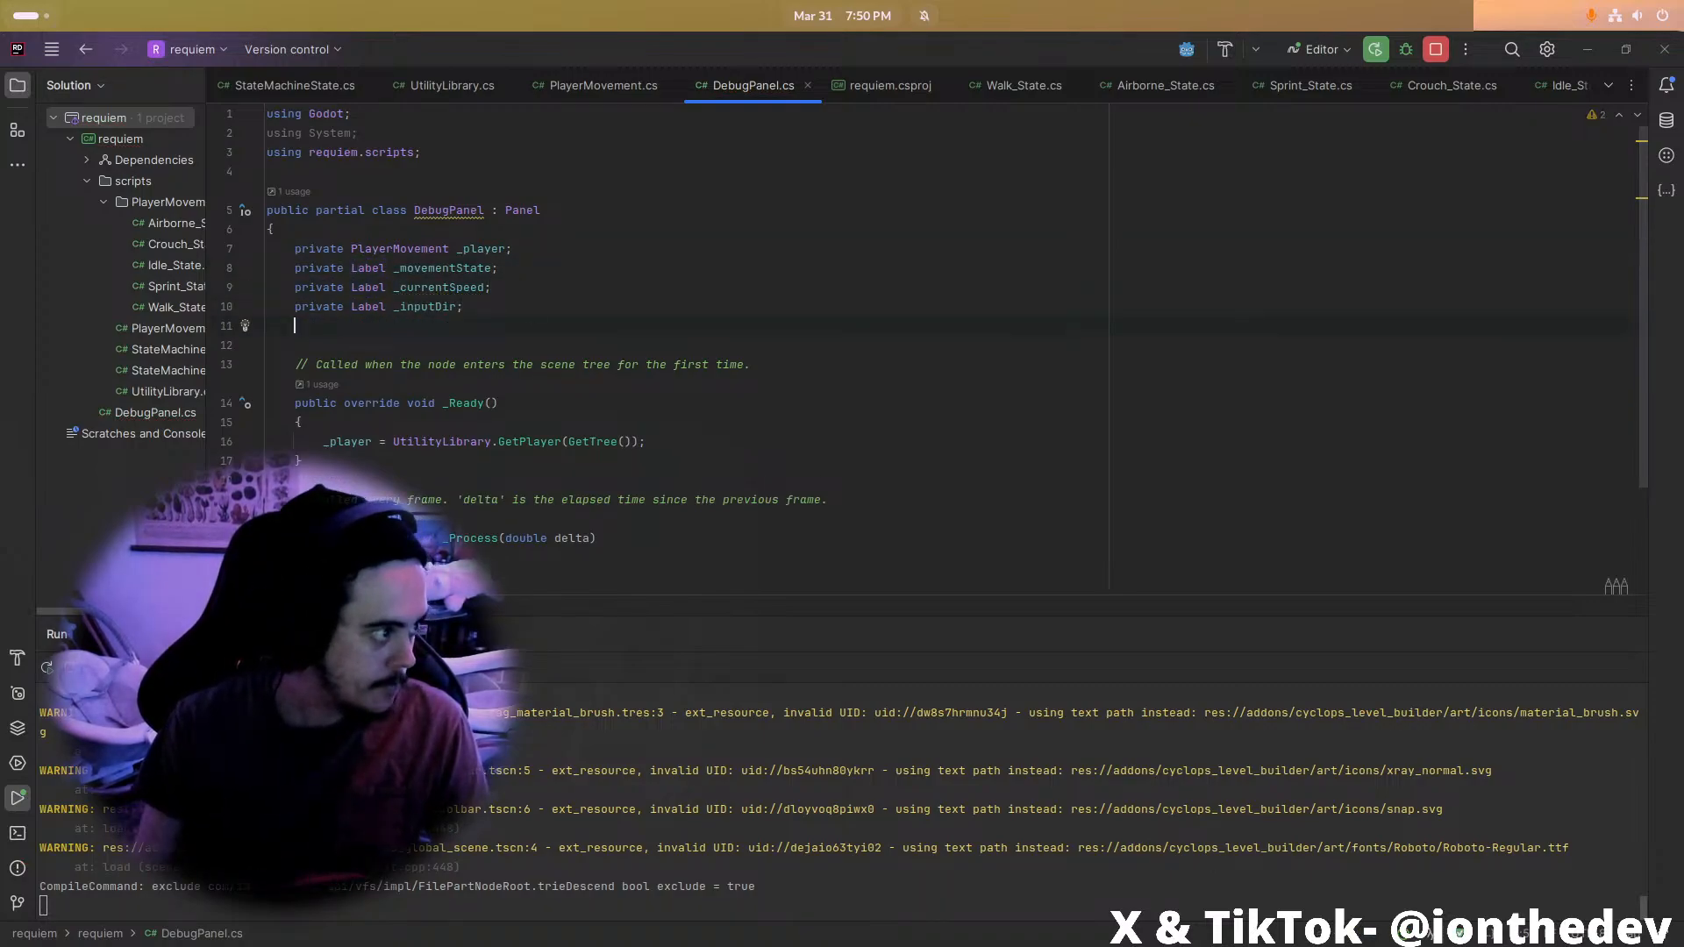
click(527, 288)
key(Return)
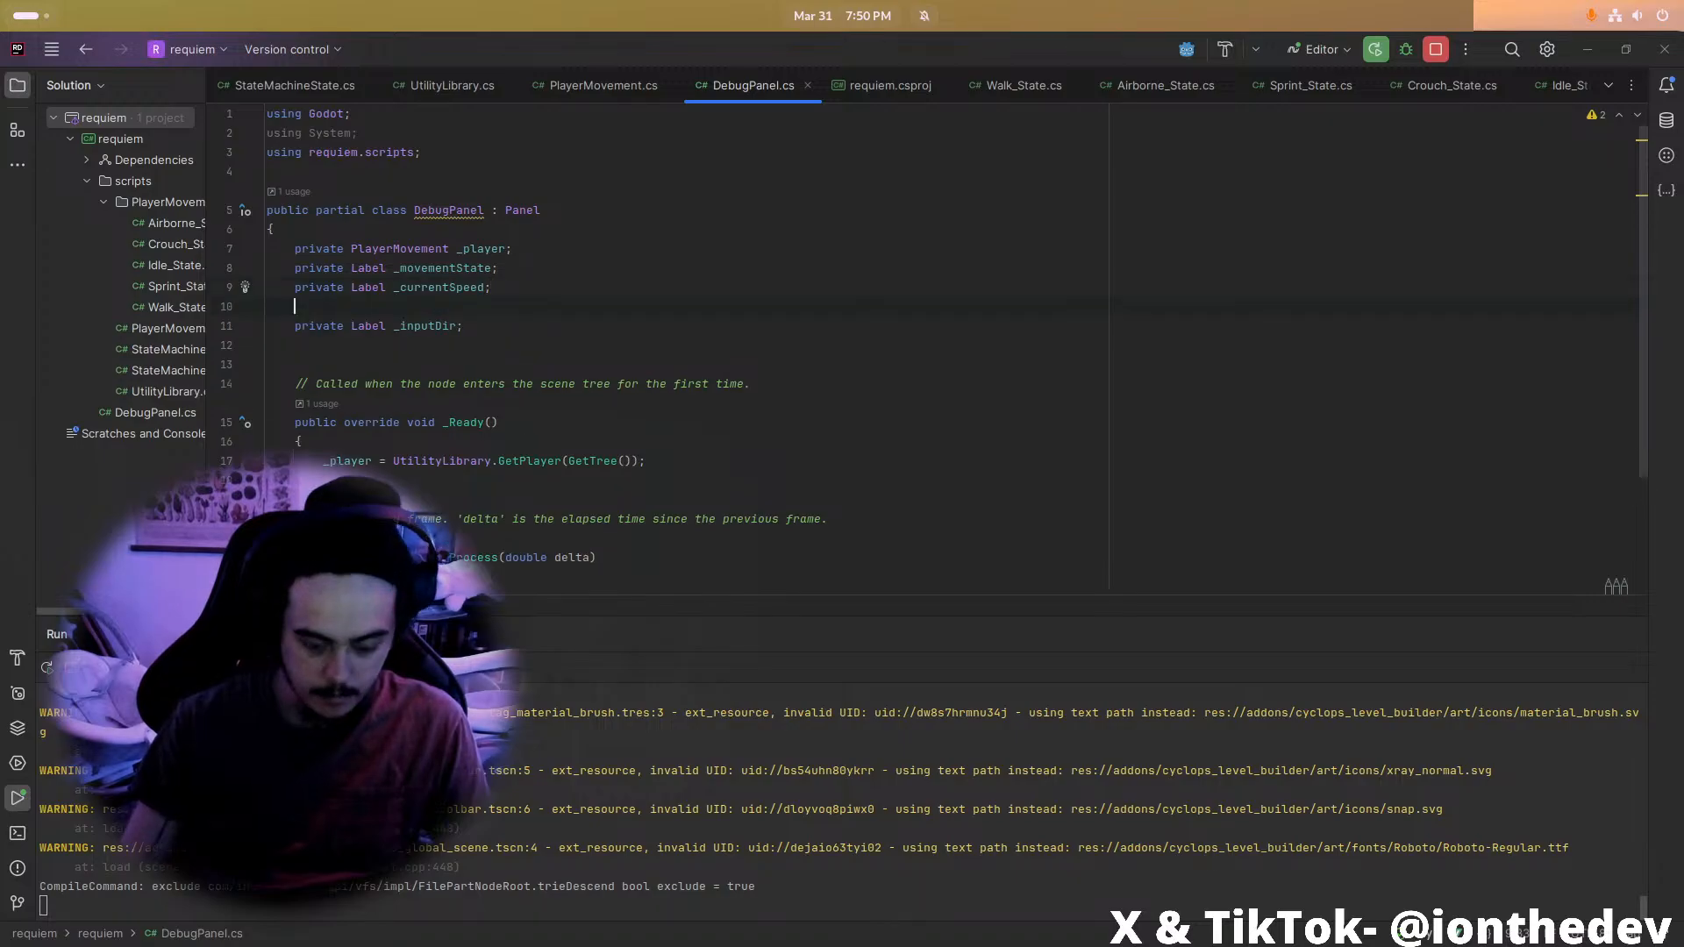
text(private la)
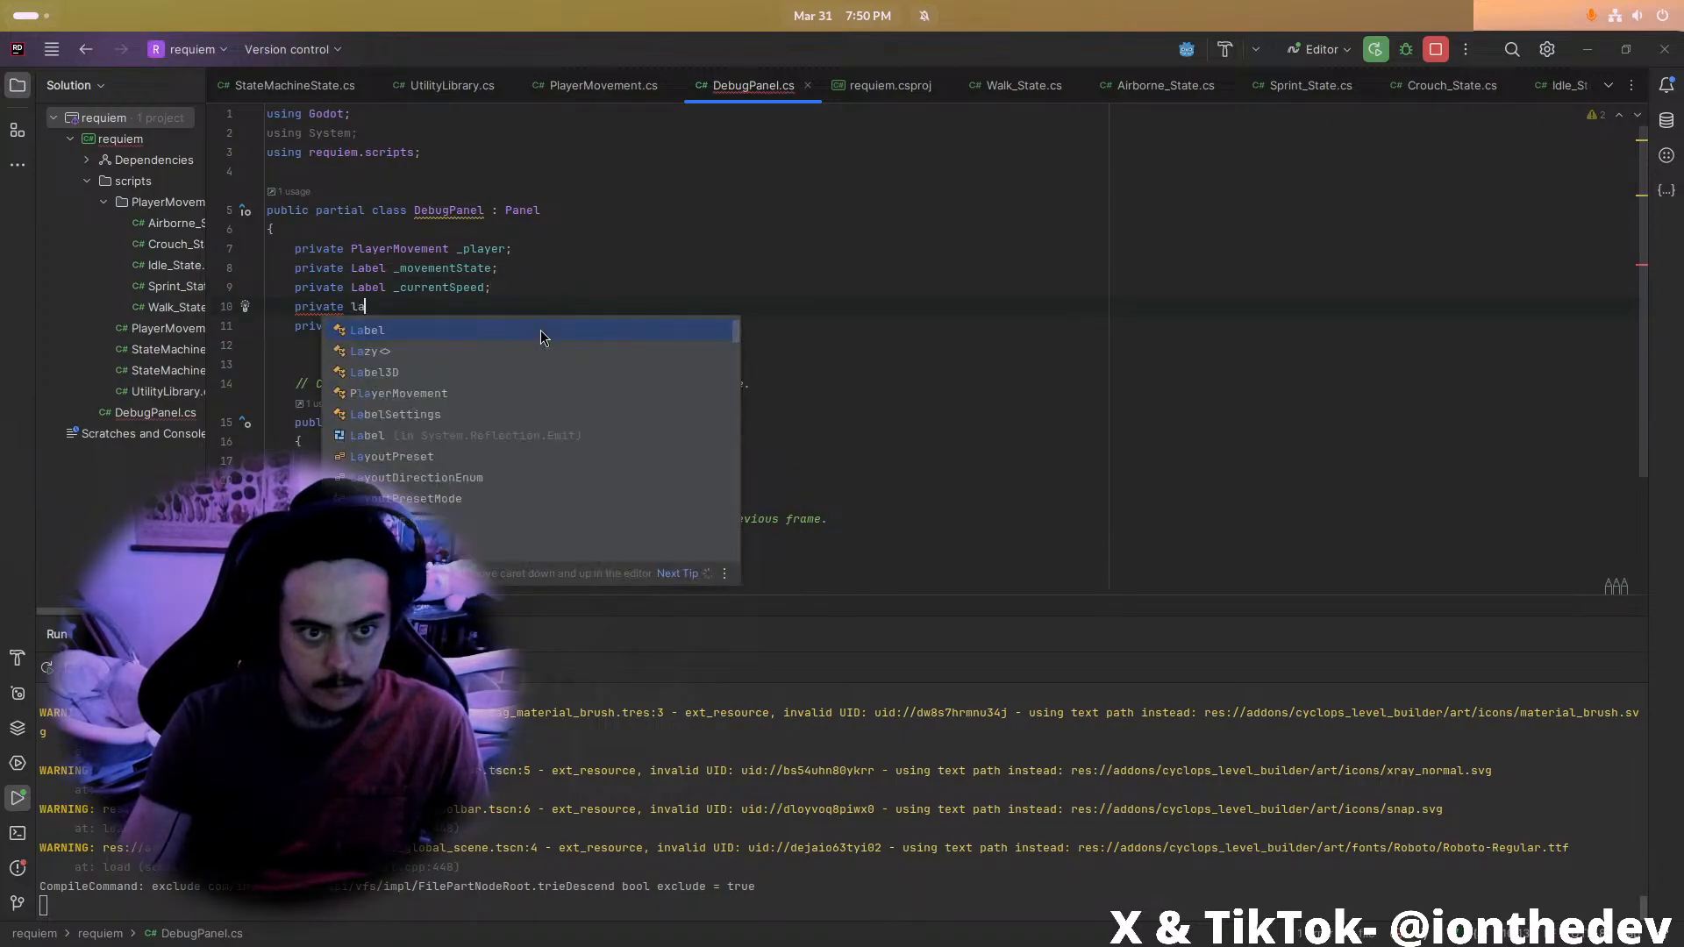
key(Return)
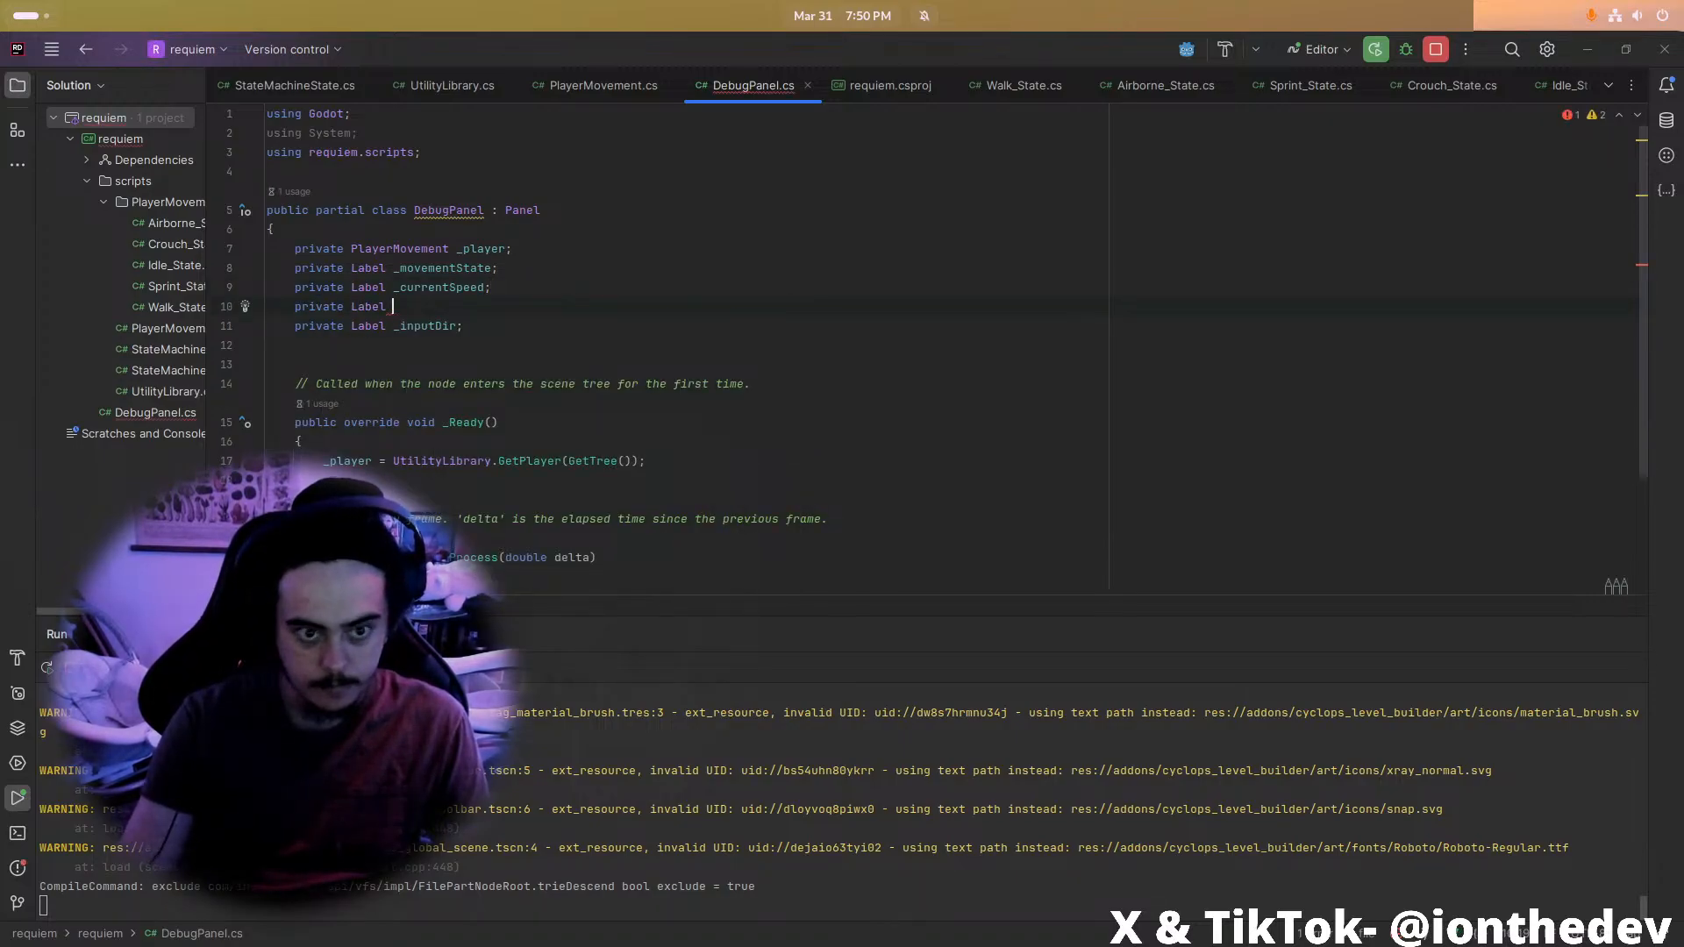
text(_velocity;)
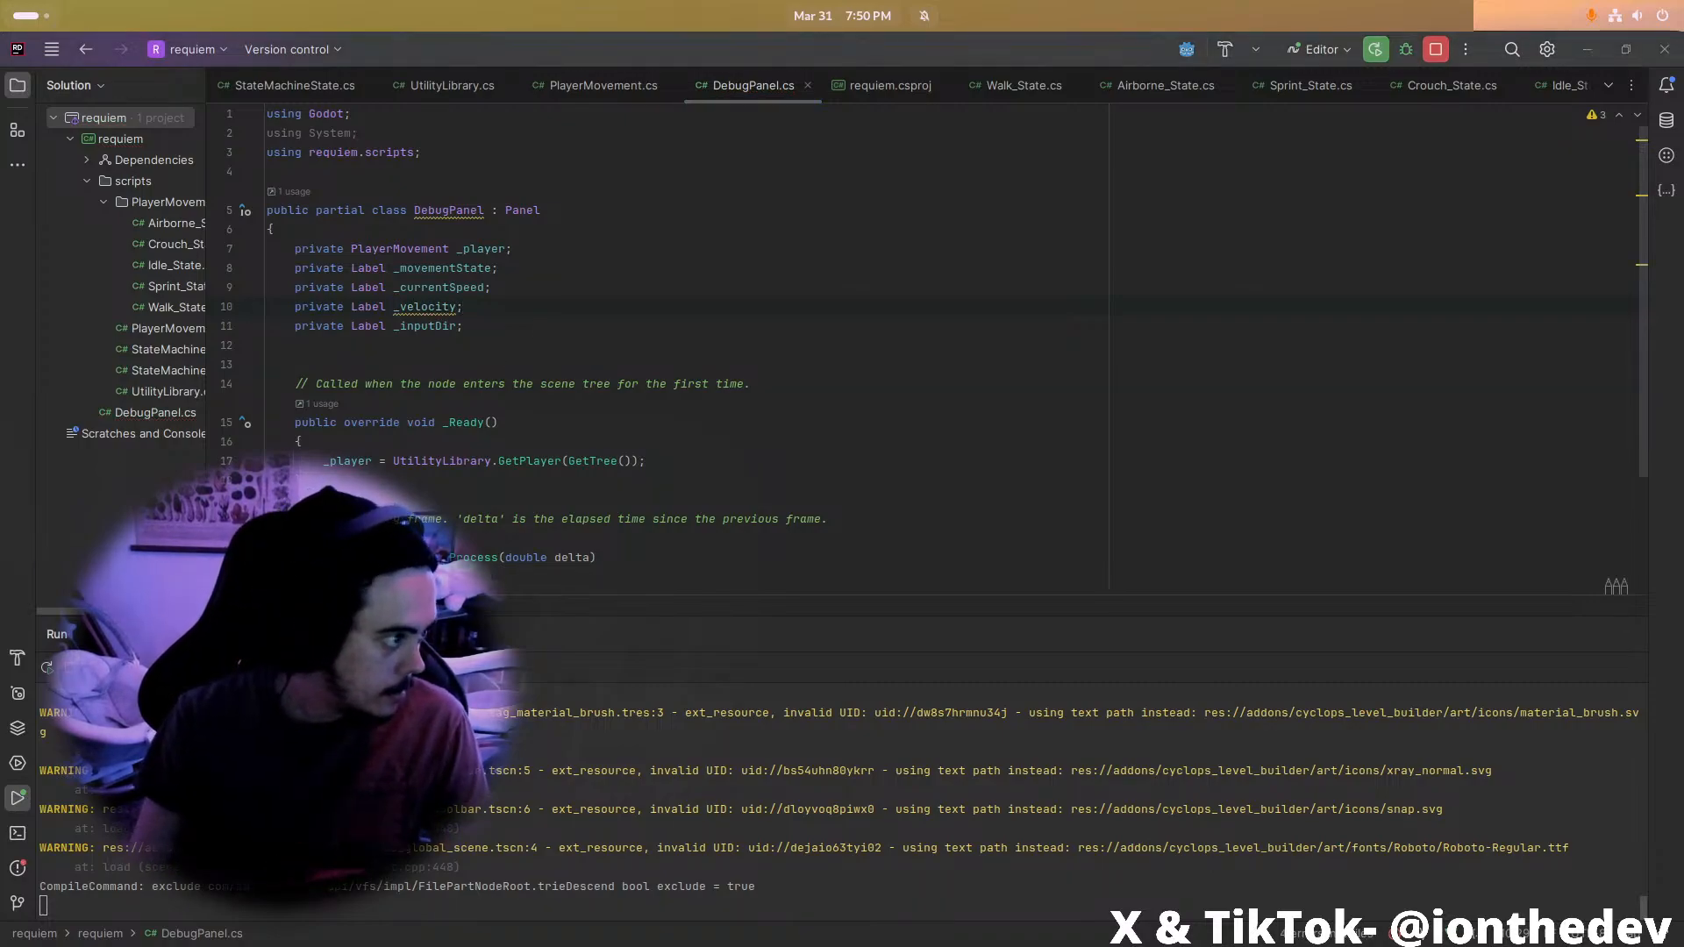
click(569, 326)
scroll(565, 329, down, 3)
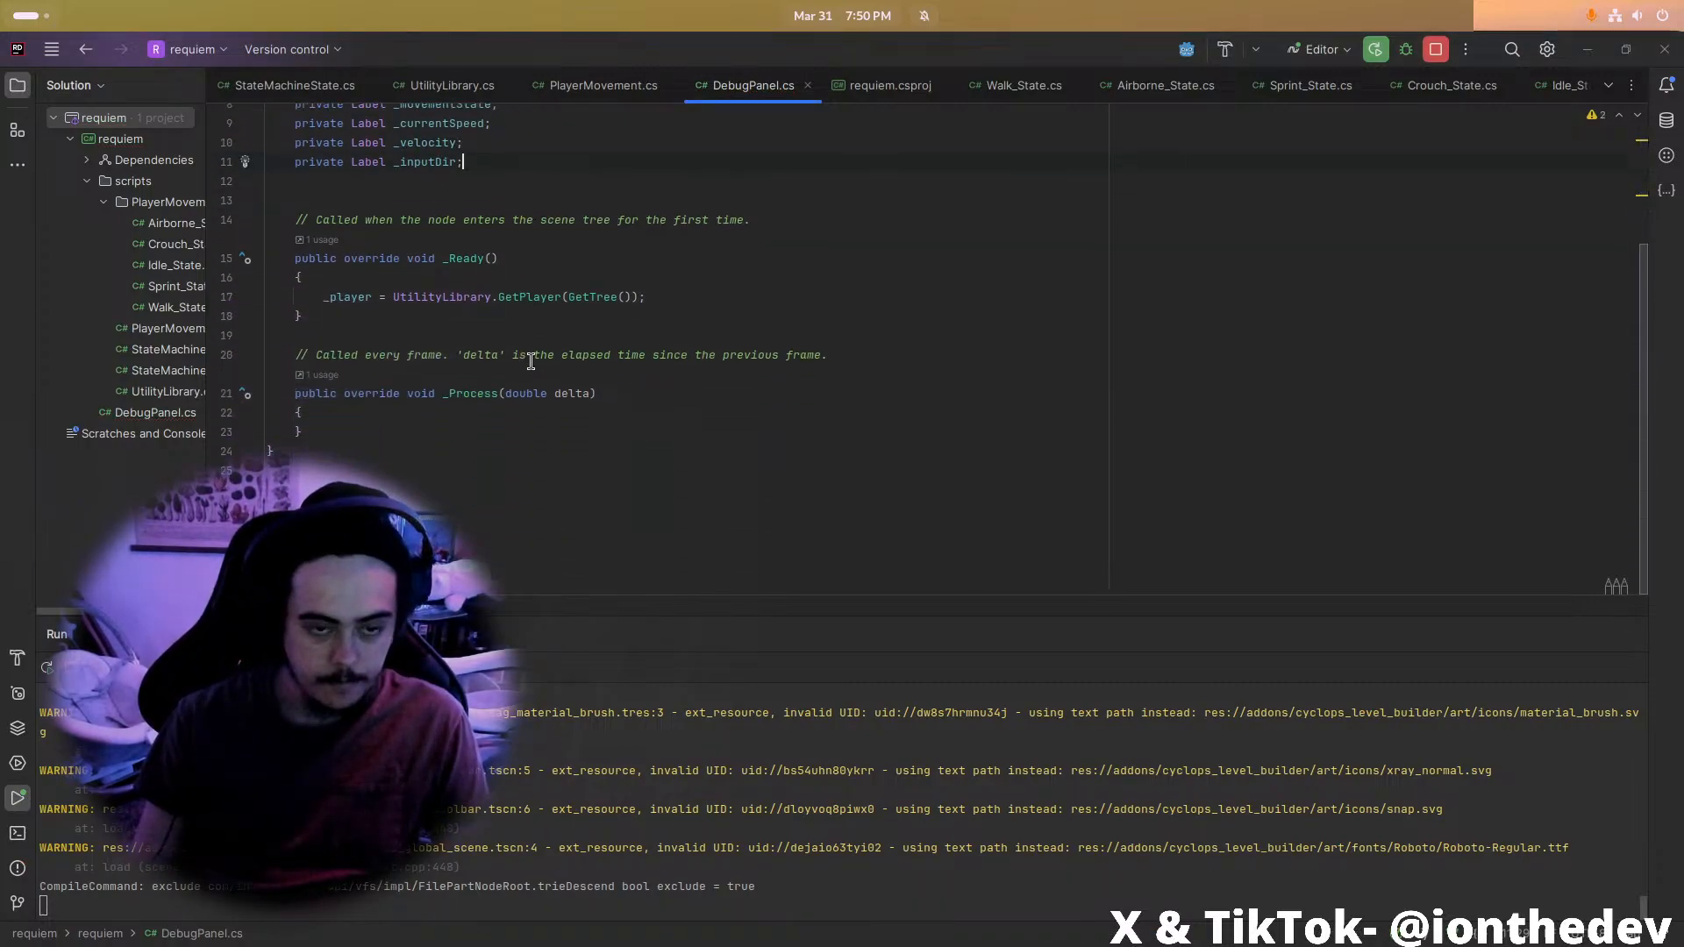
click(705, 297)
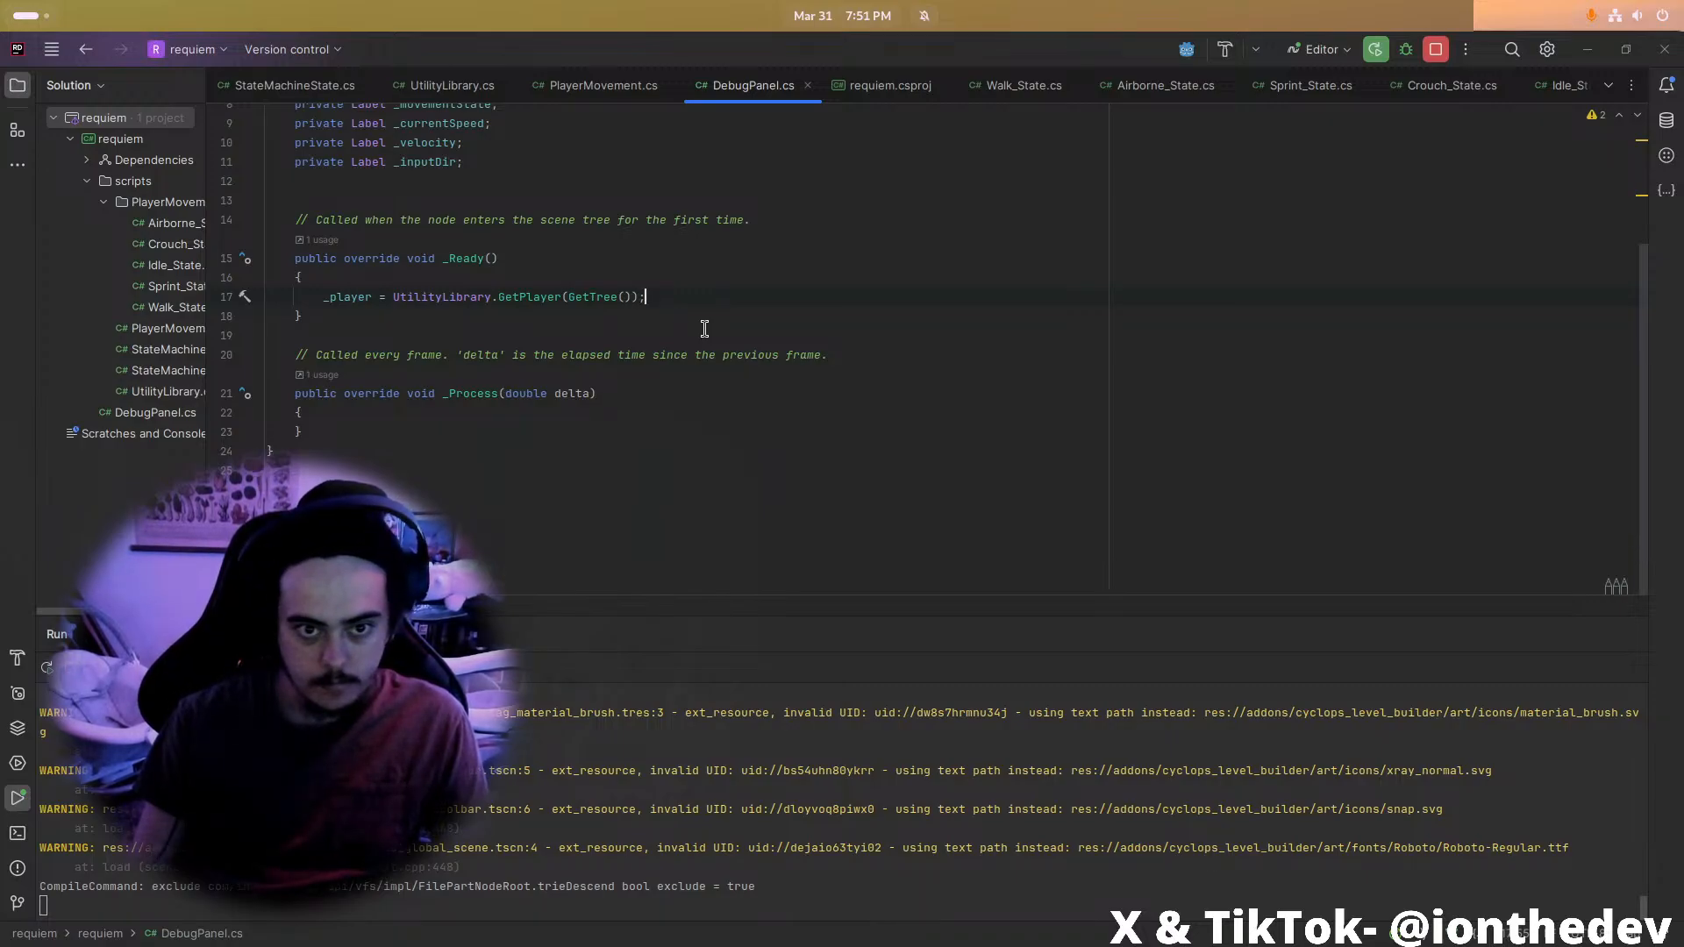
scroll(649, 232, up, 2)
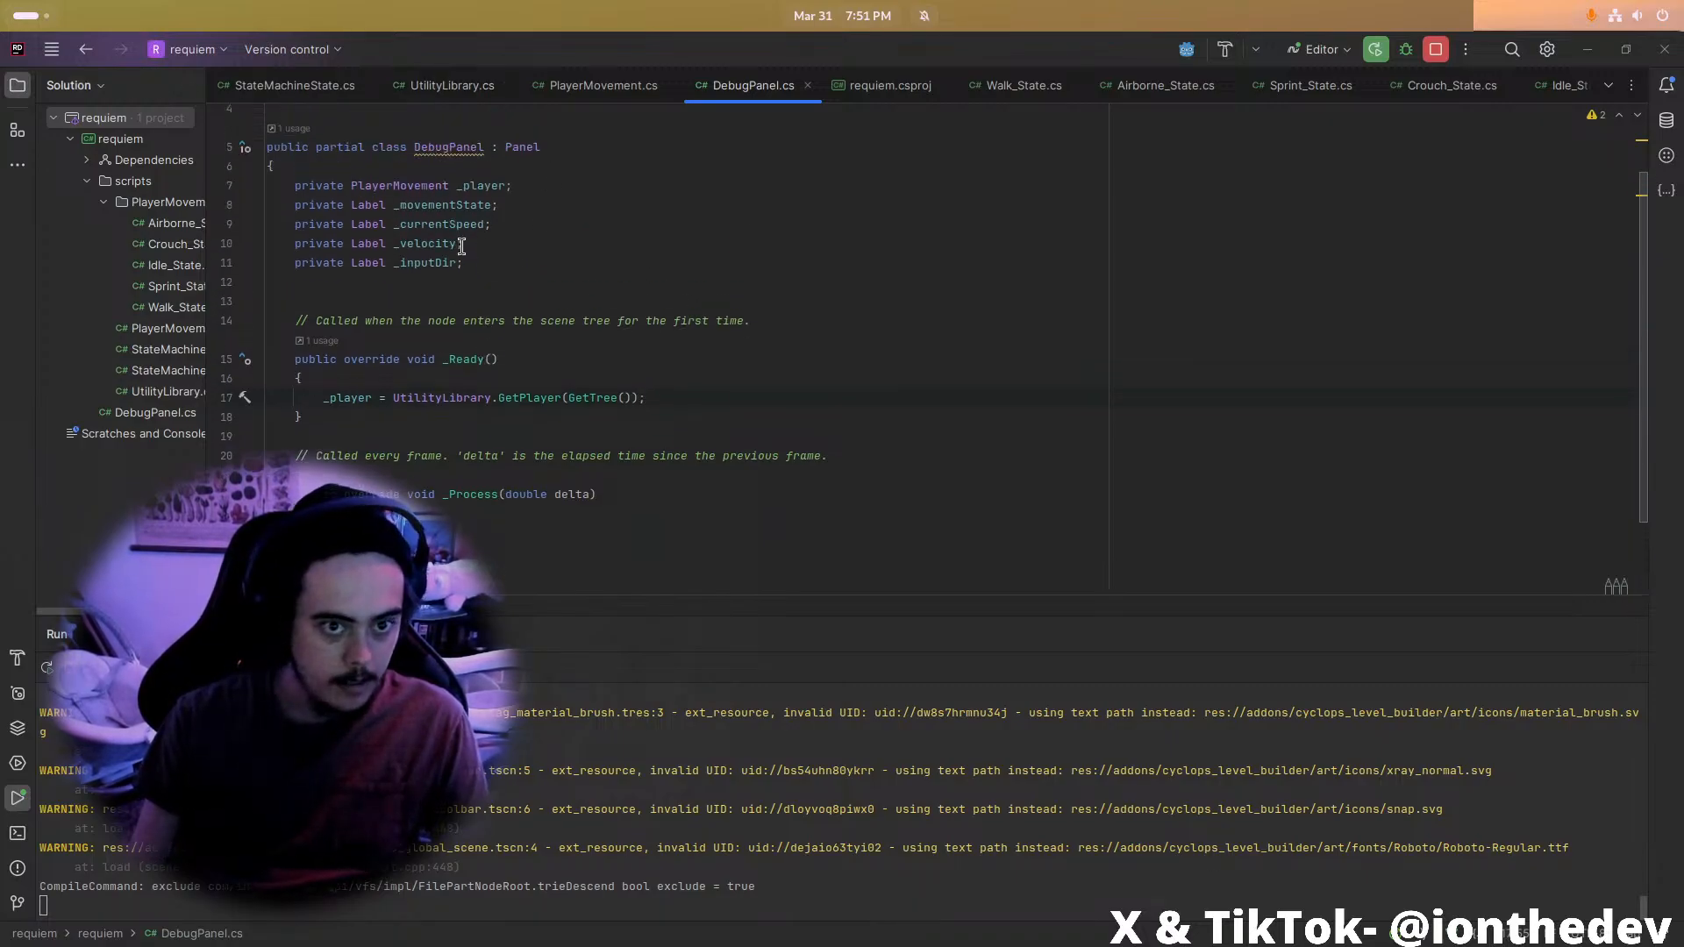
click(293, 220)
mouse_move(383, 246)
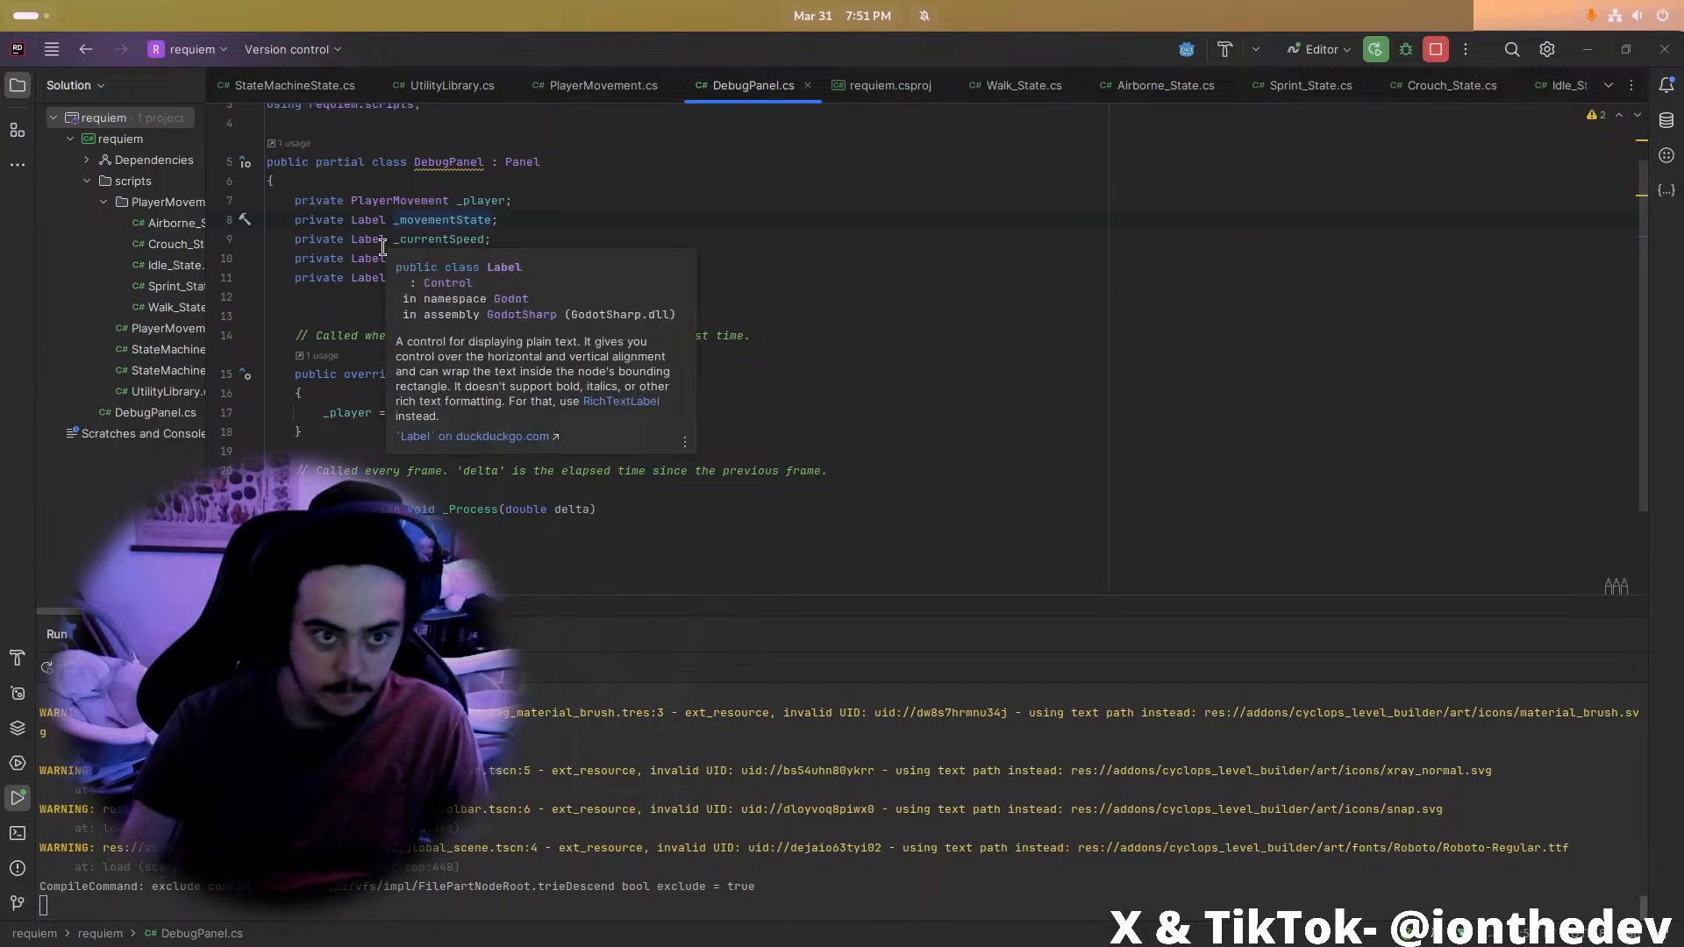
key(alt+shift+Down)
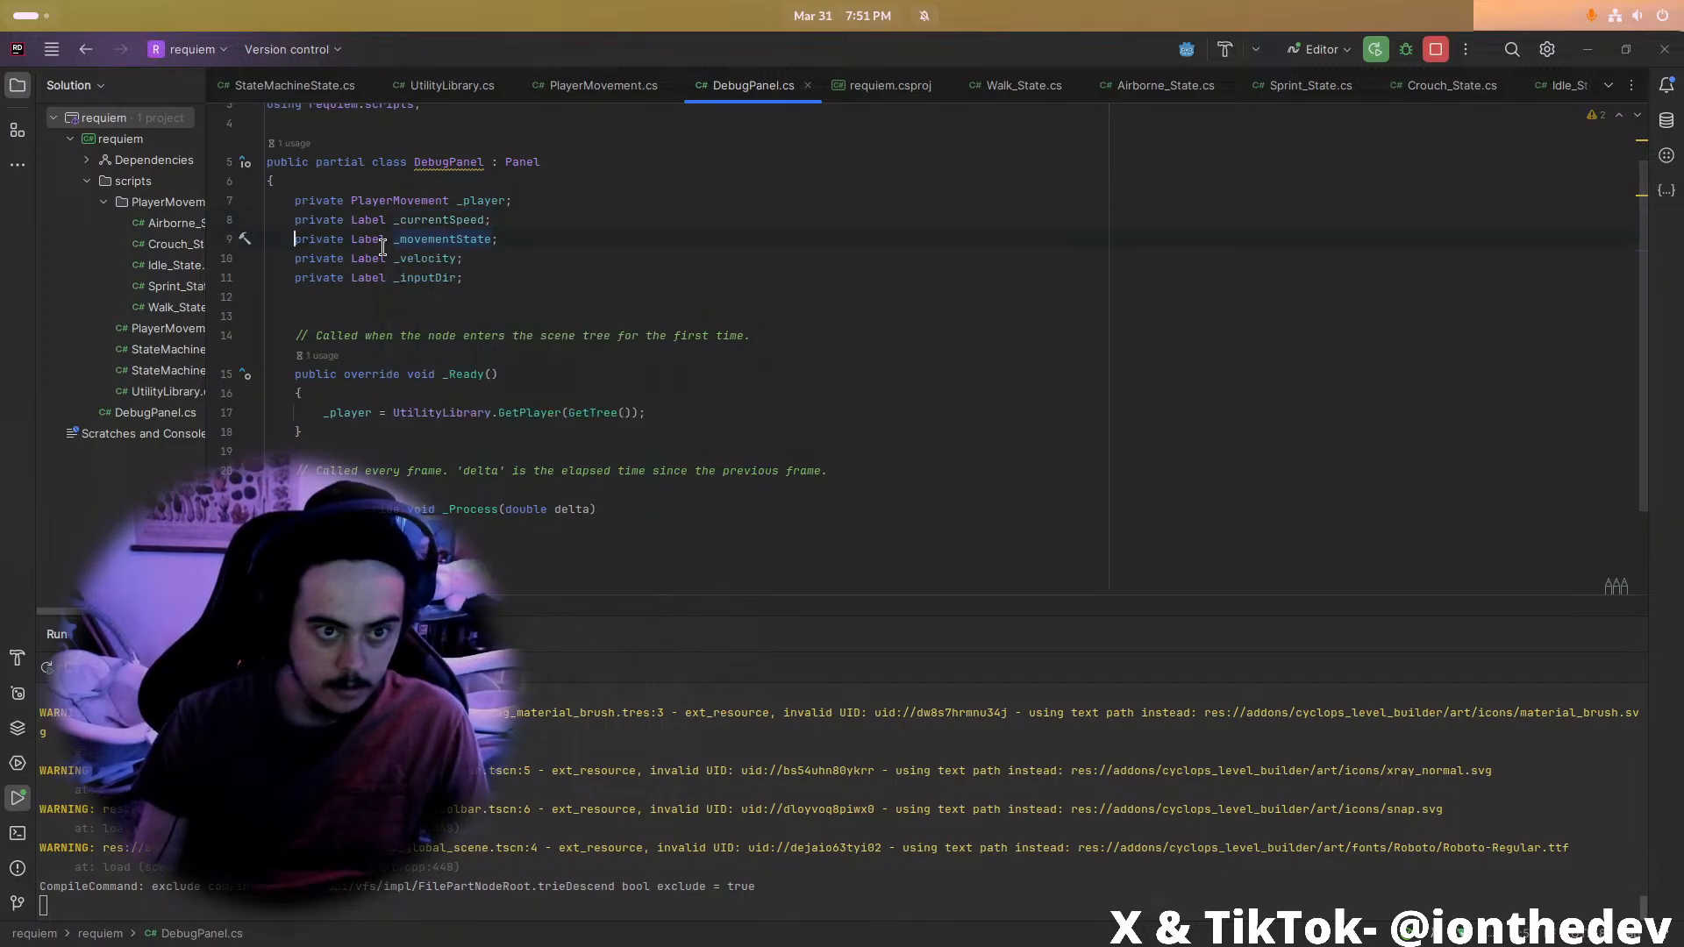
key(alt+Up)
key(alt+Left)
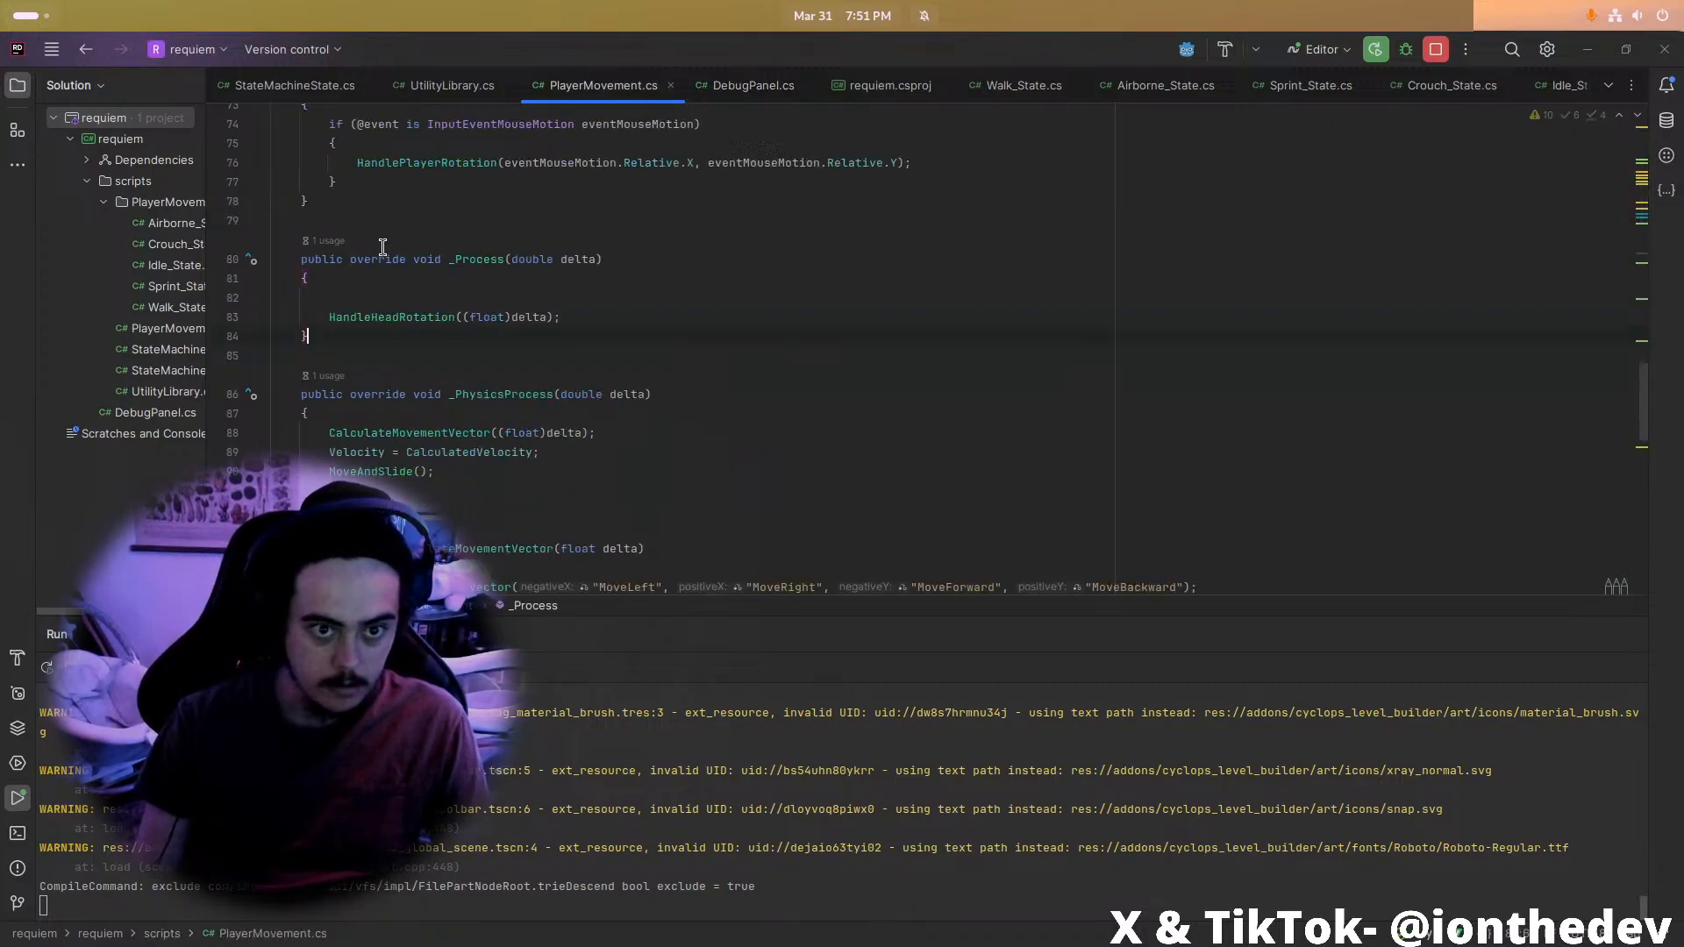
scroll(383, 247, up, 20)
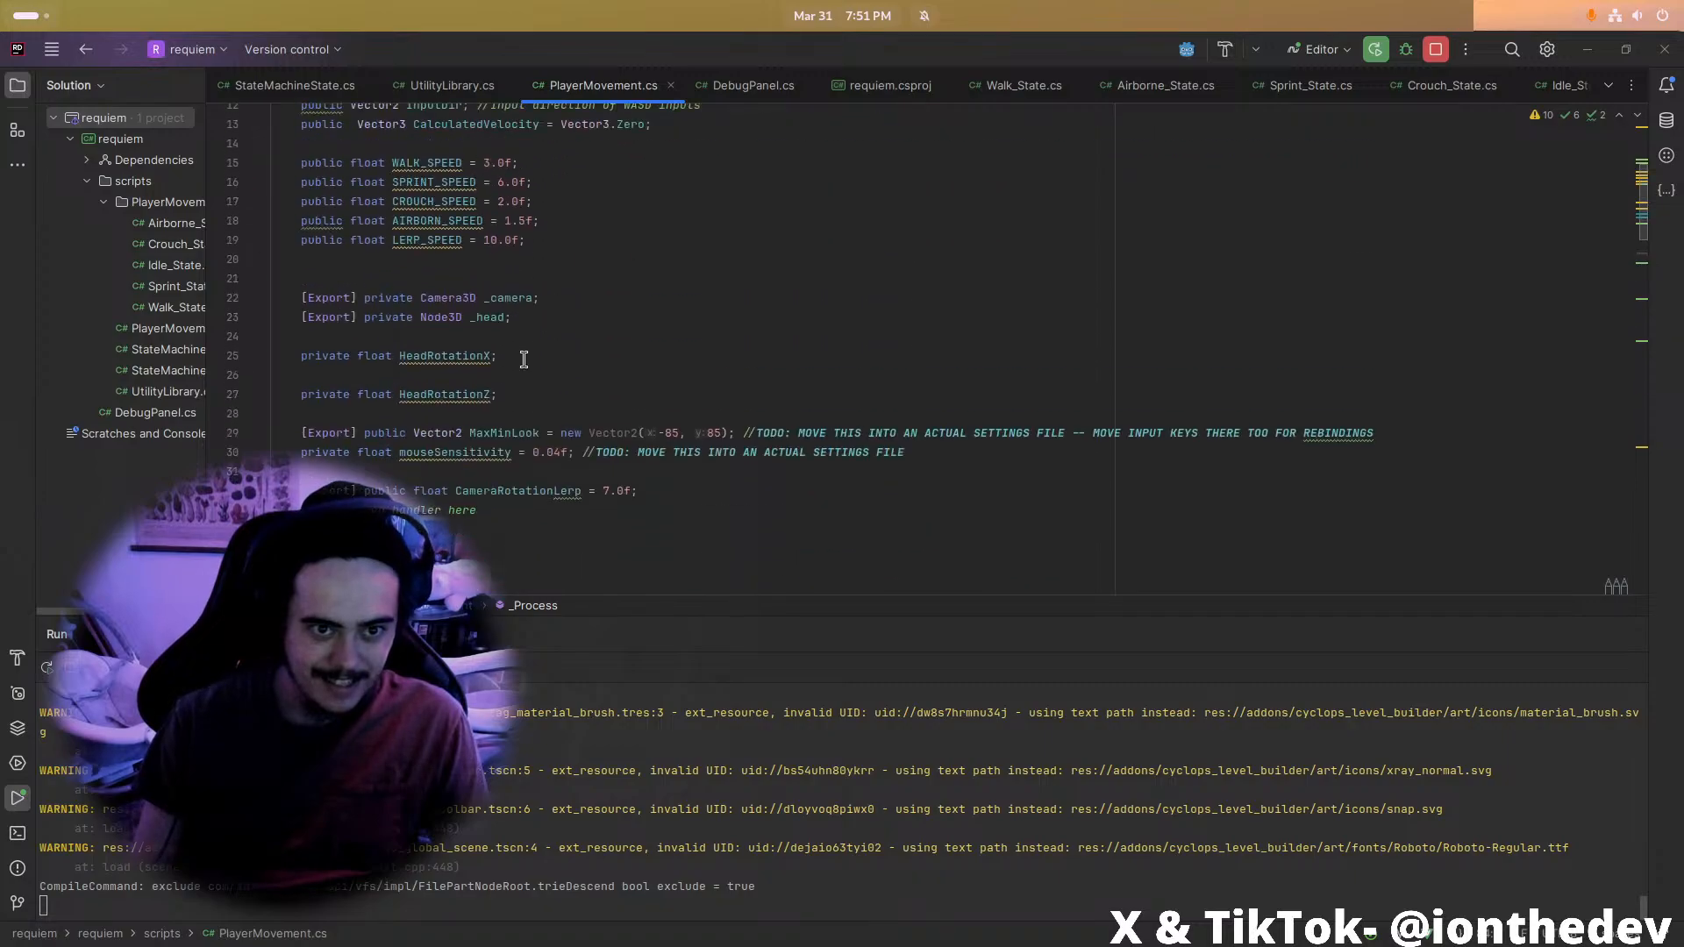
click(748, 85)
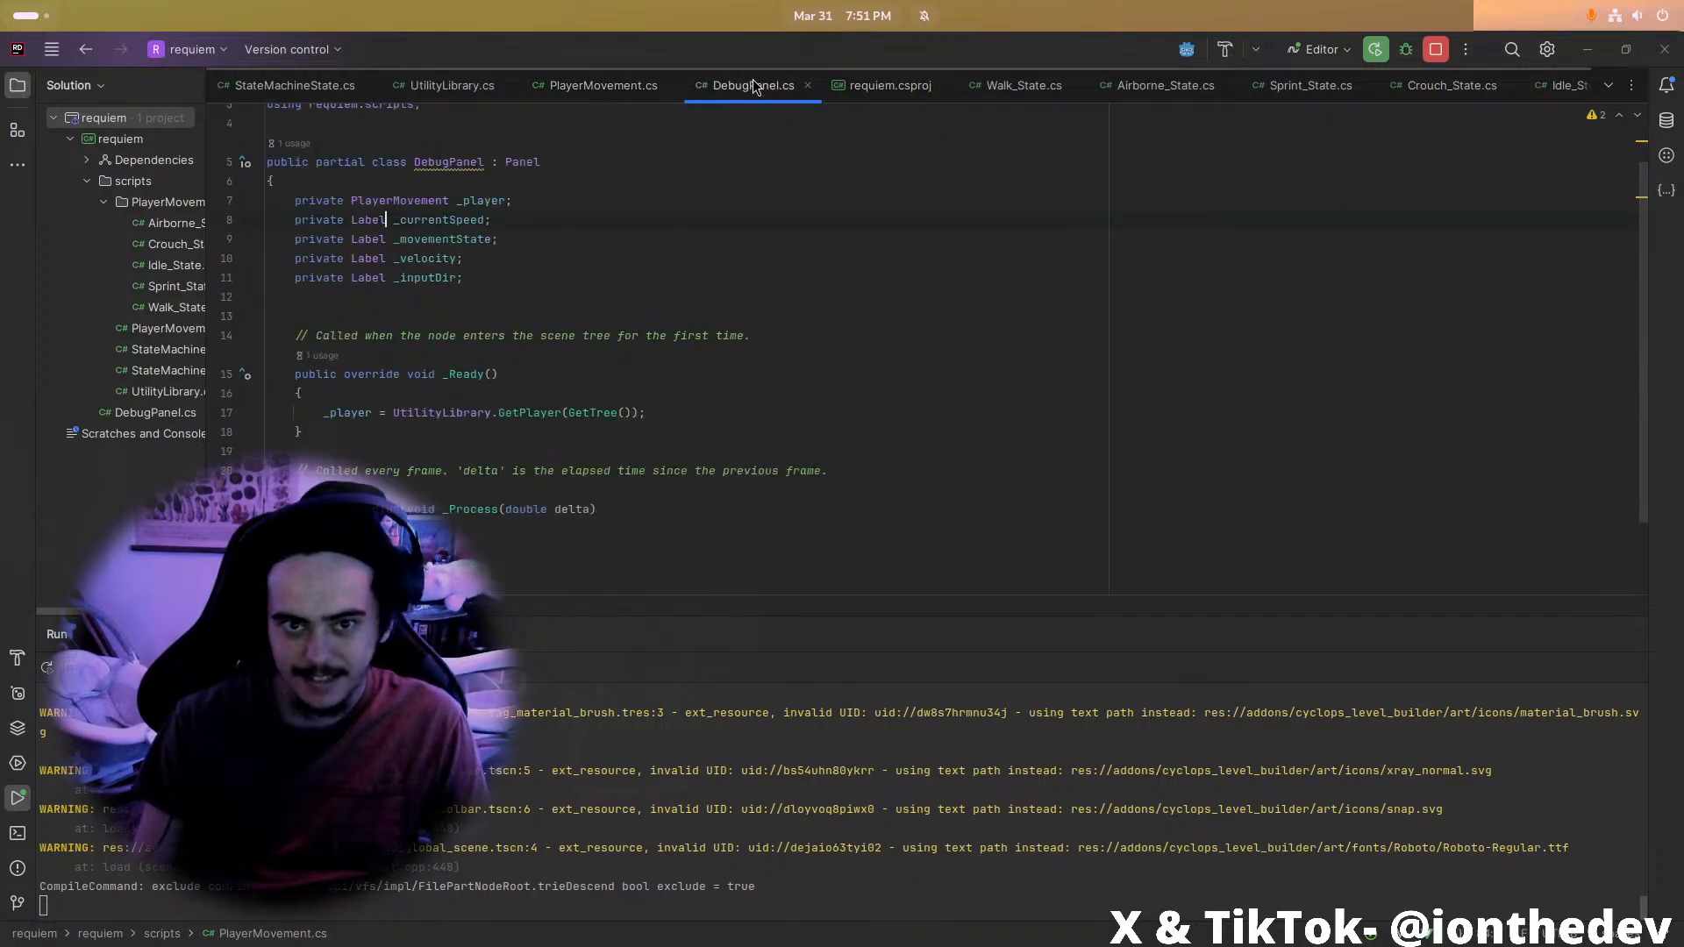
click(514, 239)
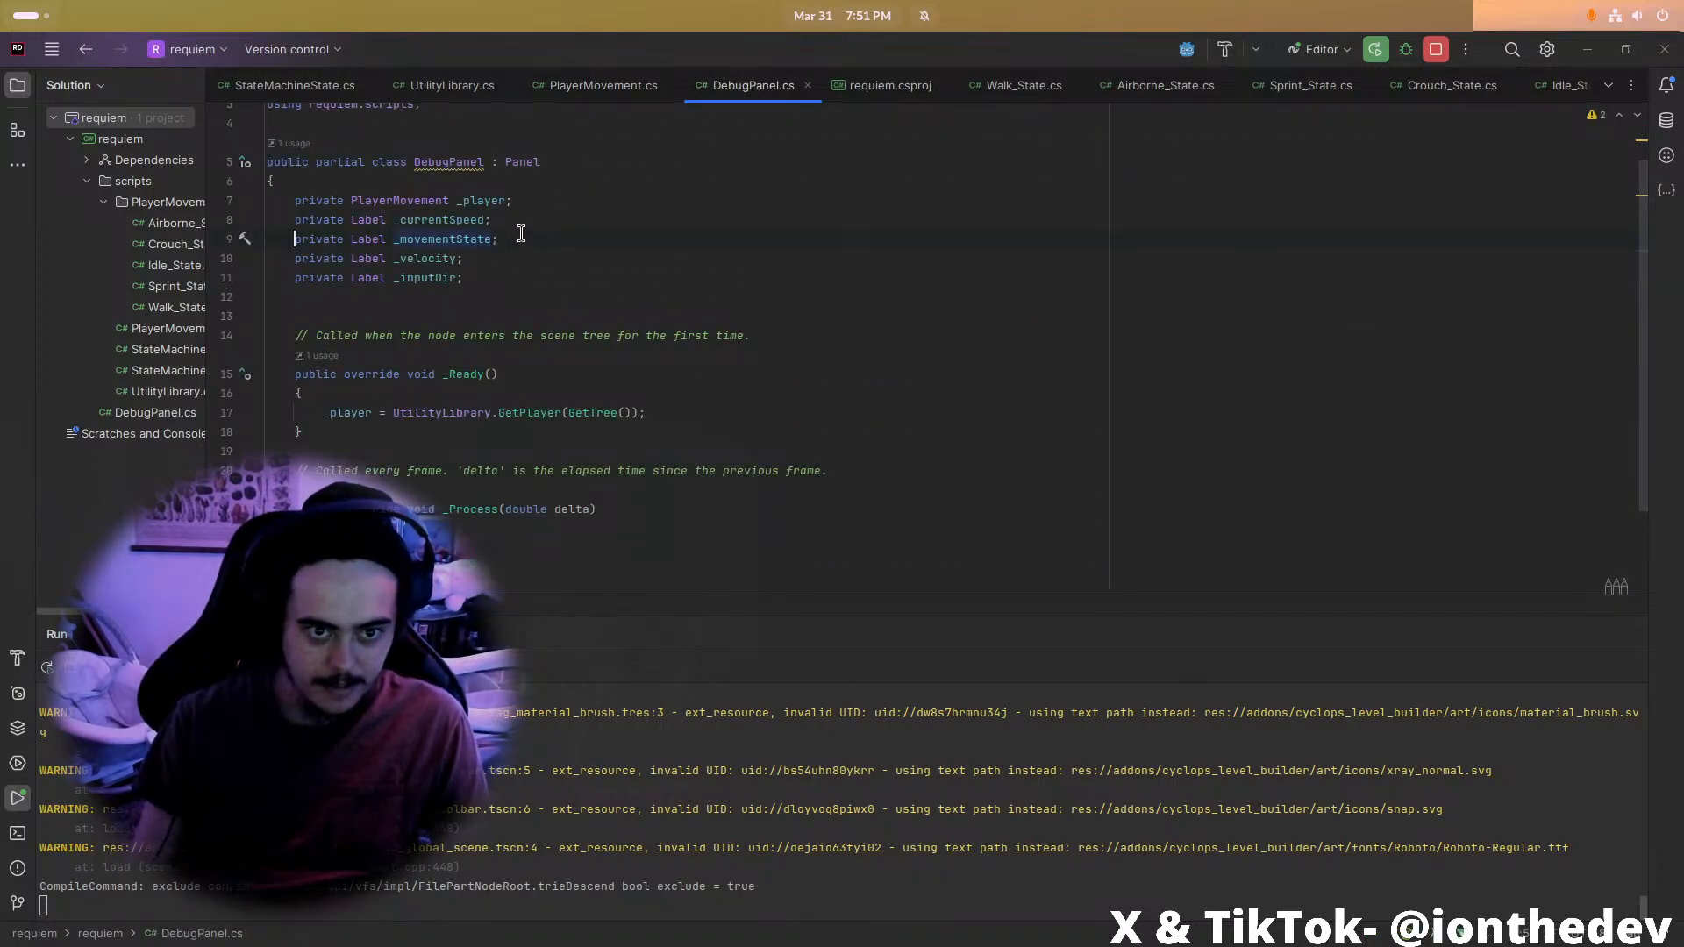
key(ctrl+shift+Up)
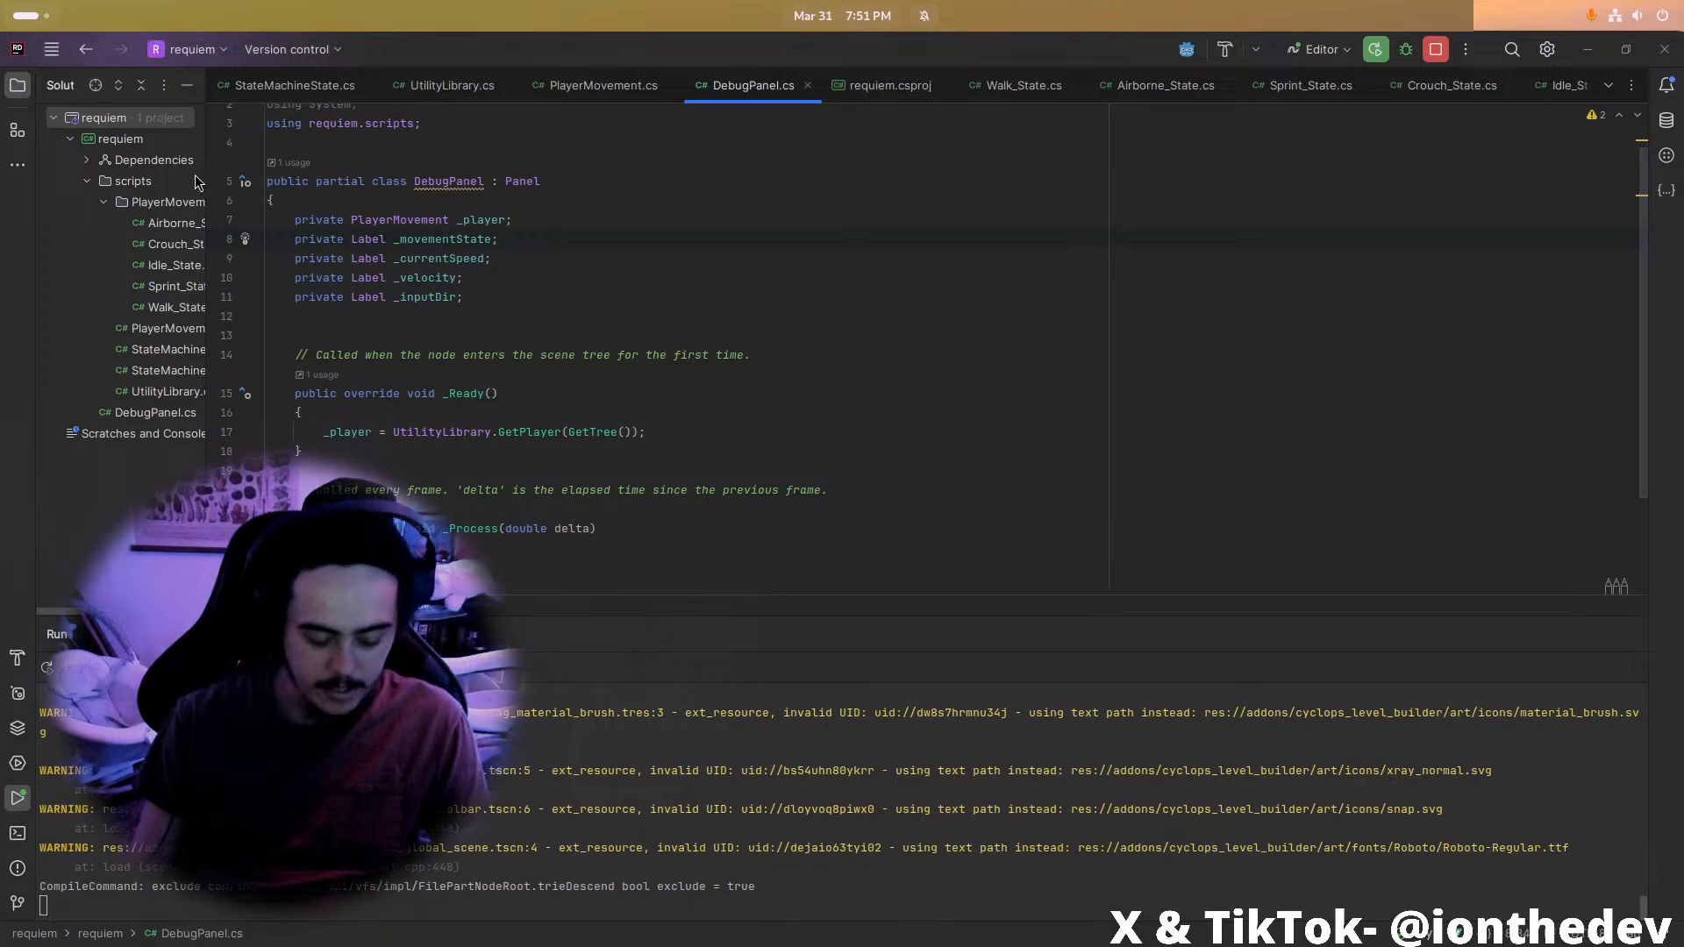
Search the keymap settings for "Multi" to look up the shortcuts for placing multiple carets
key(ctrl+alt+s)
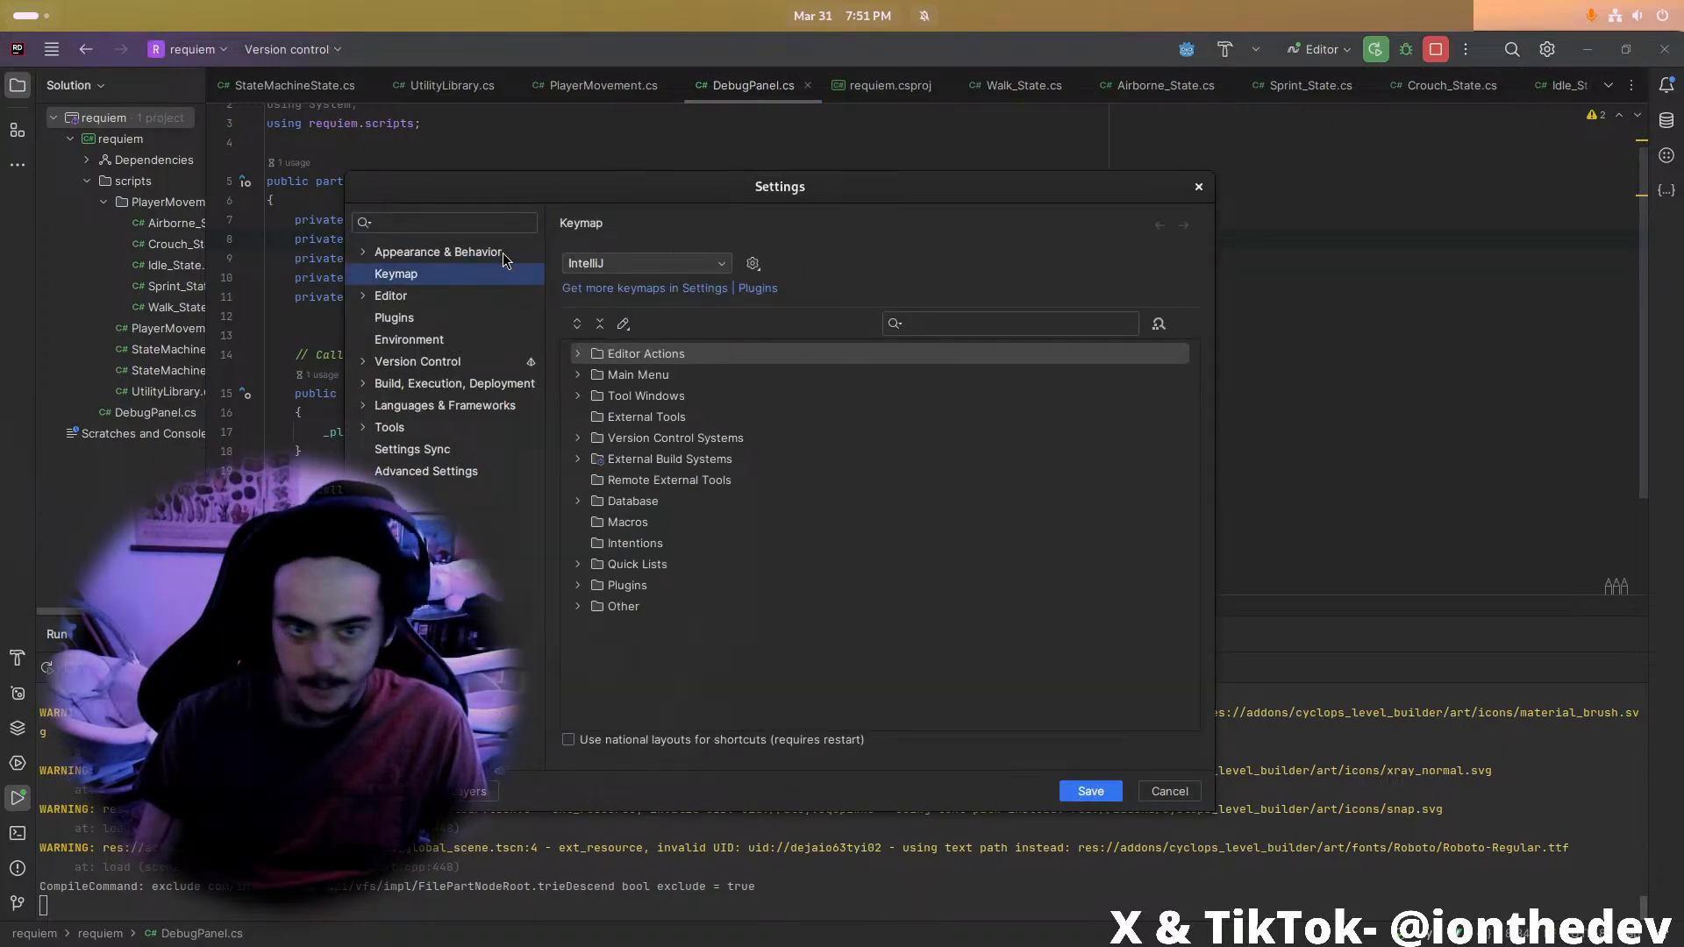
click(945, 329)
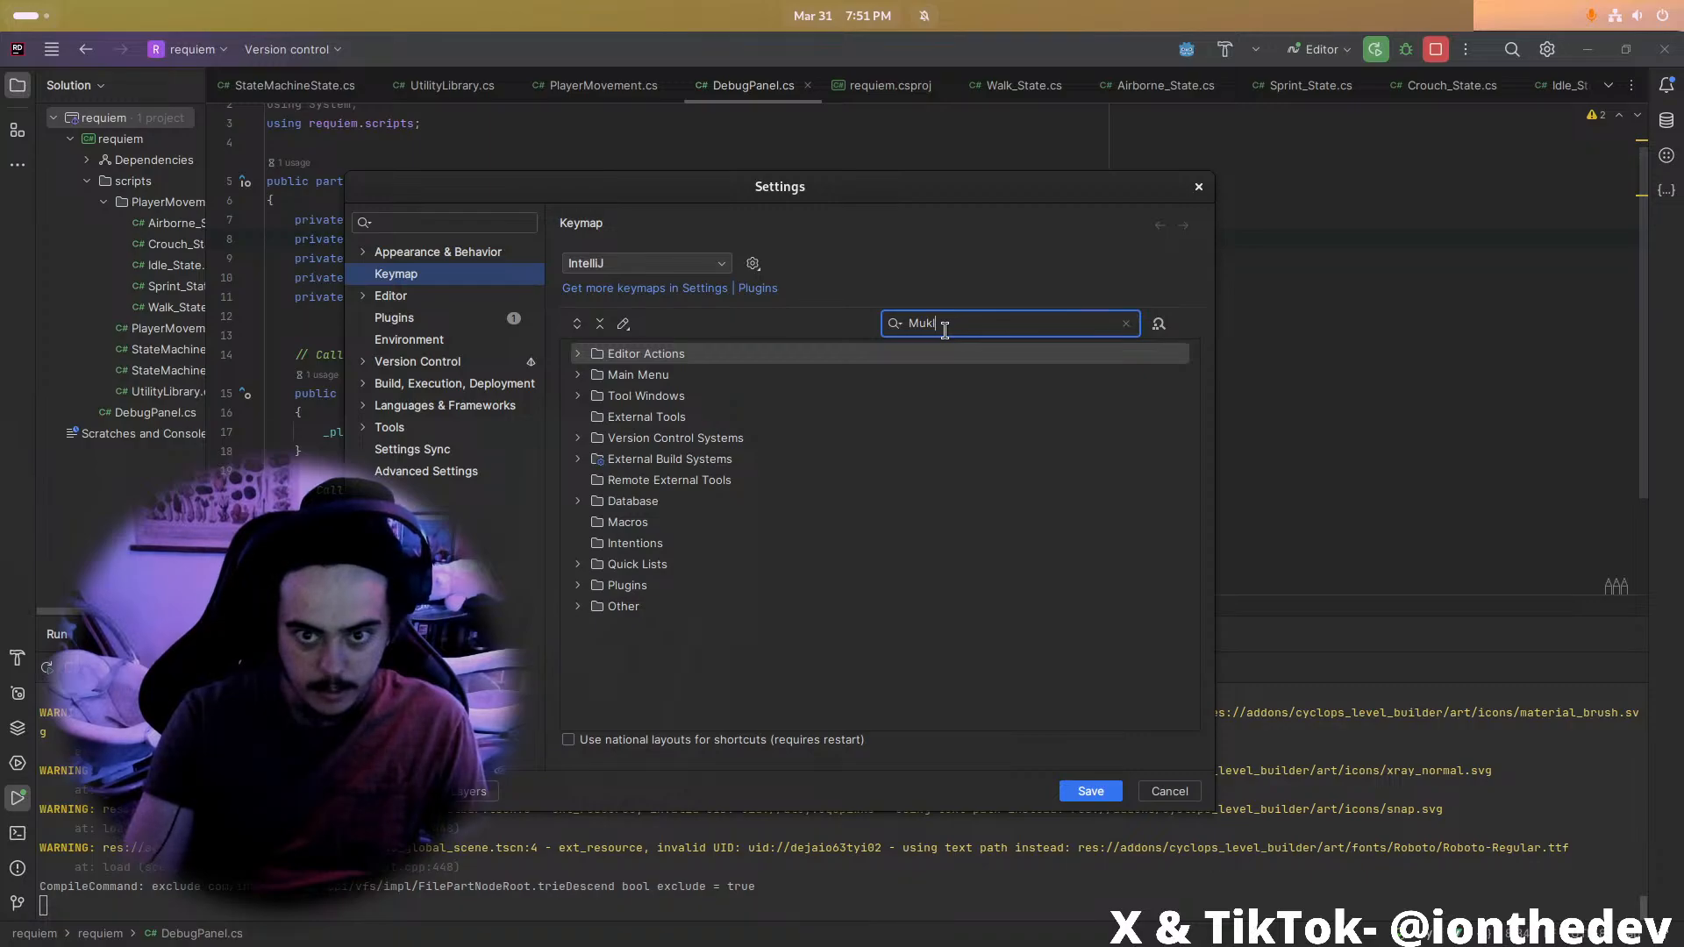
text(Muk)
key(BackSpace)
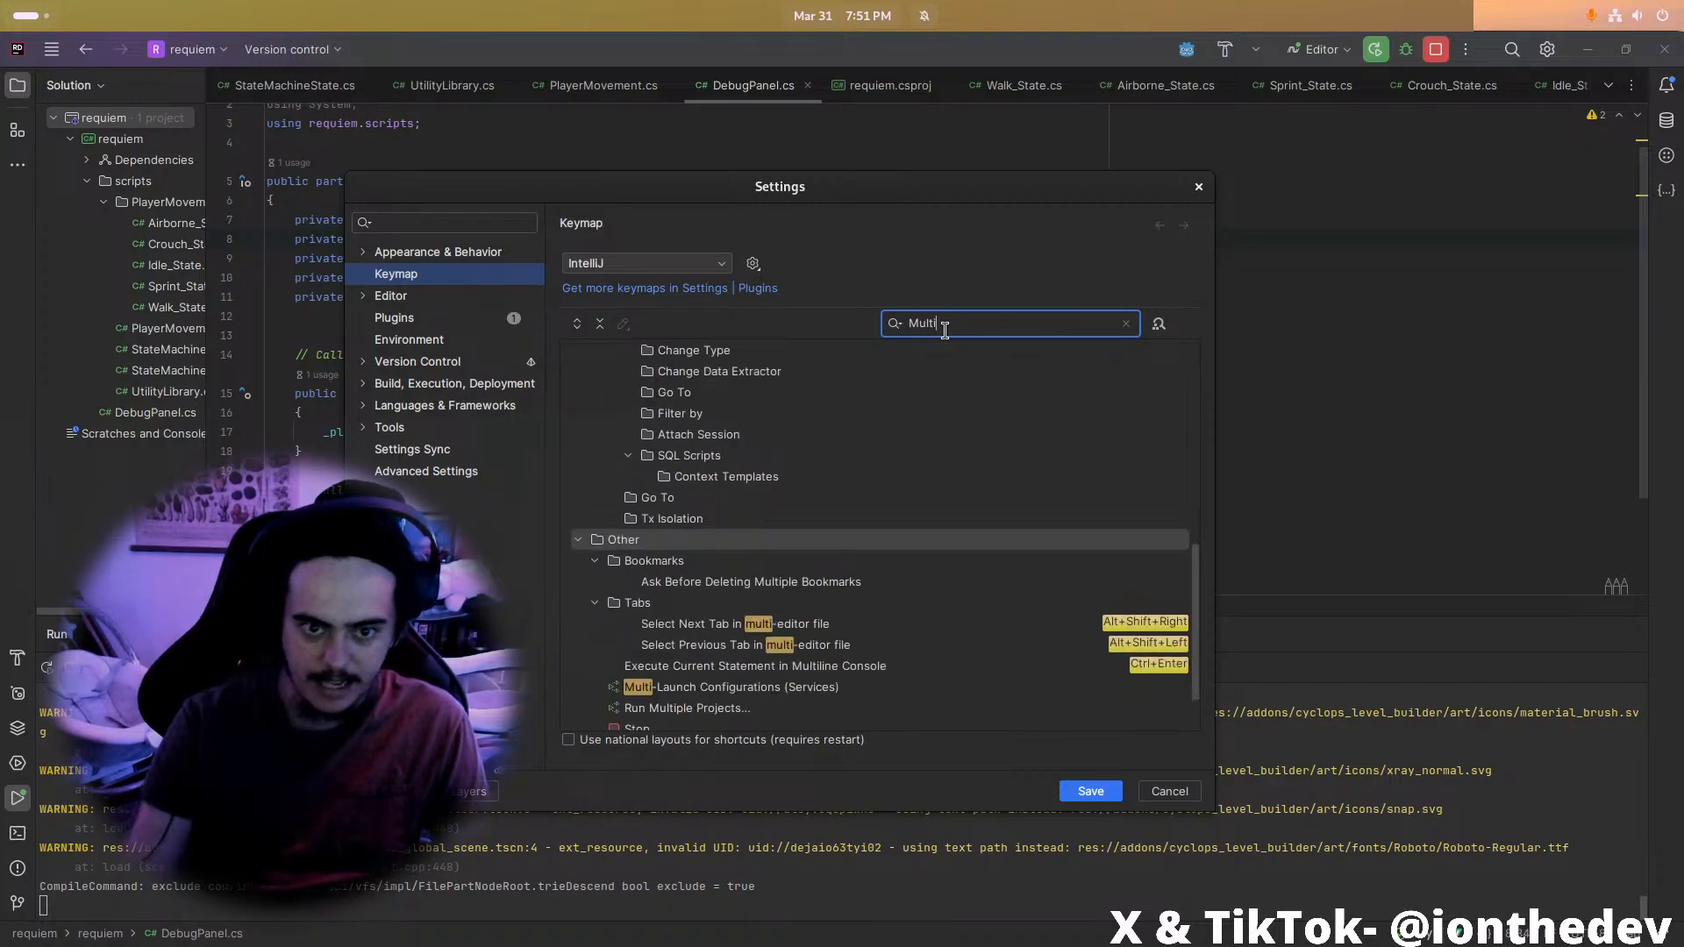
scroll(969, 550, up, 1)
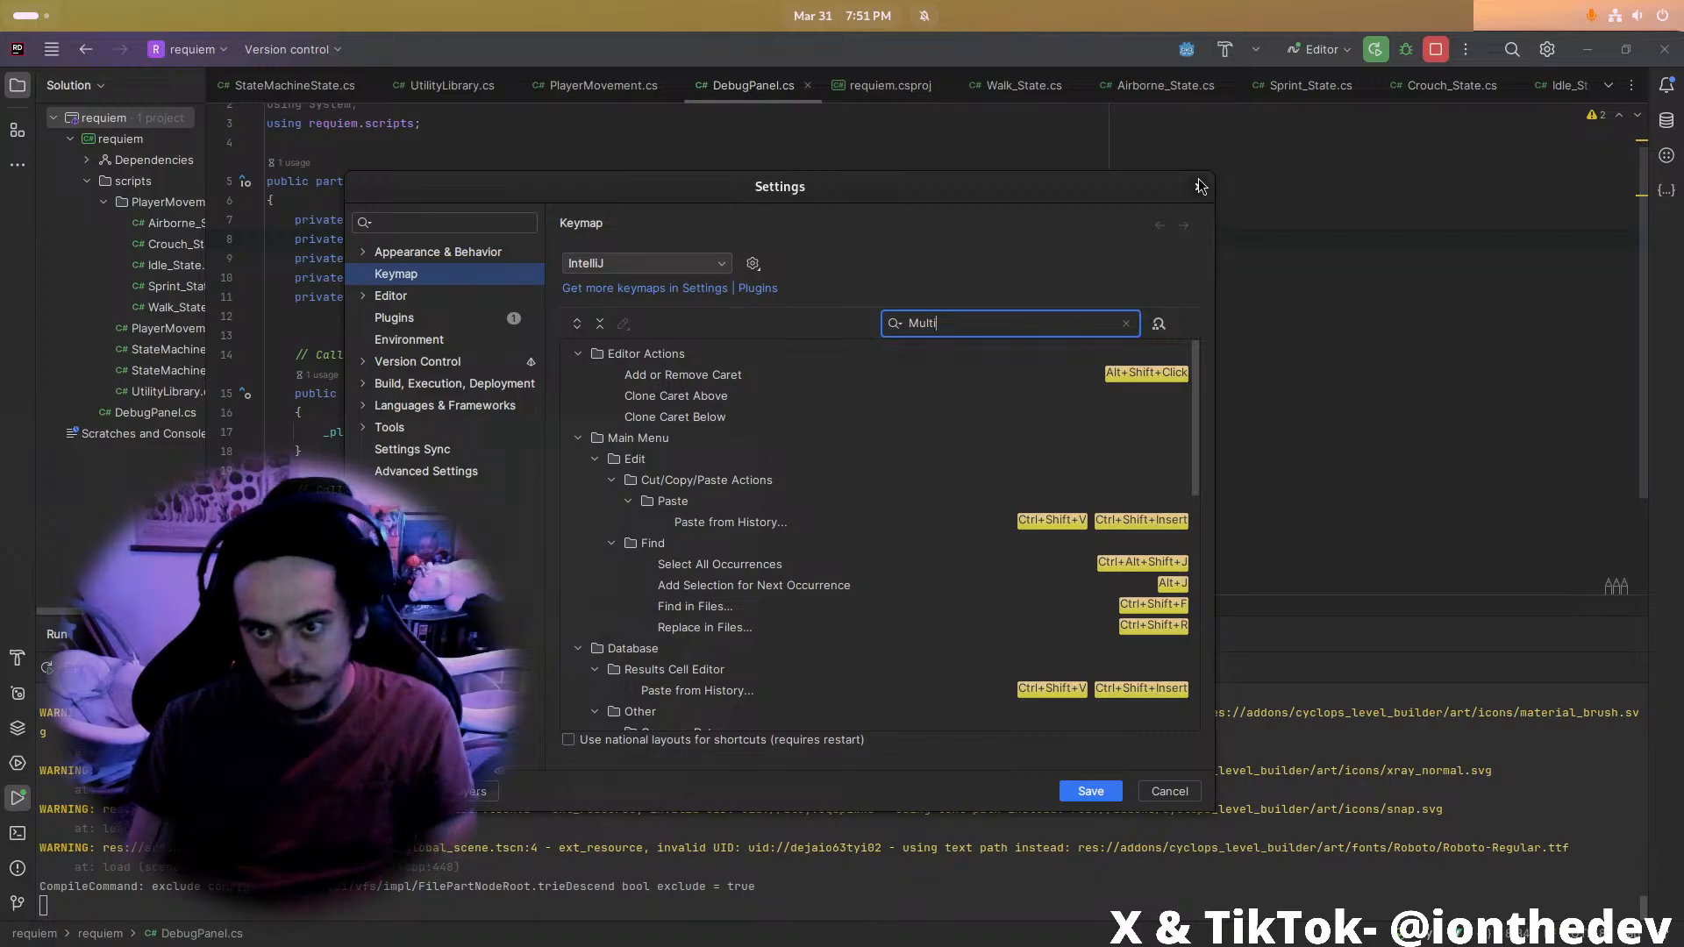
key(Escape)
Prefix the four Label field declarations with the [Export] attribute and build the project without stopping the running application
click(293, 249)
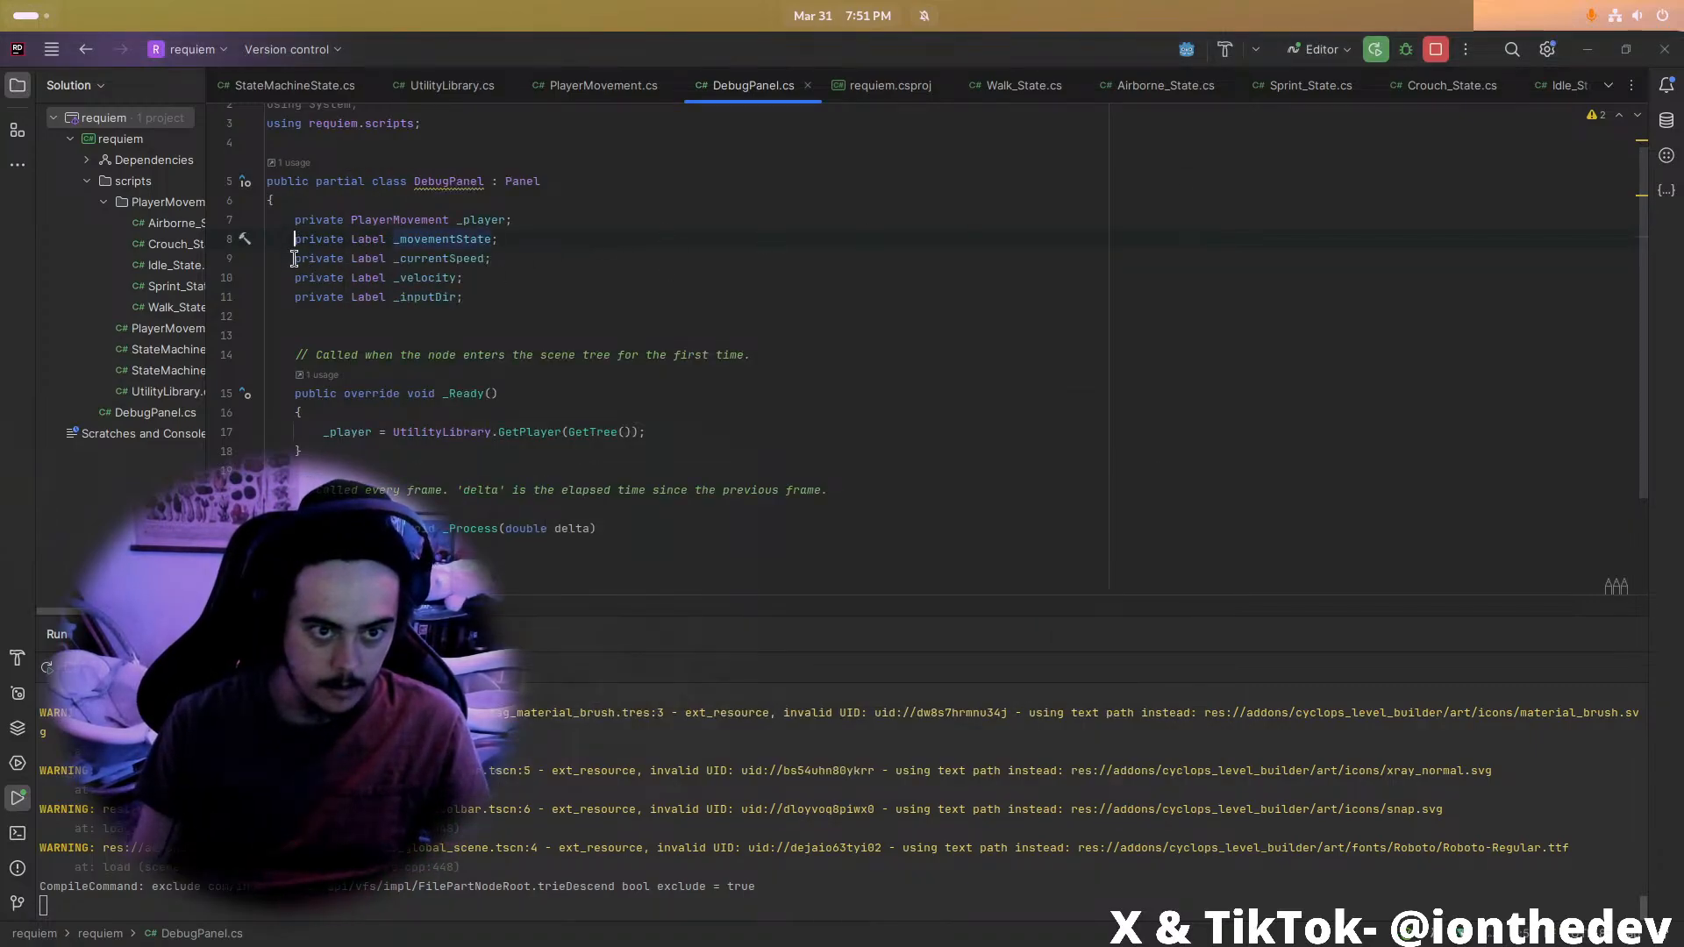
alt+shift+click(294, 259)
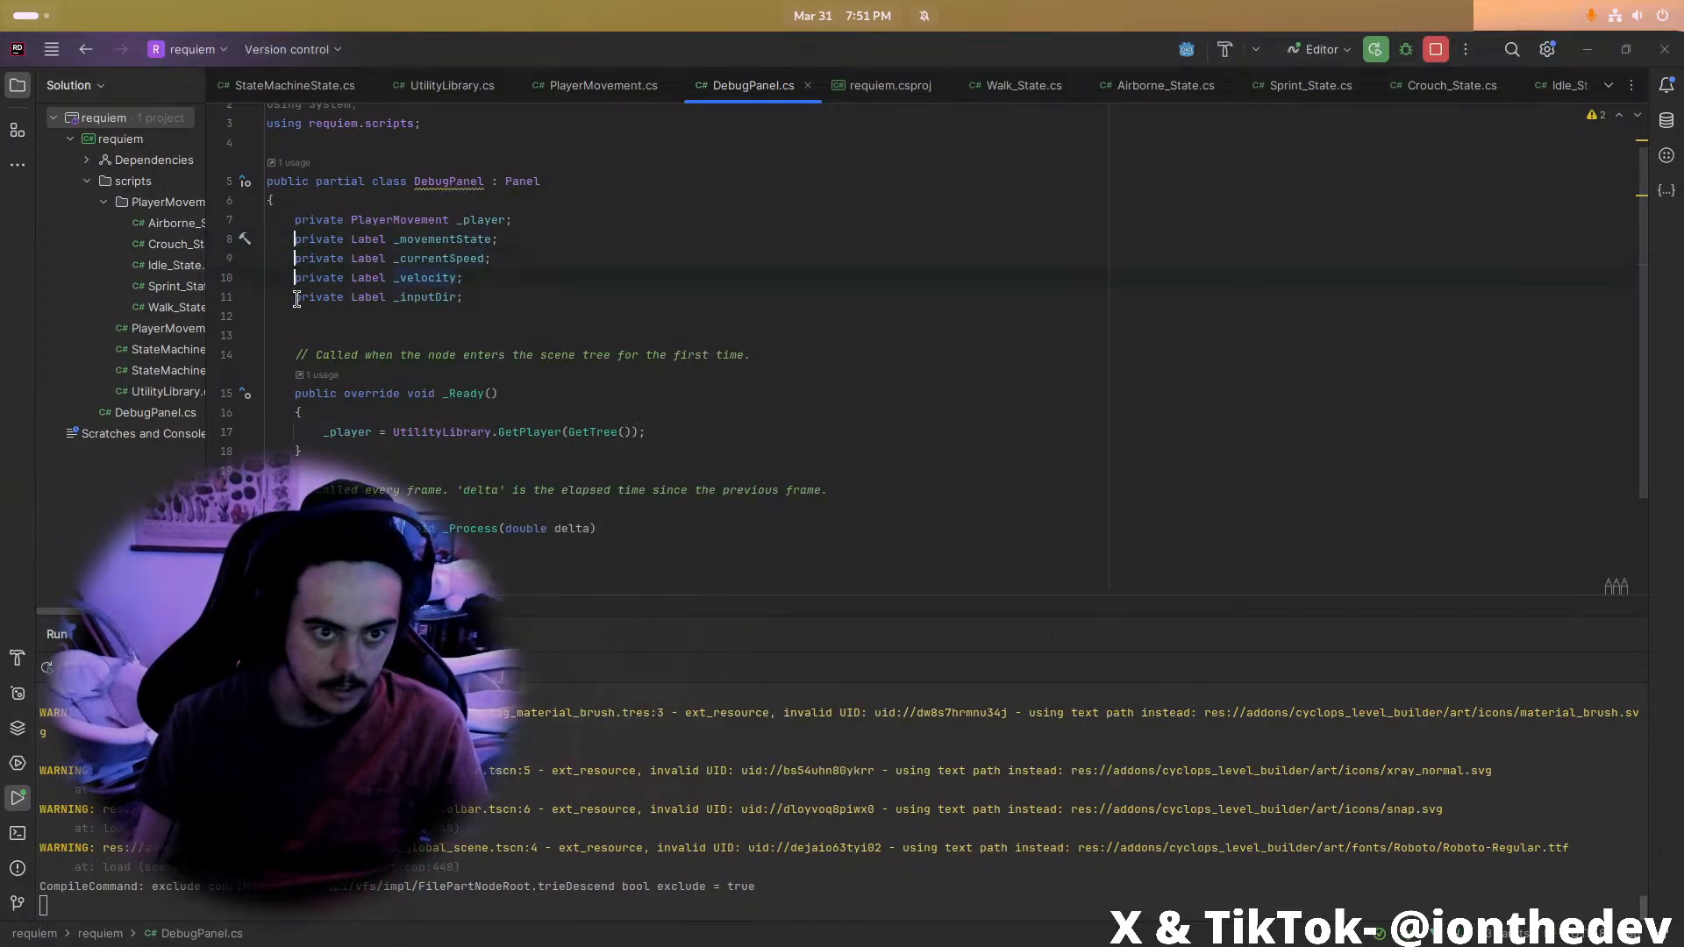
text([E)
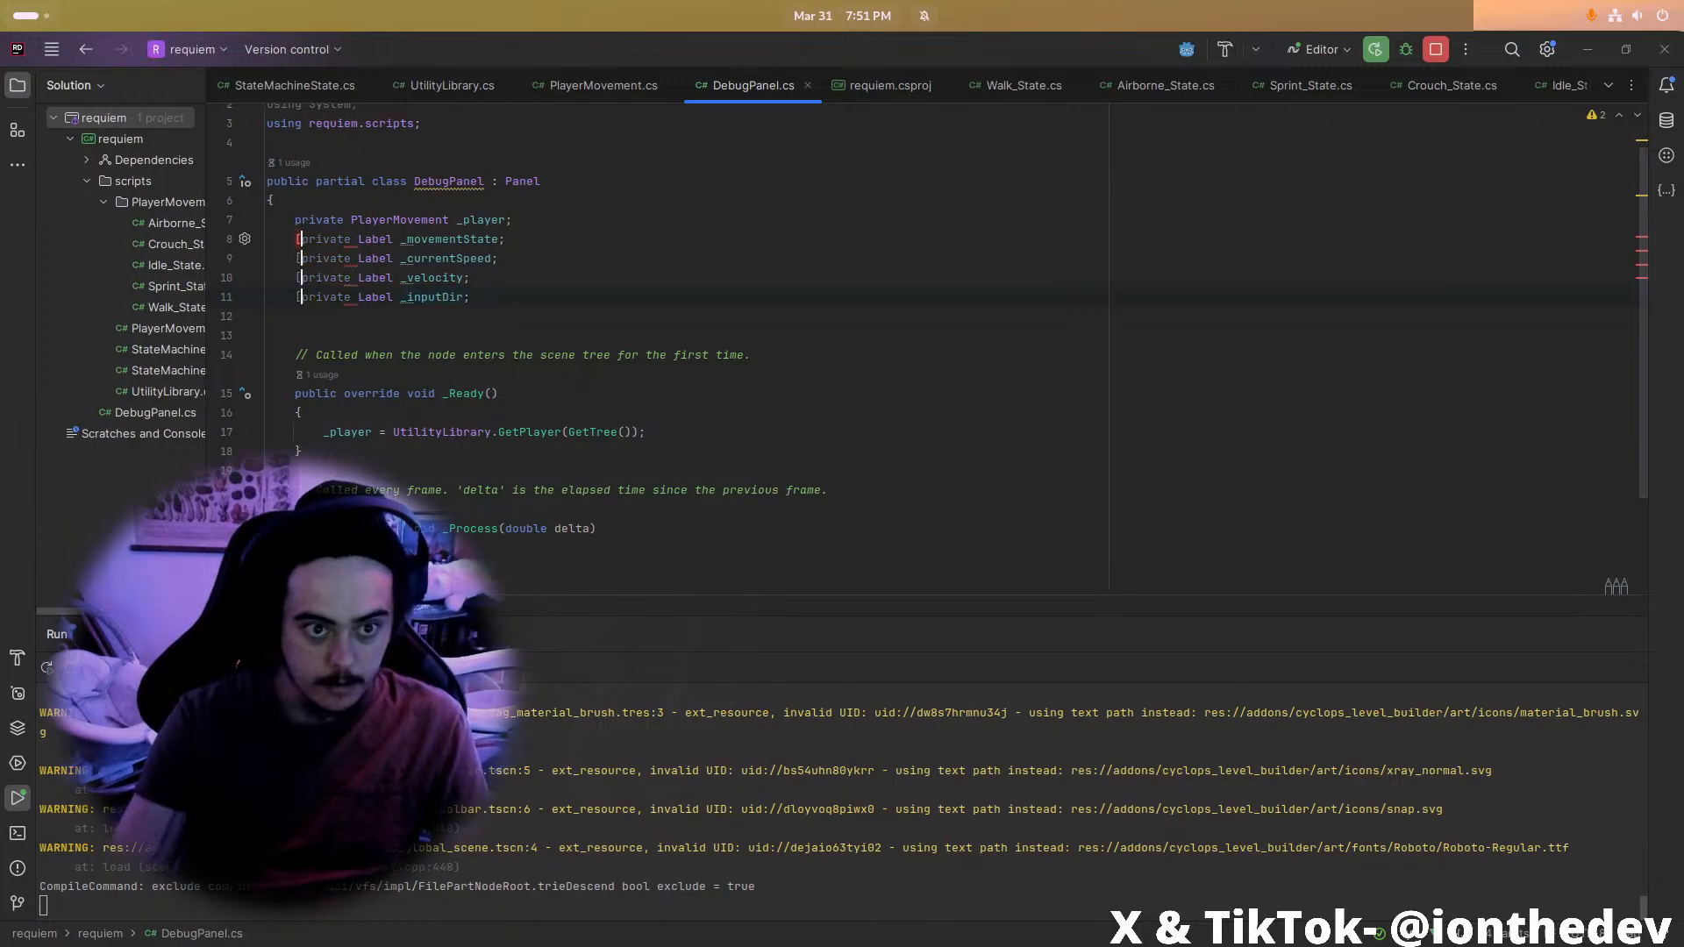
text(xport])
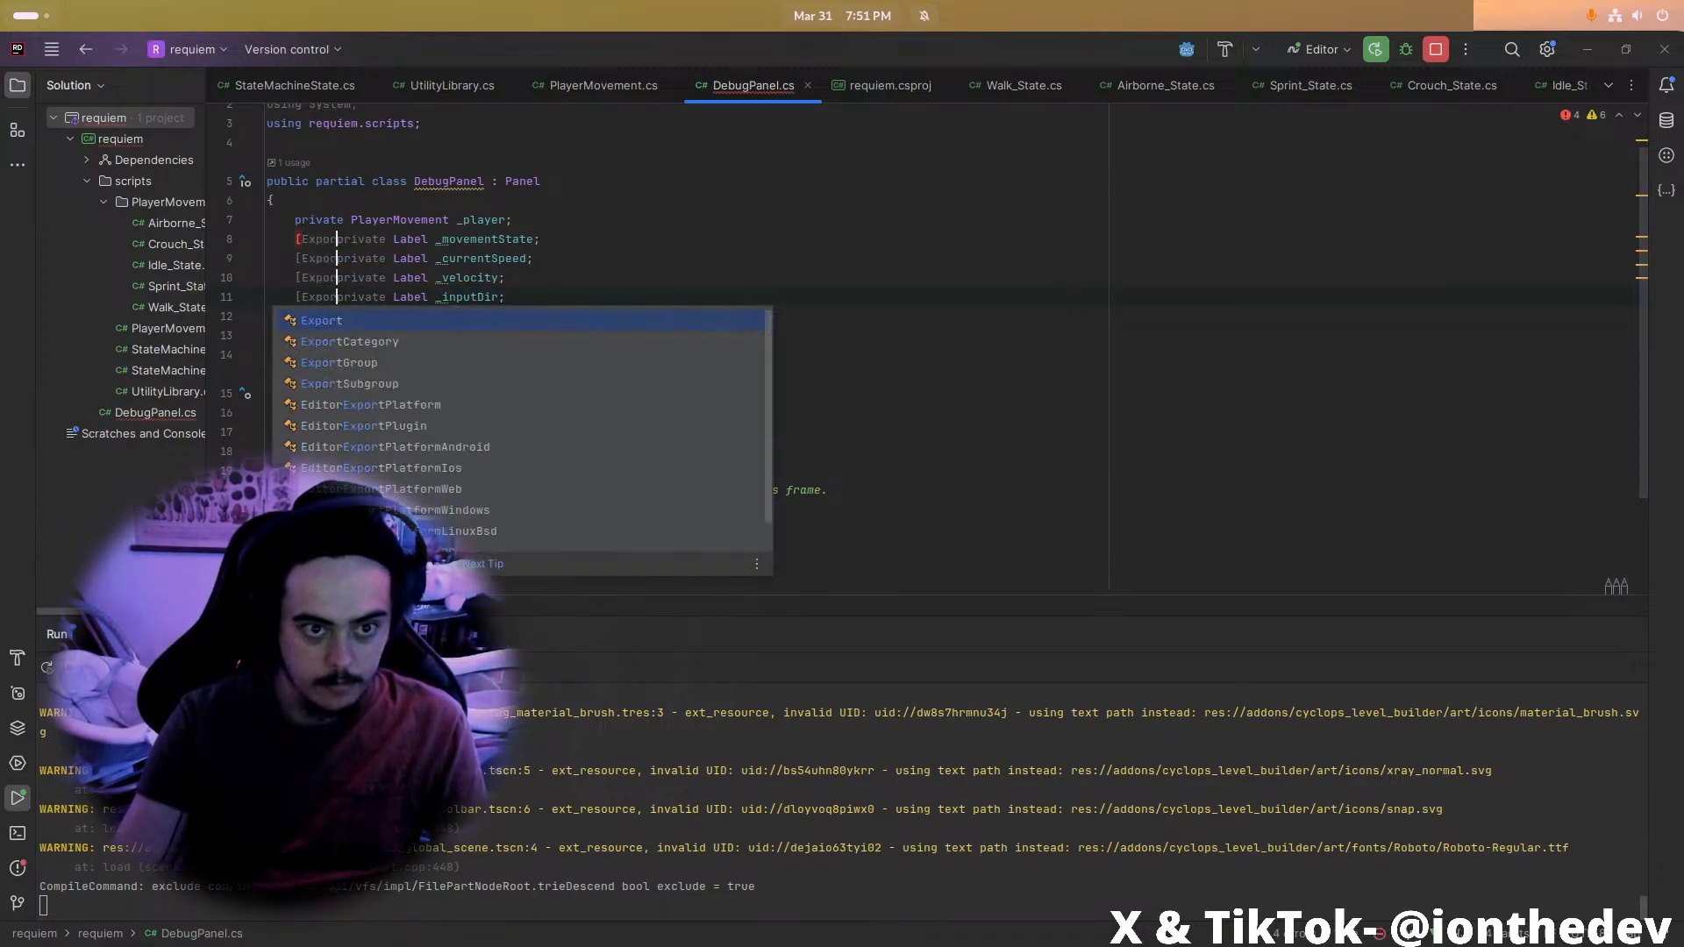
click(896, 453)
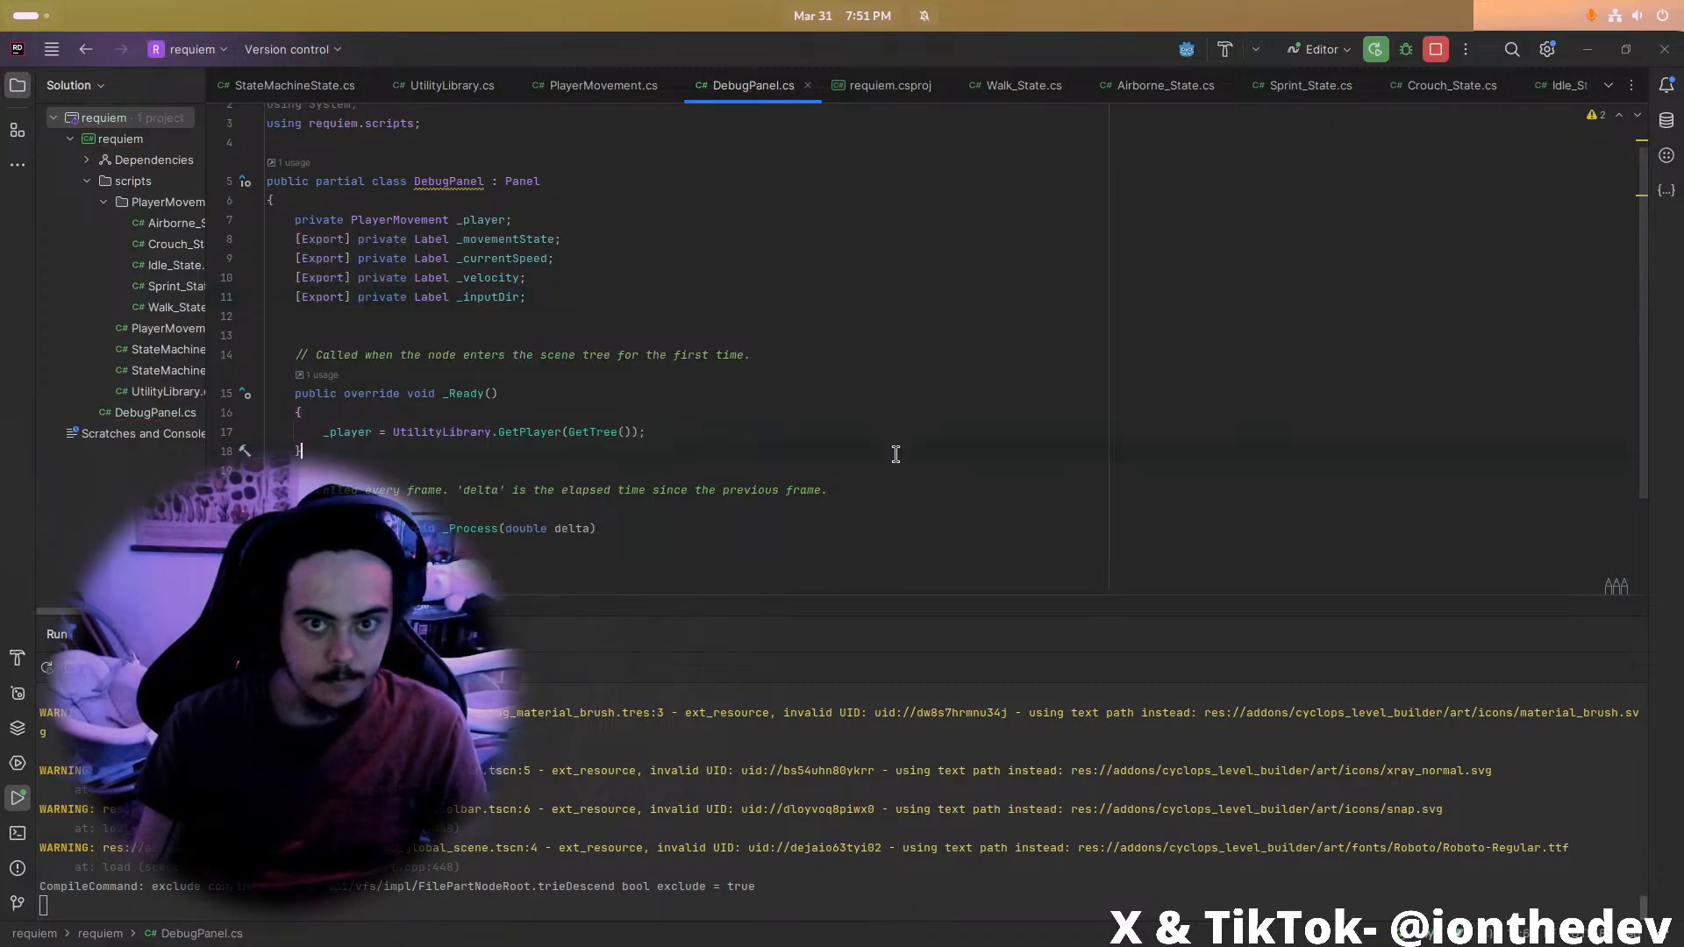
click(1225, 49)
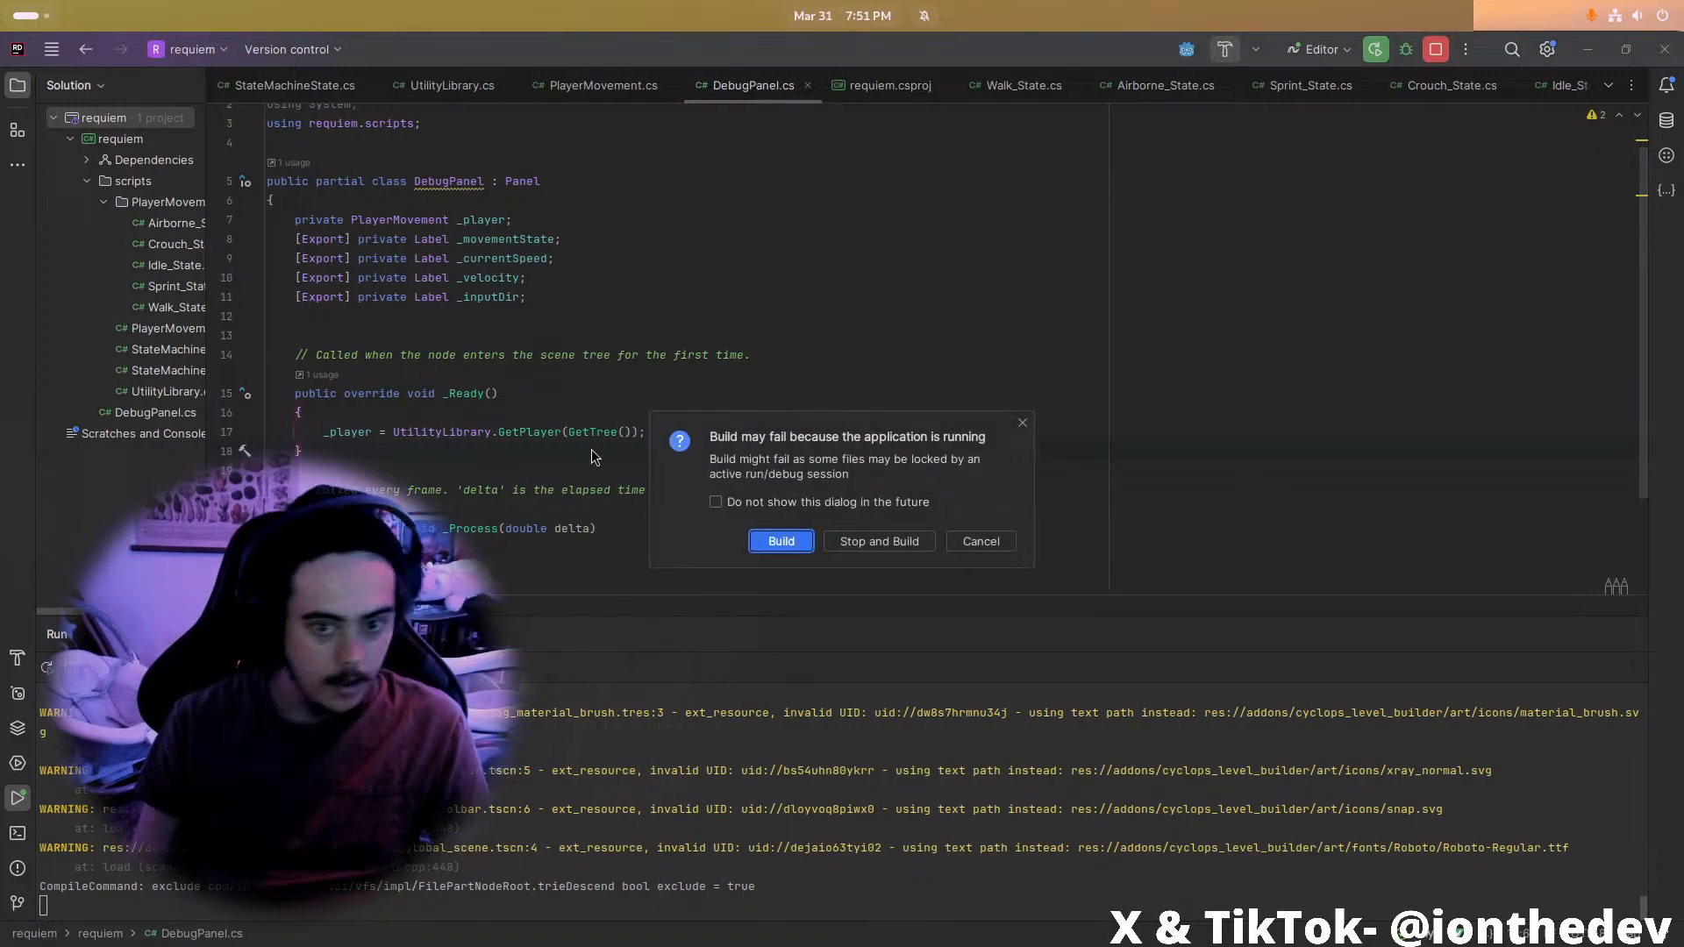
click(781, 541)
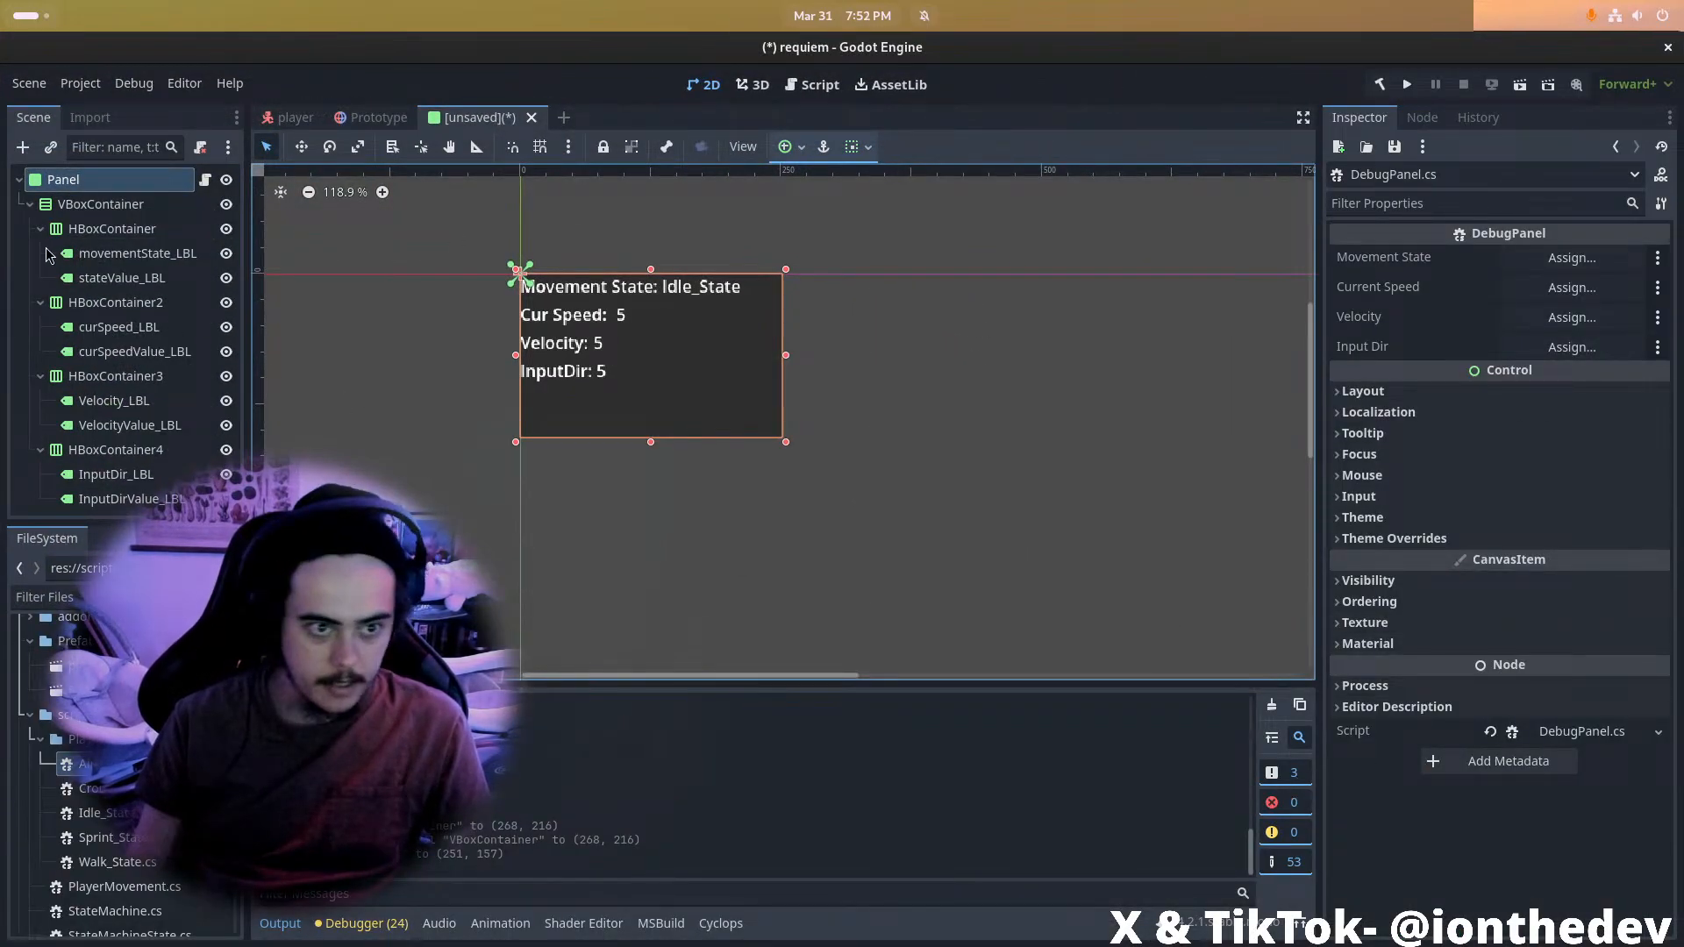
In Godot, assign stateValue_LBL, curSpeedValue_LBL, VelocityValue_LBL and InputDirValue_LBL to the DebugPanel's Movement State, Current Speed, Velocity and Input Dir properties
drag(112, 283, 1579, 259)
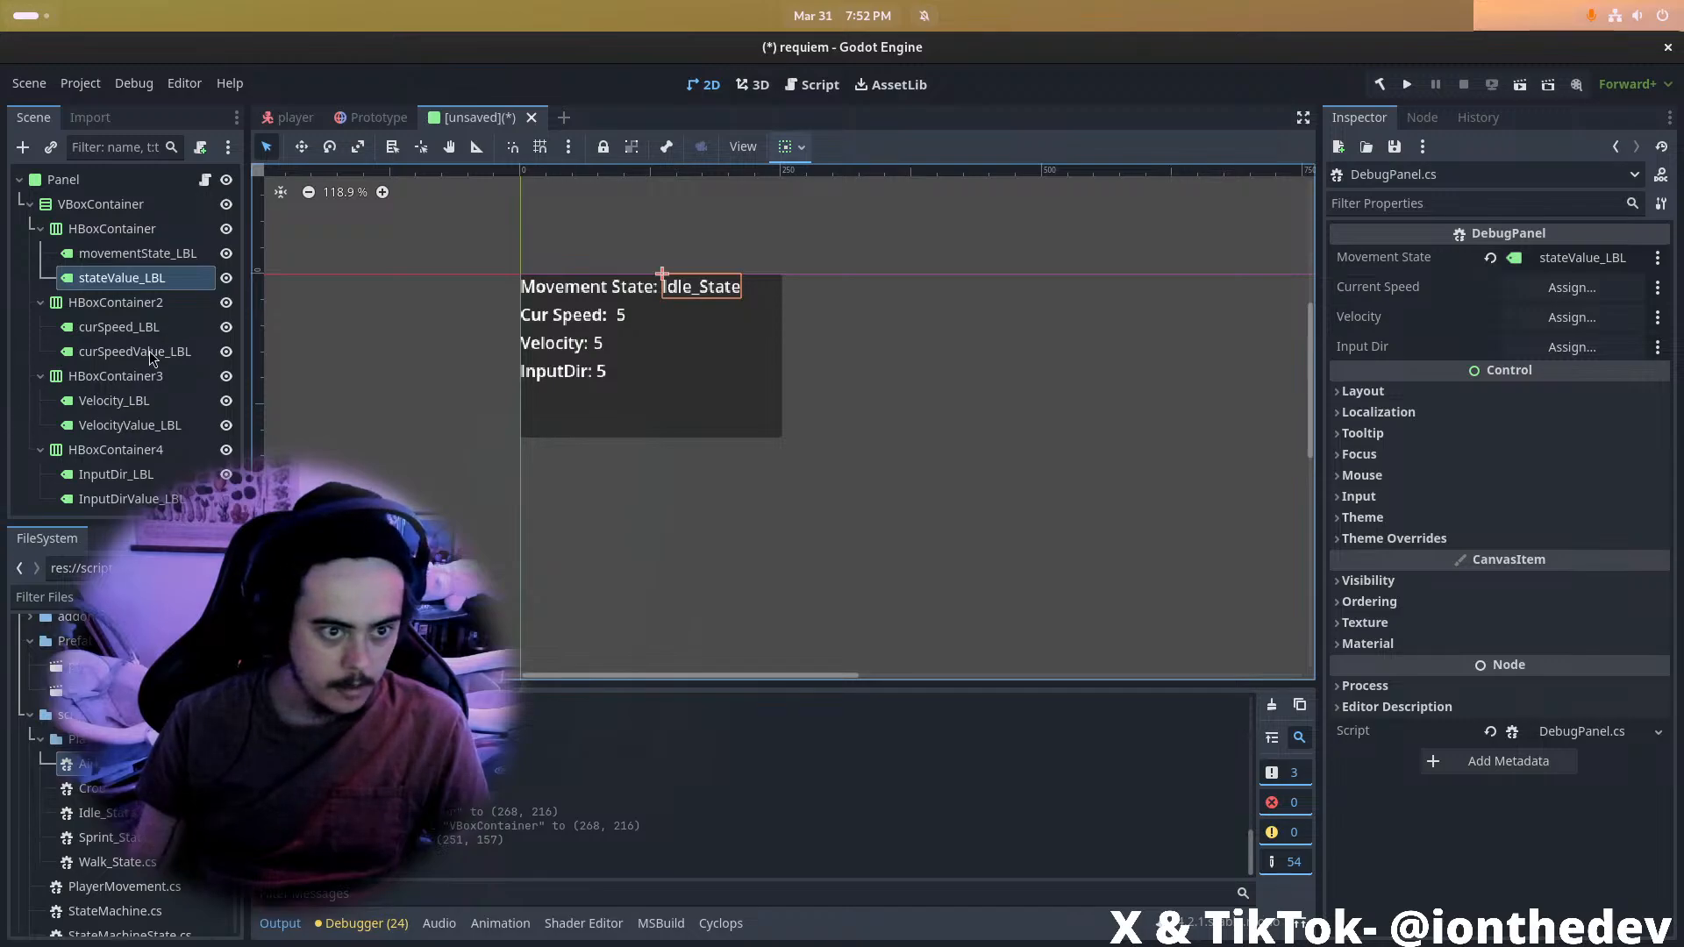
drag(128, 364, 1579, 287)
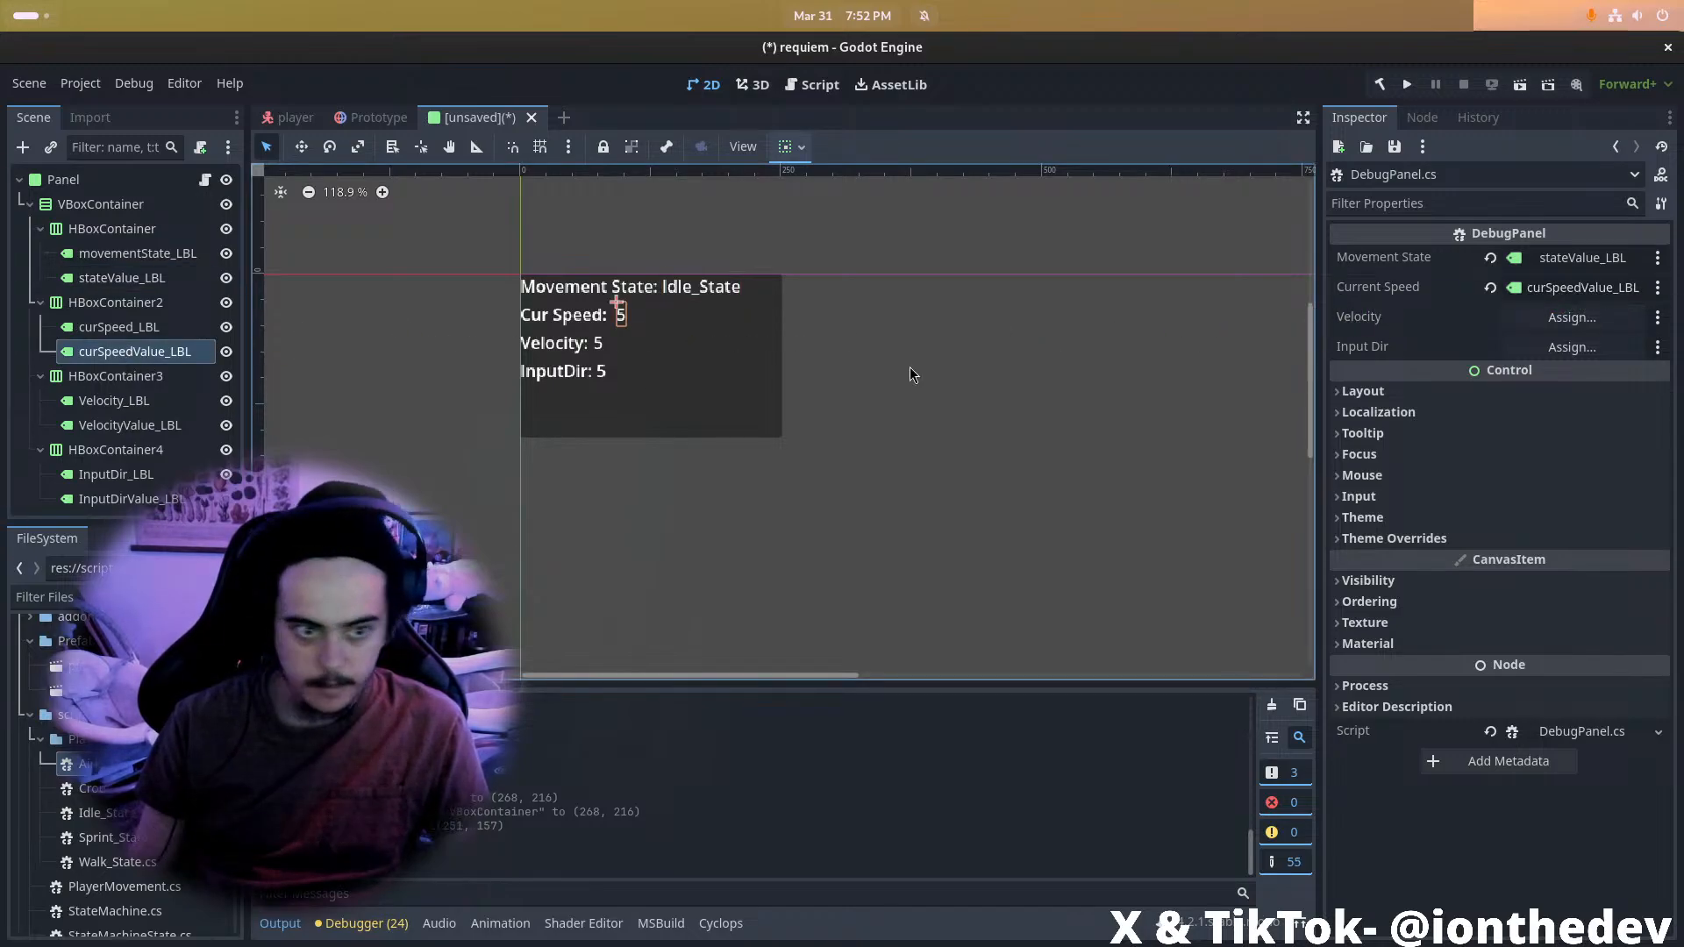
drag(129, 424, 1579, 318)
drag(138, 505, 1572, 347)
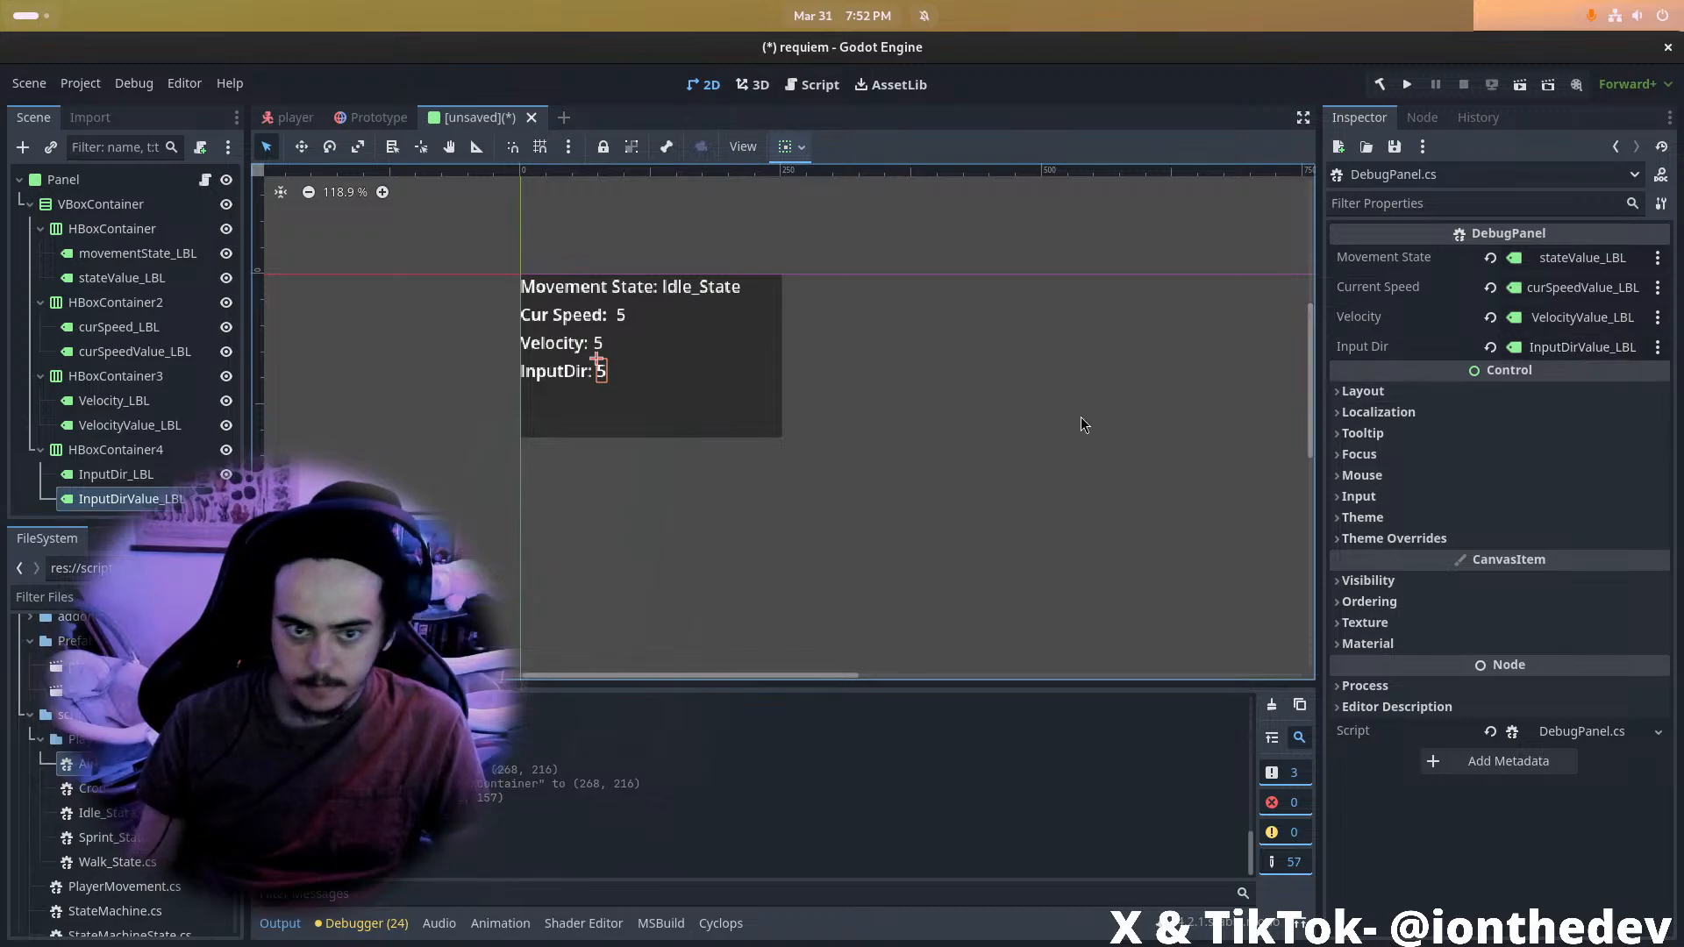
Save the panel scene as DebugPanel.tscn in the Prefabs folder
click(886, 446)
key(ctrl+s)
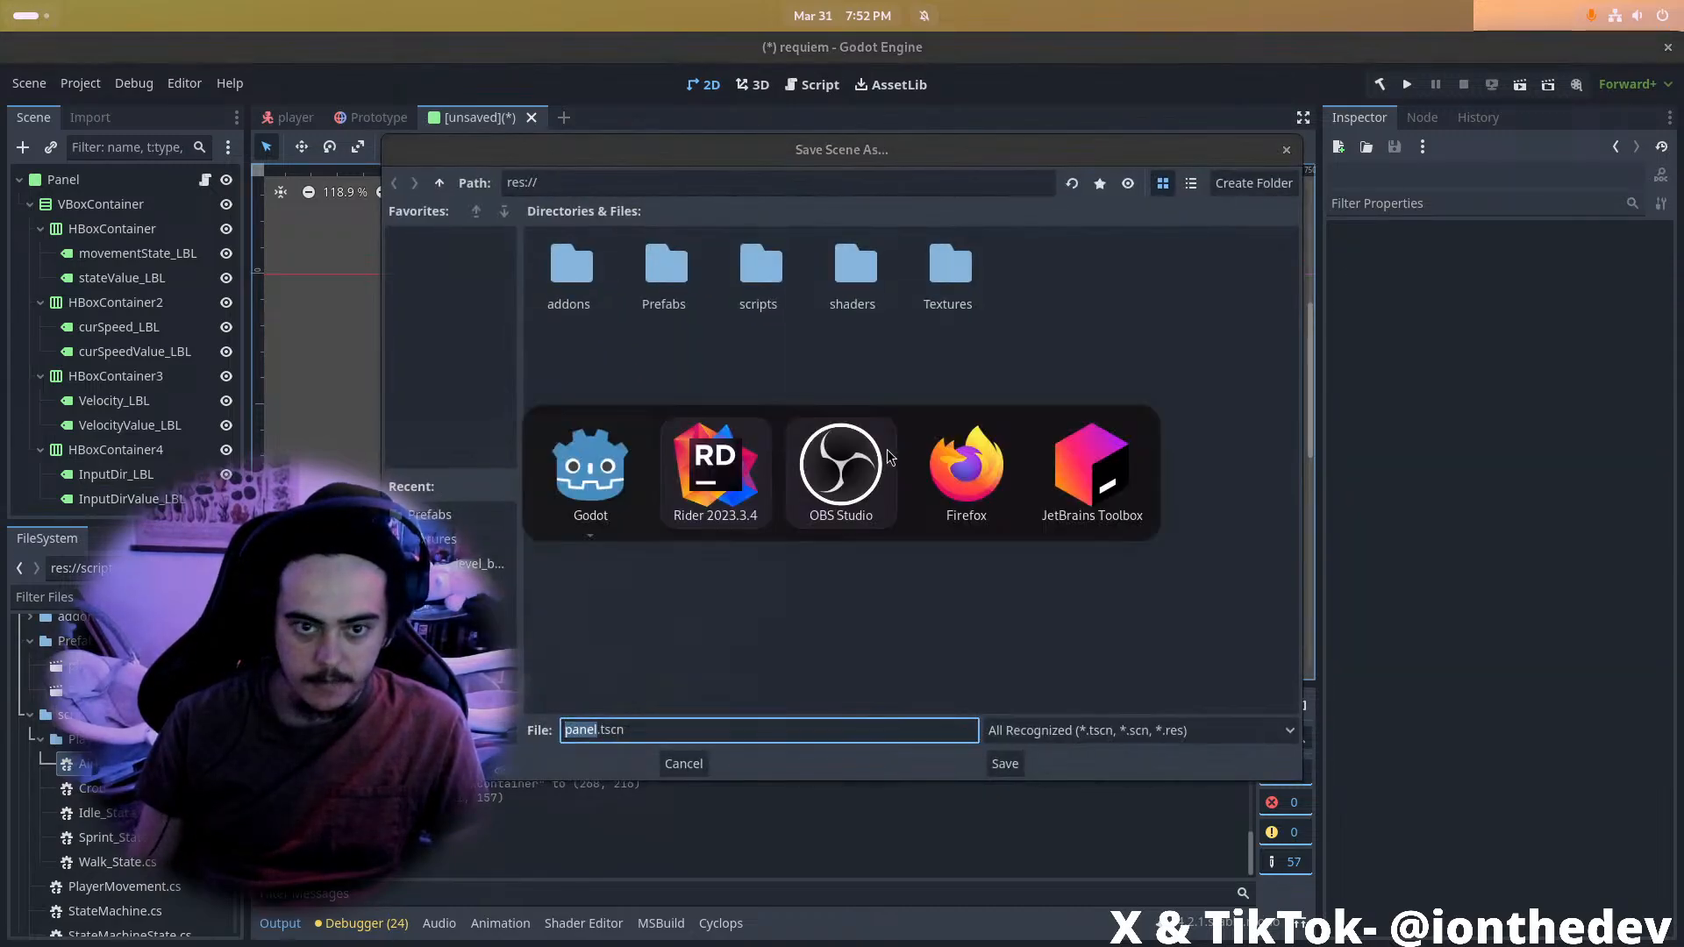
text(DebugPanel)
double_click(678, 311)
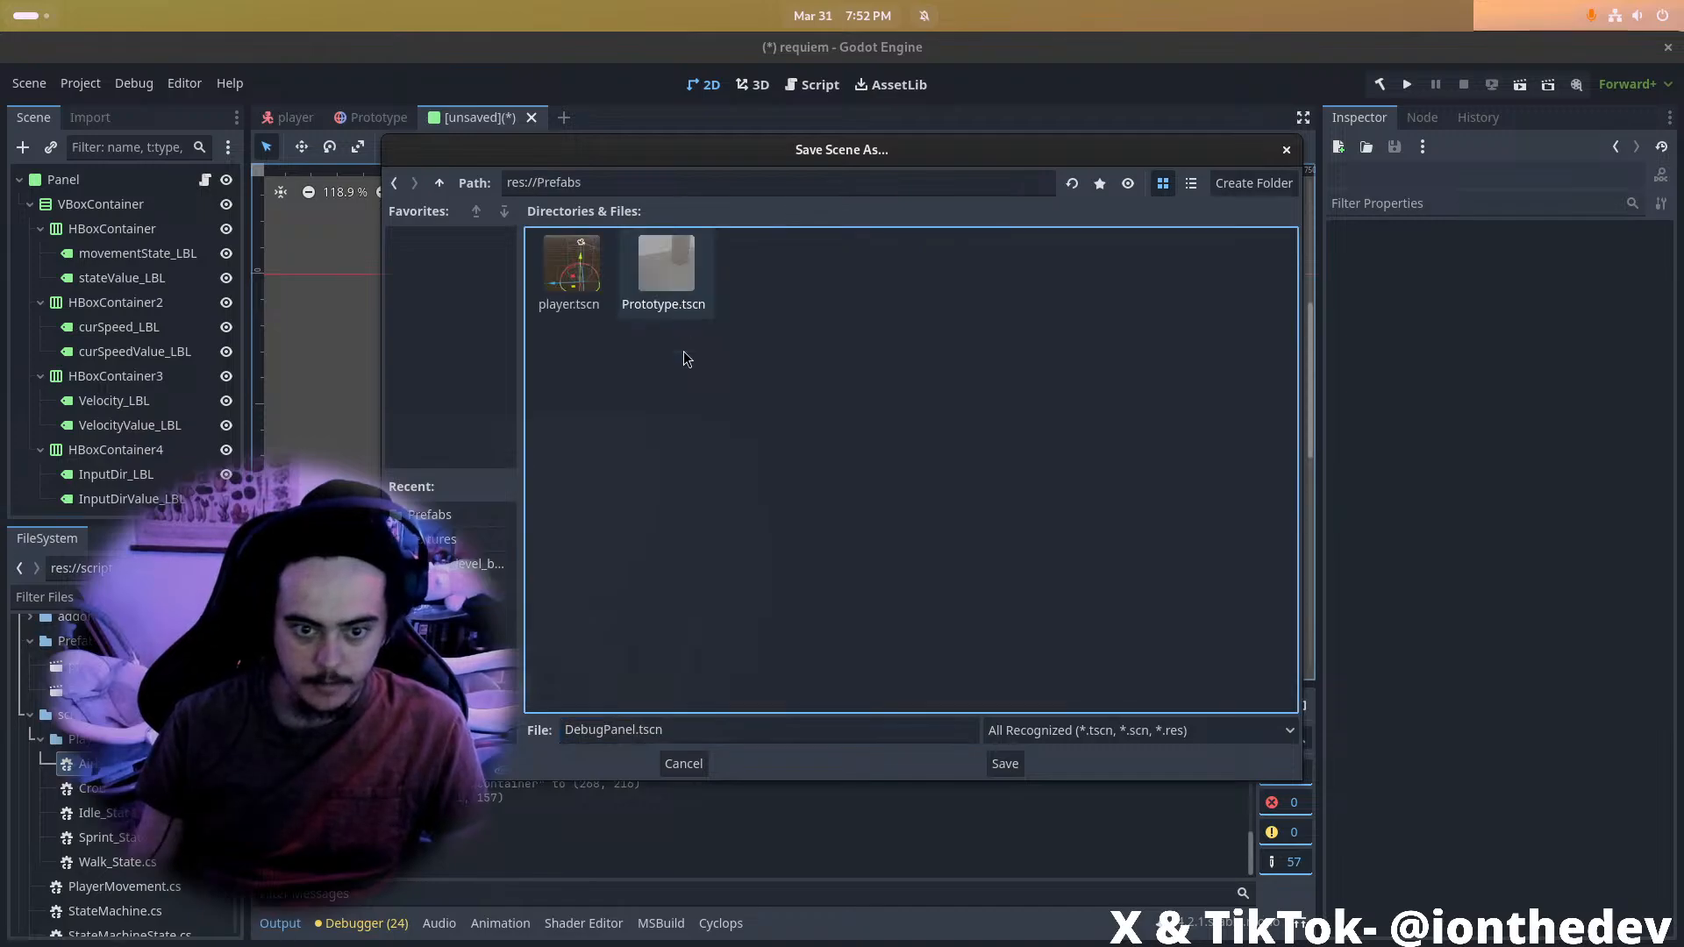
click(1005, 763)
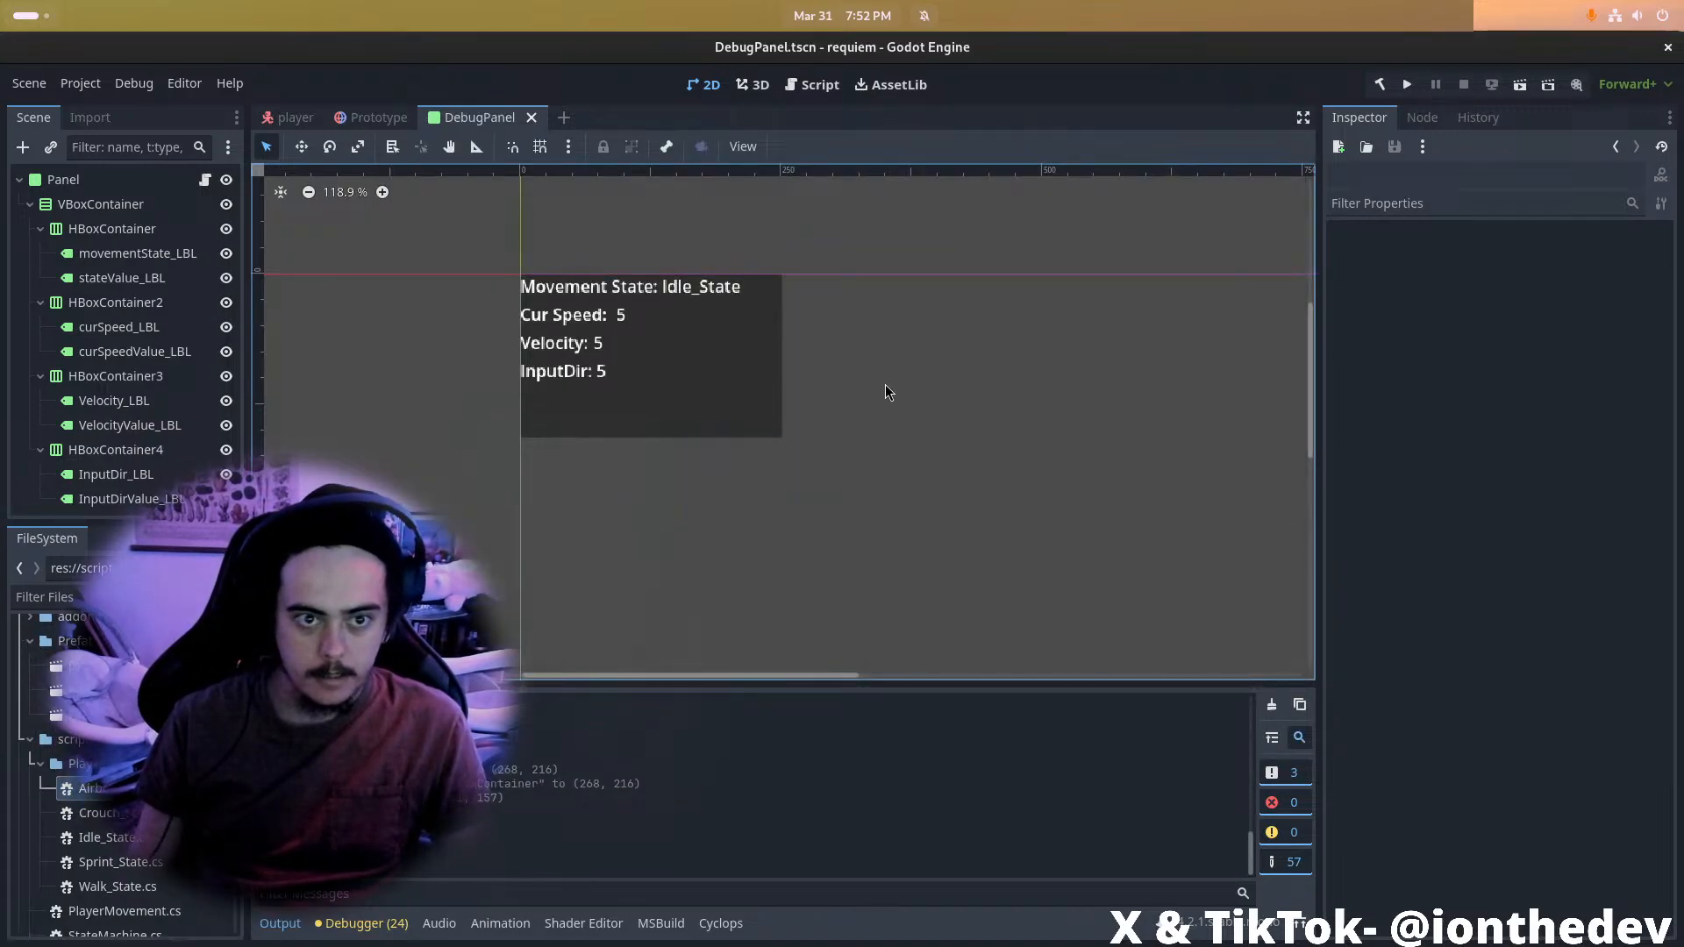
Switch to Rider and begin a _movementState = assignment inside the _Process method of DebugPanel.cs
key(alt+Tab)
scroll(790, 412, down, 3)
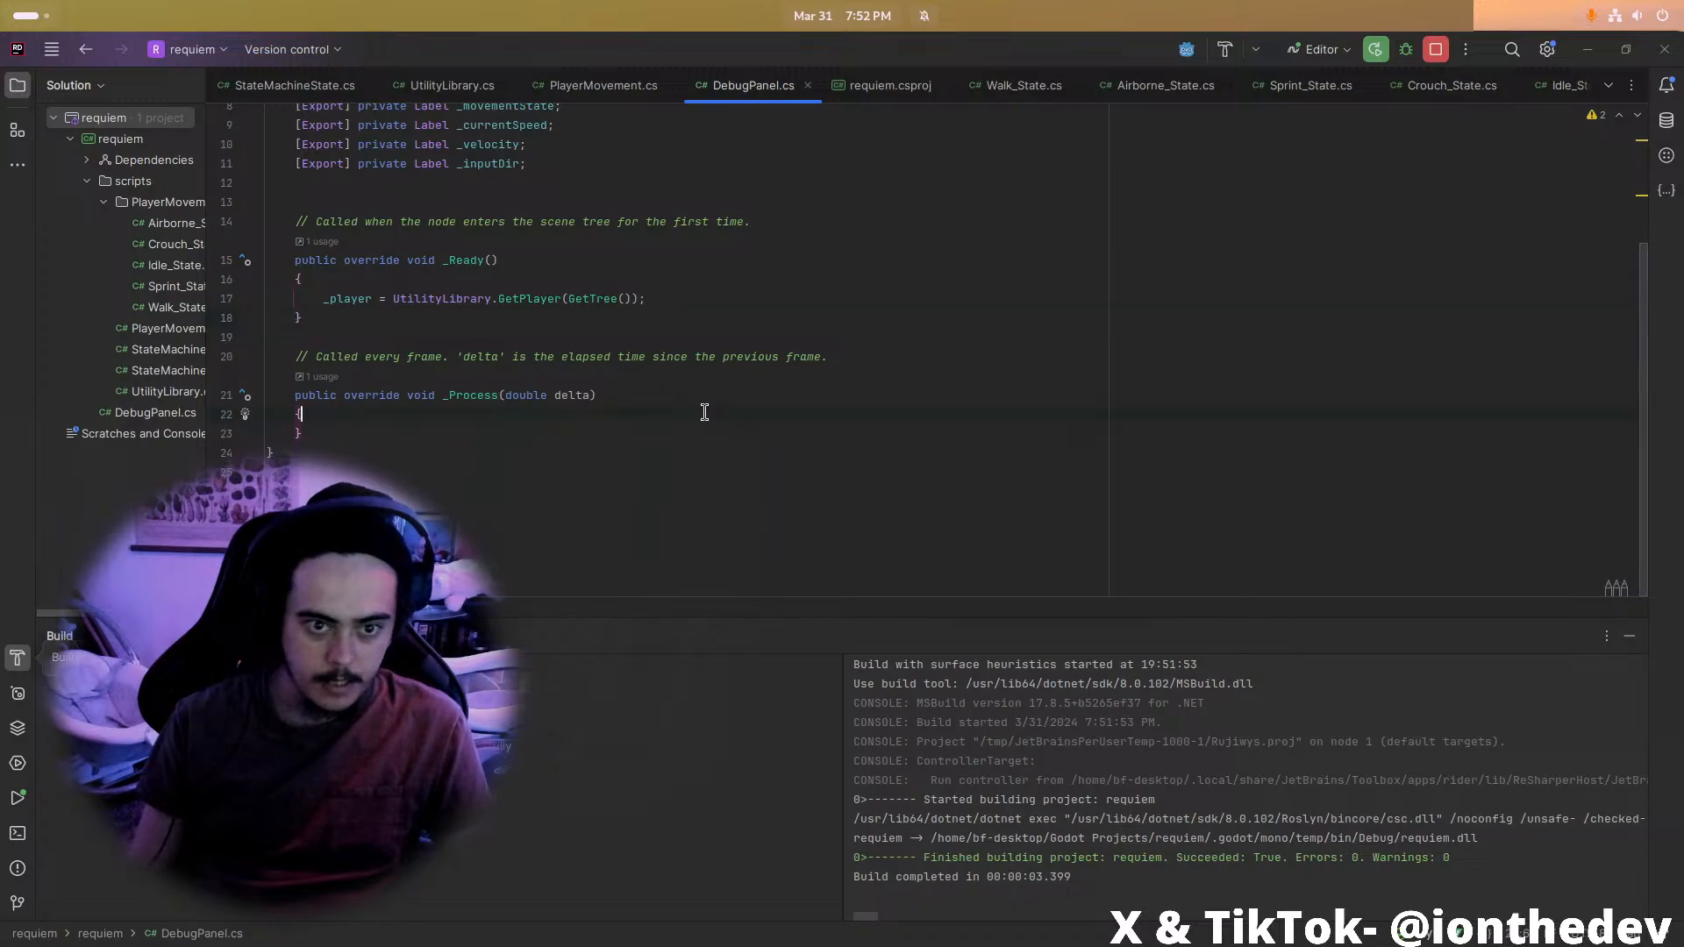
key(Return)
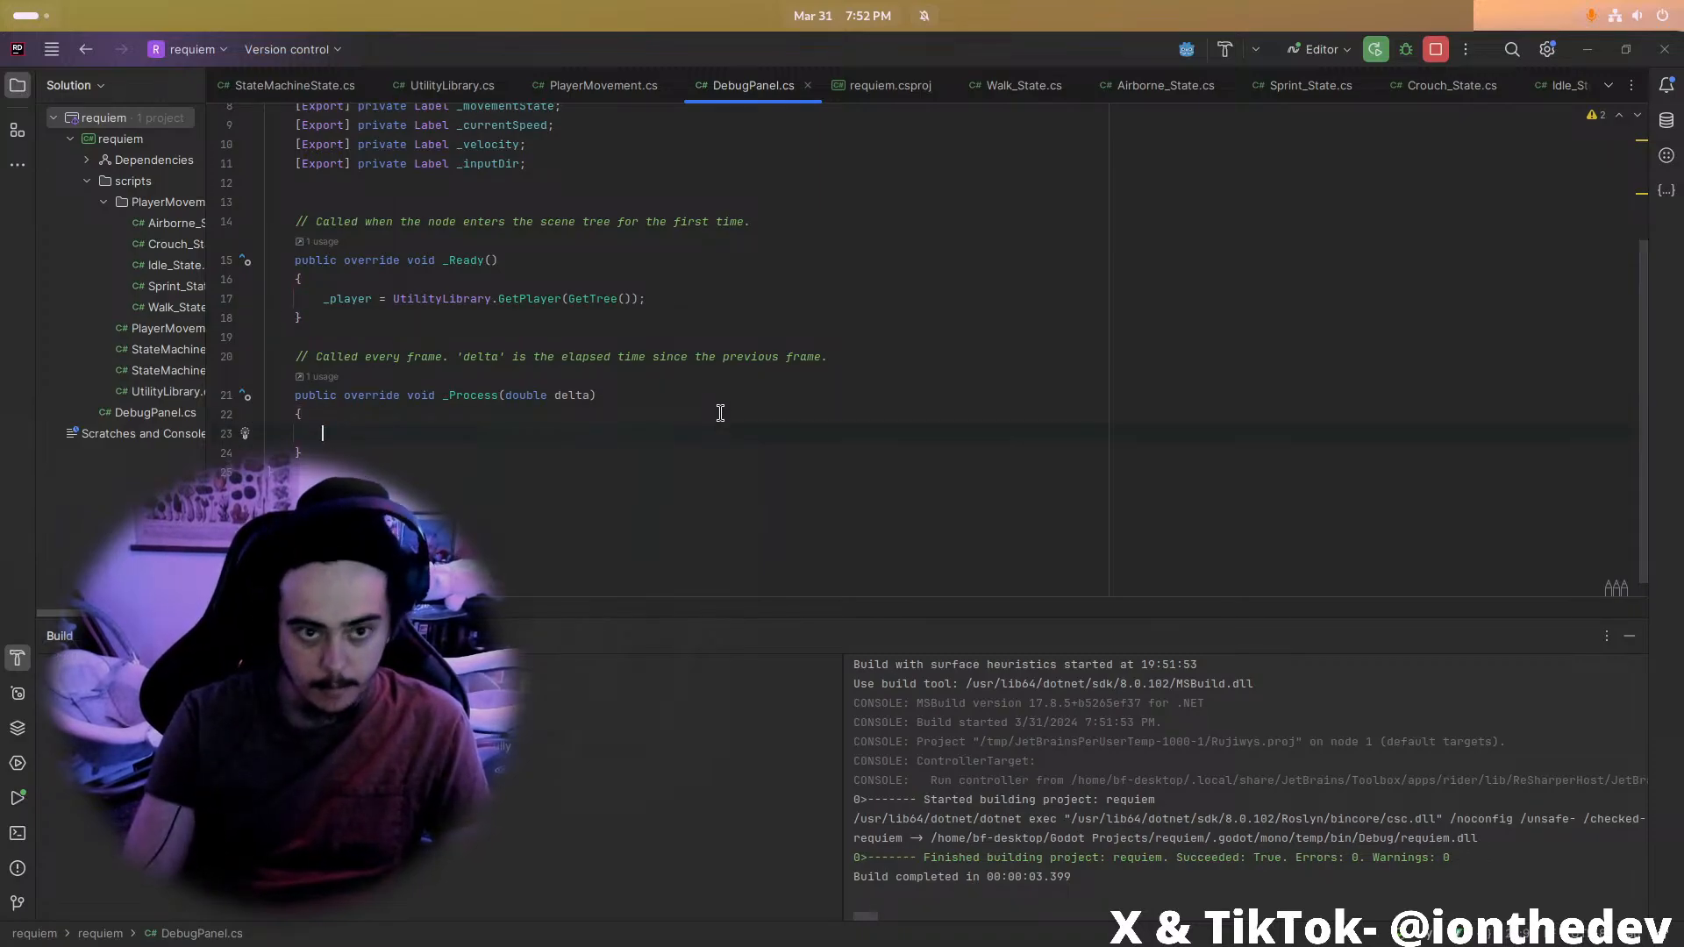
text(_movementState)
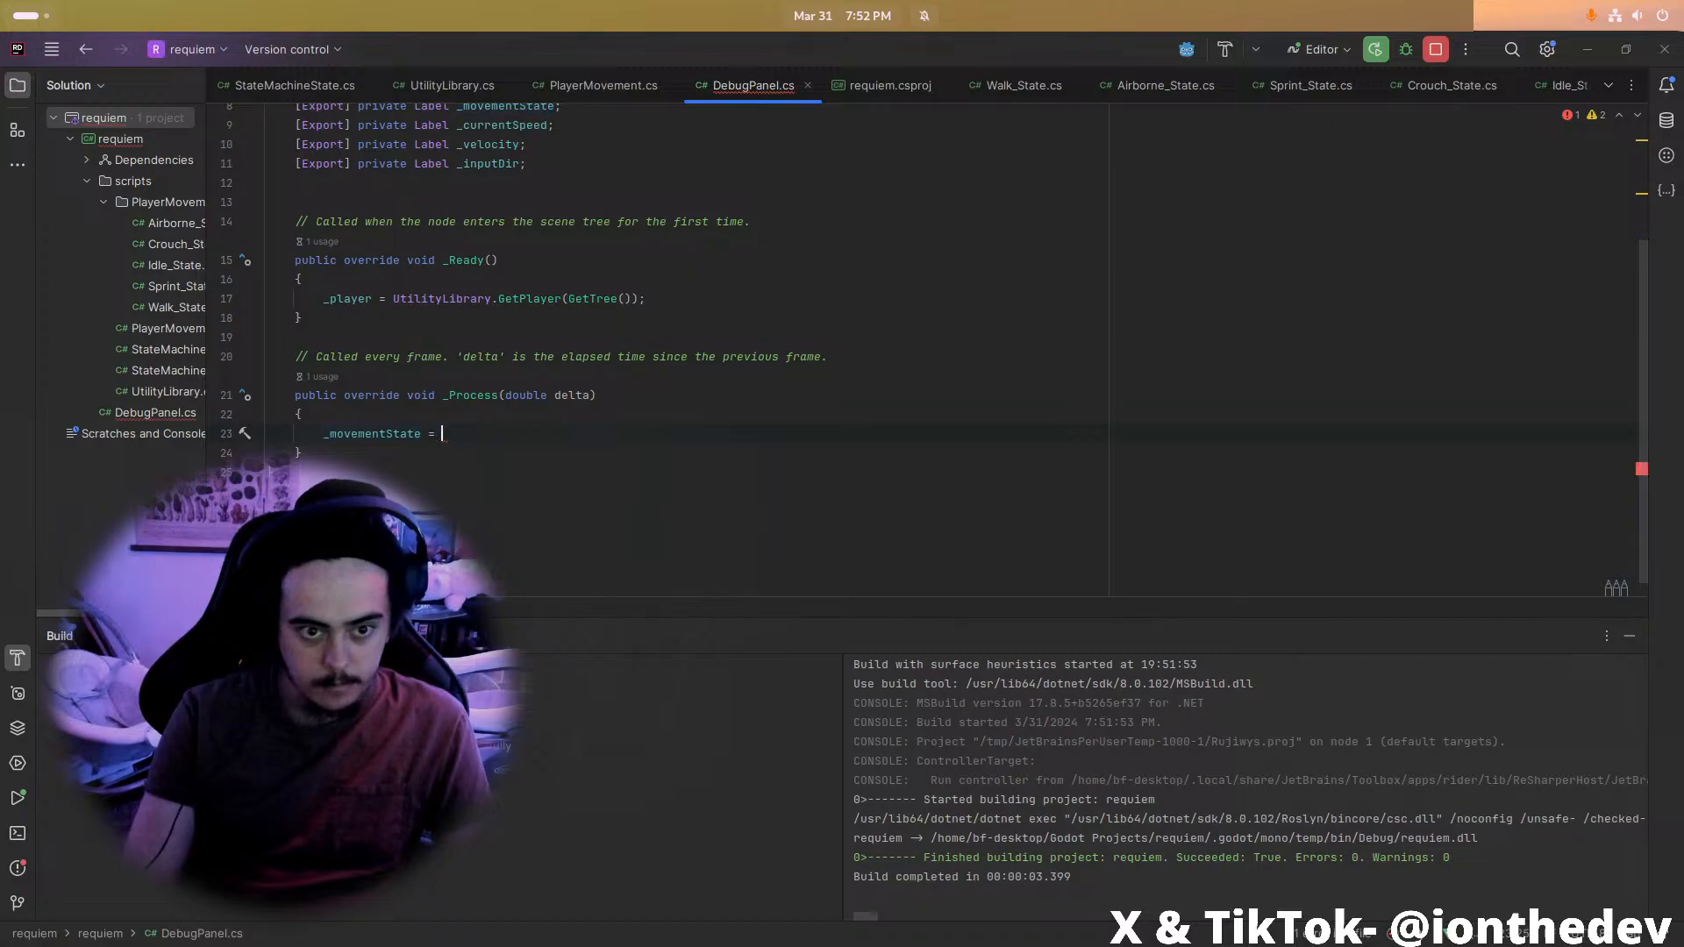
text( =)
Check the StateMachine node in Godot's player scene and declare private StateMachine _sm; below CalculatedVelocity in PlayerMovement.cs
click(603, 85)
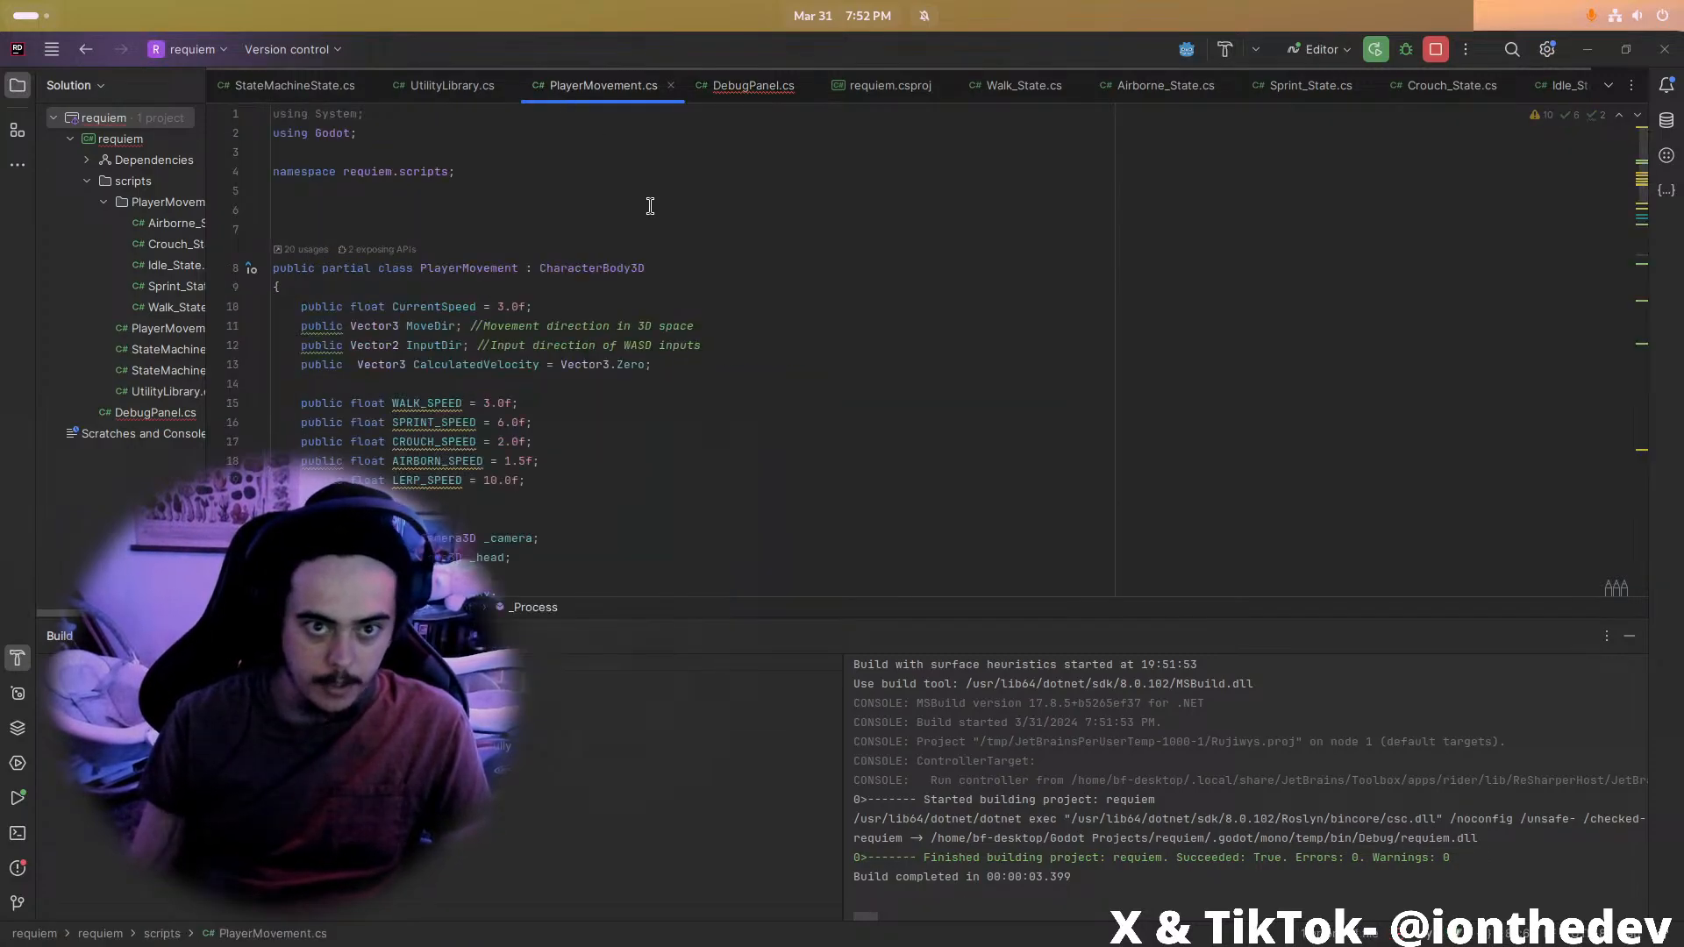
click(664, 357)
key(Return)
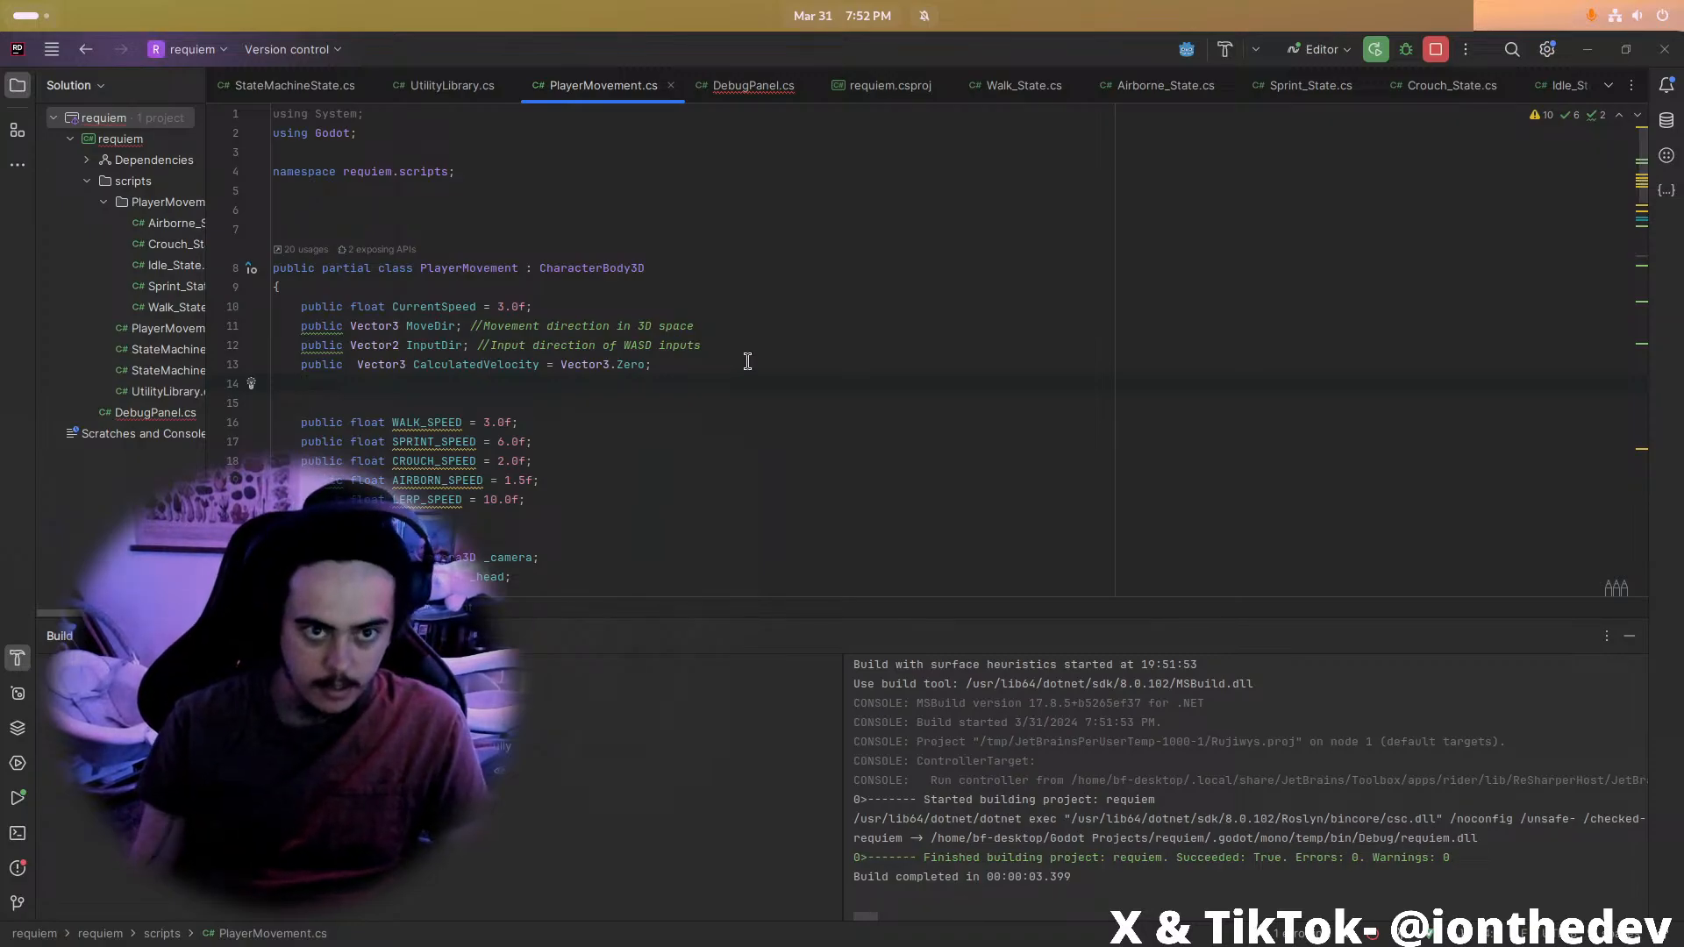
key(alt+Tab)
click(289, 118)
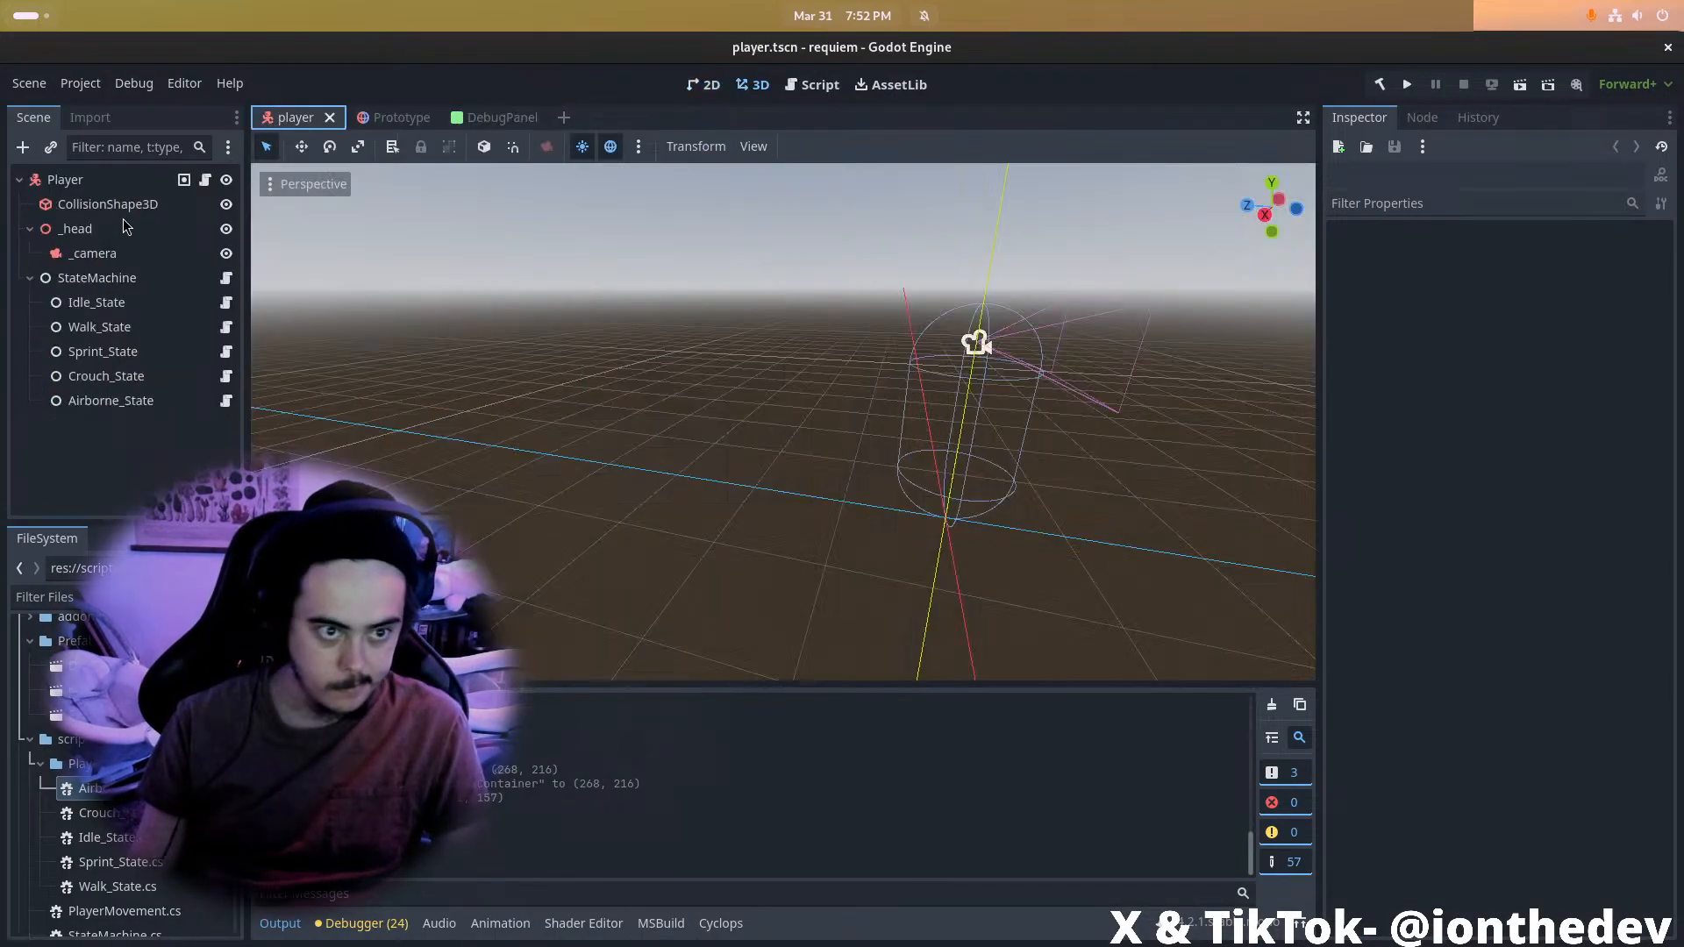
click(110, 278)
click(113, 181)
click(119, 279)
key(alt+Tab)
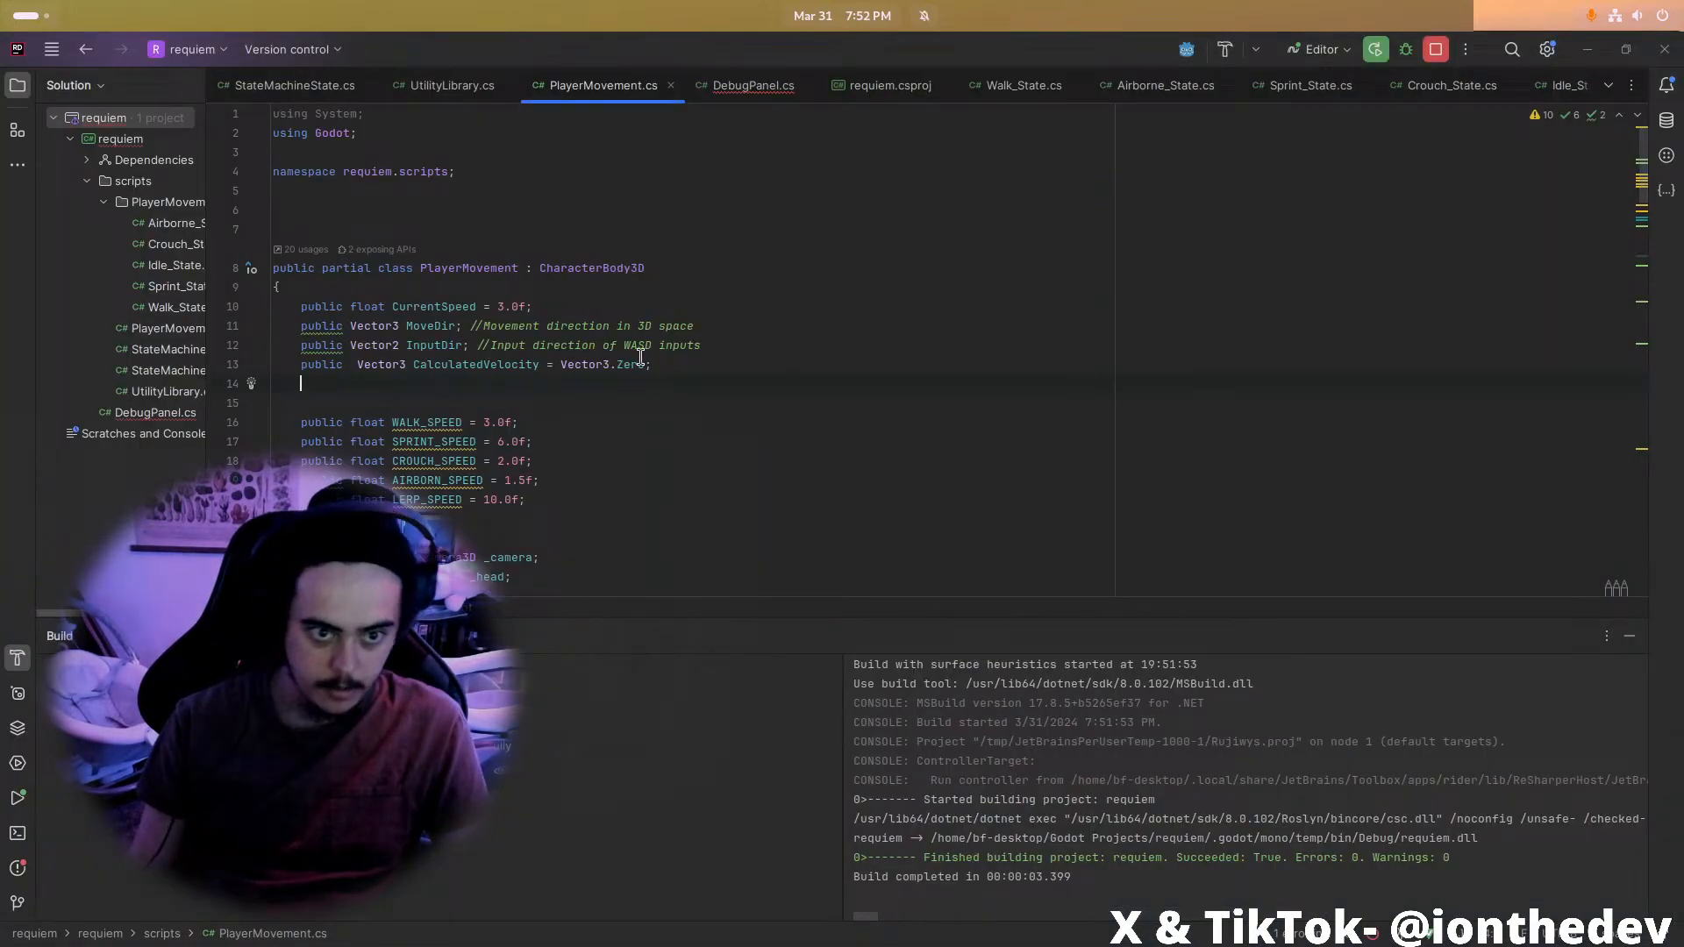
scroll(641, 357, down, 8)
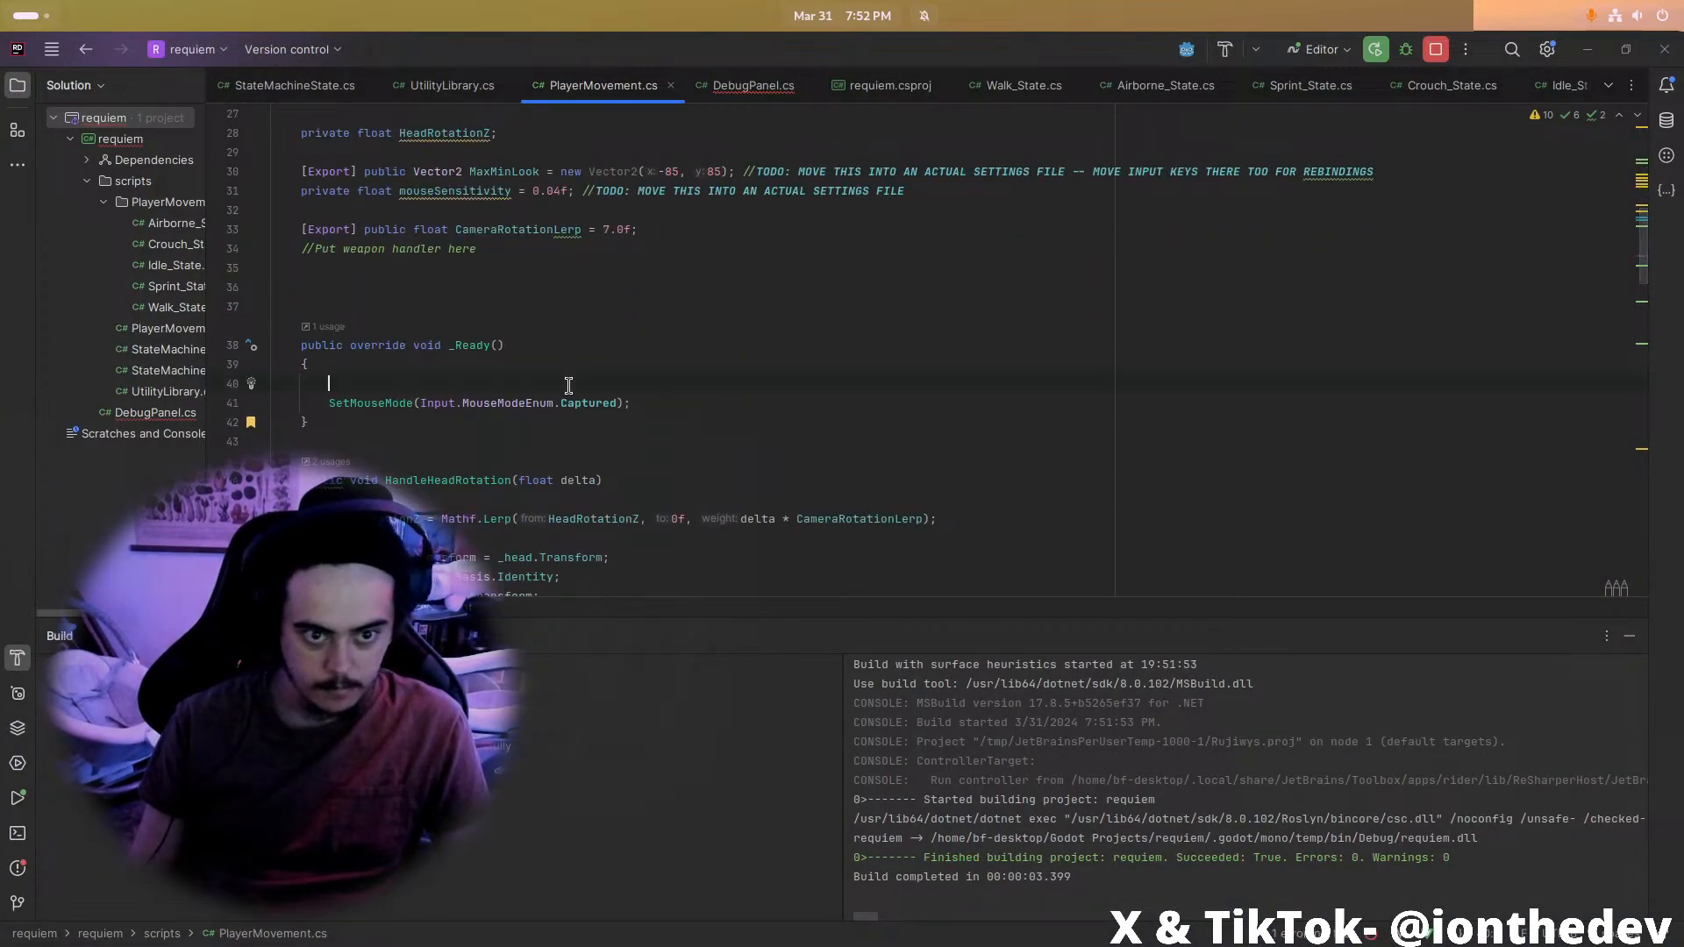
scroll(568, 386, up, 8)
click(531, 389)
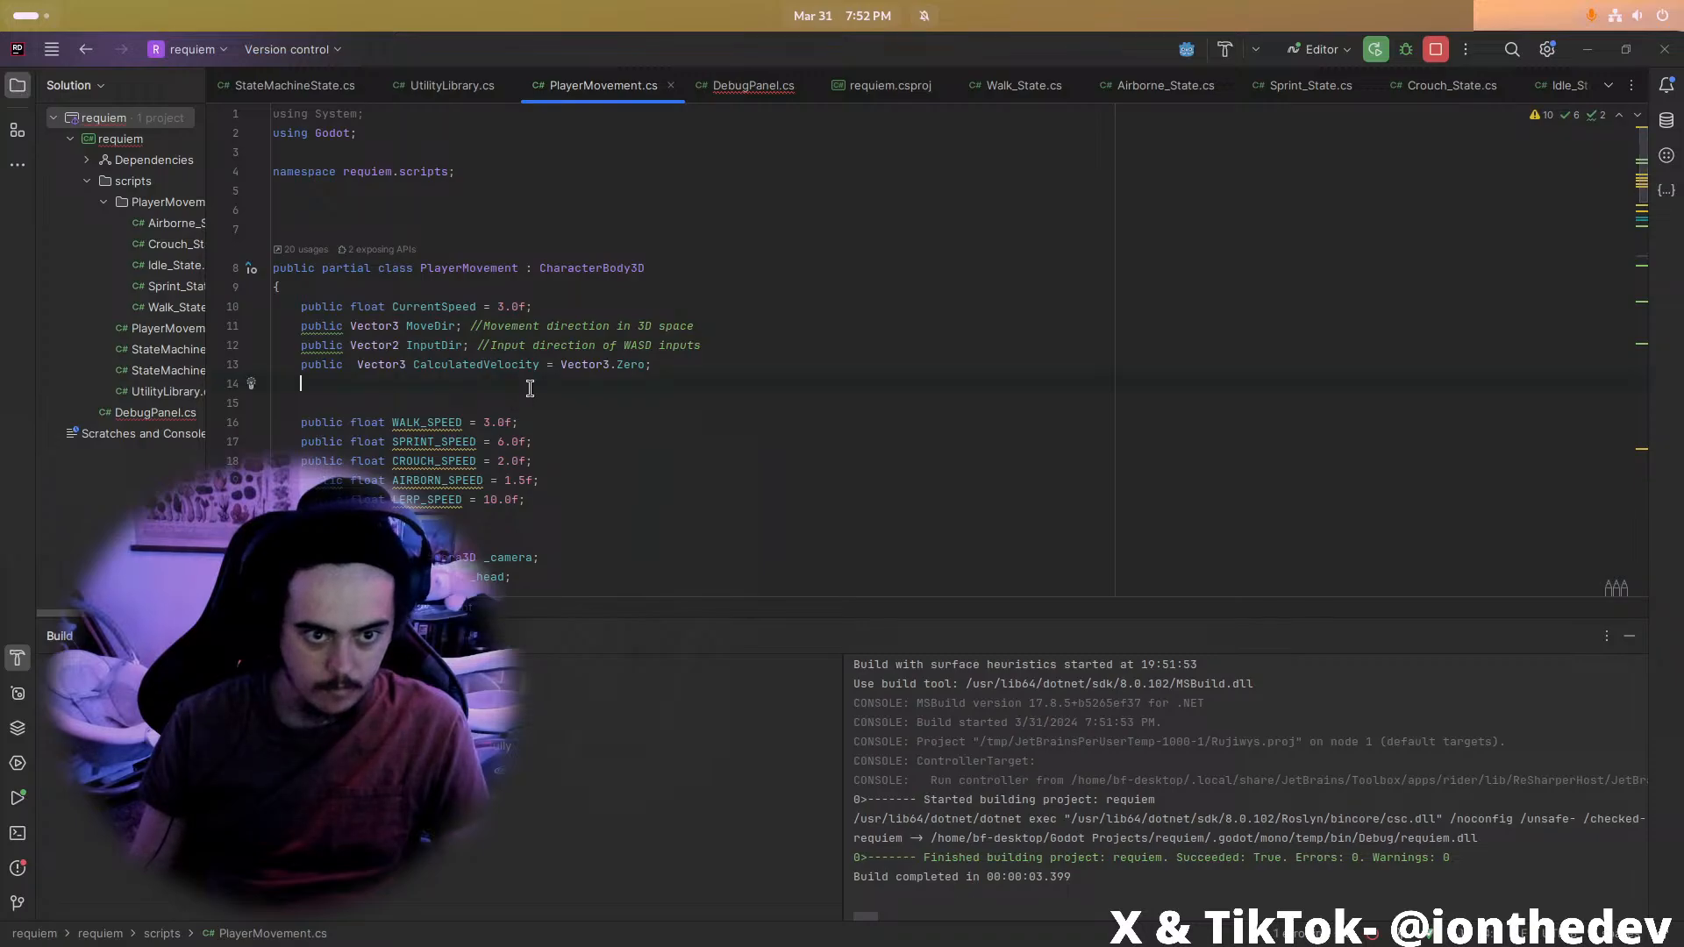
text(private StateMachine _sm;)
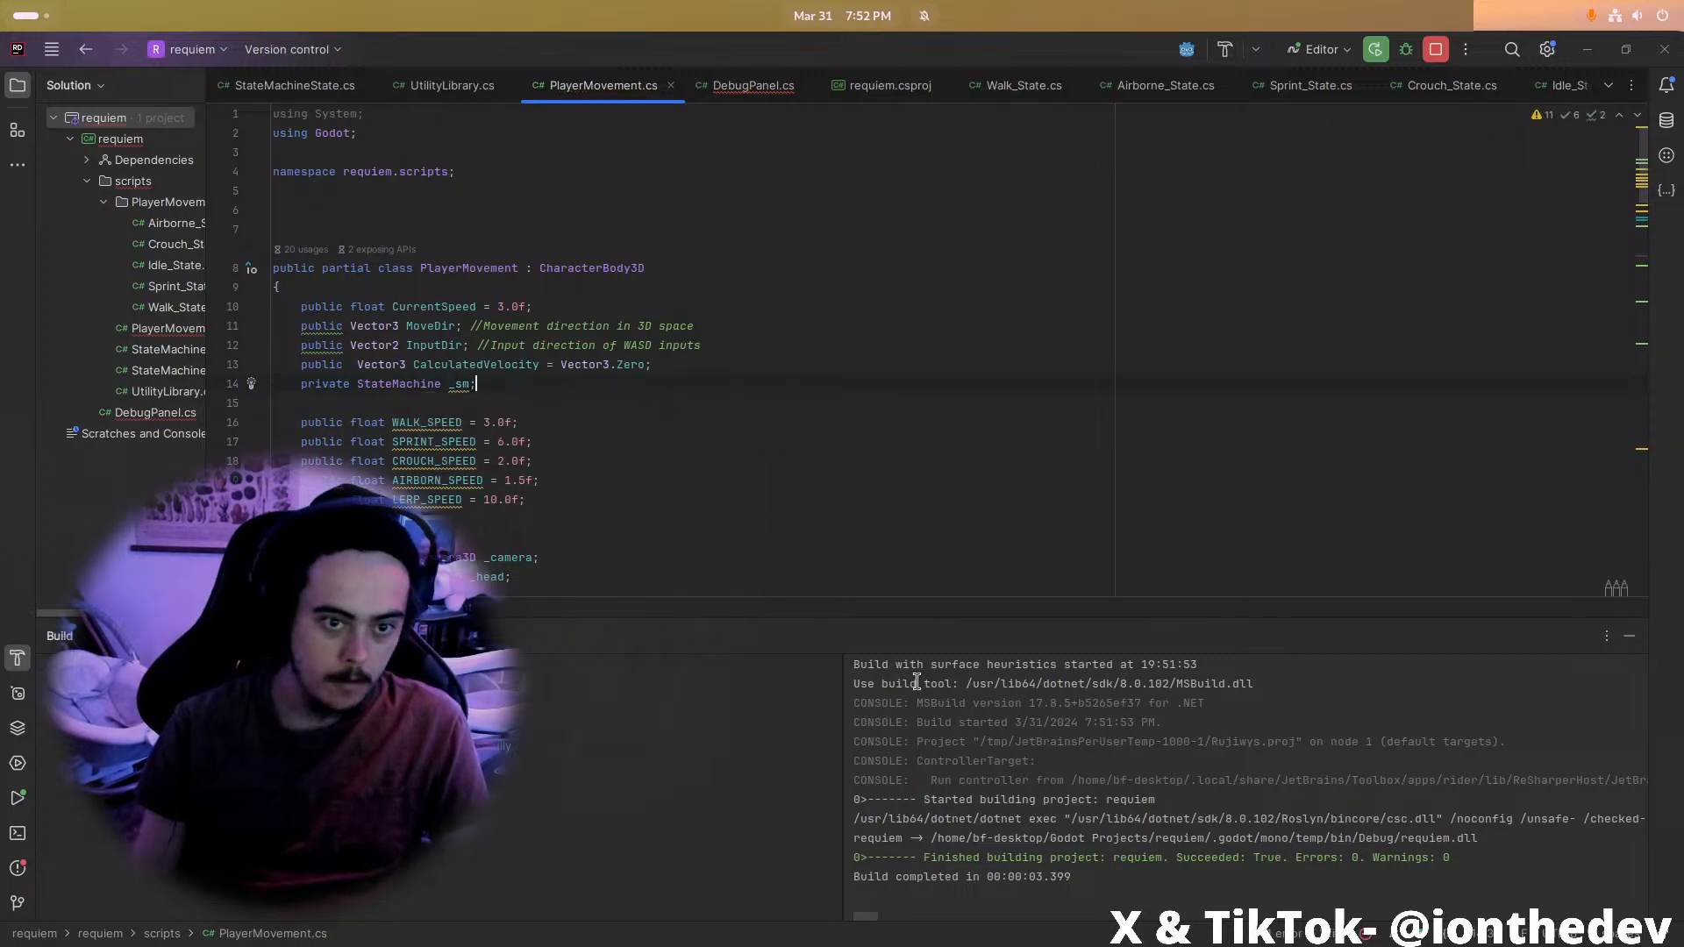
In PlayerMovement's _Ready method, add _sm = GetNode<StateMachine>("StateMachine"); above the SetMouseMode call
scroll(564, 342, down, 10)
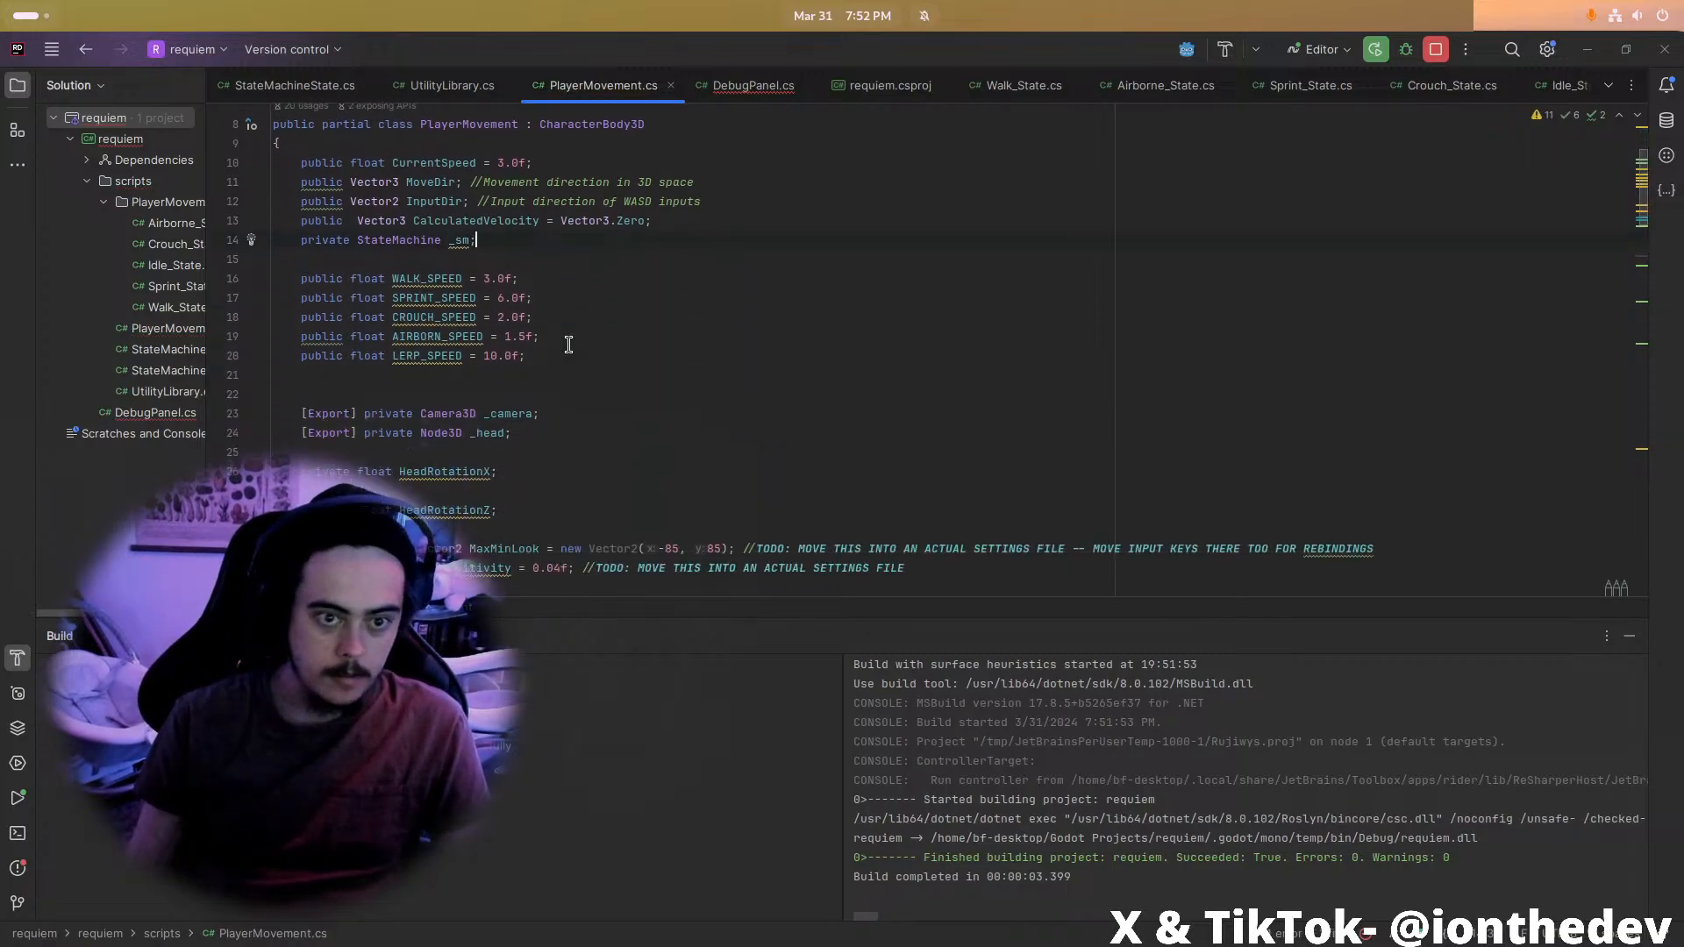
click(562, 343)
click(561, 332)
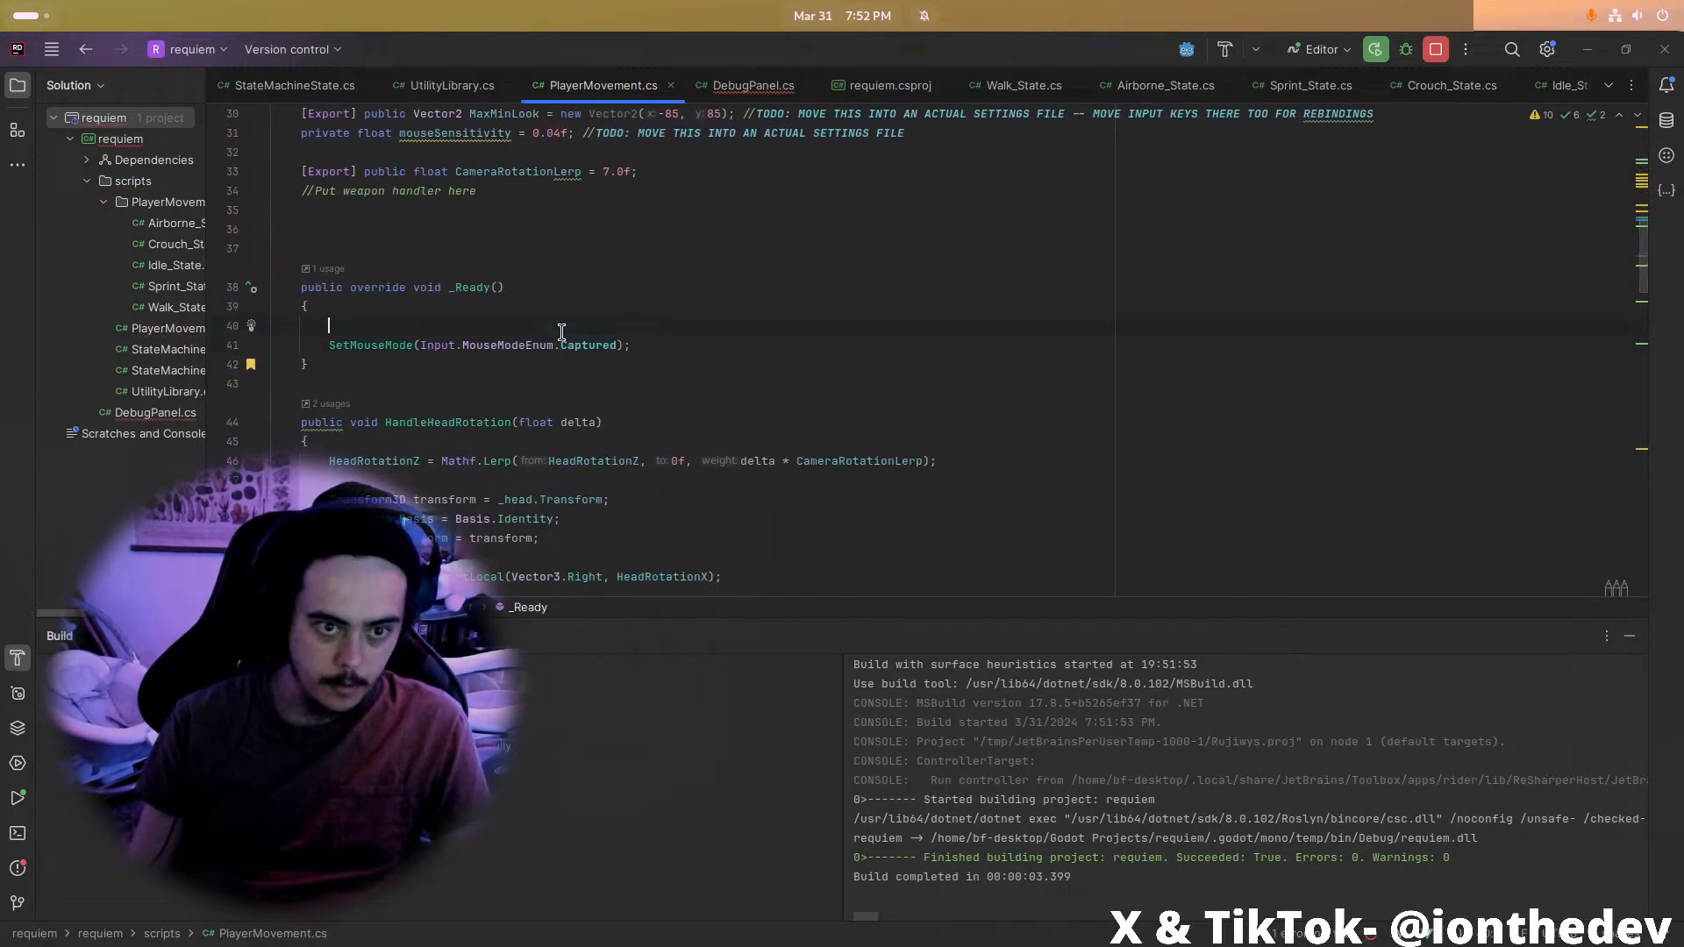
text(_sm )
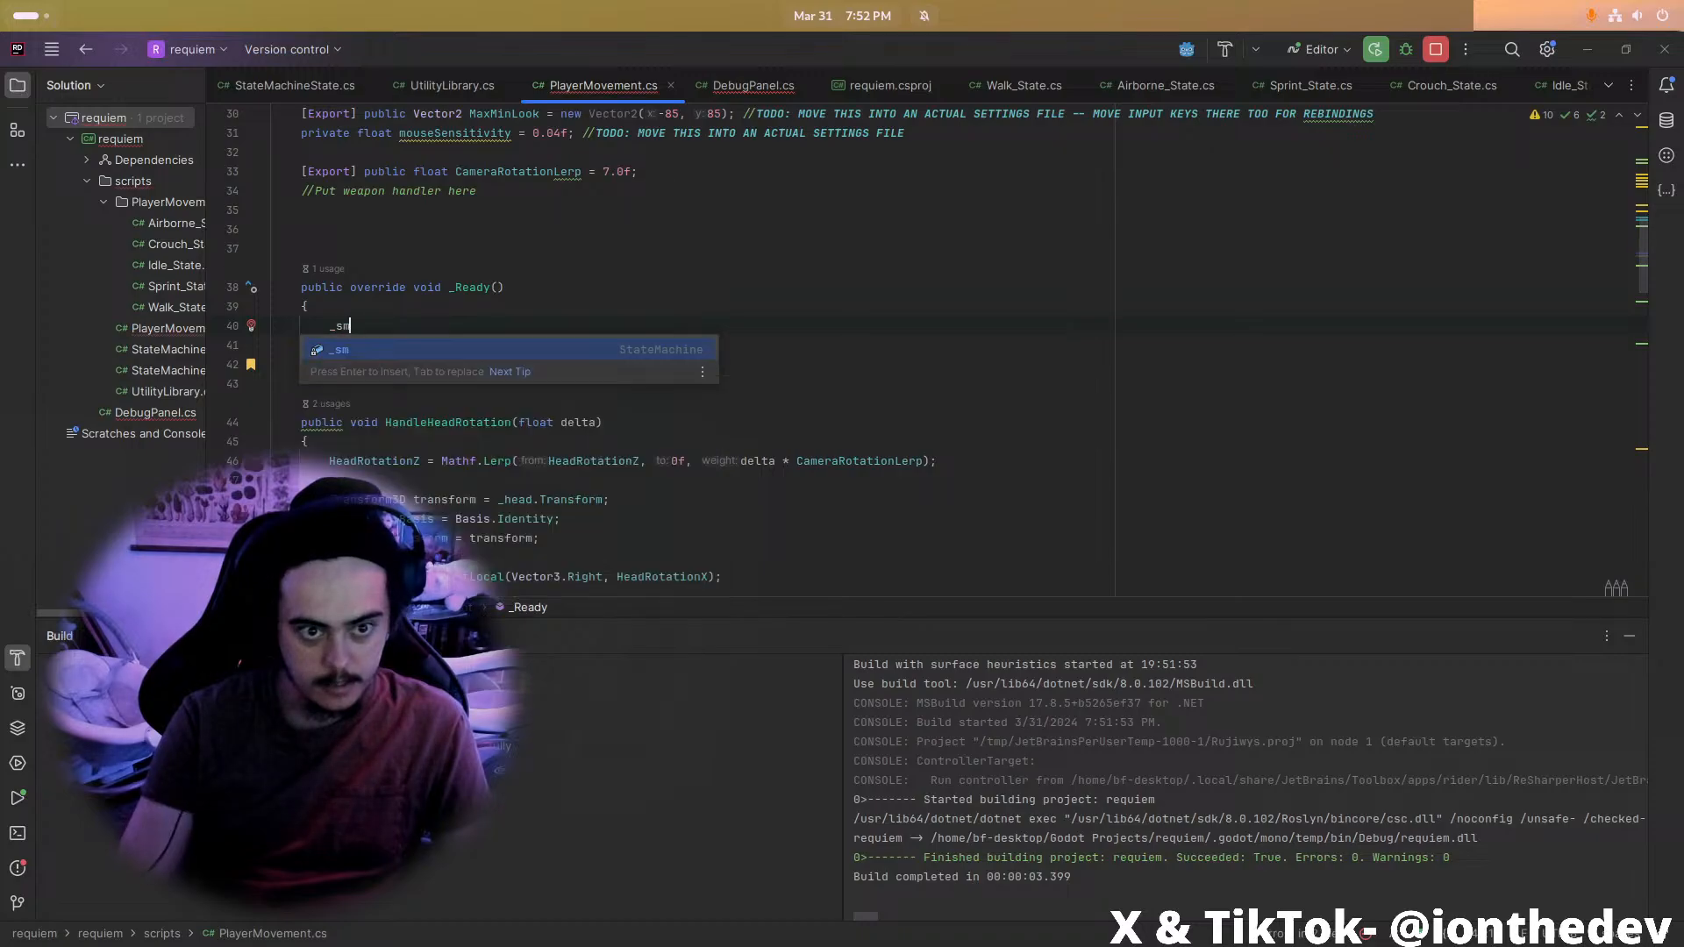
text(= Get)
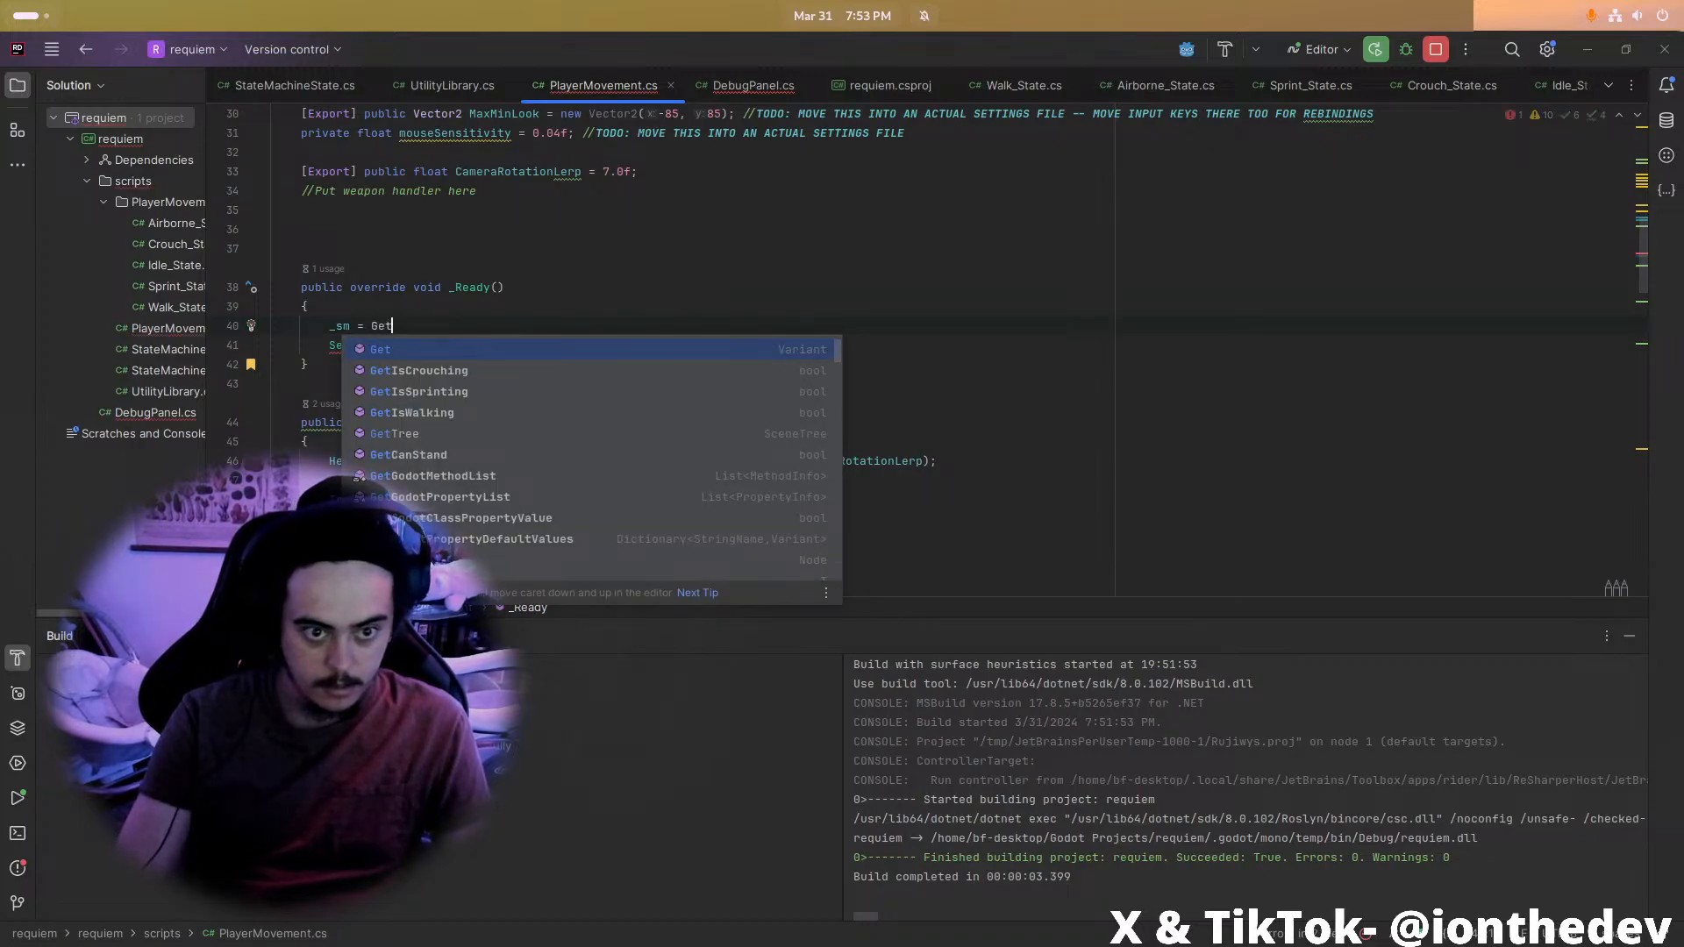
text(Node<Node>())
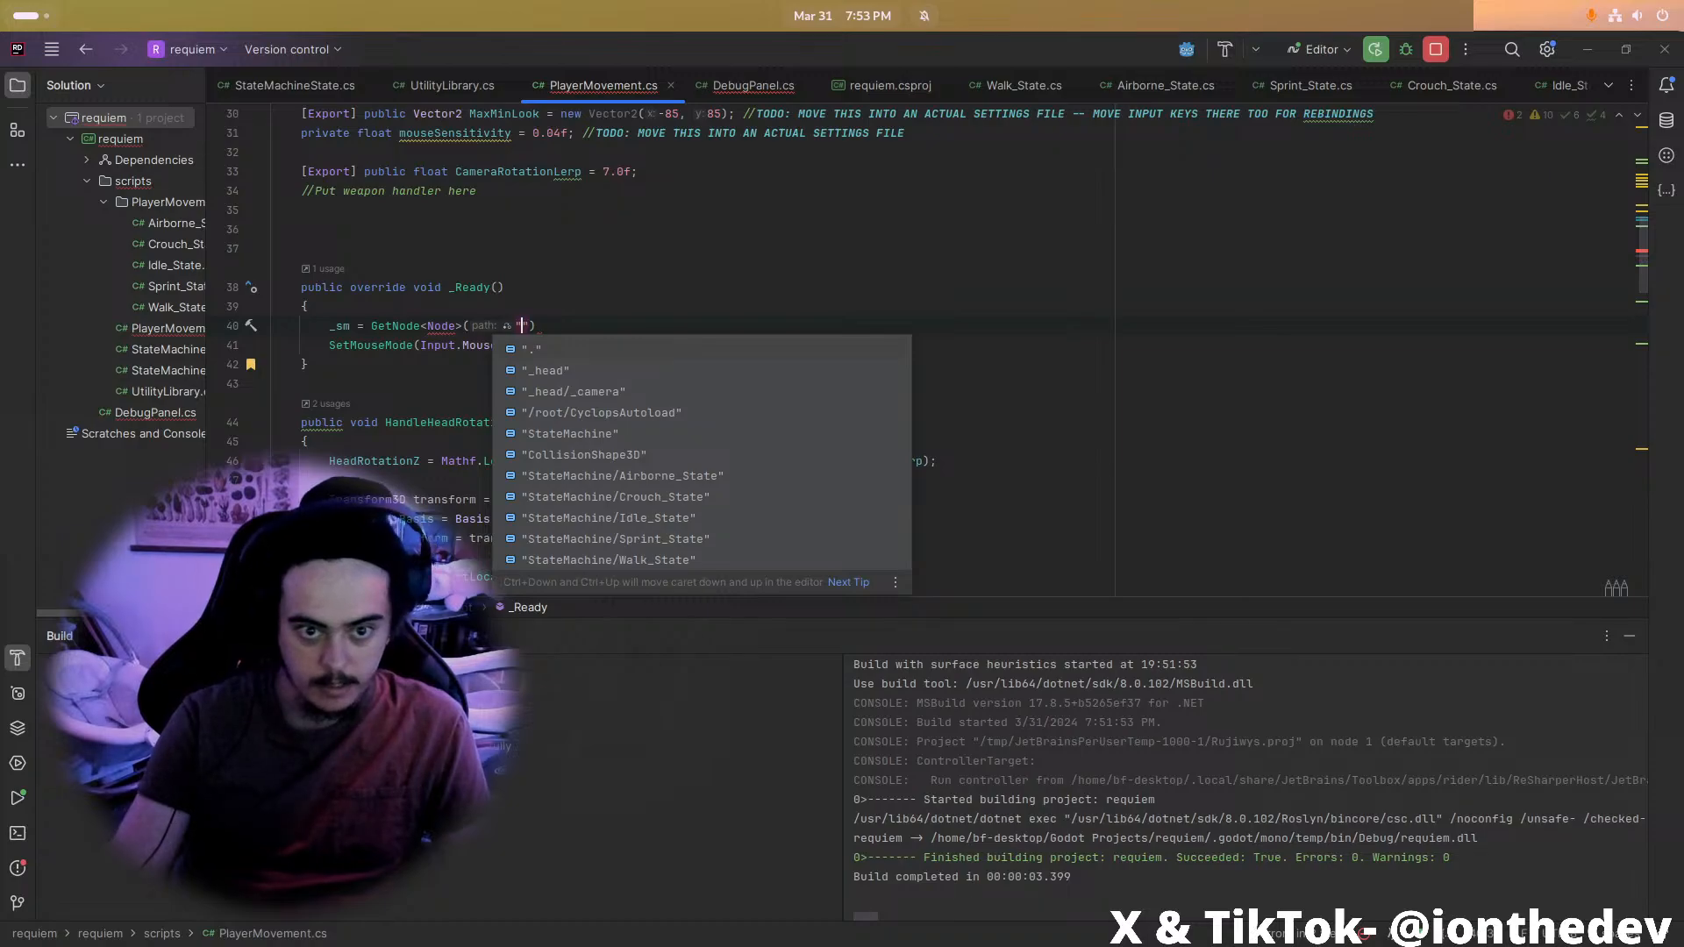
key(Return)
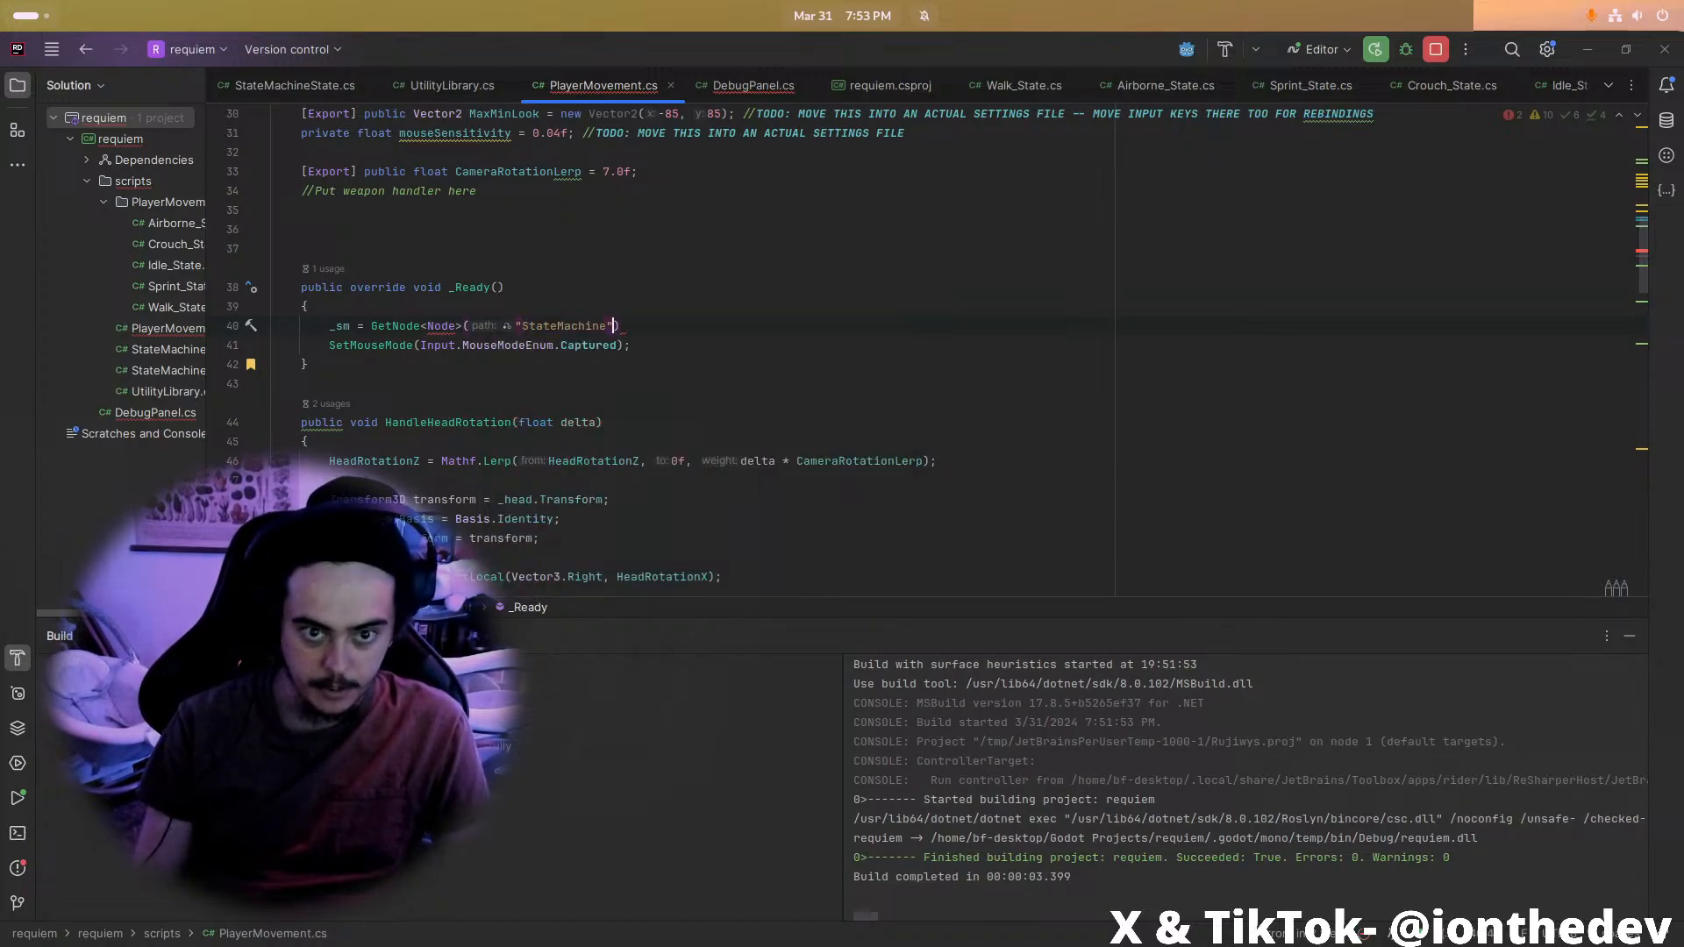
text(;)
key(BackSpace)
key(Left)
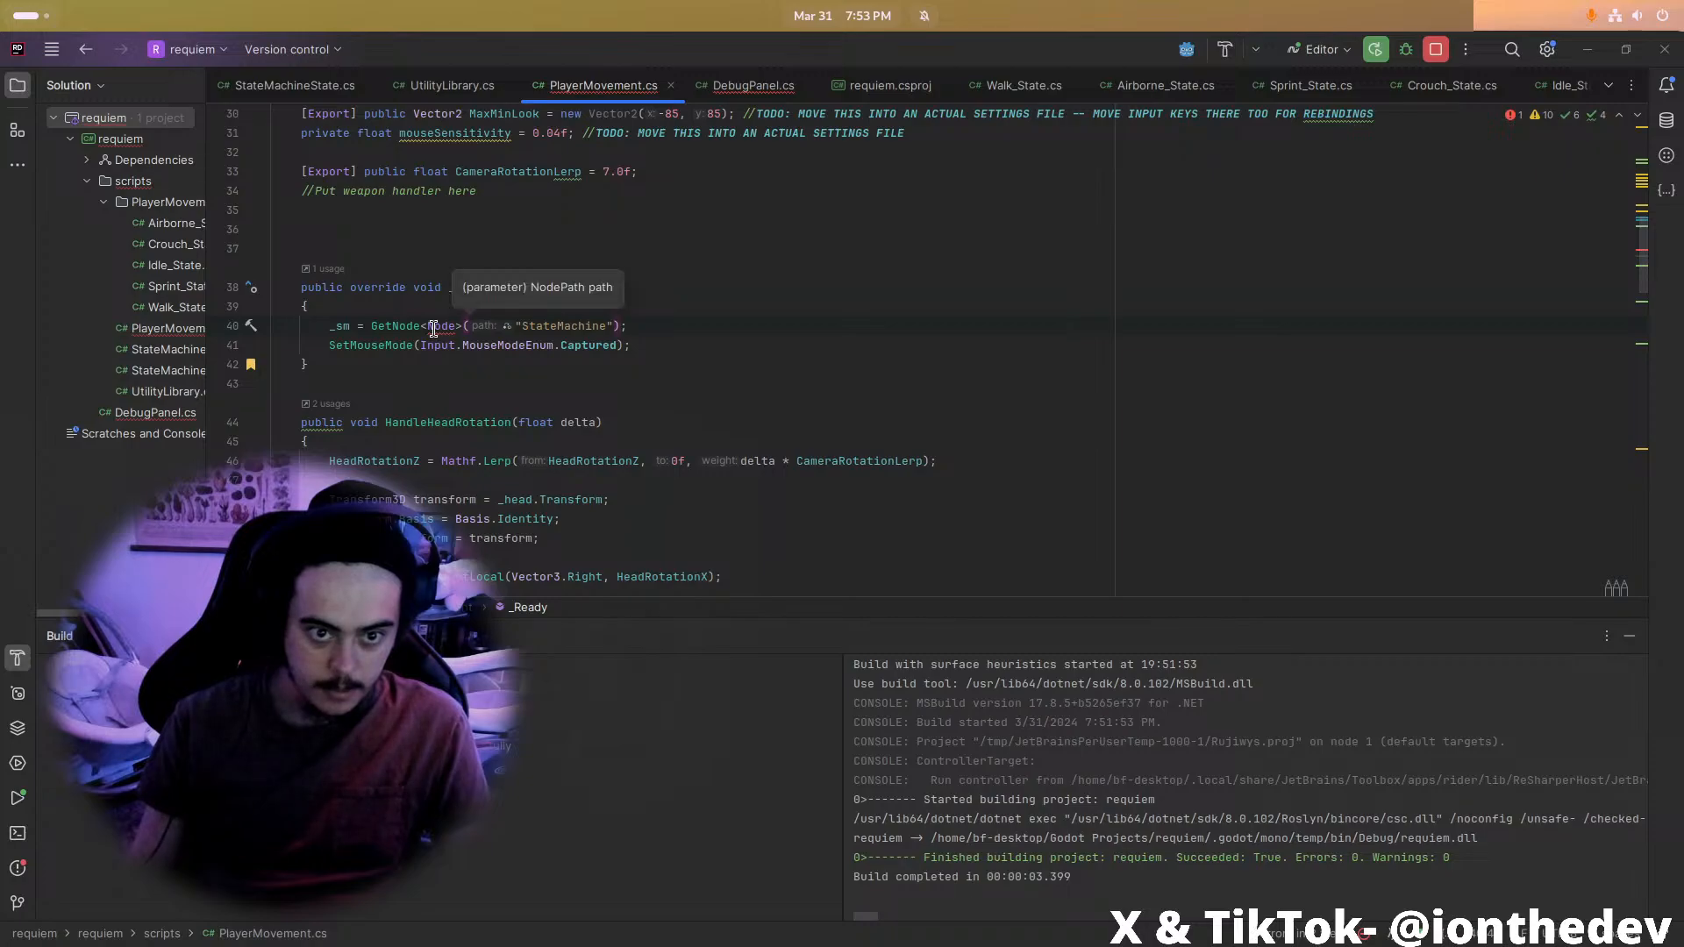
key(alt+Return)
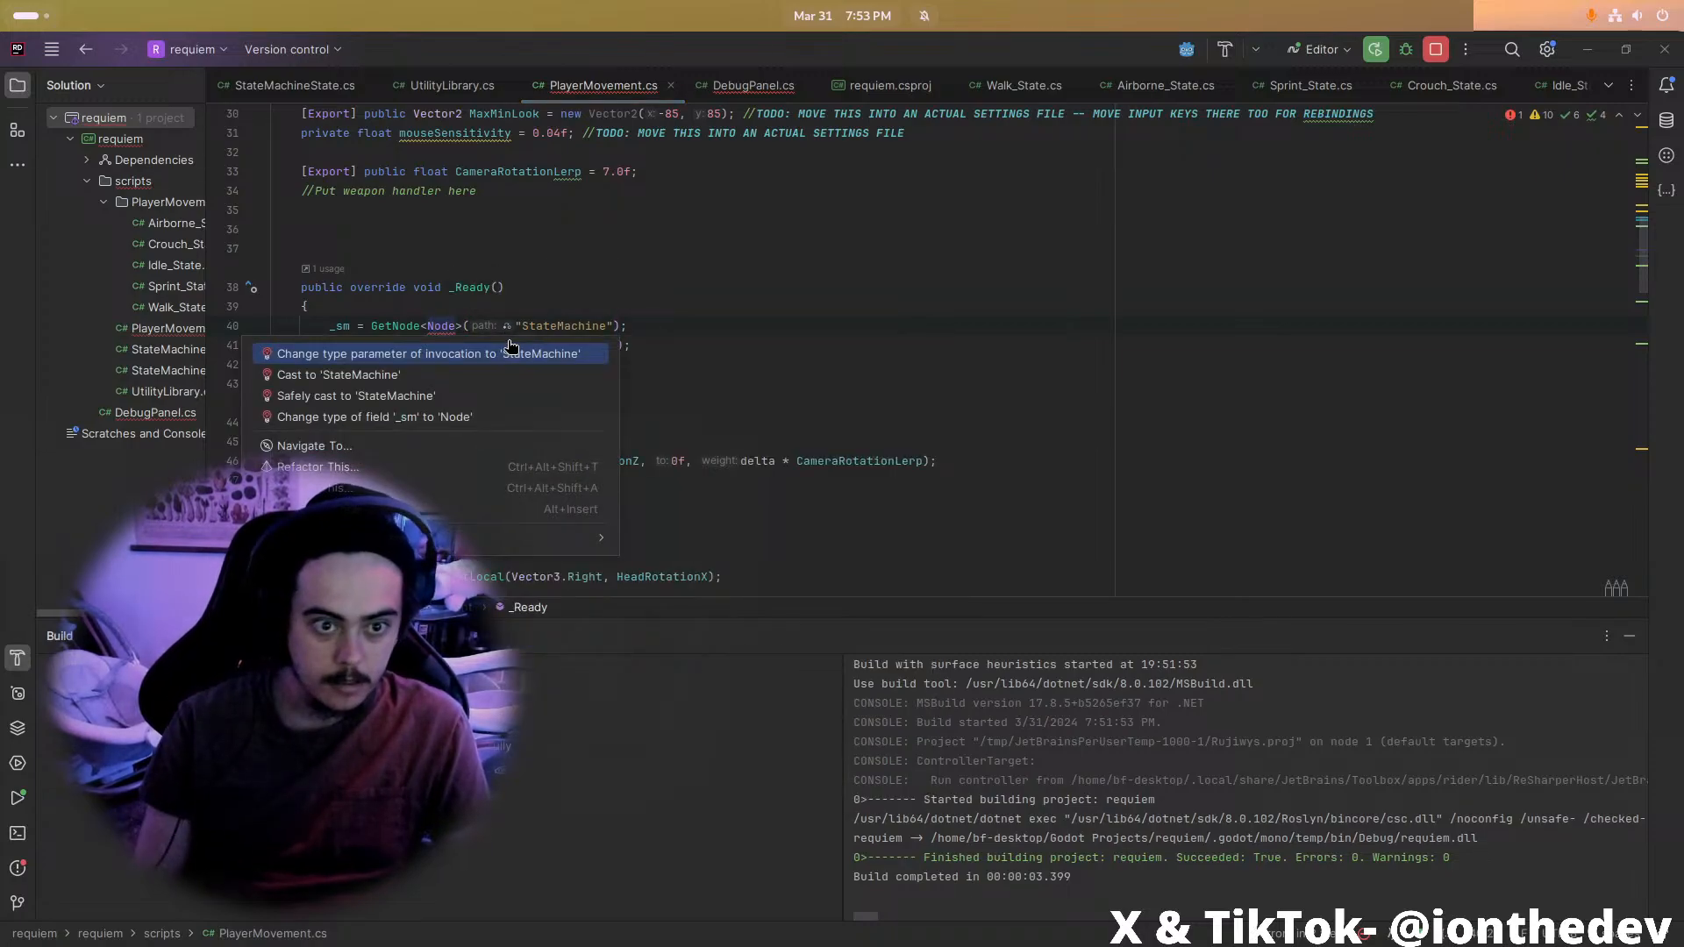
key(Return)
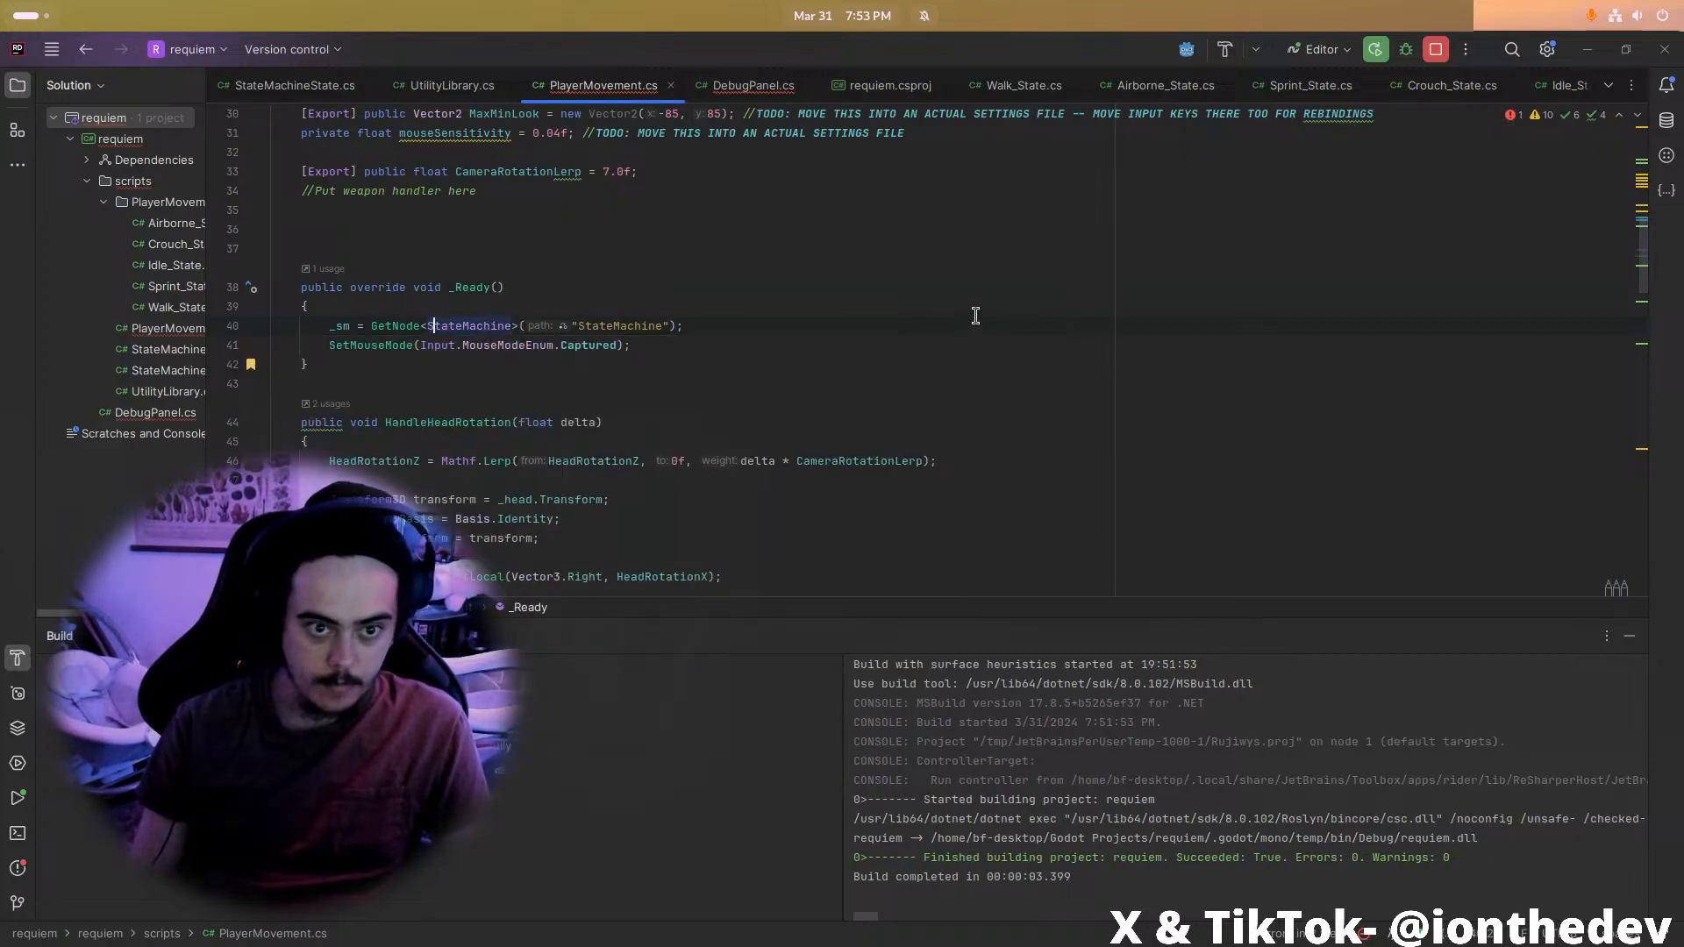
Change the access modifier of the _sm field in PlayerMovement.cs to protected
scroll(566, 296, down, 1)
scroll(519, 296, down, 1)
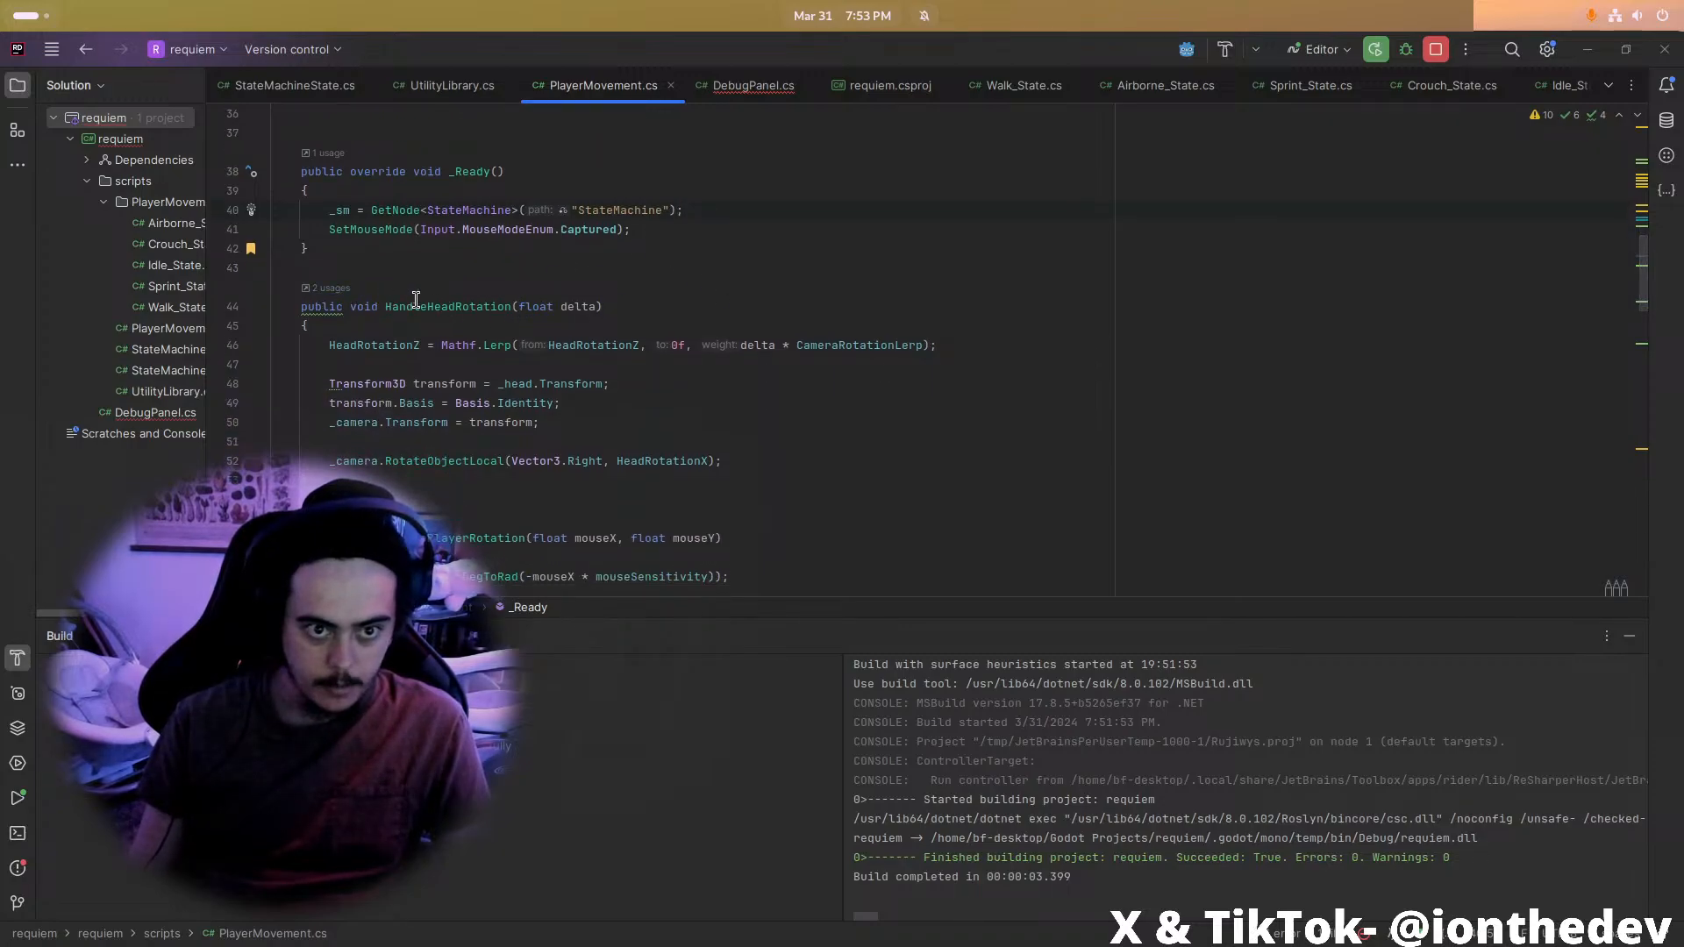
scroll(367, 213, up, 10)
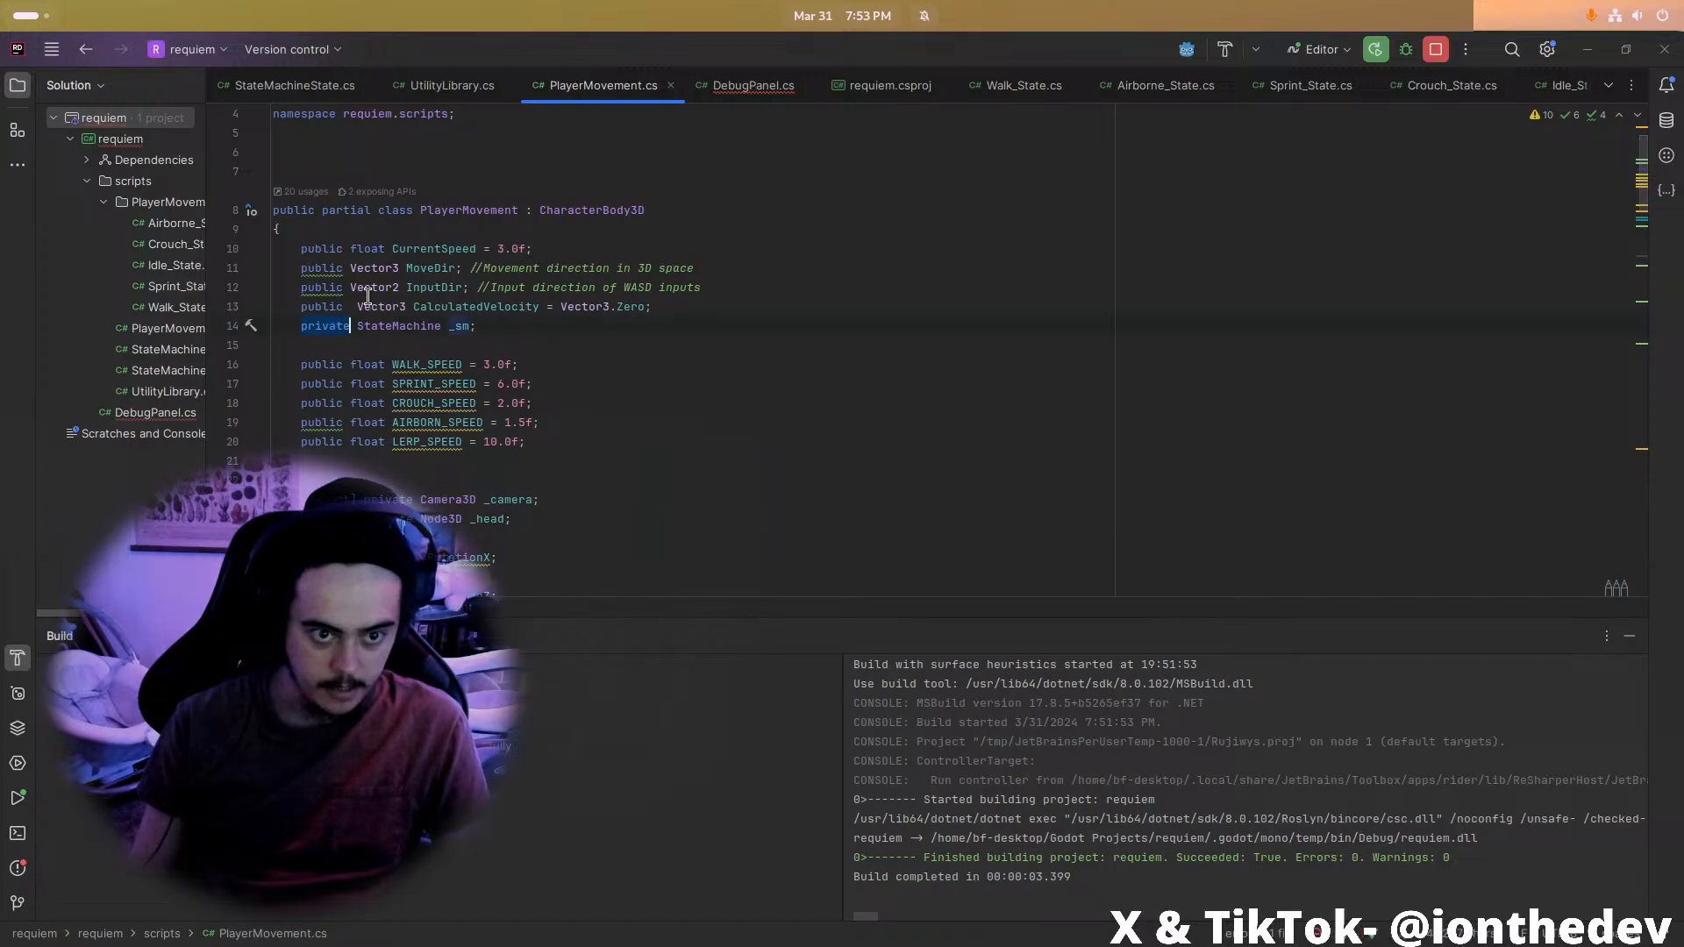
double_click(334, 327)
text(protected)
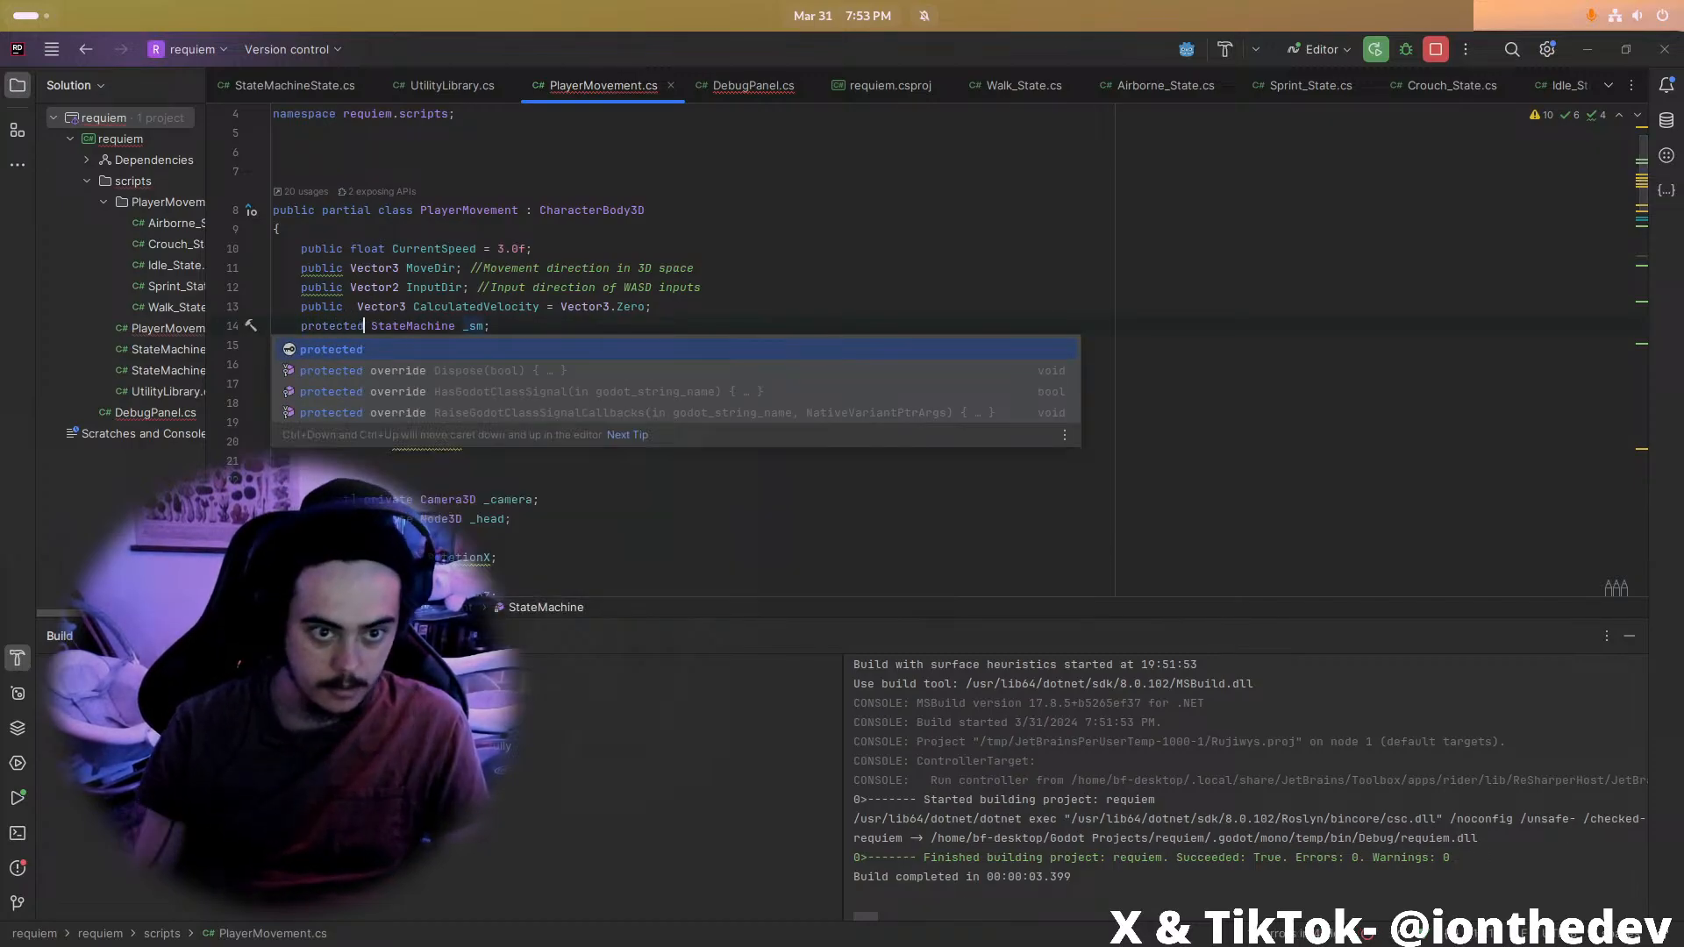
Complete the assignment in DebugPanel's _Process method as _movementState = _player._sm;
click(729, 89)
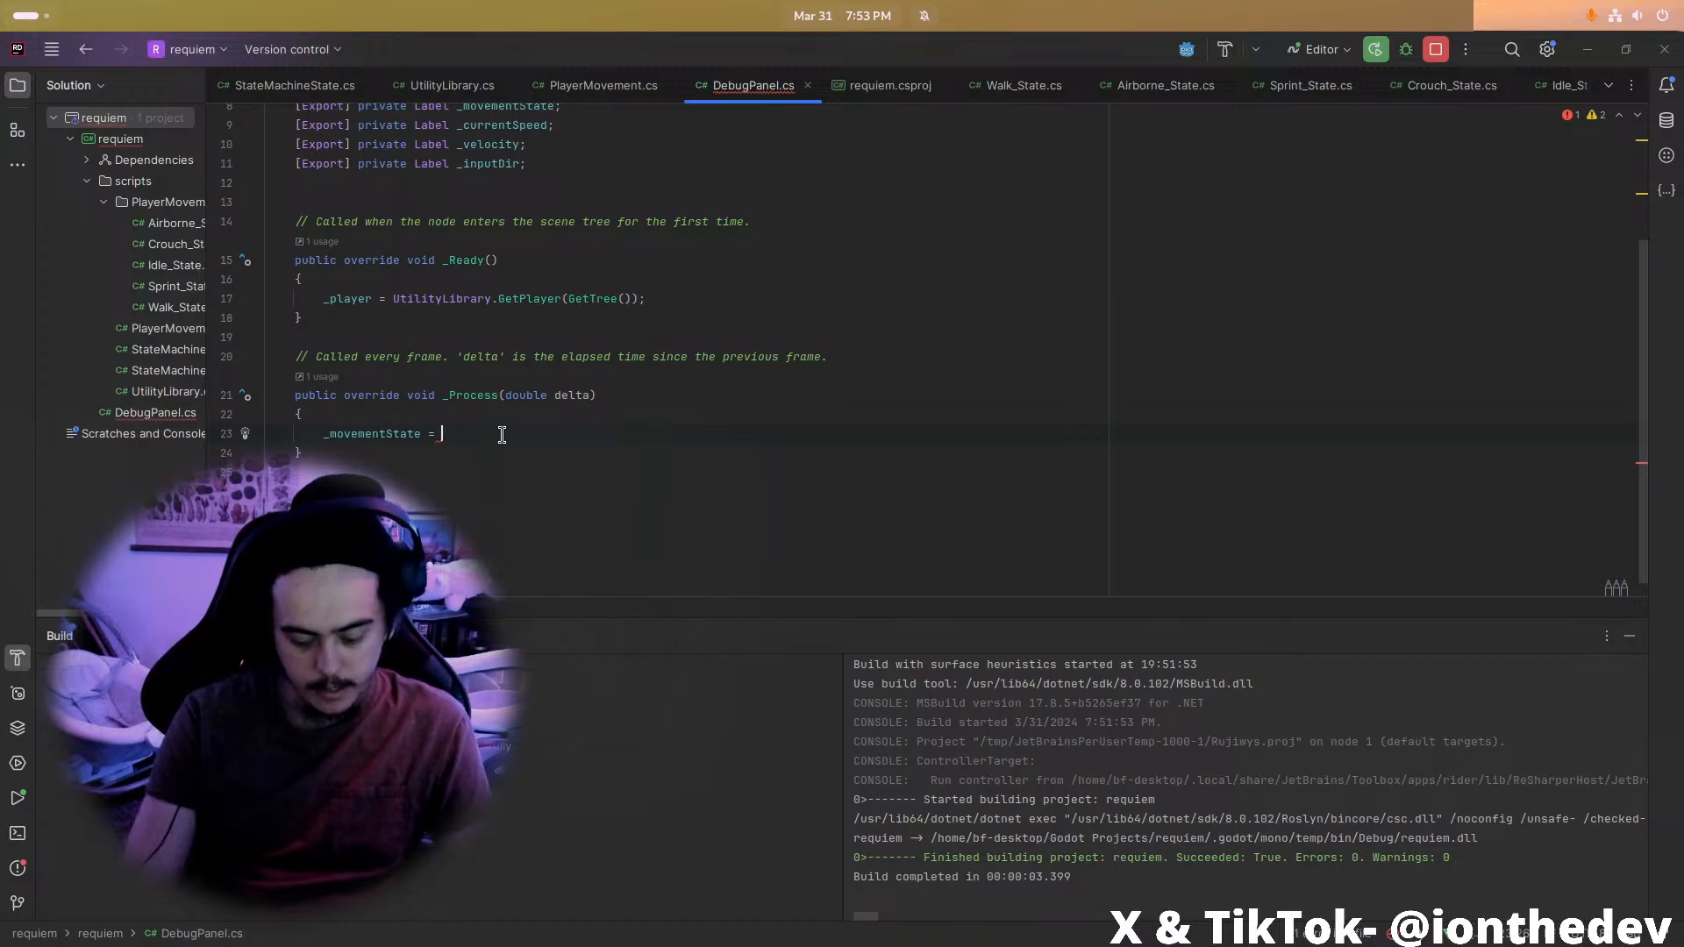
text(_player)
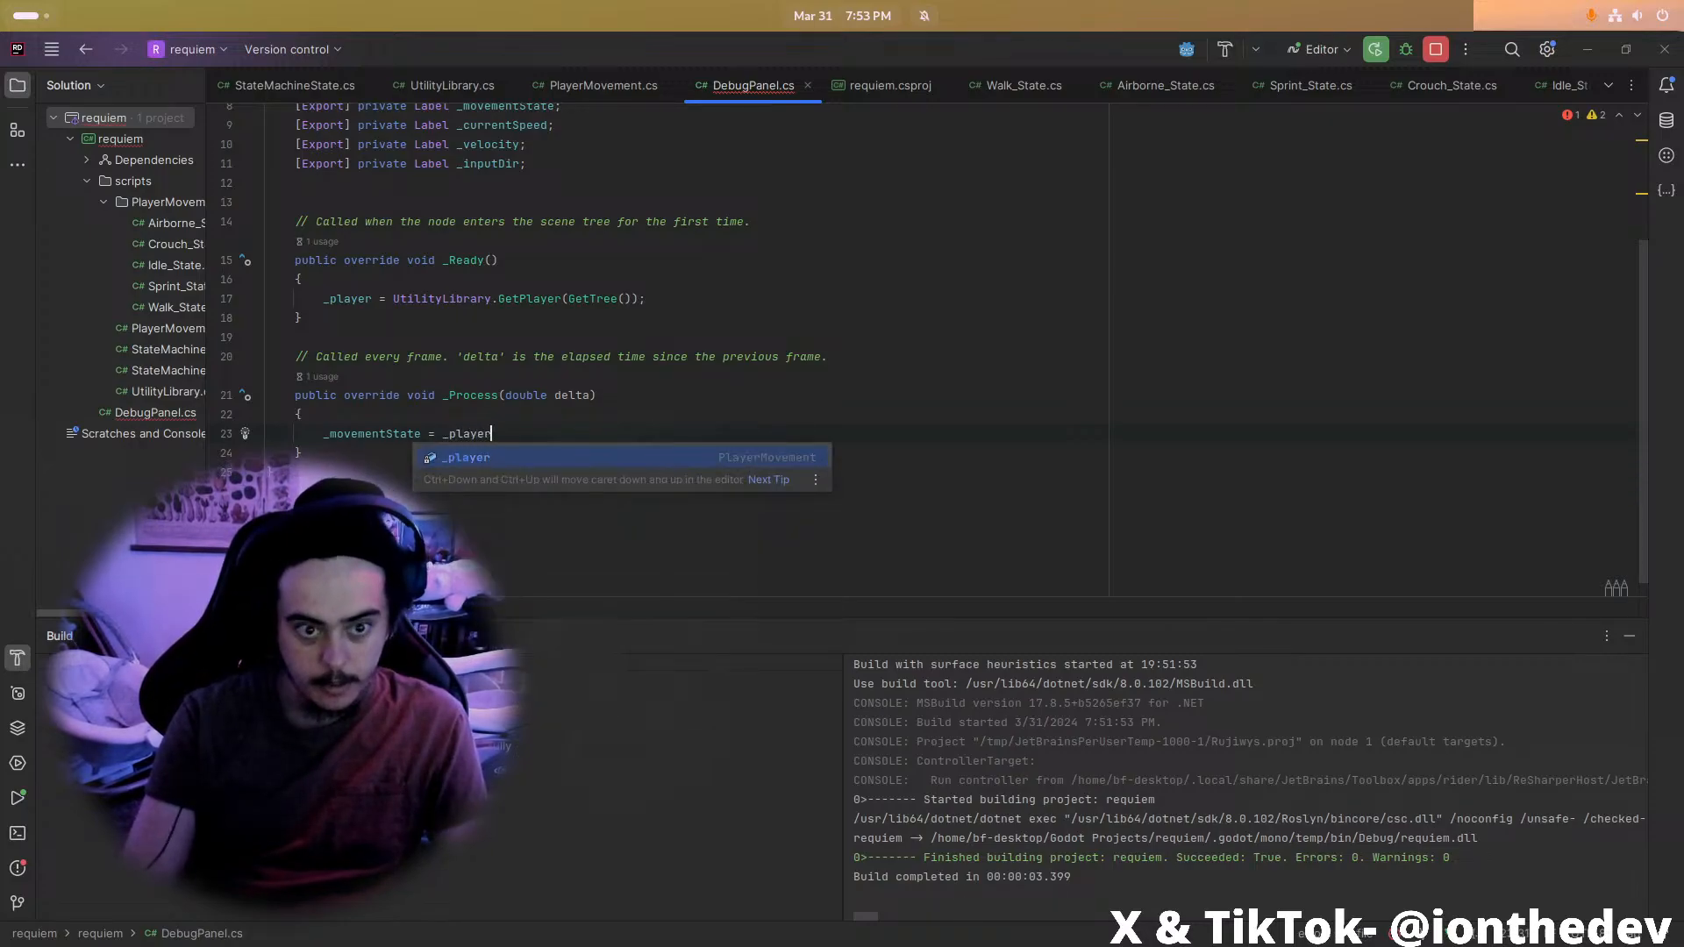
text(._sm)
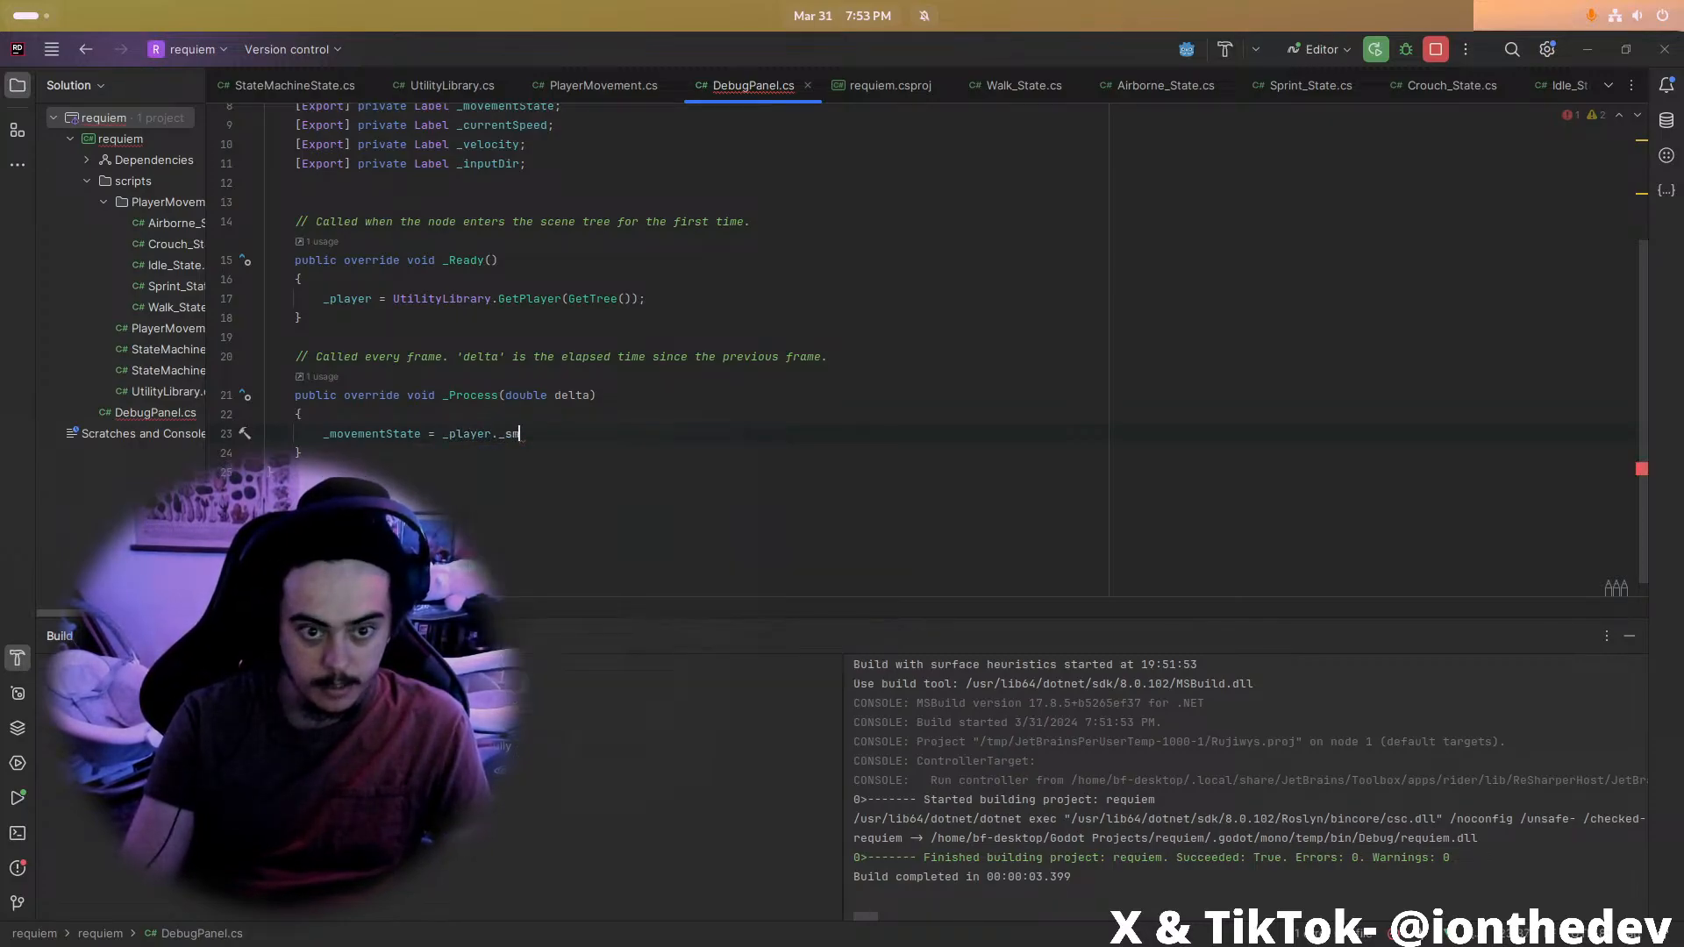
text(;)
Apply the suggested fix on _player._sm that makes the _sm field protected internal
click(509, 434)
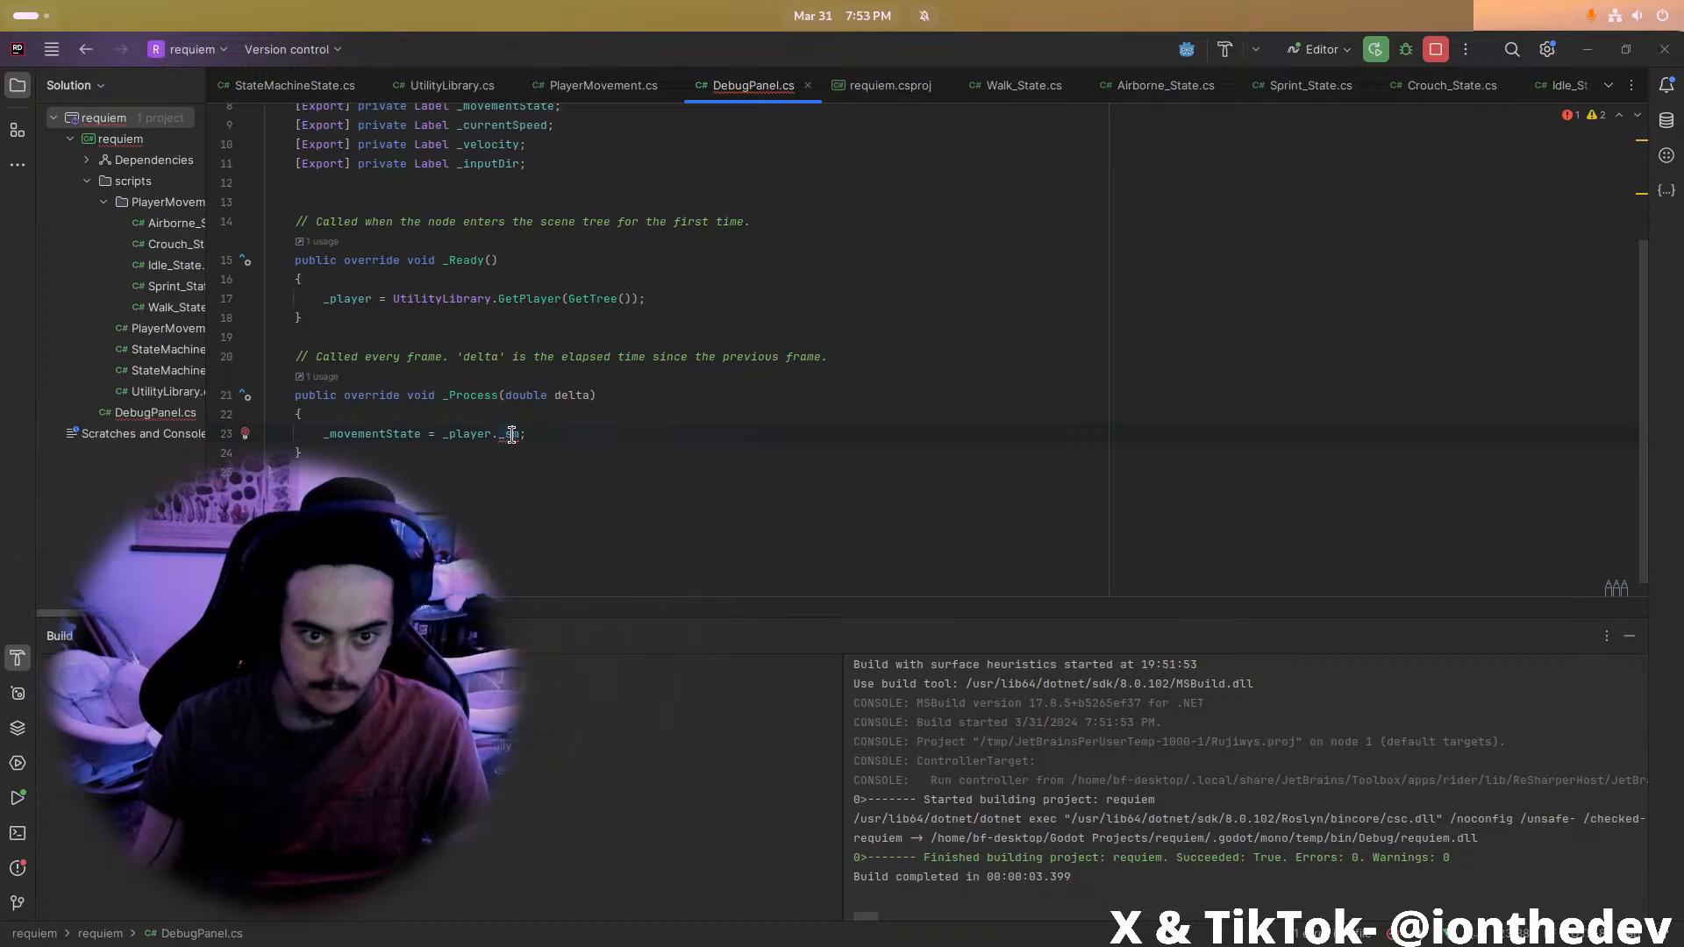
key(alt+Return)
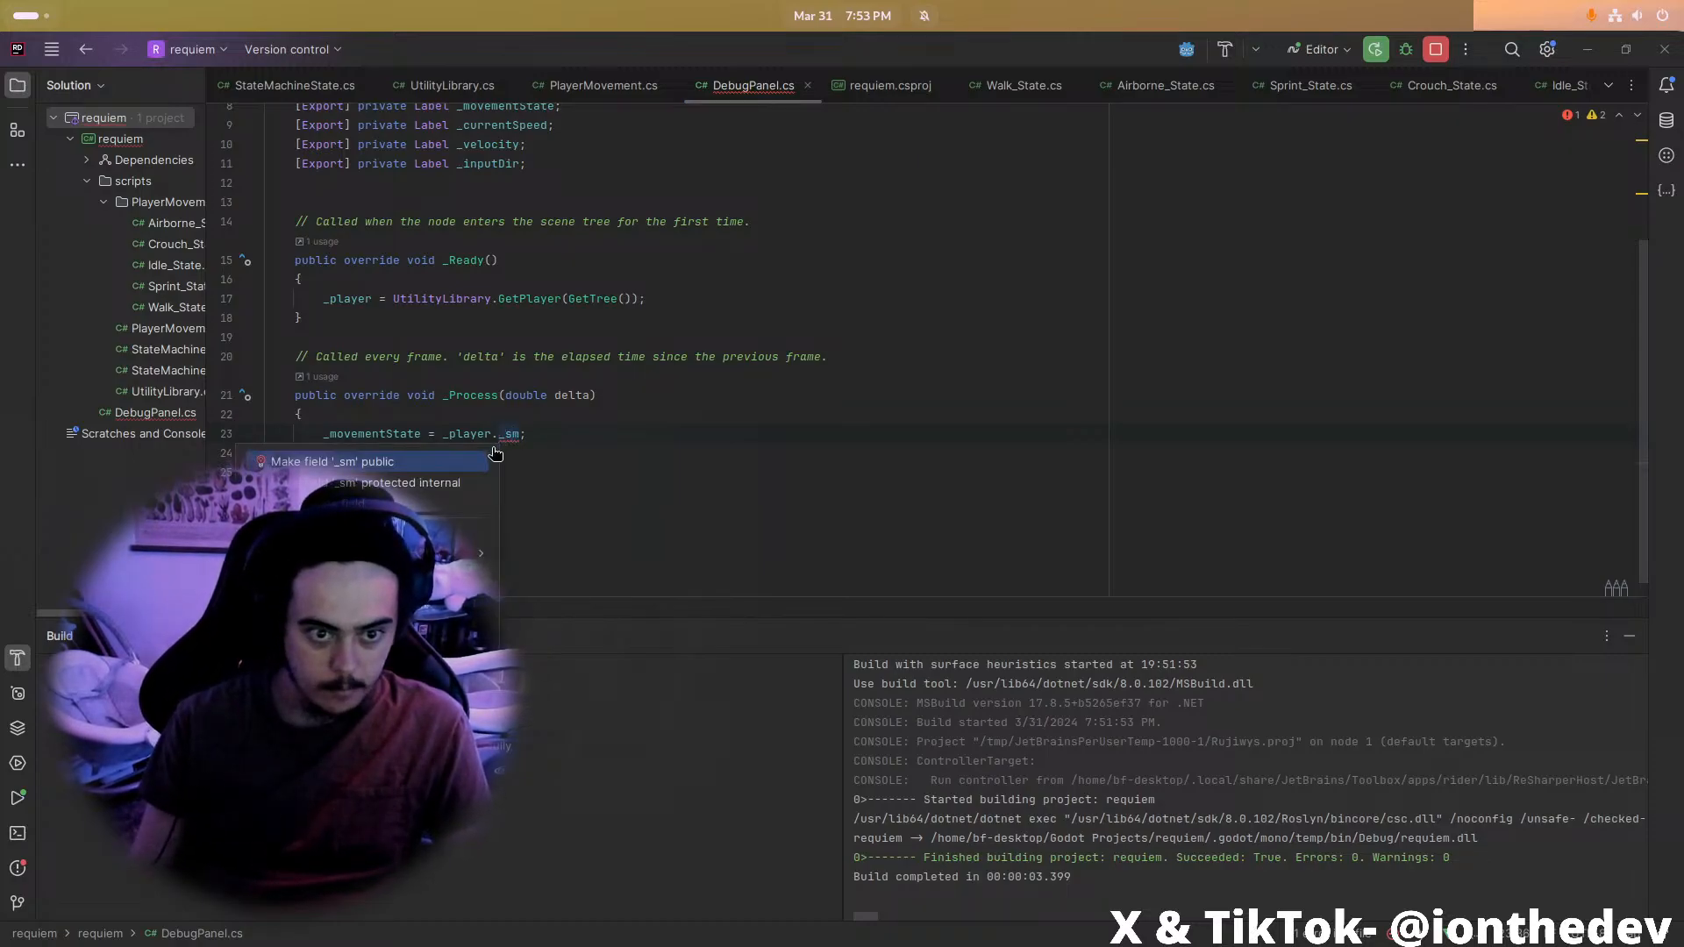
click(439, 485)
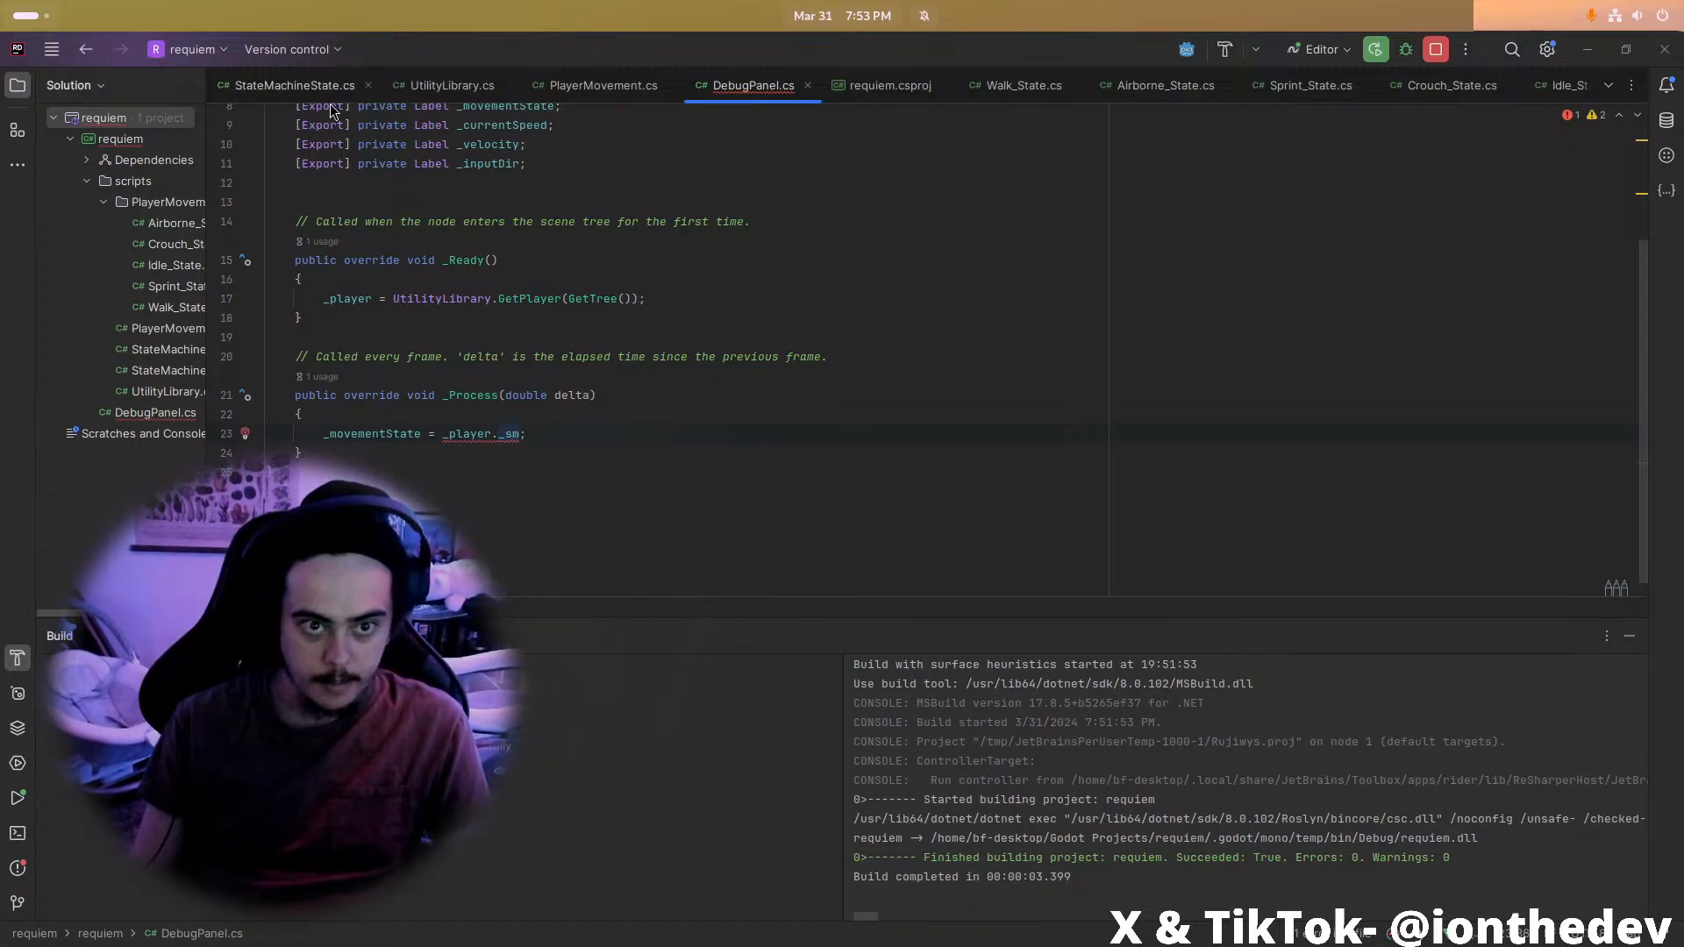
Replace the access modifiers of the _sm field in PlayerMovement.cs with public
click(442, 86)
click(603, 86)
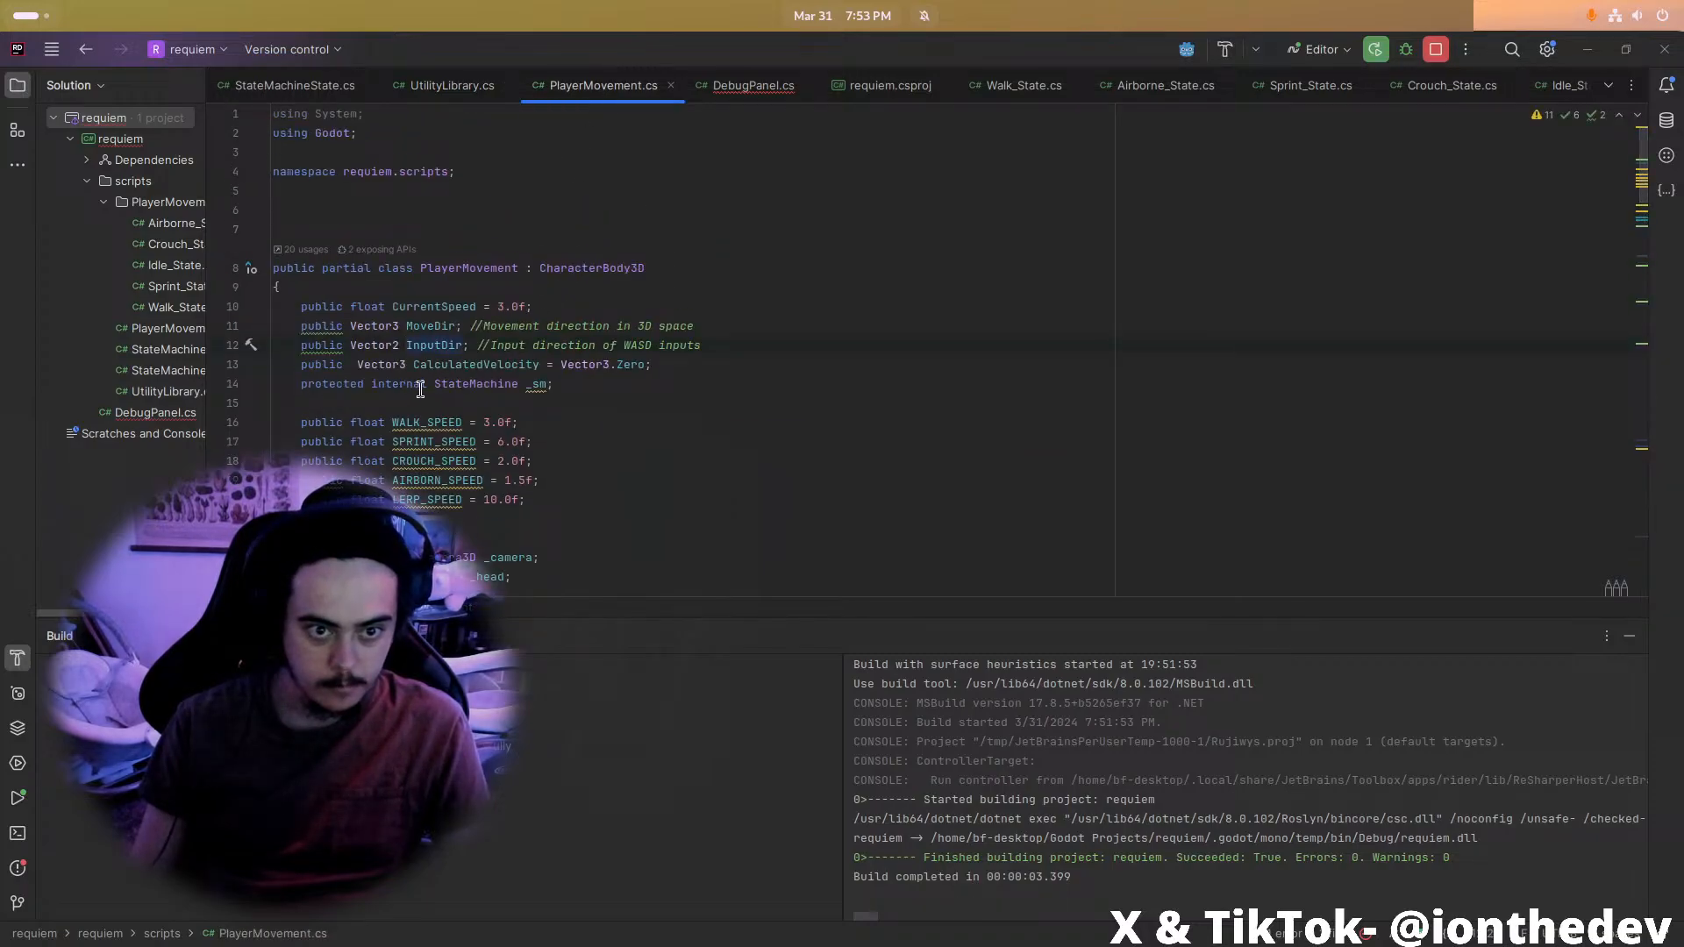
drag(433, 384, 290, 384)
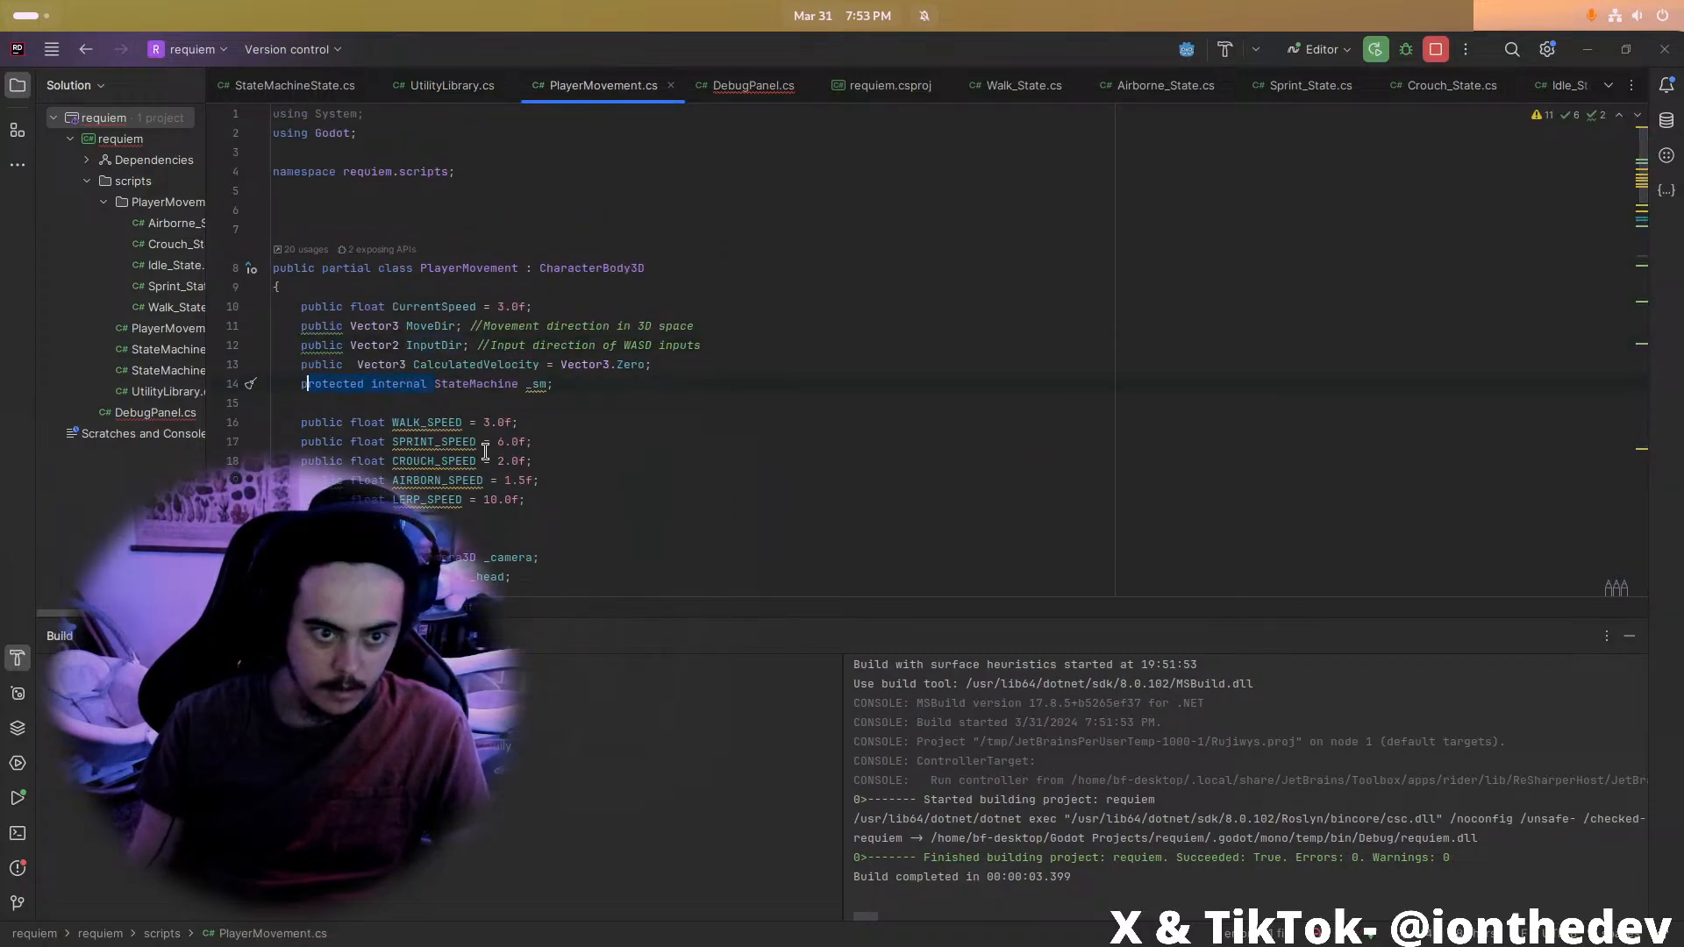
key(BackSpace)
text(public)
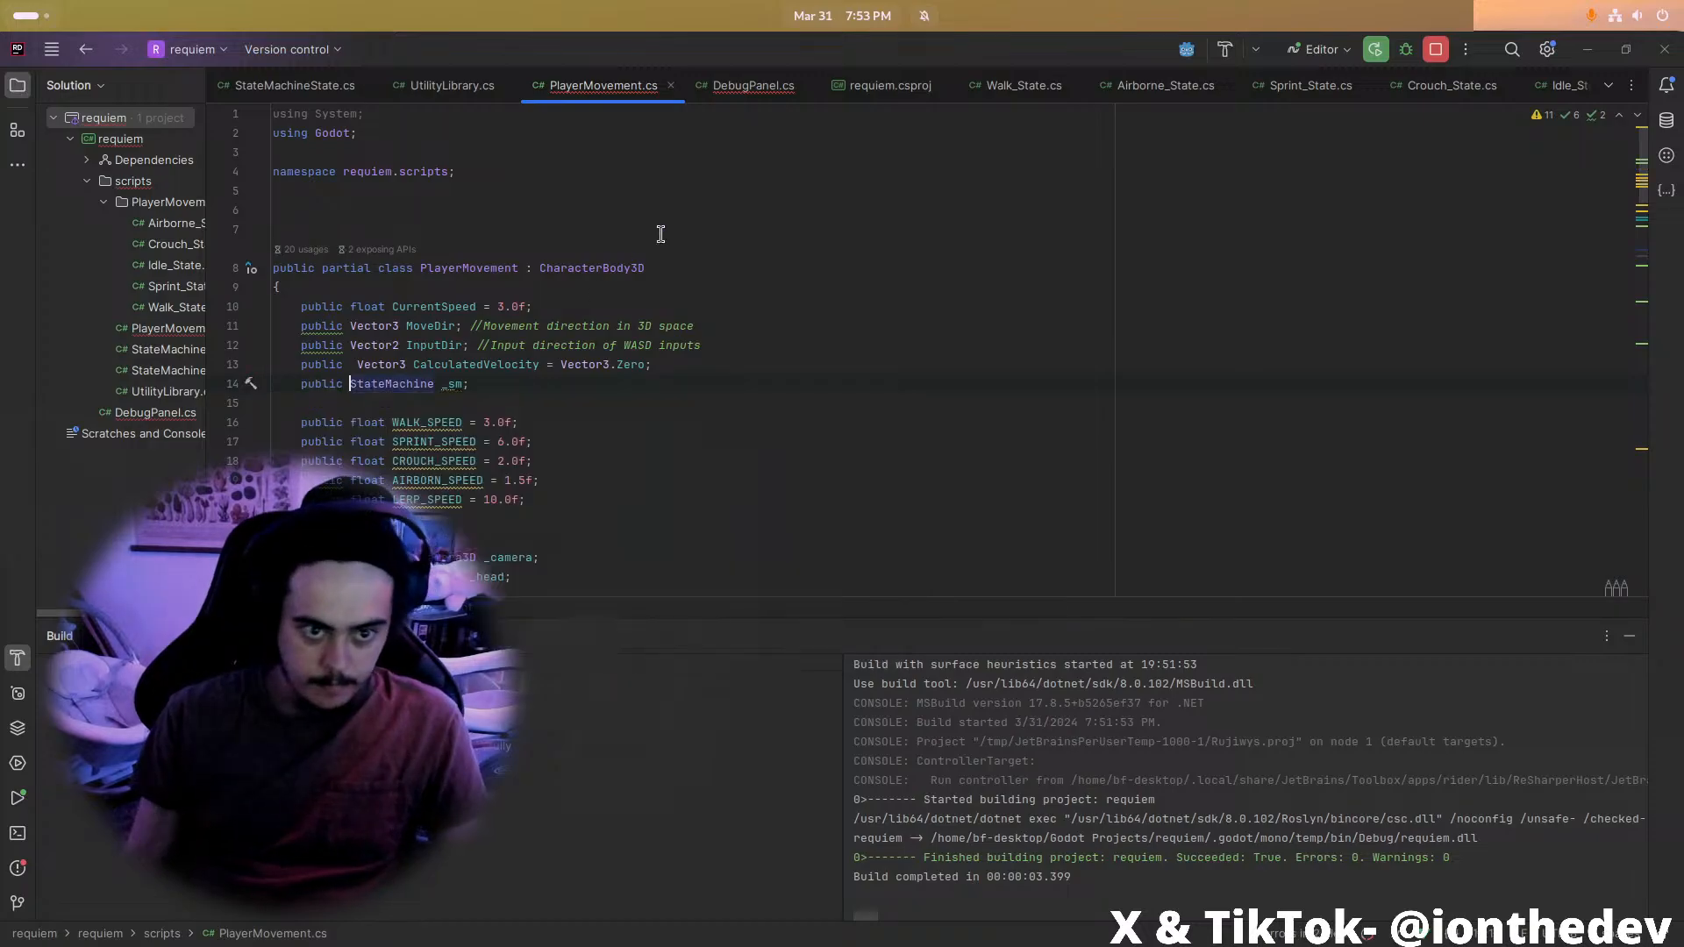
Review the suggested fixes for the _player._sm assignment in DebugPanel.cs without applying any
click(780, 91)
click(526, 441)
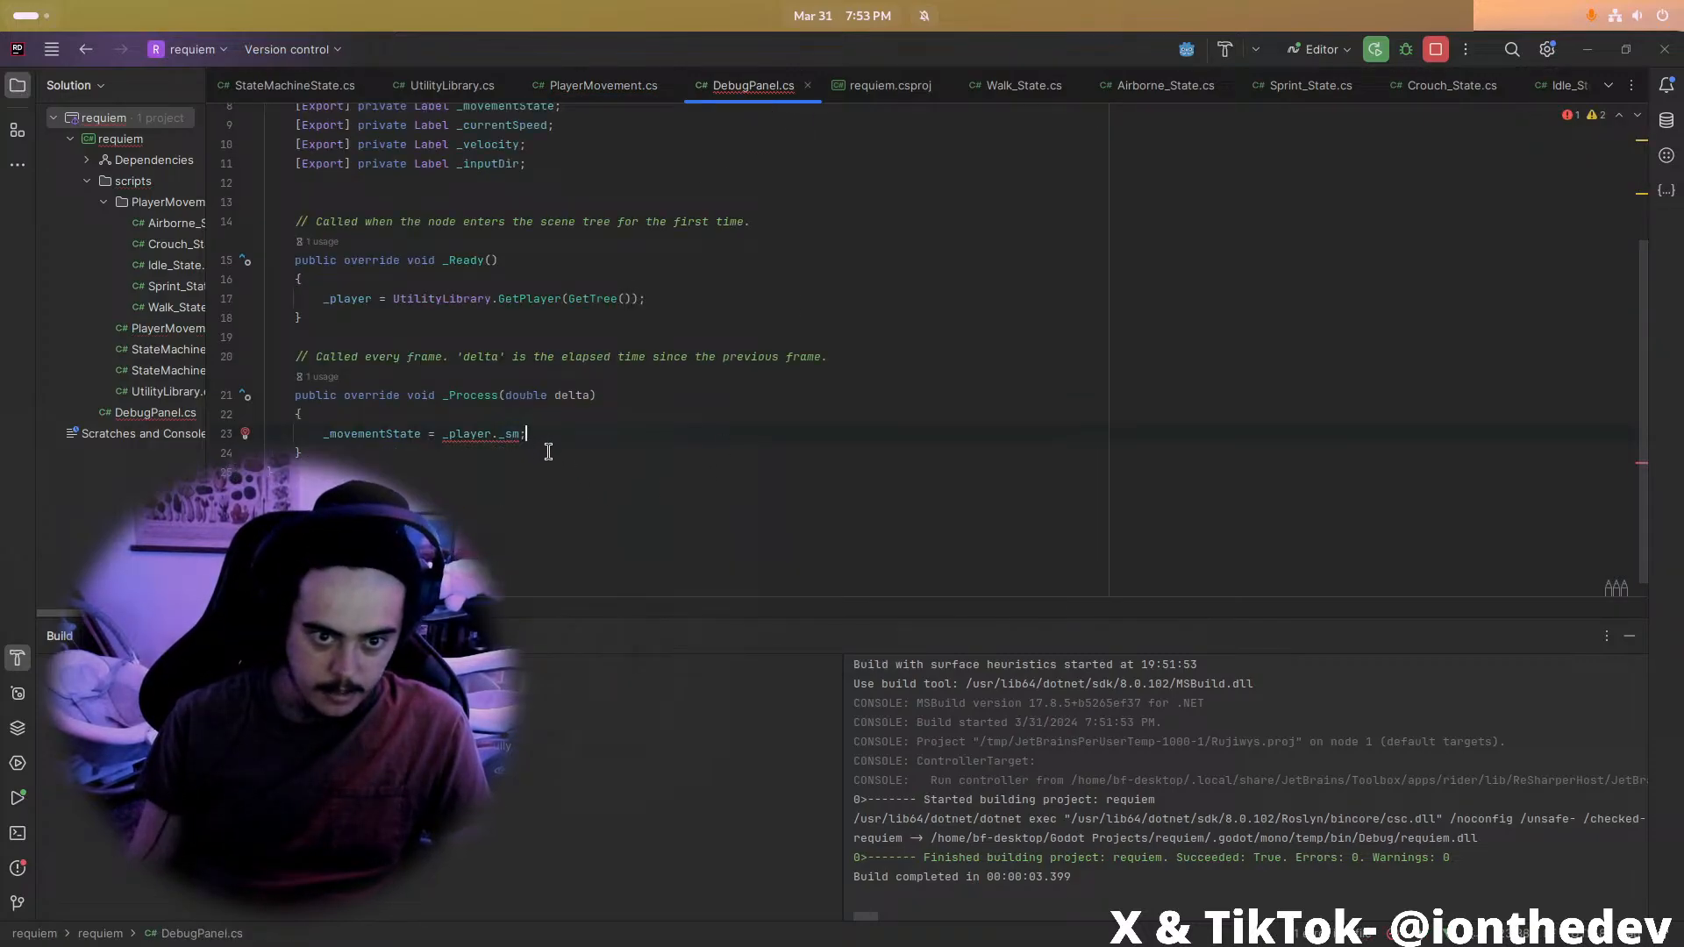
click(528, 449)
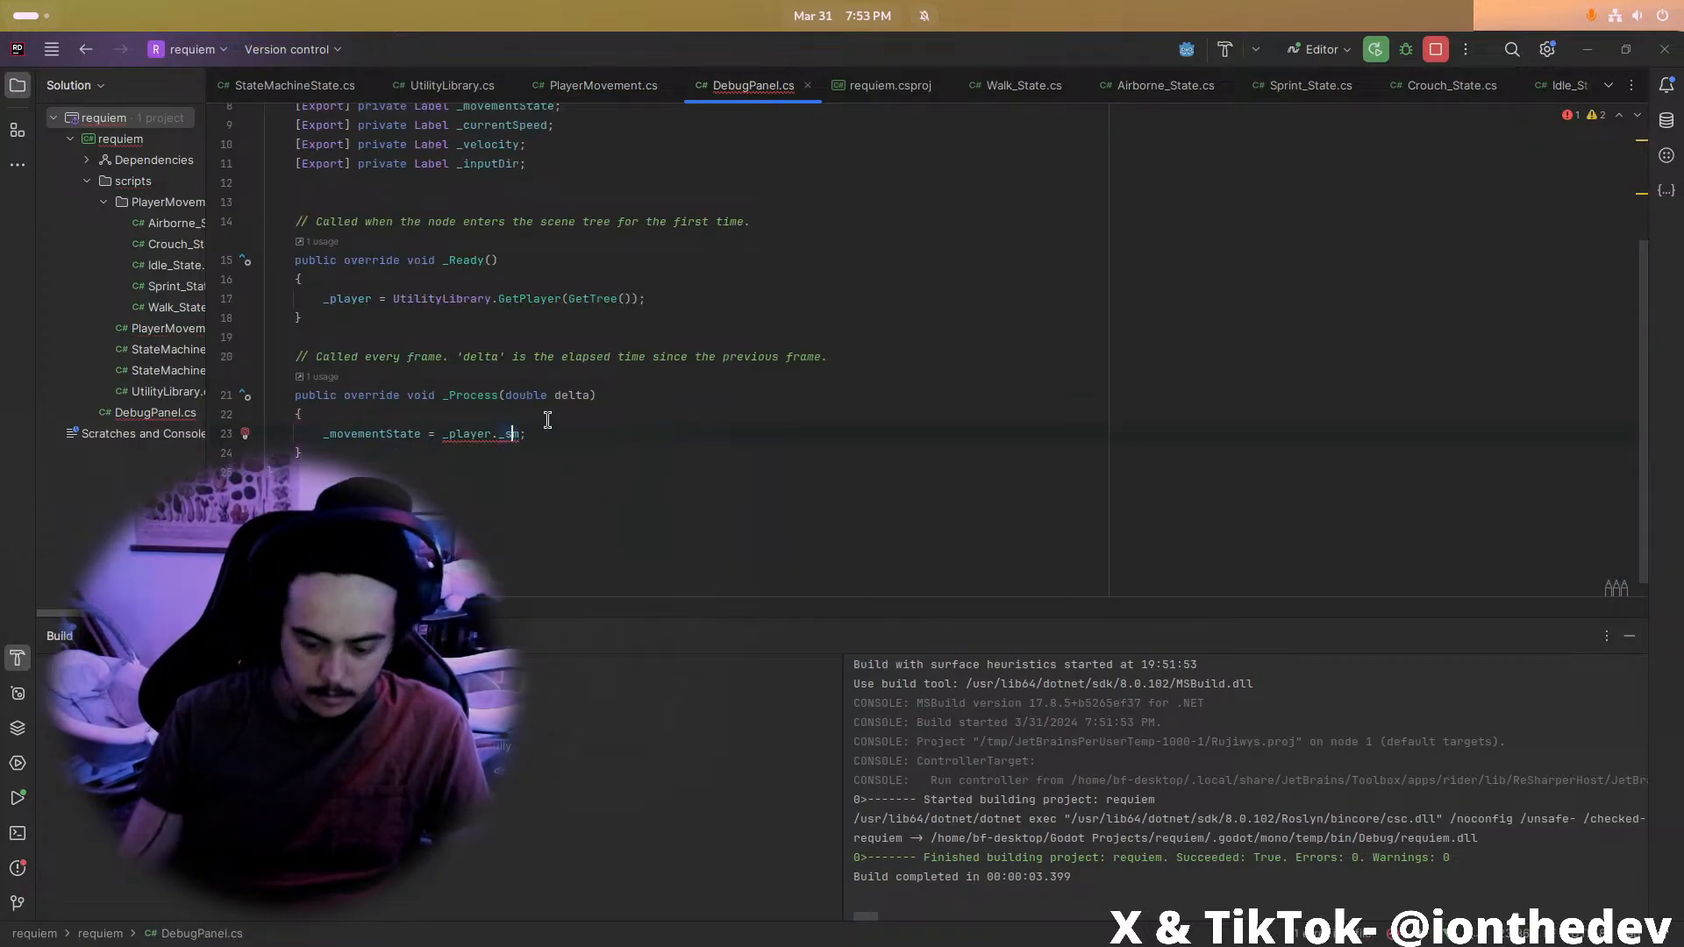
key(alt+Return)
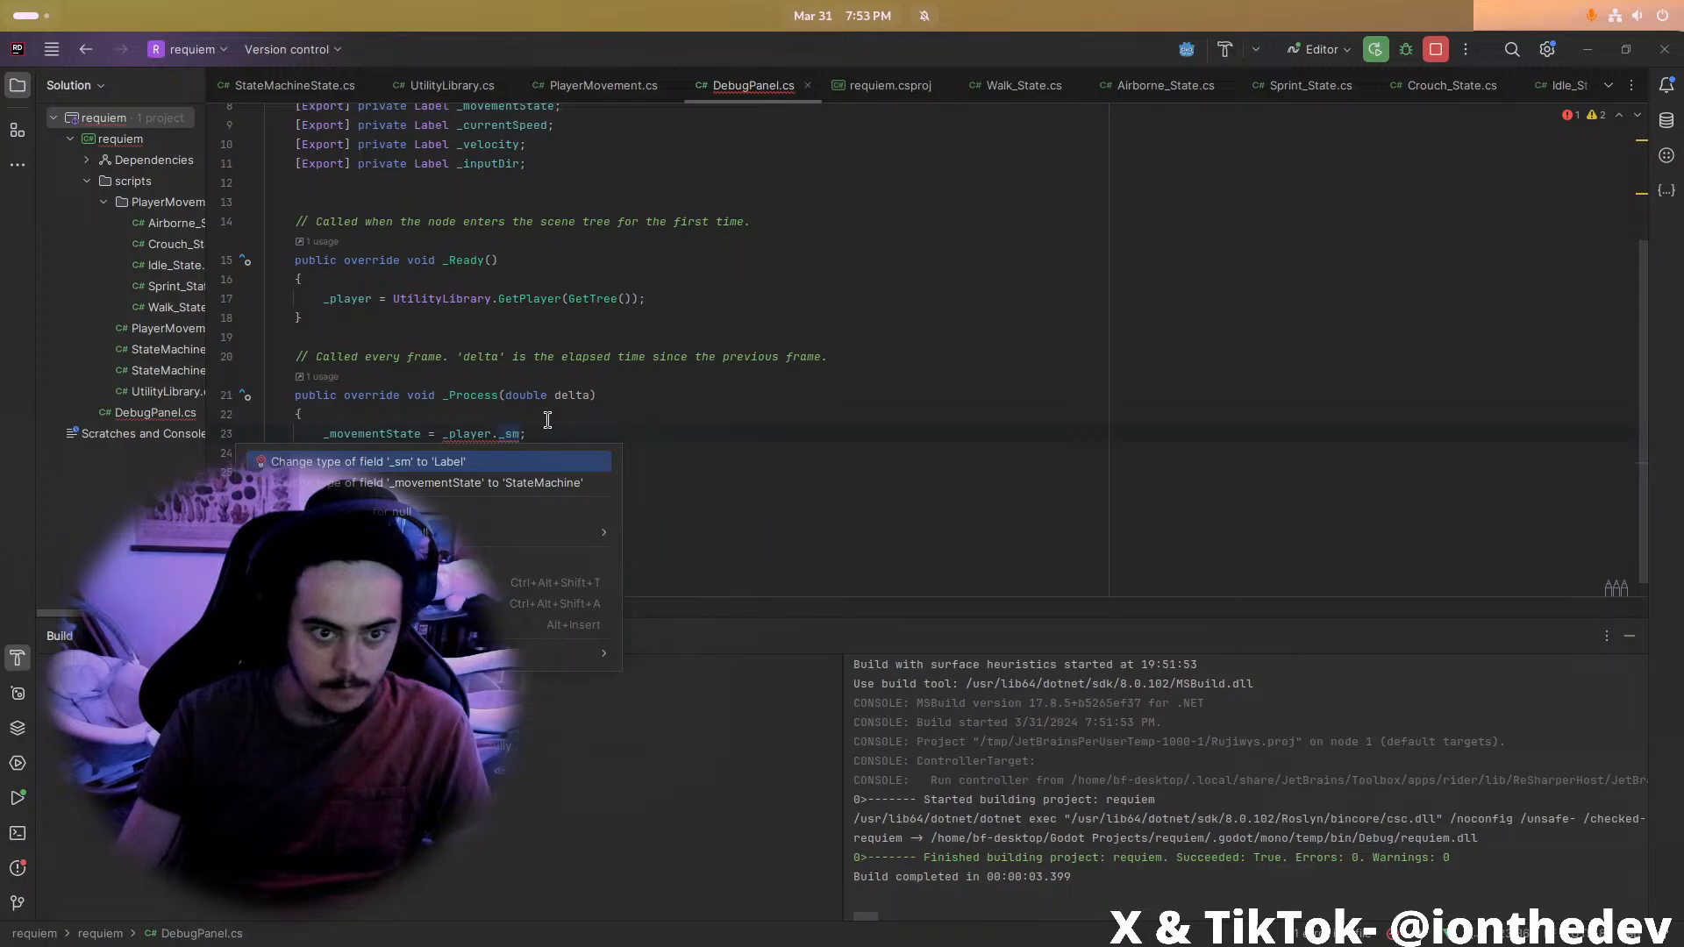
key(Escape)
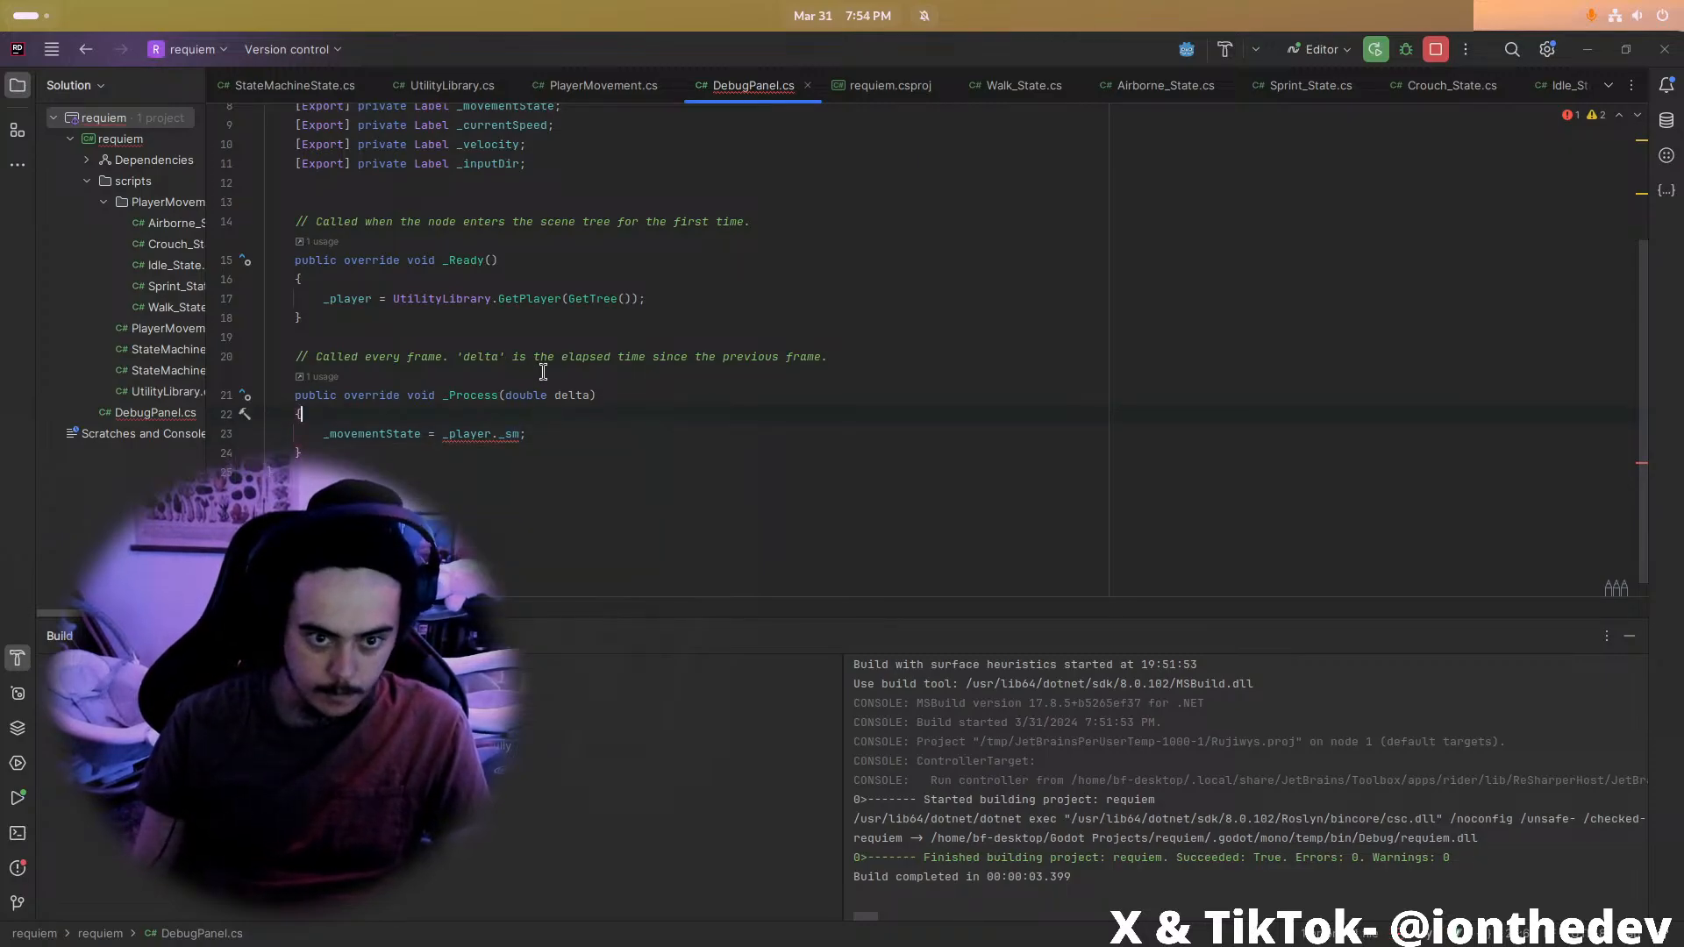
Extend the _movementState assignment in DebugPanel's _Process method to read _player._sm.CurrentStateMachineState
text(.Cur)
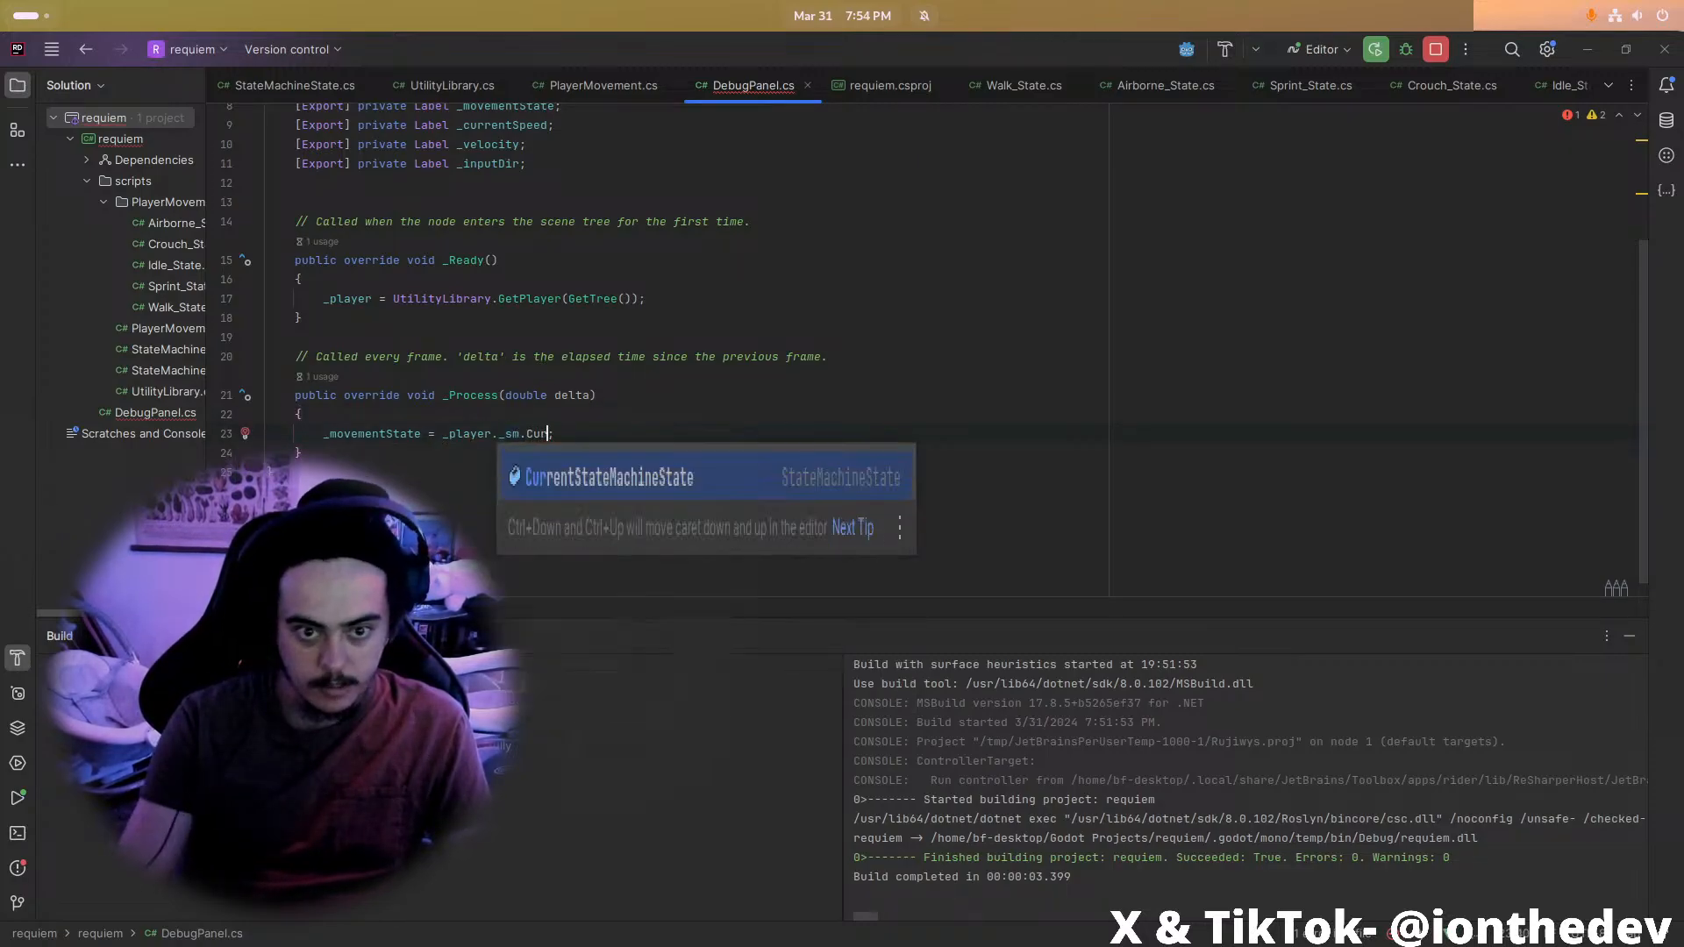
key(Return)
text(.)
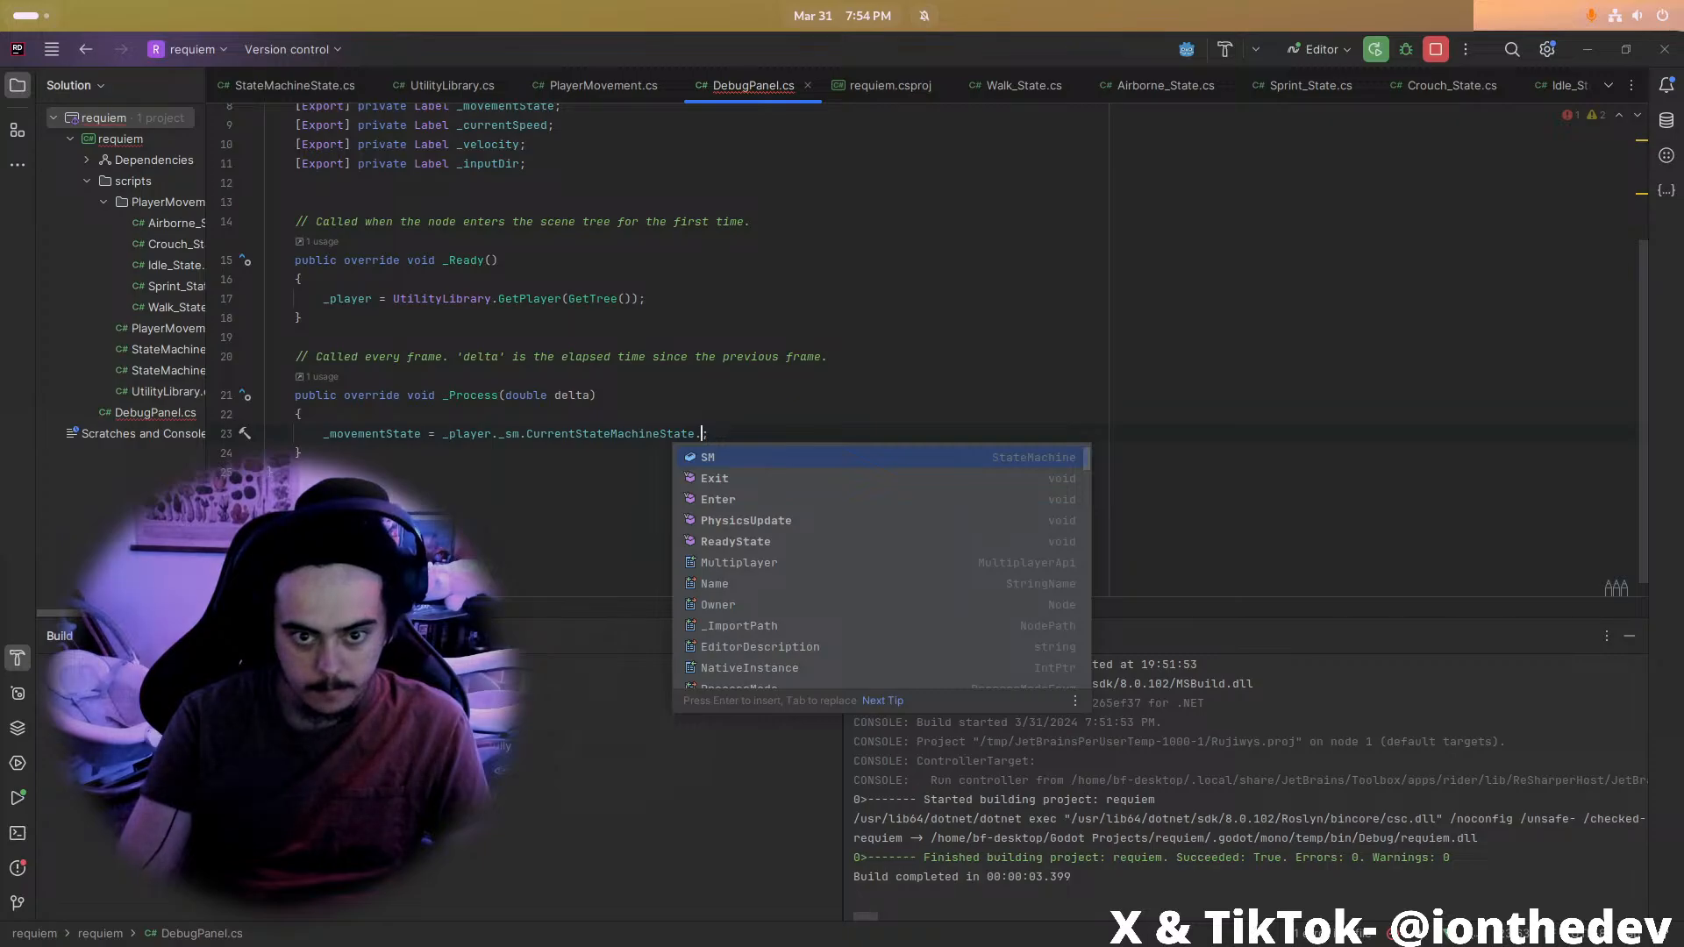
key(BackSpace)
Change the assignment's target to _movementState.Text and append .Name to CurrentStateMachineState
key(ctrl+Left)
key(ctrl+Left)
key(ctrl+Left)
key(ctrl+Left)
key(ctrl+Left)
key(ctrl+Left)
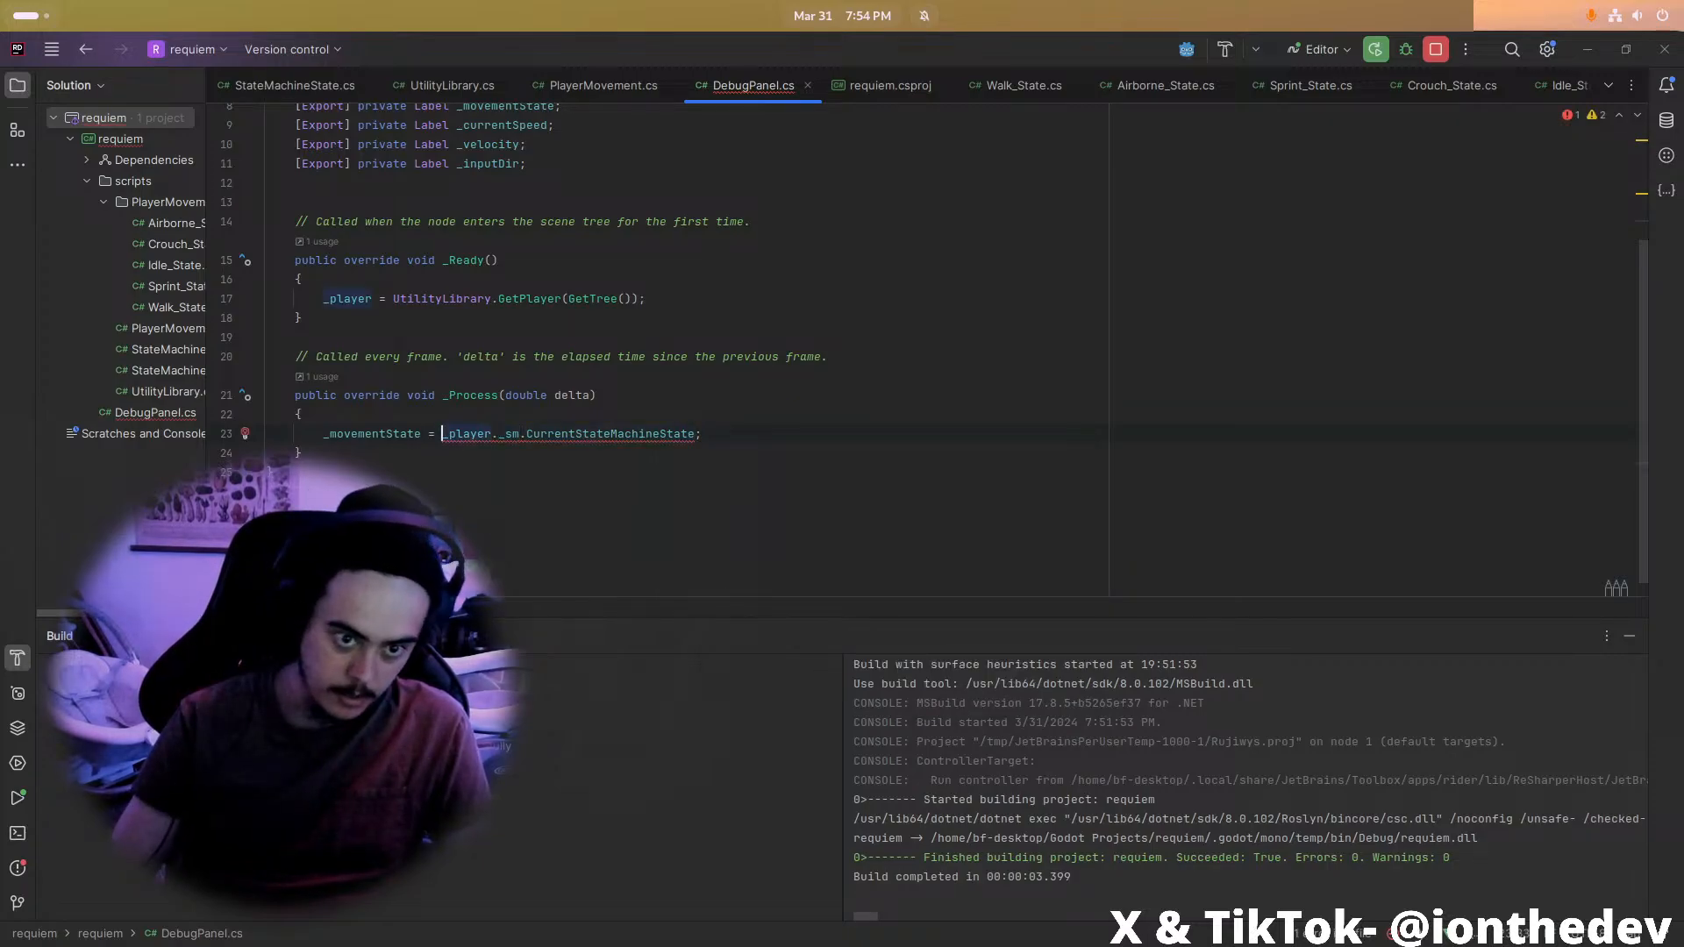
text(.Text)
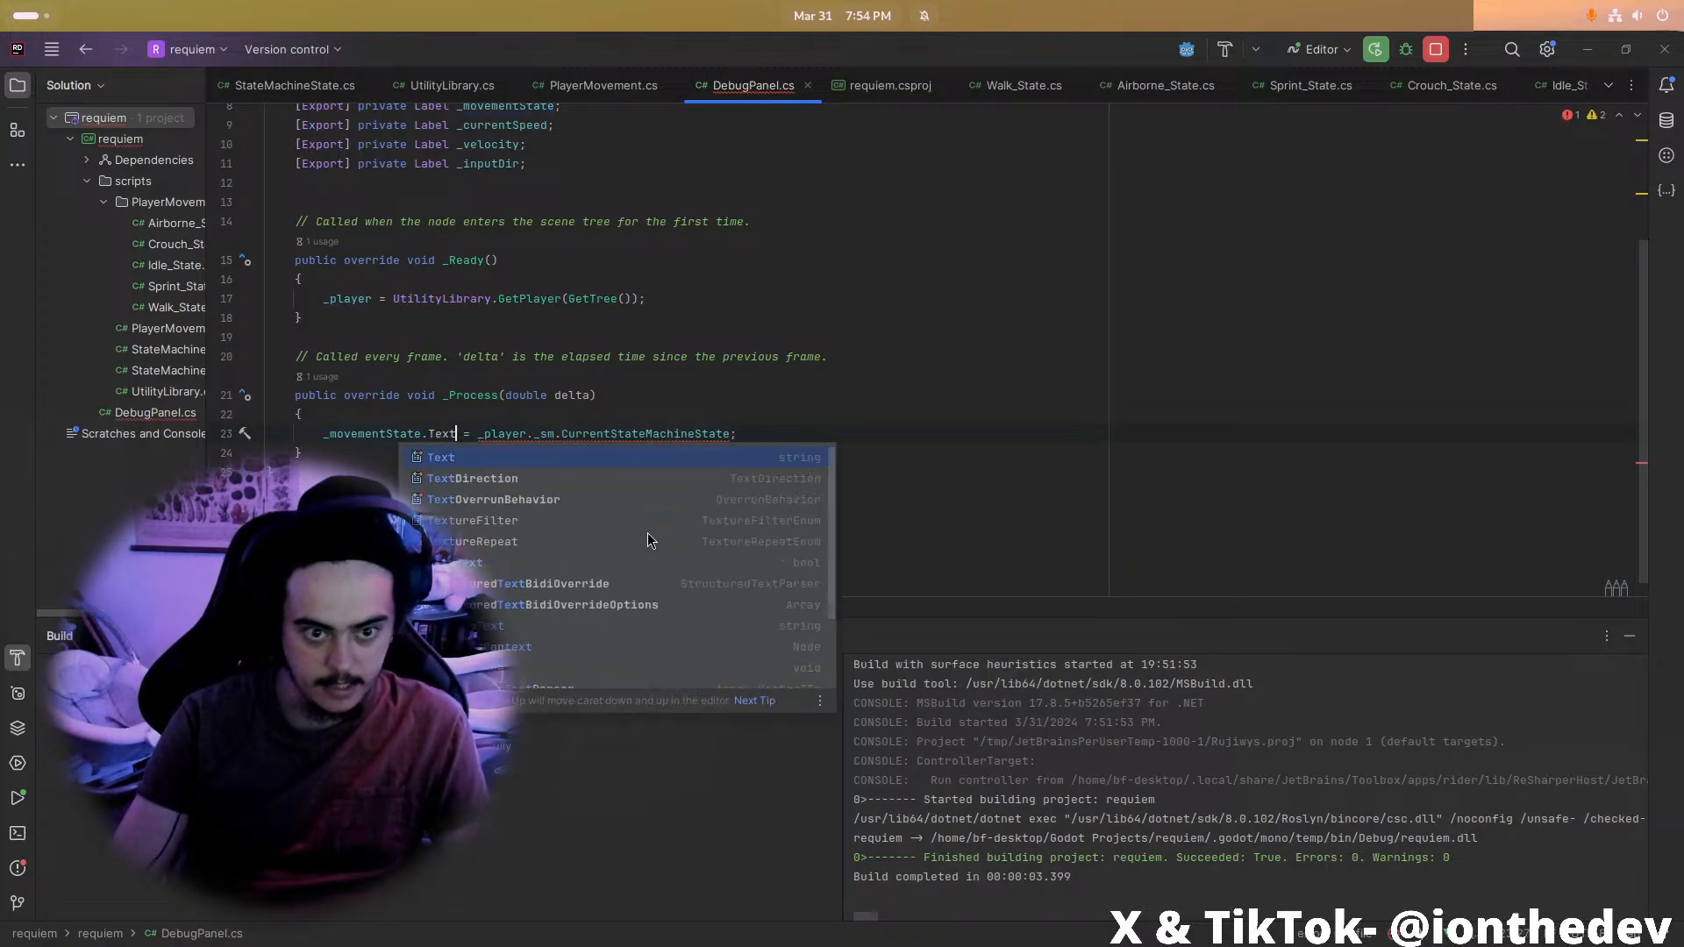
click(790, 337)
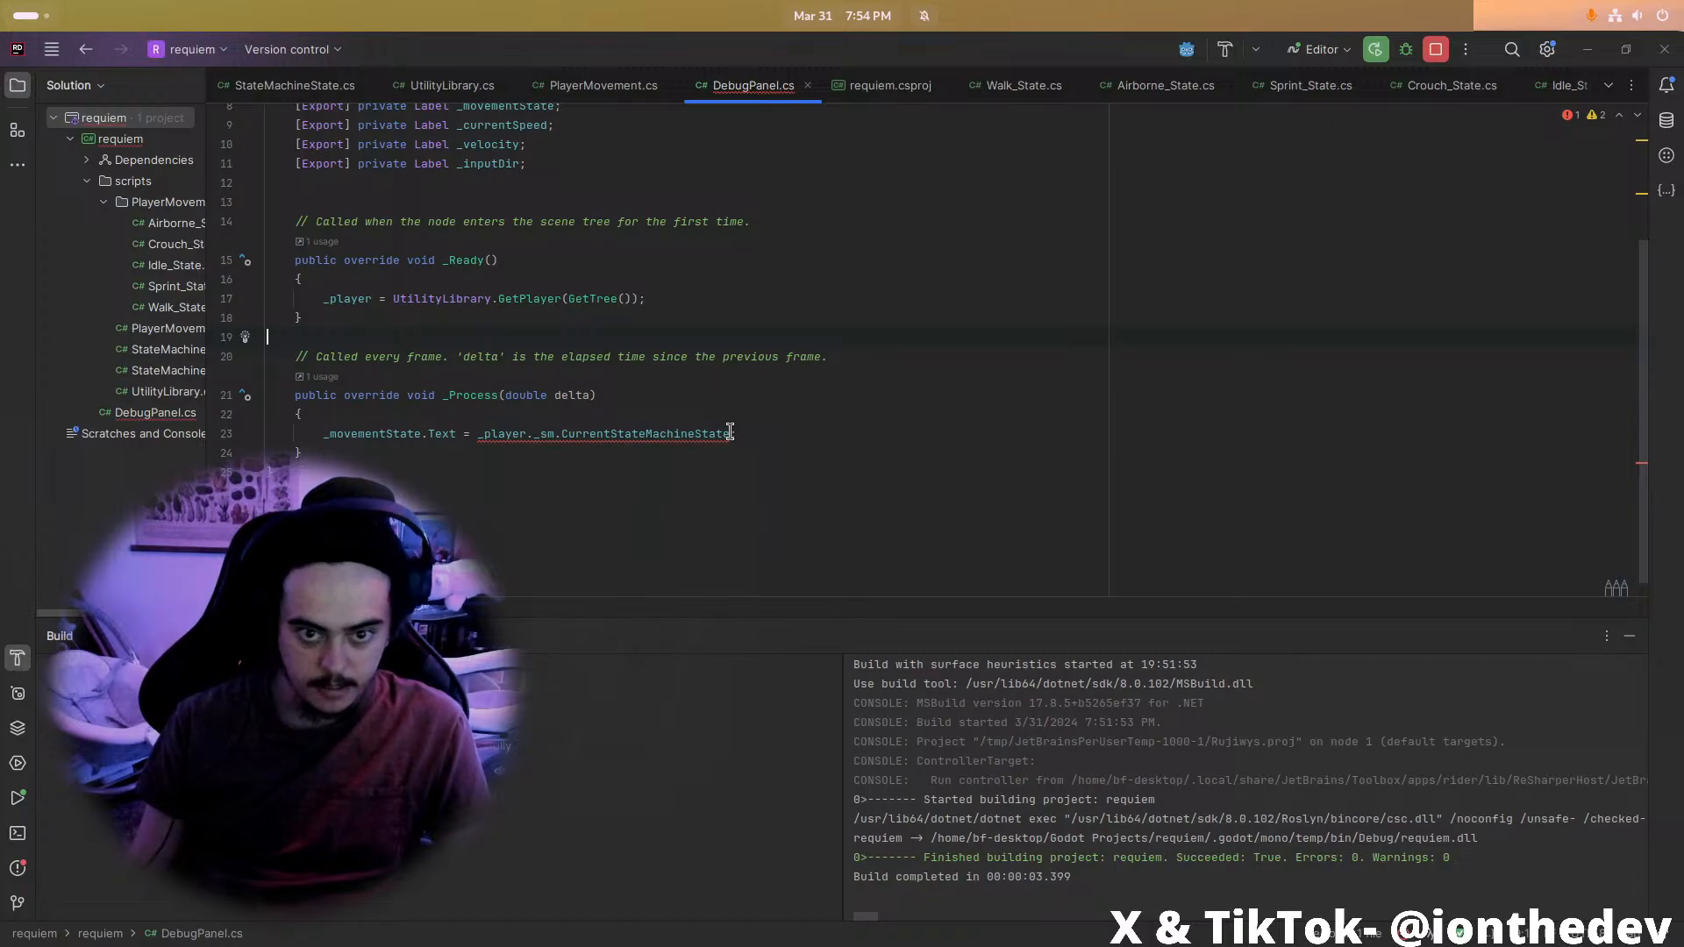
mouse_move(726, 433)
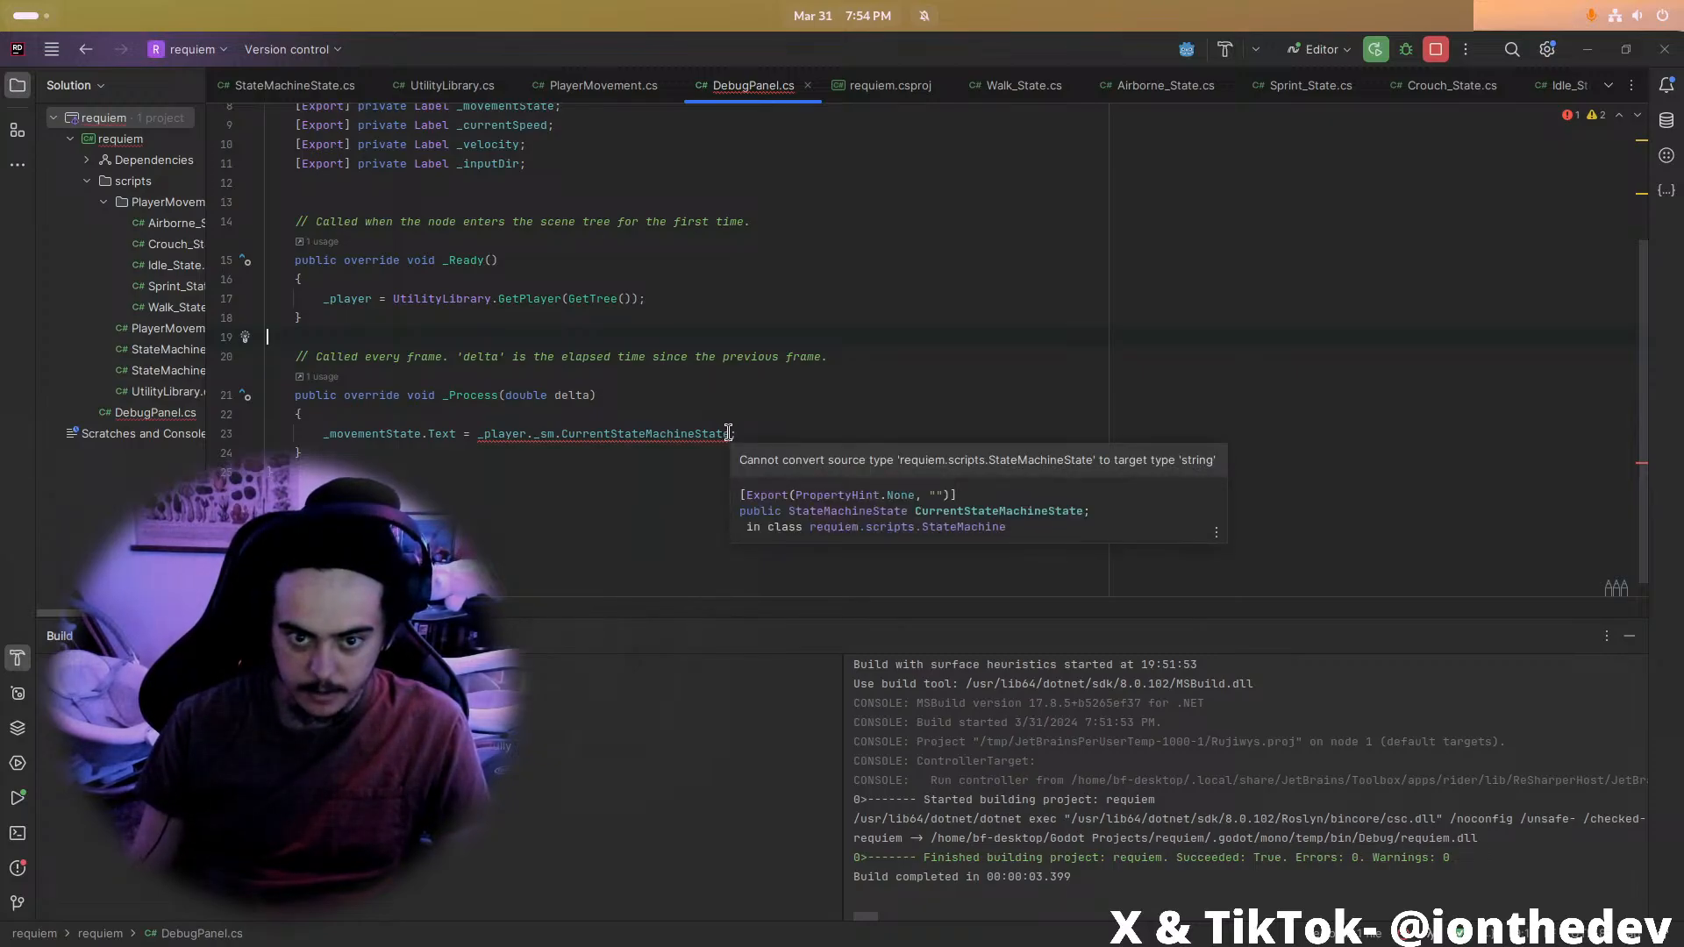
click(729, 433)
text(.Name)
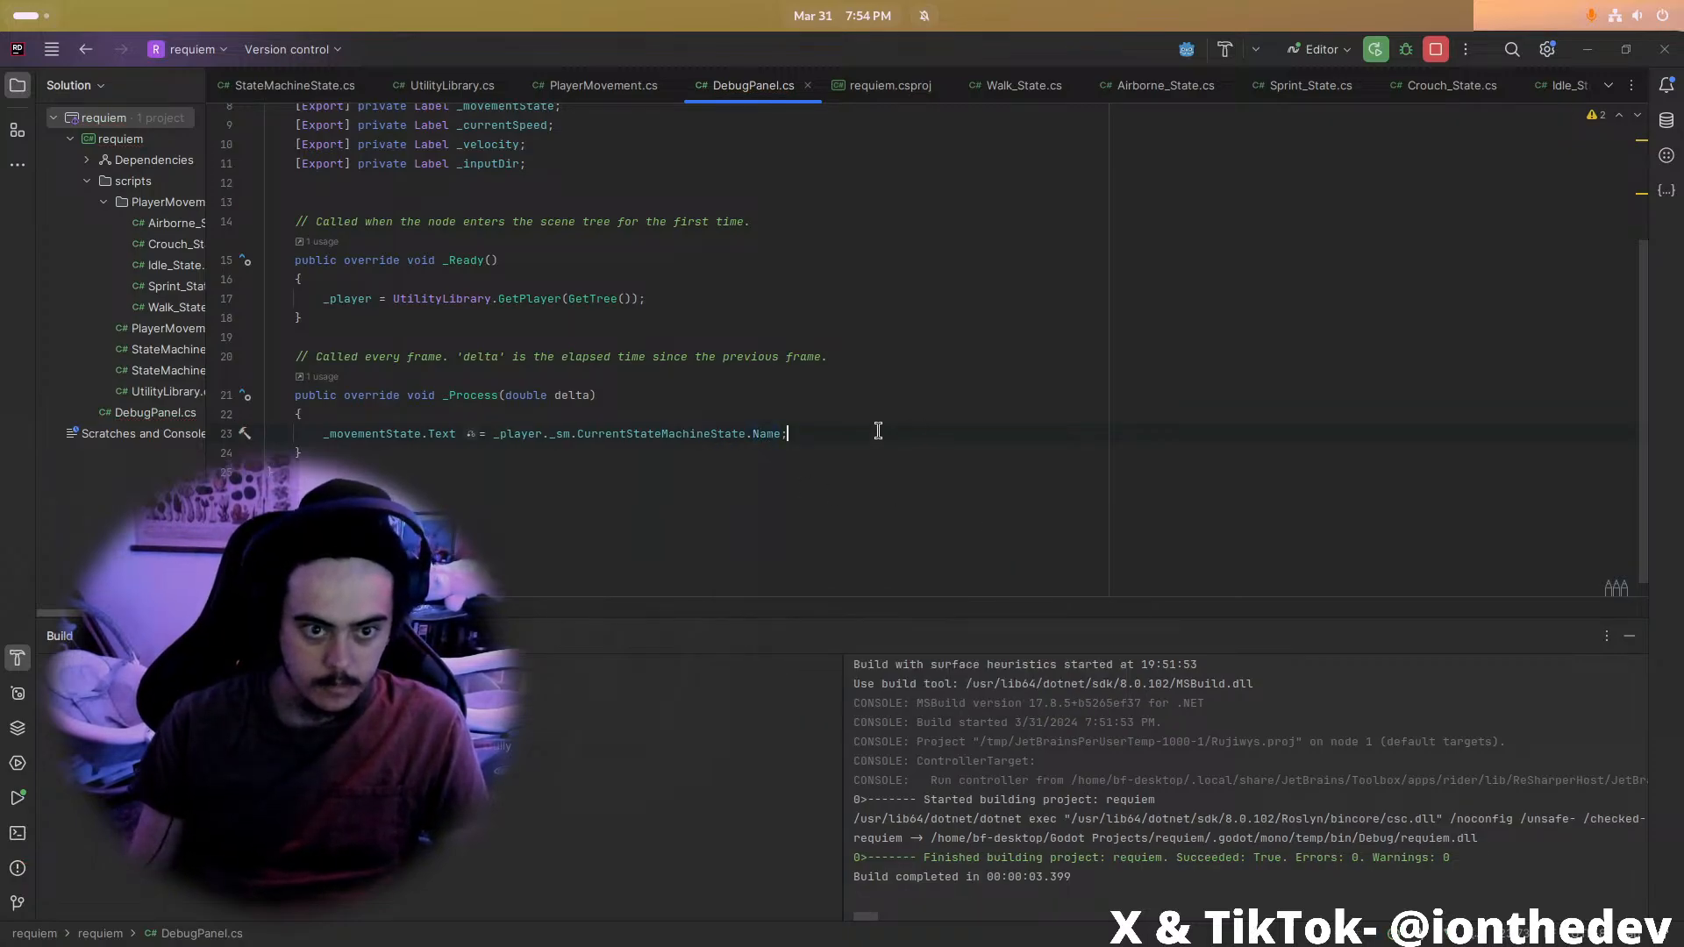
Add the line _currentSpeed.Text = _player.CurrentSpeed.ToString(); below the movement state assignment
text(_currentSpeed)
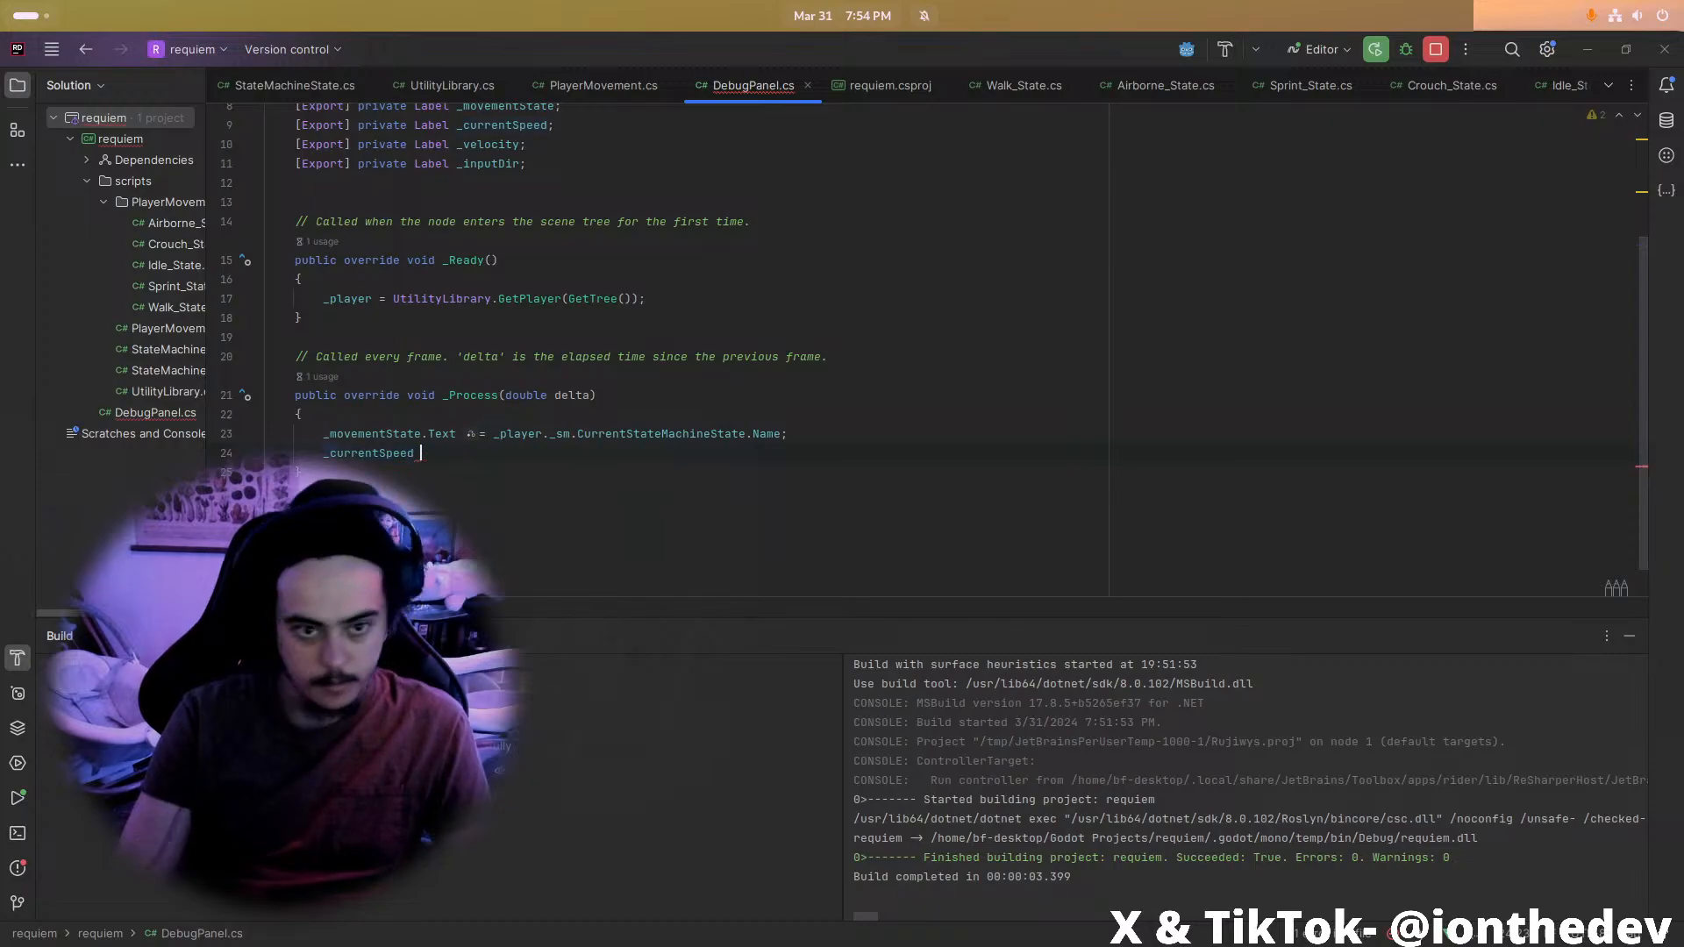
text(.Text)
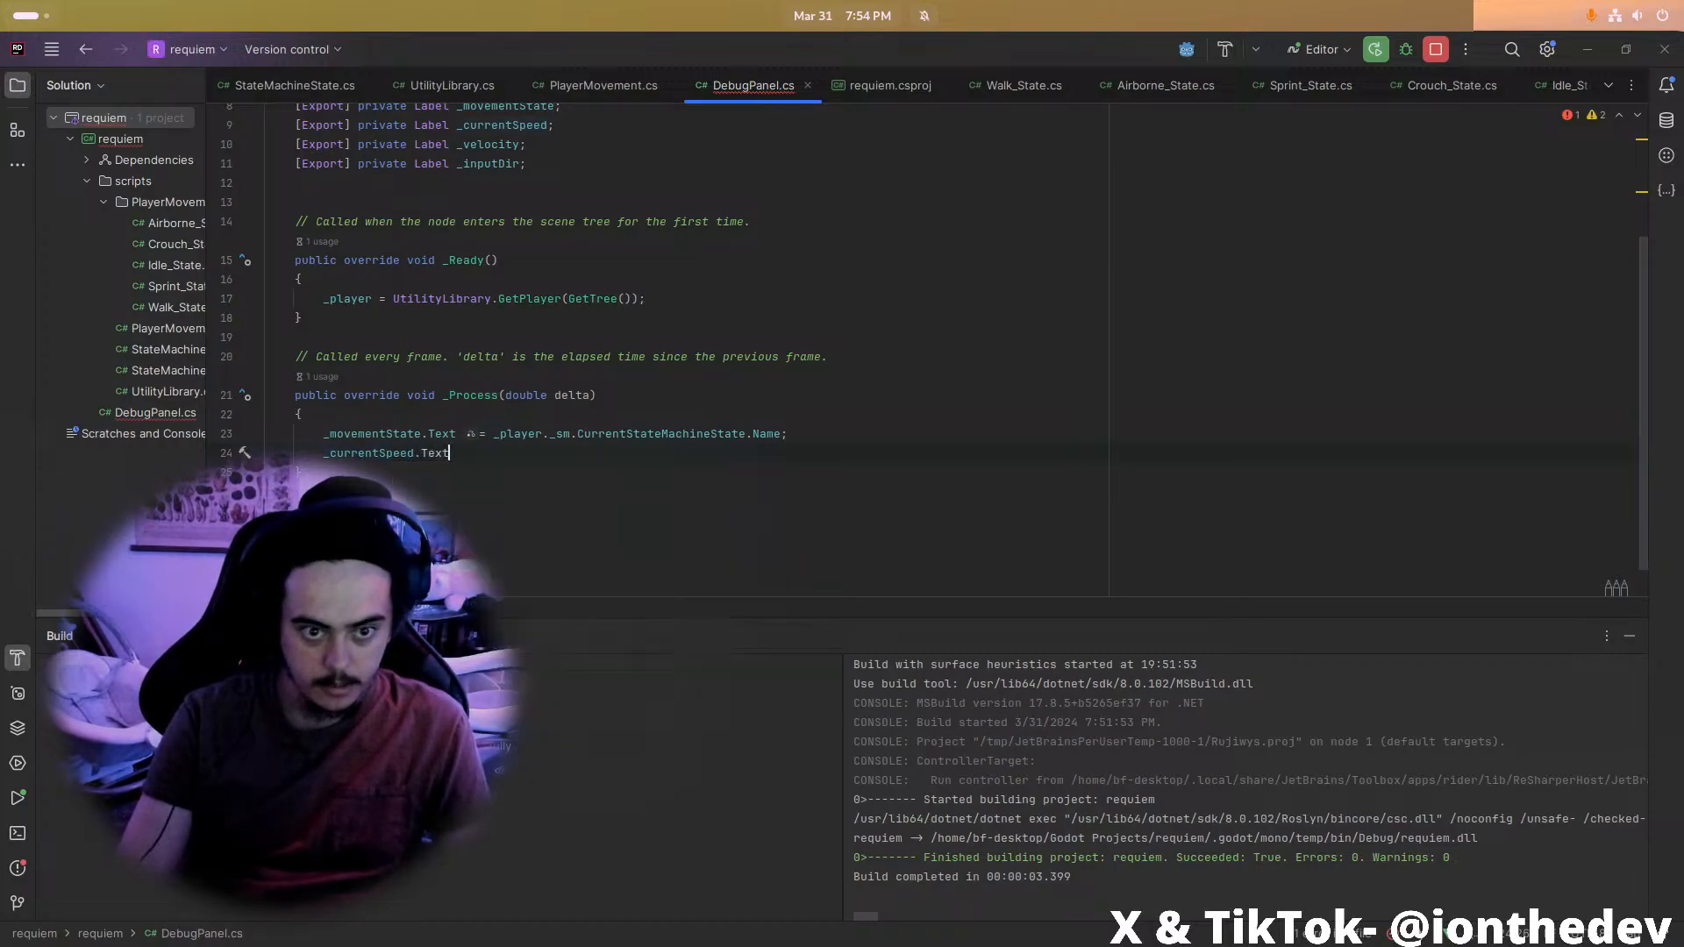
text( = _pl)
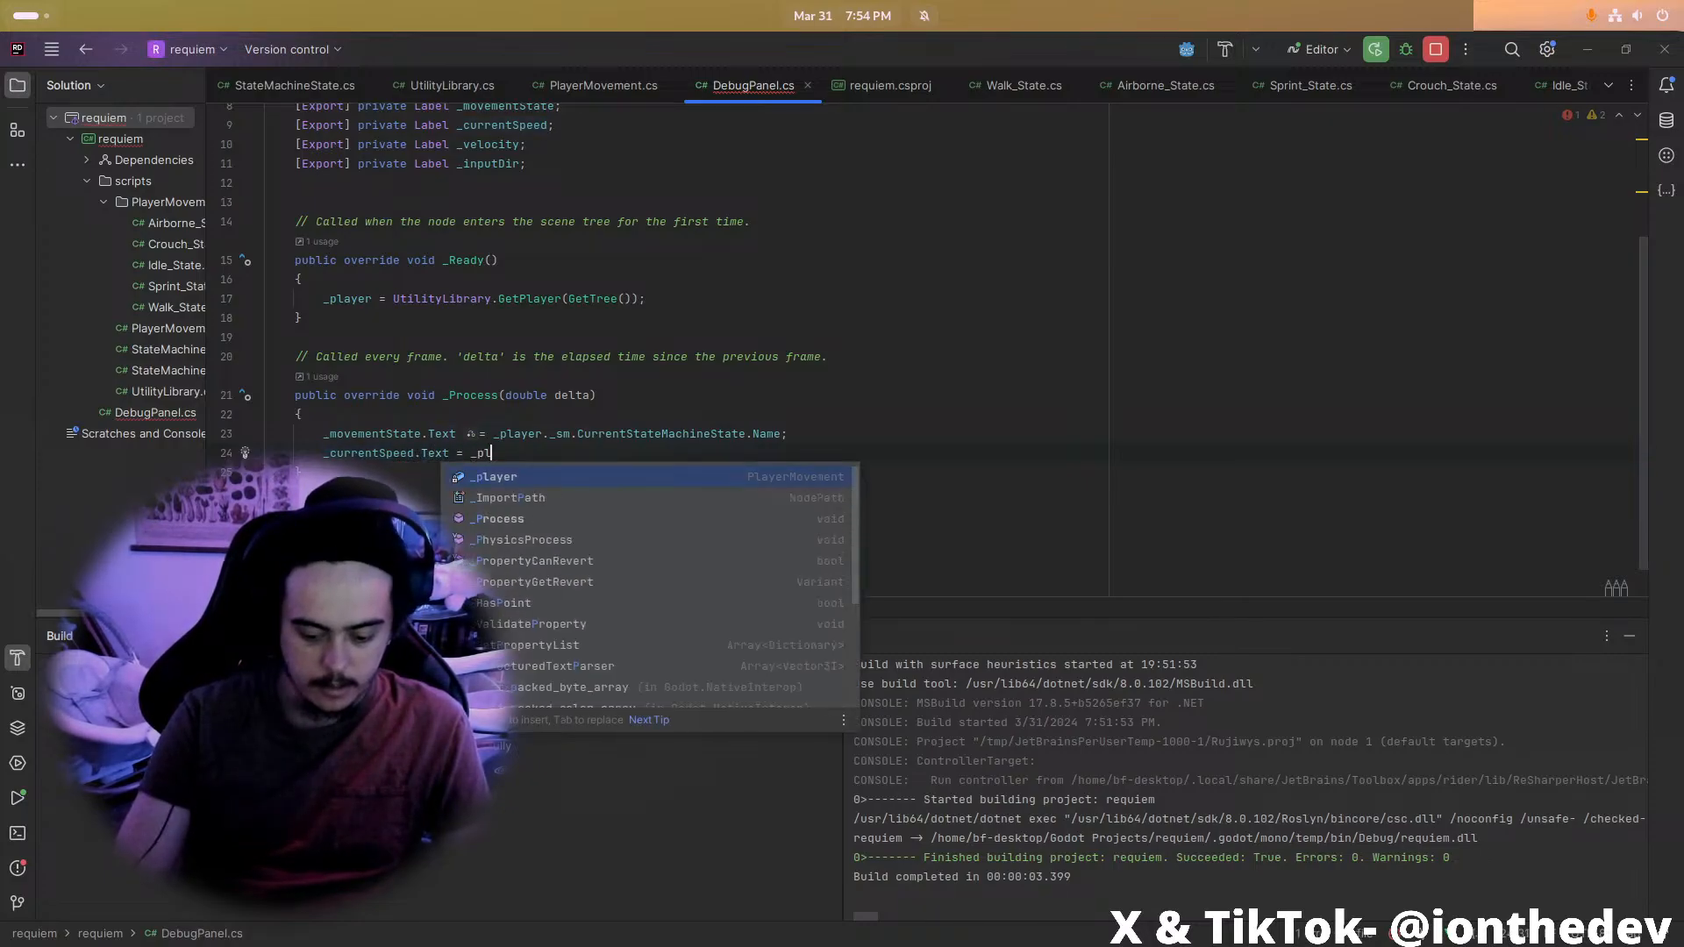
text(ayer.CurrentSpeed)
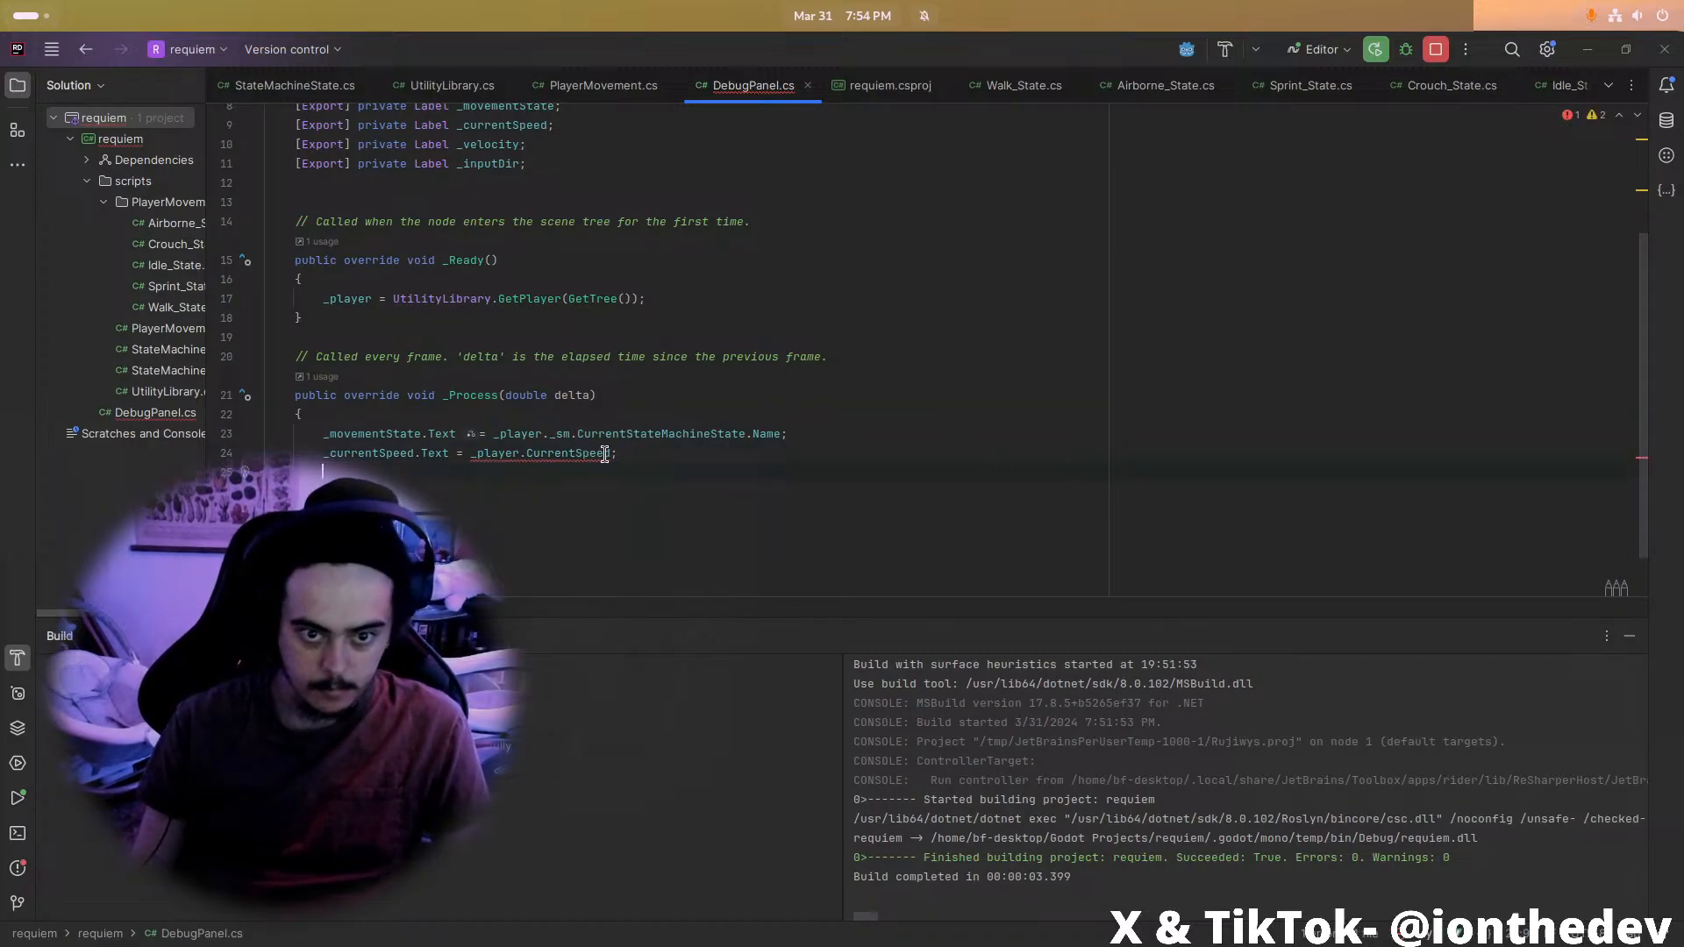
text(.ToString())
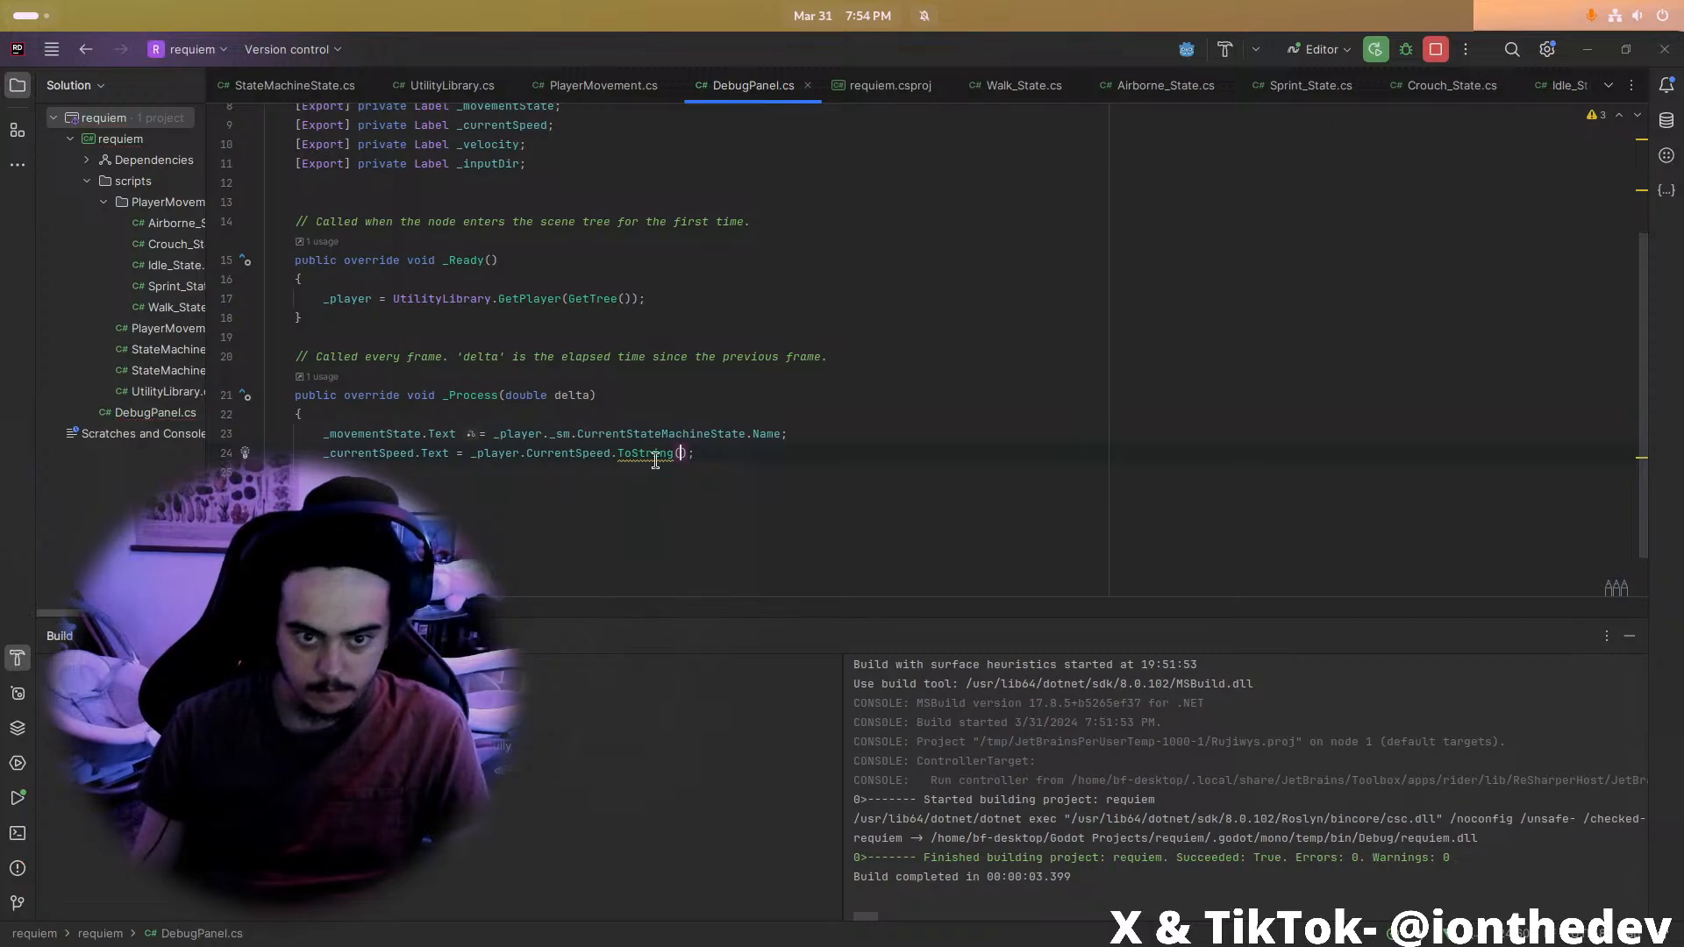
Try the suggested fix that passes CultureInfo.InvariantCulture to CurrentSpeed's ToString call, and undo it
key(alt+Return)
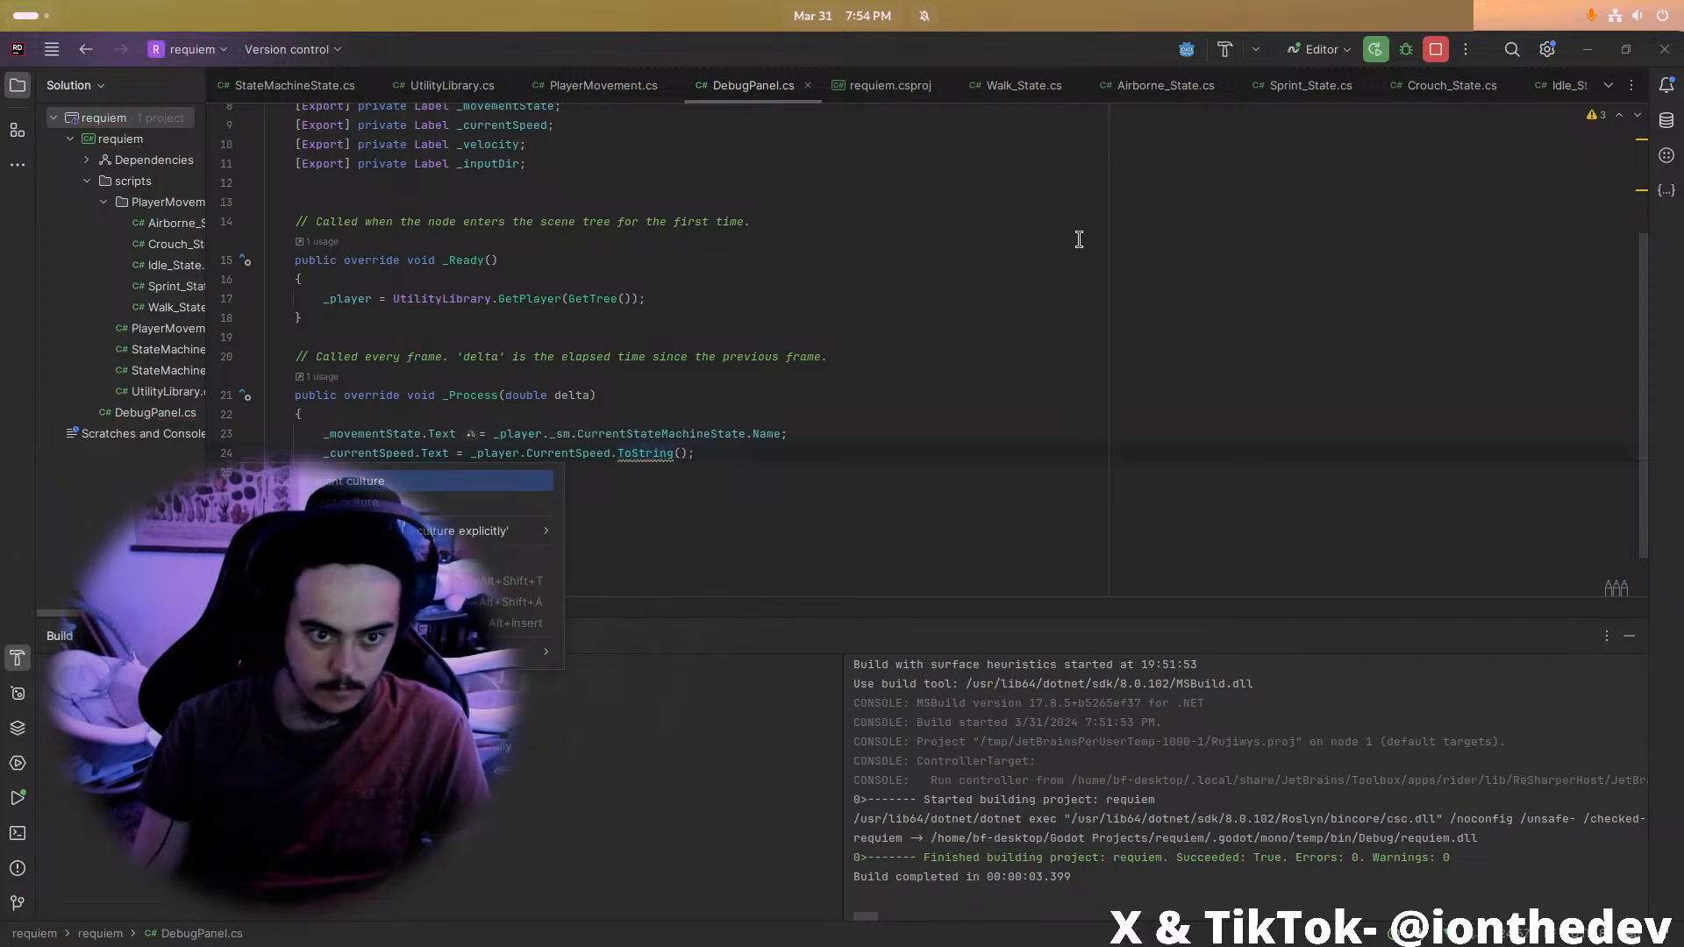
key(Return)
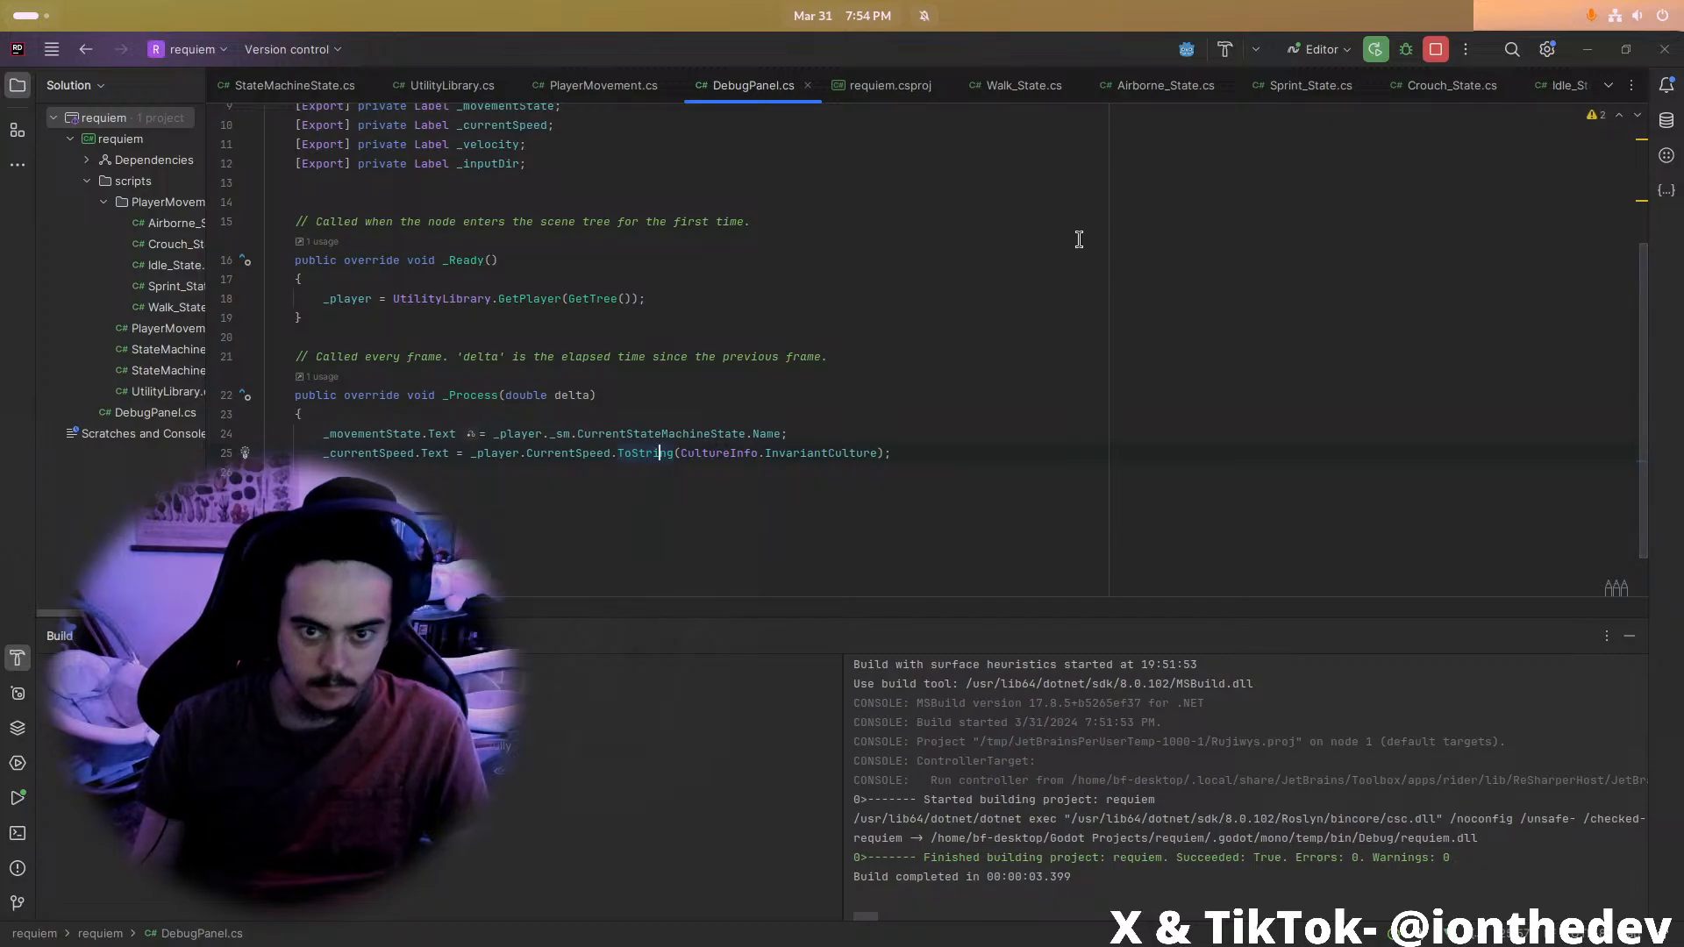
key(ctrl+z)
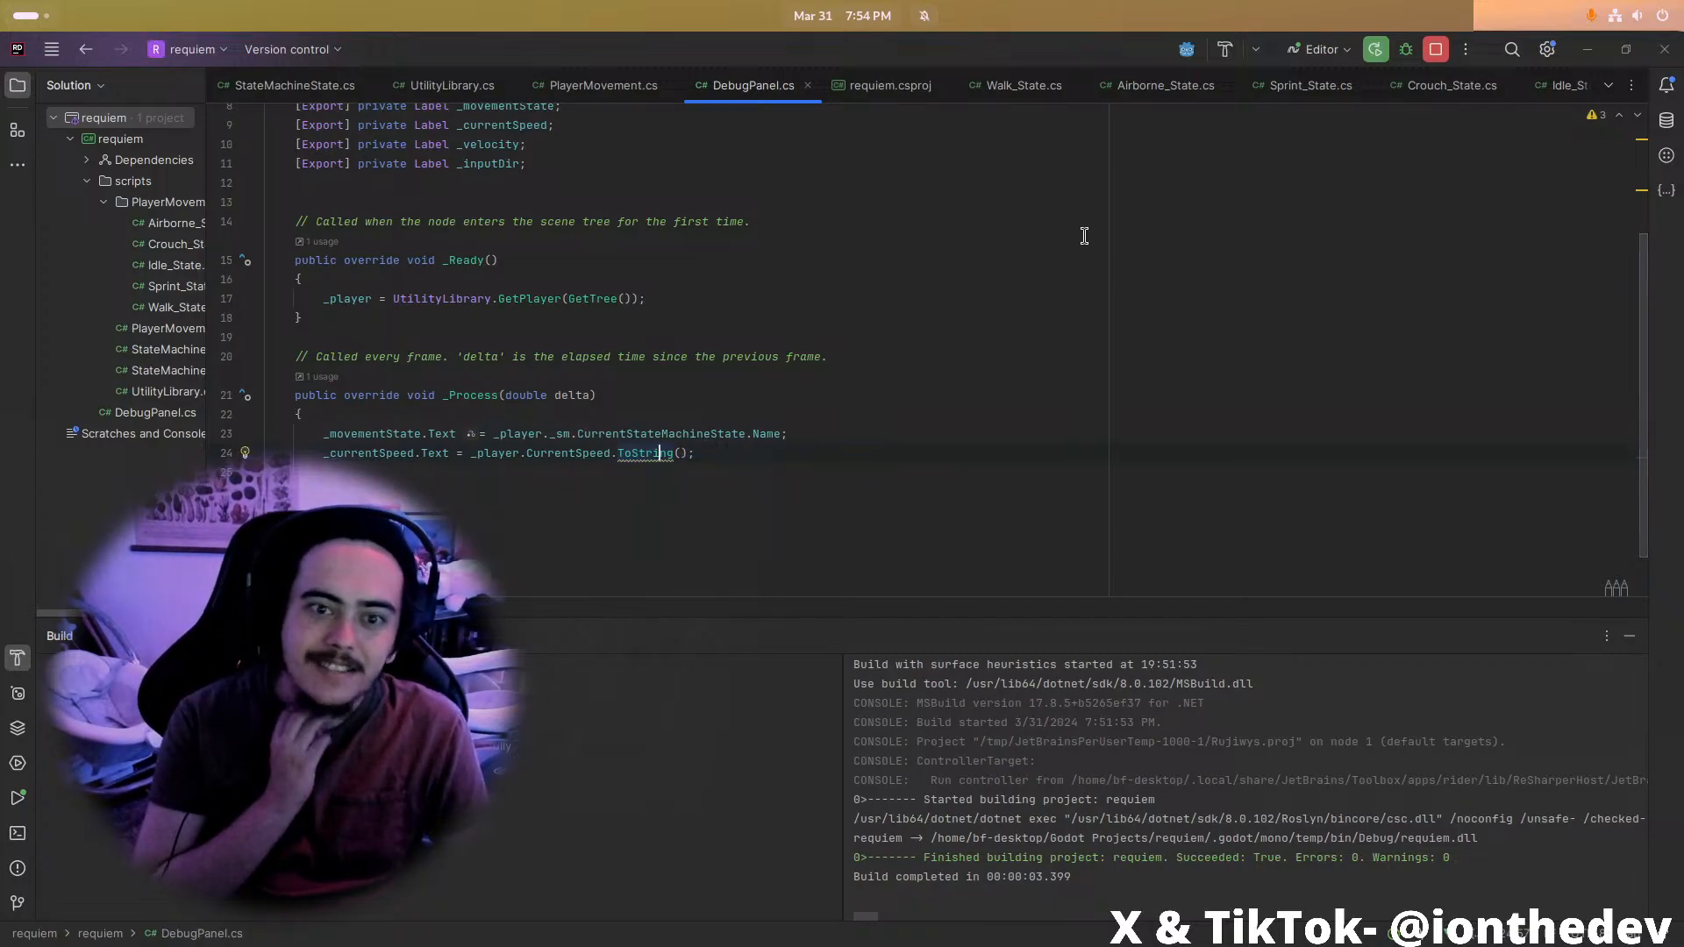
Add the line _velocity.Text = _player.Velocity.ToString(); below the current speed assignment
scroll(1191, 251, down, 1)
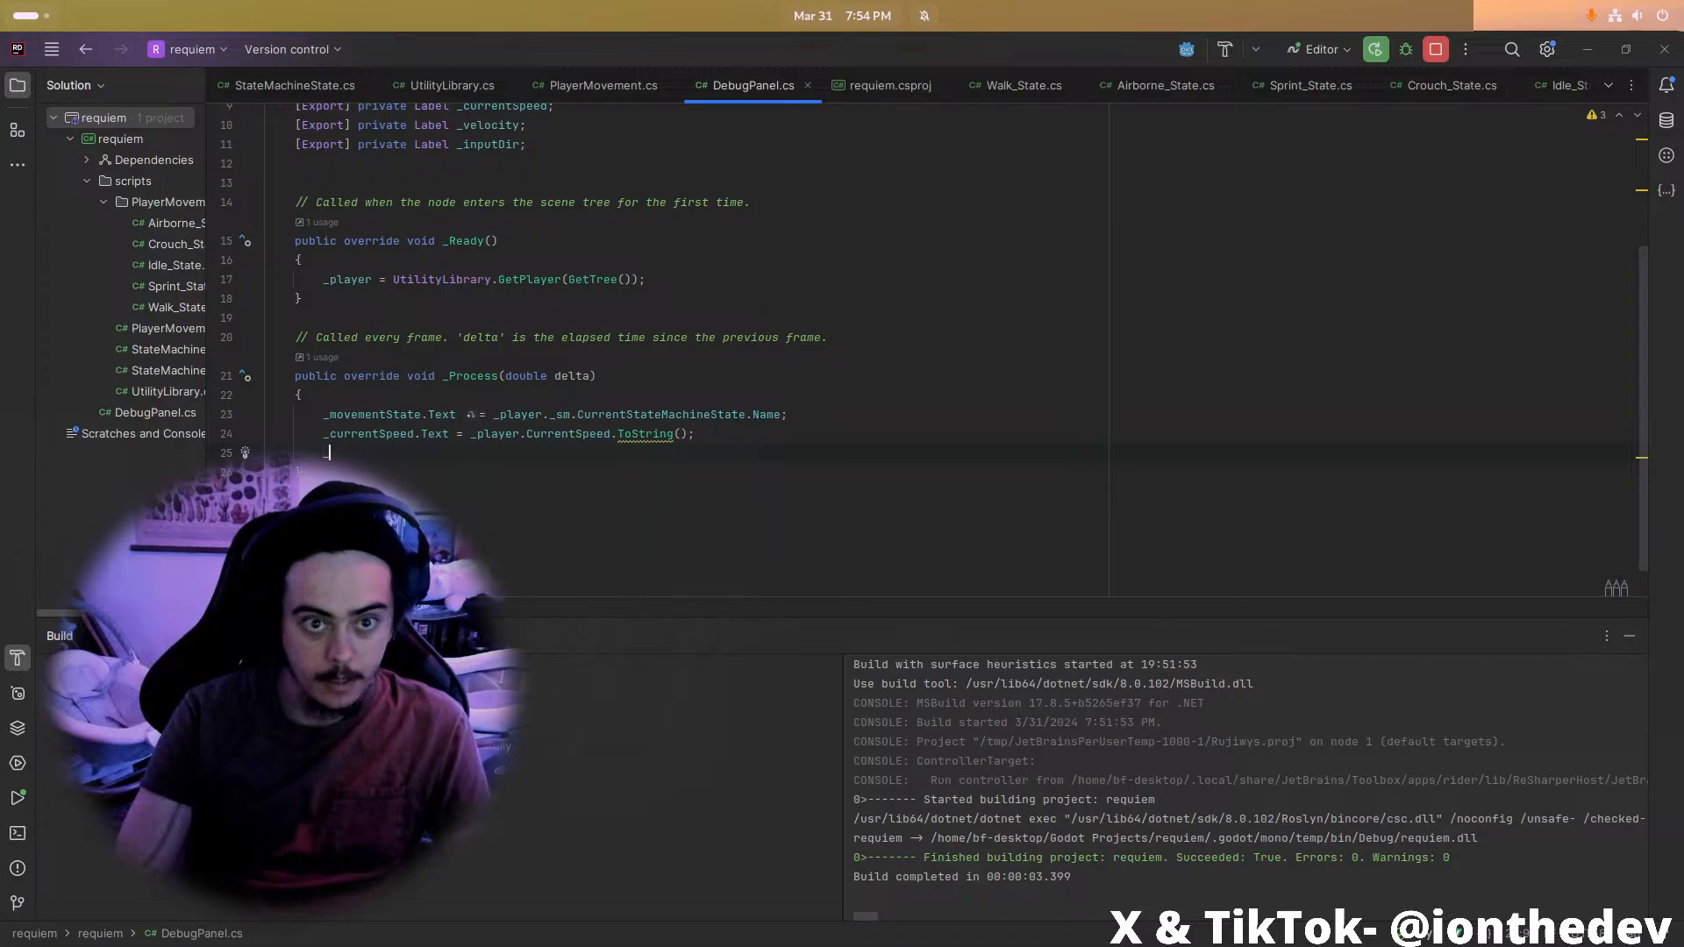
text(_velocity )
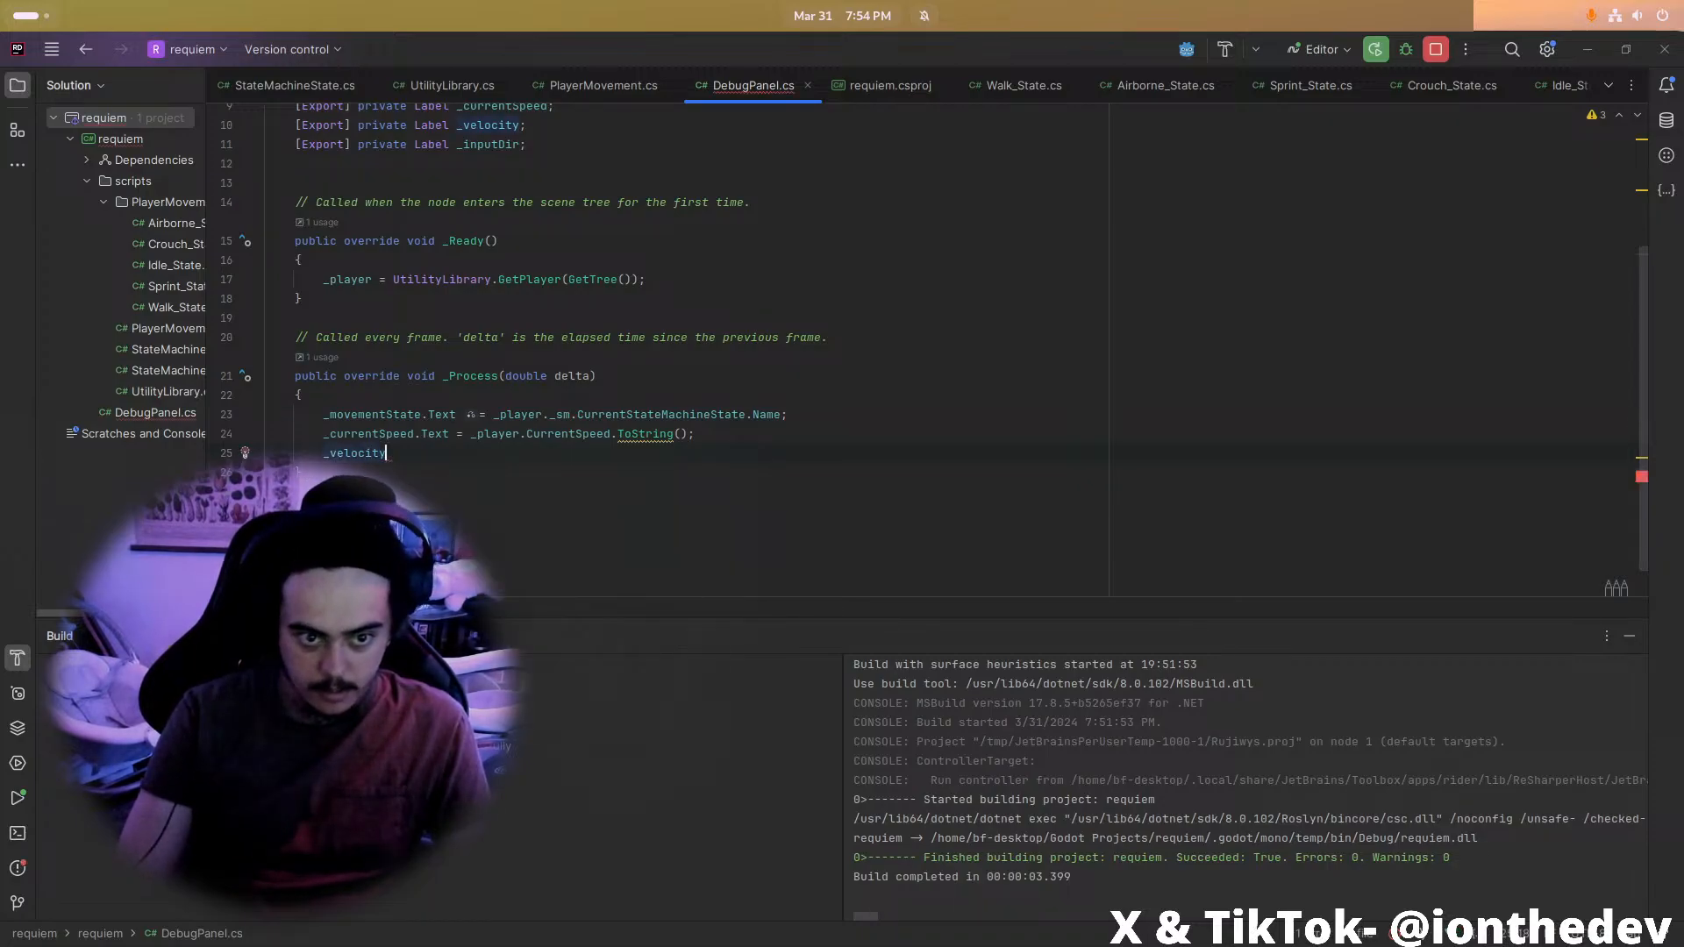
text(.Tex)
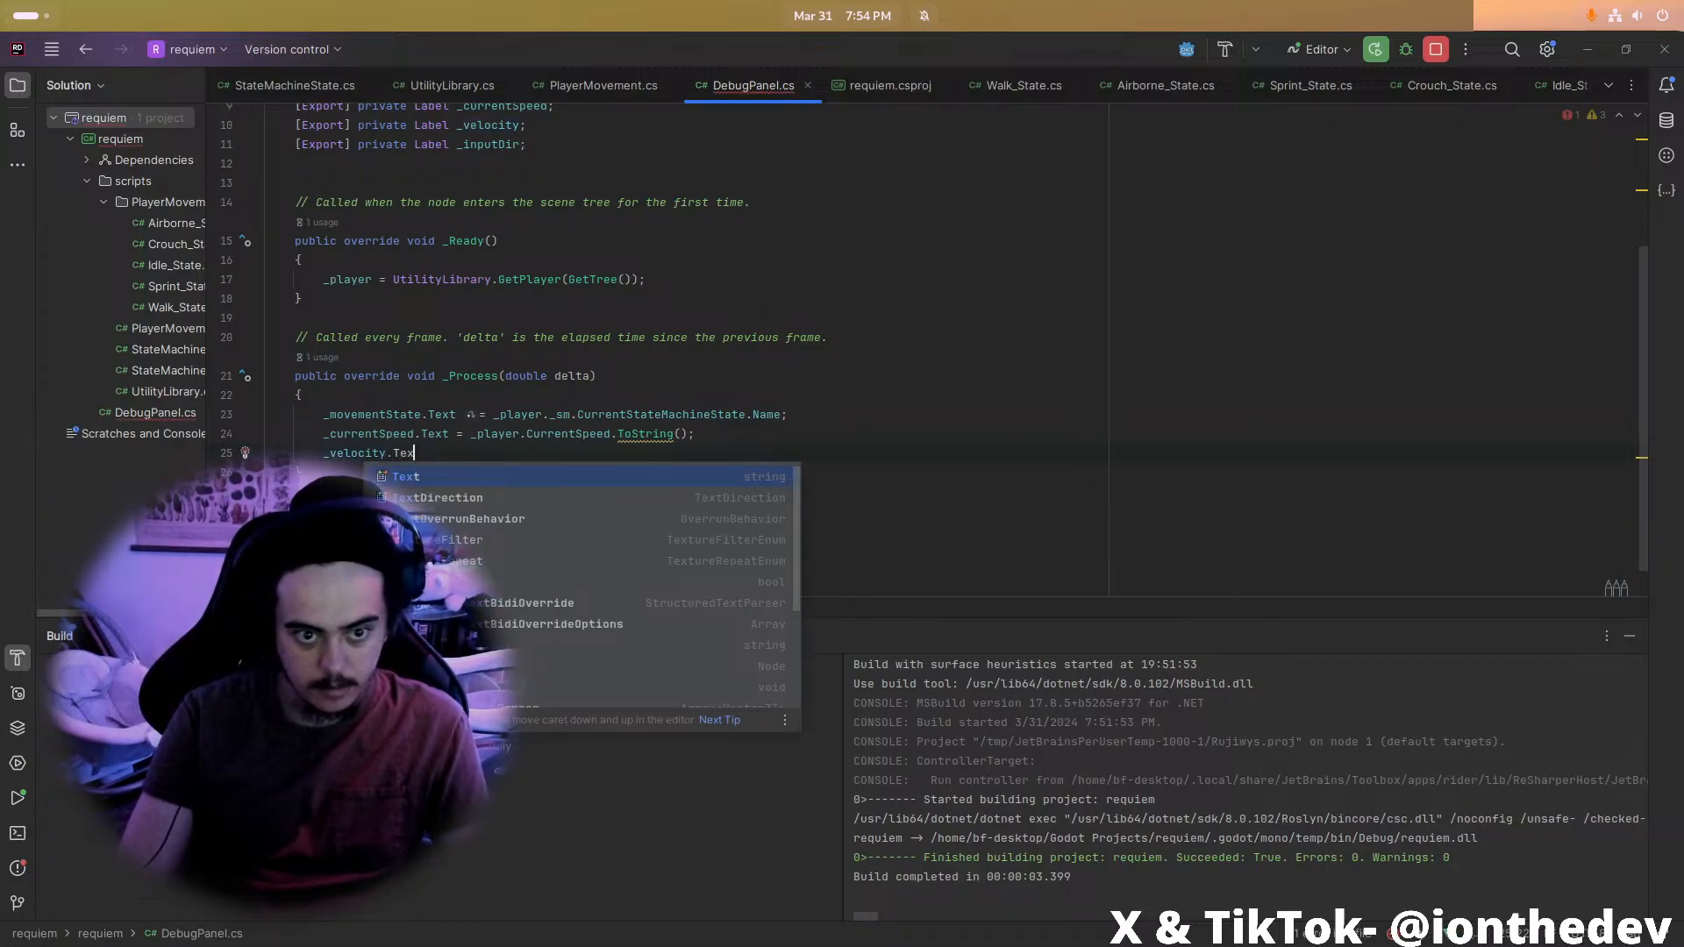
key(Return)
text(= _play)
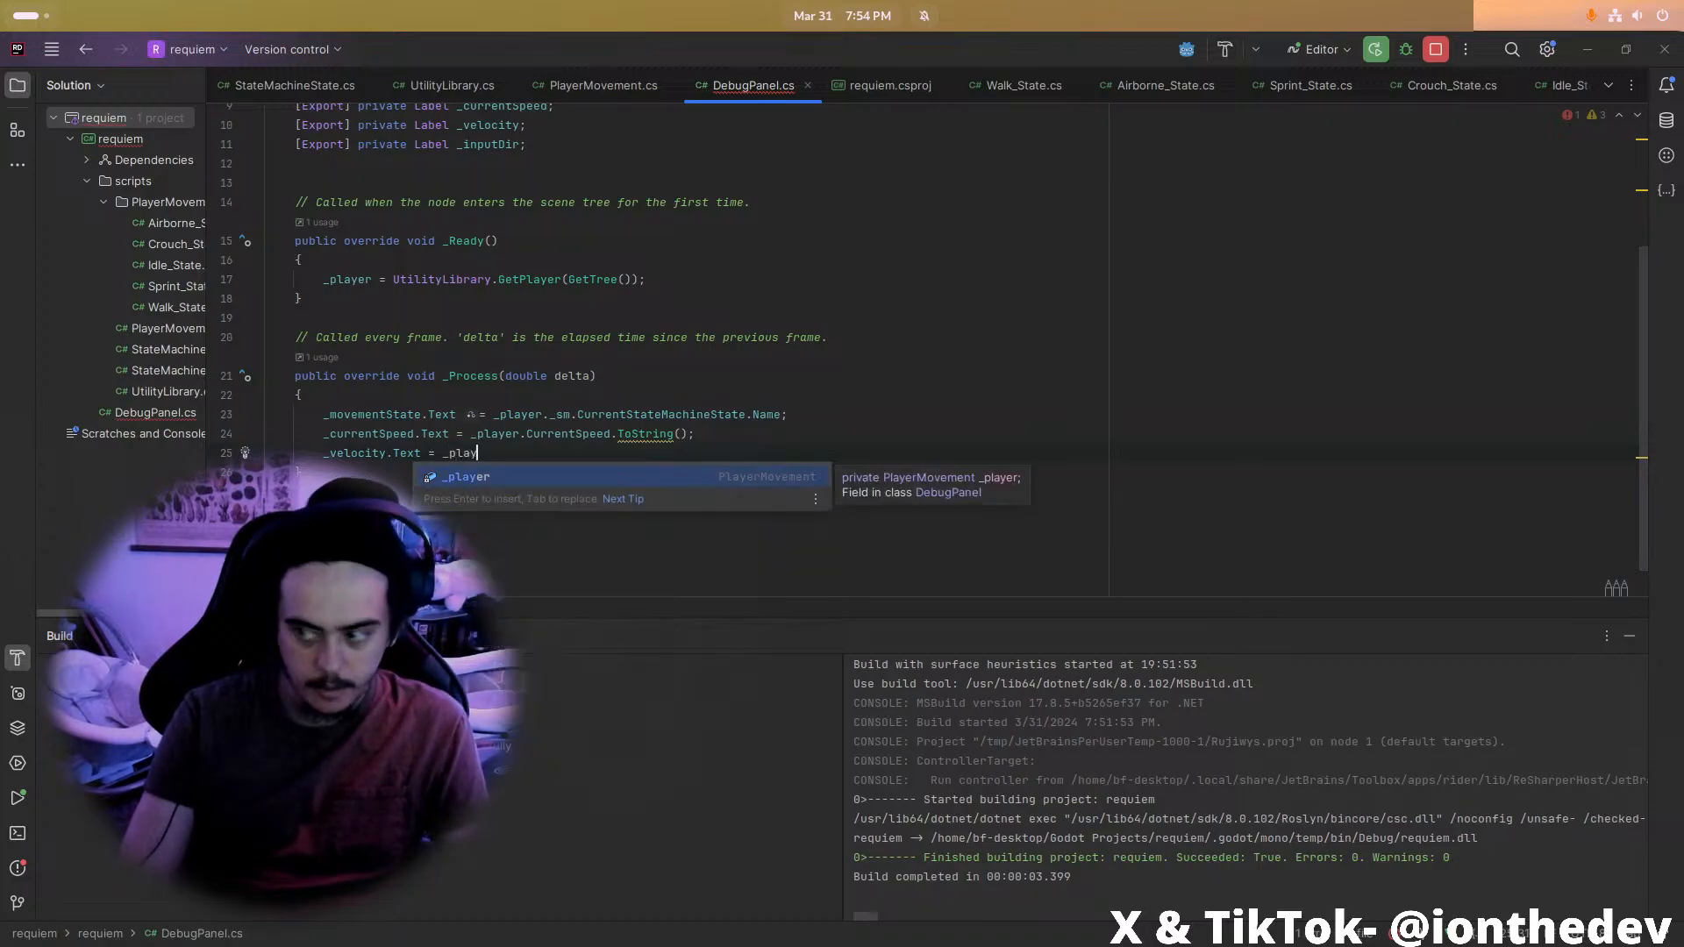
key(Return)
text(.Vel)
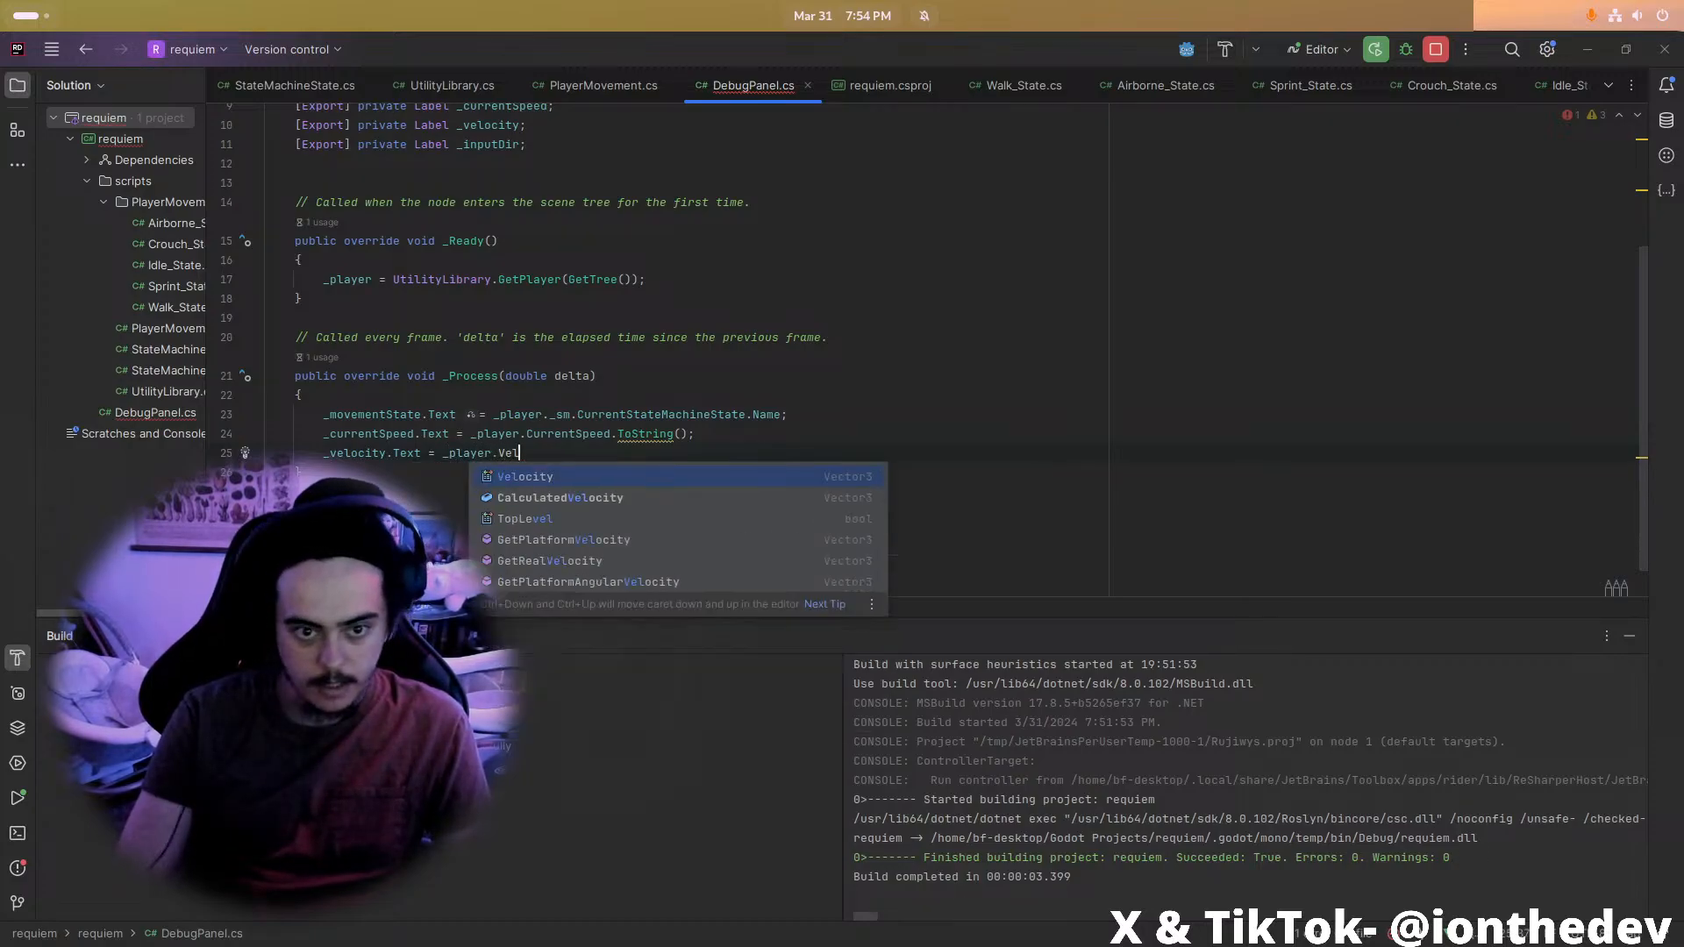
key(Return)
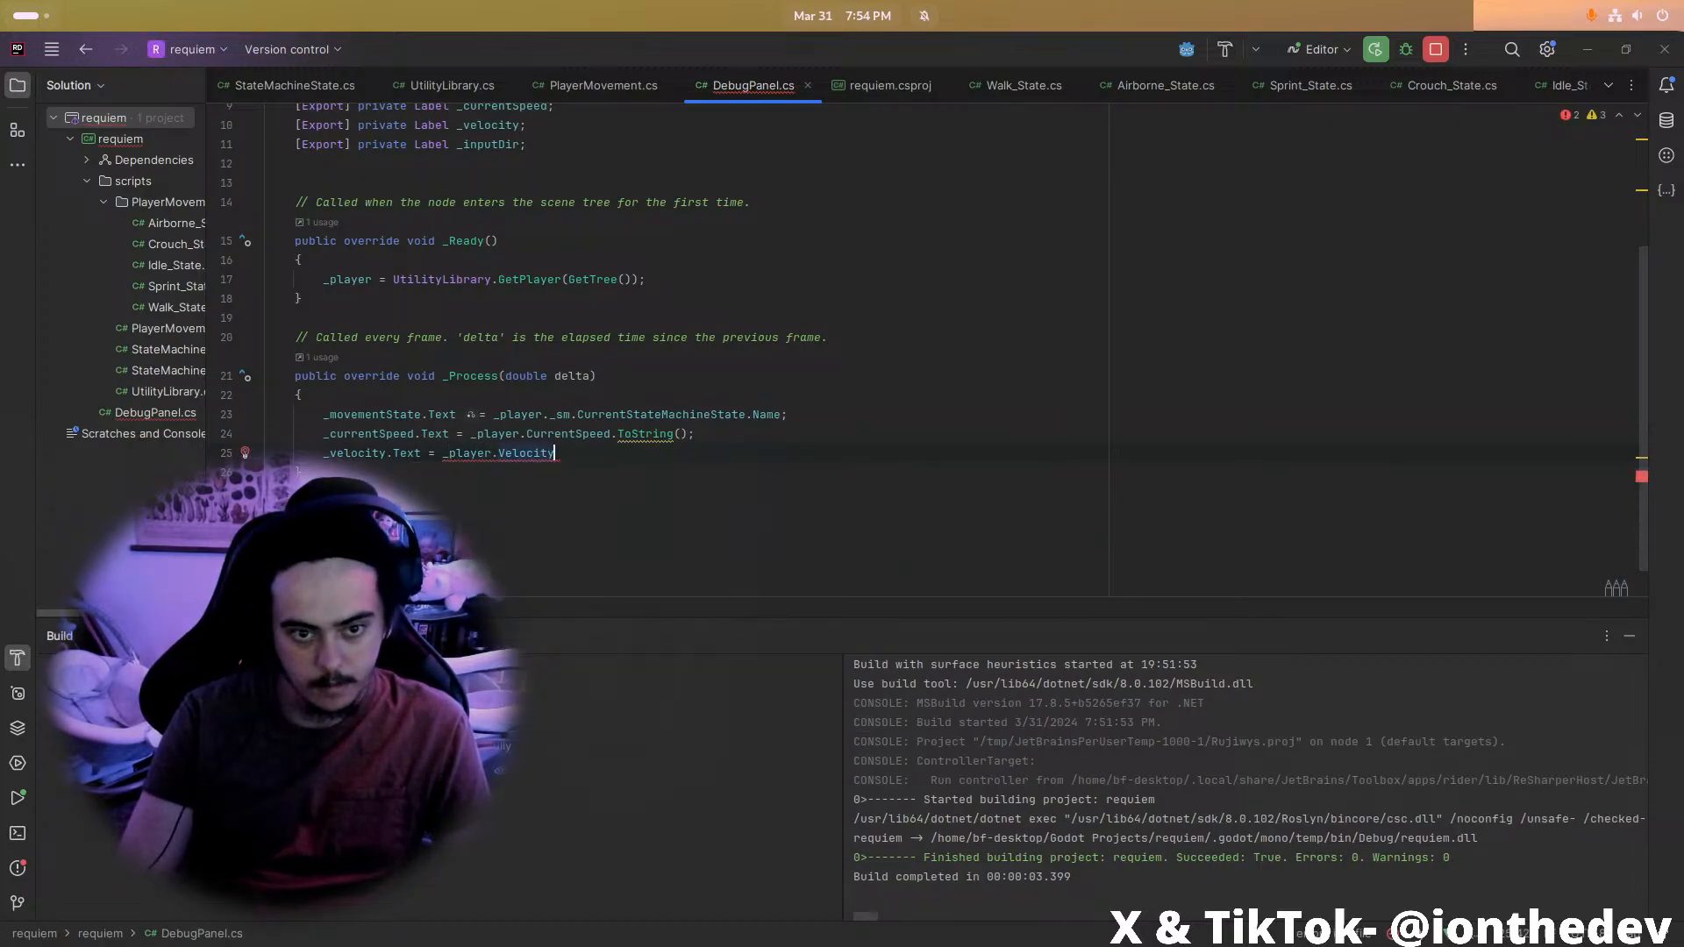
text(.ToS)
key(Return)
key(Right)
text(;)
key(Return)
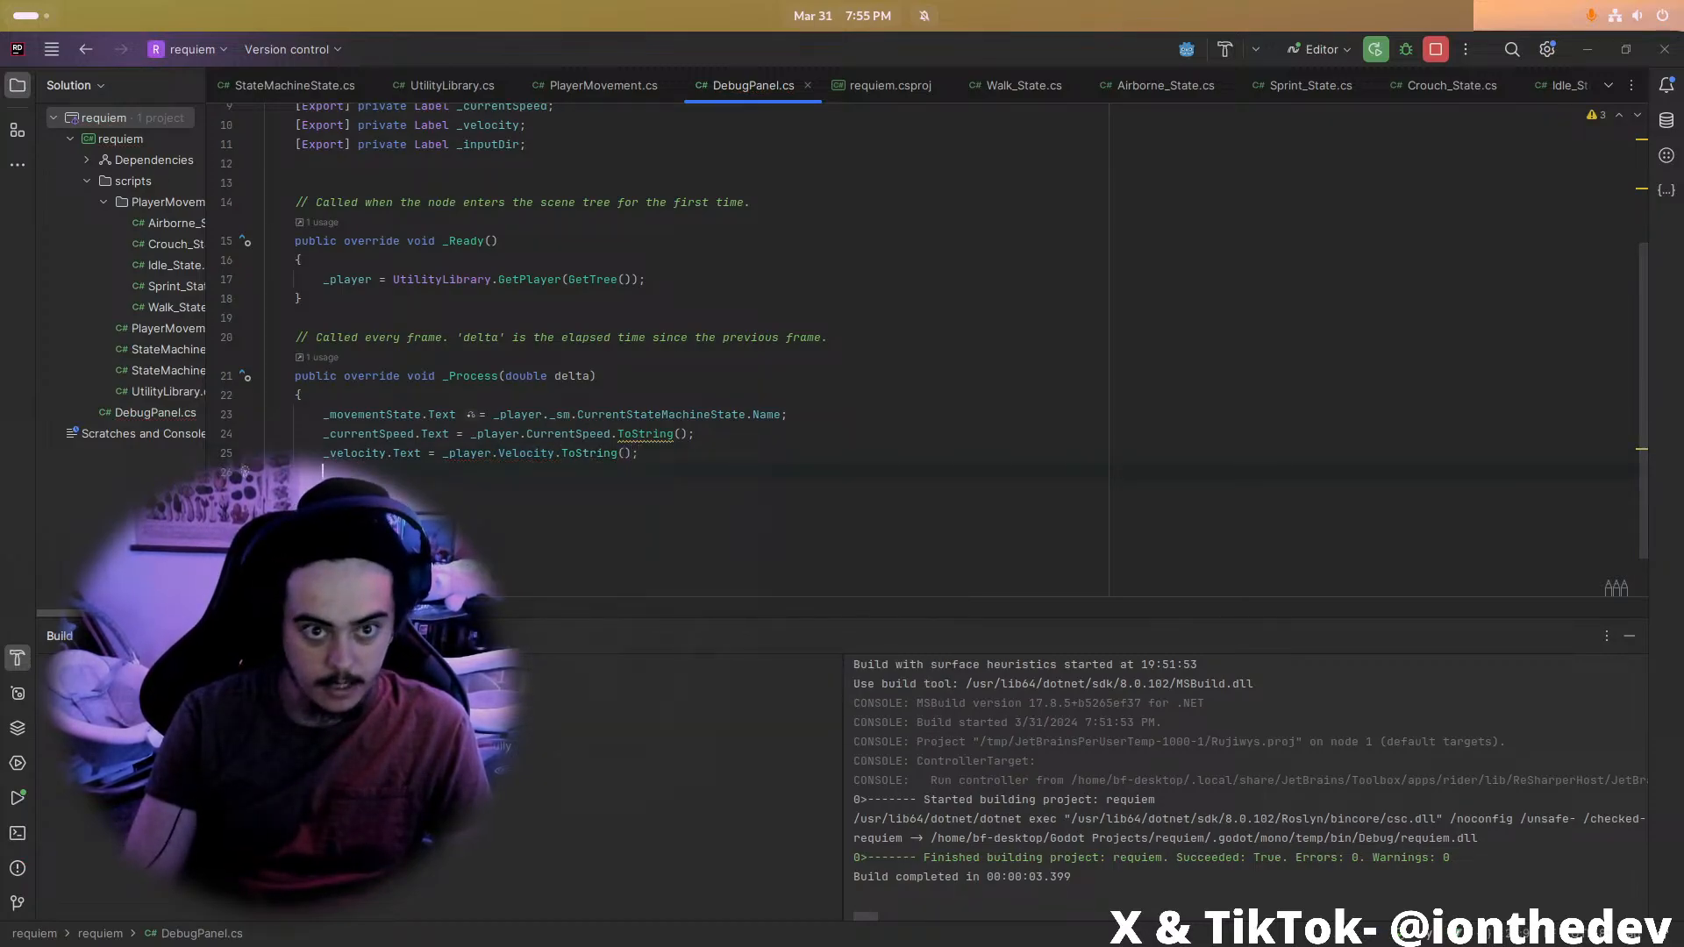
Add the line _inputDir.Text = _player.InputDir.ToString(); below the velocity assignment
text(_inputDir.T)
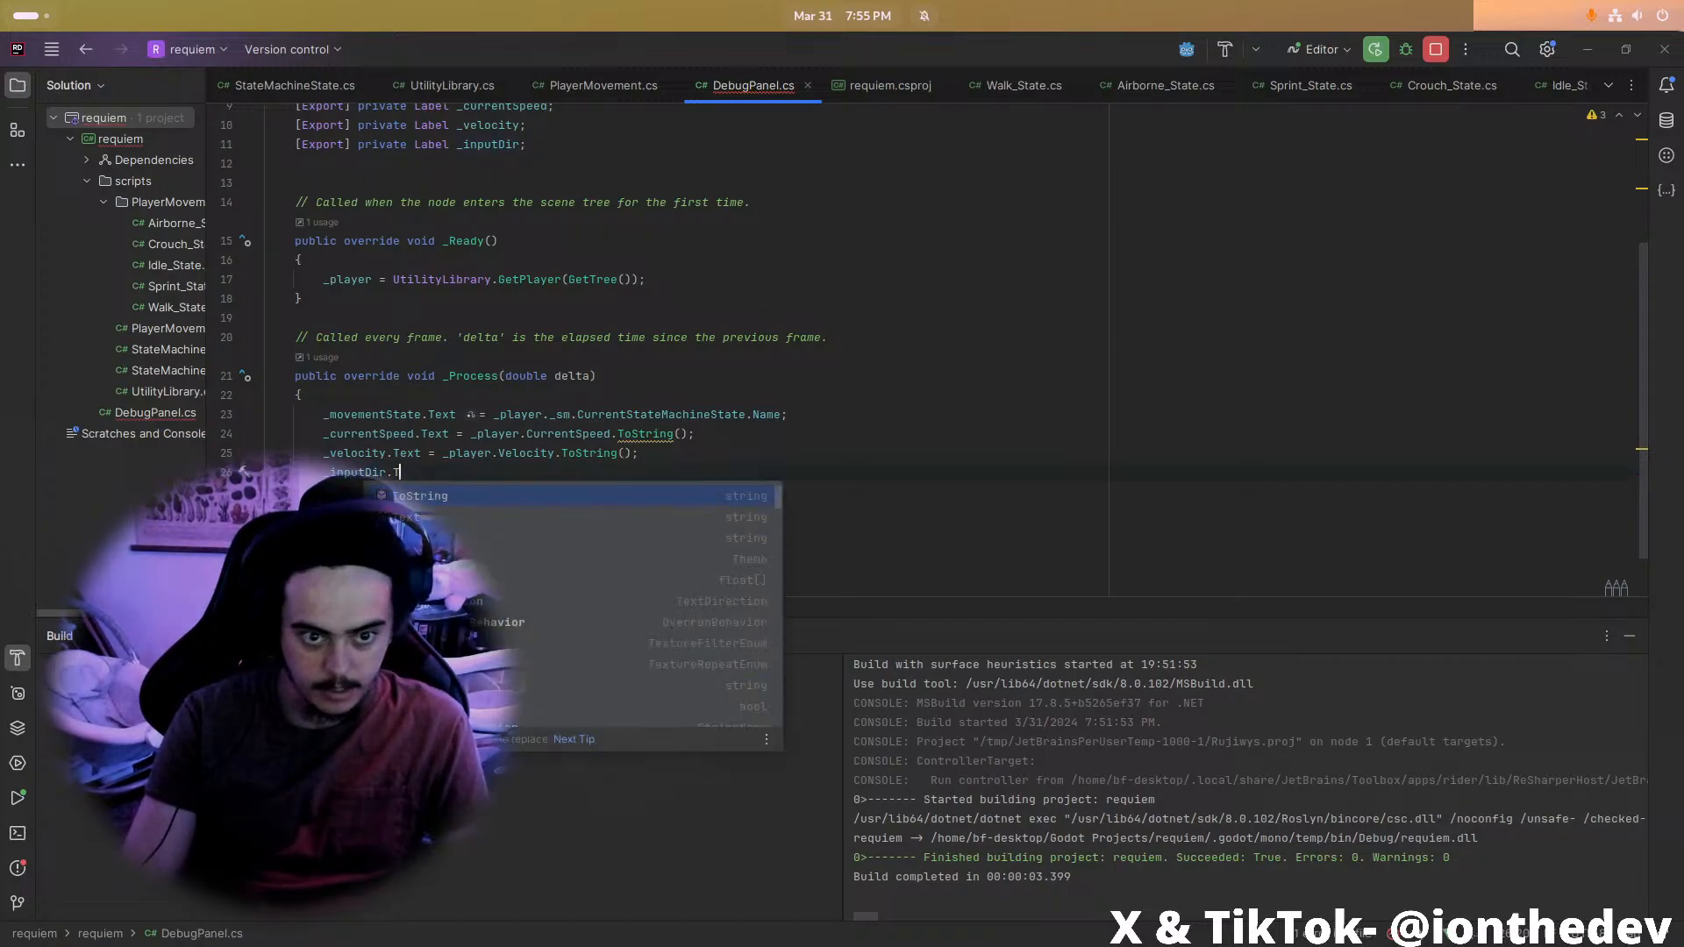
key(Return)
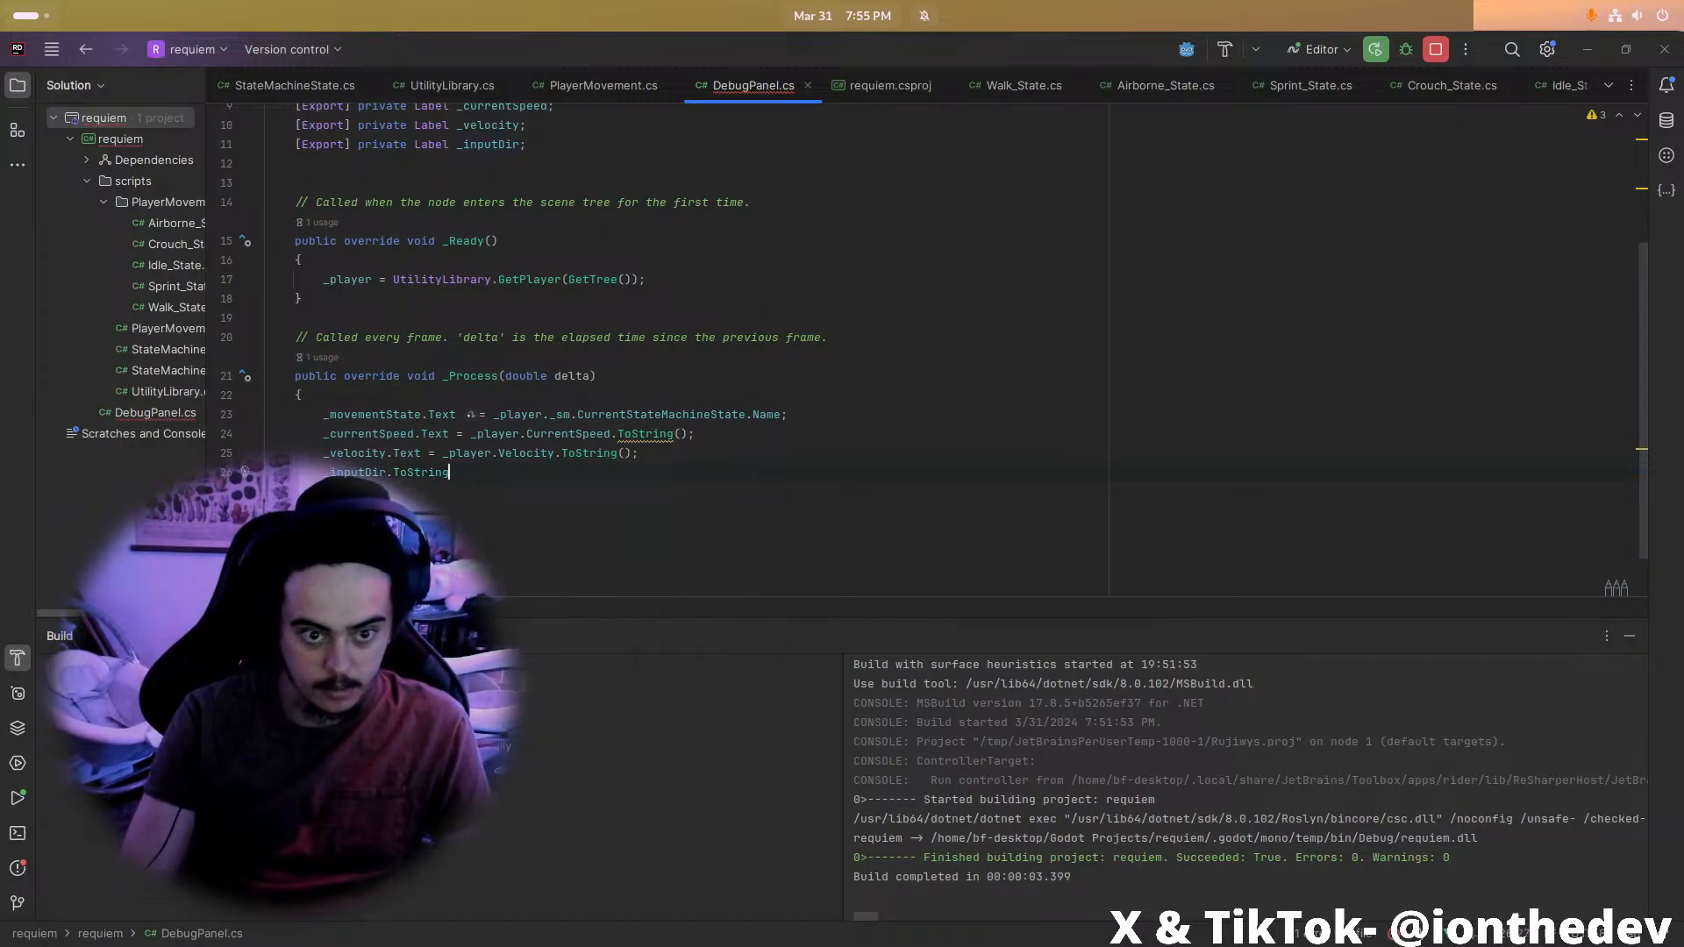
text(Text = )
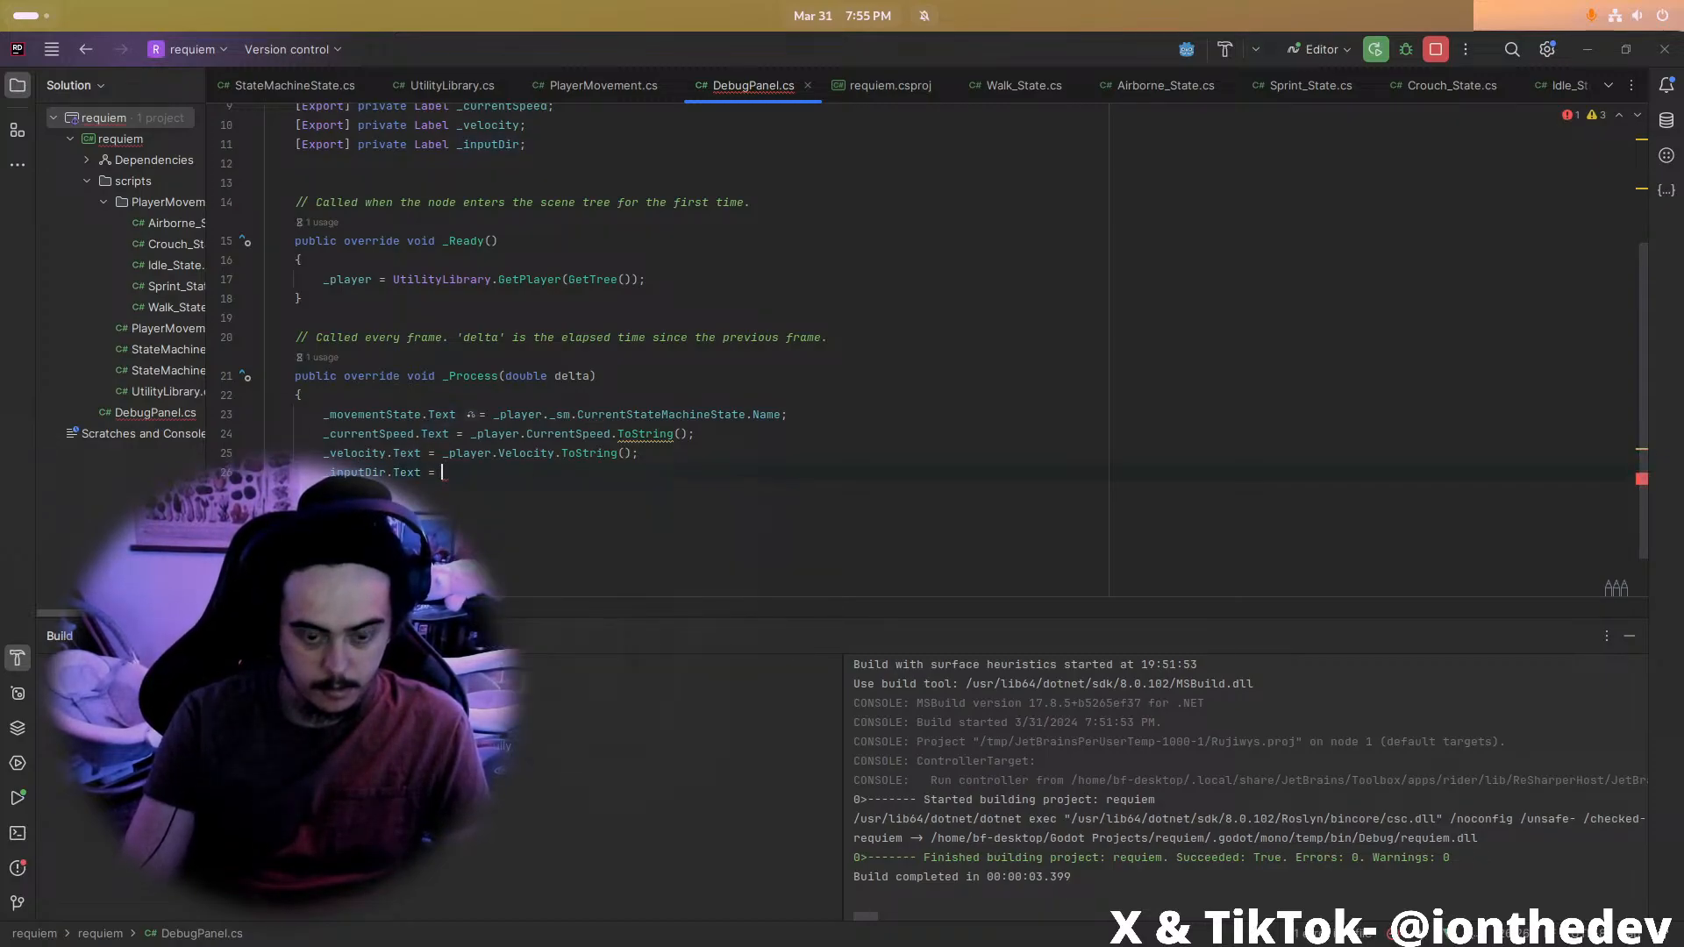
text(_player.)
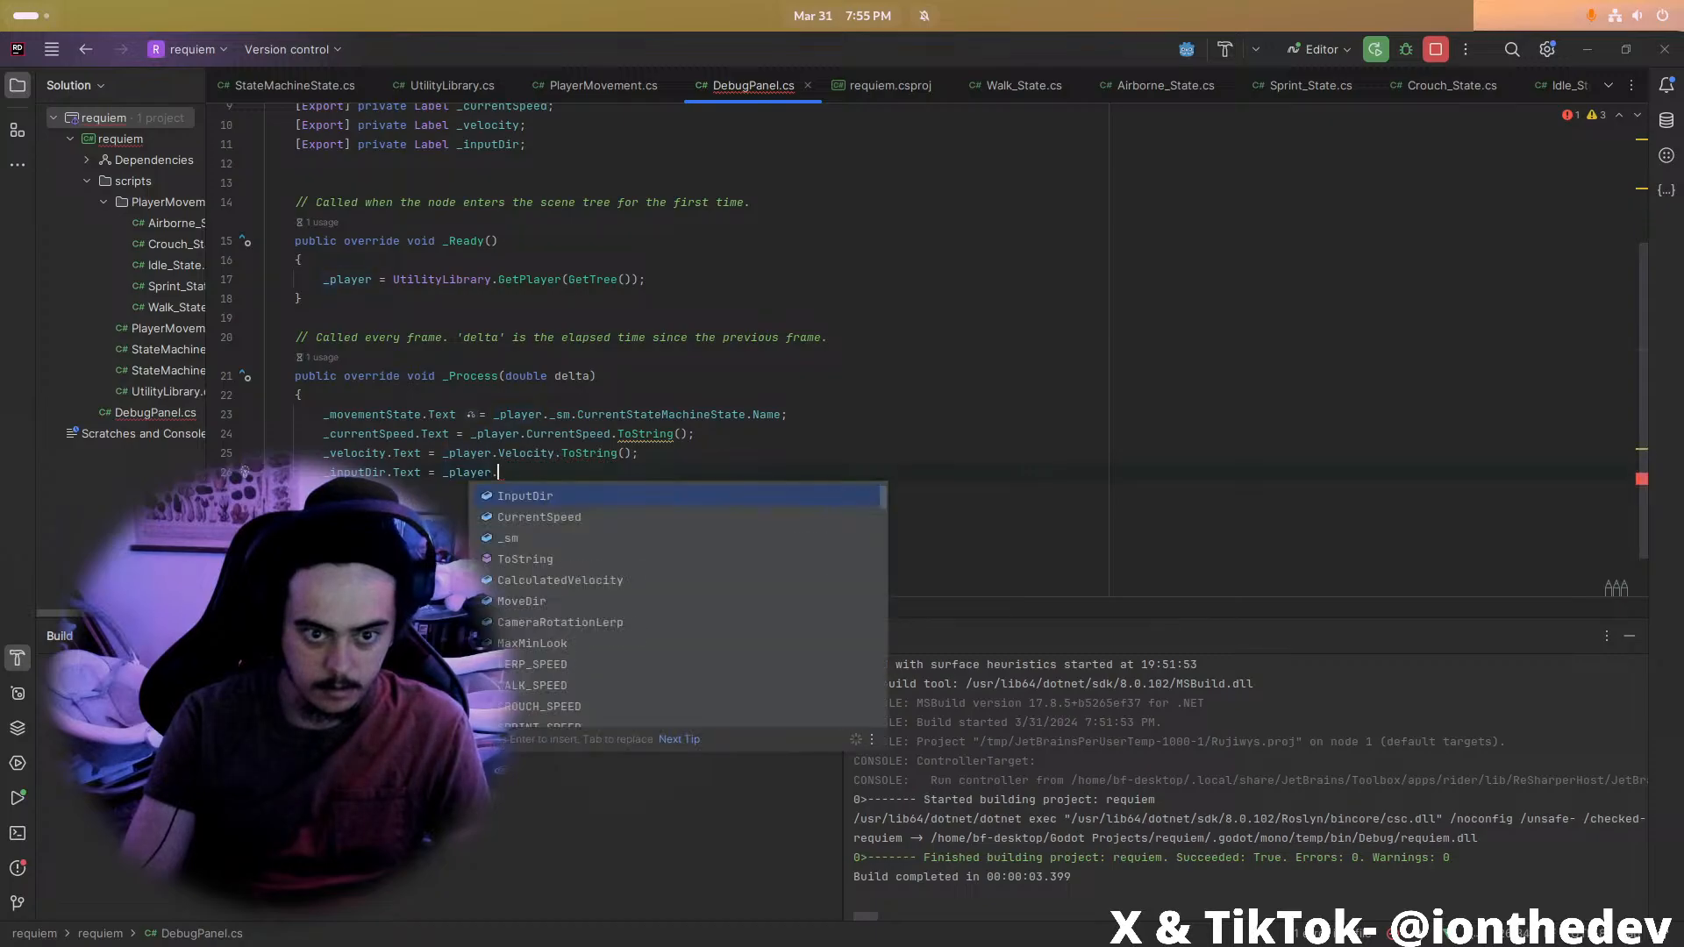
text(Inp)
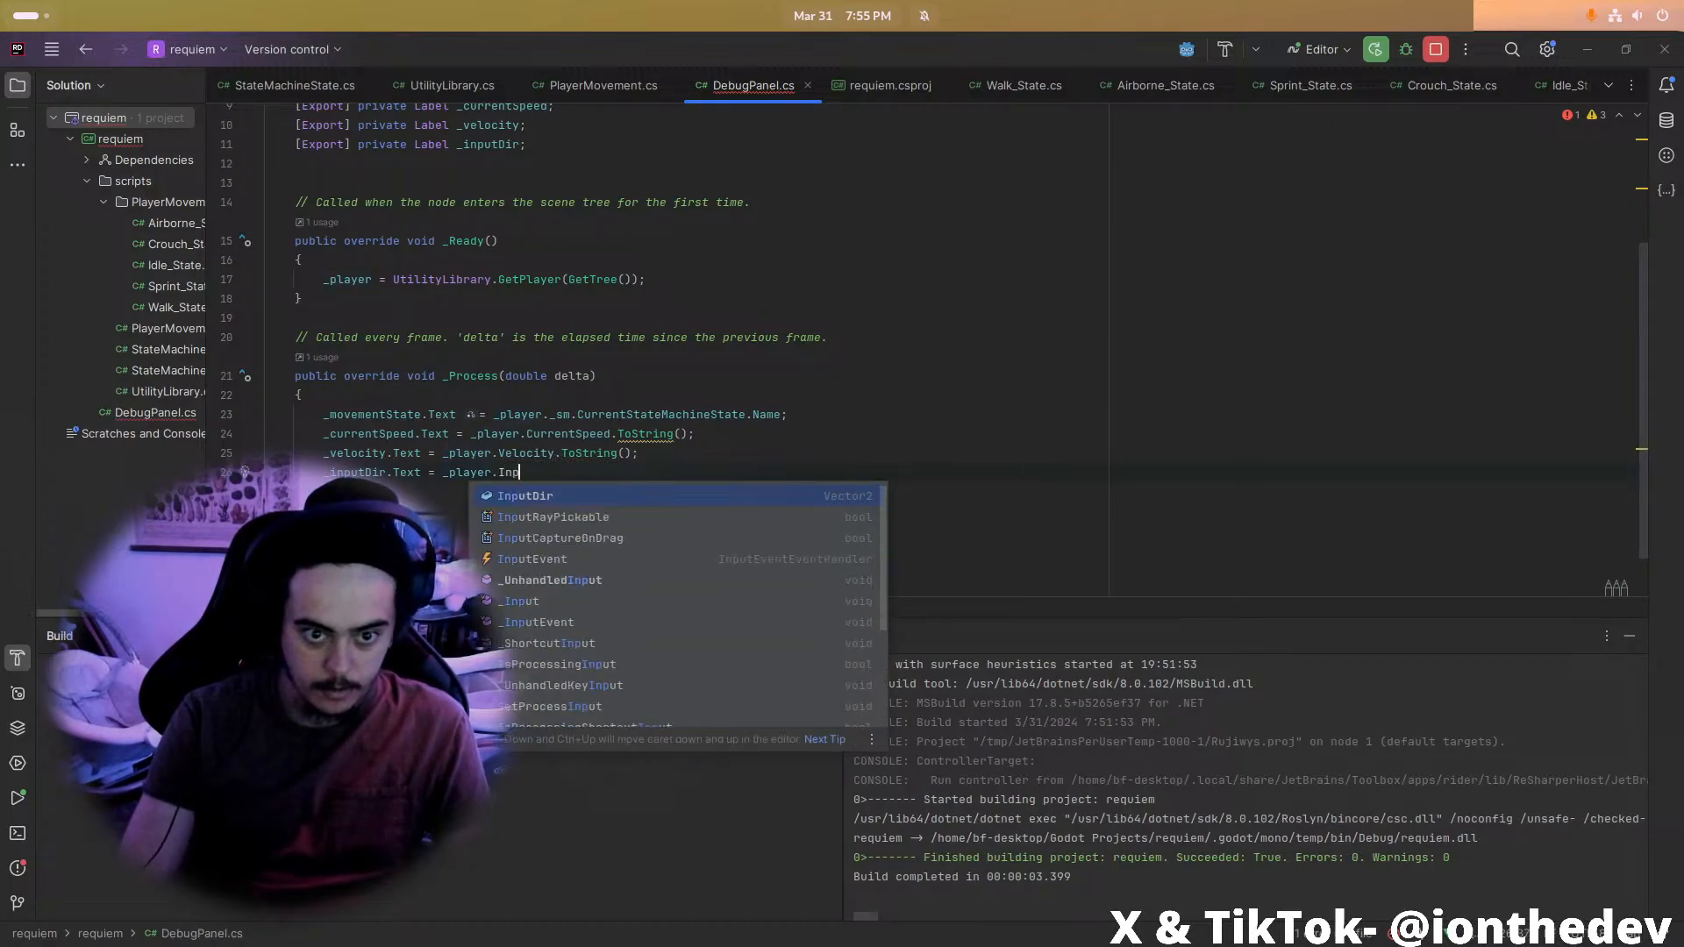
key(Return)
text(.To)
key(Return)
text(;)
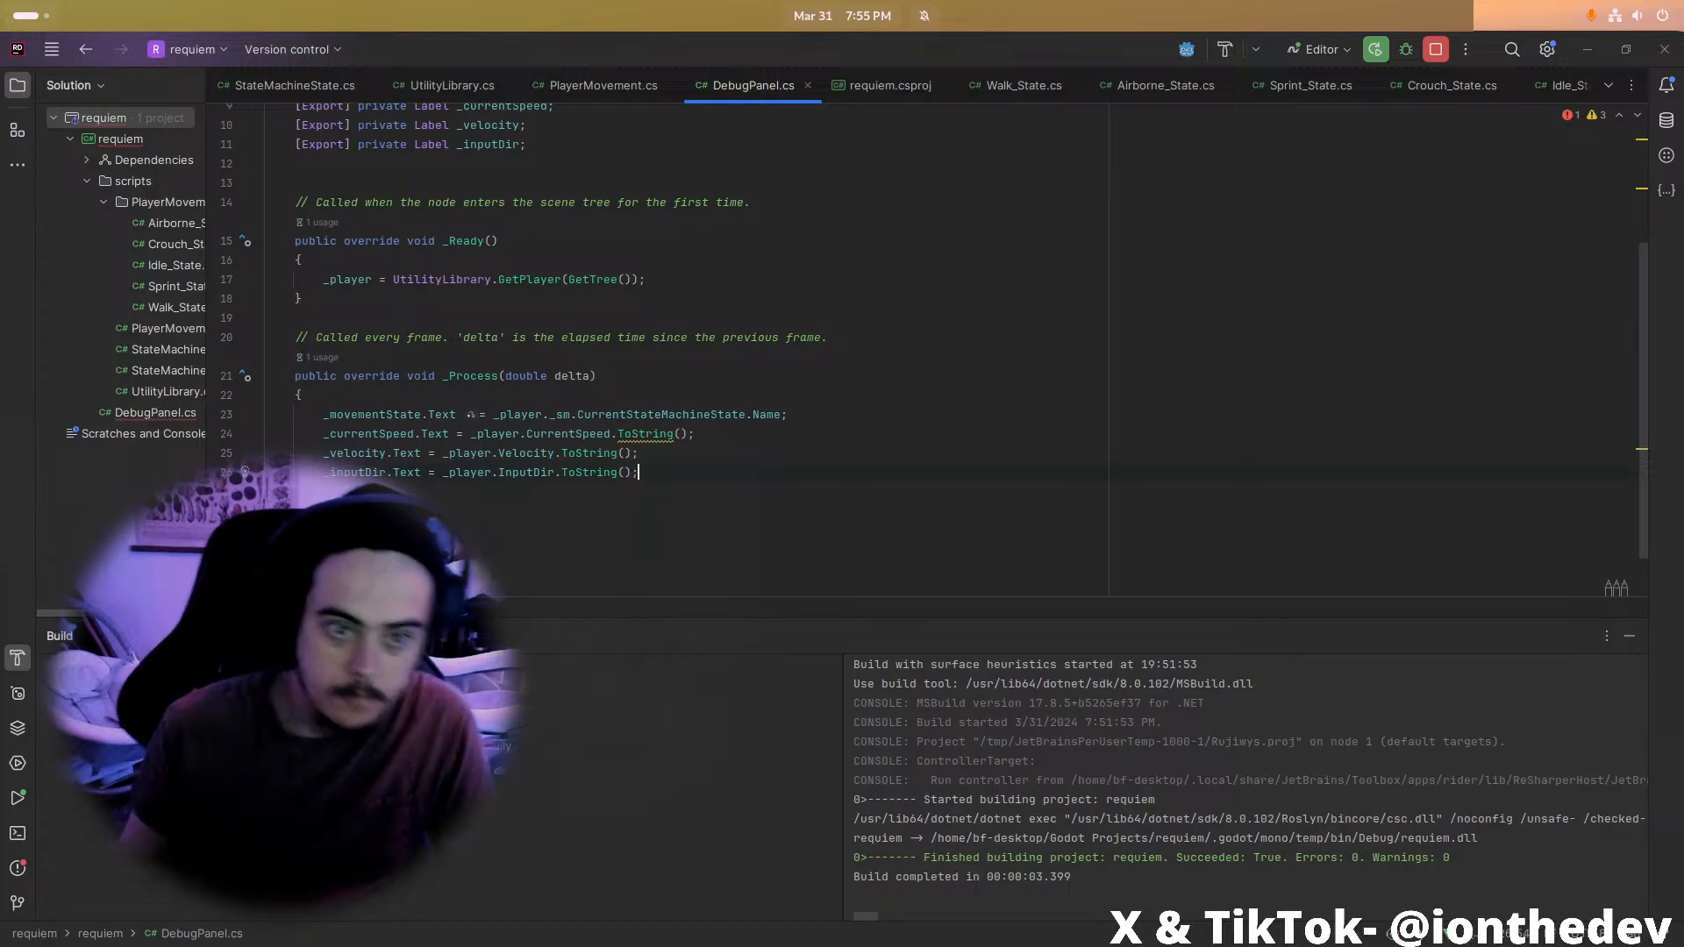
Switch to Godot, build the project, and instance the DebugPanel scene as a child of Player in the player scene
key(alt+Tab)
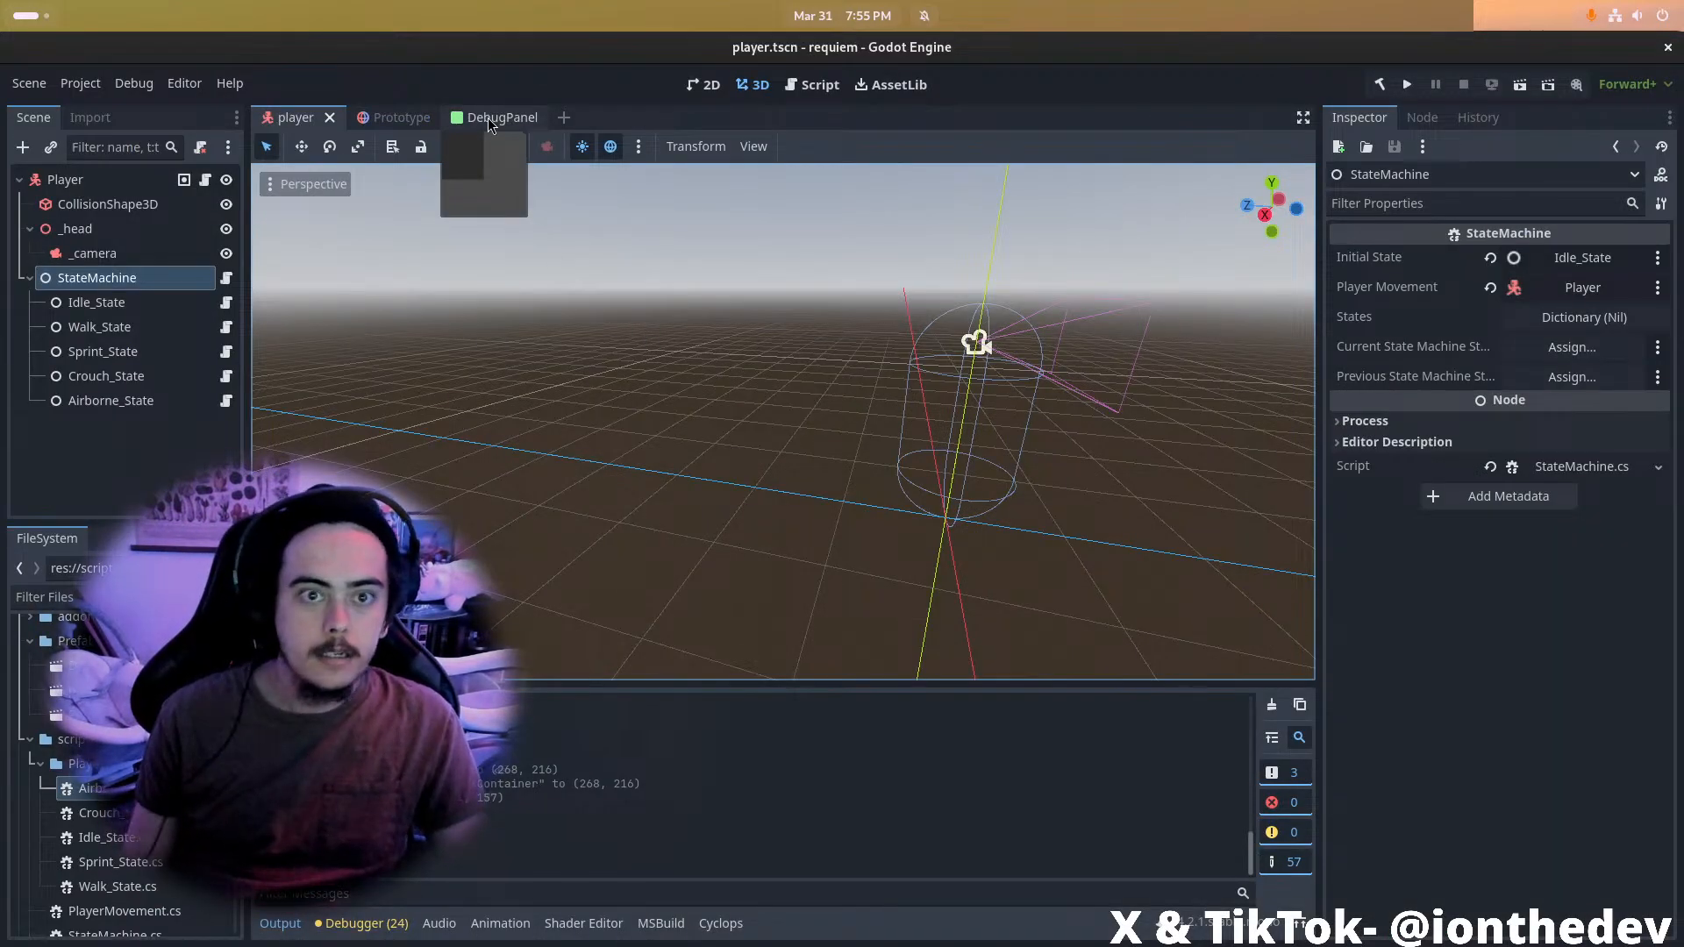
click(1375, 87)
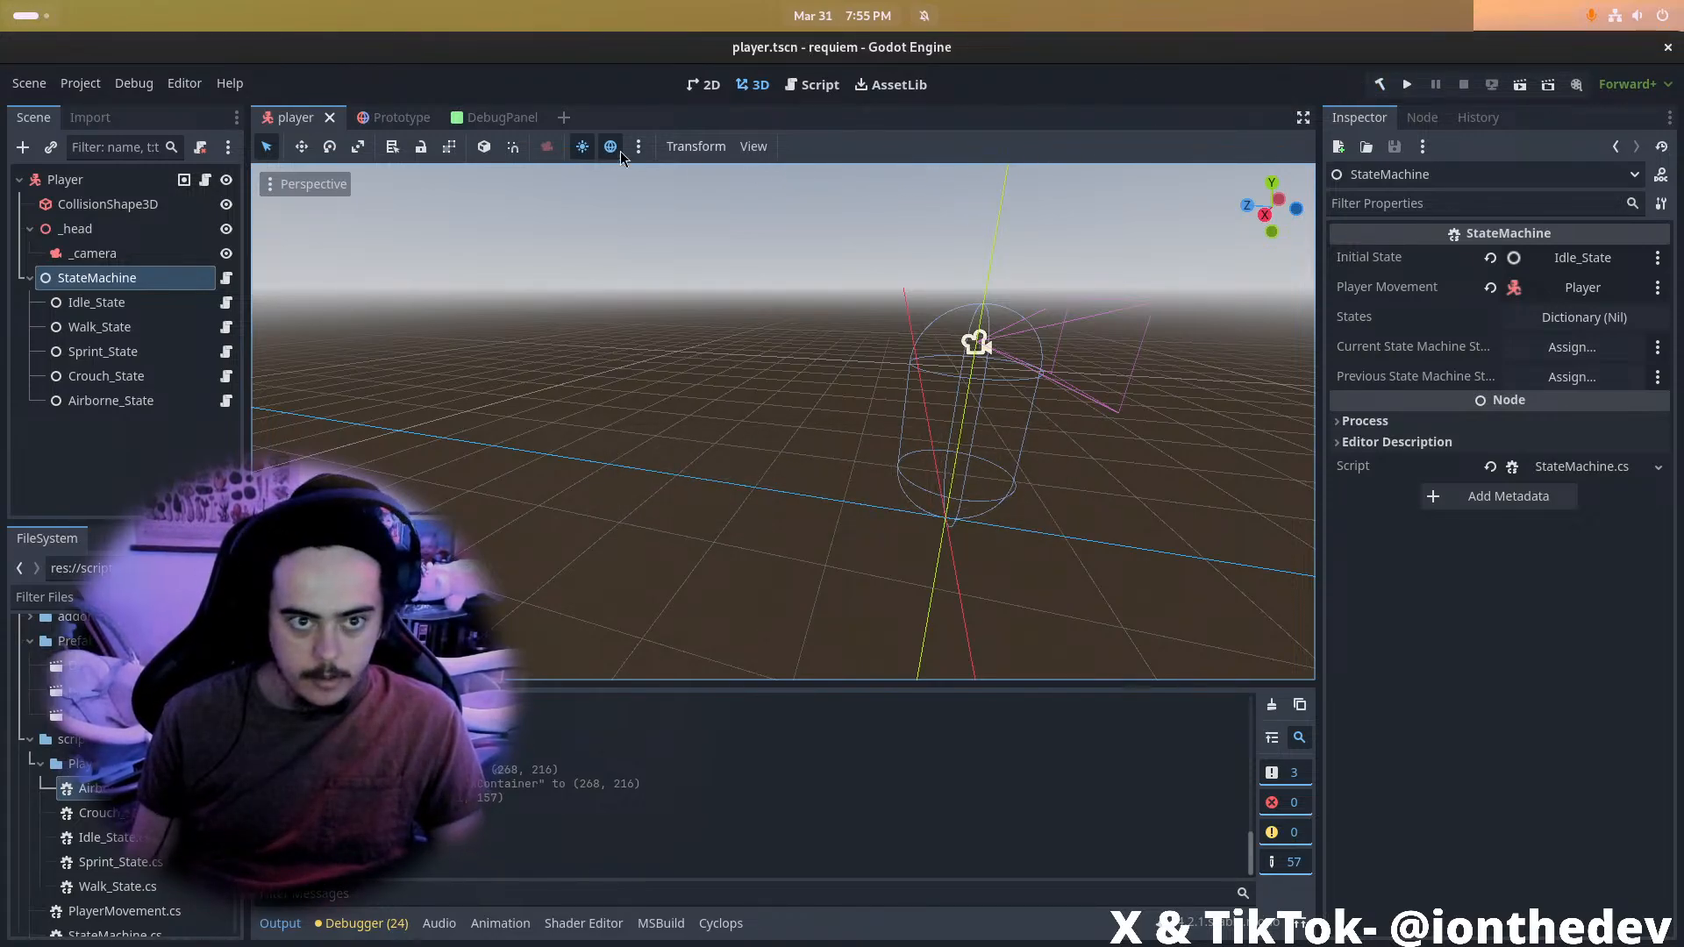
click(390, 119)
click(293, 117)
drag(75, 666, 100, 187)
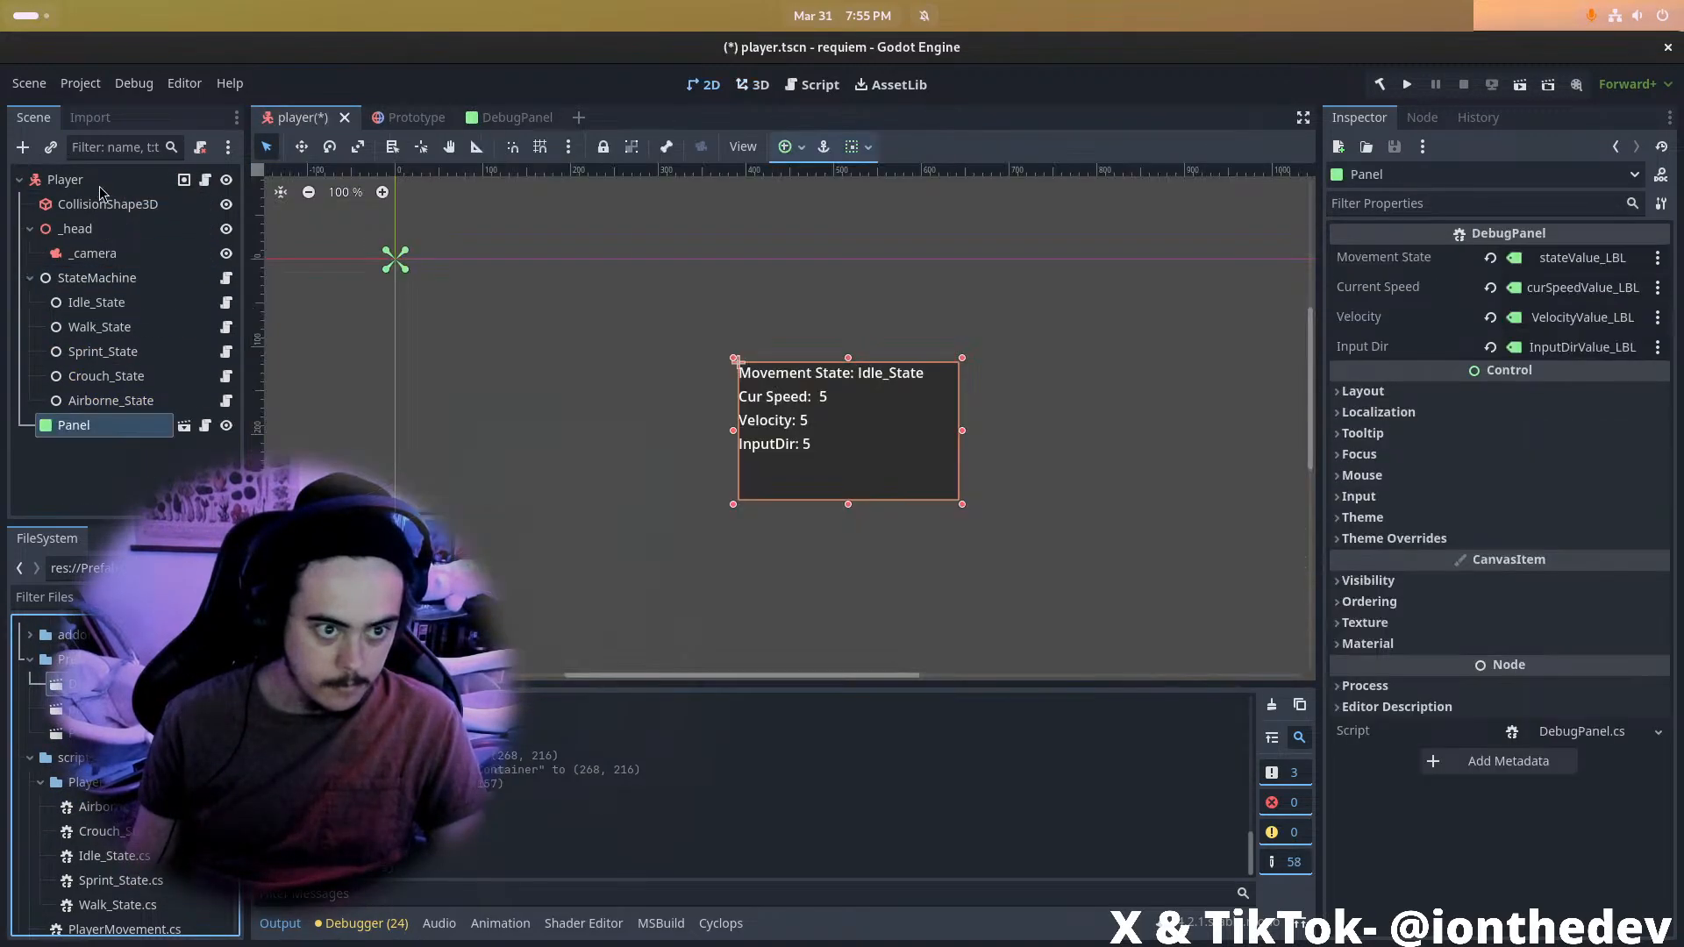
Move the debug Panel in the player scene near the viewport's origin, to about (19, 12)
click(800, 150)
click(1012, 391)
drag(919, 427, 593, 335)
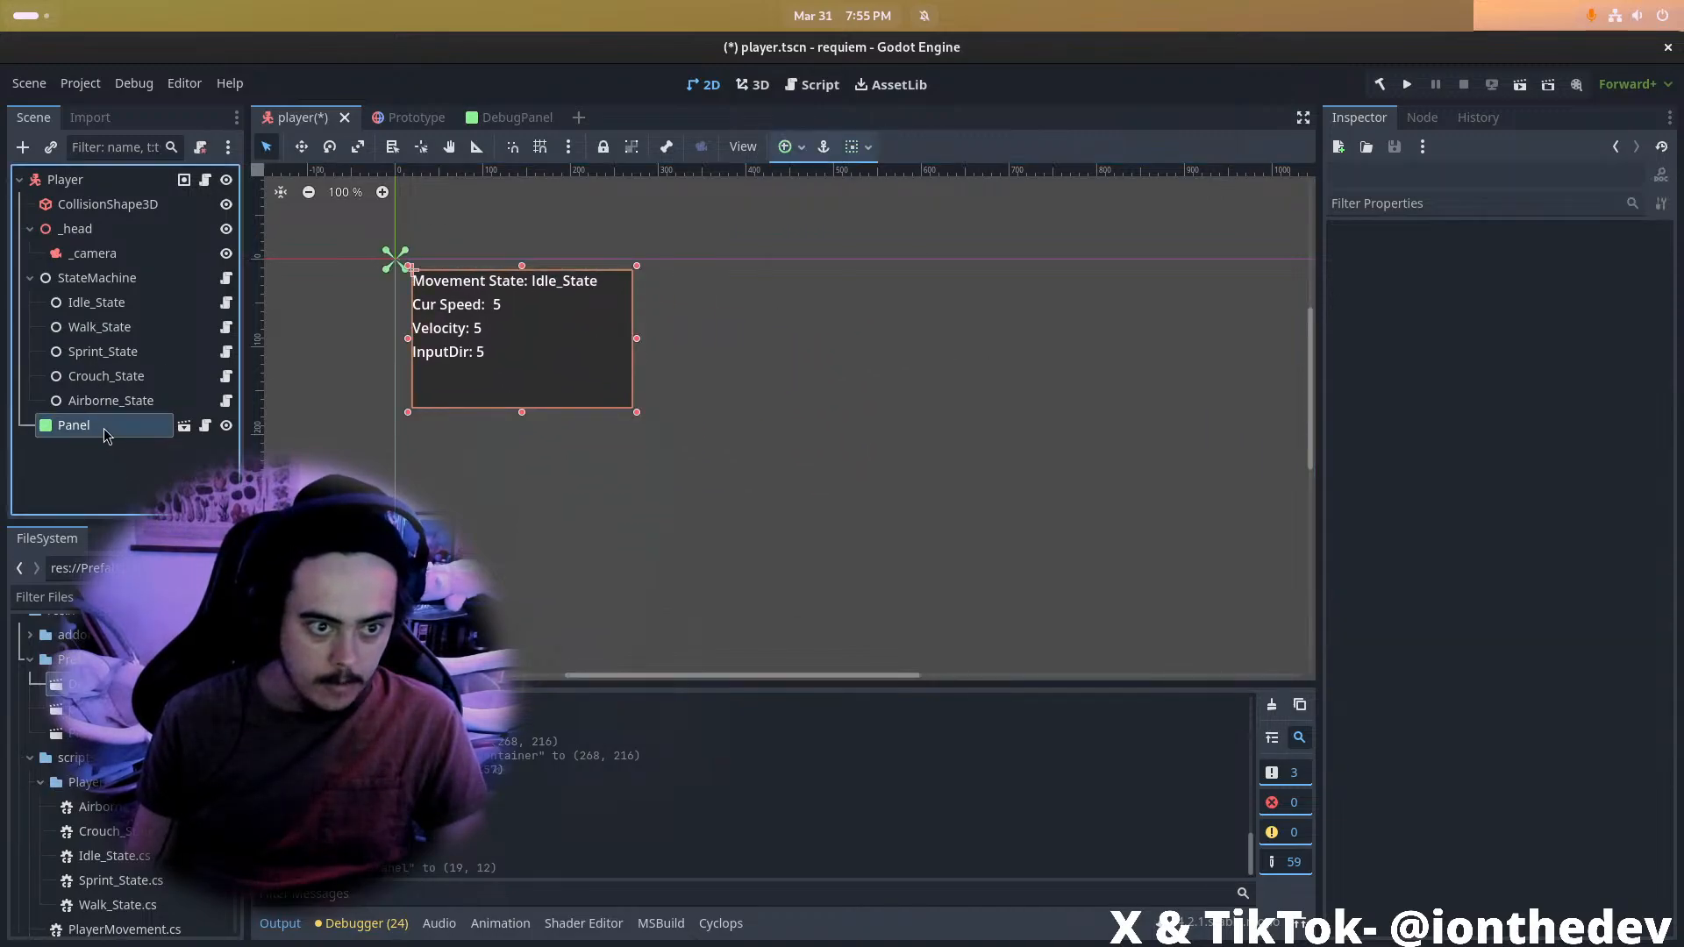
In the DebugPanel scene, lower the root Panel's Self Modulate alpha to about 195
click(505, 118)
click(141, 184)
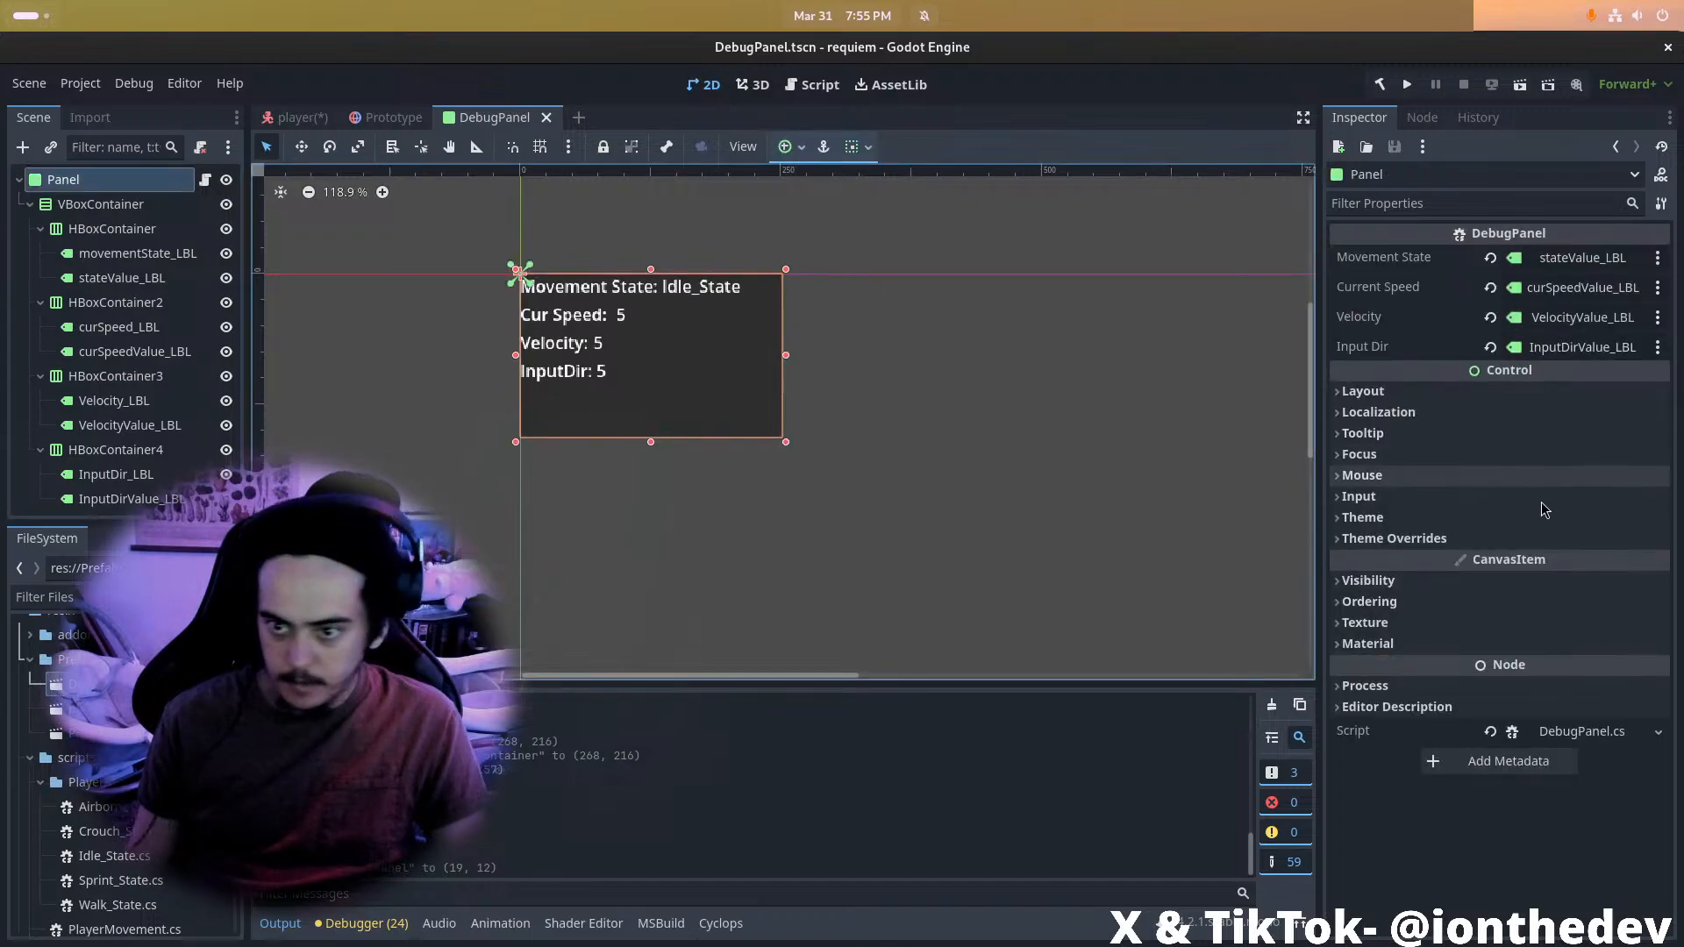
click(1405, 646)
click(1407, 623)
click(1408, 602)
click(1411, 583)
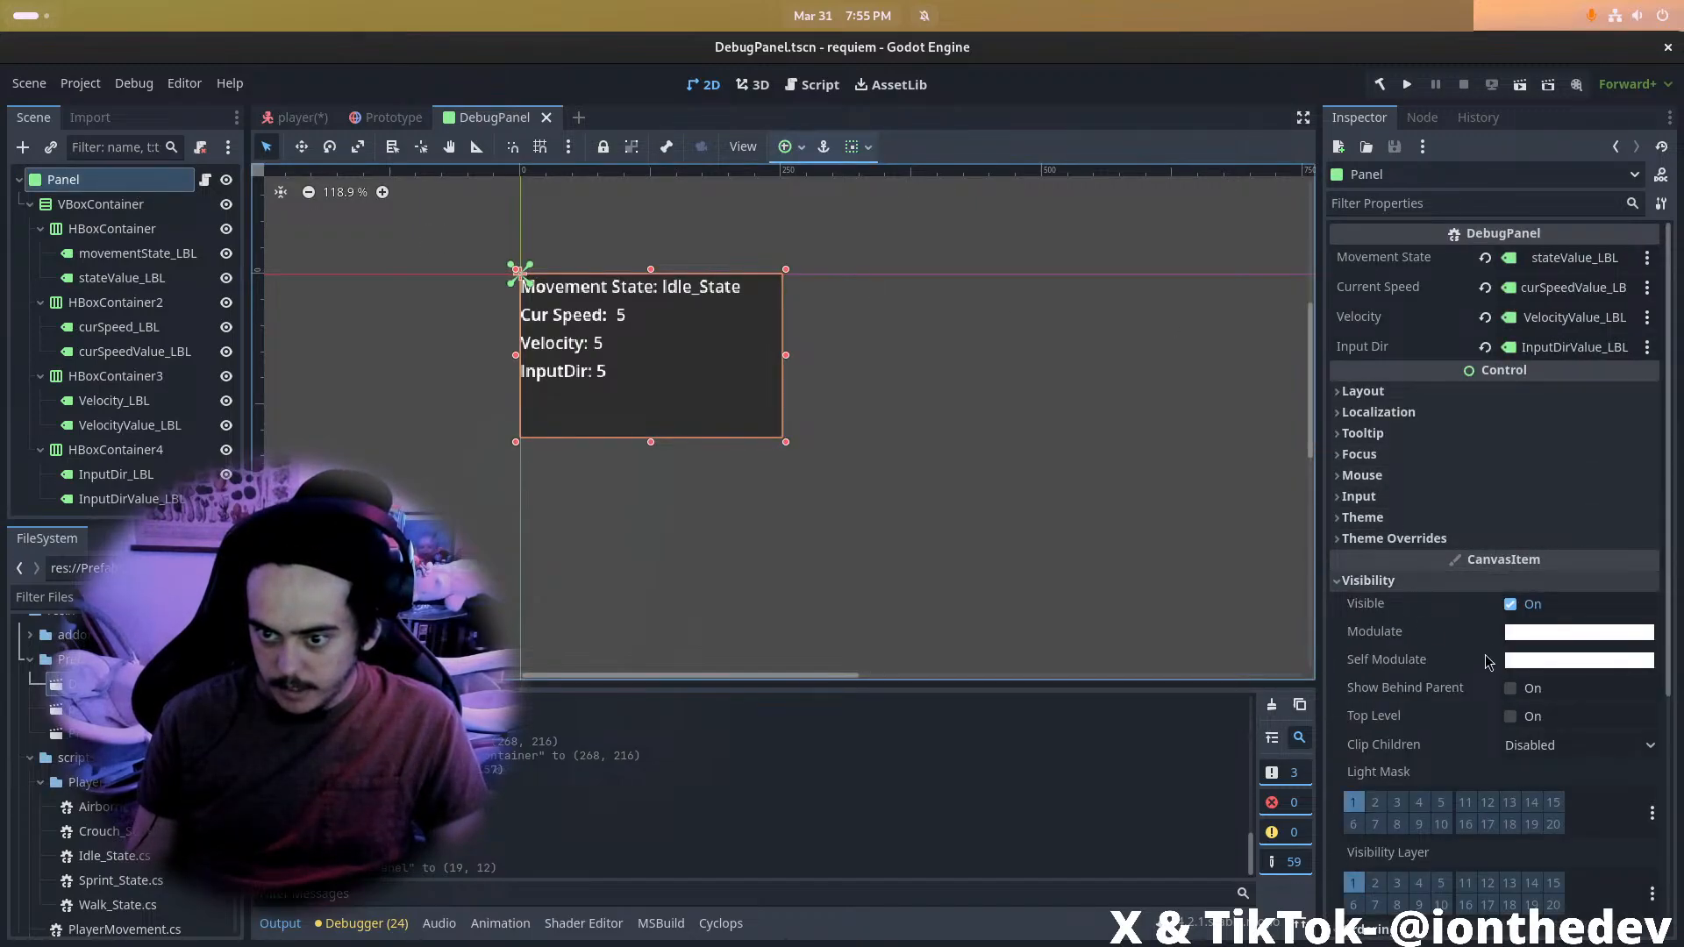
click(1543, 661)
mouse_move(1550, 544)
mouse_down()
mouse_move(1510, 546)
mouse_move(1557, 533)
mouse_up()
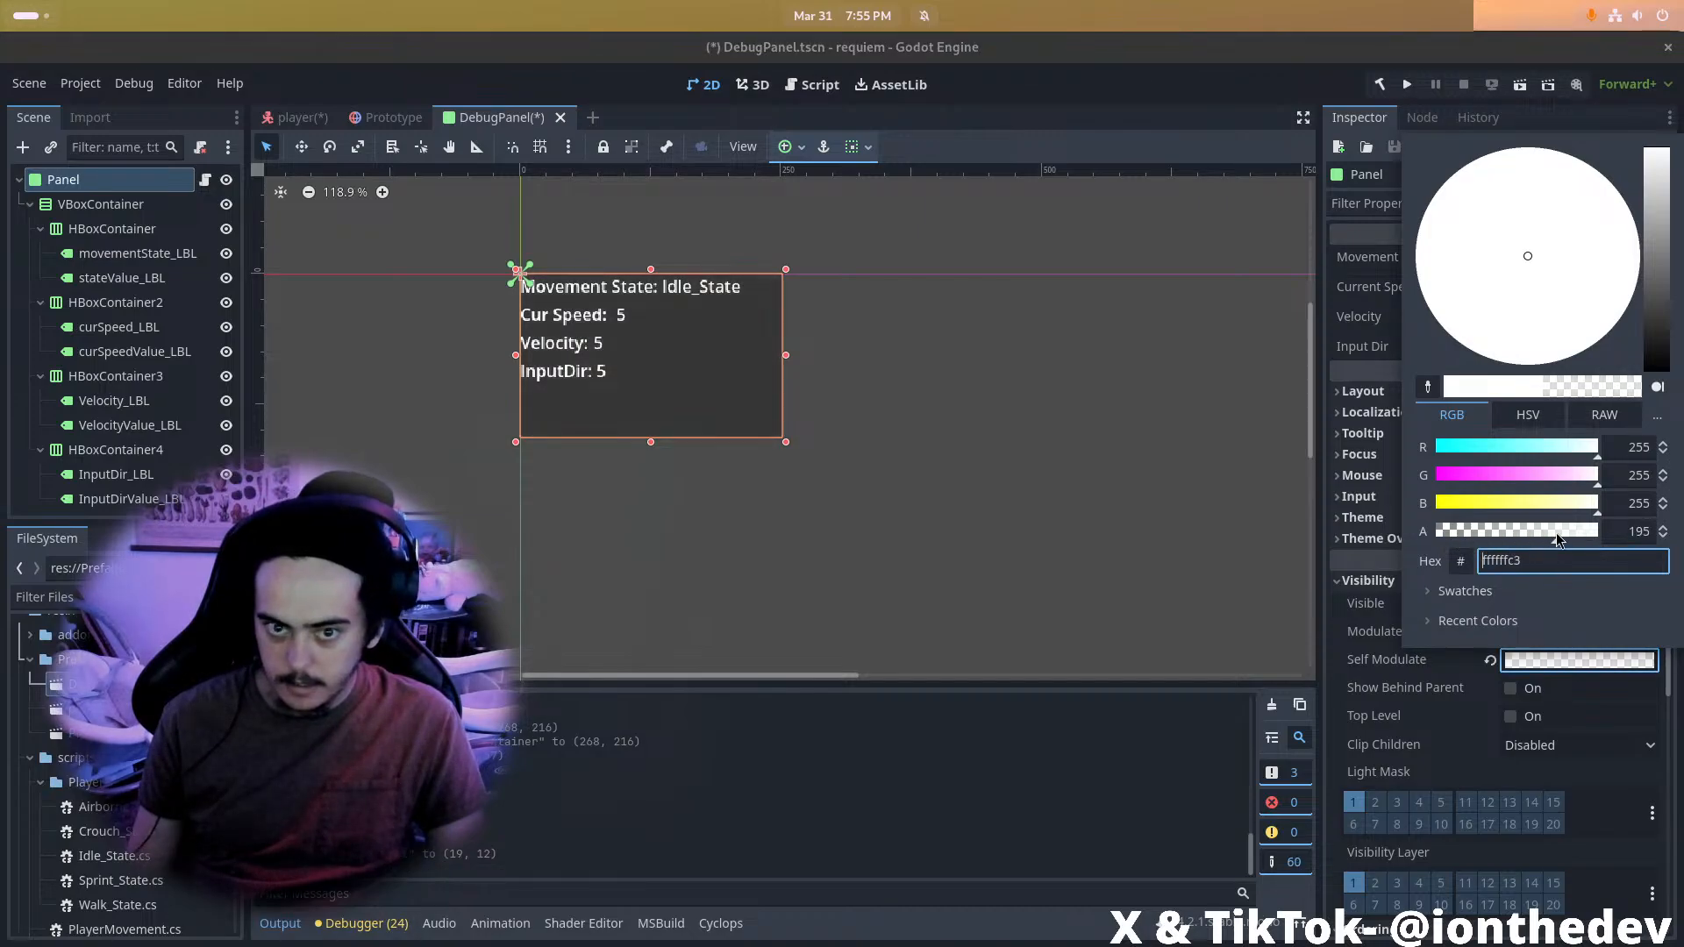
Save the DebugPanel scene and open the Prototype scene in the 3D workspace
click(1030, 474)
key(ctrl+s)
click(303, 118)
click(407, 118)
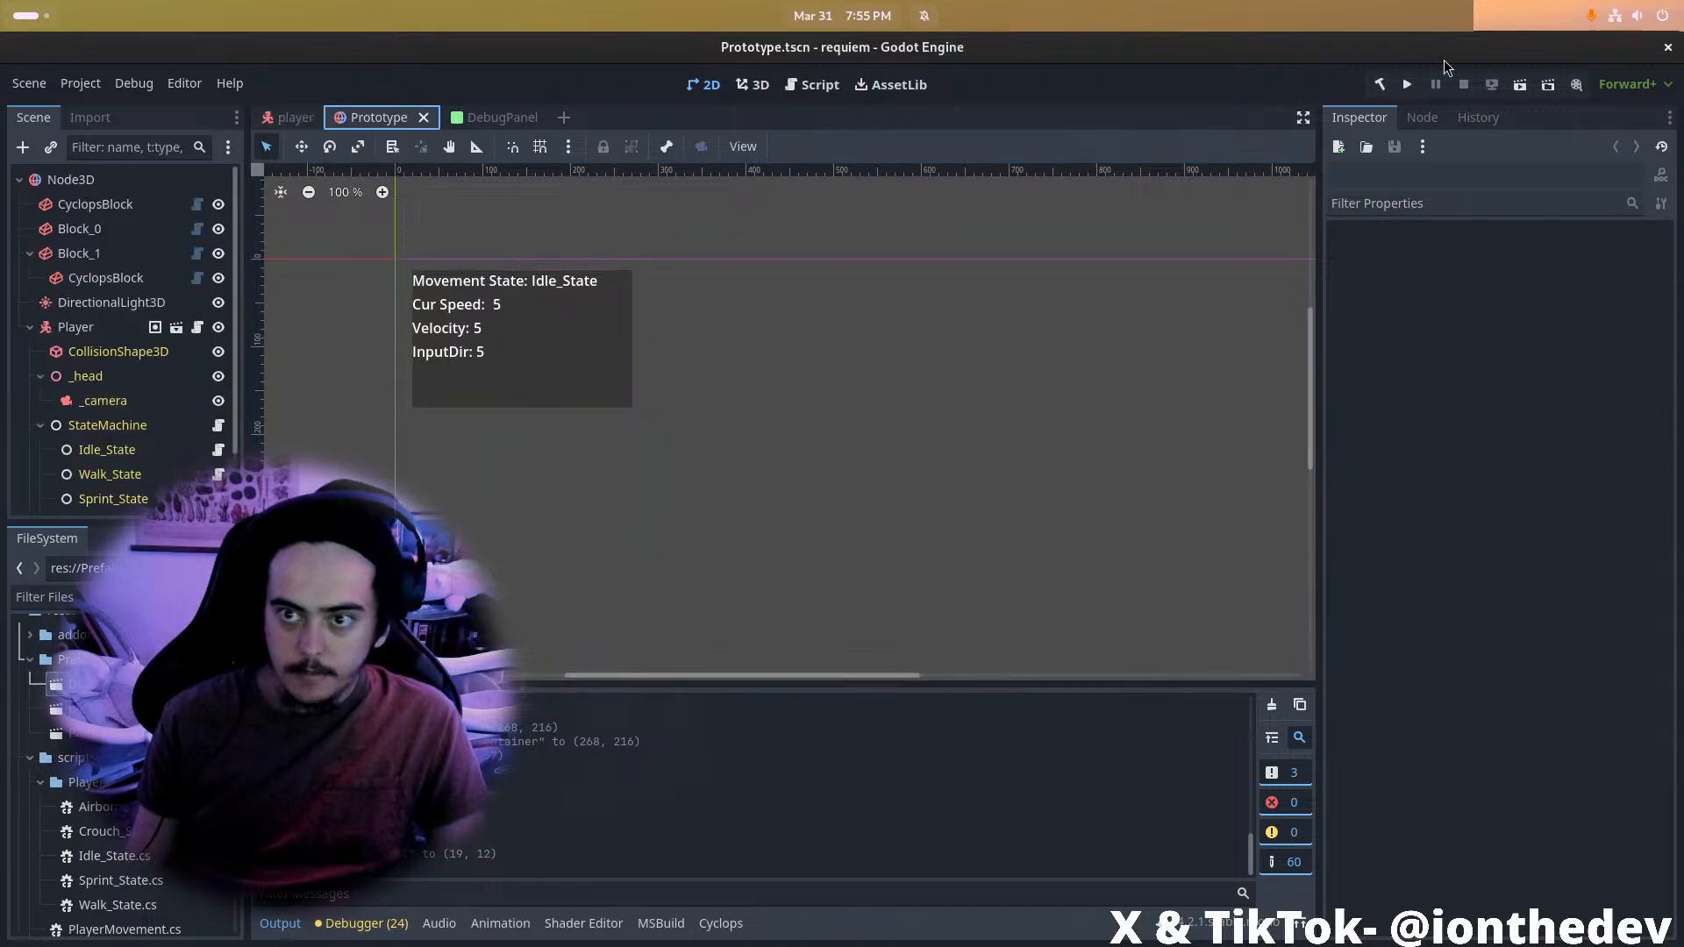
click(760, 84)
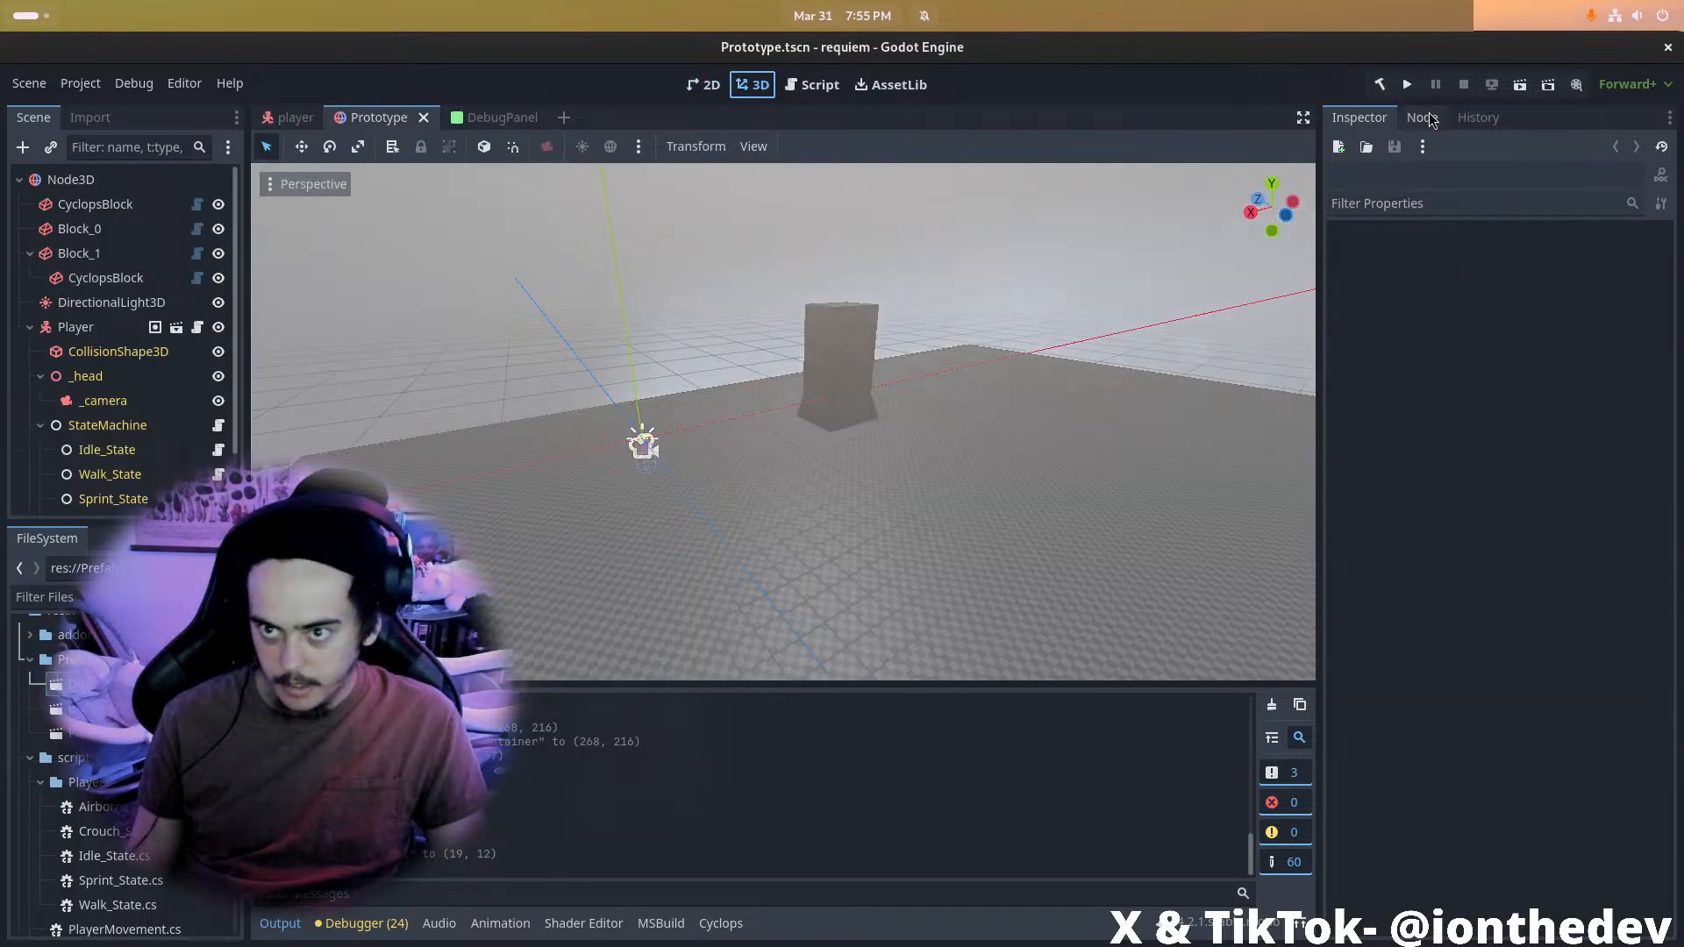
Run the project, walk the player in several directions to check the debug panel's readings, and stop the game
key(F5)
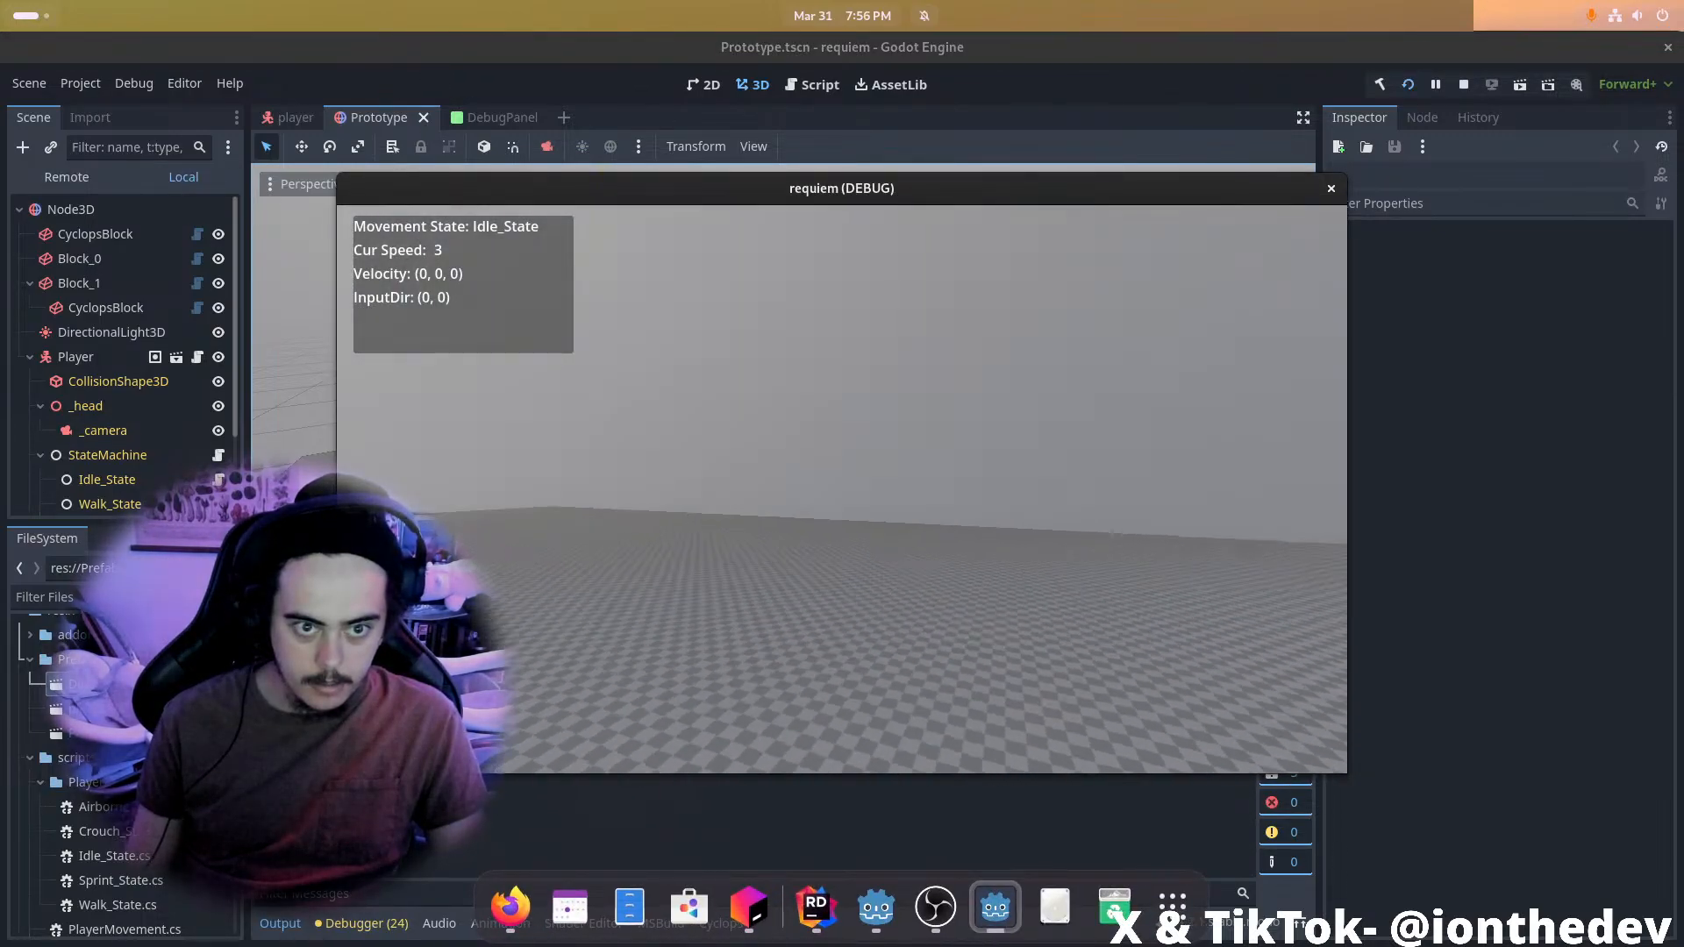
key(d)
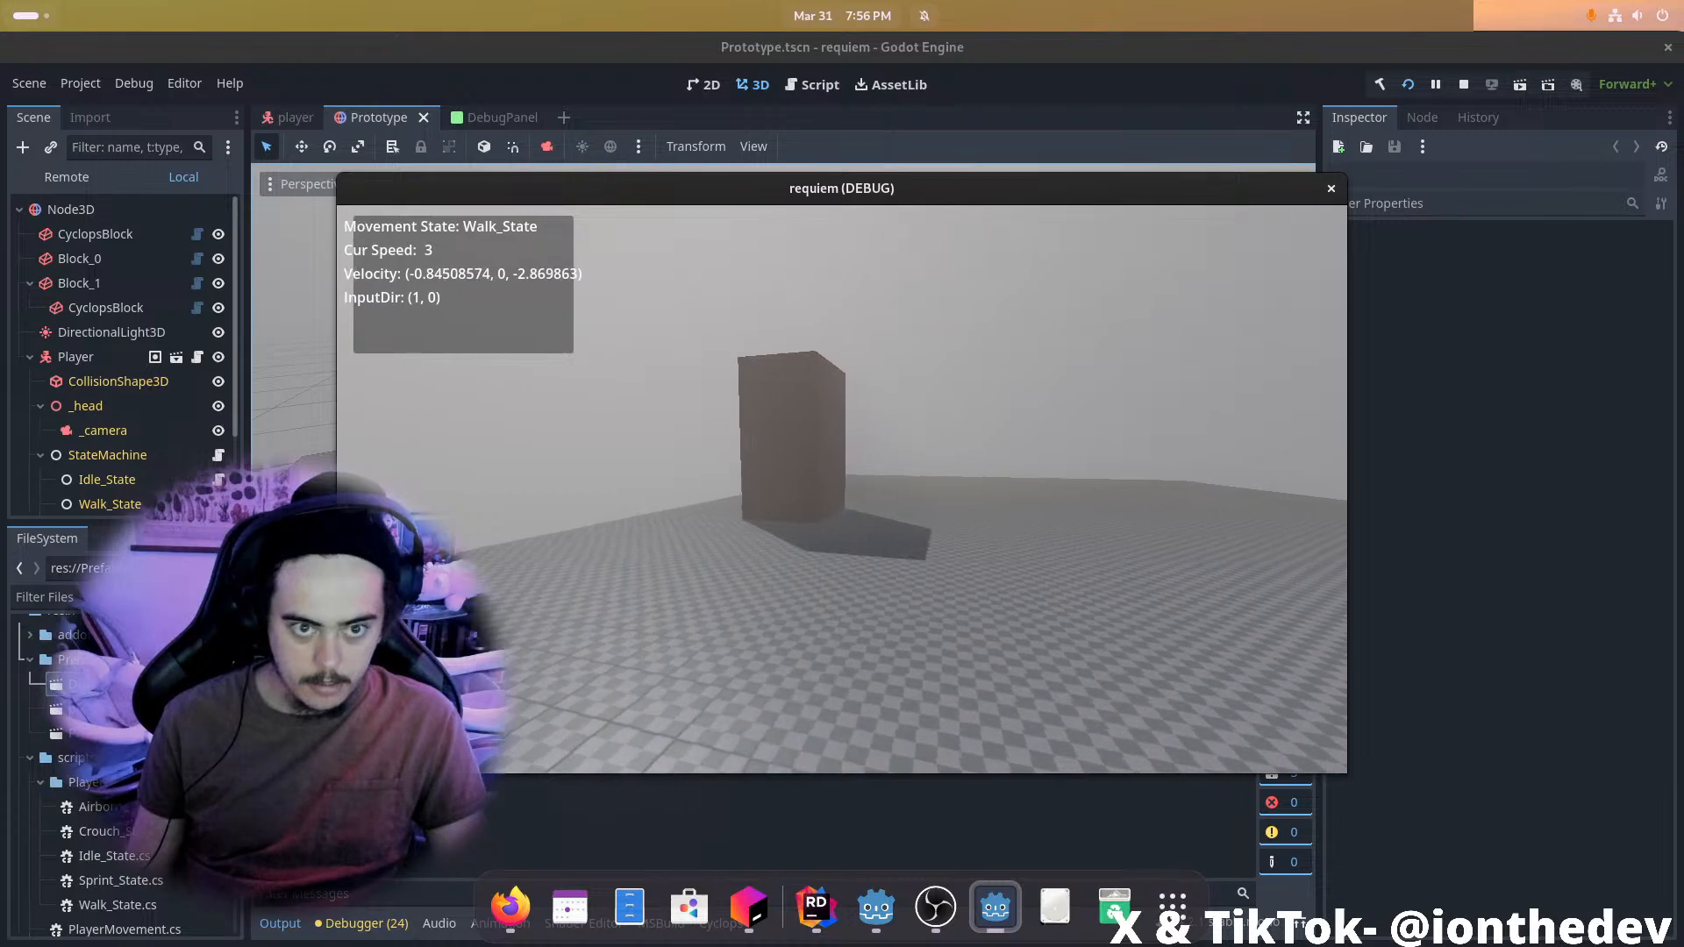
key(w)
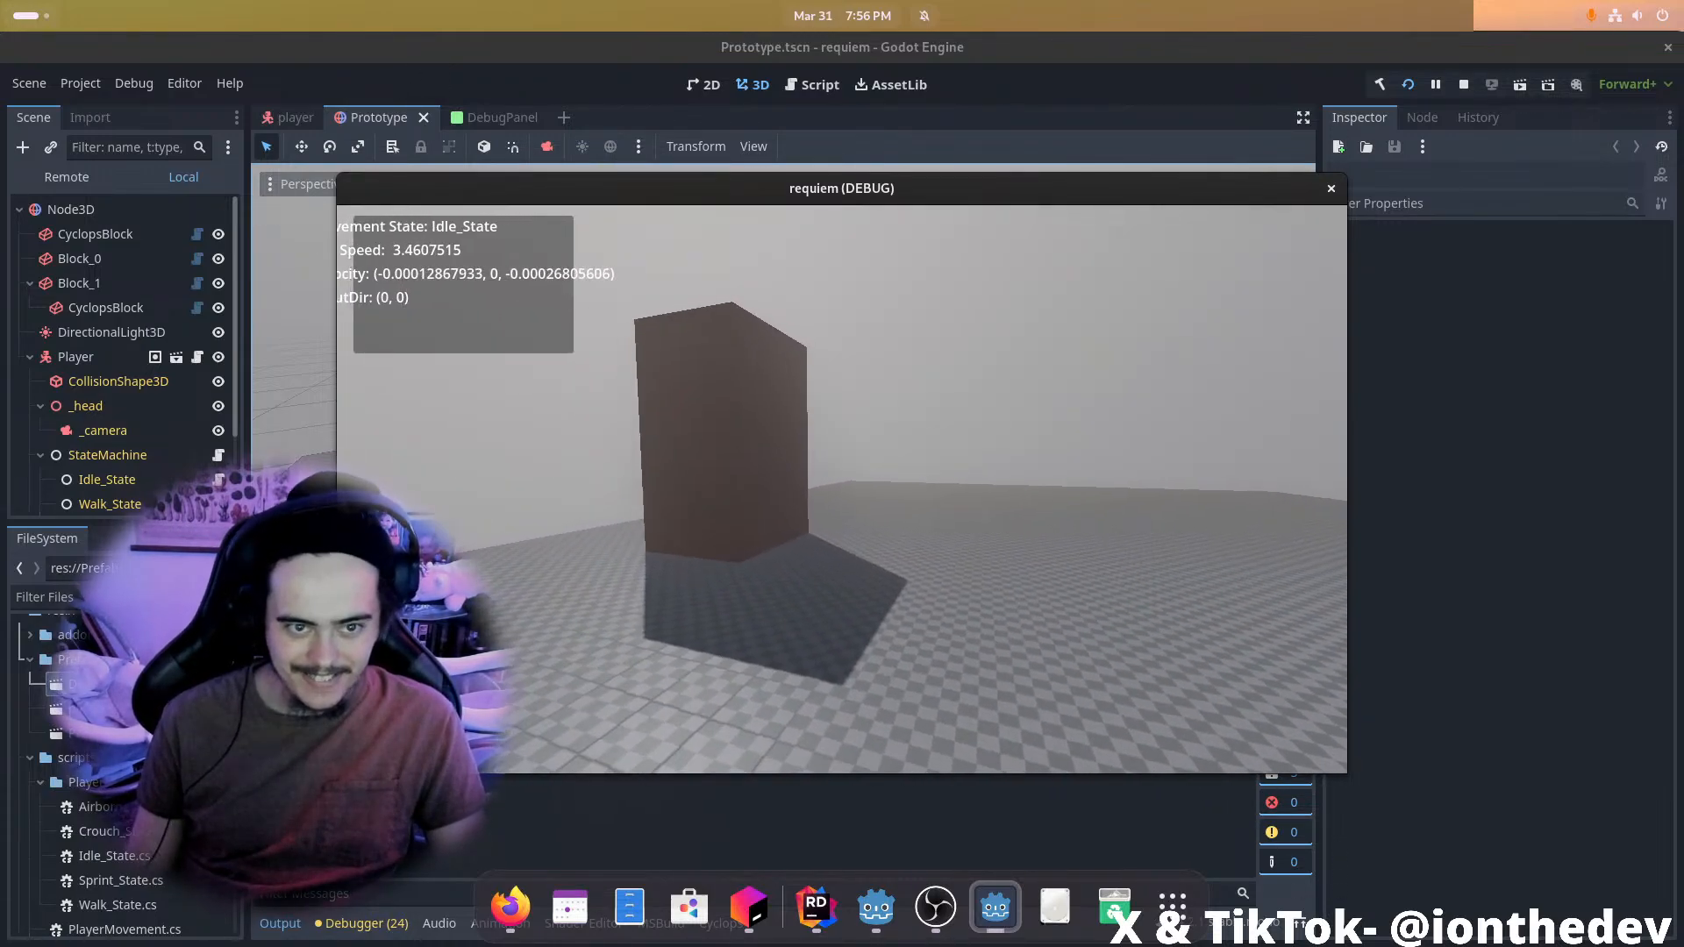
key(w)
key(a)
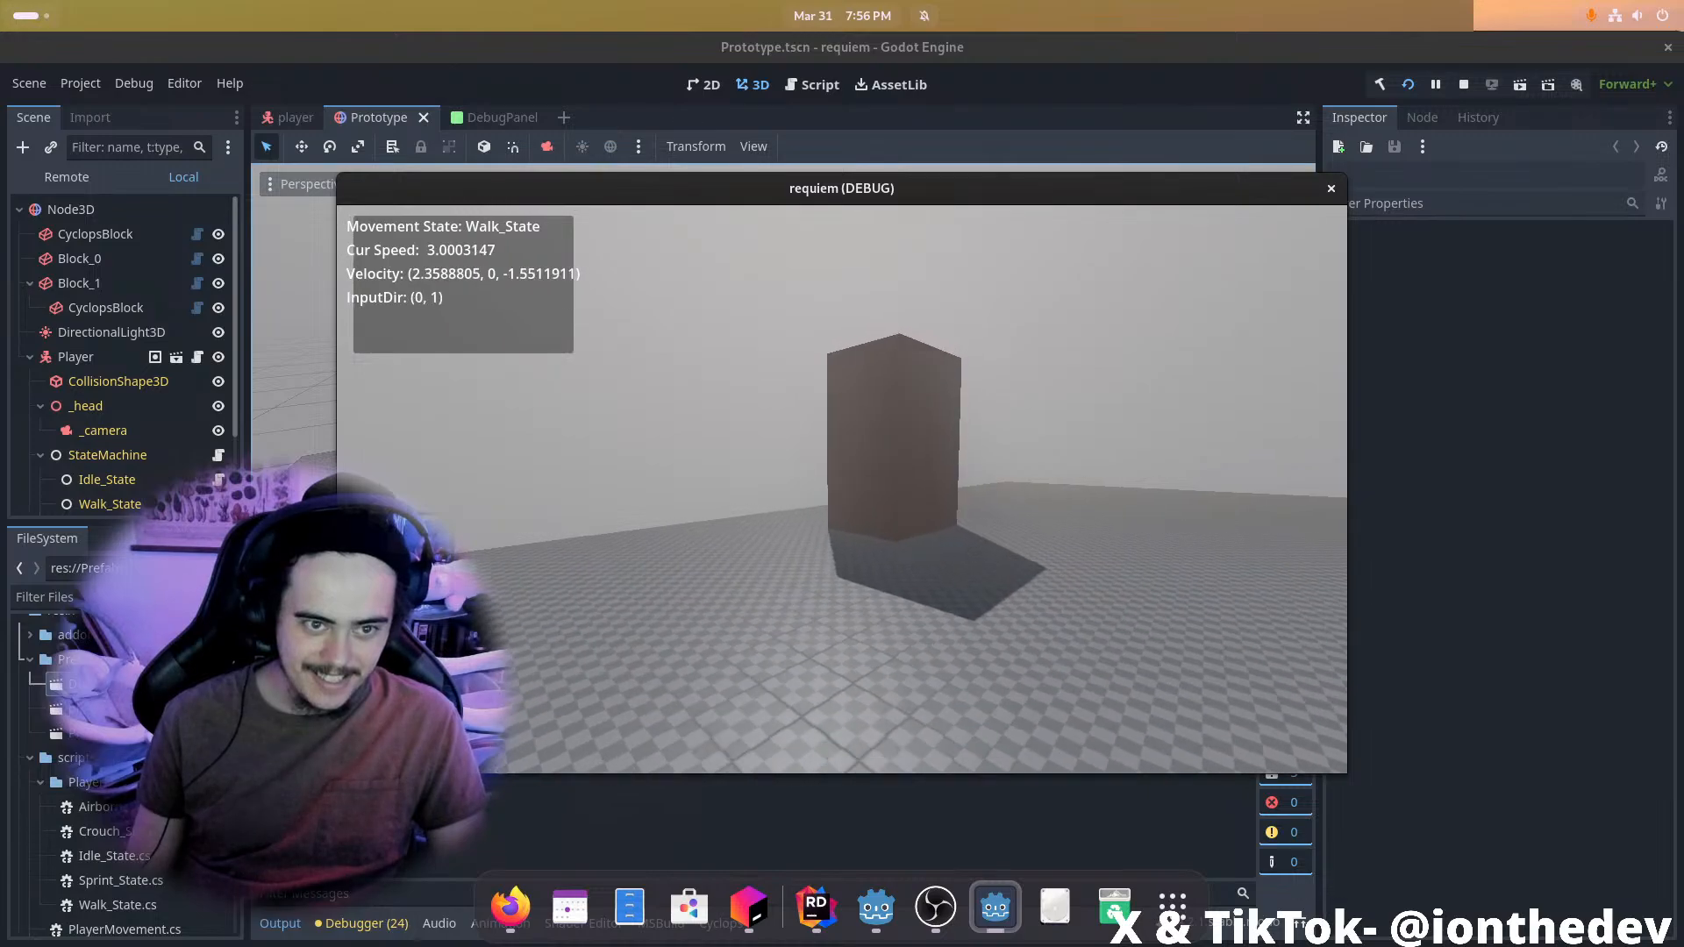
key(Escape)
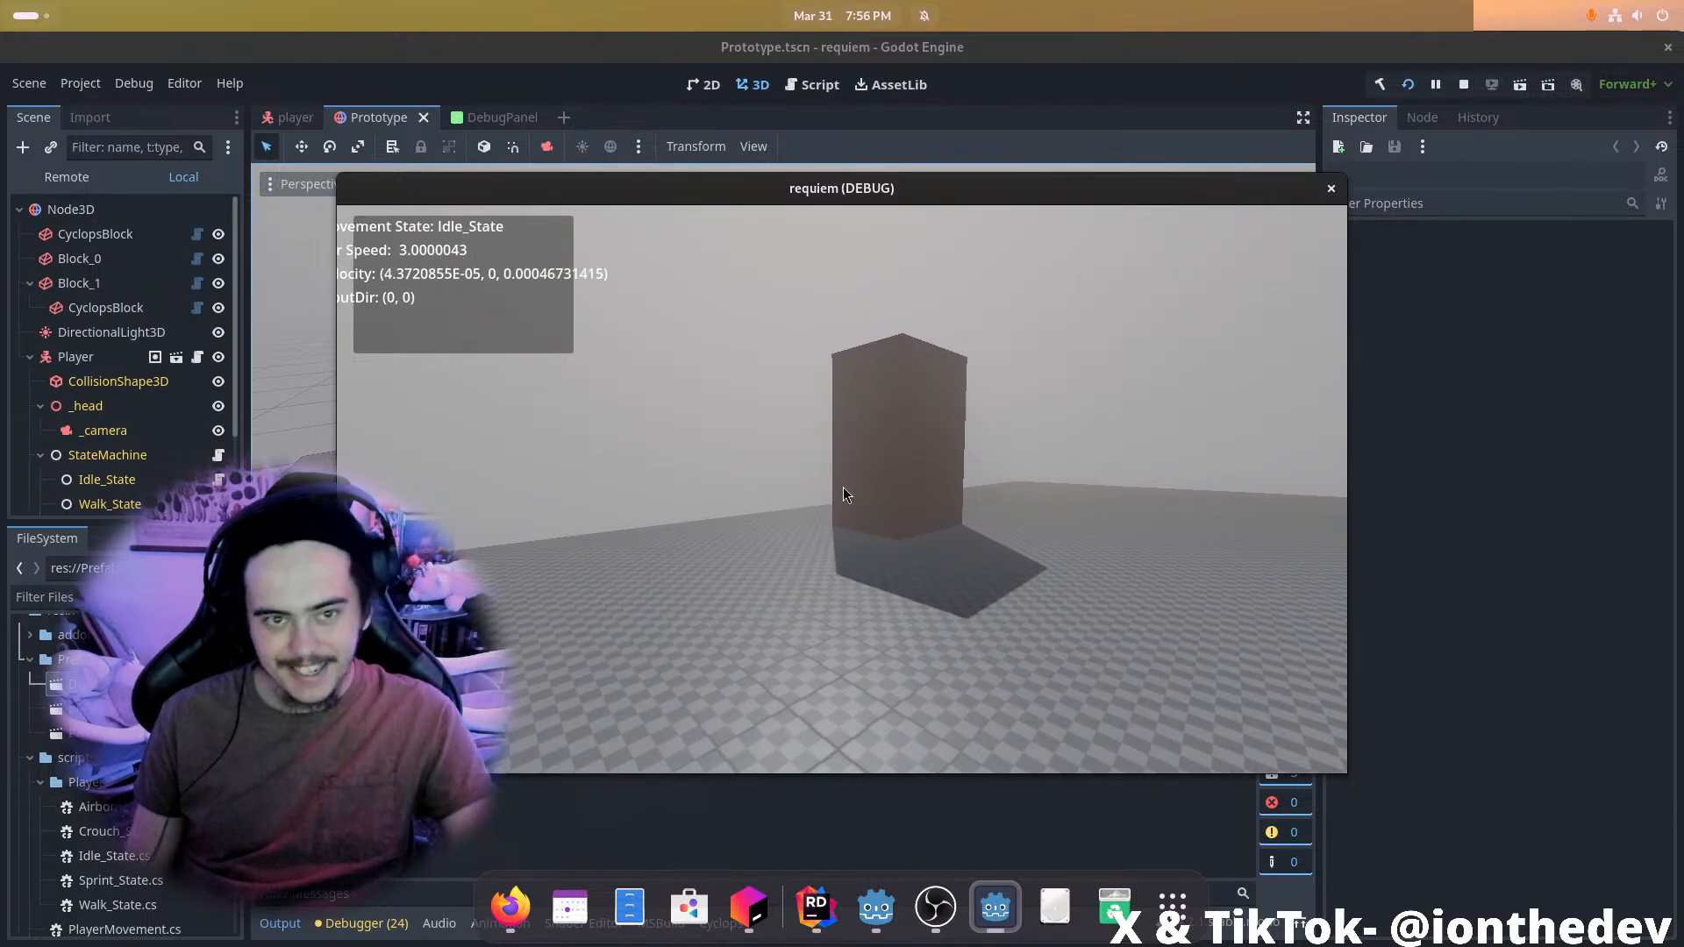
key(F8)
In the DebugPanel scene, widen the root Panel to about 350 px
click(486, 118)
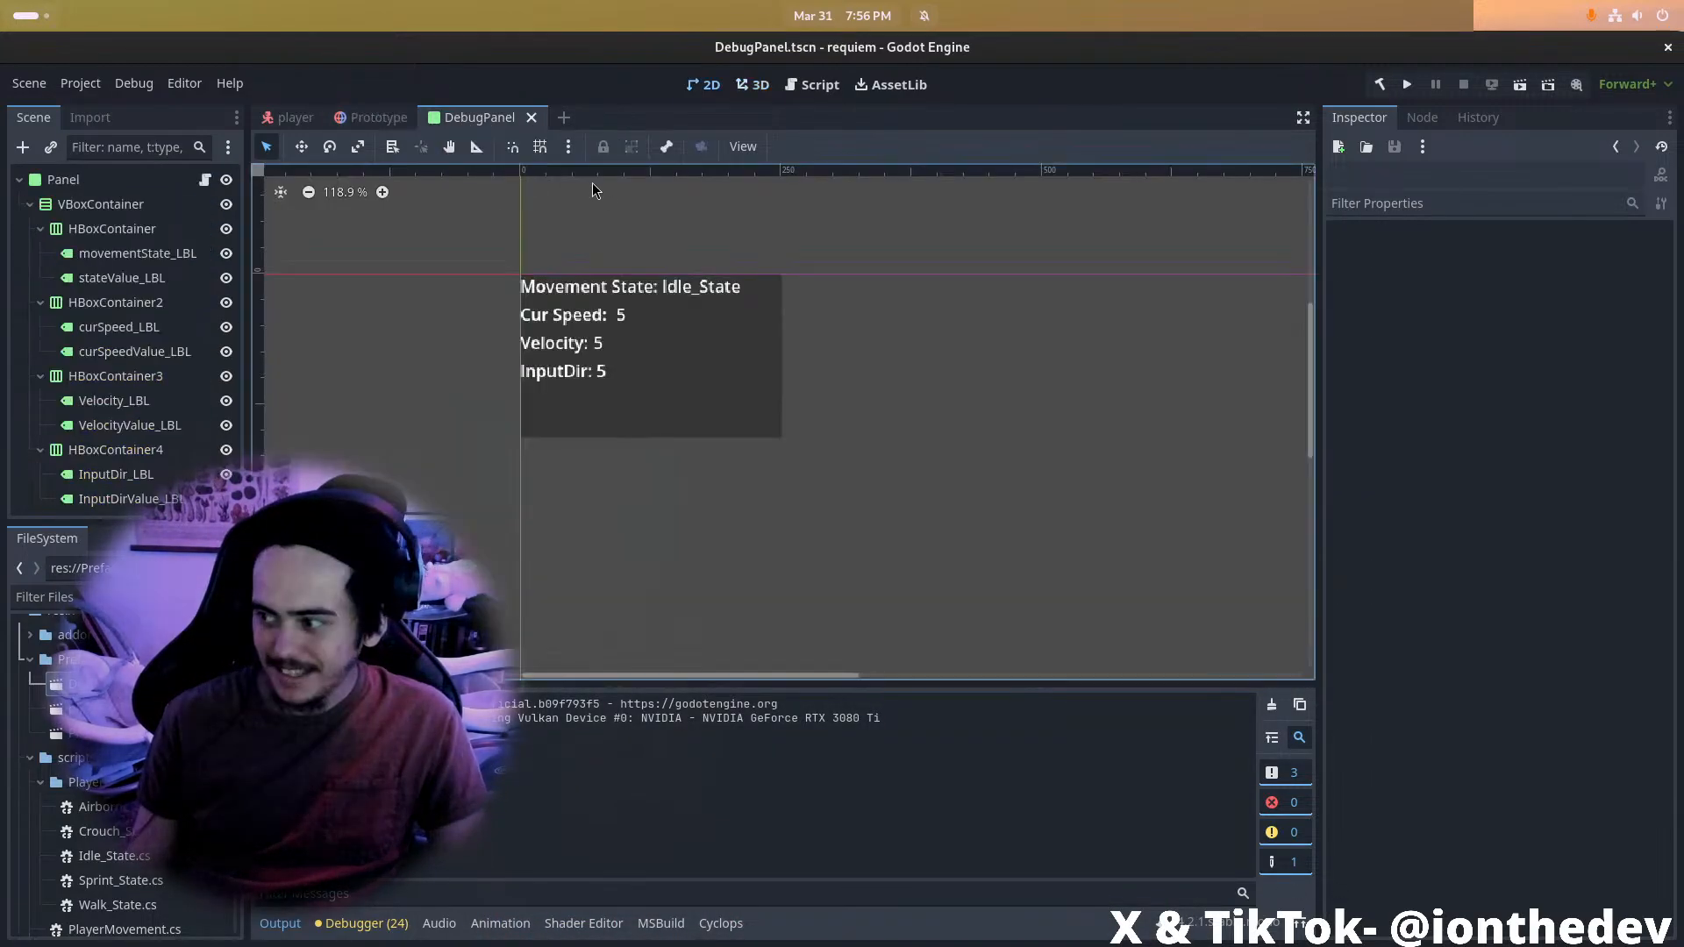
click(662, 333)
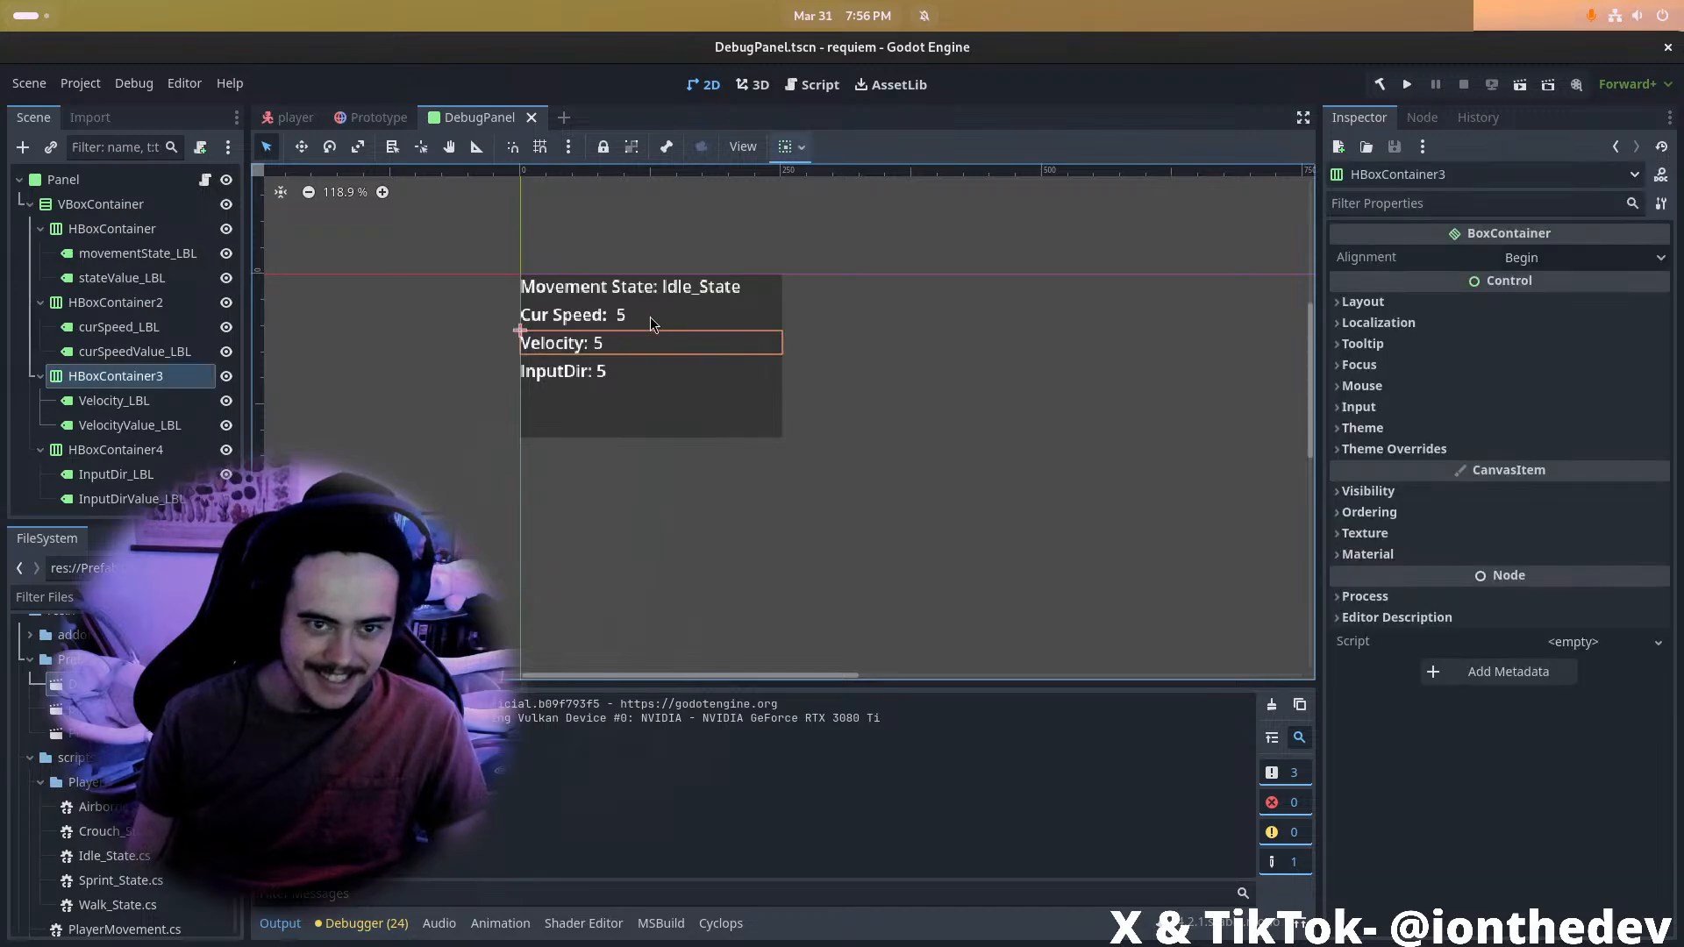
click(745, 330)
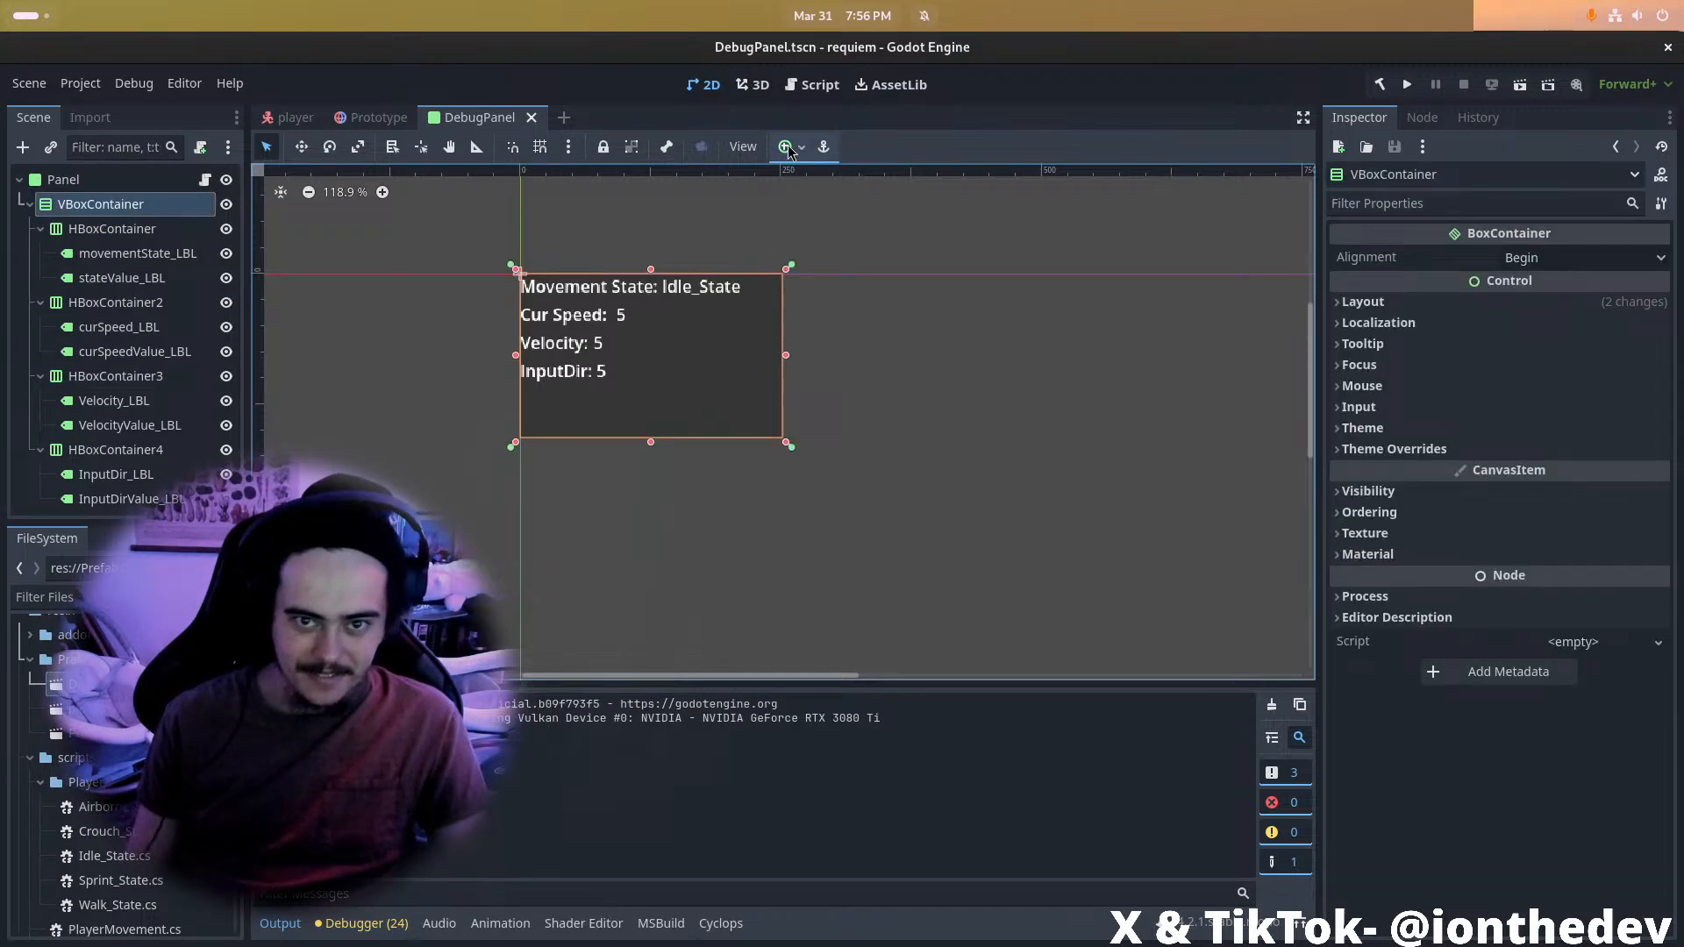
click(789, 148)
click(772, 444)
drag(790, 363, 900, 358)
key(ctrl+z)
click(658, 325)
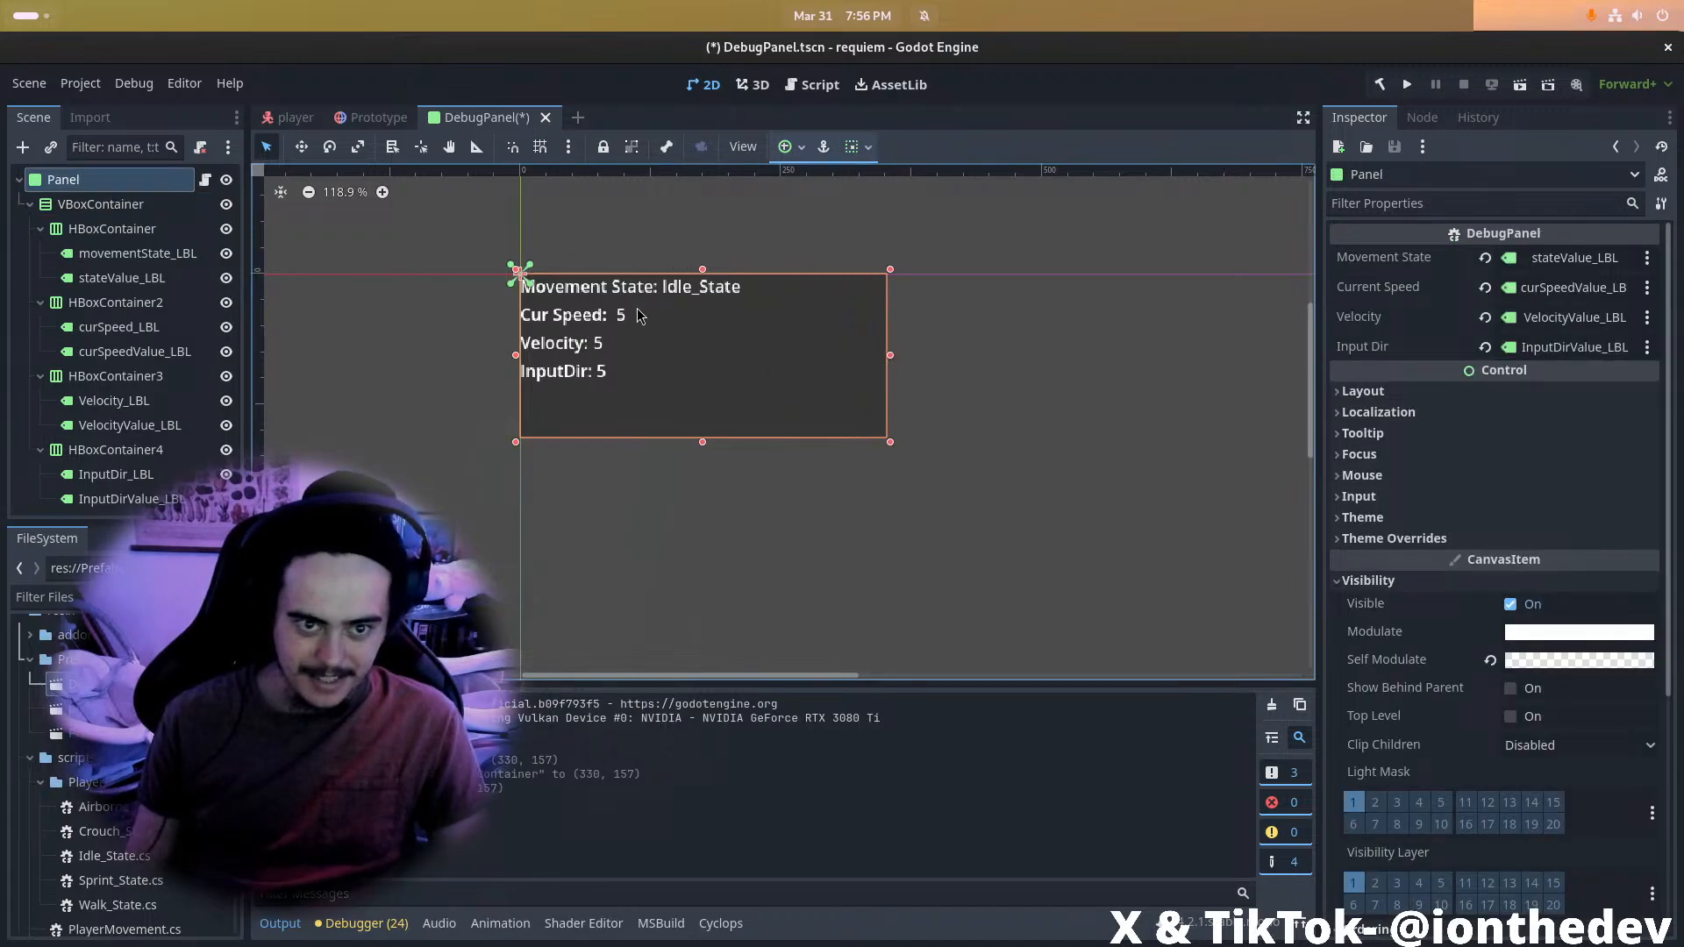
Set the horizontal container alignment of stateValue_LBL to fill and save the DebugPanel scene
click(98, 205)
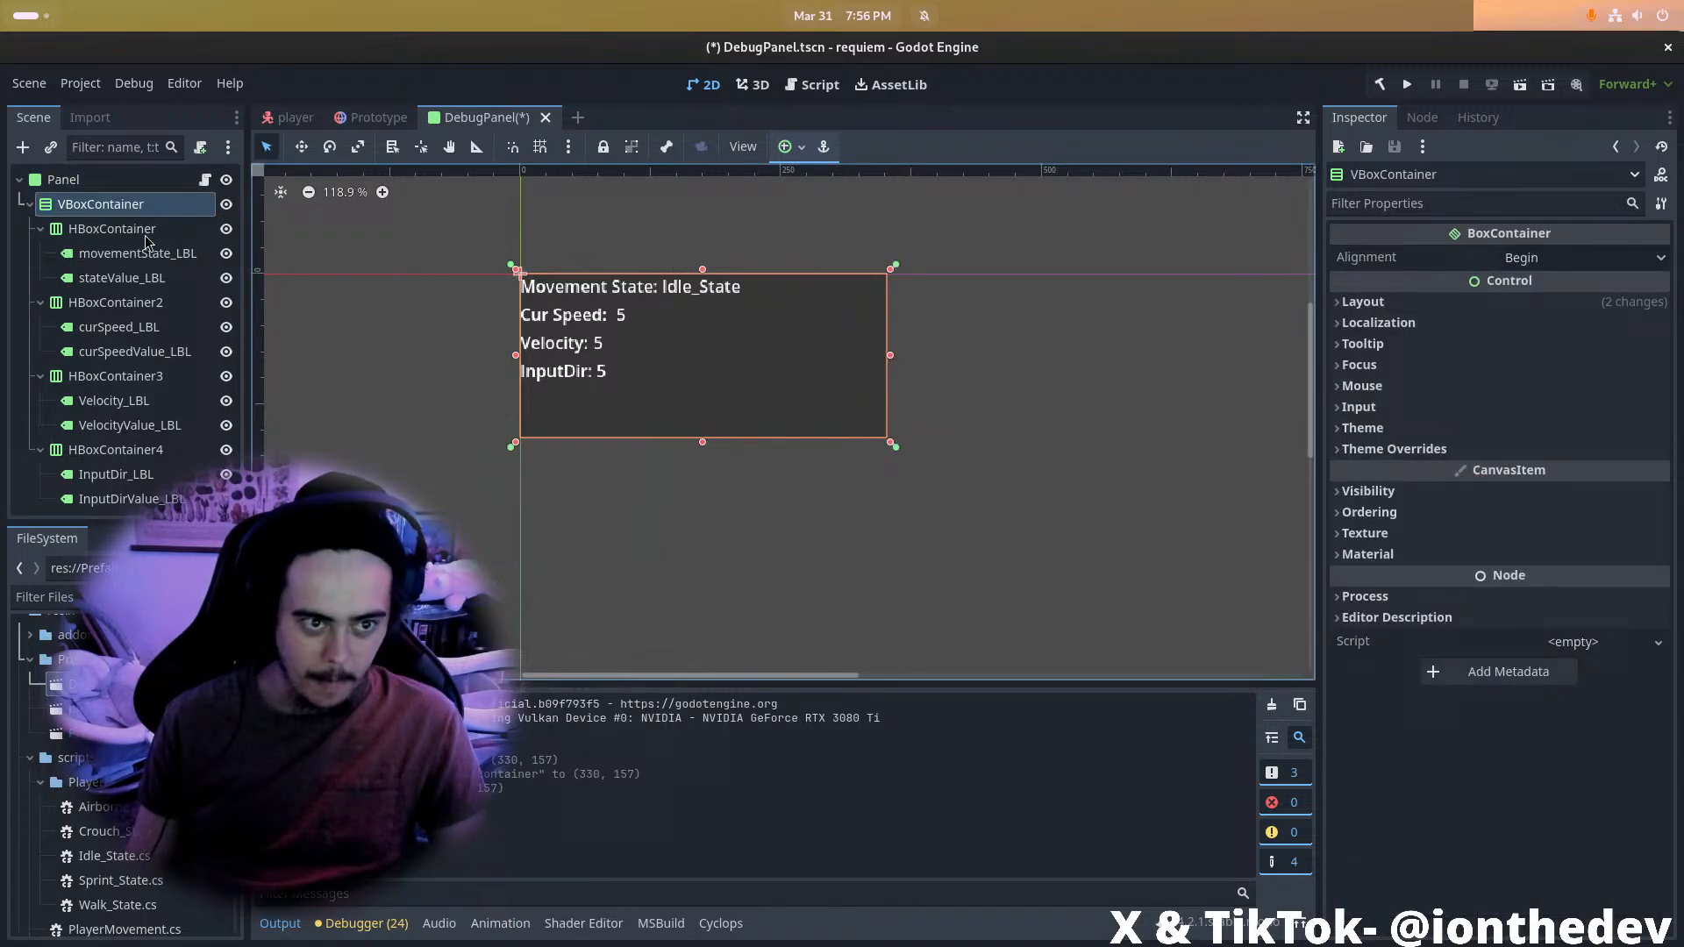
click(793, 154)
click(135, 232)
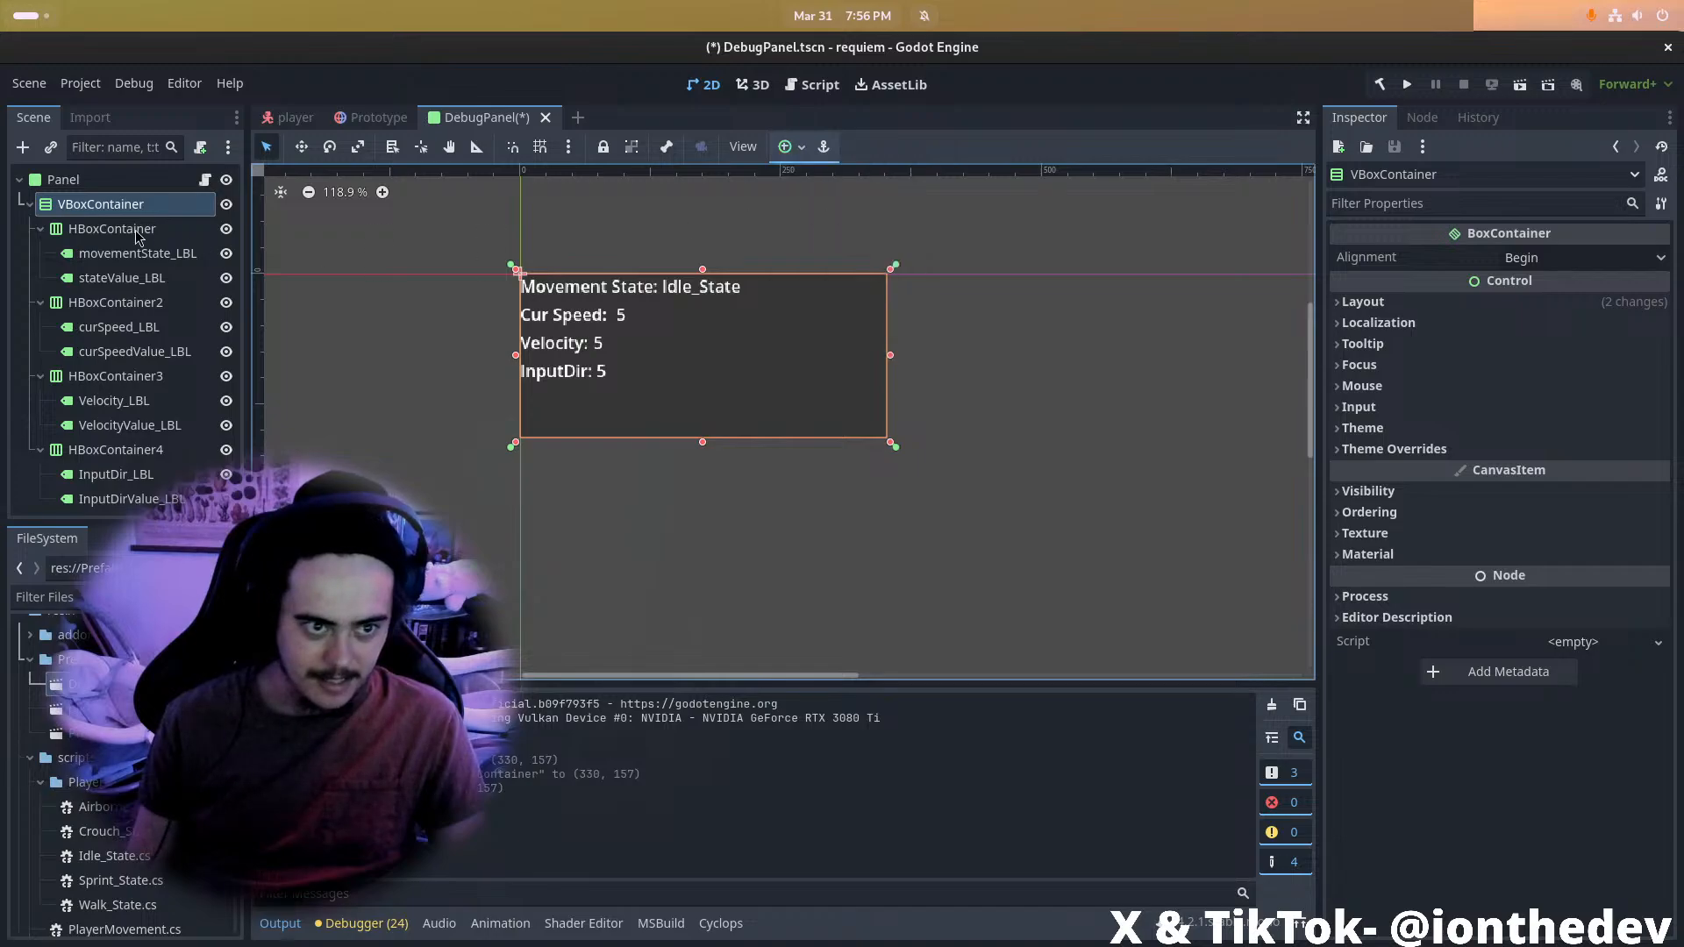
click(123, 234)
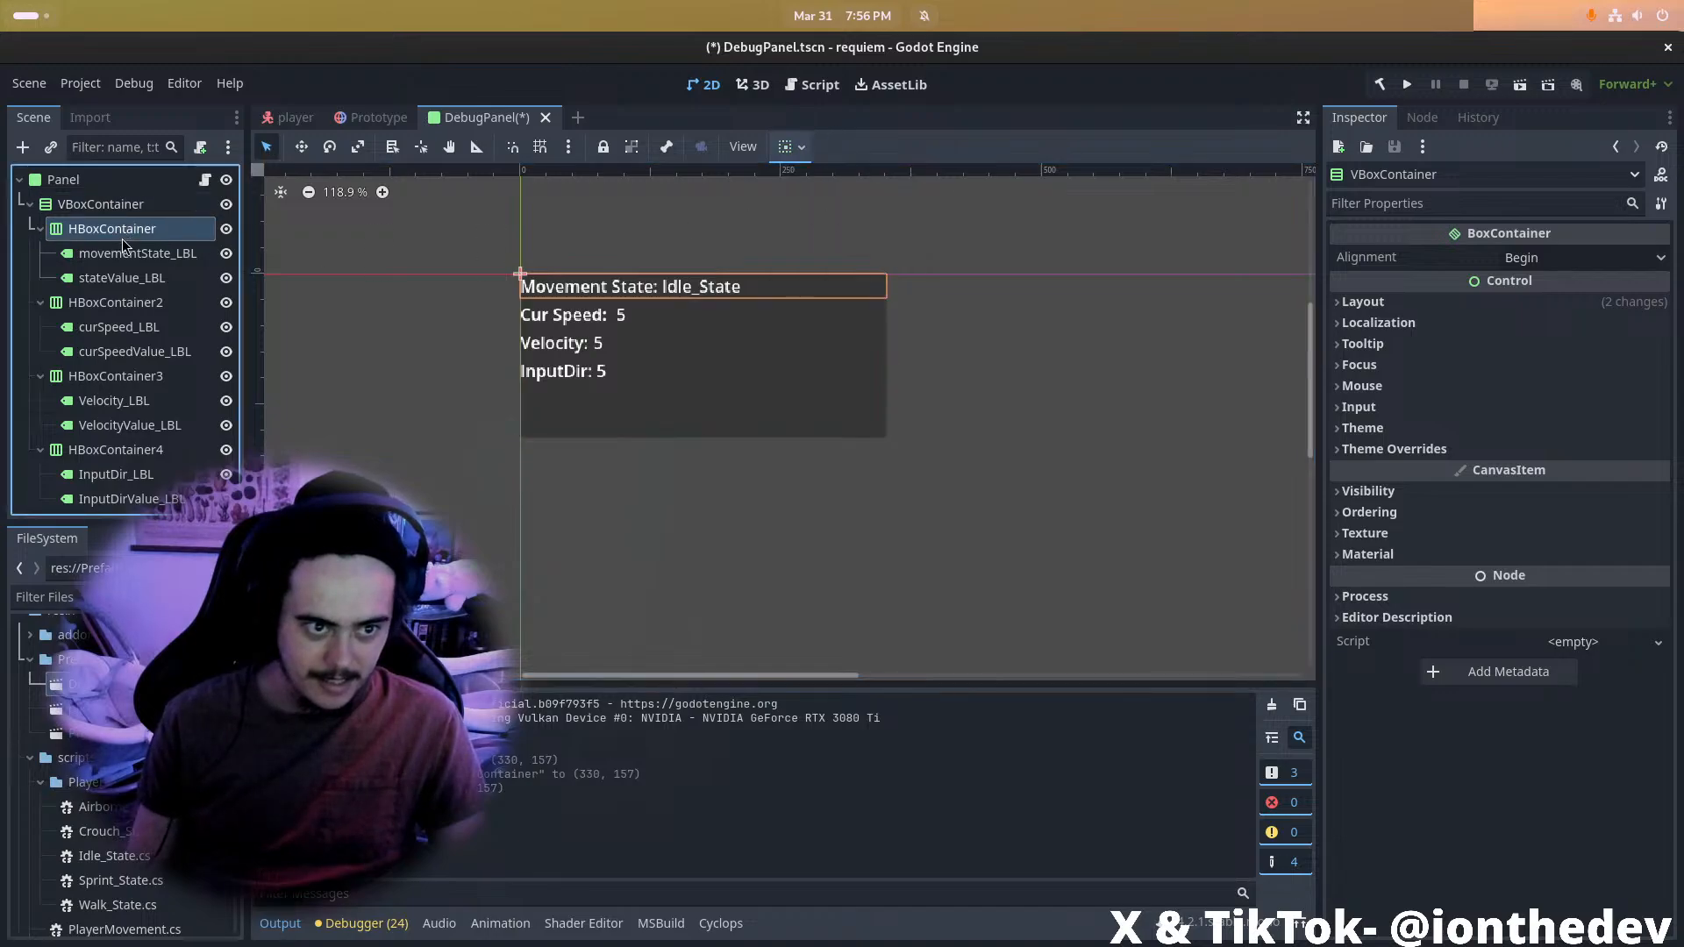
click(143, 281)
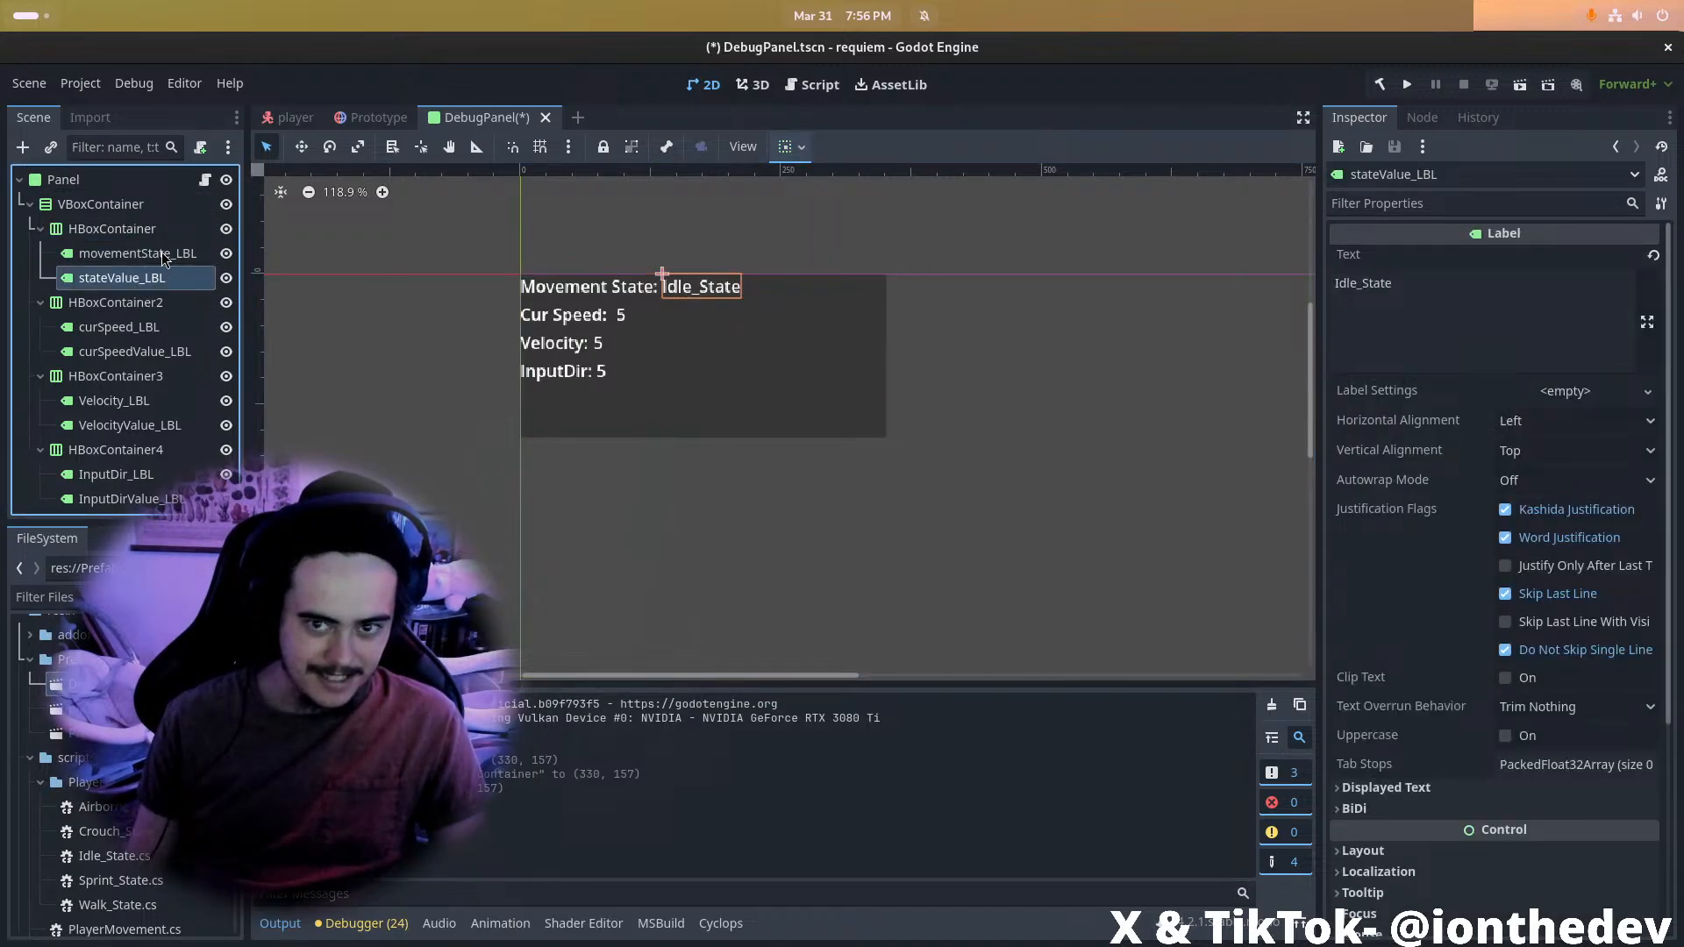
click(799, 148)
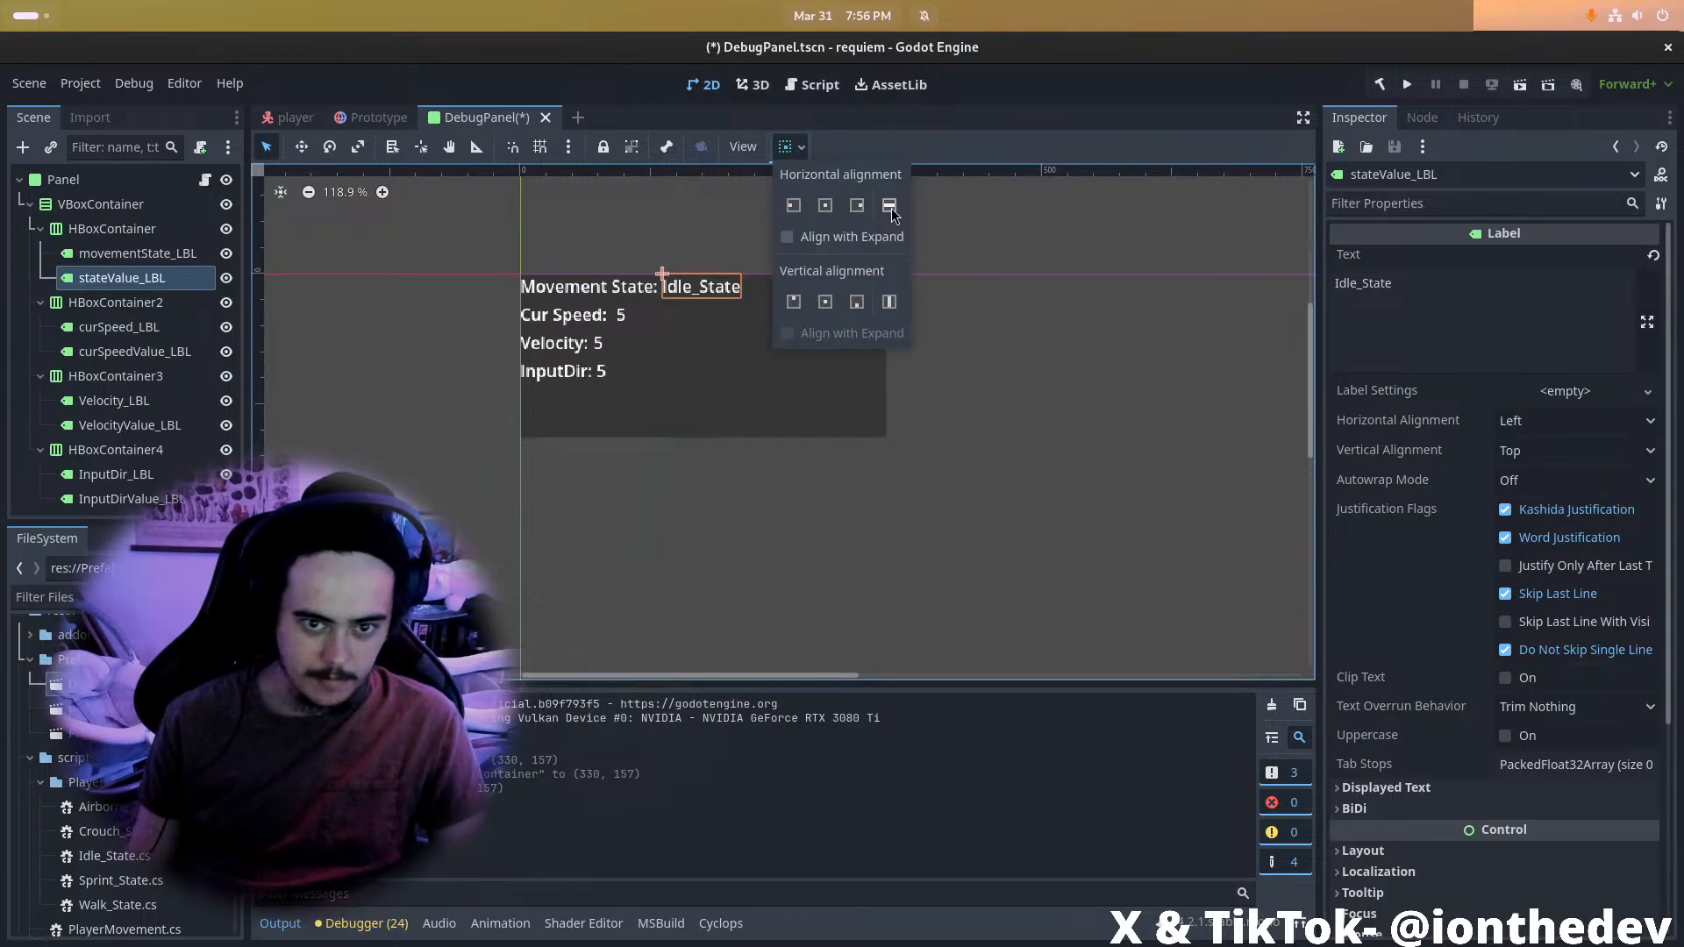
click(890, 207)
click(439, 475)
key(ctrl+s)
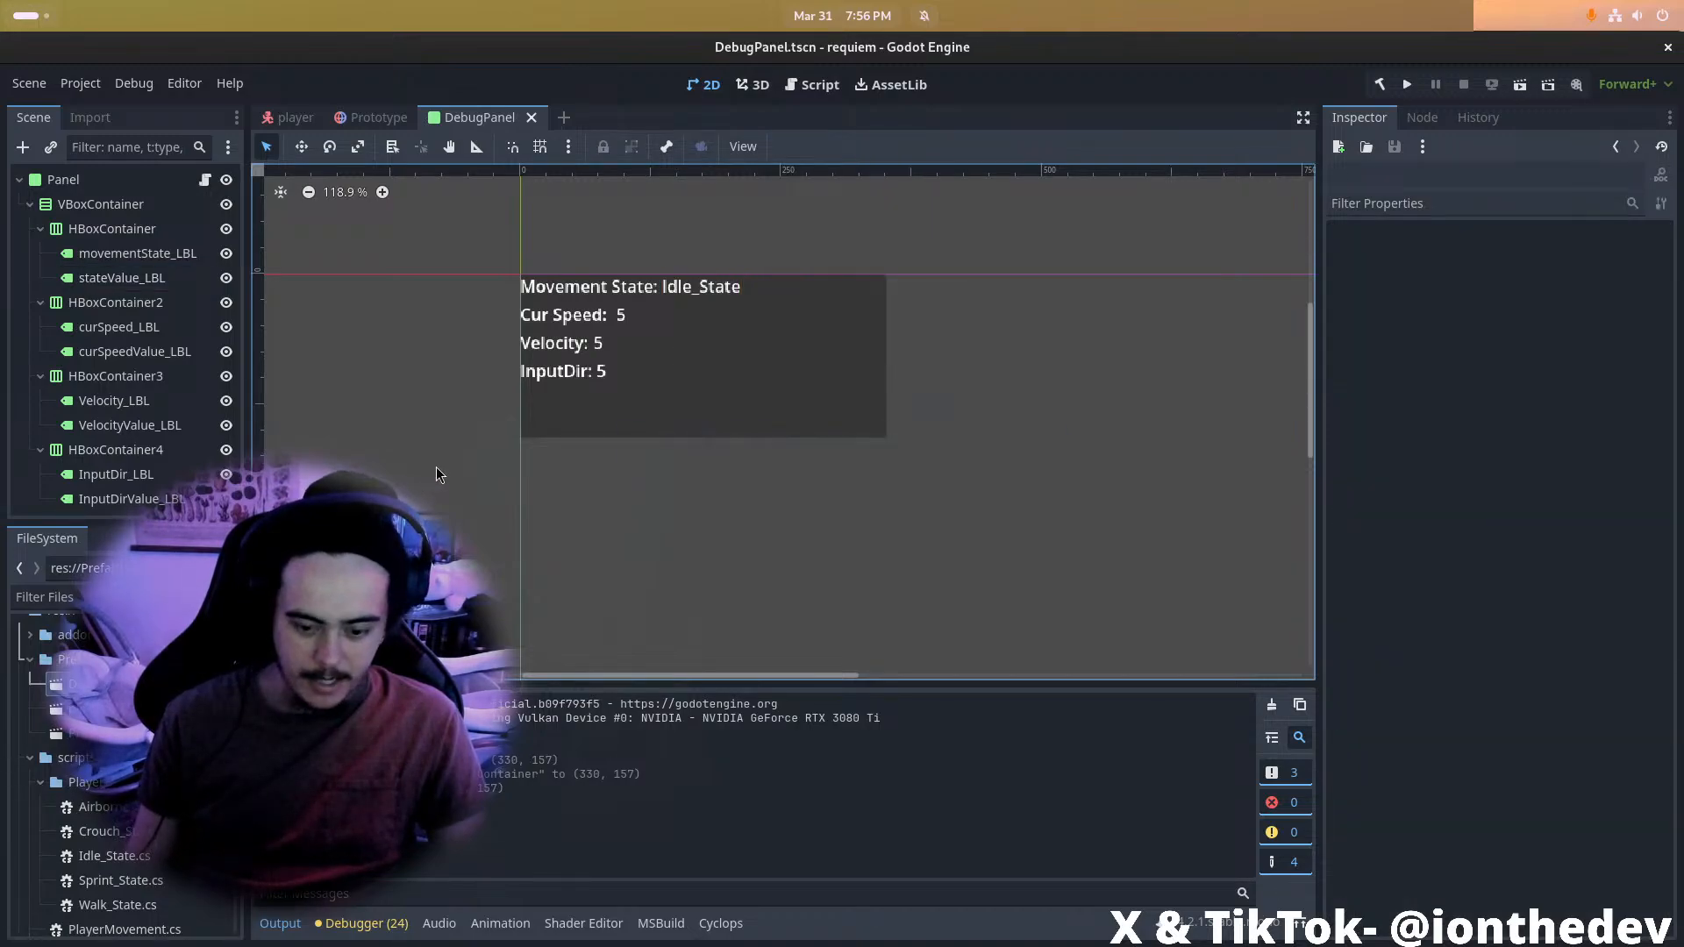
Run the project from the Prototype scene, walk and sprint the player to check the panel, and return to the editor
click(379, 118)
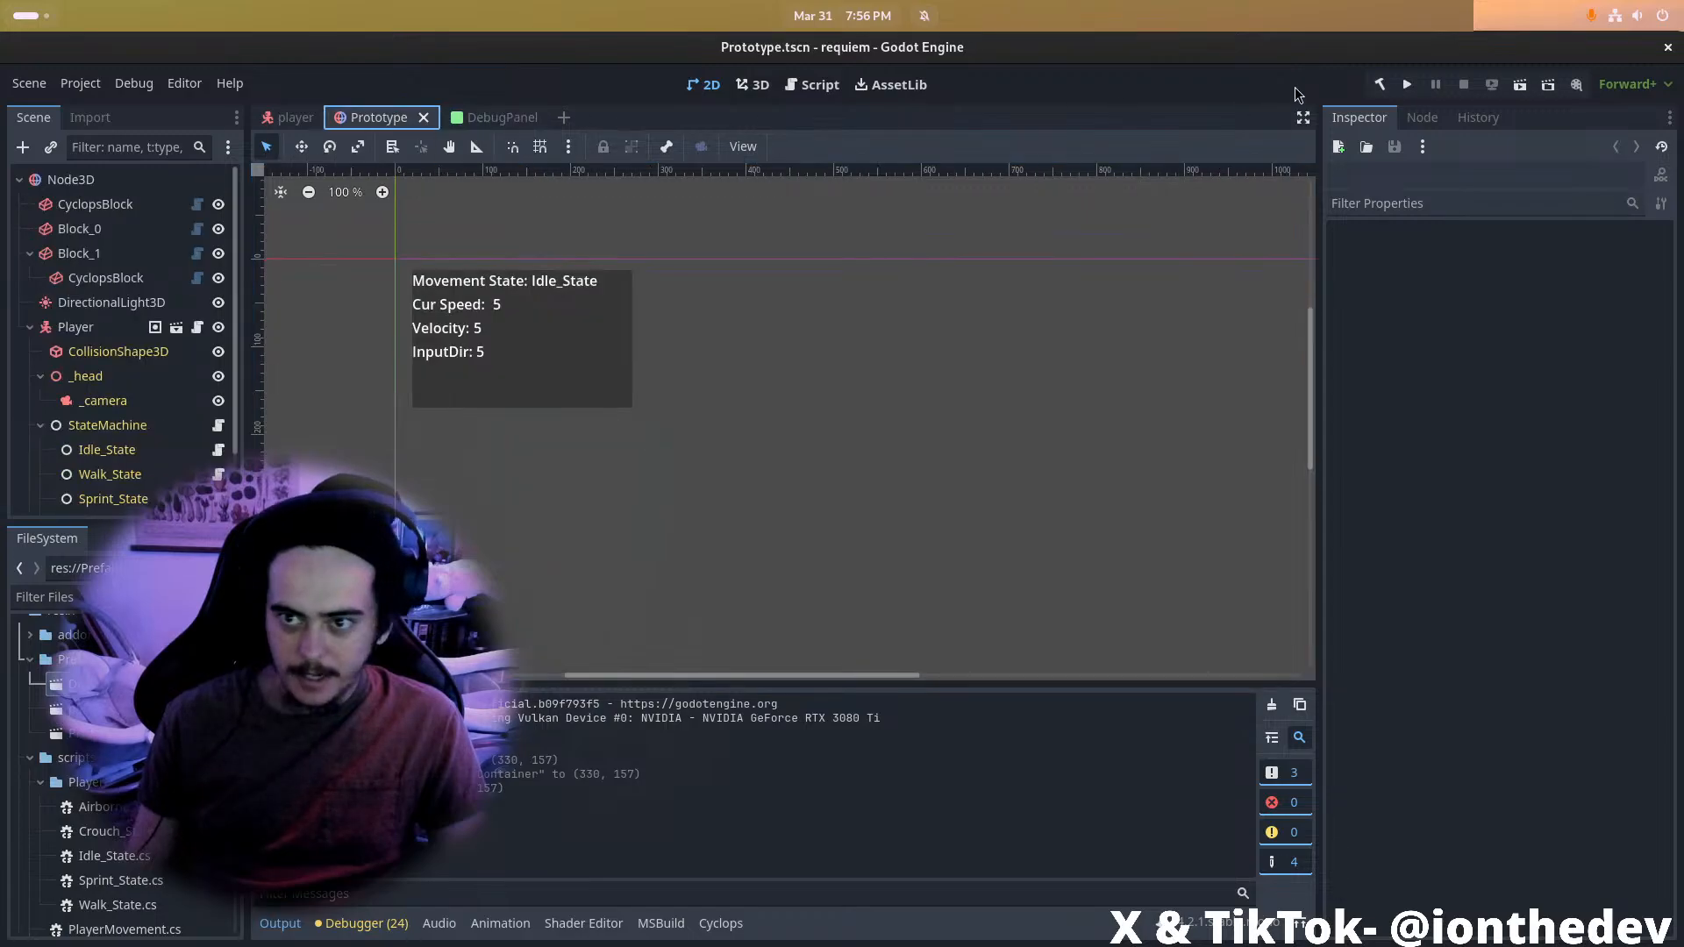
click(1408, 84)
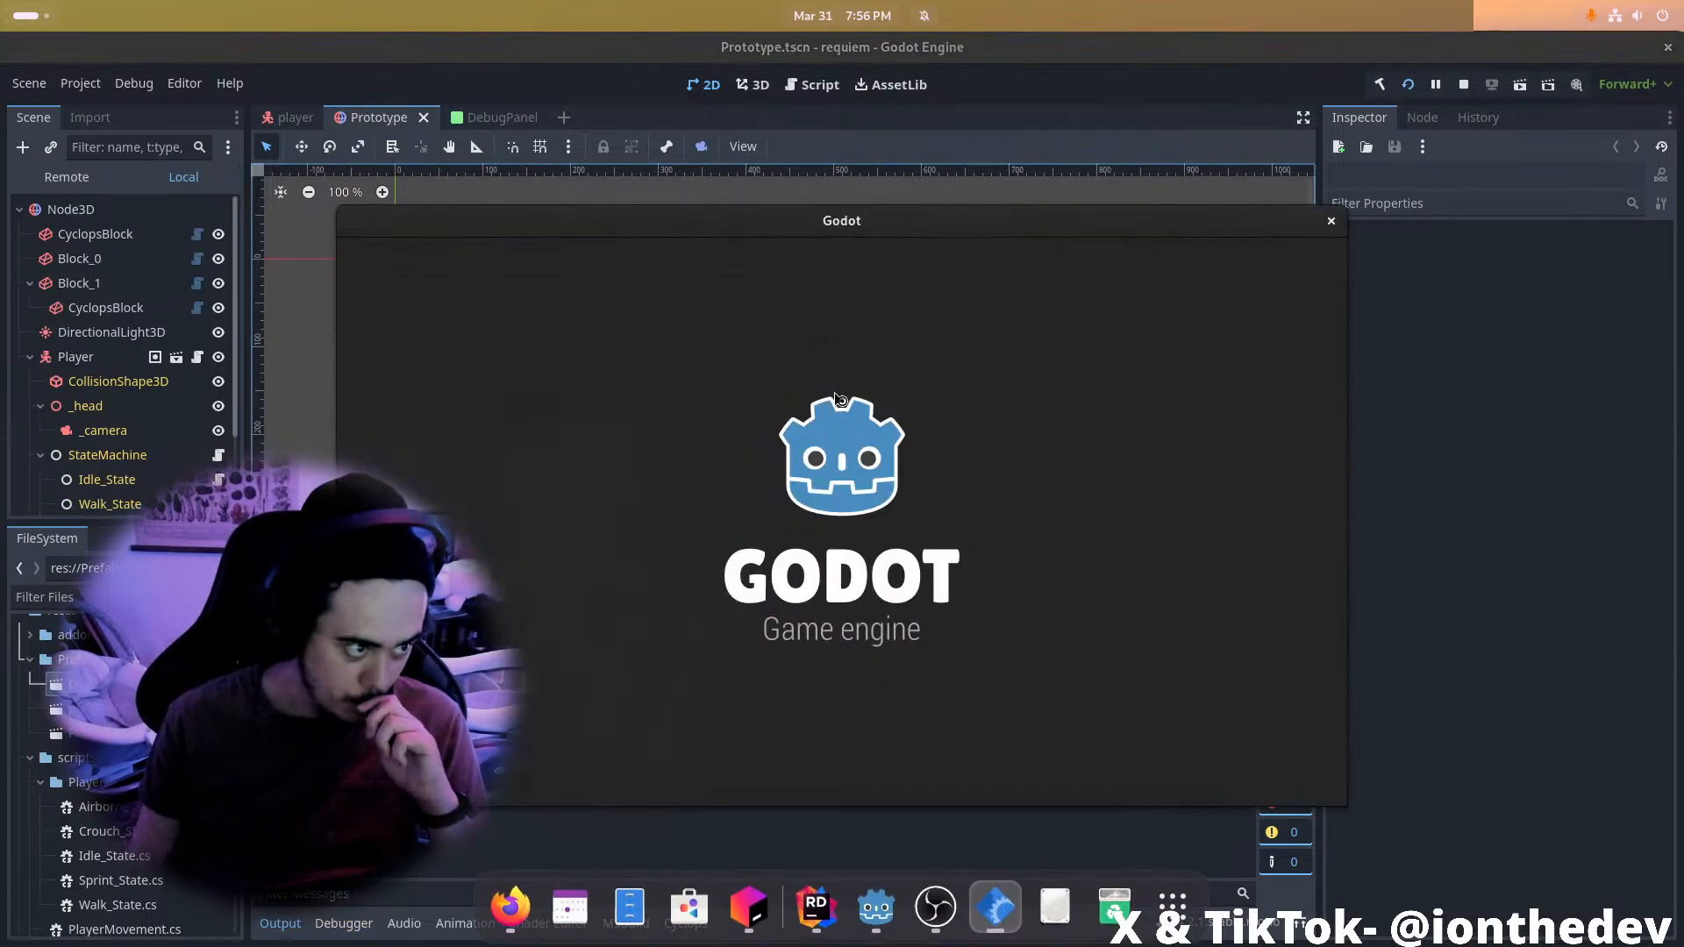
key(w)
key(d)
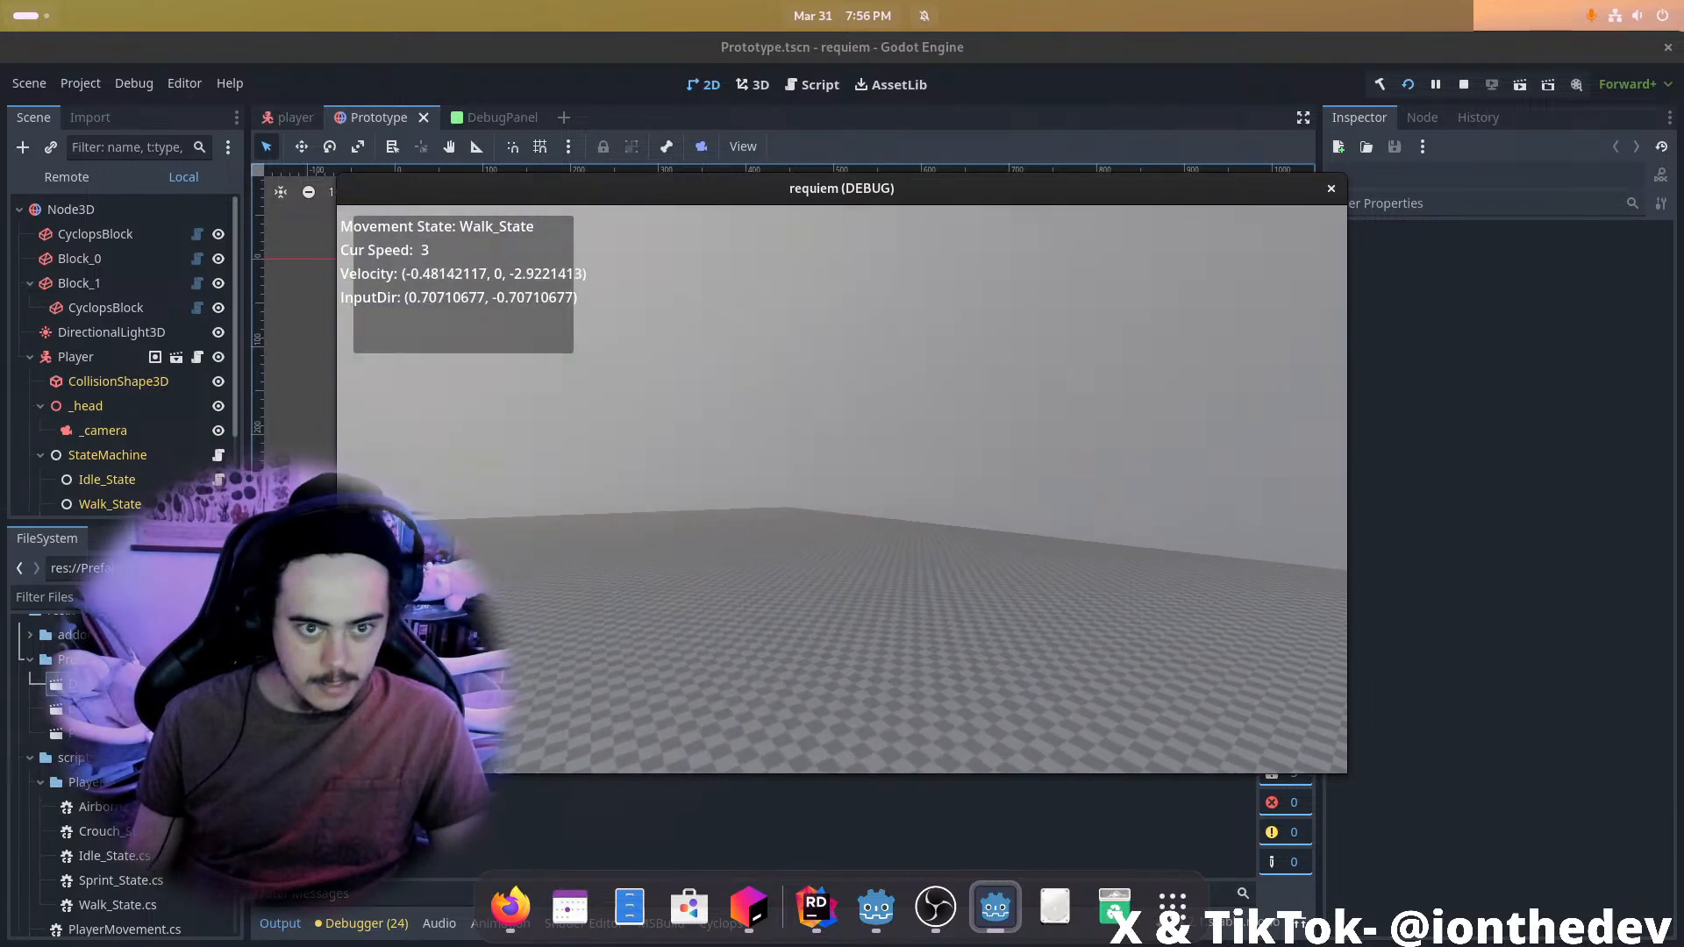
key(shift)
key(w)
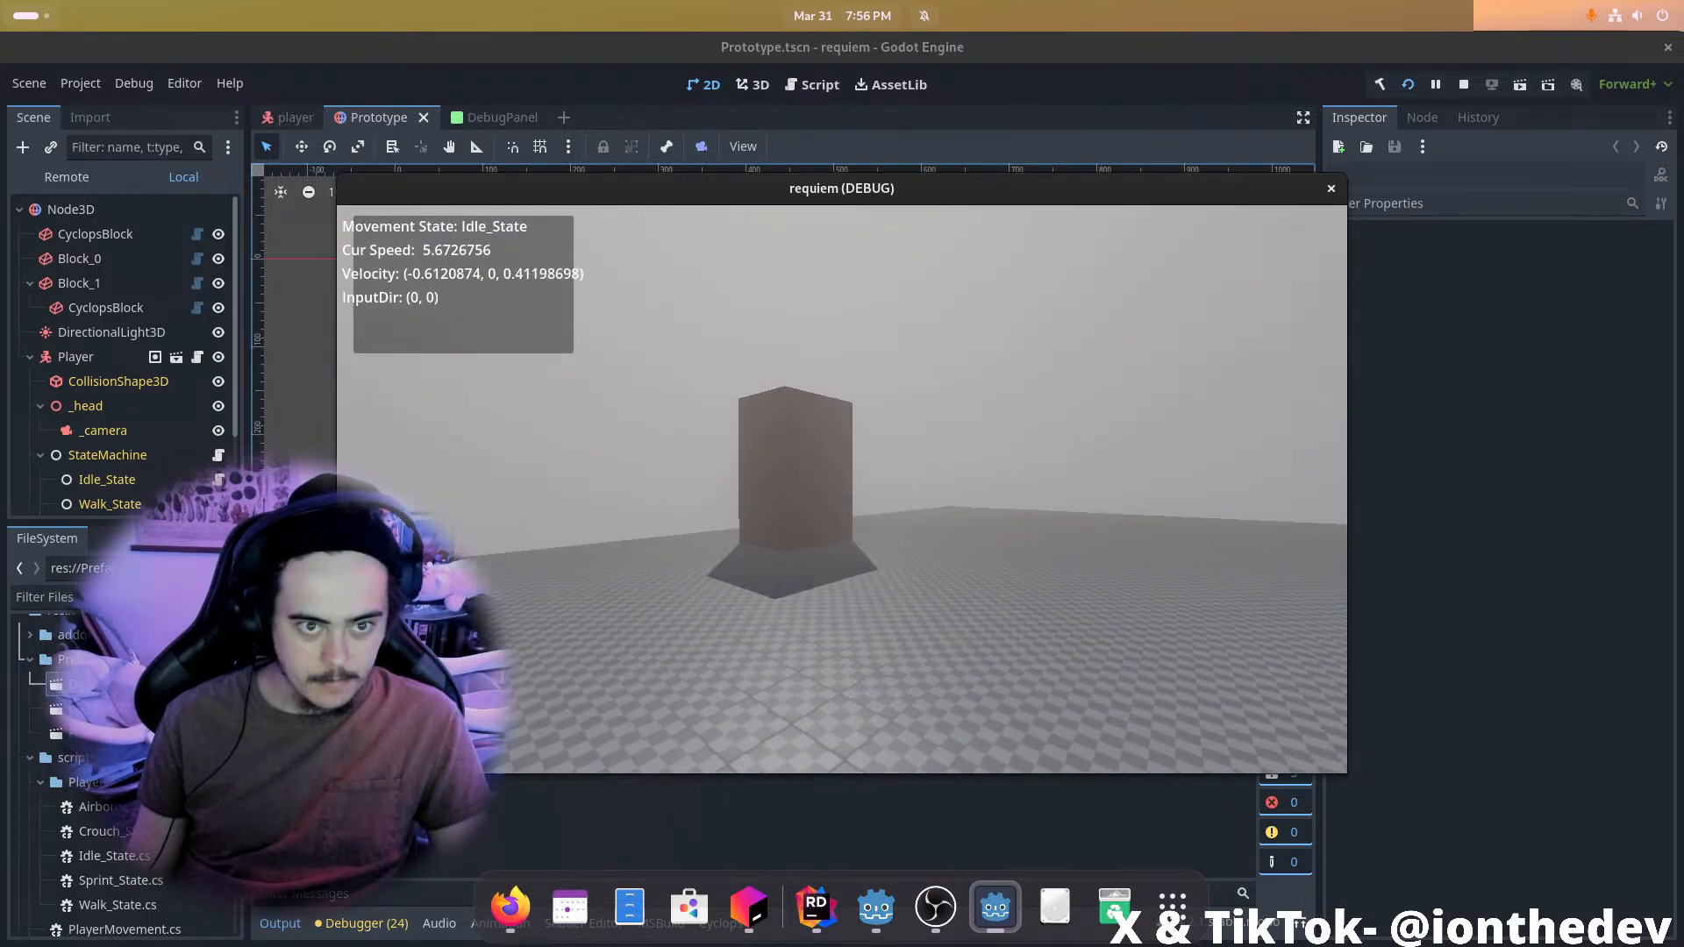
key(alt+Tab)
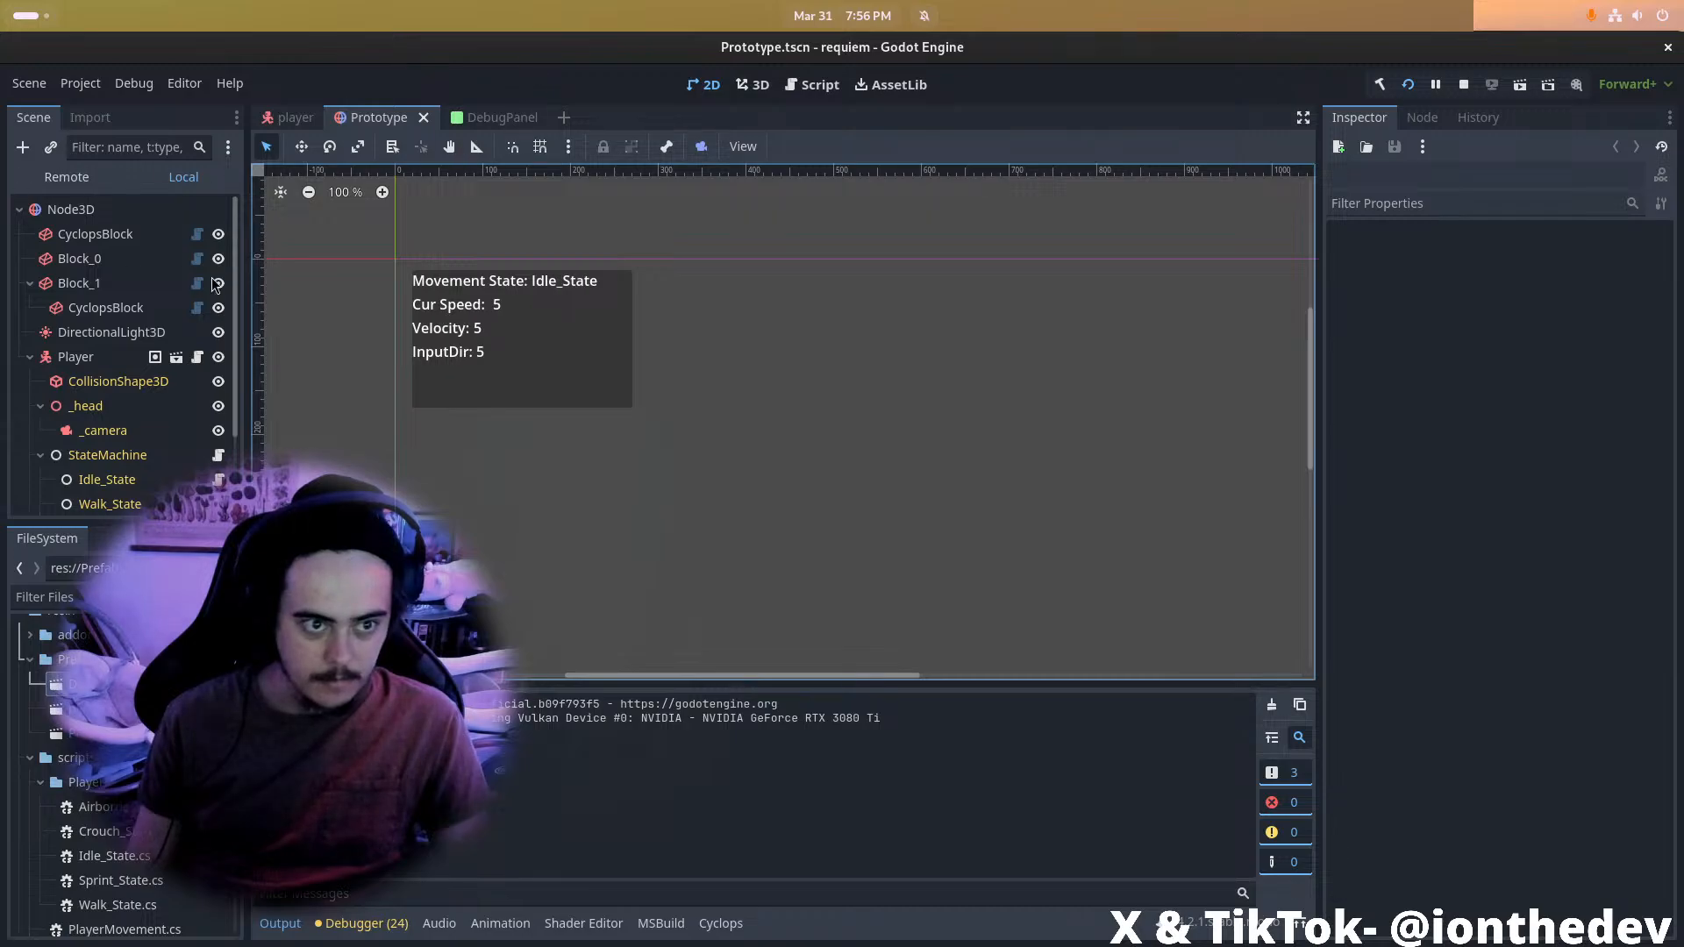
Widen the DebugPanel scene's root Panel to about 615 px and check its fit in the running game
click(487, 118)
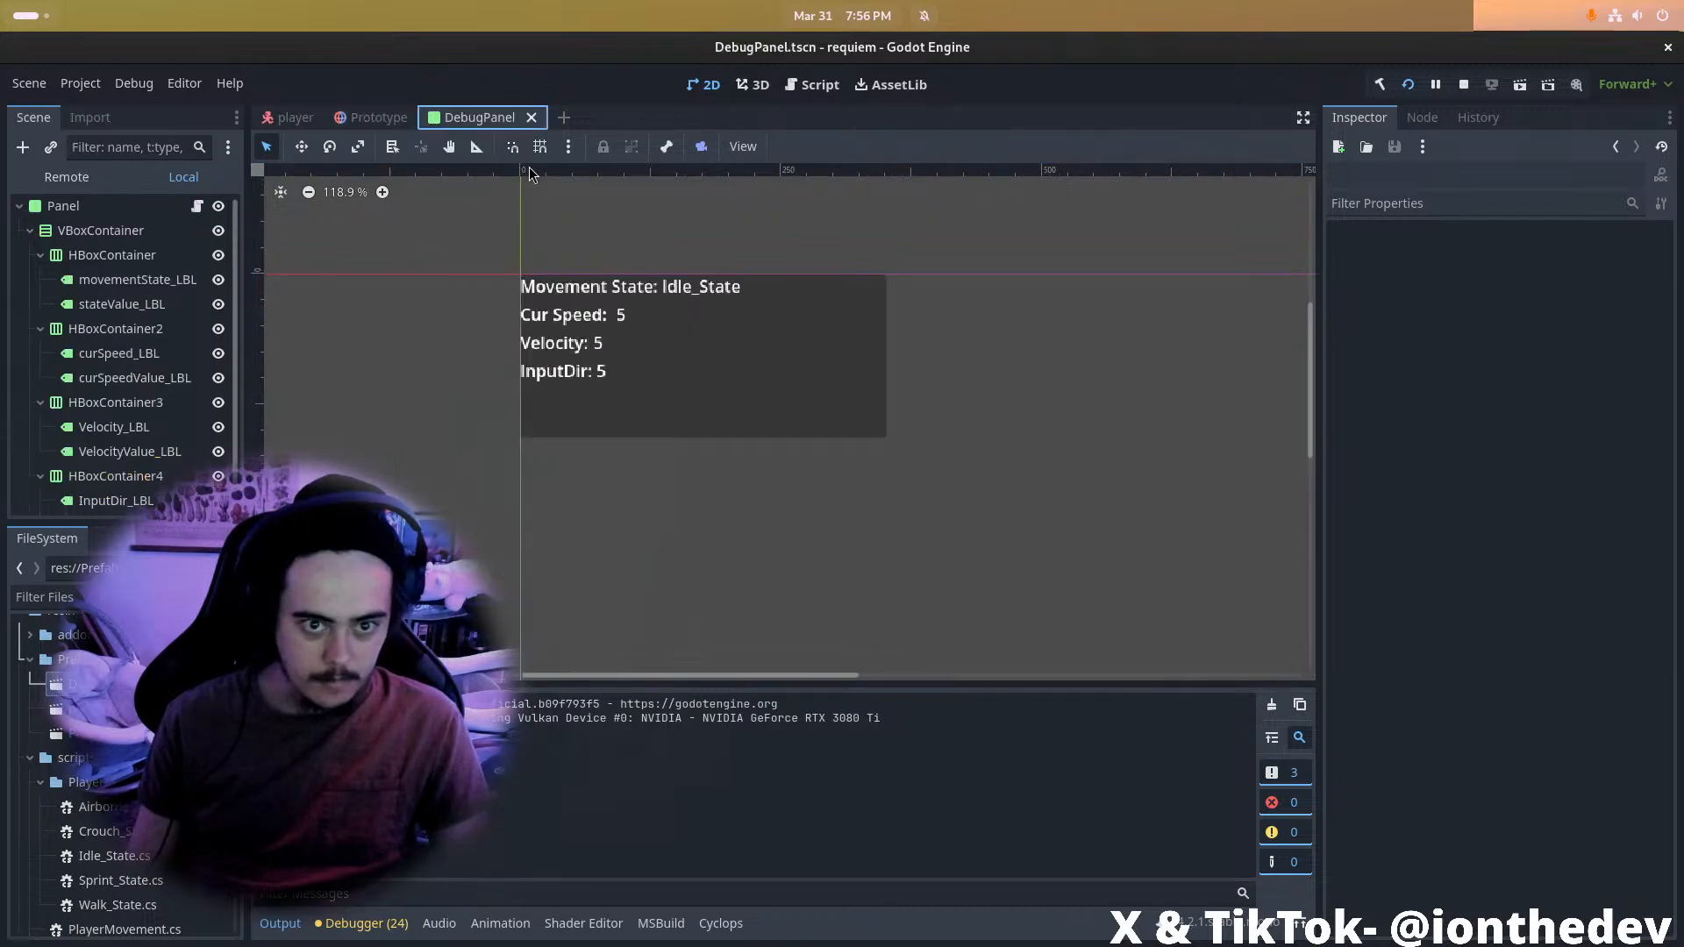
click(79, 209)
click(894, 355)
click(834, 354)
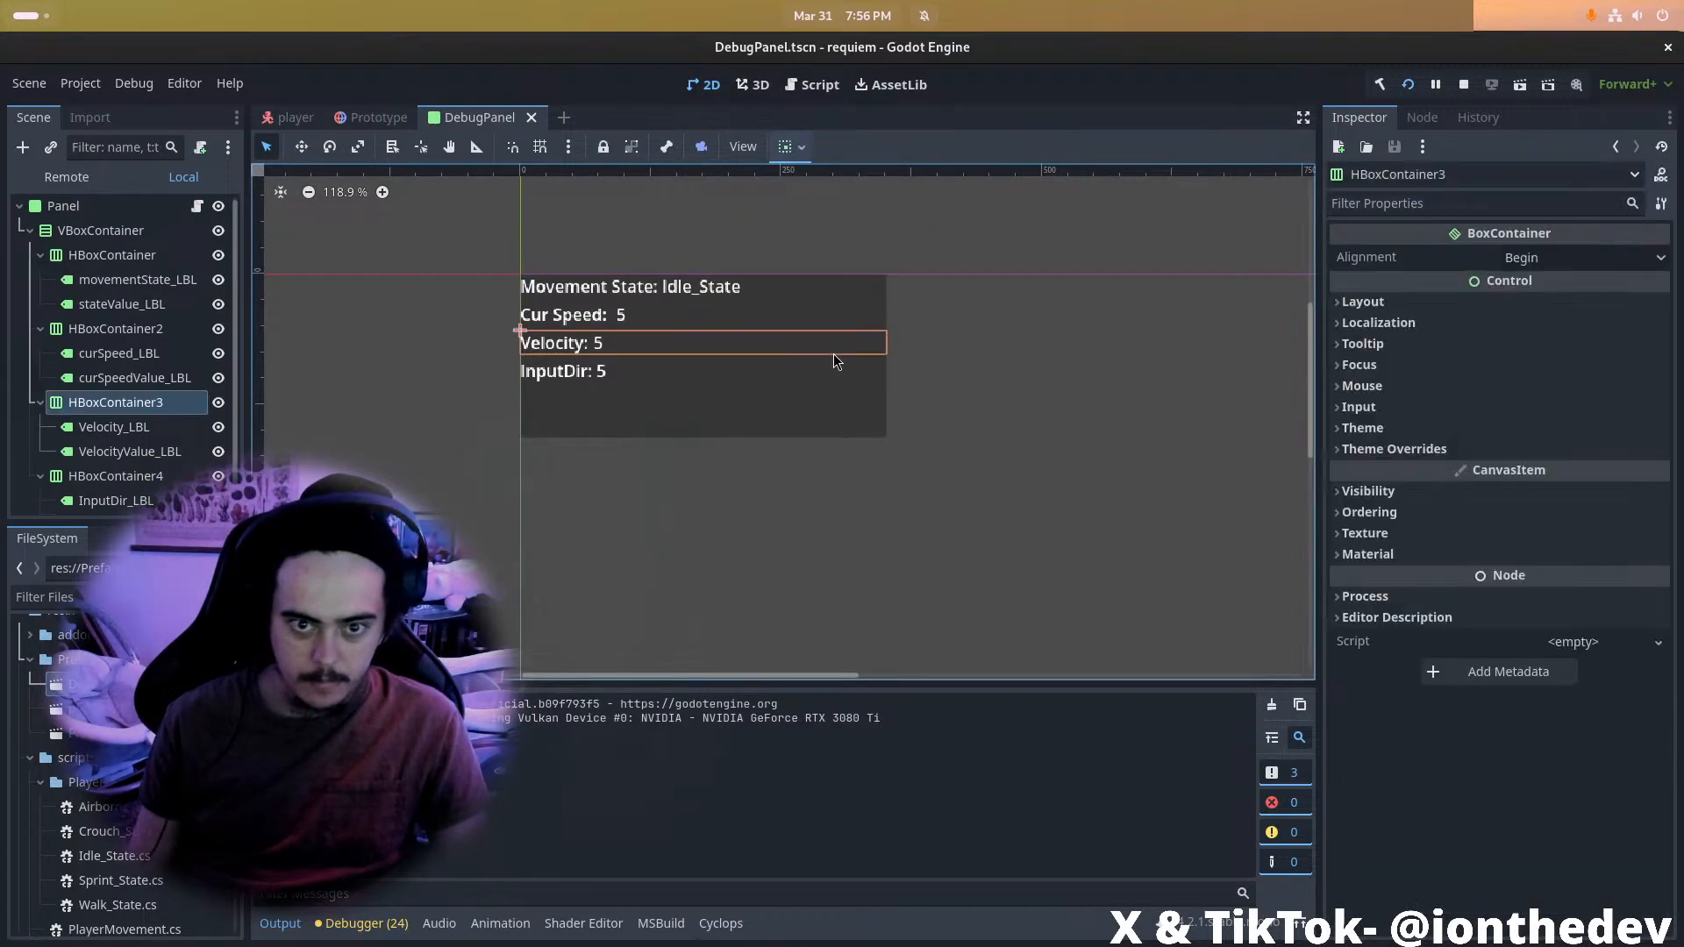
click(864, 409)
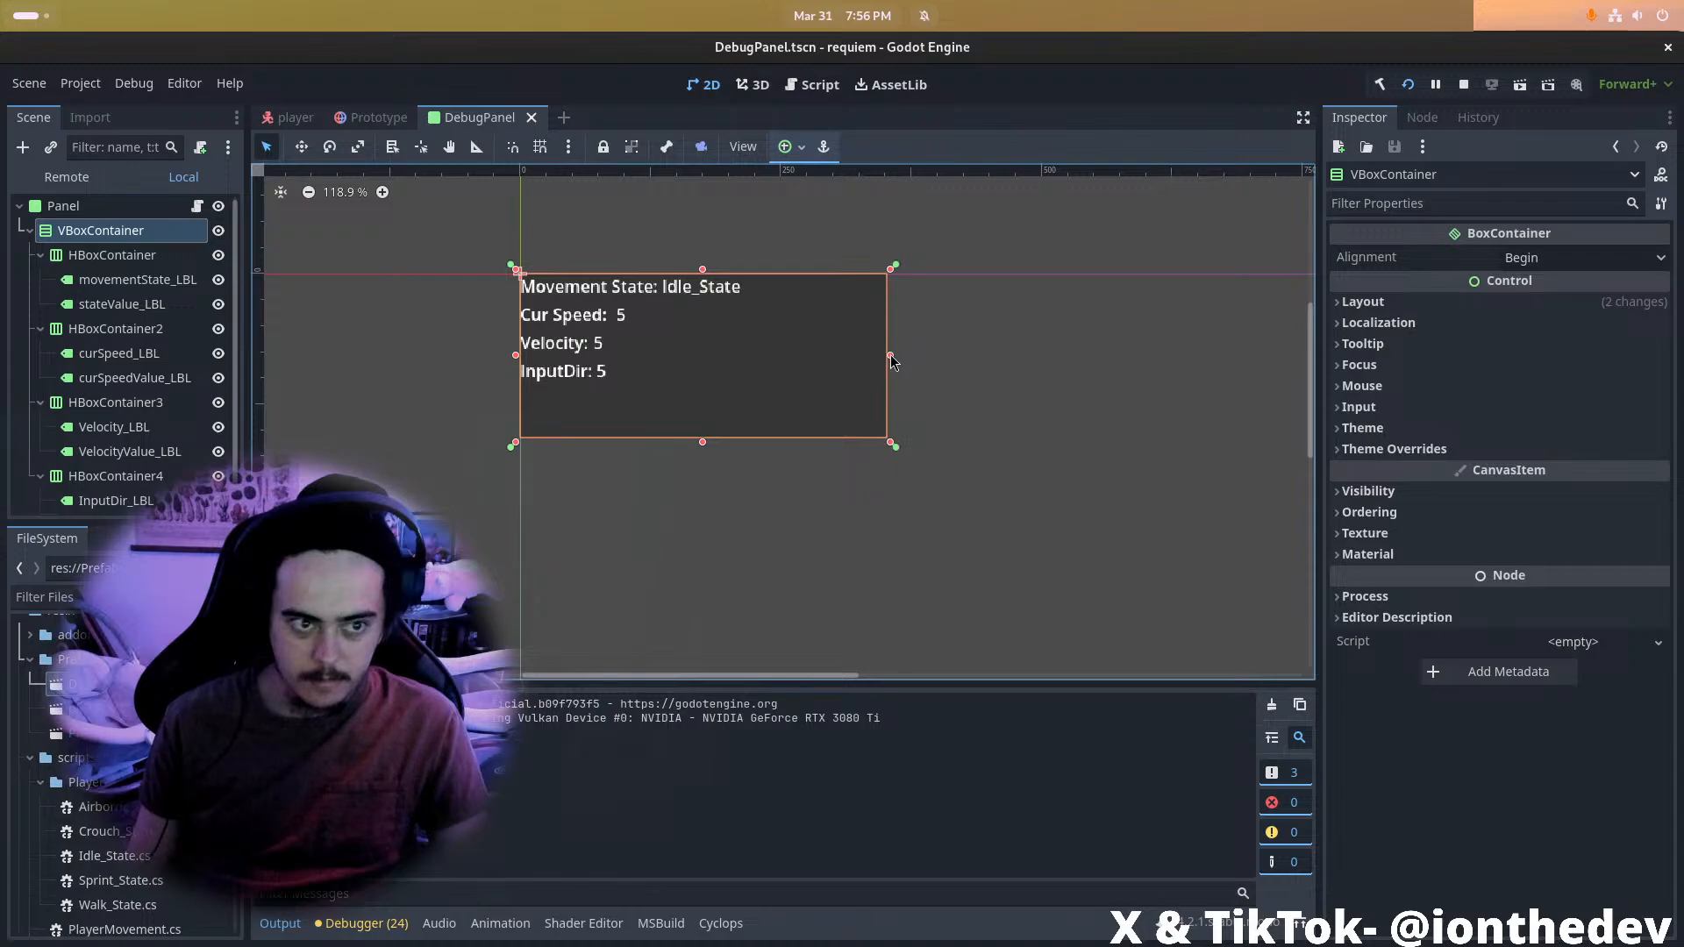
click(125, 209)
drag(891, 357, 1176, 379)
key(F5)
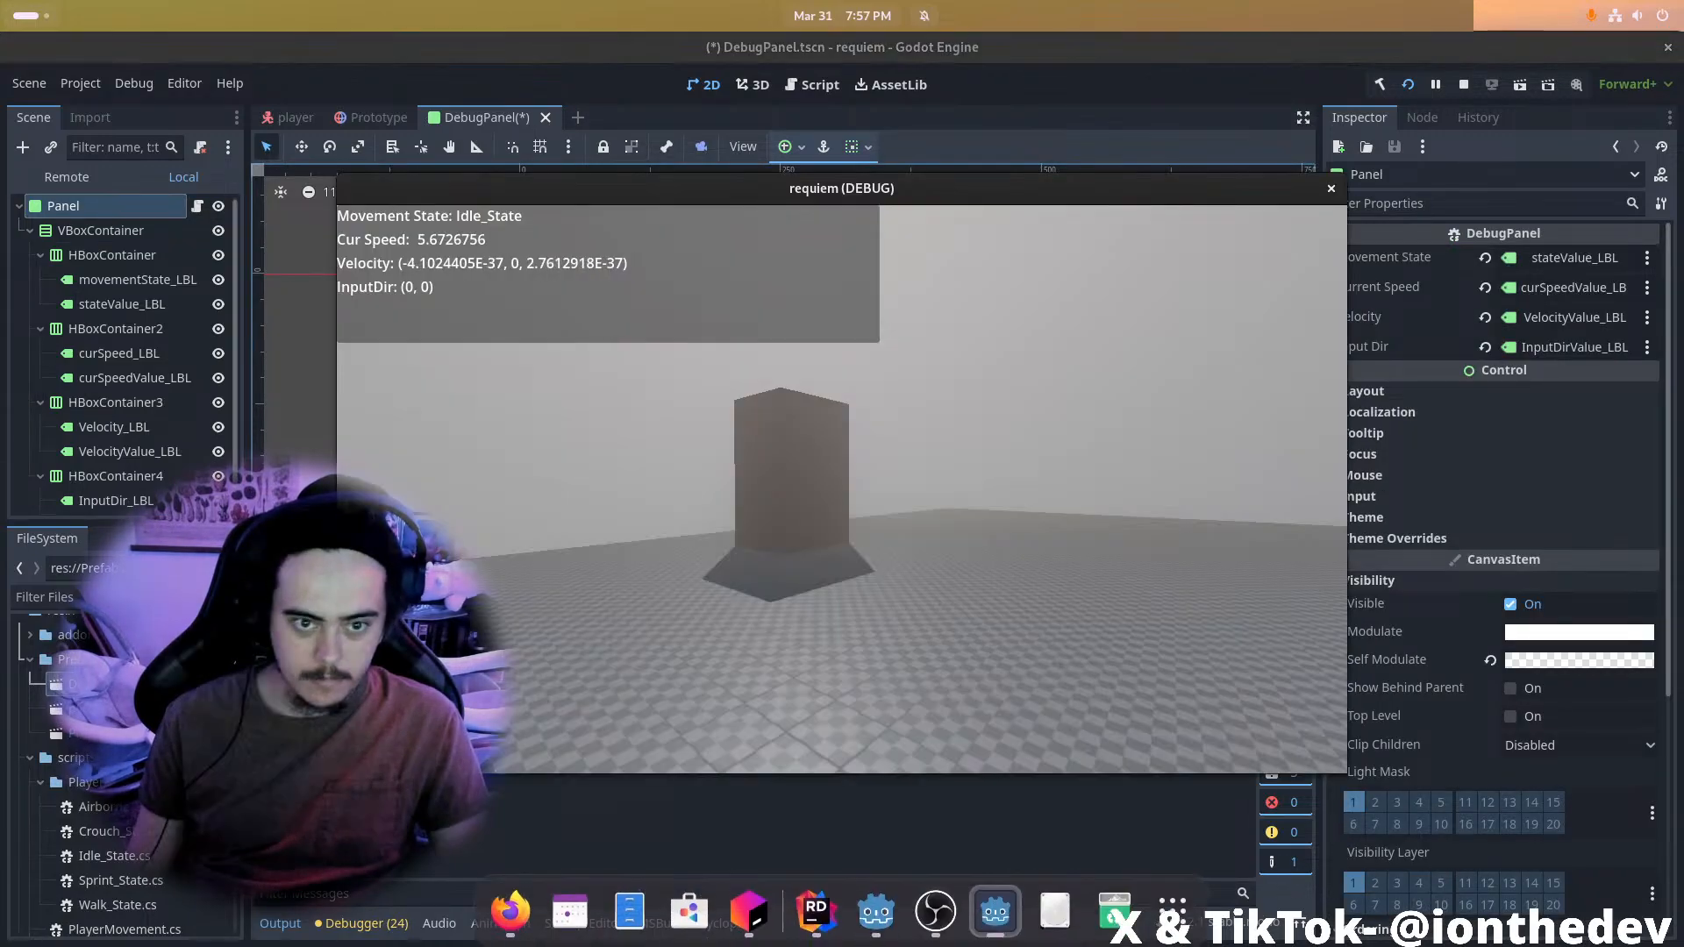
key(alt+Tab)
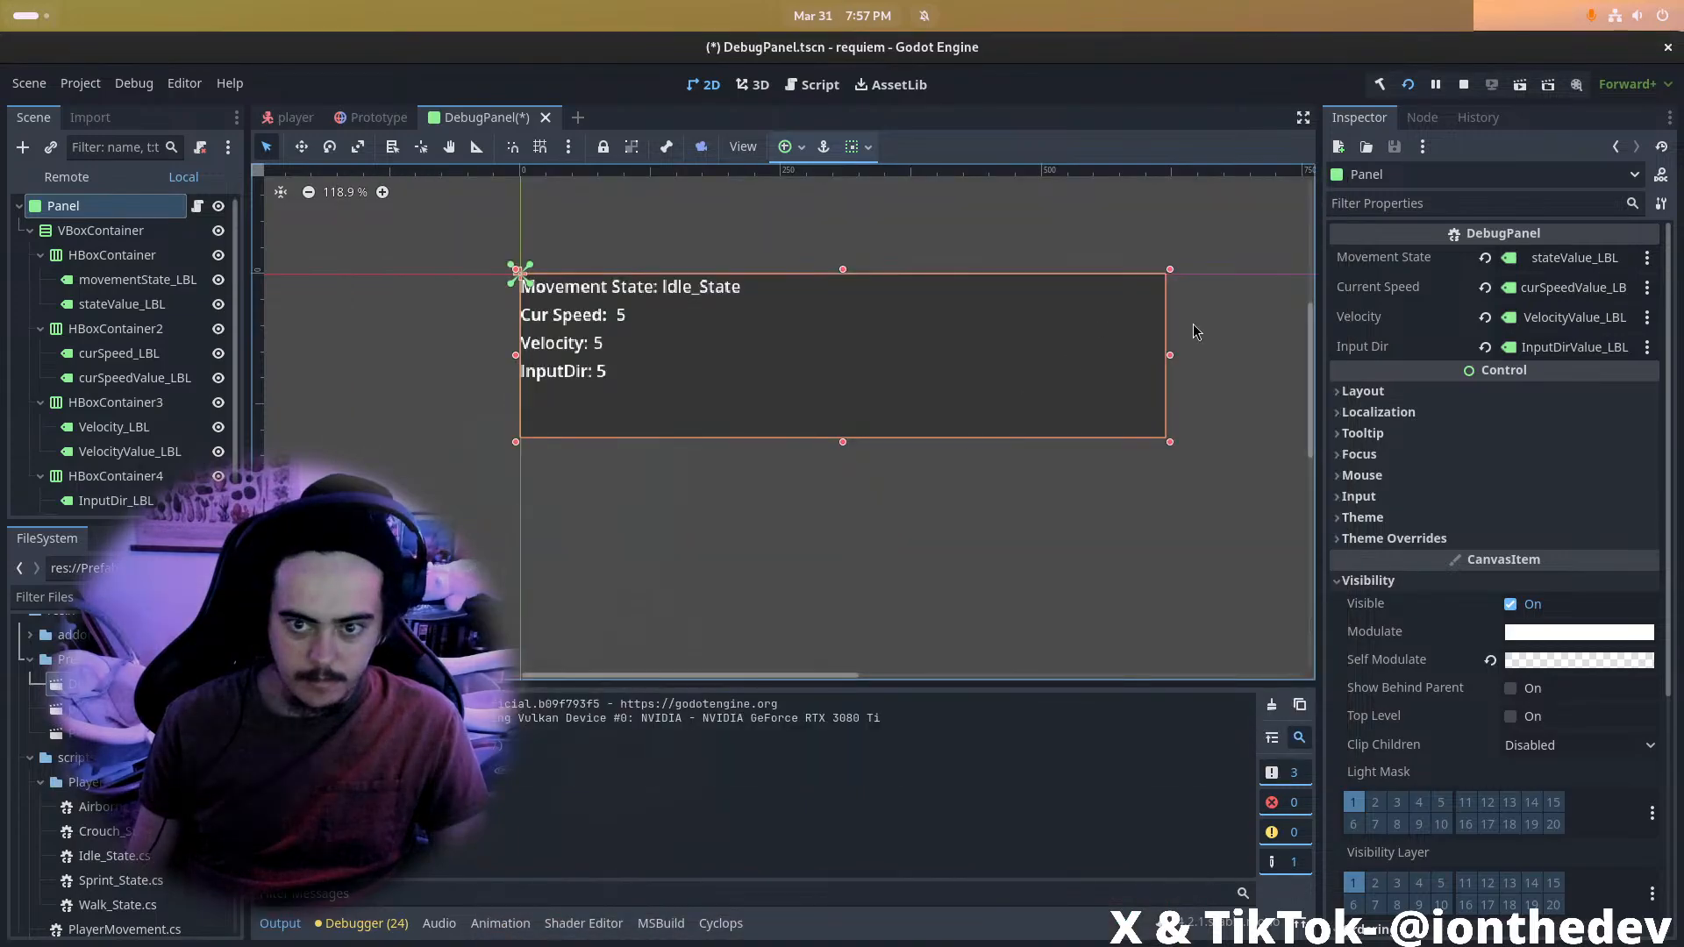
Shrink the root Panel to about 336 px wide and 114 px high so it fits the four text rows
drag(1169, 363, 889, 364)
key(alt+Tab)
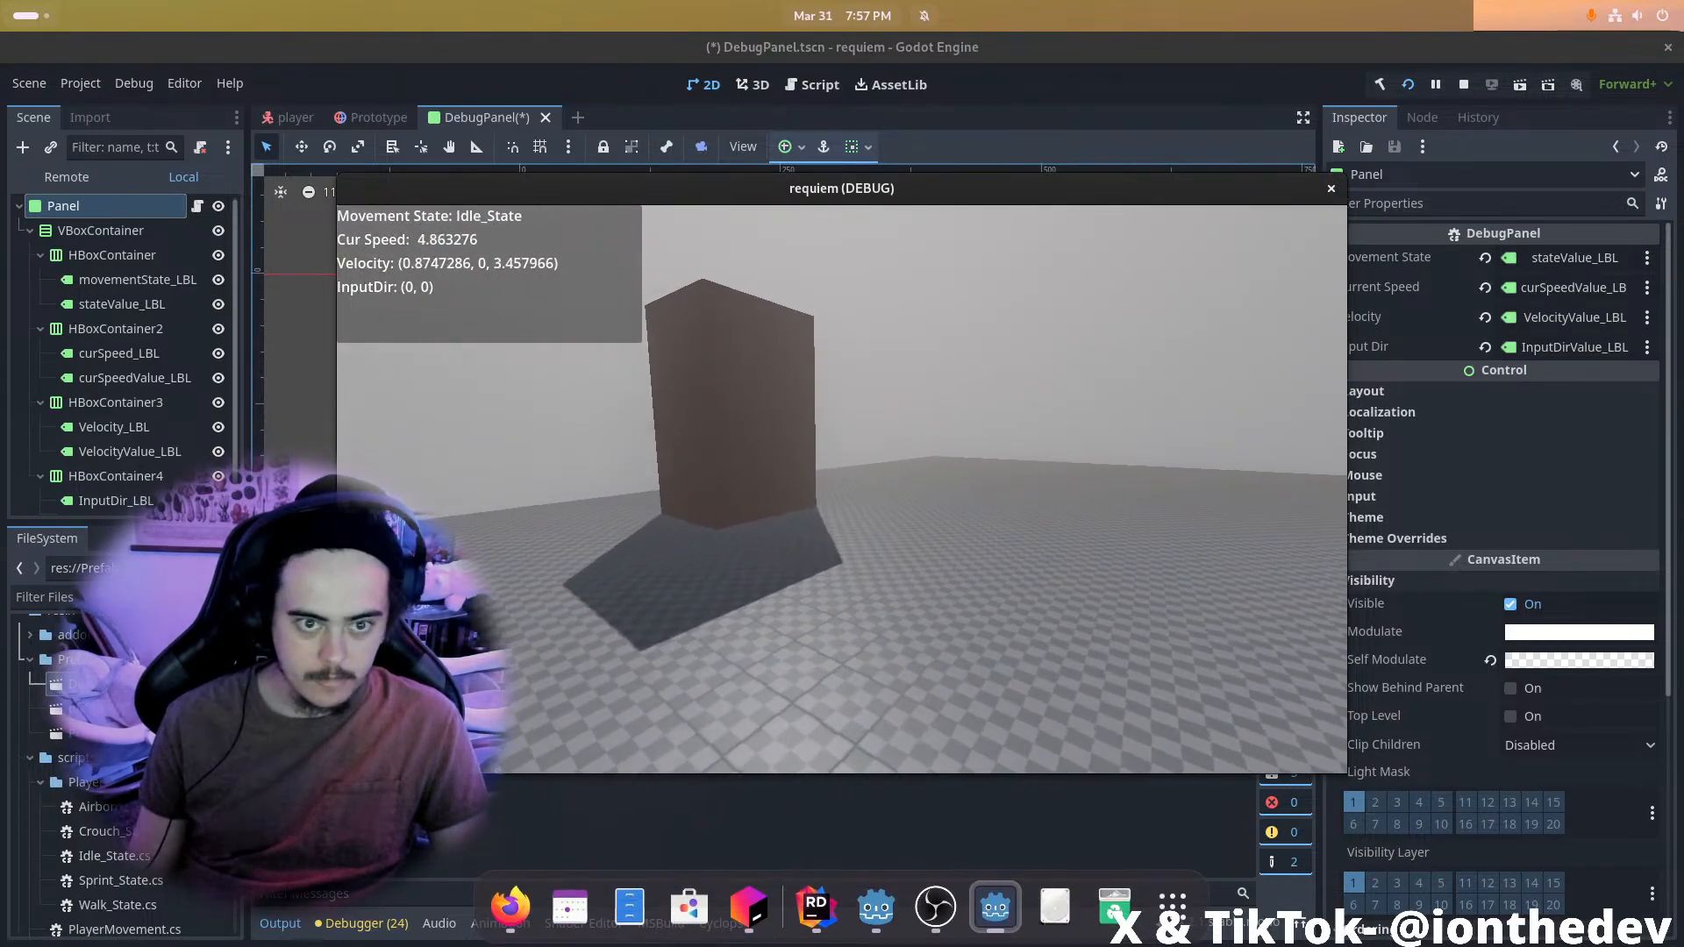
key(alt+Tab)
drag(702, 443, 699, 405)
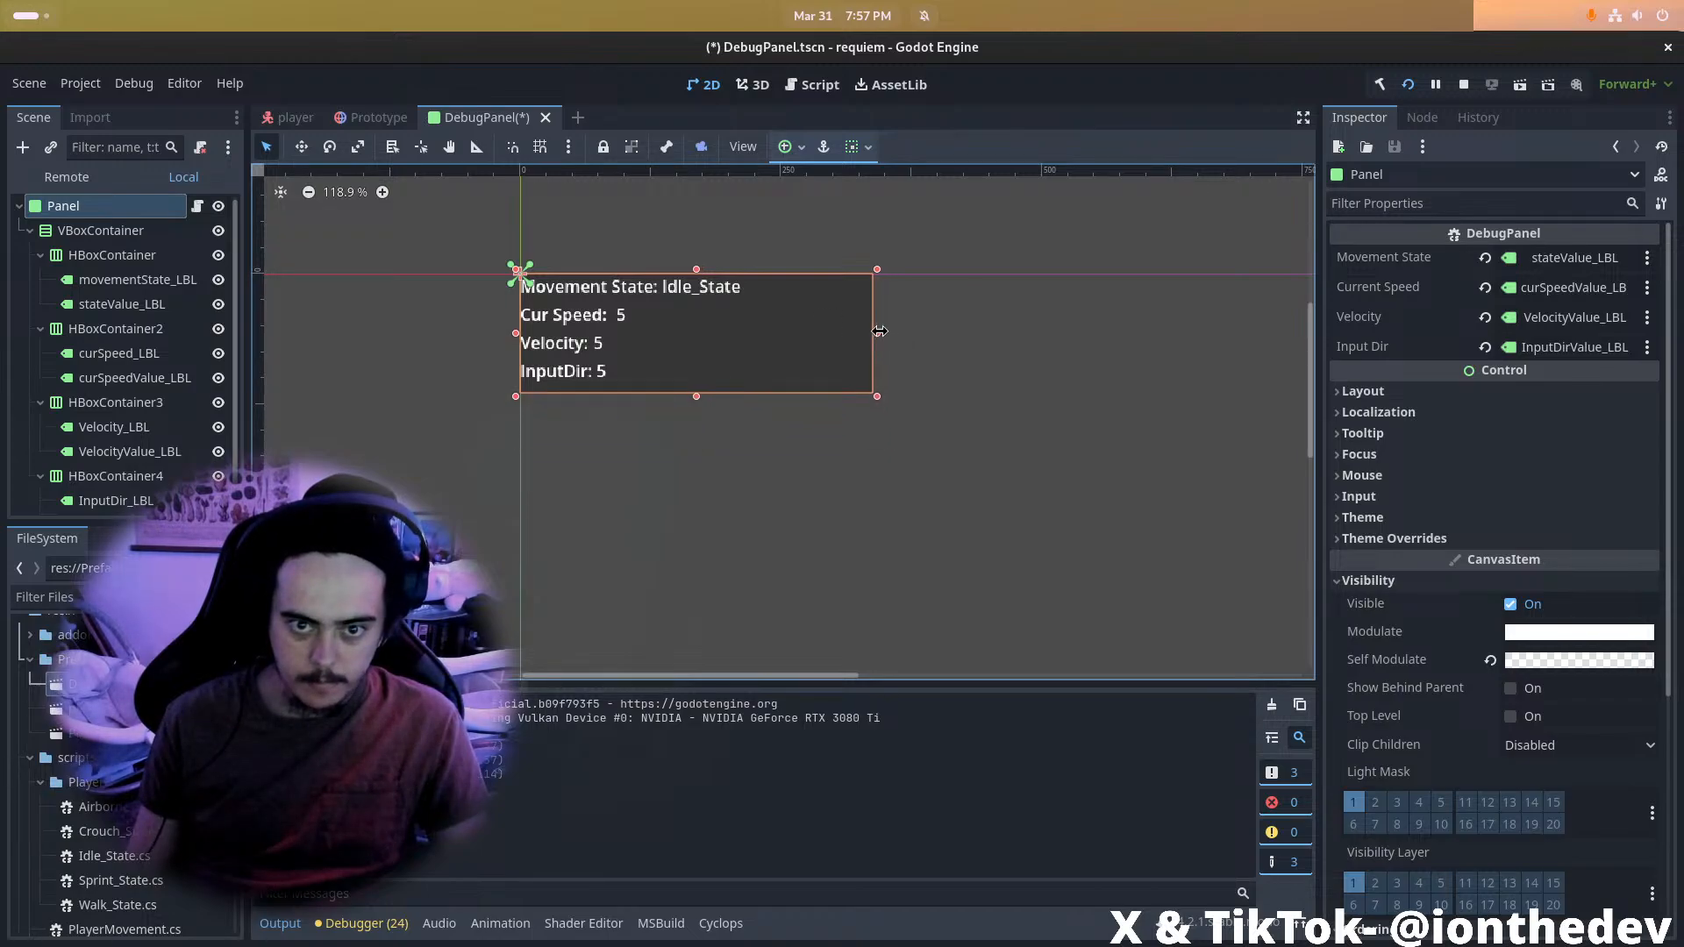
Test the resized debug panel in the running game by walking, sprinting and crouching the player in different directions
key(F5)
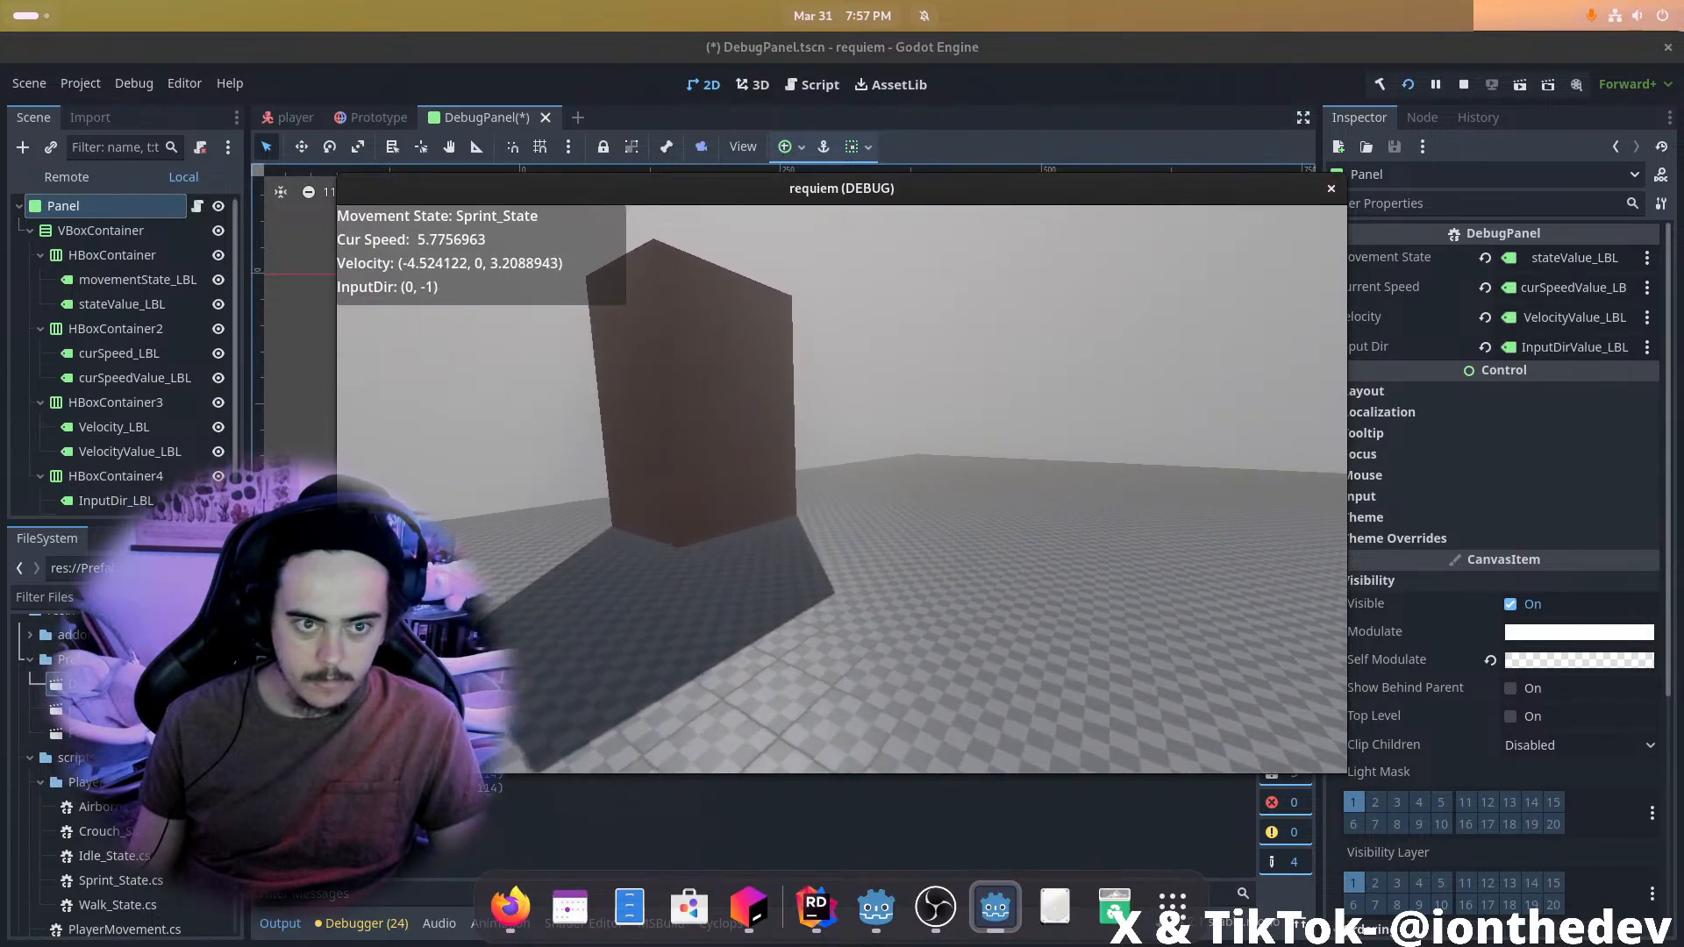
key(a)
key(w)
key(s)
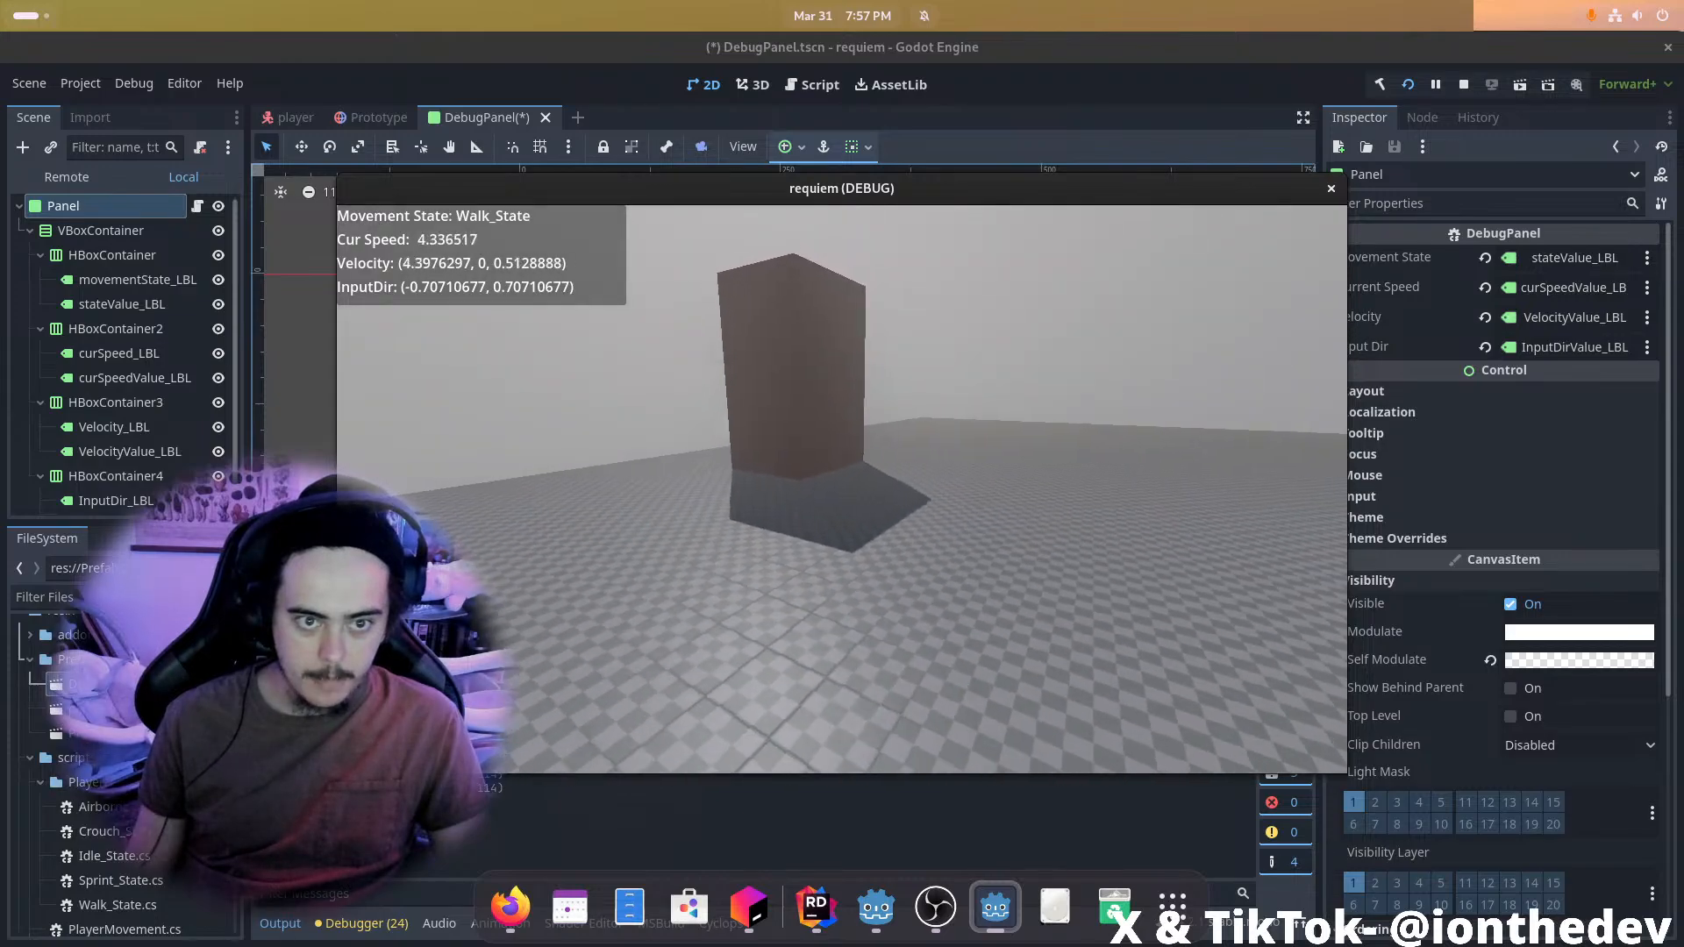
key(w)
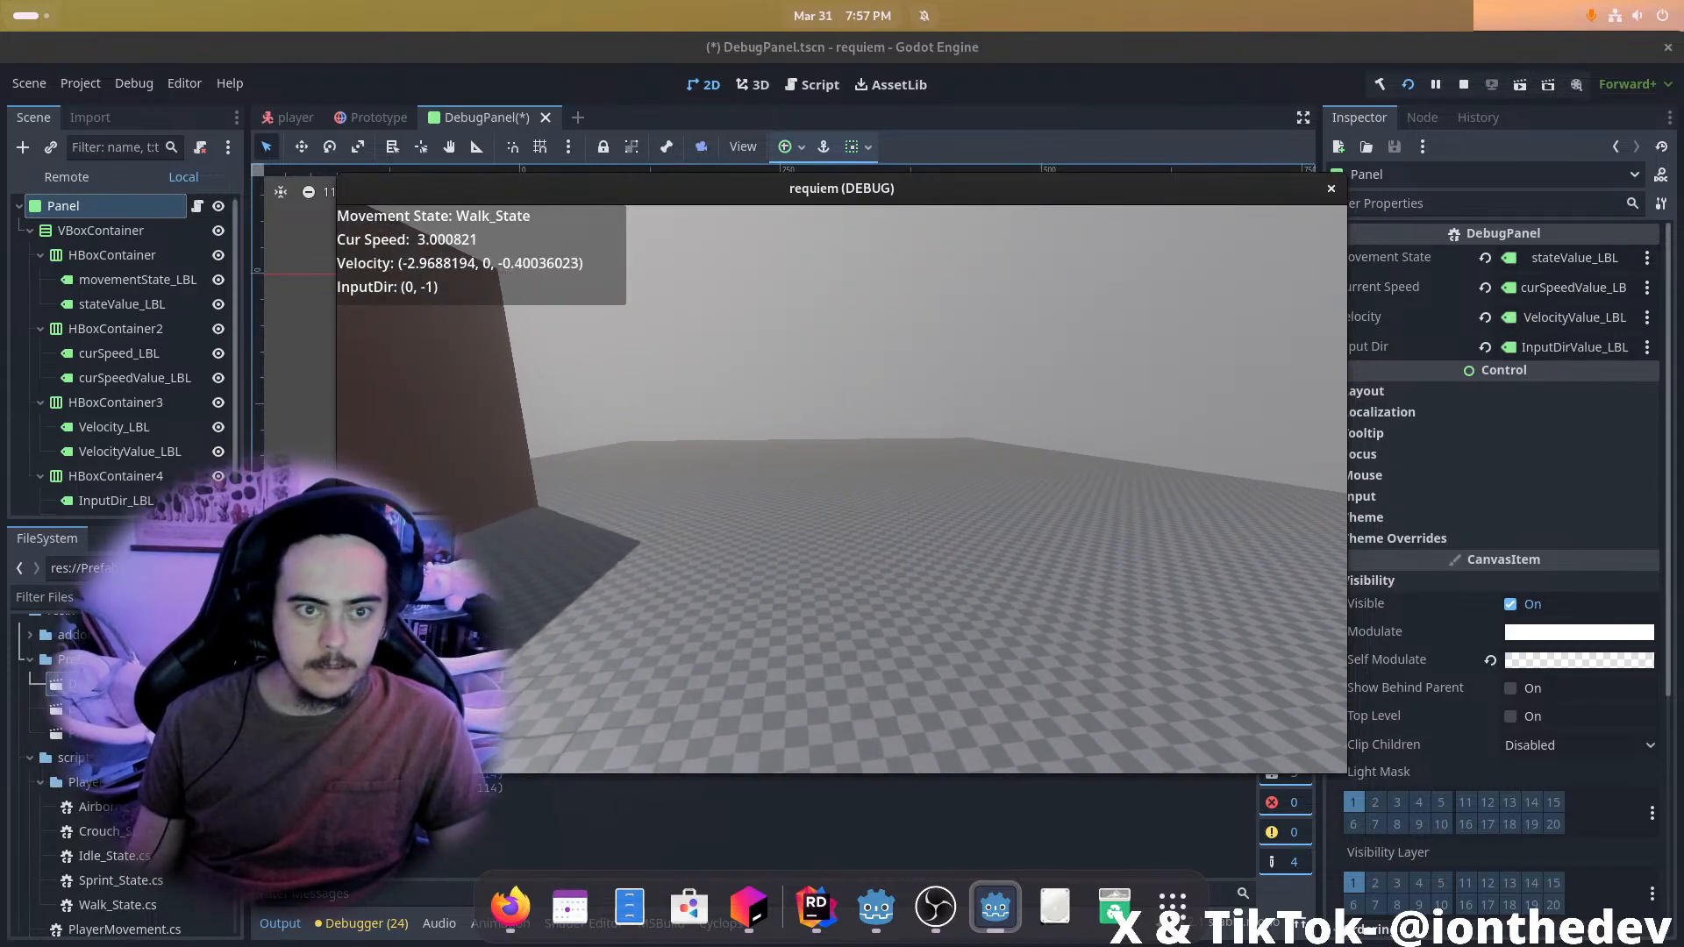
key(w)
key(a)
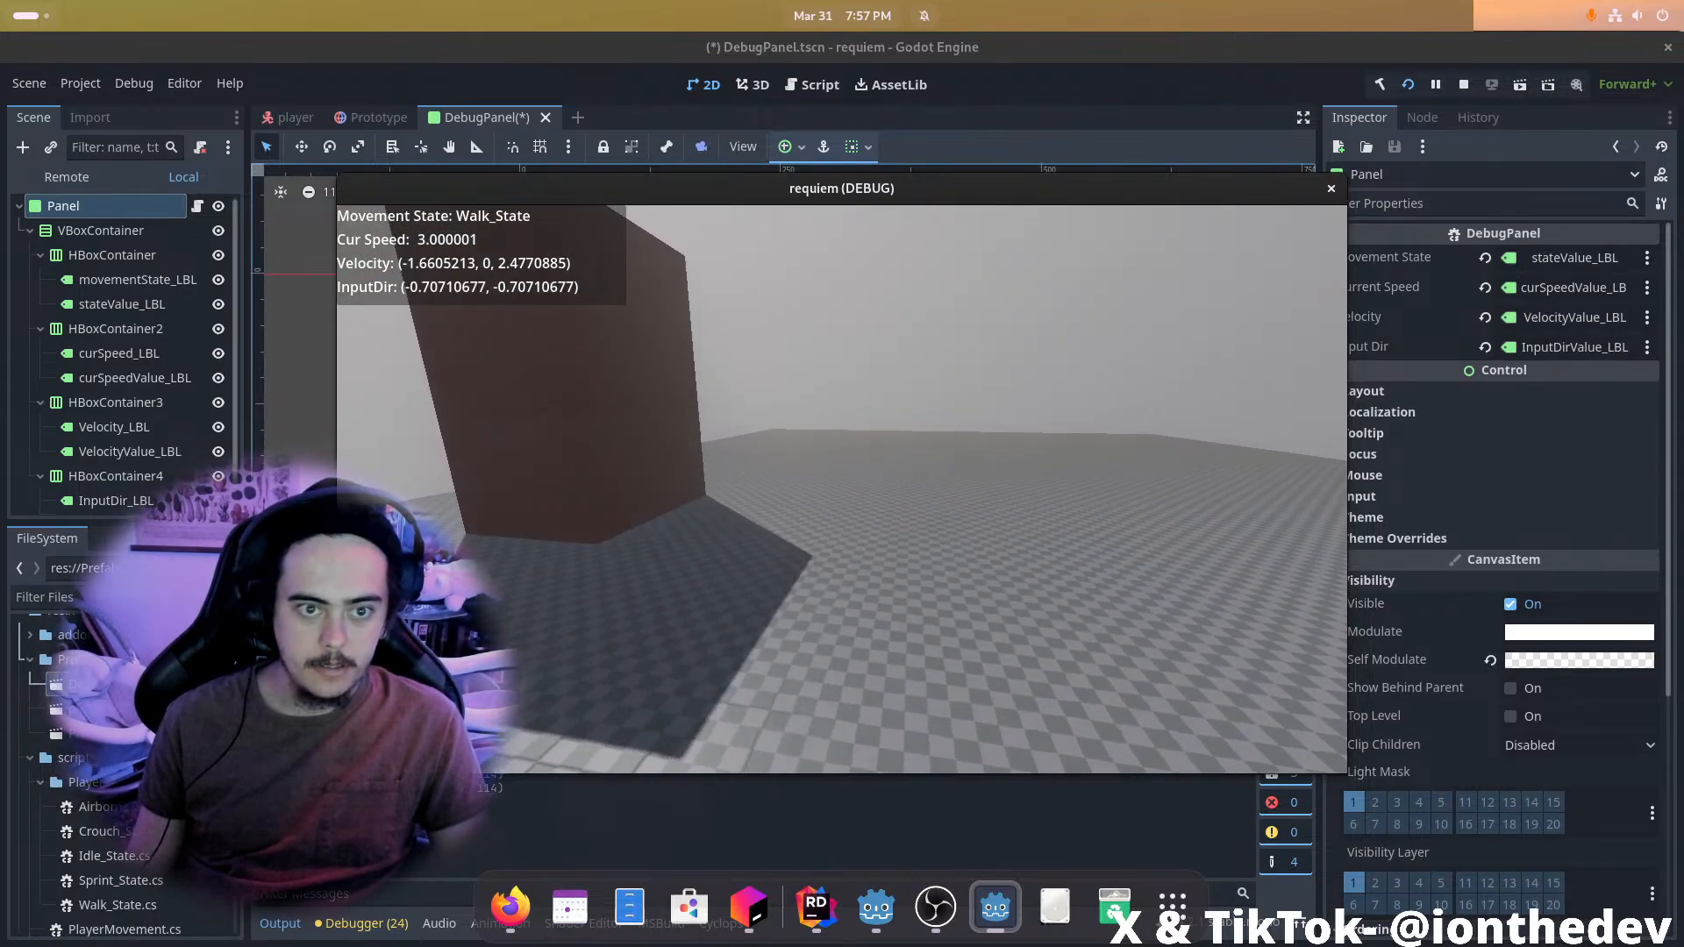
key(d)
key(shift)
key(d)
key(ctrl)
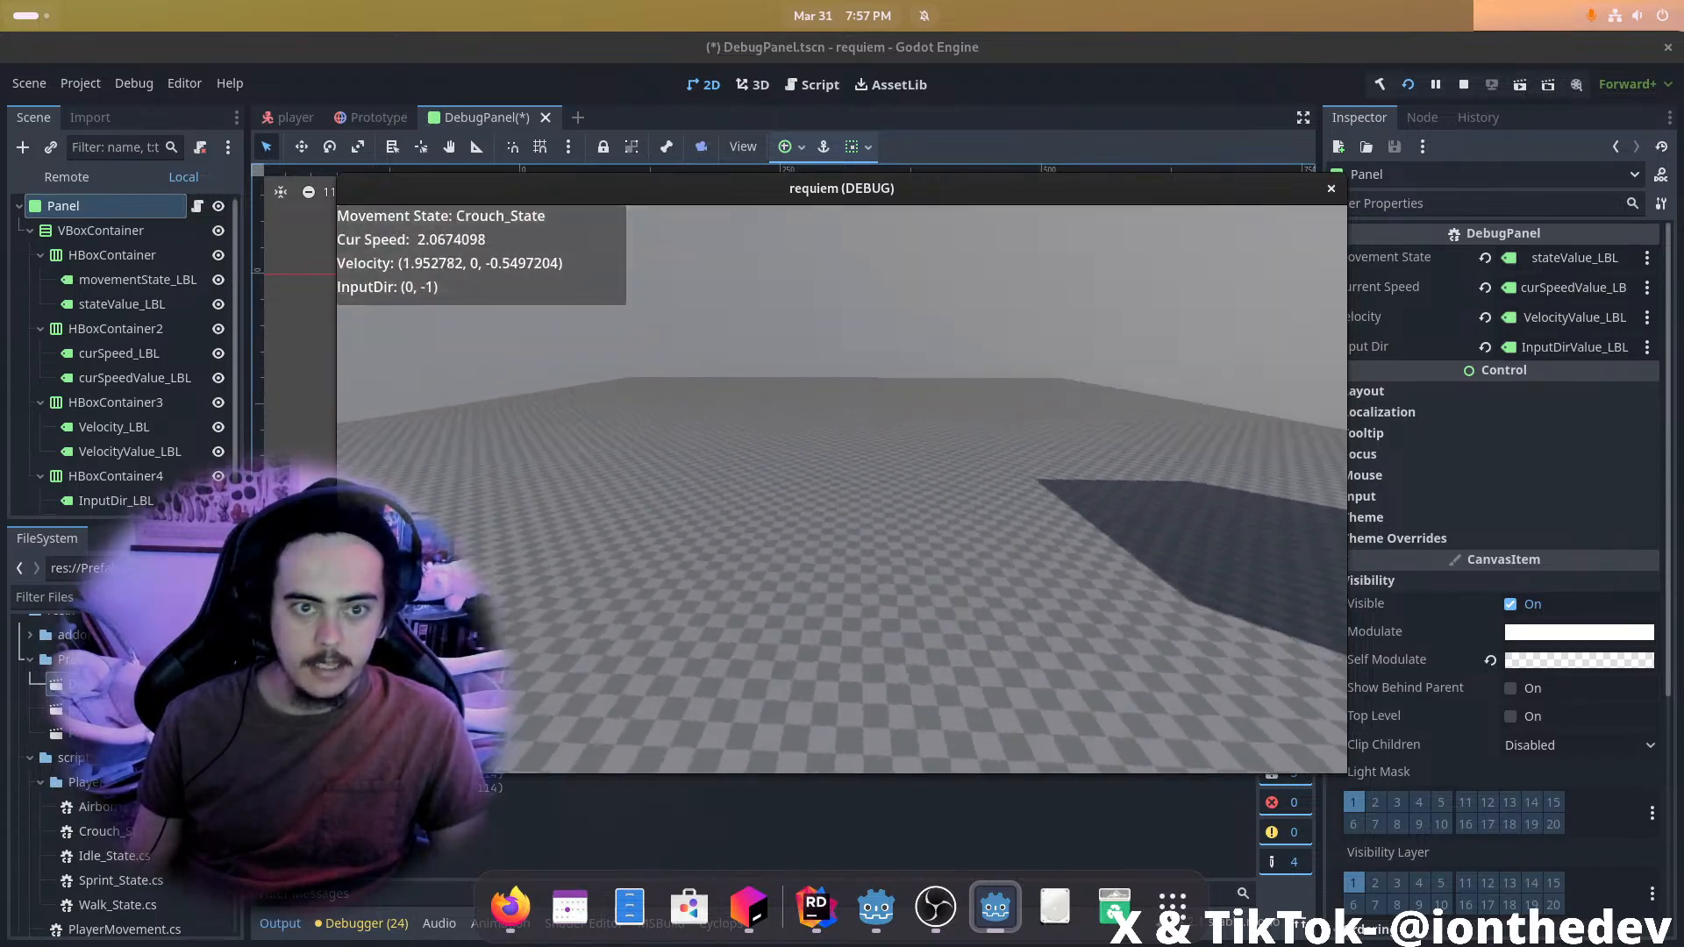
key(a)
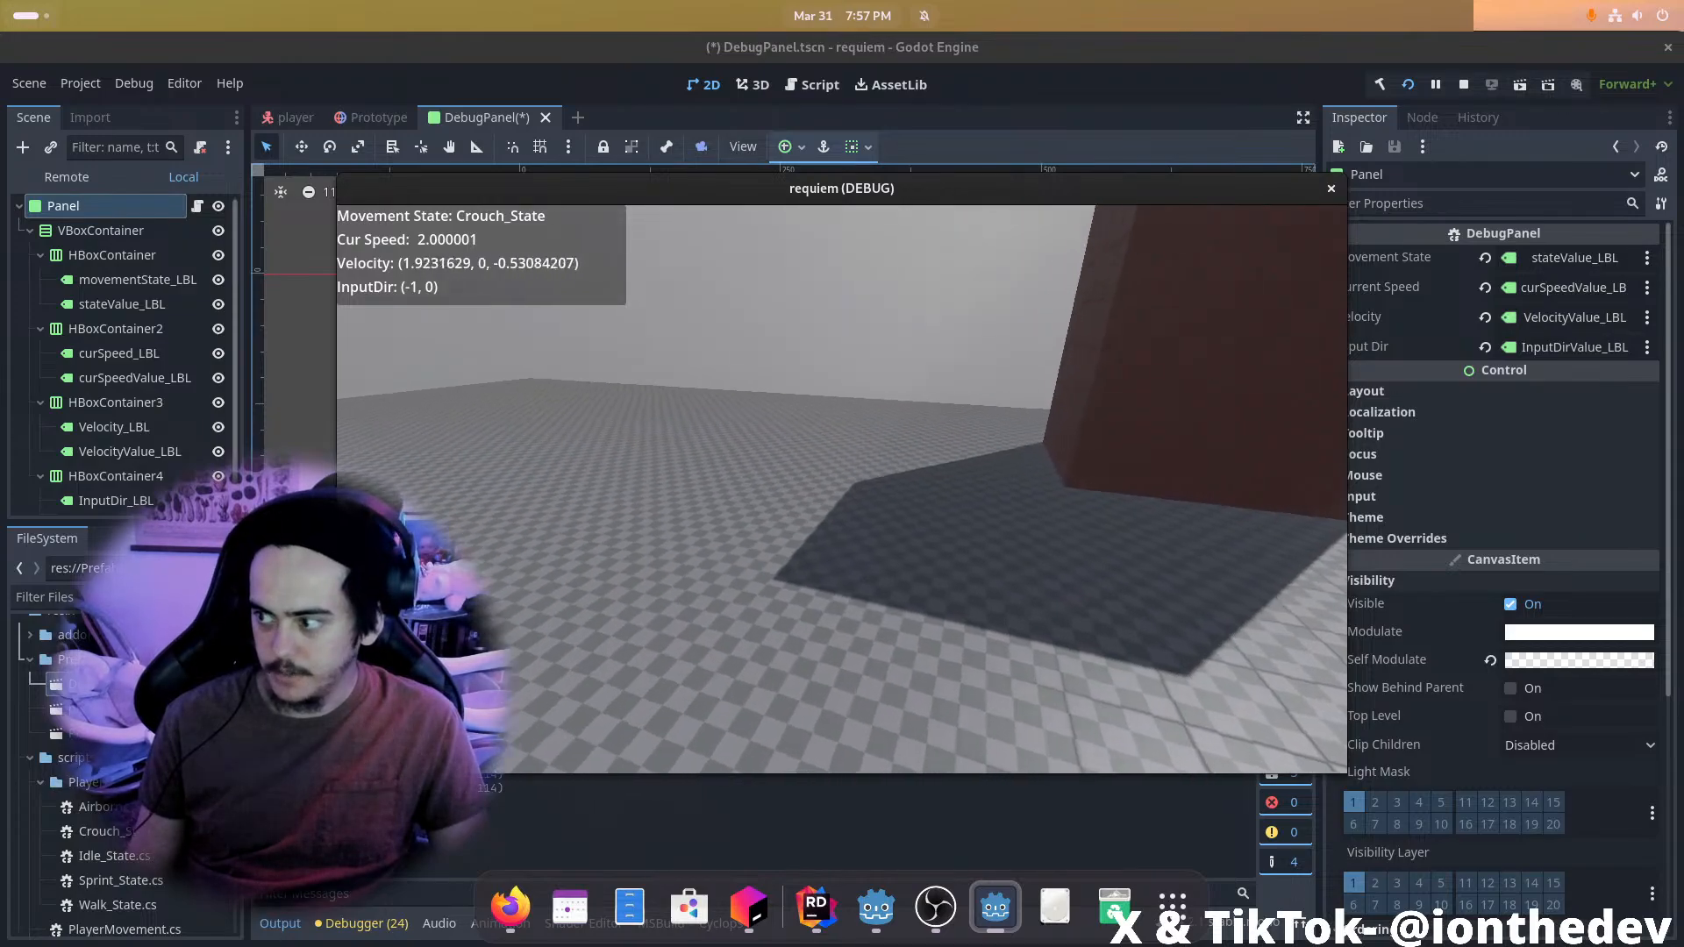
Move the crouched player around once more to check the panel's crouch readings, and stop the running game
key(w)
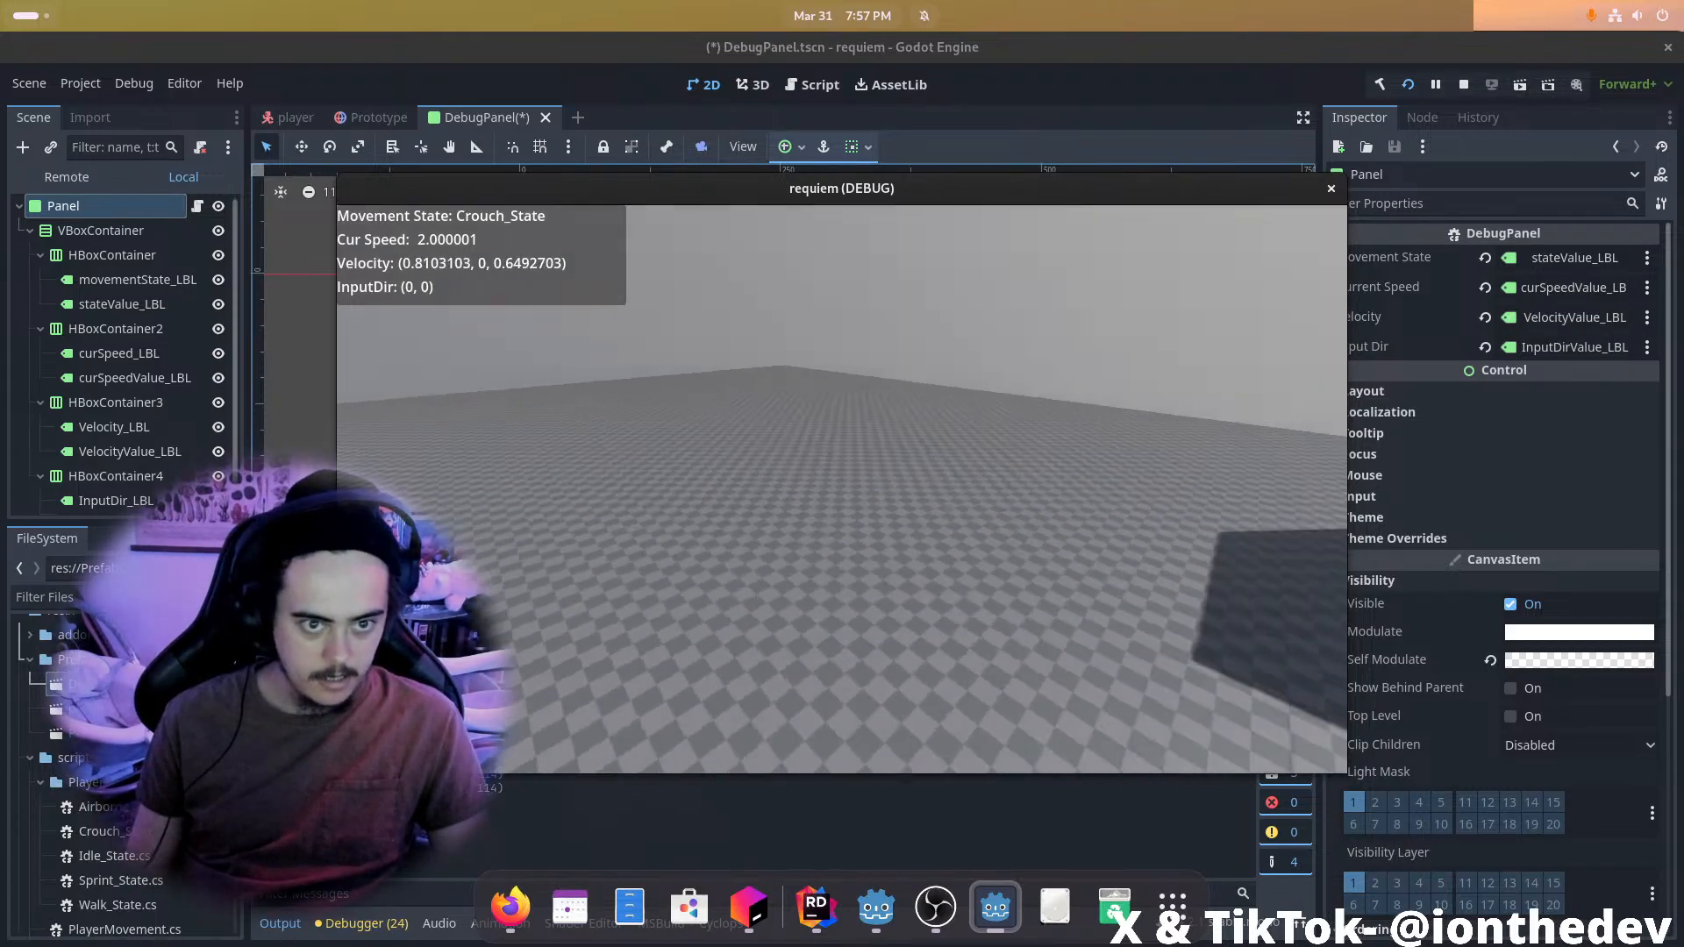
key(d)
key(Escape)
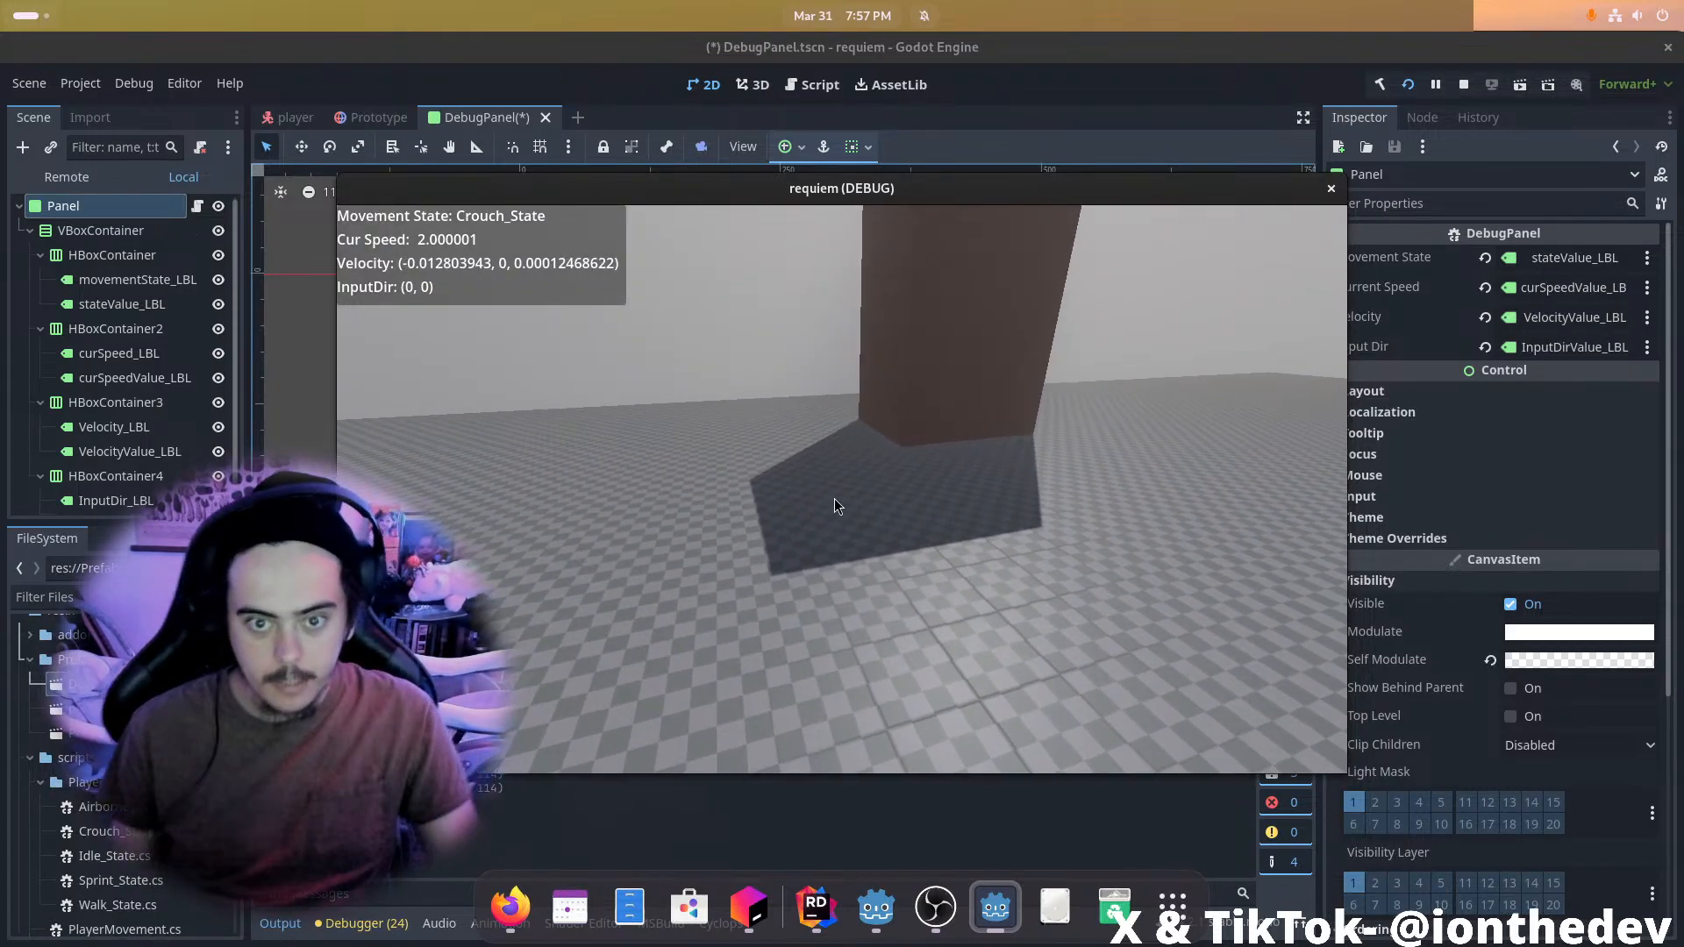
key(F8)
Switch to Rider, widen the project file tree and open Crouch_State.cs at its PhysicsUpdate method
key(alt+Tab)
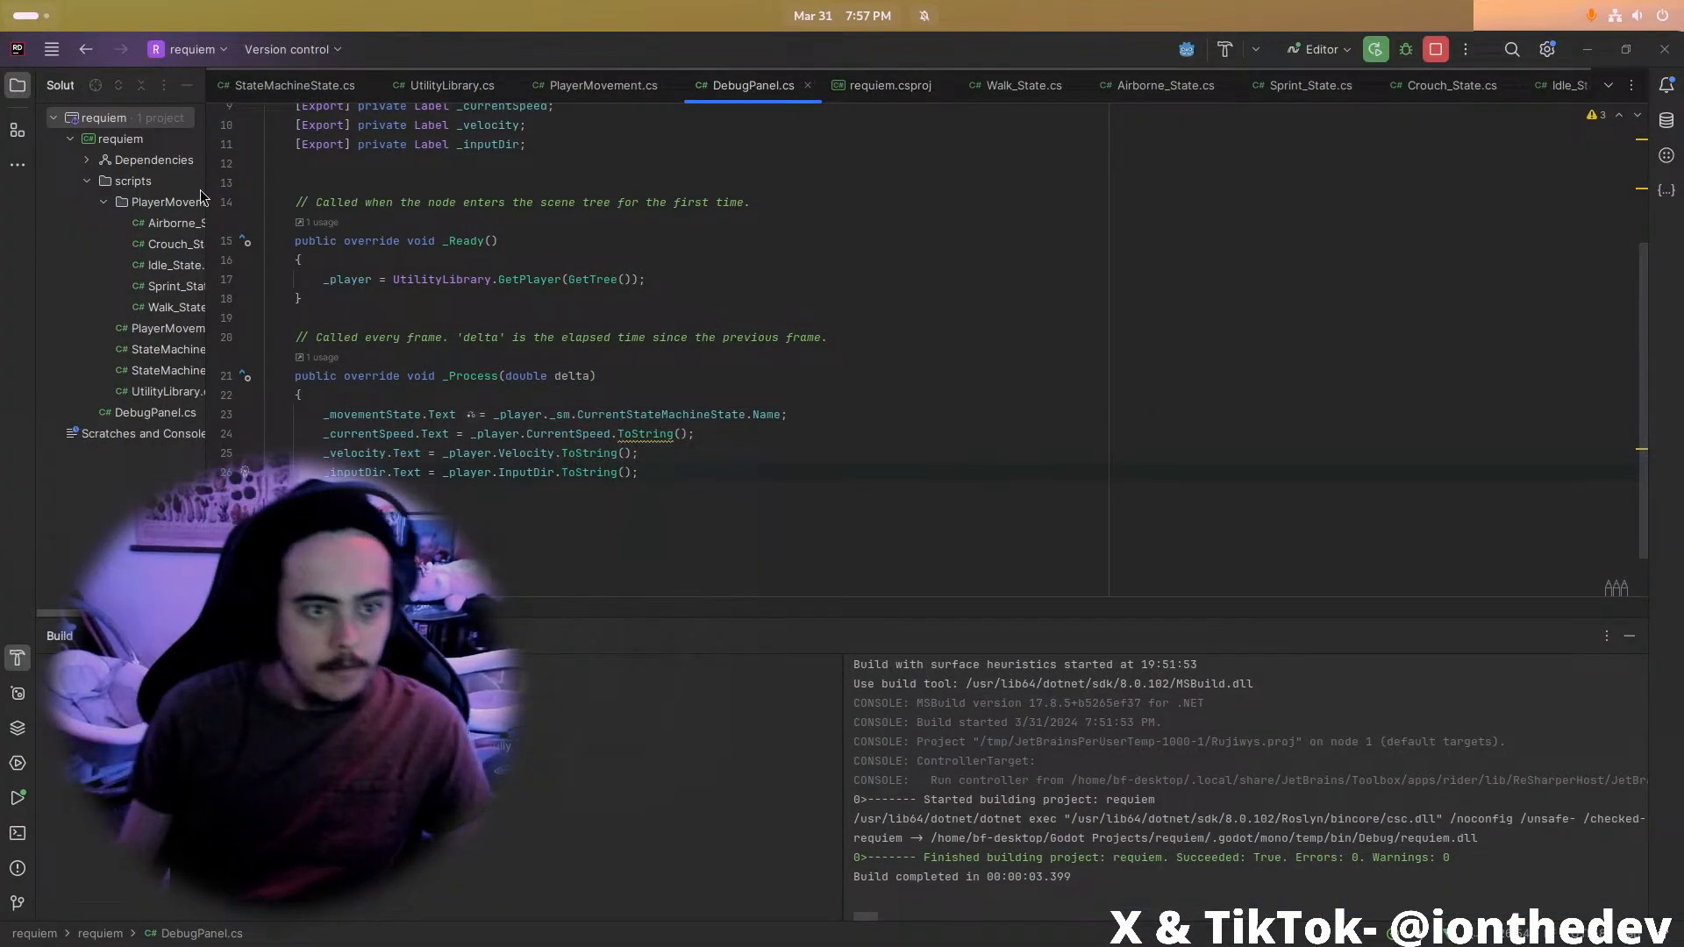
drag(205, 195, 336, 196)
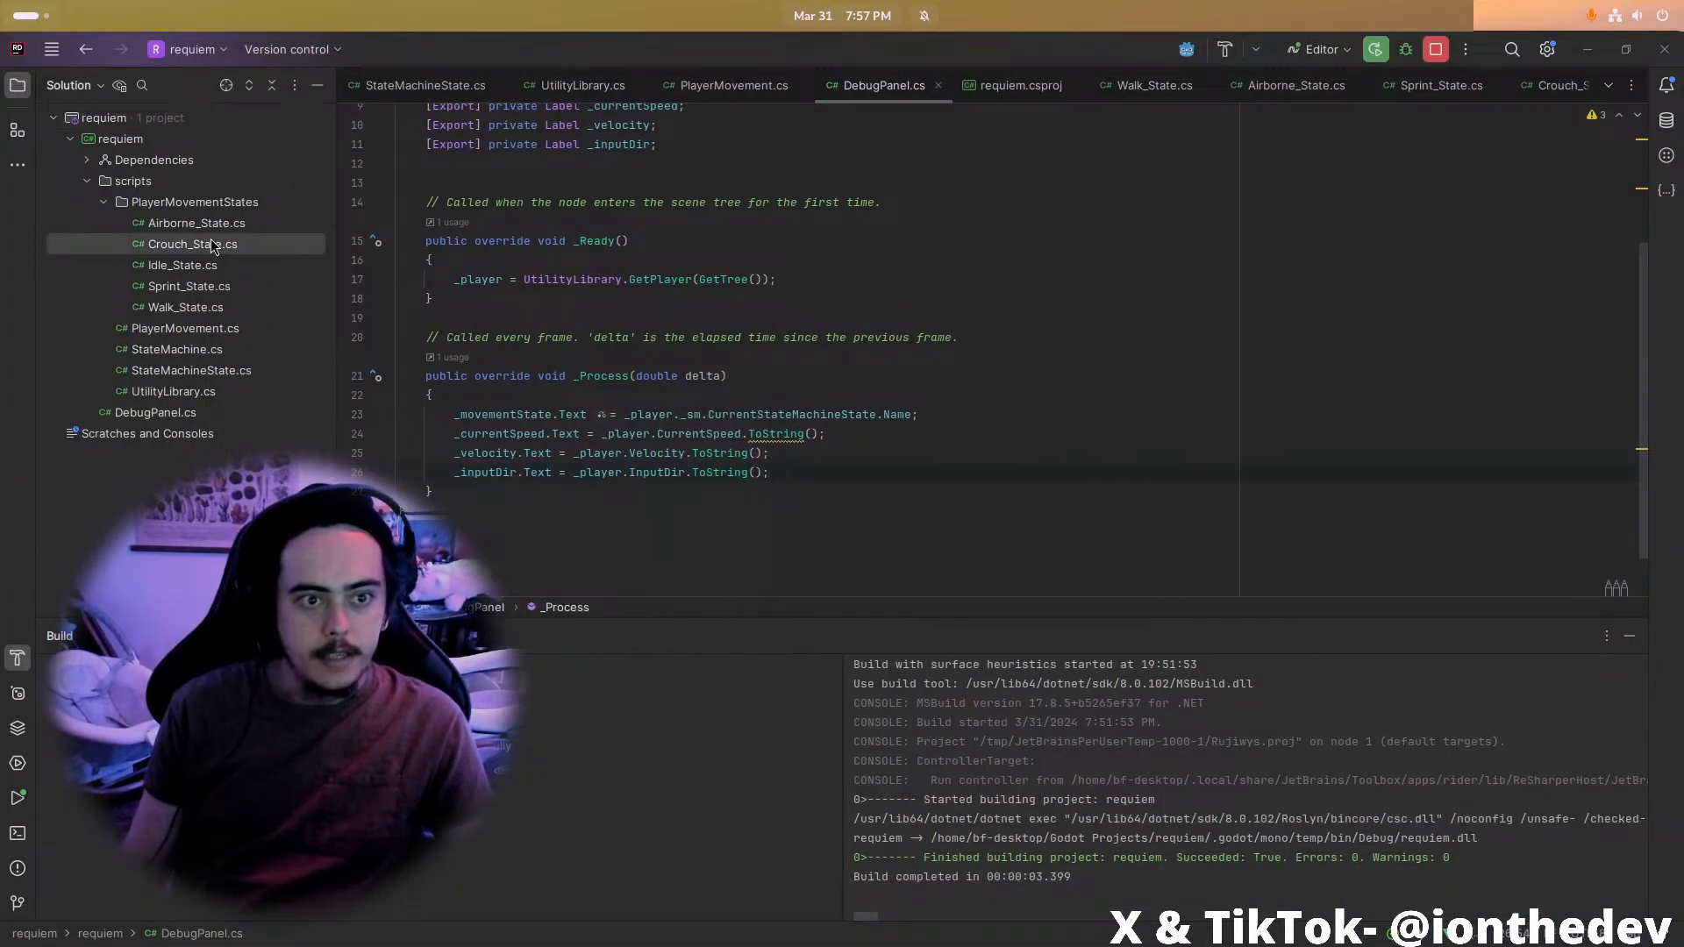
double_click(210, 245)
scroll(702, 395, down, 5)
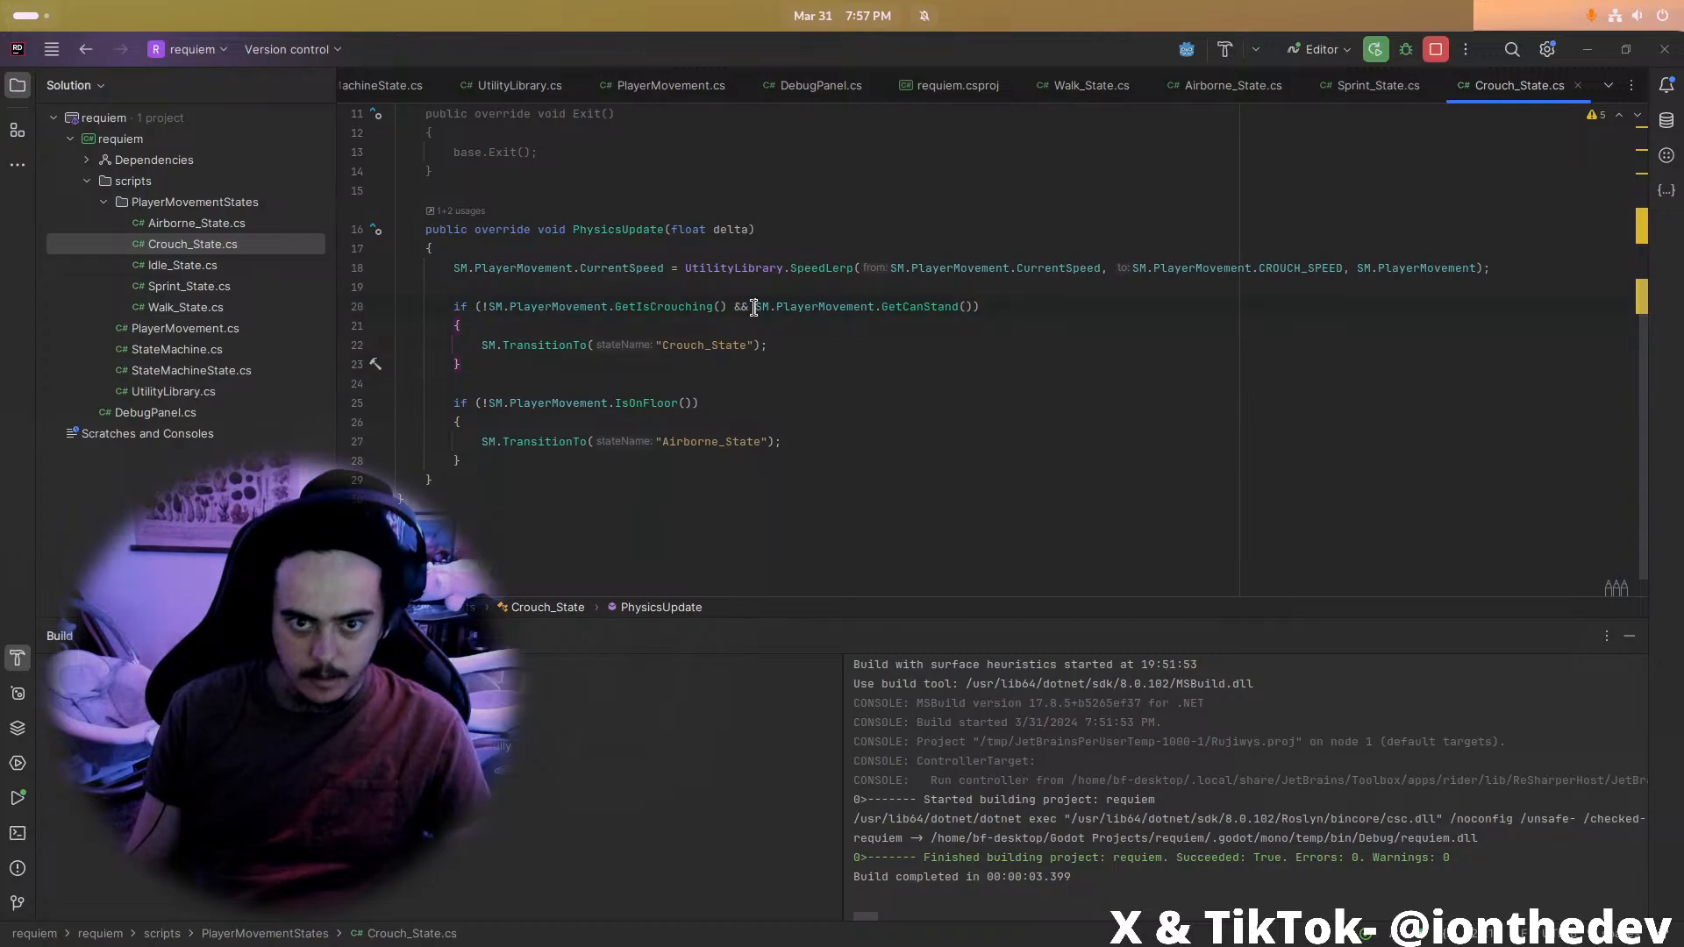
Try combining the crouch exit condition with || and a negated GetCanStand(), and restore the original && condition
key(BackSpace)
key(BackSpace)
text(||)
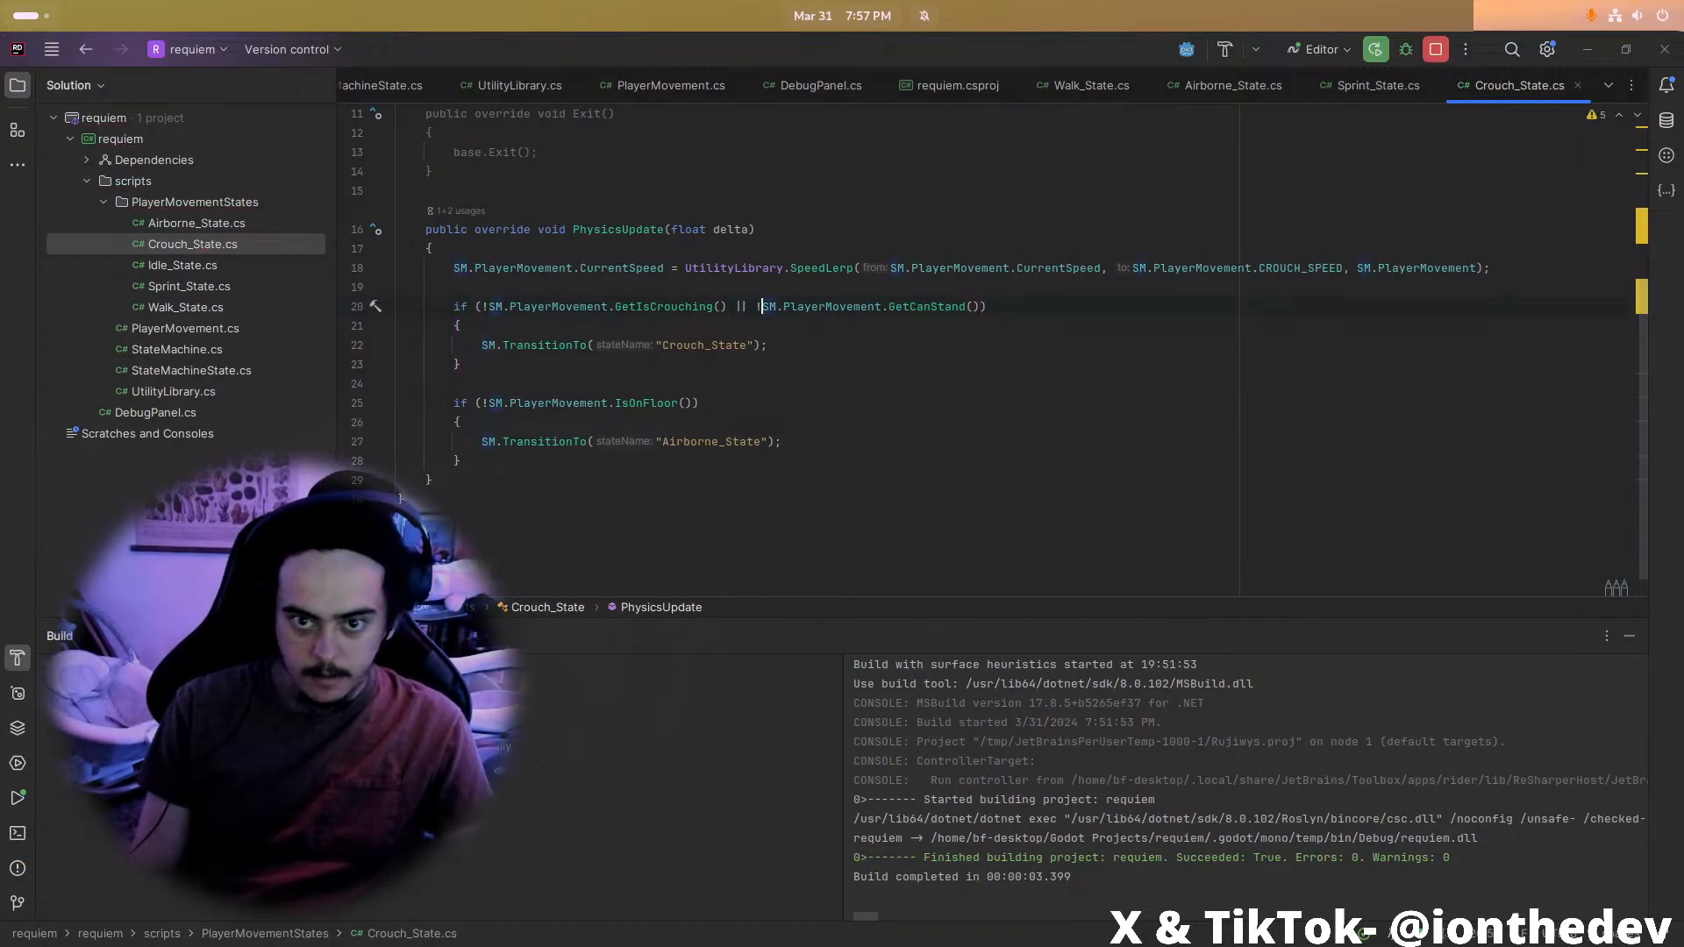
click(539, 363)
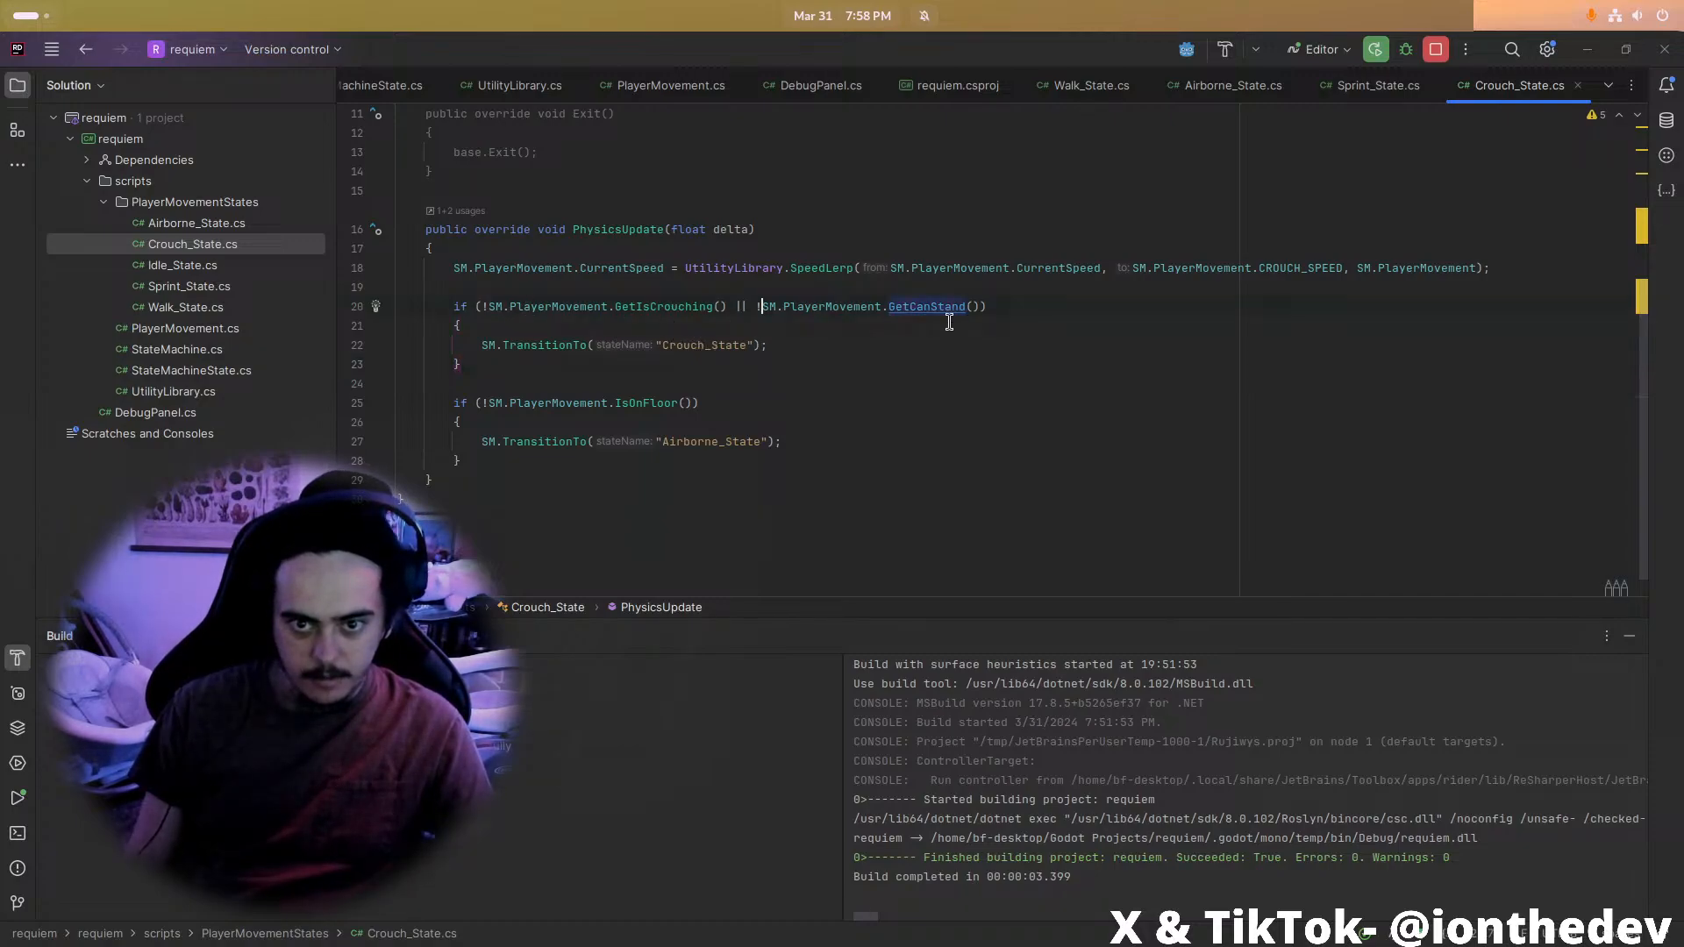
text(&&)
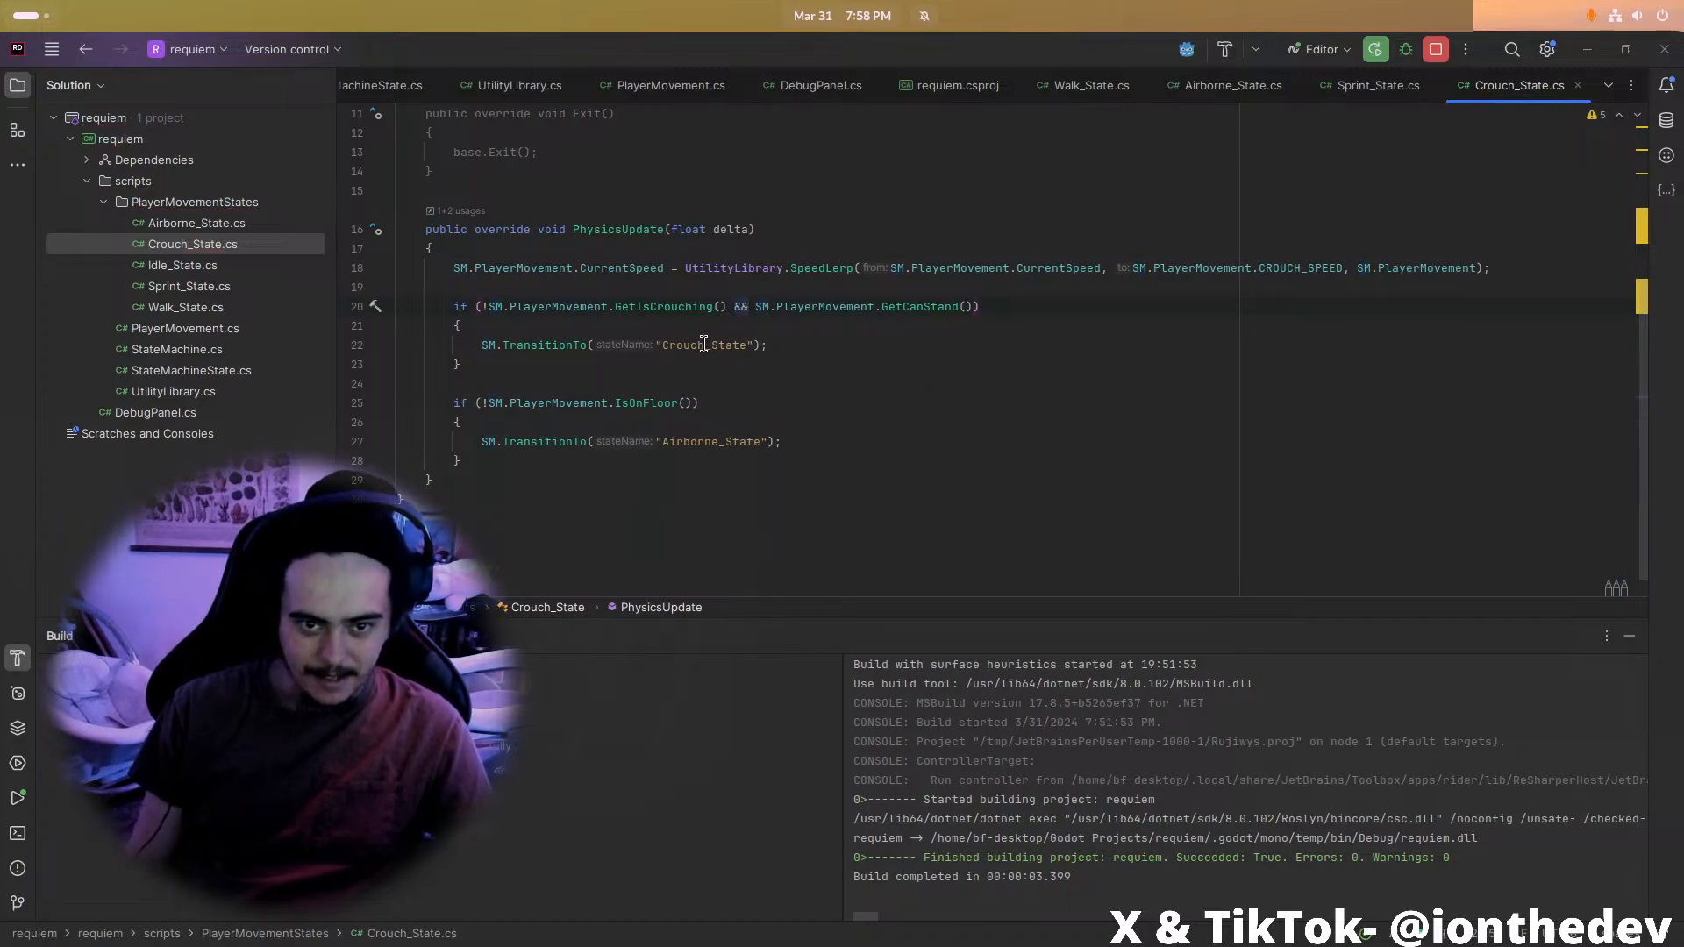
Change the transition target inside the GetIsCrouching and GetCanStand check from Crouch_State to "Walk_State"
text(lk)
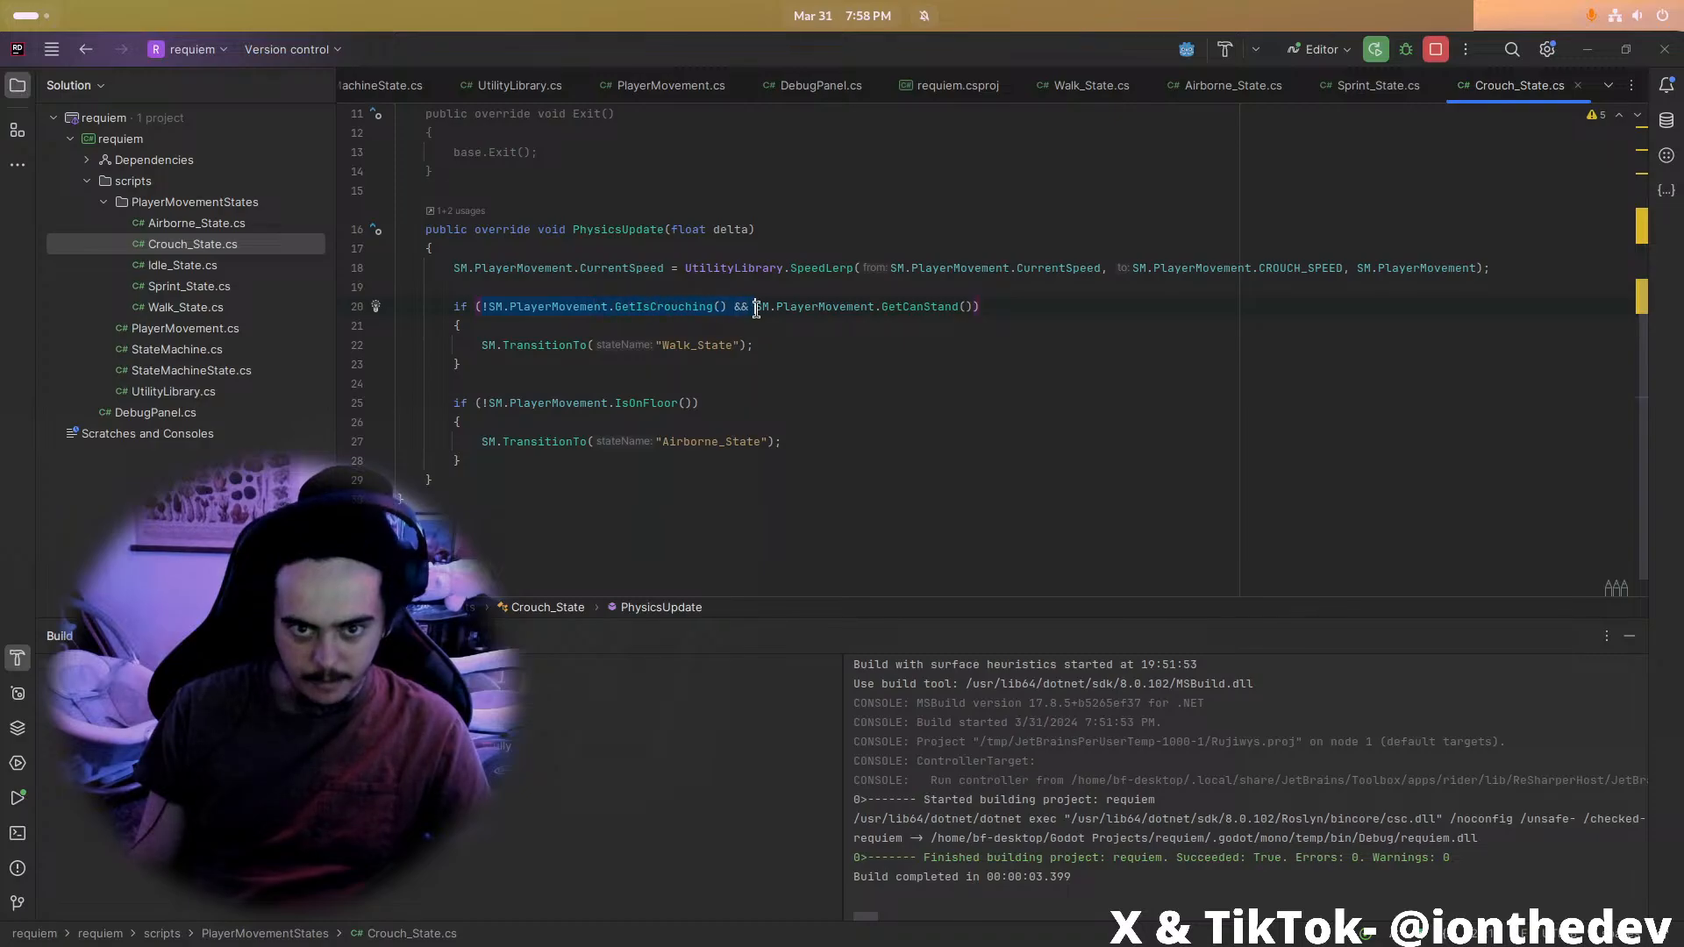
drag(864, 309, 965, 308)
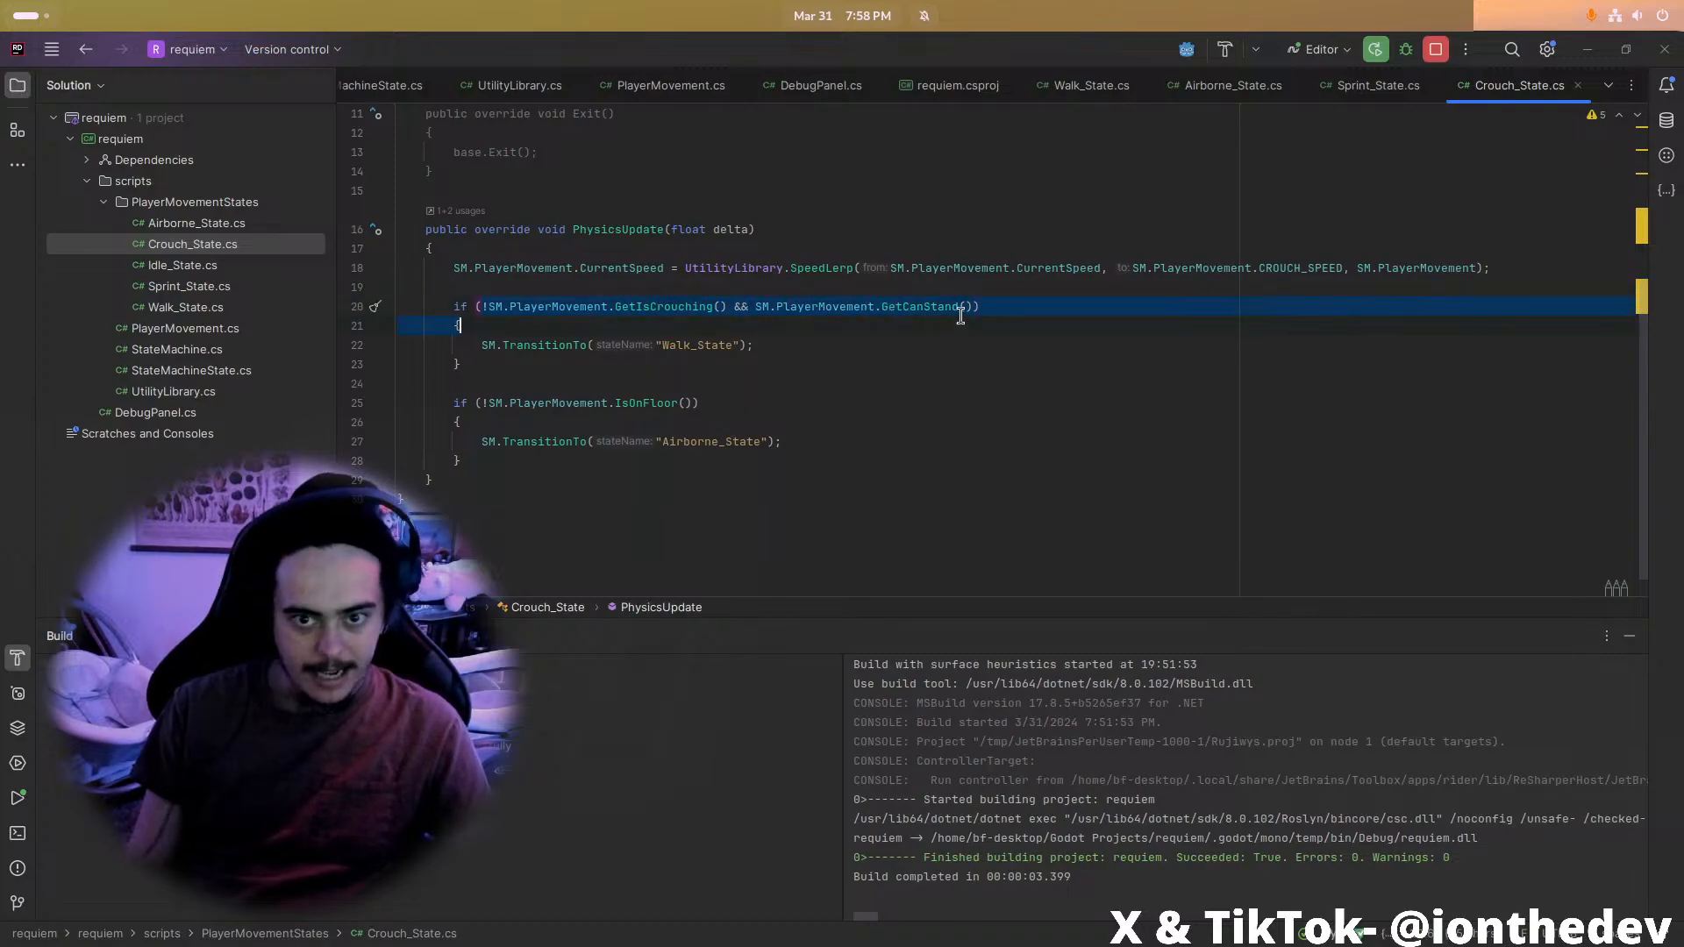
click(911, 373)
key(Return)
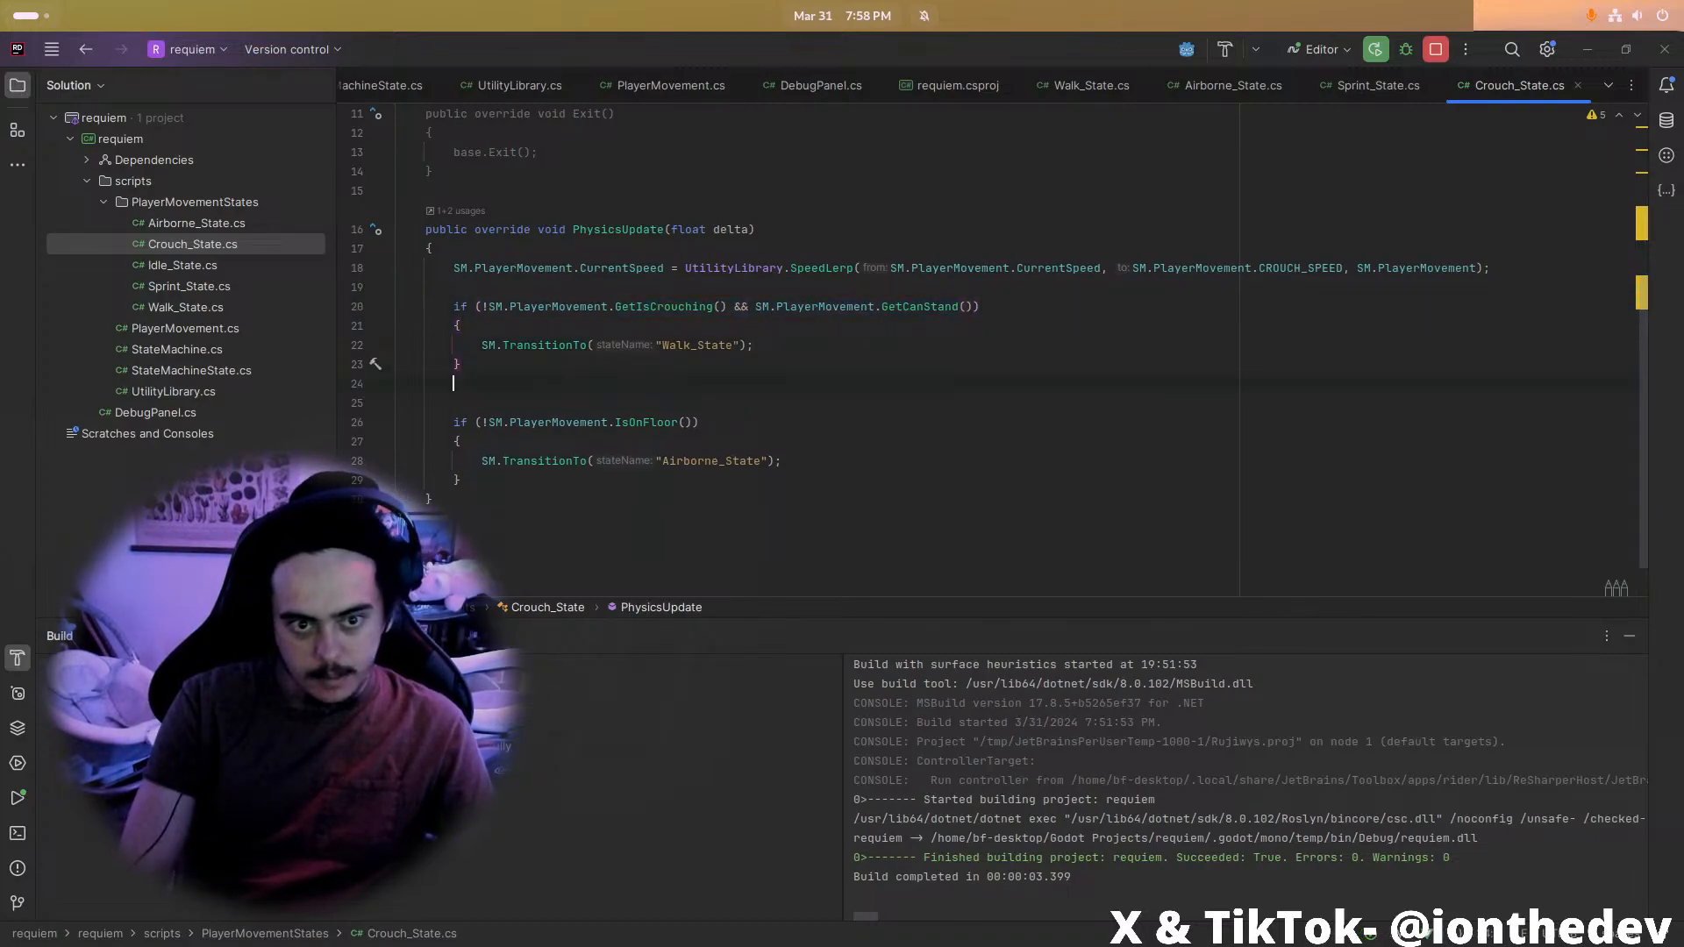
text(else)
key(ctrl+BackSpace)
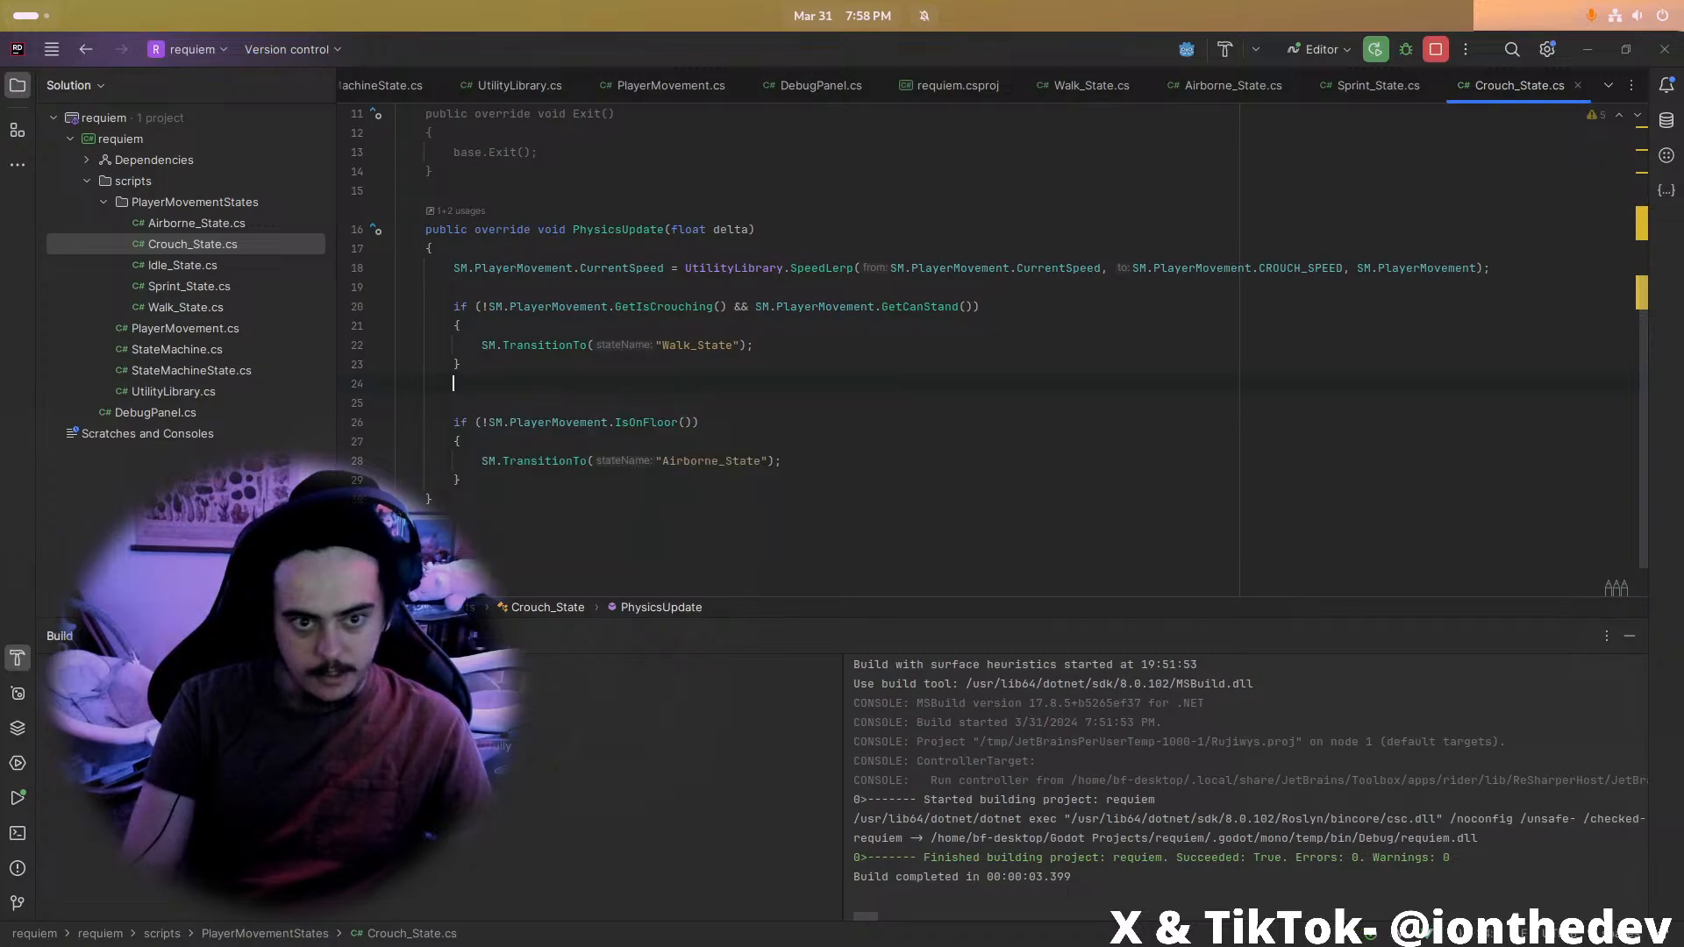
Switch to Godot, build the C# project and run it, crouching, walking and sprinting the player to test the crouch fix
key(alt+Tab)
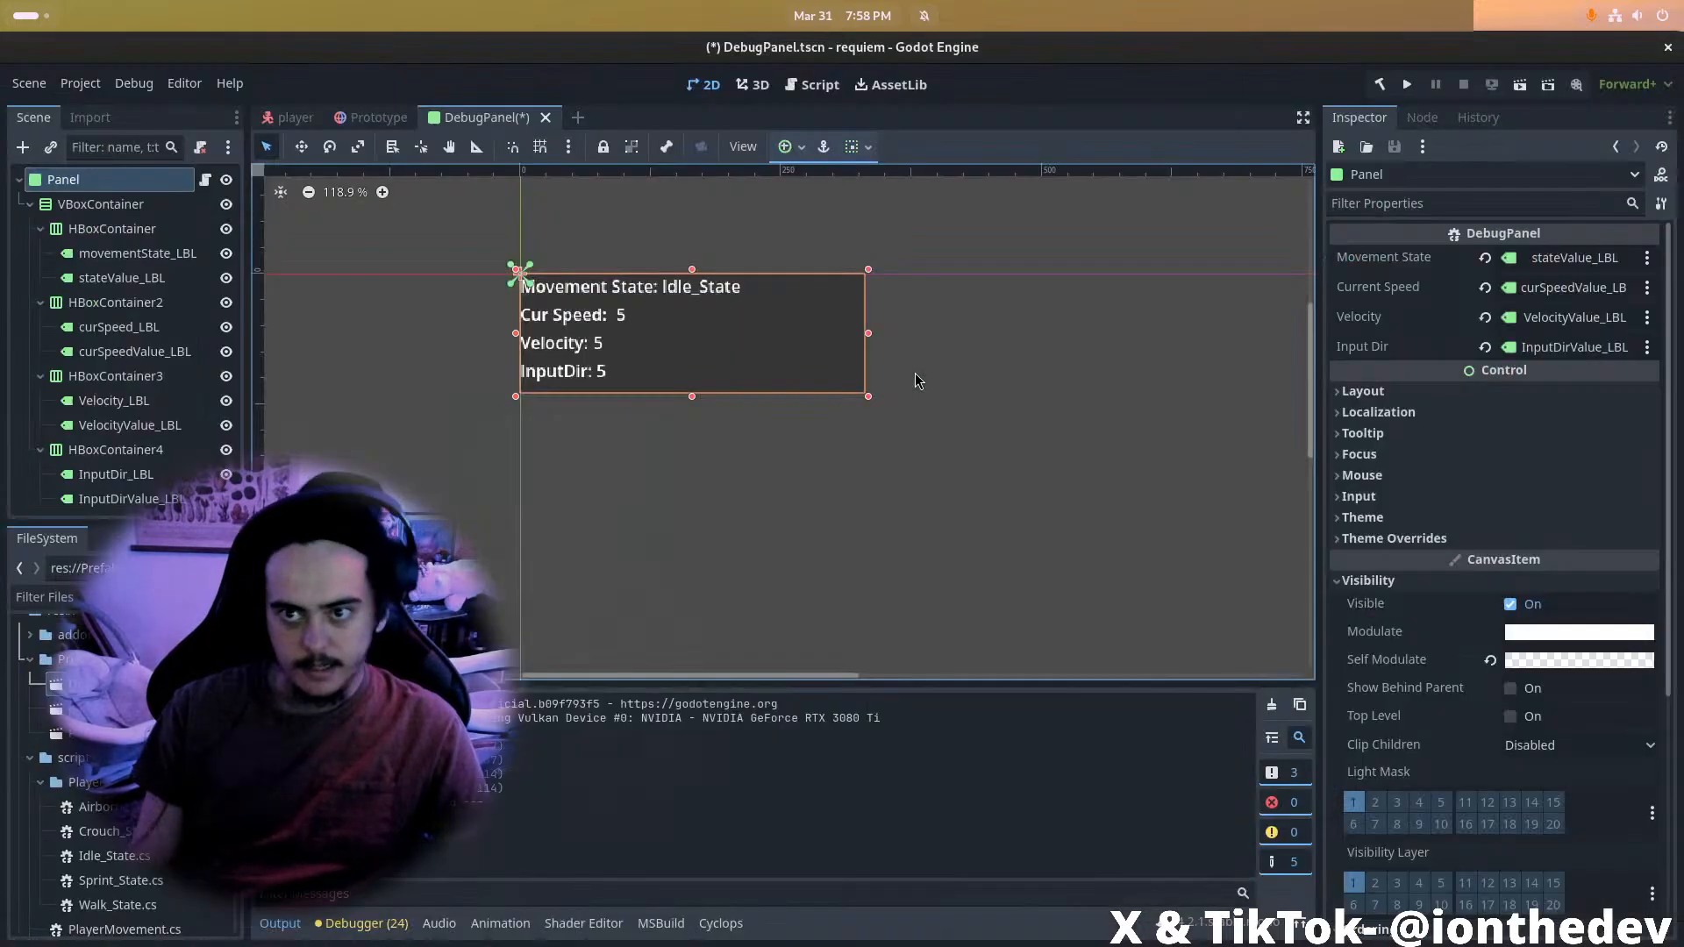
click(1382, 83)
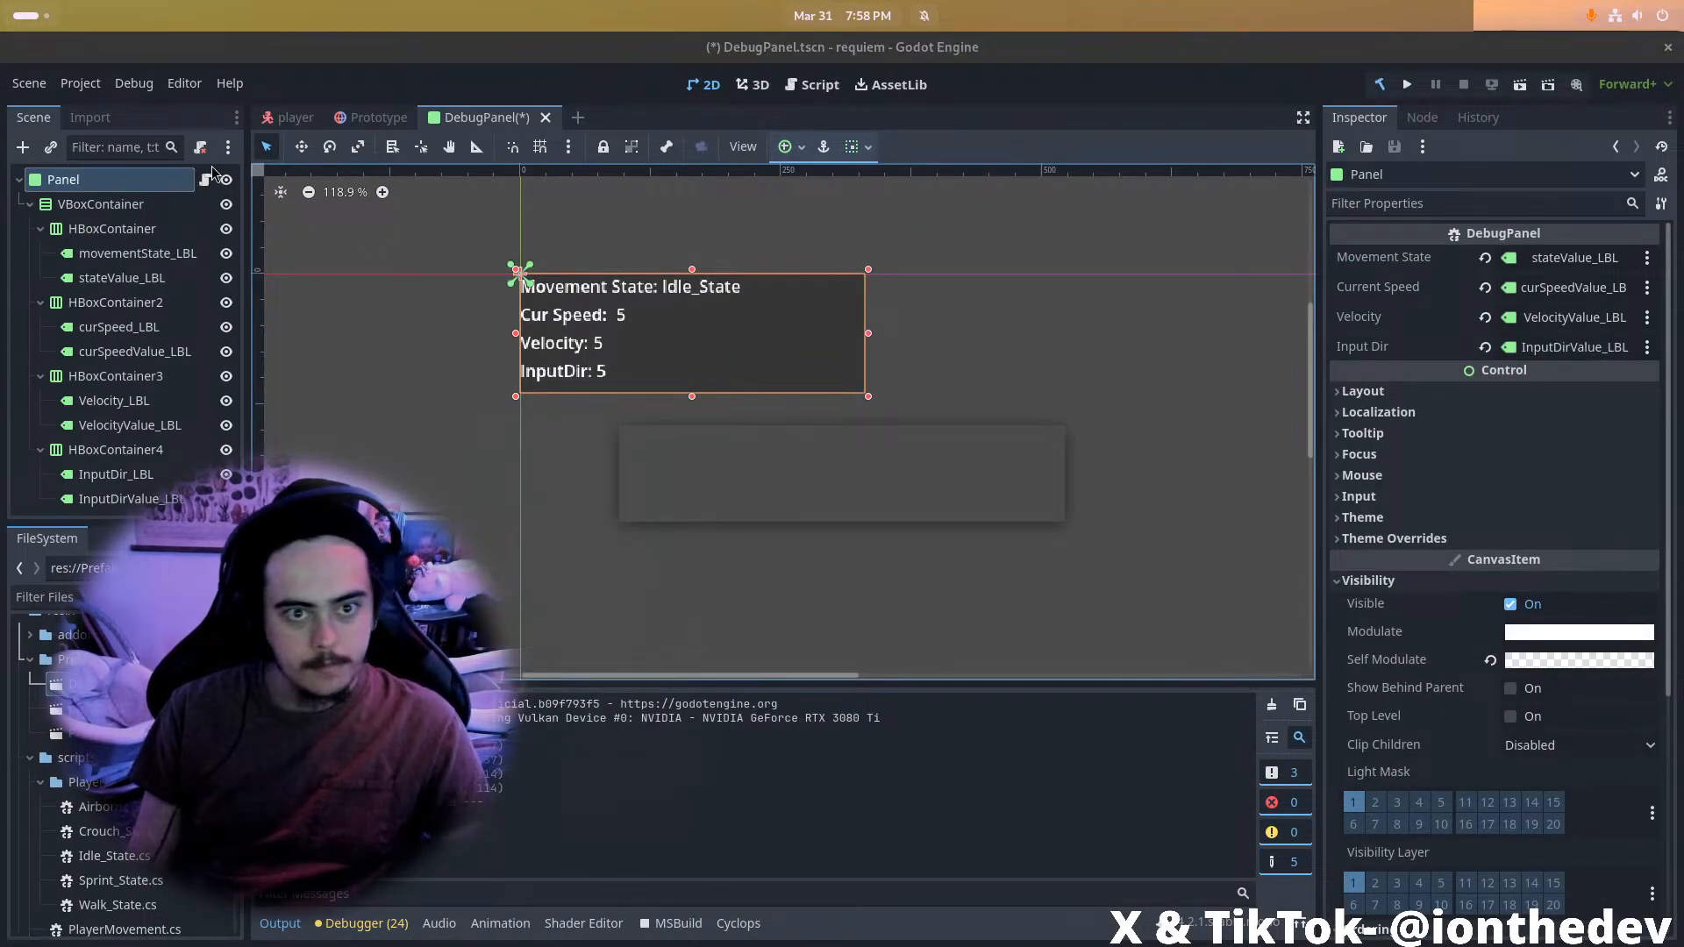
click(1409, 87)
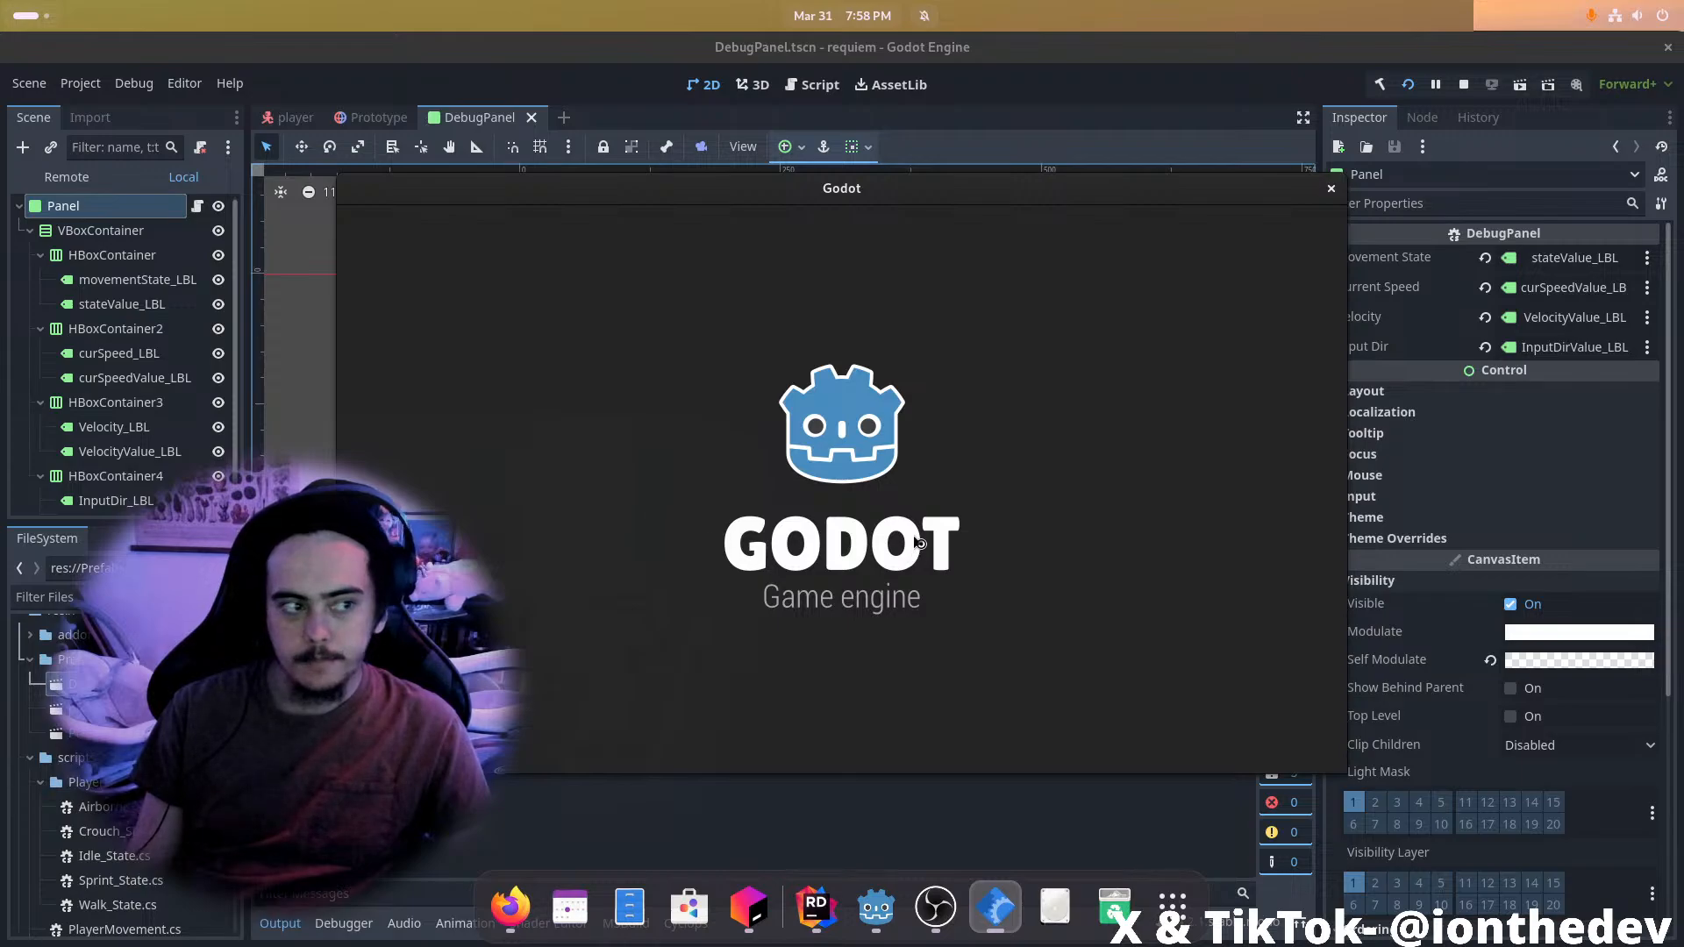
key(a)
key(ctrl)
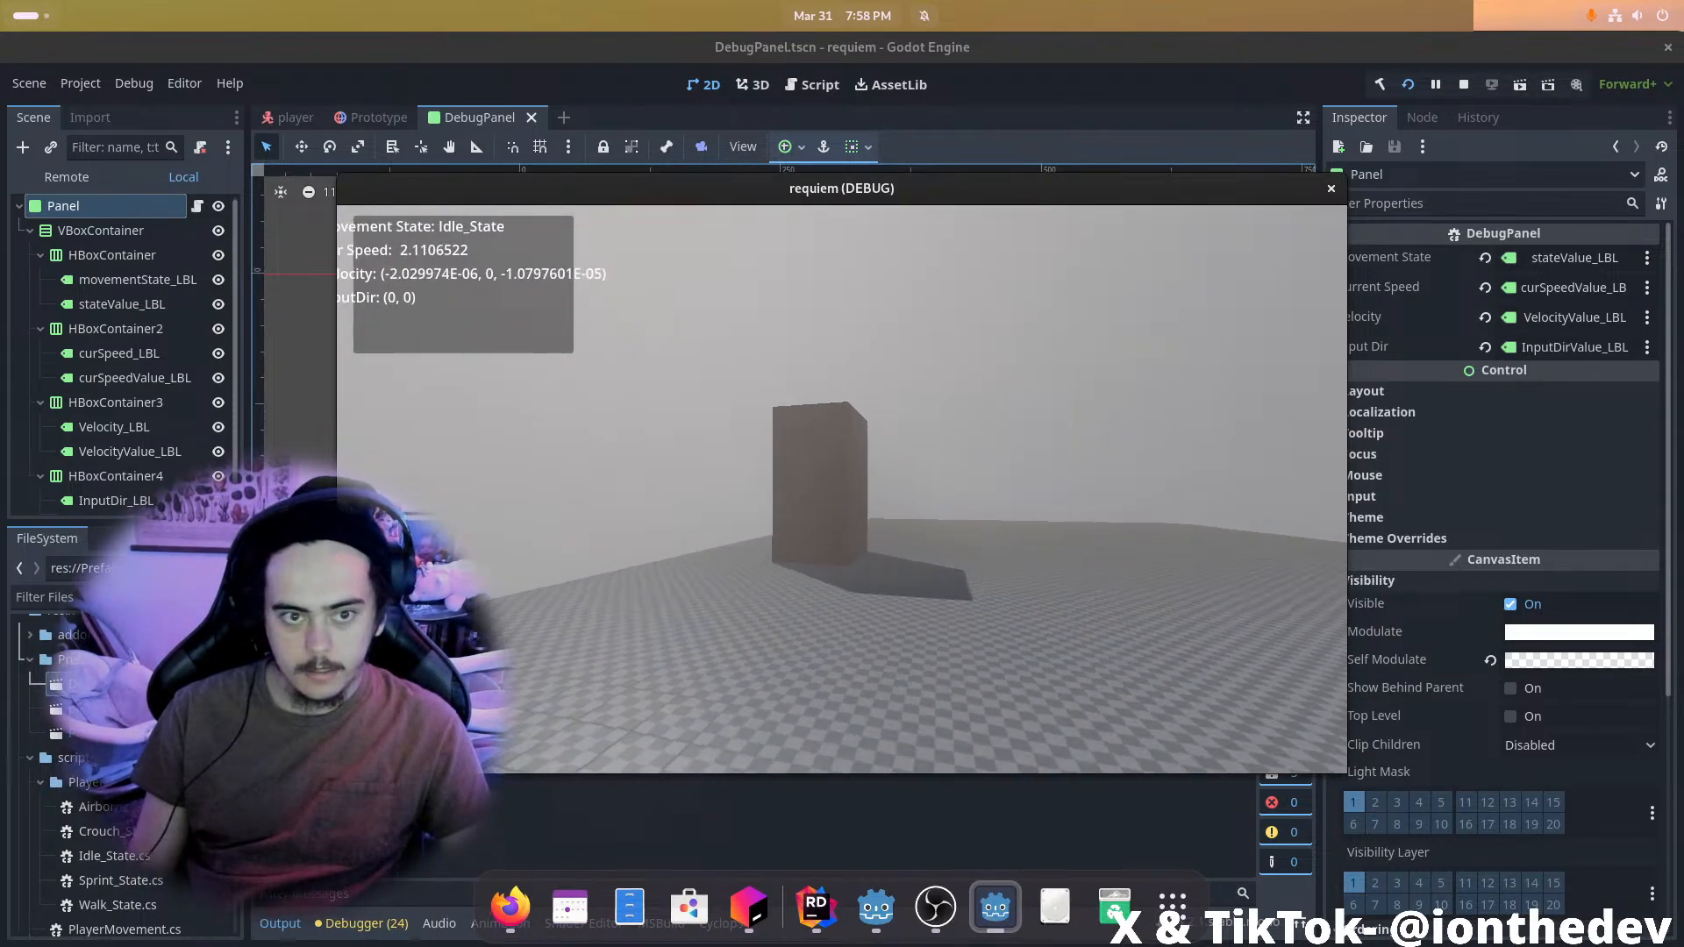
key(shift+w)
key(d)
key(Escape)
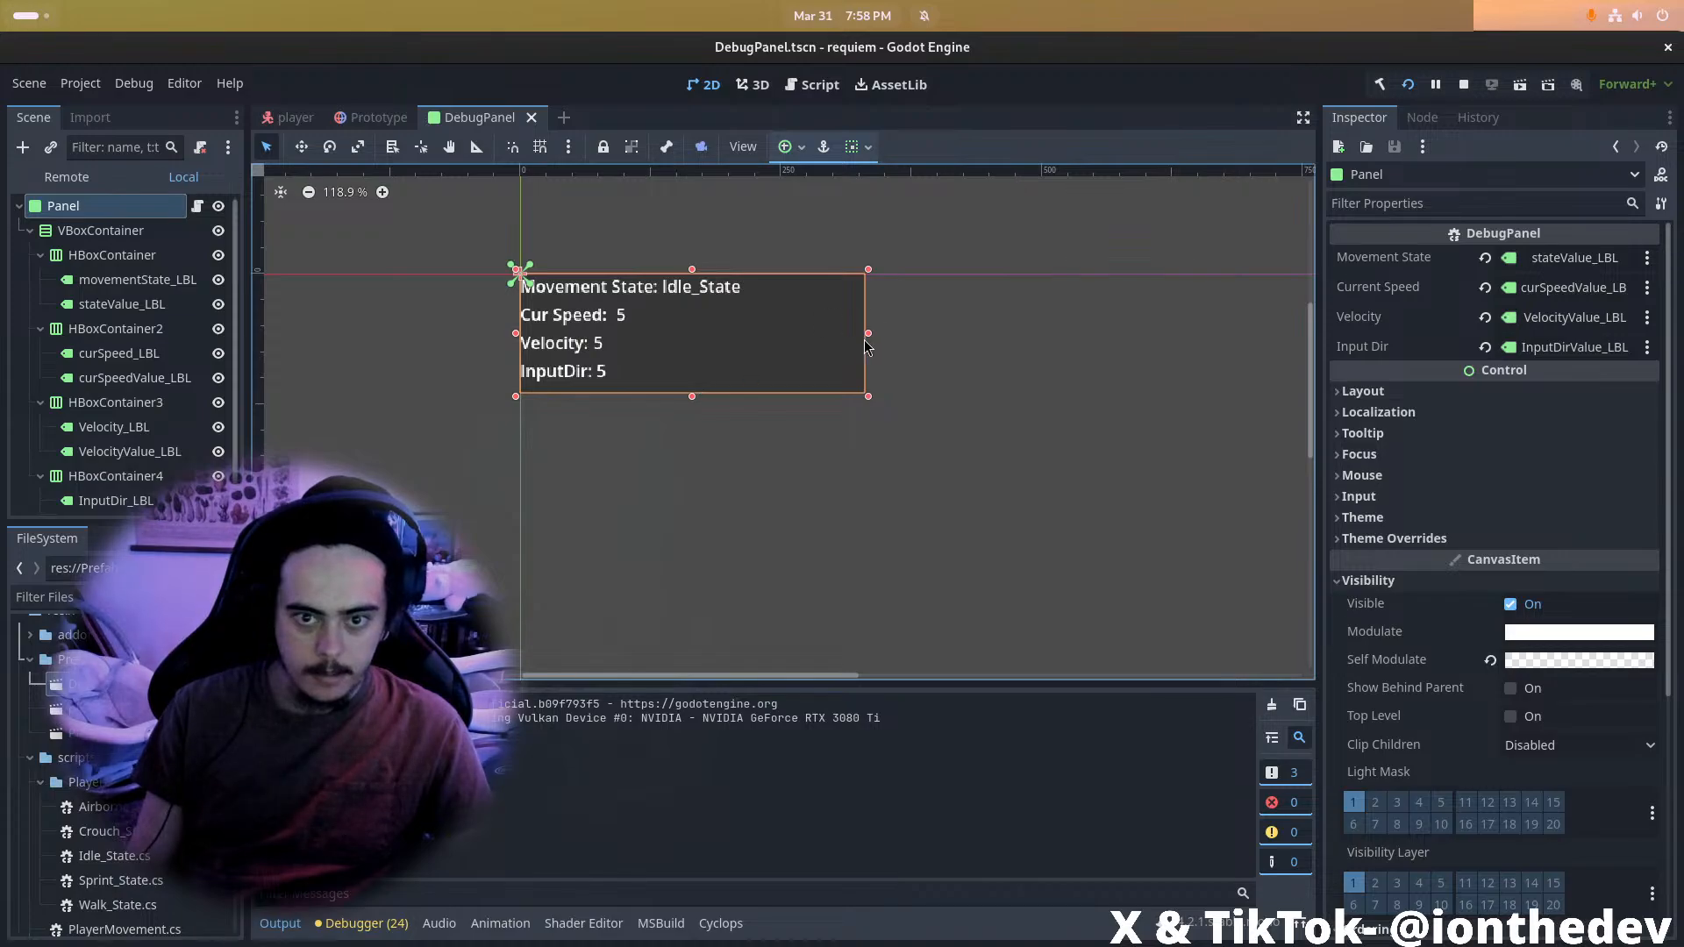
Widen the DebugPanel scene's root Panel slightly, save it and check its fit in the current and a freshly started game
drag(867, 337, 900, 335)
key(ctrl+s)
key(alt+Tab)
key(w)
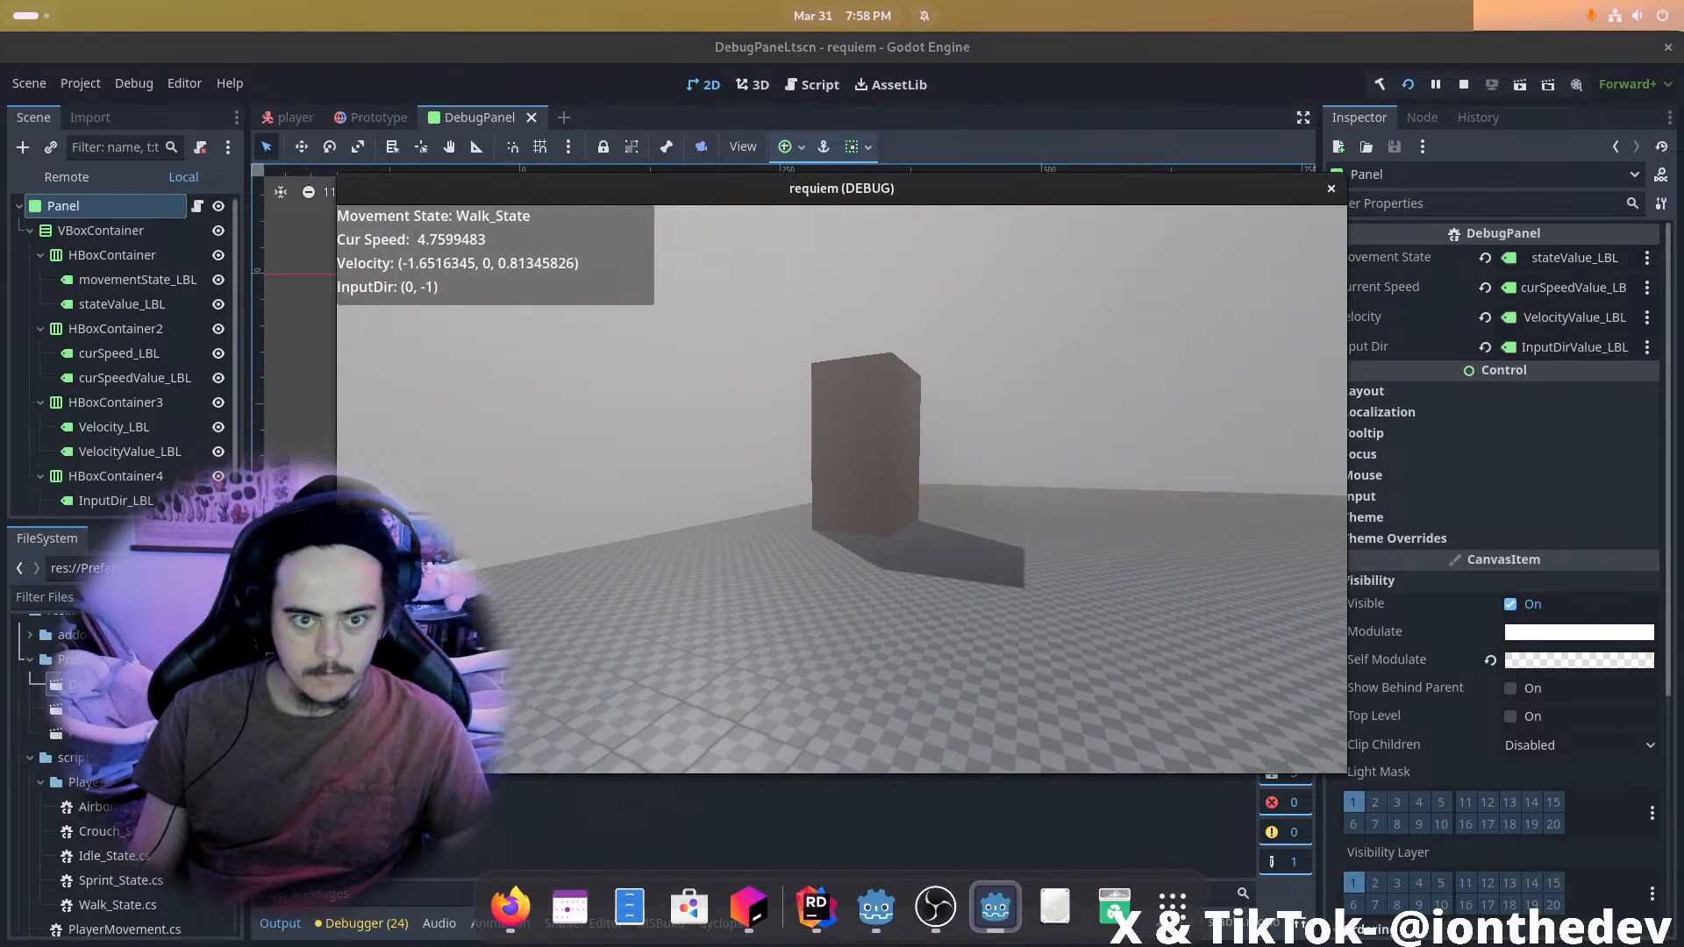
key(shift+d)
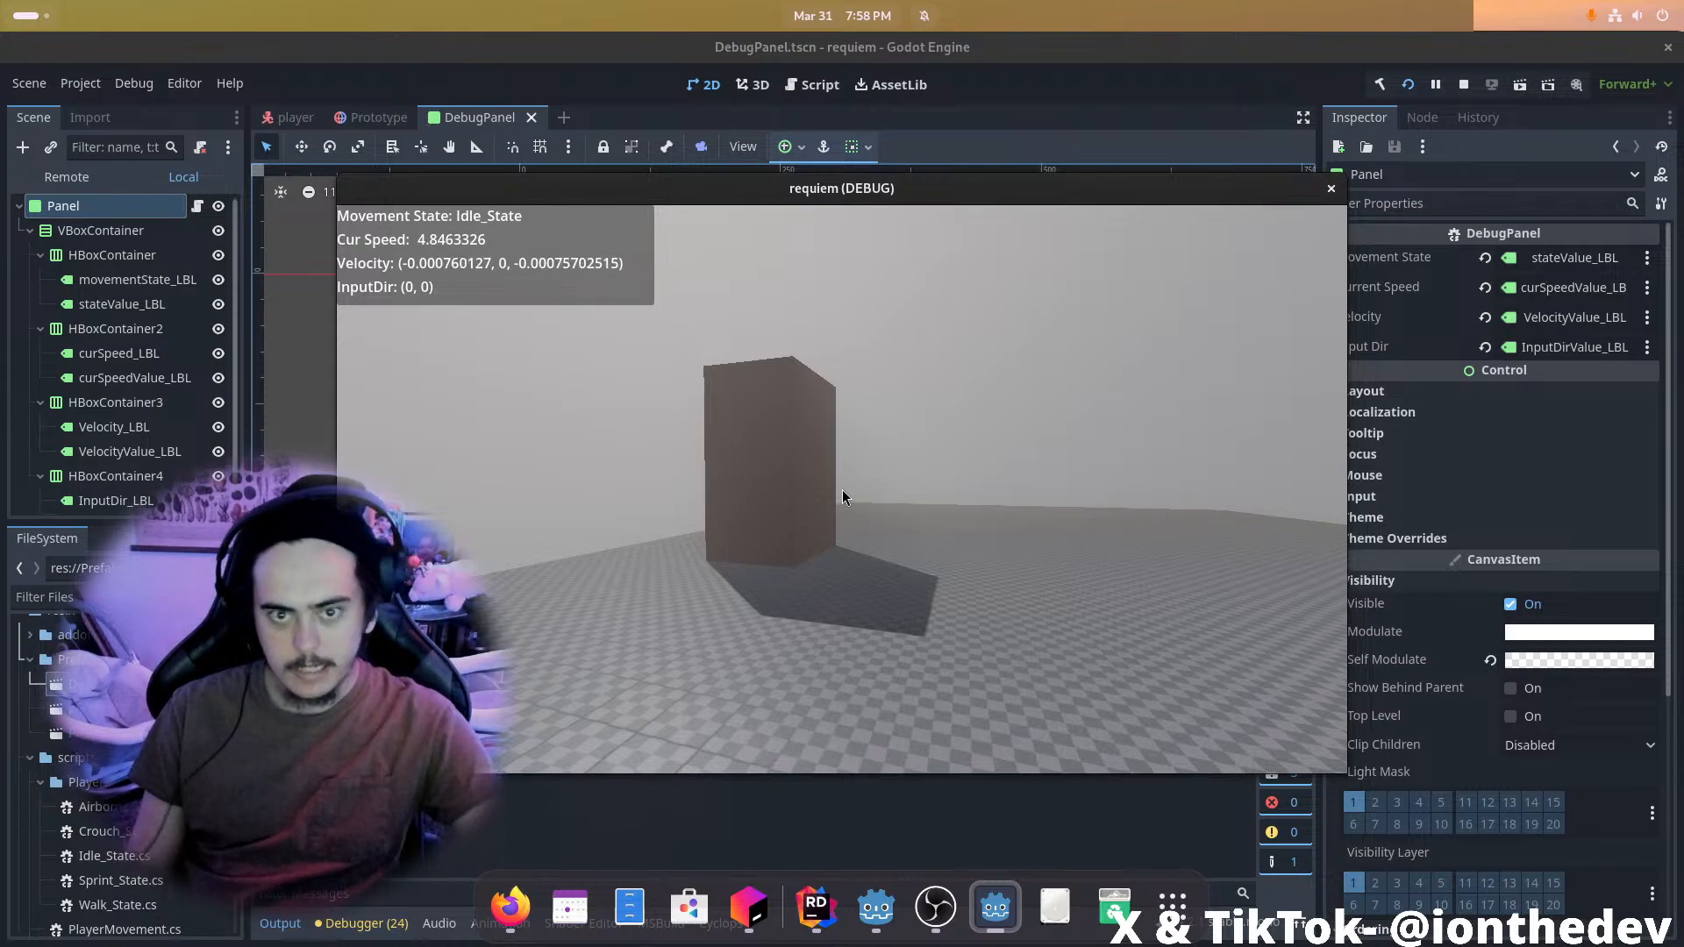
click(1332, 187)
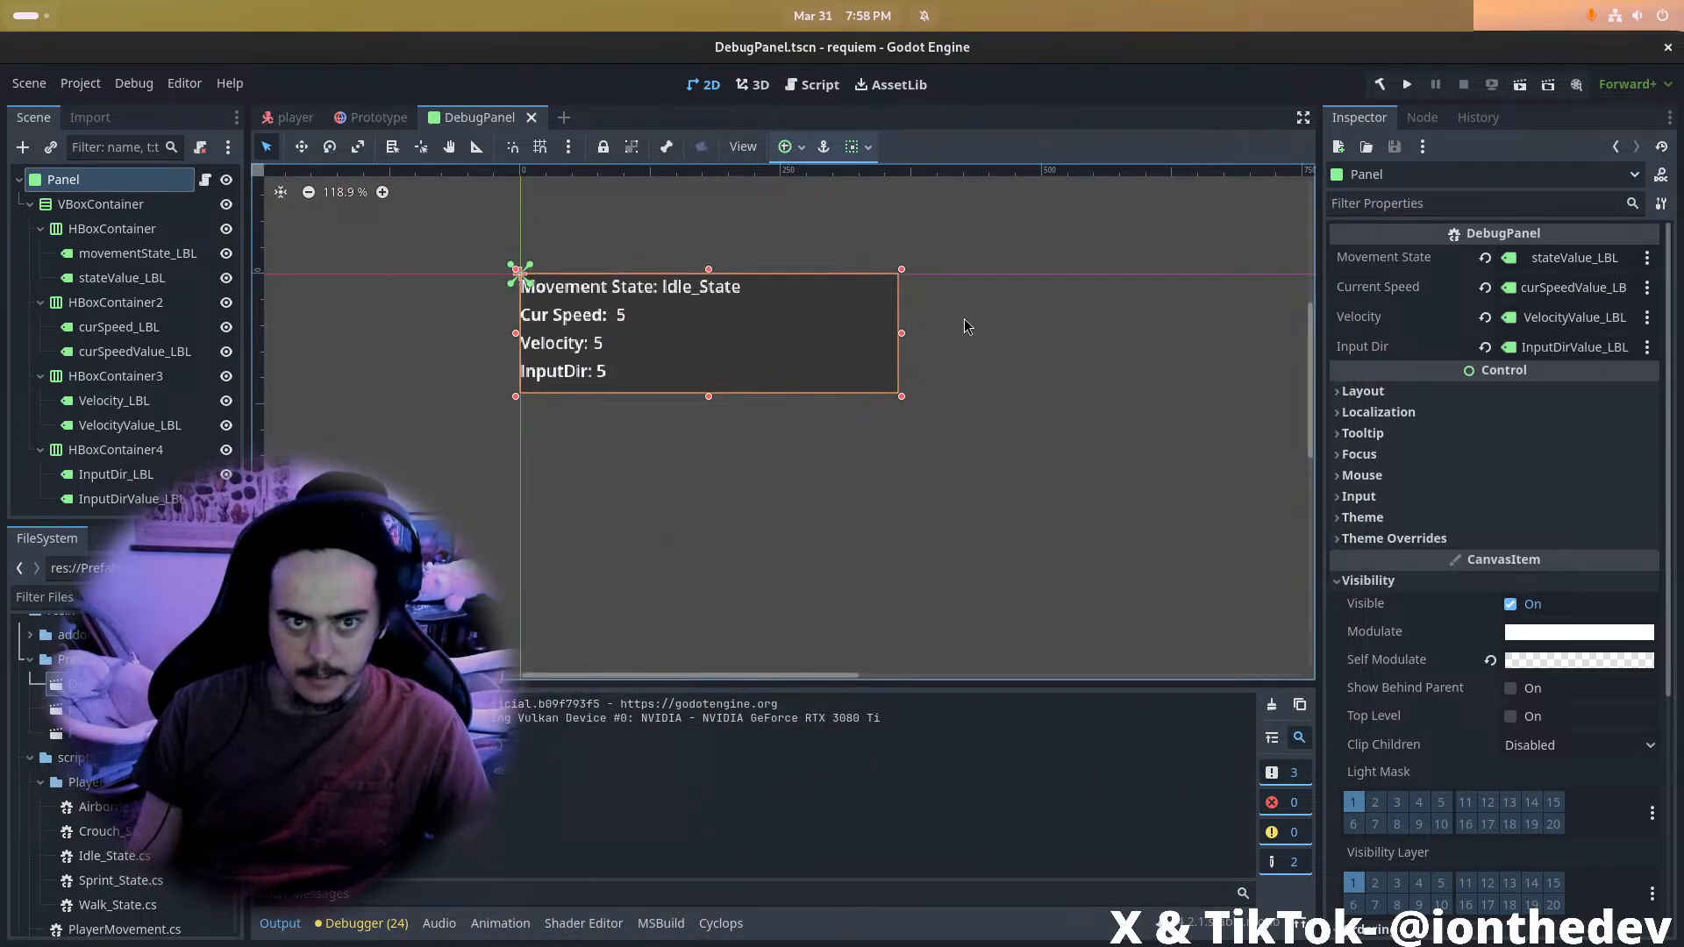
click(1408, 86)
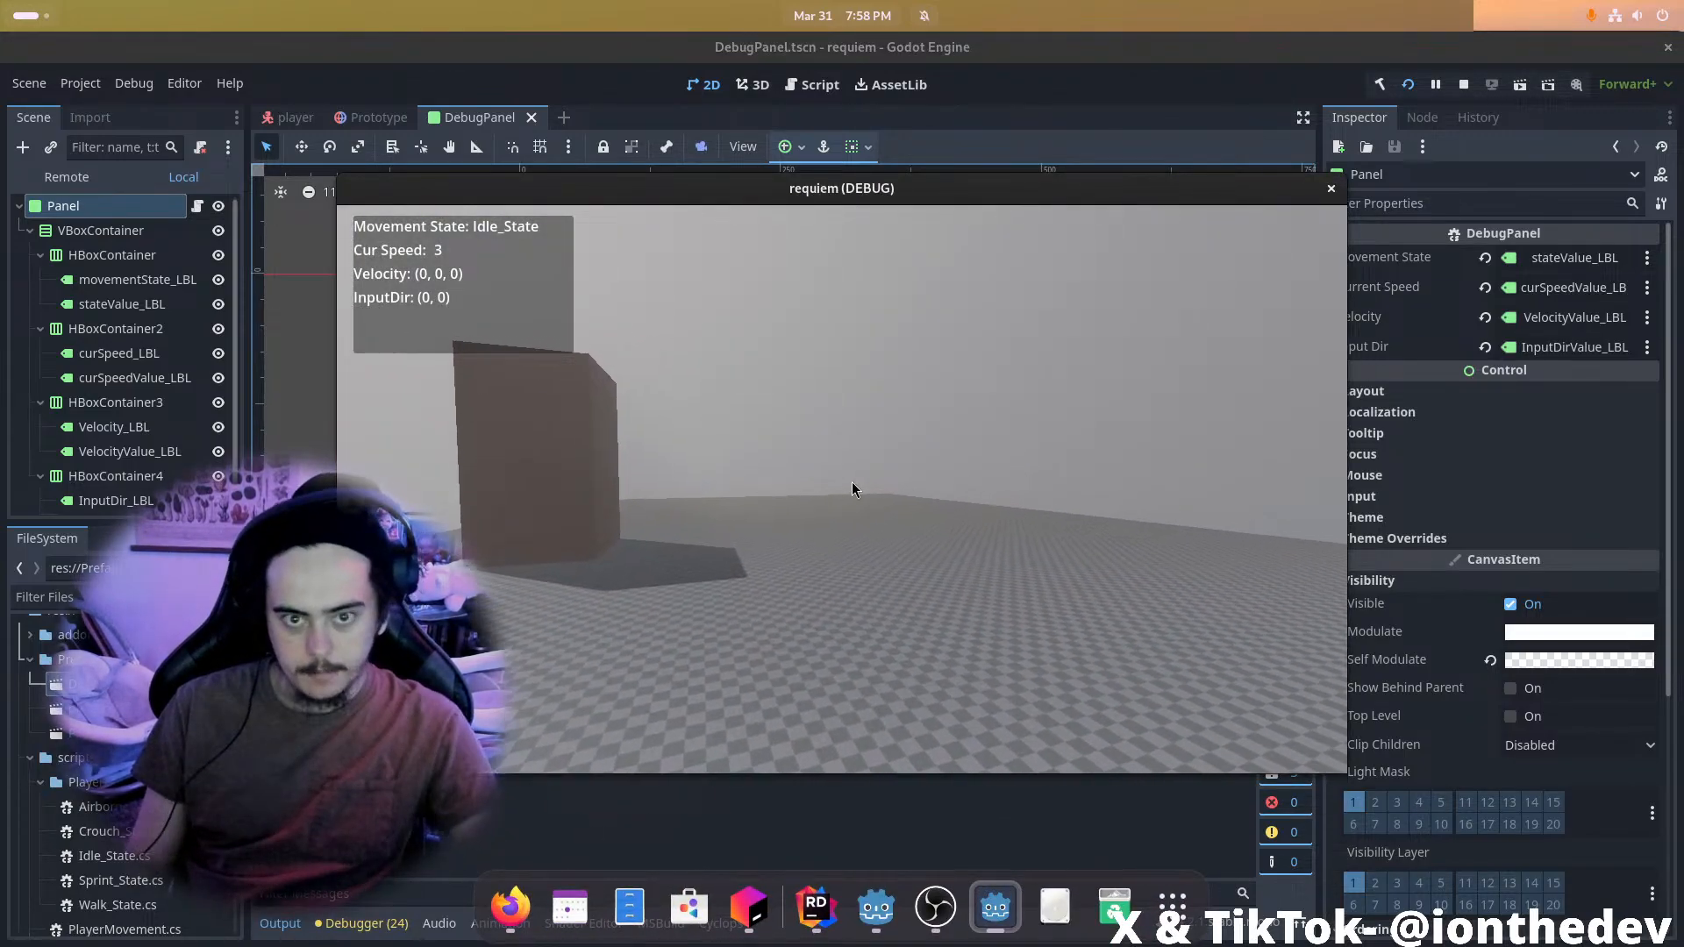
click(1332, 190)
Set the root Panel's custom minimum width to about 411.58 px and save the DebugPanel scene
click(70, 183)
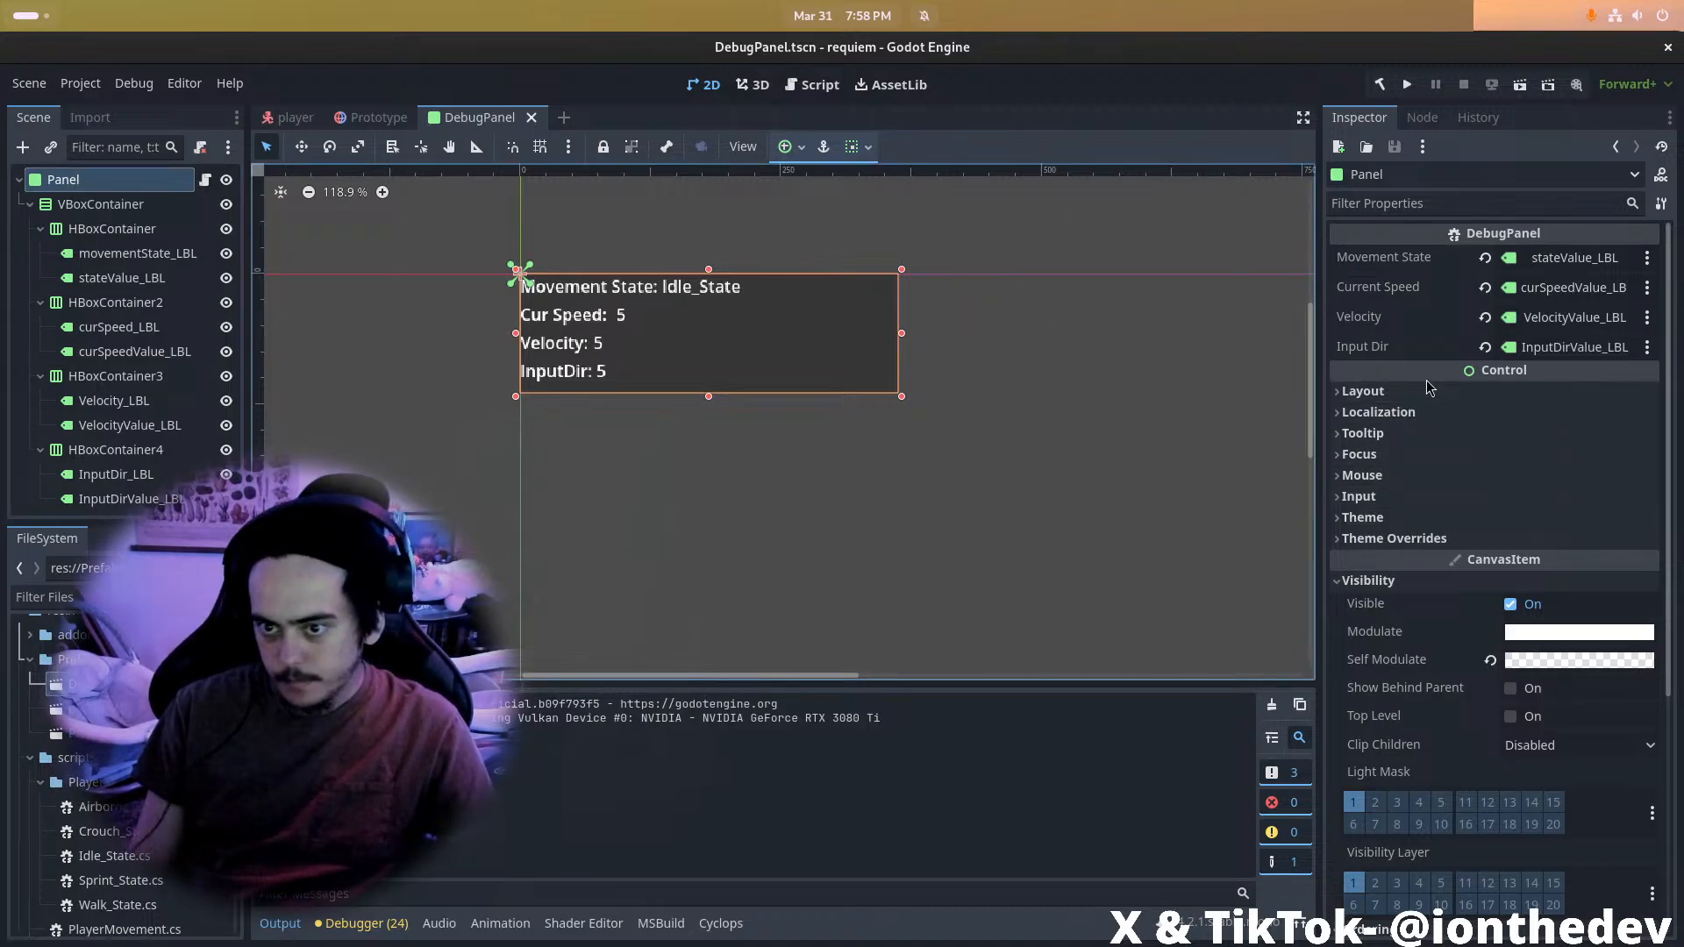
click(1373, 393)
drag(1541, 483, 1546, 483)
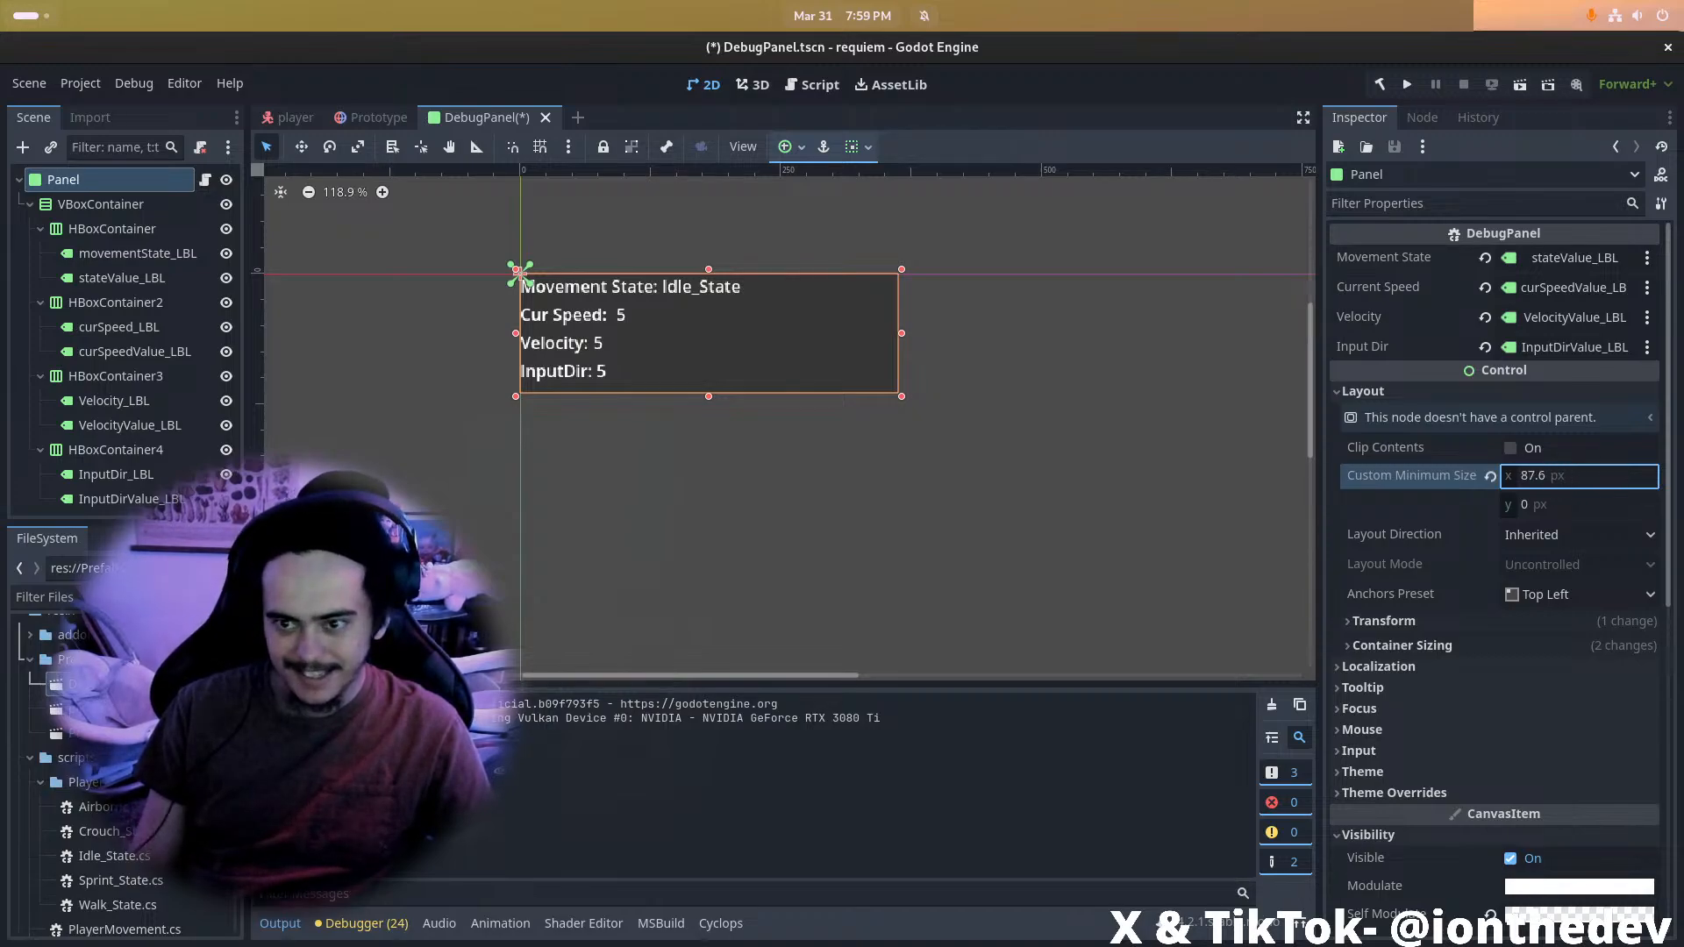
drag(1544, 476, 1537, 475)
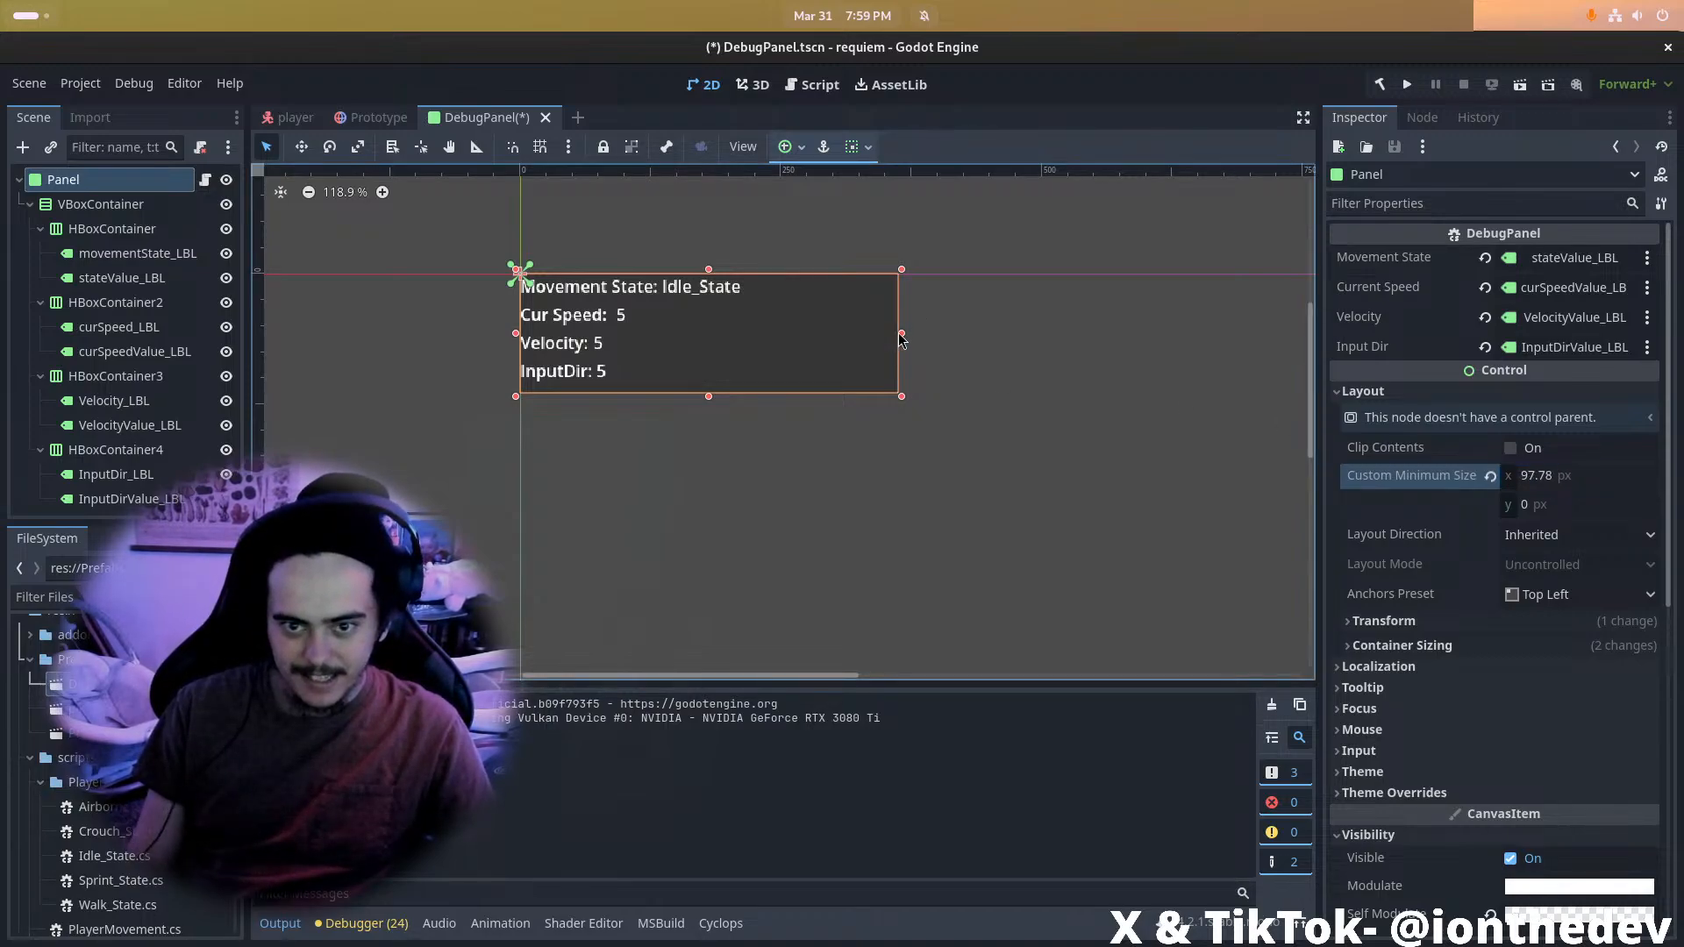
drag(902, 336, 576, 343)
drag(1544, 475, 1683, 476)
key(ctrl+s)
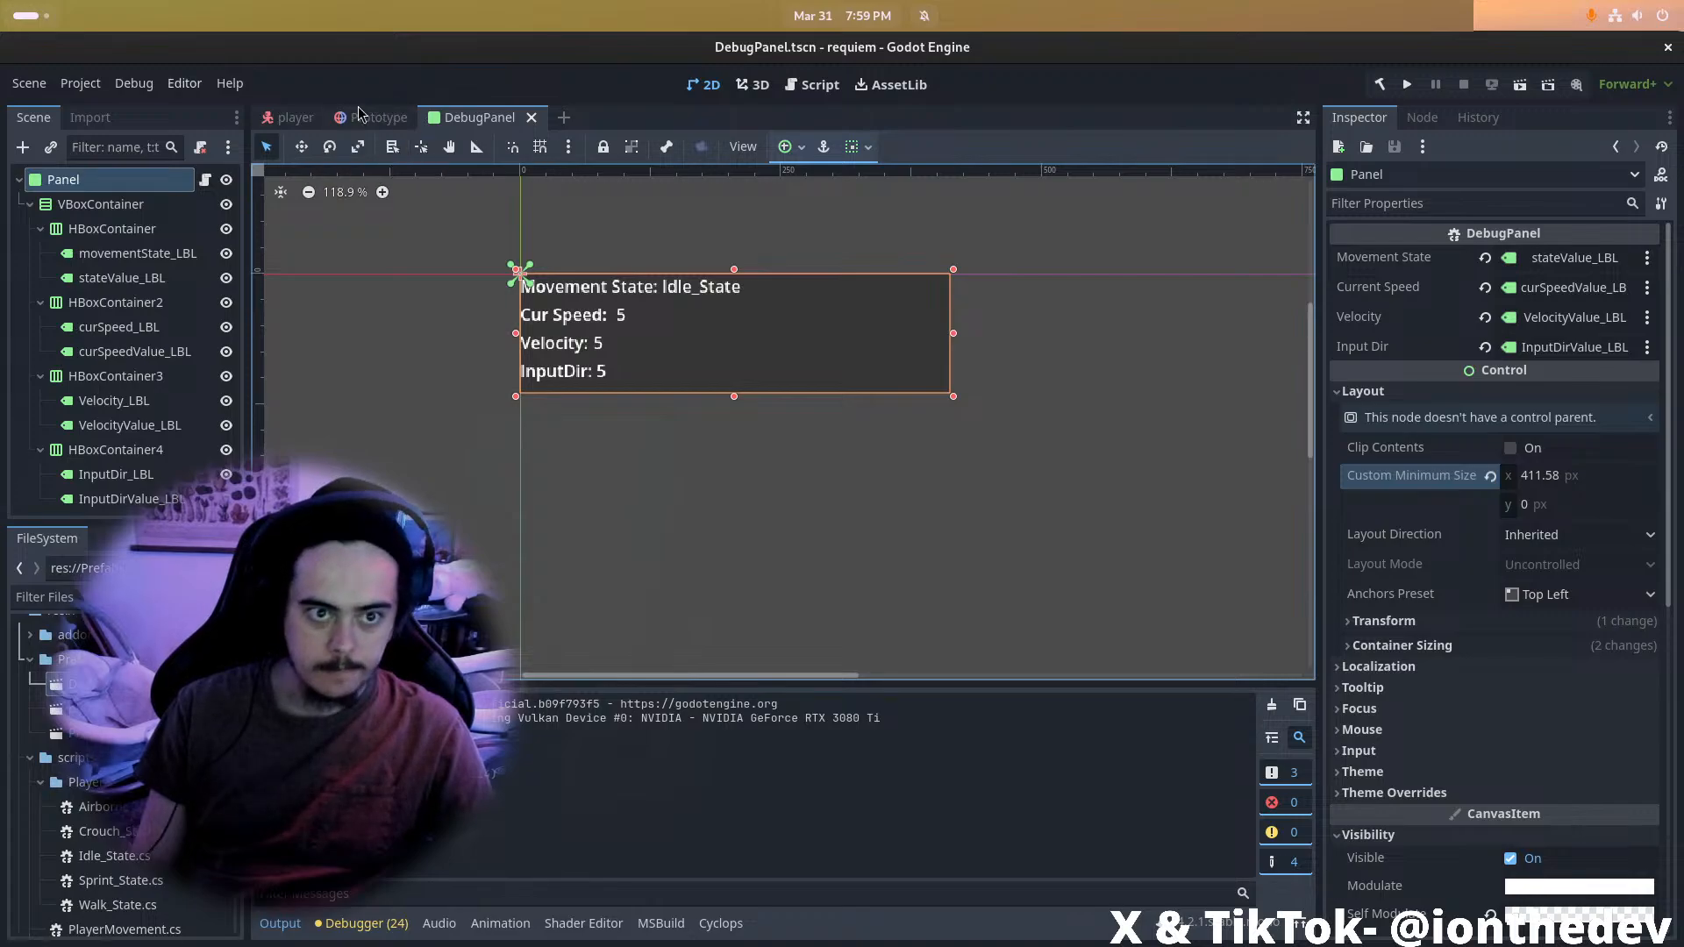
Open the player scene and run the project, crouching and moving the player forward to check the widened panel
click(296, 118)
click(1407, 84)
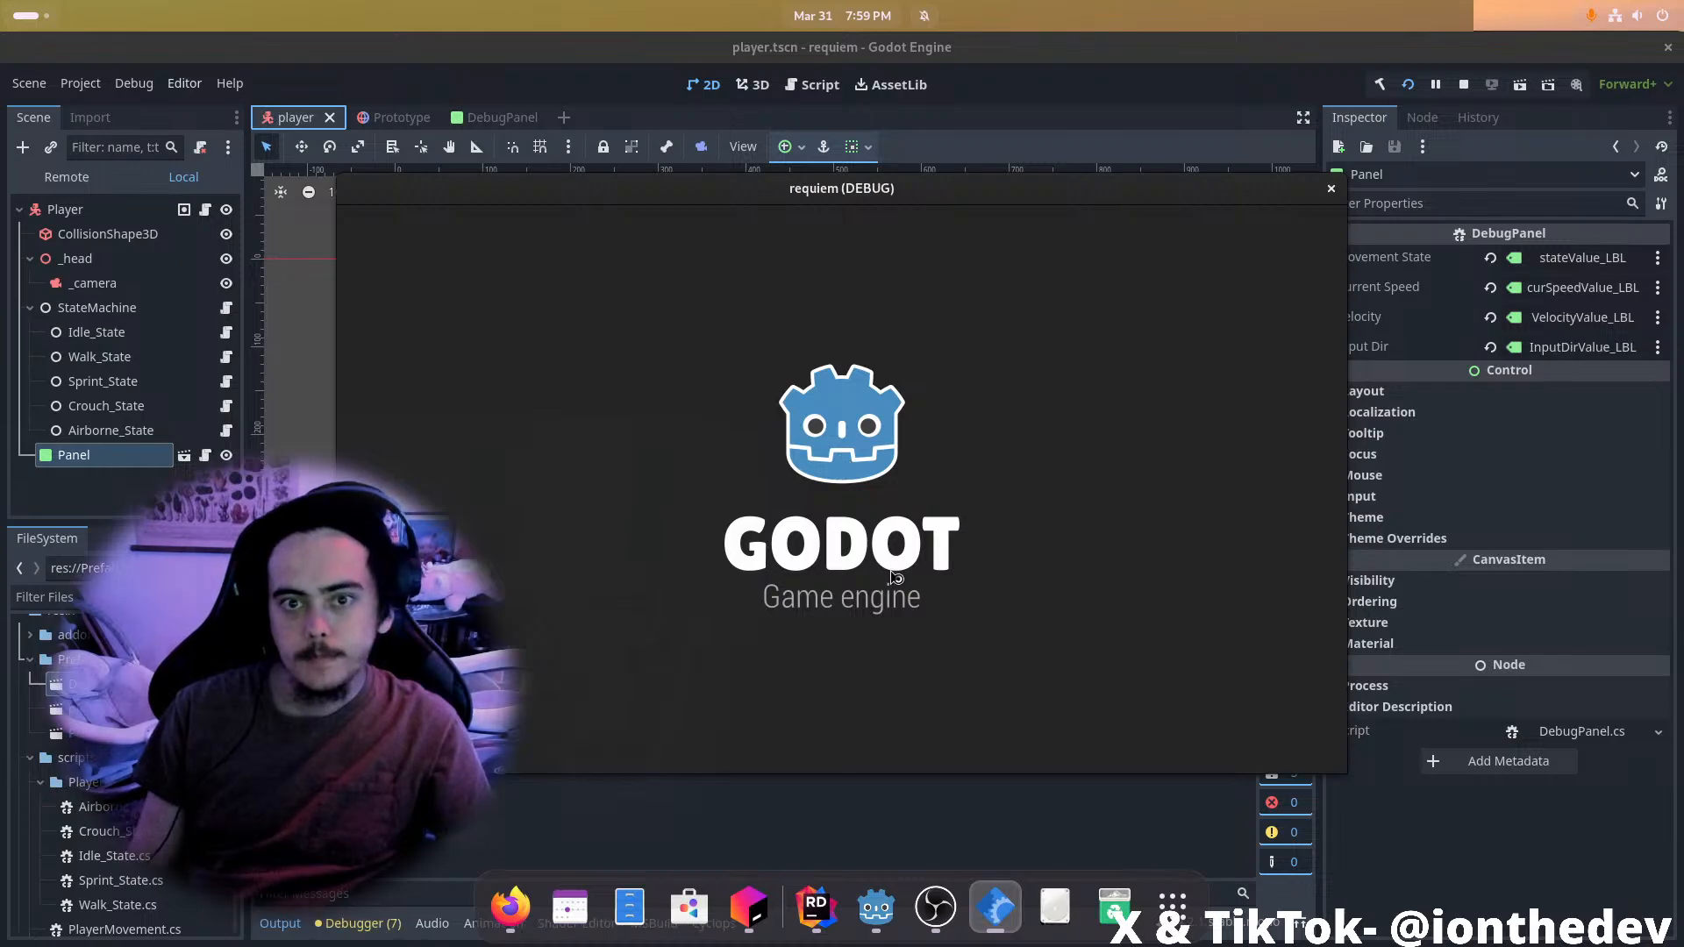
key(ctrl)
key(ctrl)
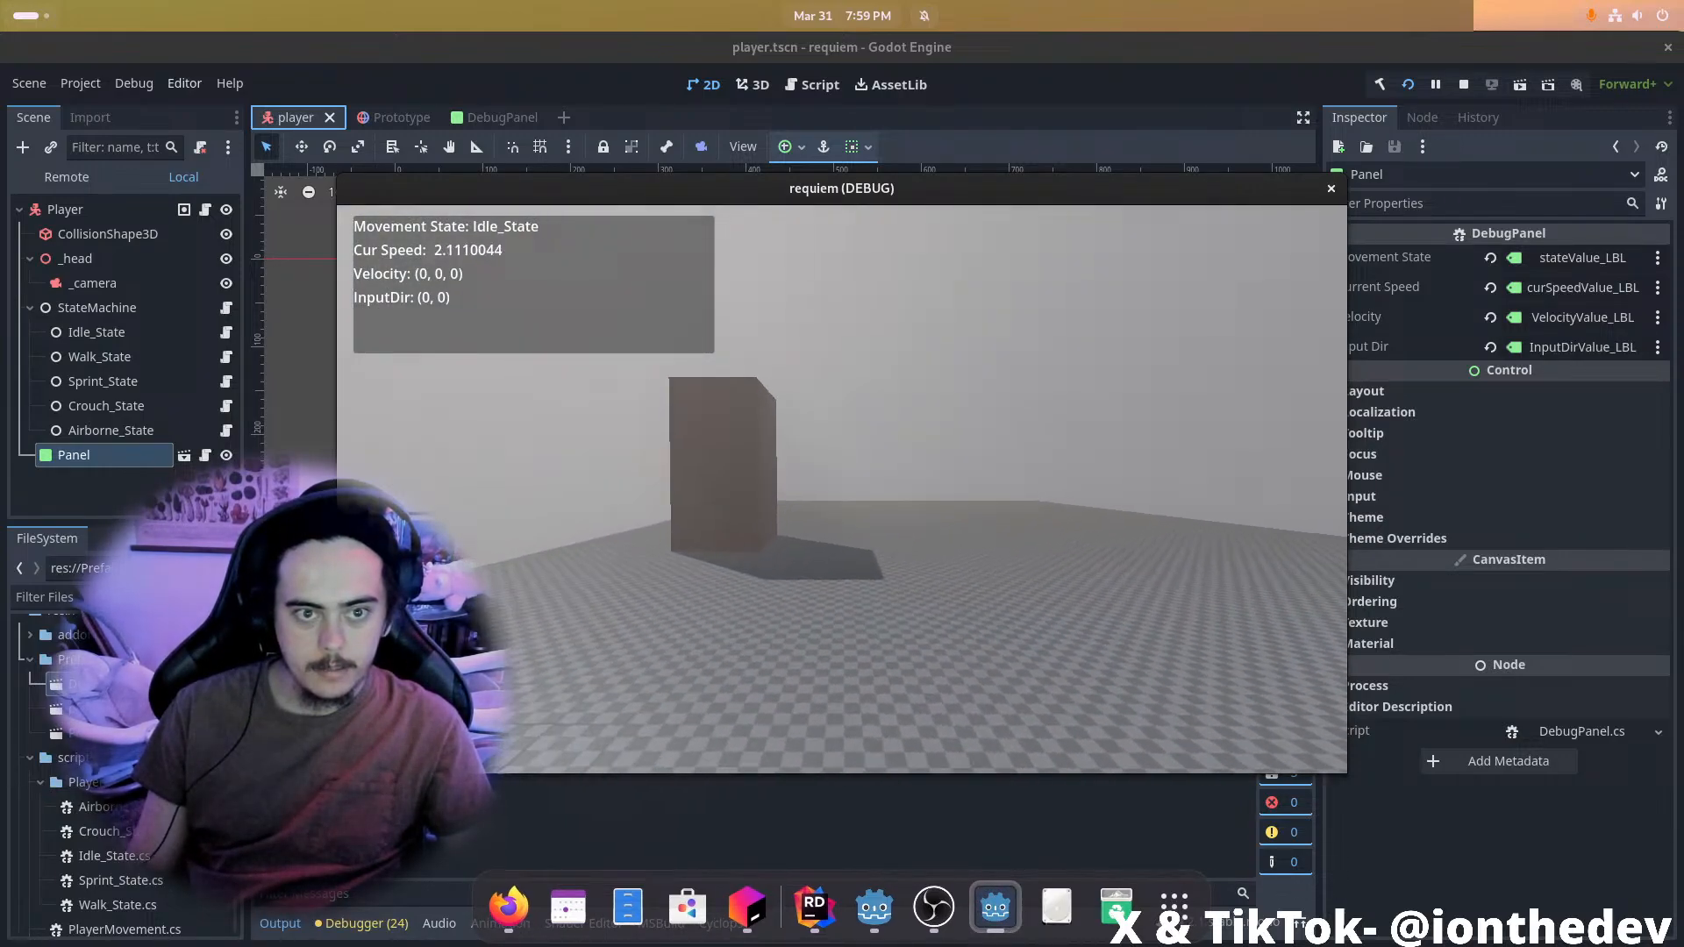
key(w)
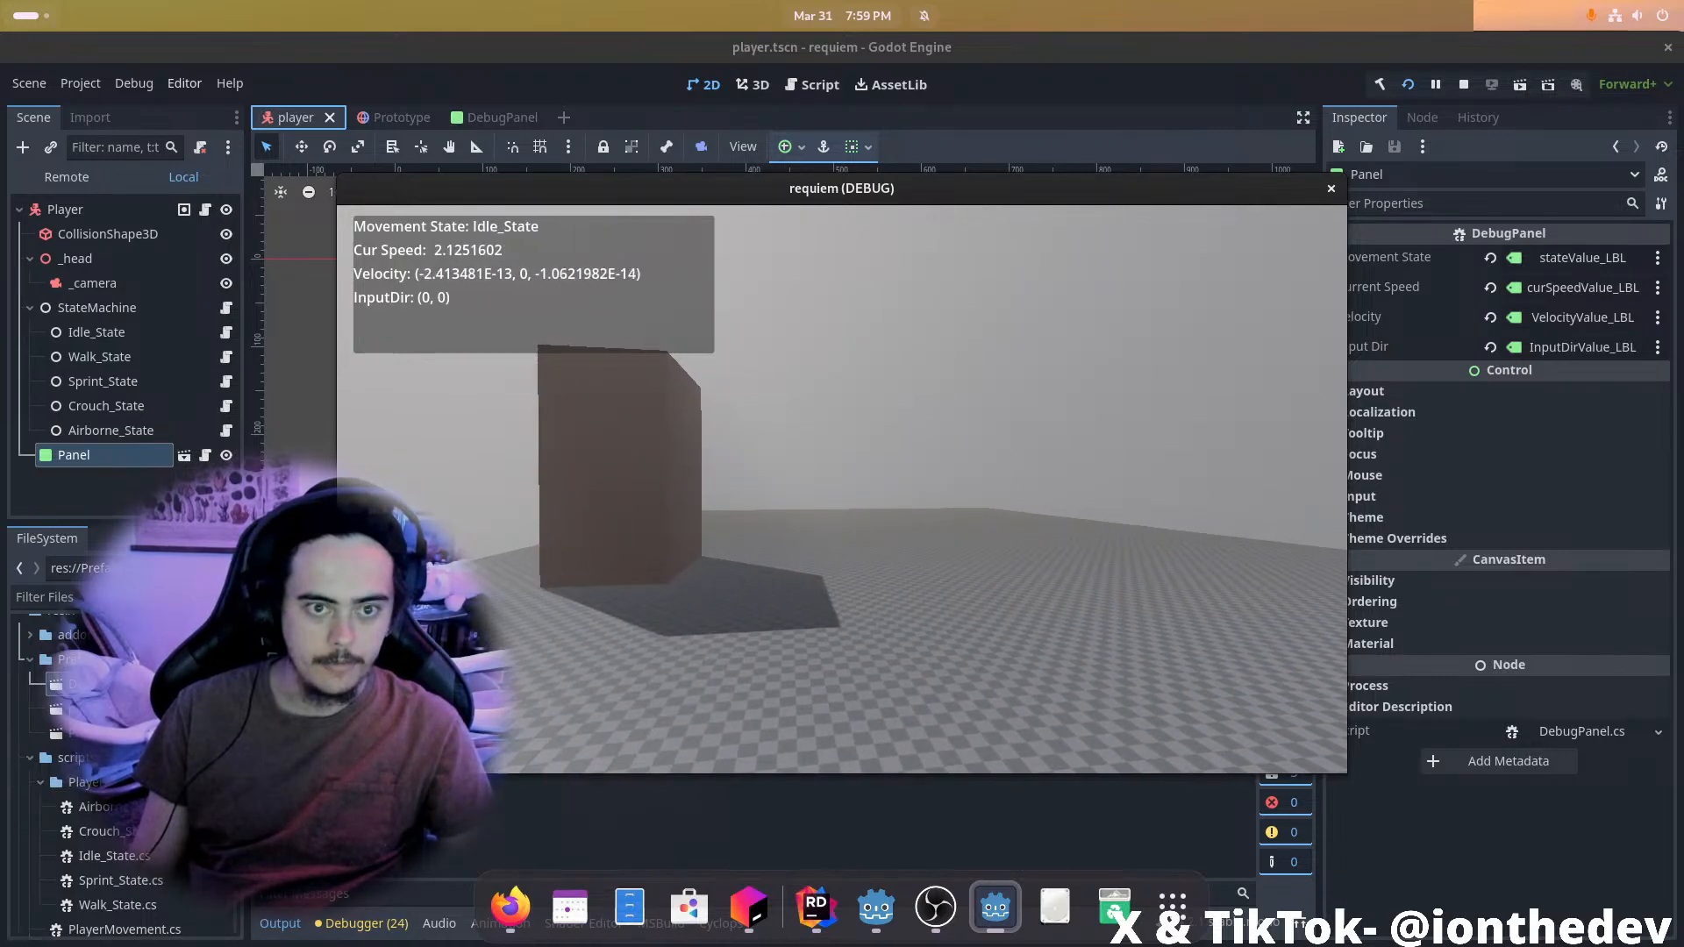
key(w)
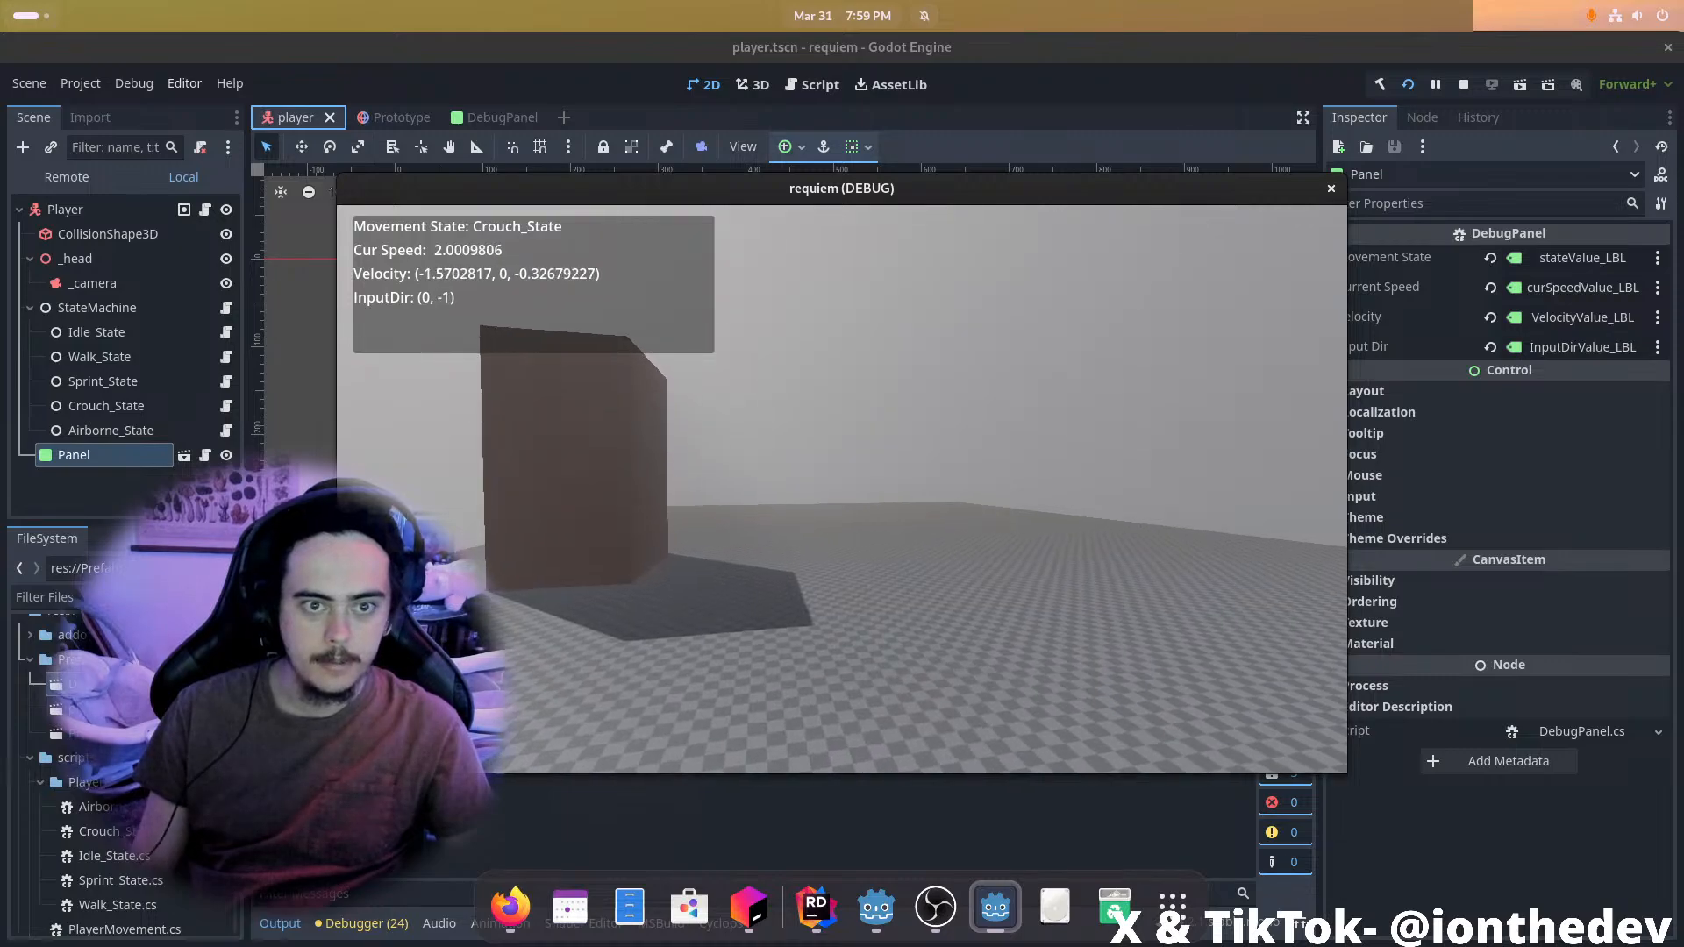
Alternate the moving player between crouching, walking and sprinting to test the state transitions shown in the debug panel
key(ctrl)
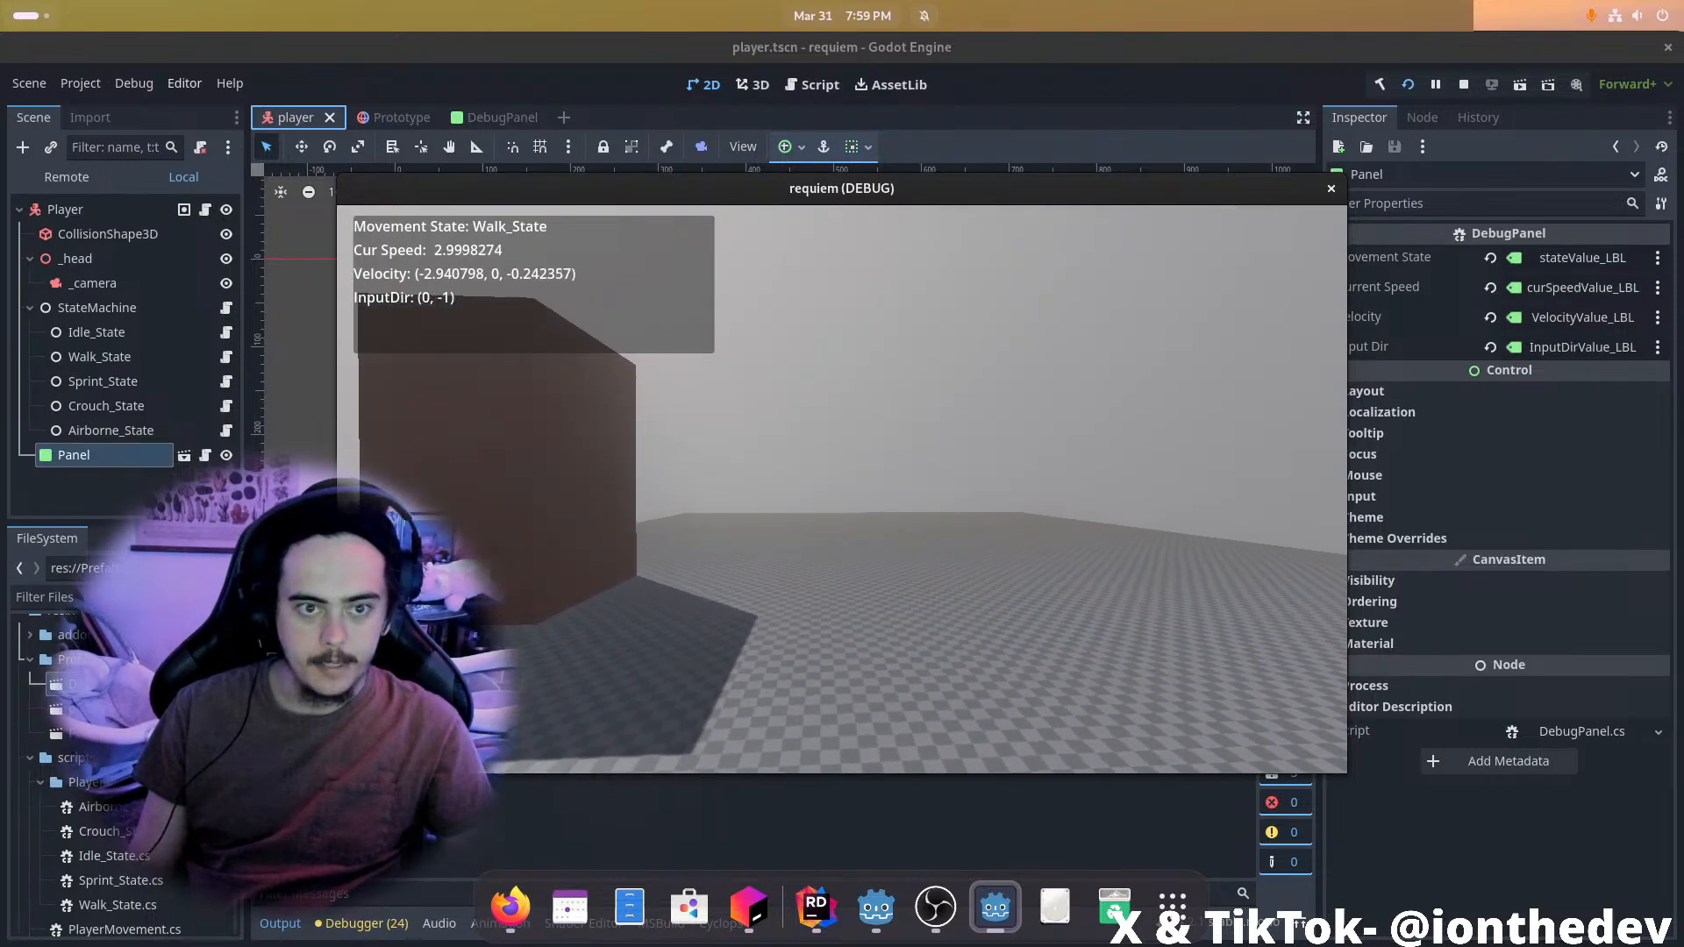
key(ctrl)
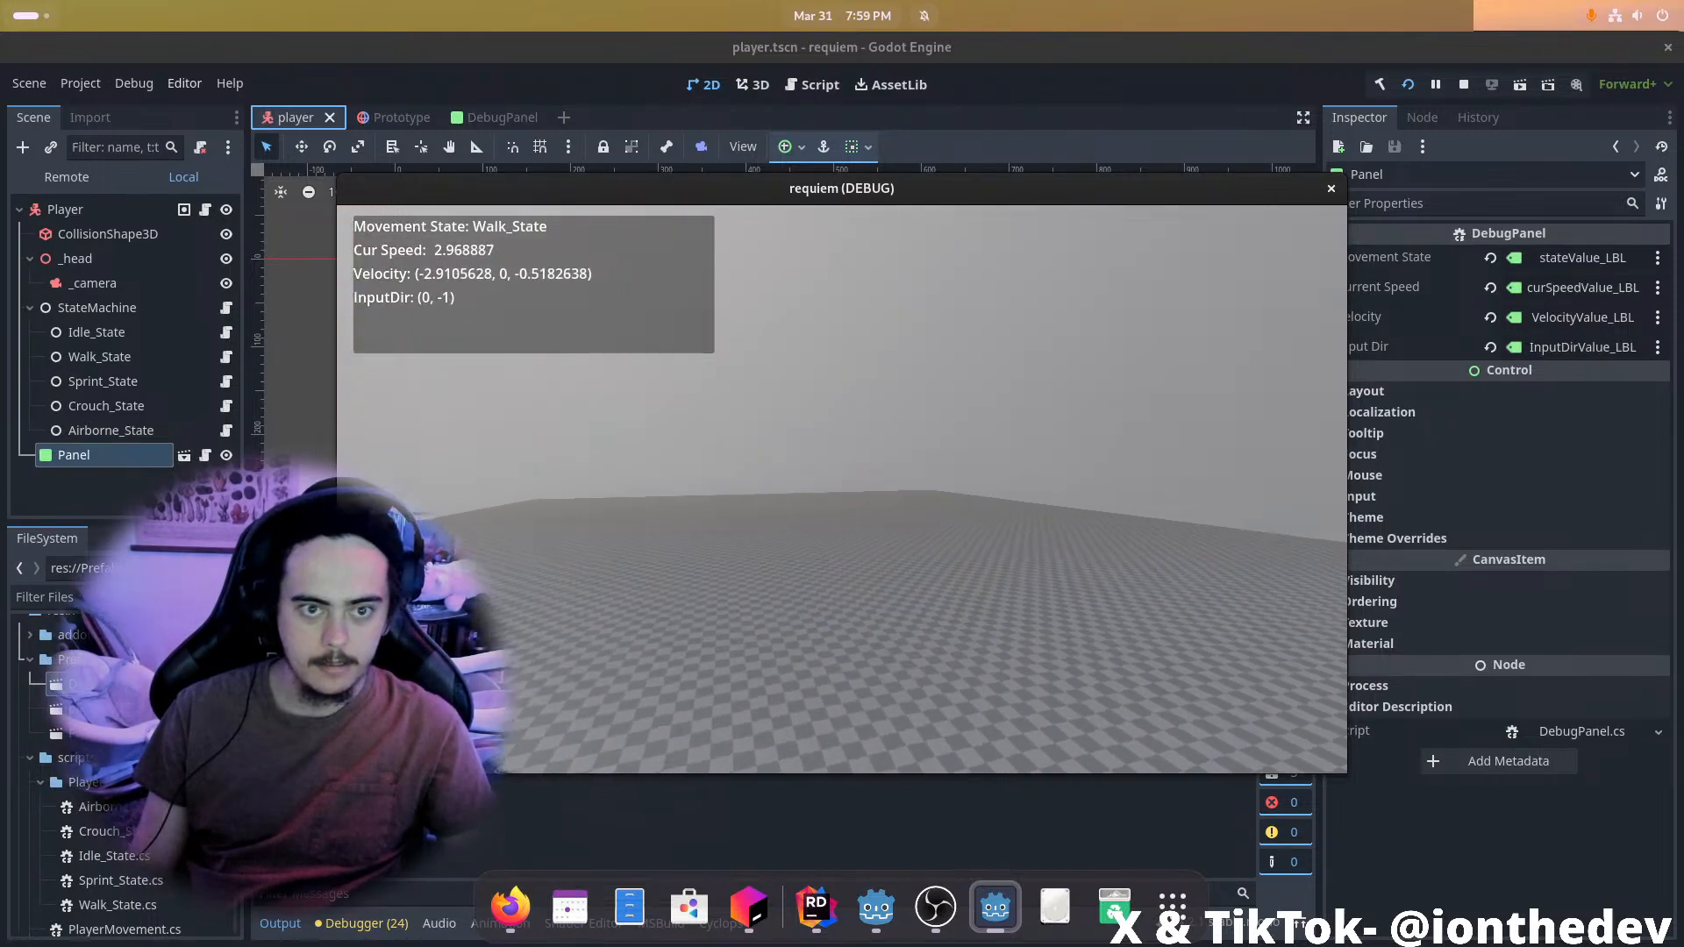
key(ctrl)
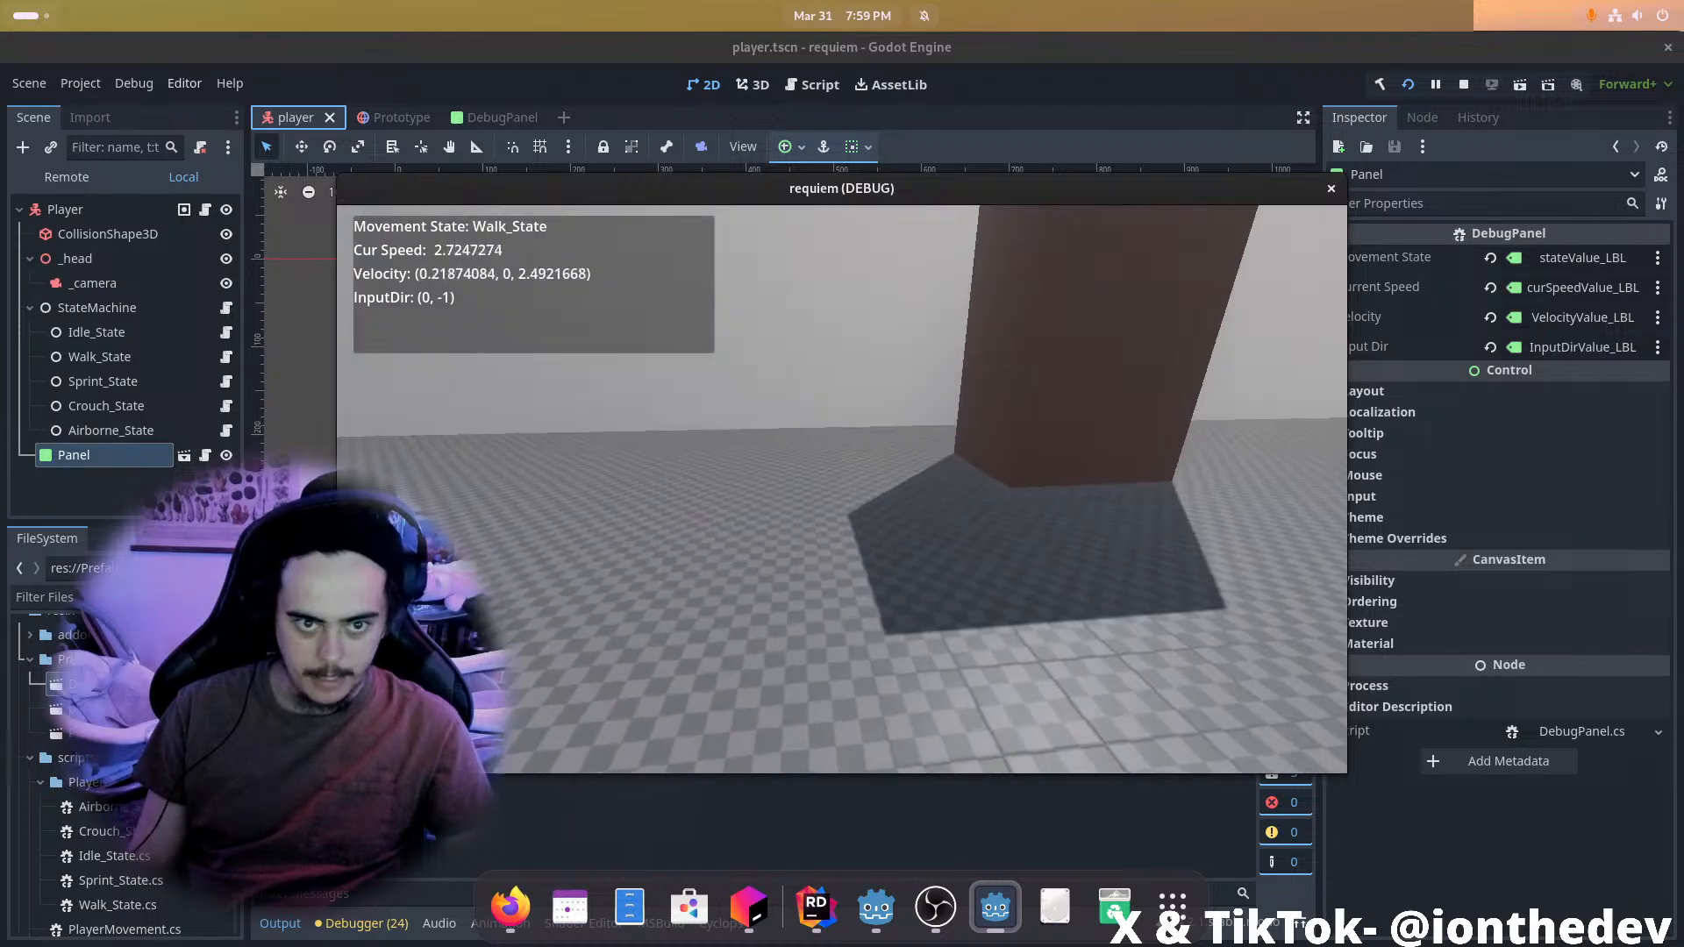
key(ctrl)
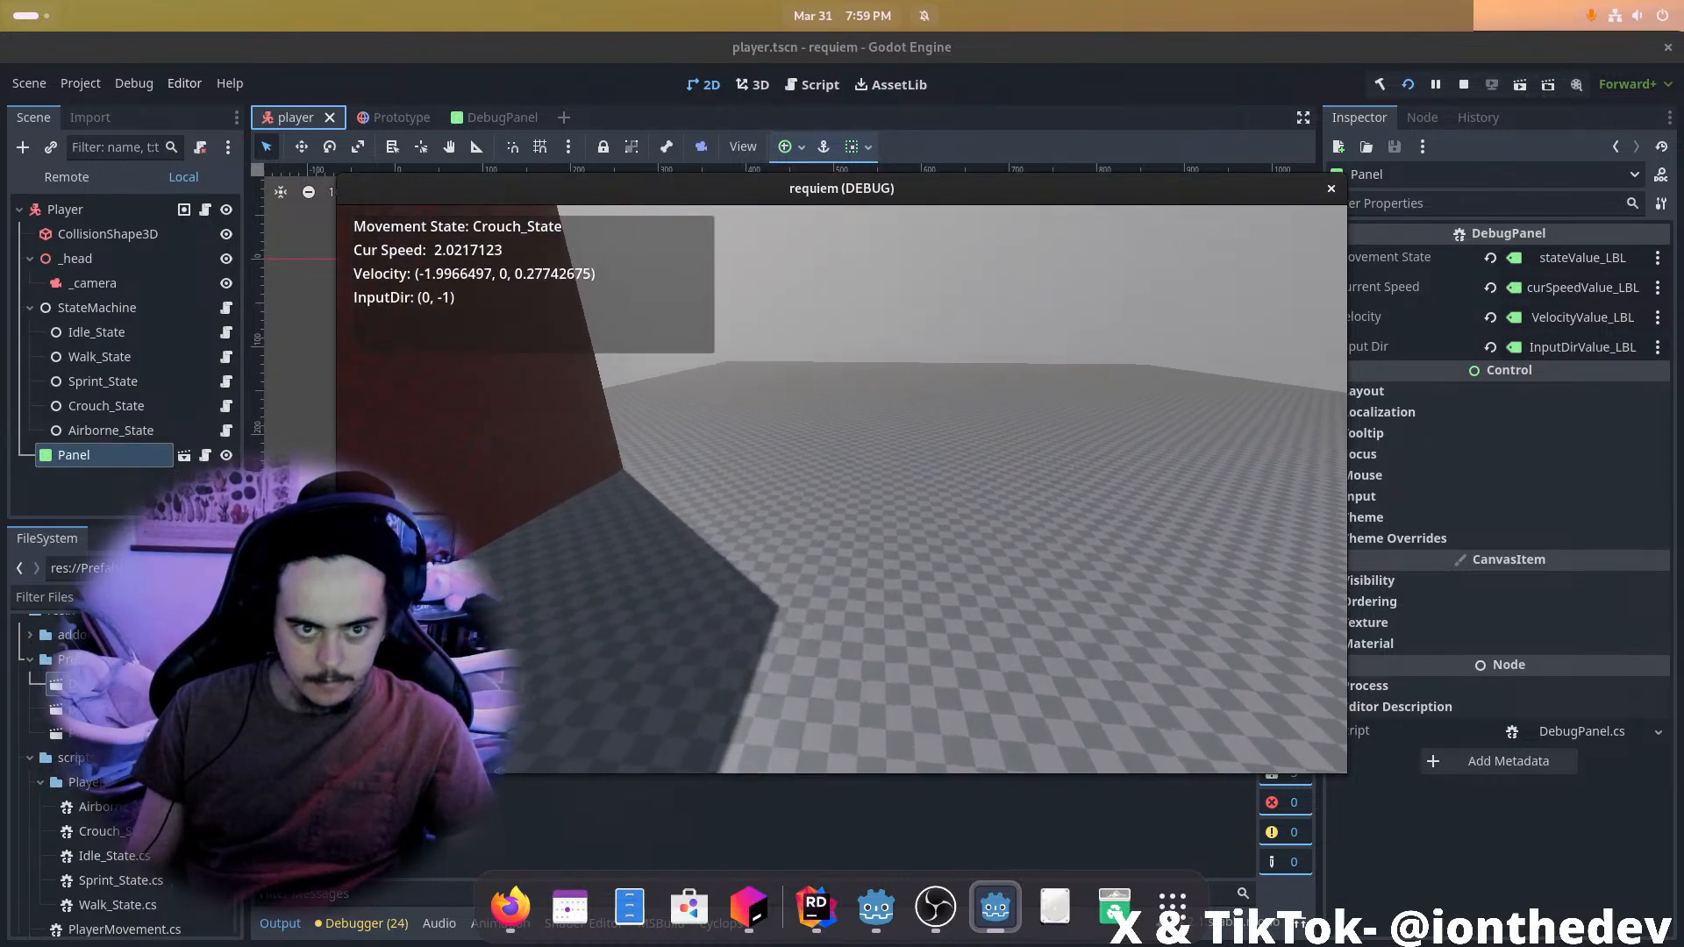
key(shift)
key(ctrl)
key(shift)
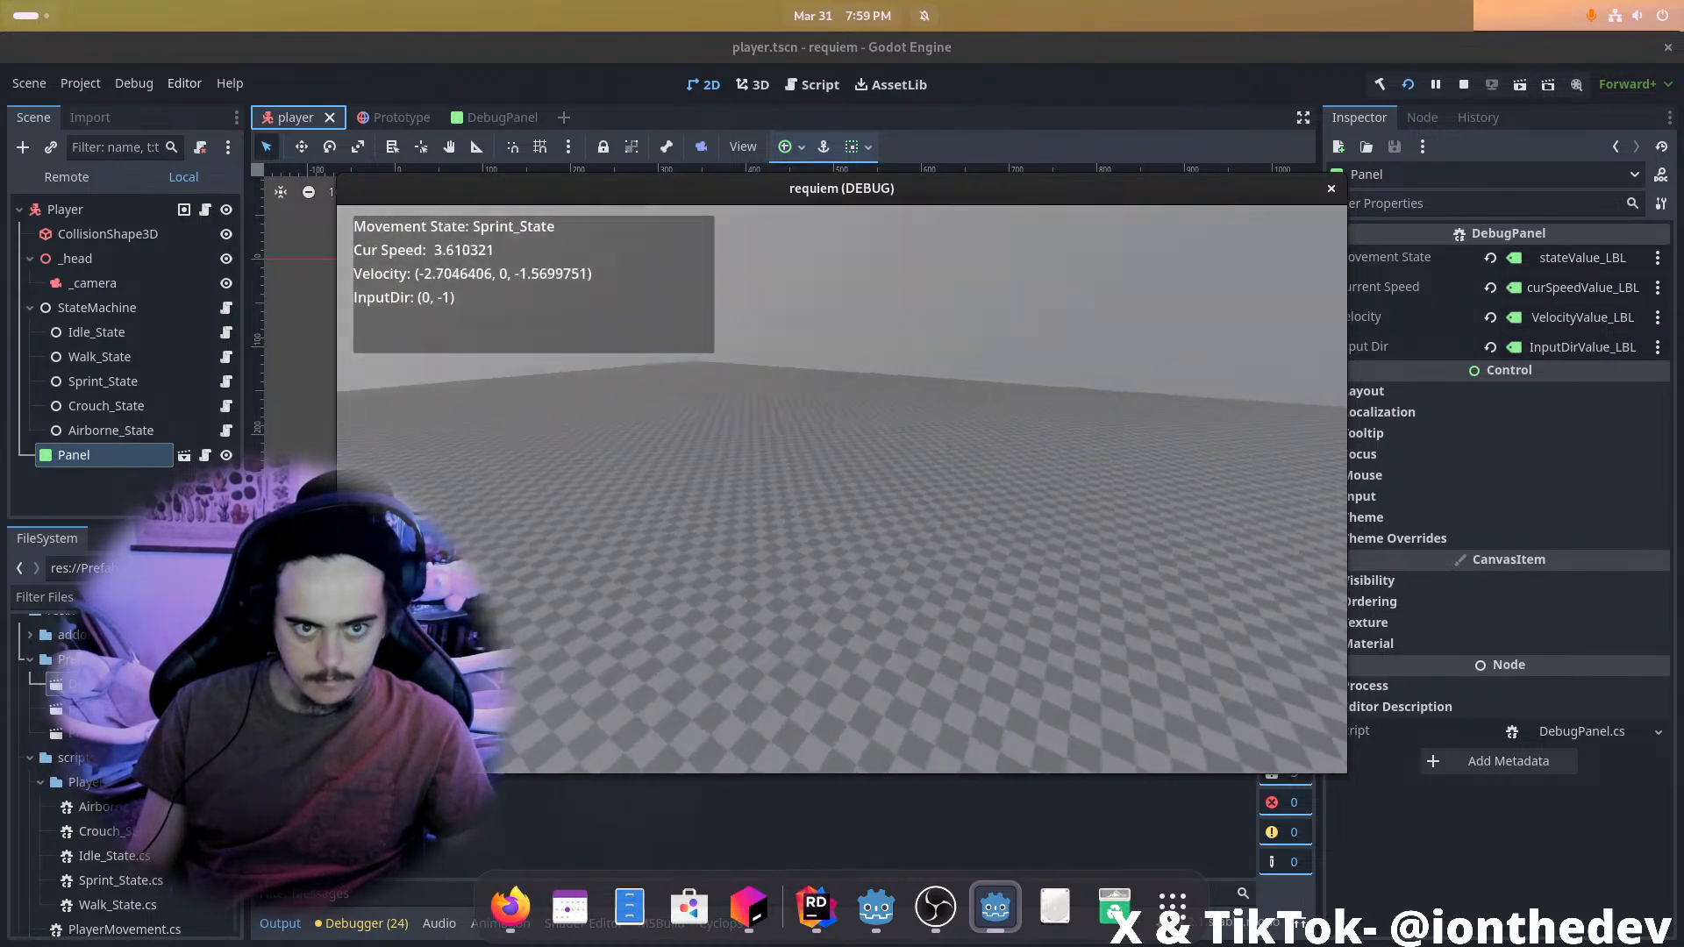
key(ctrl)
key(w)
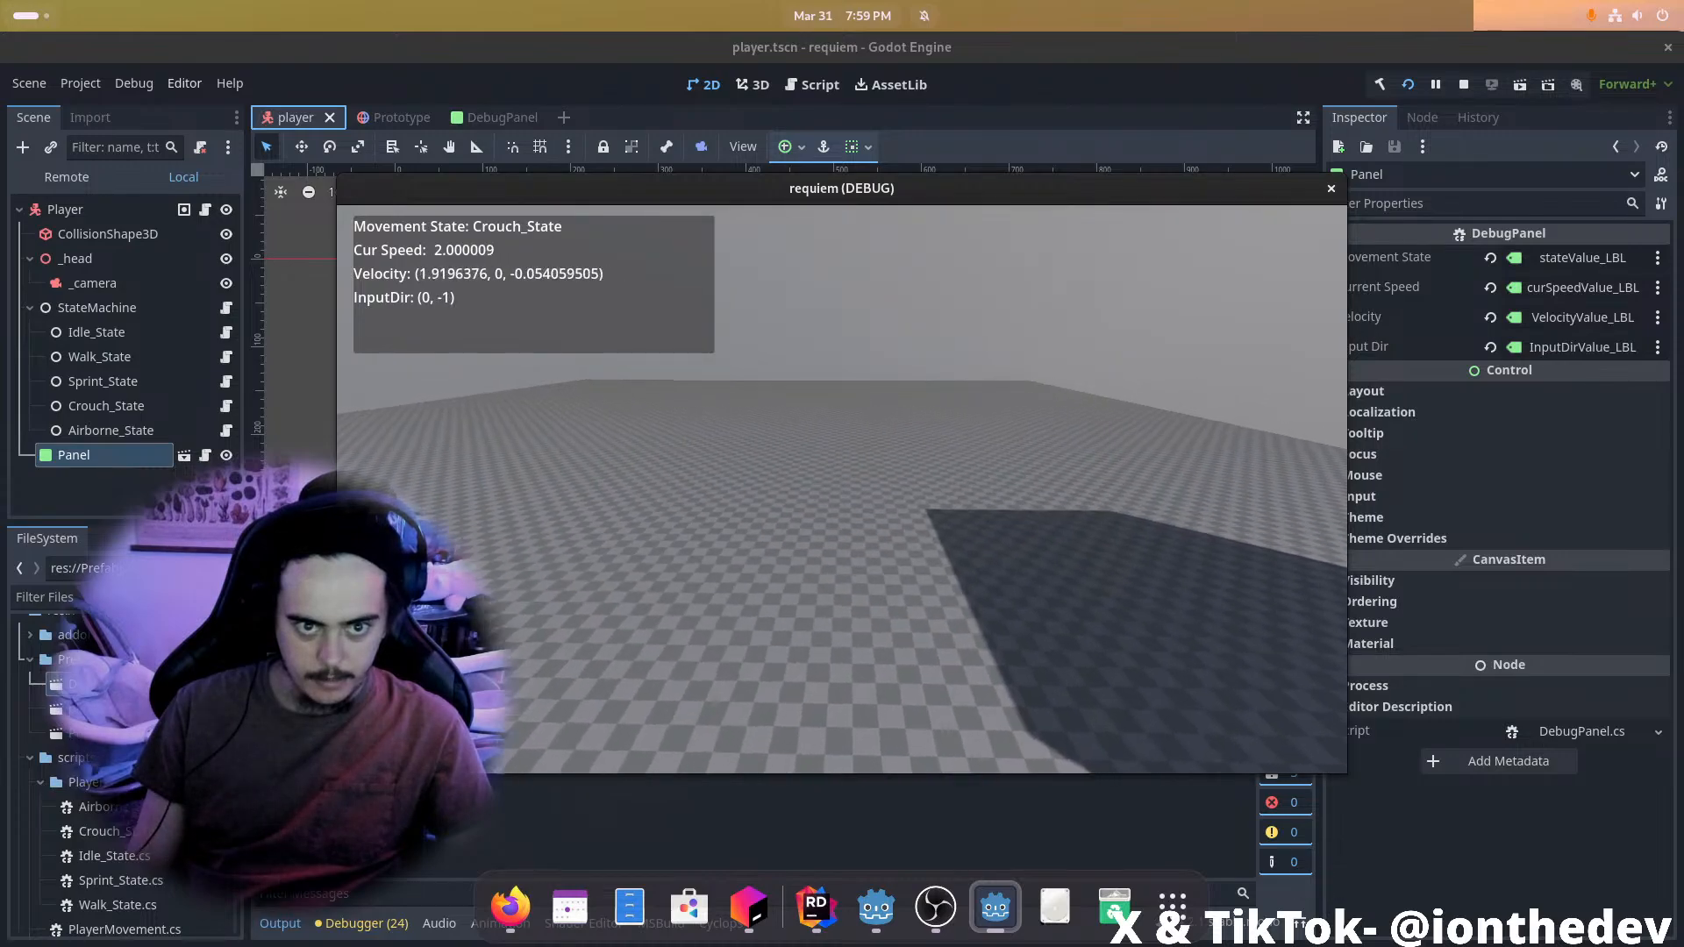
Test moving the crouching player around the block and returning to standing movement, and close the running game
key(d)
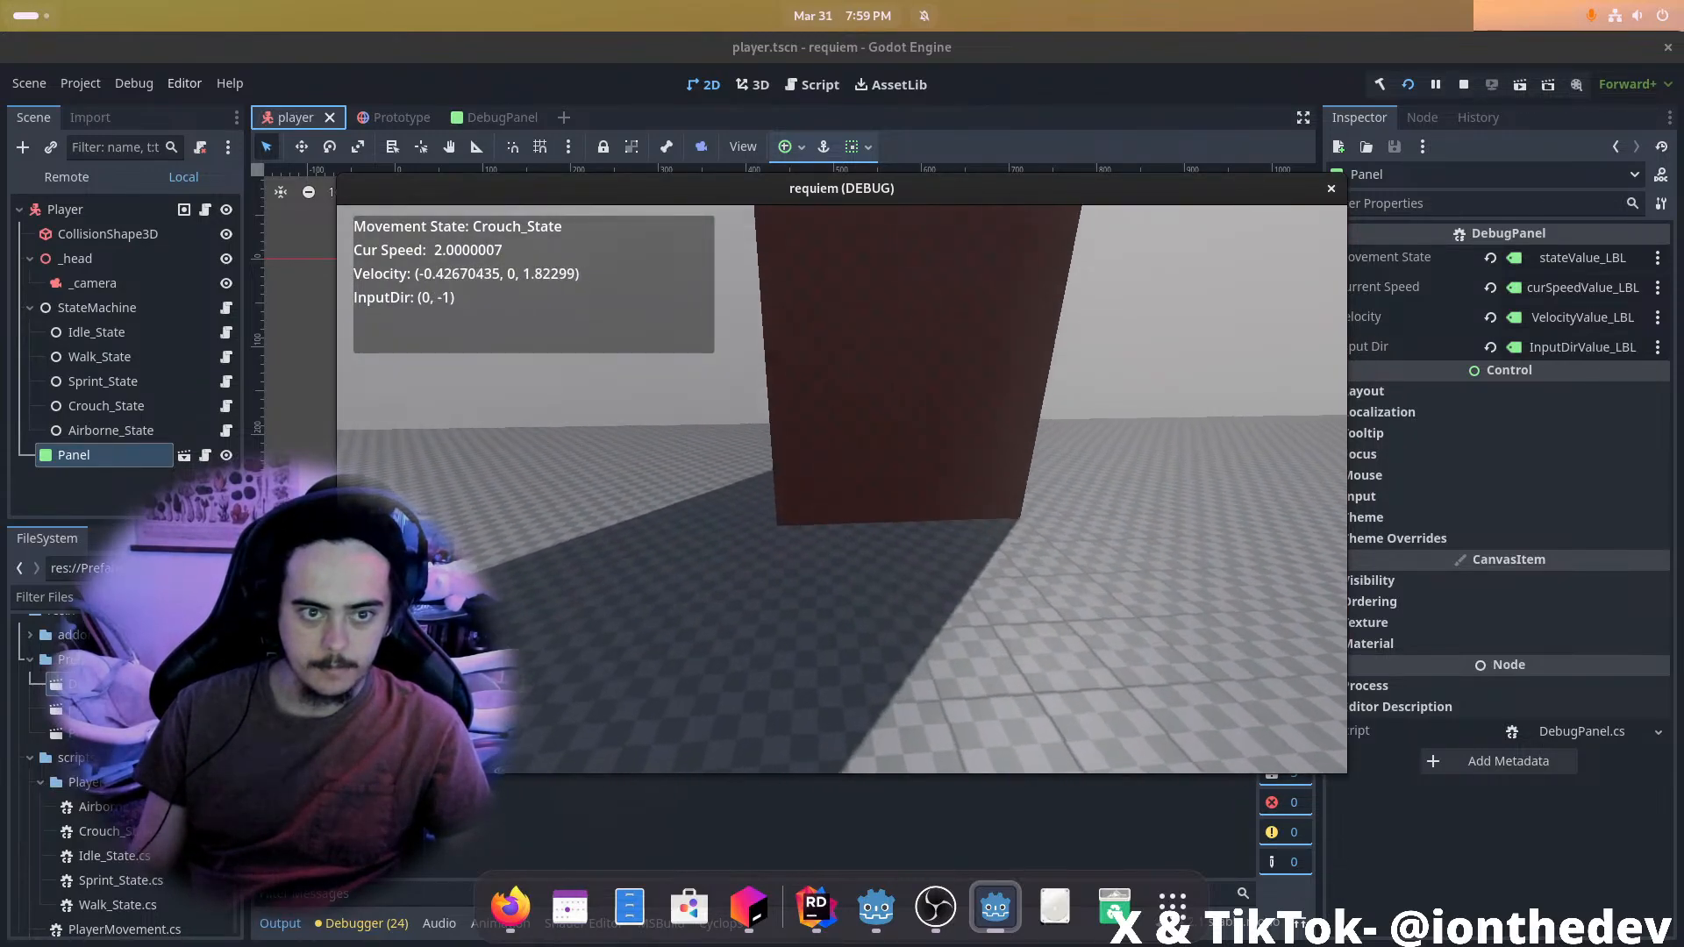
key(d)
key(s)
key(shift)
key(a)
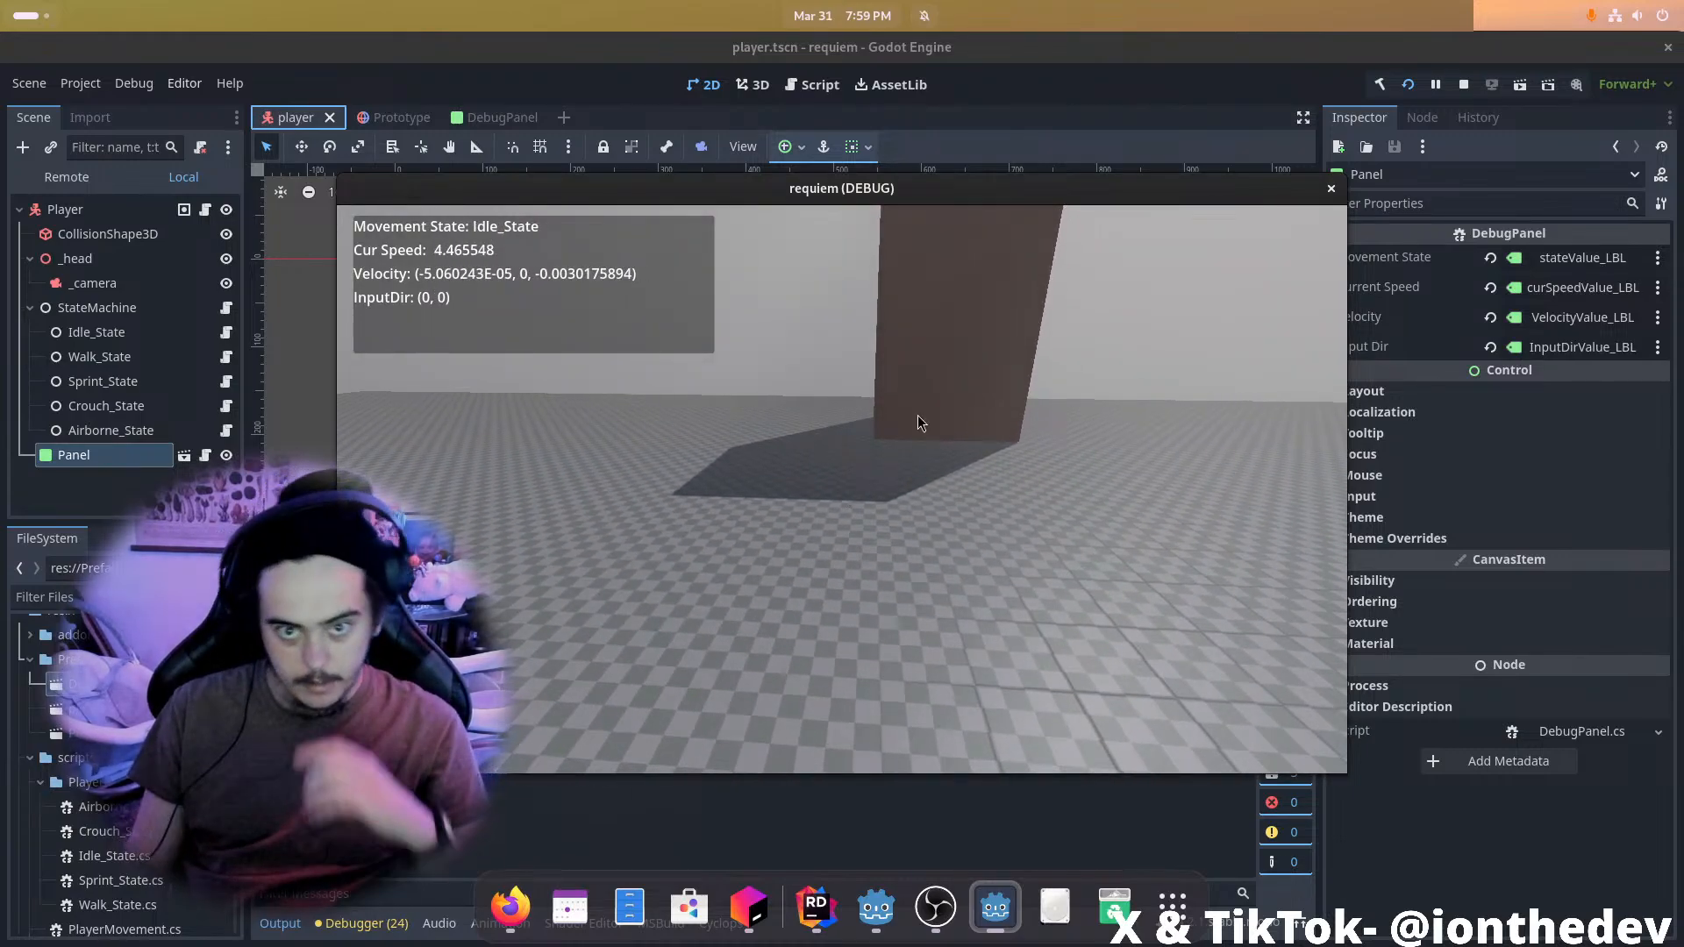
click(1331, 188)
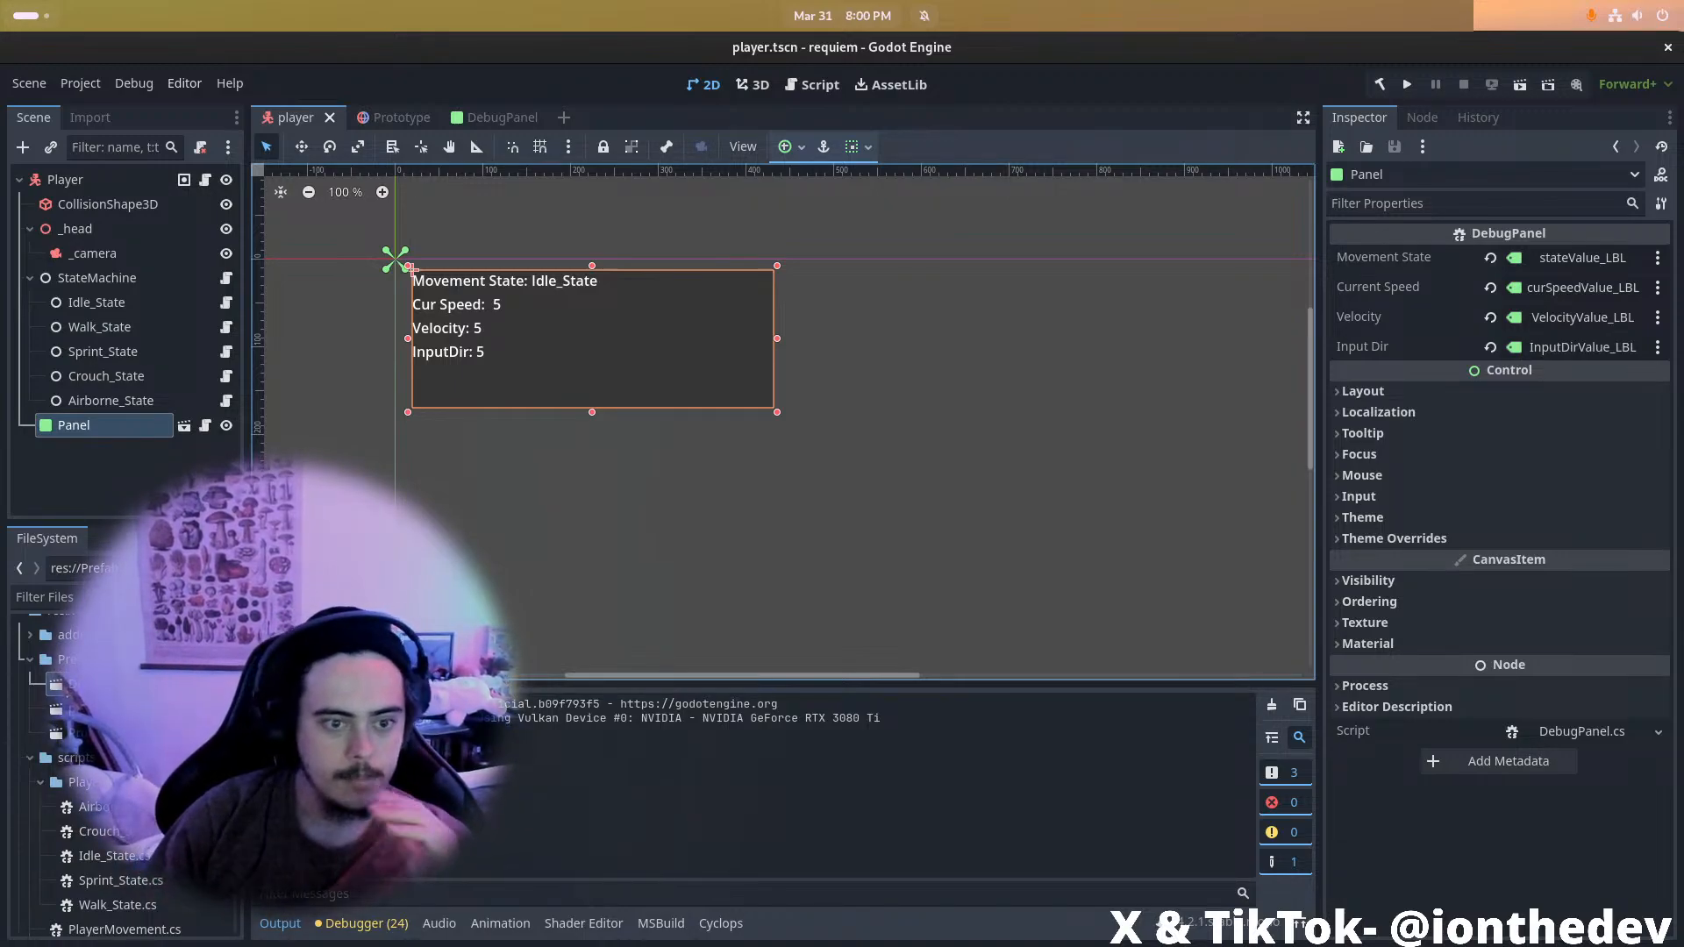
Add an AnimationPlayer node as a child of the Player root
click(155, 508)
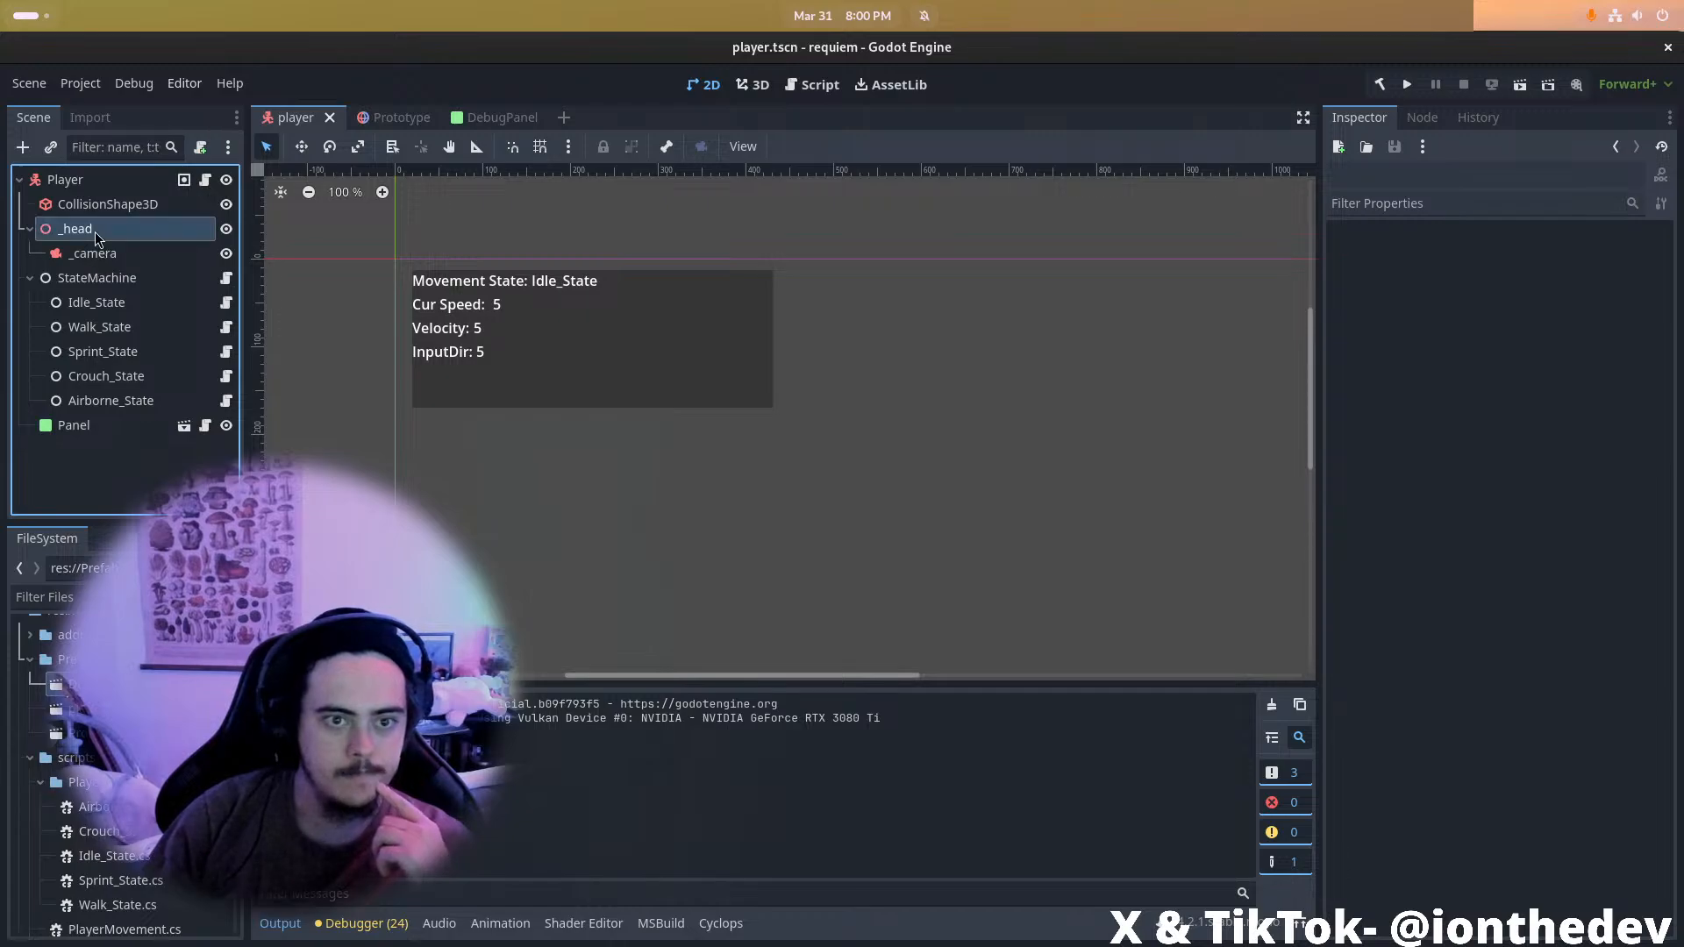
click(96, 230)
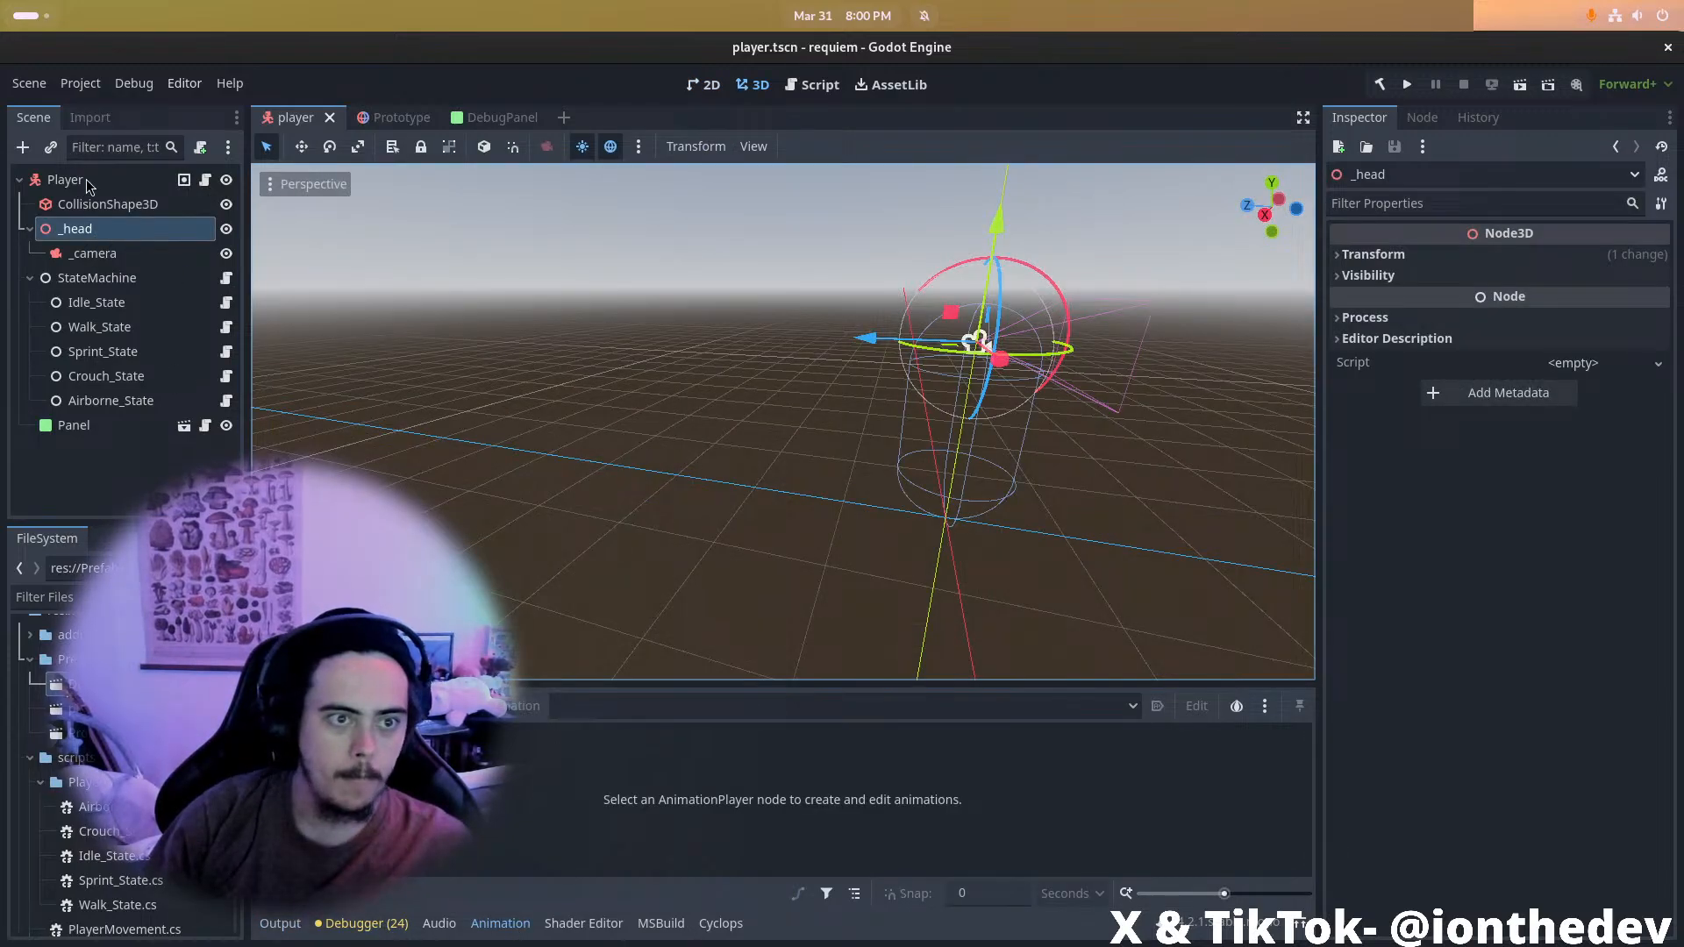
right_click(88, 181)
click(180, 226)
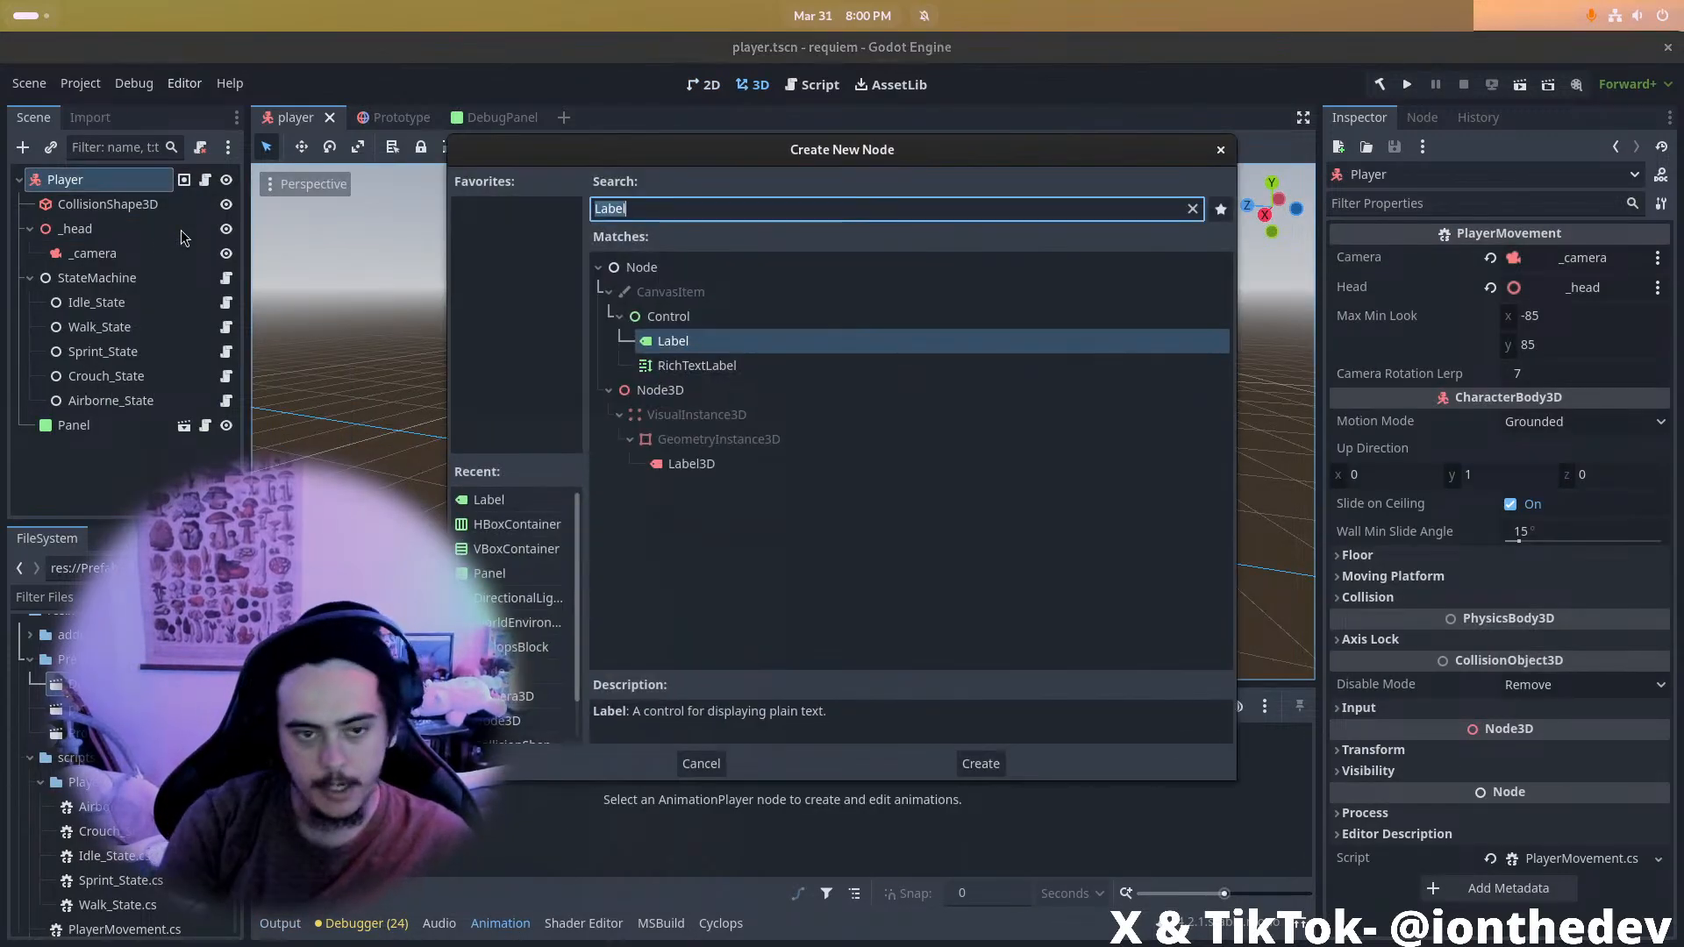
text(Animation)
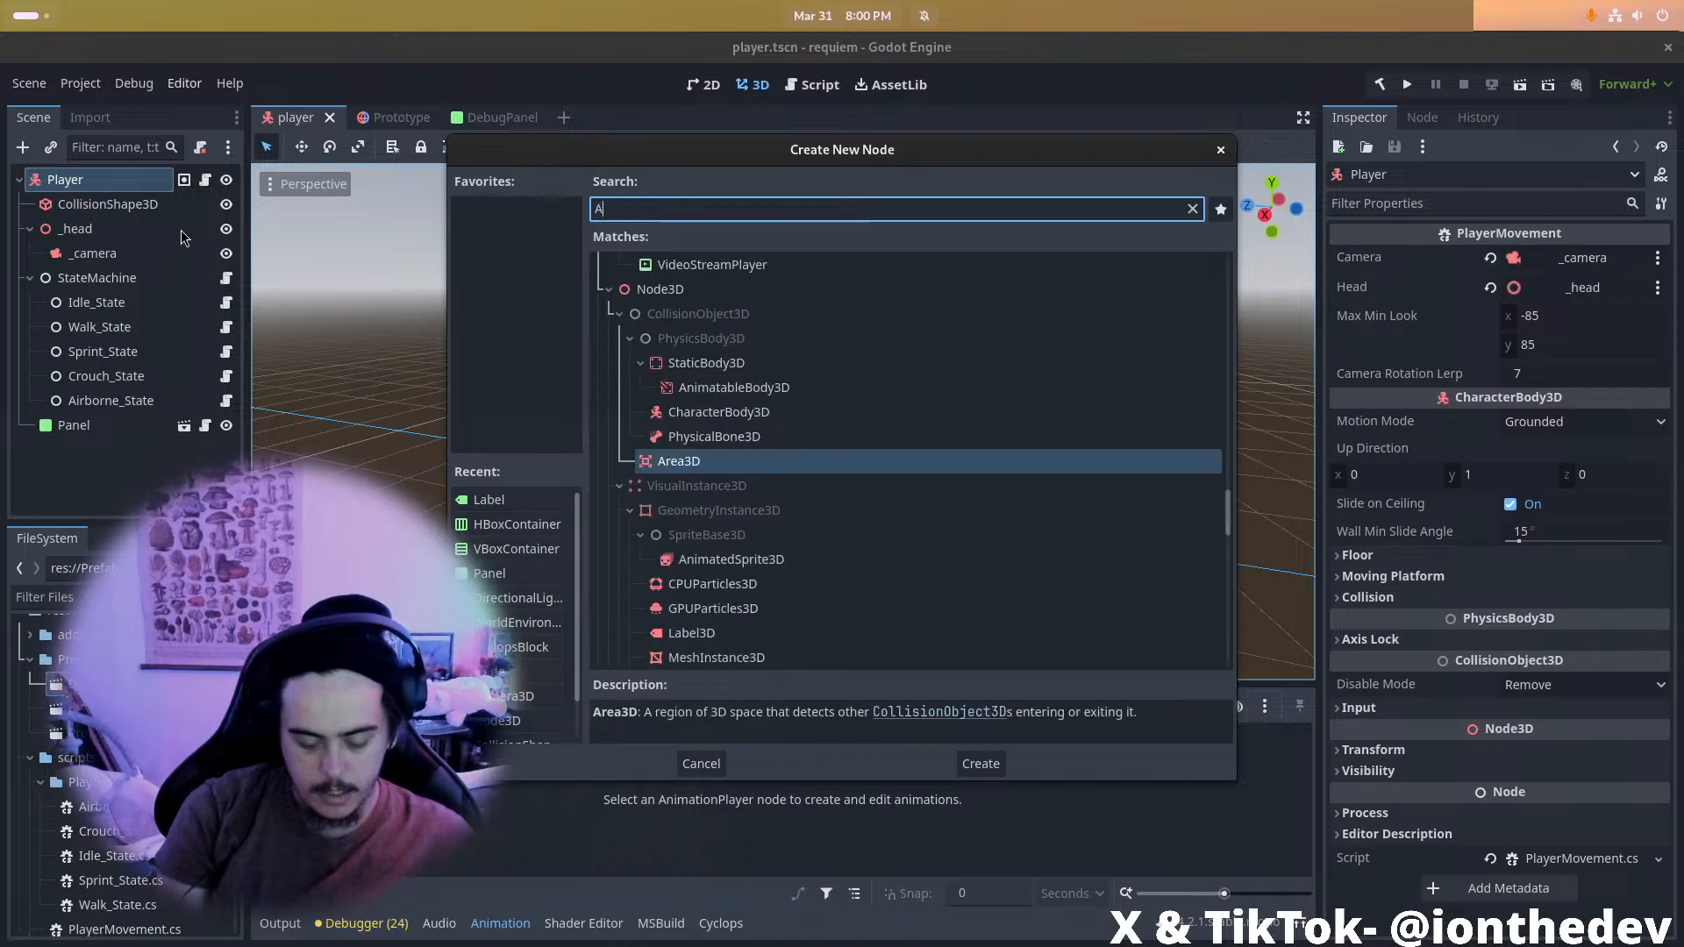
key(Up)
key(Return)
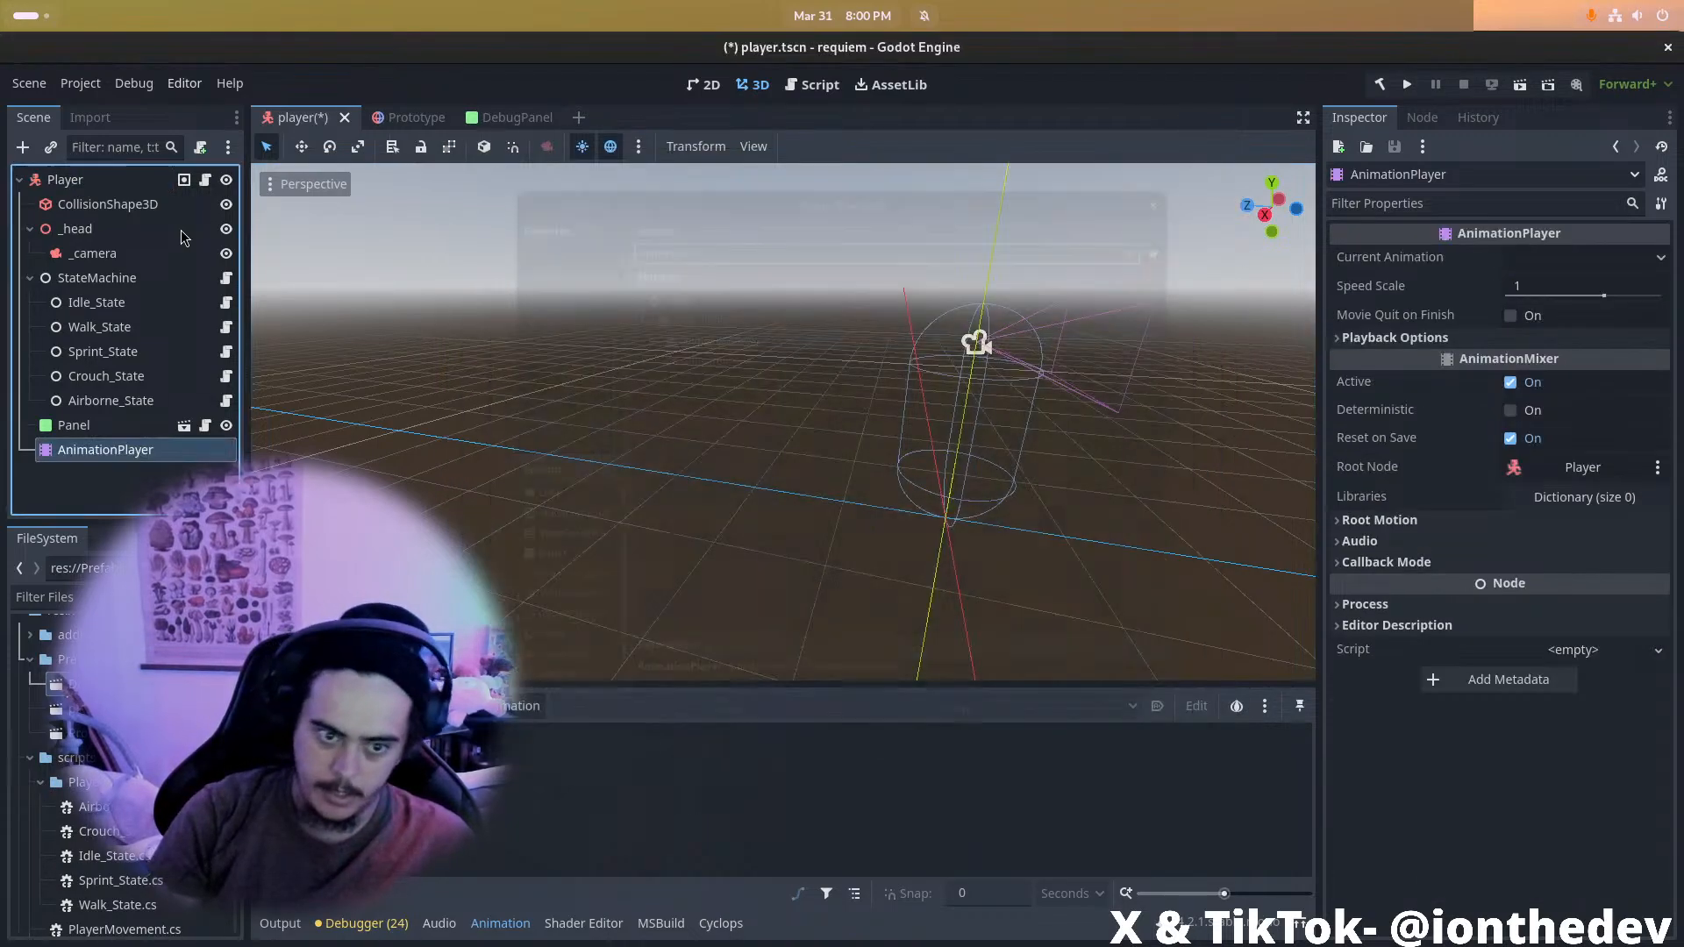
Create a new animation named Crouch in the AnimationPlayer
click(506, 727)
click(556, 746)
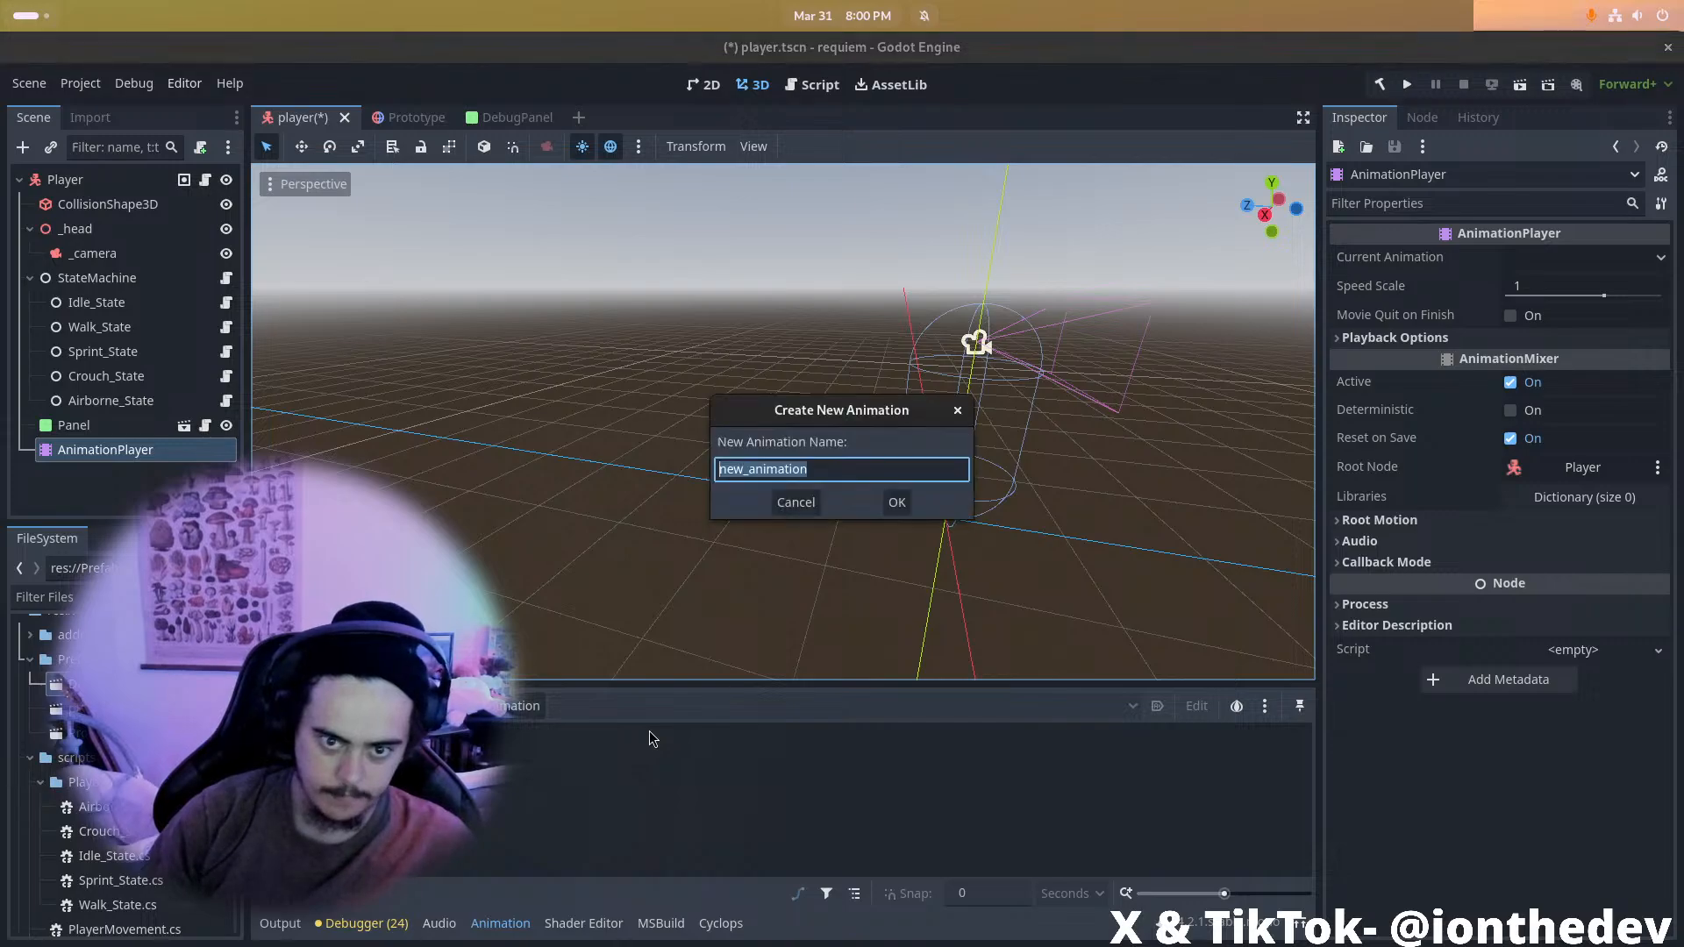
text(Crouch)
key(Return)
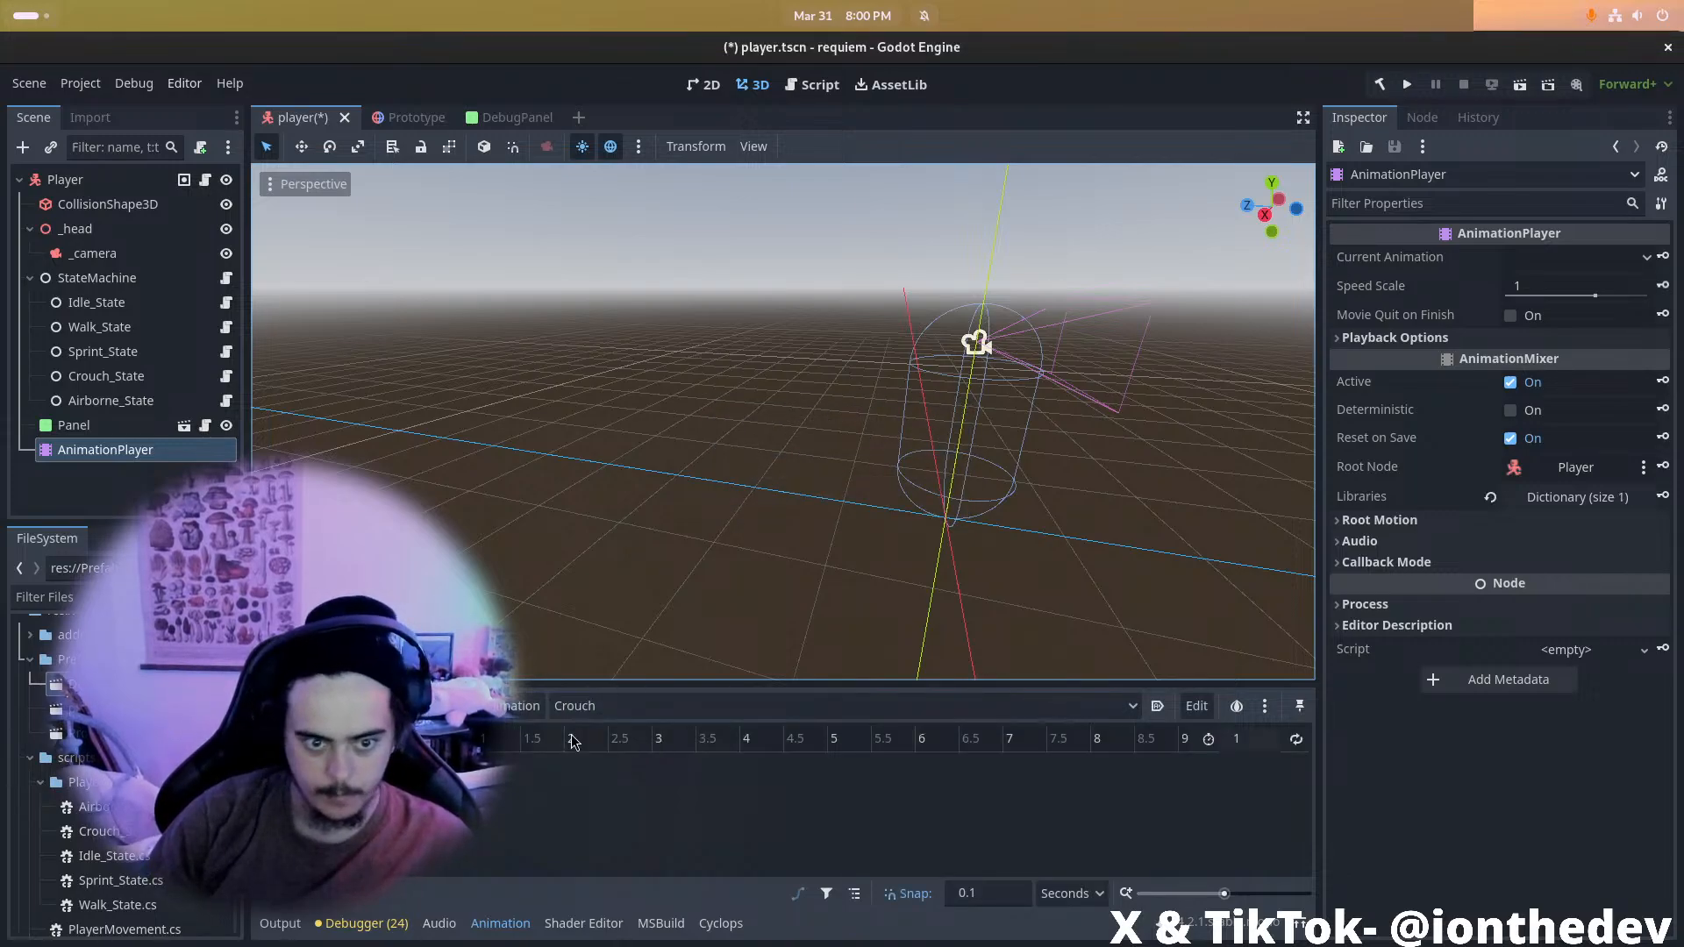
Add a position track with a RESET track for the _head node, keying its standing position at the start of the Crouch animation
key(w)
right_drag(886, 465, 1005, 434)
key(s)
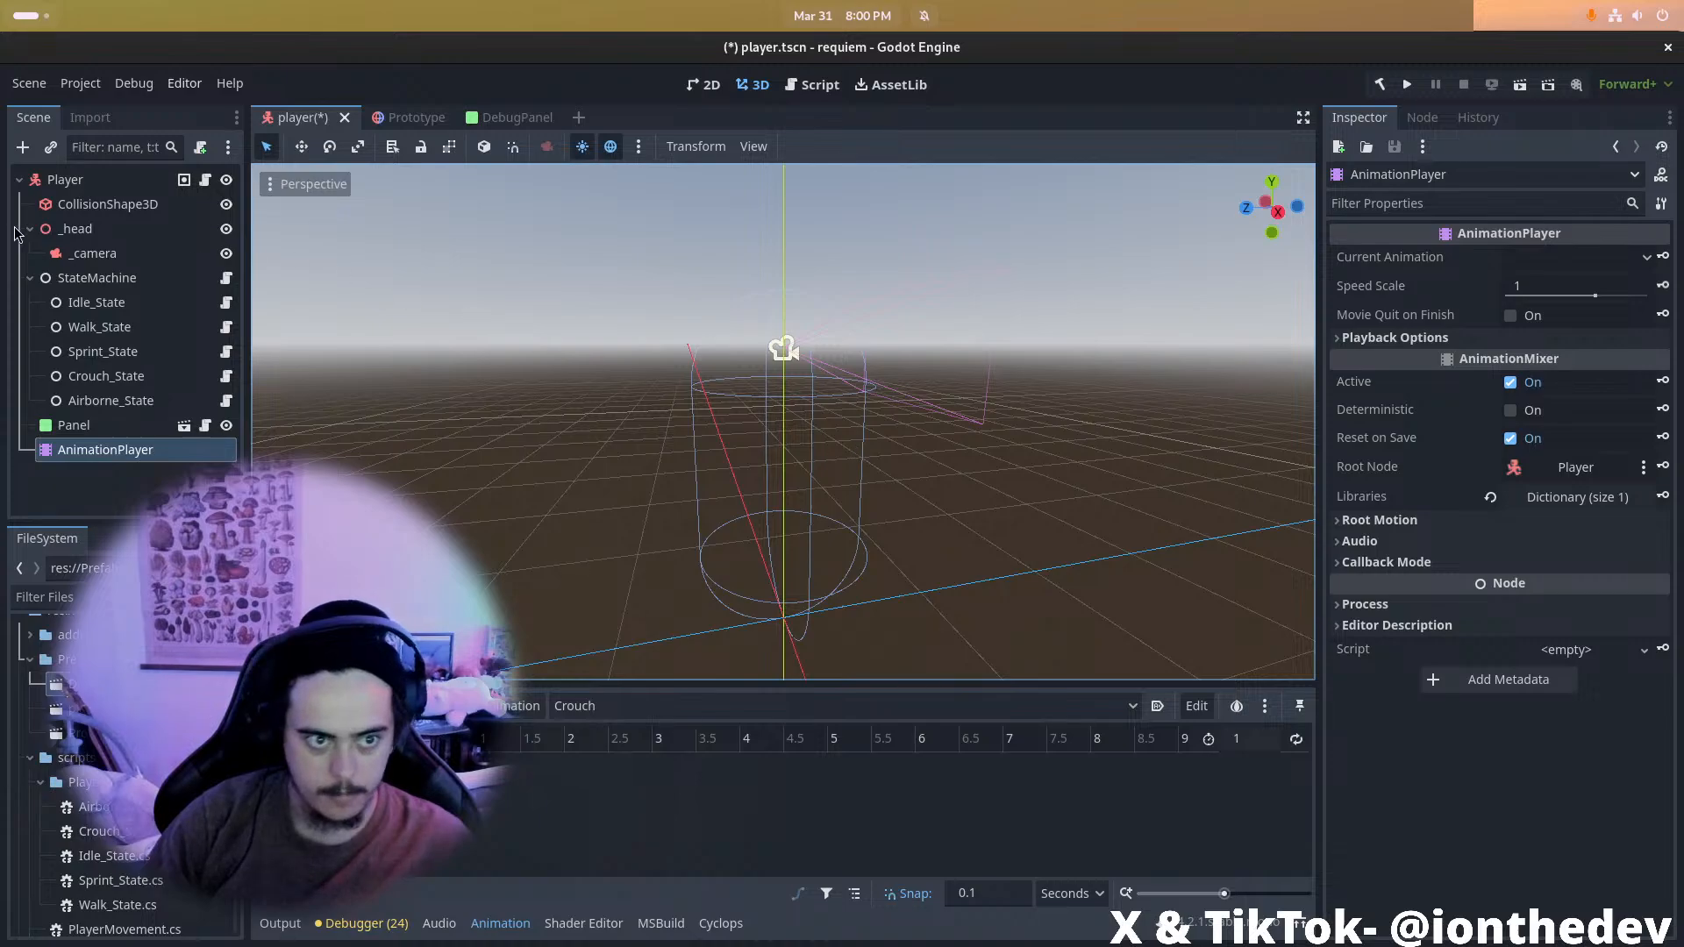
click(77, 229)
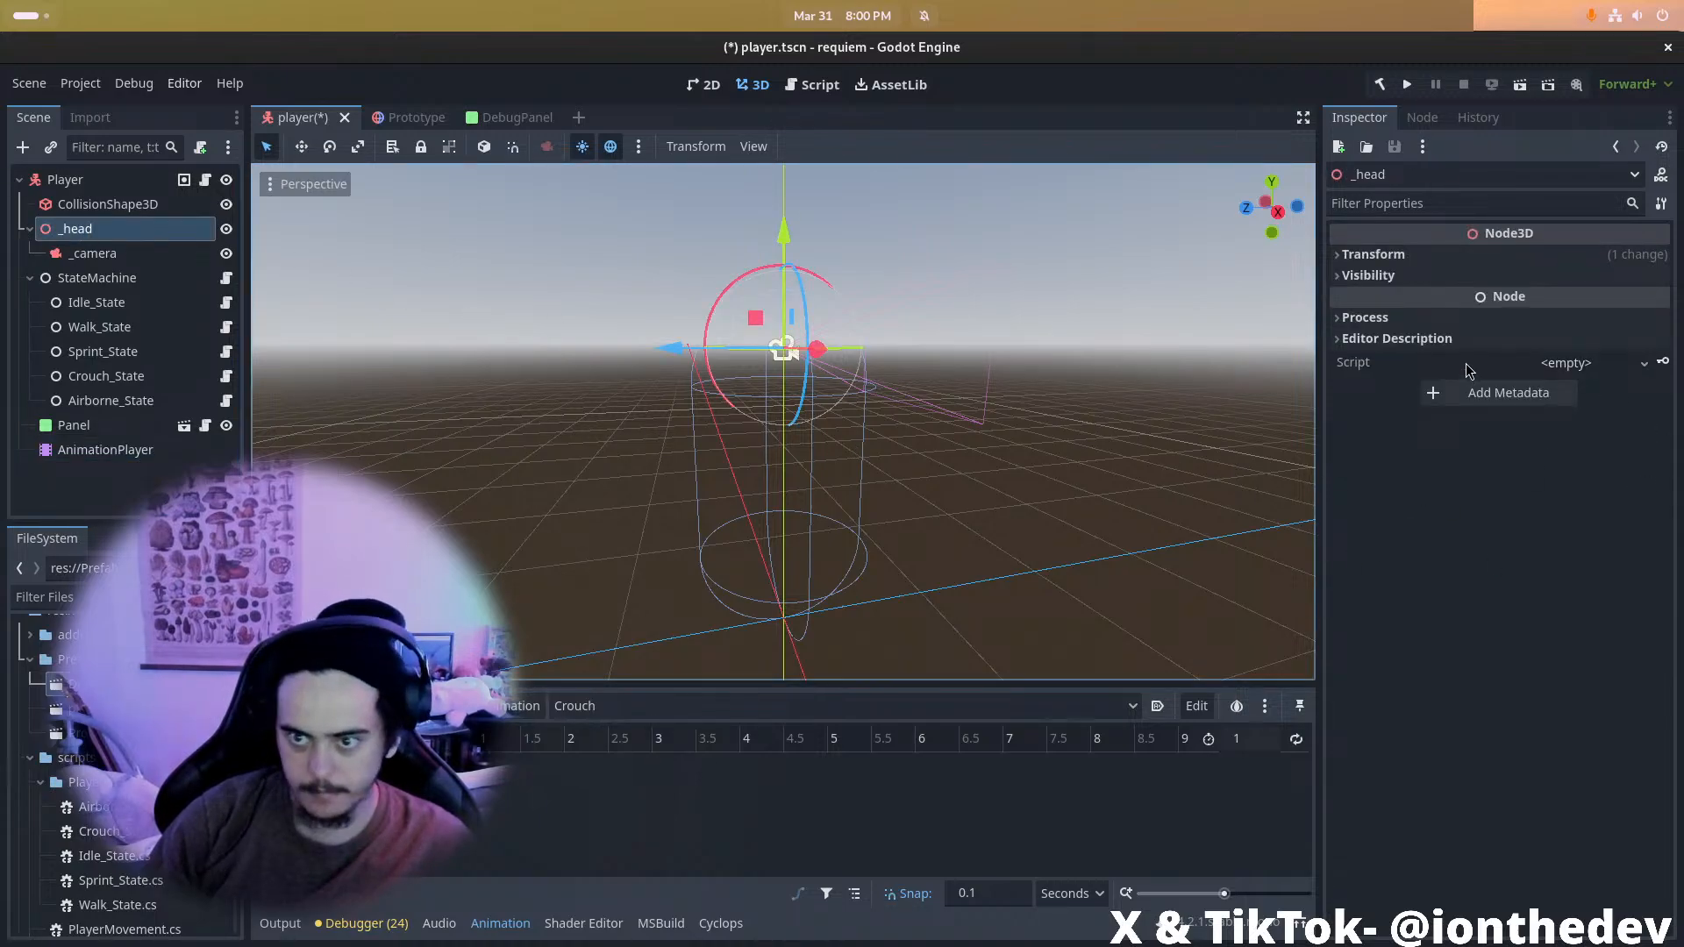
click(1544, 254)
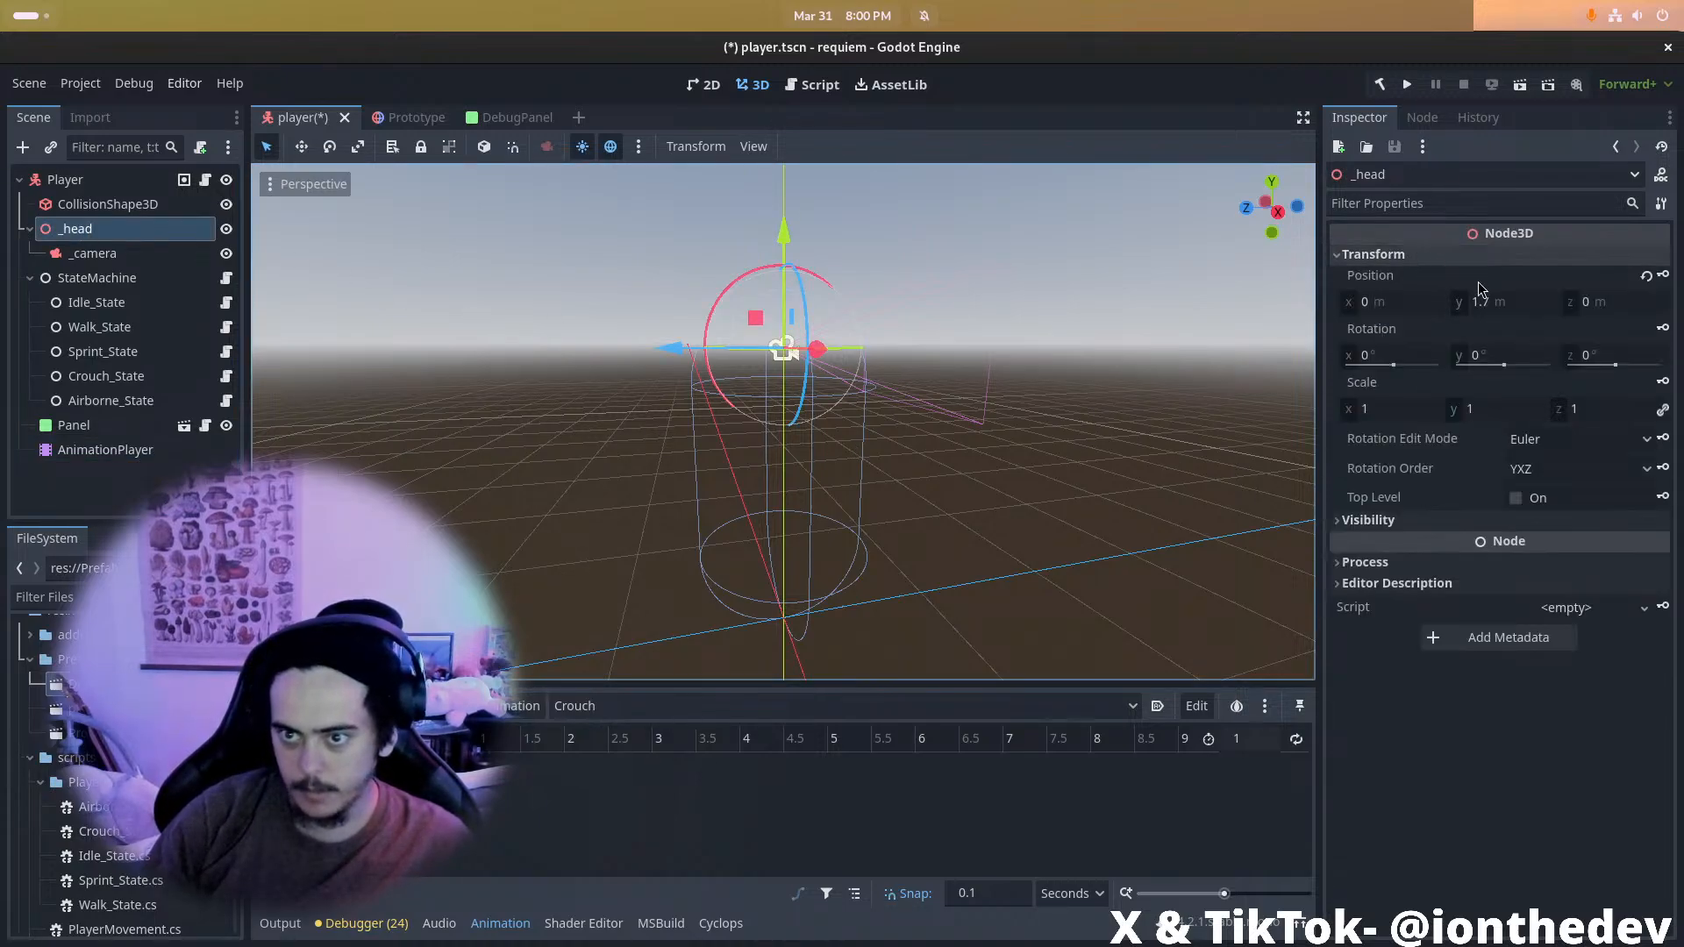
click(1663, 275)
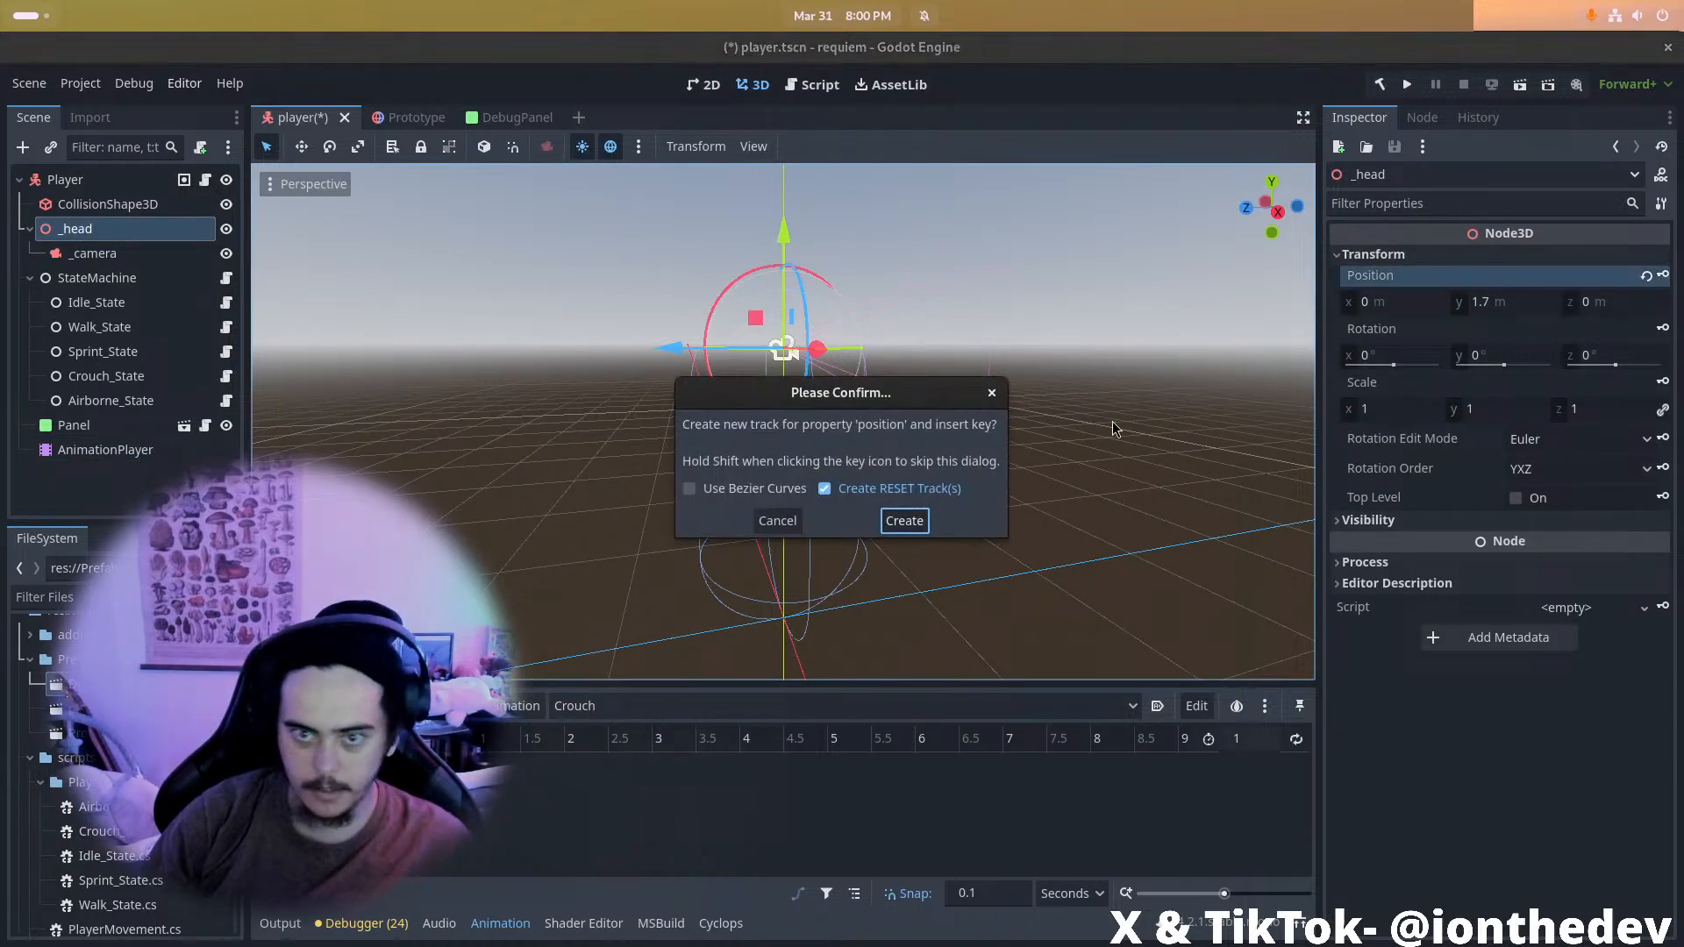
click(905, 521)
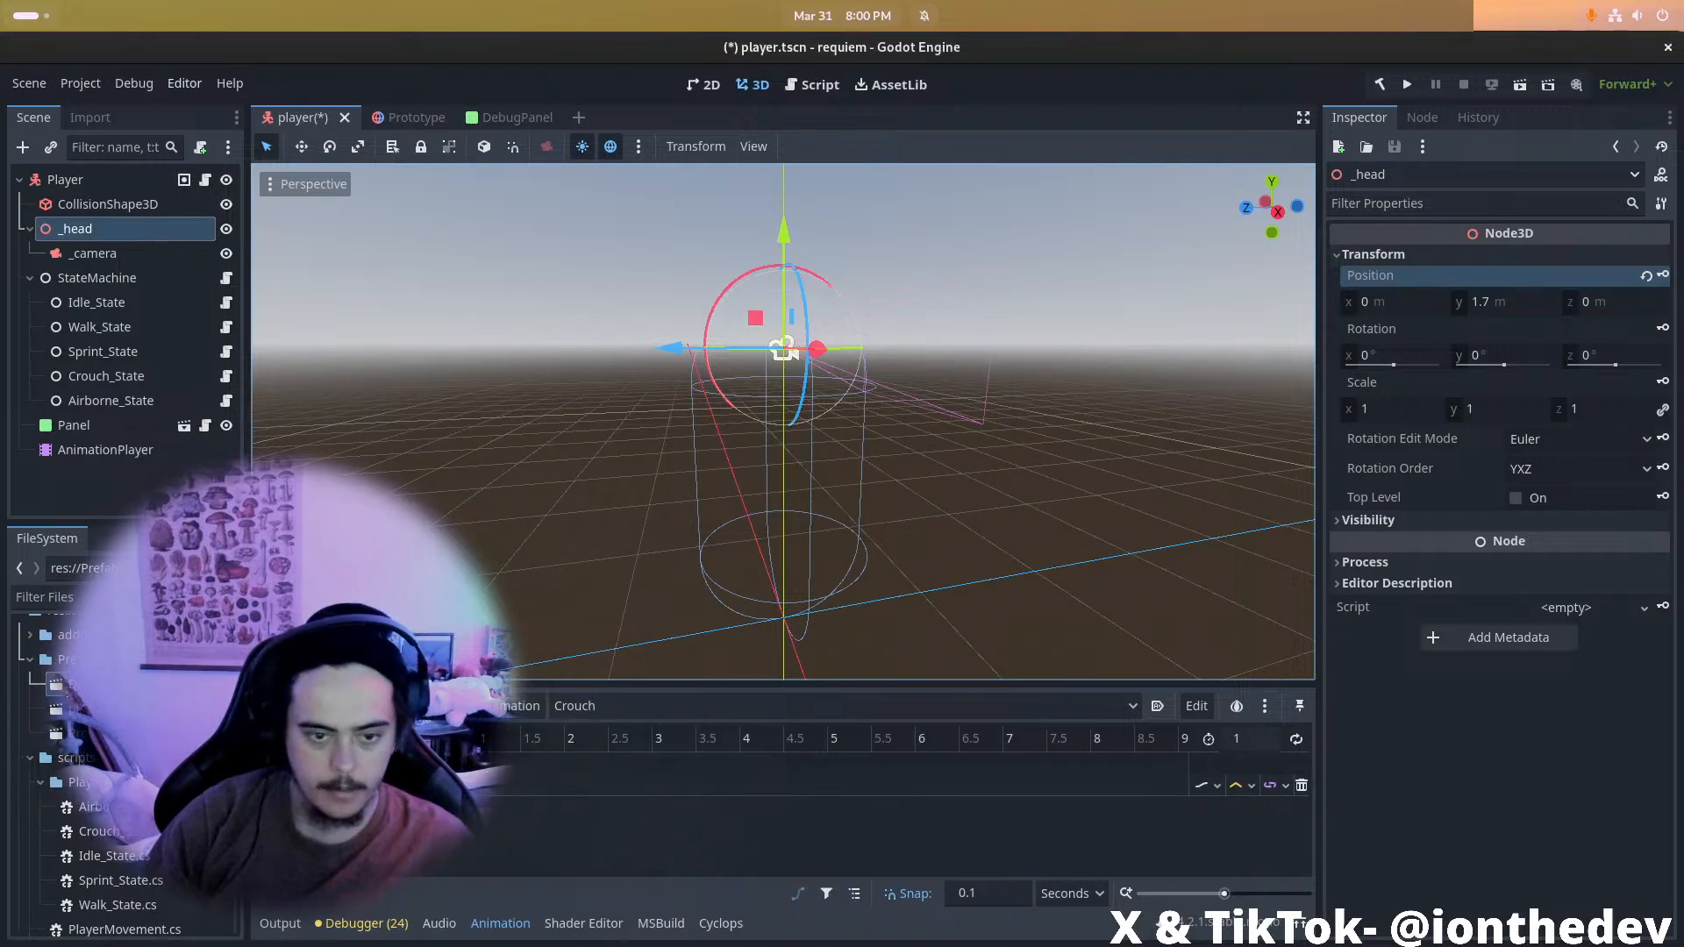
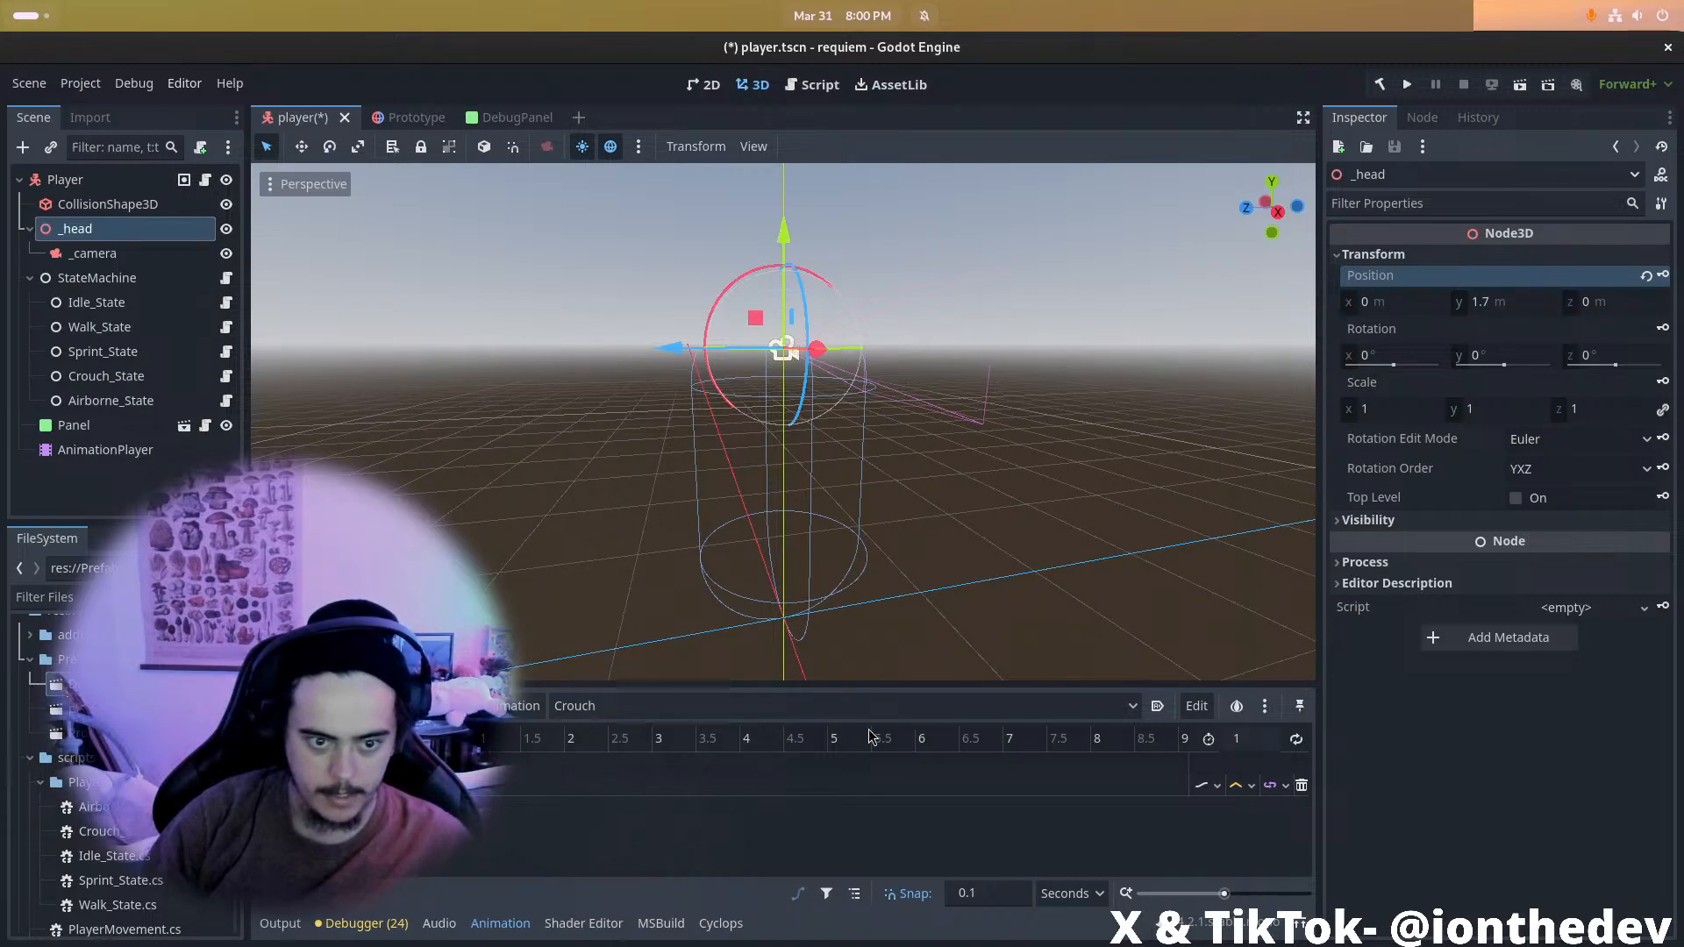
Set the Crouch animation's length to 0.2 seconds
click(1241, 738)
text(0.2)
key(Return)
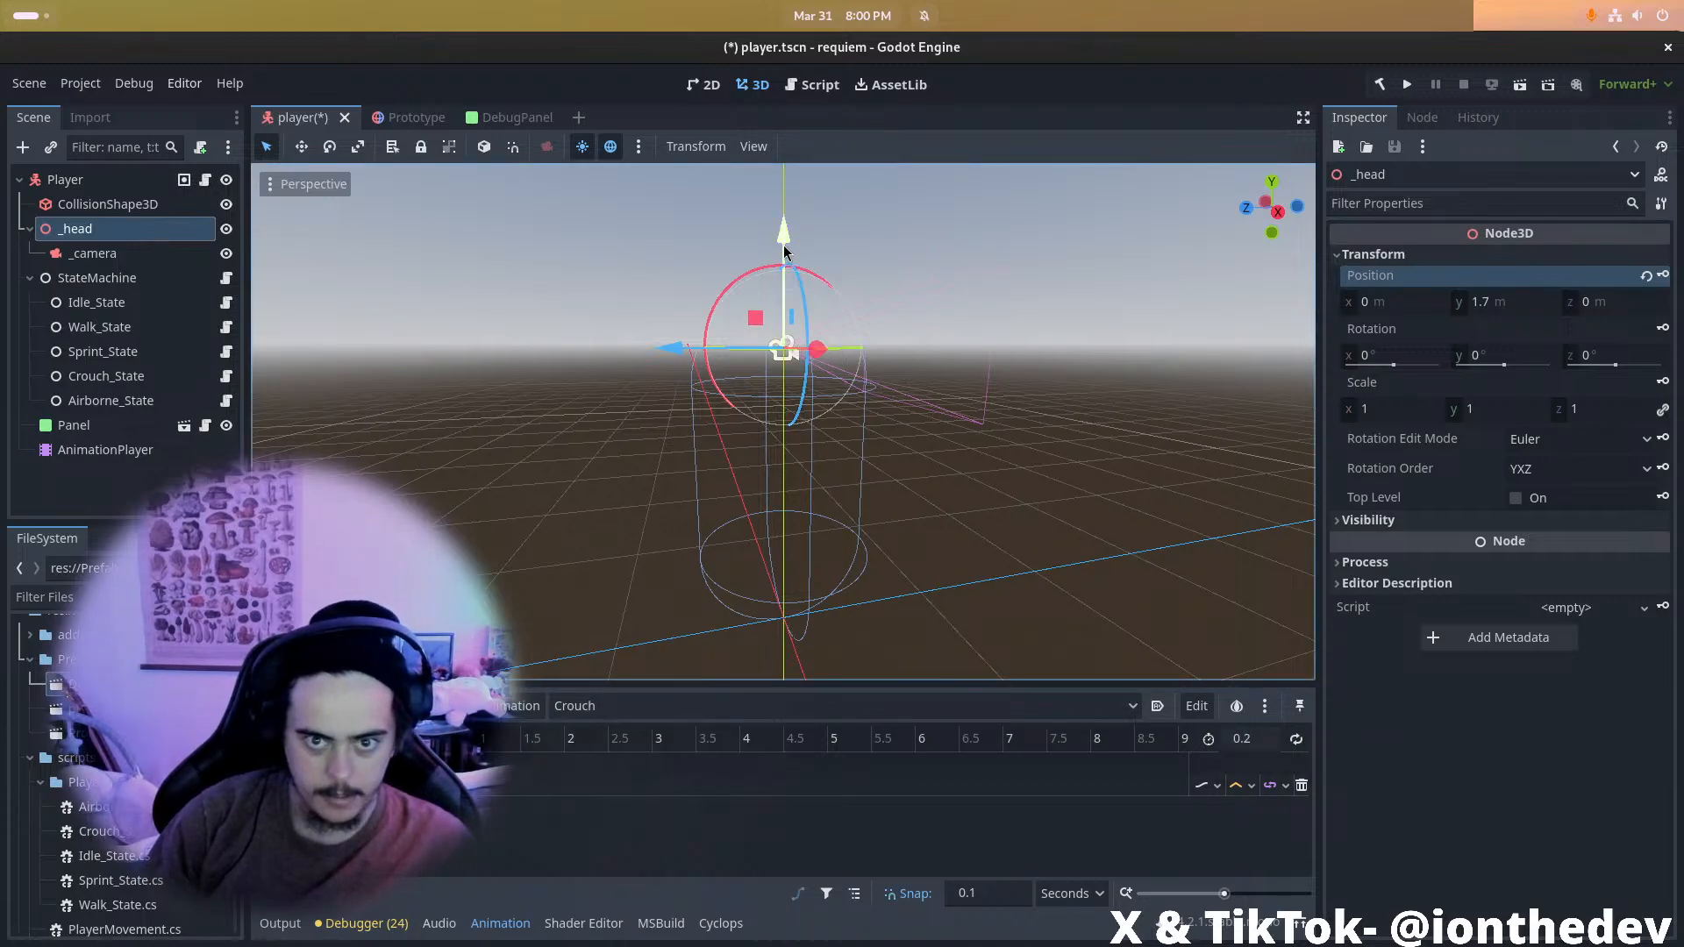
Lower the _head node to a Y position of 1.2 m, key it at the animation's end and preview the movement
drag(788, 233, 802, 348)
right_drag(802, 343, 1033, 450)
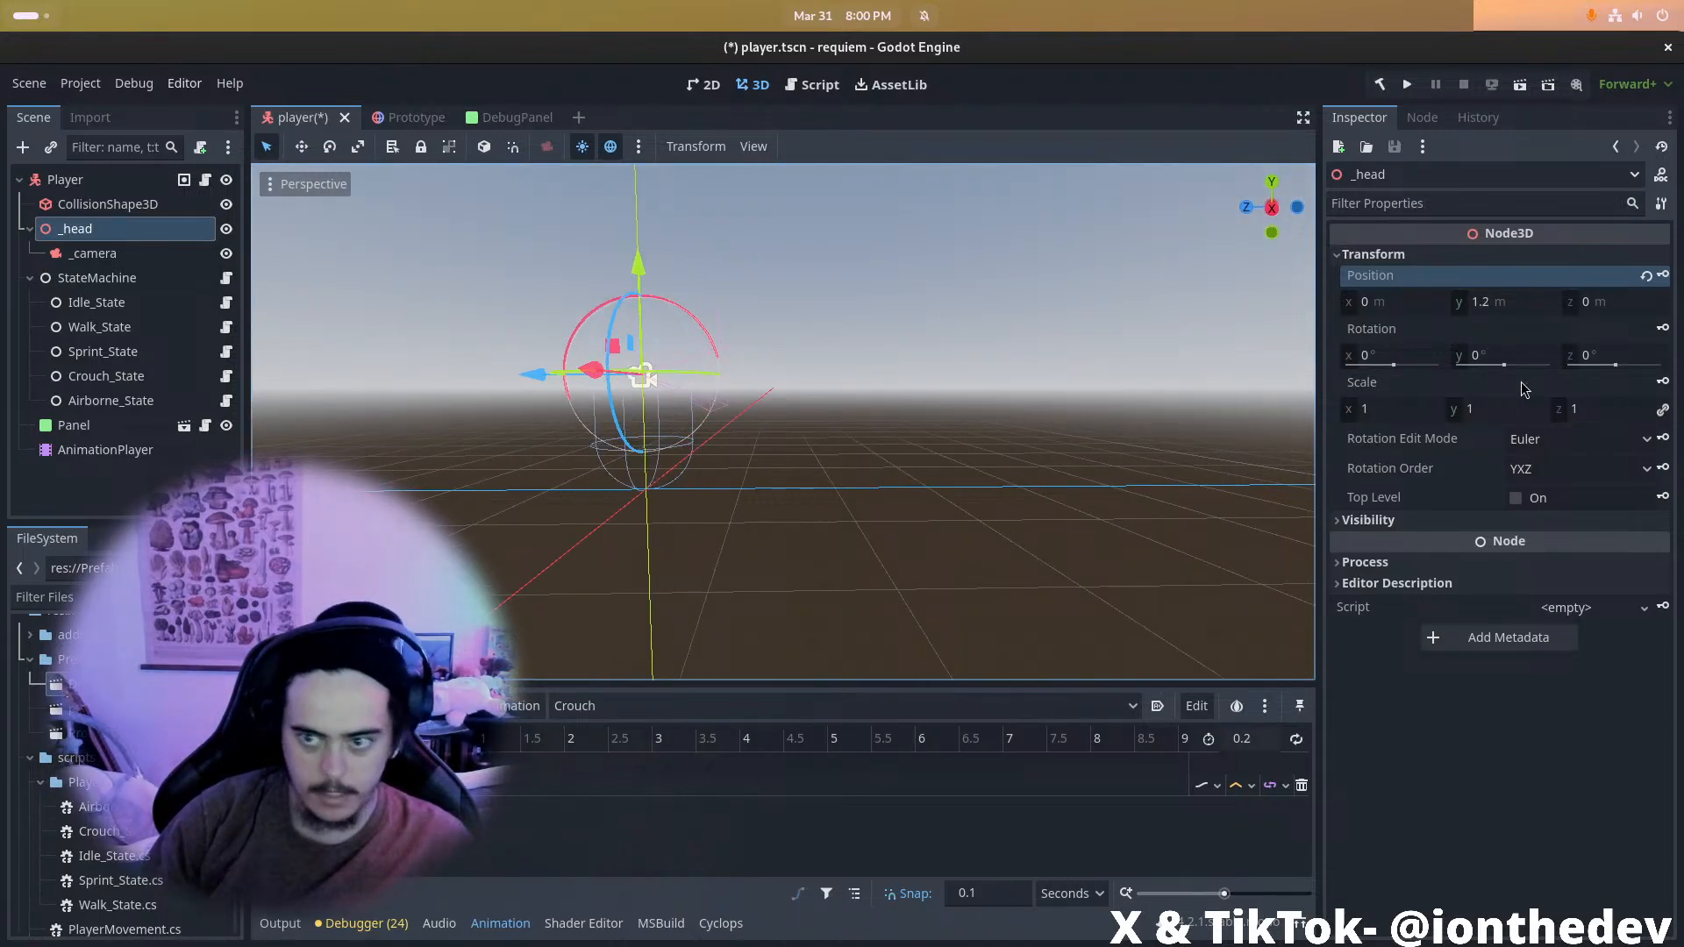
click(1663, 275)
mouse_move(407, 739)
mouse_down()
mouse_move(388, 739)
mouse_move(407, 739)
mouse_up()
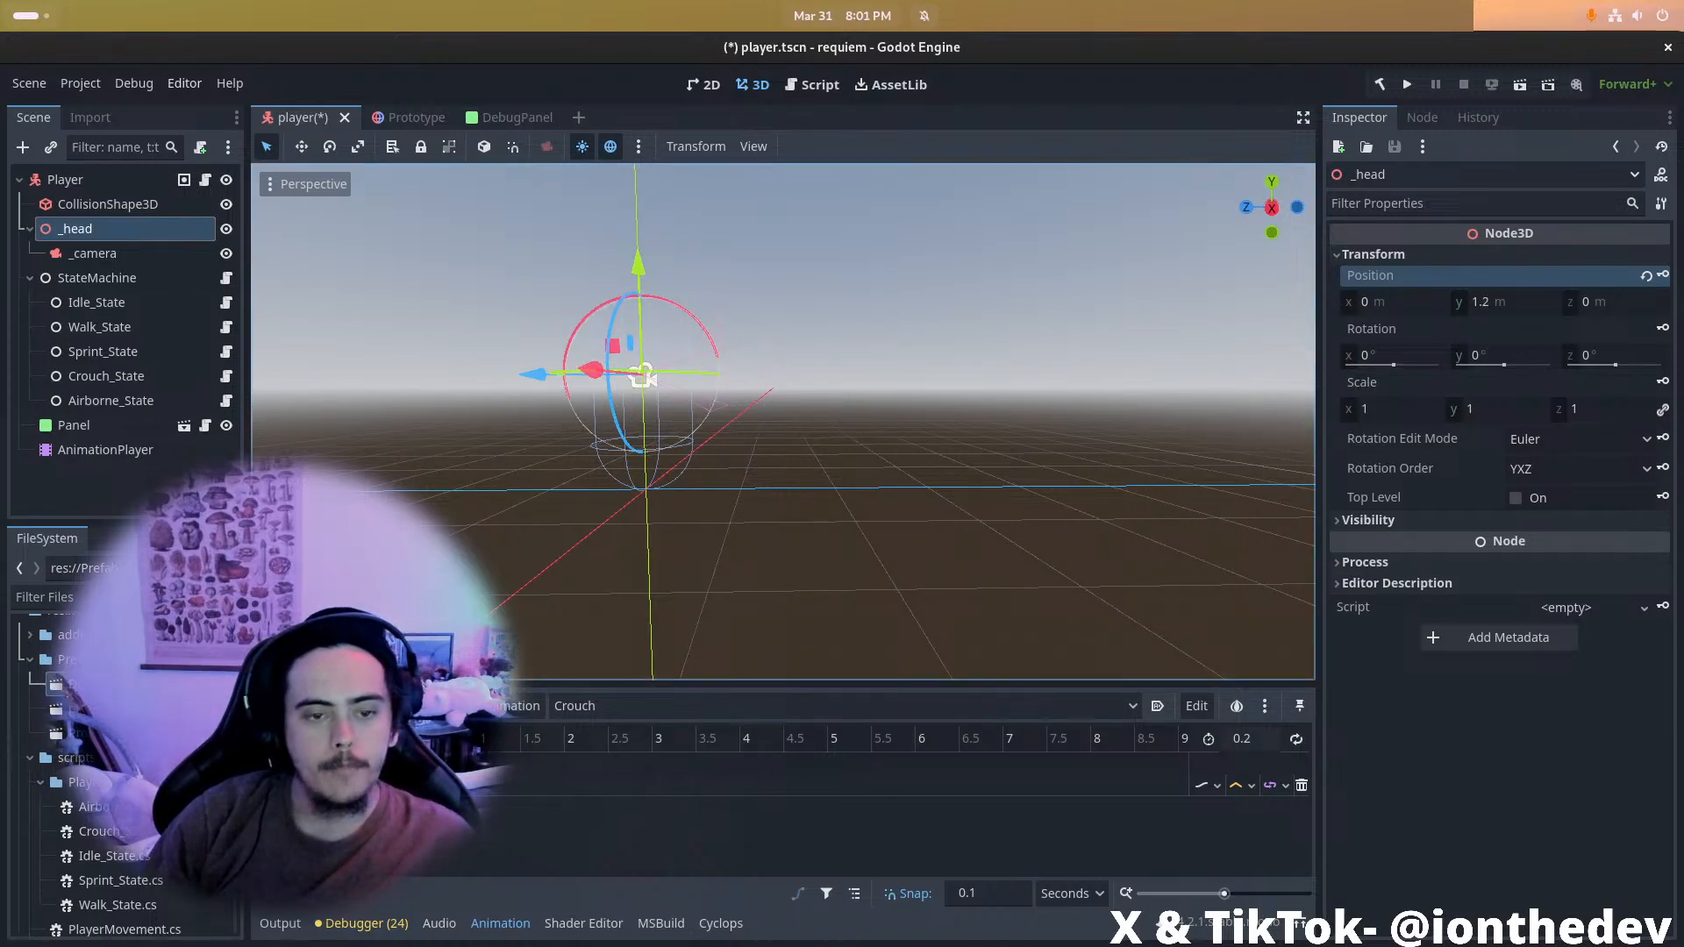
click(396, 739)
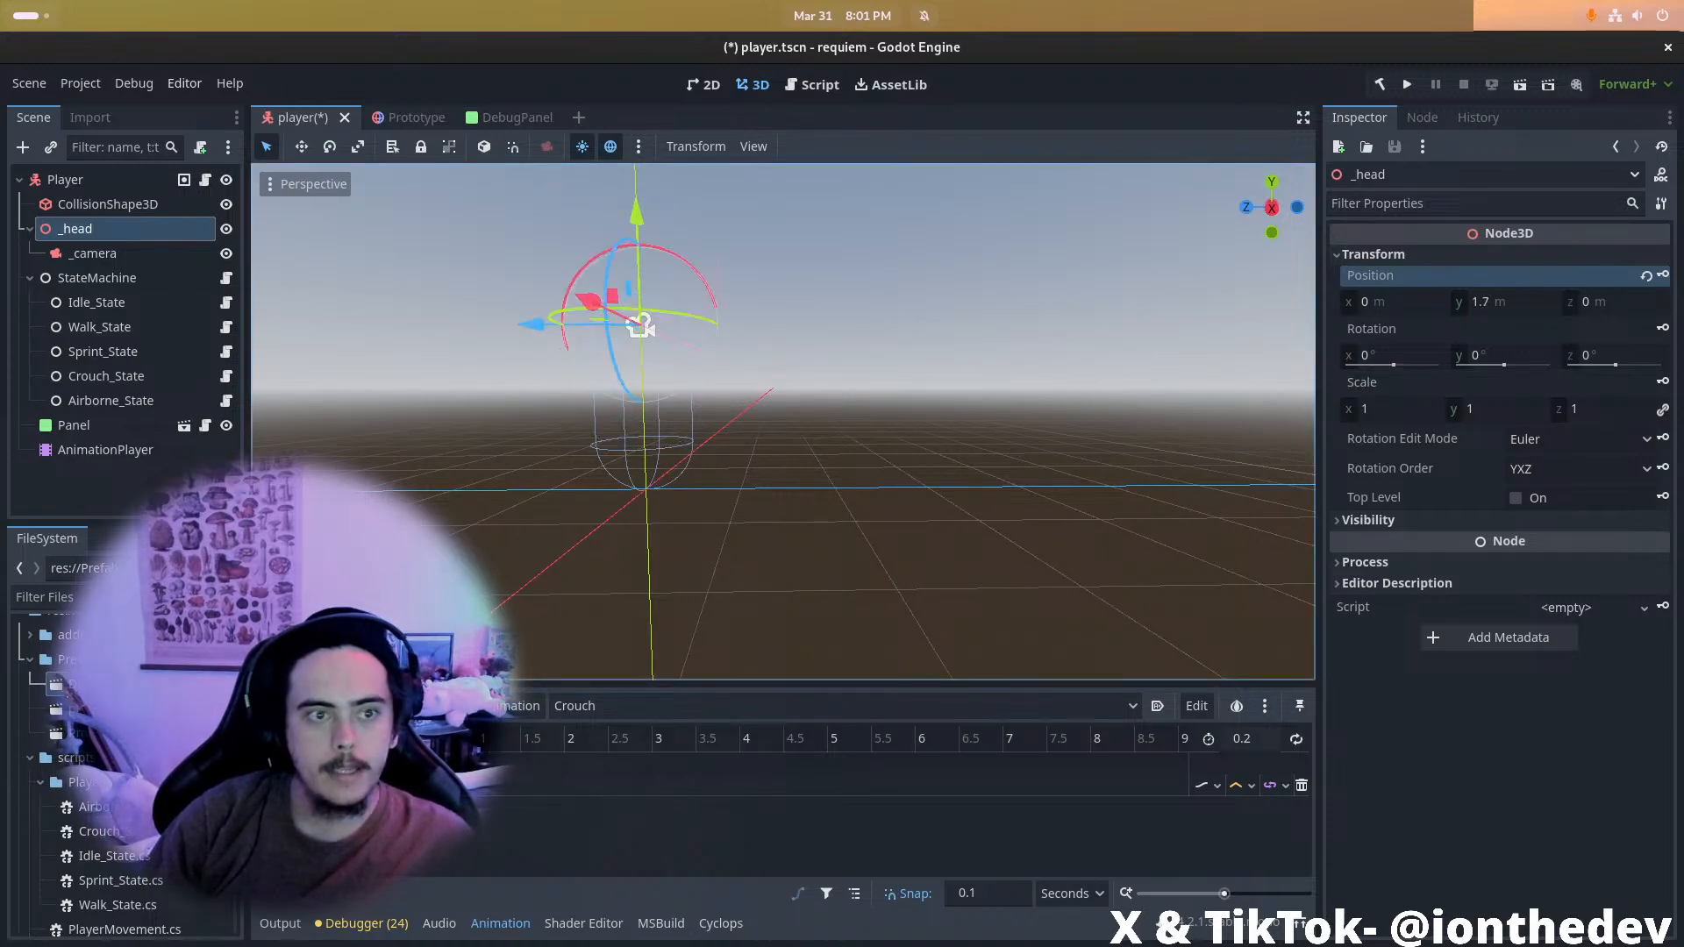
Add a height track with a RESET track for the CollisionShape3D's capsule, keying its standing height in the Crouch animation
click(145, 206)
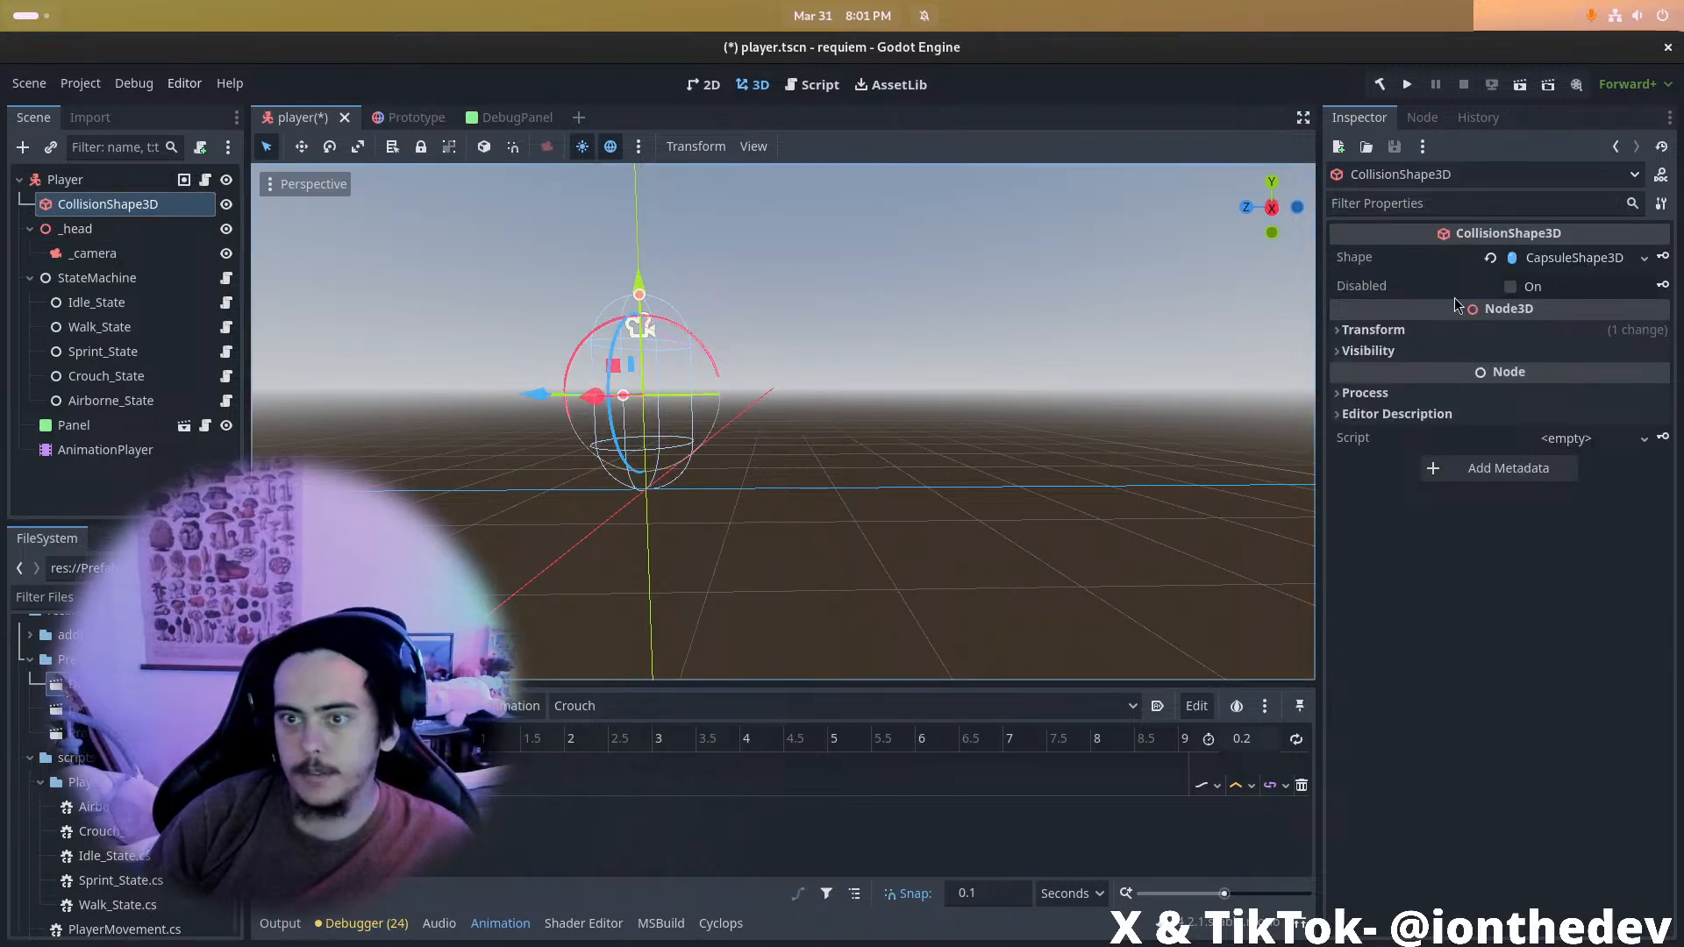
click(1516, 260)
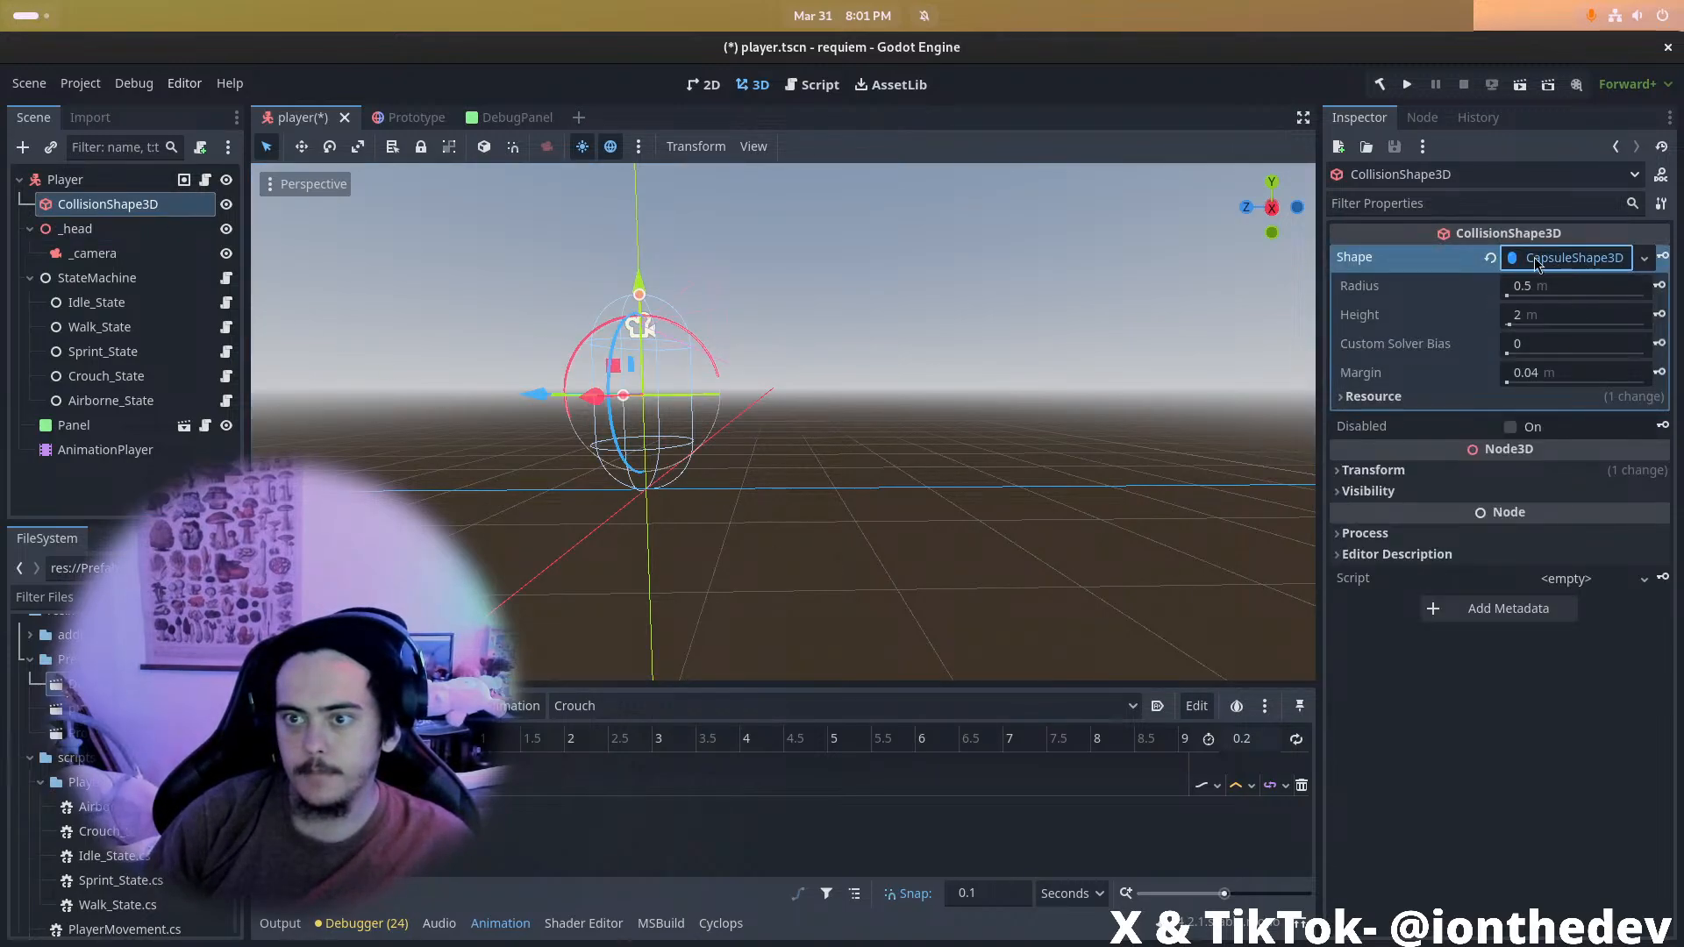
click(1661, 316)
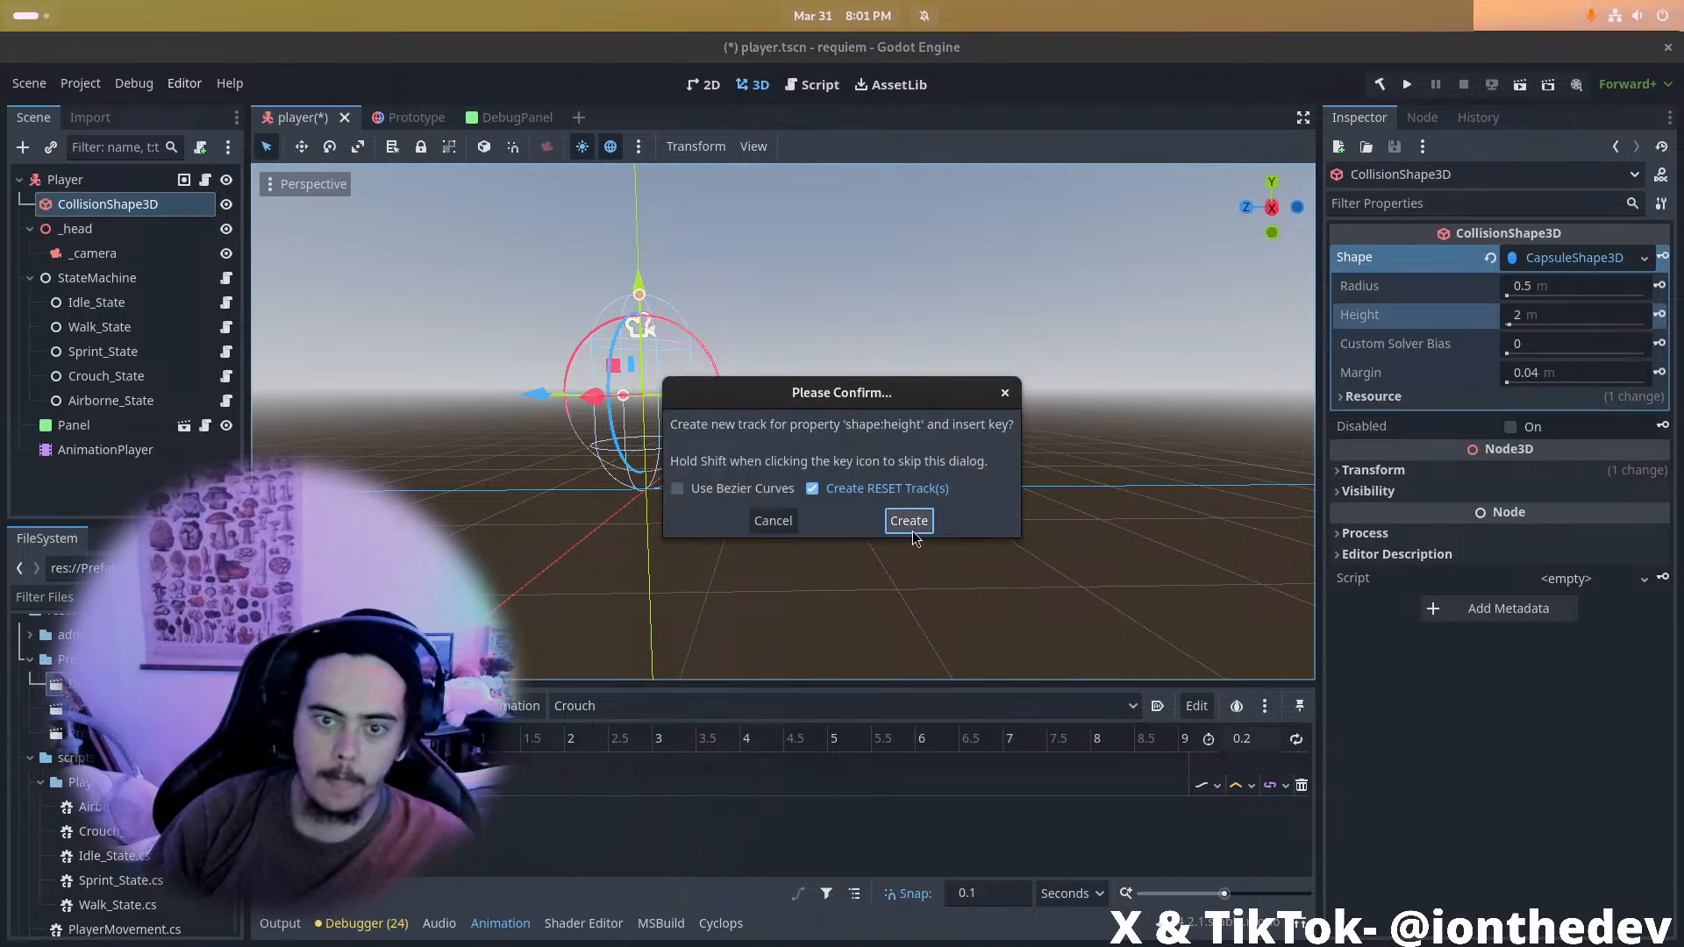
click(912, 526)
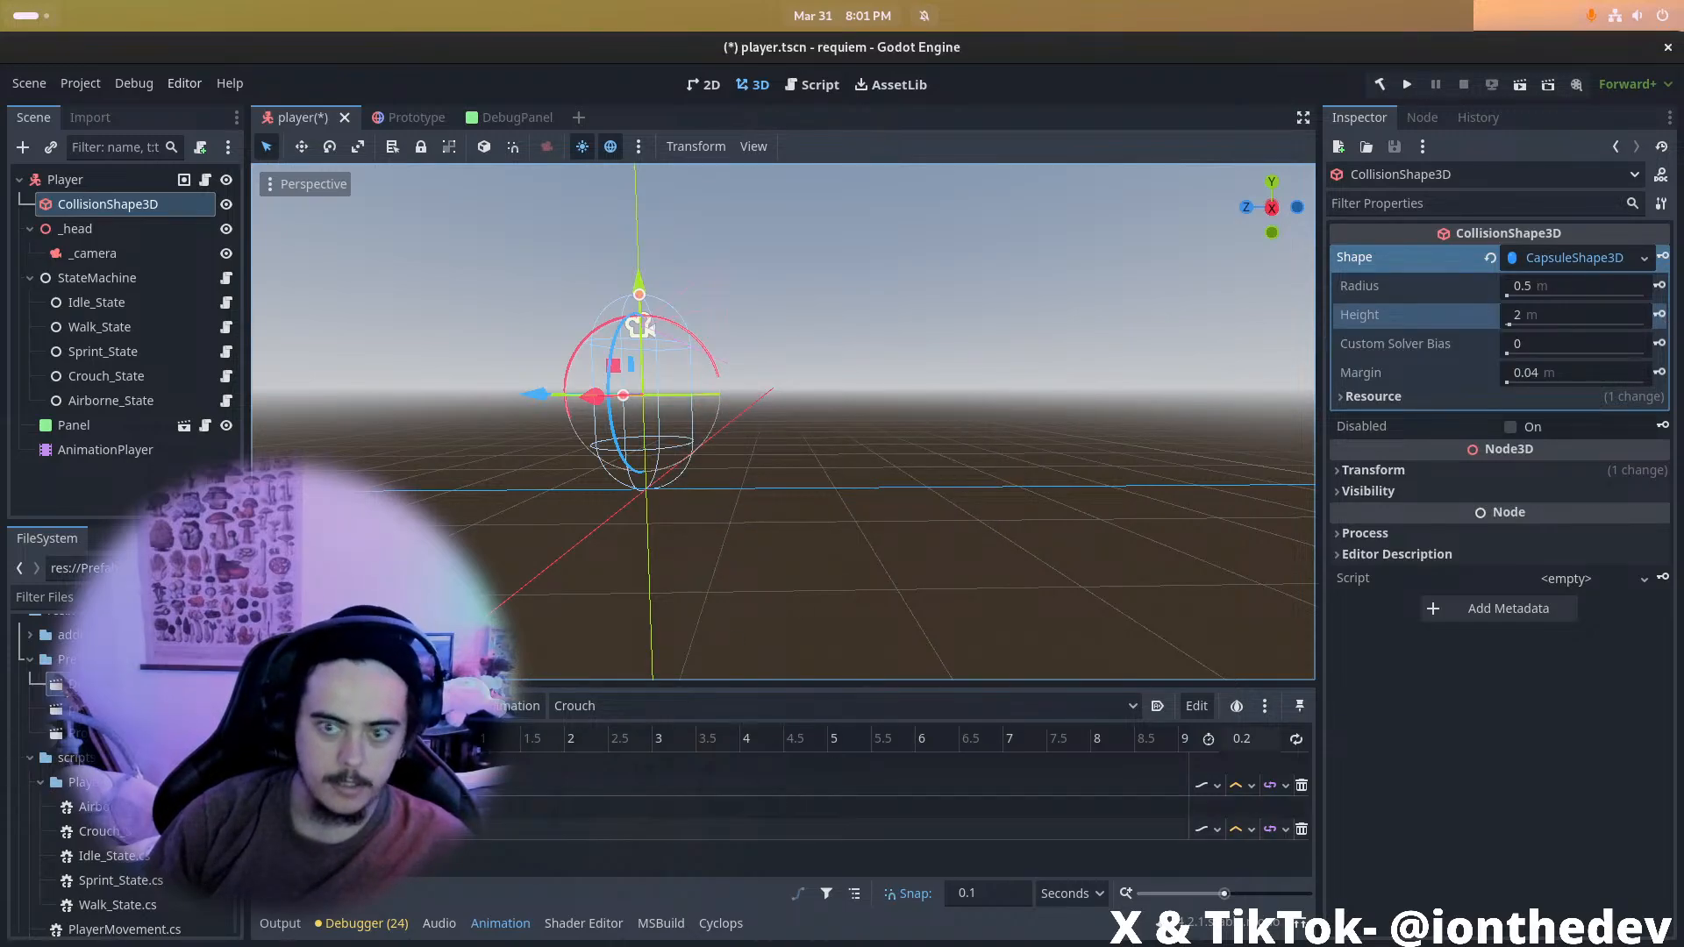
Set the collision capsule's height to 1 m and key it at the end of the Crouch animation
click(1591, 315)
text(1)
key(Return)
click(1659, 316)
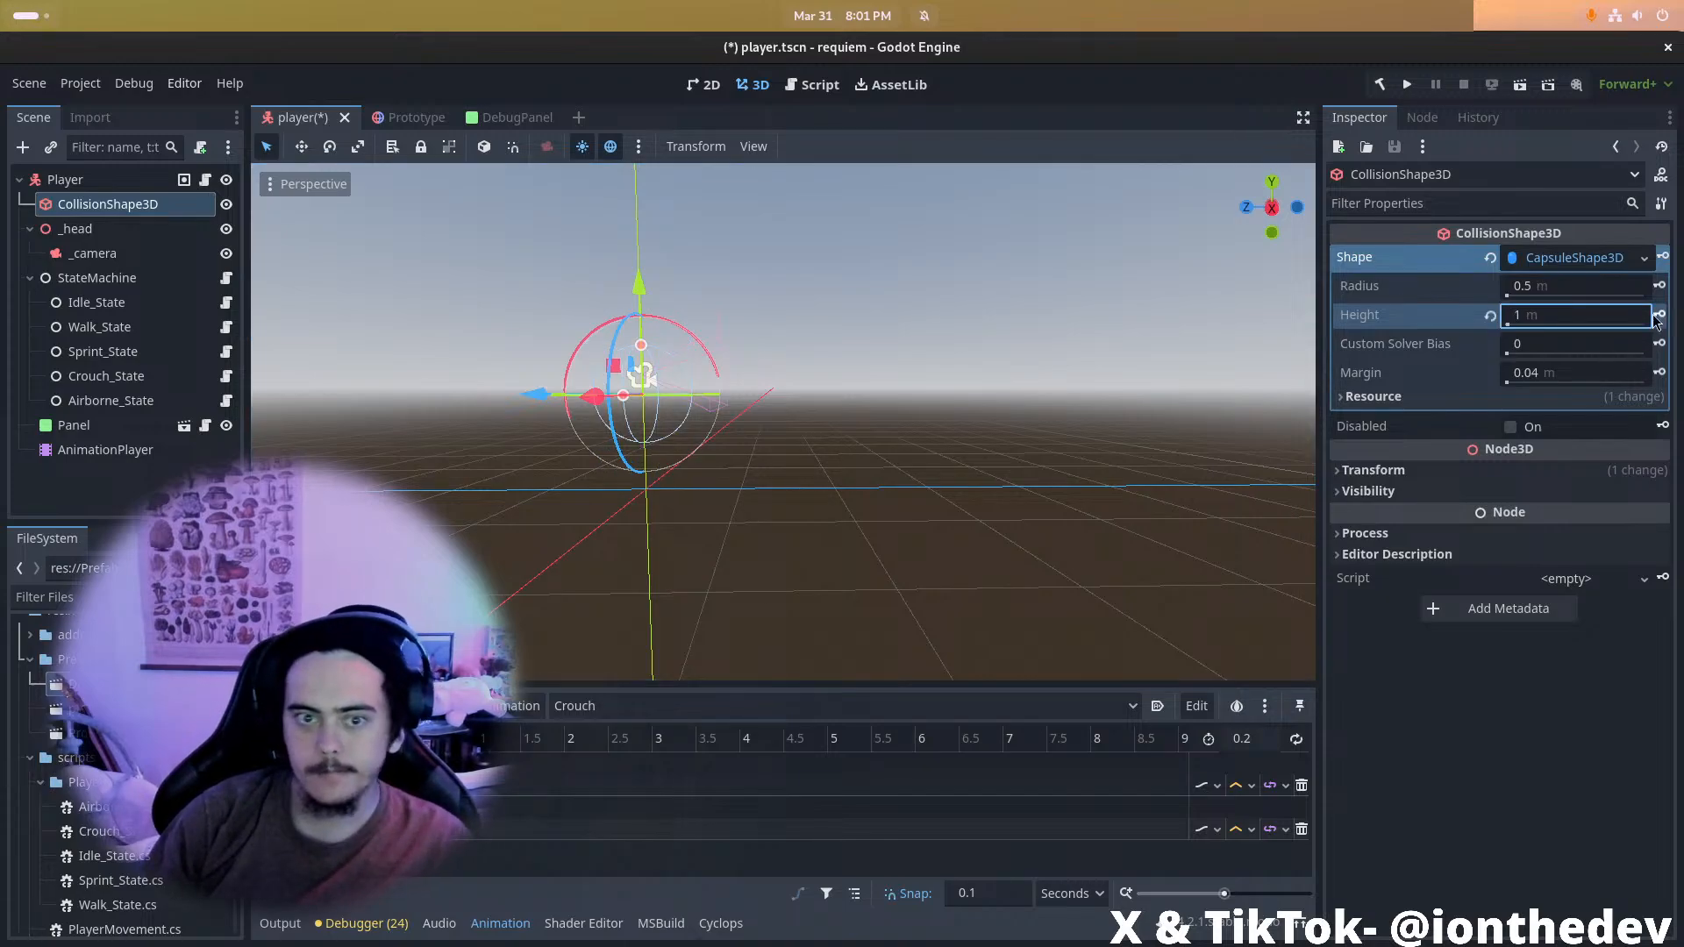
Add a position track with a RESET track for the CollisionShape3D, keying its standing position in the Crouch animation
key(w)
mouse_move(889, 409)
right_down()
mouse_move(838, 428)
mouse_move(904, 403)
right_up()
key(s)
click(1509, 467)
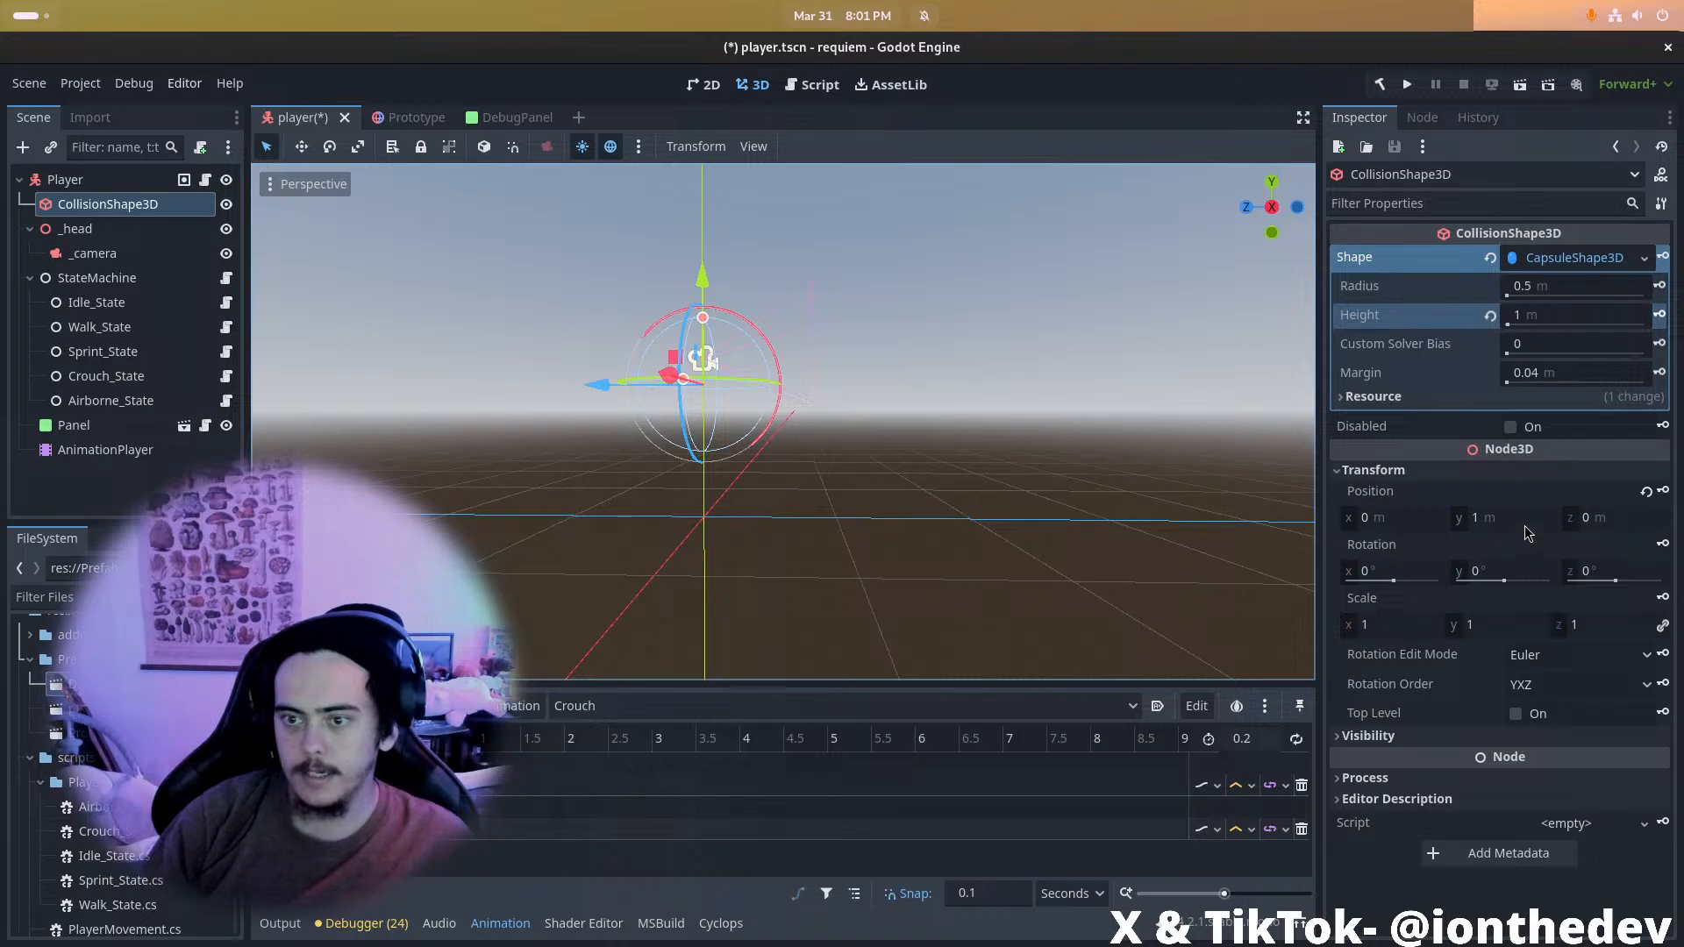
click(1662, 492)
click(908, 521)
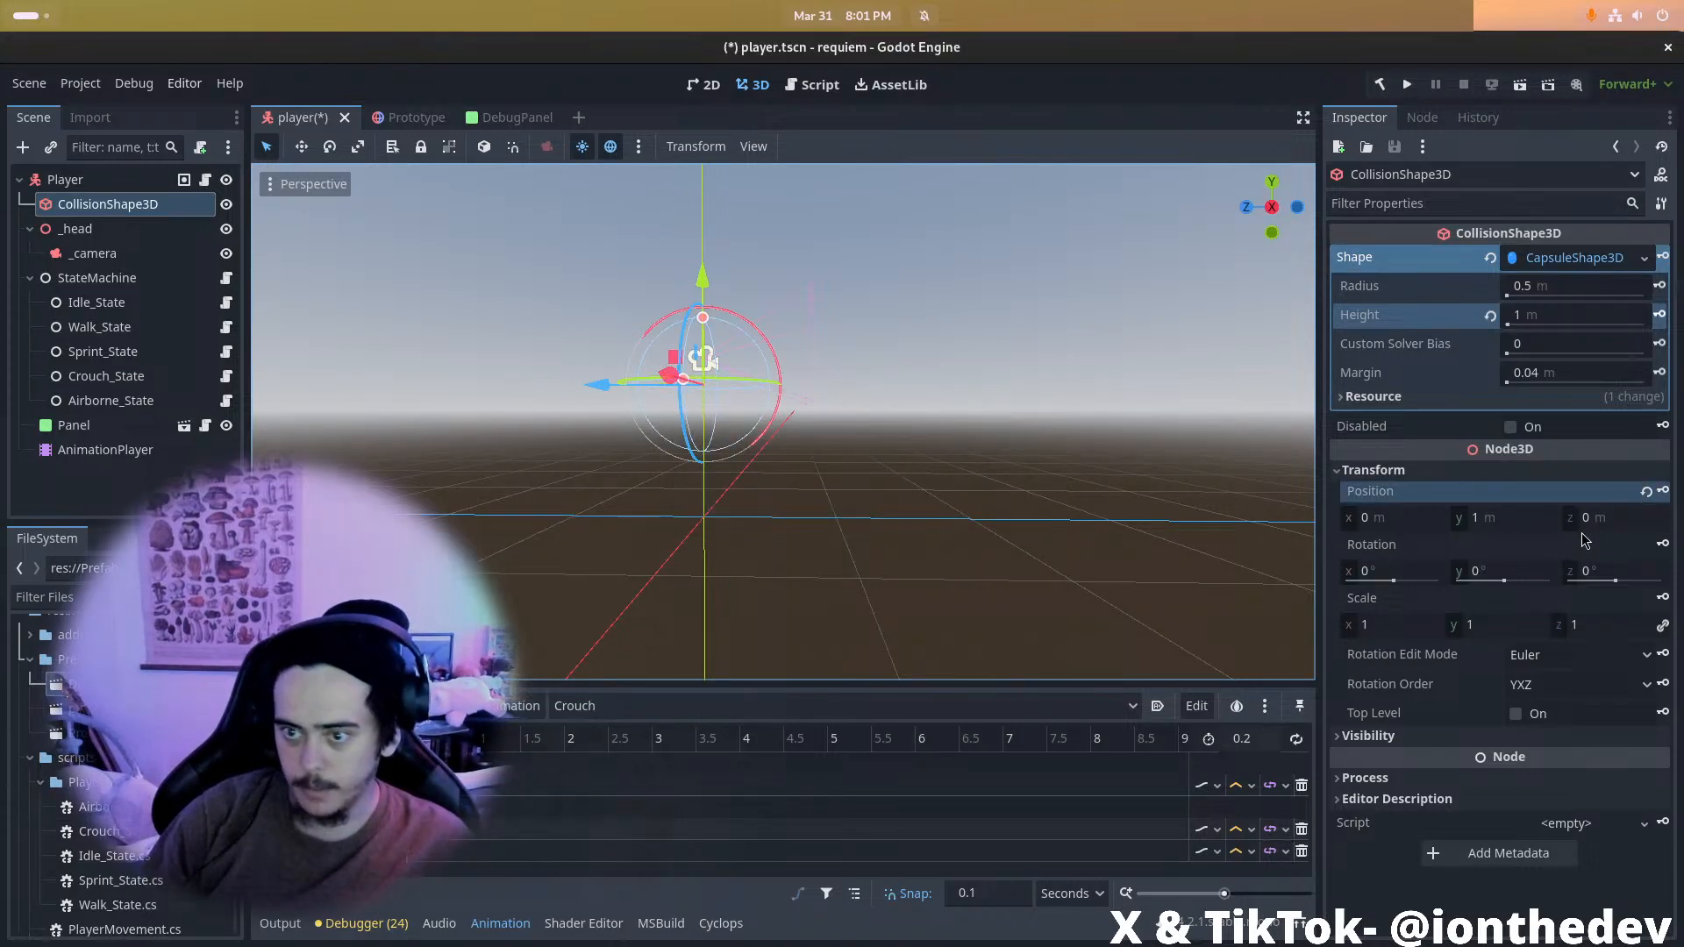
Try a Y position of -0.5 m for the CollisionShape3D
click(1533, 520)
text(-)
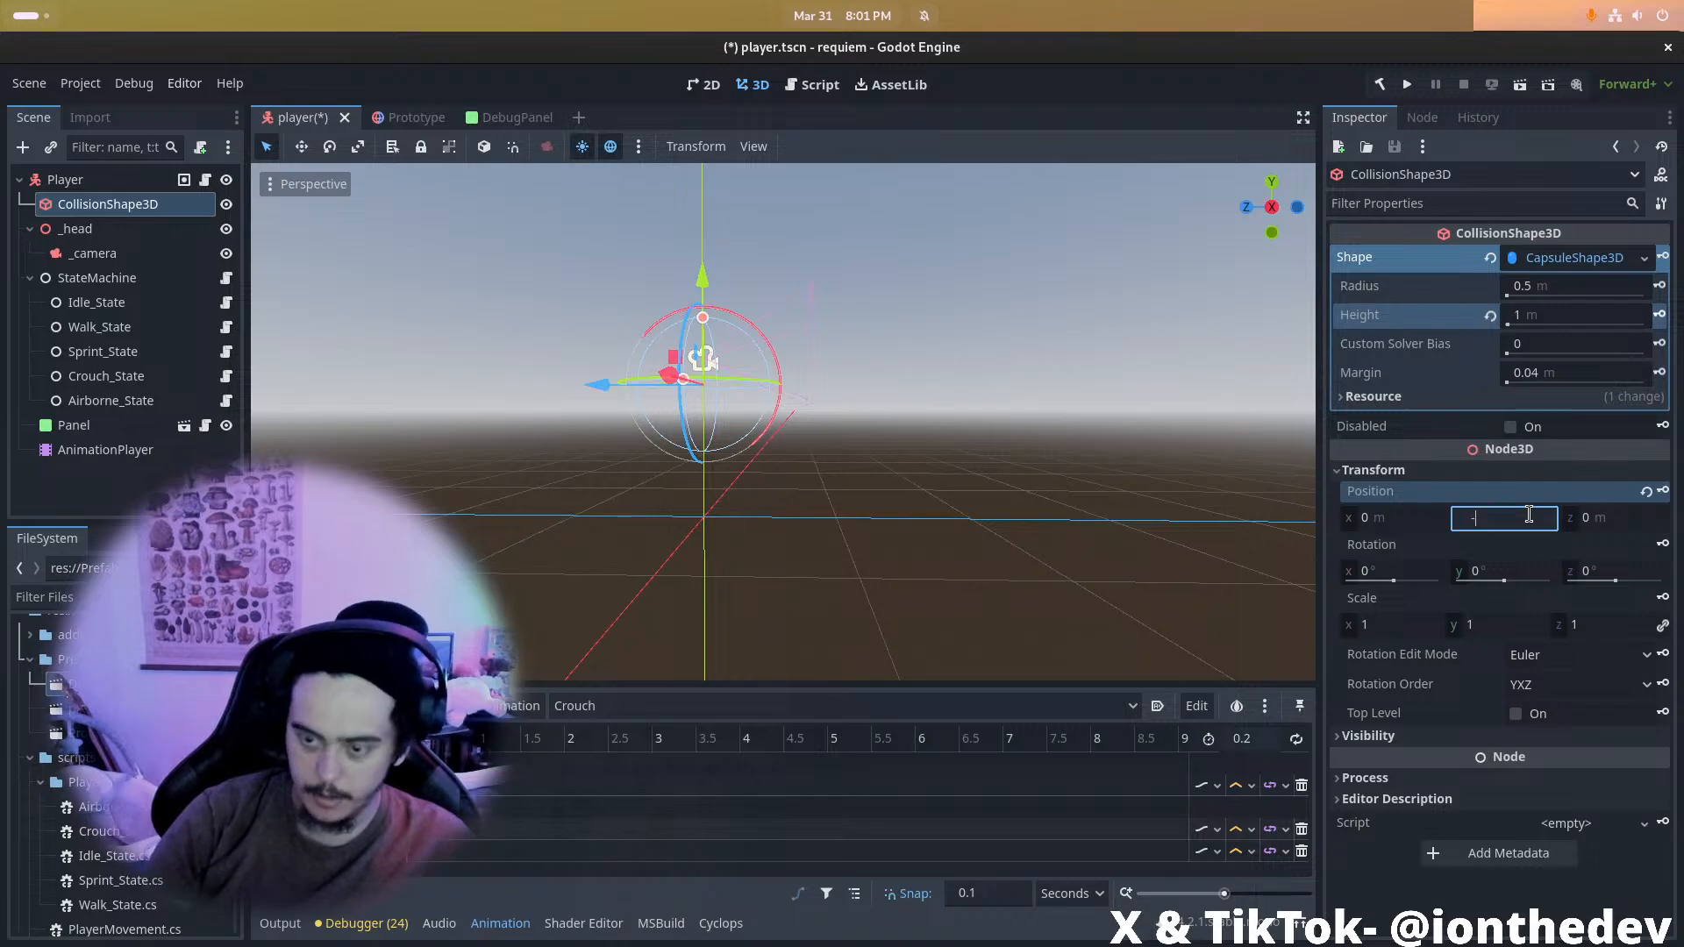
text(0.5)
key(Return)
Set the CollisionShape3D's Y position to 0.5 m and check how the capsule sits relative to the camera
click(1529, 514)
text(.5)
key(Return)
middle_drag(1264, 463, 940, 489)
middle_drag(689, 474, 737, 472)
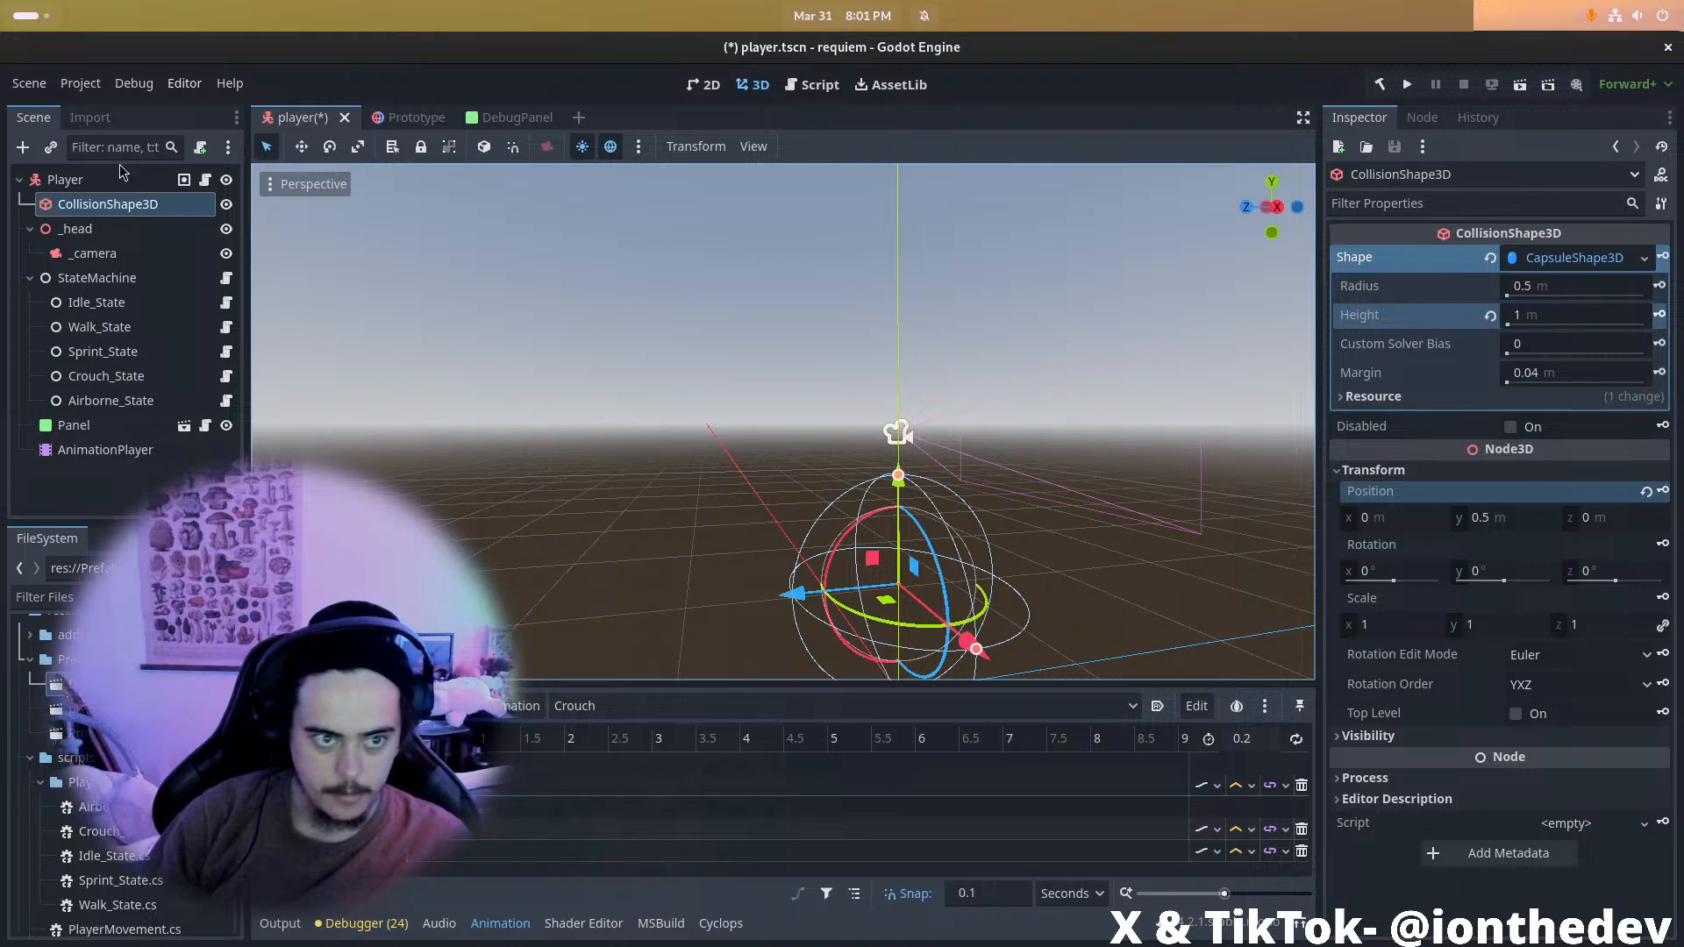
Try stretching the collision capsule to a height of about 1.305 m, and restore the height to 1 m
drag(899, 475, 907, 449)
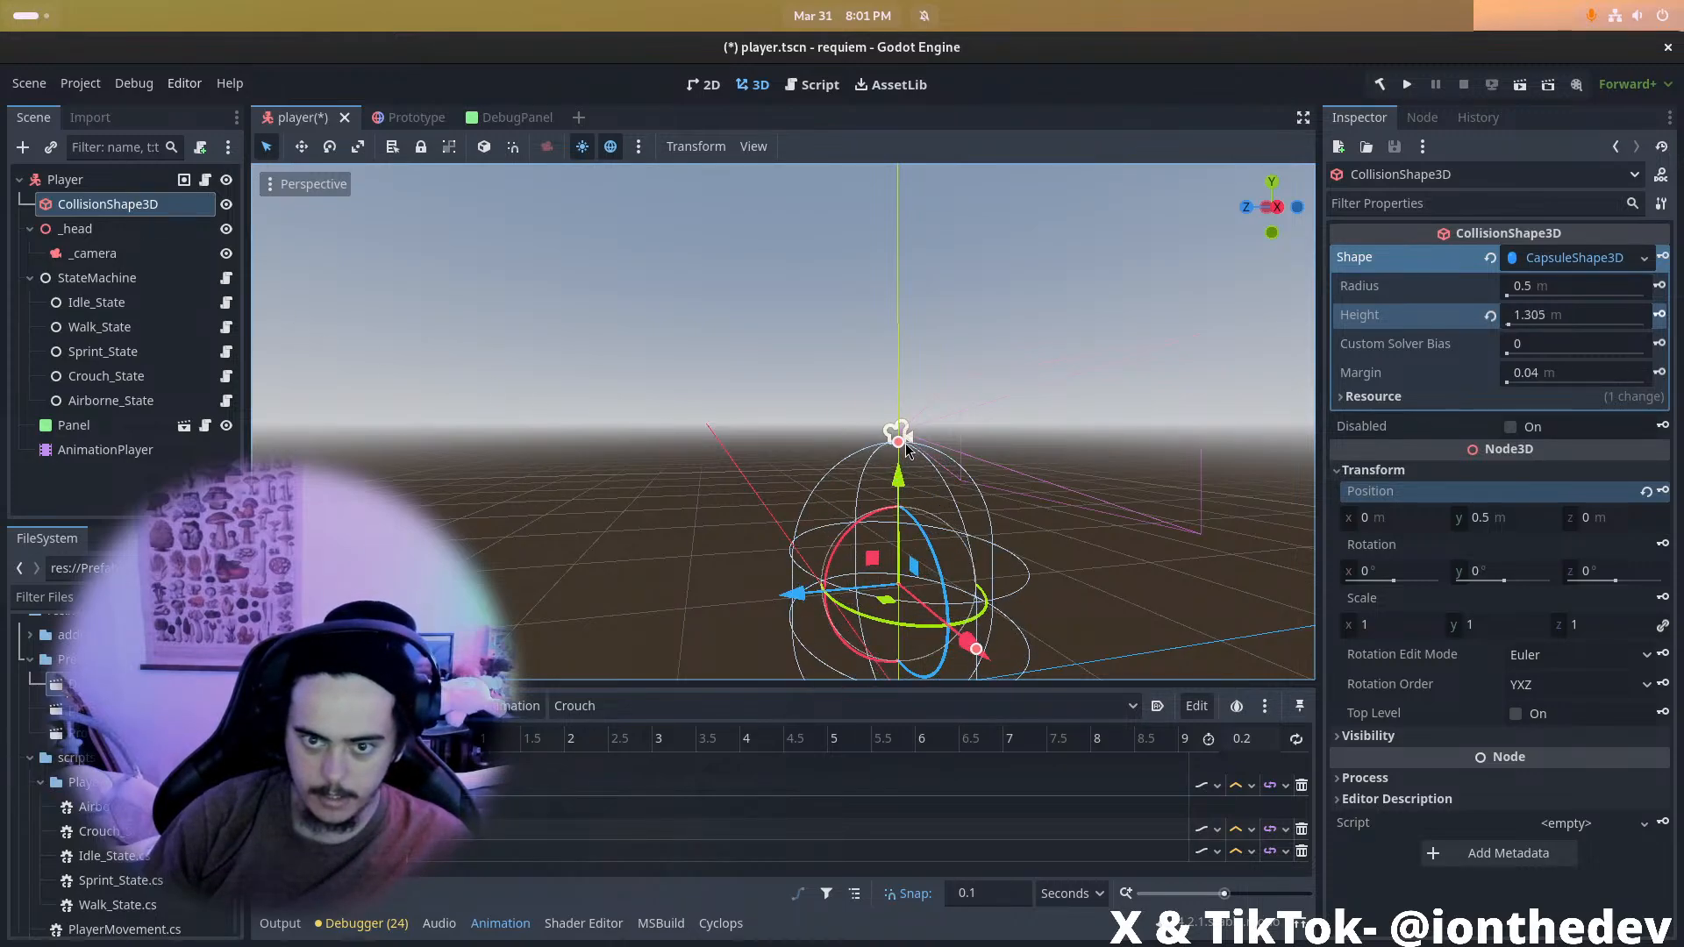
click(1572, 318)
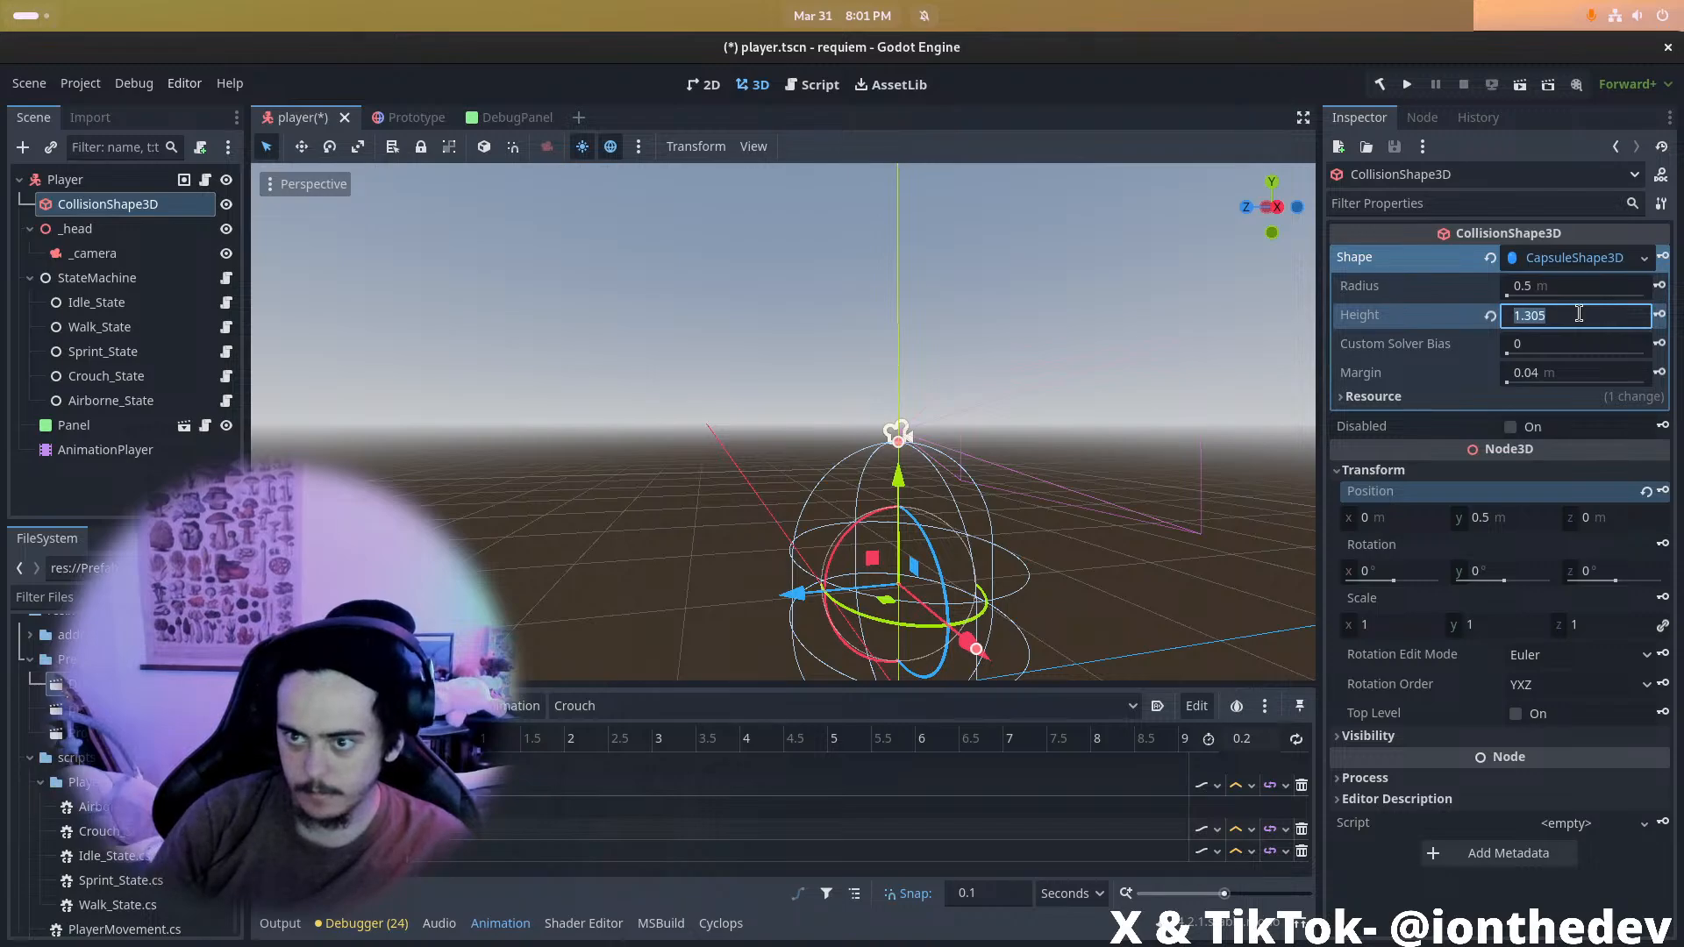
text(1)
key(Return)
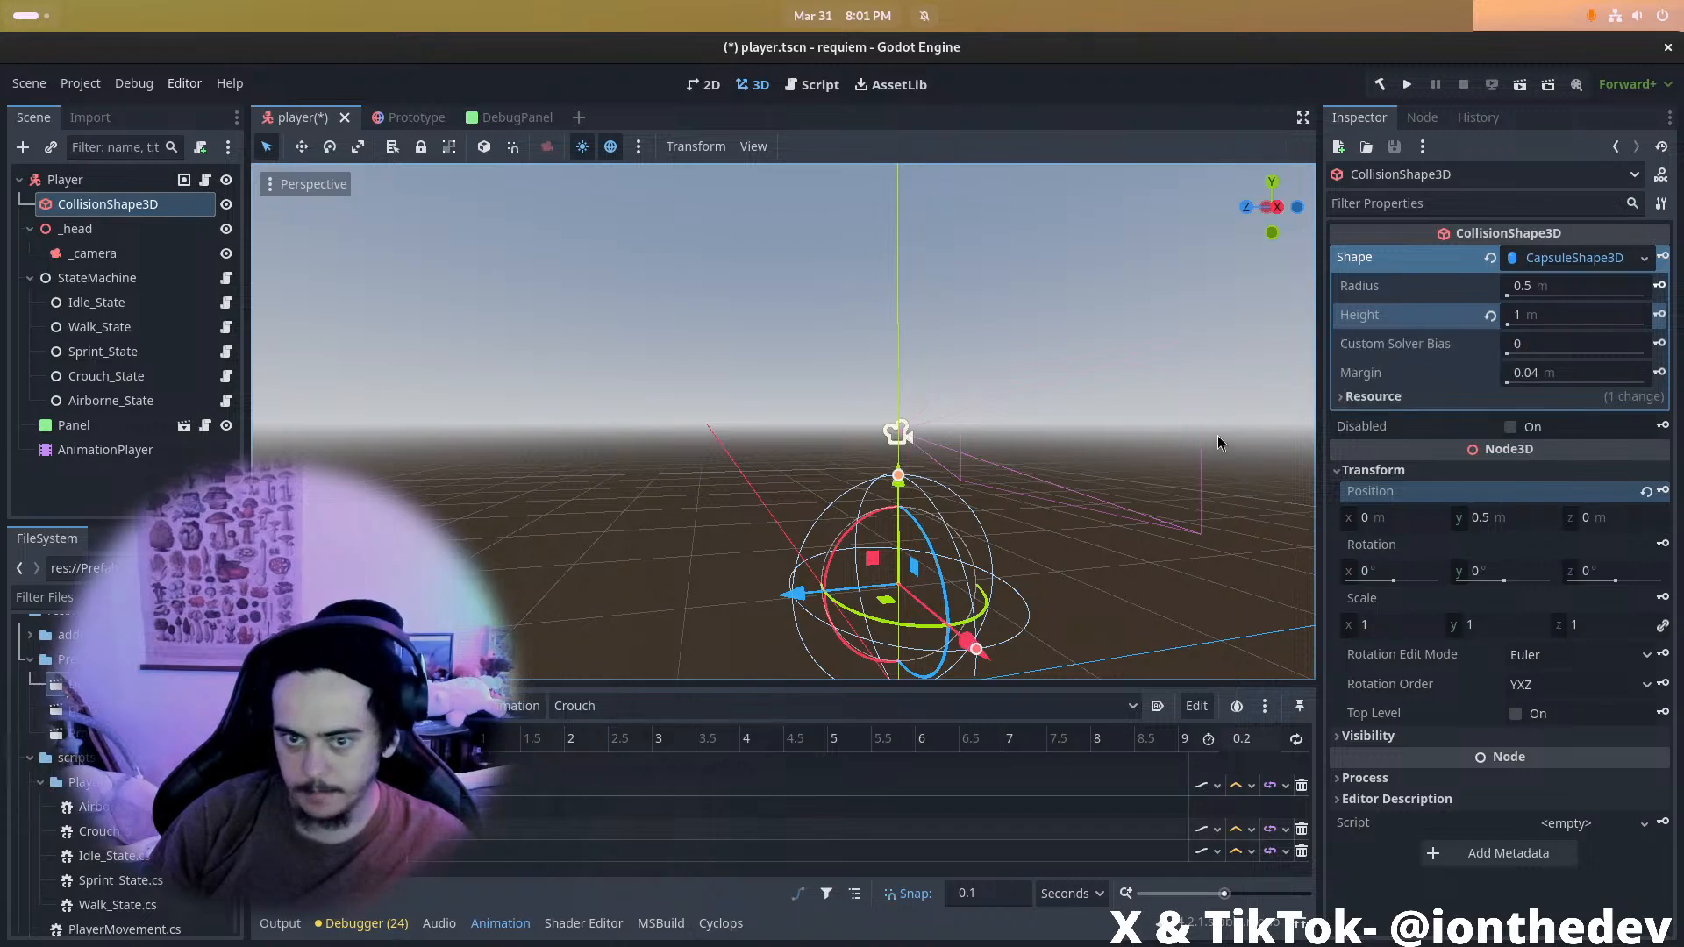
Try a height of 1.25 m for the collision capsule, viewed in the right orthogonal view
scroll(1228, 434, up, 2)
middle_drag(1228, 434, 1202, 435)
scroll(1202, 434, down, 2)
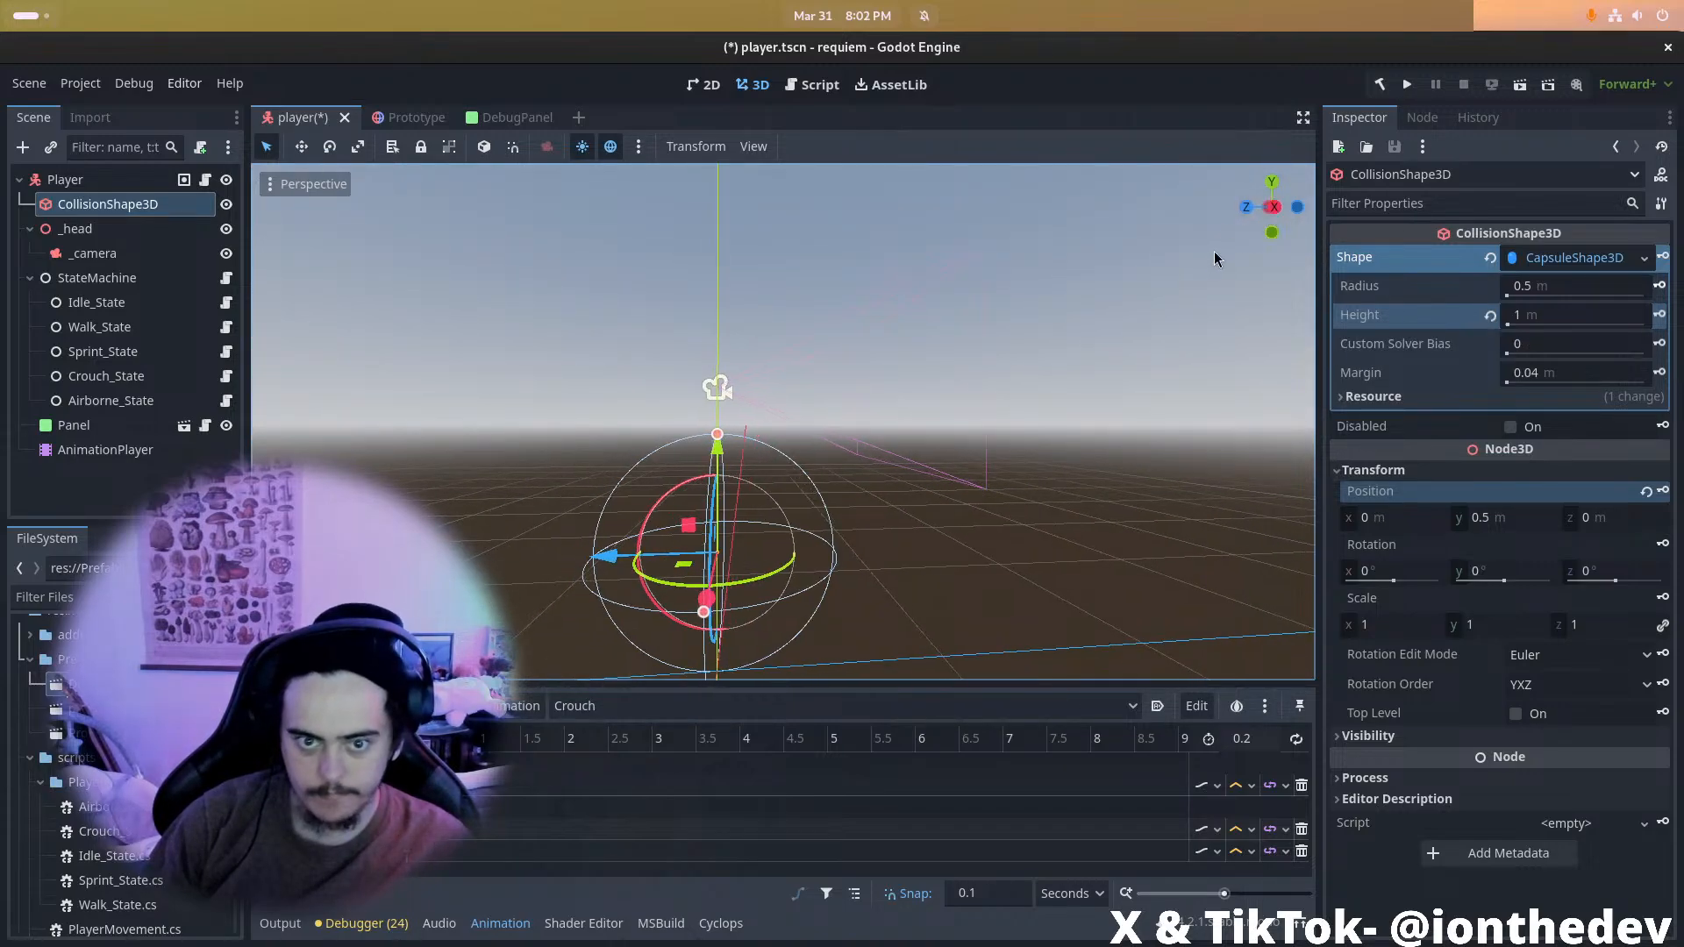
click(1272, 208)
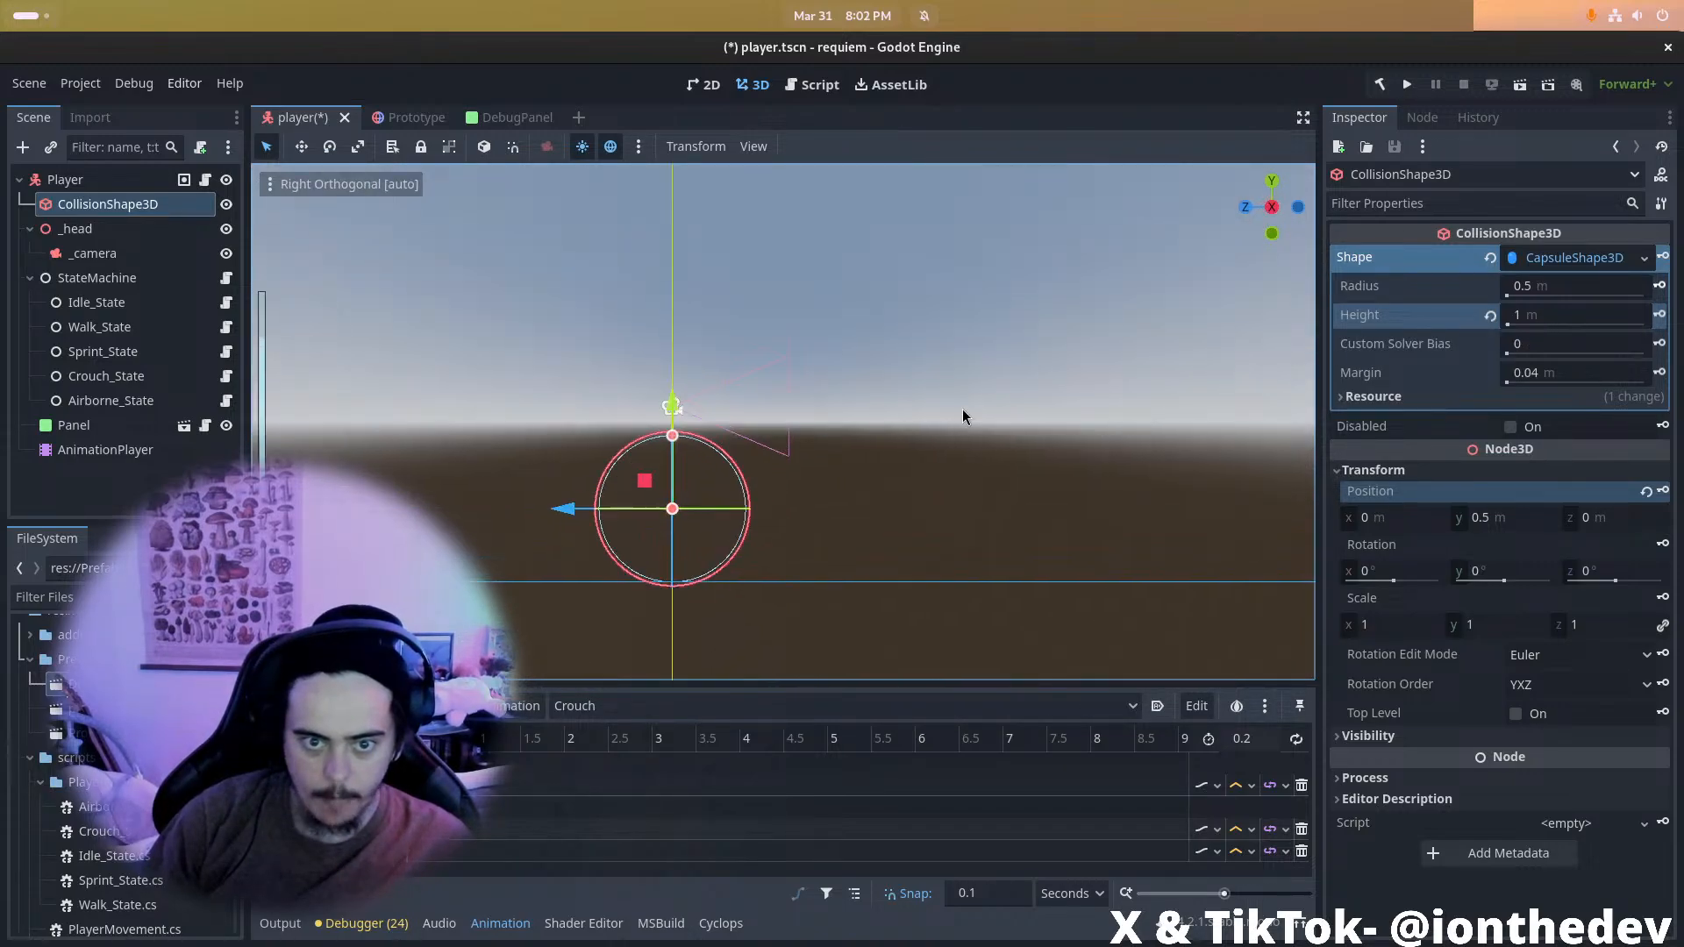
click(1551, 315)
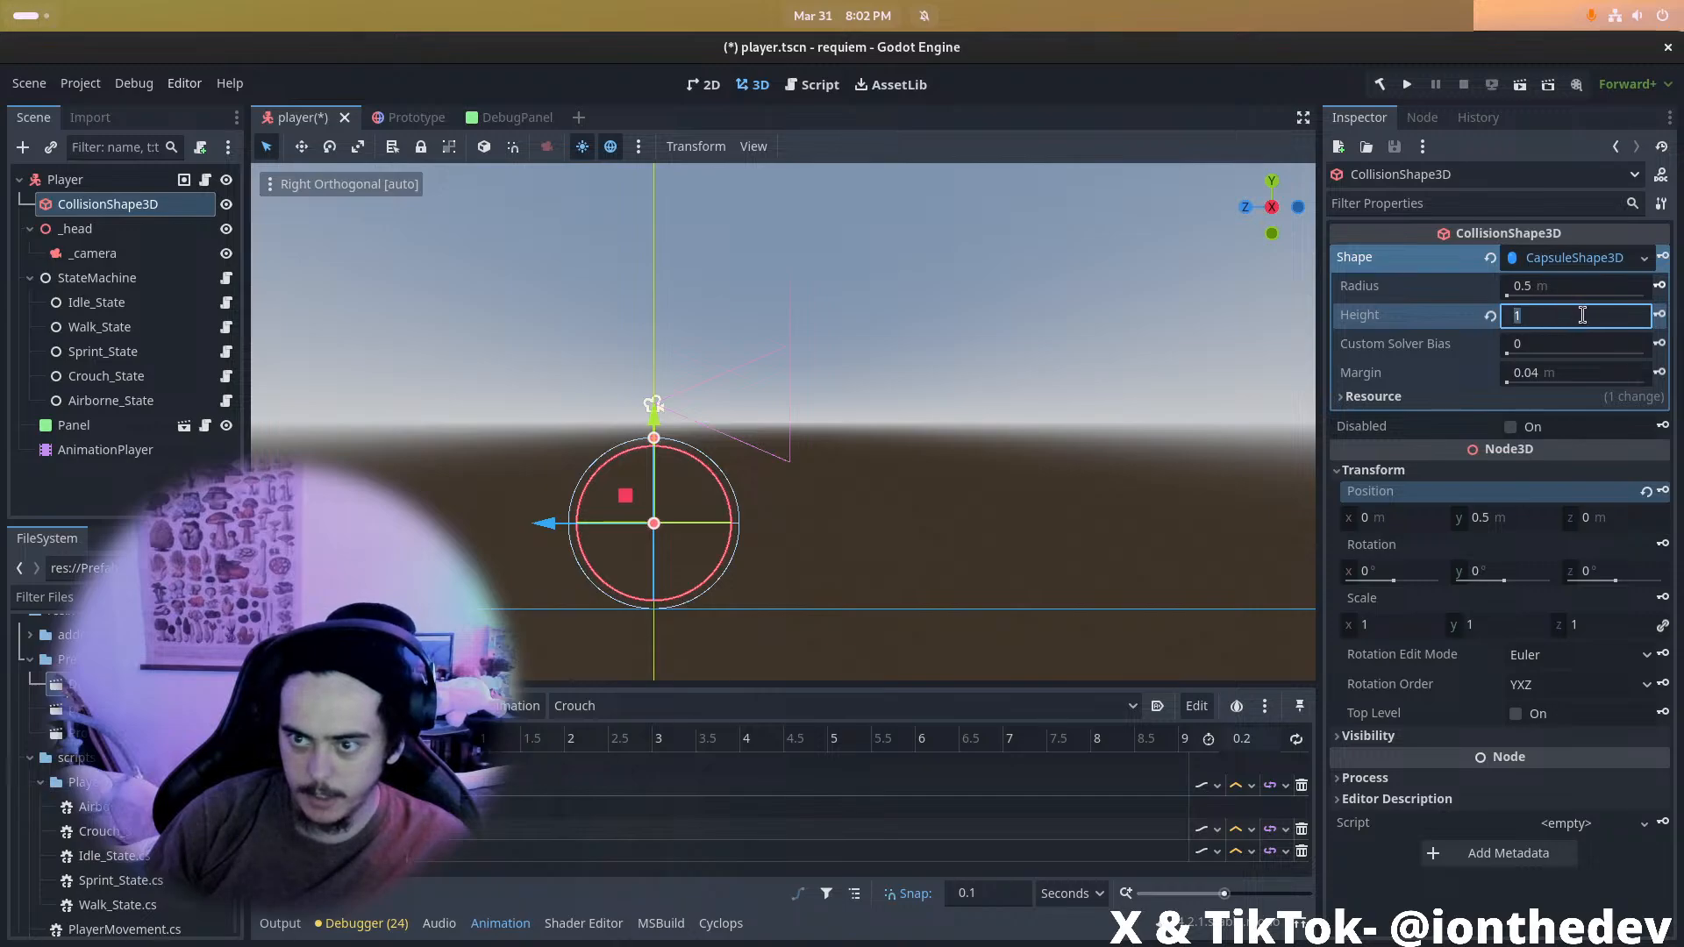
text(1.25)
key(Return)
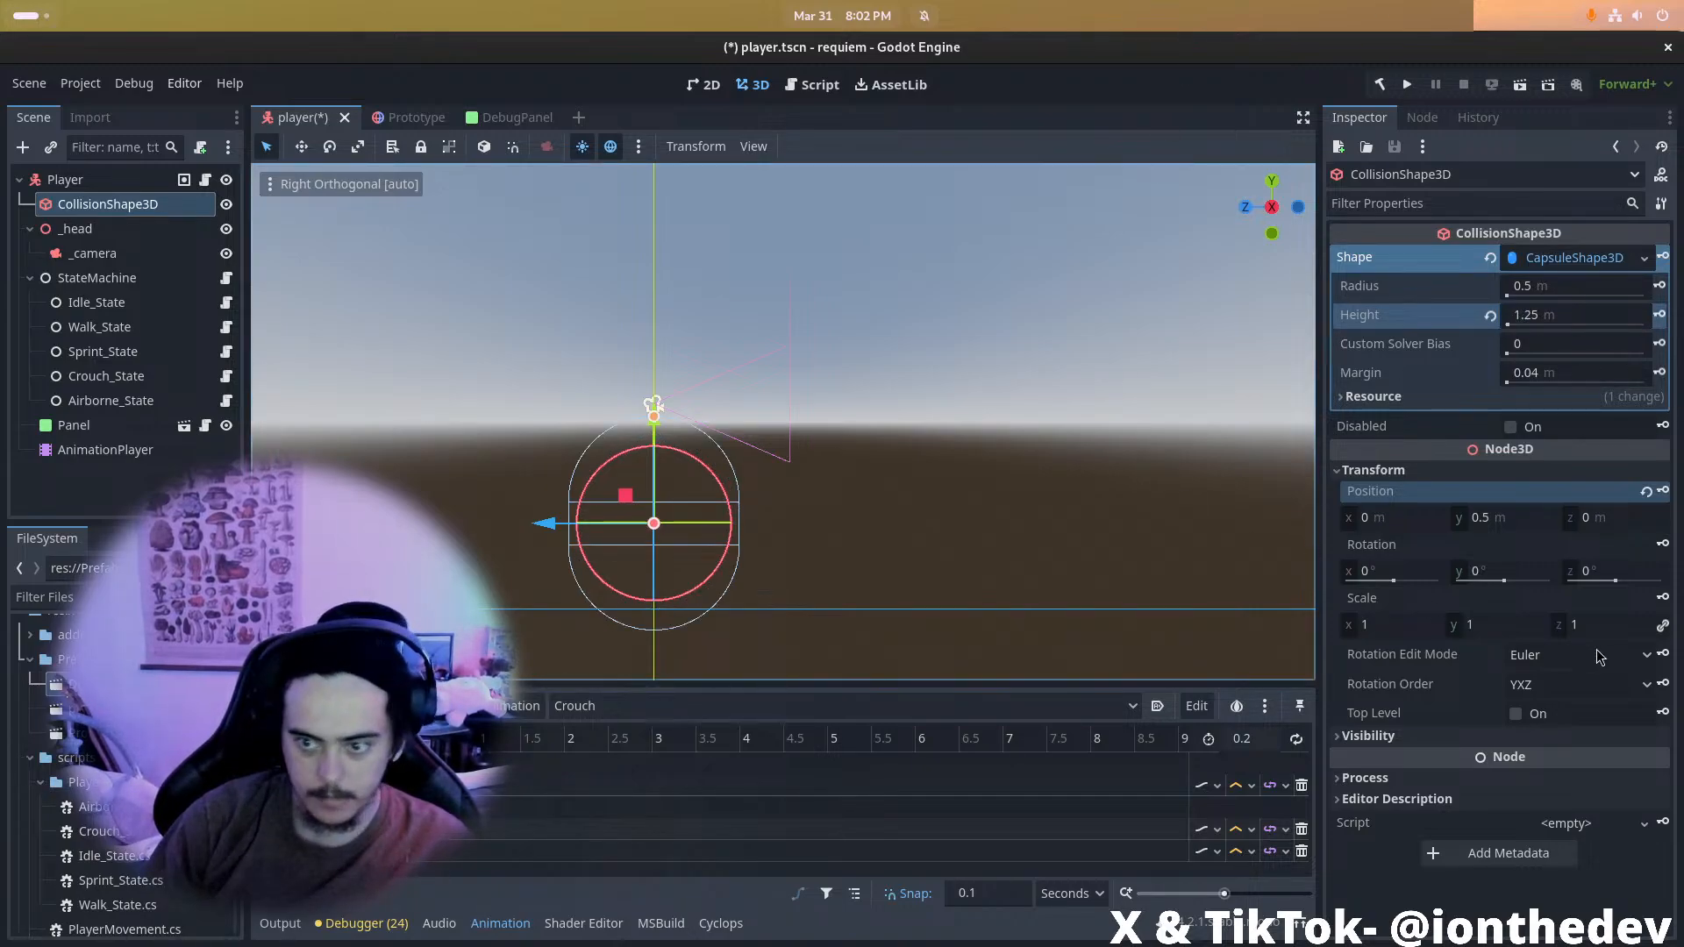
Try CollisionShape3D Y positions of 0.75 m and 0.725 m
click(1526, 526)
text(.75)
key(Return)
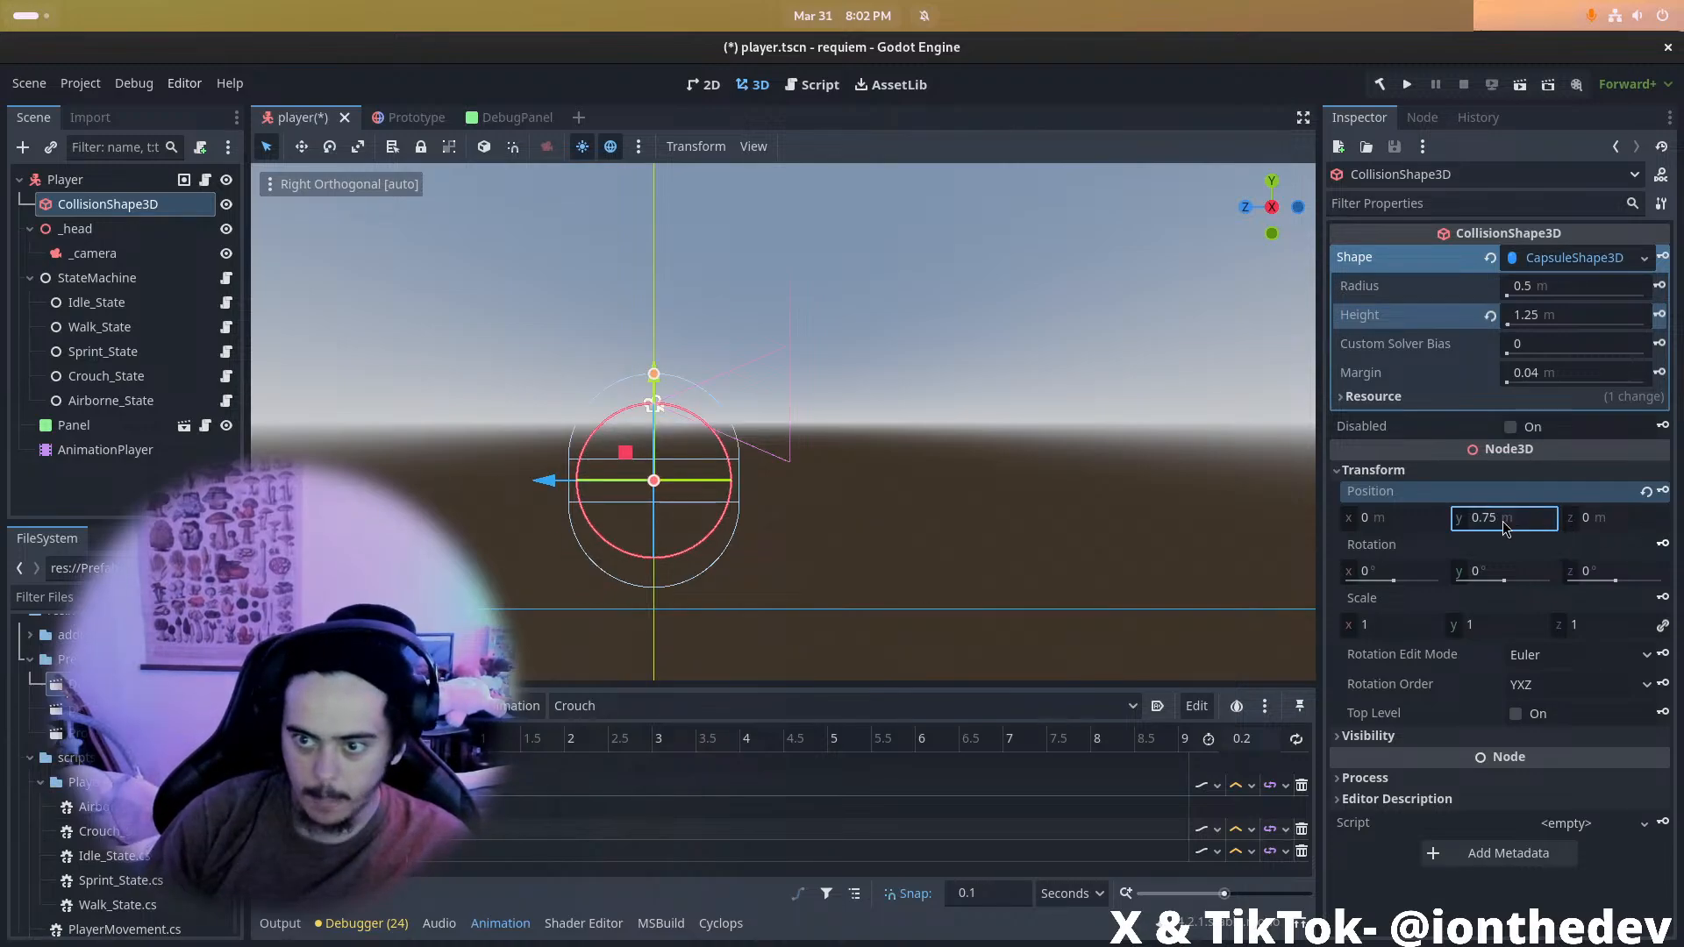
click(1515, 524)
click(1515, 524)
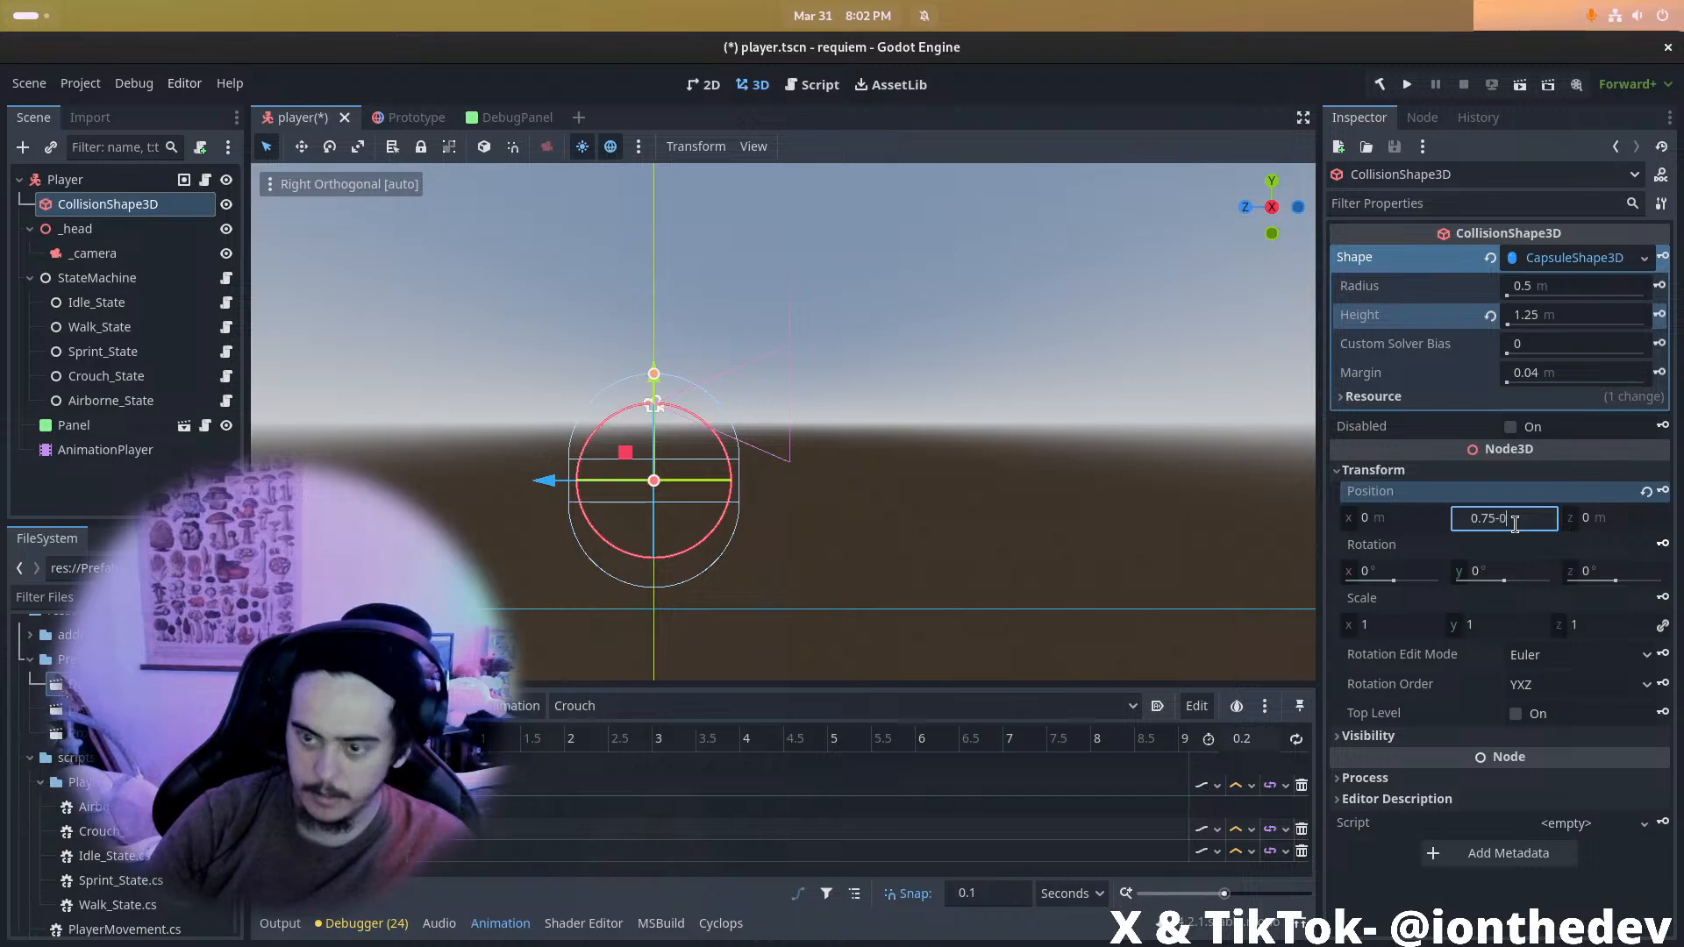
text(-0.2)
key(BackSpace)
text(625)
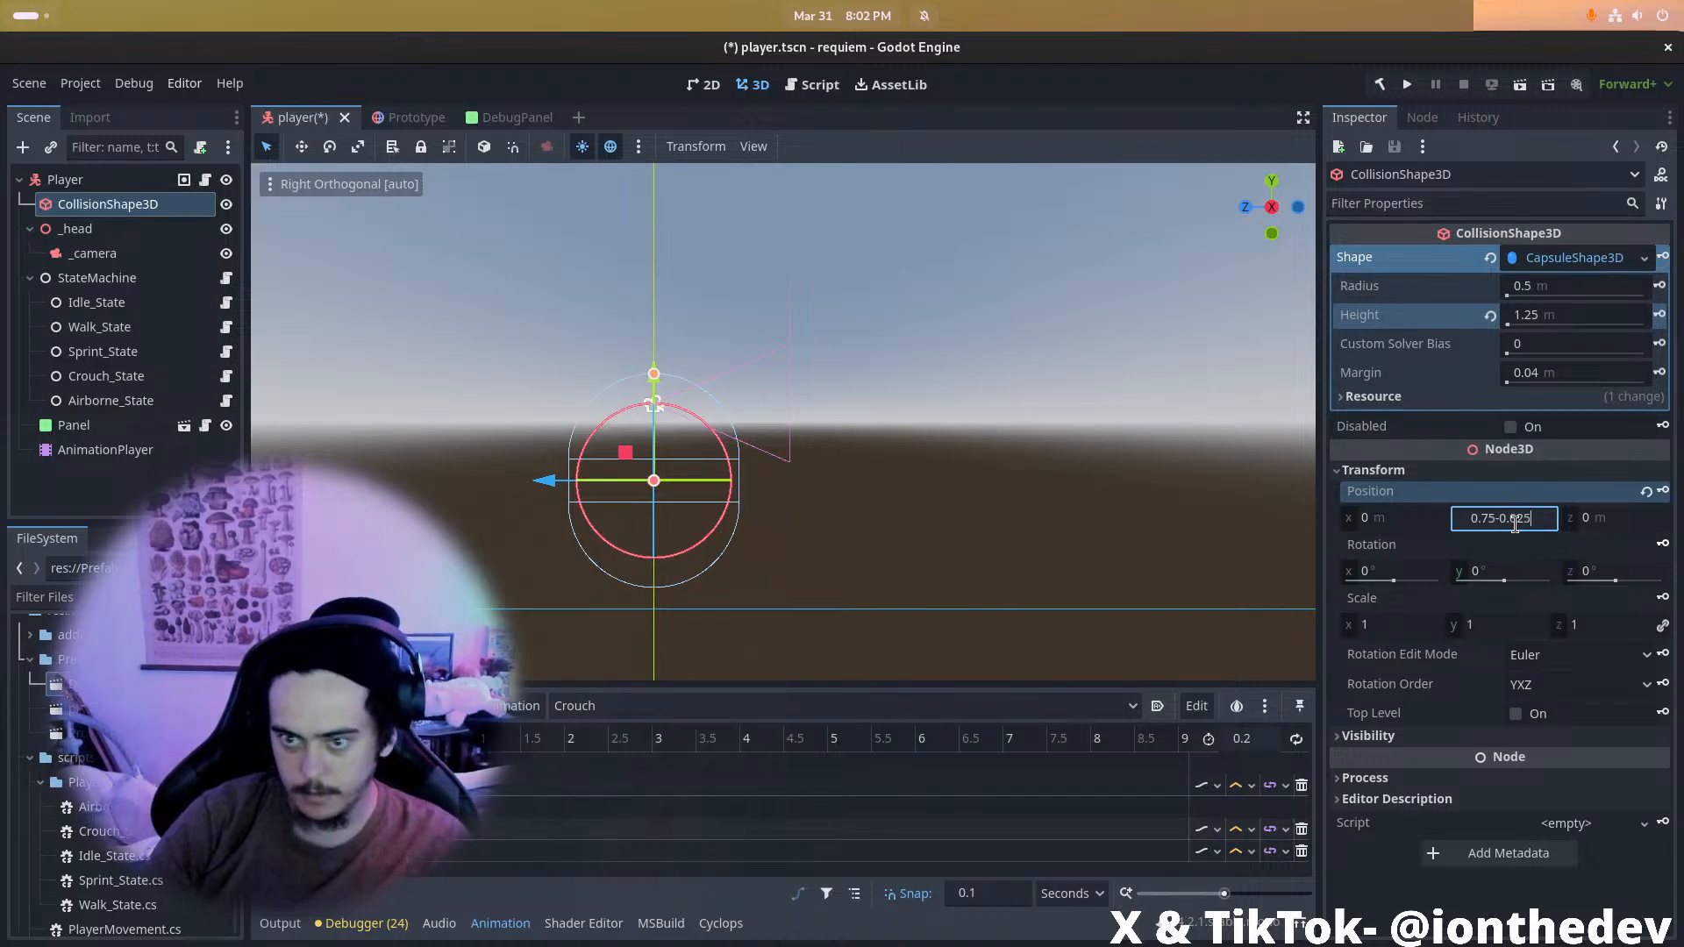
key(Return)
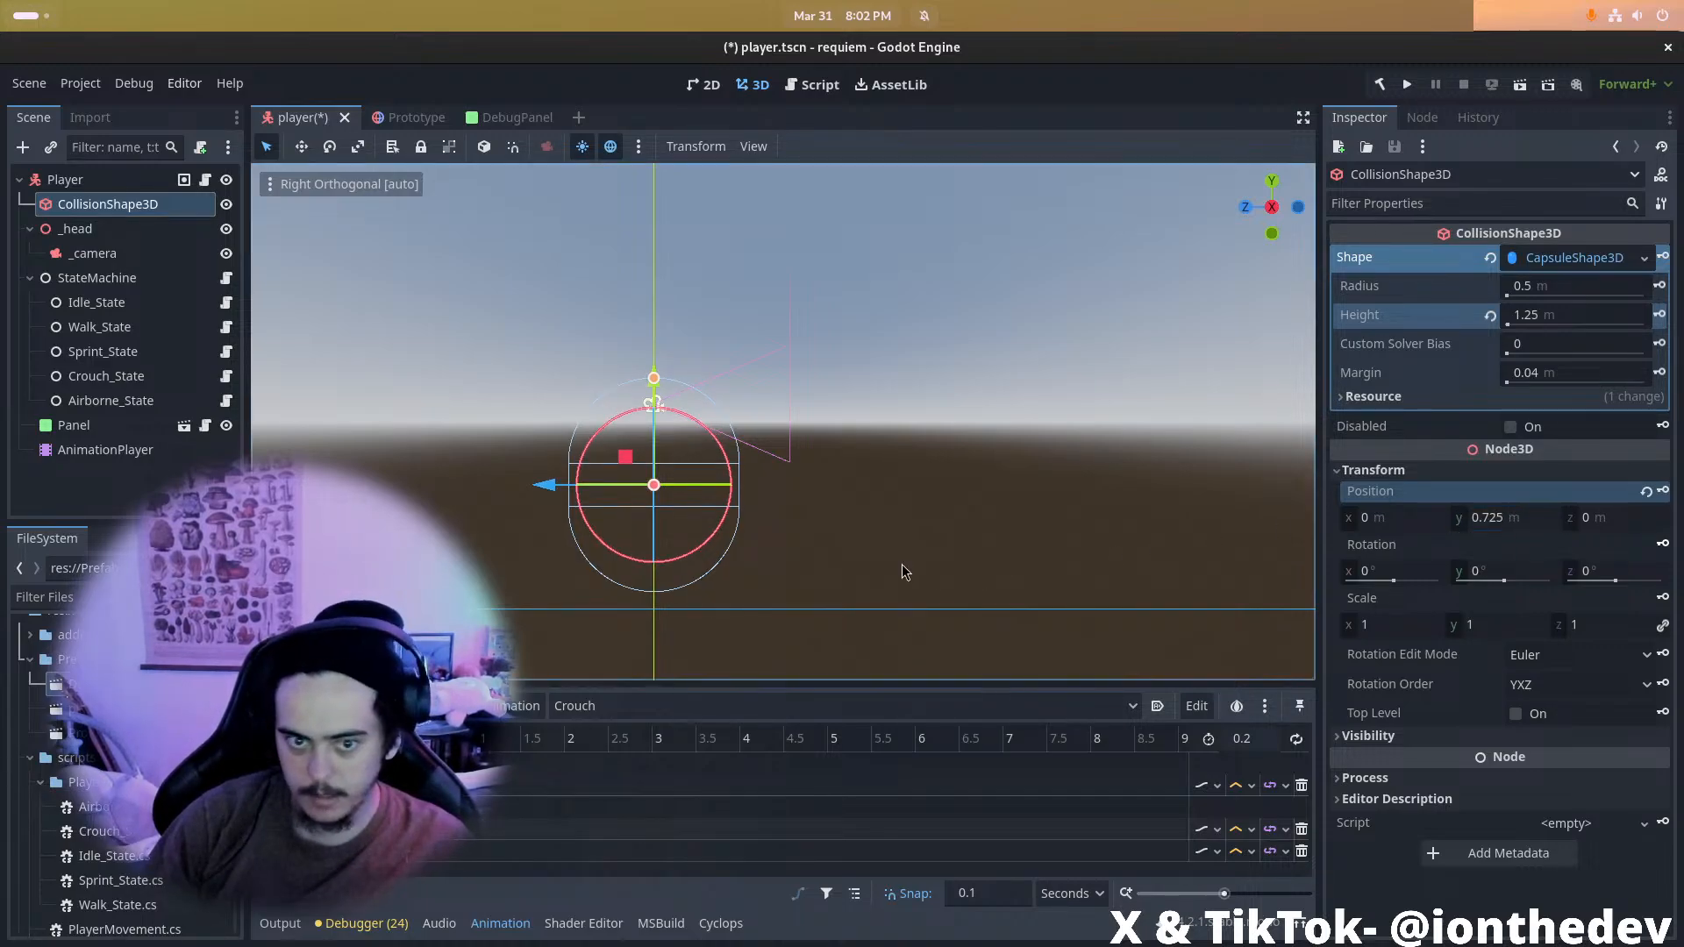
Set the CollisionShape3D's Y position to 0.75 m and lower it to about 0.622 m so the capsule rests on the ground line
click(1537, 517)
text(.75)
key(Return)
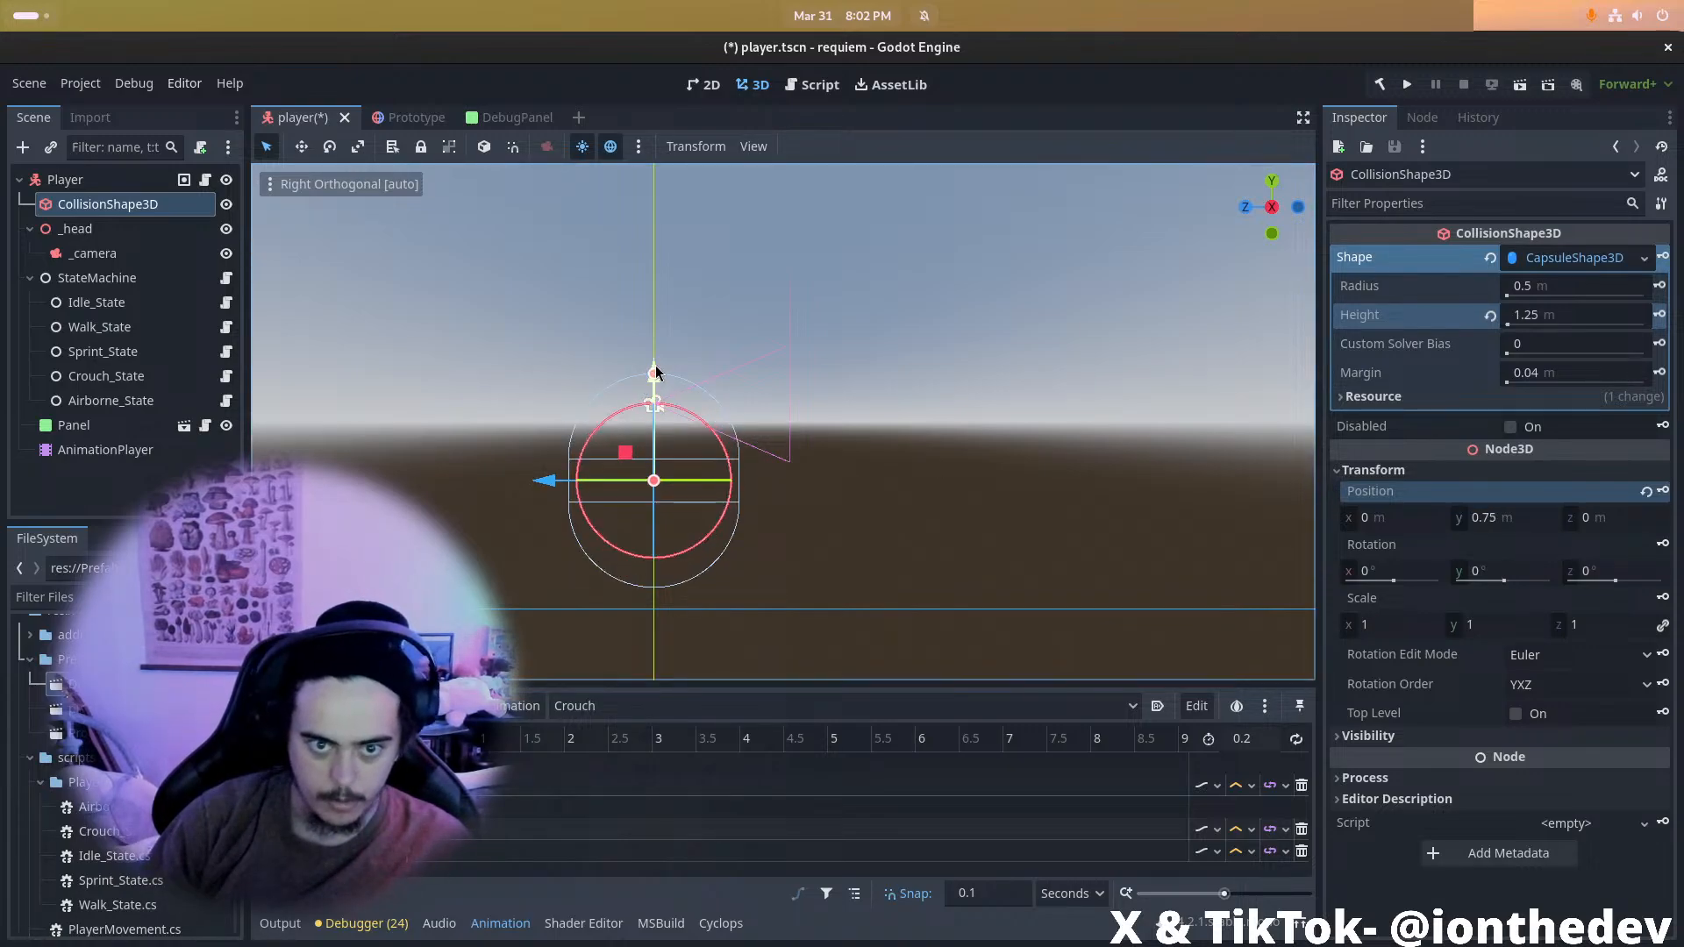
drag(658, 363, 664, 379)
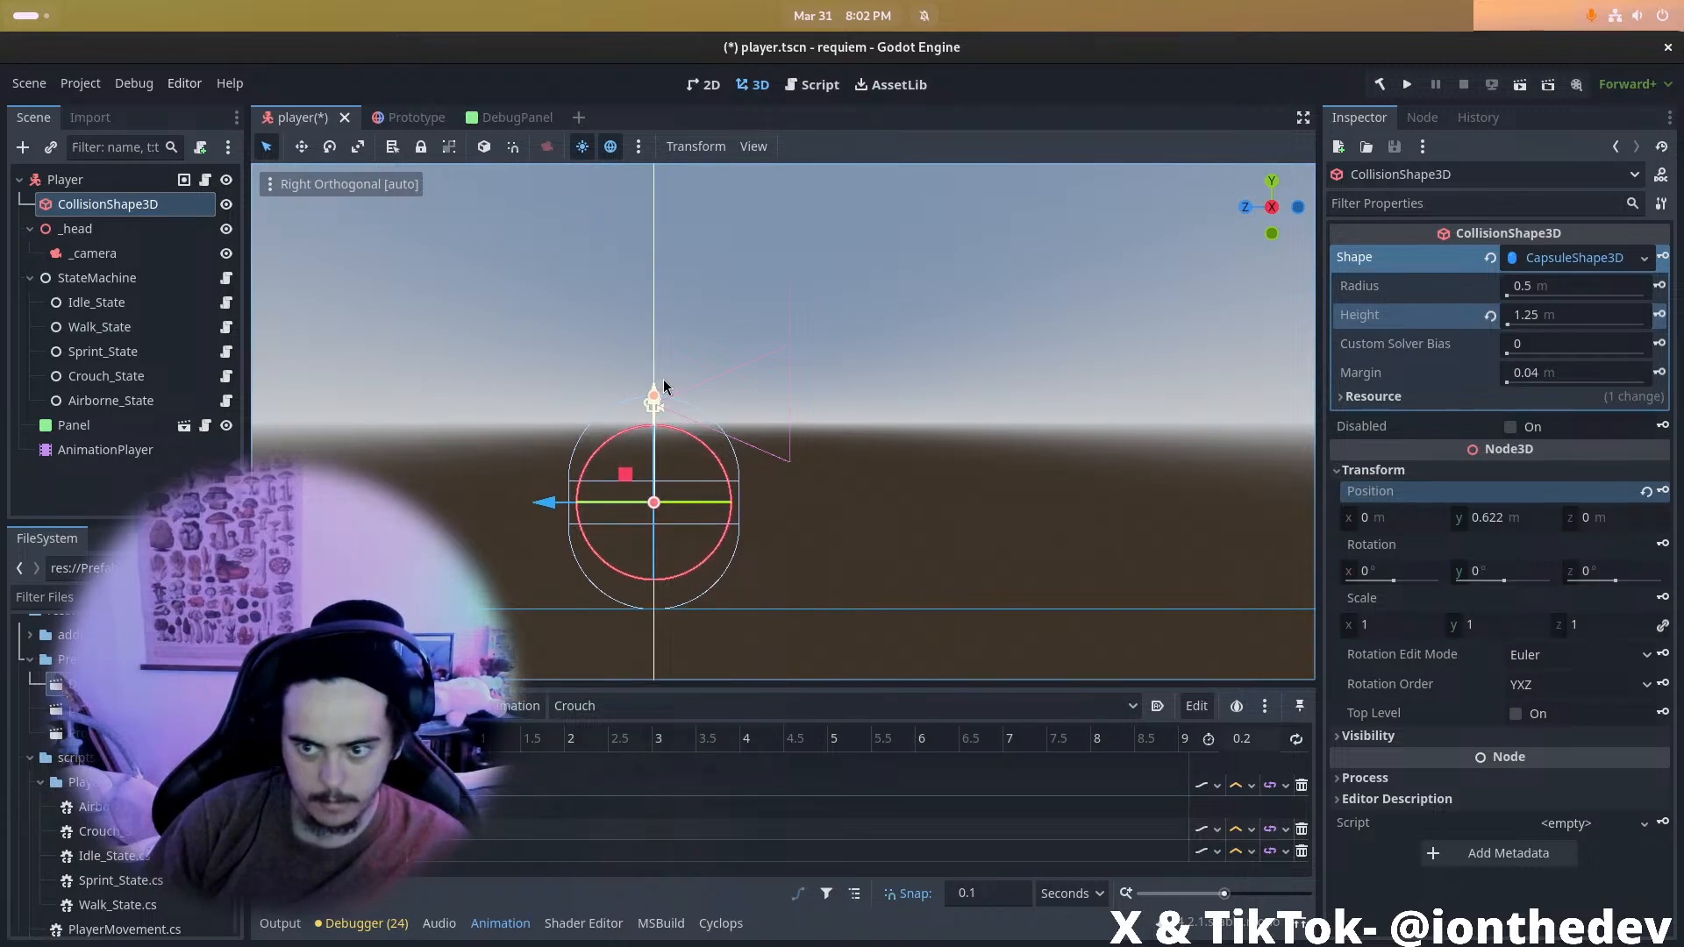
click(1523, 525)
shift+middle_drag(947, 500, 1172, 449)
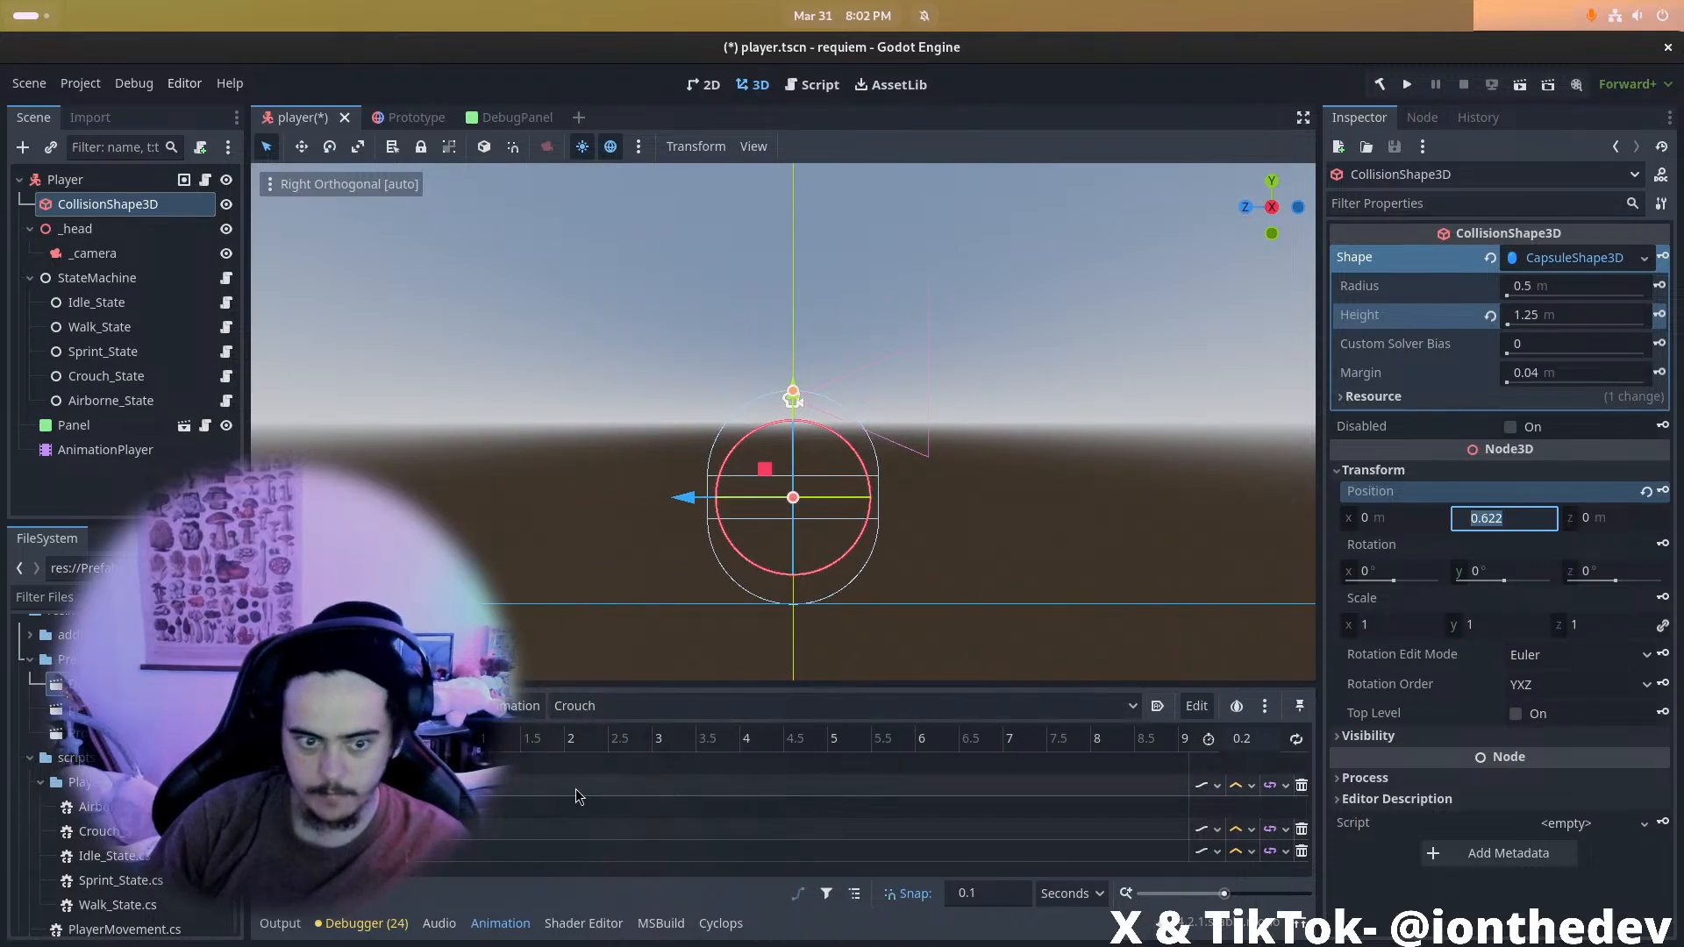
Return the Crouch animation to the standing pose and inspect the CollisionShape3D's position keys at 0 and 0.2 seconds
drag(793, 396, 794, 313)
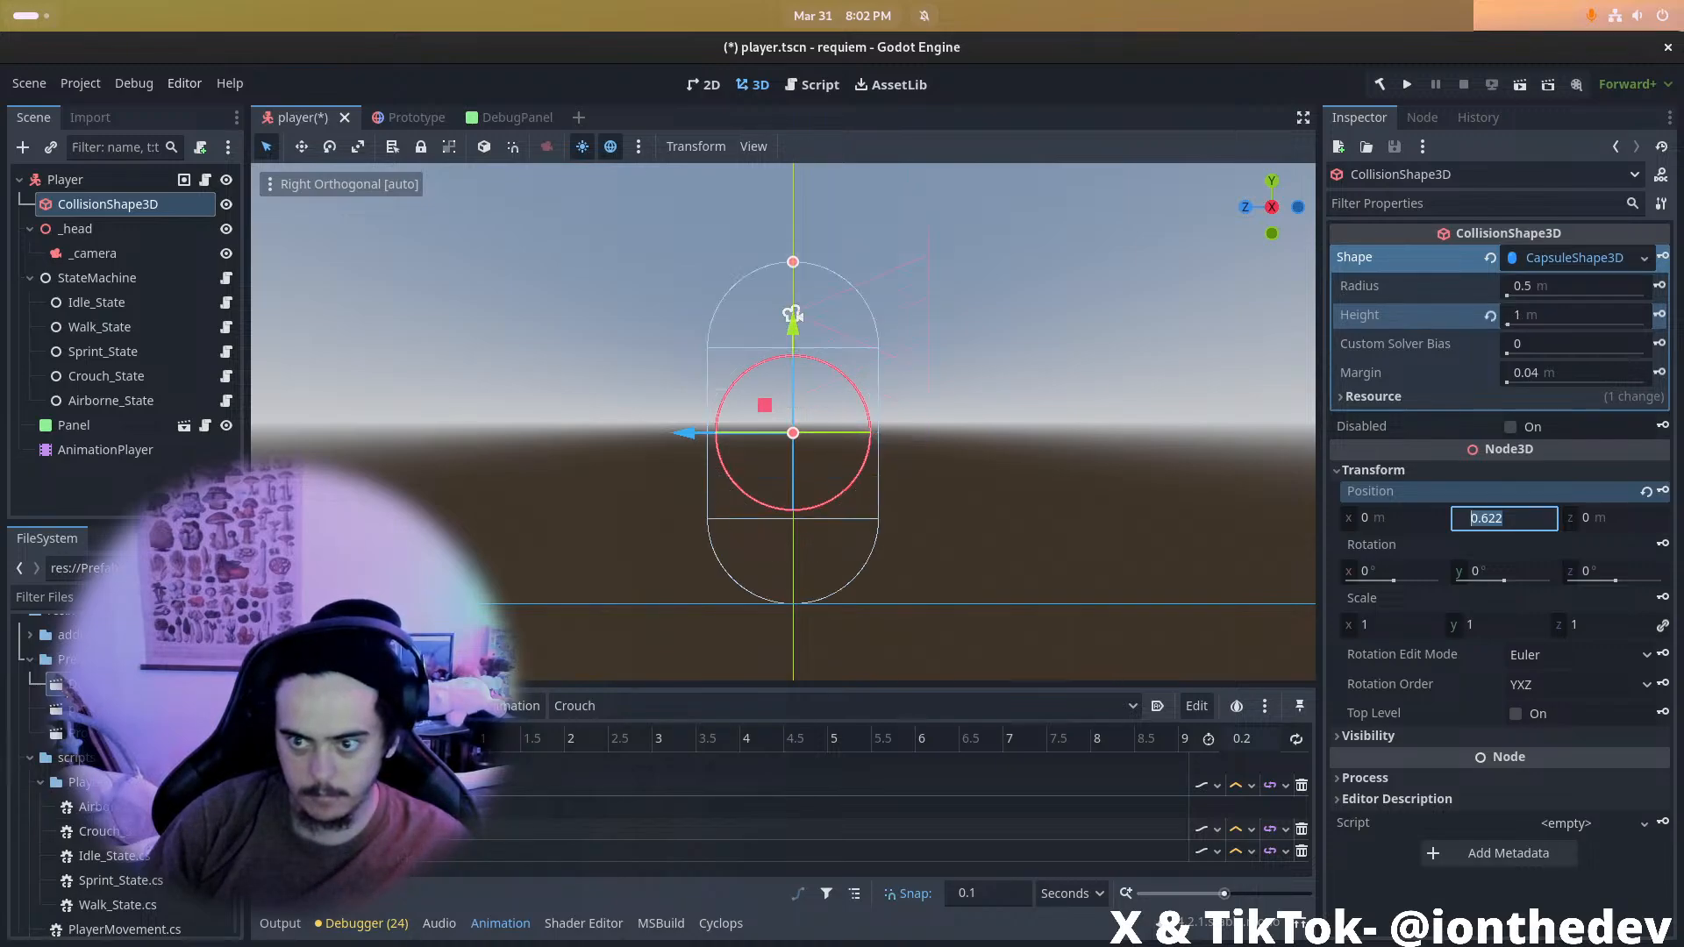
click(411, 851)
click(393, 851)
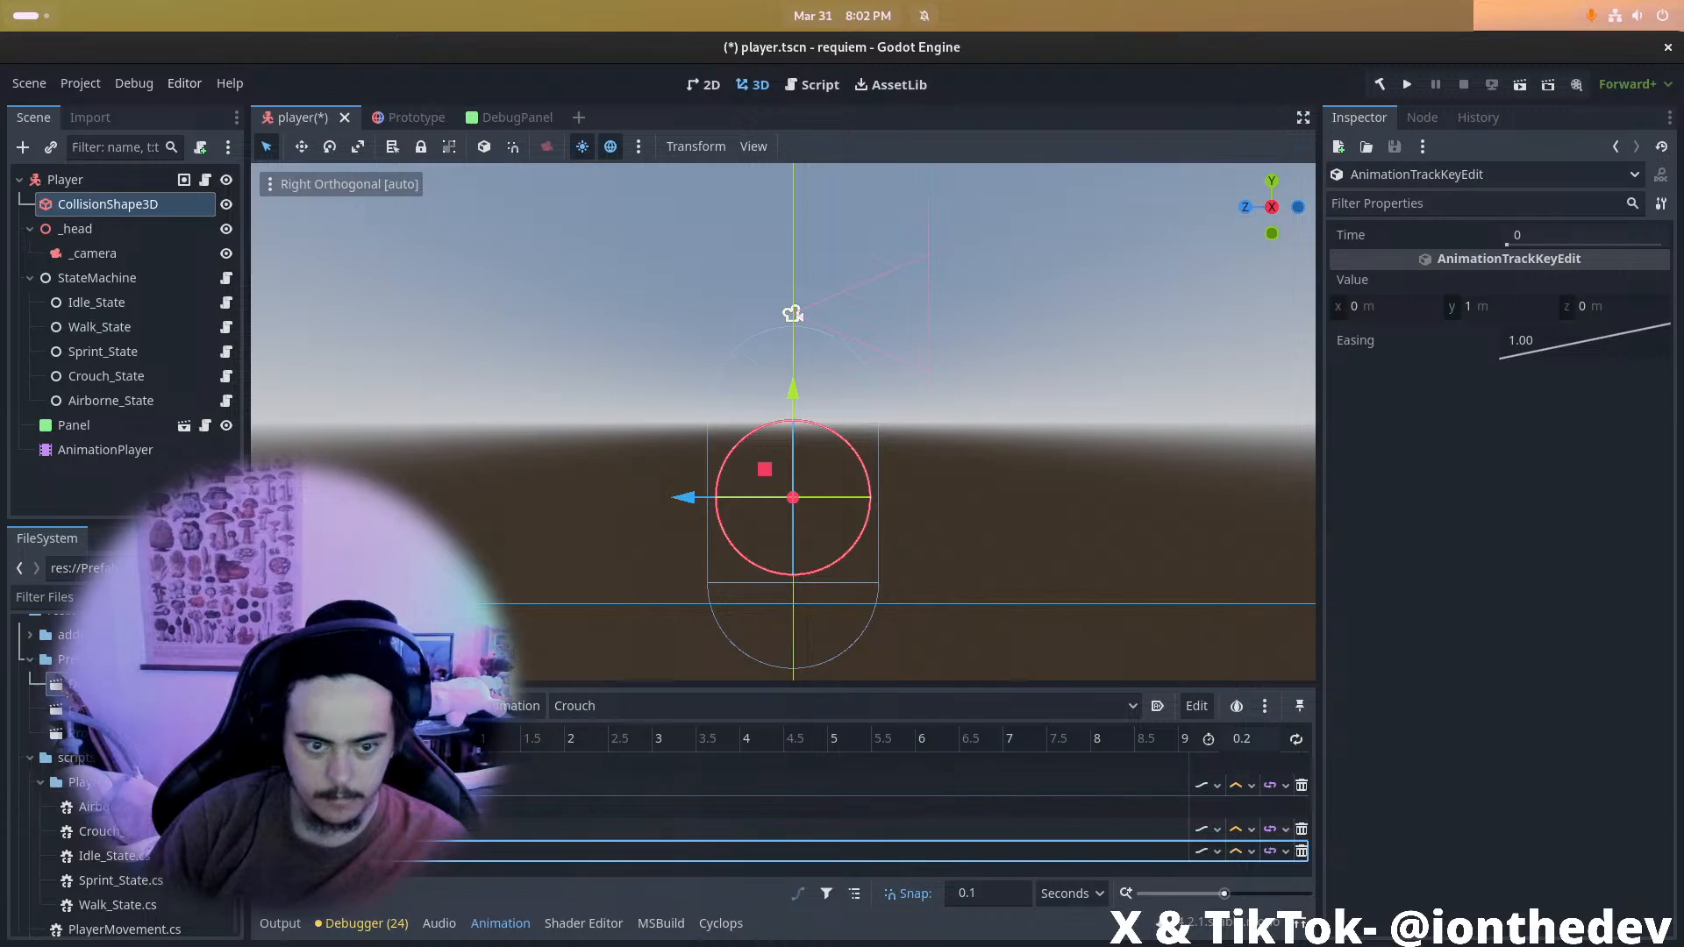
click(411, 853)
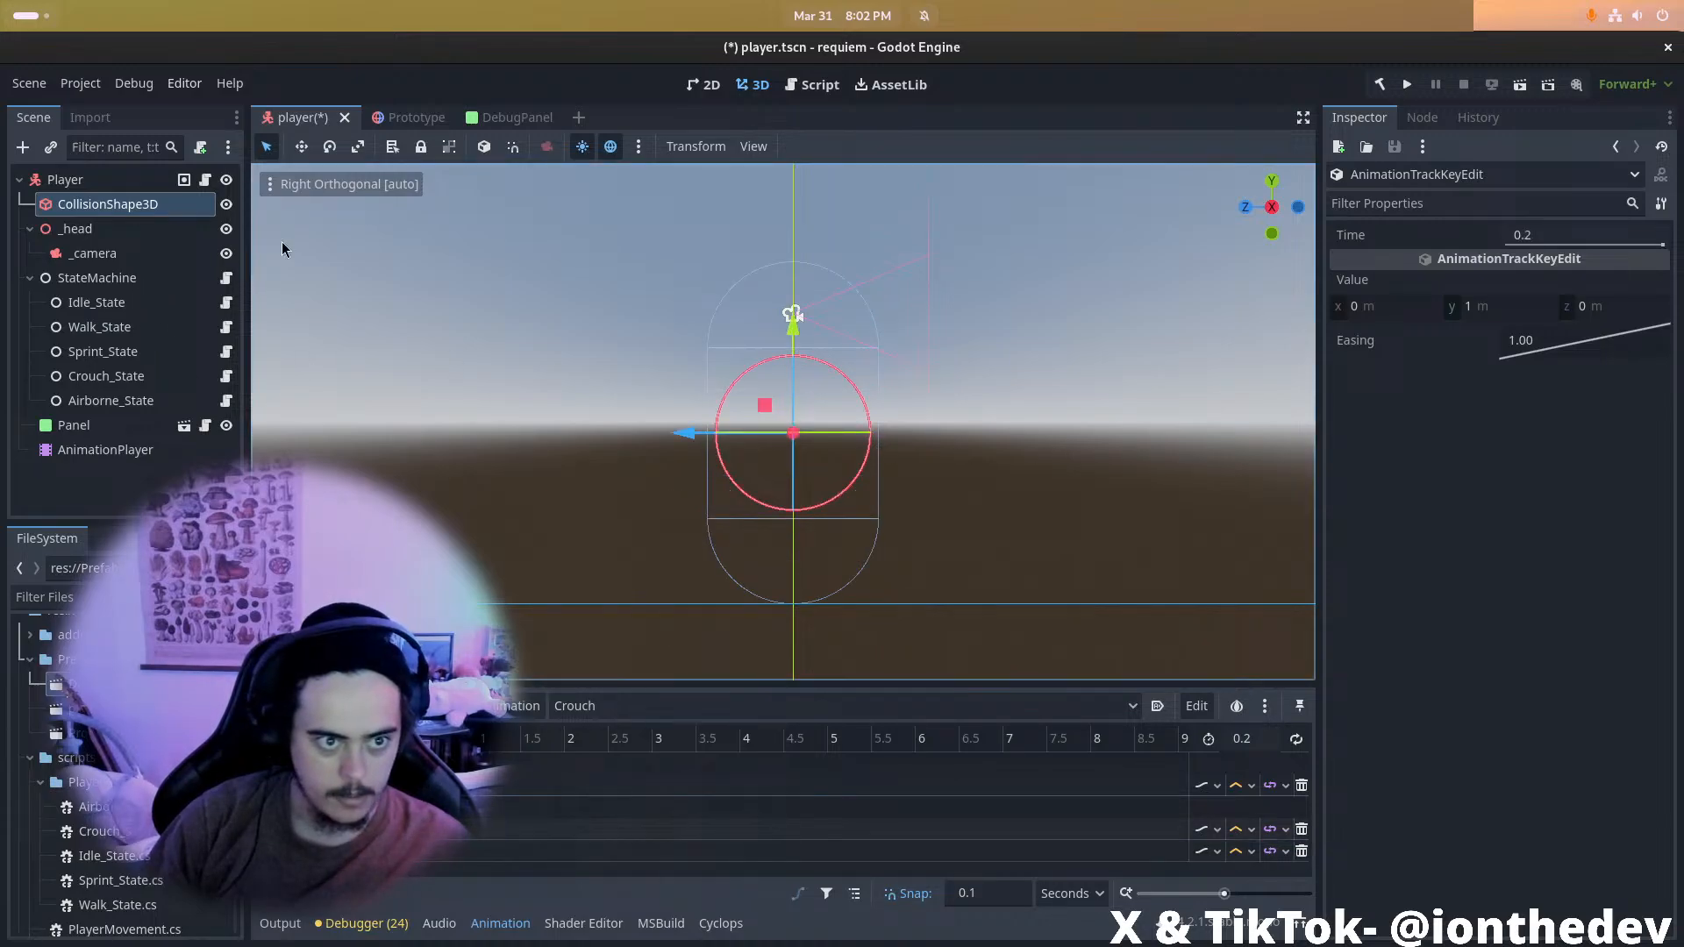
Key the CollisionShape3D's standing position at the start of the Crouch animation
click(96, 180)
click(114, 204)
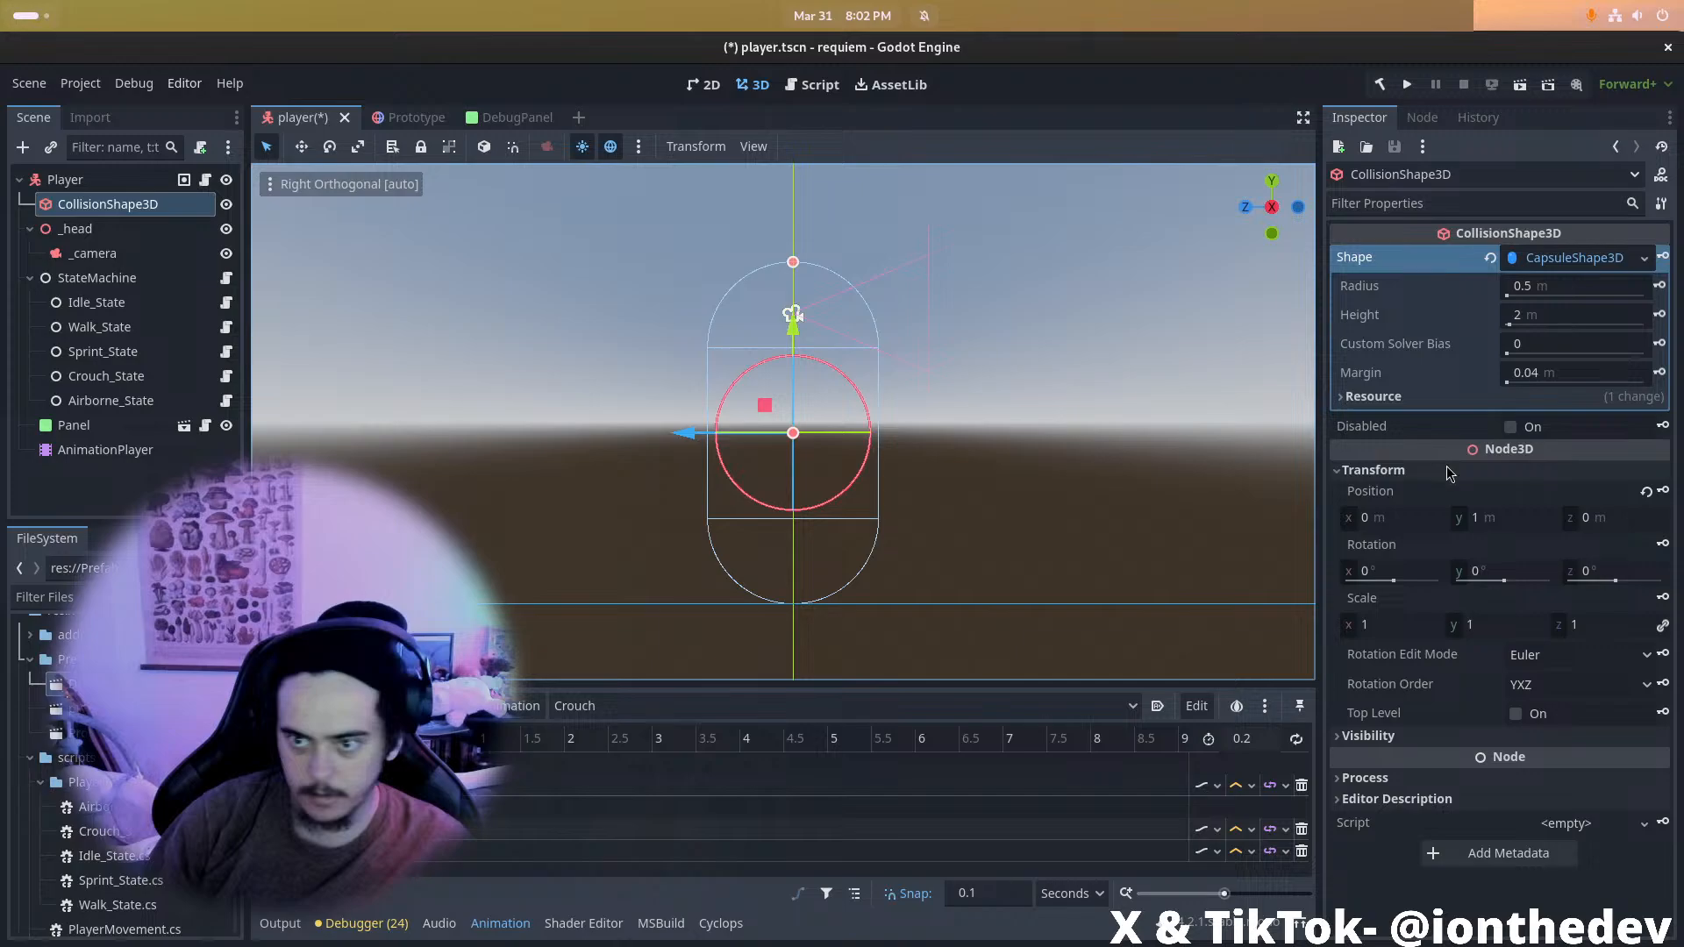
click(1664, 491)
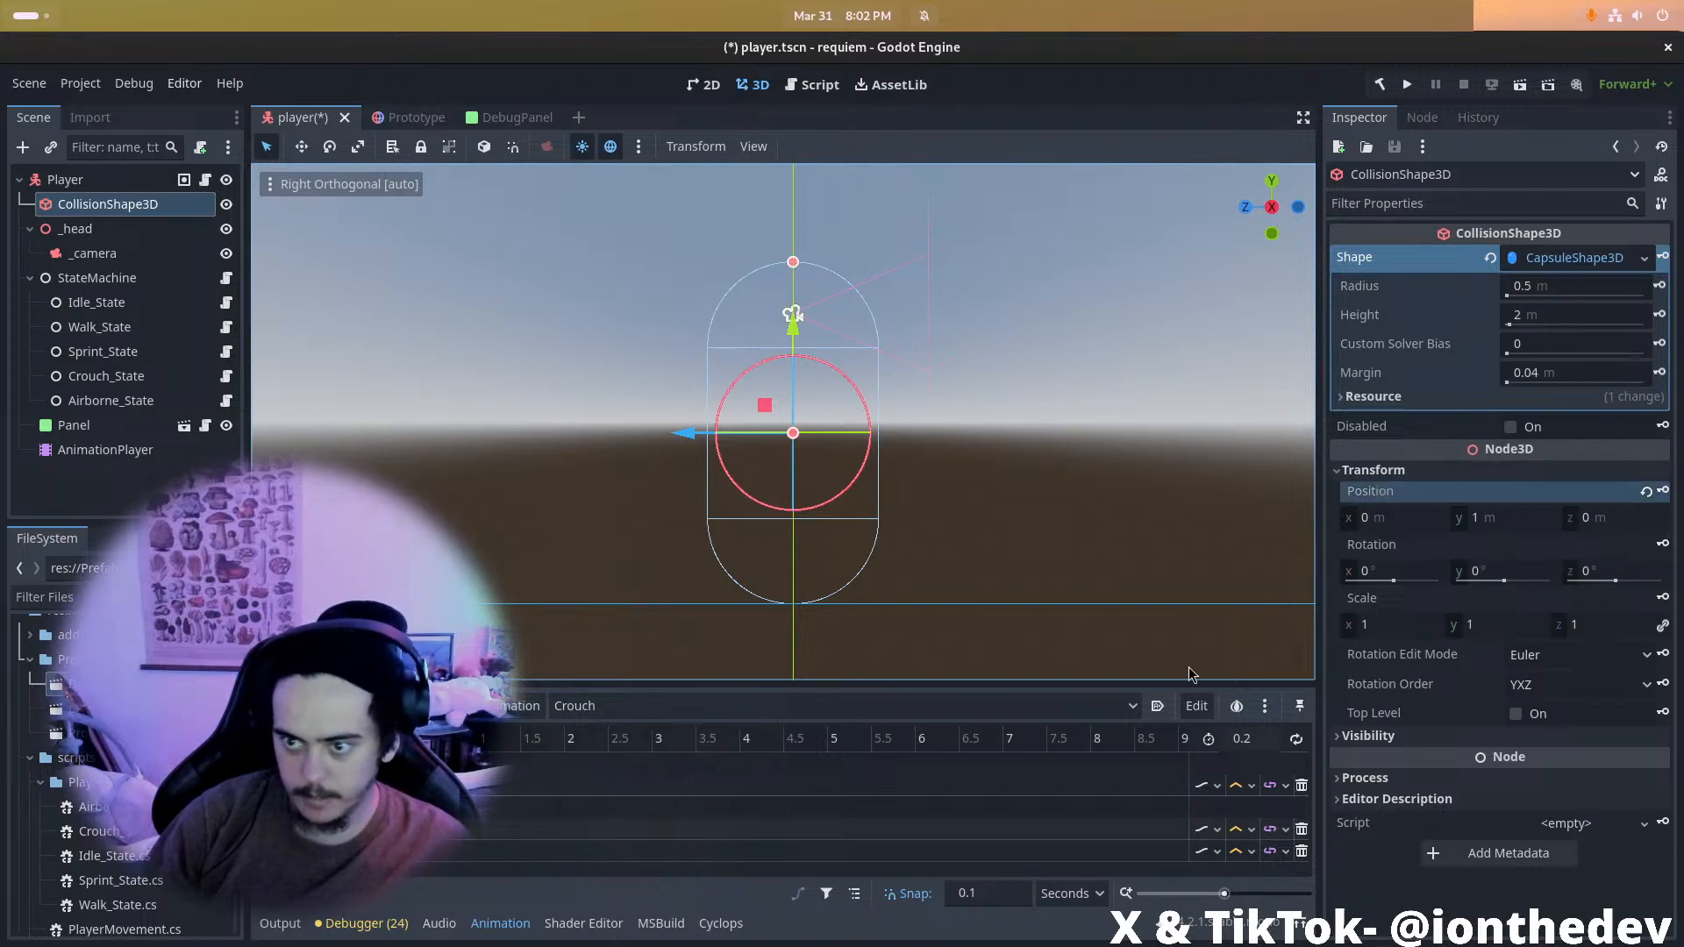
Go to the crouched pose in the Crouch animation and lower the CollisionShape3D to a Y position of 0.622 m
drag(793, 313, 793, 400)
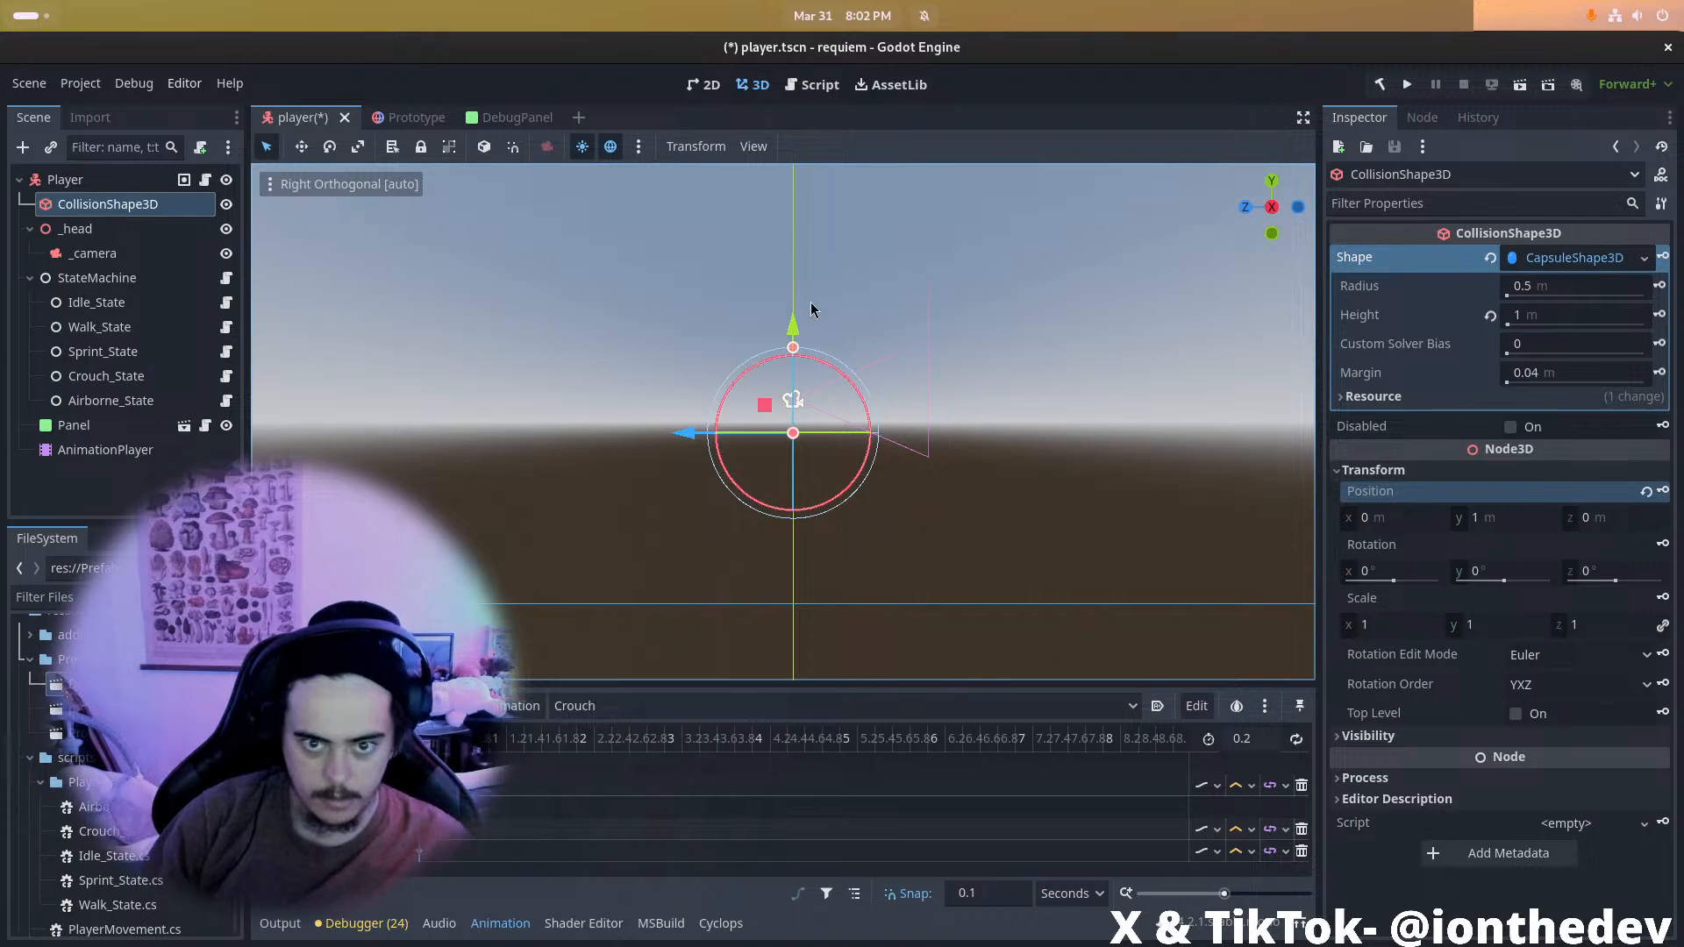
drag(796, 336, 792, 402)
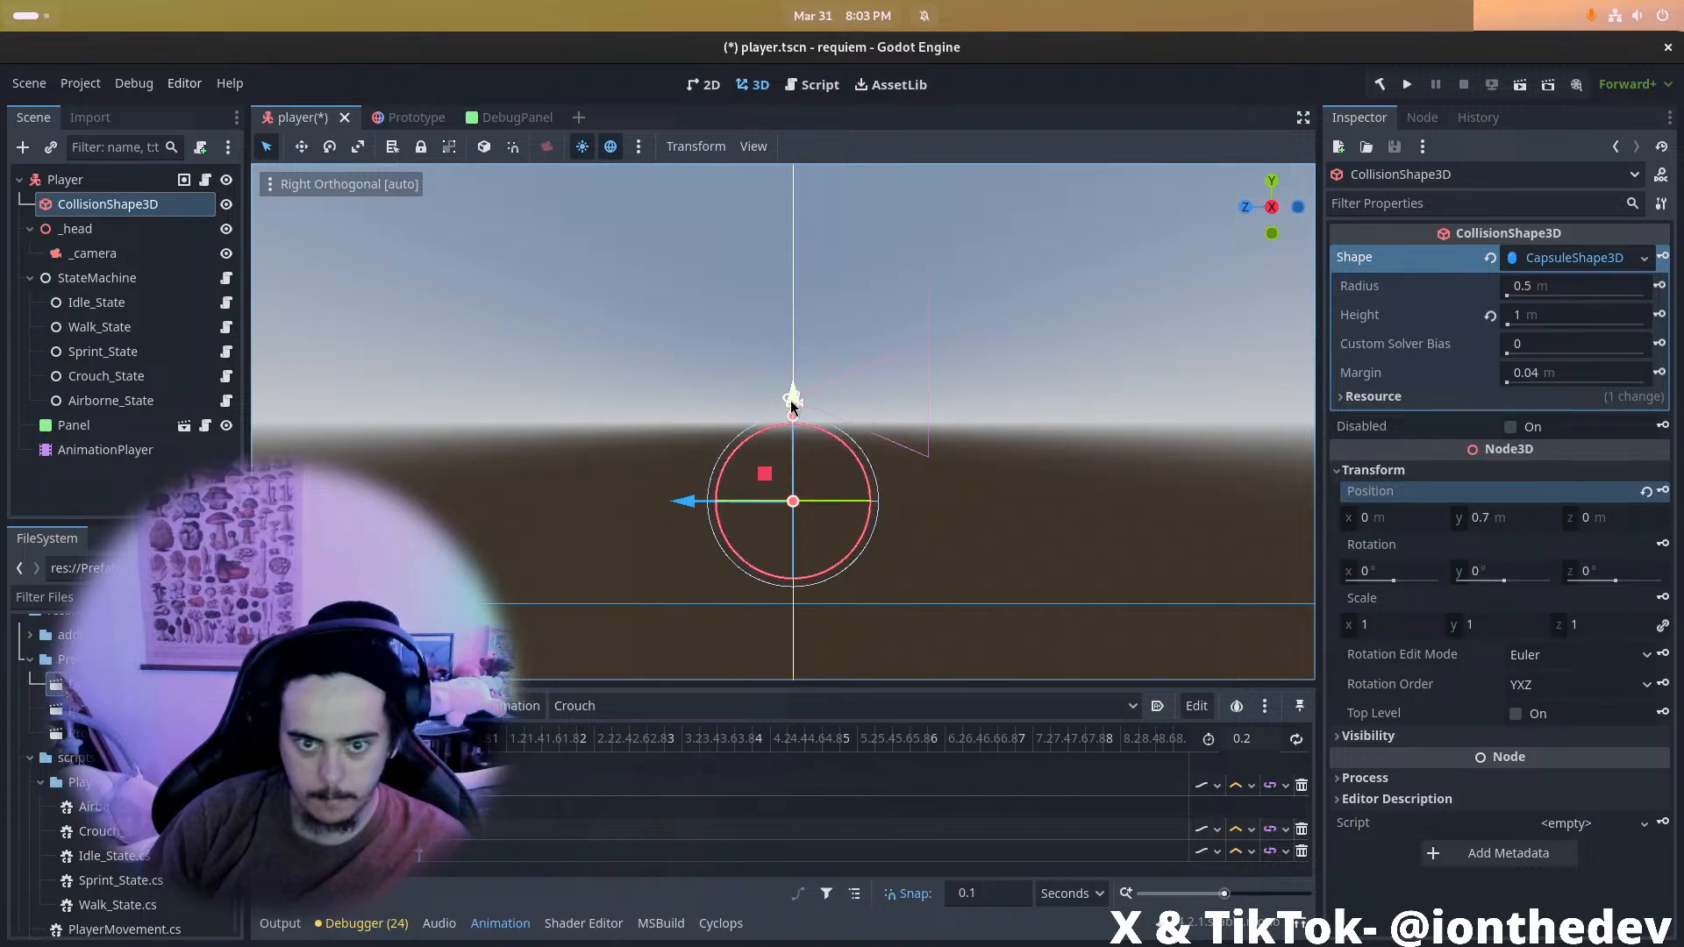
click(1519, 514)
text(0.5)
key(ctrl+z)
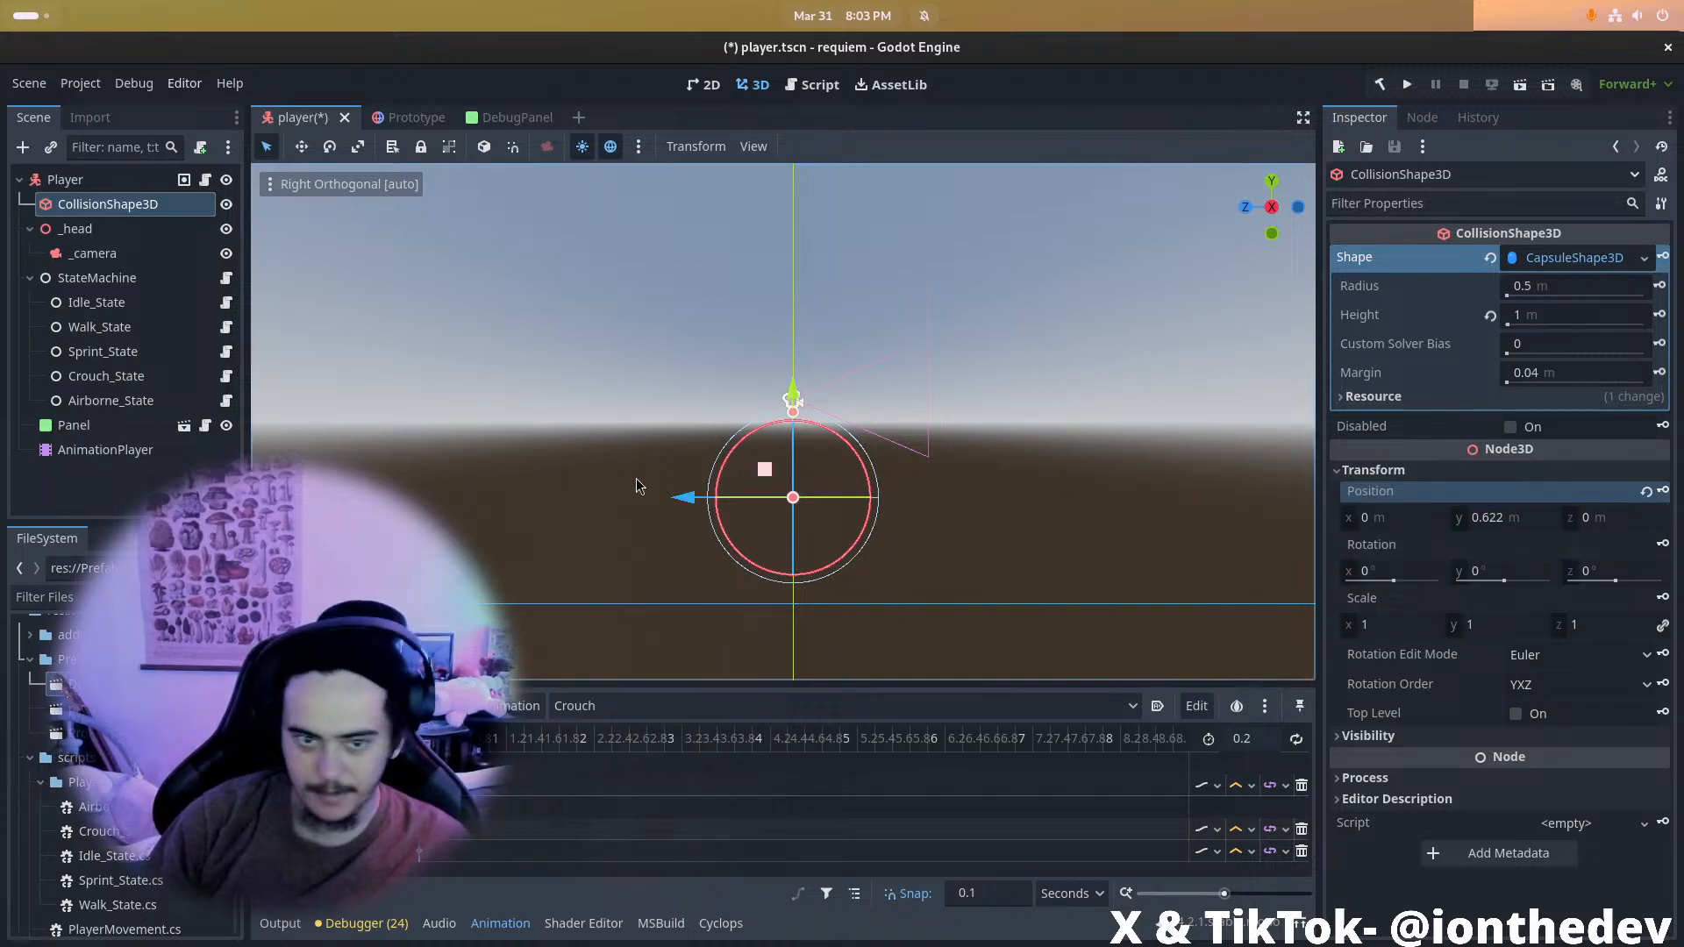
Try a height of 0.75 m for the collision capsule and undo the change
click(1573, 312)
text(0.)
text(745)
double_click(1556, 309)
text(0.75)
key(Return)
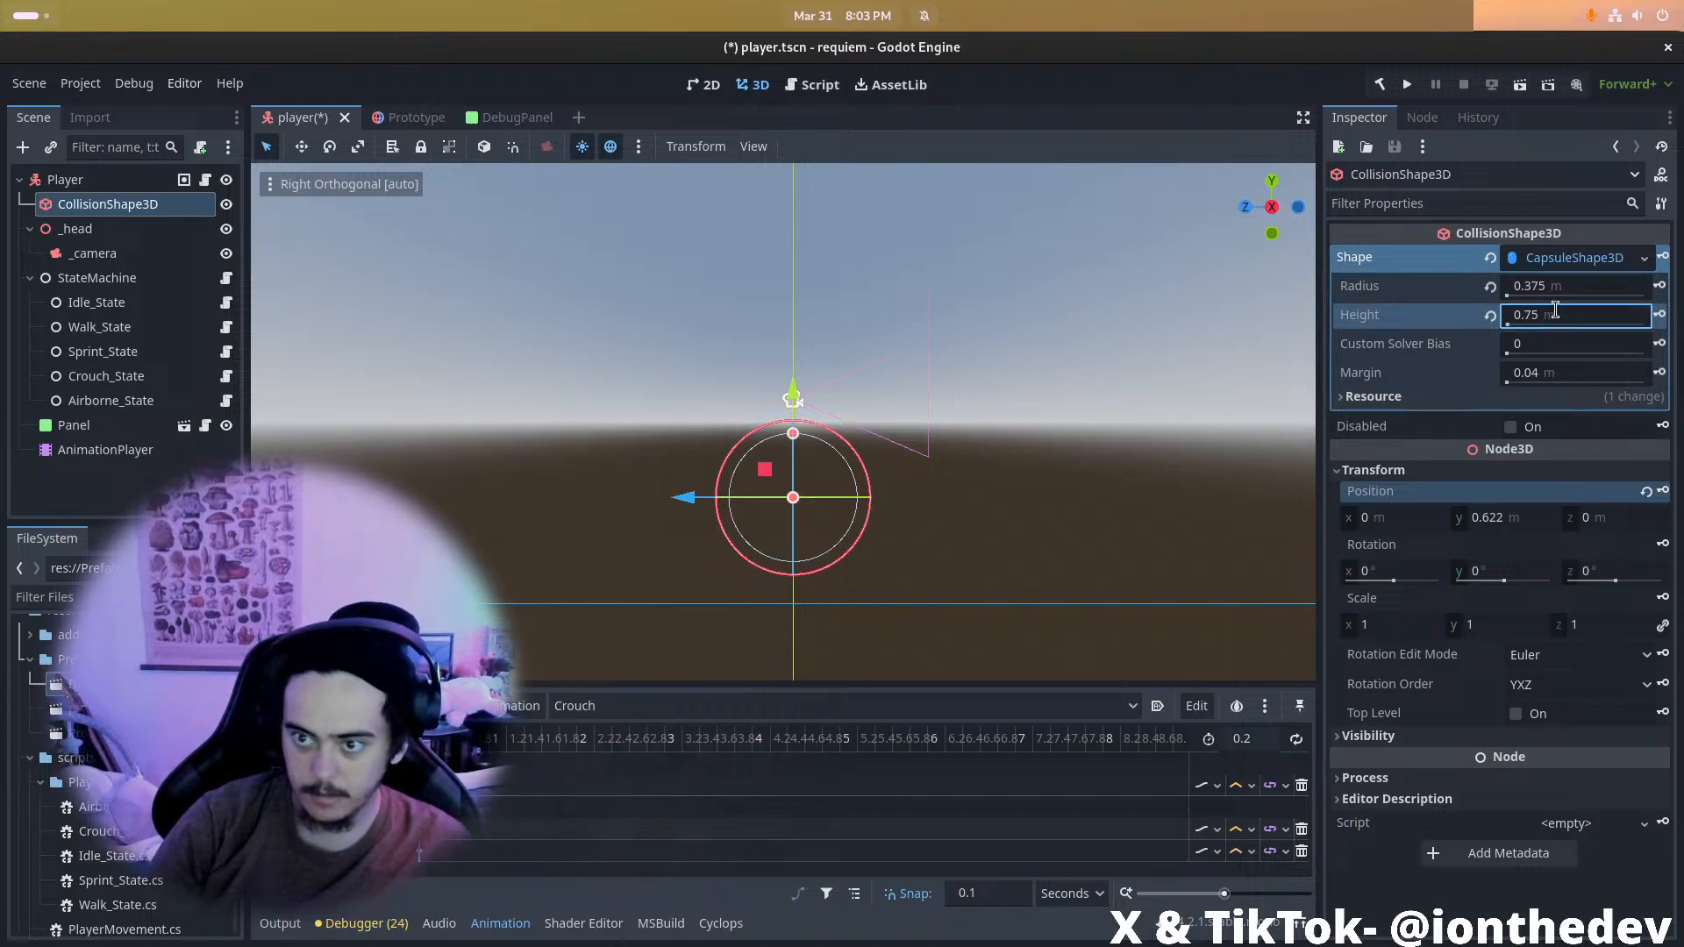
key(ctrl+z)
Retry the 0.75 m capsule height and reset the radius to its default
click(1586, 313)
text(0.75)
key(Return)
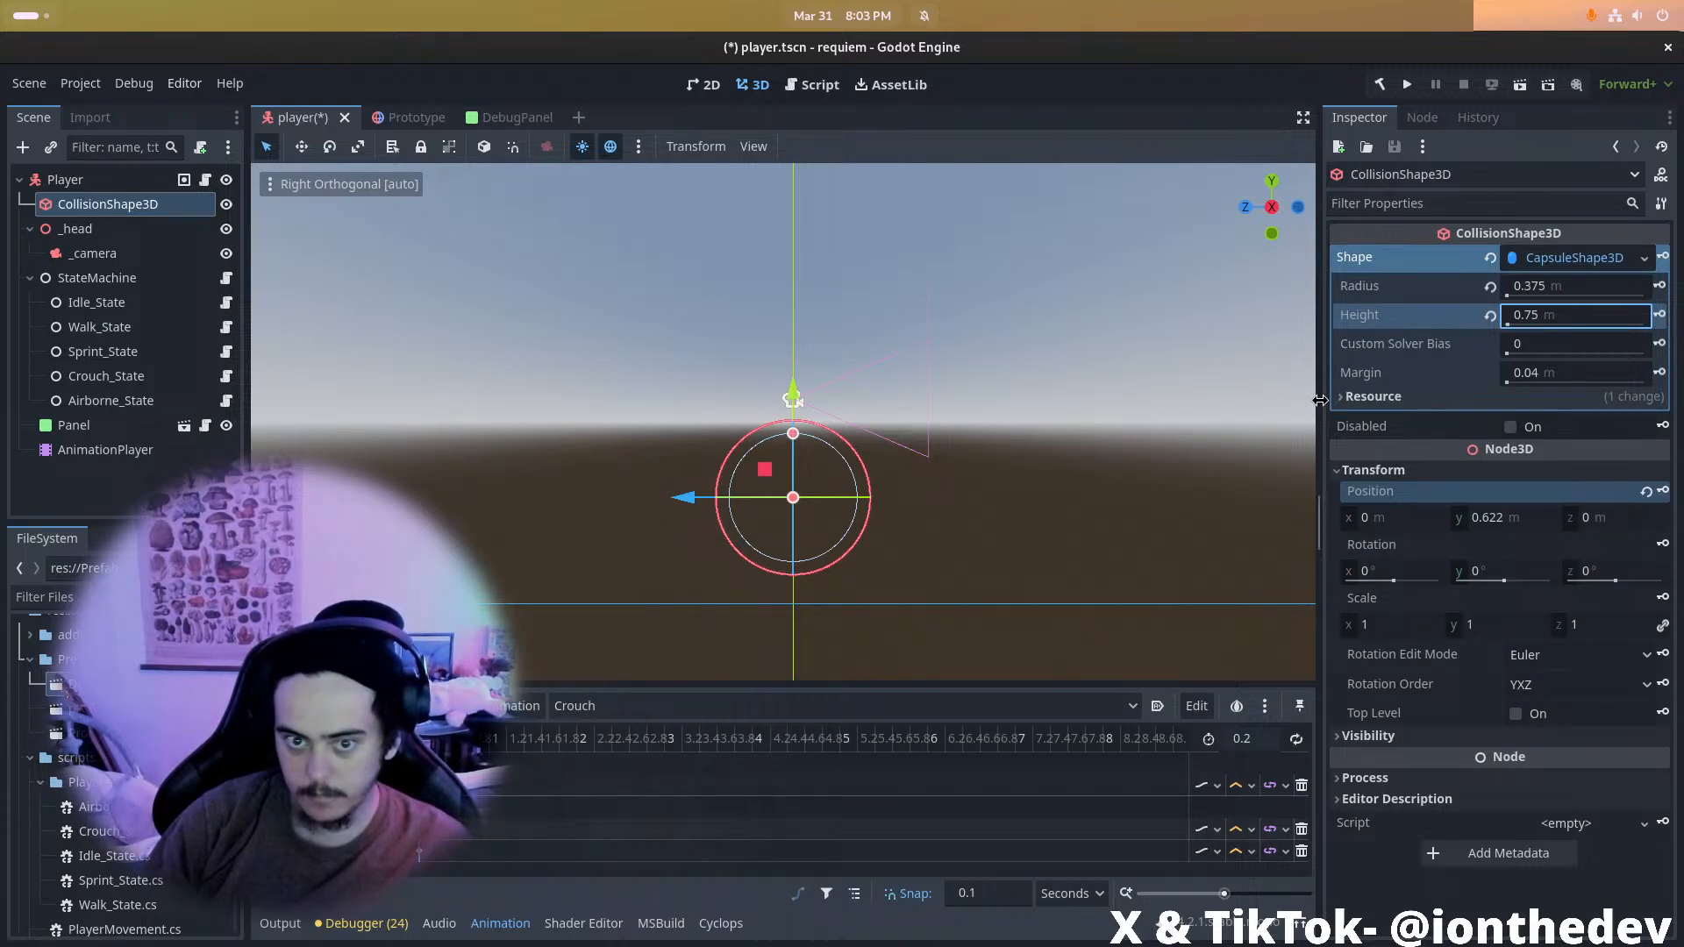
click(1491, 288)
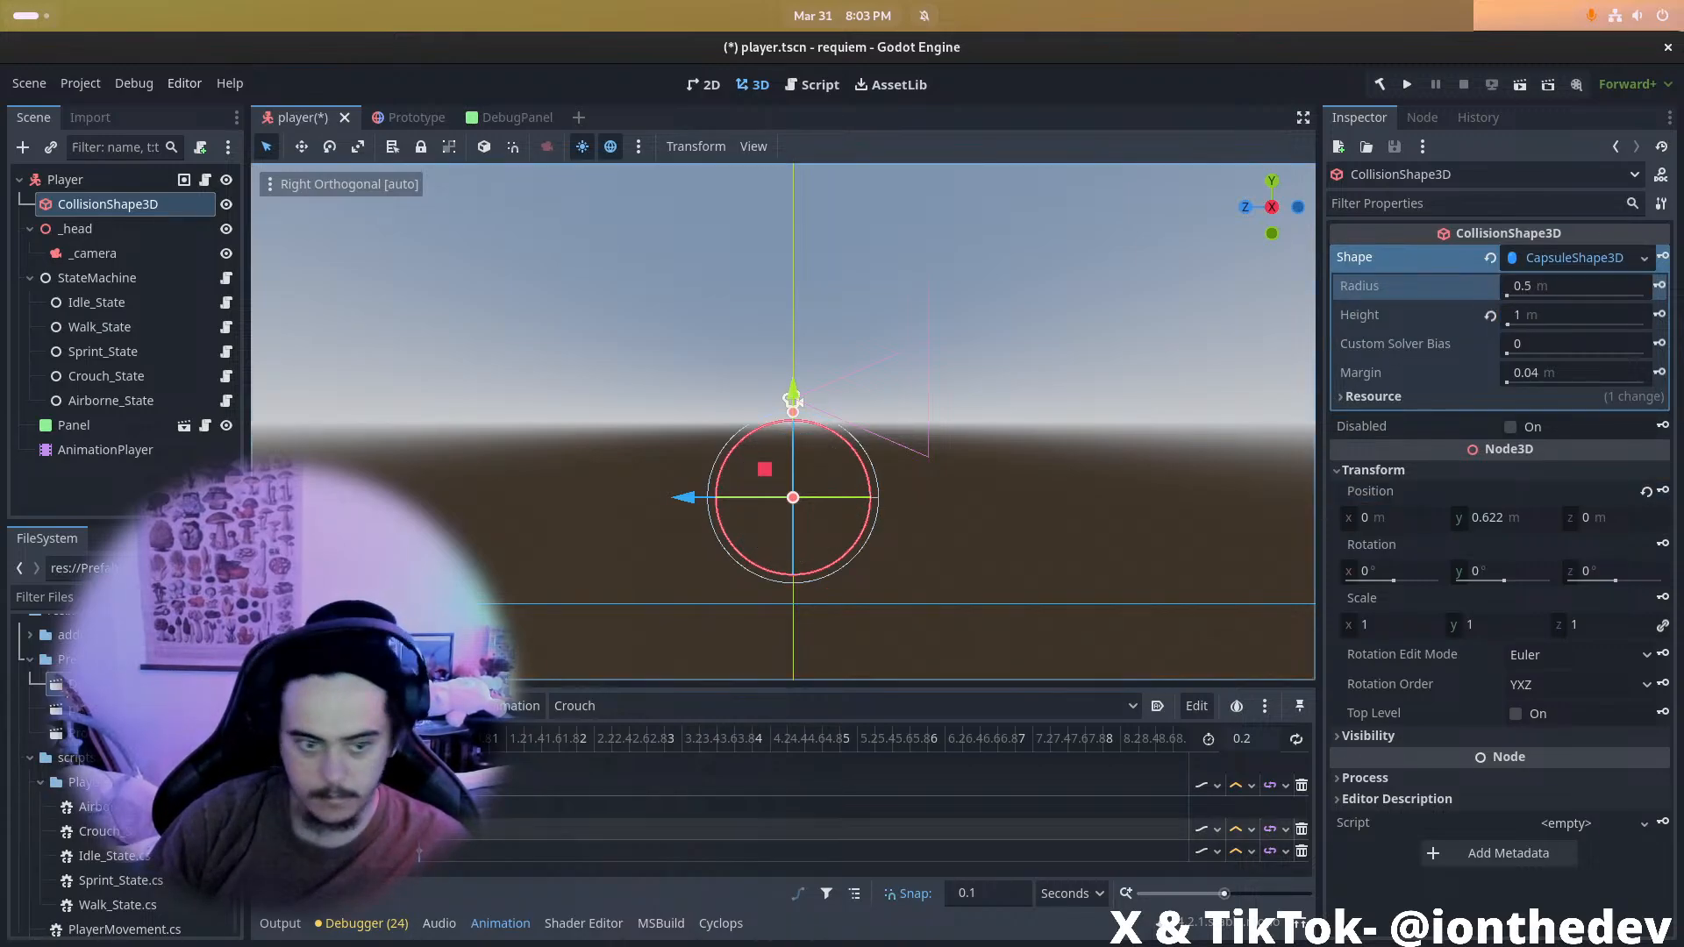
Inspect the capsule height key at 0.2 seconds, scrub the Crouch animation, and reselect the CollisionShape3D
click(422, 840)
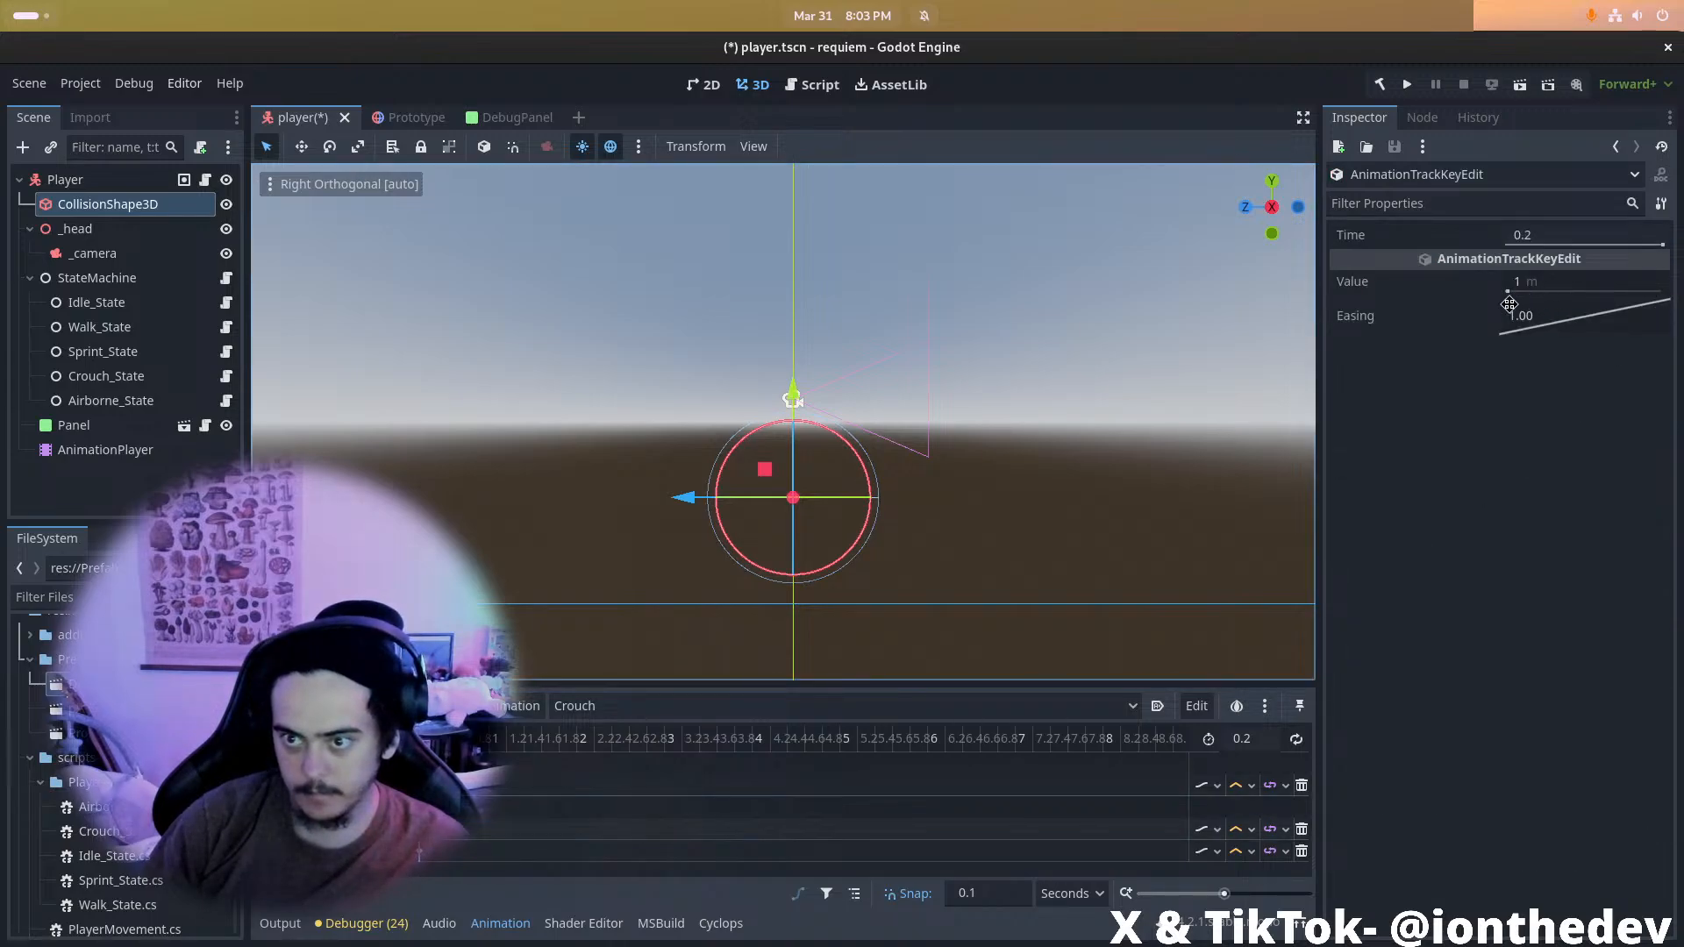
click(402, 739)
drag(402, 739, 420, 738)
click(431, 833)
click(420, 833)
click(430, 838)
click(132, 228)
click(161, 210)
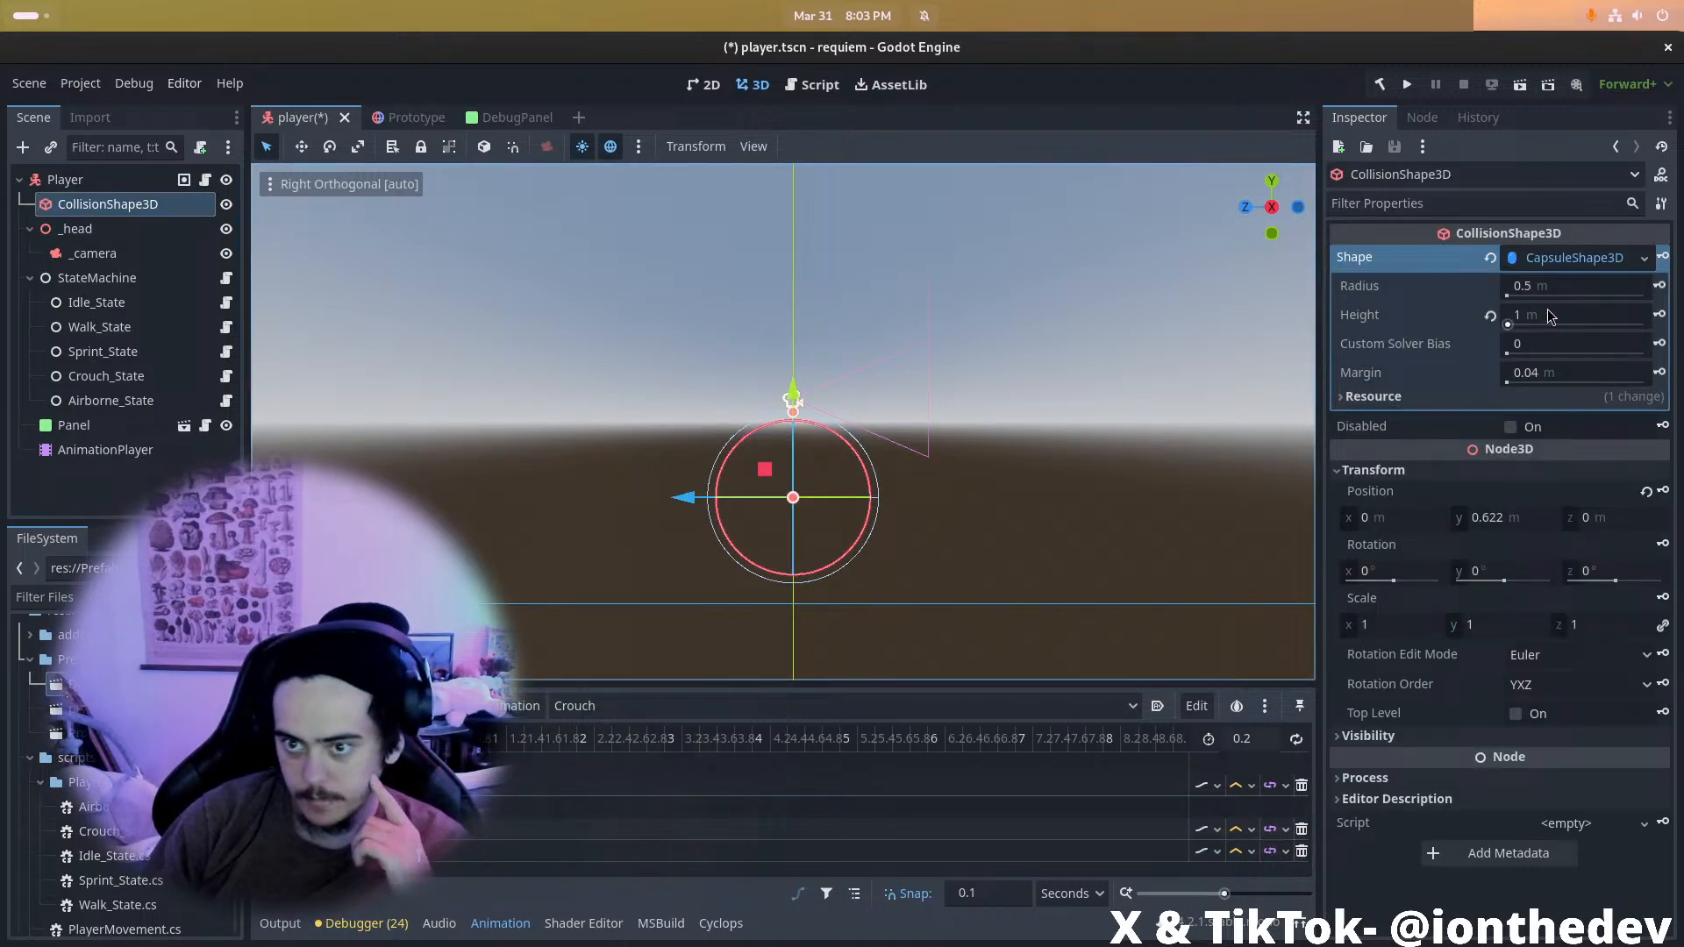
Try a capsule height of 0.75 m and nudge it up to 0.77 m
click(1537, 316)
text(0.75)
key(Return)
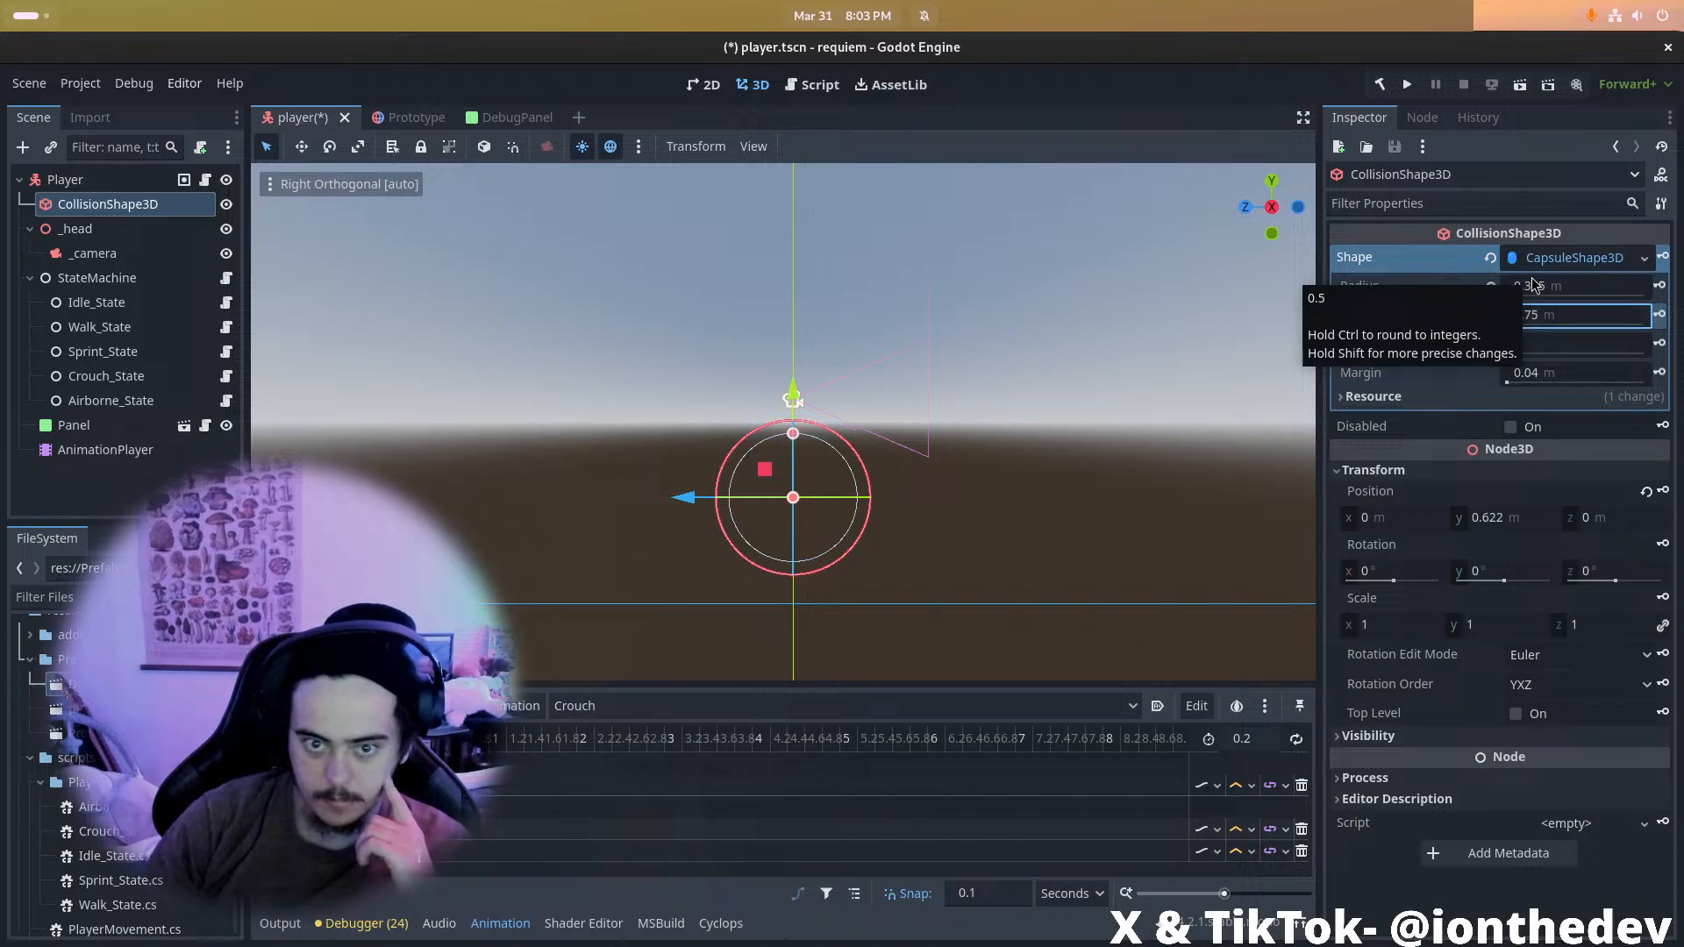
scroll(1546, 324, up, 2)
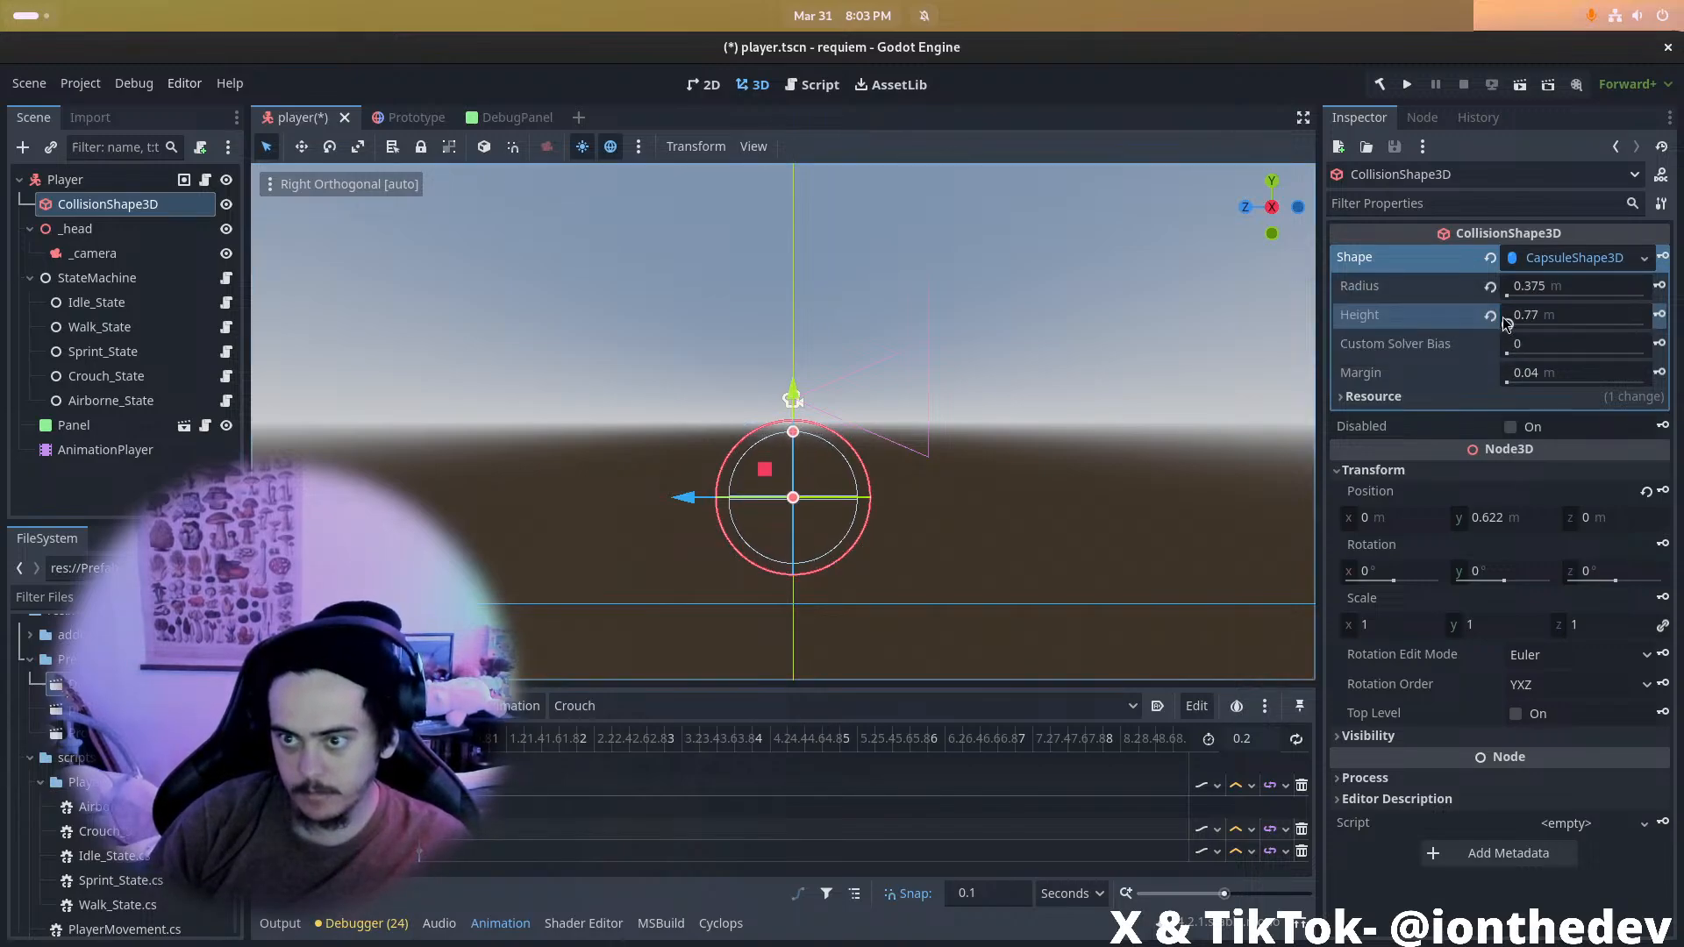
Try capsule radii of 0.5 m and 1 m, and reopen the capsule shape's properties
click(1554, 288)
text(0.5)
key(Return)
mouse_move(1528, 326)
mouse_down()
mouse_move(1677, 326)
mouse_move(1496, 326)
mouse_move(1673, 326)
mouse_move(1511, 318)
mouse_up()
click(1522, 285)
text(1)
key(Return)
click(1583, 263)
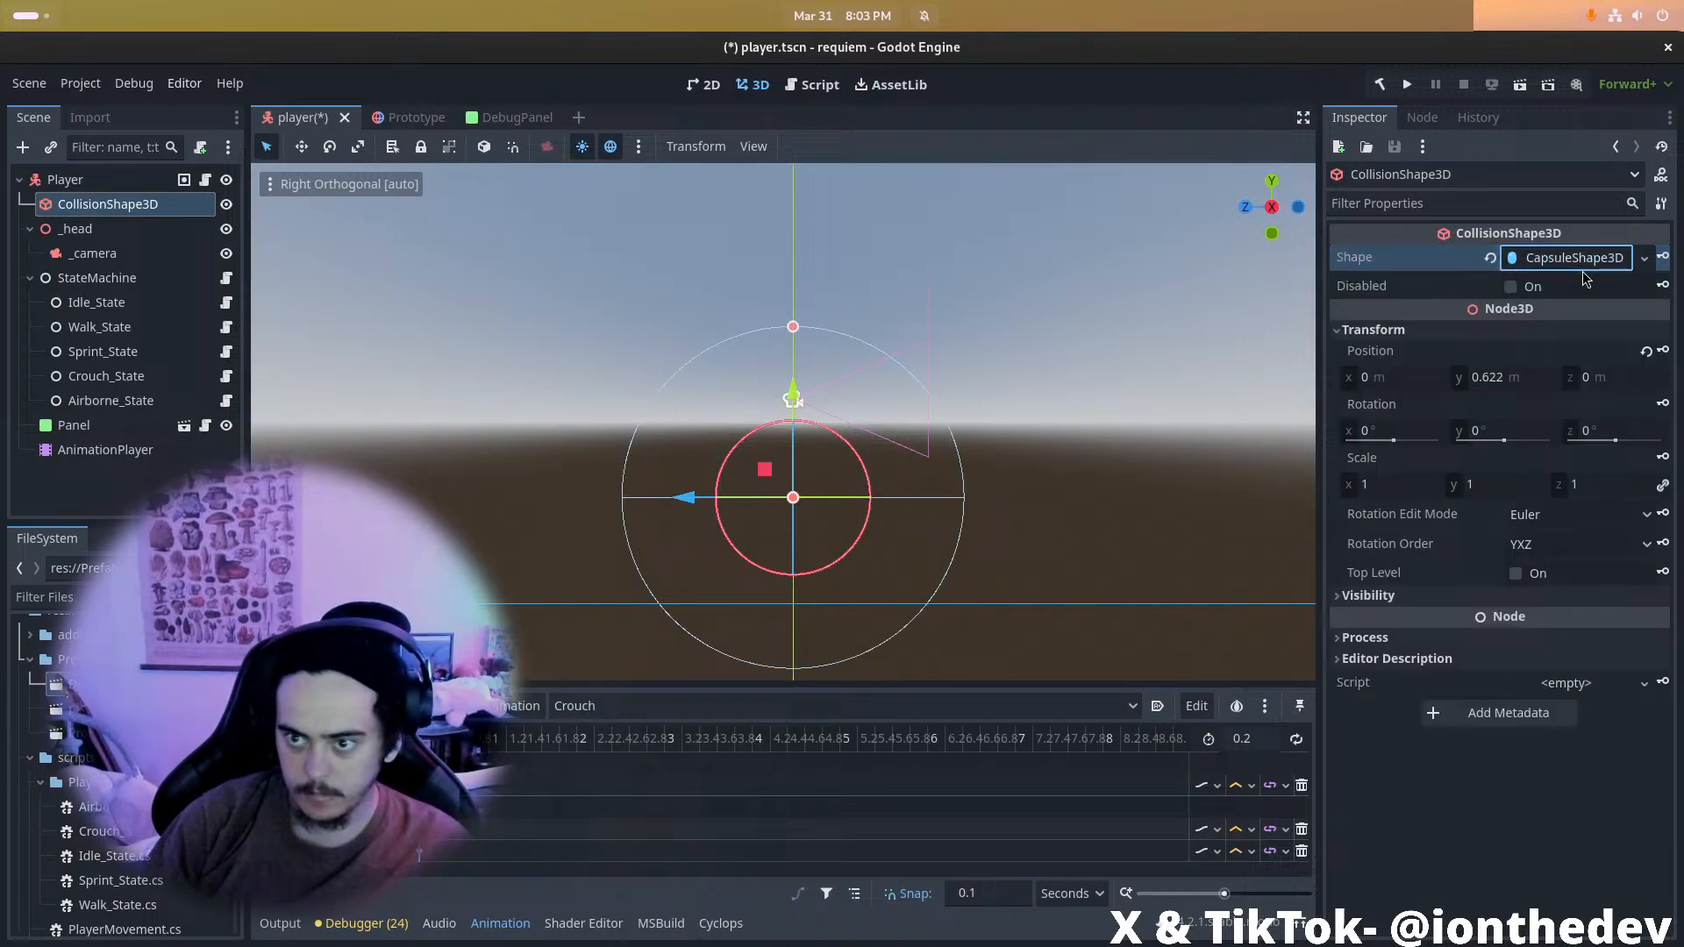
click(1575, 265)
key(Return)
Try a capsule height of 1.75 m, and set the height to 1.25 m for the crouched pose
click(1552, 314)
text(1.75)
key(Return)
click(1553, 314)
text(1.25)
key(Return)
shift+middle_drag(1062, 346, 1054, 304)
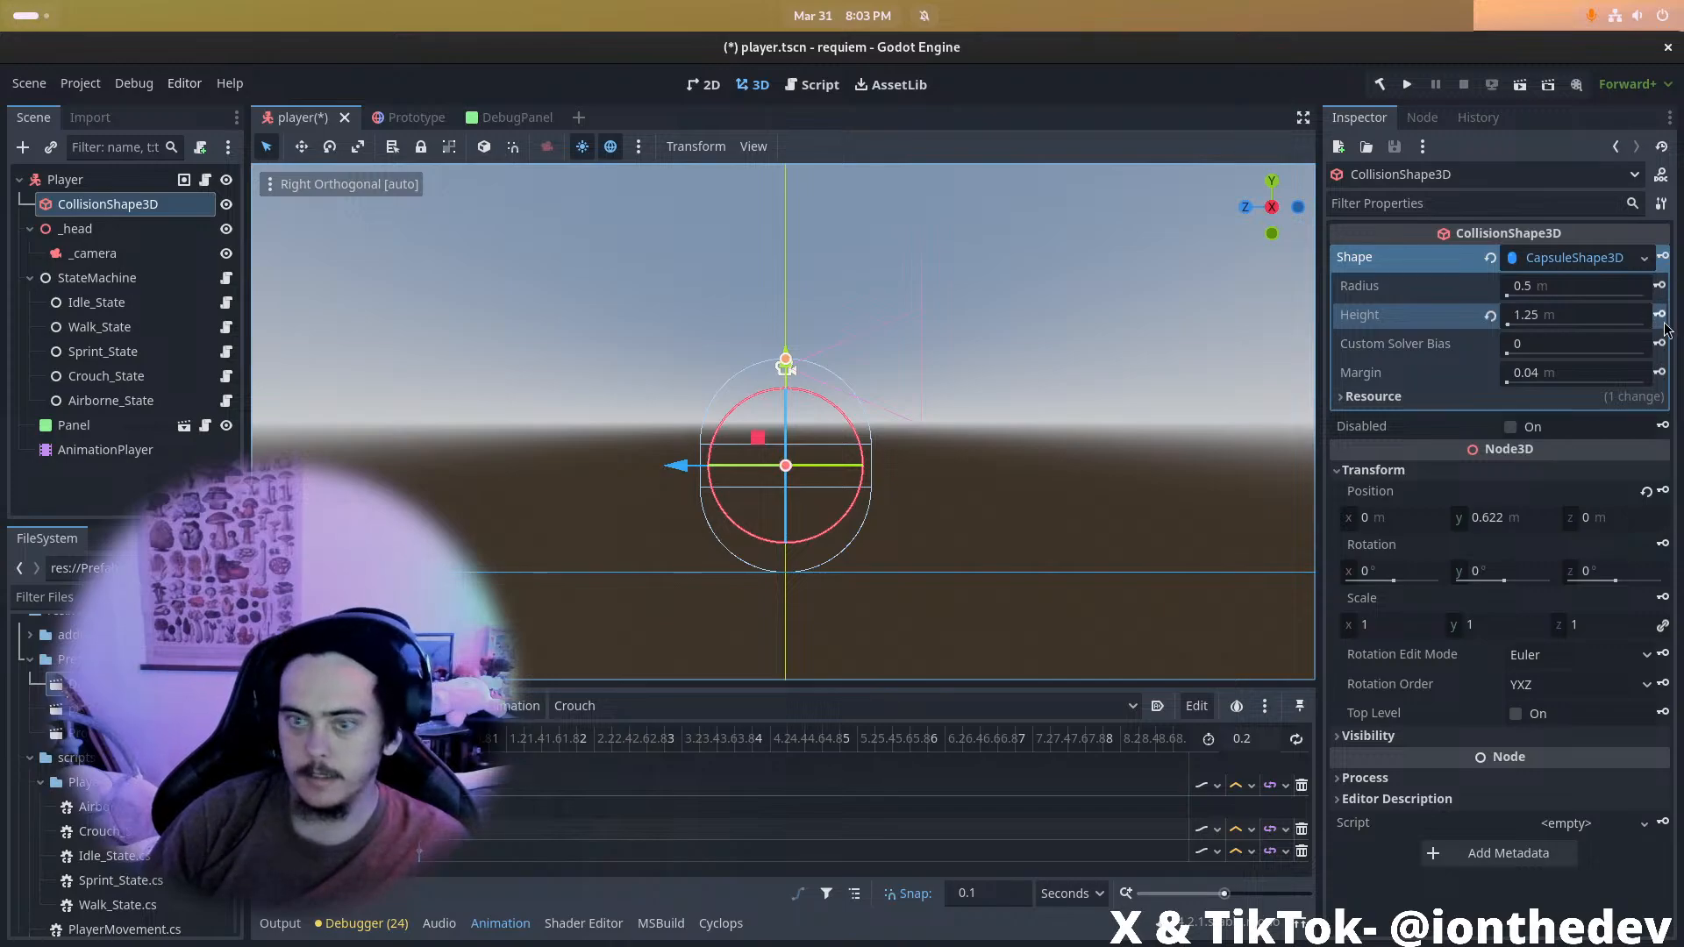
Scrub the Crouch animation back to its start and save the player scene
drag(420, 739, 467, 801)
click(401, 739)
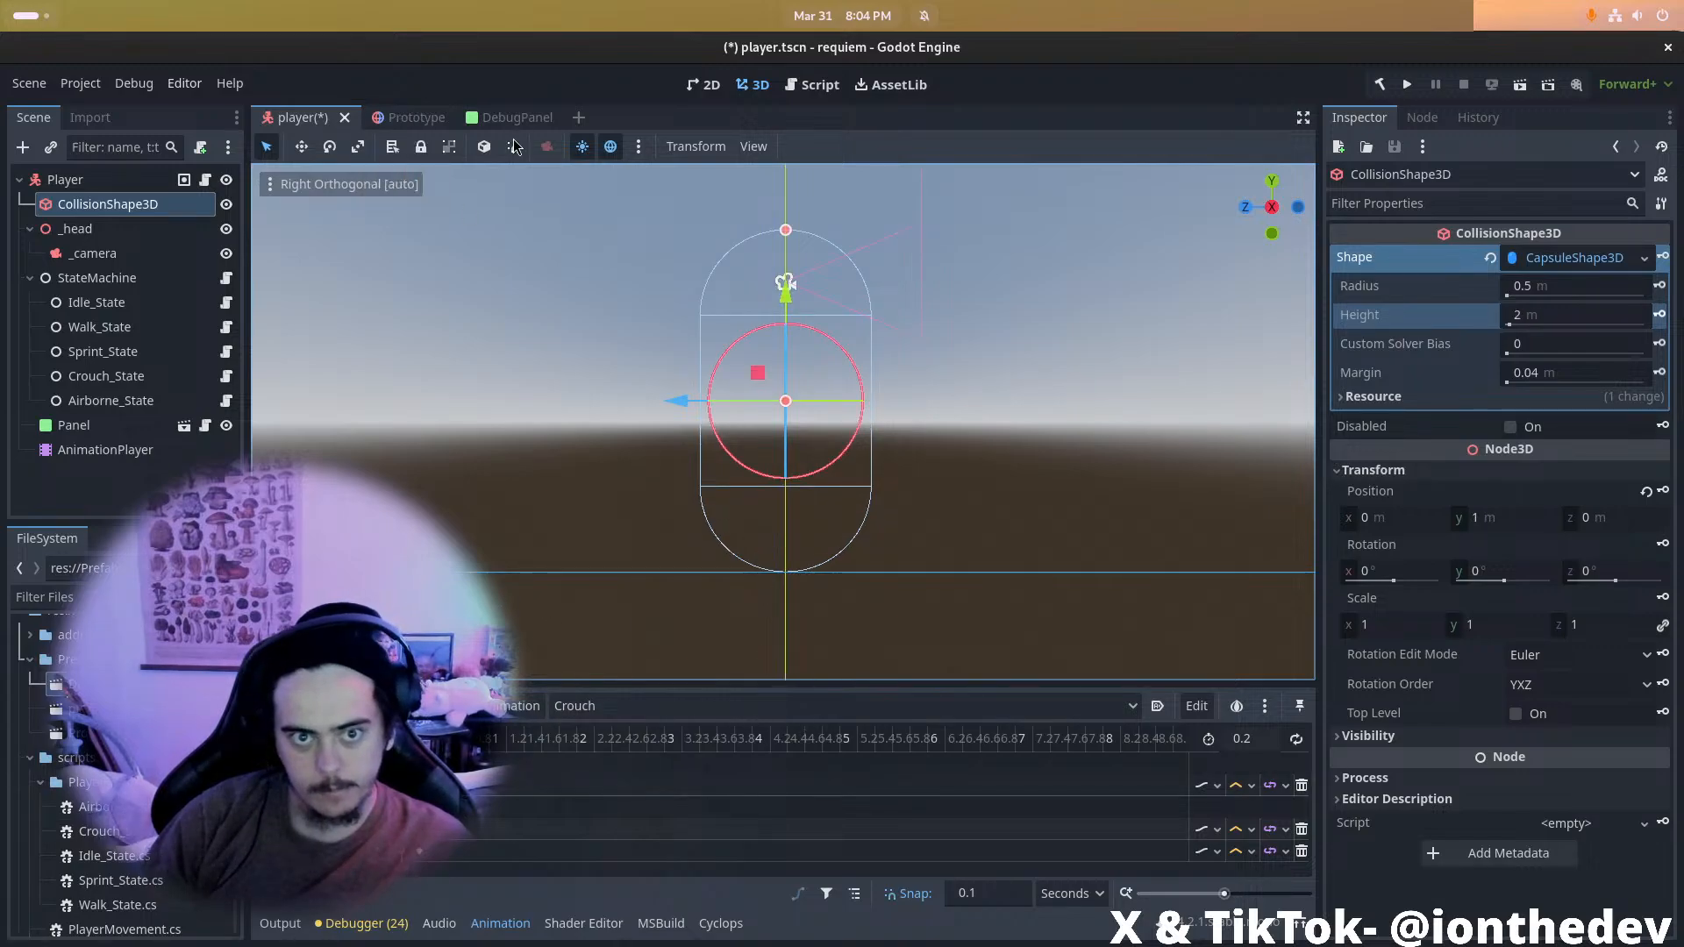
key(ctrl+s)
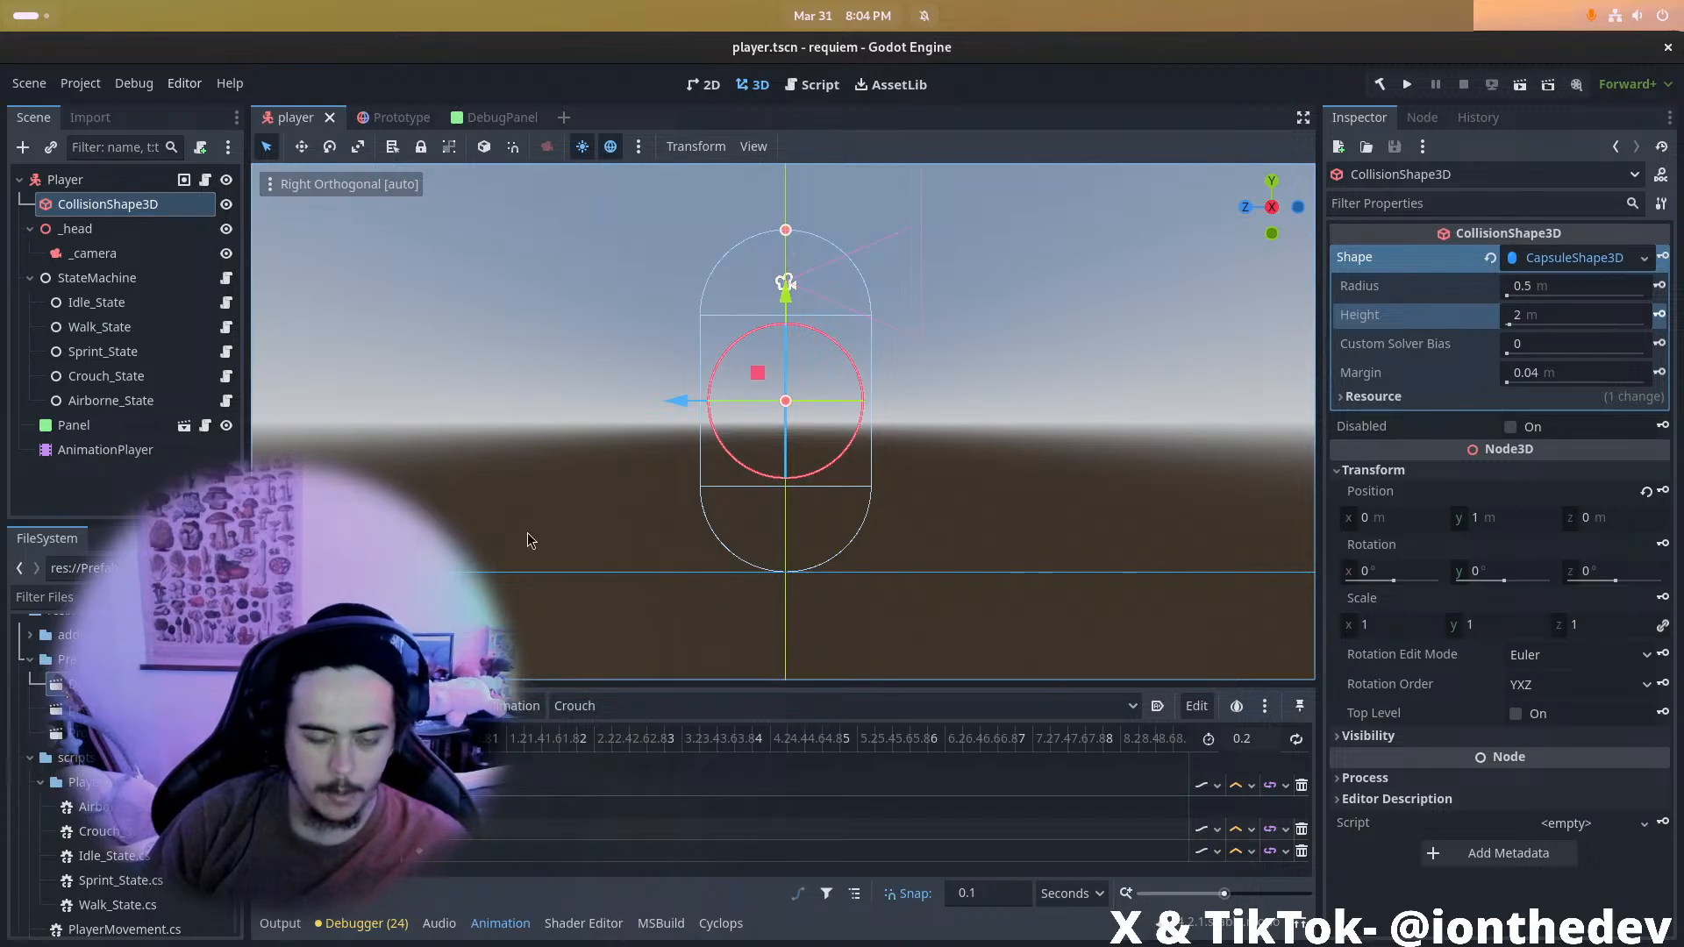
Switch to Rider and review the Enter, Exit and PhysicsUpdate methods in Crouch_State.cs
key(alt+Tab)
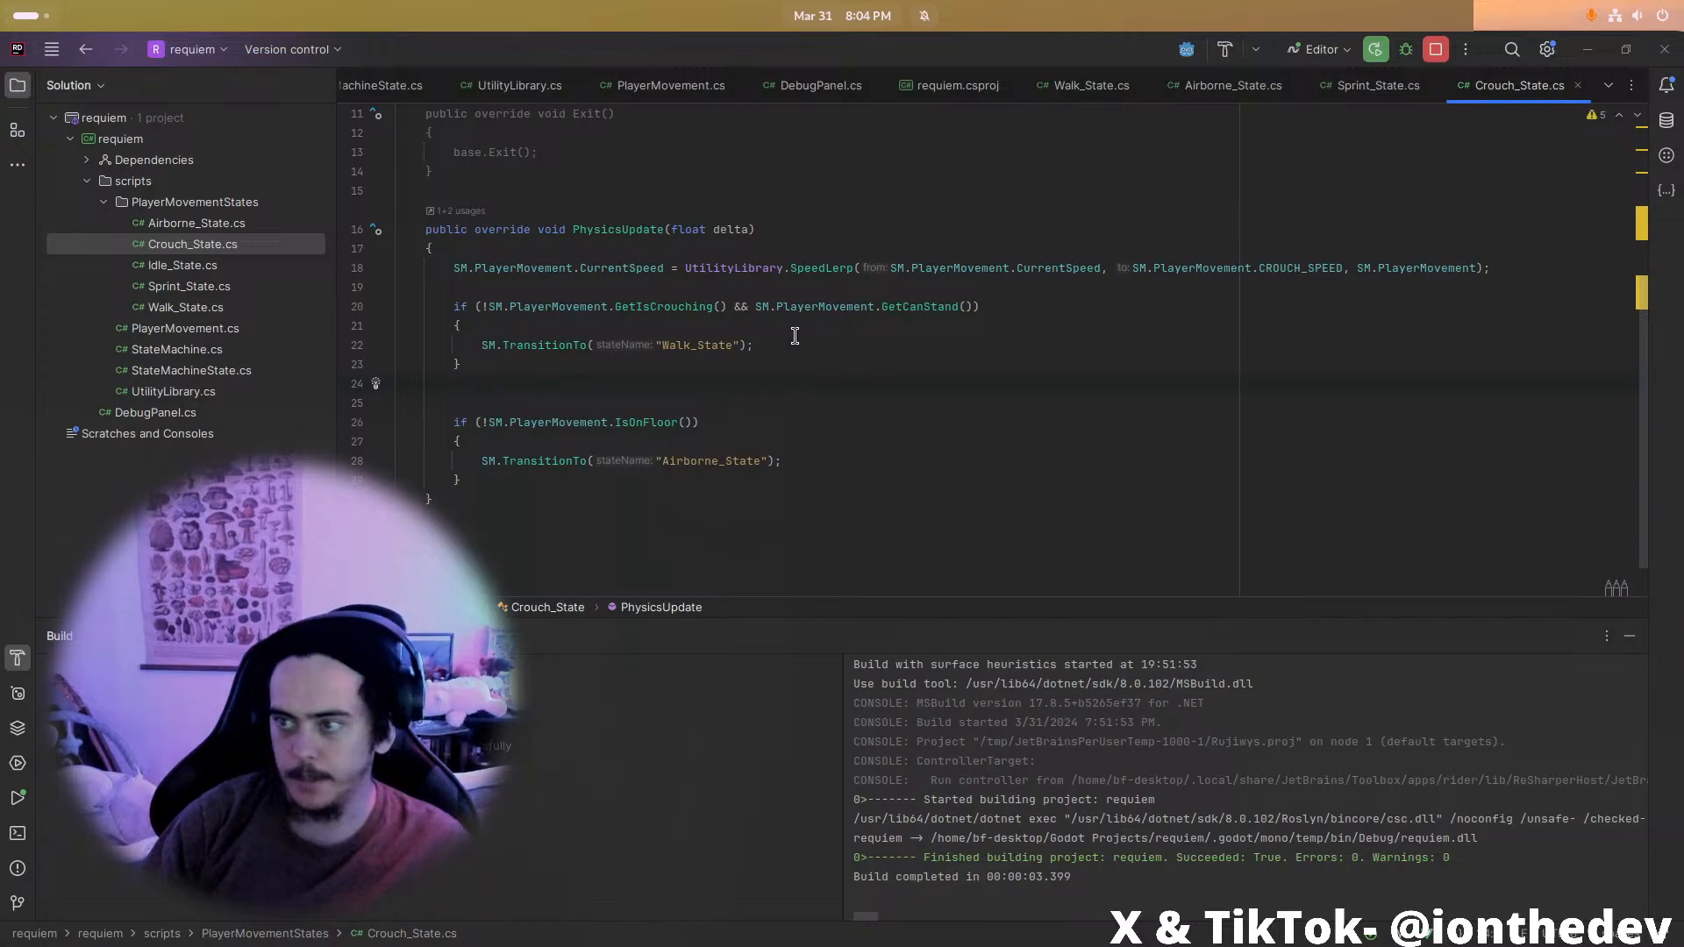
scroll(756, 361, up, 4)
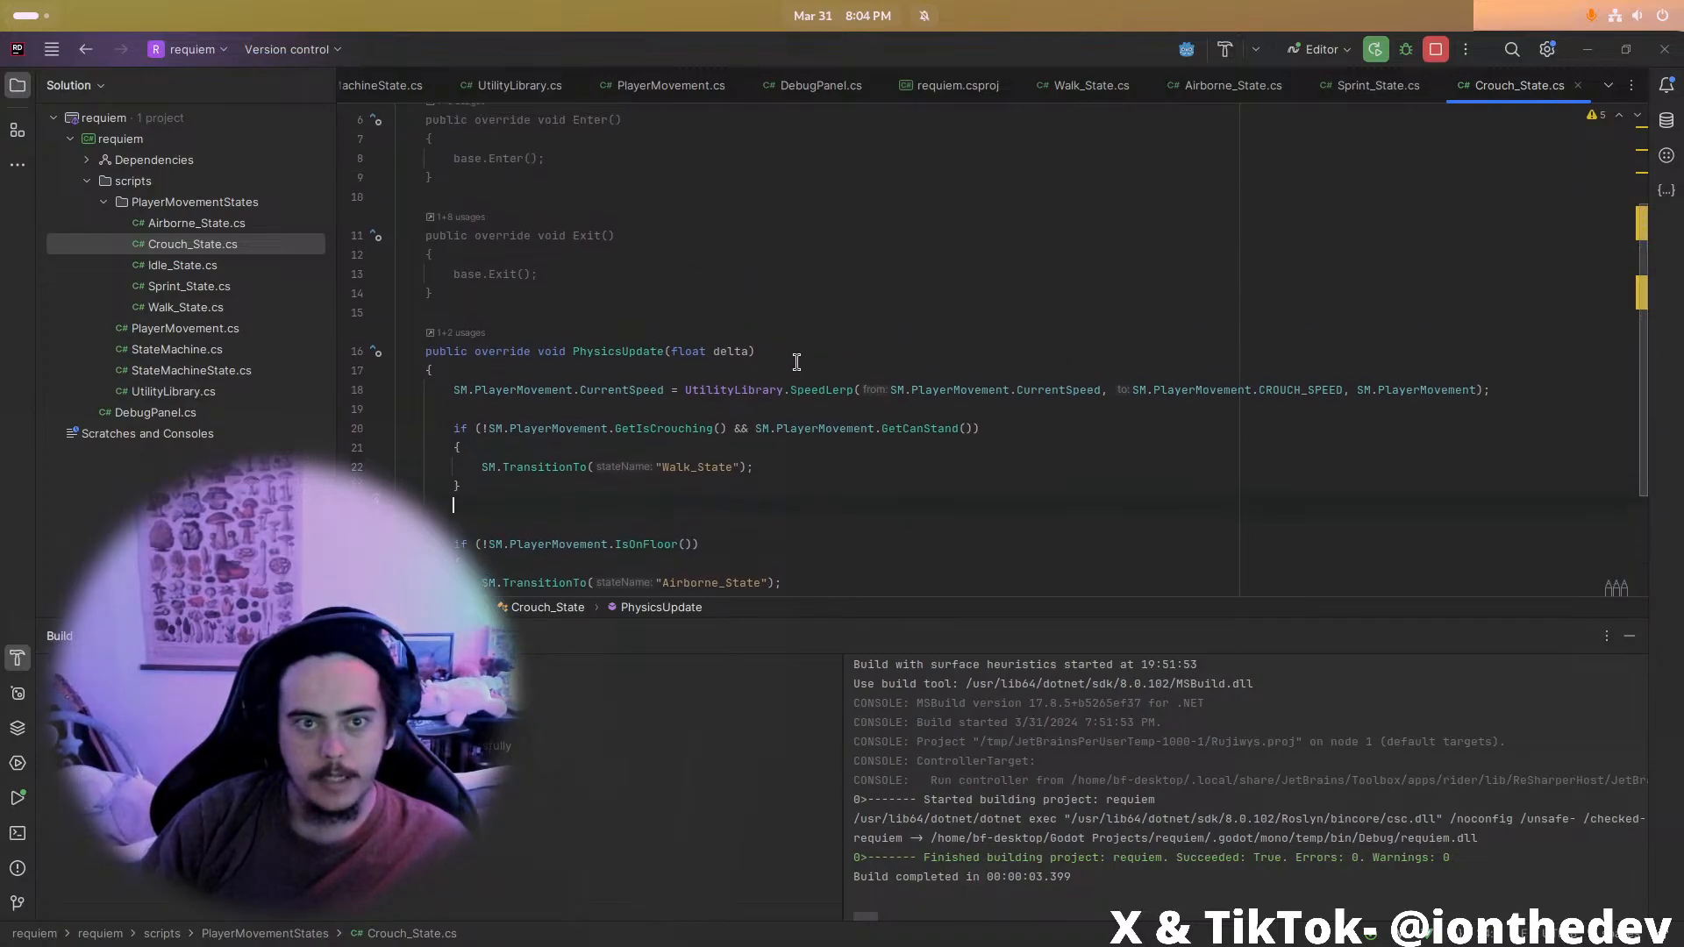
scroll(539, 322, down, 2)
scroll(540, 322, up, 2)
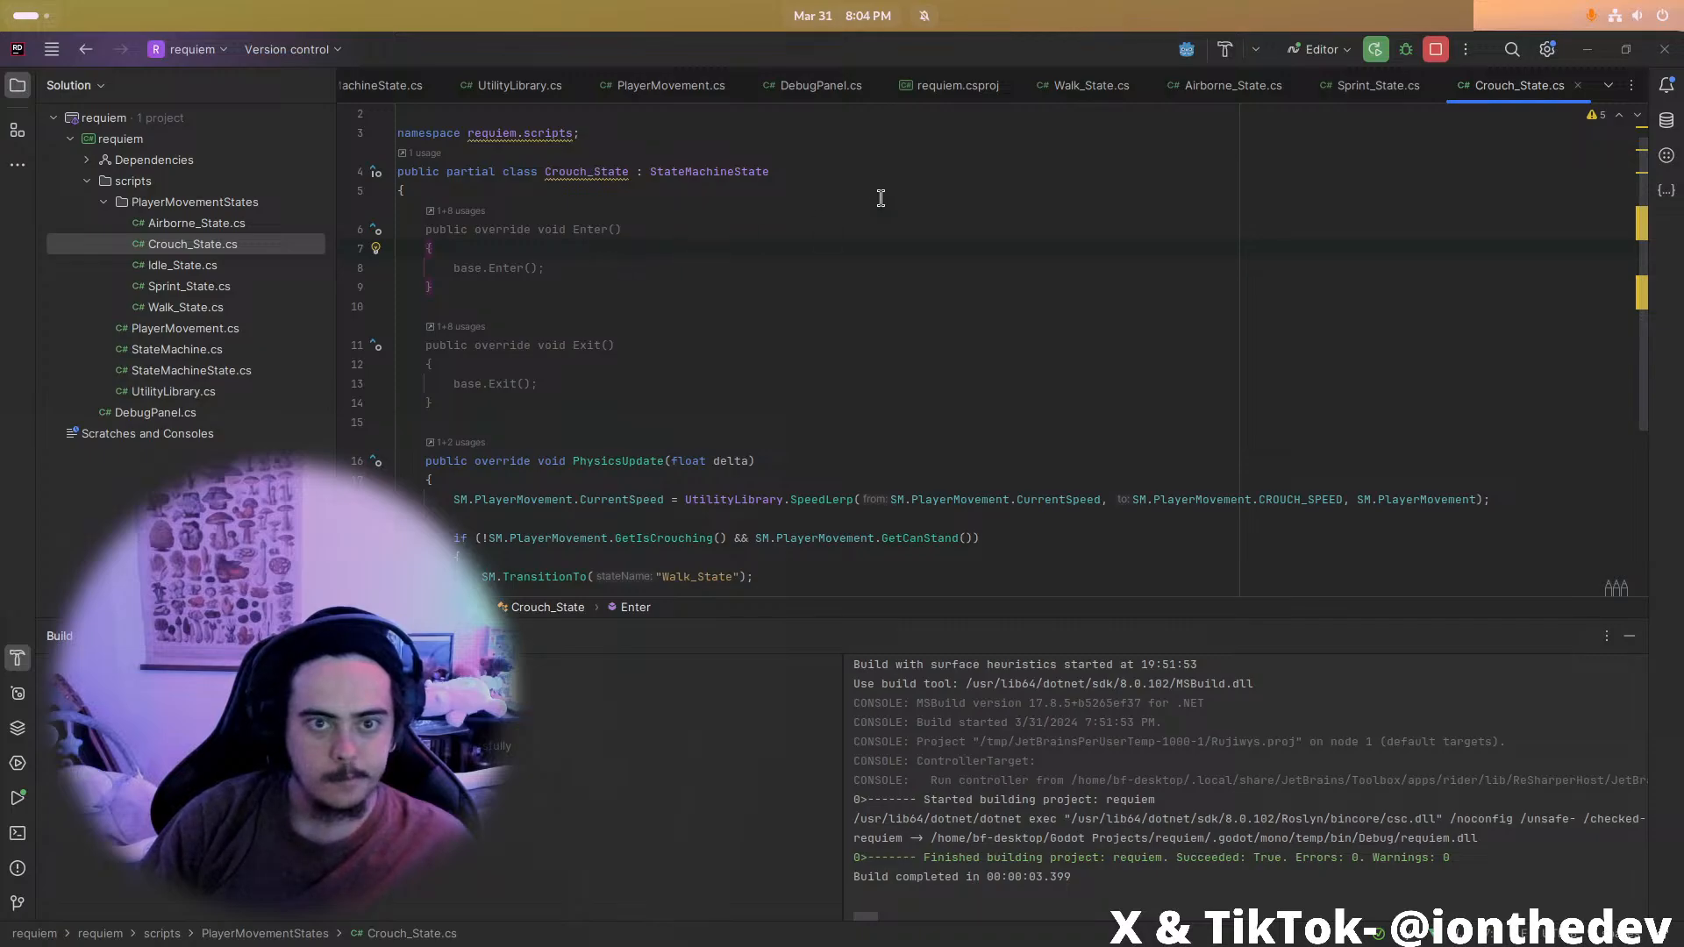
In PlayerMovement.cs, declare a public AnimationPlayer field named AnimPlayer below the _sm field
click(670, 85)
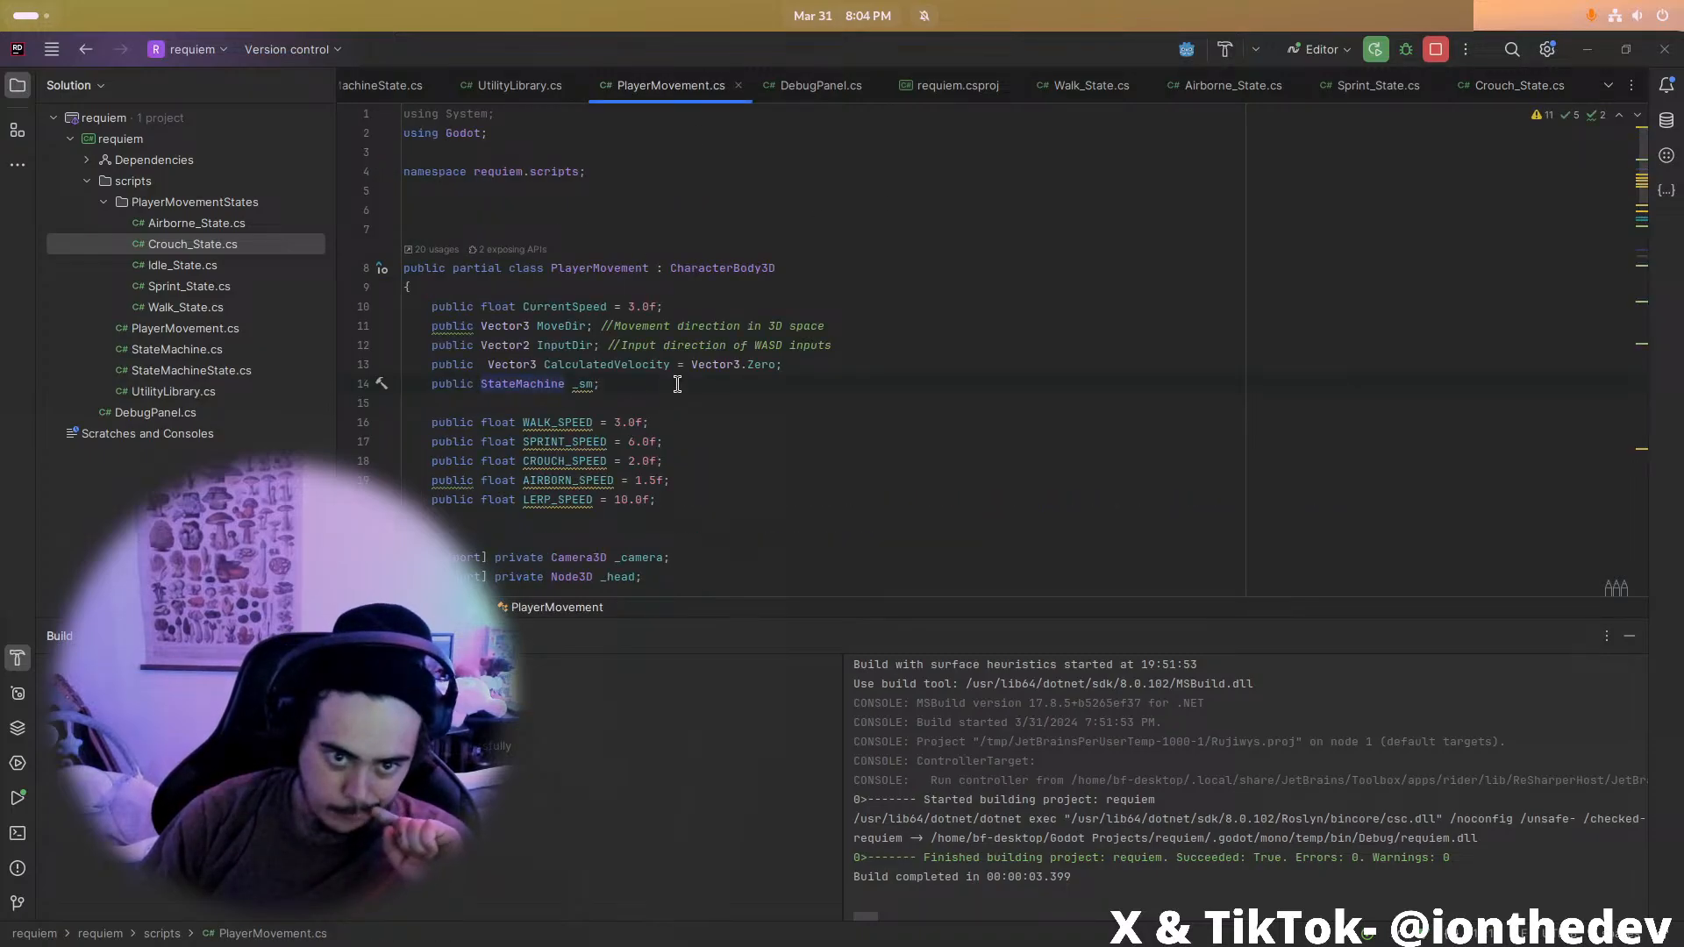
key(Return)
text(public Animation)
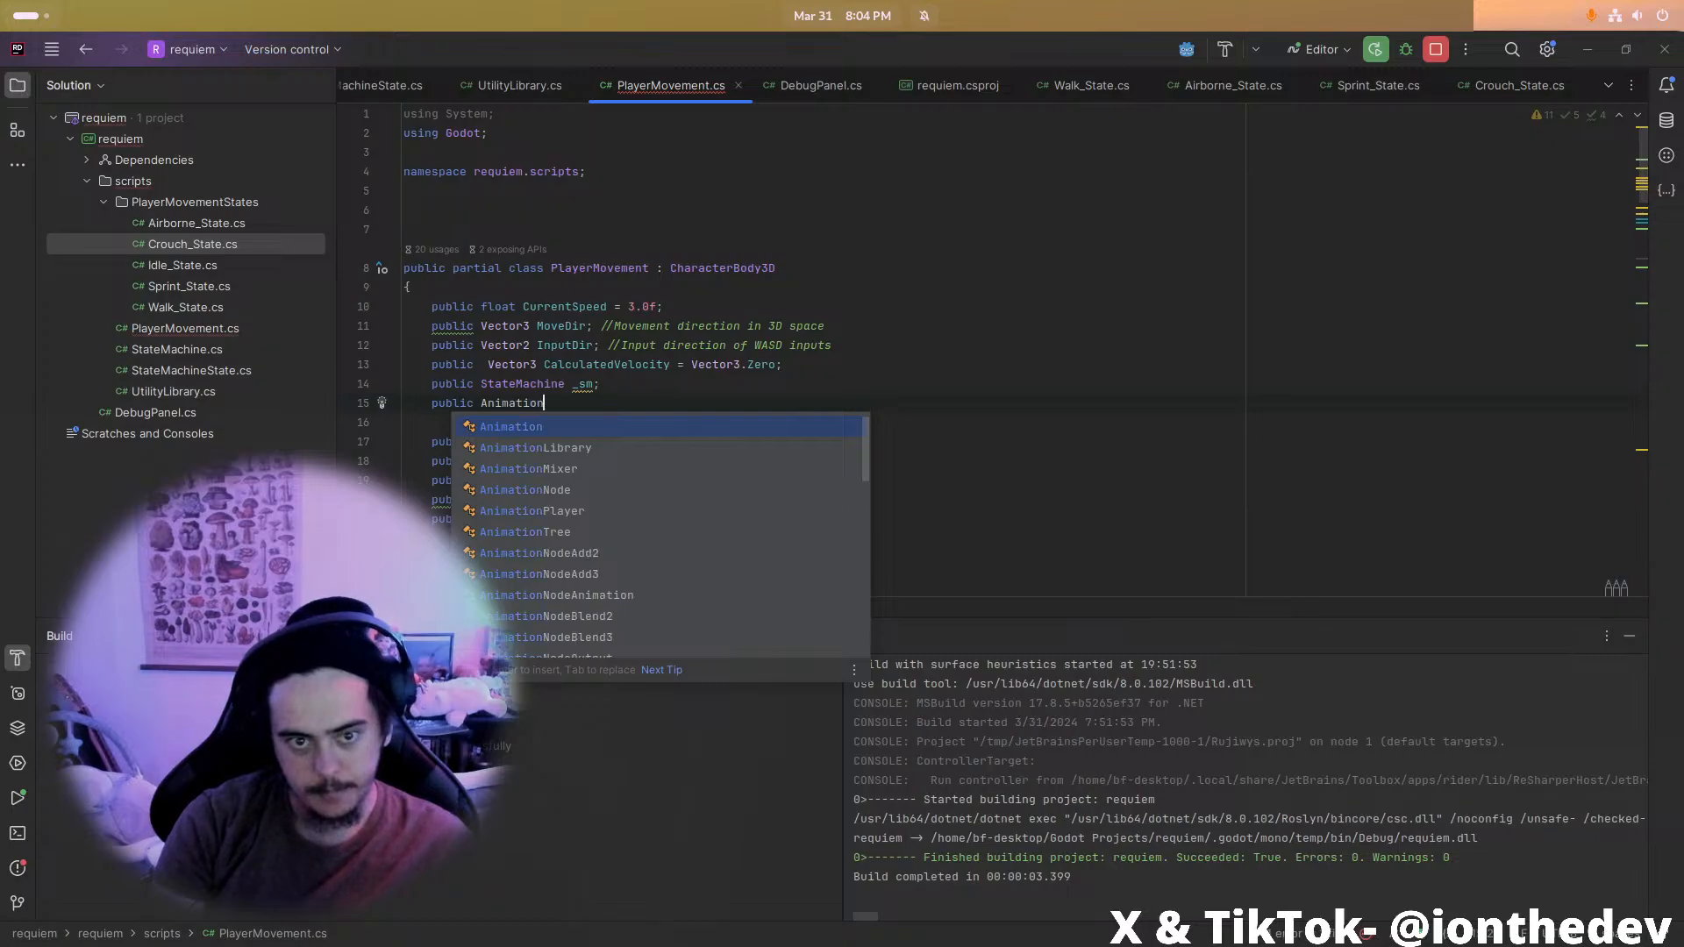
text(Player )
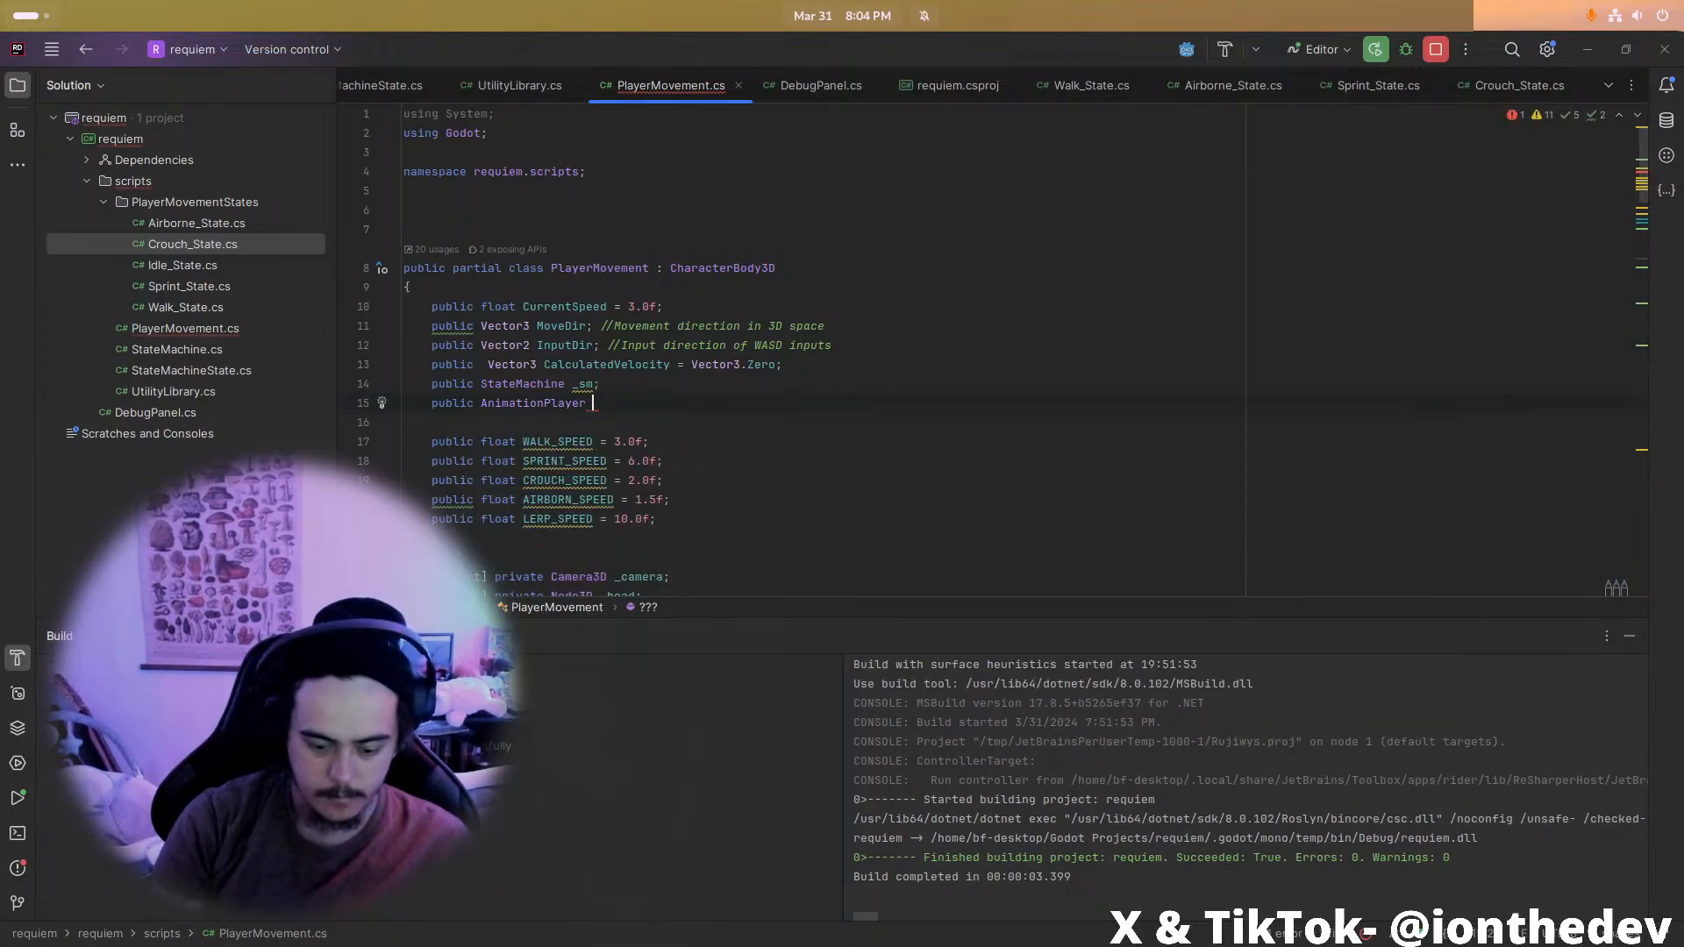
text(AnimPlayer;)
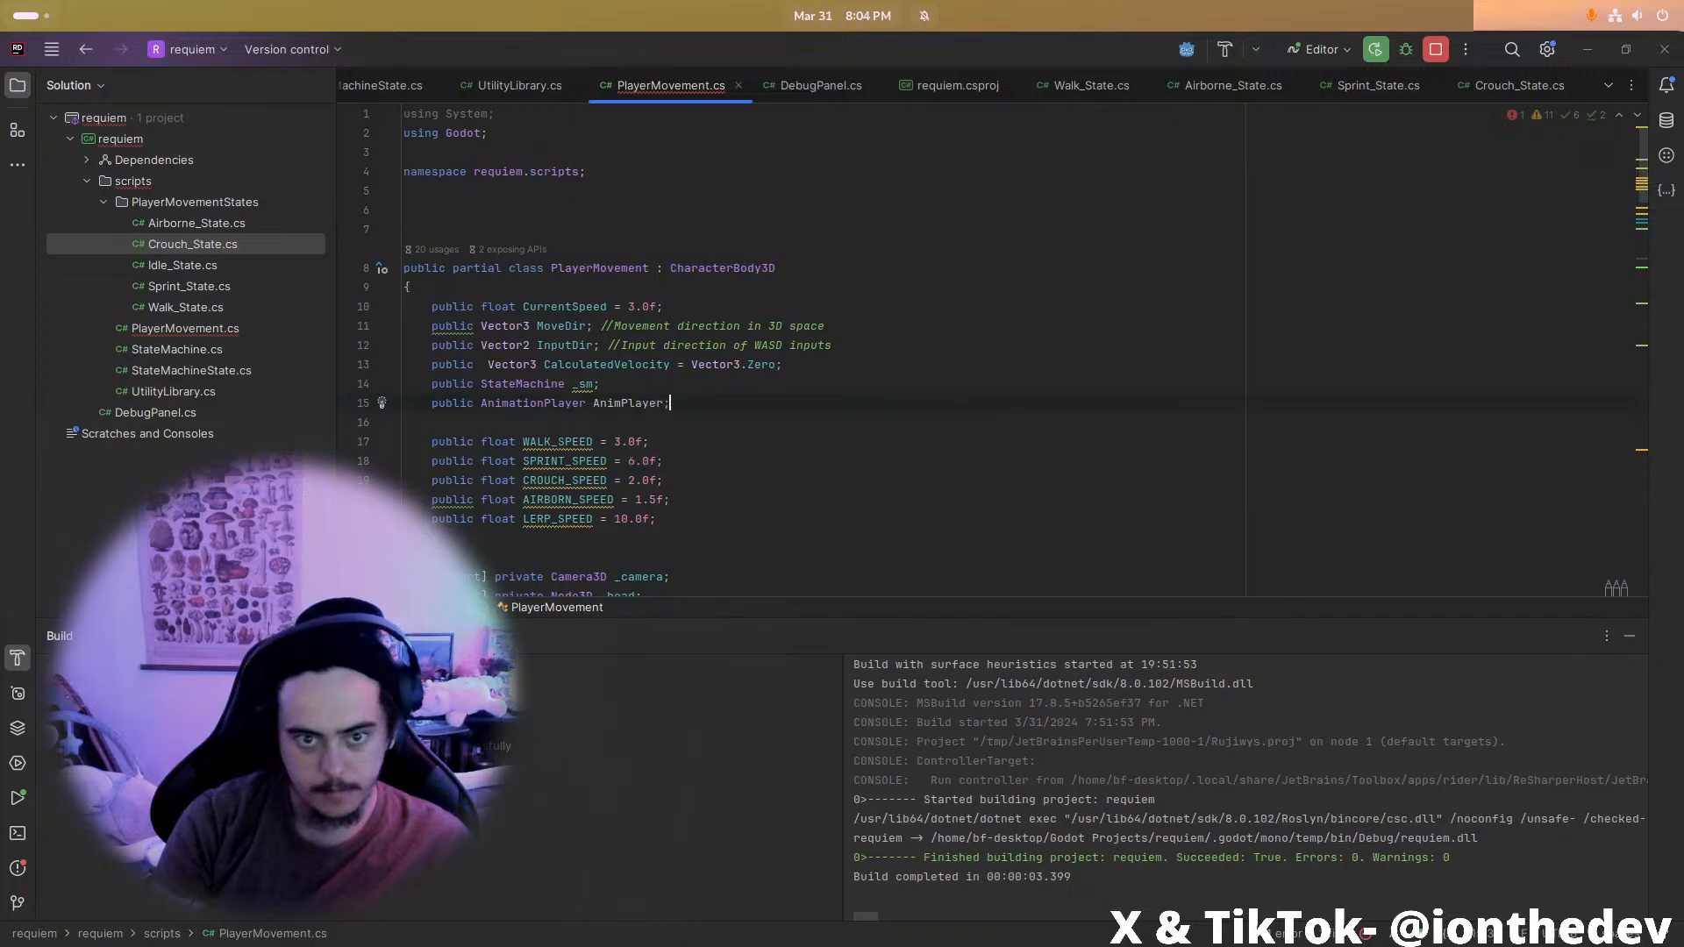
In _Ready, add a line after the StateMachine lookup assigning AnimPlayer from GetNode<AnimationPlayer>()
scroll(535, 445, down, 5)
scroll(535, 445, down, 3)
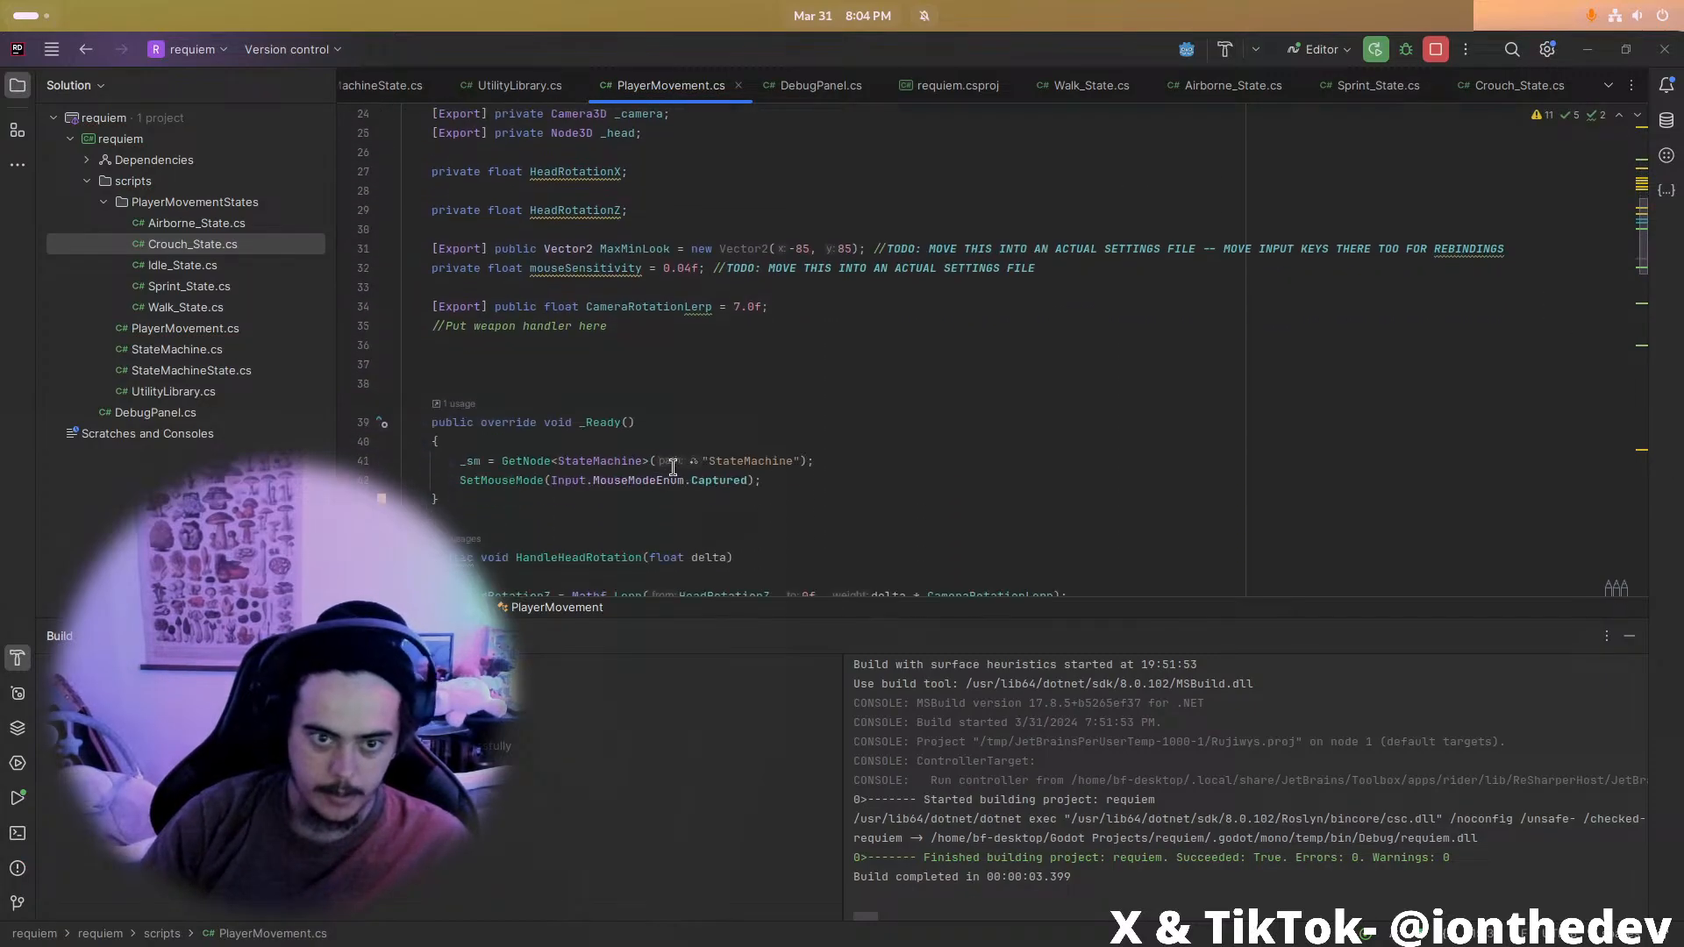
key(Return)
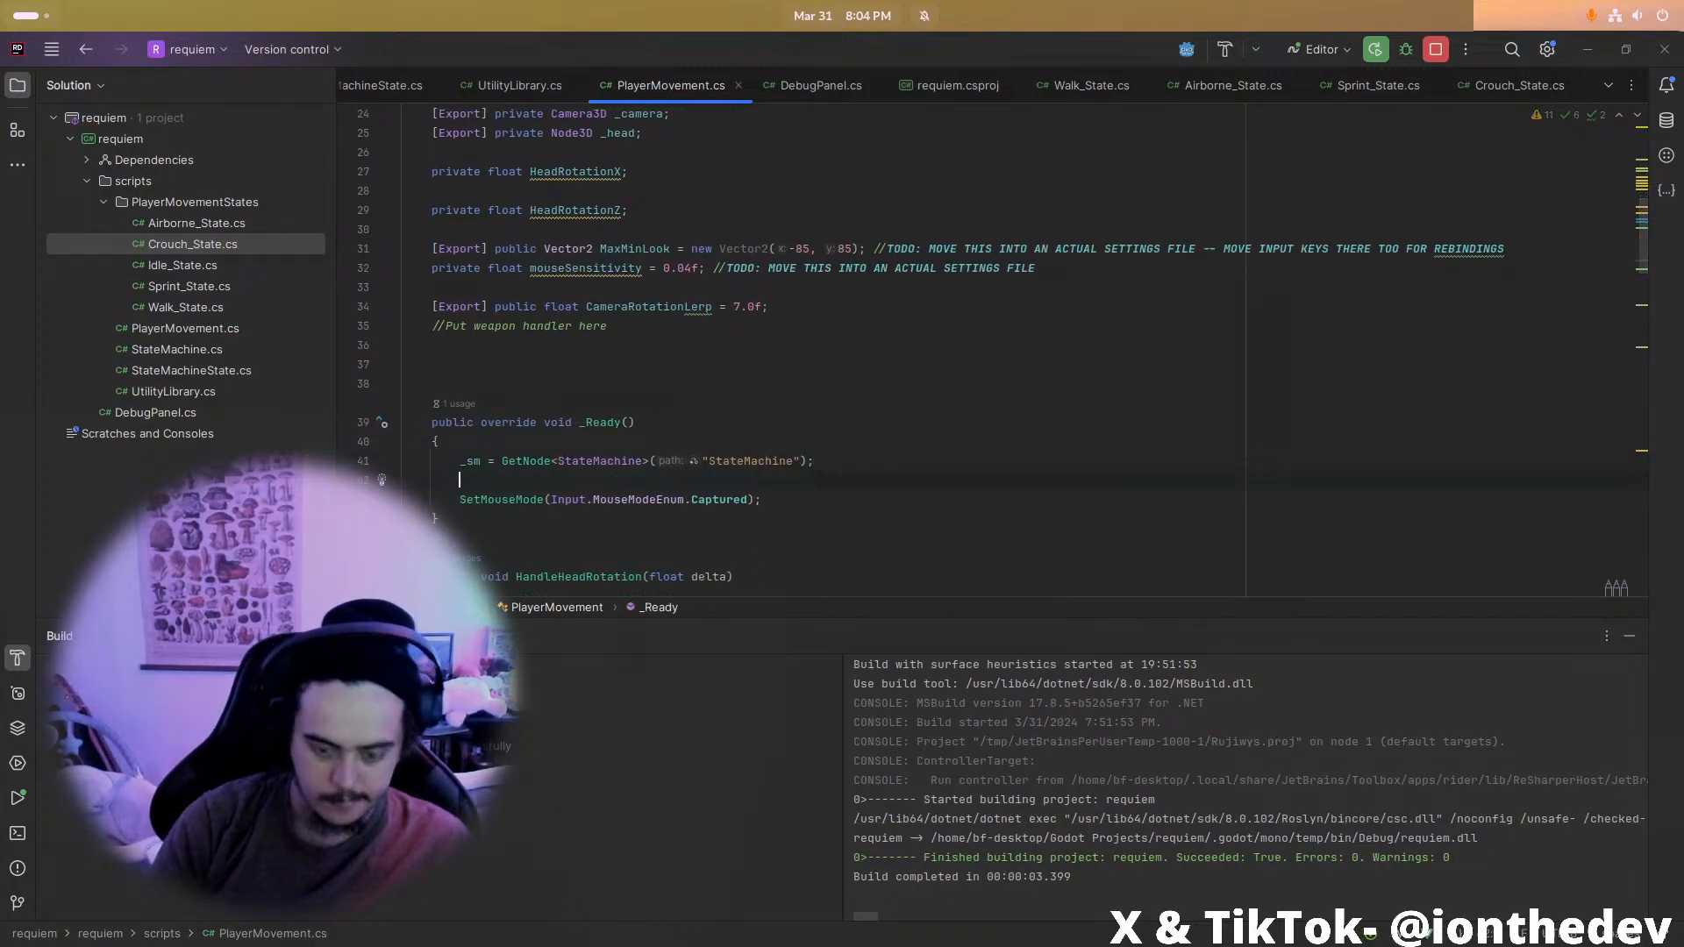
text(A)
key(Return)
text(= GetNod)
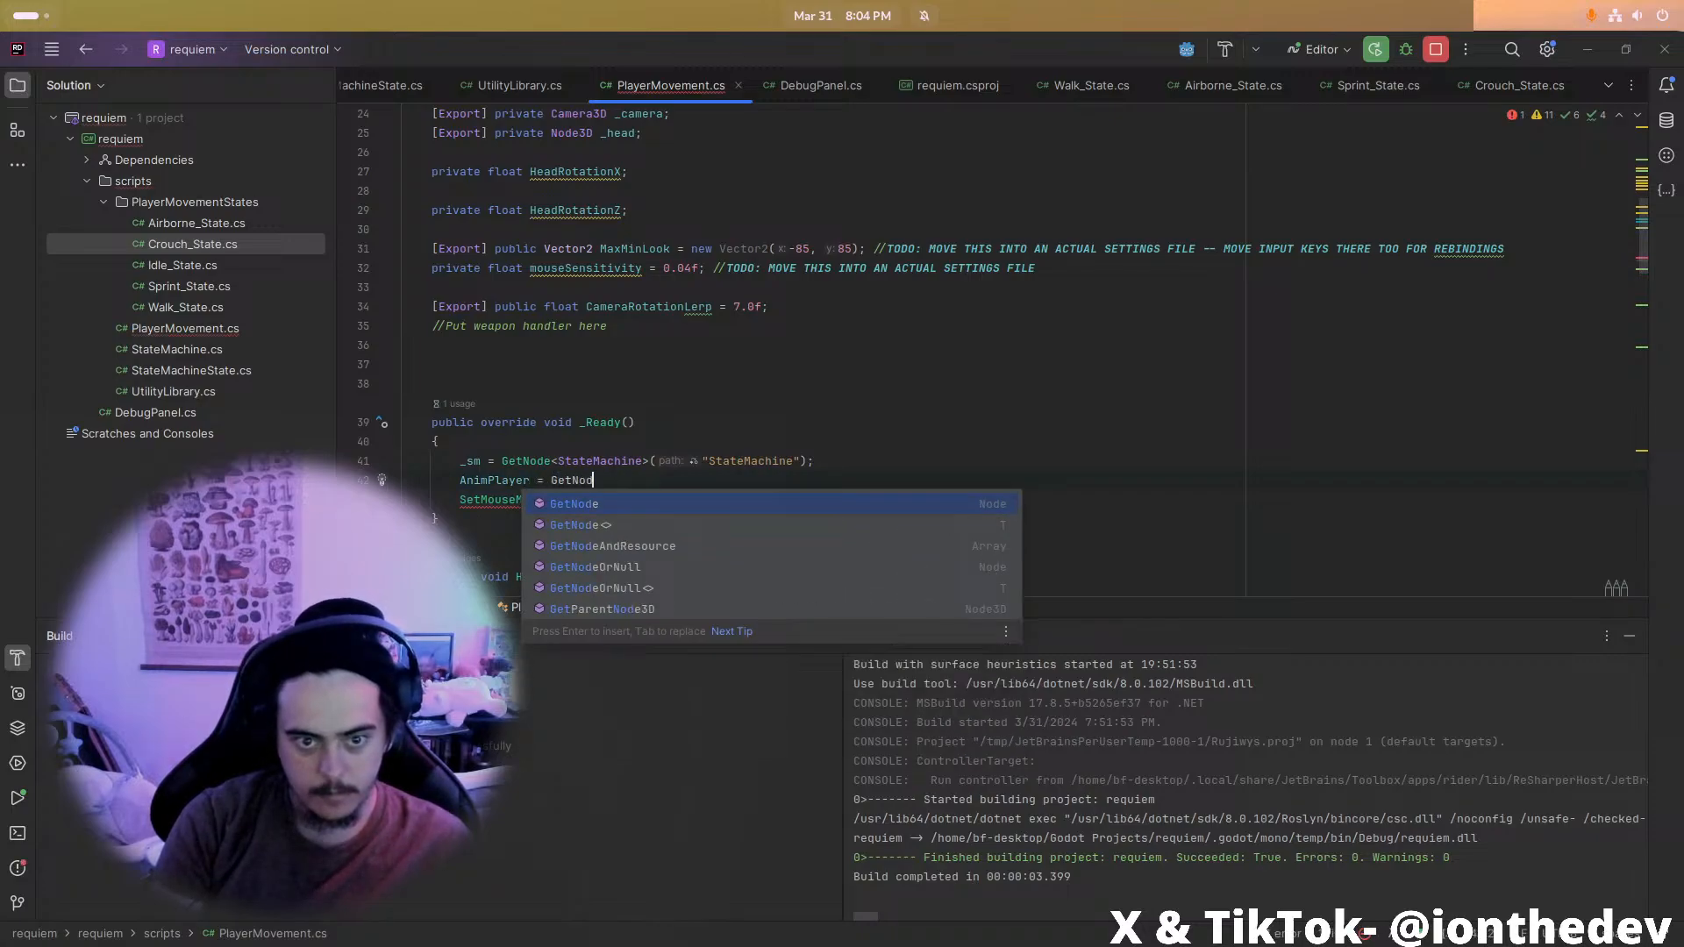
text(e<Animat)
key(Return)
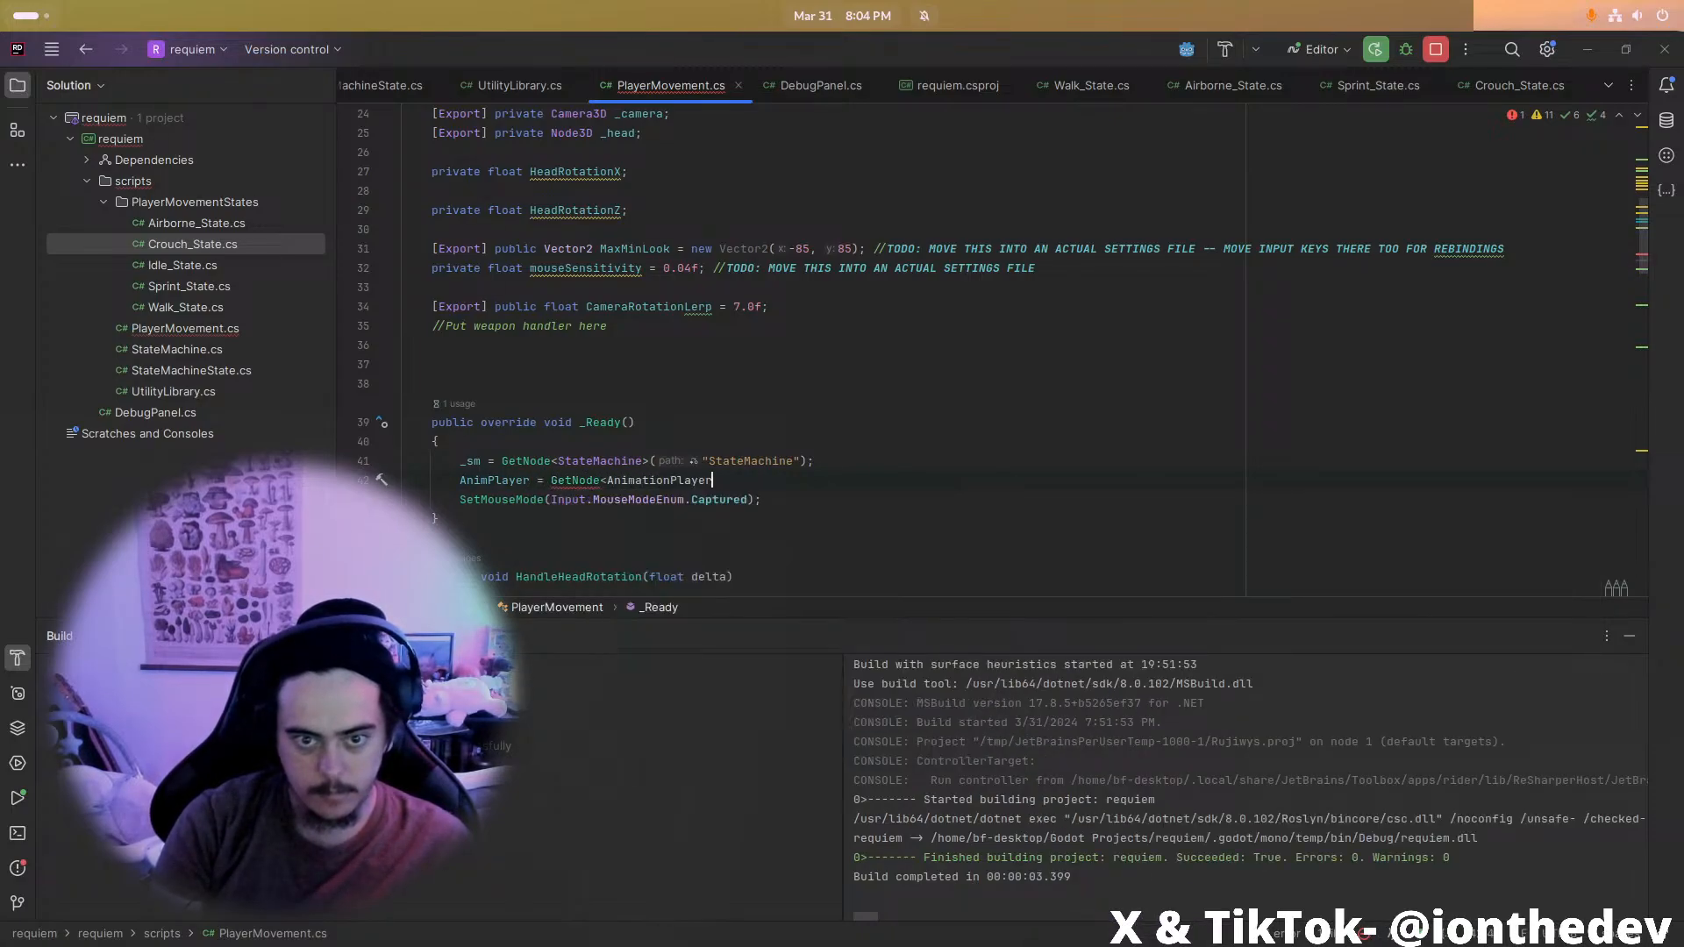
text(>(""))
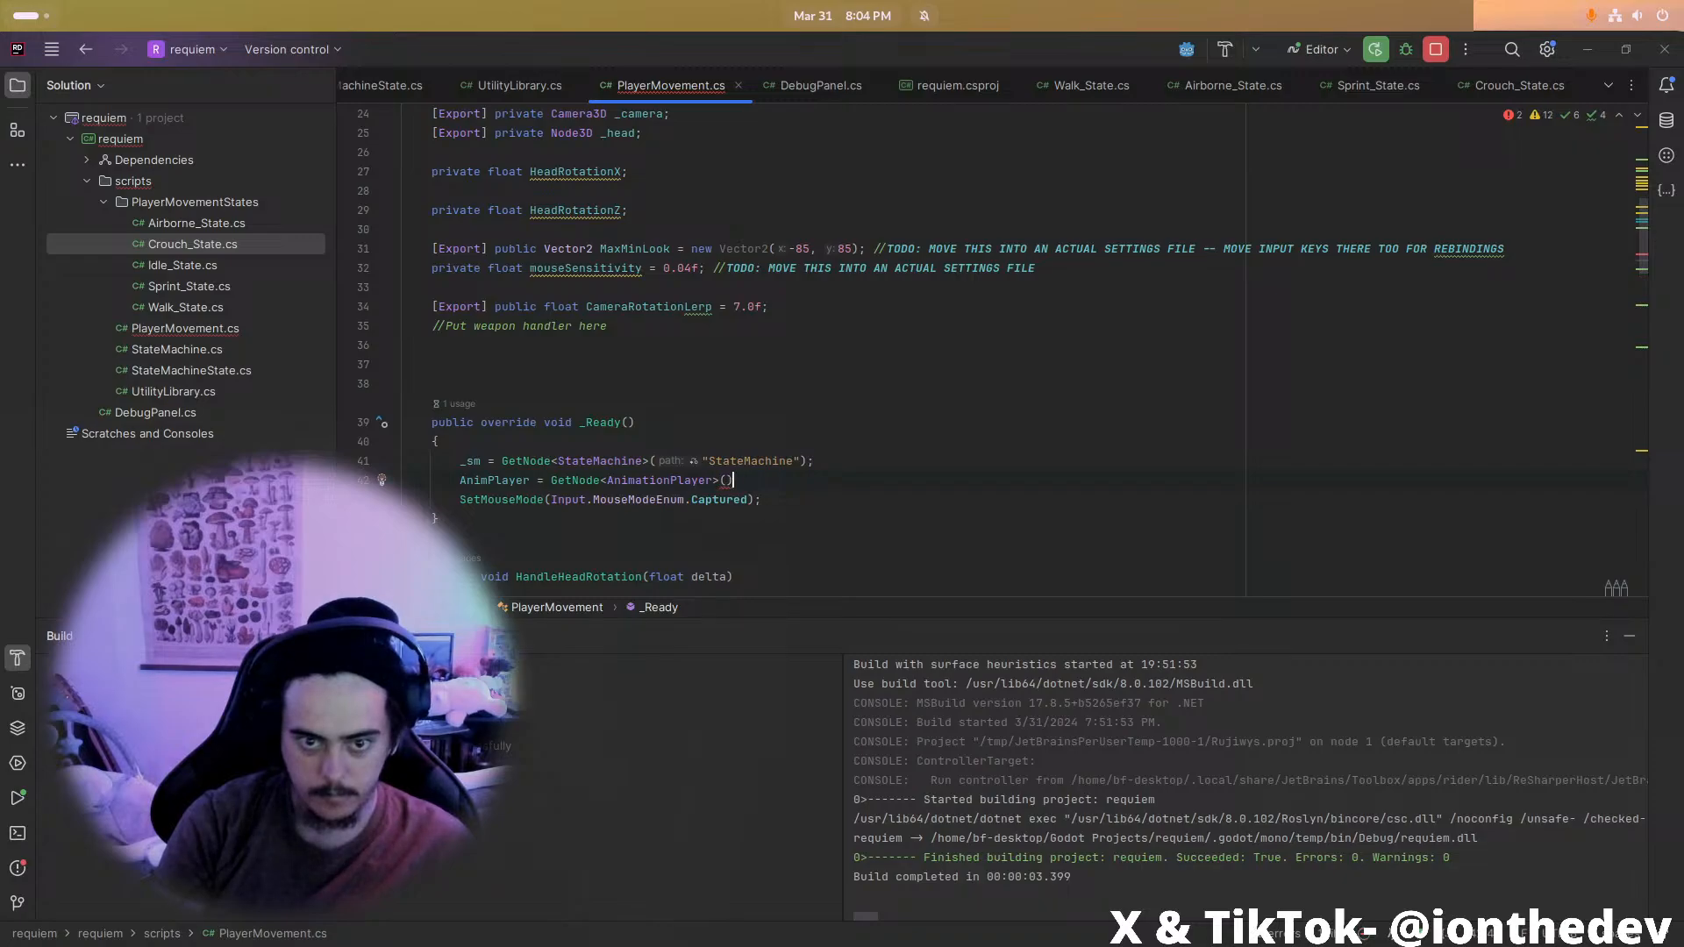
text(;)
Pass the node path "AnimationPlayer" to the GetNode<AnimationPlayer> call and check the finished _Ready method
key(Left)
key(Left)
text(")
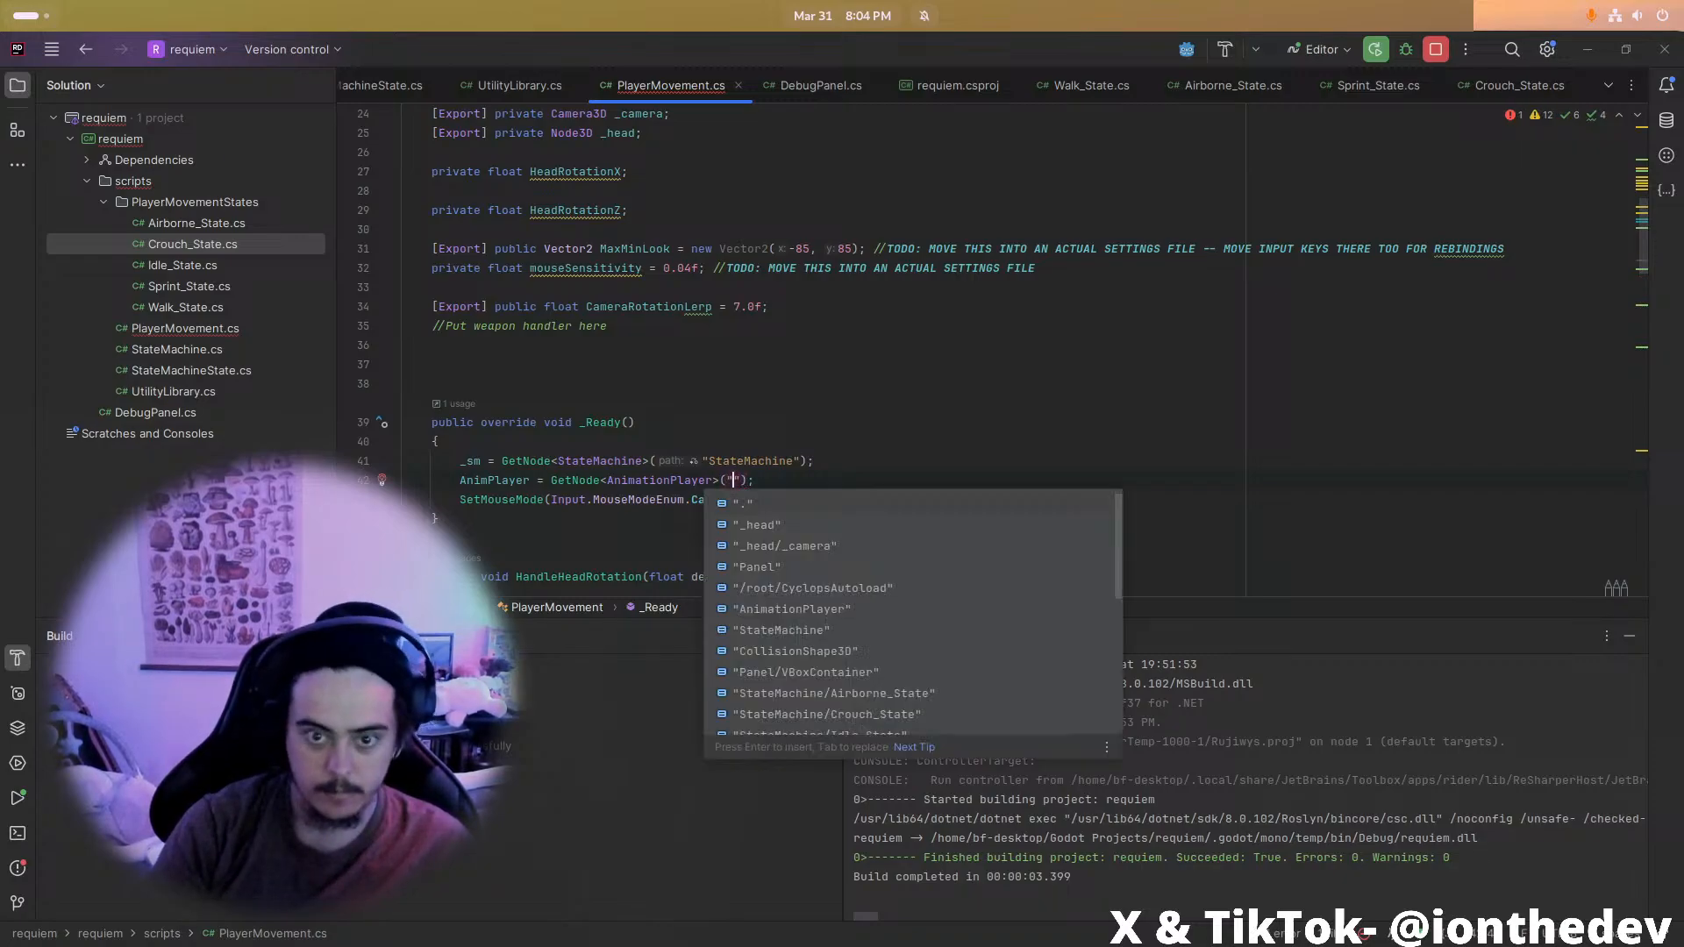
key(Down)
key(Down)
key(Down)
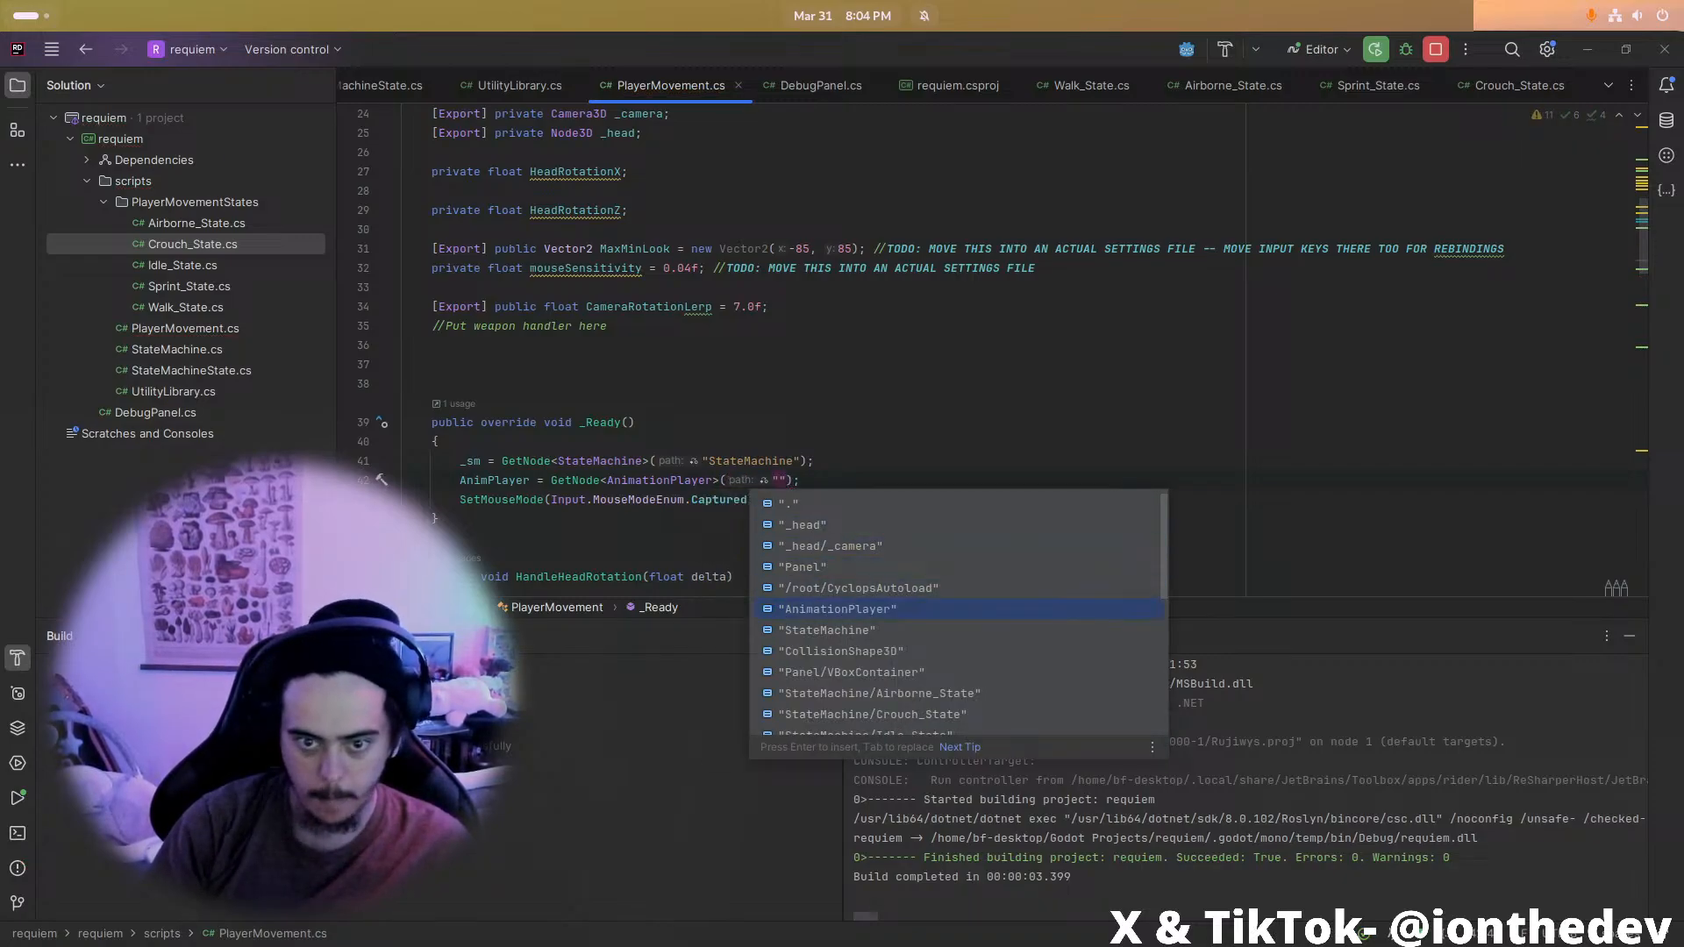
key(Return)
click(887, 367)
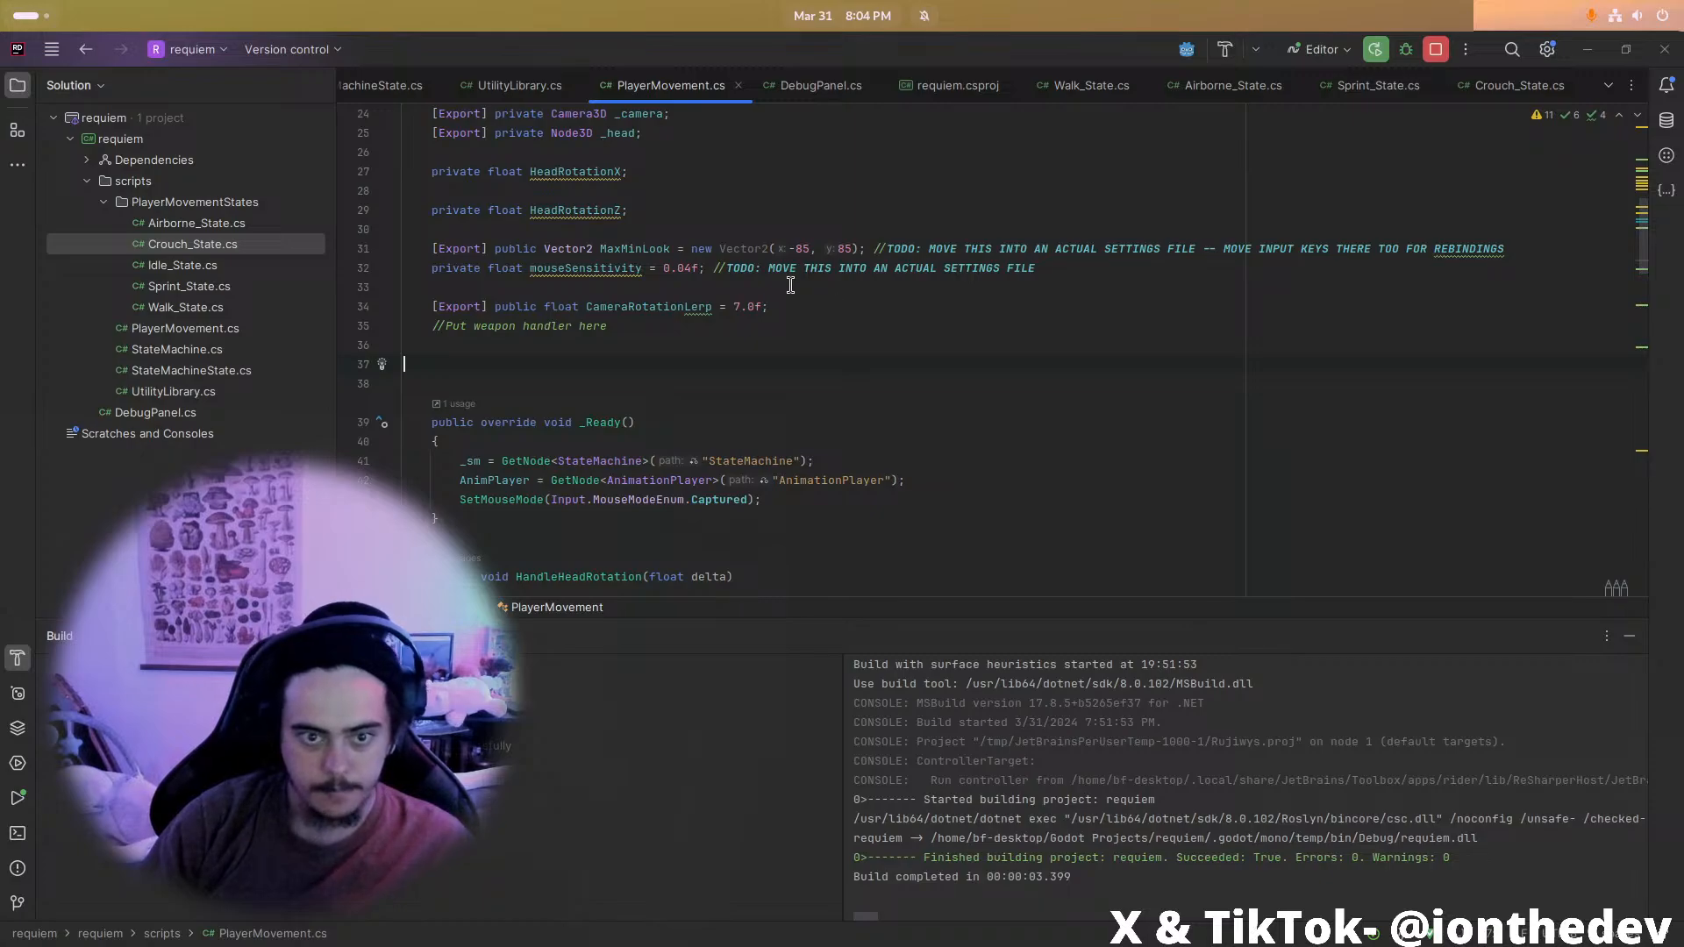
scroll(807, 283, down, 4)
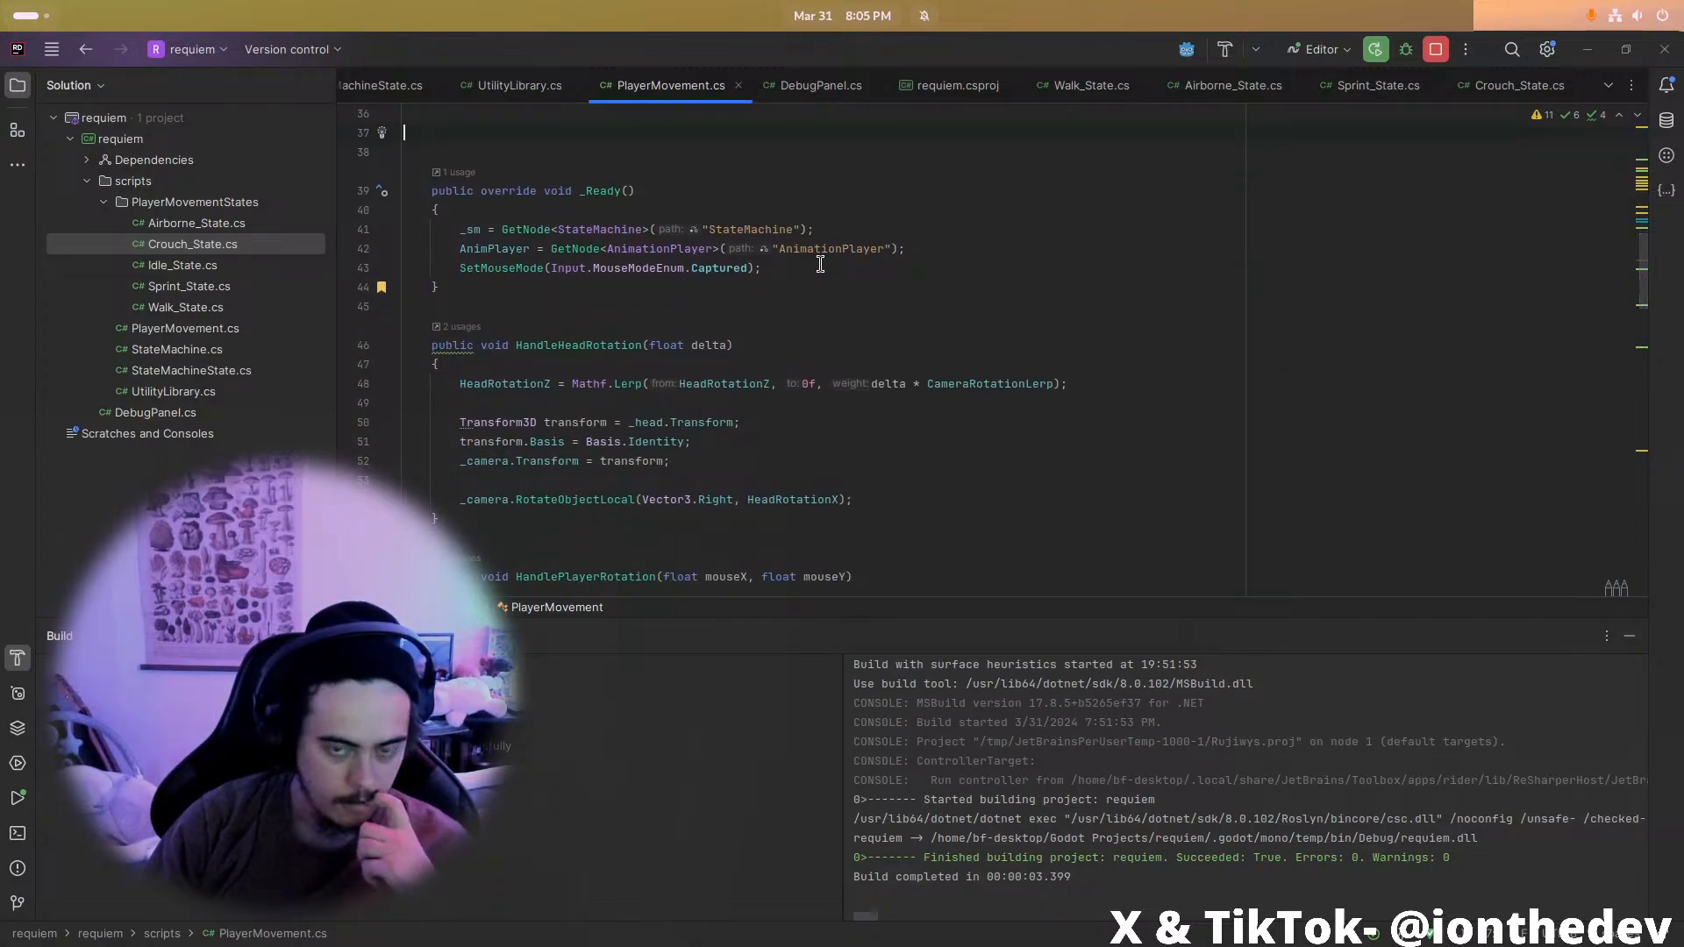
scroll(789, 302, up, 1)
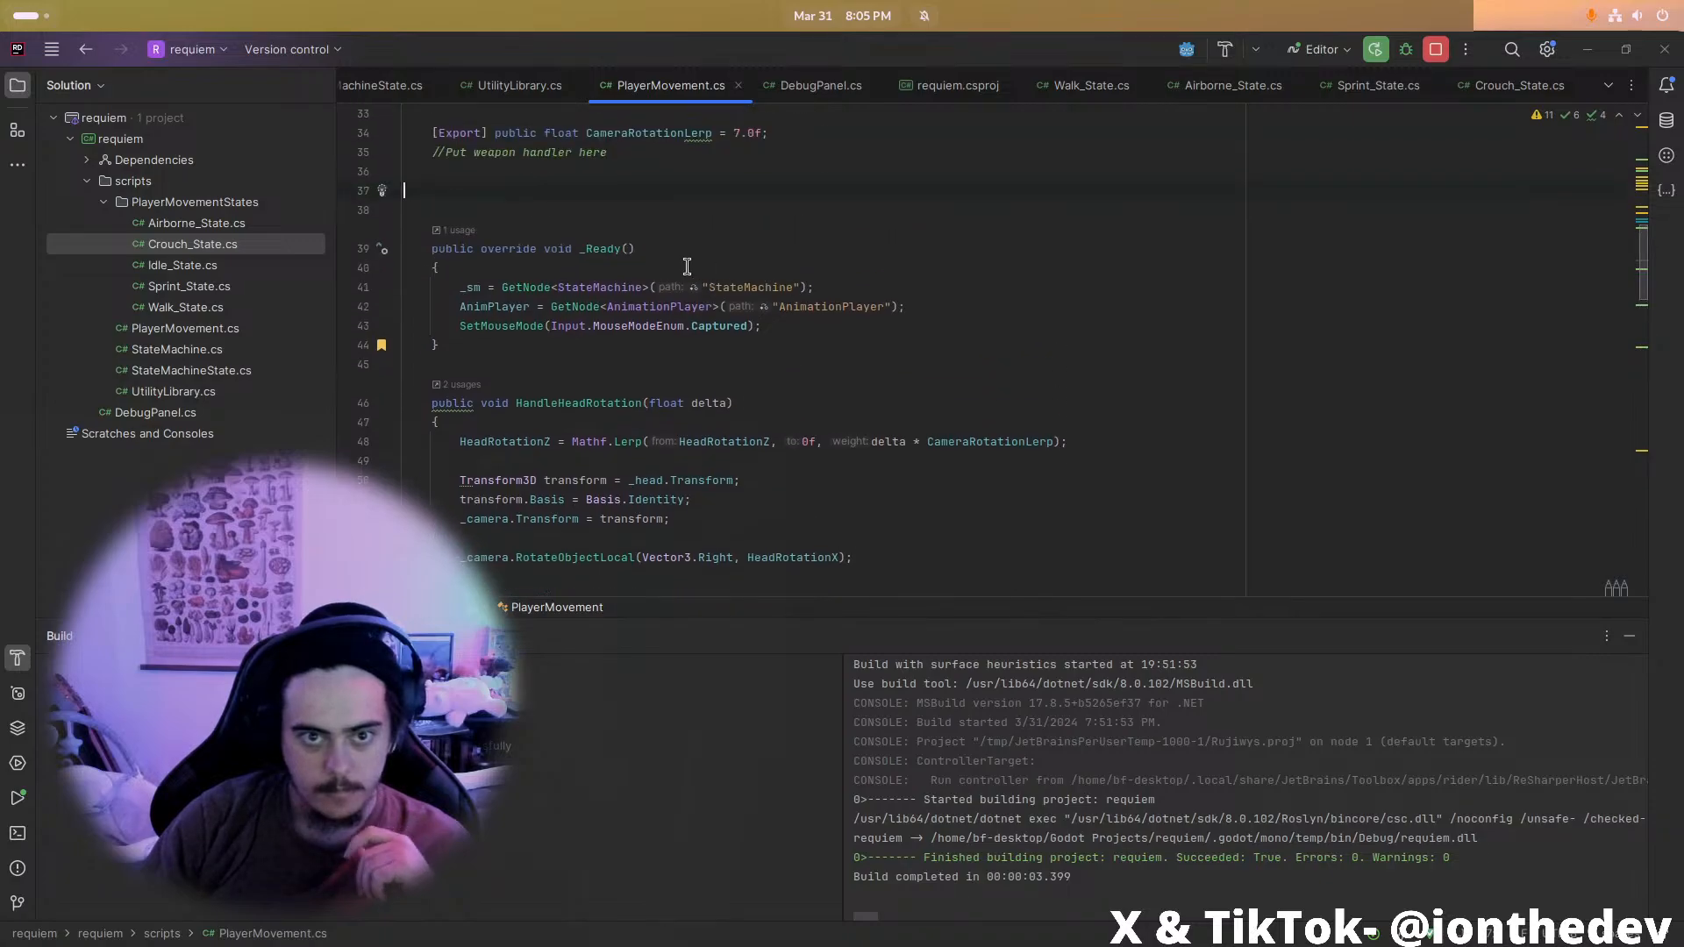
click(848, 171)
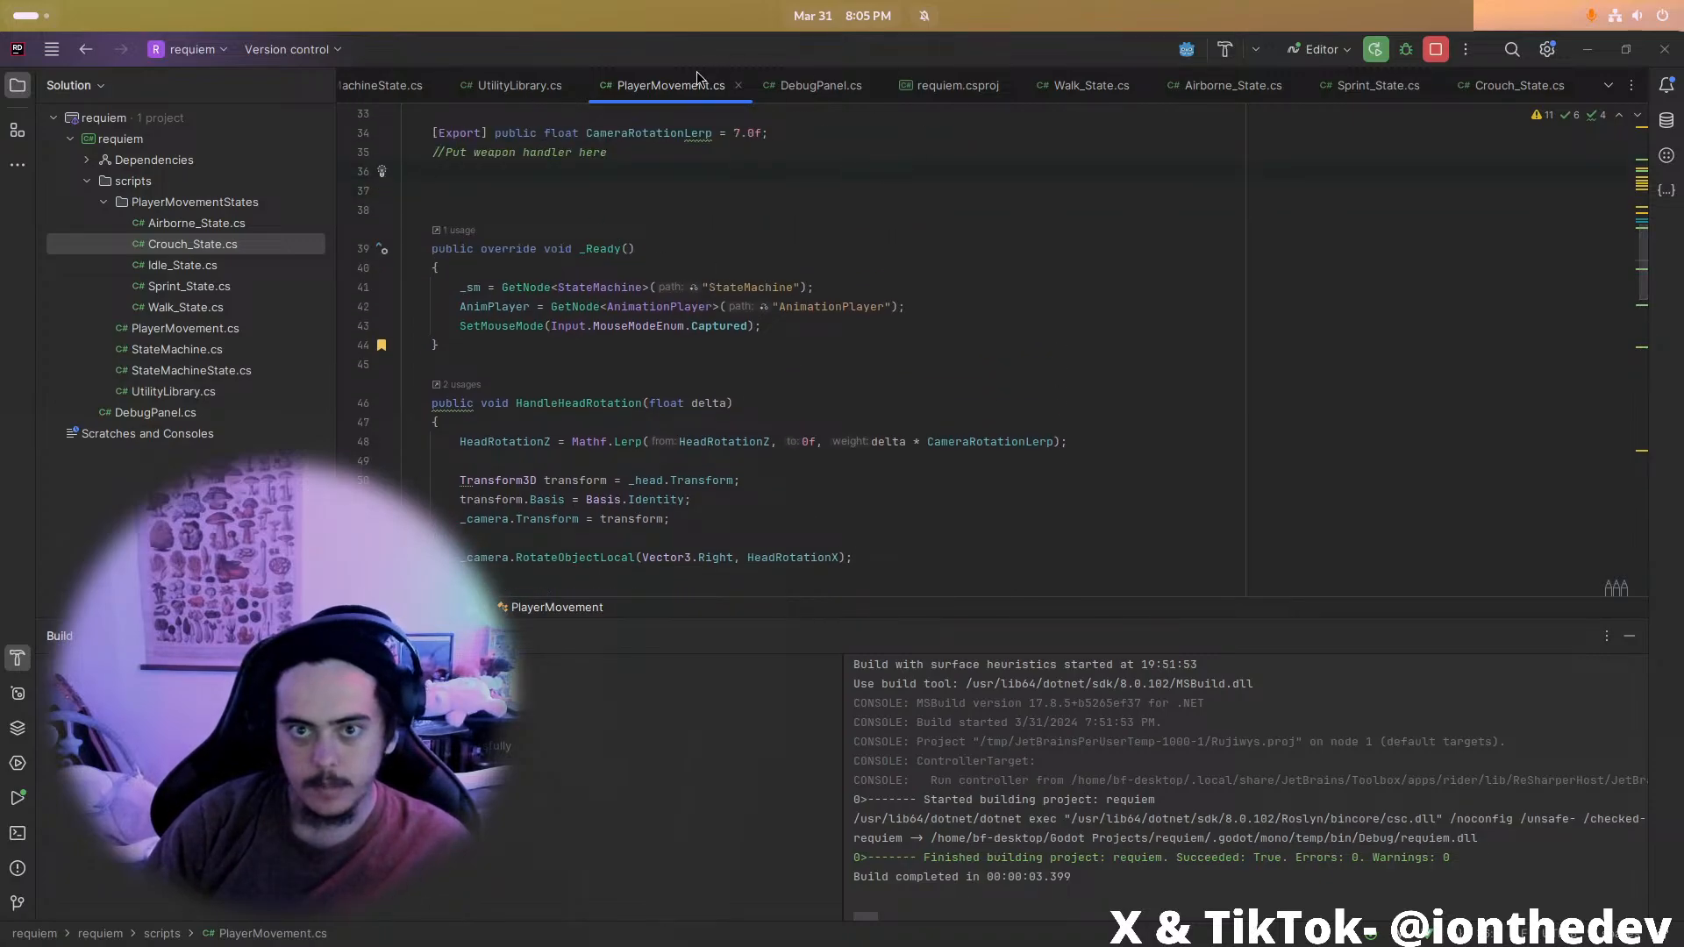
In Crouch_State.cs, insert an empty line above base.Enter() in the Enter method
click(1482, 87)
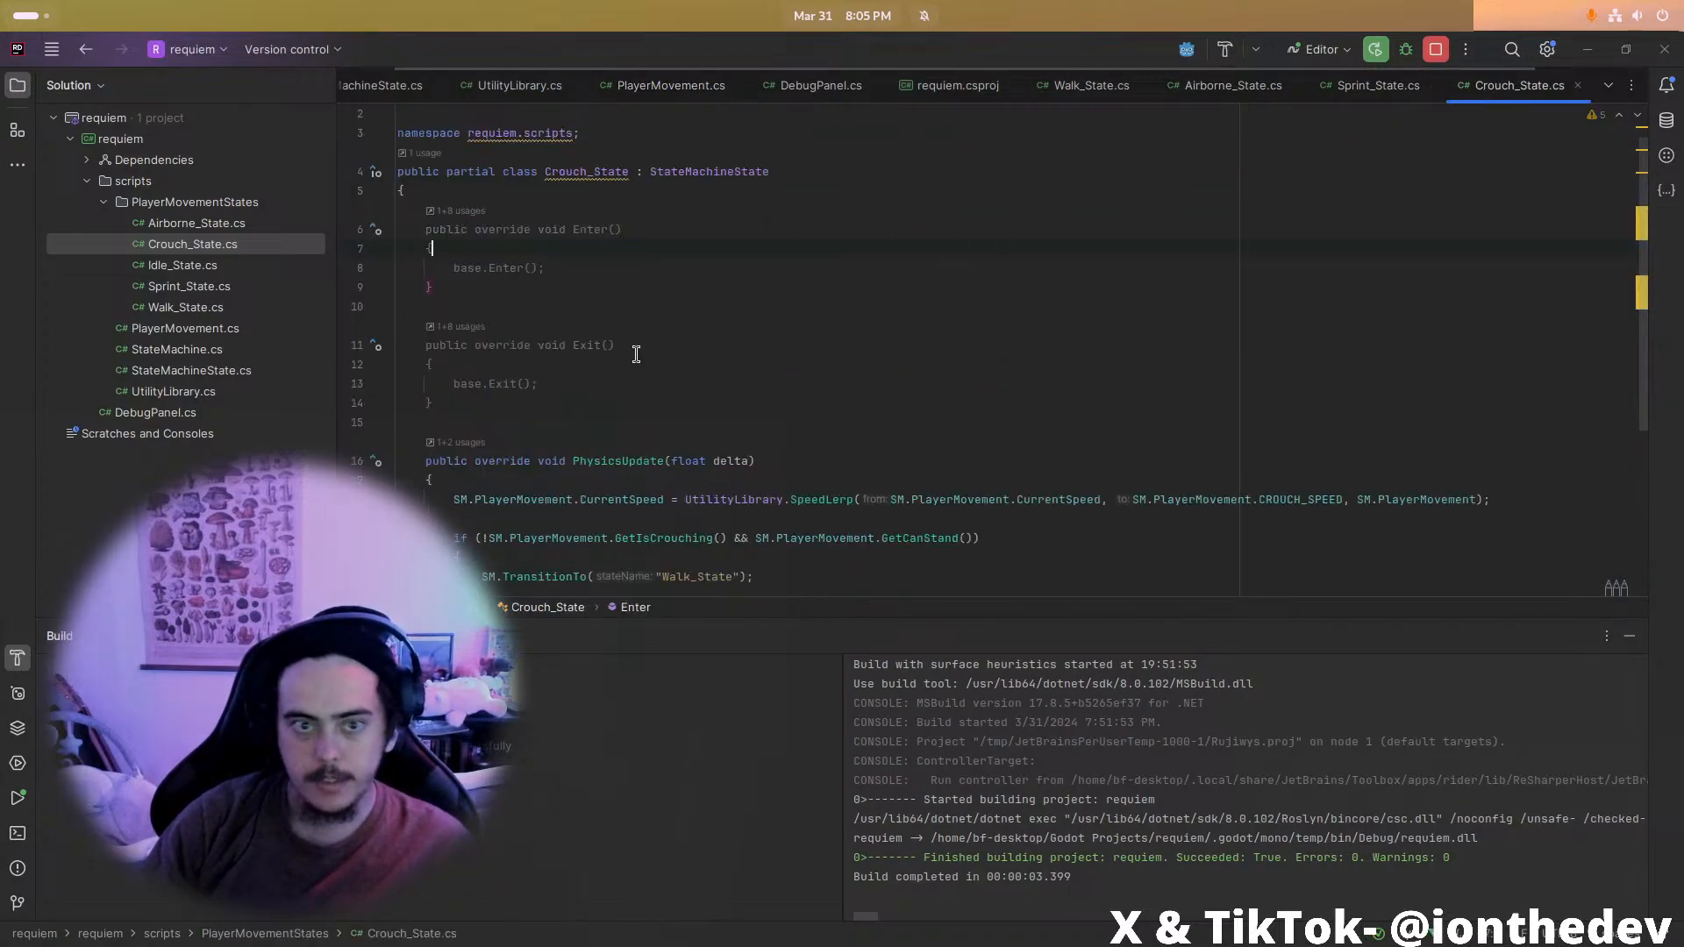
click(607, 266)
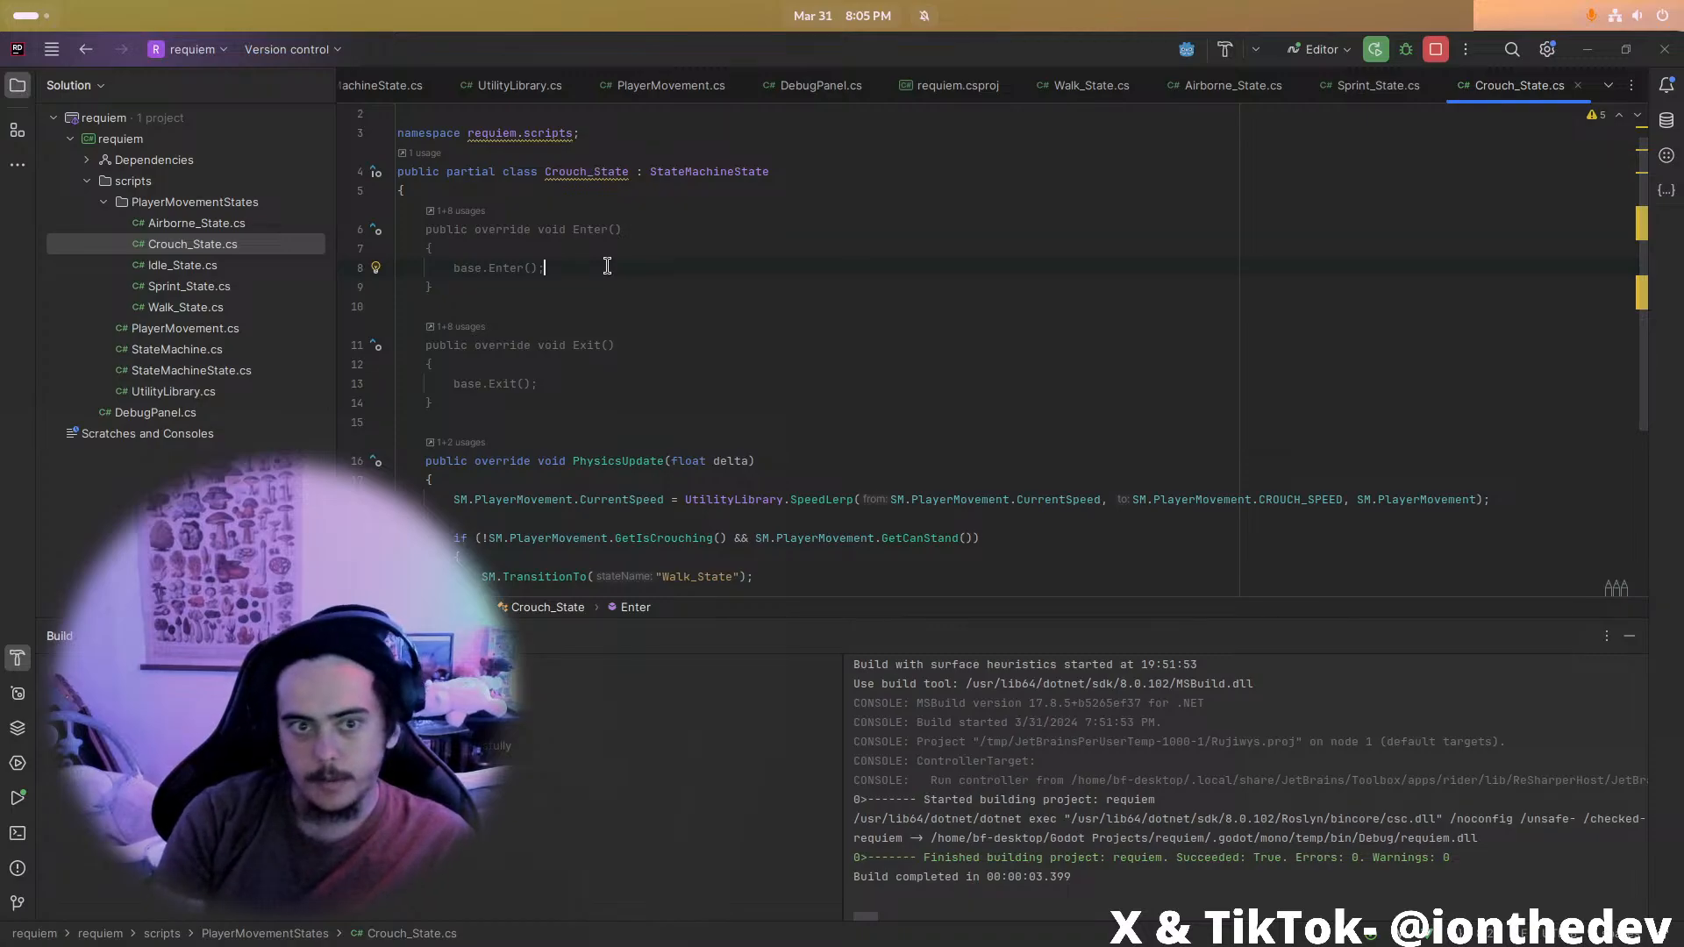
key(Return)
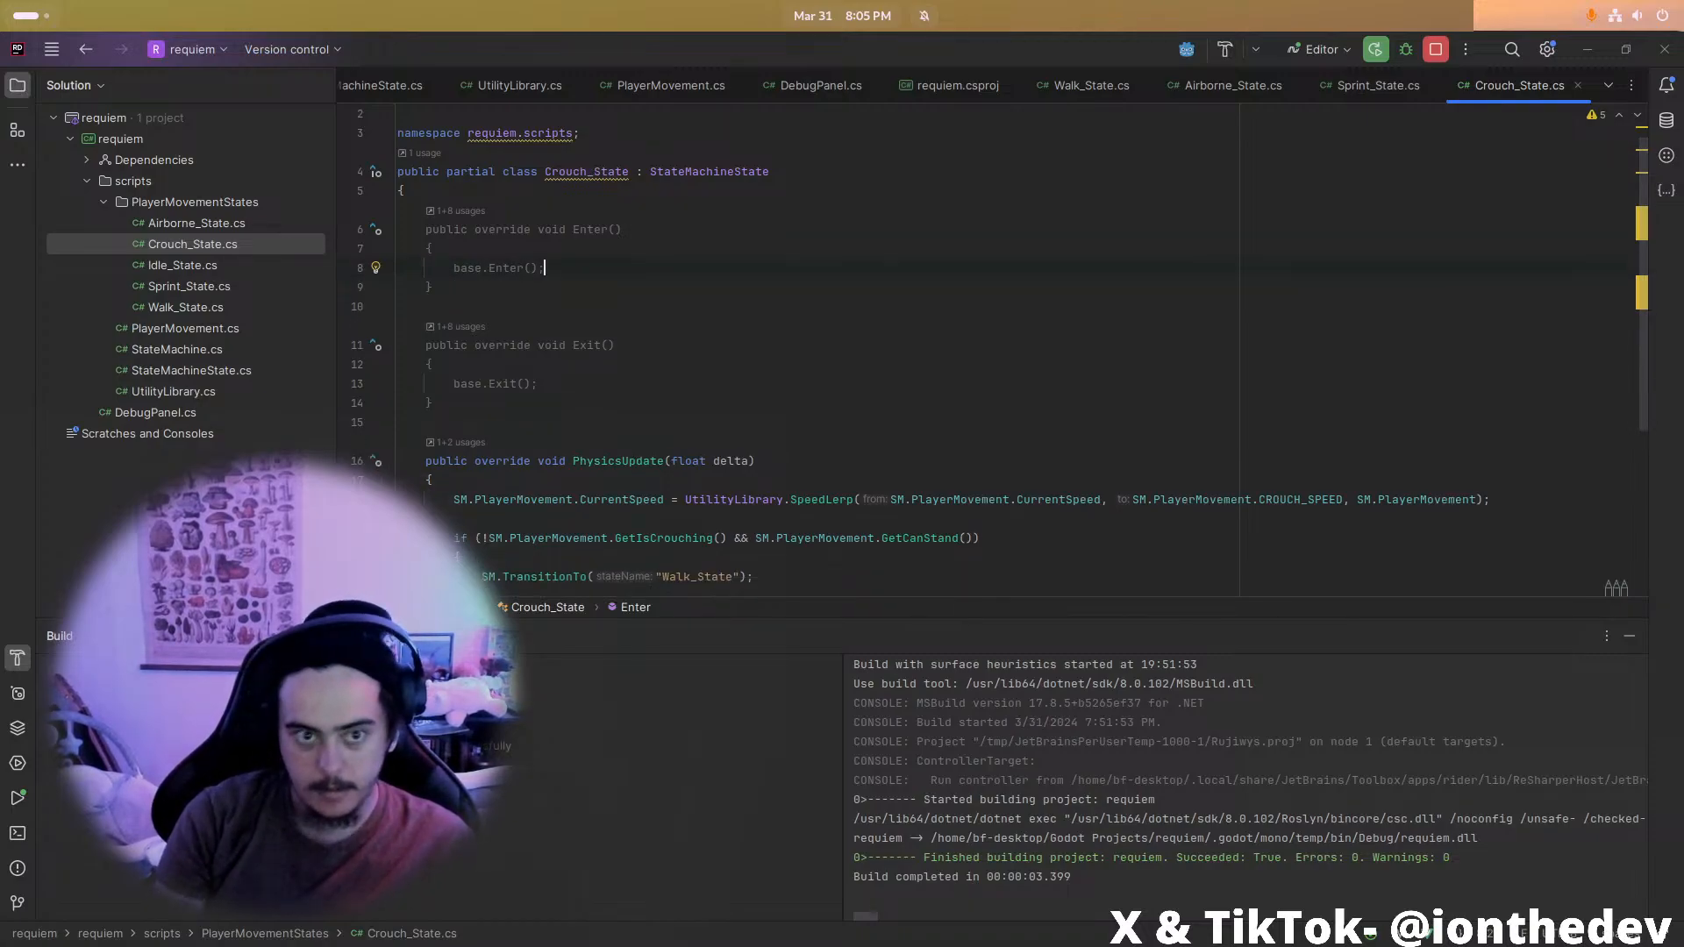
key(alt+shift+Up)
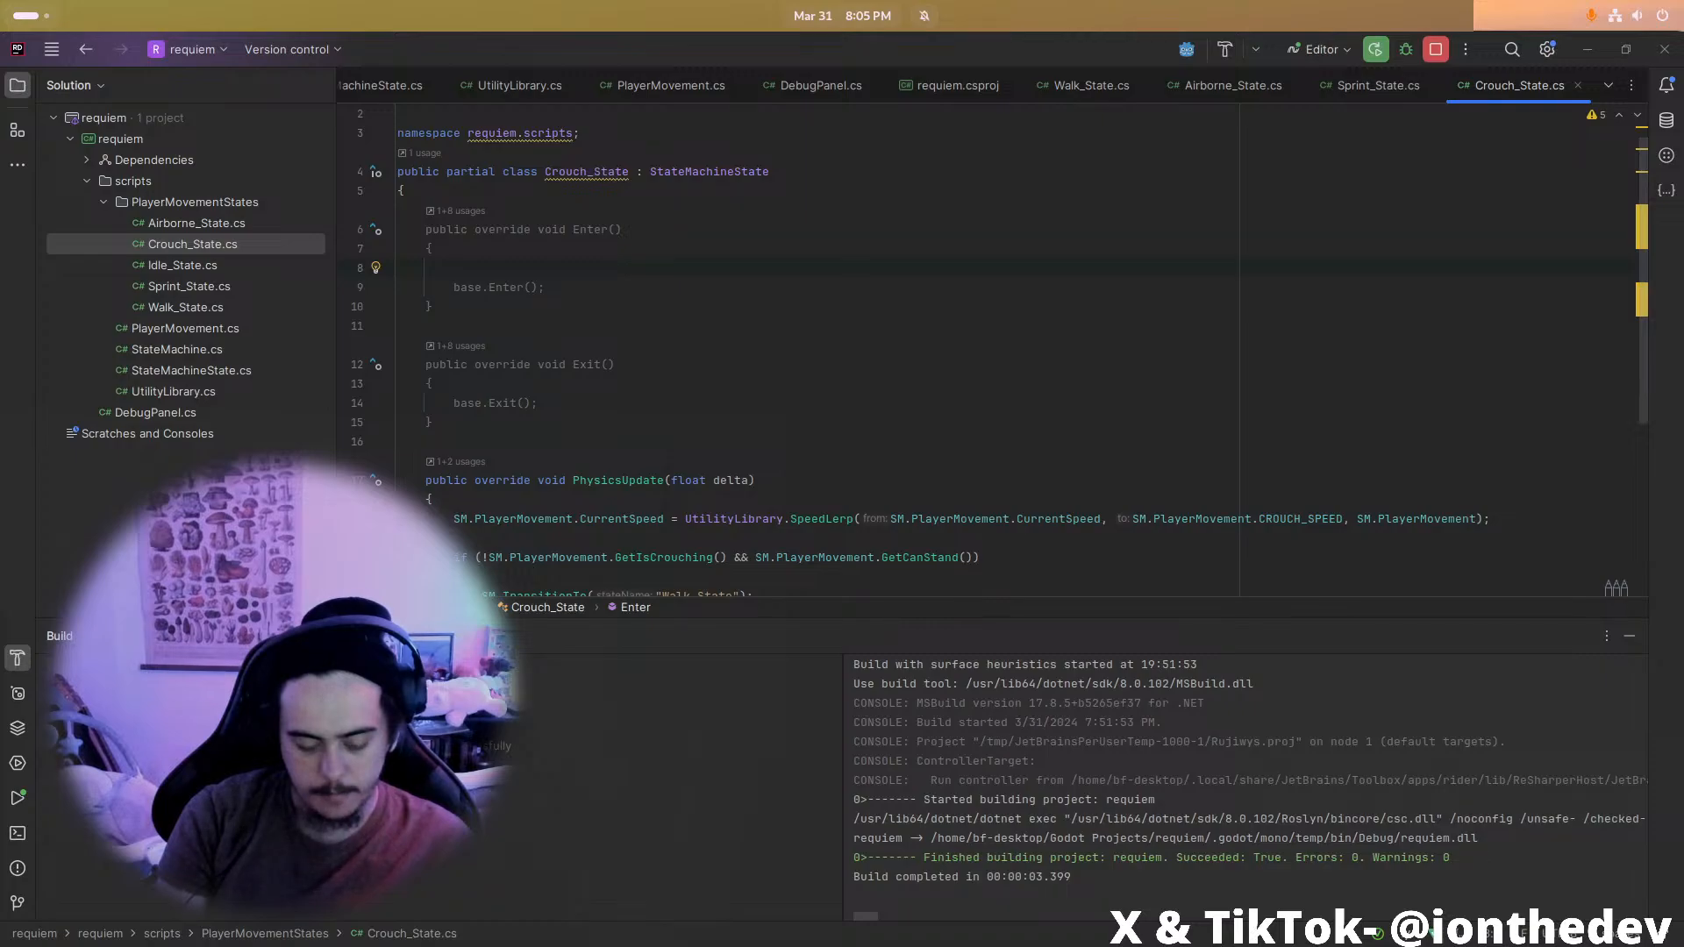
text(PlayerMovement.)
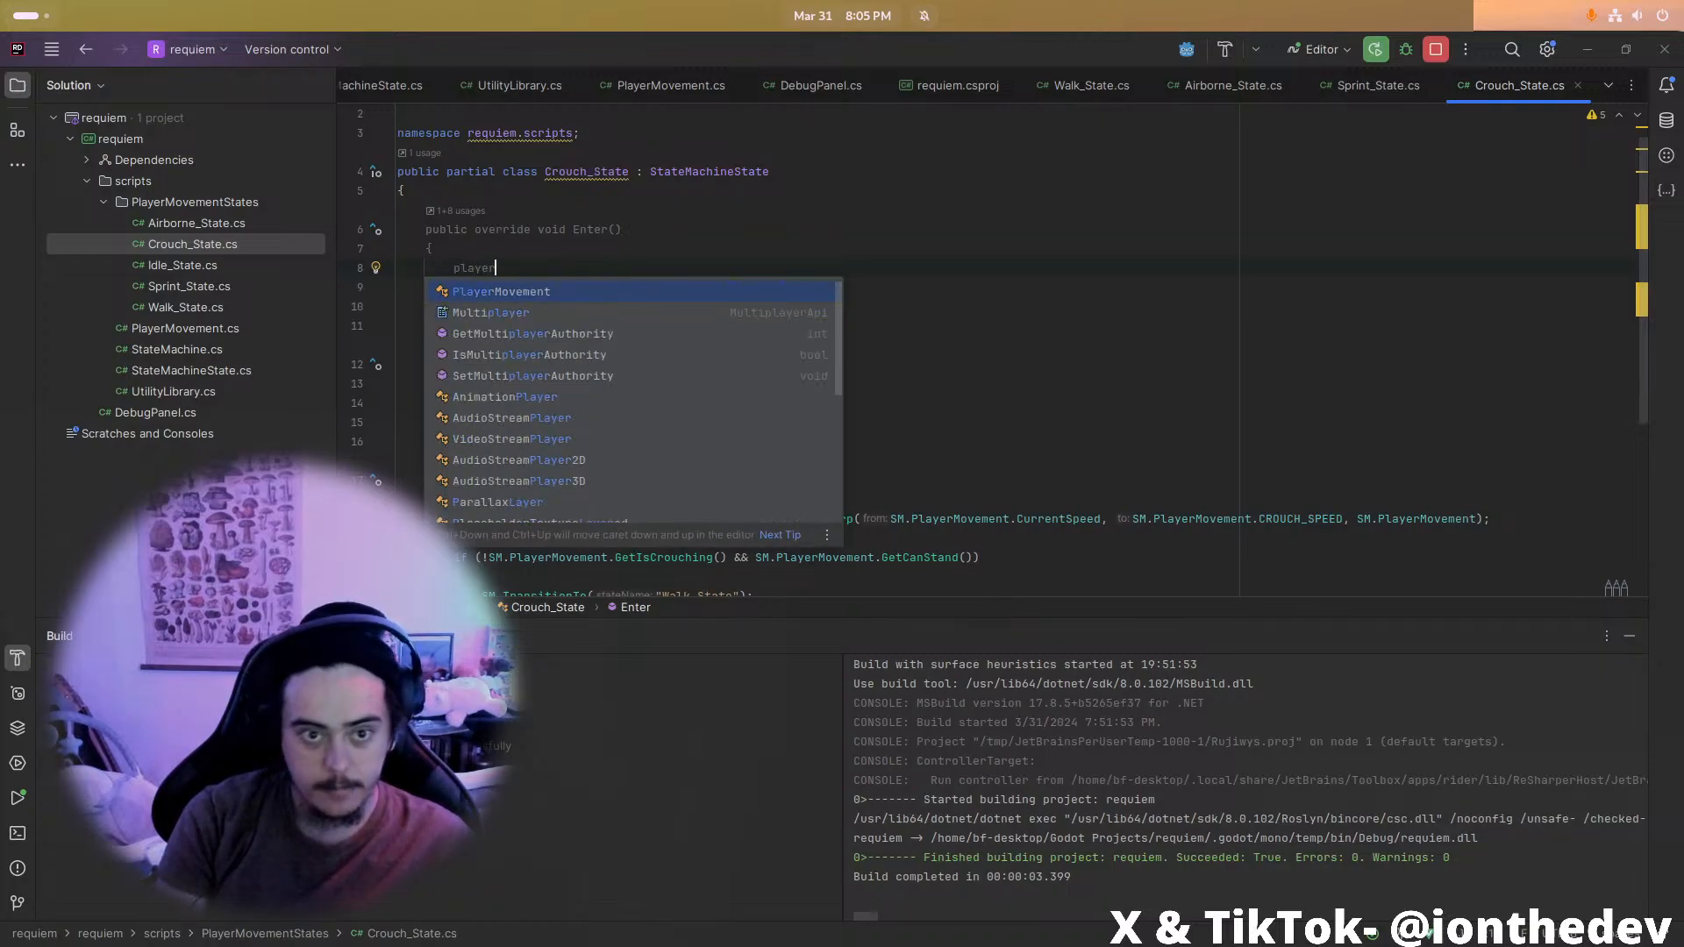
key(ctrl+BackSpace)
key(ctrl+BackSpace)
text(playerM)
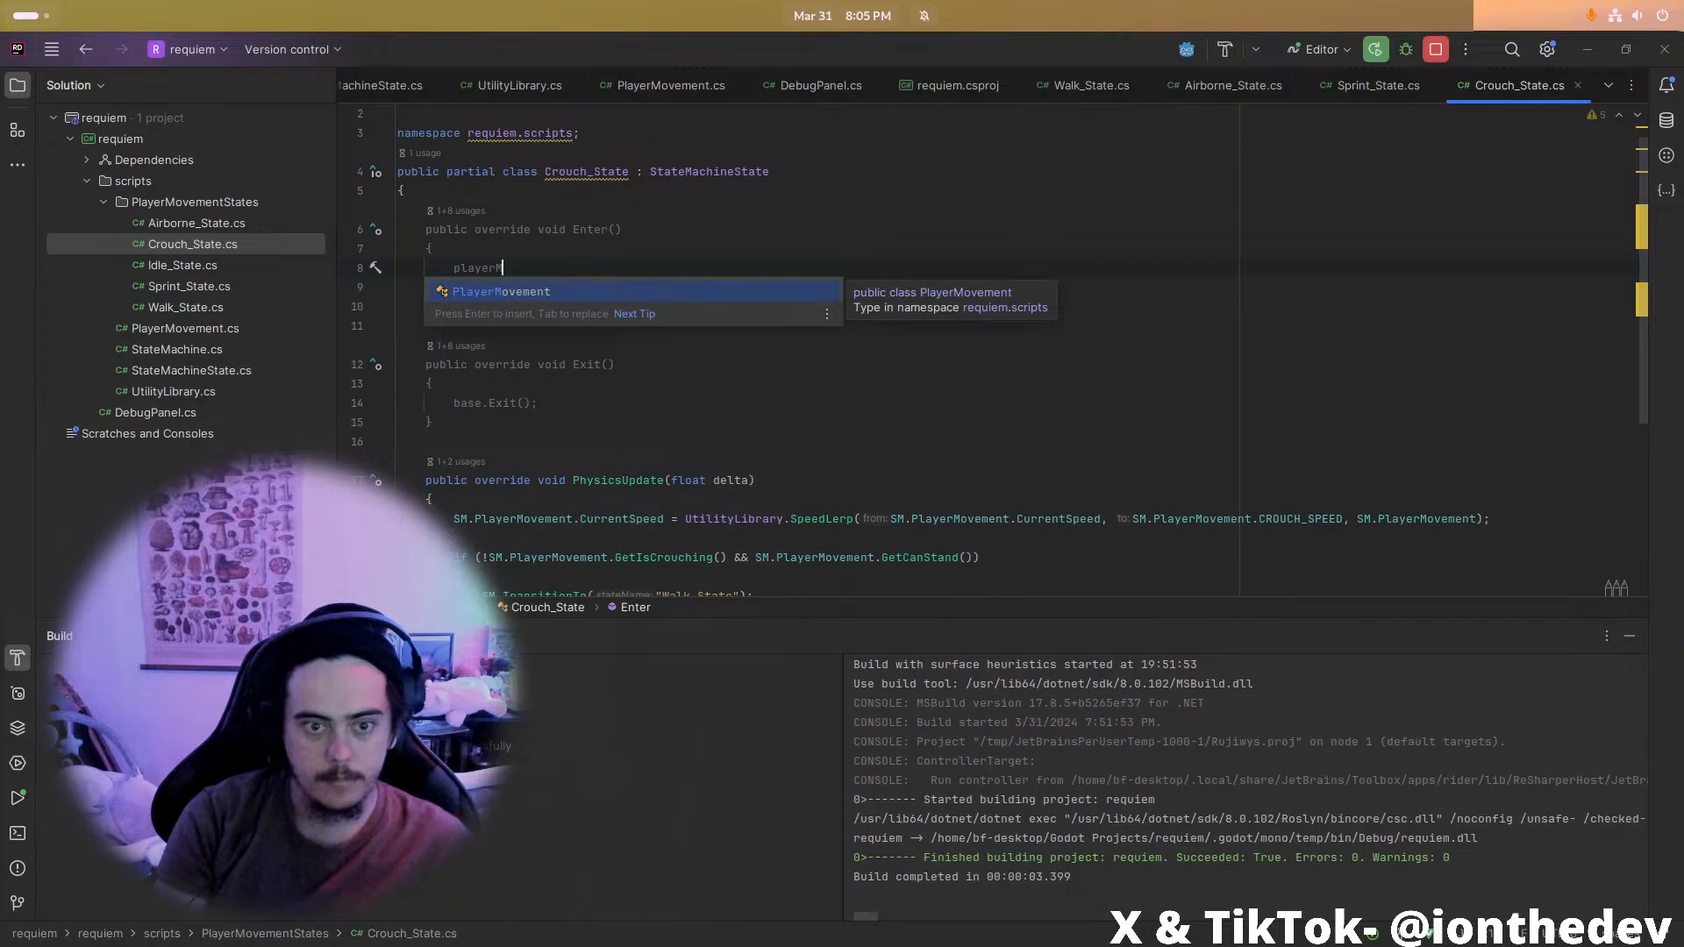
key(ctrl+BackSpace)
Reference SM.PlayerMovement.AnimPlayer on the empty line in the Enter method
text(SM.P)
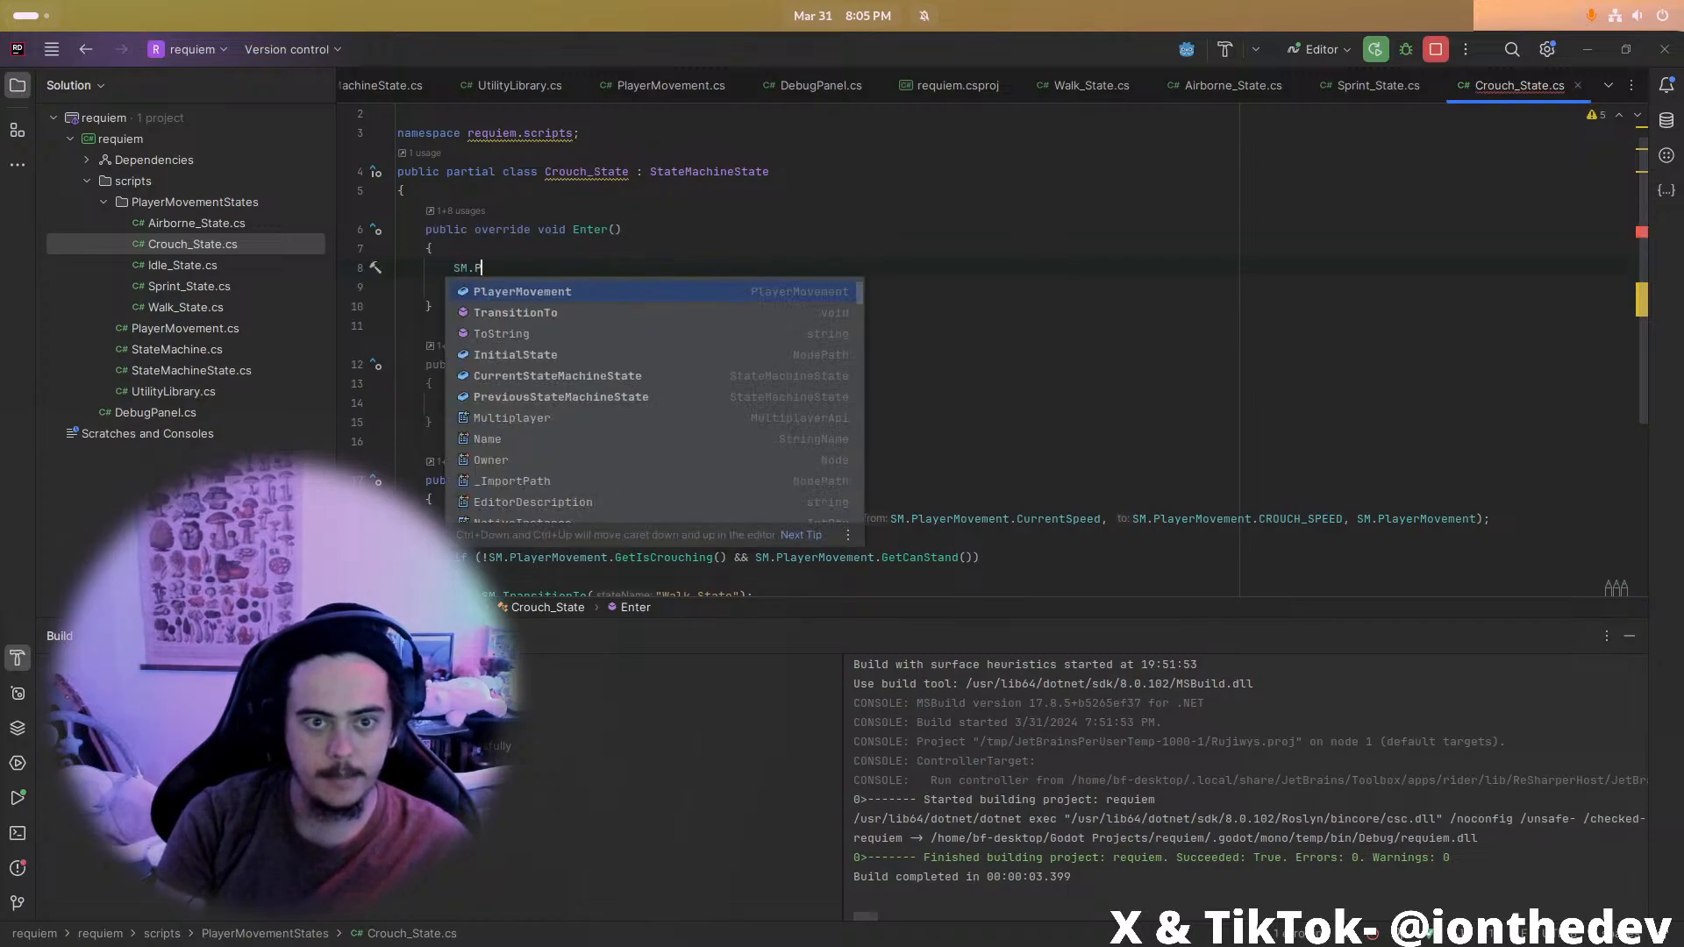
key(Return)
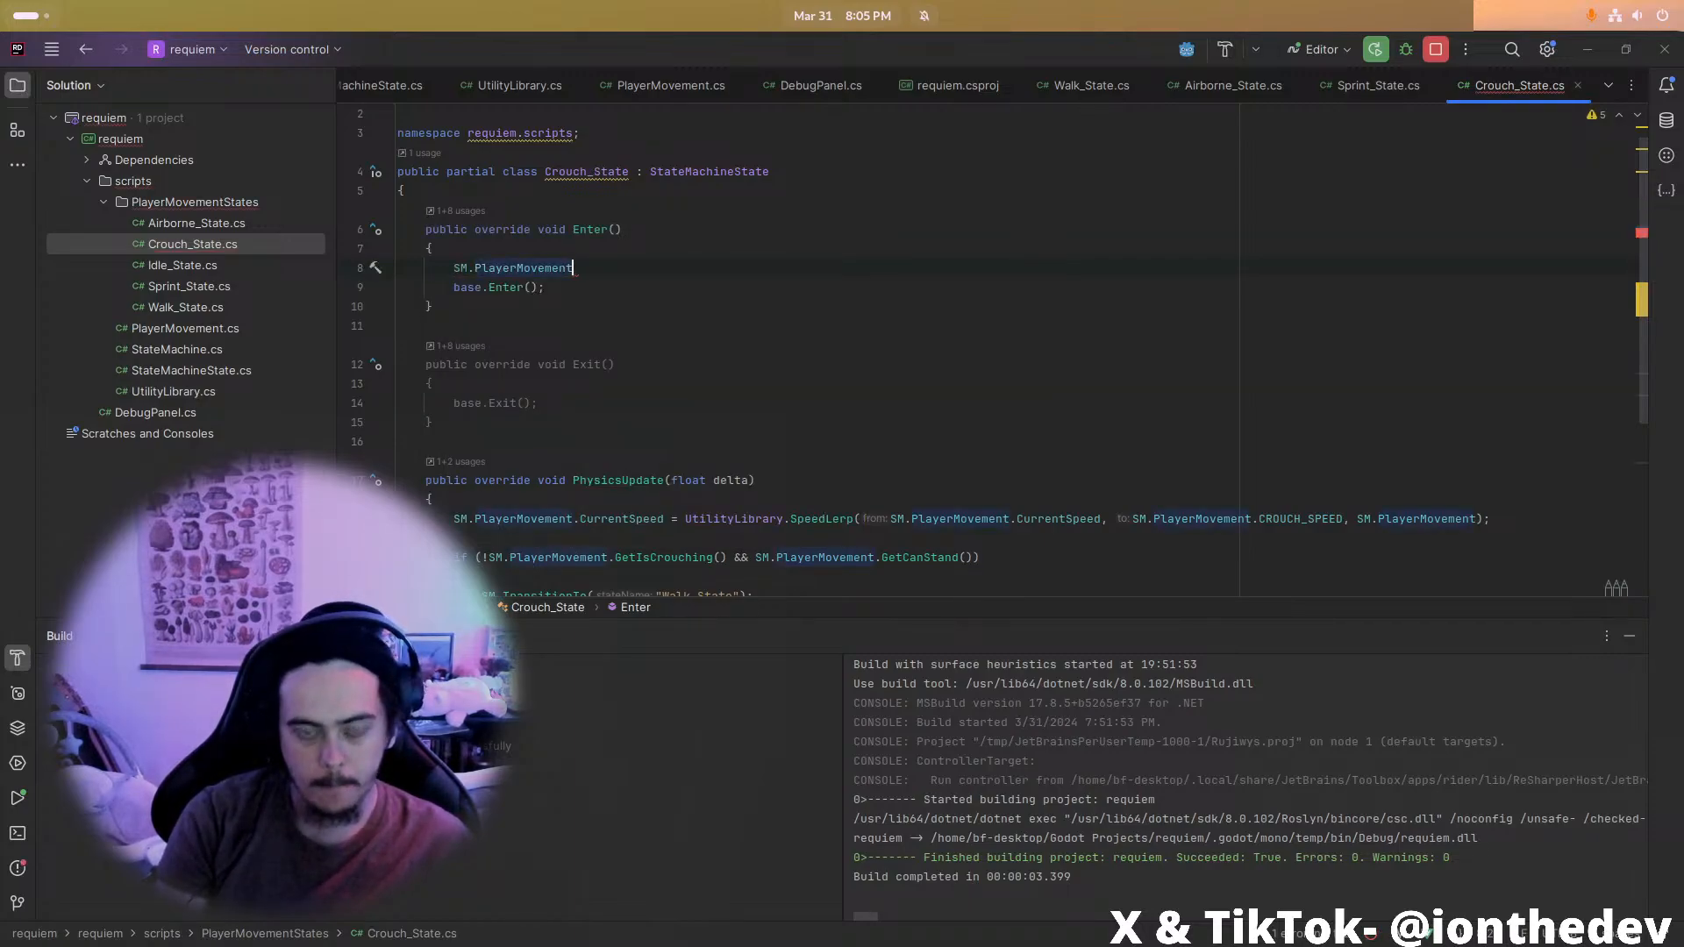
text(.AnimPlayer)
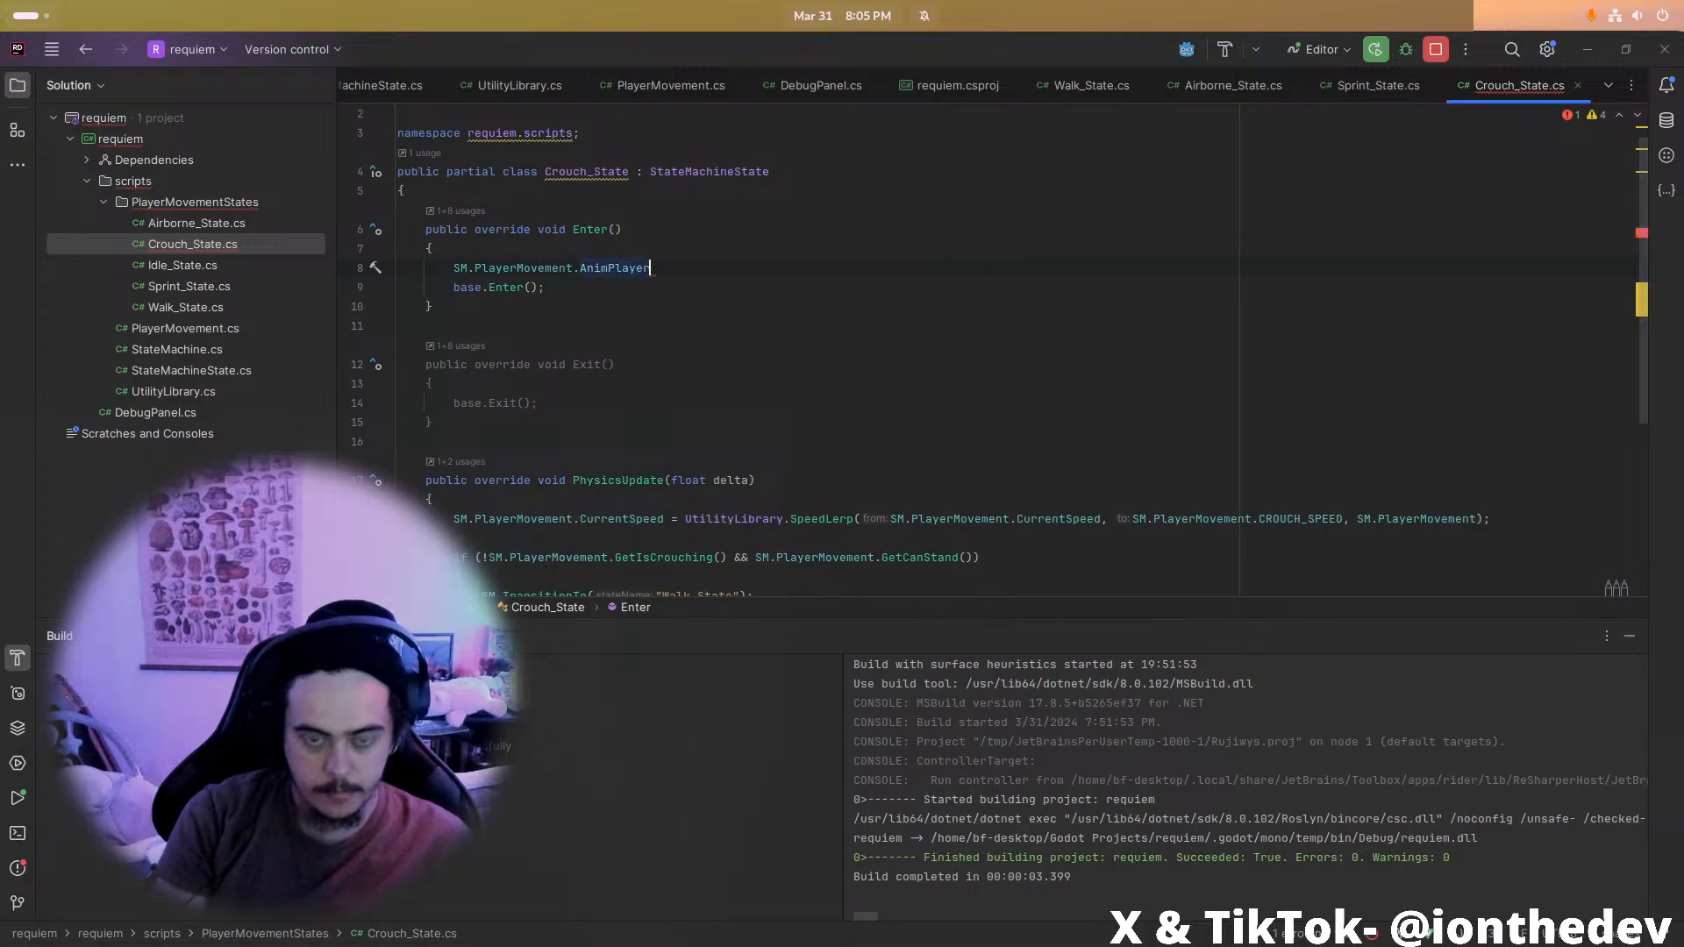
text(.Set)
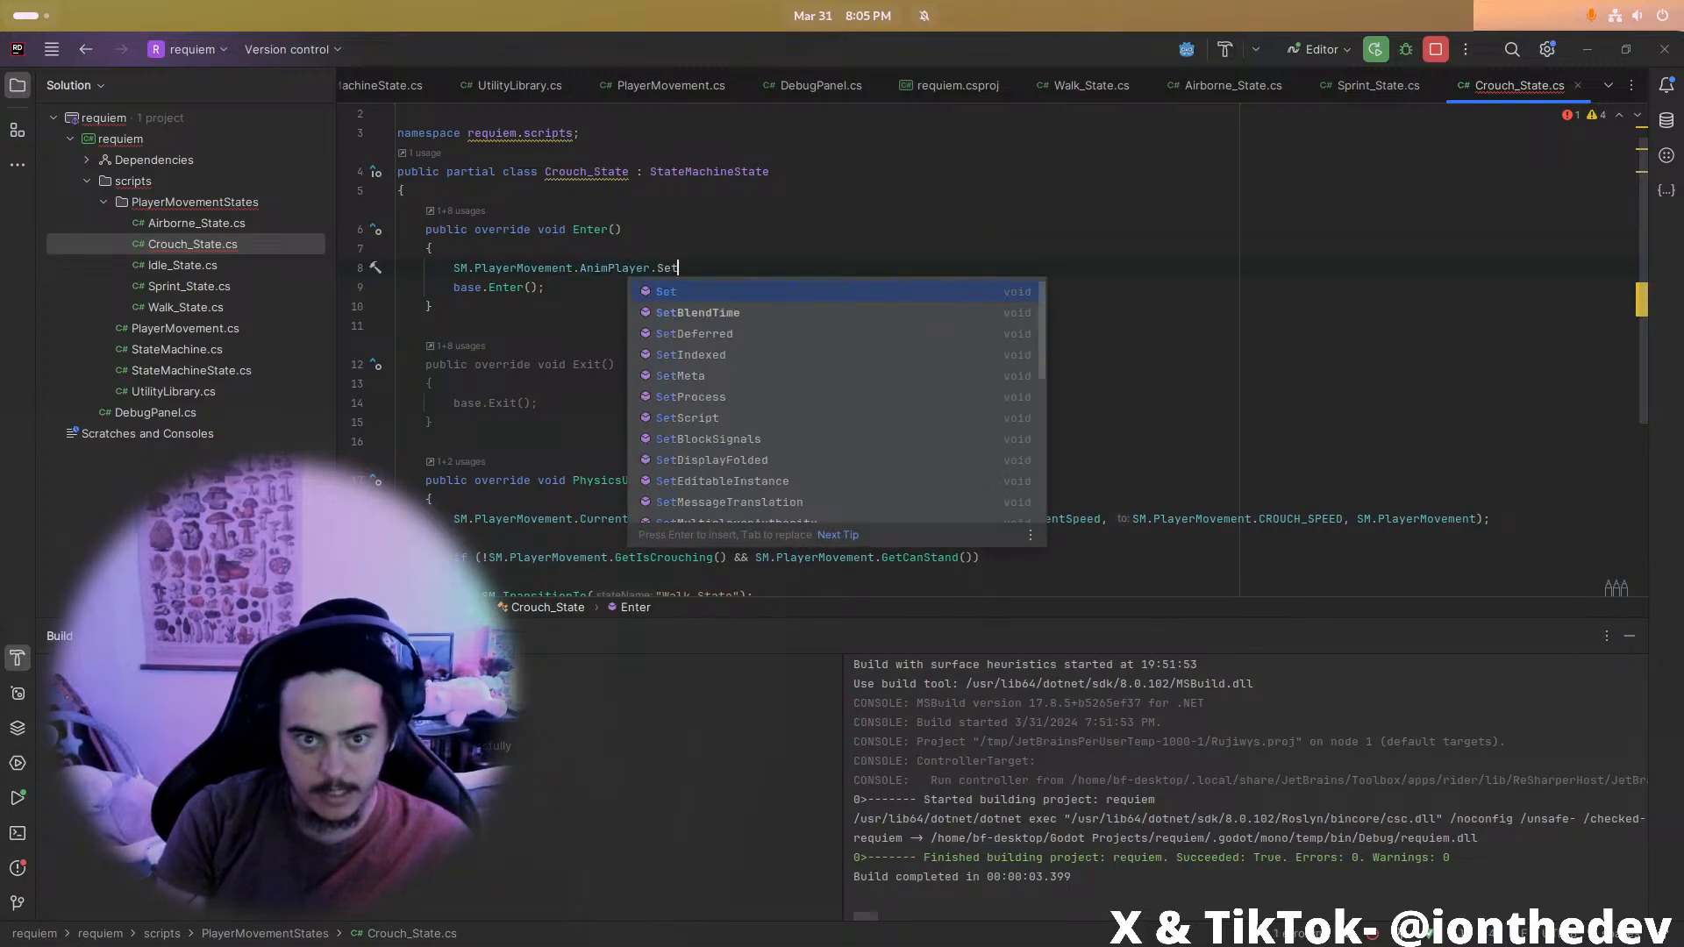
text(An)
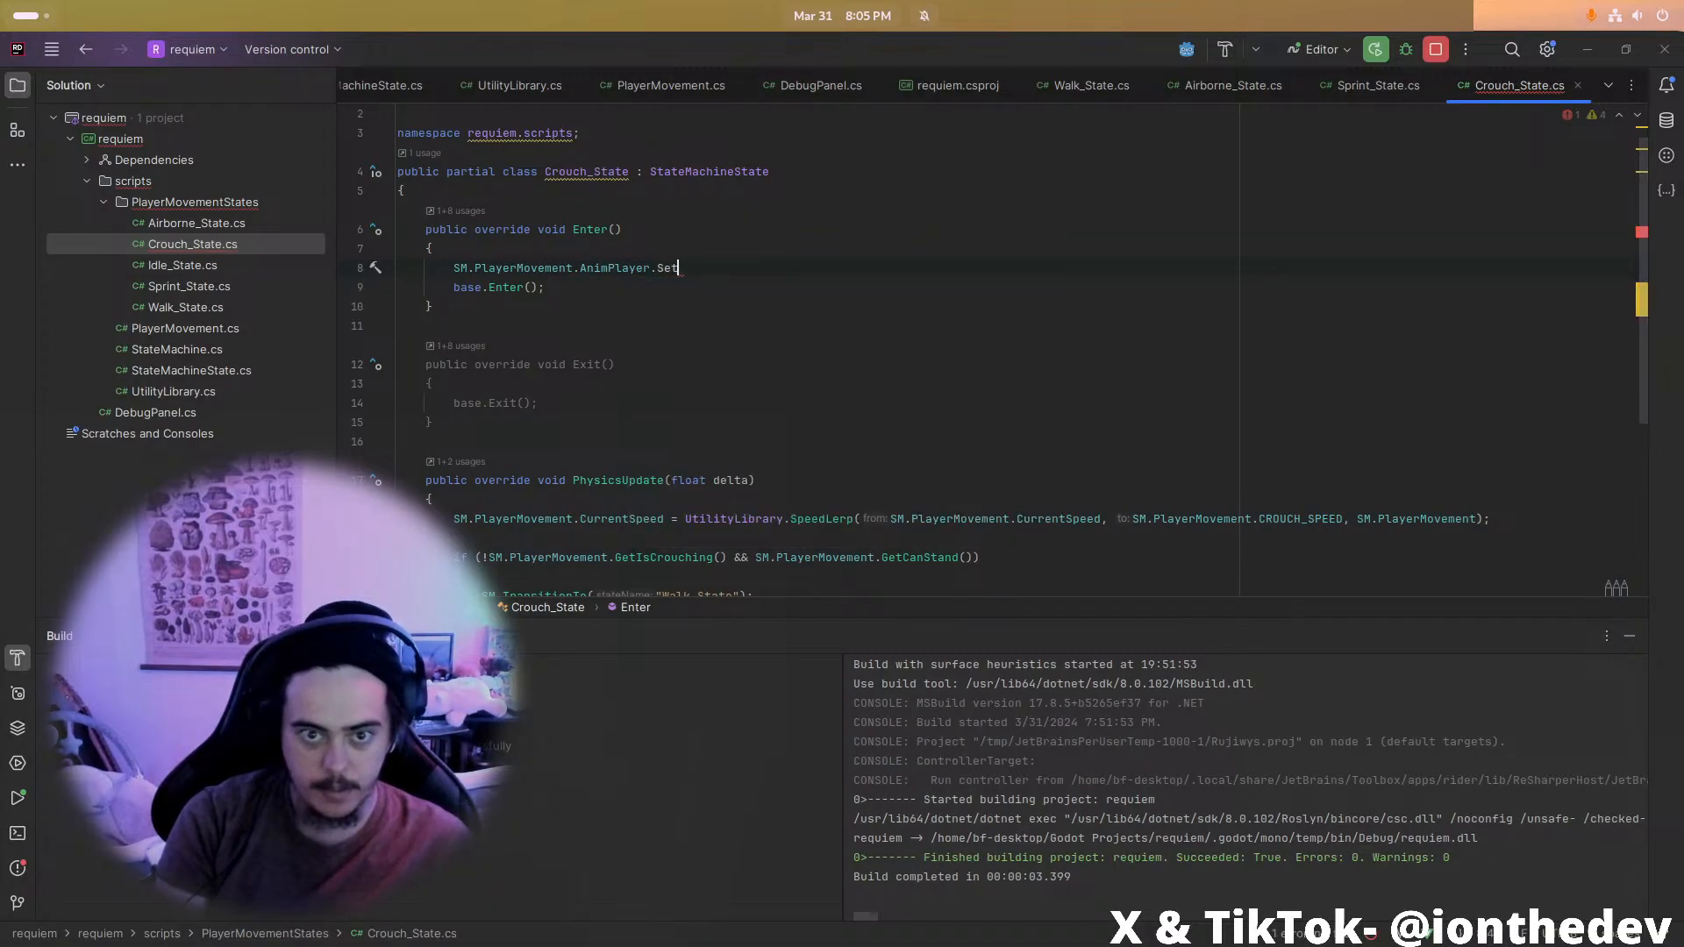
key(BackSpace)
key(BackSpace)
key(BackSpace)
Look through the AnimPlayer members matching "Anima" for one that sets the animation, and clear the search text
text(Anima)
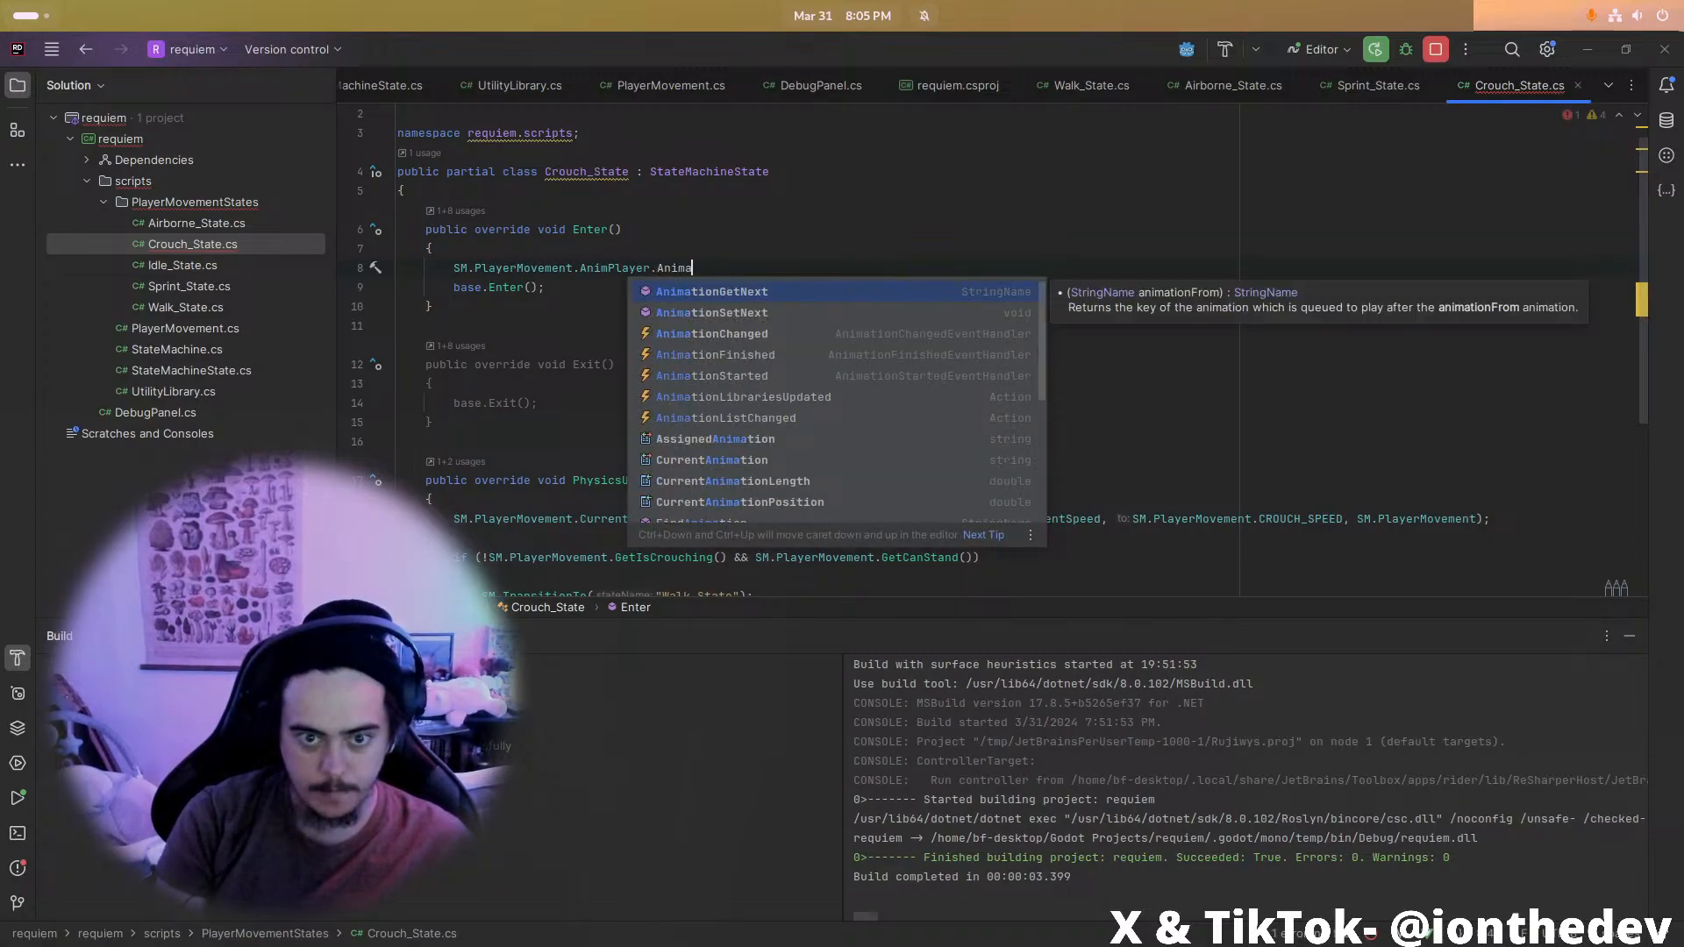
key(Down)
key(Down)
key(Down)
key(Down)
key(Down)
key(Down)
key(Down)
key(Down)
key(Down)
key(Down)
key(Down)
key(Down)
key(Down)
key(Down)
key(Up)
key(Up)
key(Up)
key(Up)
key(Up)
key(Up)
key(Up)
key(Up)
key(Up)
key(Up)
key(Up)
key(Up)
key(Up)
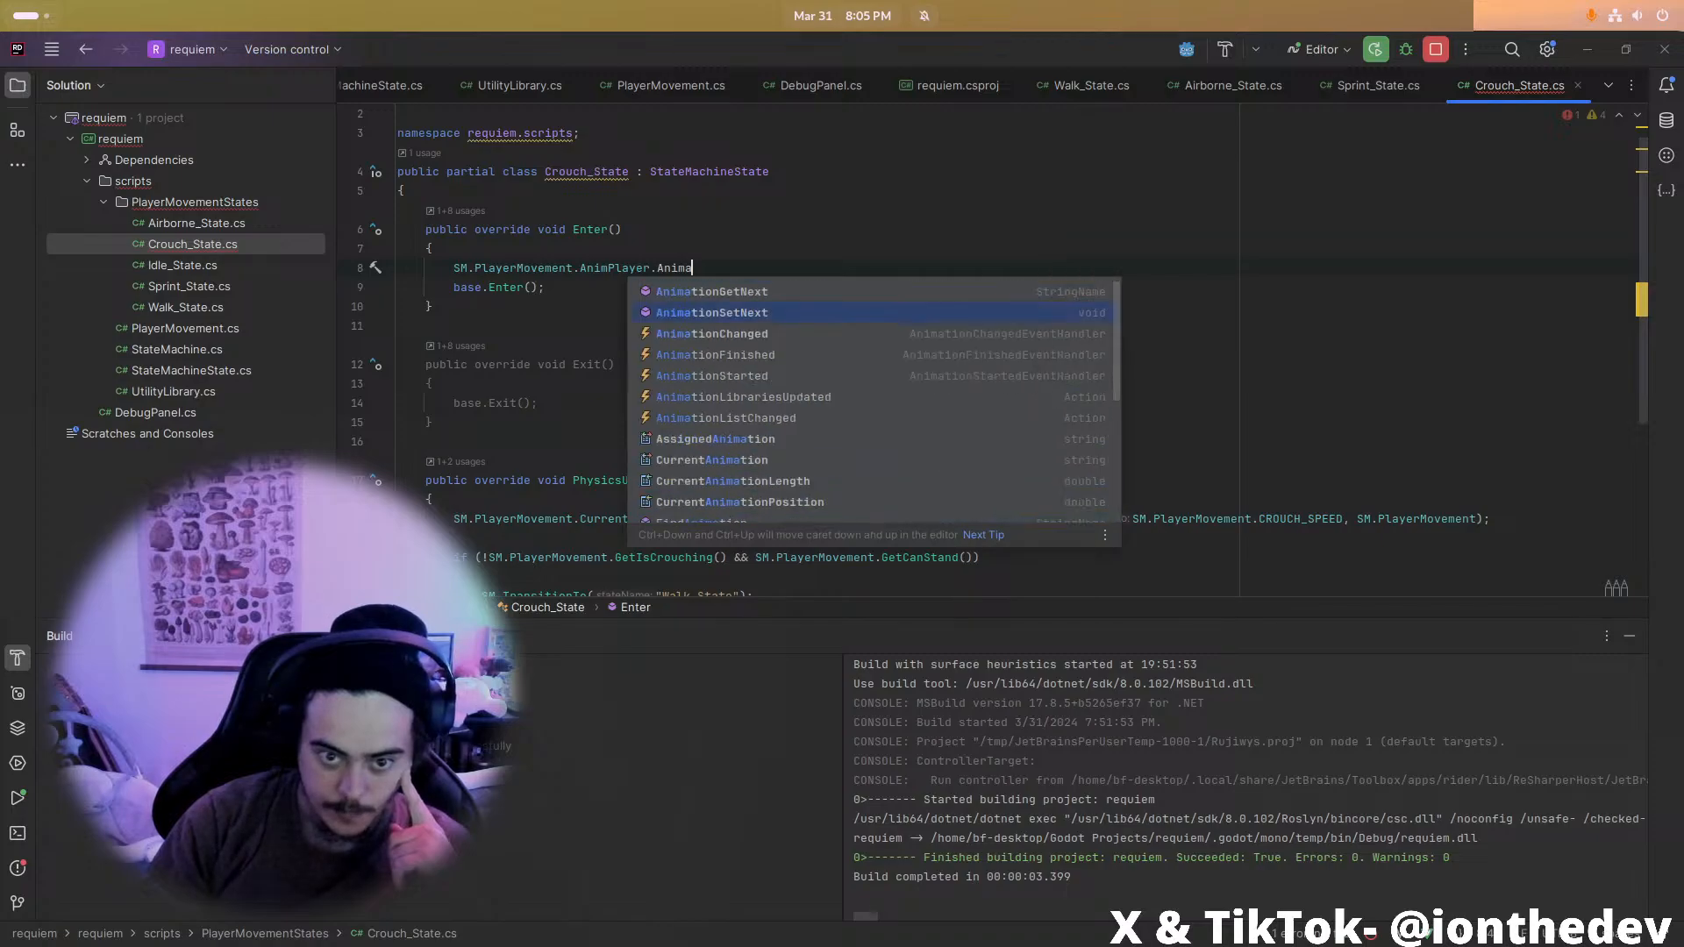
key(Down)
key(Down)
key(Down)
key(Down)
key(Down)
key(Down)
key(Down)
key(Down)
key(Down)
key(Down)
key(Down)
key(Down)
key(Down)
key(Down)
key(Down)
key(Down)
key(Down)
key(Down)
key(Down)
key(Down)
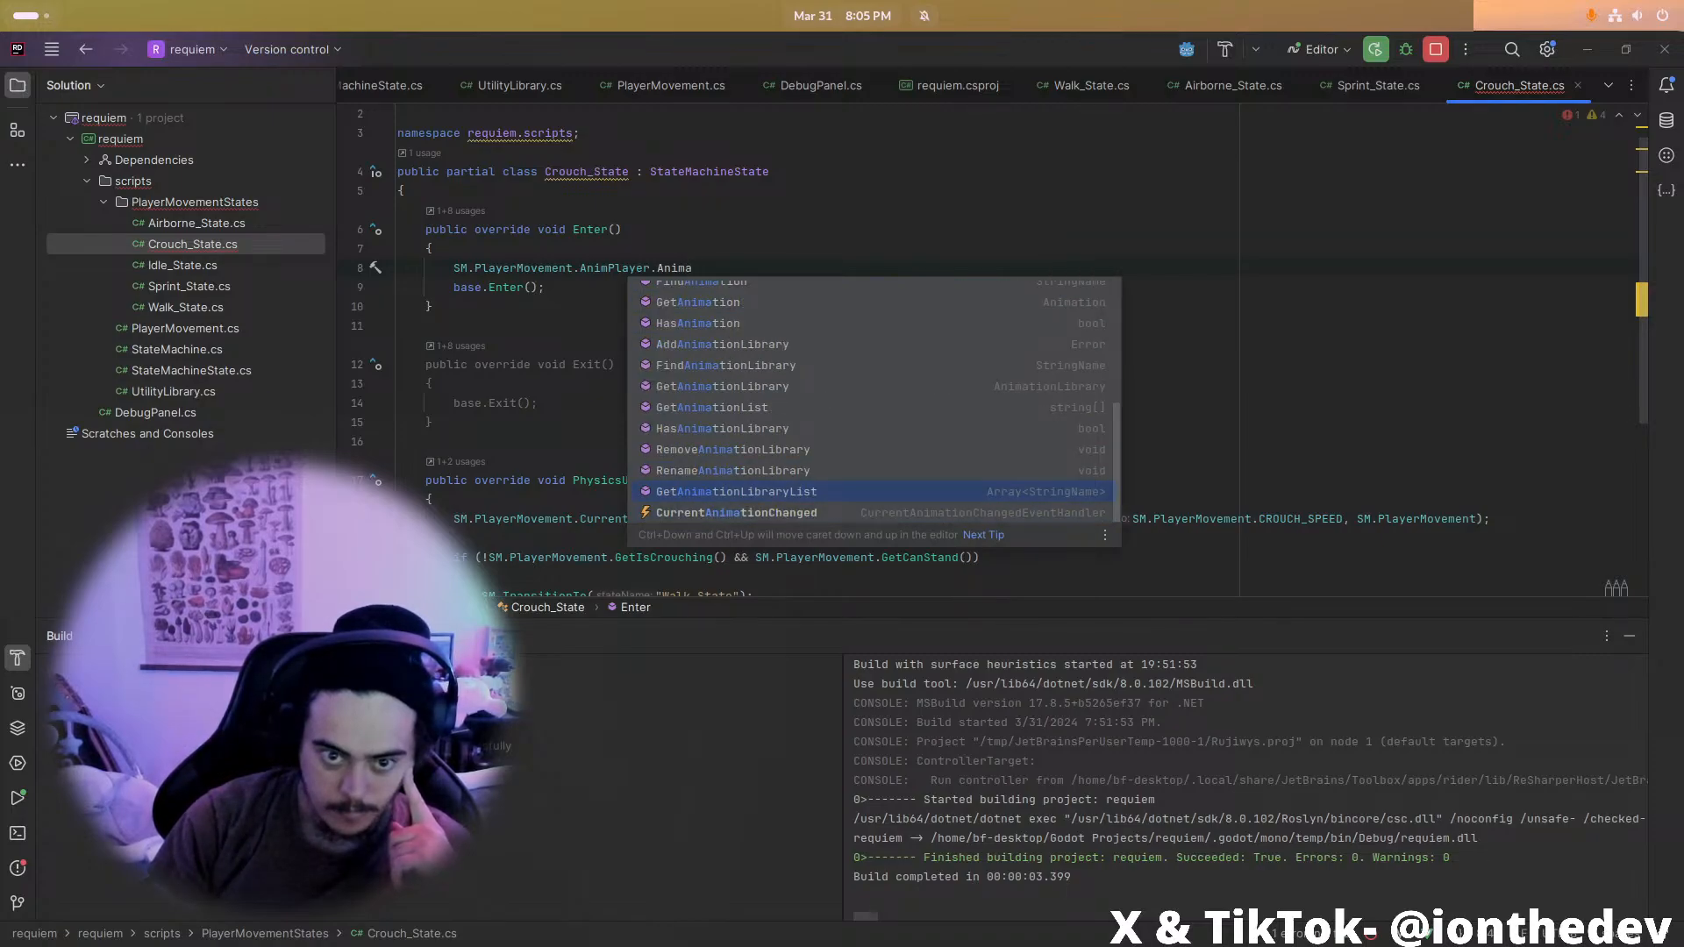
key(BackSpace)
key(BackSpace)
key(BackSpace)
key(BackSpace)
key(BackSpace)
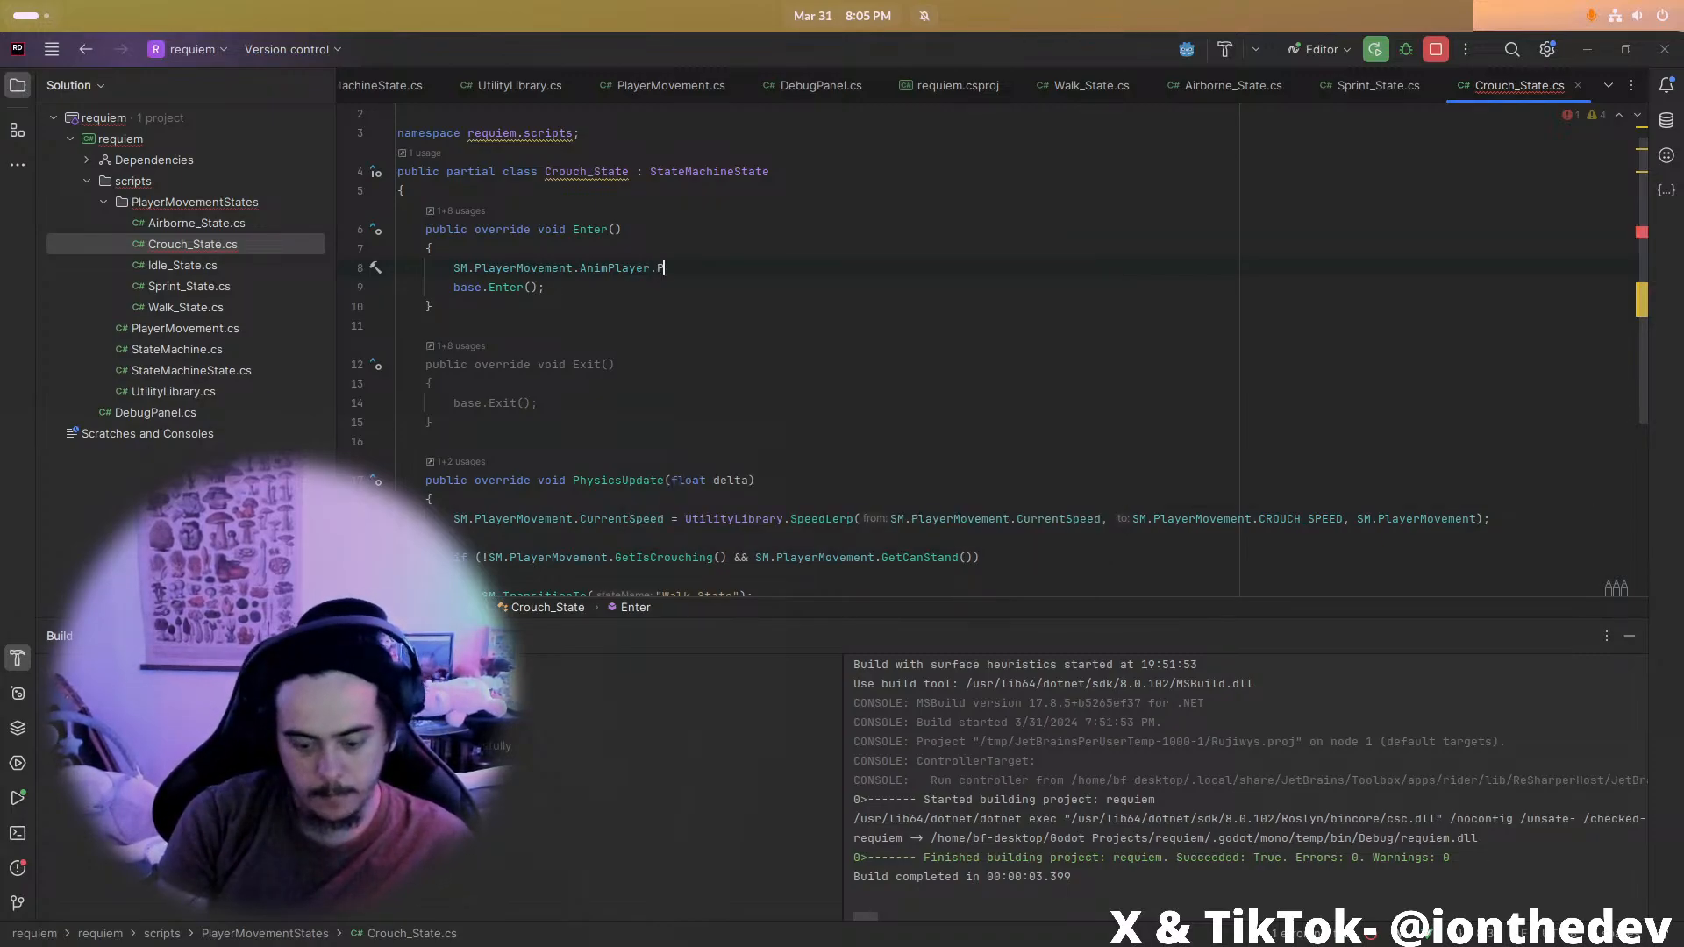
Complete the statement with a Play call for the "Crouch" animation, leaving room for a second argument
text(Pla)
key(Down)
key(Down)
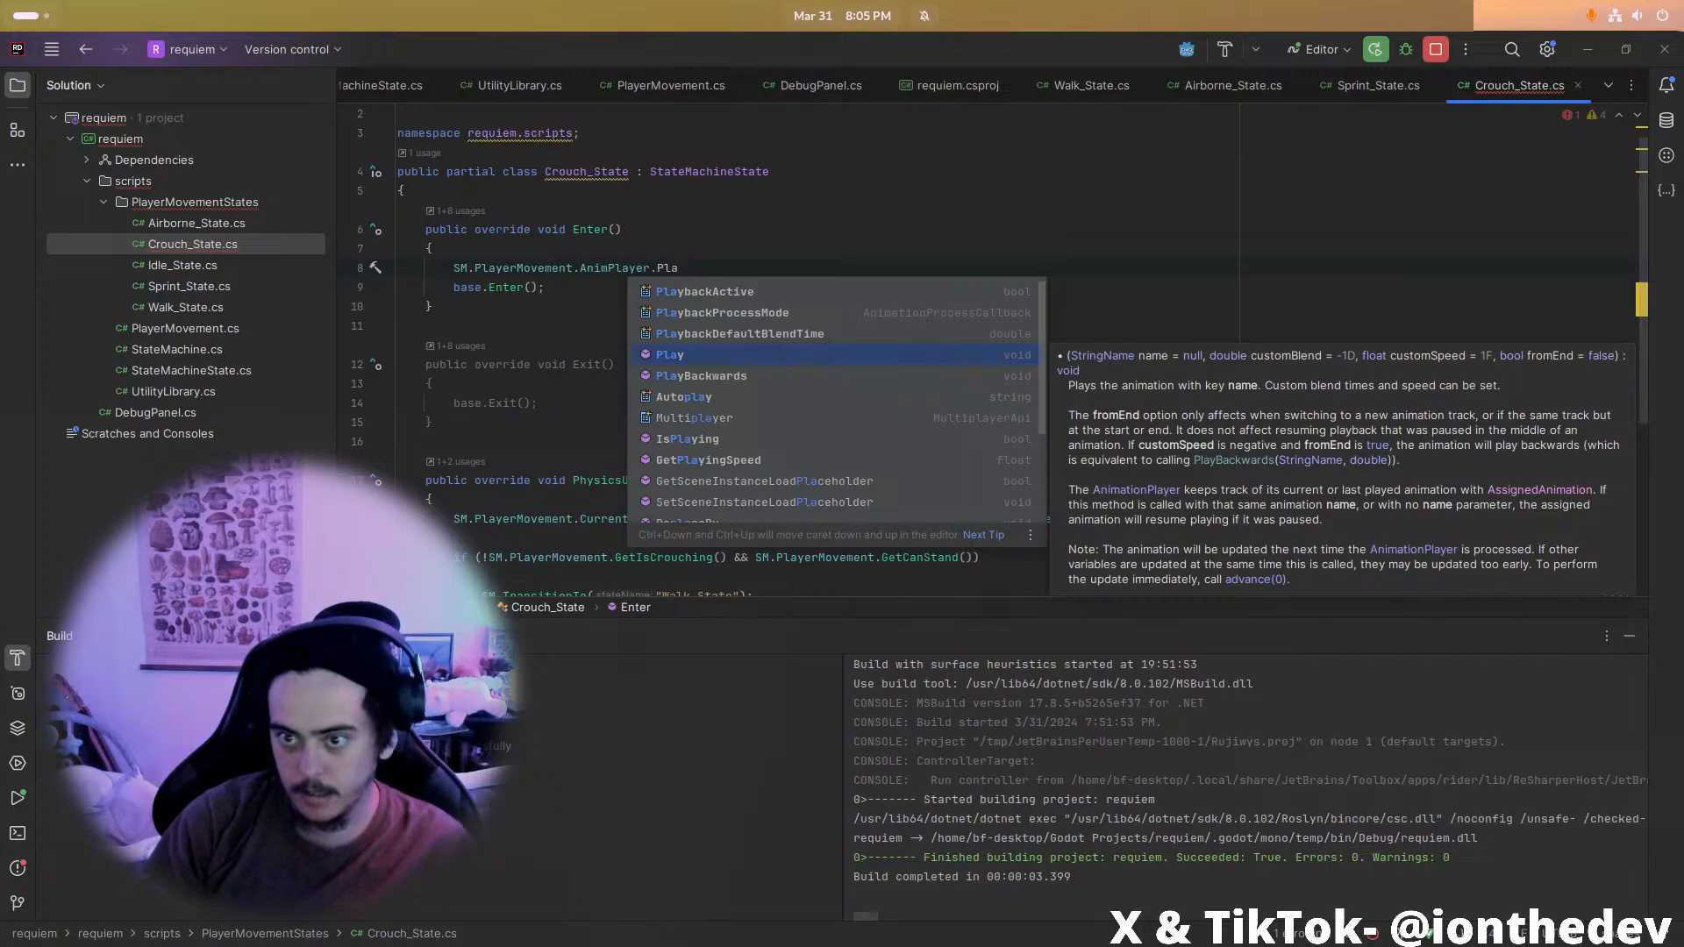
key(Return)
text("crouch", );)
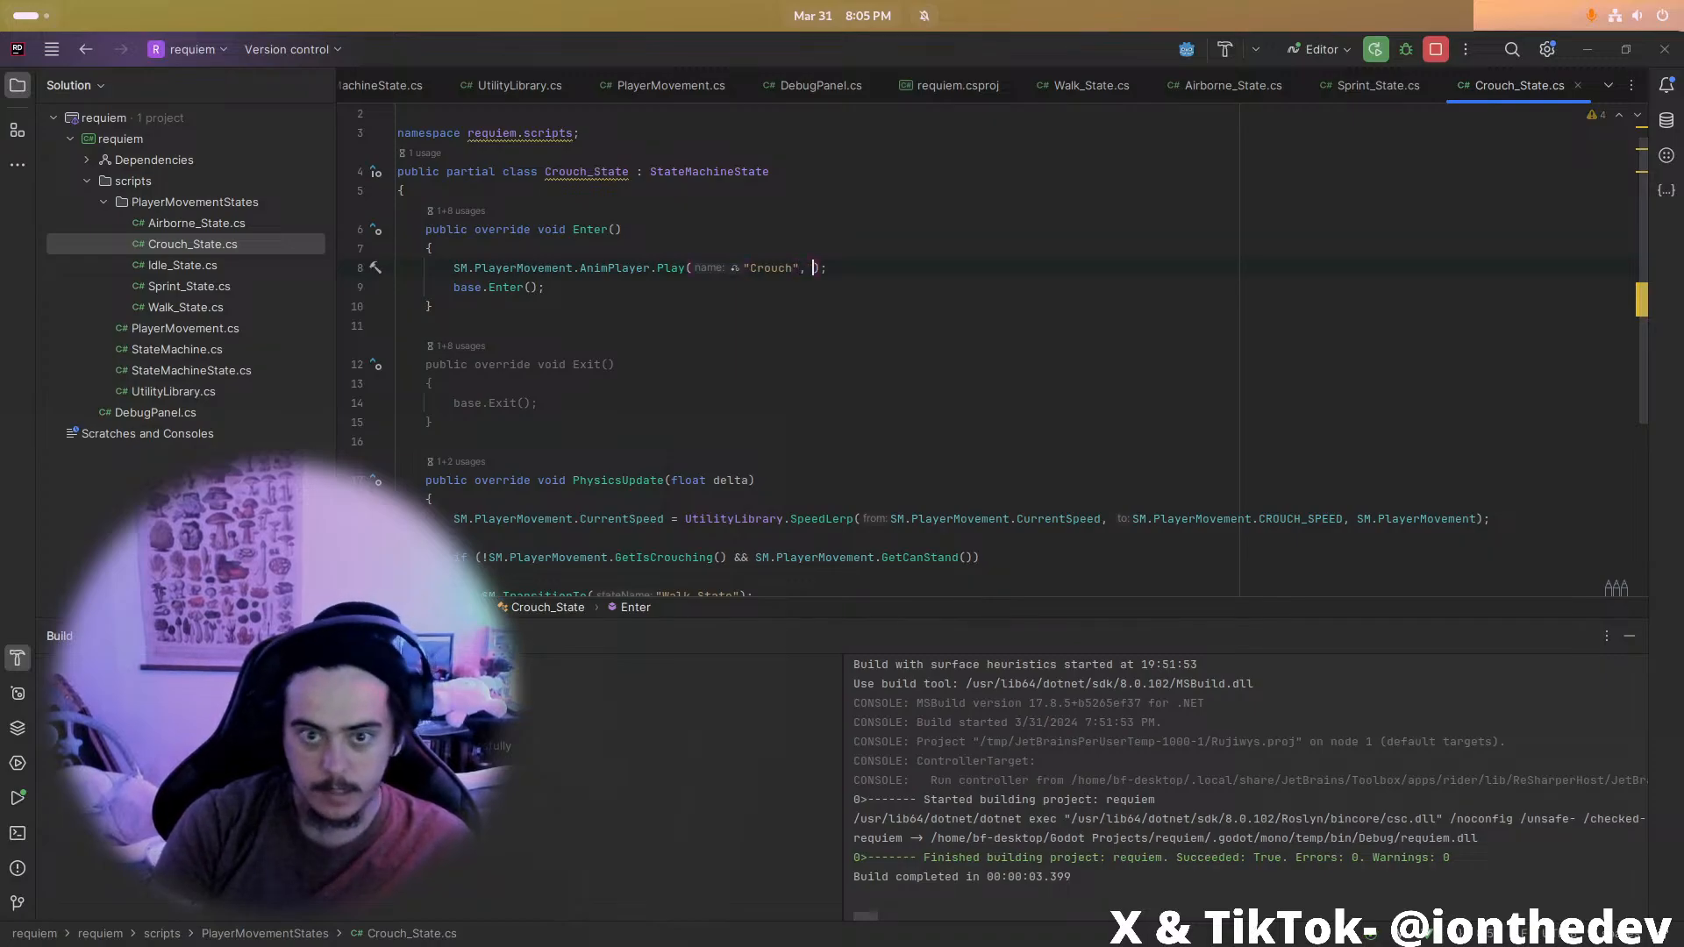
Pass null as the custom blend argument of the Enter method's Play call and leave room for a third argument
key(ctrl+space)
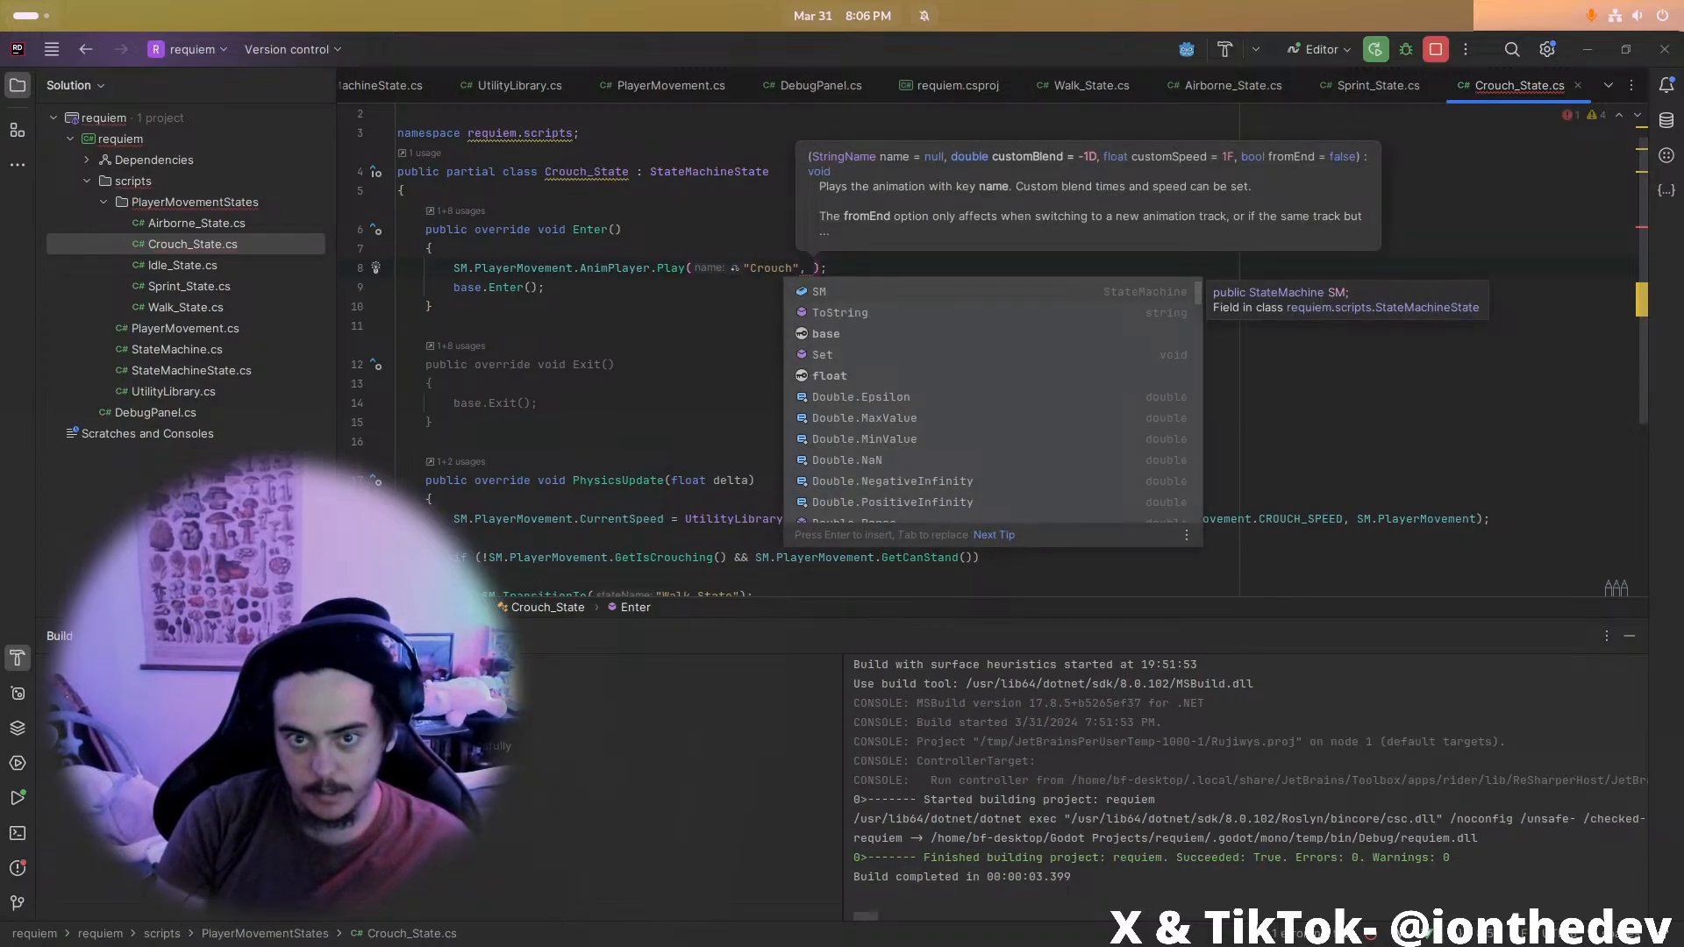
text(null)
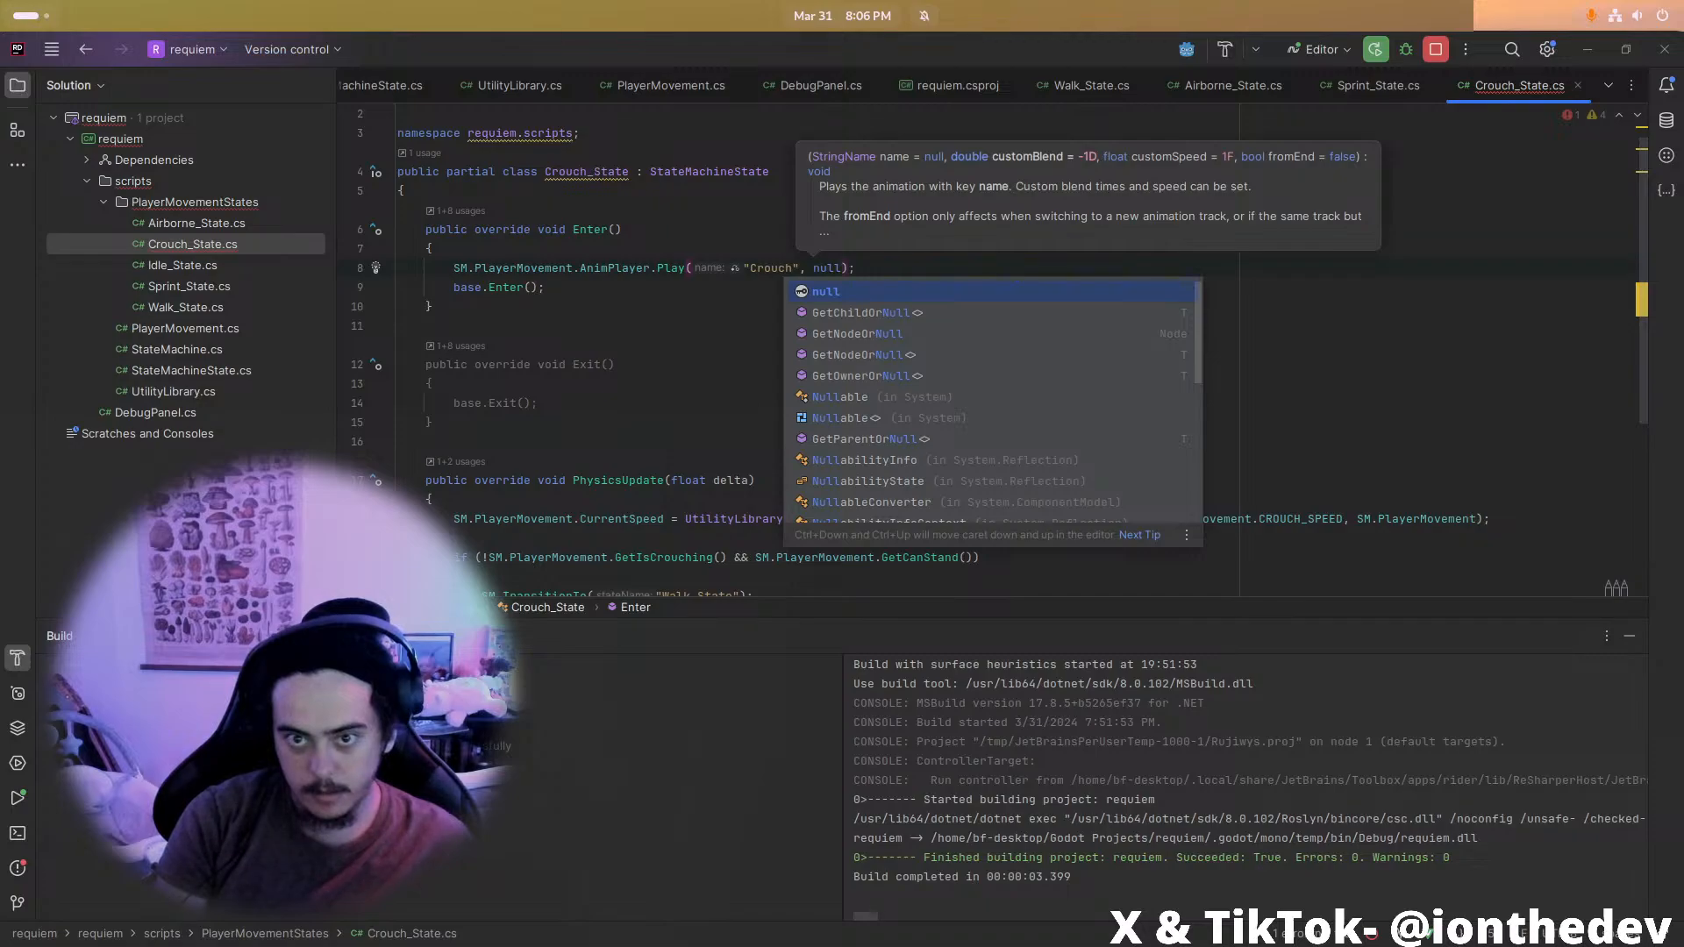
key(ctrl)
key(ctrl)
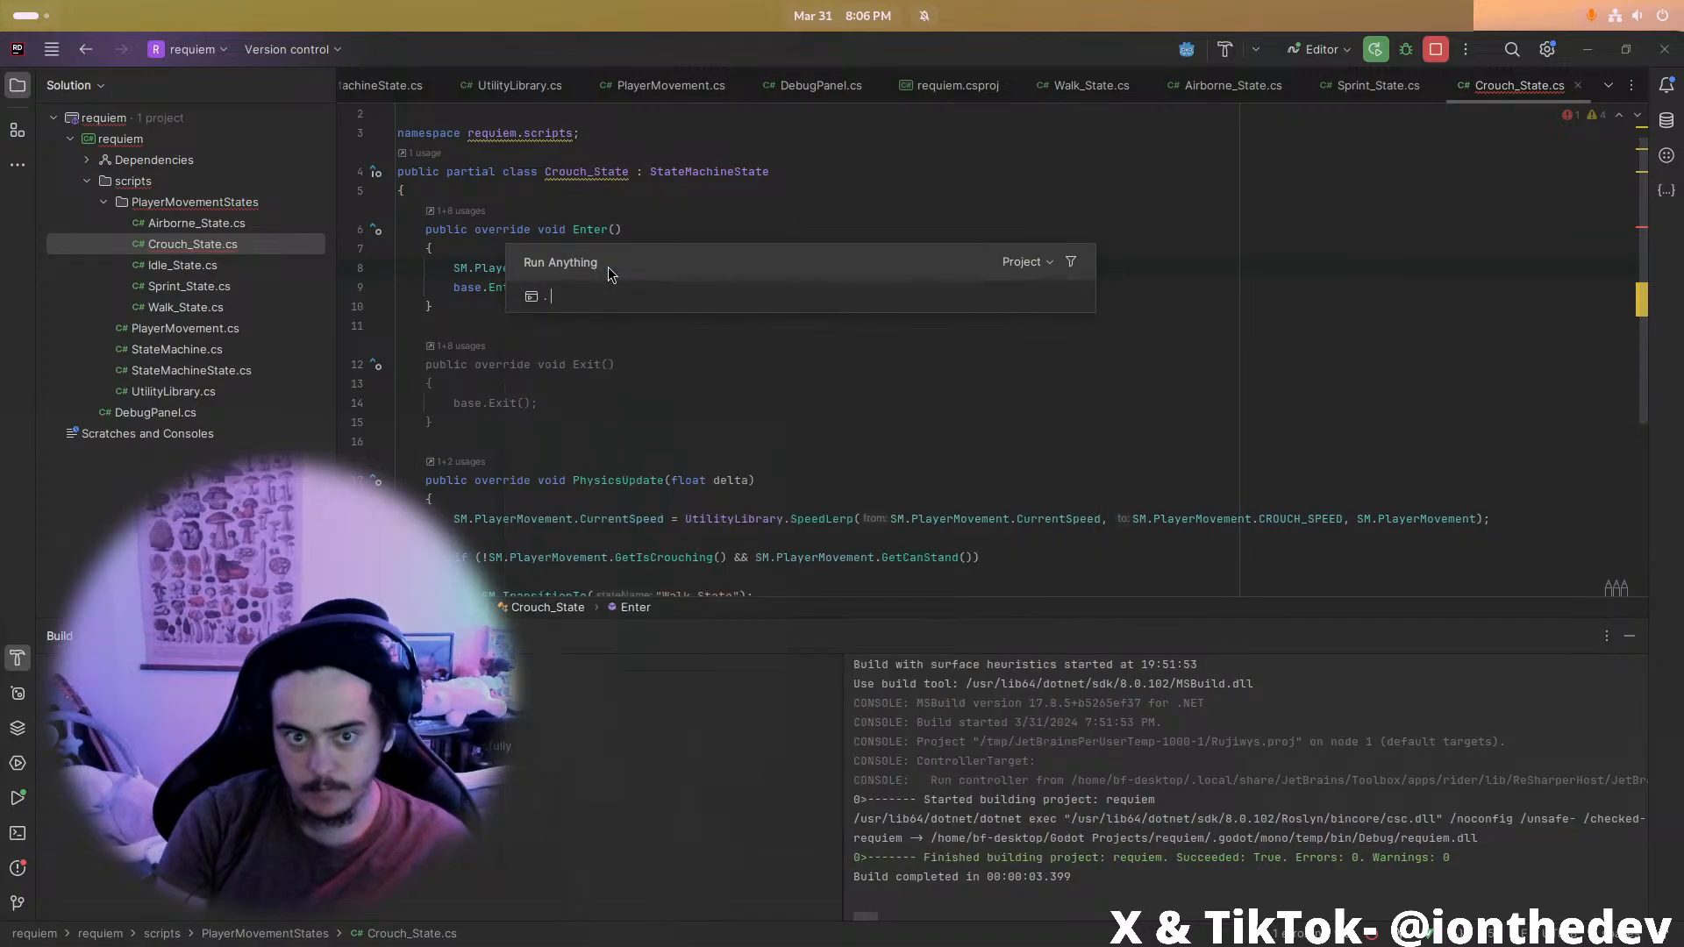
key(Escape)
text(, null, n);)
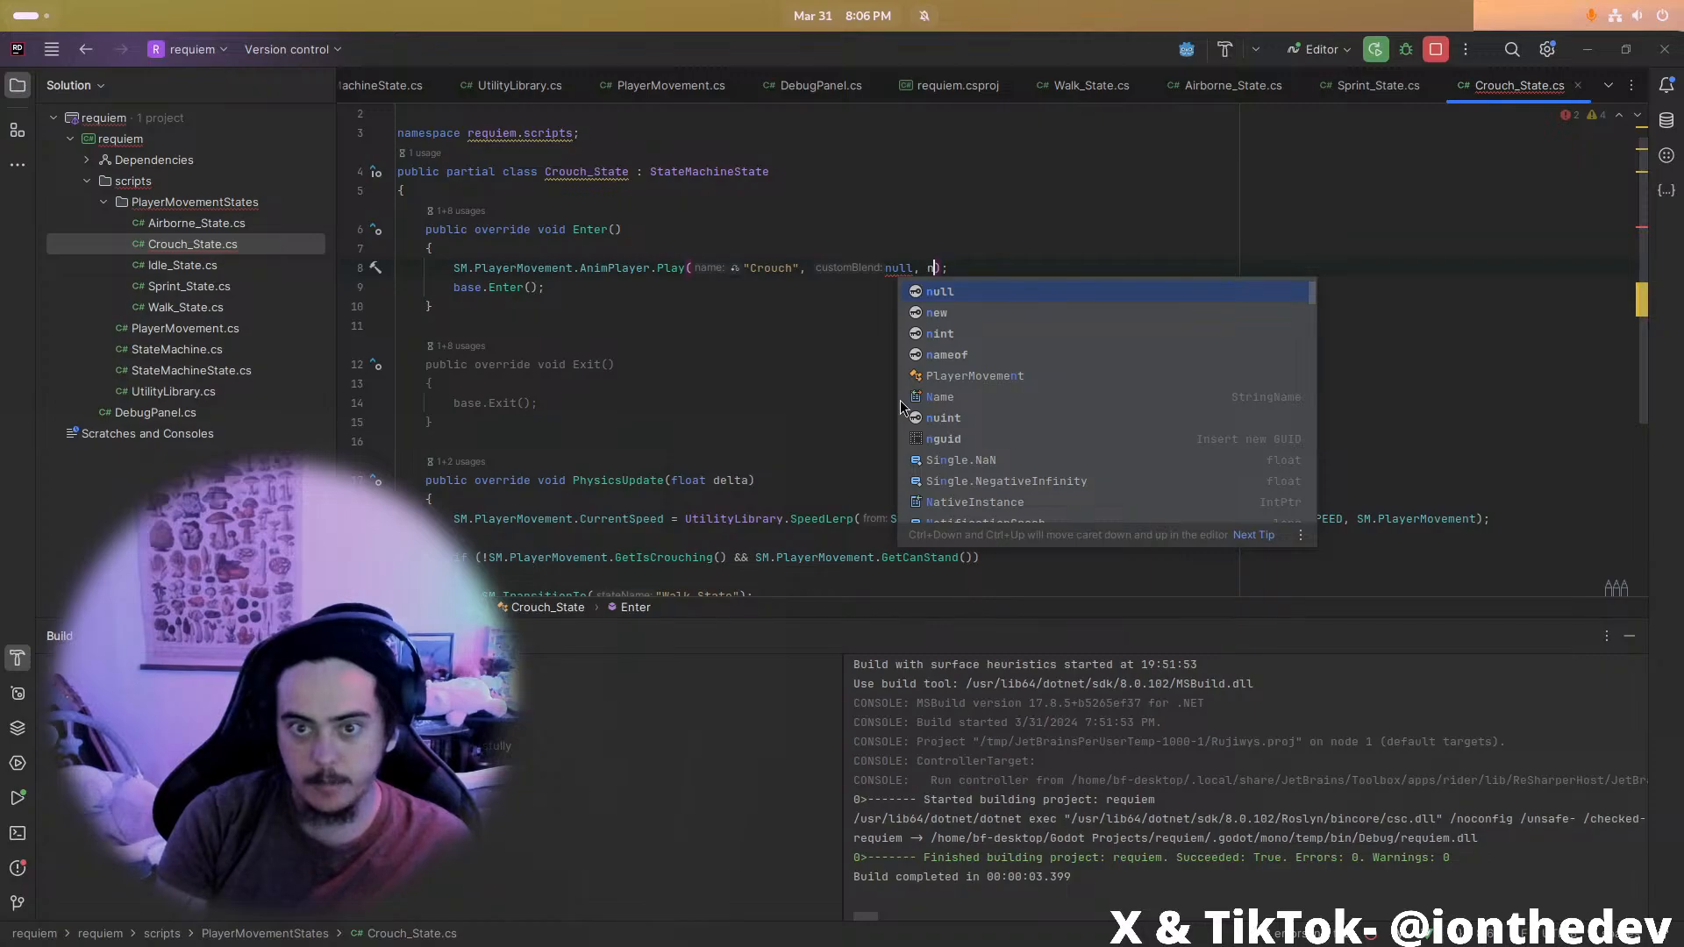
key(BackSpace)
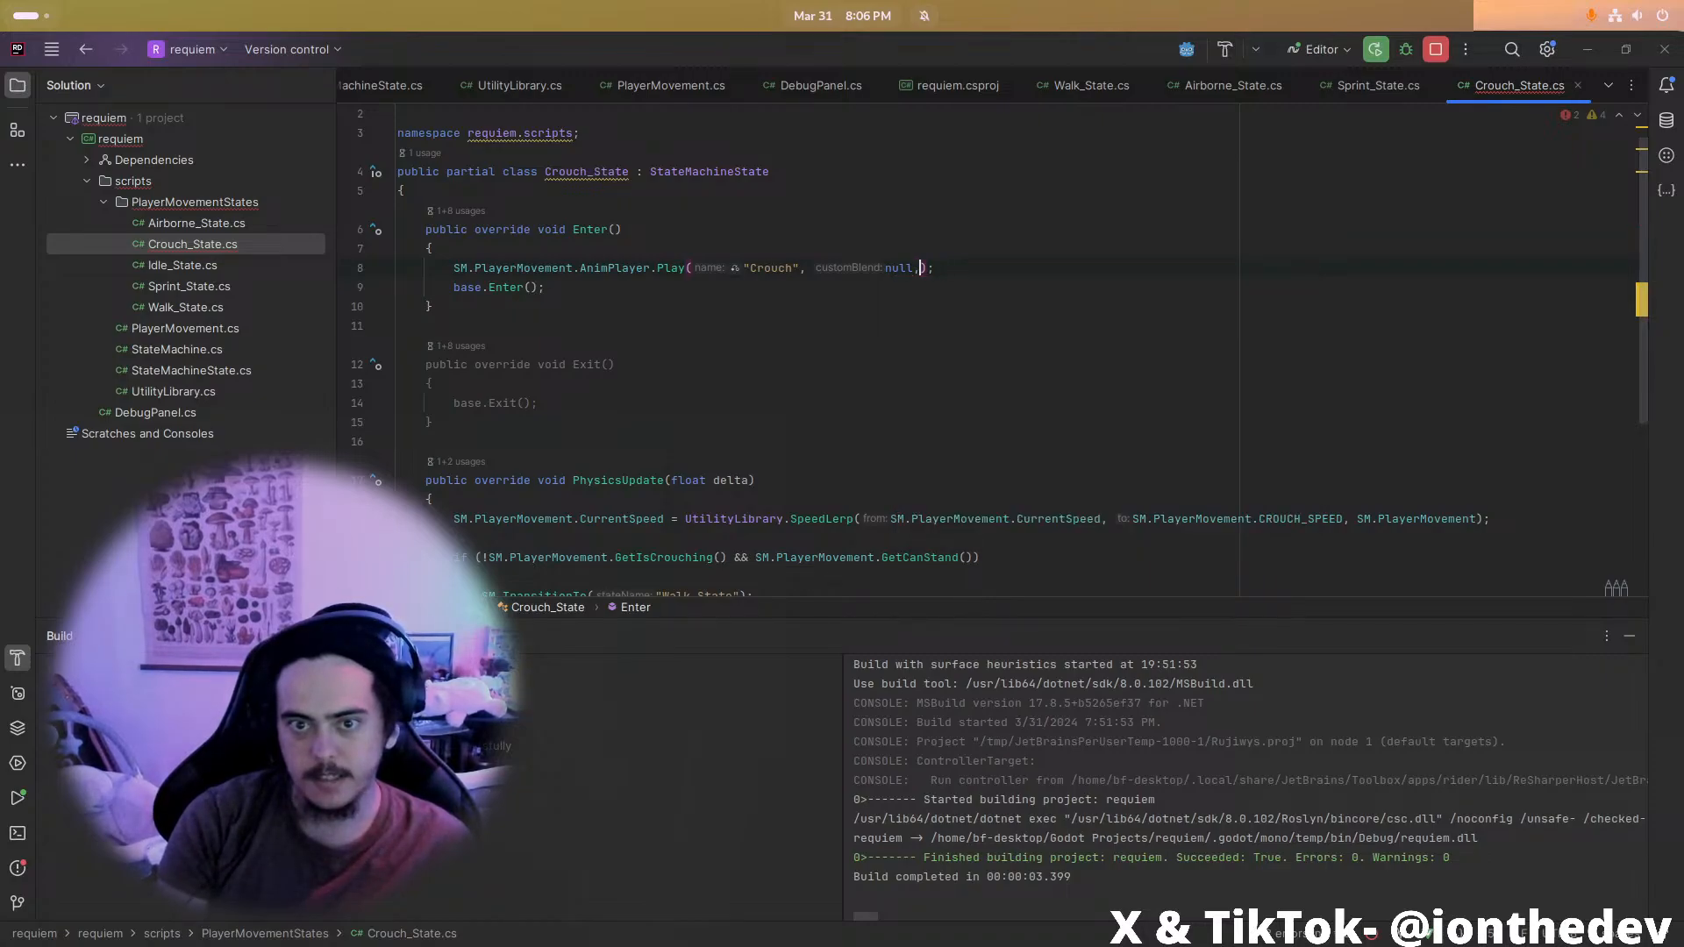
Add 1.0f as the custom speed and false as the fromEnd argument of the Enter method's Play call
key(ctrl+space)
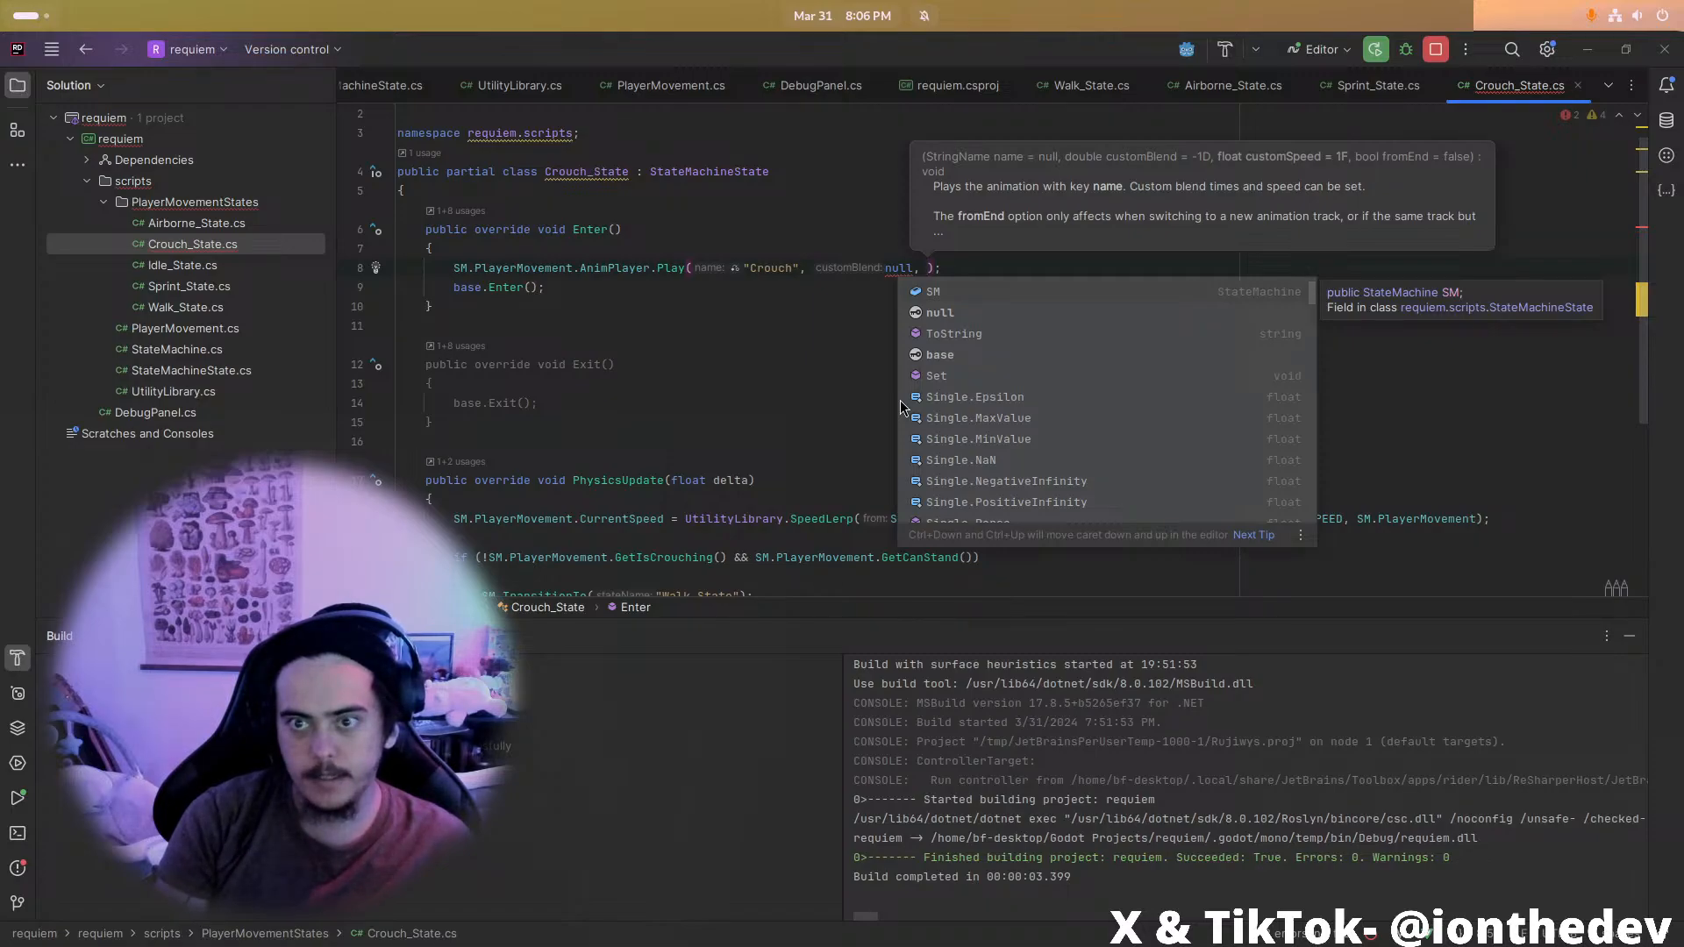
text(1)
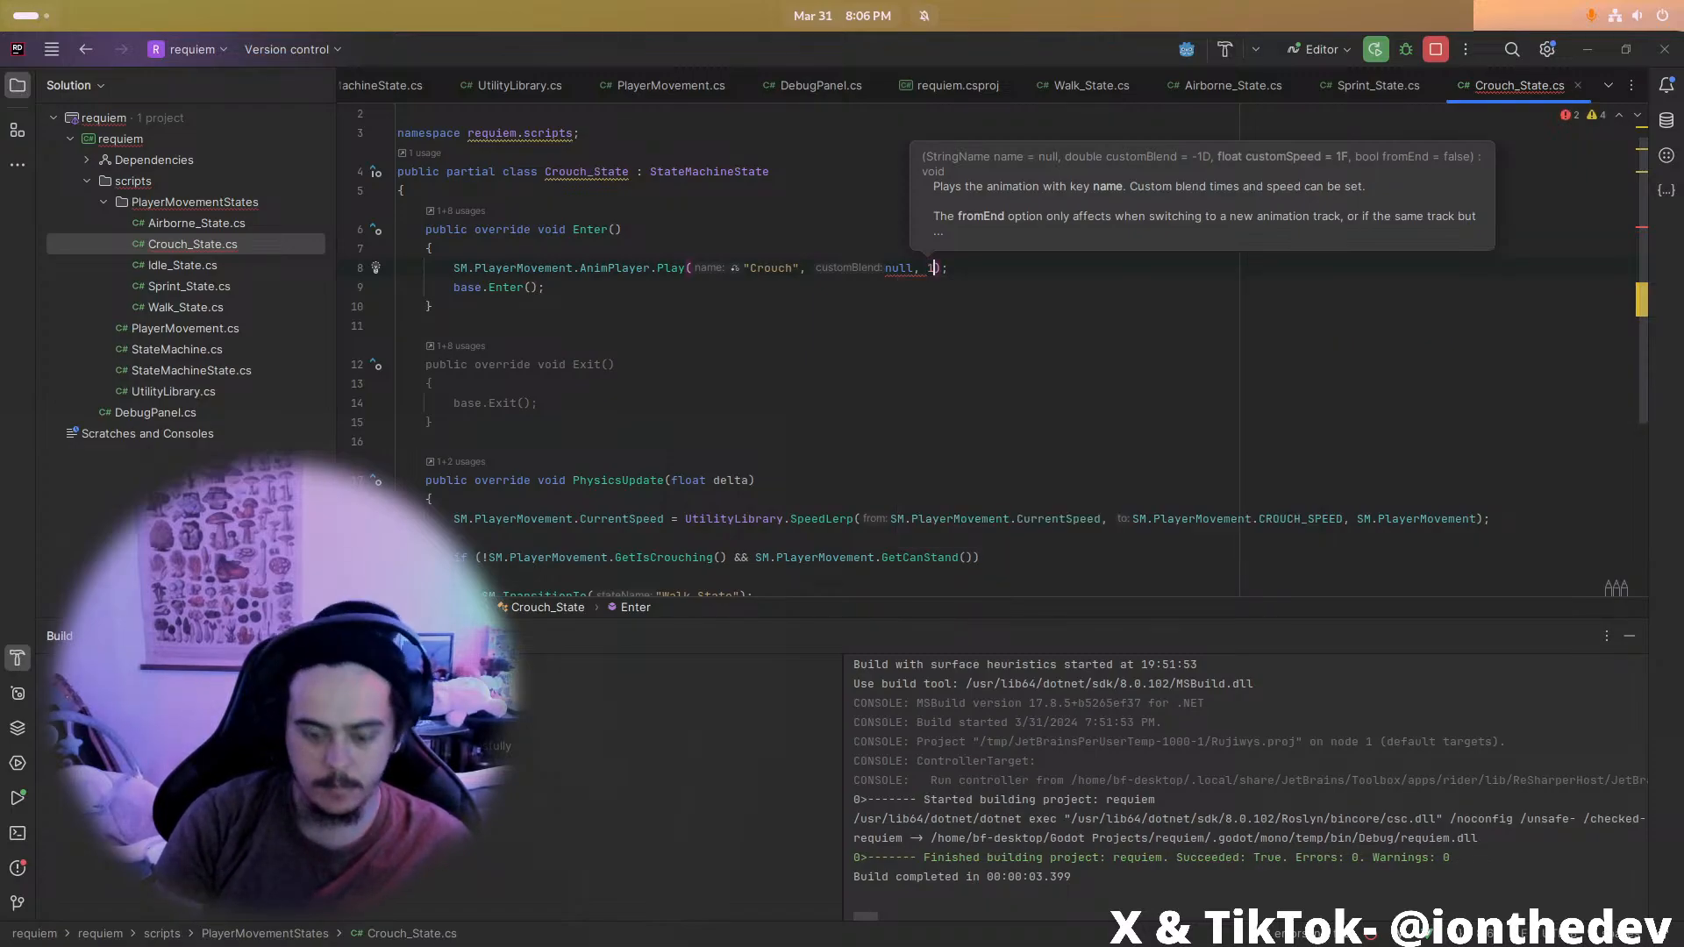
text(.0f)
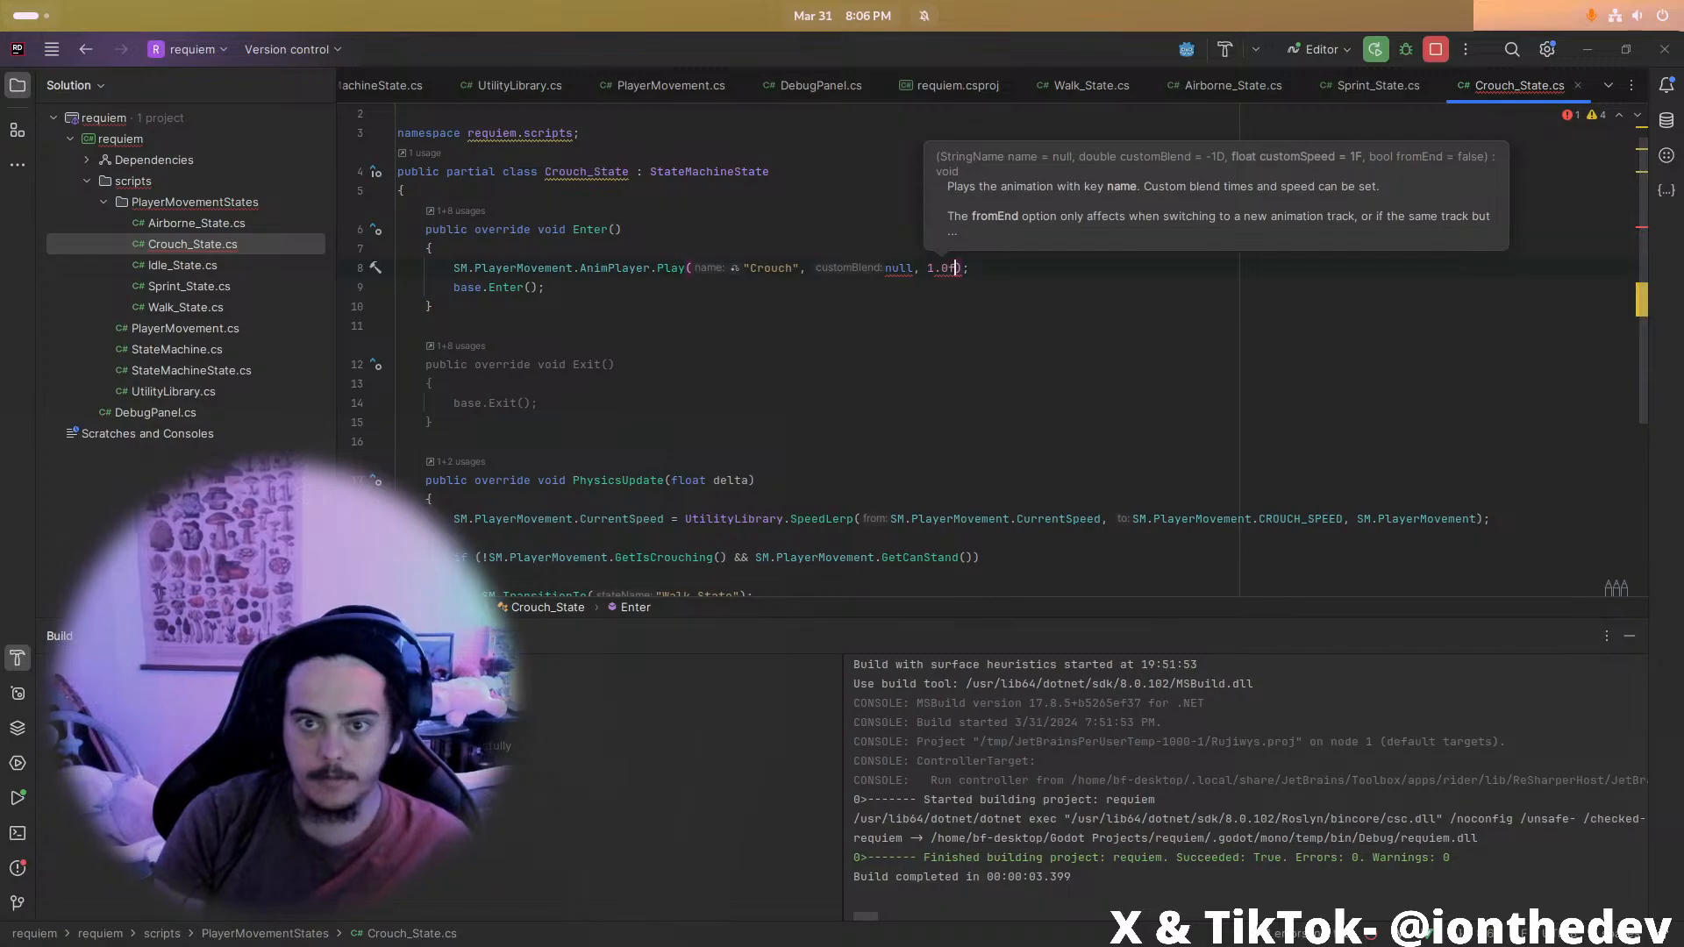
text(, )
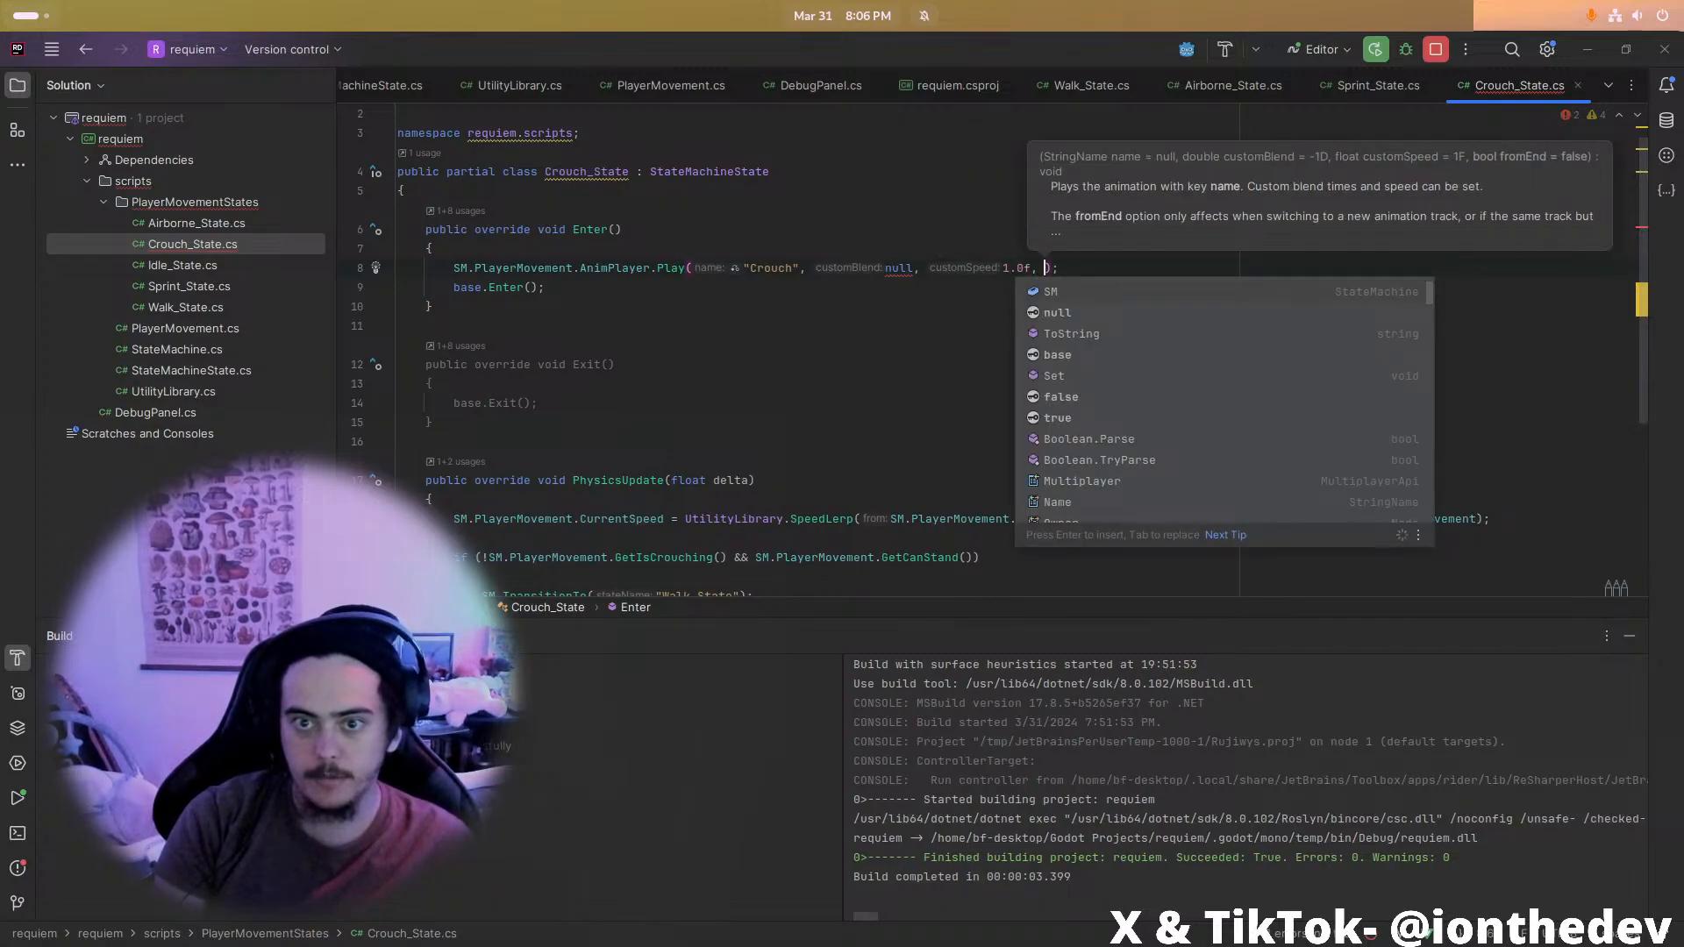
text(false)
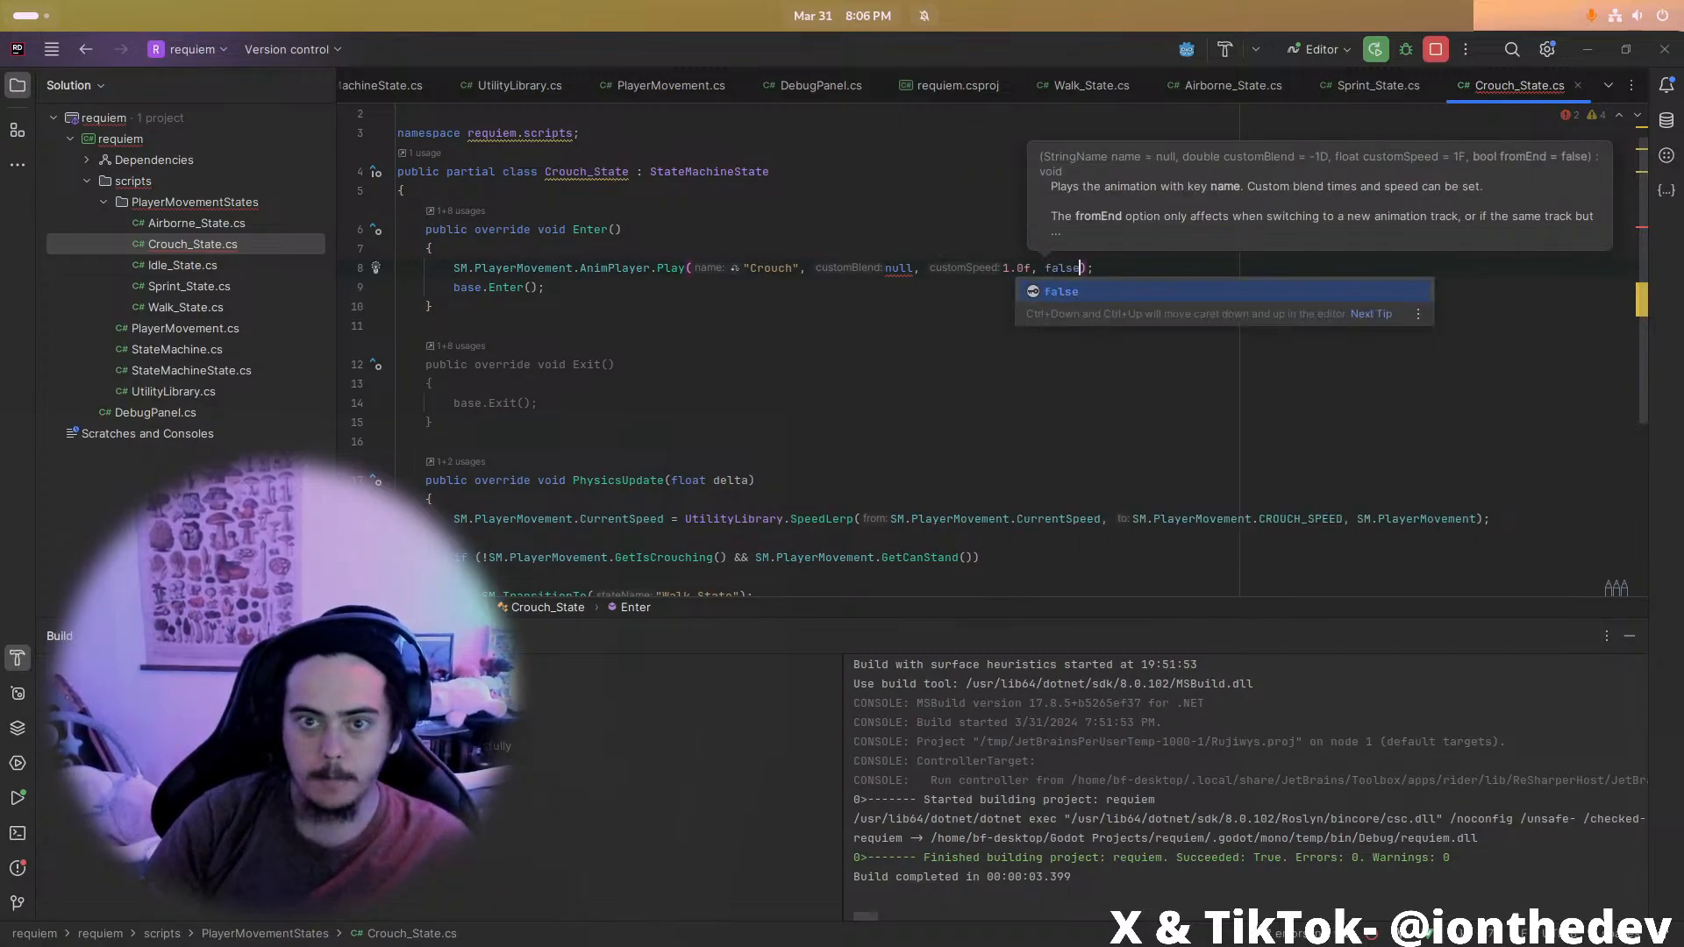
Replace the null custom blend argument of the Play call with -1D
double_click(907, 269)
text(-1D)
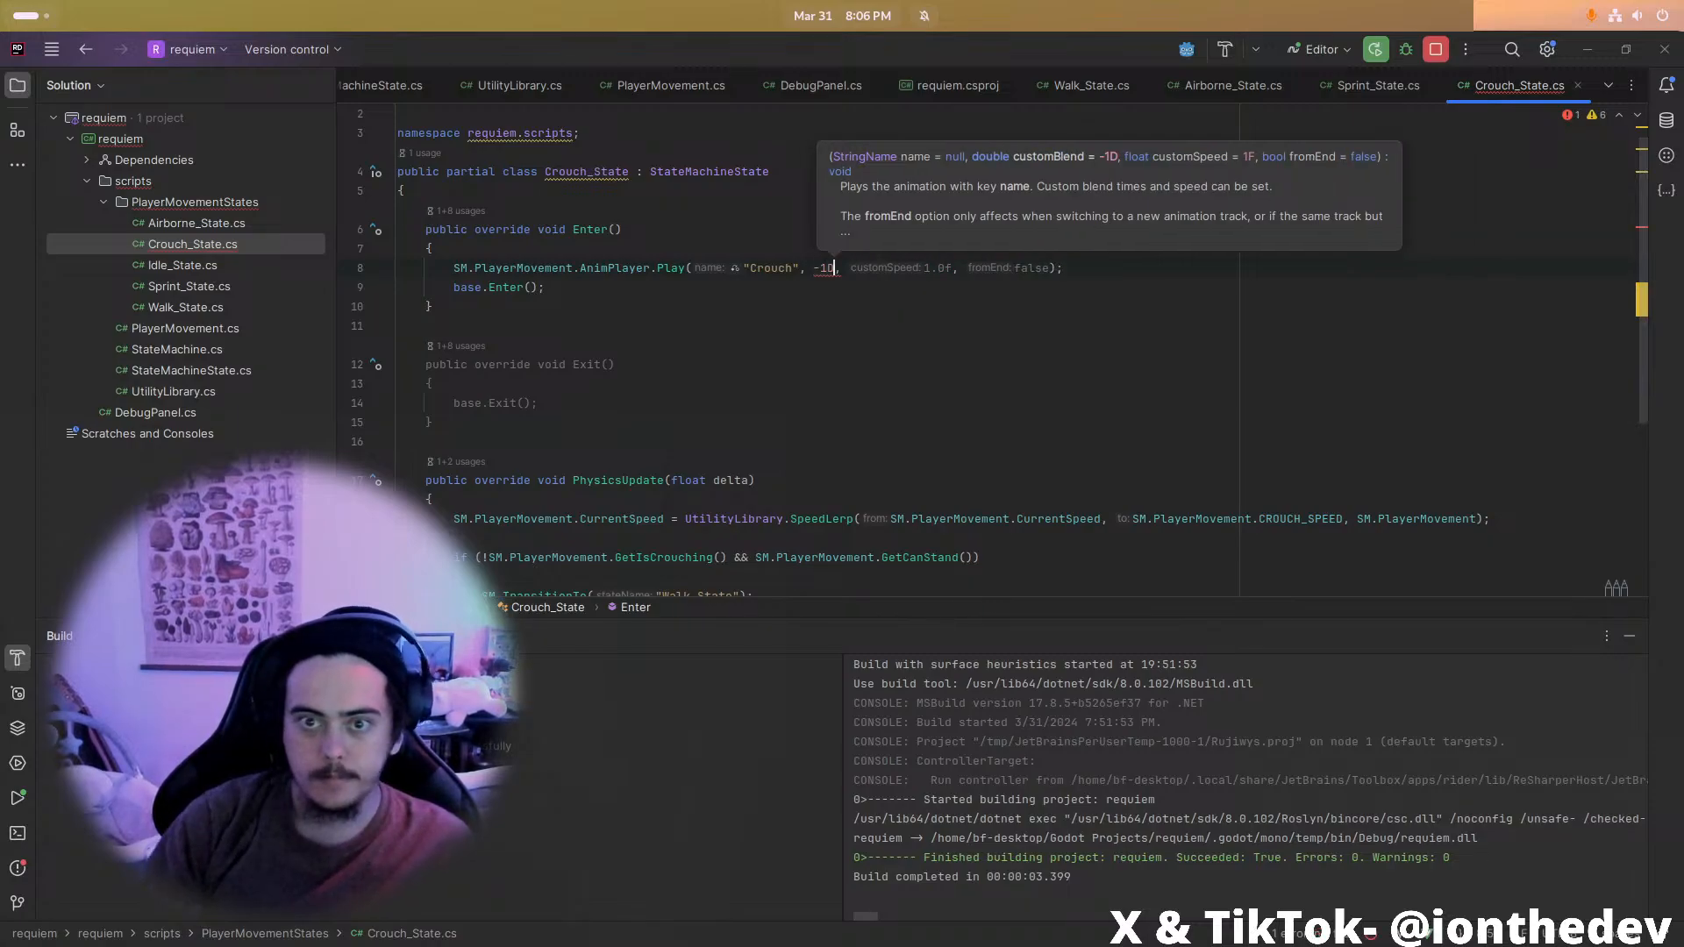
key(End)
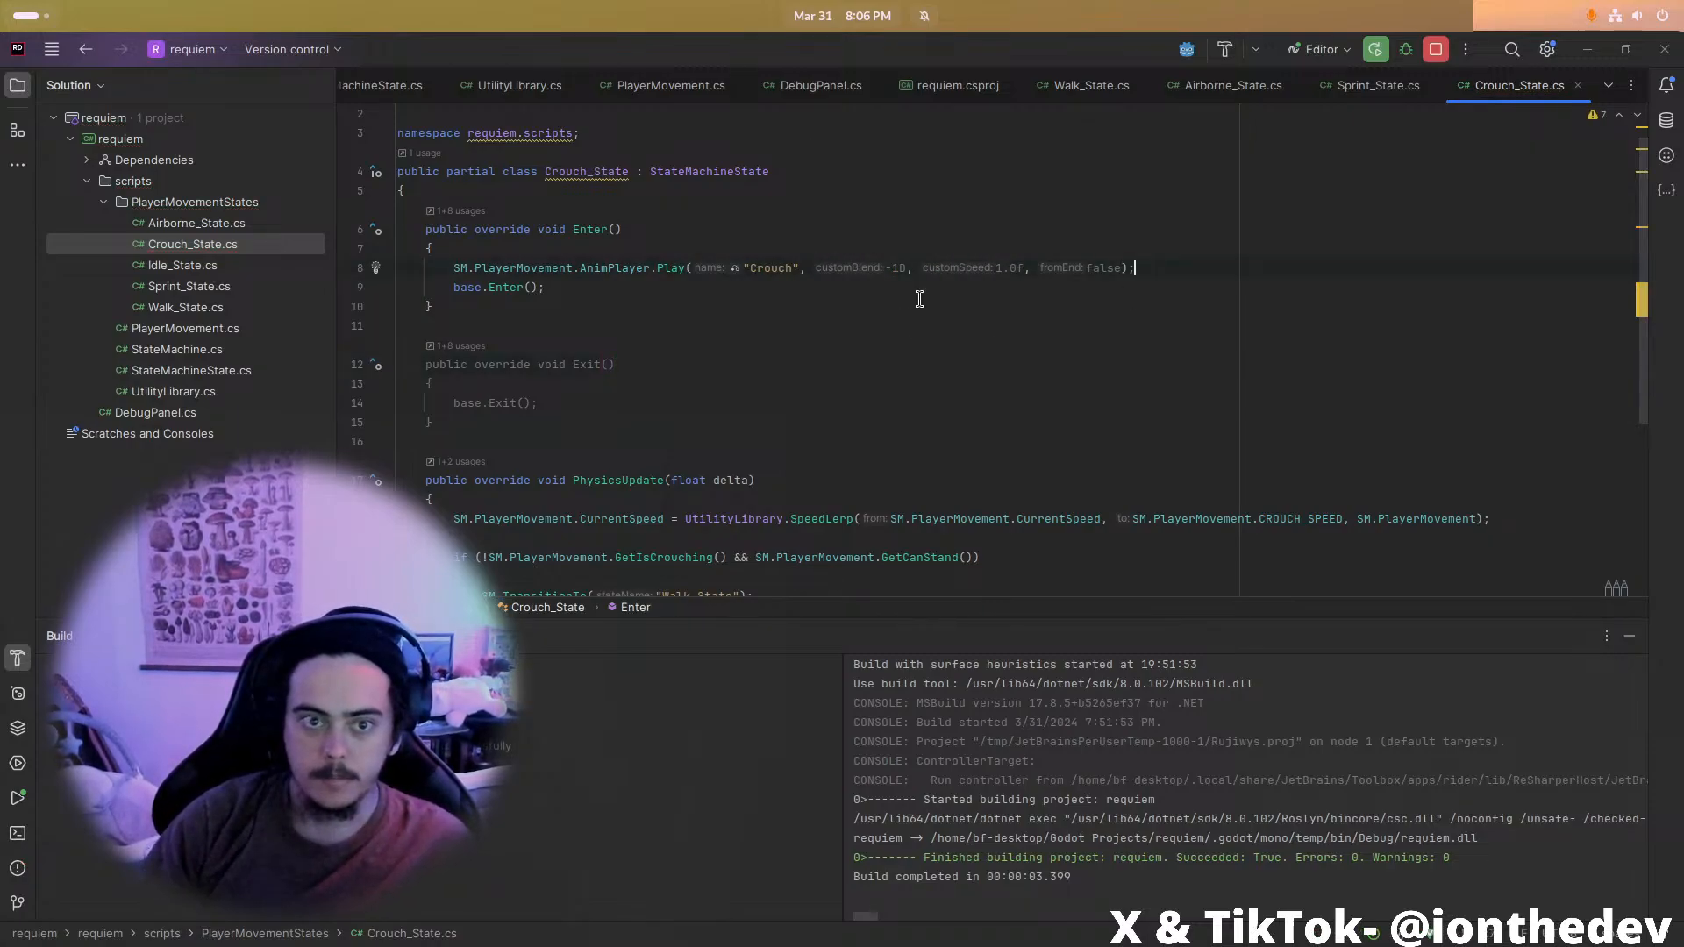
Copy the Play statement from Enter to above base.Exit() in the Exit method, with the copy's custom speed set to -1.0f
shift+click(453, 267)
key(ctrl+x)
key(ctrl+z)
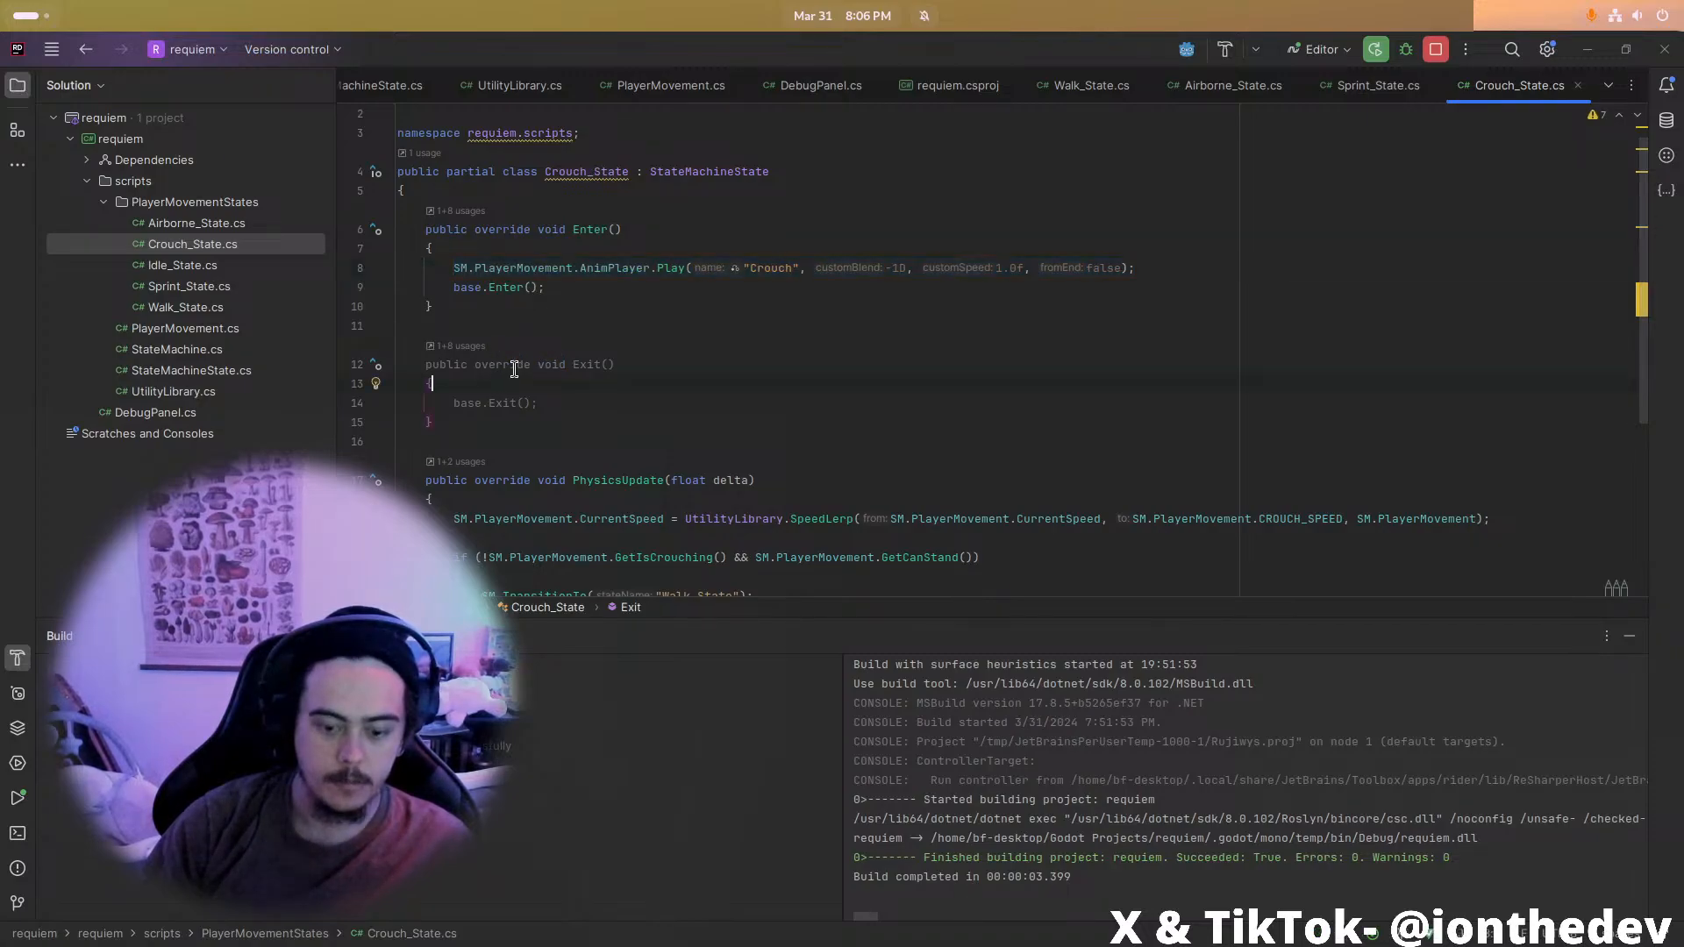
key(Return)
key(ctrl+v)
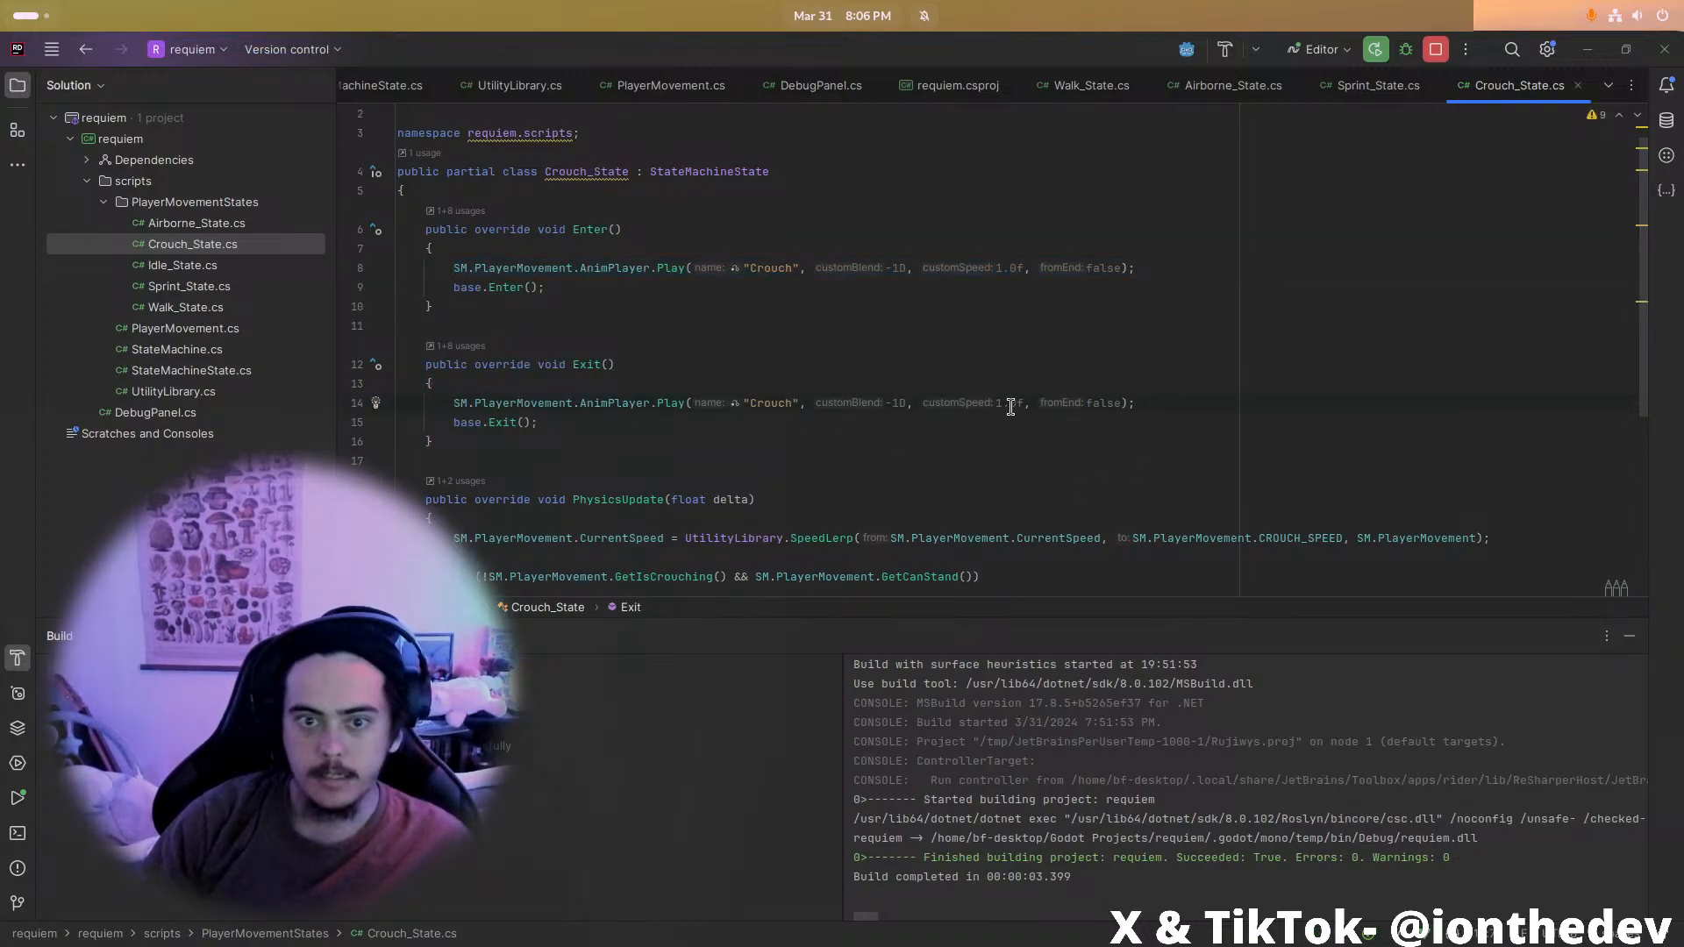
text(-)
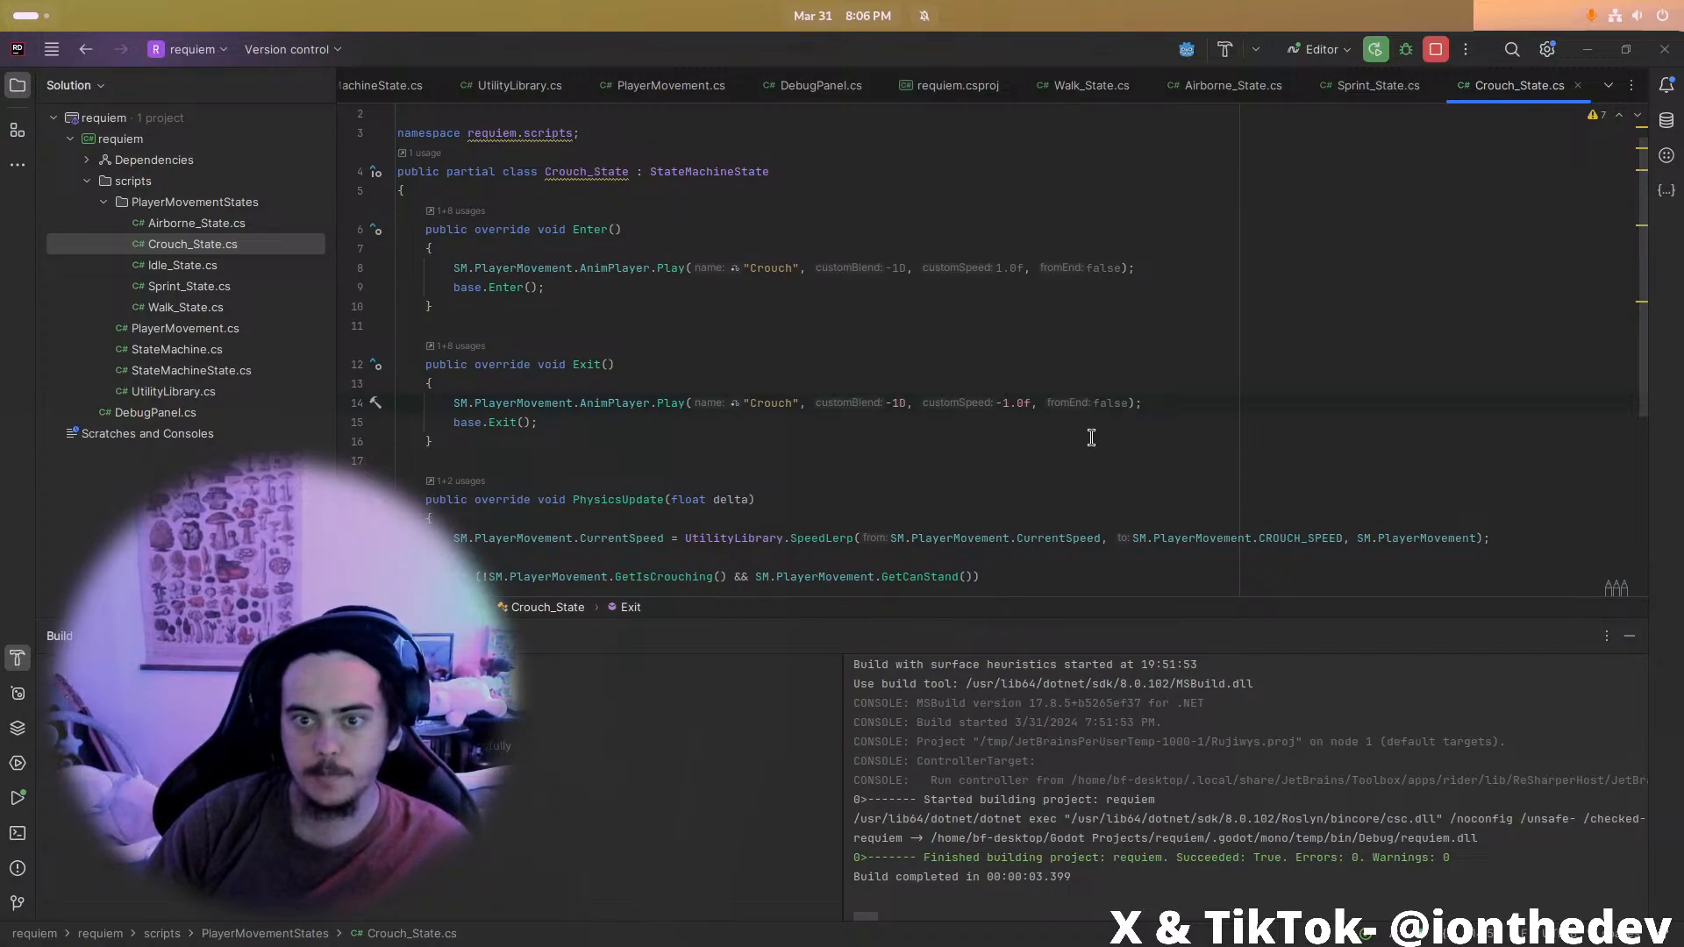
Switch to Godot, build the C# project, and run the game with the Prototype scene open
key(alt+Tab)
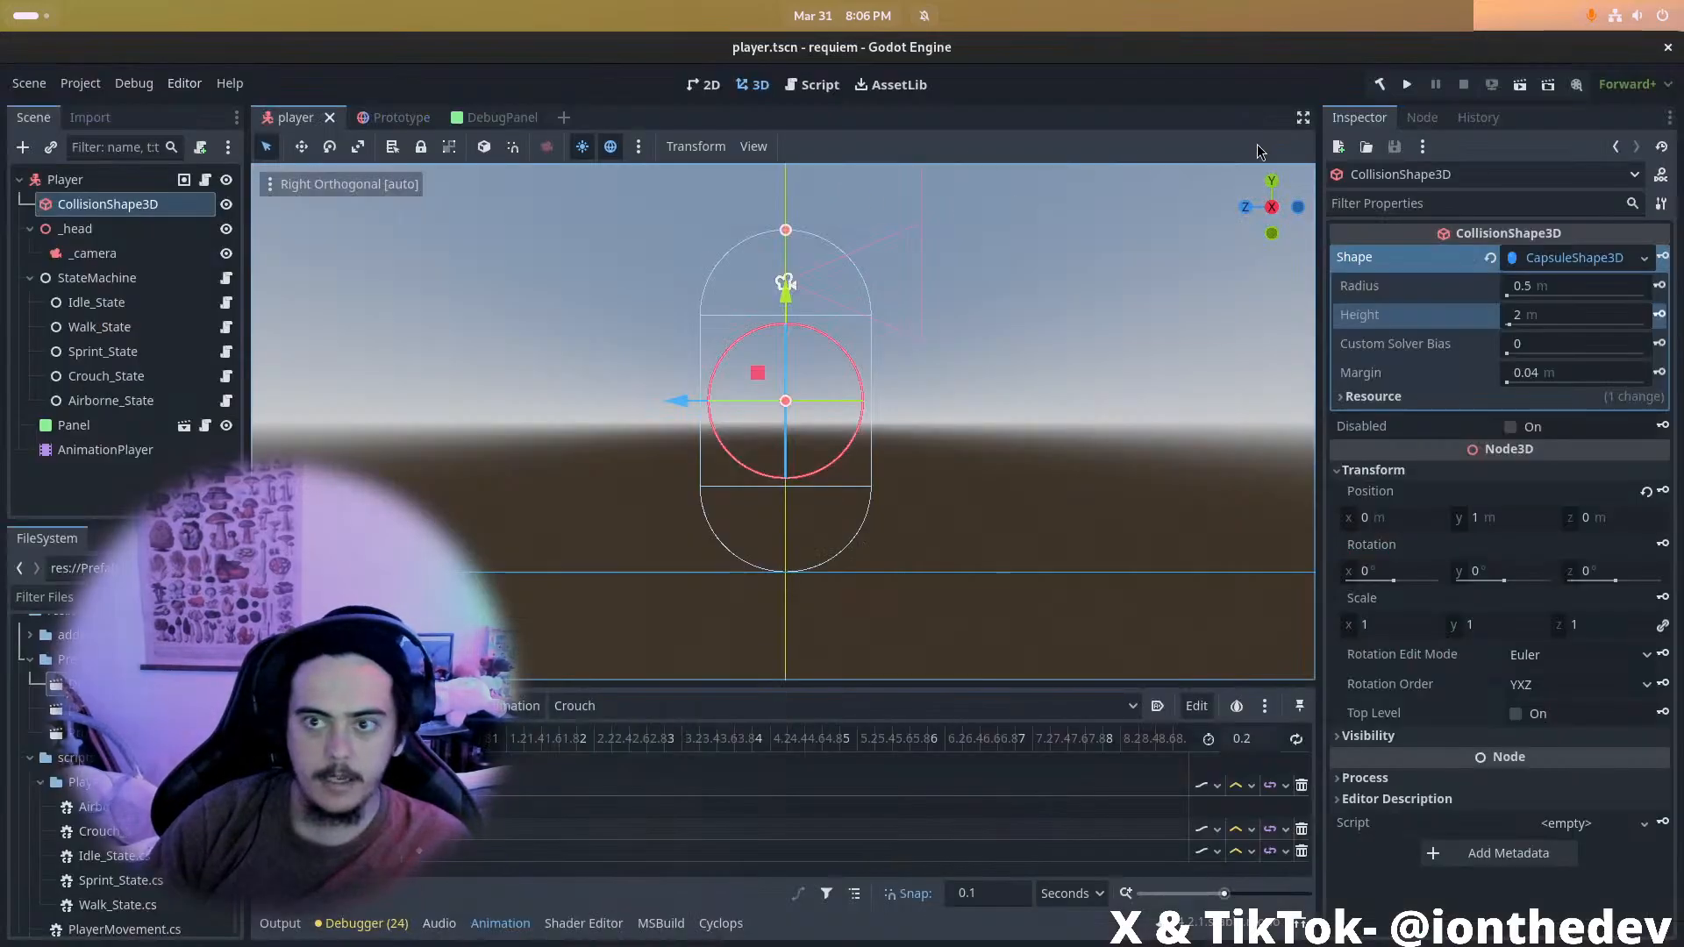
click(1381, 87)
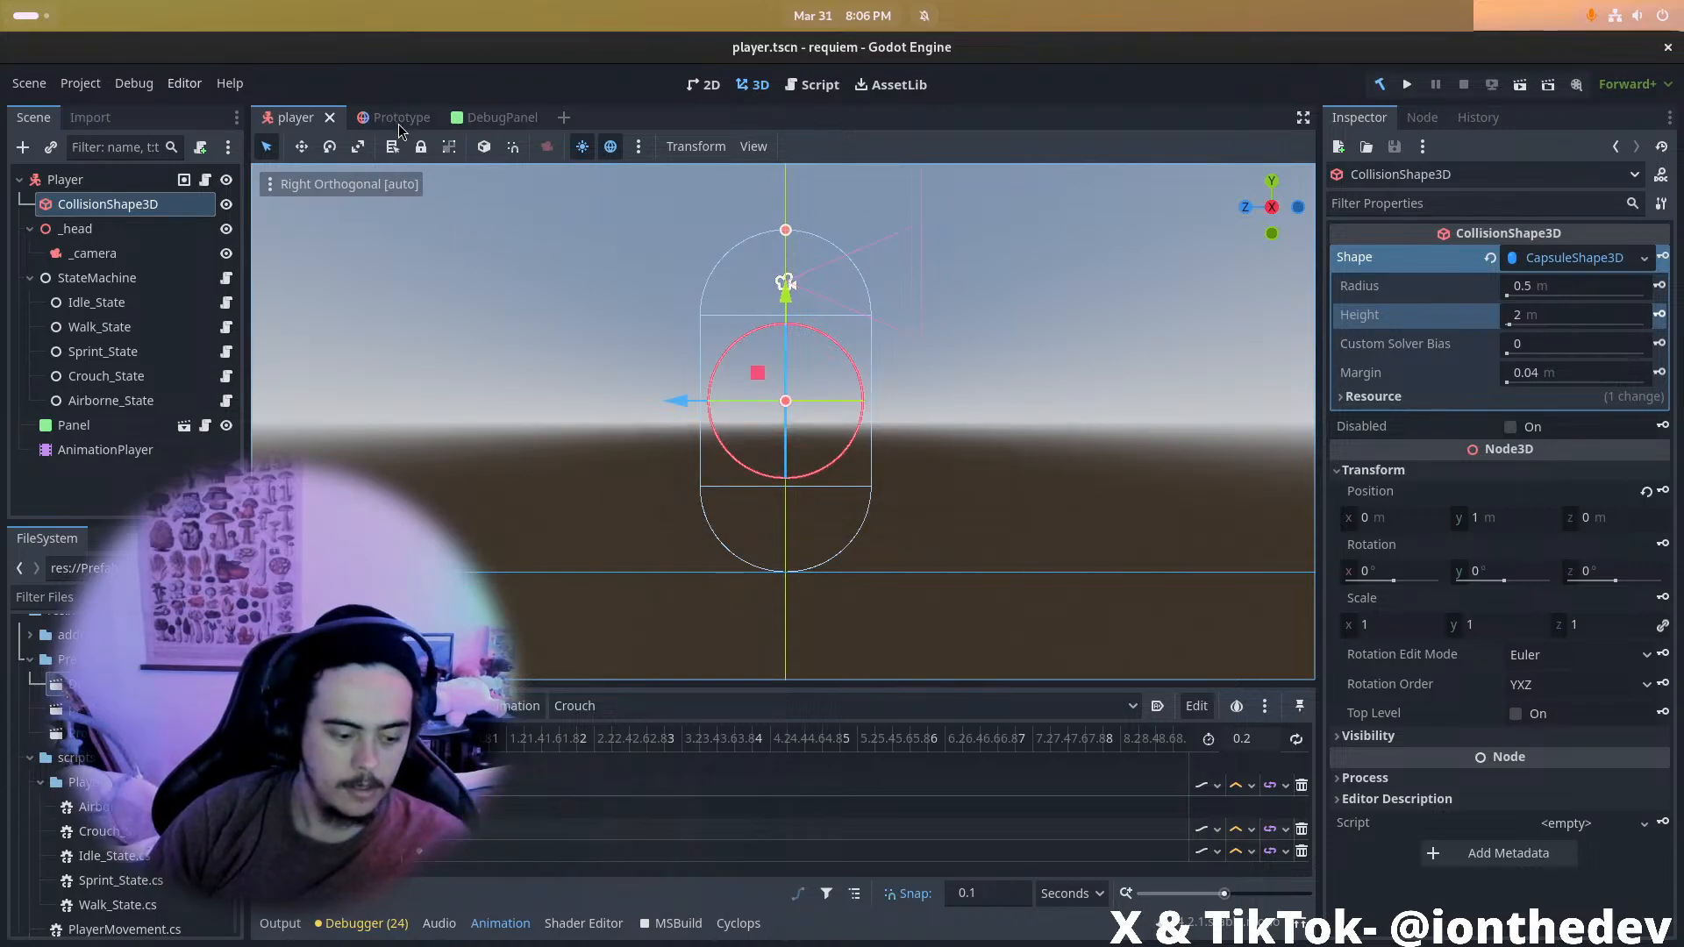
click(401, 119)
click(1408, 83)
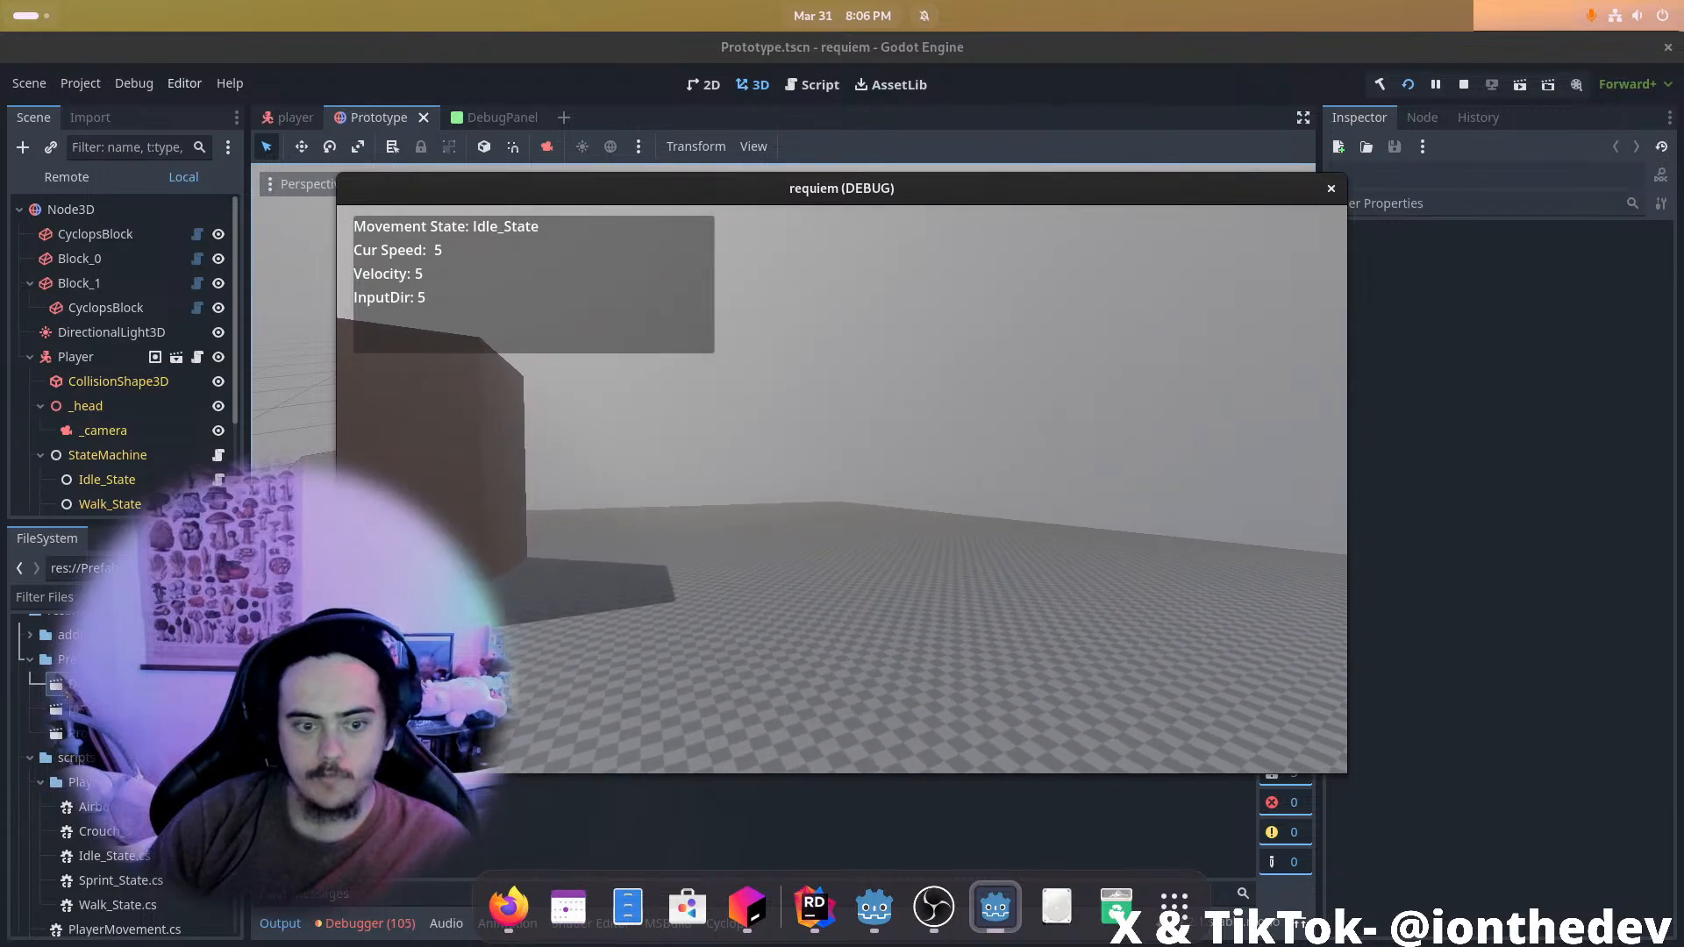
key(Escape)
Pause the game, expand the DebugPanel _Process error in the debugger's error list, and check its source line in DebugPanel.cs
click(341, 923)
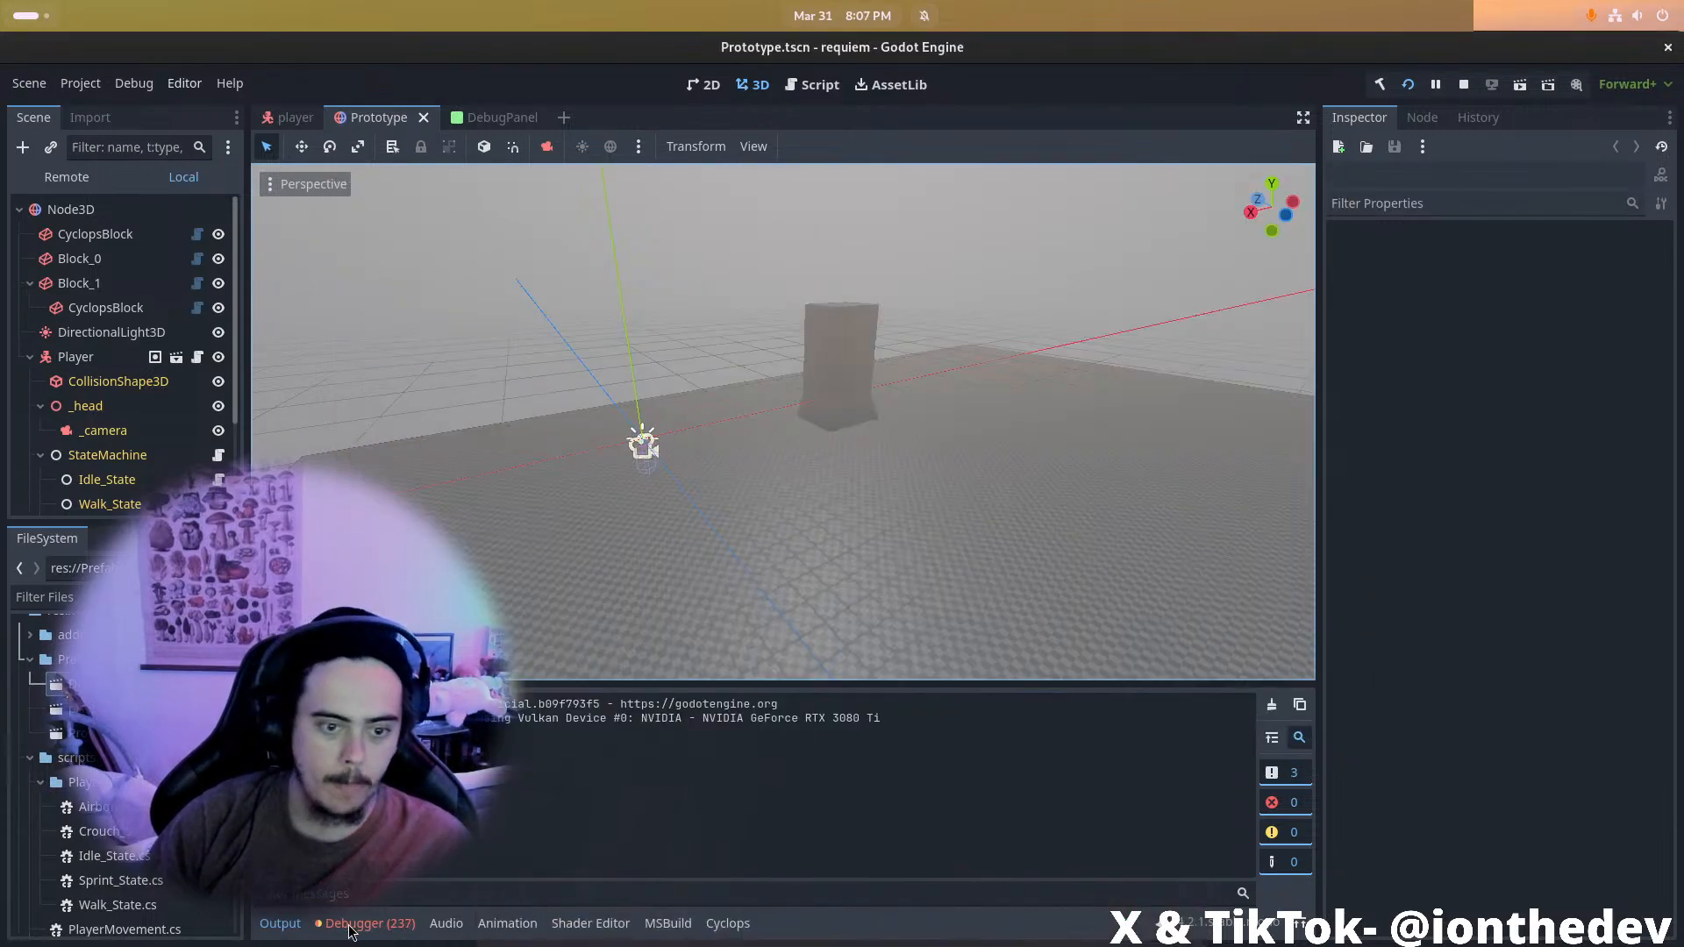
click(1443, 93)
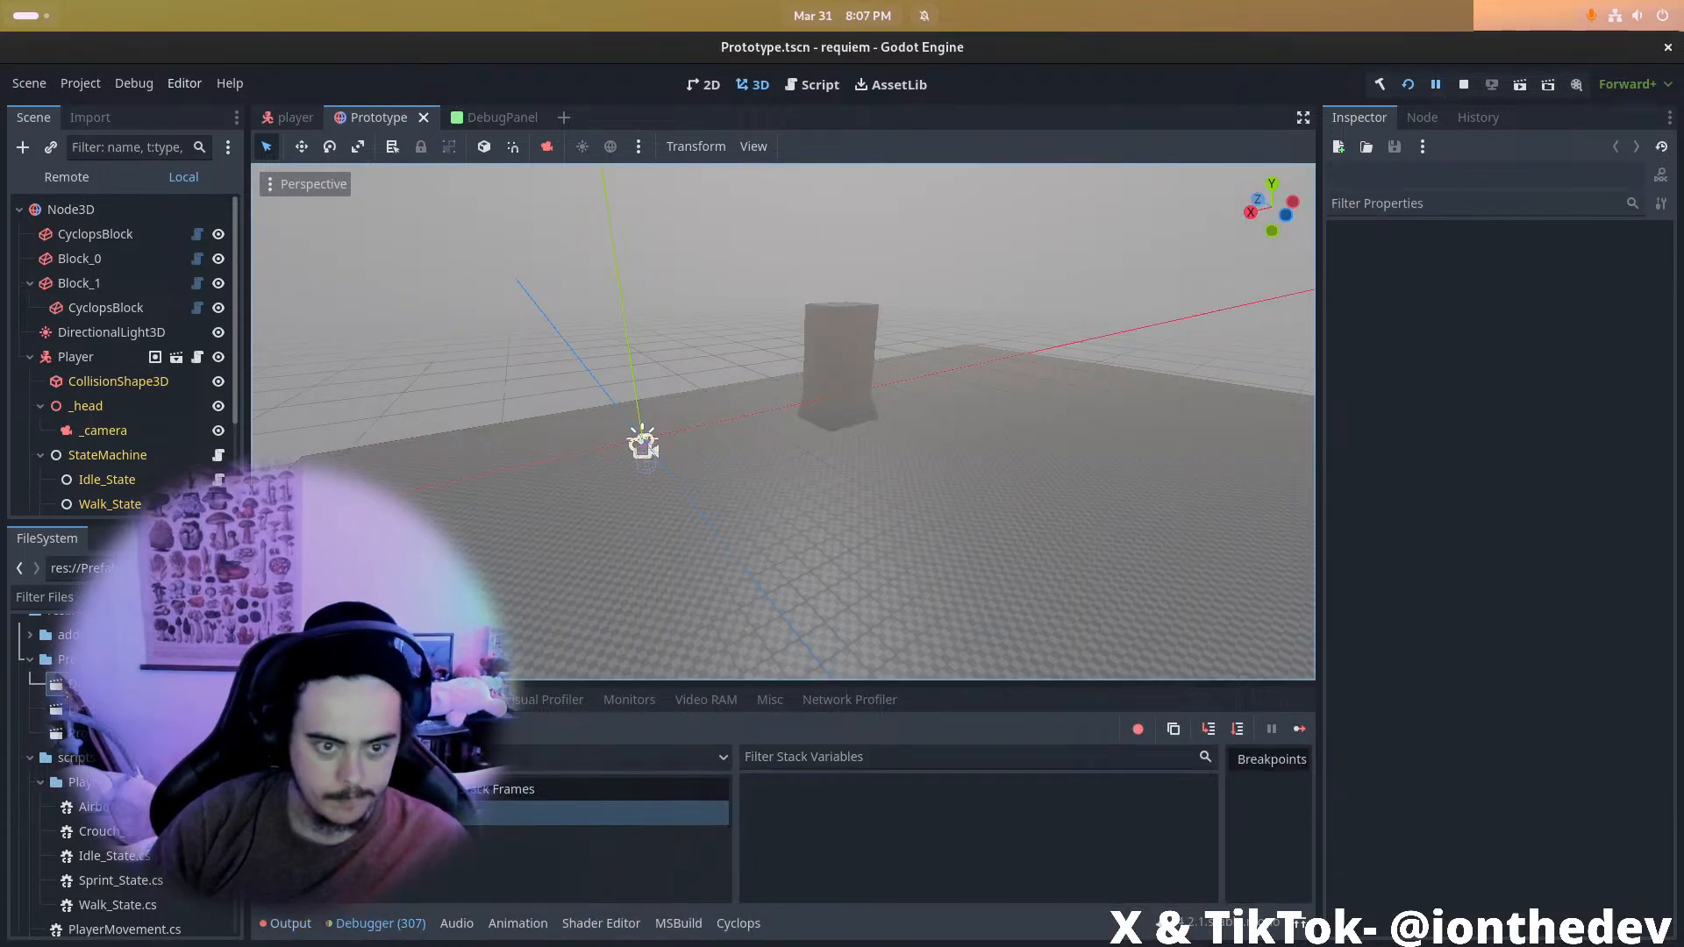
click(386, 699)
scroll(551, 823, down, 20)
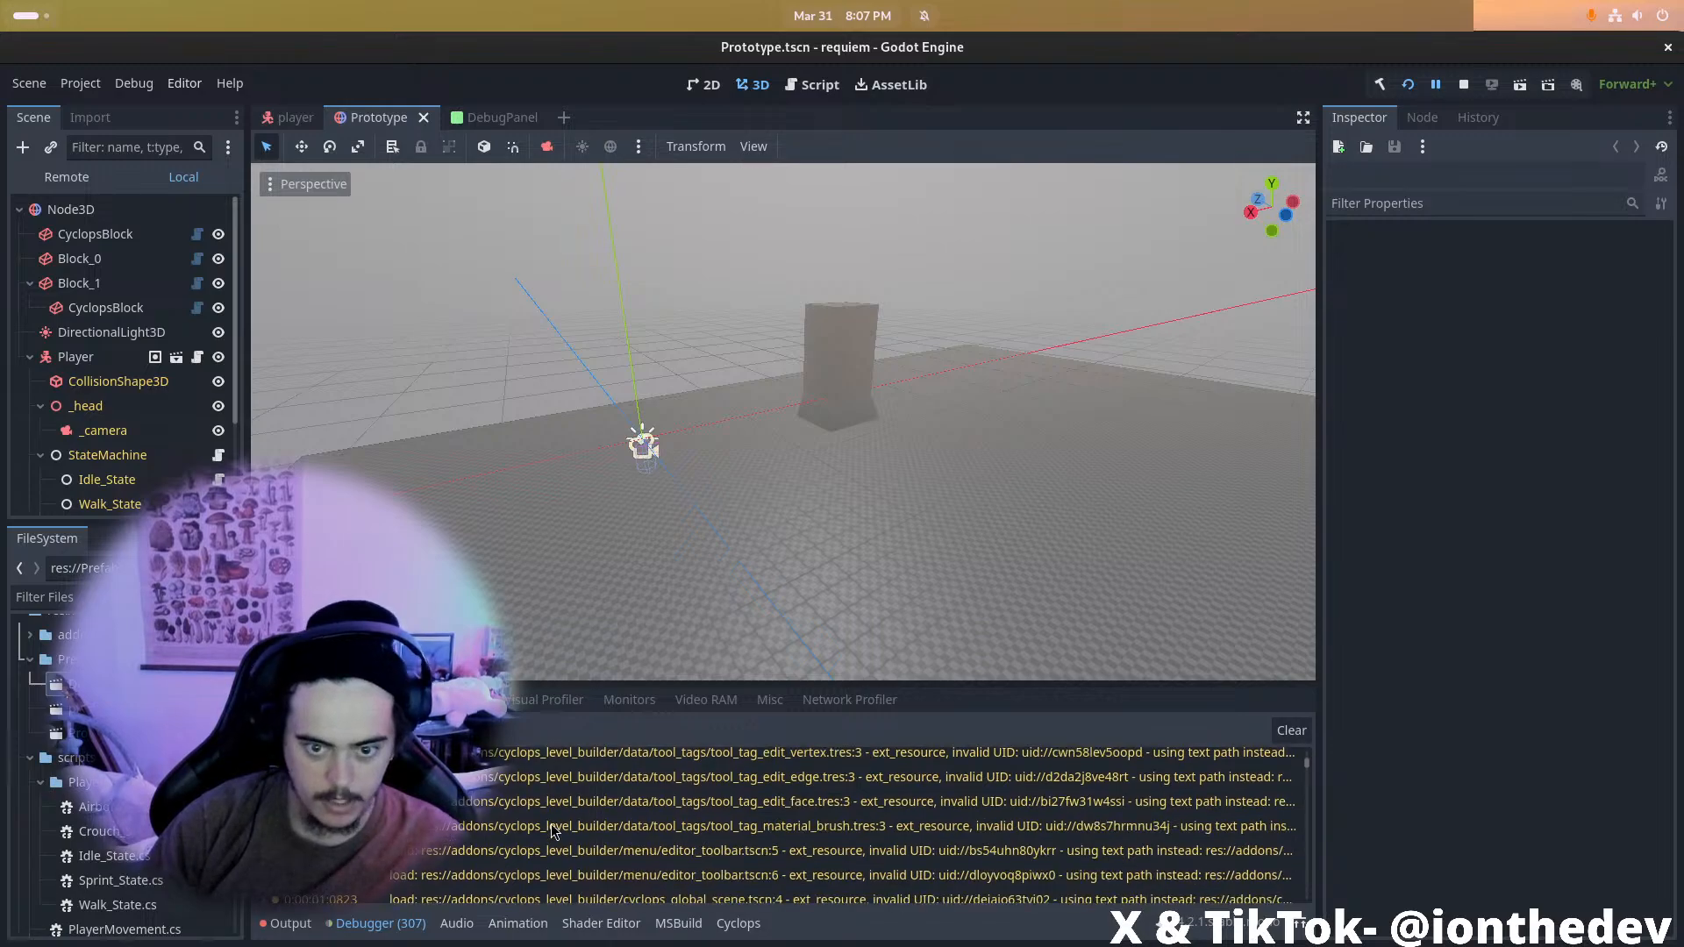
scroll(551, 823, down, 1)
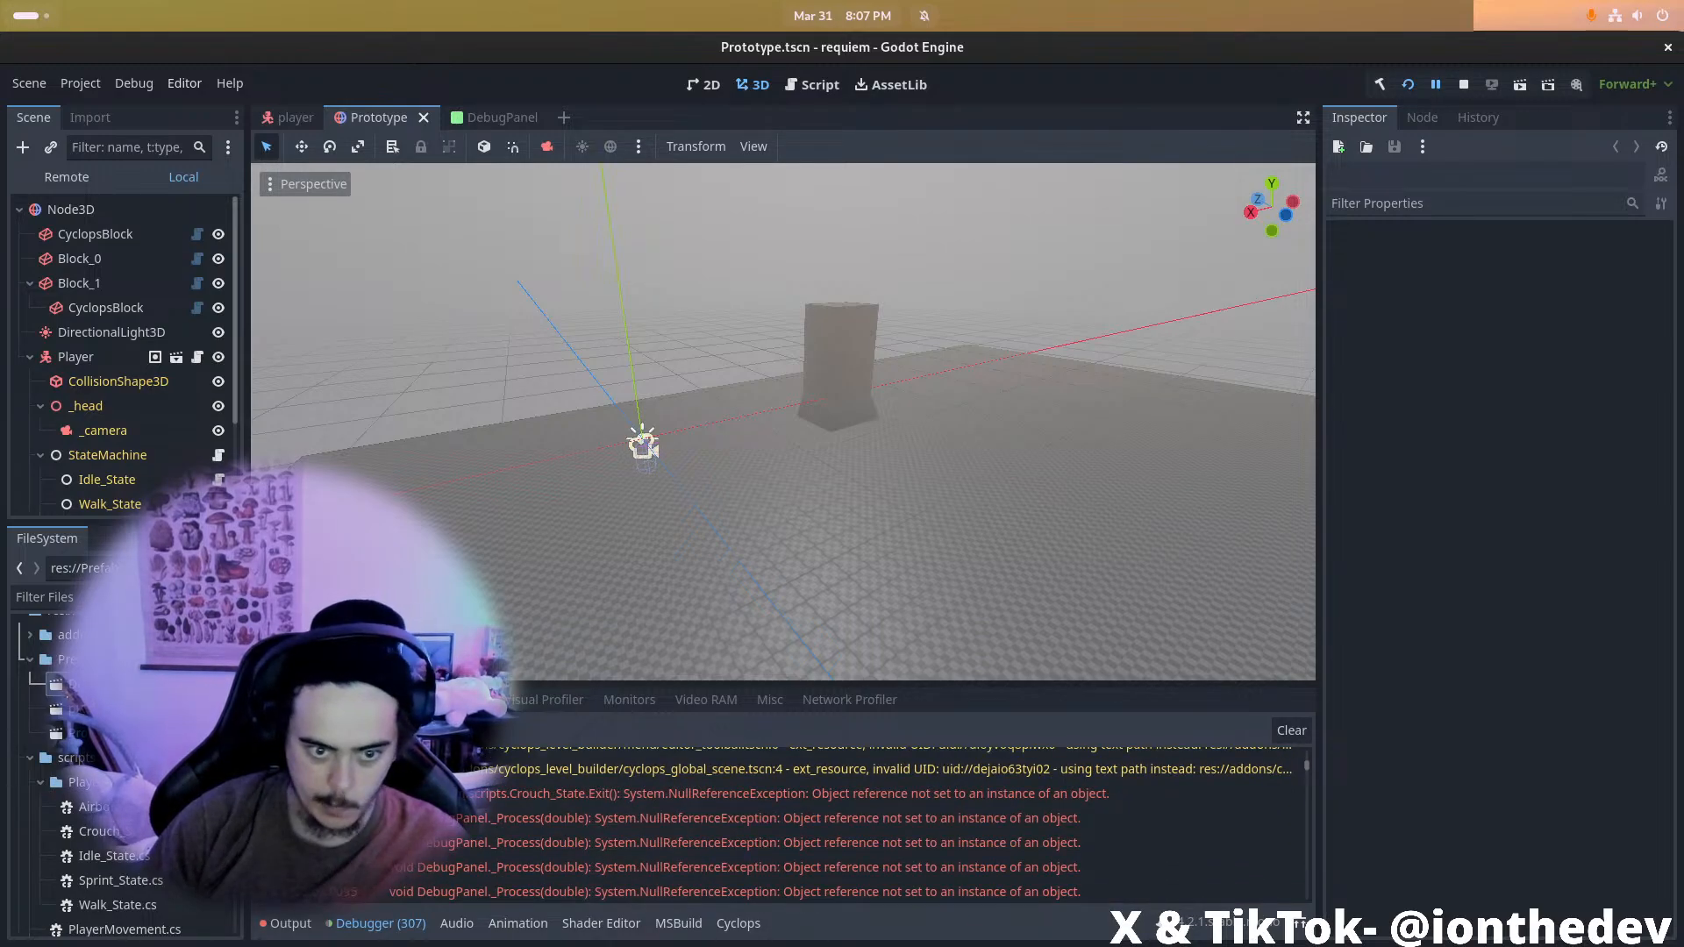
click(267, 818)
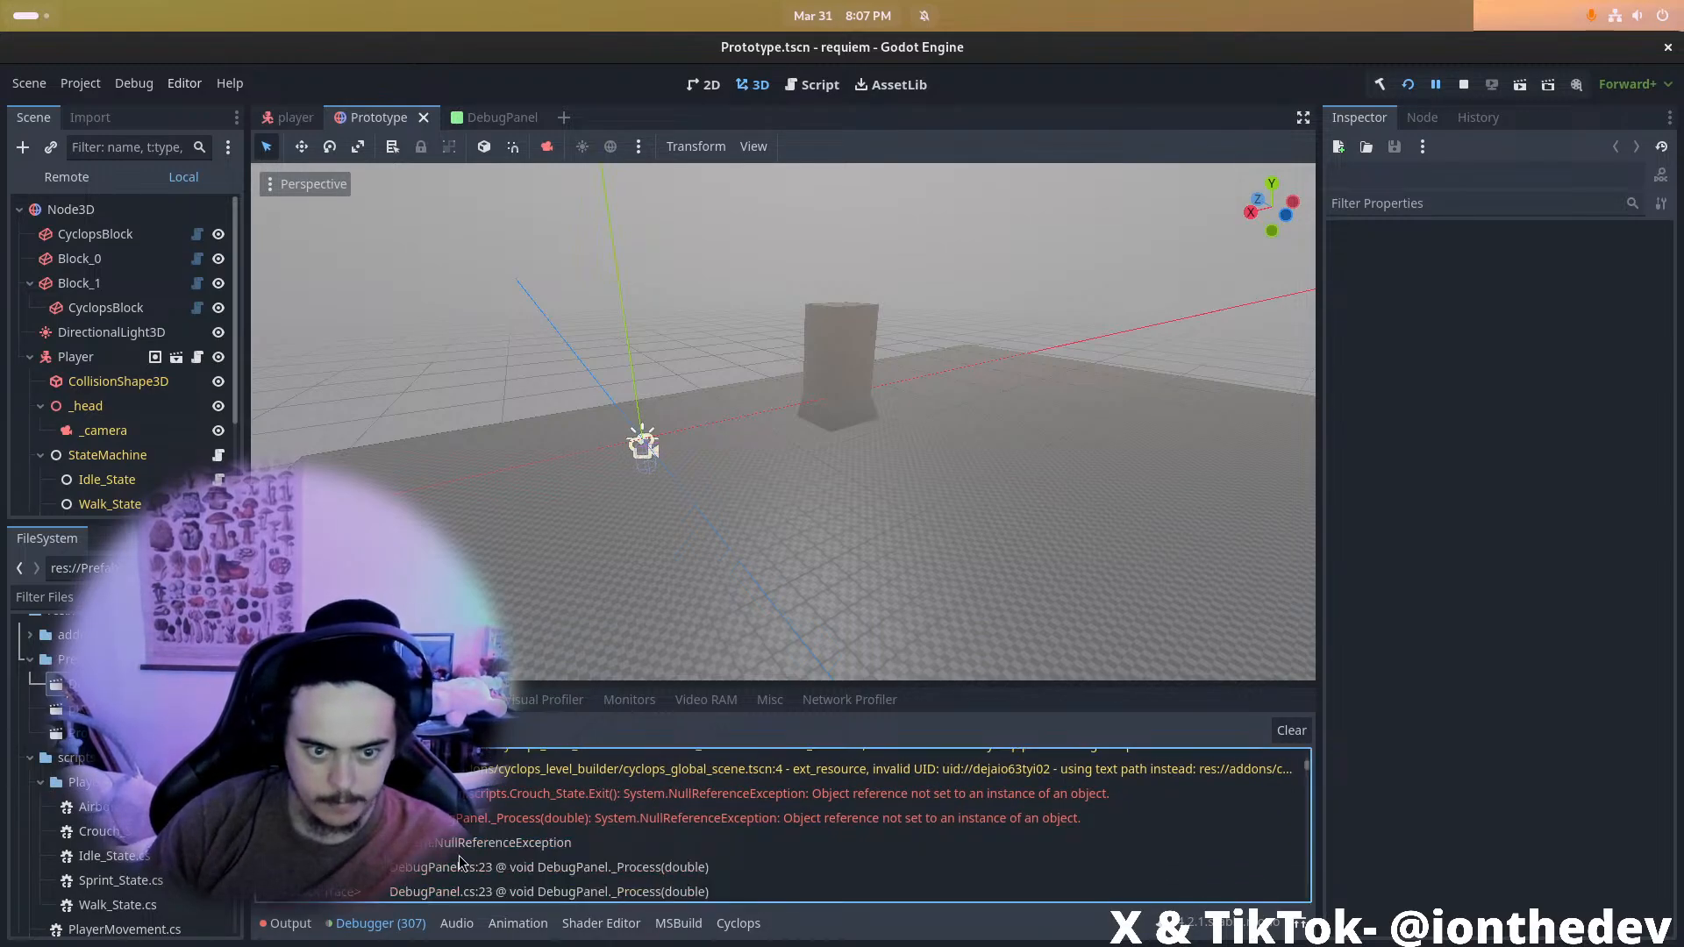
double_click(524, 865)
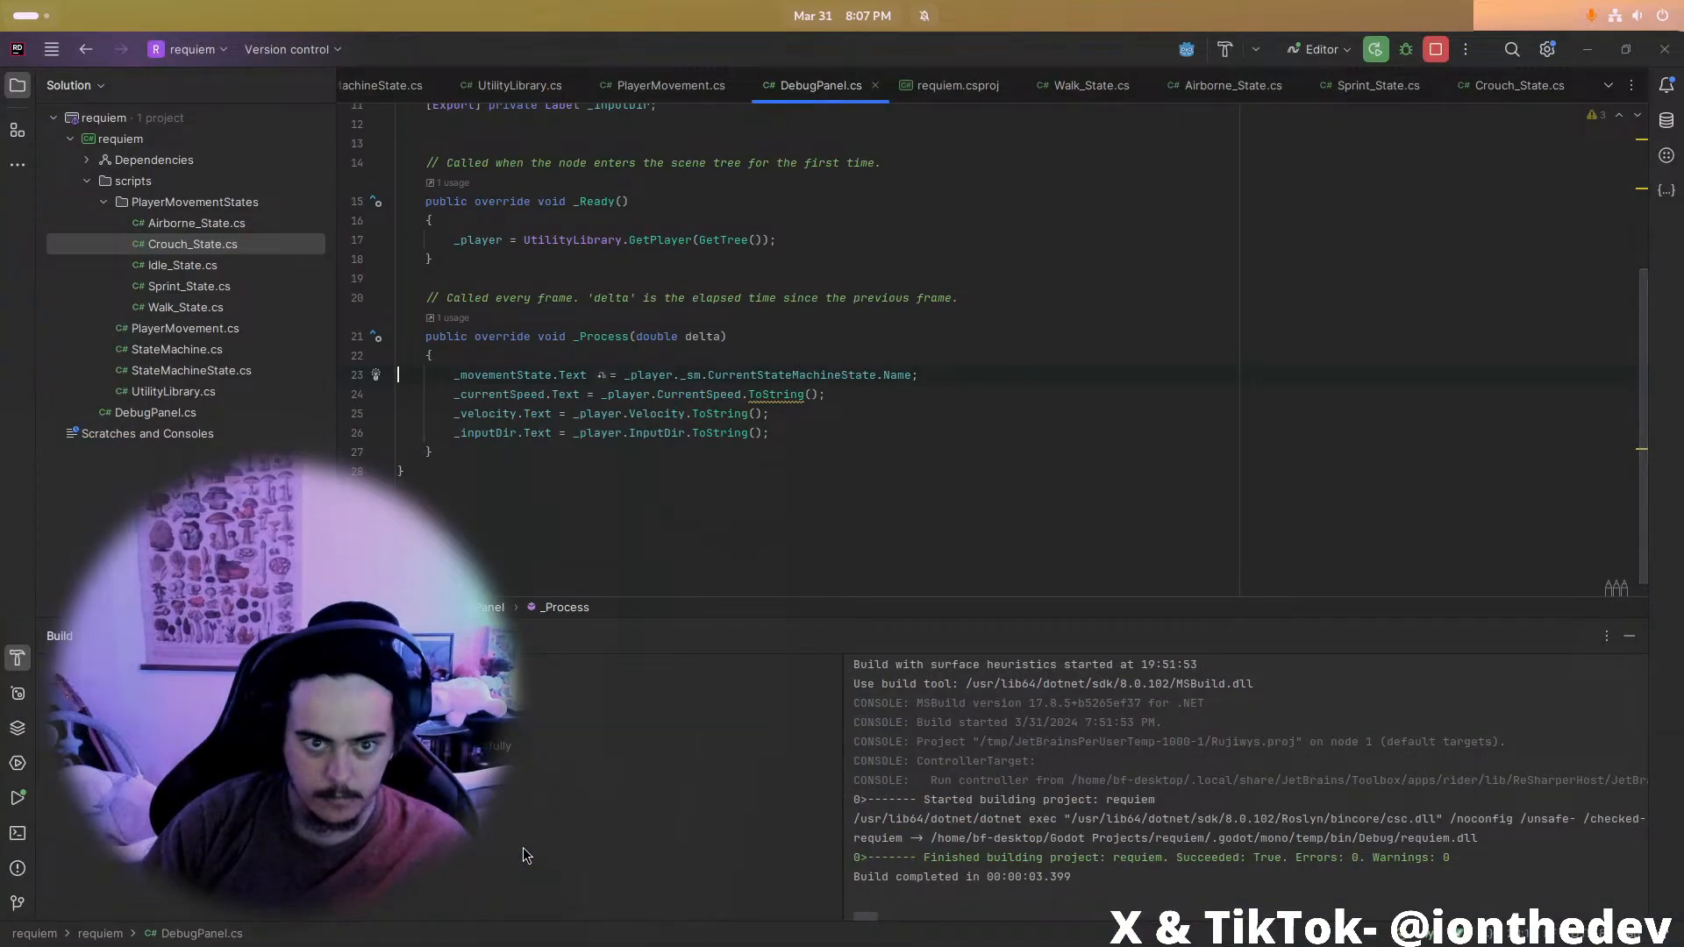
key(alt+Tab)
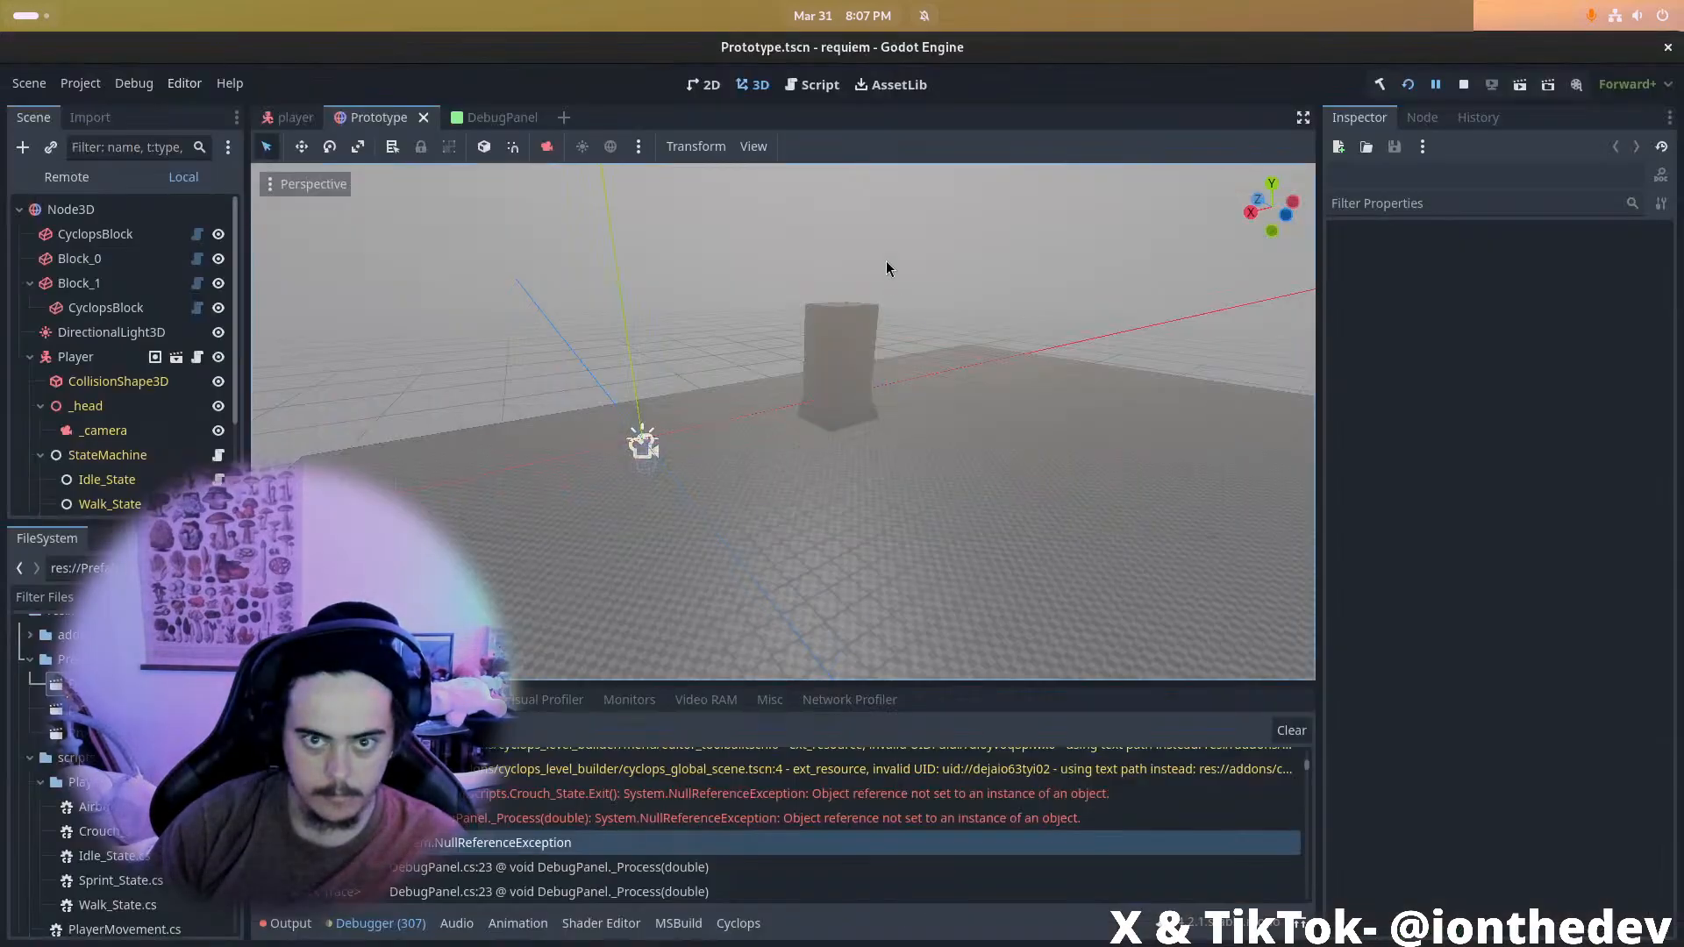
Examine the DebugPanel scene, the player scene's Panel node with its label references, and the repeated DebugPanel errors
click(485, 116)
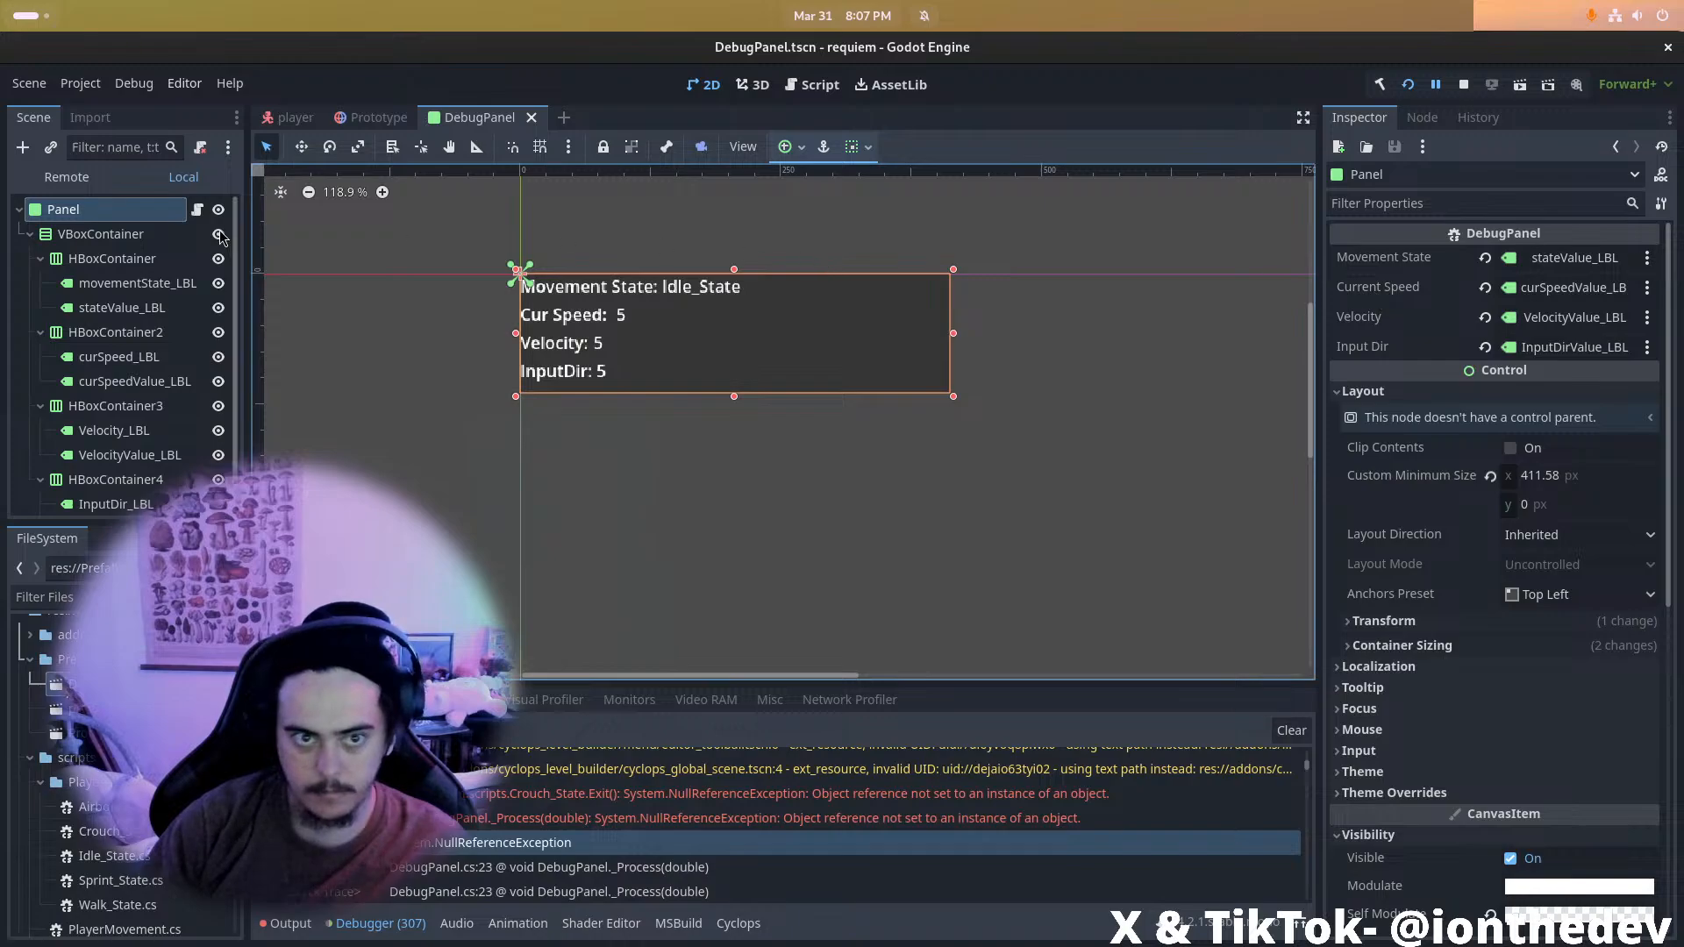
click(365, 118)
click(294, 119)
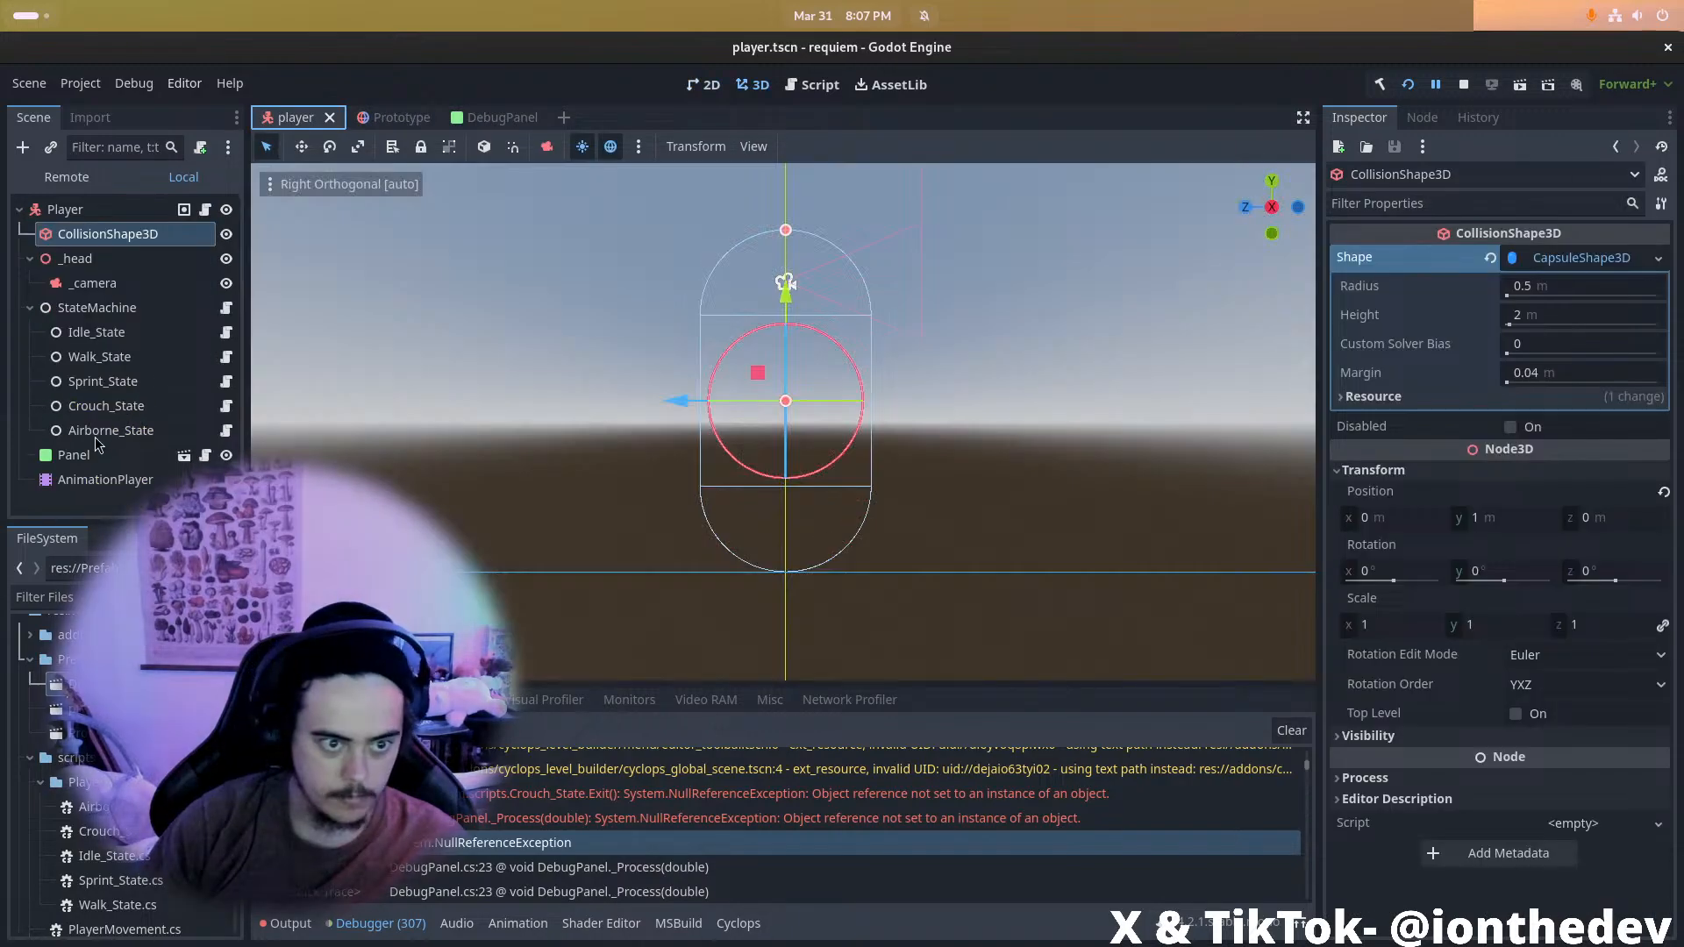
click(109, 430)
click(113, 460)
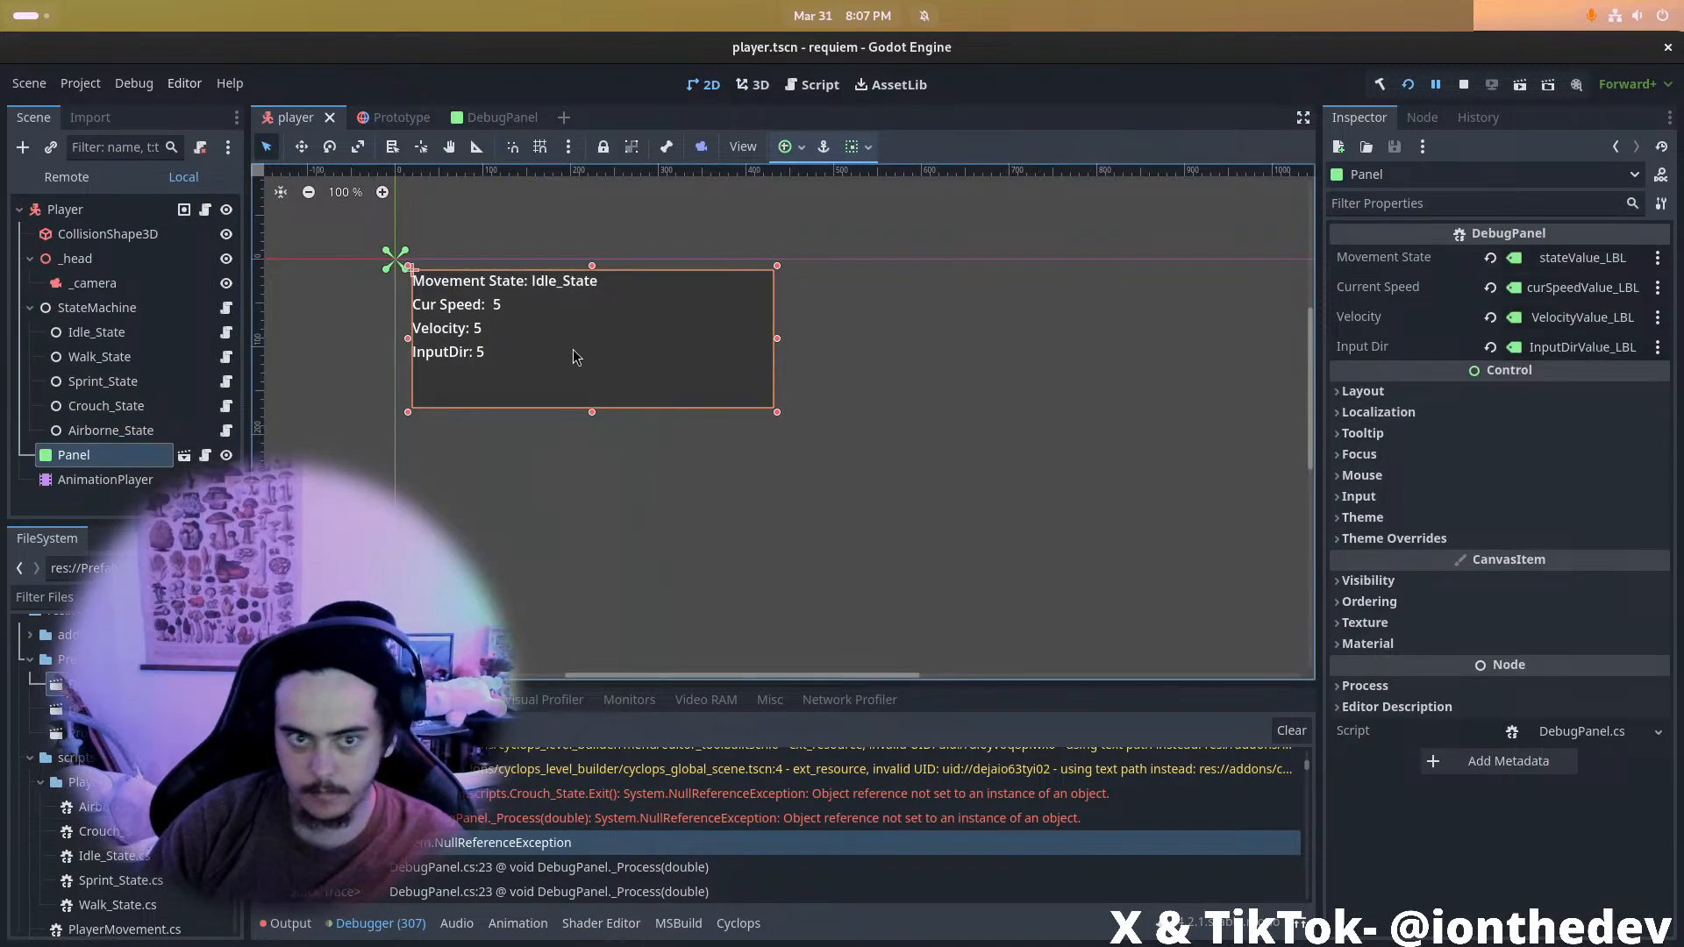
double_click(700, 802)
key(alt+Tab)
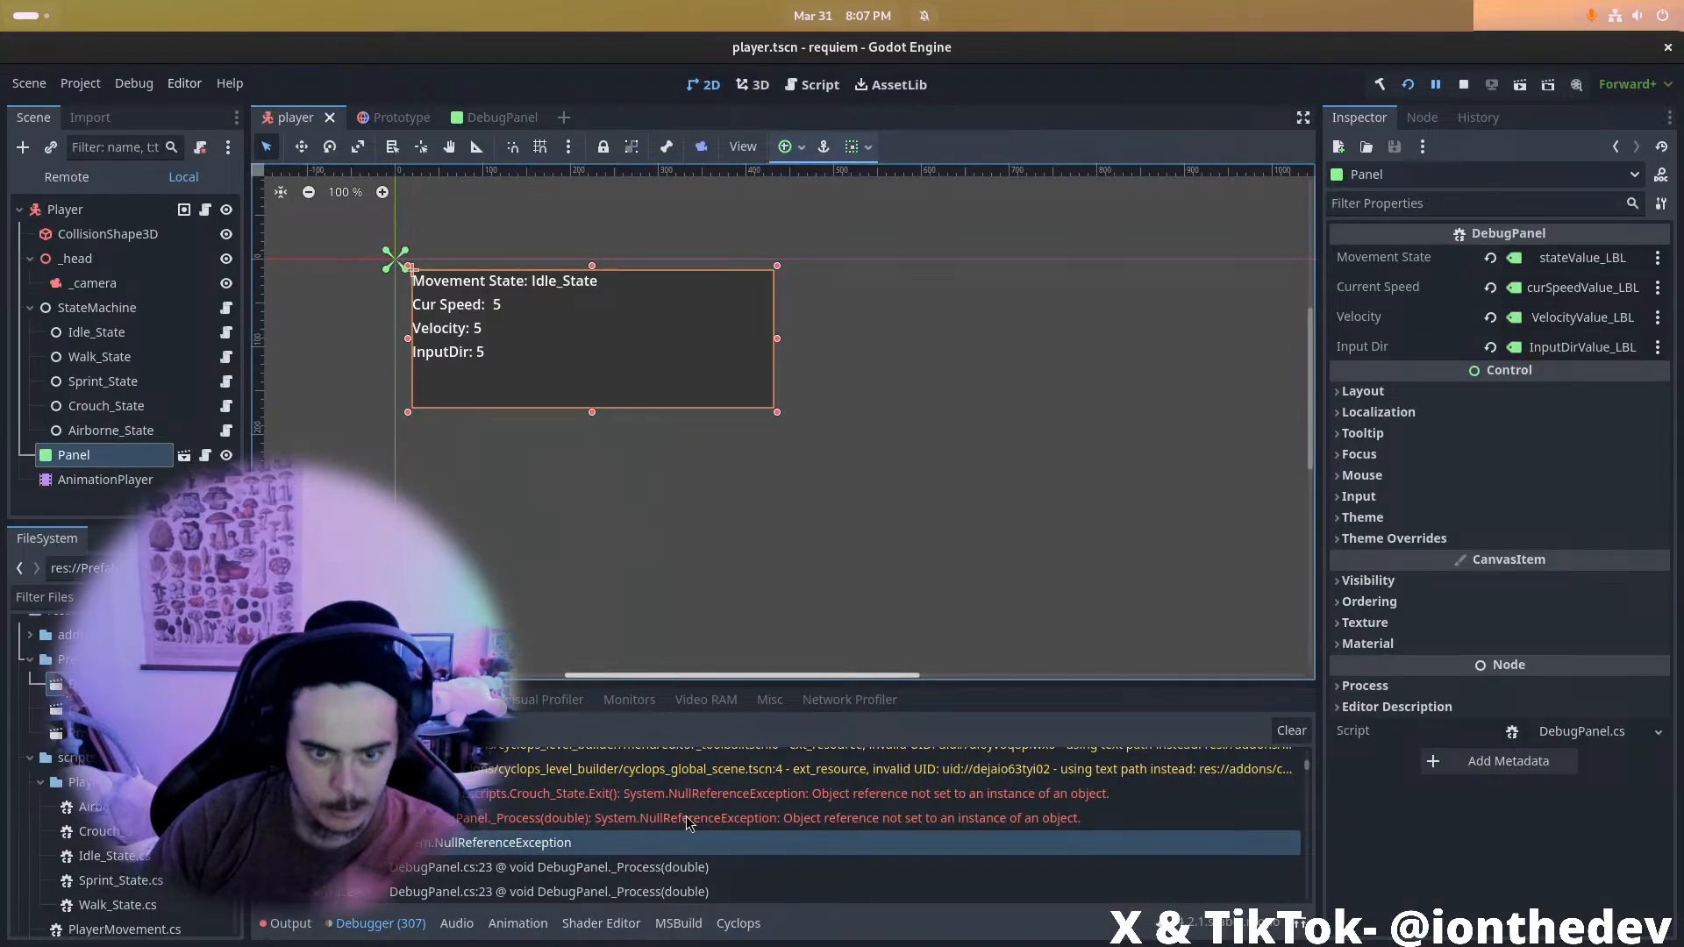
scroll(706, 818, down, 5)
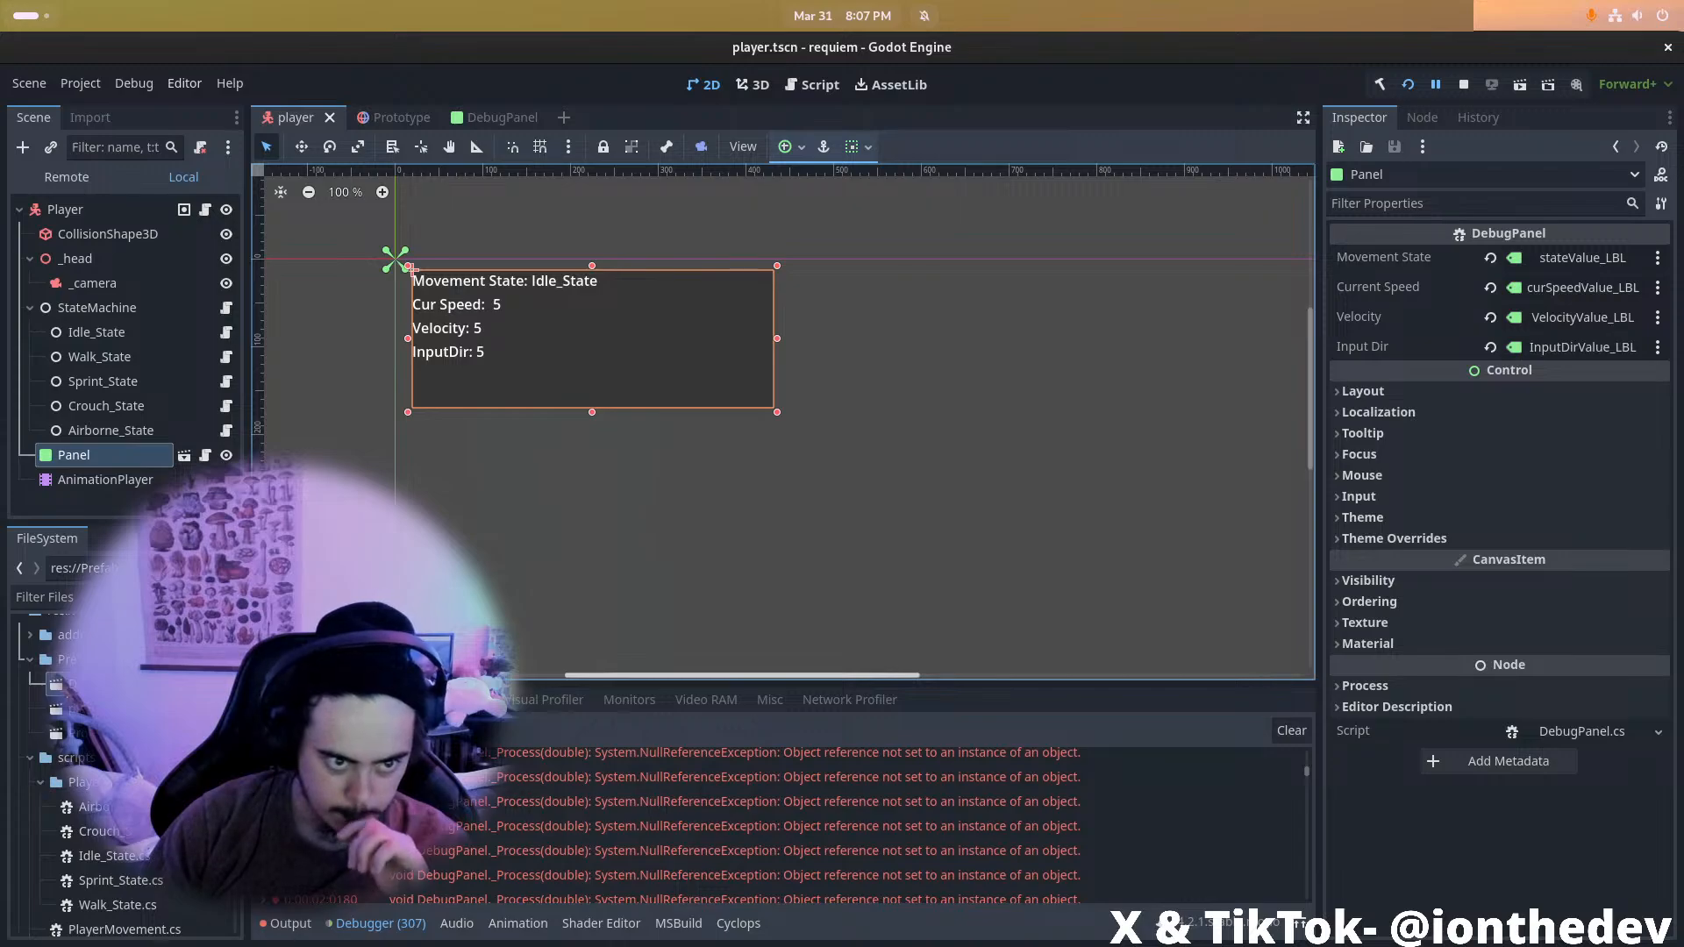
click(263, 777)
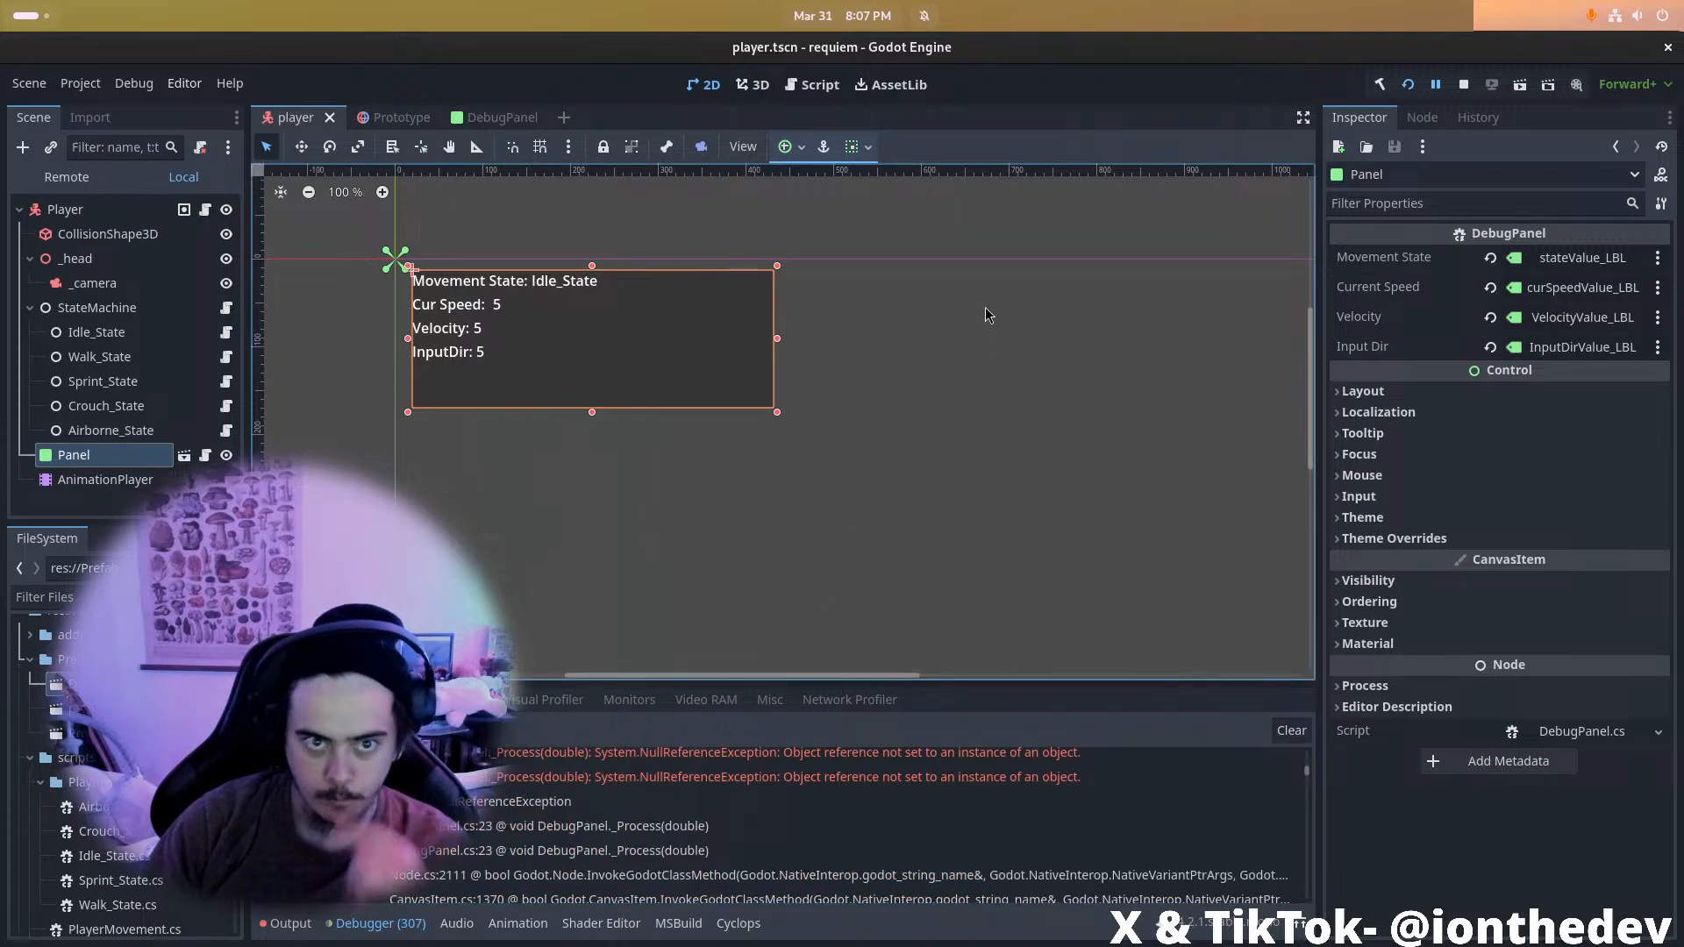
Switch to the code editor and assign _player in DebugPanel's _Ready method to GetParent() as PlayerMovement instead of the UtilityLibrary call
key(alt+Tab)
scroll(550, 422, up, 4)
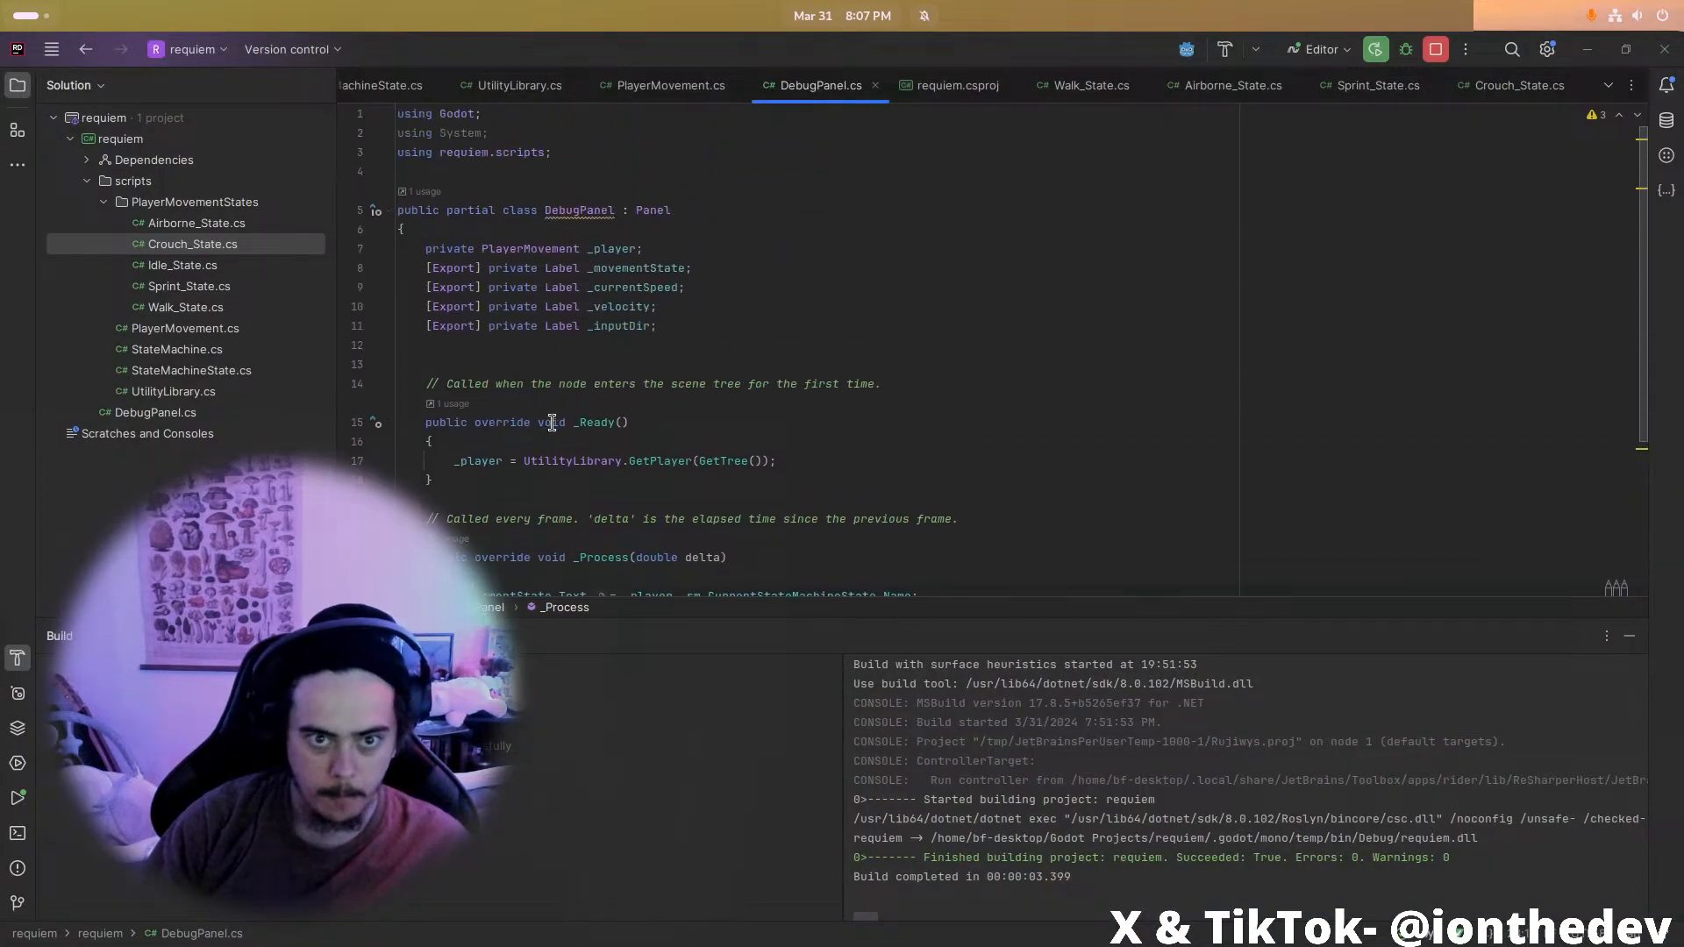
drag(524, 461, 776, 460)
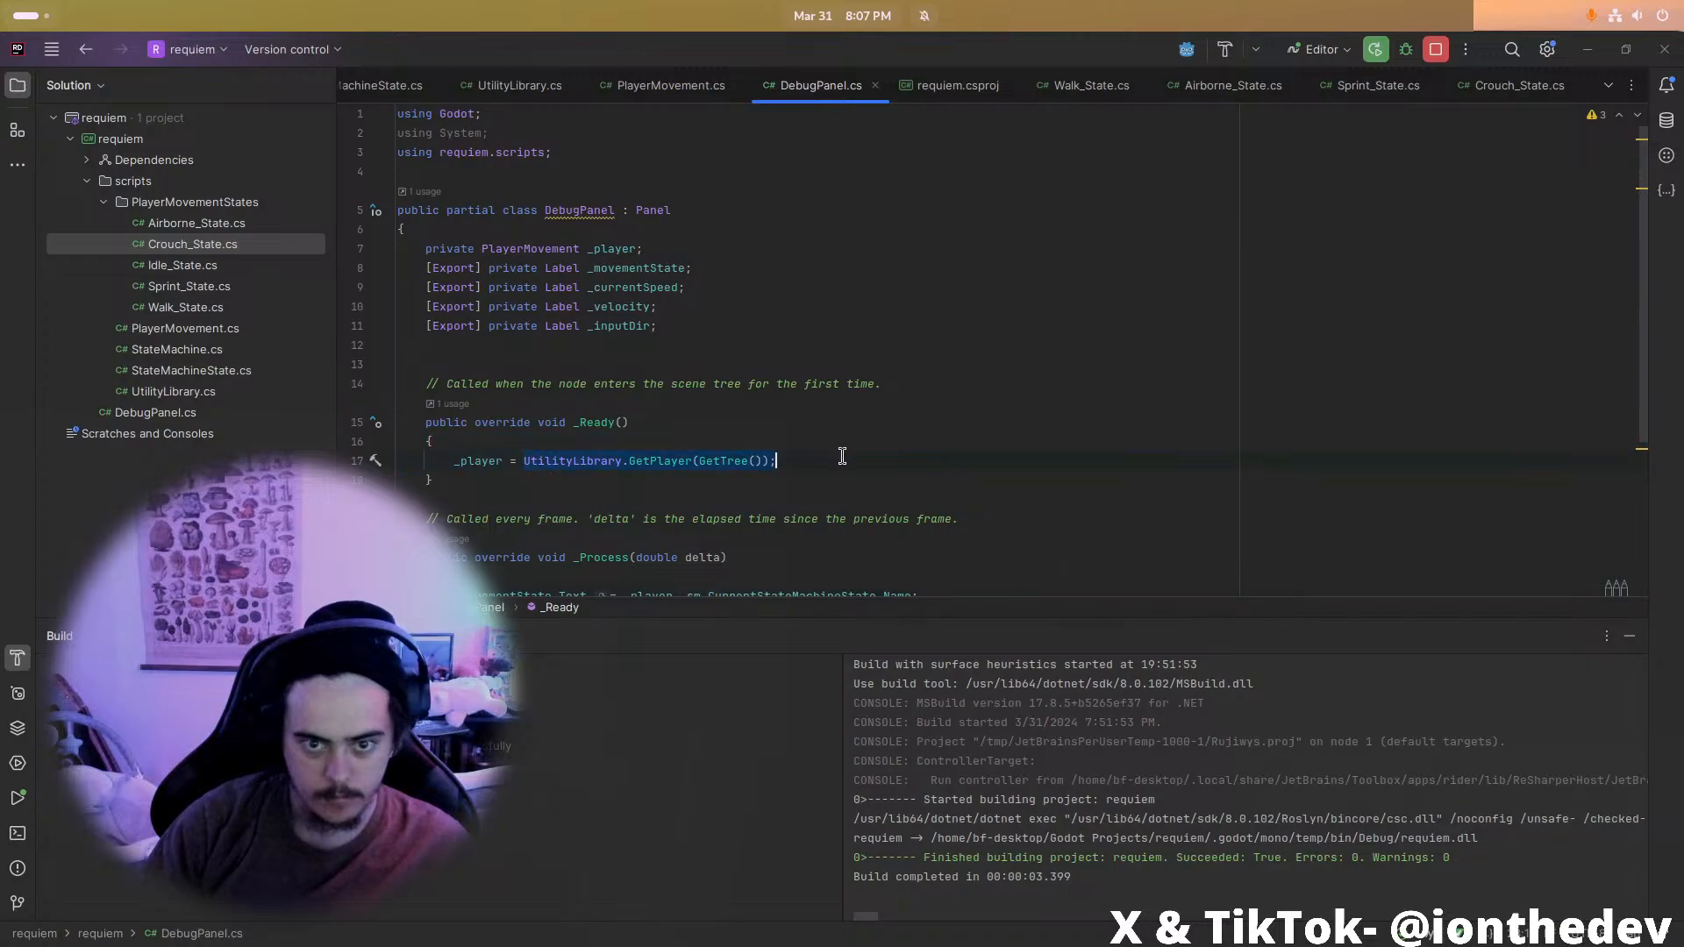
key(BackSpace)
text(GetParent)
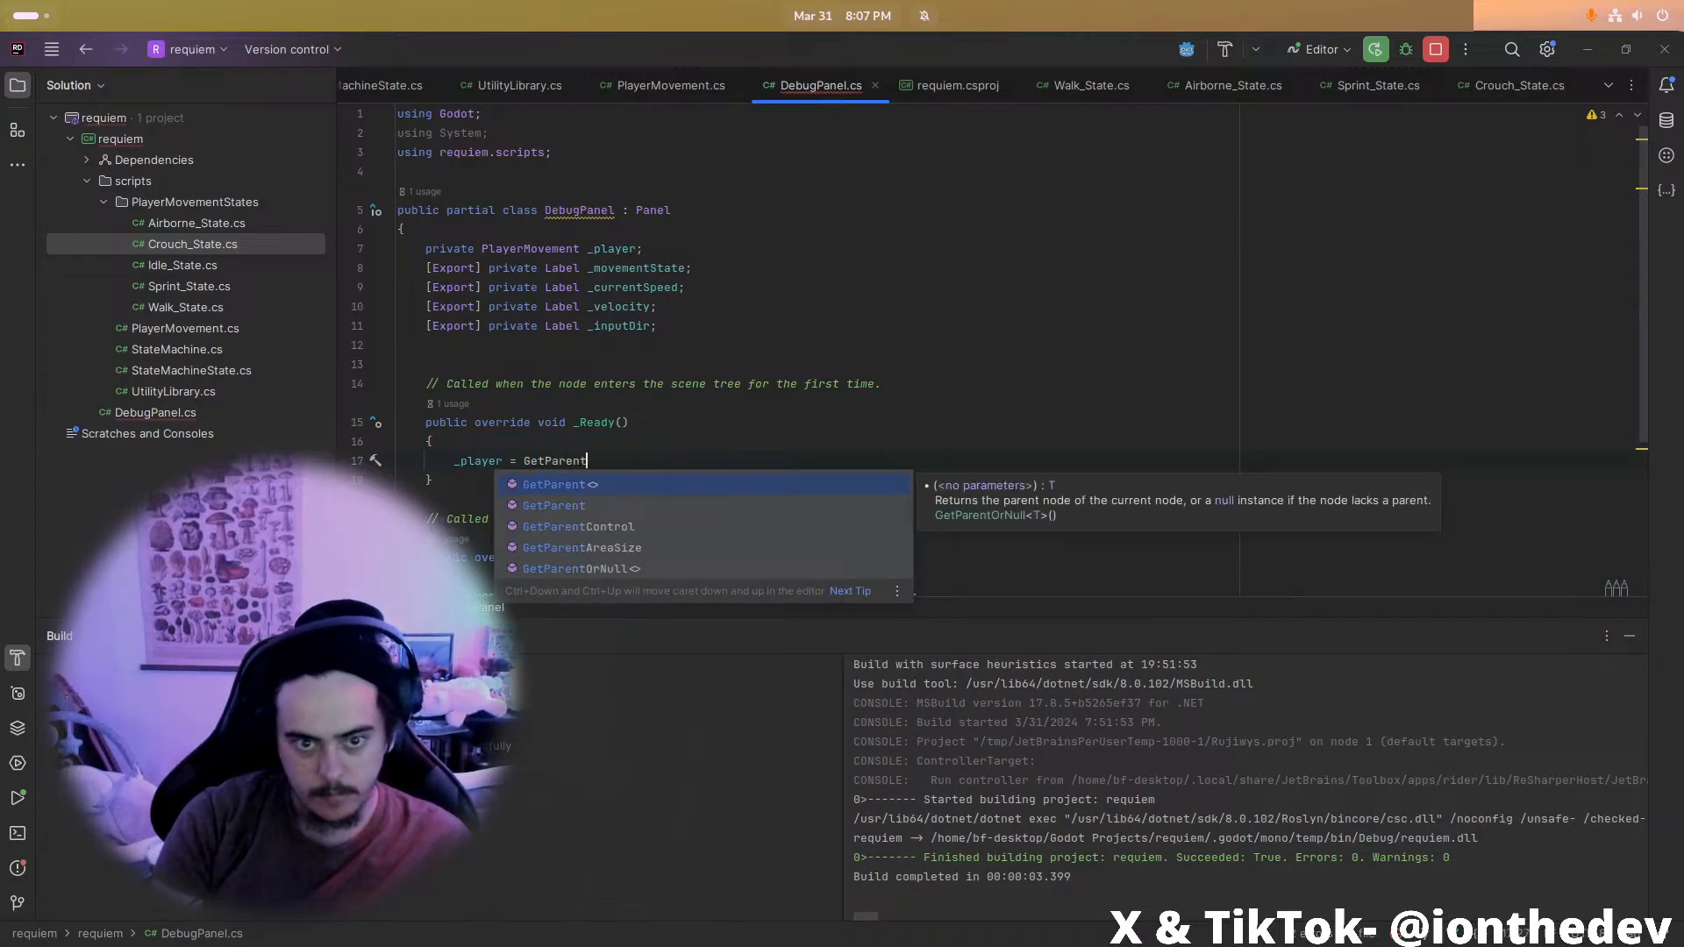
key(Down)
key(Return)
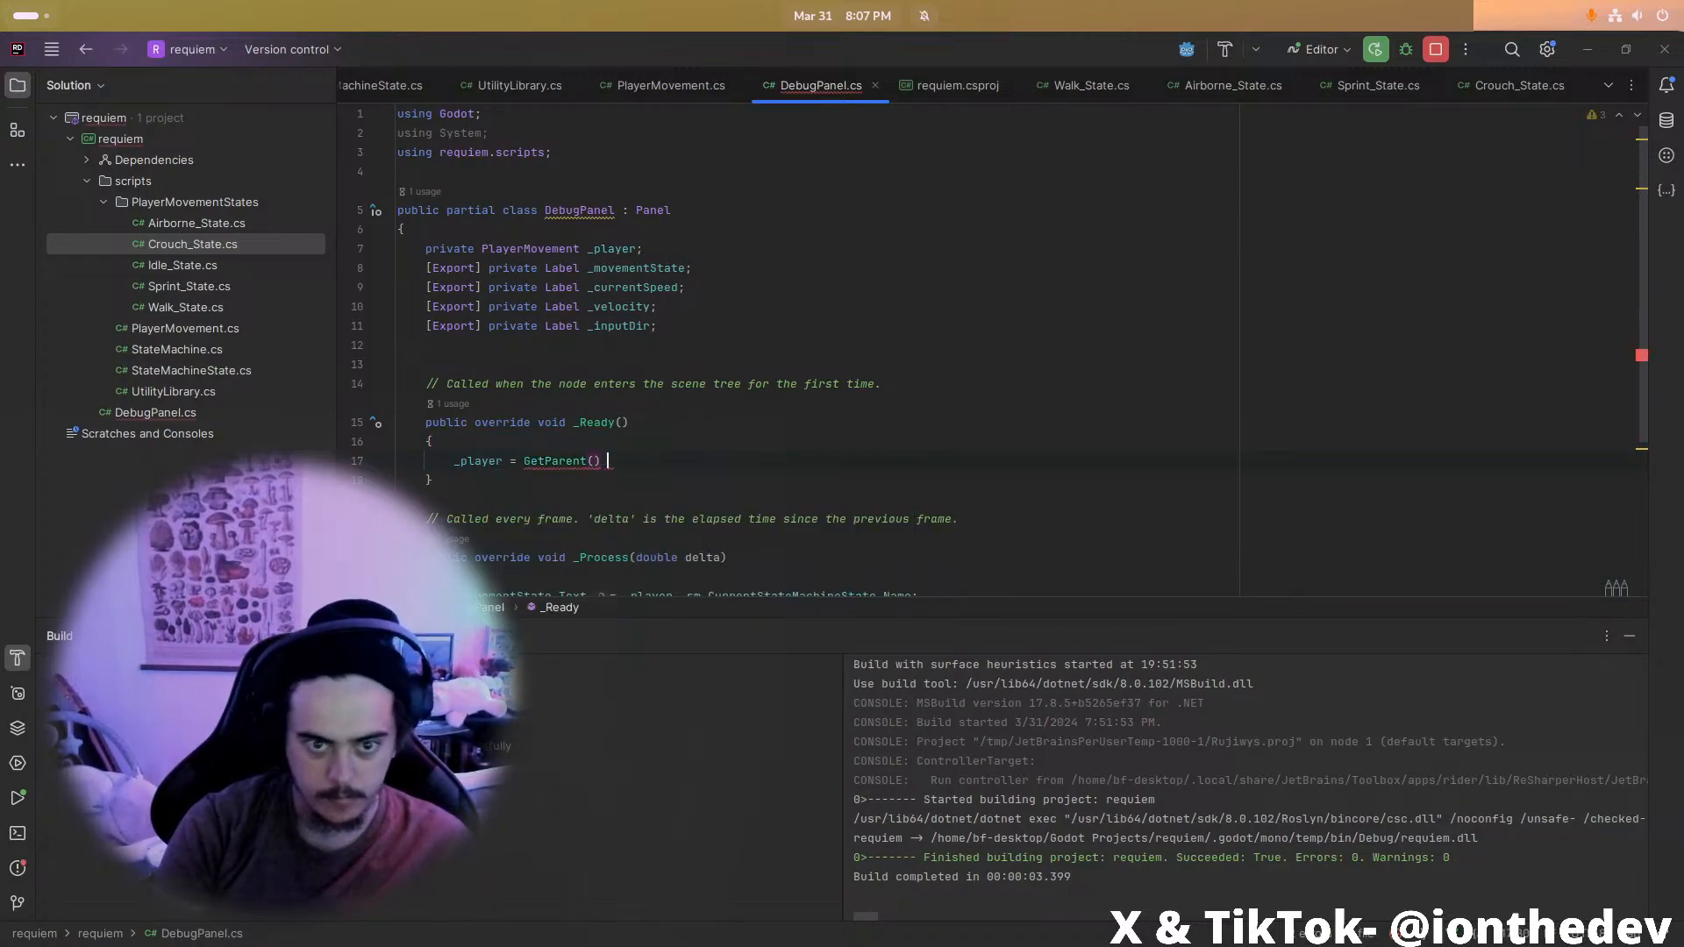
text(as Player)
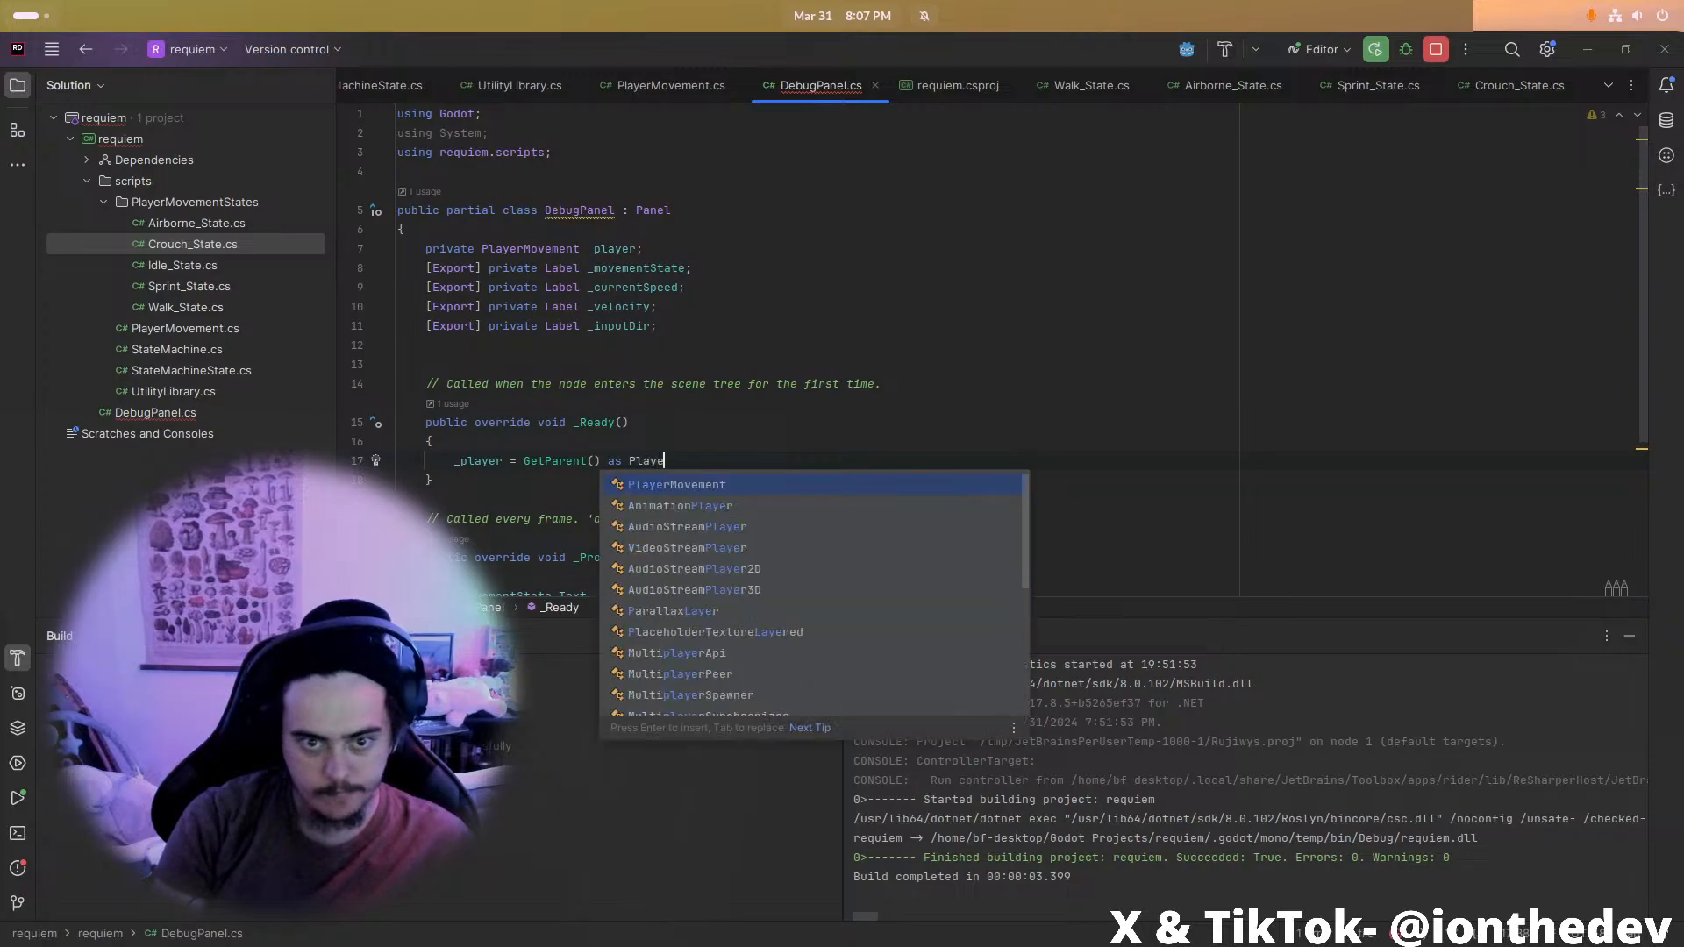
key(Return)
text(;)
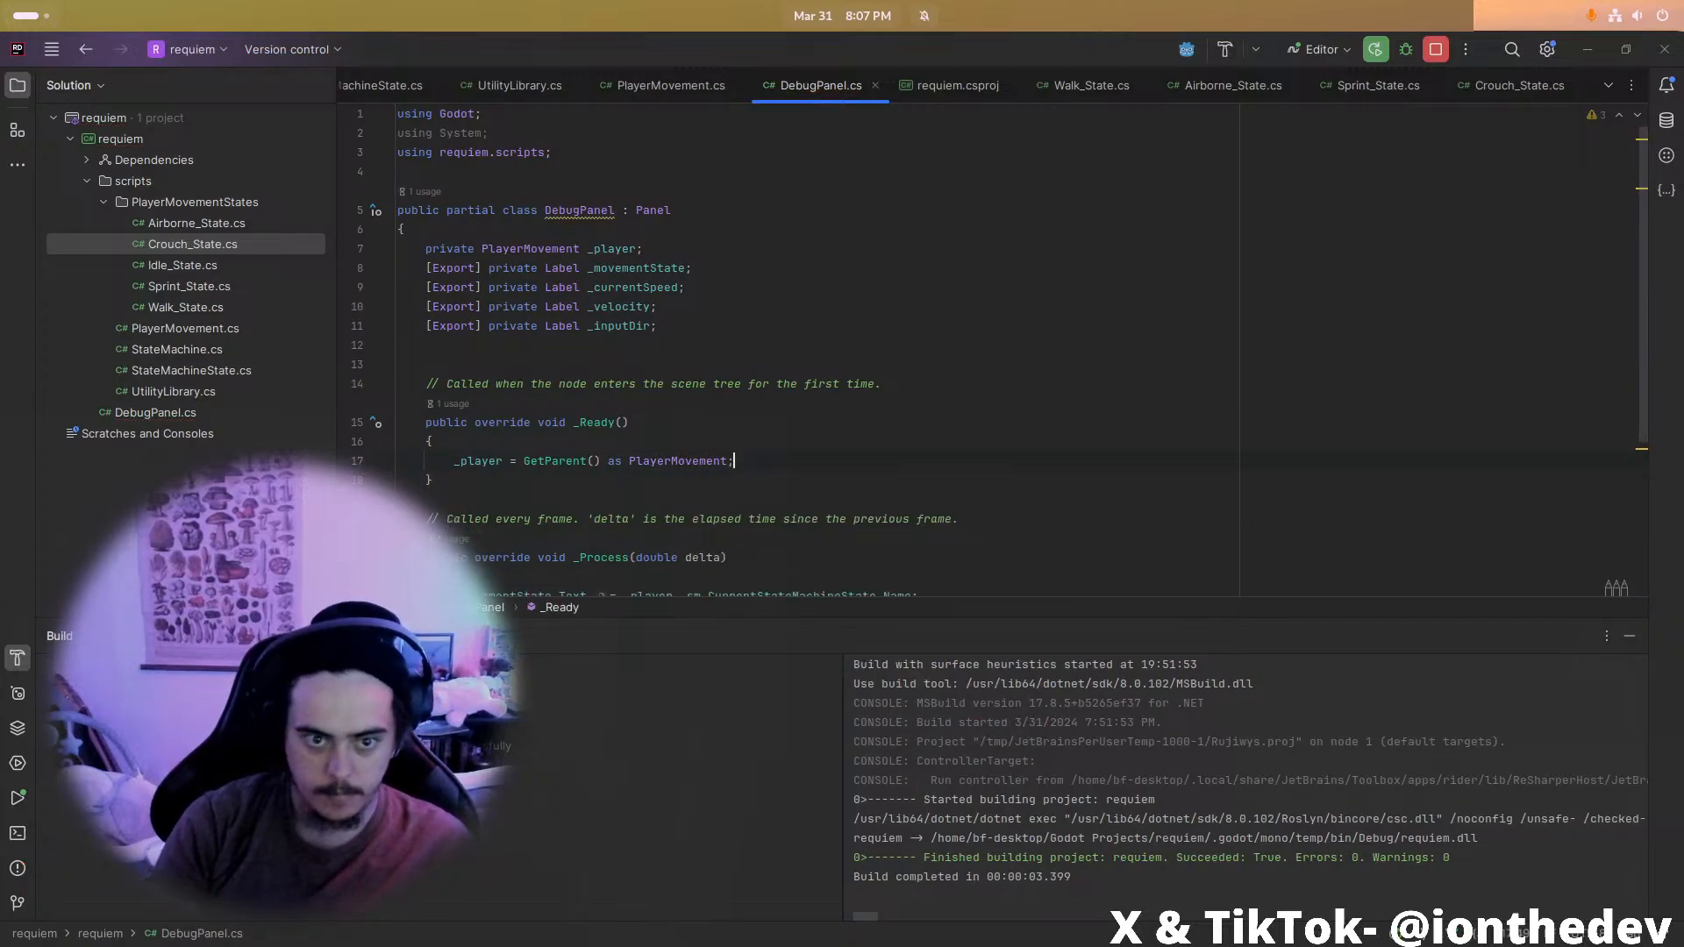
Switch back to Godot, stop the running game, rebuild the C# project, and run the game again
key(alt+Tab)
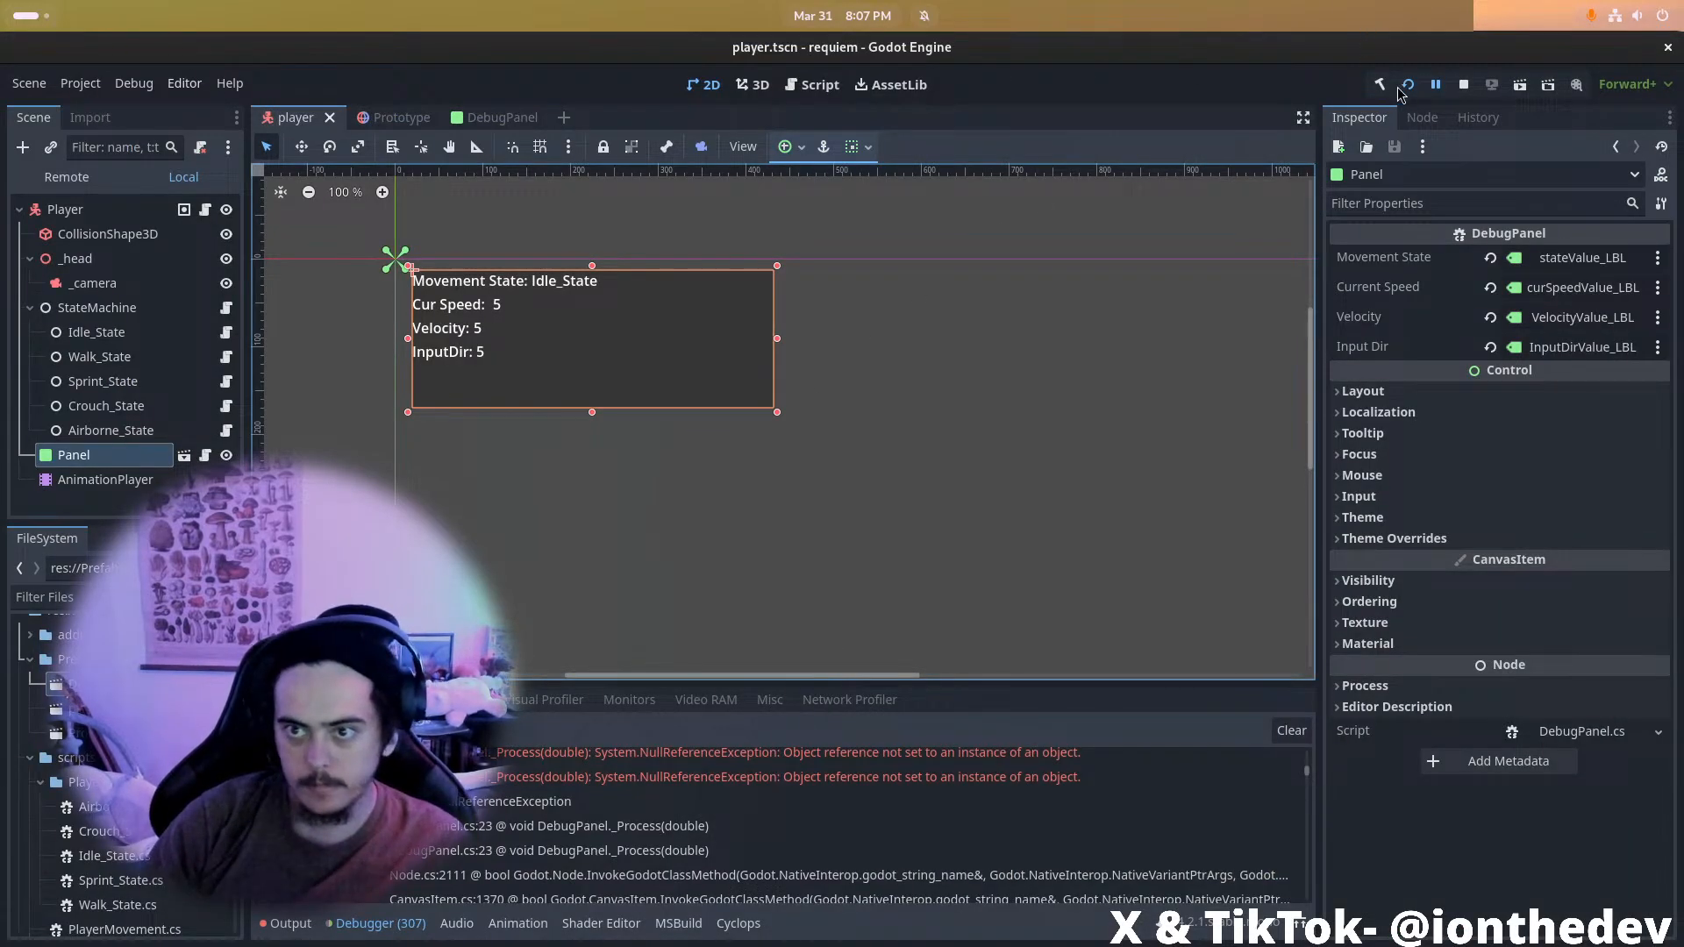
click(1463, 85)
click(1380, 88)
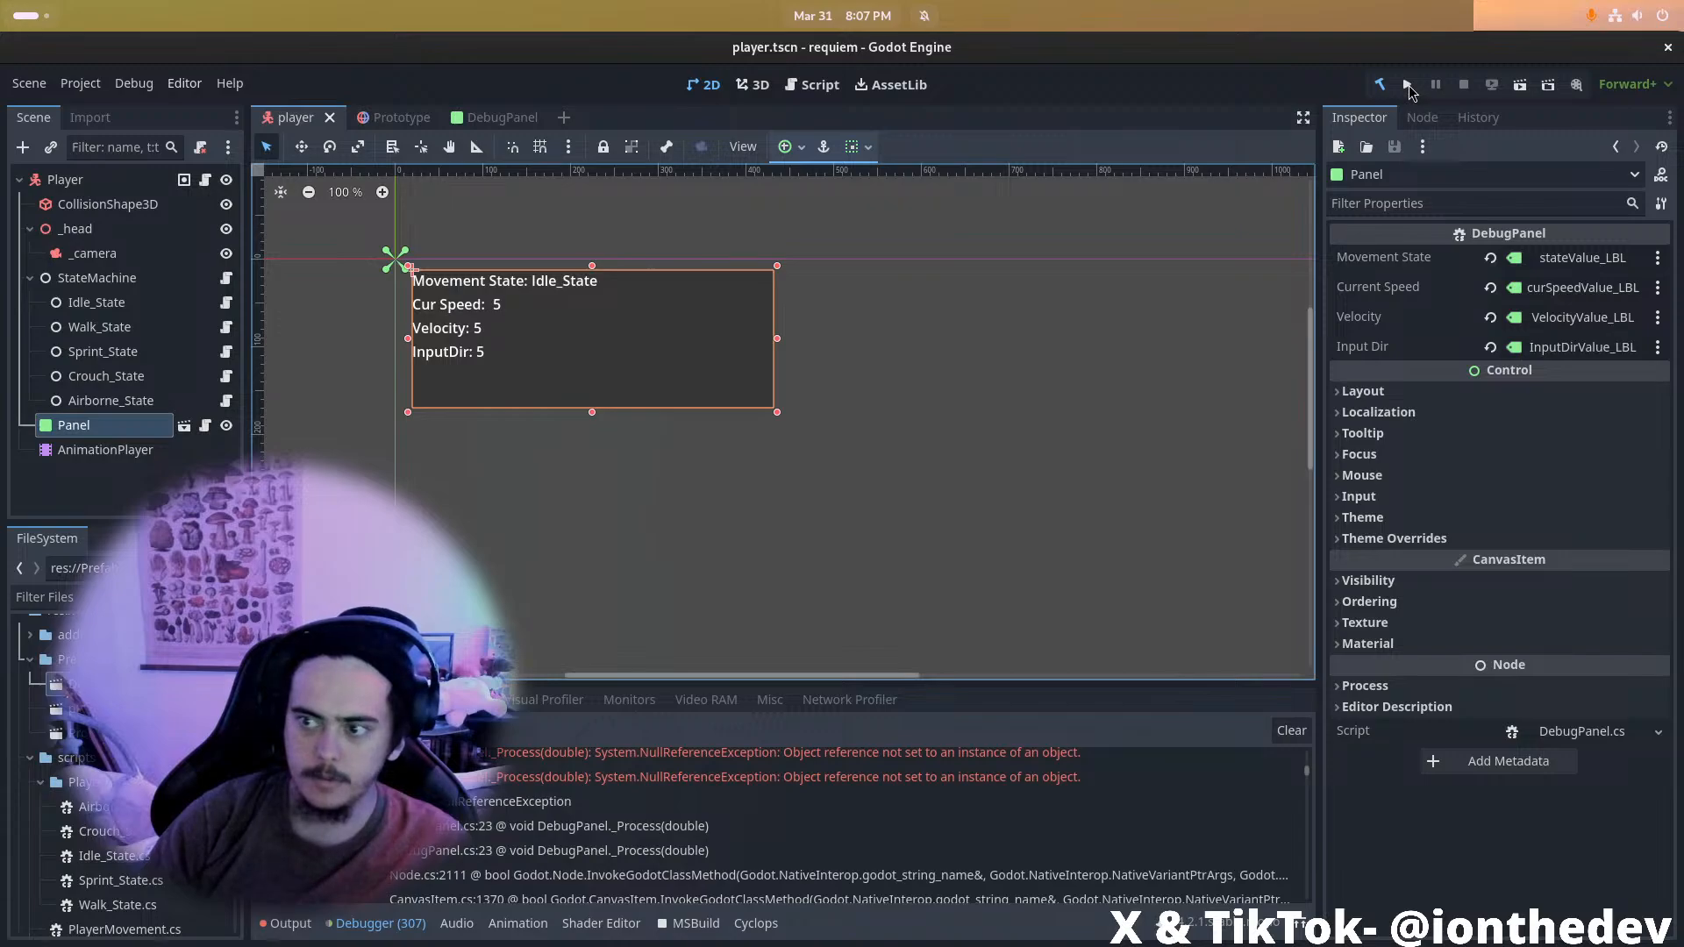
click(1407, 85)
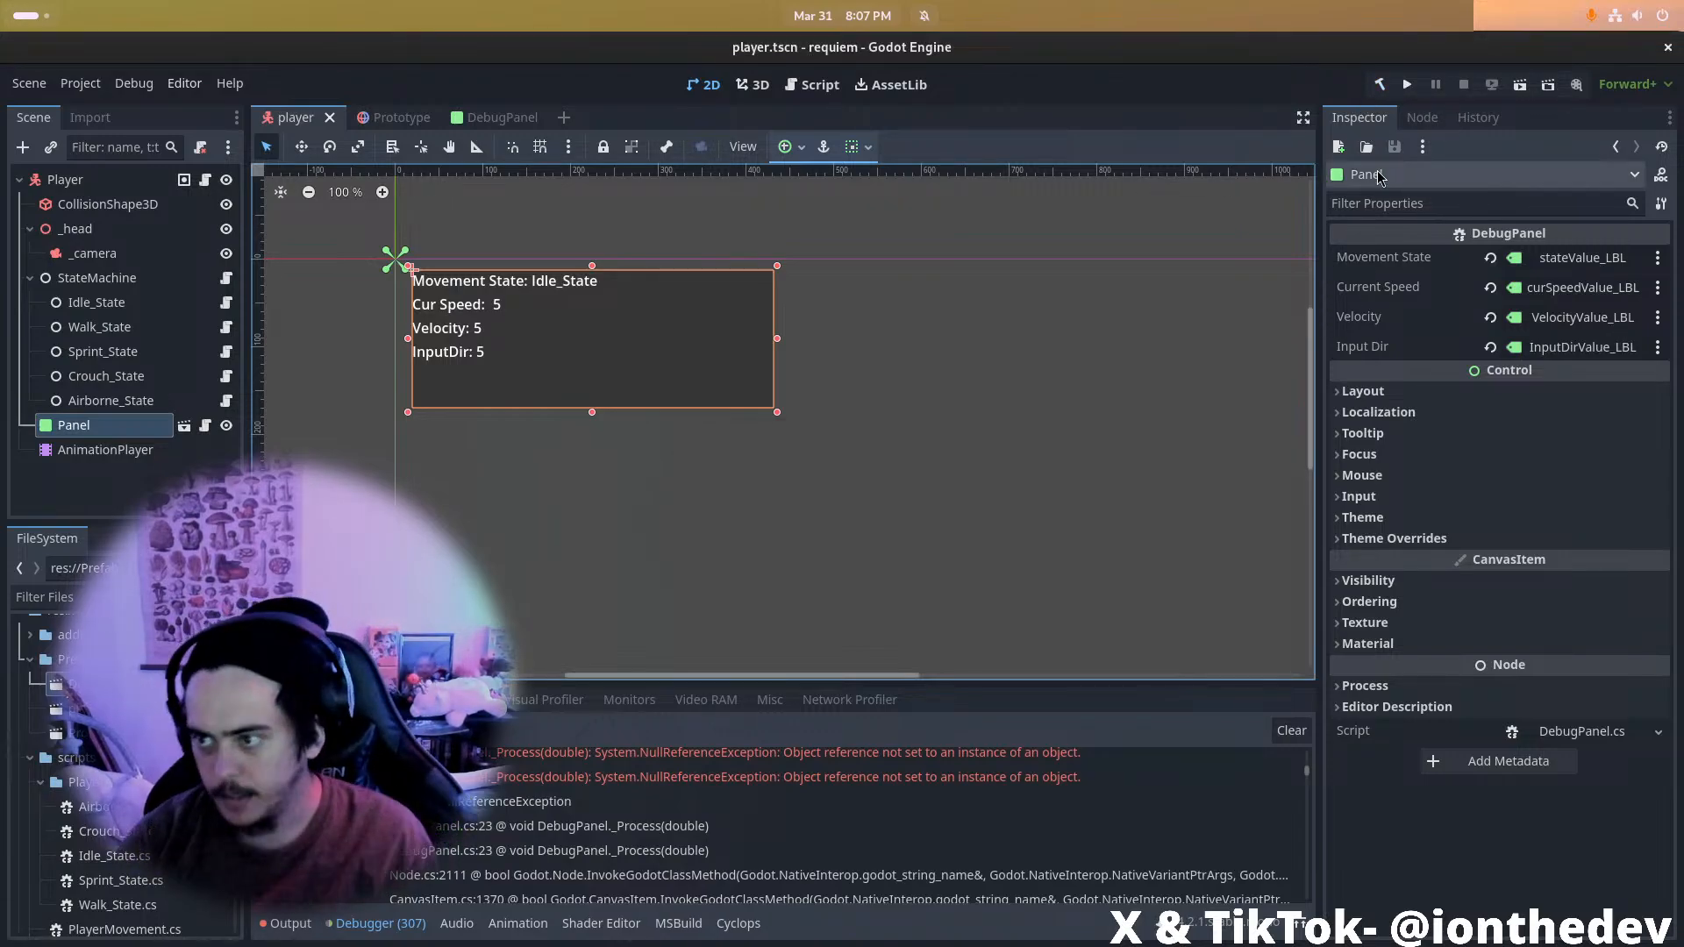
click(1409, 87)
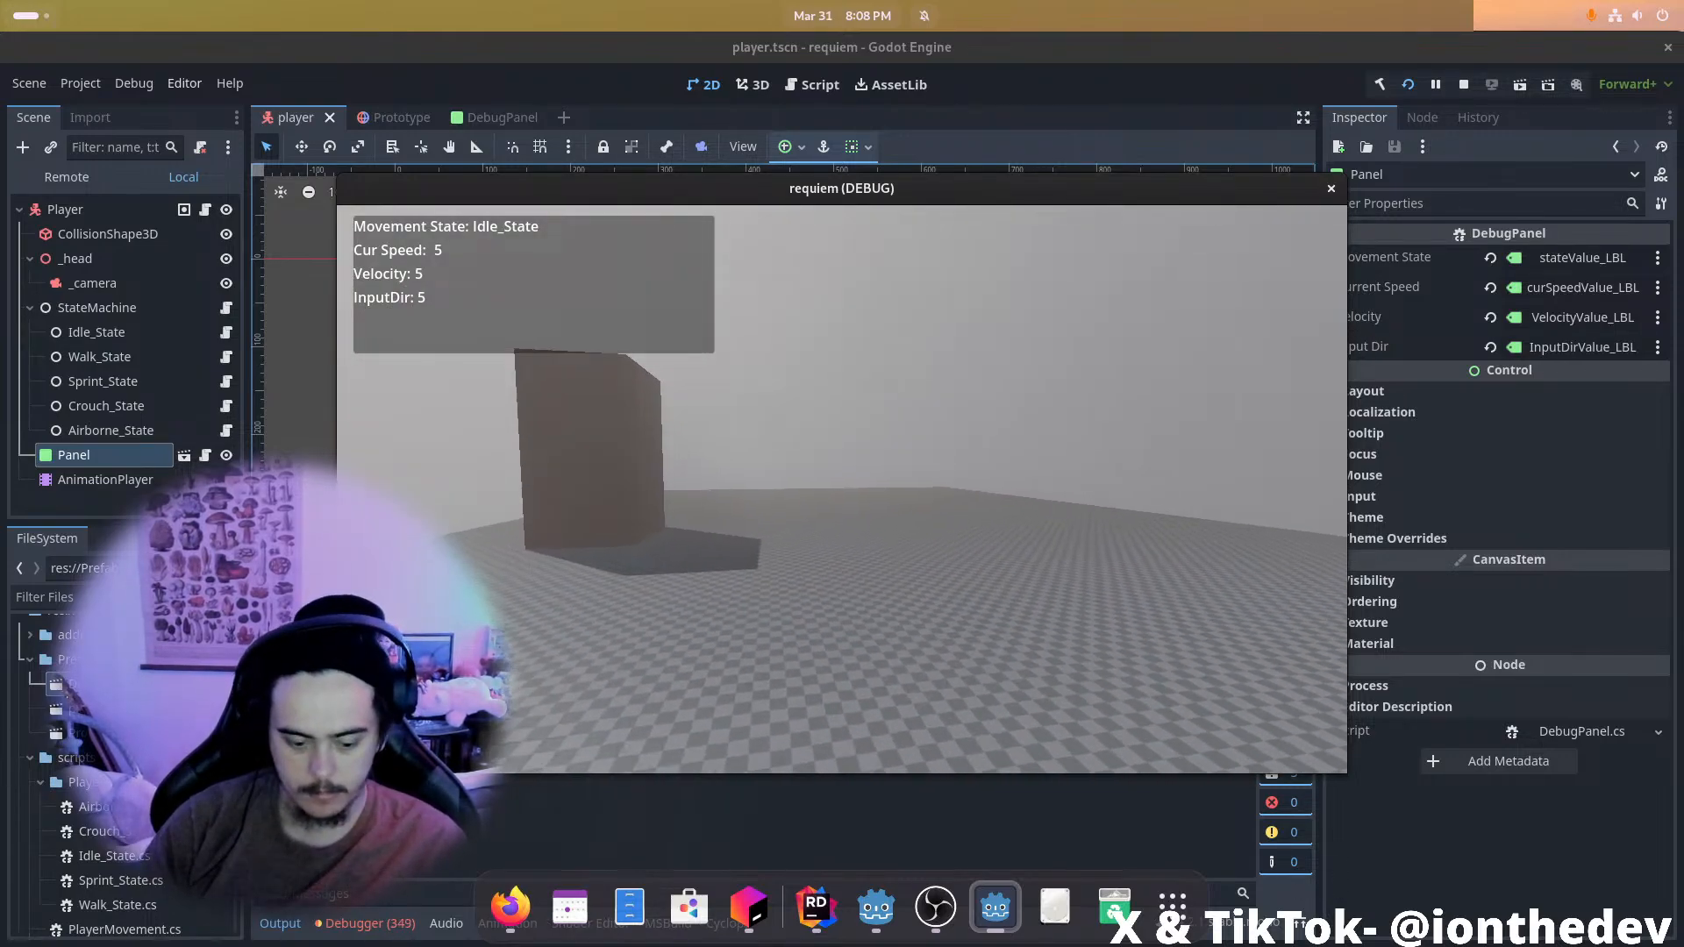
Stop the game and check the DebugPanel _Process errors in the debugger against their source line in DebugPanel.cs
key(alt+Tab)
click(1463, 85)
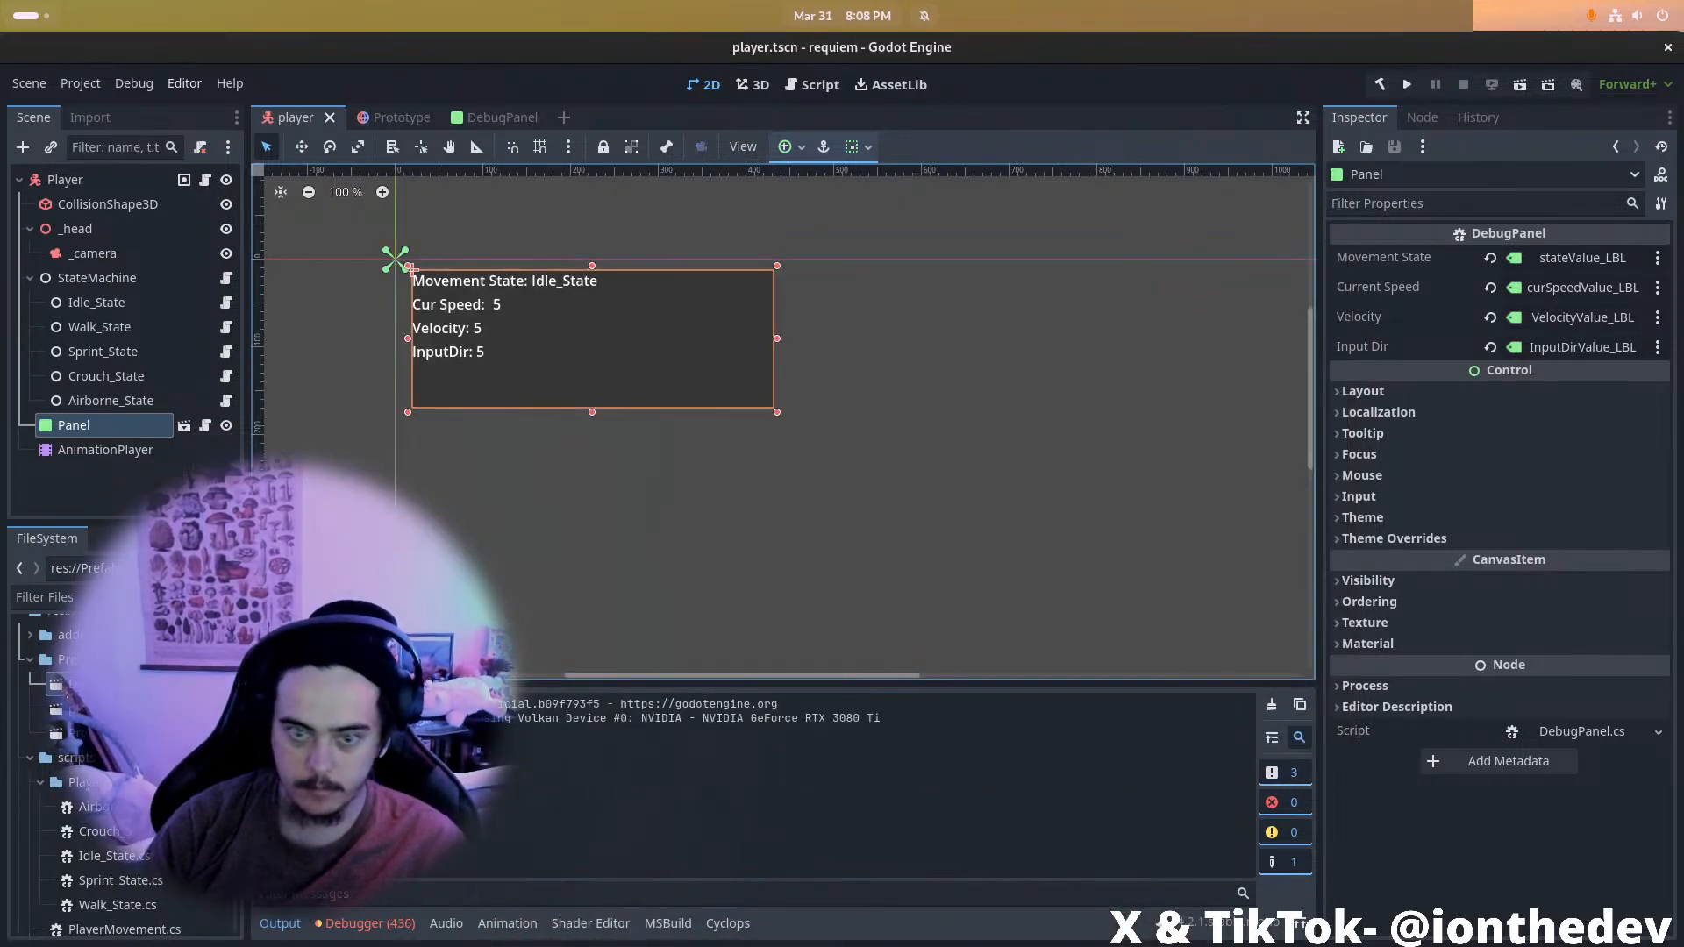
click(351, 928)
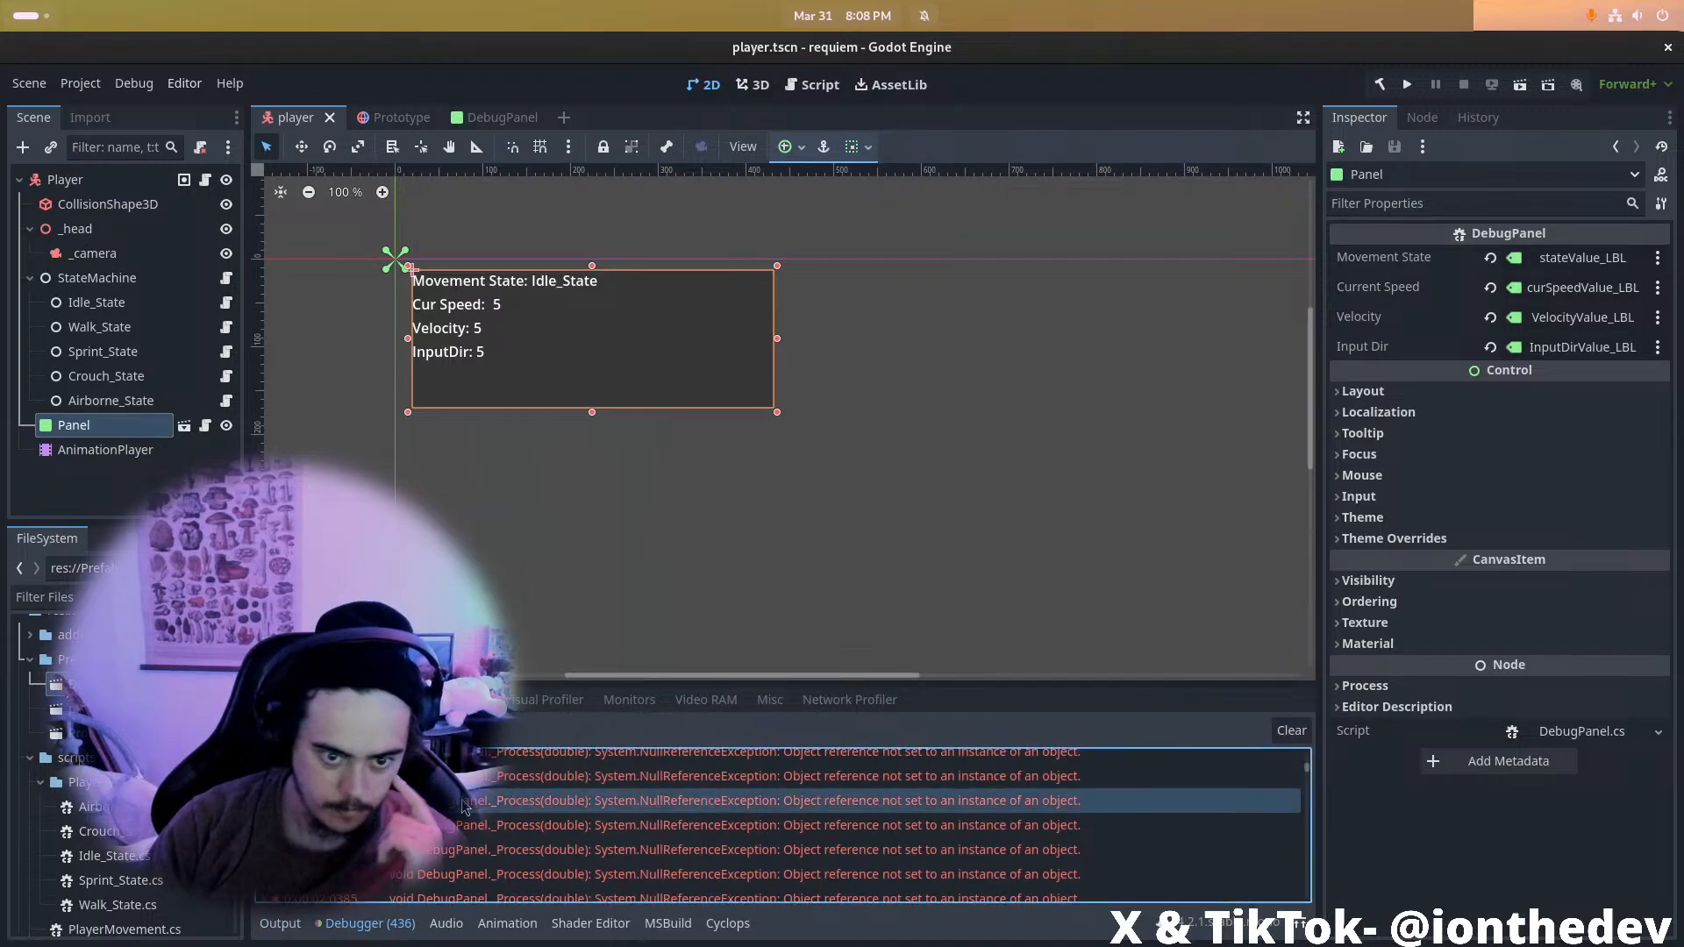
key(alt+Tab)
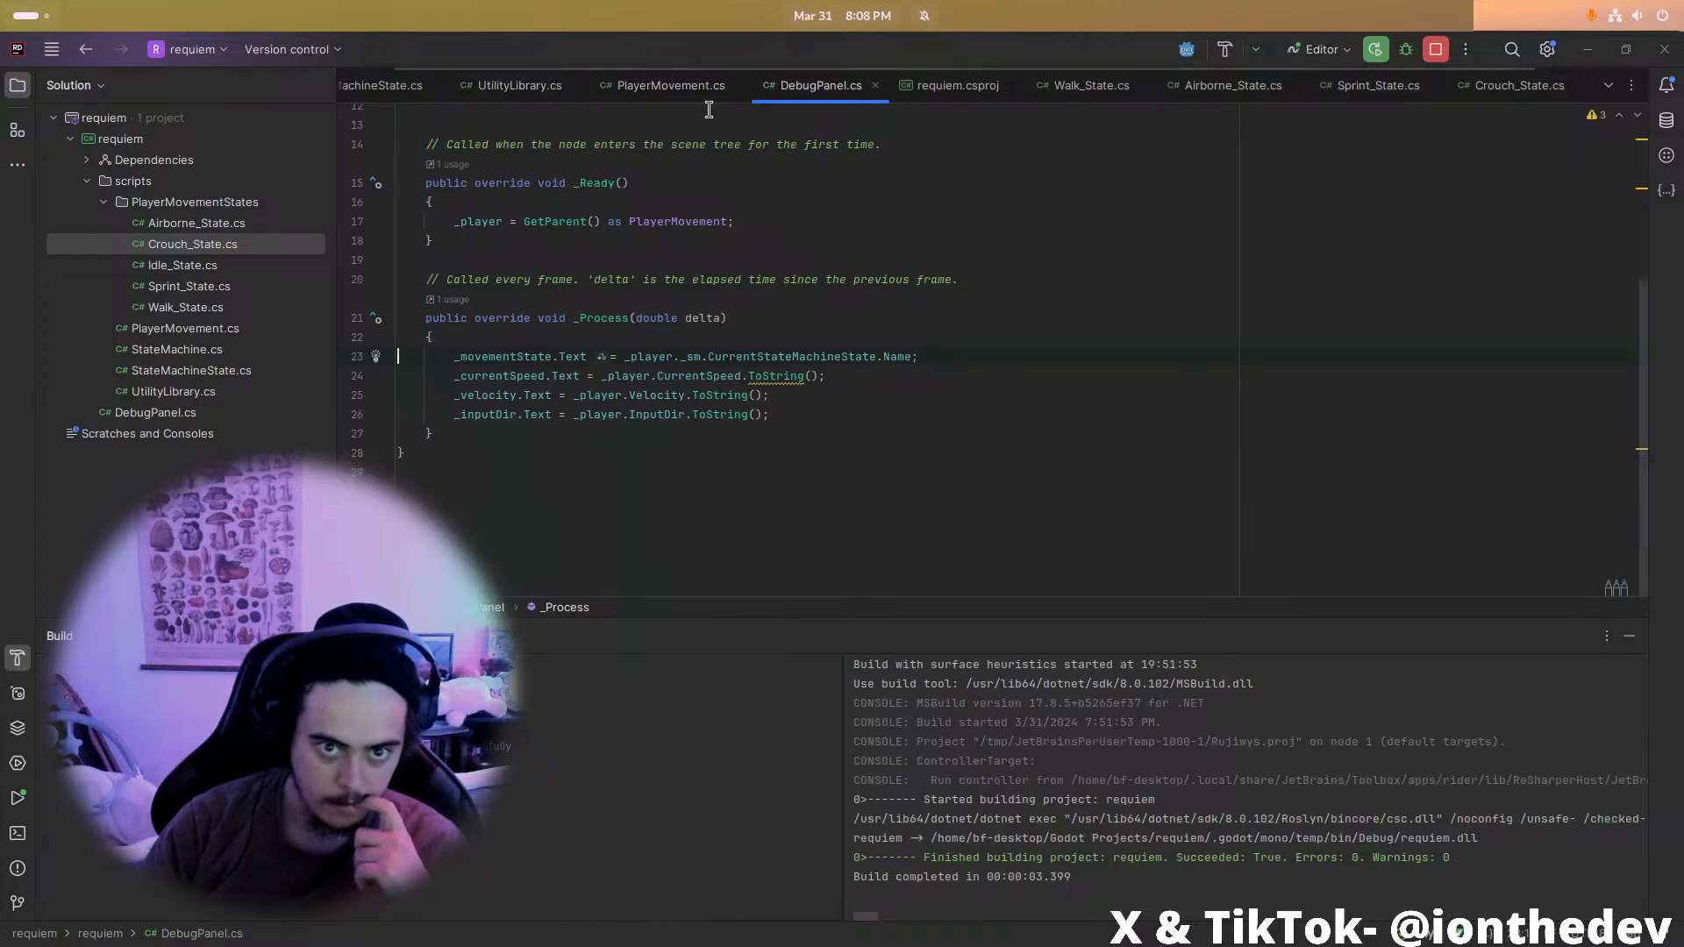
Move the Crouch animation's Play statement below base.Enter() in the Enter method of Crouch_State.cs
click(1509, 85)
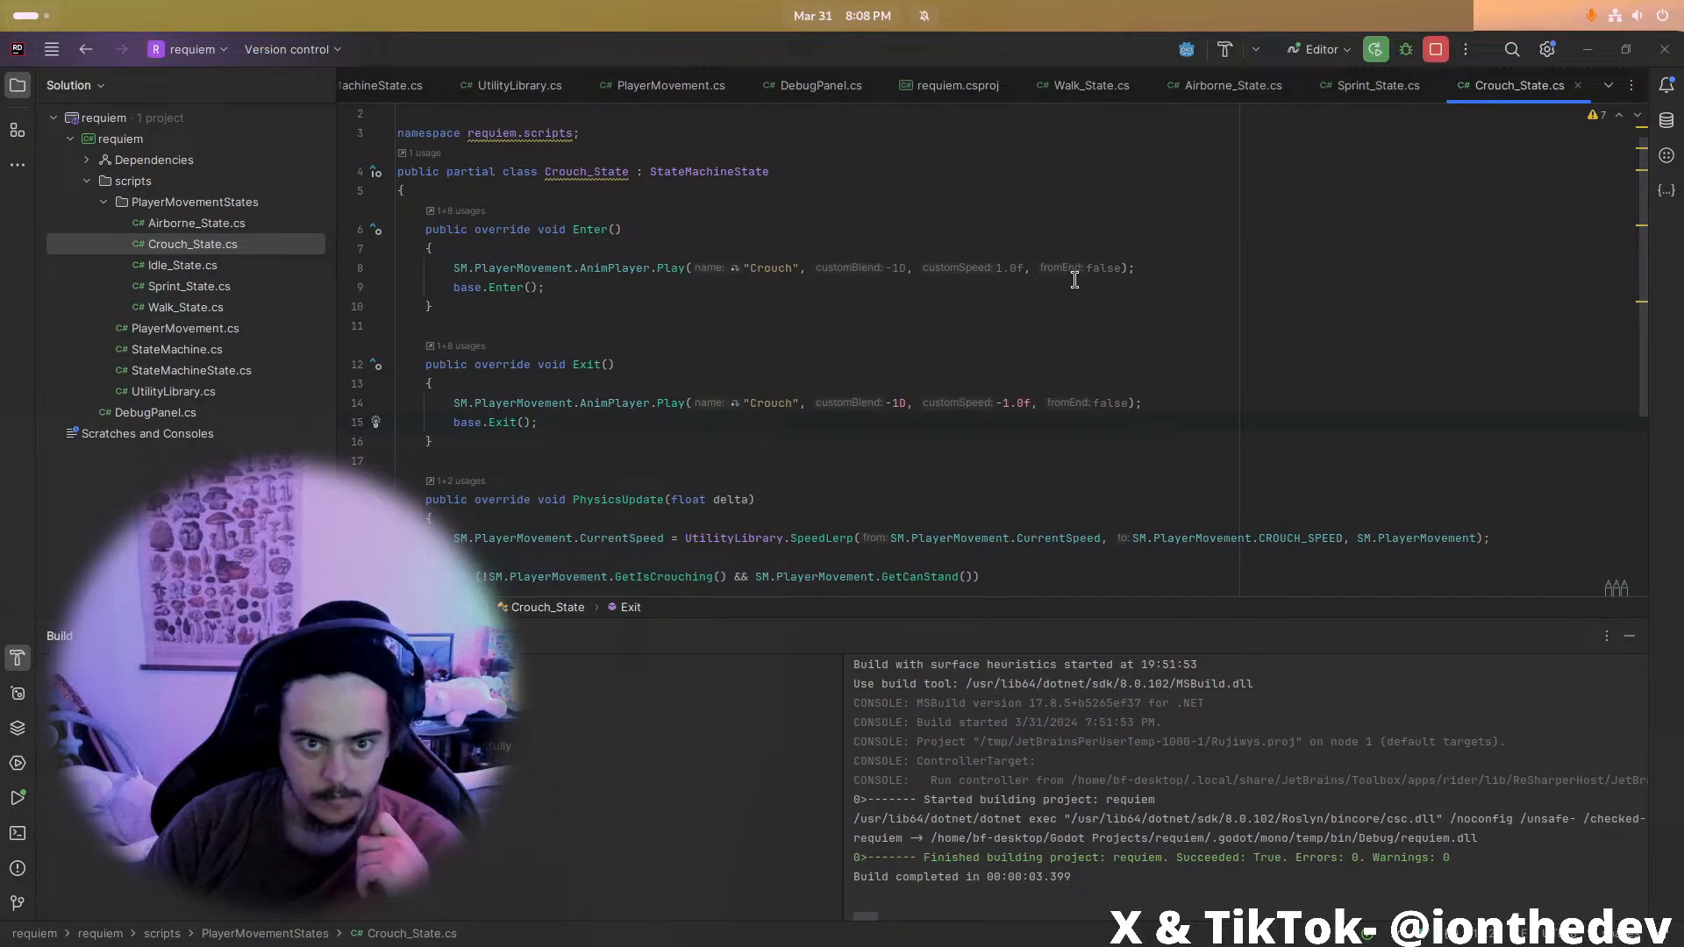
drag(1138, 268, 1151, 250)
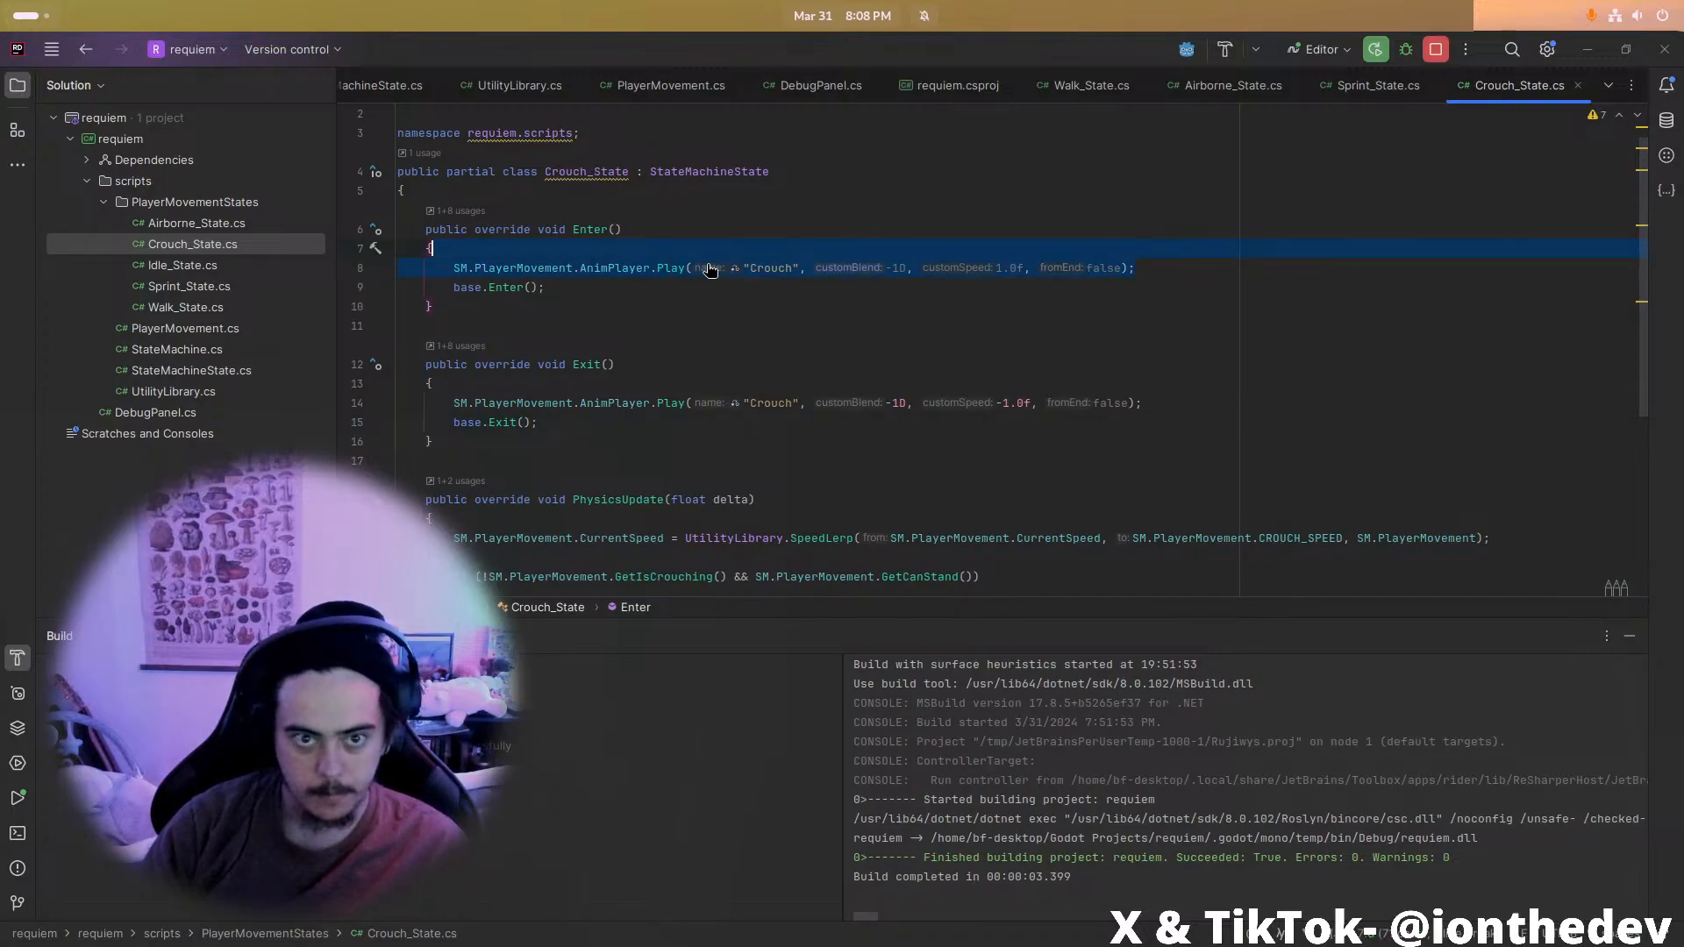
key(ctrl+x)
key(Down)
key(End)
key(Return)
key(ctrl+v)
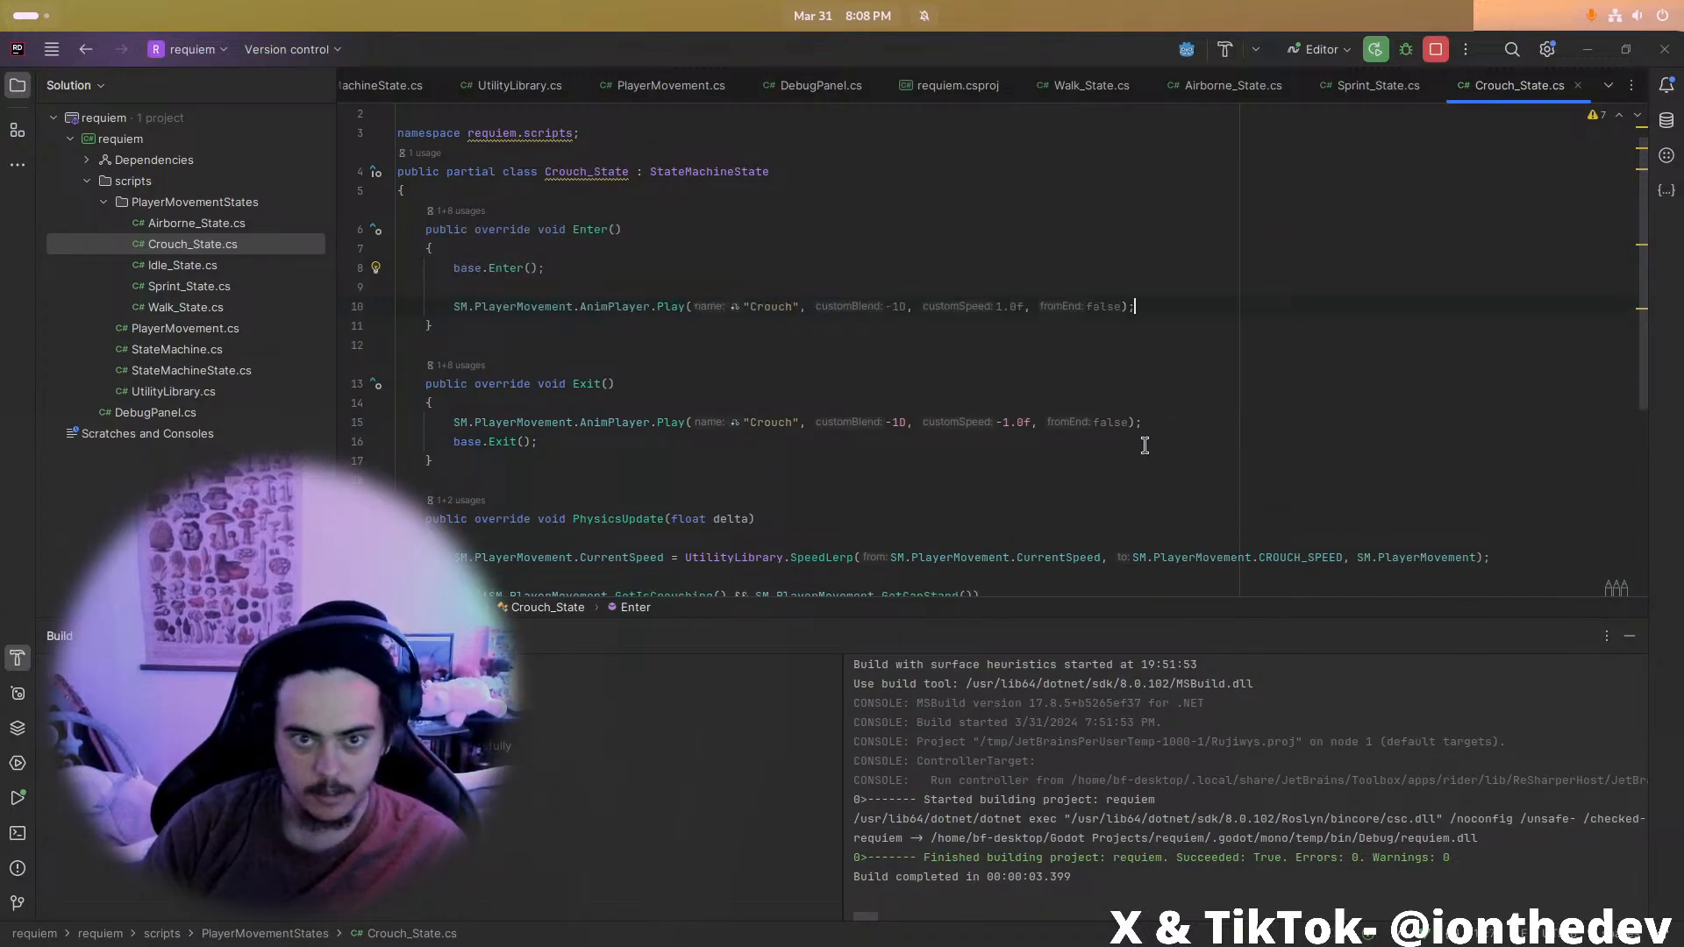
Move the reversed Crouch Play statement below base.Exit() in the Exit method
drag(1202, 424, 1198, 407)
key(ctrl+x)
key(Down)
key(End)
key(Return)
key(ctrl+v)
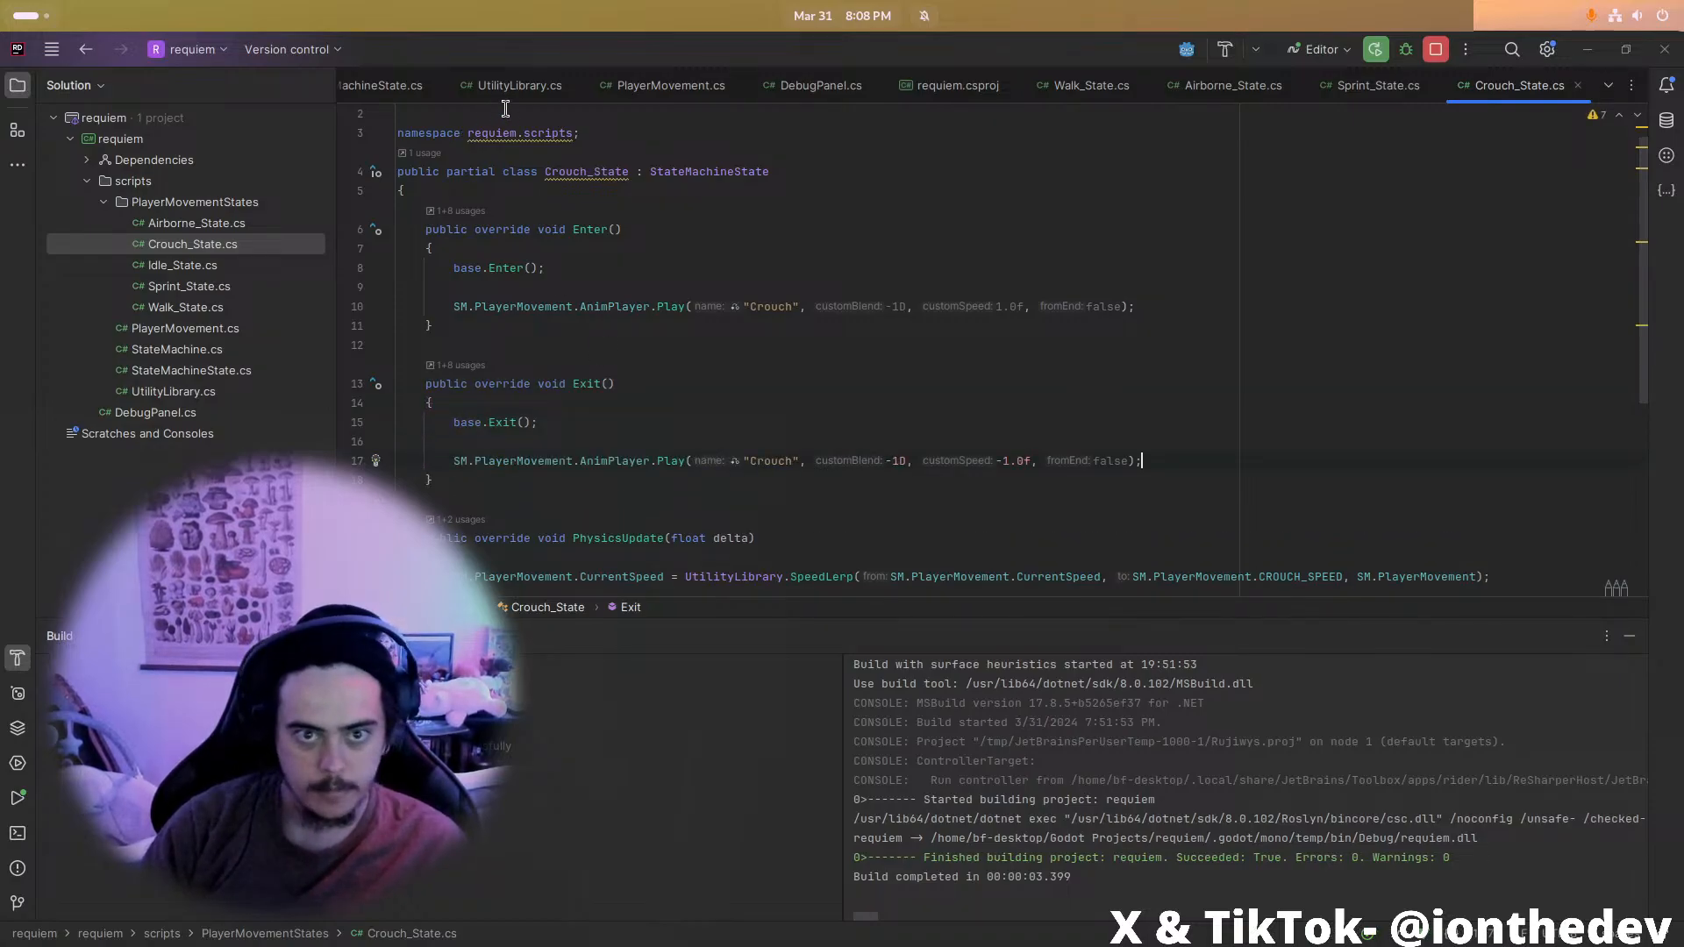
Check the exported fields and _Ready method in PlayerMovement.cs against the Player node's properties in Godot
click(671, 86)
scroll(466, 449, up, 3)
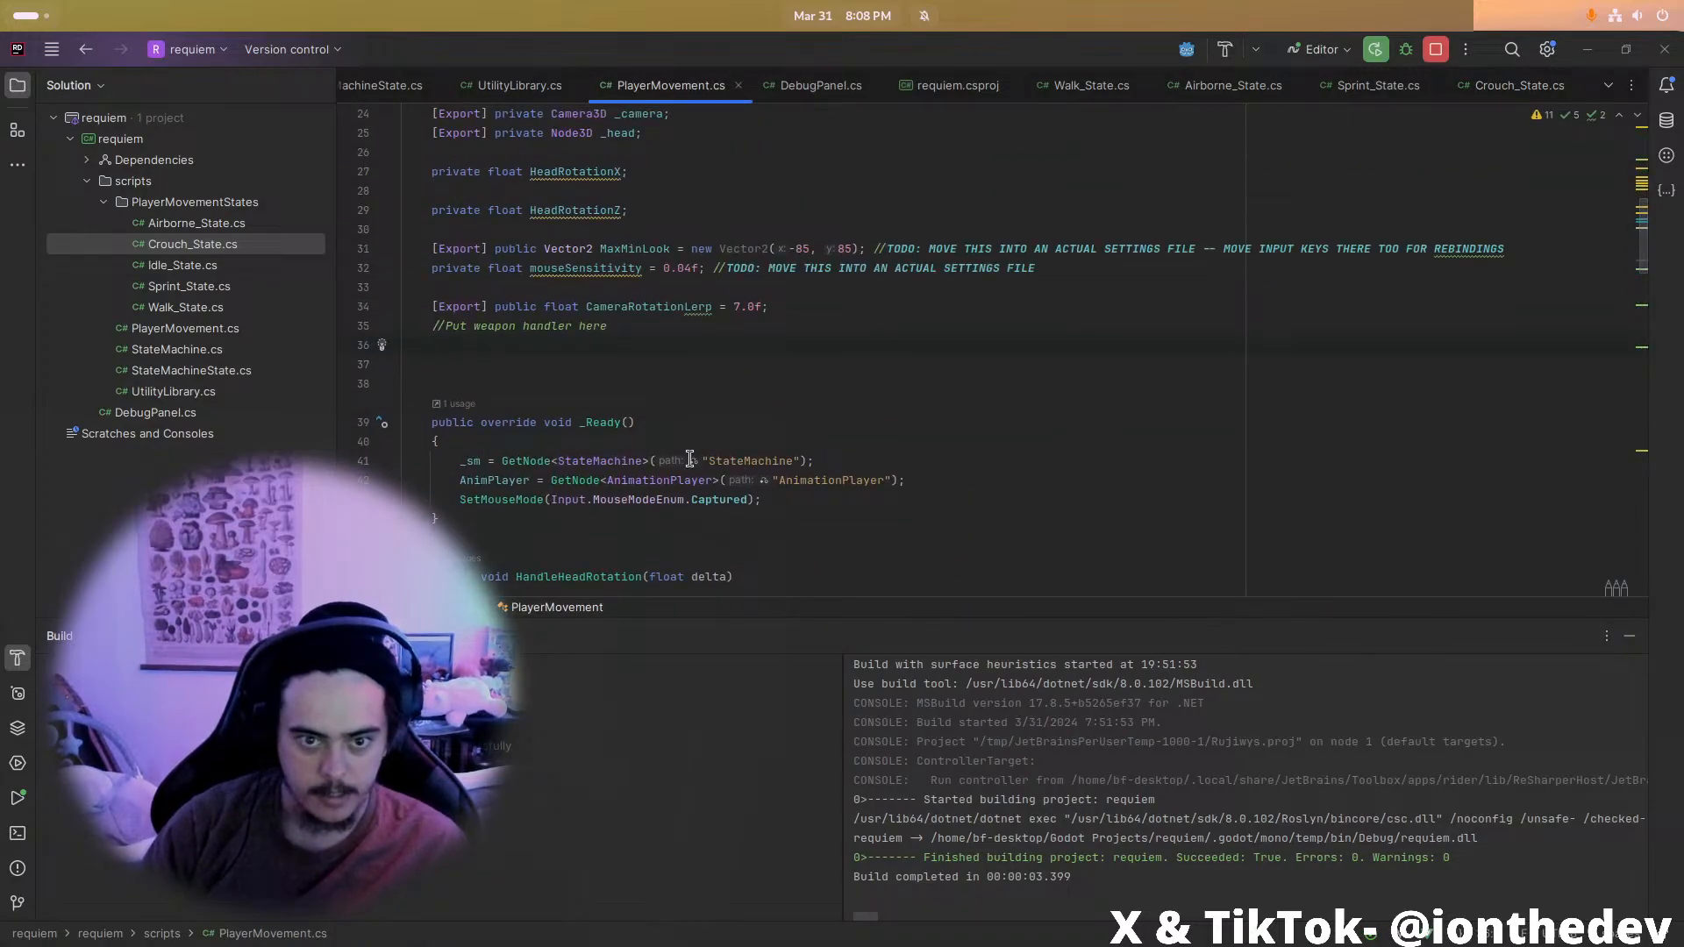
scroll(879, 515, up, 2)
key(alt+Tab)
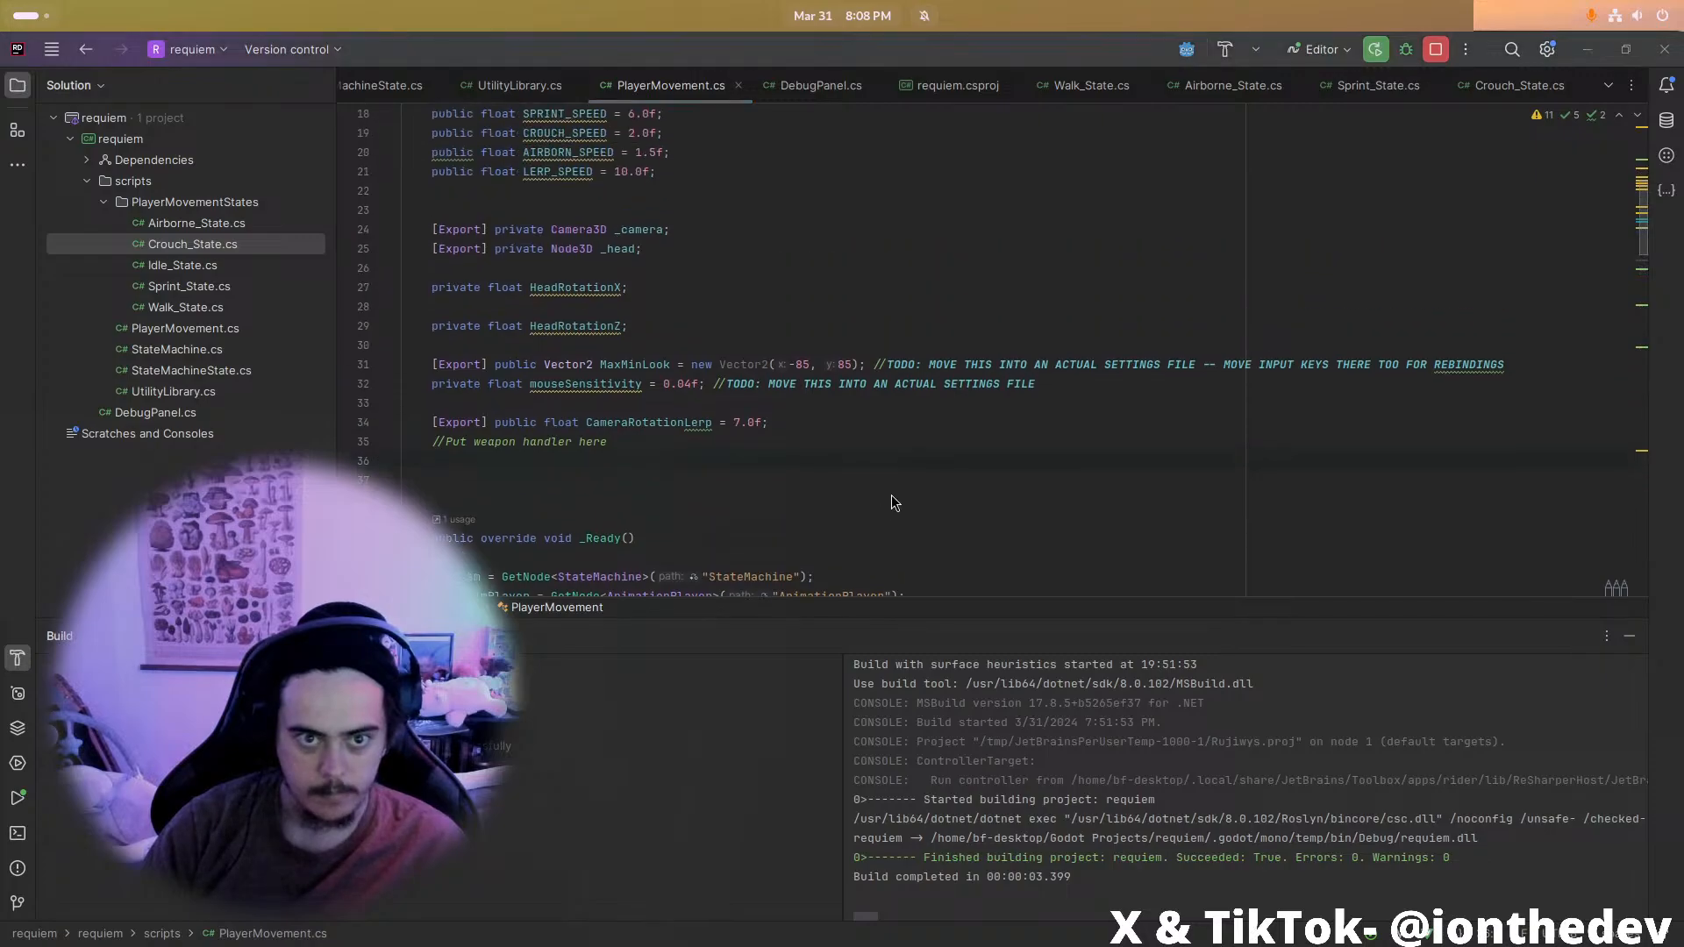
click(96, 177)
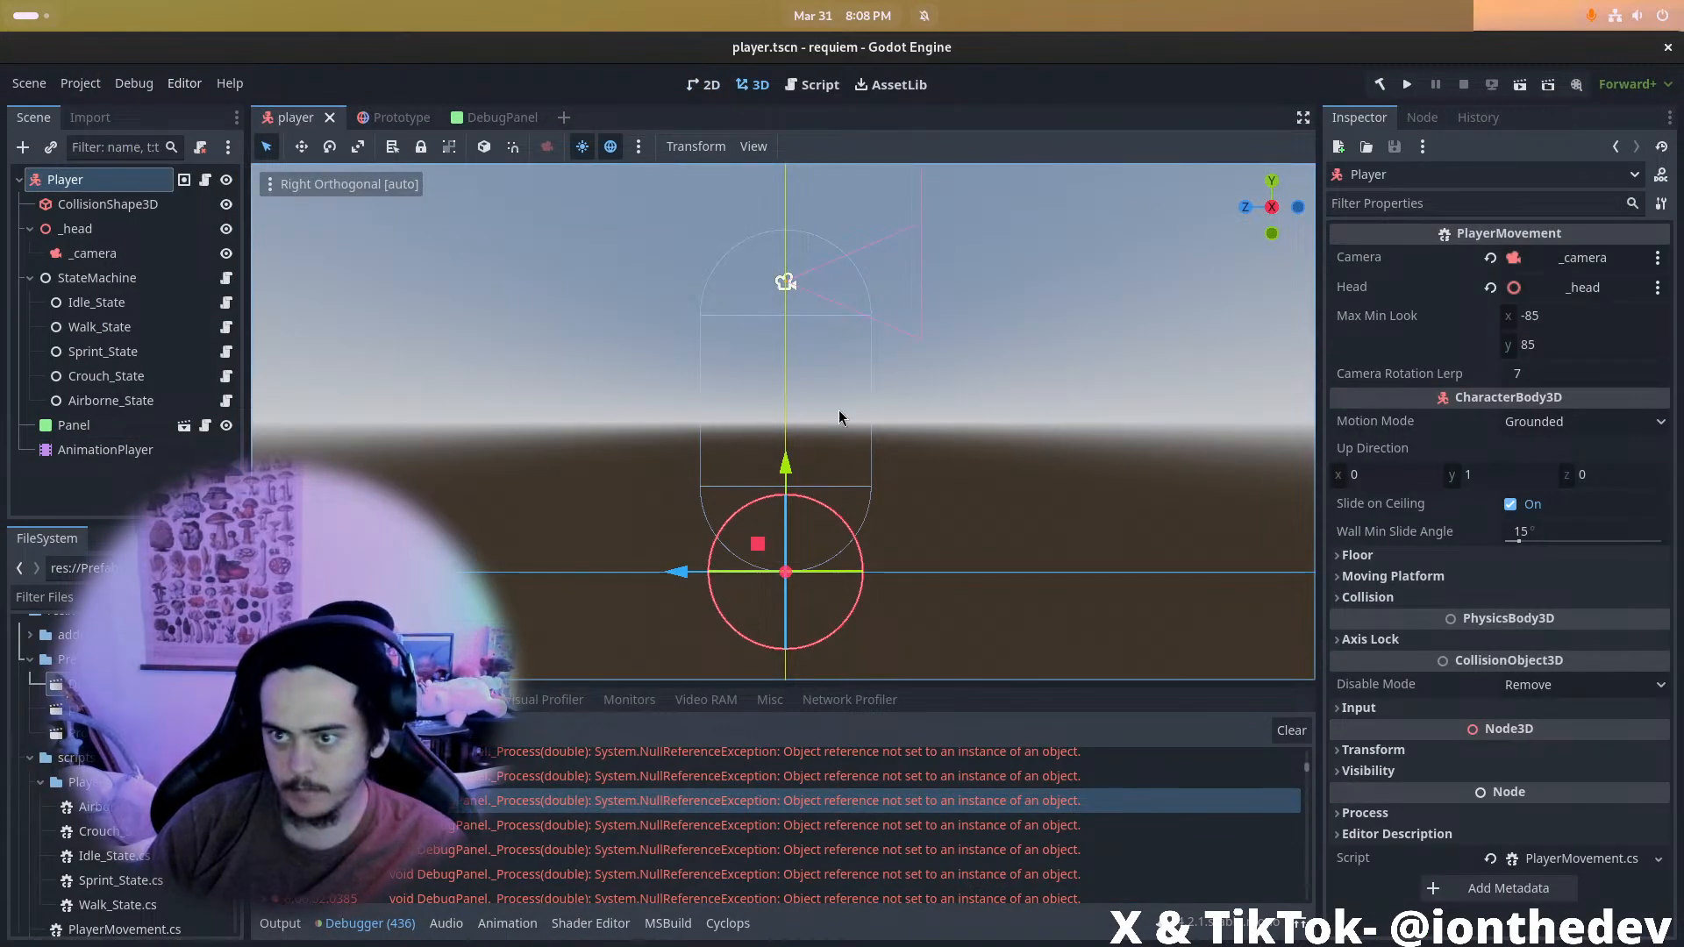
Build the C# project, run the game, and return to the Godot editor while it keeps running
click(1383, 86)
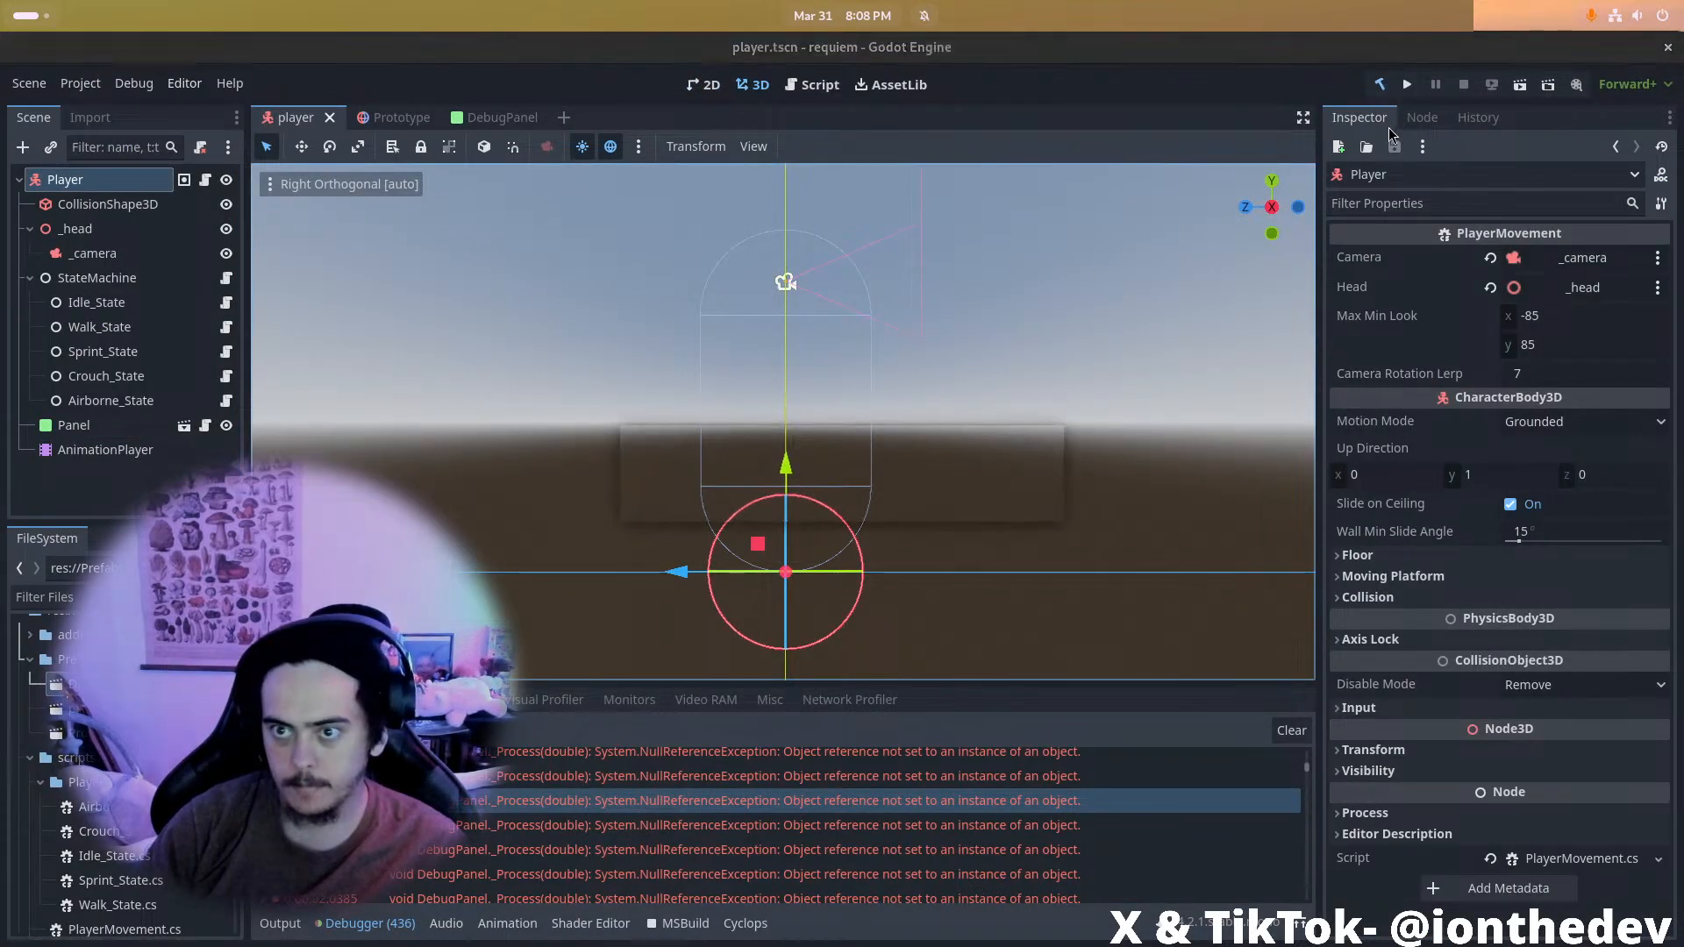
click(1408, 85)
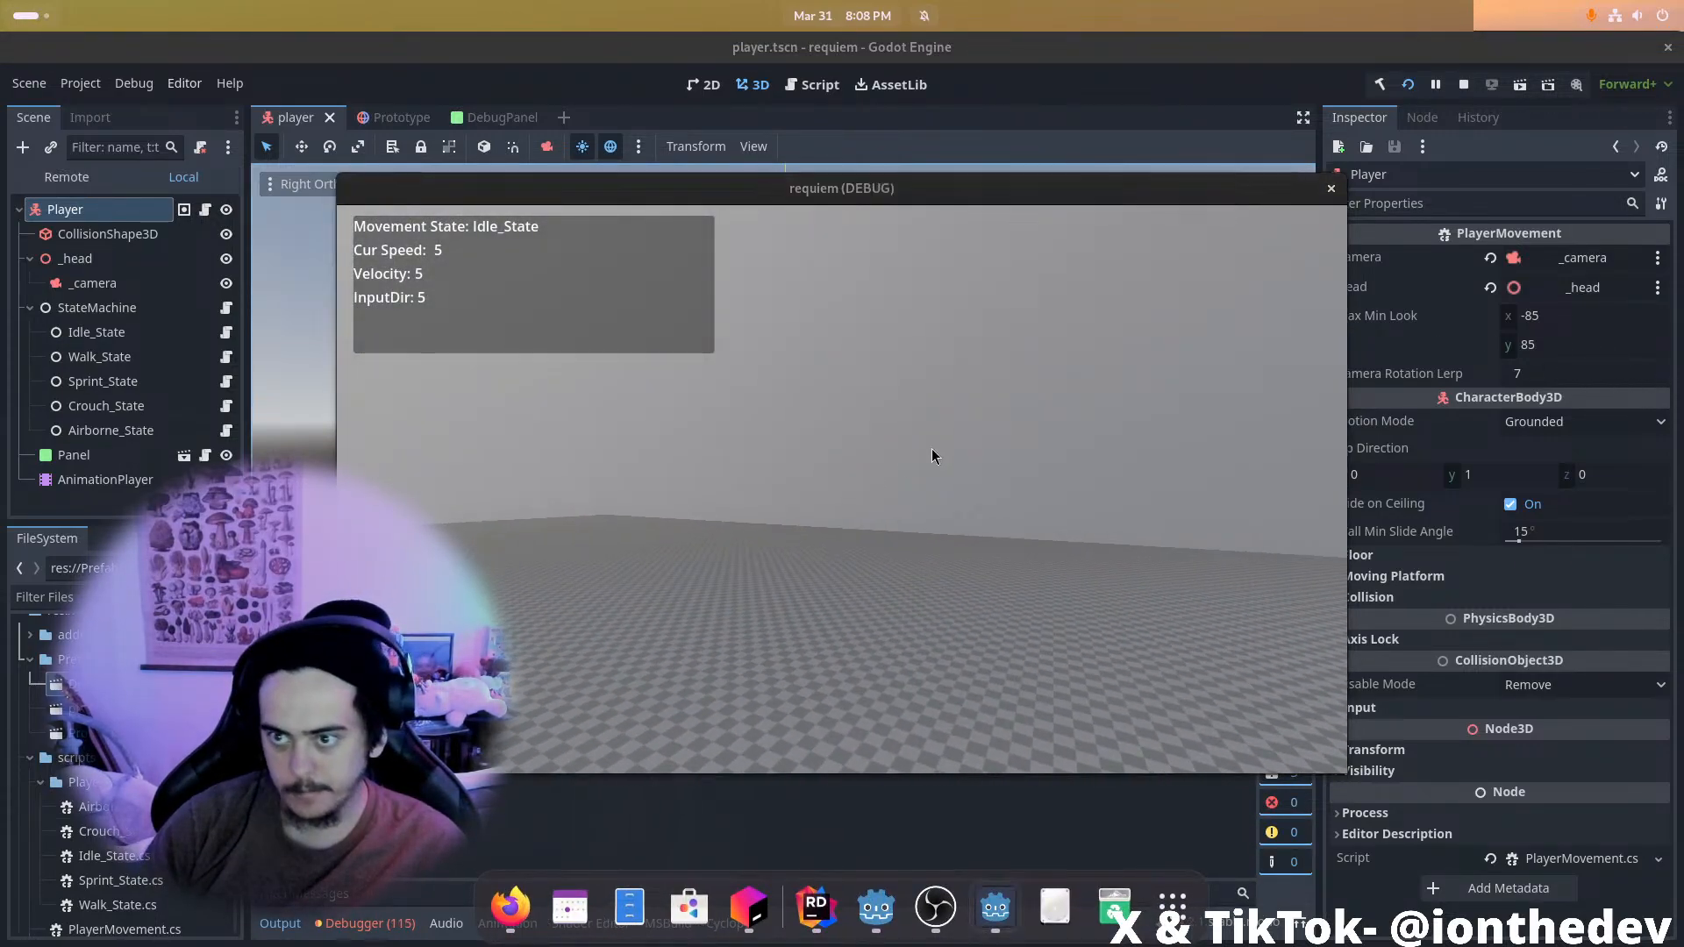
click(1364, 285)
Inspect the running game's Player node under Node3D in the remote scene tree, with the property name style set to Raw
click(73, 180)
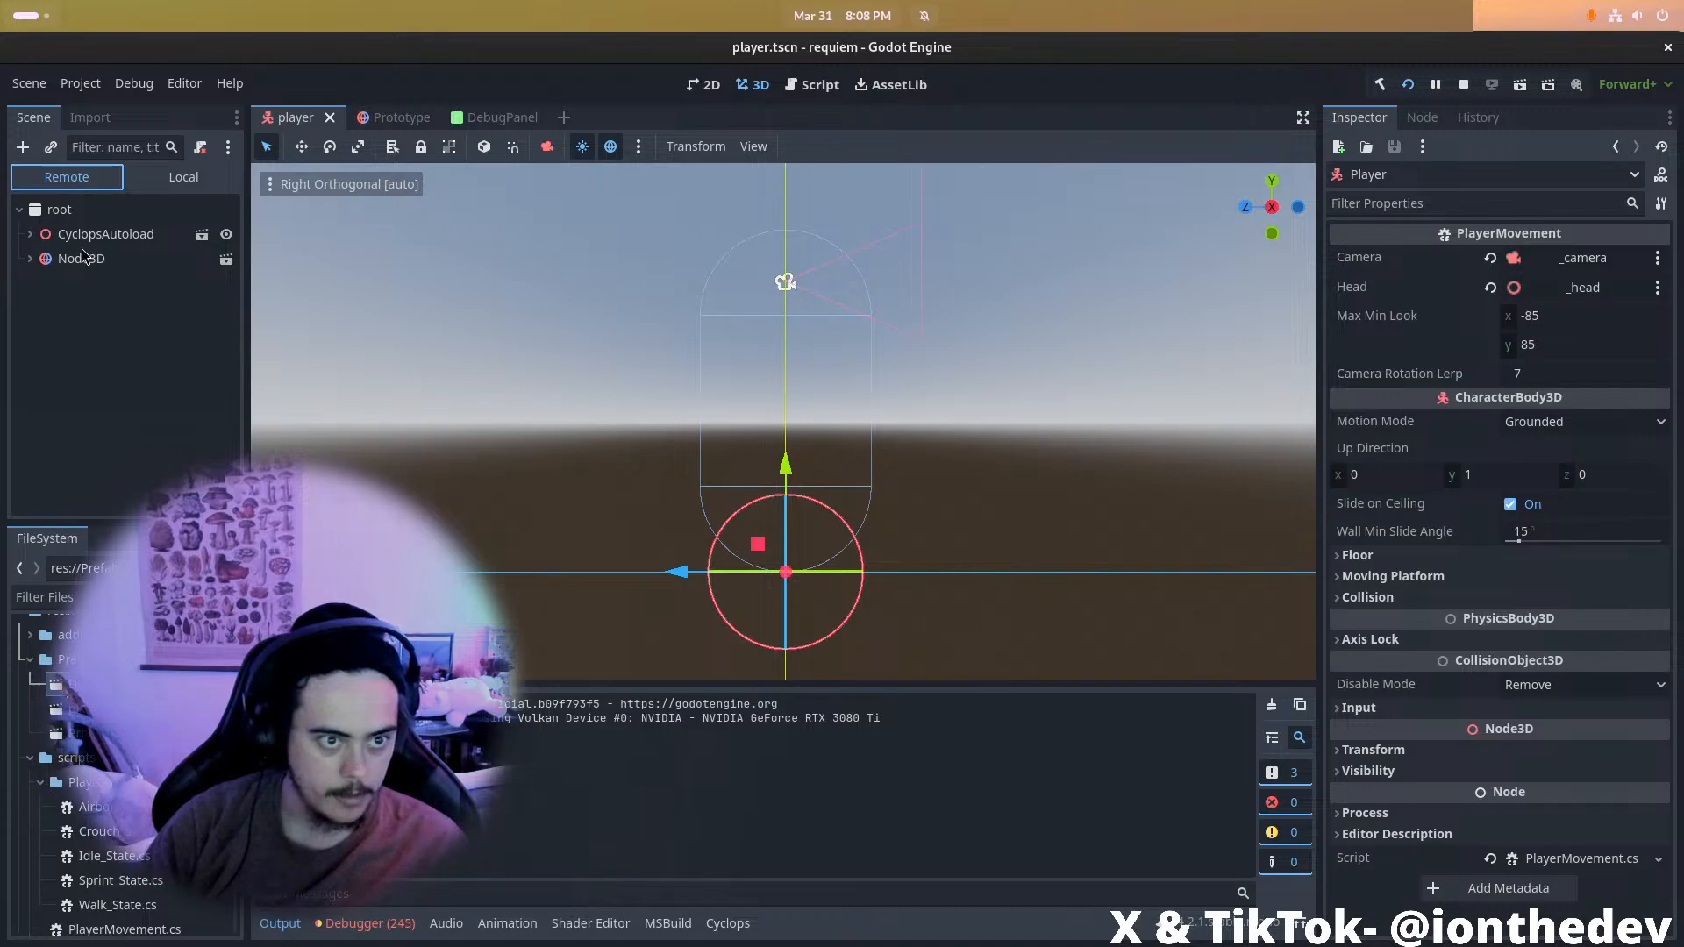
click(29, 259)
click(85, 382)
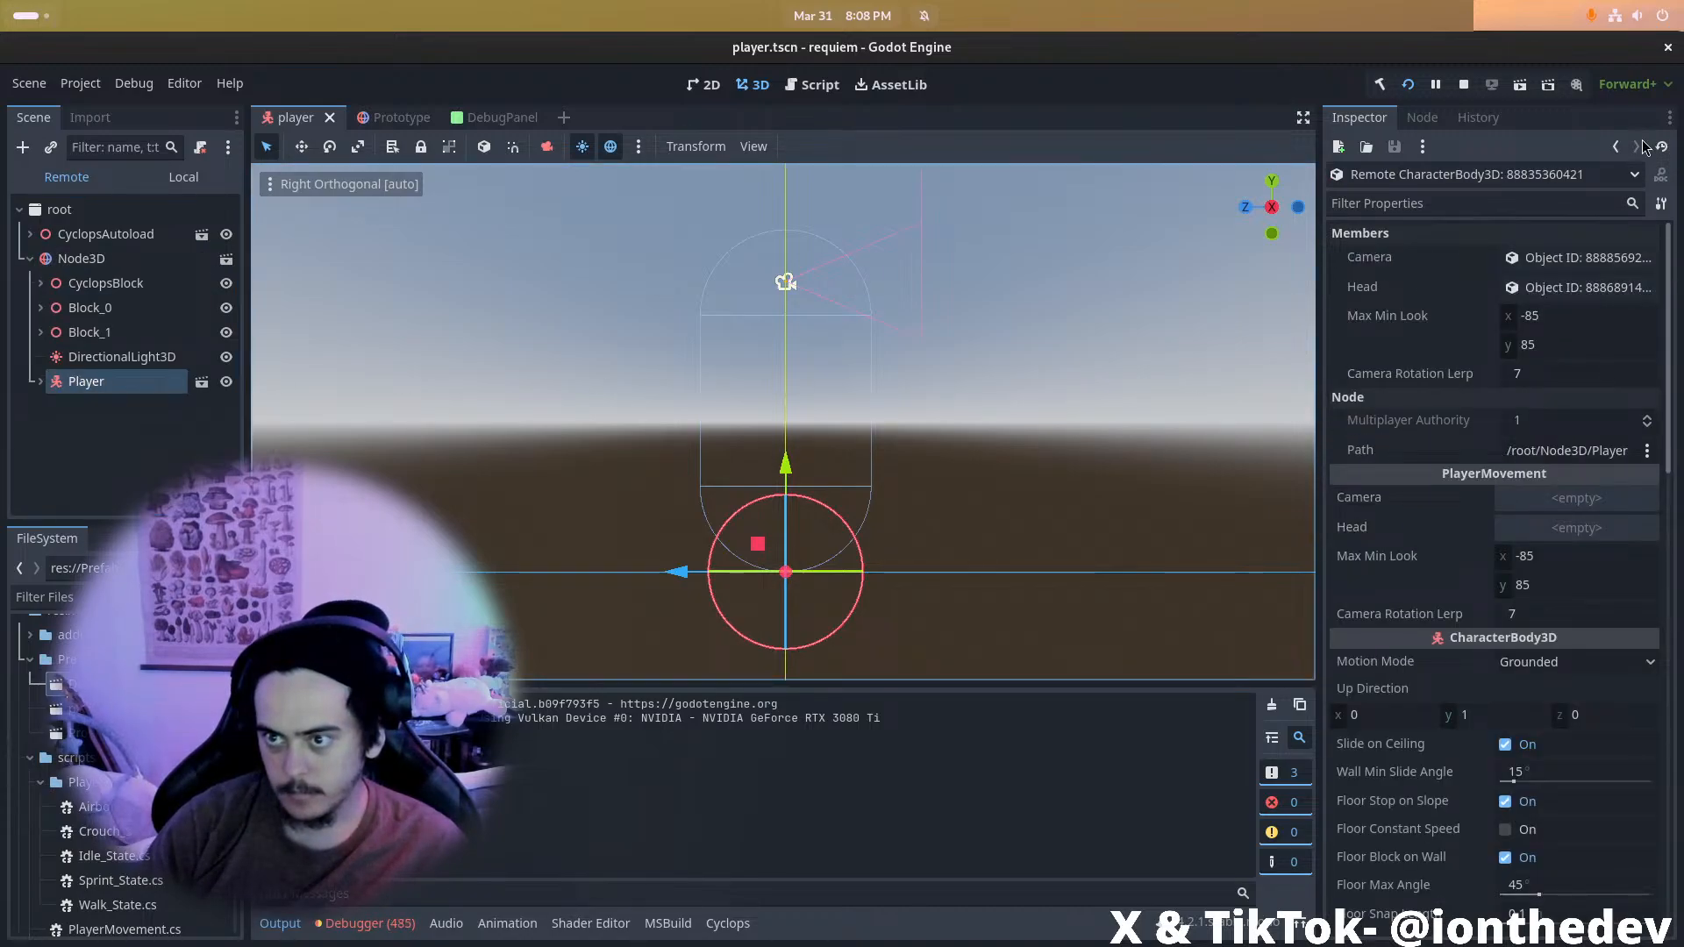
click(1661, 203)
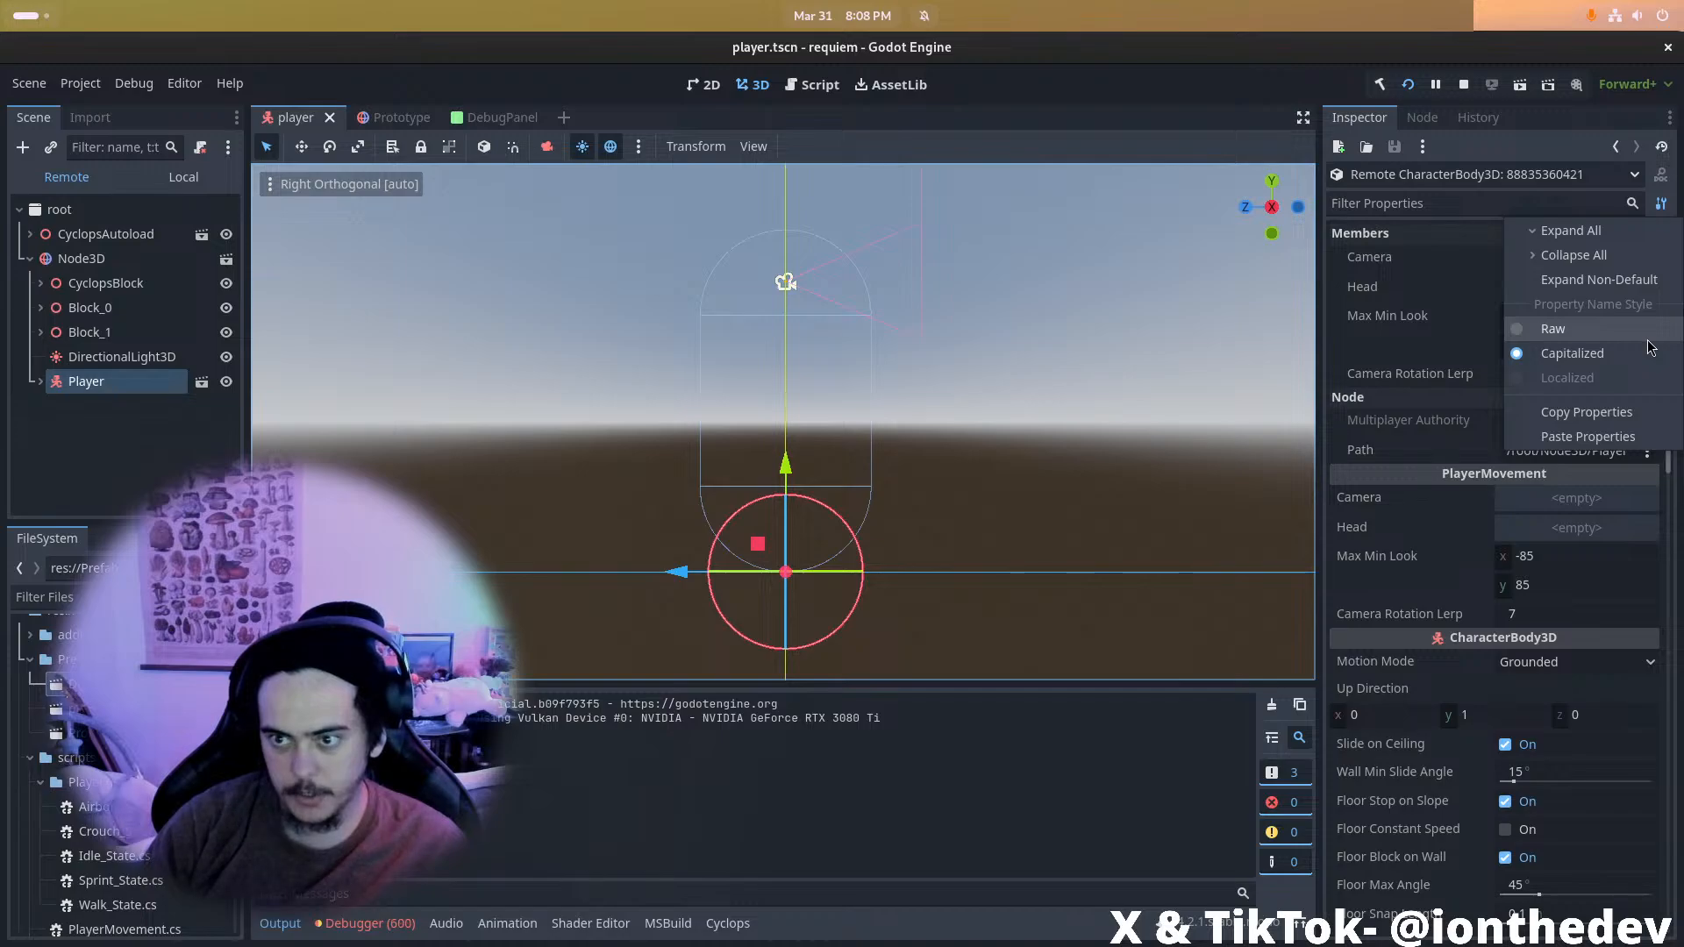
click(1647, 337)
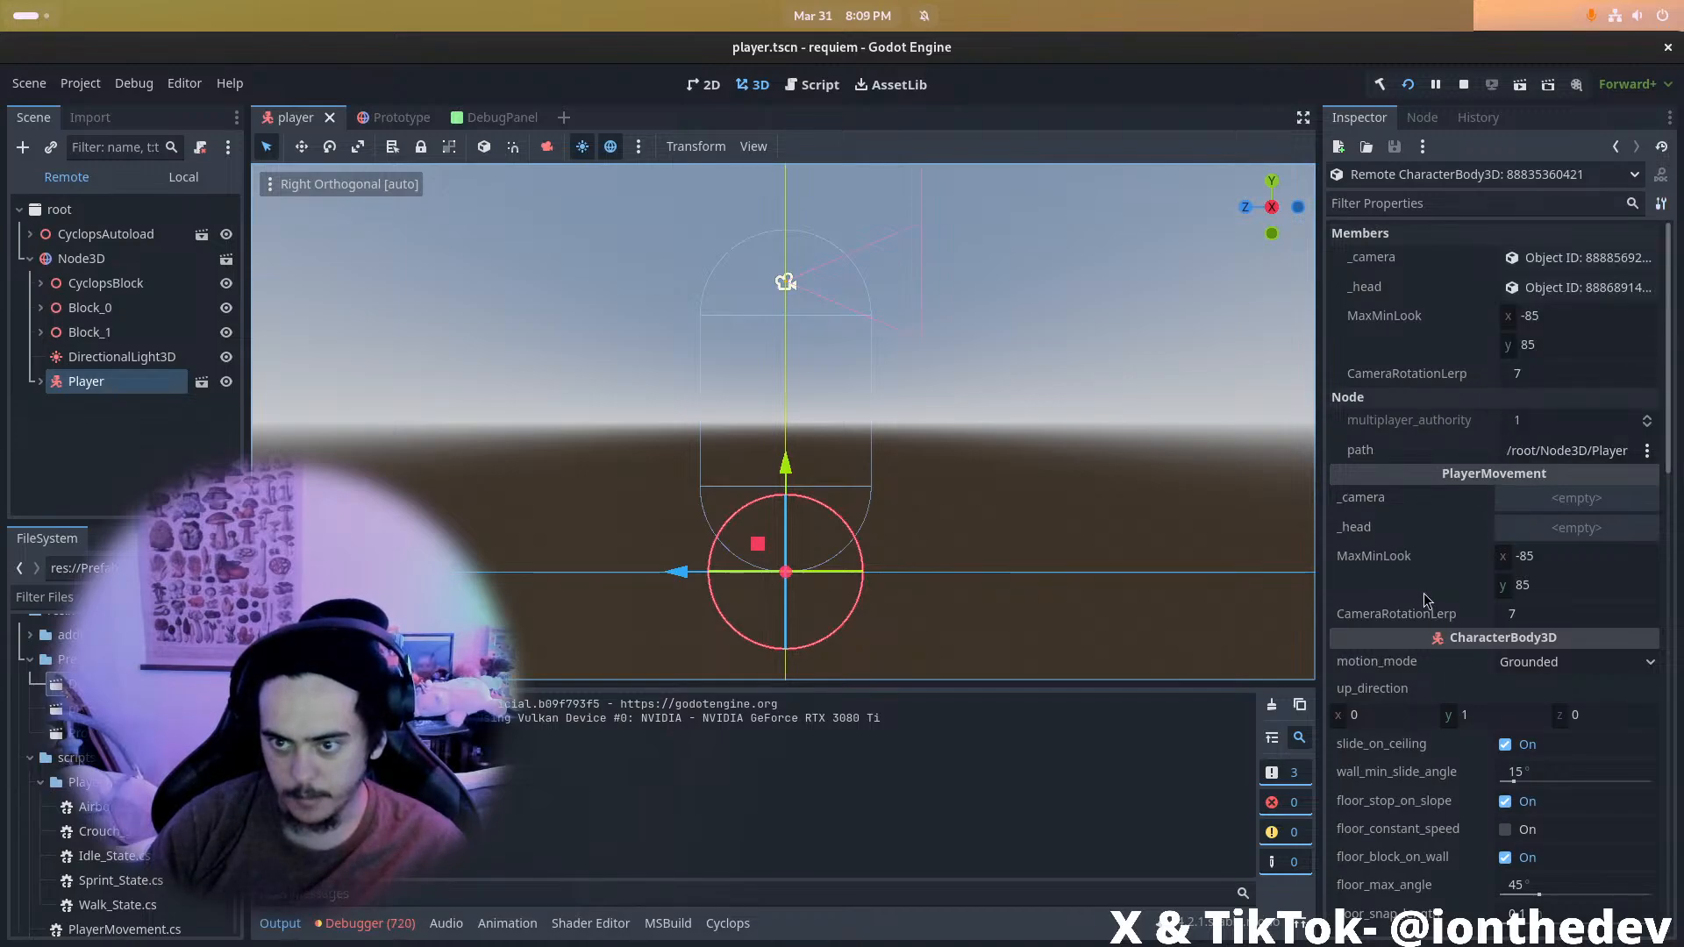
Set the Inspector's property name style to Capitalized
click(1661, 202)
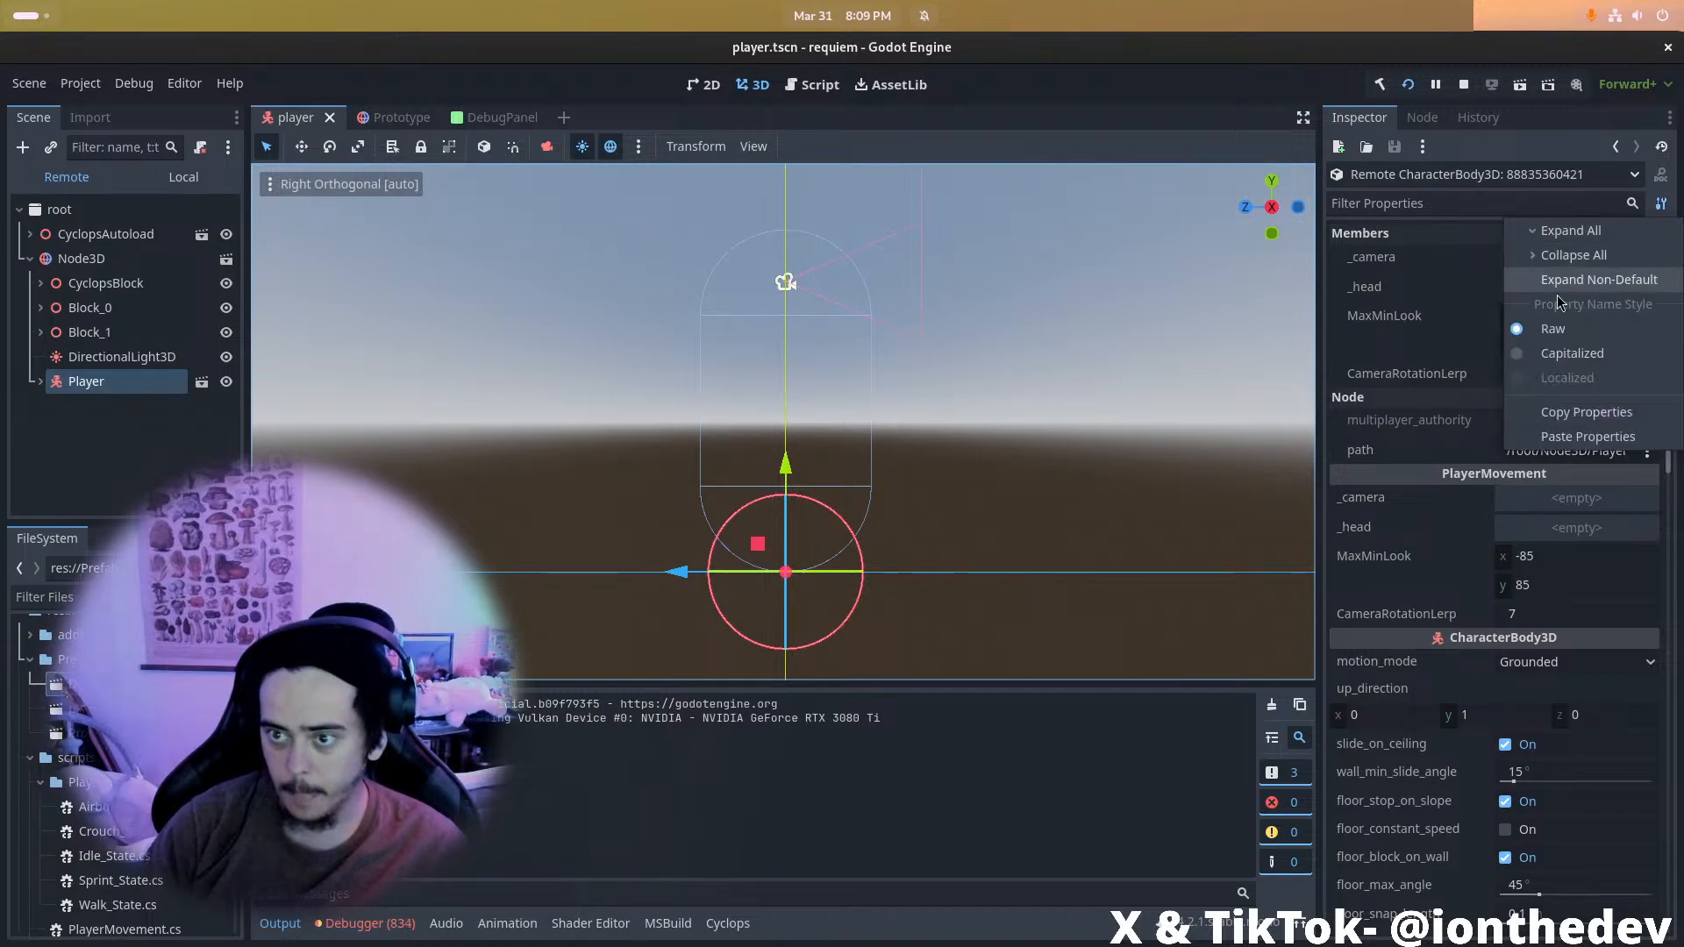
click(1567, 354)
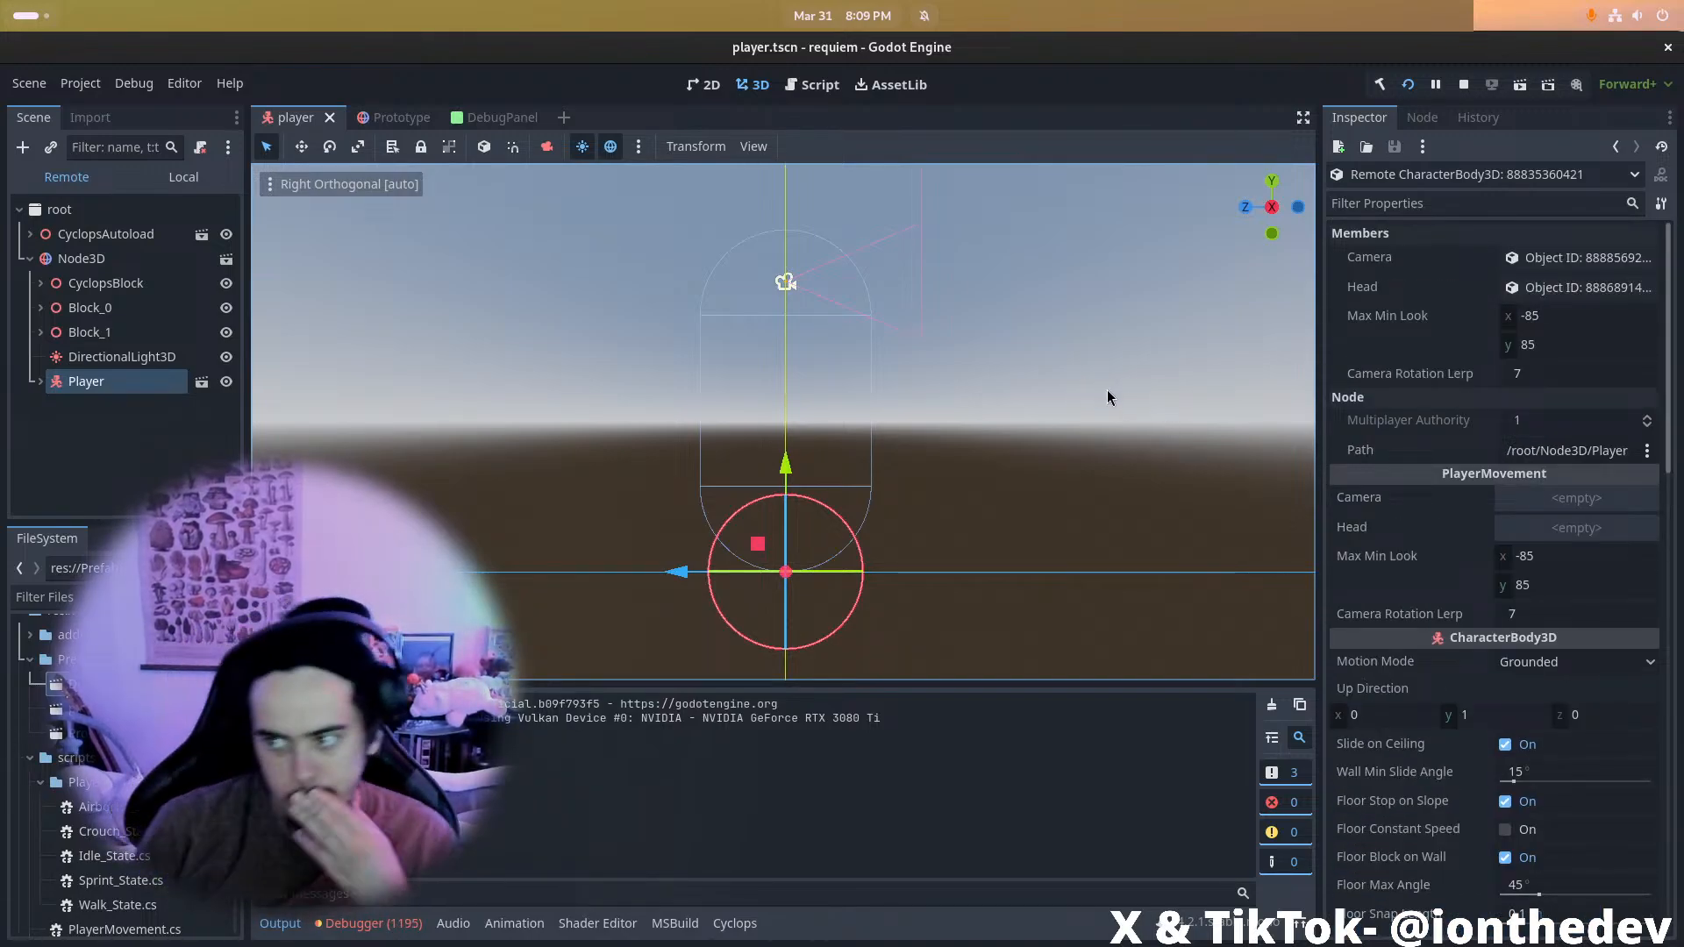
Open the debugger's latest NullReferenceException and examine its source line in DebugPanel.cs
click(369, 923)
click(379, 699)
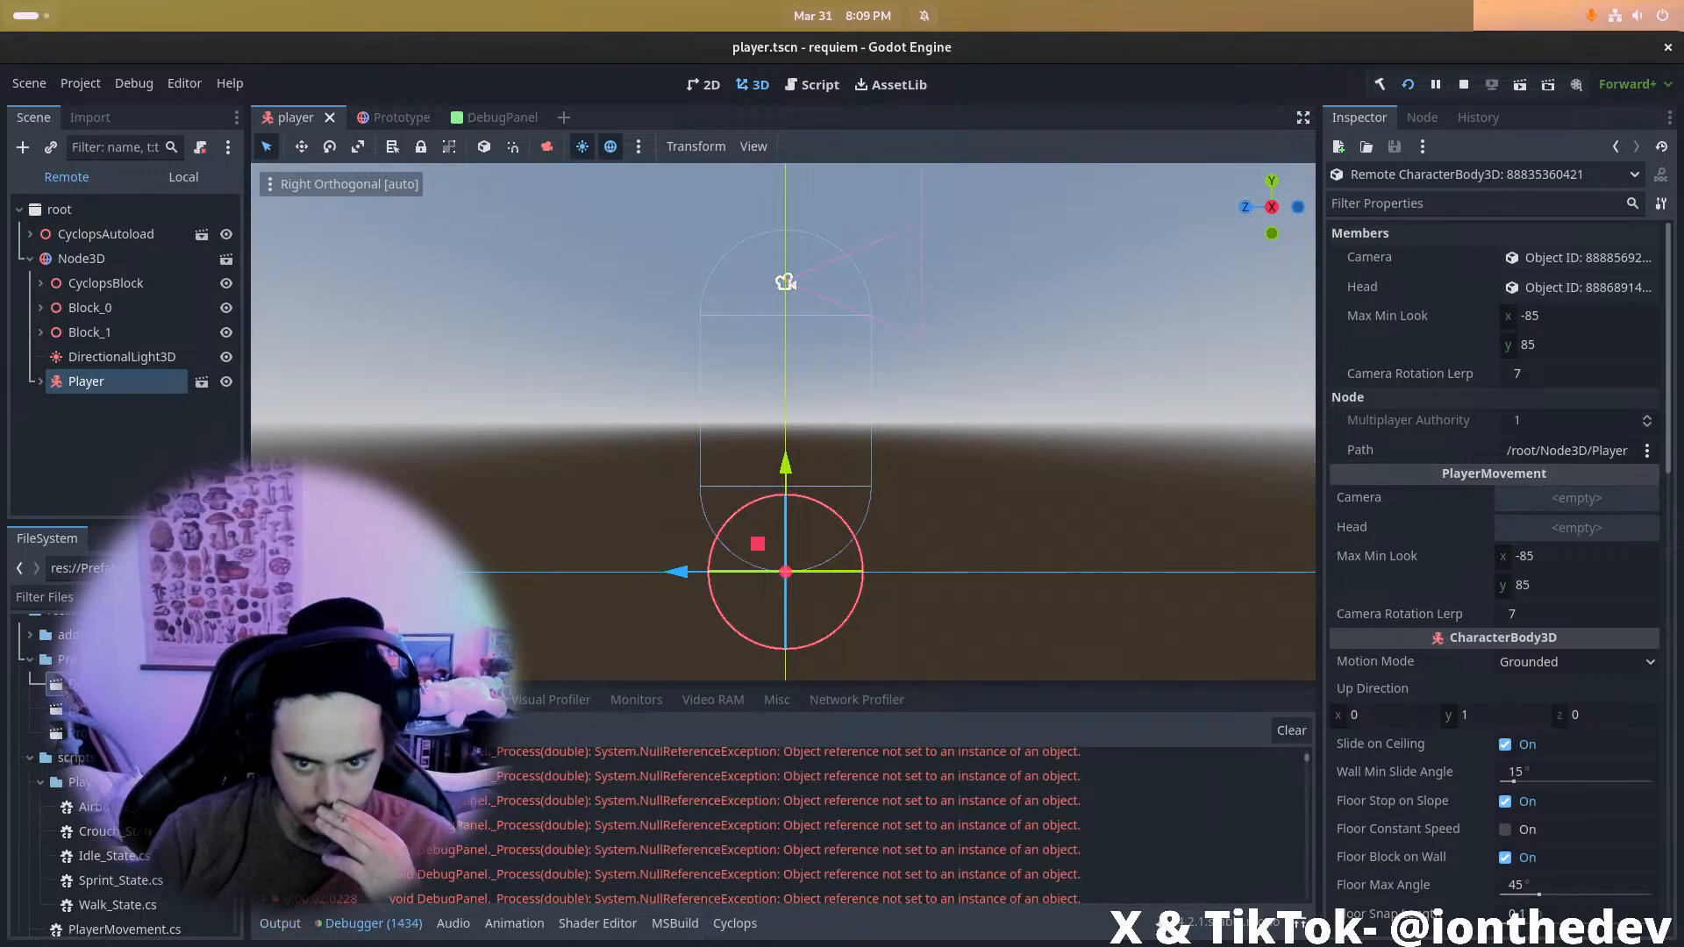
click(264, 776)
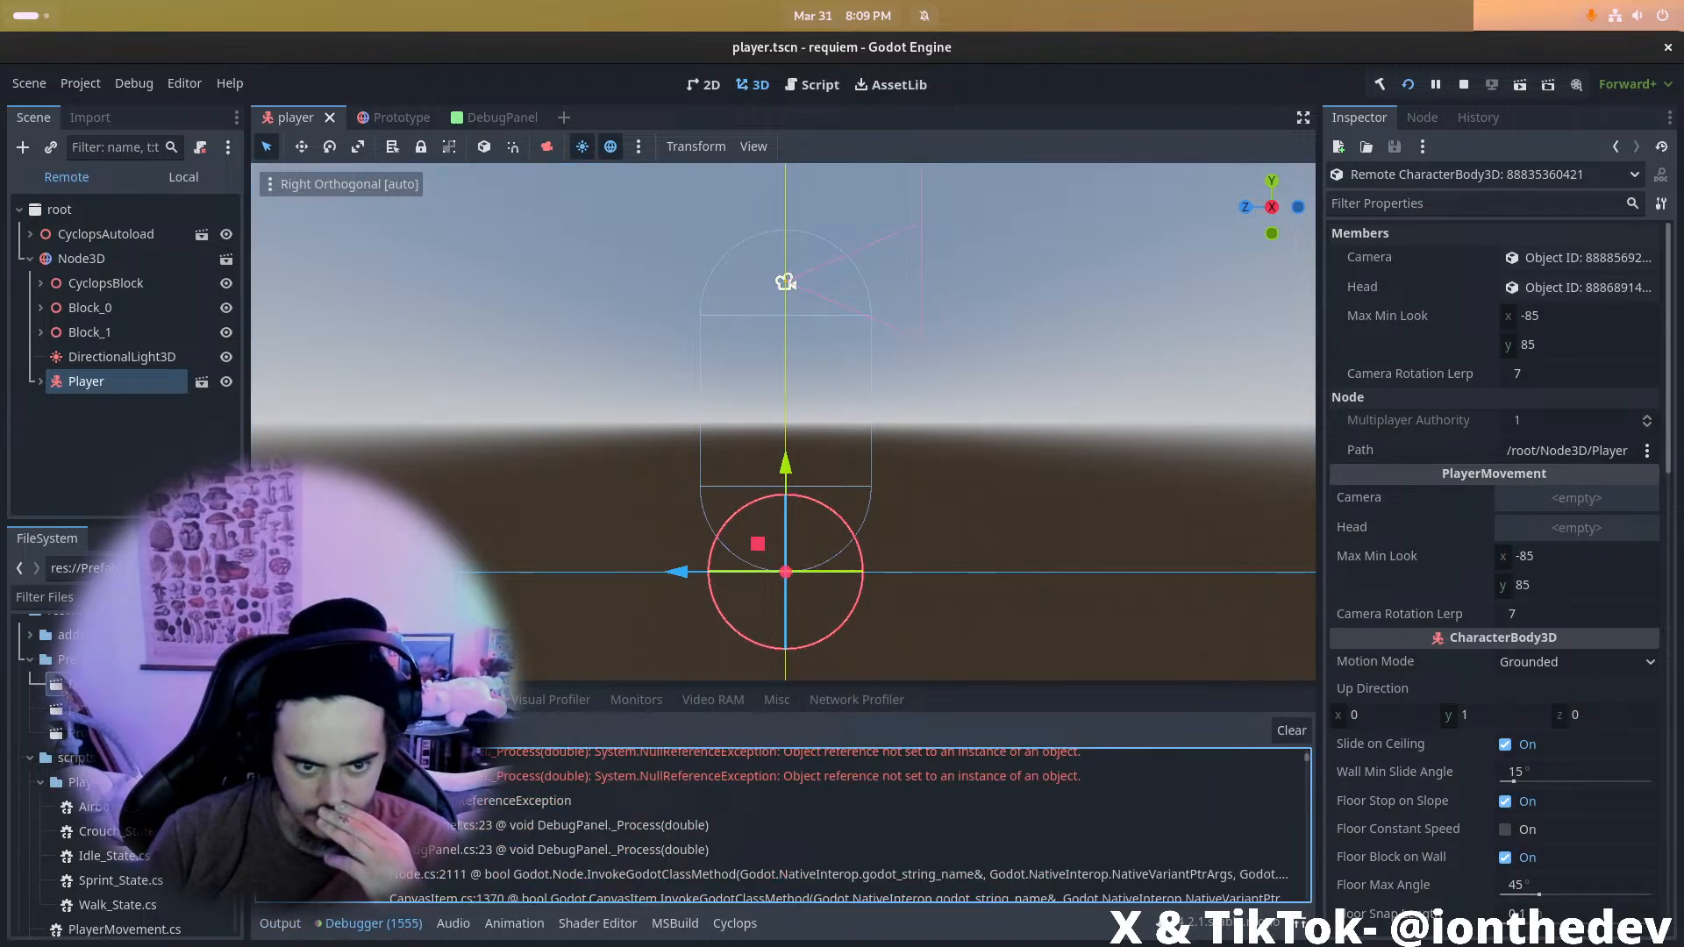
double_click(476, 802)
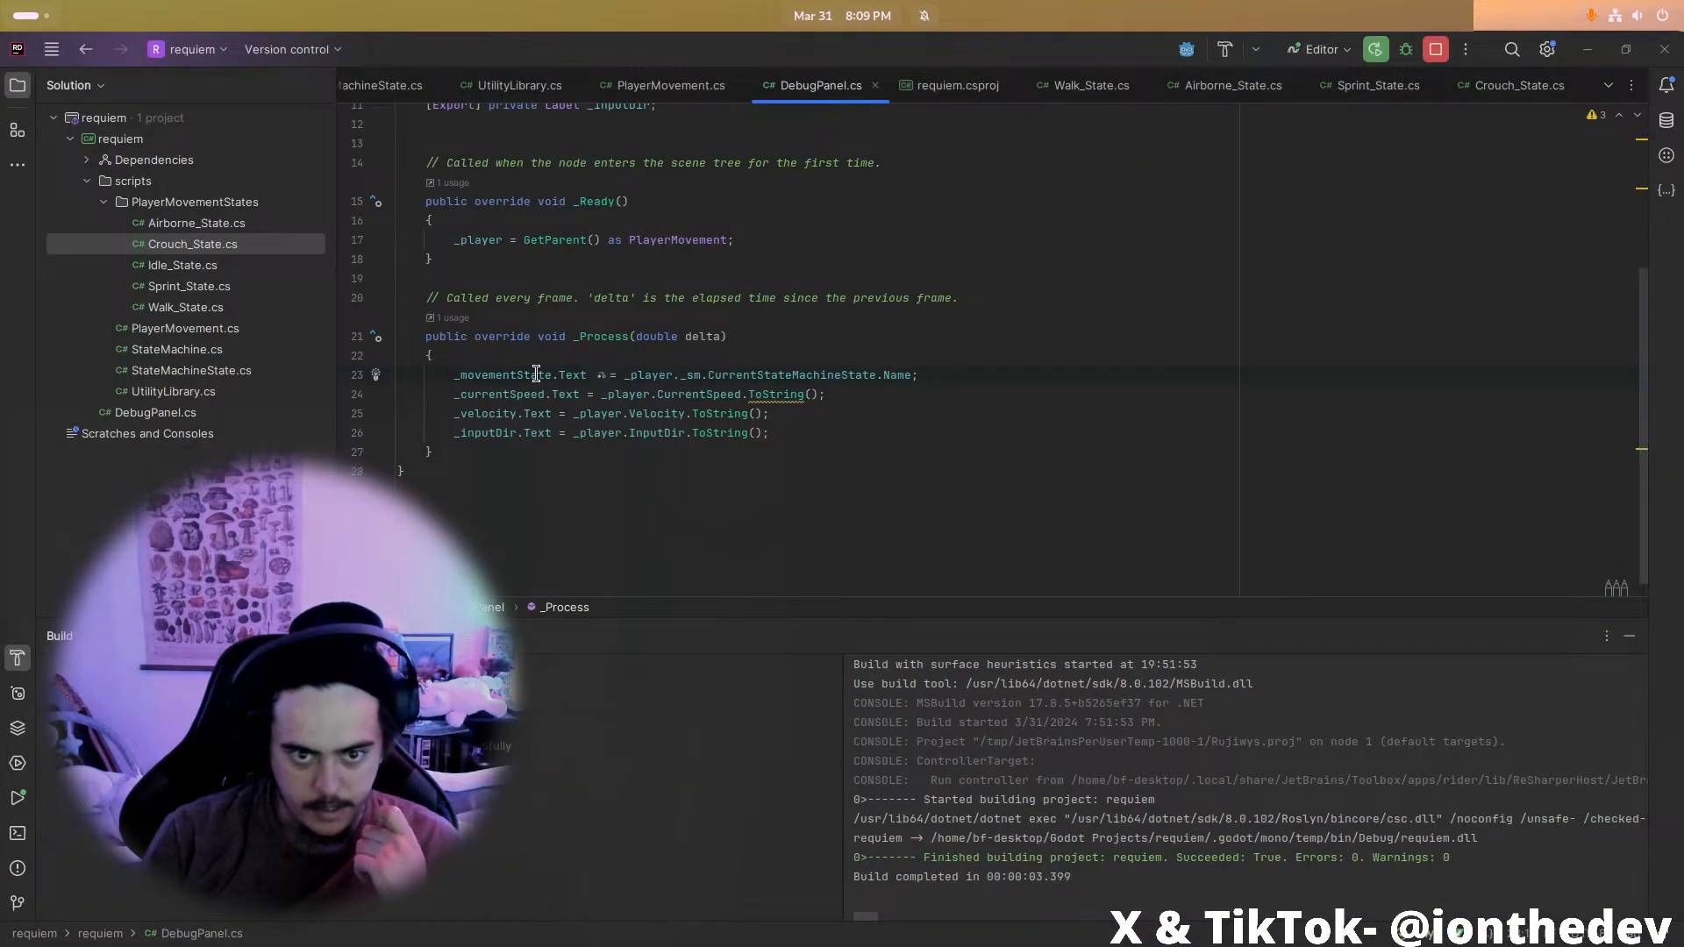
mouse_move(855, 383)
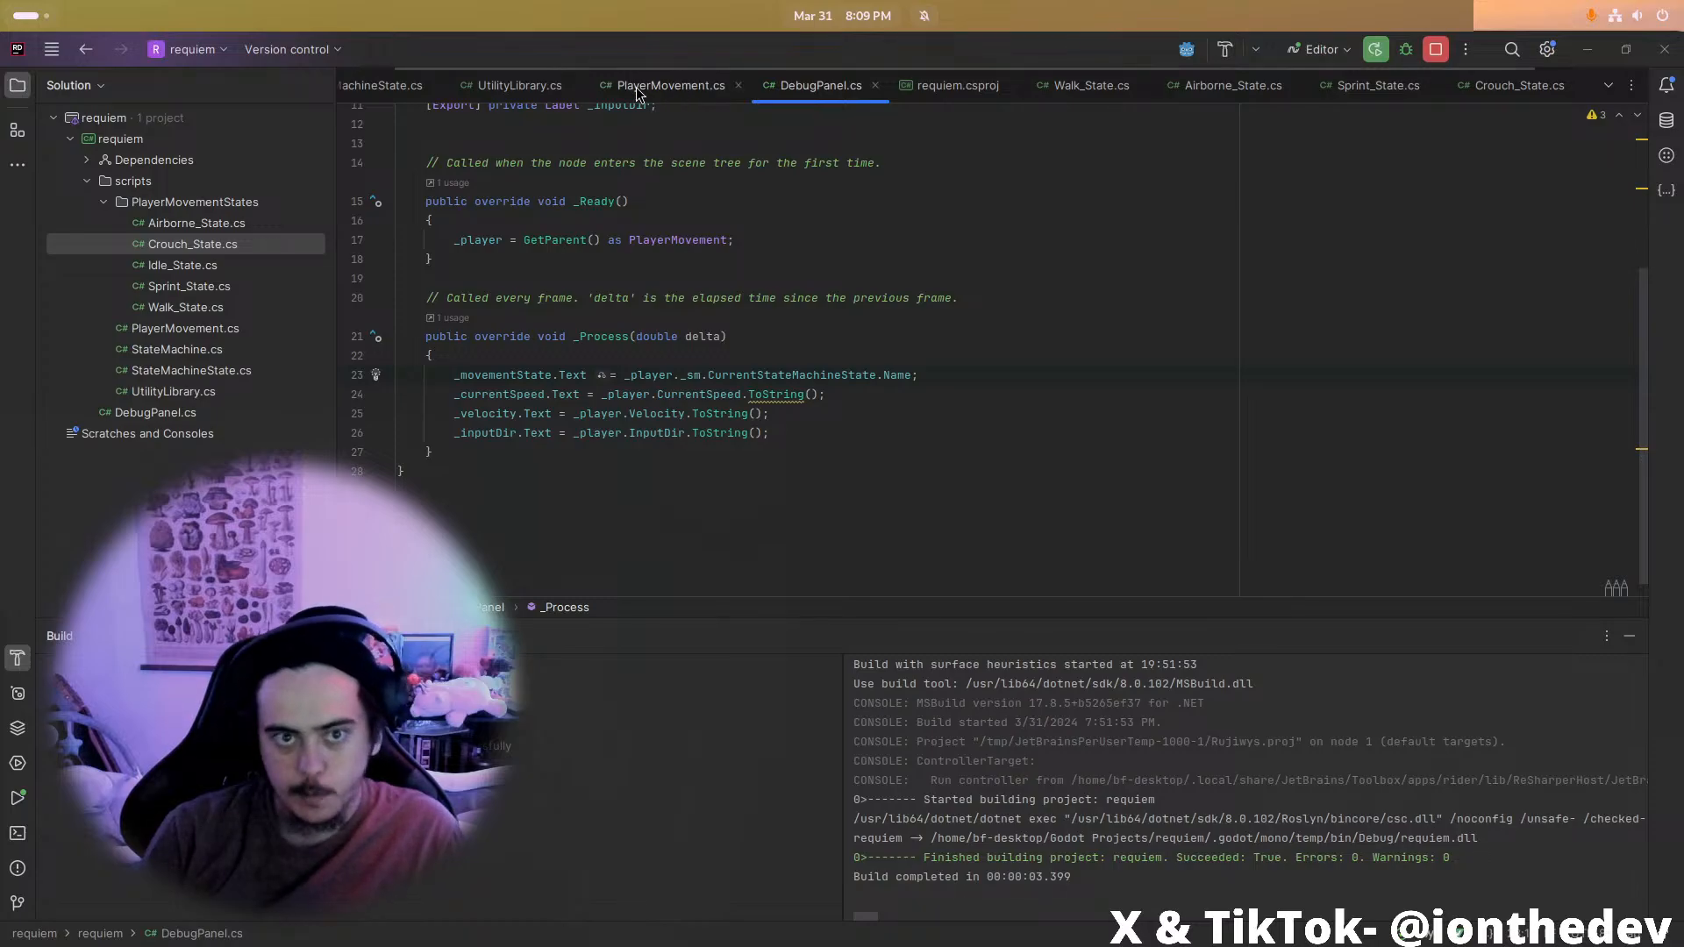
Back in Godot, inspect the running Player's StateMachine node in the remote scene tree, and stop the game
key(alt+Tab)
click(41, 382)
click(105, 455)
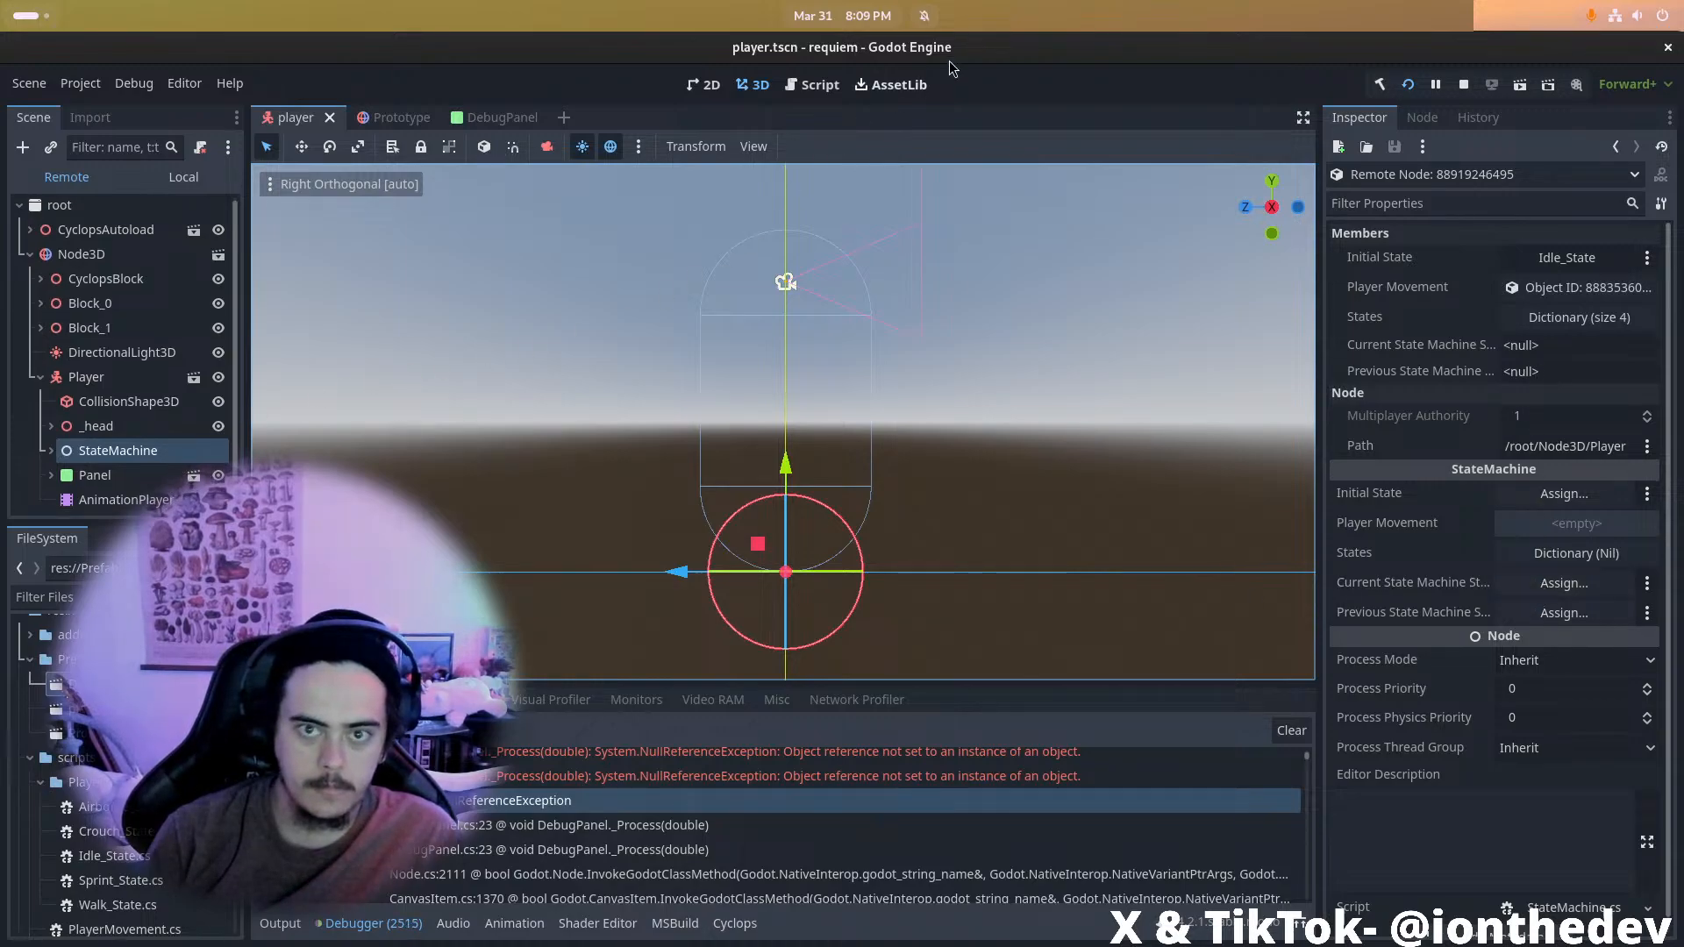
click(1464, 88)
In Rider, comment out the "Crouch" AnimPlayer.Play calls in the Enter and Exit methods of Crouch_State.cs
key(alt+Tab)
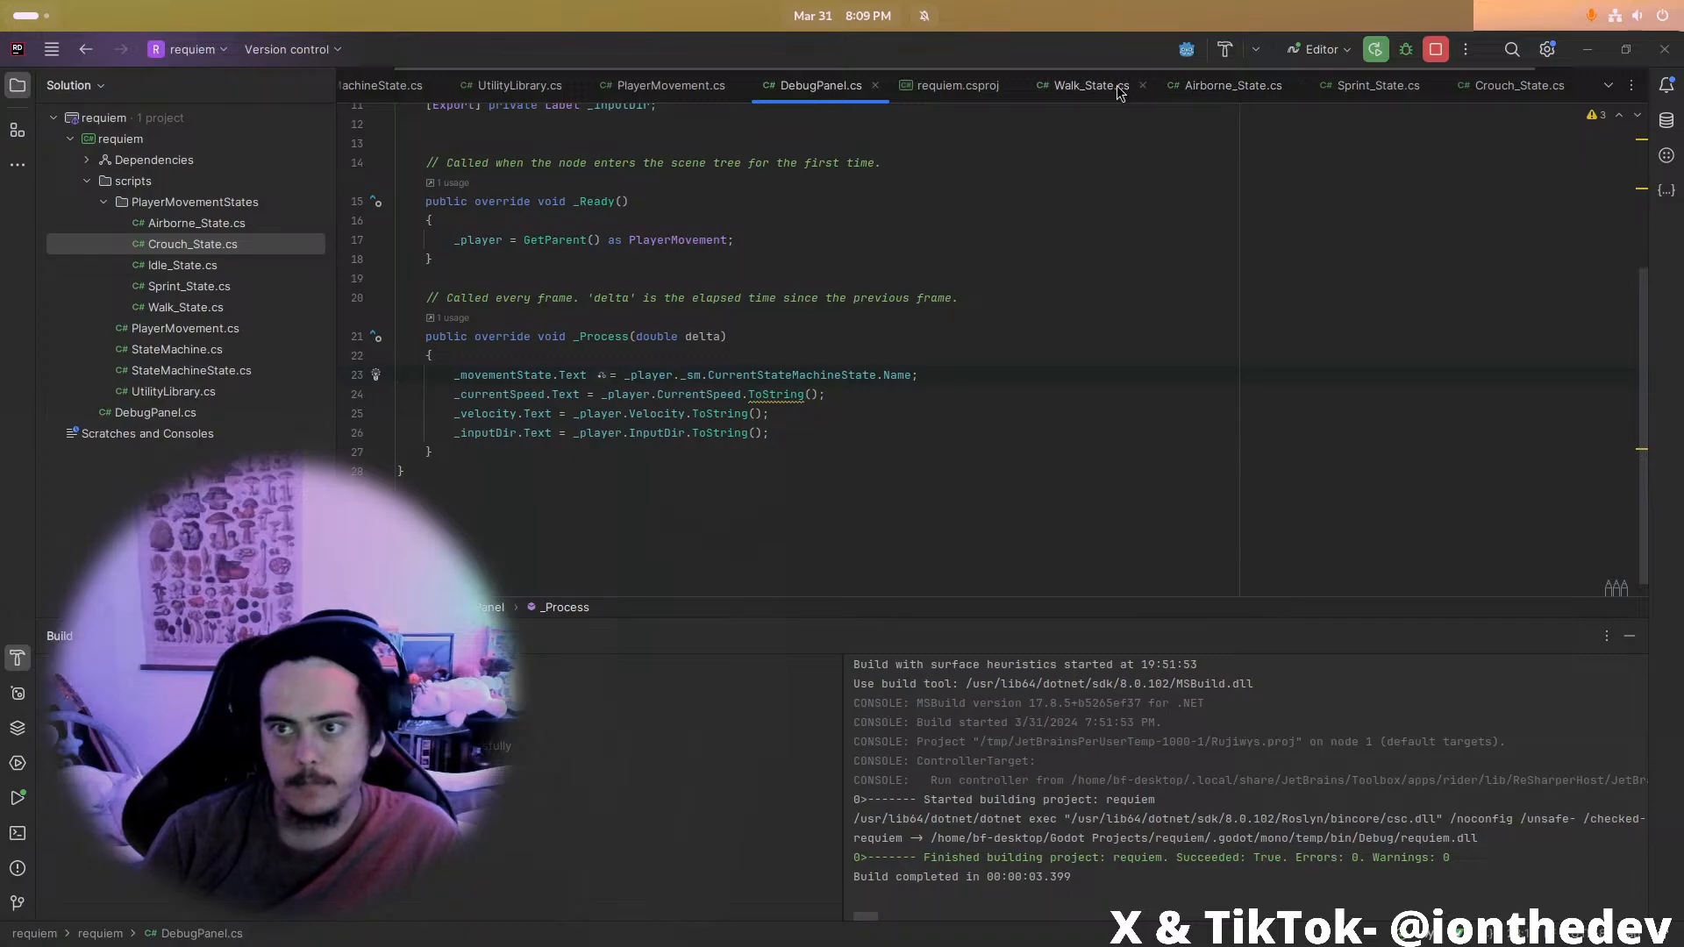
click(1519, 86)
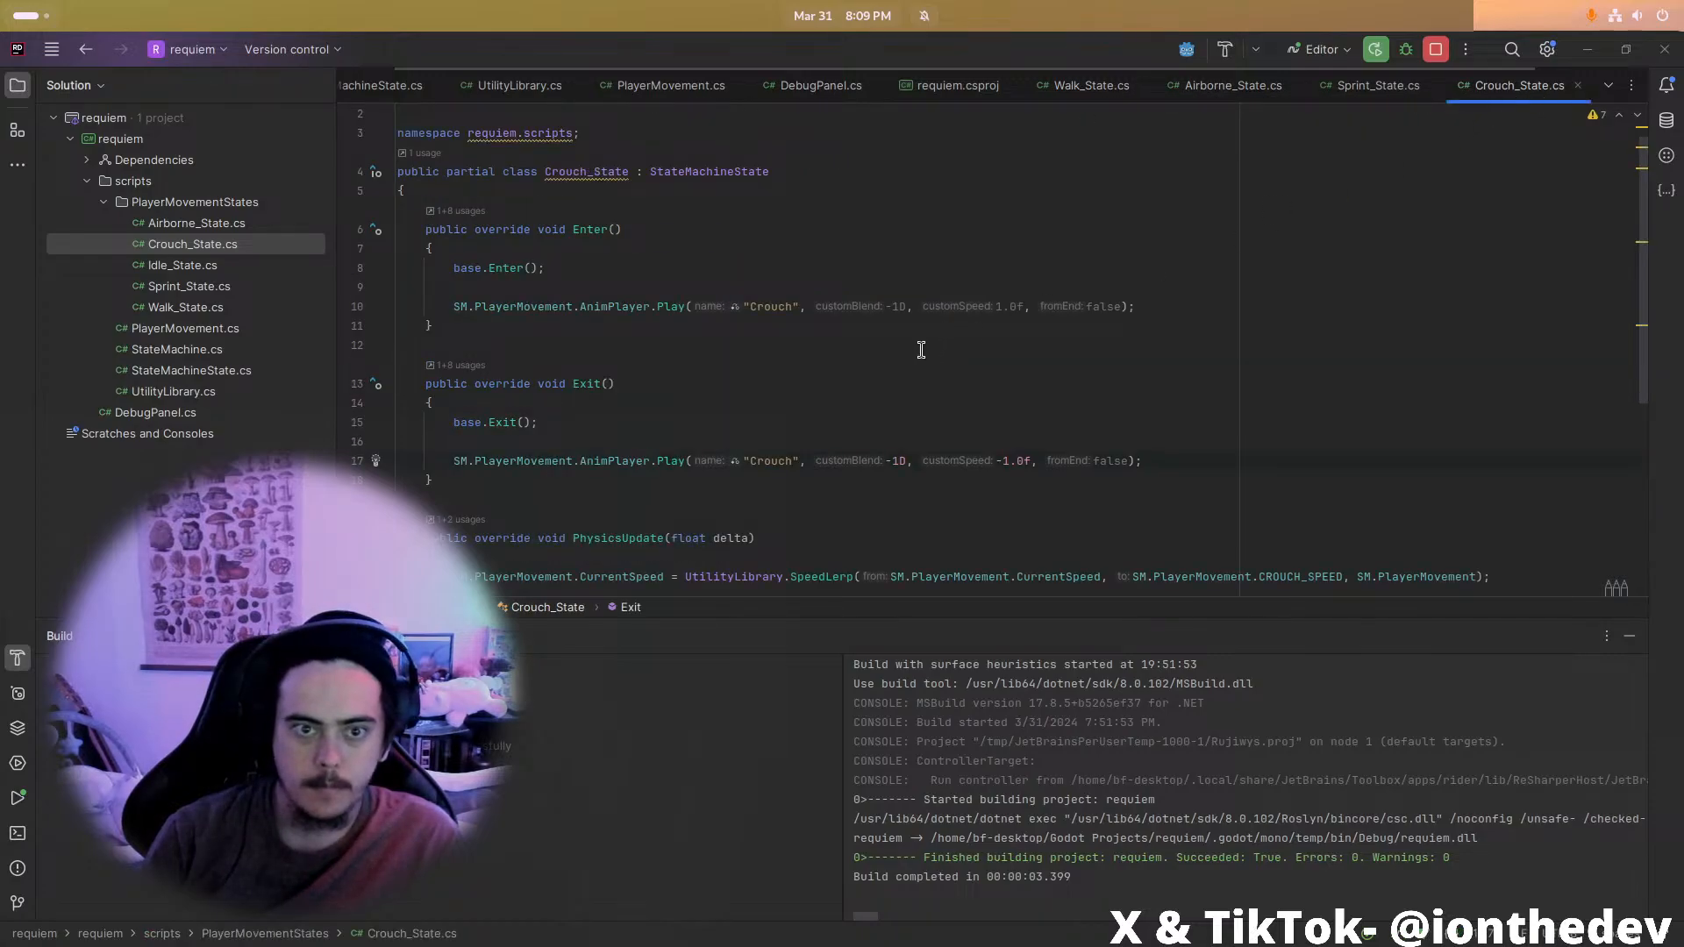
click(455, 306)
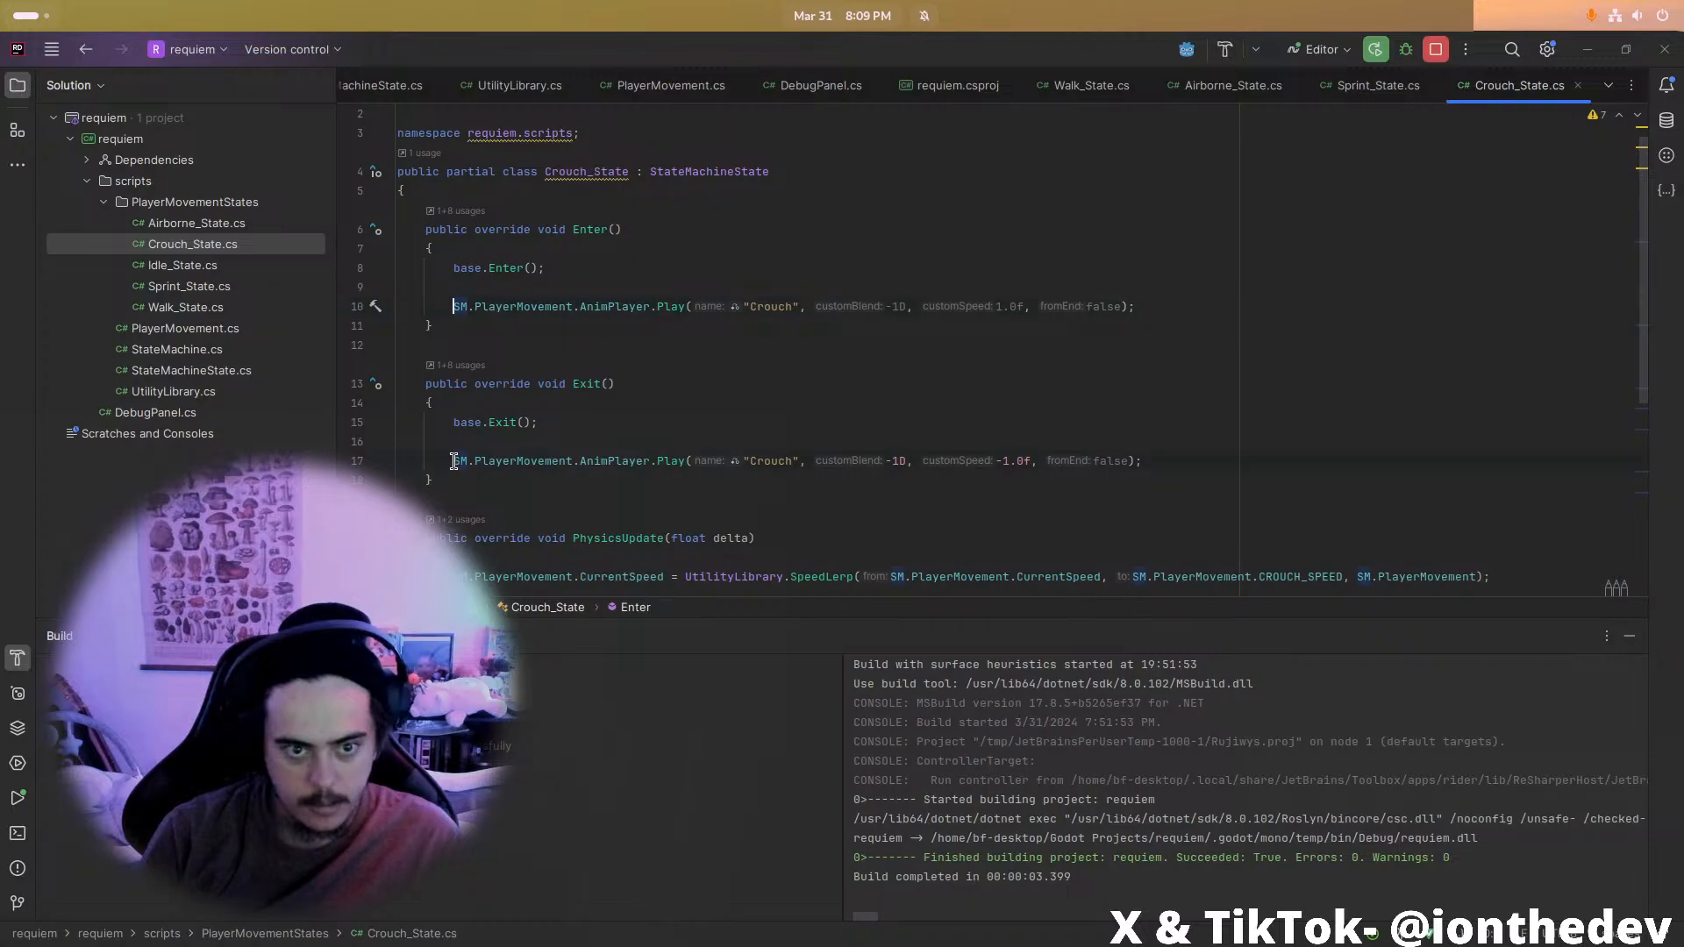
text(//)
Switch to Godot, rebuild the C# project and run the game
key(alt+Tab)
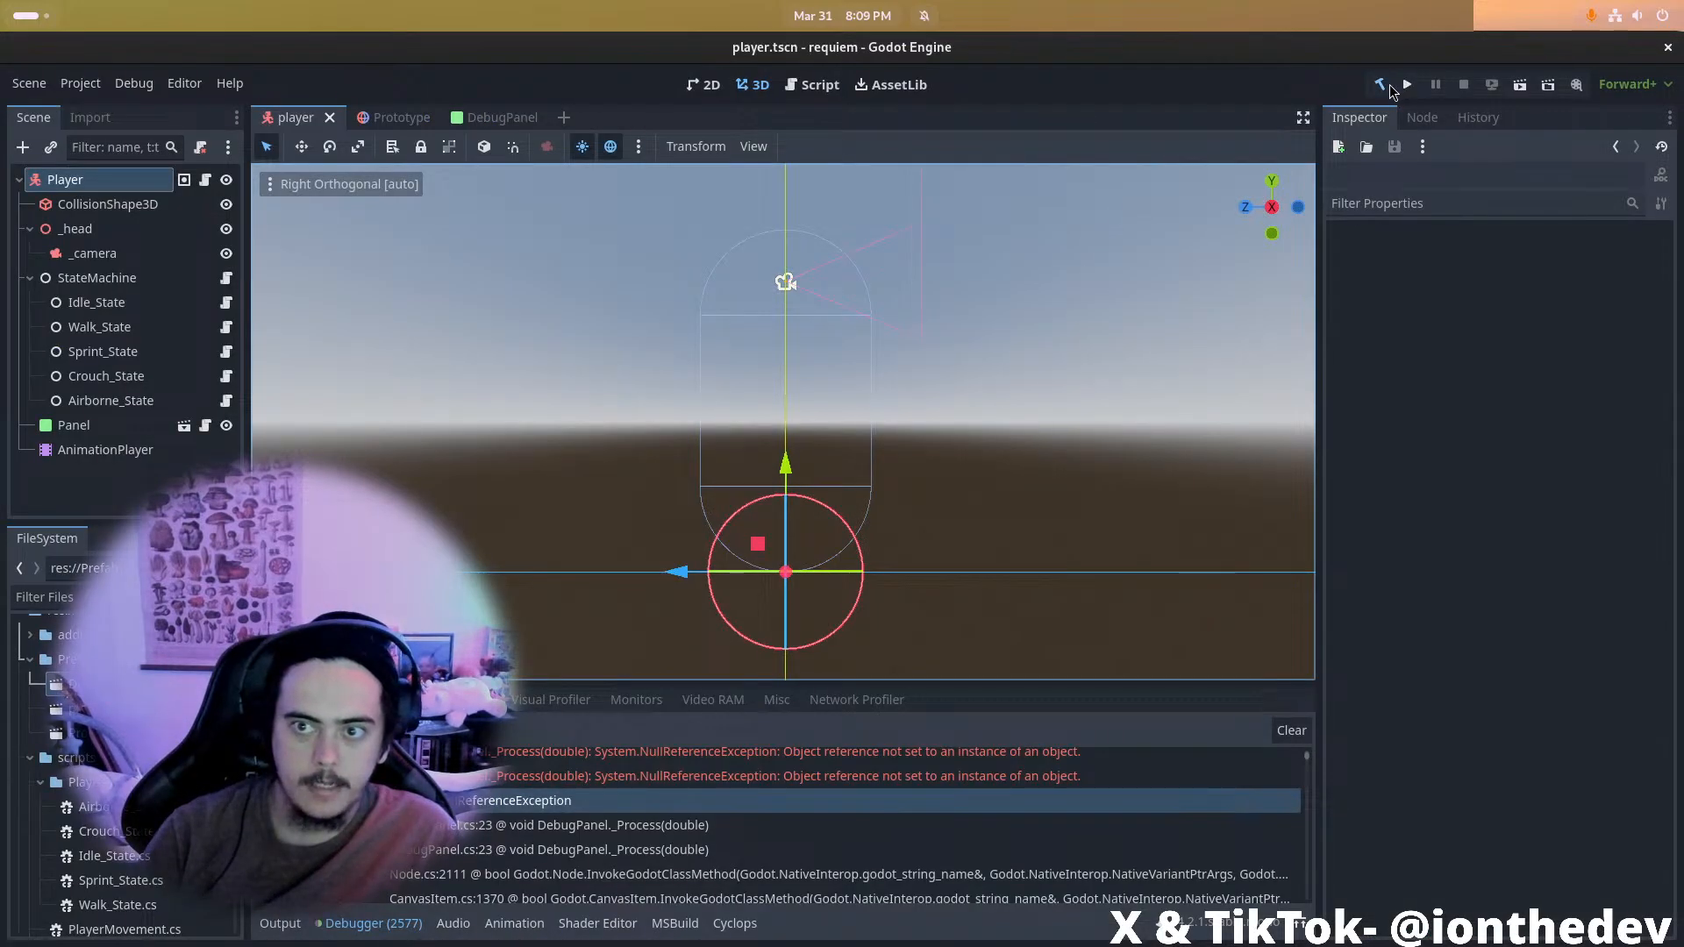
click(1393, 87)
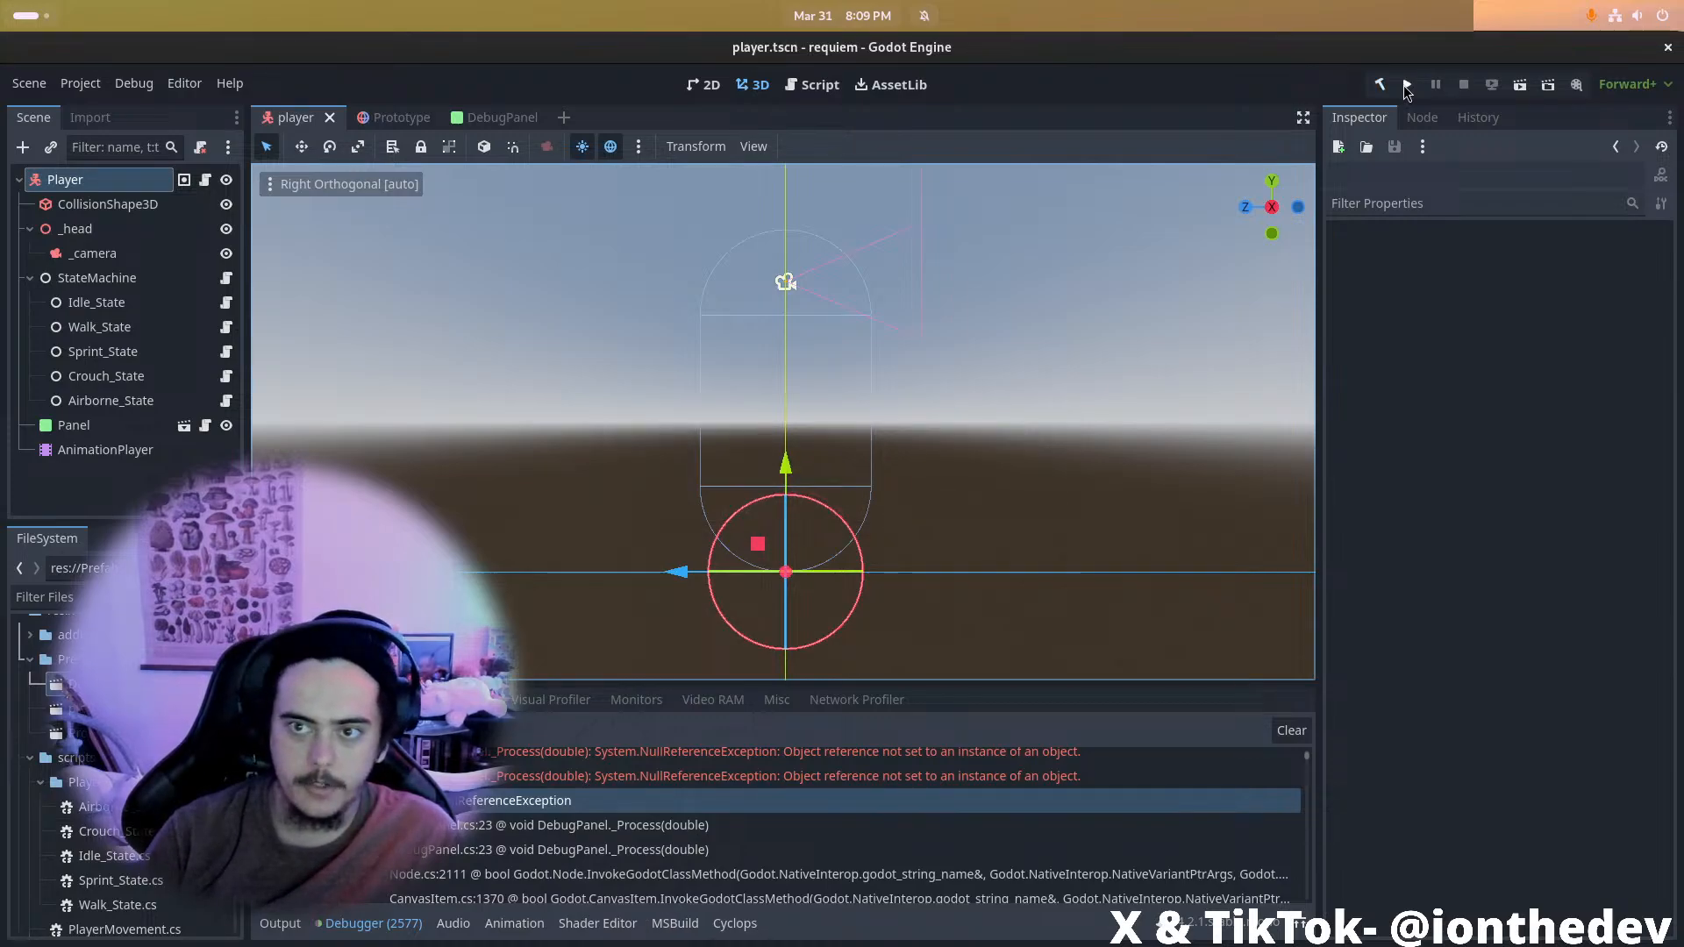
click(1405, 86)
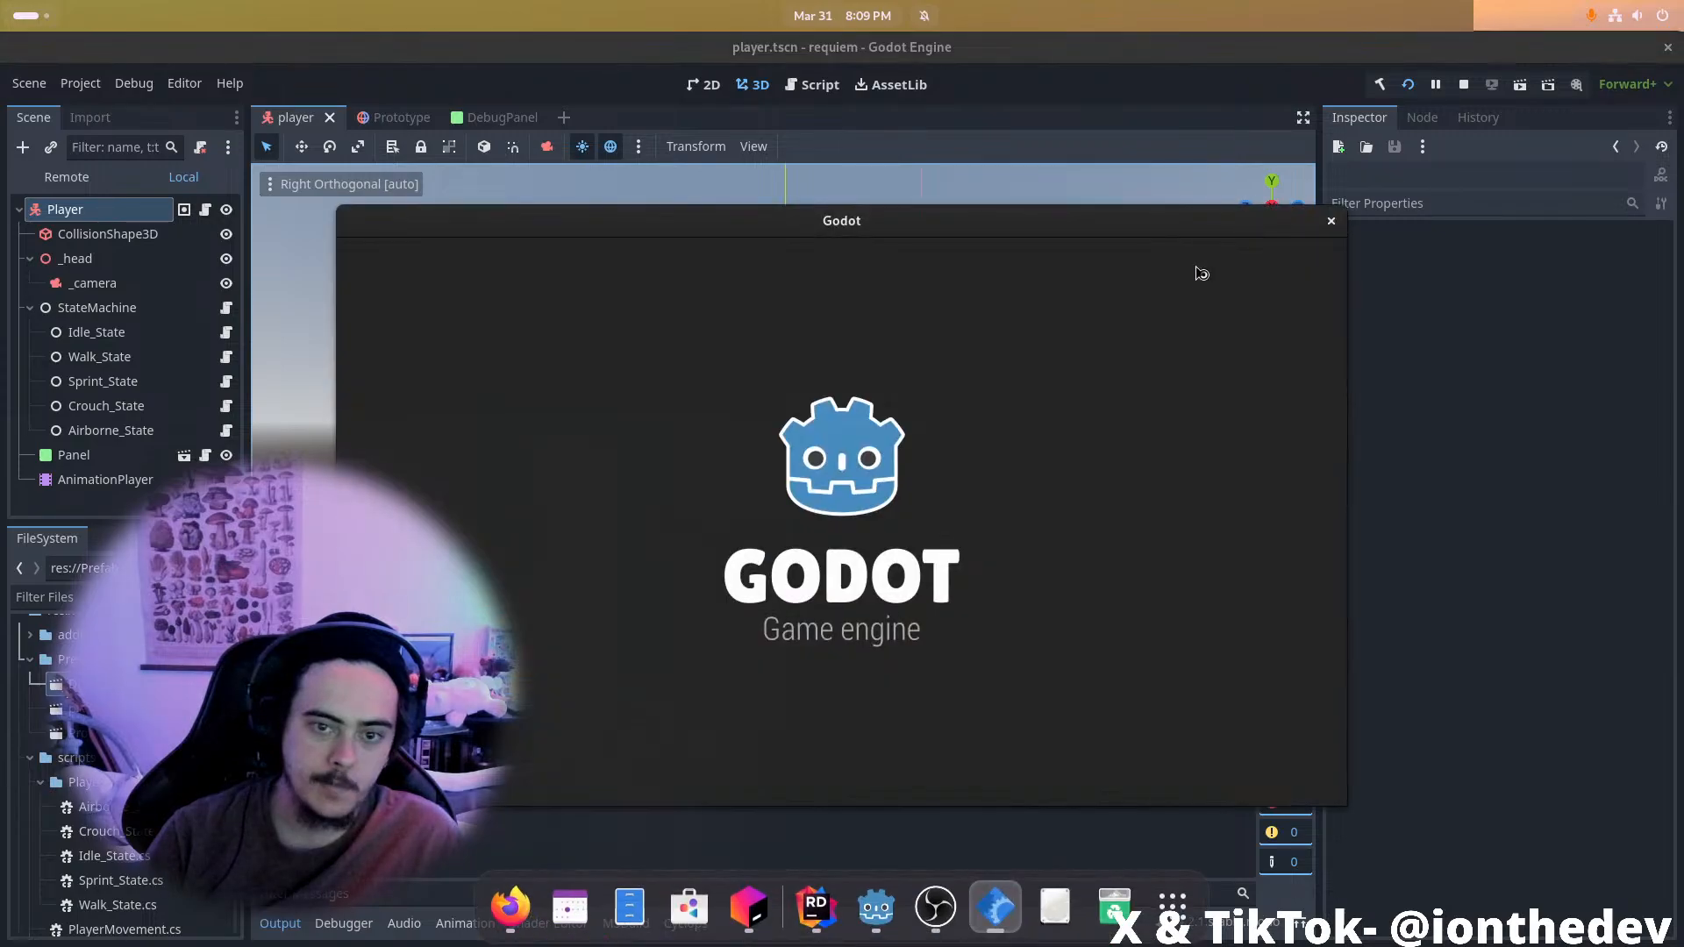
Test walking in all directions while watching the movement state in the debug panel, and close the game
key(s)
key(d)
key(shift+w)
key(a)
key(s)
key(w)
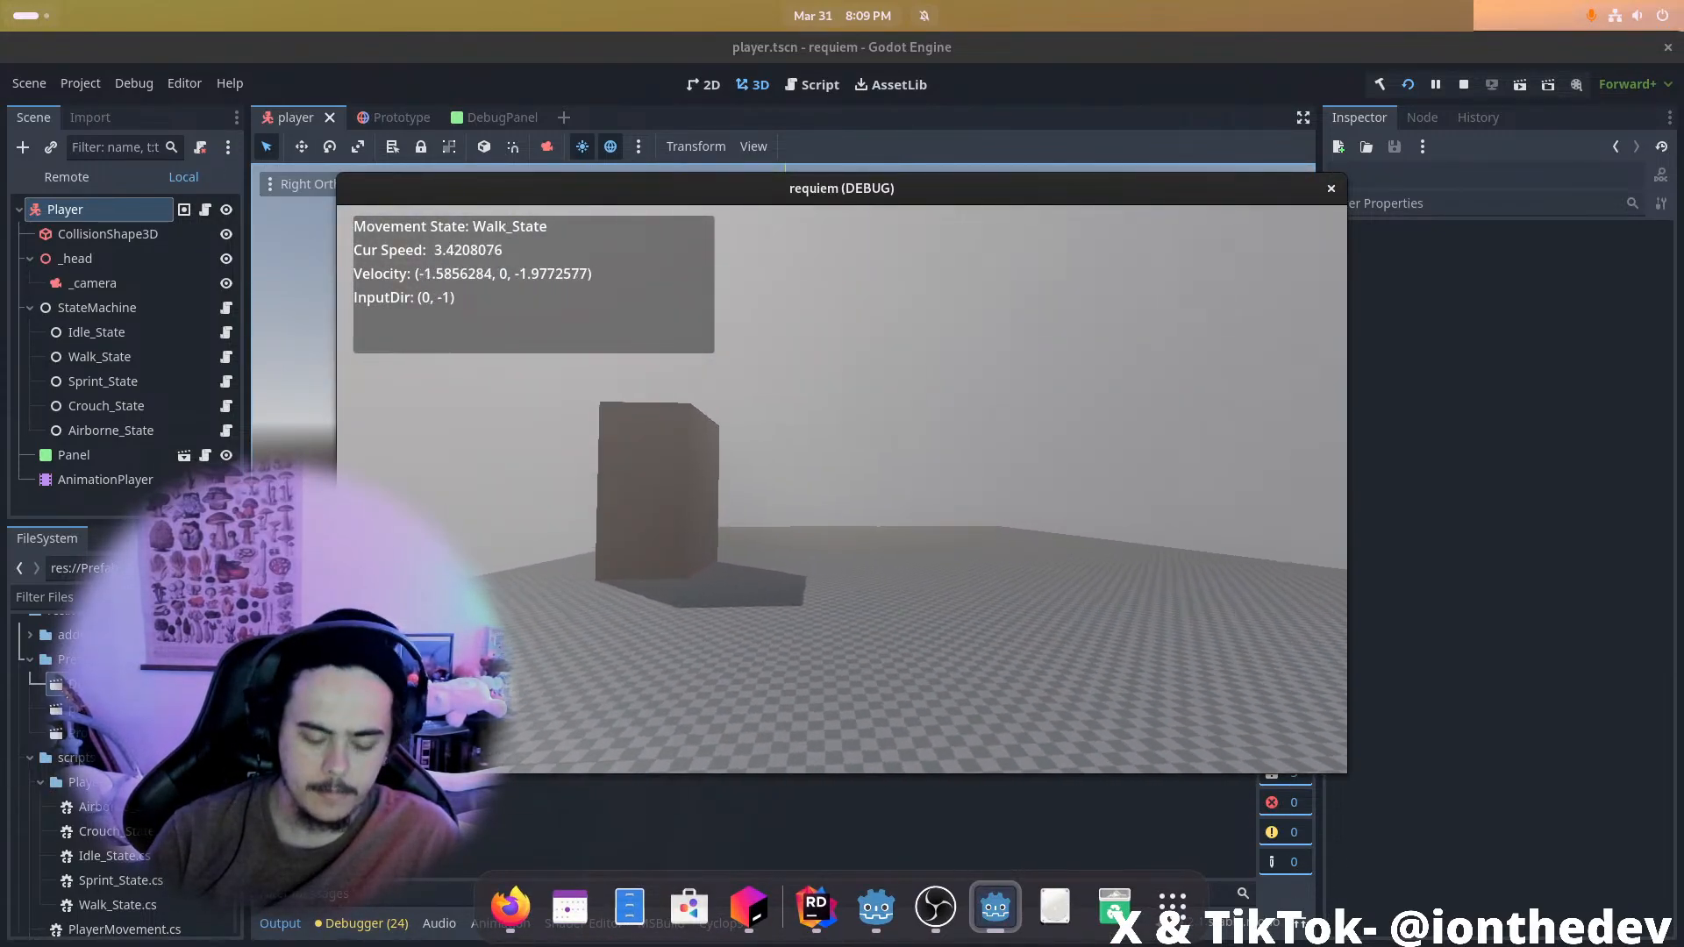
key(Escape)
click(1331, 188)
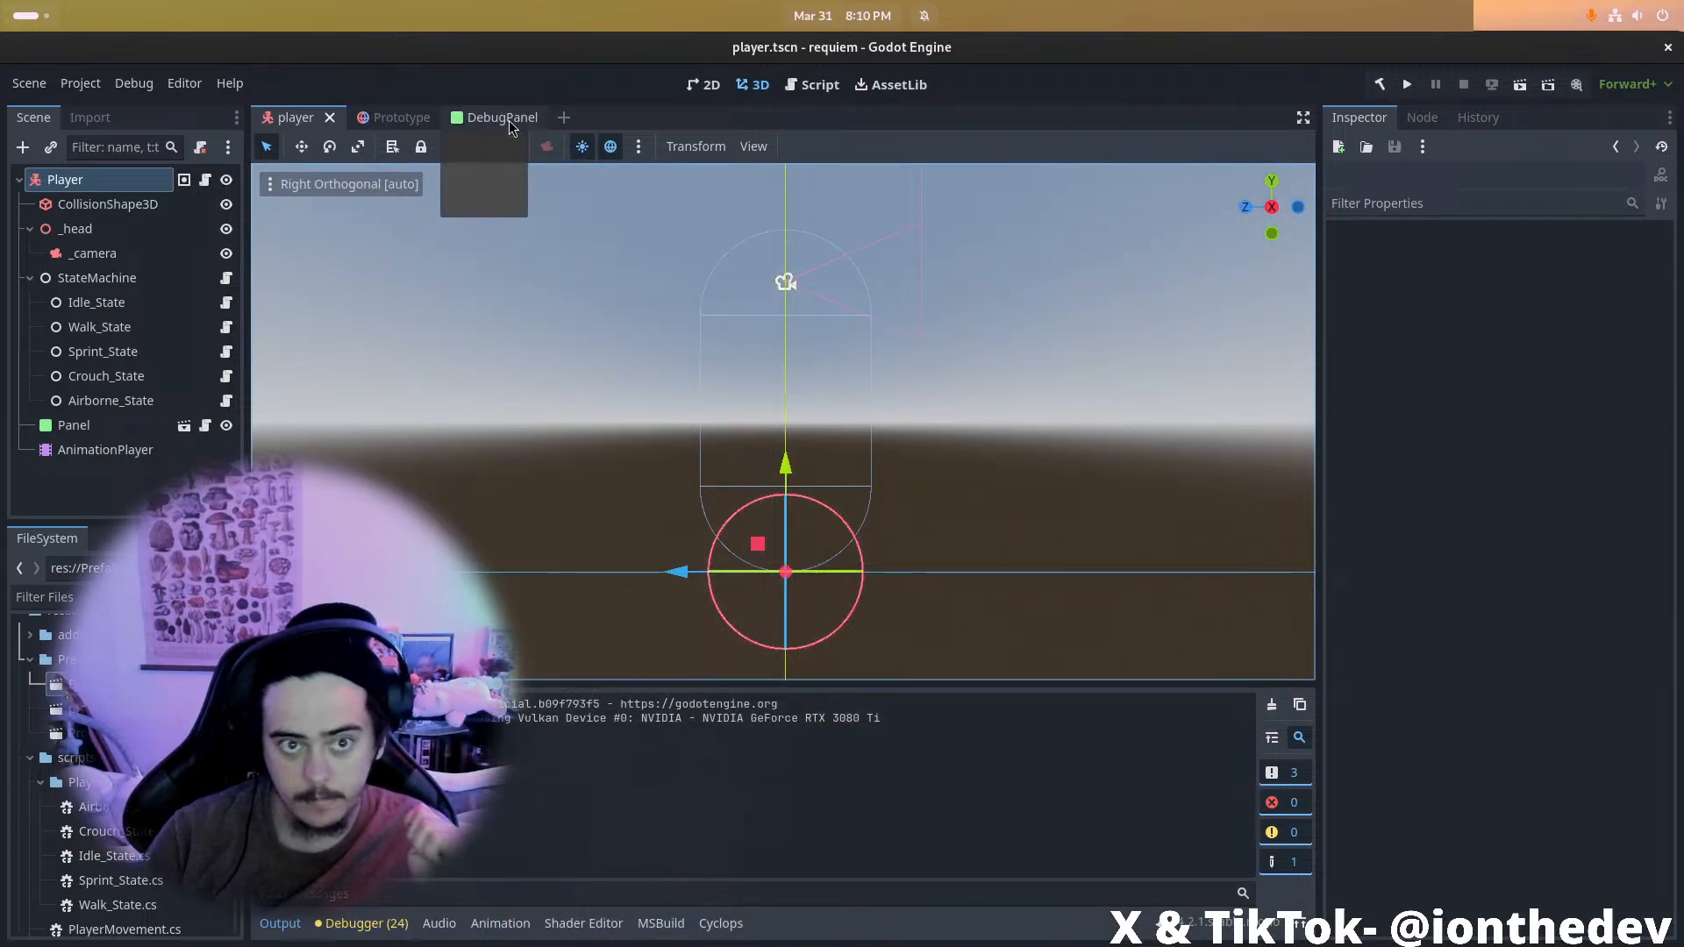
In Rider, remove the commented "Crouch" animation call from Crouch_State's Exit method and uncomment the one in Enter
key(alt+Tab)
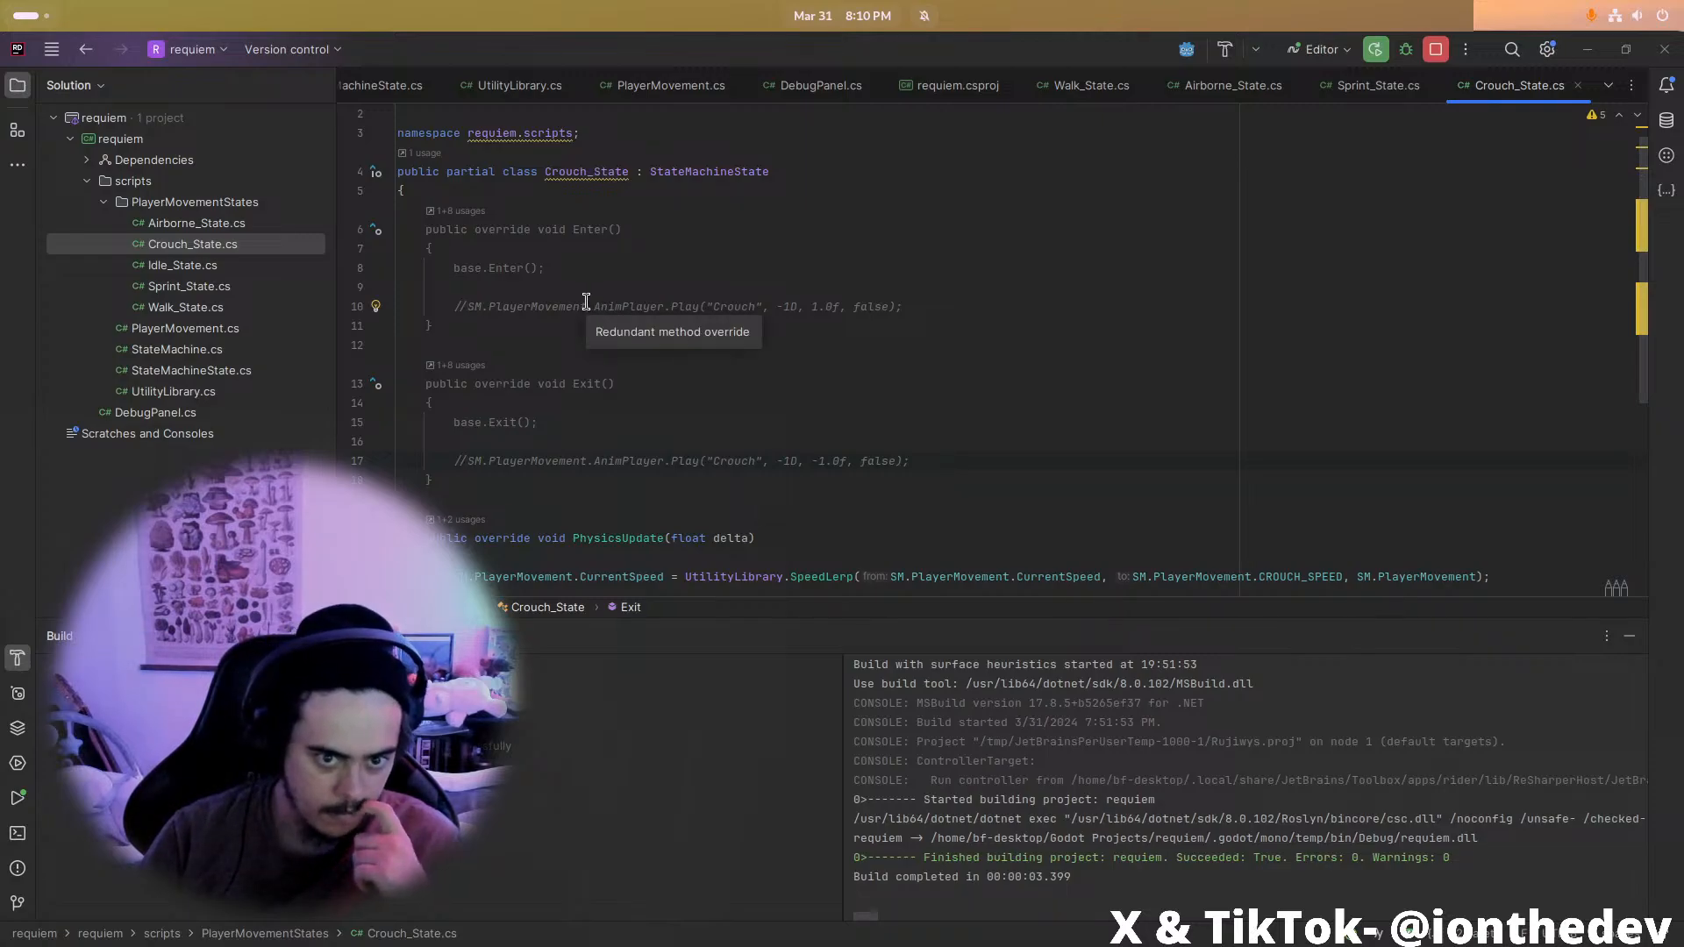
click(573, 428)
drag(471, 460, 960, 460)
key(BackSpace)
key(BackSpace)
key(BackSpace)
click(465, 306)
key(BackSpace)
key(BackSpace)
scroll(619, 438, down, 5)
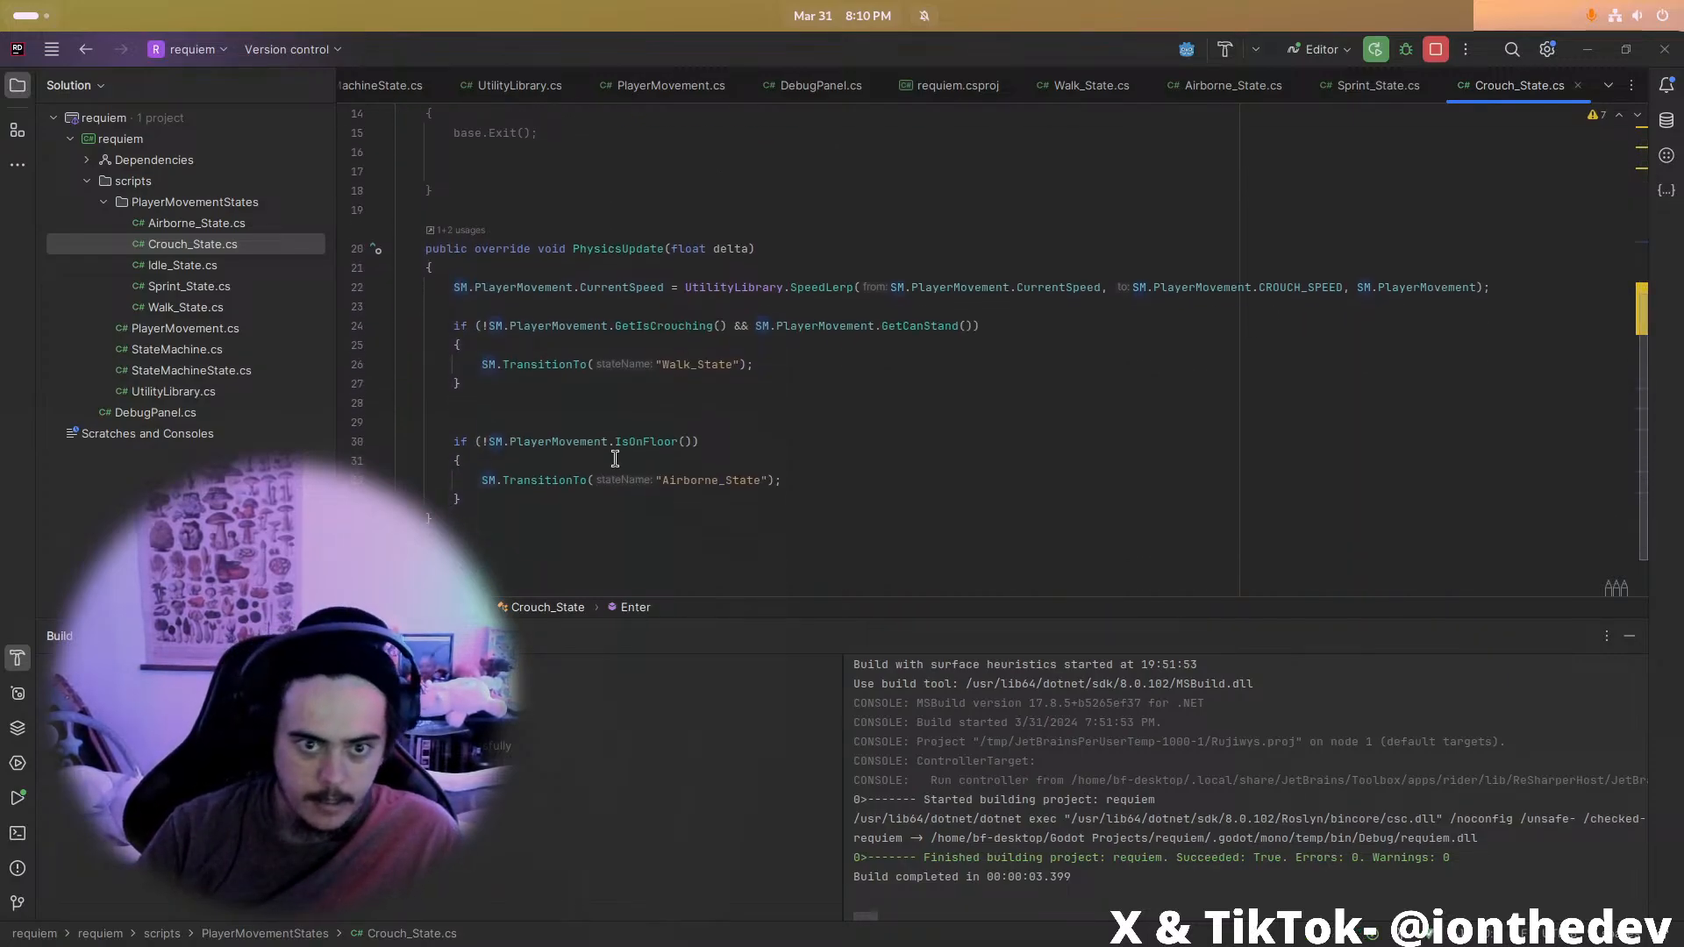
click(643, 383)
key(Return)
text(else)
key(BackSpace)
key(BackSpace)
key(BackSpace)
key(BackSpace)
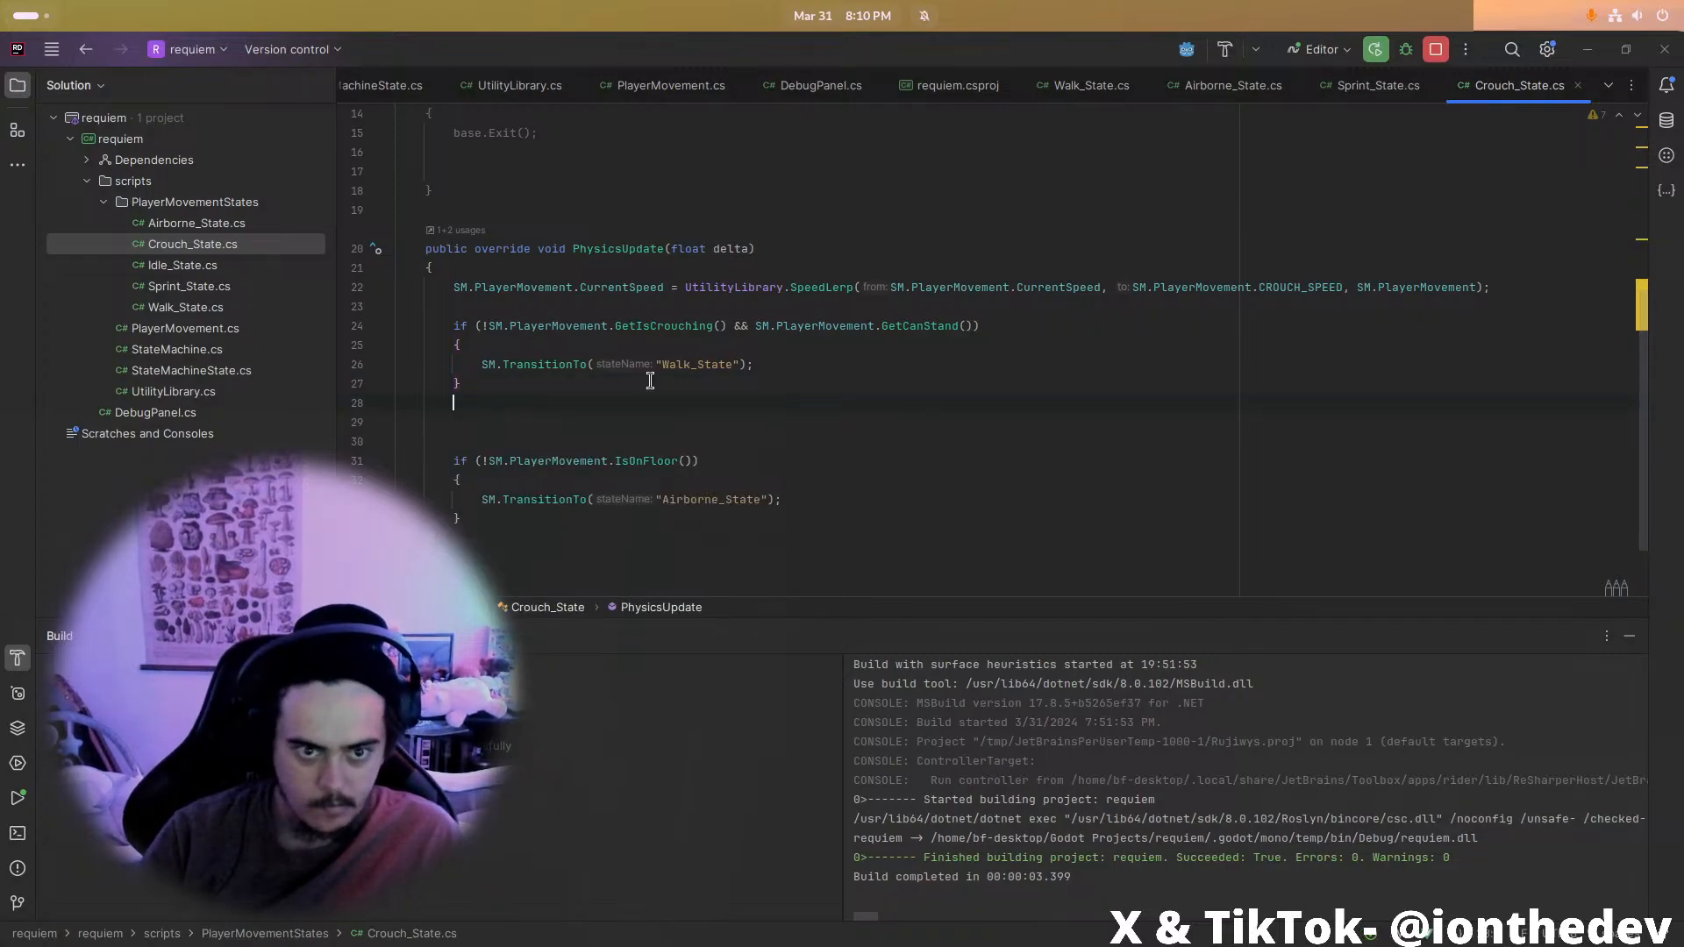
Insert the AnimPlayer.Play call ("Crouch", -1D, -1.0f, false) before the Walk_State transition in Crouch_State's PhysicsUpdate
key(Return)
key(ctrl+v)
Switch to Godot, rebuild the project with the moved animation call and launch the game
key(alt+Tab)
click(1383, 81)
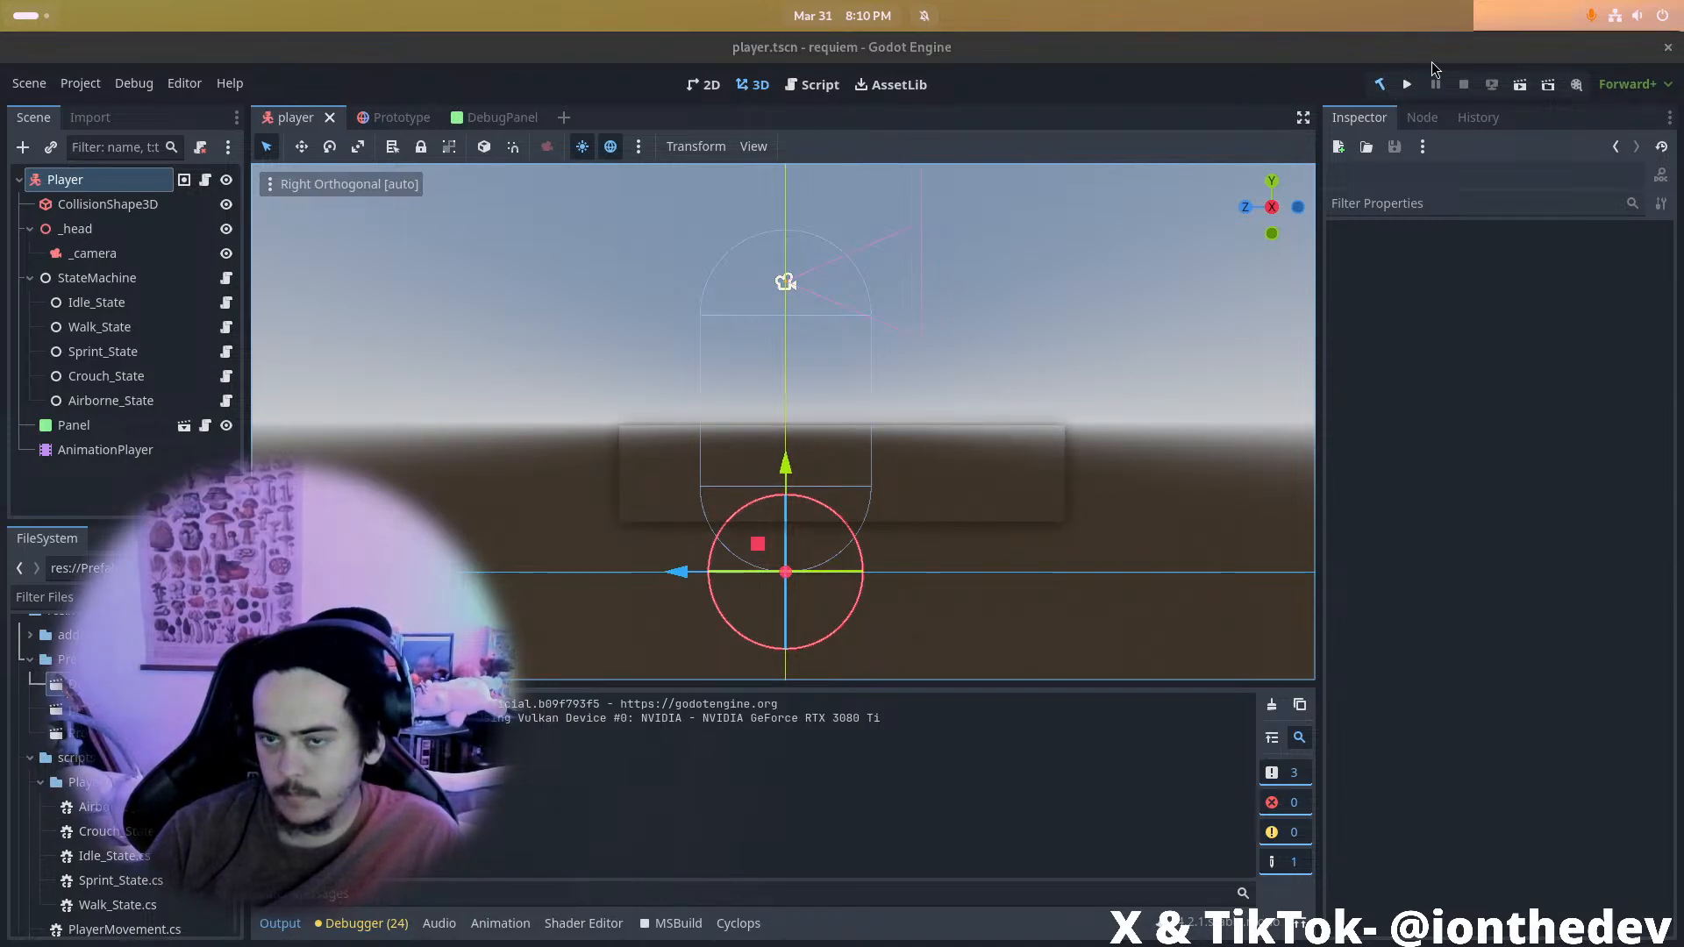
click(1407, 86)
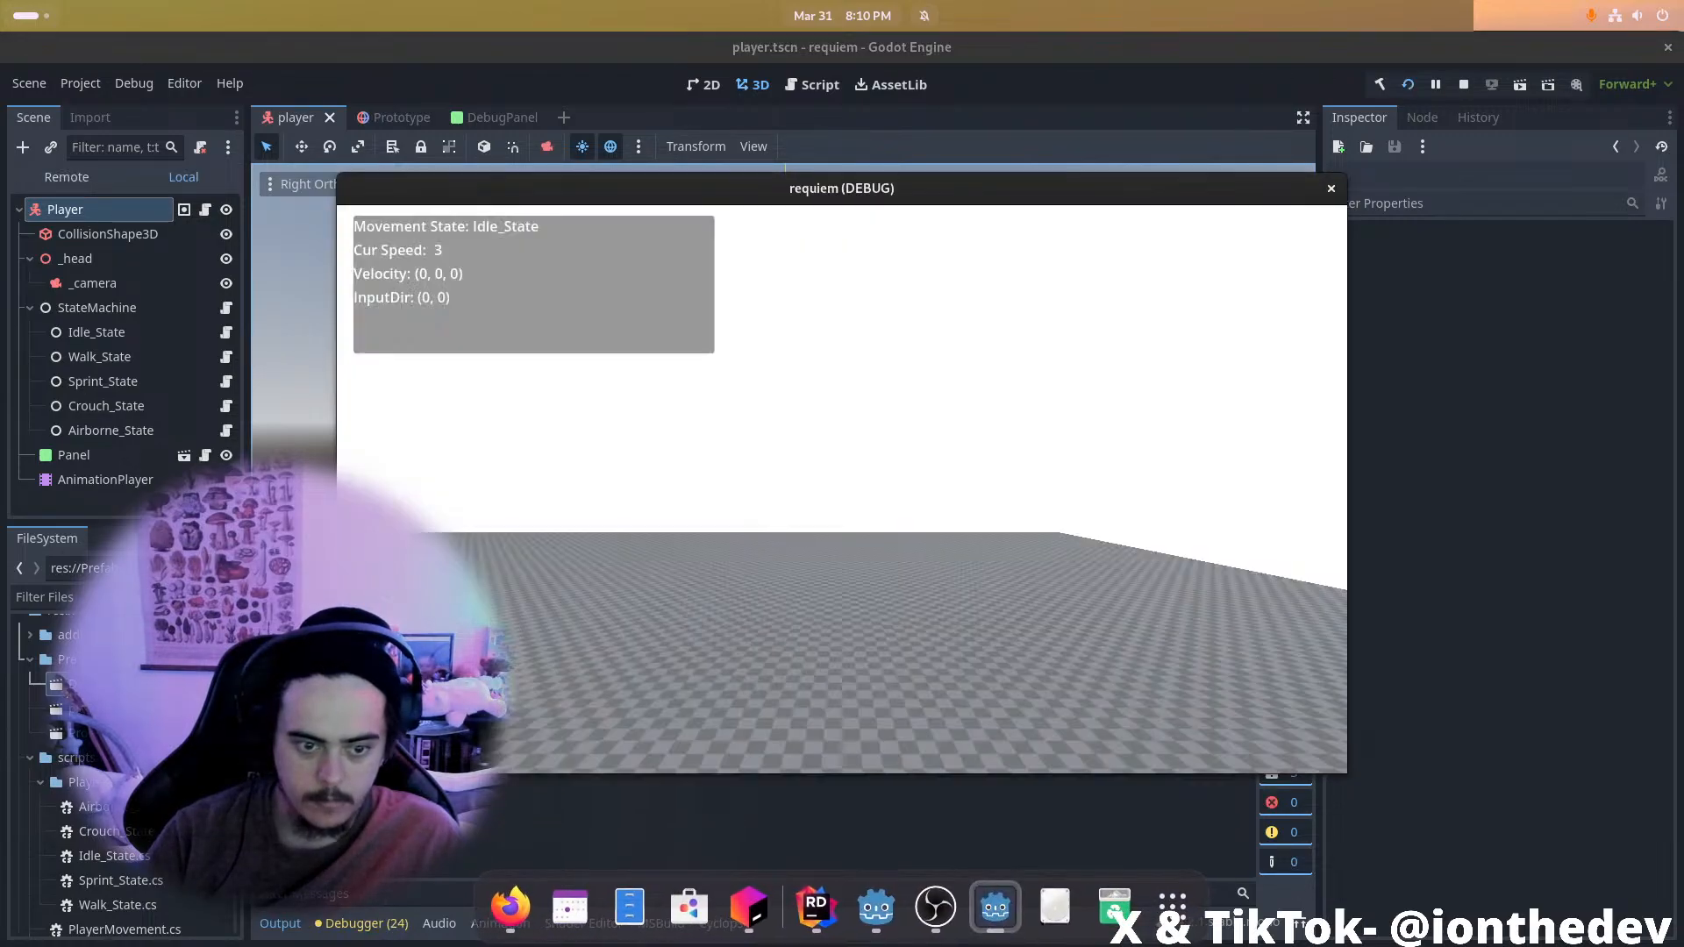
Test entering and leaving the crouch while standing, walking and sprinting around the block
key(c)
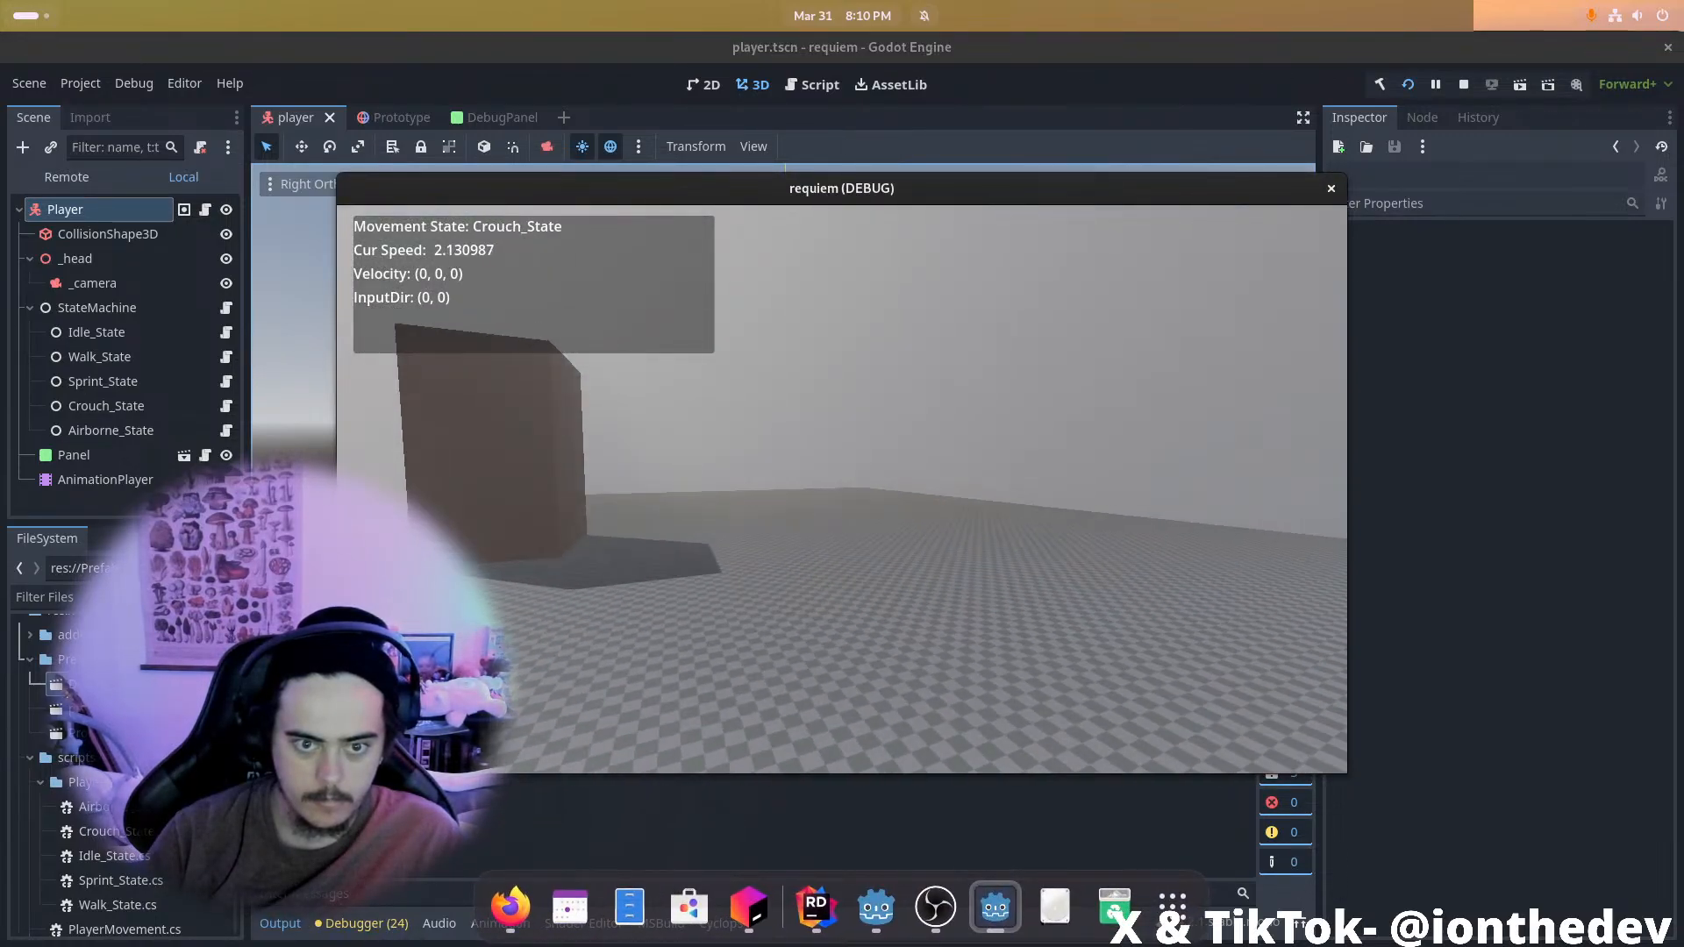
key(c)
key(w)
key(d)
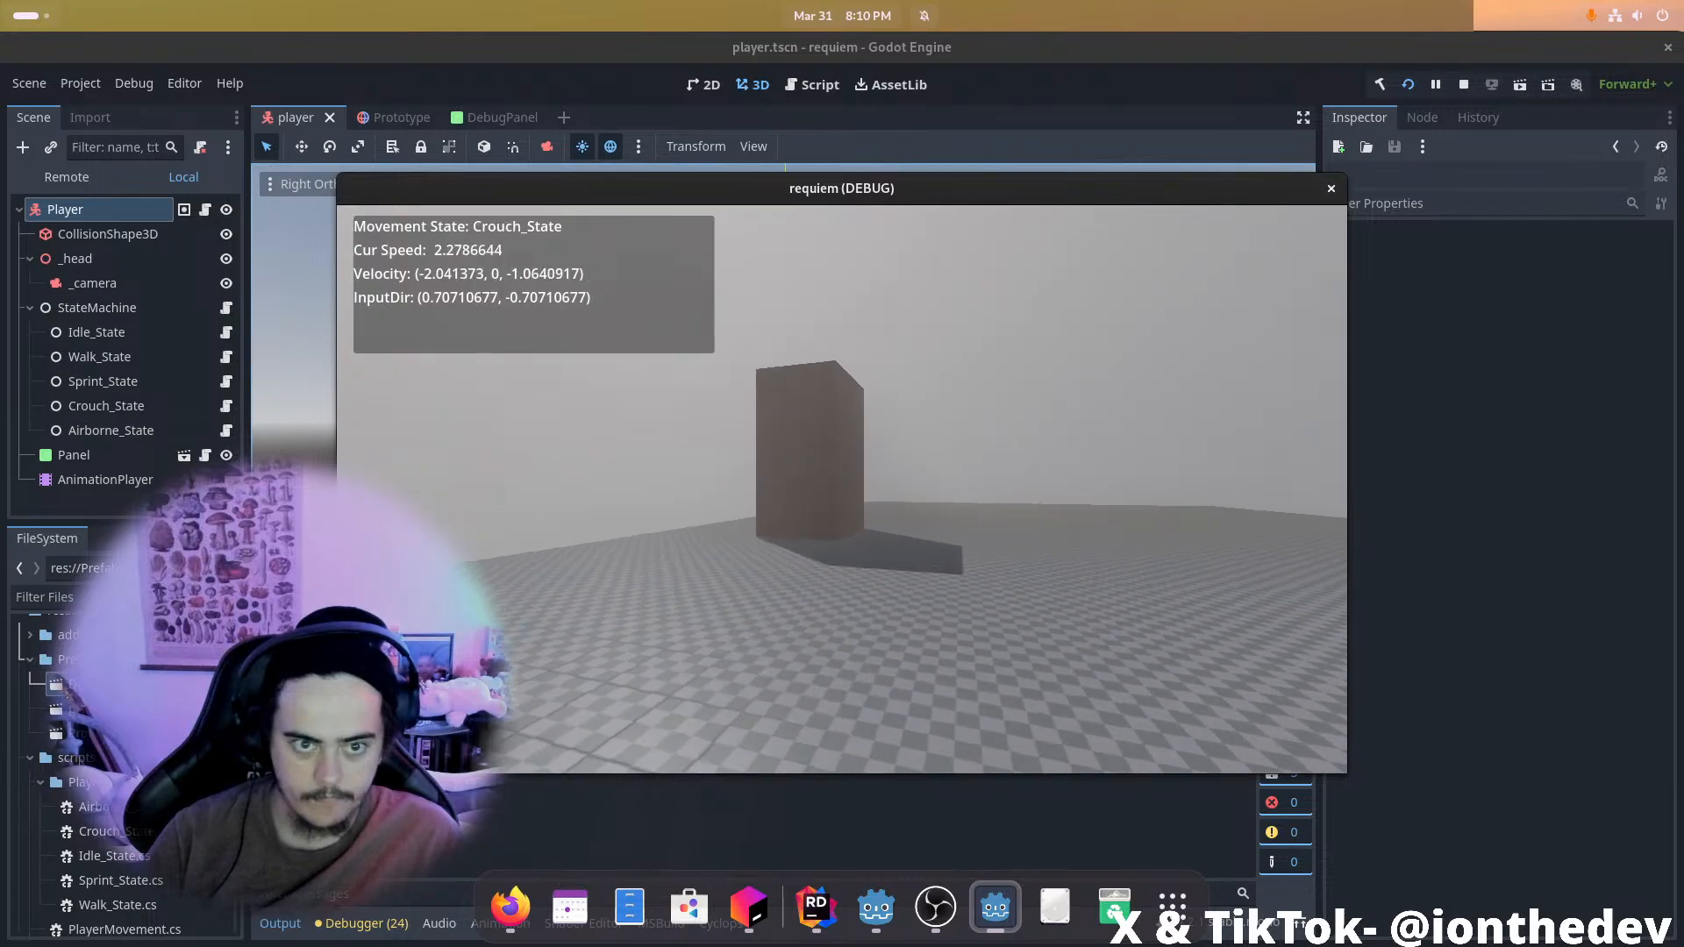
key(c)
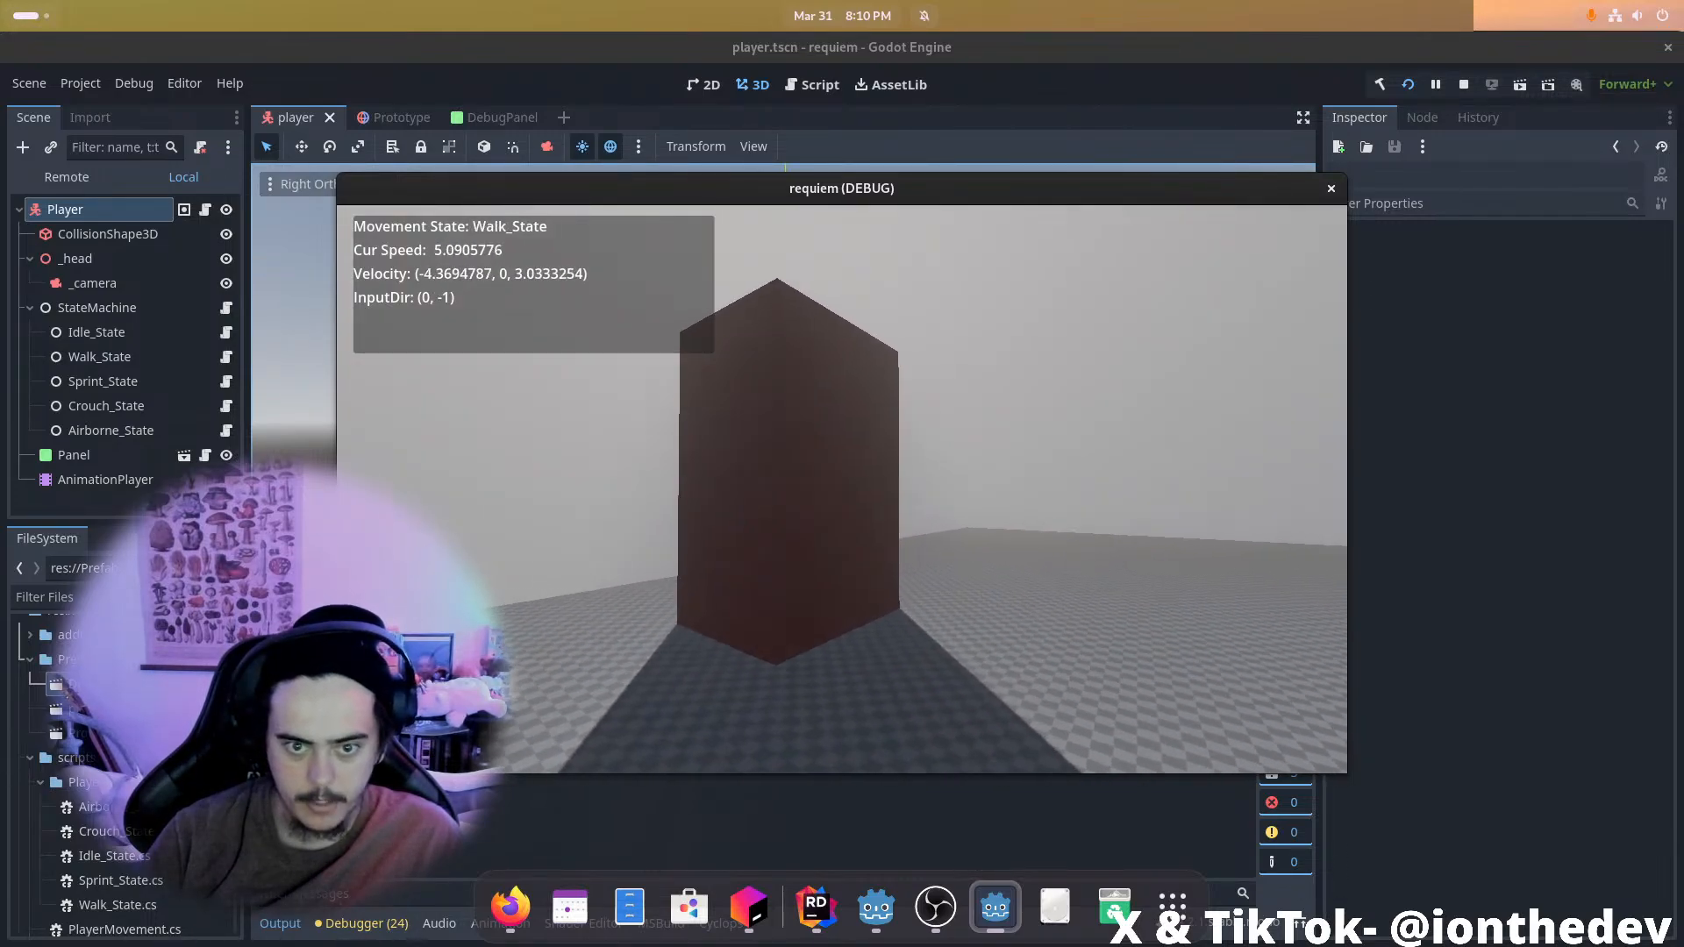
key(c)
key(d)
key(shift)
key(s)
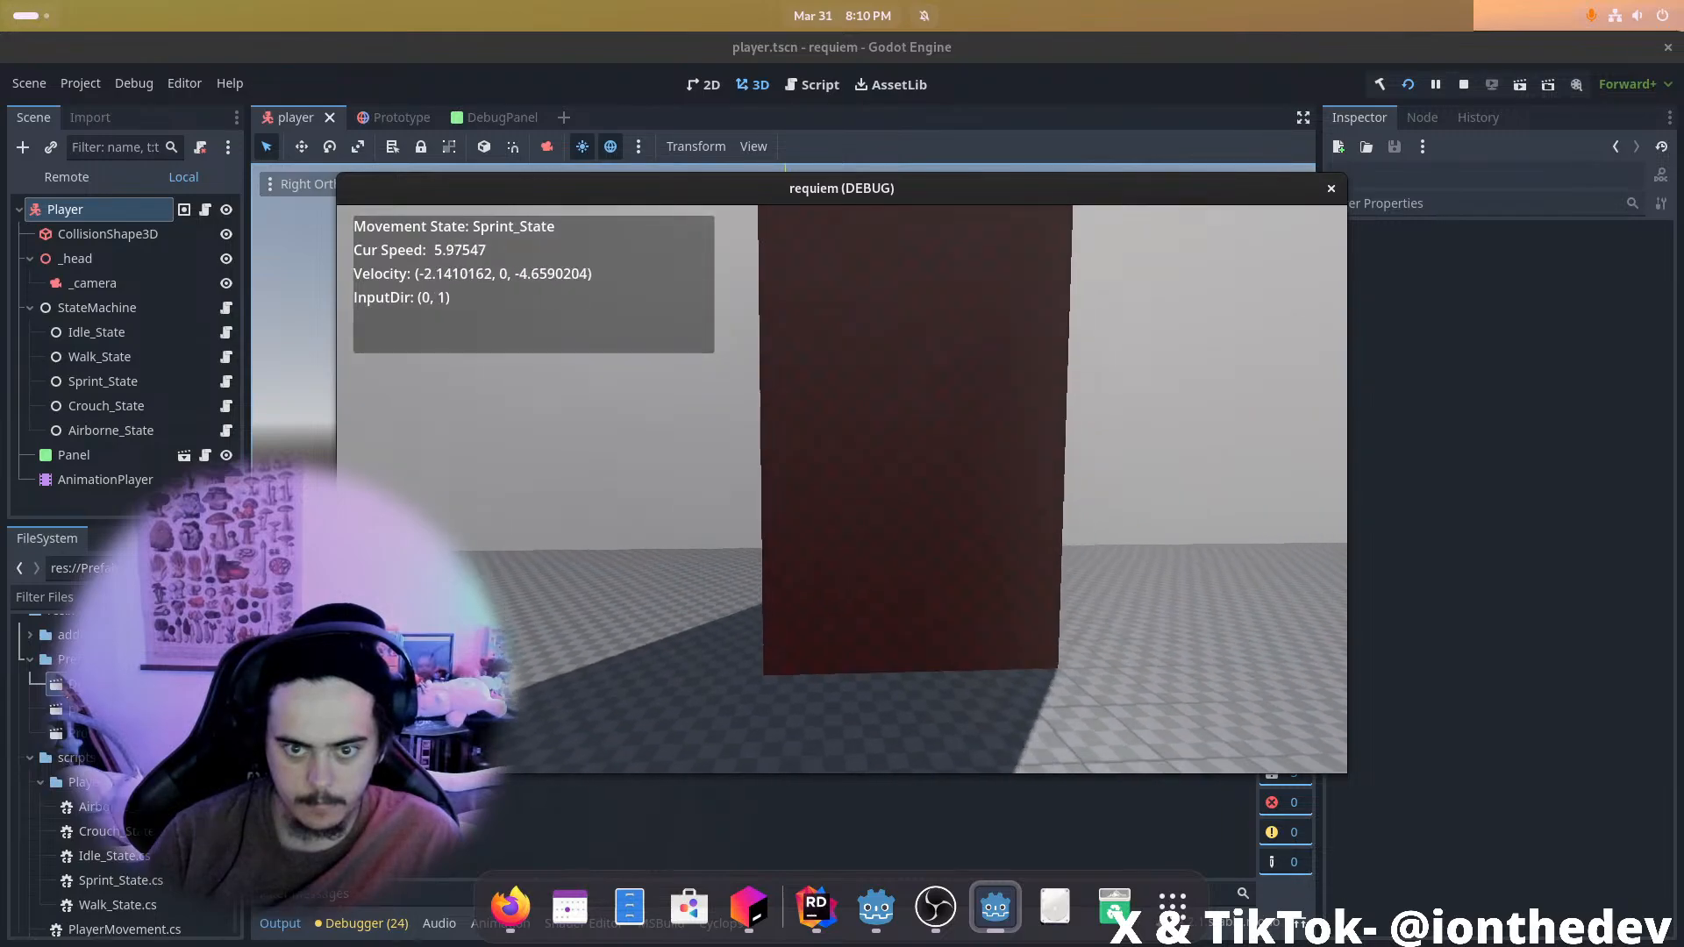
key(c)
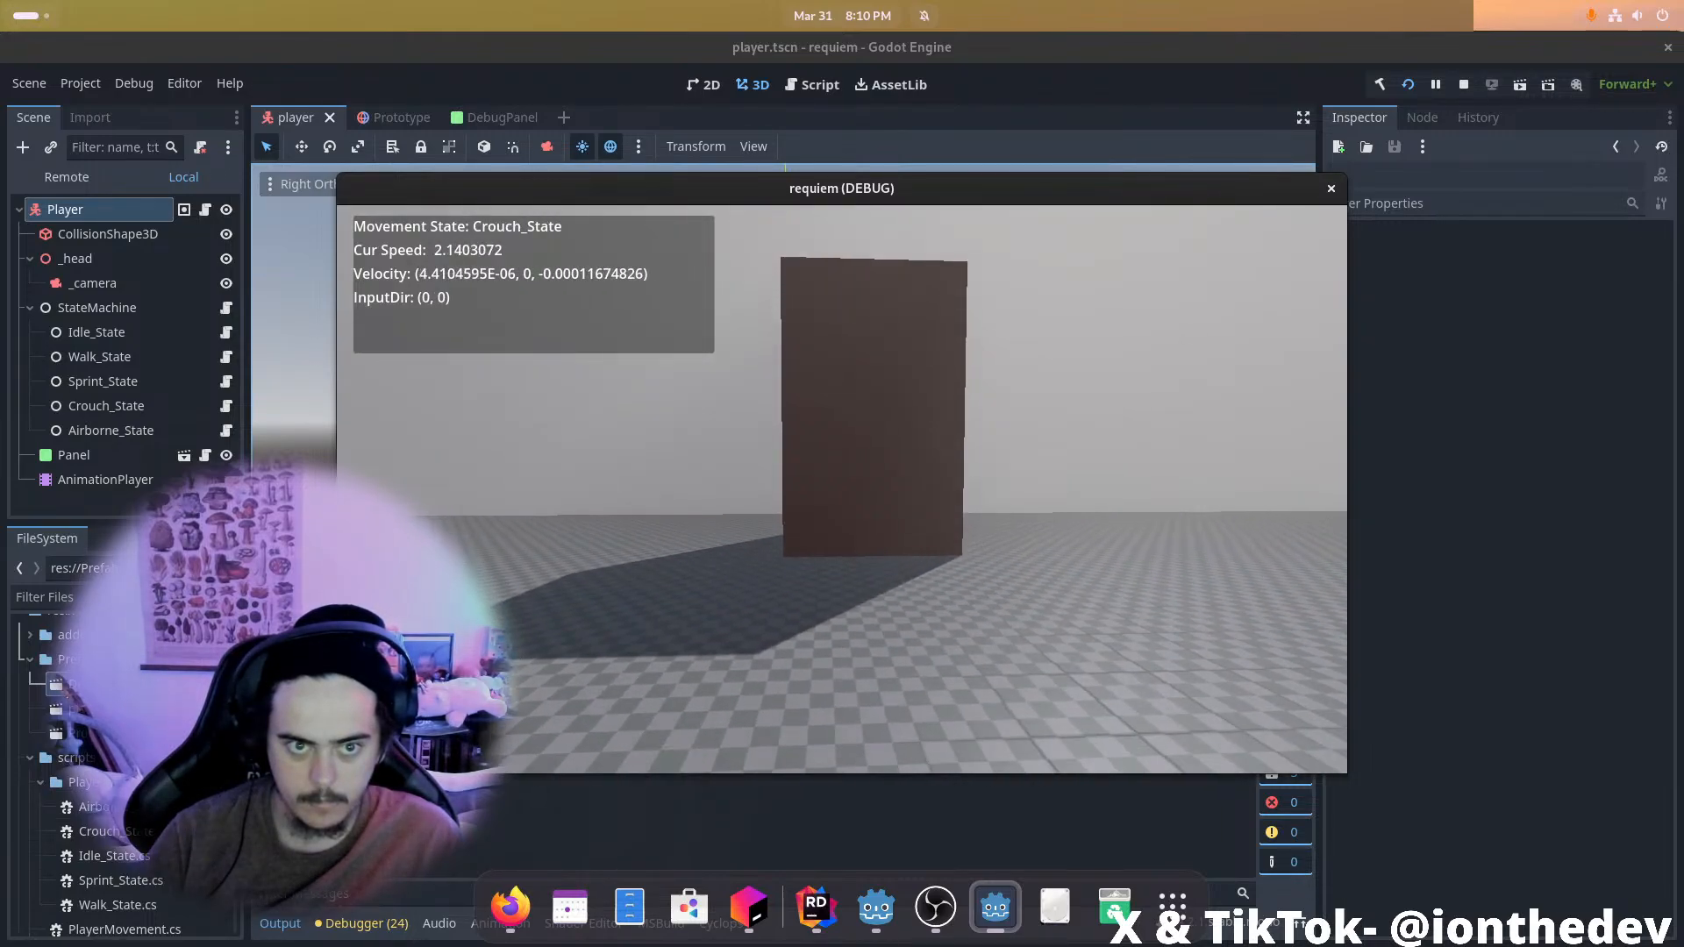
key(w)
key(c)
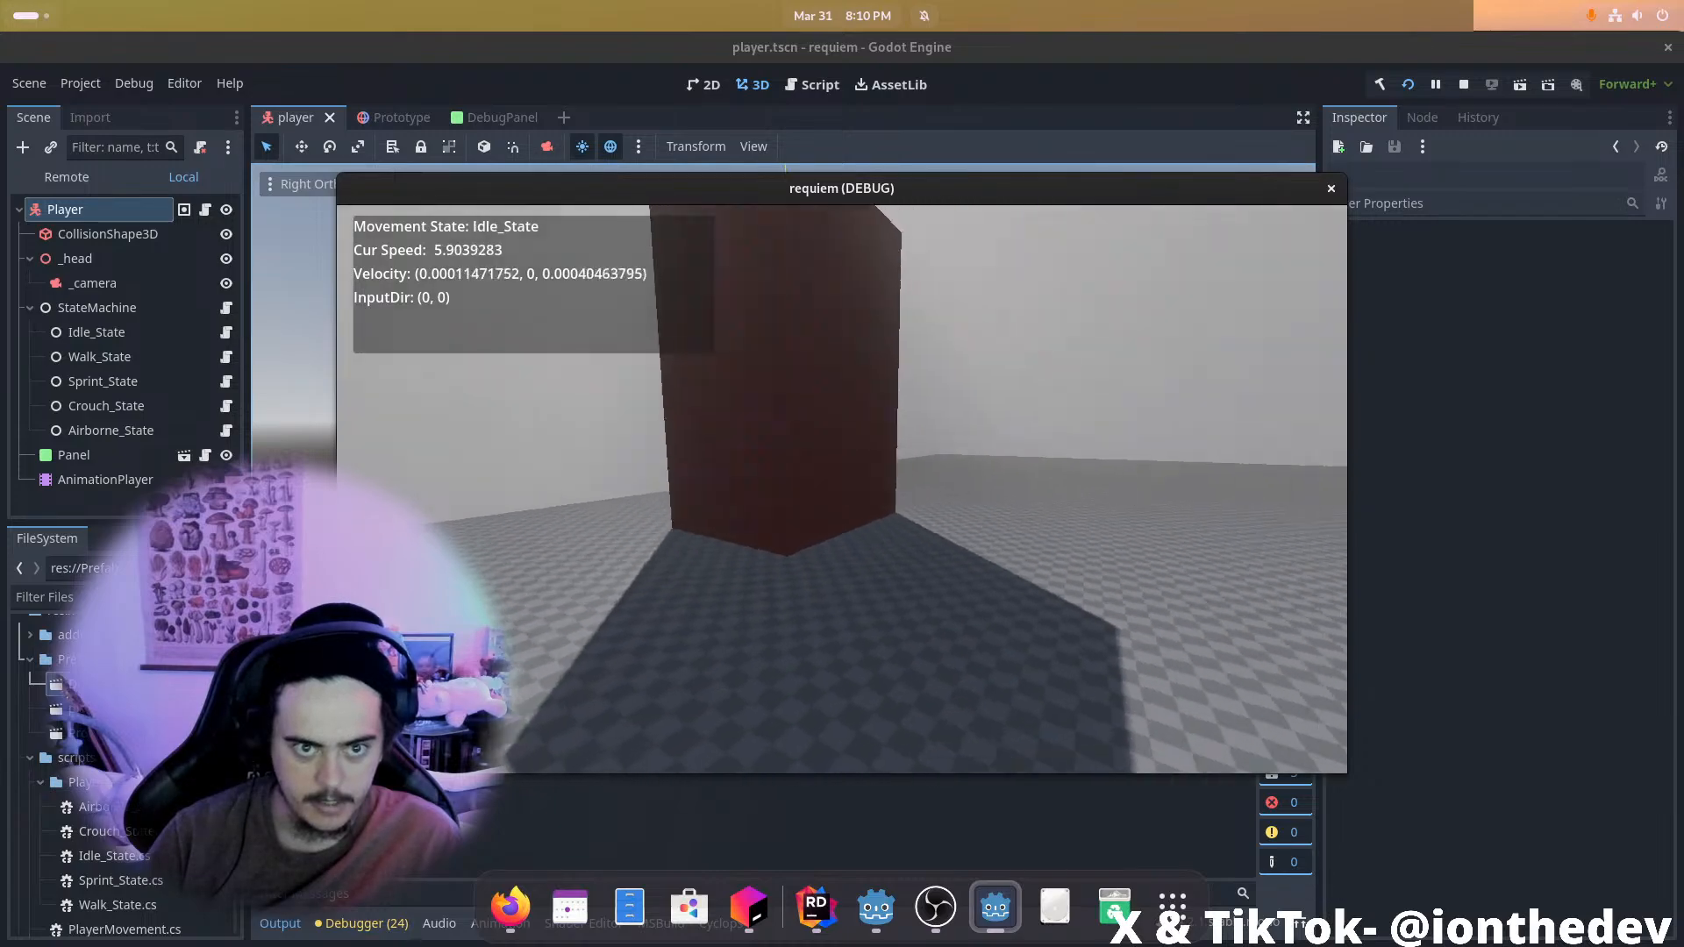
Test starting and stopping a sprint from the idle state, and close the game
key(shift)
key(w)
key(w)
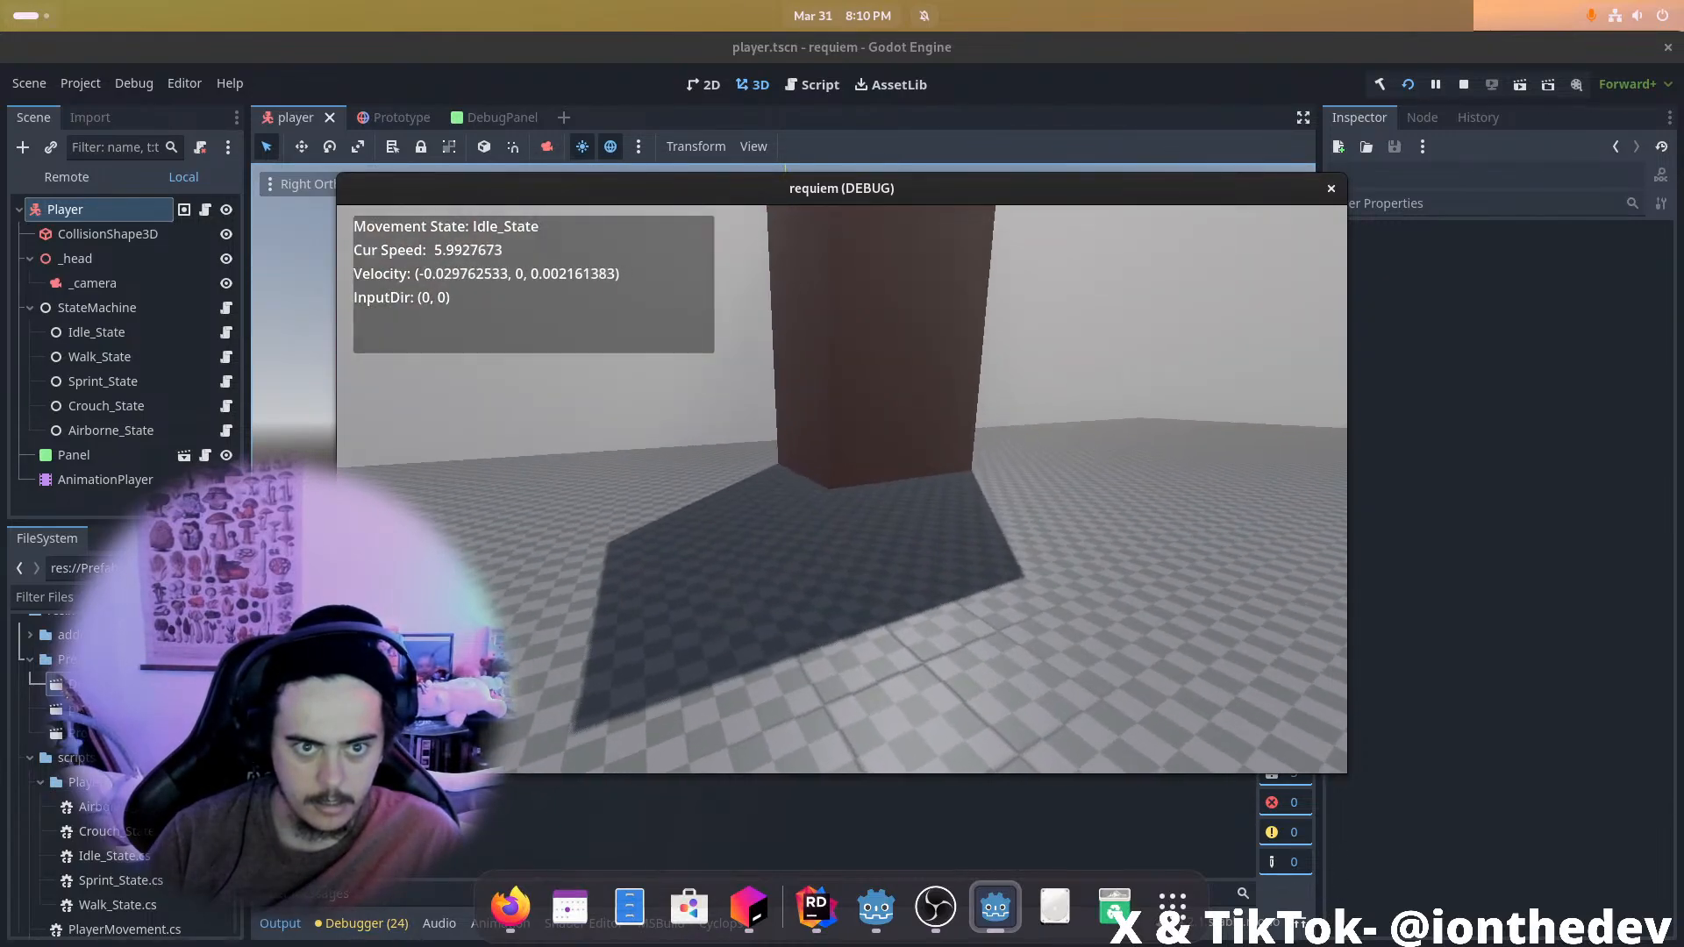
key(shift)
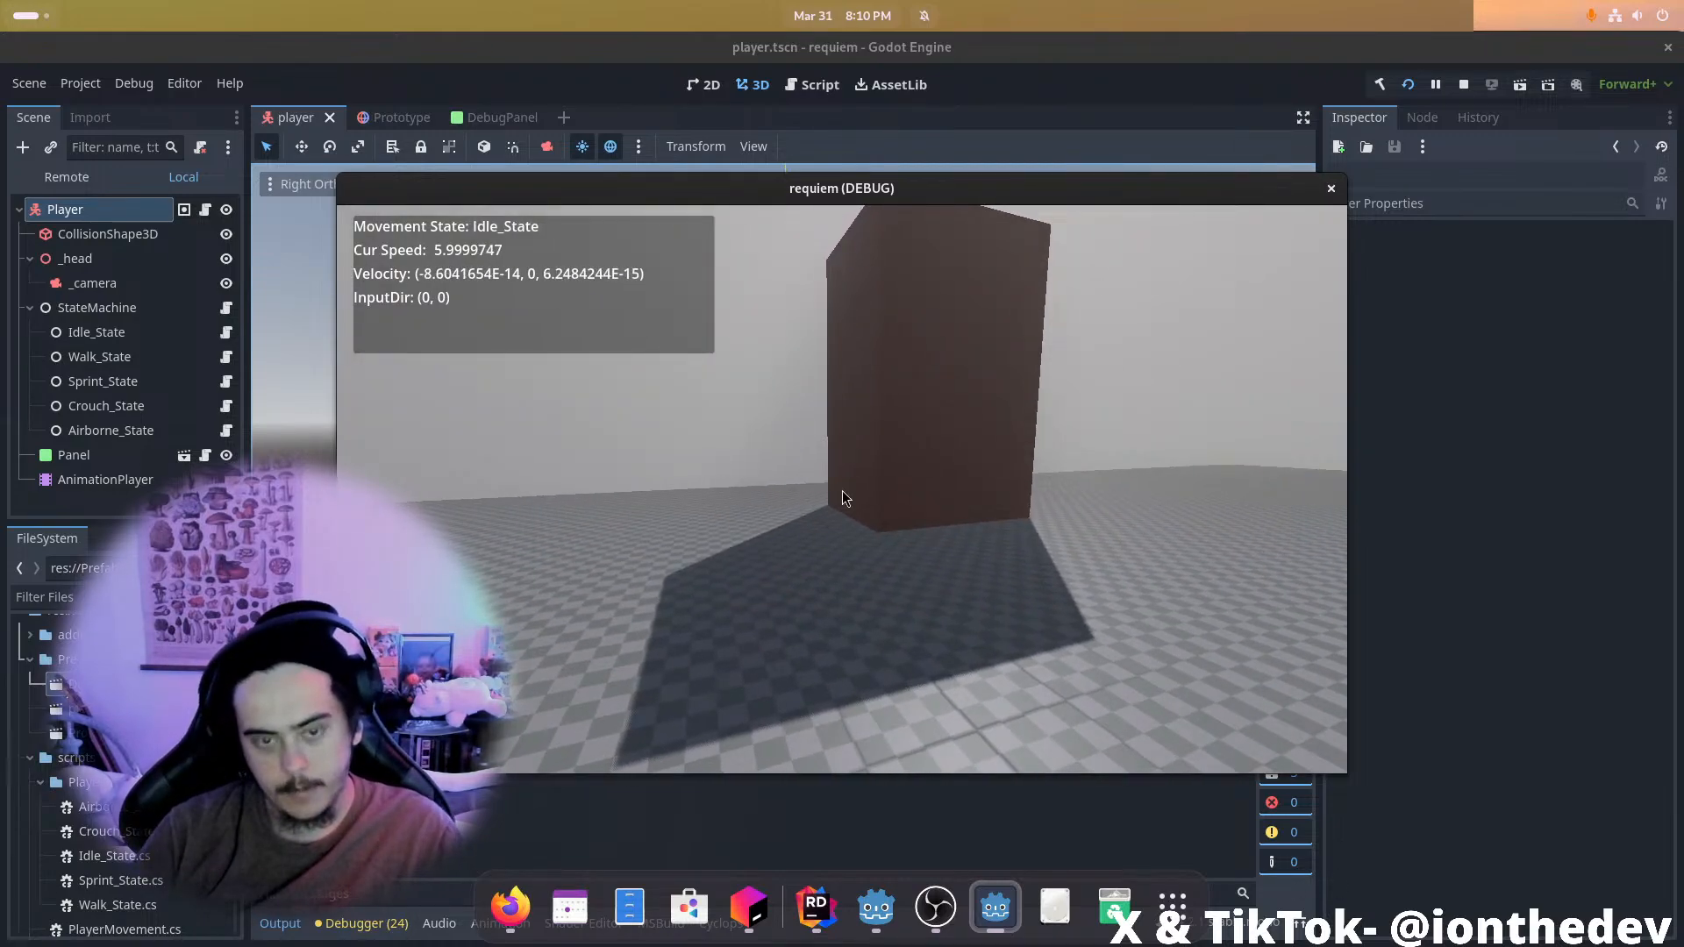
click(1330, 187)
In Rider, delete the GetIsSprinting check that transitions to Sprint_State from Idle_State.cs
key(alt+Tab)
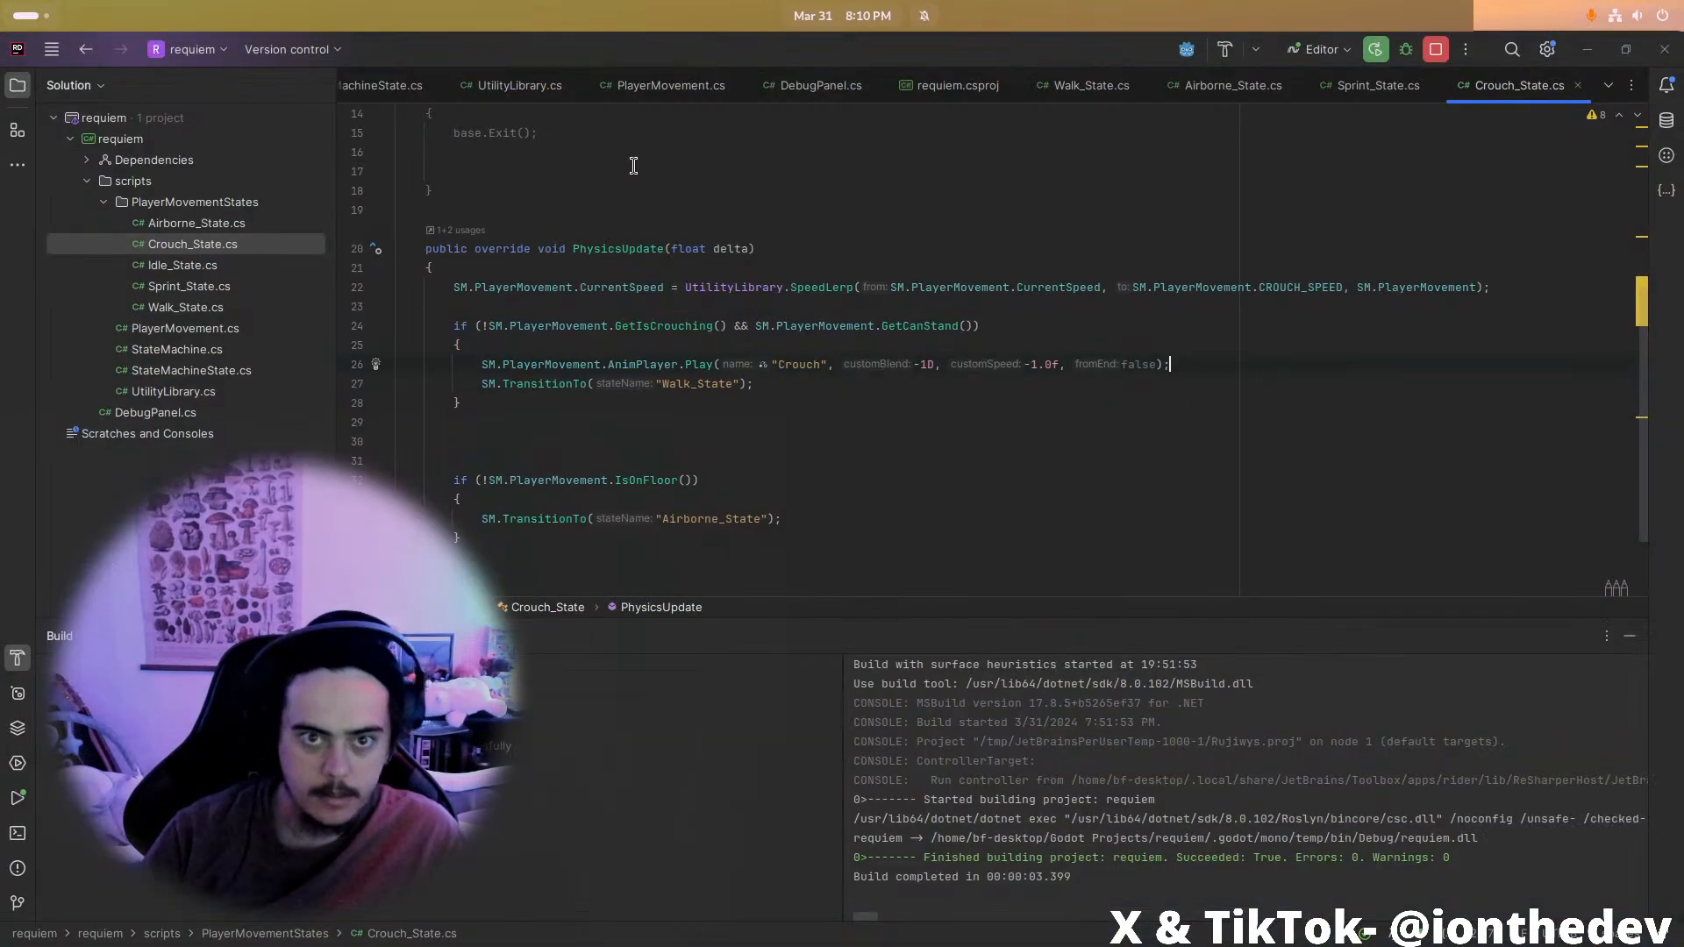
double_click(202, 266)
scroll(596, 361, down, 9)
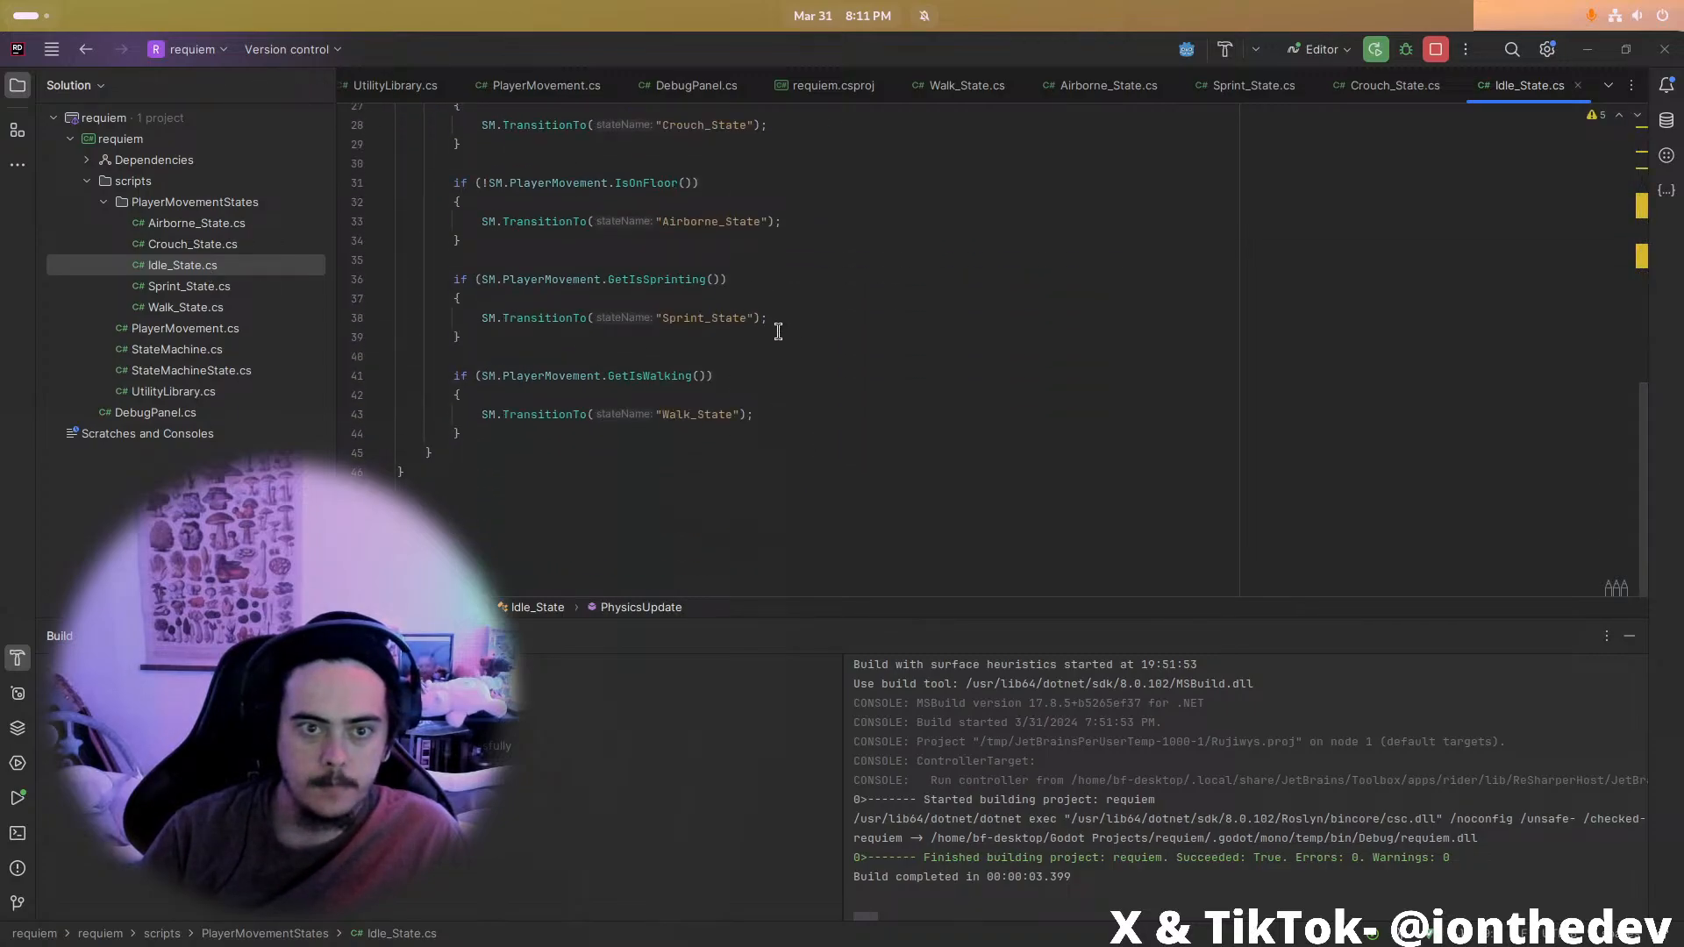
key(BackSpace)
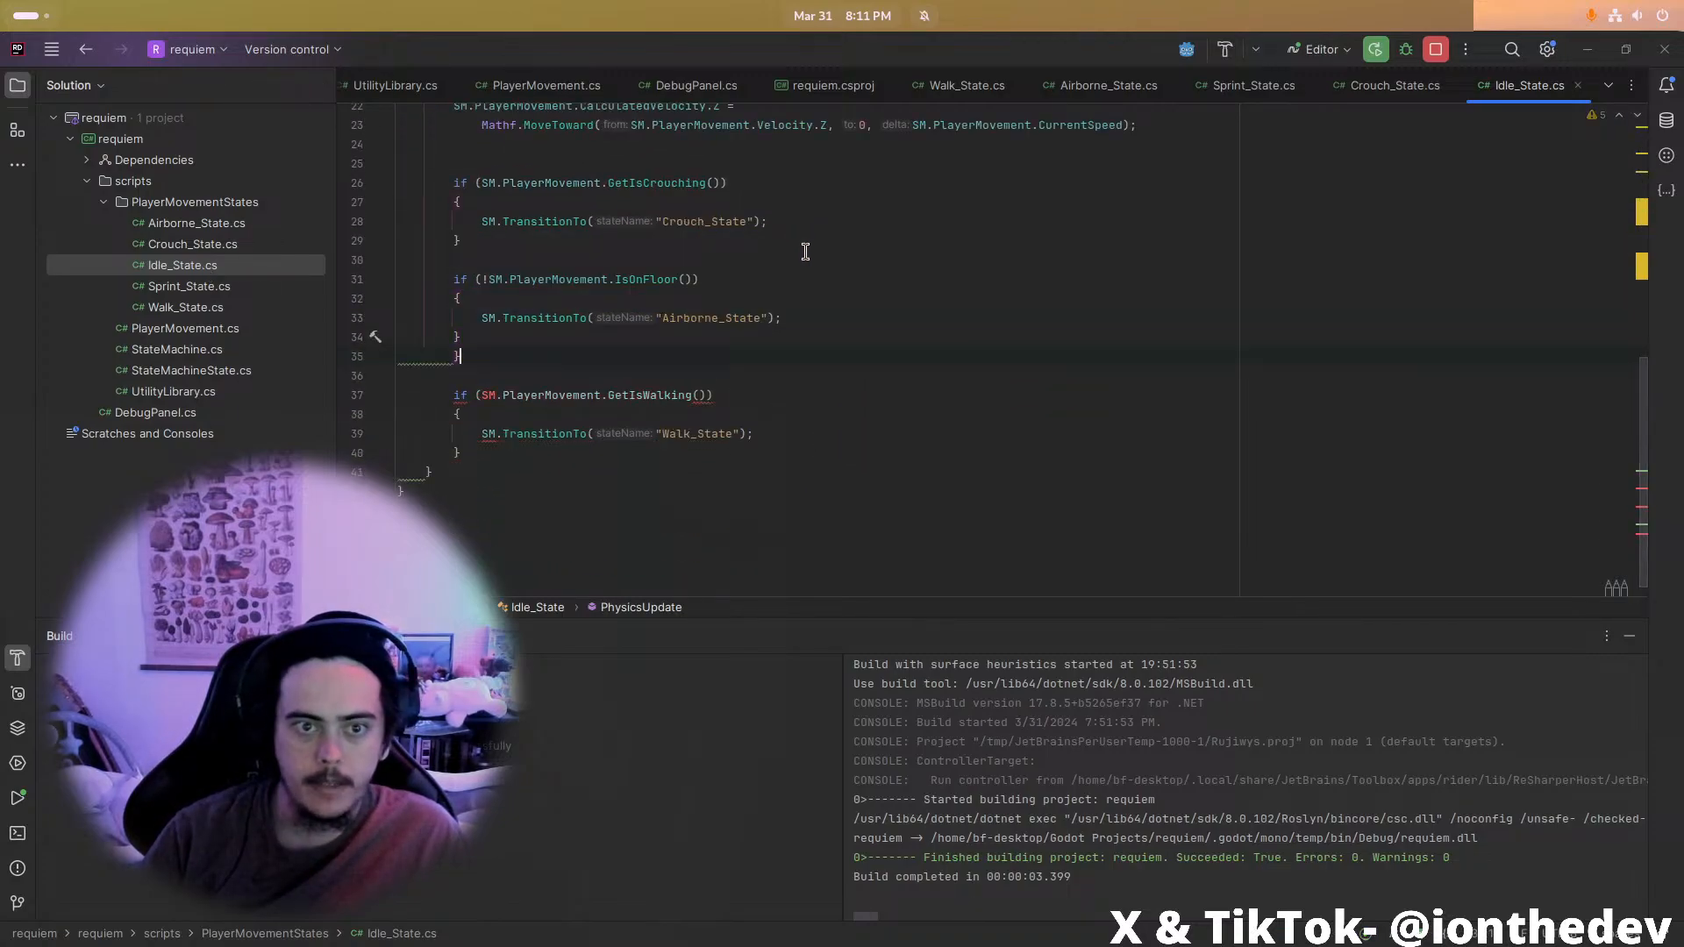
Switch to Godot, relaunch the game and test crouching out of a sprint and while moving beside the block
key(alt+Tab)
click(1408, 85)
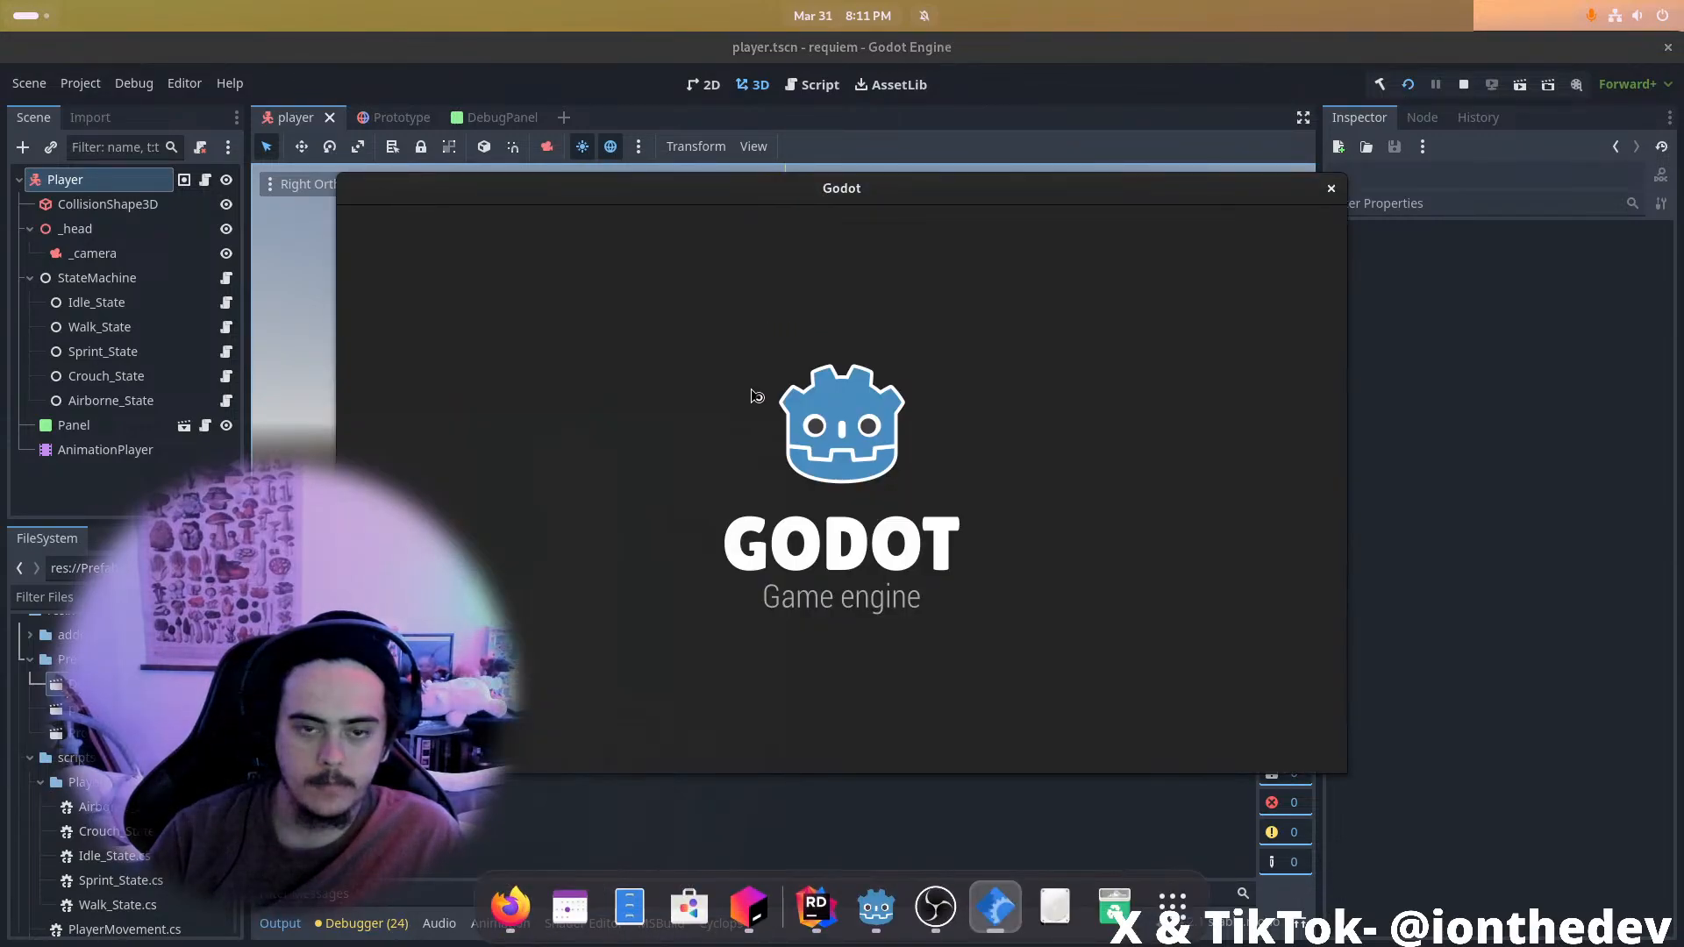
key(w)
key(ctrl)
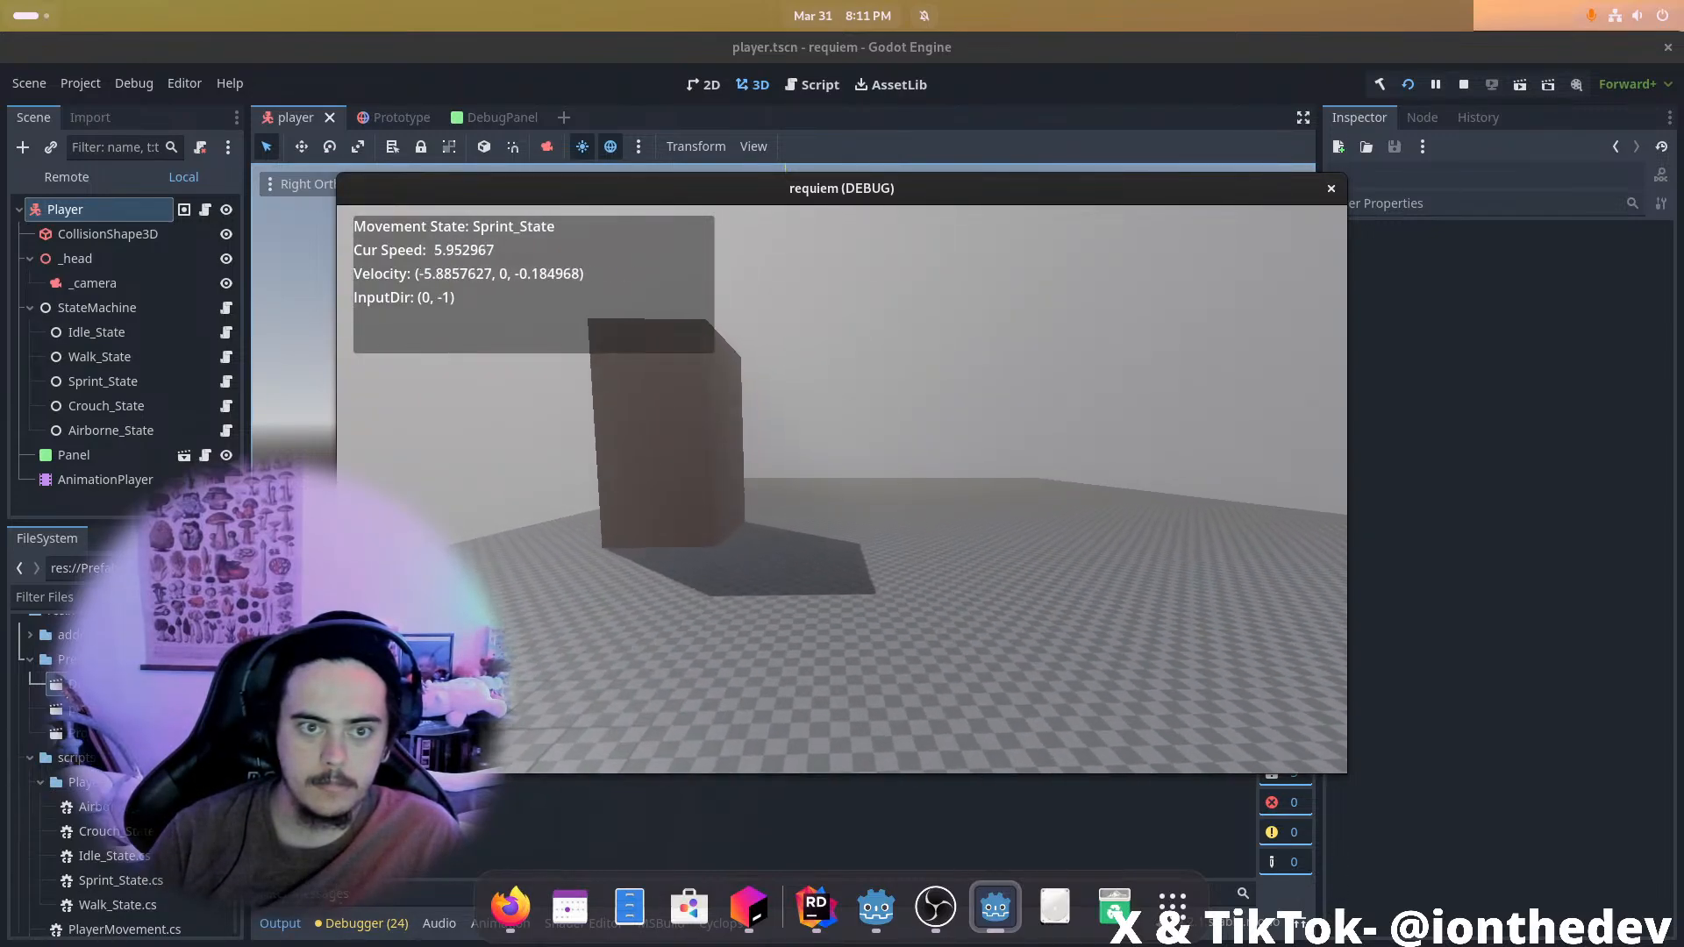
key(s)
key(d)
key(ctrl)
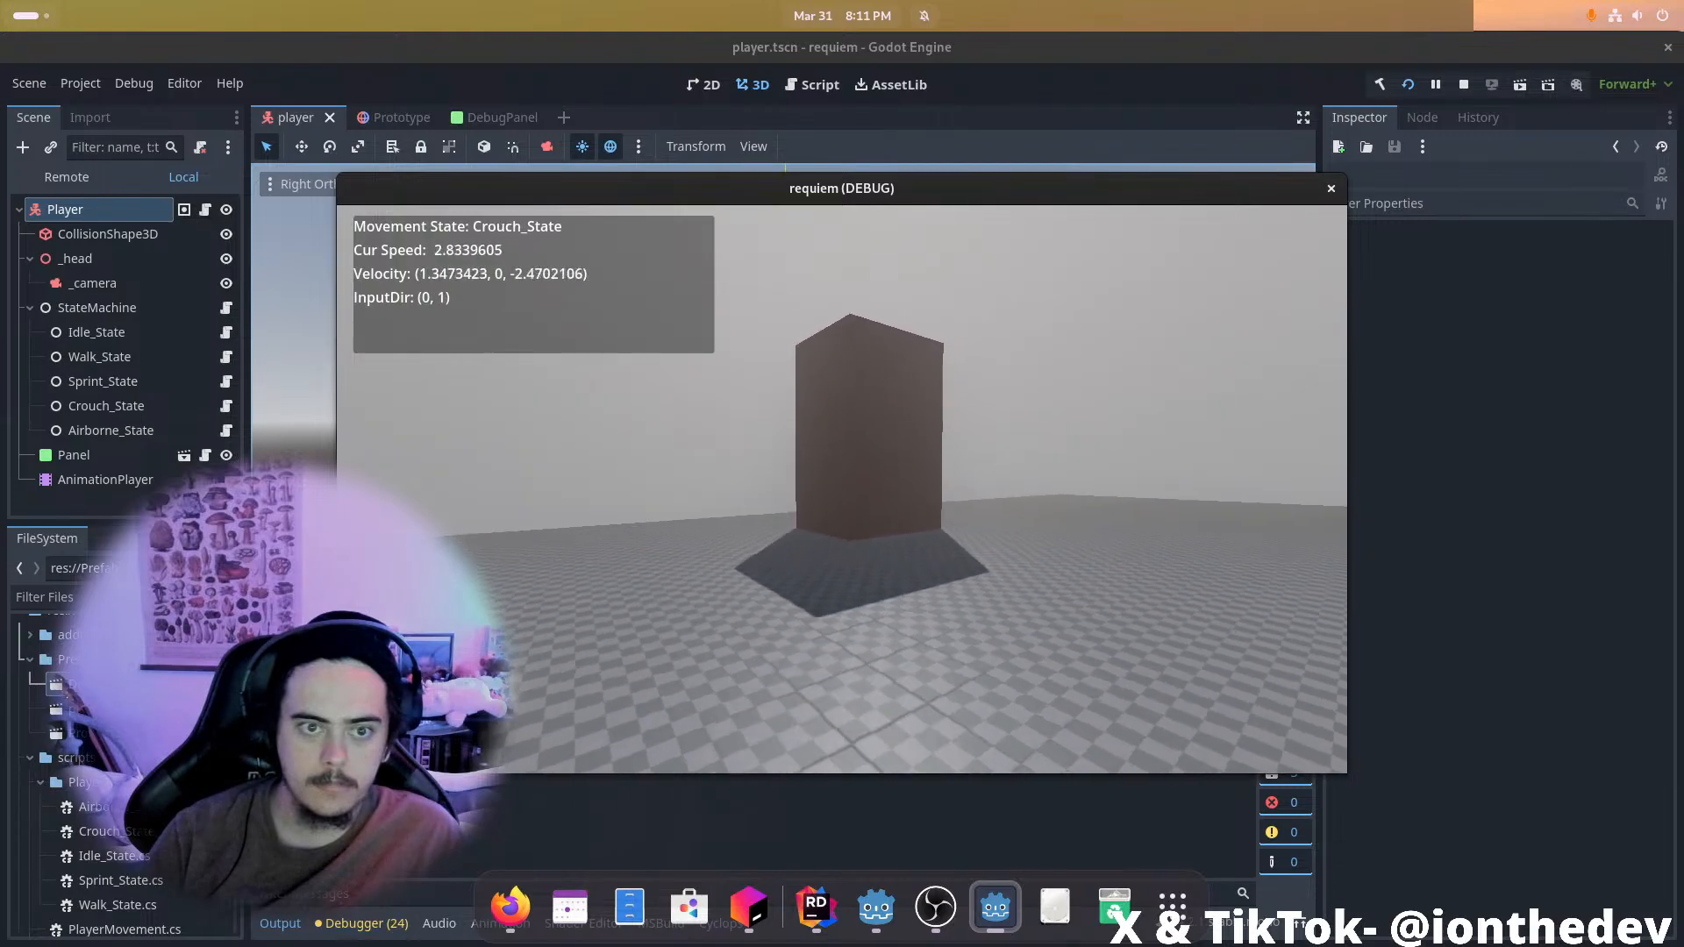
key(d)
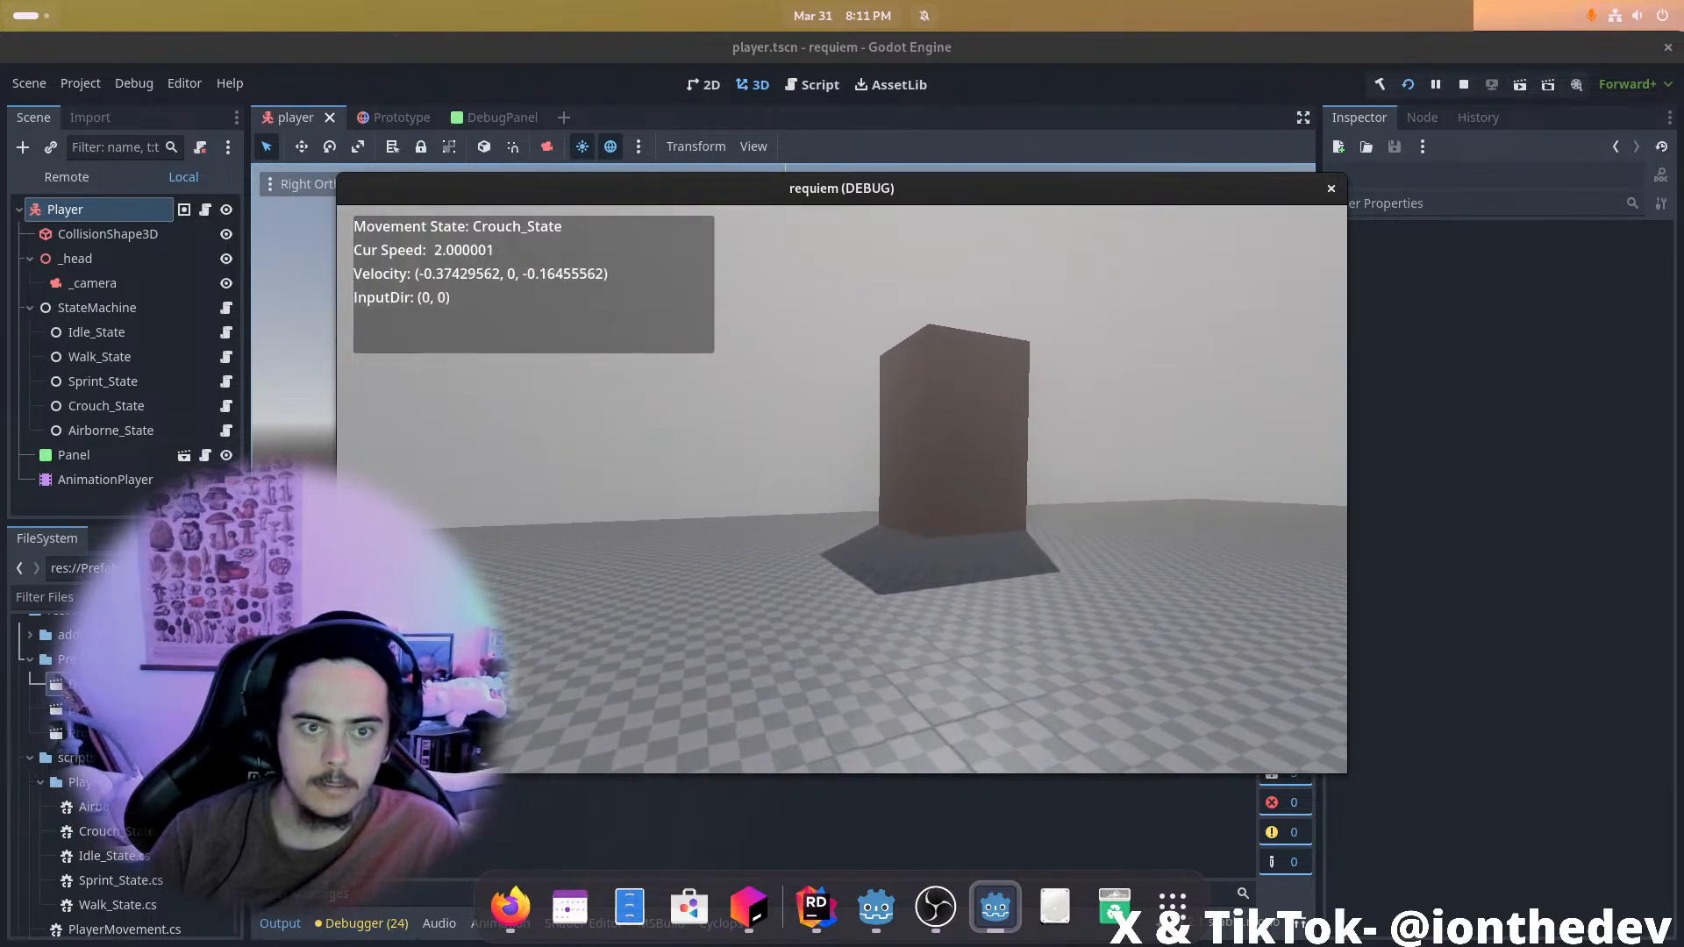
Test walking and sprinting in alternating directions around the block, ending in a crouch
key(w)
key(a)
key(shift)
key(d)
key(s)
key(a)
key(d)
key(a)
key(s)
key(a)
key(d)
key(w)
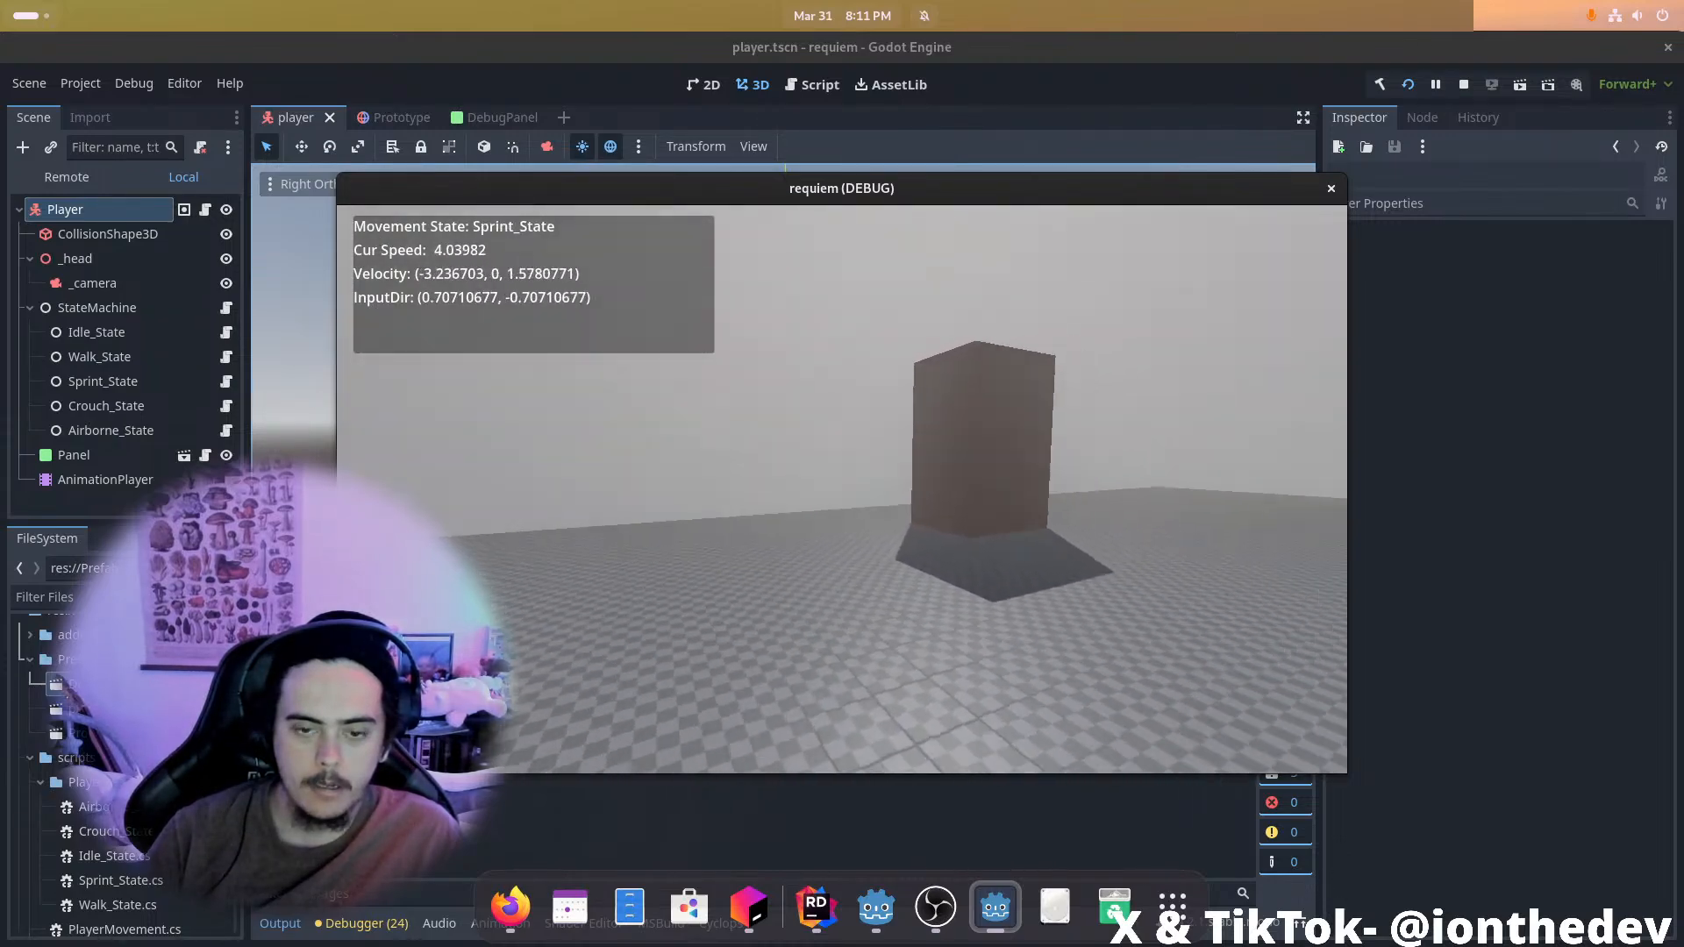
key(ctrl)
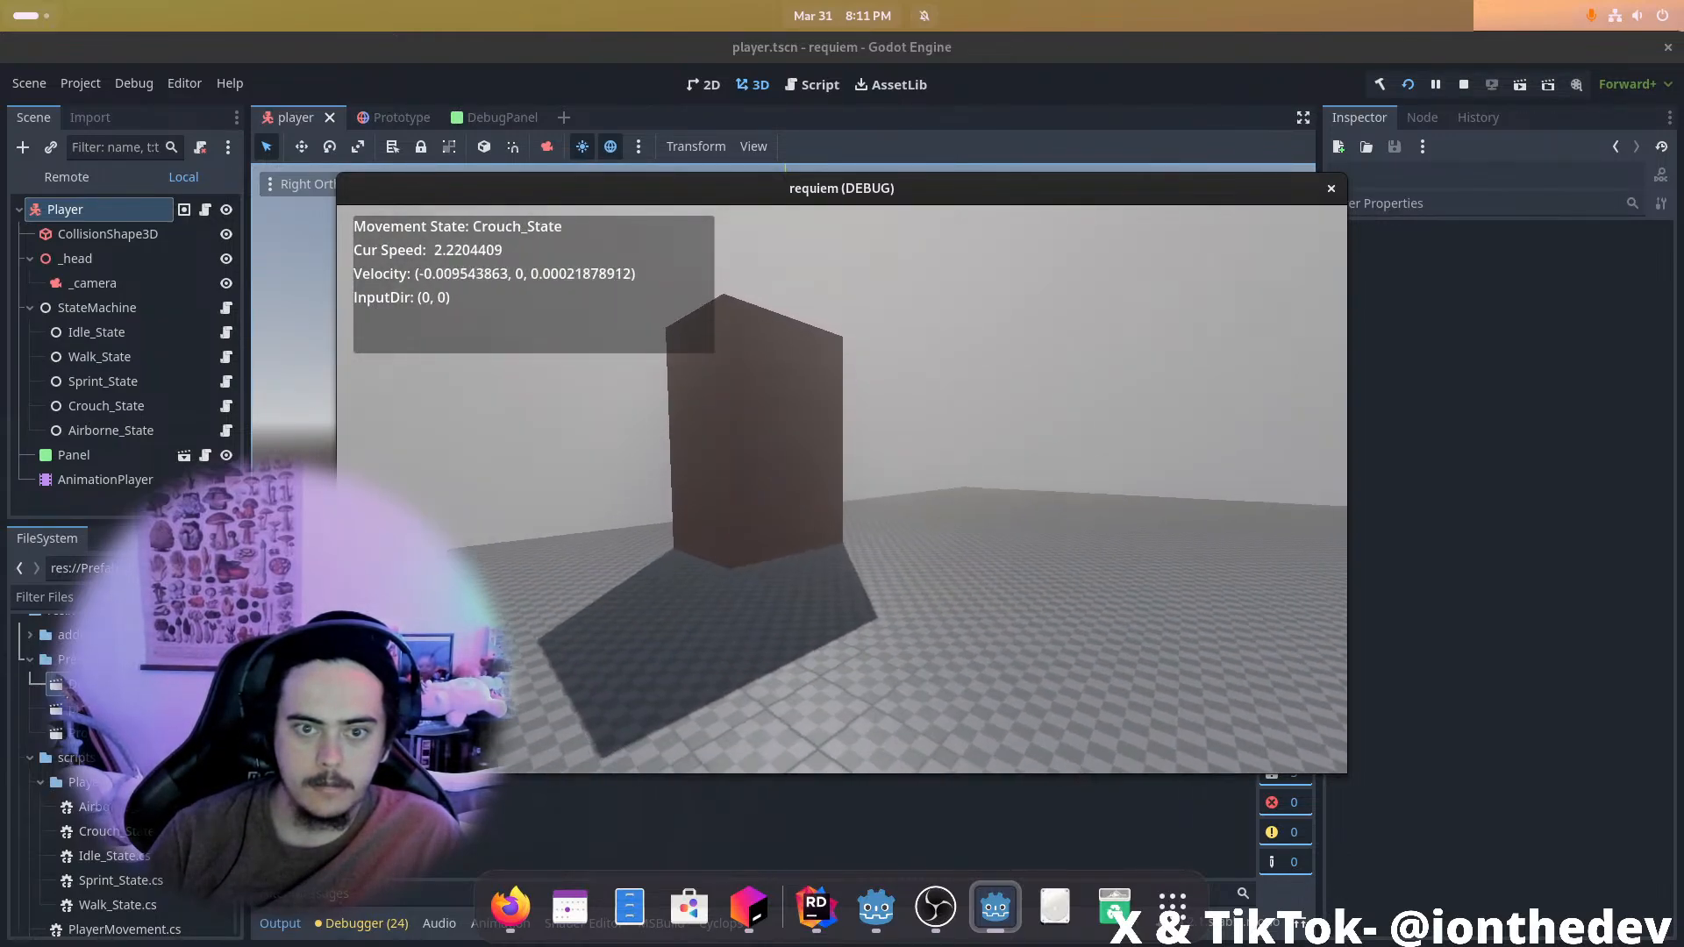
Test toggling the crouch repeatedly while standing idle in front of the block
key(ctrl)
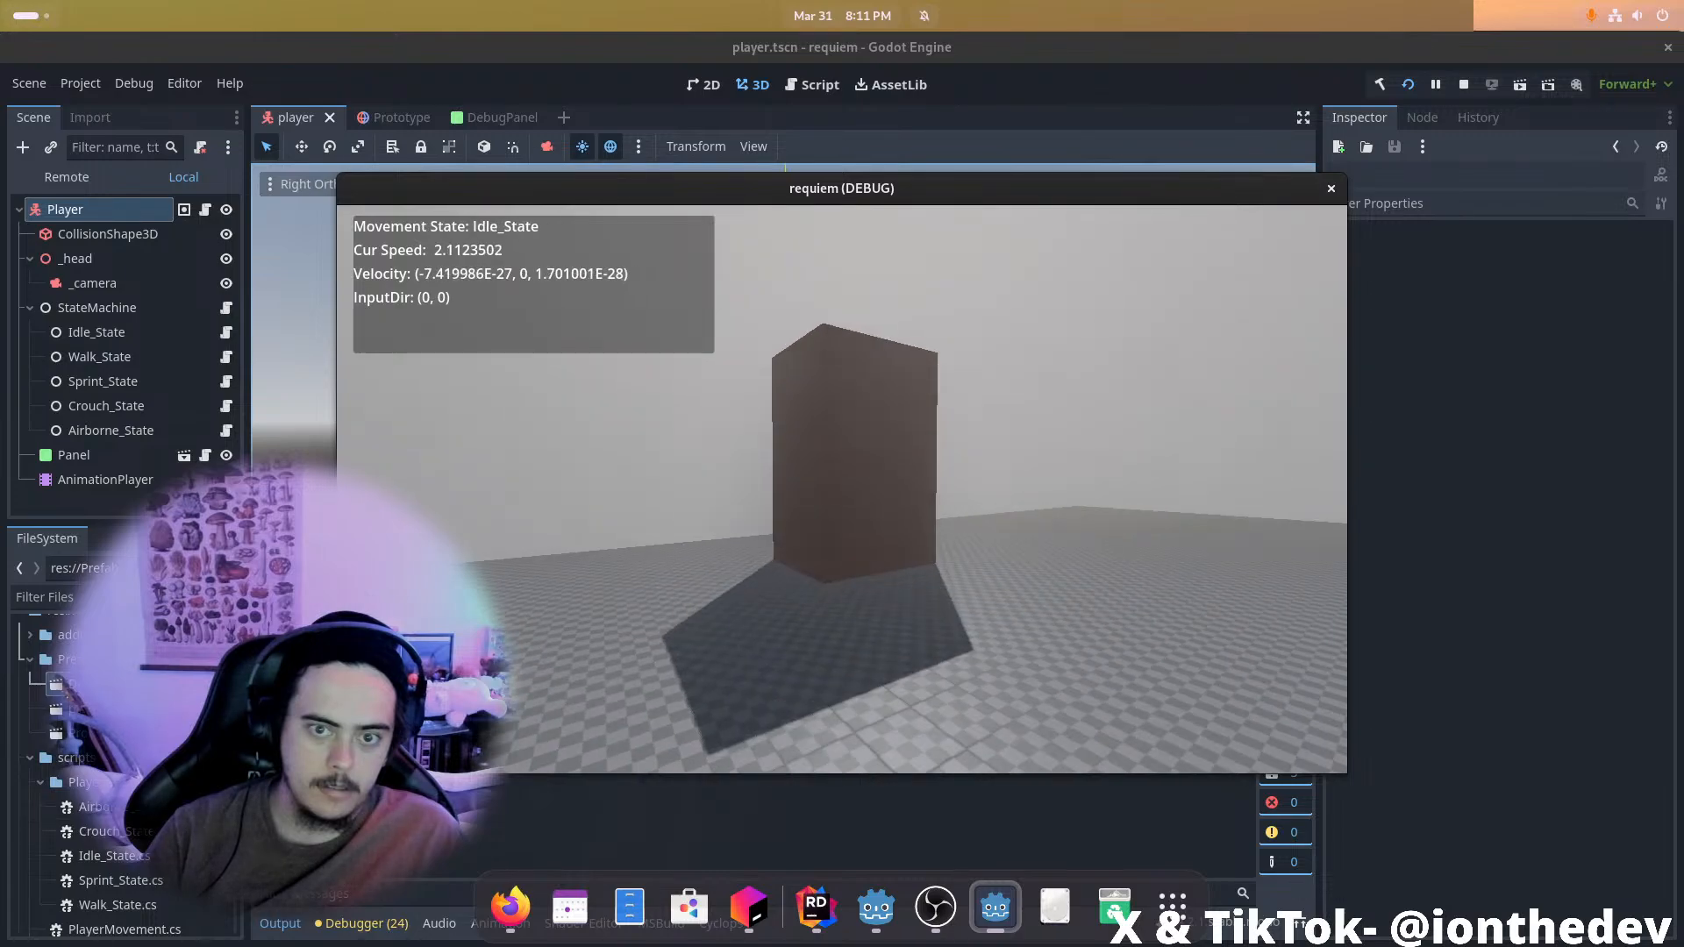
key(ctrl)
key(ctrl)
key(ctrl)
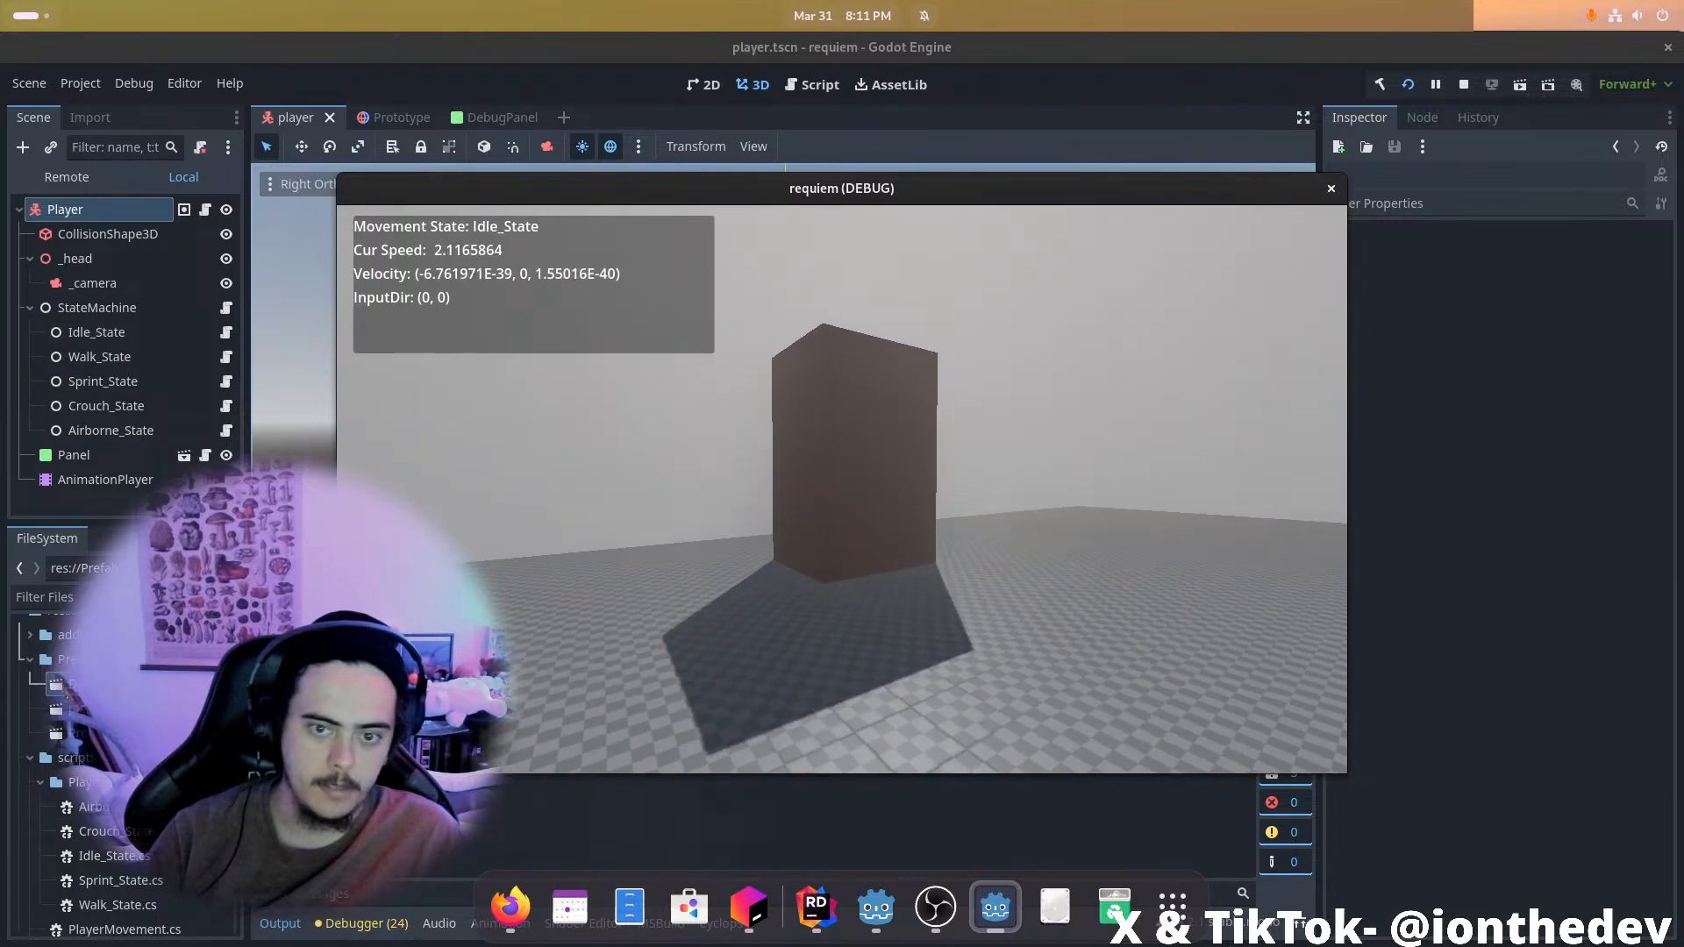
key(ctrl)
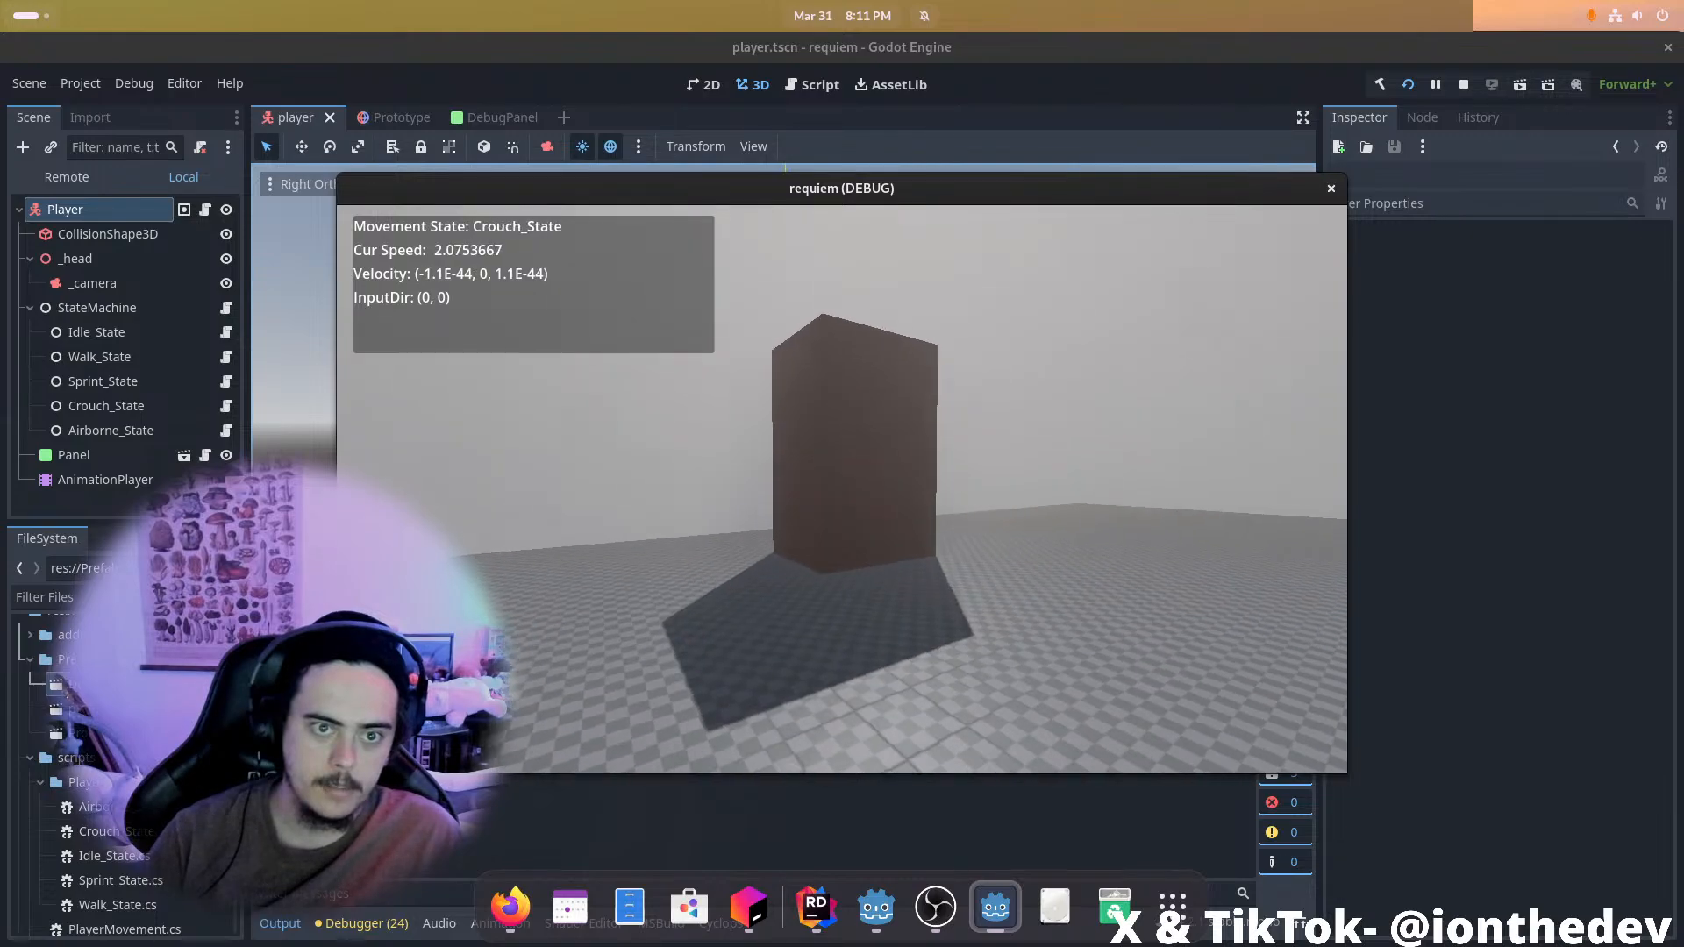
key(ctrl)
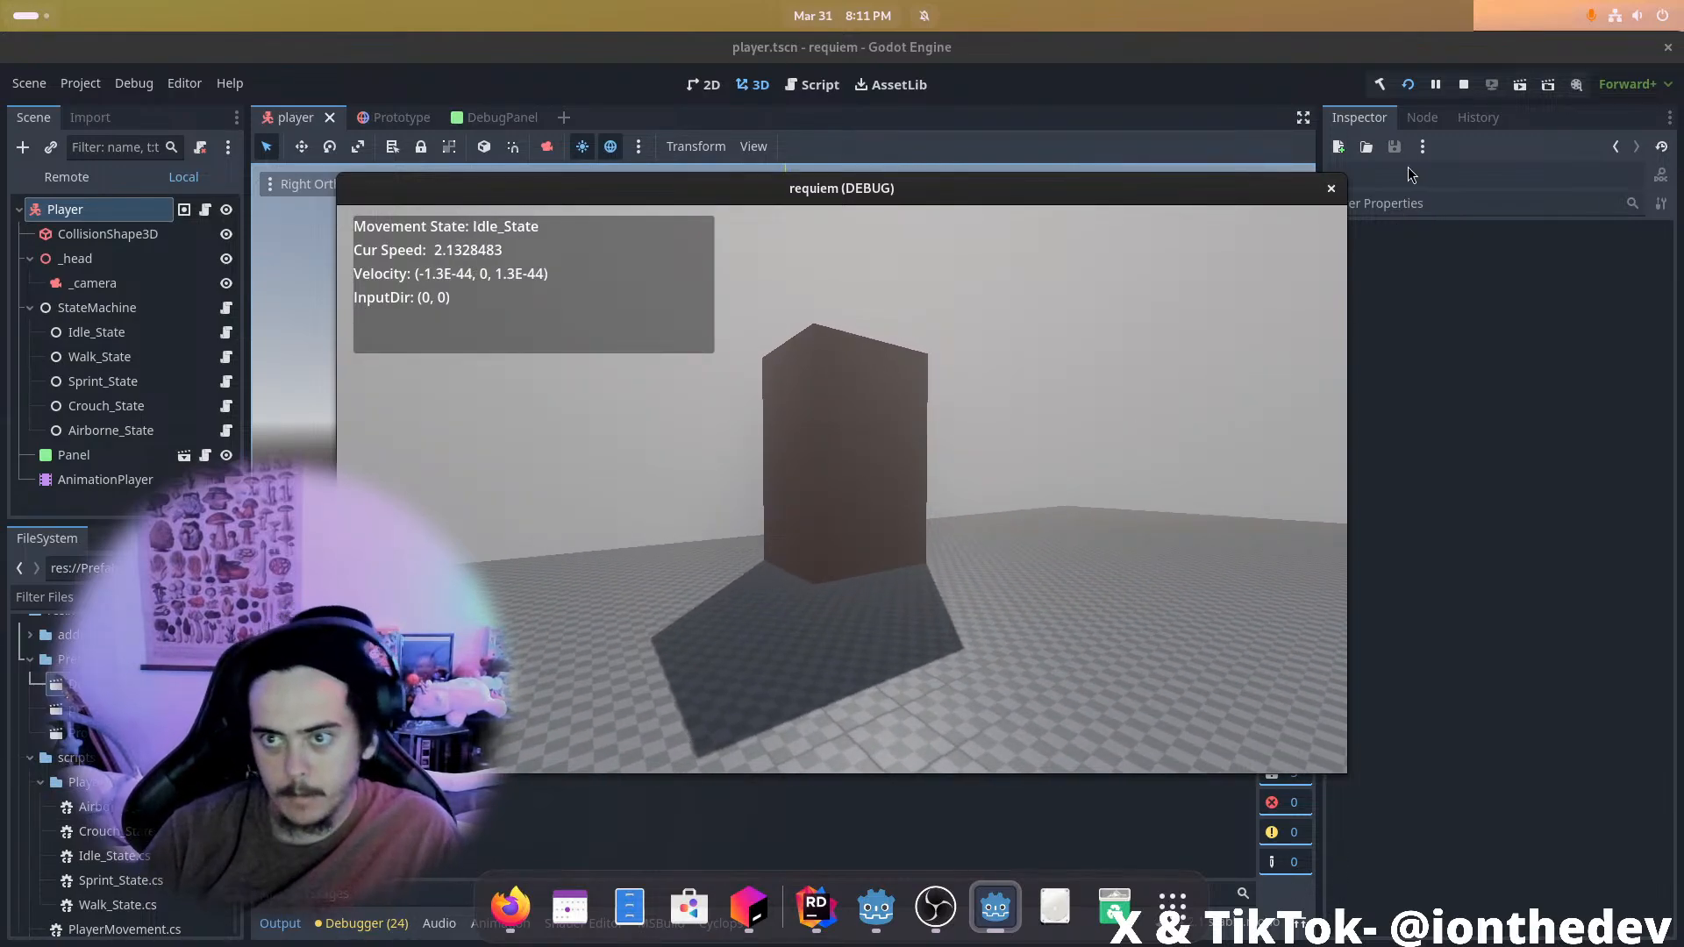
In Rider, set the fromEnd argument of the "Crouch" animation Play call in Crouch_State.cs to true
key(alt+Tab)
key(alt+Tab)
key(Tab)
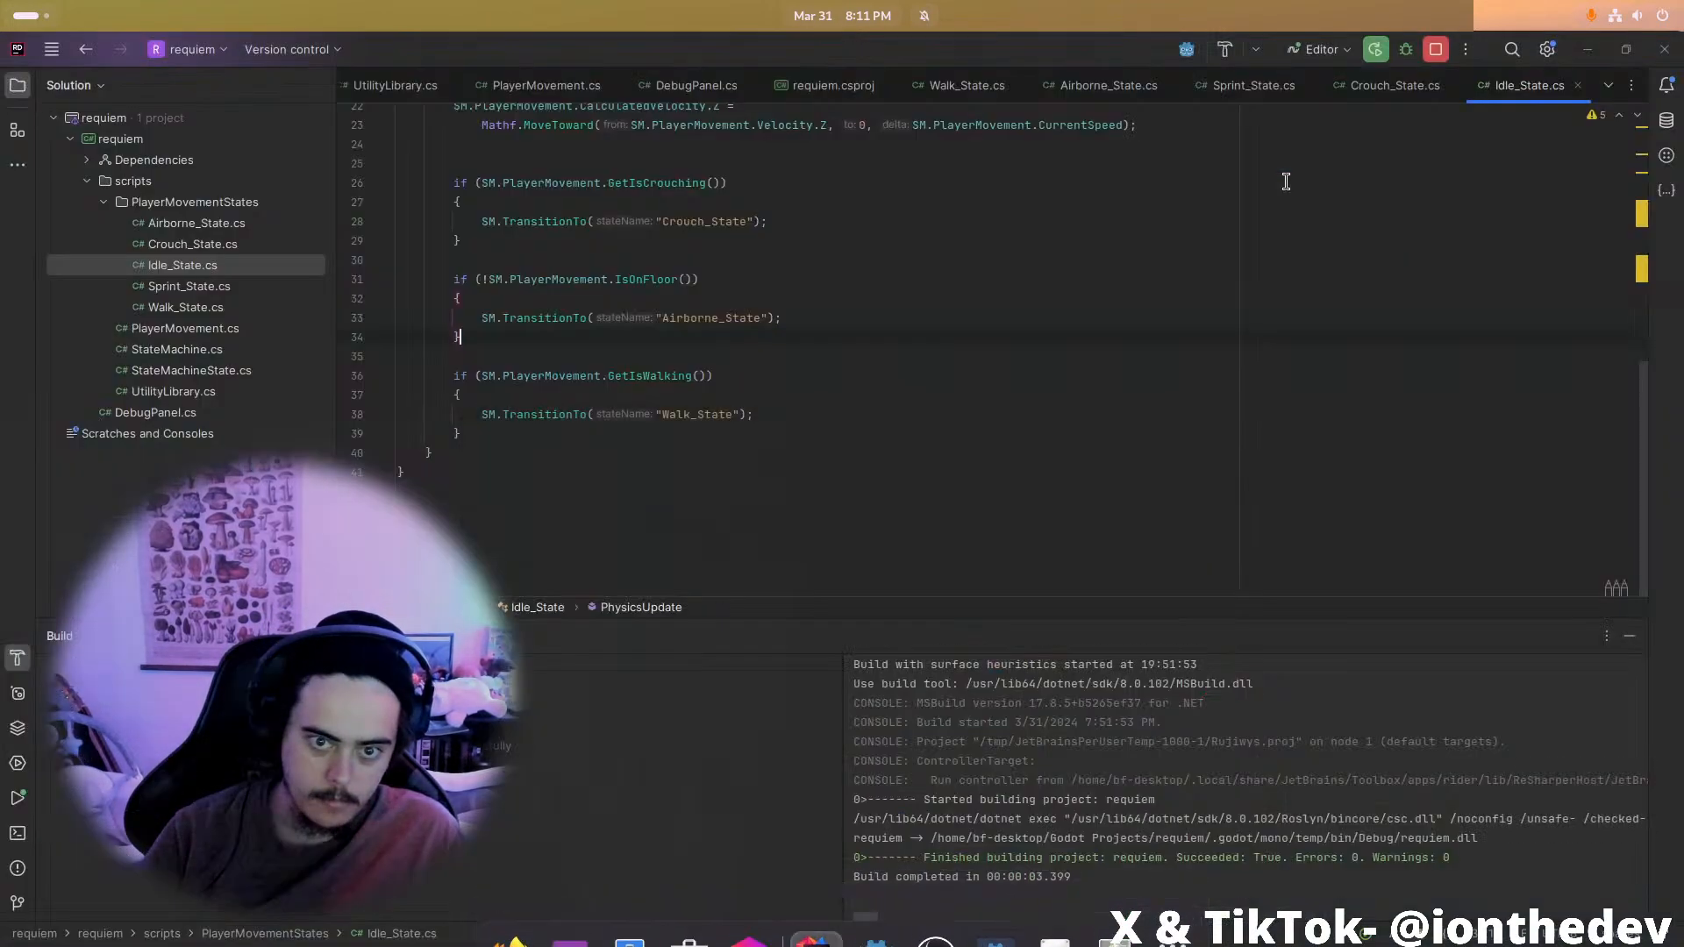
key(alt+Tab)
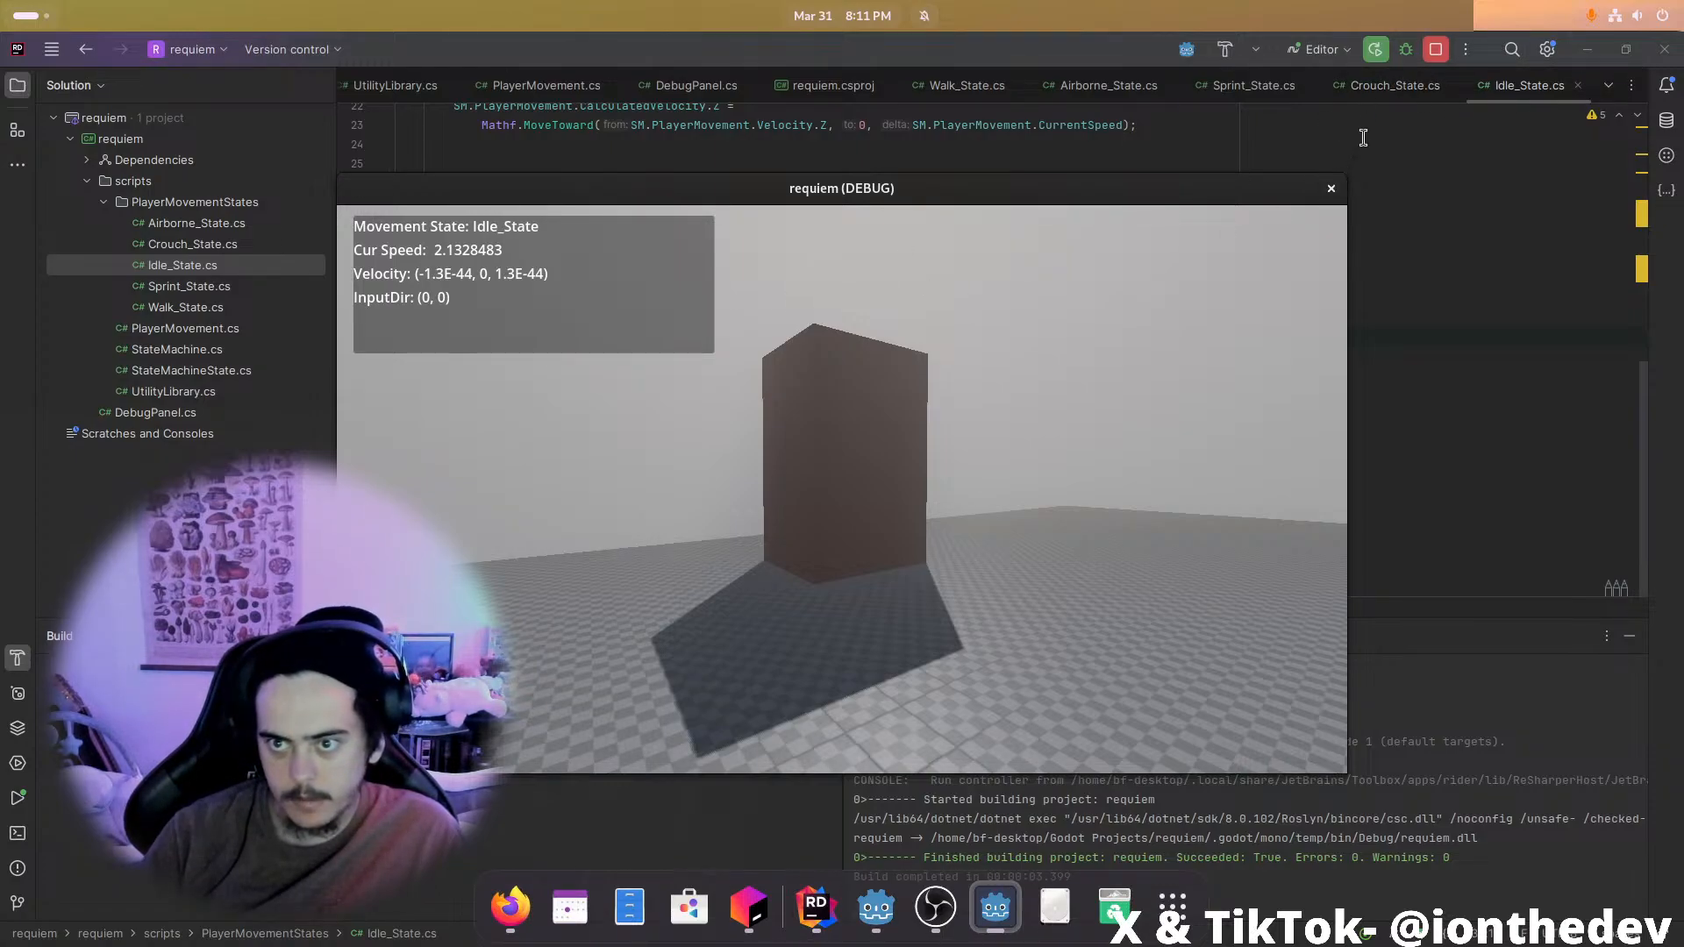
click(1393, 87)
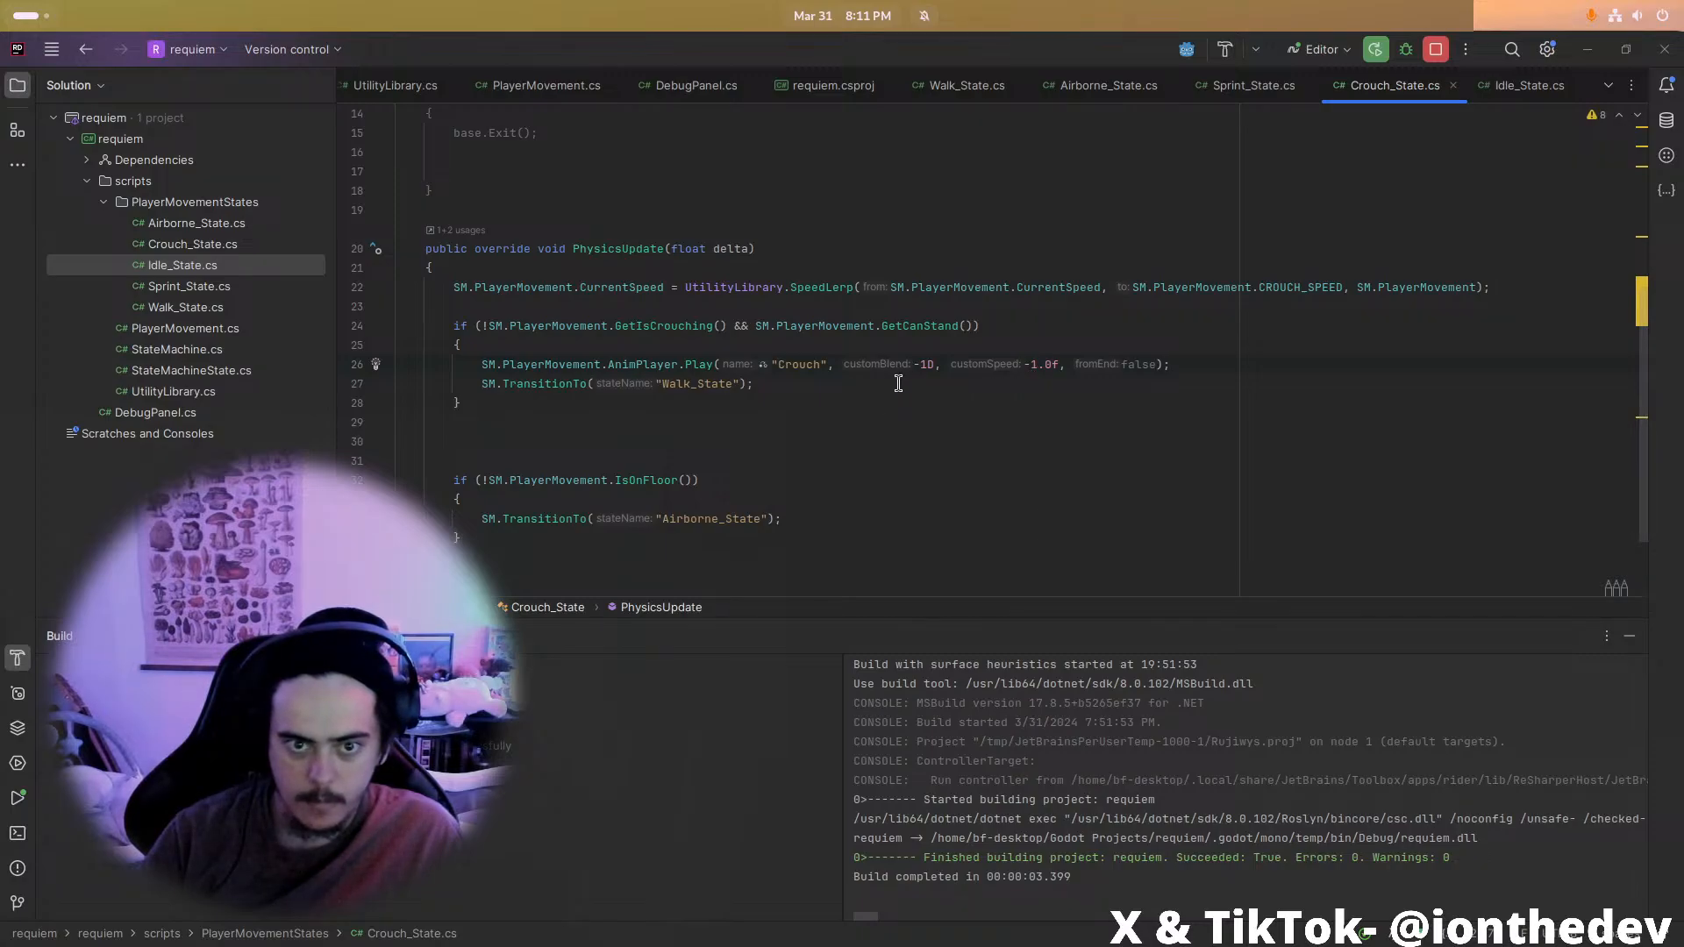
text(rue)
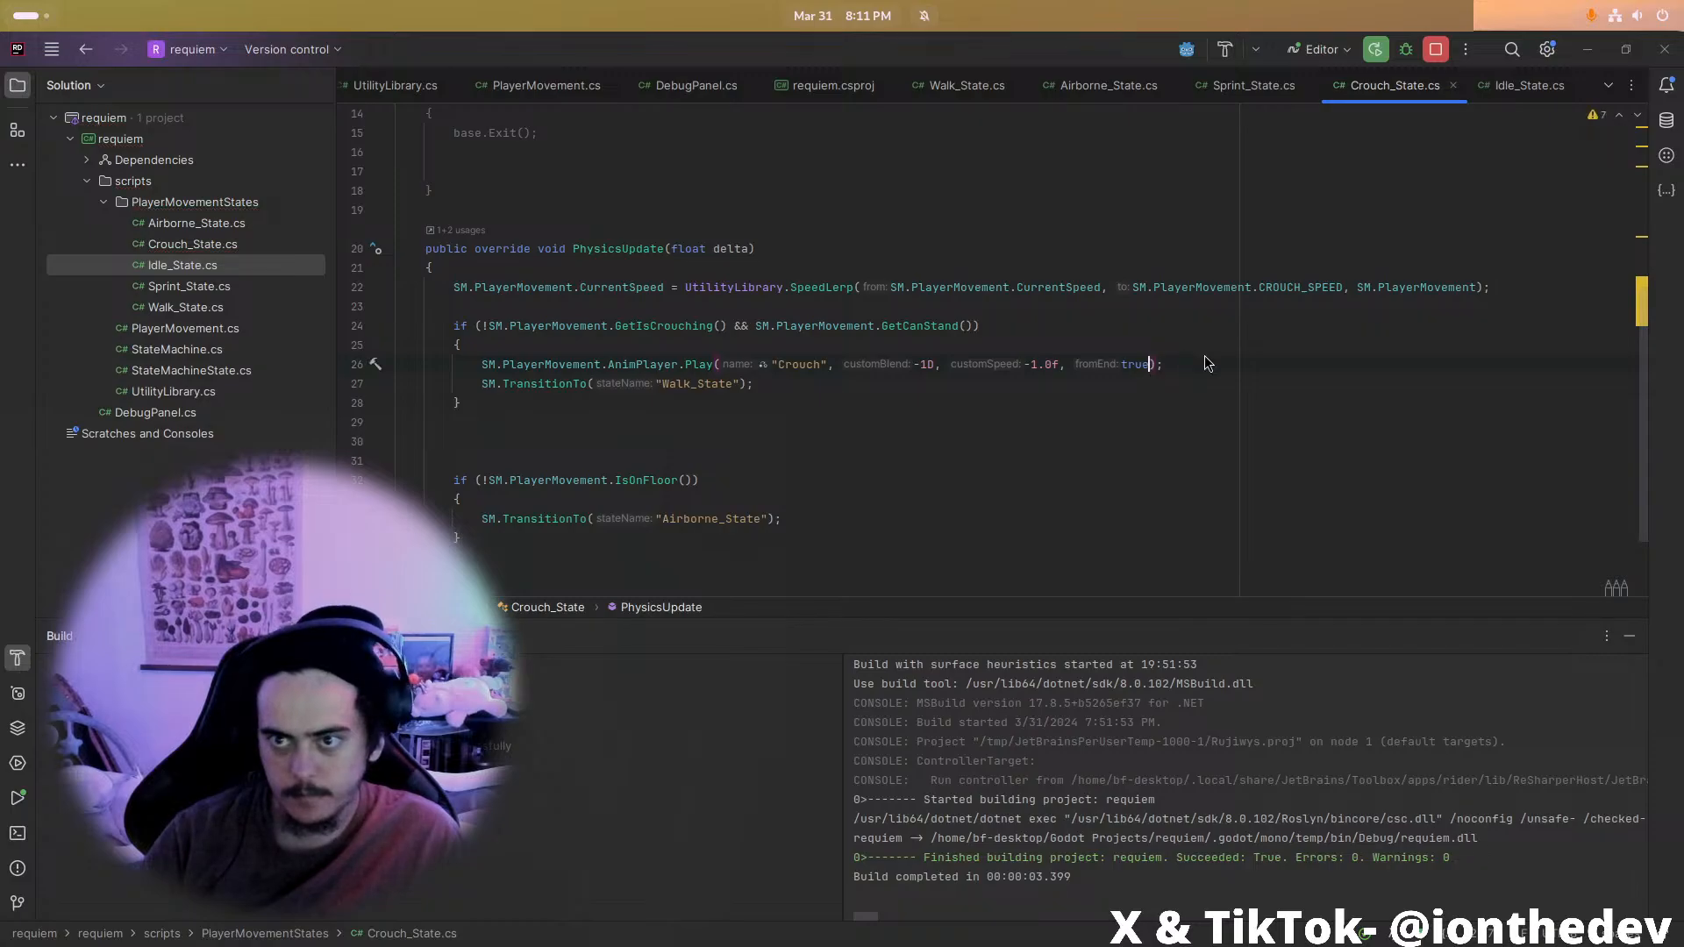
Switch to Godot, relaunch the game and test crouching from standing and while moving
key(alt+Tab)
click(1407, 85)
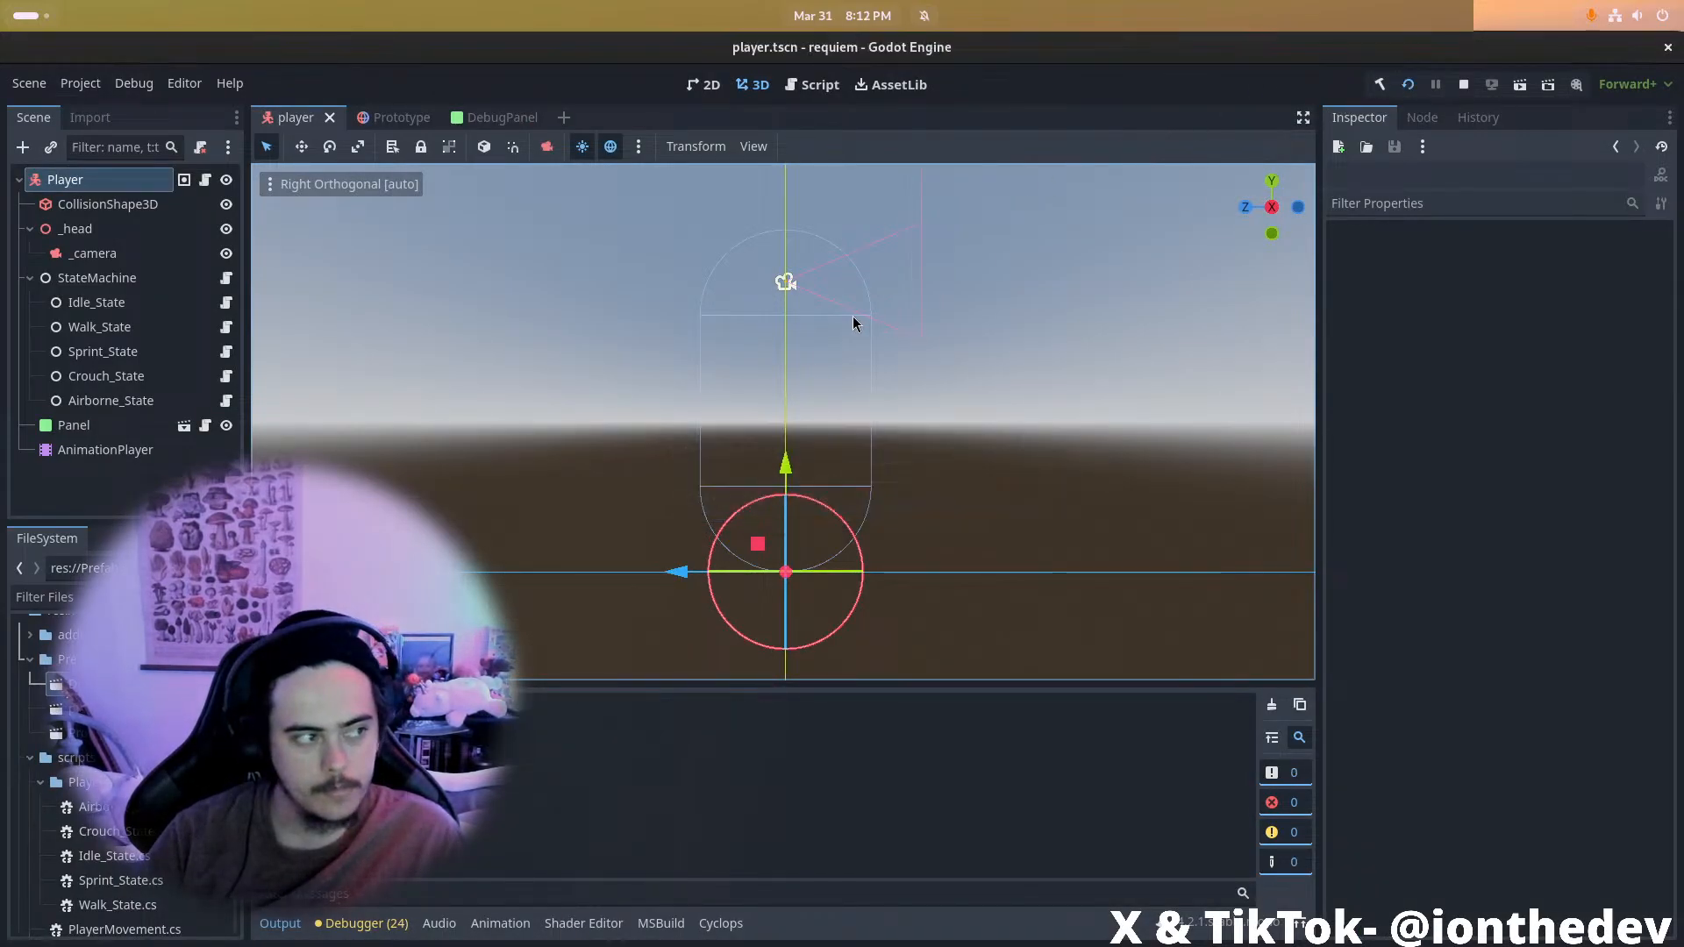
key(d)
key(ctrl)
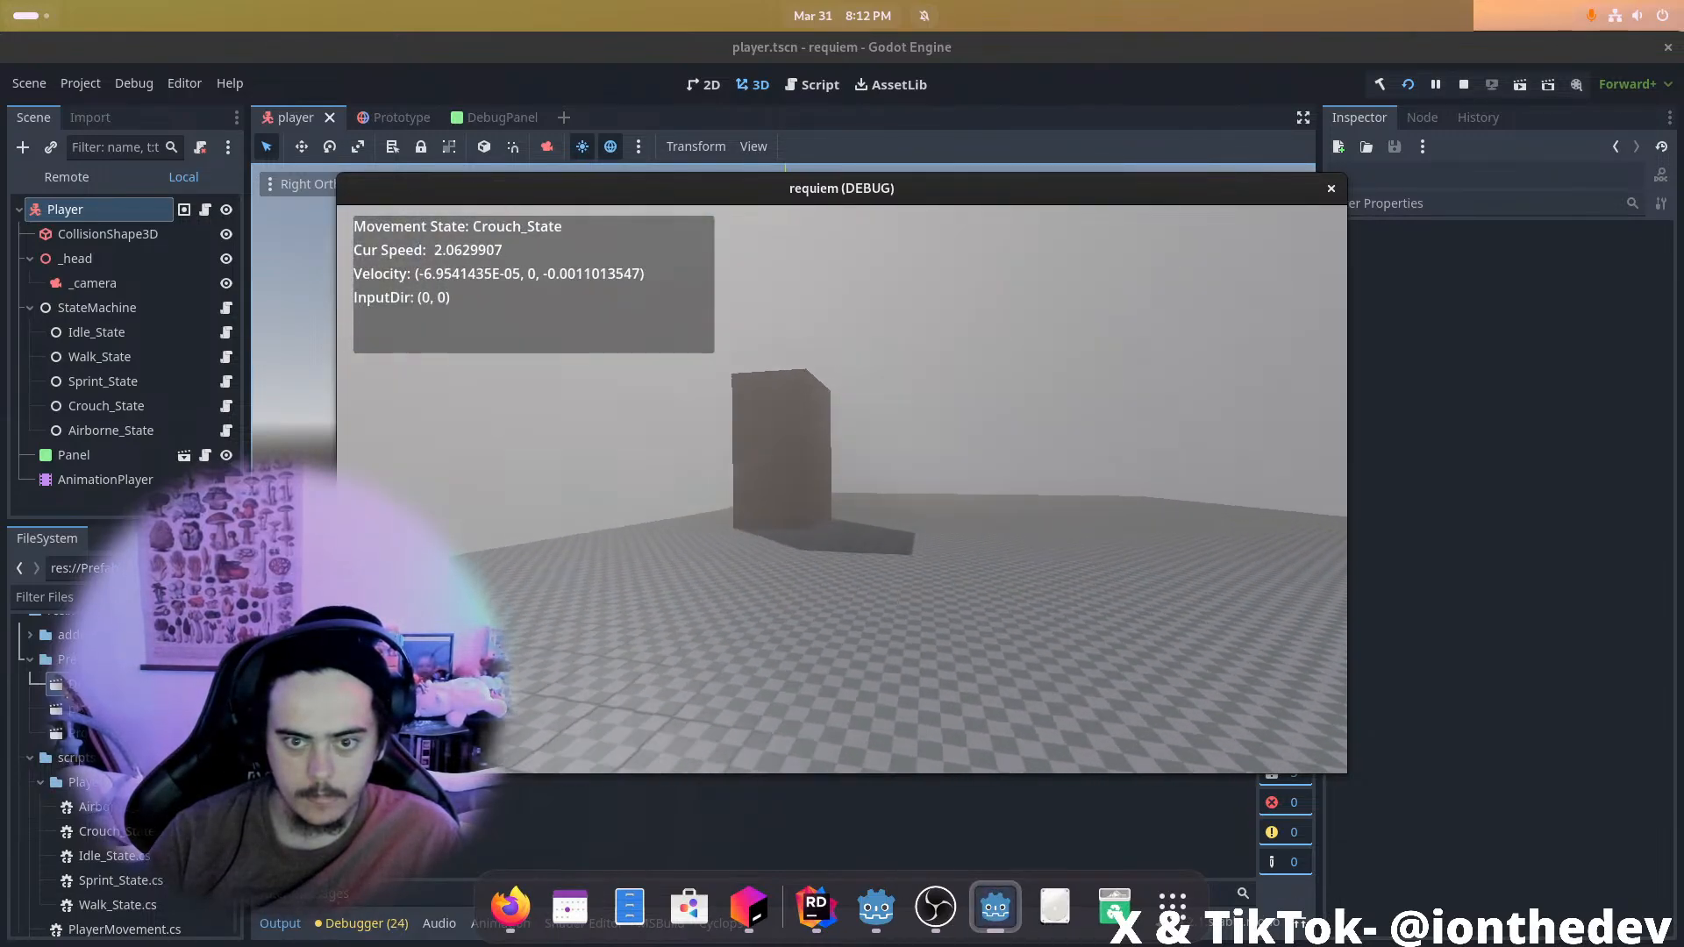
key(shift+w)
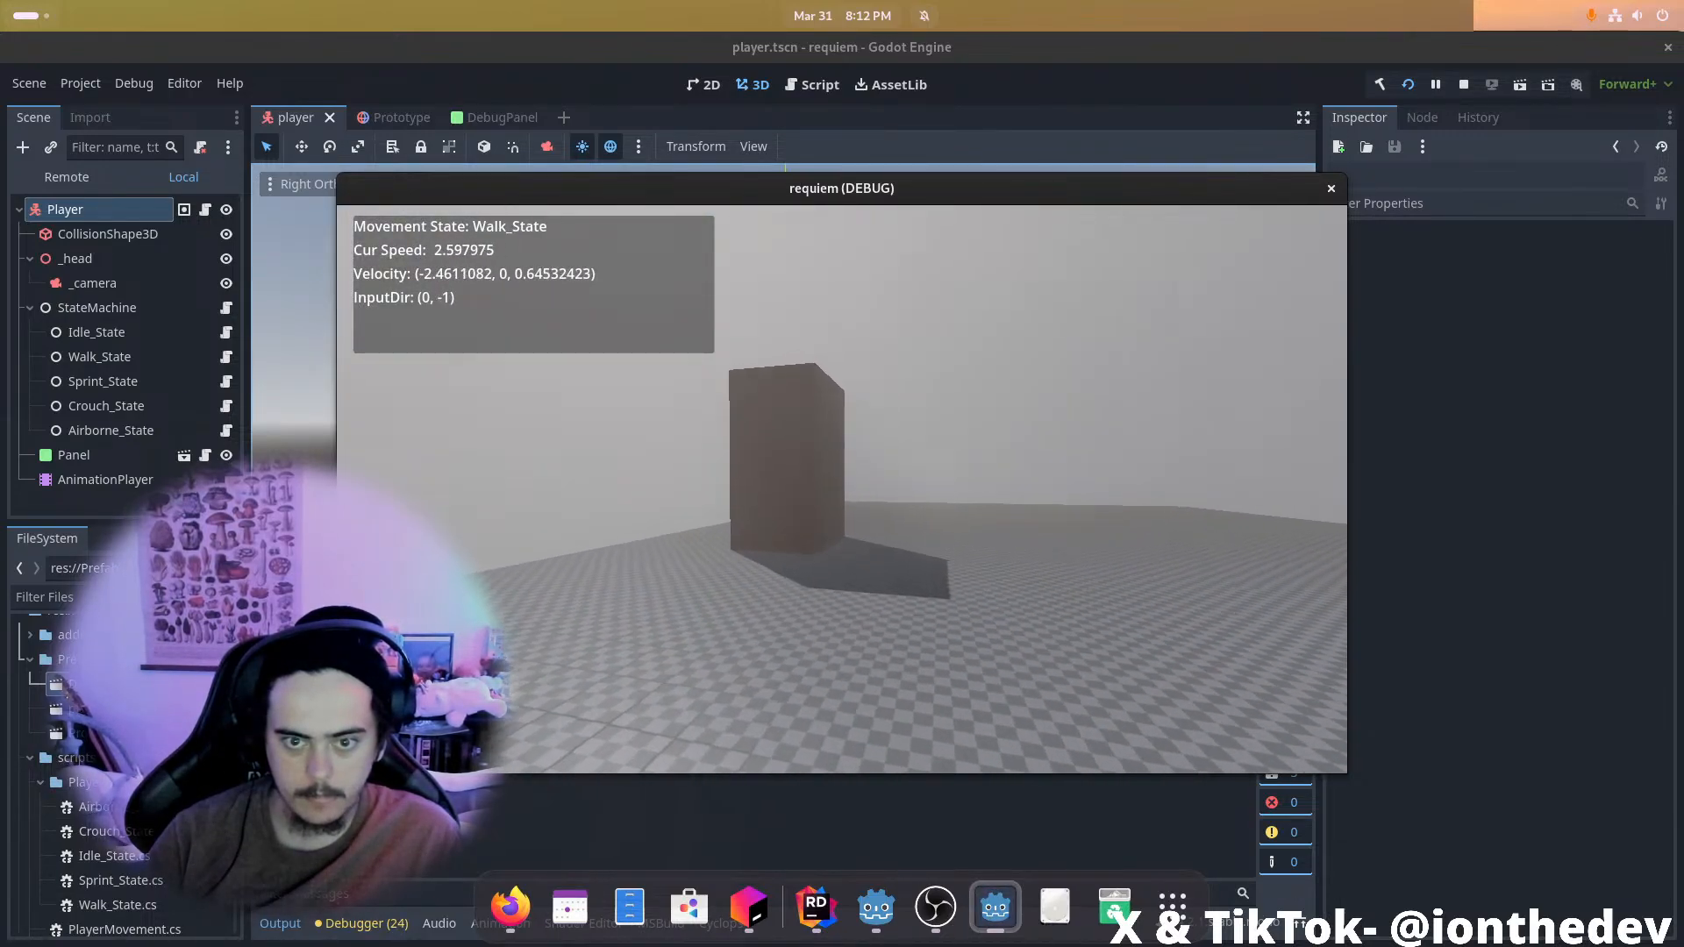
key(shift+d)
key(ctrl)
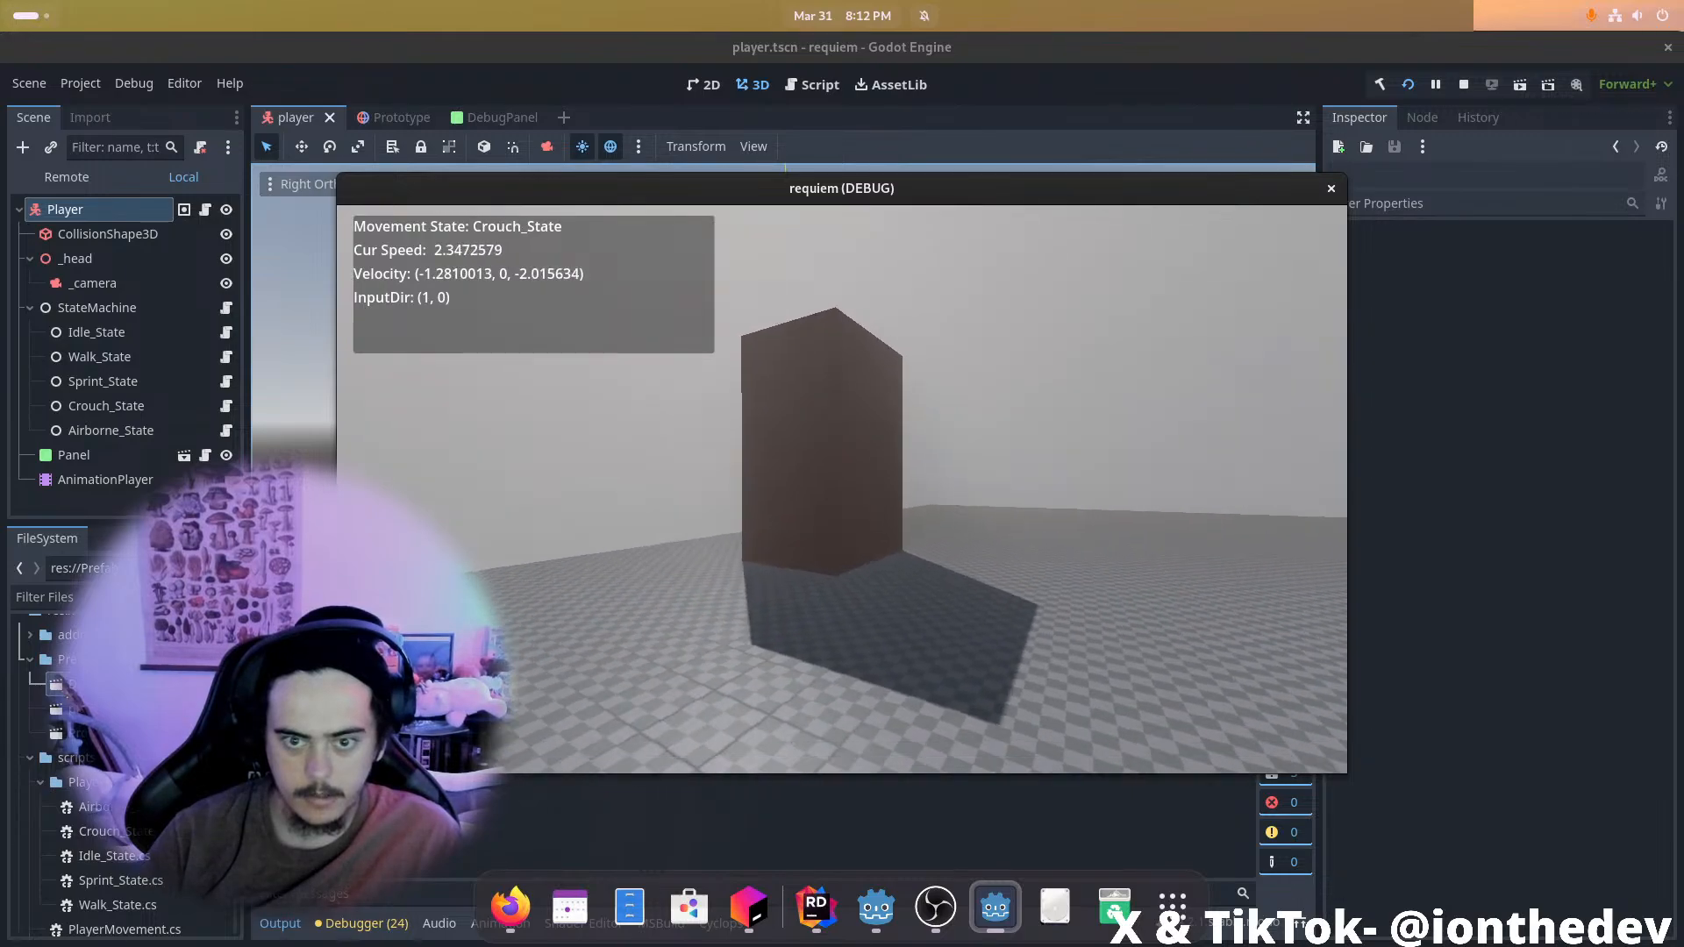
Test toggling the crouch beside the block and moving away from it, and quit the game
key(ctrl)
key(ctrl)
key(w)
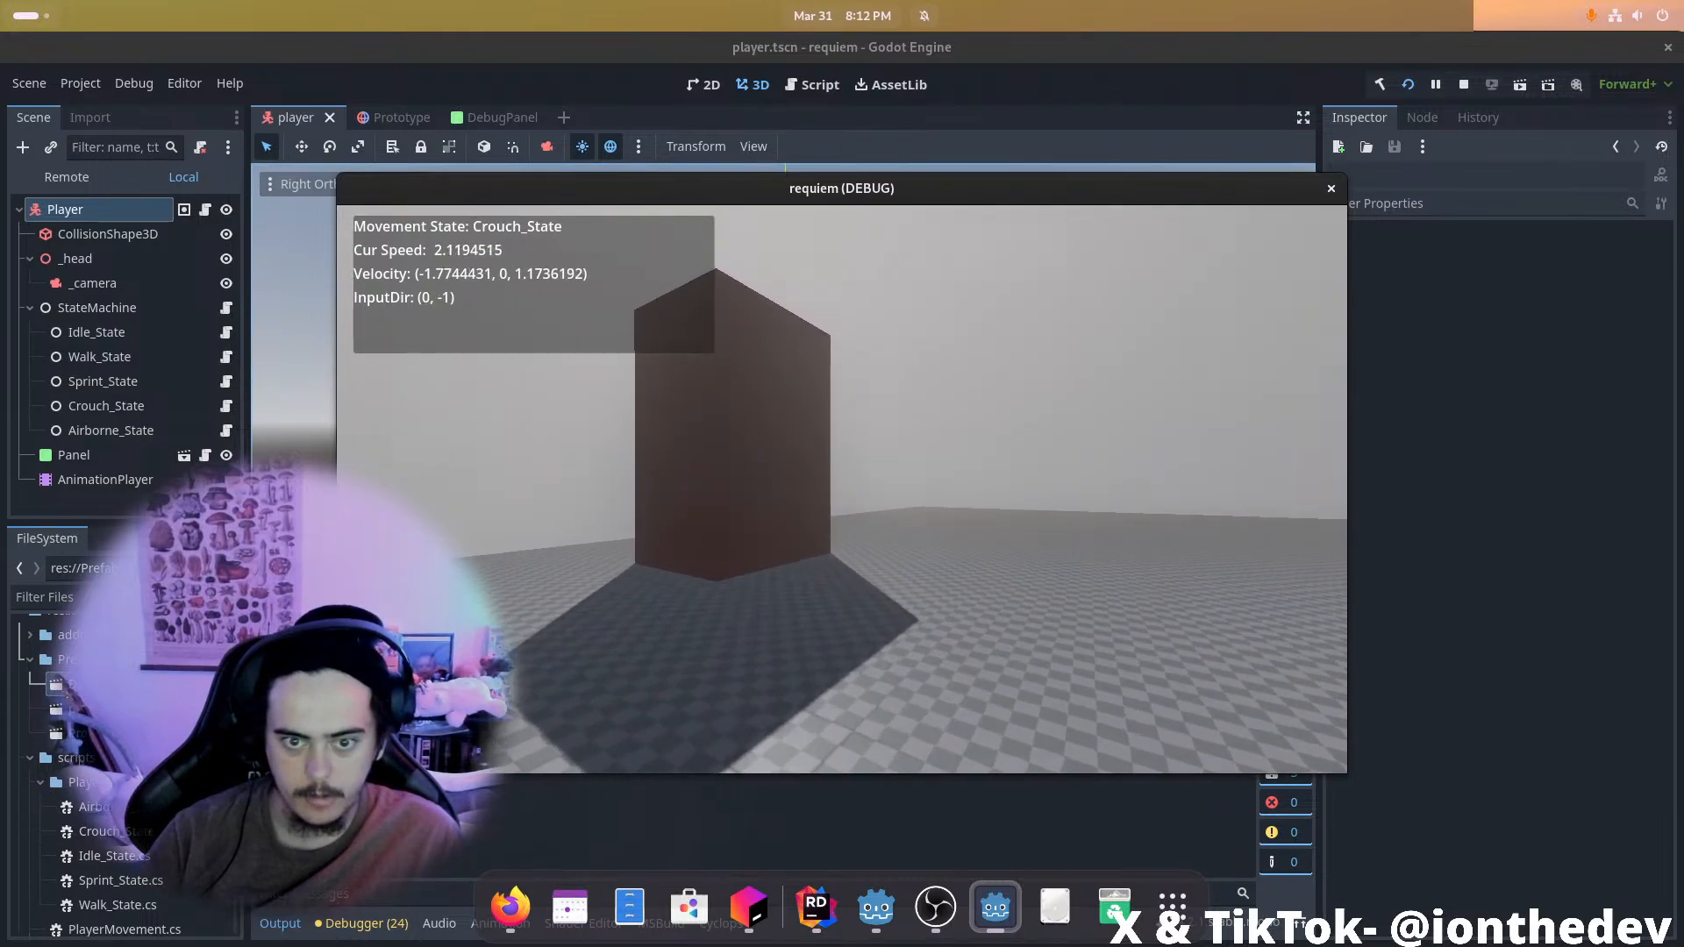
key(s)
key(shift+a)
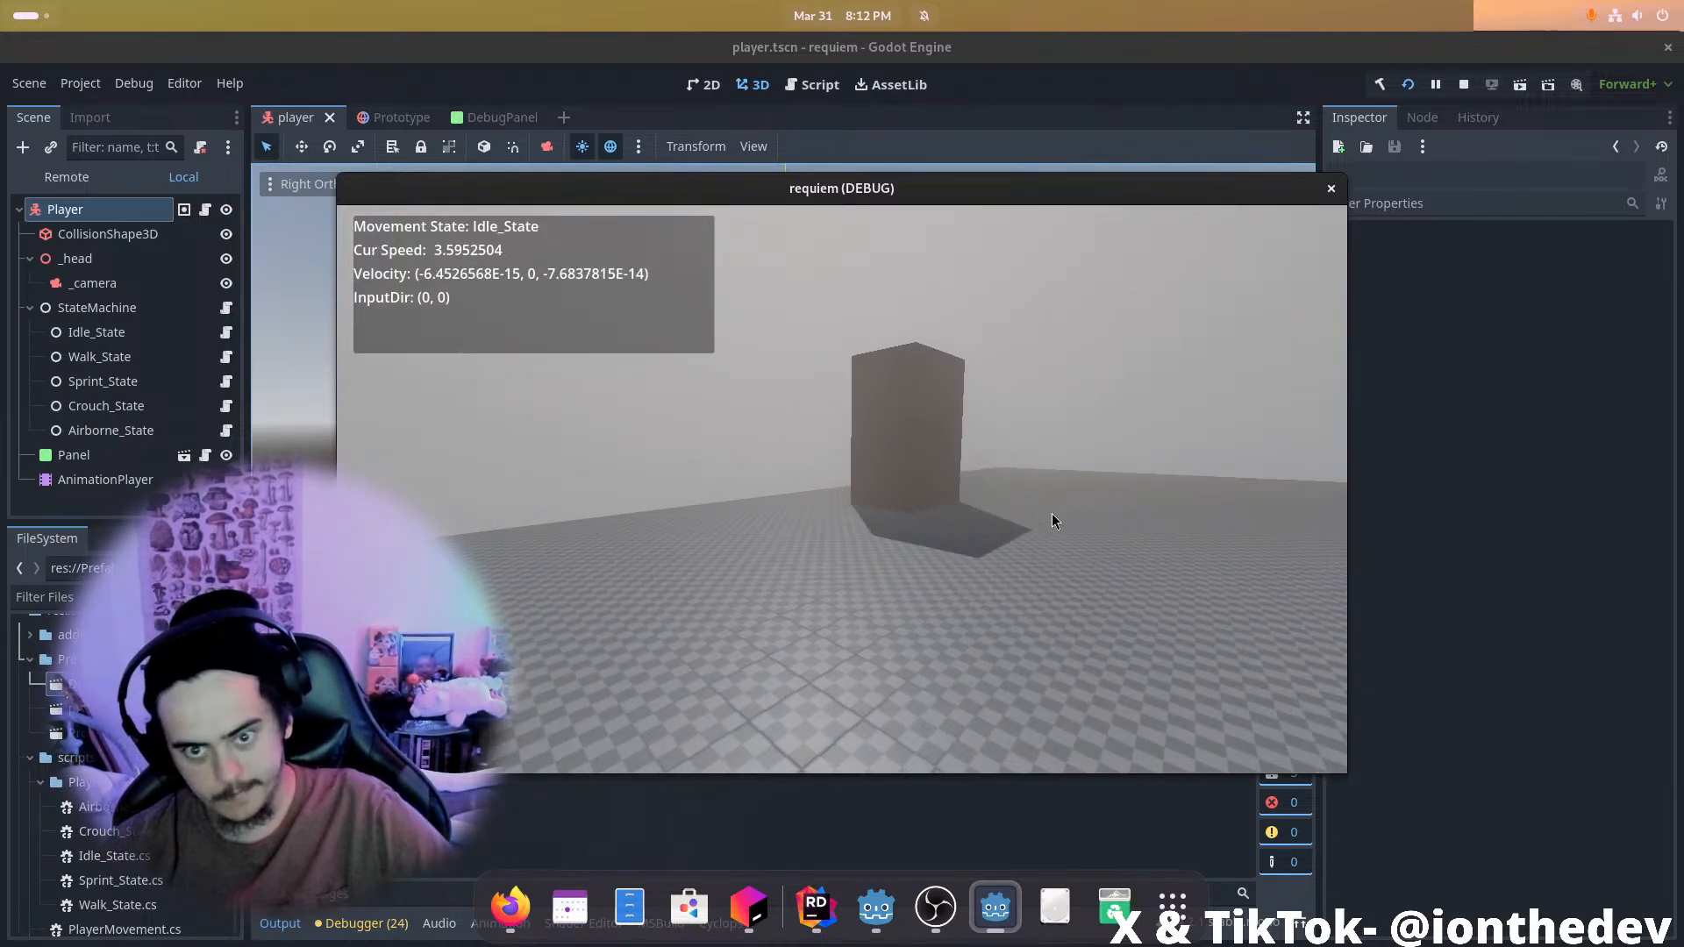
key(Escape)
Search the desktop for Blender, launch it and dismiss its splash screen
key(super)
text(blende)
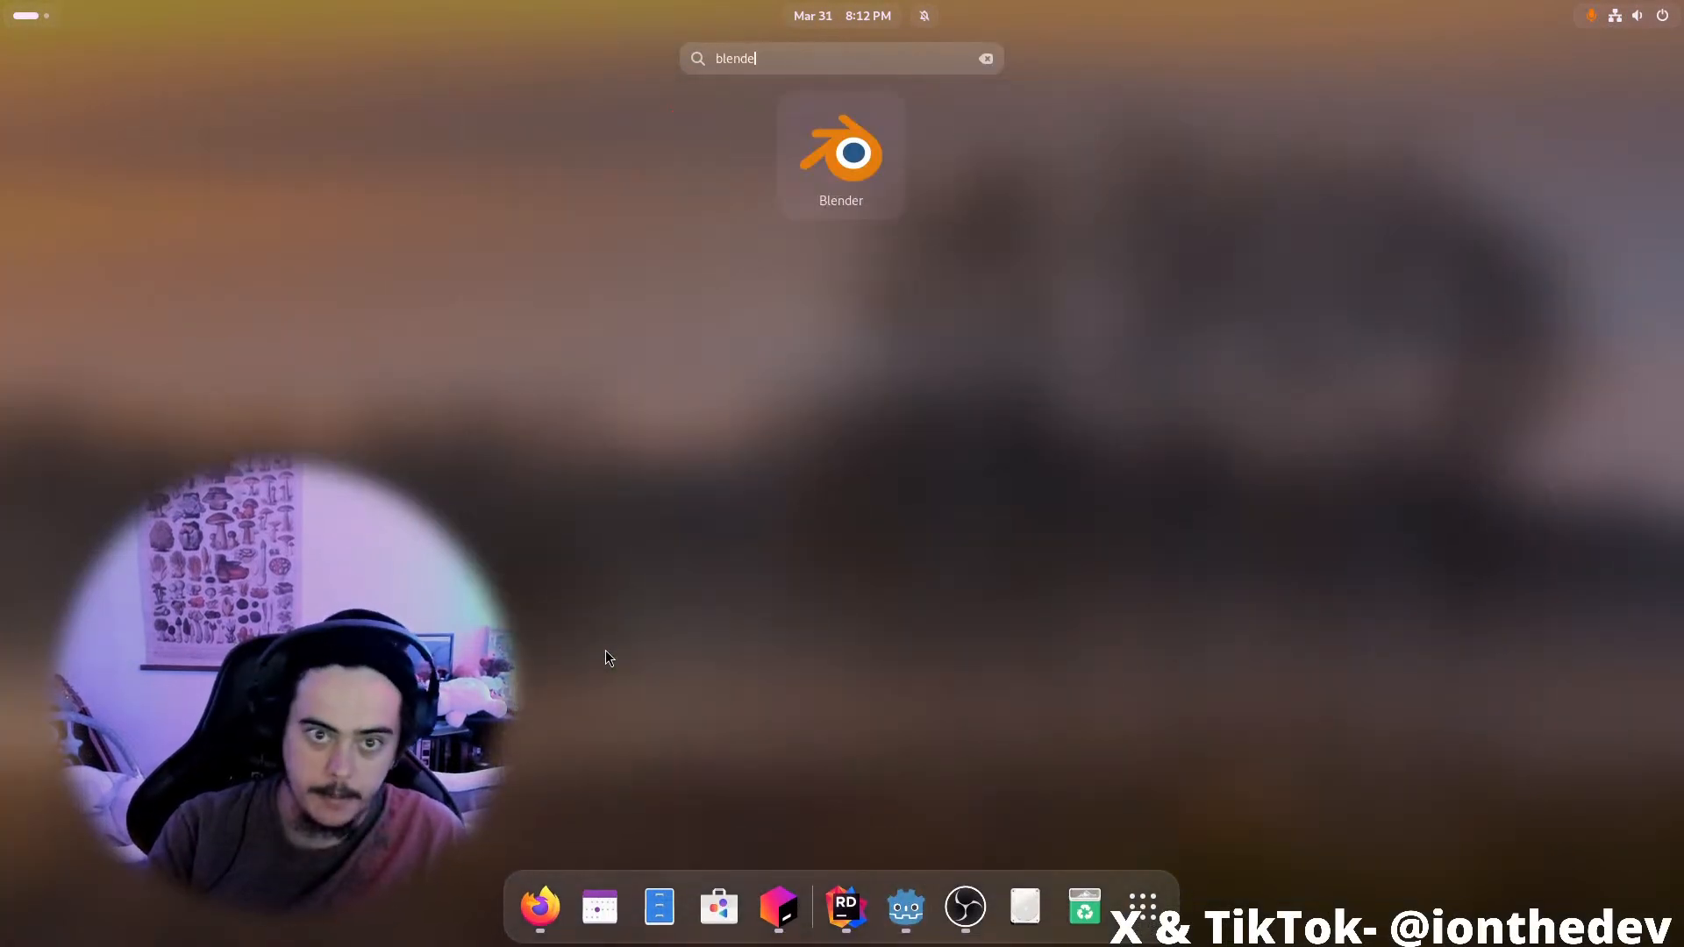
key(Return)
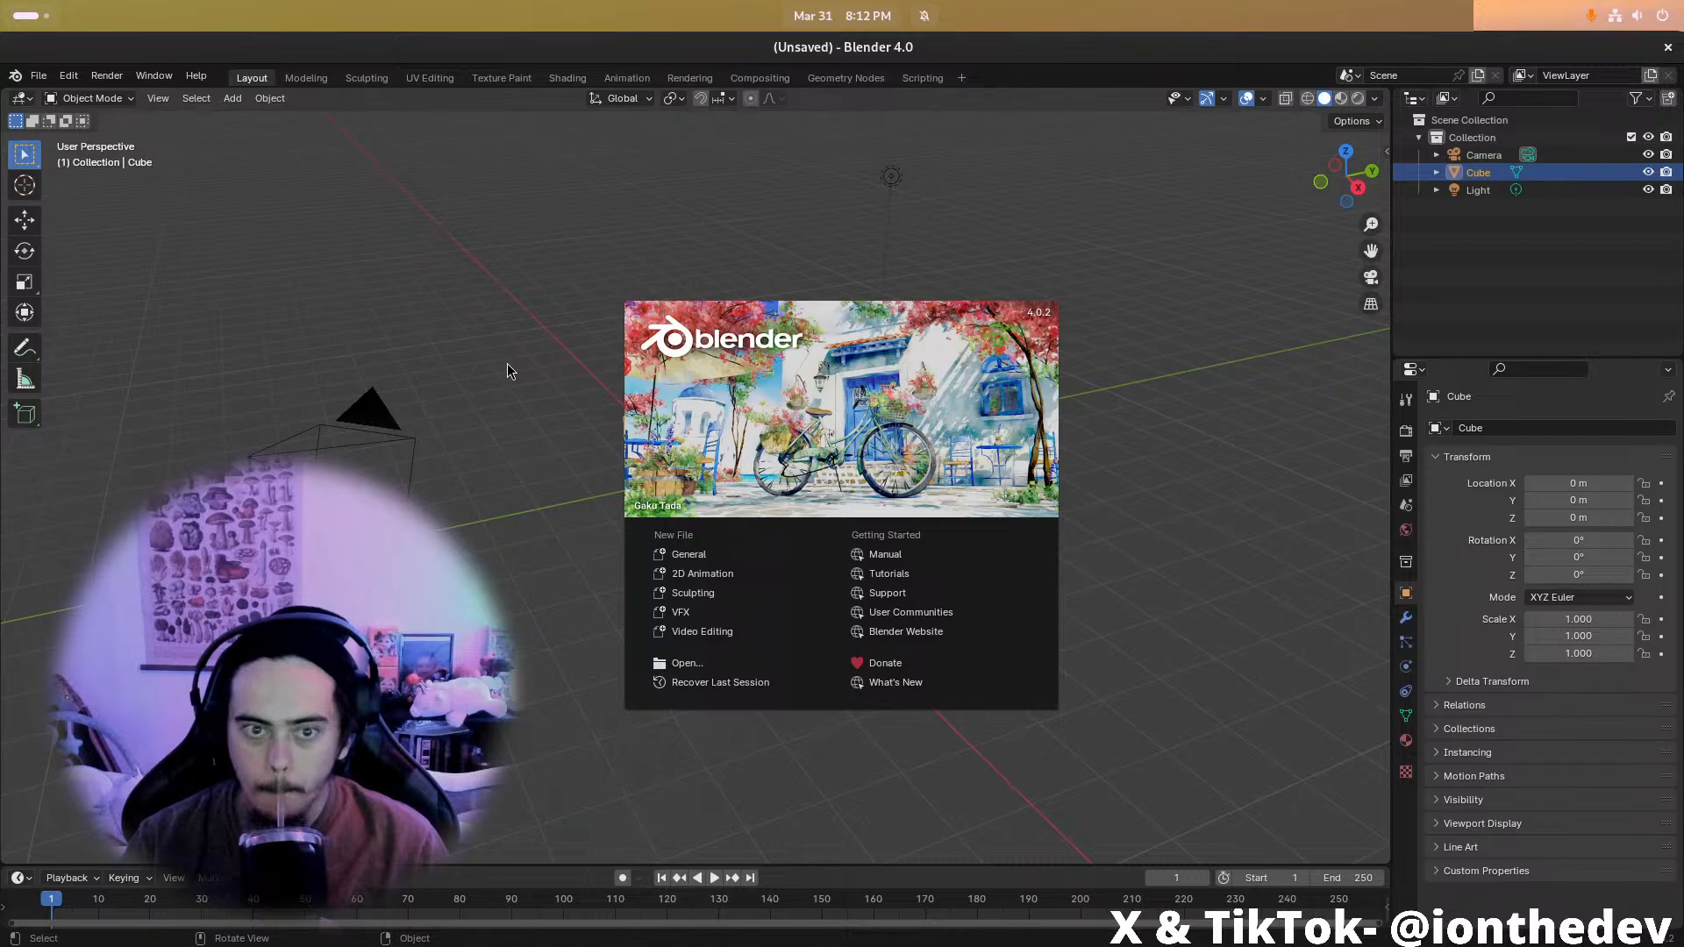
click(495, 361)
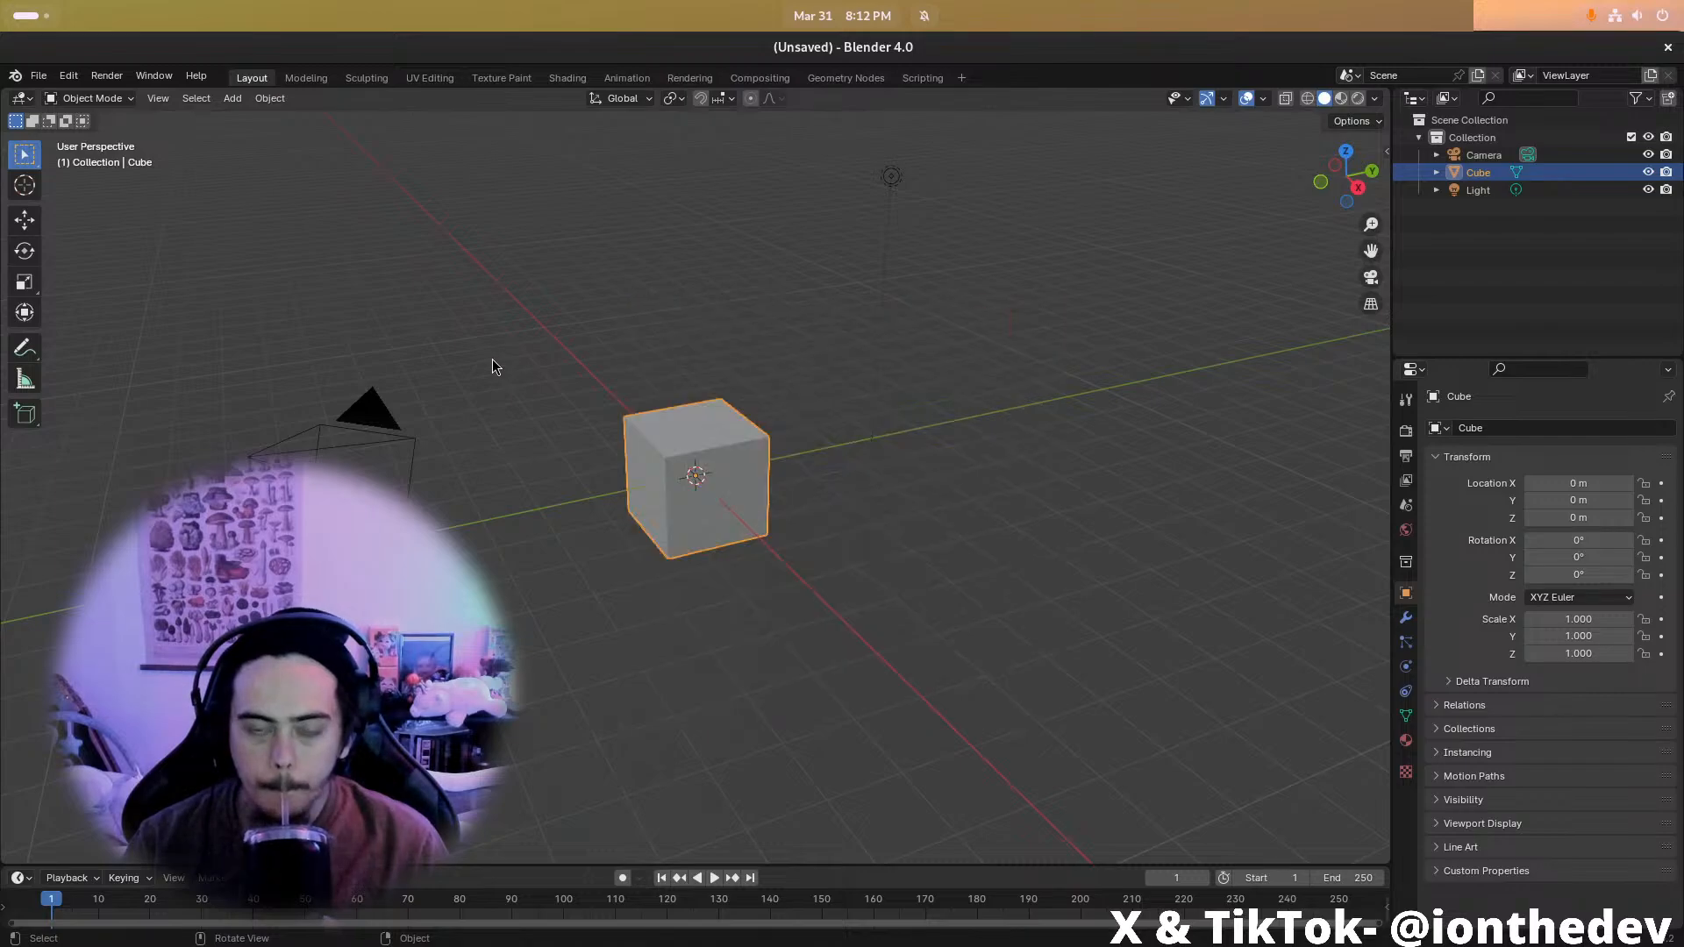
Delete the default camera from the Blender scene
scroll(492, 359, up, 2)
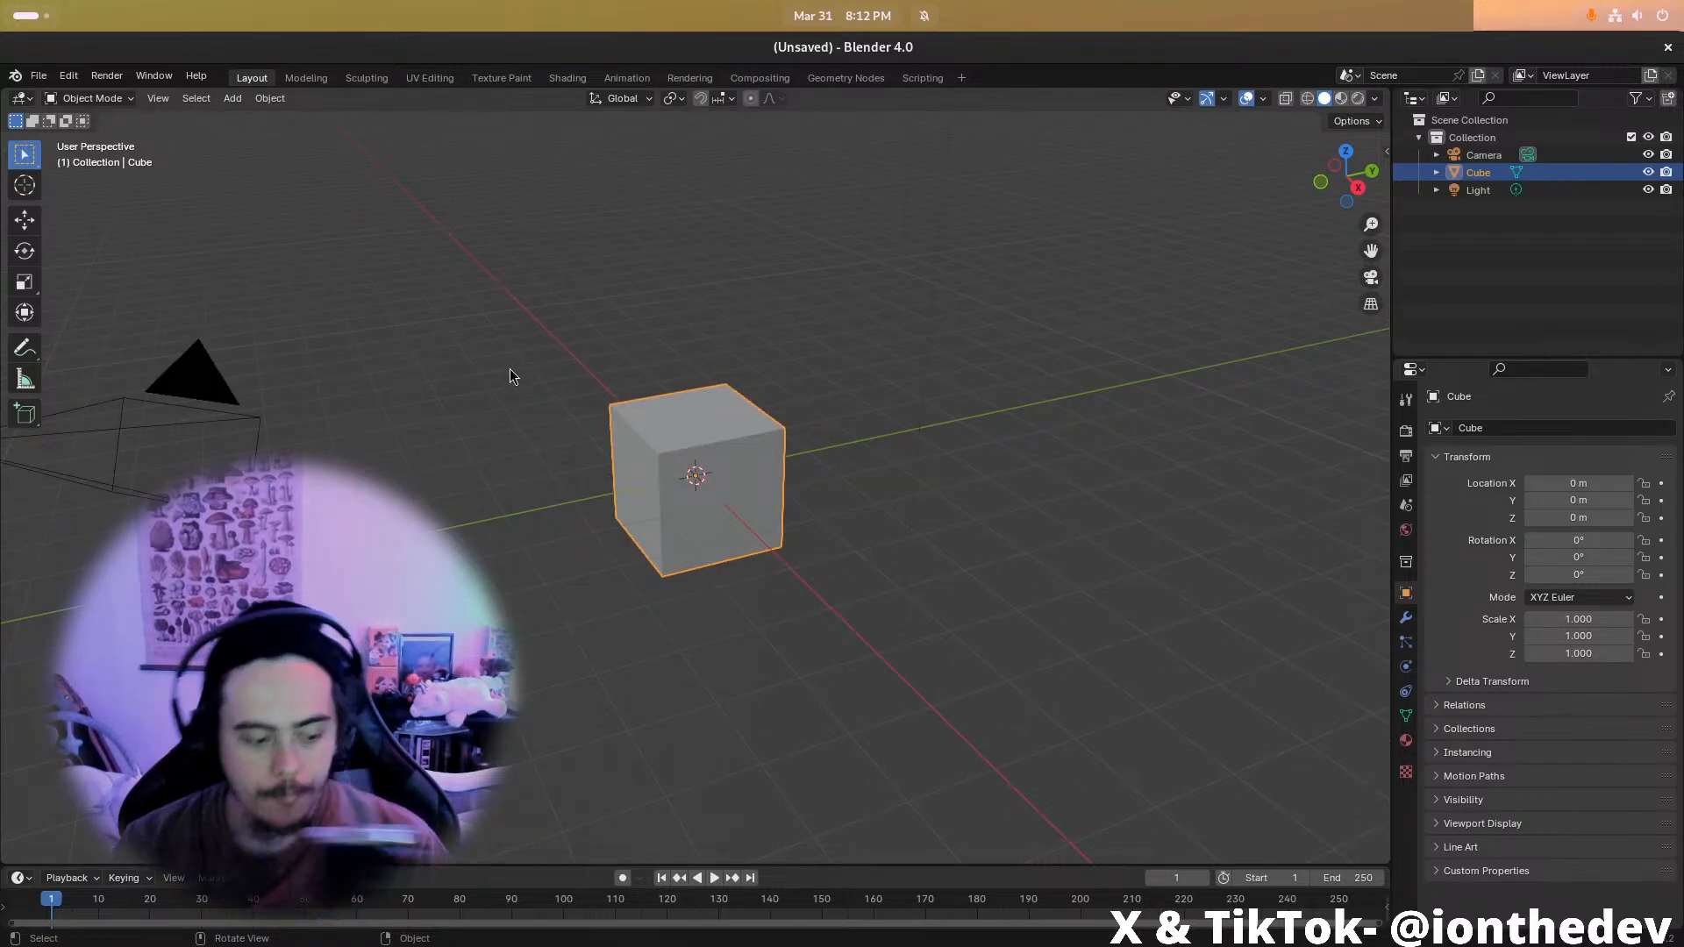
click(223, 388)
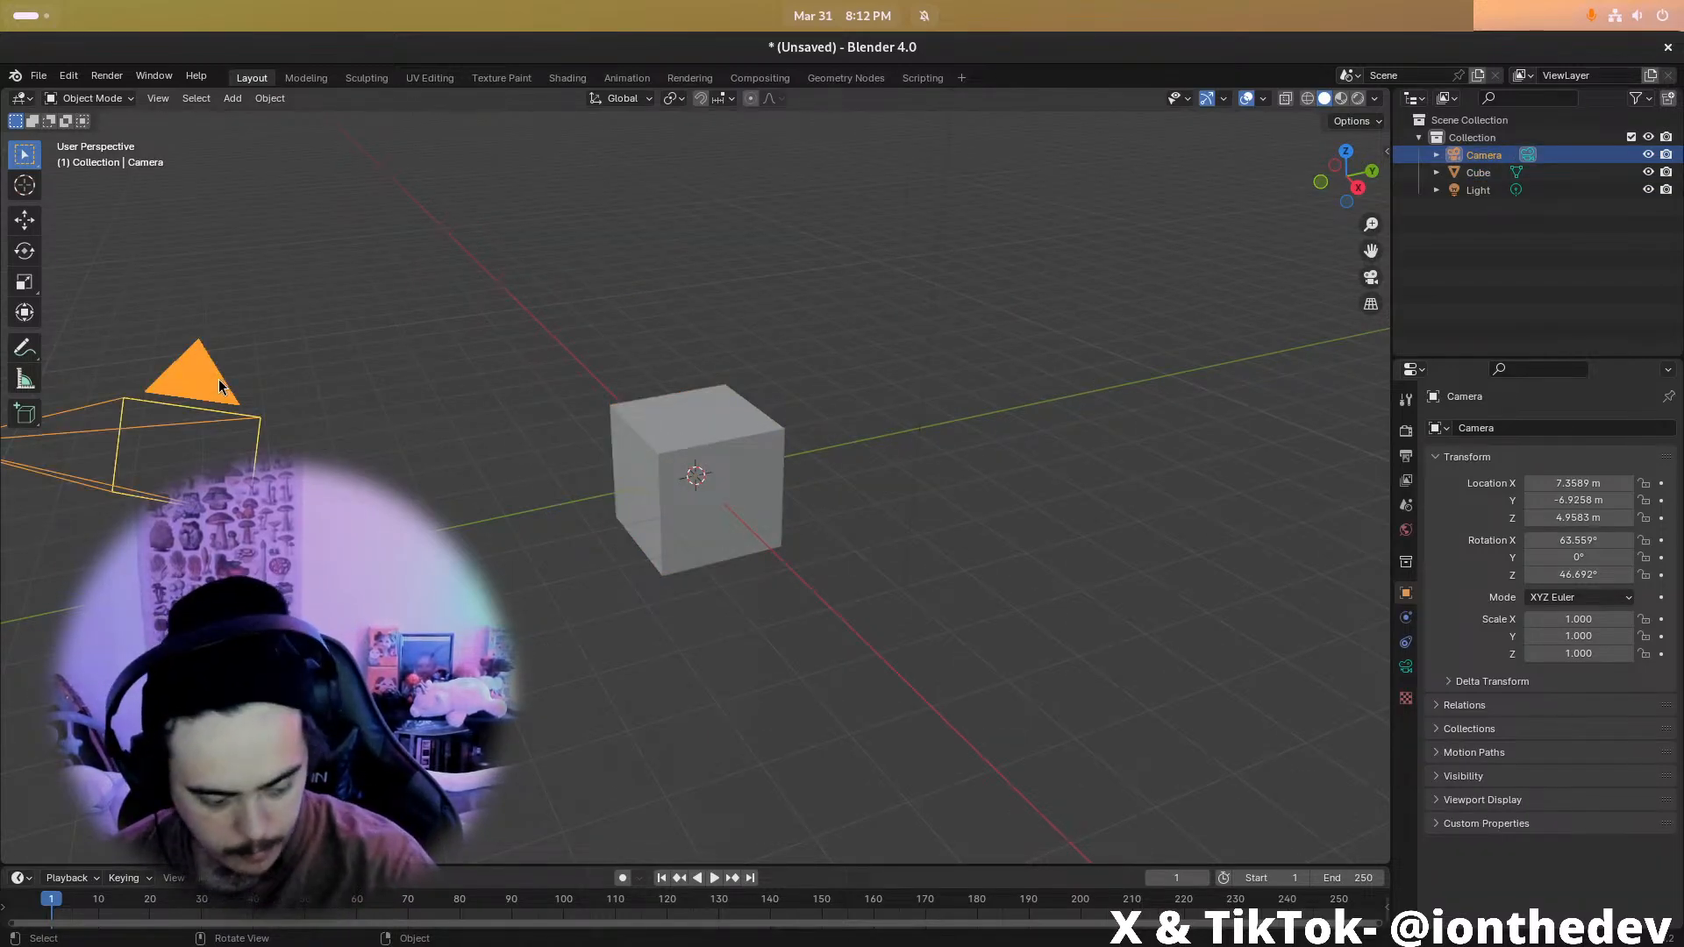
key(x)
click(218, 378)
Delete the default cube from the scene
scroll(519, 418, up, 3)
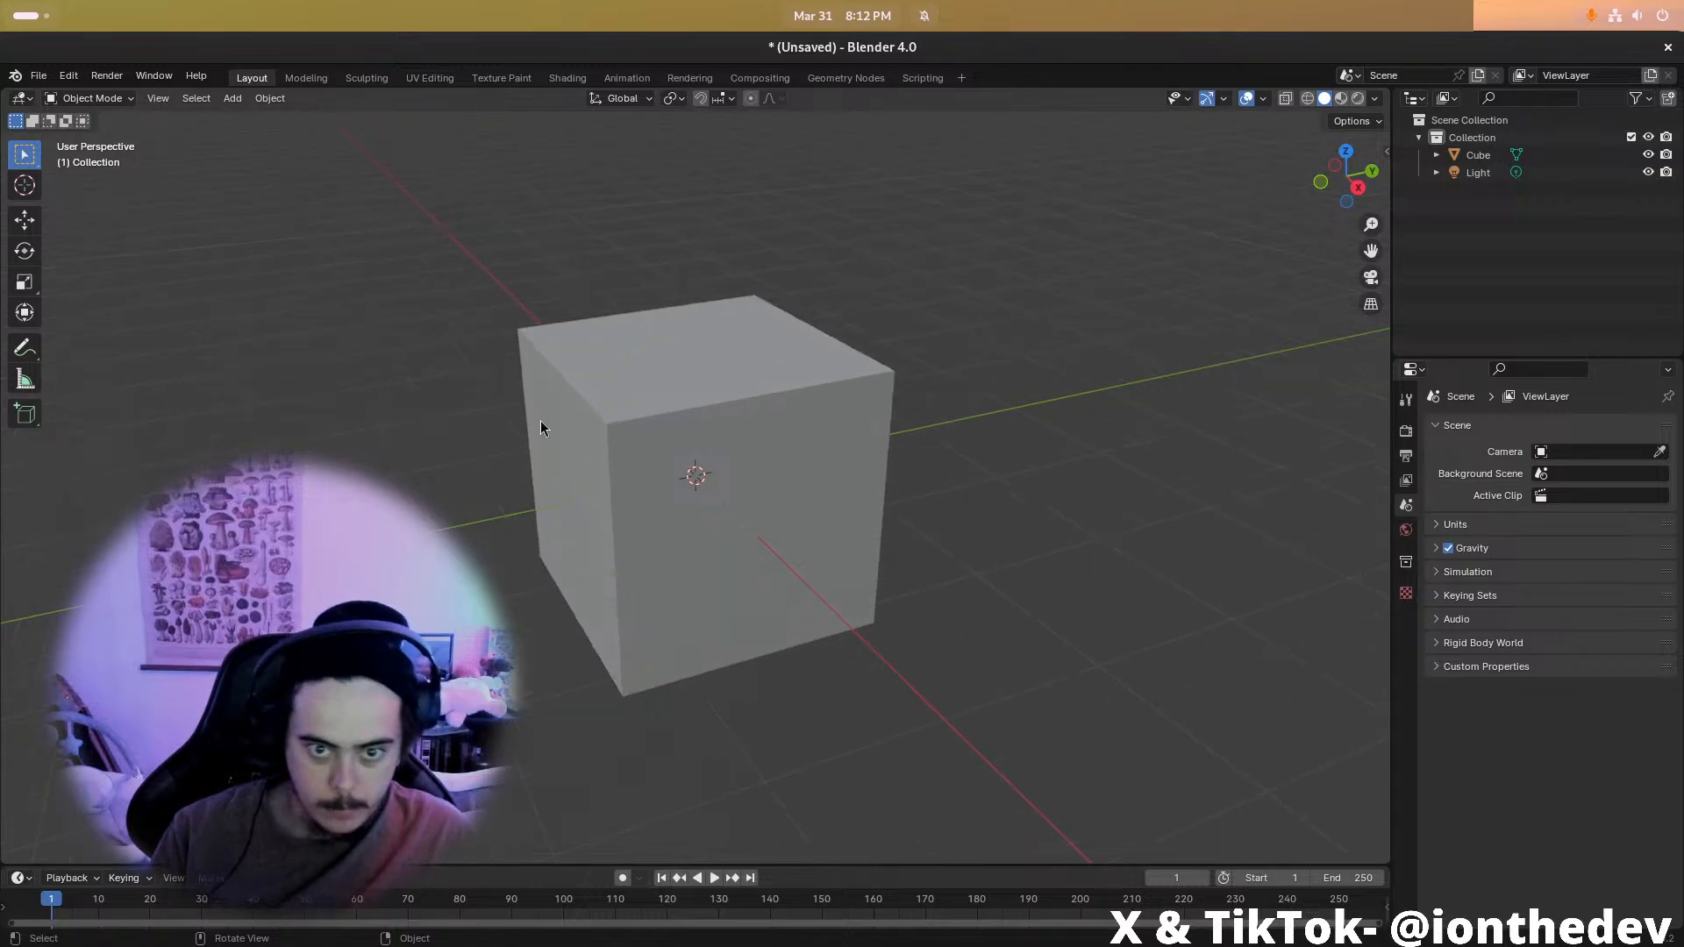
click(677, 451)
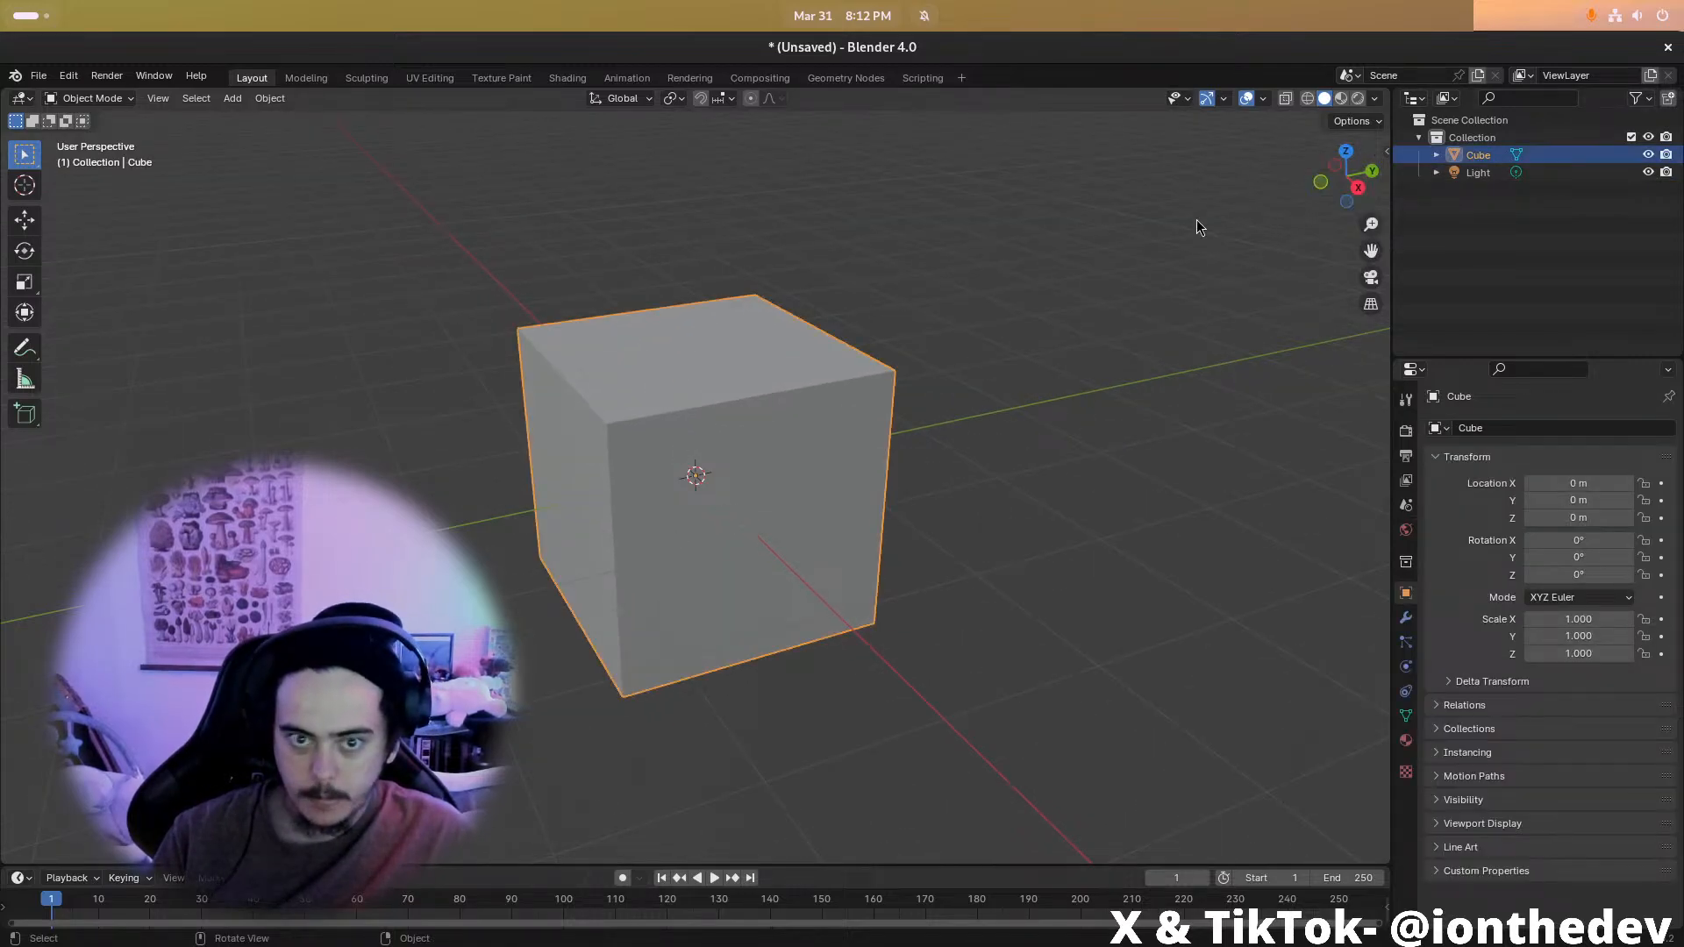
middle_drag(949, 314, 970, 403)
key(Tab)
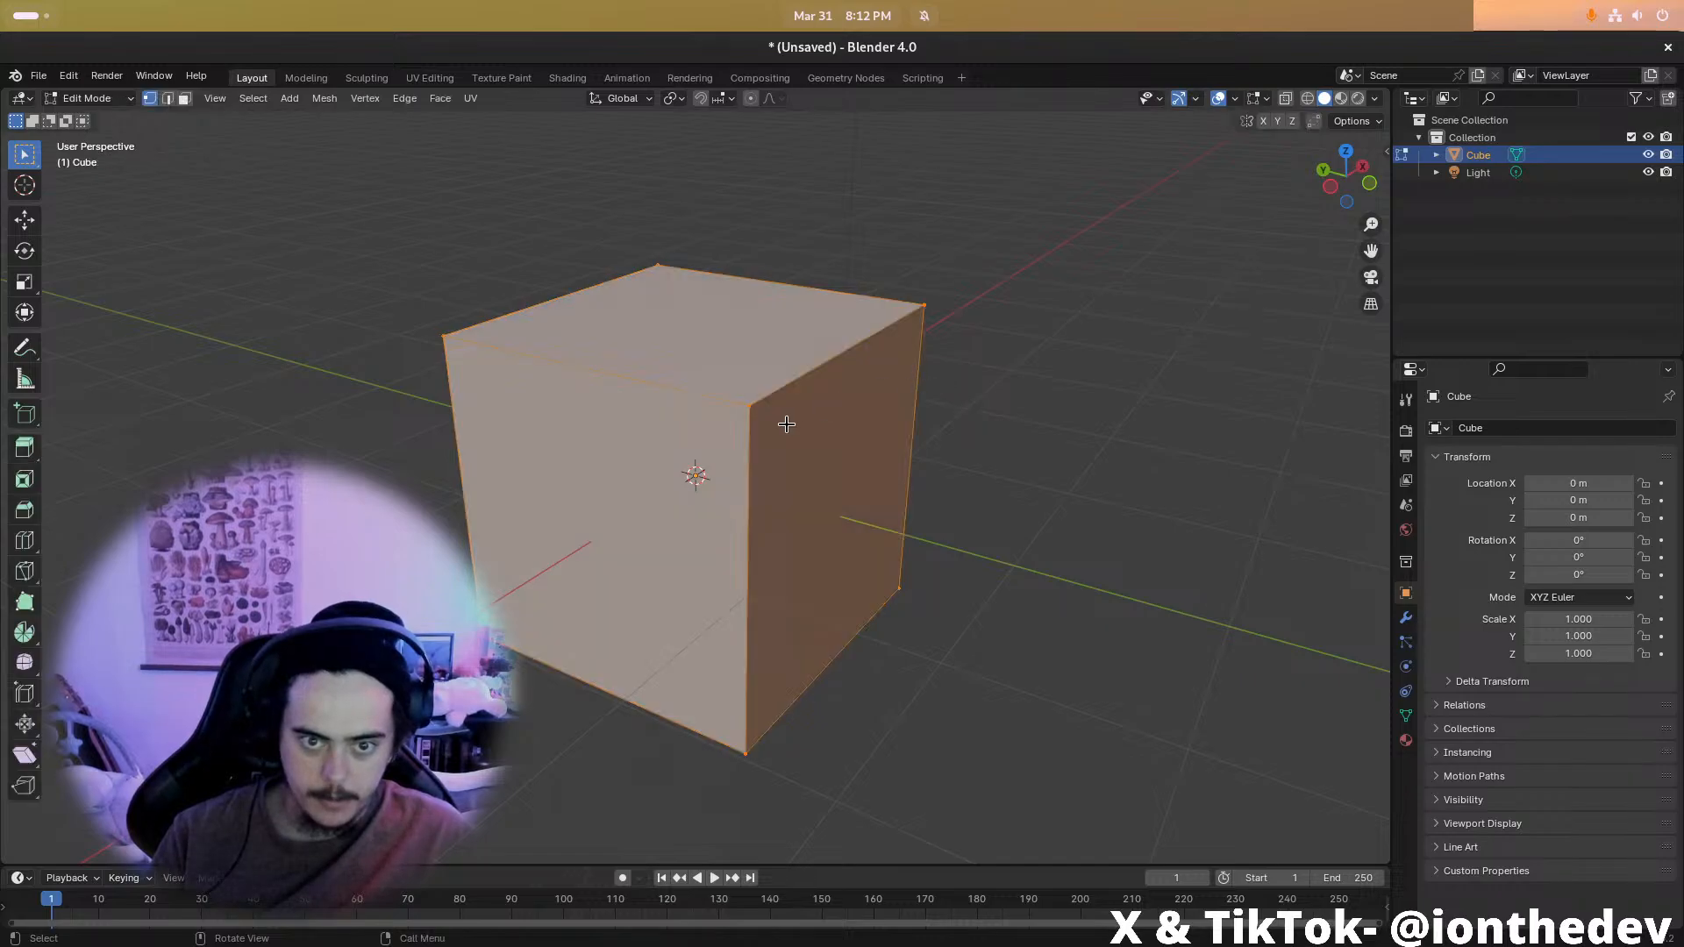
middle_drag(789, 516, 872, 524)
key(Tab)
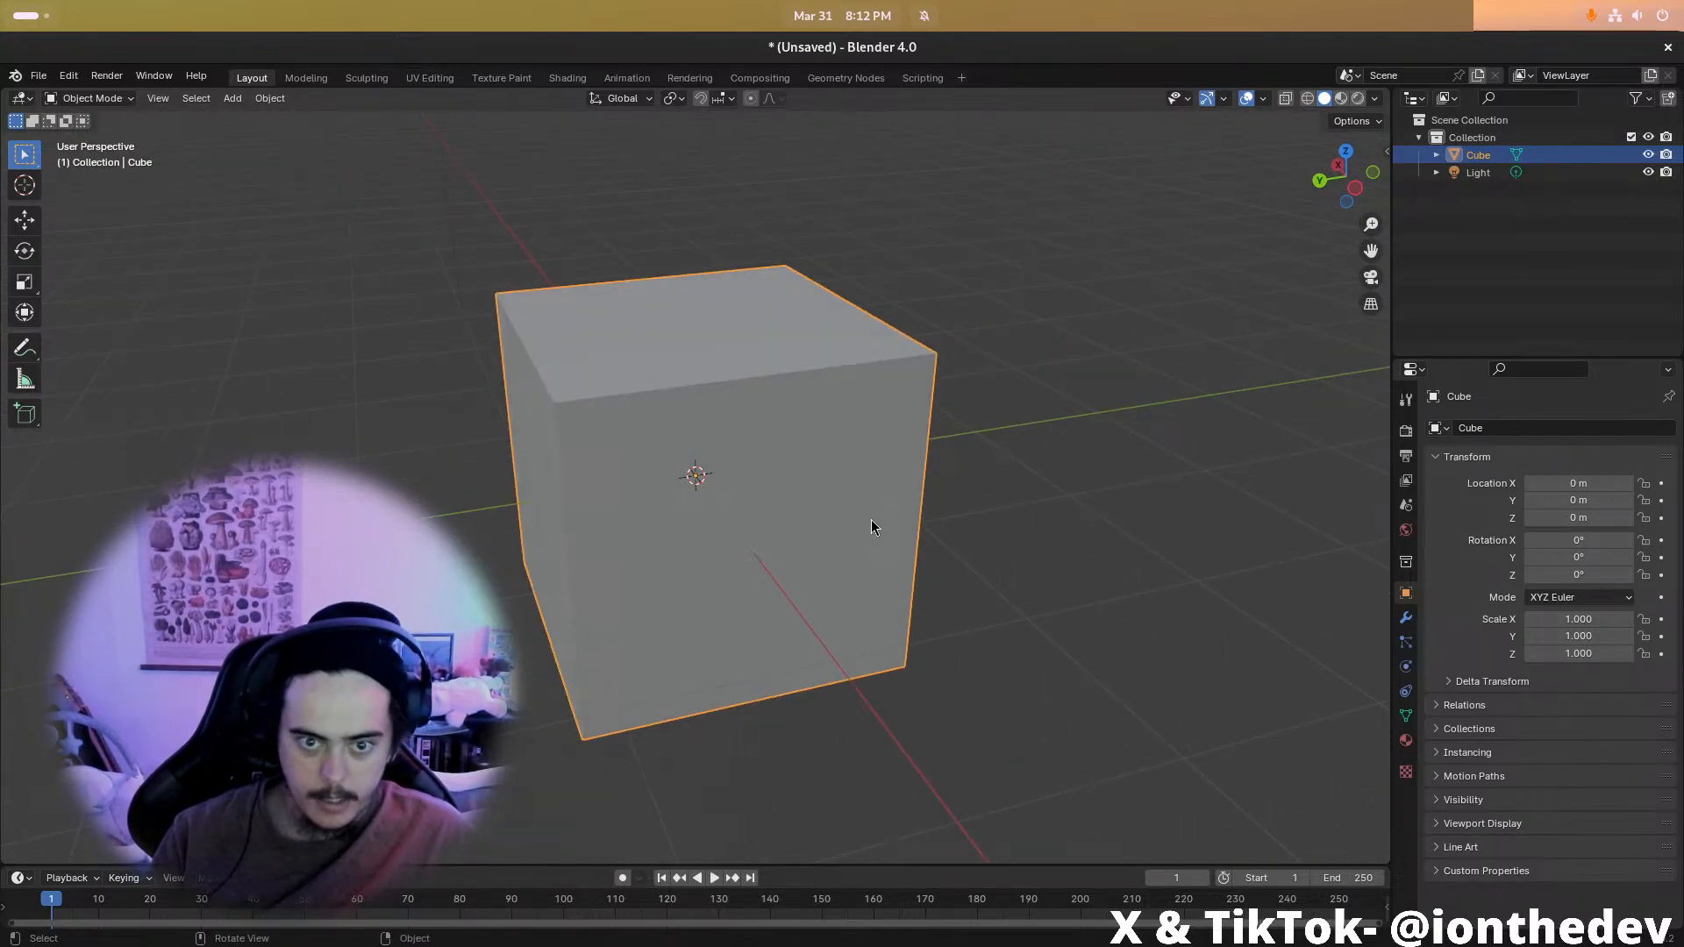
key(x)
click(932, 508)
Add a new cube mesh at the world origin
key(shift+a)
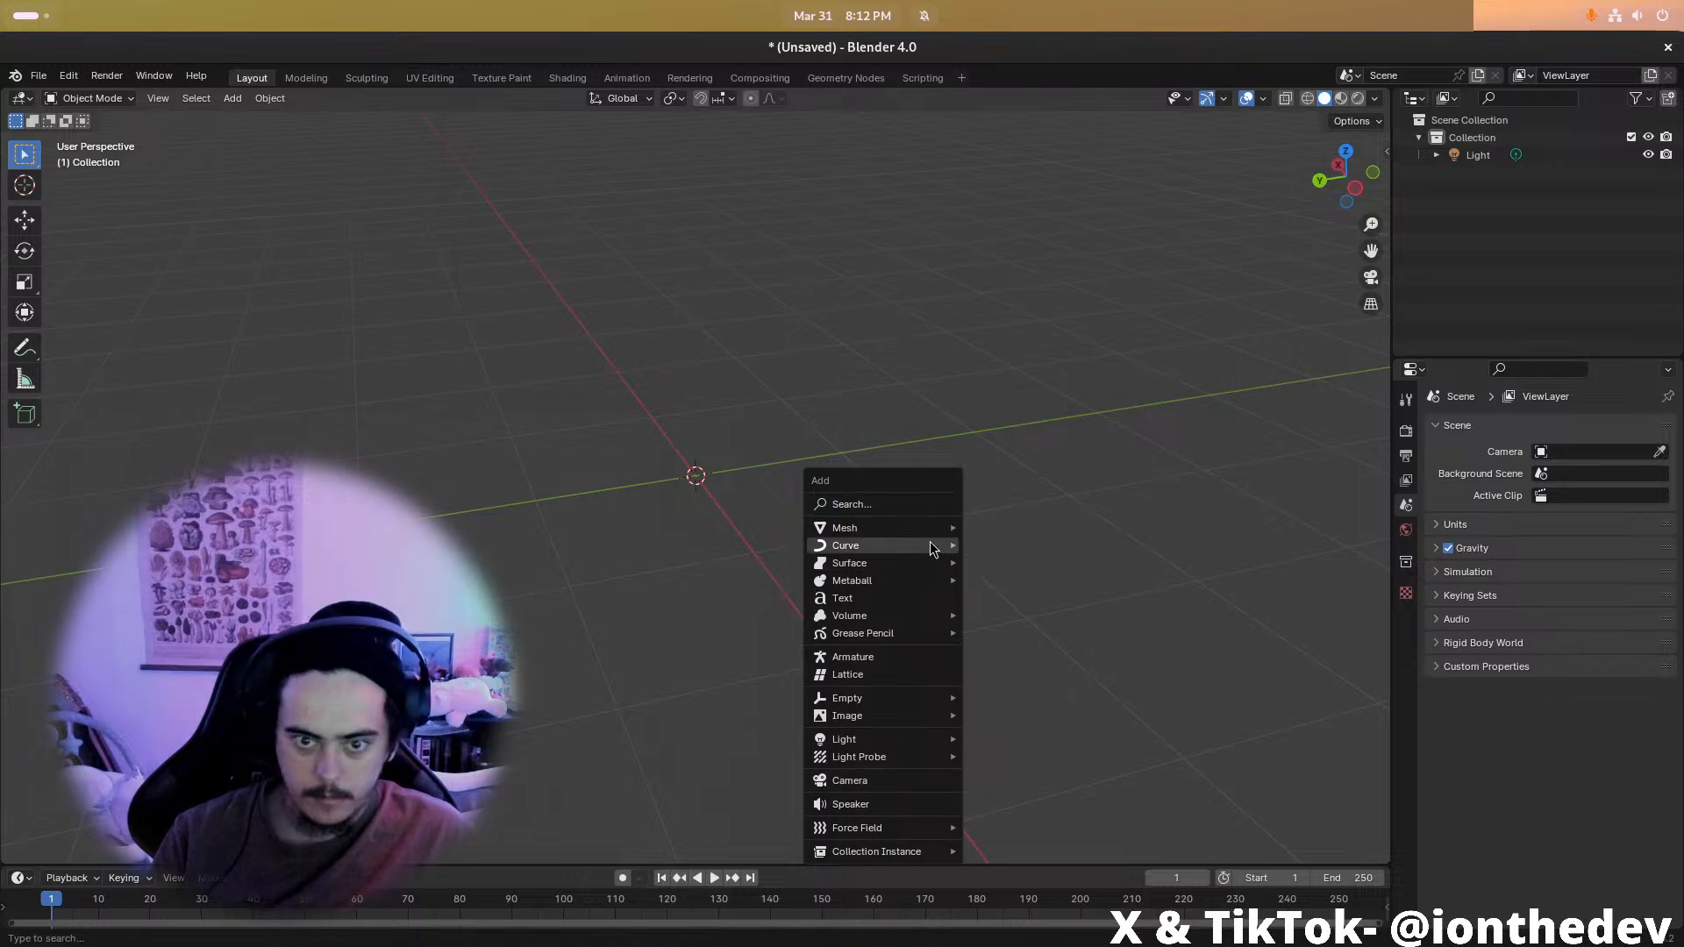
mouse_move(943, 528)
click(1011, 544)
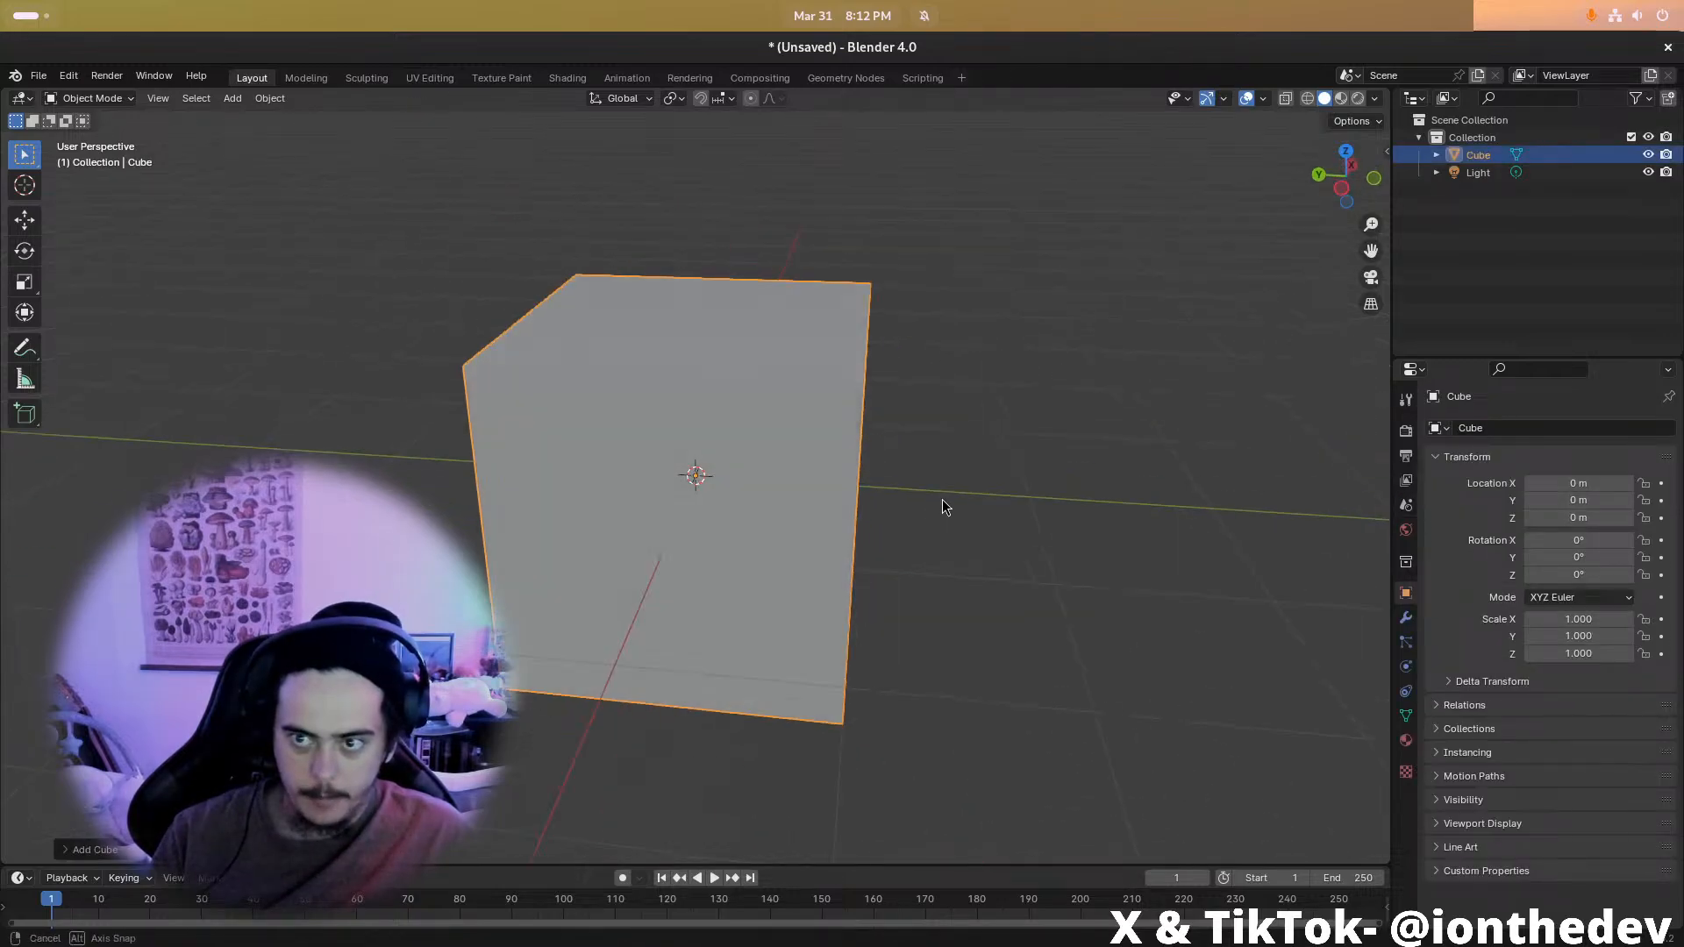
Enter Edit Mode on the new cube and add a centred horizontal loop cut around it
key(Tab)
middle_drag(951, 489, 882, 473)
middle_drag(639, 483, 613, 451)
key(ctrl+r)
click(574, 487)
right_click(575, 487)
key(a)
key(ctrl+r)
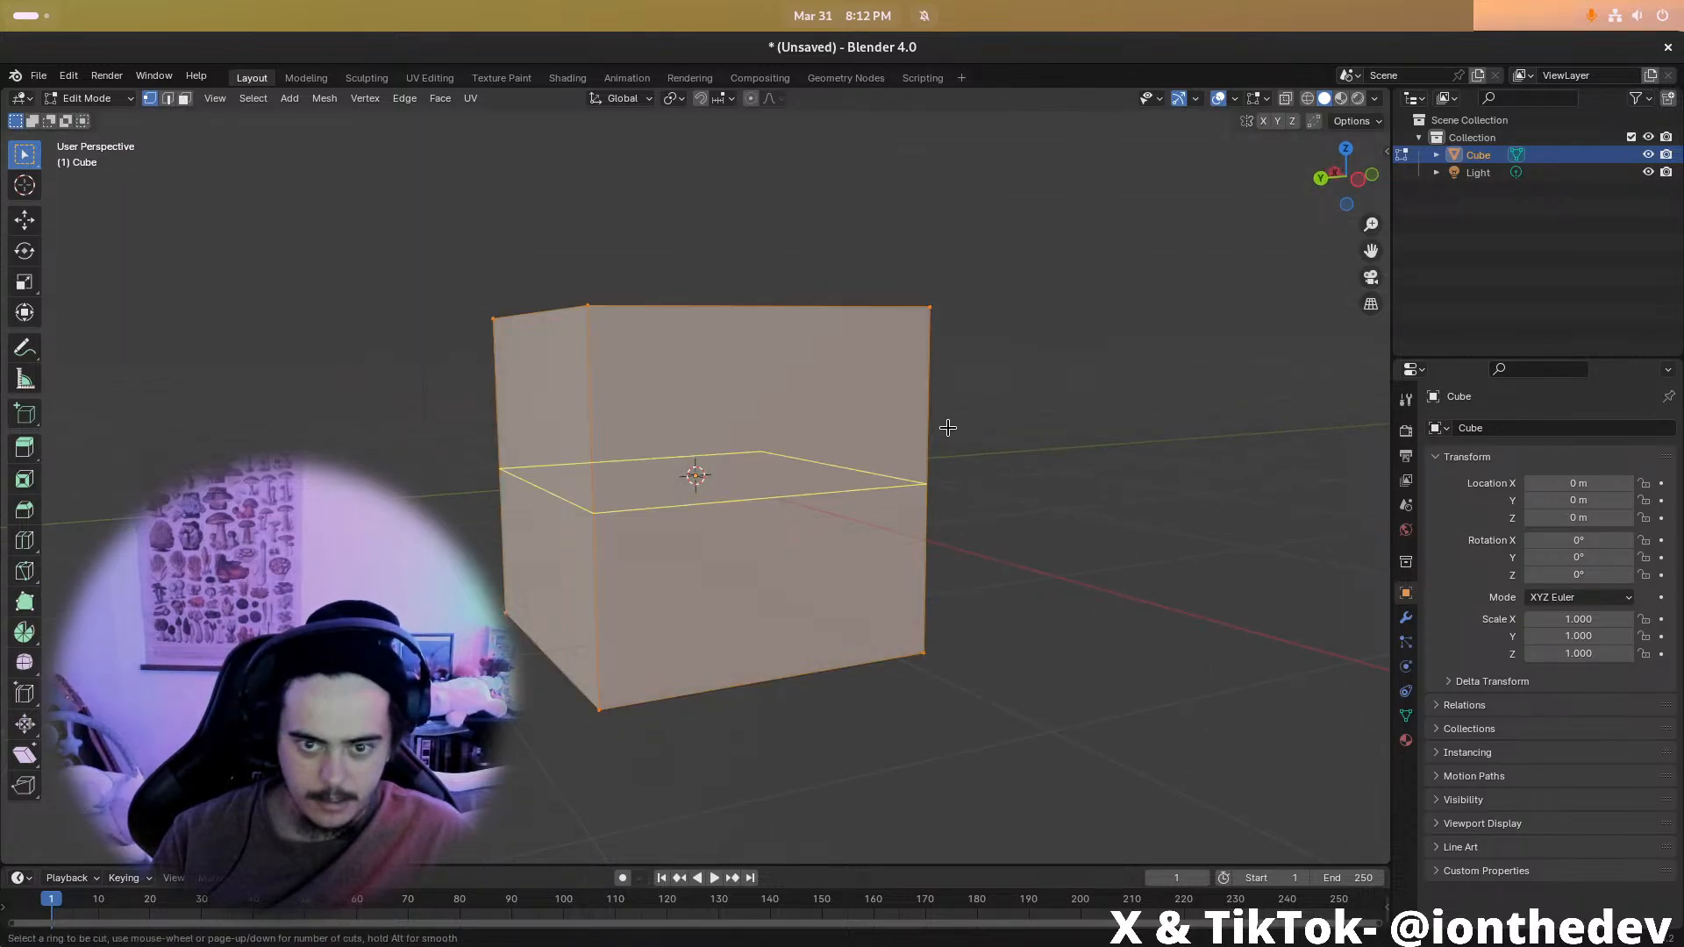
click(948, 427)
right_click(872, 361)
Add two centred vertical loop cuts to the cube, one along each horizontal axis
key(ctrl+r)
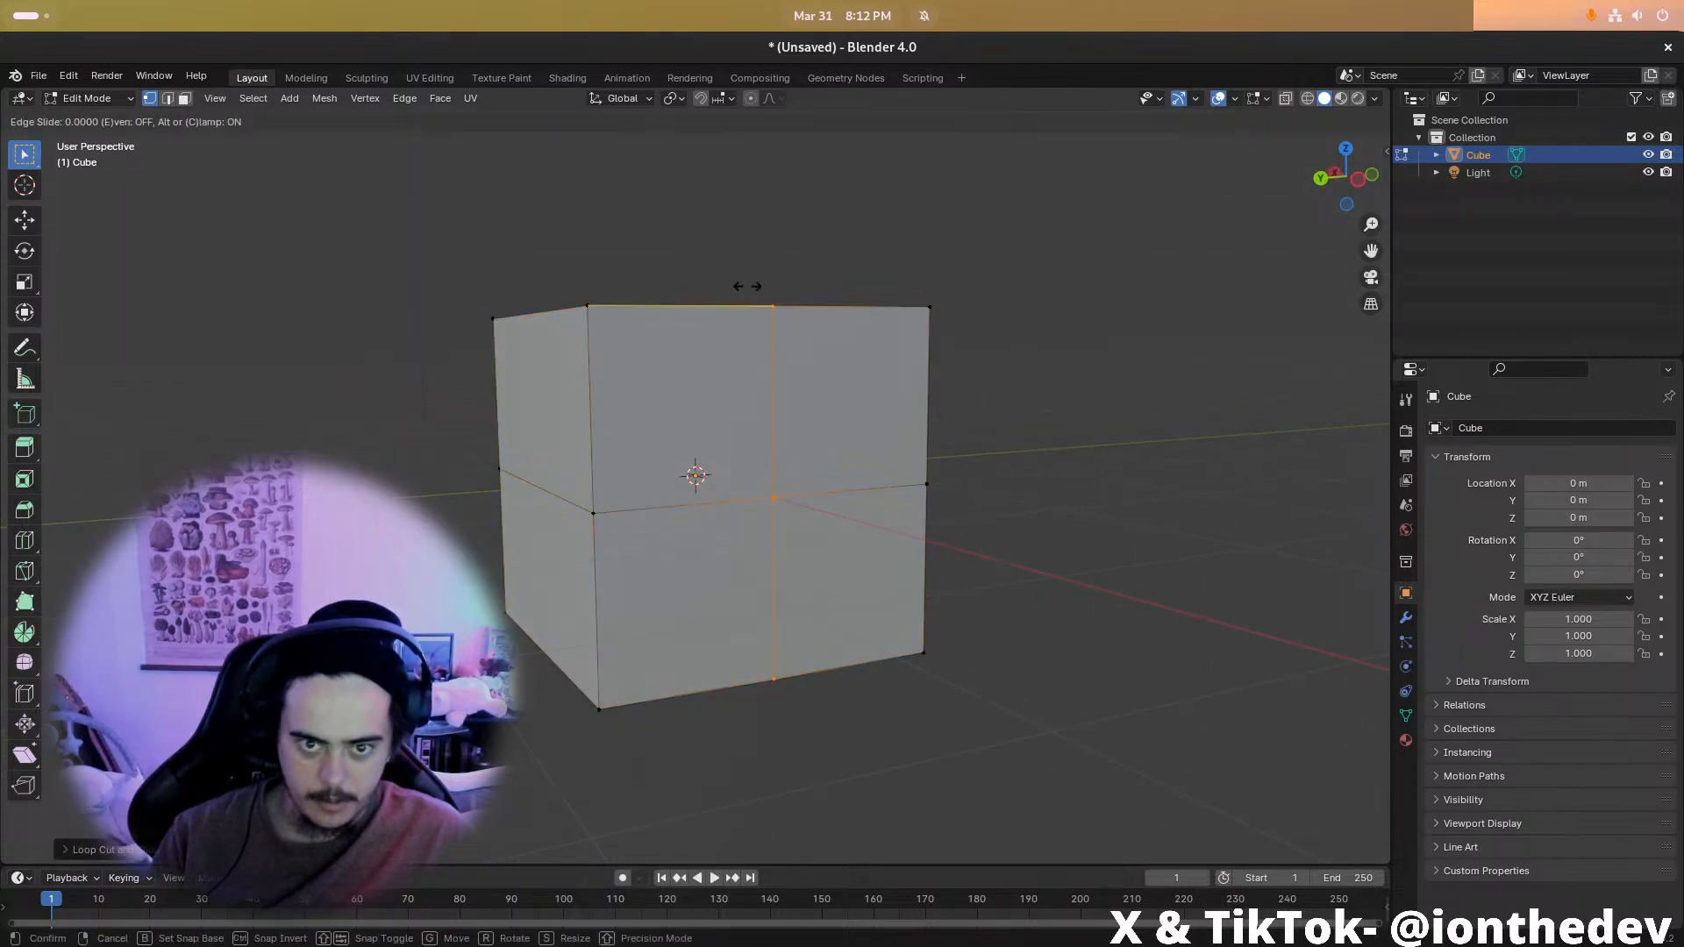
click(752, 299)
right_click(752, 299)
middle_drag(752, 299, 983, 331)
key(ctrl+r)
click(864, 356)
right_click(864, 355)
middle_drag(864, 356, 921, 361)
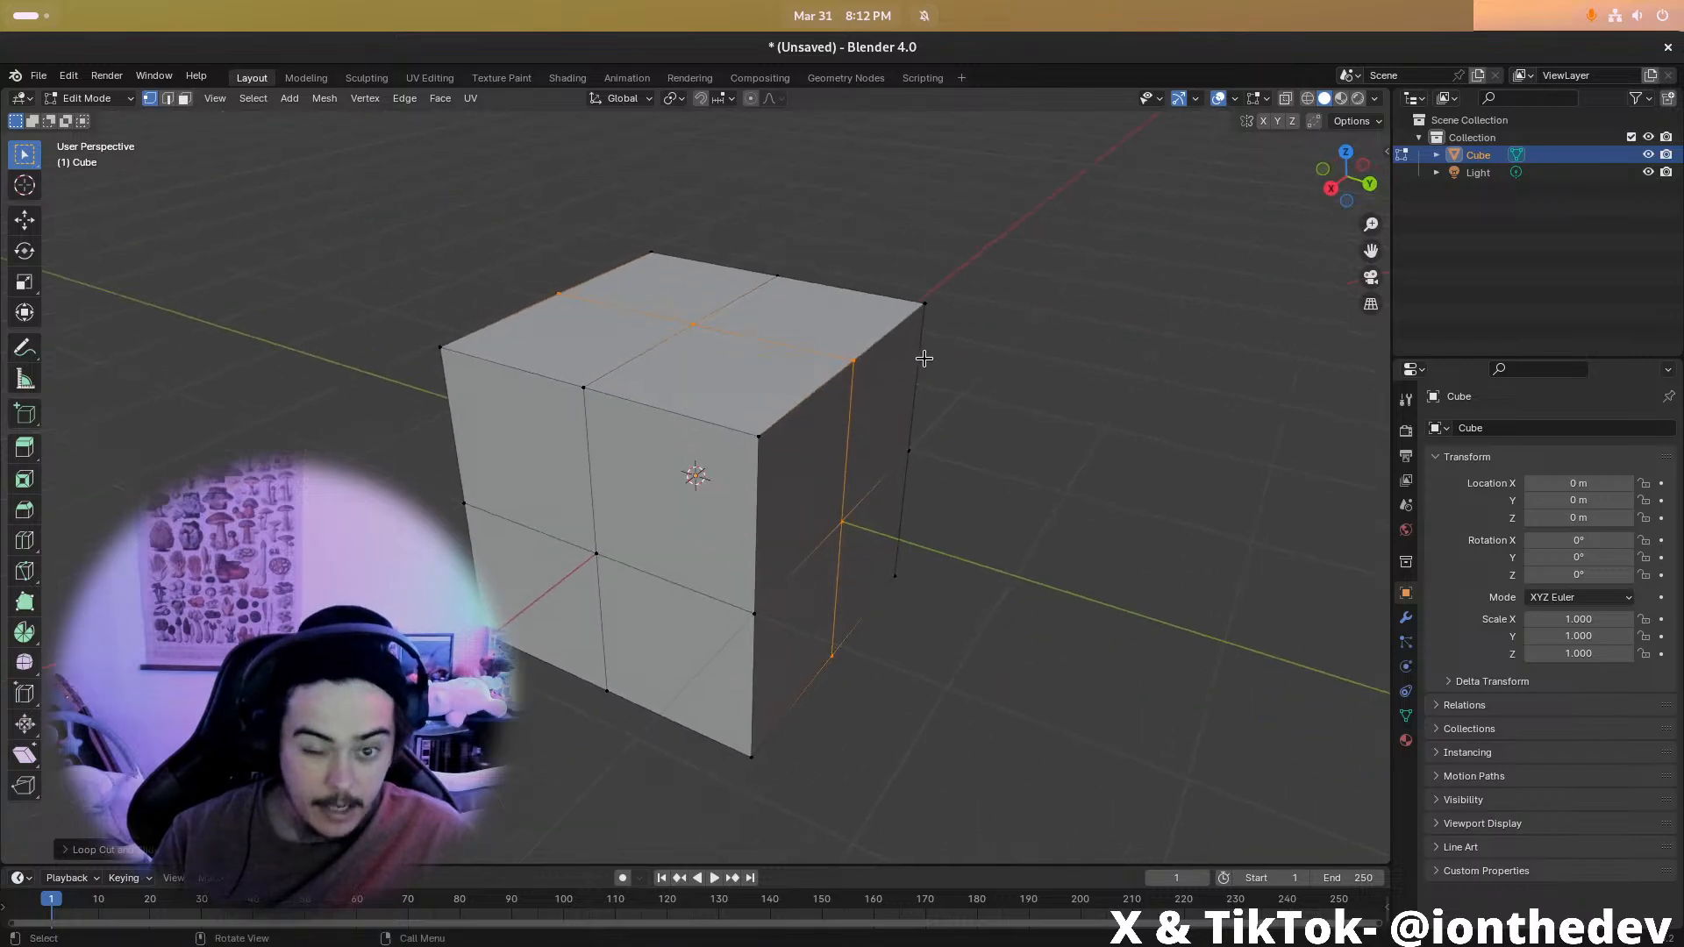
Delete the faces of the cube's lower quarter on the positive Y side
key(3)
click(1330, 188)
key(z)
click(781, 527)
drag(996, 687, 755, 525)
key(x)
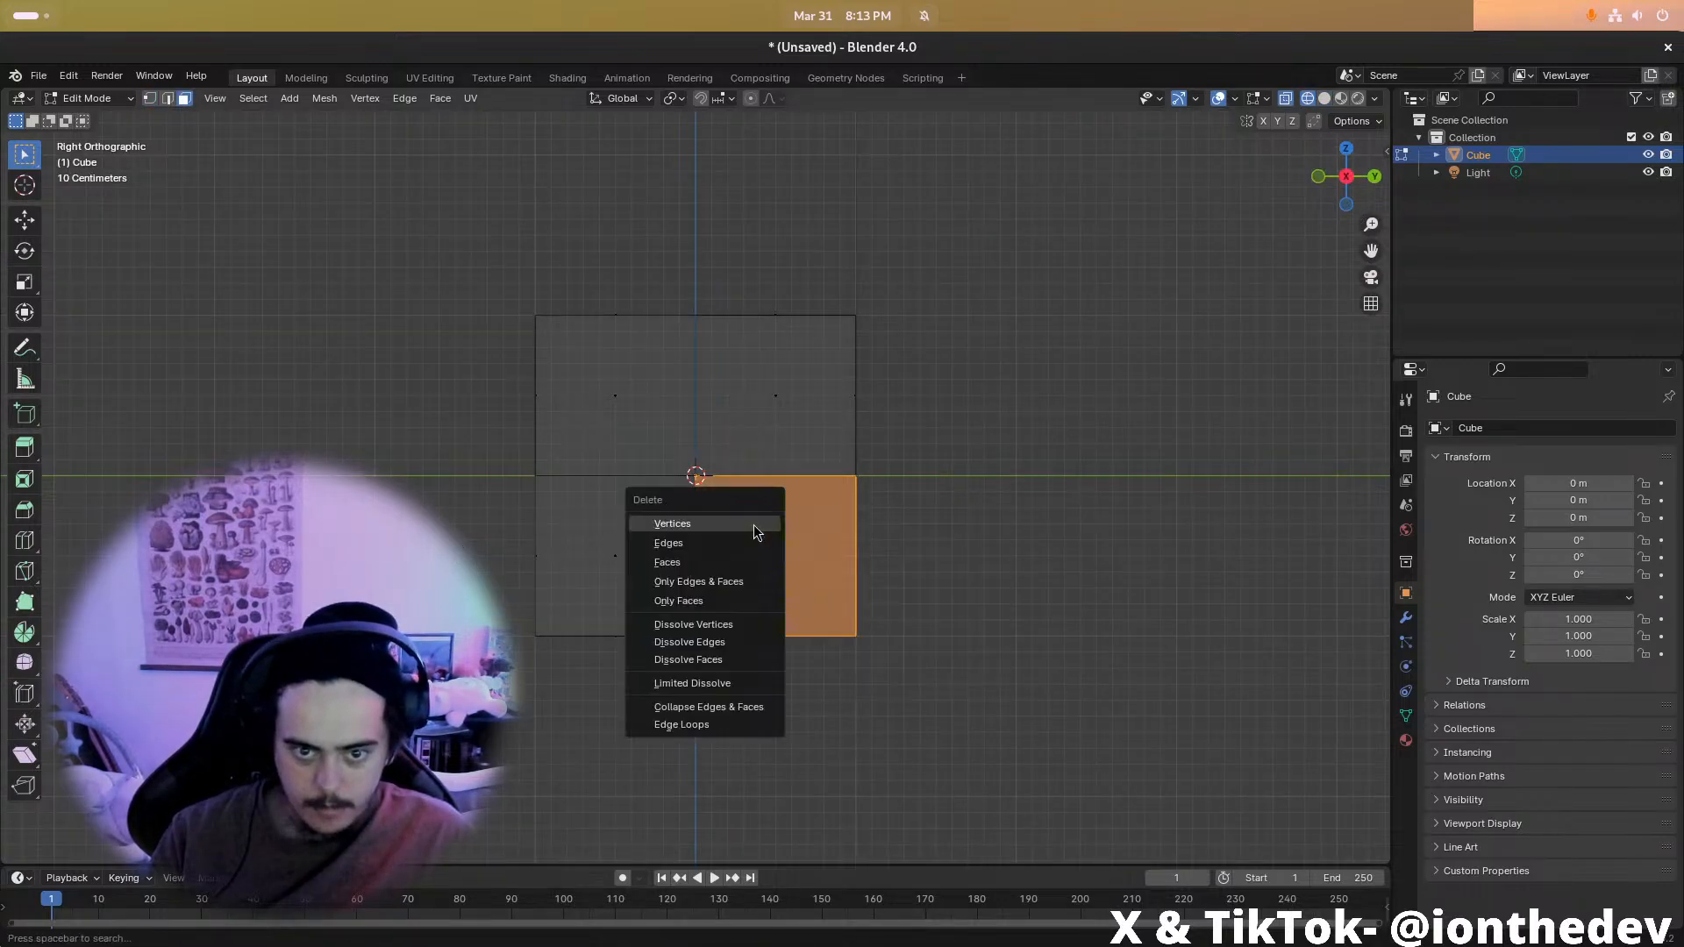
click(750, 555)
Delete all faces on the positive X half of the remaining mesh
middle_drag(1108, 545, 670, 420)
key(2)
middle_drag(726, 360, 856, 345)
click(1343, 171)
key(3)
drag(410, 224, 670, 729)
key(x)
click(675, 738)
middle_drag(676, 739, 797, 638)
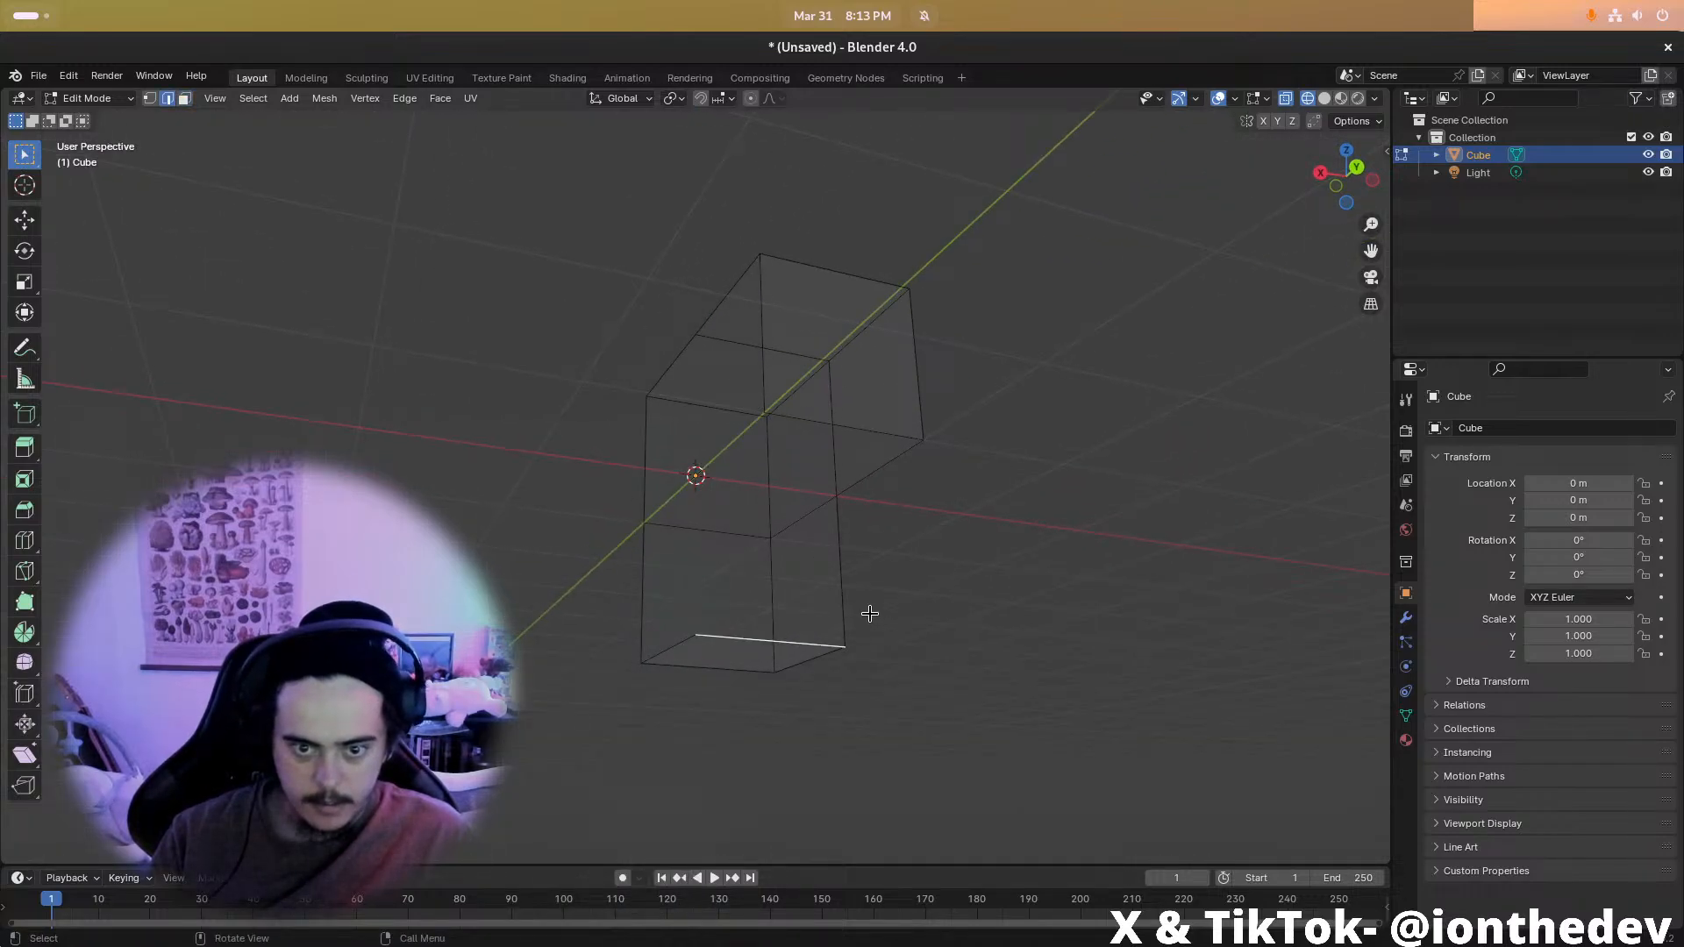
Extrude the open edges of the notch and snap them across to fill its missing inner wall and underside
key(g)
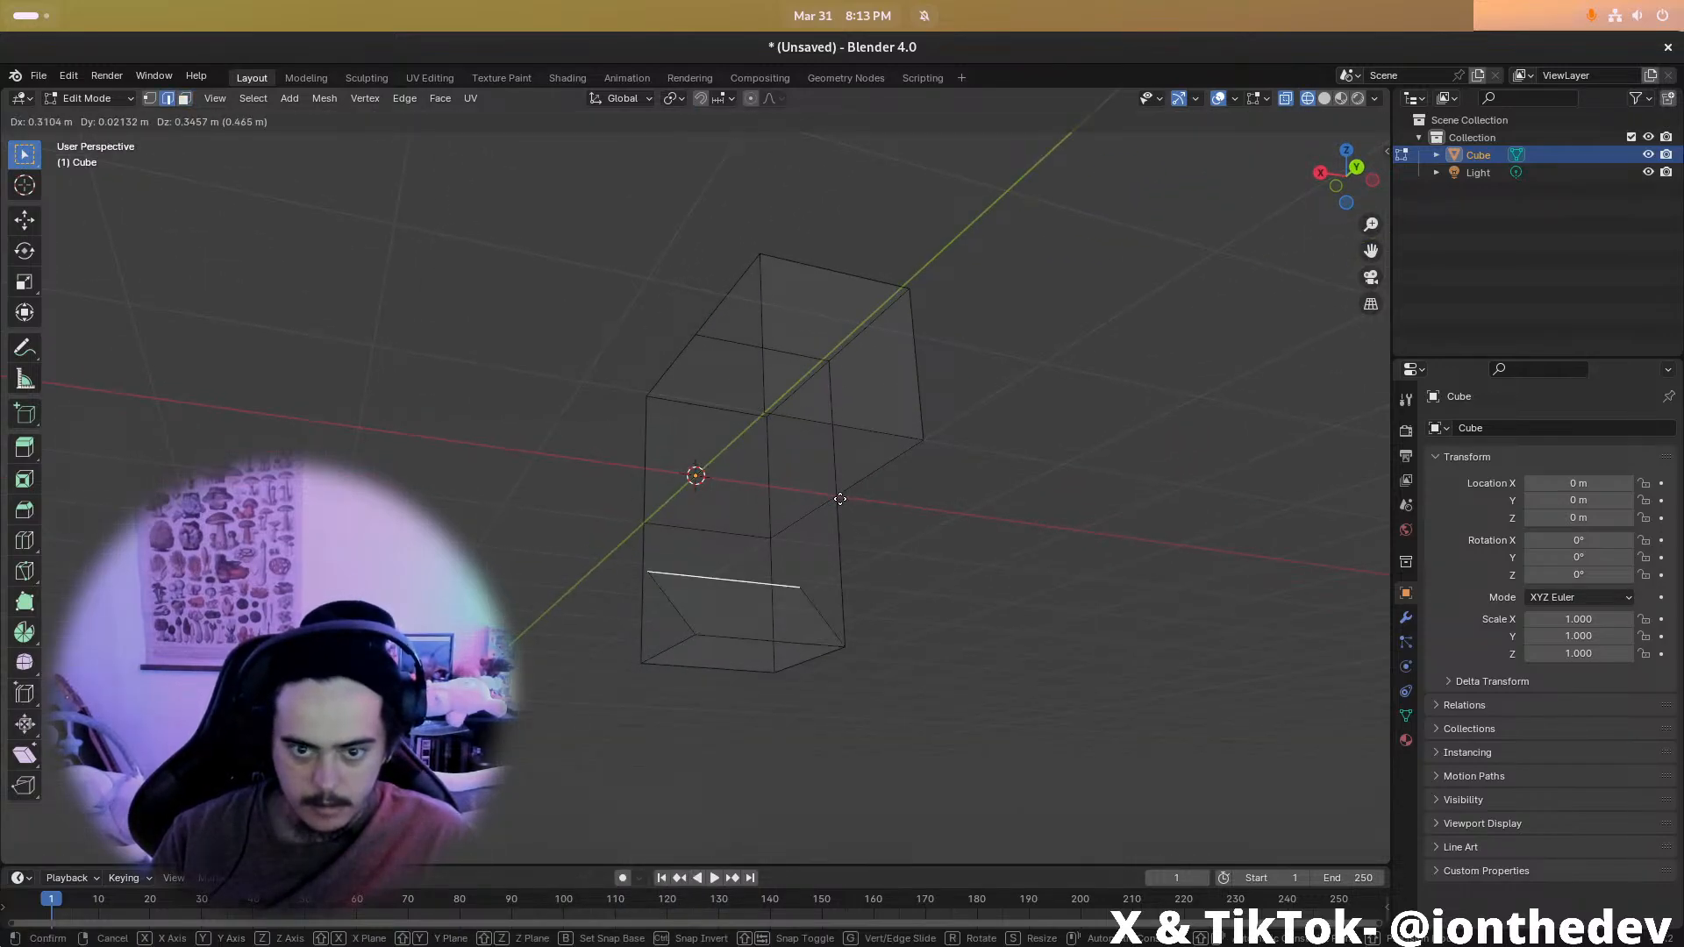
key(g)
right_click(829, 511)
key(g)
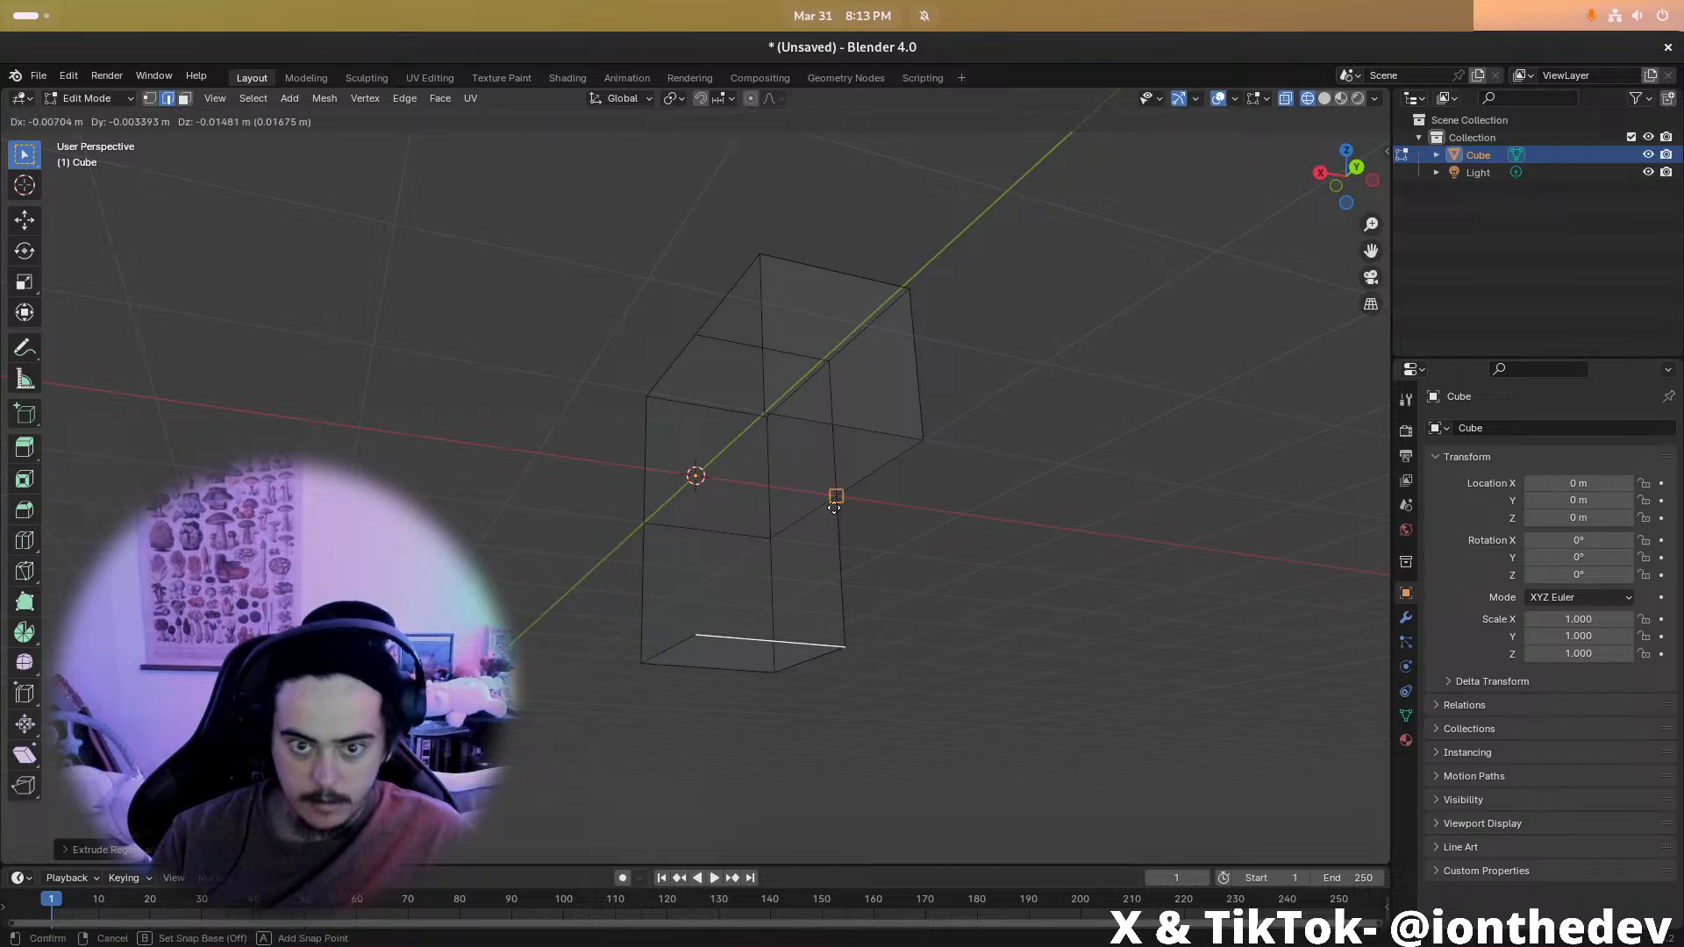
click(825, 362)
middle_drag(867, 388, 1055, 445)
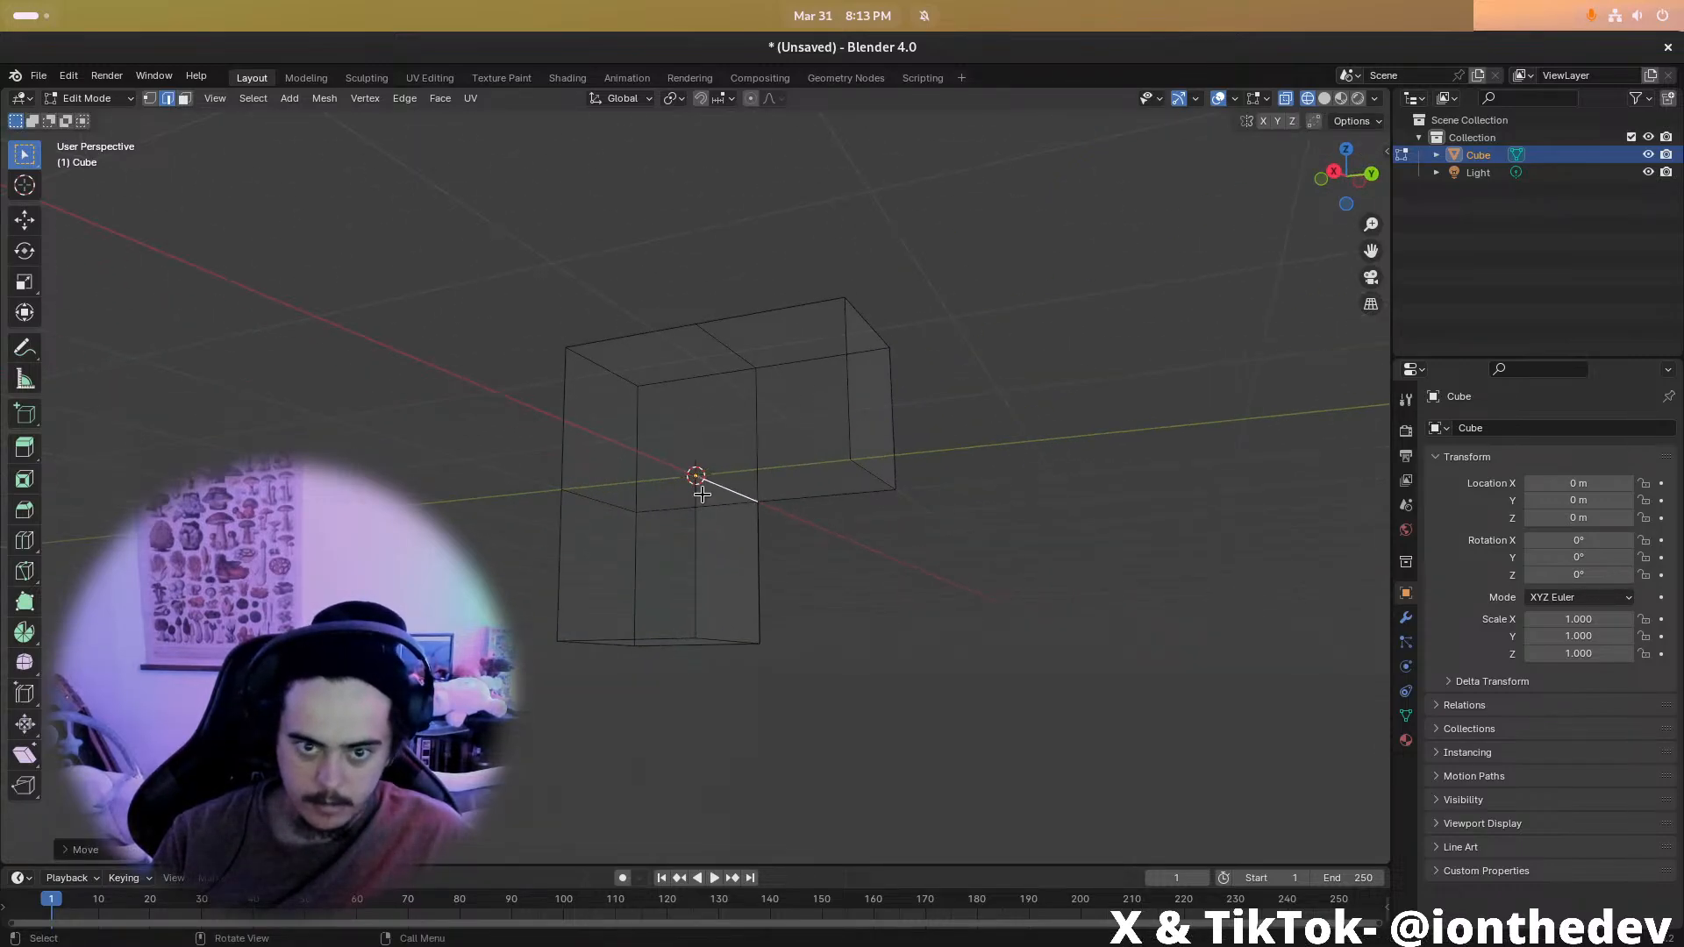
key(g)
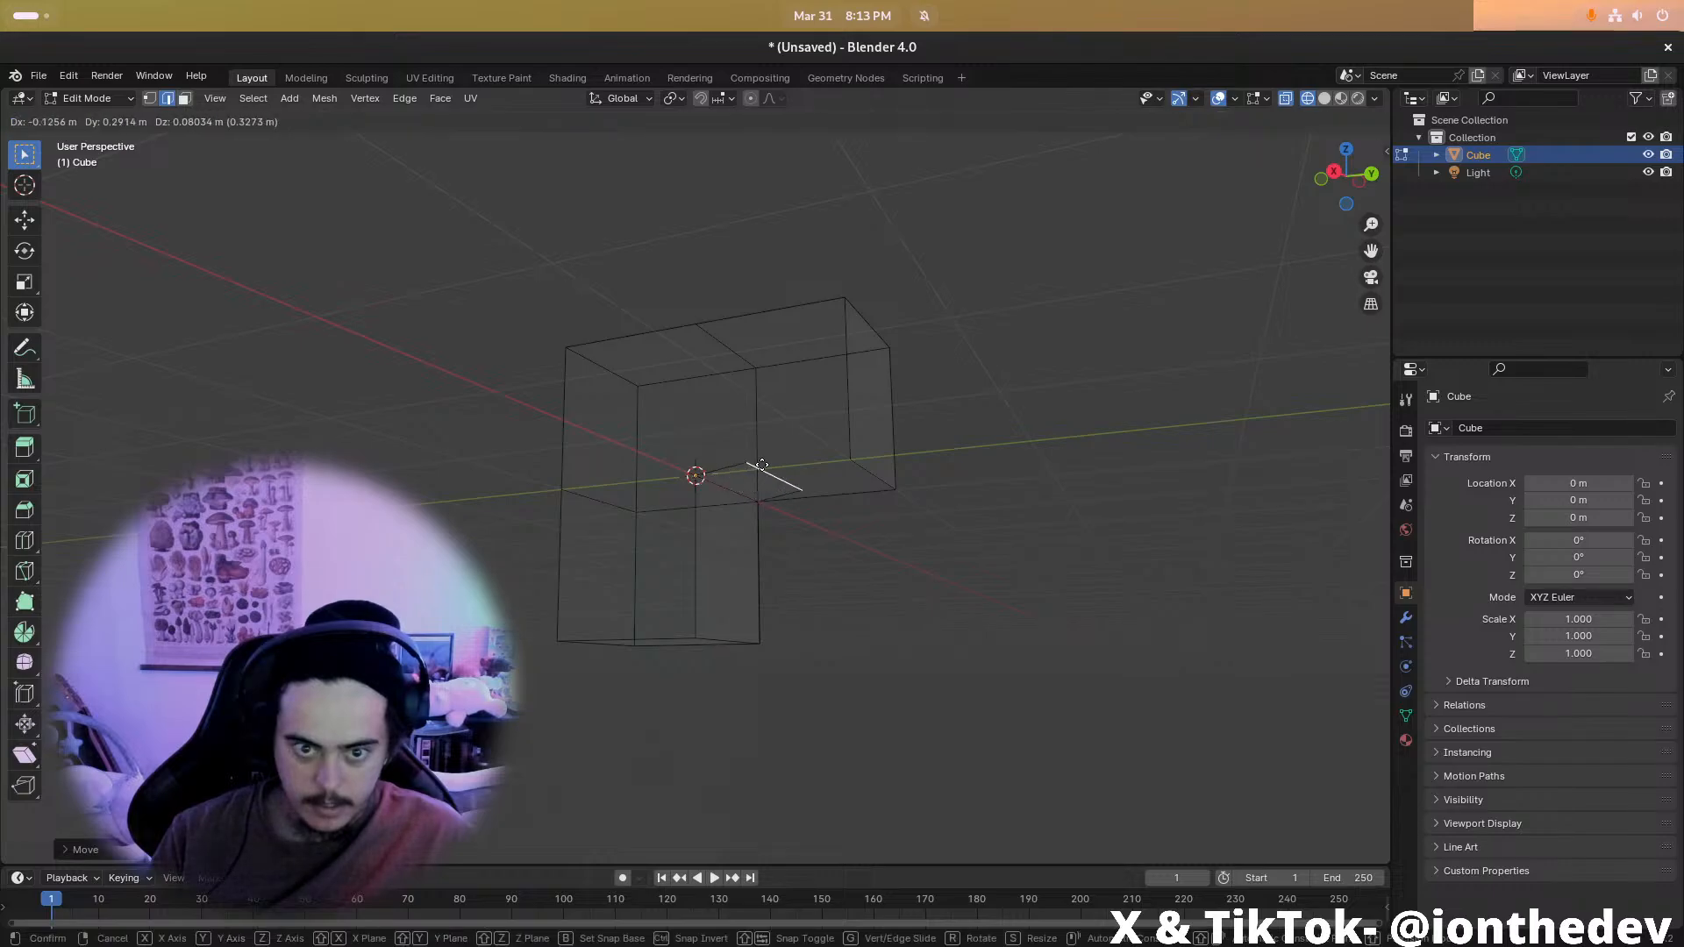
click(839, 457)
Select the whole mesh and merge its overlapping vertices by distance
key(a)
middle_drag(971, 500, 898, 556)
key(m)
click(897, 571)
click(898, 557)
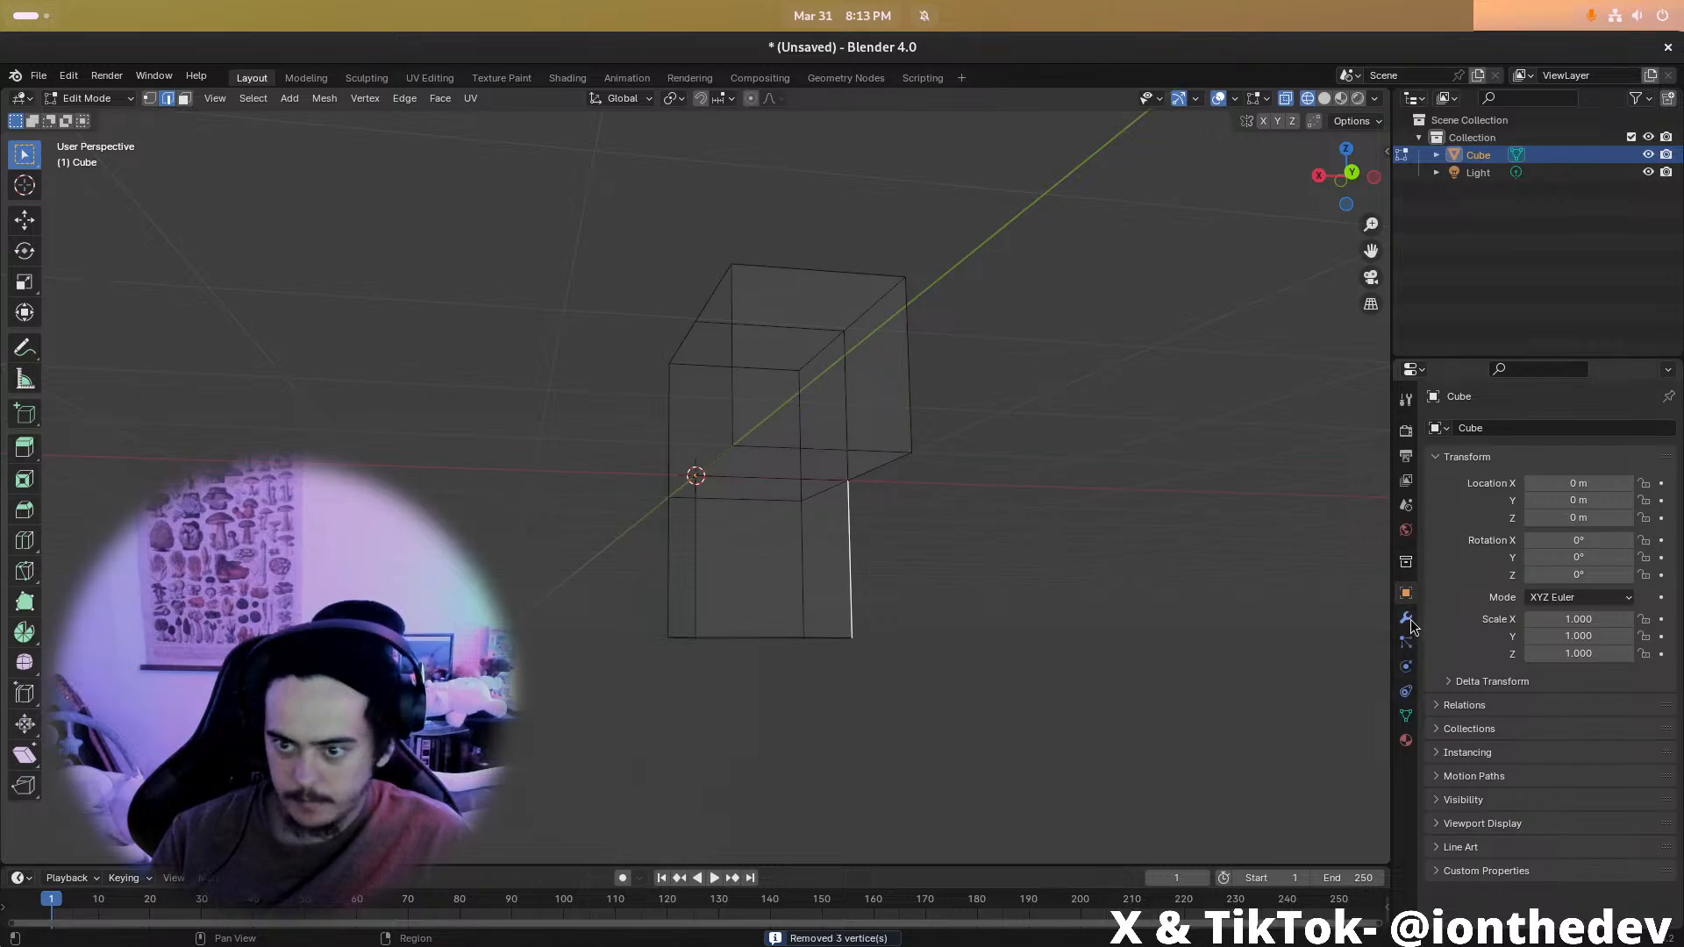
Add a Mirror modifier on the X axis to the cube
click(1406, 618)
click(1491, 429)
mouse_move(1454, 488)
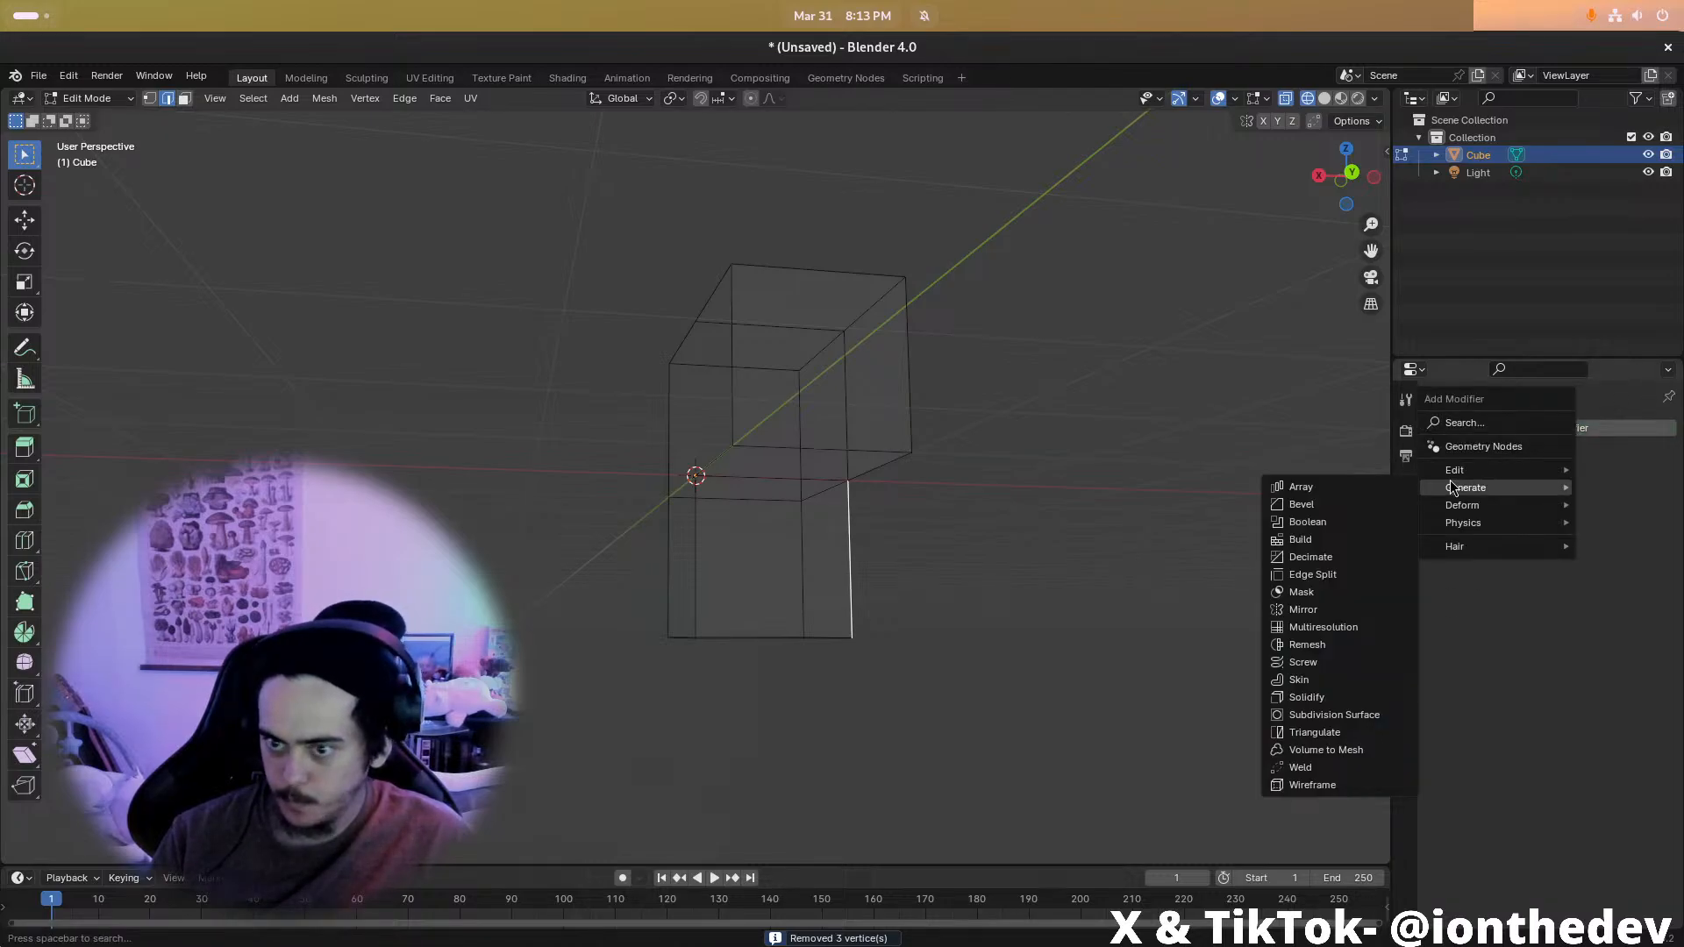
click(1319, 608)
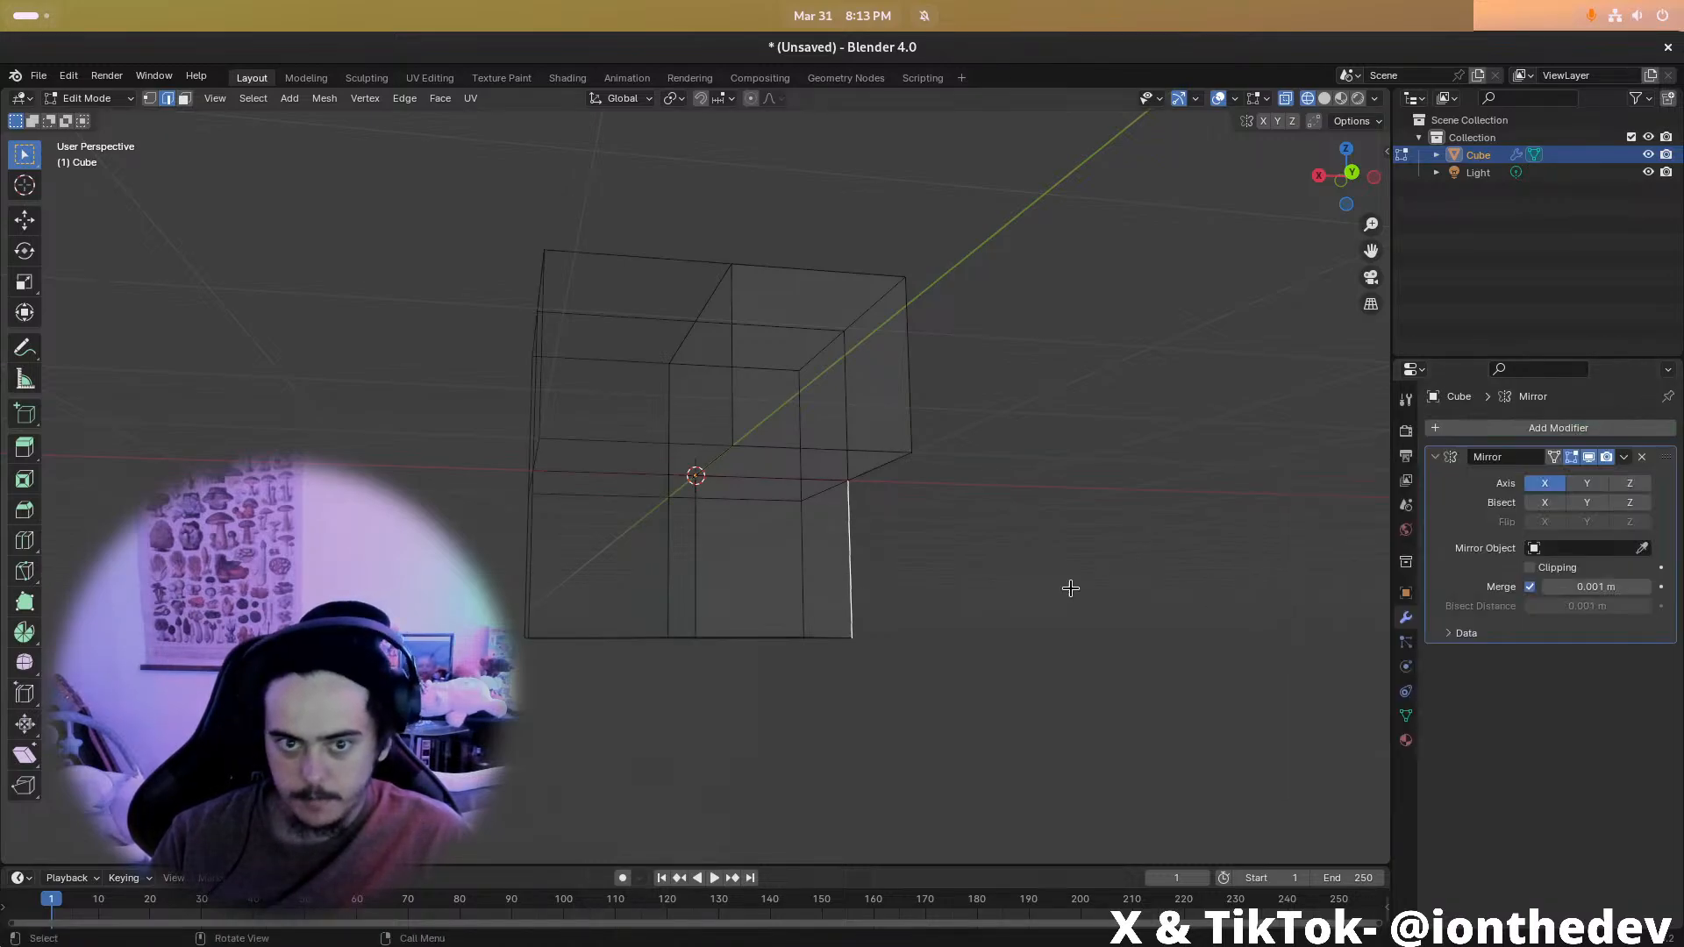
Move the outer side vertices 0.6 m toward the mirror centre along X
middle_drag(1154, 602, 790, 571)
click(1332, 187)
key(1)
drag(950, 245, 755, 781)
key(g)
key(x)
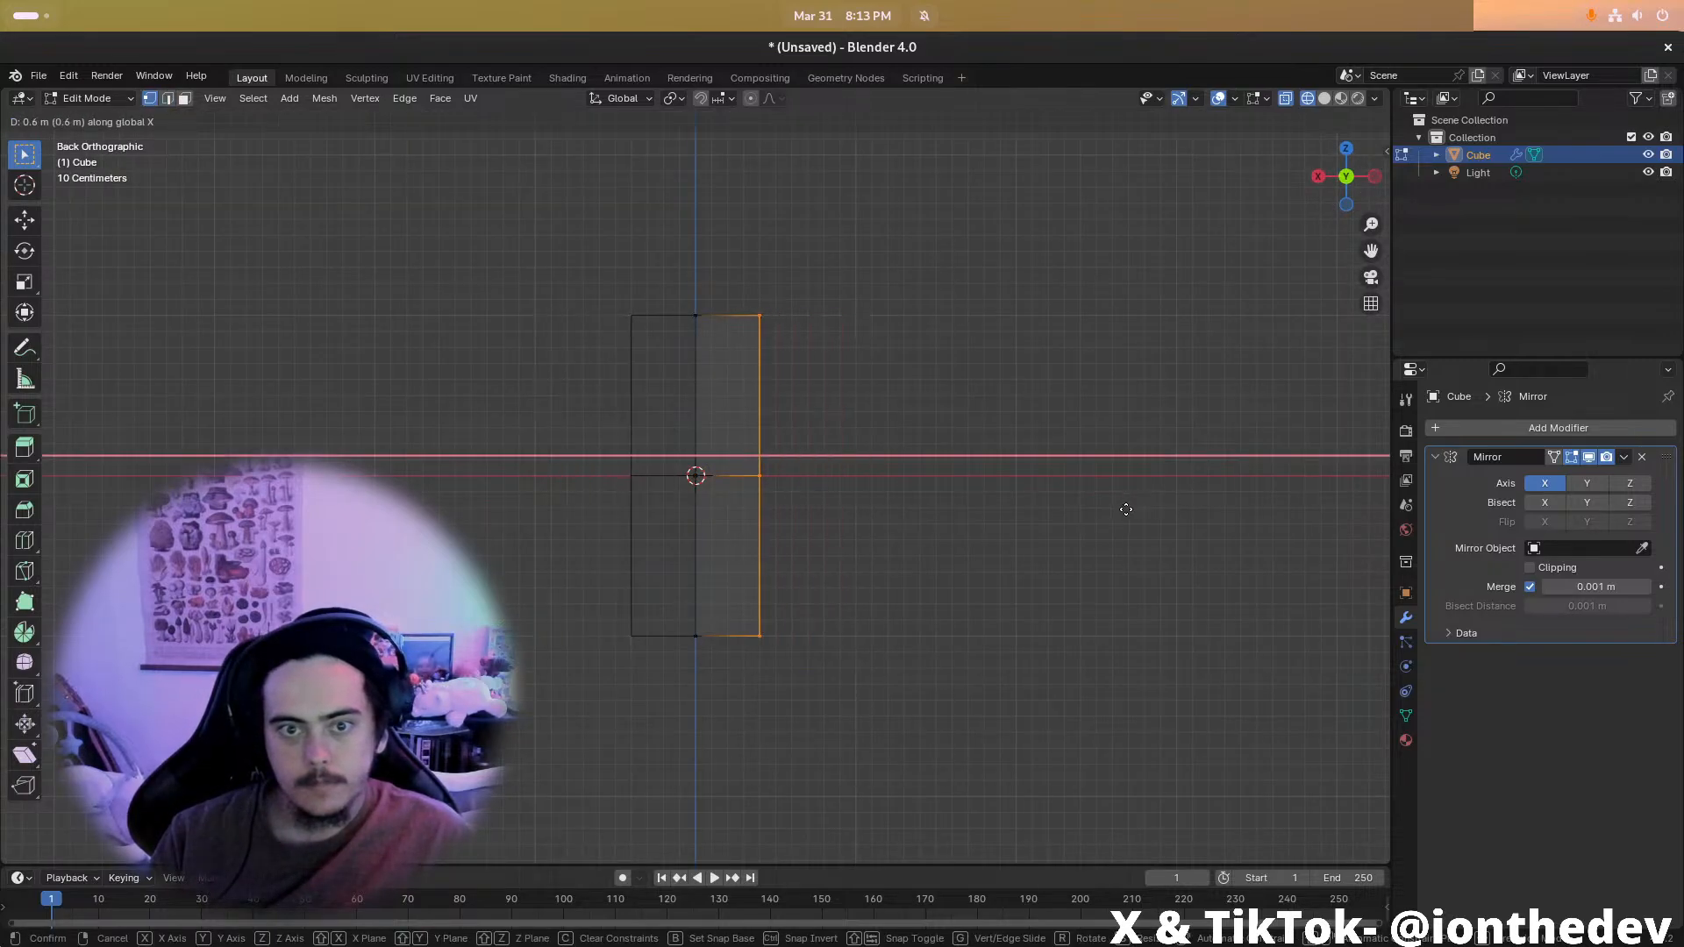
click(1126, 509)
drag(539, 450, 953, 785)
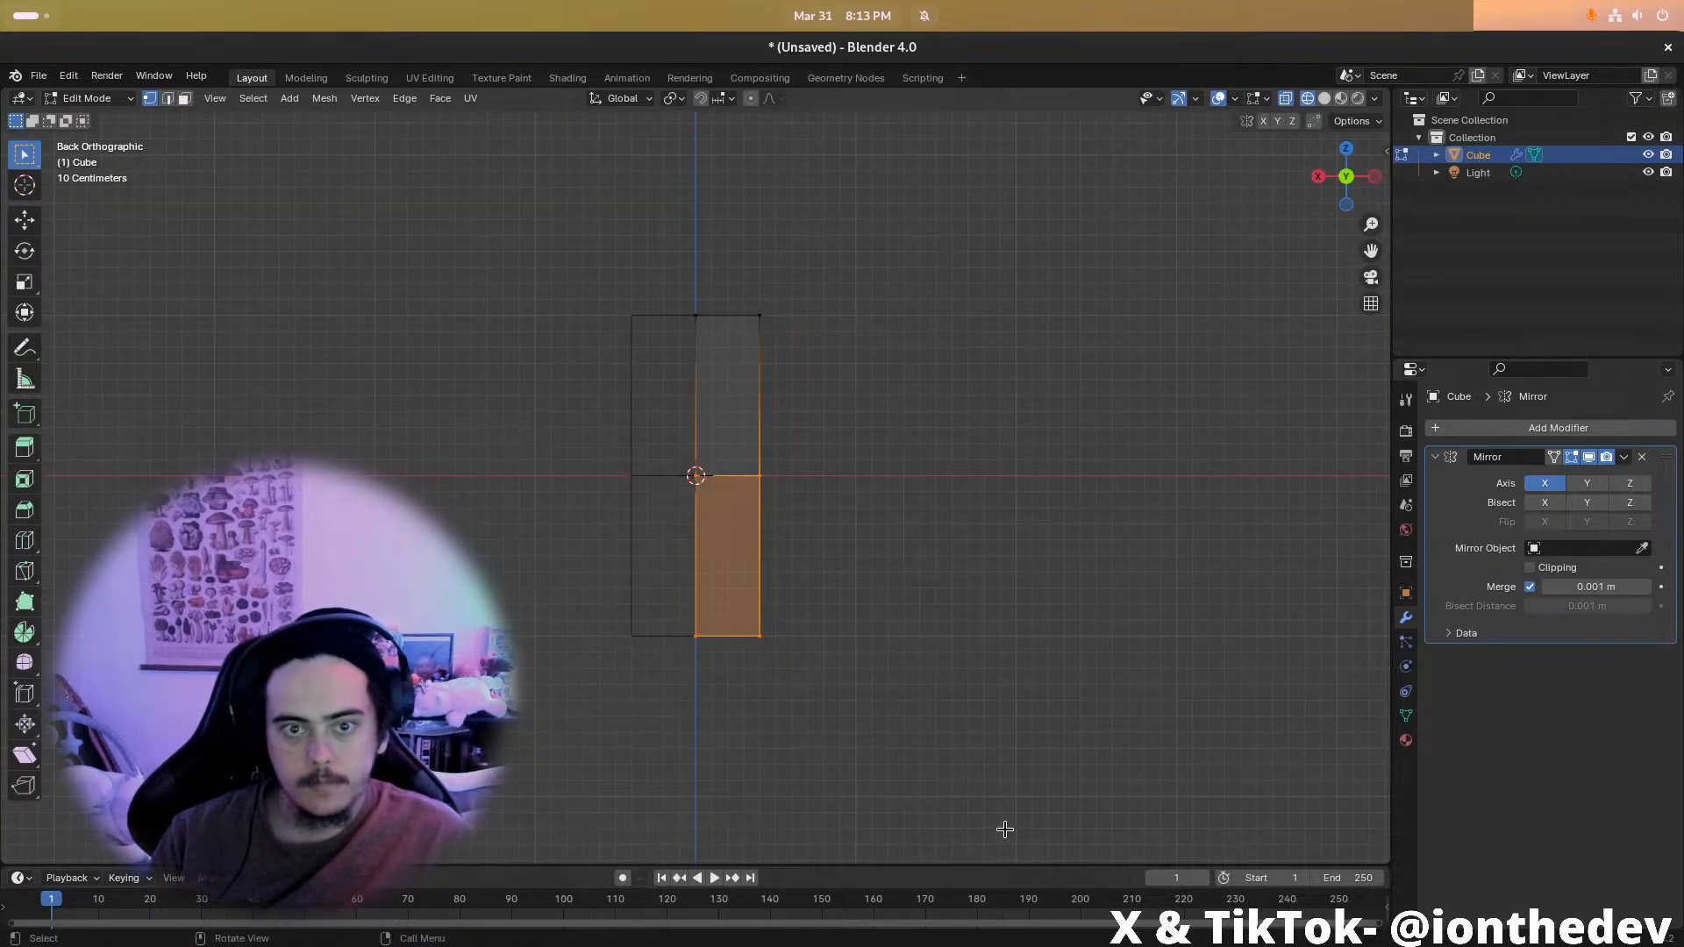
key(g)
key(z)
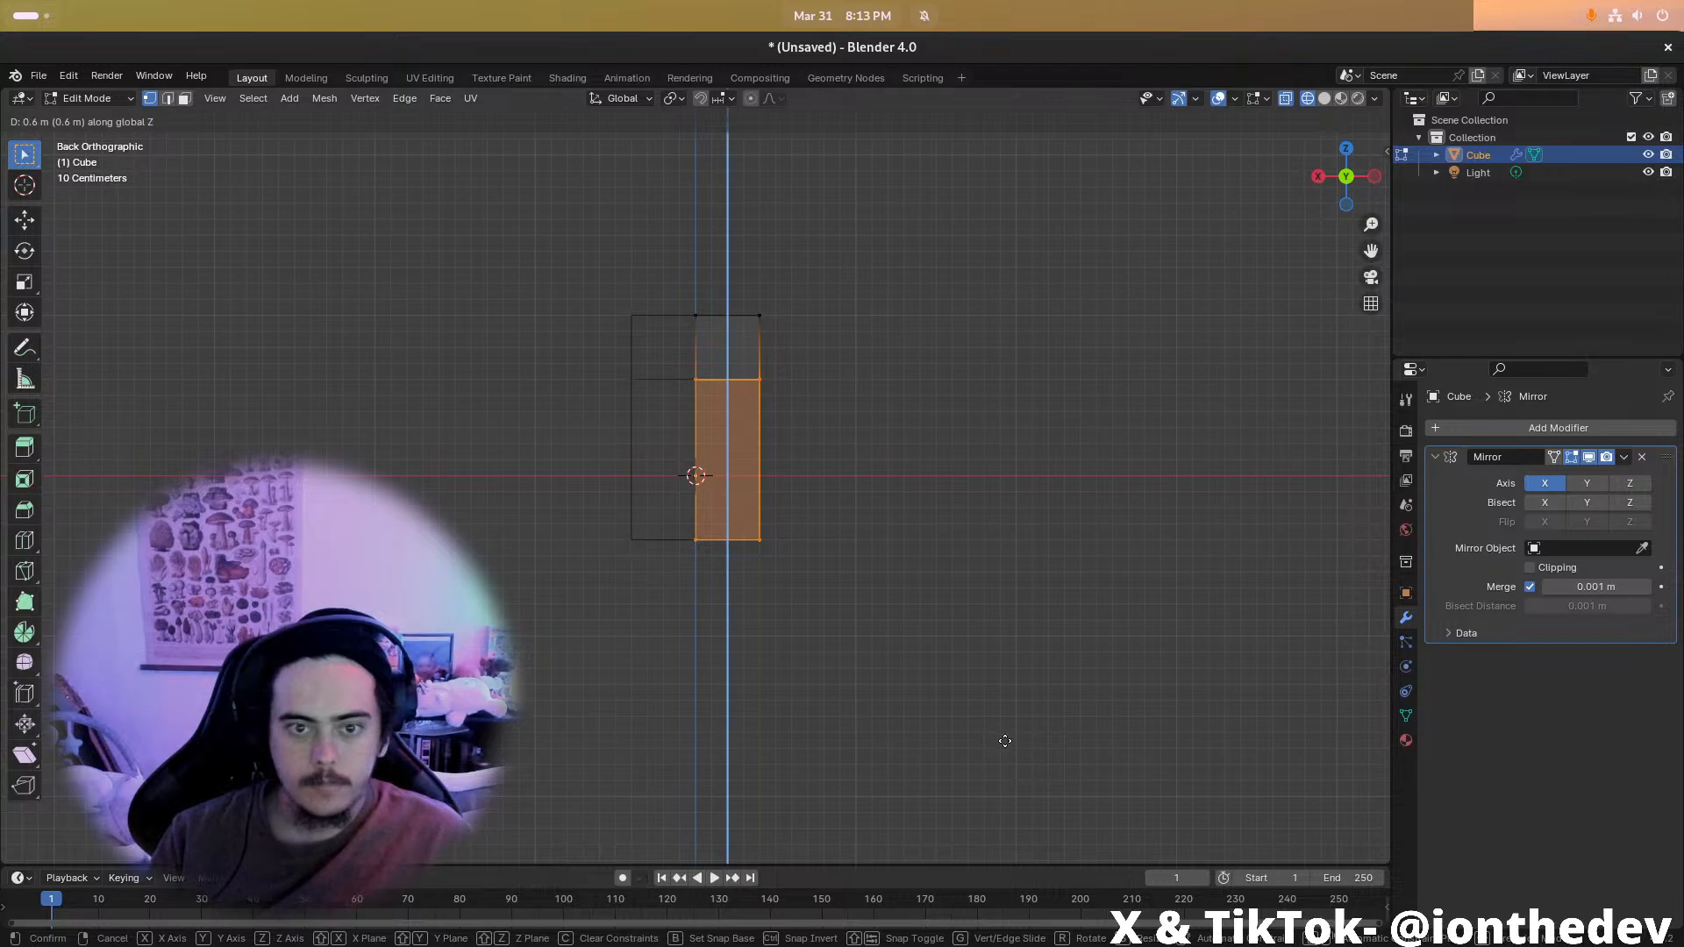
key(Escape)
Lower the mesh's top vertices and raise its bottom vertices about 0.6 m each along Z
drag(523, 257, 900, 395)
key(g)
key(z)
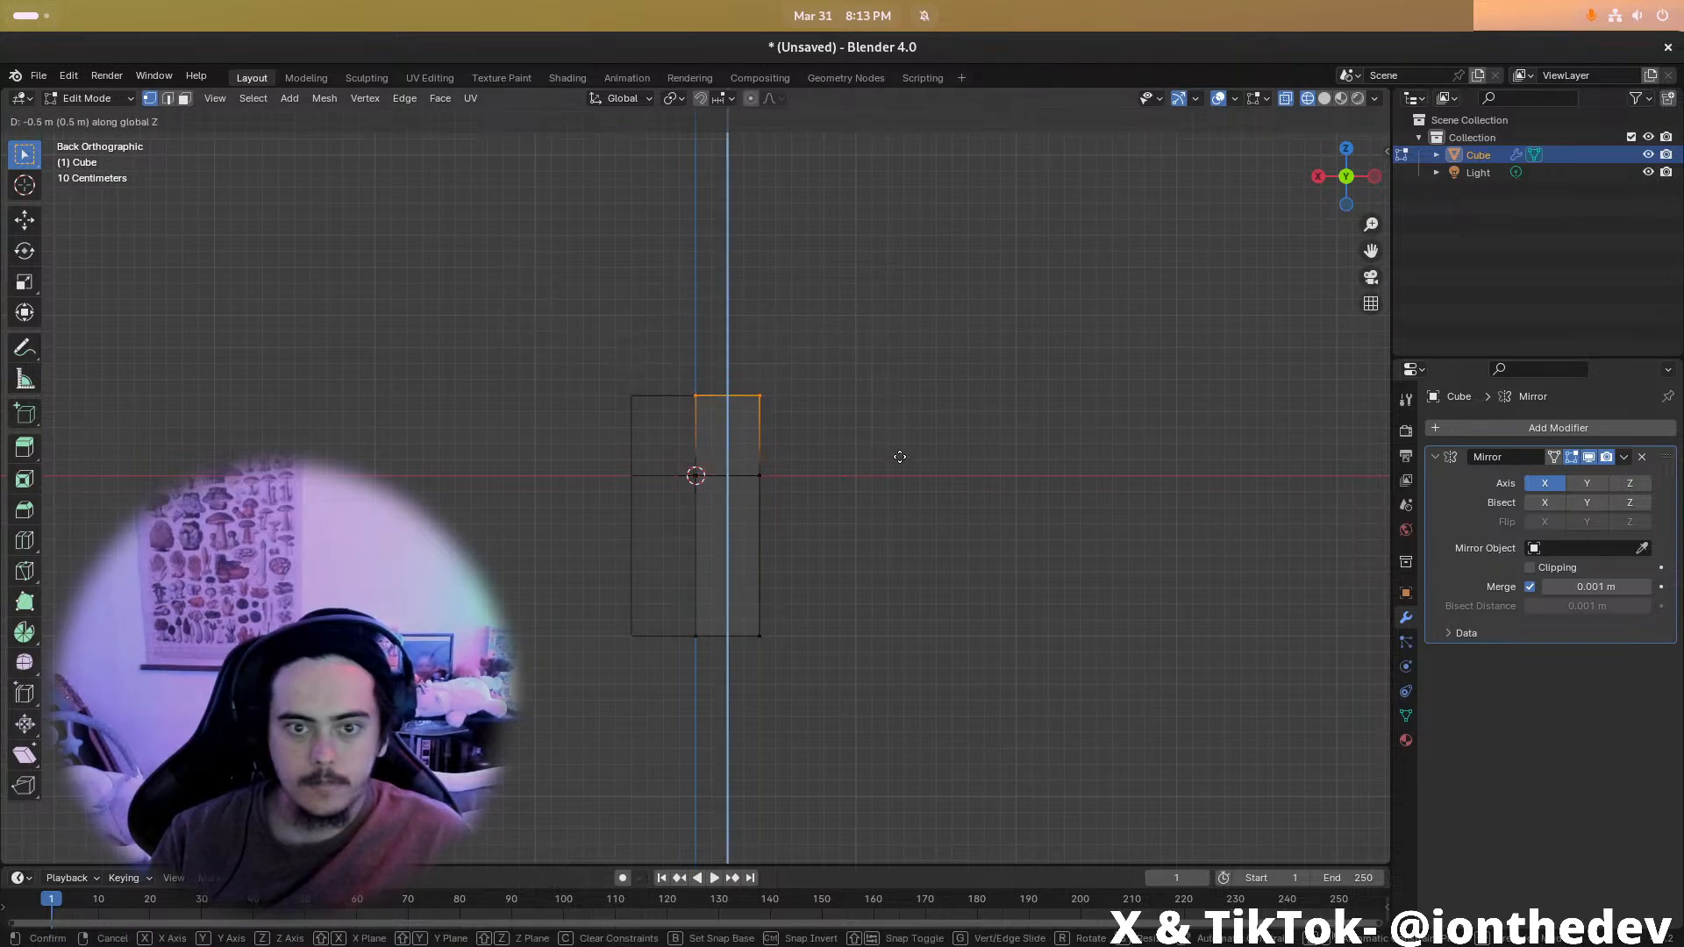
click(895, 482)
drag(840, 683, 436, 529)
key(g)
key(z)
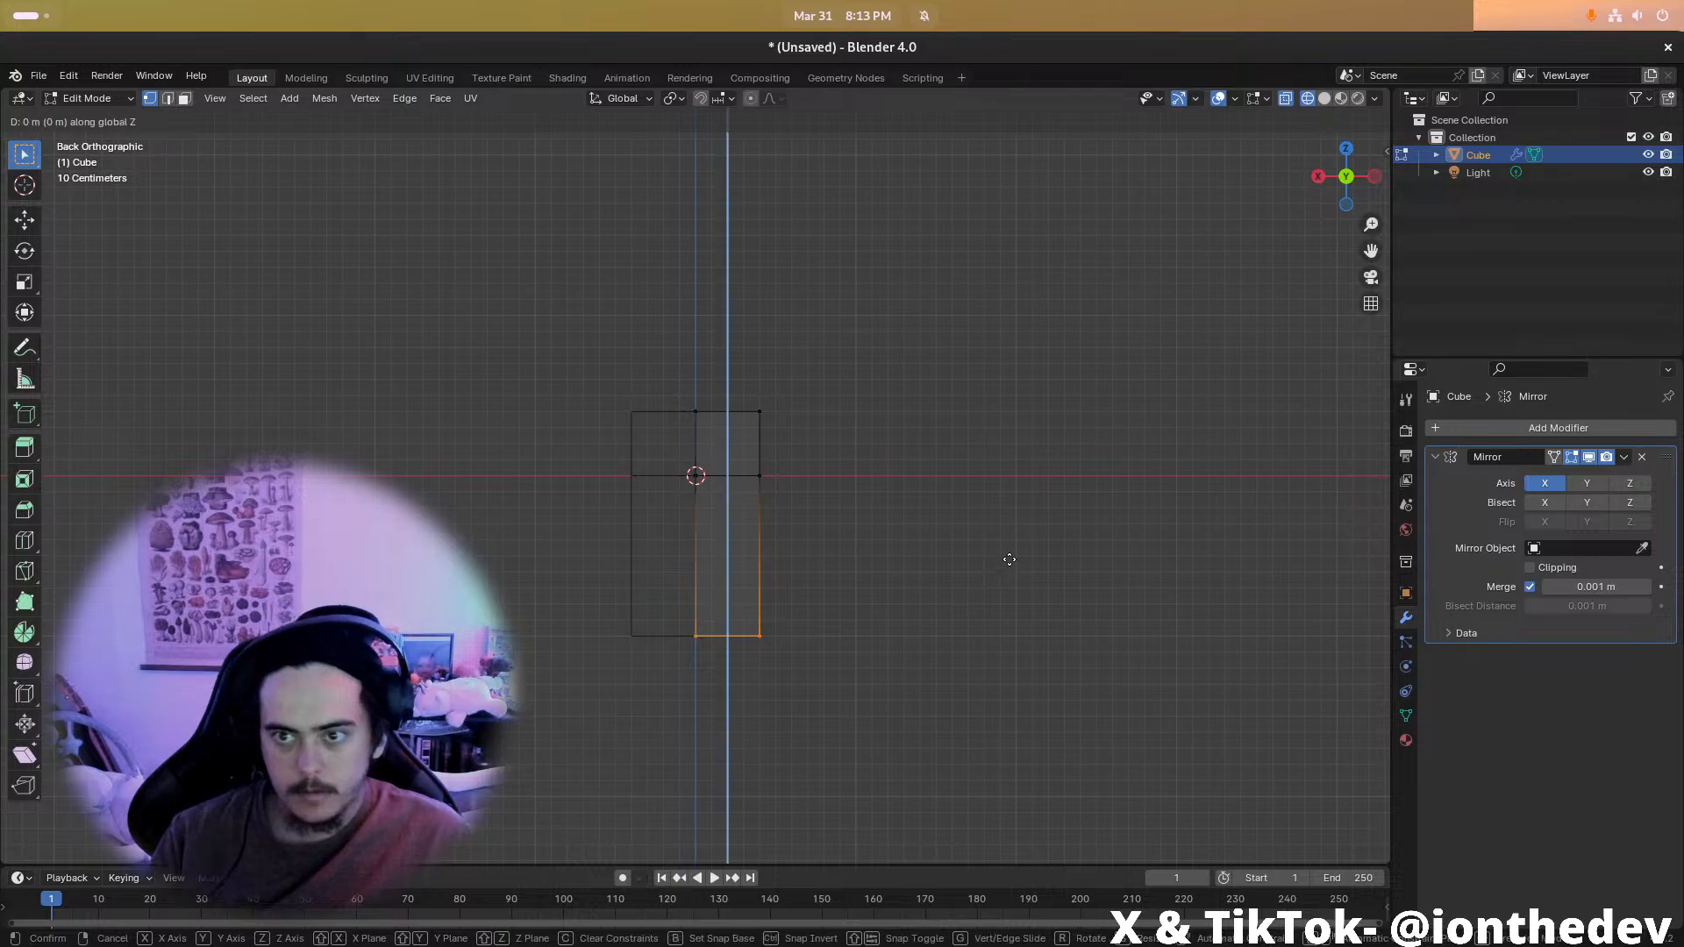
click(1027, 481)
Move the outer side vertices another 0.2 m inward along X, then lower the top vertices slightly along Z
drag(943, 703, 693, 294)
key(g)
key(x)
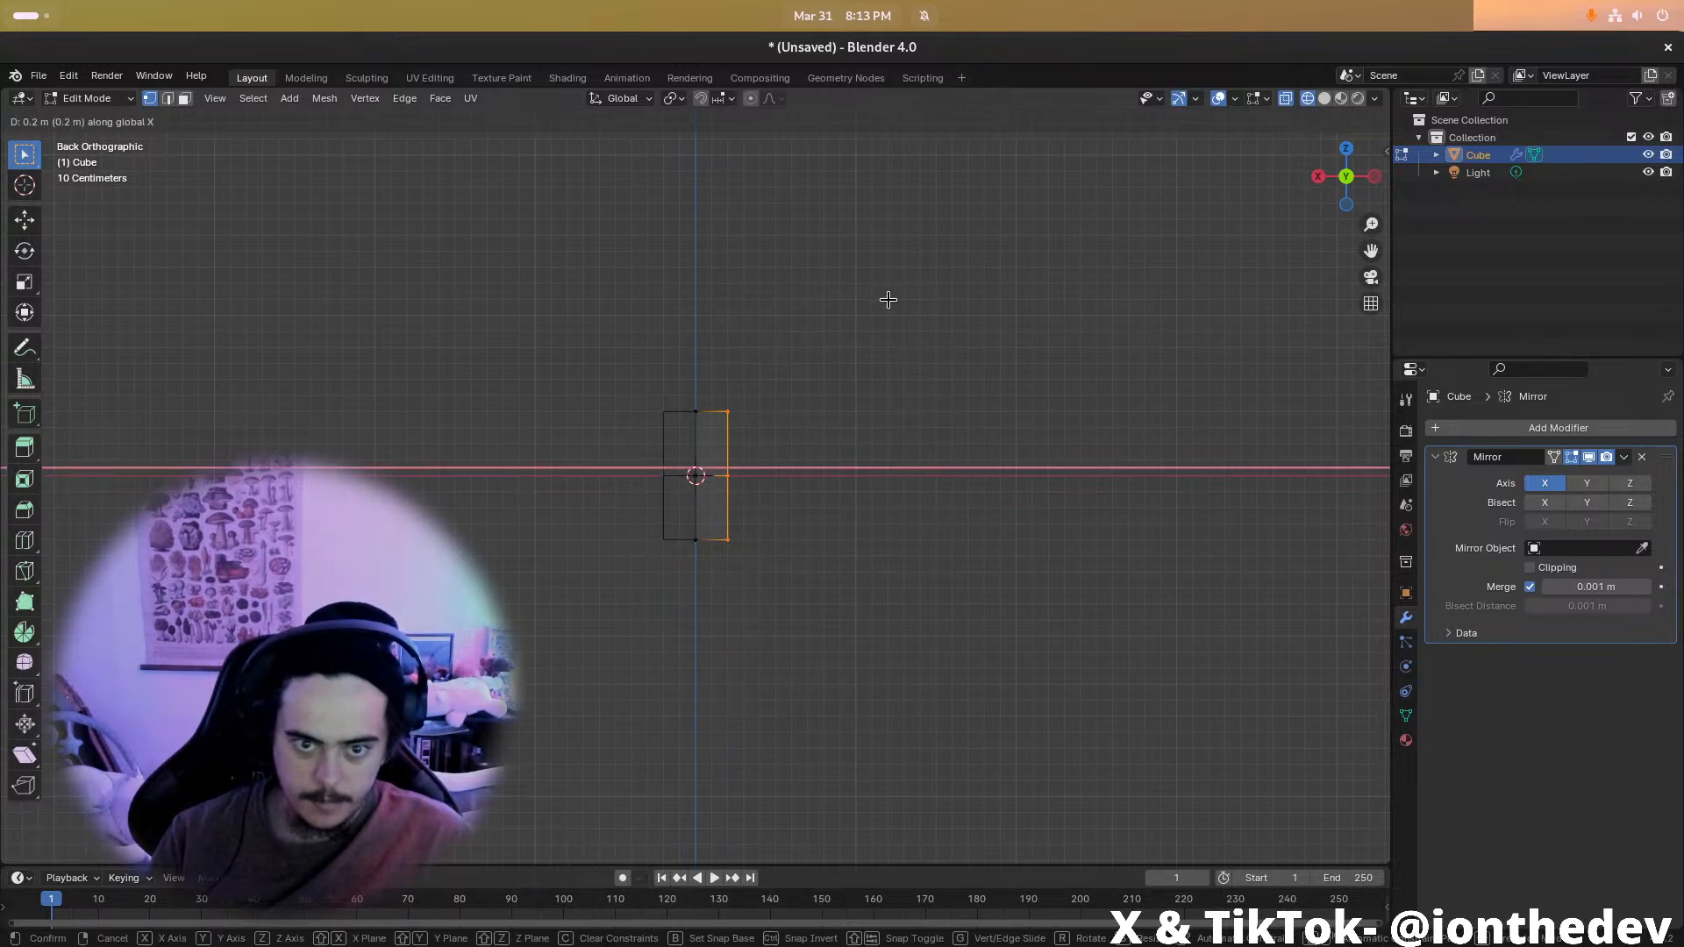
click(890, 301)
drag(526, 310, 857, 424)
key(g)
key(z)
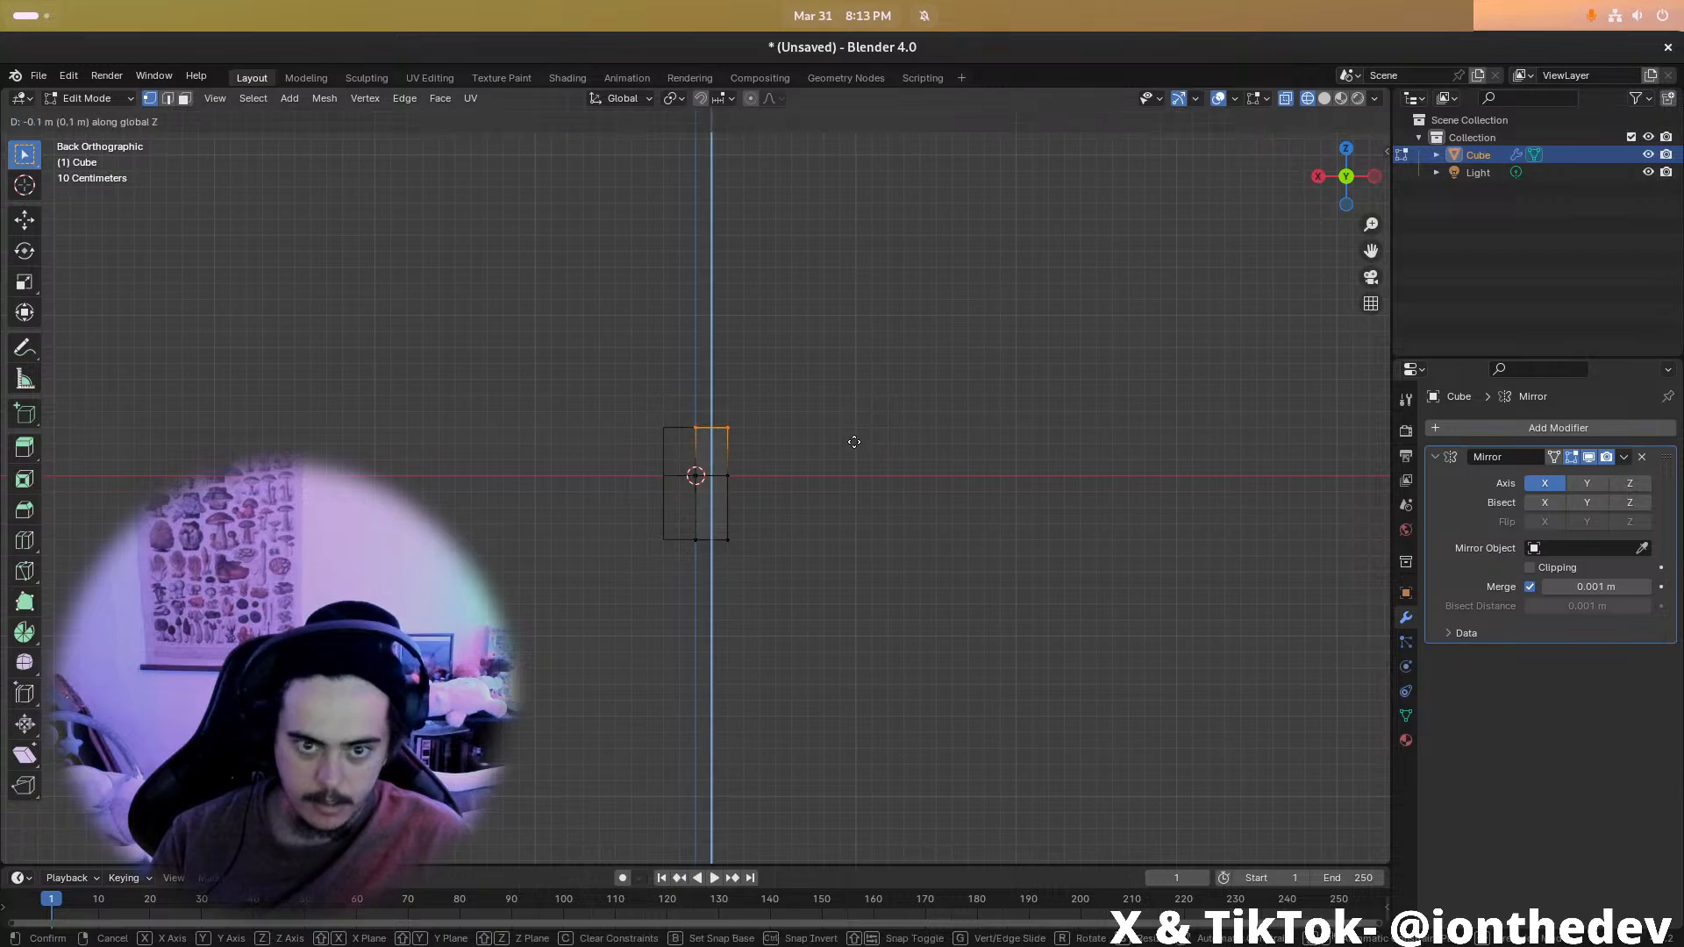
click(842, 609)
Move the vertices at the negative Y end toward the centre along Y to thin the downward block
drag(842, 609, 723, 425)
scroll(830, 441, up, 3)
middle_drag(830, 441, 1105, 403)
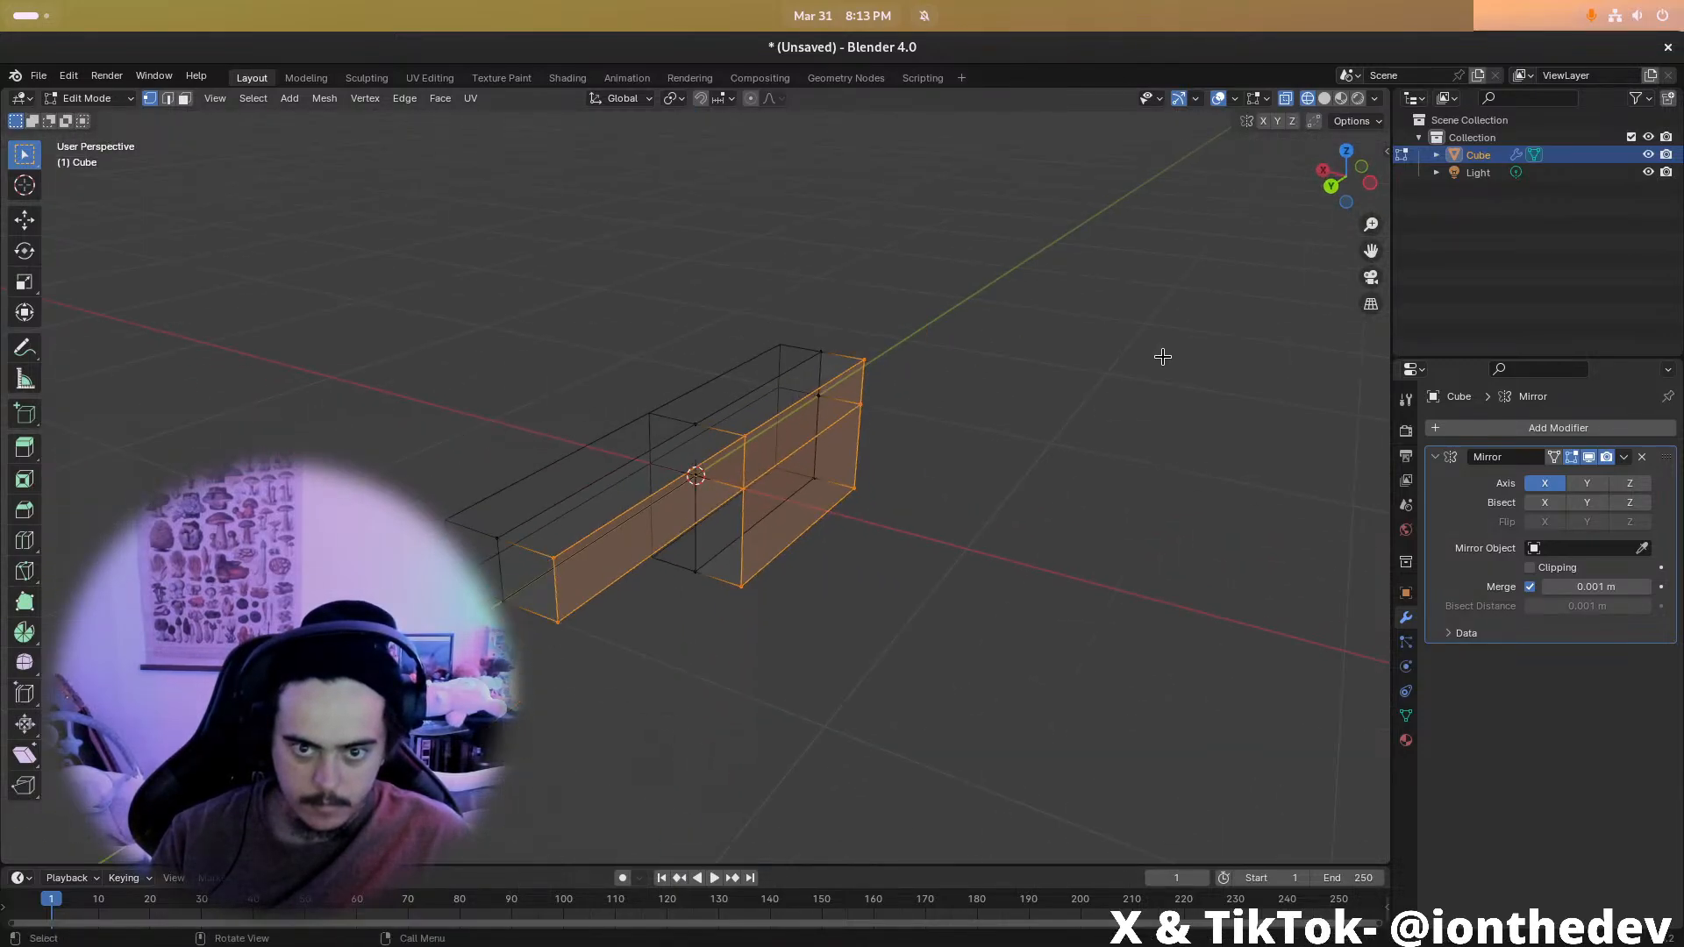
click(1370, 183)
scroll(902, 474, down, 2)
shift+middle_drag(903, 474, 832, 448)
drag(796, 354, 927, 610)
key(g)
key(y)
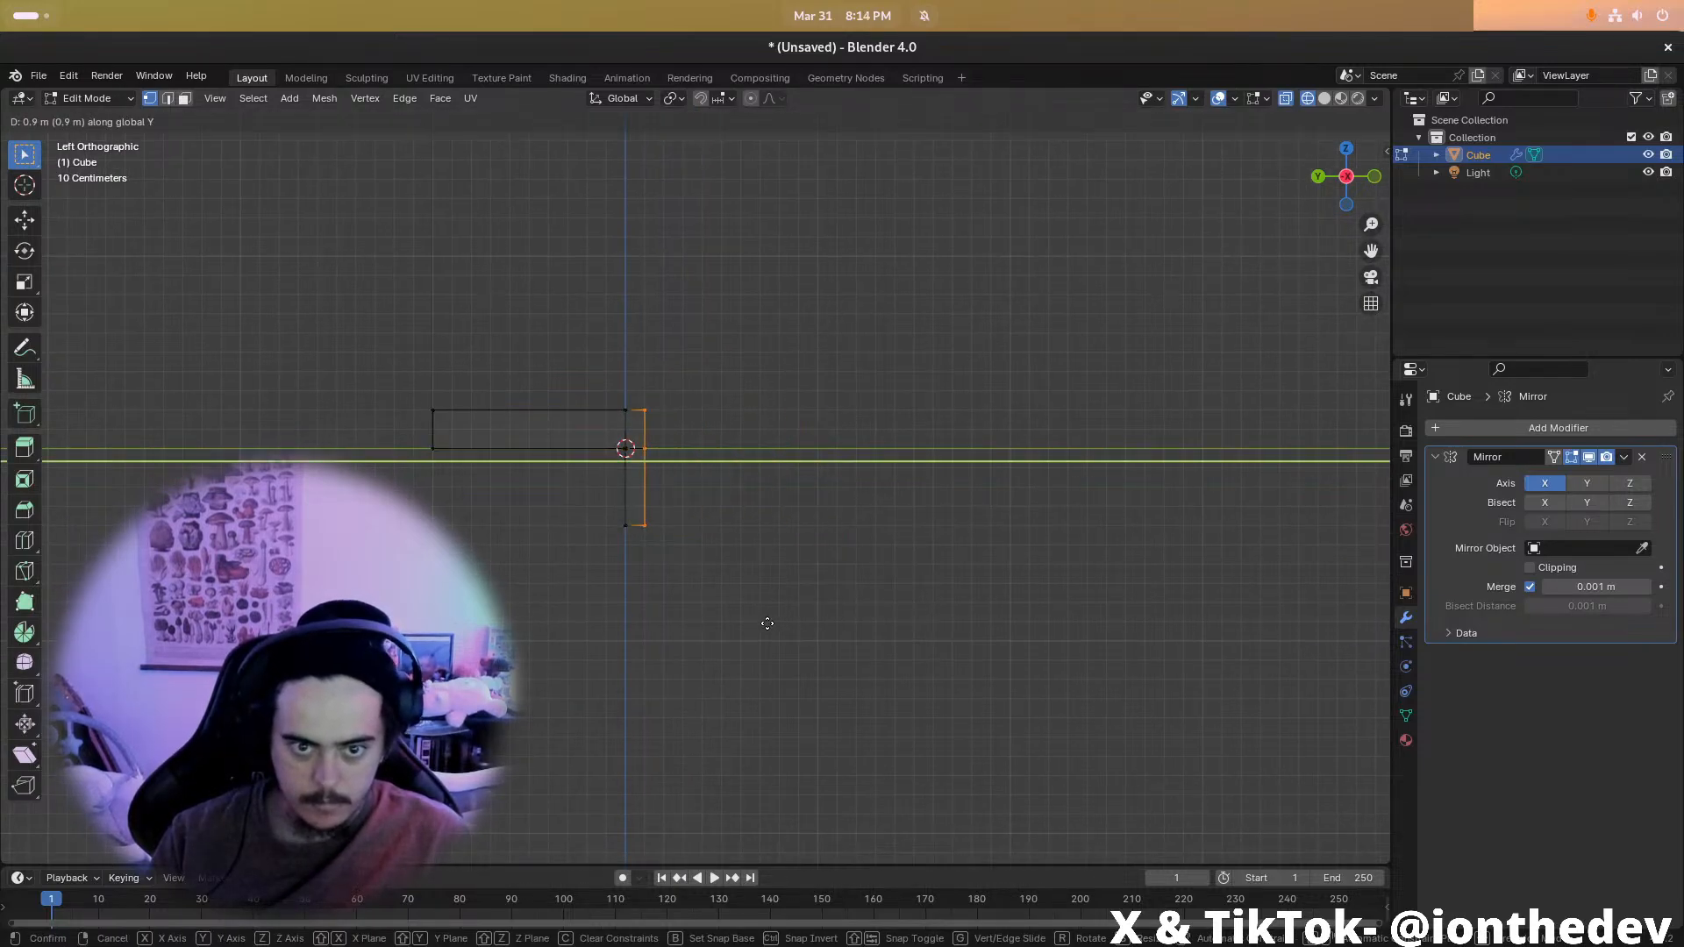
click(787, 626)
Shorten the upper block by moving its positive Y end vertices toward the centre, and fine-tune their position
drag(360, 342, 768, 666)
key(g)
key(y)
click(607, 518)
scroll(606, 515, up, 2)
key(g)
key(y)
key(z)
click(780, 646)
In Material Preview shading, select the outer side faces and move them about 0.08 m inward along X
middle_drag(737, 669, 1001, 689)
key(z)
click(915, 734)
key(3)
middle_drag(824, 587, 775, 579)
shift+click(733, 563)
shift+click(802, 550)
click(814, 577)
shift+click(746, 562)
shift+click(801, 537)
shift+middle_drag(992, 546, 1102, 571)
key(g)
key(x)
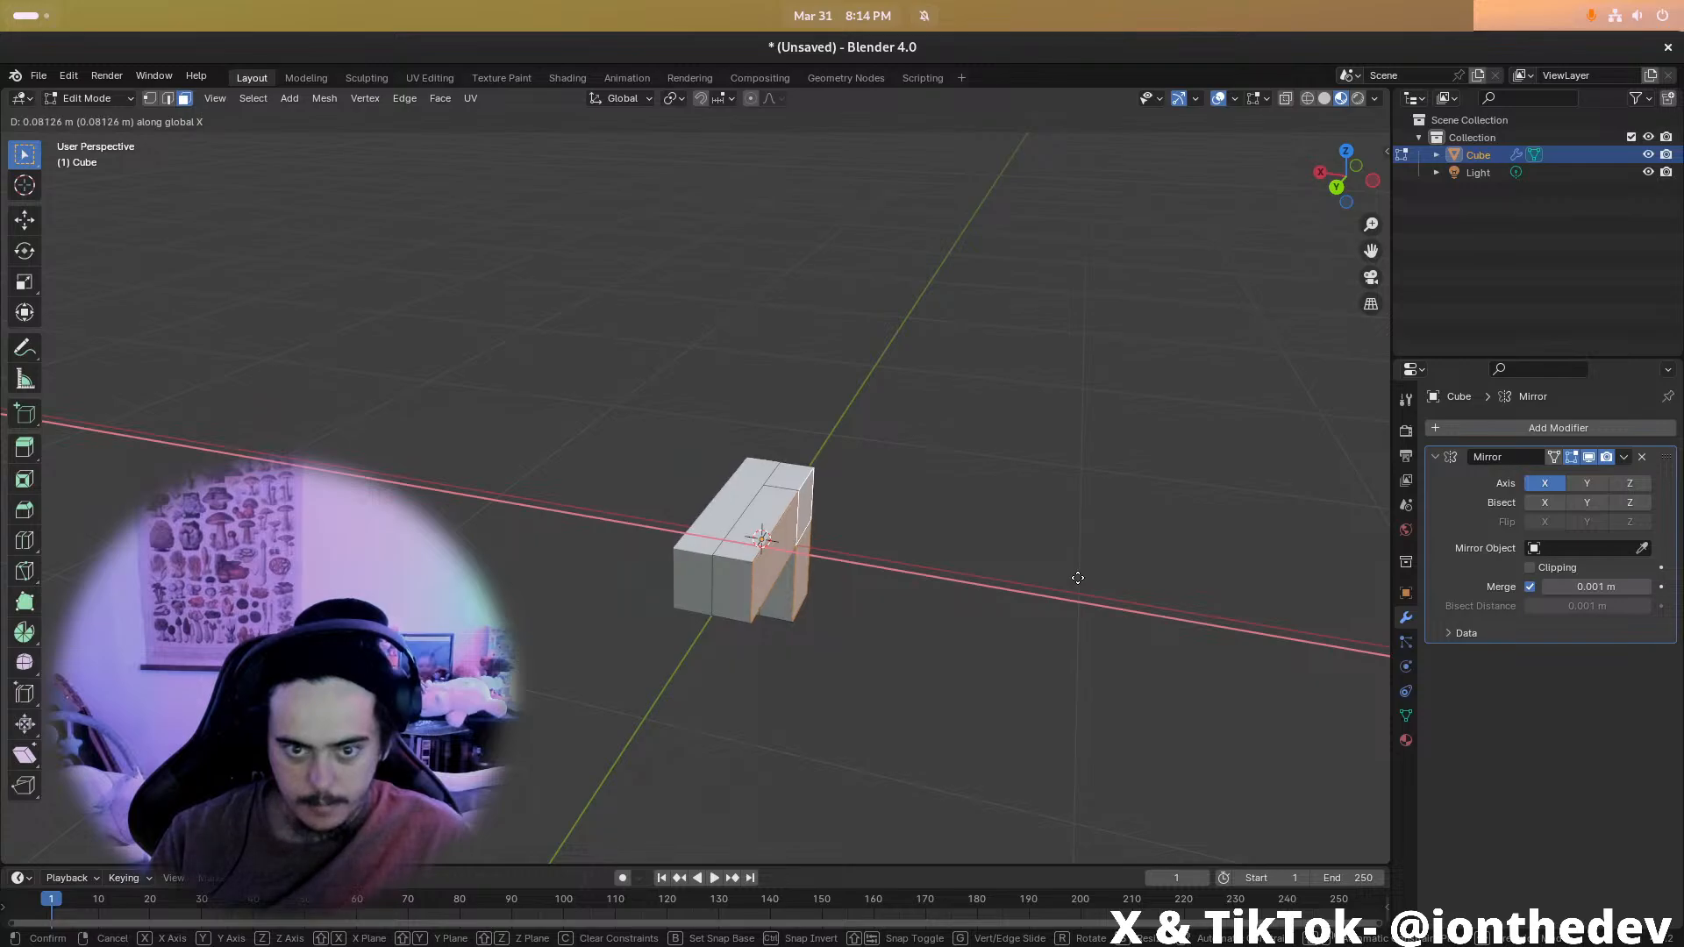
click(1077, 581)
Examine the mirrored mesh from several angles, including its underside, in Object Mode and Edit Mode
scroll(853, 523, up, 3)
middle_drag(725, 515, 789, 561)
middle_drag(946, 509, 1050, 578)
key(Tab)
shift+middle_drag(650, 708, 744, 517)
key(Tab)
middle_drag(564, 473, 610, 442)
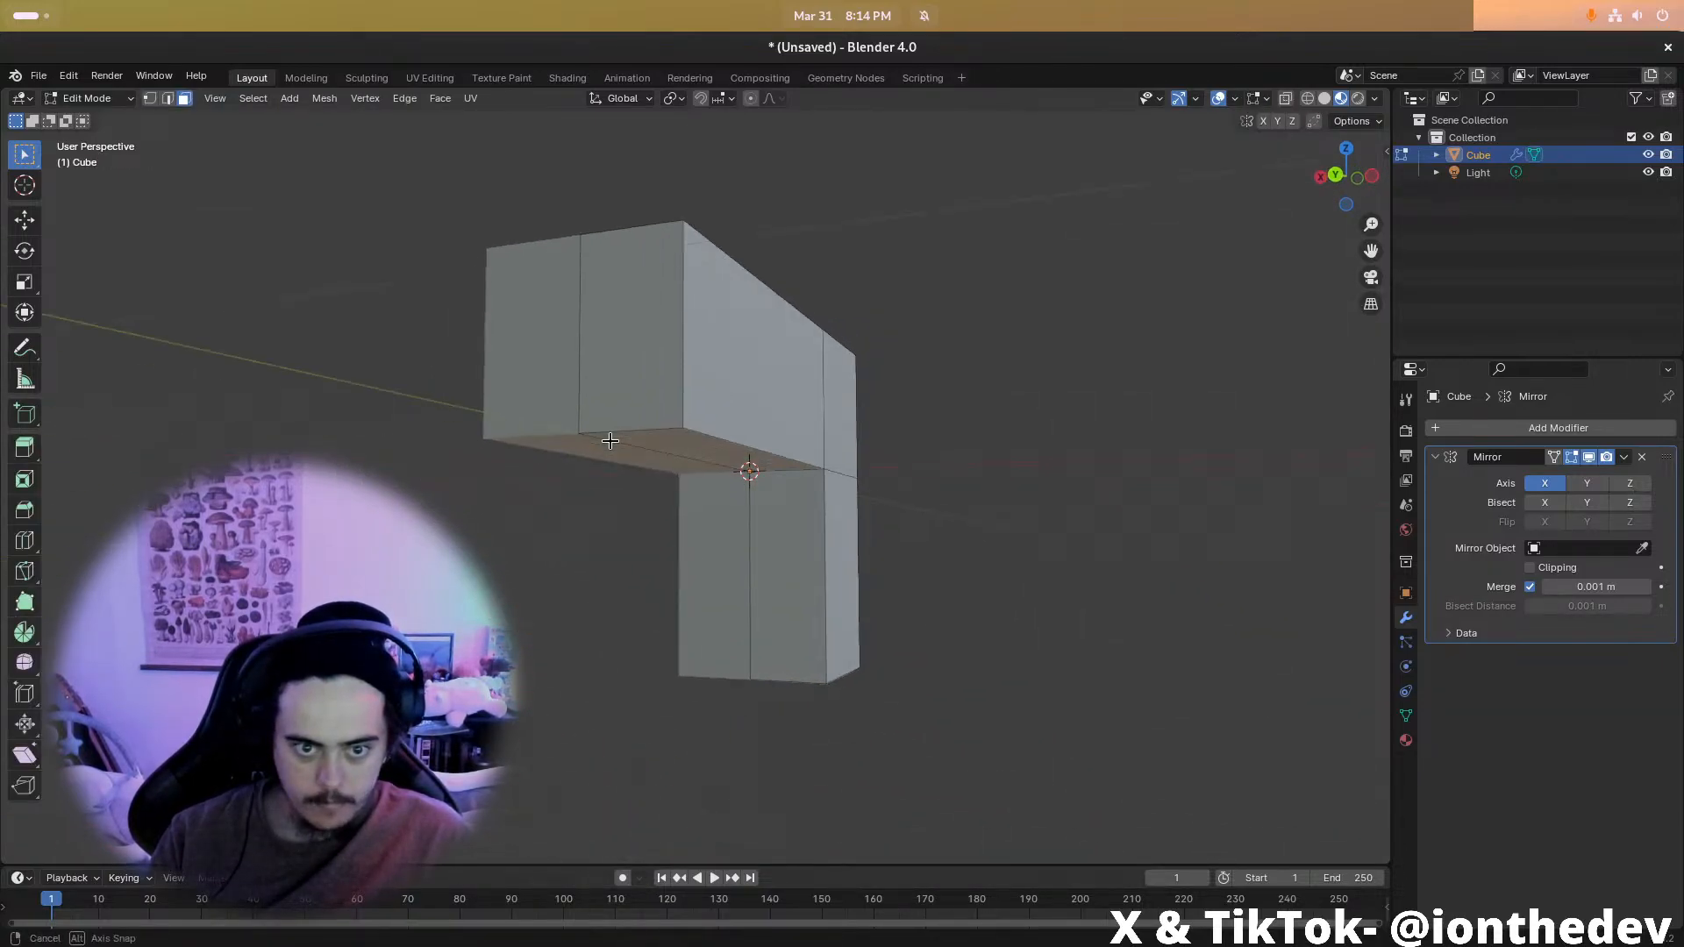
click(699, 432)
middle_drag(794, 486, 631, 440)
key(2)
click(770, 451)
key(Tab)
key(Tab)
key(3)
Add a centred horizontal loop cut around the upper block and move its side edges about 0.03 m outward along X
key(ctrl+r)
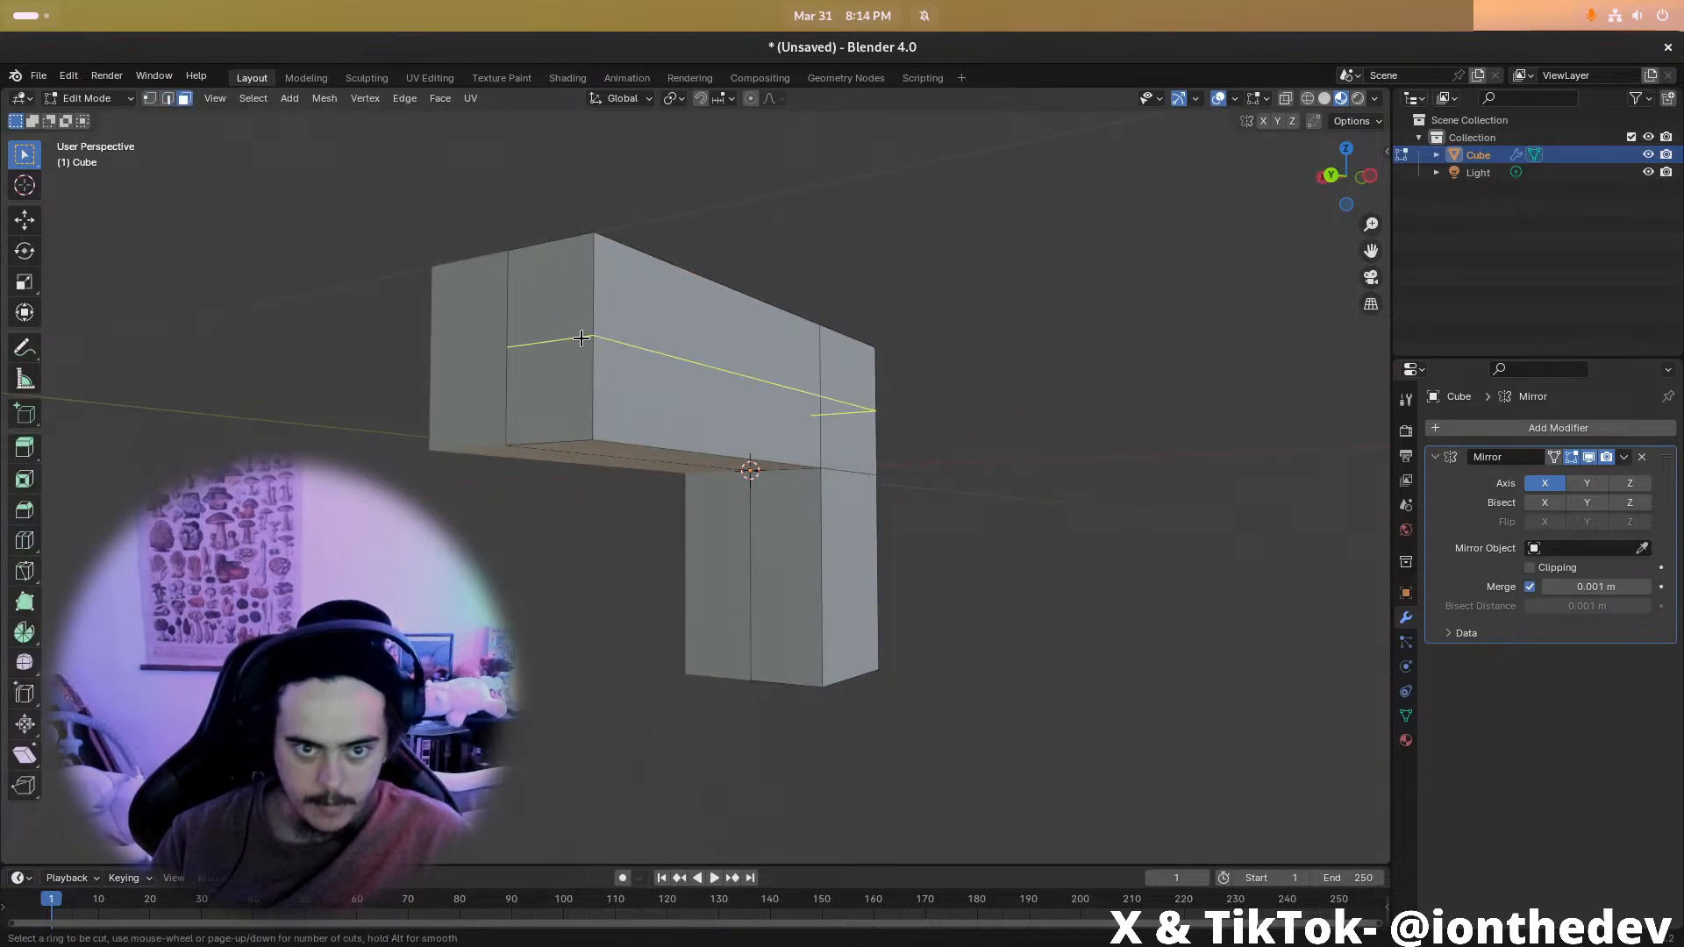
click(610, 351)
middle_drag(611, 351, 676, 409)
click(735, 444)
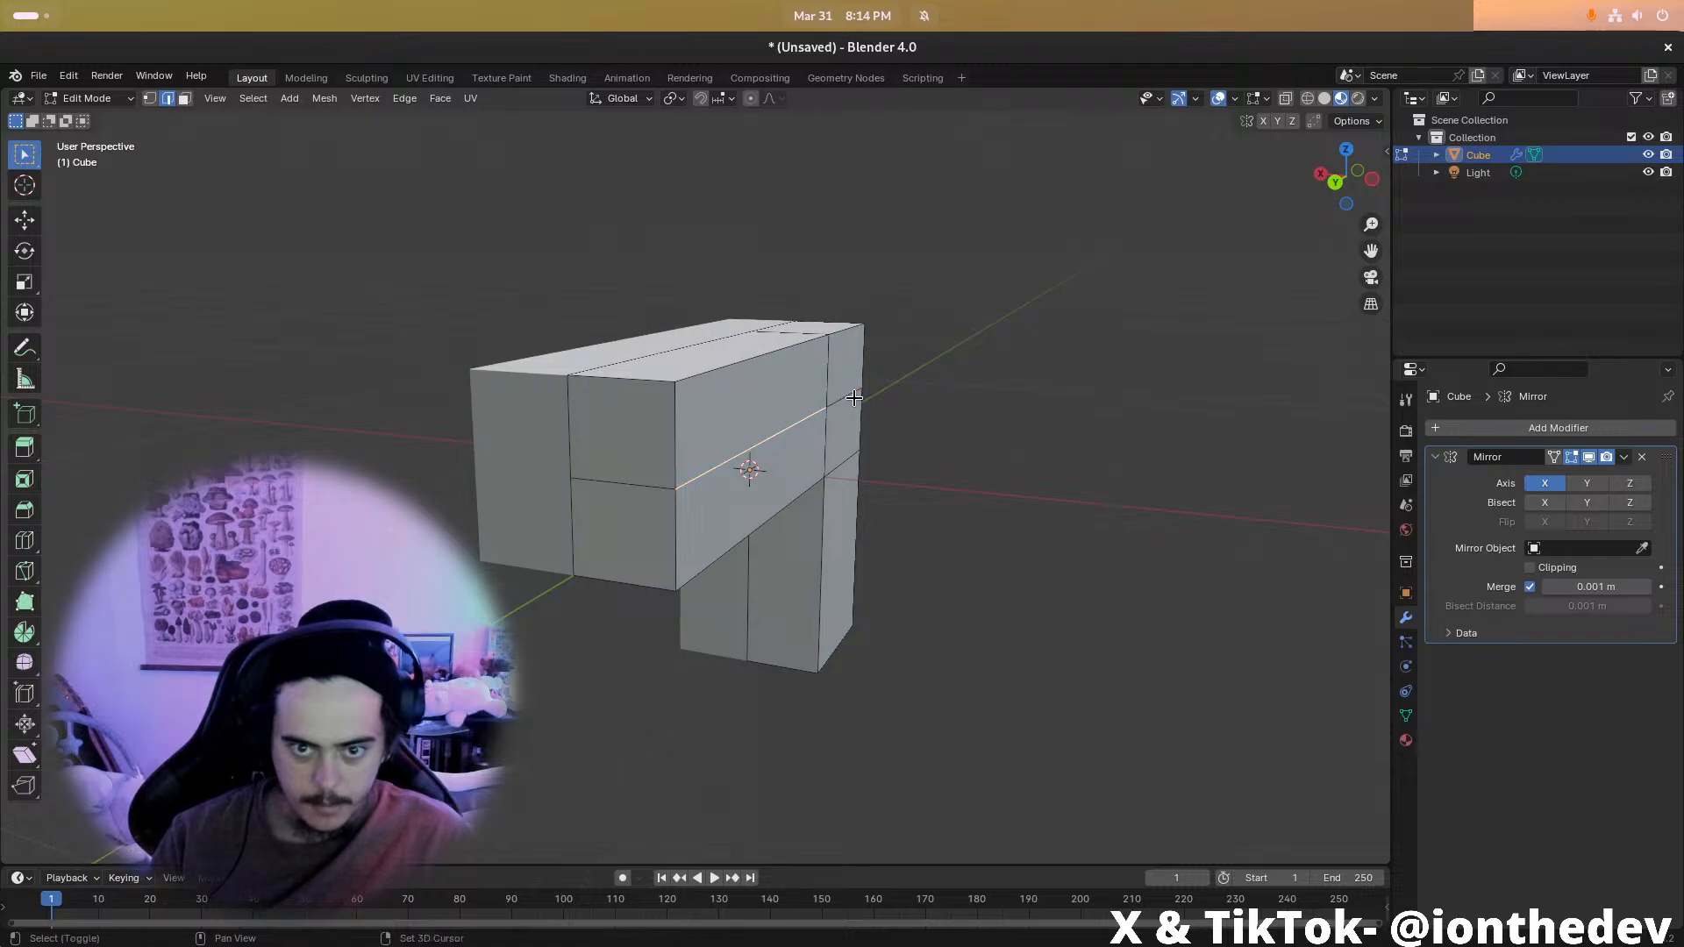
key(g)
key(x)
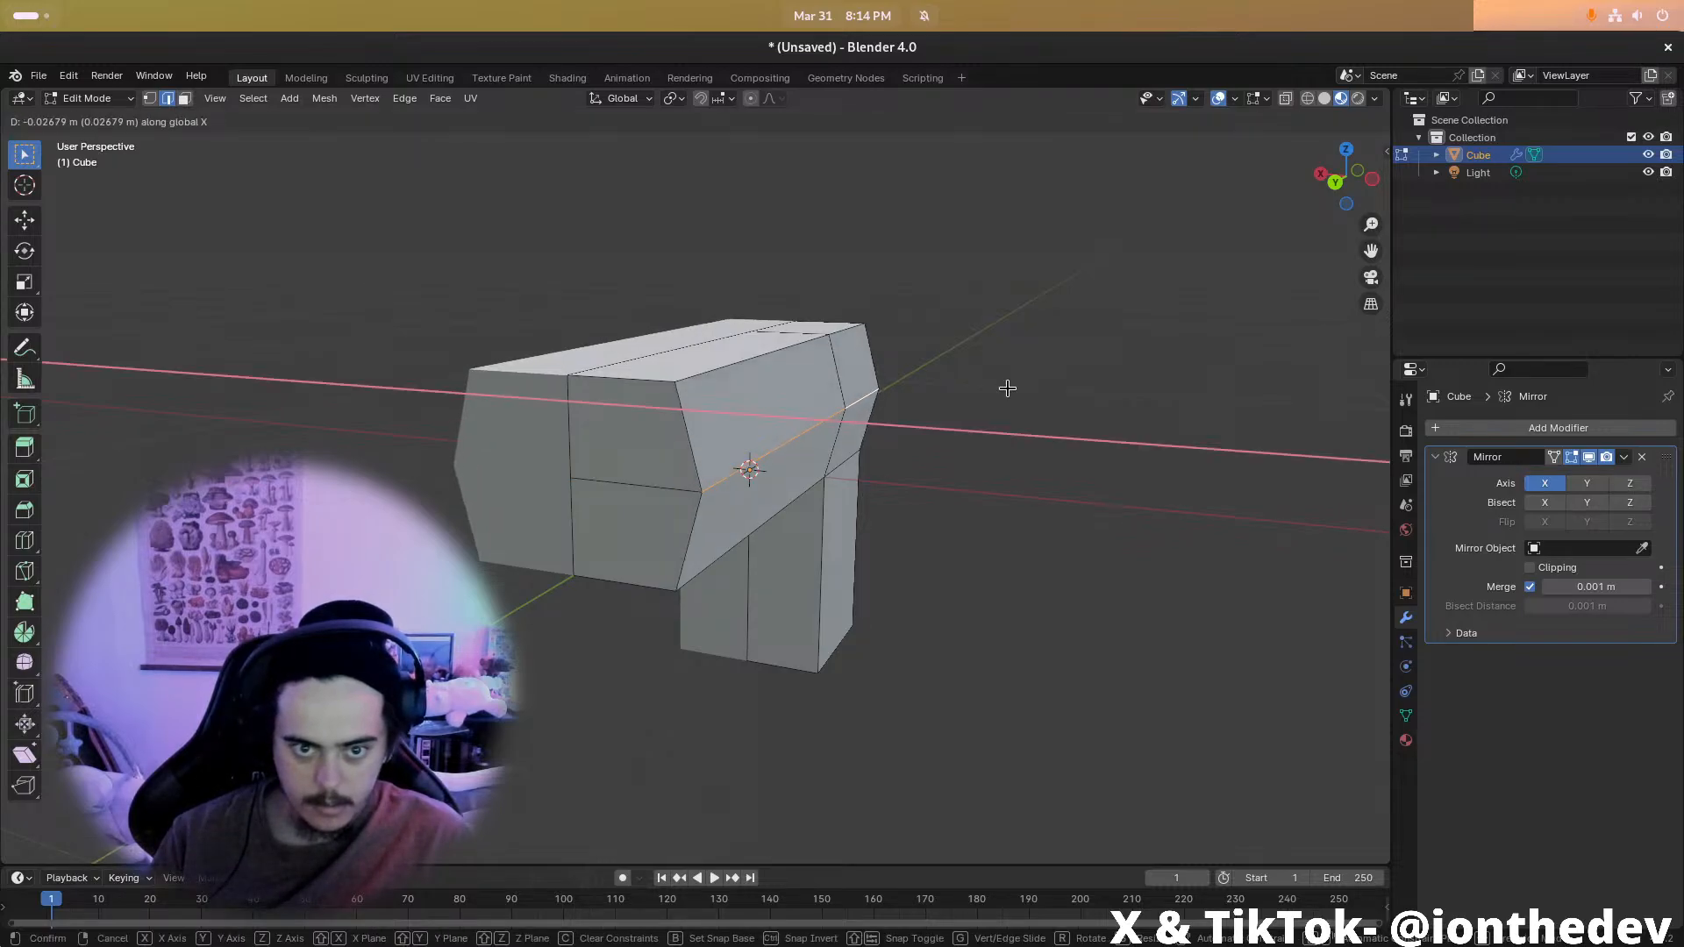
click(1005, 388)
Raise the upper block's top centre edges and lower its underside centre edge slightly along Z
click(665, 349)
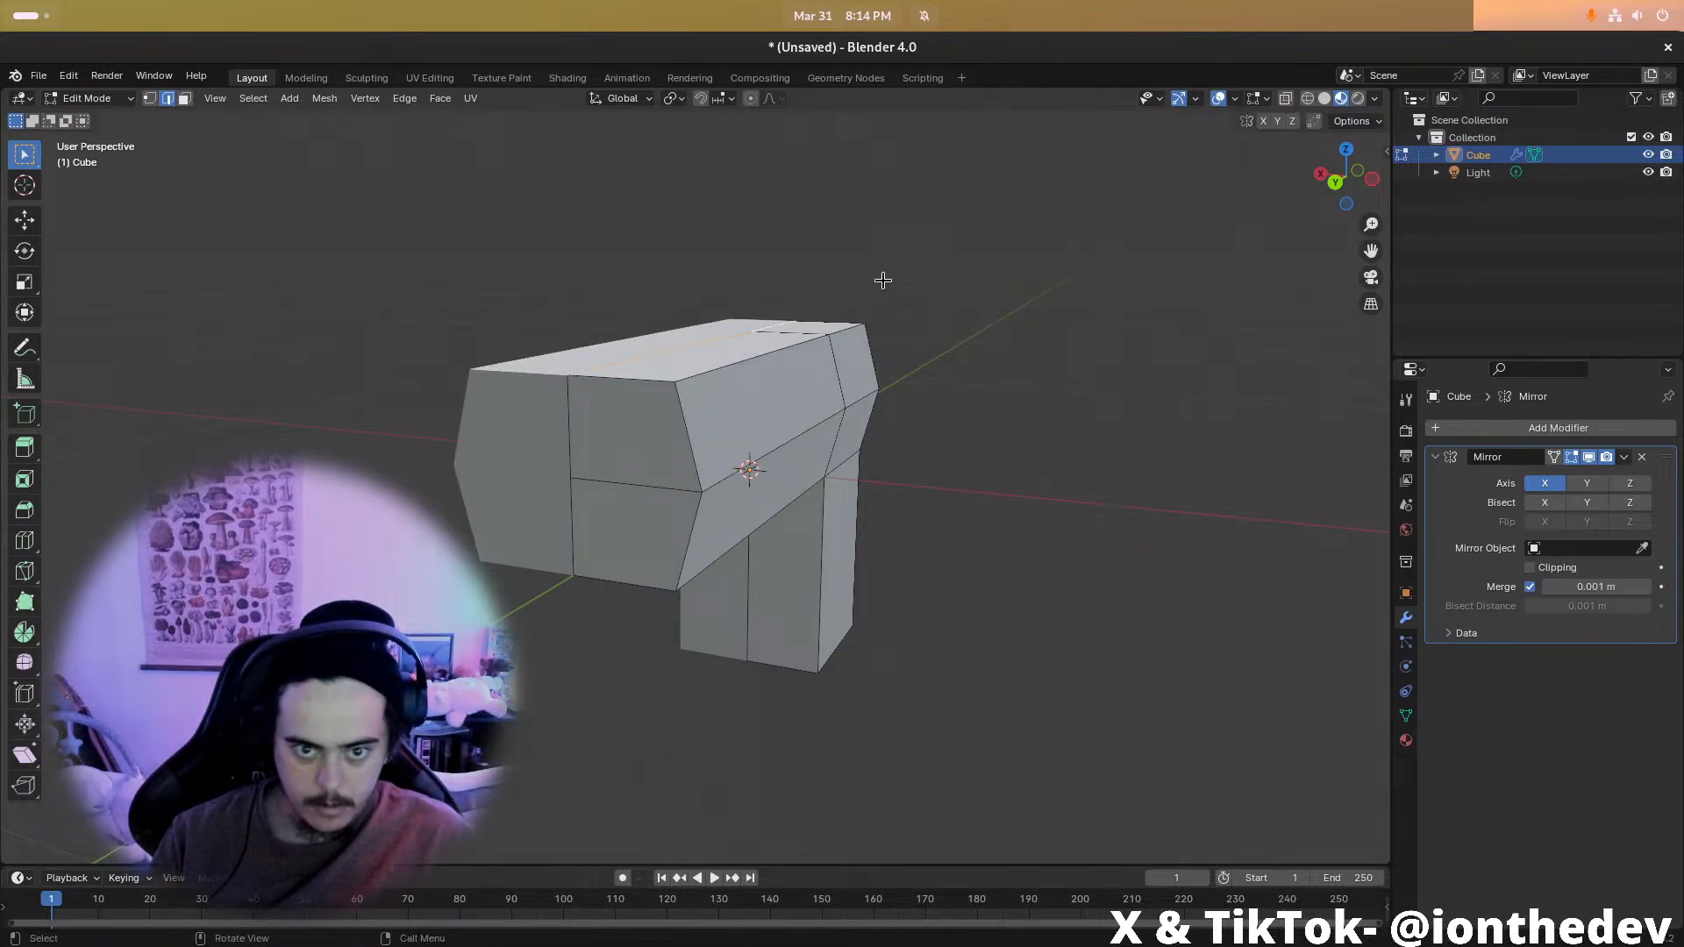
key(g)
key(z)
click(889, 266)
middle_drag(855, 312, 814, 248)
click(643, 427)
key(g)
key(z)
click(1181, 218)
Cut a small rectangle with the Knife tool into the top face beside the rear edge
middle_drag(936, 422, 703, 600)
scroll(700, 588, up, 2)
key(k)
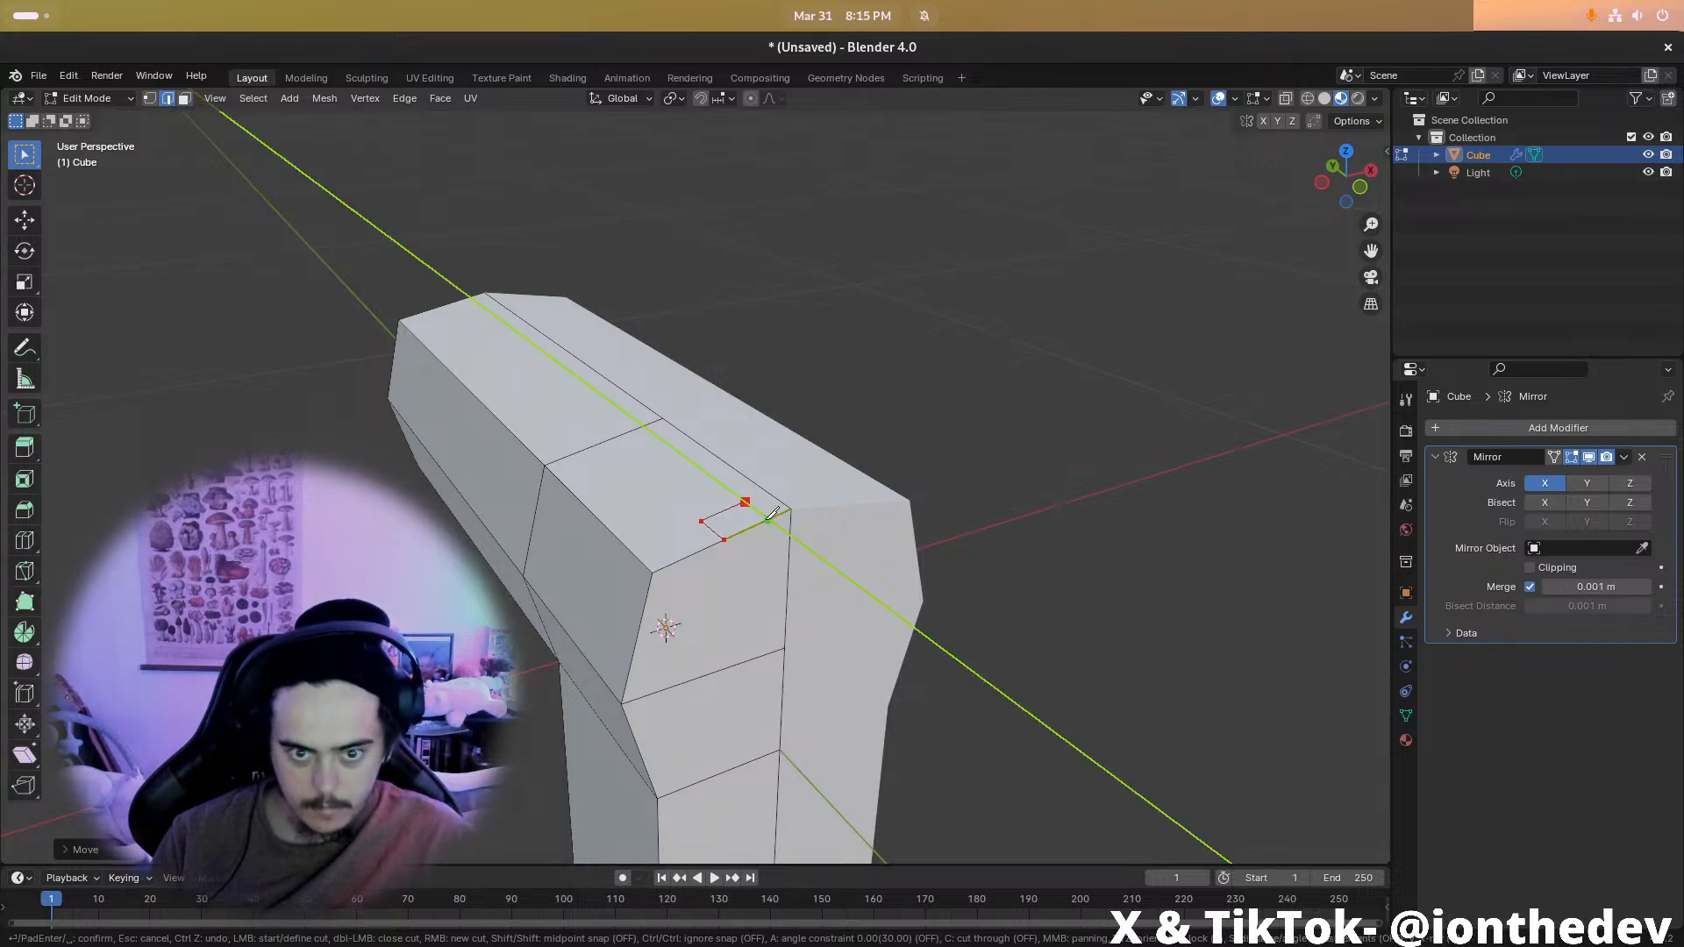
key(Return)
Extrude the small rectangular face upward into a short stub and readjust it
middle_drag(771, 523, 707, 502)
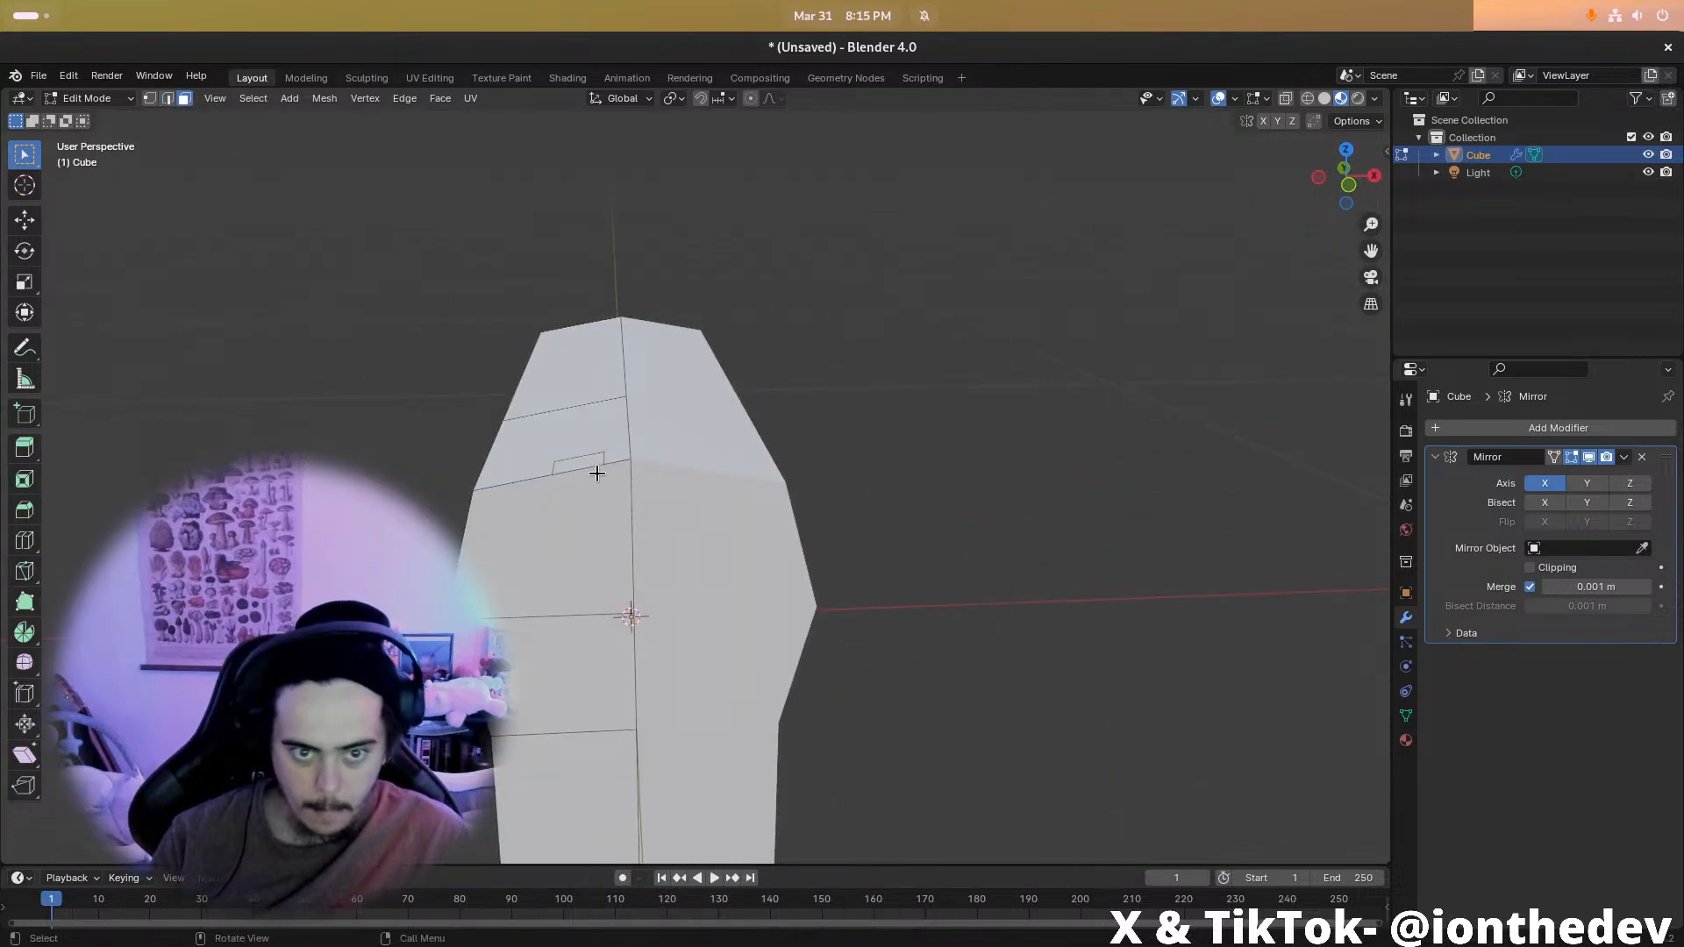
key(e)
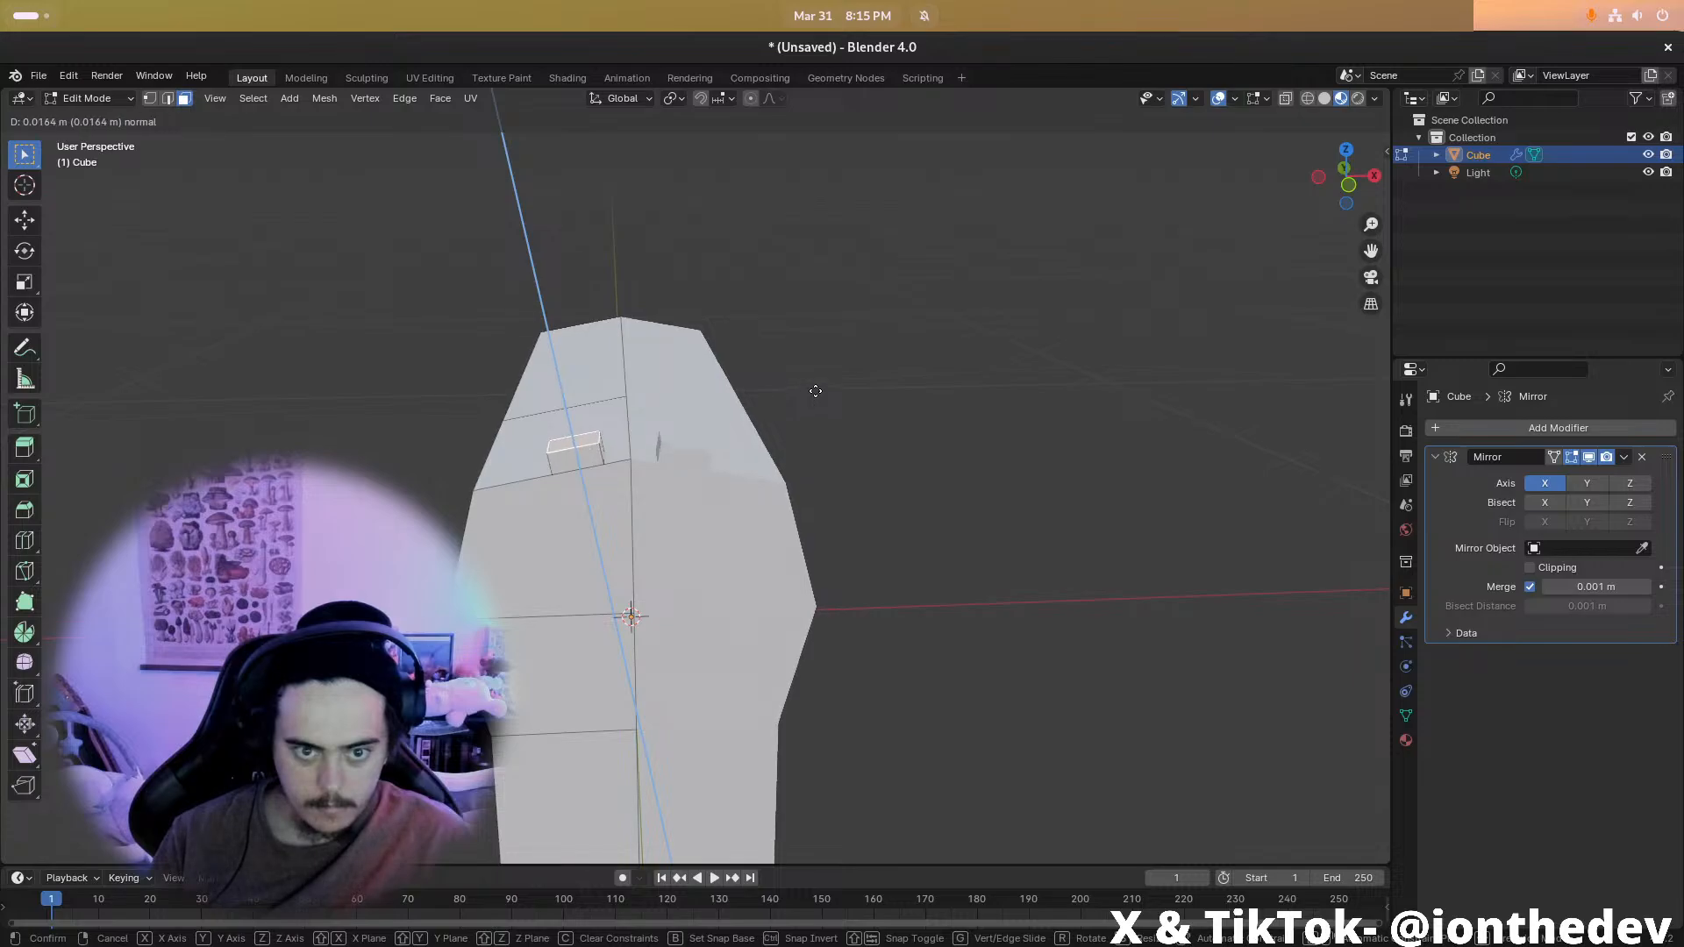
click(817, 363)
middle_drag(738, 467, 611, 486)
key(ctrl+z)
key(e)
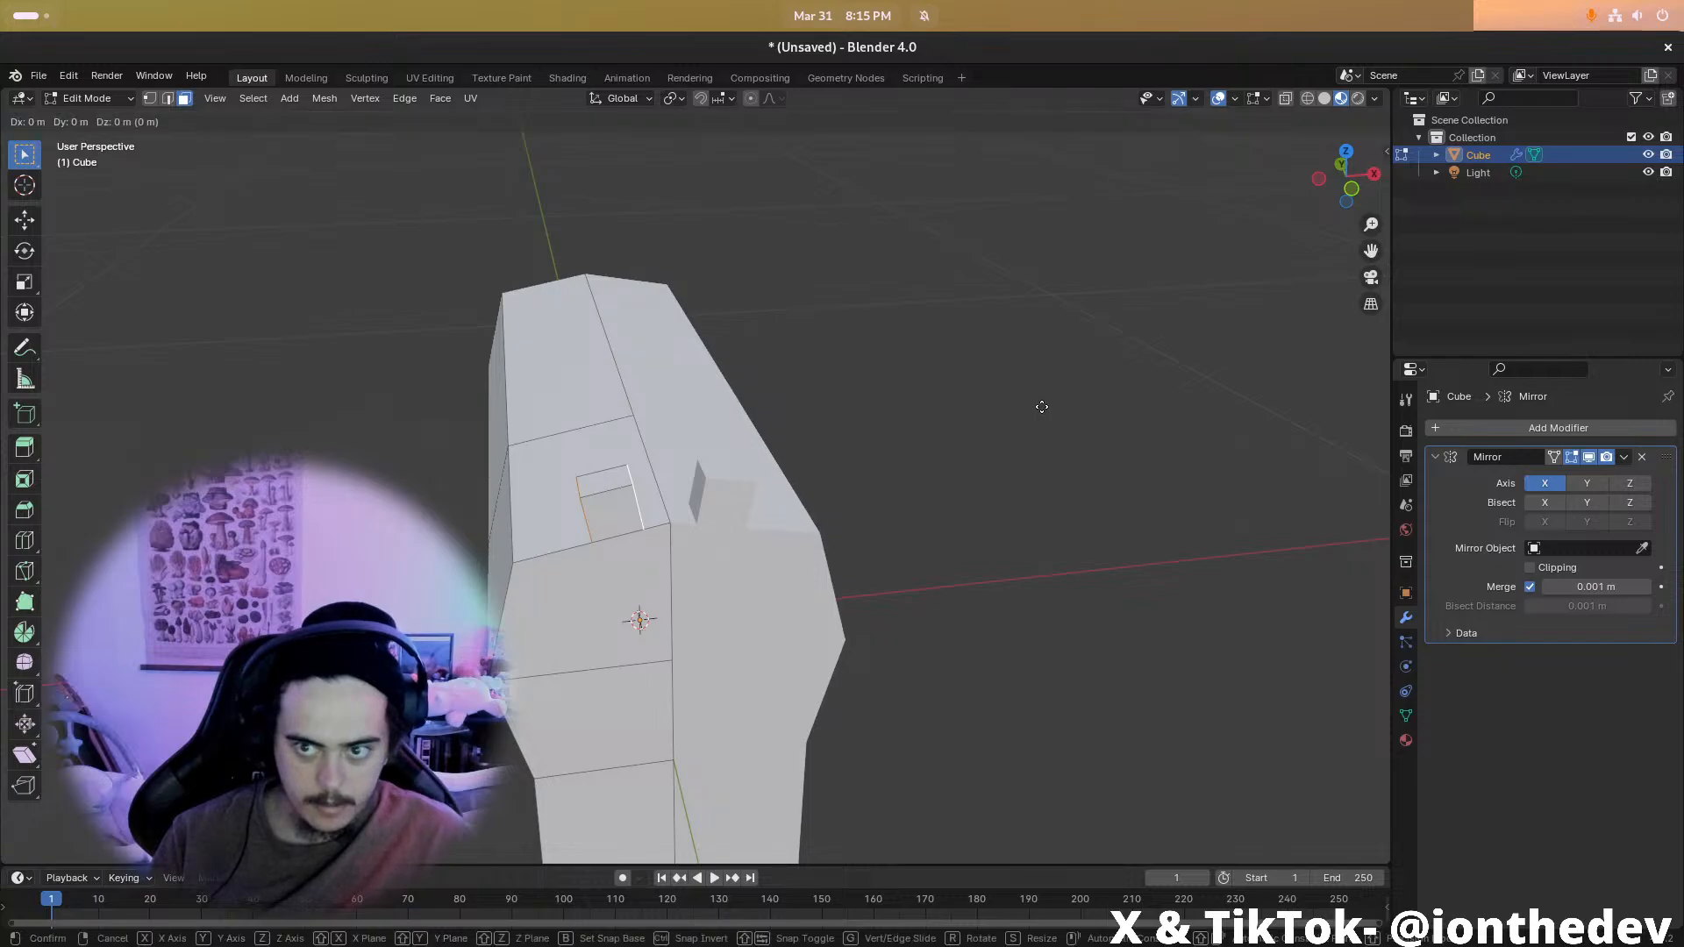
click(1013, 415)
Set the transform orientation to Normal and move the stub away from the mirror centre along X in front view
middle_drag(1018, 424, 702, 518)
click(1355, 185)
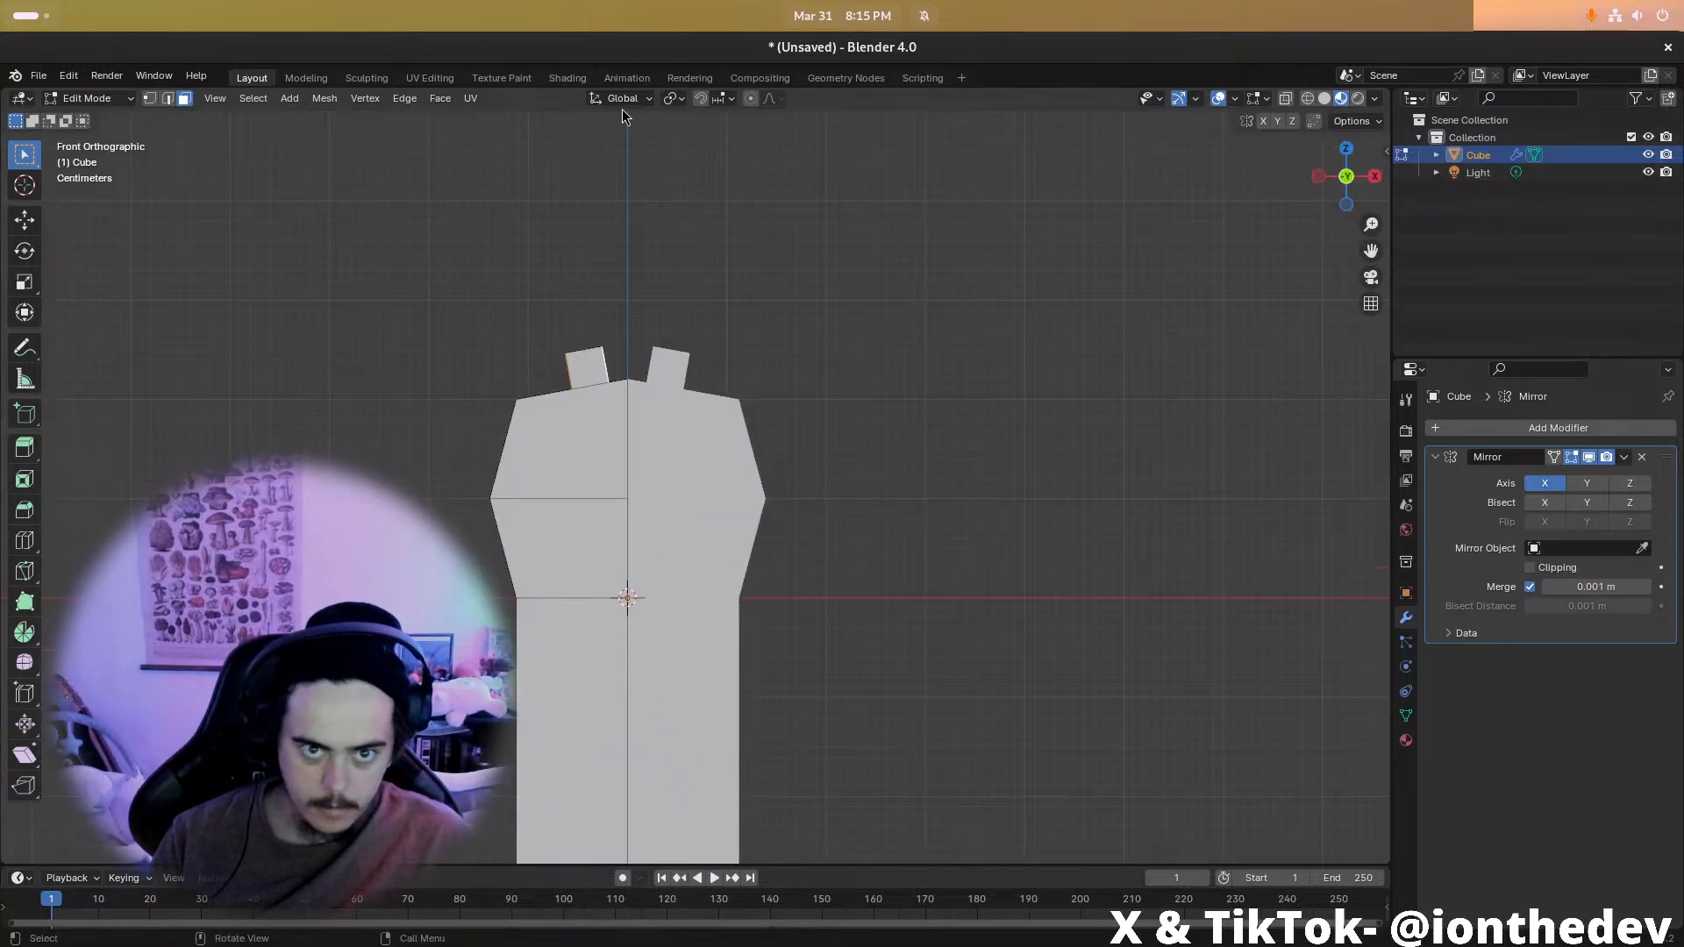
click(625, 98)
click(631, 188)
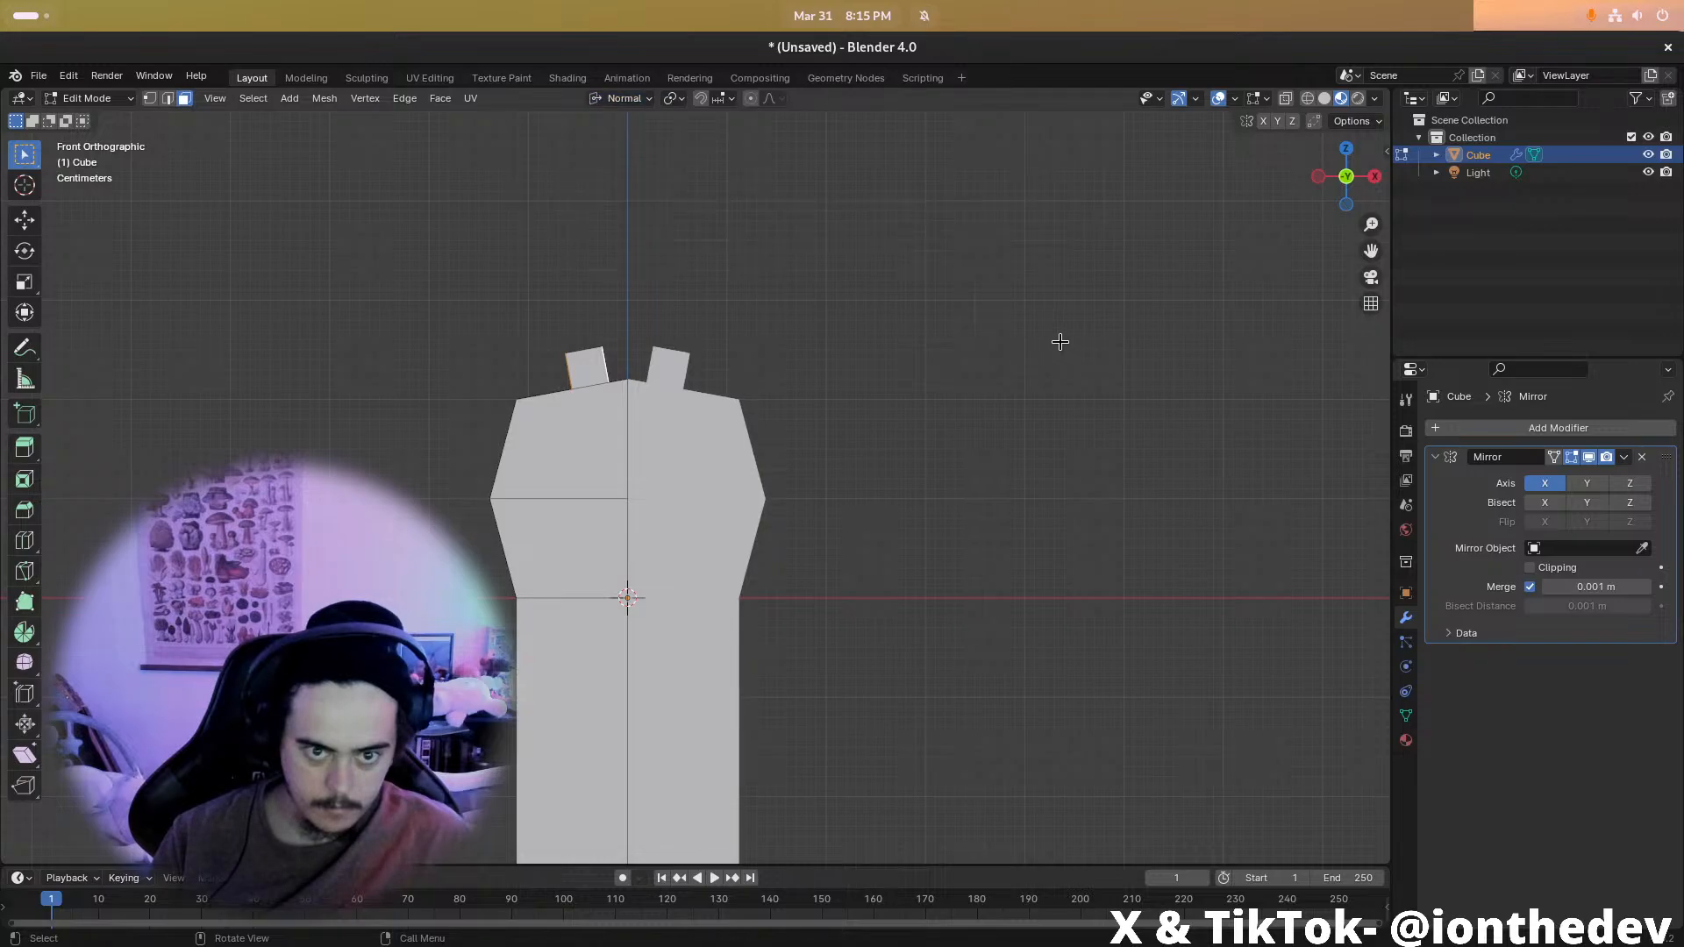
key(g)
key(x)
click(1018, 347)
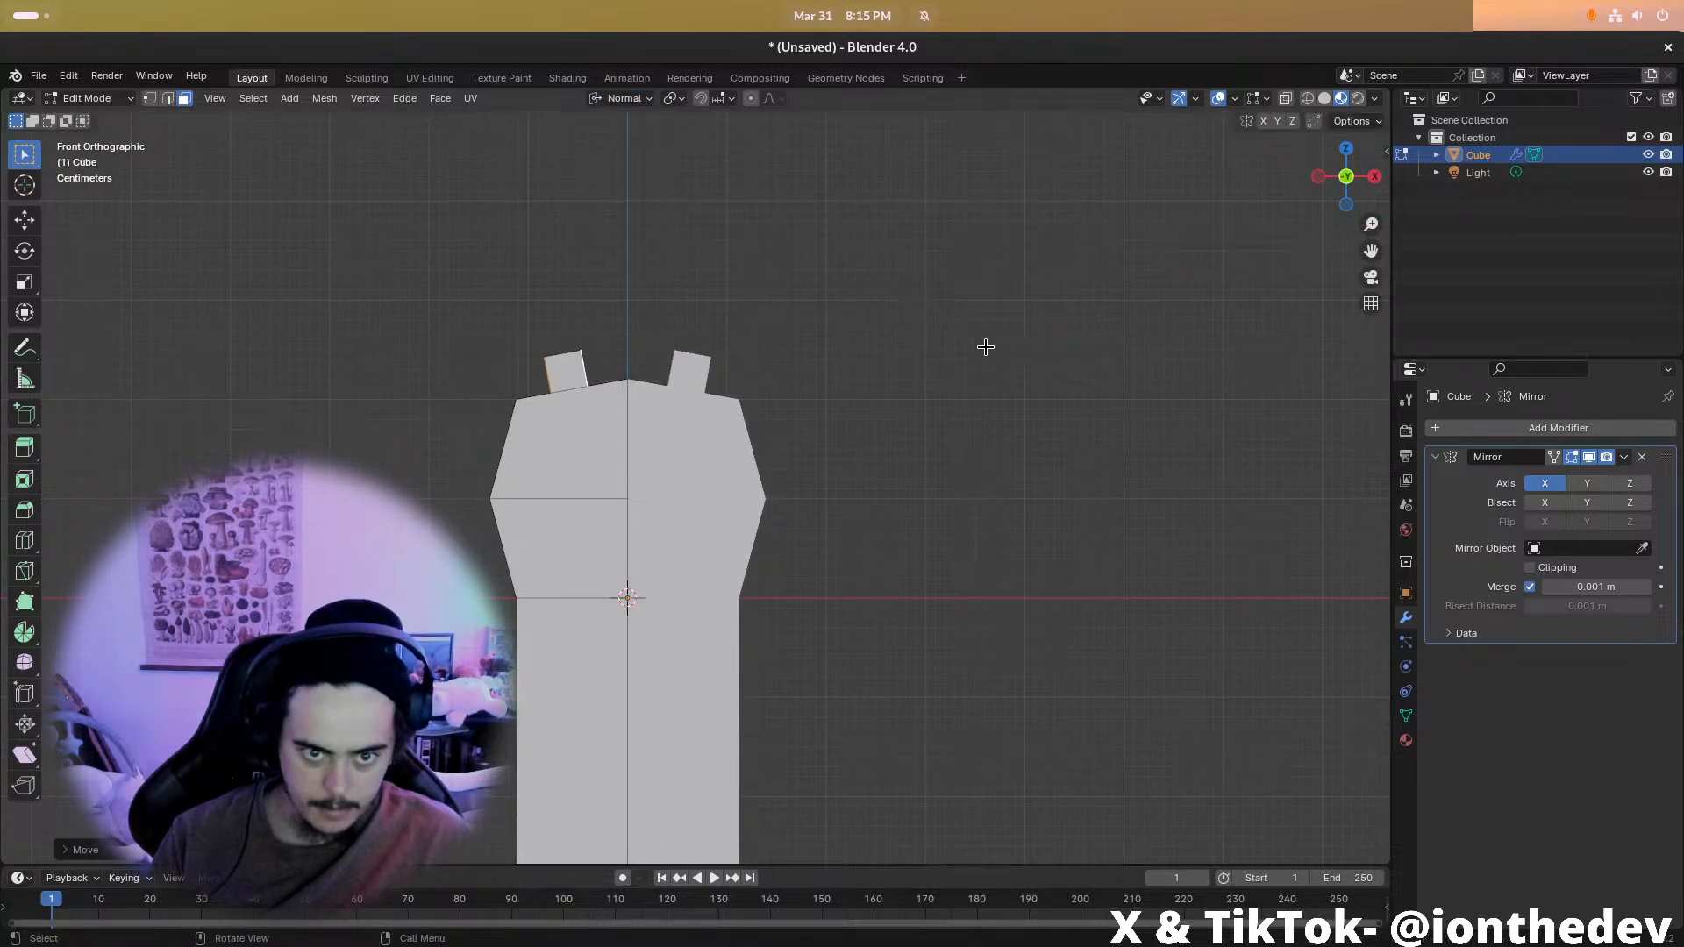
Select the rear stub's outer top corner vertices in front view and switch the shading to Wireframe
drag(483, 300, 560, 371)
scroll(538, 305, up, 2)
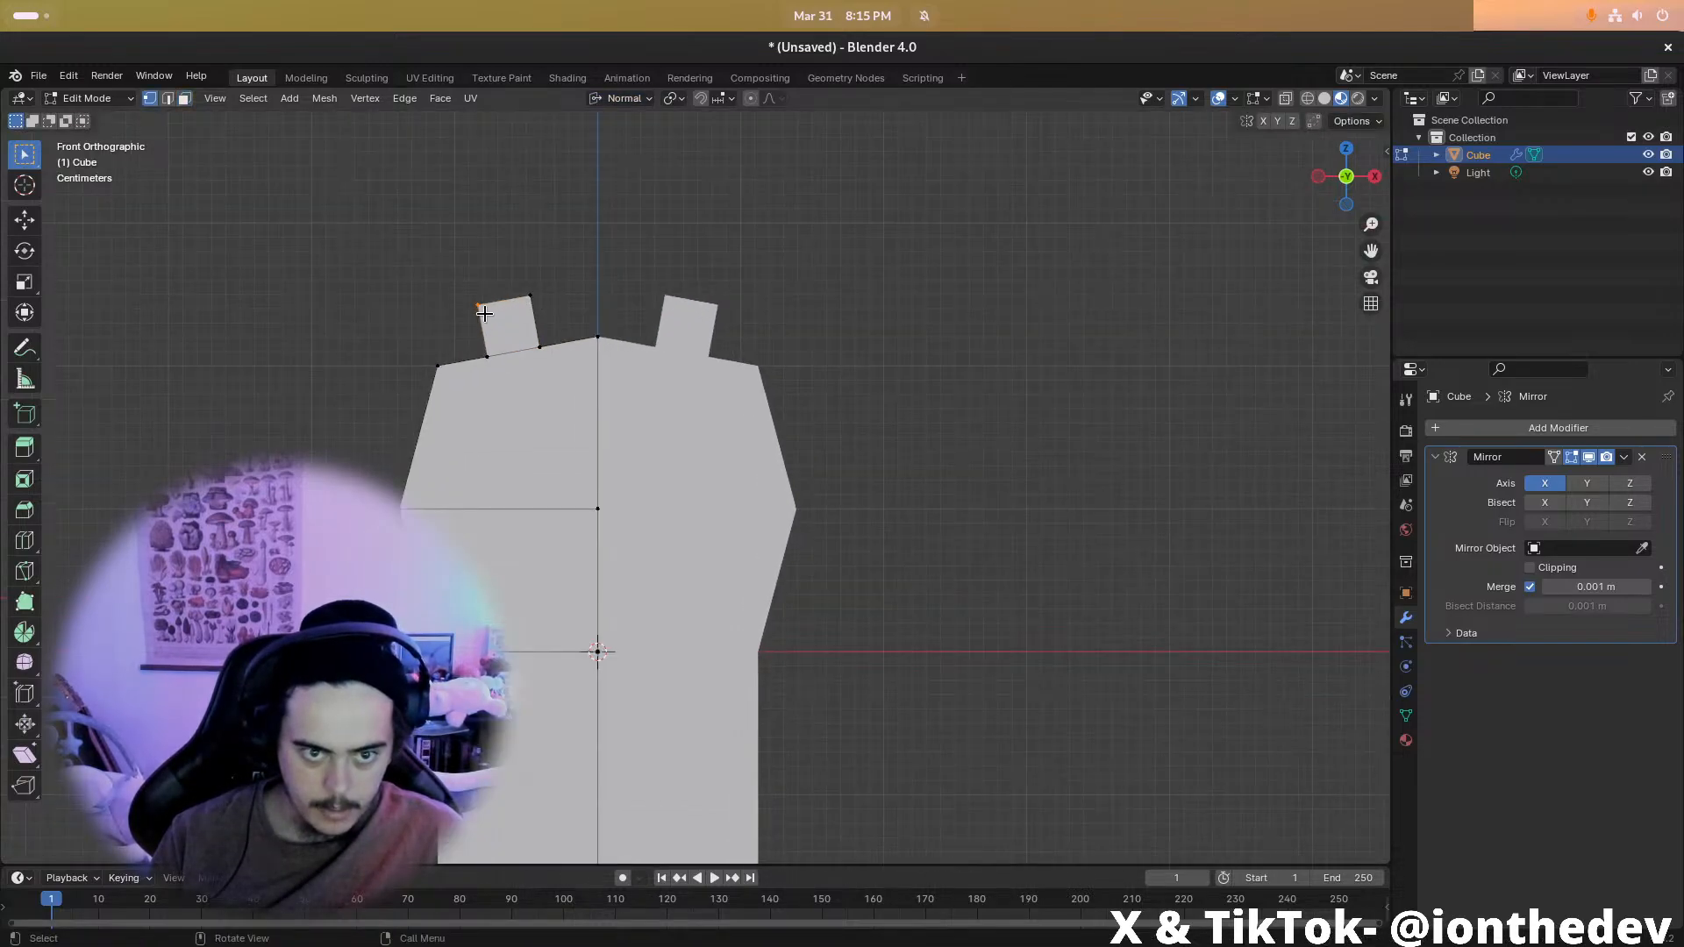
key(g)
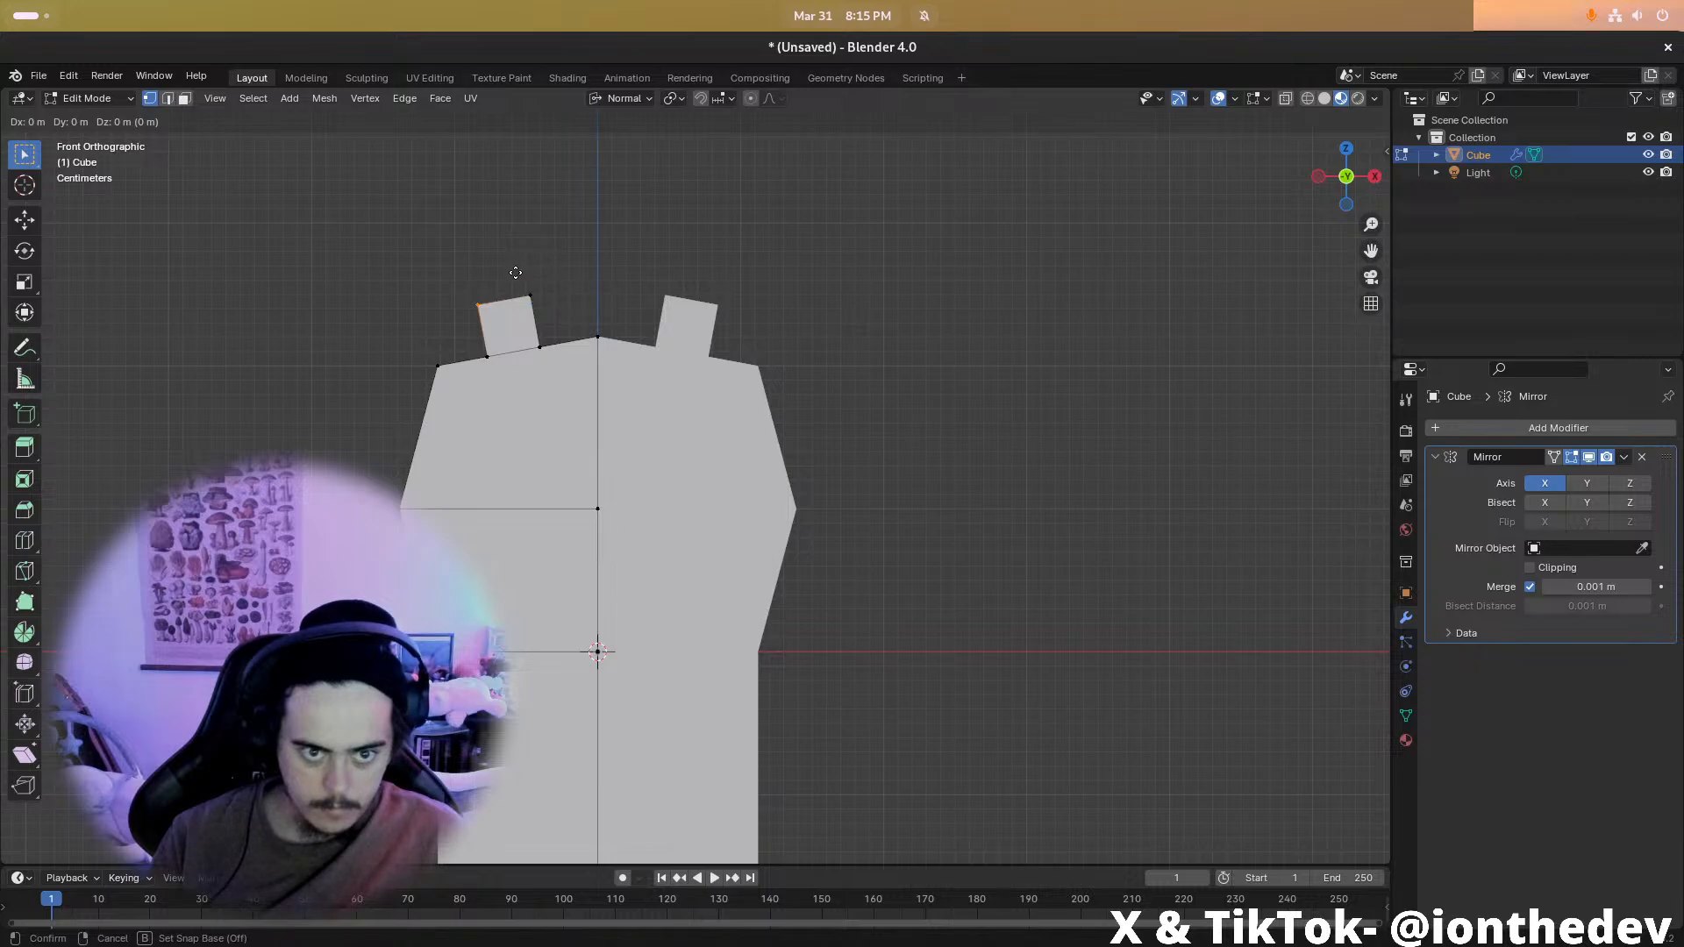
key(Escape)
key(z)
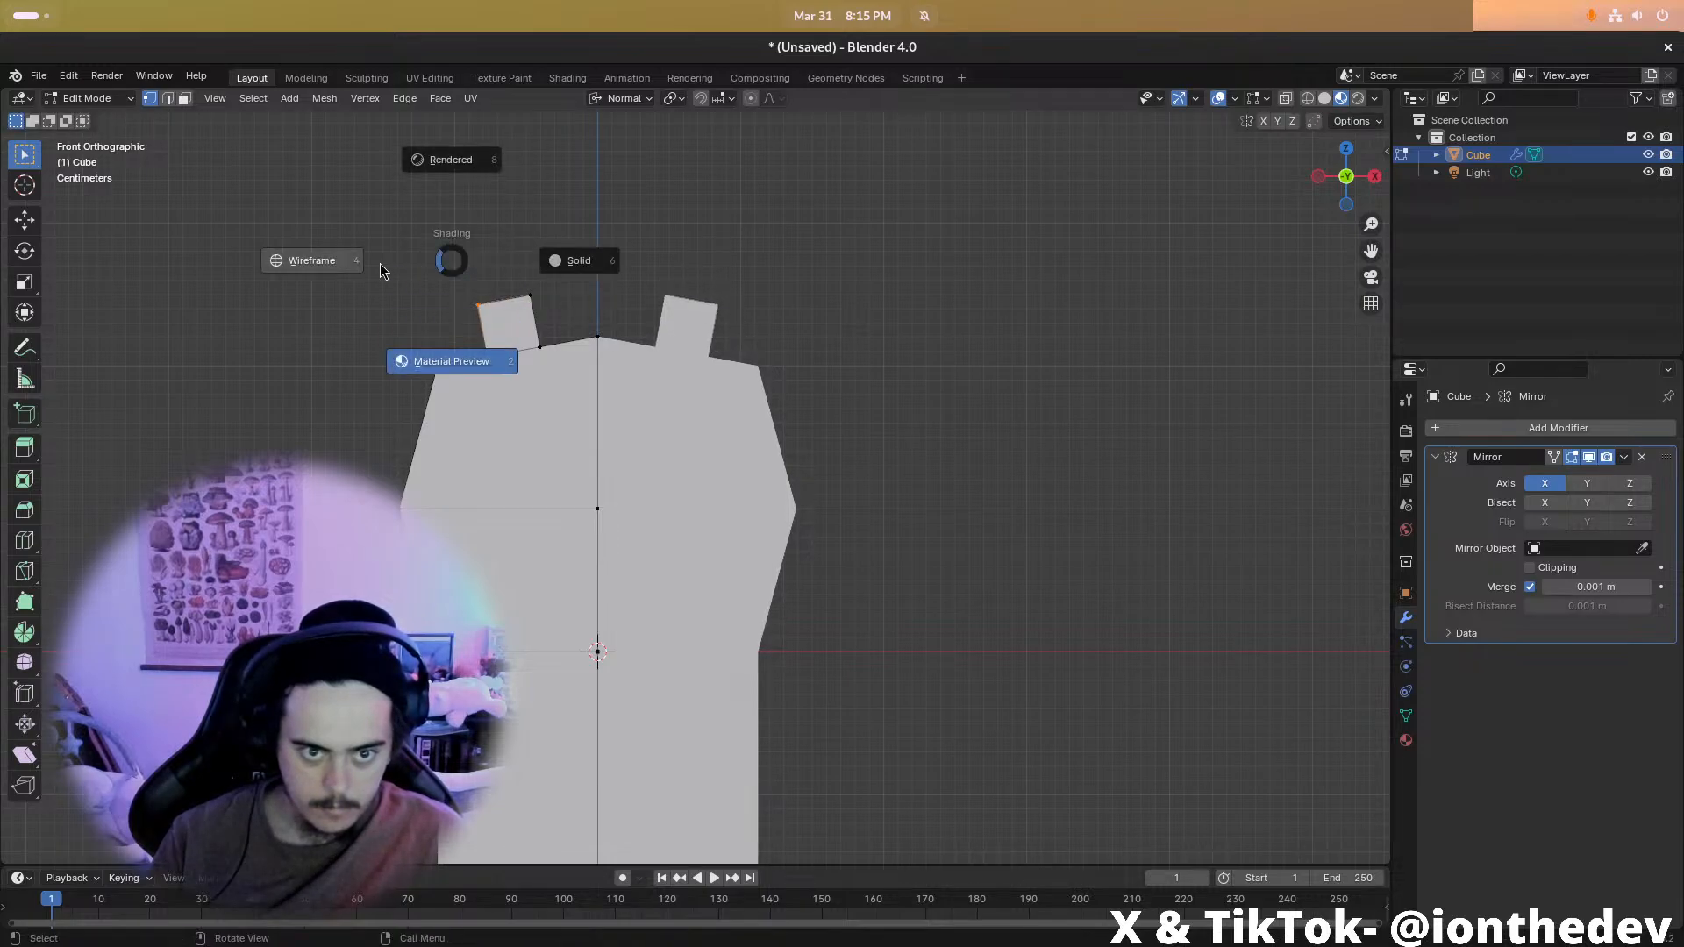
click(373, 263)
key(g)
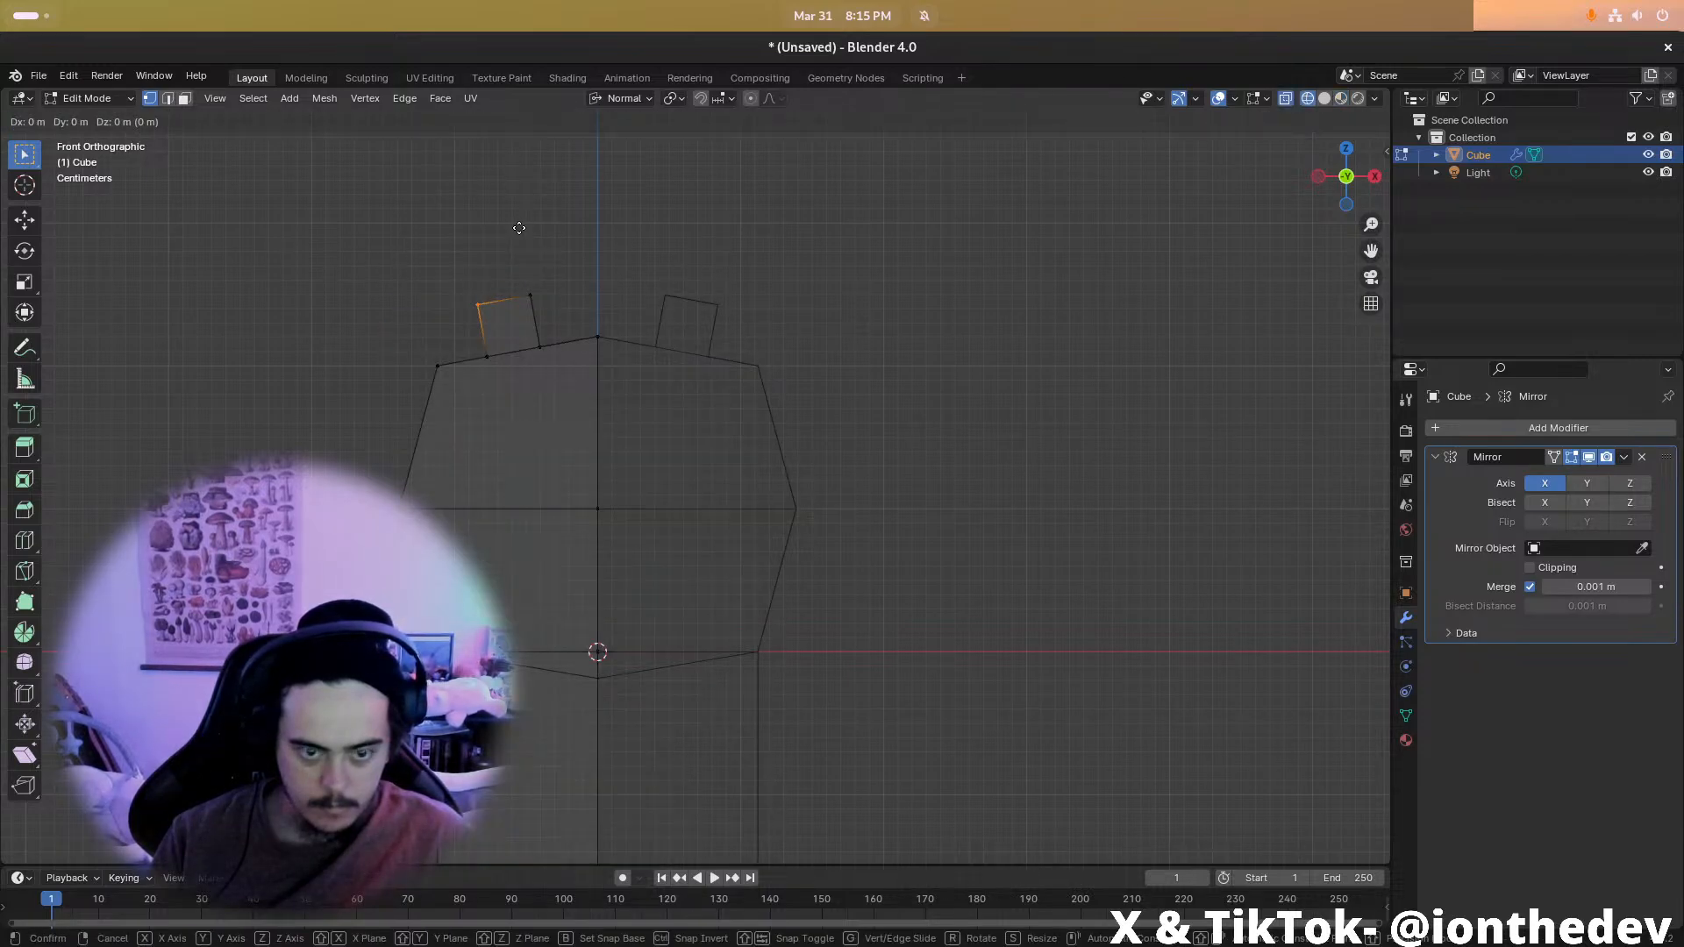
click(519, 229)
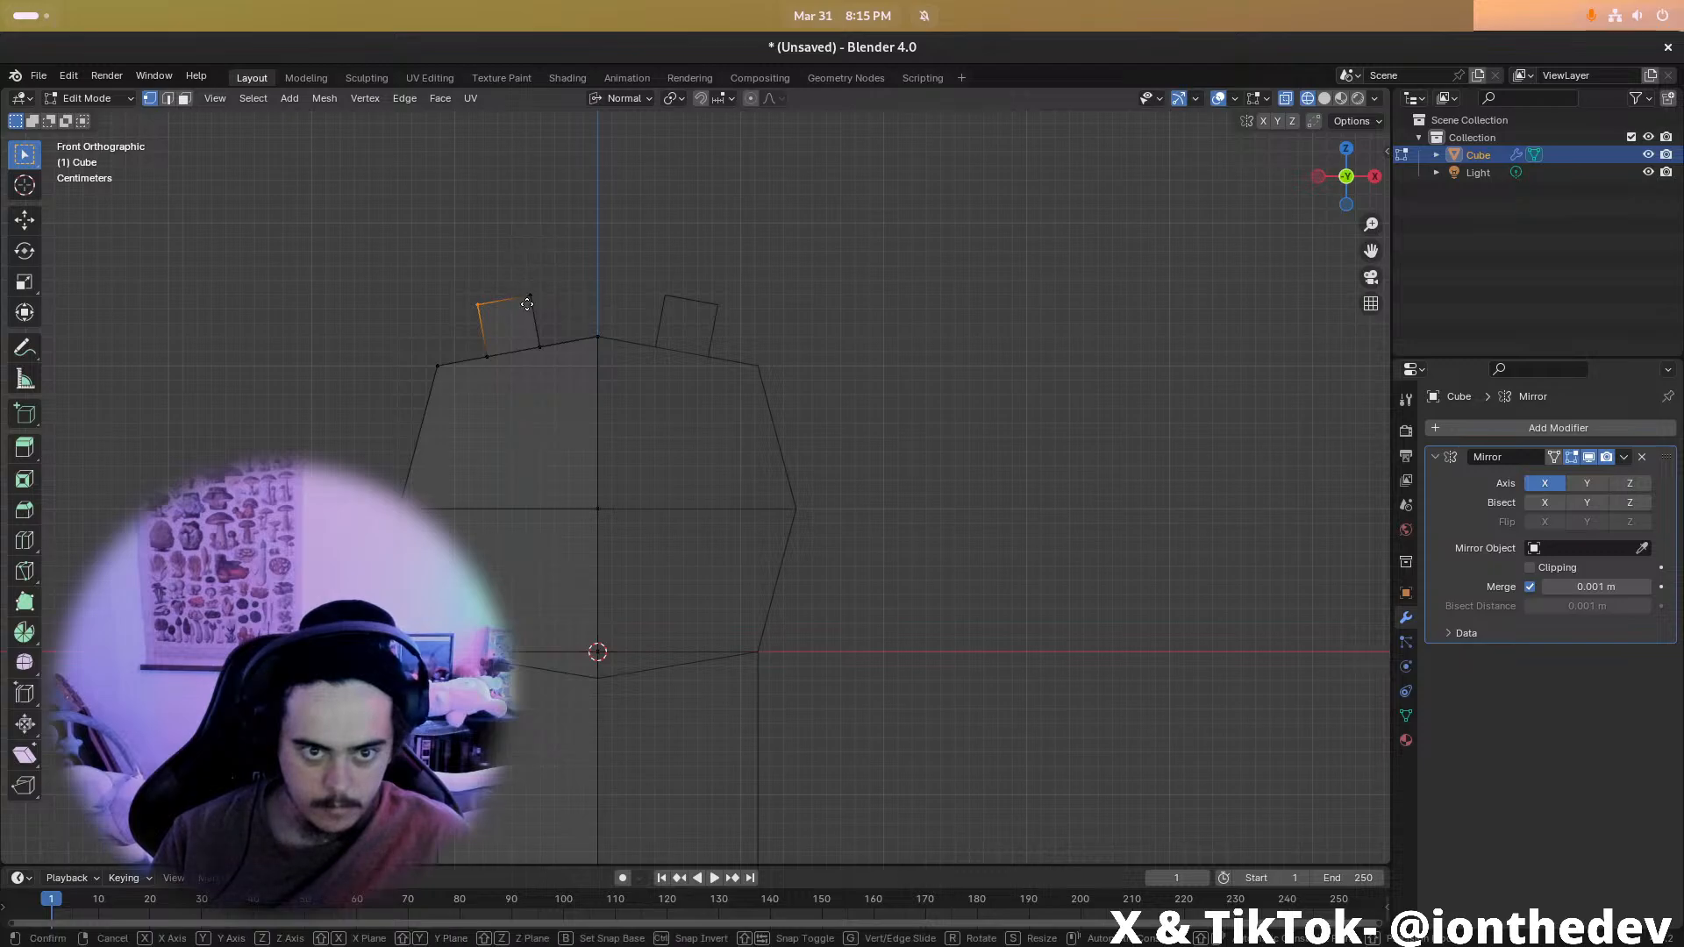
key(g)
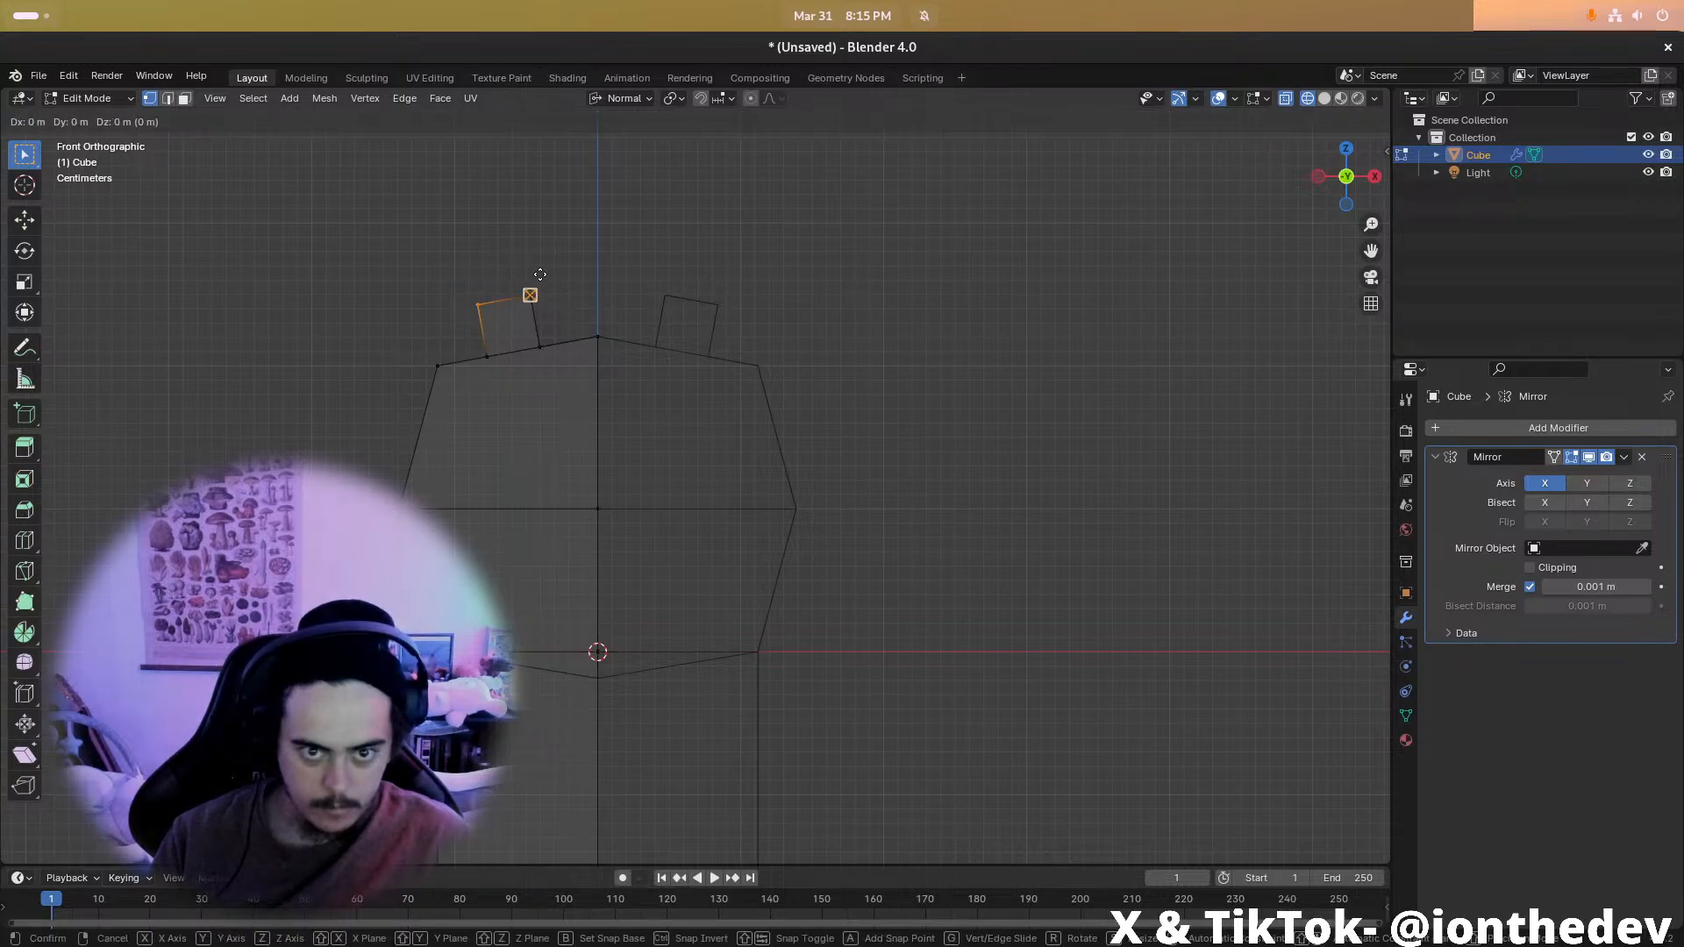
click(540, 275)
key(g)
key(y)
key(y)
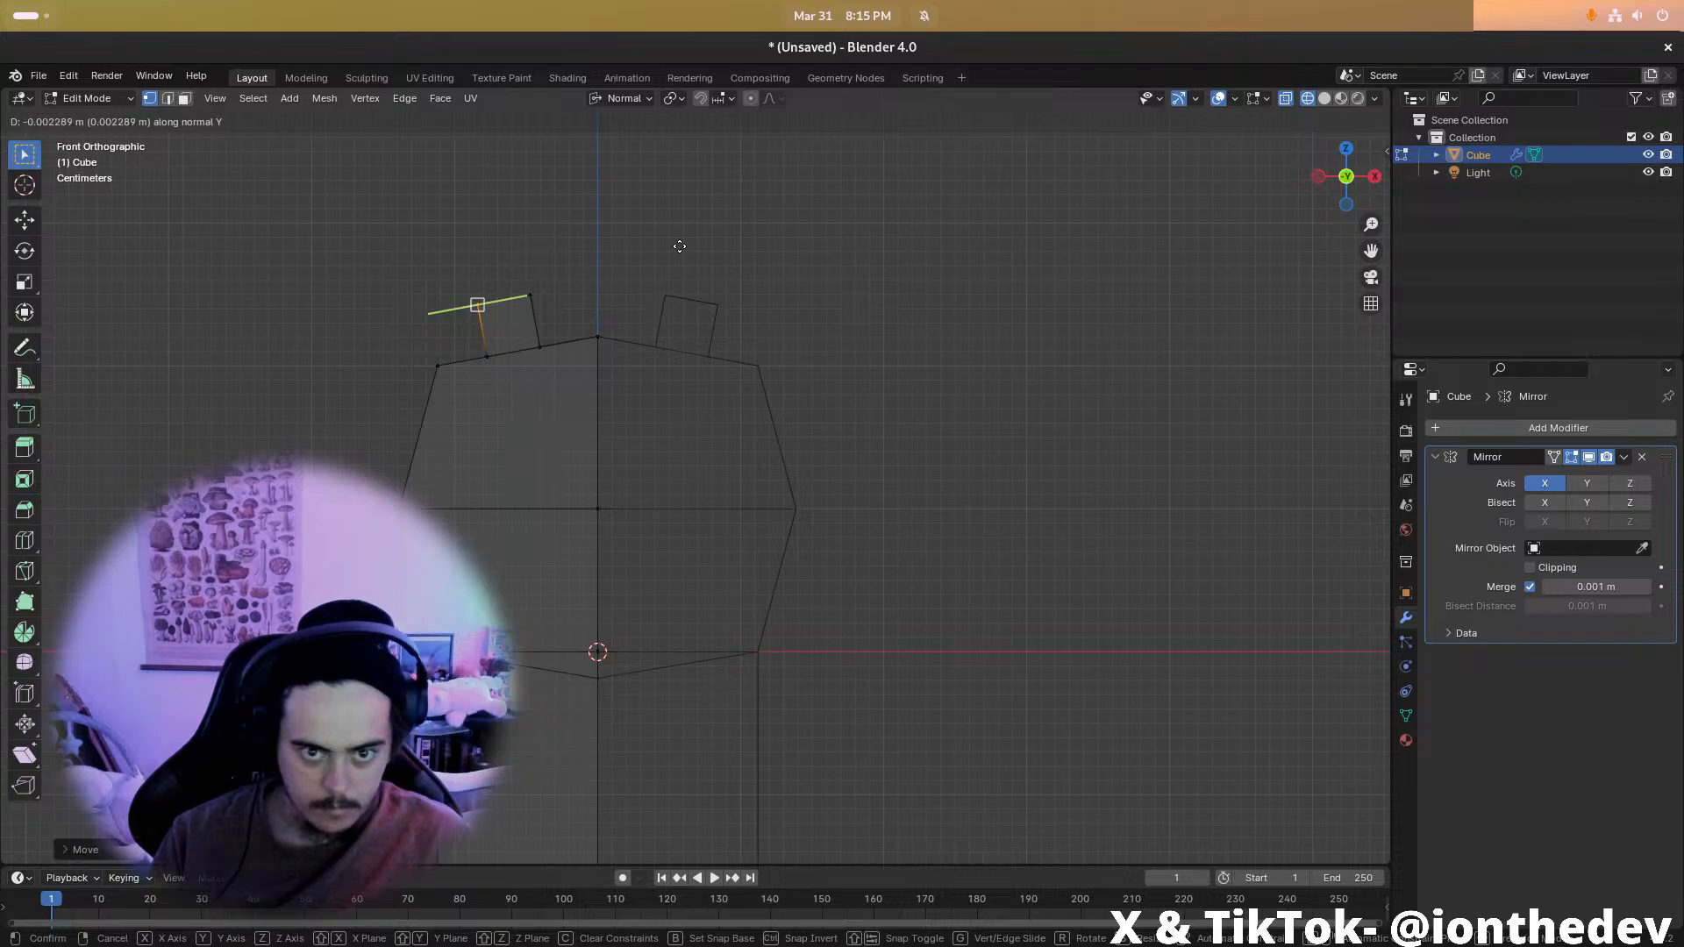
key(z)
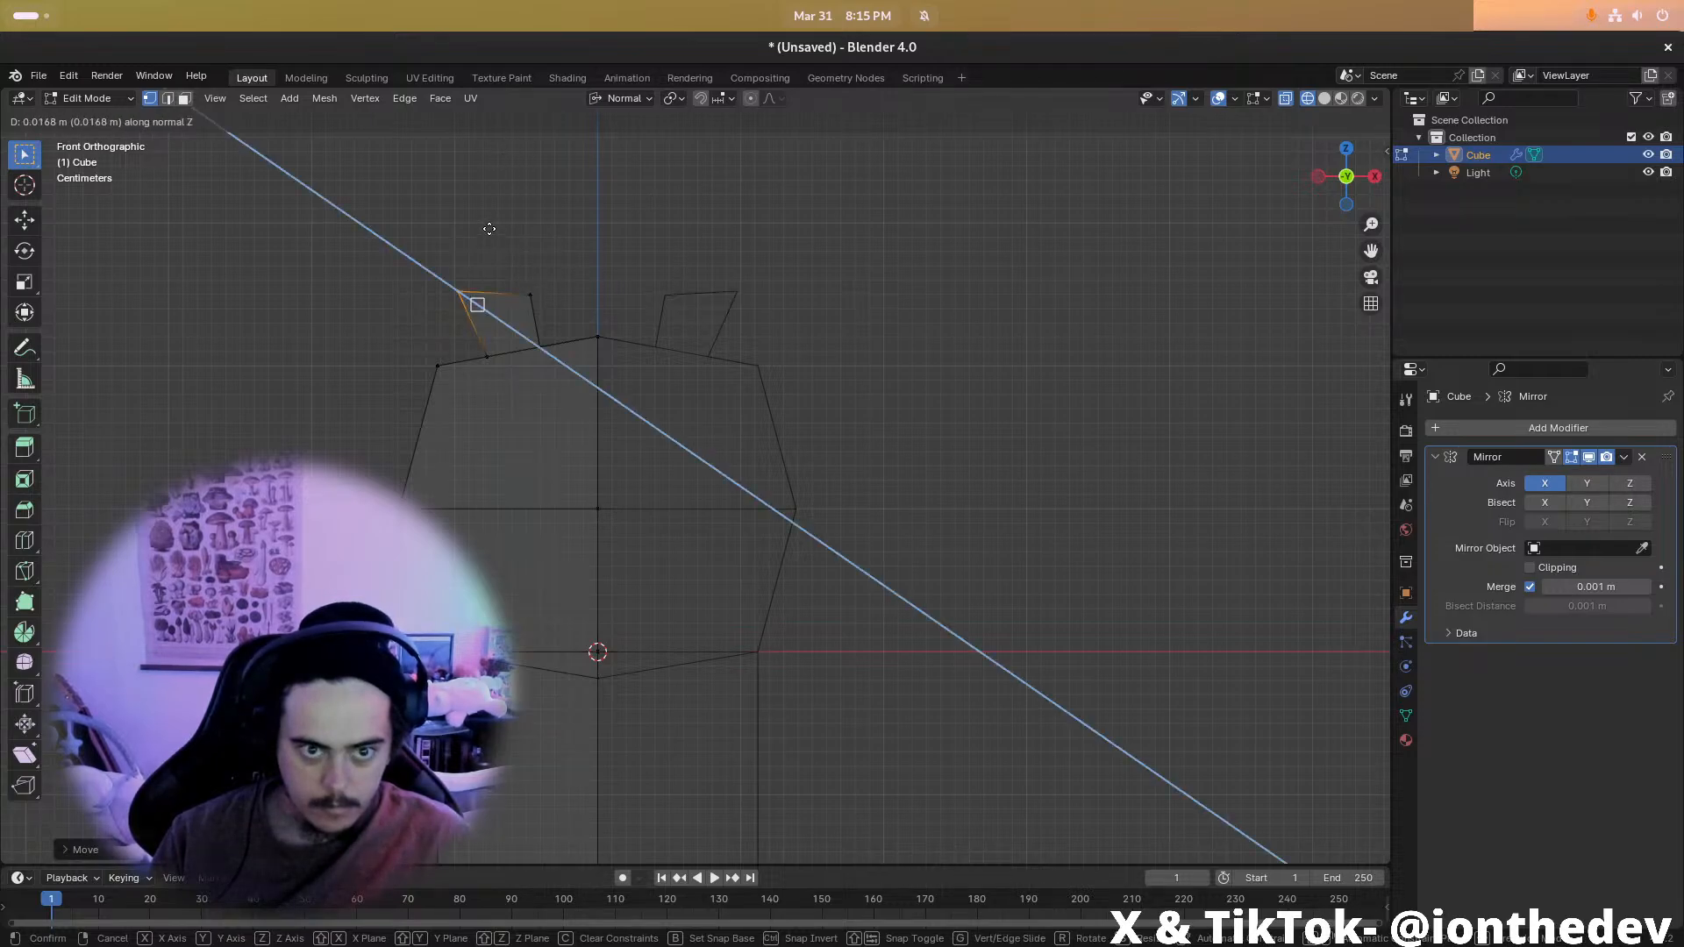
right_click(496, 225)
Set the transform orientation to Global and raise the stub's outer top corner along Z, level with the inner top corner
click(624, 102)
click(595, 156)
scroll(387, 257, up, 2)
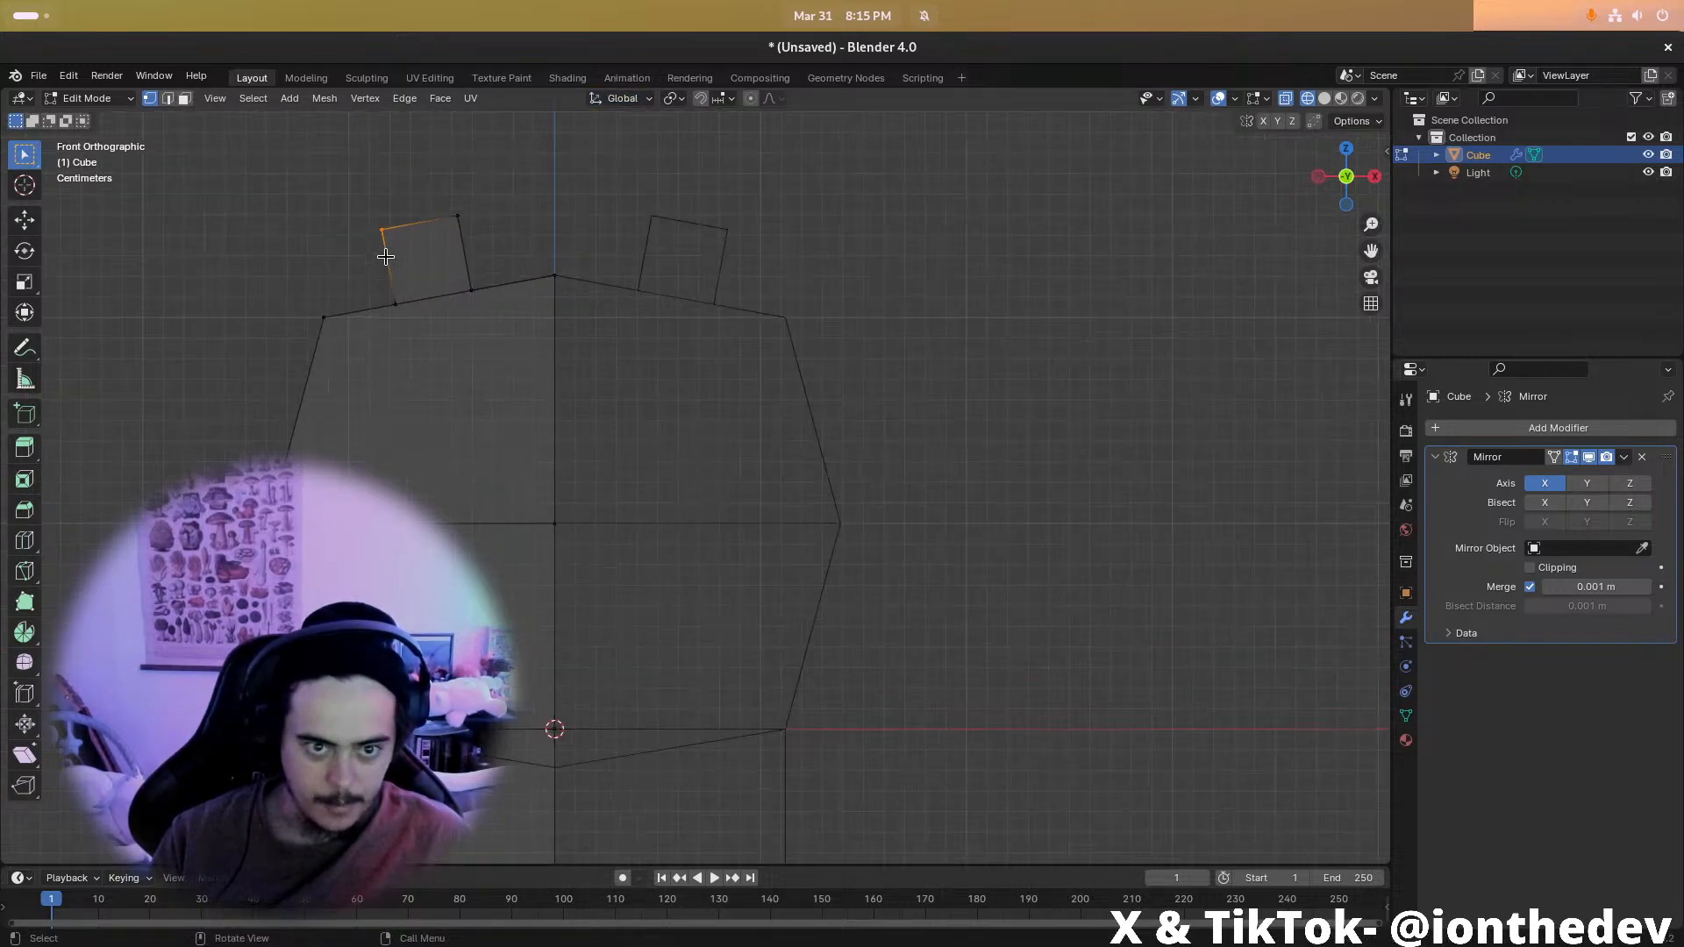
key(g)
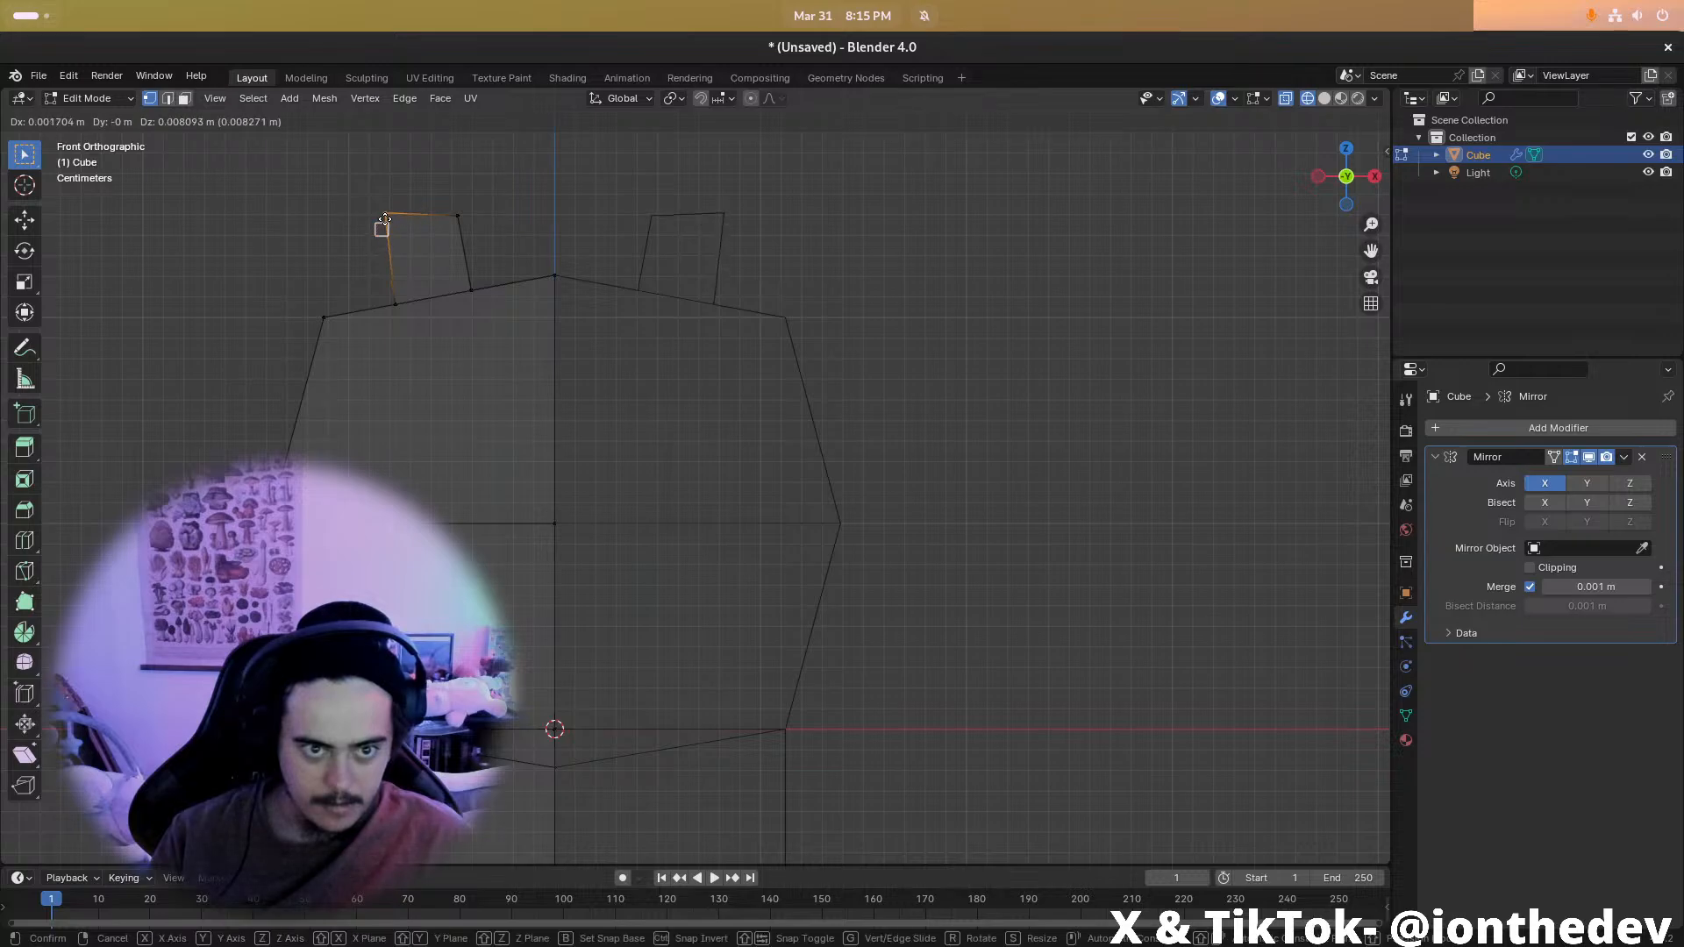
key(z)
click(457, 216)
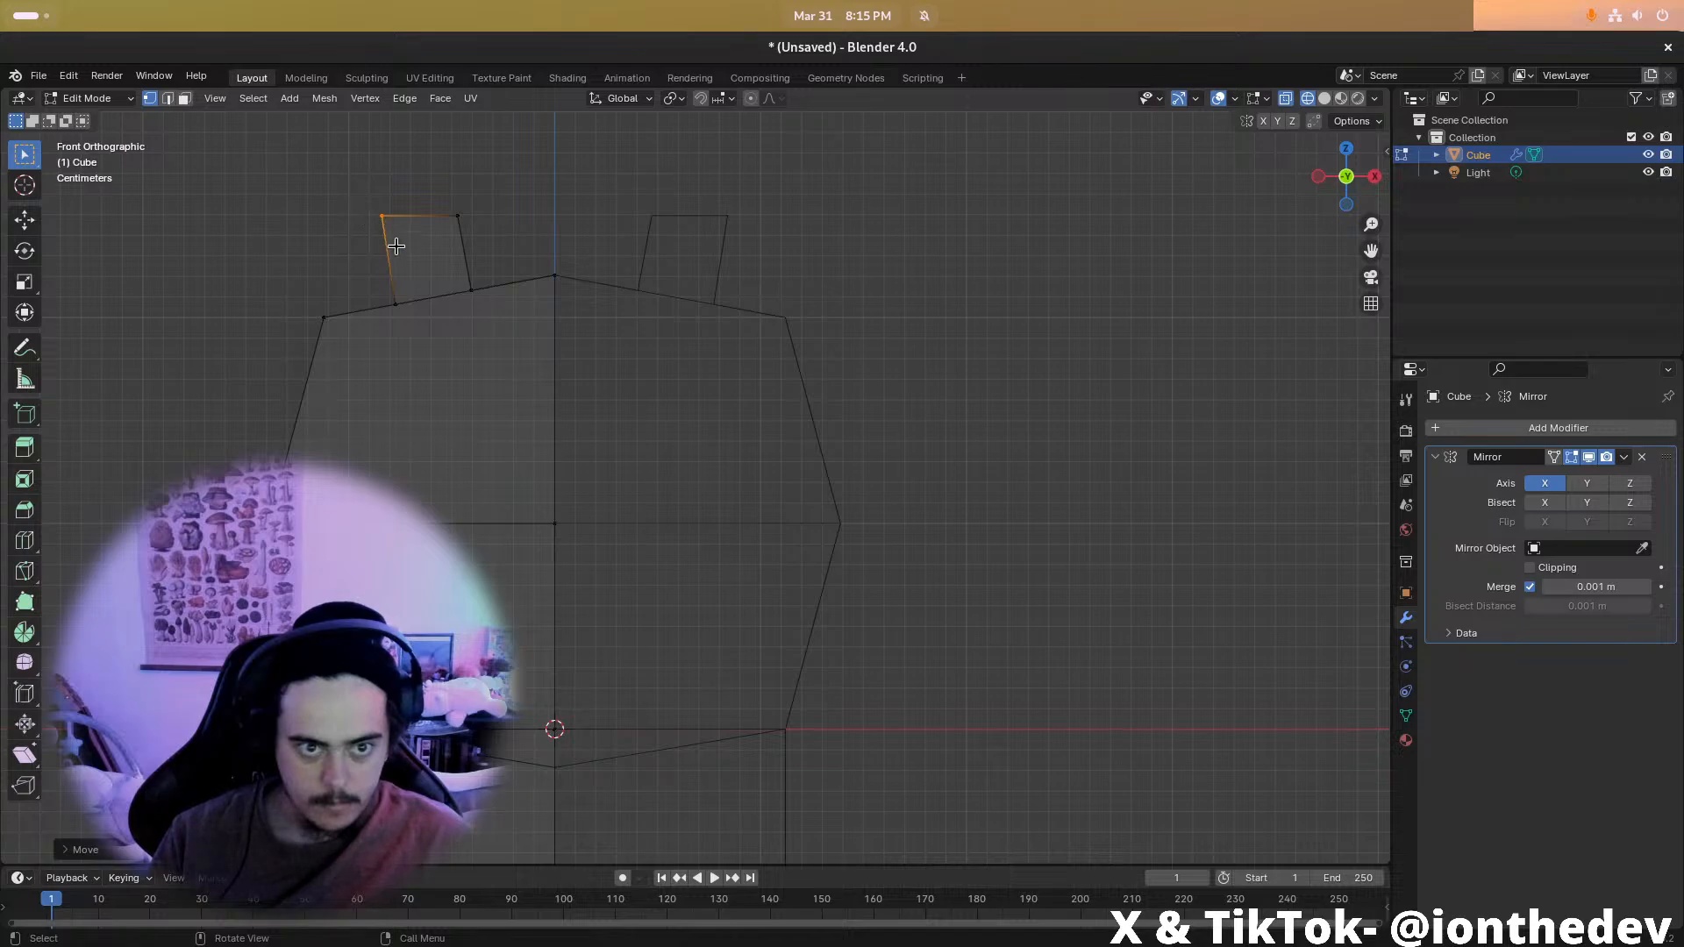
key(g)
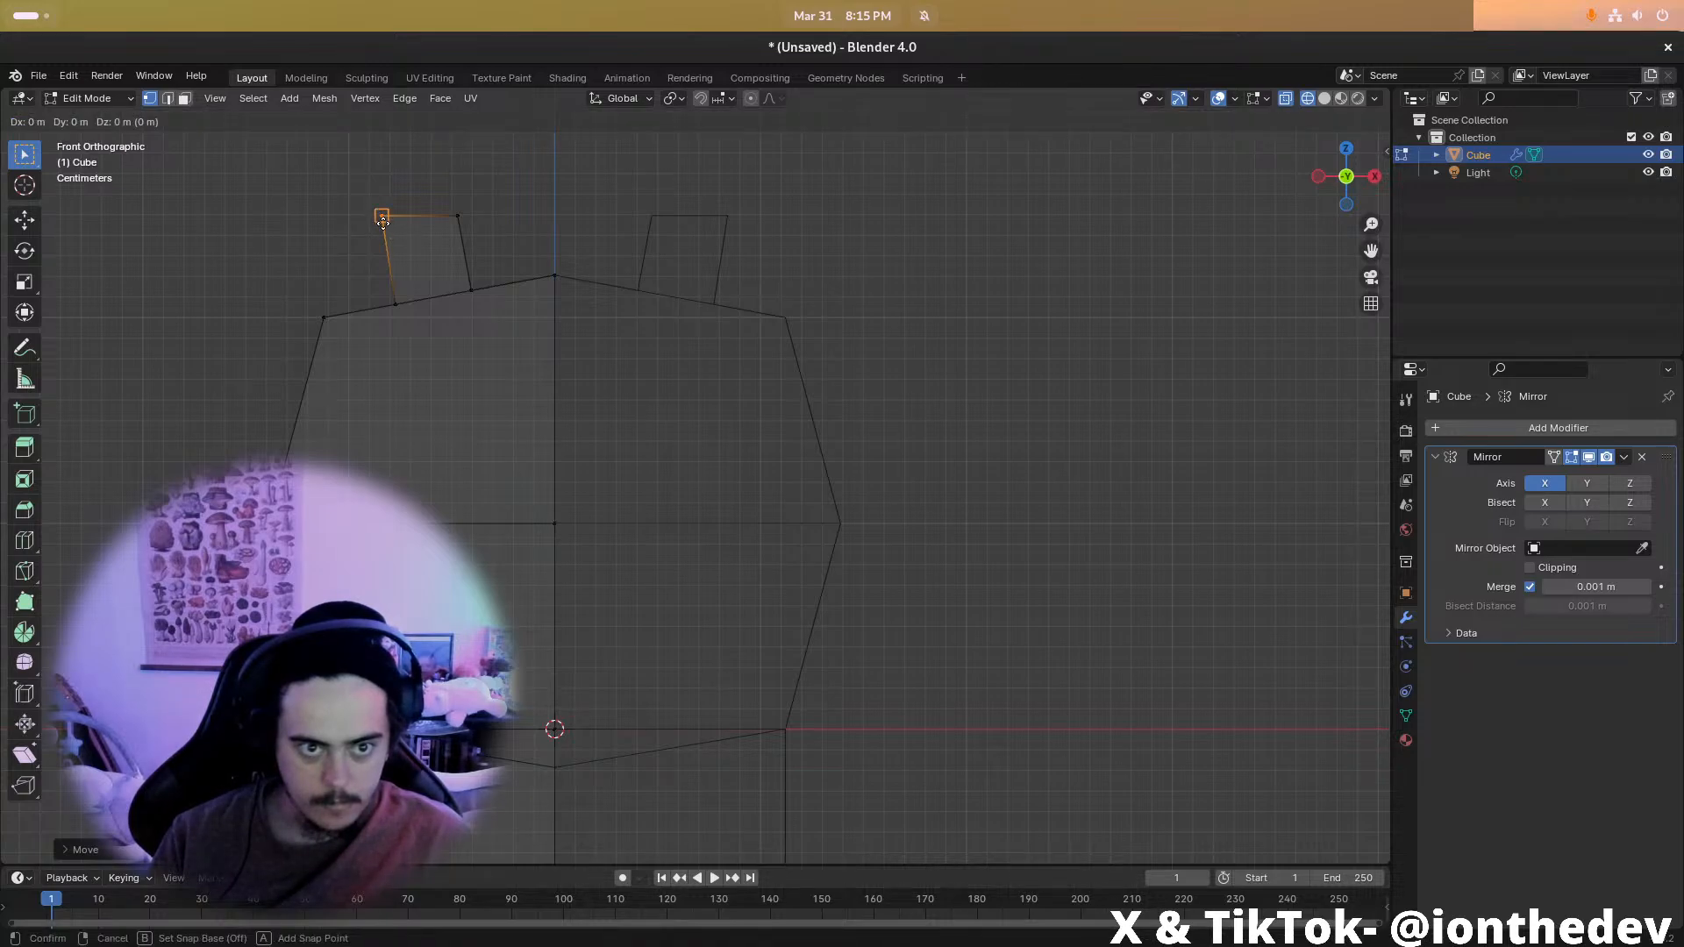
key(x)
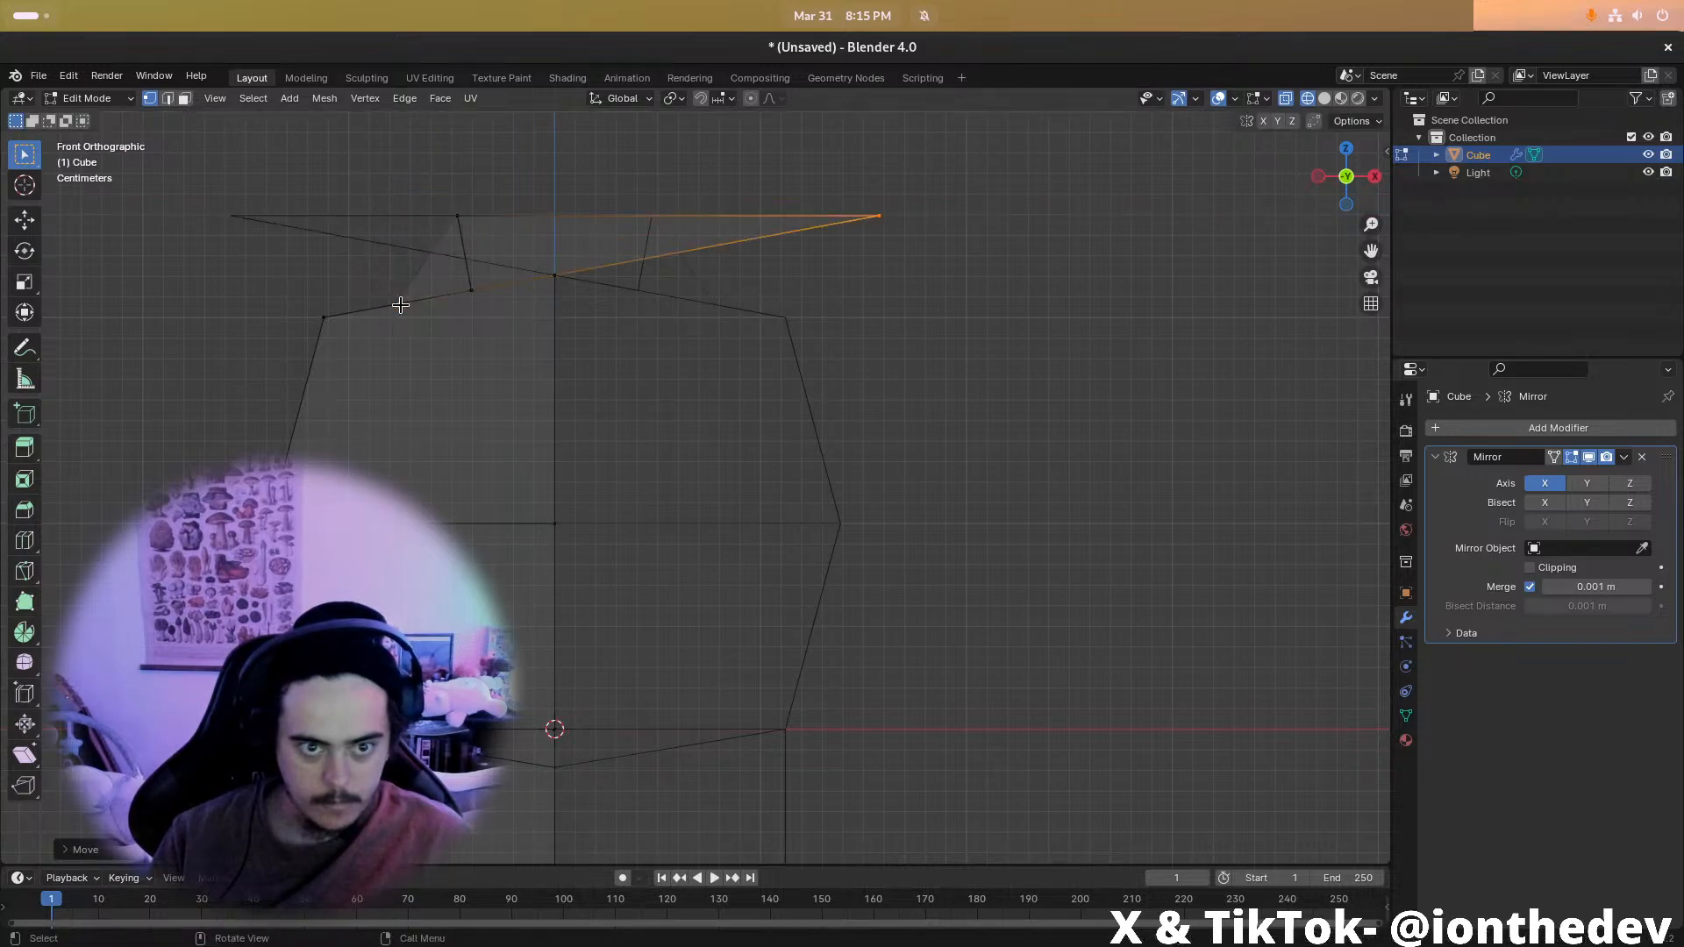
click(381, 221)
key(g)
click(375, 182)
Snap the stub's outer top corner along X so it stands directly above its outer base corner
key(g)
key(b)
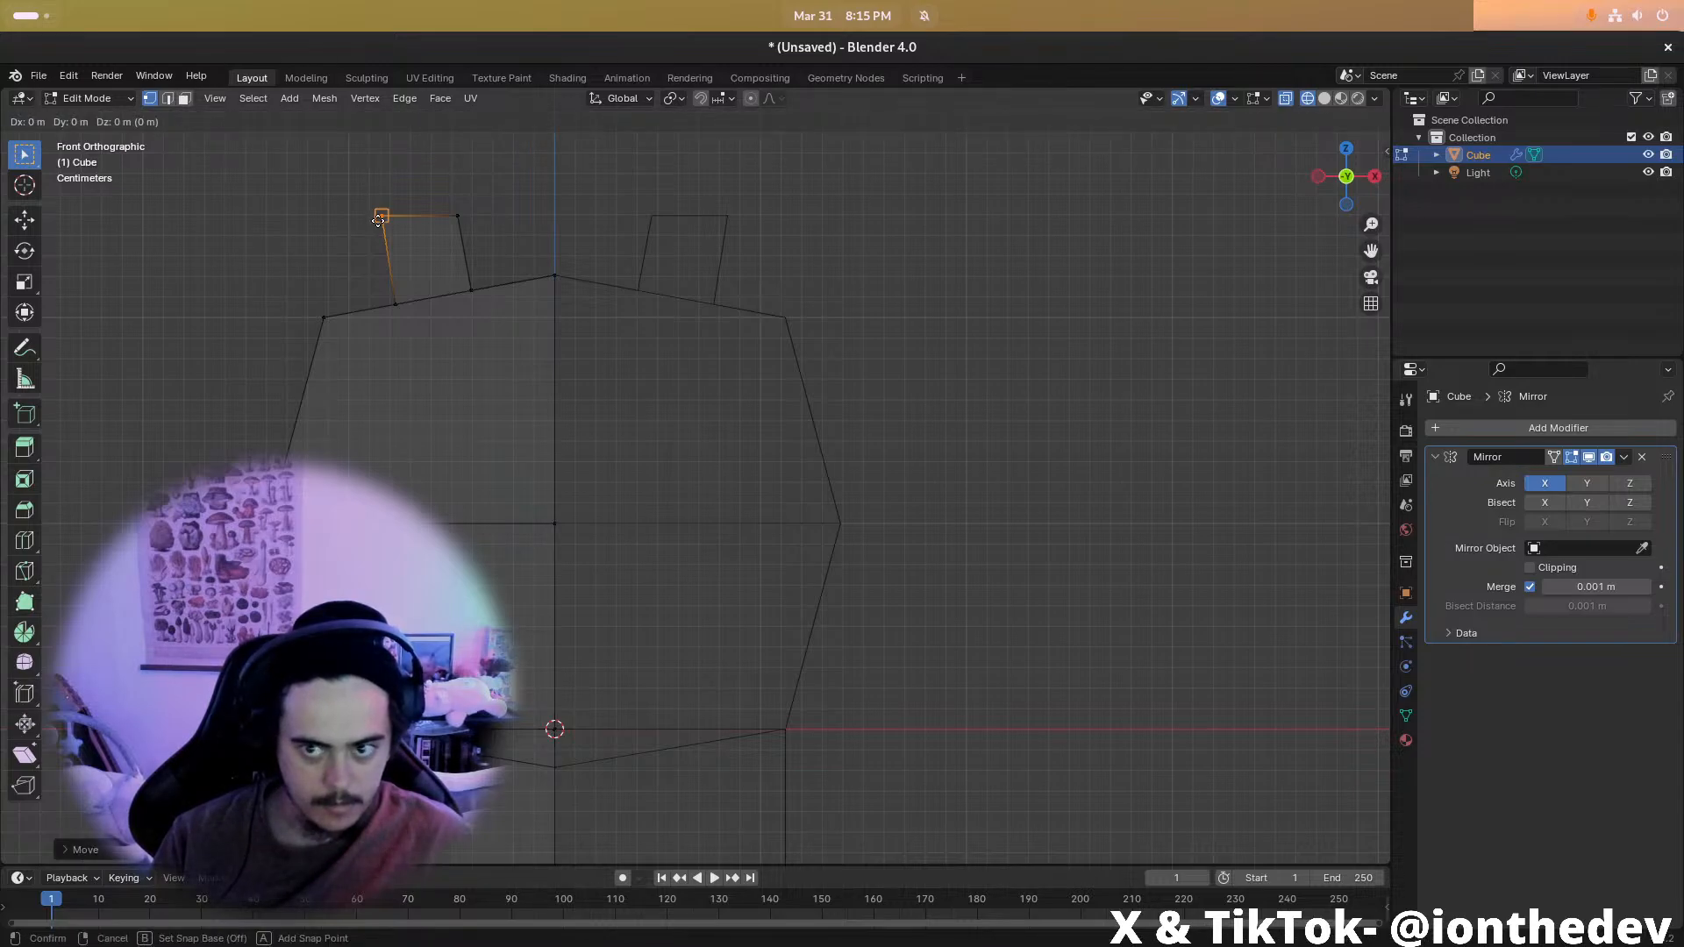
key(x)
click(392, 298)
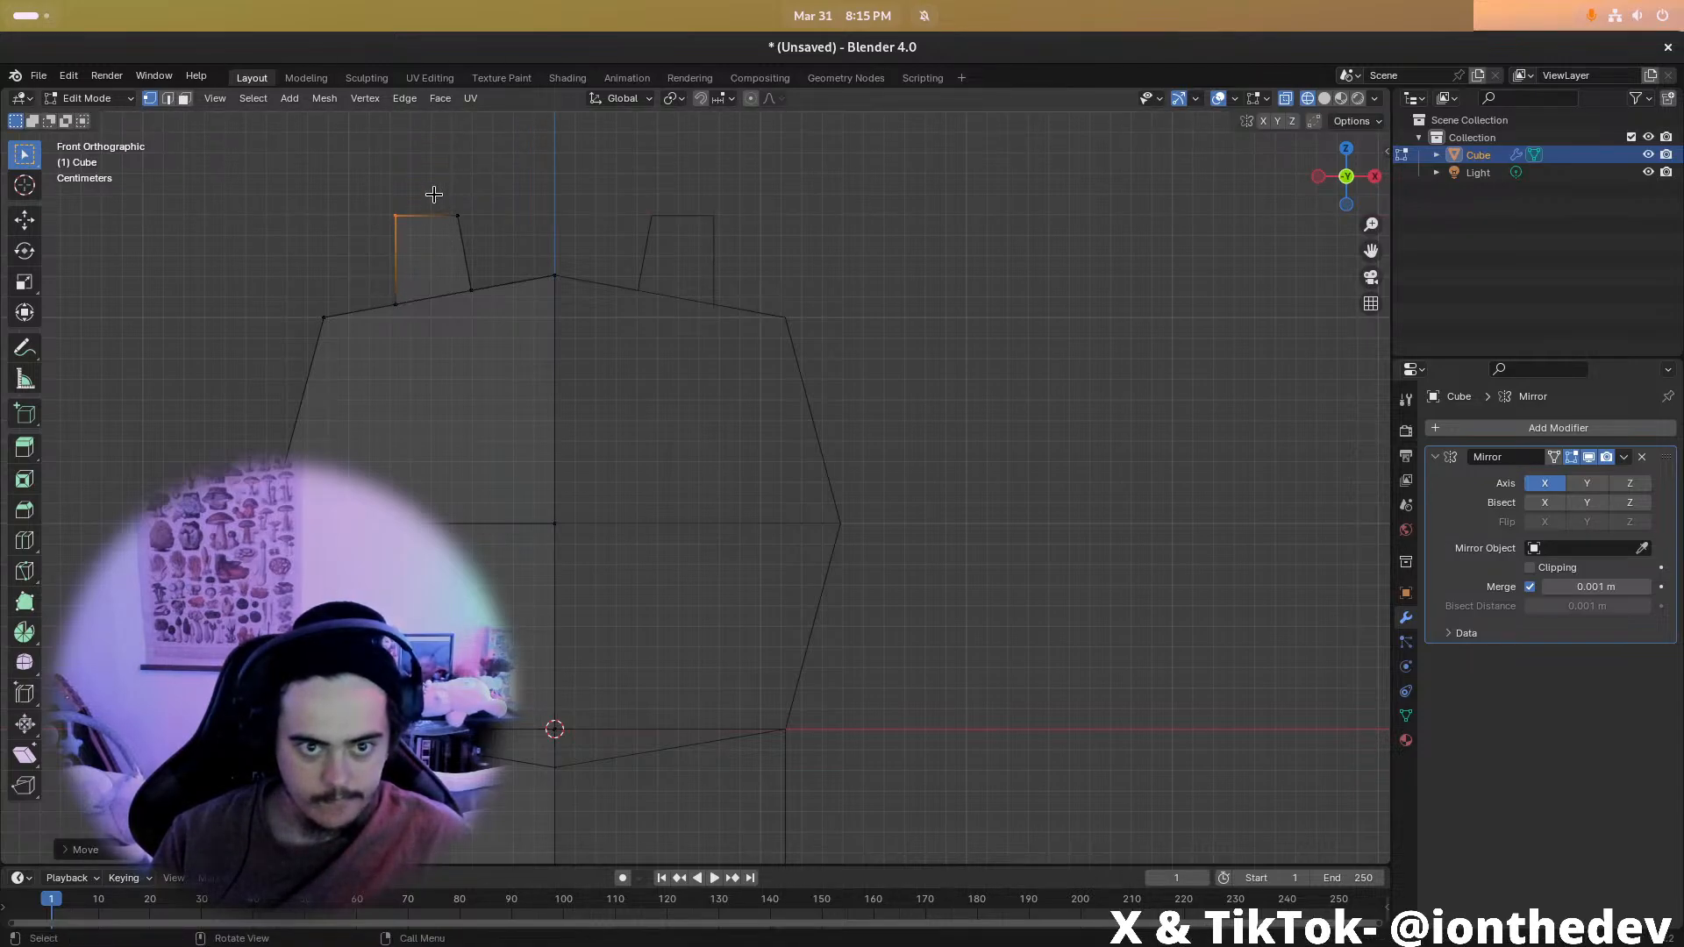
Snap the stub's inner top corner along X so it stands directly above its inner base corner
click(474, 239)
key(g)
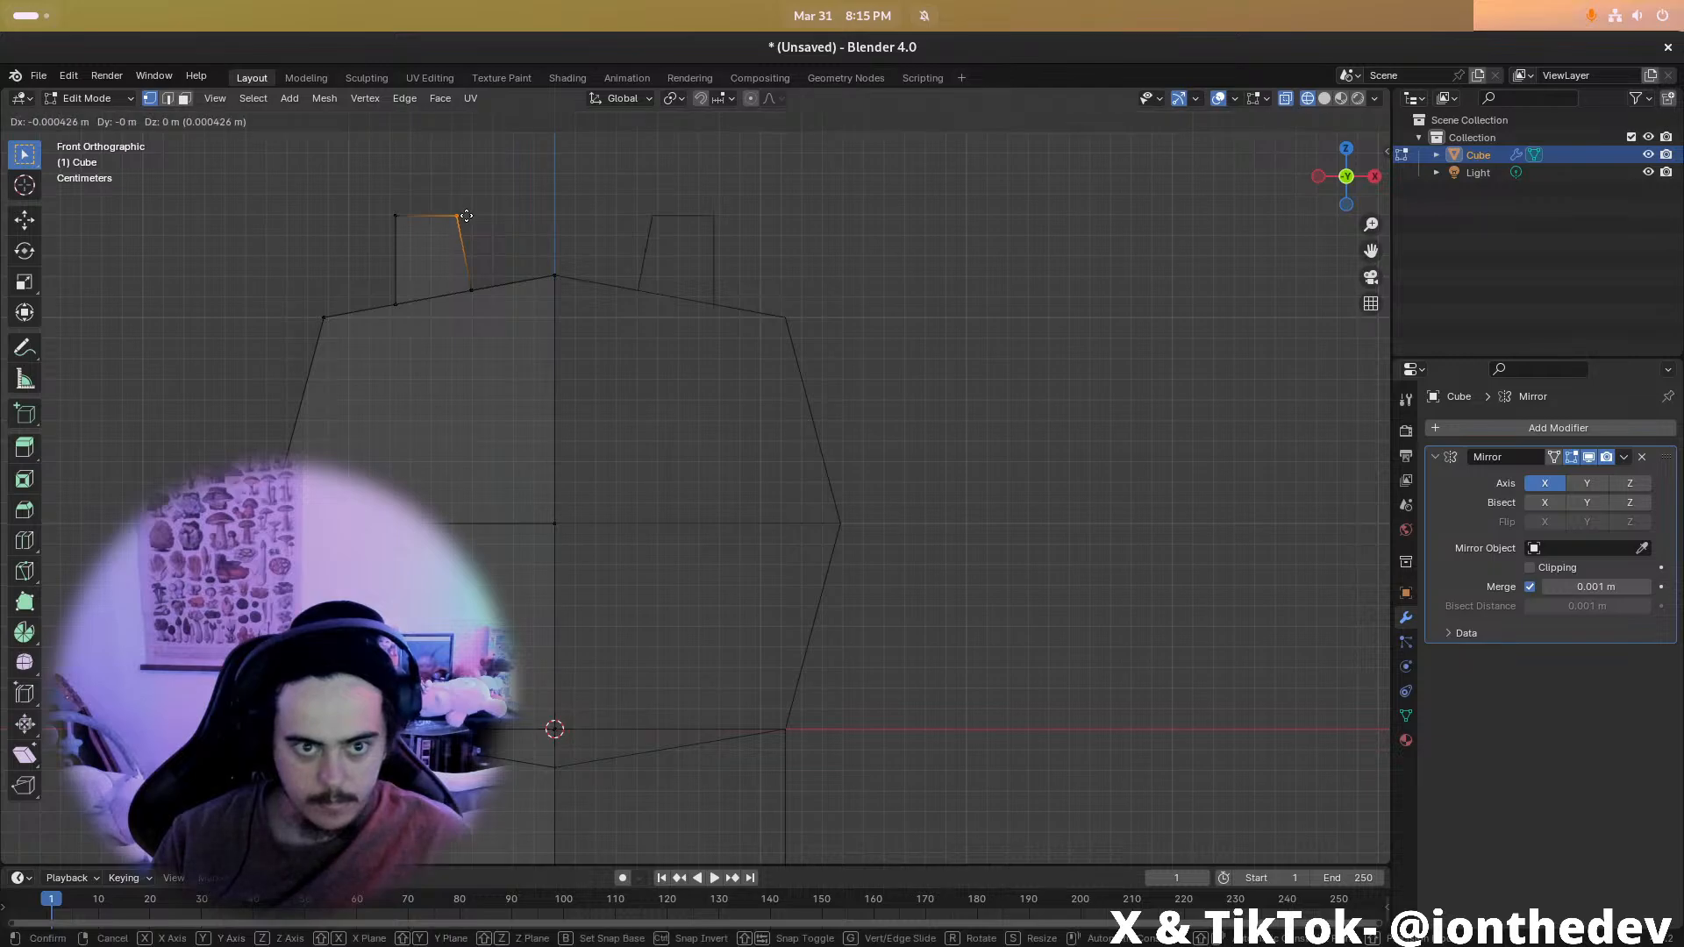
key(x)
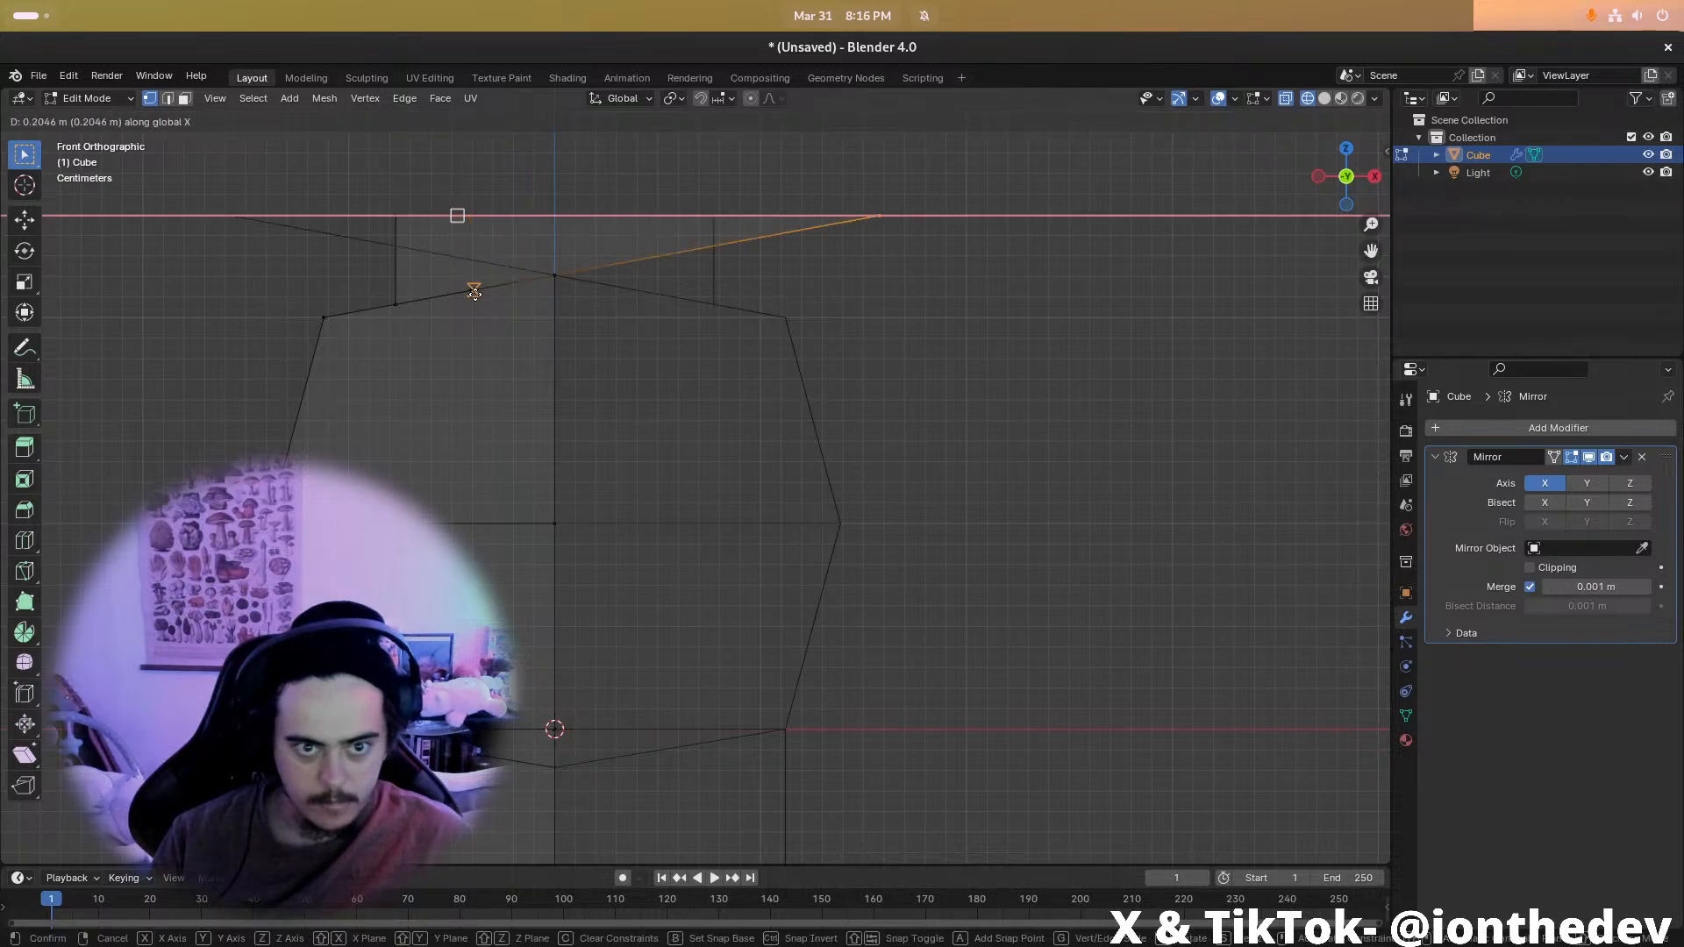
click(477, 216)
Return to Object Mode and switch the shading to Material Preview
scroll(486, 218, down, 1)
mouse_move(487, 217)
middle_down()
mouse_move(669, 256)
mouse_move(713, 484)
mouse_move(740, 487)
middle_up()
mouse_move(714, 545)
middle_down()
mouse_move(597, 557)
mouse_move(927, 442)
middle_up()
key(Tab)
key(z)
middle_drag(903, 577, 748, 525)
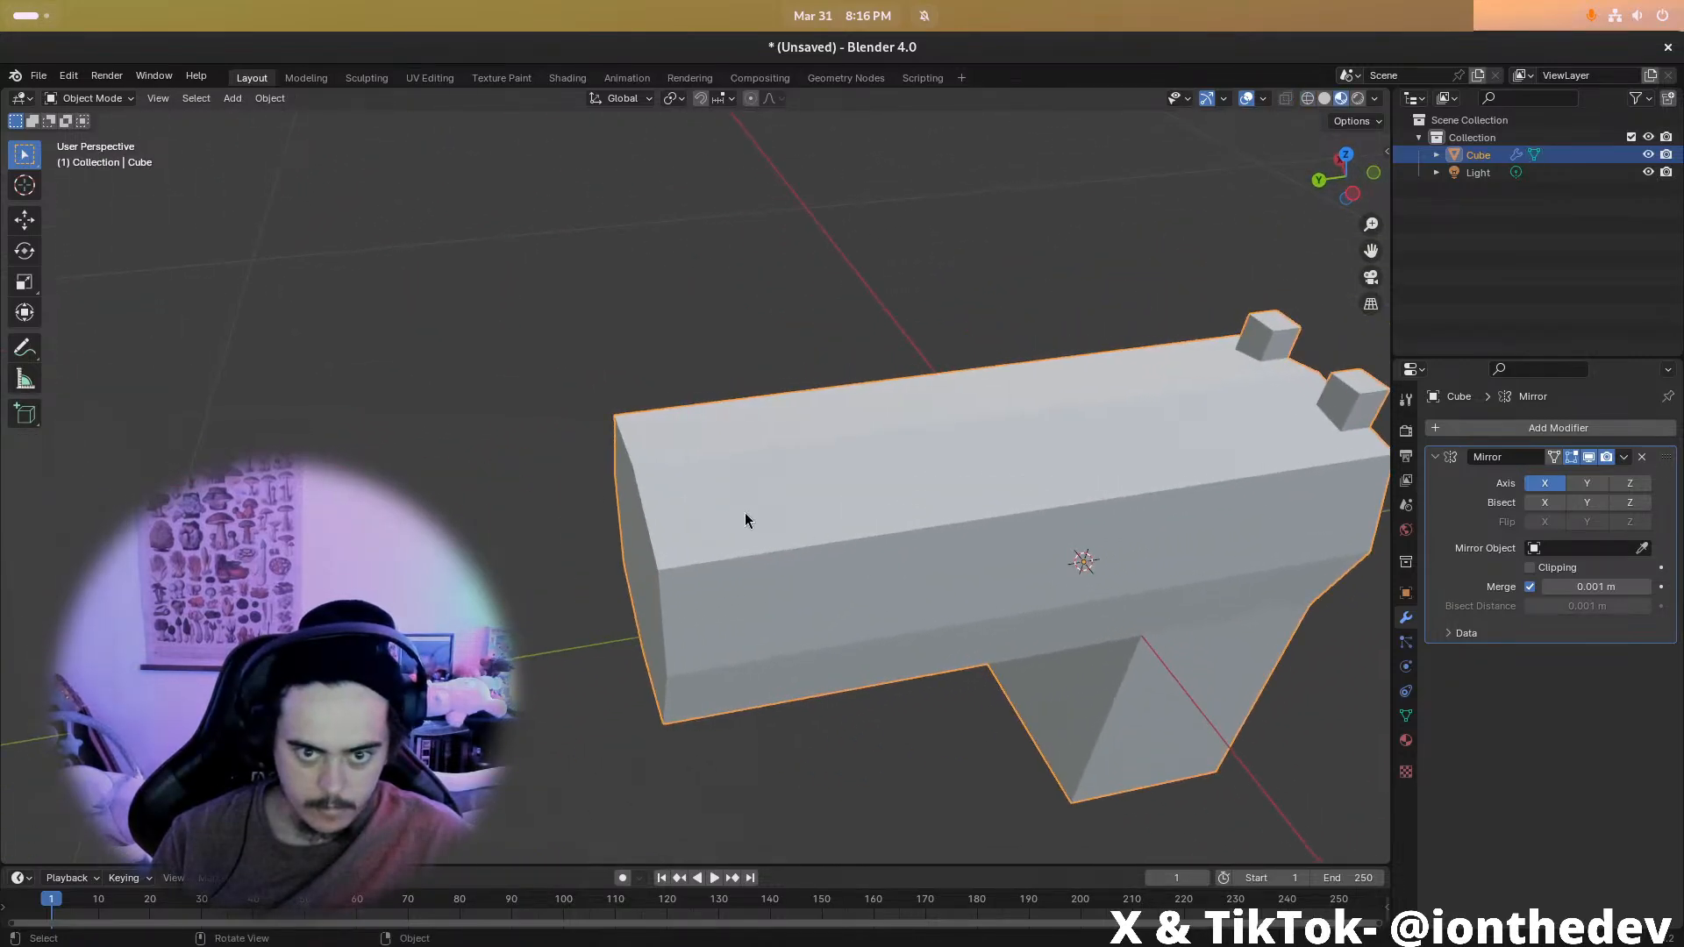
Cut a small rectangle with the Knife tool into the top face at the barrel's front end, from the edge midpoint to the centre line
key(Tab)
scroll(729, 507, up, 3)
key(k)
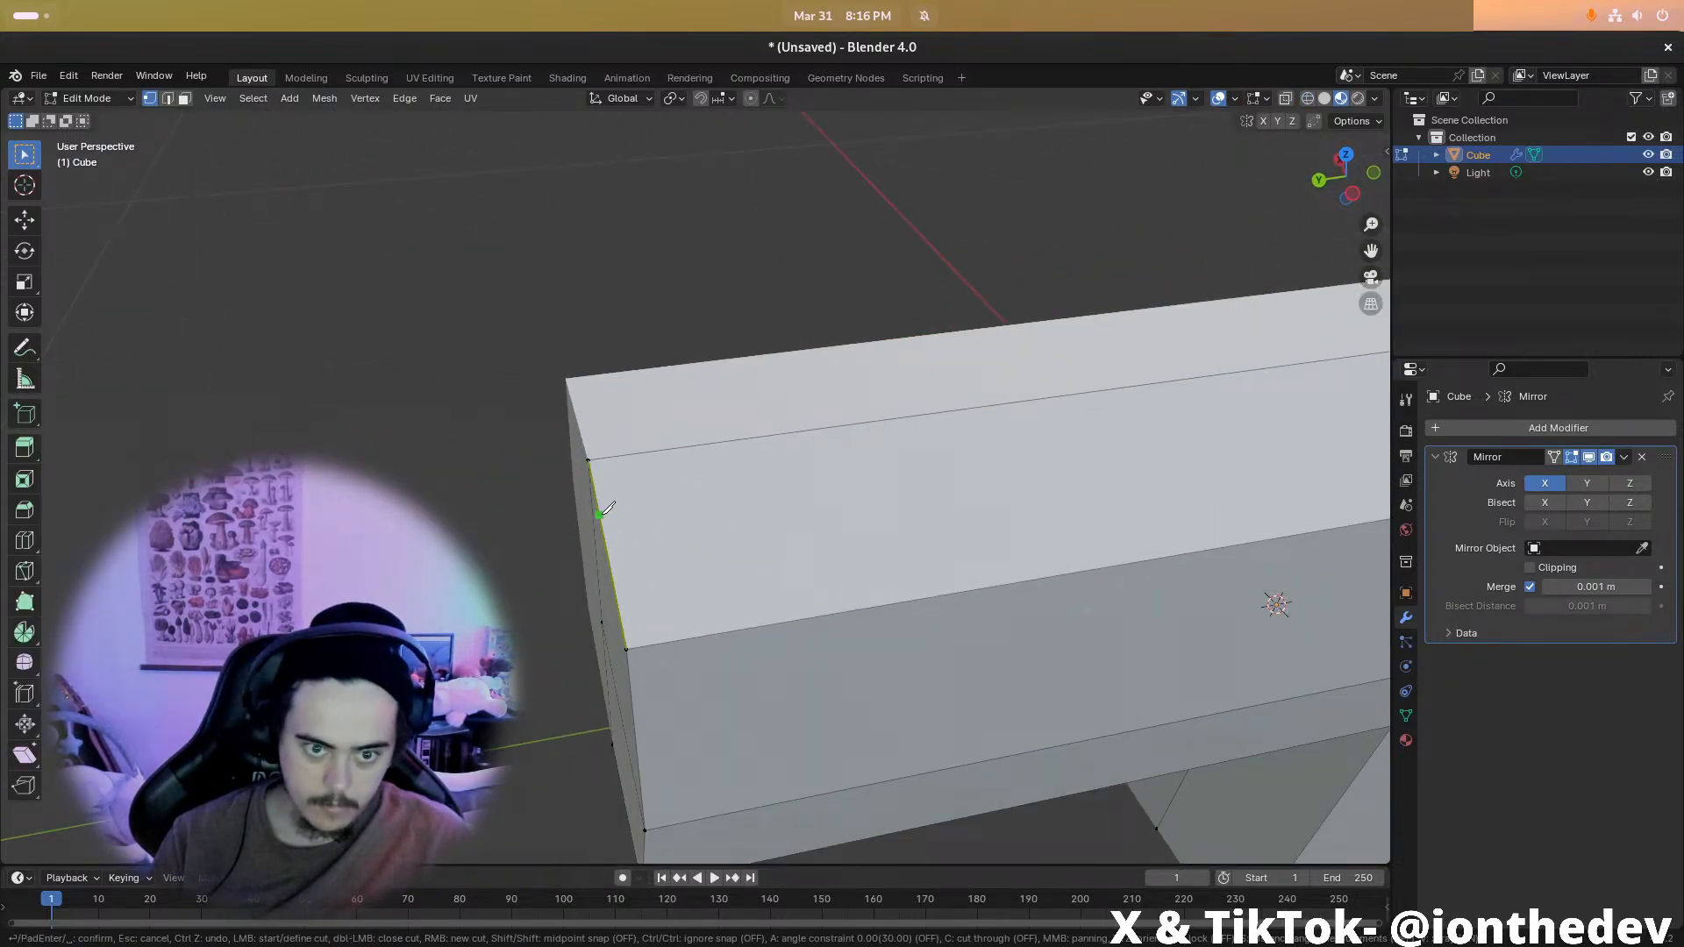
key(shift)
click(612, 511)
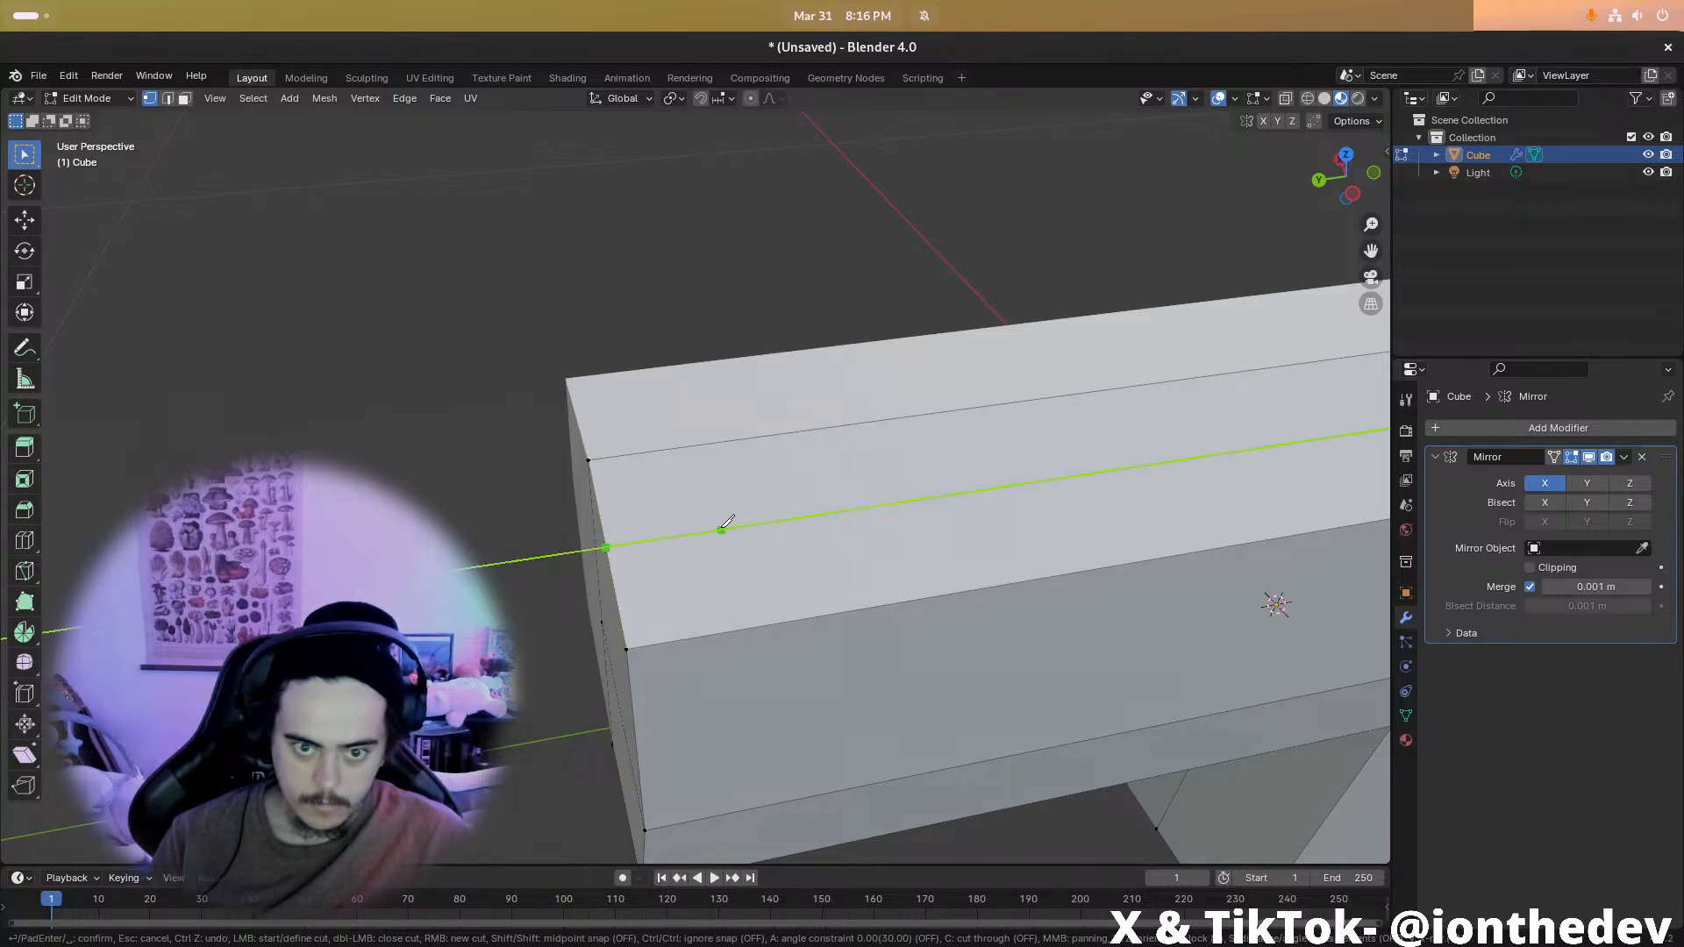
click(704, 438)
key(Return)
Set the transform orientation to Local and try to shift the front rectangle's outer edge toward the mirror centre along X
middle_drag(702, 443, 843, 458)
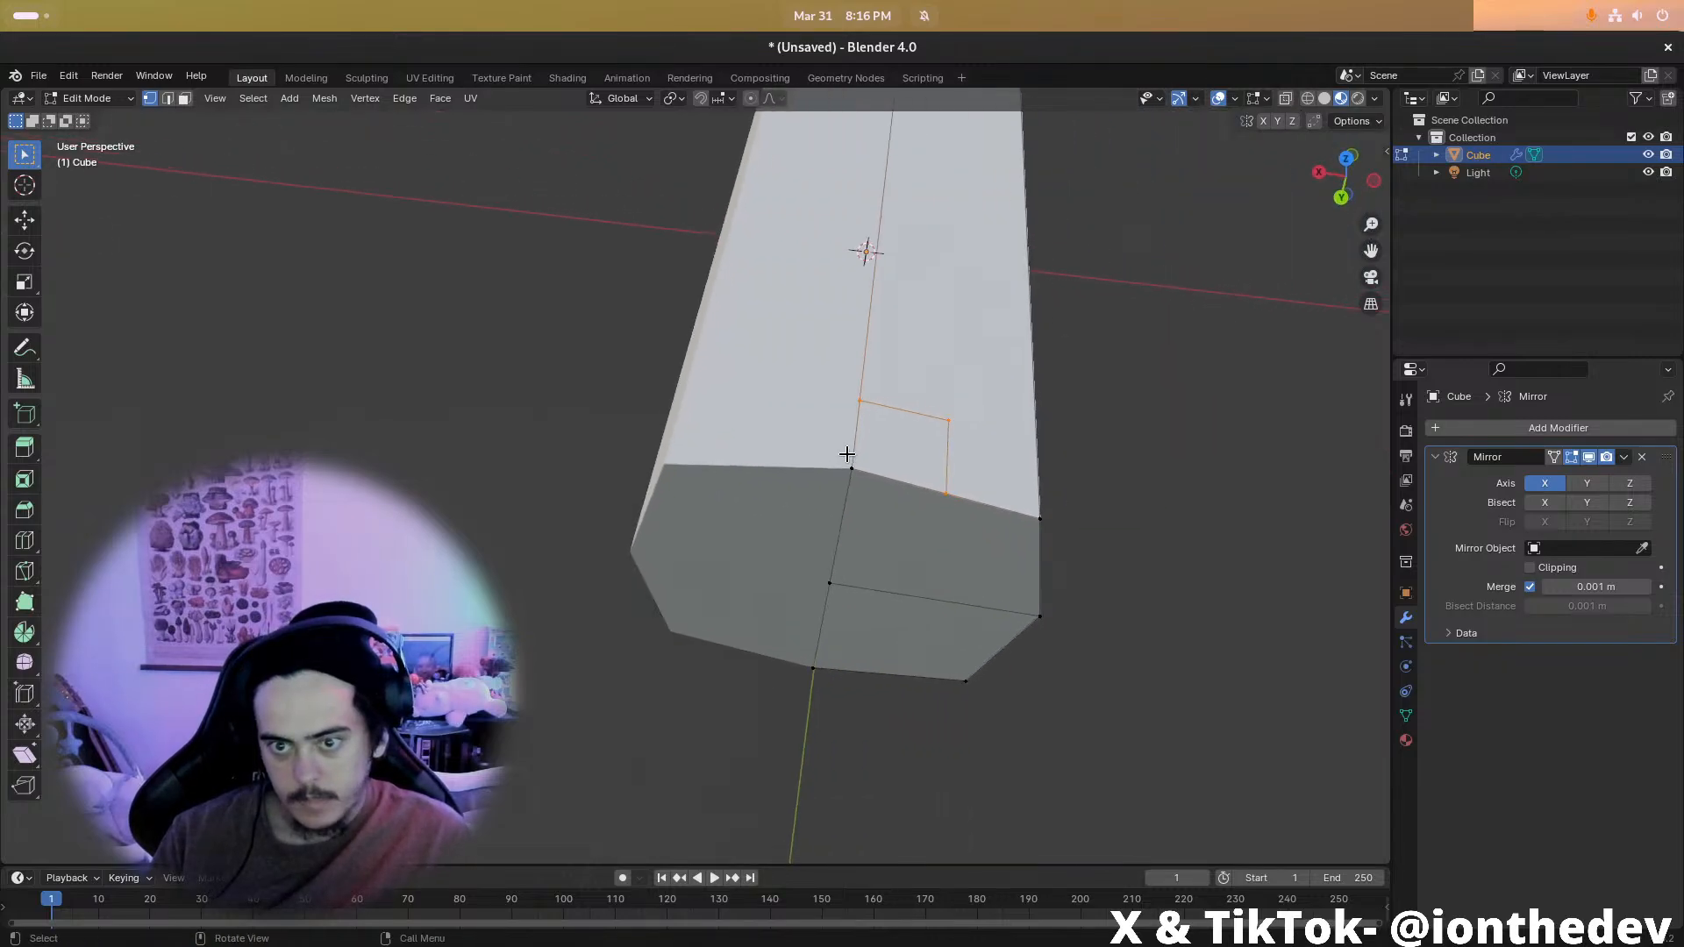
key(2)
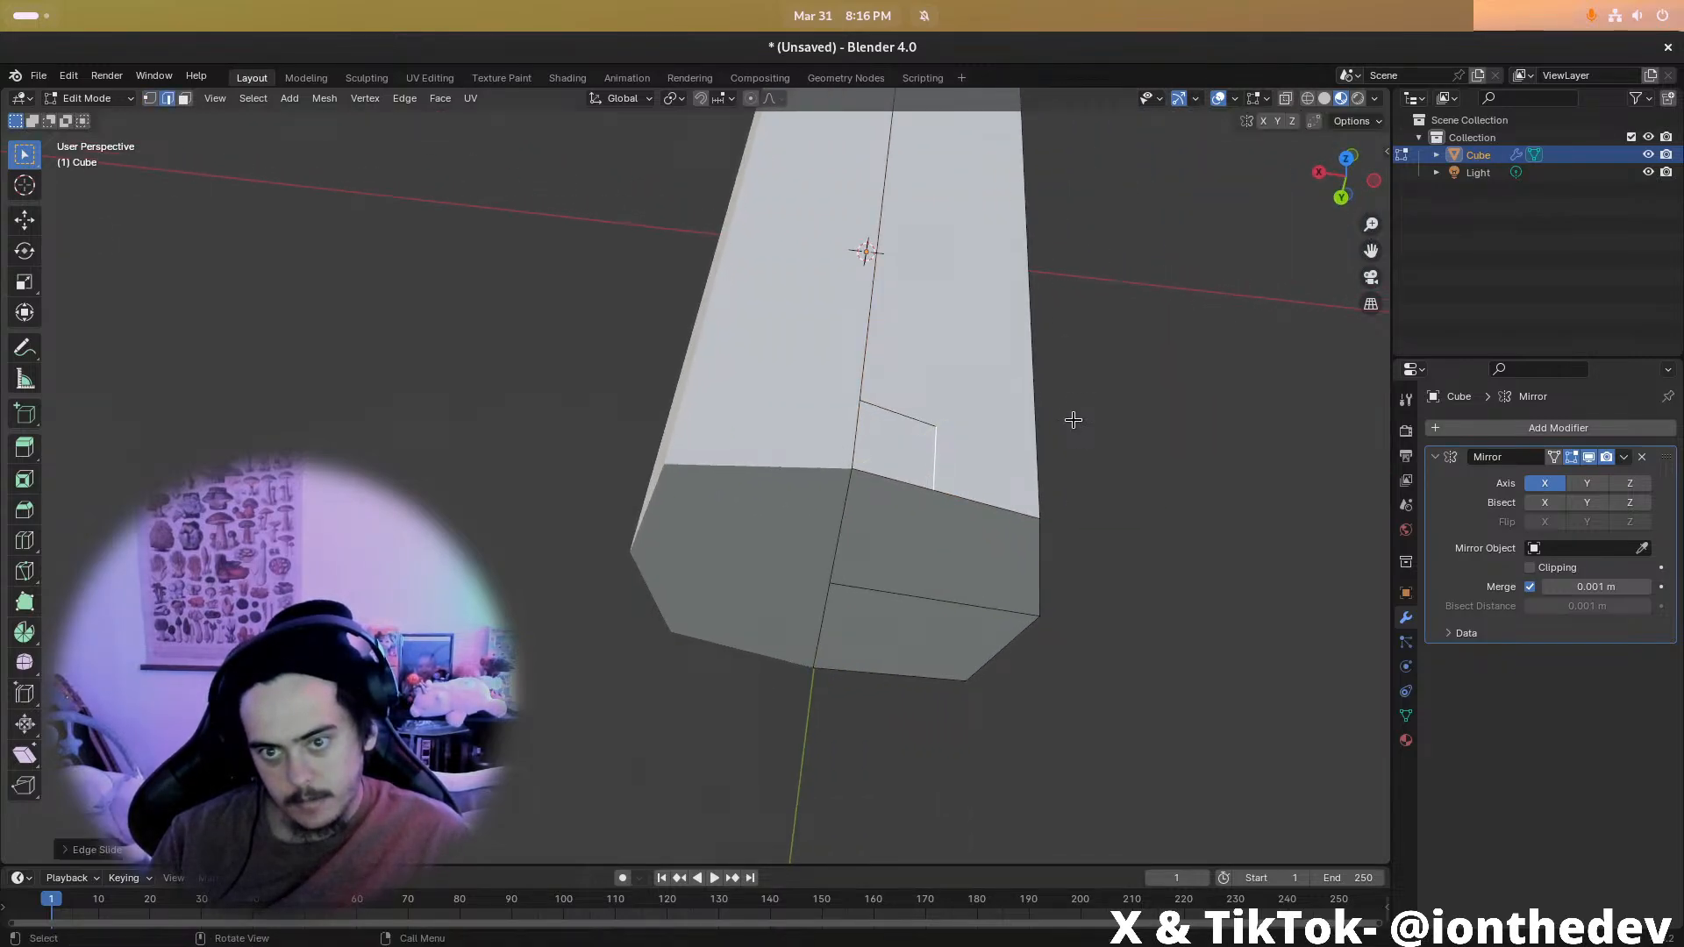
key(1)
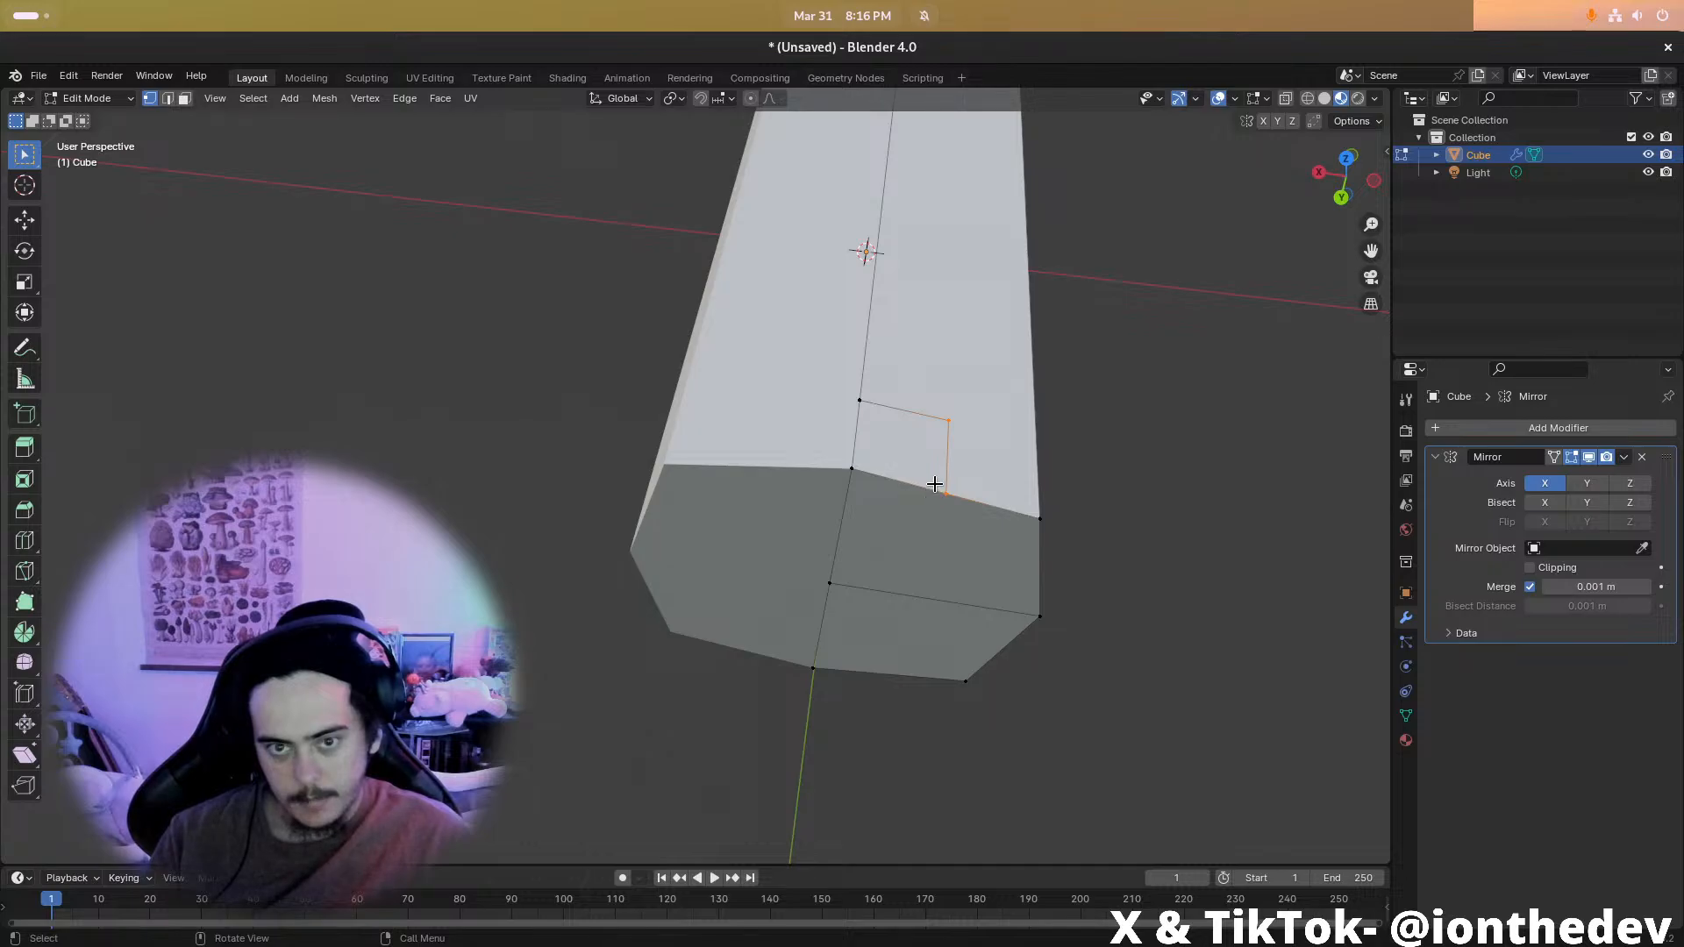
click(620, 98)
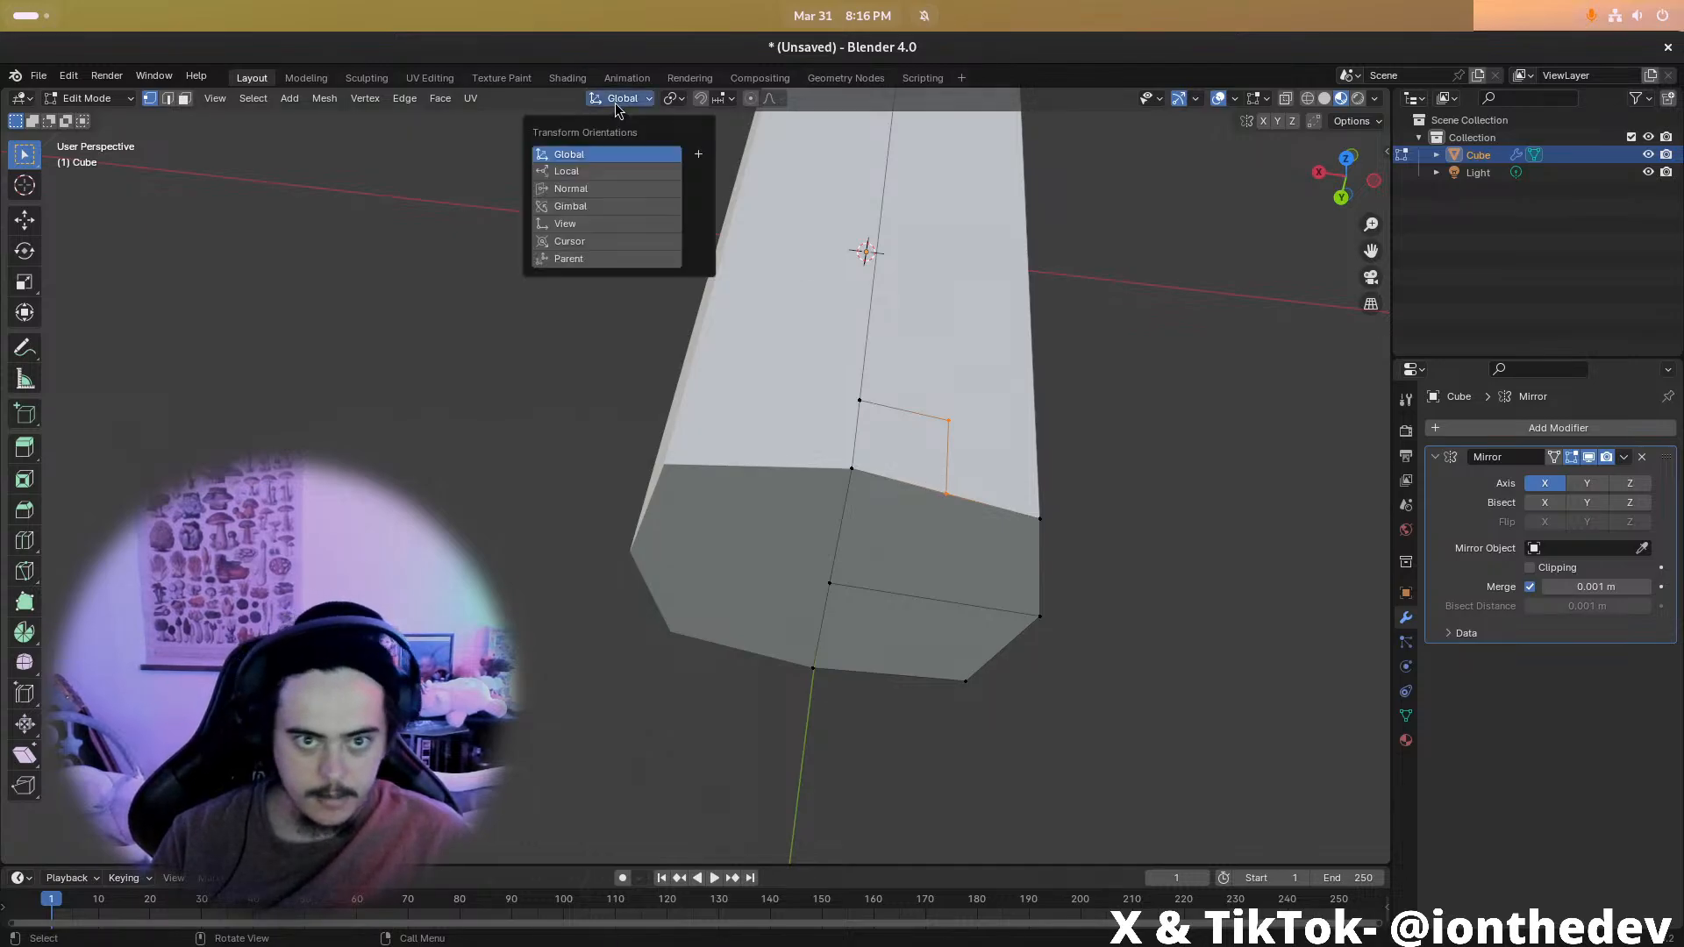
click(613, 171)
key(g)
key(x)
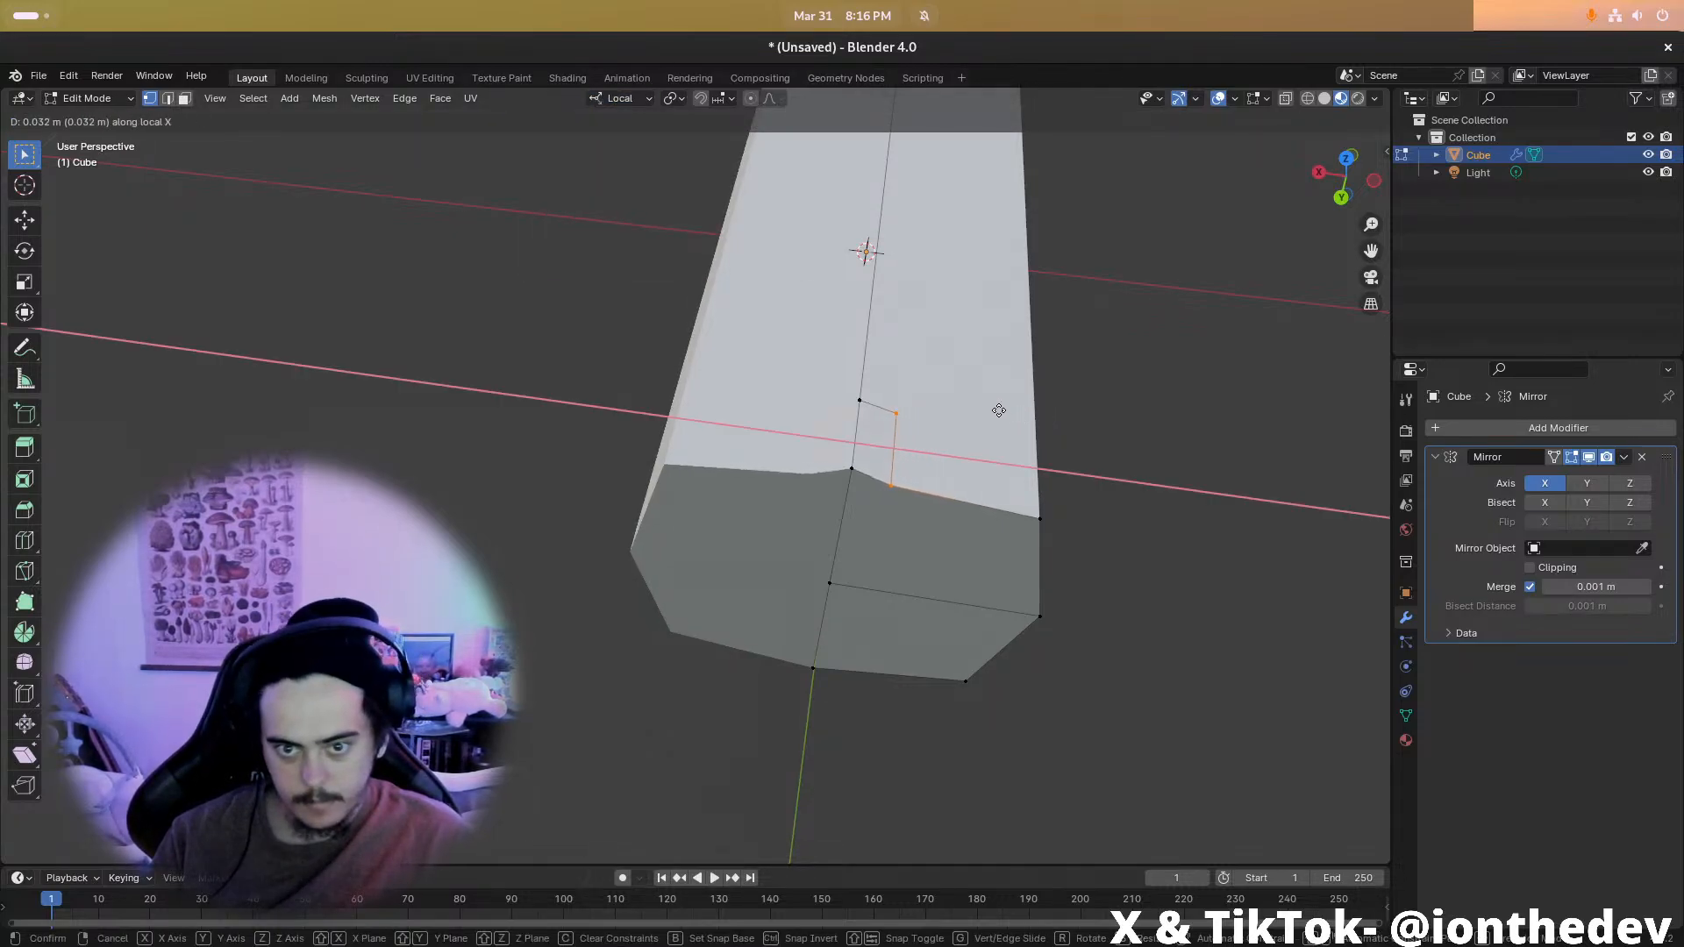
click(984, 402)
Extrude the front rectangular face upward about 0.018 m along local Z
middle_drag(983, 403, 829, 315)
key(2)
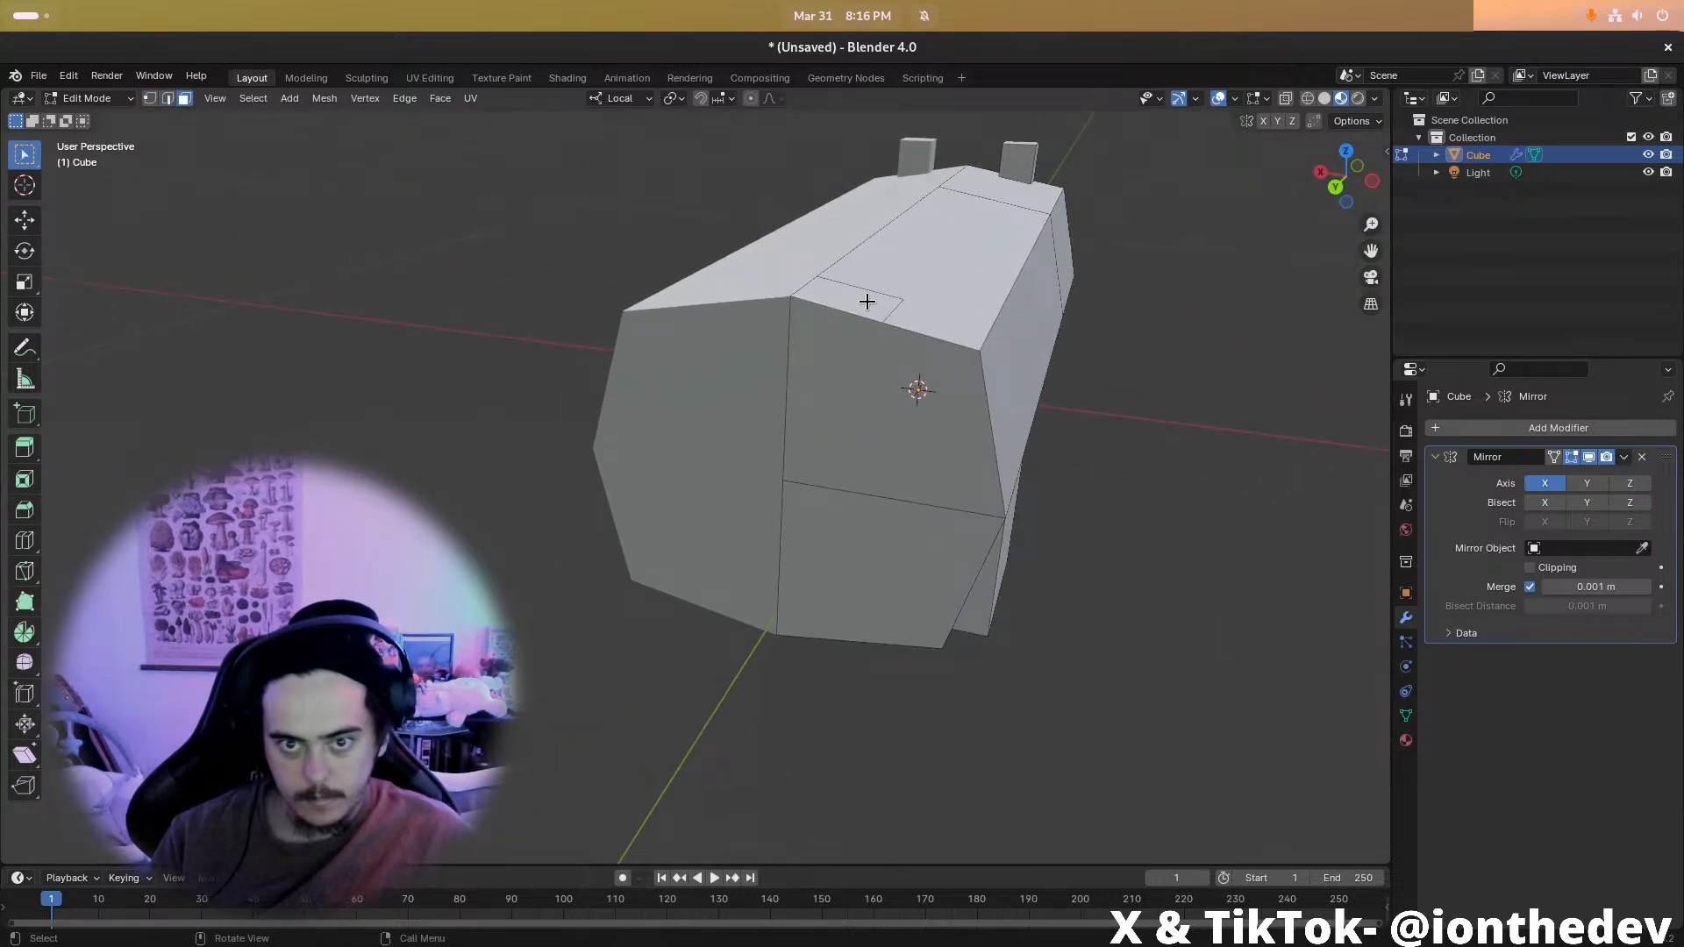
key(g)
key(x)
key(z)
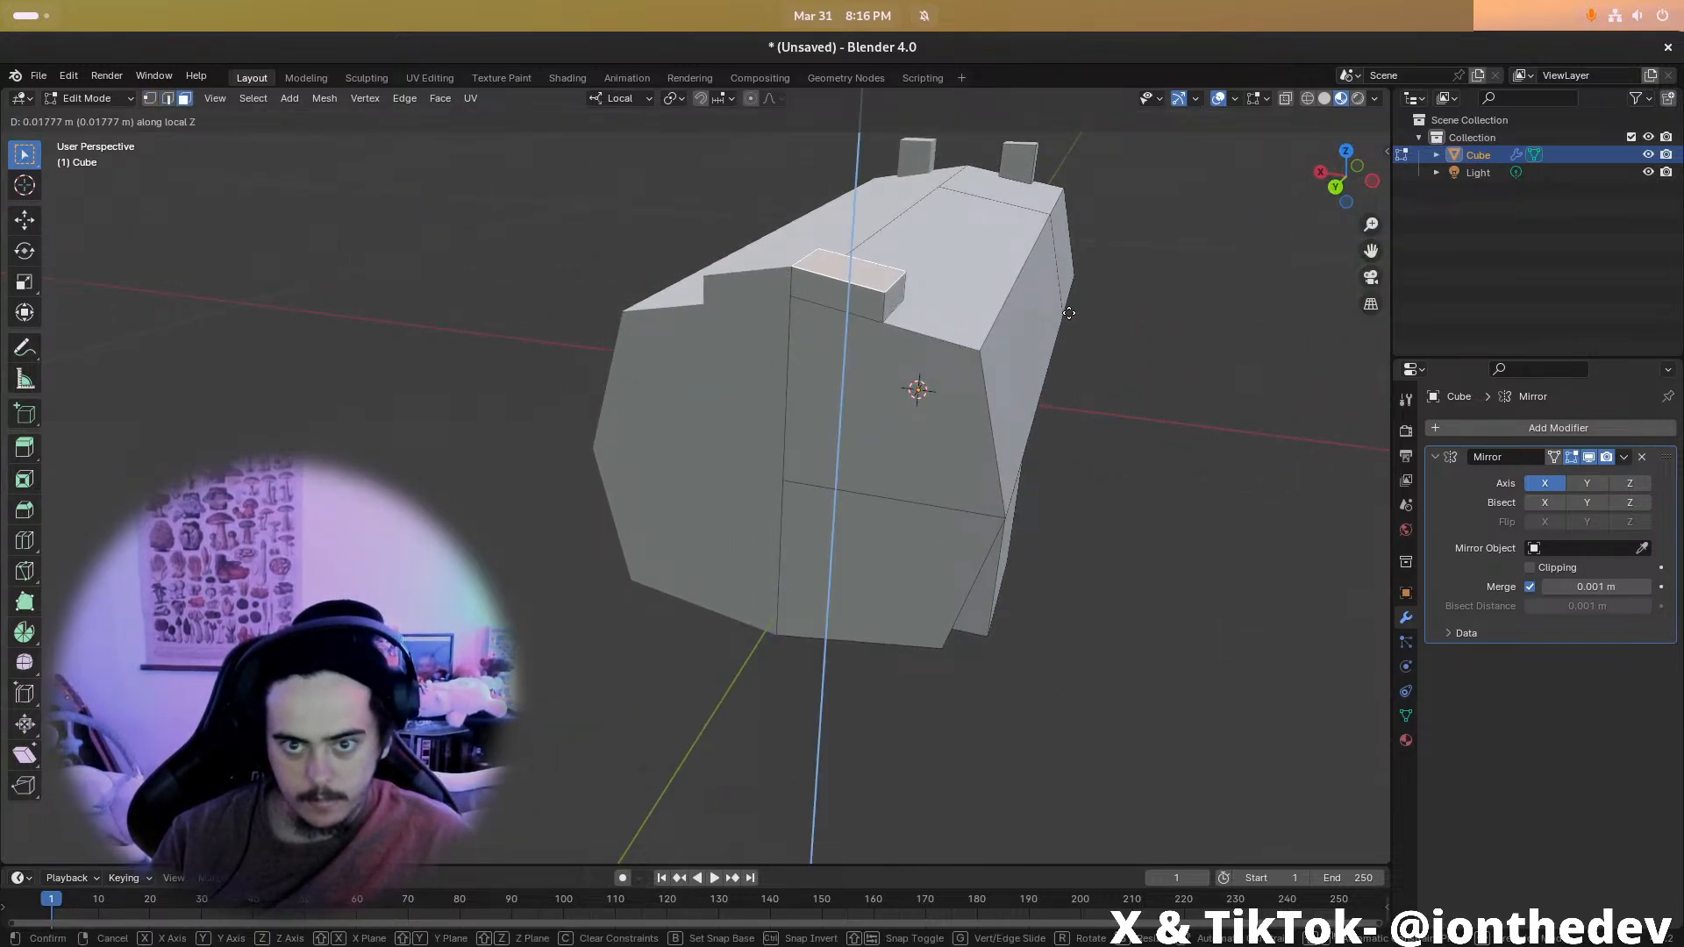
click(1068, 313)
Move the raised block's outer top edge inward about 0.041 m along local X and raise it about 0.009 m along local Z
key(2)
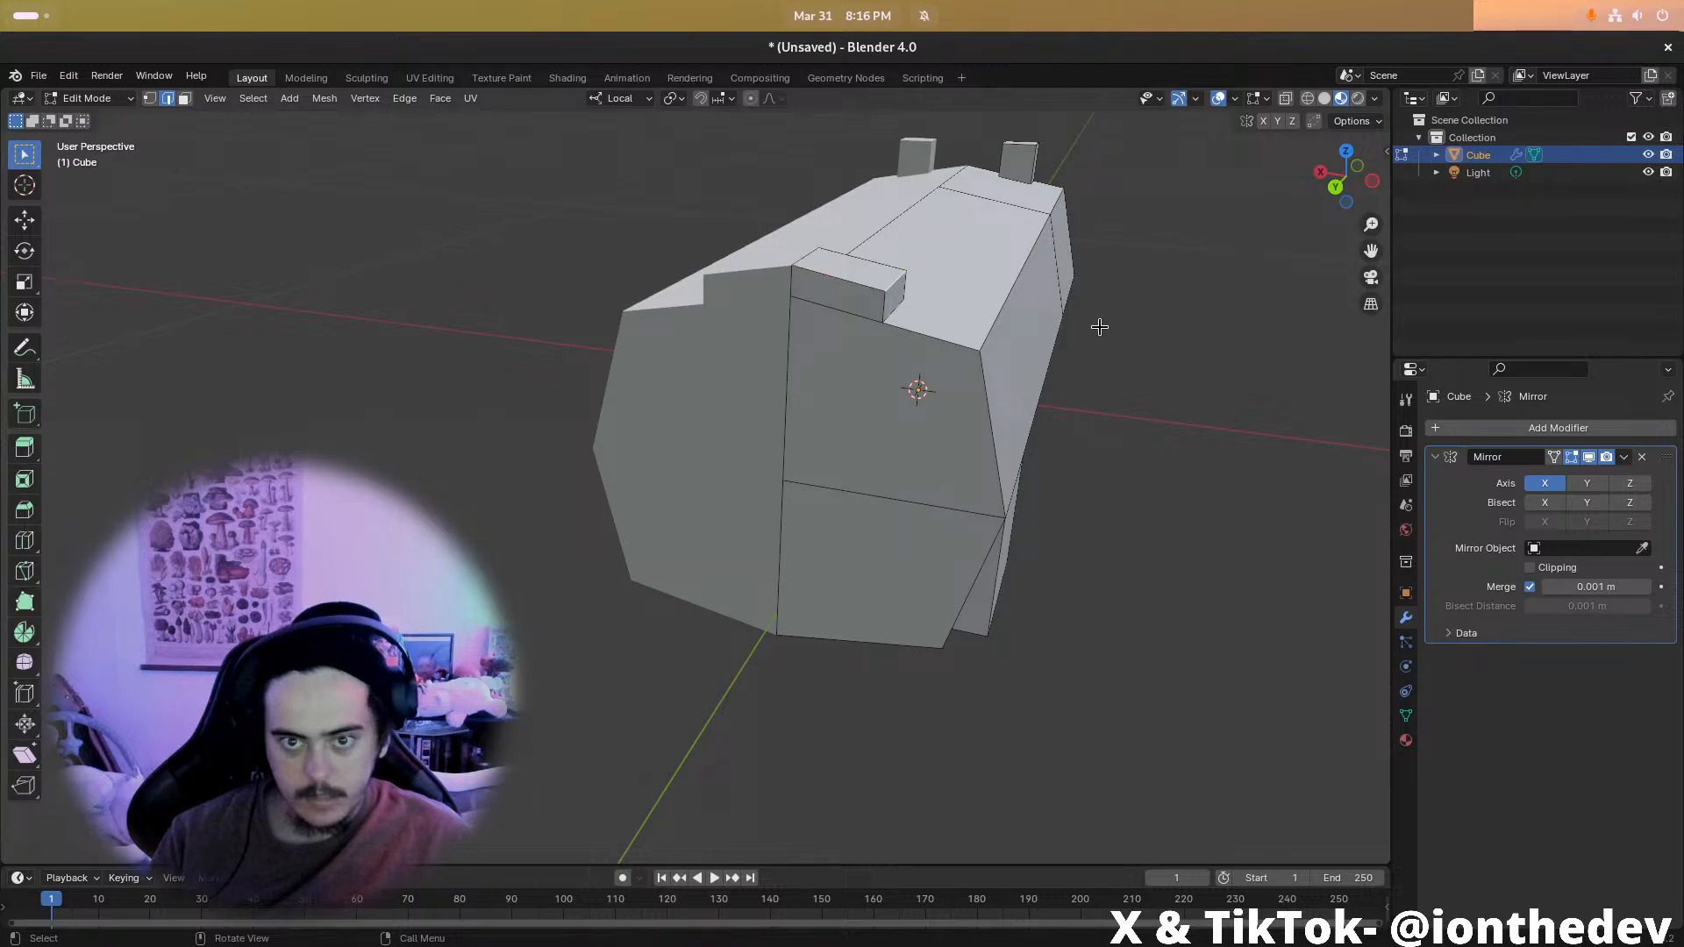
key(g)
key(x)
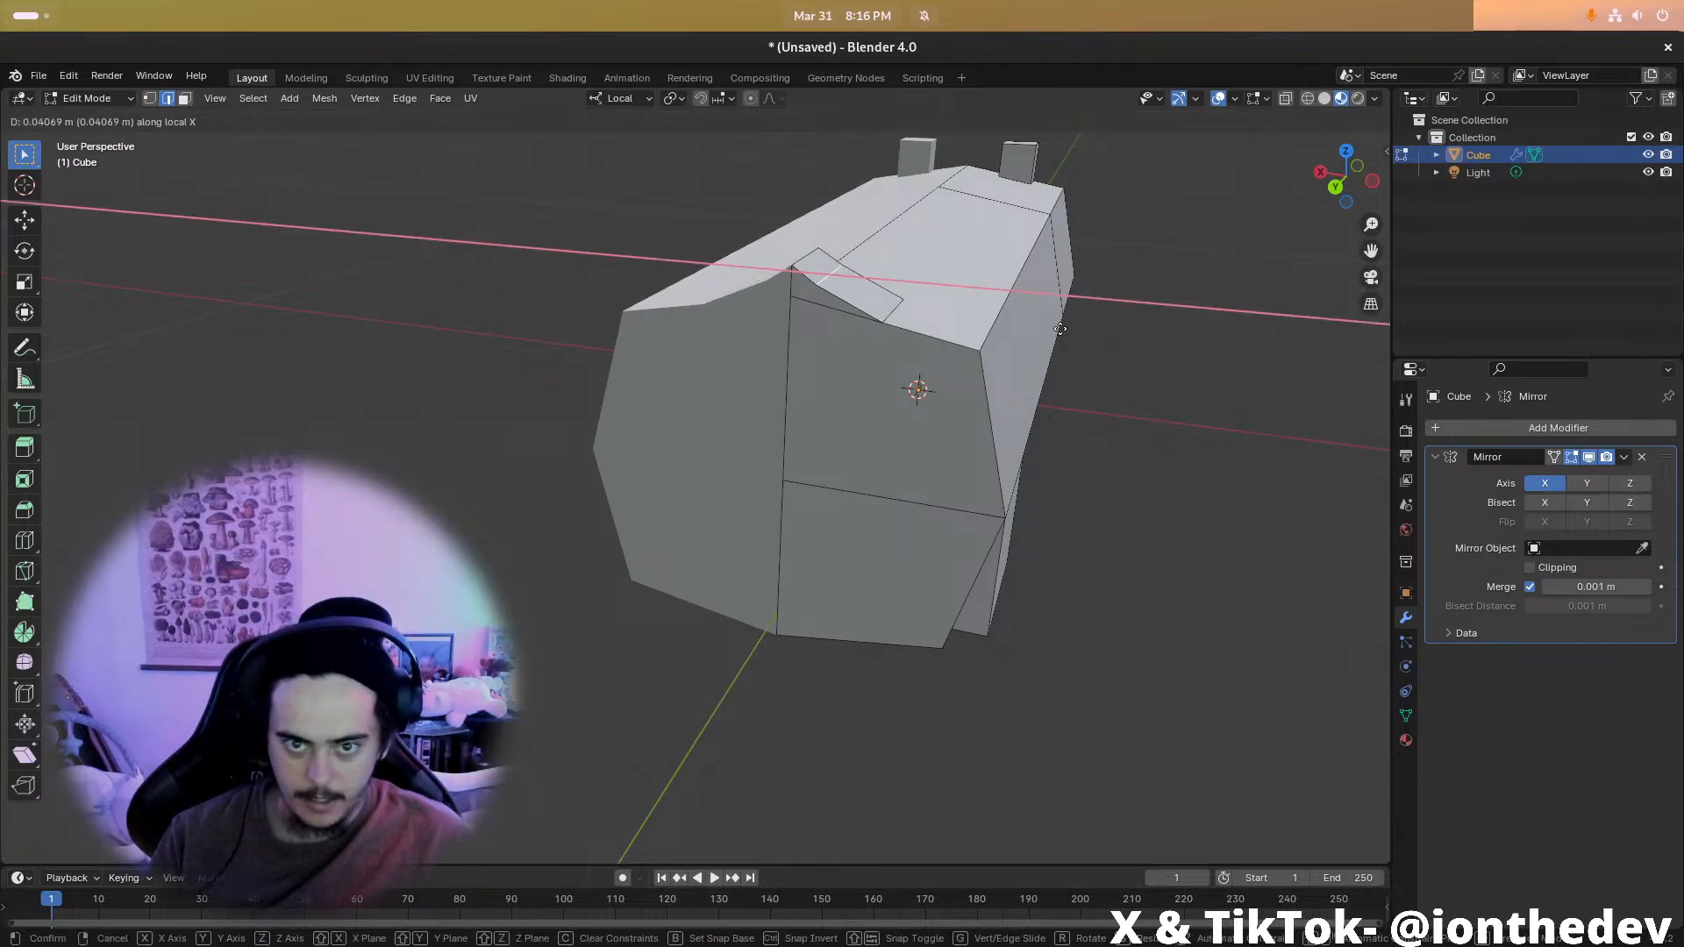
click(1061, 329)
key(g)
key(z)
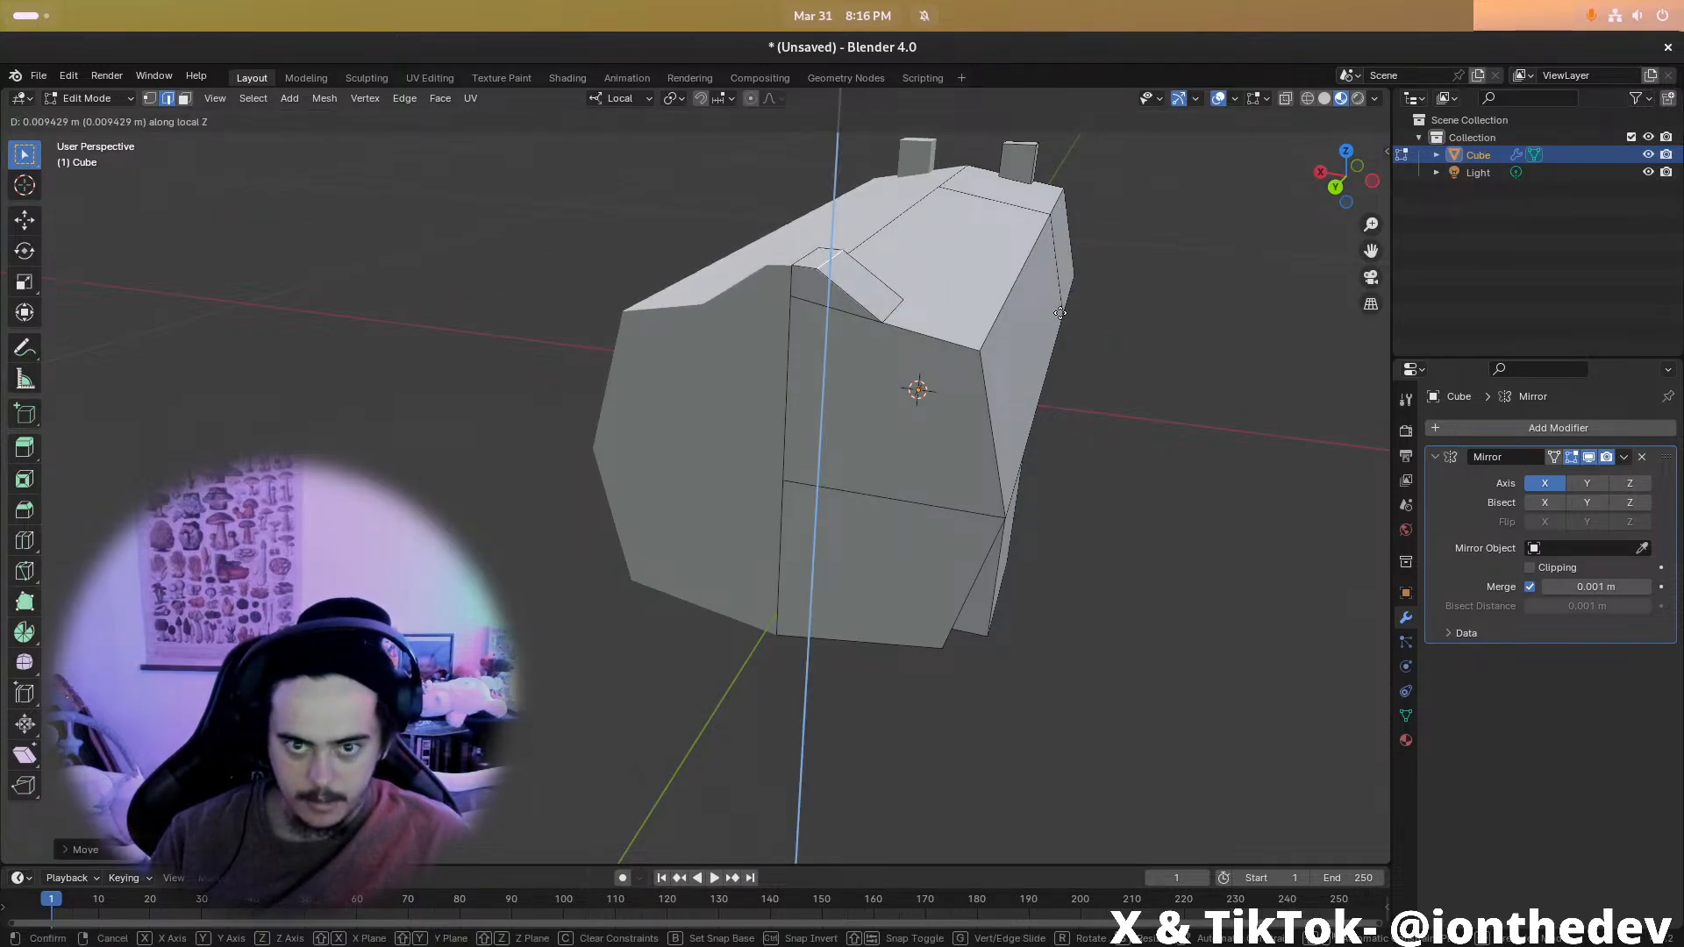
click(1060, 312)
Add a centred loop cut across the block's sloped side and move its edge inward along X to form a narrow upright sight
key(ctrl+r)
click(851, 296)
right_click(851, 295)
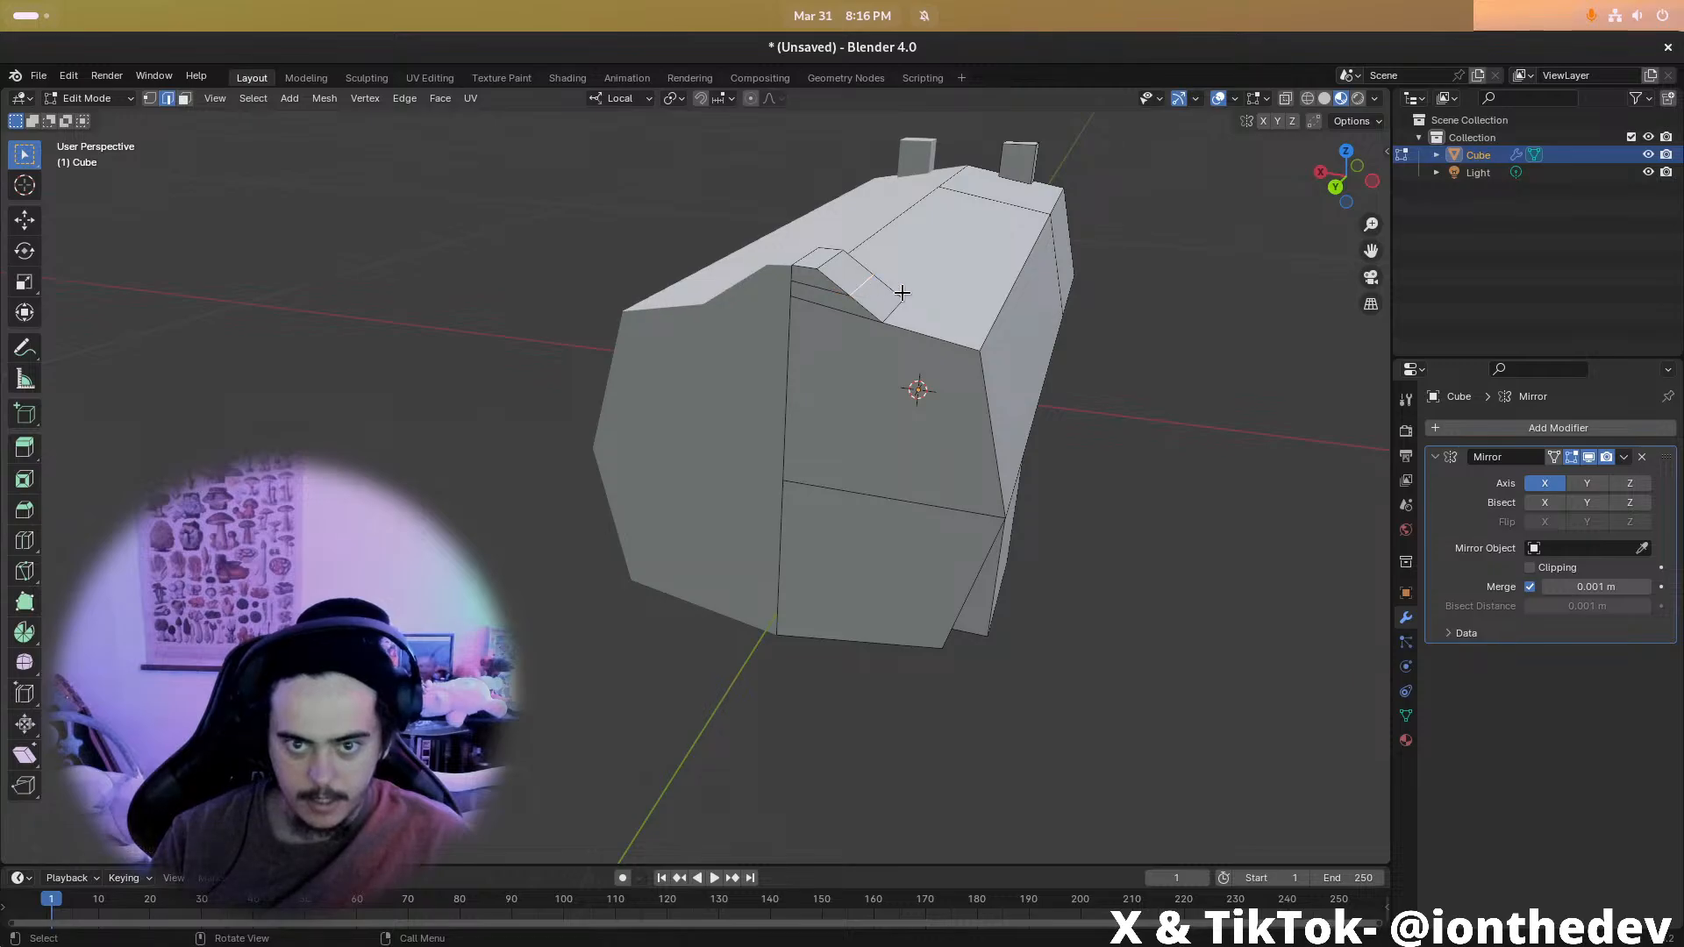
key(g)
key(x)
click(1018, 329)
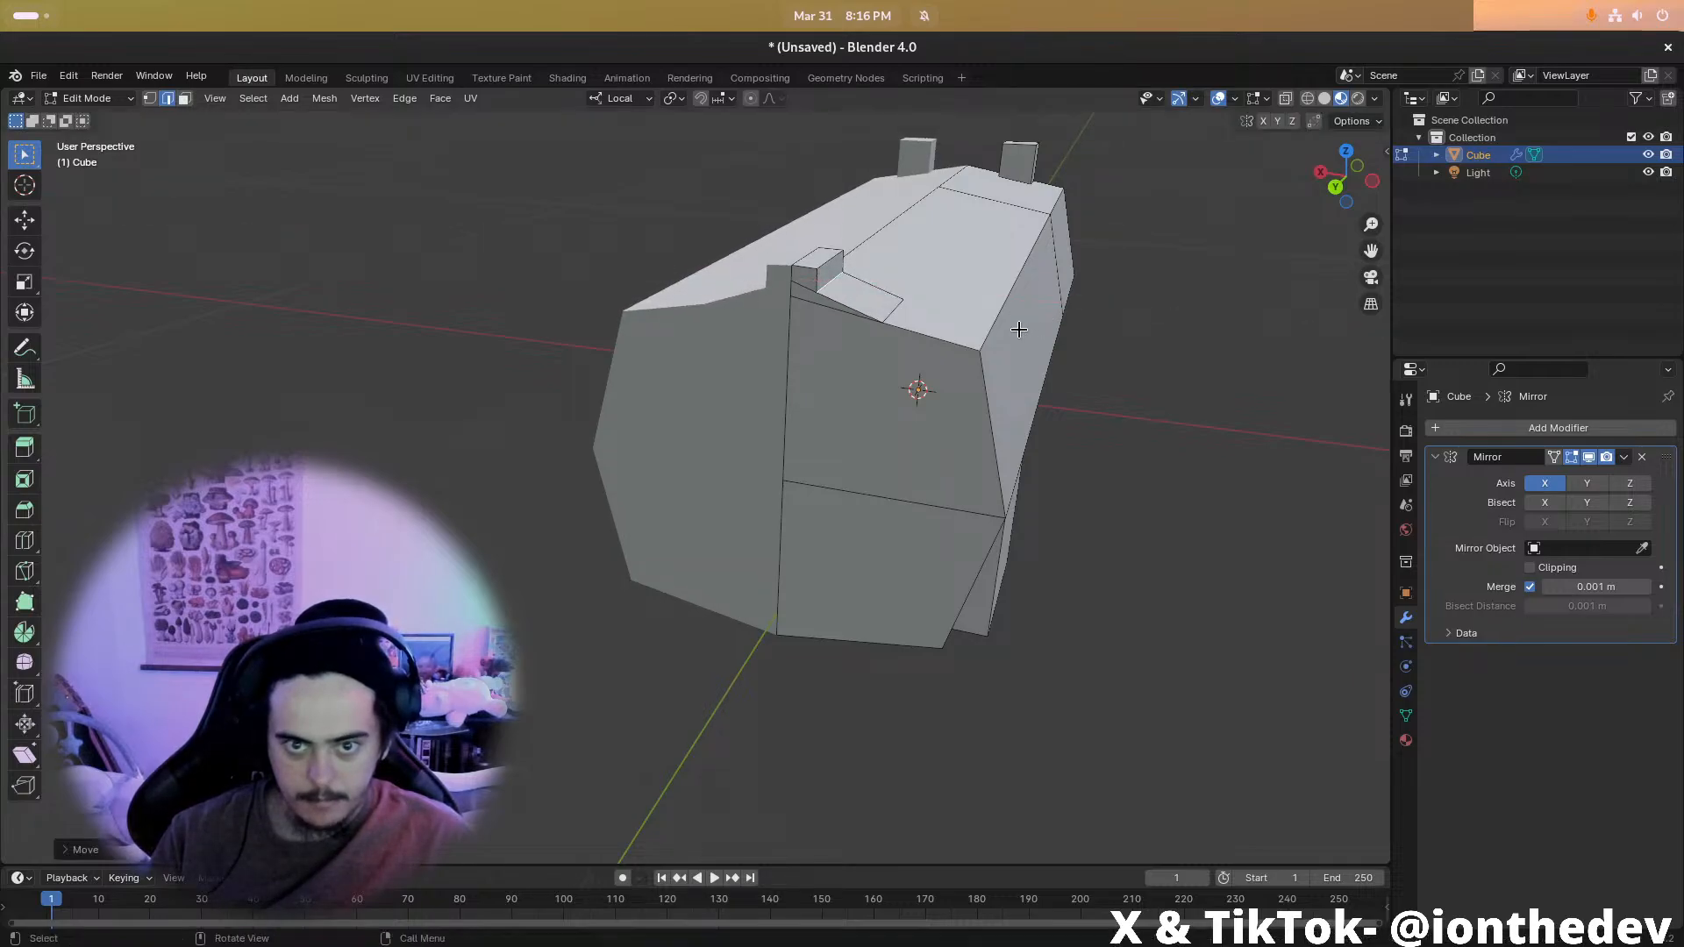
Slide the loop cut's centre-line vertices under the front sight down onto the vertices below them
key(1)
click(793, 289)
key(g)
key(g)
click(793, 338)
middle_drag(793, 338, 560, 229)
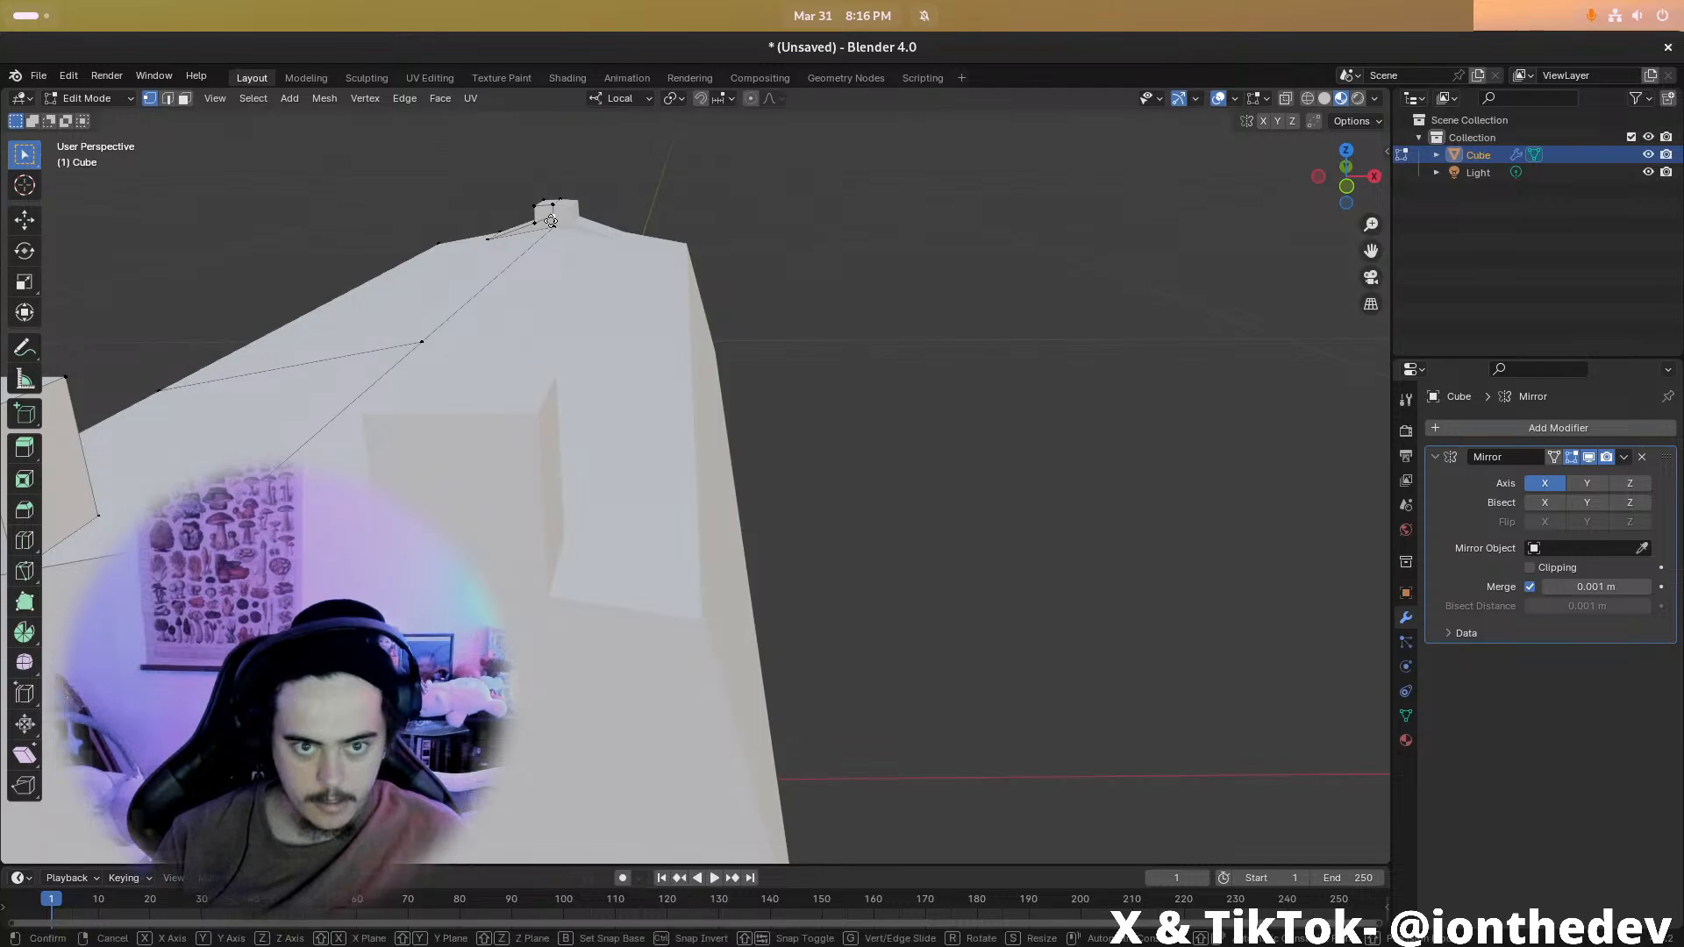
Merge all of the mesh's vertices by distance and return to Object Mode
key(a)
key(m)
click(577, 265)
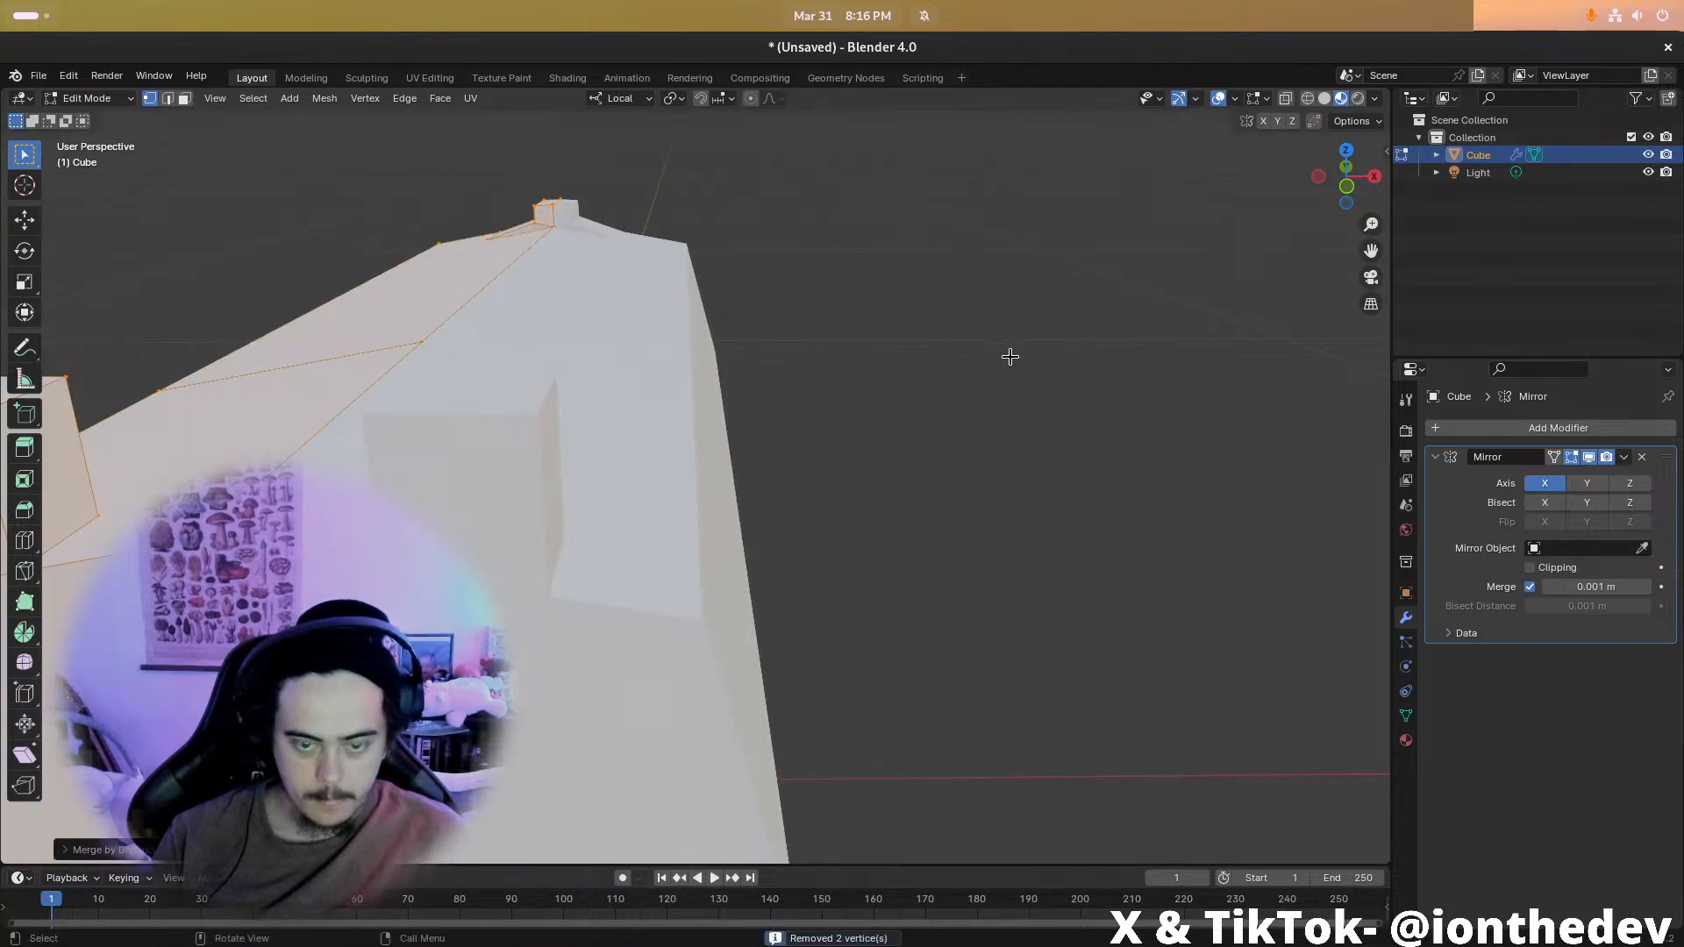
scroll(1011, 358, down, 2)
key(Tab)
middle_drag(994, 345, 886, 530)
scroll(886, 530, up, 3)
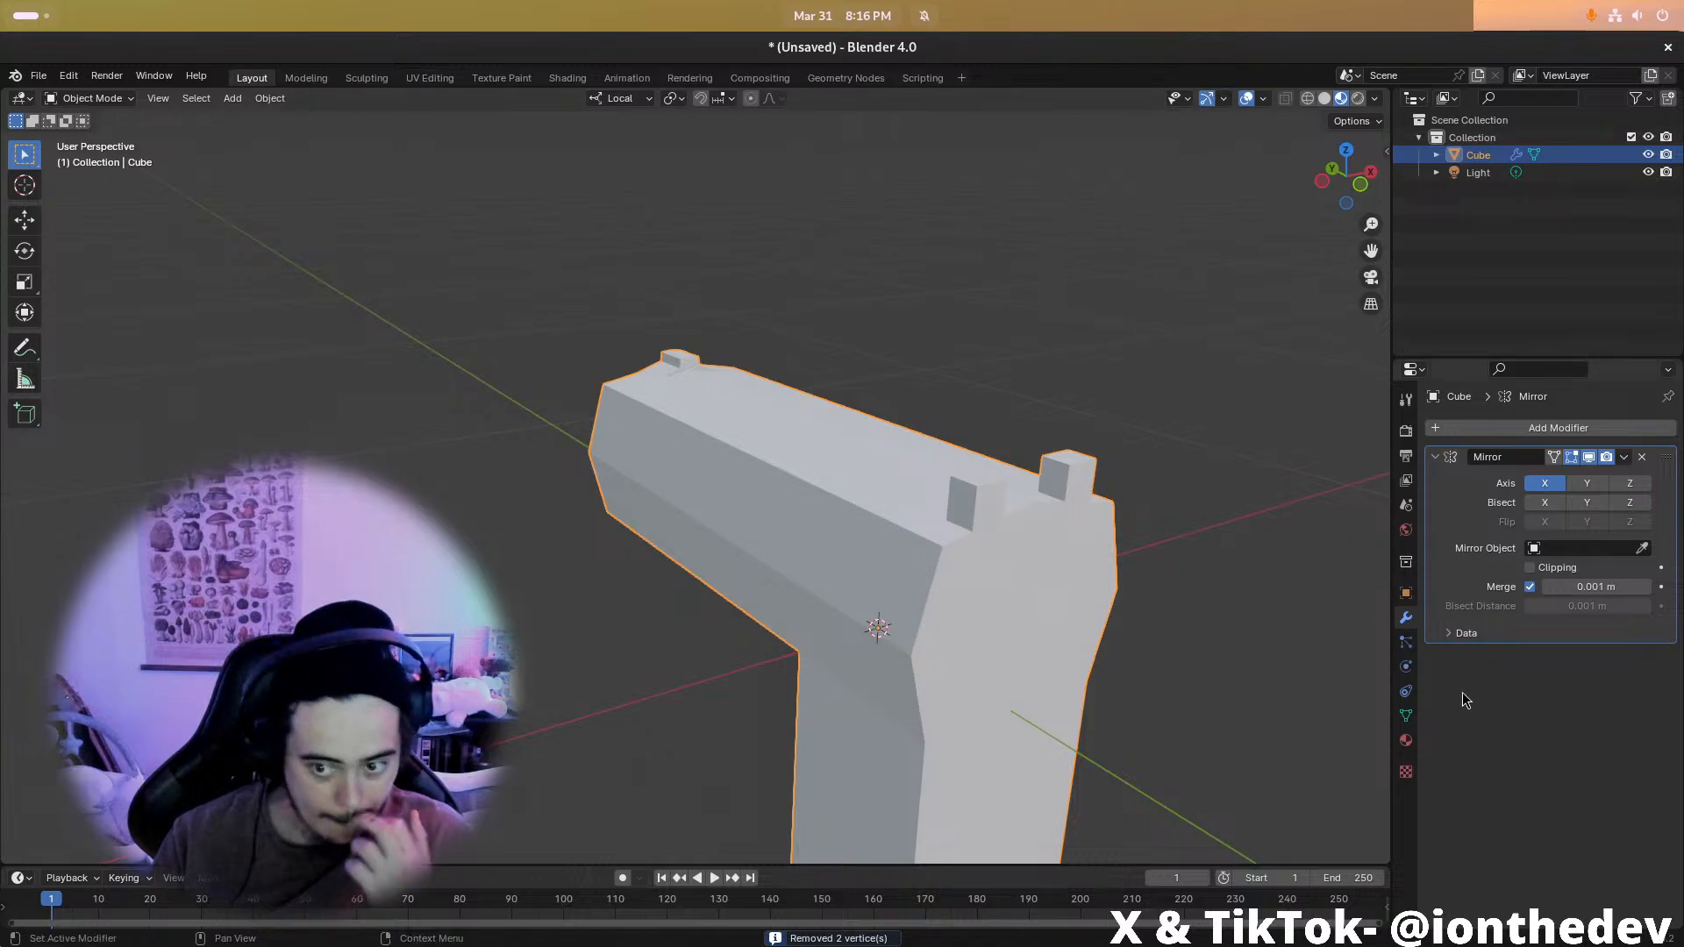
click(1407, 743)
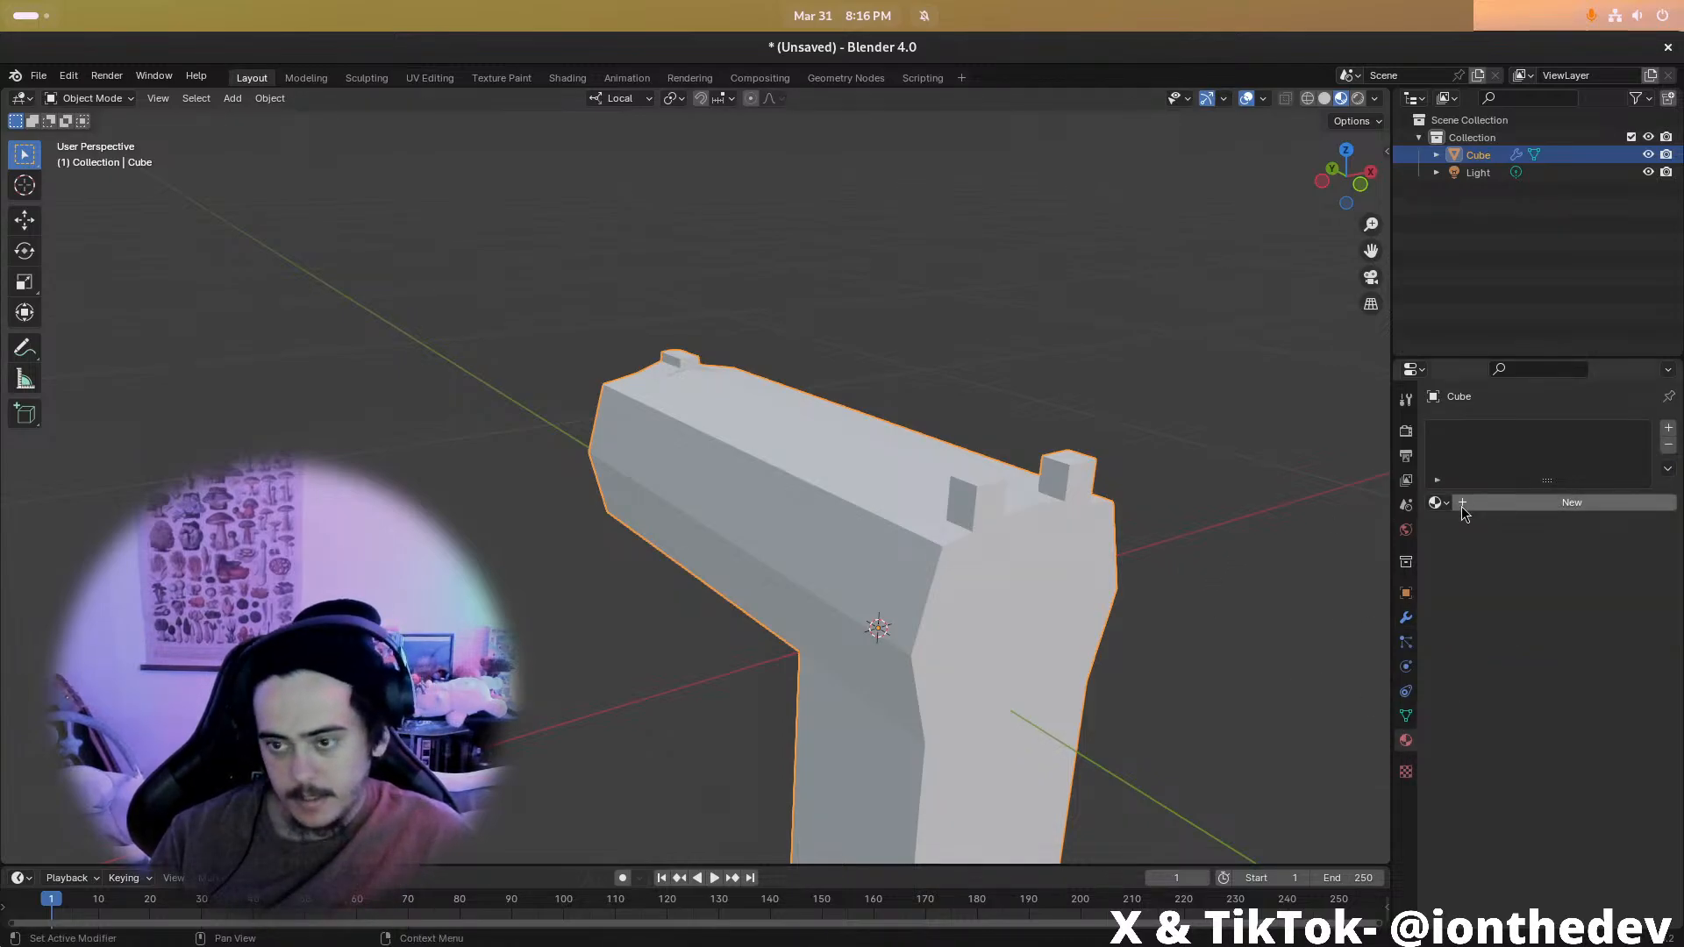
click(1514, 502)
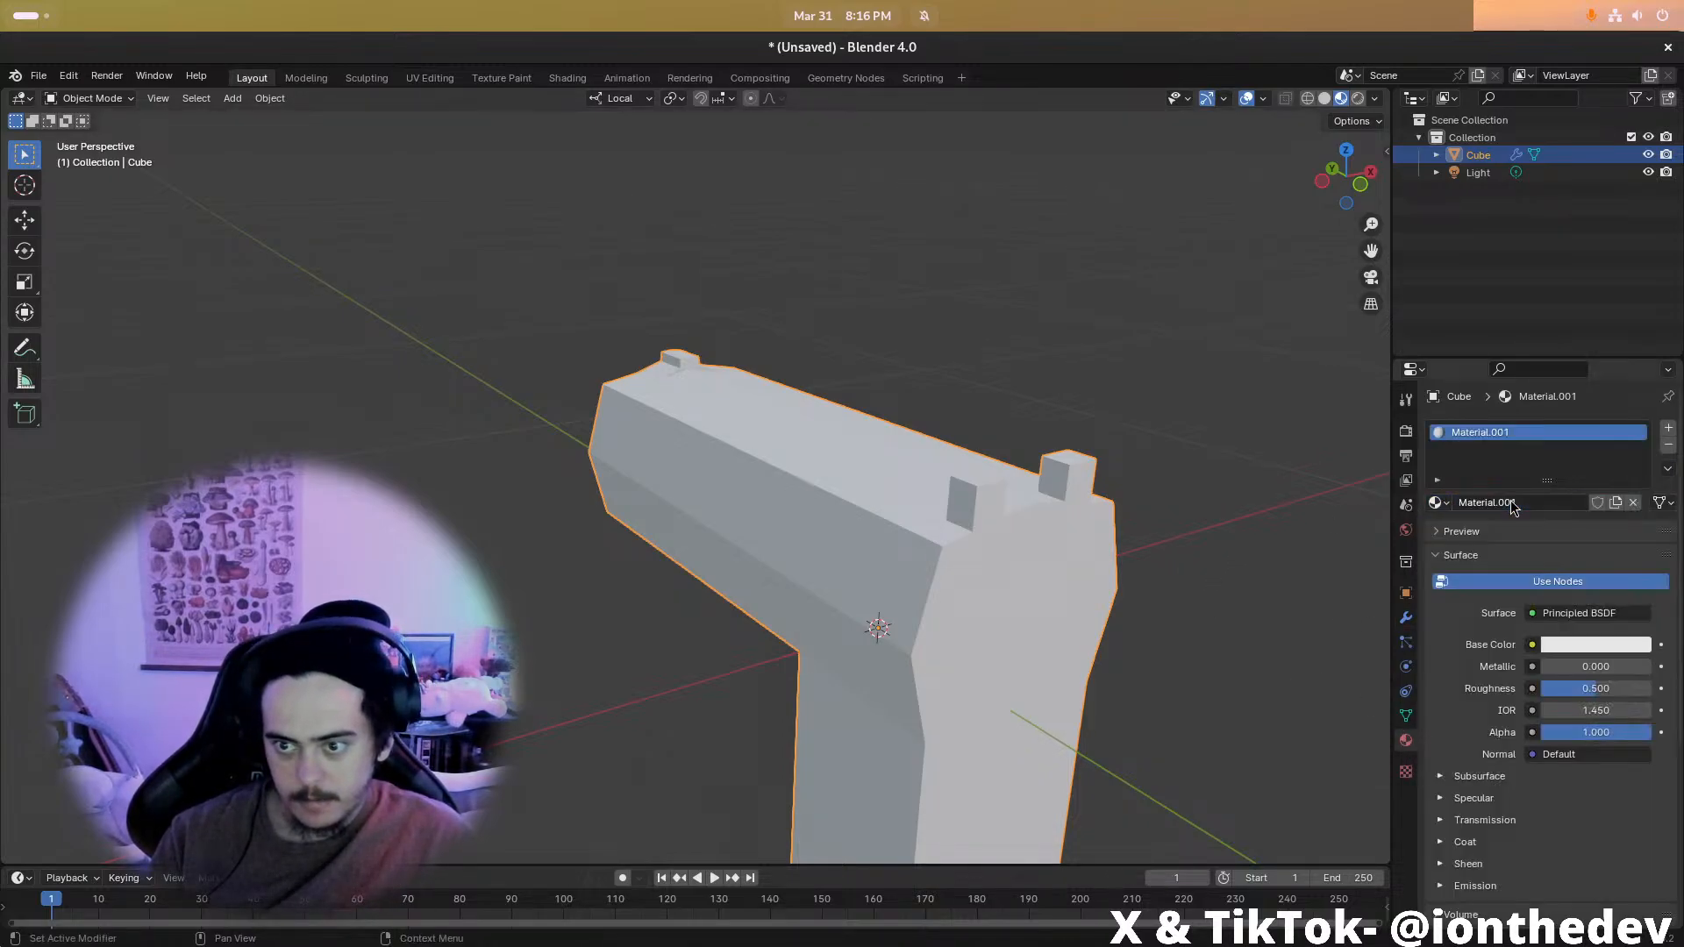
click(1670, 446)
Unwrap the whole pistol mesh with Smart UV Project at its default settings and return to Object Mode
middle_drag(1211, 500, 855, 390)
key(Tab)
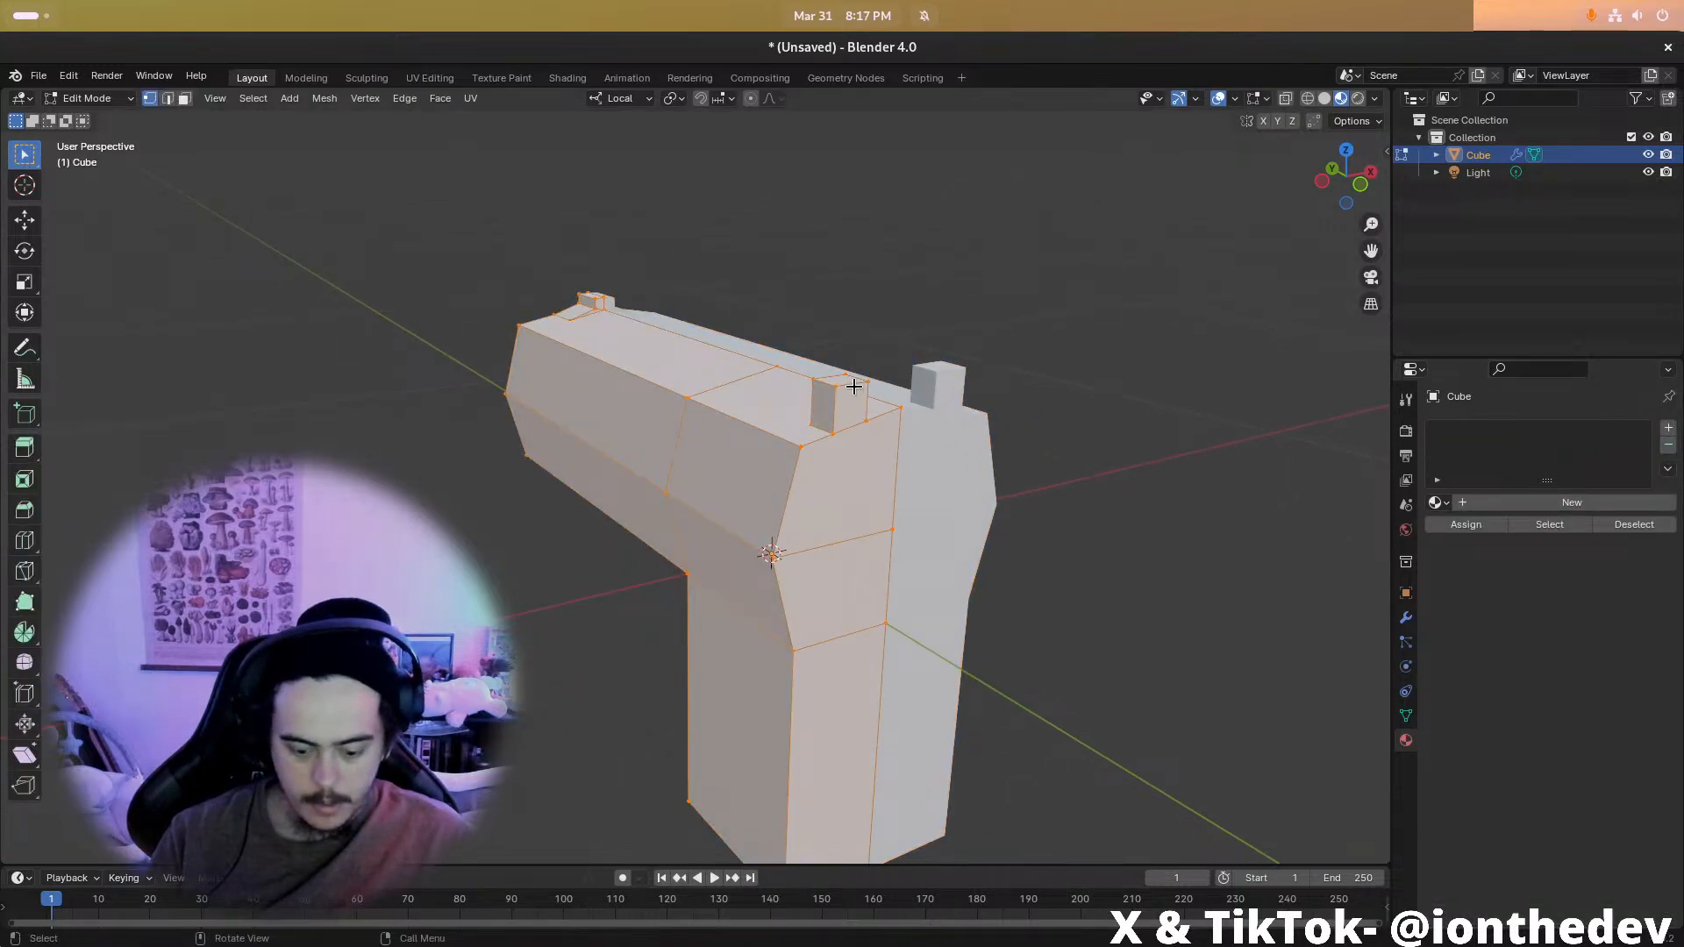
key(u)
click(815, 389)
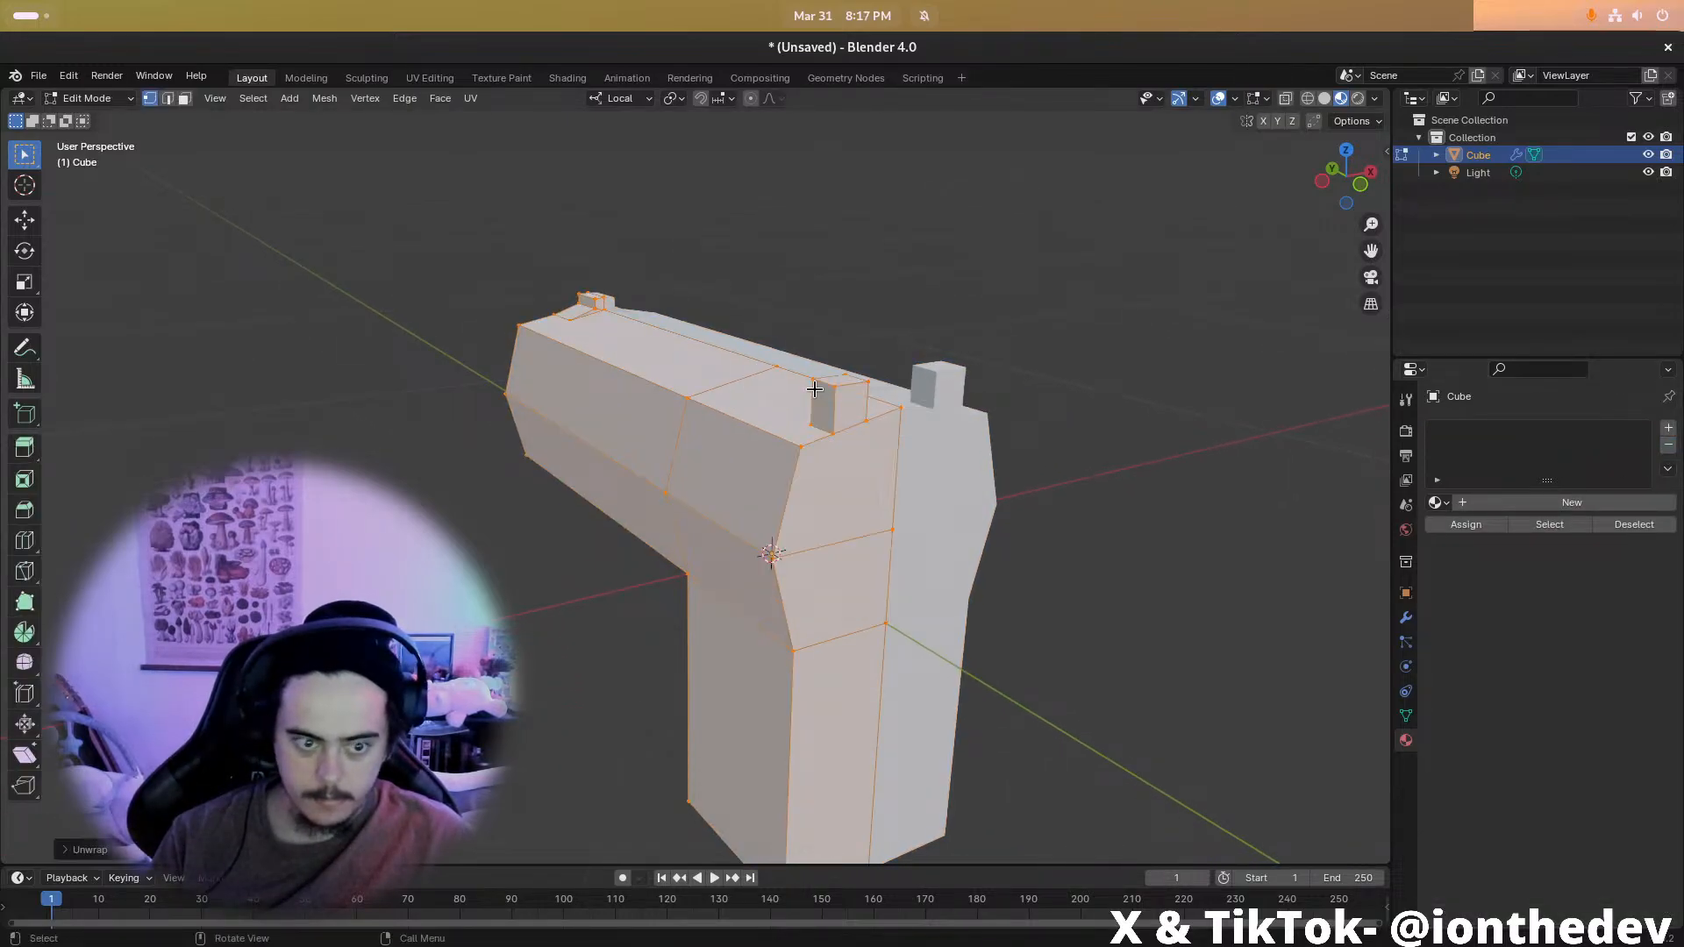
key(u)
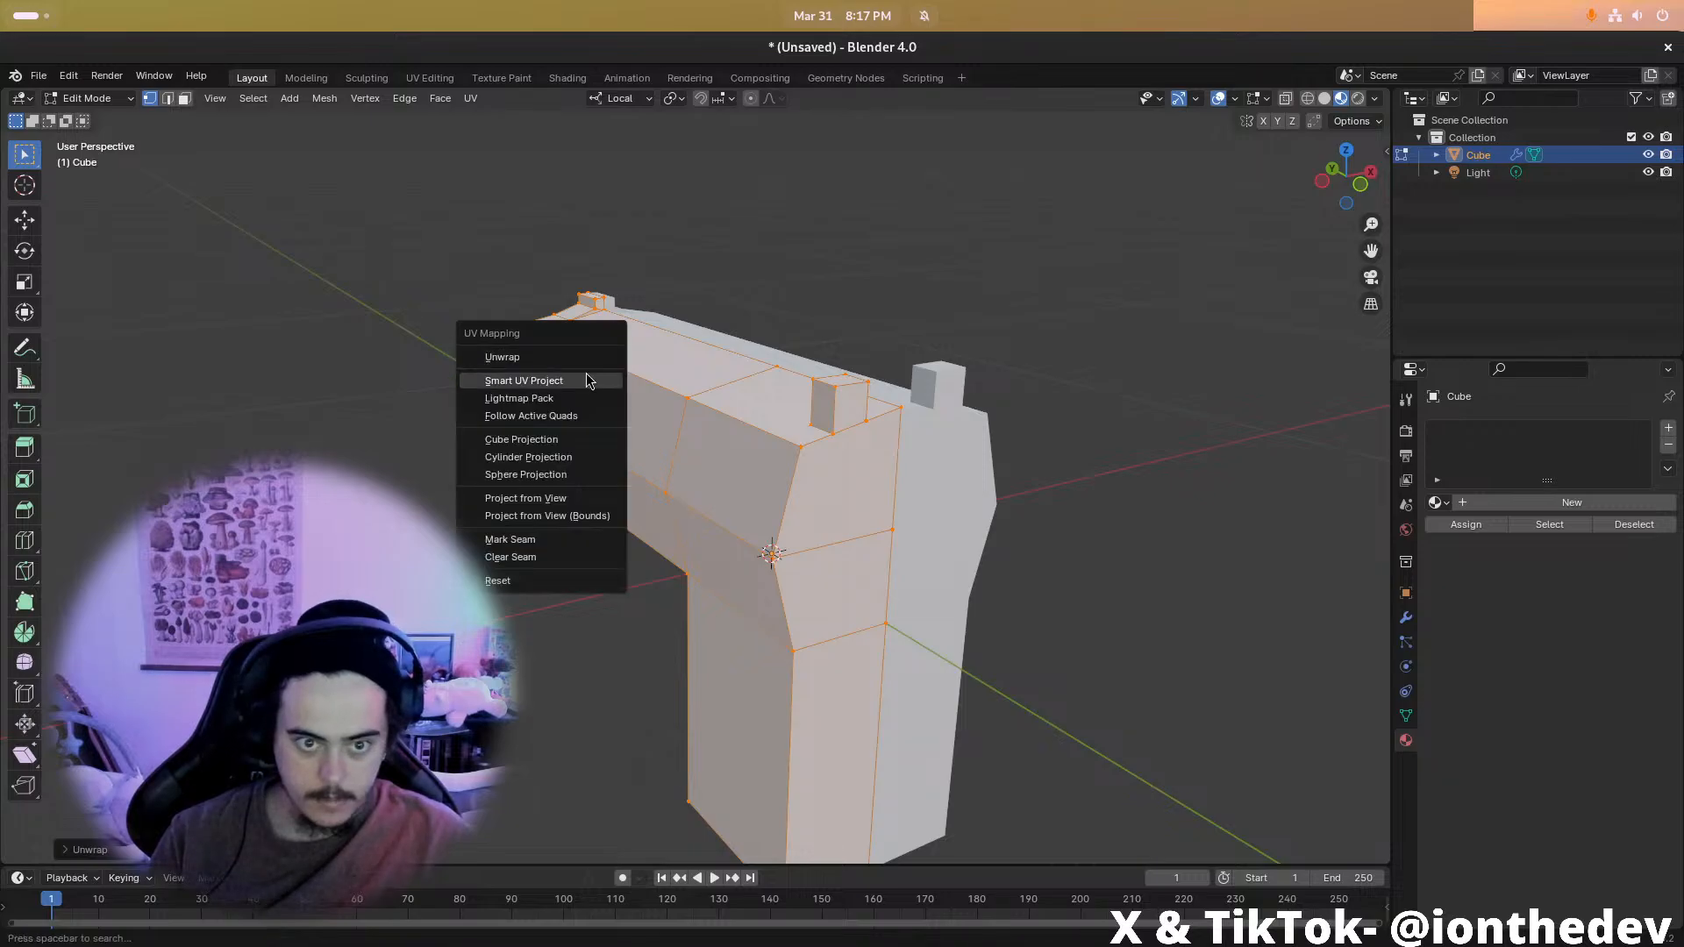
click(589, 376)
click(629, 535)
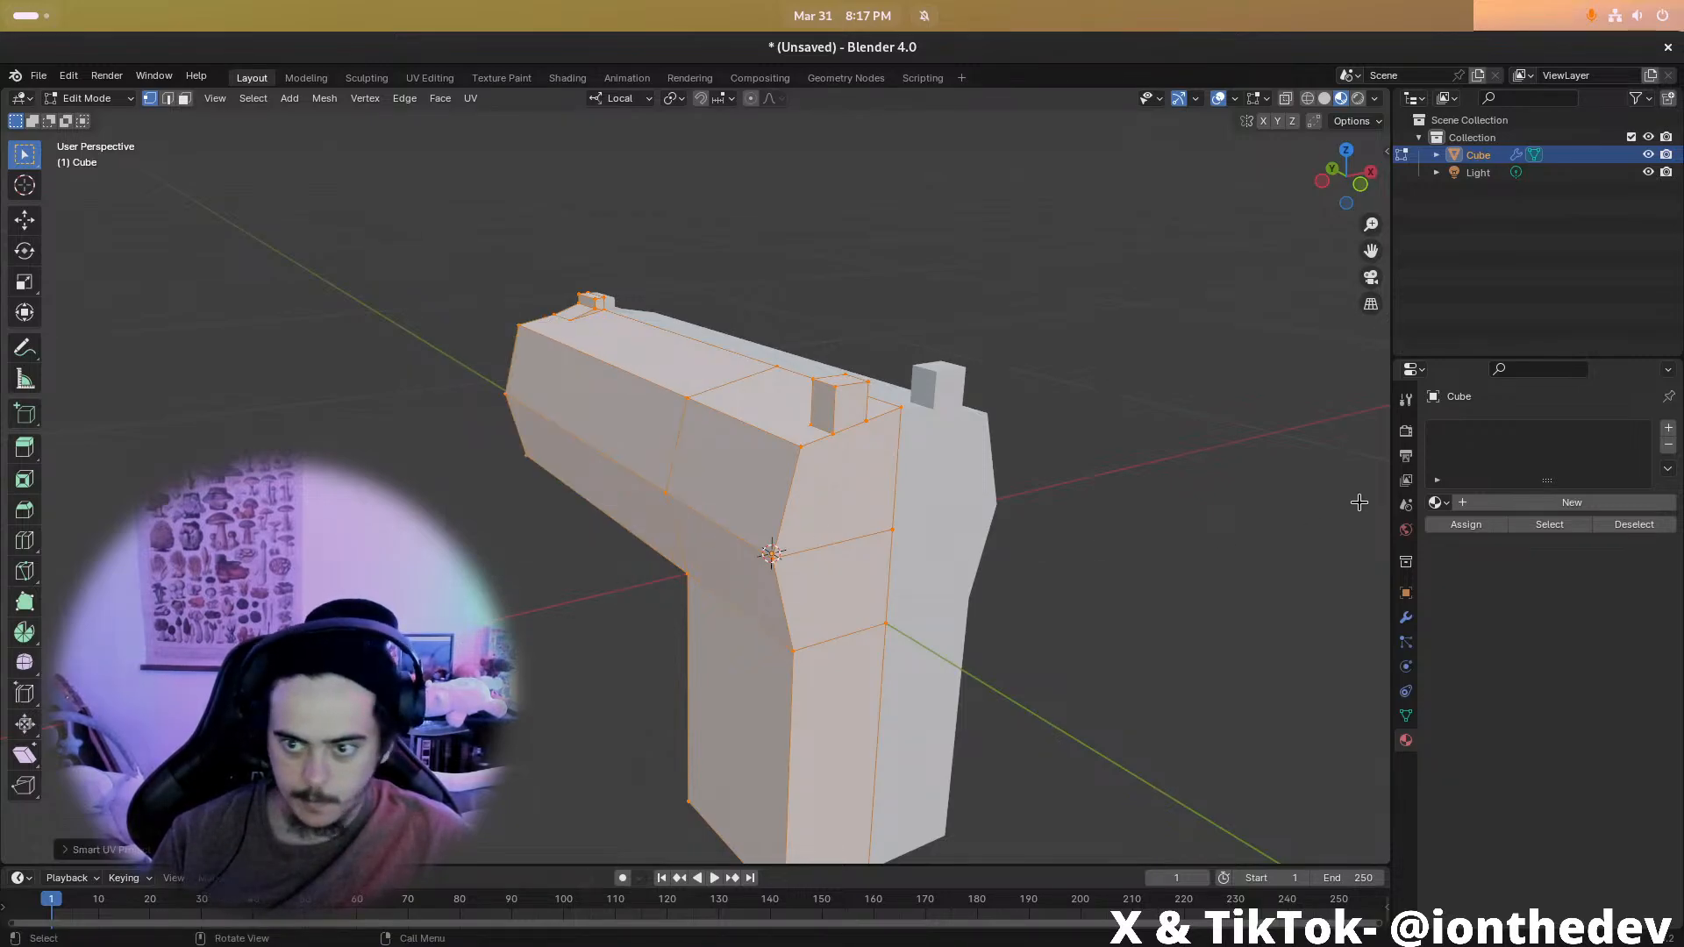
key(Tab)
Start an FBX export and create a folder named BlenderStuff inside Godot Projects/requiem
click(39, 75)
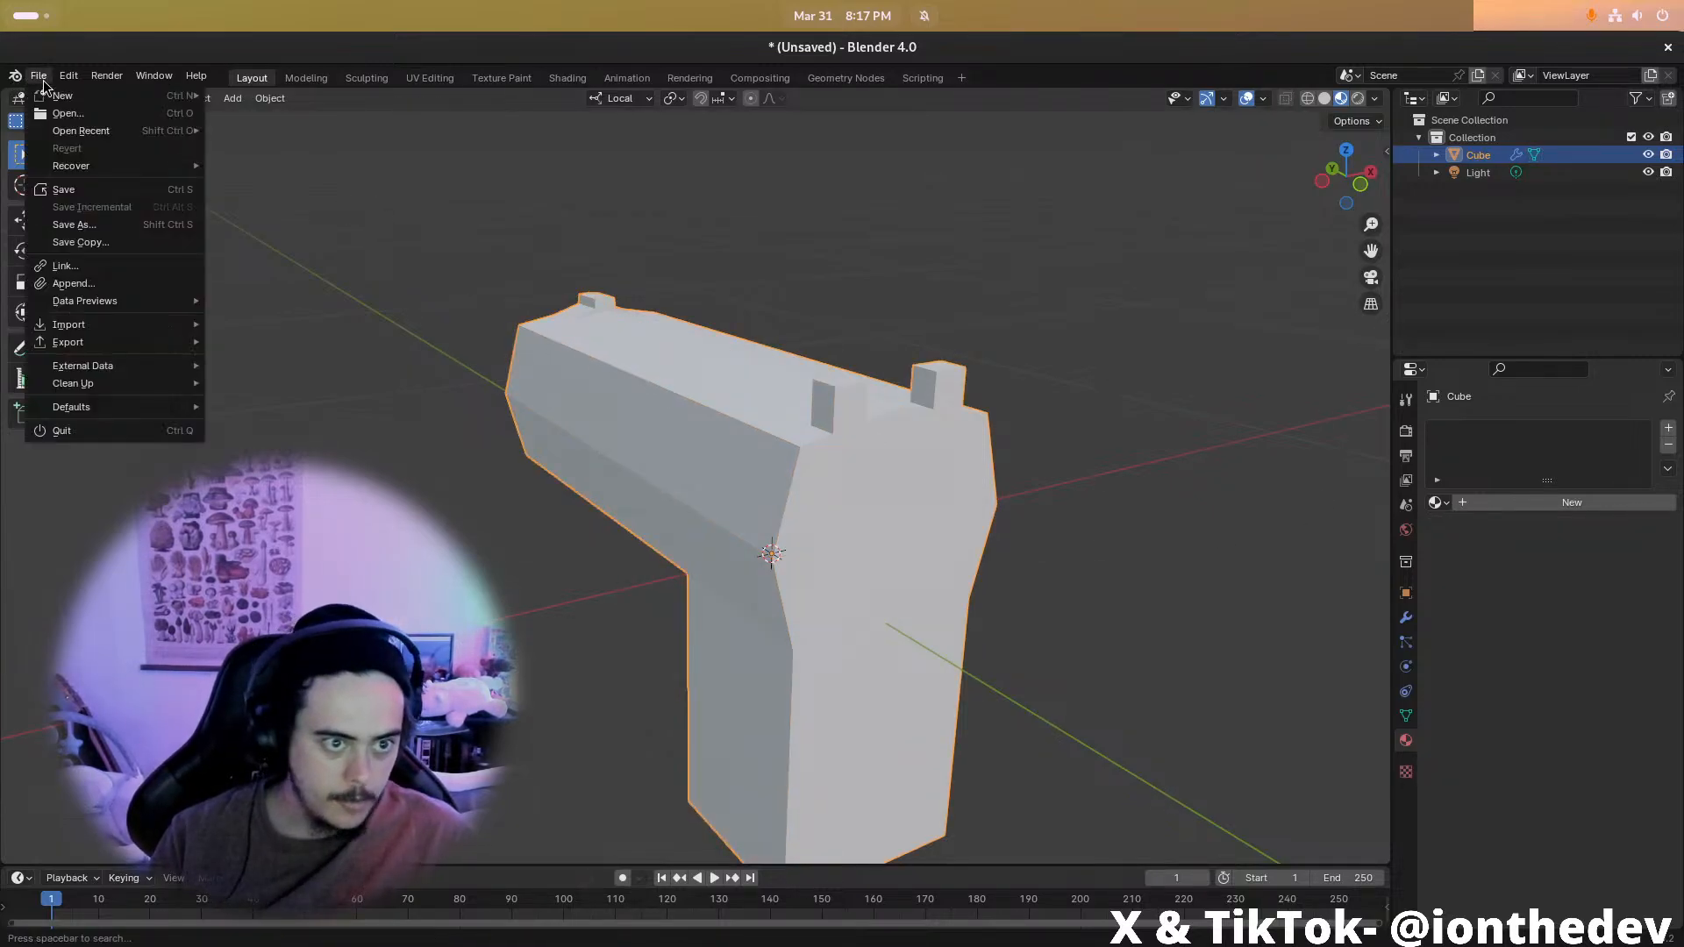
mouse_move(137, 342)
click(264, 480)
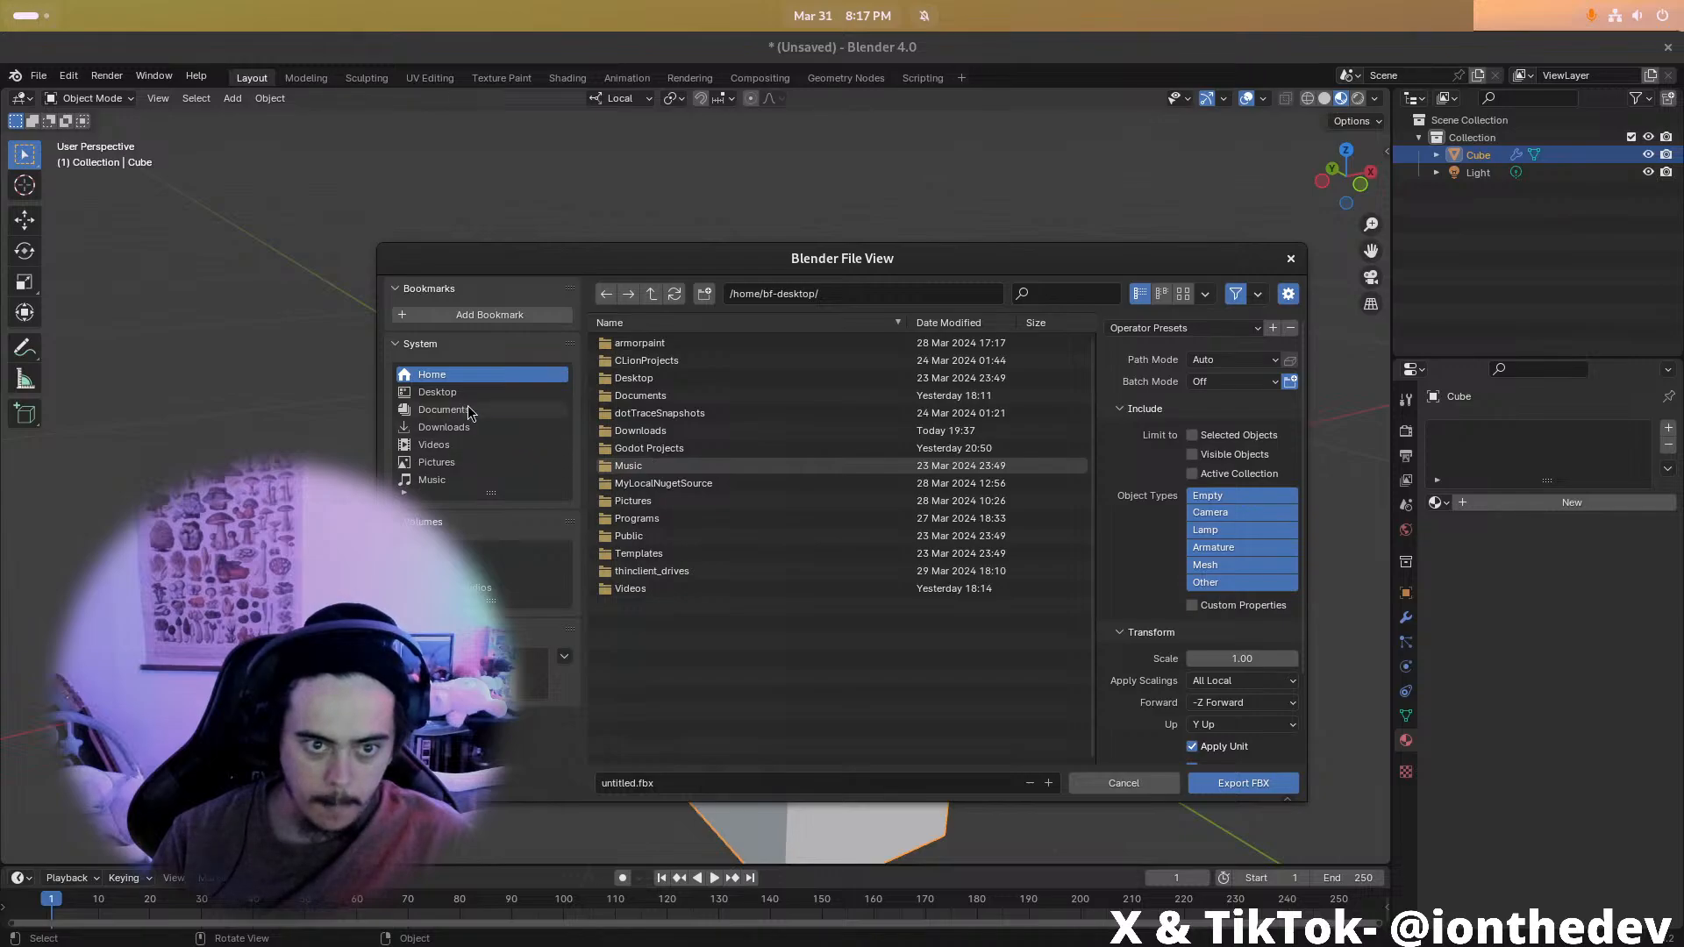
double_click(649, 449)
double_click(657, 361)
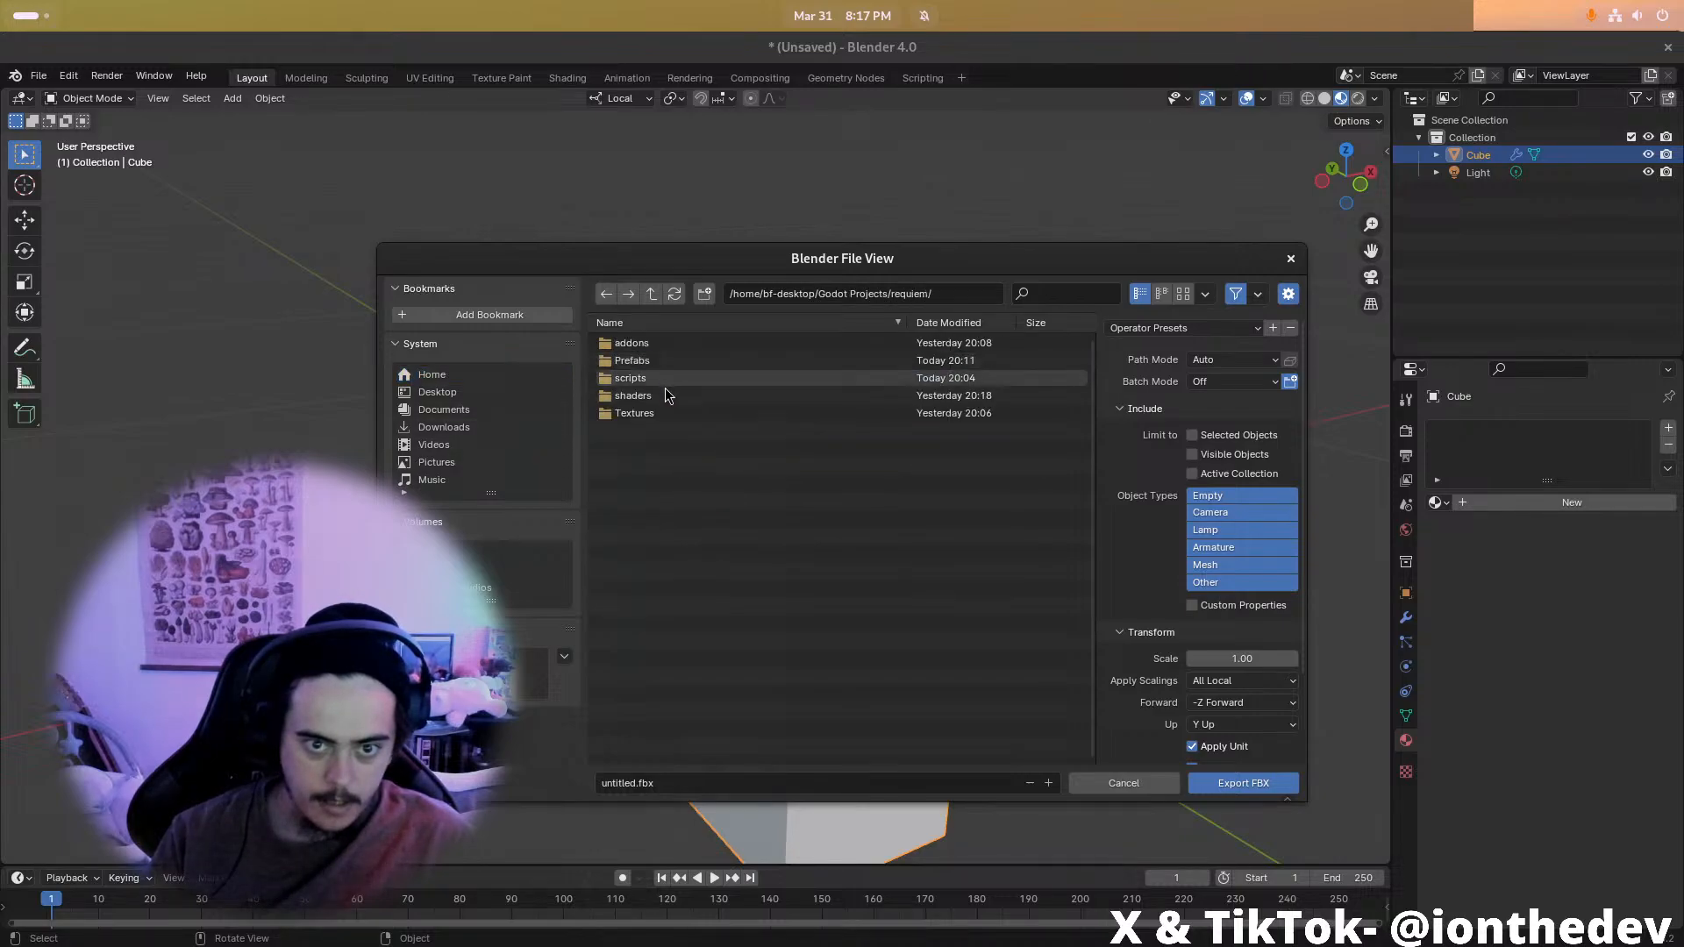
click(704, 293)
text(Bl)
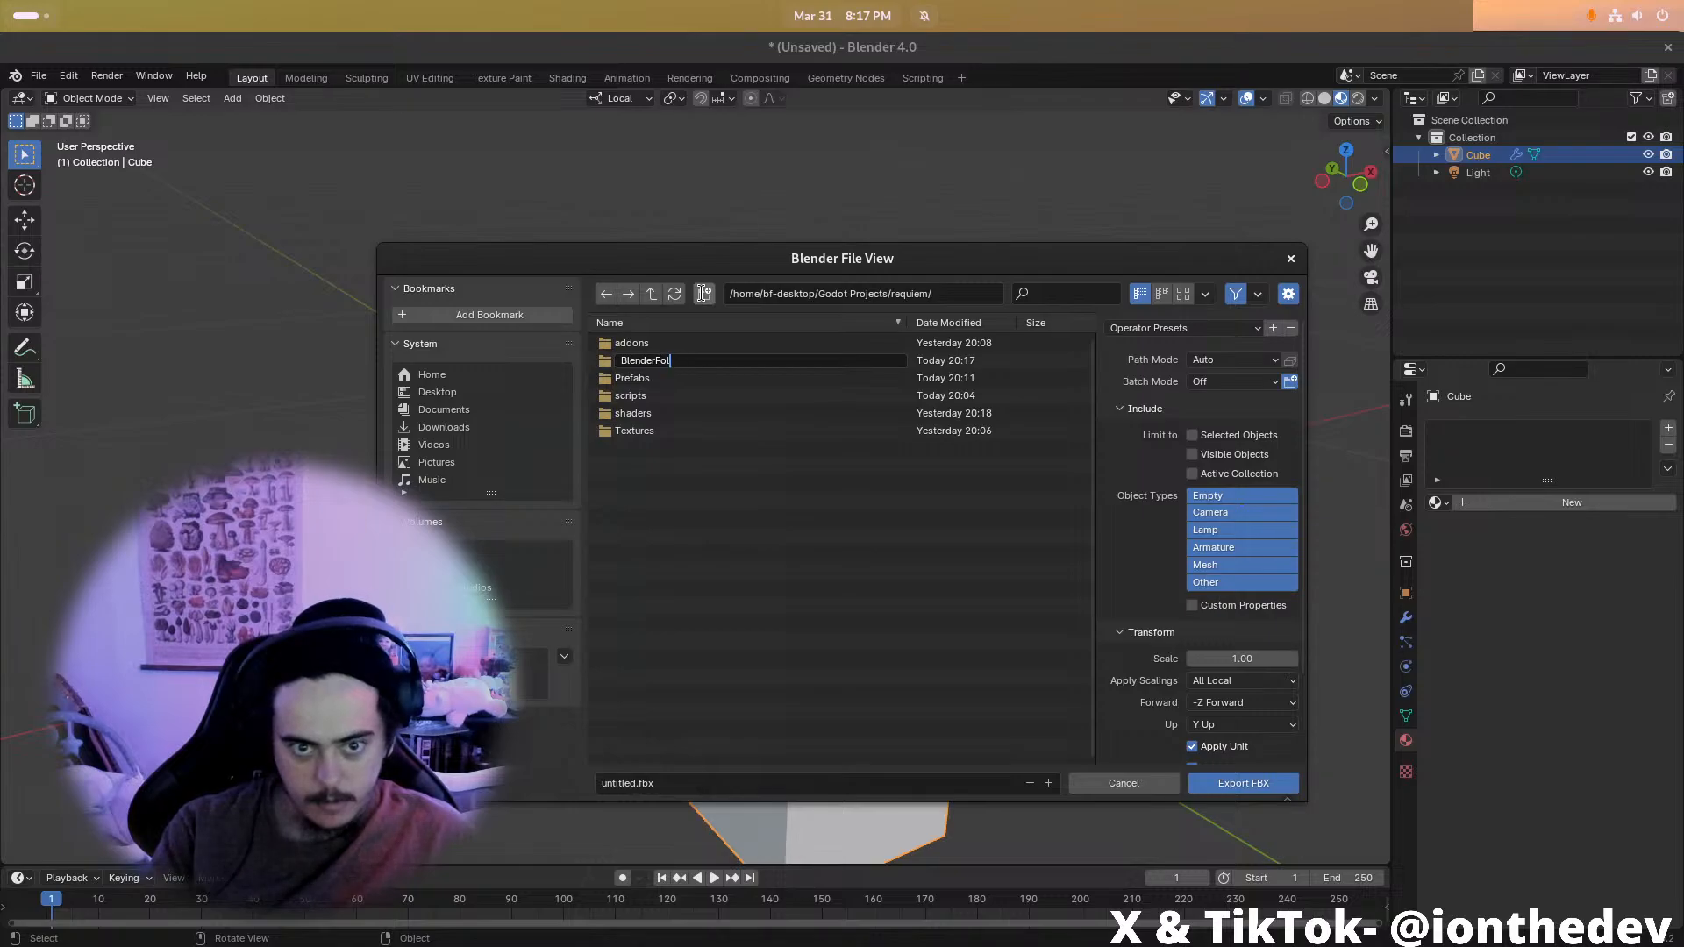
text(enderStuff)
key(Return)
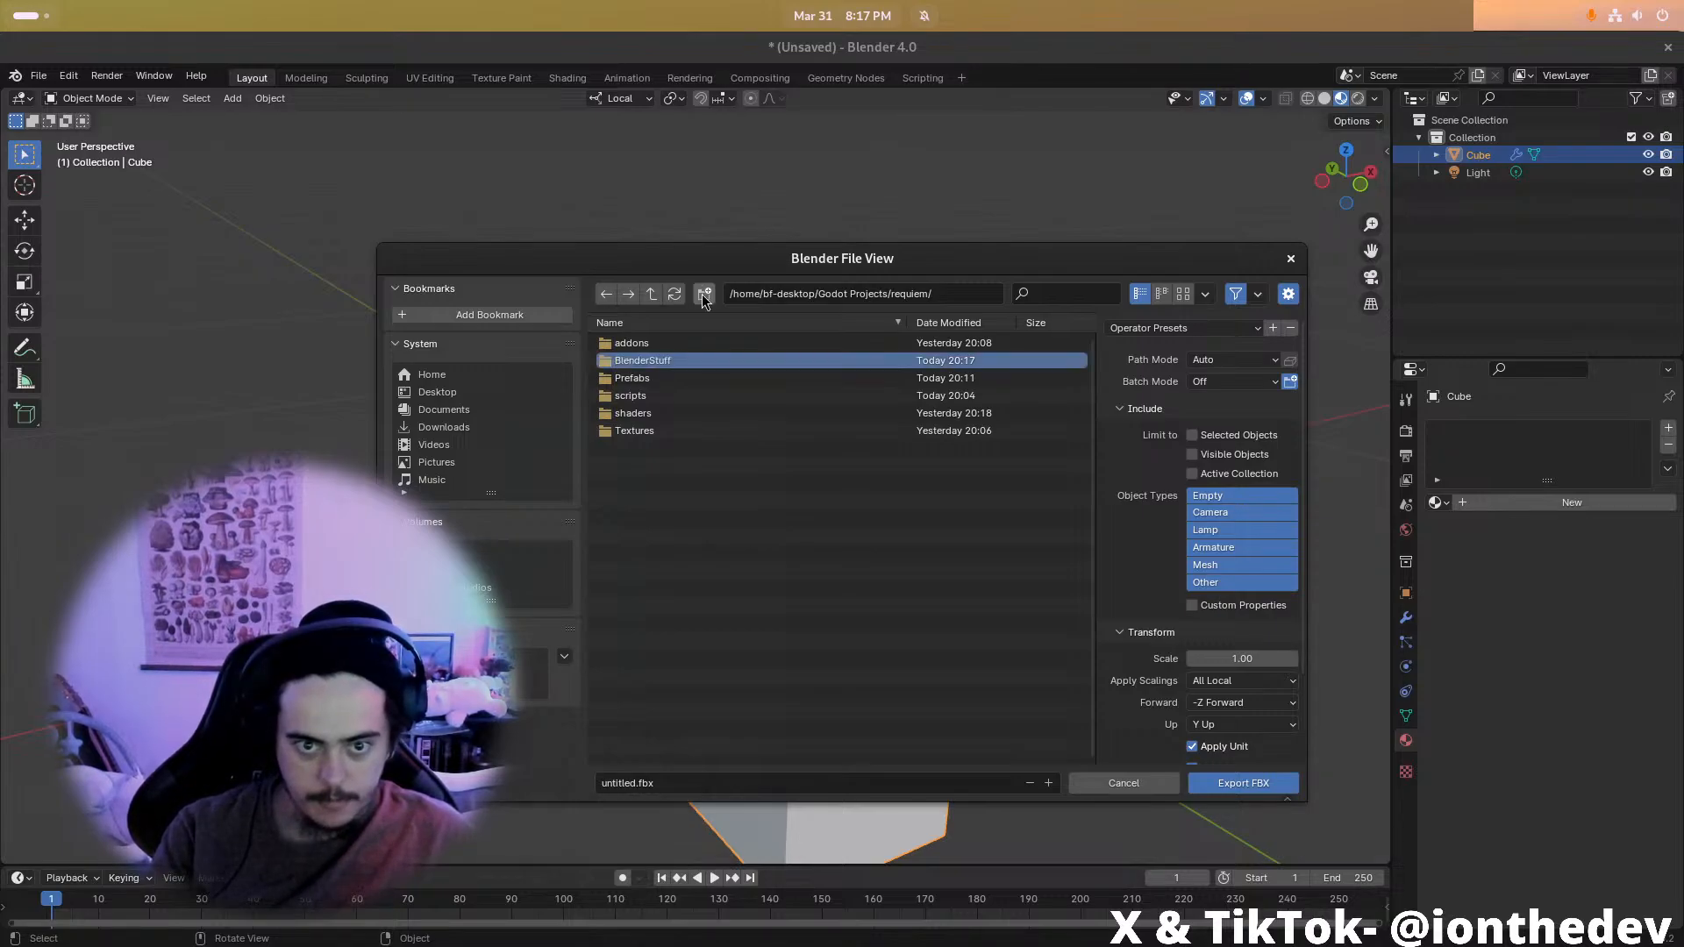
click(704, 293)
click(806, 566)
key(x)
click(739, 381)
Export only the selected pistol object as an FBX named Pistol into the BlenderStuff folder
double_click(685, 362)
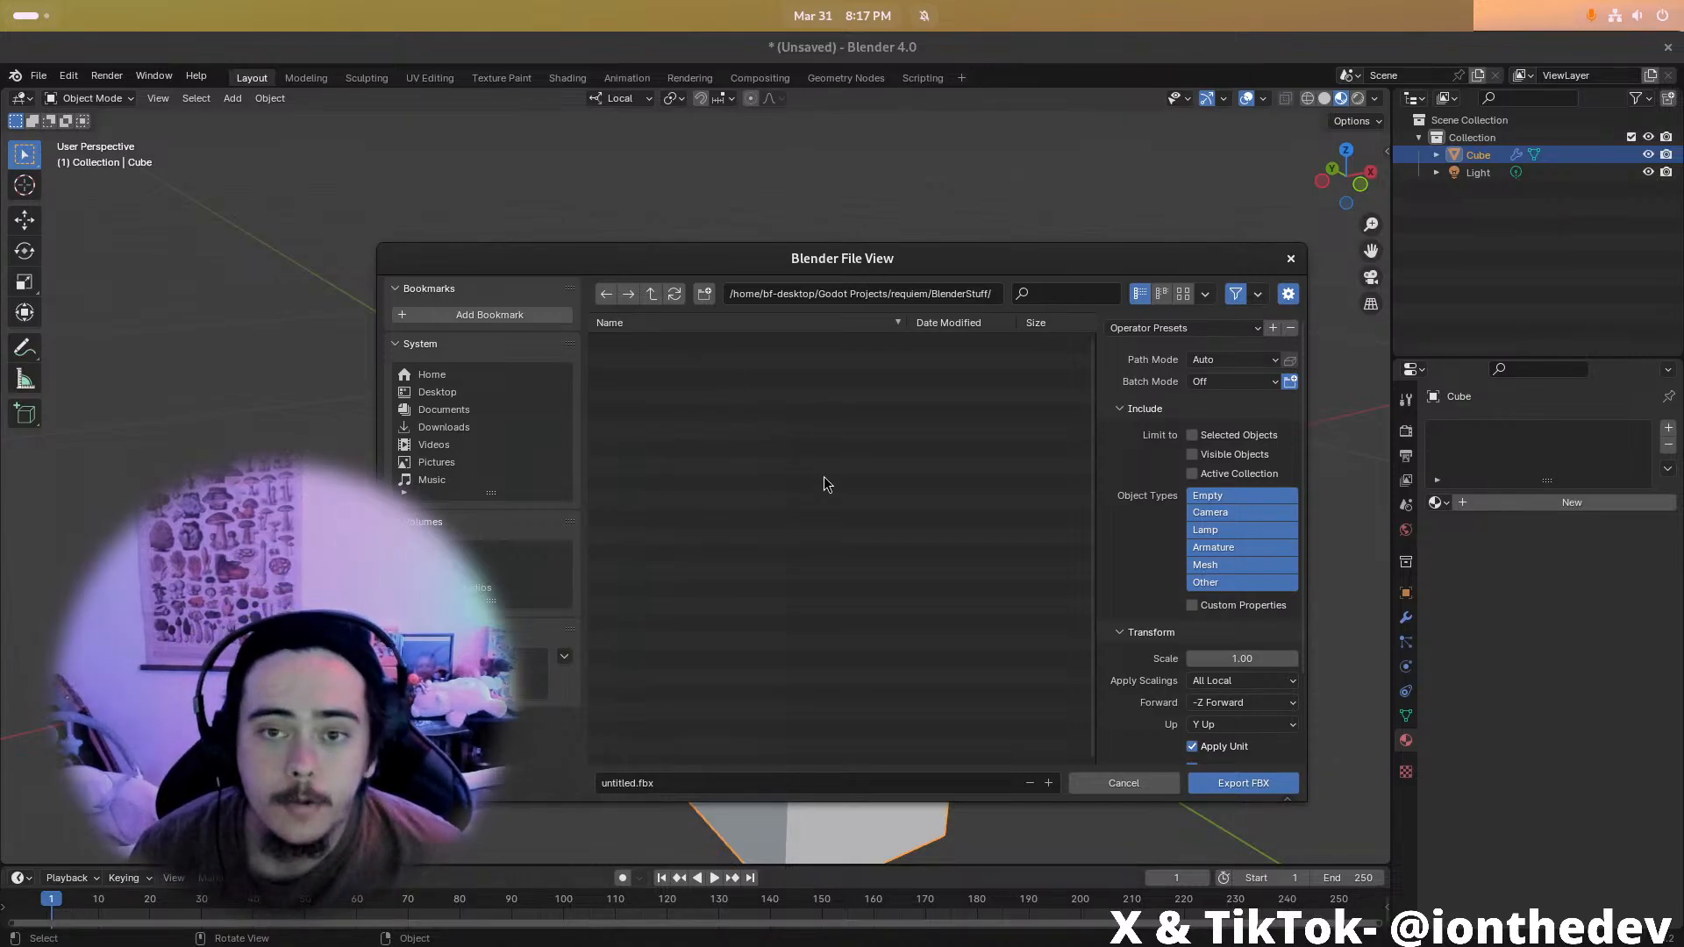
right_click(740, 383)
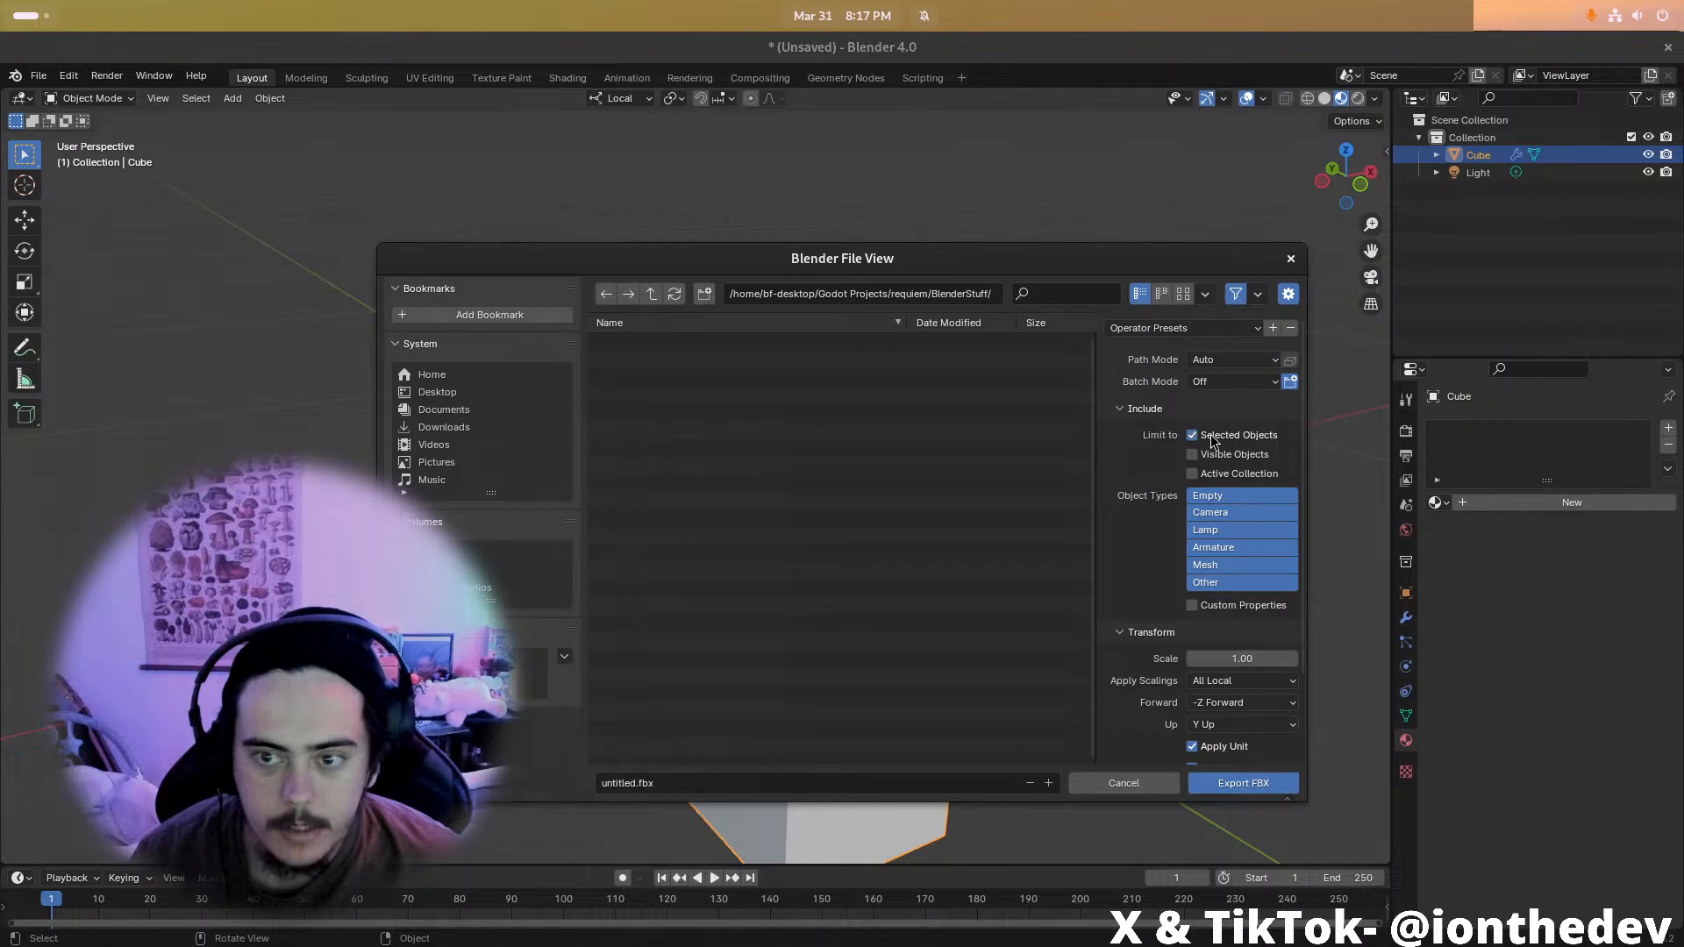
click(629, 782)
text(Pistol)
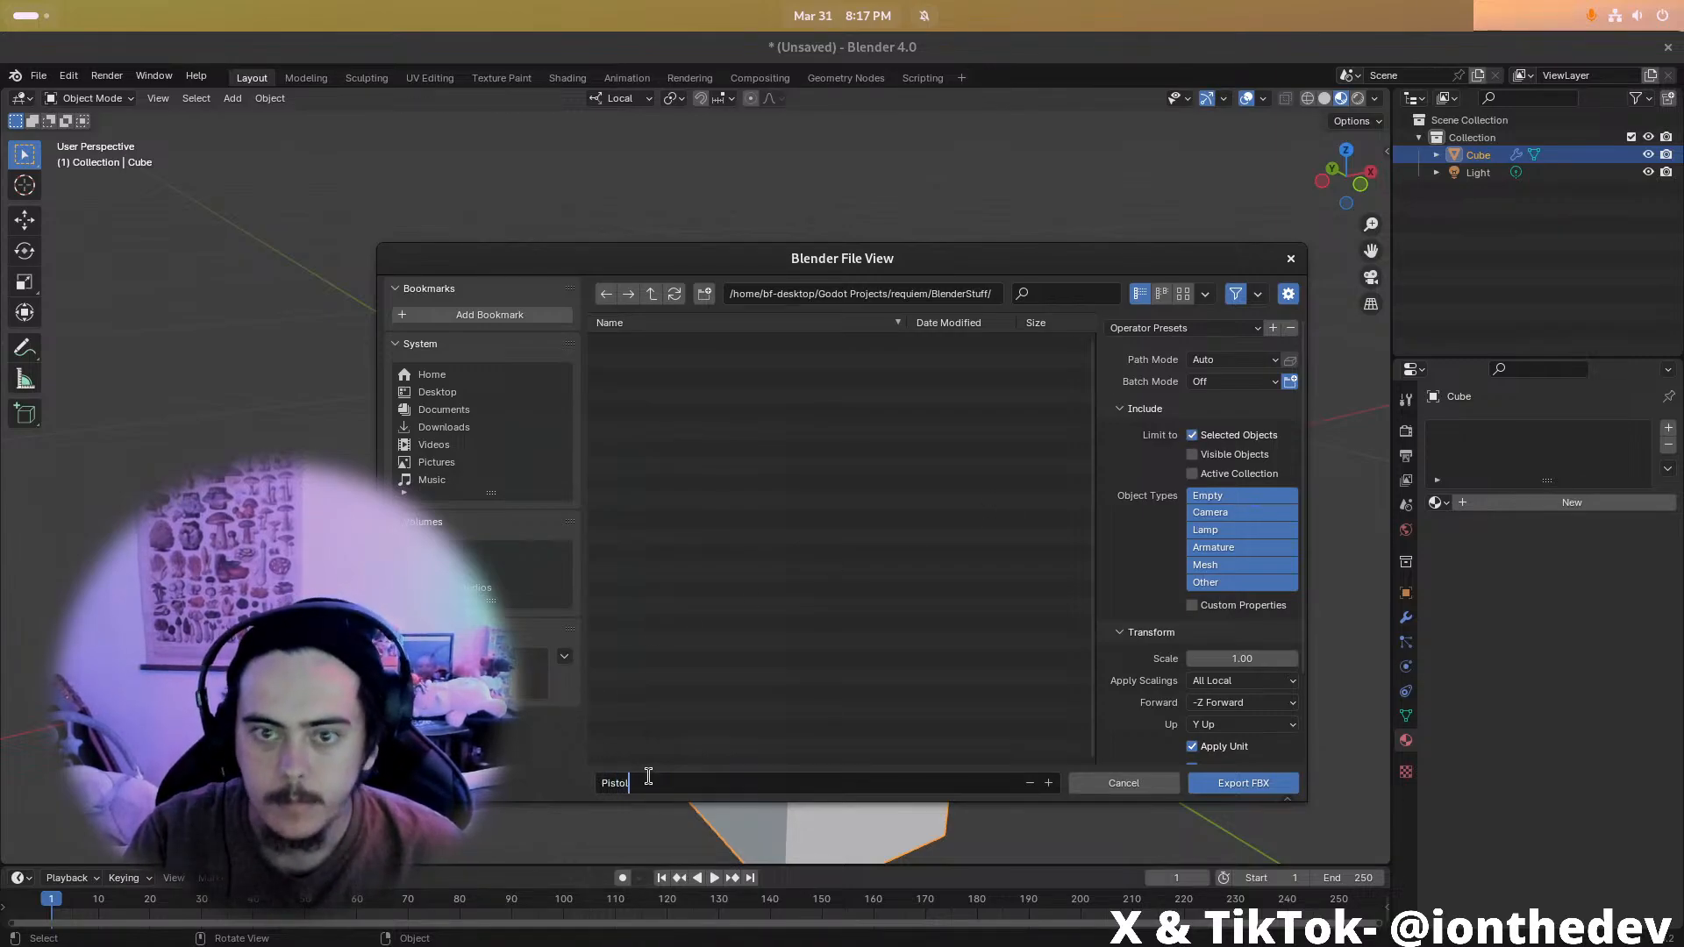
key(Return)
Search the system's applications for "substance" and launch Substance 3D Painter
key(alt+Tab)
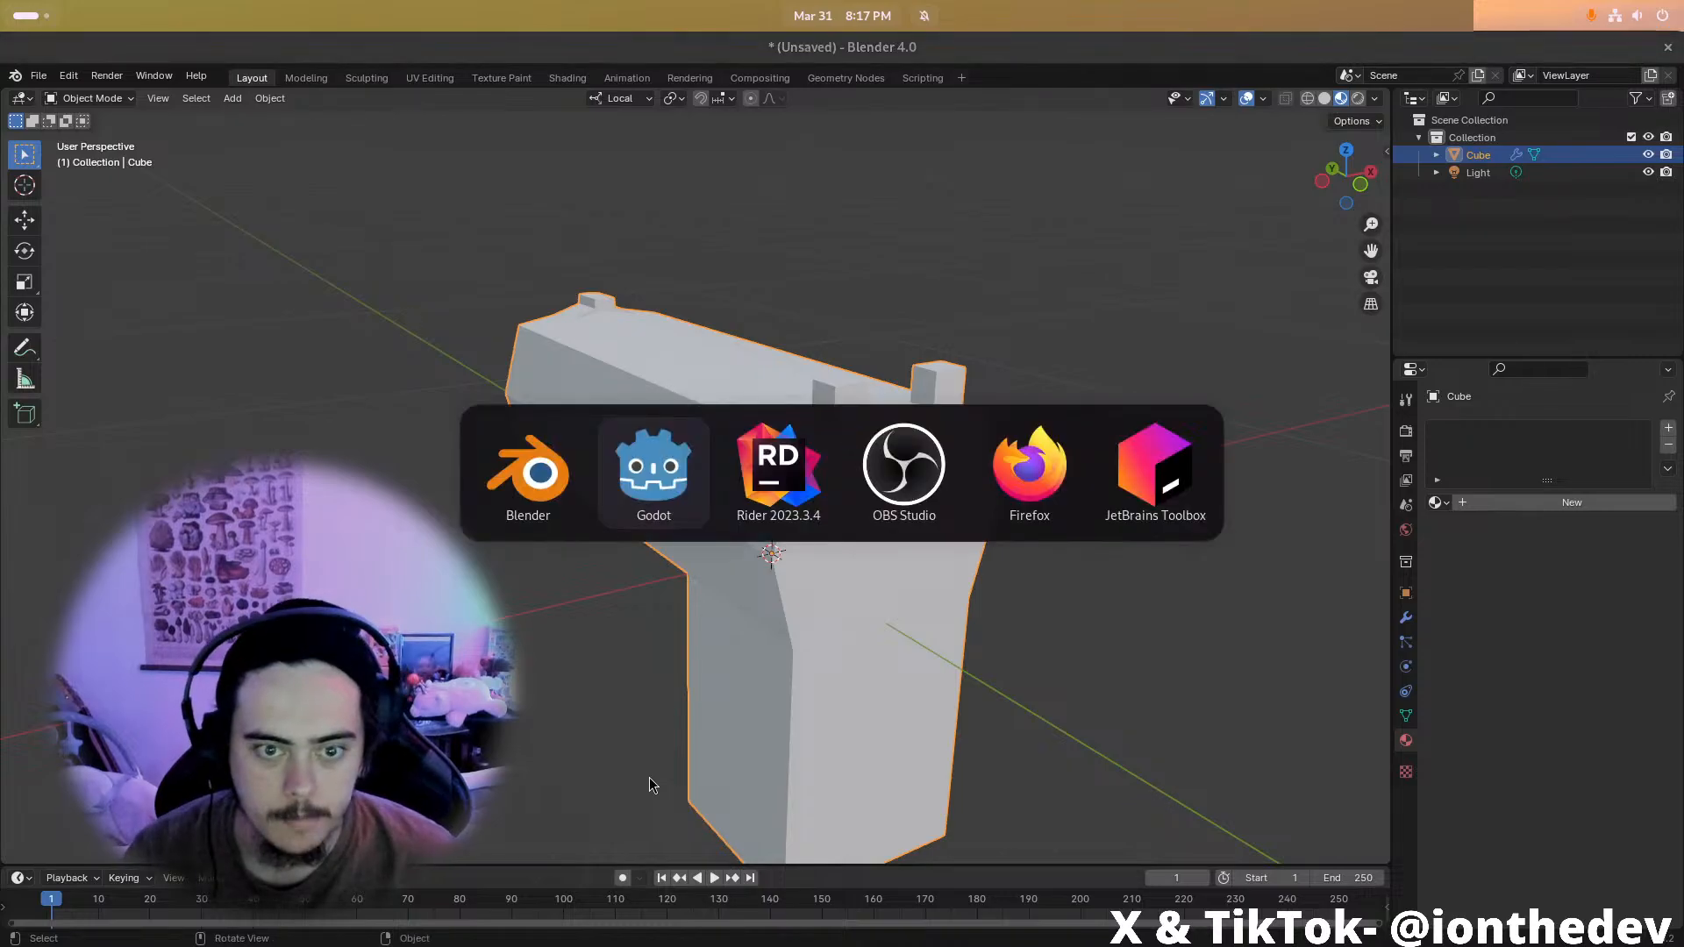
key(super)
text(substa)
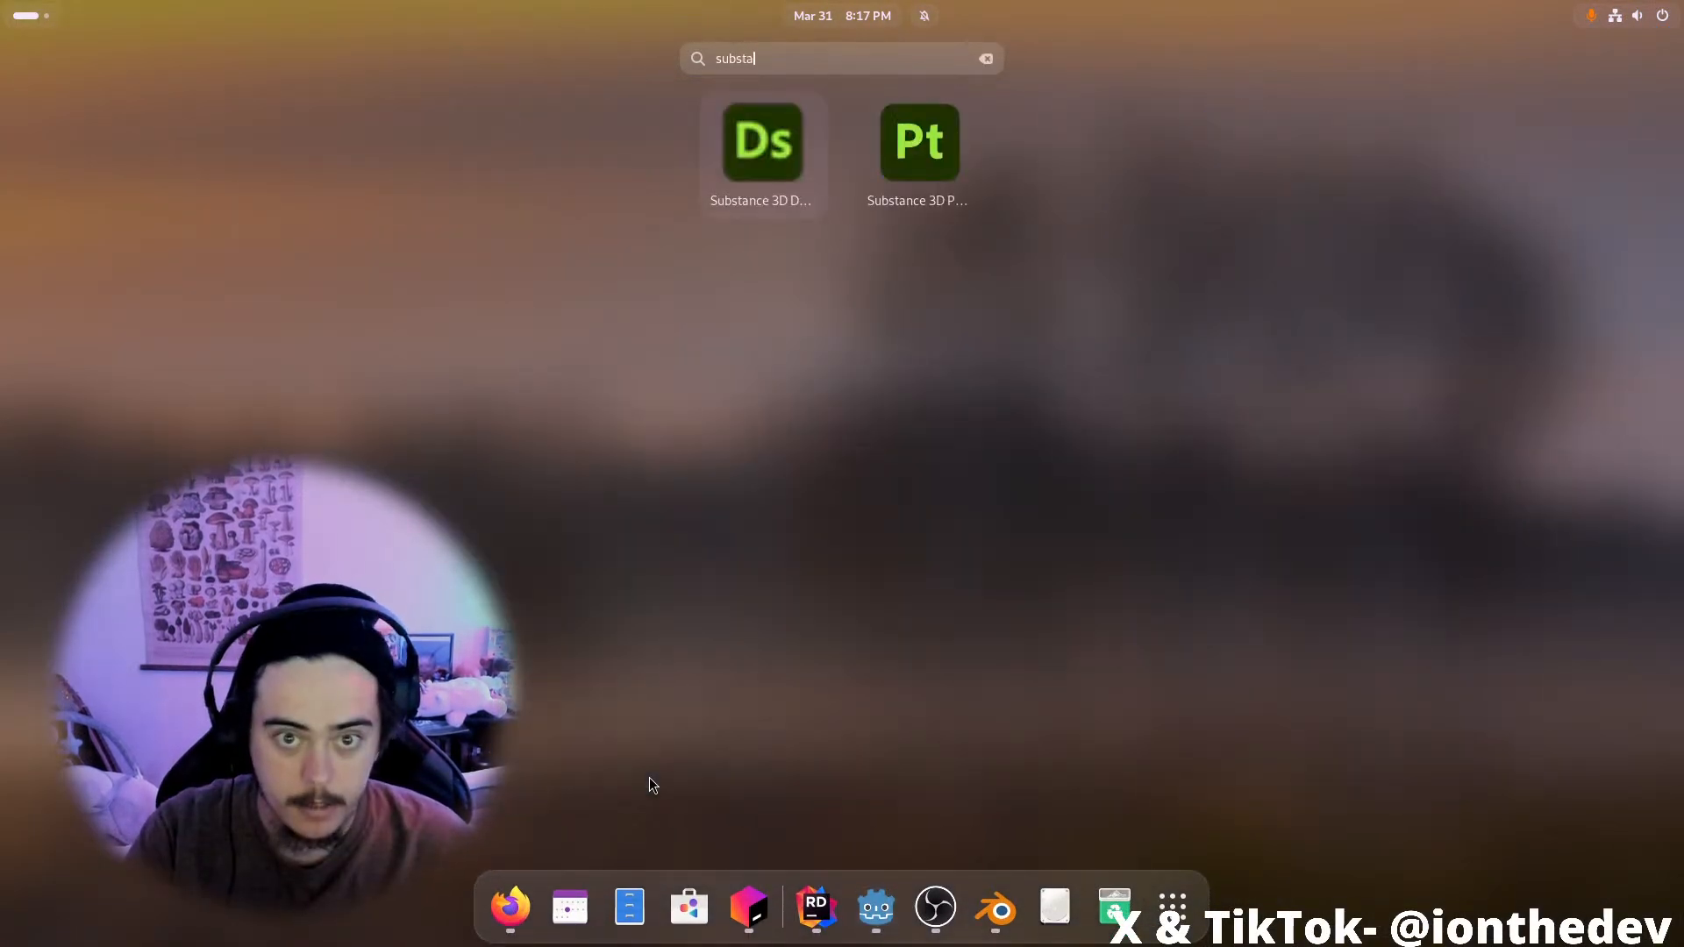
text(nce)
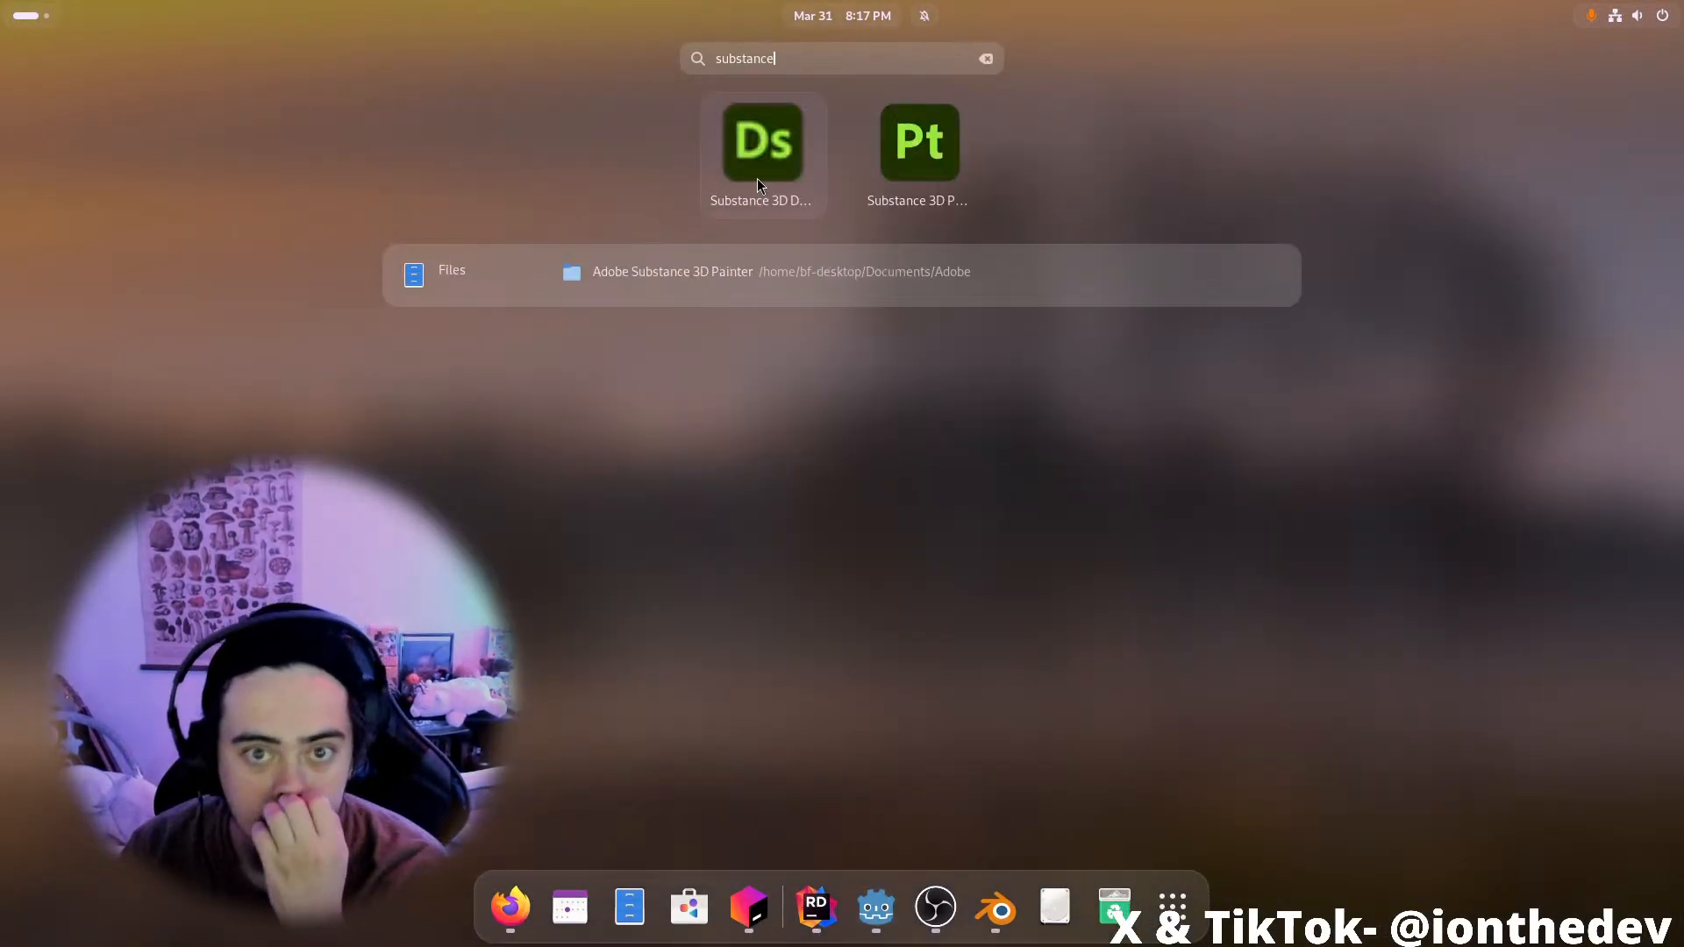
click(907, 160)
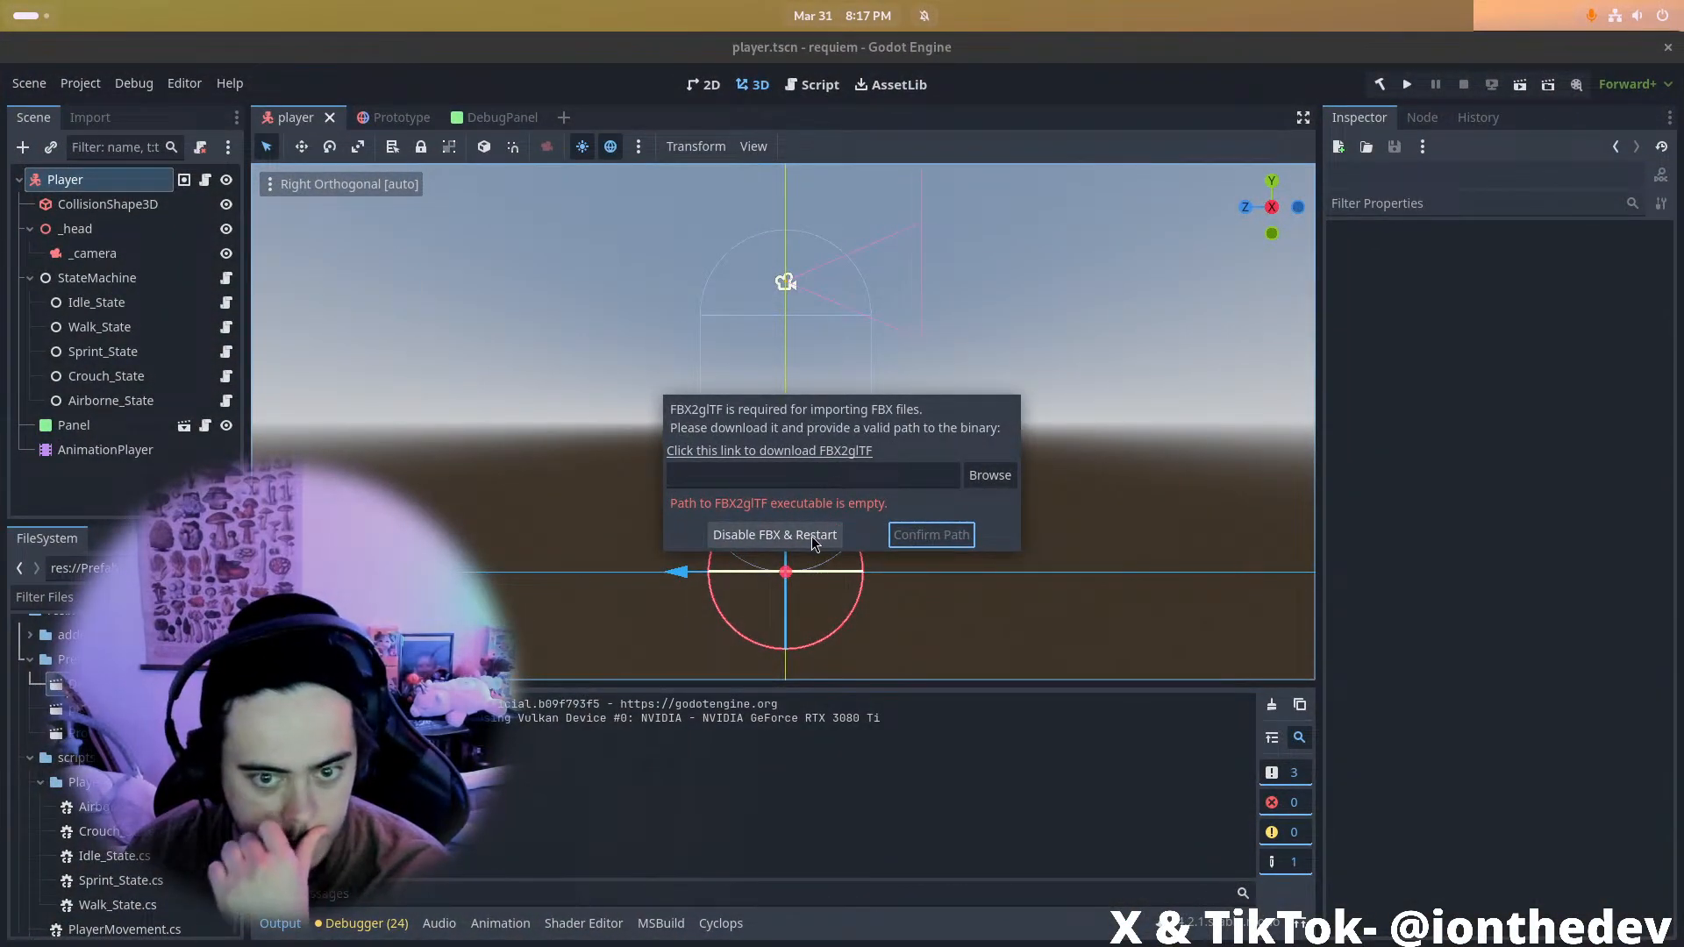
Disable FBX import in Godot and restart its editor
click(803, 537)
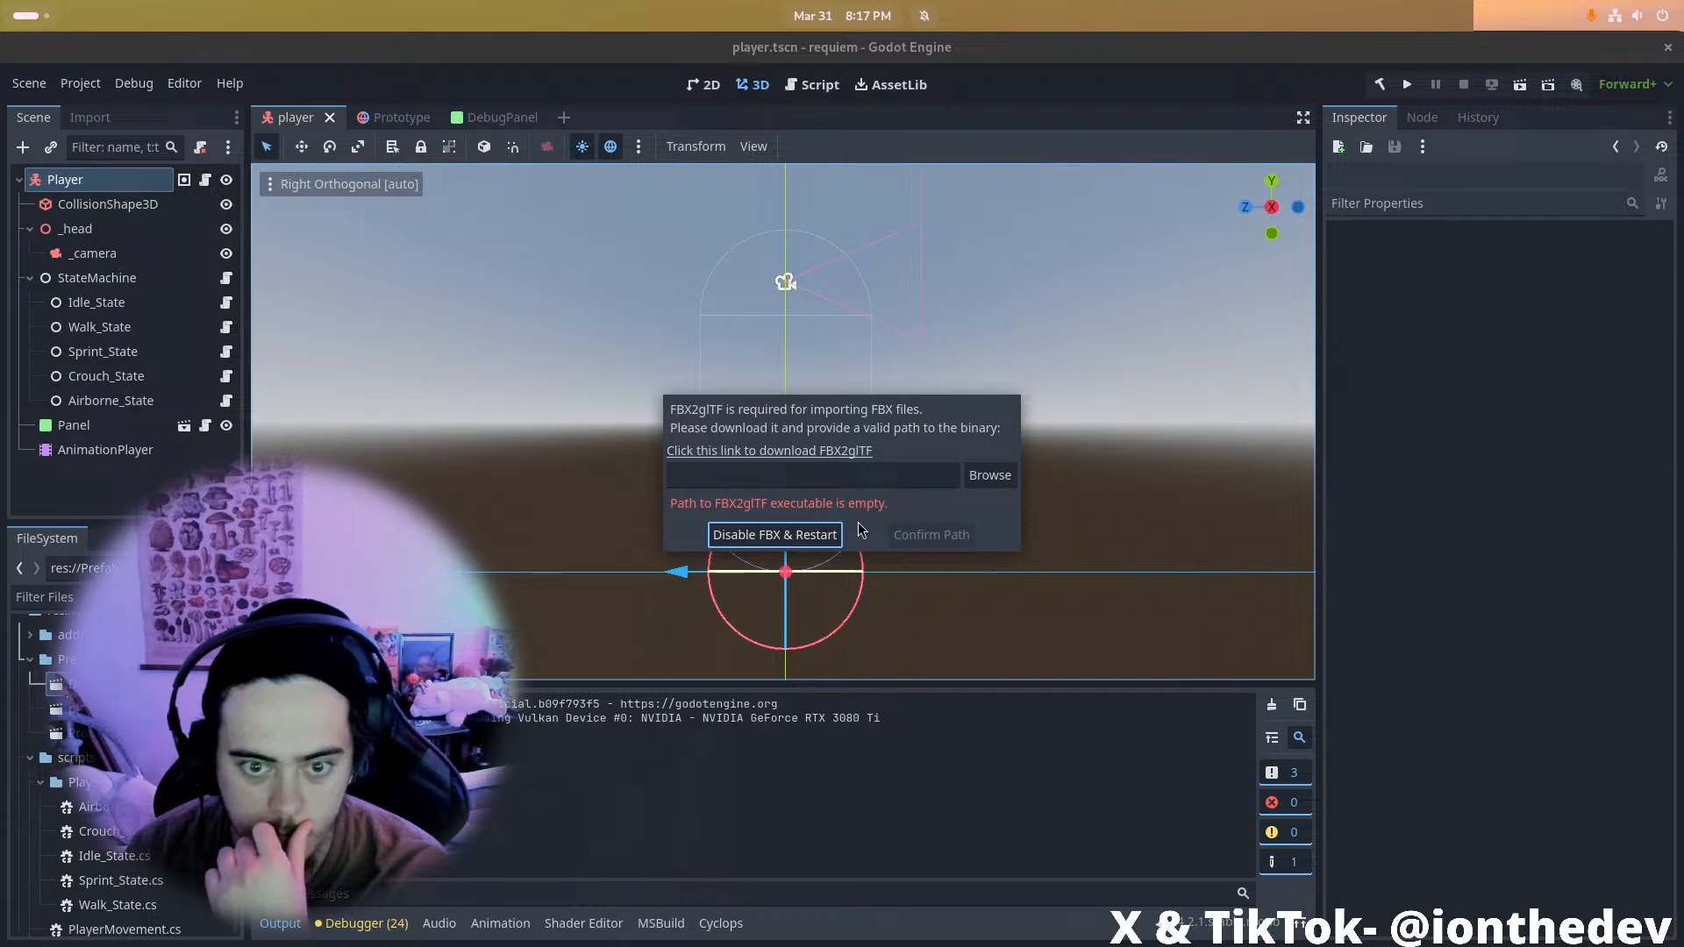
click(809, 545)
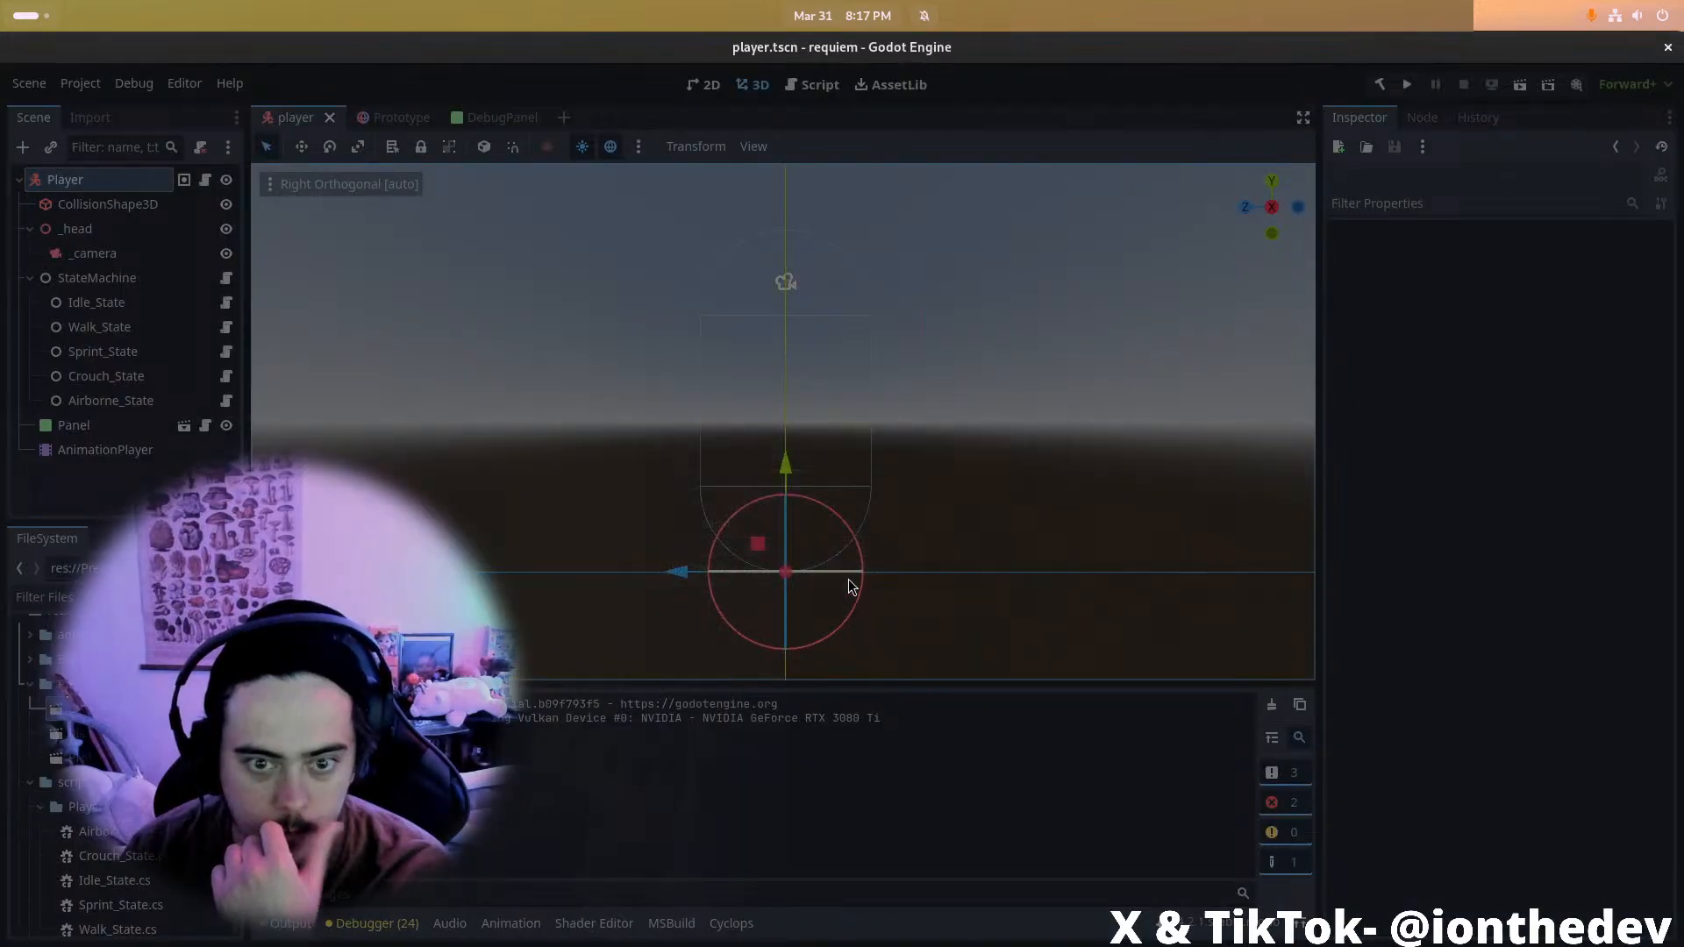
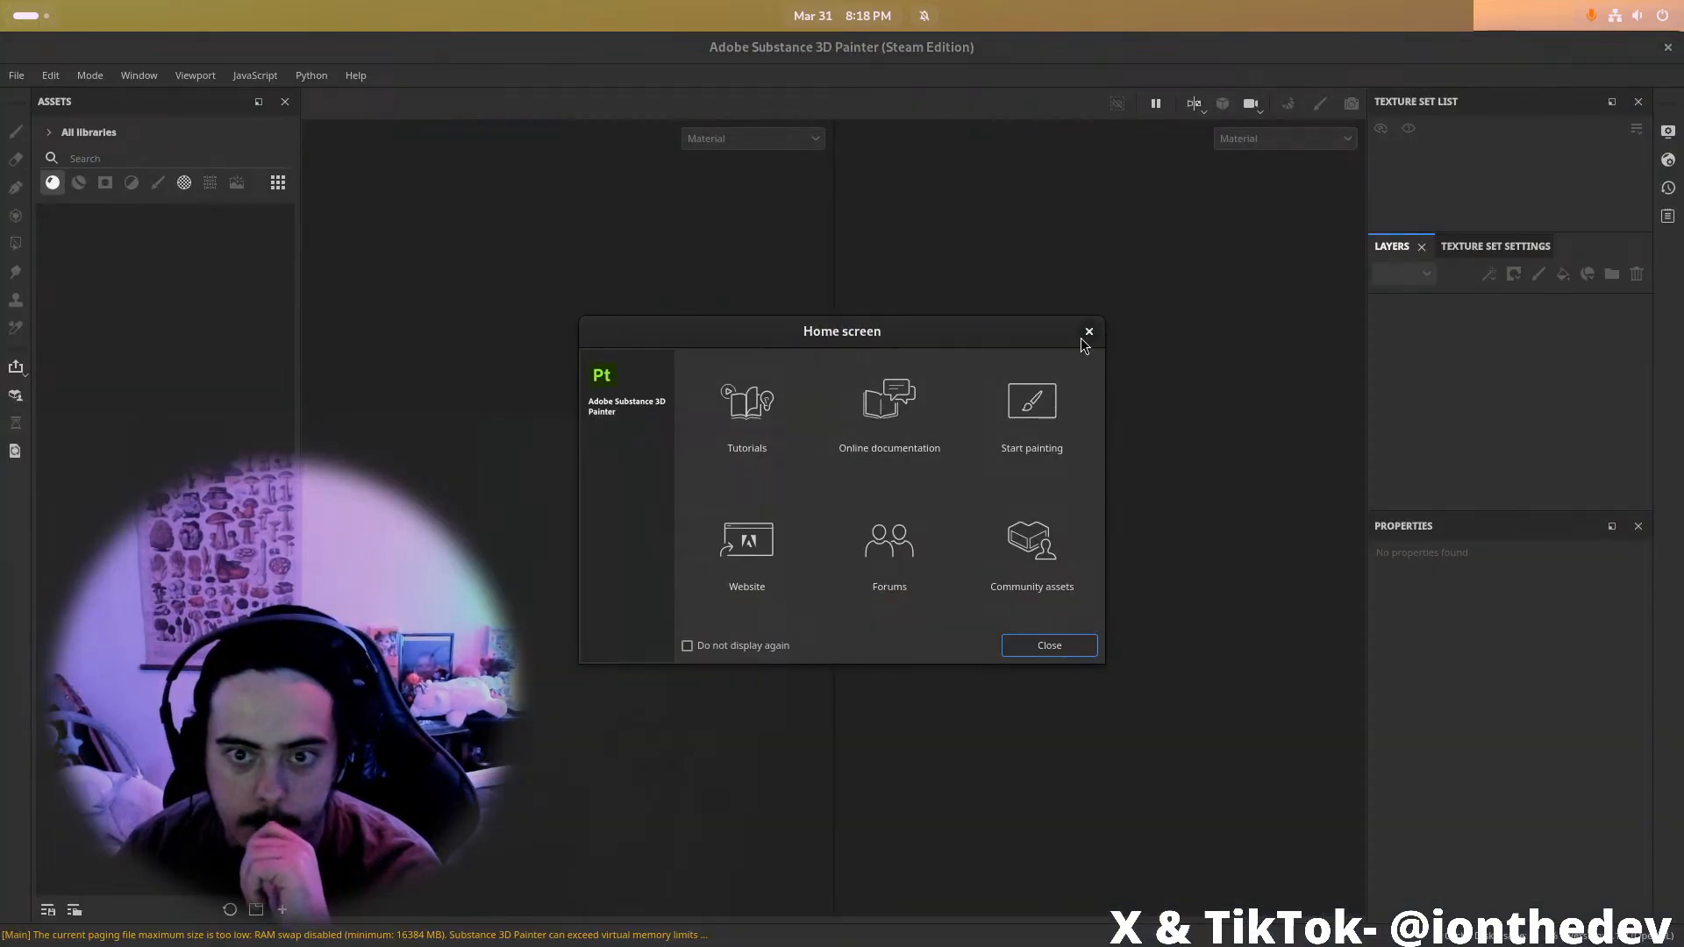
Dismiss the Home screen in Substance 3D Painter and start a new project
click(1086, 333)
click(17, 74)
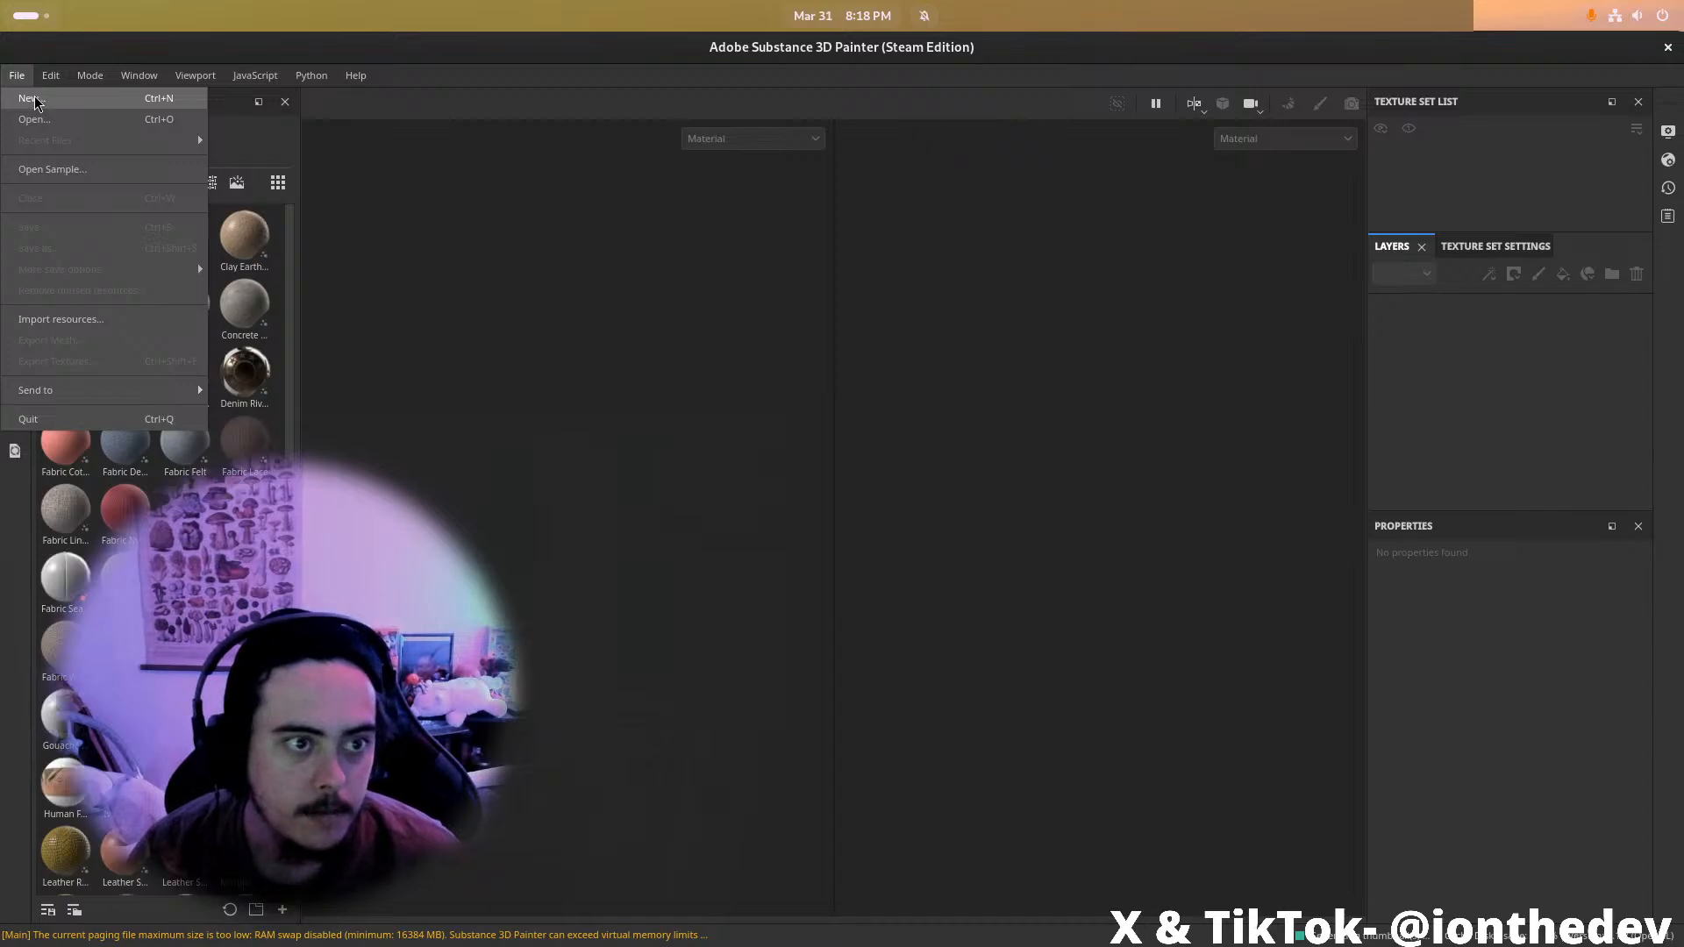
key(Escape)
key(alt+Tab)
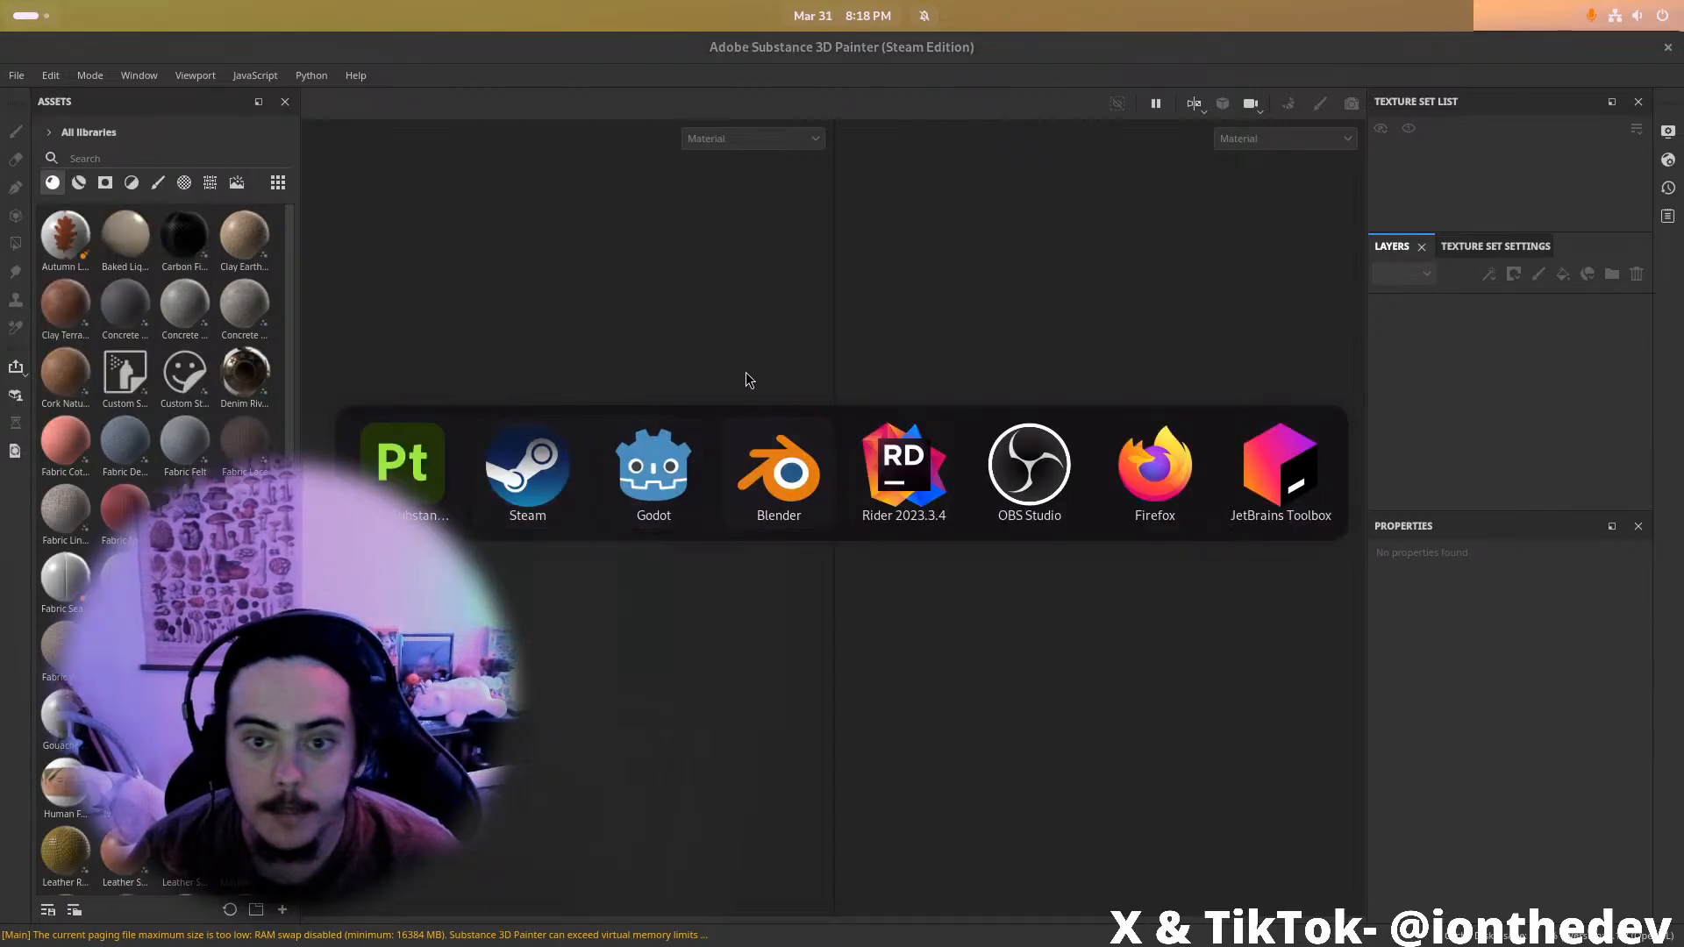
click(584, 270)
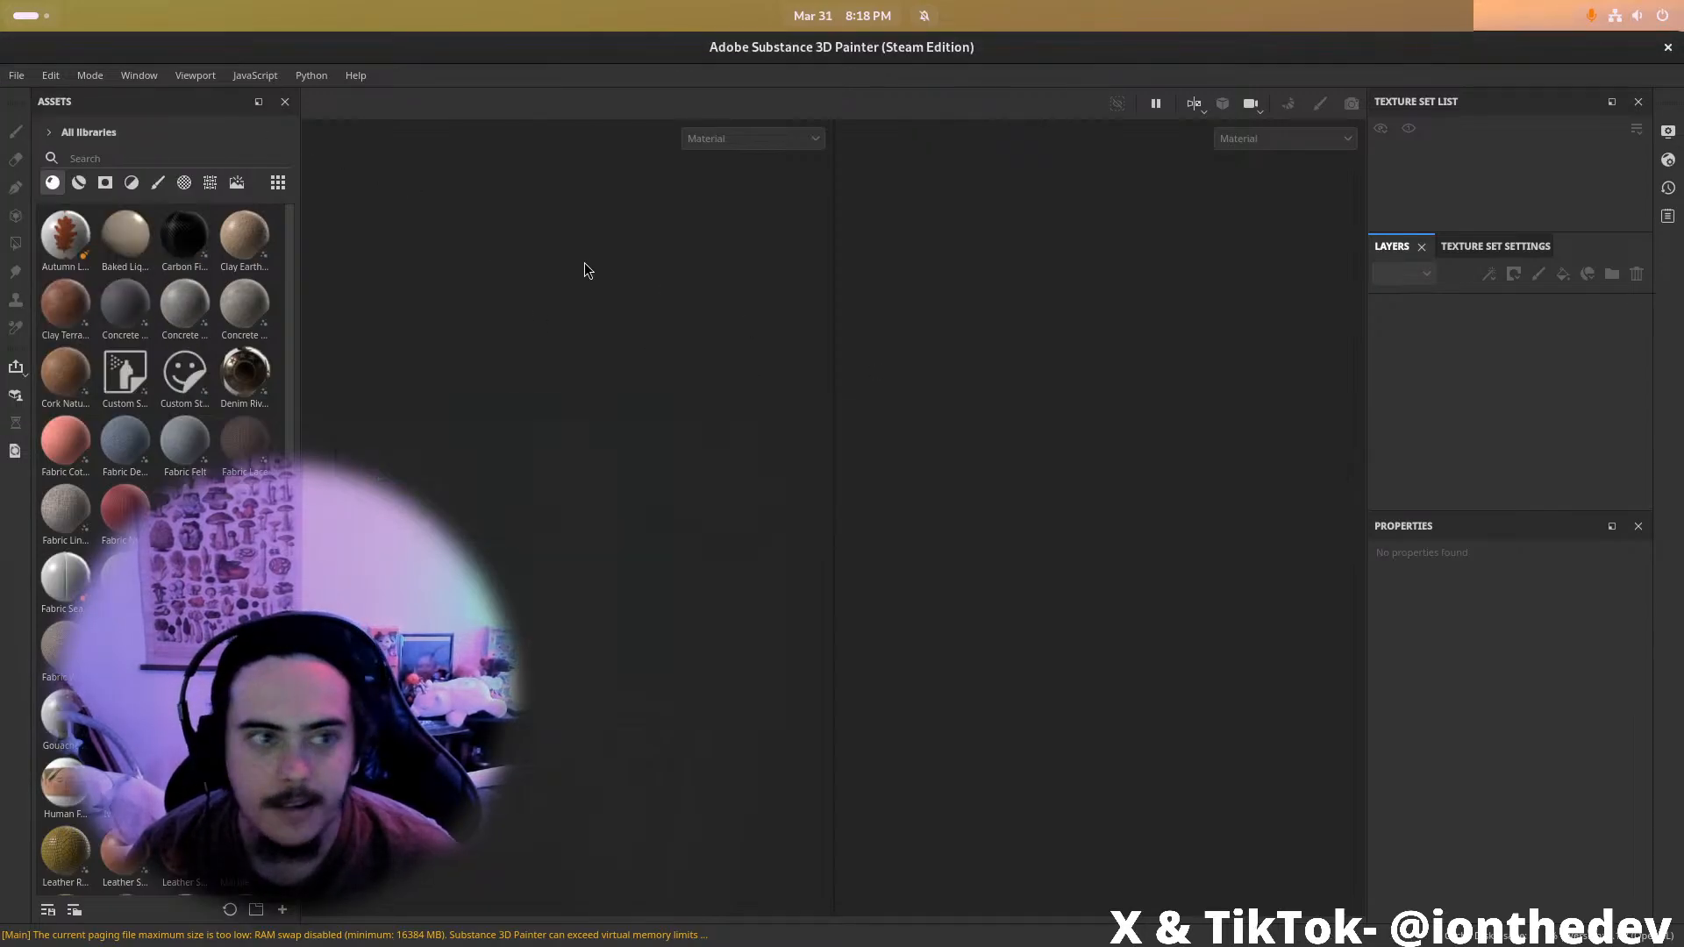
click(16, 76)
click(33, 103)
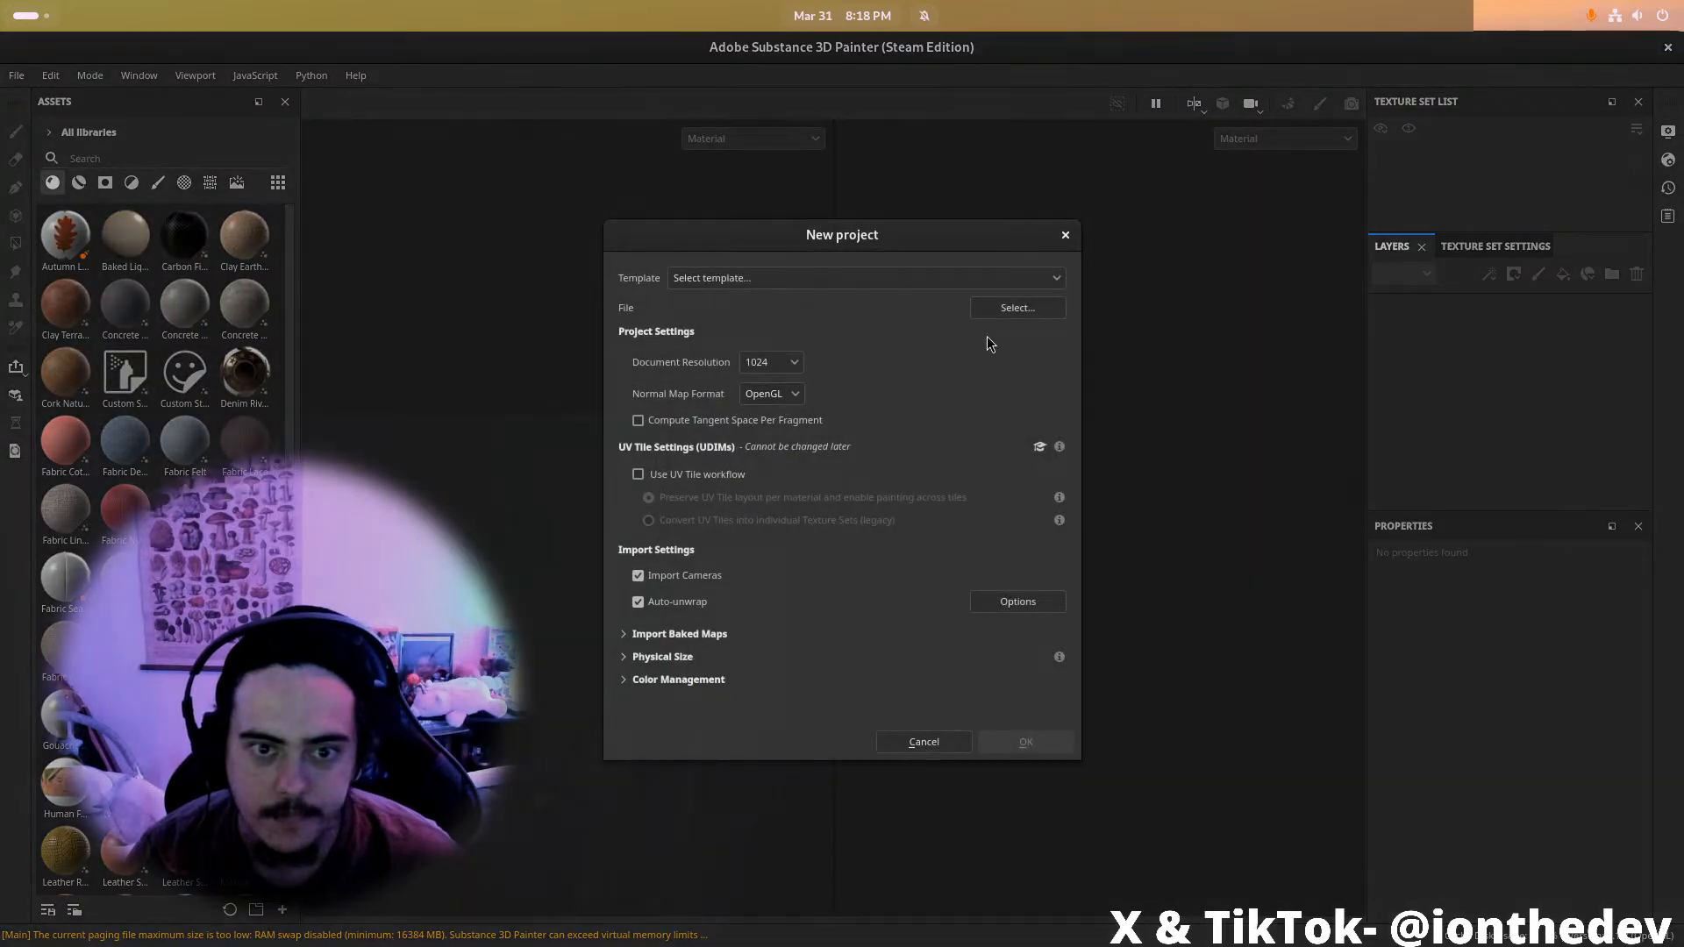
Select Pistol.fbx from Godot Projects/requiem/BlenderStuff as the mesh and create the project with the default settings
click(1009, 309)
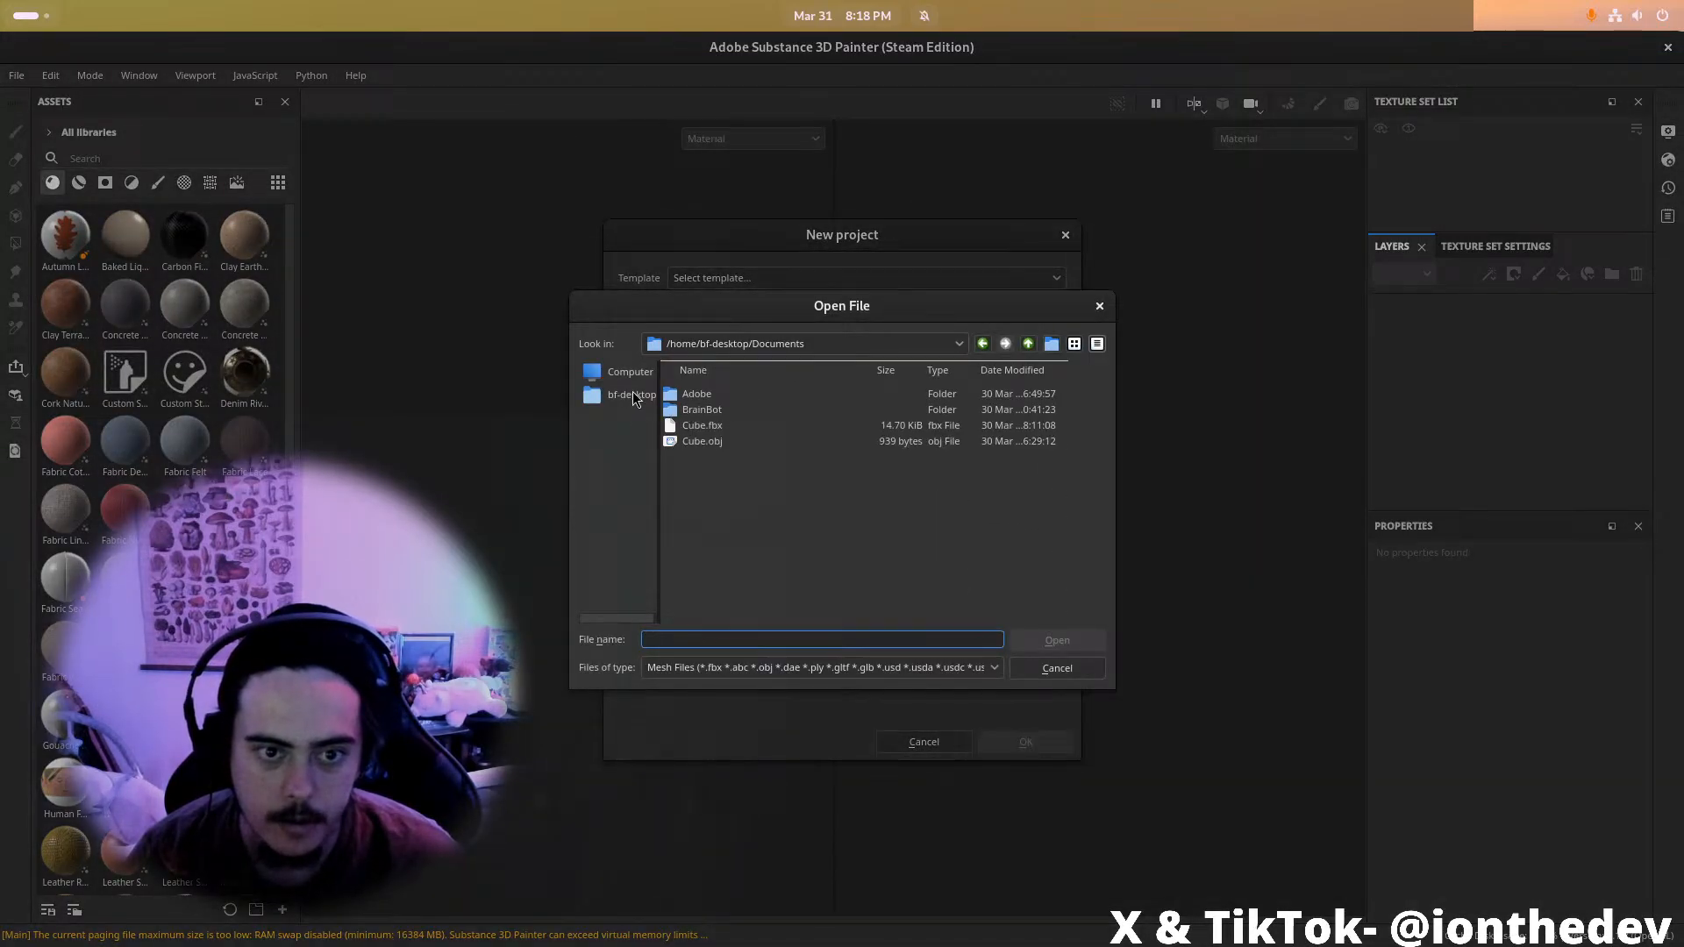
click(628, 397)
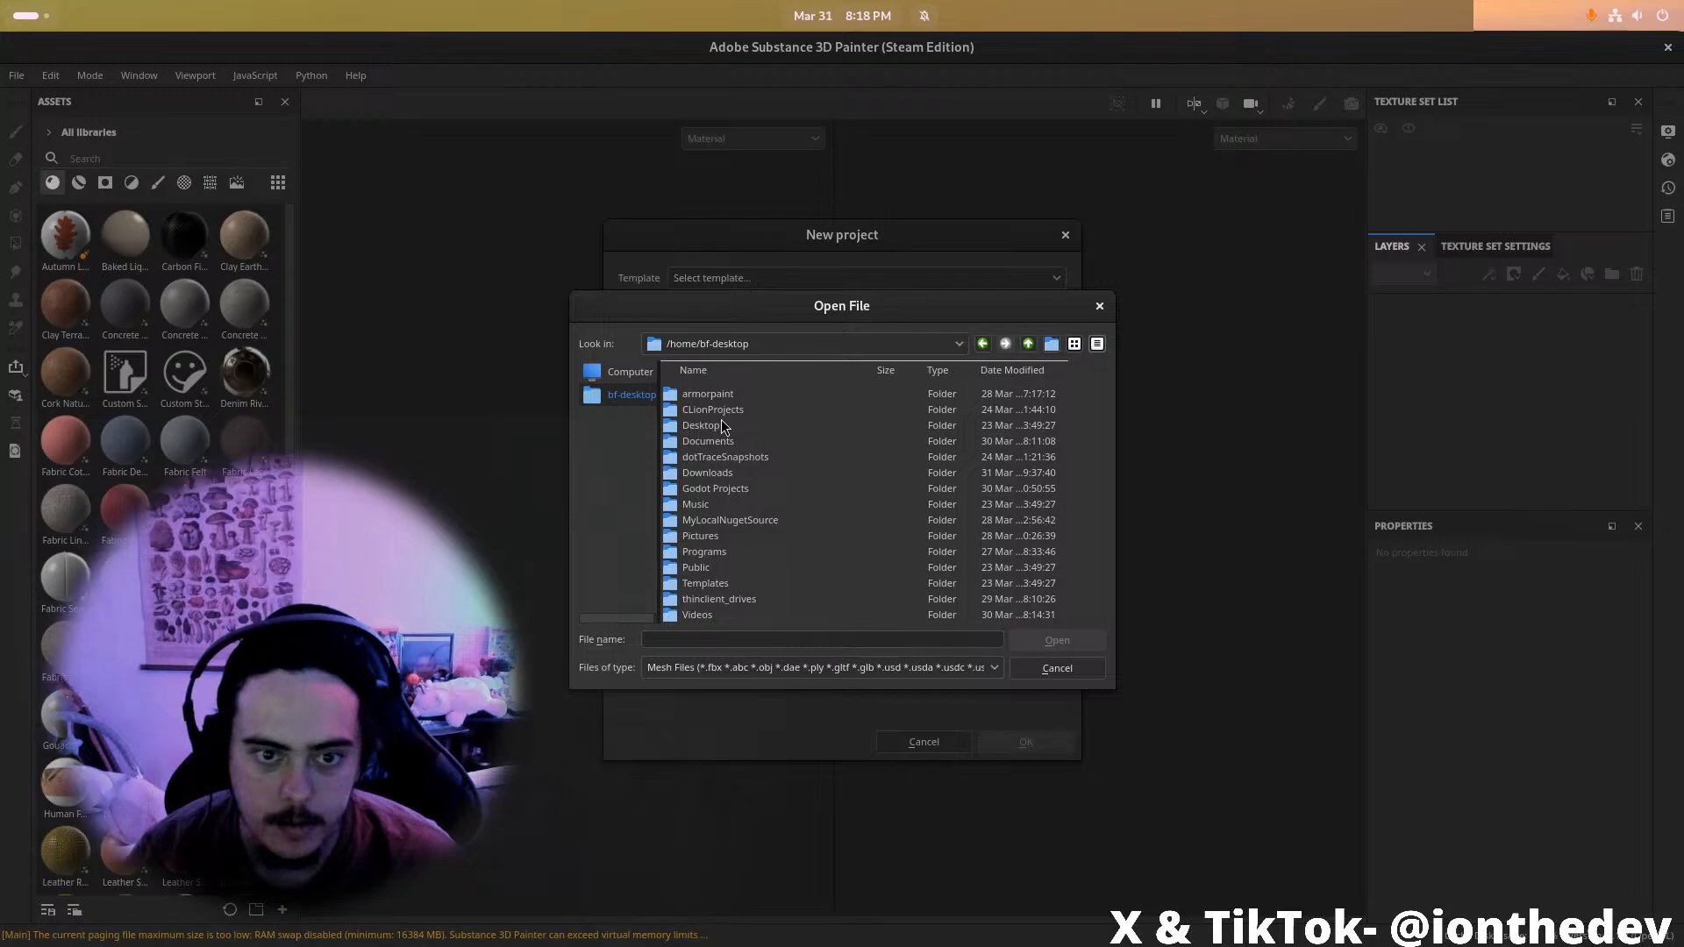
double_click(724, 488)
double_click(702, 411)
double_click(741, 412)
double_click(725, 396)
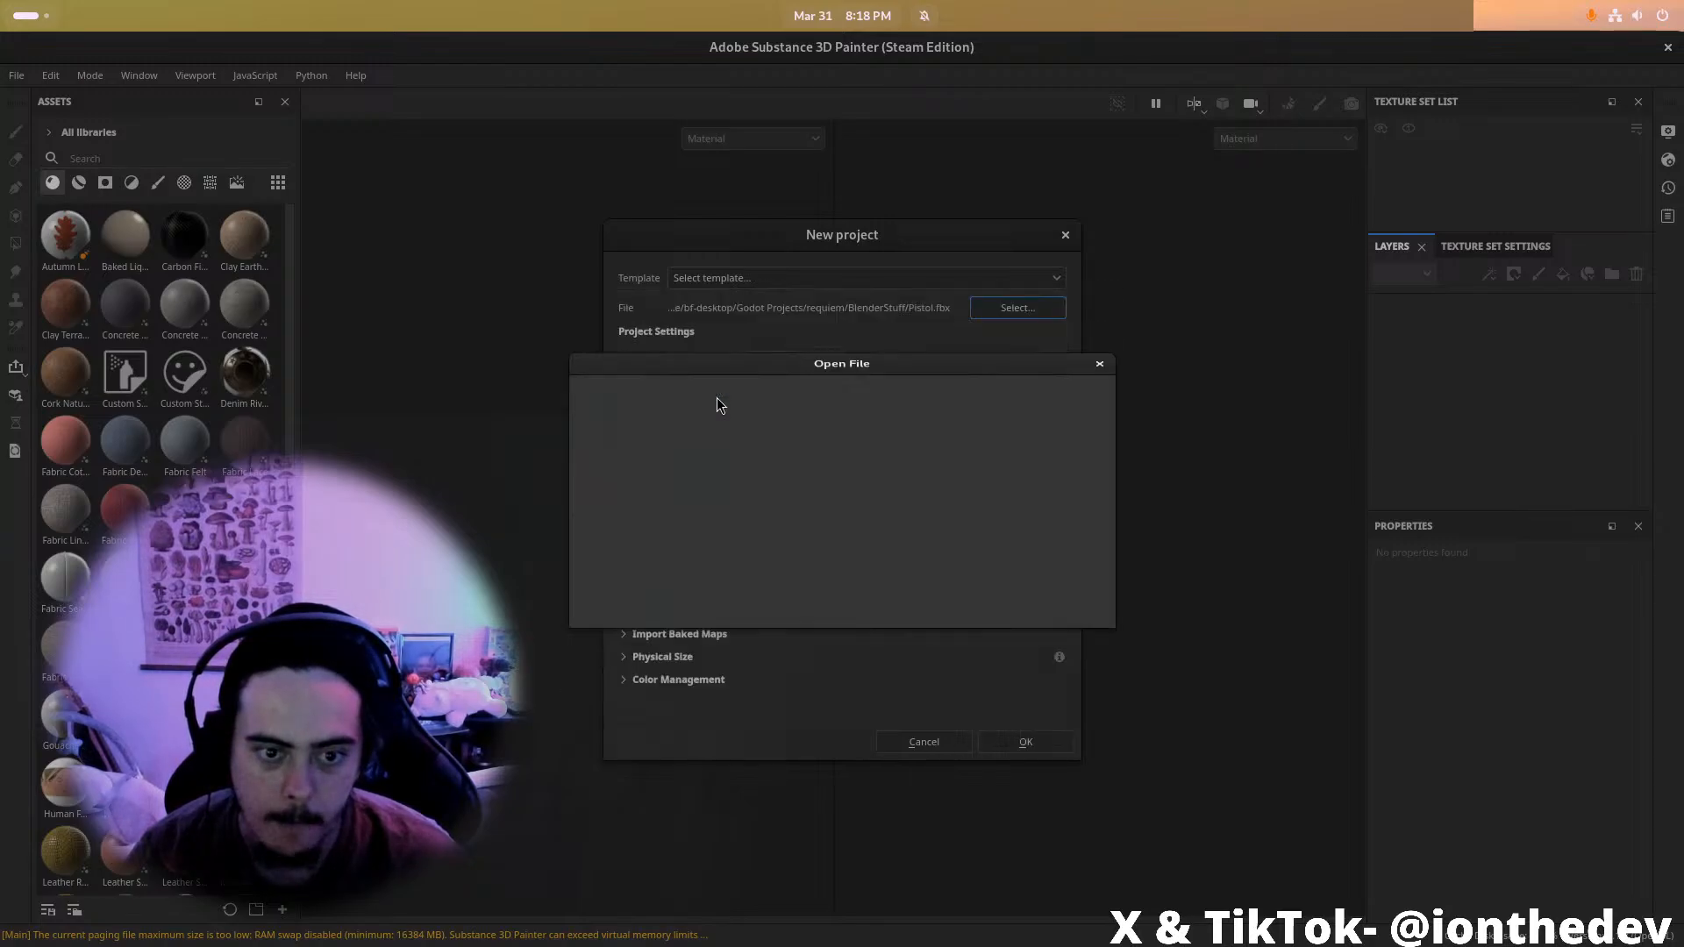
click(1004, 752)
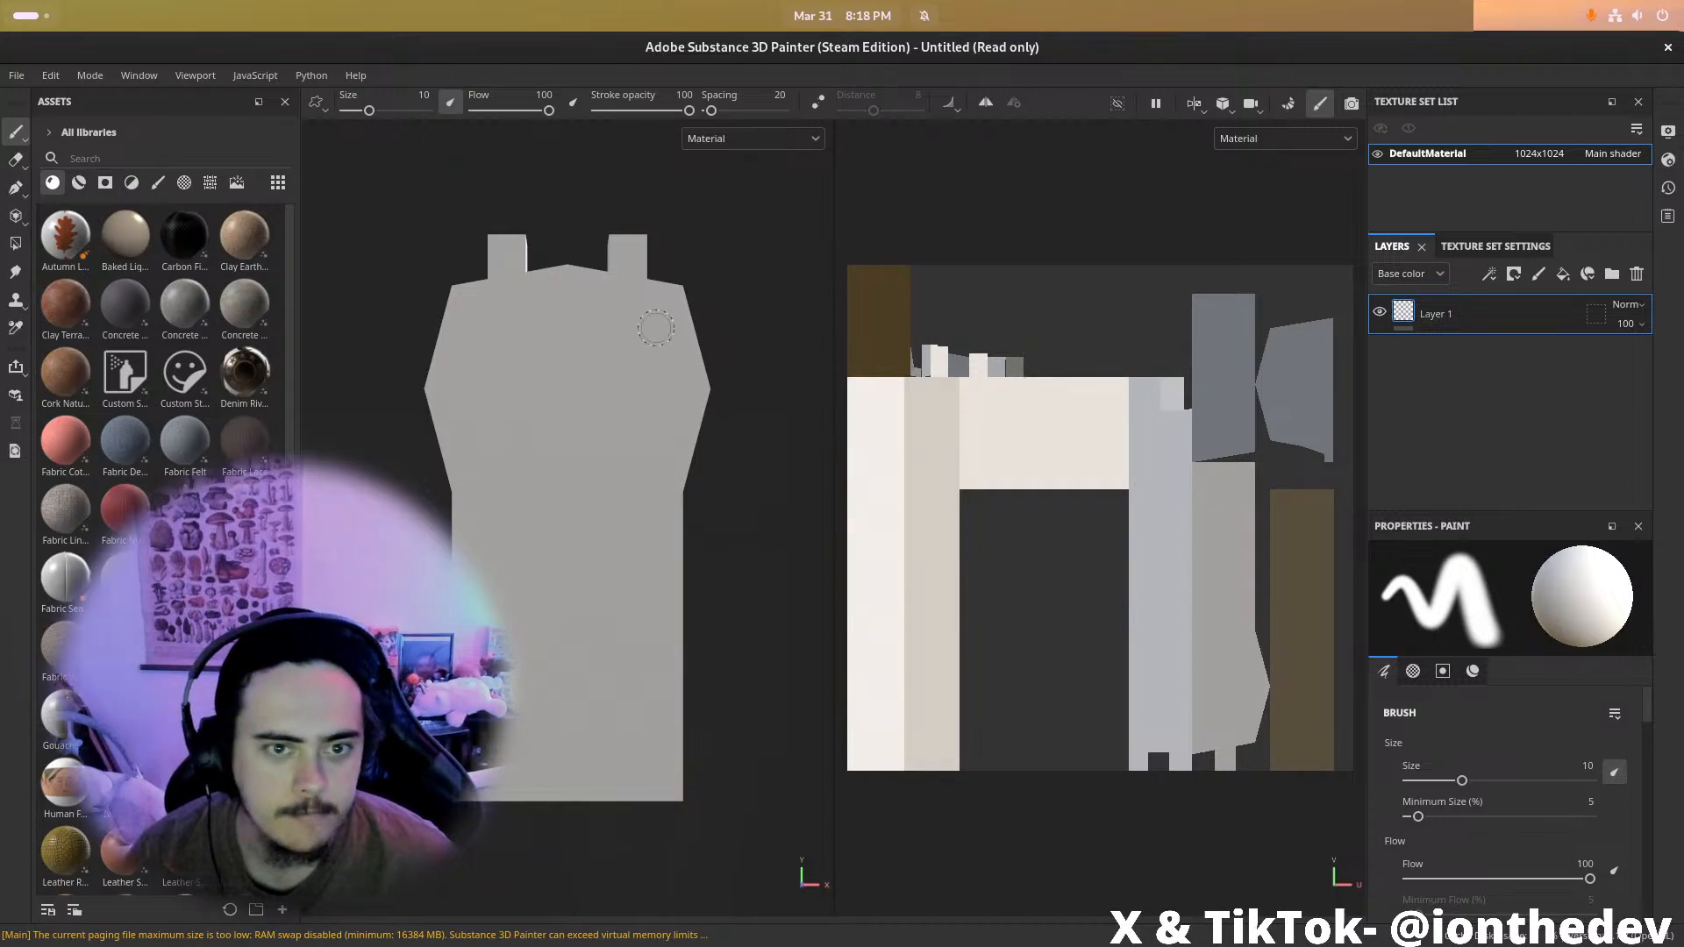
Open the mesh map baking settings for the pistol's DefaultMaterial texture set
scroll(647, 359, down, 2)
alt+drag(690, 265, 635, 277)
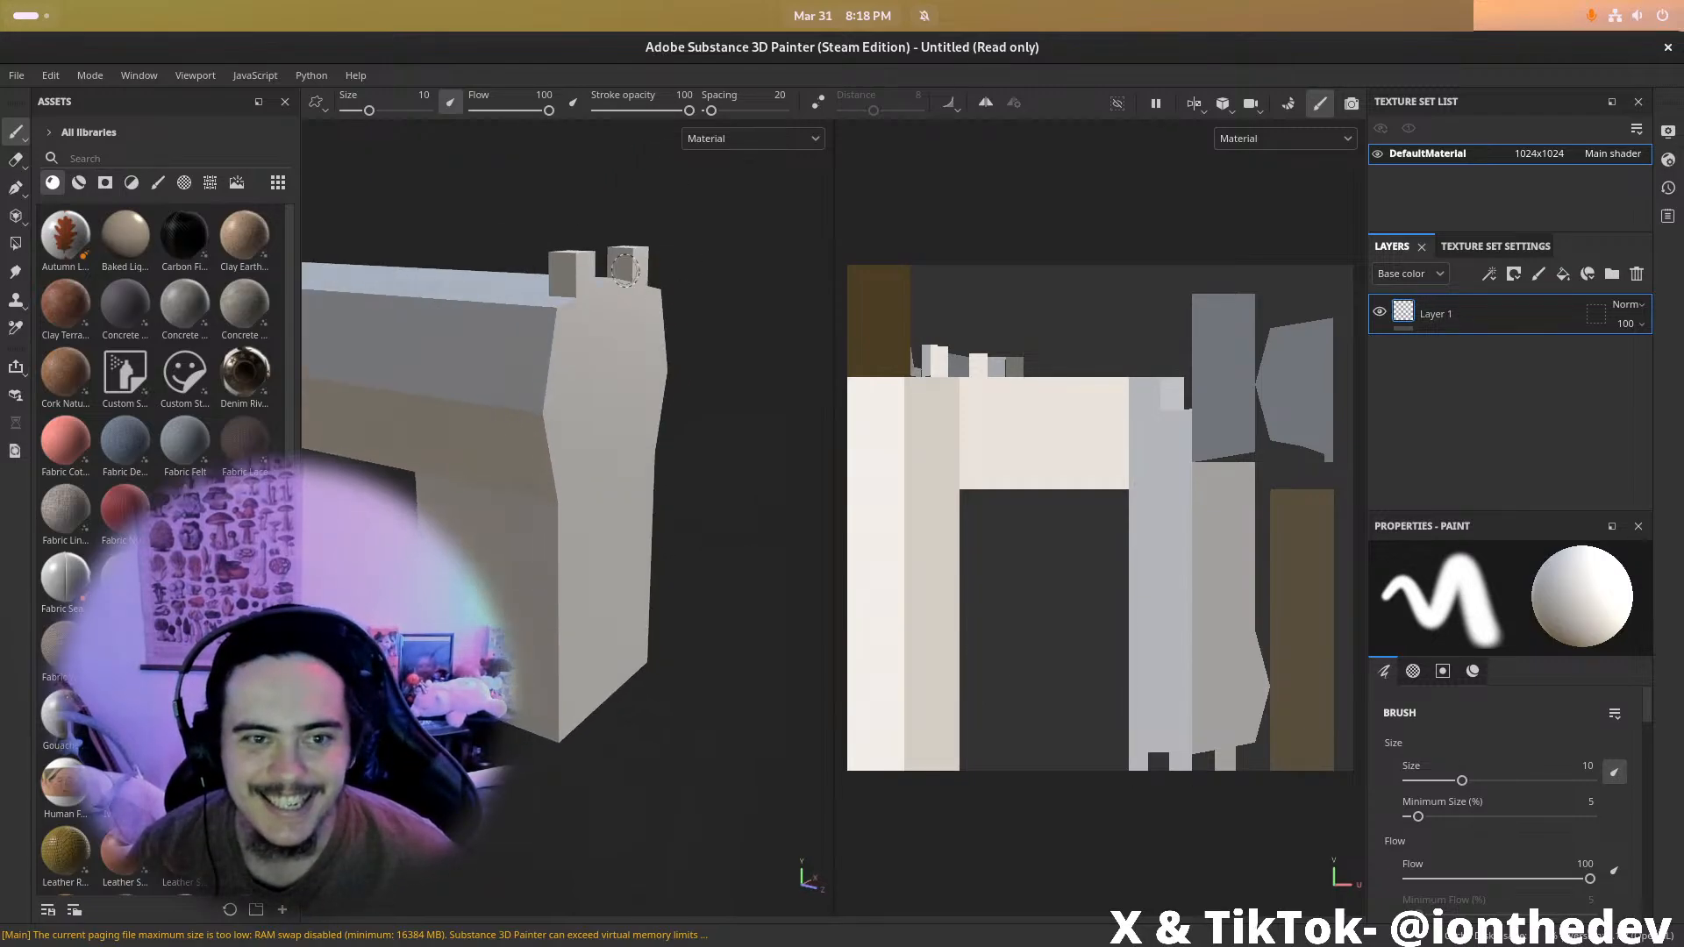
alt+drag(675, 350, 754, 355)
click(1496, 247)
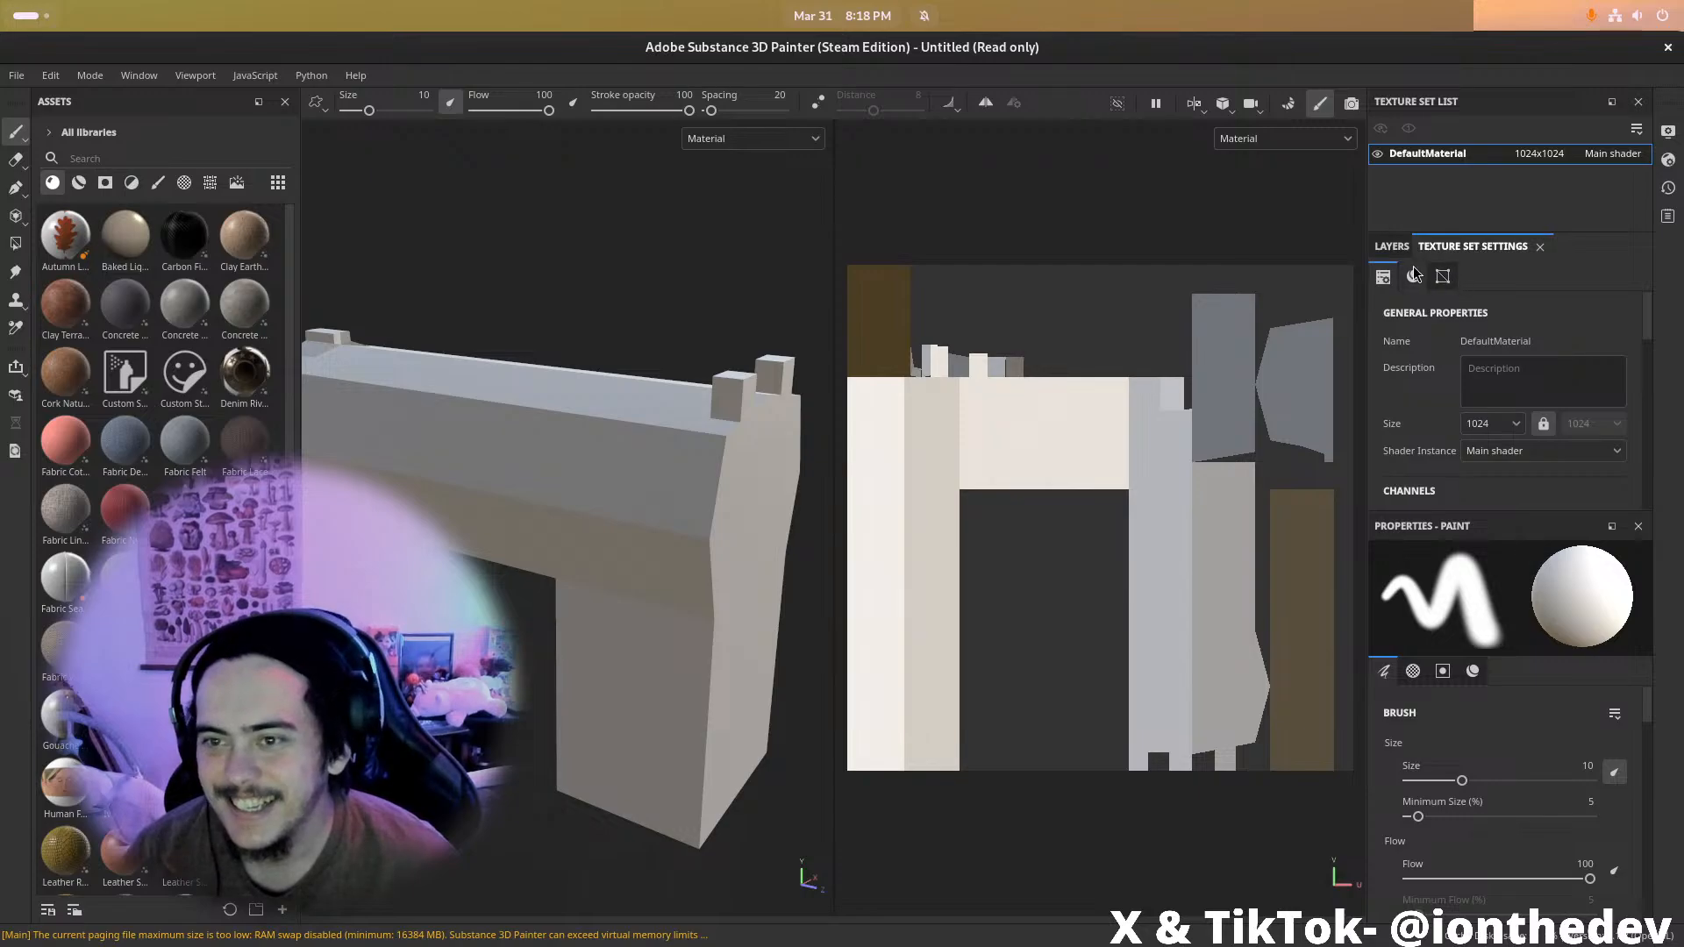
scroll(1423, 294, down, 5)
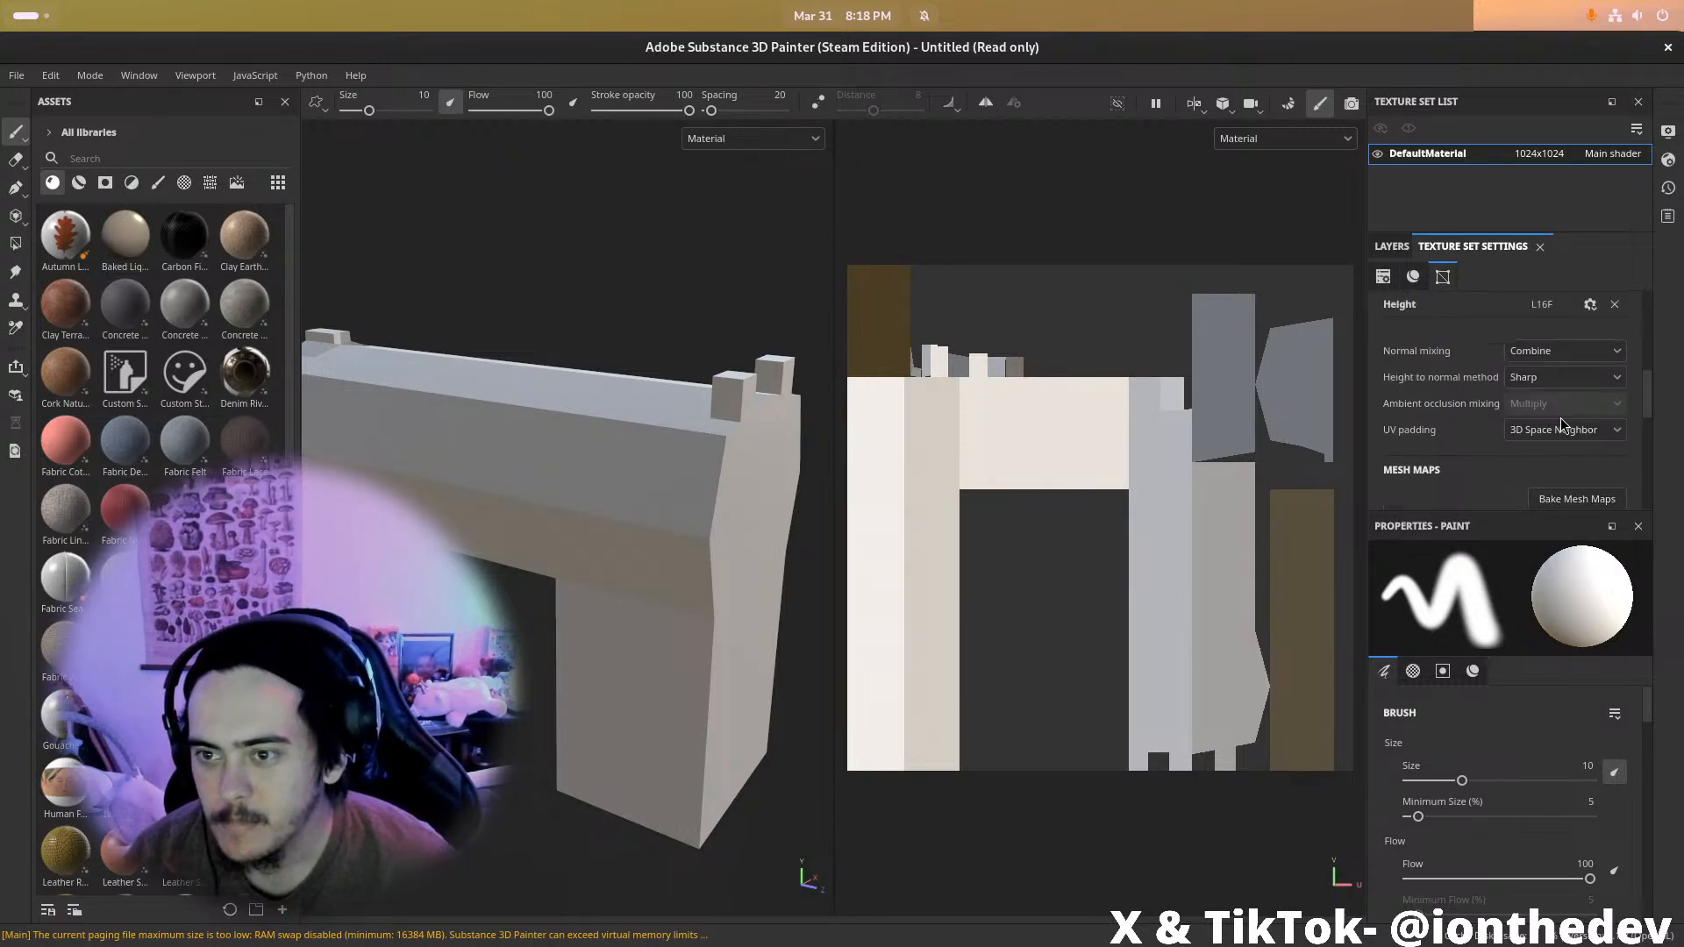
scroll(1579, 404, down, 4)
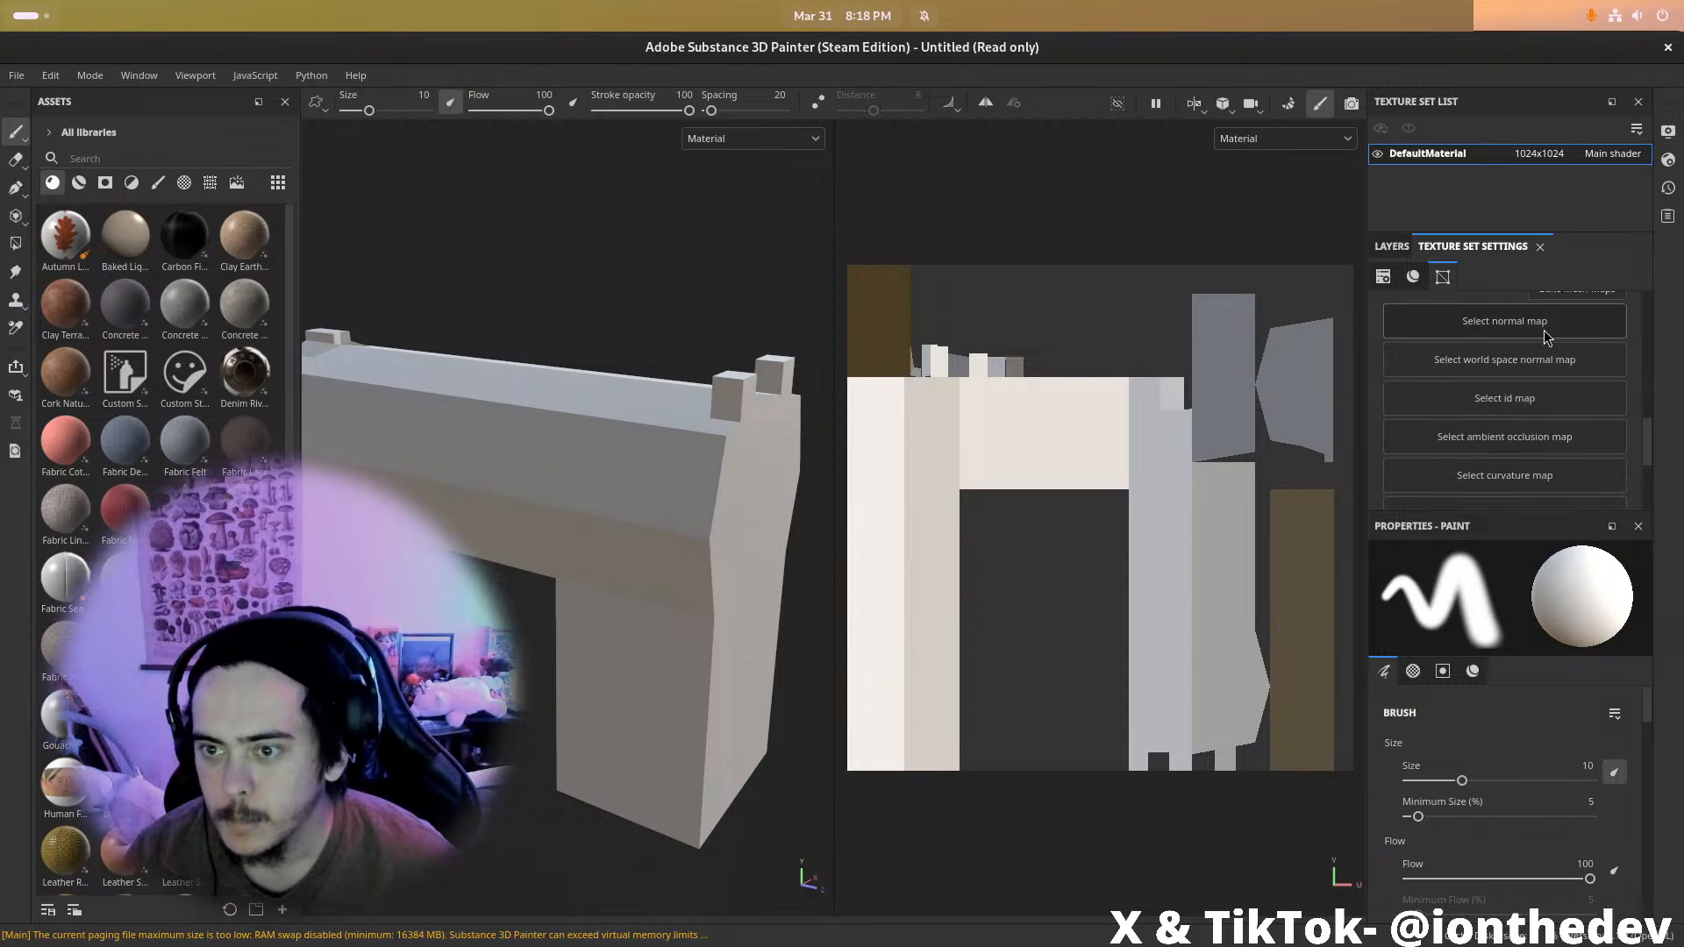
scroll(1557, 386, up, 3)
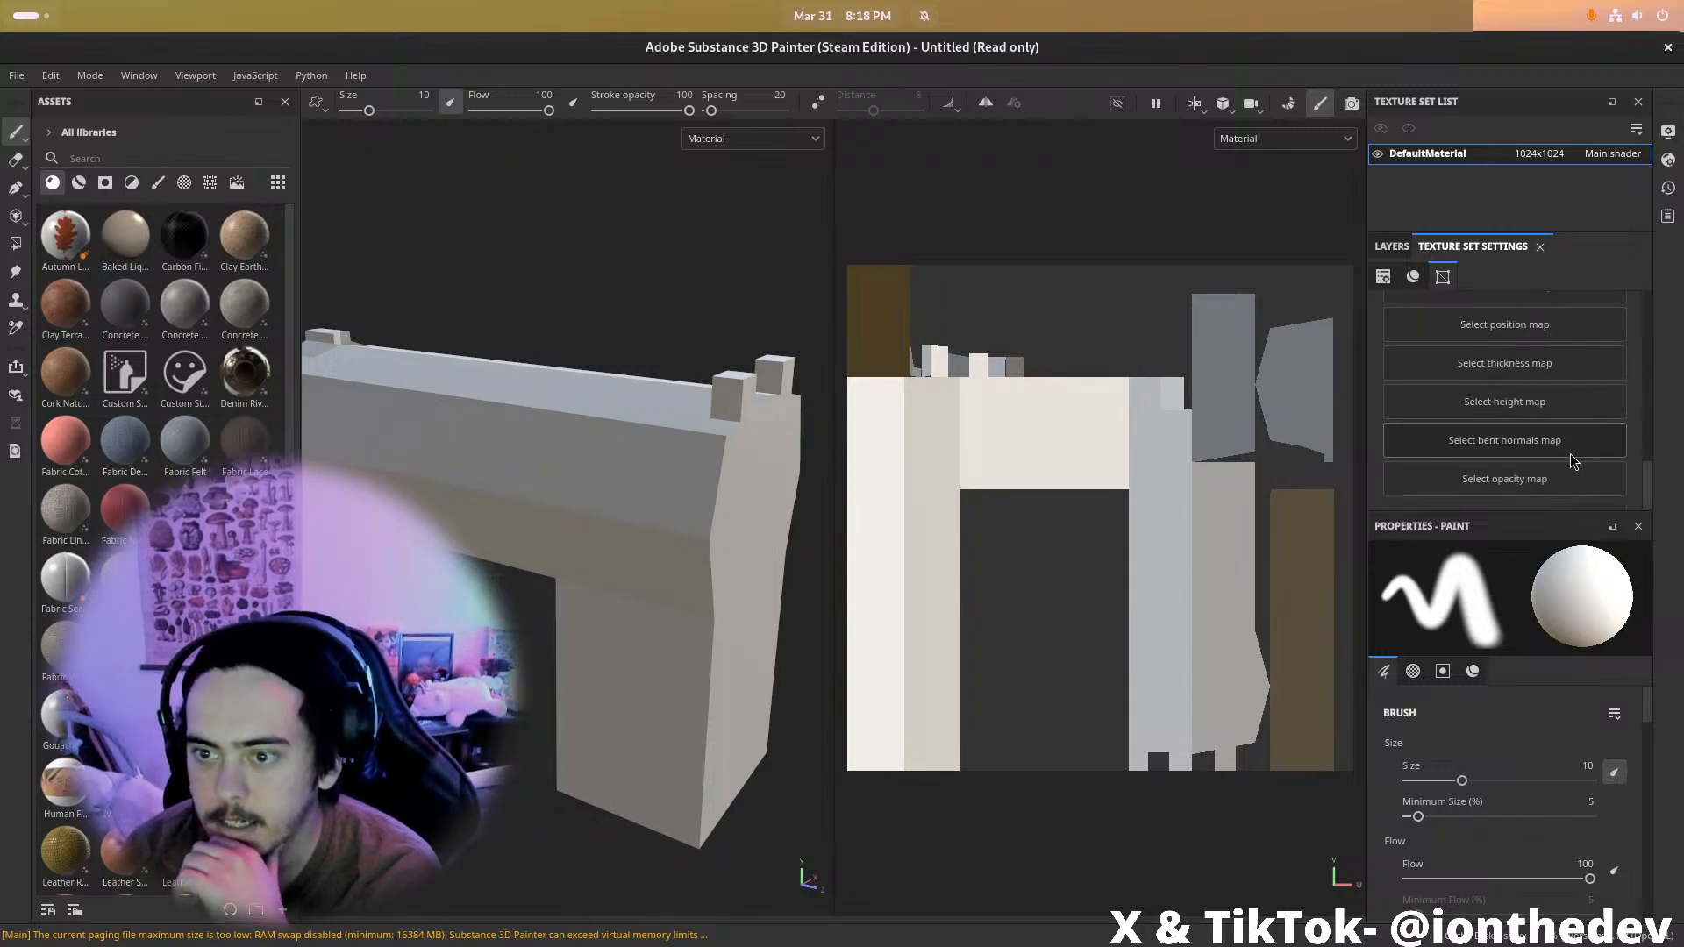
scroll(1570, 449, up, 2)
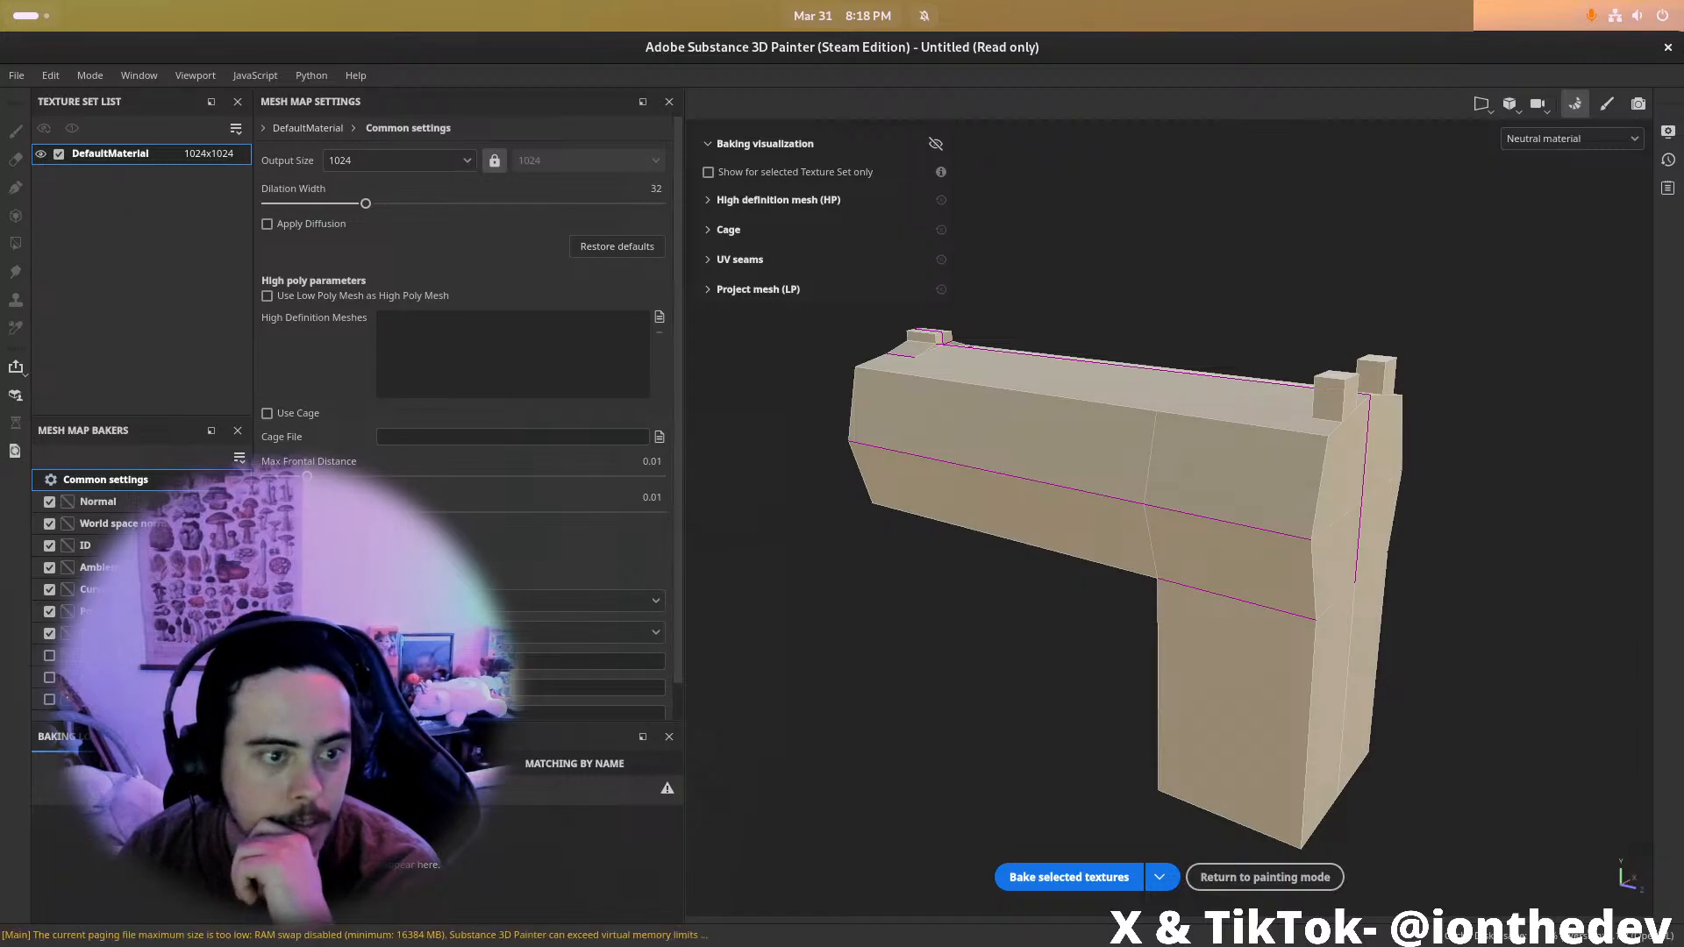
Bake the selected mesh maps for DefaultMaterial at 1024 output size, return to painting mode and inspect the pistol
click(1070, 877)
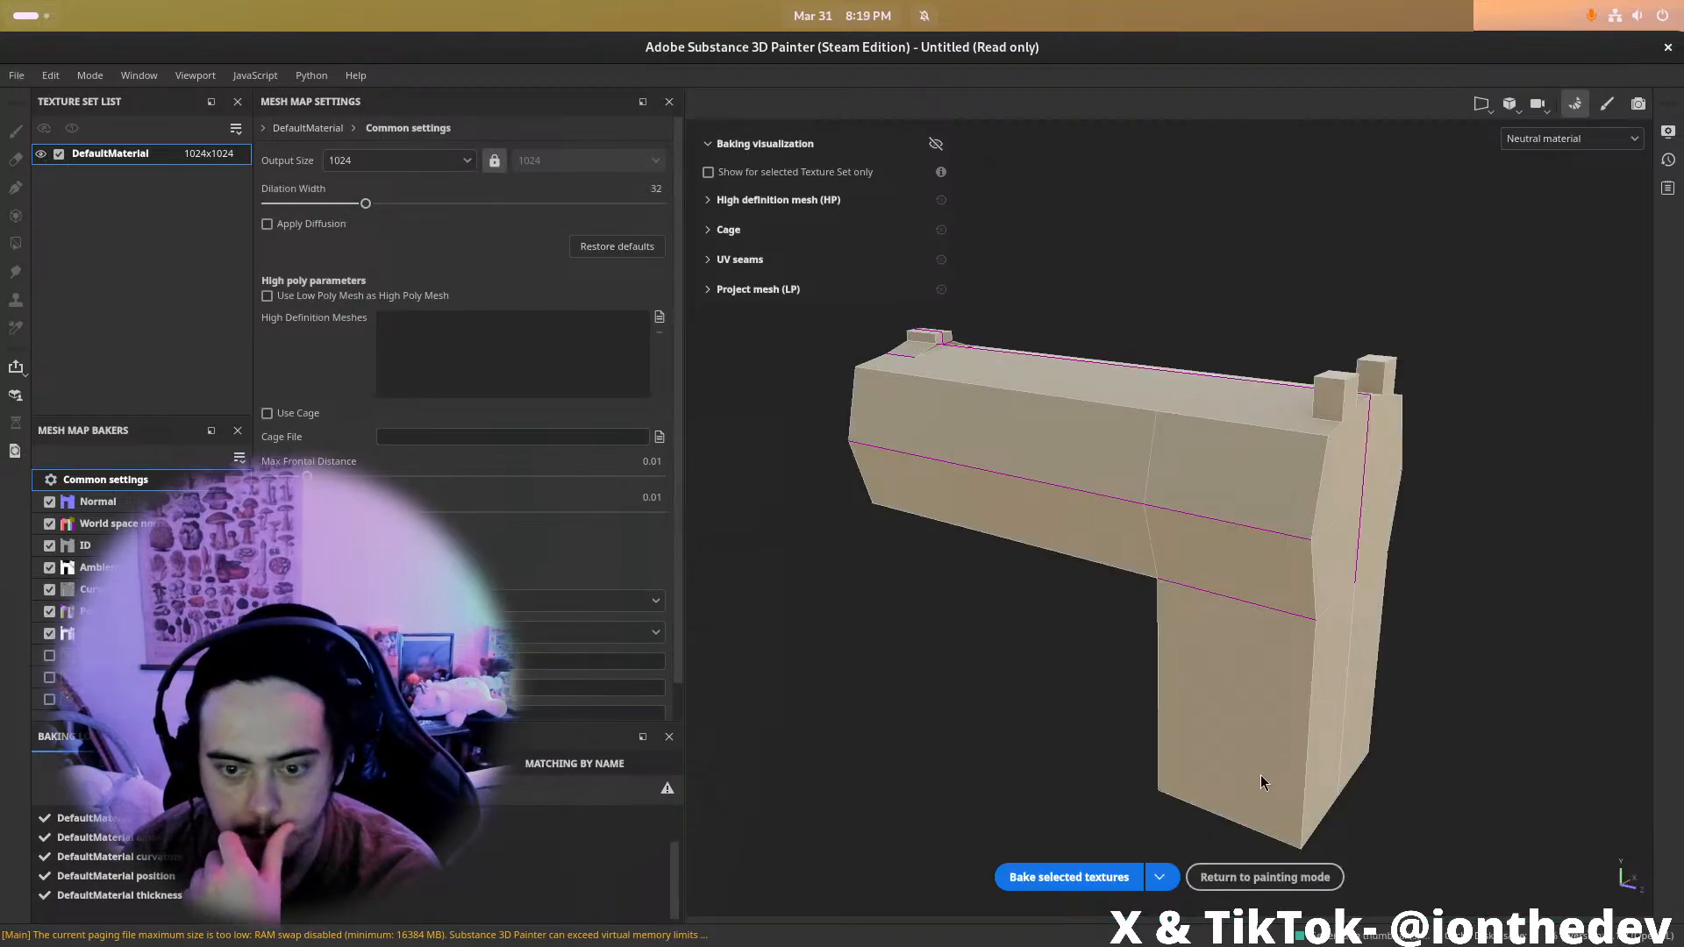
click(1293, 881)
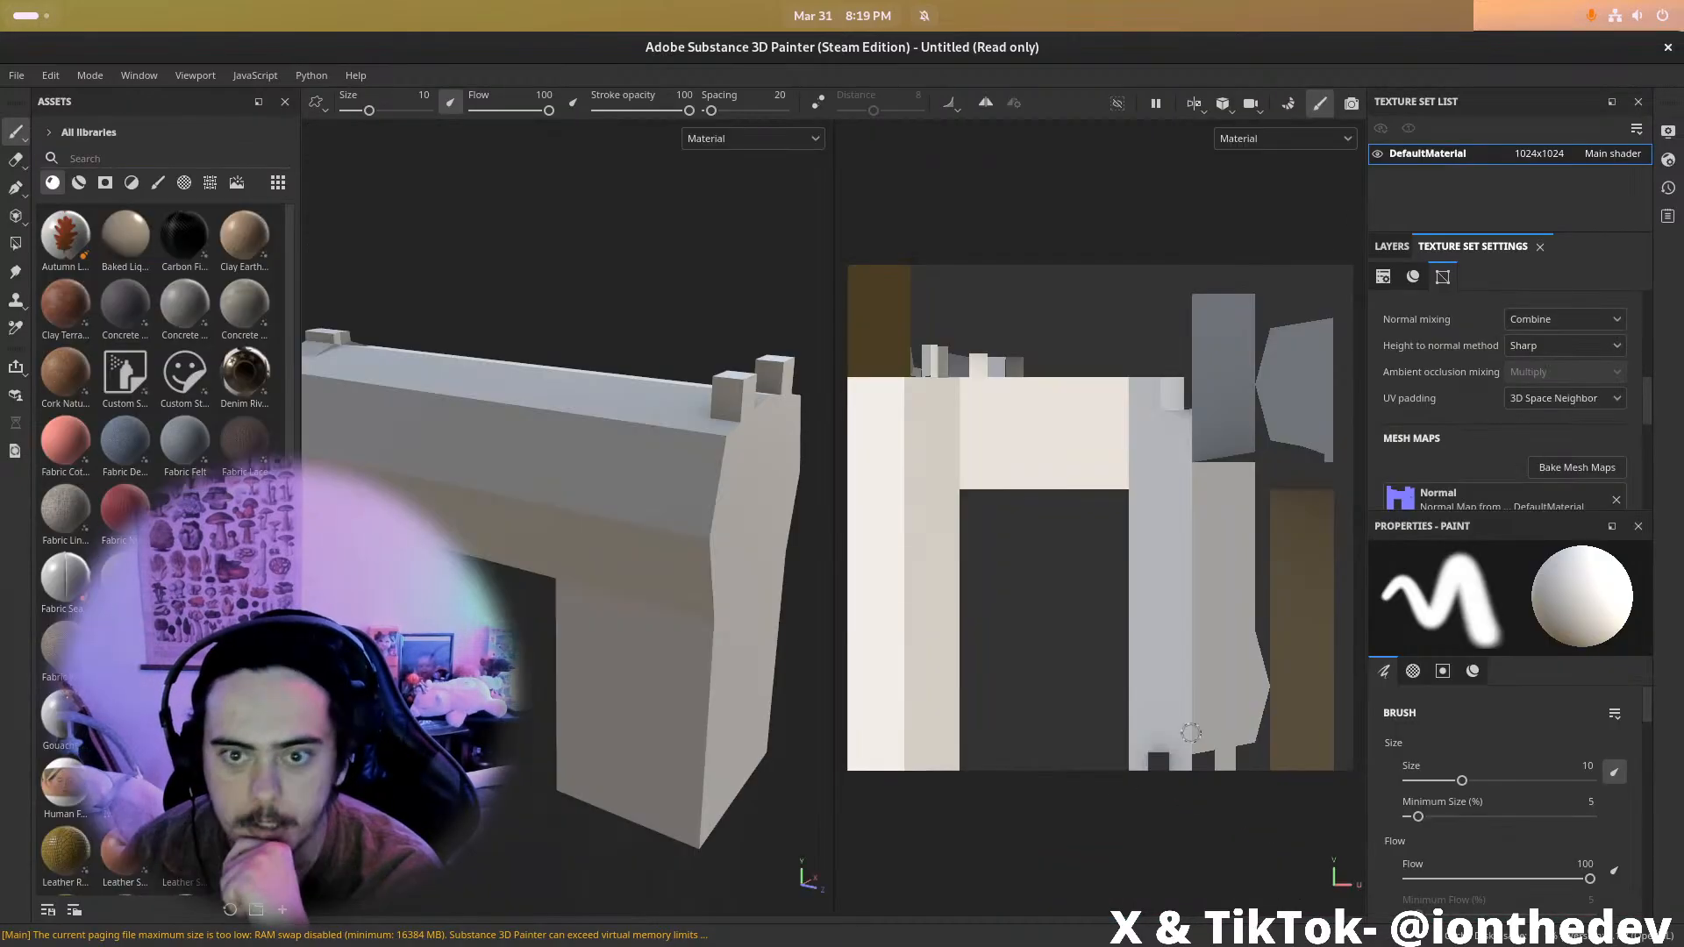
alt+drag(614, 351, 489, 354)
alt+middle_drag(632, 377, 593, 461)
alt+drag(592, 460, 711, 421)
Switch to Blender and try smoother object shading on the pistol
key(alt+Tab)
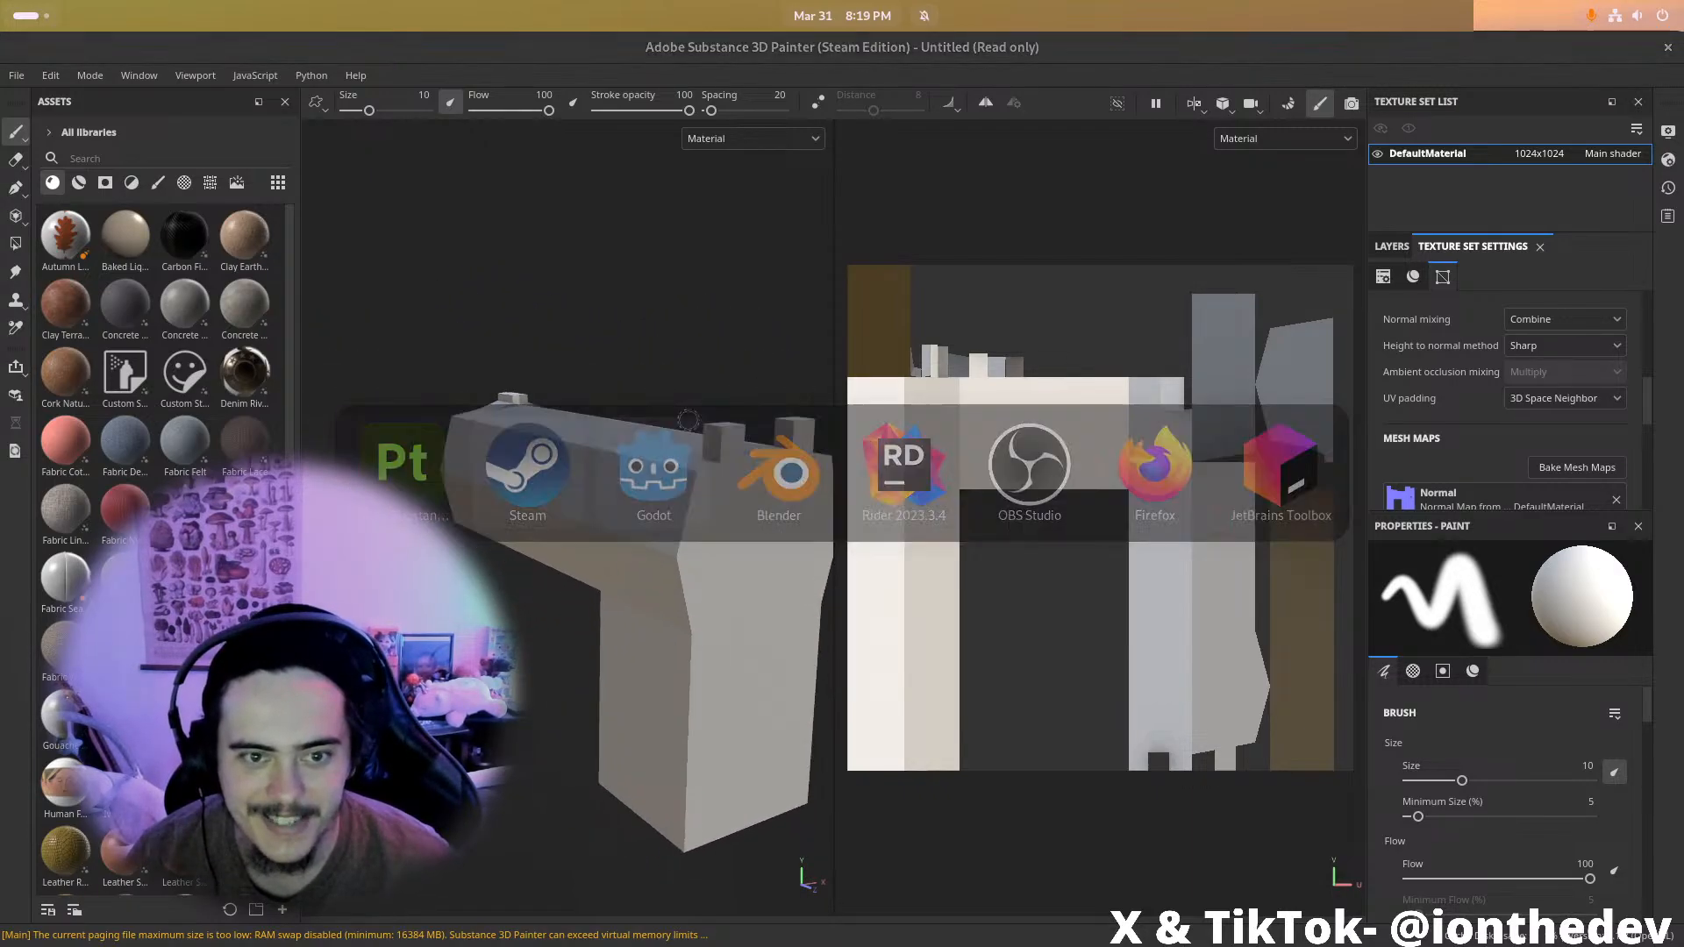
key(alt+Tab)
click(765, 491)
right_click(719, 458)
click(708, 456)
alt+drag(708, 456, 754, 426)
right_click(797, 450)
click(797, 450)
Bevel the long edge between the slide's top and side faces into a narrow chamfer
key(Tab)
key(2)
click(651, 396)
key(ctrl+b)
click(986, 307)
key(Tab)
Shade the beveled pistol smooth again while keeping its sharp corners crisp
mouse_move(851, 430)
alt+mouse_down()
mouse_move(947, 448)
mouse_move(872, 451)
alt+mouse_up()
right_click(871, 449)
click(871, 435)
right_click(925, 449)
click(921, 447)
Bevel the slide's upper chamfer a second time to round it further and check the result in Object Mode
key(Tab)
scroll(1023, 455, up, 2)
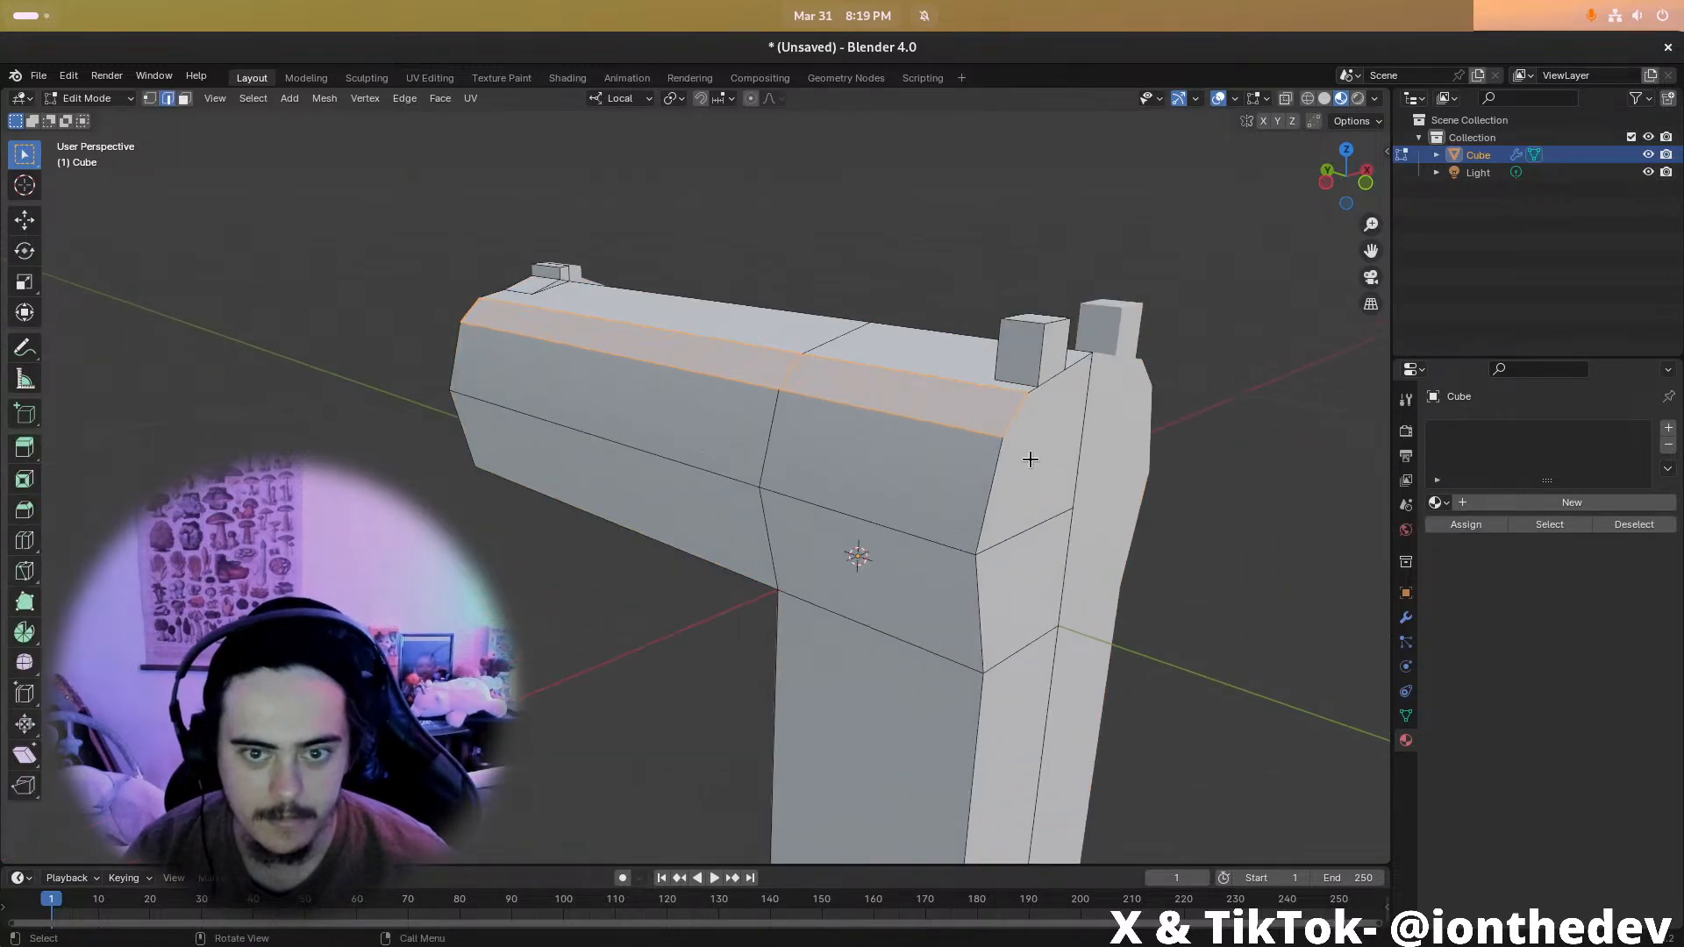
double_click(921, 377)
key(ctrl+b)
click(999, 316)
key(Tab)
alt+drag(1007, 323, 753, 459)
scroll(702, 447, up, 4)
scroll(332, 266, down, 4)
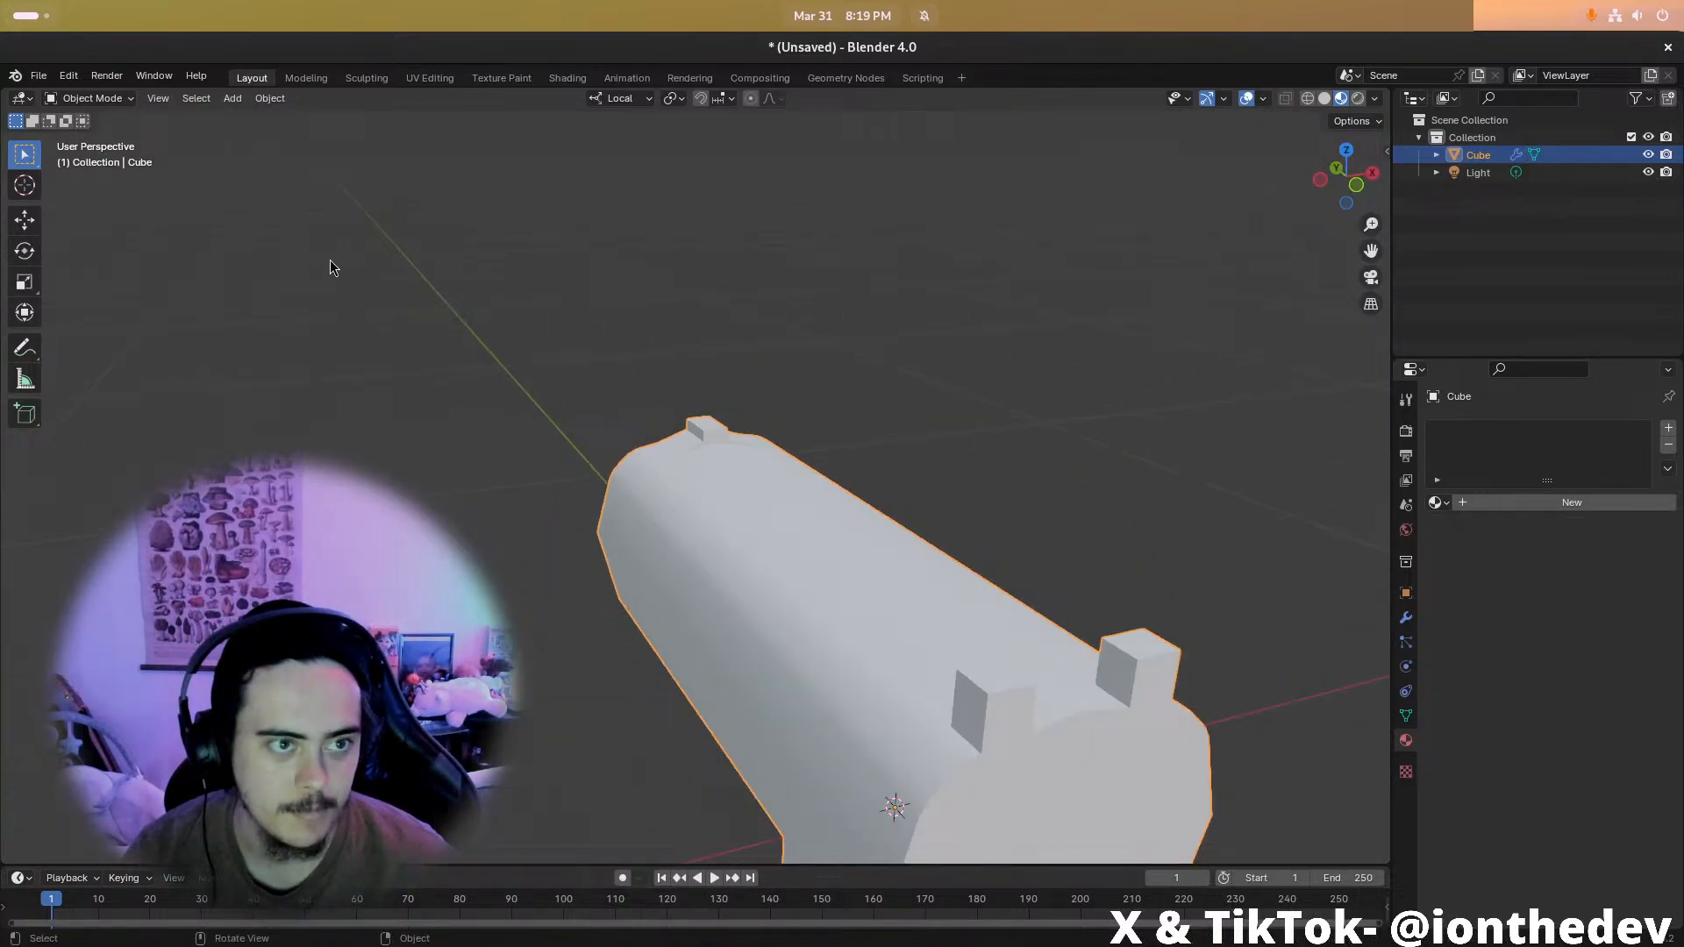
Export the reshaped pistol as FBX over the earlier file
click(39, 75)
mouse_move(139, 332)
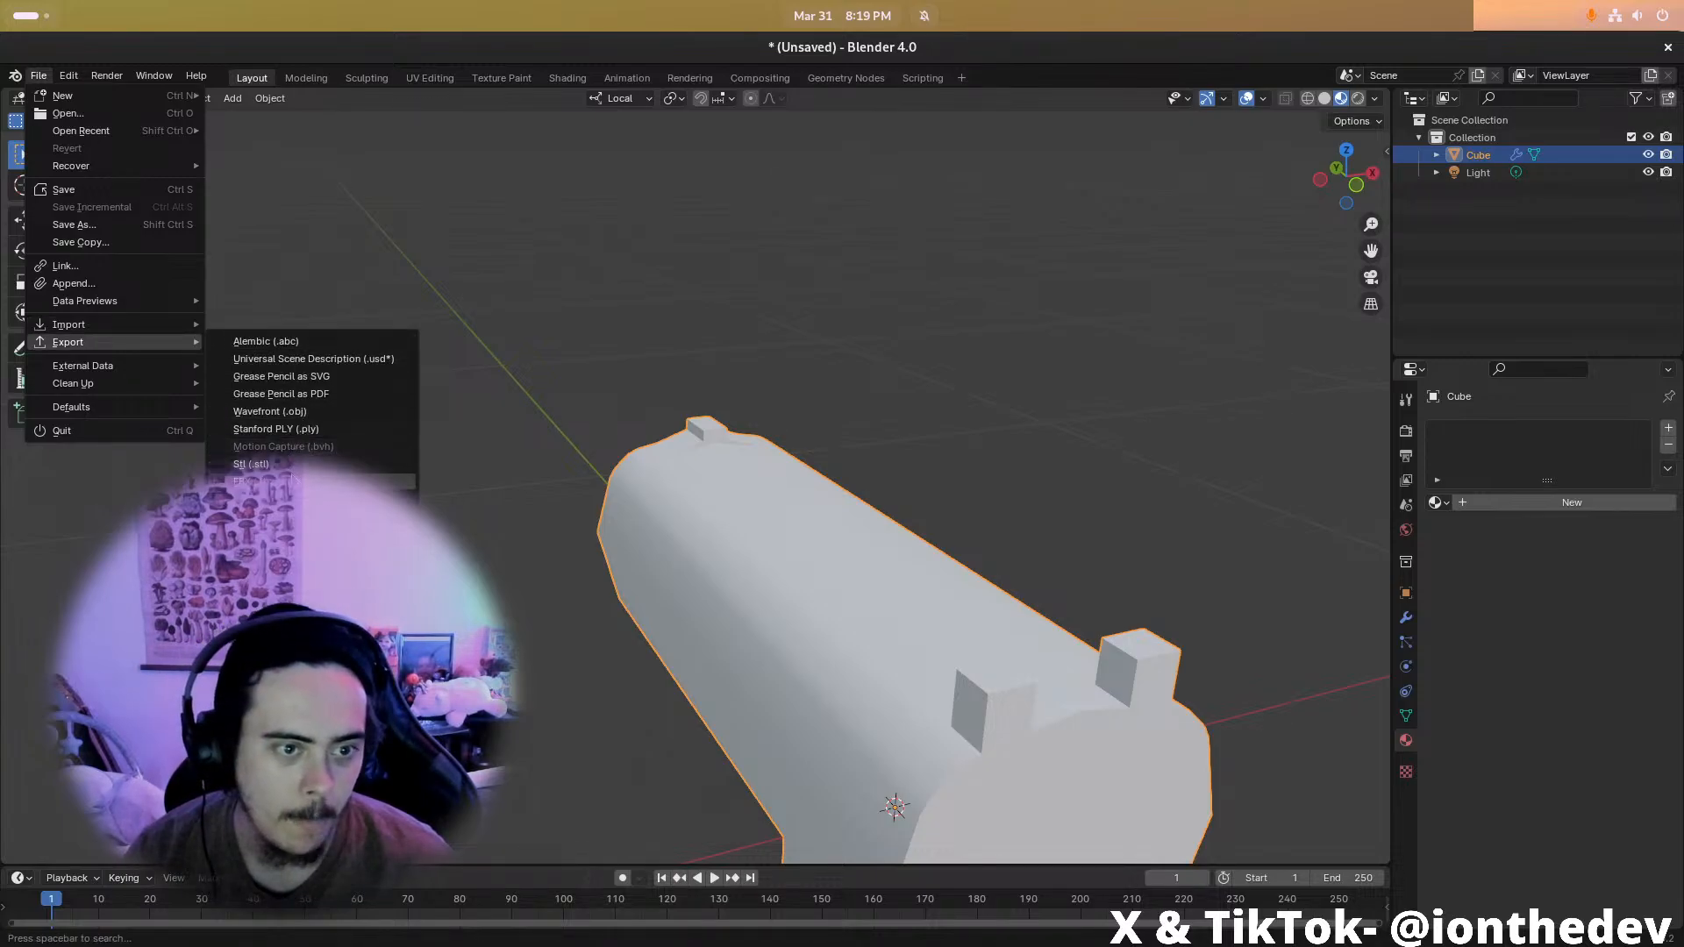
click(263, 482)
click(1224, 779)
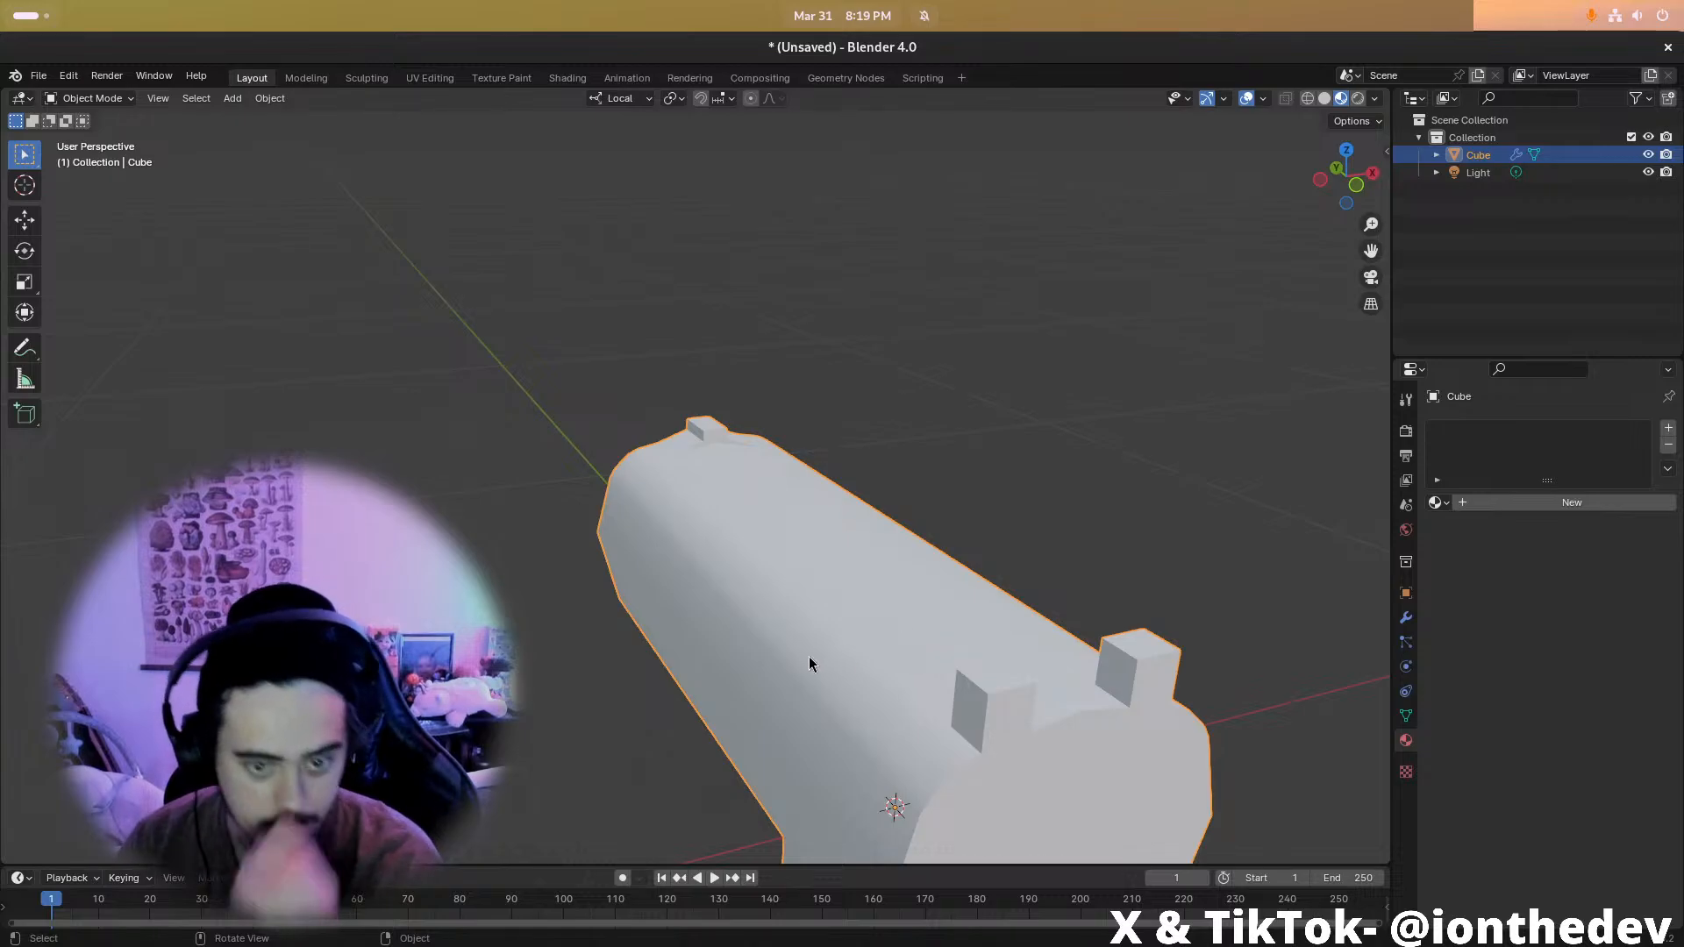
Switch to Substance 3D Painter and reload the project's pistol mesh from the updated export
key(alt+Tab)
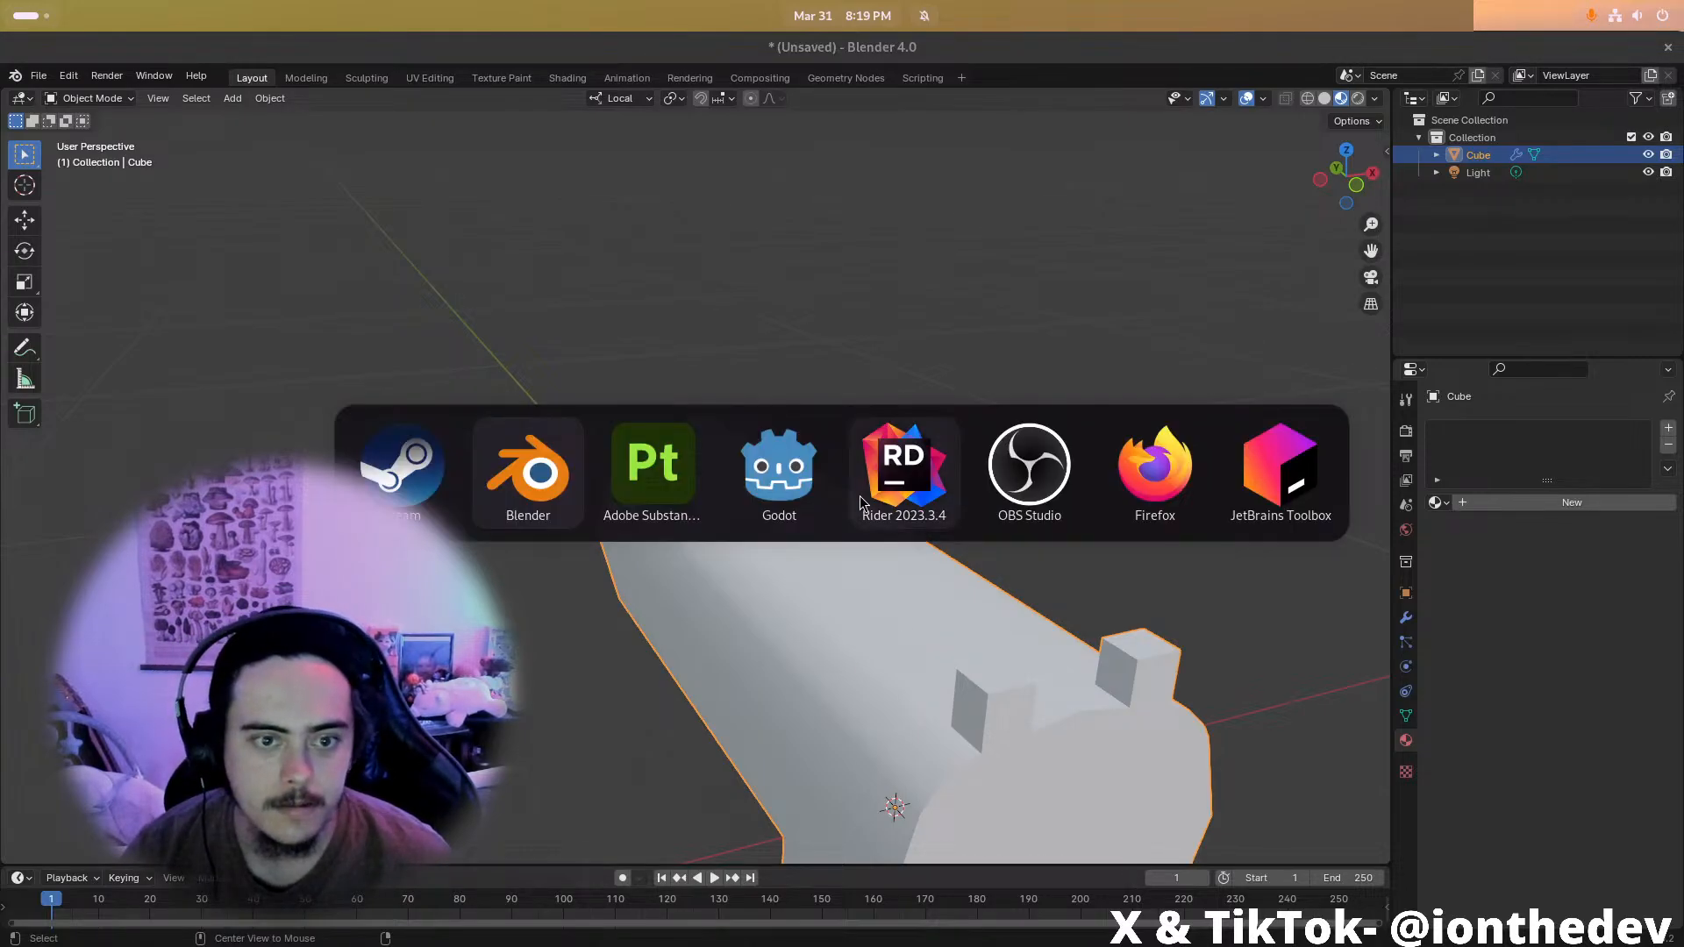
click(494, 255)
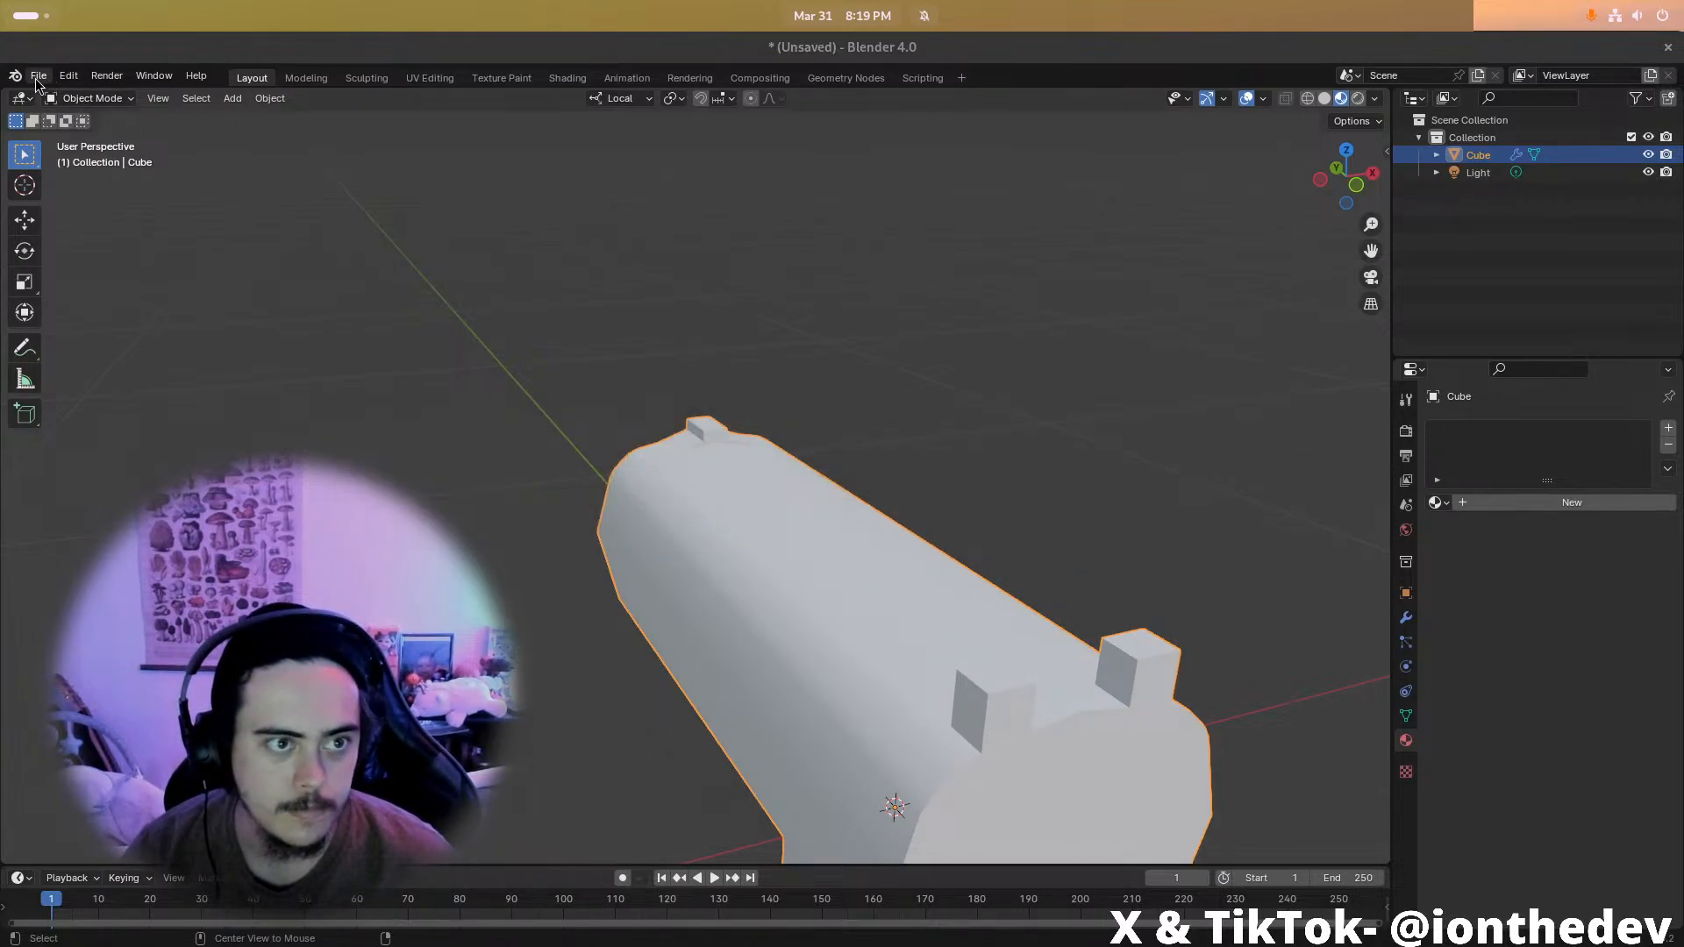
key(alt+Tab)
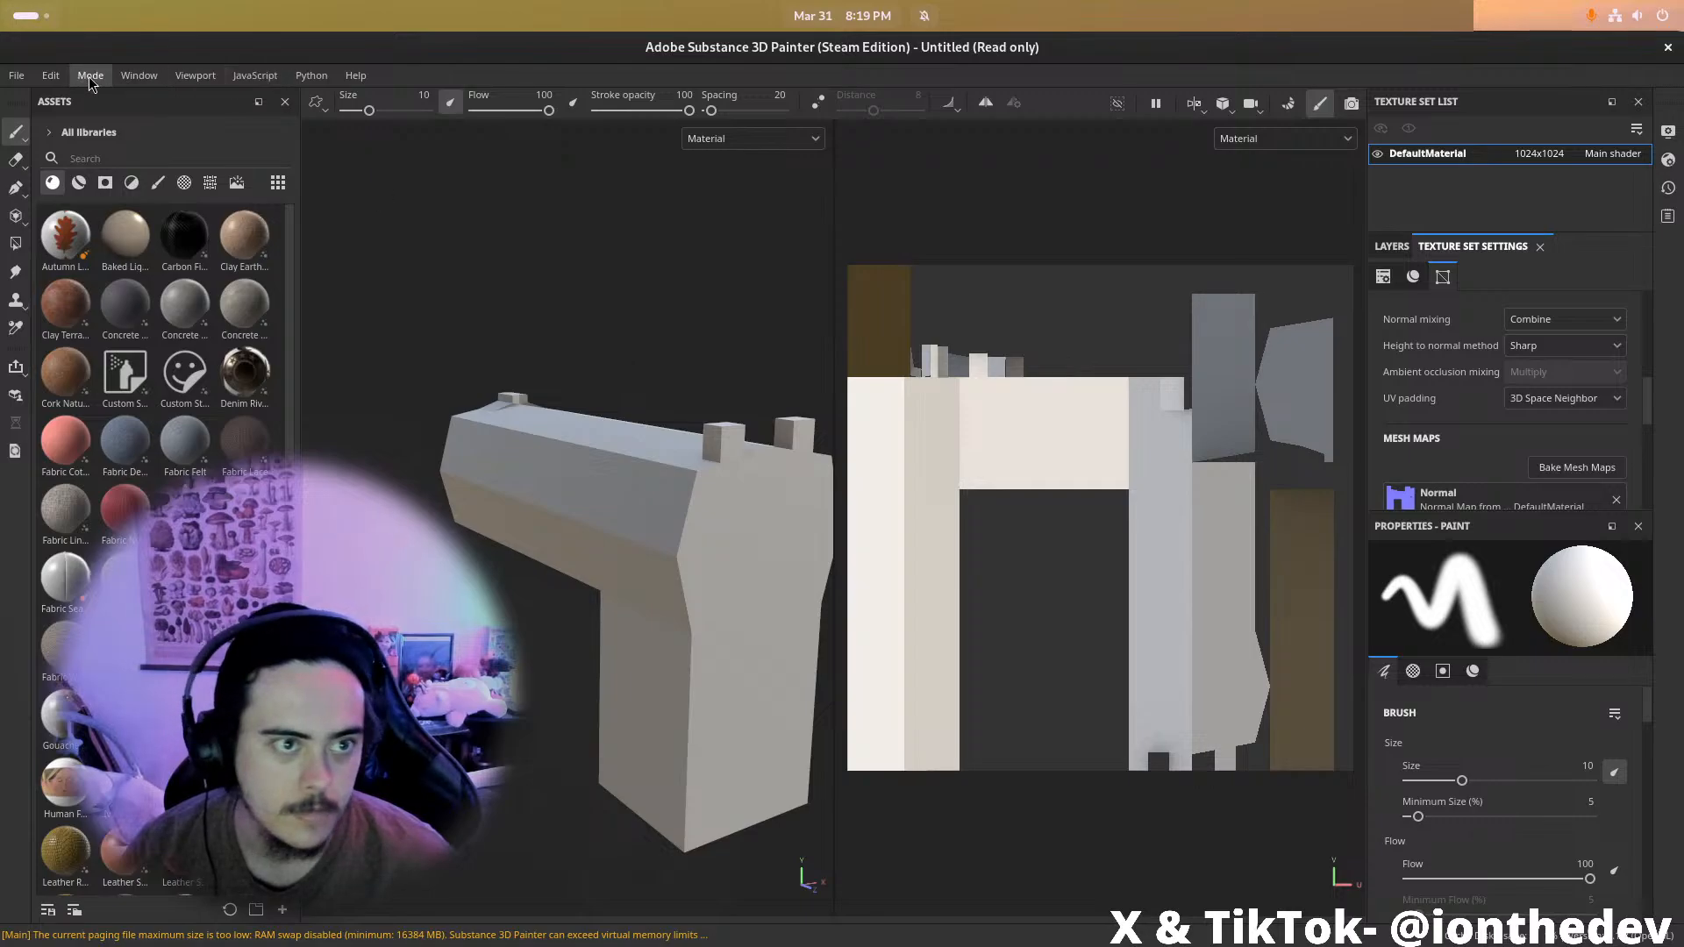
click(51, 75)
click(105, 162)
scroll(646, 440, up, 1)
alt+drag(646, 440, 687, 551)
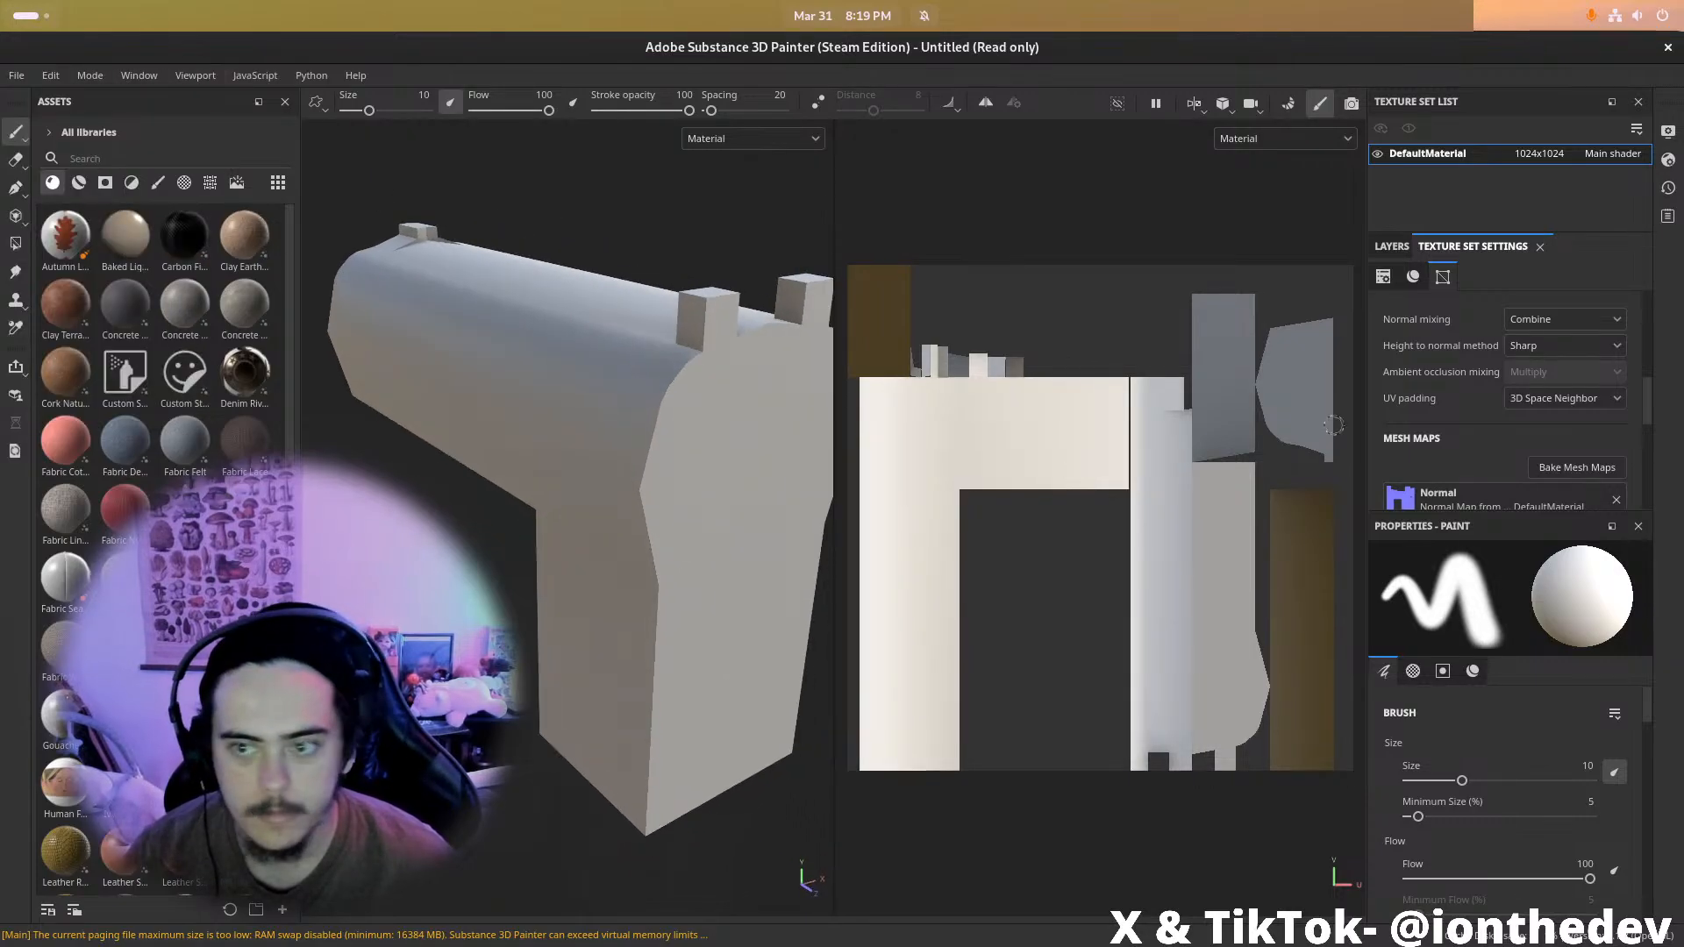
Rebake the selected mesh maps for the updated pistol, return to painting mode and inspect the slide
click(1577, 467)
click(1099, 879)
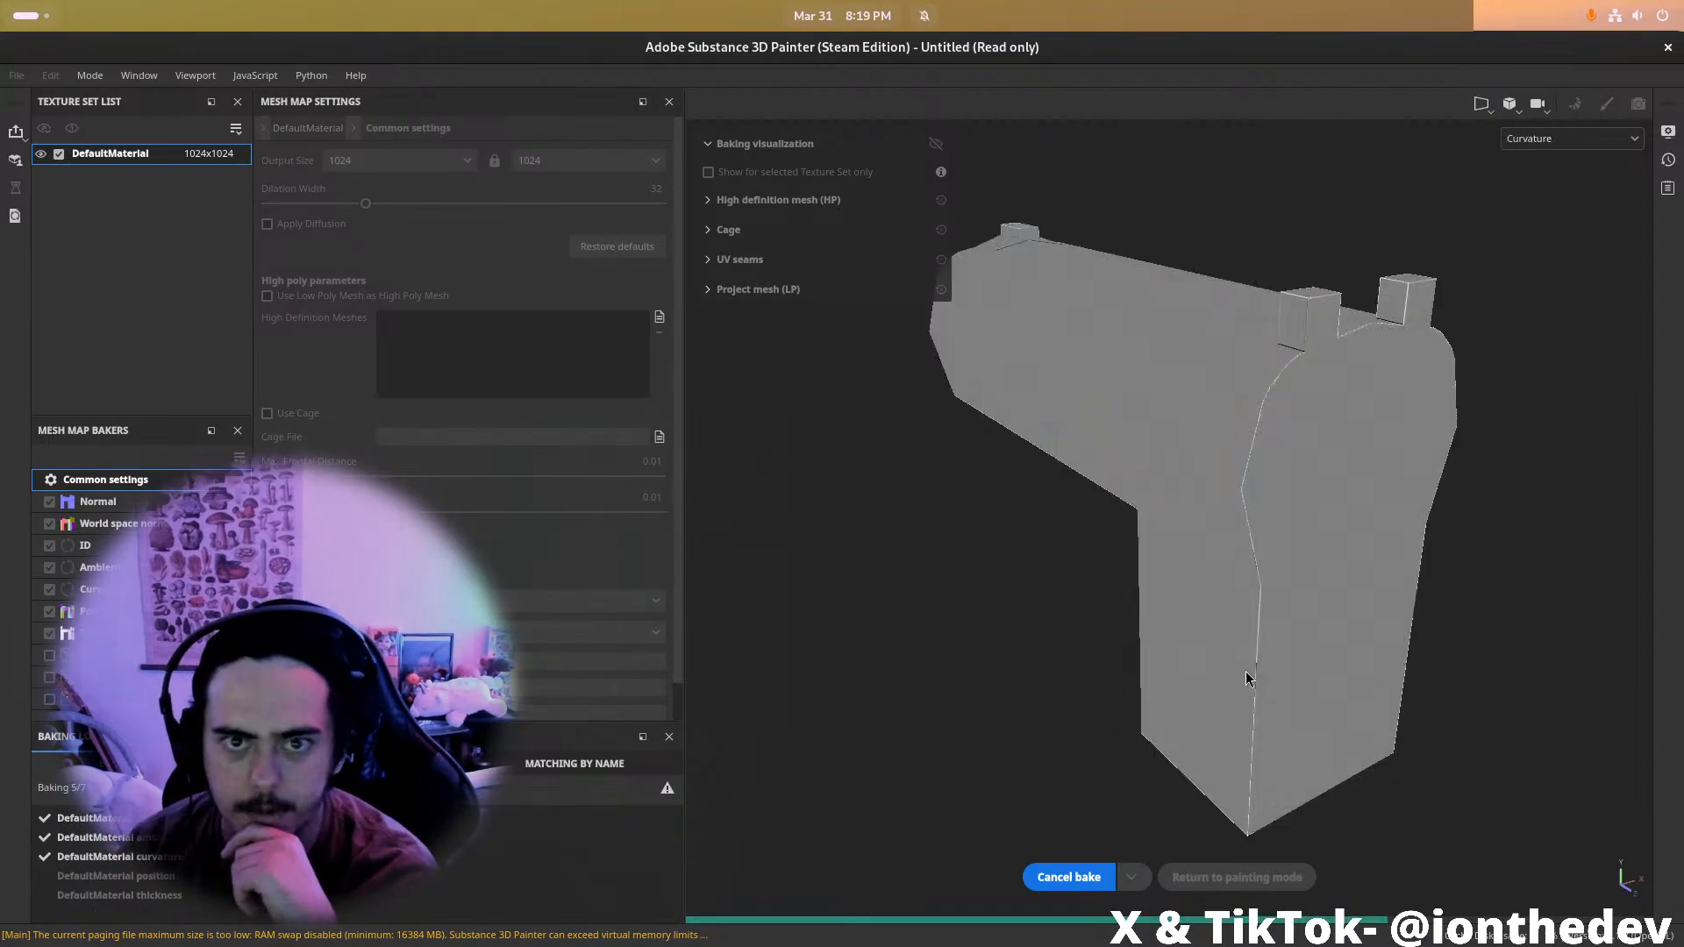
click(1267, 877)
alt+drag(551, 380, 591, 399)
alt+middle_drag(591, 399, 646, 540)
alt+drag(646, 539, 545, 500)
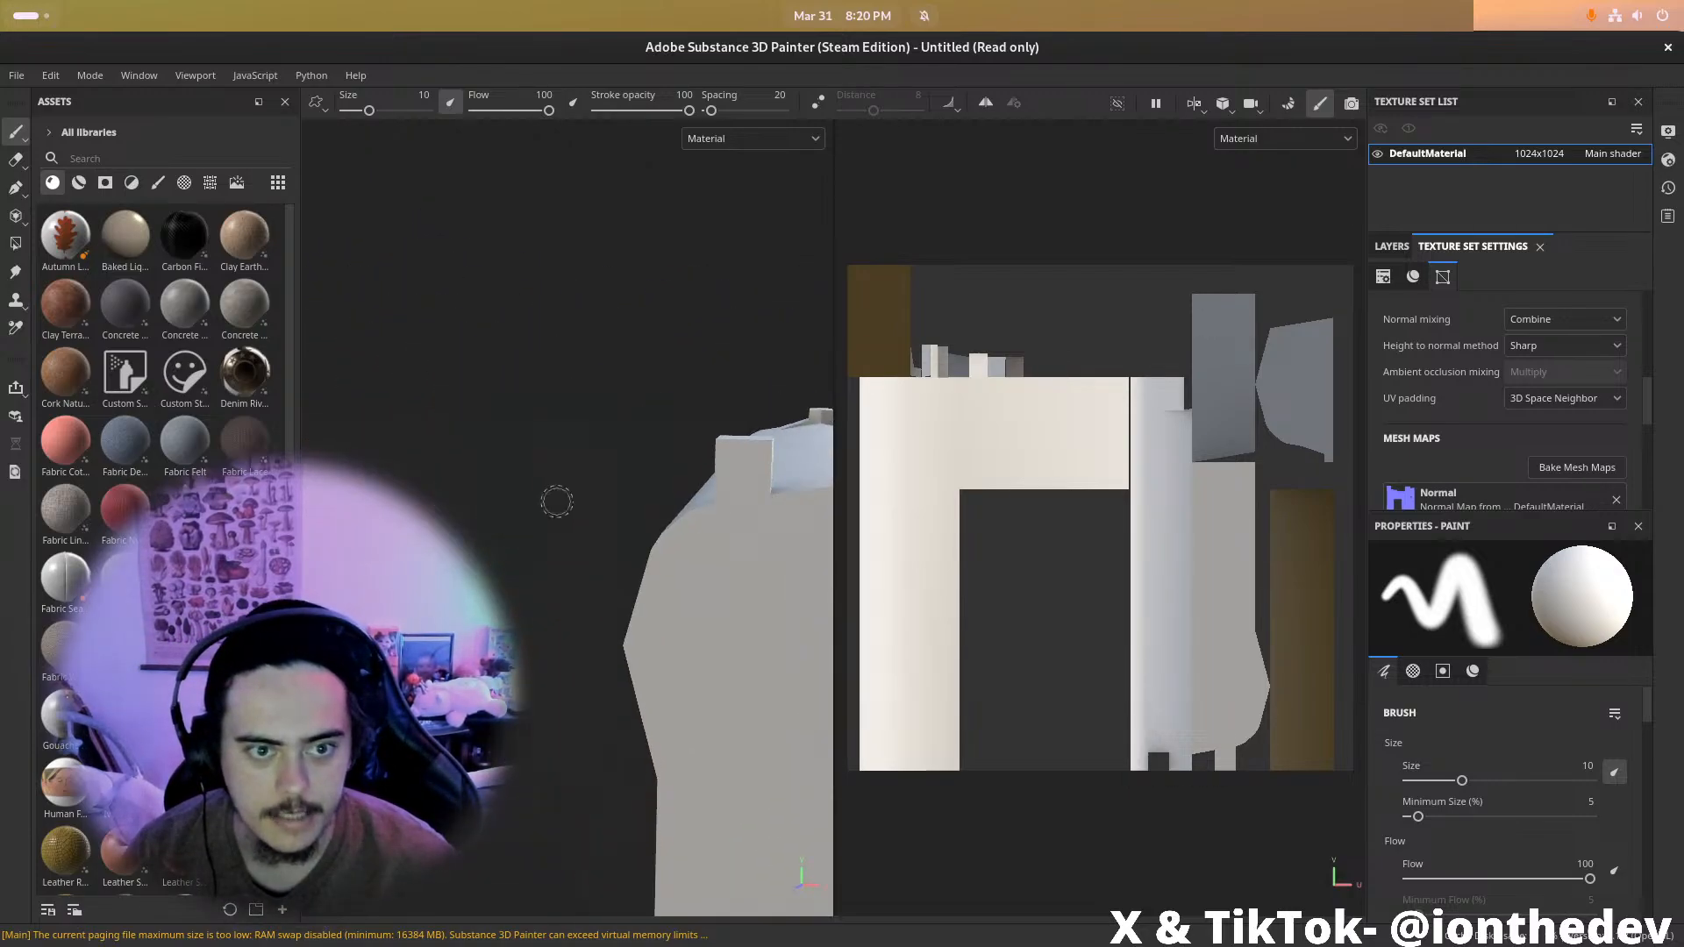
alt+middle_drag(700, 507, 550, 489)
alt+drag(549, 489, 598, 472)
Search the smart materials for Metal and apply Steel Gun Matte to the pistol
click(186, 153)
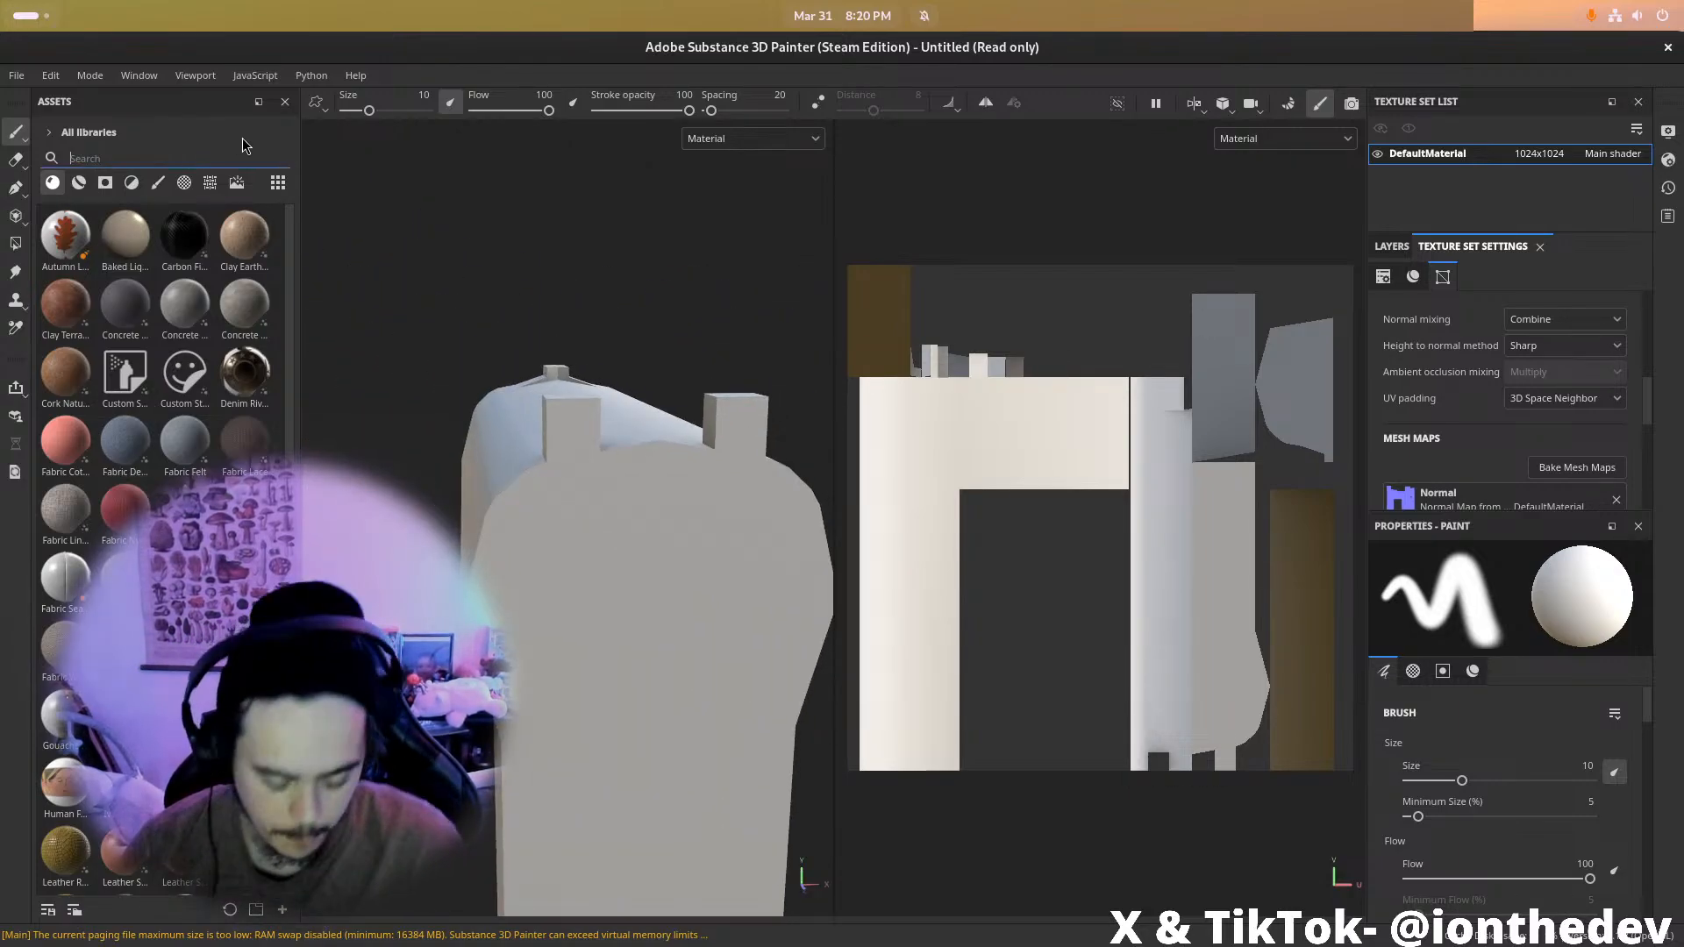
text(Metal)
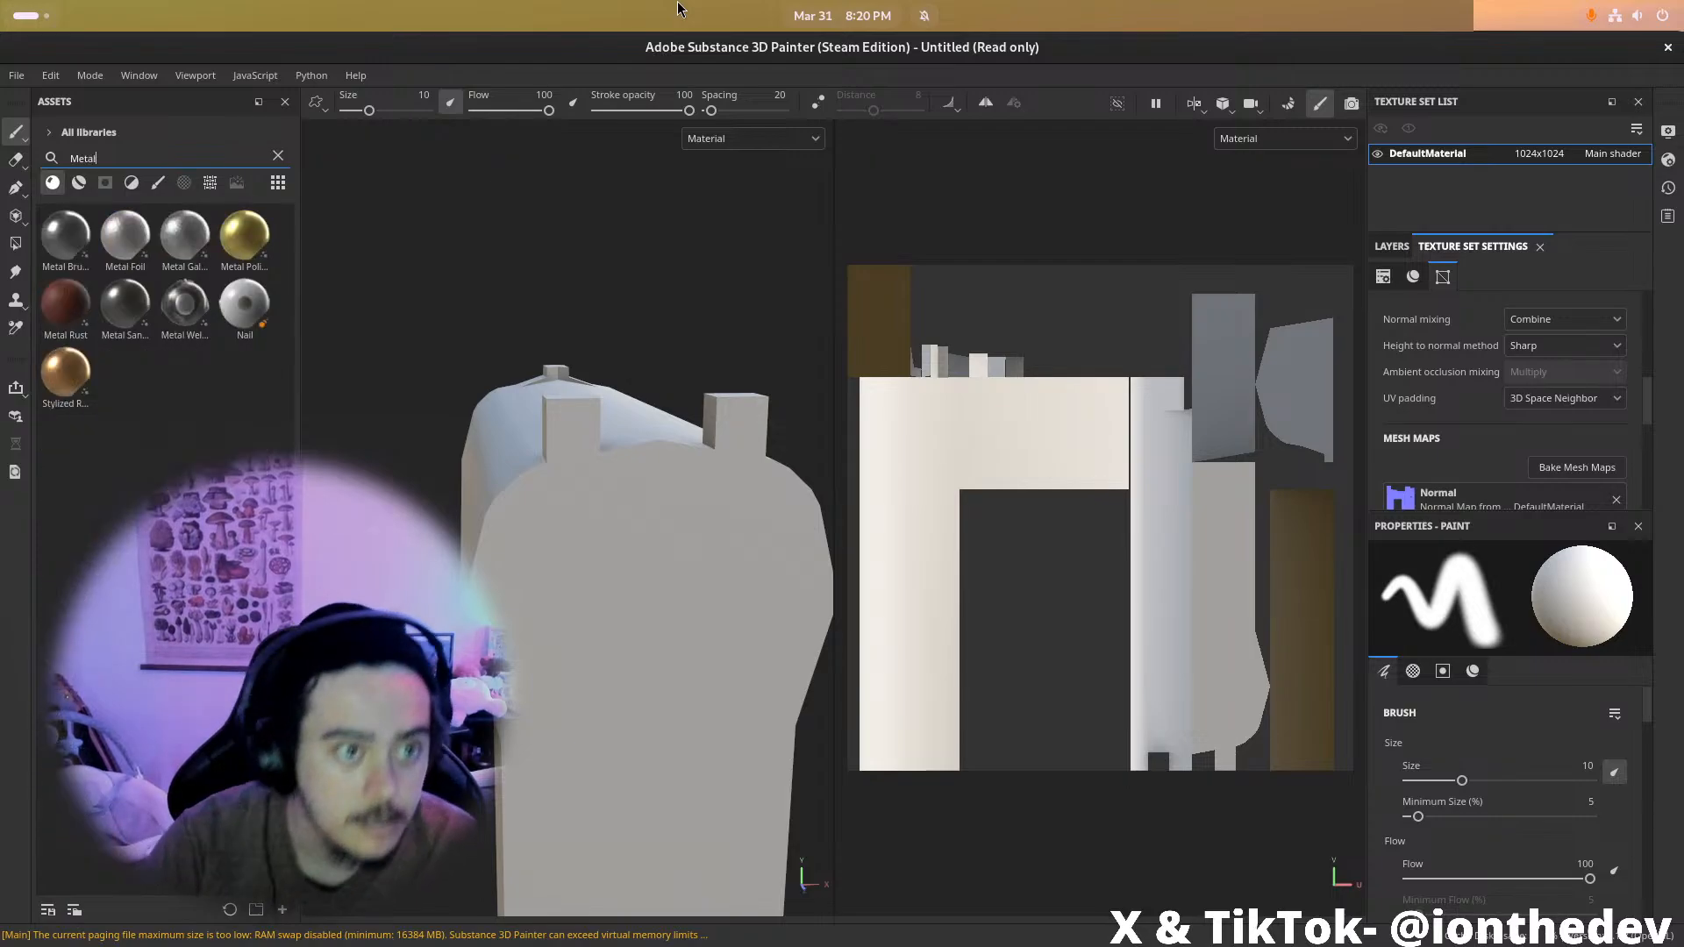
click(79, 181)
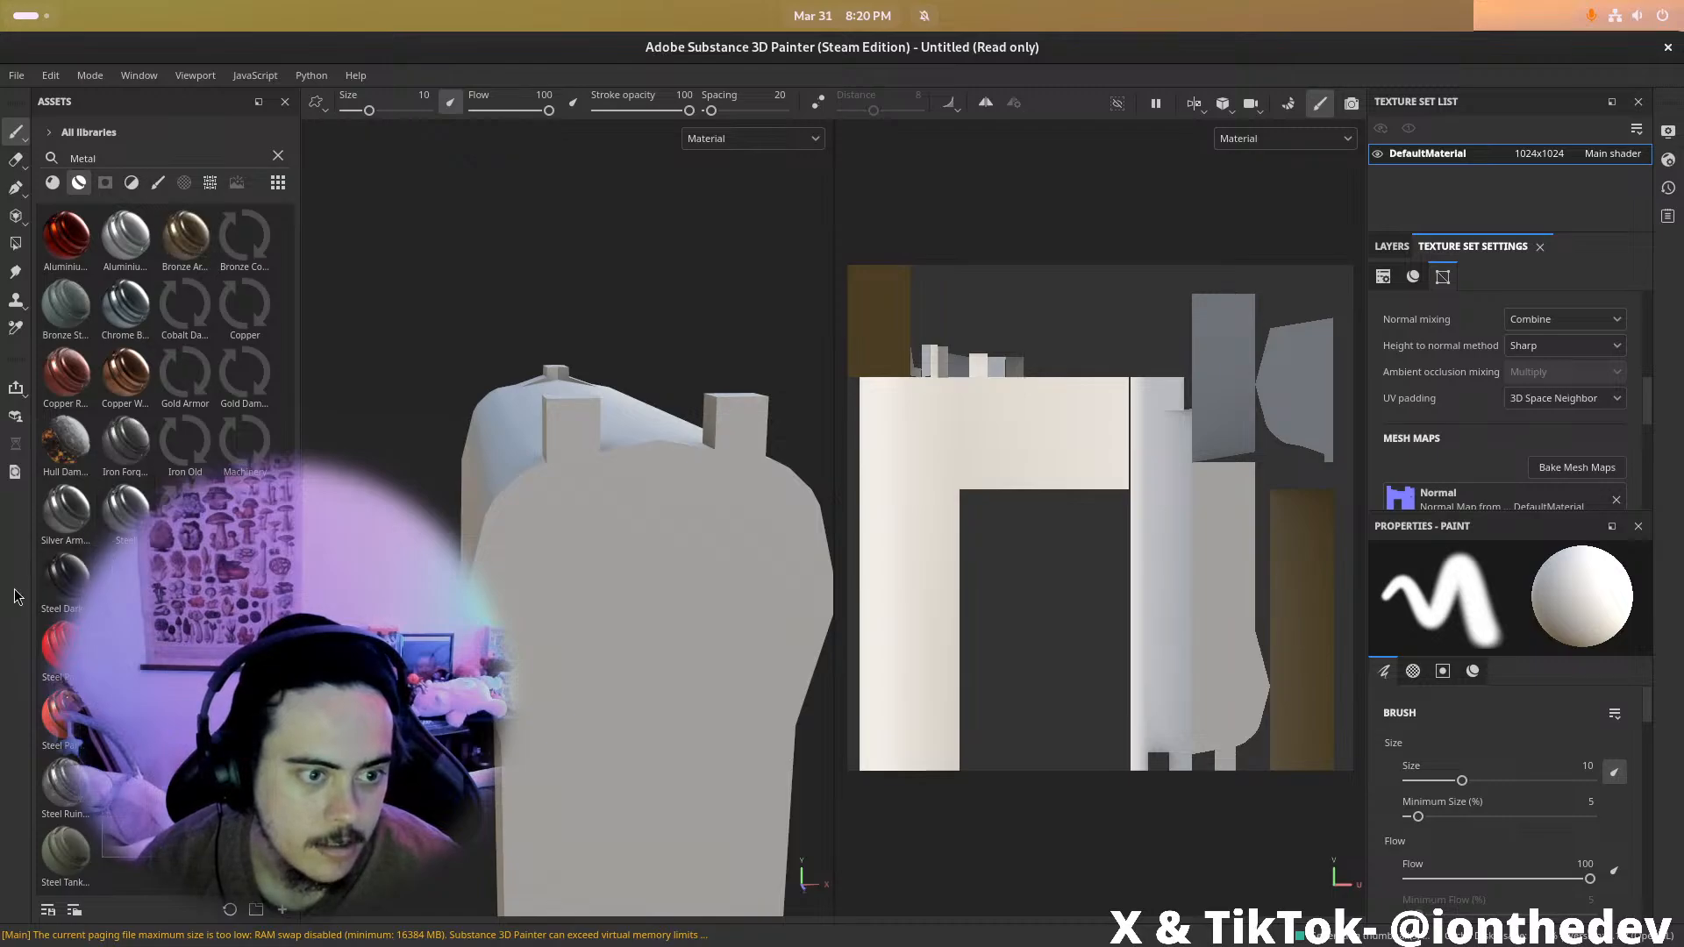
drag(126, 575, 413, 535)
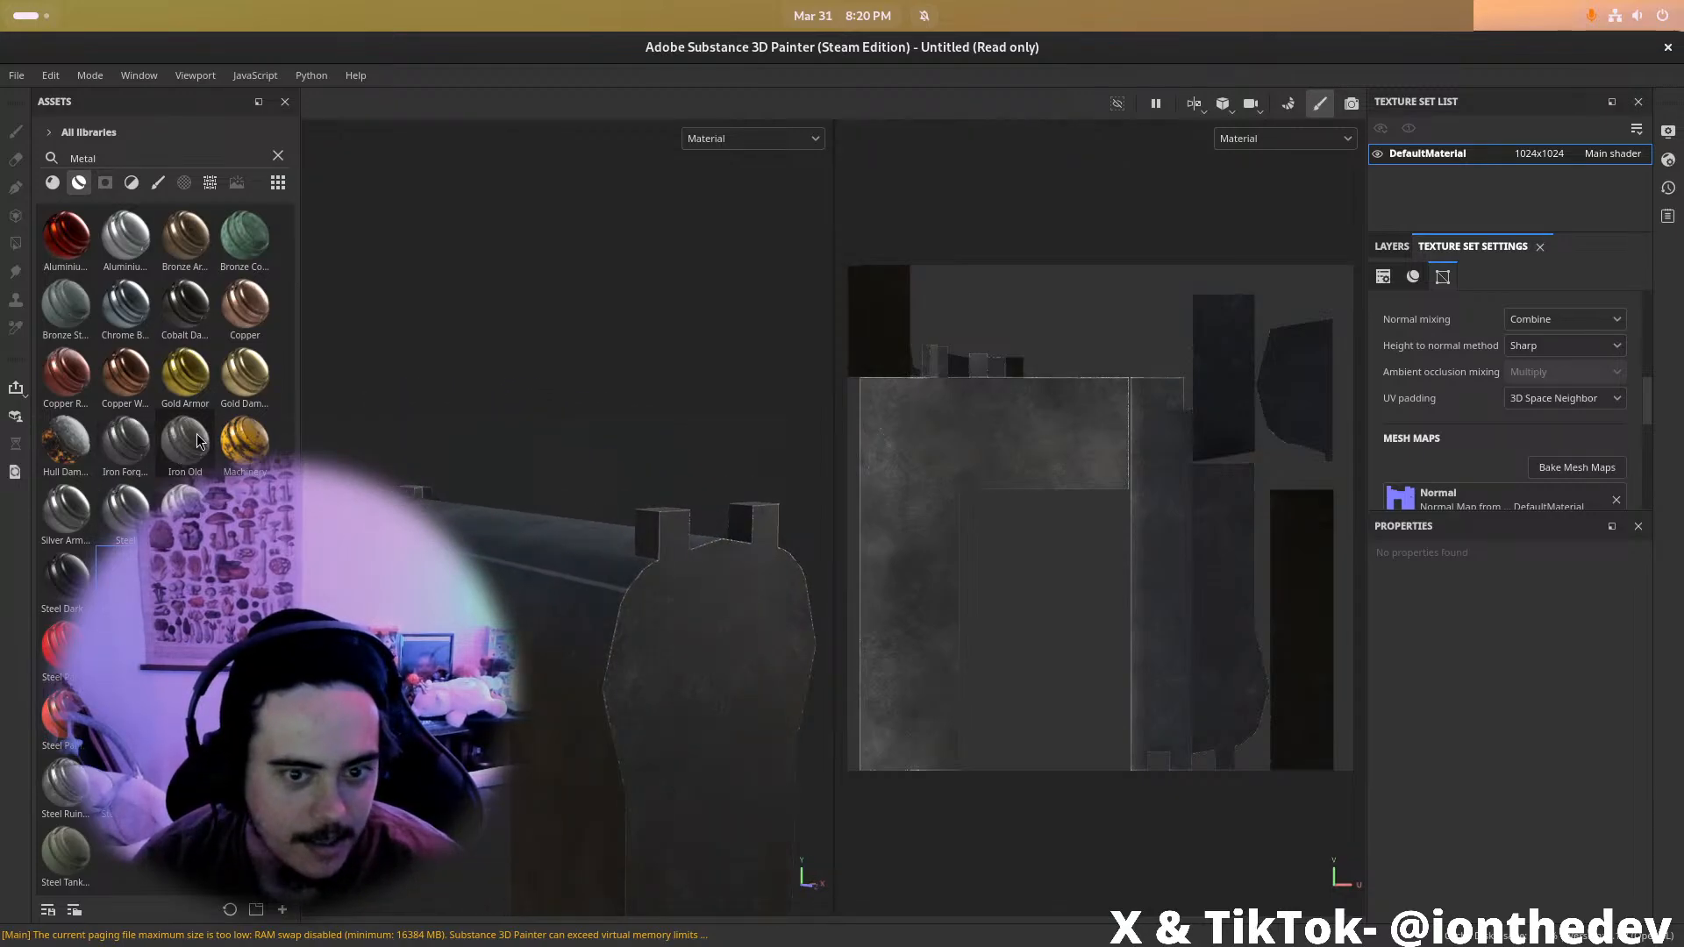
Search the smart materials for Edge and apply Steel Painted Scraped Green to the pistol
double_click(151, 158)
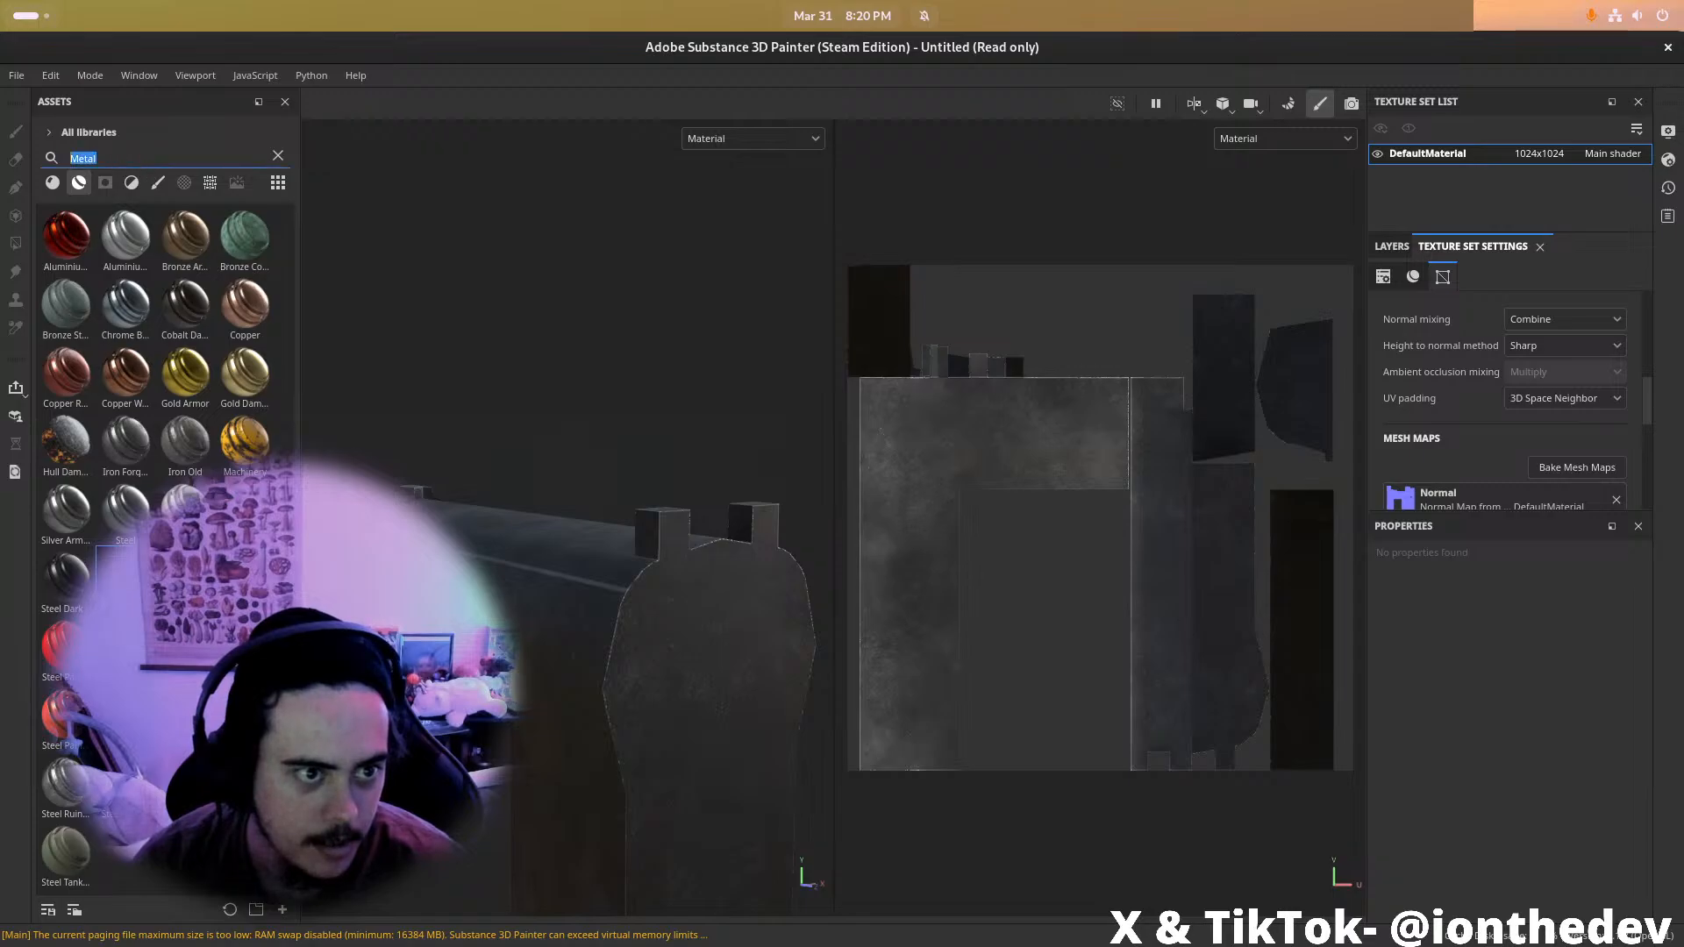
text(Edge)
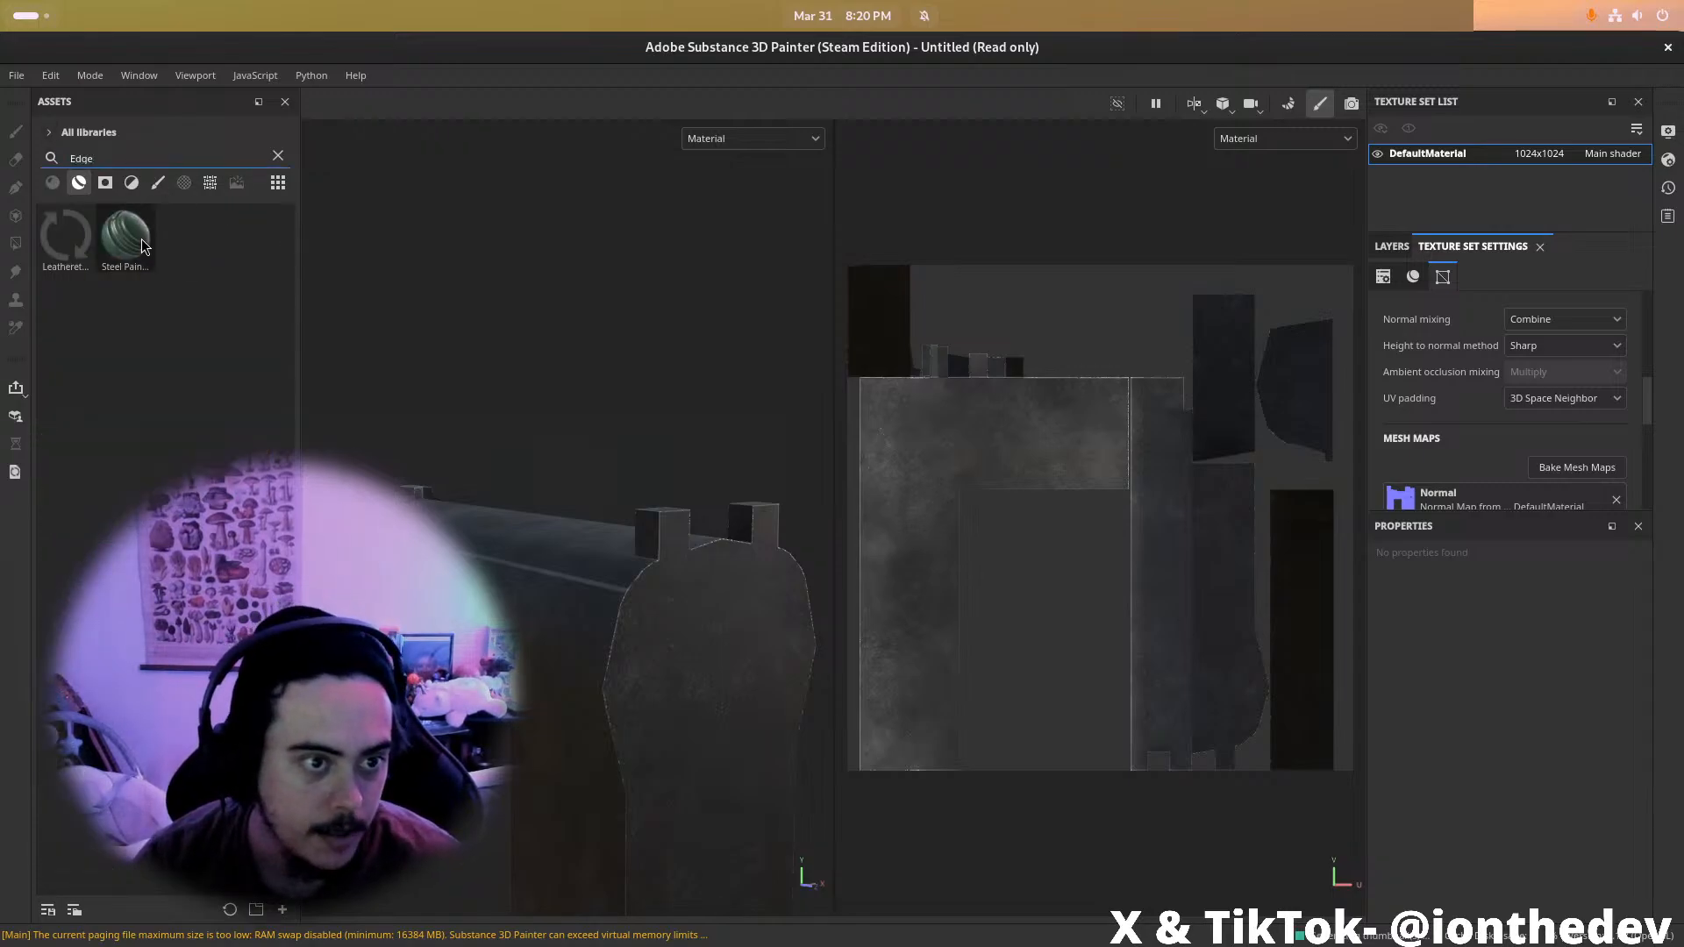
mouse_move(146, 251)
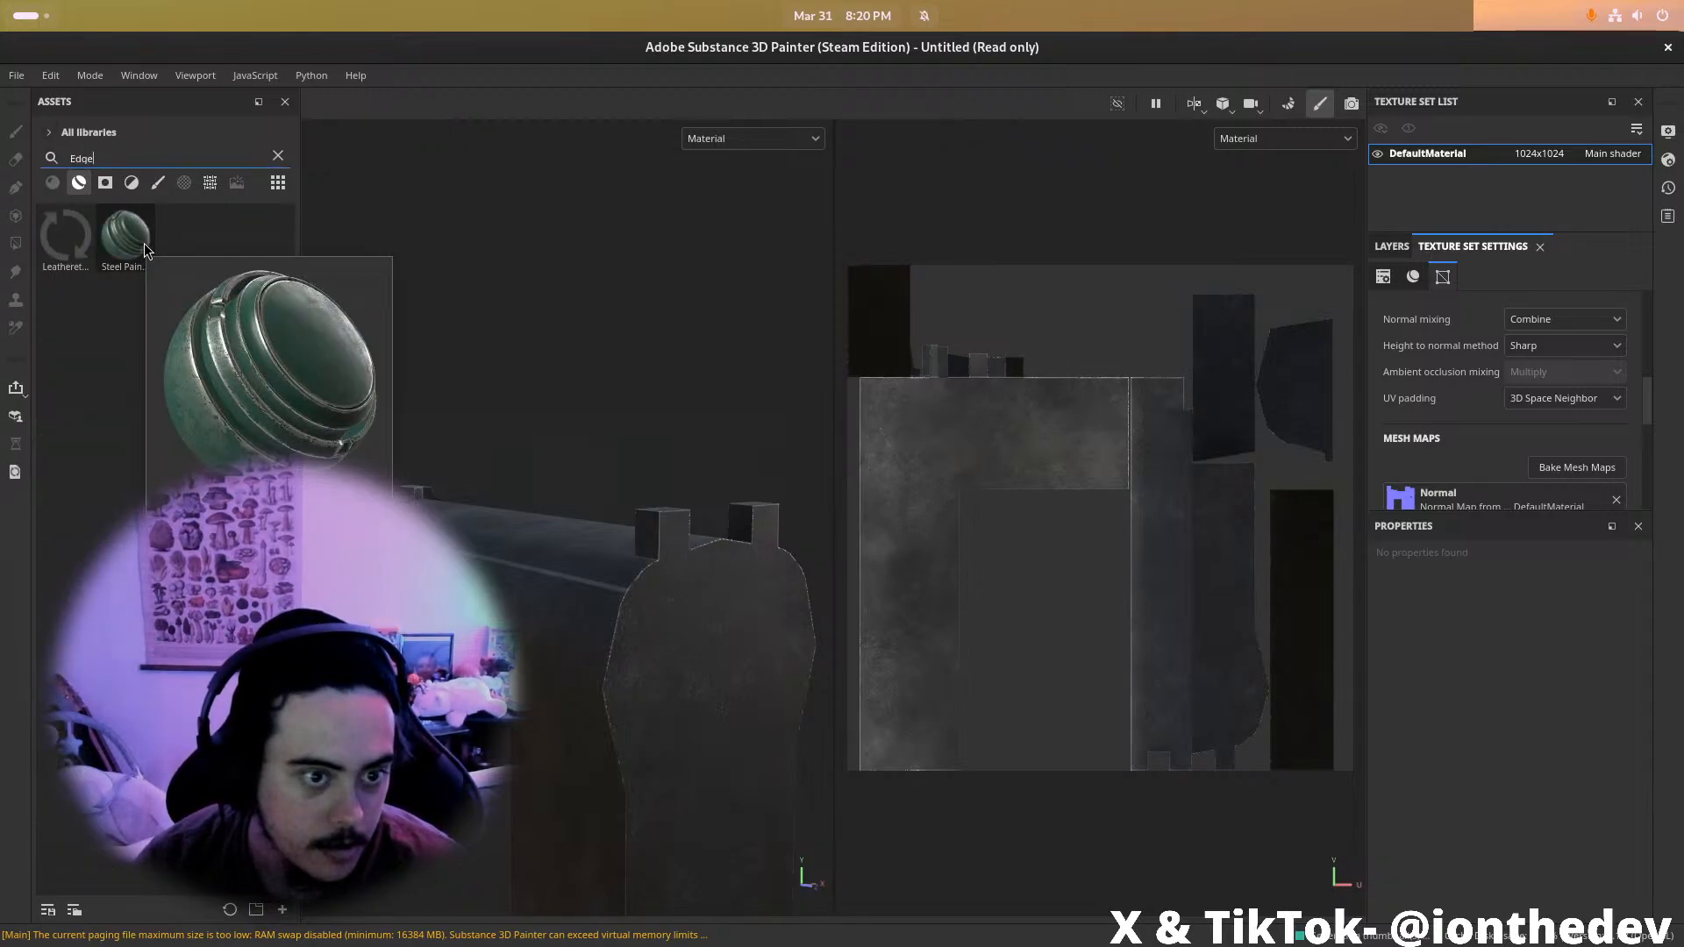
mouse_move(146, 251)
mouse_down()
mouse_move(703, 718)
mouse_move(683, 702)
mouse_up()
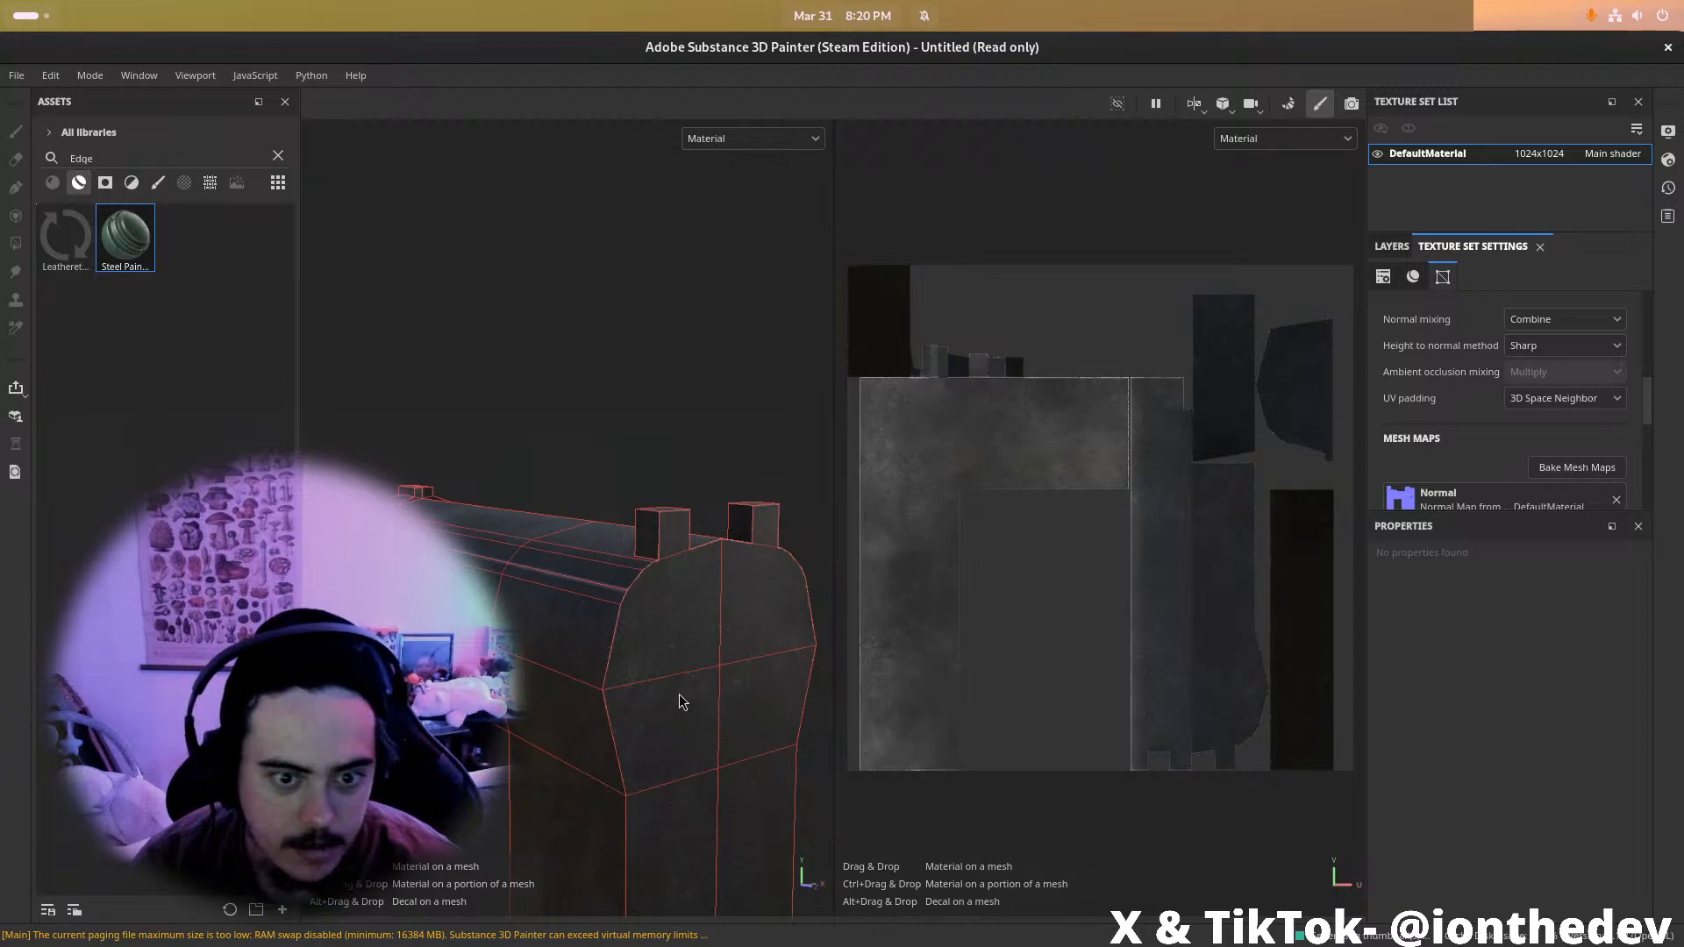
drag(709, 585, 711, 586)
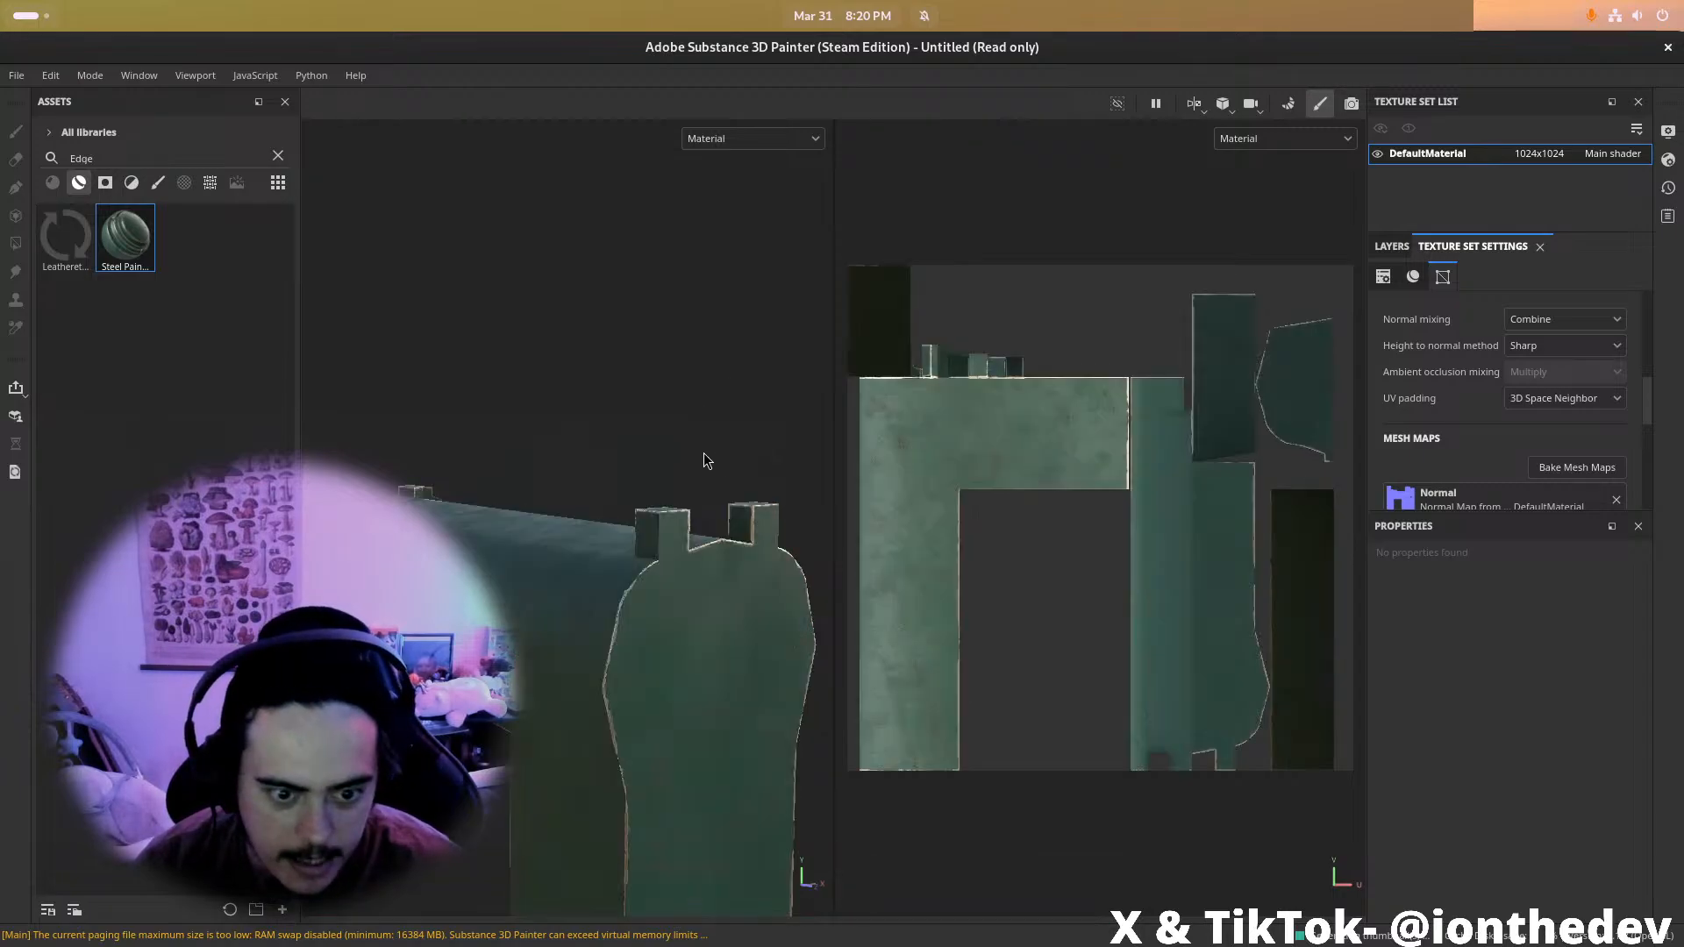
Expand the Steel Painted Scraped Green layer folder and examine the roughness parameters and attributes of Base Metal's fill effect
click(1392, 250)
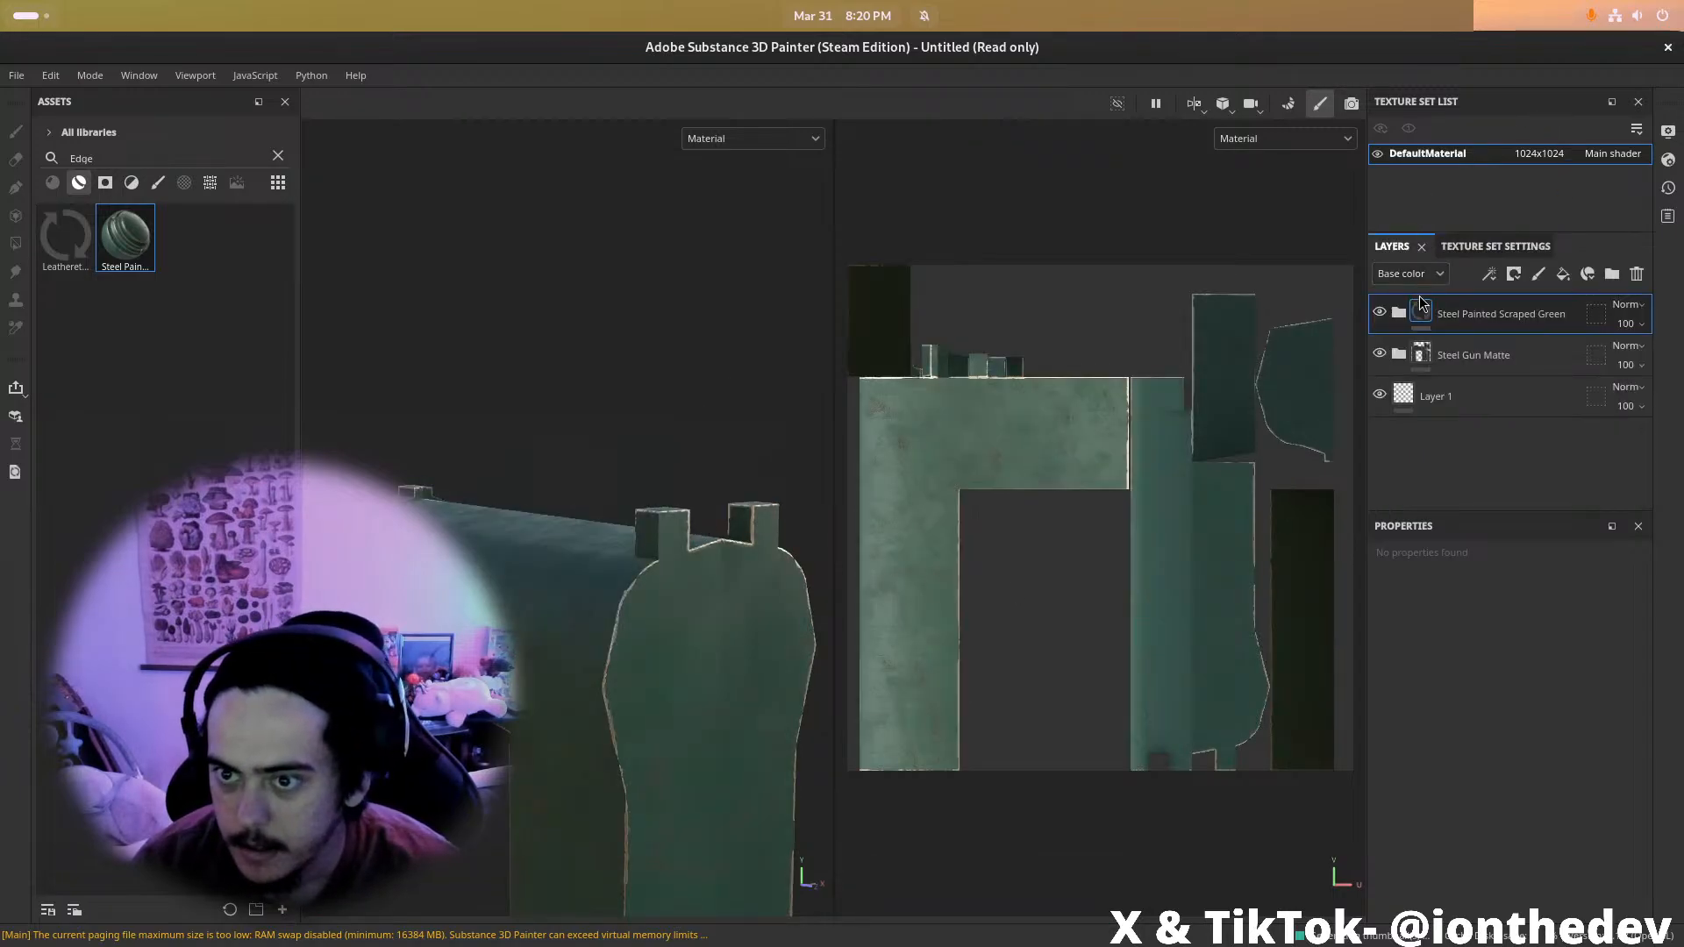
click(1400, 313)
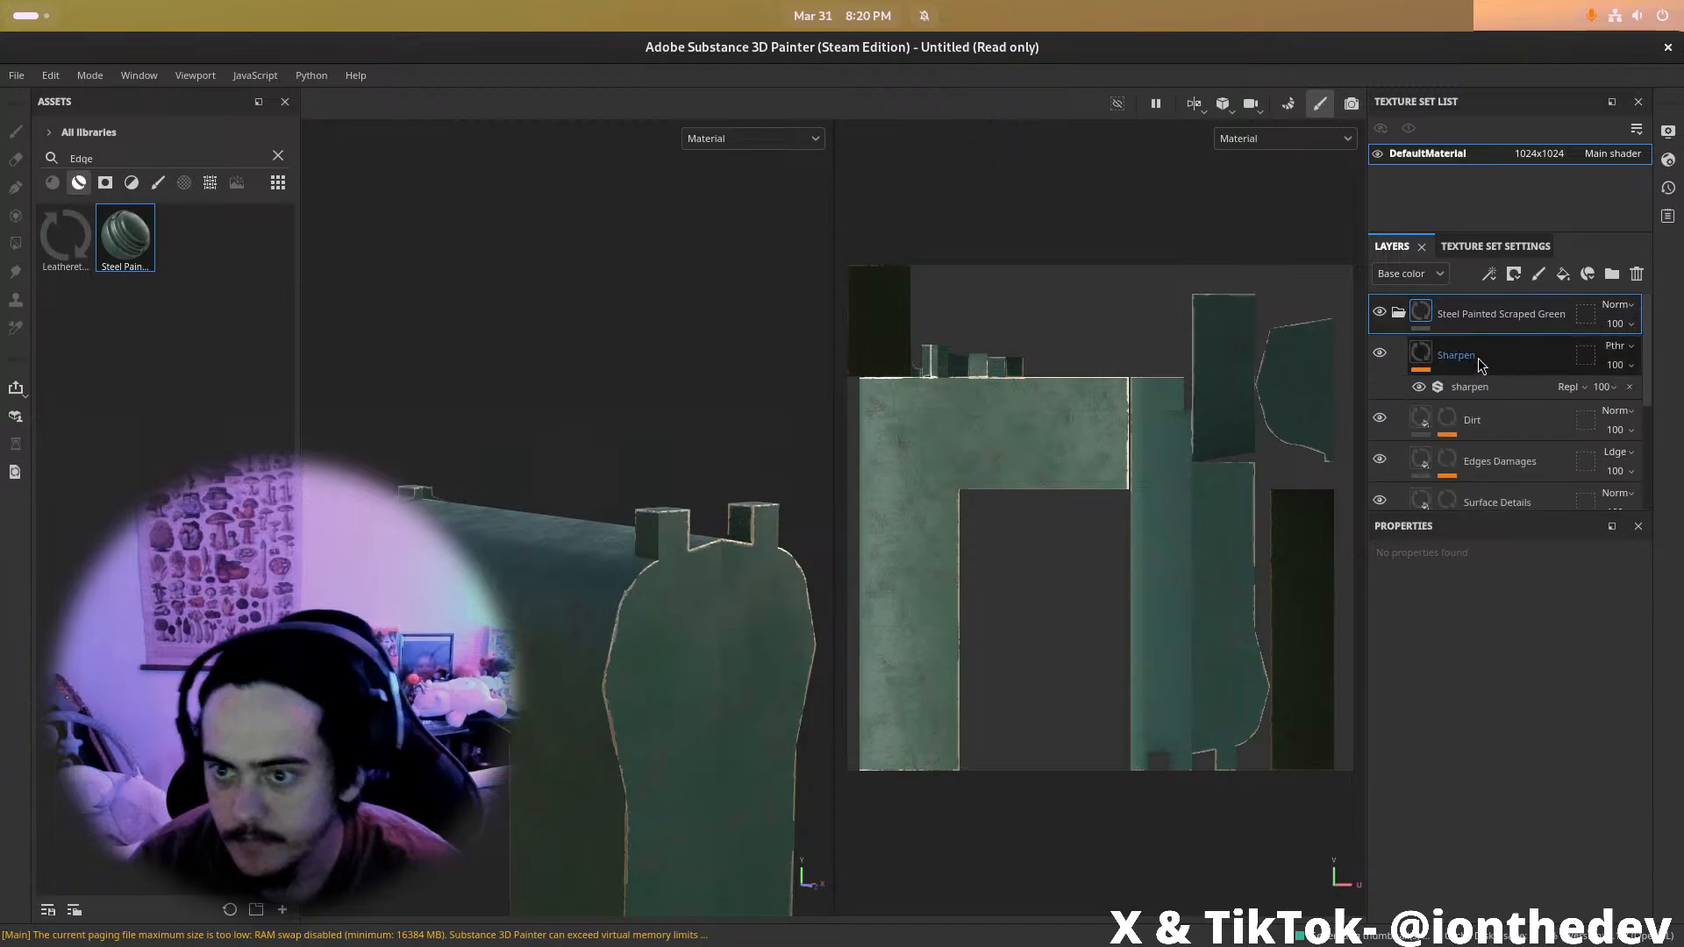
scroll(1495, 449, down, 2)
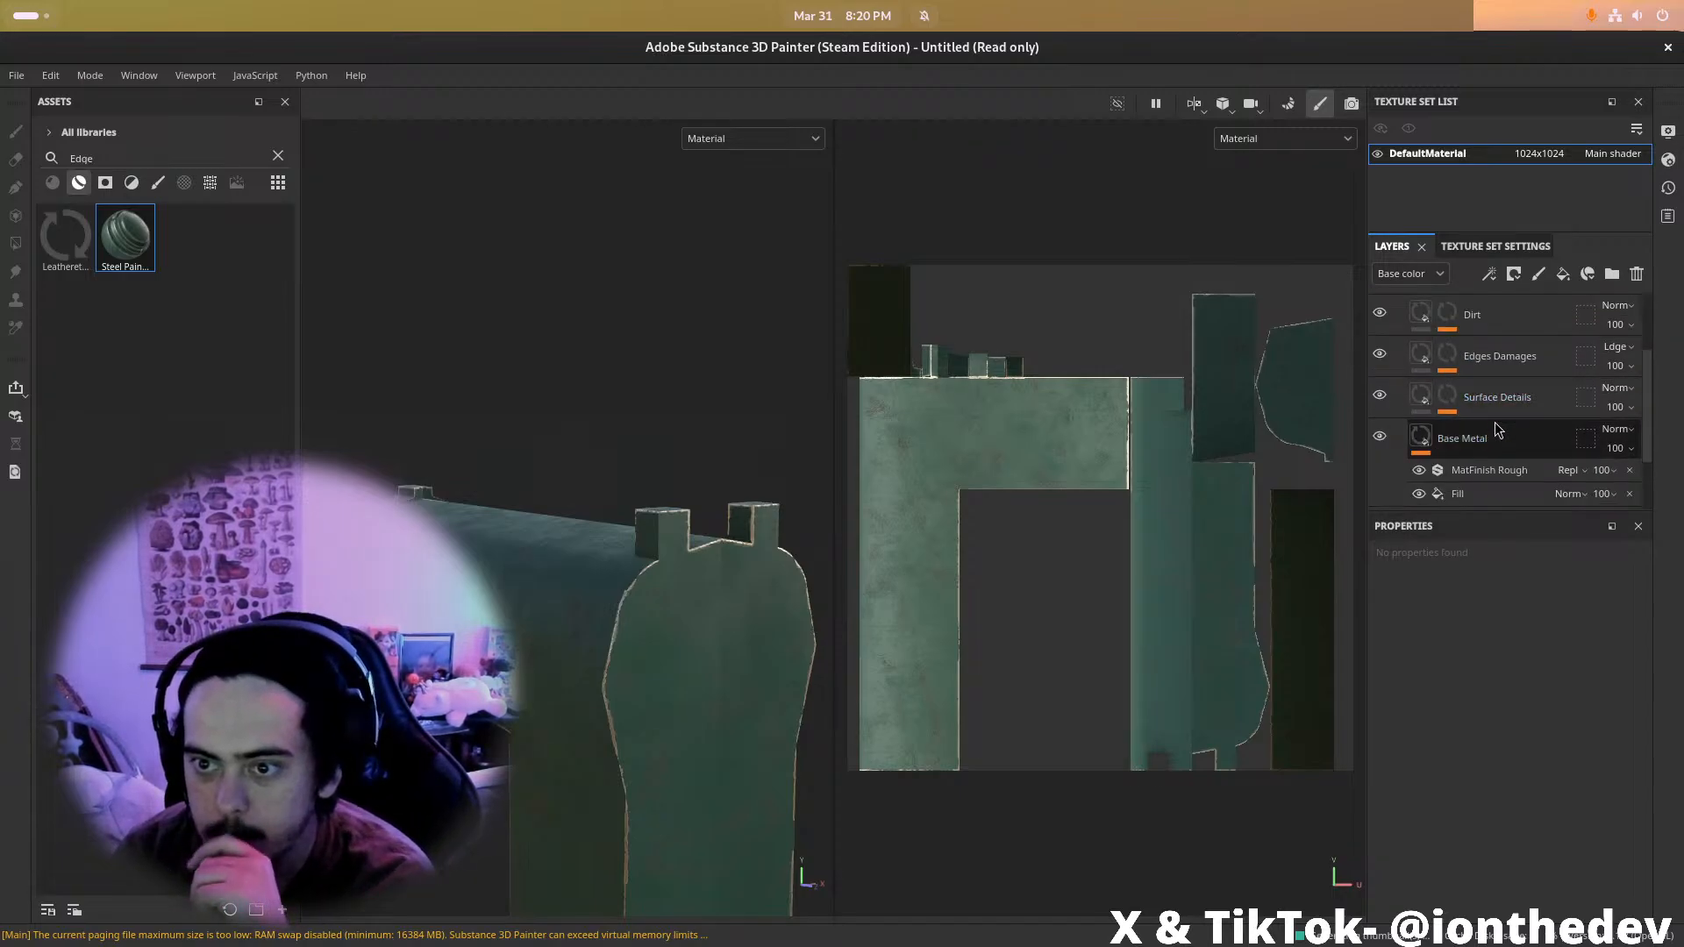
click(1483, 498)
scroll(1491, 492, down, 1)
scroll(1533, 702, down, 5)
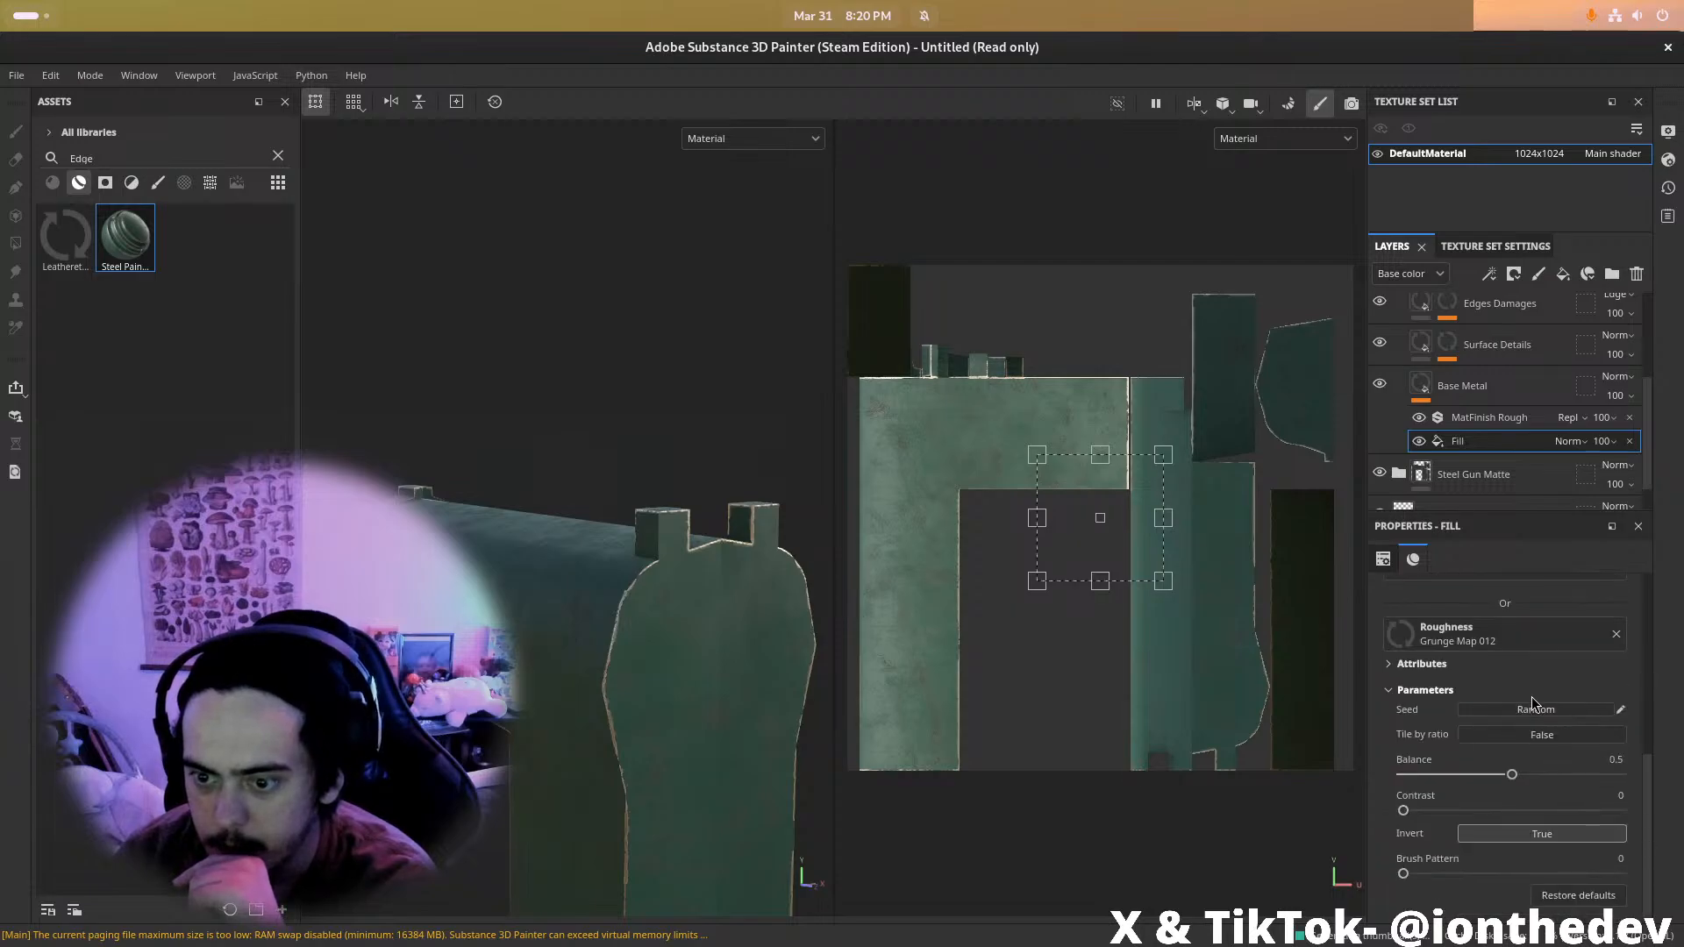
scroll(1487, 404, down, 1)
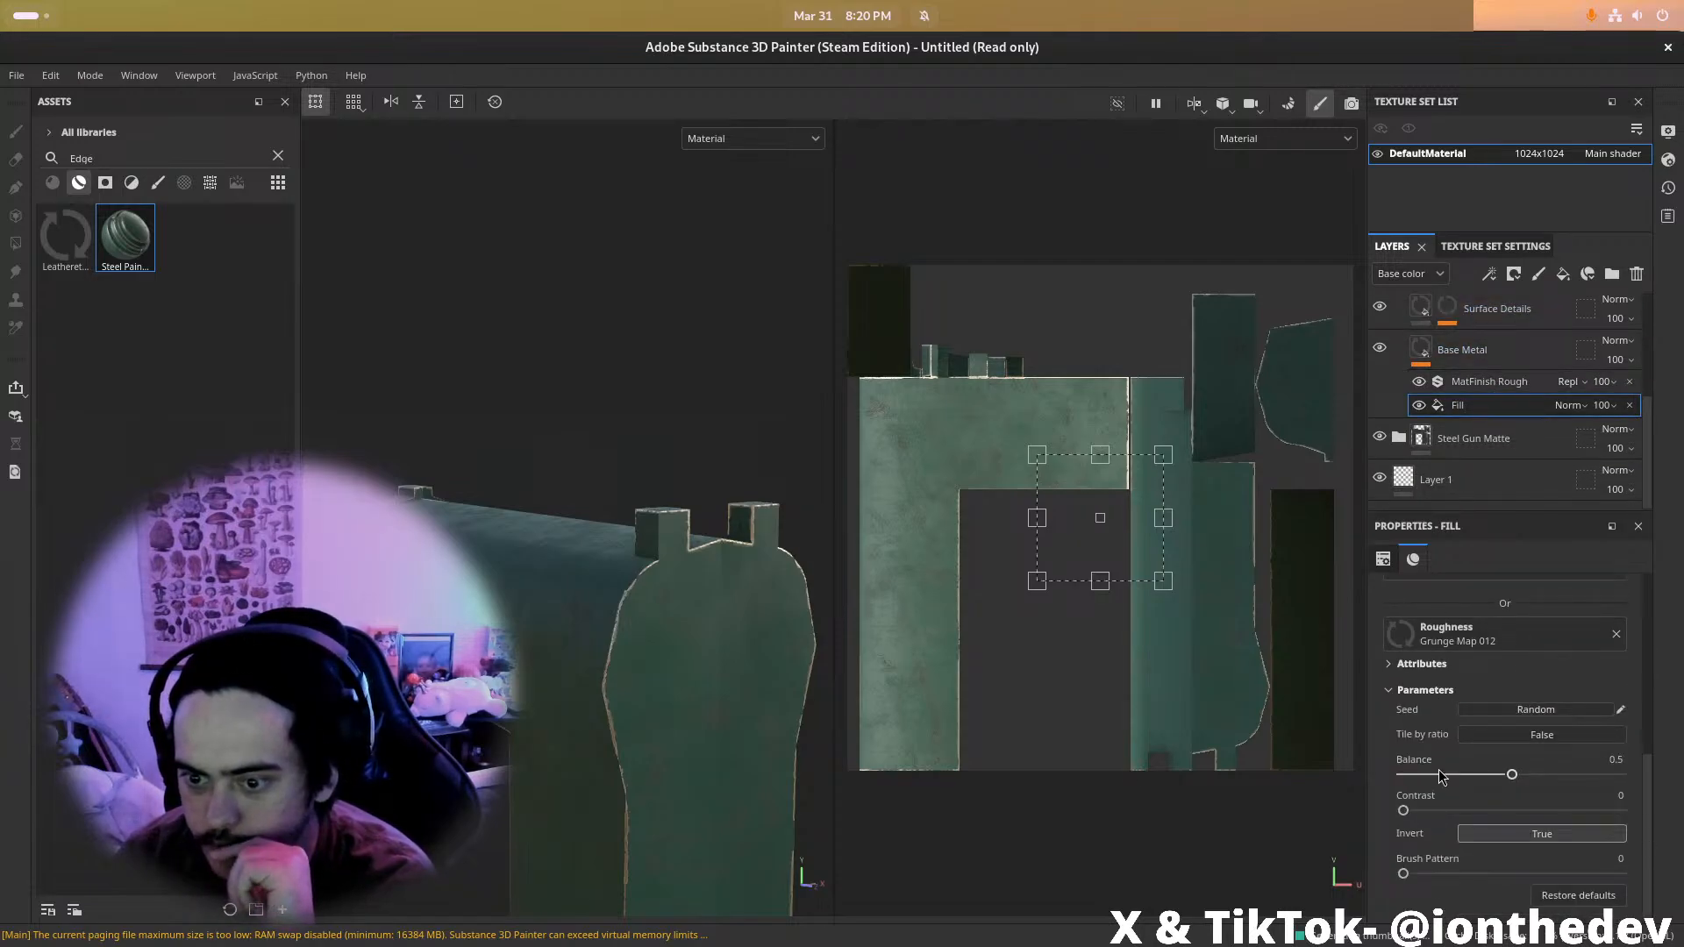
scroll(1439, 770, up, 1)
click(1427, 721)
scroll(1439, 757, down, 5)
scroll(1451, 768, up, 5)
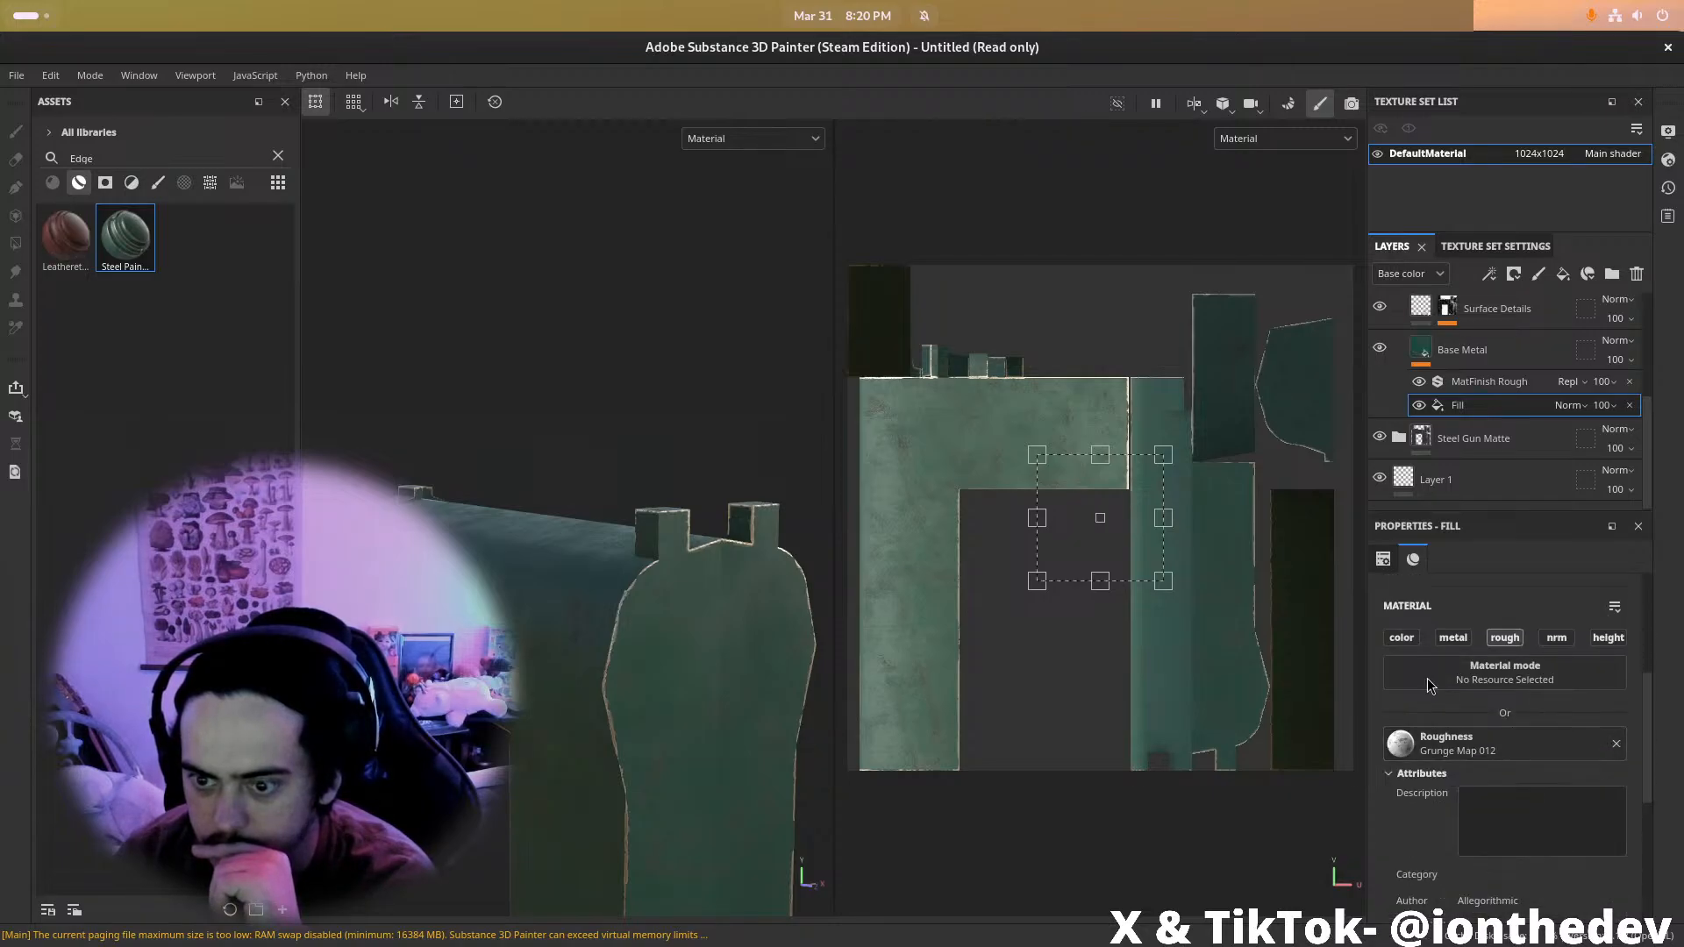
Change the Base Metal layer's base color to dark grey 2B3331
click(1479, 356)
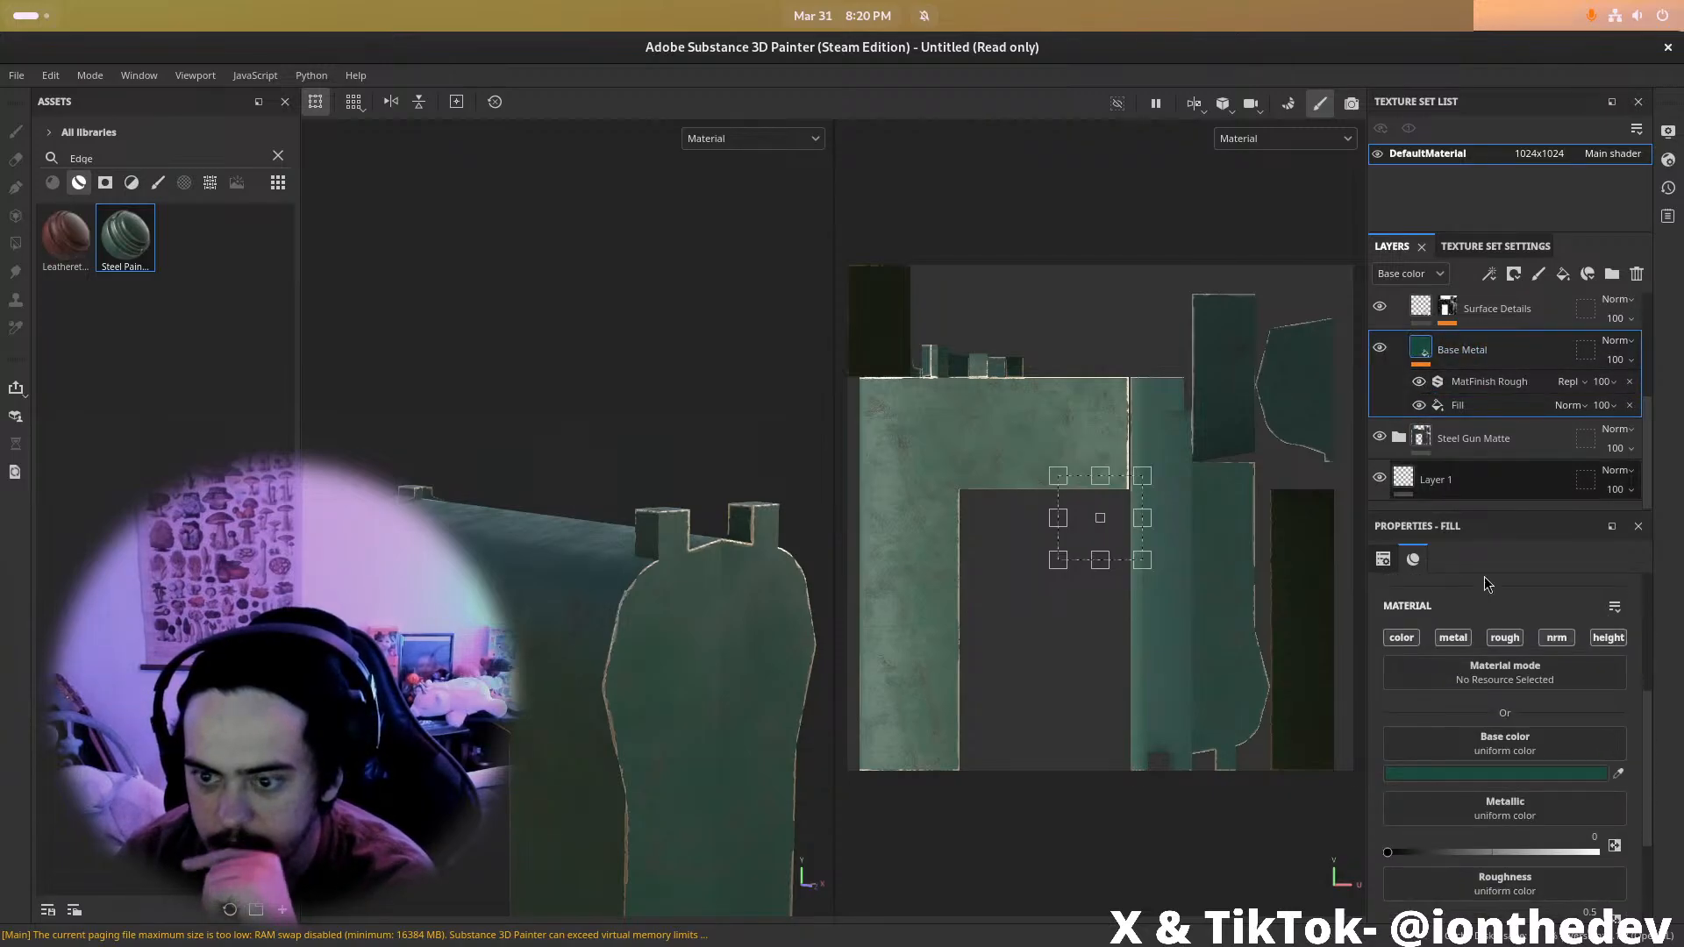
click(1456, 773)
drag(1305, 590, 1246, 626)
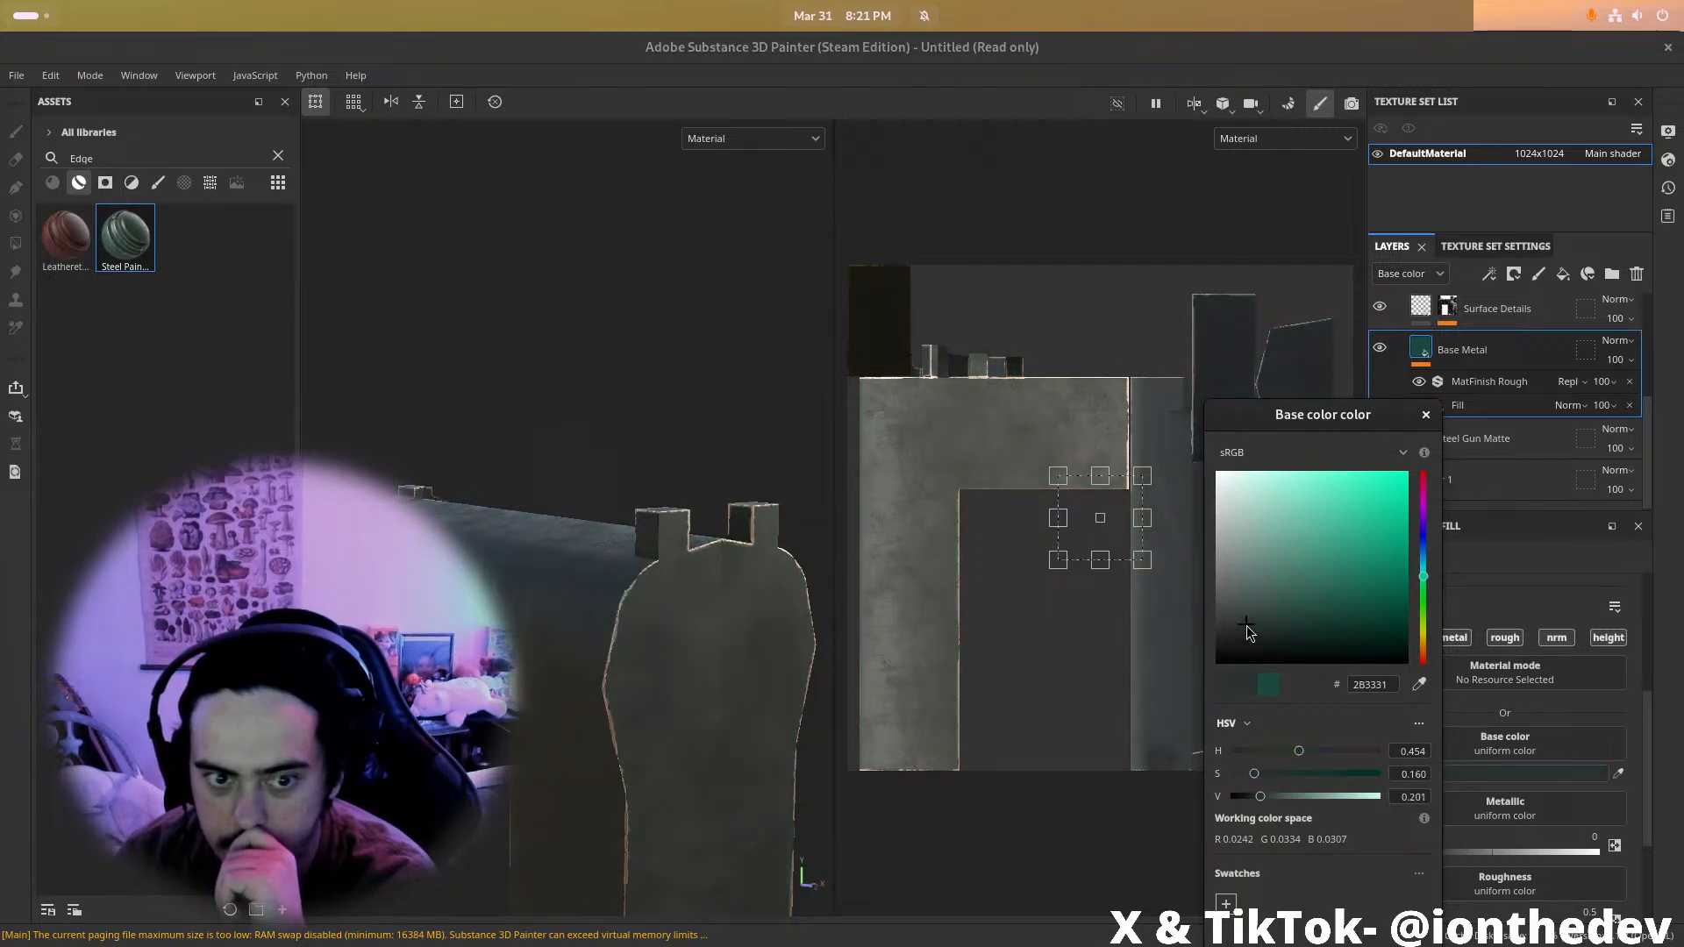
click(1424, 416)
Hide the Base Metal layer inside the Steel Painted Scraped Green folder
scroll(1391, 457, up, 3)
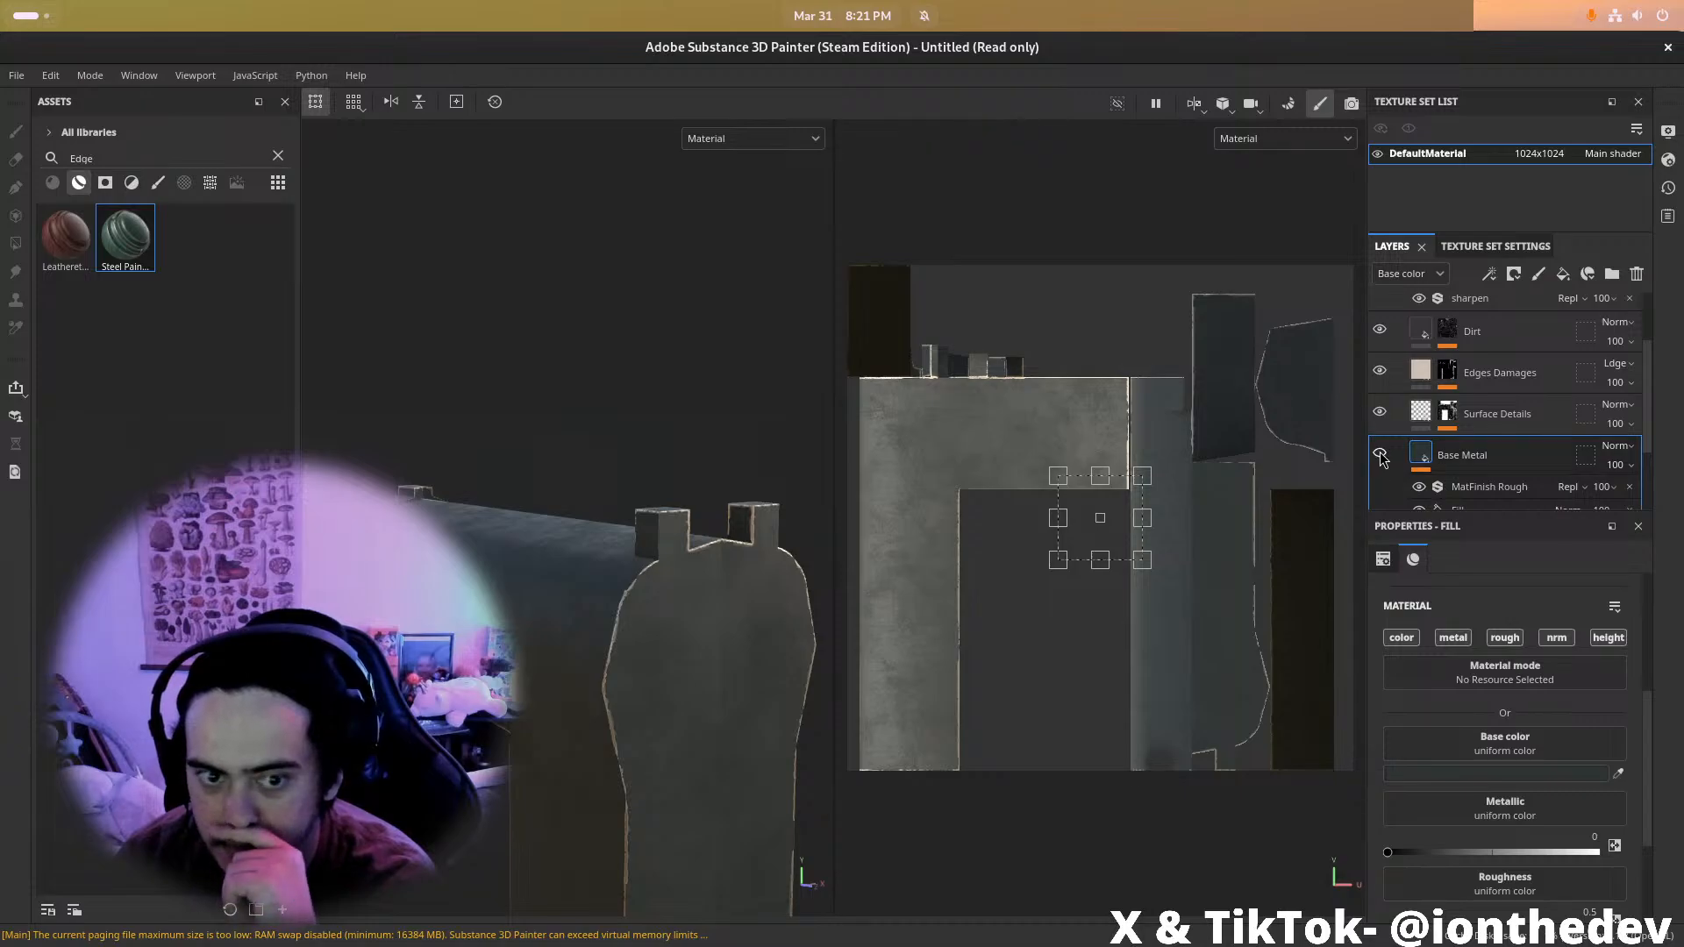
click(1380, 454)
scroll(1438, 438, up, 2)
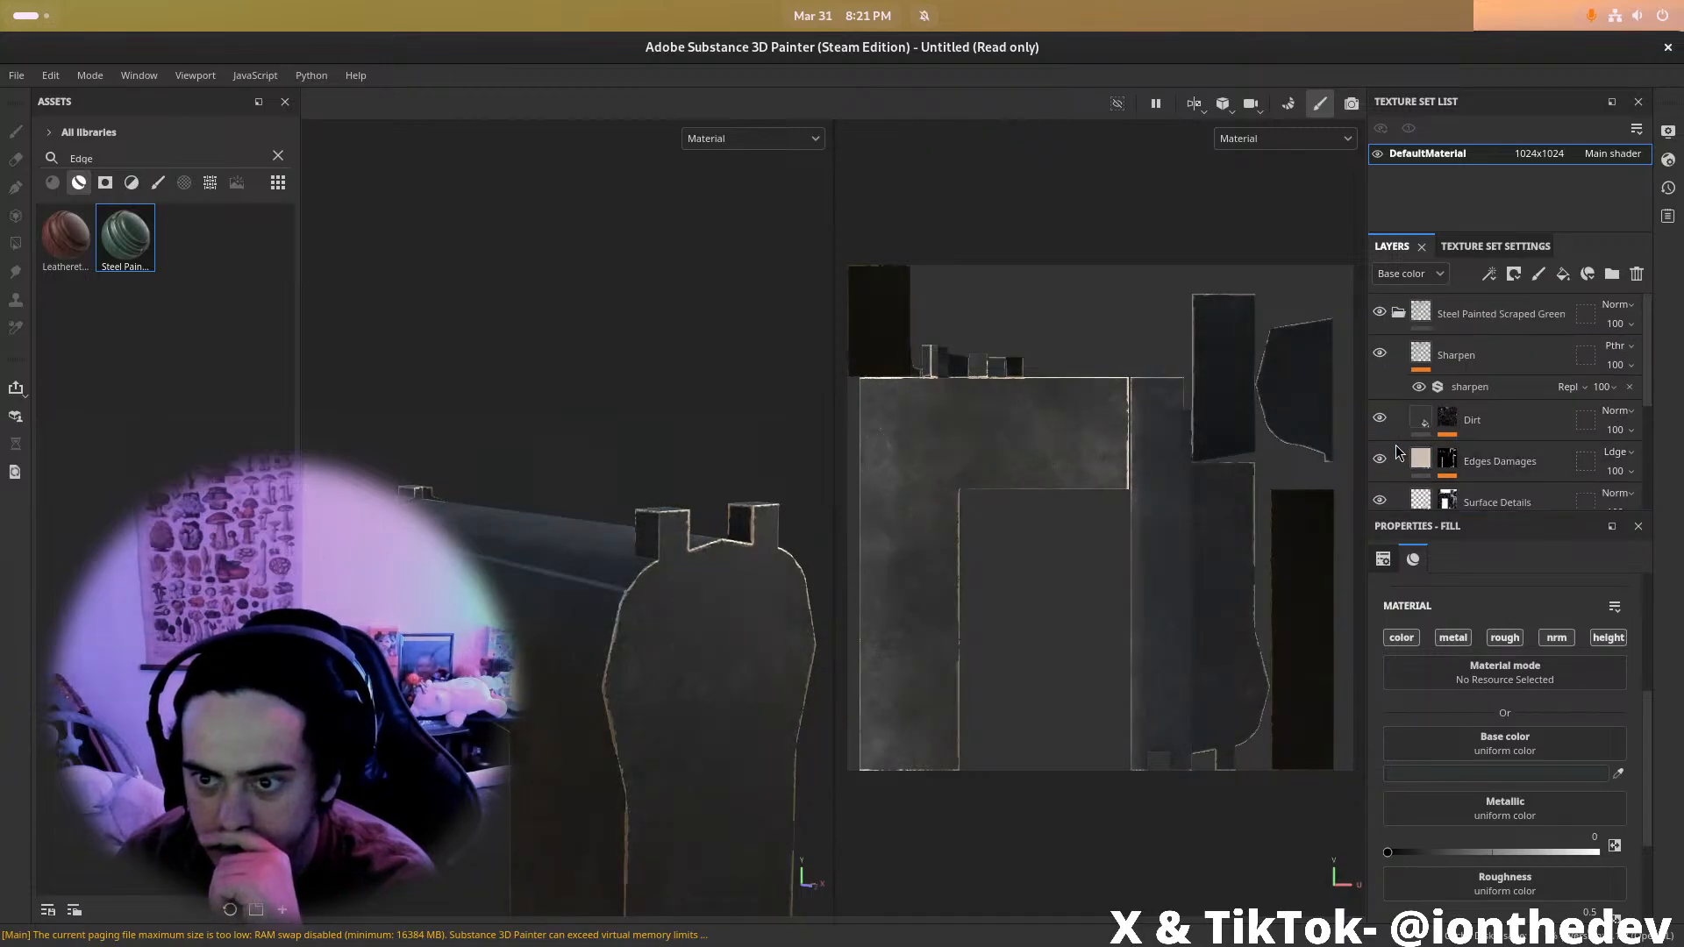
Select the Edges Damages layer and examine its fill projection and material properties
click(1499, 406)
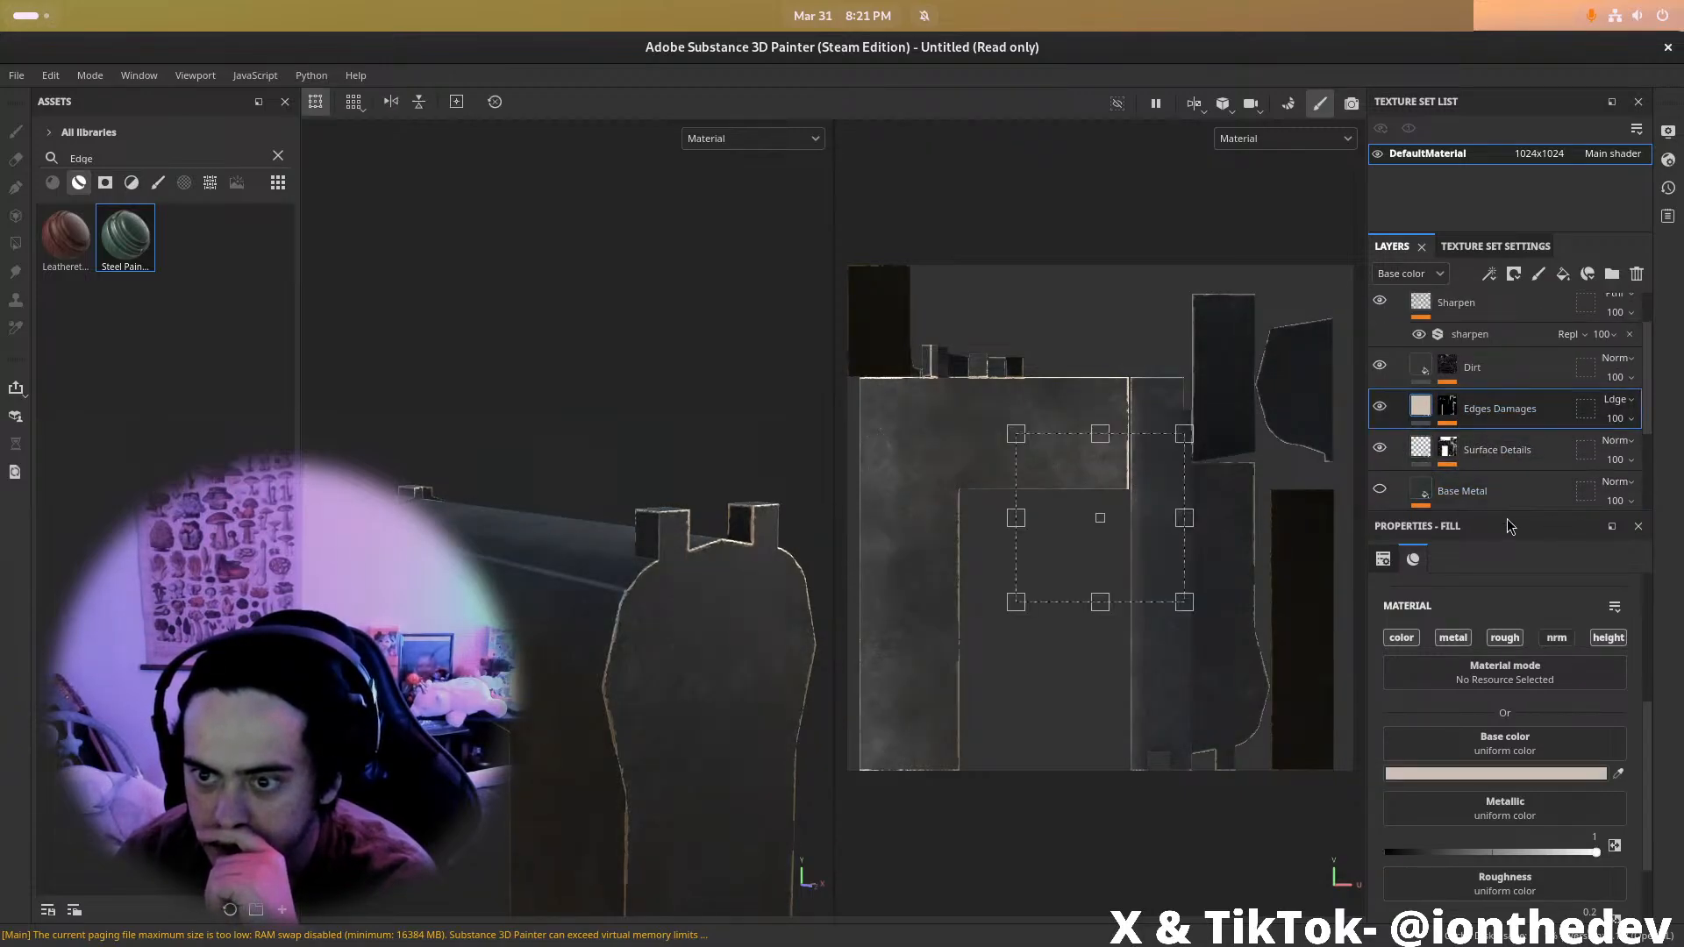
scroll(1559, 741, down, 2)
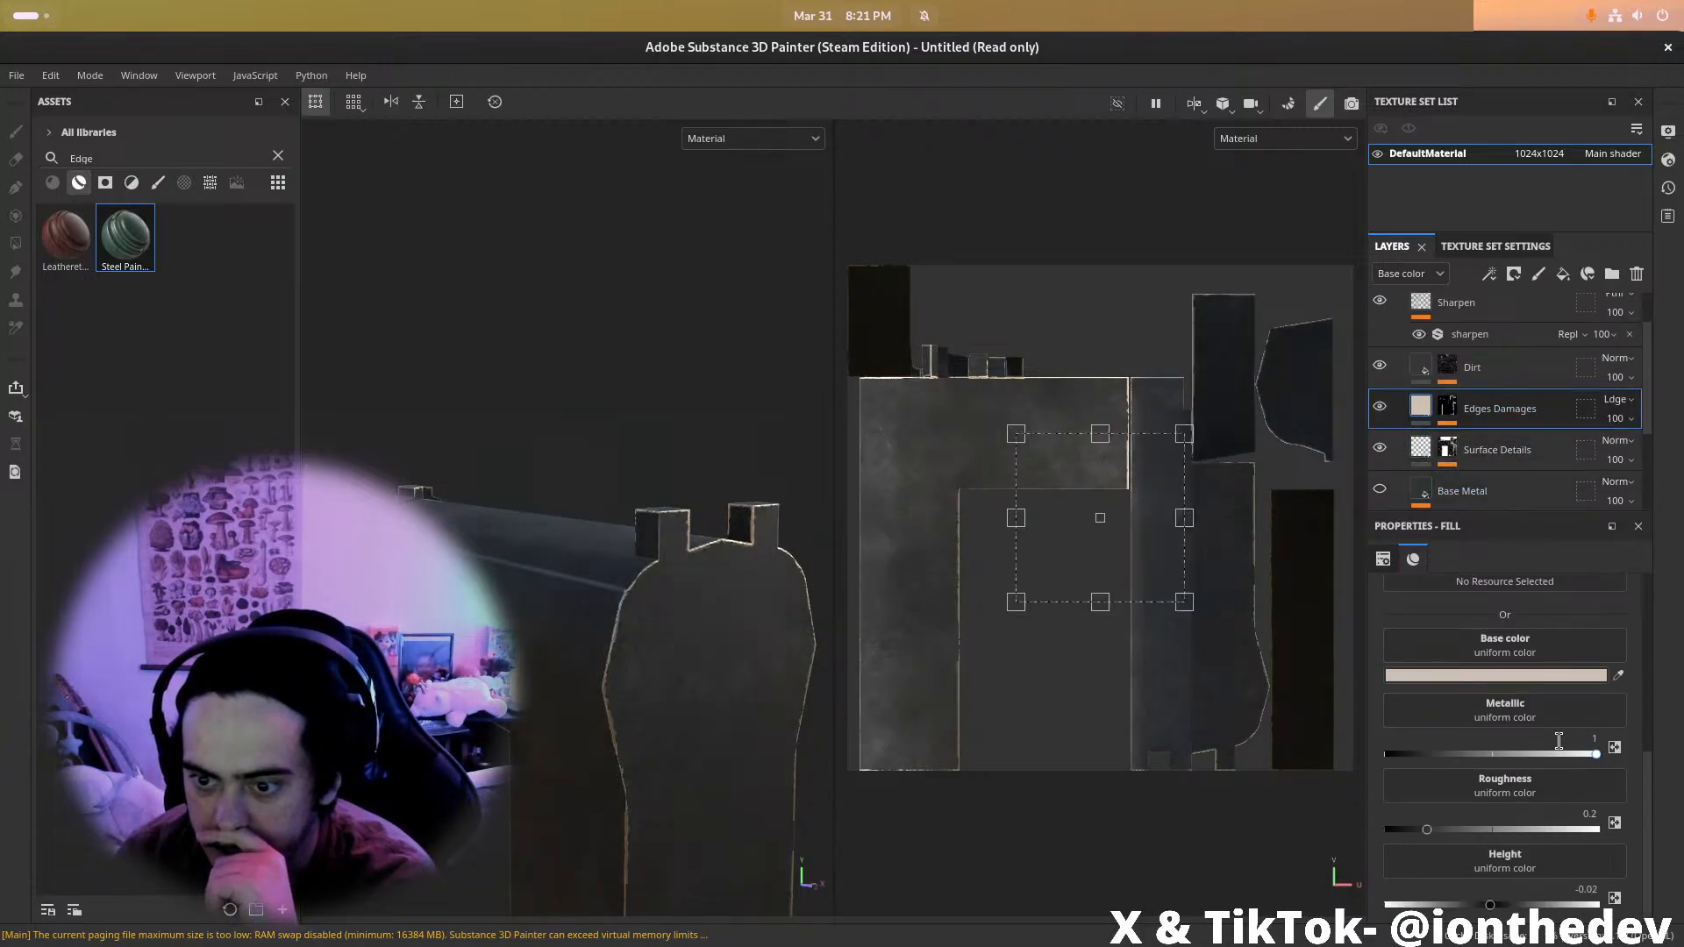
click(1388, 558)
scroll(1451, 842, down, 3)
scroll(1477, 421, down, 2)
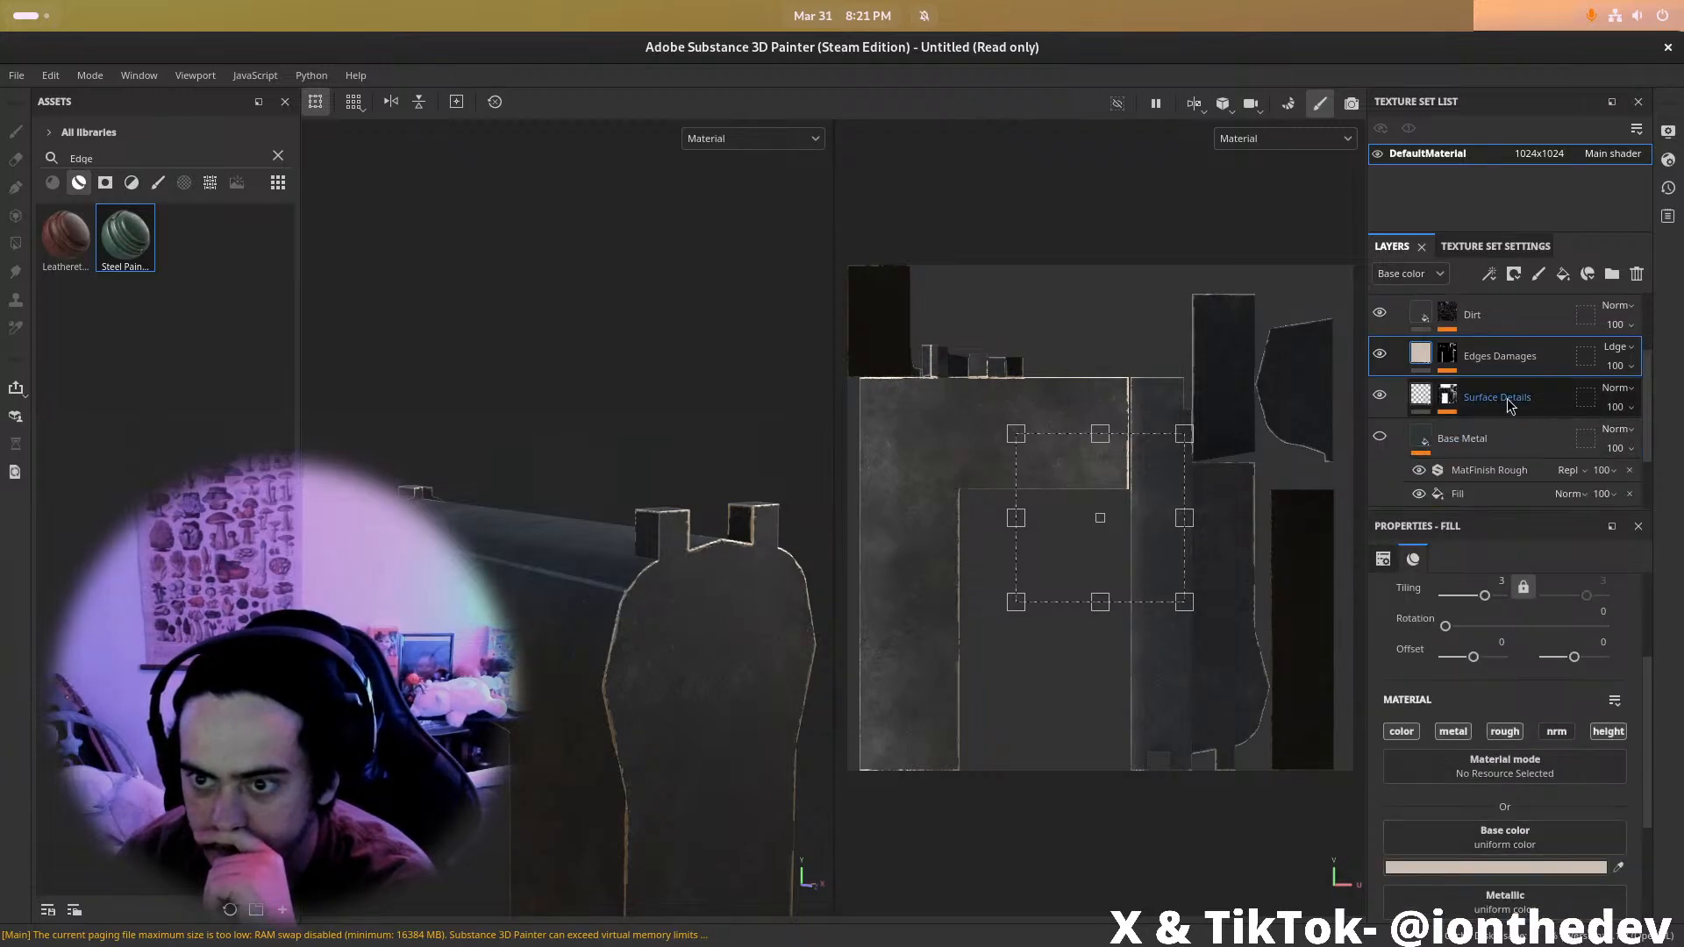
Set the grunge texture of the Edges Damages mask's Curvature generator to balance 0.54 and contrast about 0.08
click(1441, 360)
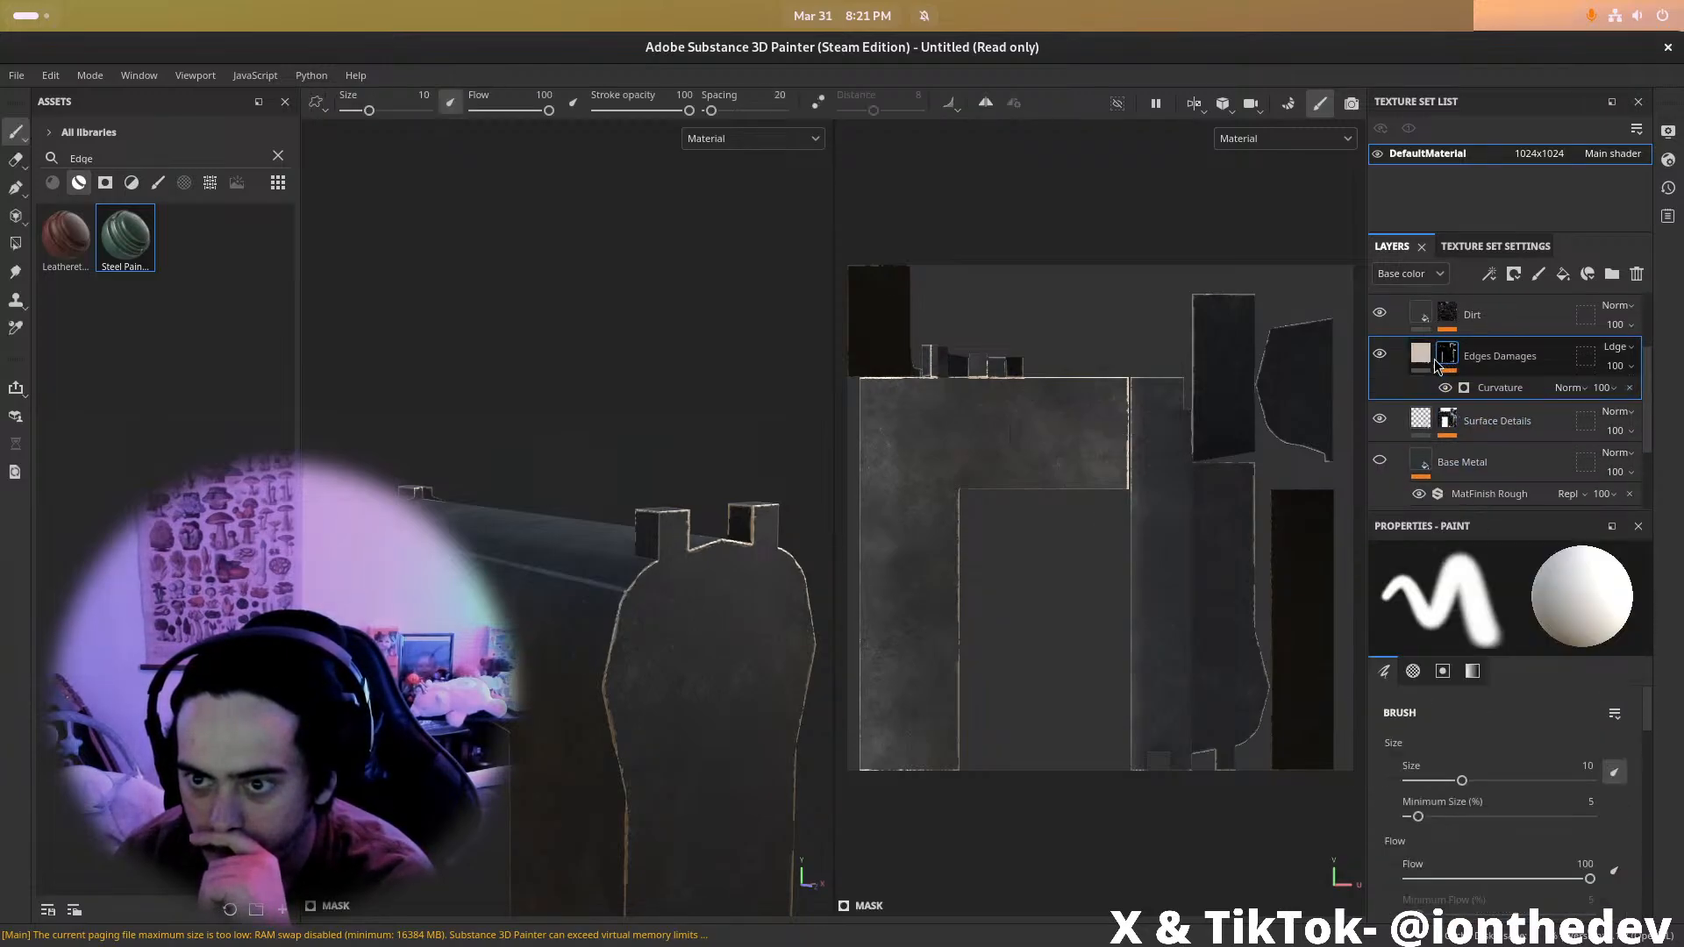
click(1429, 357)
click(1442, 357)
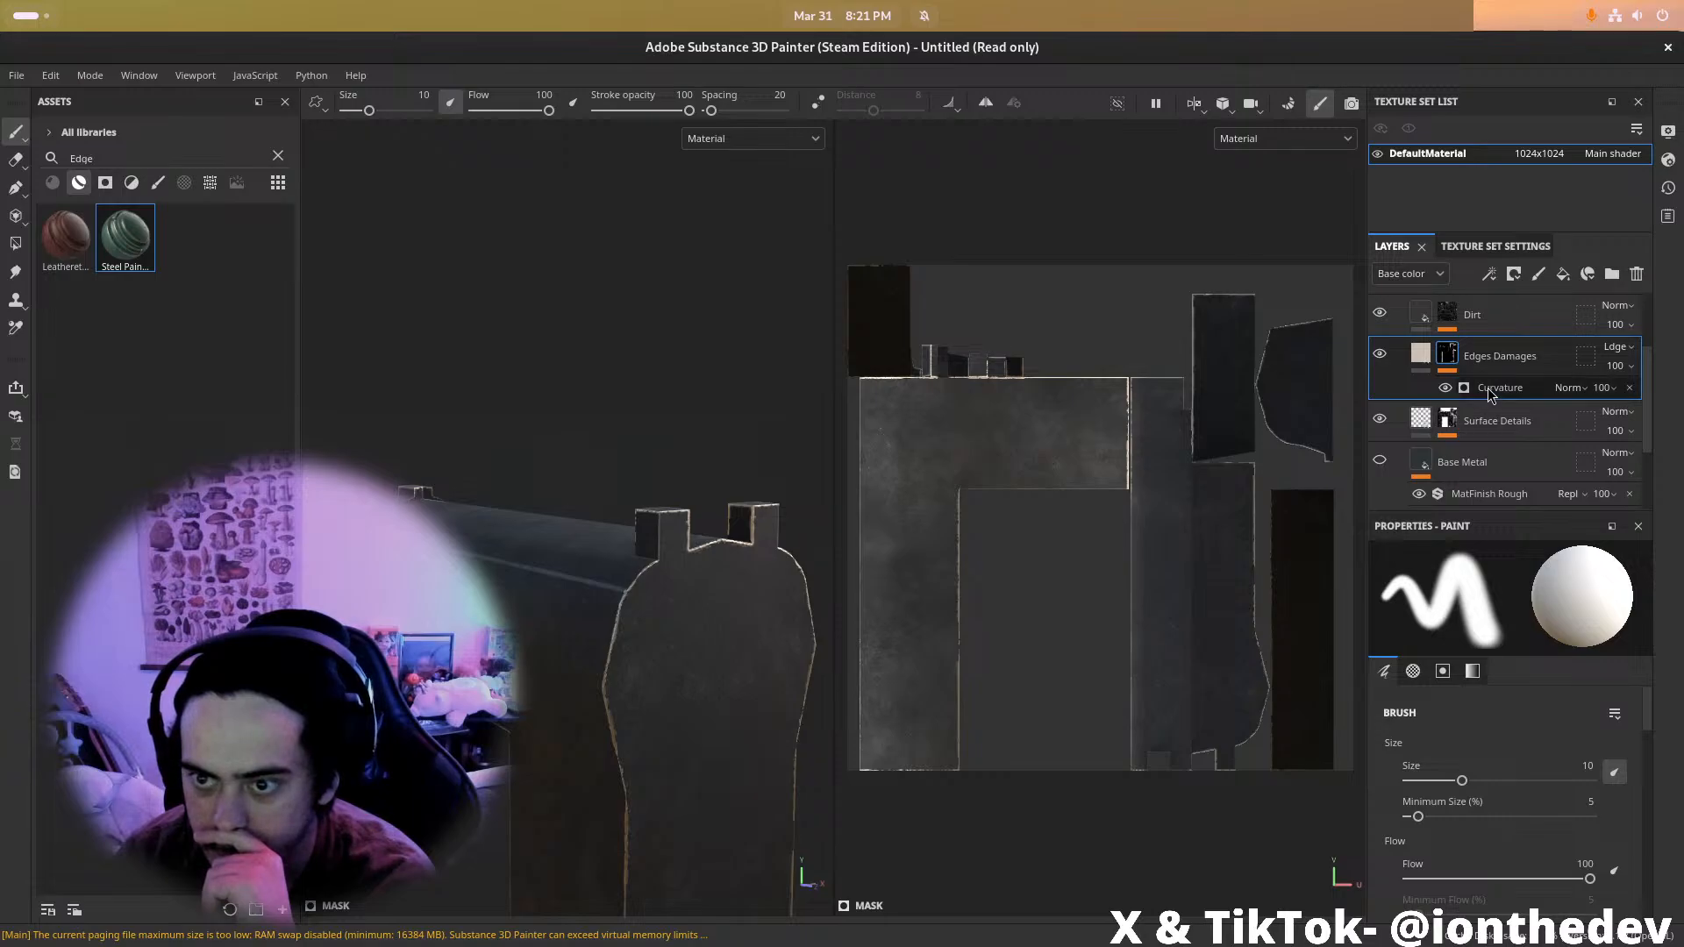
scroll(1523, 783, down, 6)
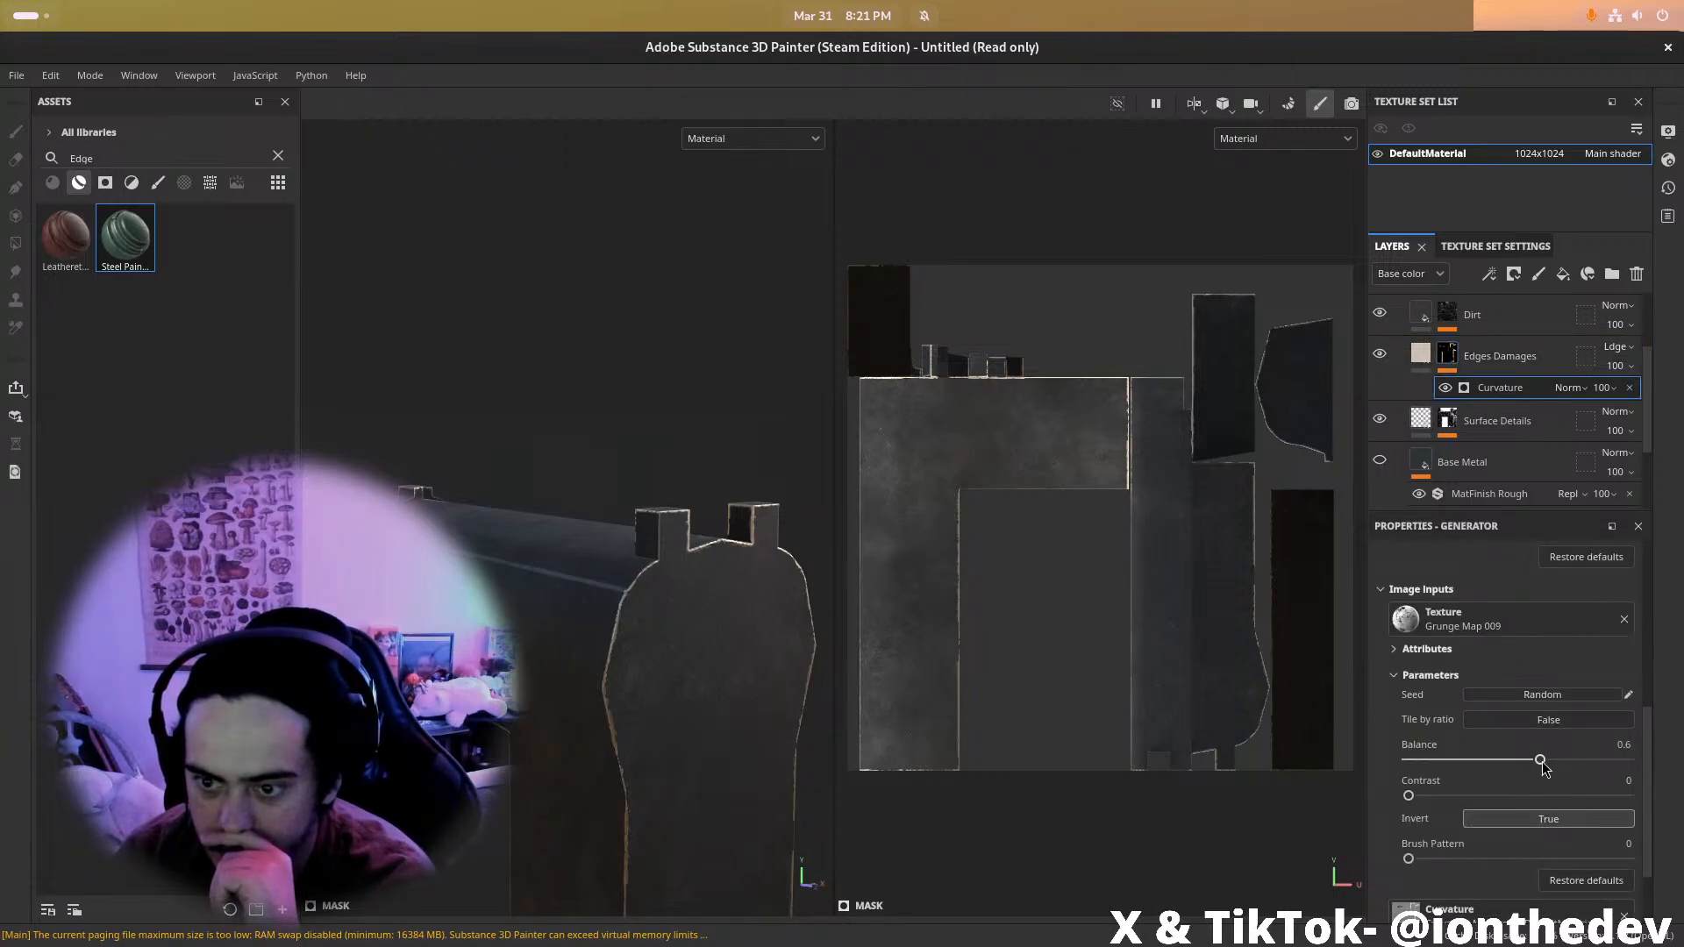
drag(1527, 760, 1408, 788)
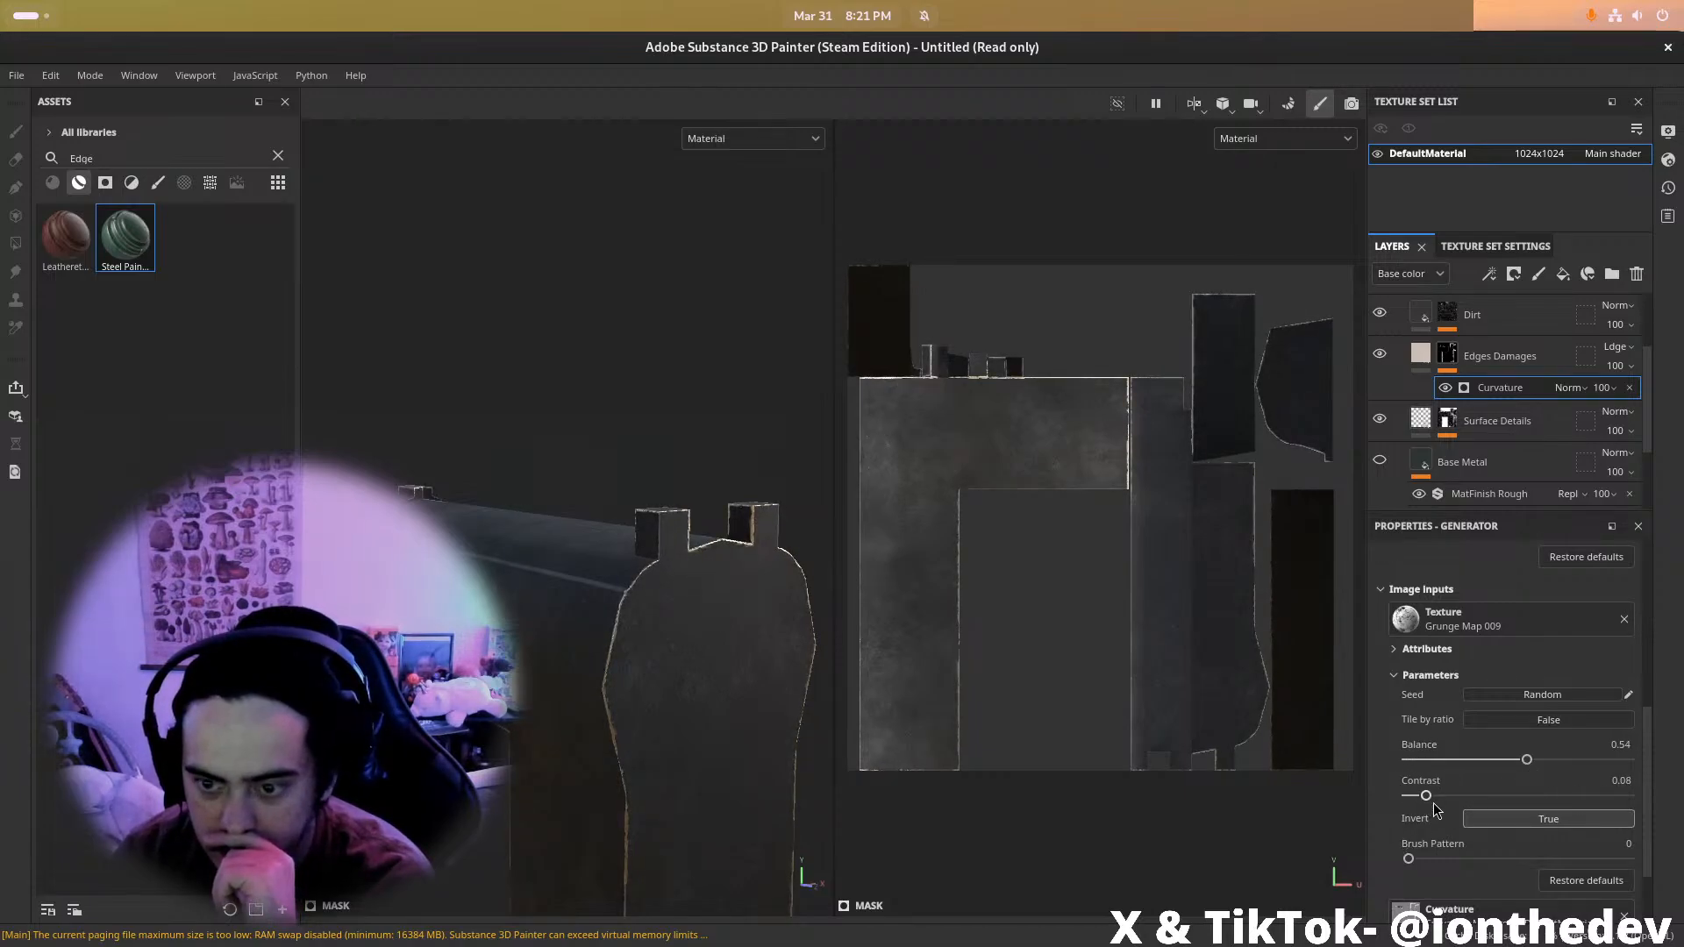
scroll(1447, 818, down, 2)
scroll(1457, 759, up, 5)
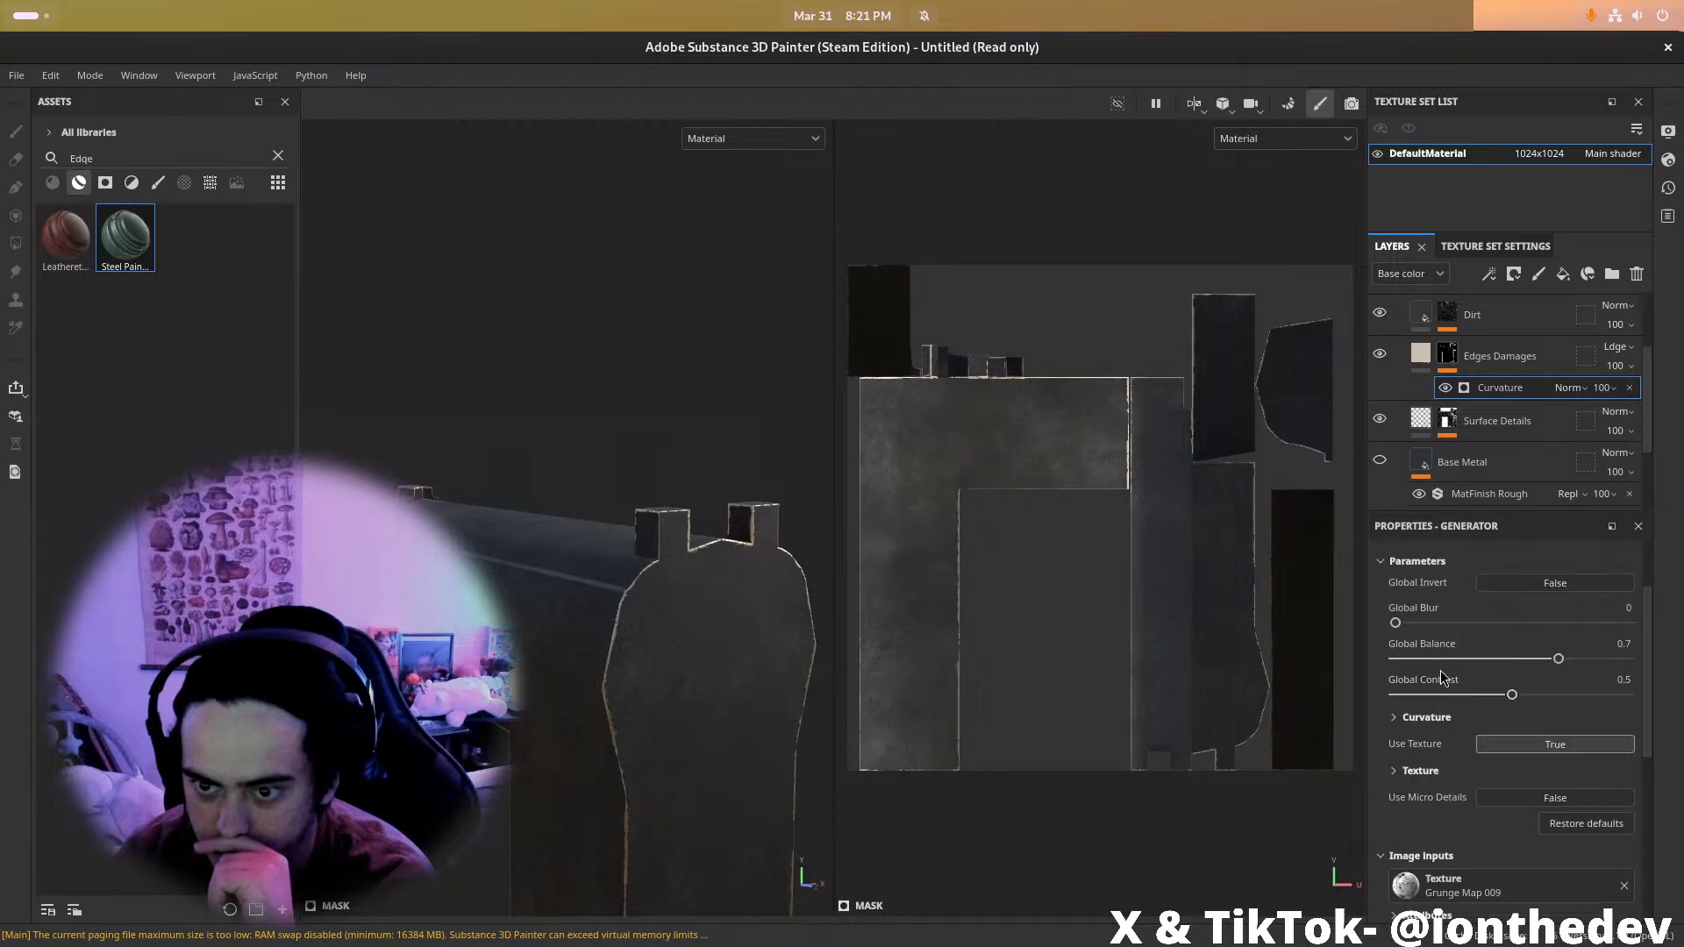
Set the Curvature generator's Global Balance to 0.76 and inspect the pistol's worn edges
mouse_move(1559, 659)
mouse_down()
mouse_move(1604, 661)
mouse_move(1565, 659)
mouse_up()
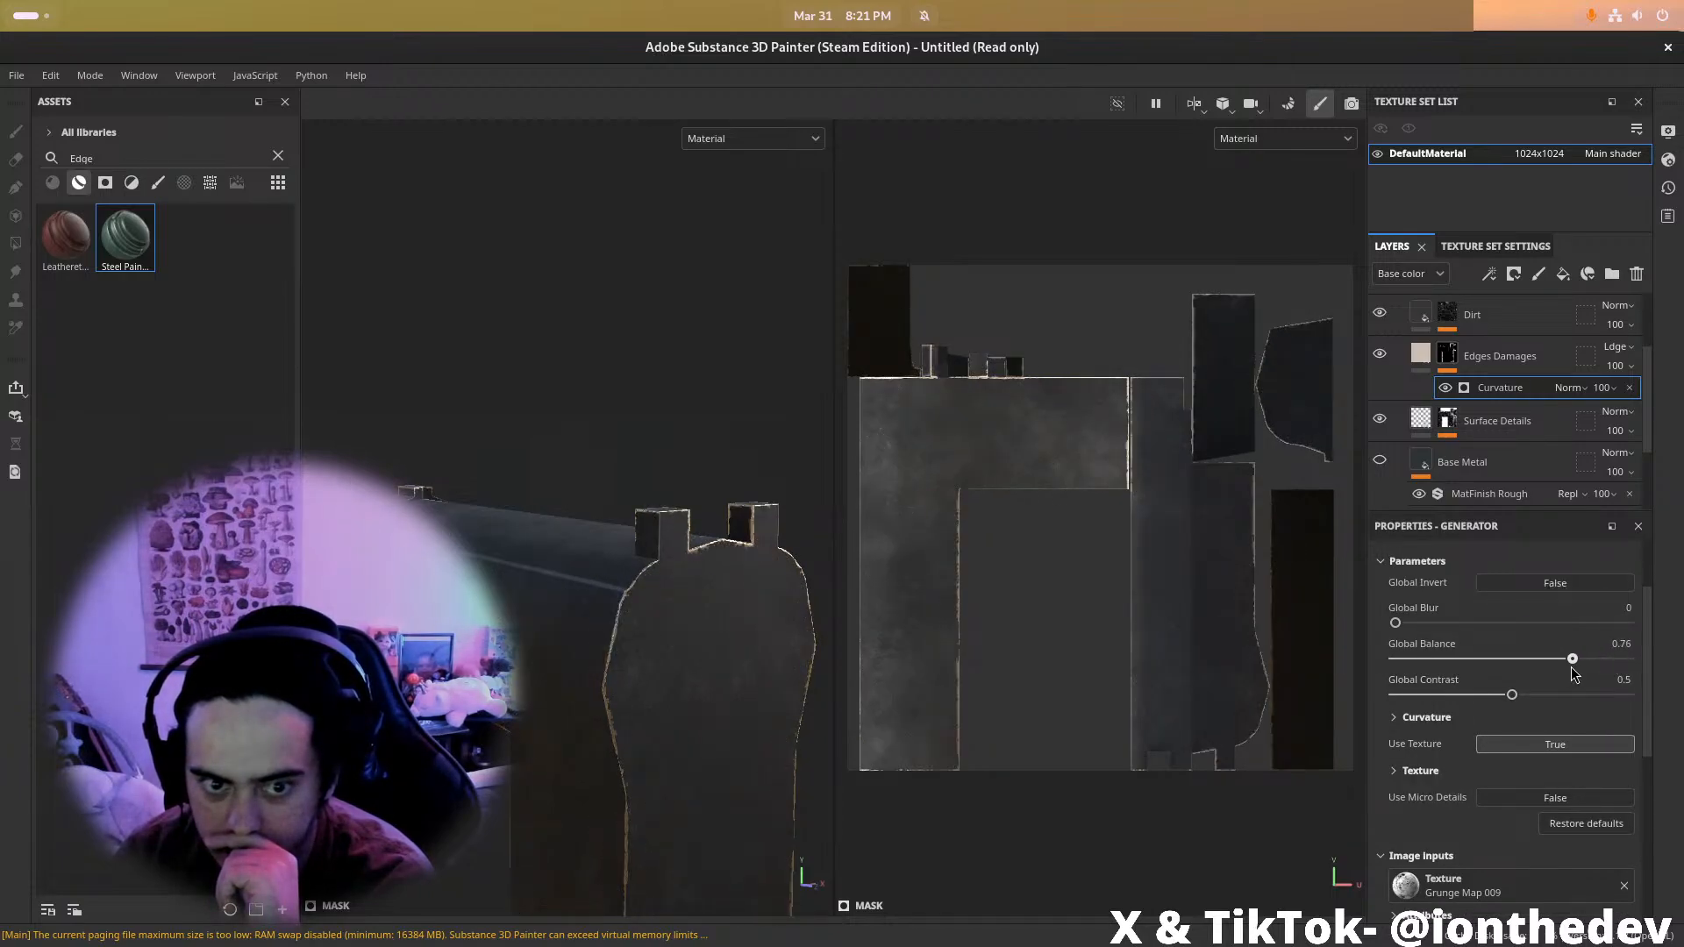
scroll(561, 543, down, 2)
scroll(645, 540, down, 3)
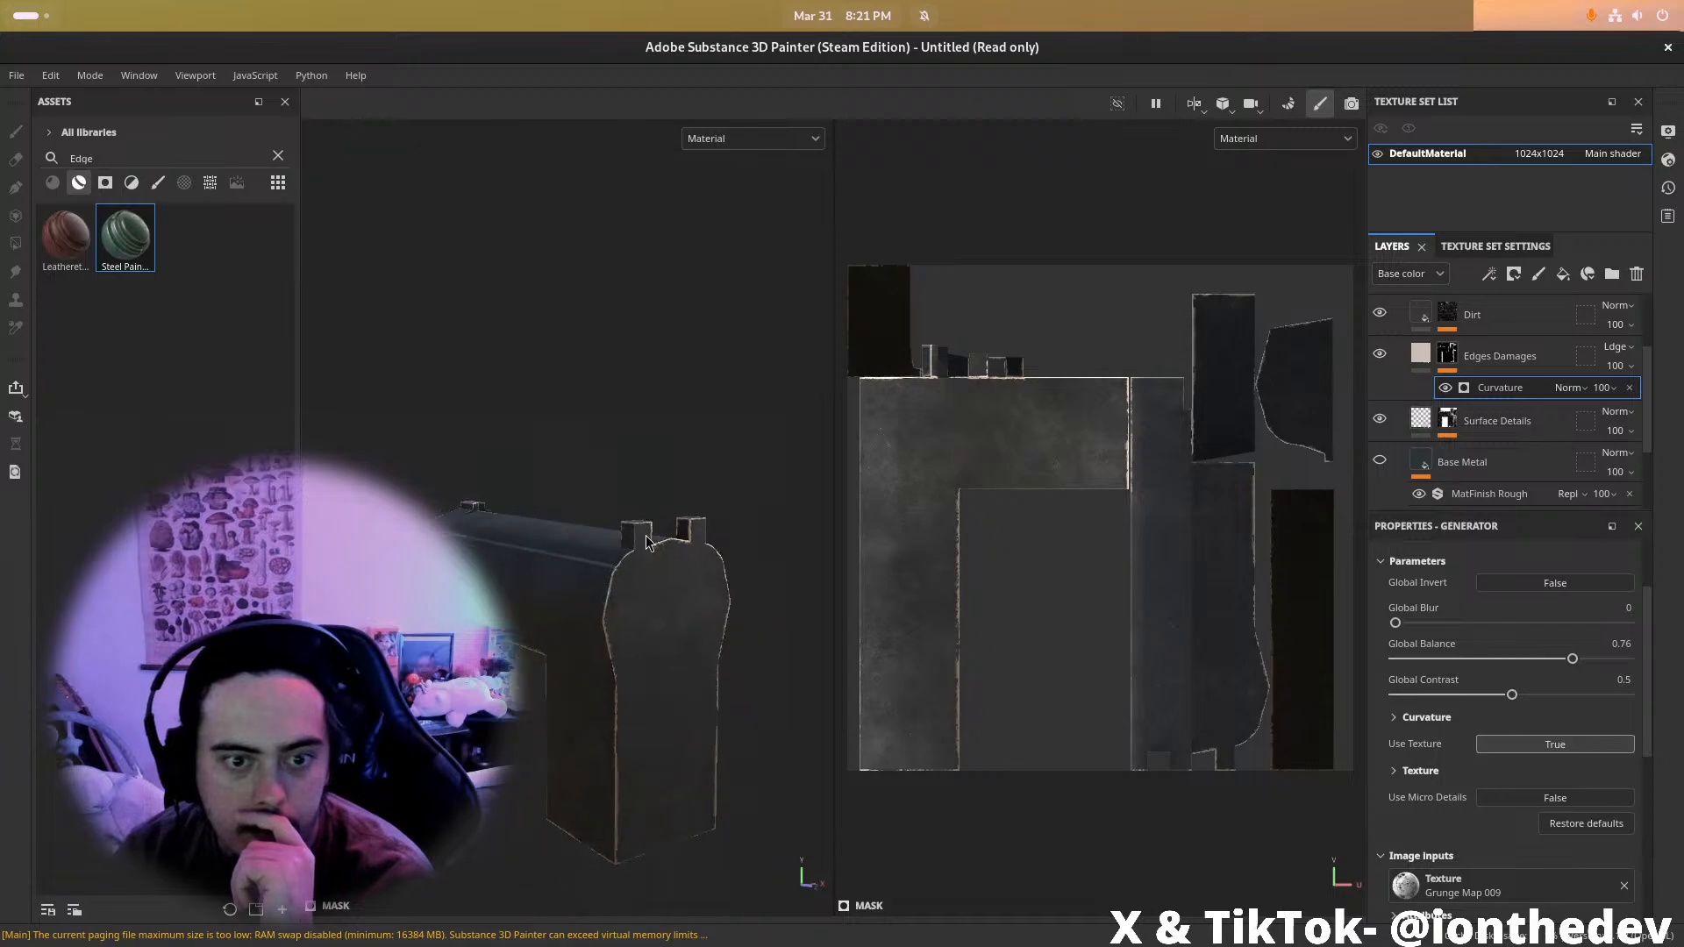
click(615, 597)
scroll(639, 640, up, 5)
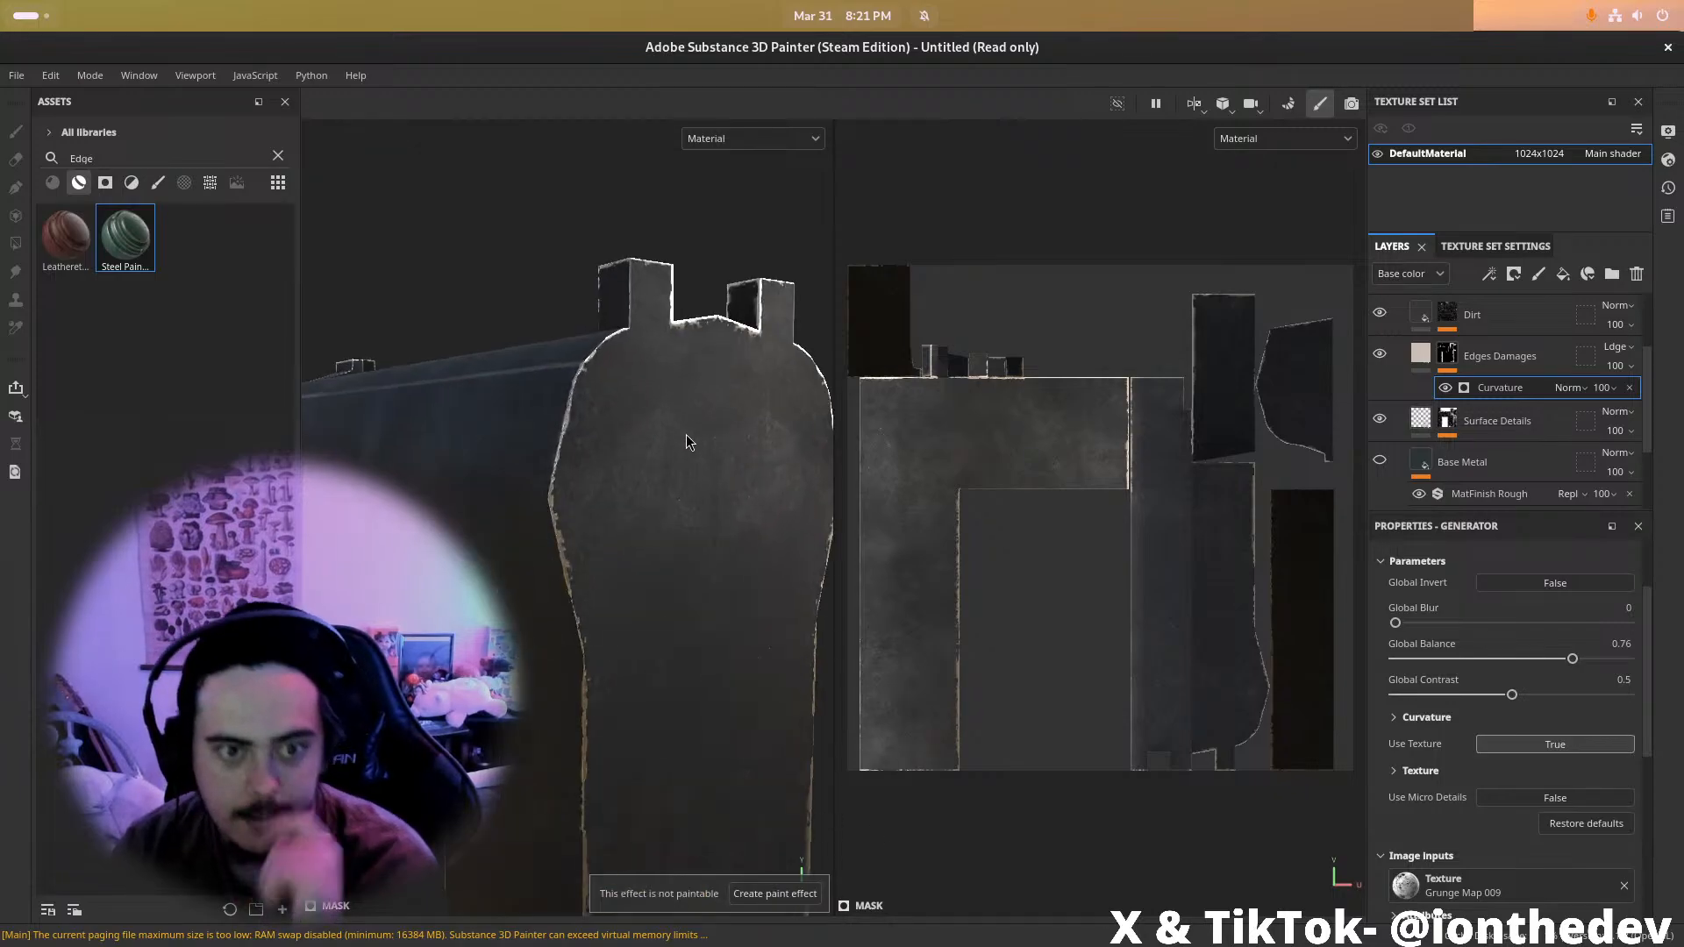
scroll(702, 435, down, 2)
Switch to Blender and apply the Mirror modifier on the pistol mesh
key(alt+Tab)
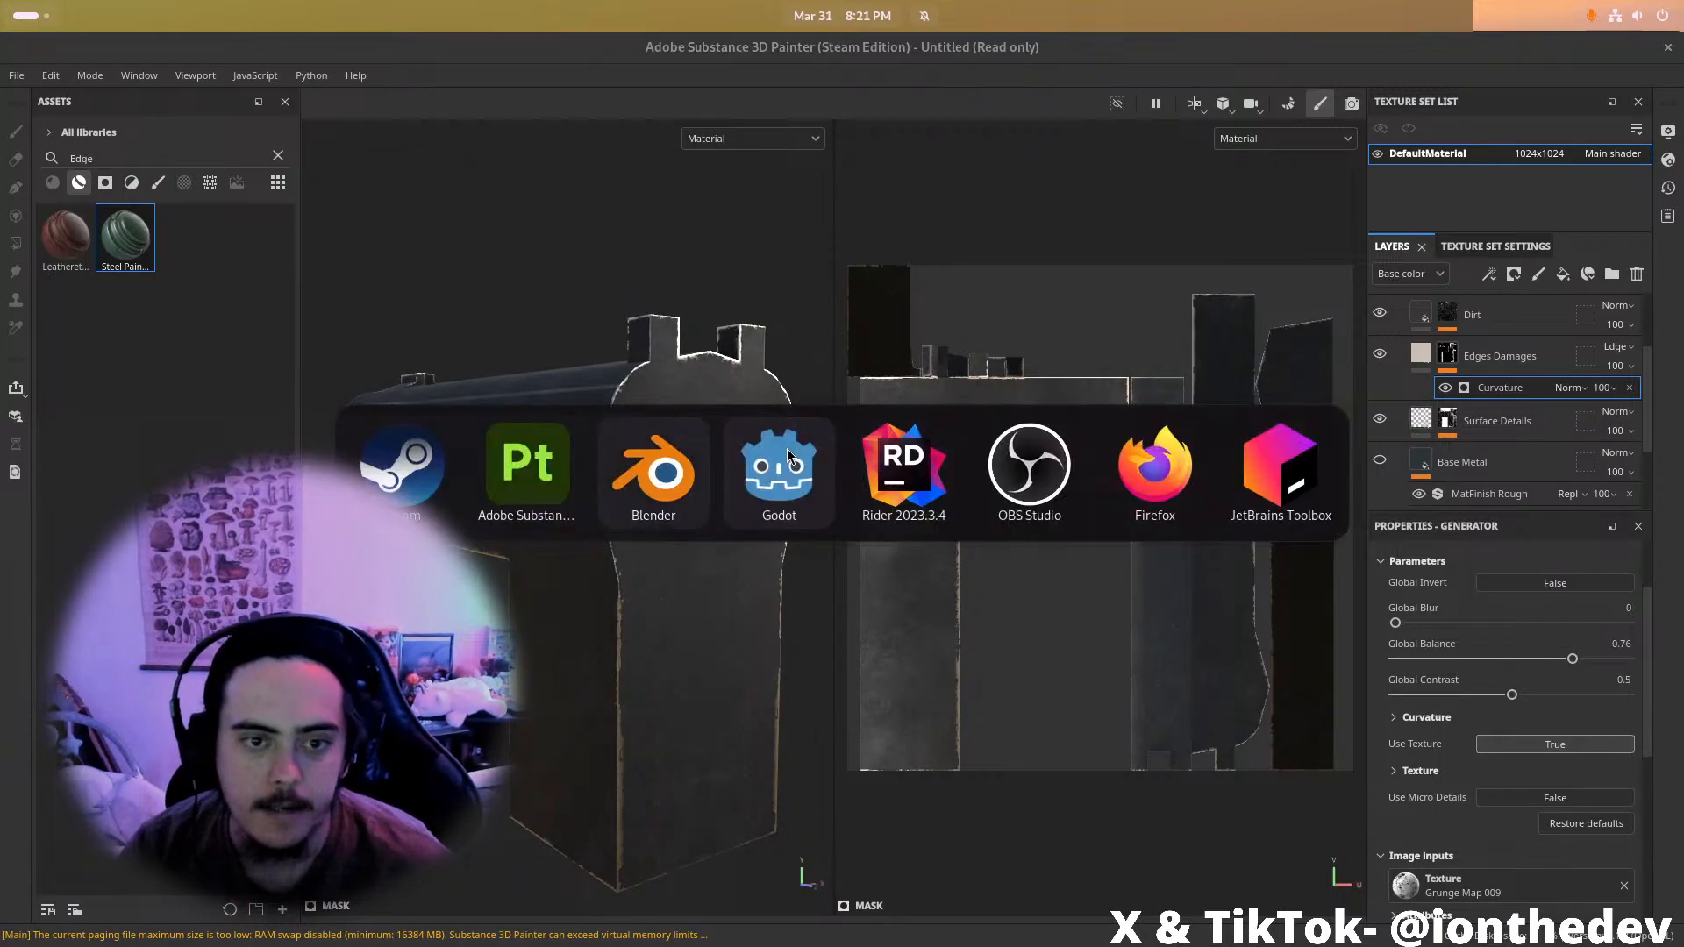
click(1406, 618)
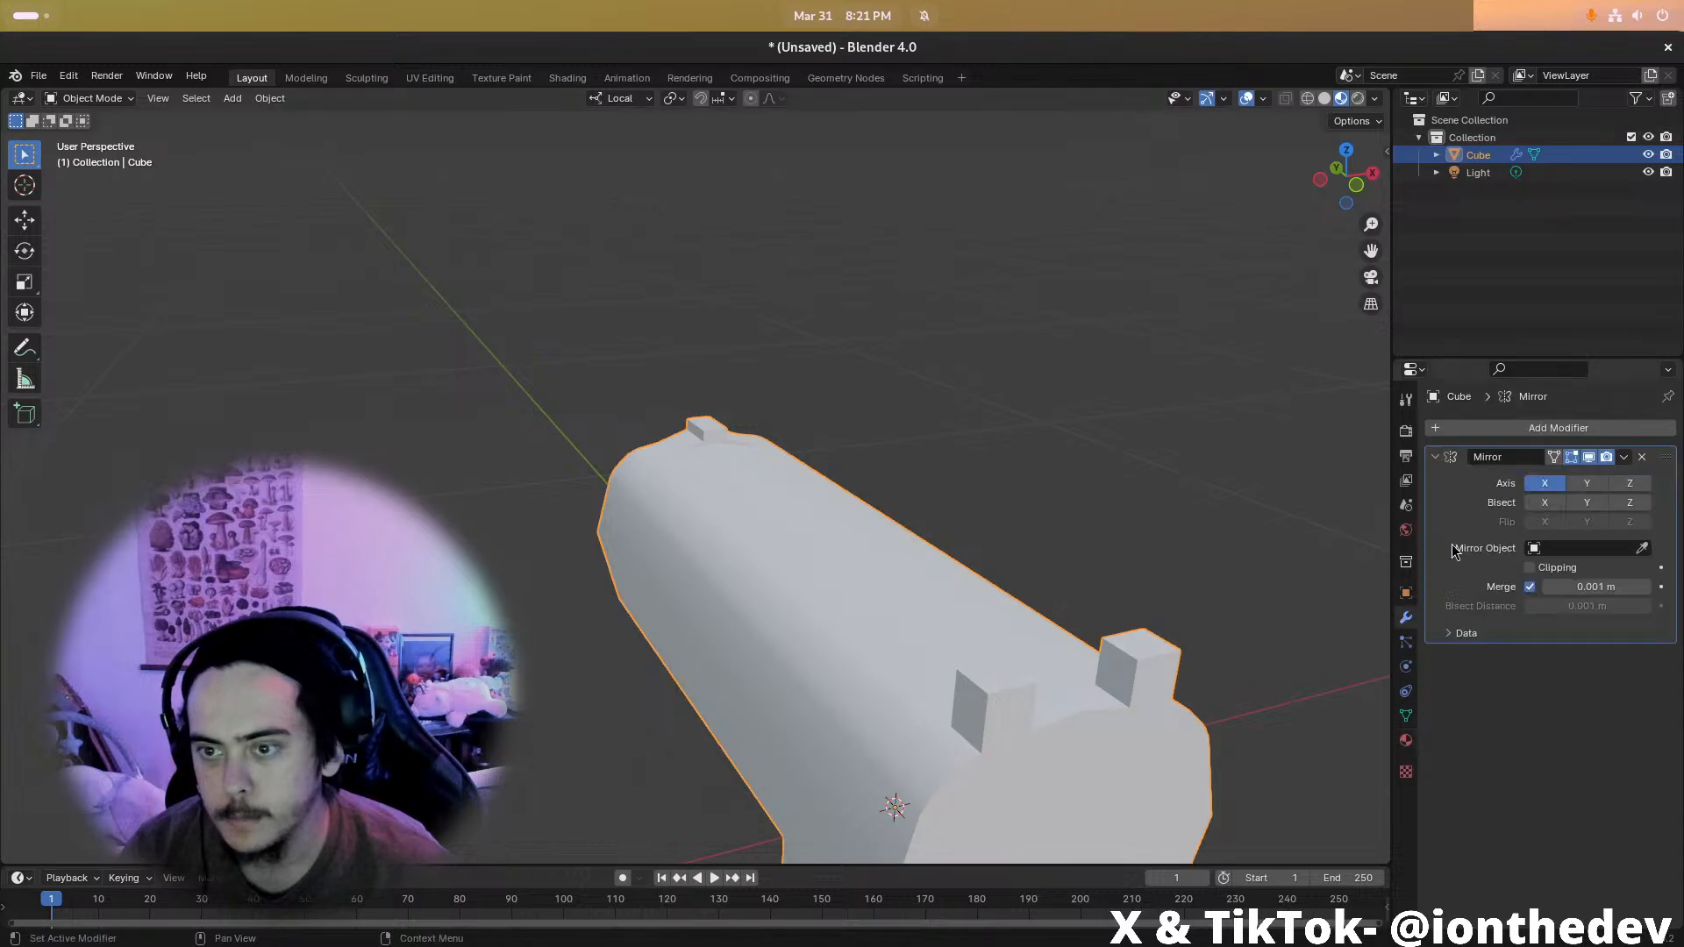
click(1624, 457)
click(1545, 477)
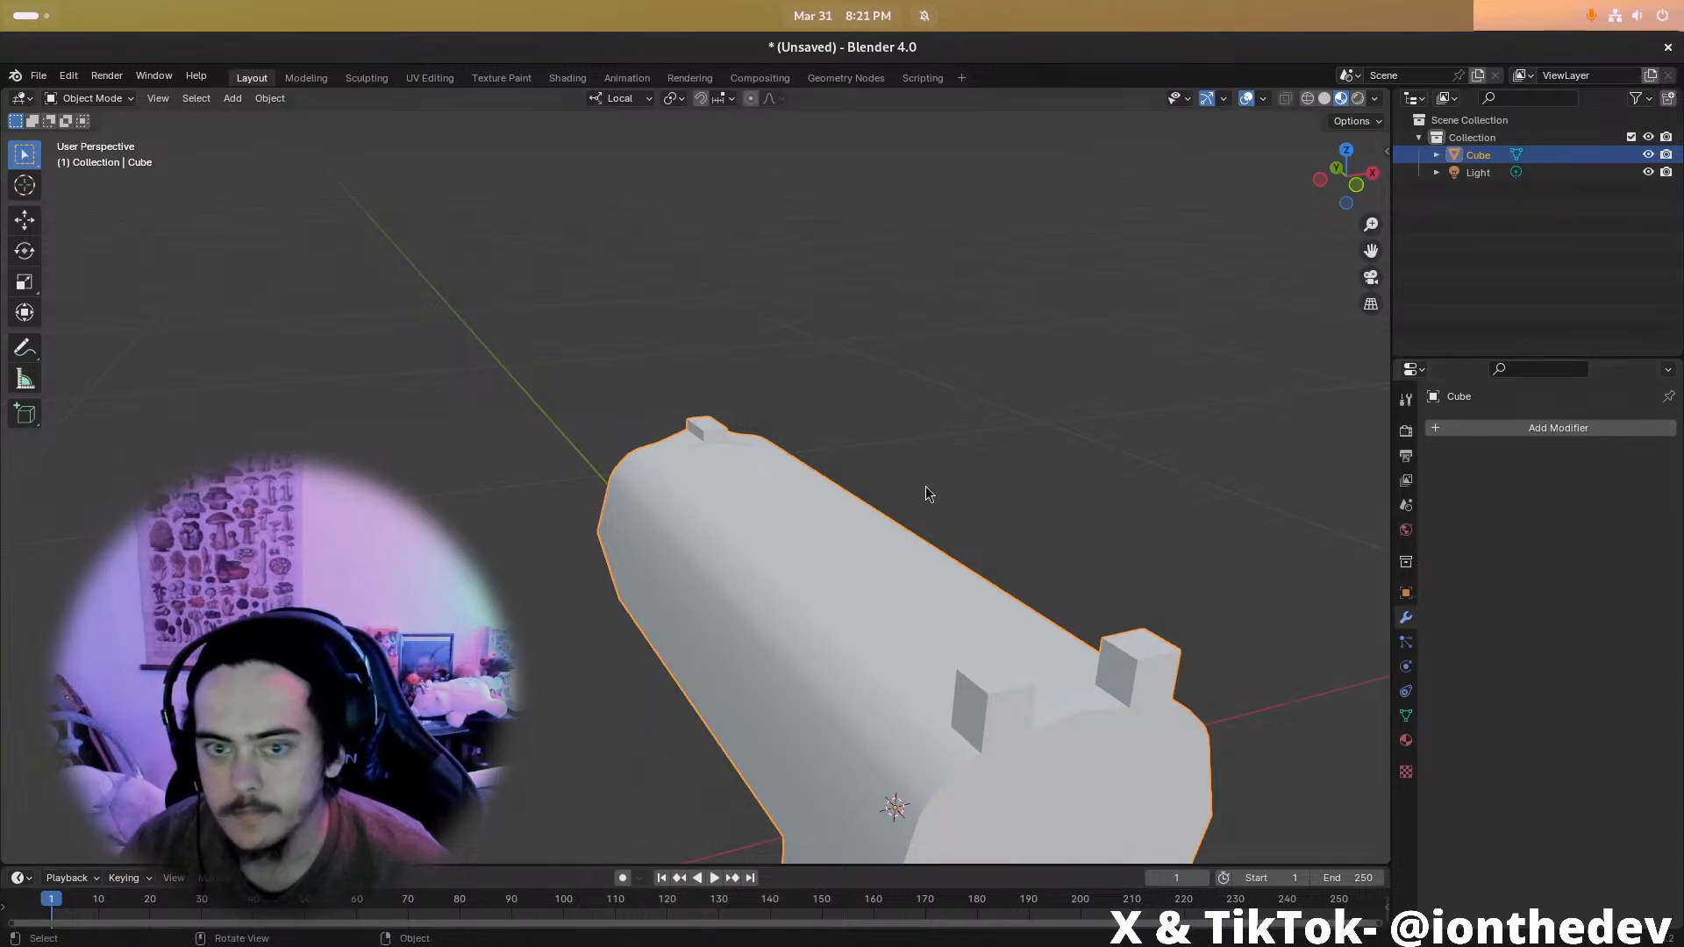
Unwrap the whole pistol mesh in Edit Mode with Smart UV Project
key(Tab)
key(u)
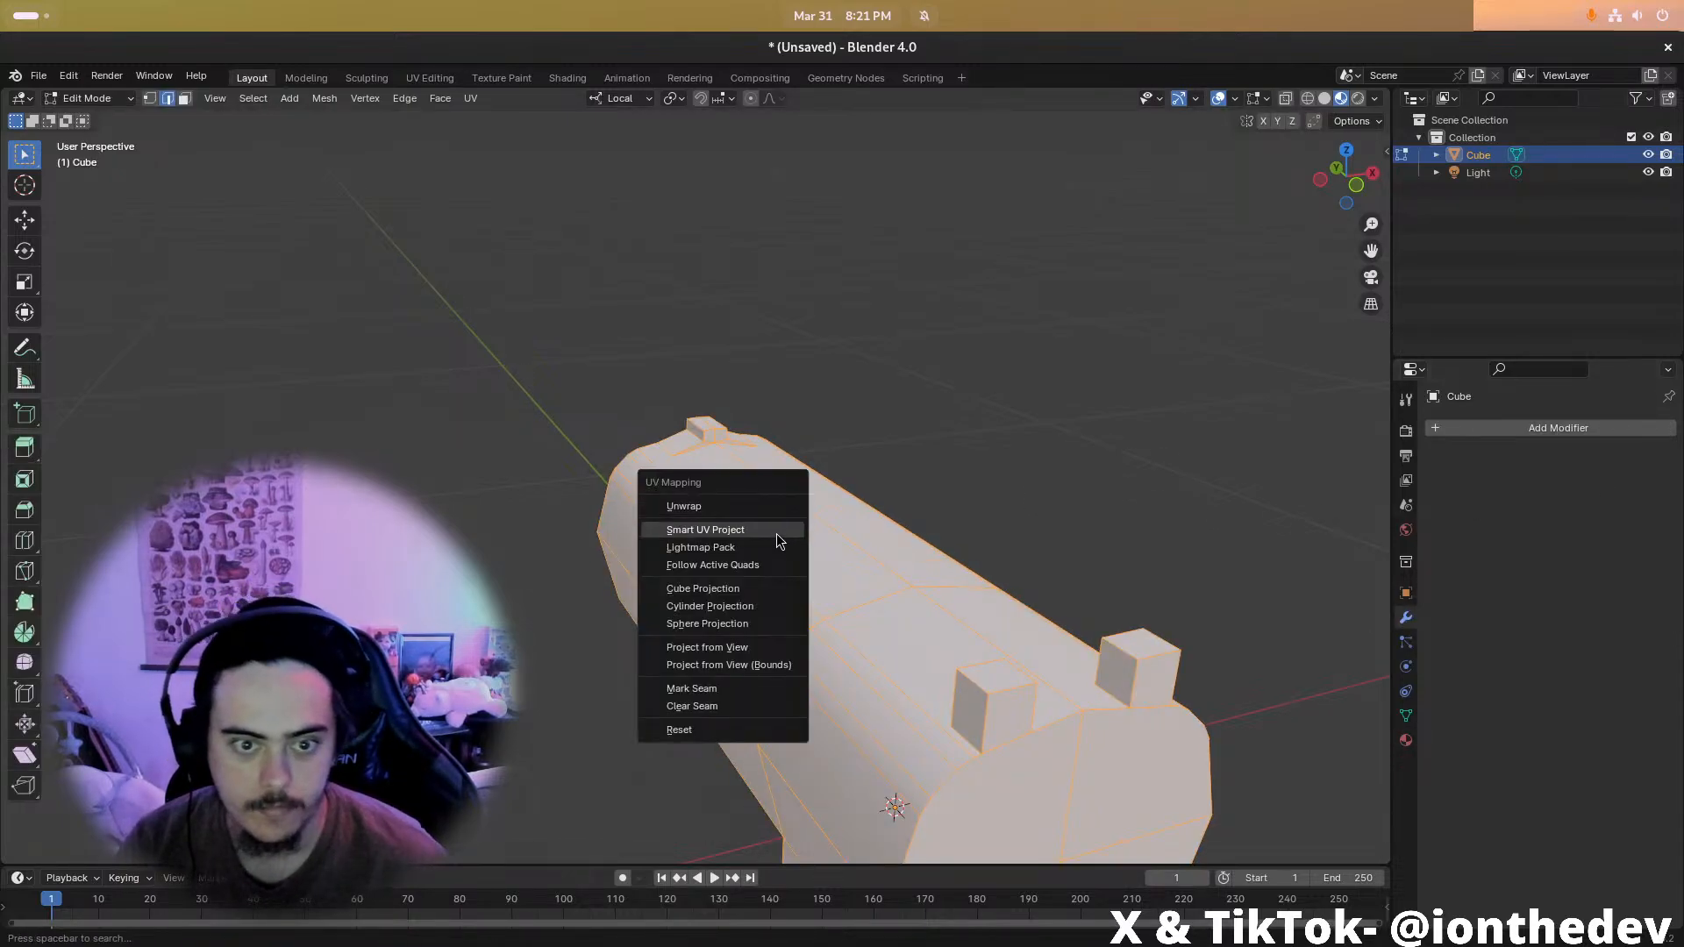
click(776, 536)
click(876, 695)
Export the selected pistol as FBX, overwriting Pistol.fbx in the BlenderStuff folder
click(68, 76)
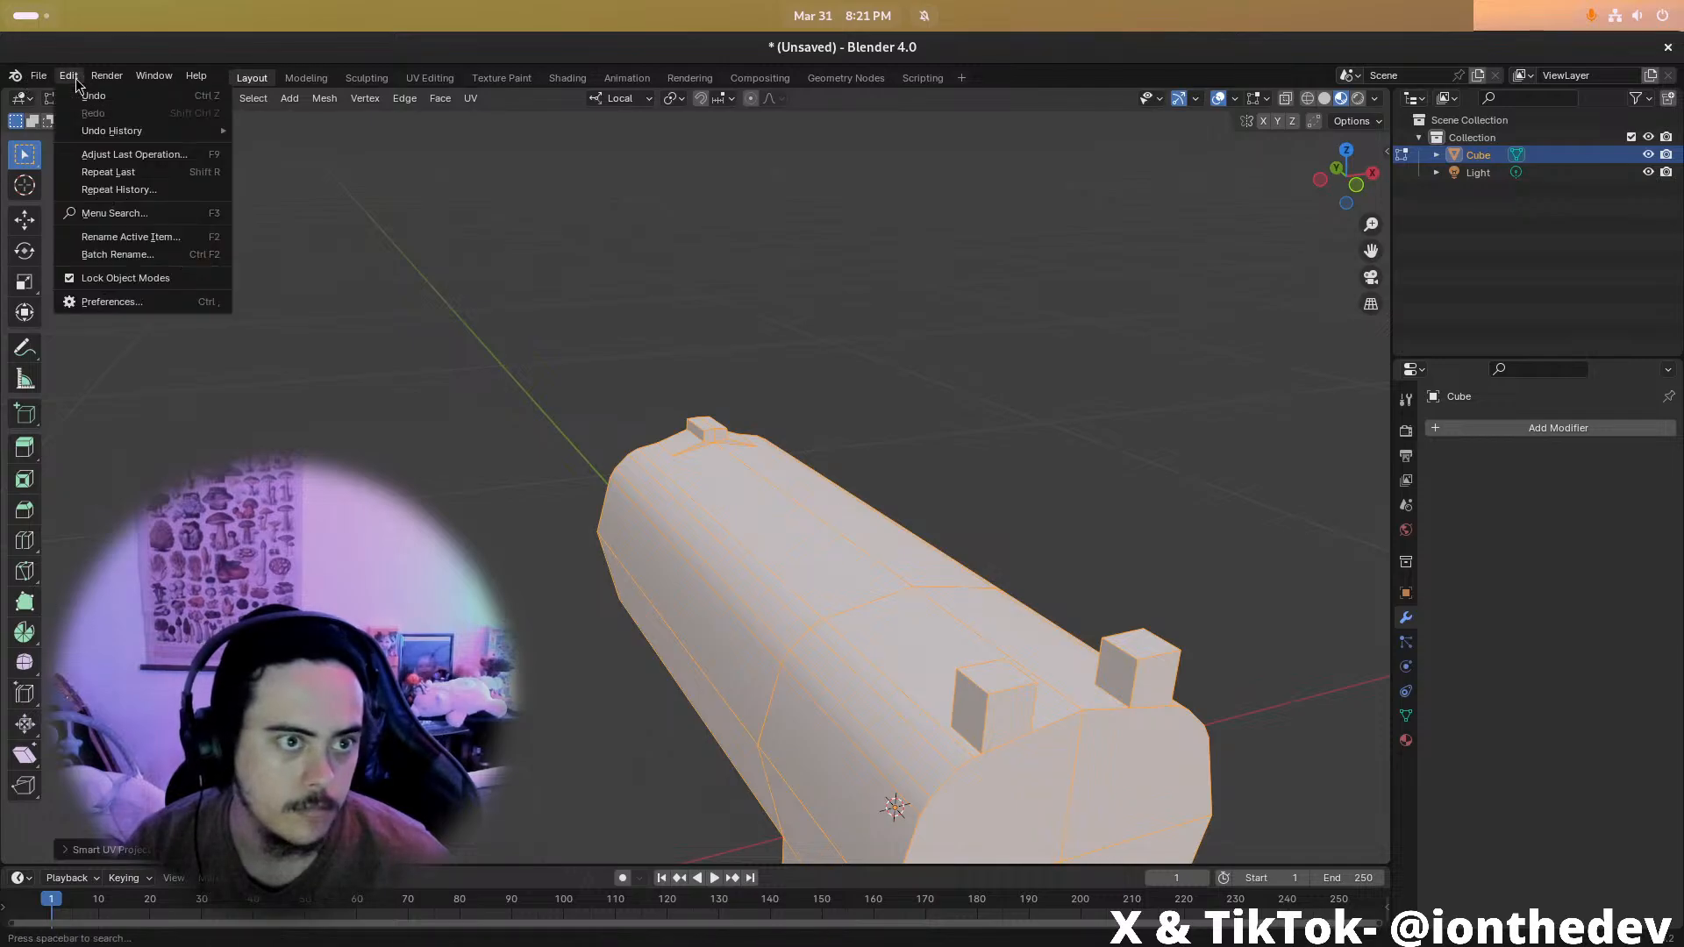
click(39, 75)
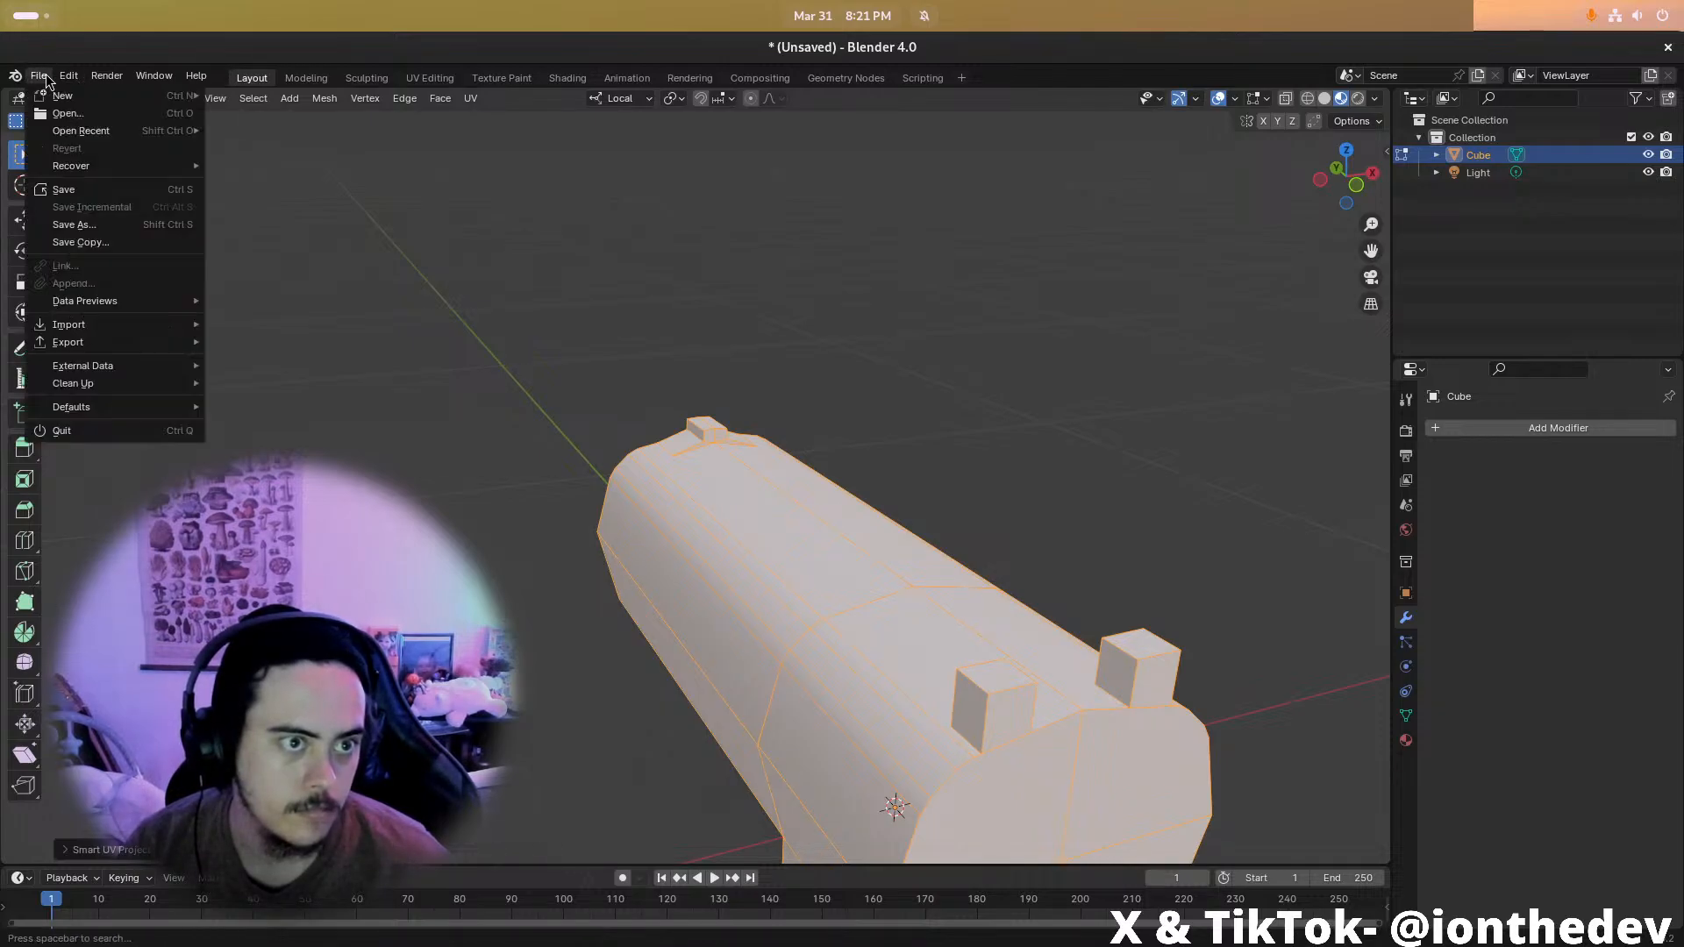
mouse_move(119, 342)
click(245, 449)
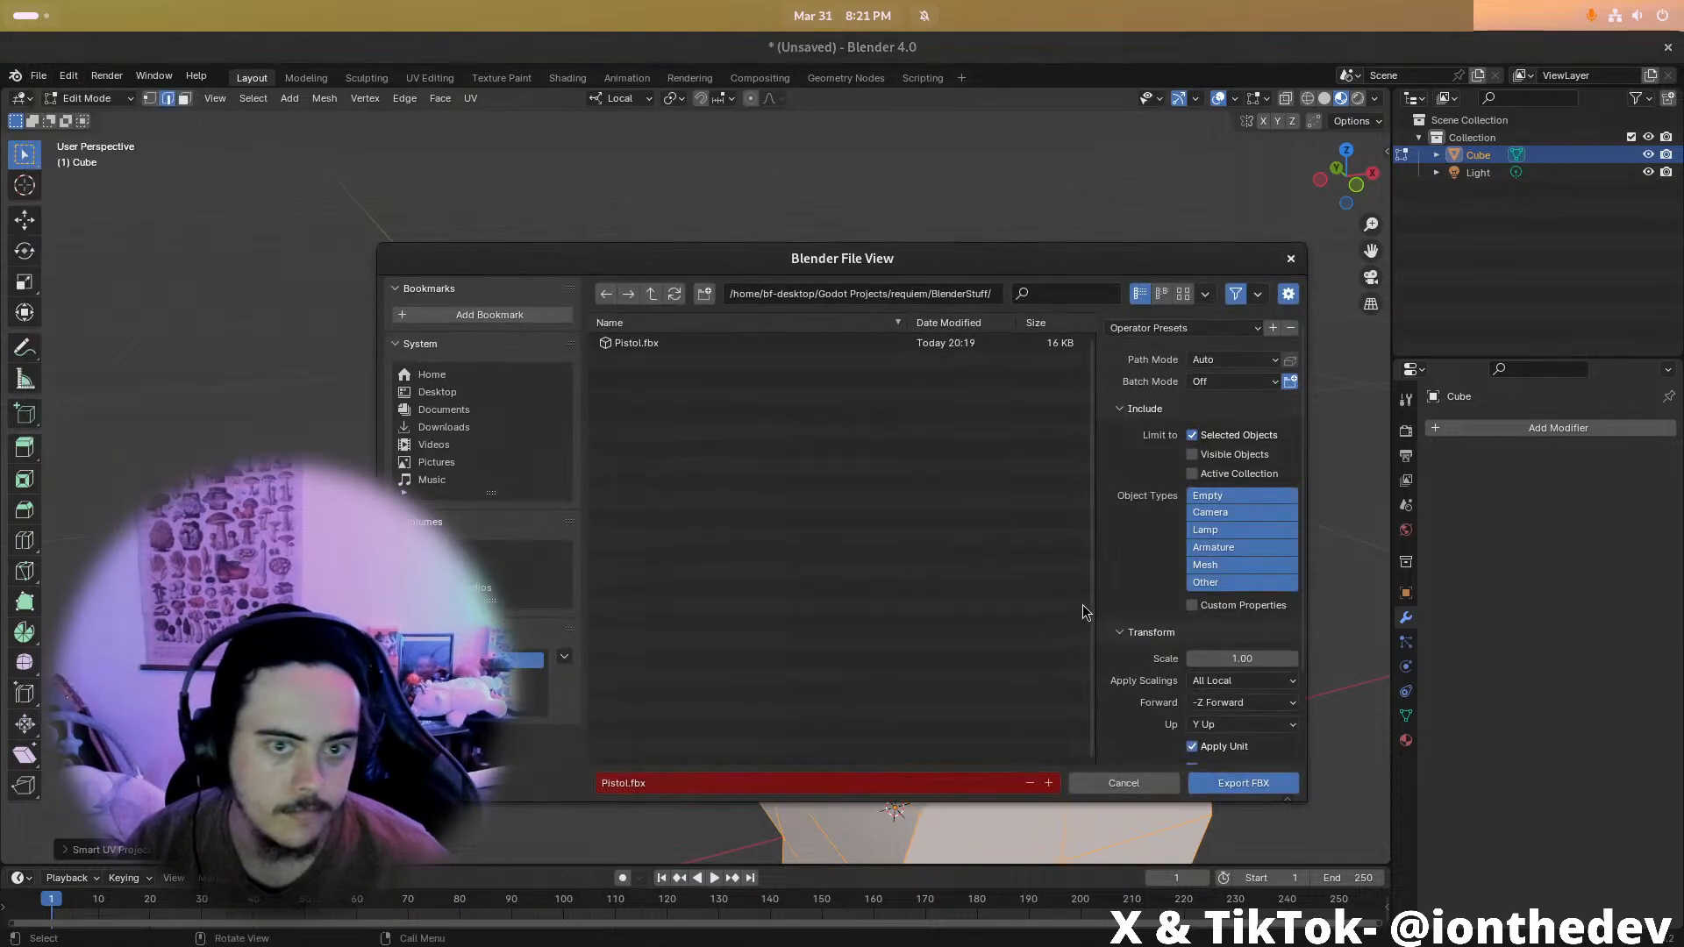
click(1237, 783)
Switch to Substance 3D Painter and reimport the updated pistol mesh
key(alt+Tab)
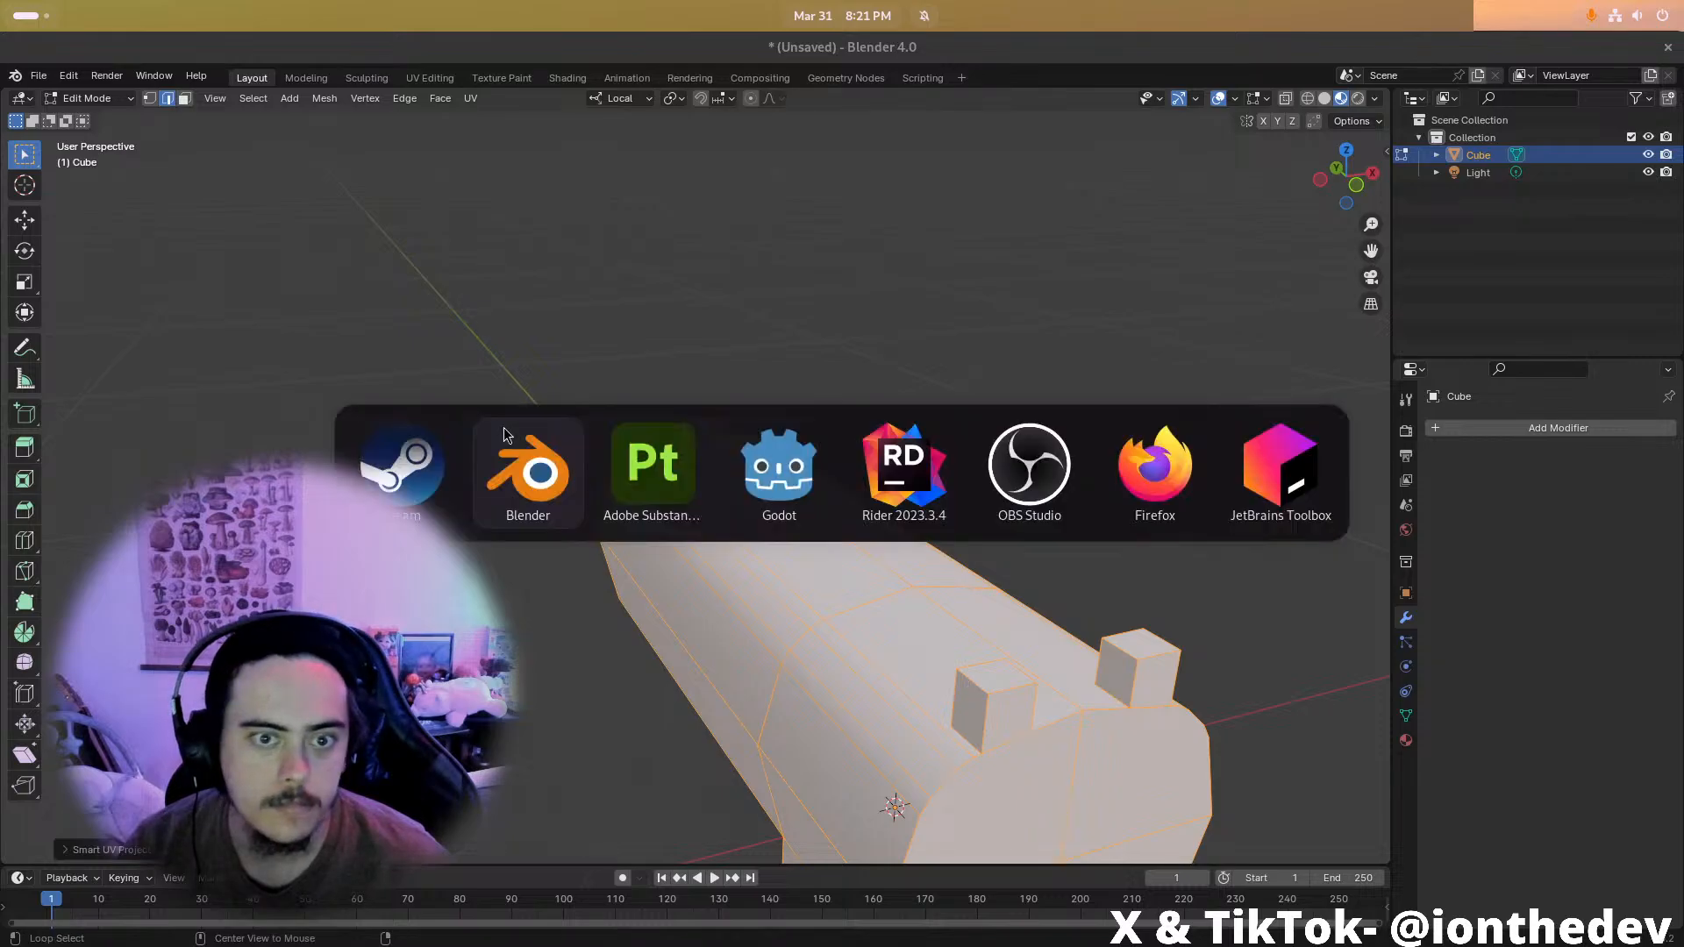
click(49, 76)
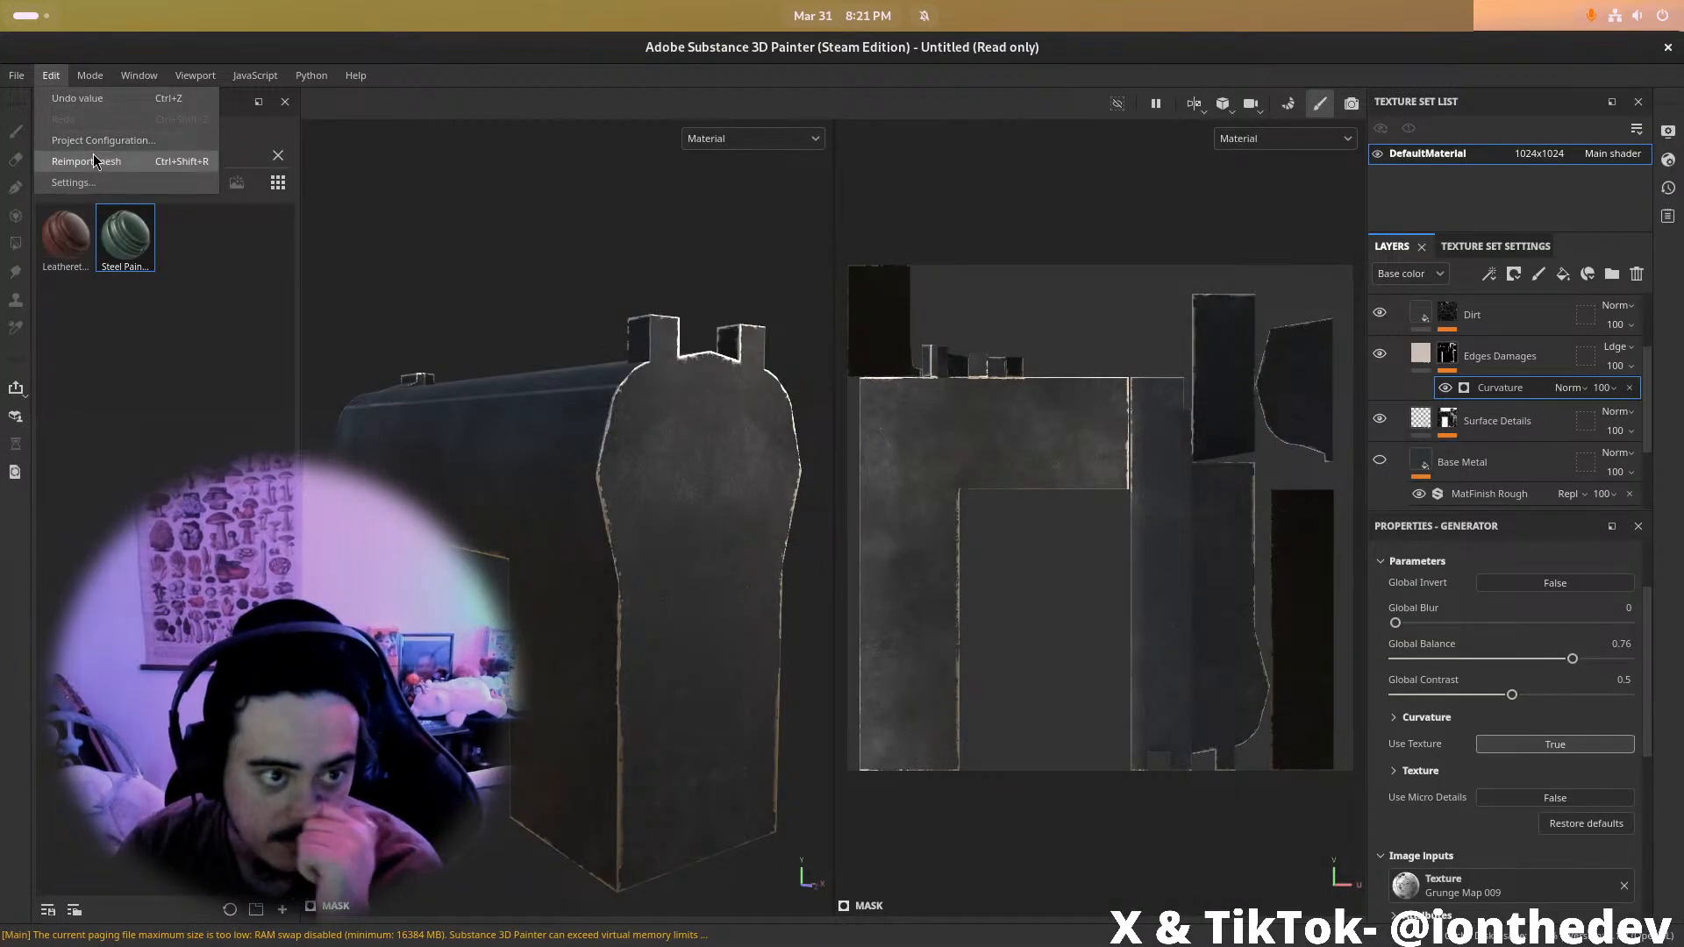
click(94, 158)
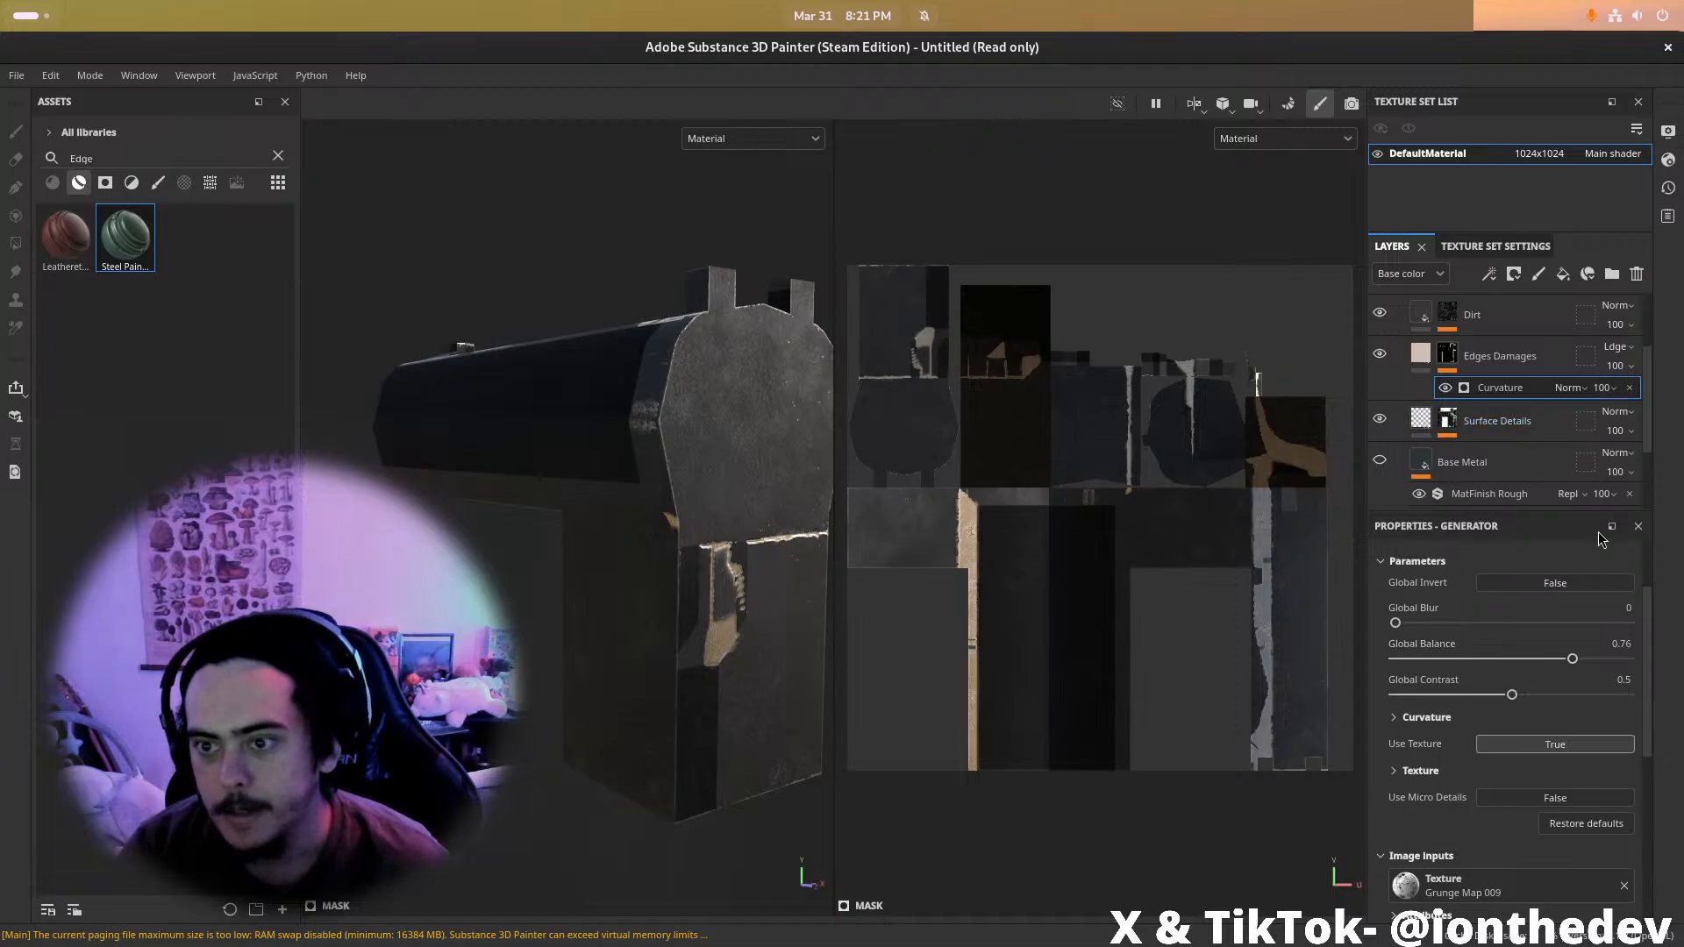
Rebake the mesh maps for DefaultMaterial at 1024, return to painting mode and inspect the pistol's rear
click(1542, 249)
click(1584, 474)
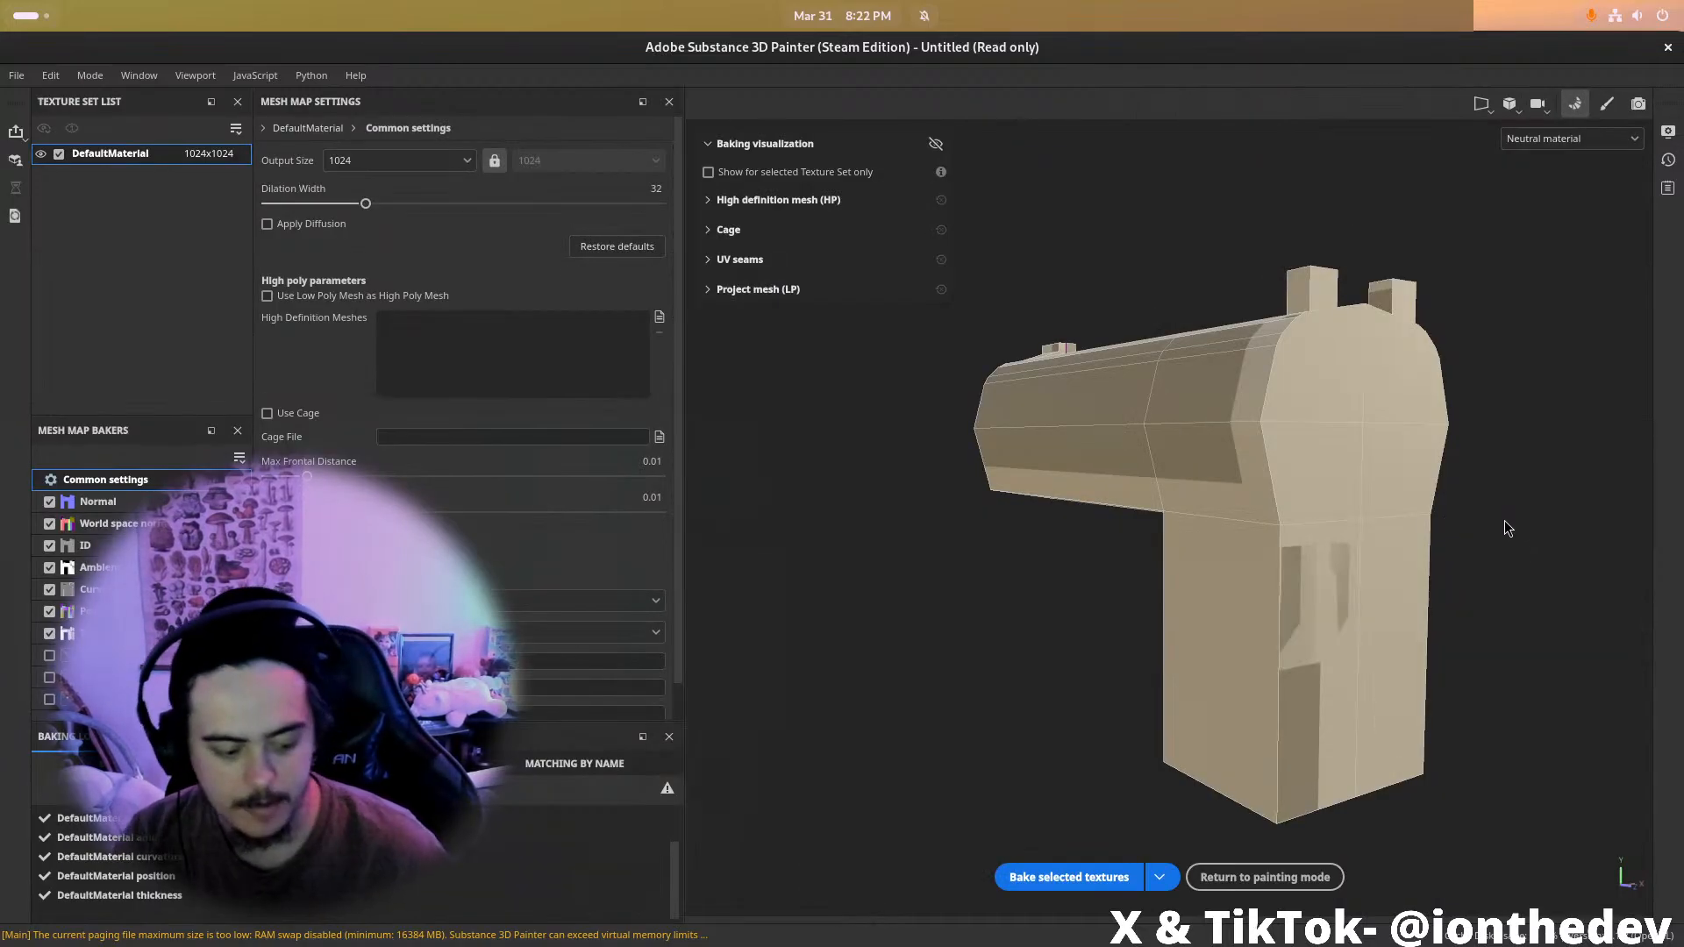
click(1068, 877)
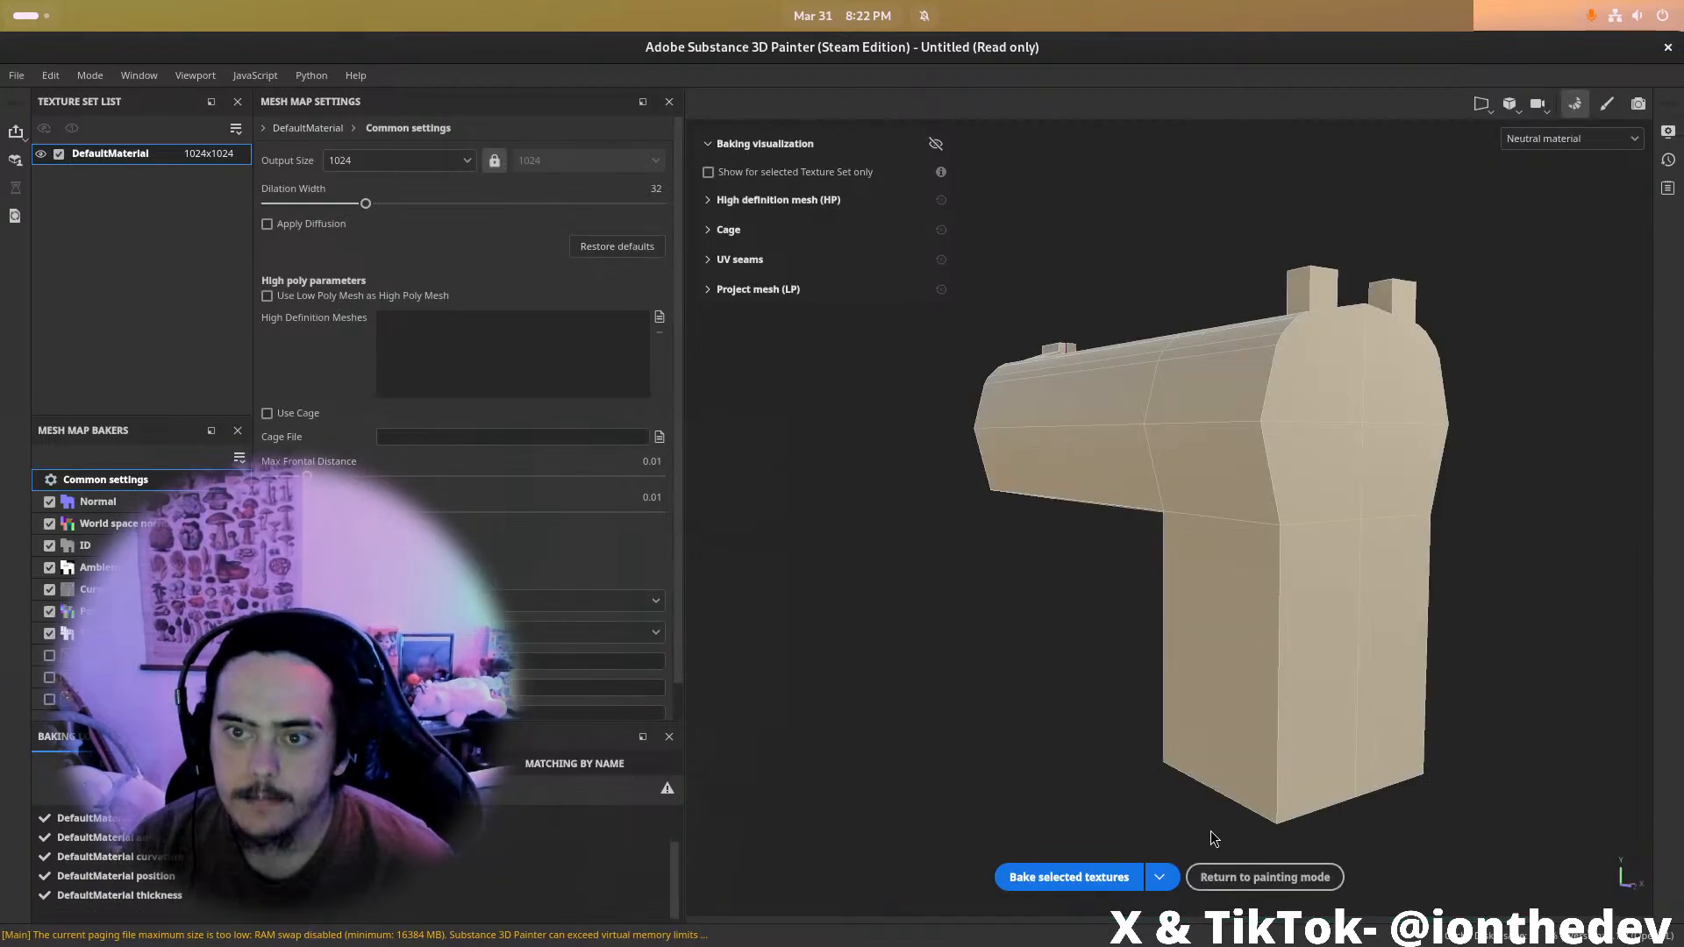
click(1256, 877)
mouse_move(582, 640)
alt+mouse_down()
mouse_move(632, 614)
mouse_move(613, 608)
mouse_move(676, 564)
mouse_move(714, 500)
mouse_move(868, 491)
mouse_move(875, 524)
mouse_move(348, 404)
alt+mouse_up()
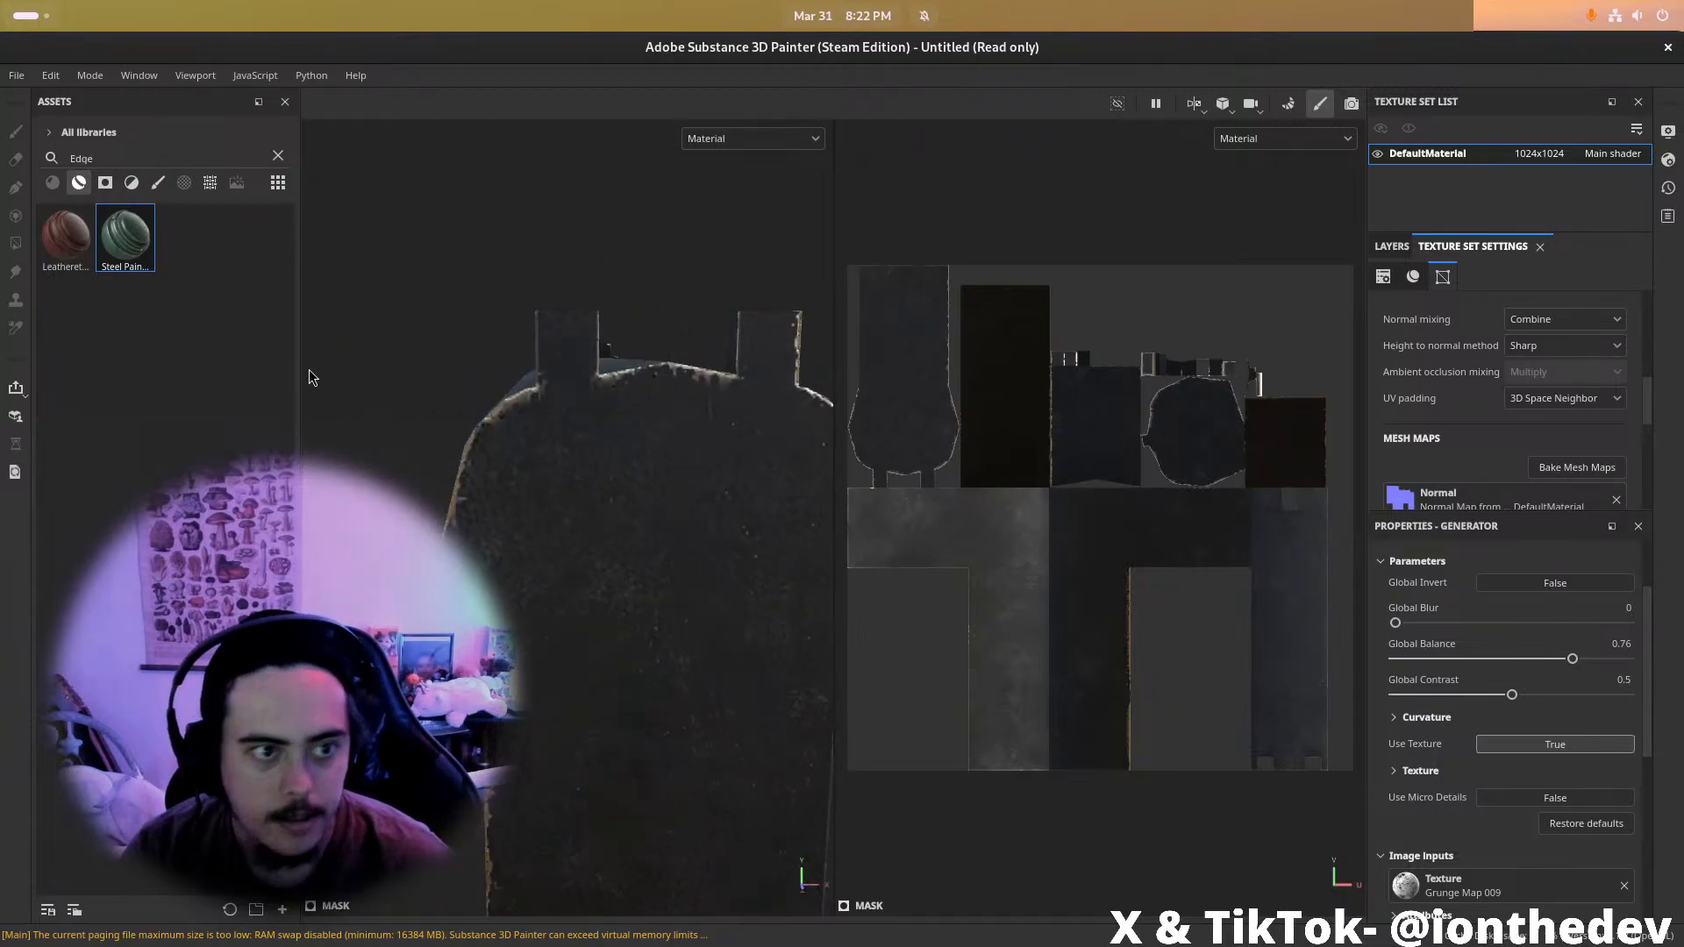
Search the material assets for "Sticker"
double_click(105, 160)
text(st)
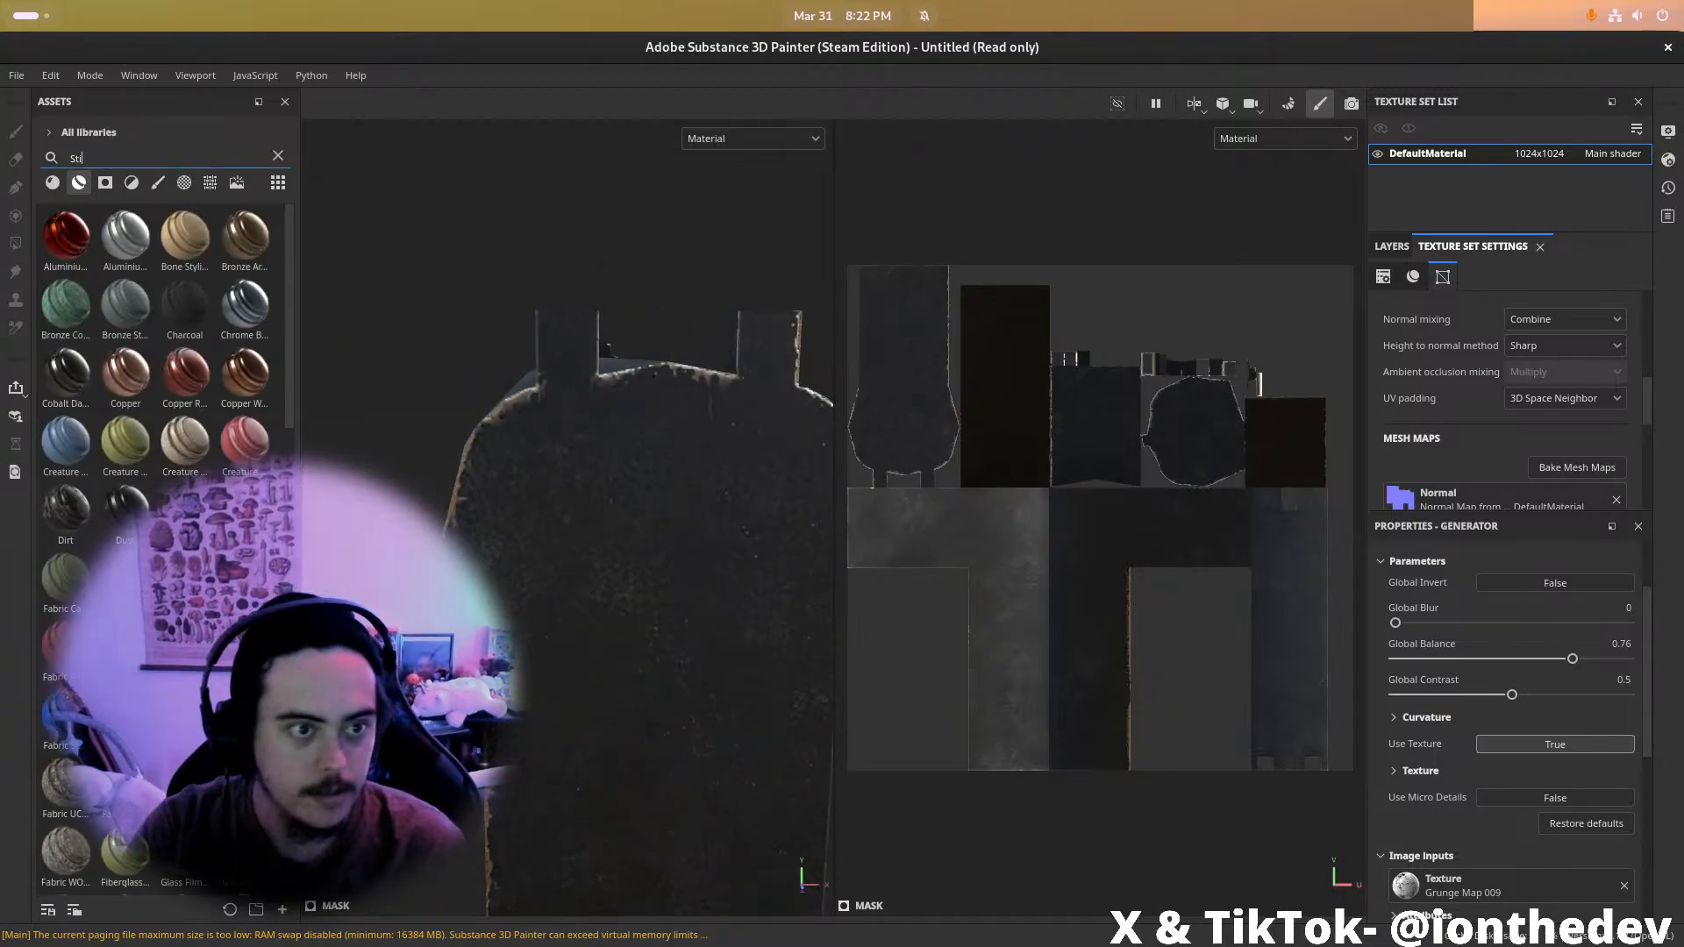
text(icker)
click(51, 183)
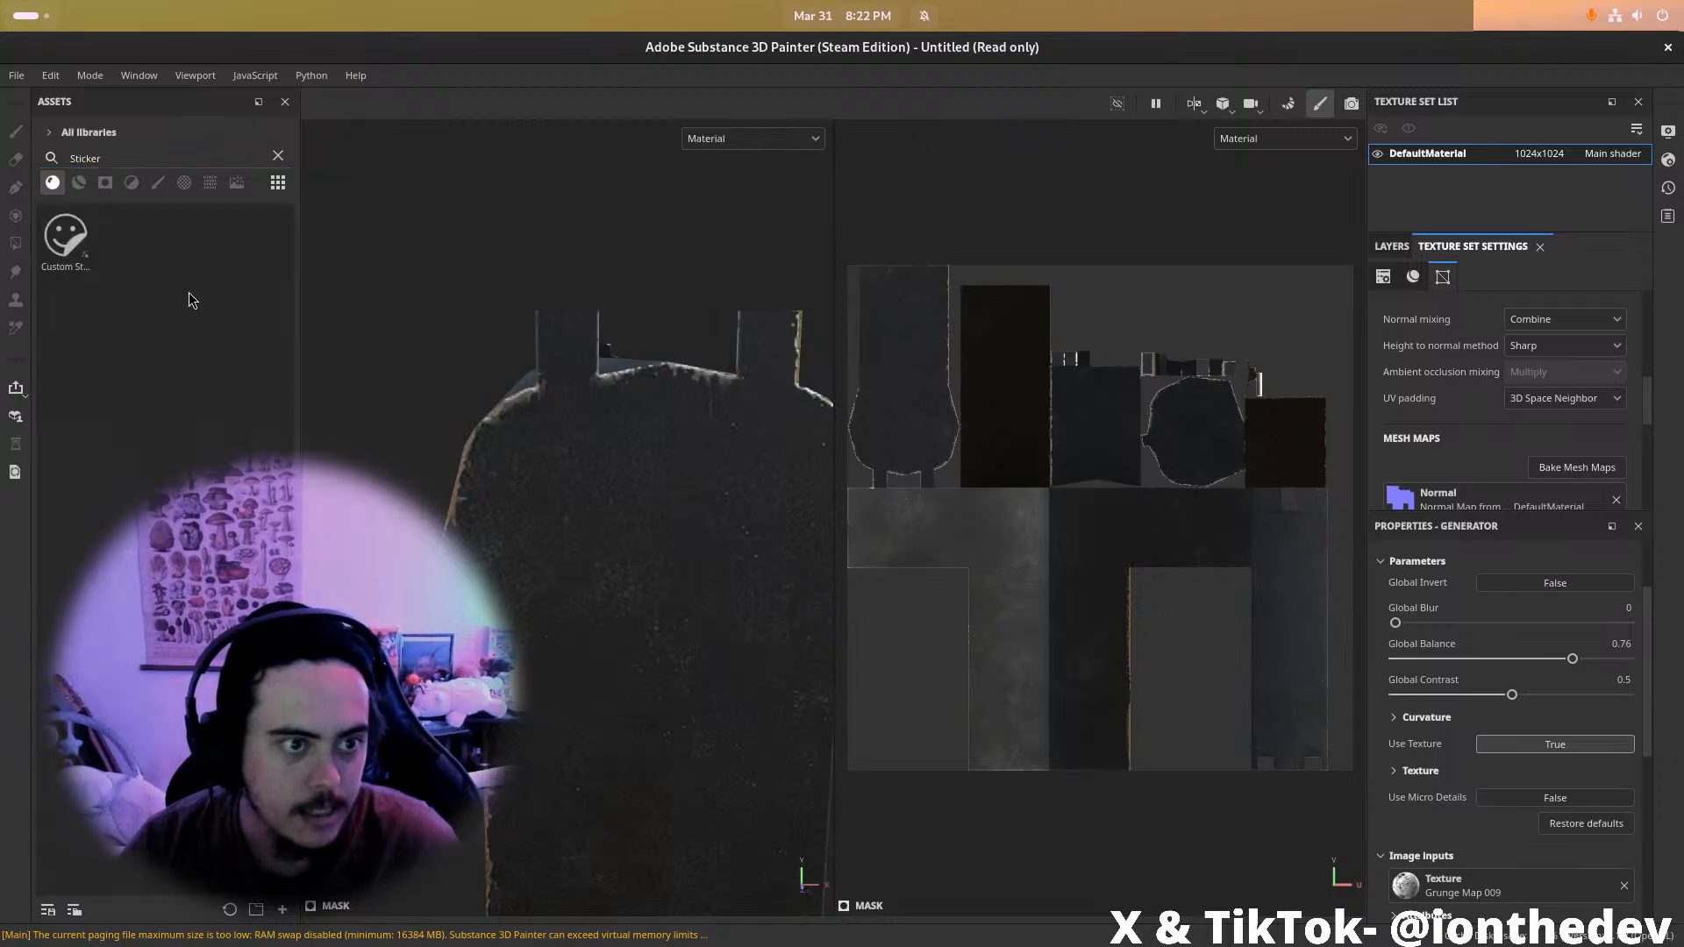
drag(89, 257, 93, 261)
Search the assets for "Custom" and place the Custom Spray Paint material on the pistol's rear face
double_click(122, 161)
text(Custom)
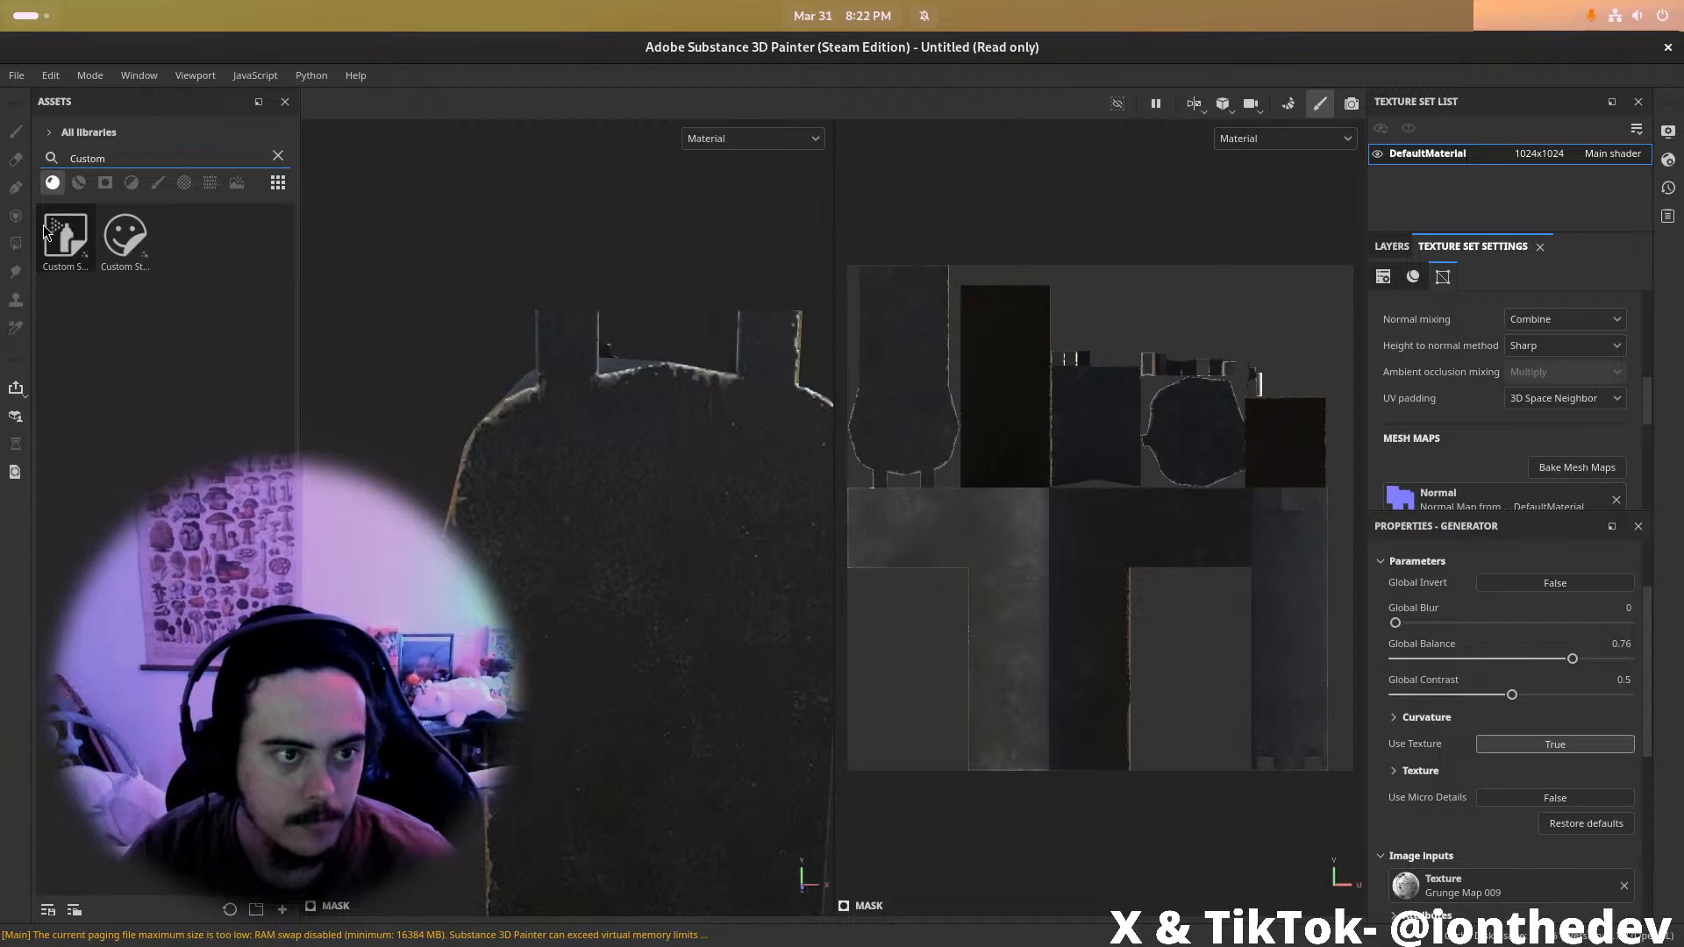
mouse_move(44, 225)
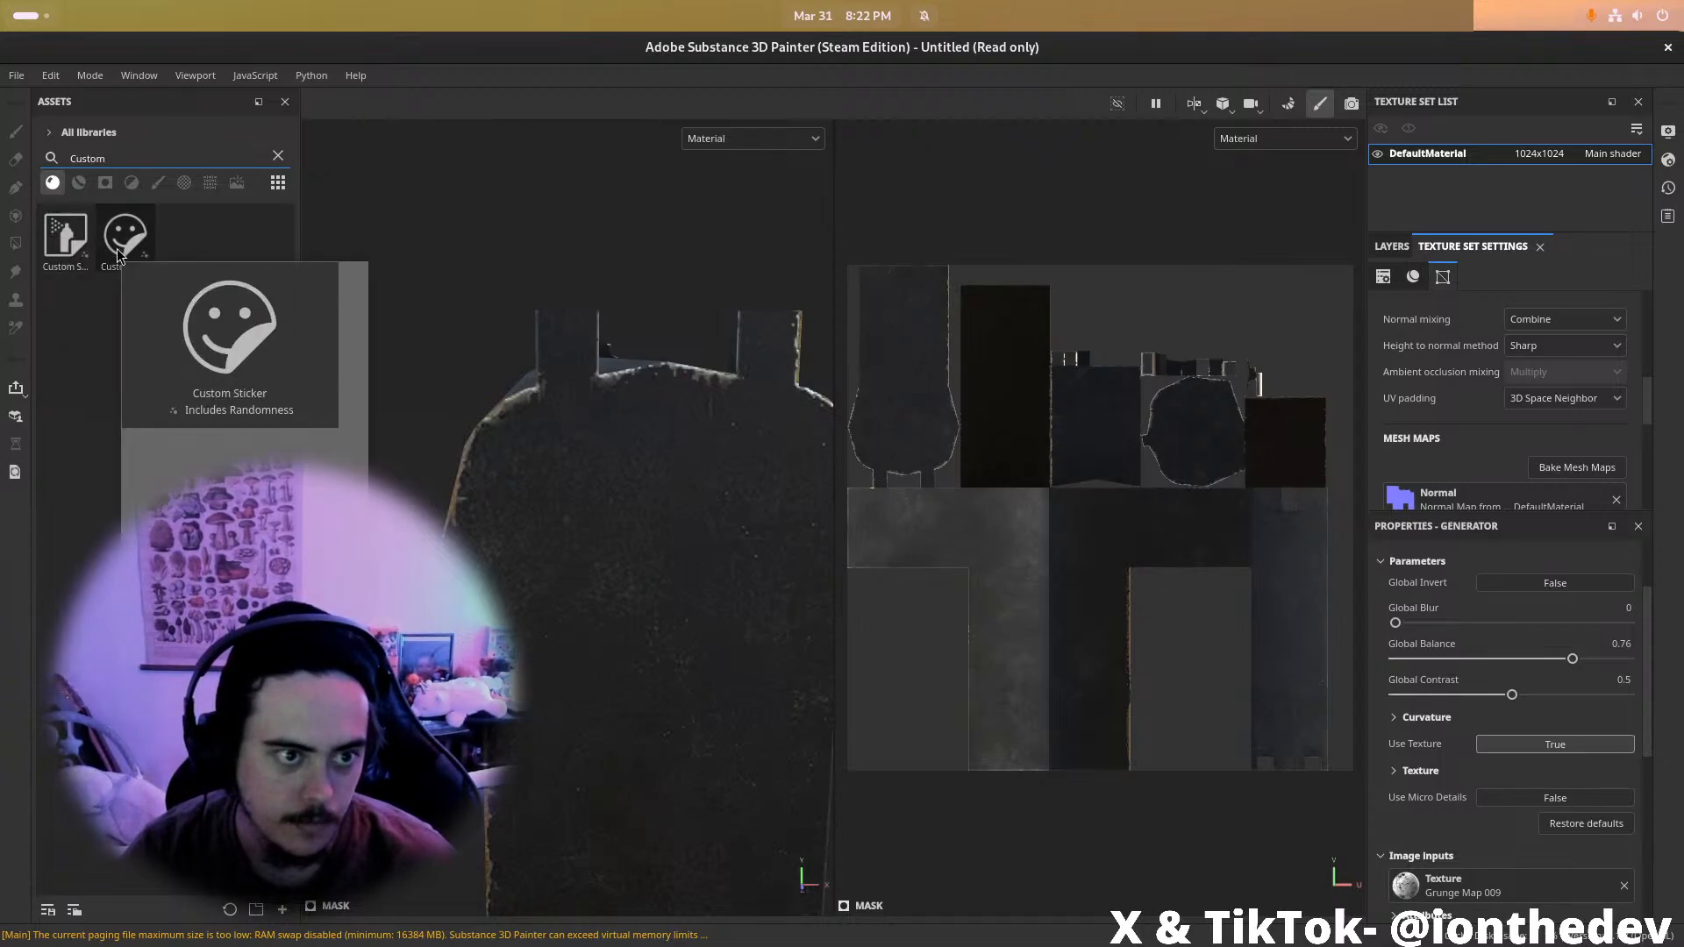
click(78, 250)
mouse_move(67, 245)
mouse_down()
mouse_move(1400, 202)
mouse_move(1360, 189)
mouse_move(584, 436)
mouse_move(83, 323)
mouse_move(596, 519)
mouse_move(630, 505)
mouse_up()
scroll(612, 498, up, 1)
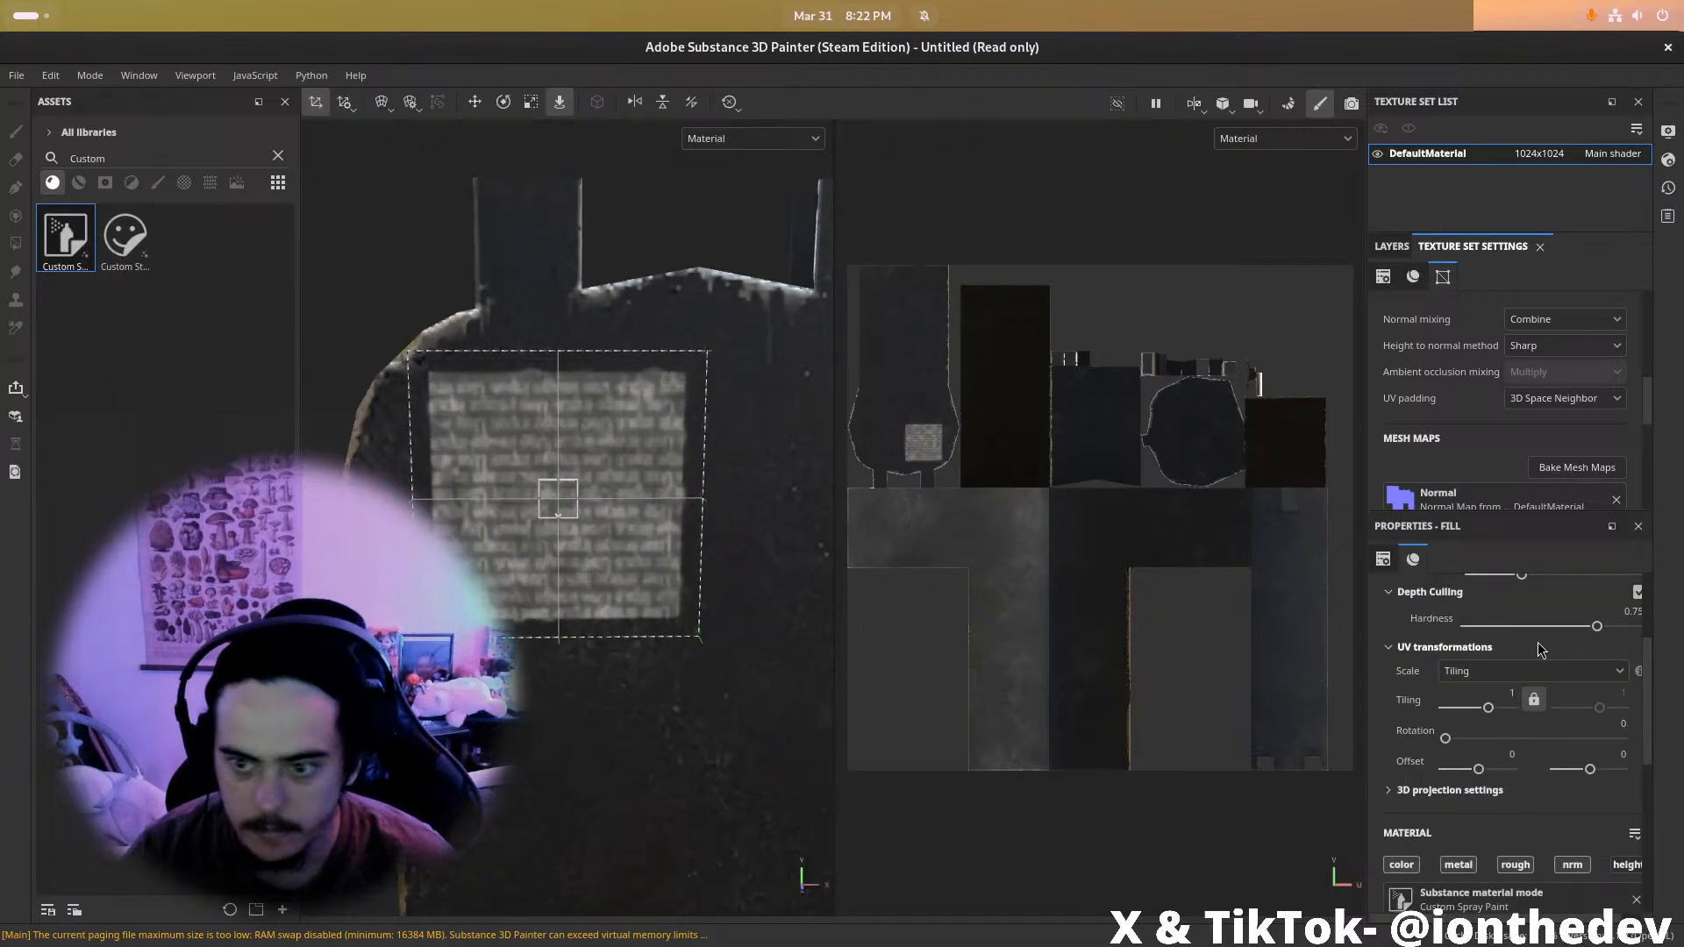
Examine the Custom Spray Paint fill's UV transformations, image adjustments and technical parameters
click(1443, 647)
scroll(1392, 680, down, 3)
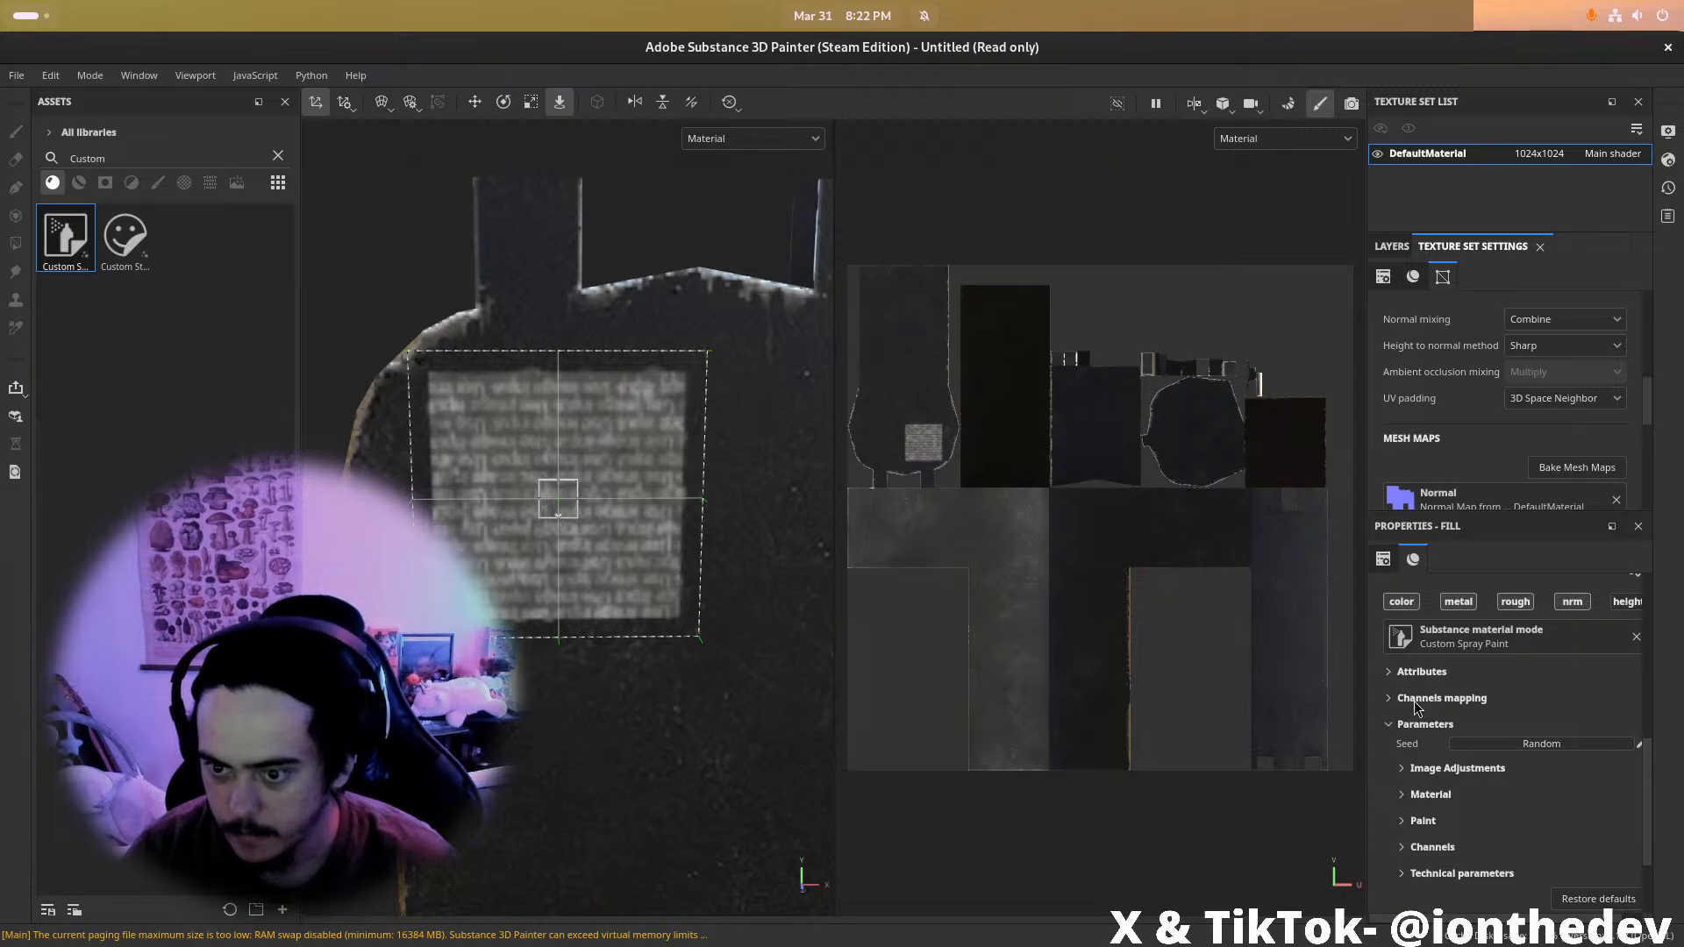
click(1439, 769)
click(1439, 768)
scroll(1420, 794, down, 1)
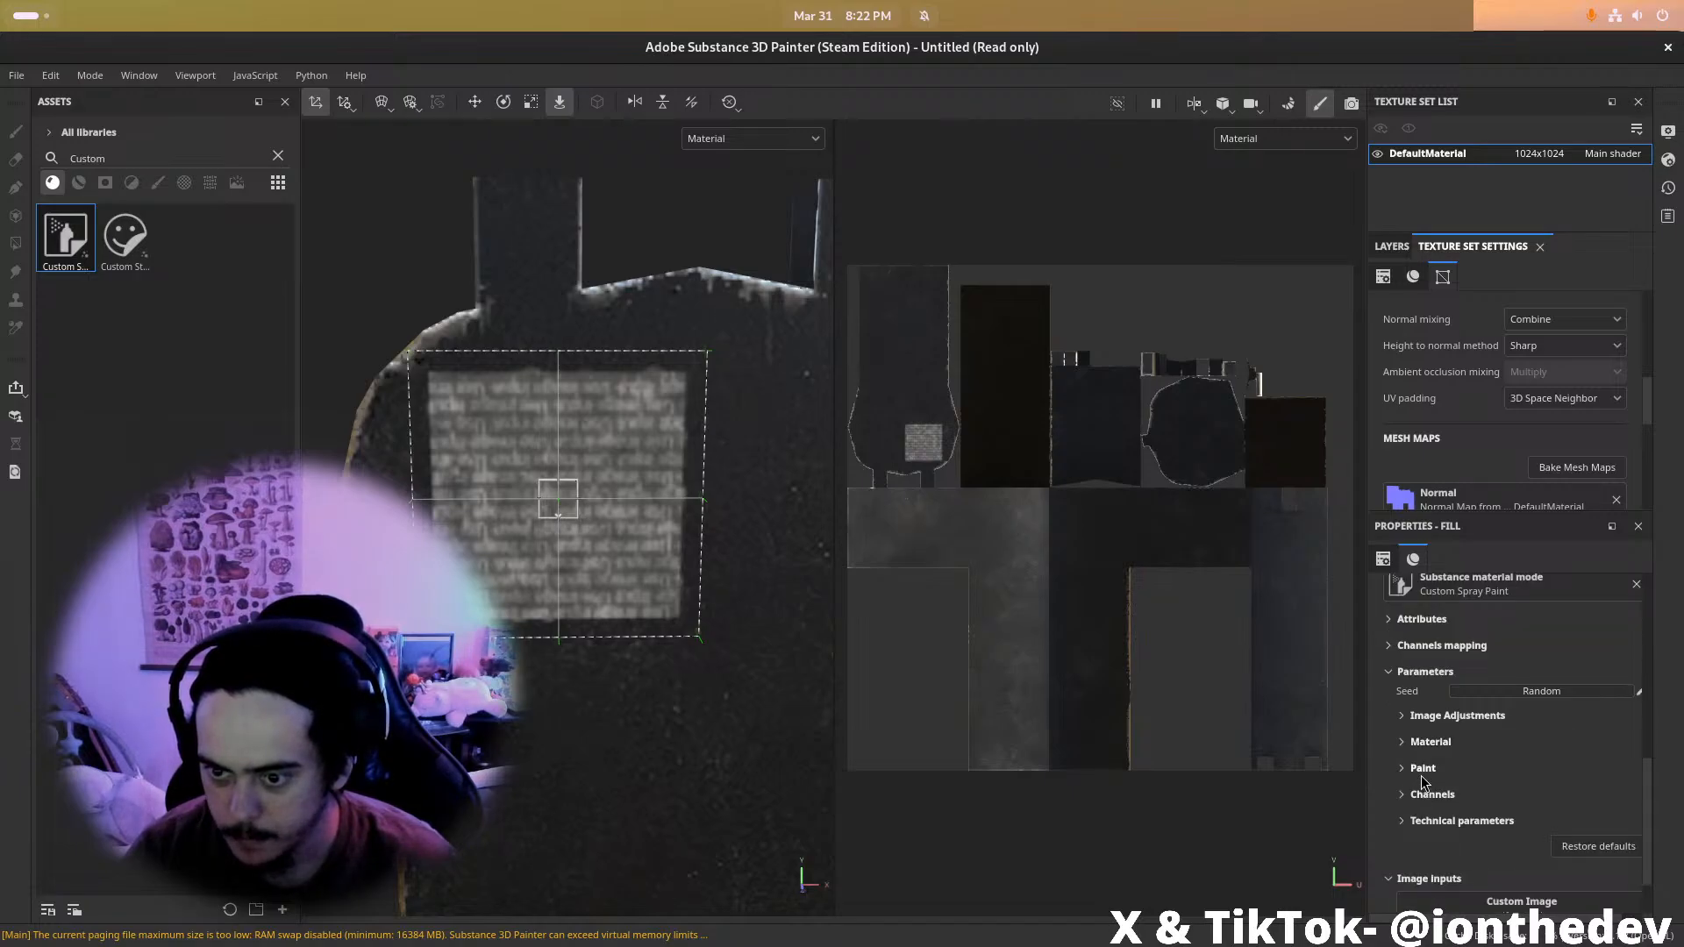
scroll(1414, 788, down, 1)
click(1428, 752)
scroll(1430, 744, down, 3)
scroll(1427, 745, up, 2)
scroll(1427, 746, up, 3)
Shift the spray paint projection sideways across the rear face and set its image Scale X to about 0.93
click(660, 498)
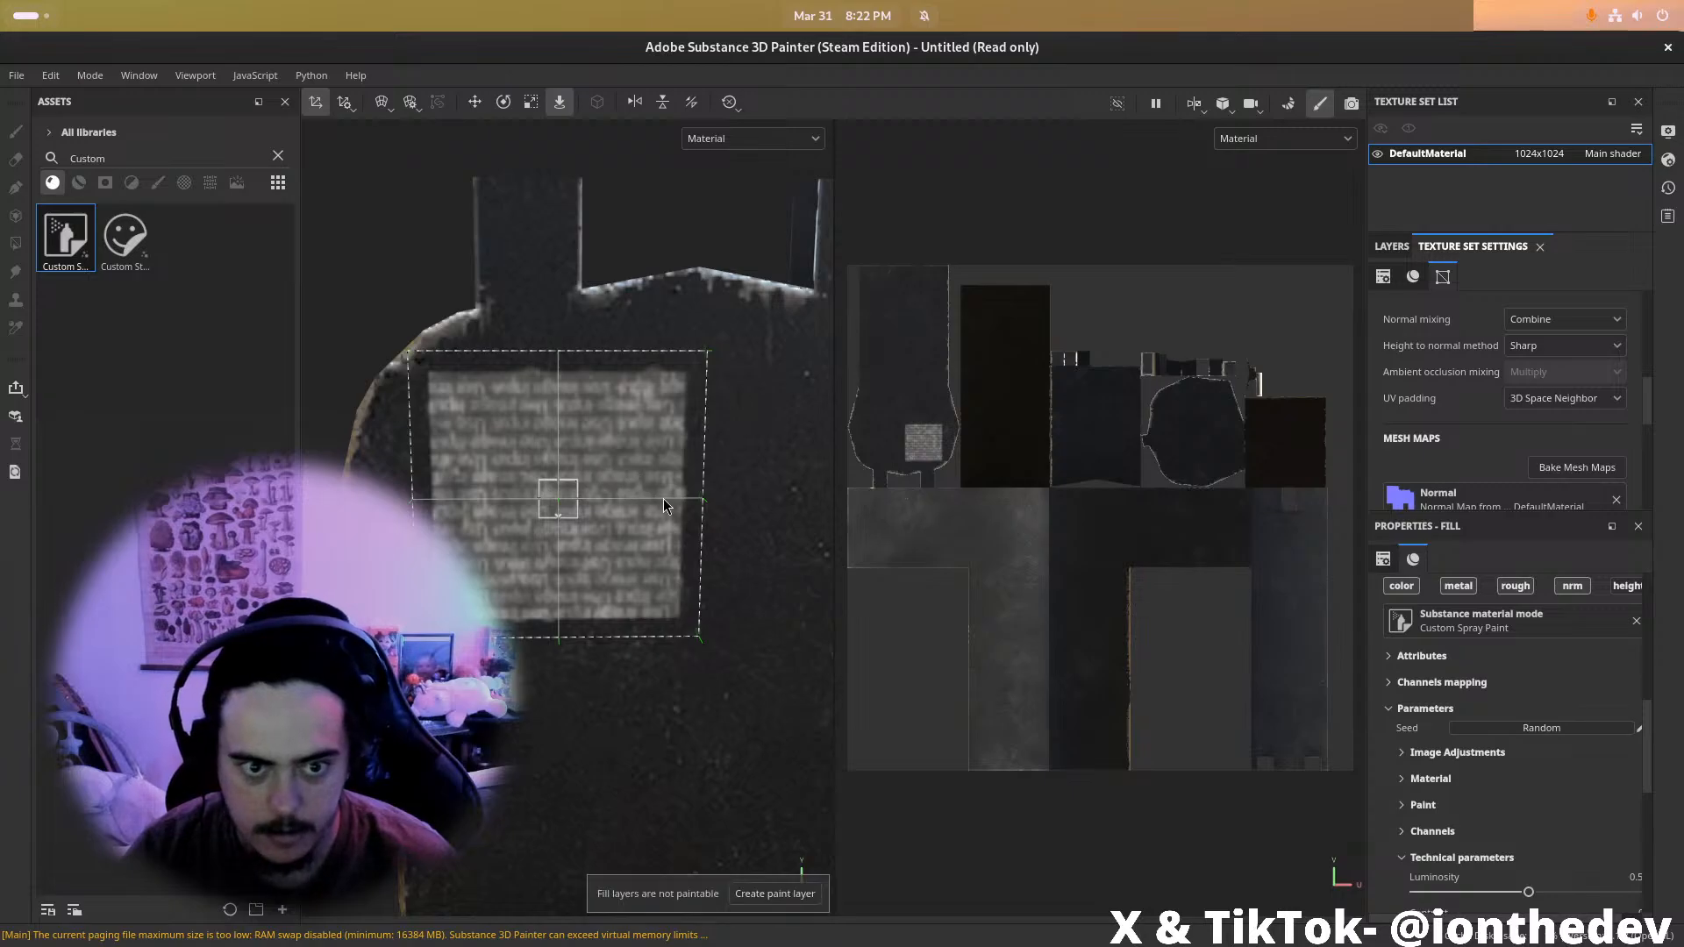
drag(561, 500, 681, 517)
click(1415, 752)
click(1415, 752)
click(1416, 752)
click(1467, 787)
drag(1468, 787, 1624, 787)
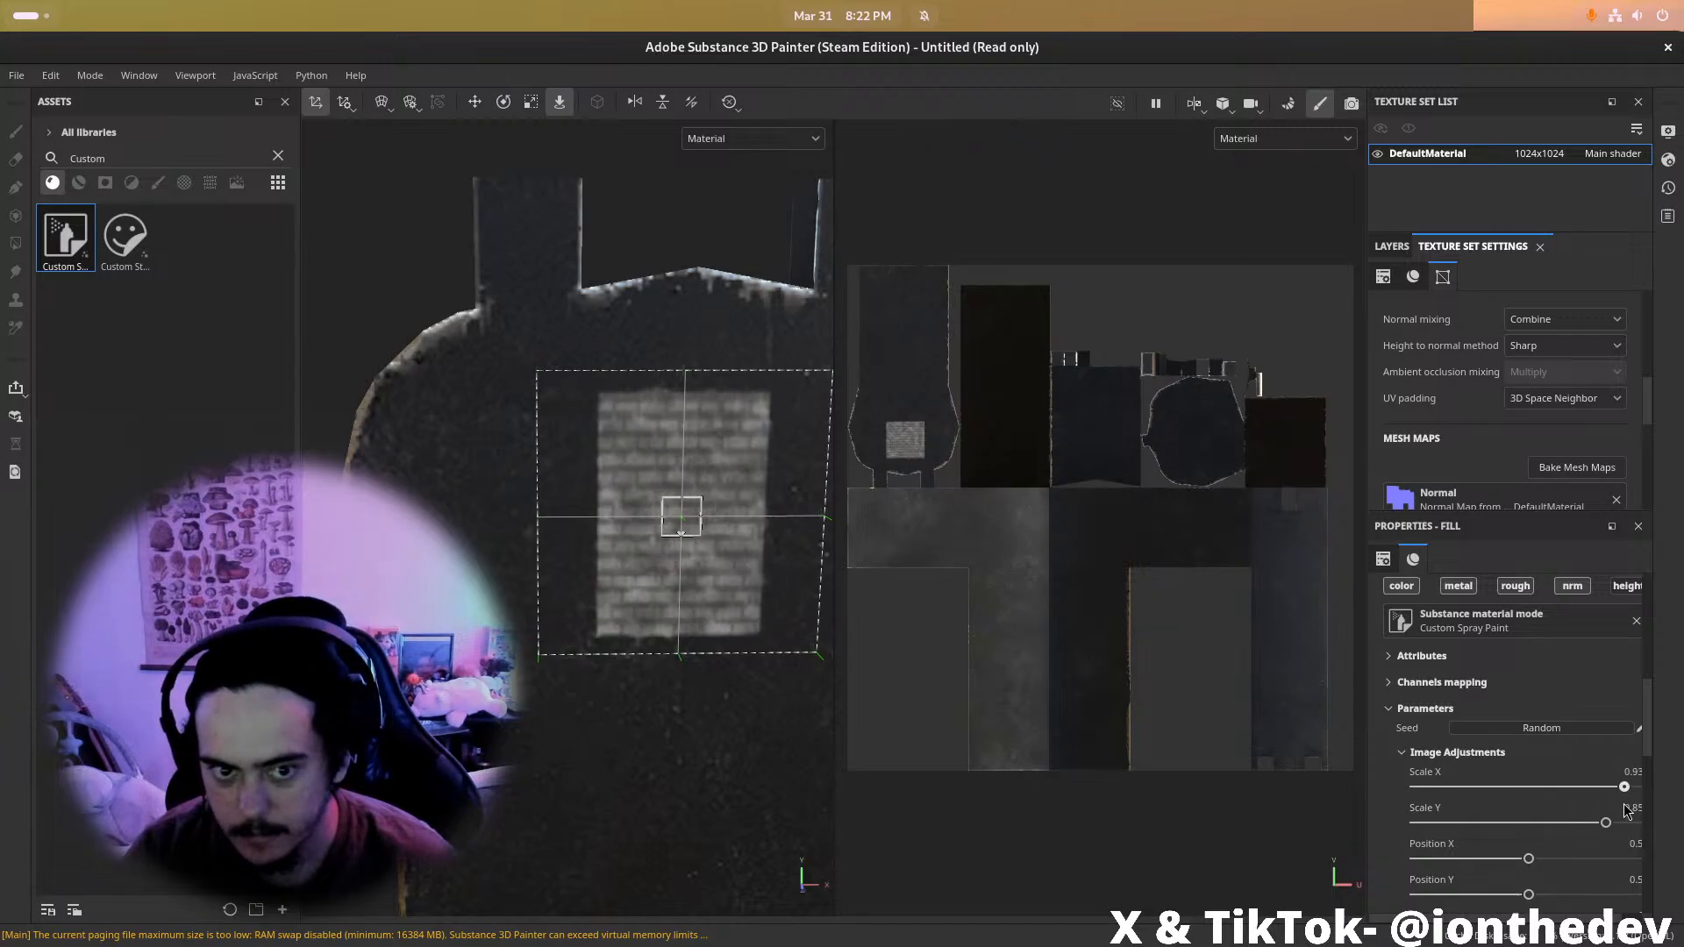
Examine the attributes, channels mapping, paint and channel parameters of the Custom Spray Paint fill
scroll(1627, 811, up, 3)
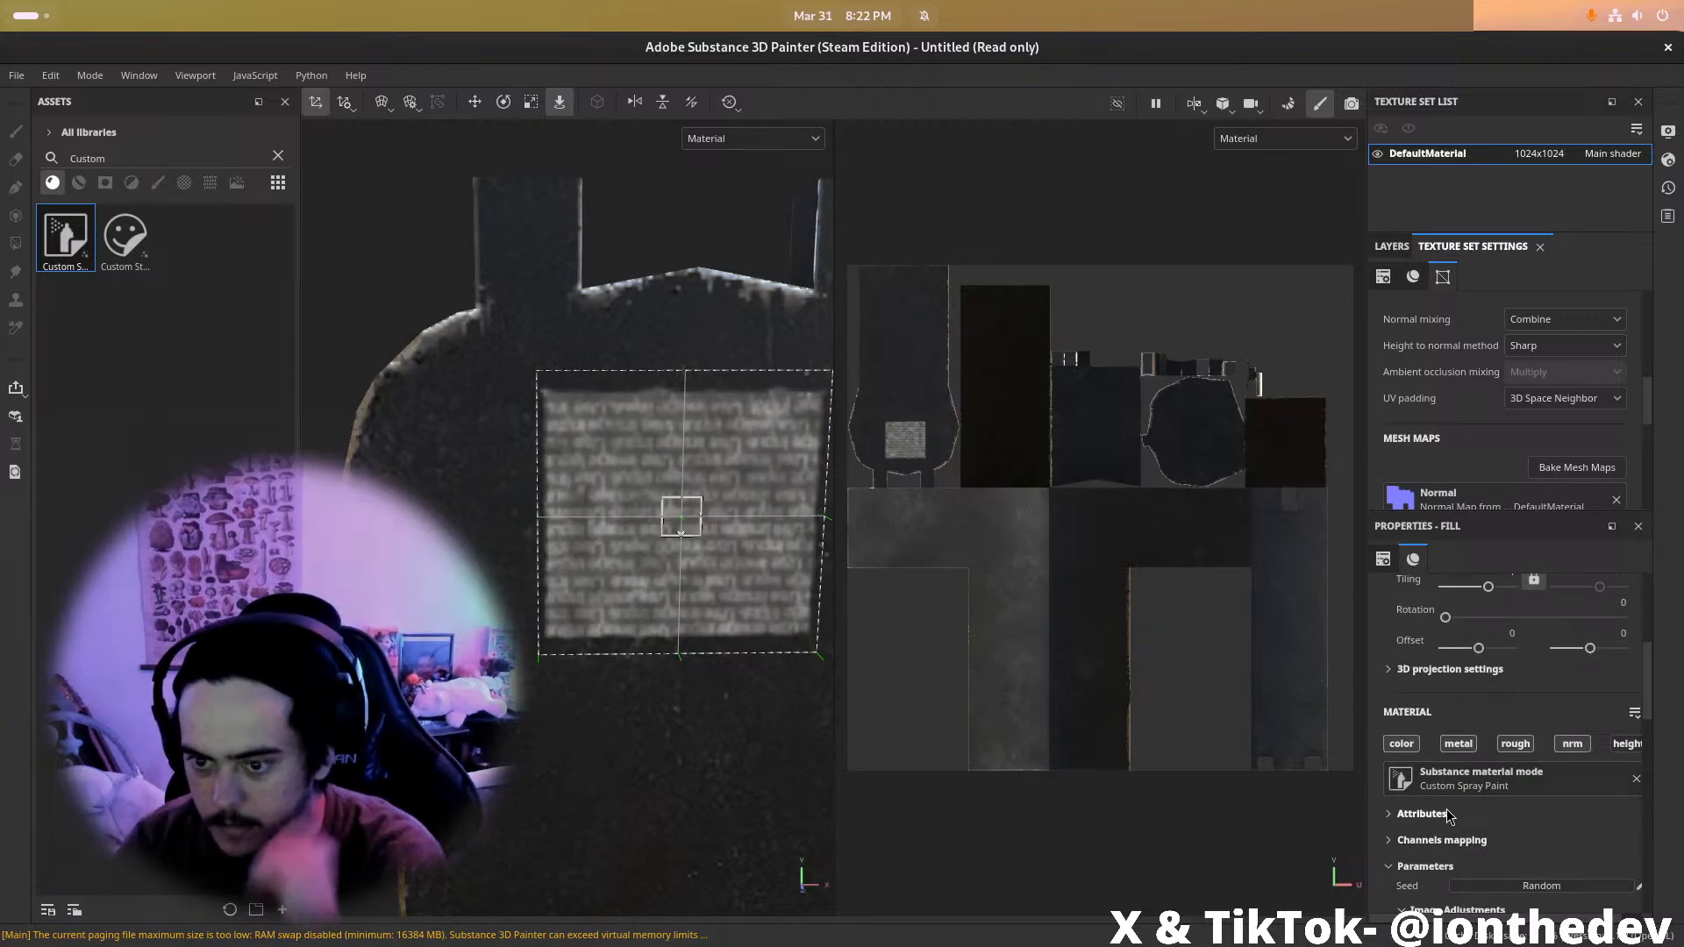
click(1421, 814)
scroll(1443, 772, down, 5)
click(1441, 738)
click(1442, 739)
scroll(1438, 746, up, 3)
click(1423, 759)
scroll(1439, 752, down, 3)
scroll(1457, 733, down, 3)
scroll(1435, 729, down, 3)
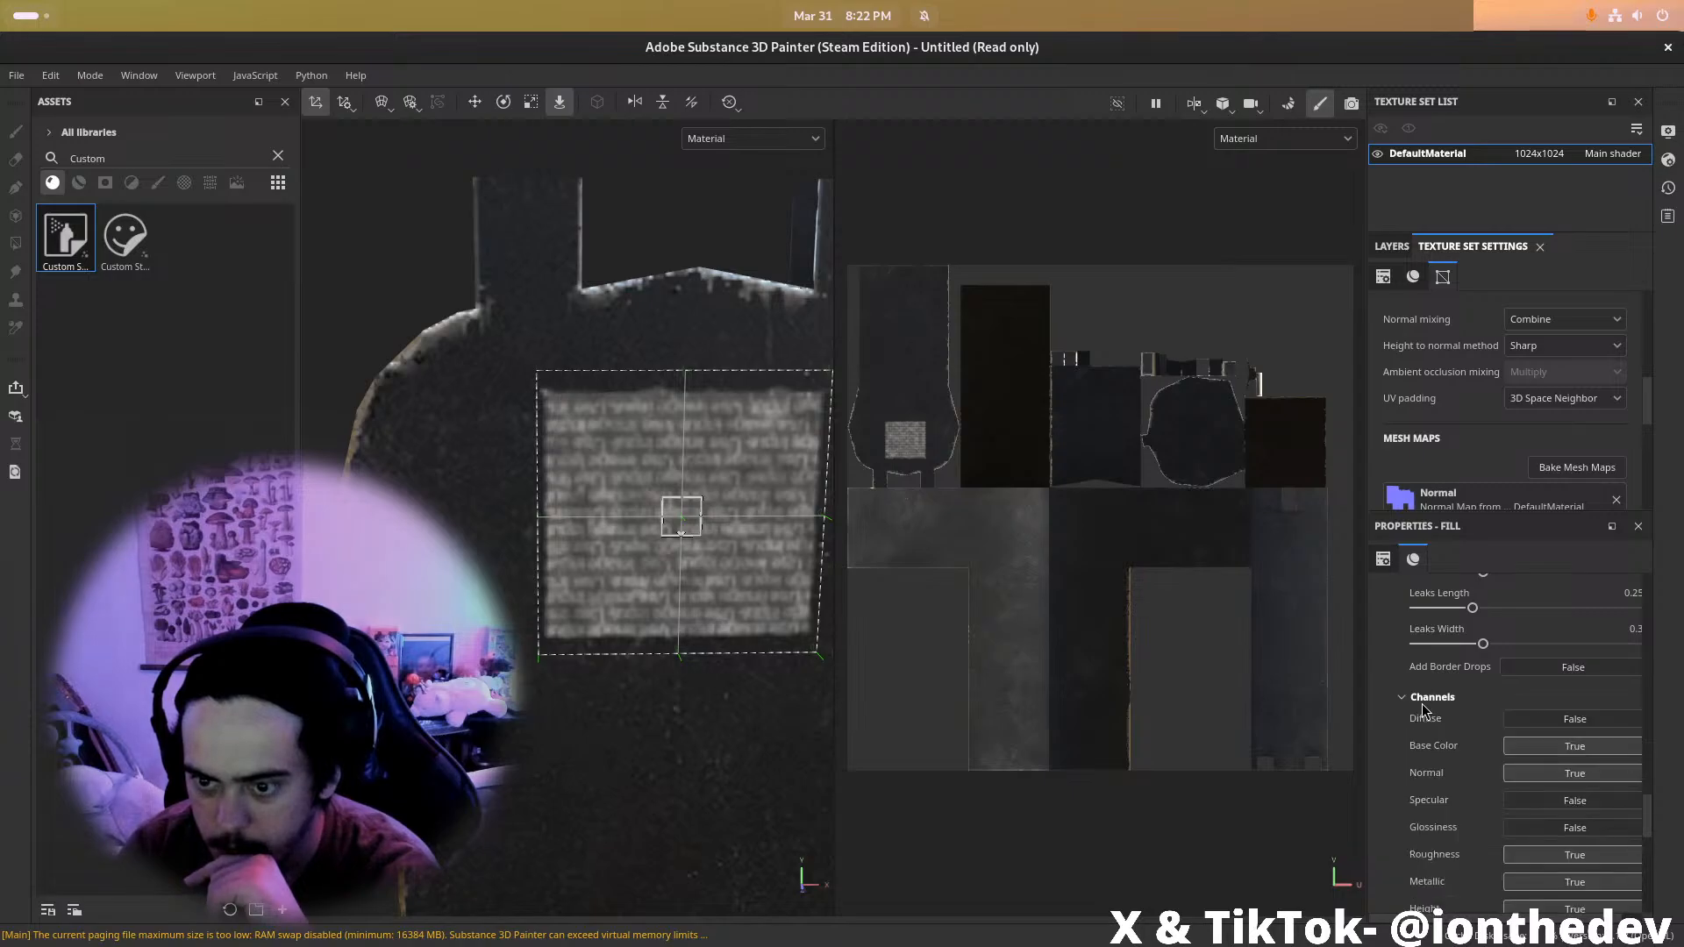
Browse the procedural texture resources available for the spray paint fill's Custom Image input
scroll(1472, 732, down, 1)
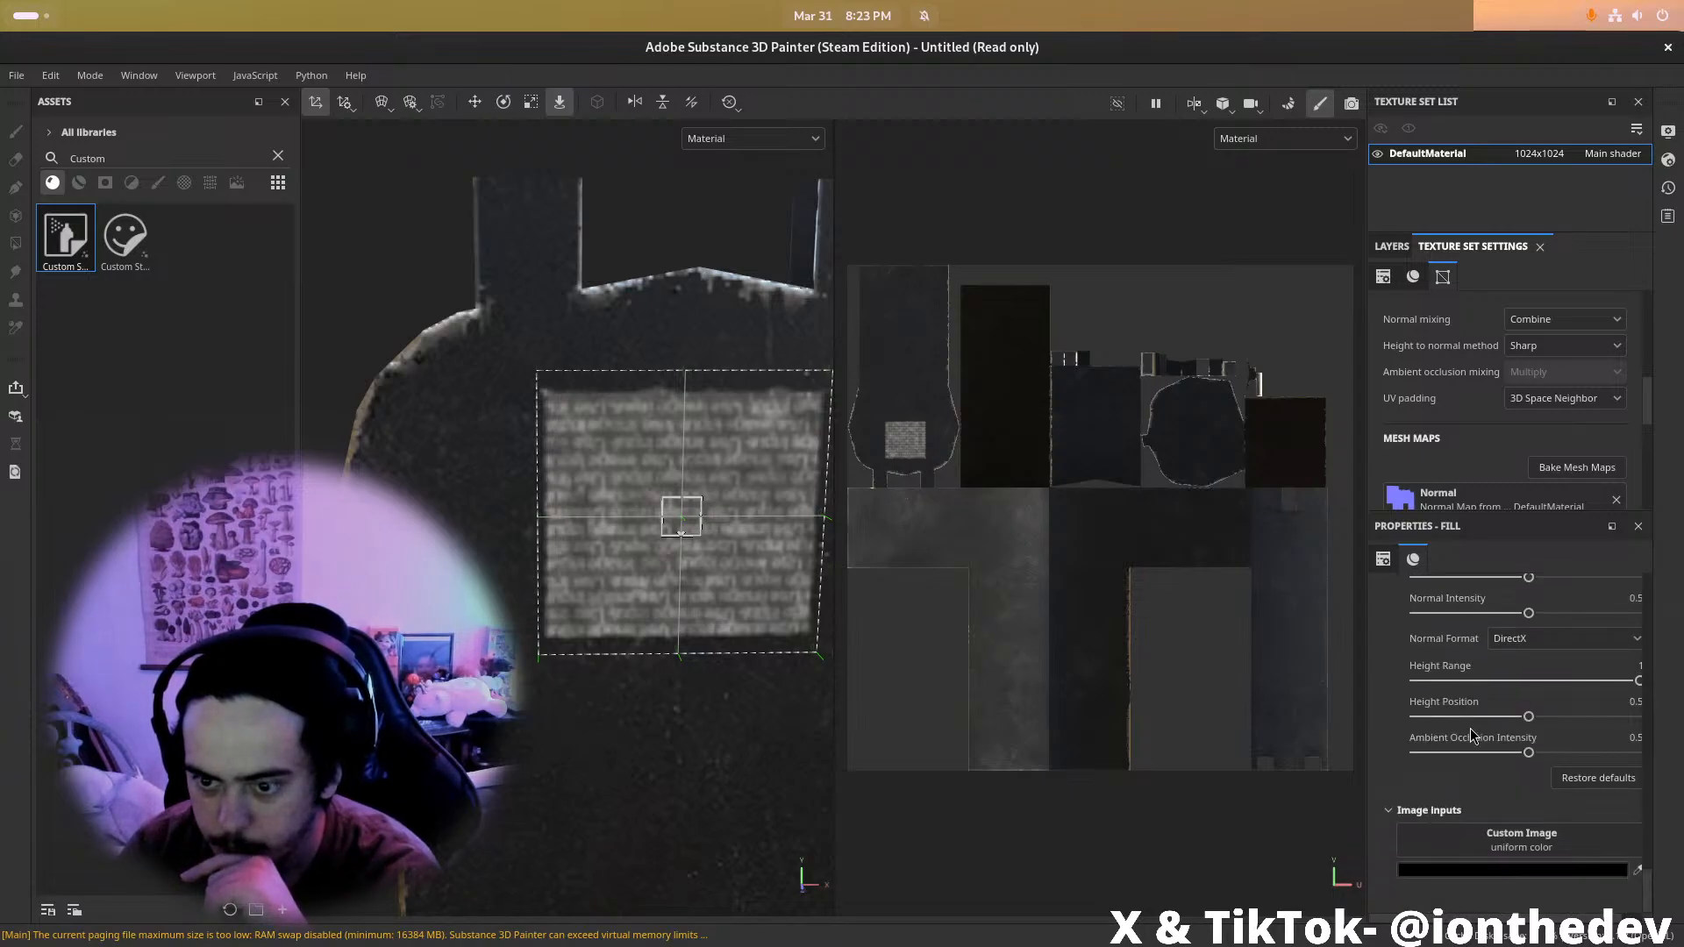
click(1527, 848)
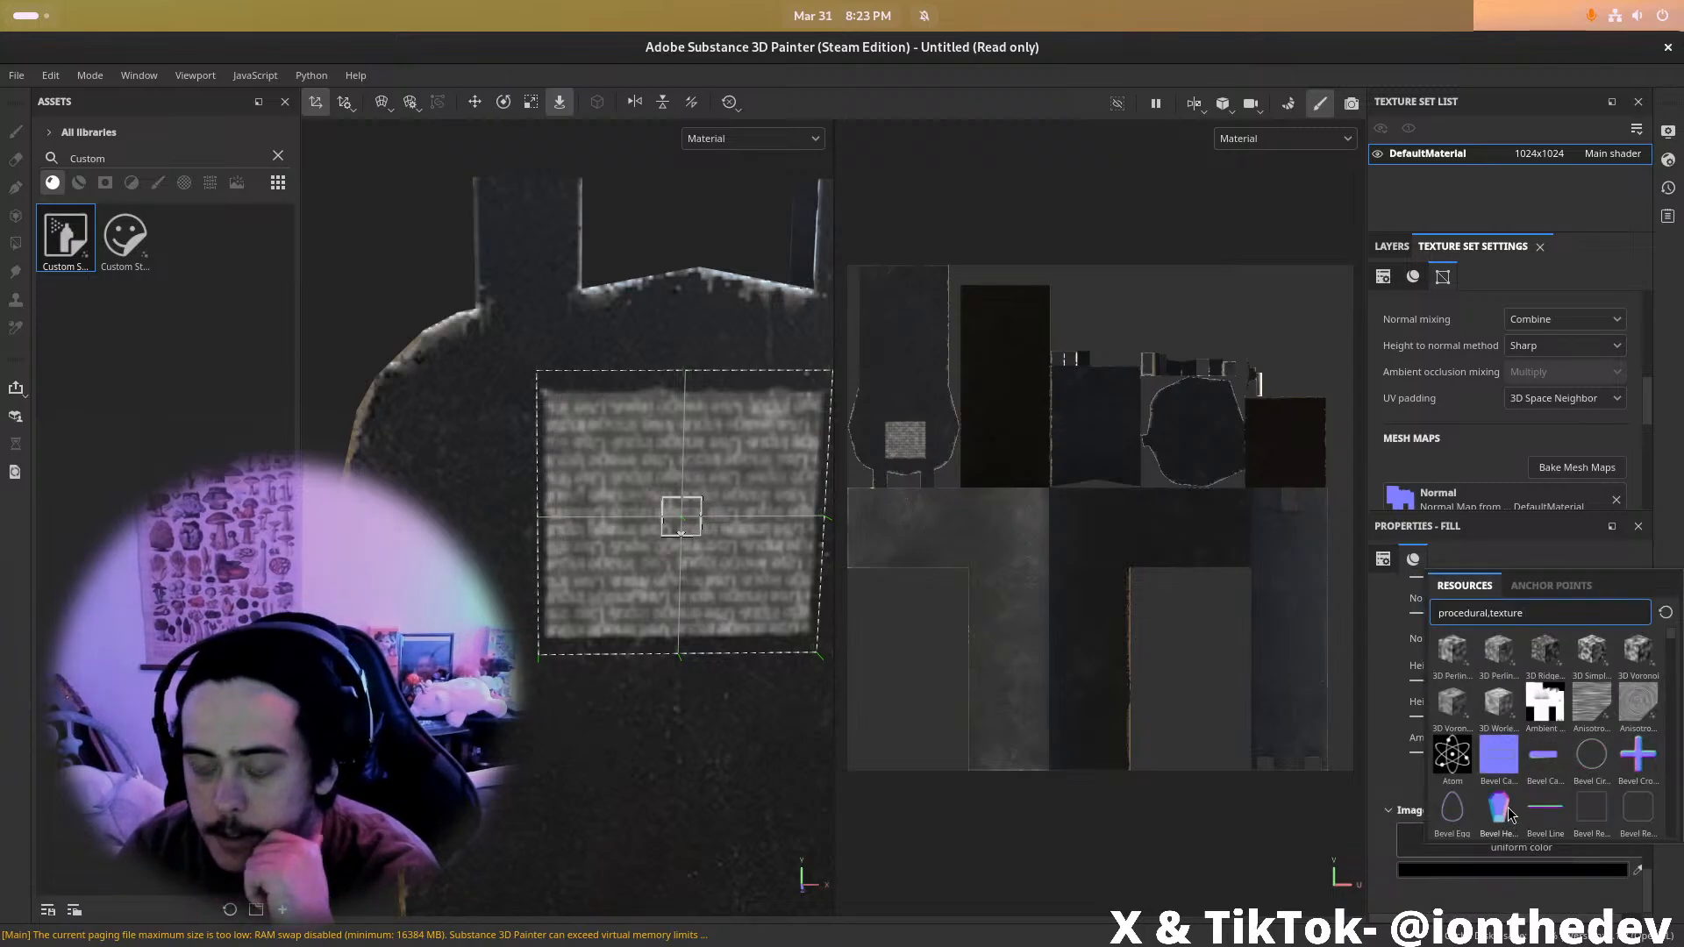
scroll(1511, 816, down, 5)
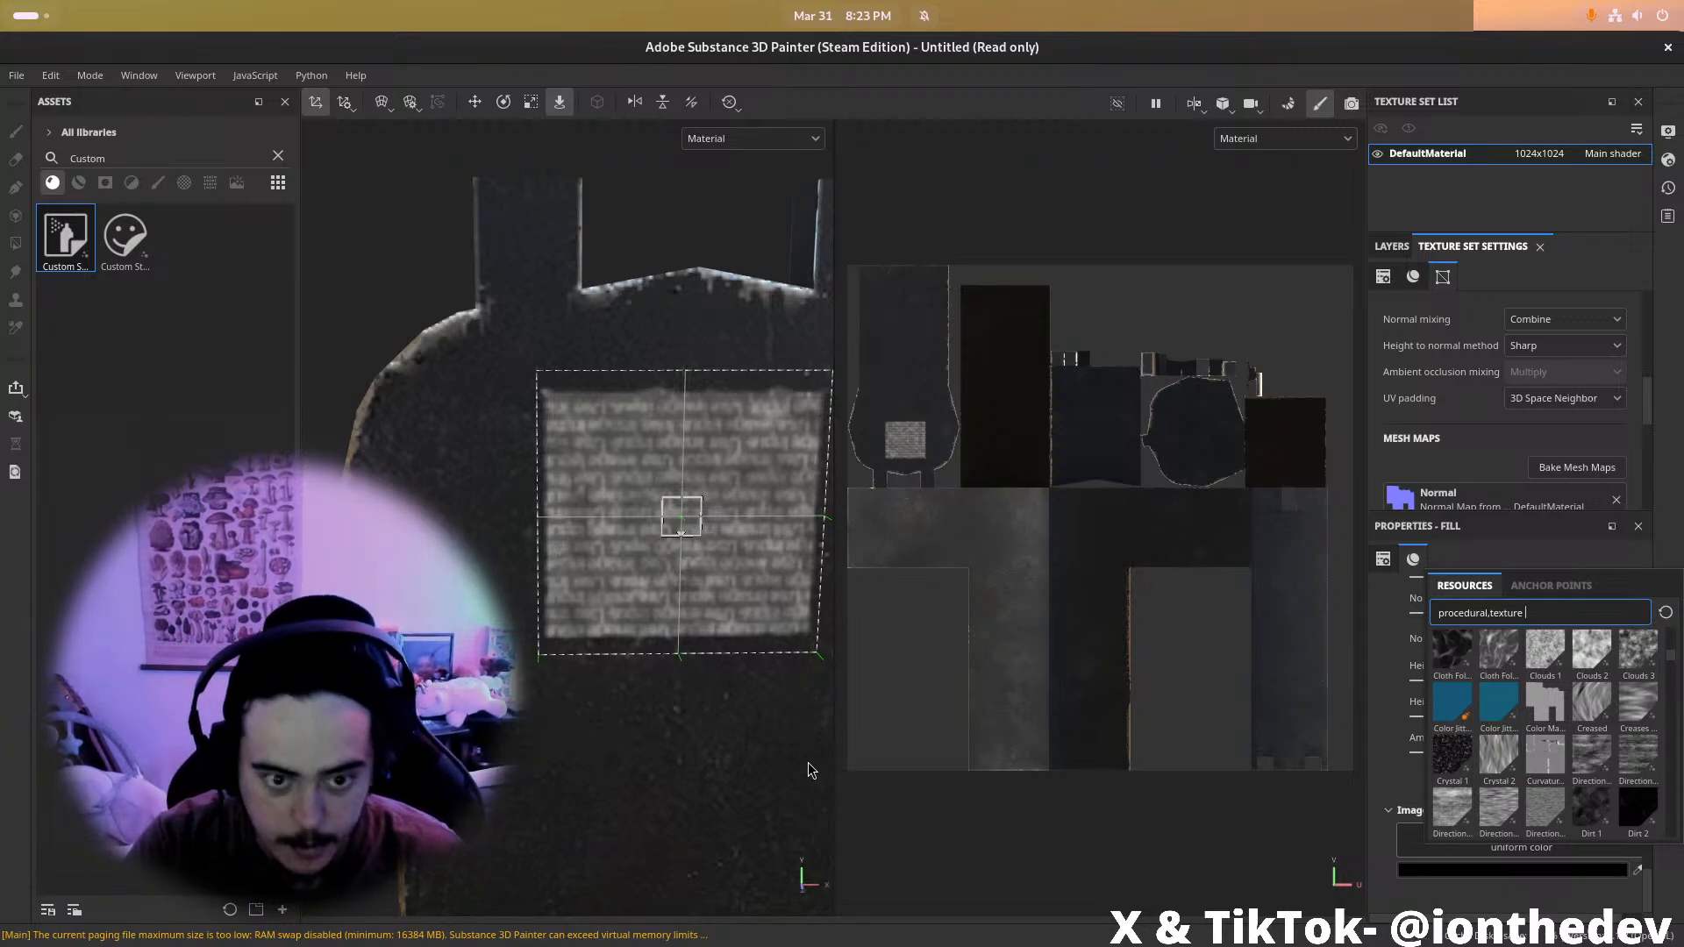
Switch to Aseprite and create a new 256 × 256 px RGBA sprite with a transparent background
key(super)
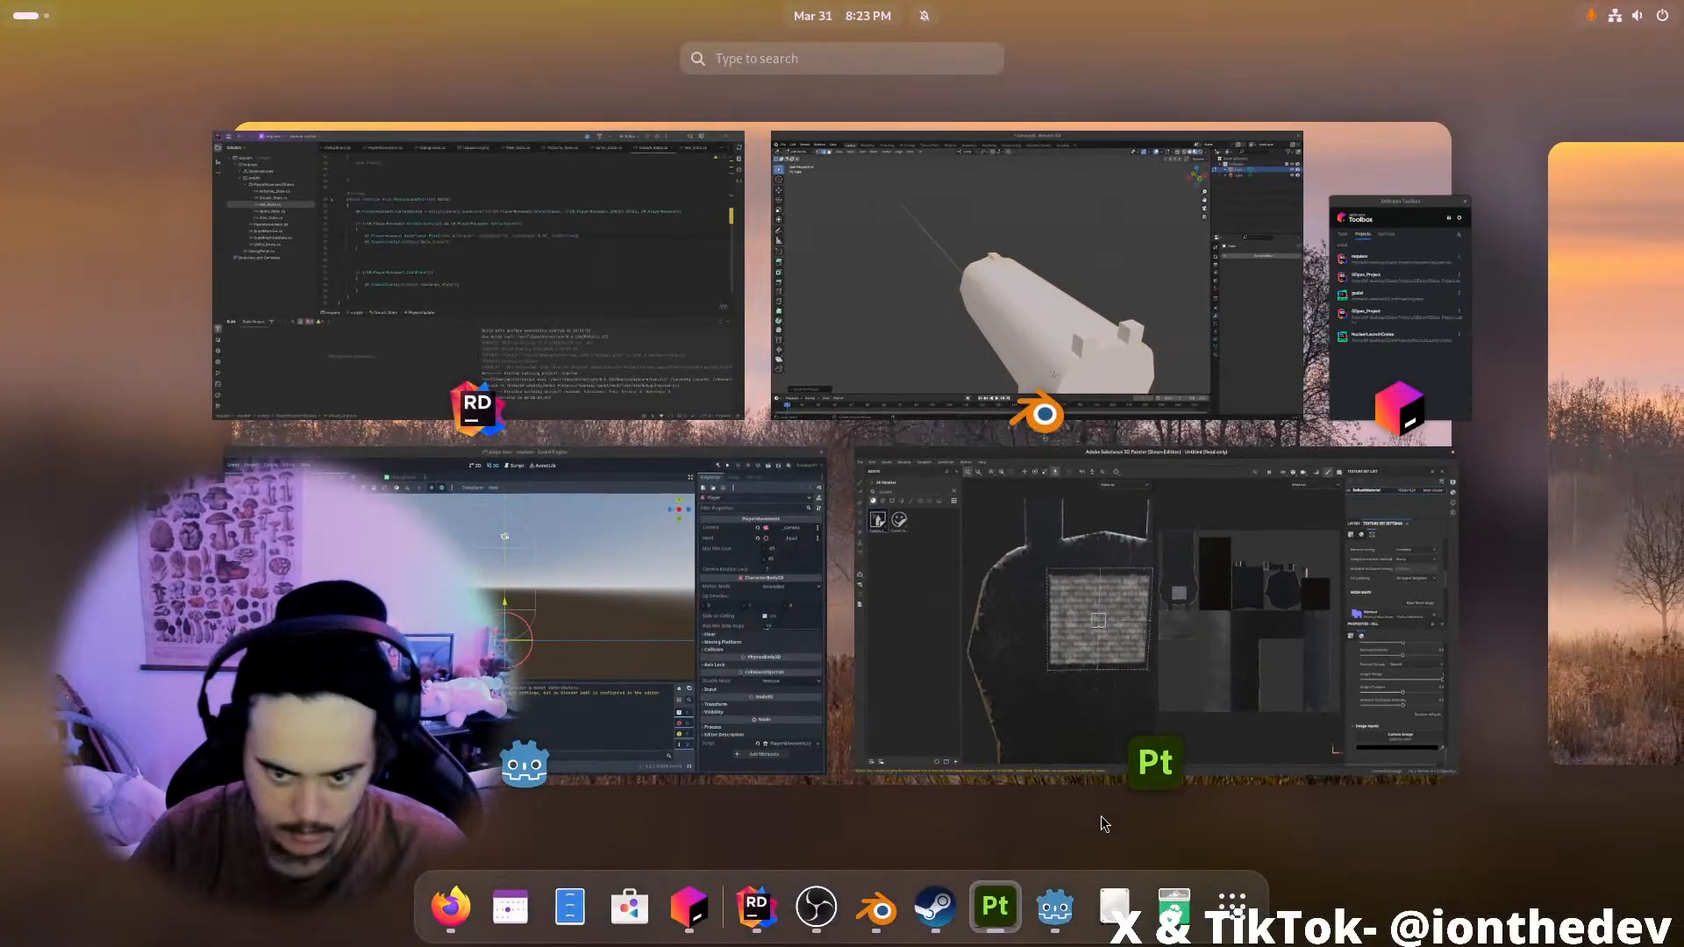
text(asepri)
key(Return)
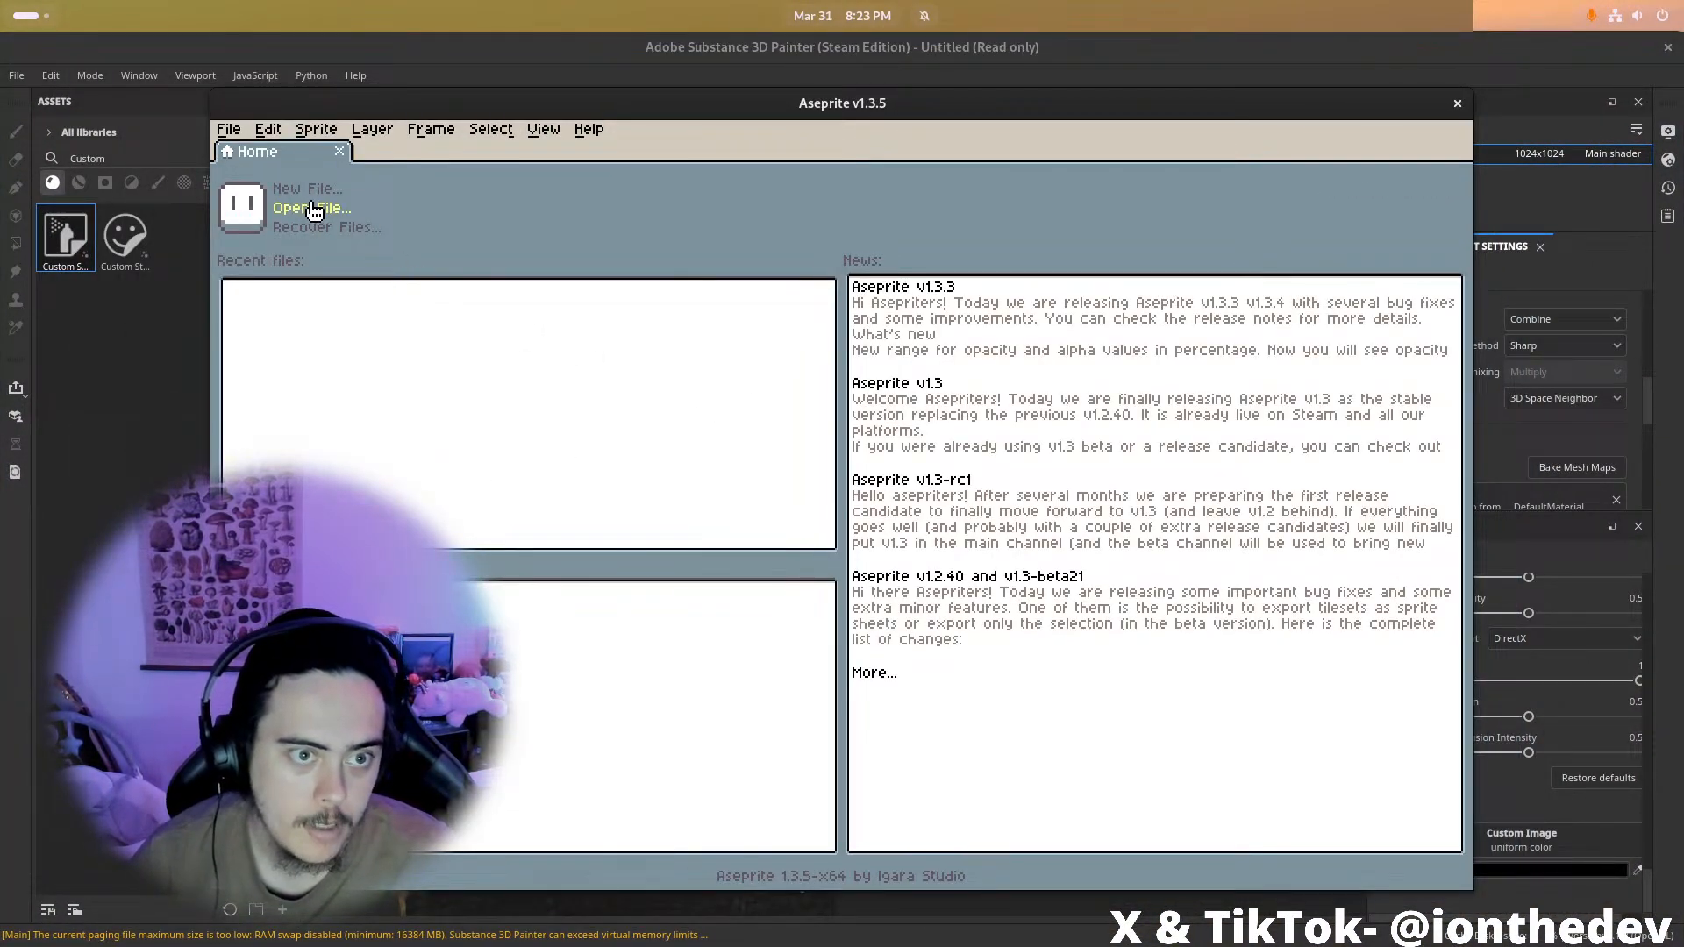
click(309, 190)
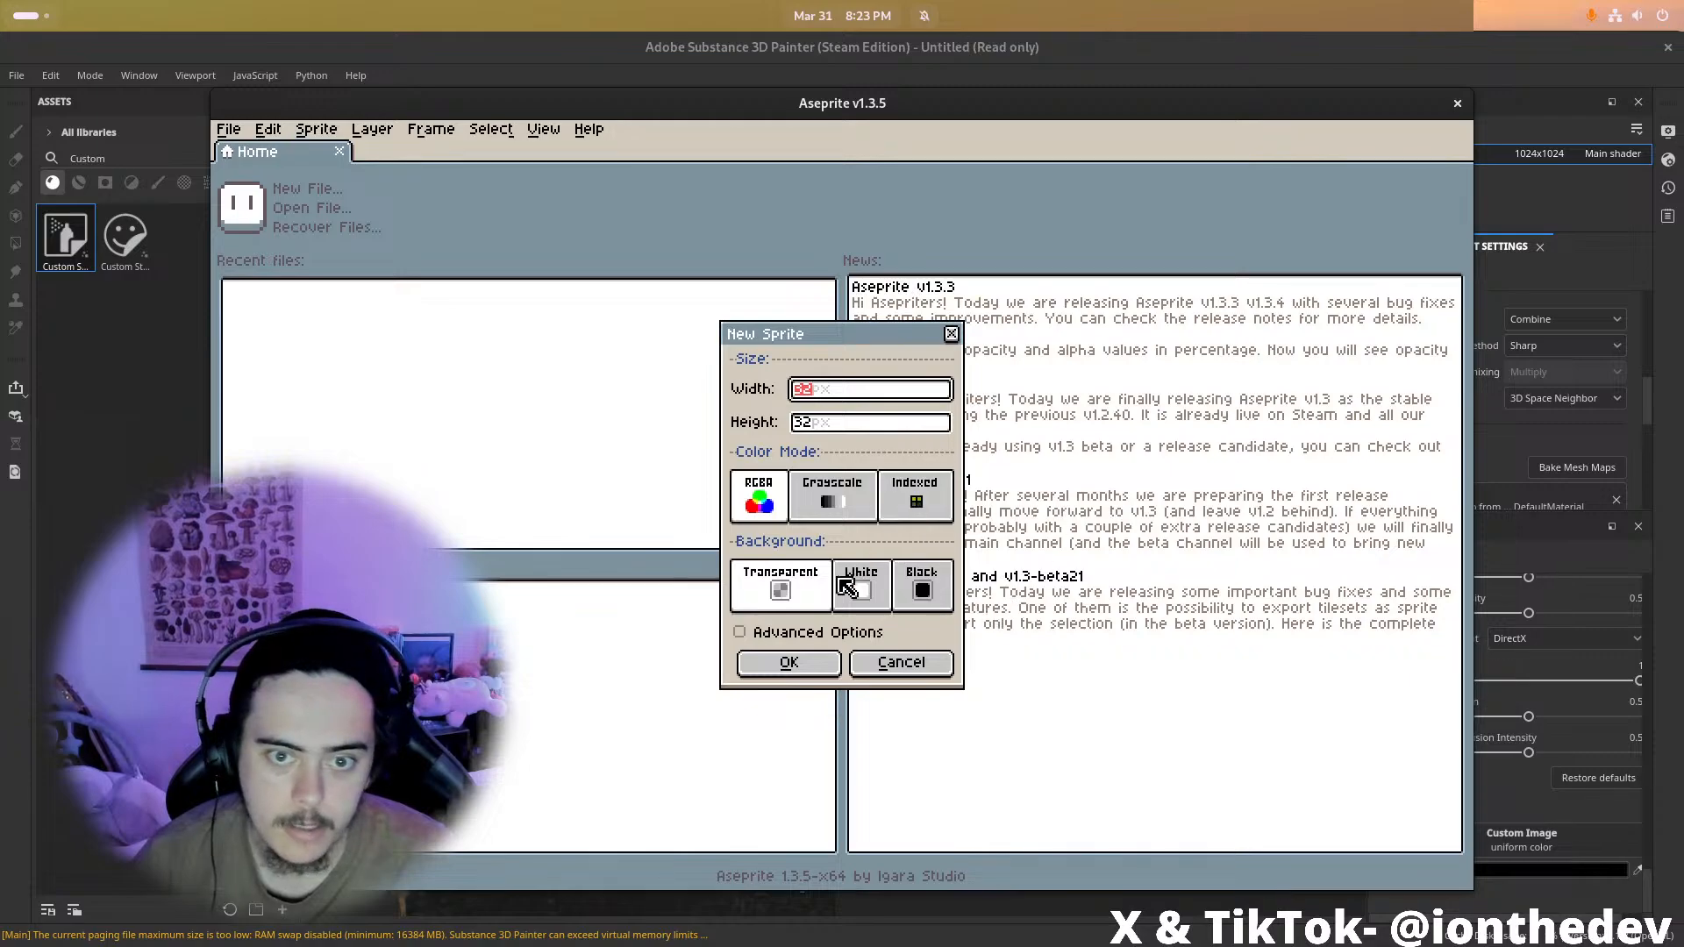
key(Tab)
text(256)
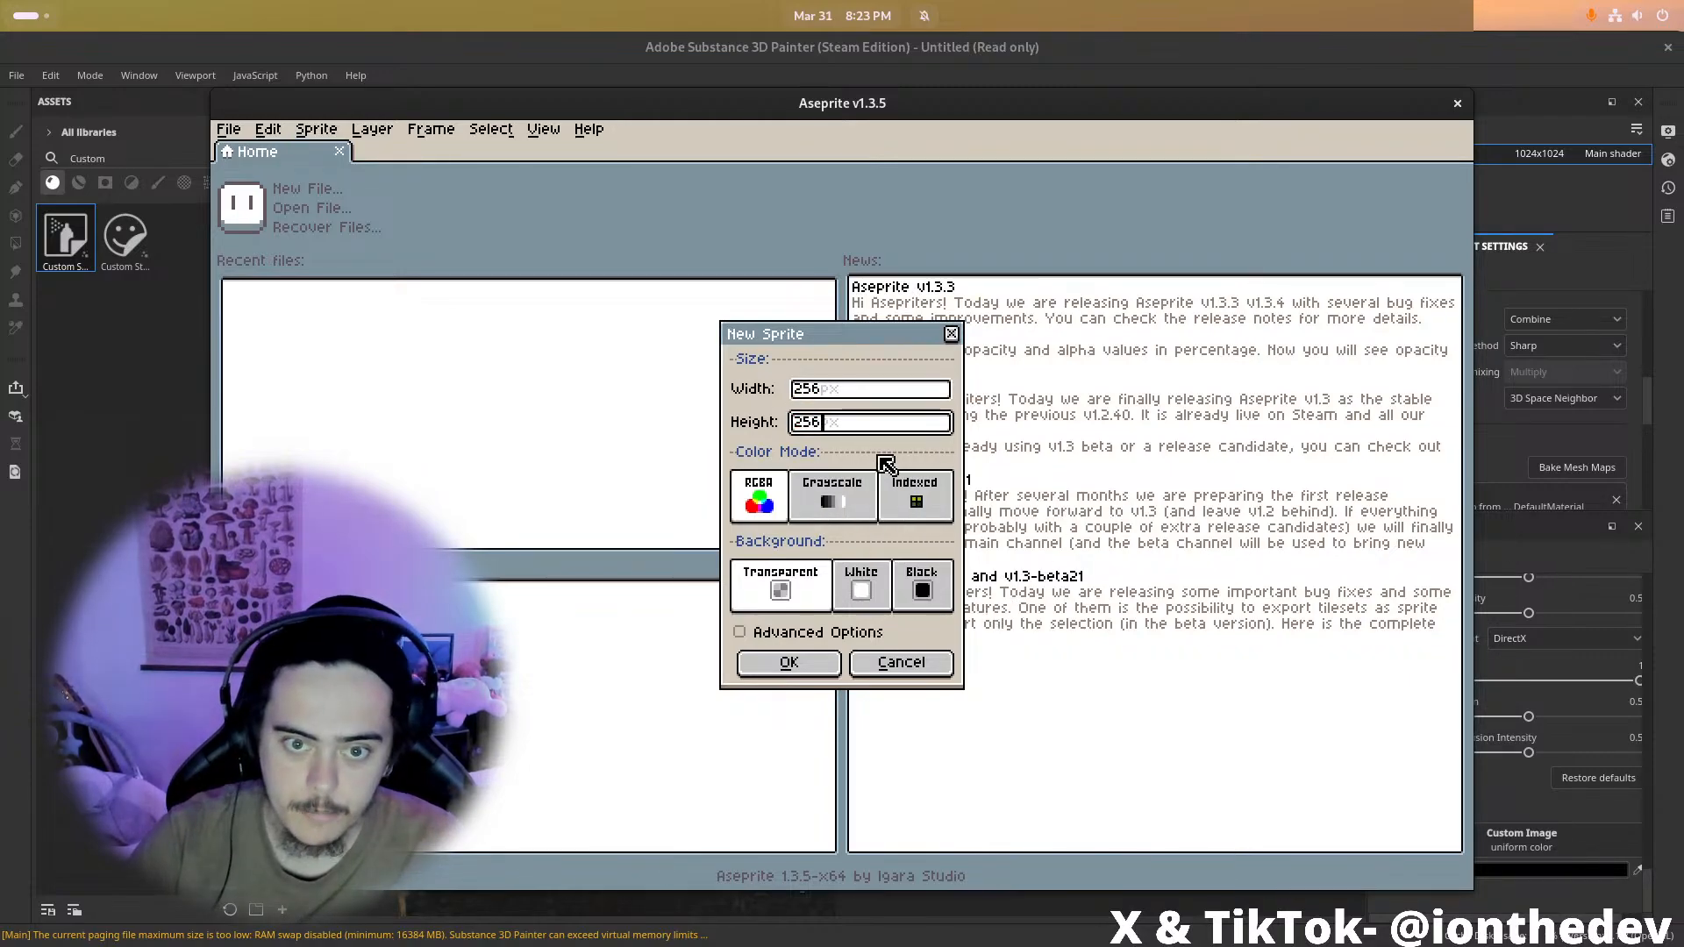
click(790, 663)
Choose the dark red palette colour and set the round pencil brush to 30 px, with the whole canvas in view
scroll(795, 492, up, 1)
ctrl+scroll(807, 526, up, 20)
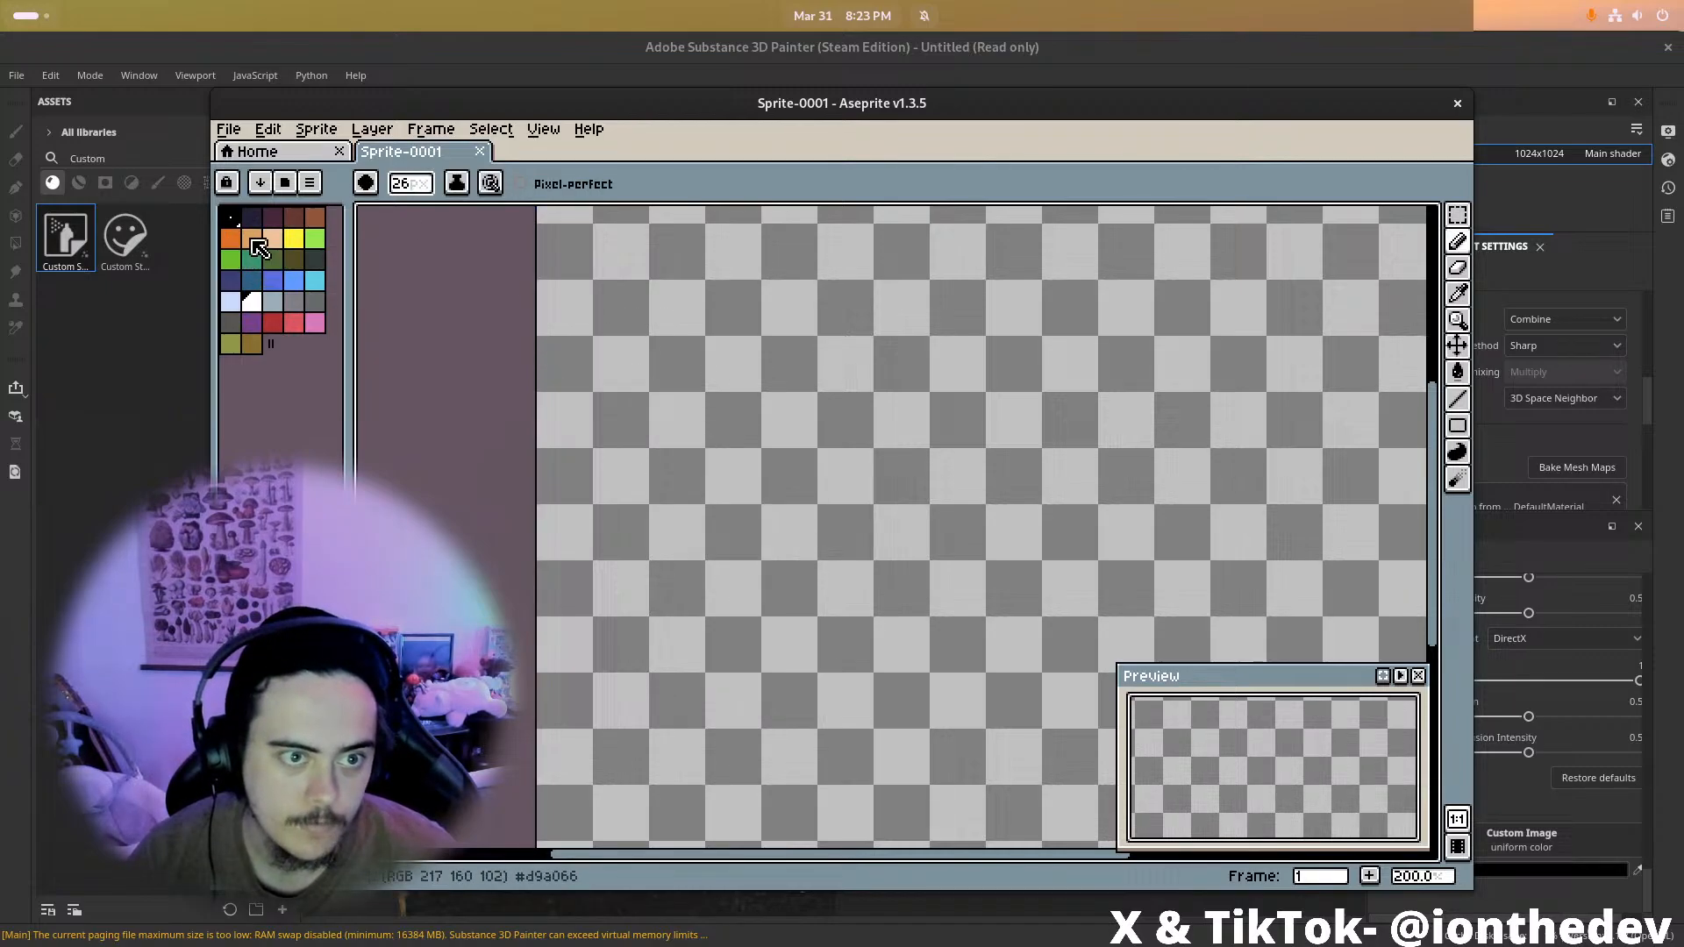
click(272, 322)
scroll(853, 518, down, 4)
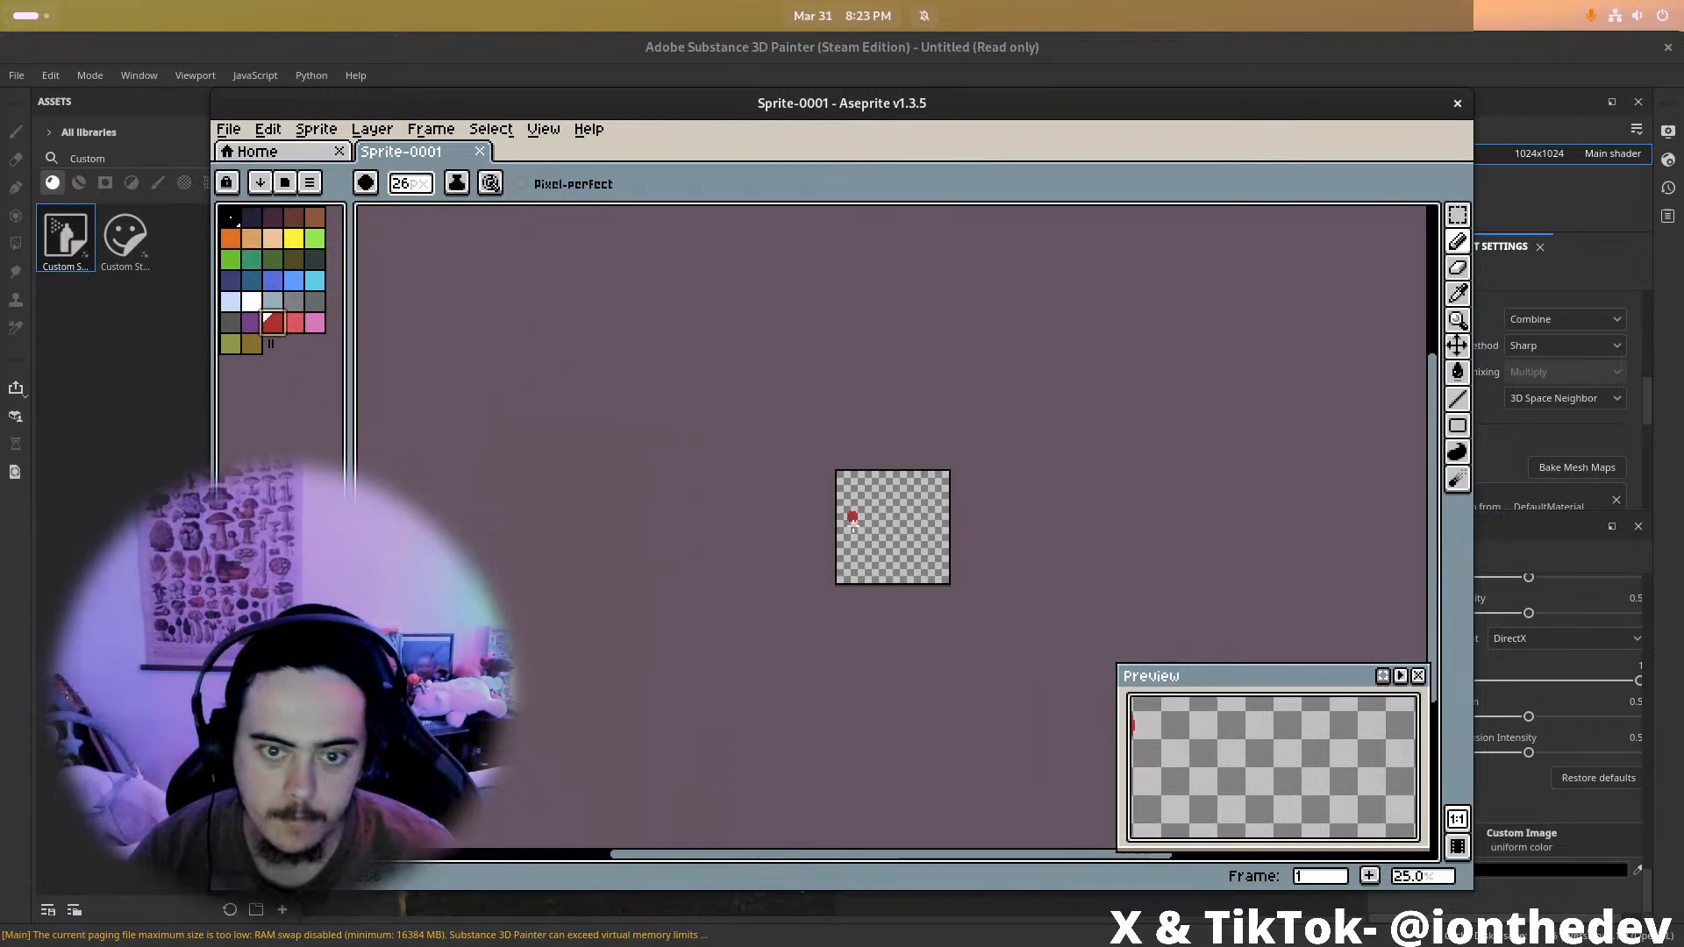
scroll(856, 522, up, 6)
scroll(676, 527, down, 5)
scroll(696, 505, up, 1)
ctrl+scroll(693, 504, up, 4)
scroll(691, 491, up, 1)
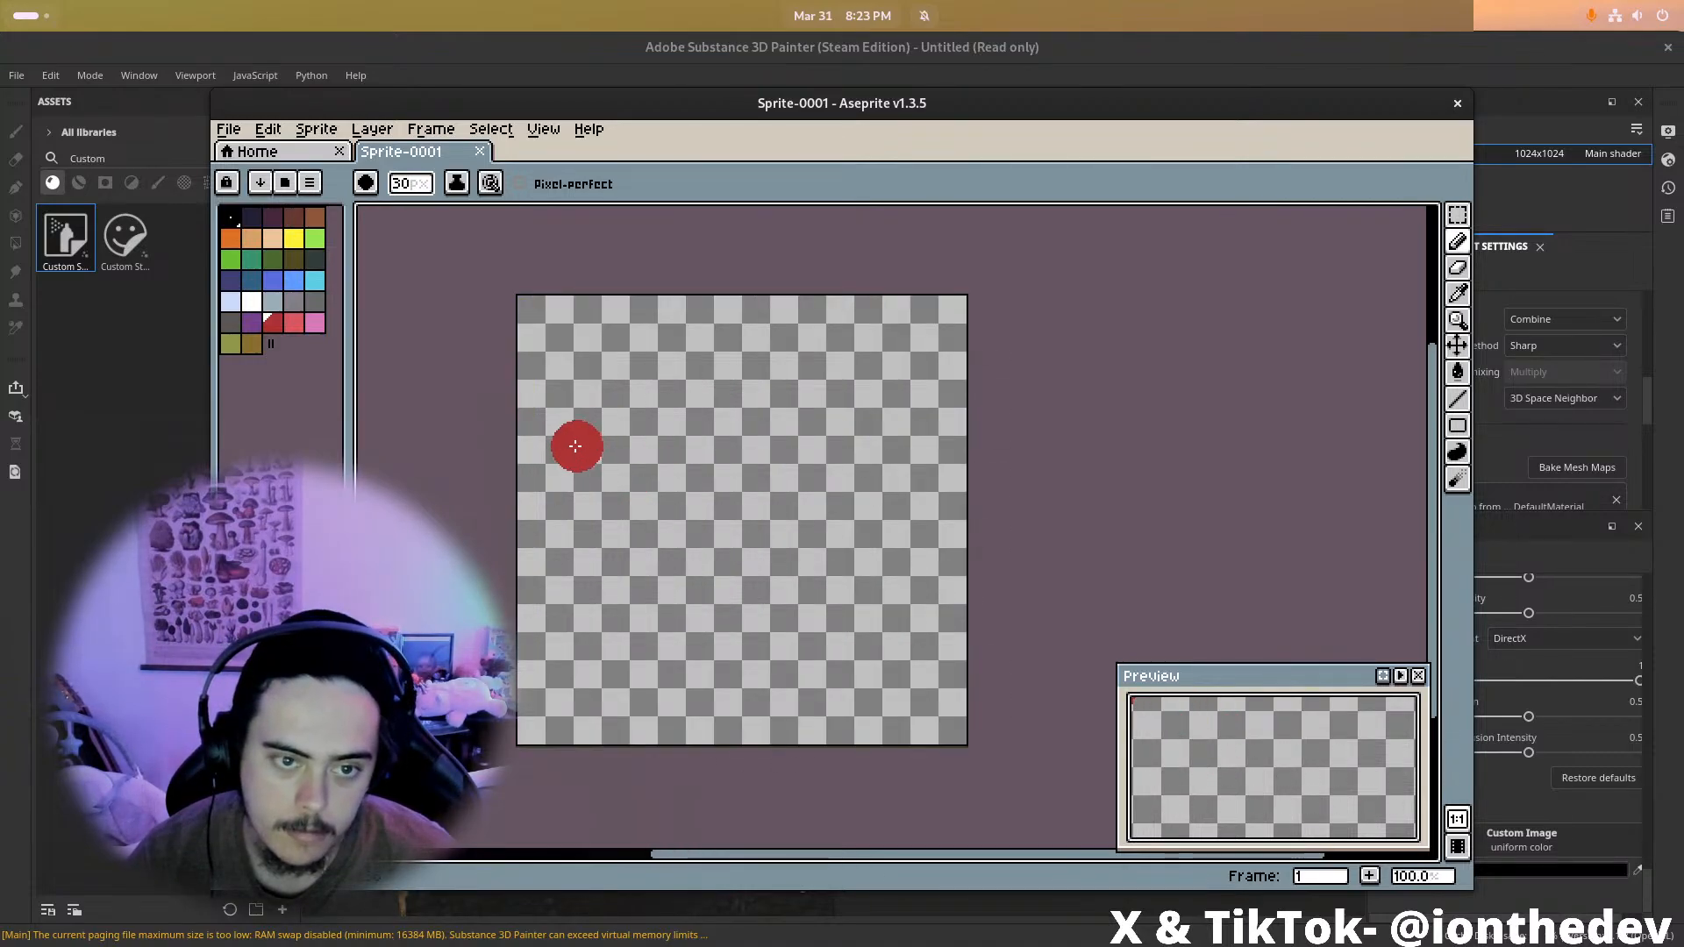
drag(562, 454, 594, 664)
mouse_move(574, 459)
mouse_down()
mouse_move(651, 507)
mouse_move(625, 549)
mouse_up()
mouse_move(696, 511)
mouse_down()
mouse_move(693, 562)
mouse_move(785, 557)
mouse_up()
key(ctrl+z)
key(ctrl+z)
key(ctrl+z)
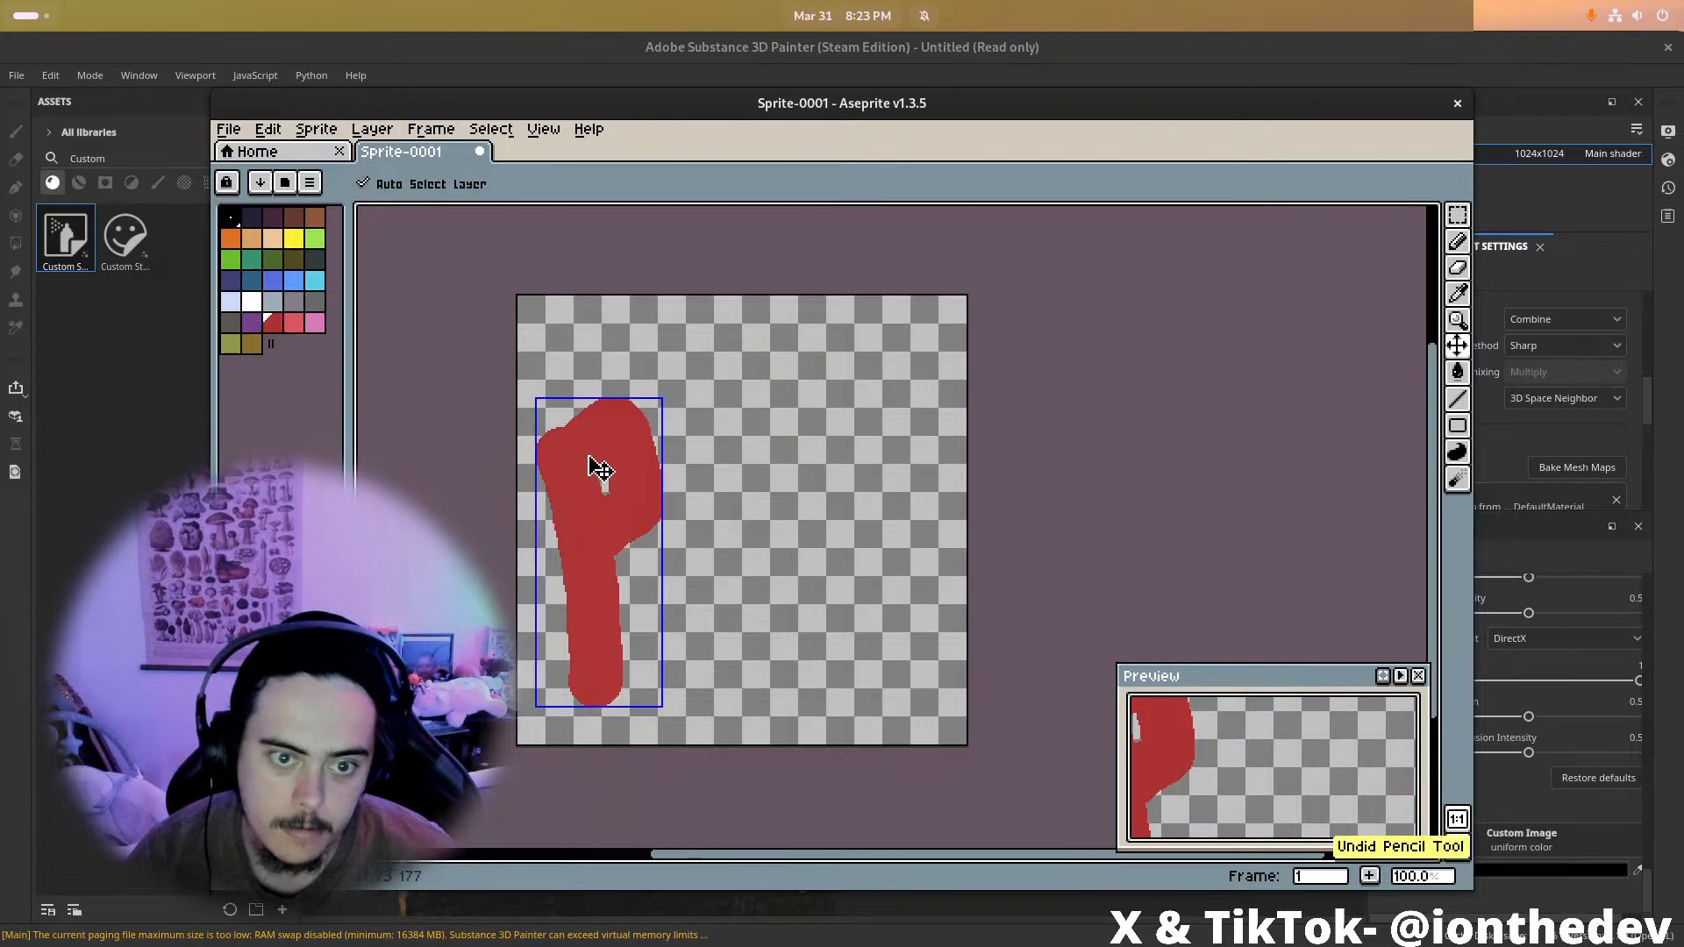
Hand-letter "Pew Pew!" in dark red on two slanted lines across the canvas, using a 10 px pencil brush
scroll(574, 452, down, 5)
scroll(571, 449, down, 9)
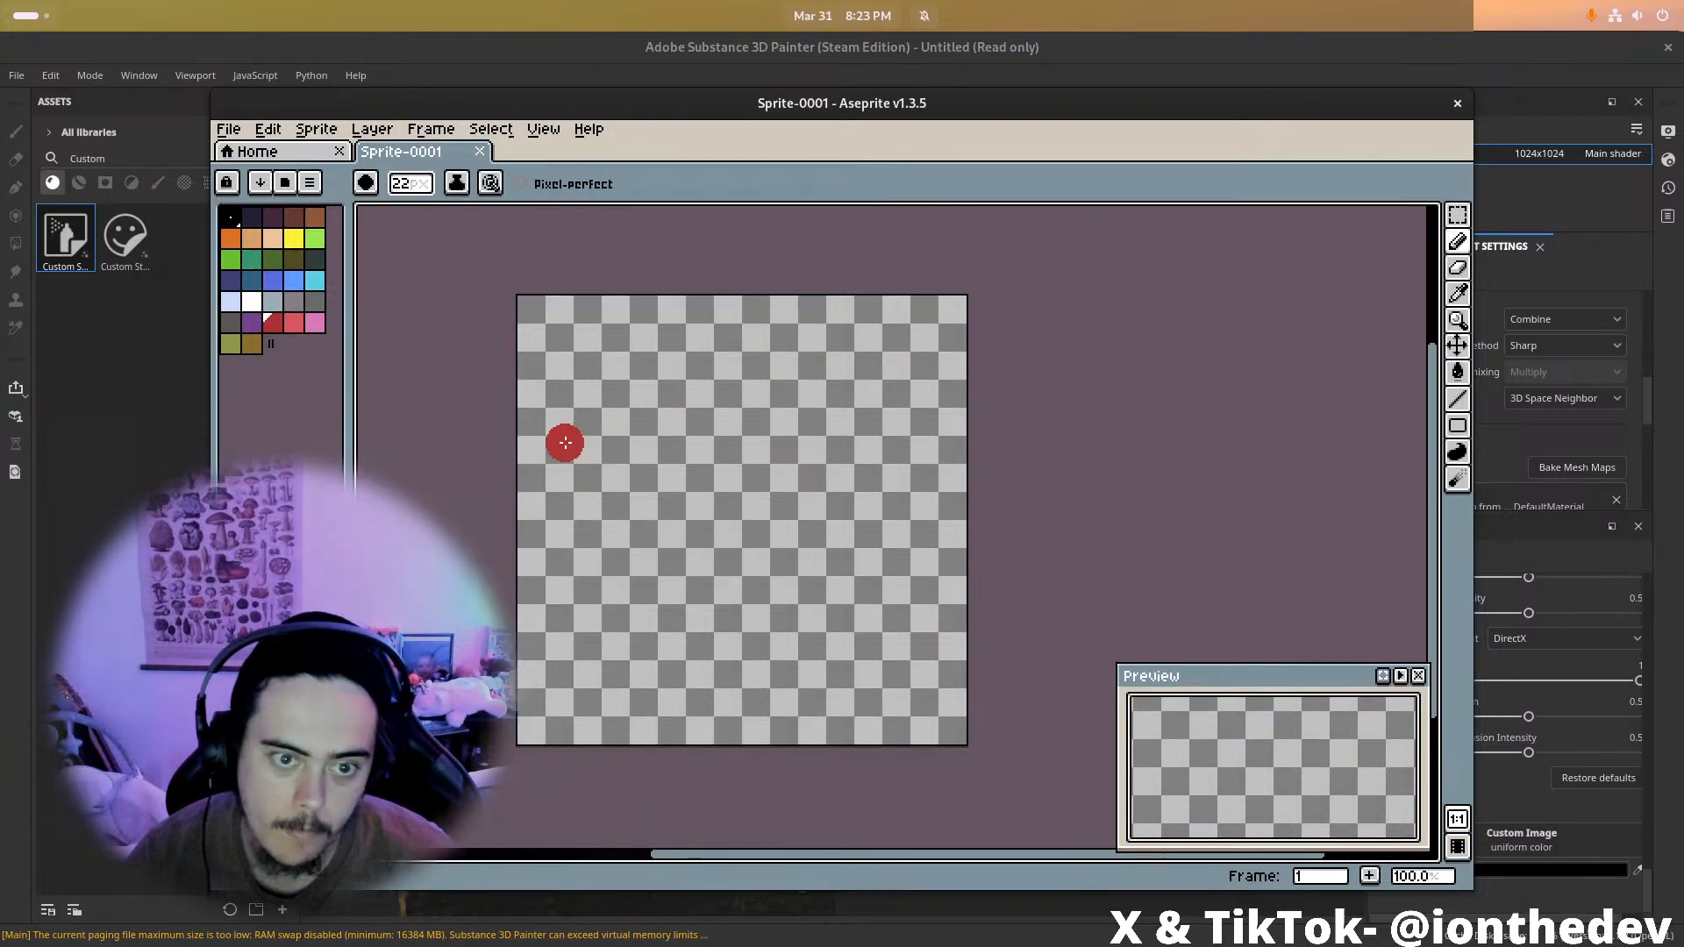
drag(552, 405, 557, 450)
mouse_move(650, 408)
mouse_down()
mouse_move(625, 473)
mouse_move(665, 443)
mouse_up()
mouse_move(671, 386)
mouse_down()
mouse_move(680, 412)
mouse_move(715, 425)
mouse_move(776, 362)
mouse_up()
drag(603, 525, 630, 624)
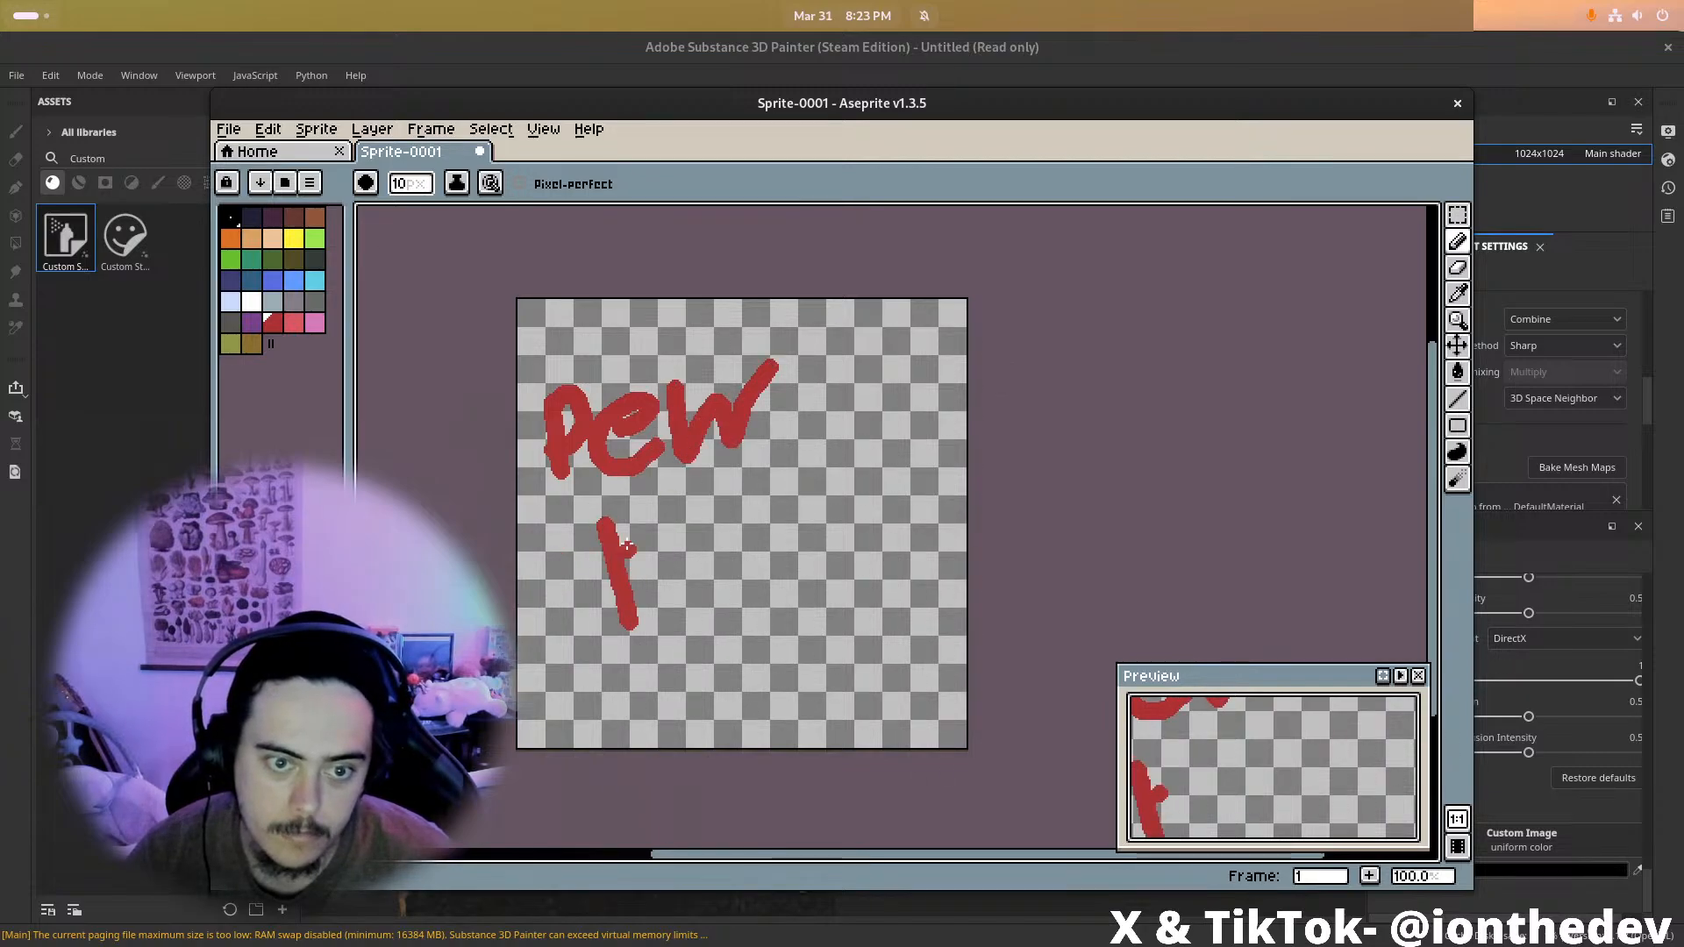
mouse_move(613, 523)
mouse_down()
mouse_move(628, 556)
mouse_move(728, 564)
mouse_move(662, 605)
mouse_move(752, 614)
mouse_up()
mouse_move(753, 549)
mouse_down()
mouse_move(779, 632)
mouse_move(901, 447)
mouse_up()
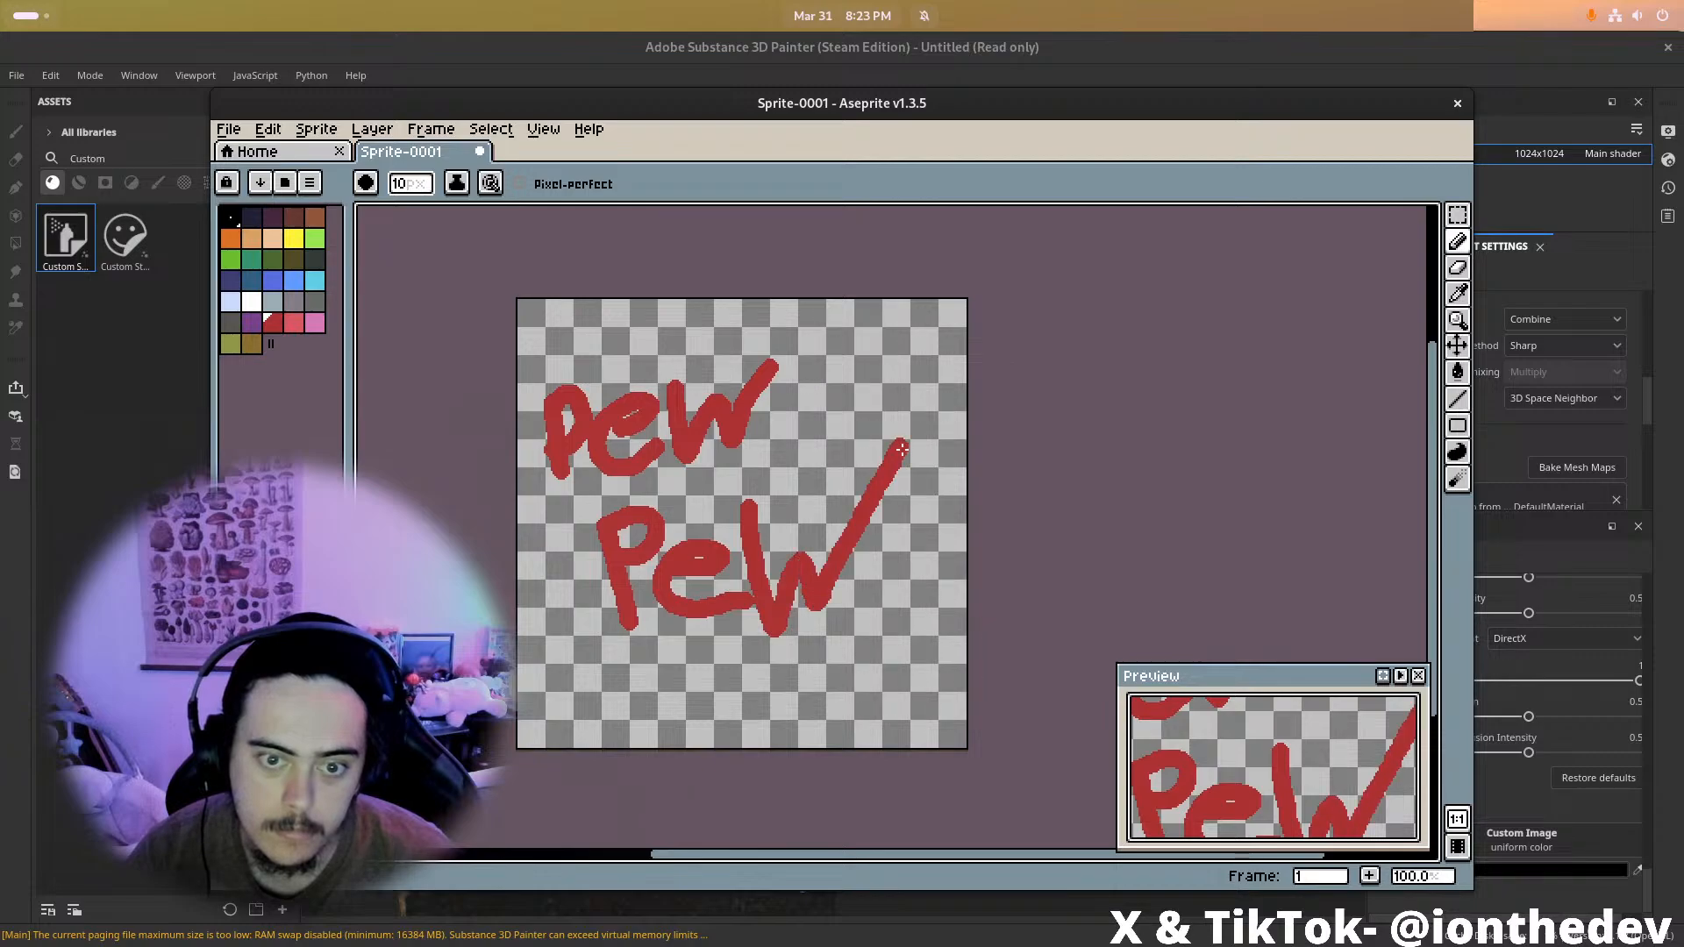
drag(915, 511, 895, 656)
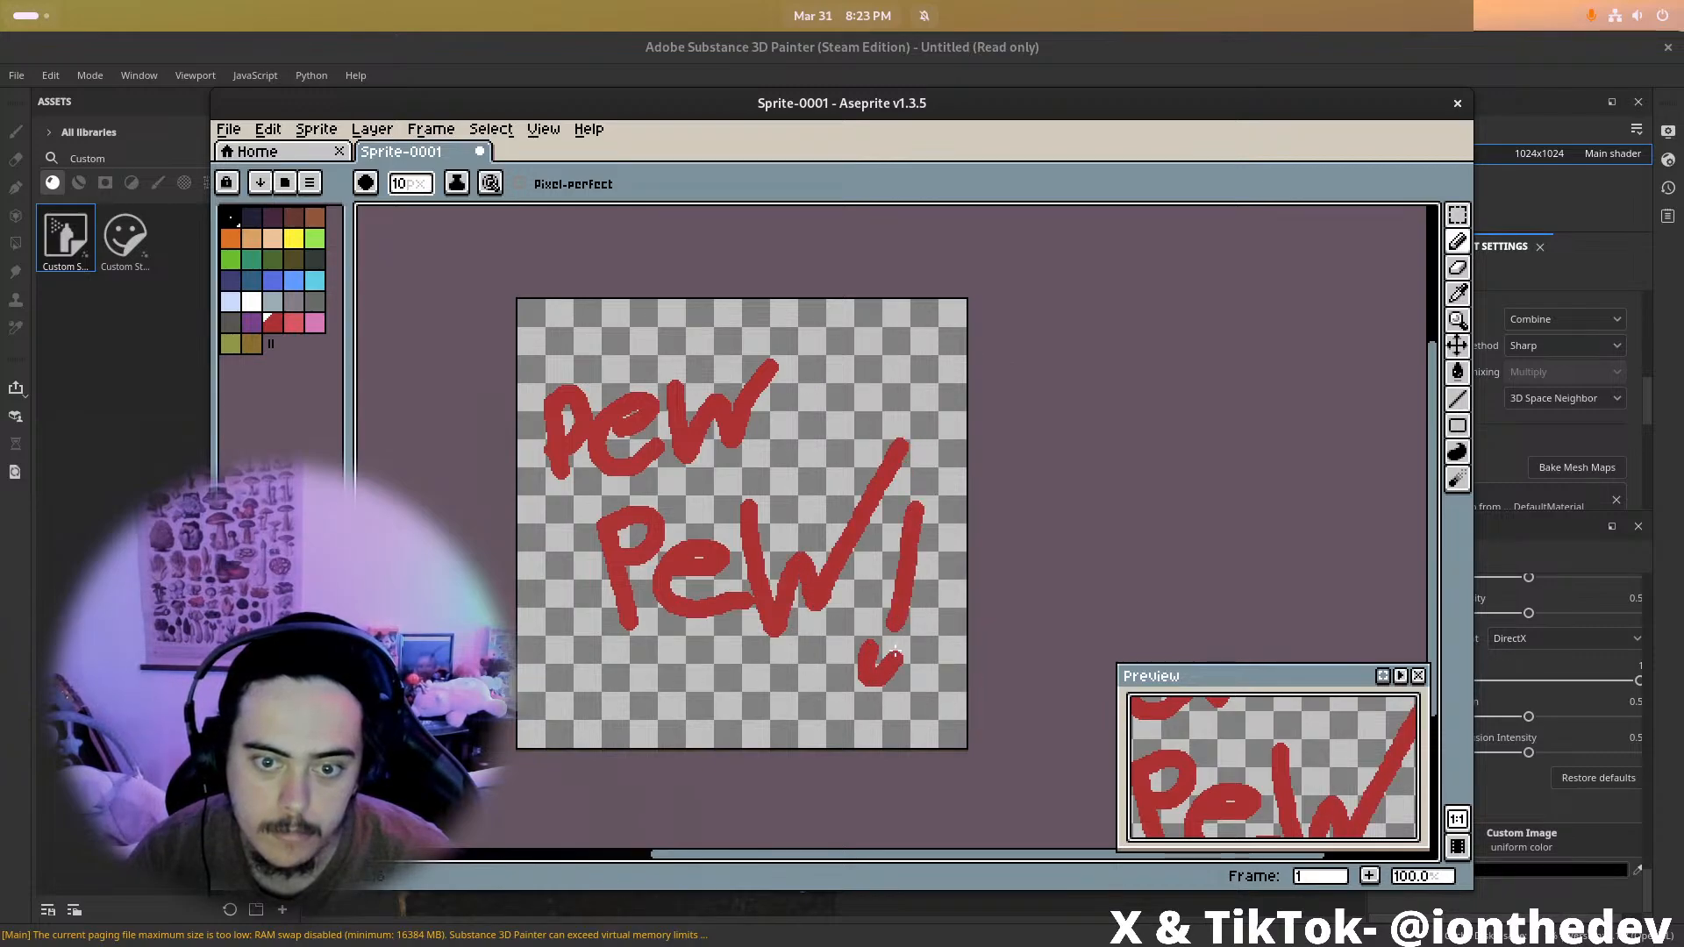
Copy the entire canvas and paste the lettering onto a new layer above the original
key(ctrl+a)
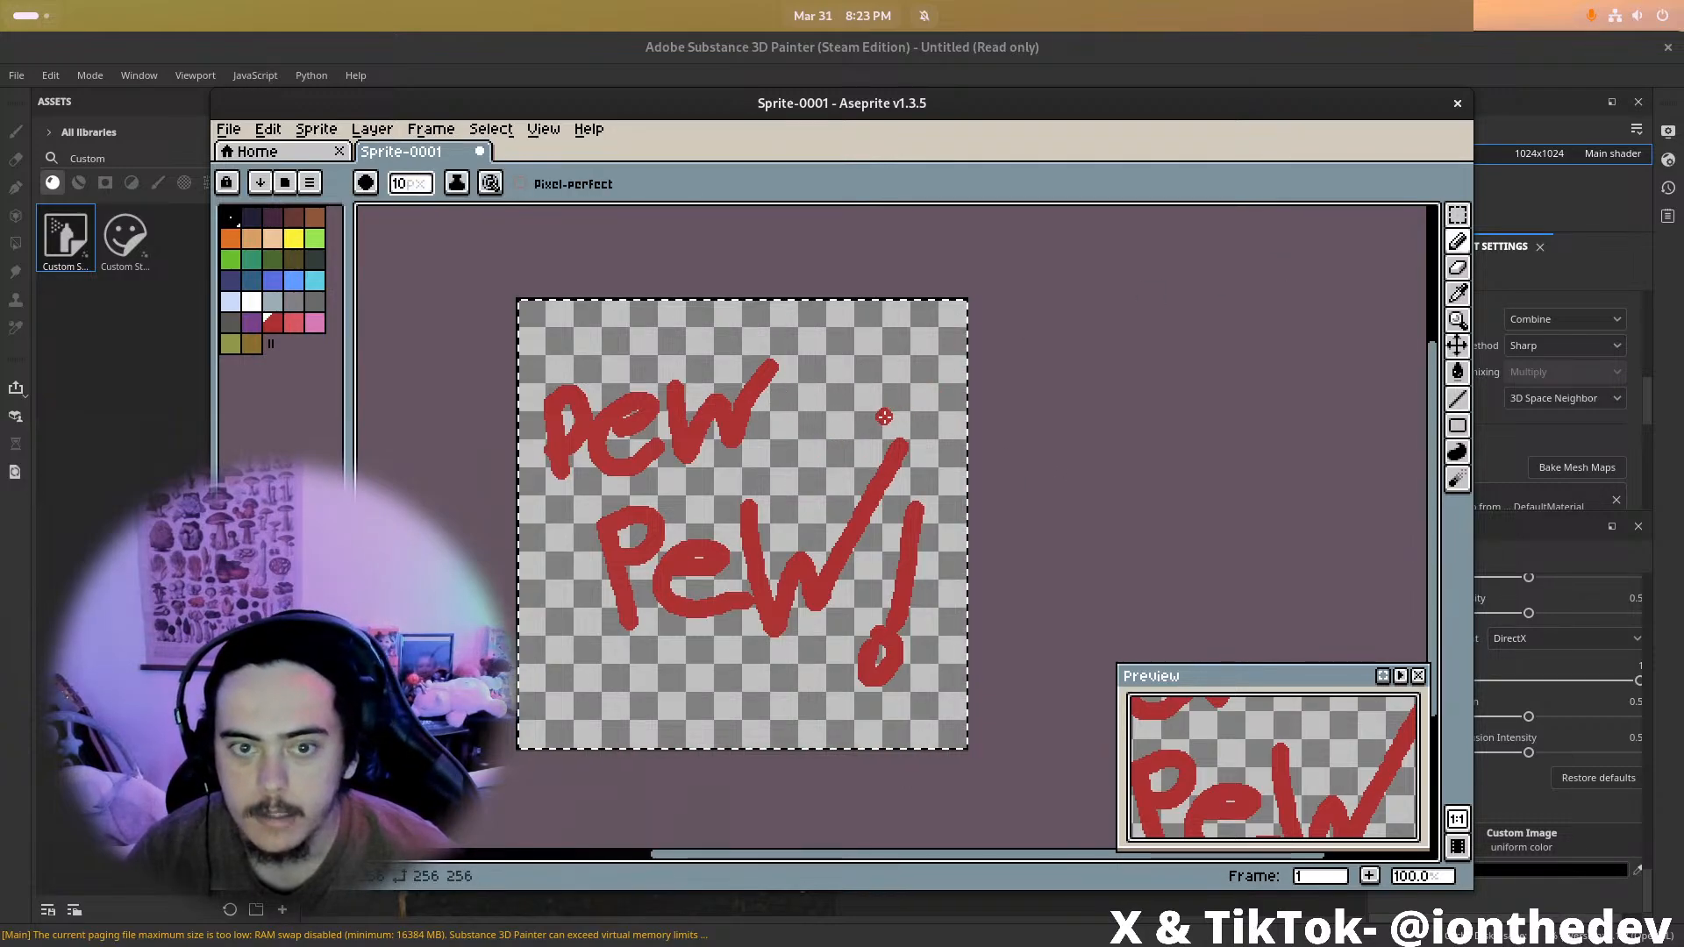
key(Tab)
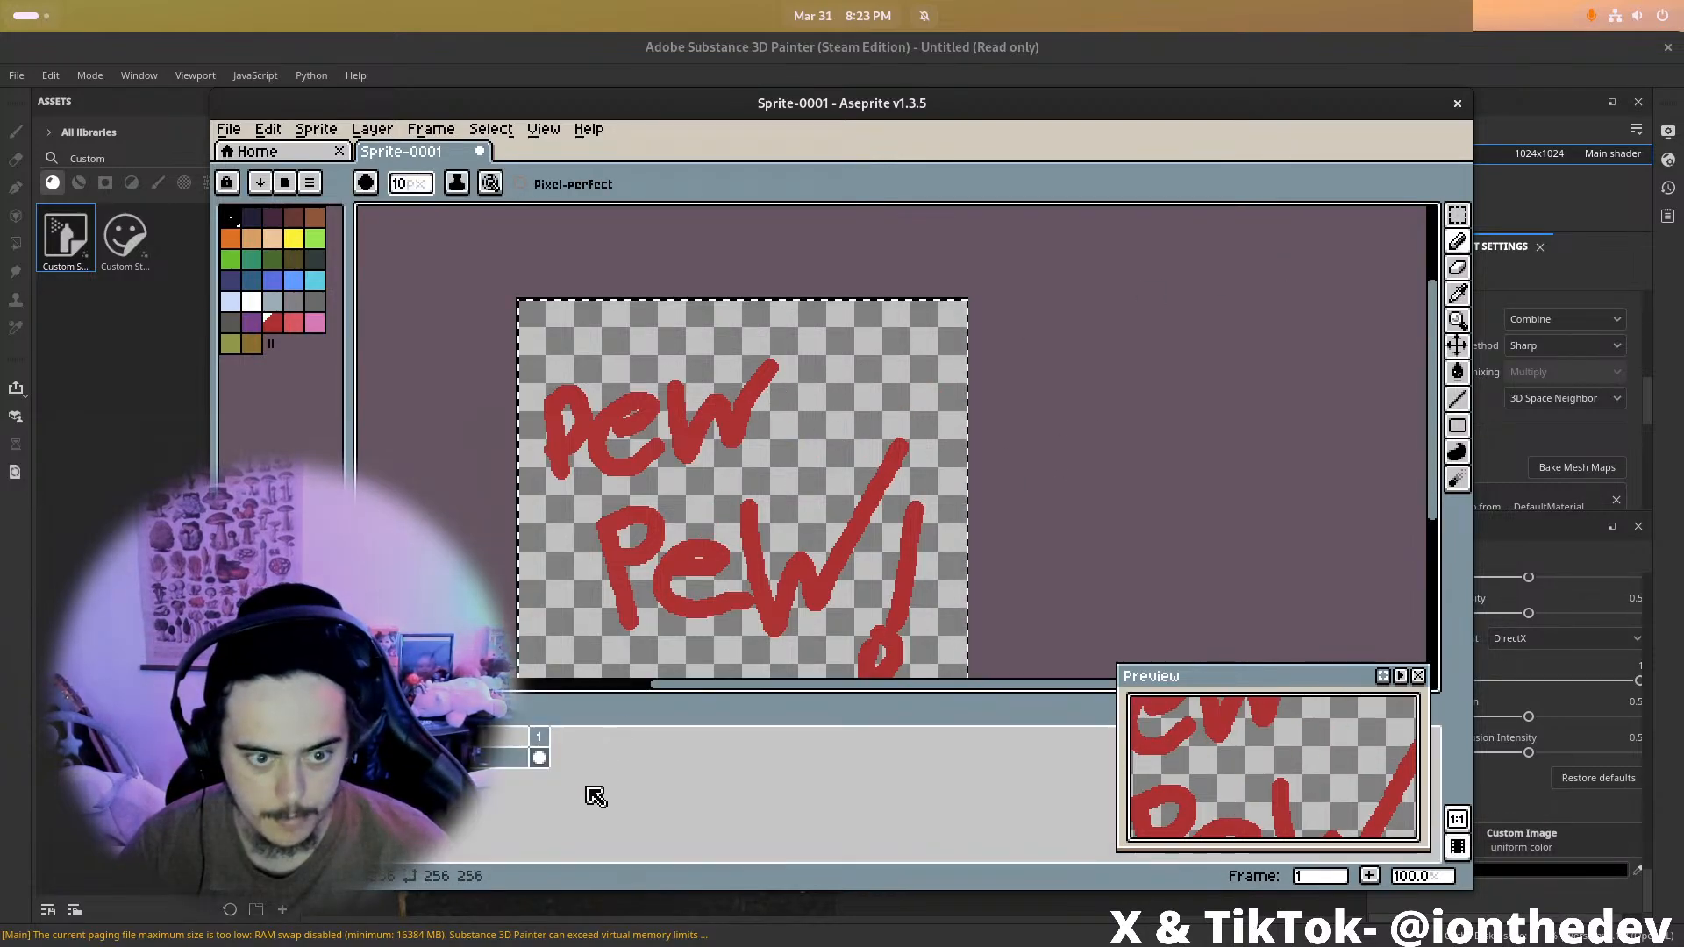
key(shift+n)
key(ctrl+v)
click(544, 758)
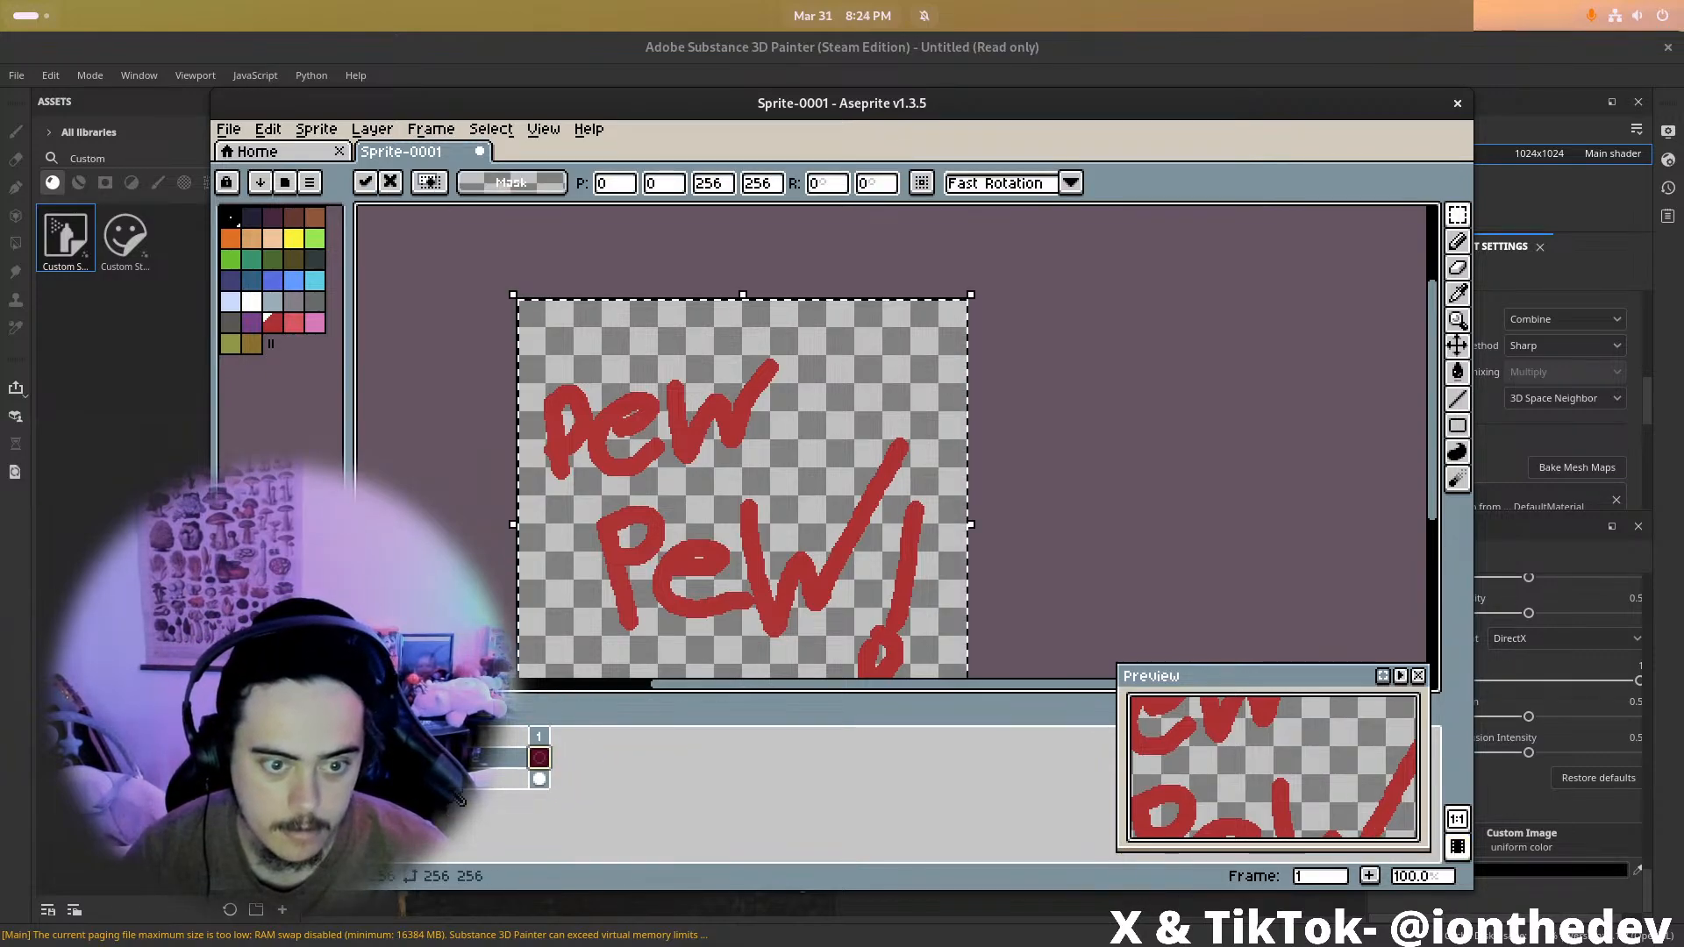
Recolour all the letters and the exclamation mark on the new layer with the lighter red, using the Paint Bucket
key(g)
click(294, 323)
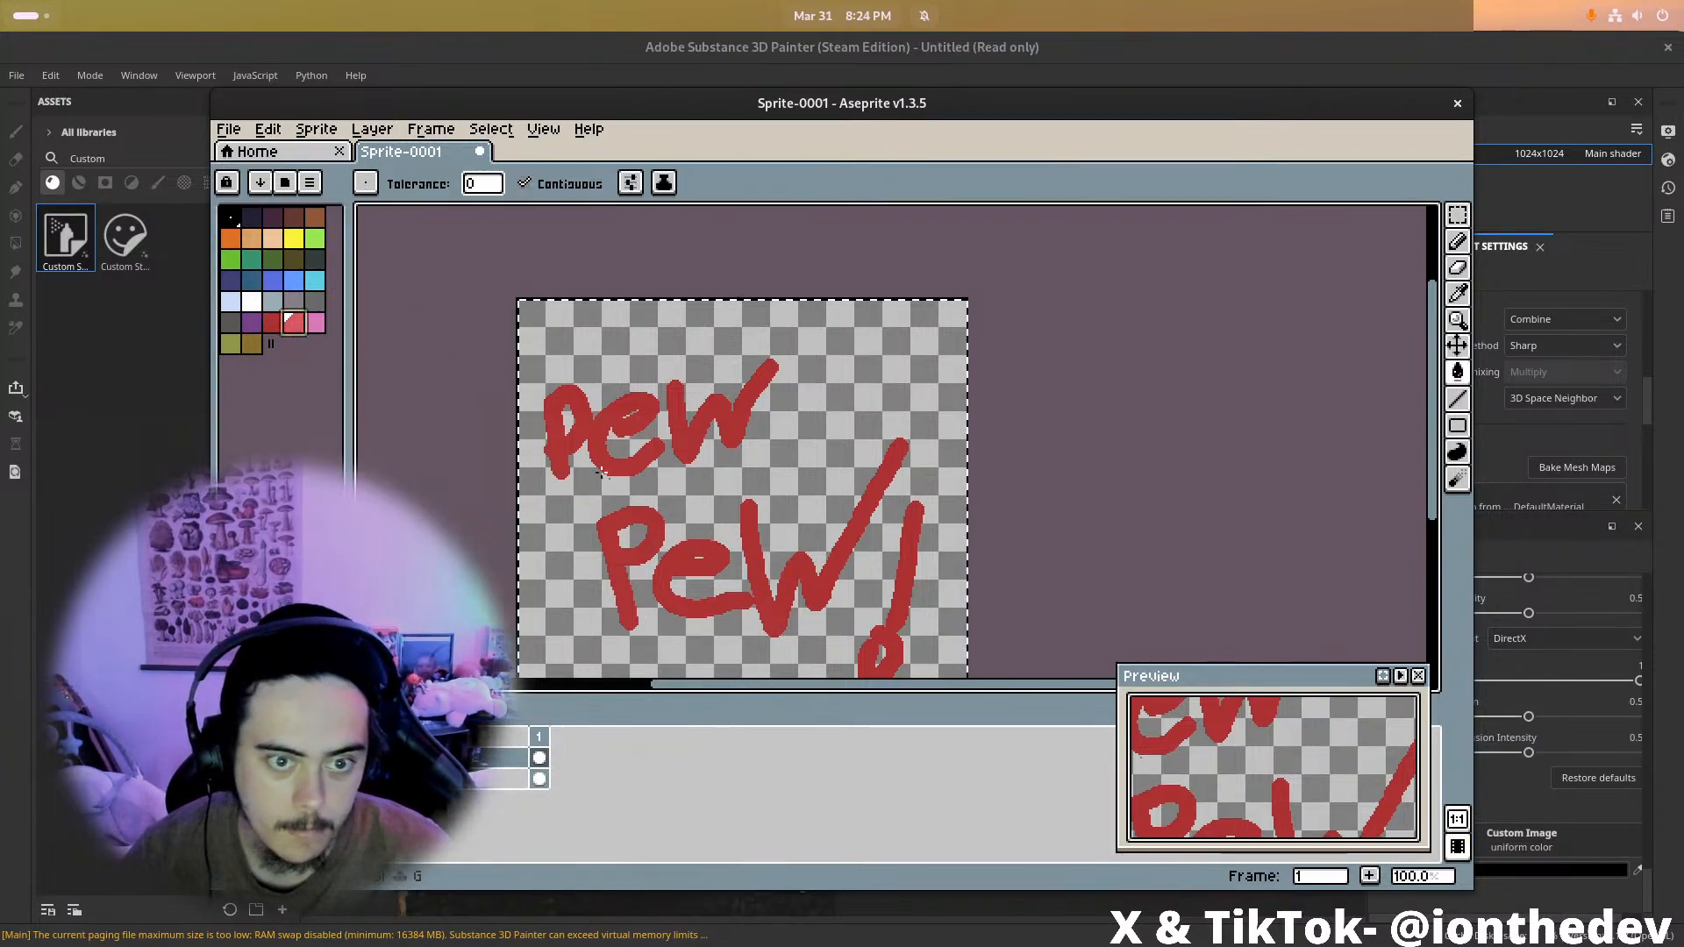
click(571, 449)
click(695, 433)
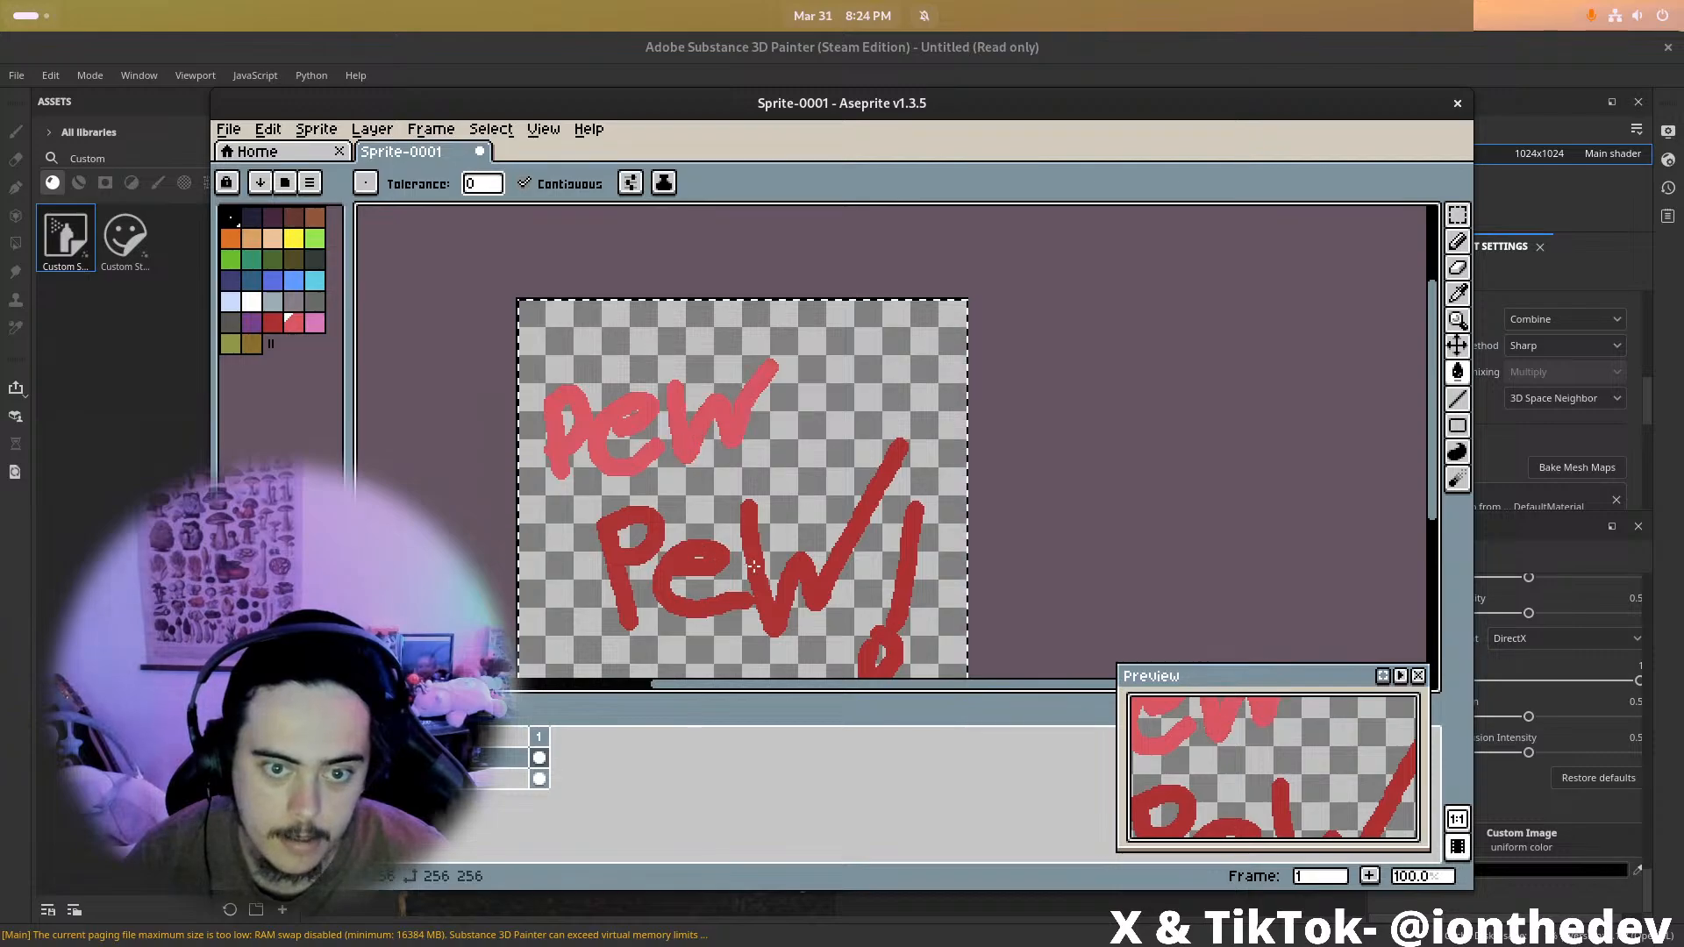
click(805, 570)
click(886, 641)
click(627, 570)
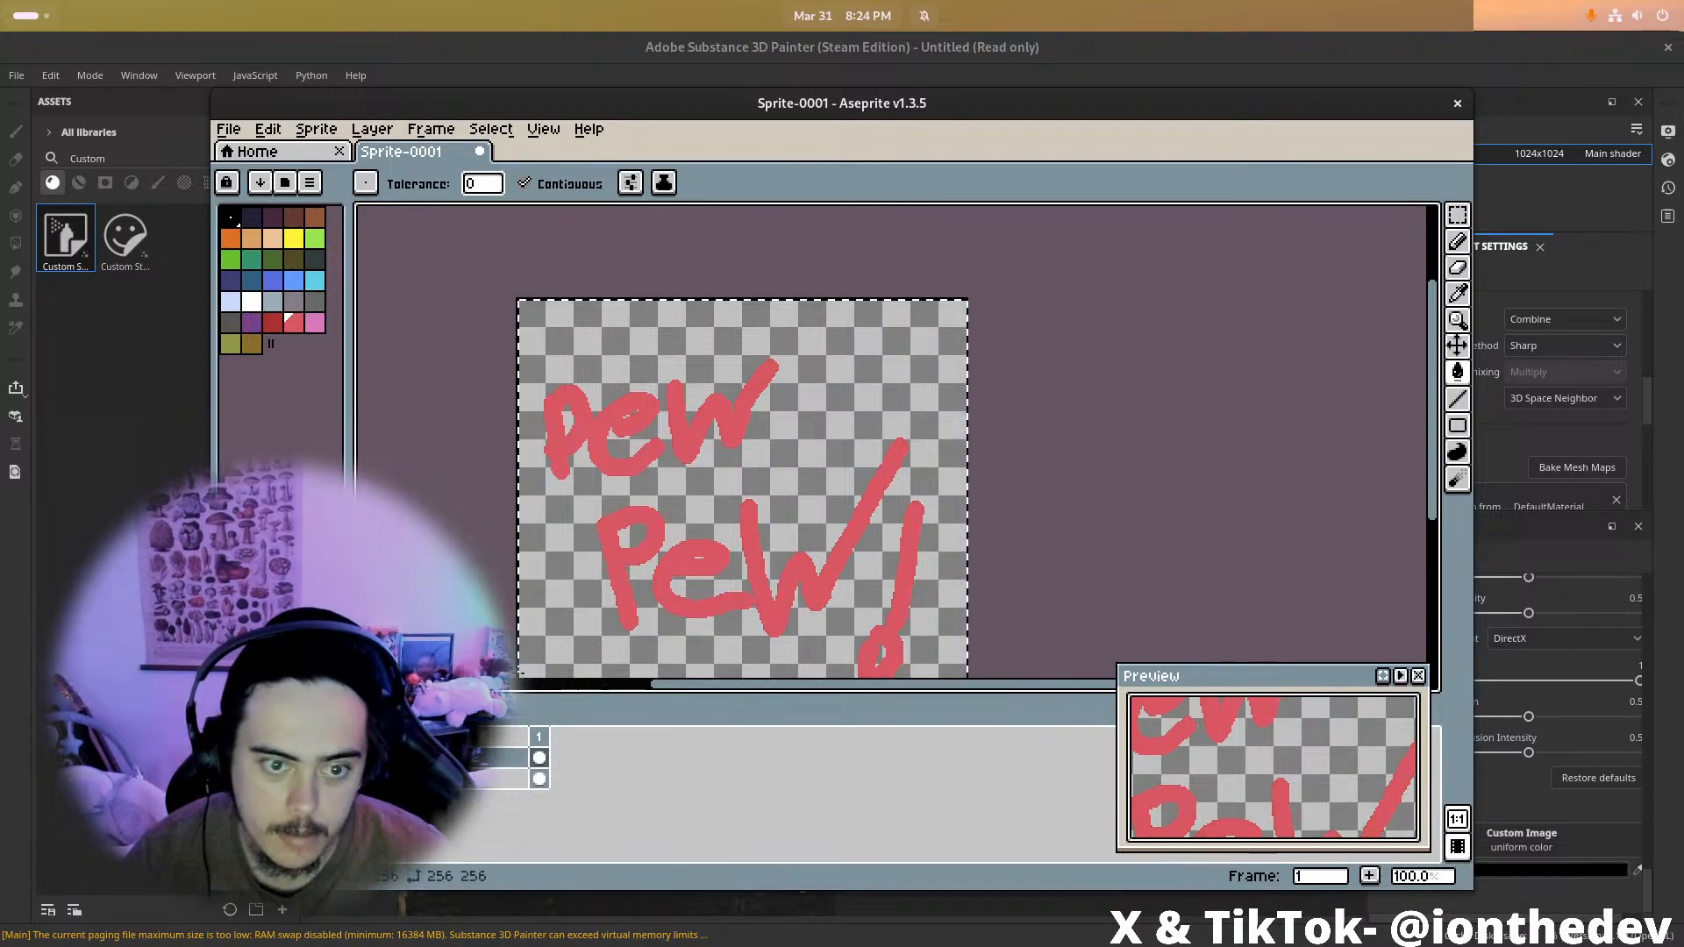
Shift the lighter lettering slightly up and to the right so the dark red layer forms a shadow
click(1457, 345)
drag(756, 571, 767, 566)
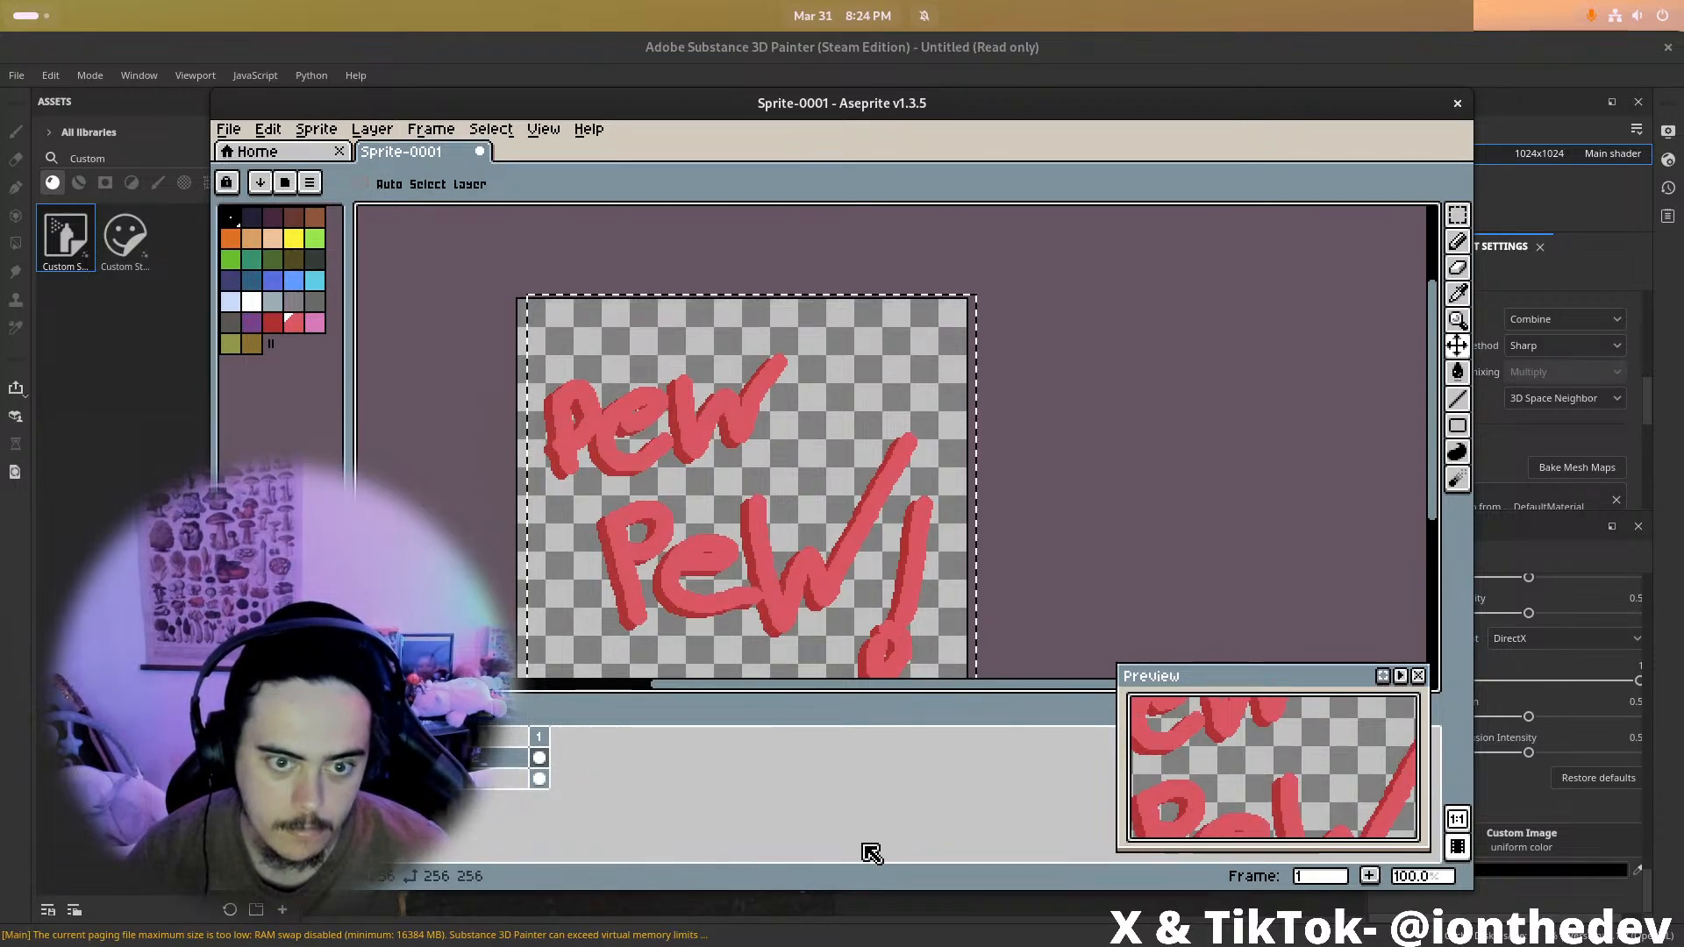
click(489, 777)
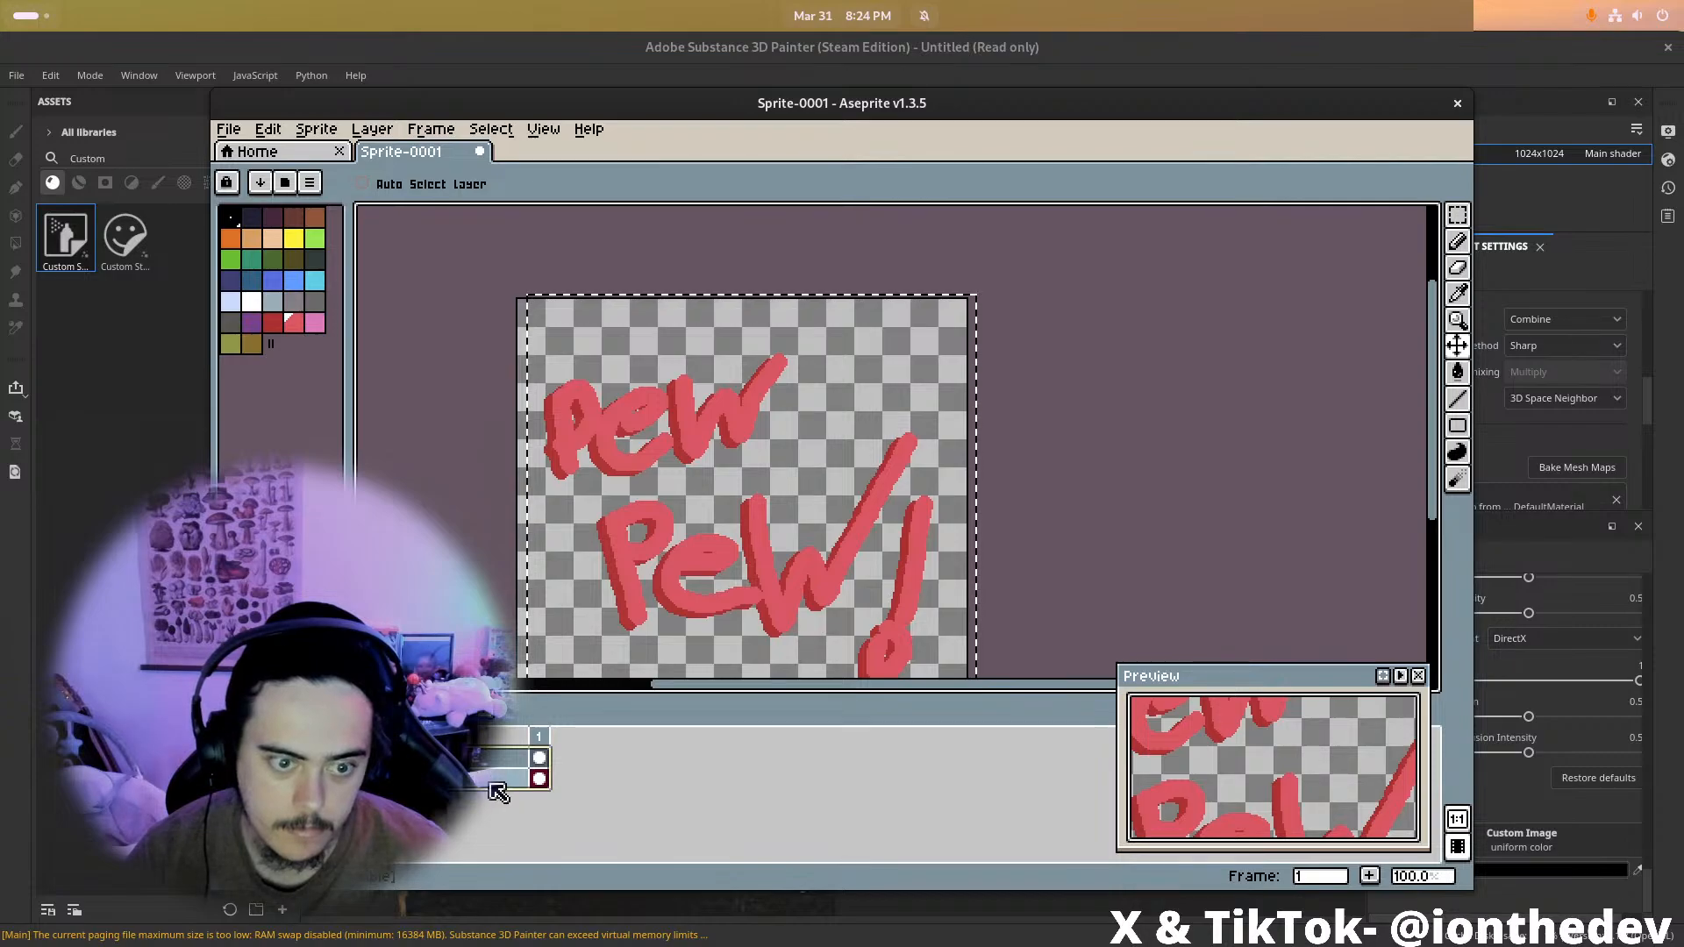
right_click(494, 784)
click(651, 750)
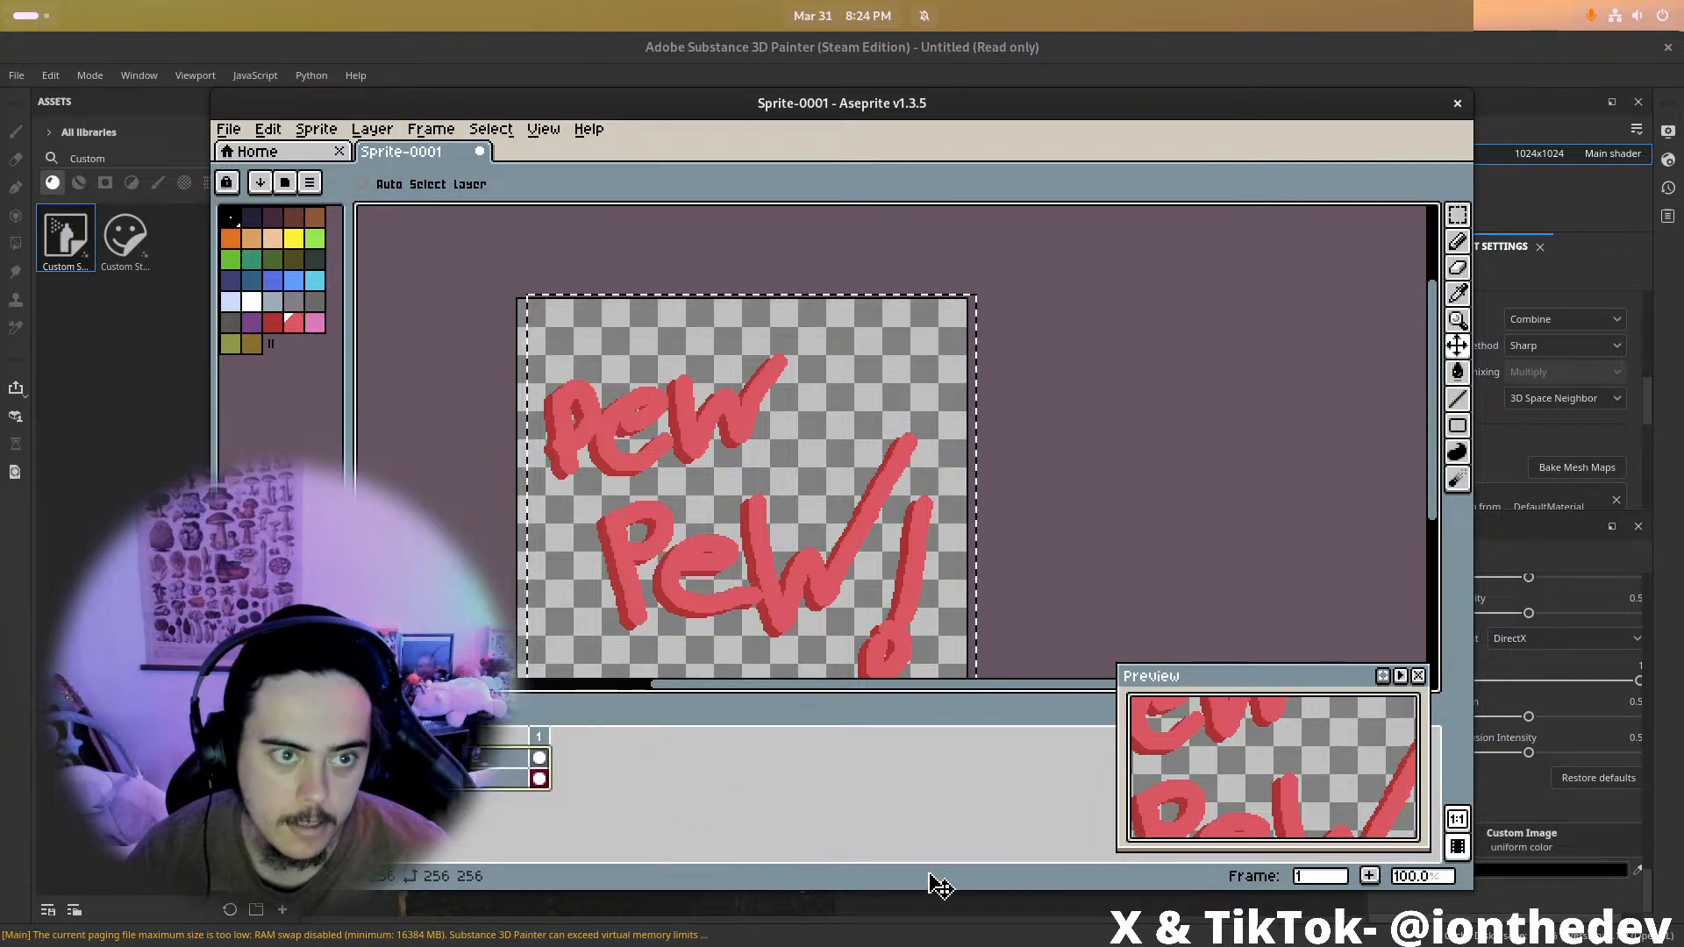
Start exporting the sprite and browse to the requiem project's BlenderStuff folder in Godot Projects as the destination
click(228, 128)
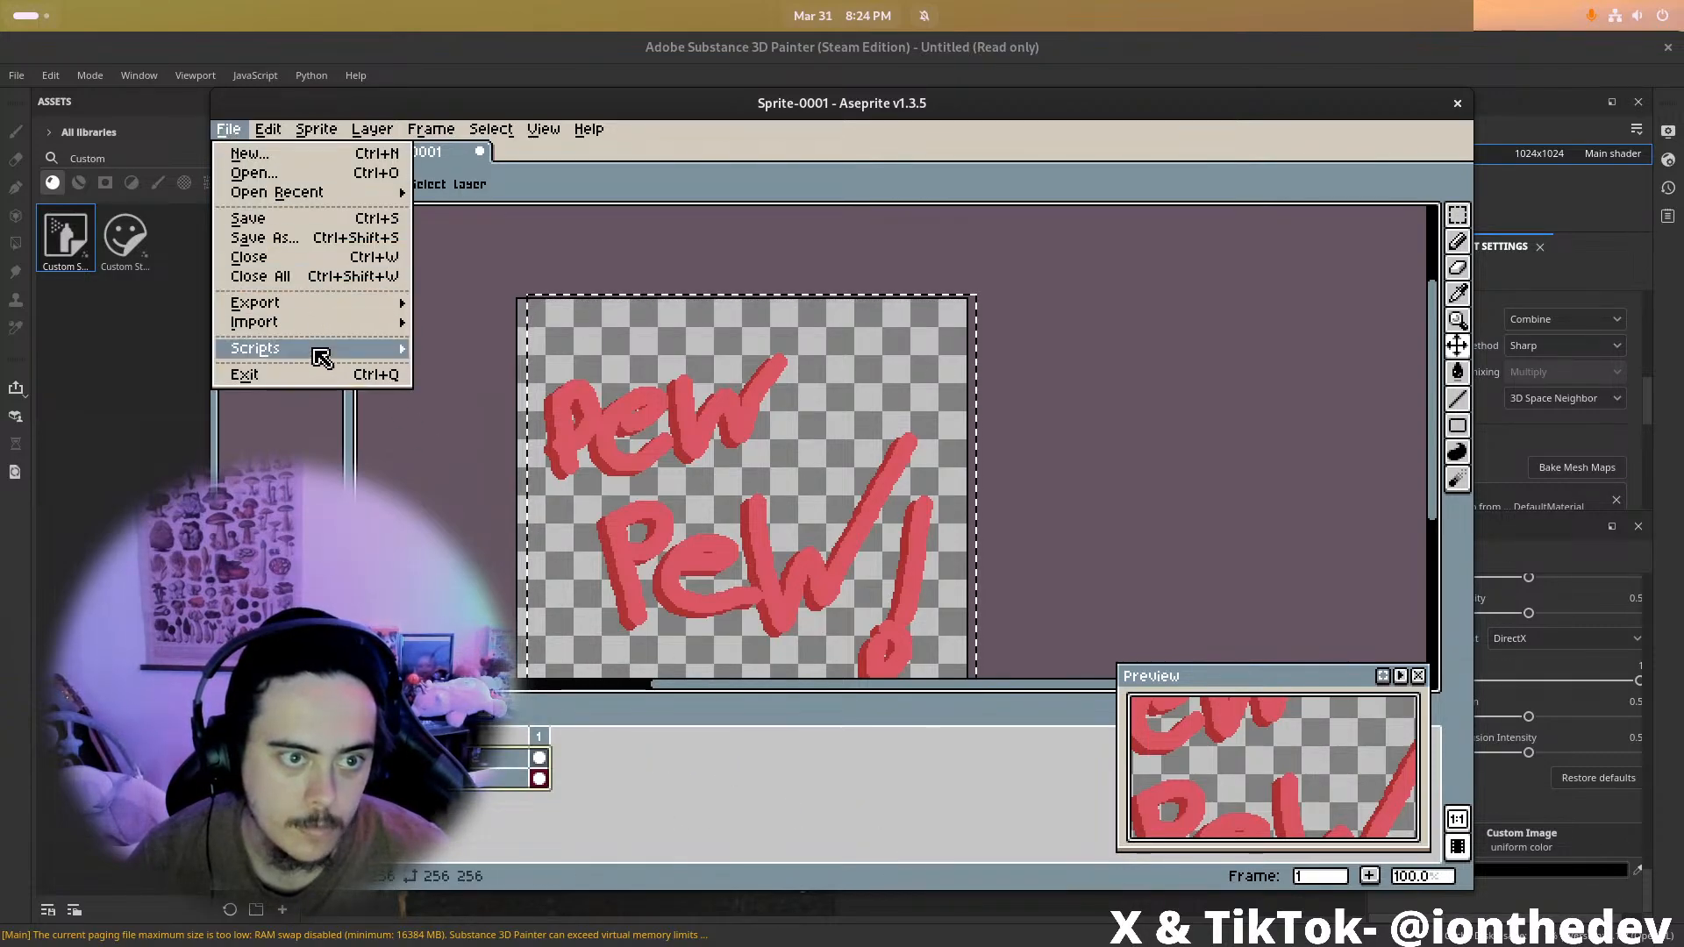
mouse_move(342, 305)
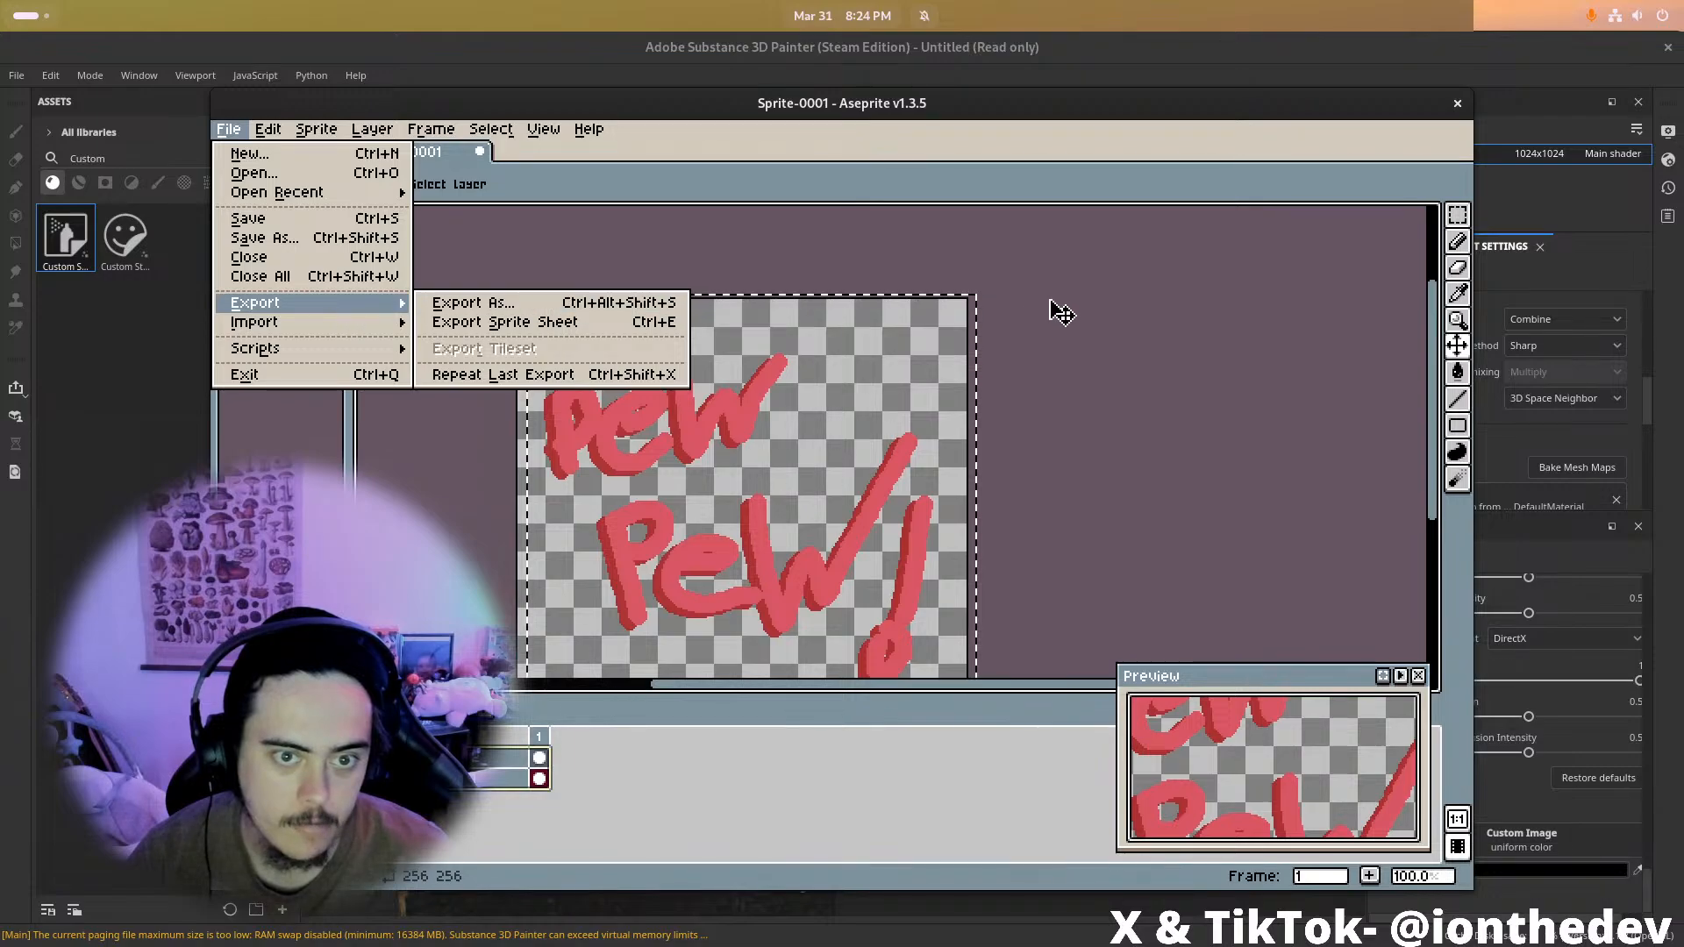
click(540, 305)
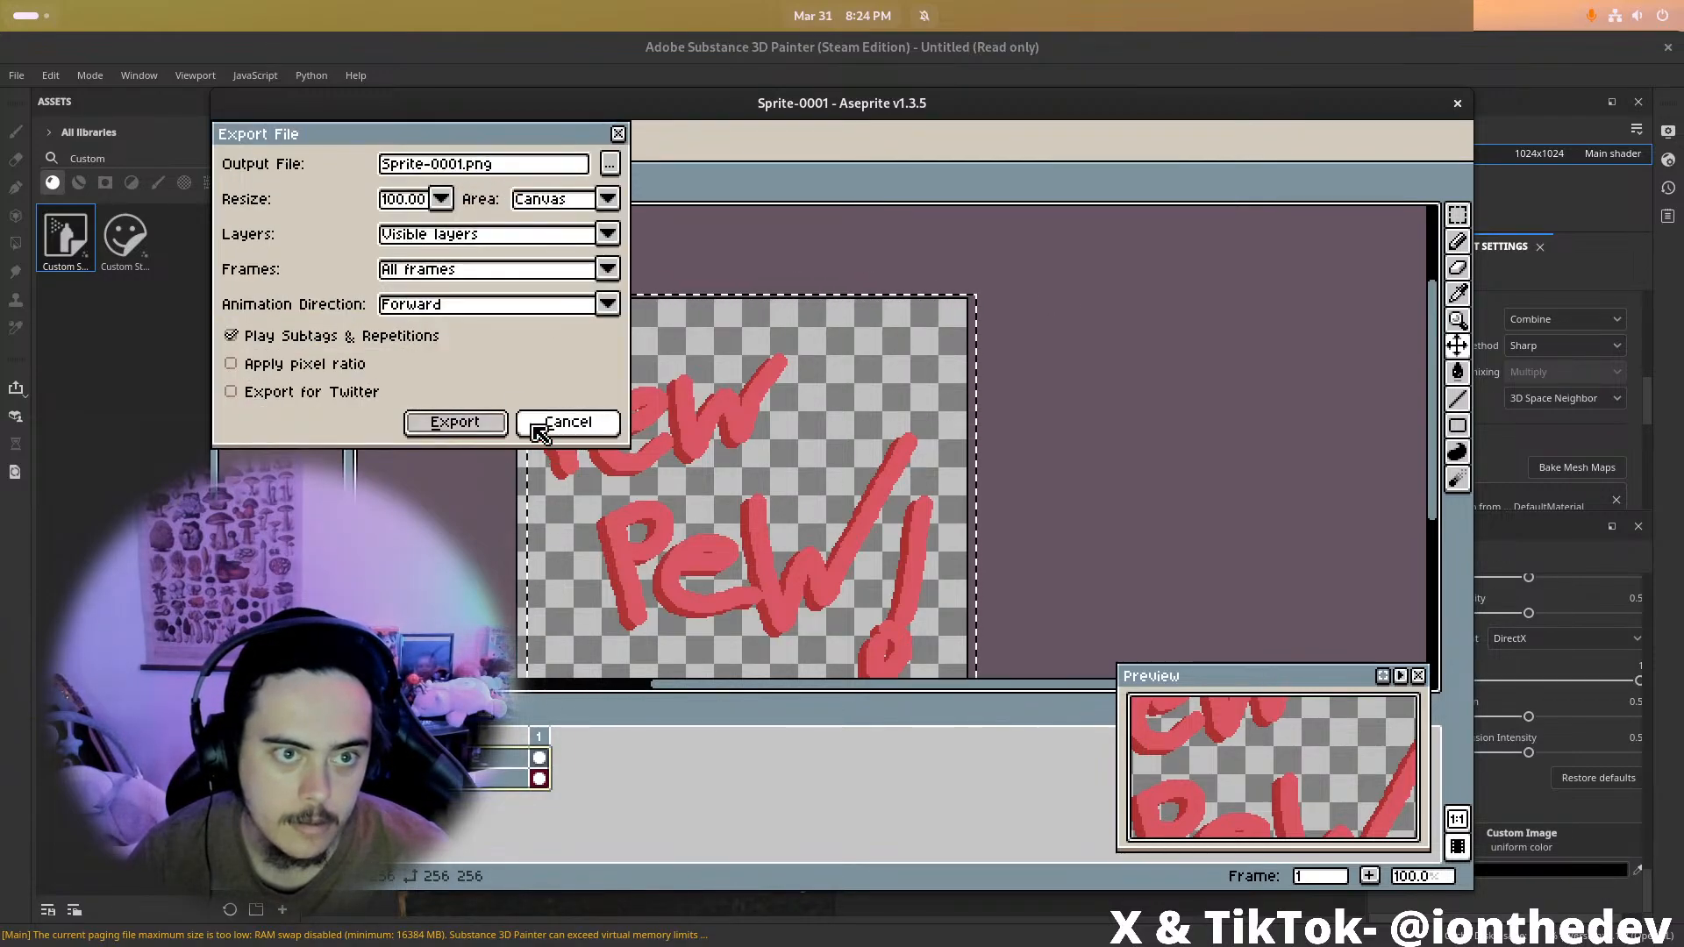
click(609, 164)
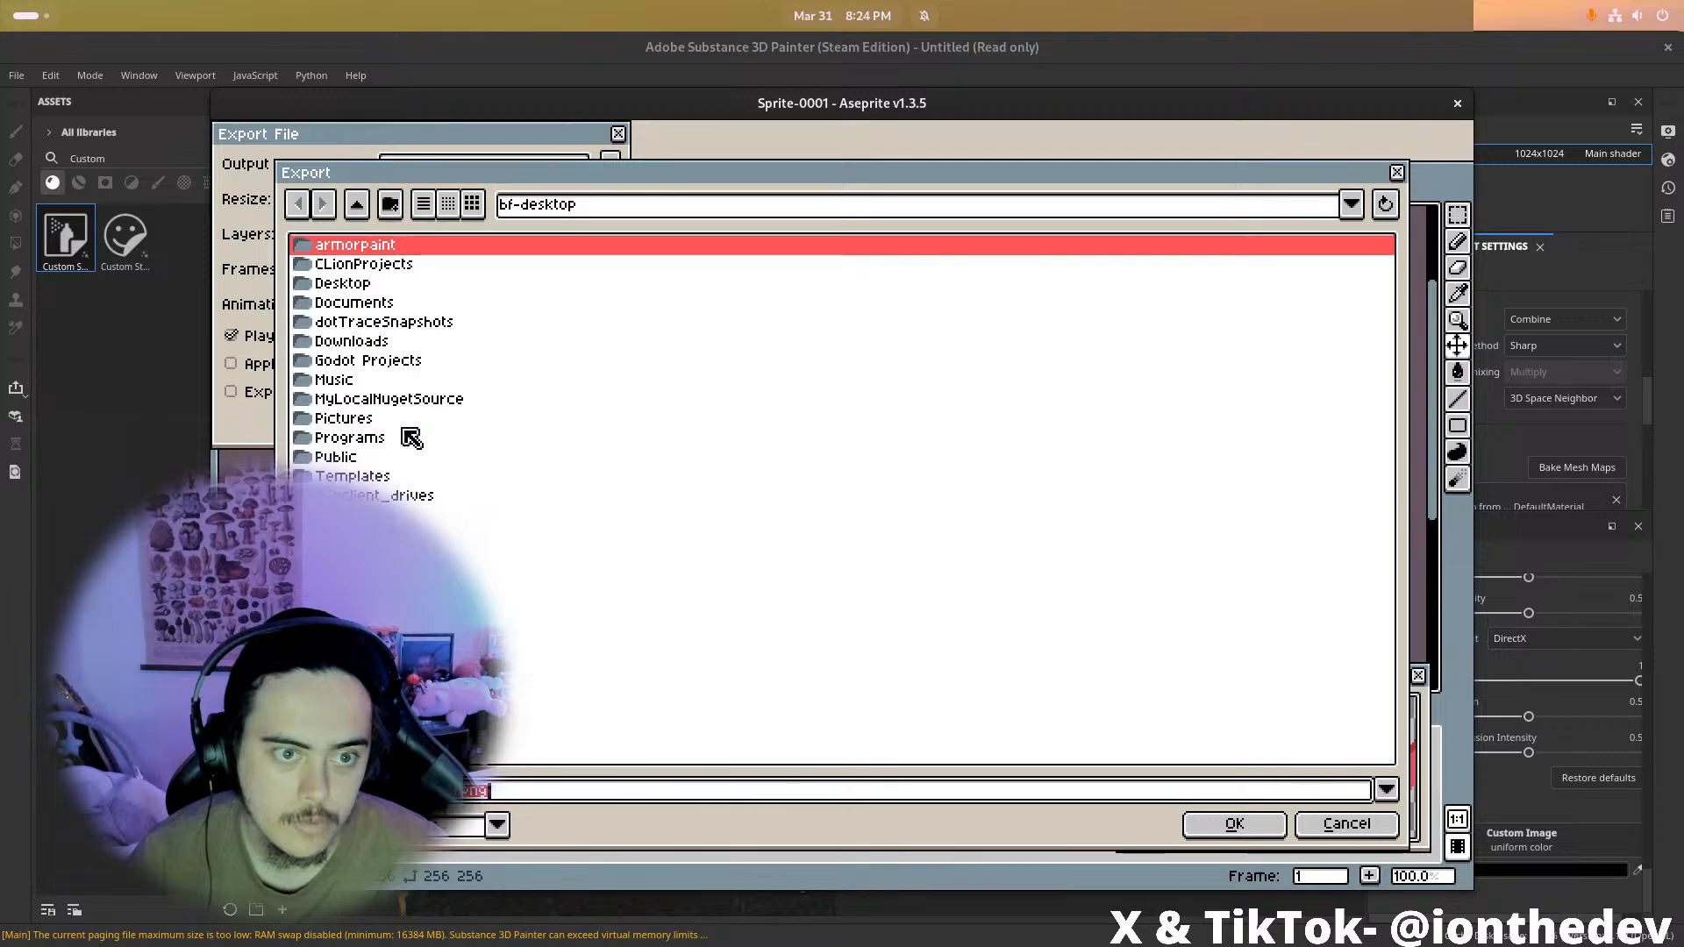
double_click(377, 361)
double_click(376, 267)
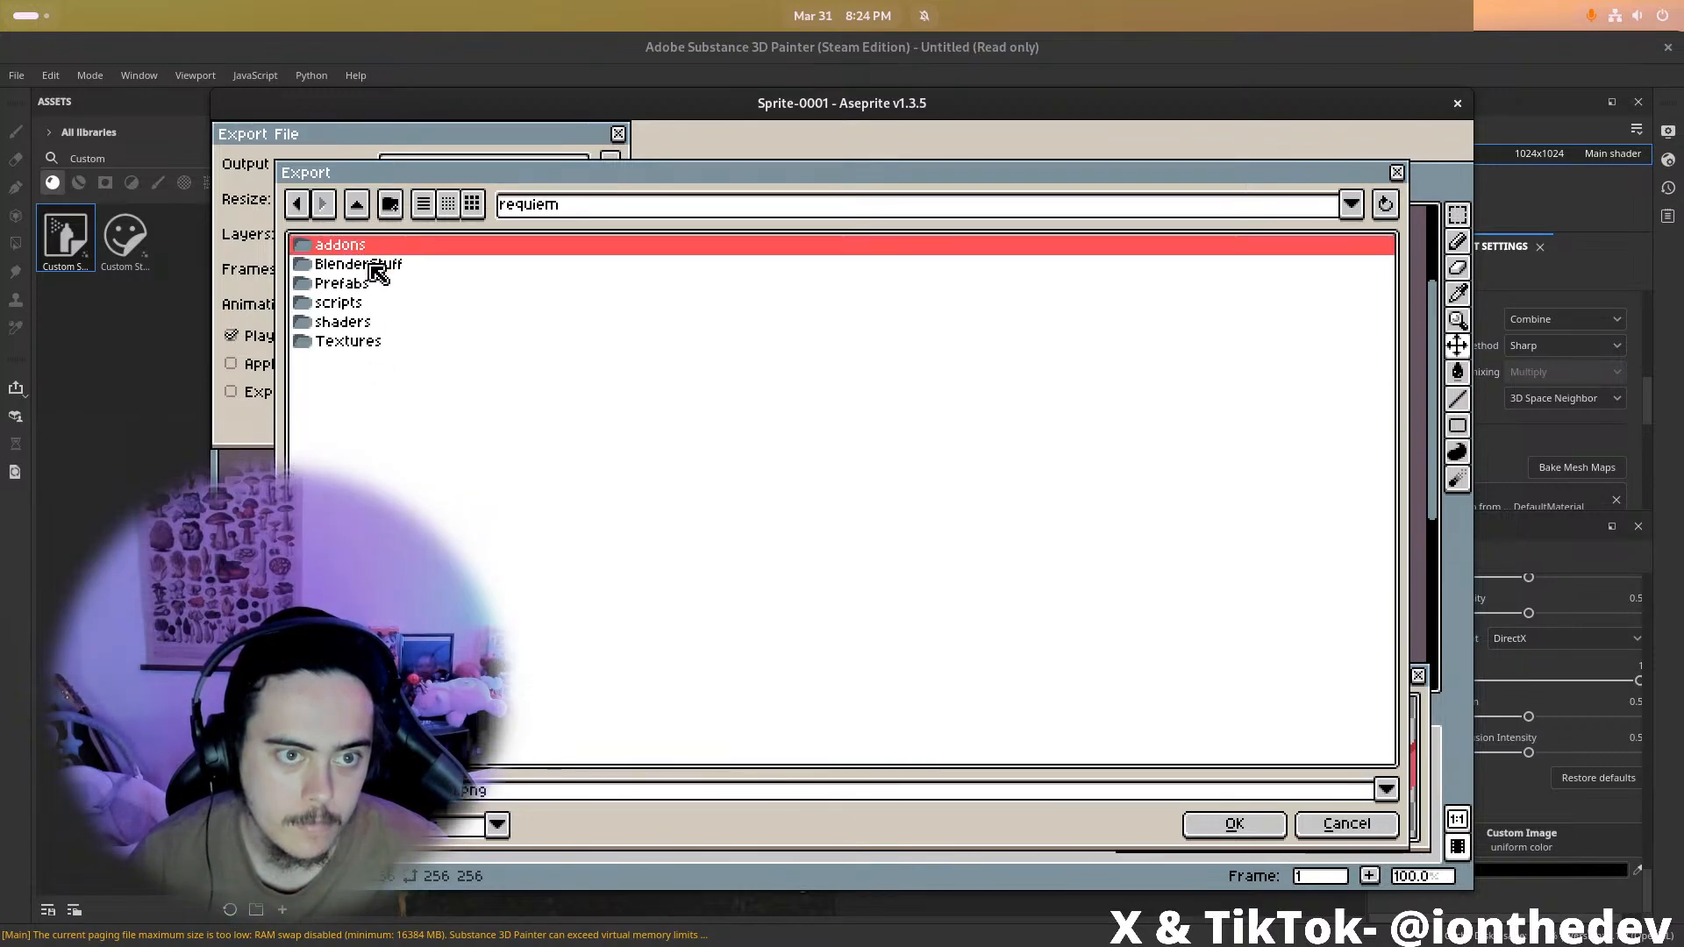
double_click(382, 266)
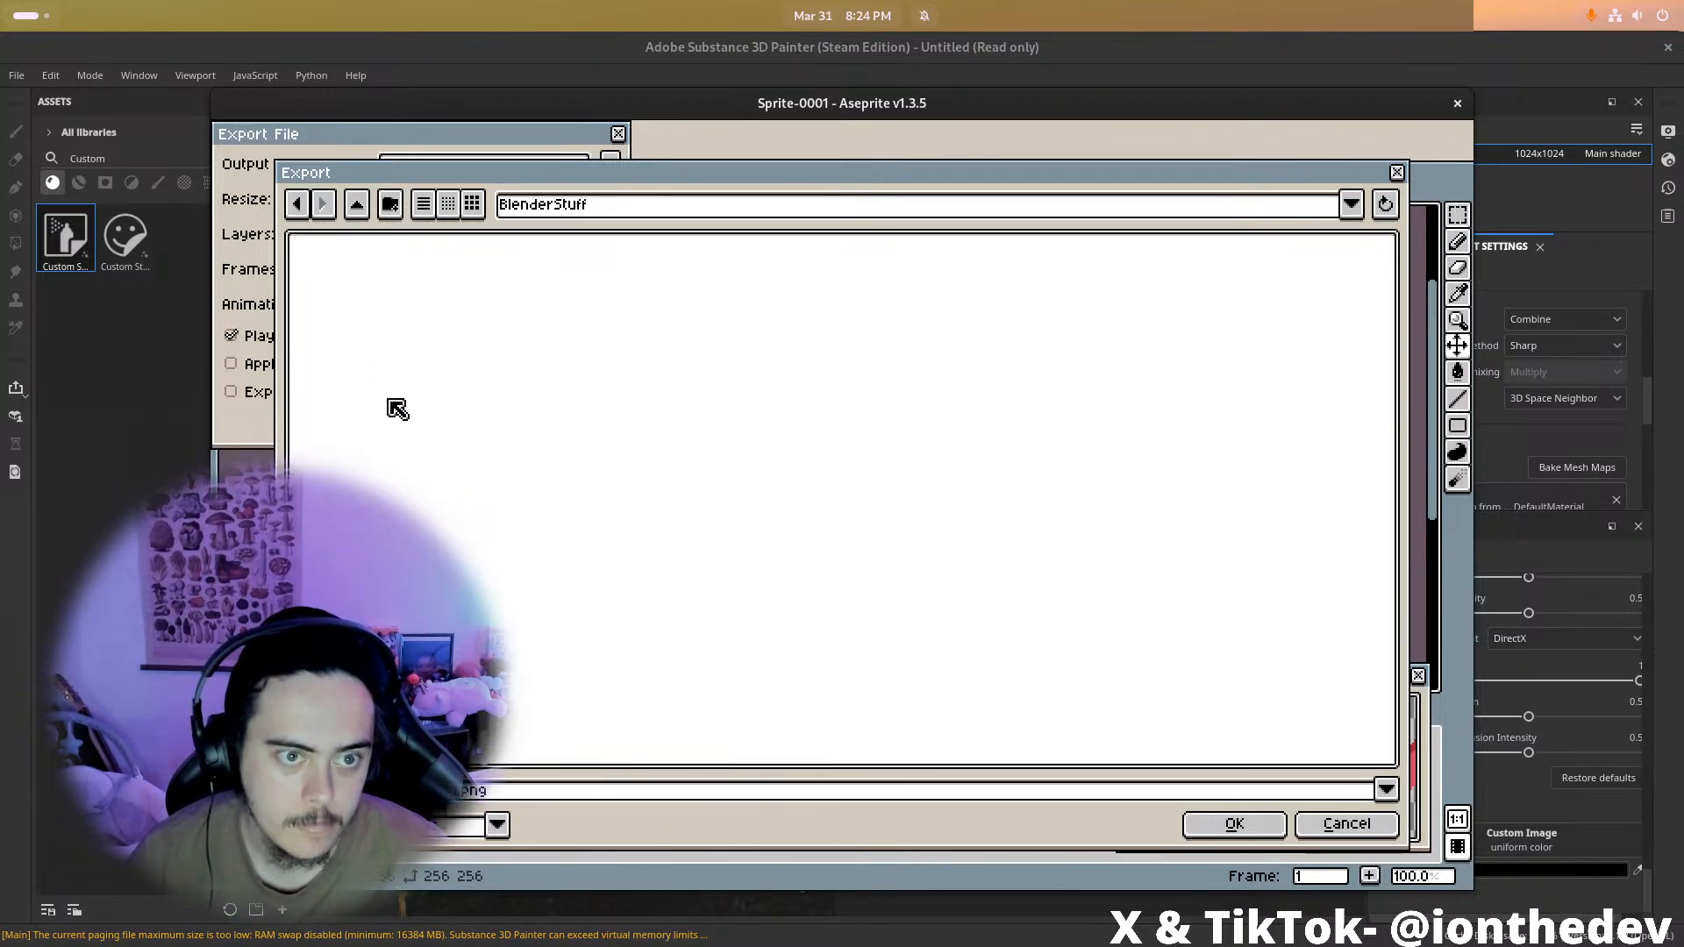
Create a new folder named Pistol inside BlenderStuff for the exported image
click(392, 209)
text(OP)
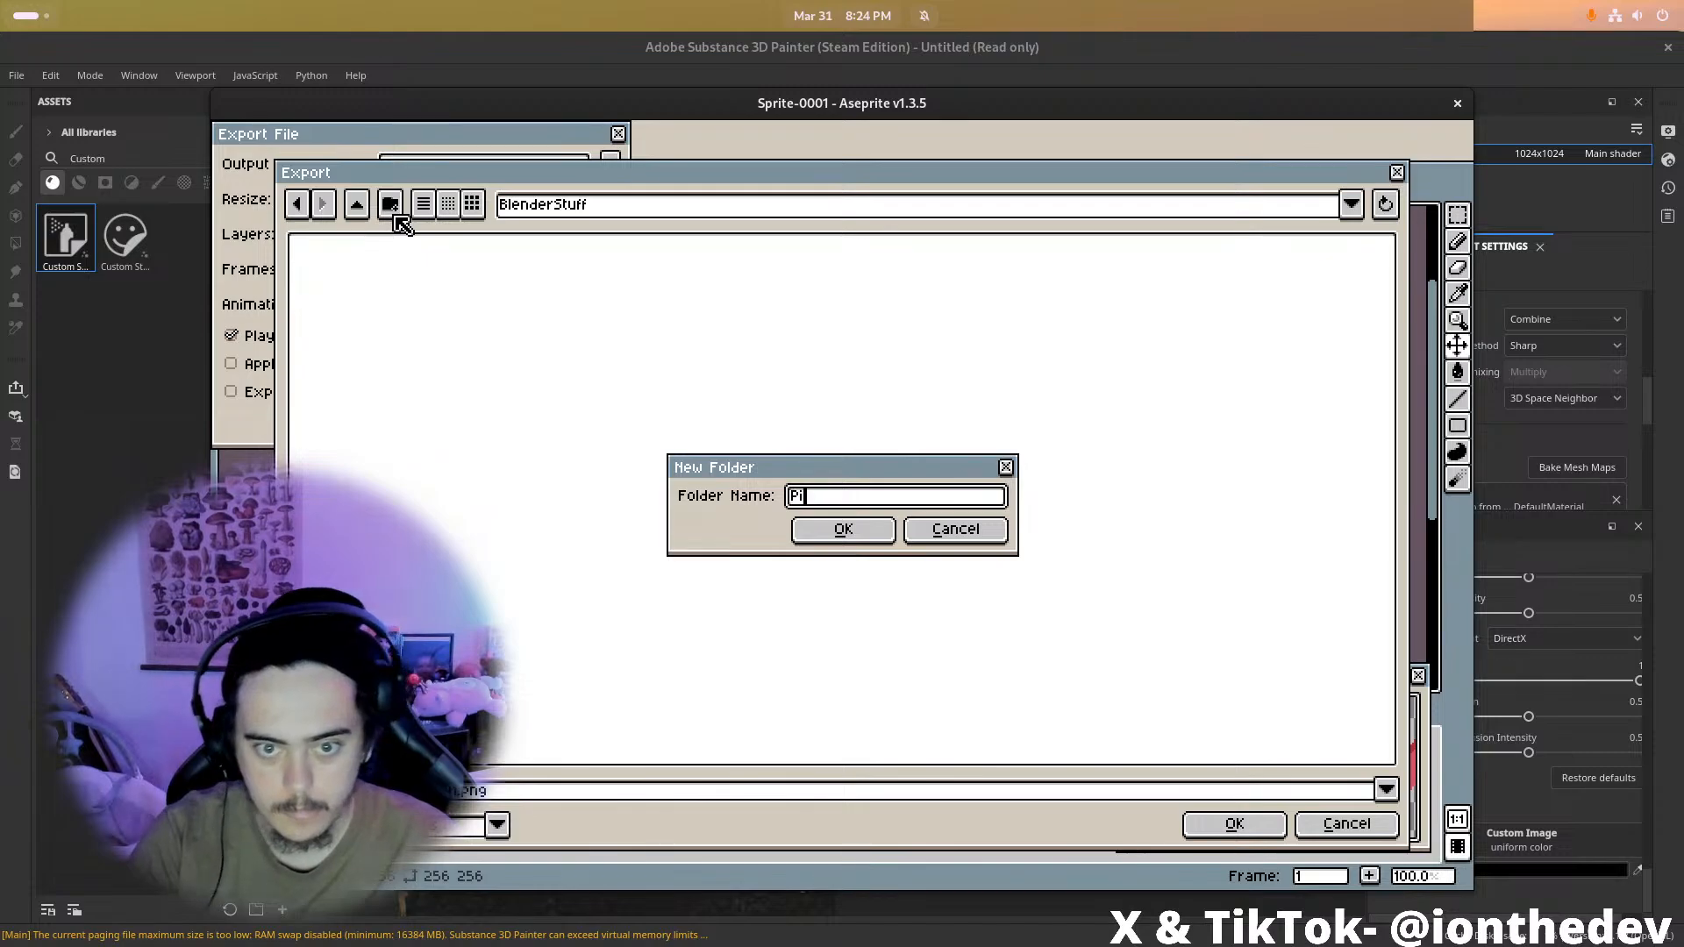
text(stol)
key(Return)
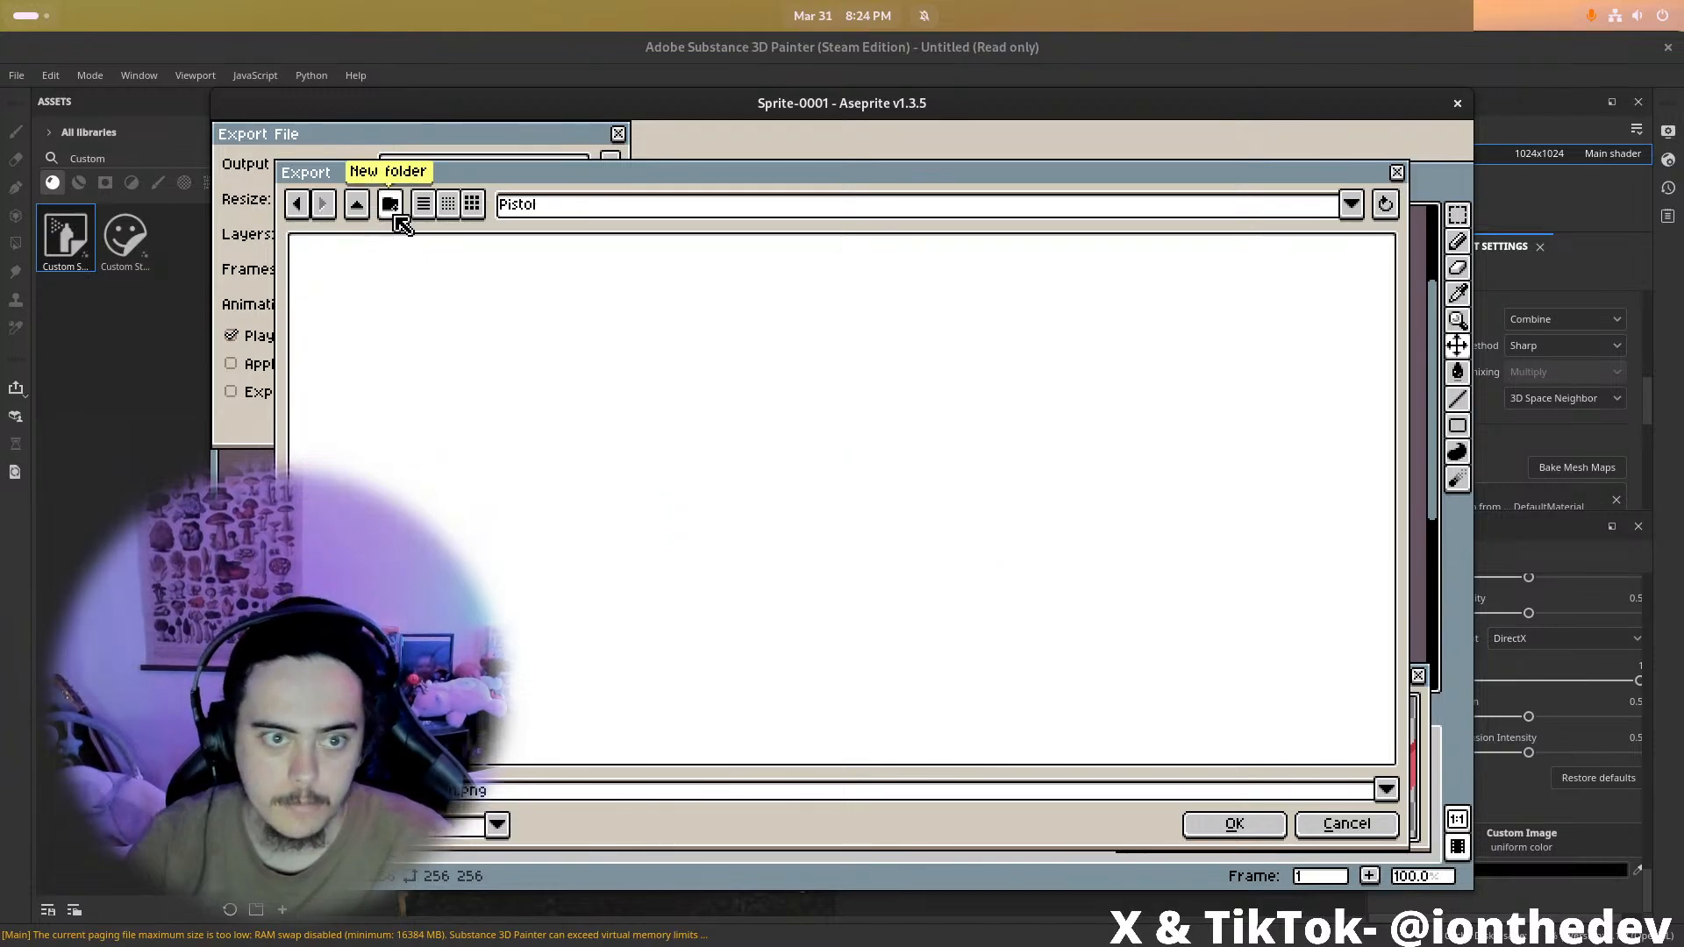
Name the output file PewPew_Sticker.png and export it, accepting that the PNG format drops the layers
click(460, 792)
key(BackSpace)
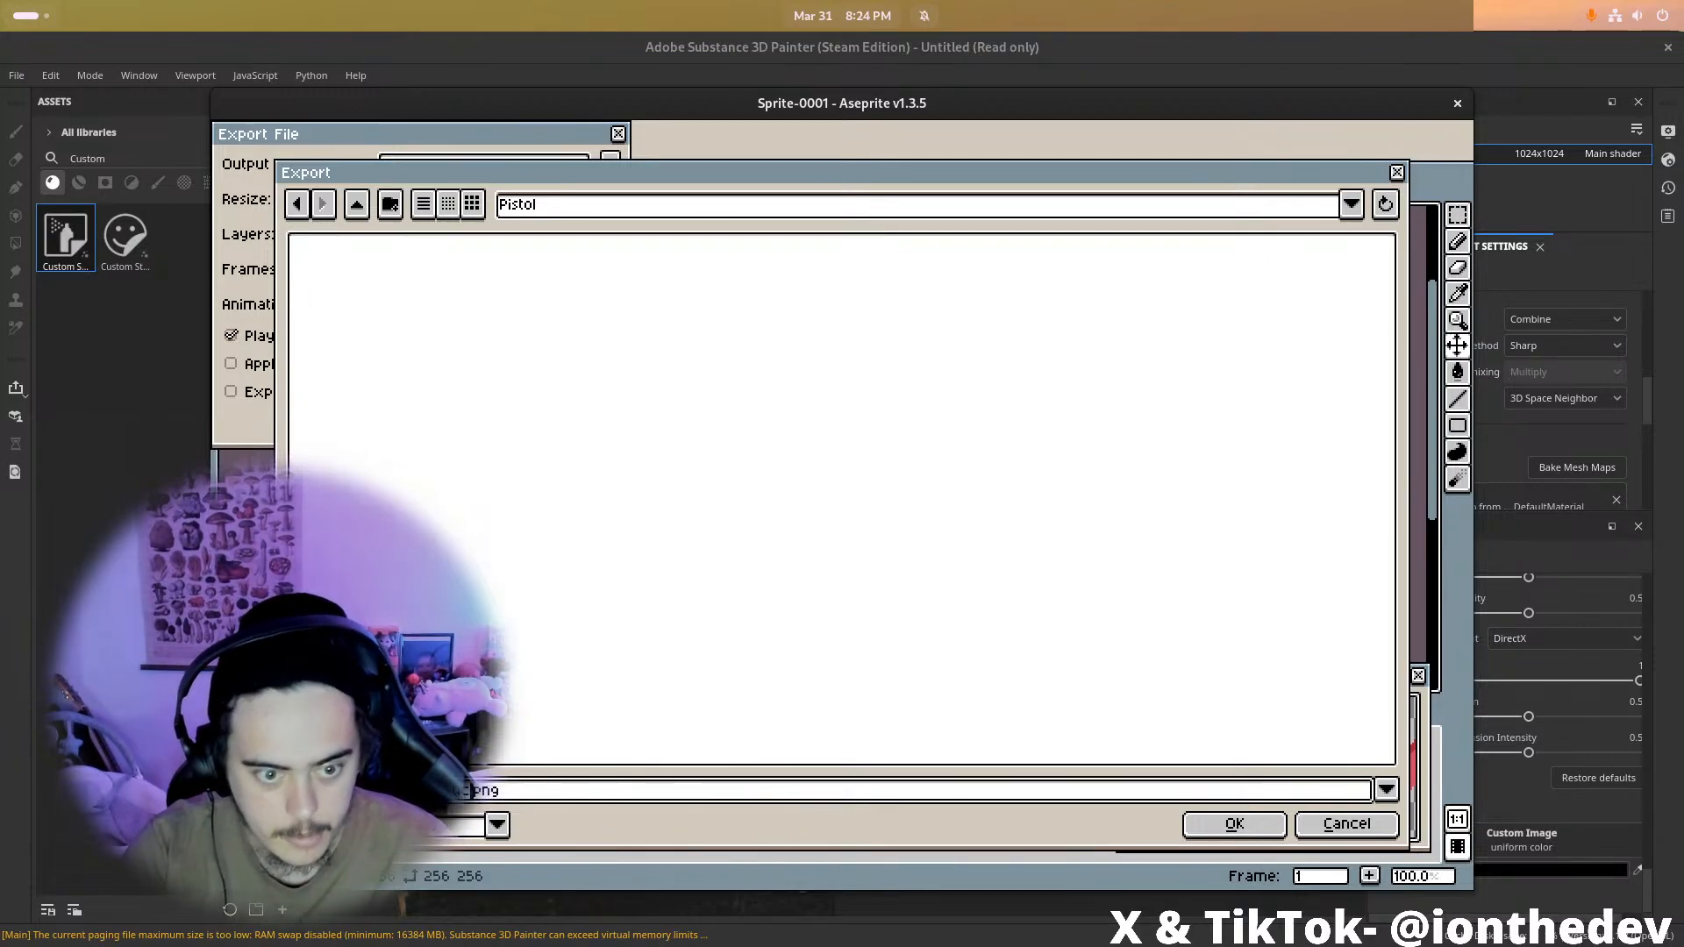
key(Return)
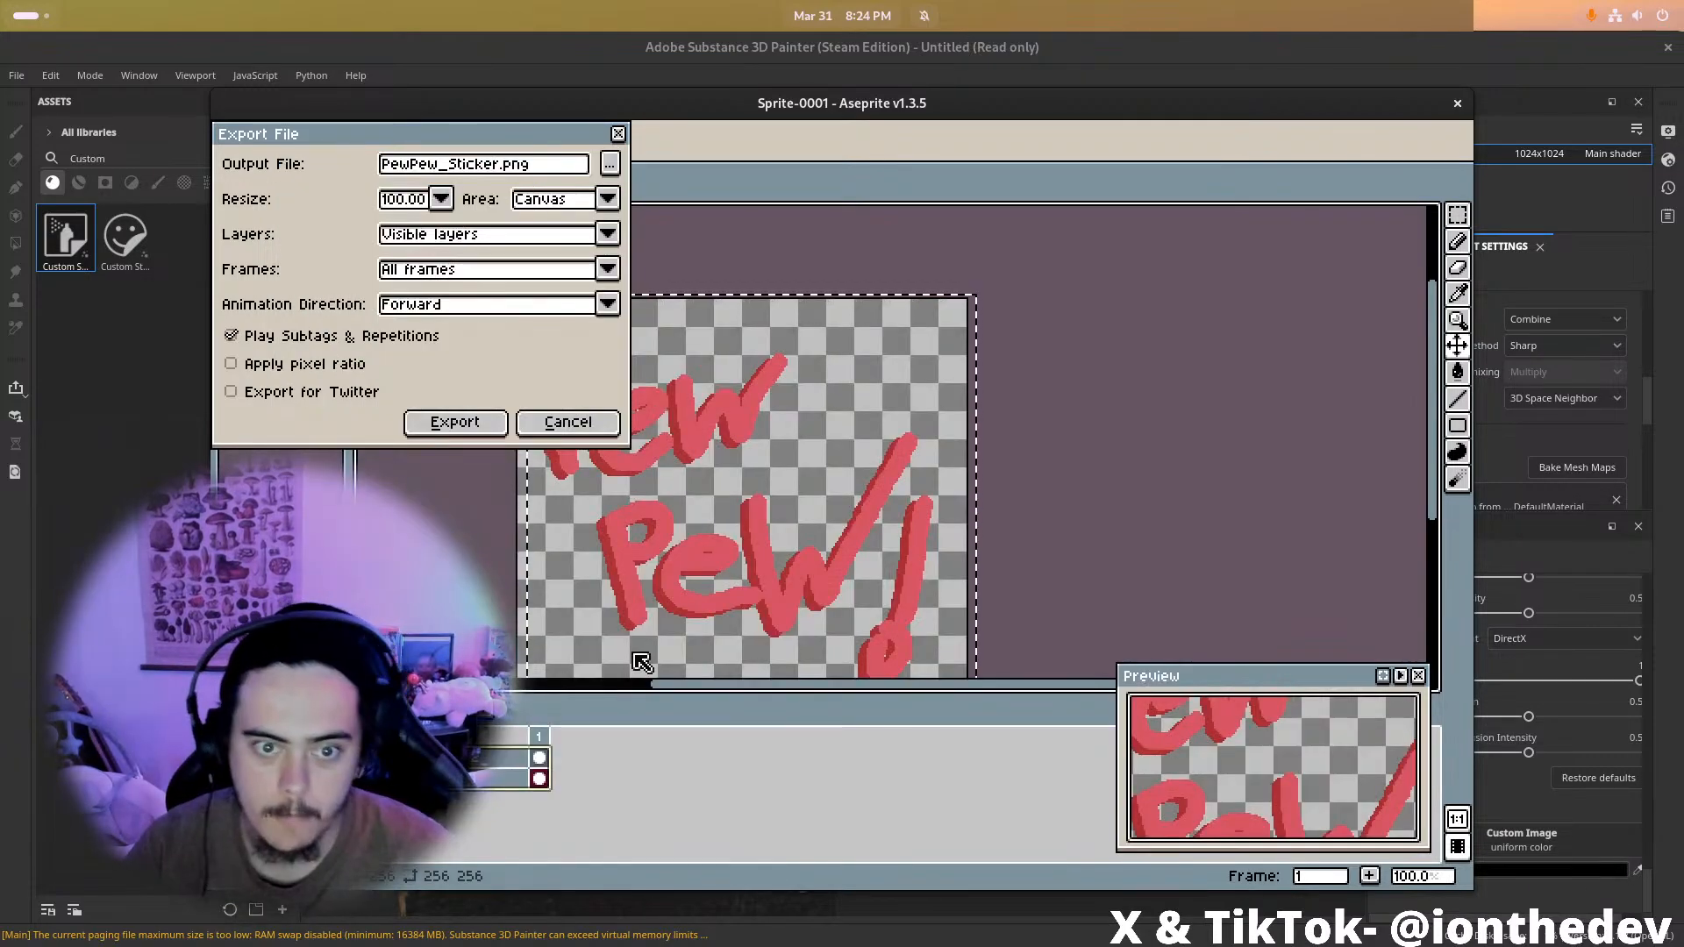
click(473, 423)
click(790, 602)
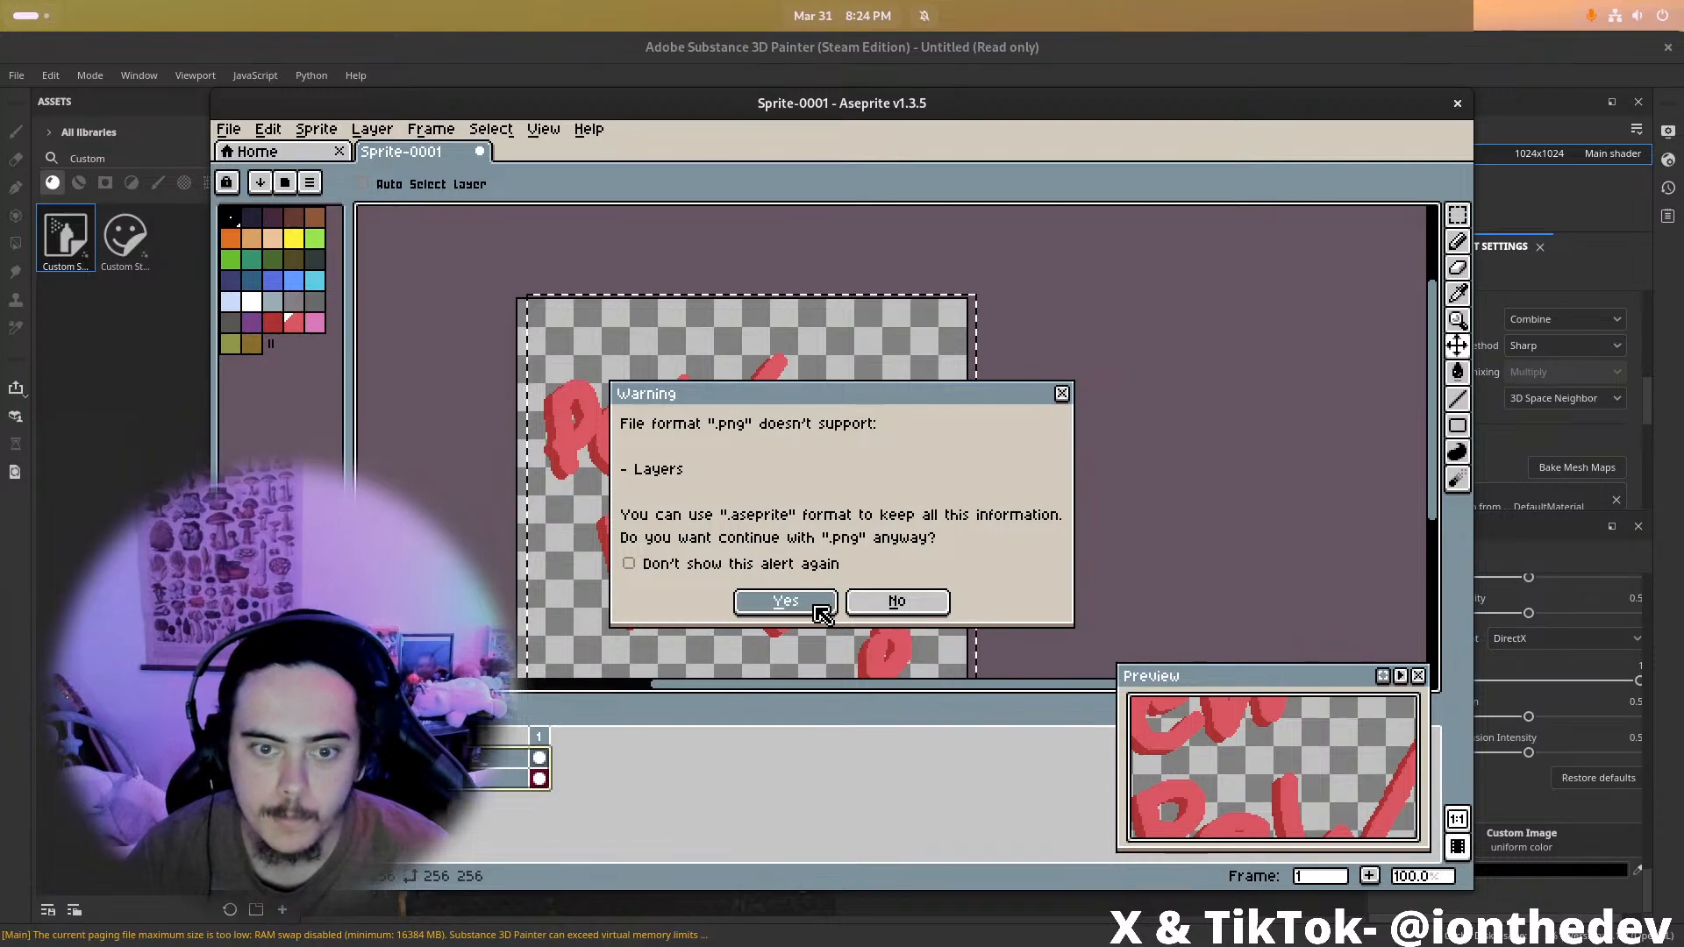
Switch to the Files app and browse to the Pistol folder inside the requiem project's BlenderStuff folder in Godot Projects
key(alt+Tab)
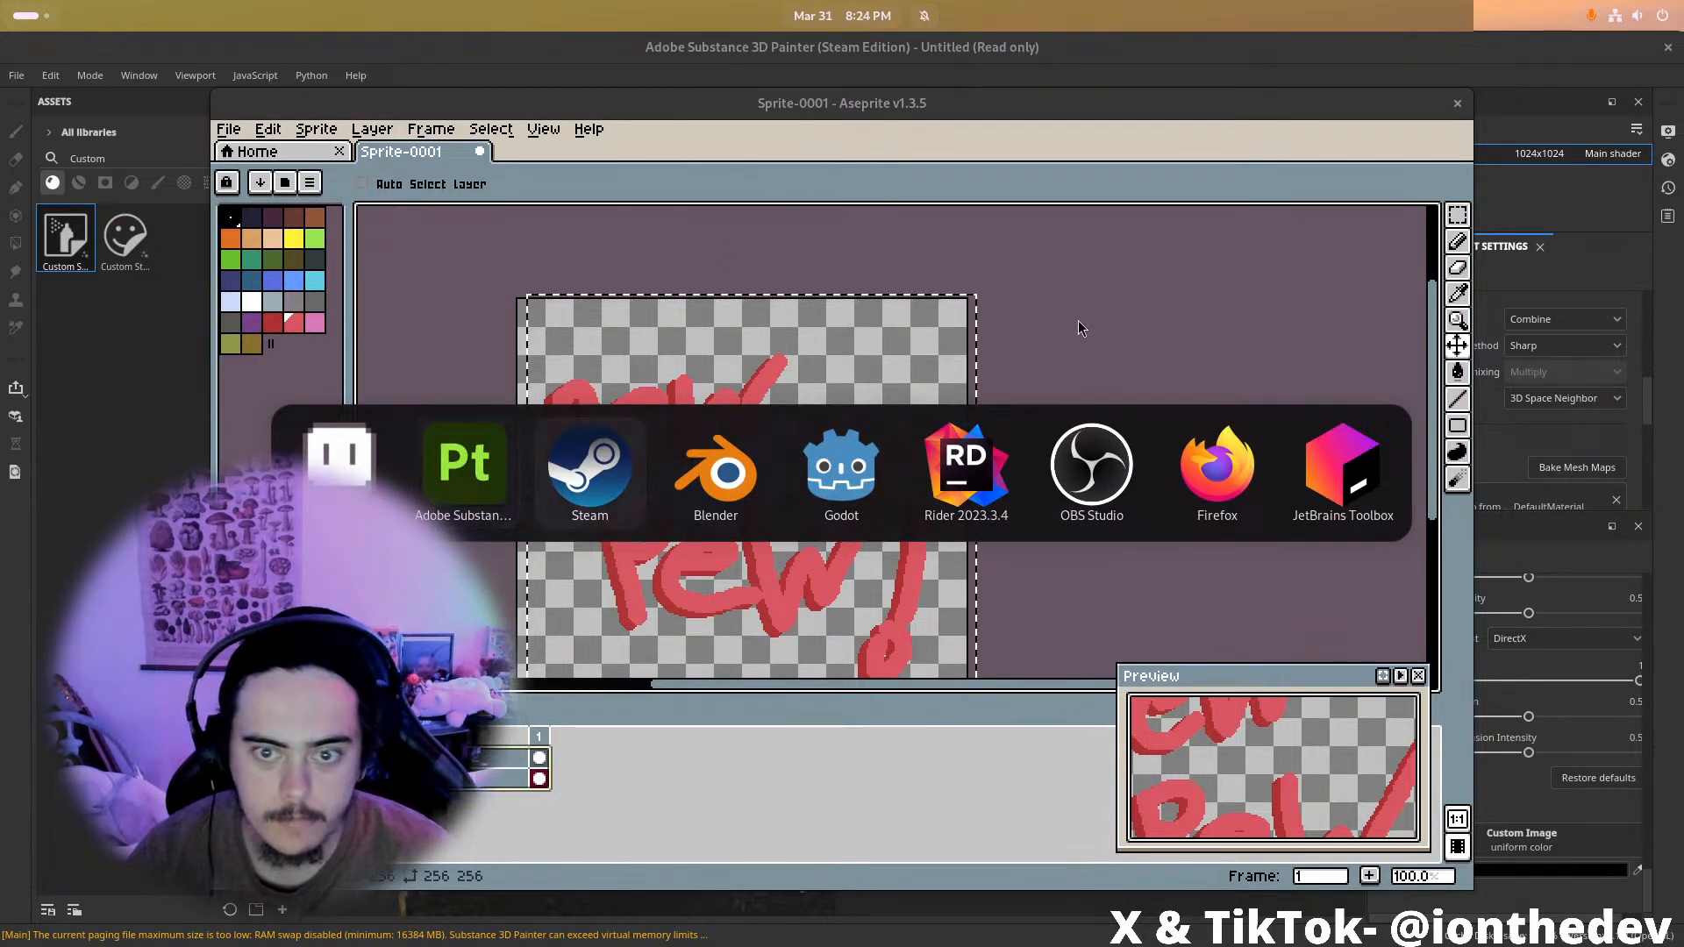
key(super)
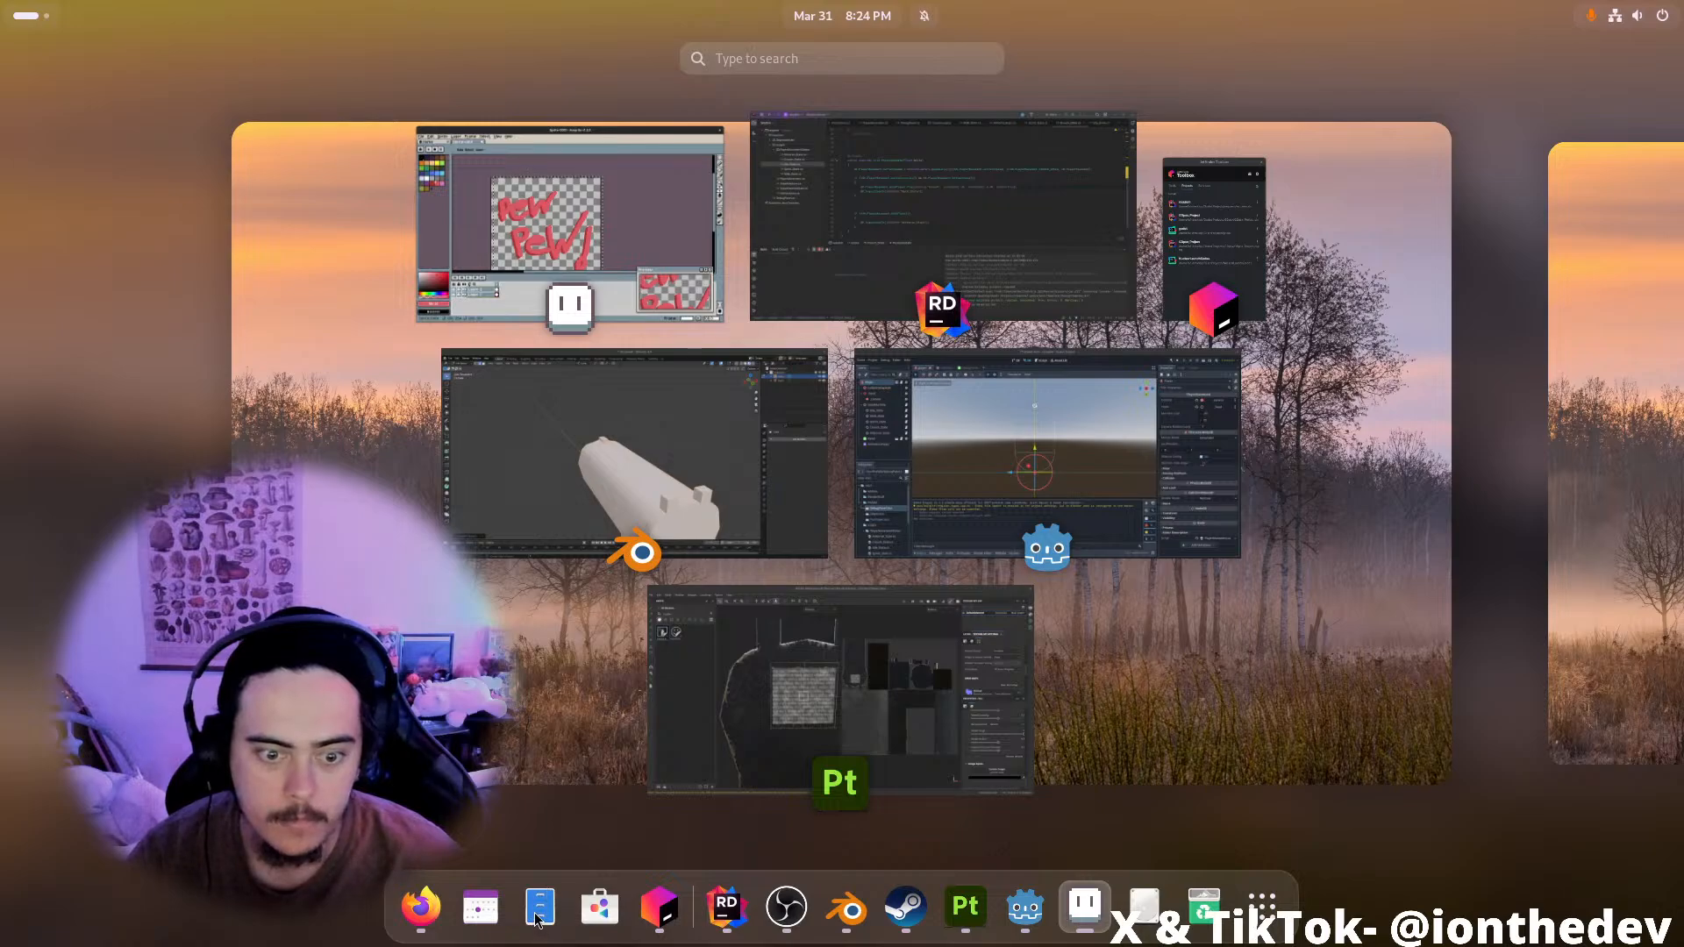
key(super)
key(super)
key(super)
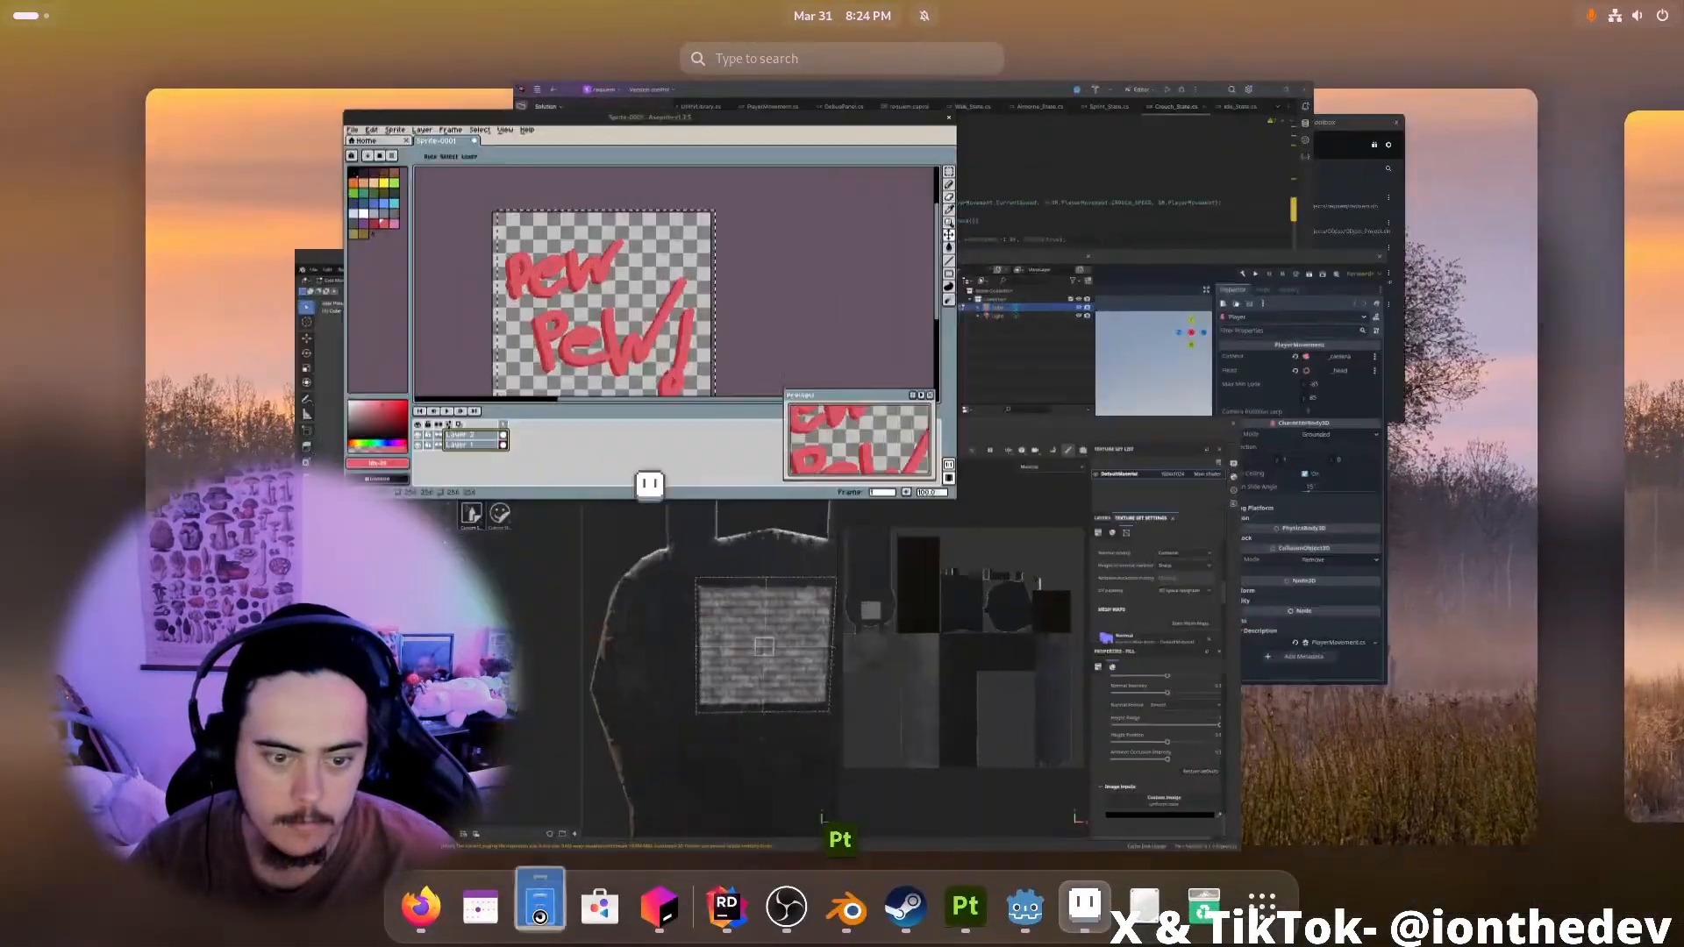
click(540, 908)
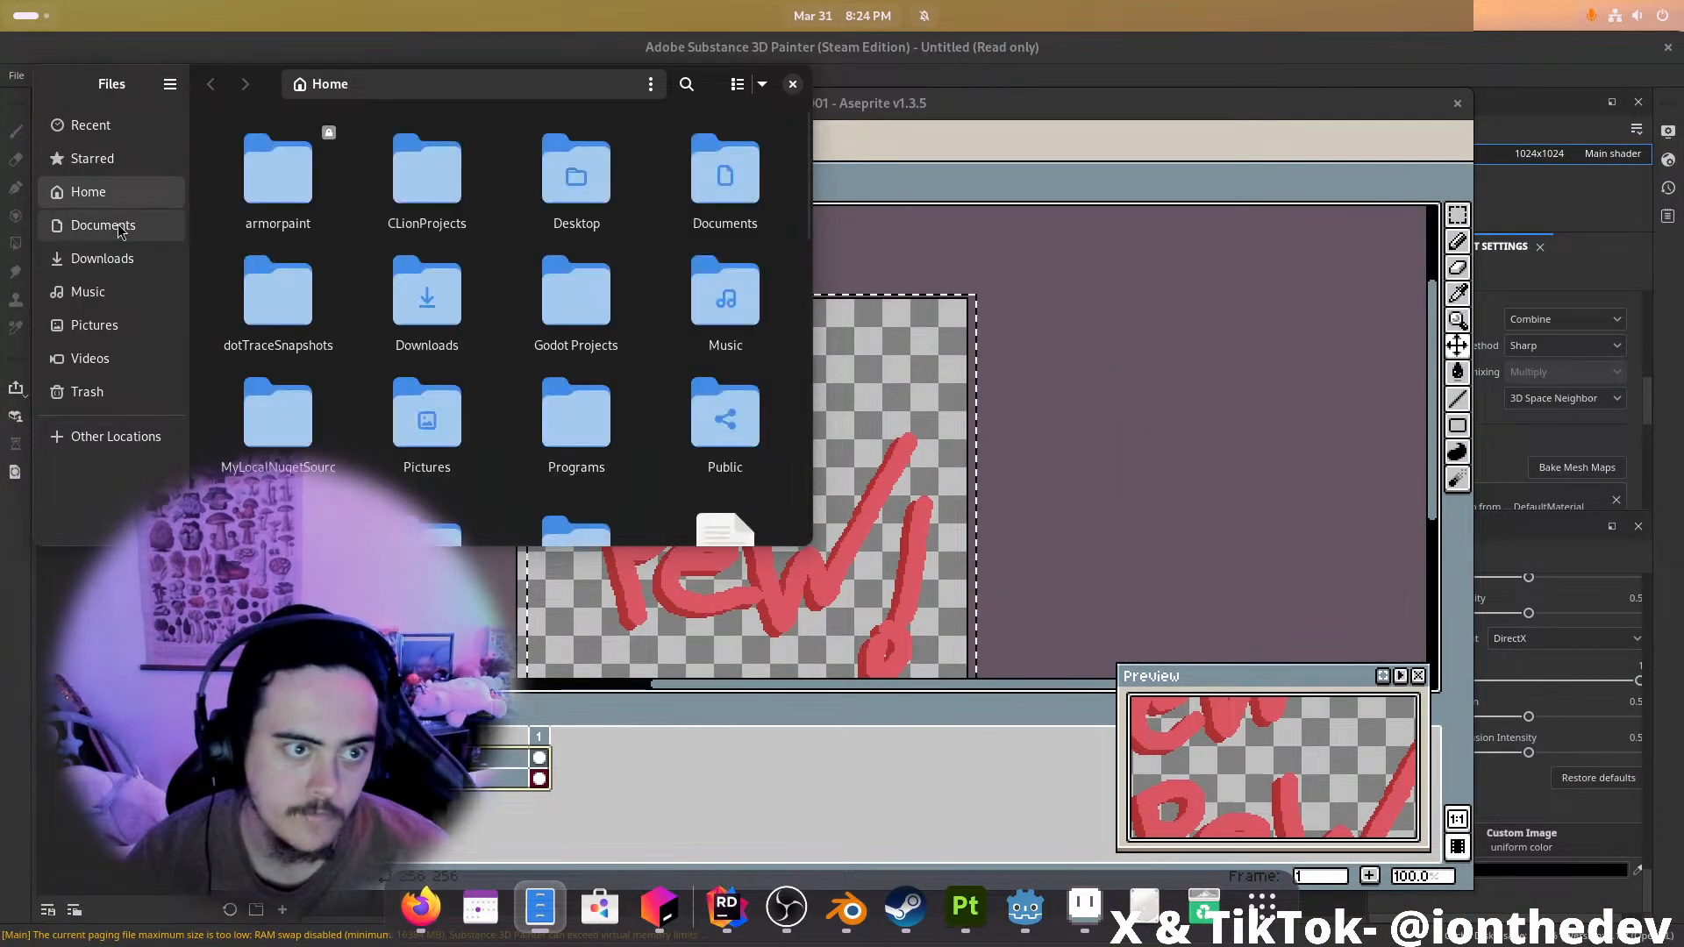
double_click(562, 299)
click(270, 178)
double_click(408, 172)
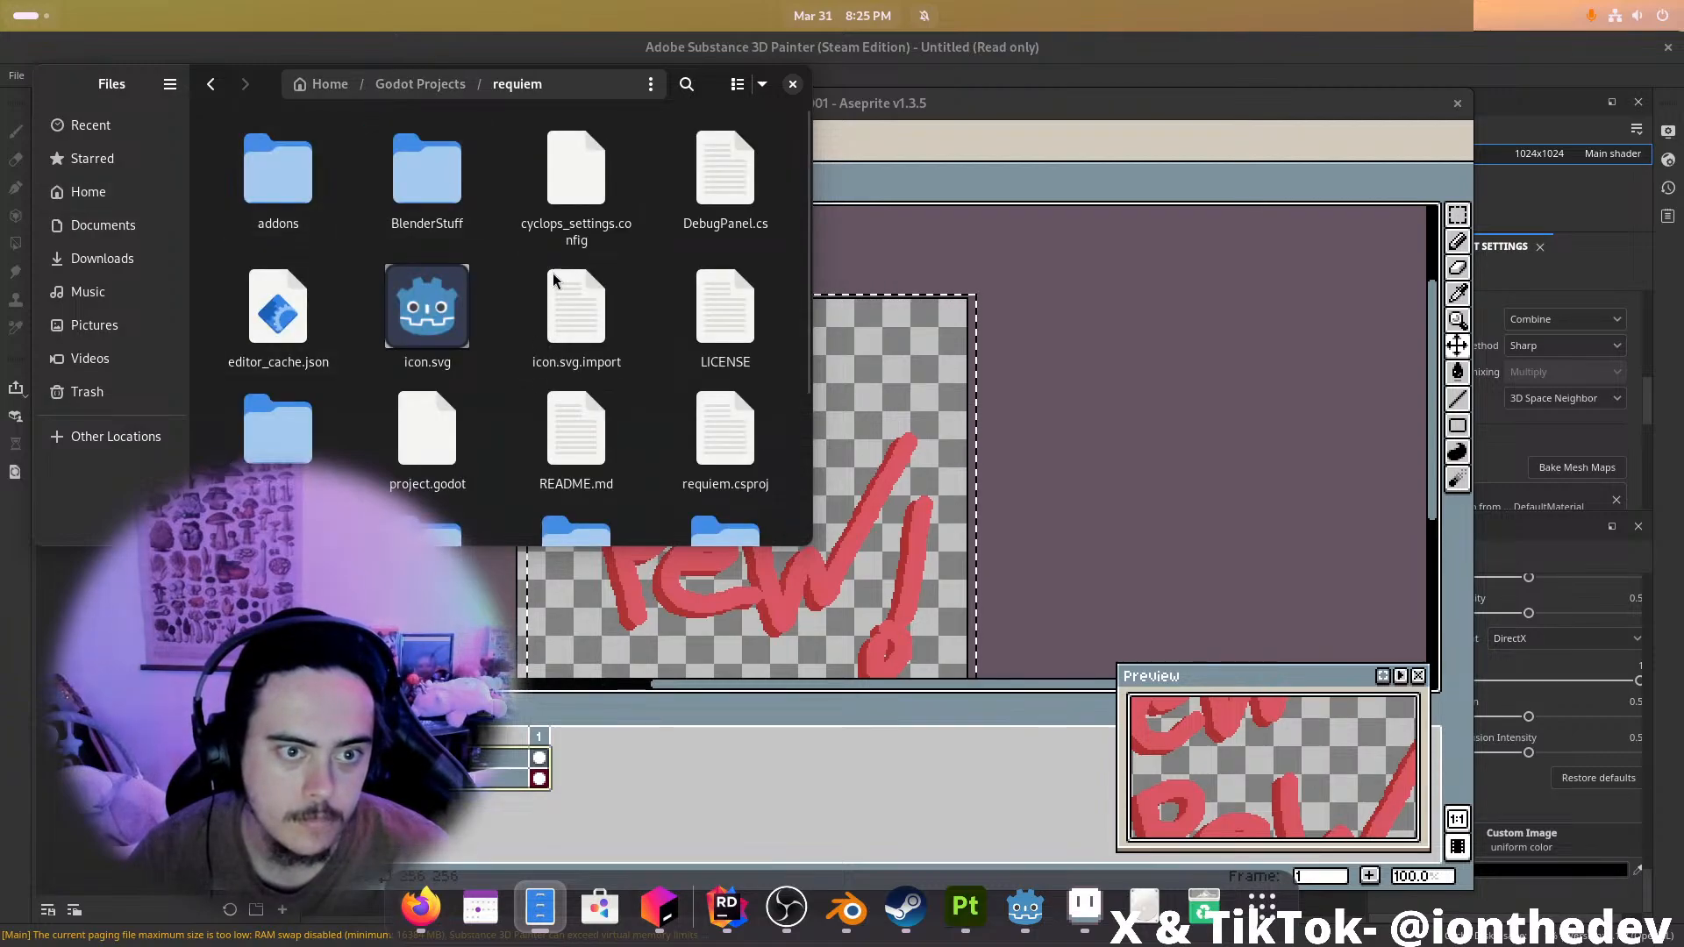
double_click(445, 187)
double_click(281, 174)
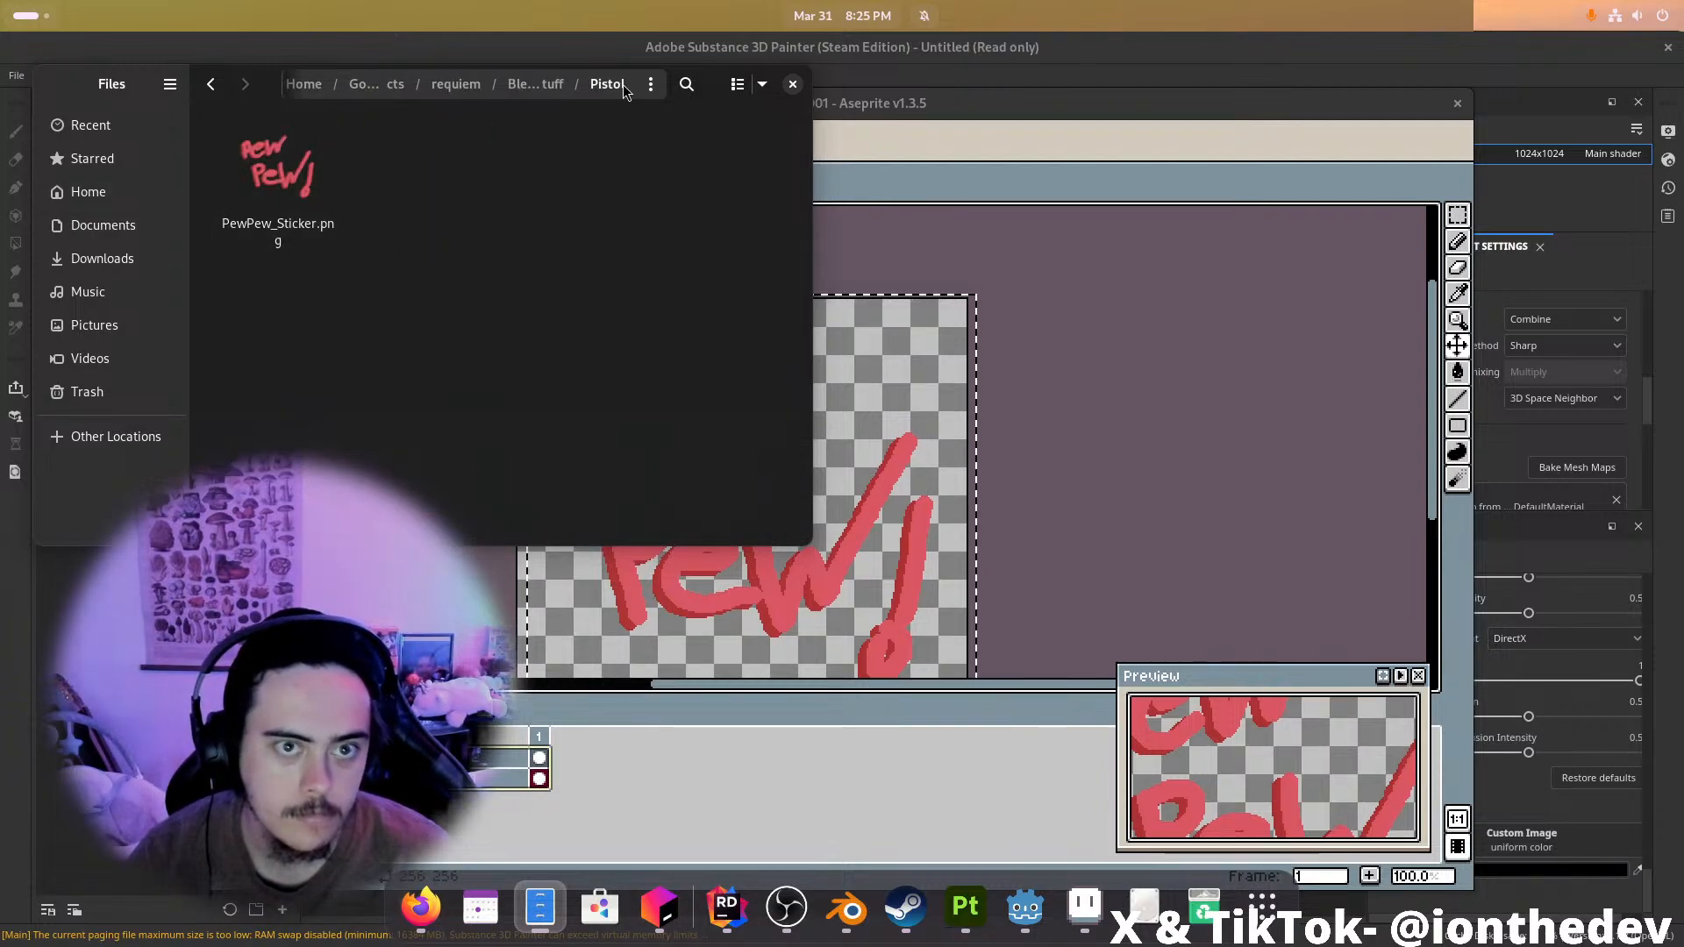
Bring PewPew_Sticker.png into Substance 3D Painter's assets, importing it as a texture into the library 'your_assets'
drag(106, 87, 562, 112)
mouse_move(728, 202)
mouse_down()
mouse_move(176, 360)
mouse_move(114, 333)
mouse_move(173, 336)
mouse_up()
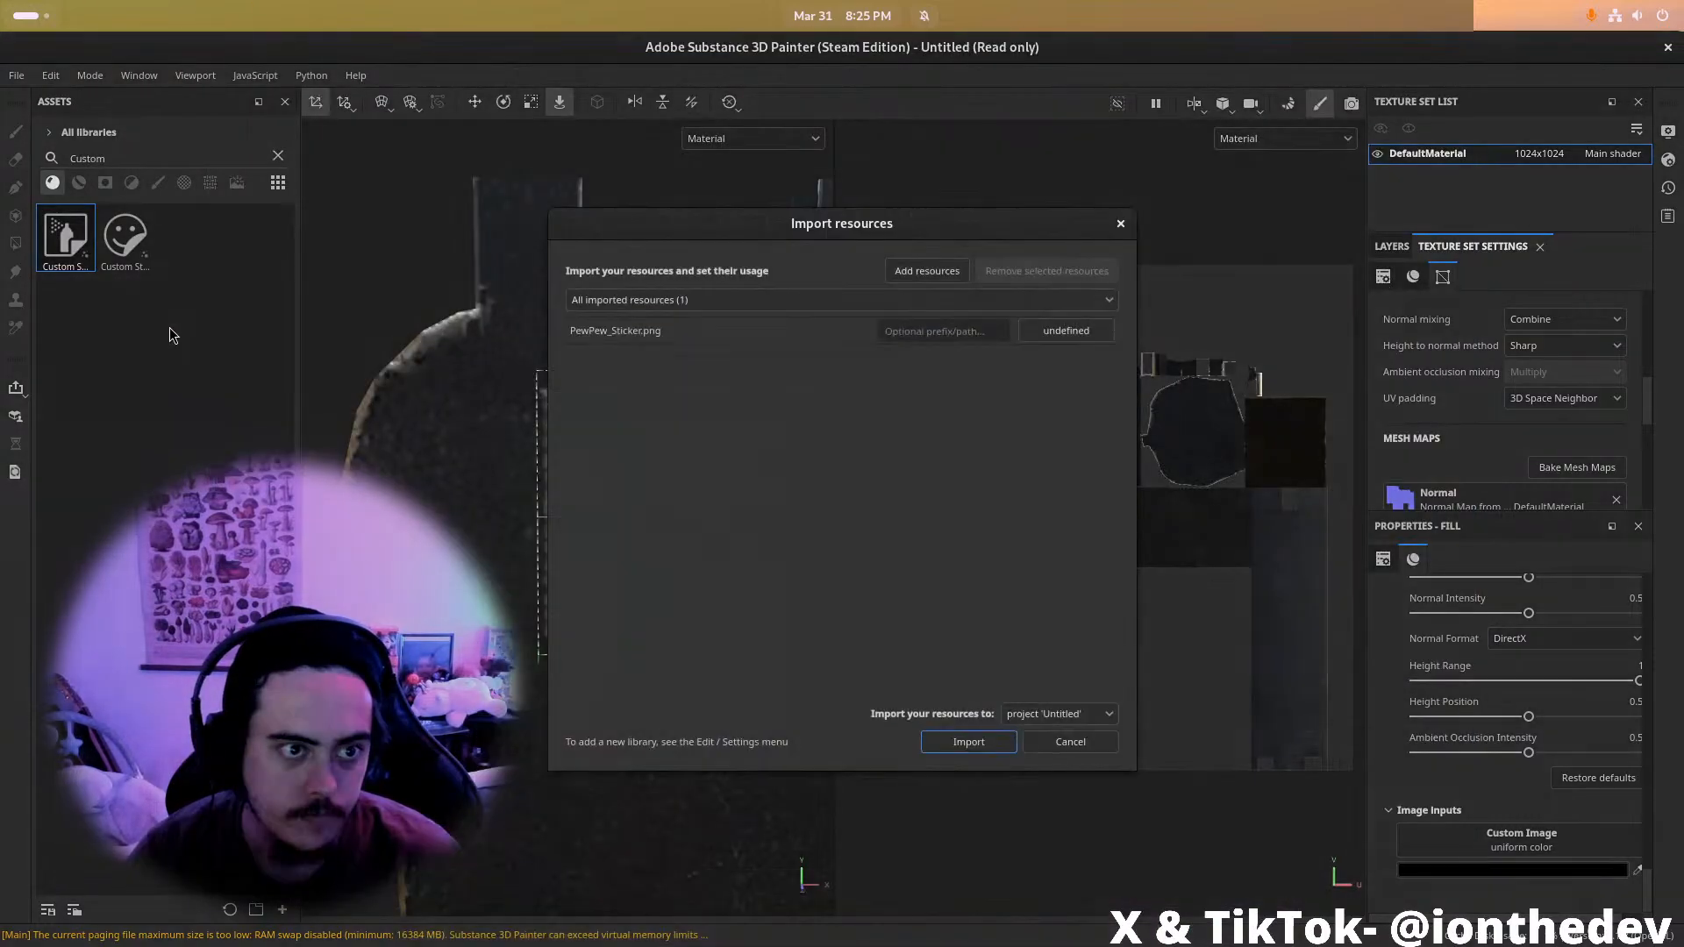
click(1052, 716)
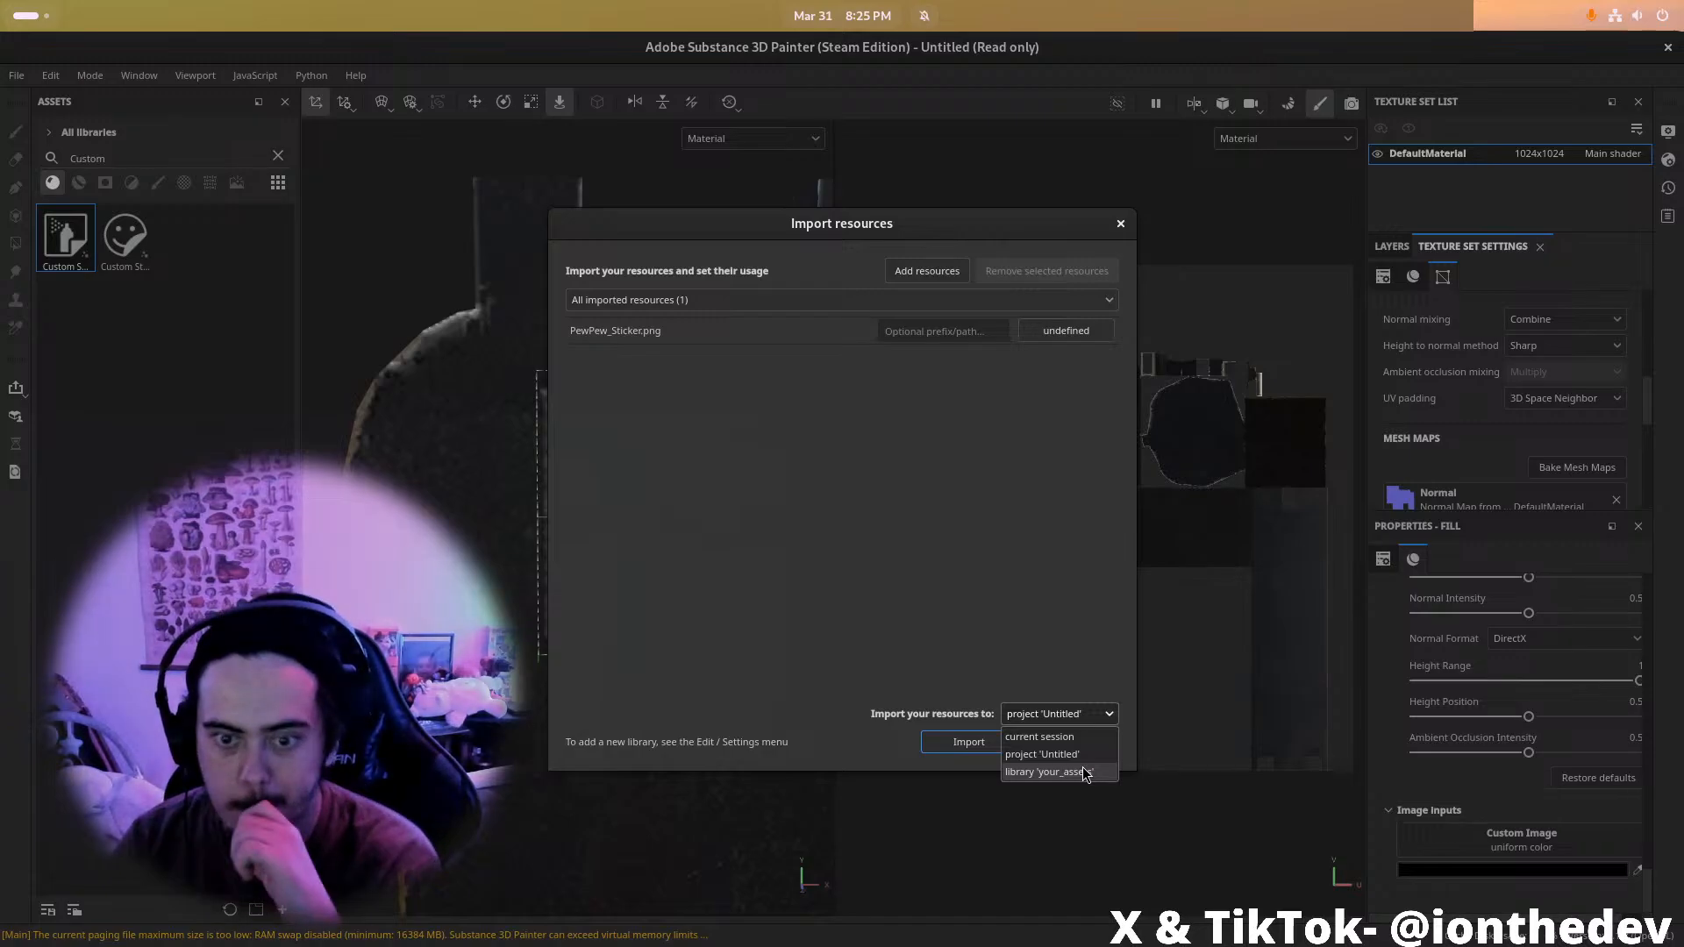
click(1071, 775)
click(978, 748)
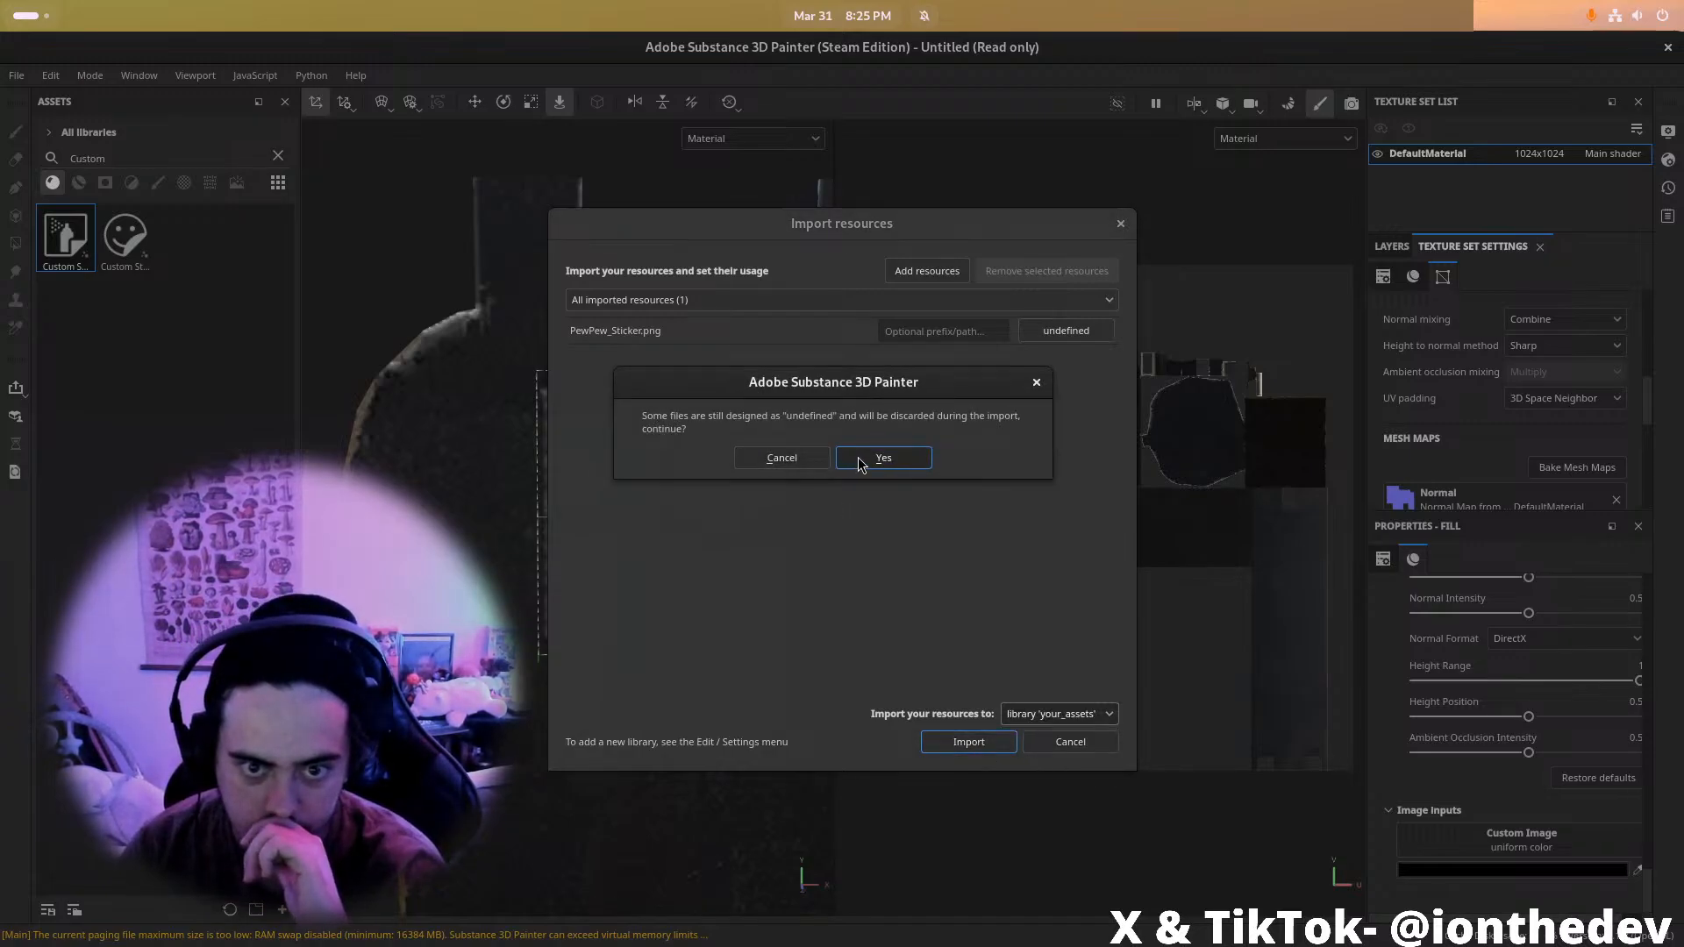
click(1036, 383)
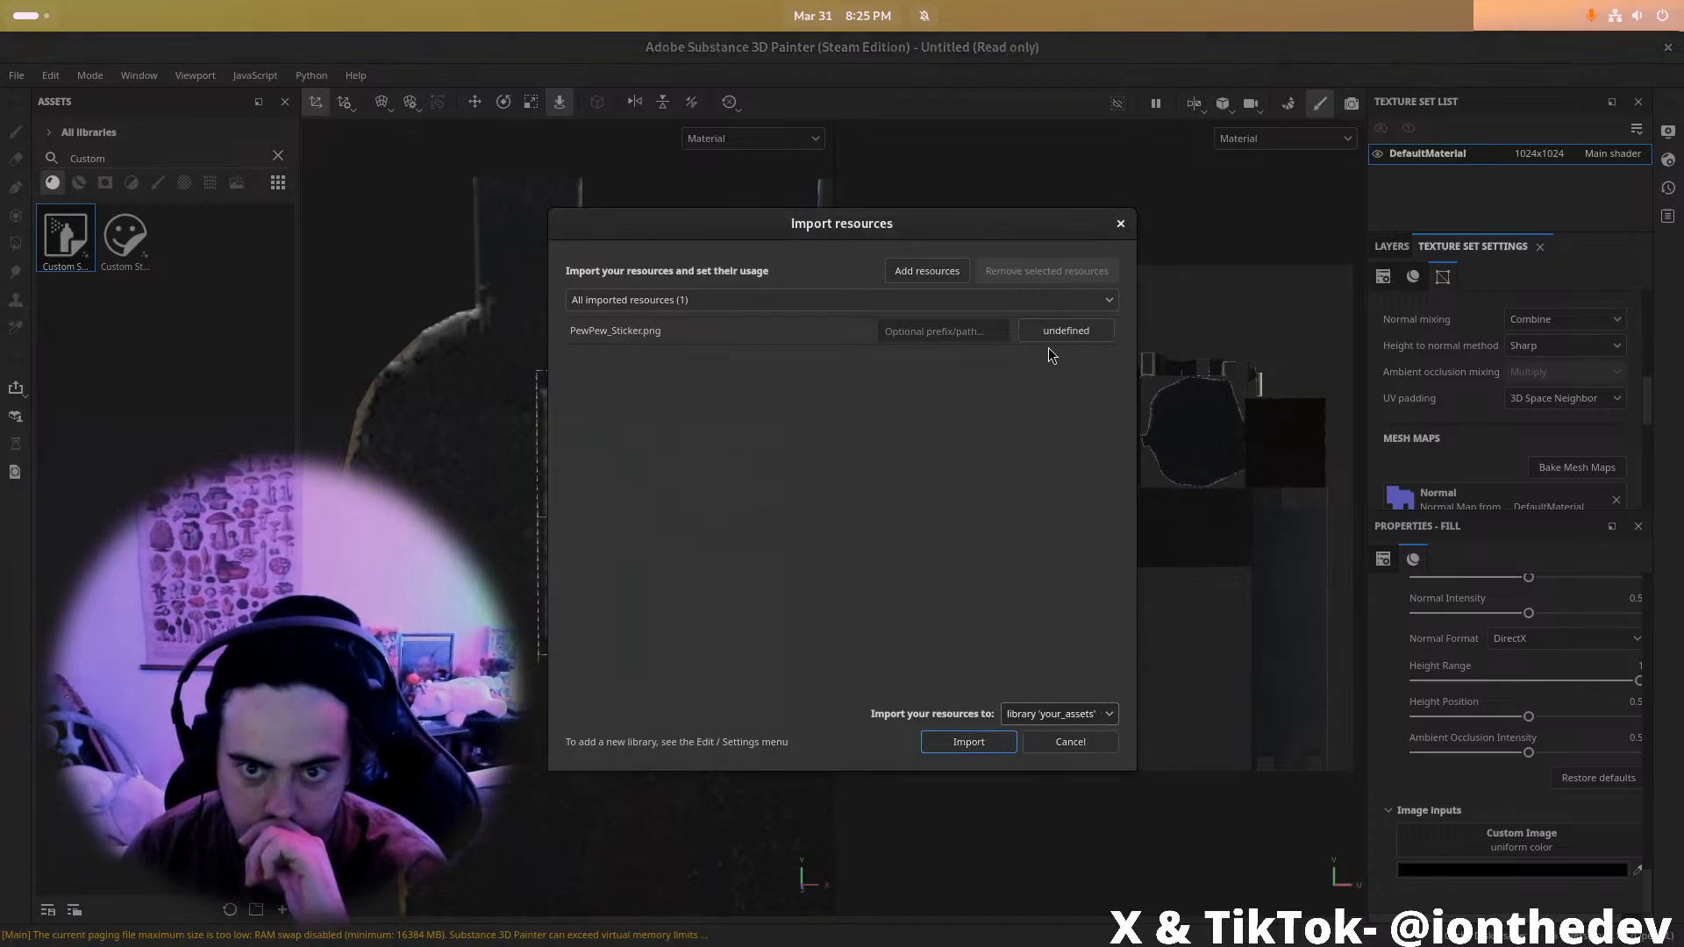
click(1066, 330)
click(1088, 432)
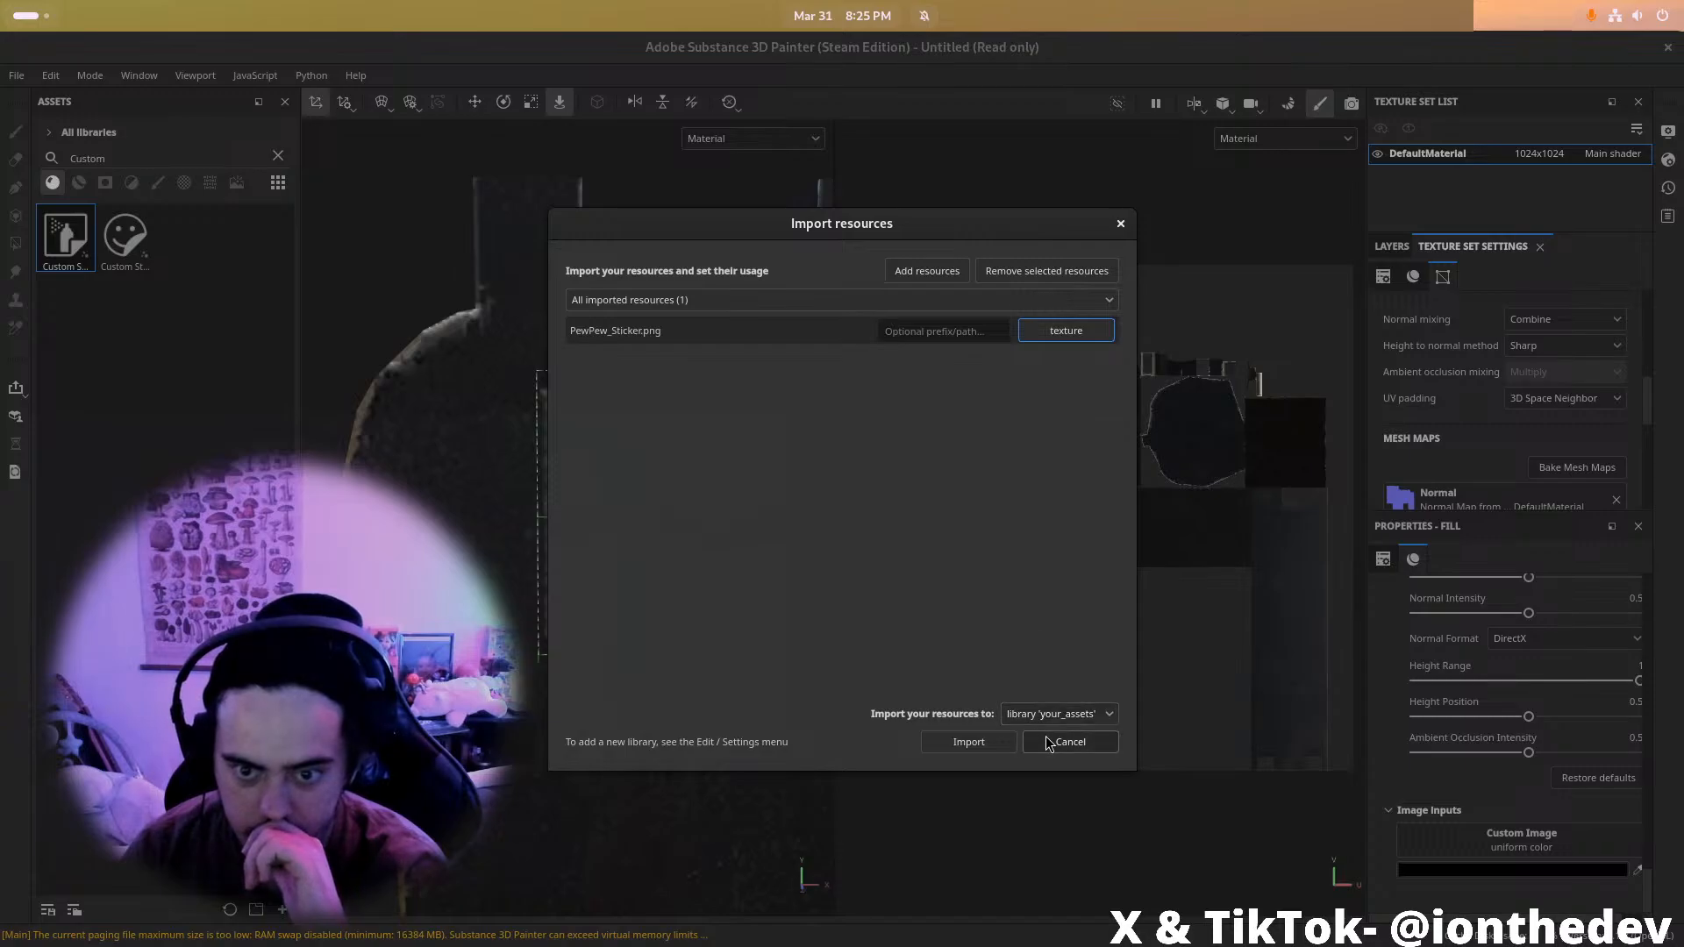
click(972, 746)
click(972, 746)
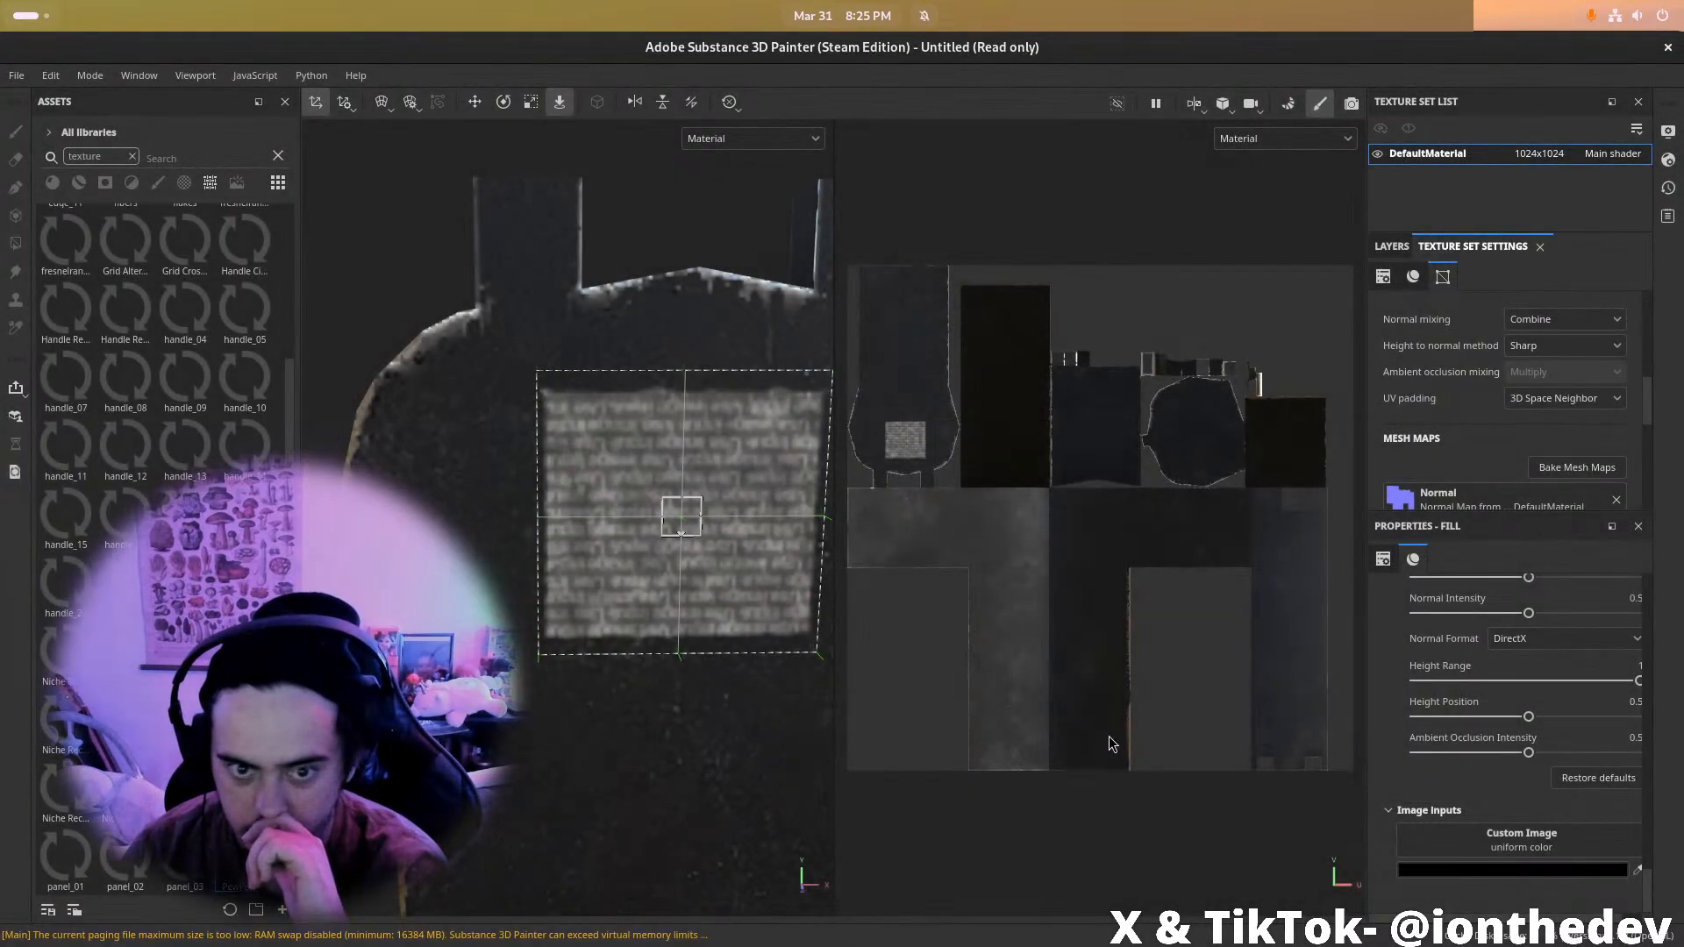
Assign PewPew_Sticker as the Custom Image of the spray paint fill and rotate the image to 180 degrees
drag(244, 856, 1497, 851)
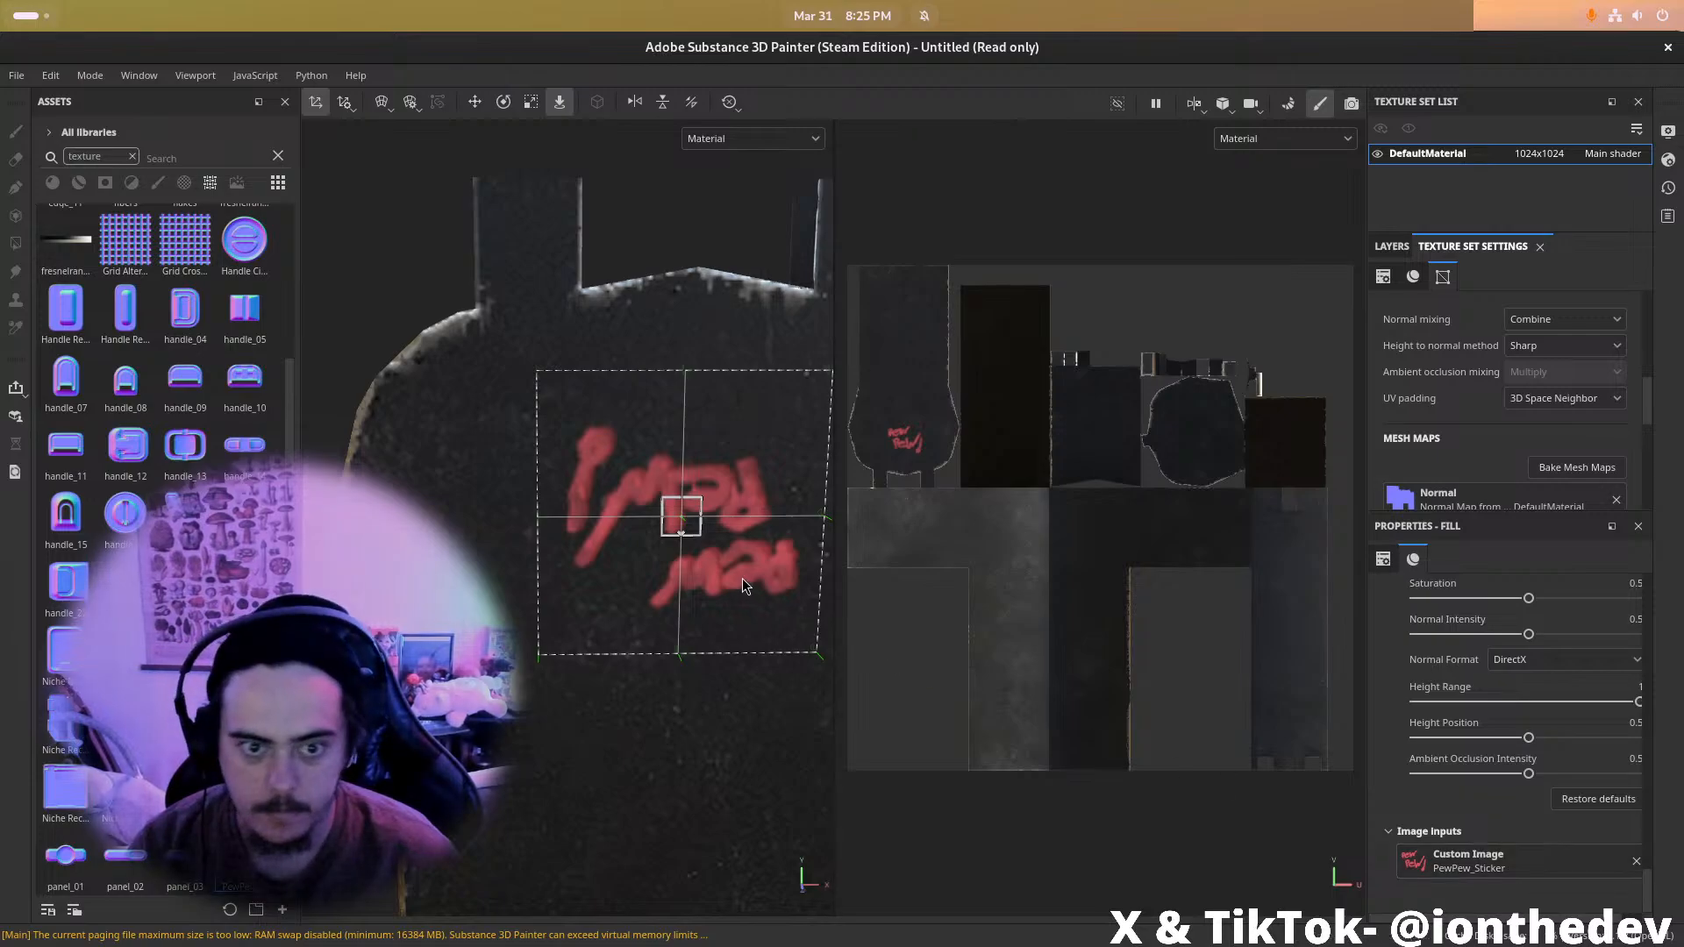
scroll(1448, 816, up, 5)
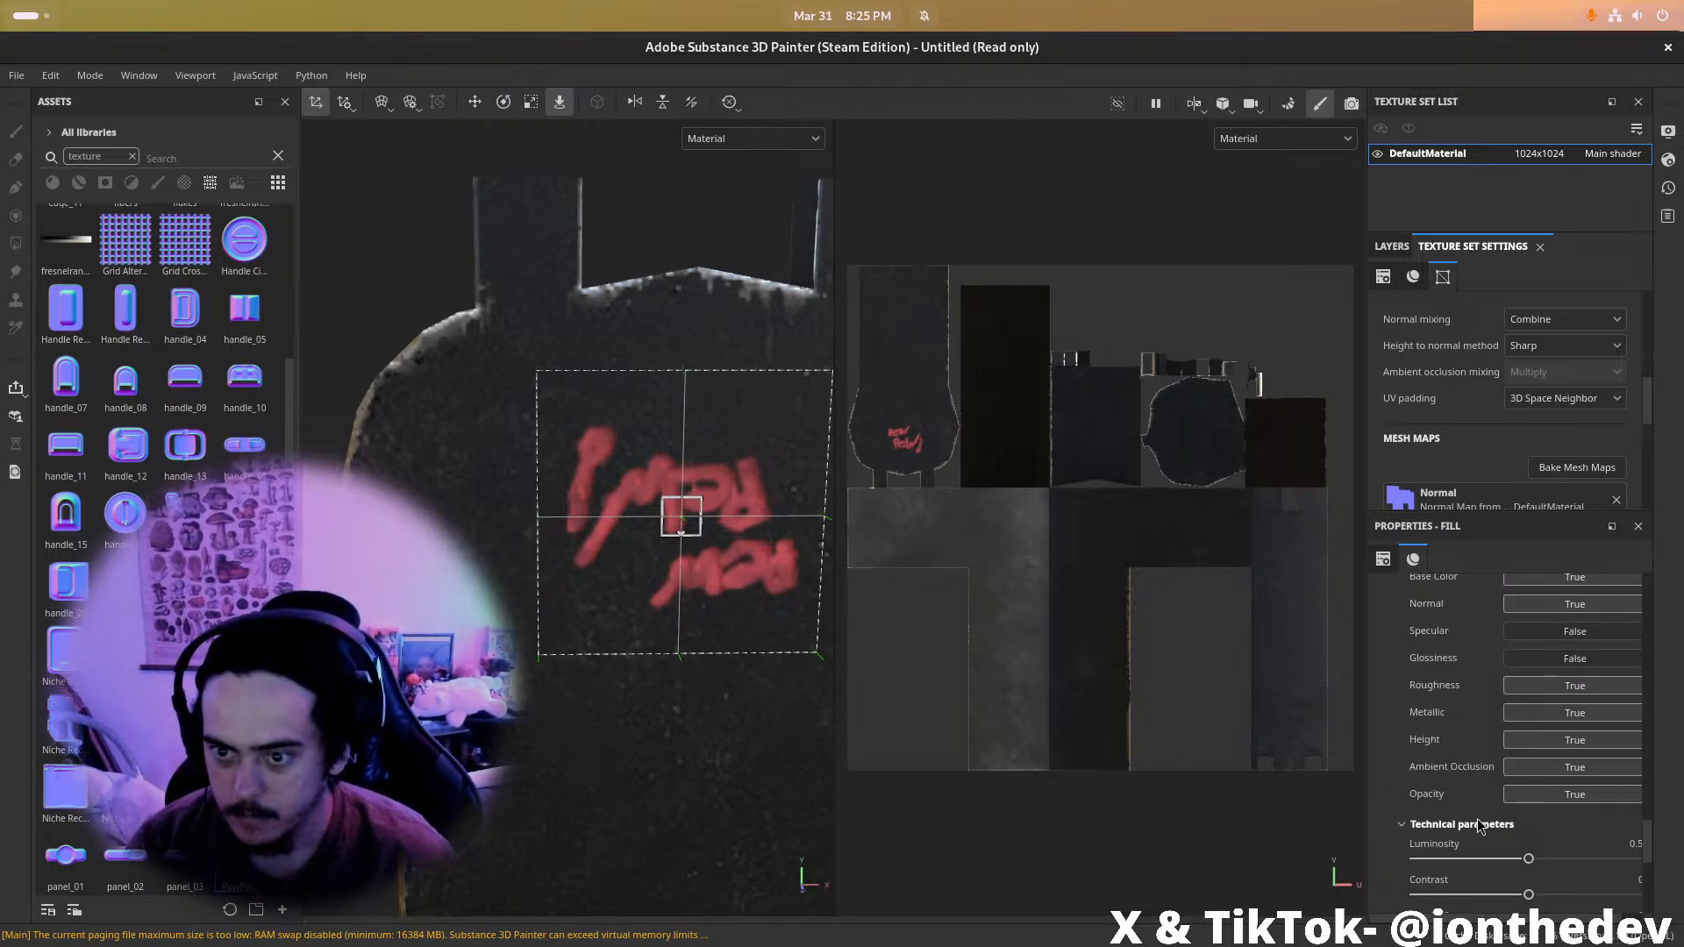
scroll(1482, 823, up, 3)
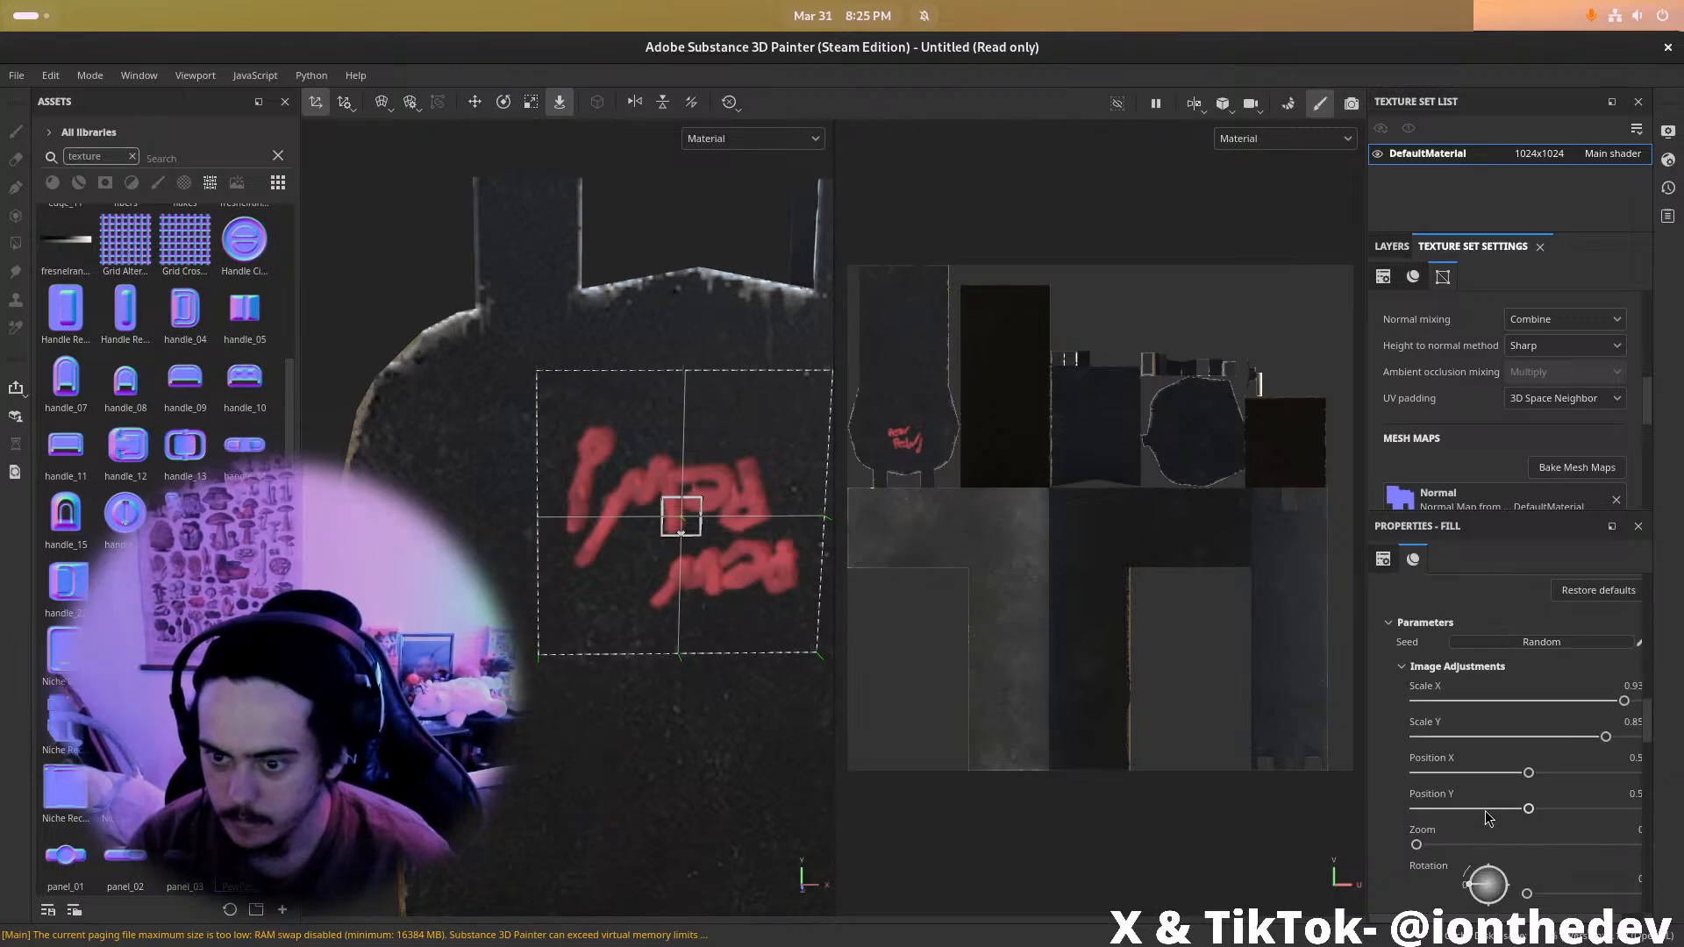
scroll(1509, 829, down, 1)
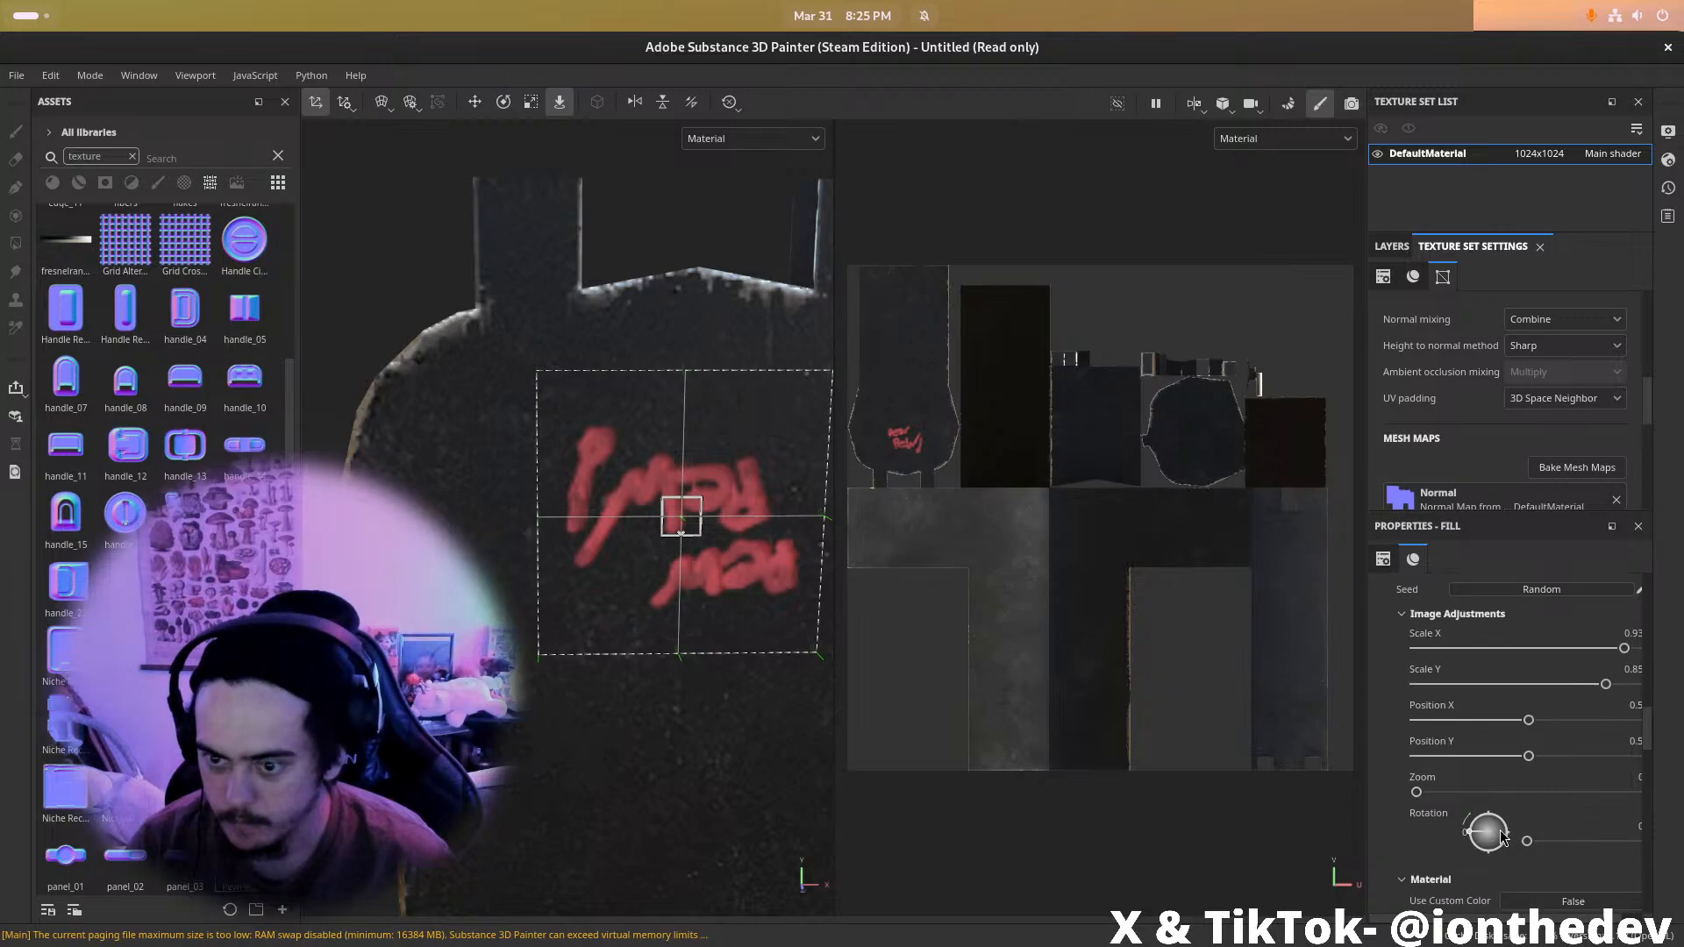
click(1484, 837)
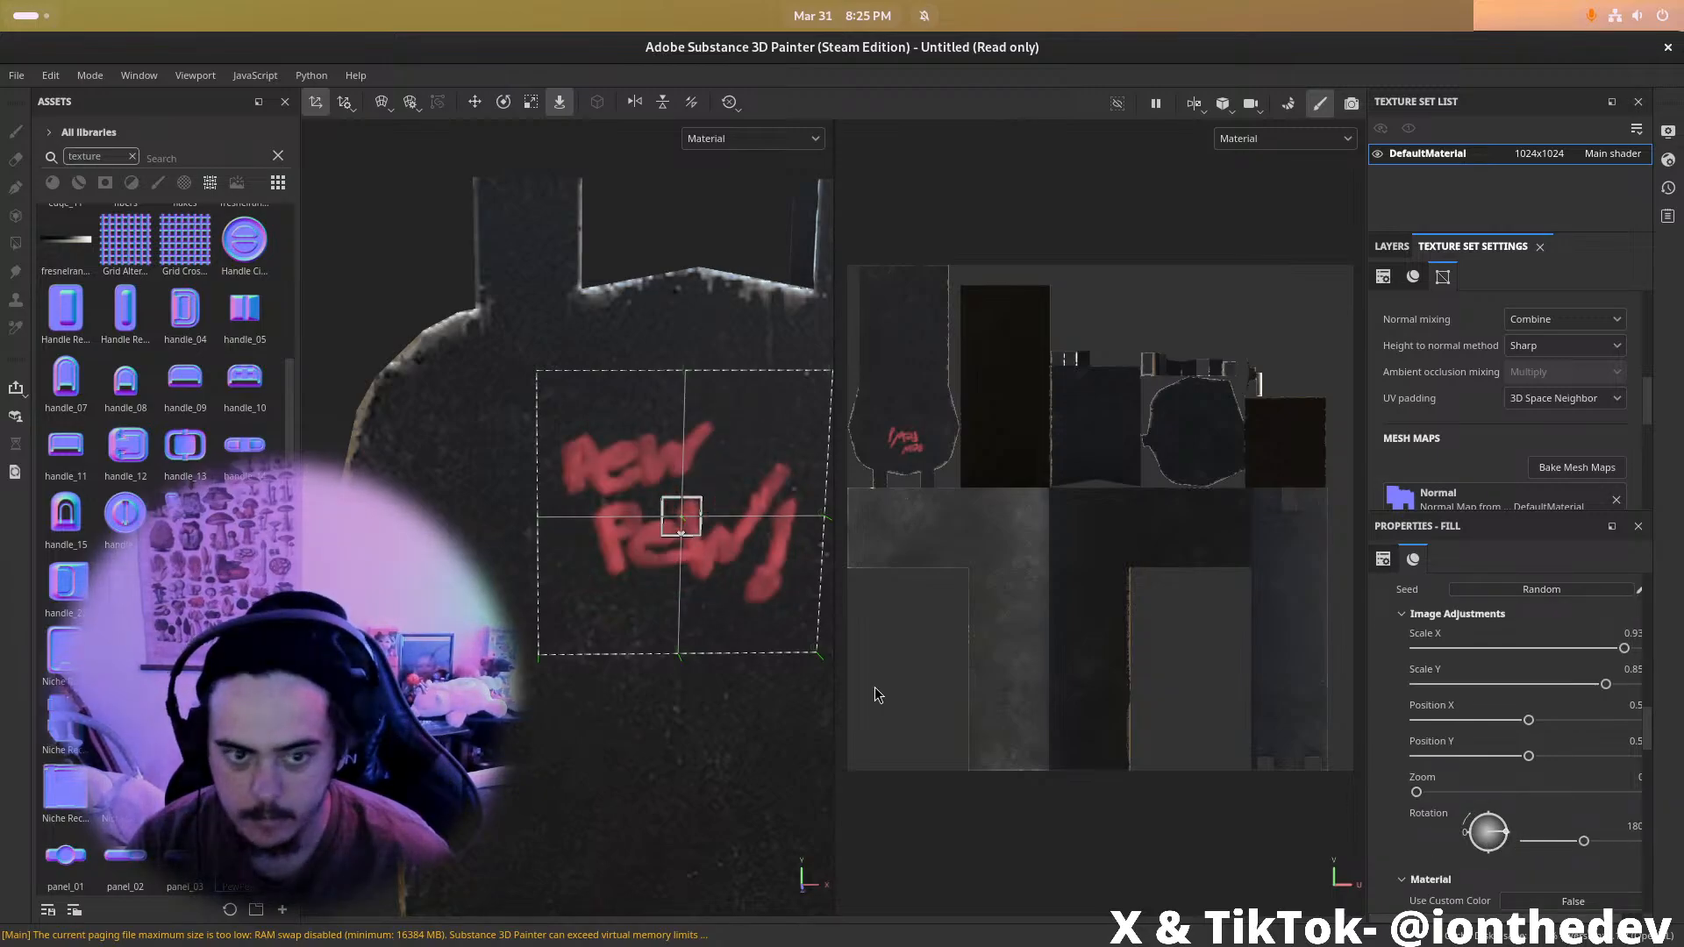
Tilt the sticker image to about 212 degrees and adjust its size with Scale X about 0.95 and UV tiling 0.92
mouse_move(1583, 841)
mouse_down()
mouse_move(1558, 842)
mouse_move(1593, 844)
mouse_up()
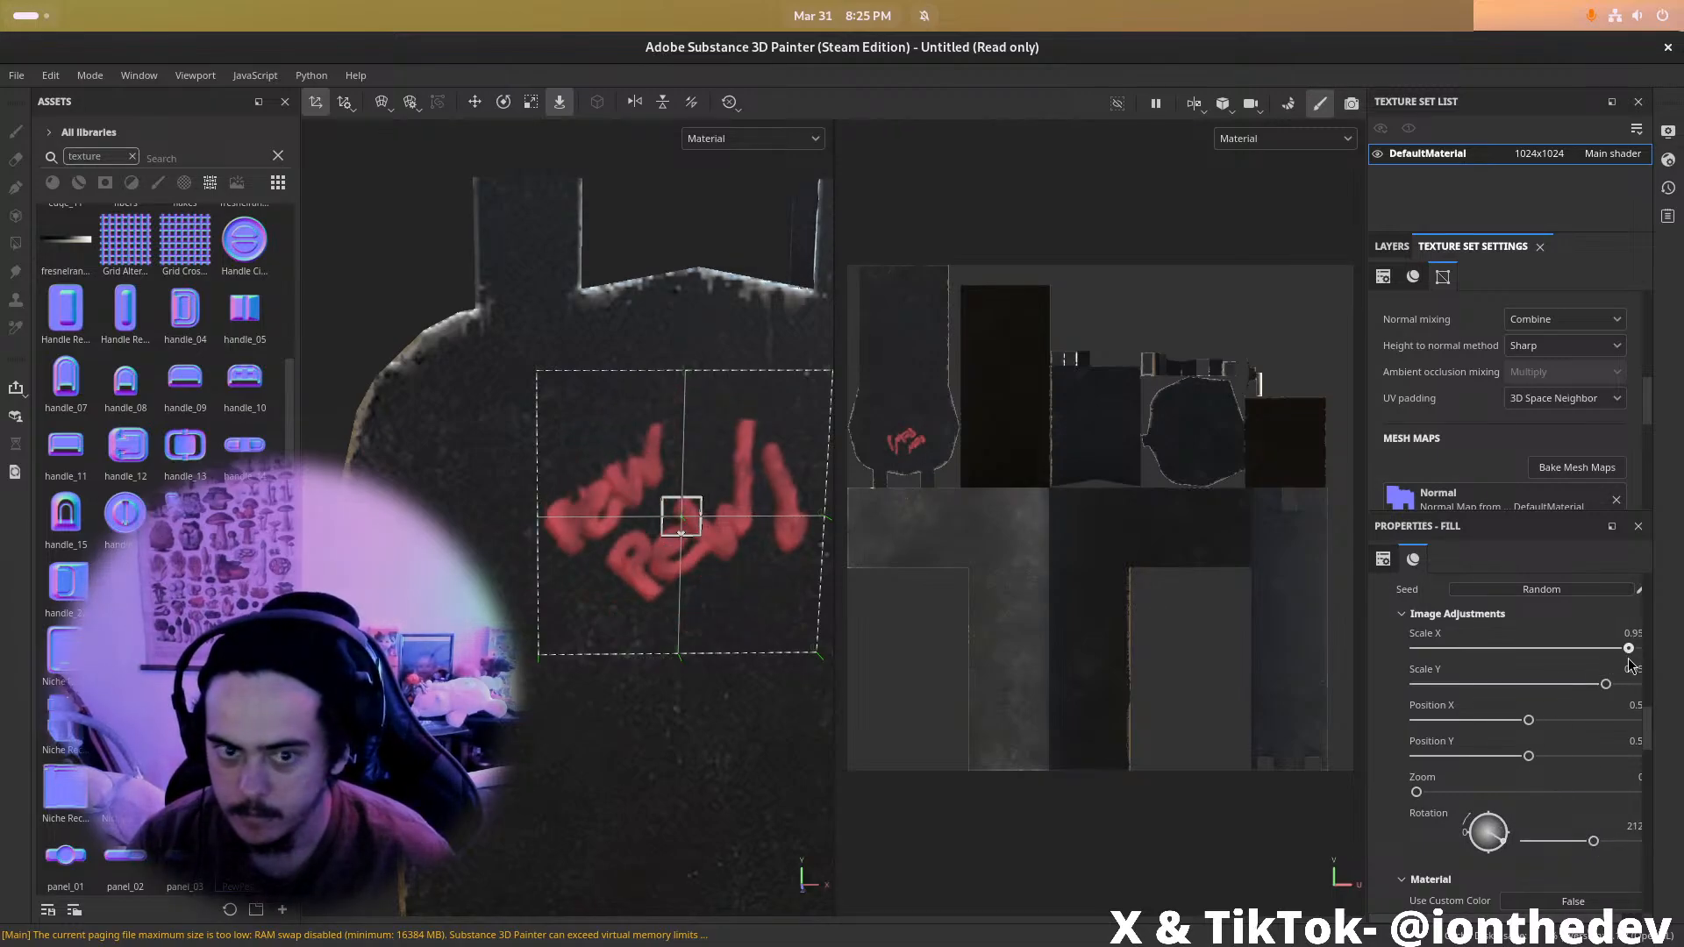
mouse_move(1635, 660)
mouse_down()
mouse_move(1682, 683)
mouse_move(1629, 679)
mouse_up()
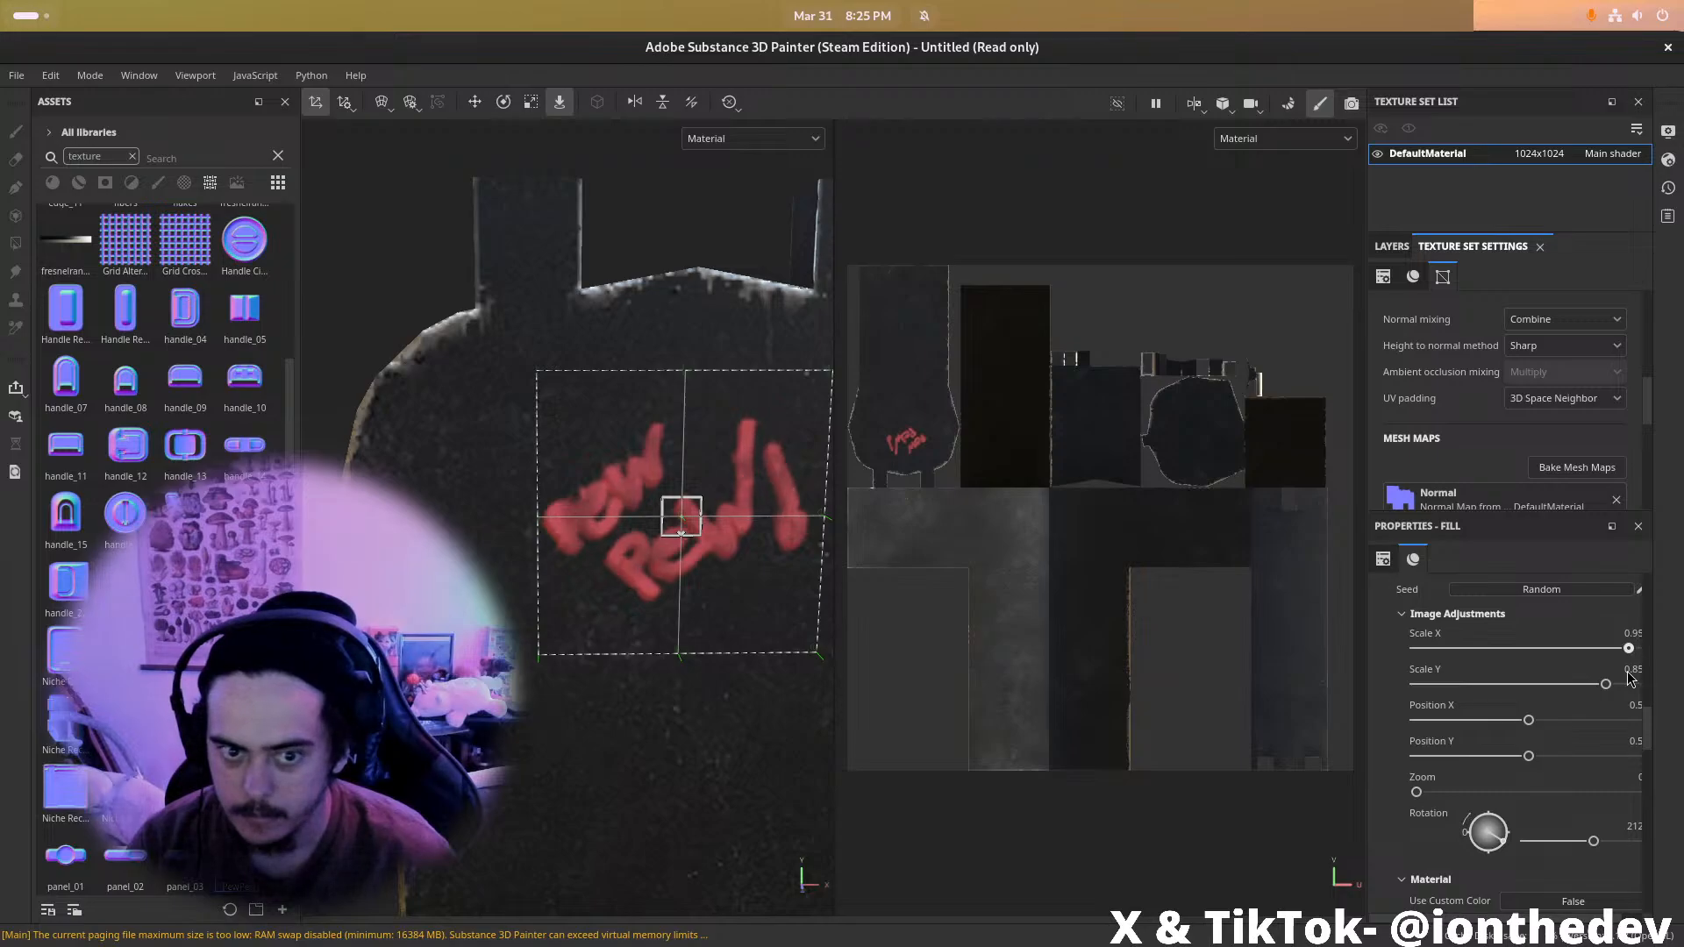
scroll(1614, 669, down, 10)
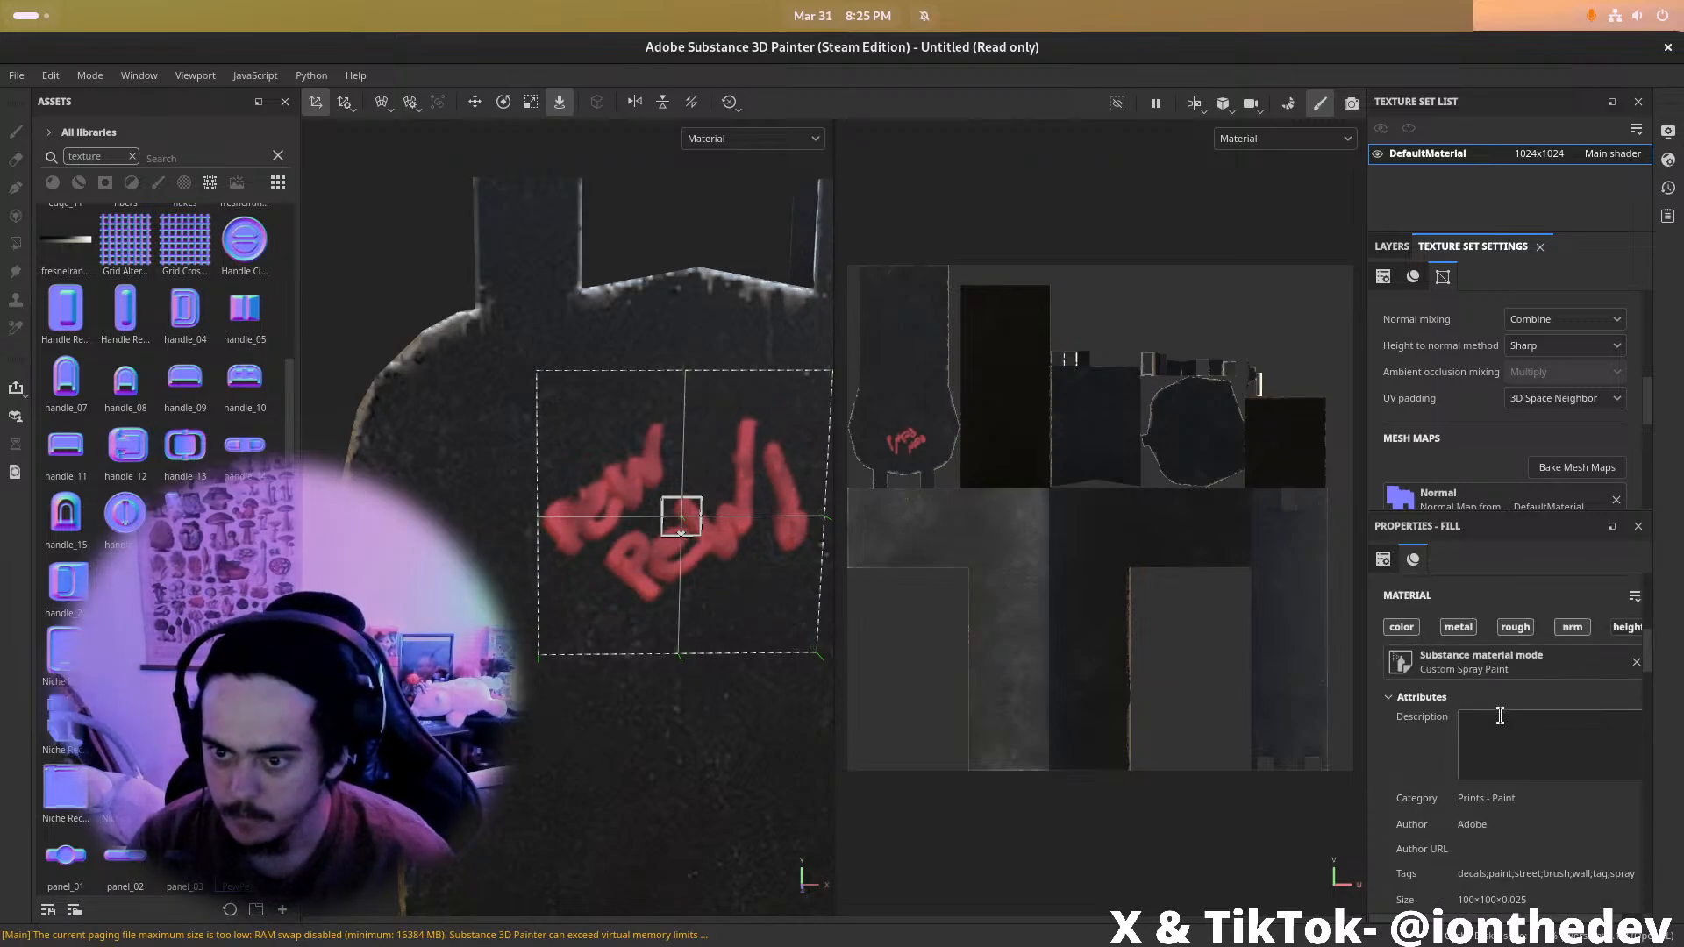
drag(1489, 684, 1488, 691)
scroll(1489, 690, up, 4)
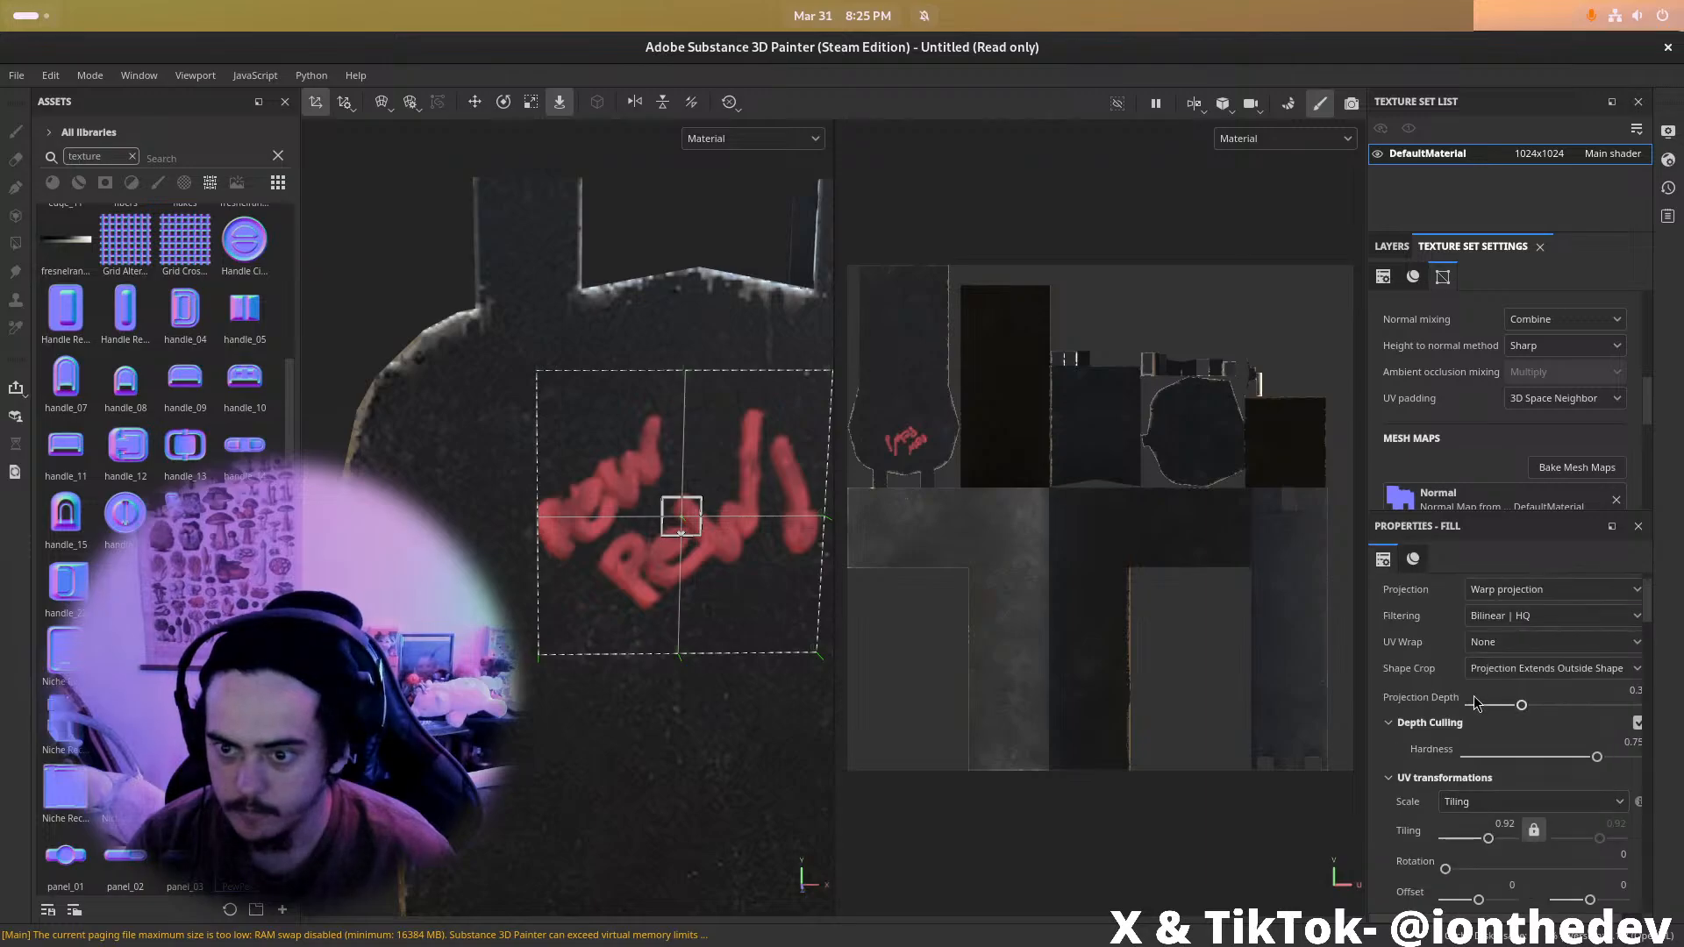
Leave the decal's projection manipulator and reselect the Custom Spray Paint layer in the layer stack
scroll(660, 539, down, 2)
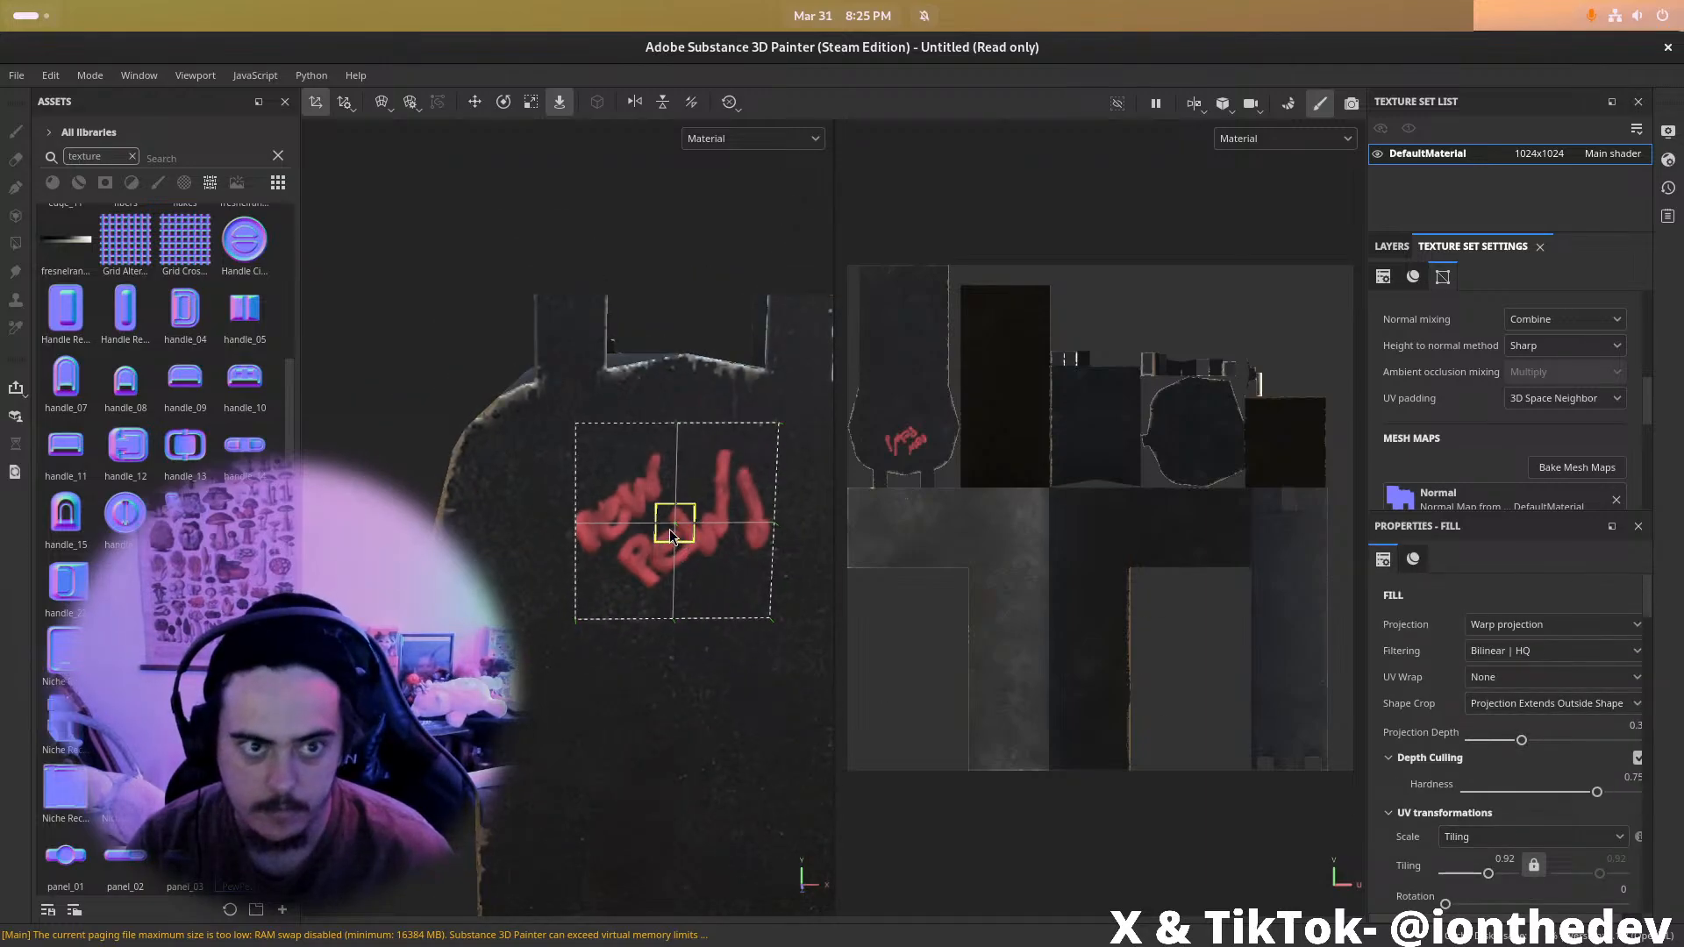
key(q)
drag(660, 521, 686, 539)
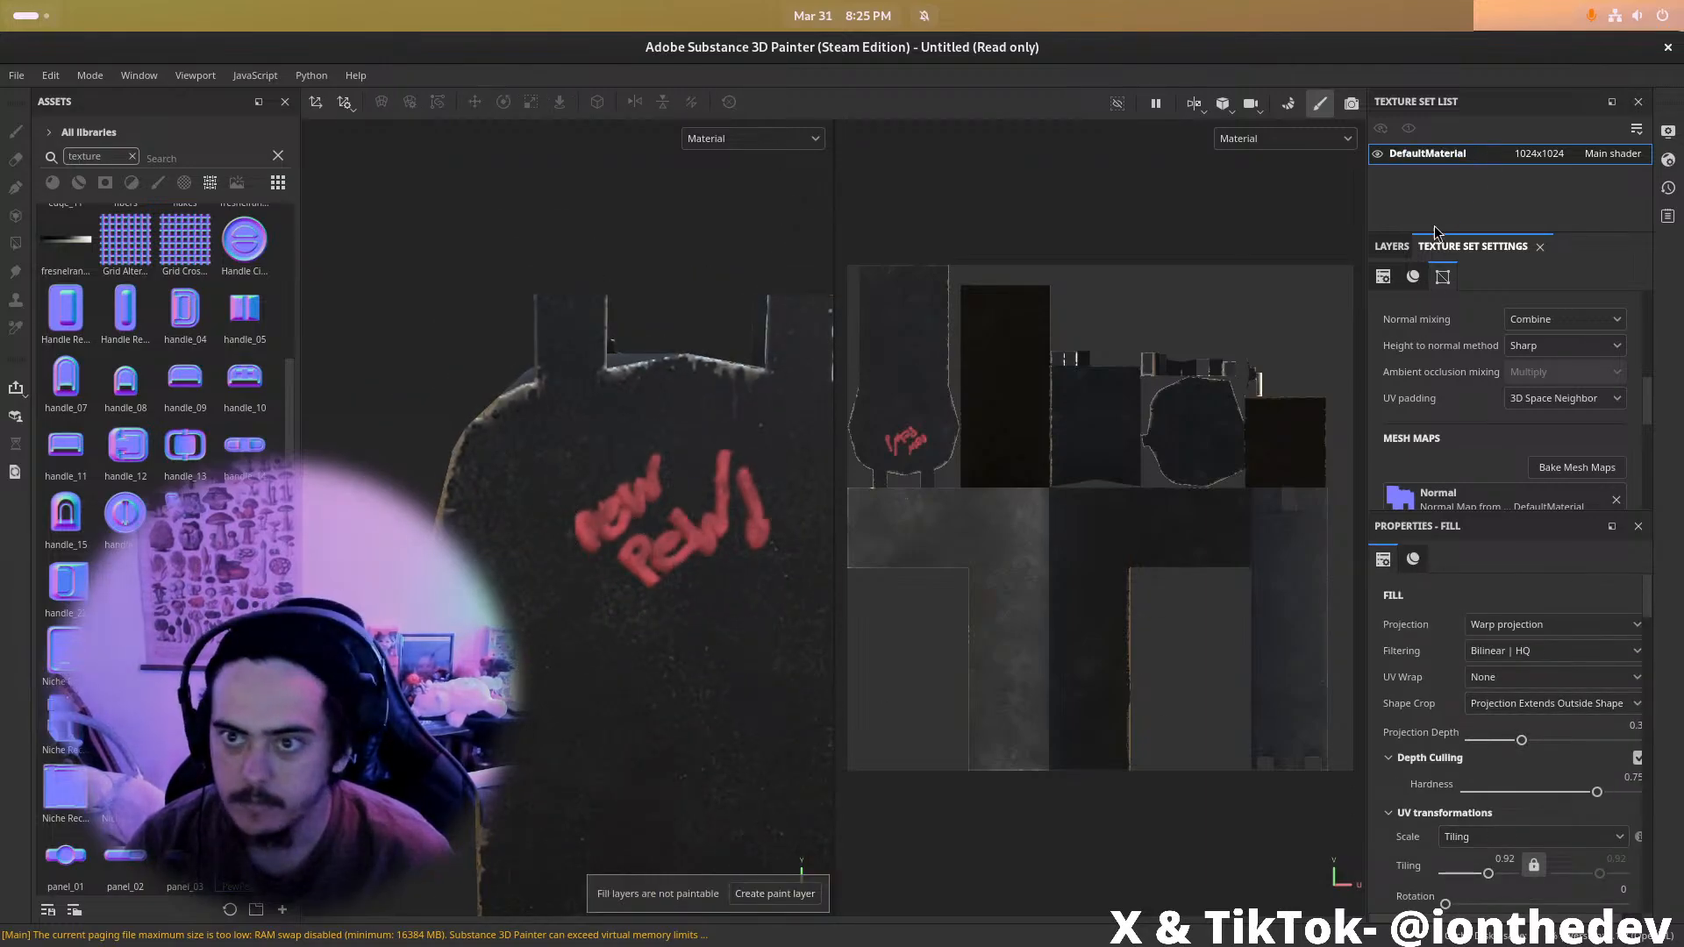
click(1392, 247)
scroll(1518, 399, up, 2)
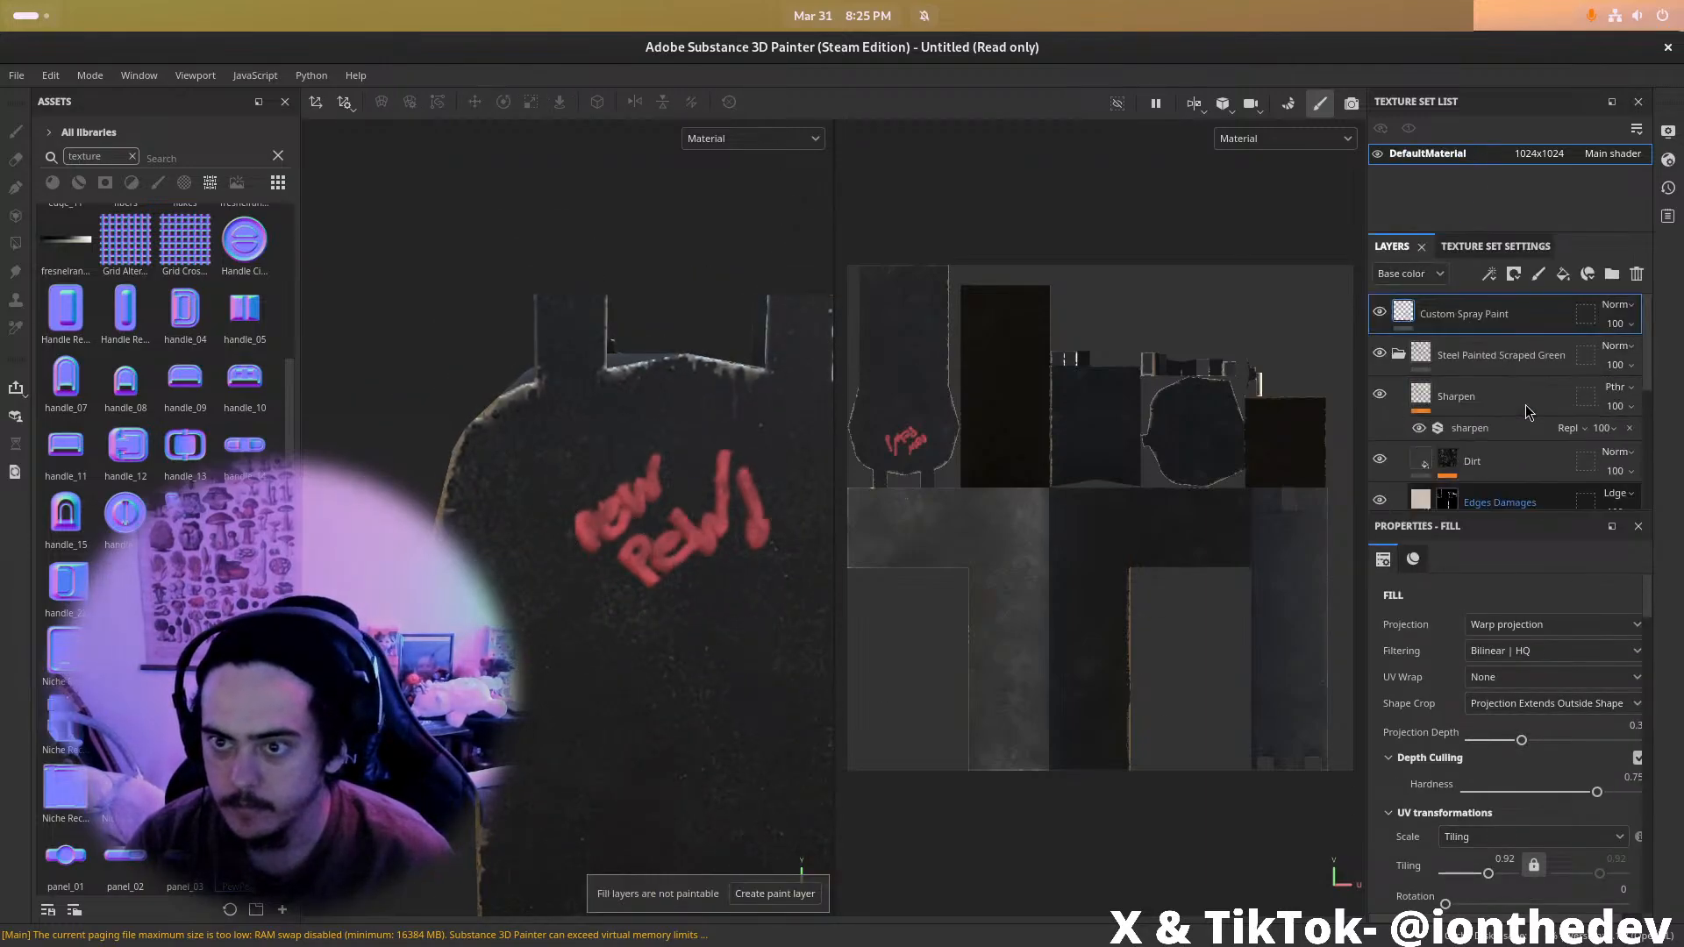
click(1492, 355)
click(1498, 320)
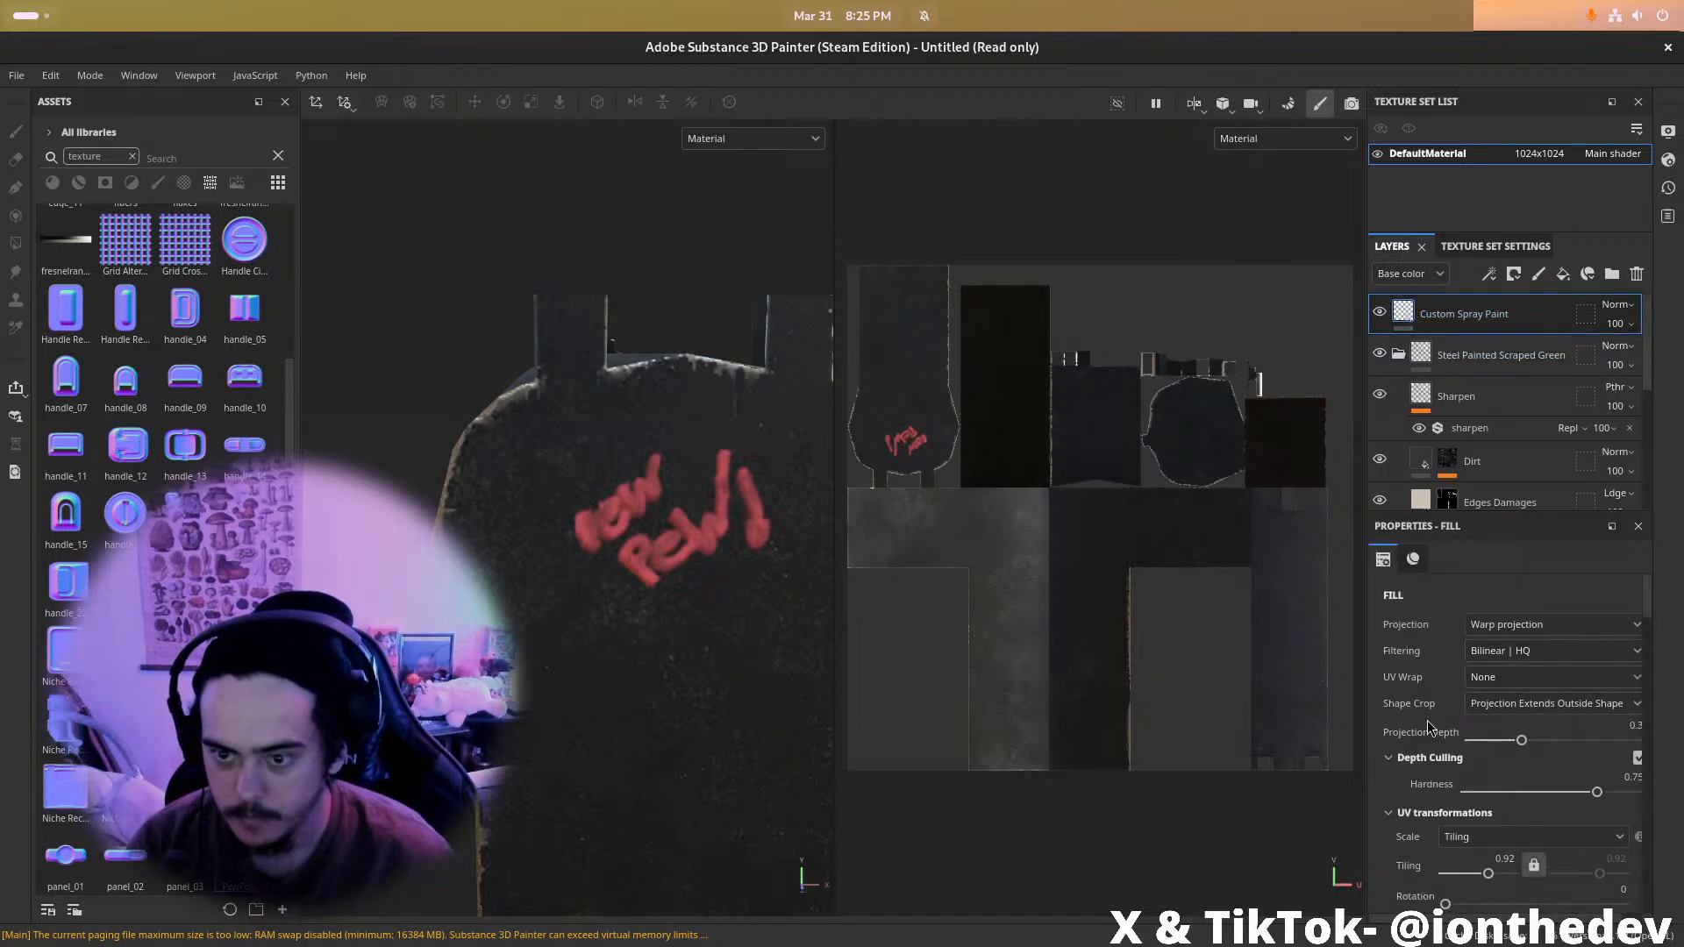
scroll(1430, 725, down, 3)
click(620, 524)
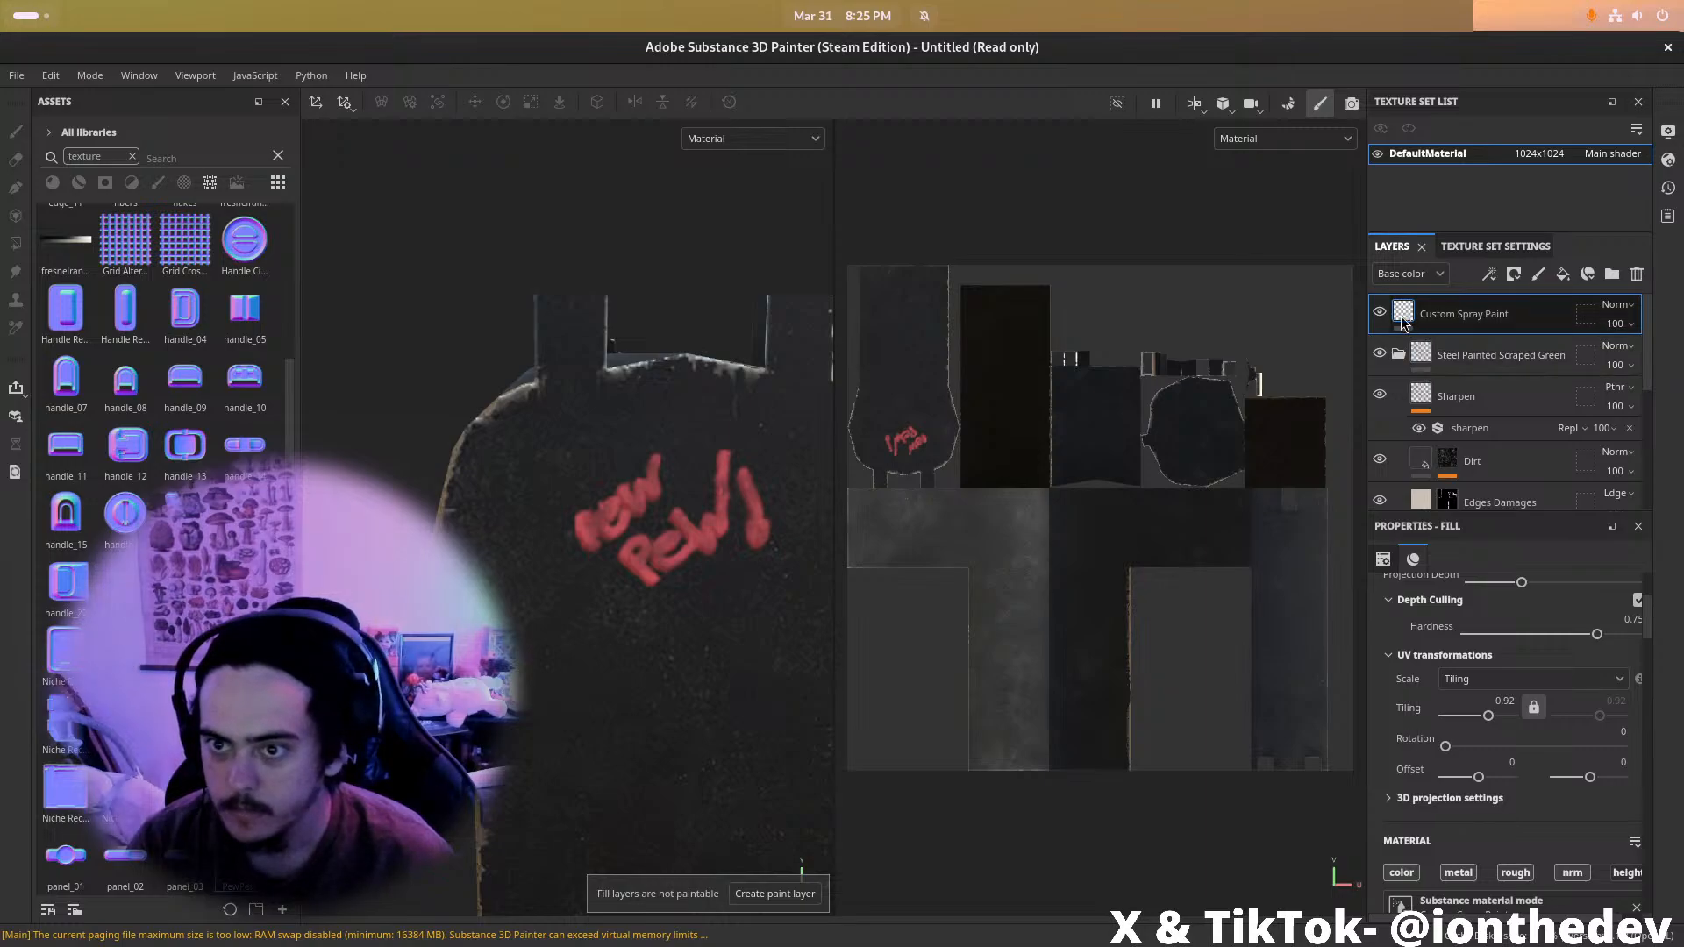
scroll(1488, 676, up, 3)
scroll(1481, 698, down, 3)
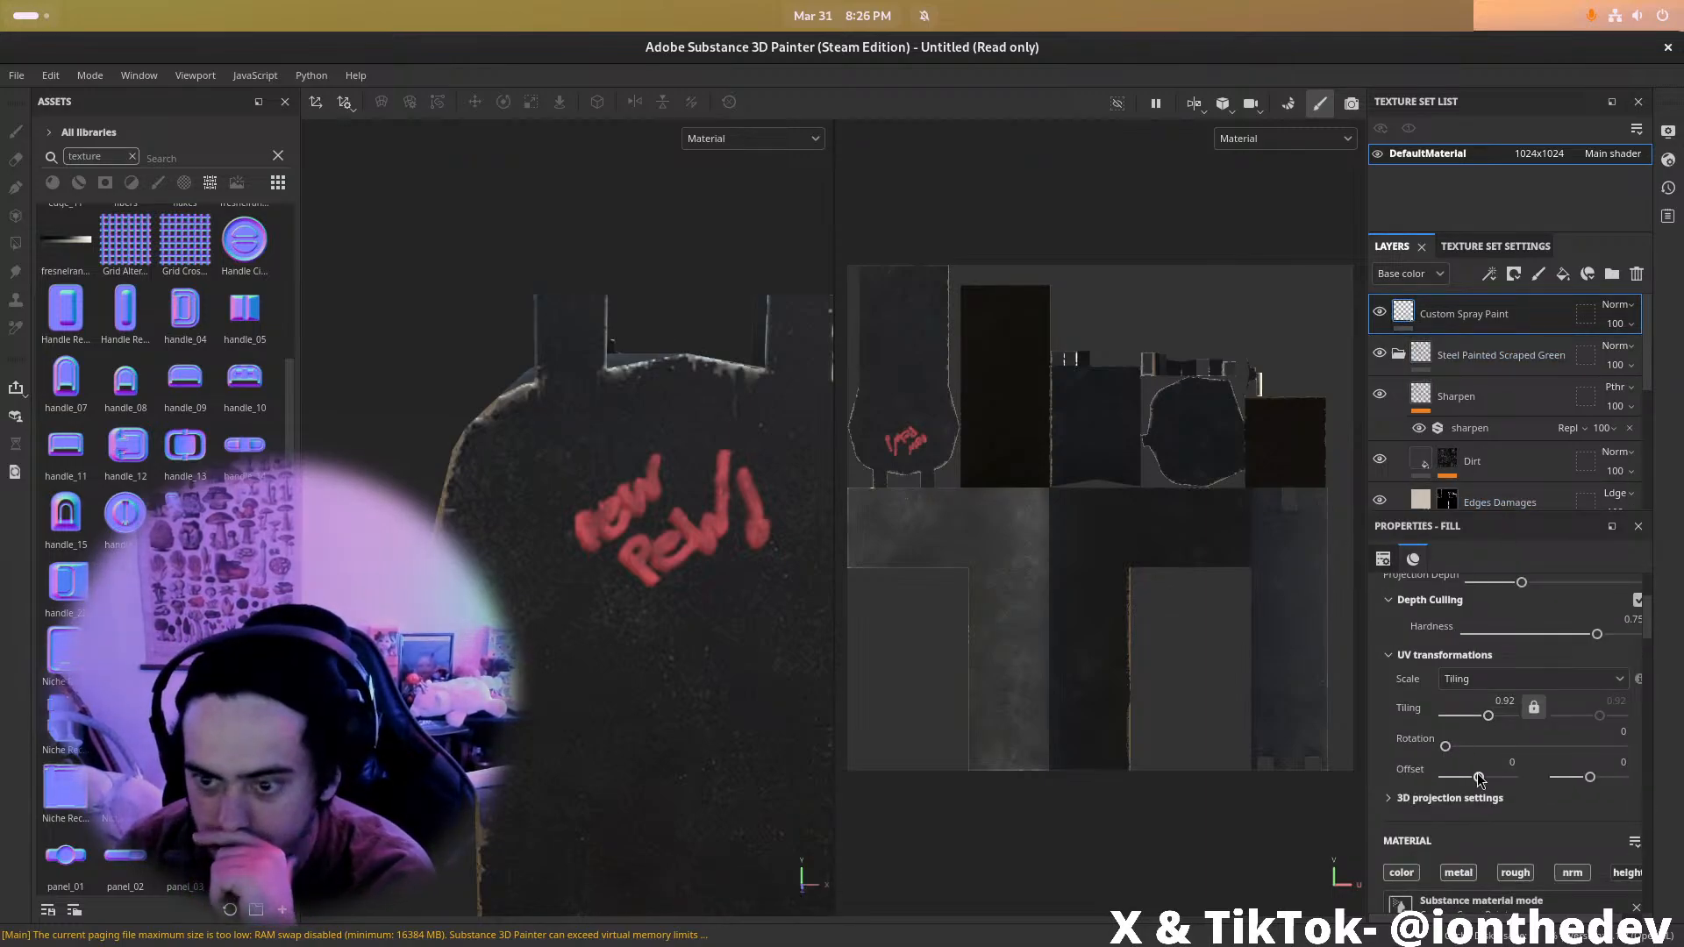
Enlarge the decal's 3D projection to about 0.32 in X and 0.24 in Y, and recentre it with an X offset of about 0
click(1450, 799)
scroll(1456, 800, down, 3)
mouse_move(1528, 702)
mouse_down()
mouse_move(1505, 707)
mouse_move(1527, 707)
mouse_up()
scroll(1492, 790, down, 2)
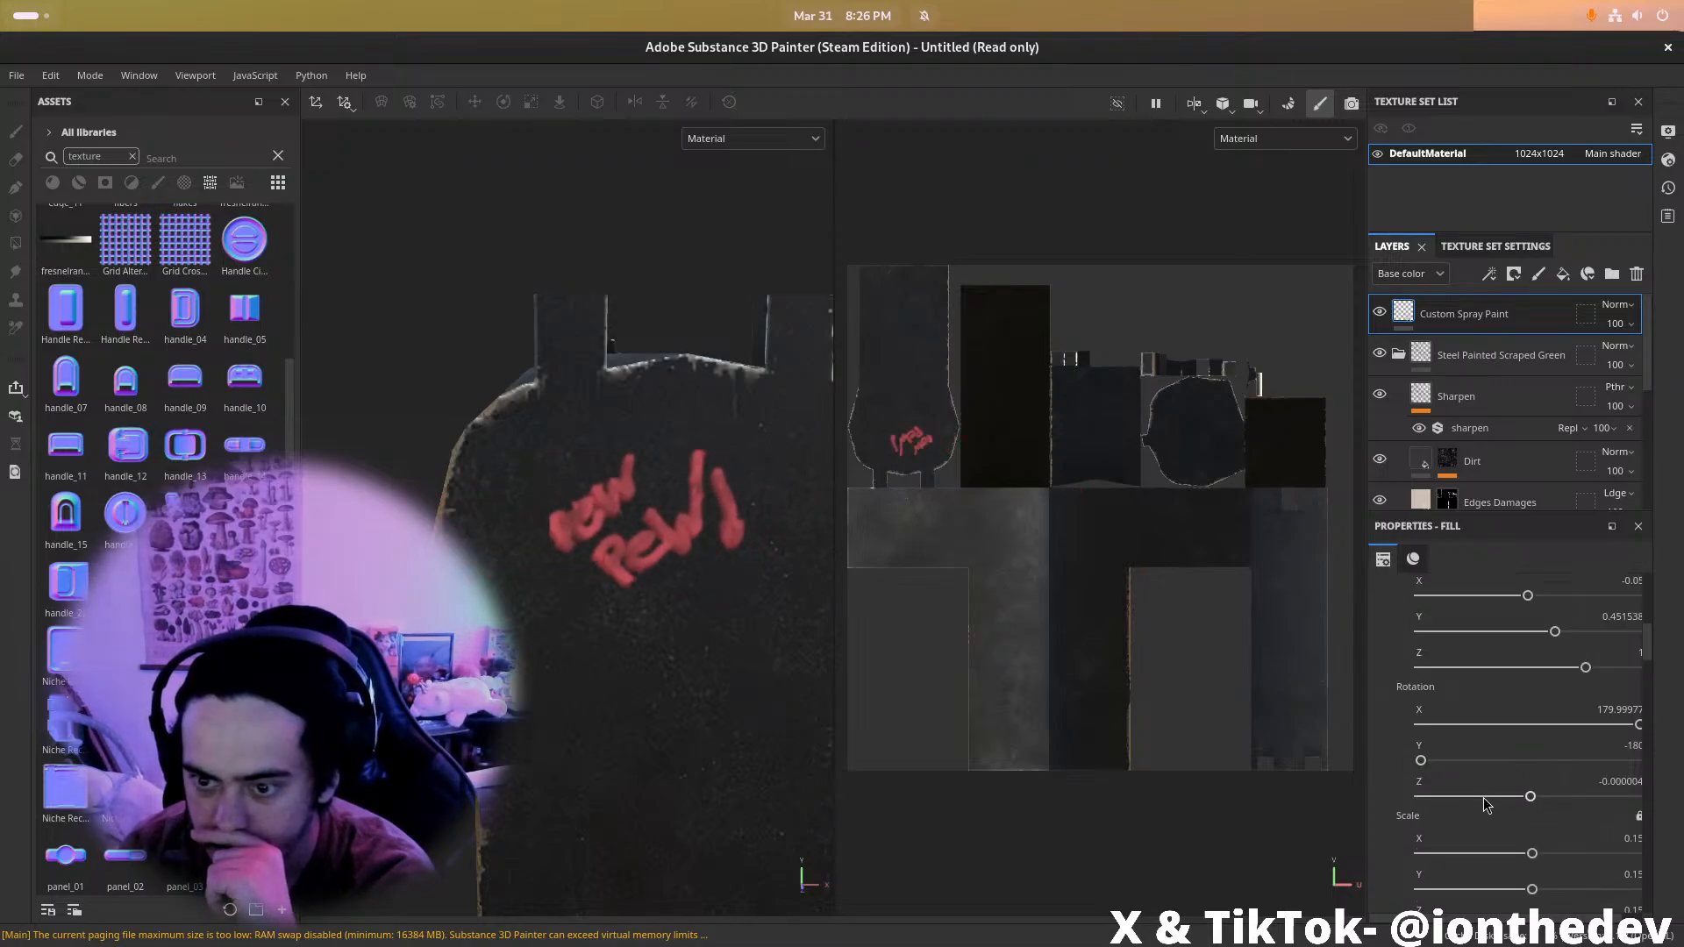
mouse_move(1524, 844)
mouse_down()
mouse_move(1534, 890)
mouse_move(1534, 856)
mouse_up()
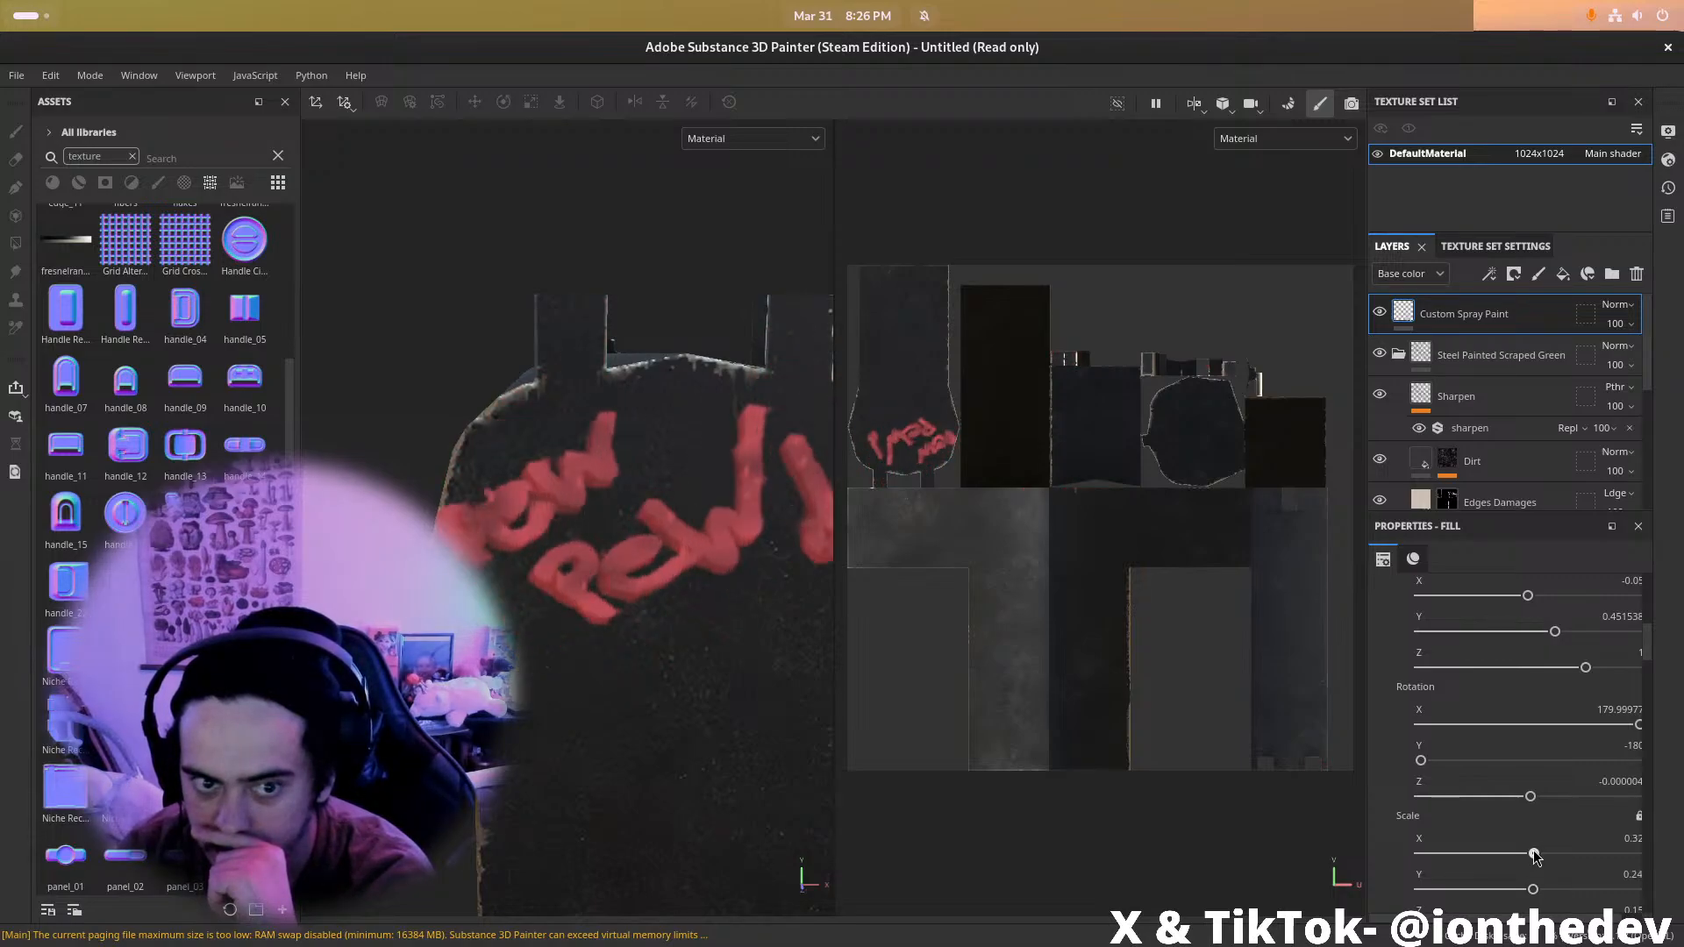
scroll(1478, 675, up, 3)
drag(1527, 702, 1531, 701)
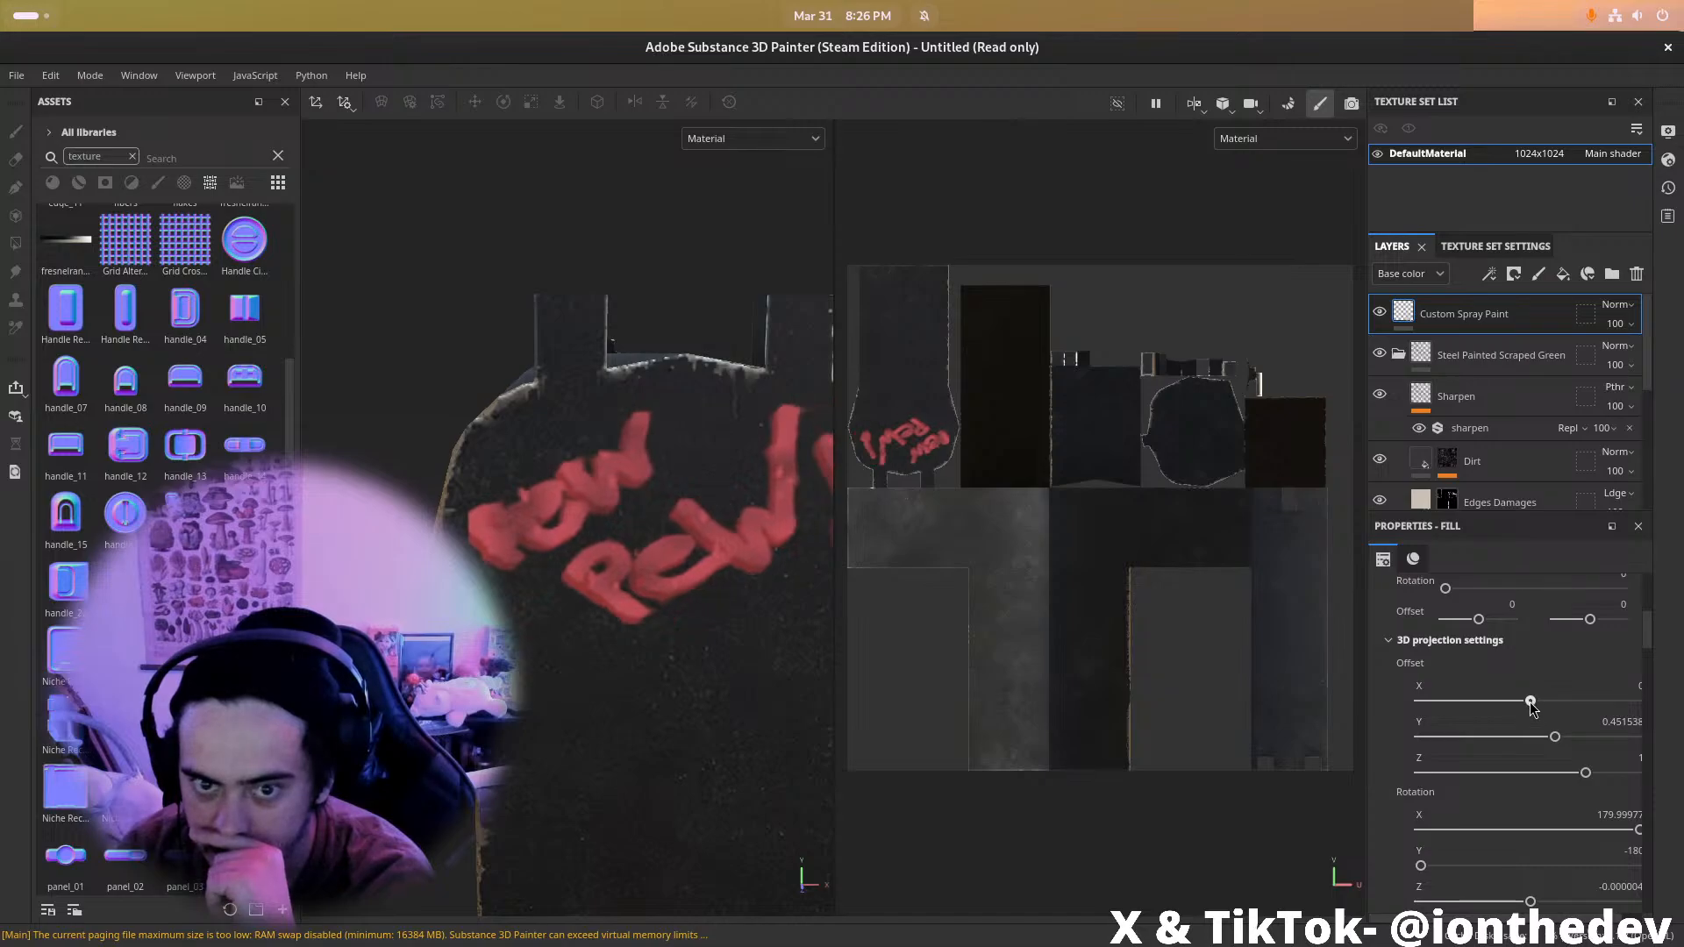
scroll(518, 568, down, 2)
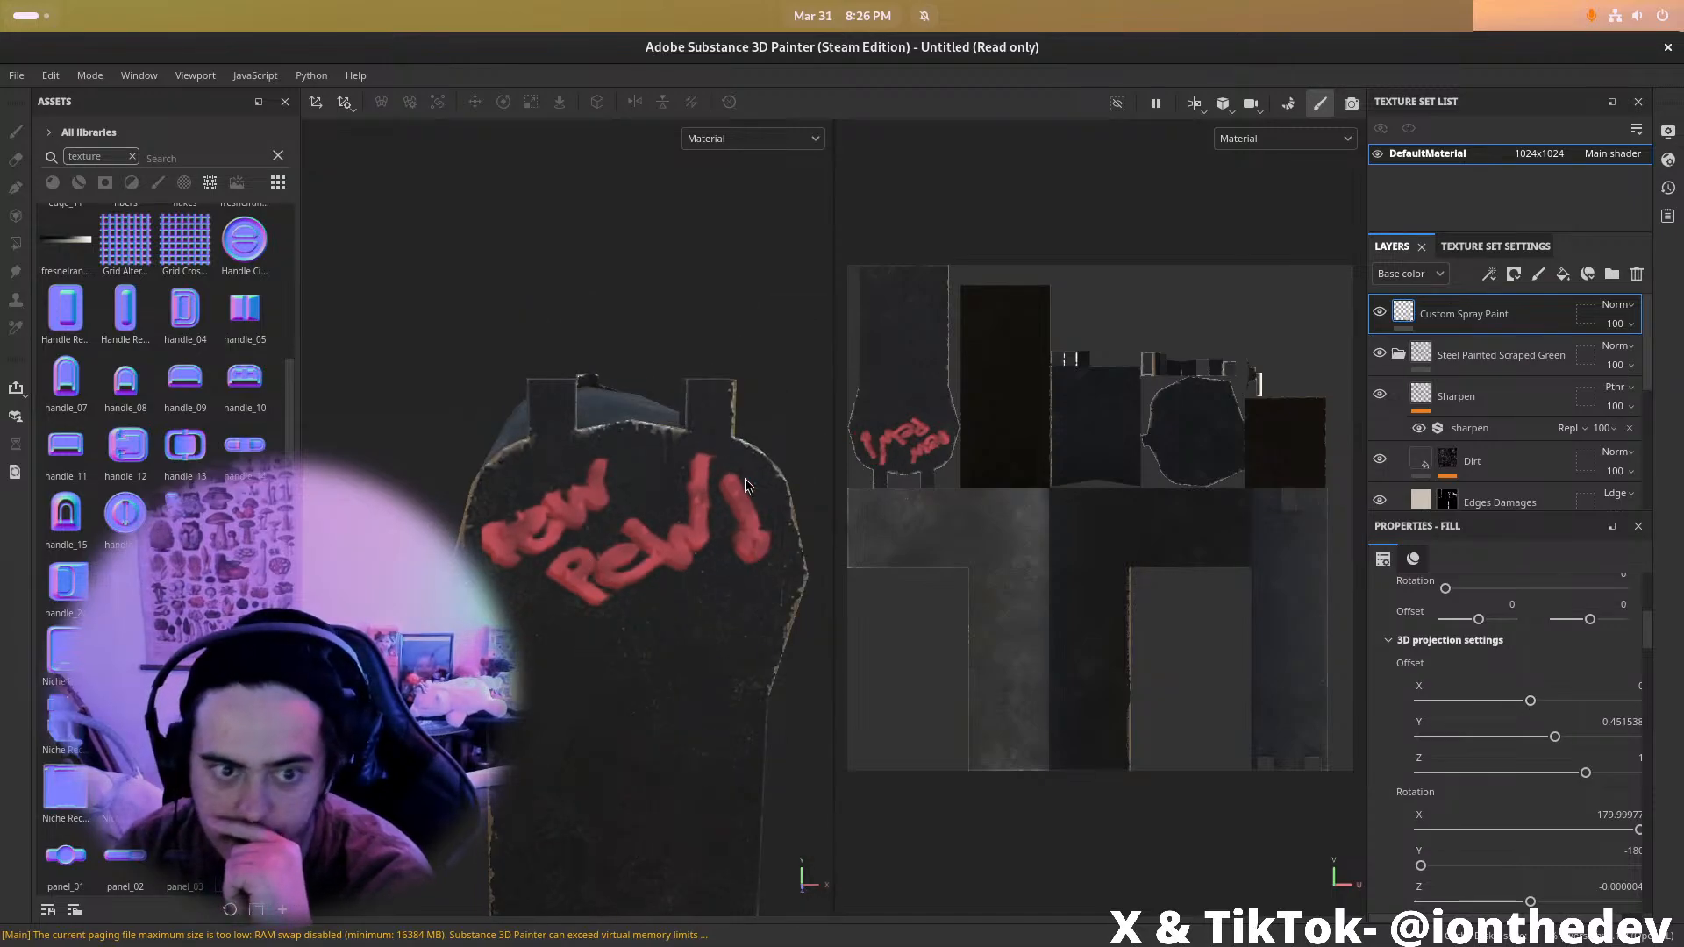
scroll(743, 419, down, 2)
click(620, 624)
mouse_move(568, 586)
alt+mouse_down()
mouse_move(607, 608)
mouse_move(587, 444)
alt+mouse_up()
scroll(570, 465, up, 2)
scroll(548, 489, down, 2)
click(17, 75)
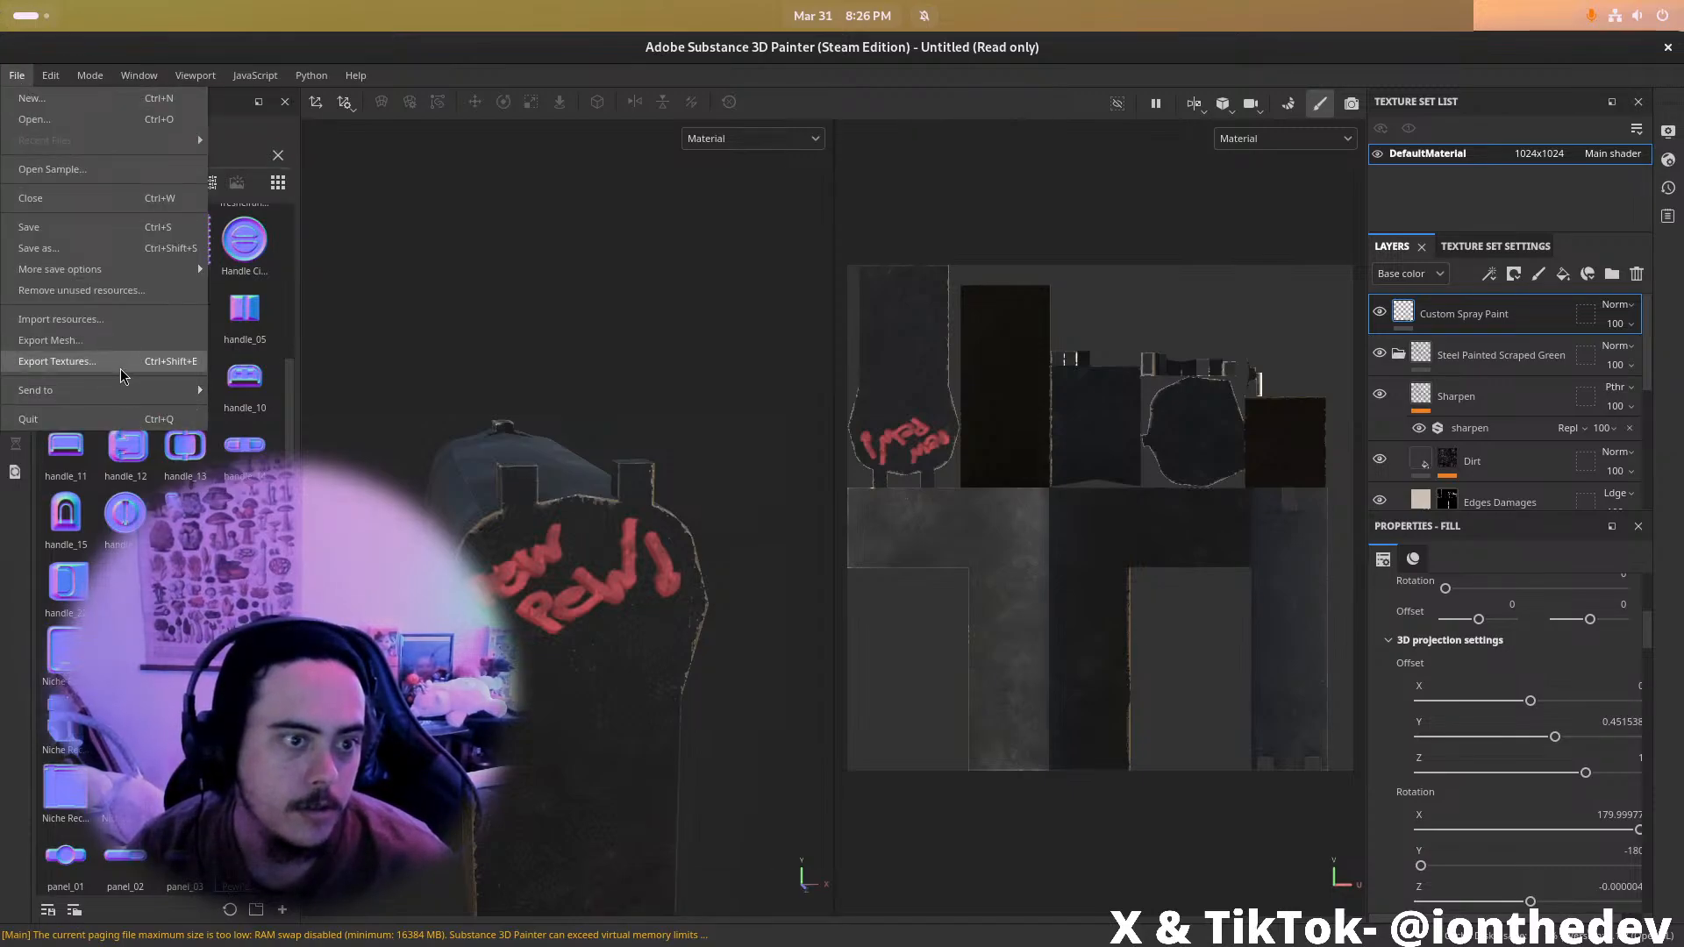
click(121, 372)
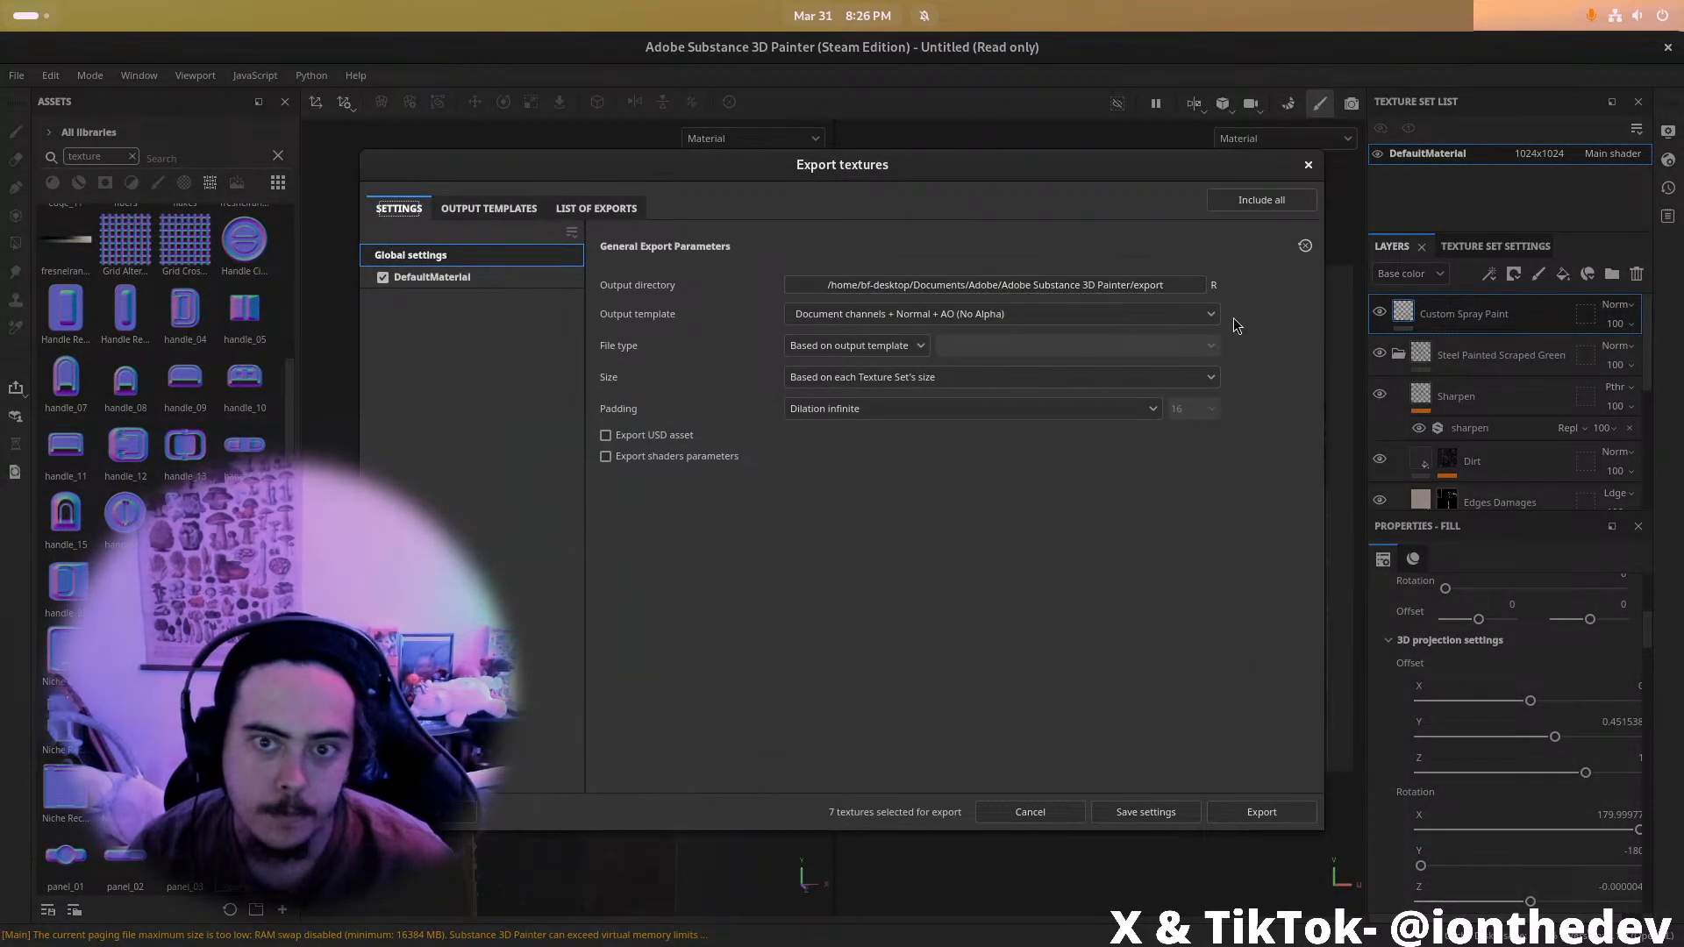
click(1126, 289)
click(1090, 239)
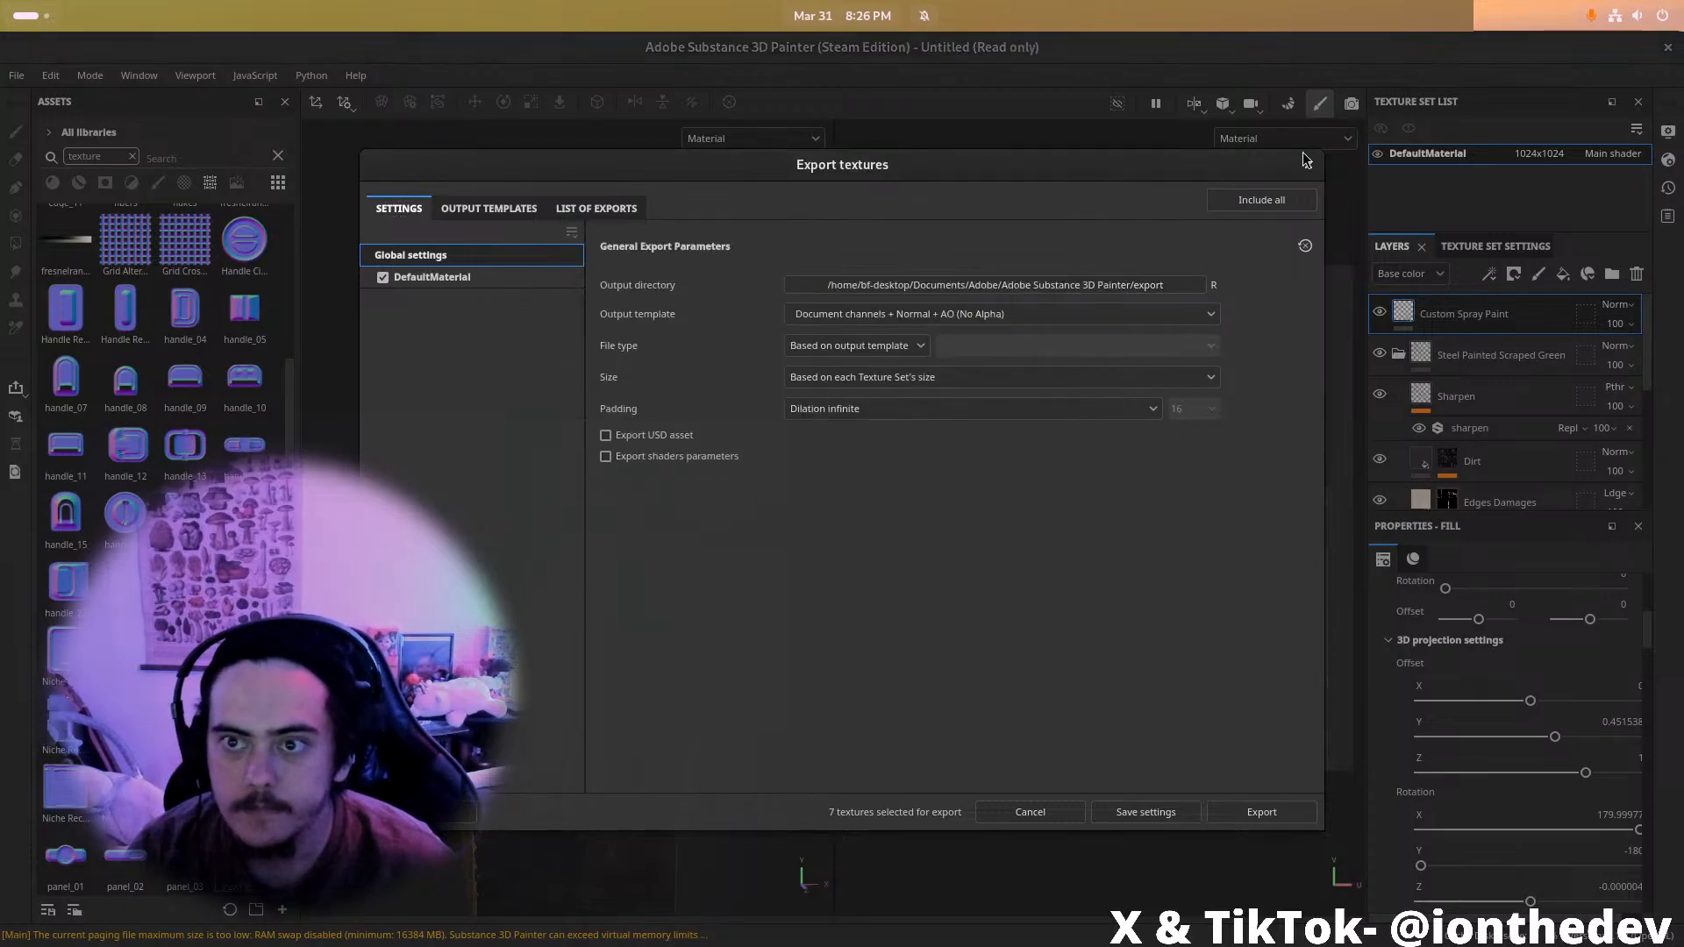
click(1309, 164)
Show only the 3D view of the pistol, without the UV view
key(F2)
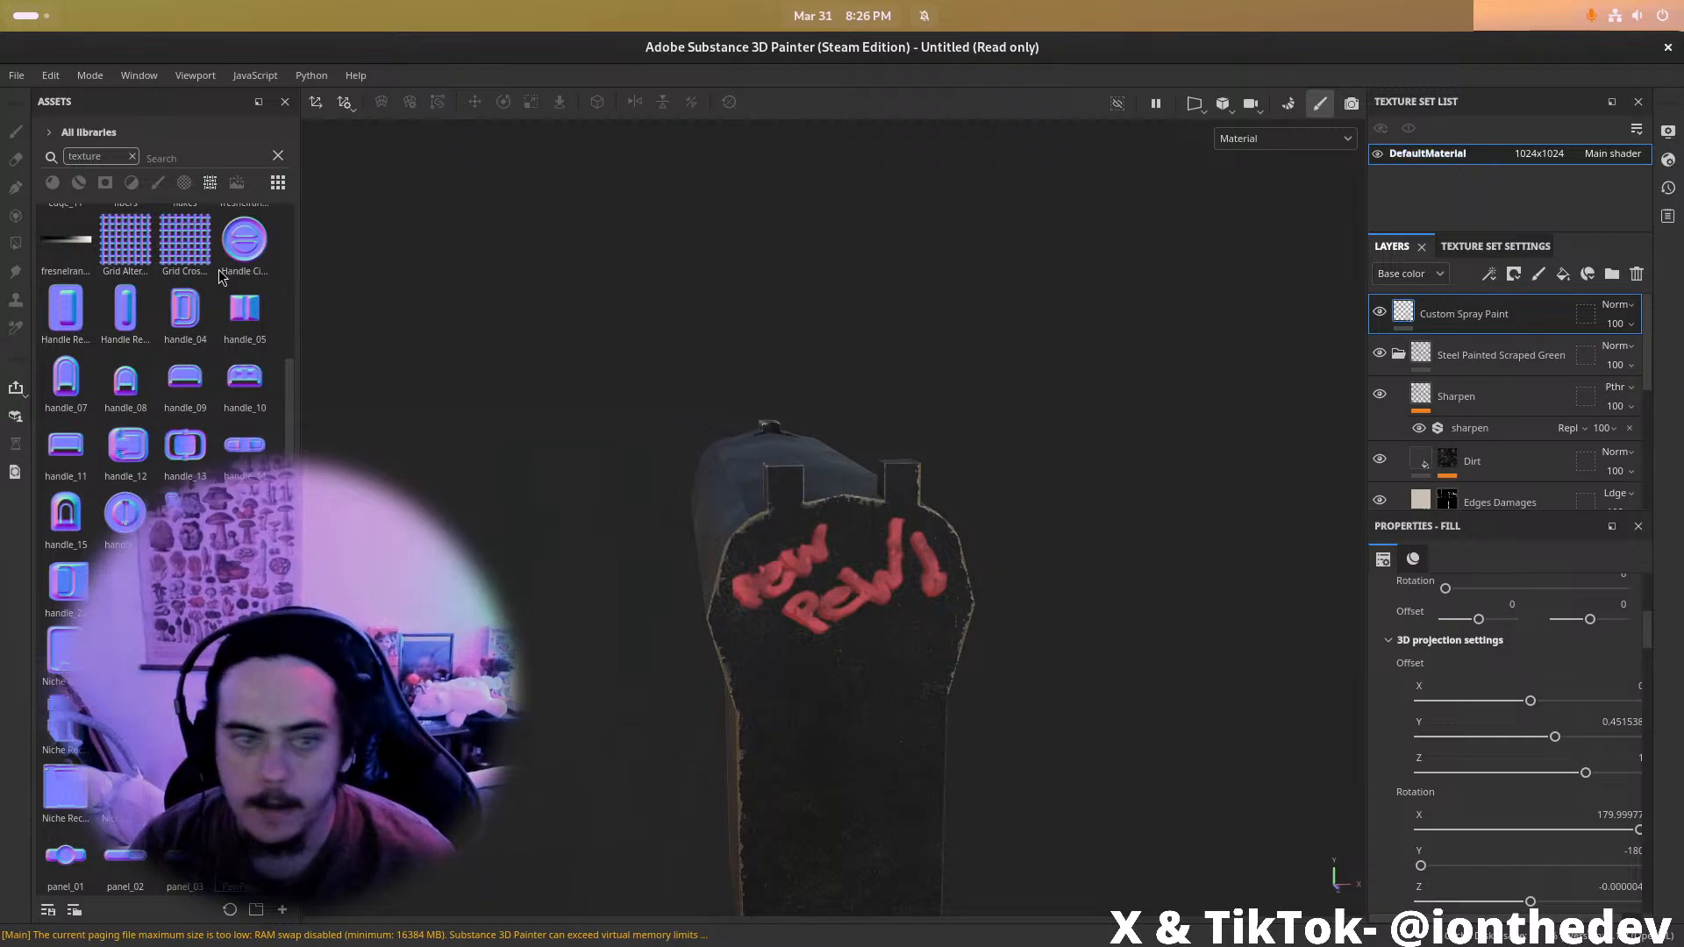
Open the texture export settings and set the output directory to Godot Projects/requiem/BlenderStuff/Pistol
click(13, 77)
click(109, 372)
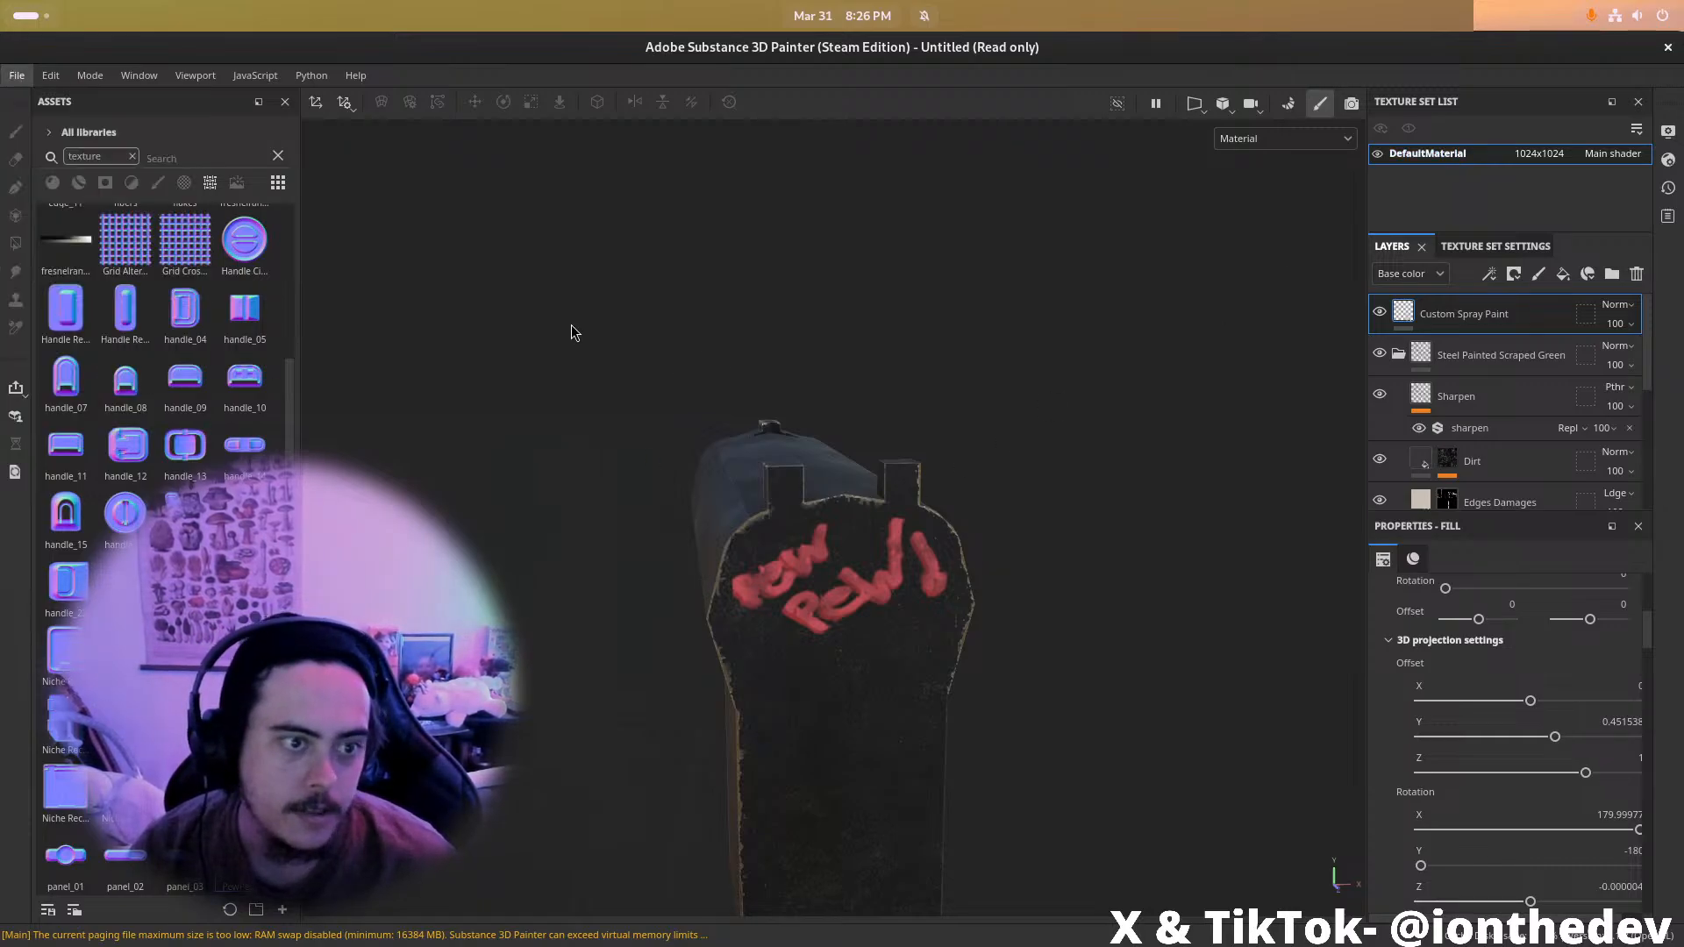
click(1200, 285)
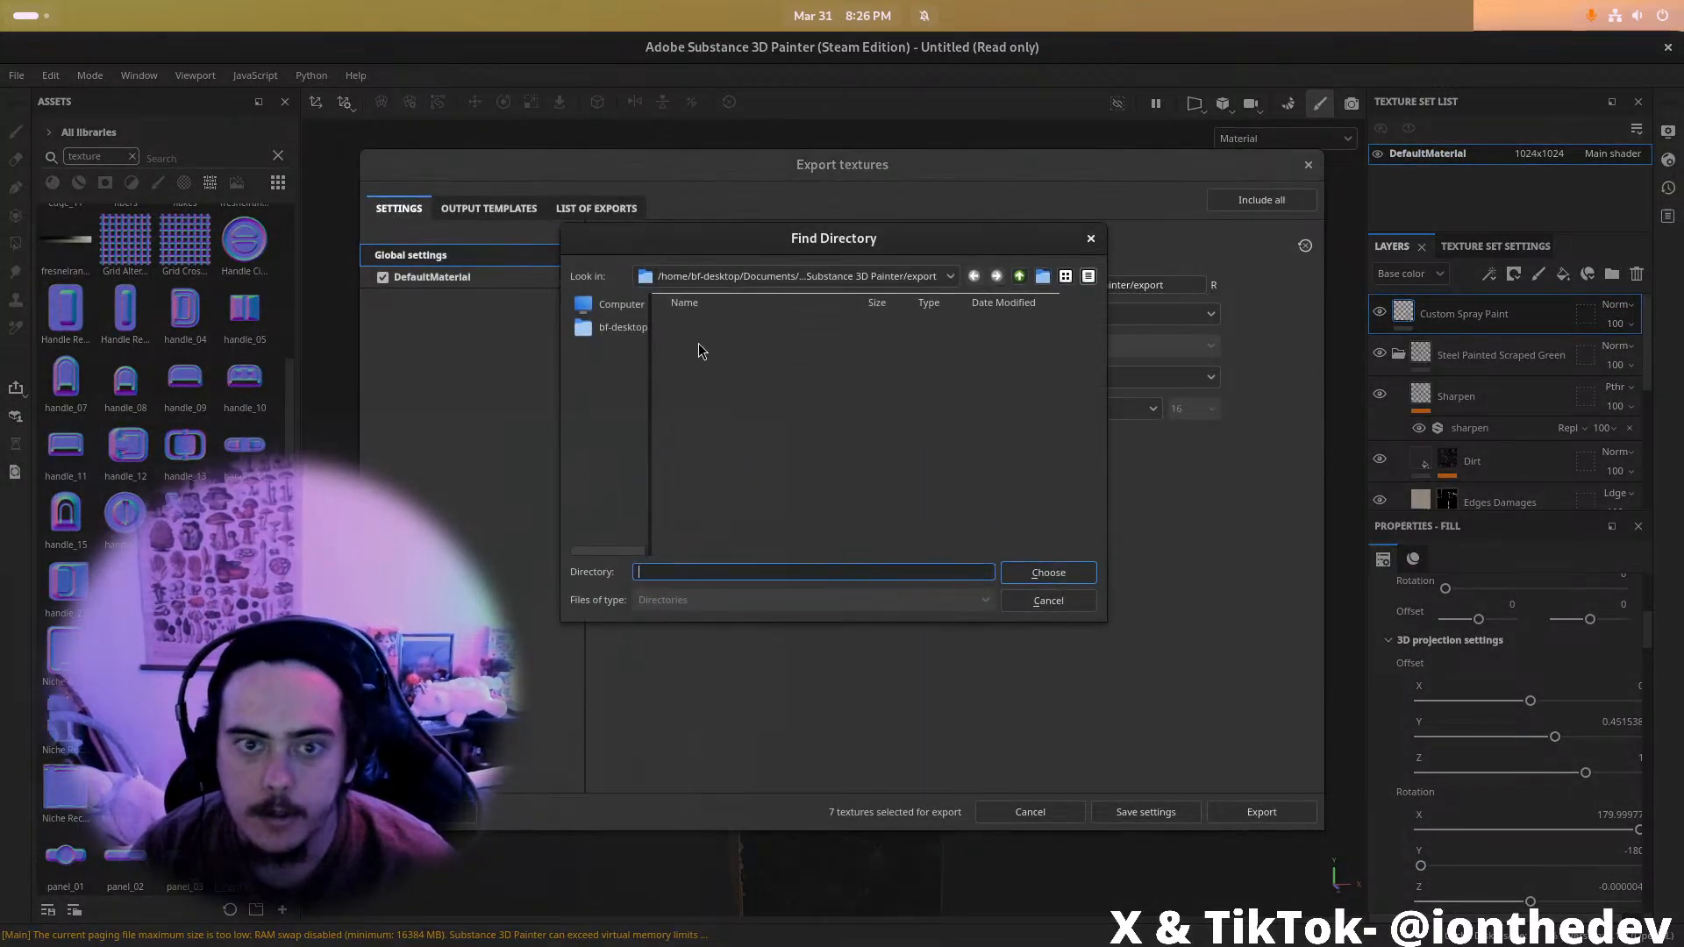
click(591, 334)
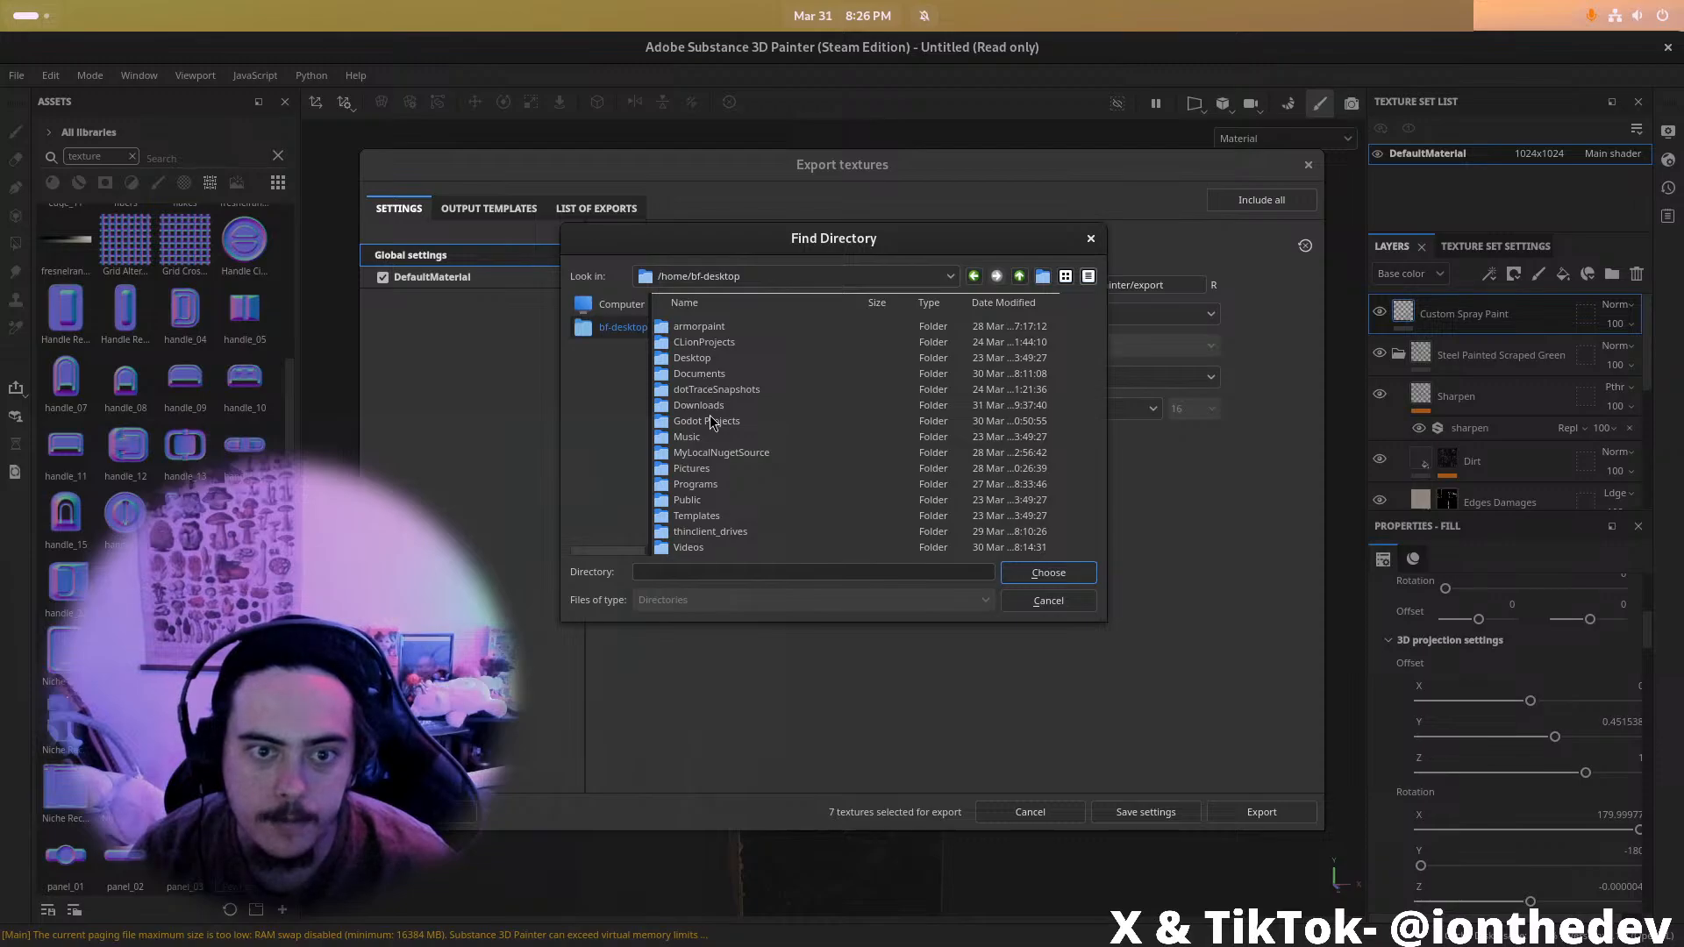
double_click(706, 405)
click(610, 336)
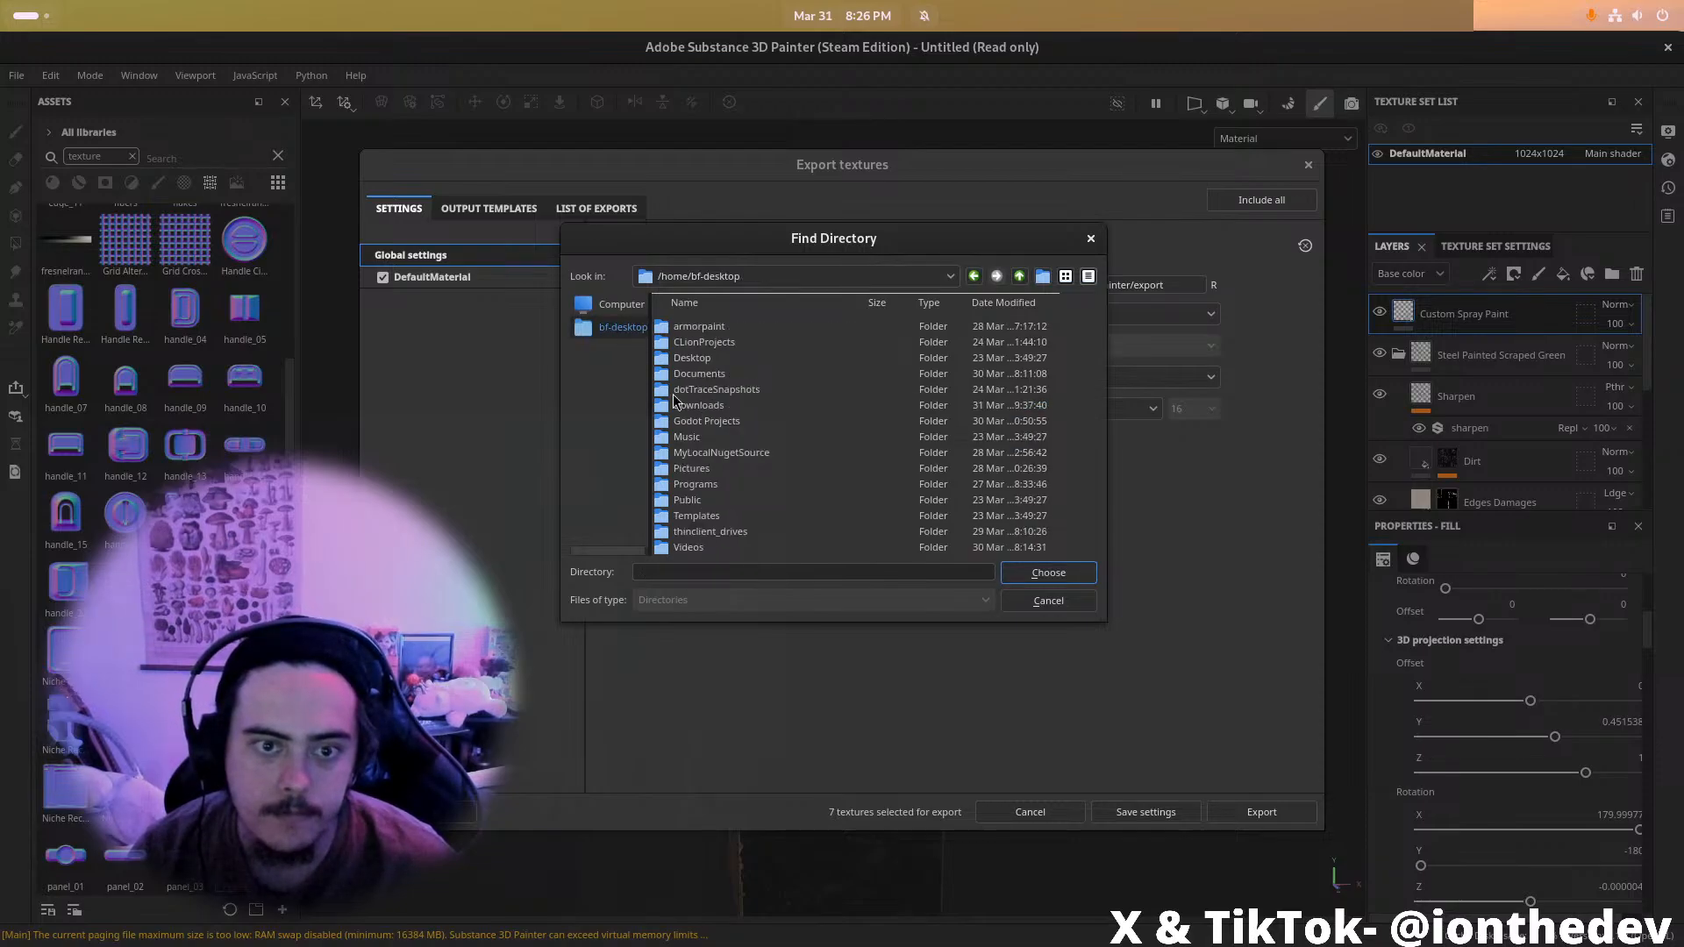
double_click(693, 407)
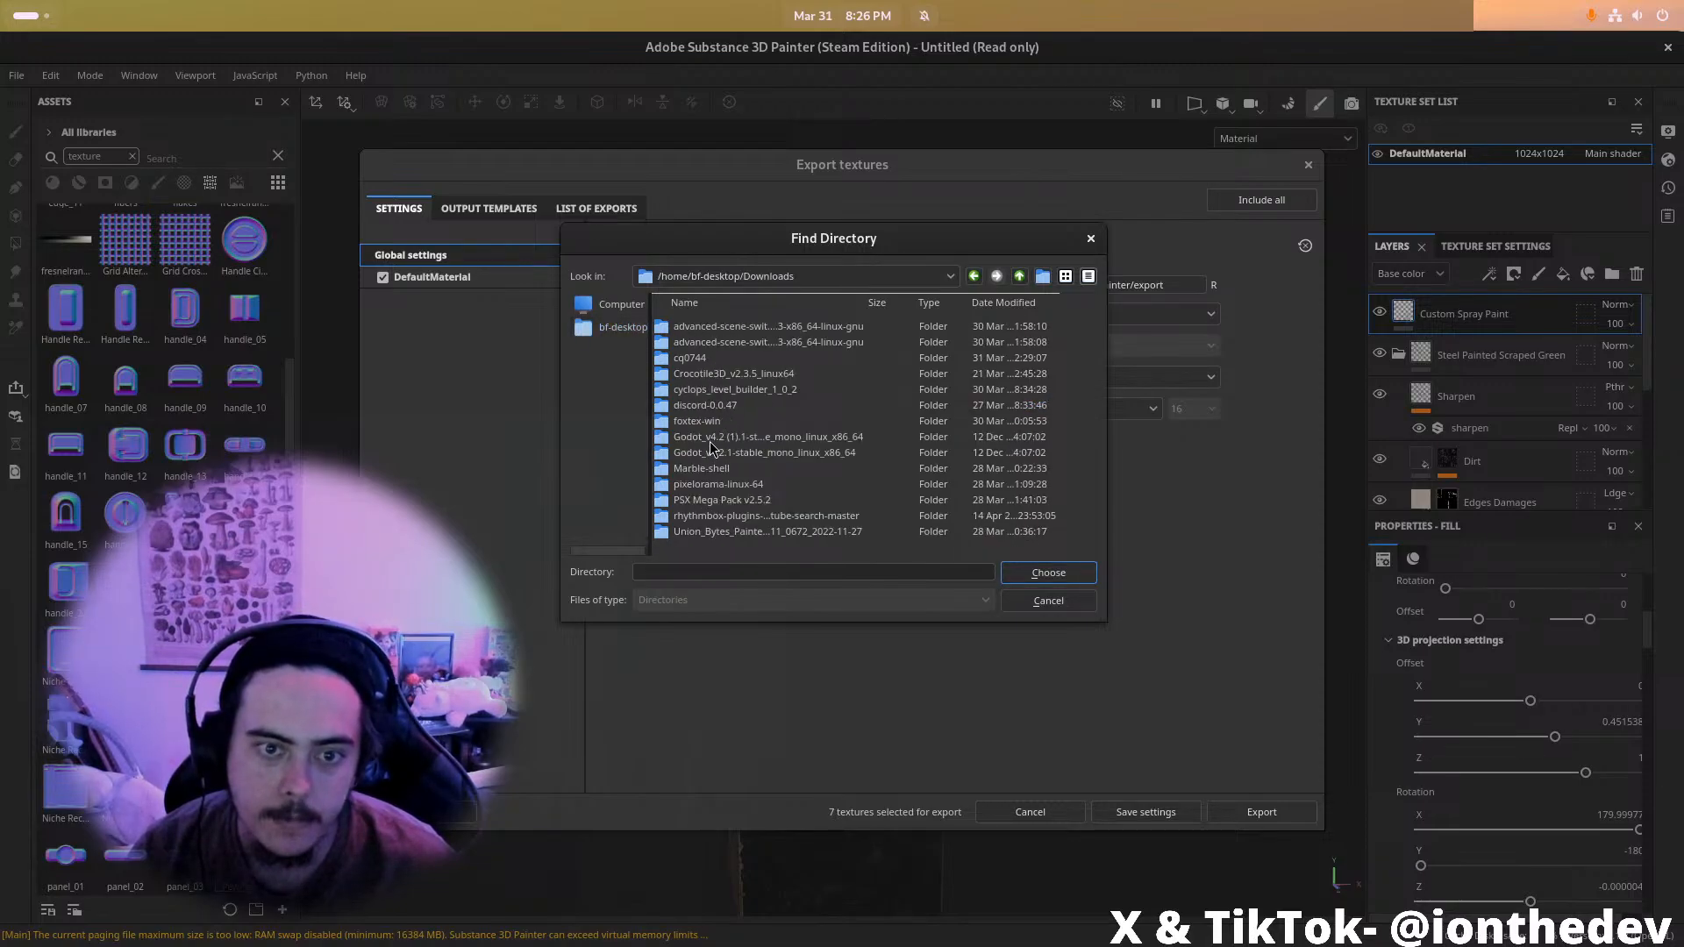
click(607, 328)
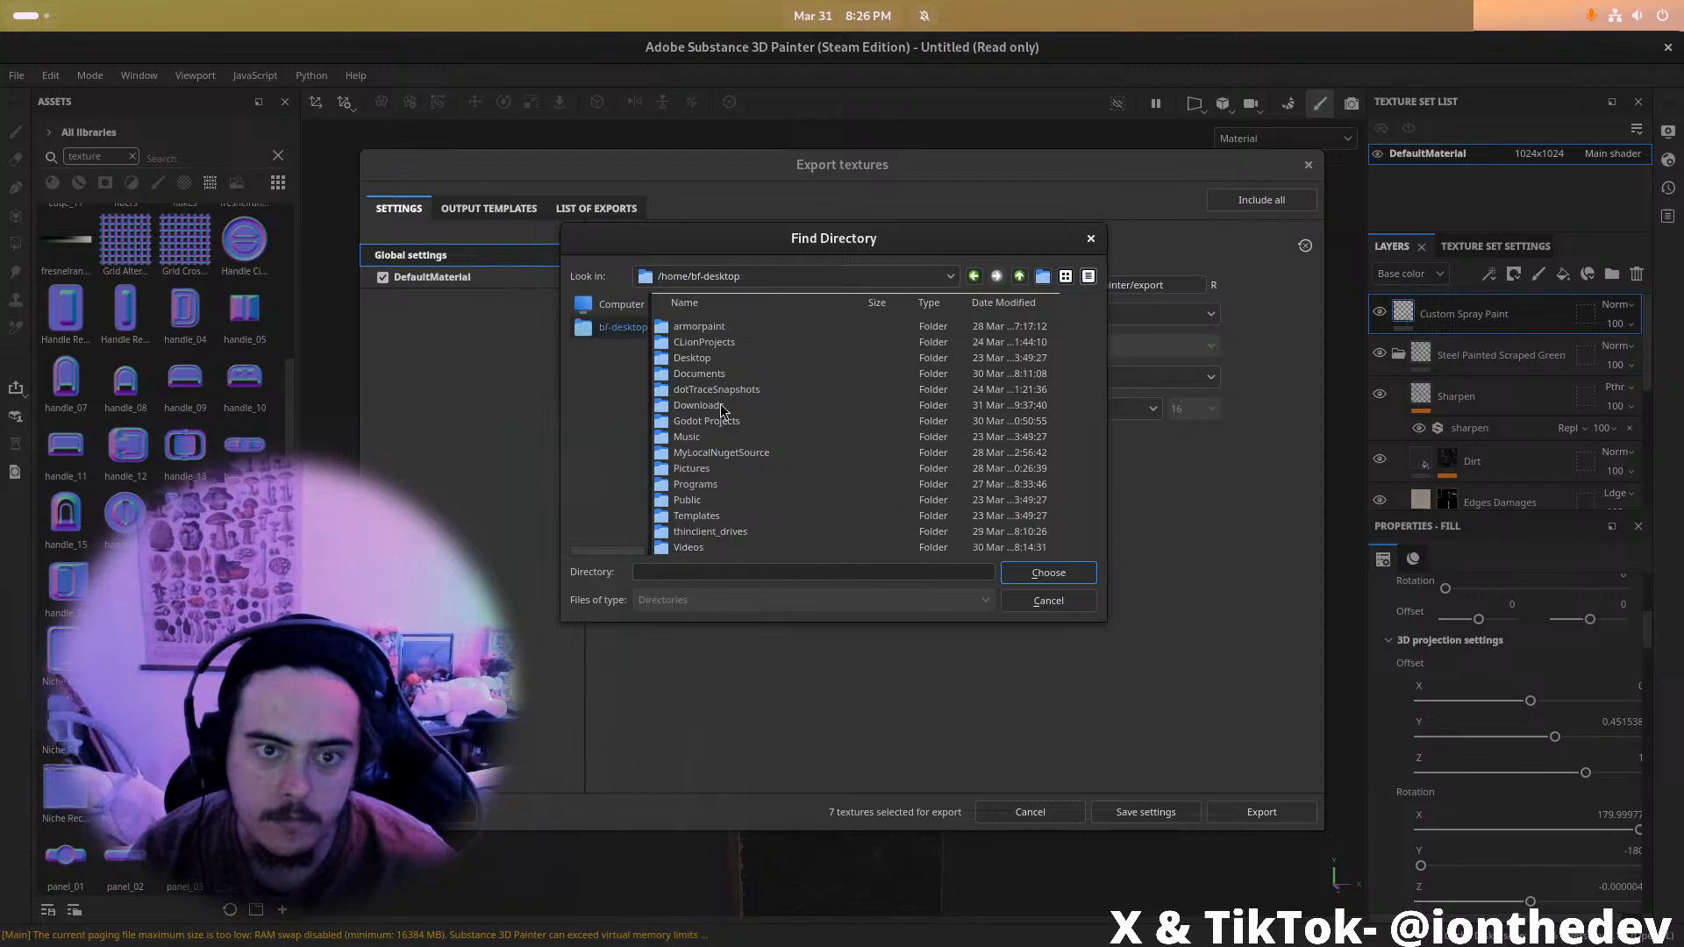
double_click(708, 422)
double_click(697, 342)
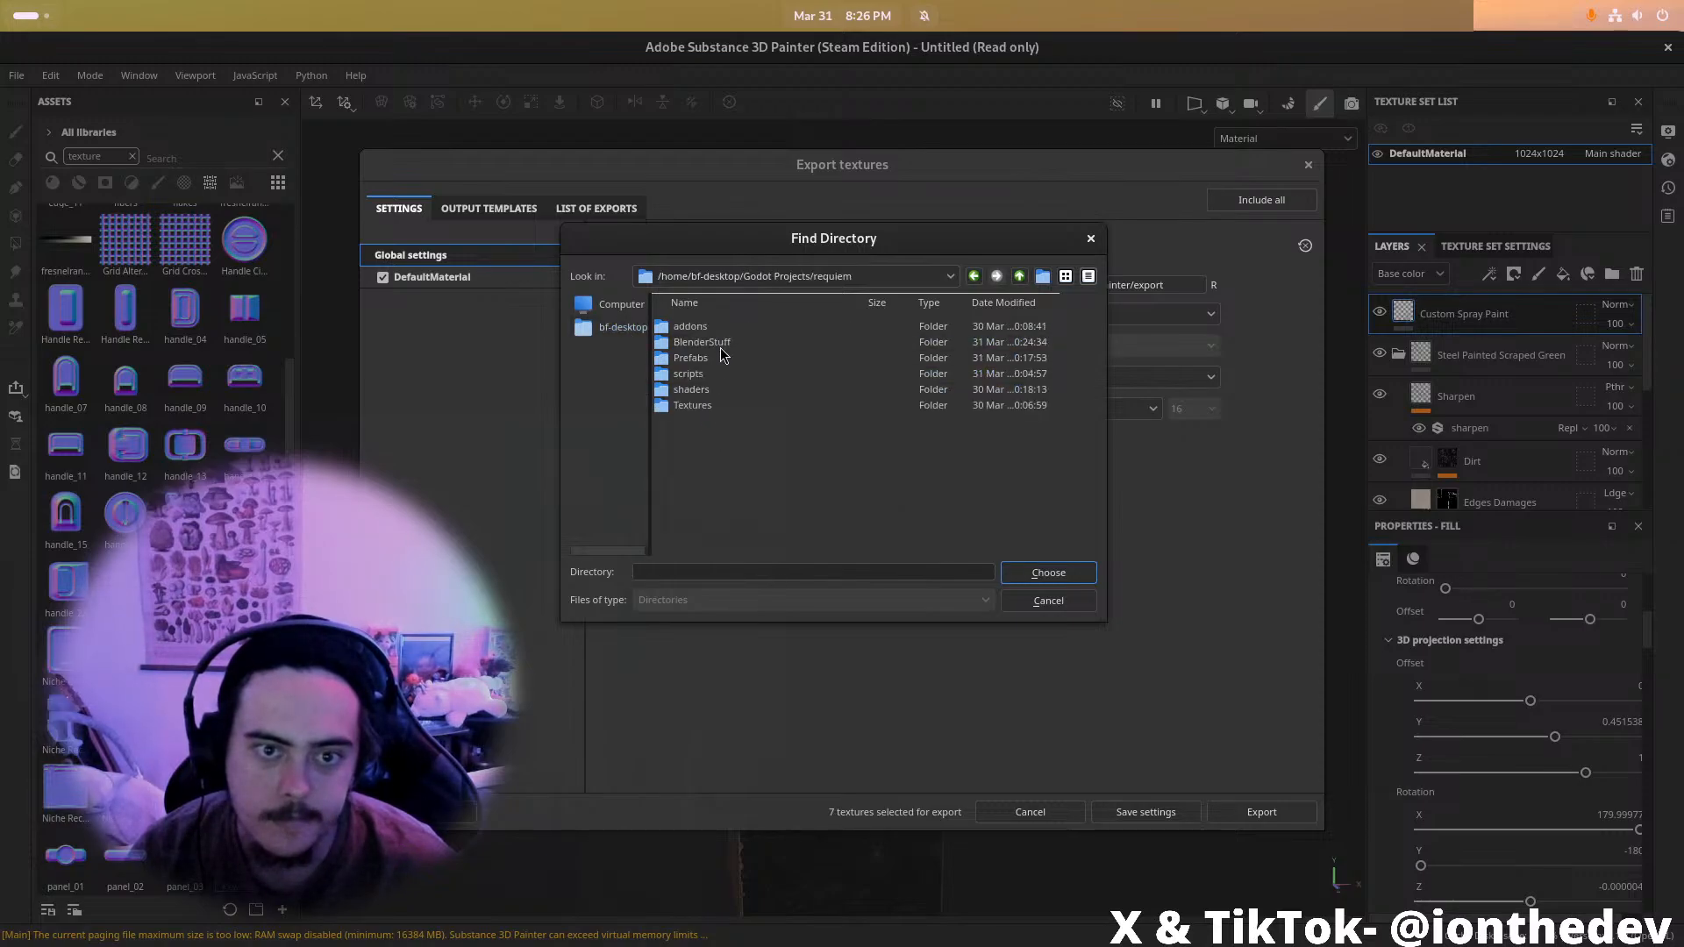
double_click(725, 349)
double_click(721, 343)
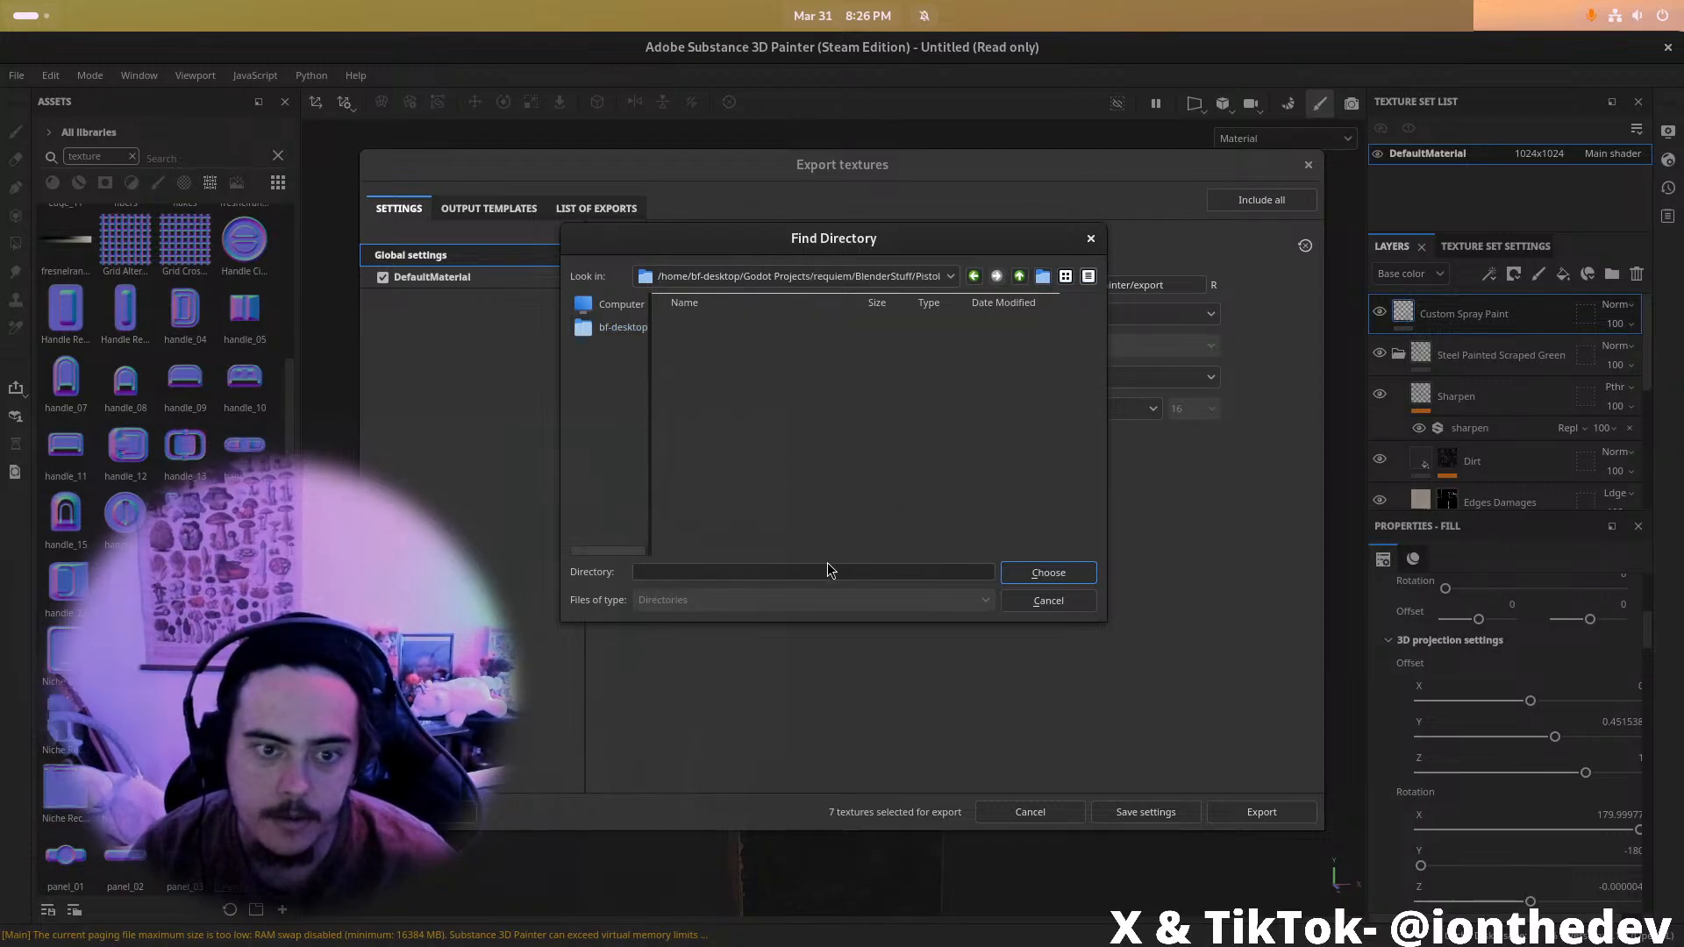
click(1079, 579)
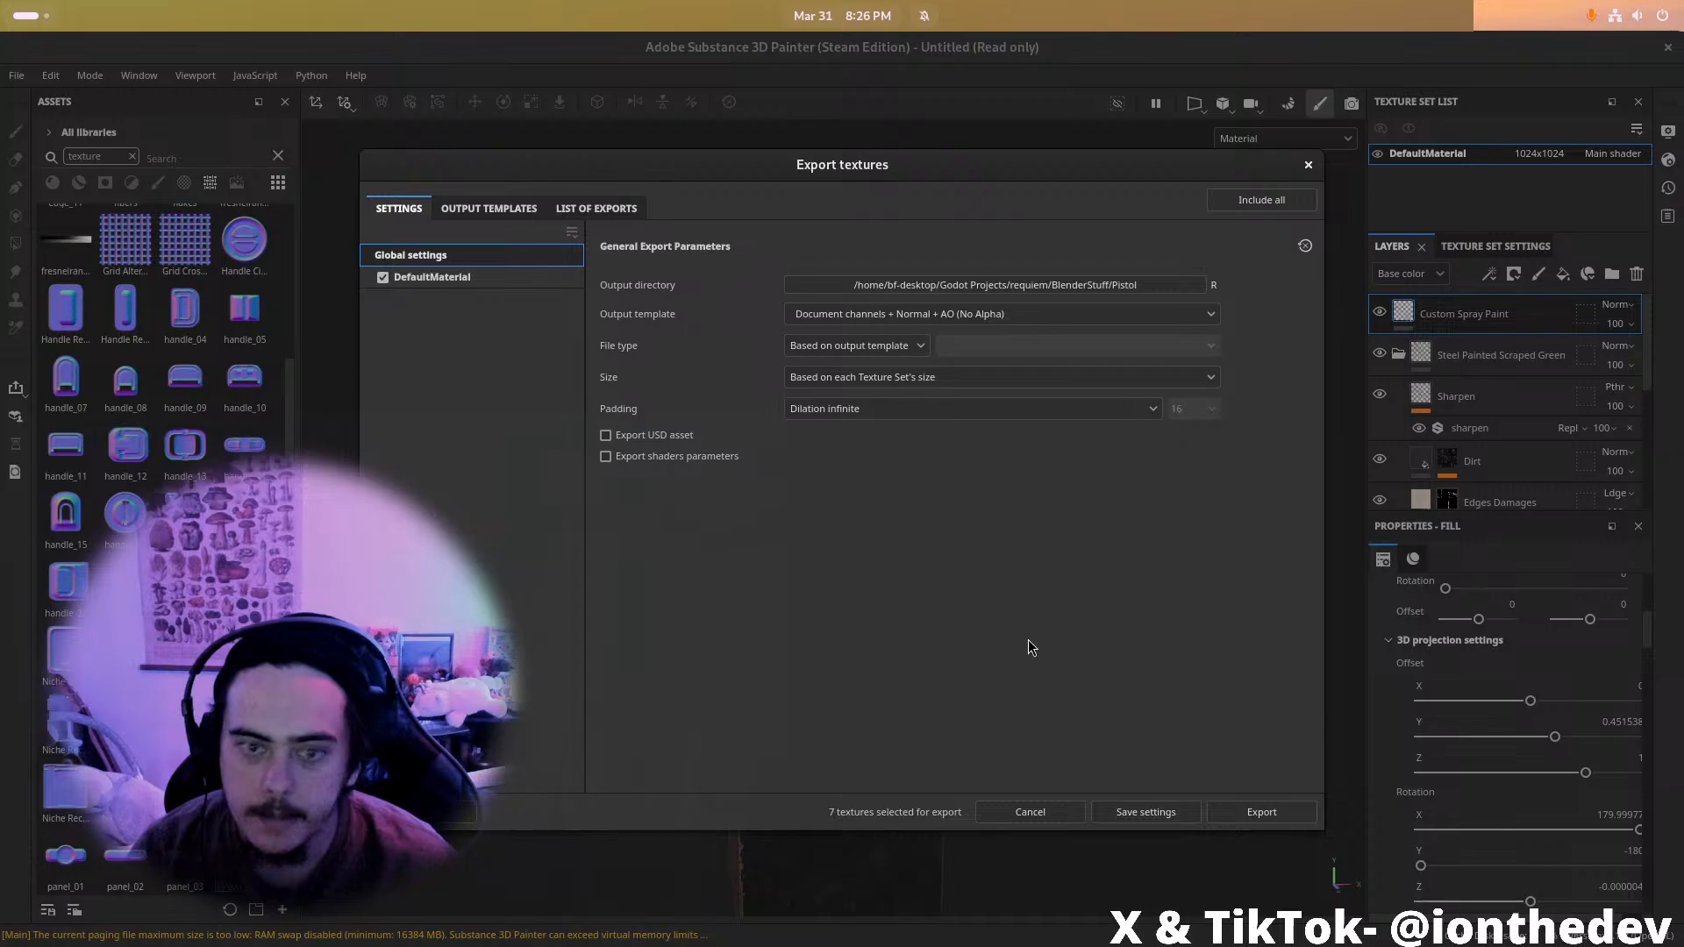
Check the PBR Metallic Roughness output template and the list of exports, and export the pistol's textures
click(519, 208)
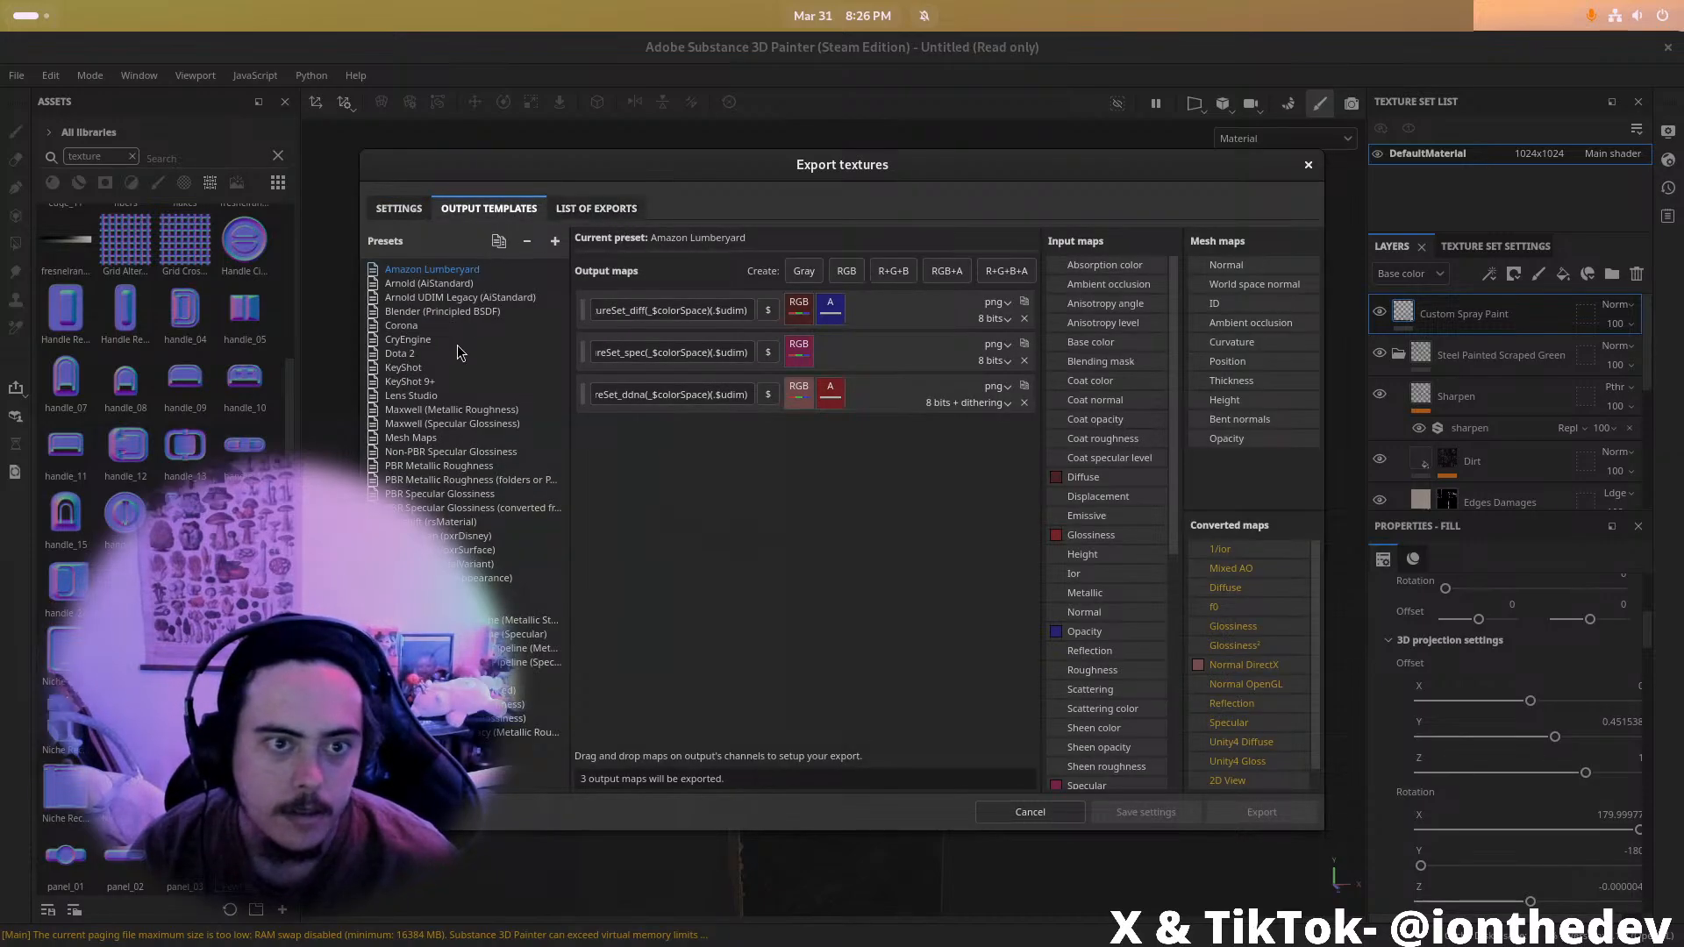
click(471, 468)
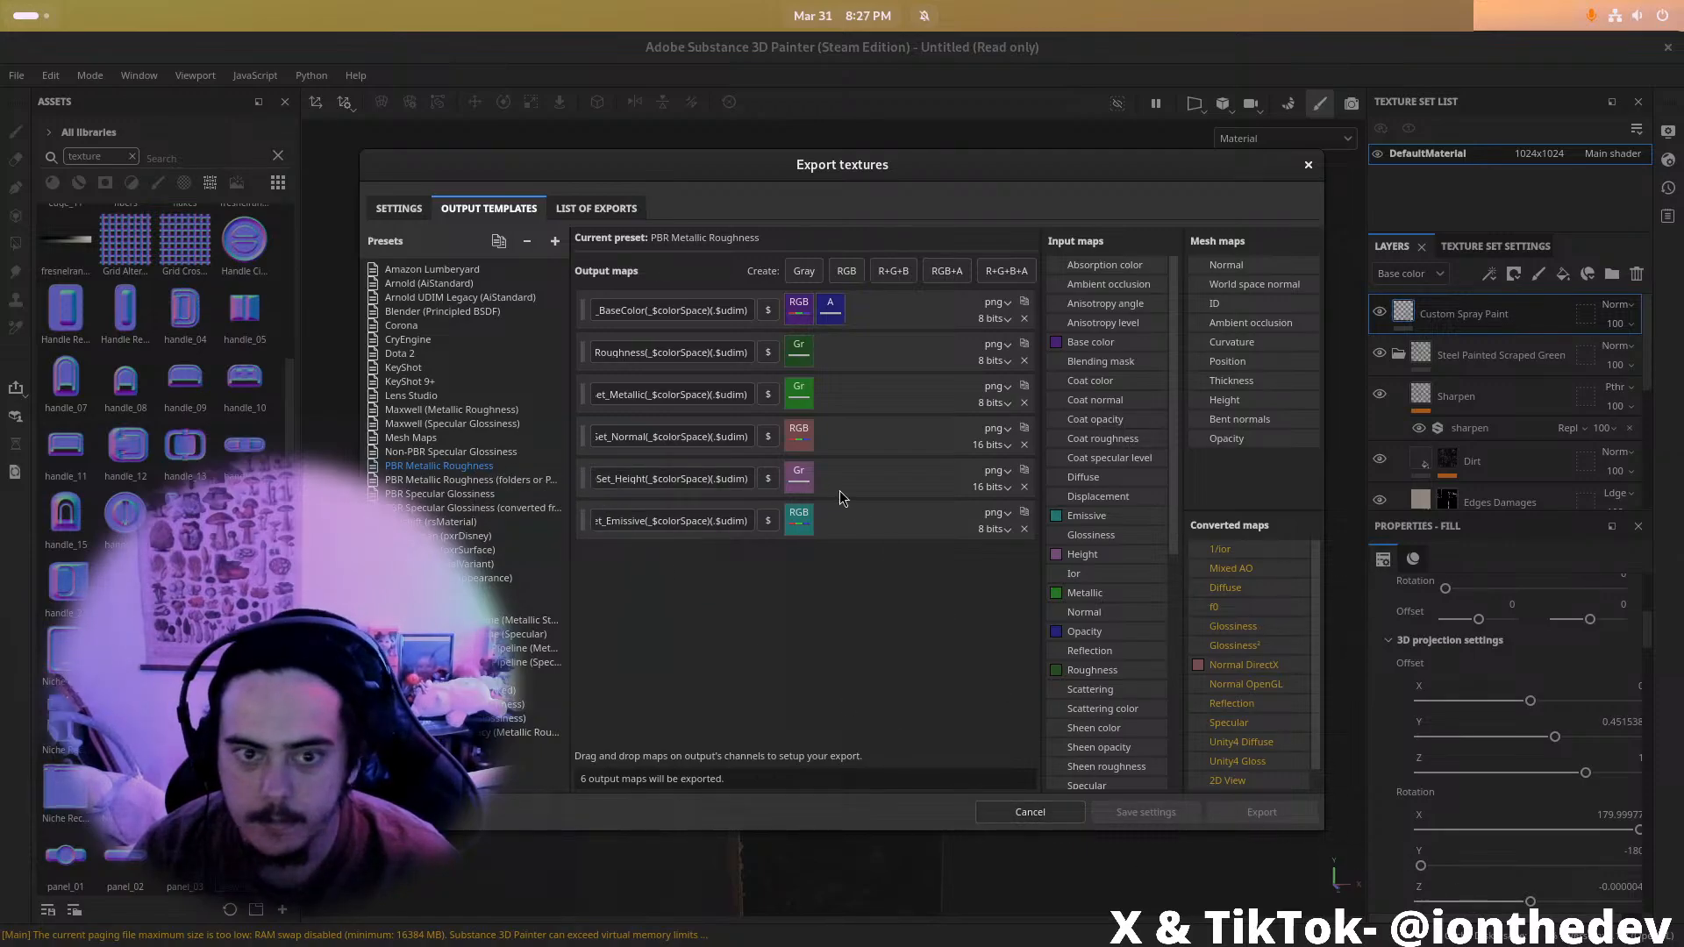
click(575, 208)
click(1261, 811)
Switch to Blender, show the pistol in Solid shading and return it to Object Mode
key(alt+Tab)
key(alt+Tab)
key(alt+Tab)
key(alt+Tab)
scroll(941, 703, down, 5)
middle_drag(982, 650, 852, 382)
key(z)
click(897, 660)
shift+middle_drag(807, 517, 829, 566)
click(893, 509)
shift+middle_drag(920, 477, 944, 564)
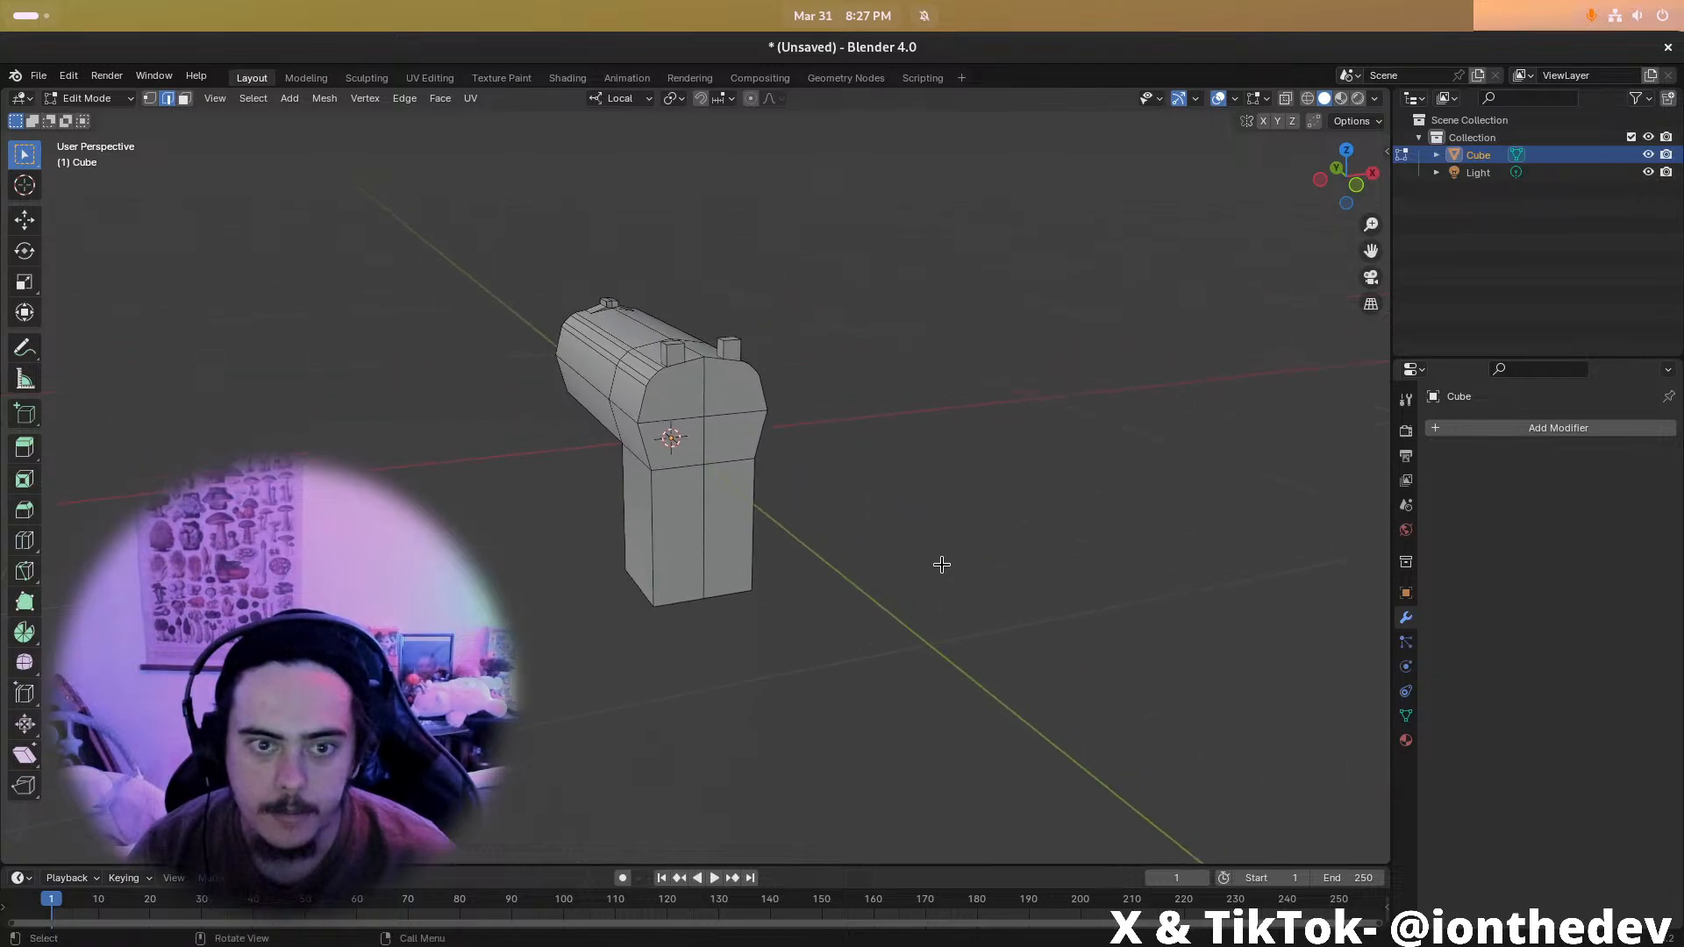
scroll(944, 564, up, 3)
key(Tab)
shift+middle_drag(847, 371, 890, 461)
Create a new material named M_Pistol on the pistol mesh
click(1406, 741)
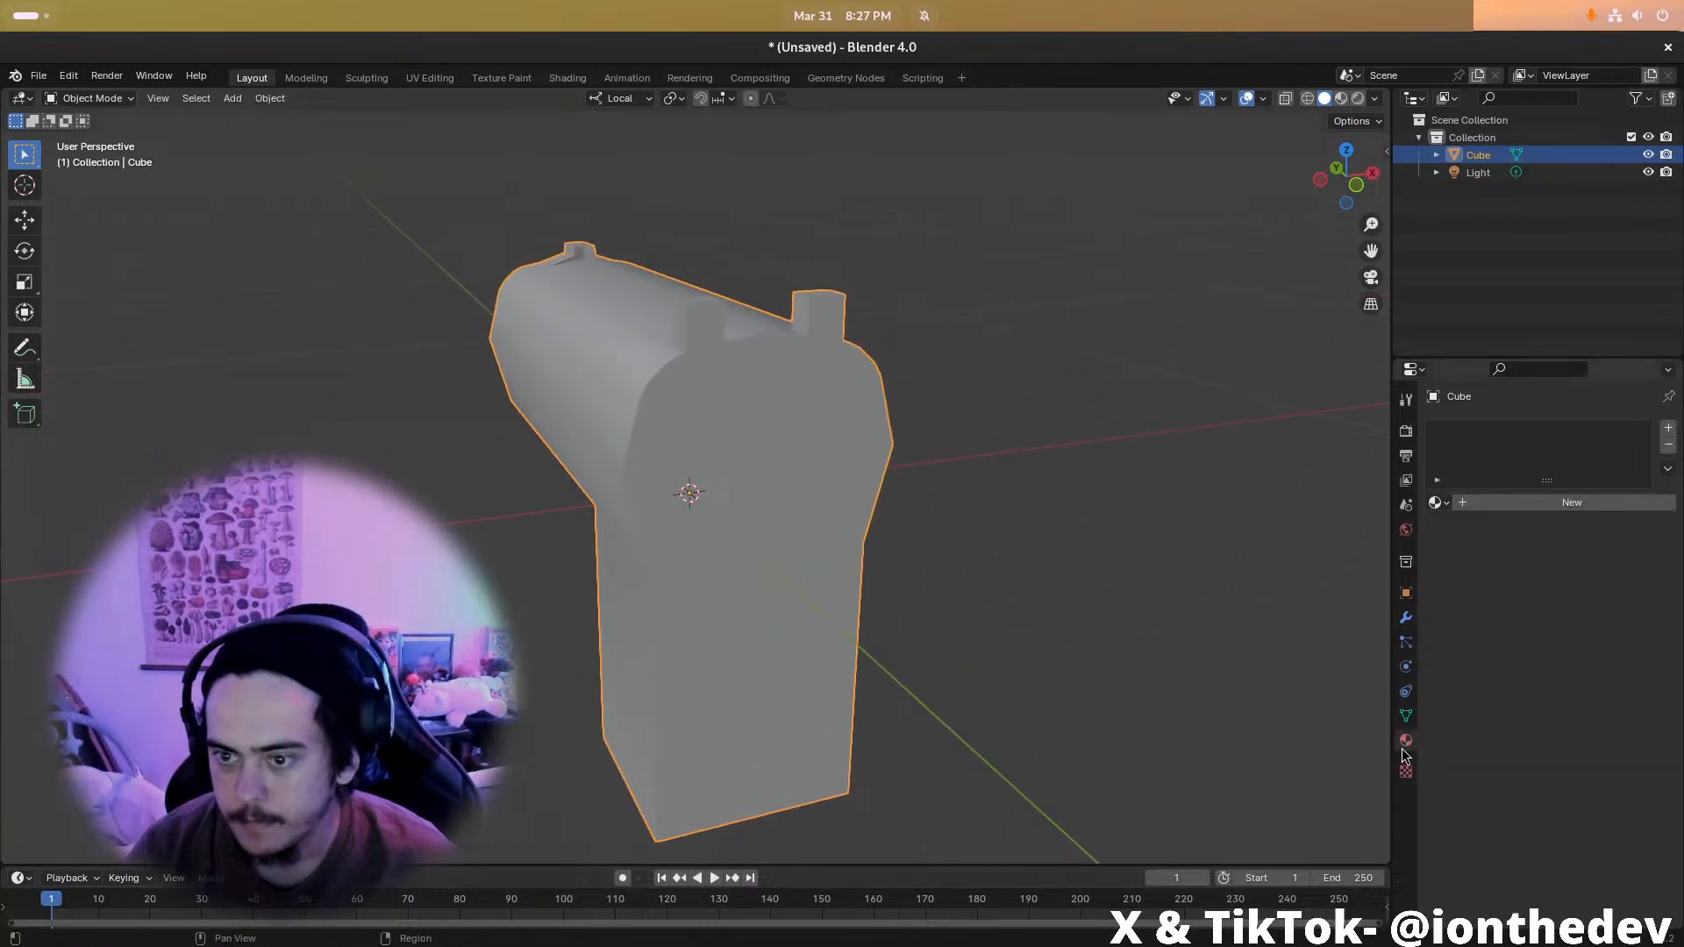
click(1486, 502)
click(1494, 503)
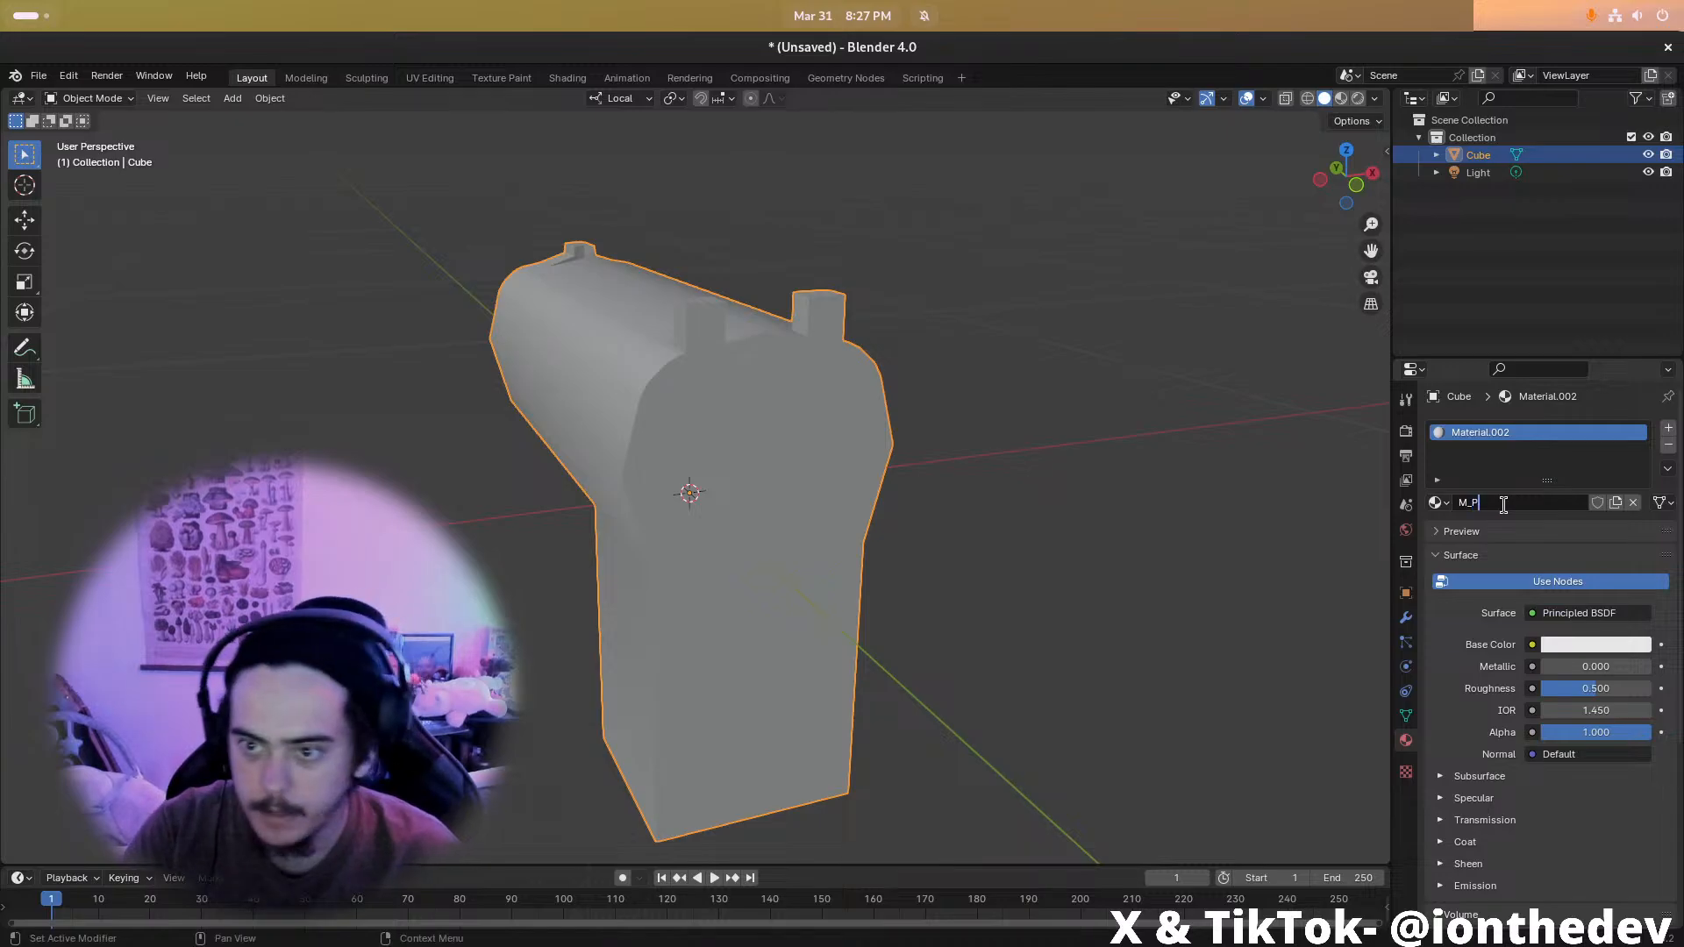
Give M_Pistol's Base Color an Image Texture and load DefaultMaterial_Base_color.png from the Pistol folder
click(1534, 646)
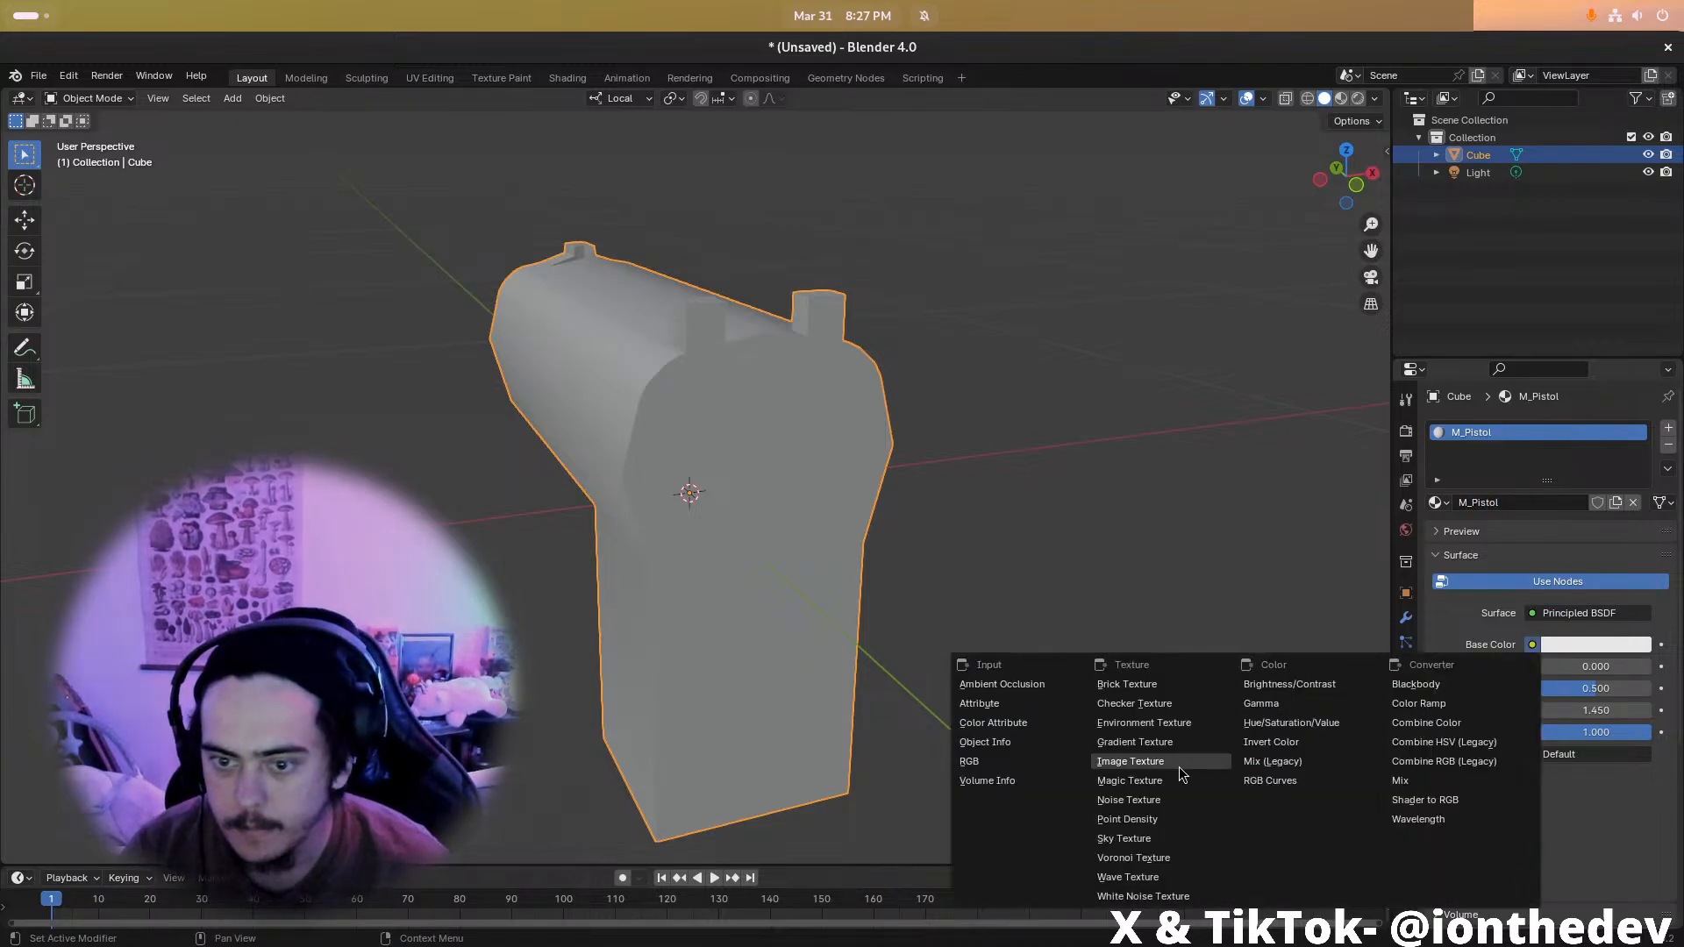
click(1144, 765)
click(1611, 689)
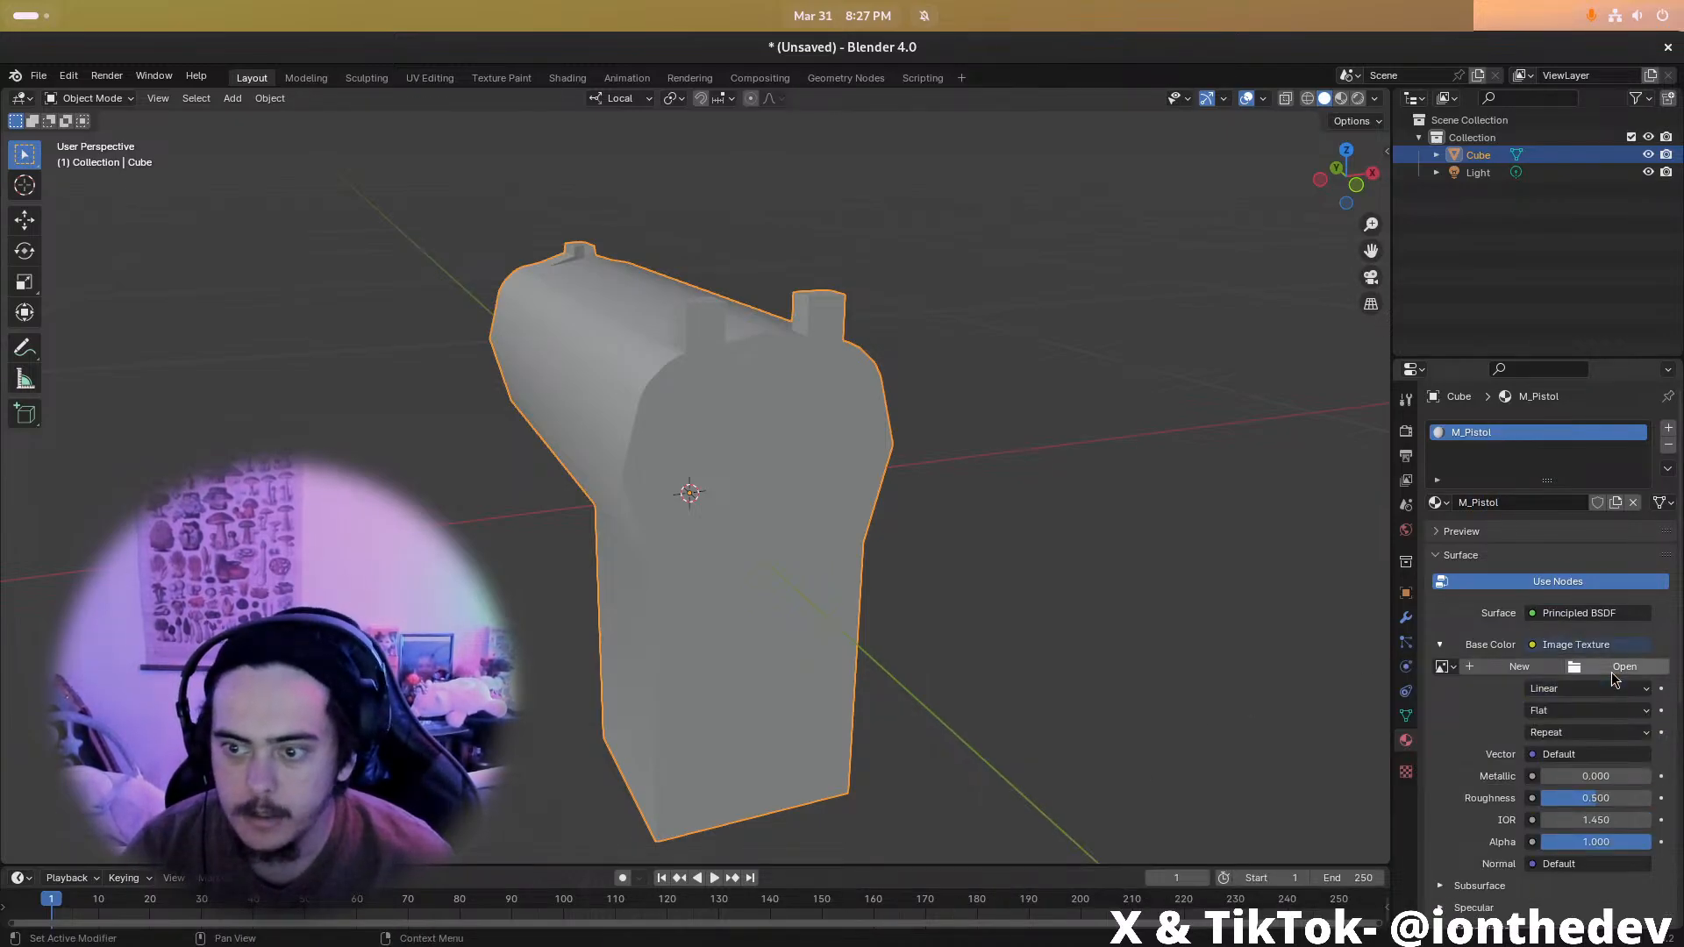
click(1623, 667)
click(474, 658)
double_click(681, 349)
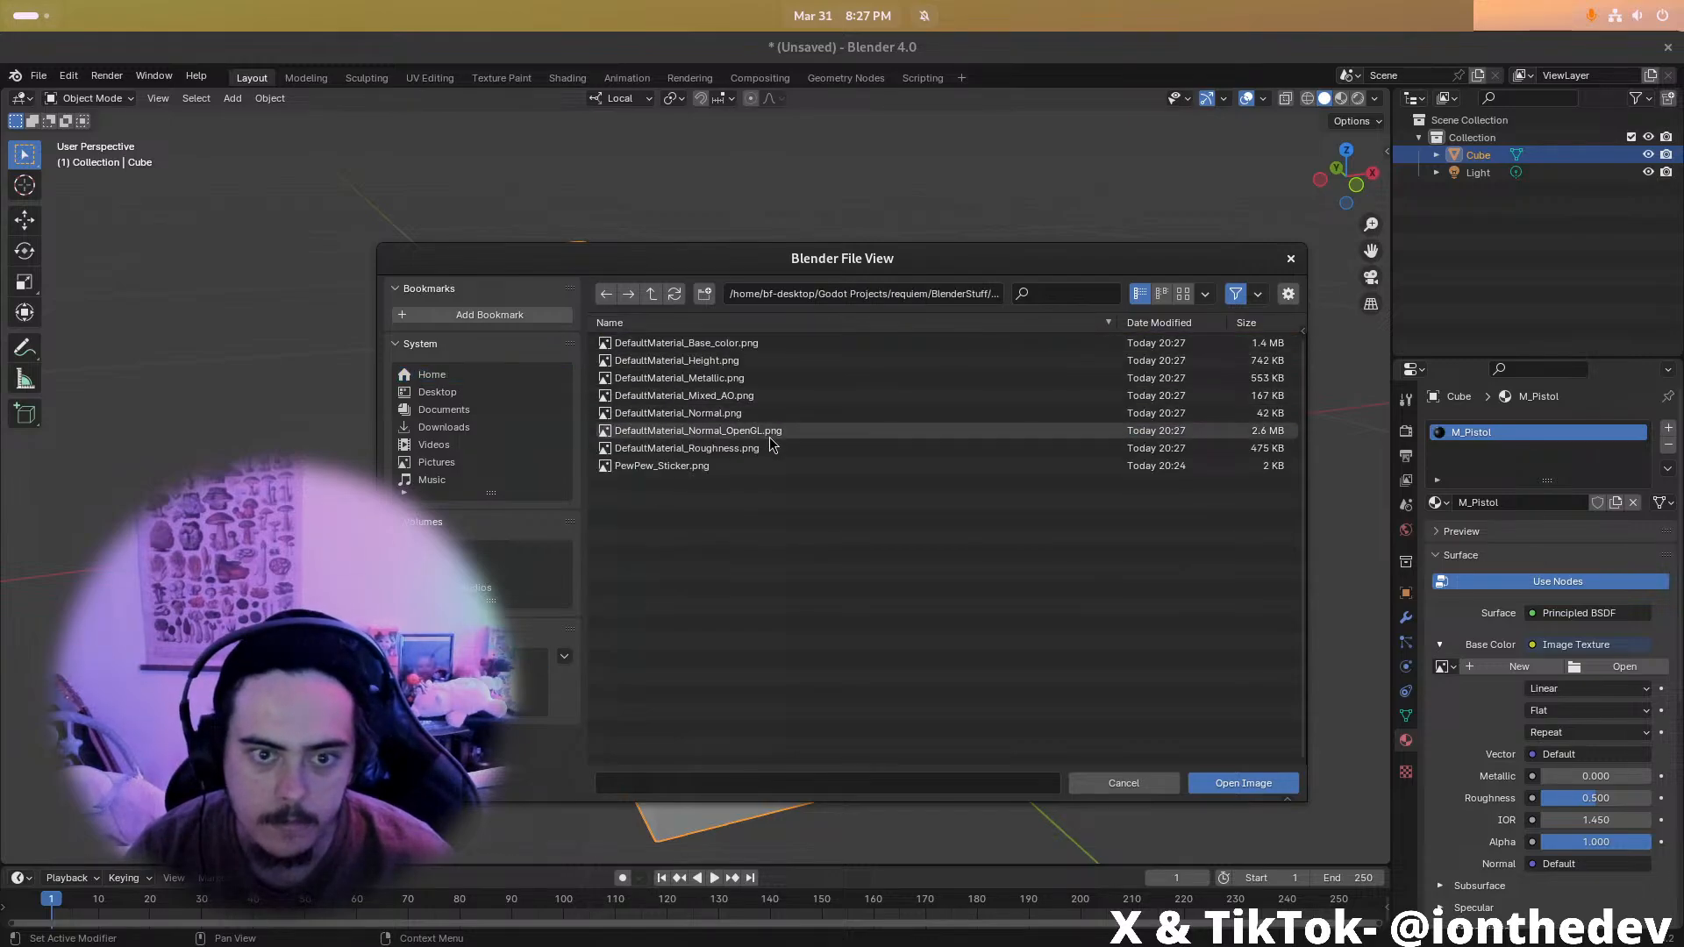
double_click(800, 345)
Switch the viewport to Material Preview and examine the pistol's base colour and the remaining material settings
key(z)
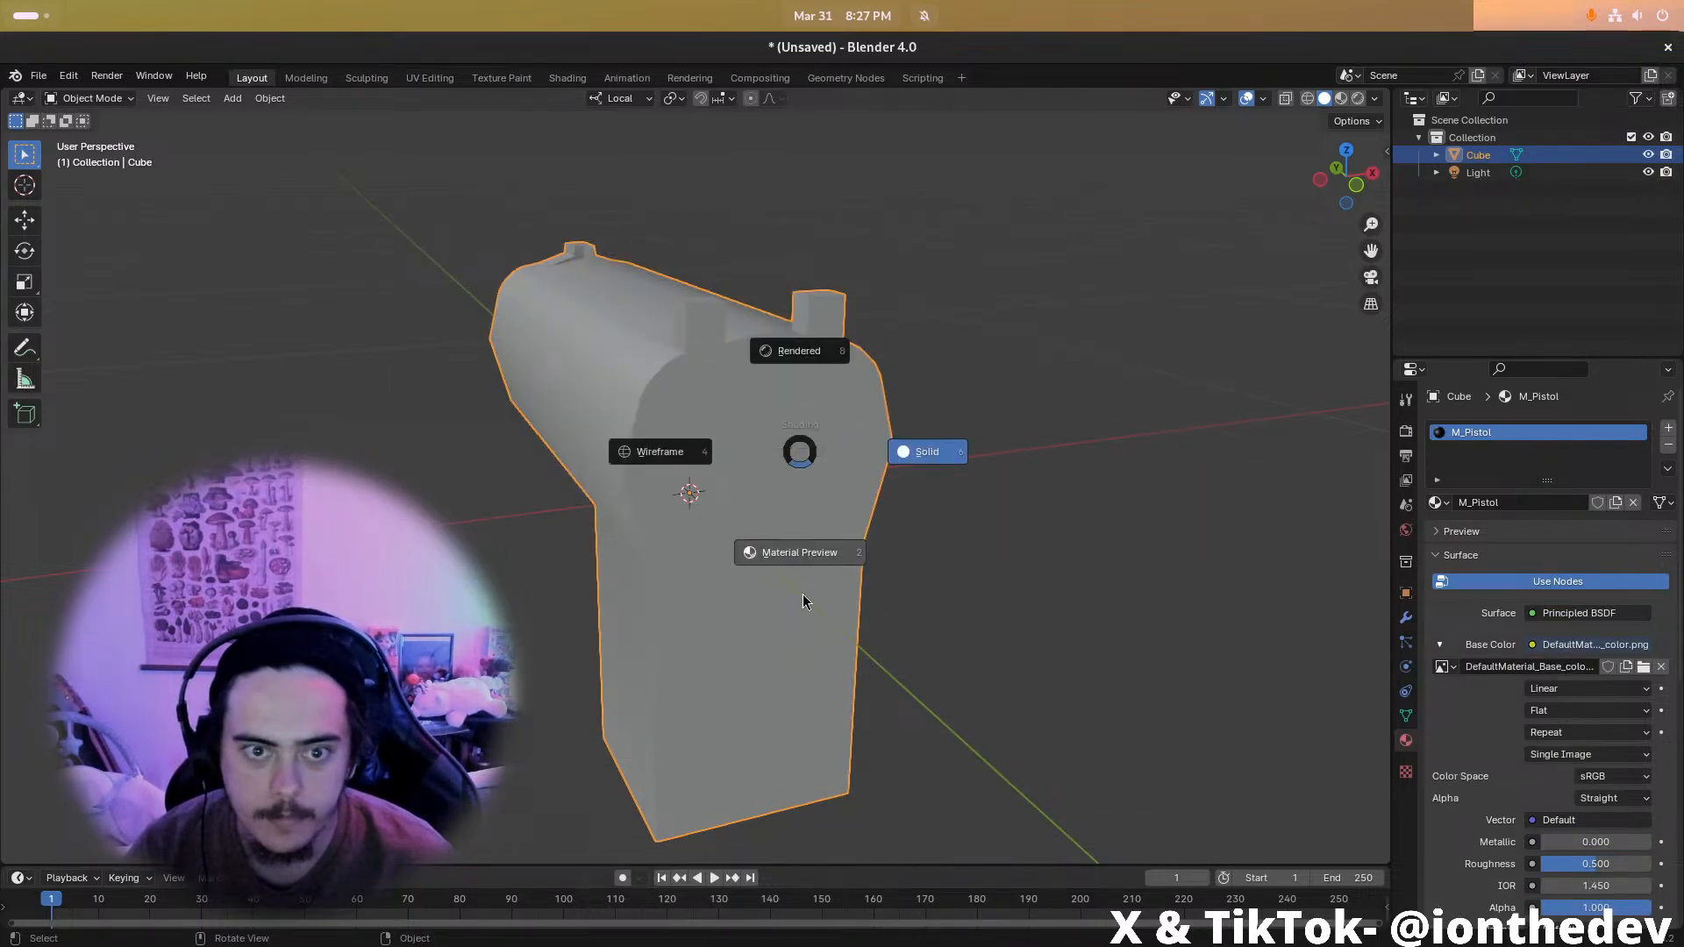
click(812, 565)
mouse_move(812, 564)
middle_down()
mouse_move(832, 587)
mouse_move(1126, 572)
mouse_move(1050, 547)
mouse_move(1172, 576)
mouse_move(1276, 554)
mouse_move(1214, 591)
mouse_move(1228, 588)
middle_up()
scroll(1588, 788, down, 1)
scroll(1588, 788, down, 2)
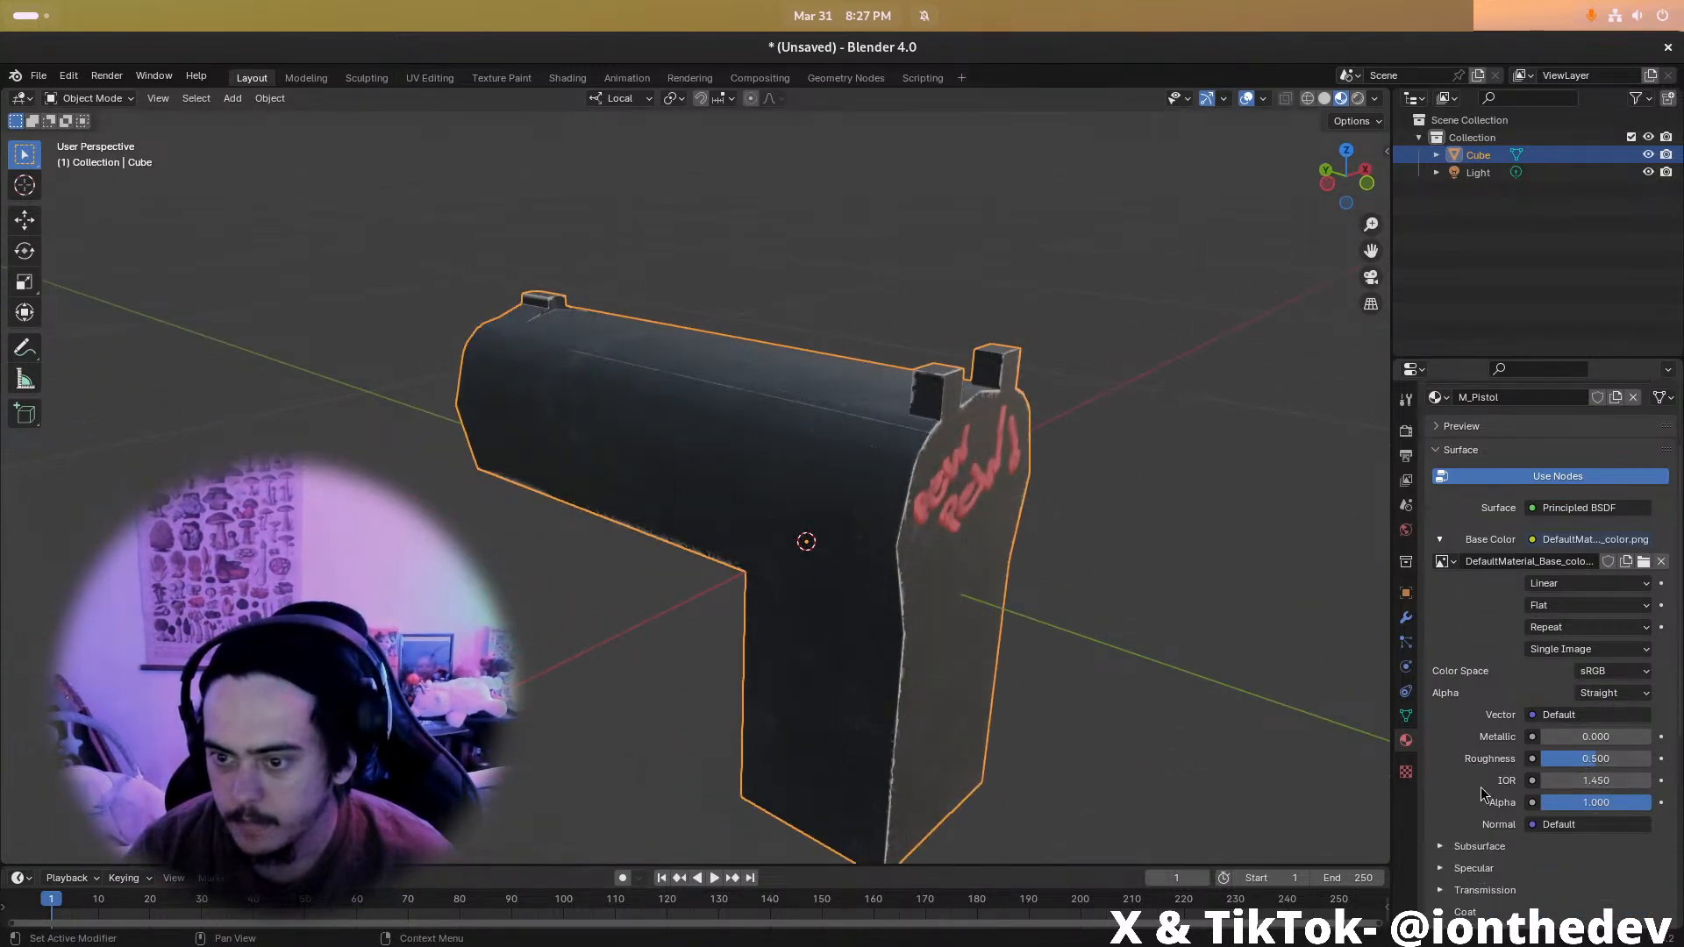
click(1531, 759)
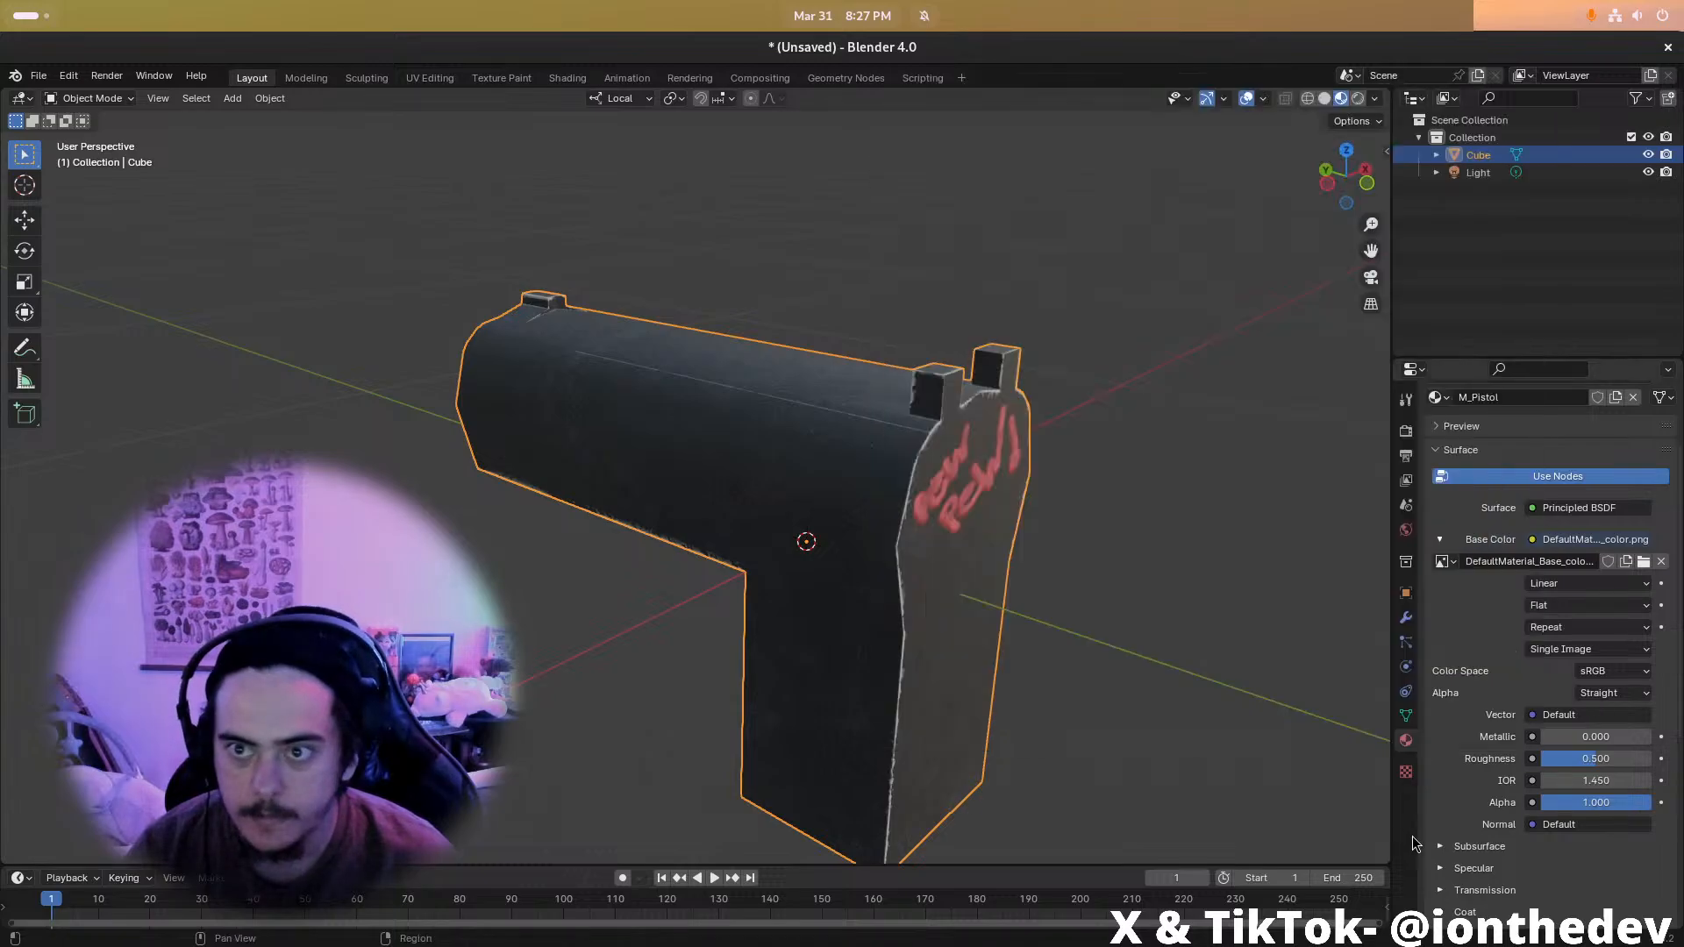
scroll(1492, 782, up, 3)
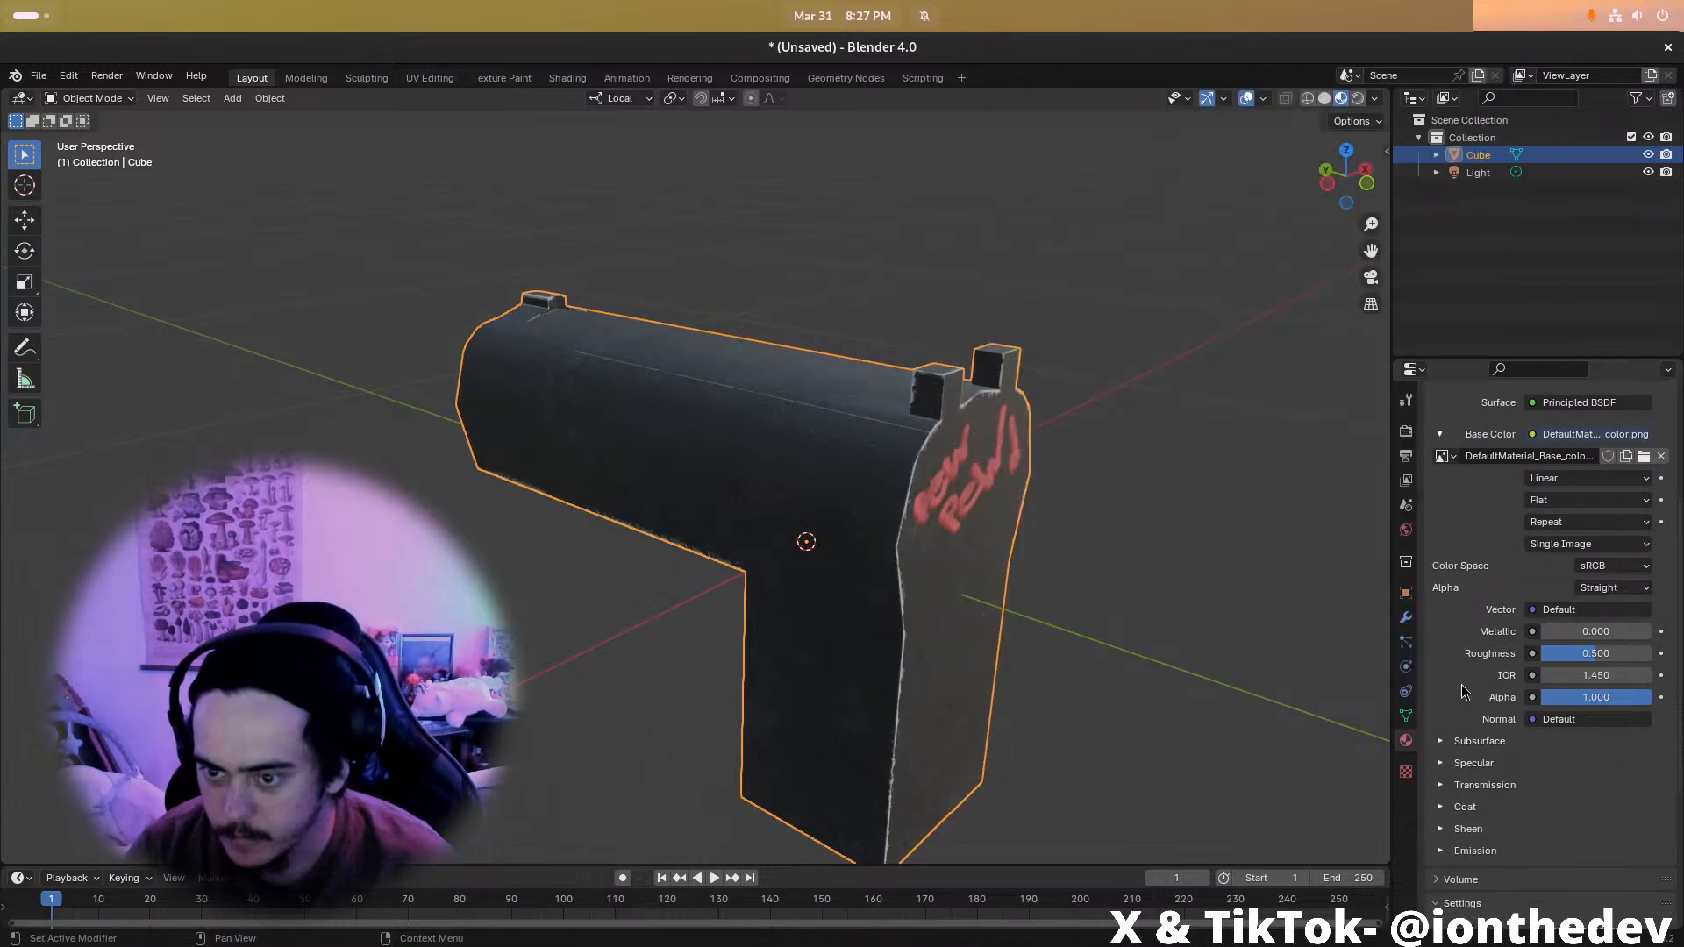
In the Shading workspace, duplicate the base colour image node and load DefaultMaterial_Metallic.png into the copy
click(568, 77)
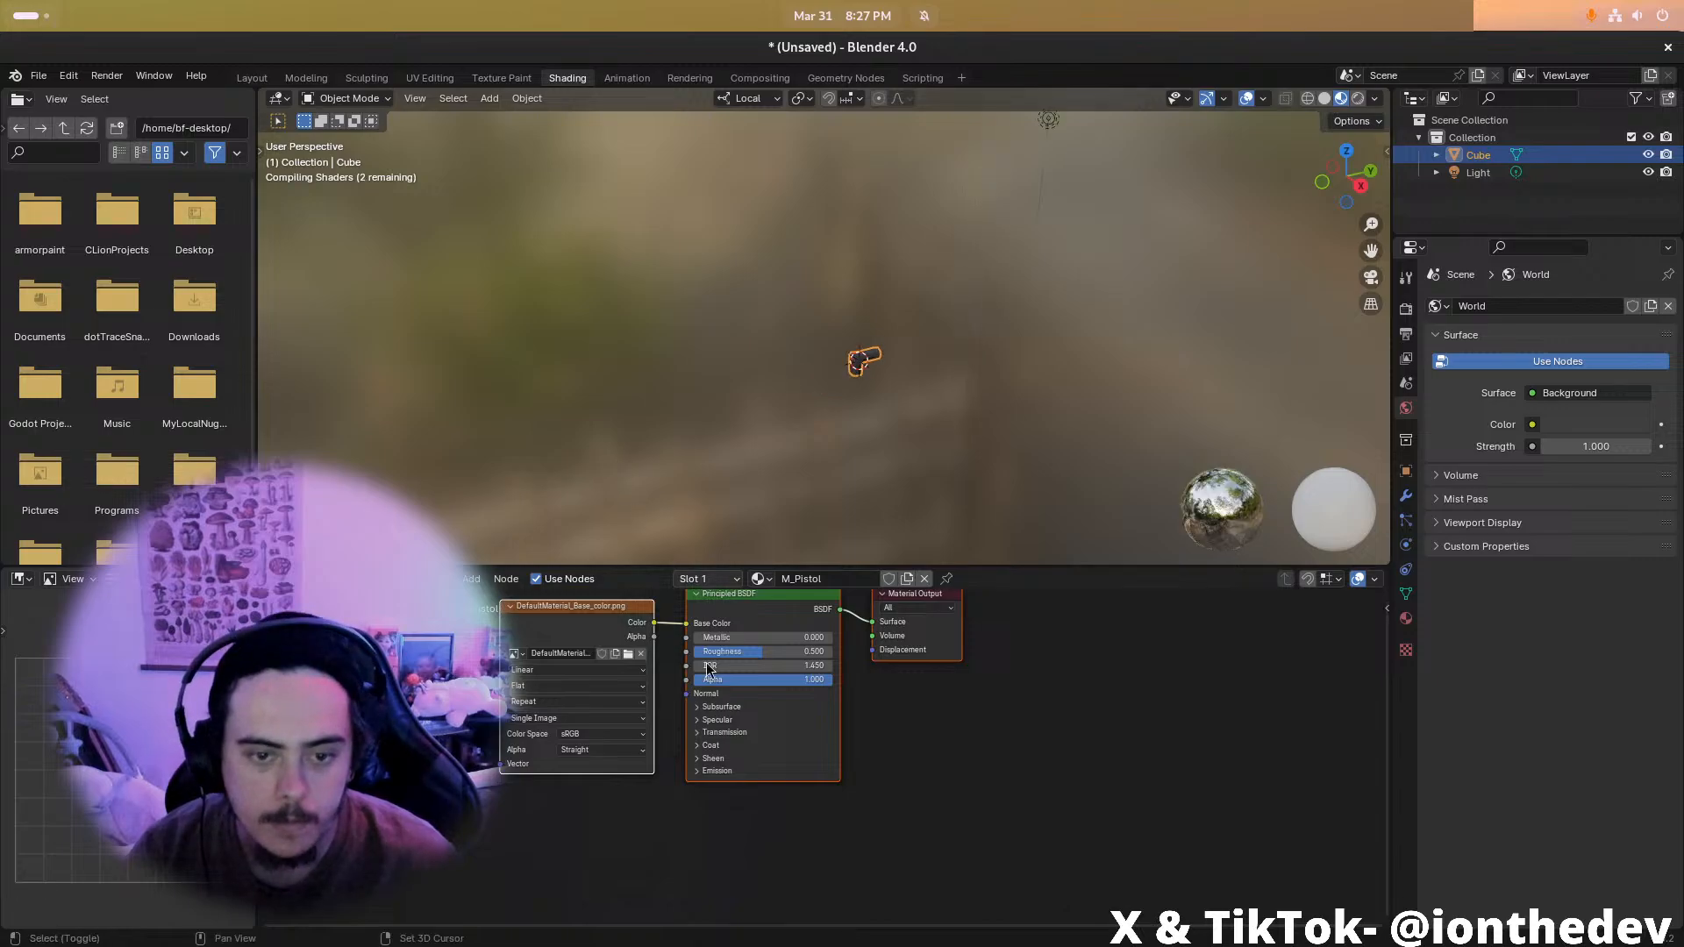
middle_drag(776, 837, 821, 850)
click(628, 619)
drag(649, 632, 495, 560)
middle_drag(696, 819, 859, 863)
click(859, 863)
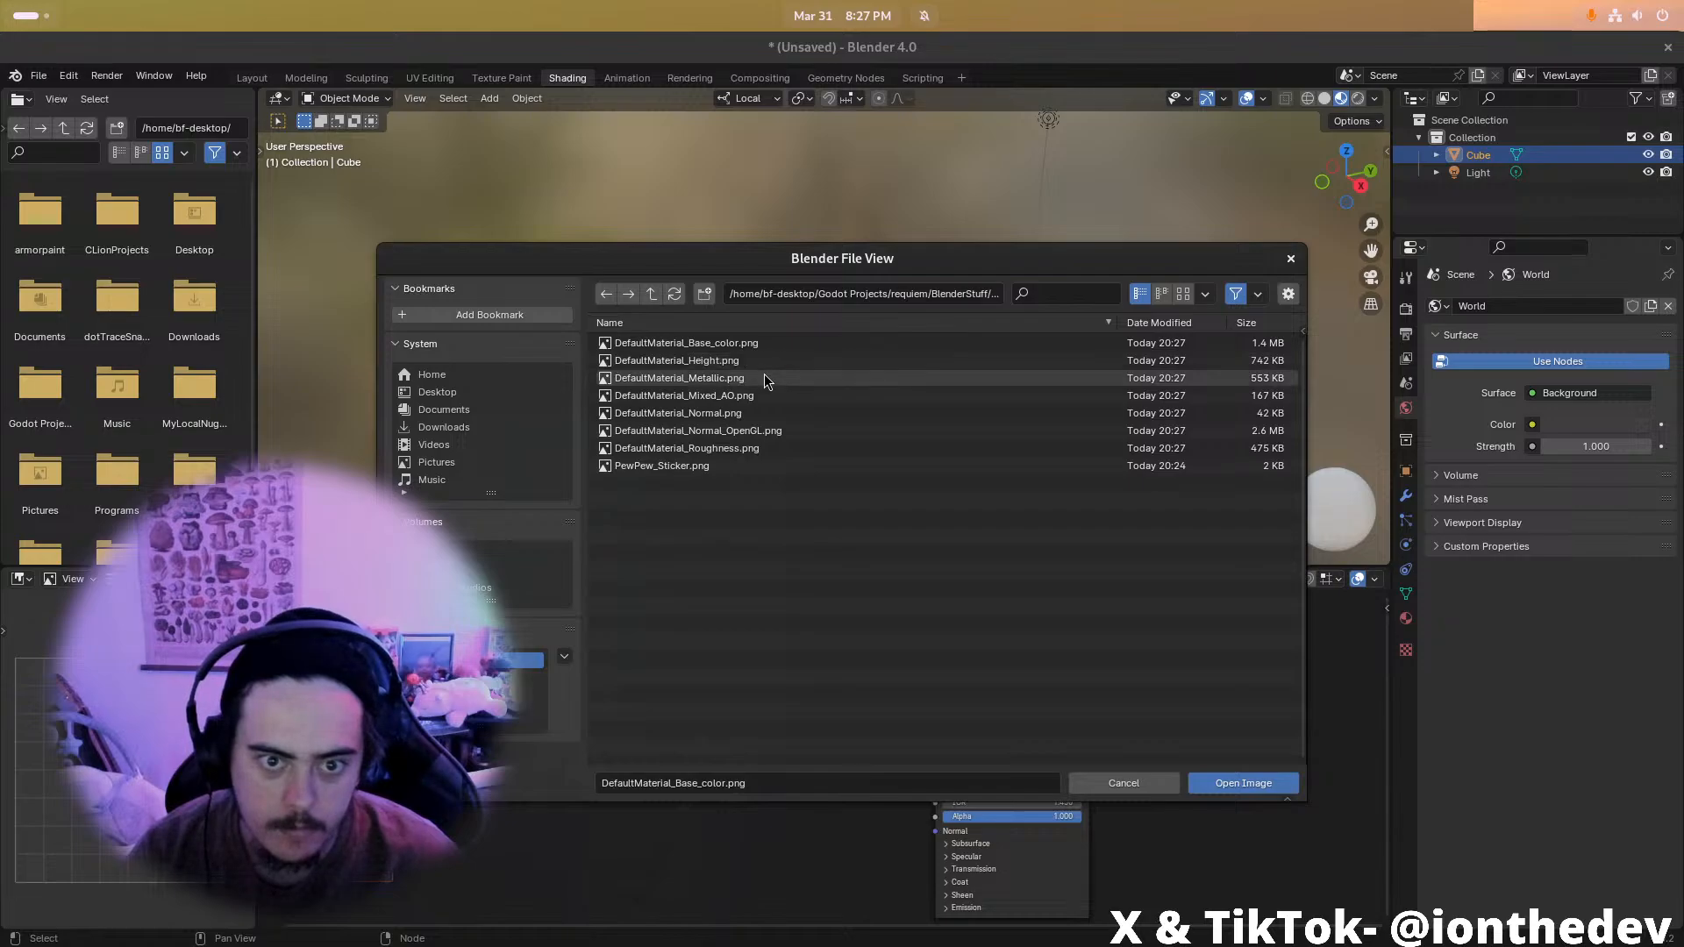
double_click(765, 374)
Connect the metallic texture's Color output to the Principled BSDF's Metallic input and reposition its node
drag(1015, 835, 948, 781)
middle_drag(640, 842, 760, 757)
drag(439, 667, 610, 712)
middle_drag(803, 840, 807, 814)
Duplicate the metallic image node below the shader links and load DefaultMaterial_Normal.png into the copy
key(ctrl+c)
key(ctrl+v)
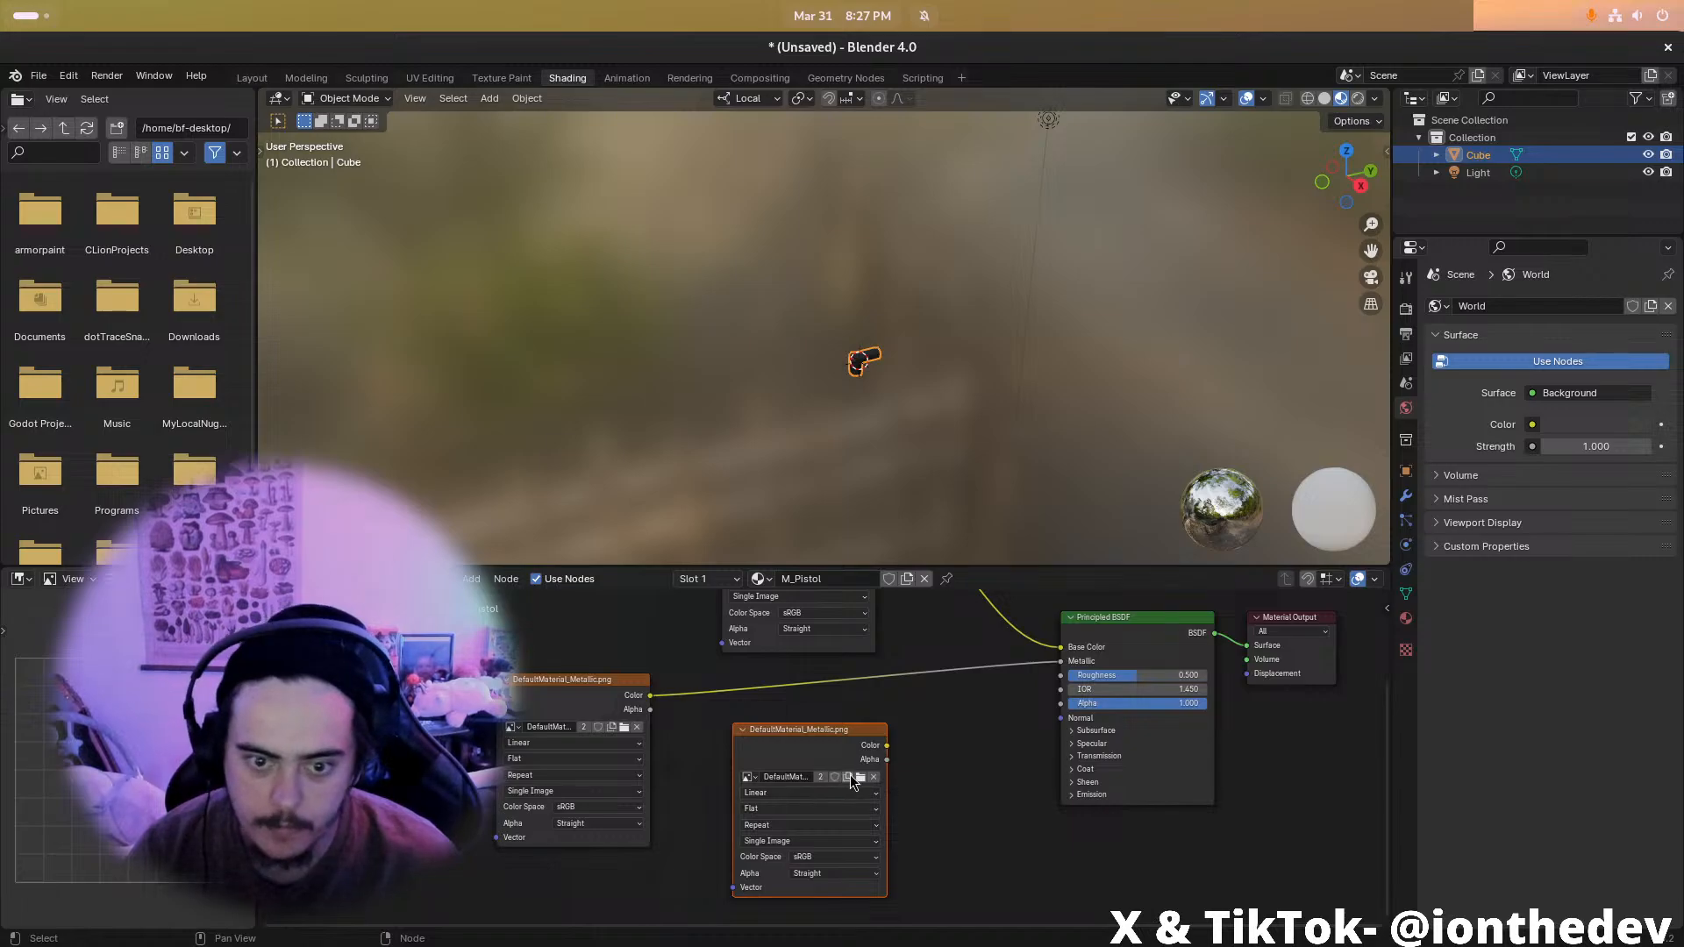
click(859, 777)
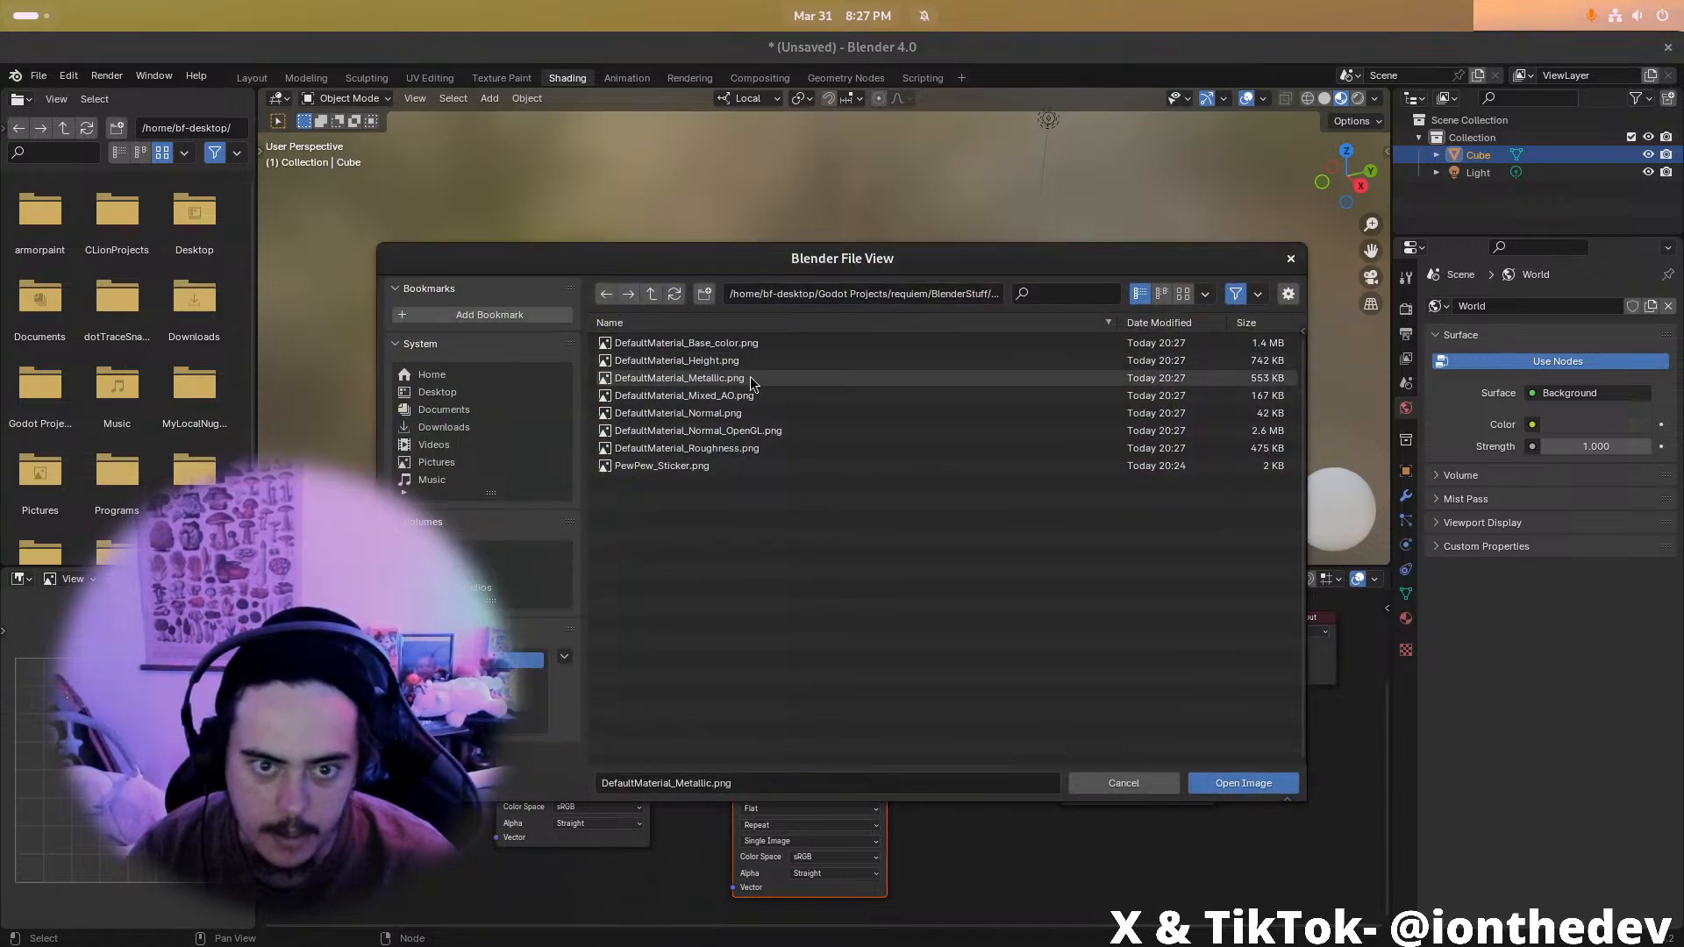
double_click(745, 413)
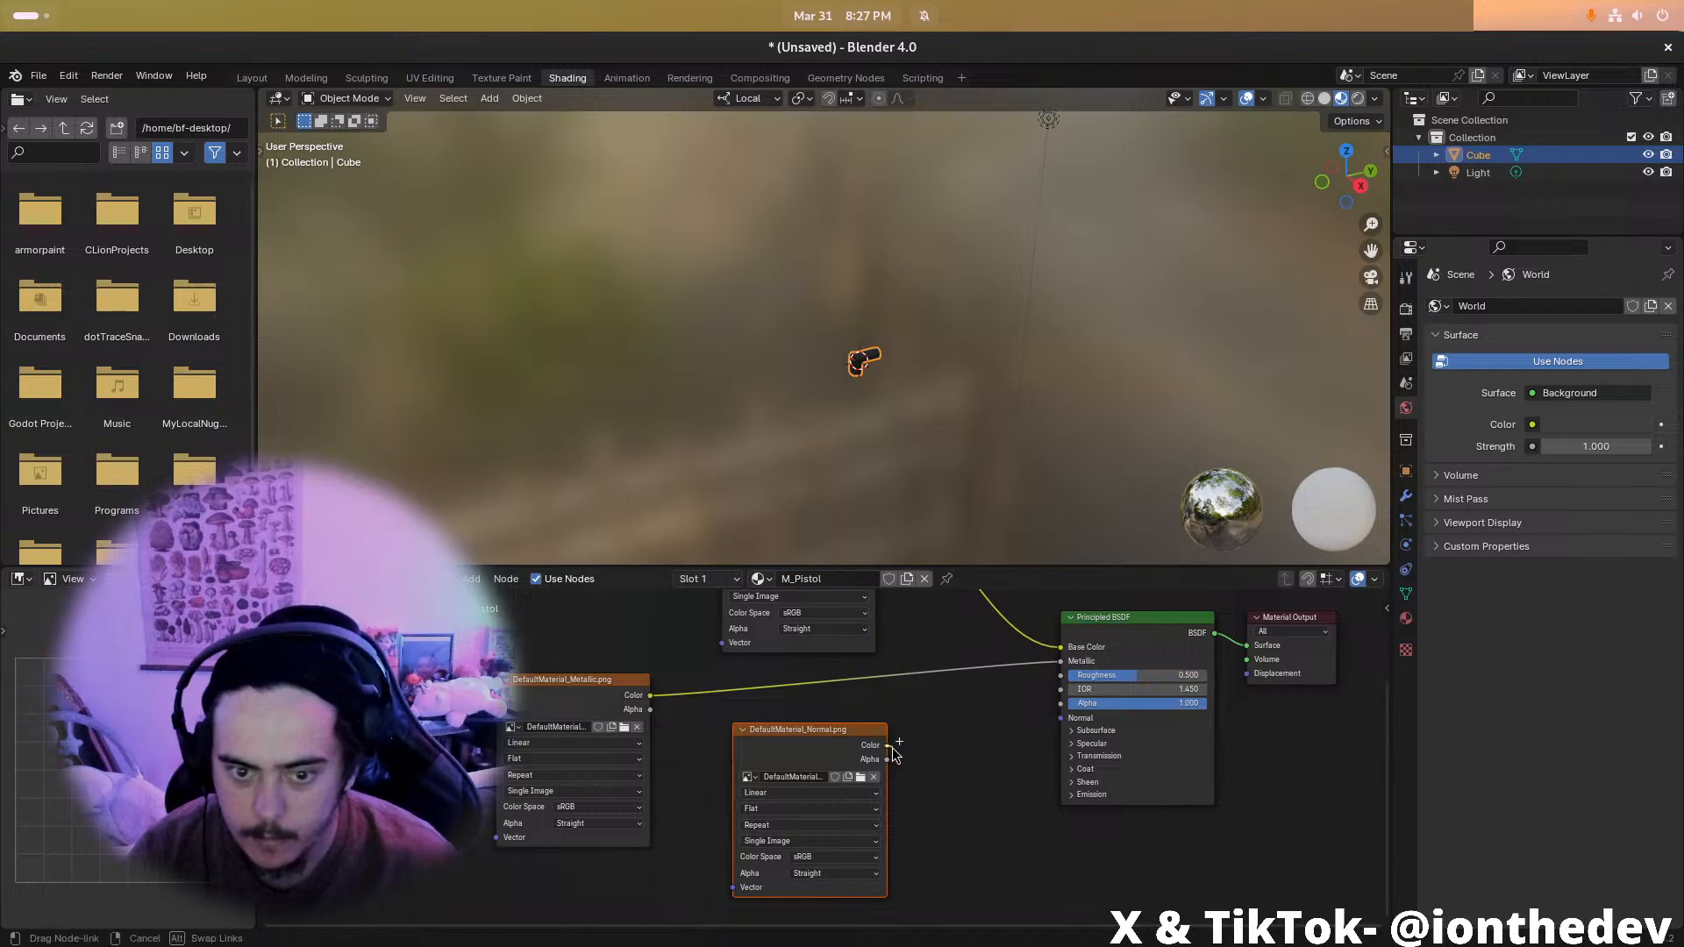
Add a Normal node between the normal texture's Color output and the Principled BSDF's Normal input
drag(1053, 731, 1051, 732)
text(normal)
key(Return)
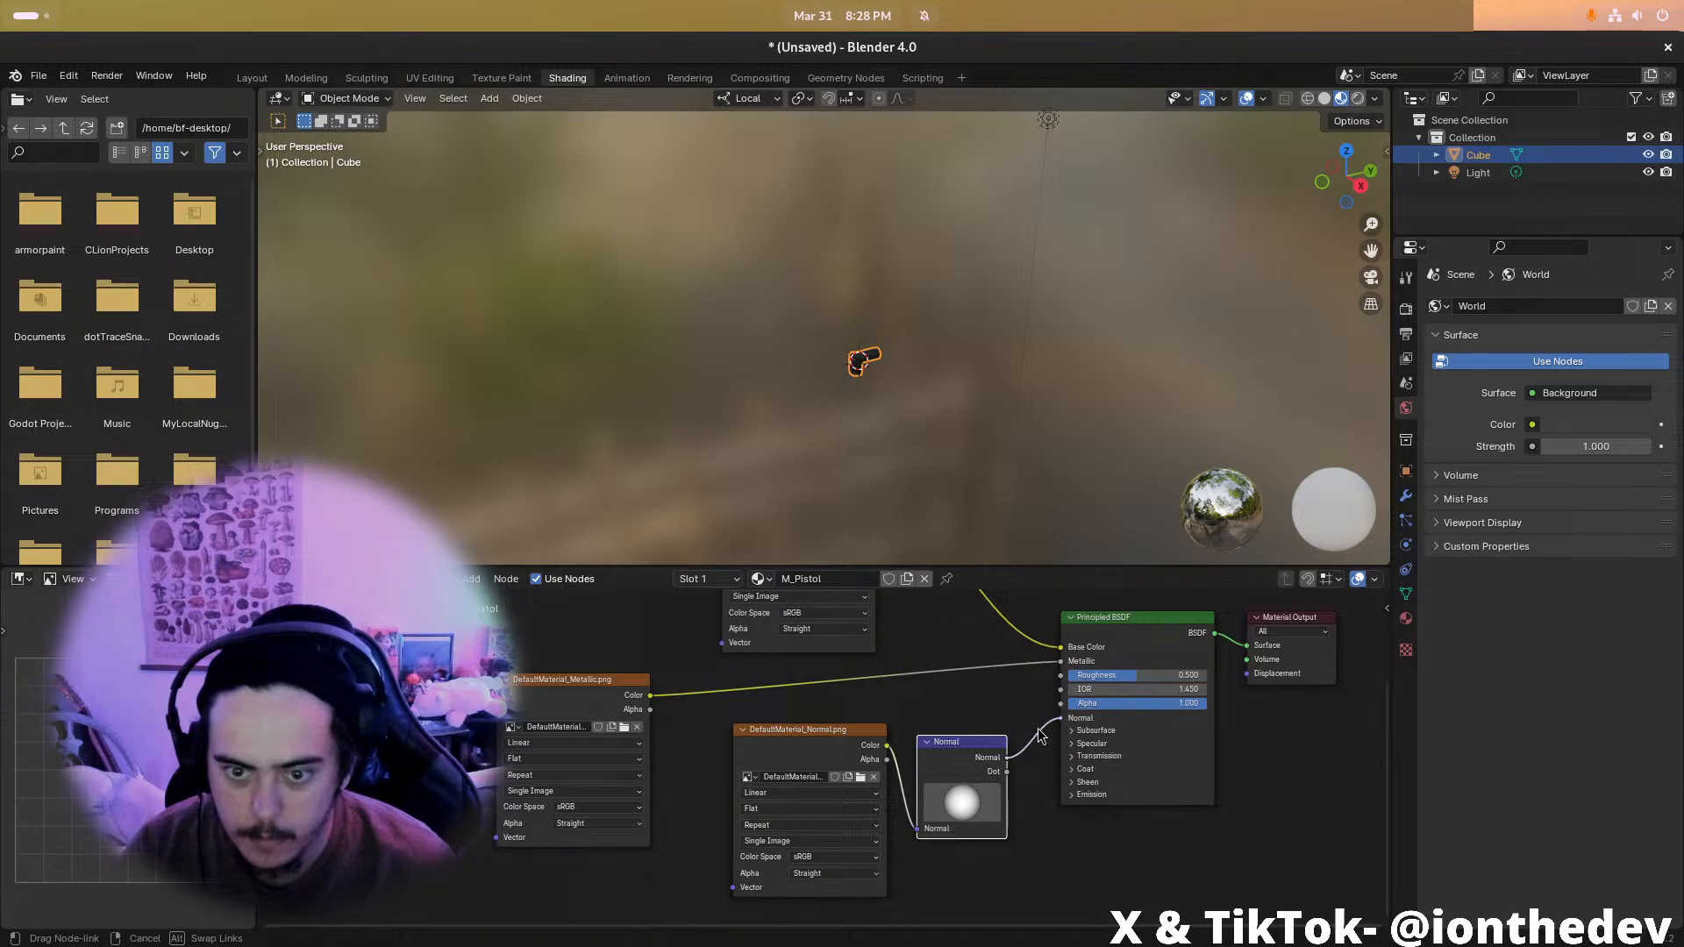
drag(1051, 725, 1055, 721)
scroll(864, 754, down, 2)
scroll(865, 755, up, 4)
middle_drag(1088, 840, 1055, 753)
scroll(1049, 817, down, 1)
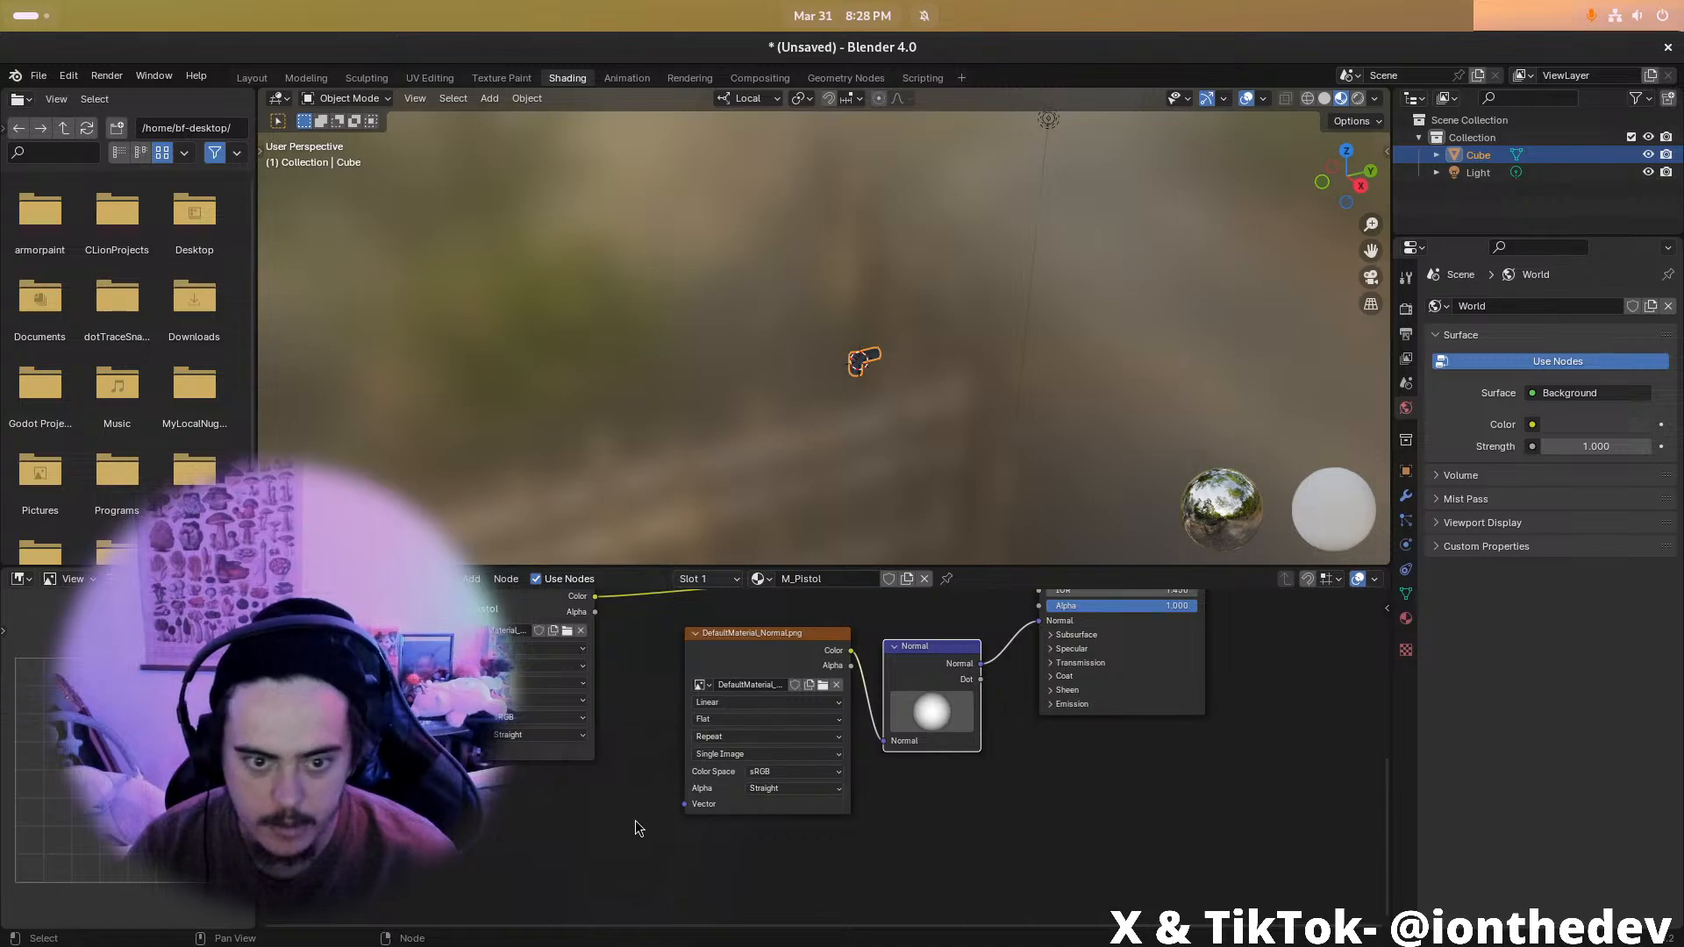
Duplicate the metallic image node, load DefaultMaterial_Roughness.png into the copy and connect its Color output to the shader's Roughness input
key(shift+d)
click(575, 840)
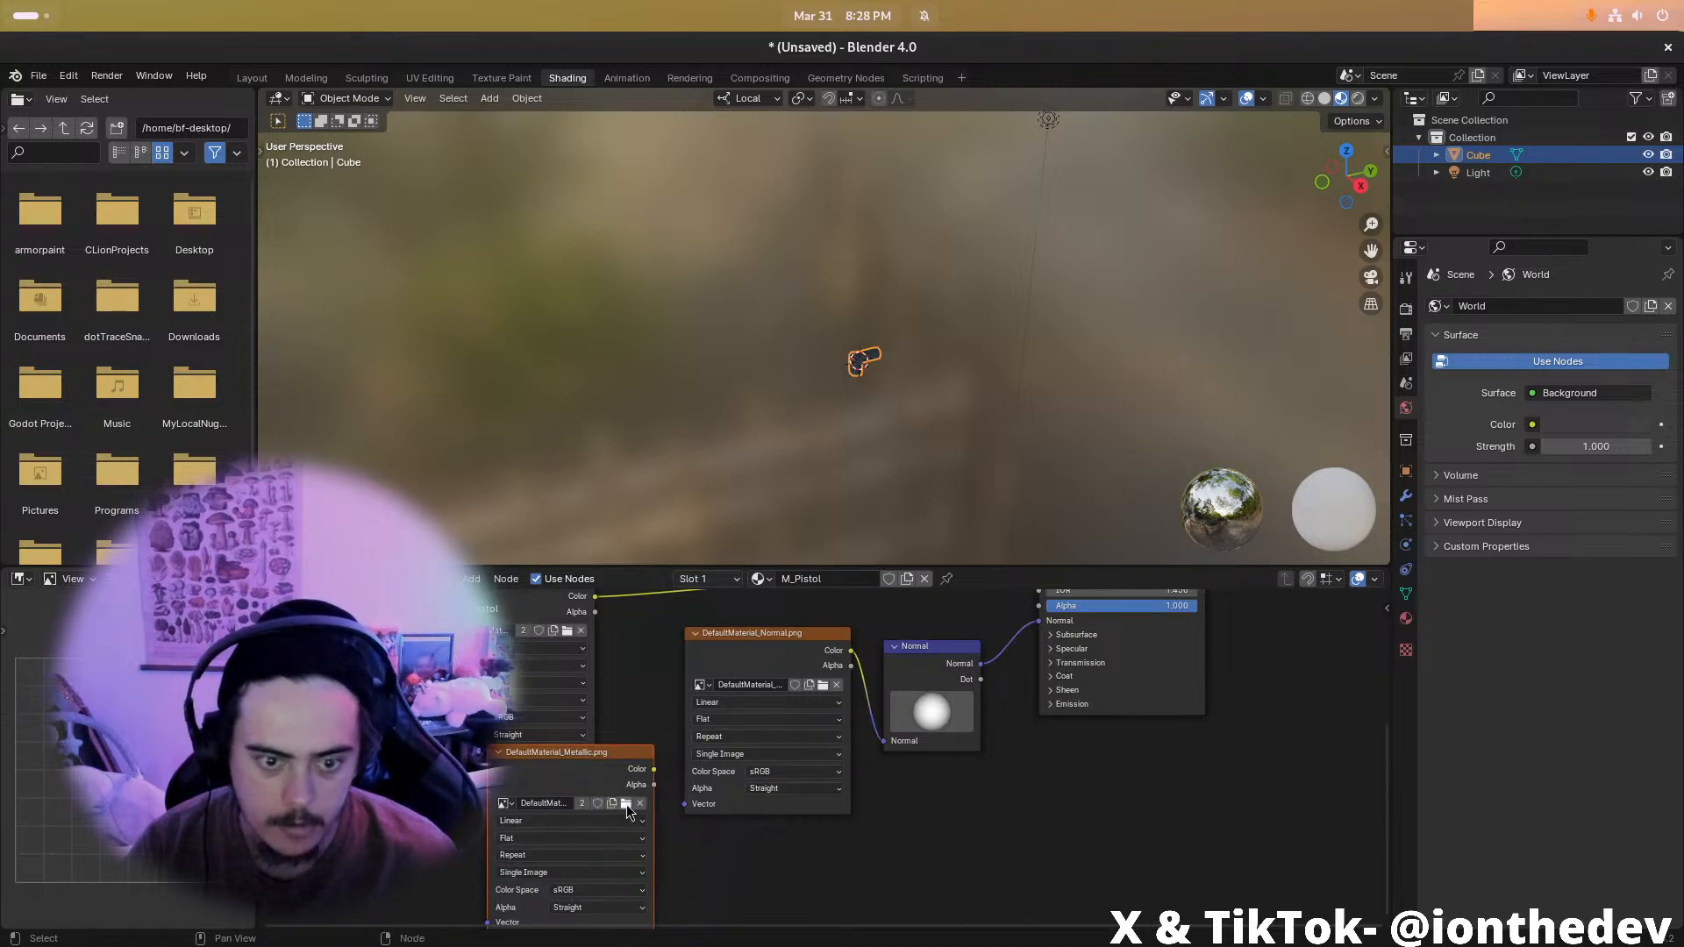
click(625, 805)
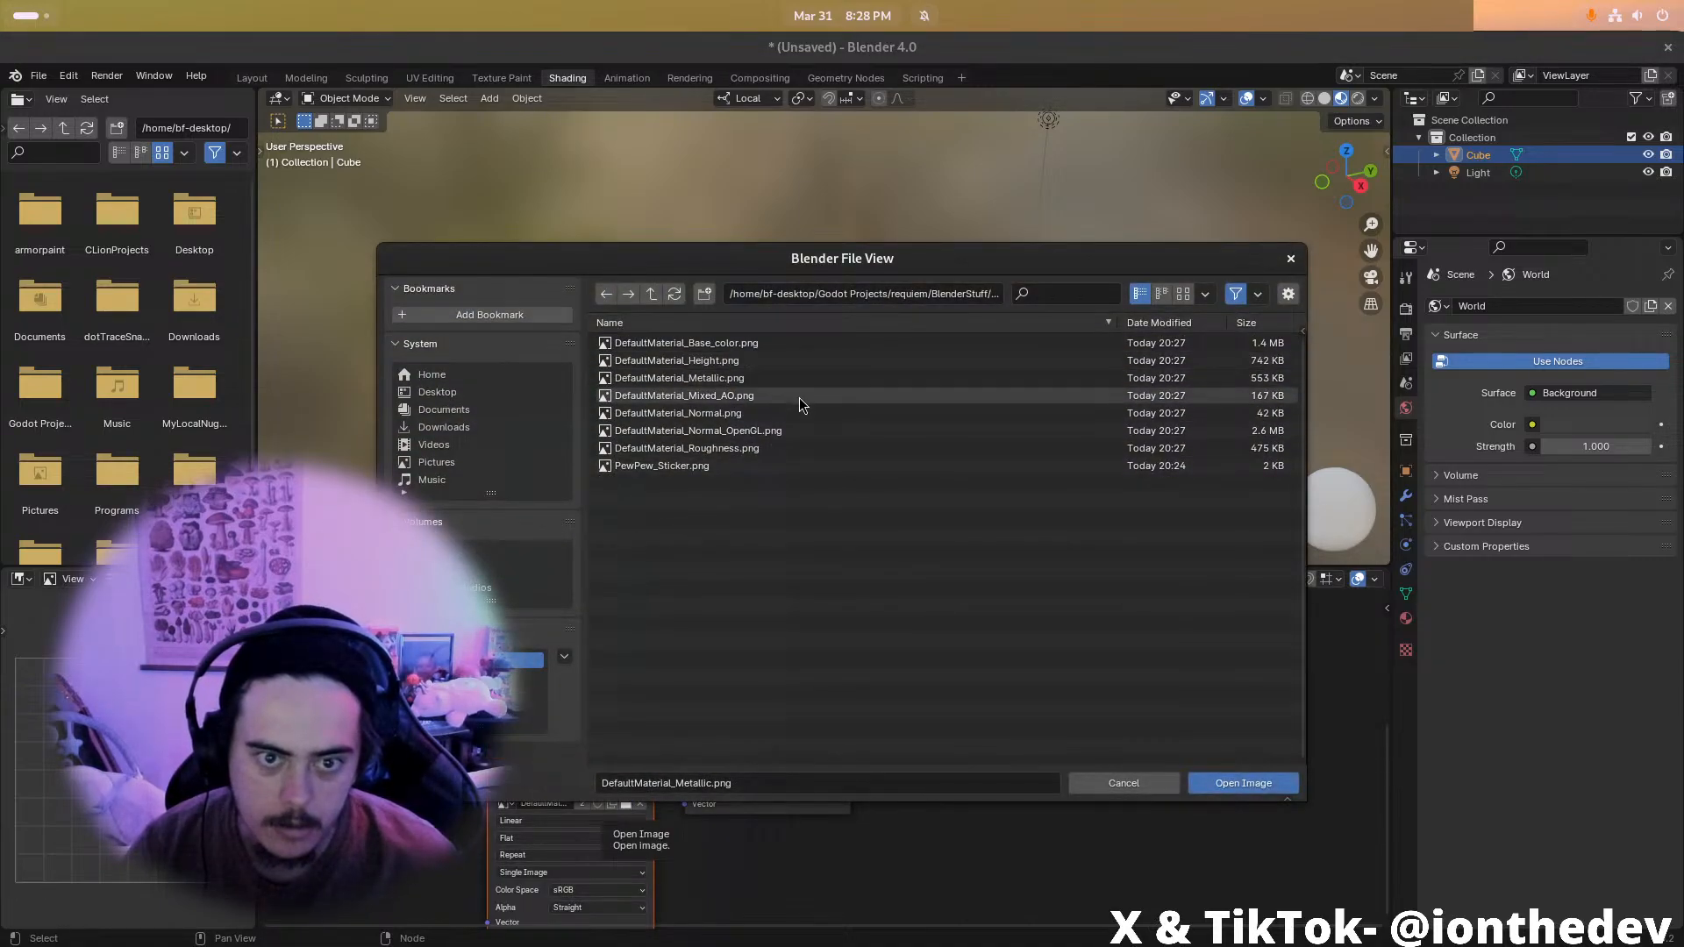
click(783, 449)
double_click(782, 449)
drag(654, 770, 1040, 646)
Examine the textured pistol's back up close and return to the Layout workspace
scroll(991, 439, up, 2)
middle_drag(999, 404, 1009, 263)
scroll(932, 364, up, 3)
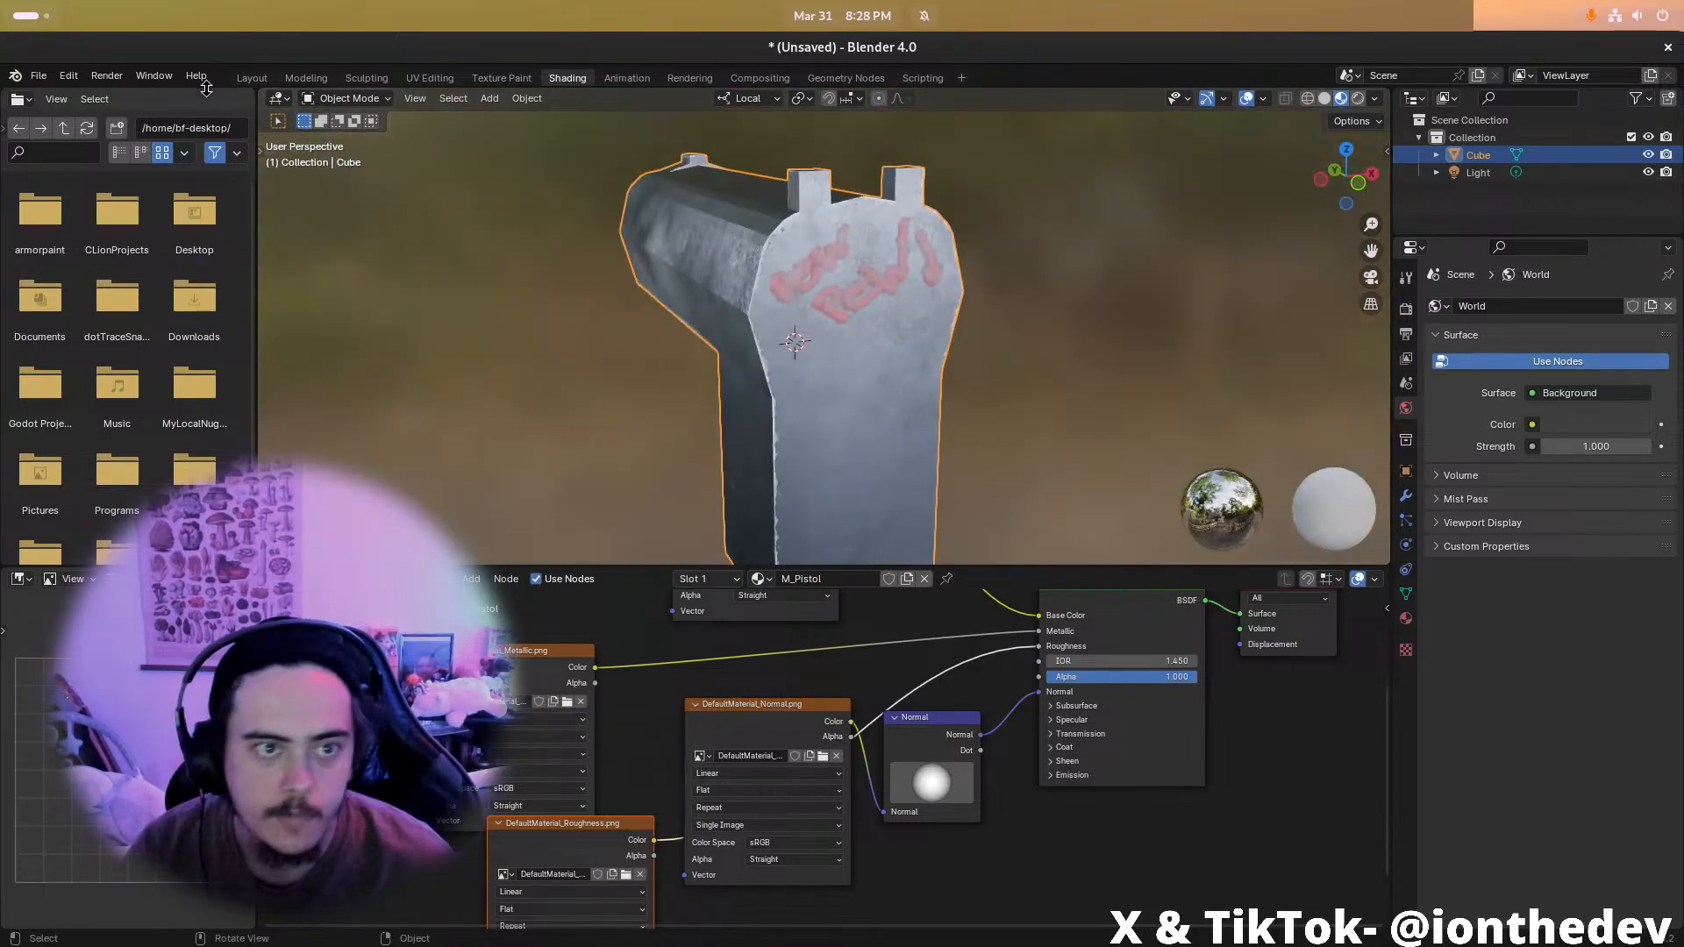
click(240, 79)
scroll(940, 424, down, 8)
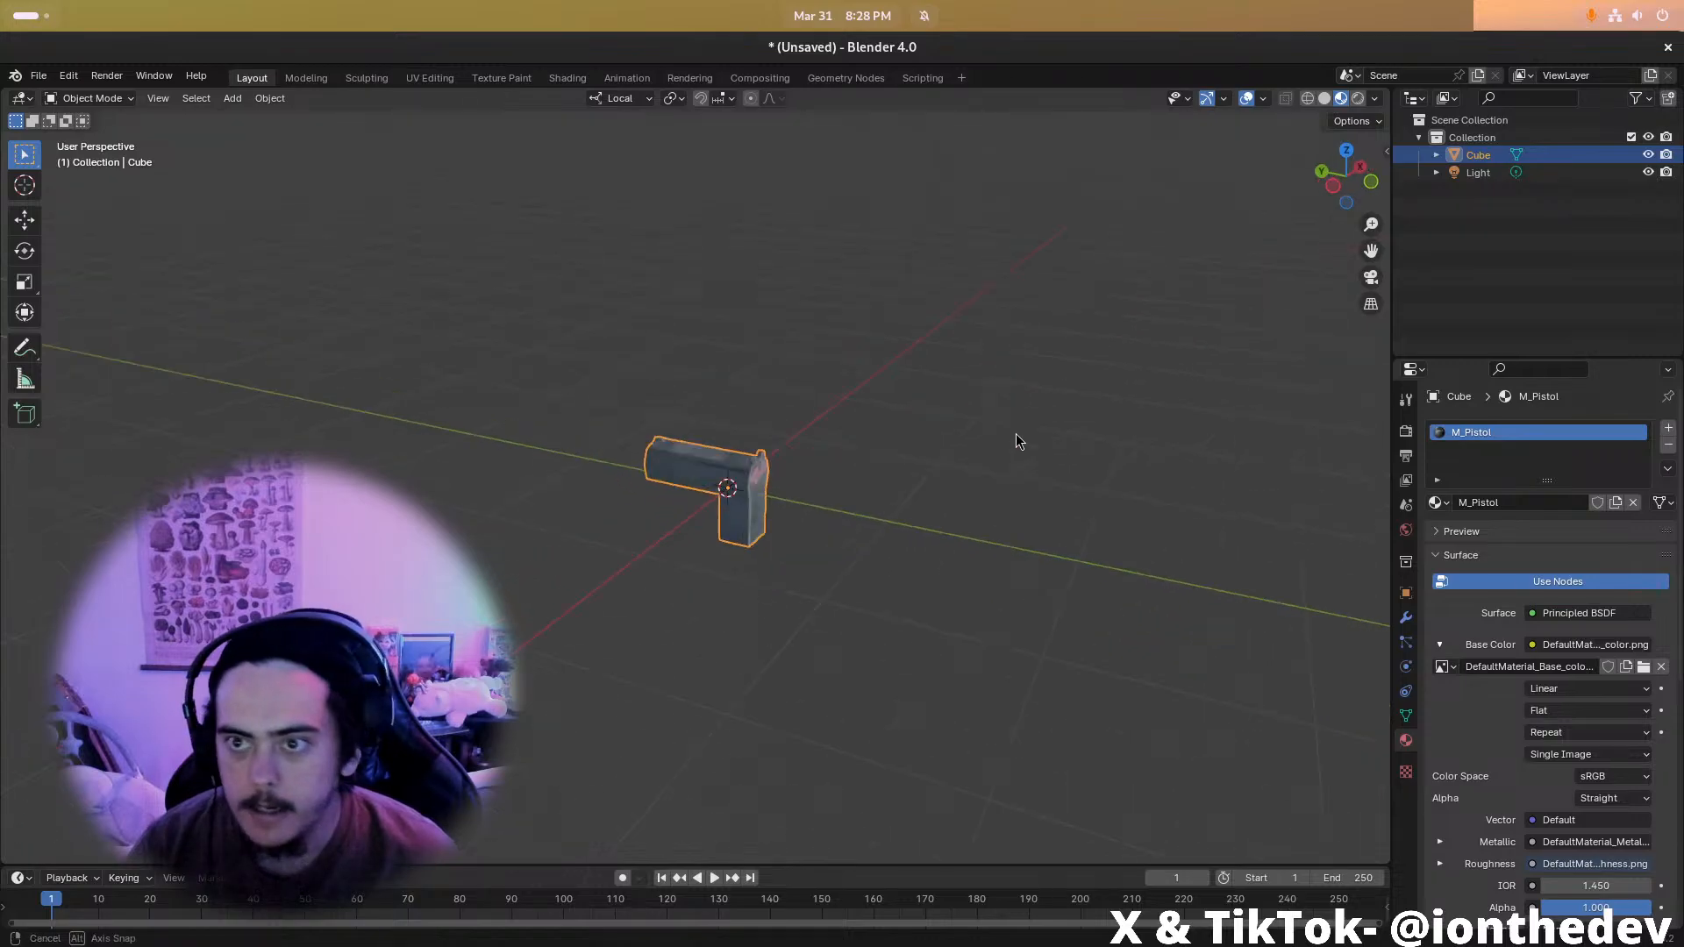
click(1478, 172)
key(x)
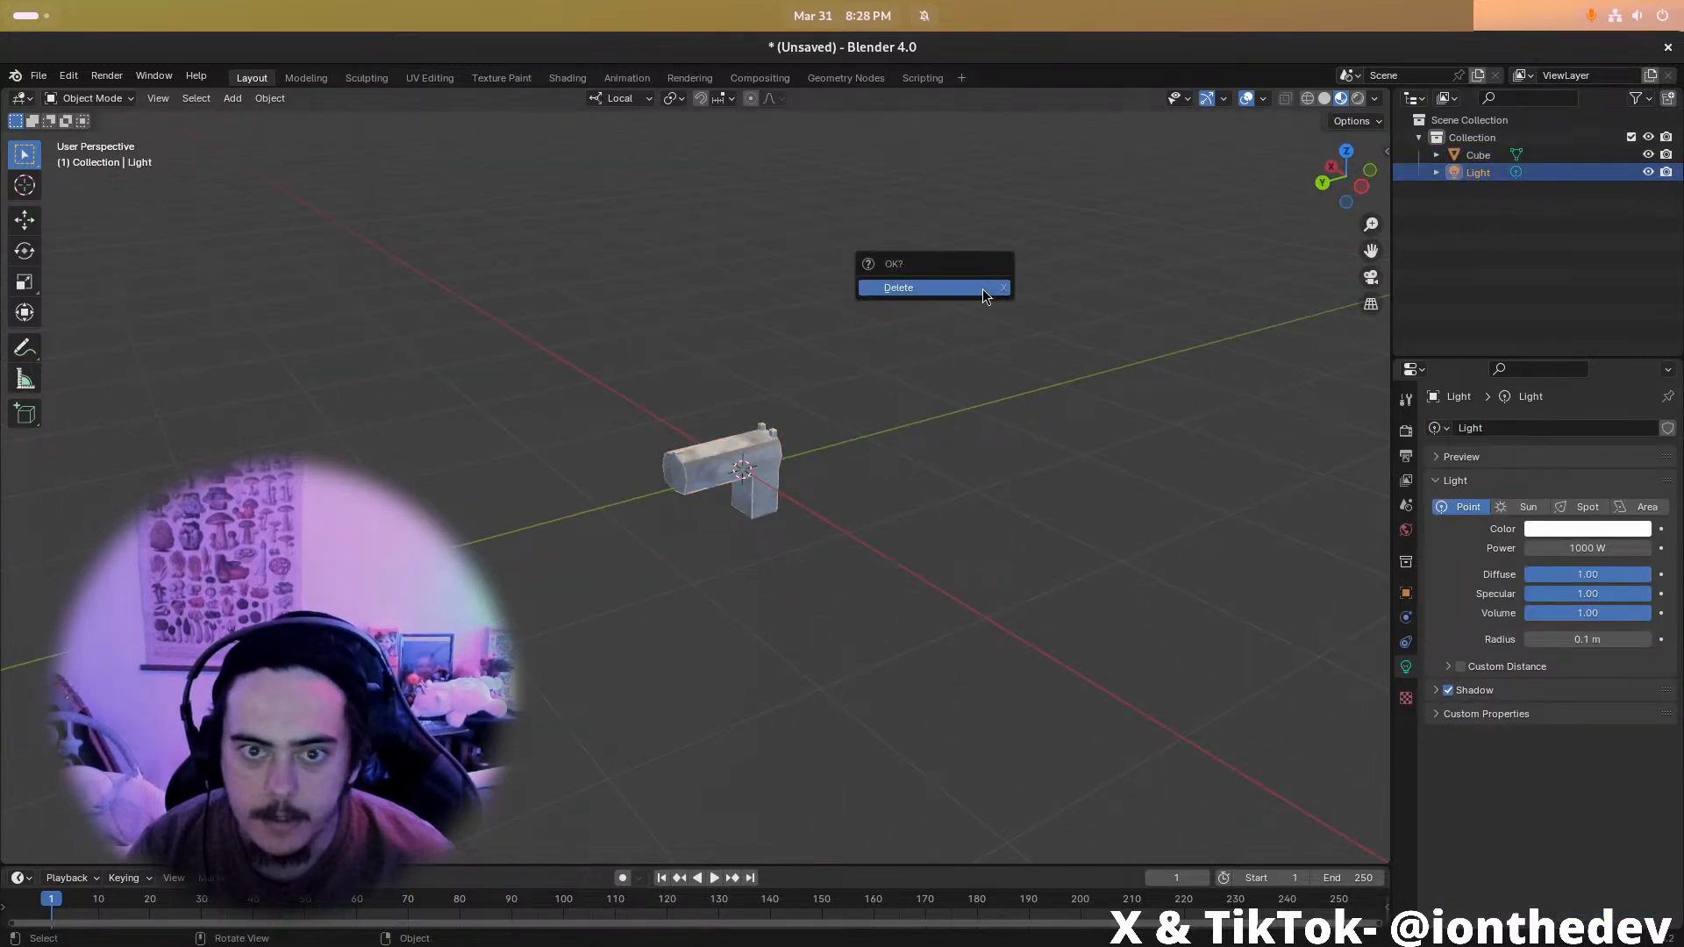
middle_drag(1007, 298, 895, 404)
Switch the viewport to Rendered shading and examine the pistol's material from several angles
key(z)
click(829, 295)
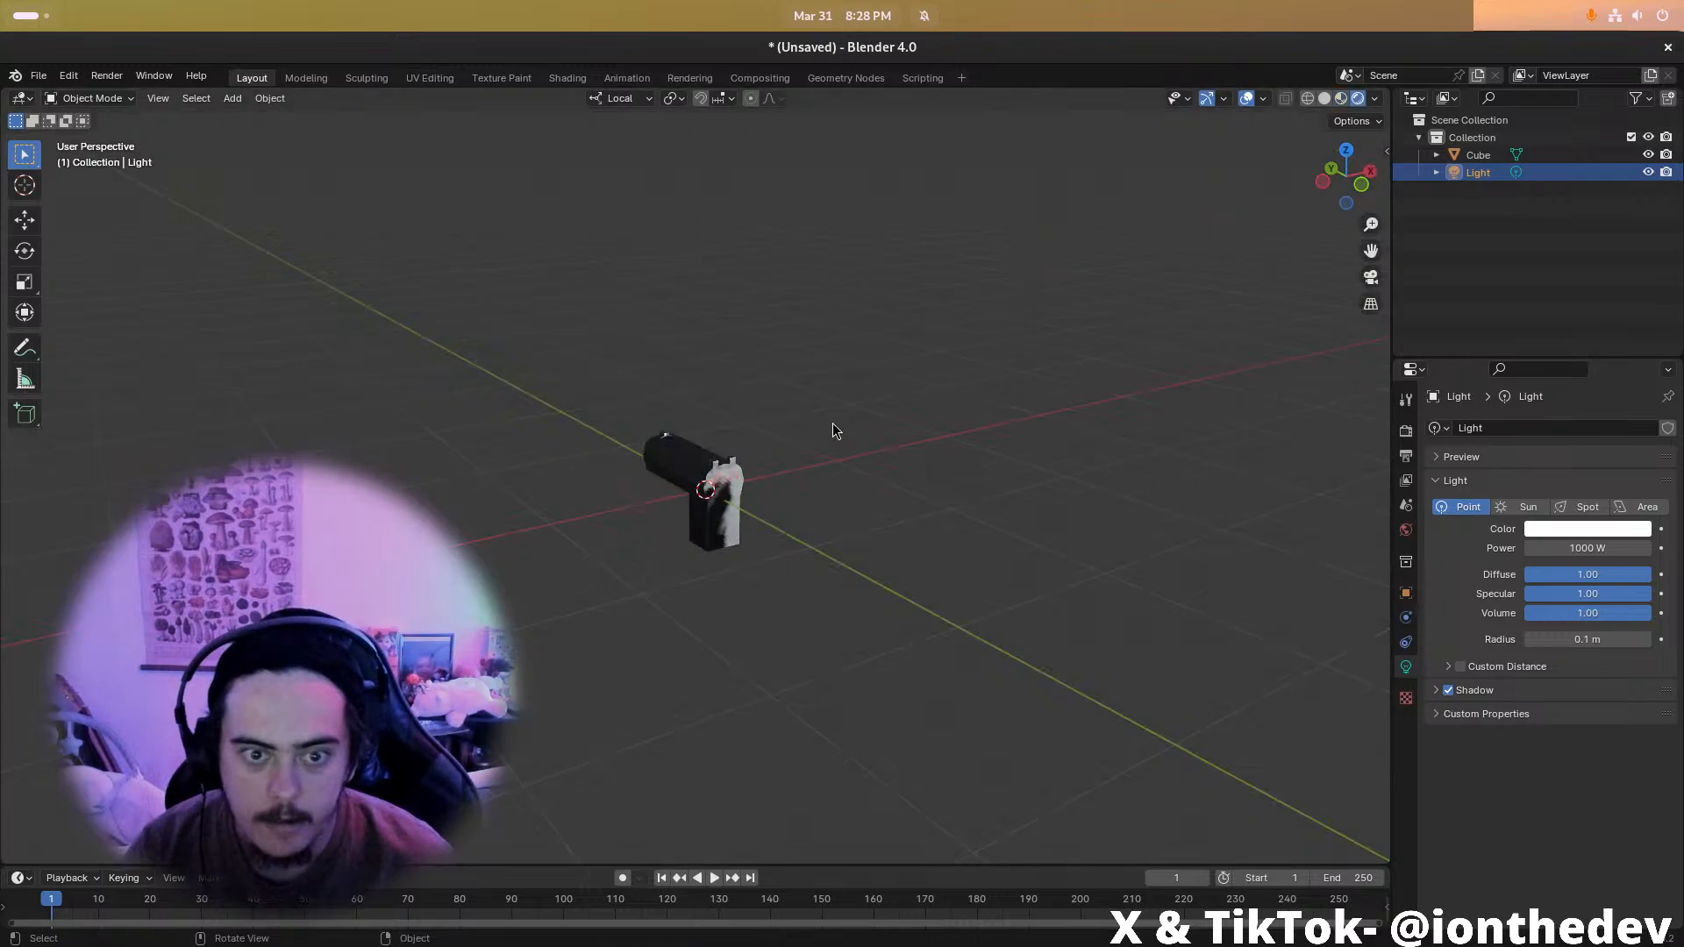
mouse_move(799, 515)
middle_down()
mouse_move(781, 541)
mouse_move(810, 546)
middle_up()
scroll(810, 546, up, 5)
middle_drag(708, 512, 783, 534)
scroll(782, 534, down, 4)
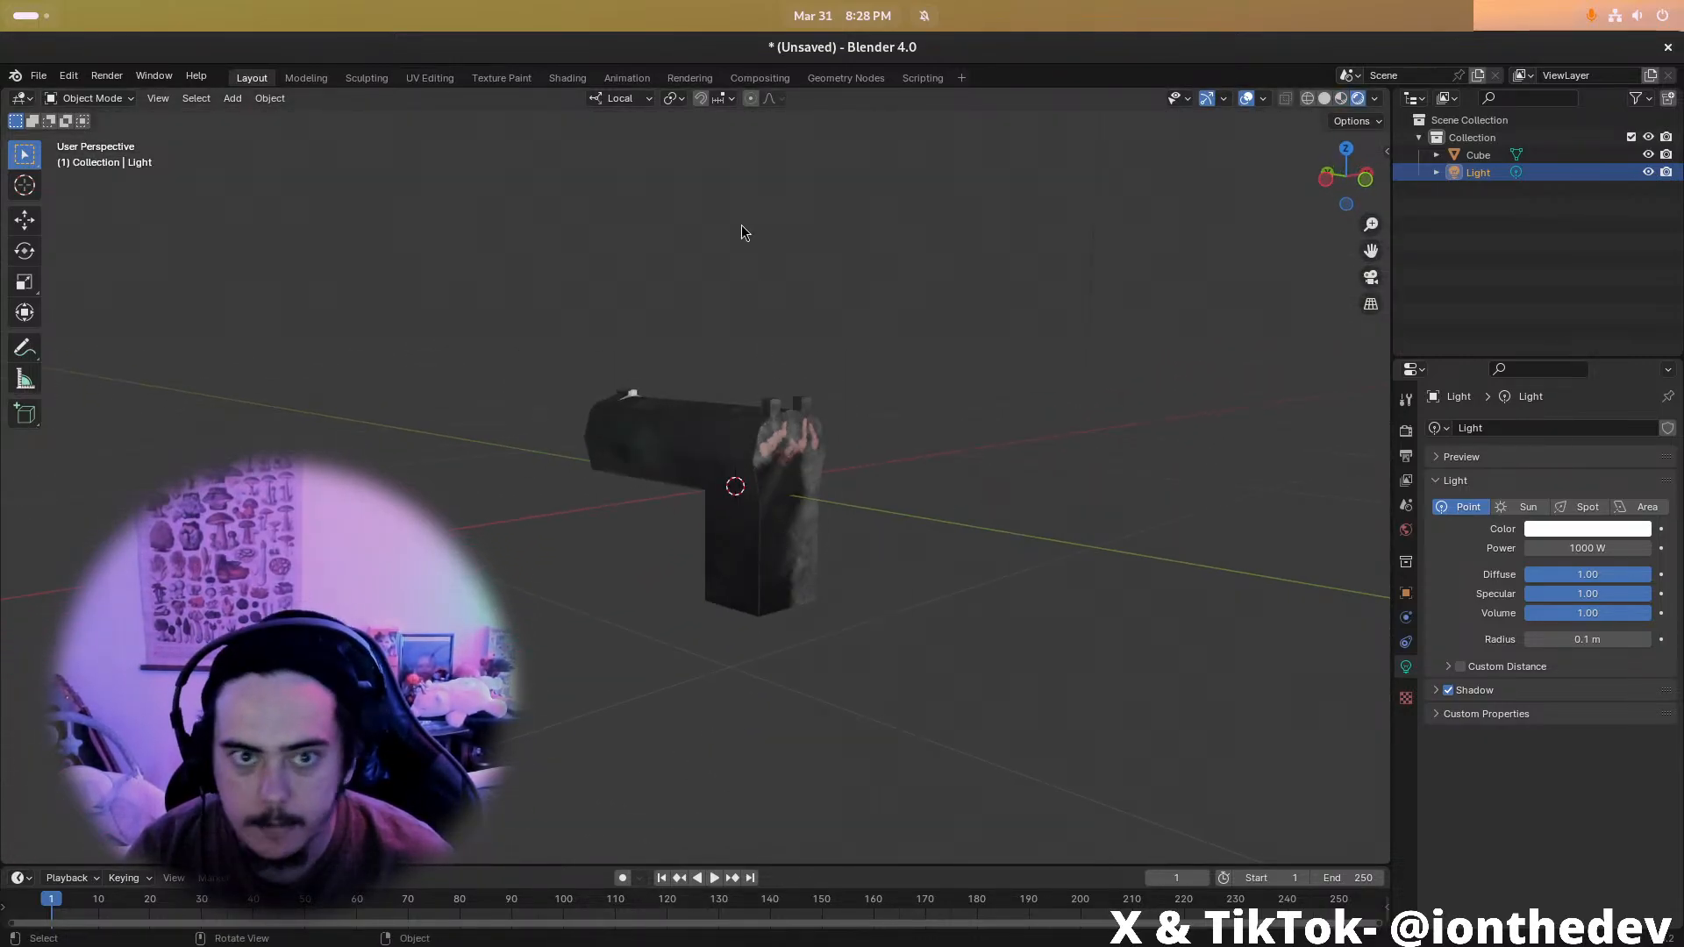
In the Shading workspace, remove the Normal node from the pistol's material while keeping the normal texture linked to the shader's Normal input
click(568, 78)
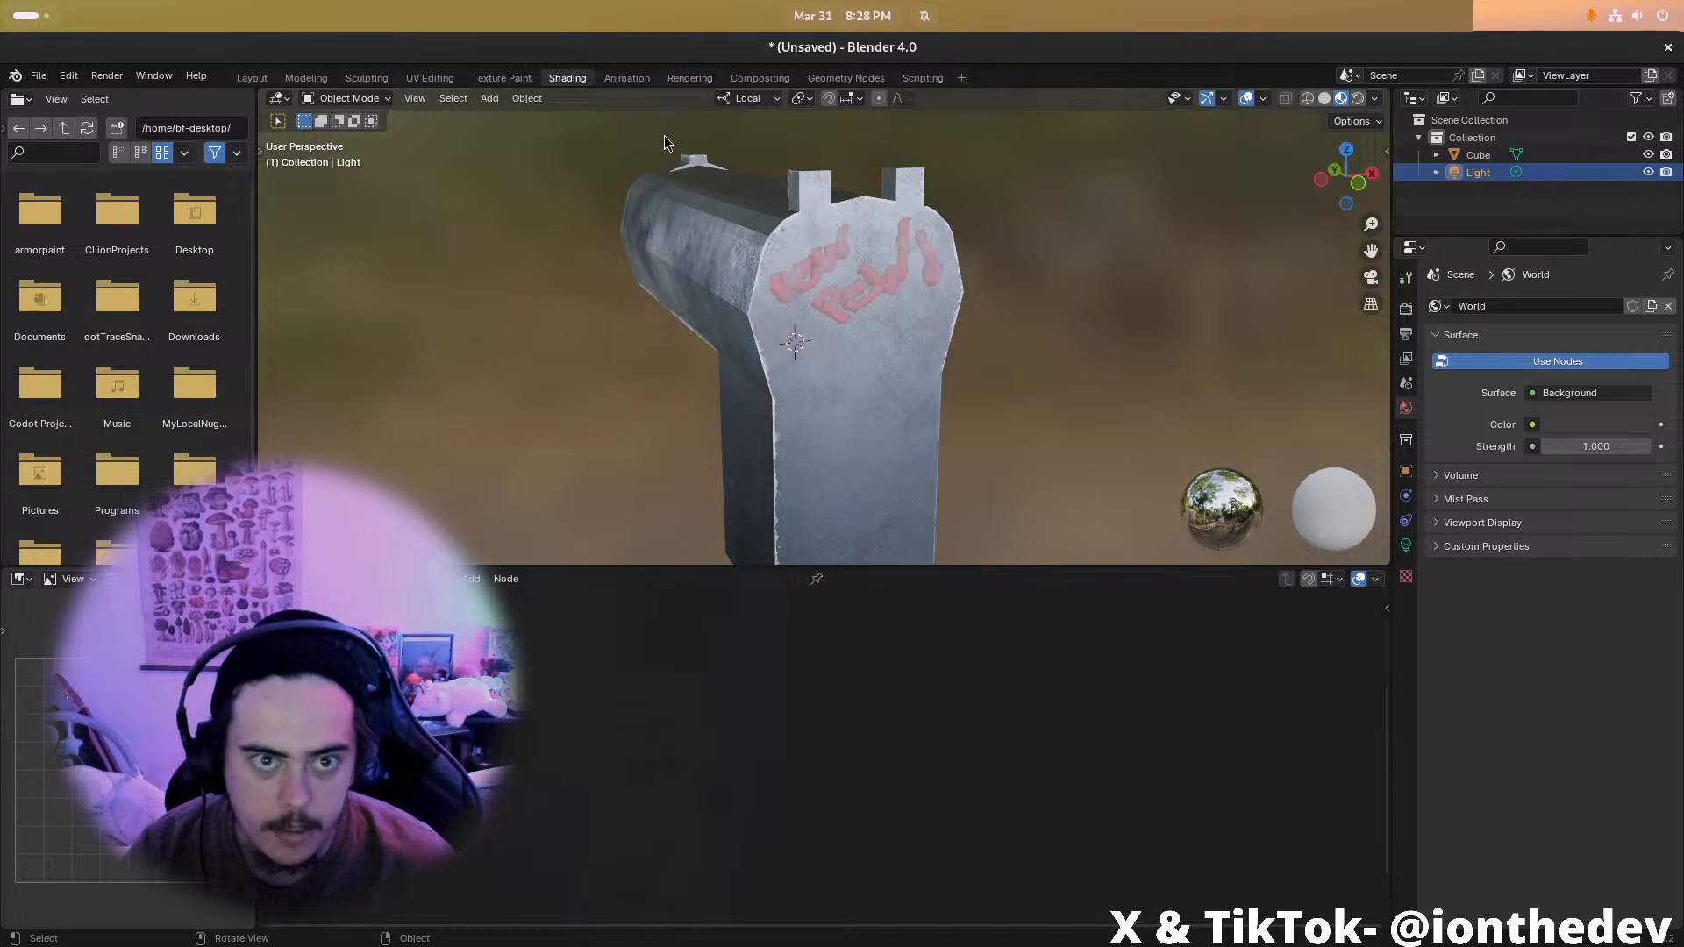
click(945, 307)
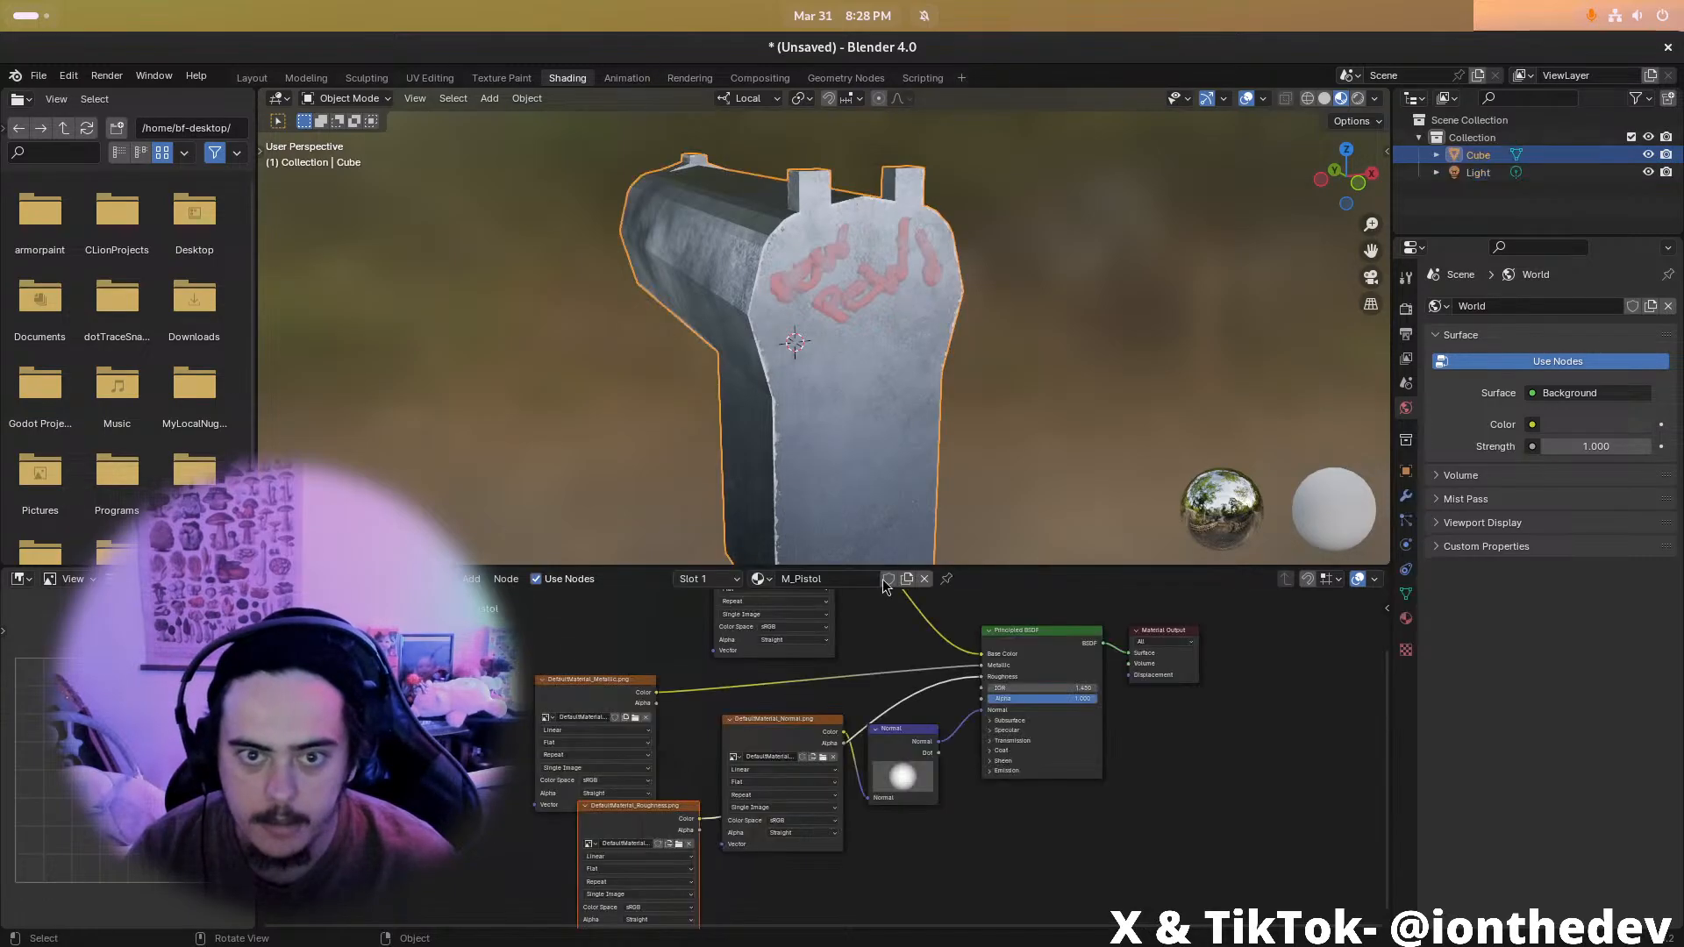
drag(835, 735, 1008, 702)
key(Delete)
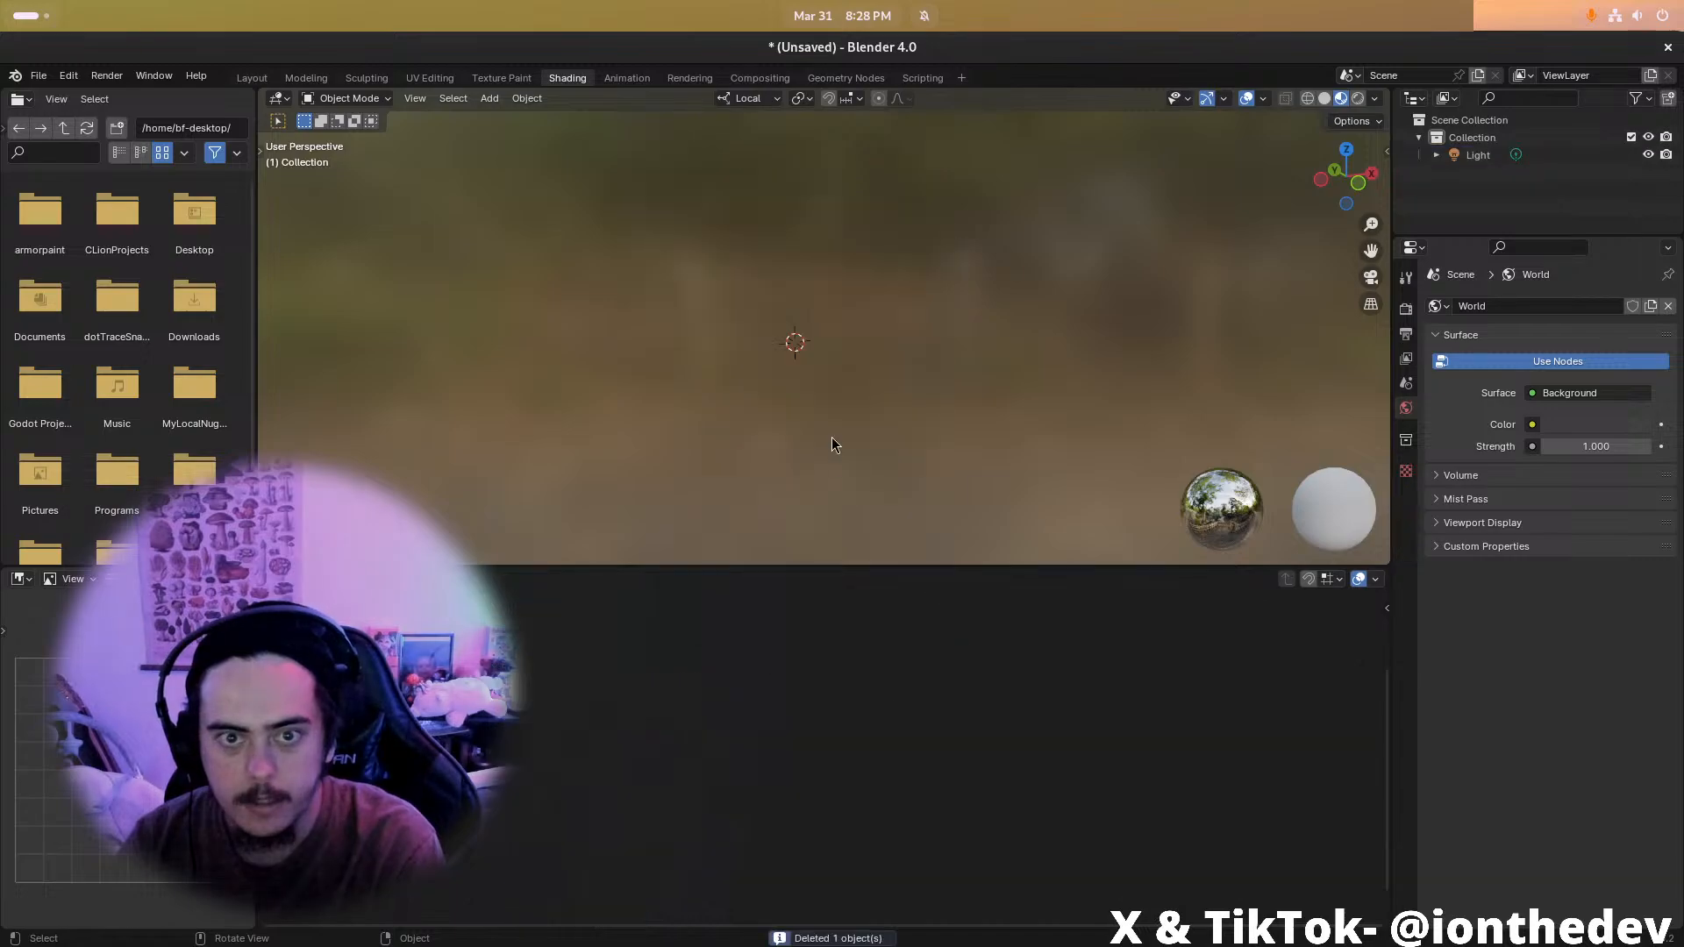
key(ctrl+z)
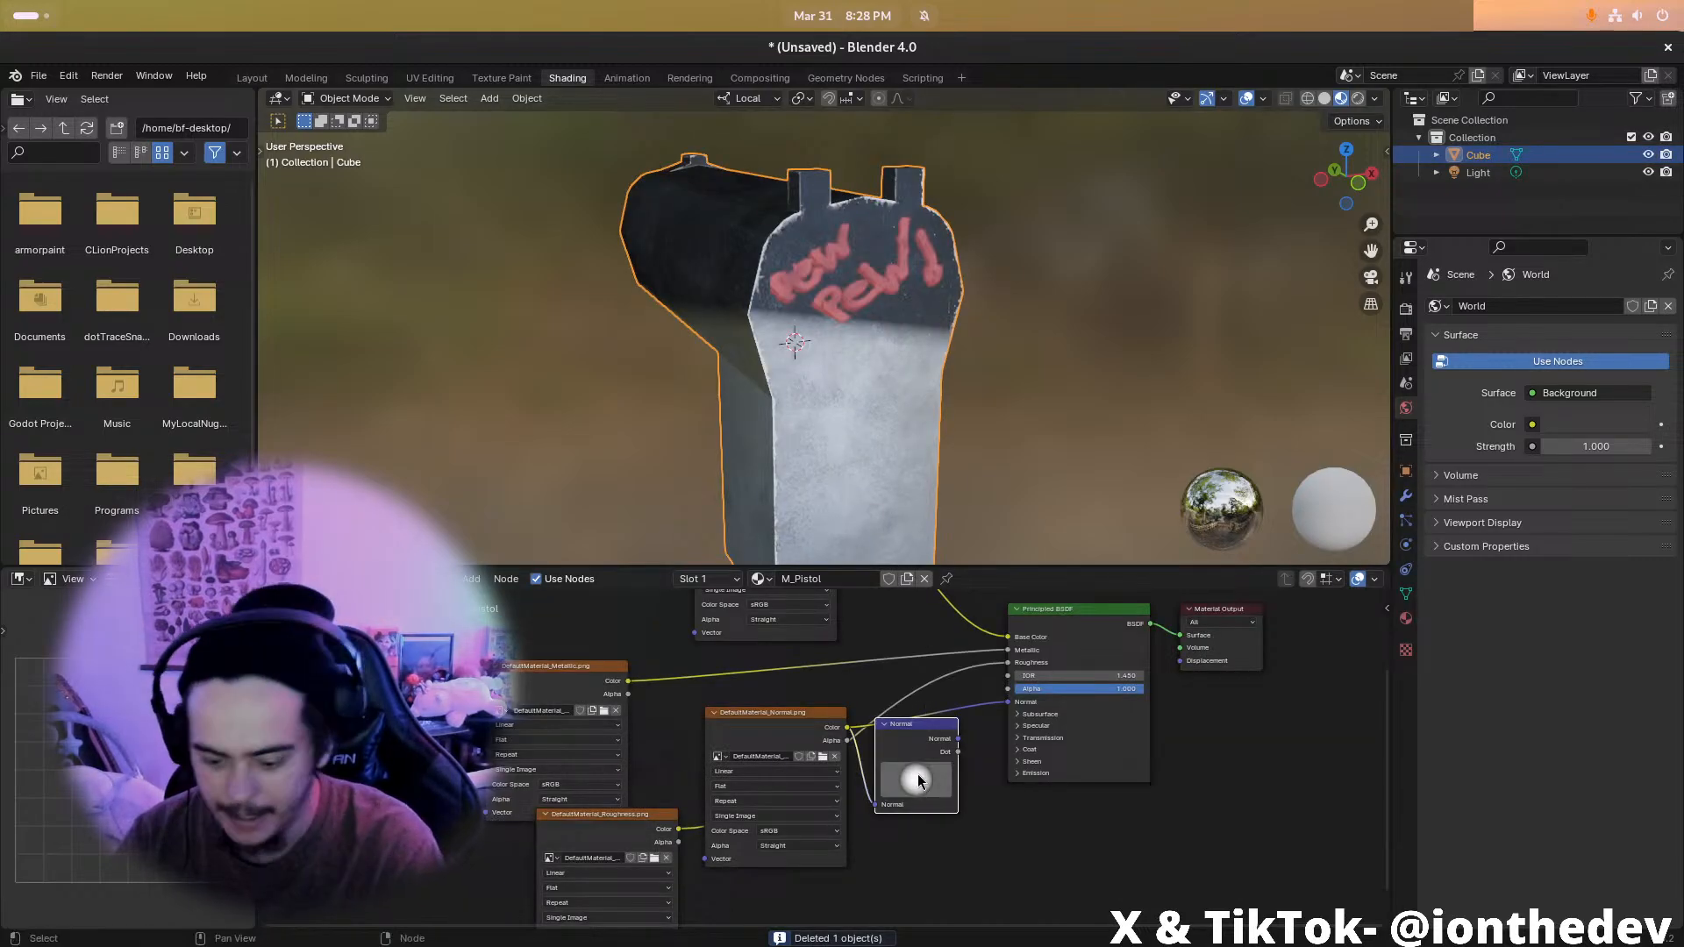
key(ctrl+x)
middle_drag(785, 386, 693, 353)
scroll(995, 748, up, 1)
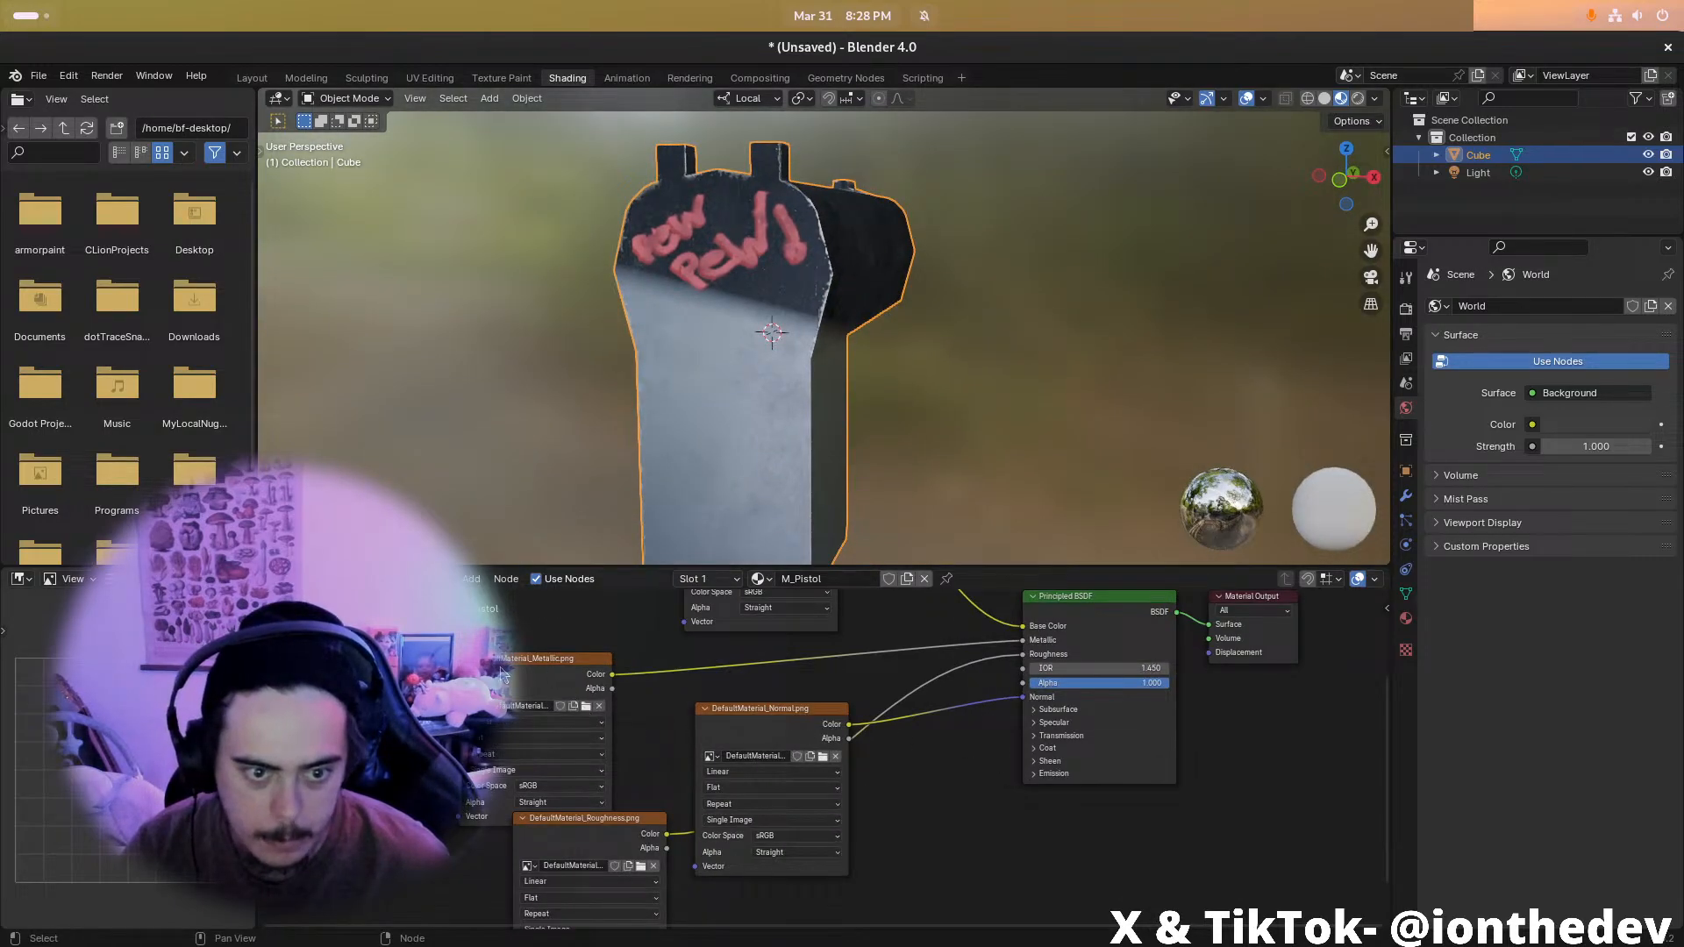
Switch to Substance 3D Painter and examine the painted pistol's back for comparison with the Blender material
drag(502, 674, 482, 658)
middle_drag(562, 439, 875, 427)
key(alt+Tab)
key(alt+Tab)
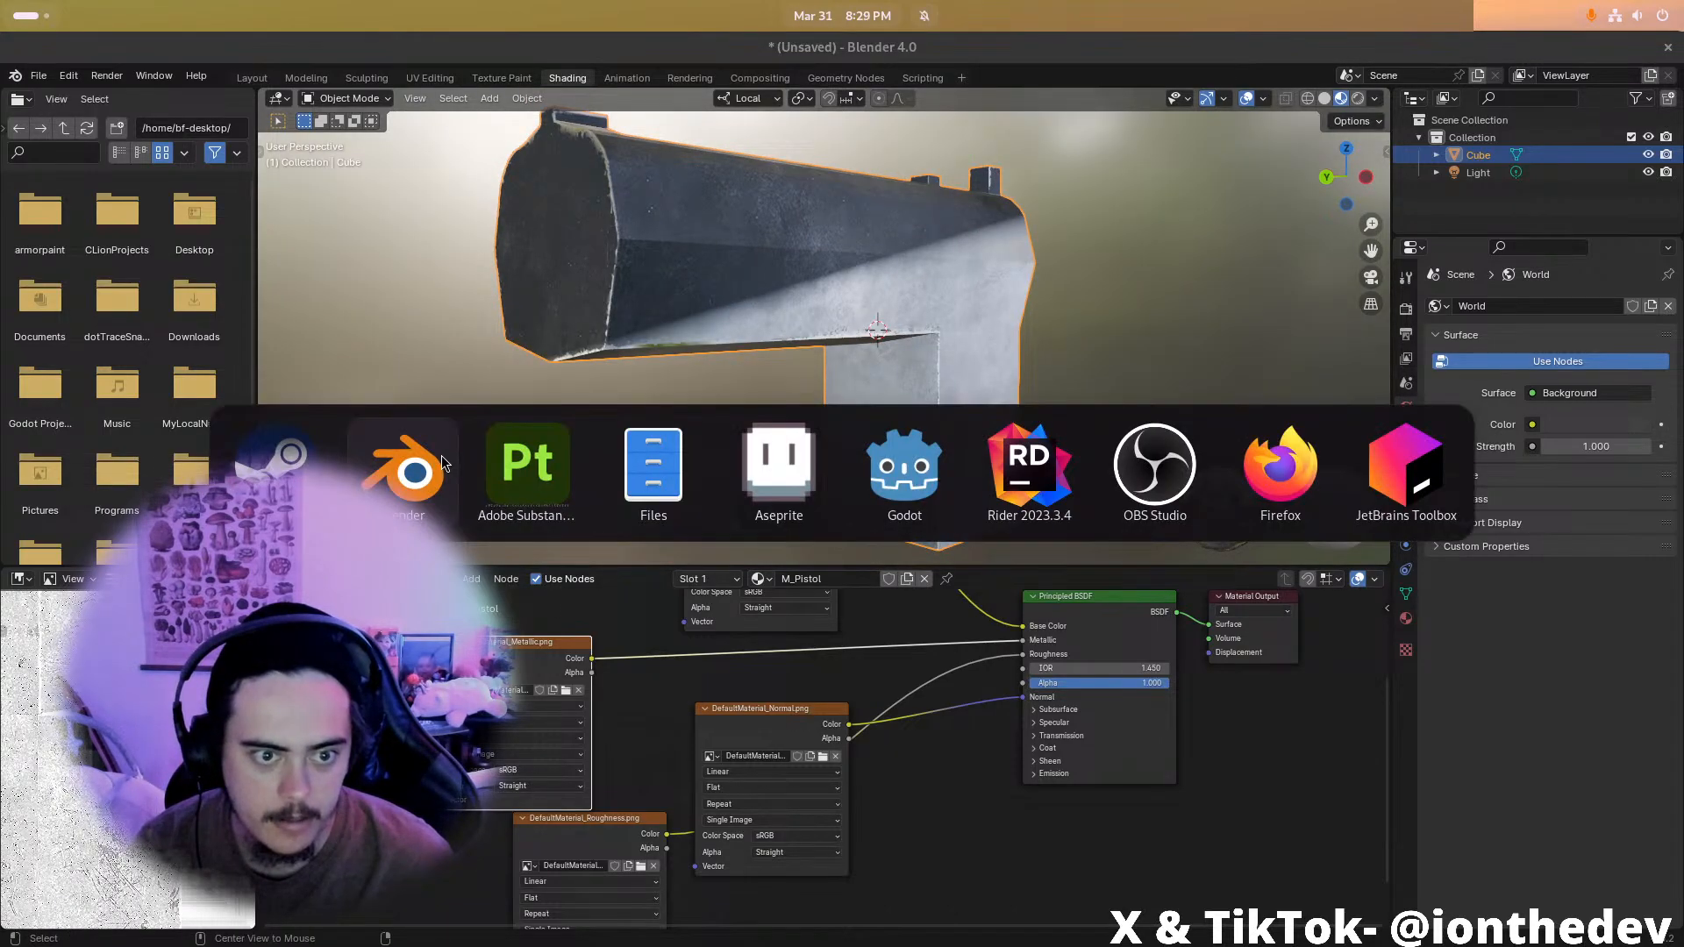
click(1057, 813)
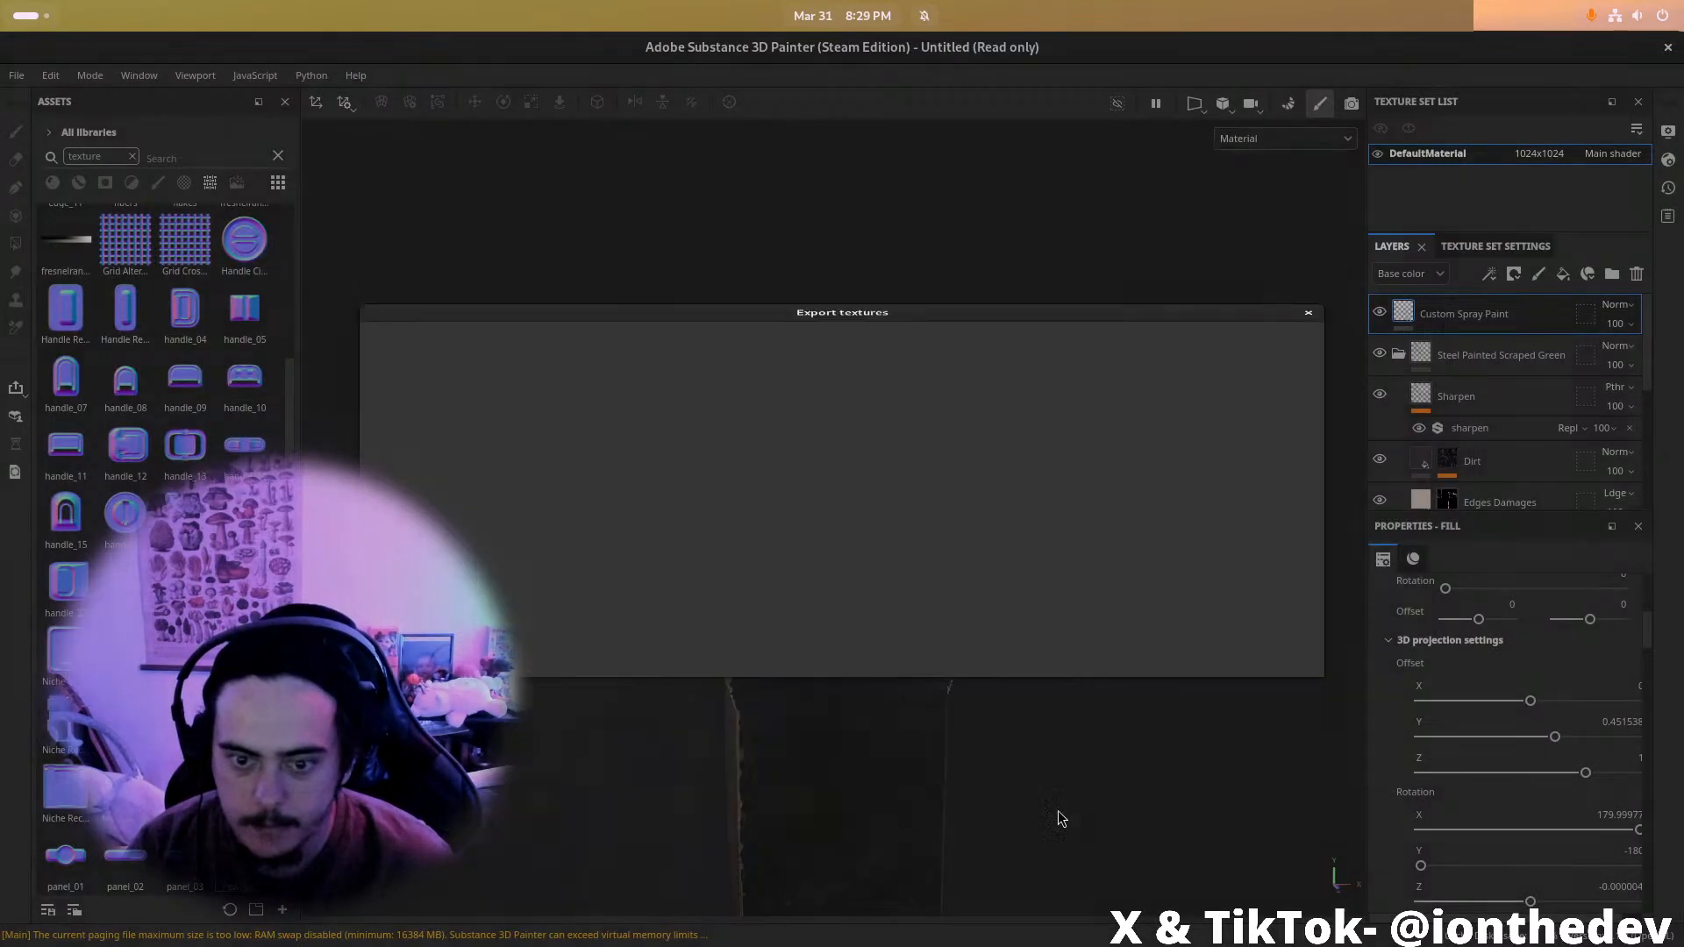
alt+drag(710, 609, 948, 527)
alt+middle_drag(948, 526, 1245, 368)
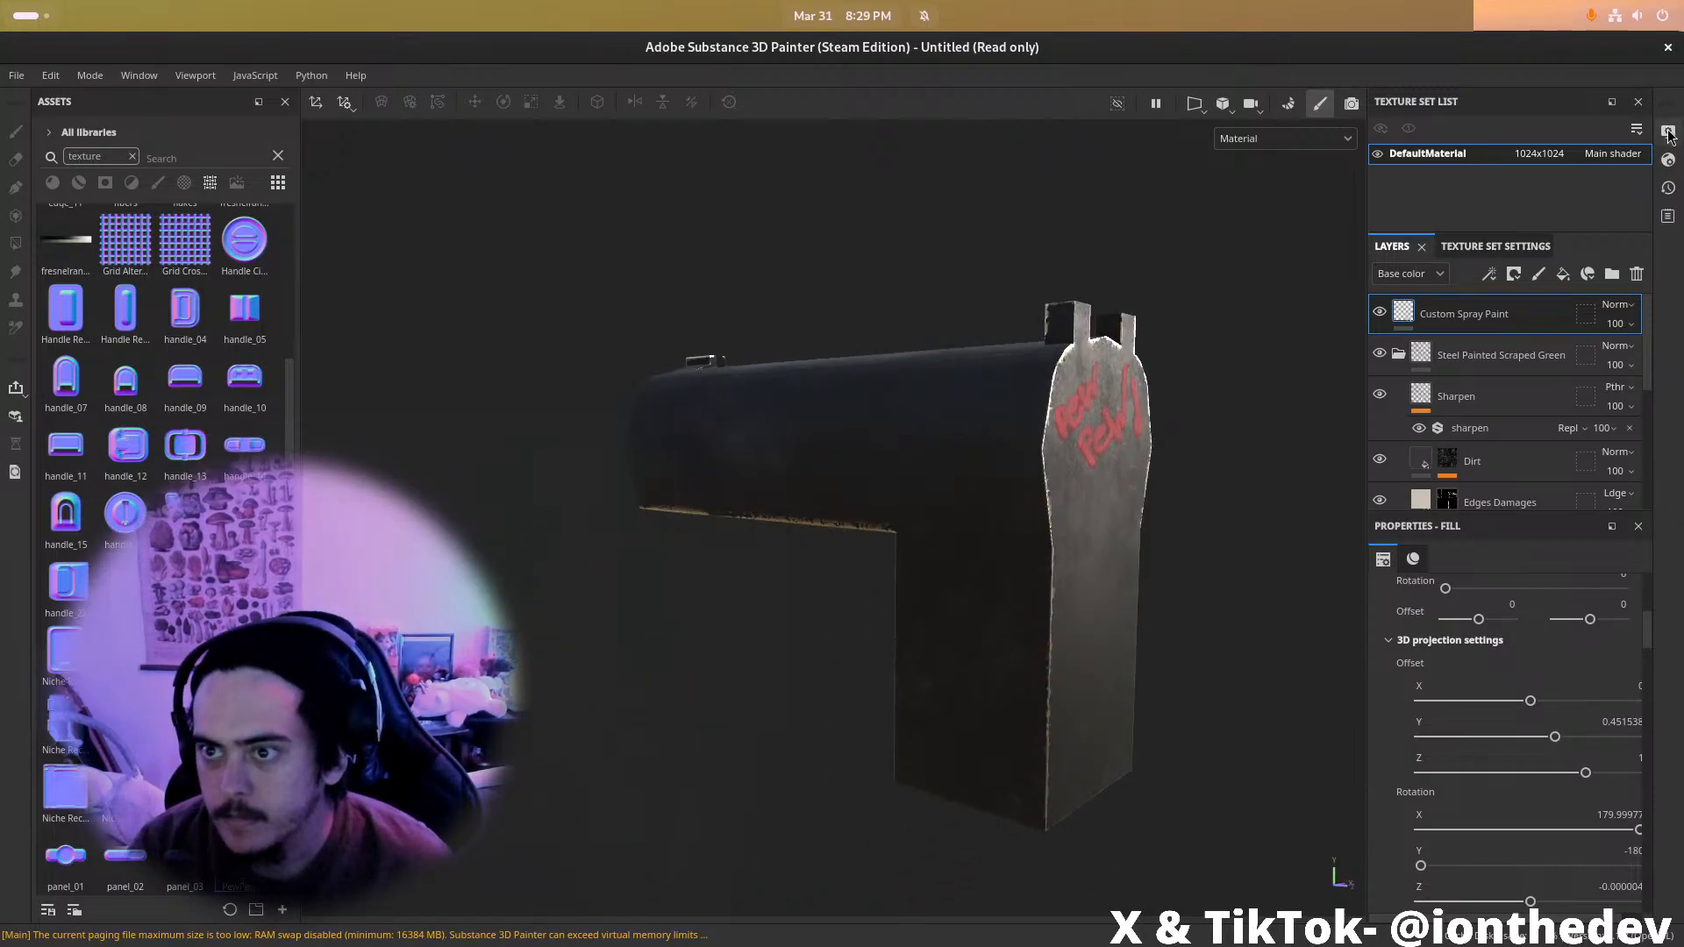
Set the viewport's environment map to Canopus Ground and examine the pistol under that lighting
click(1669, 131)
click(1544, 289)
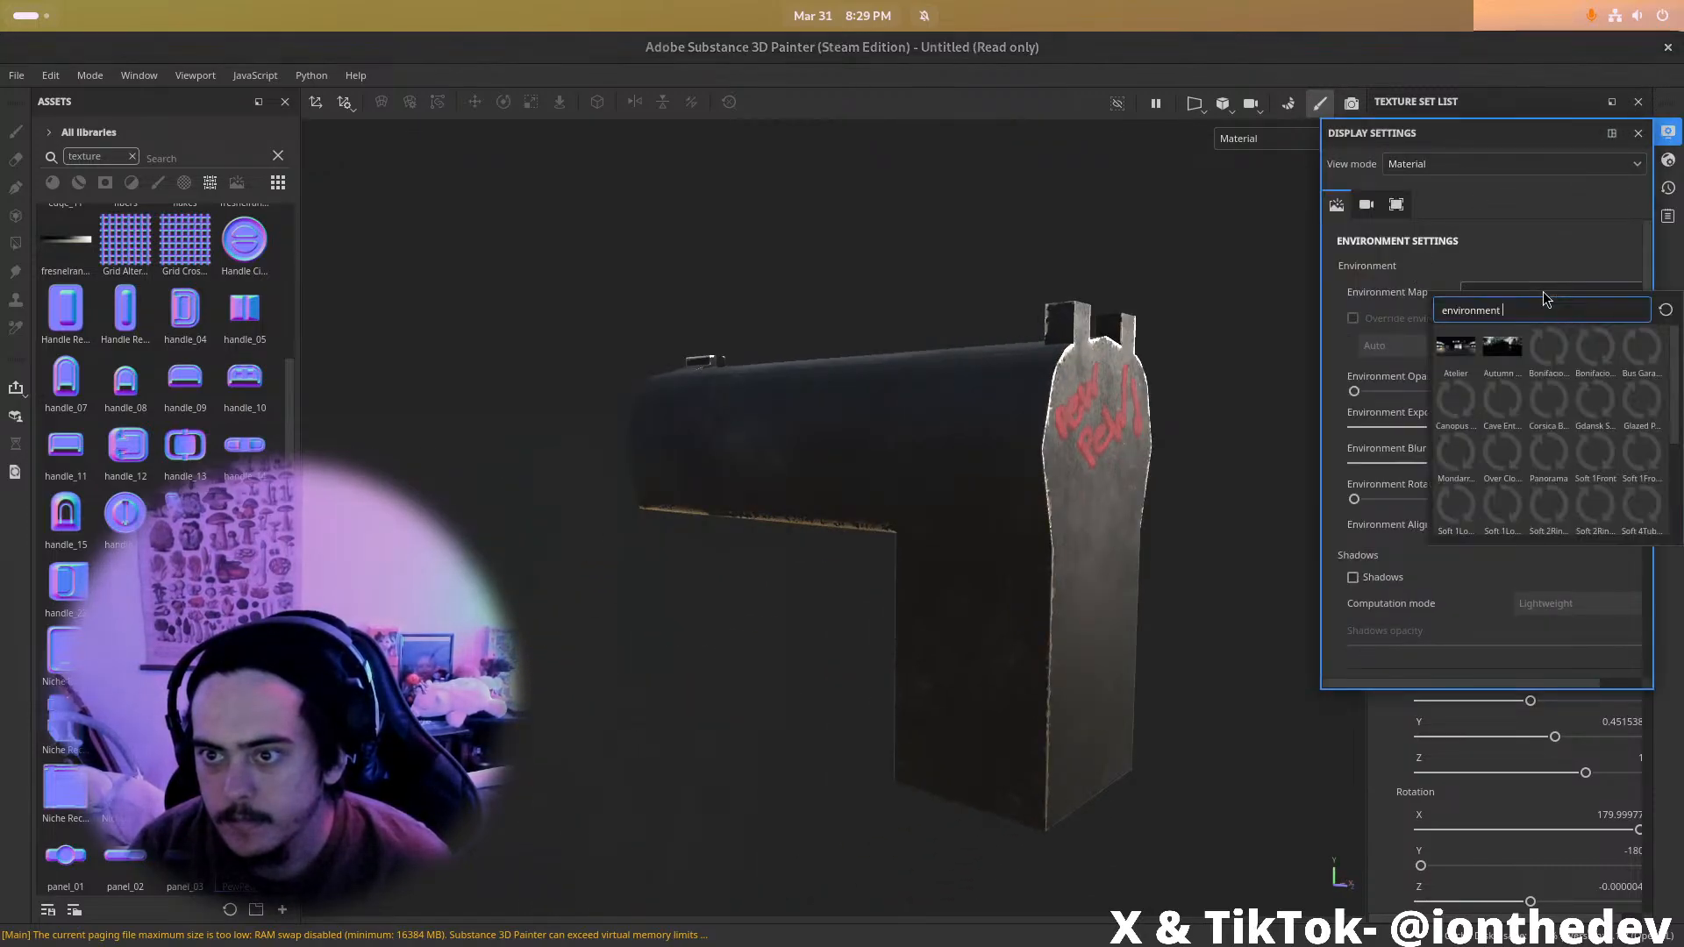
click(1507, 259)
click(1519, 295)
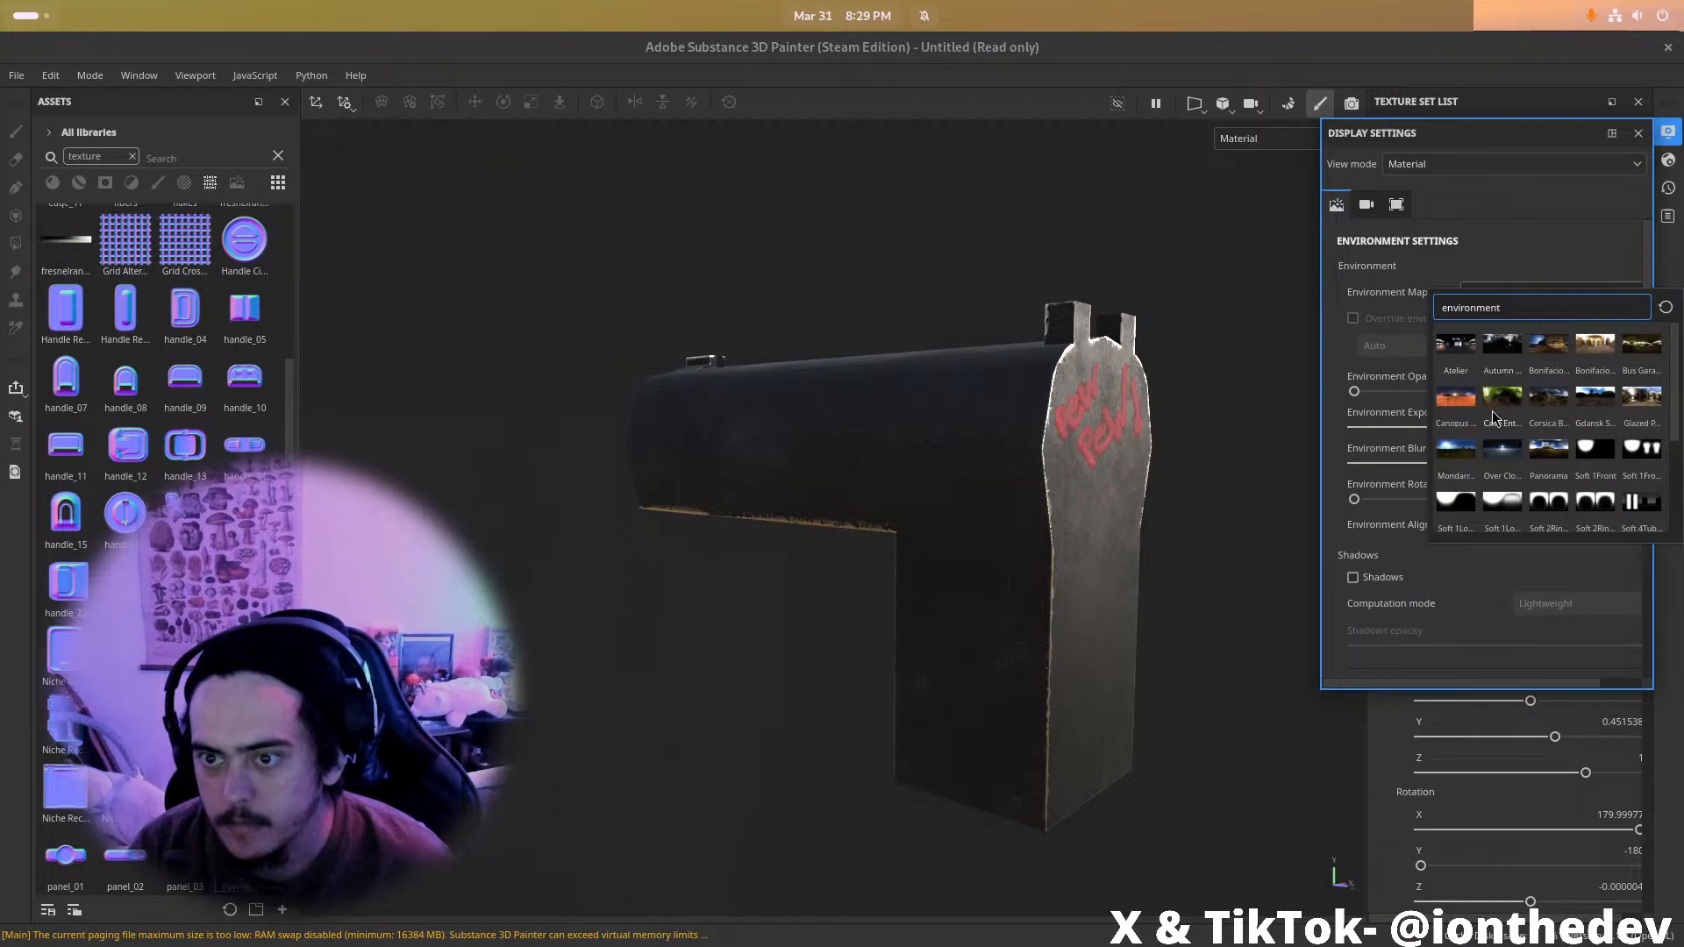
click(1472, 399)
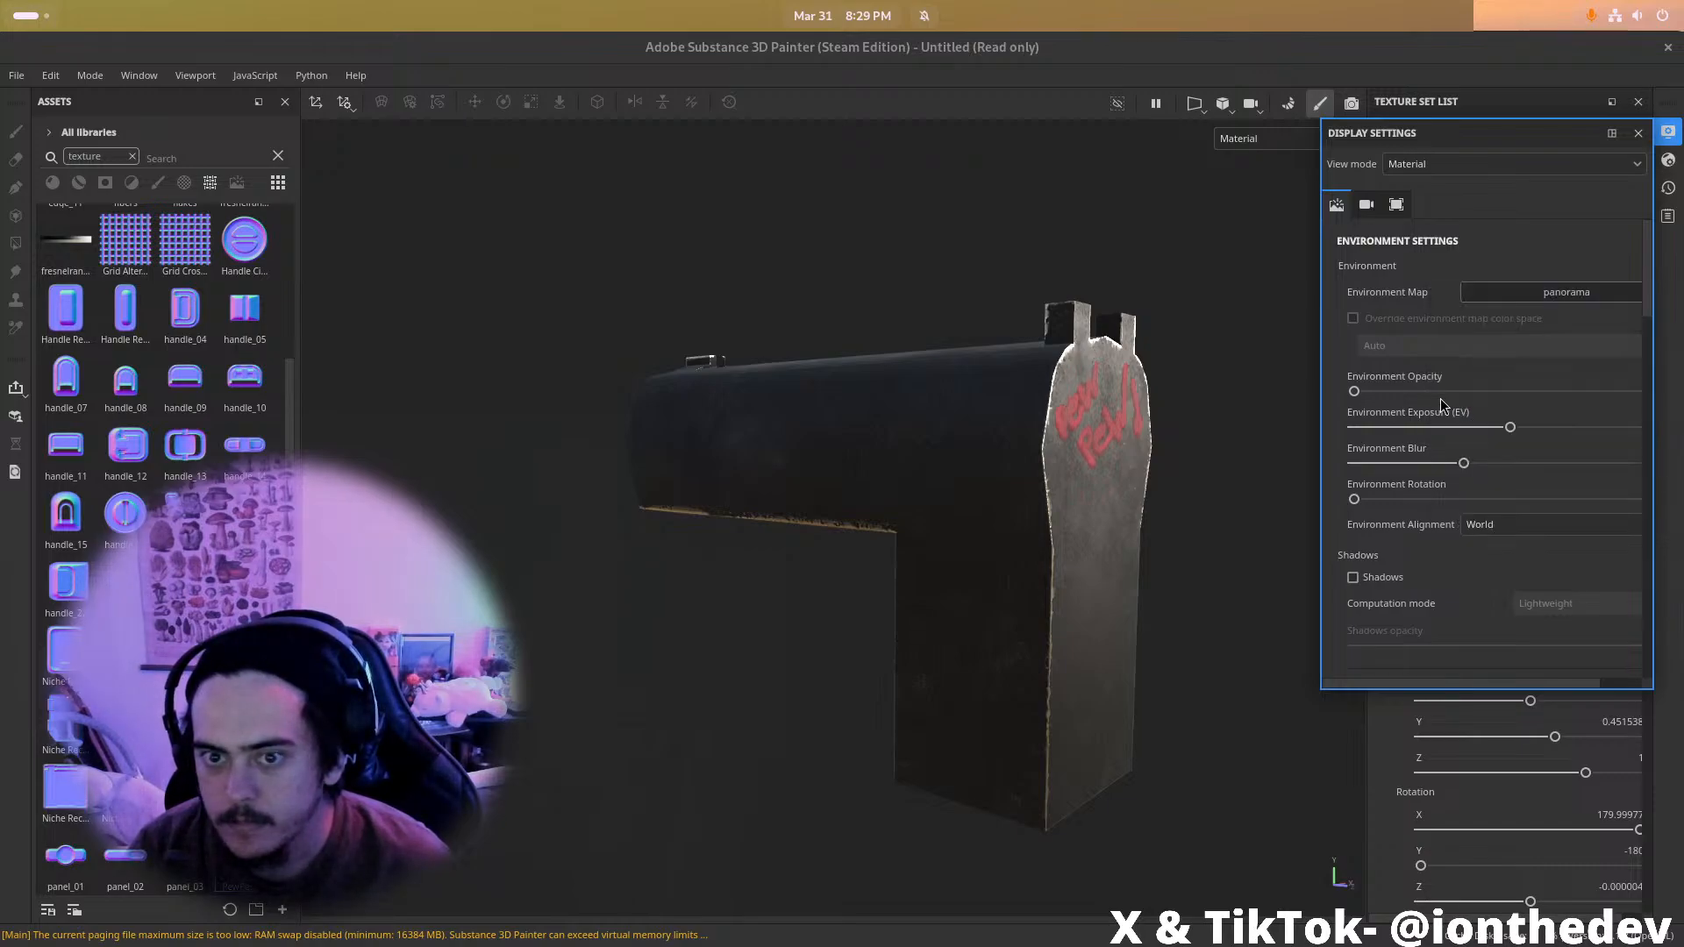
mouse_move(1188, 411)
alt+mouse_down()
mouse_move(903, 376)
mouse_move(571, 421)
mouse_move(1128, 371)
mouse_move(1156, 407)
alt+mouse_up()
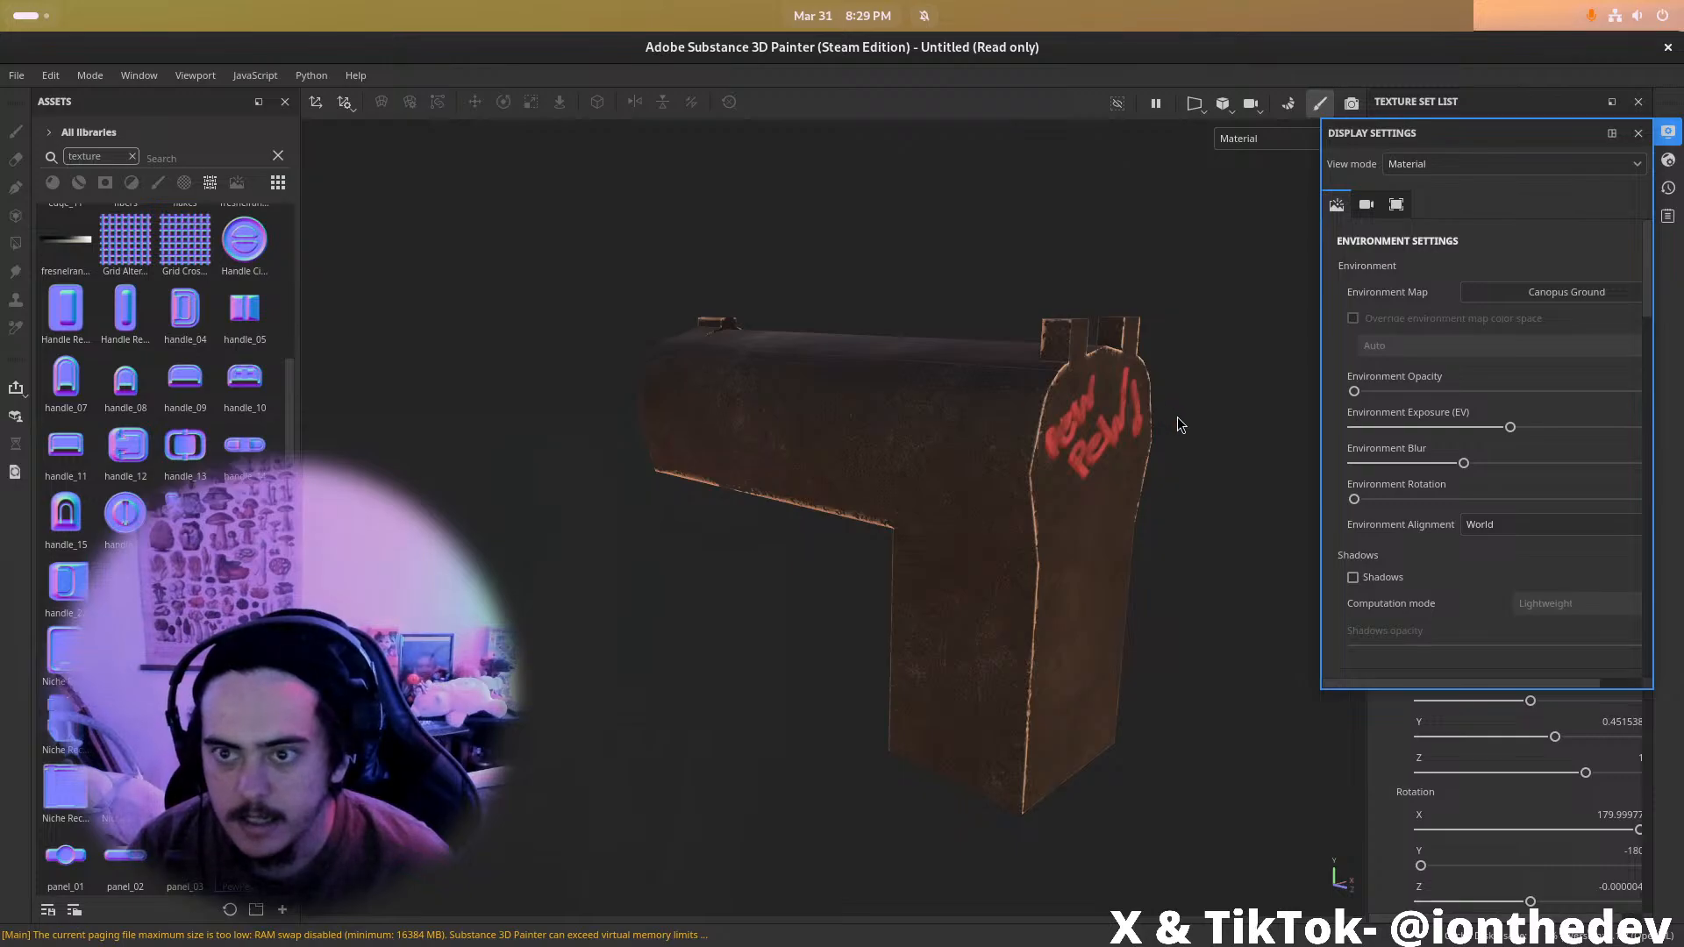
Switch back to Blender and check which image file the metallic texture node uses
key(alt+Tab)
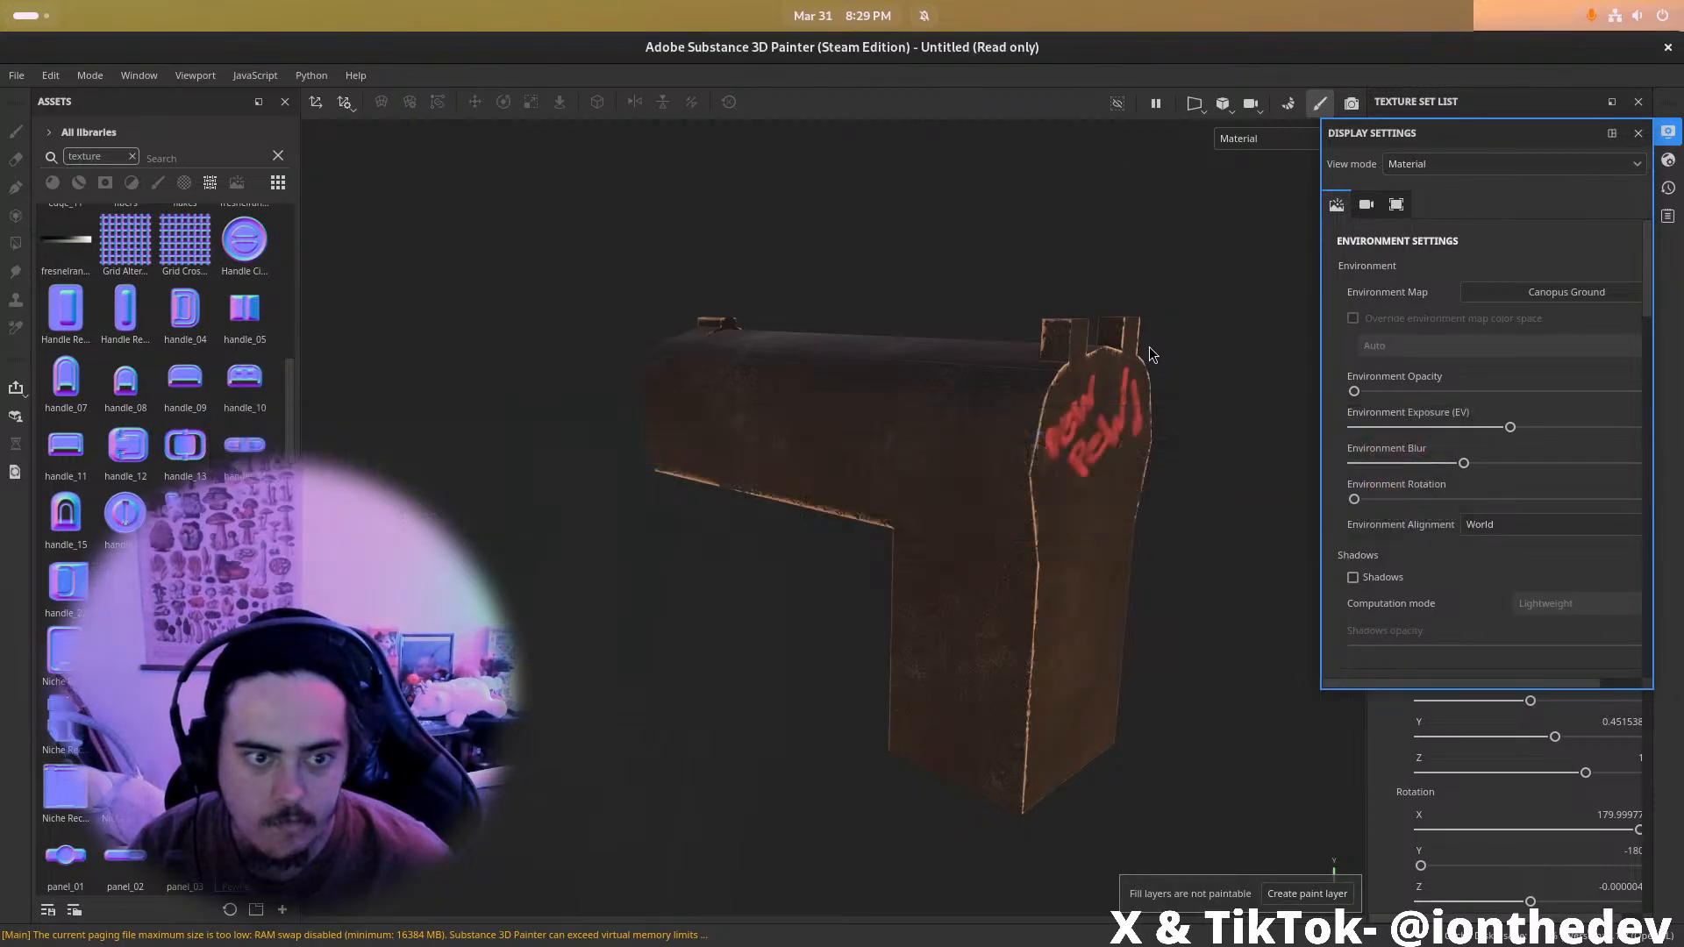
key(alt+Tab)
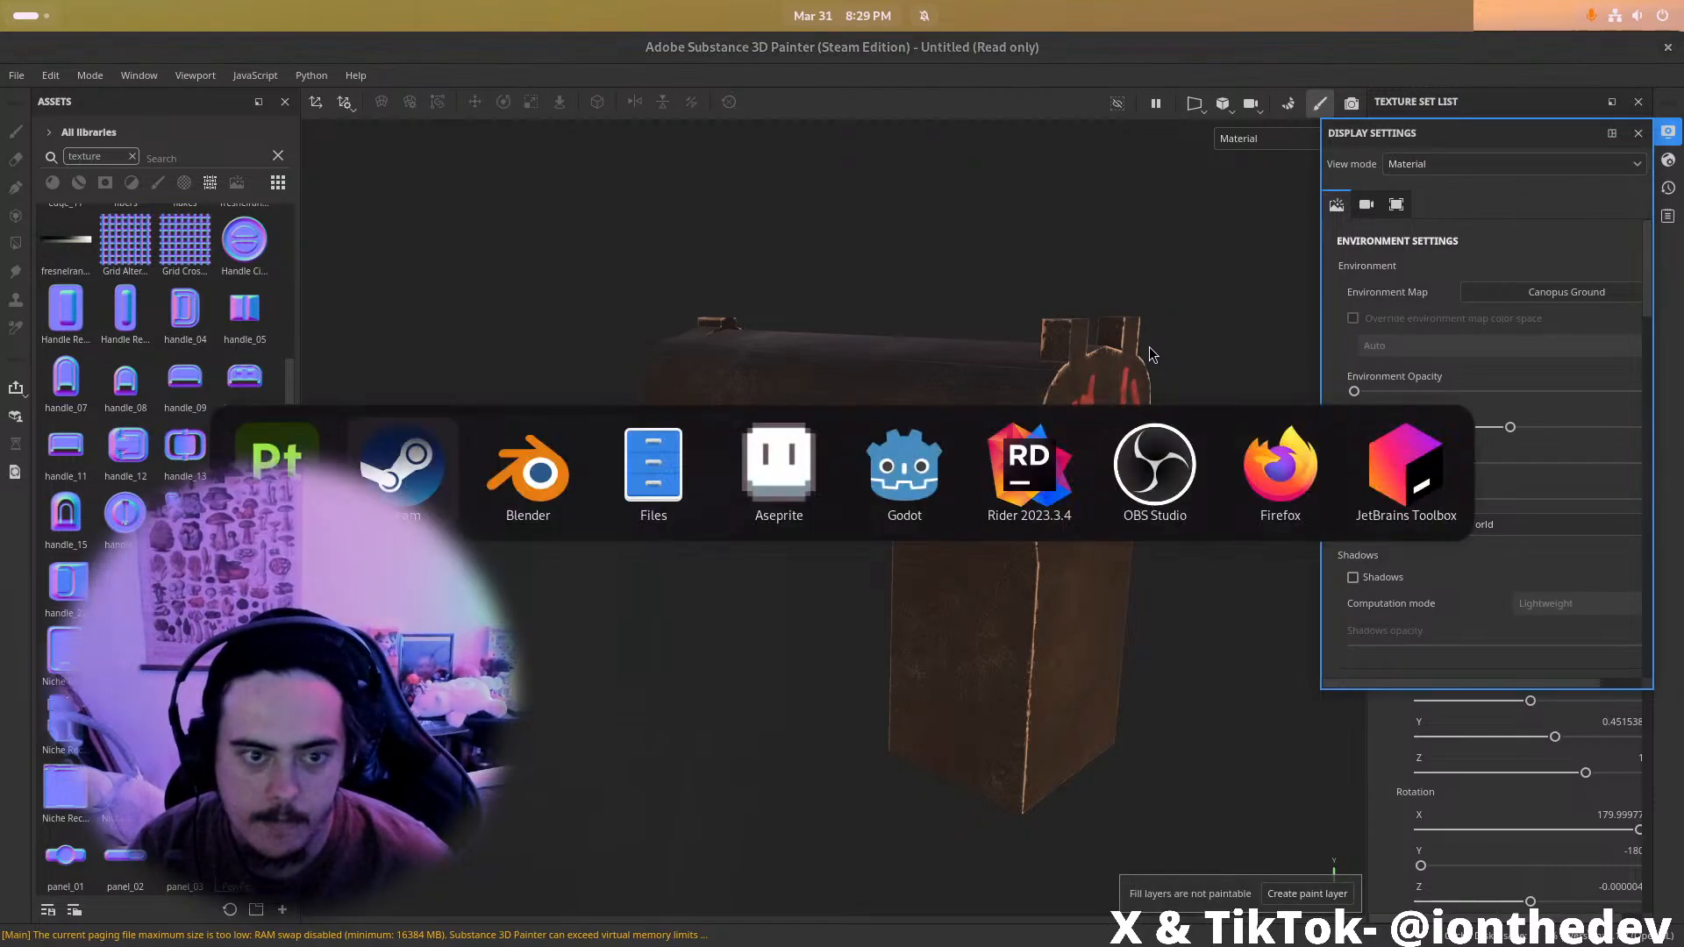
click(518, 478)
drag(570, 675, 503, 649)
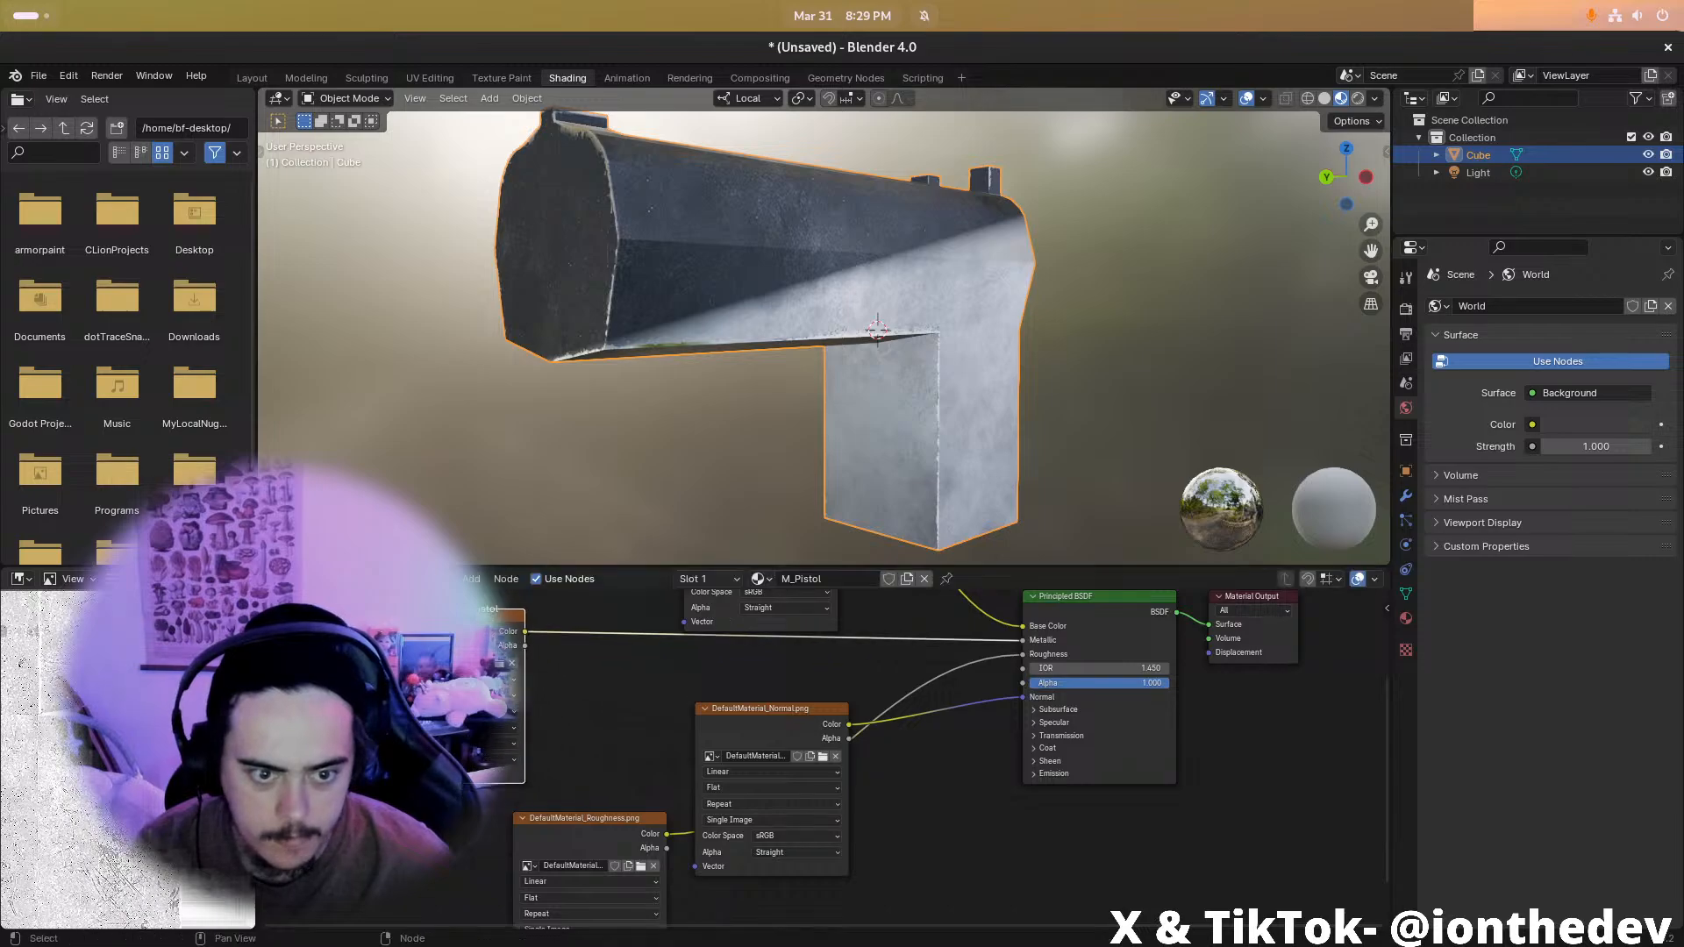
click(500, 665)
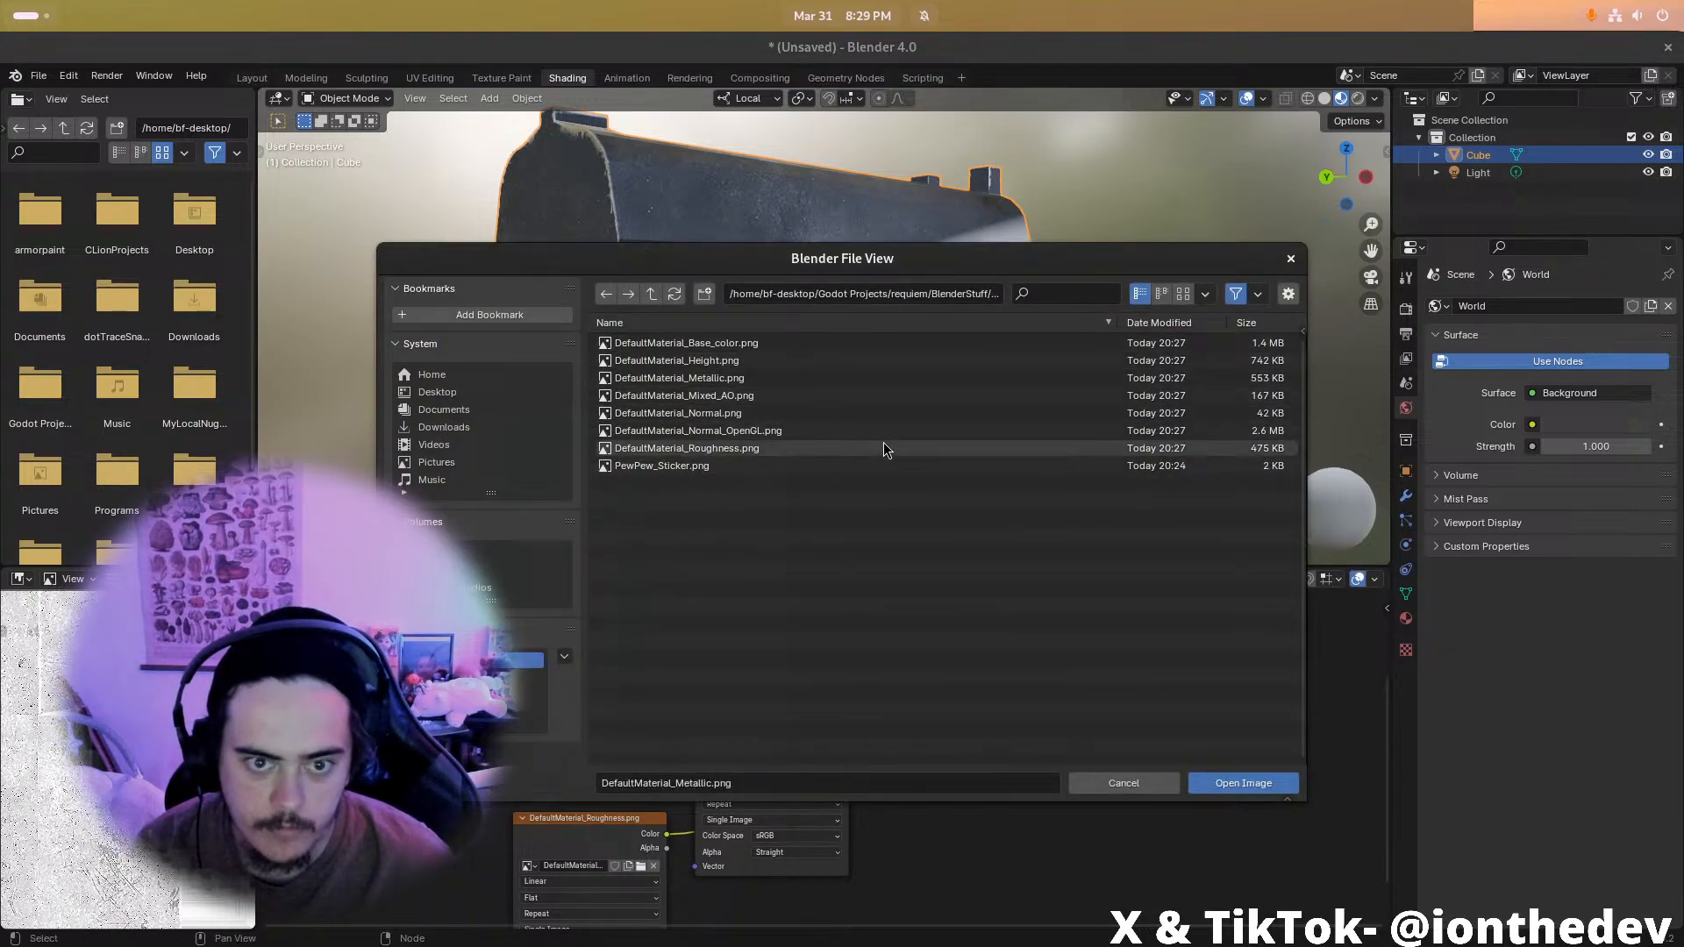
click(1140, 790)
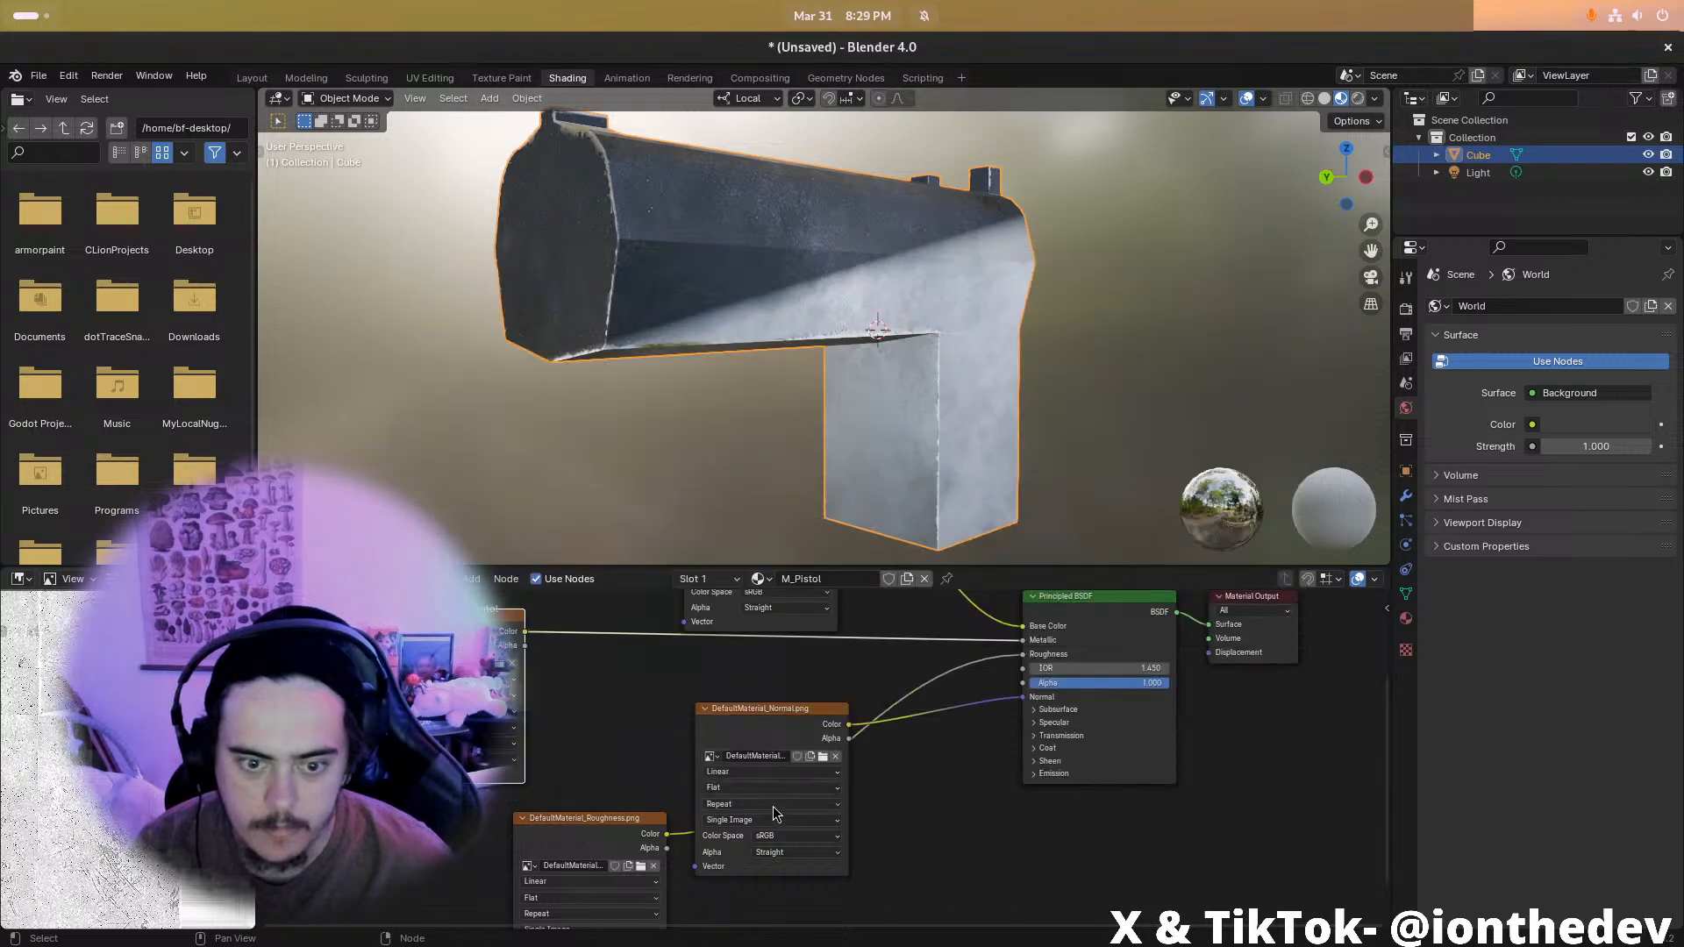
Load DefaultMaterial_Normal_OpenGL.png into the normal image node and check the pistol's back
drag(799, 738, 811, 760)
click(835, 779)
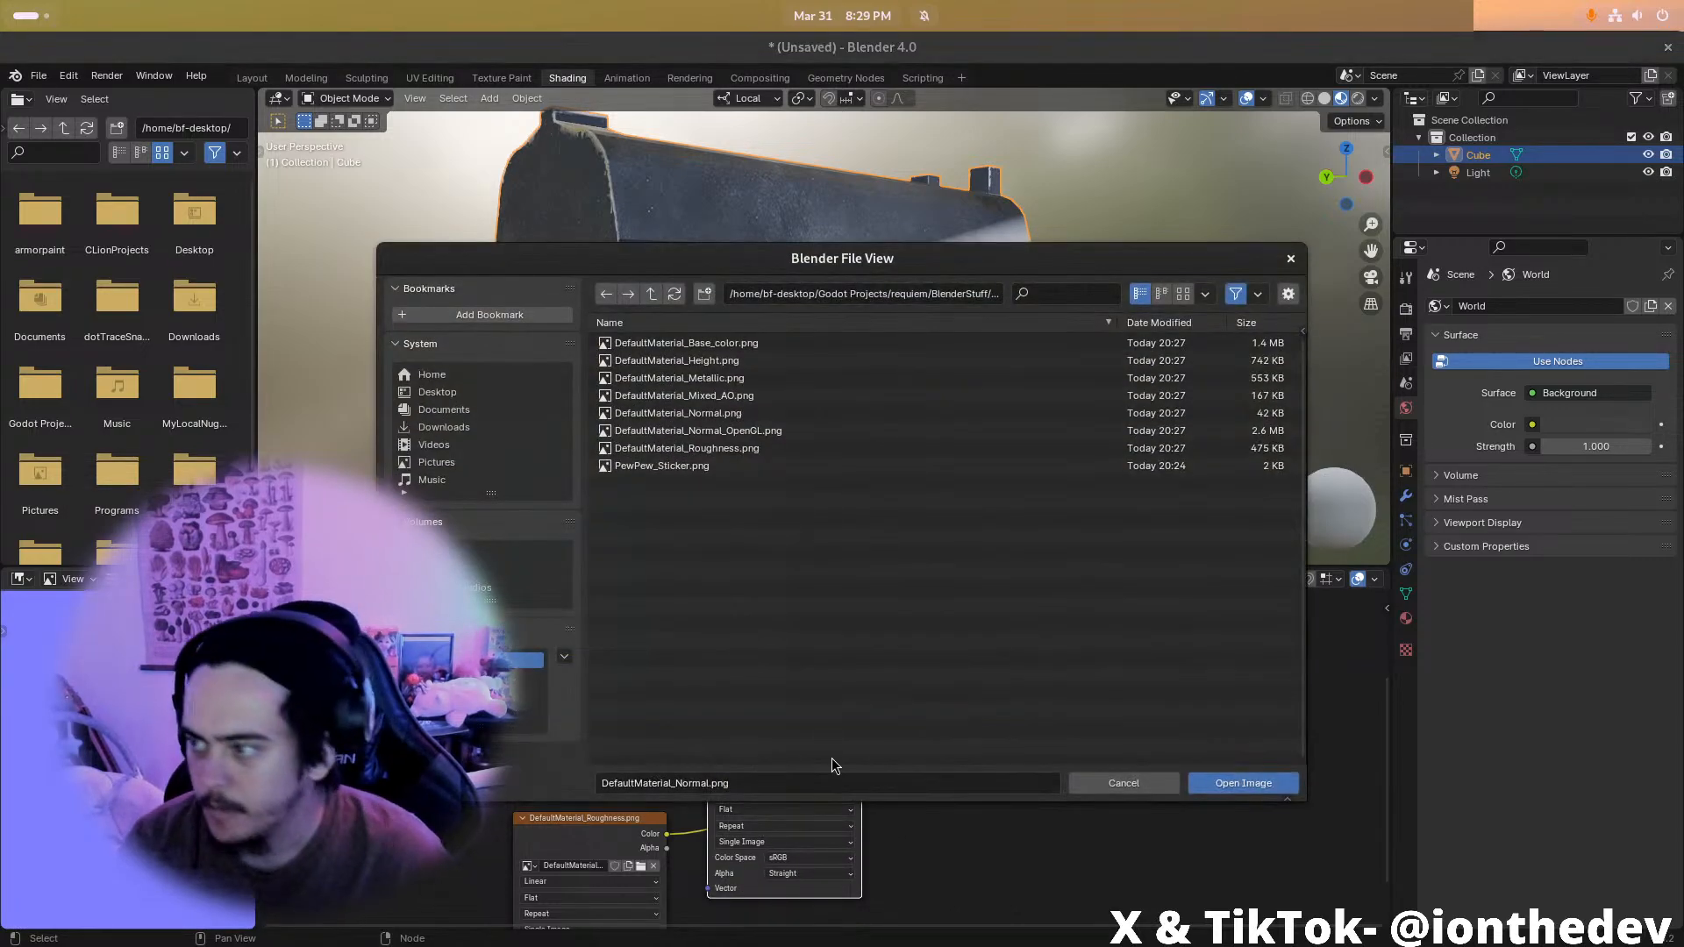
double_click(821, 435)
middle_drag(861, 451, 609, 403)
drag(750, 739, 772, 780)
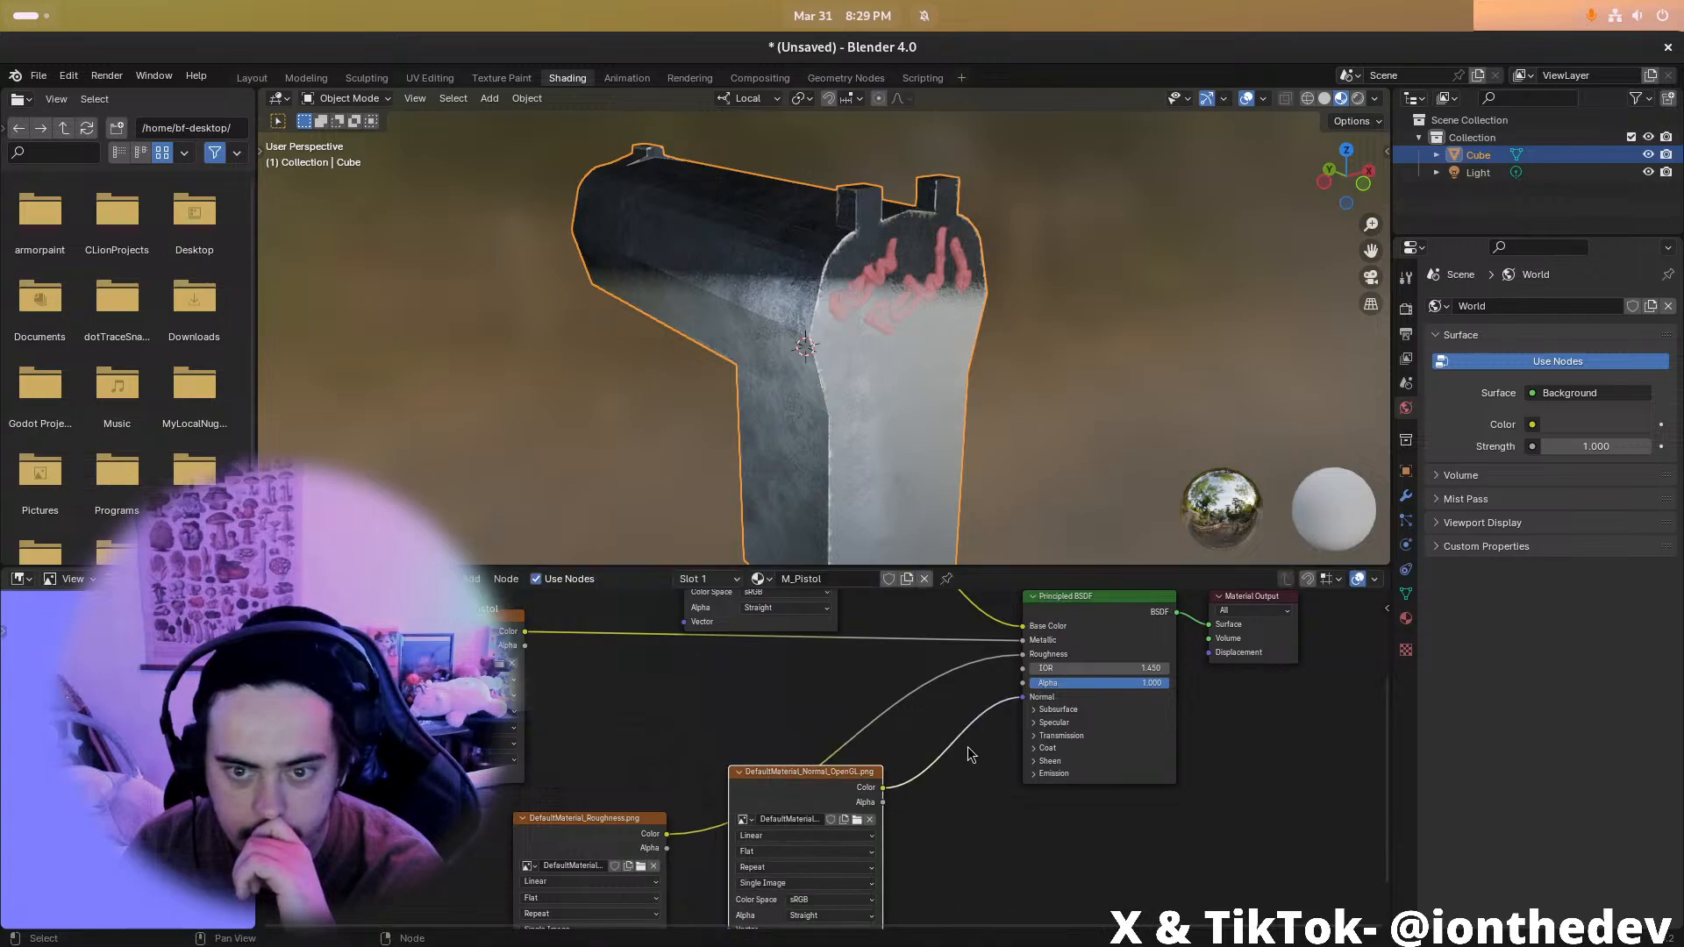
Reload DefaultMaterial_Metallic.png in the metallic image node
middle_drag(806, 709, 842, 717)
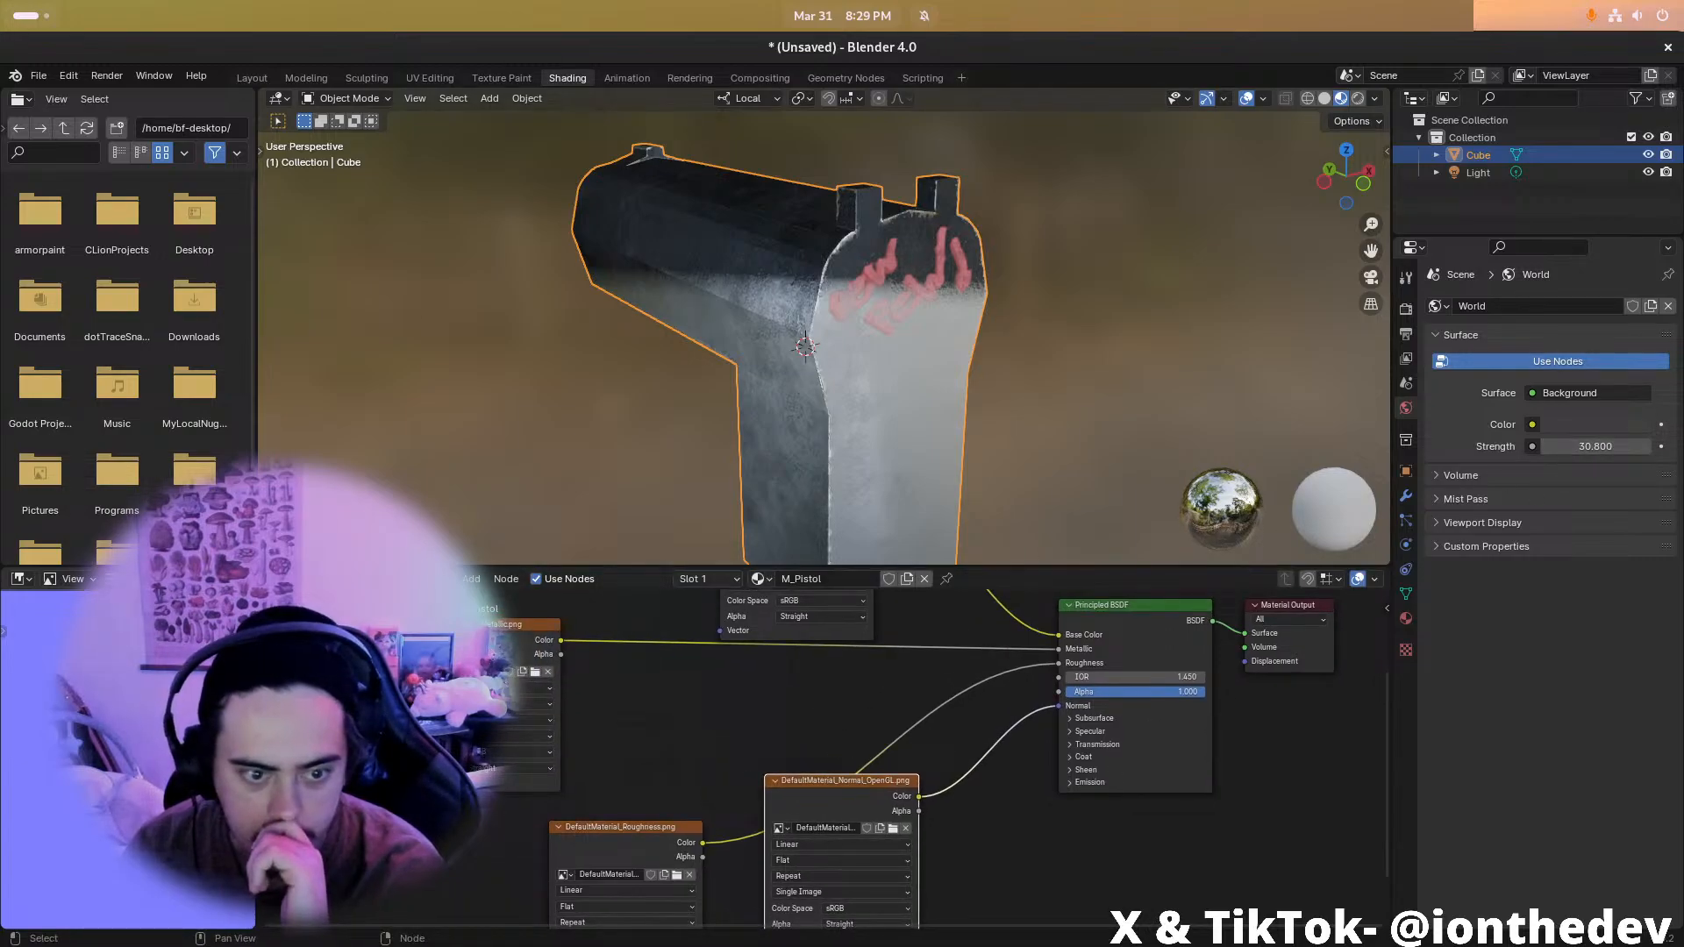
middle_drag(483, 677, 551, 704)
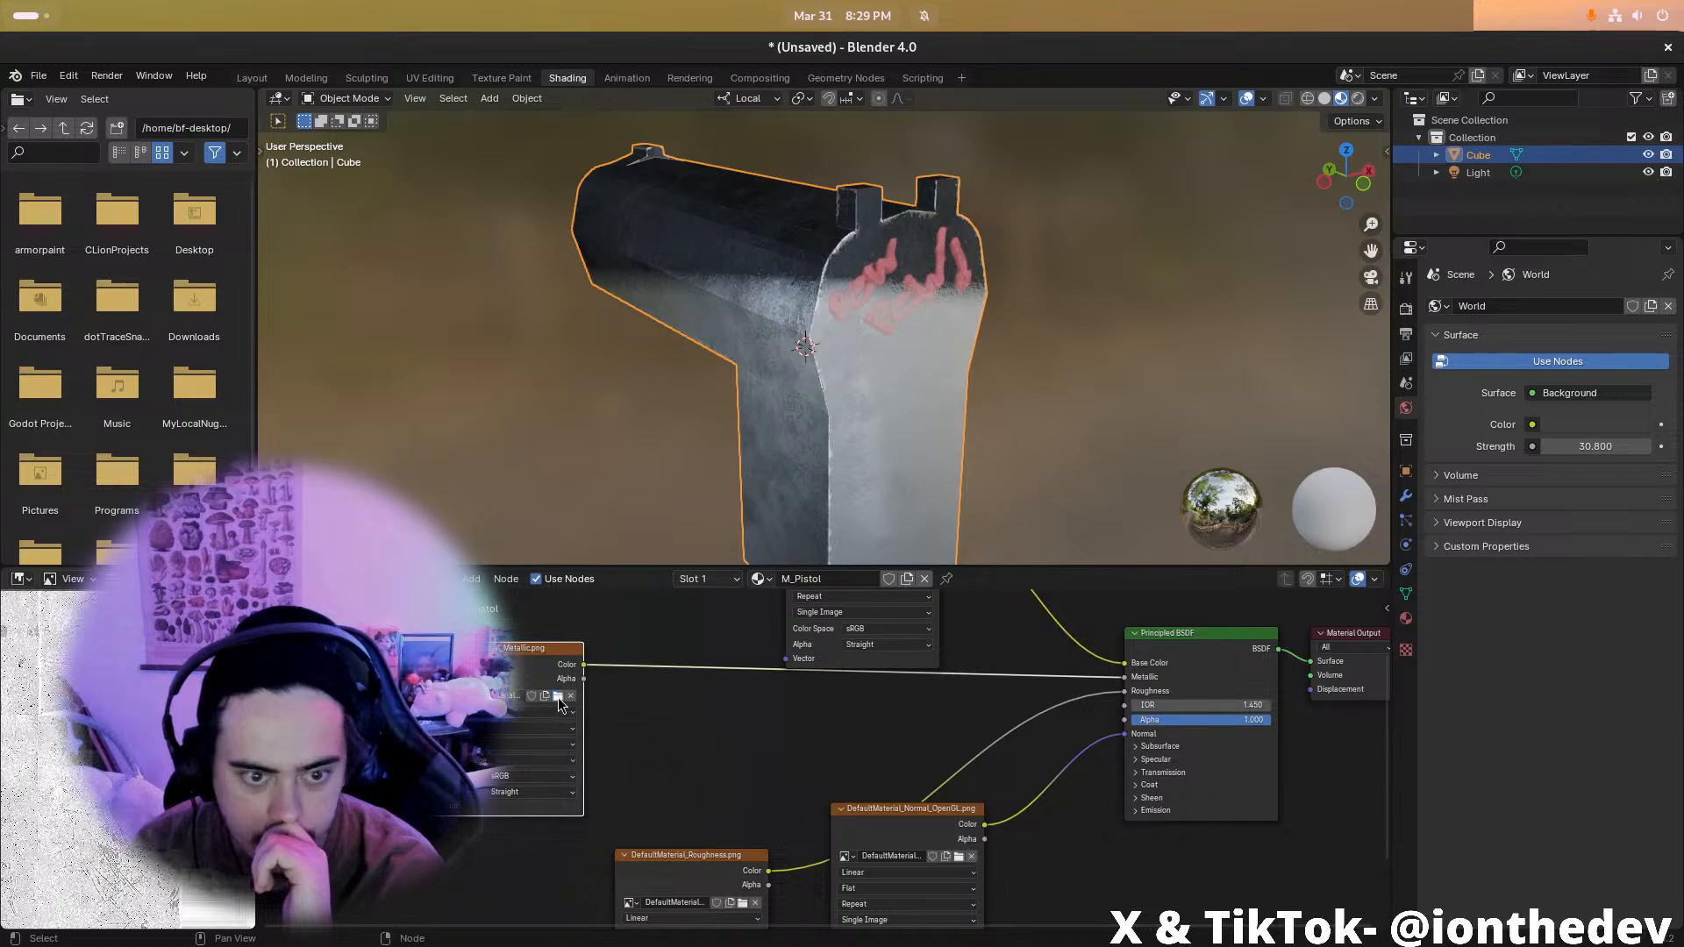
click(558, 697)
click(1263, 782)
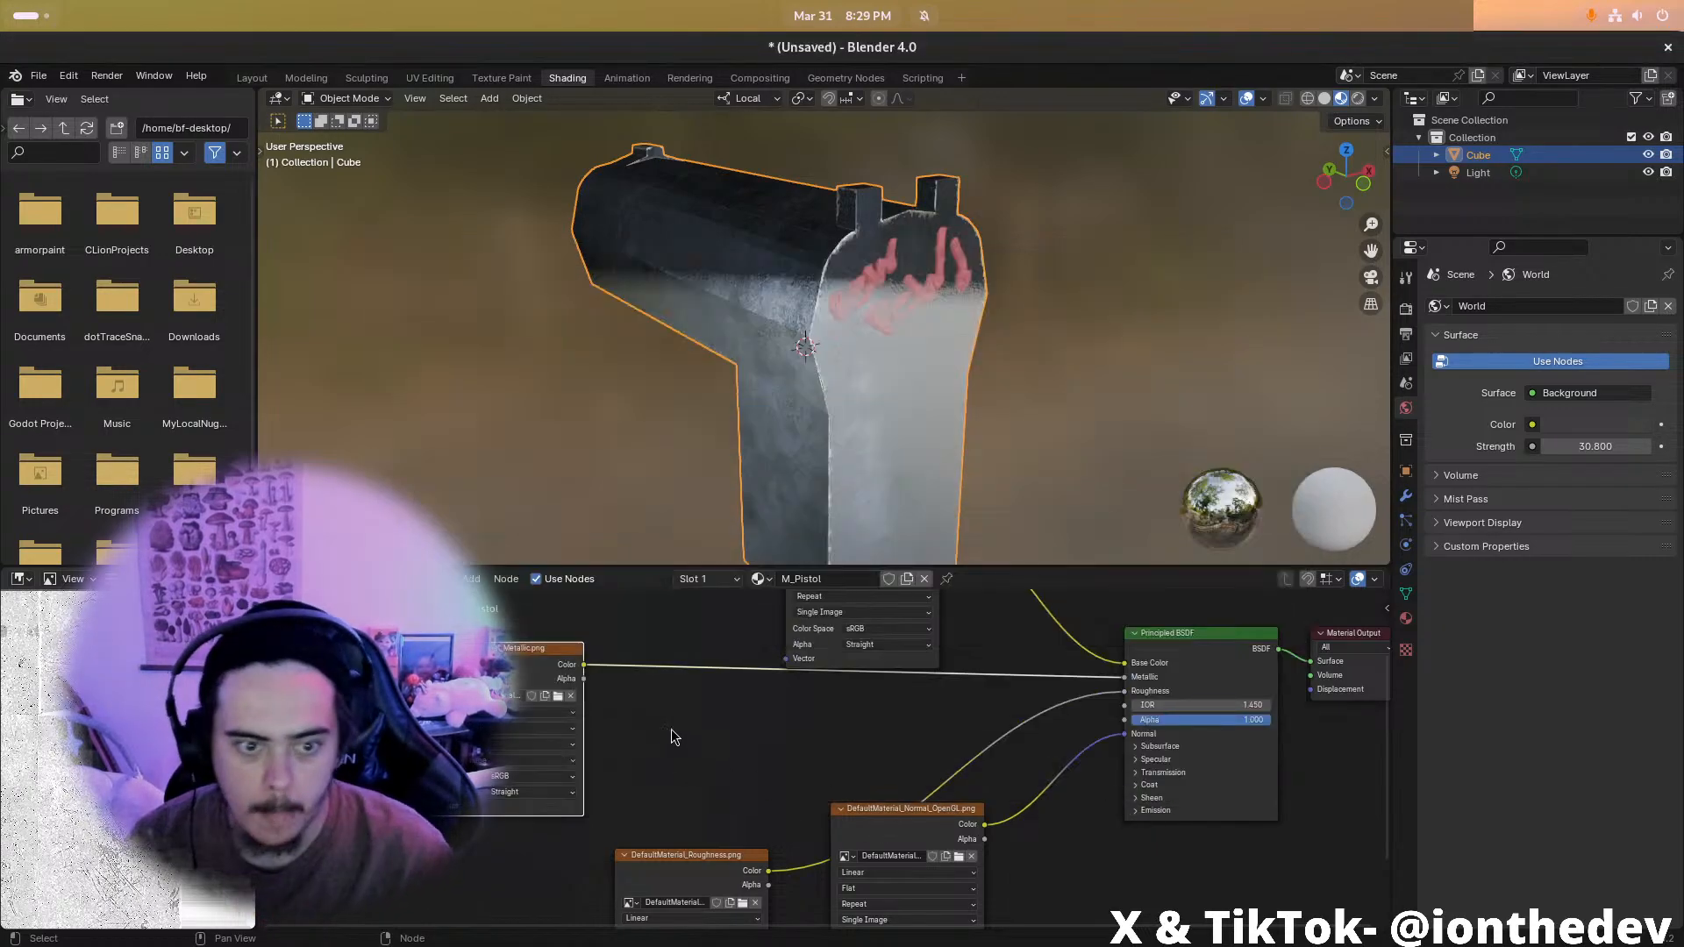
Insert an Invert Color node between the metallic texture's Color output and the shader's Metallic input, and inspect the pistol
drag(584, 665, 669, 678)
text(inver)
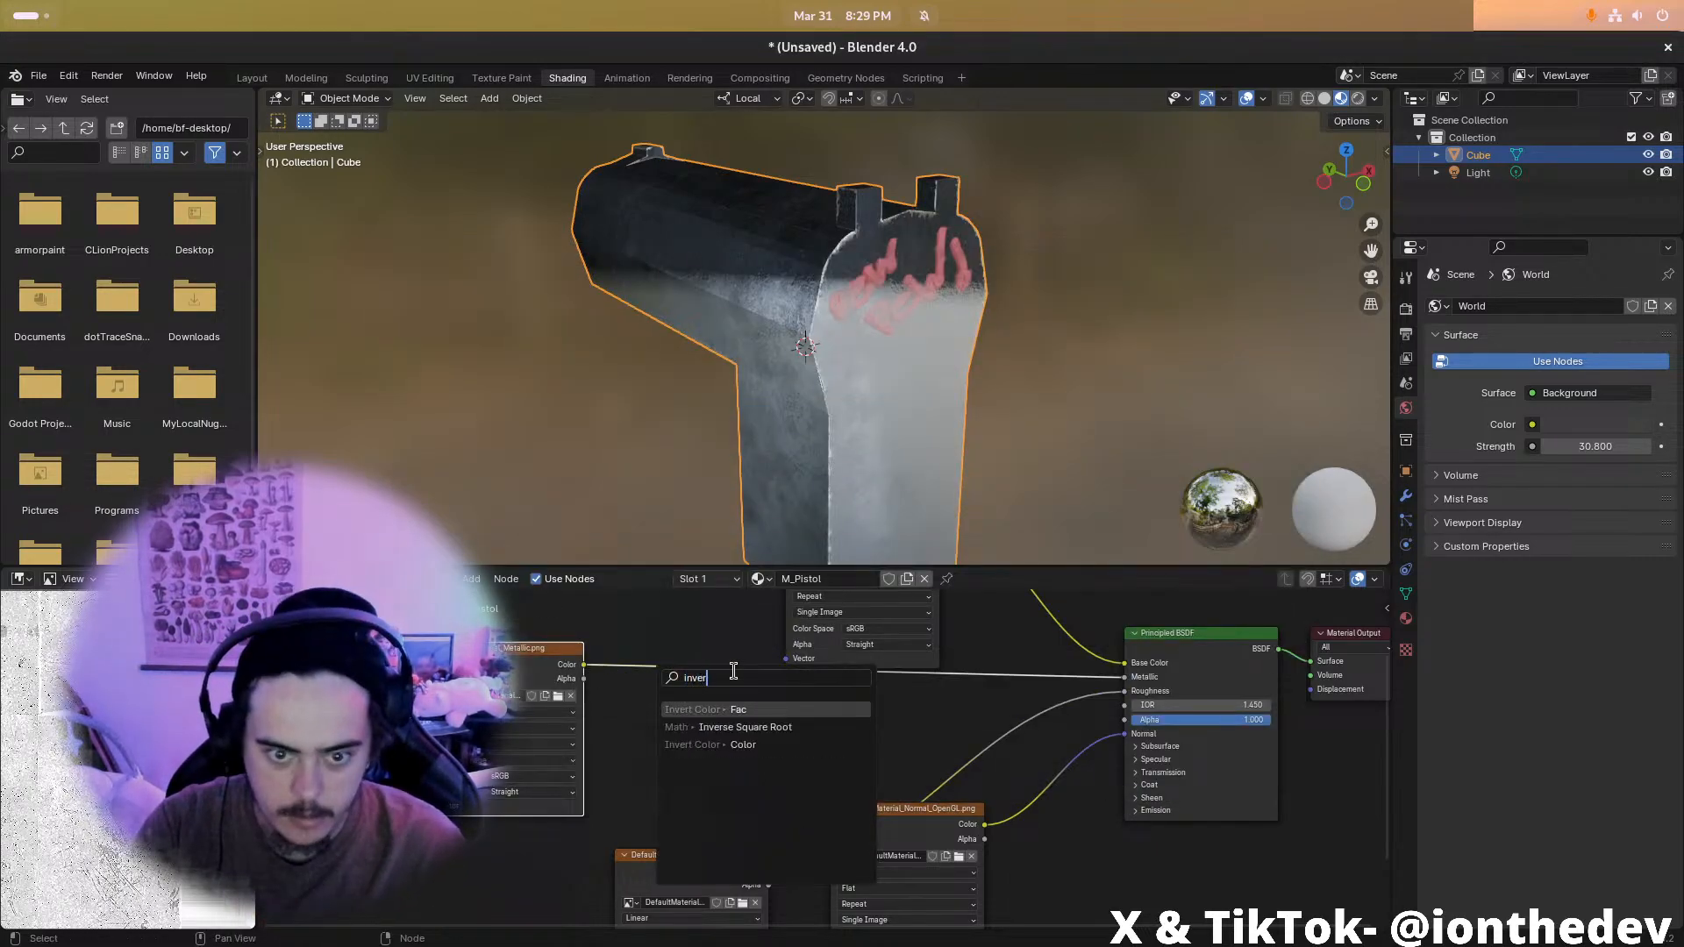
click(744, 727)
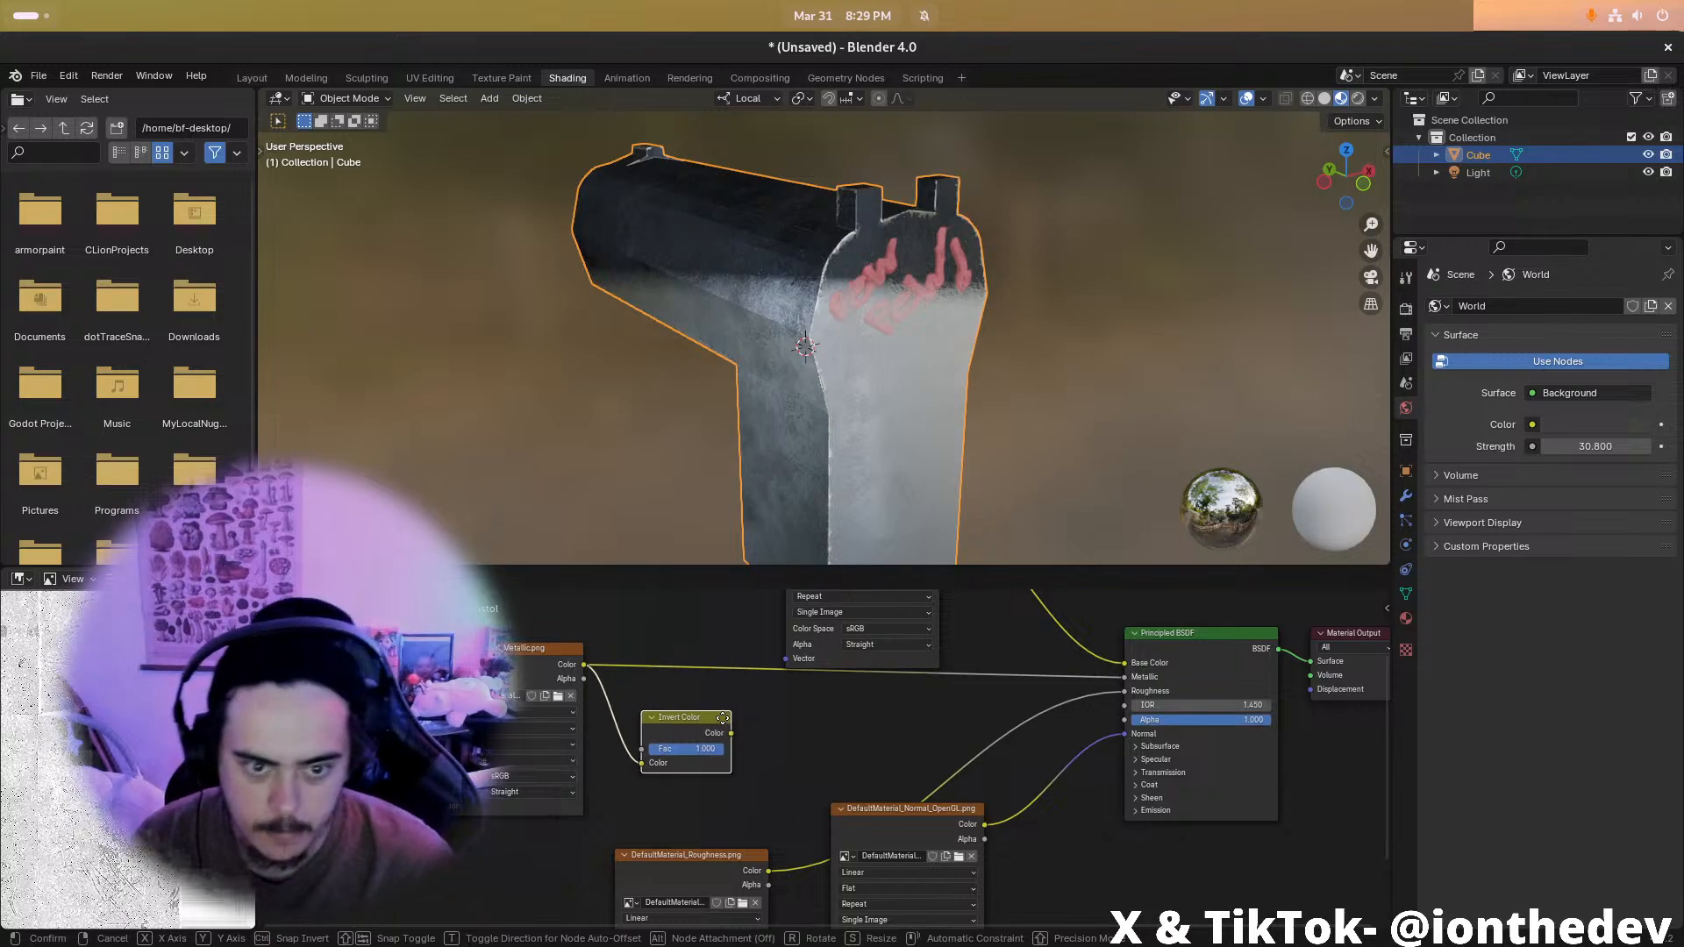
click(726, 735)
drag(728, 735, 1124, 678)
middle_drag(829, 427, 695, 521)
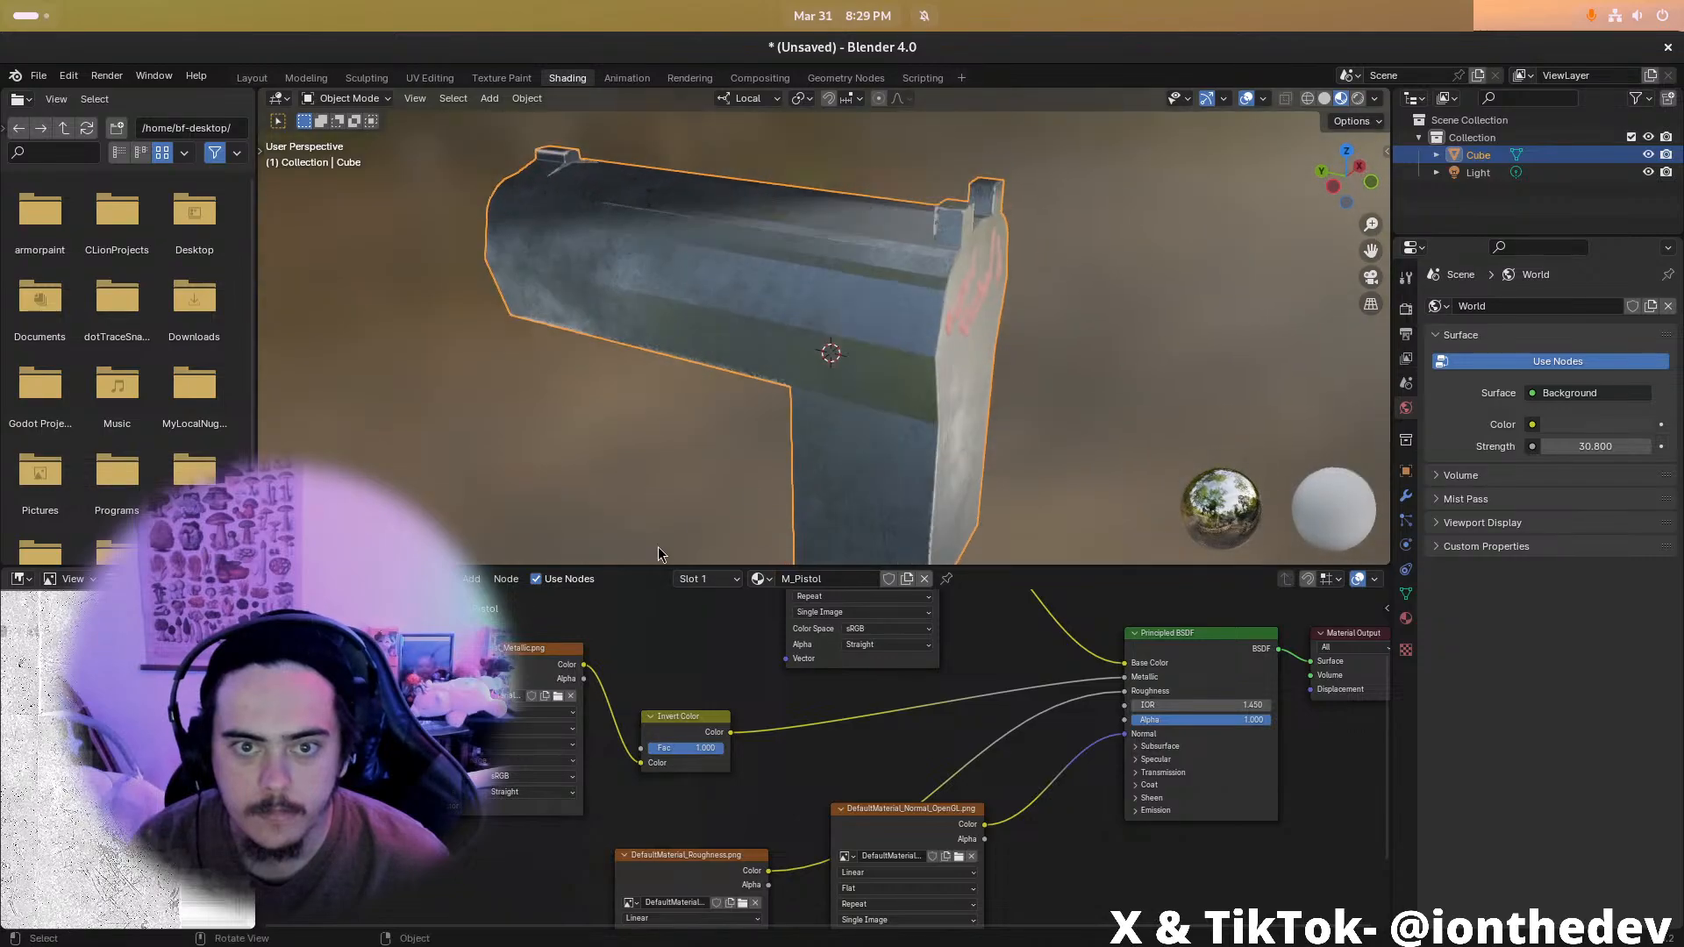
Reconnect the metallic texture directly to Metallic and route the roughness texture's Color through the Invert Color node into Roughness
drag(579, 669, 1135, 681)
click(761, 518)
click(683, 698)
drag(689, 869, 541, 871)
middle_drag(638, 794, 606, 695)
click(654, 707)
drag(587, 774, 603, 756)
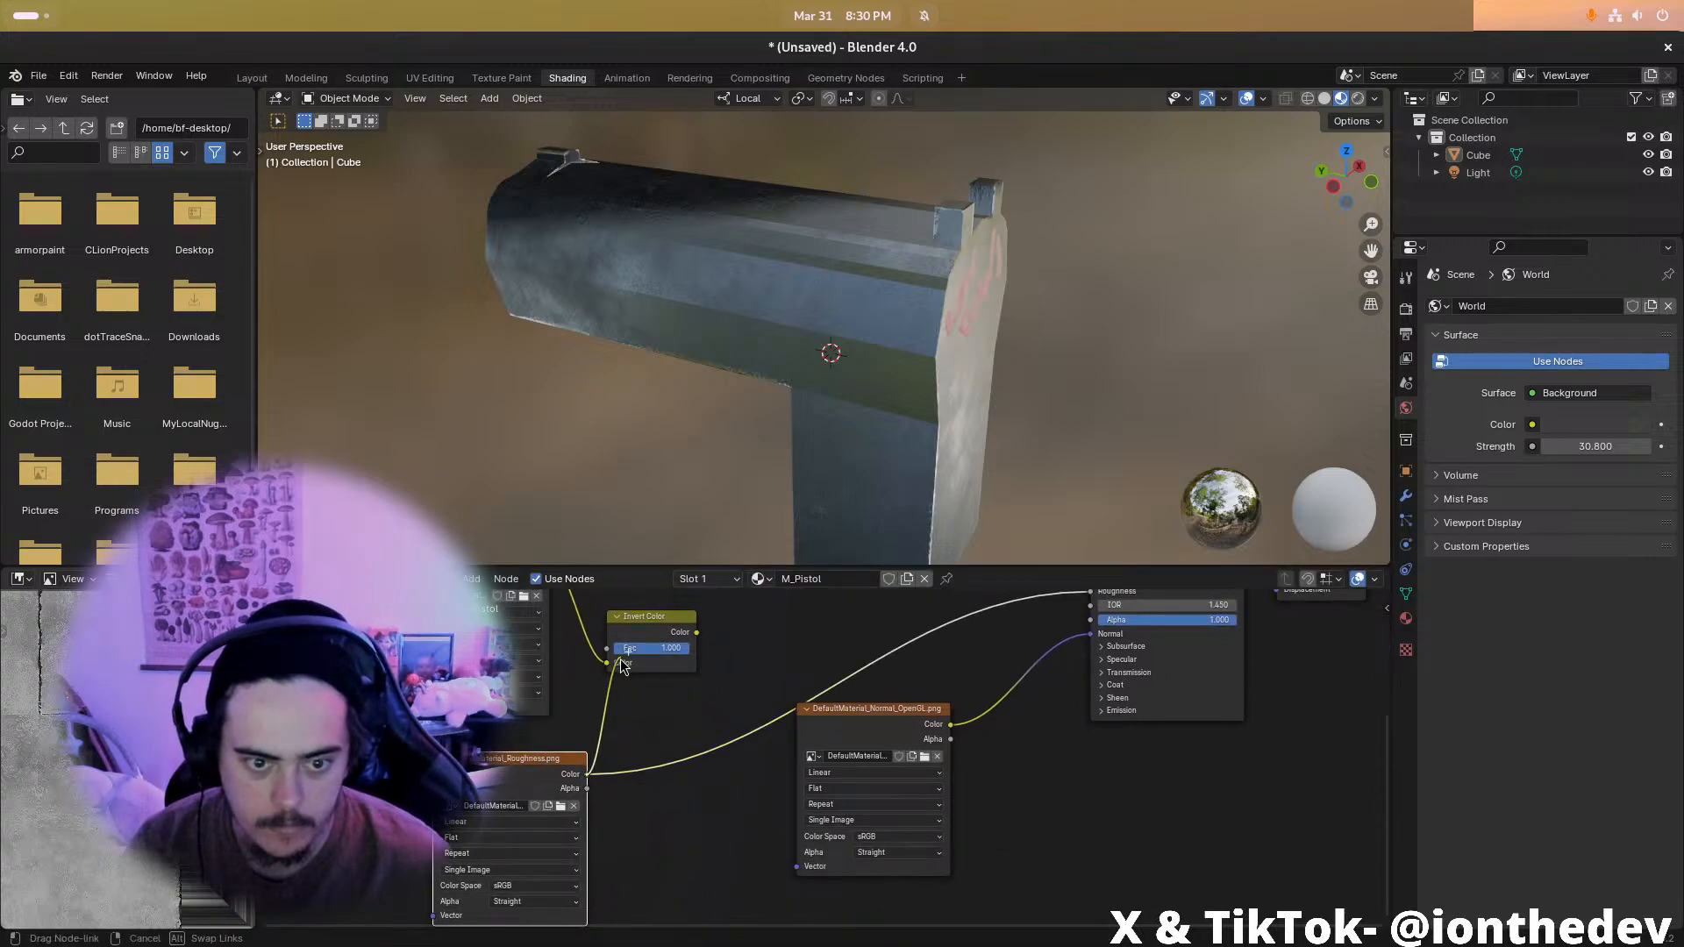
drag(695, 632, 1098, 690)
middle_drag(1044, 405, 1158, 349)
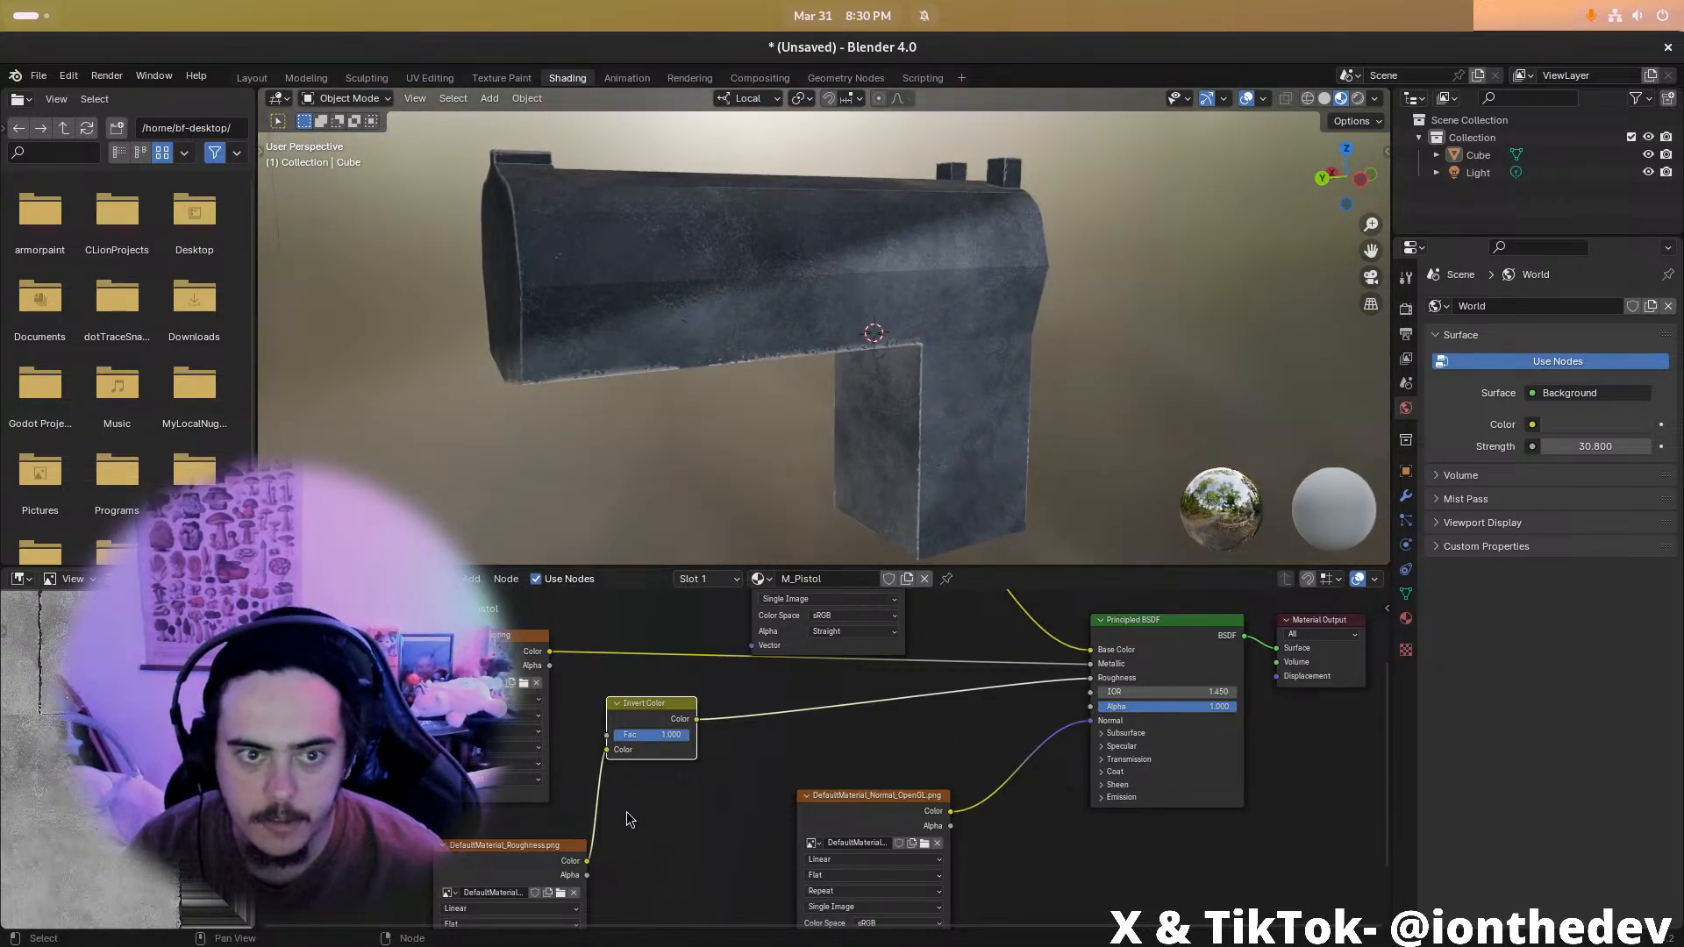
scroll(884, 375, down, 1)
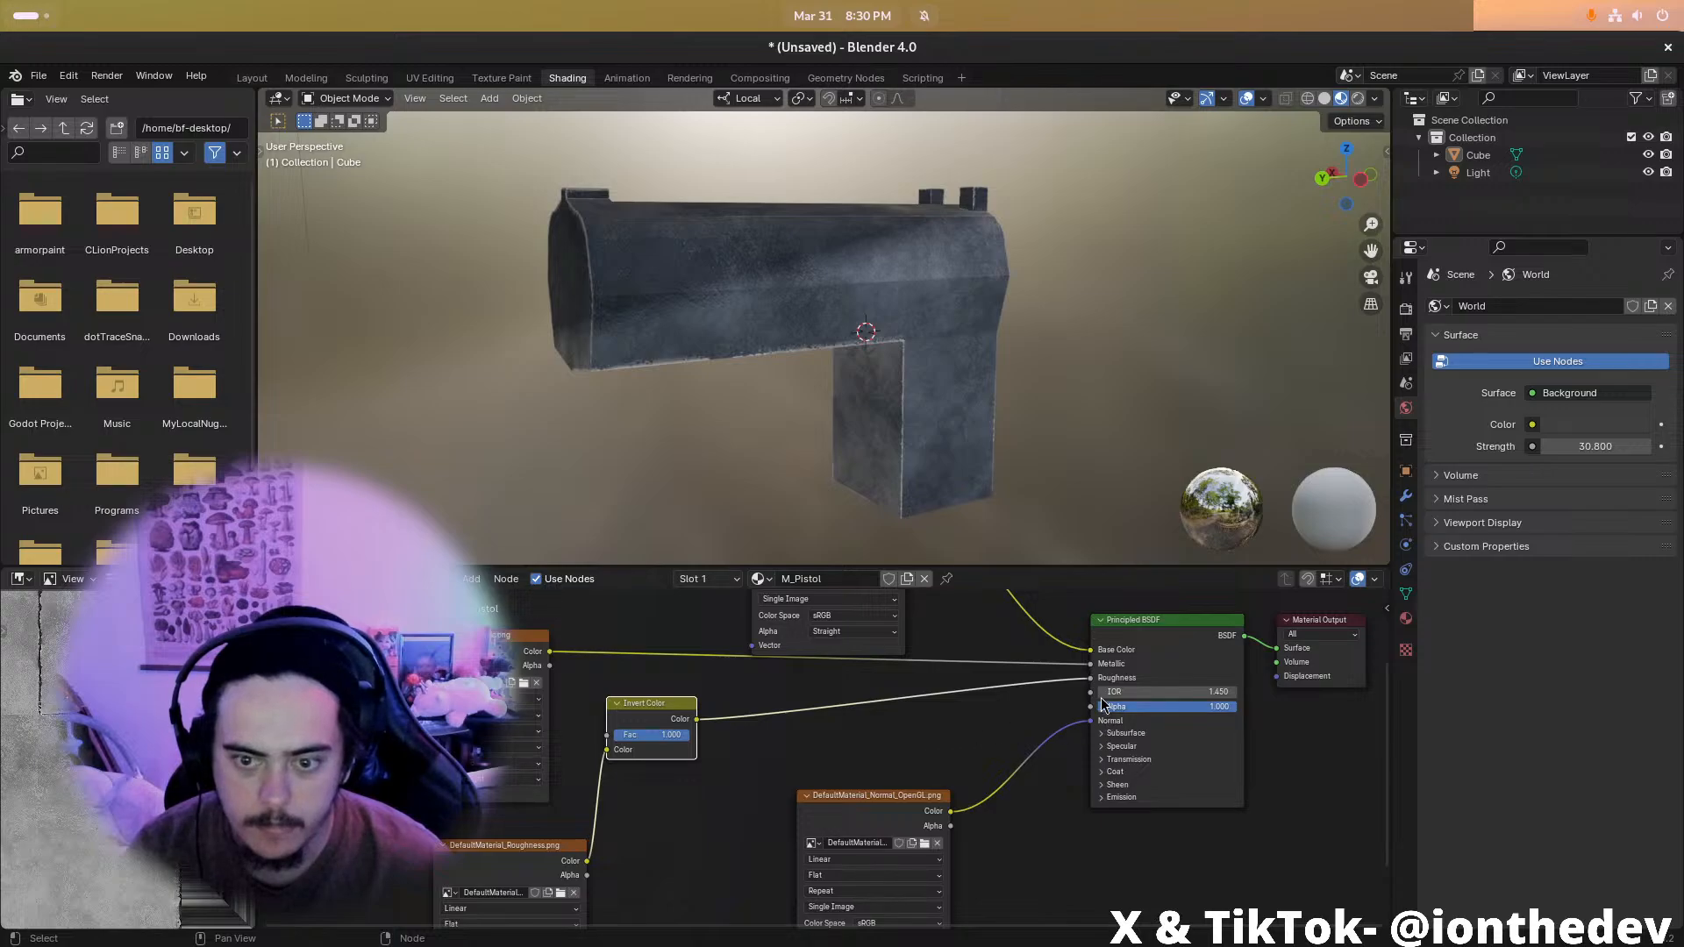
Link the roughness texture directly to the shader's Roughness input, and reconnect the Invert Color output to compare both
drag(587, 862, 1078, 694)
drag(697, 719, 1096, 679)
middle_drag(1089, 514, 844, 360)
Return to the Layout workspace and examine the rendered pistol up close from several angles
click(253, 77)
scroll(908, 456, up, 3)
mouse_move(908, 456)
middle_down()
mouse_move(808, 483)
mouse_move(917, 532)
mouse_move(1361, 374)
middle_up()
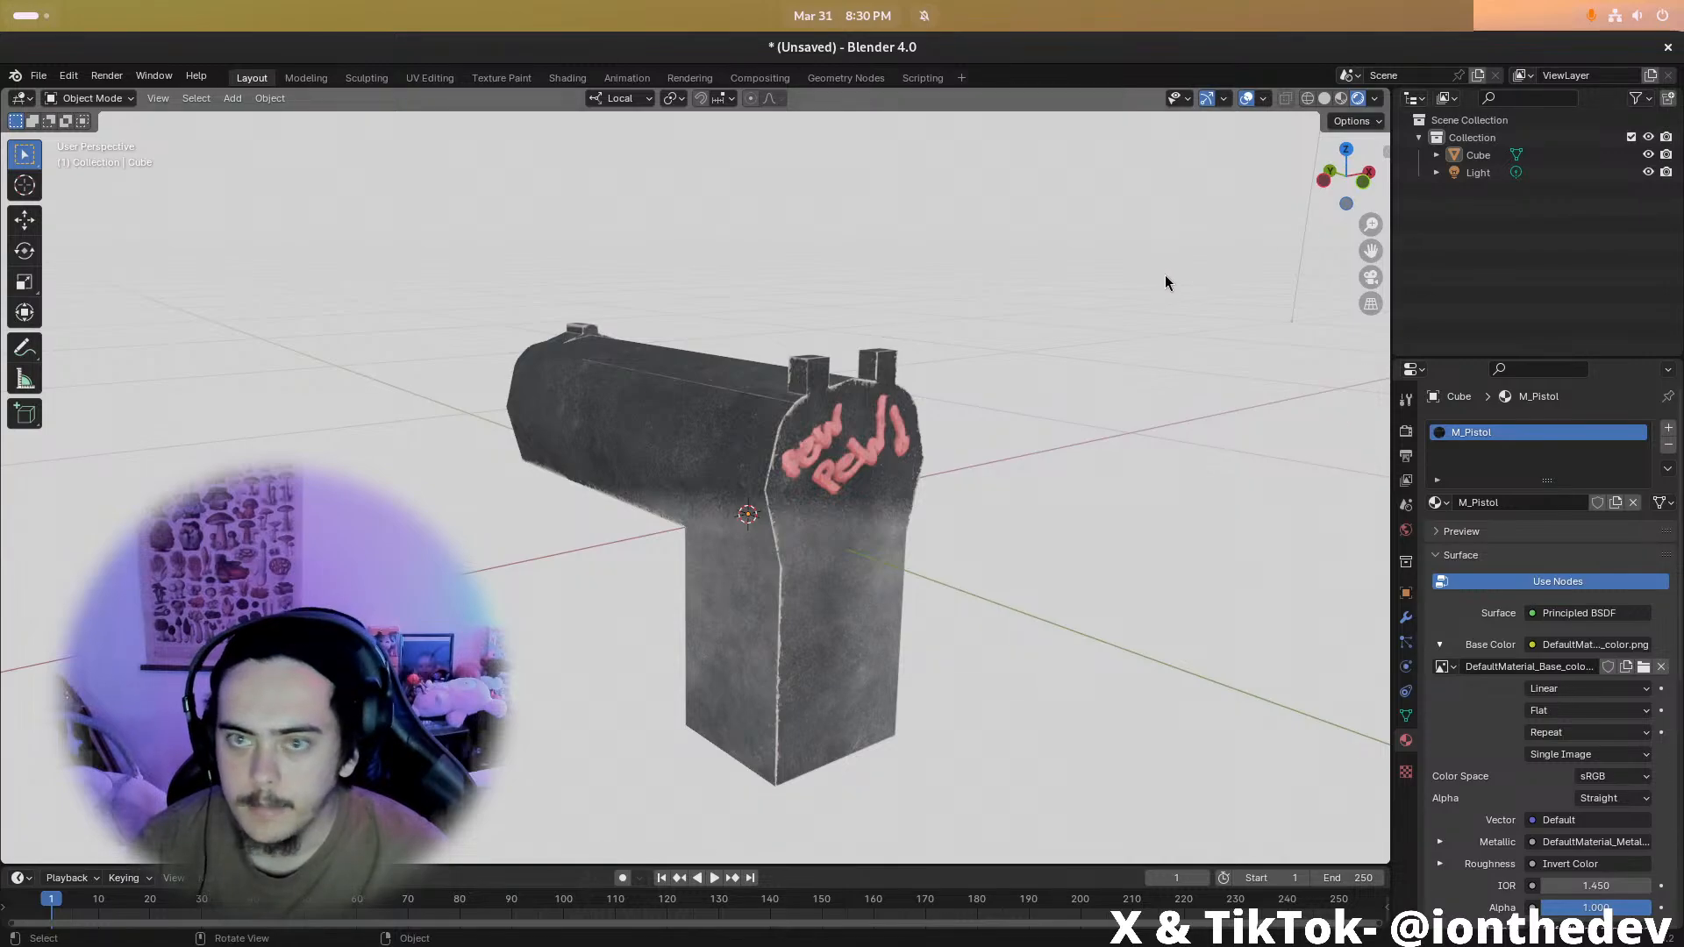
Show the 3D viewport's sidebar and open the add-on list in the preferences, ready to search
key(n)
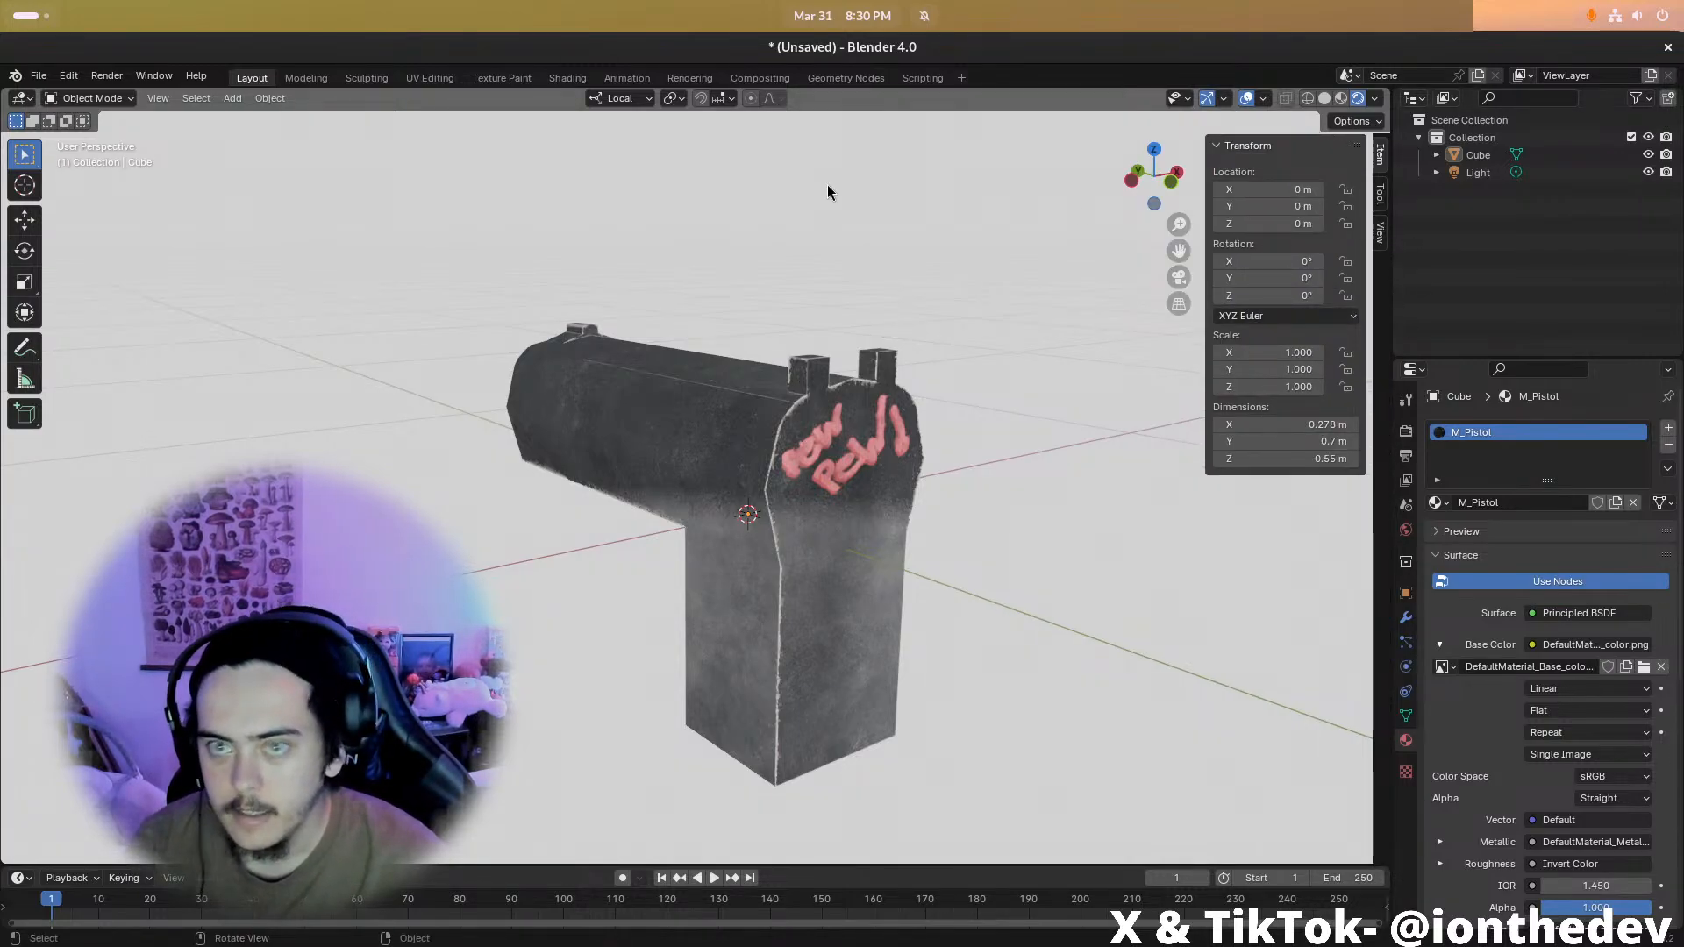
click(69, 76)
click(164, 301)
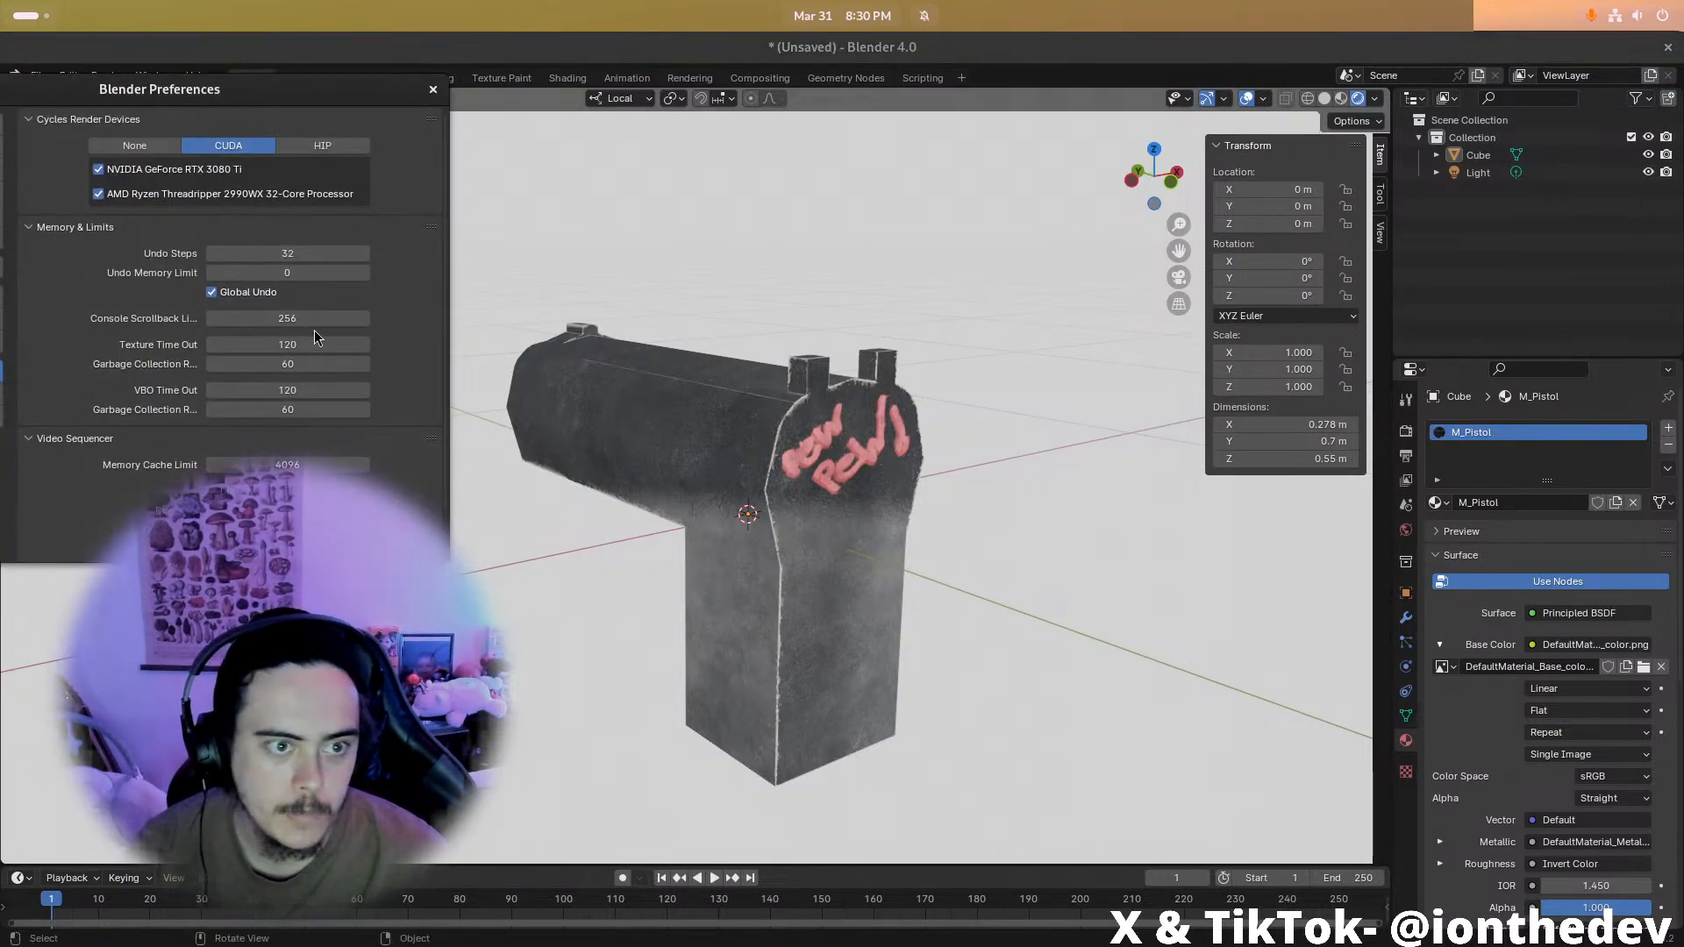
click(2, 268)
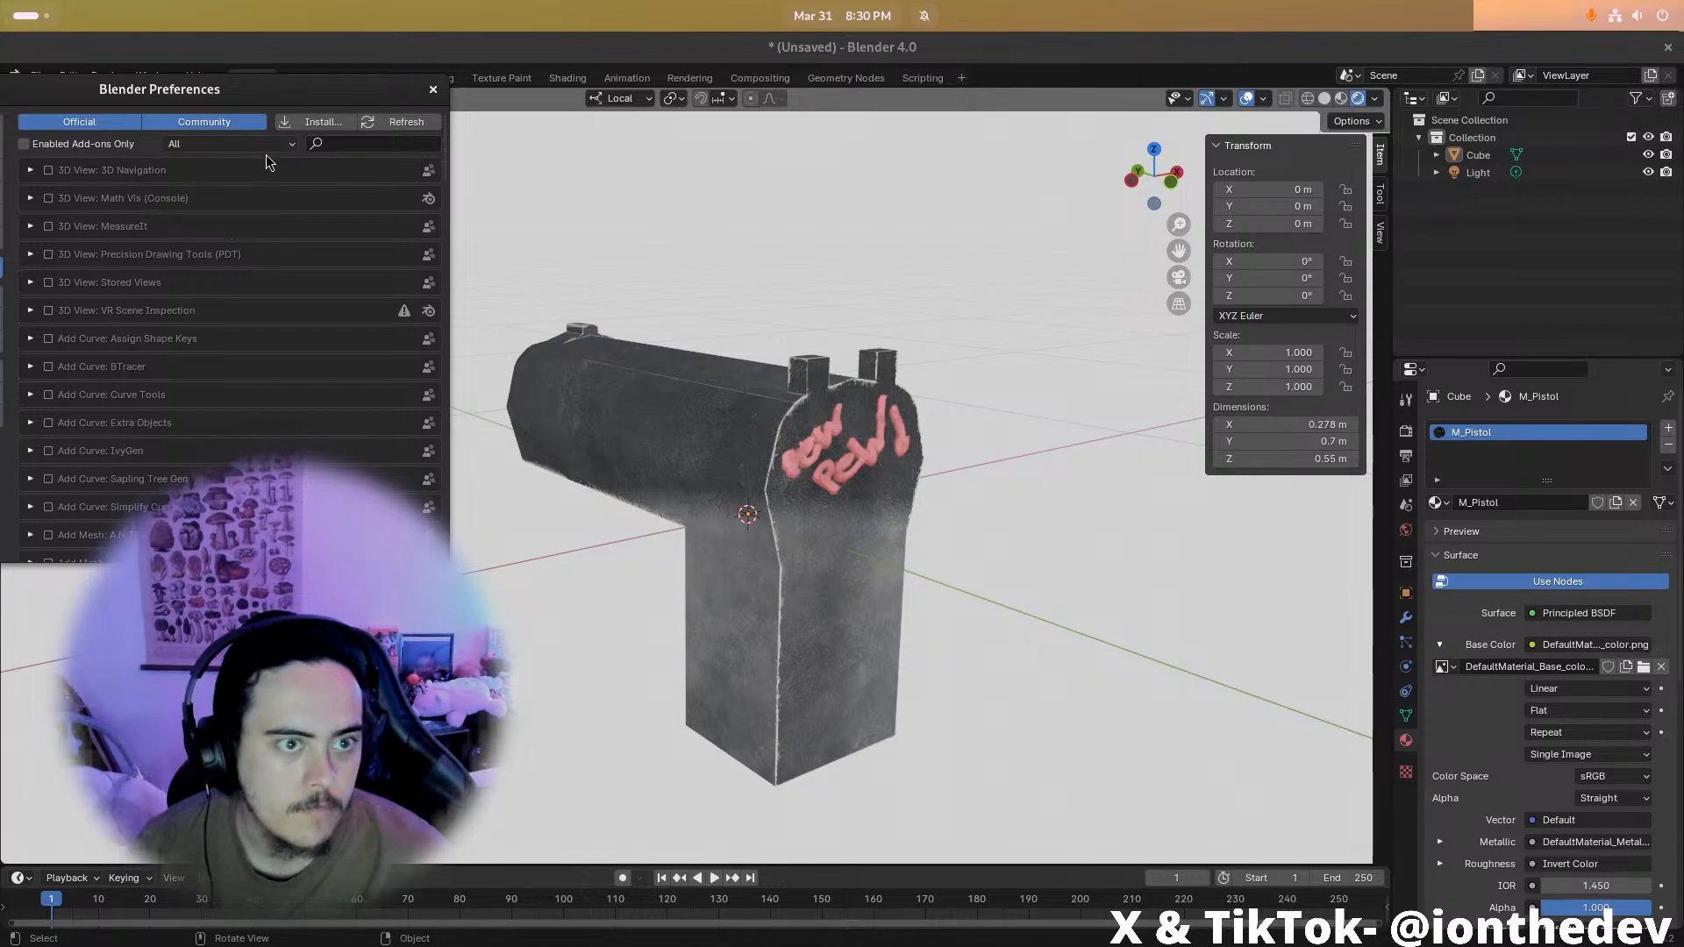
click(377, 142)
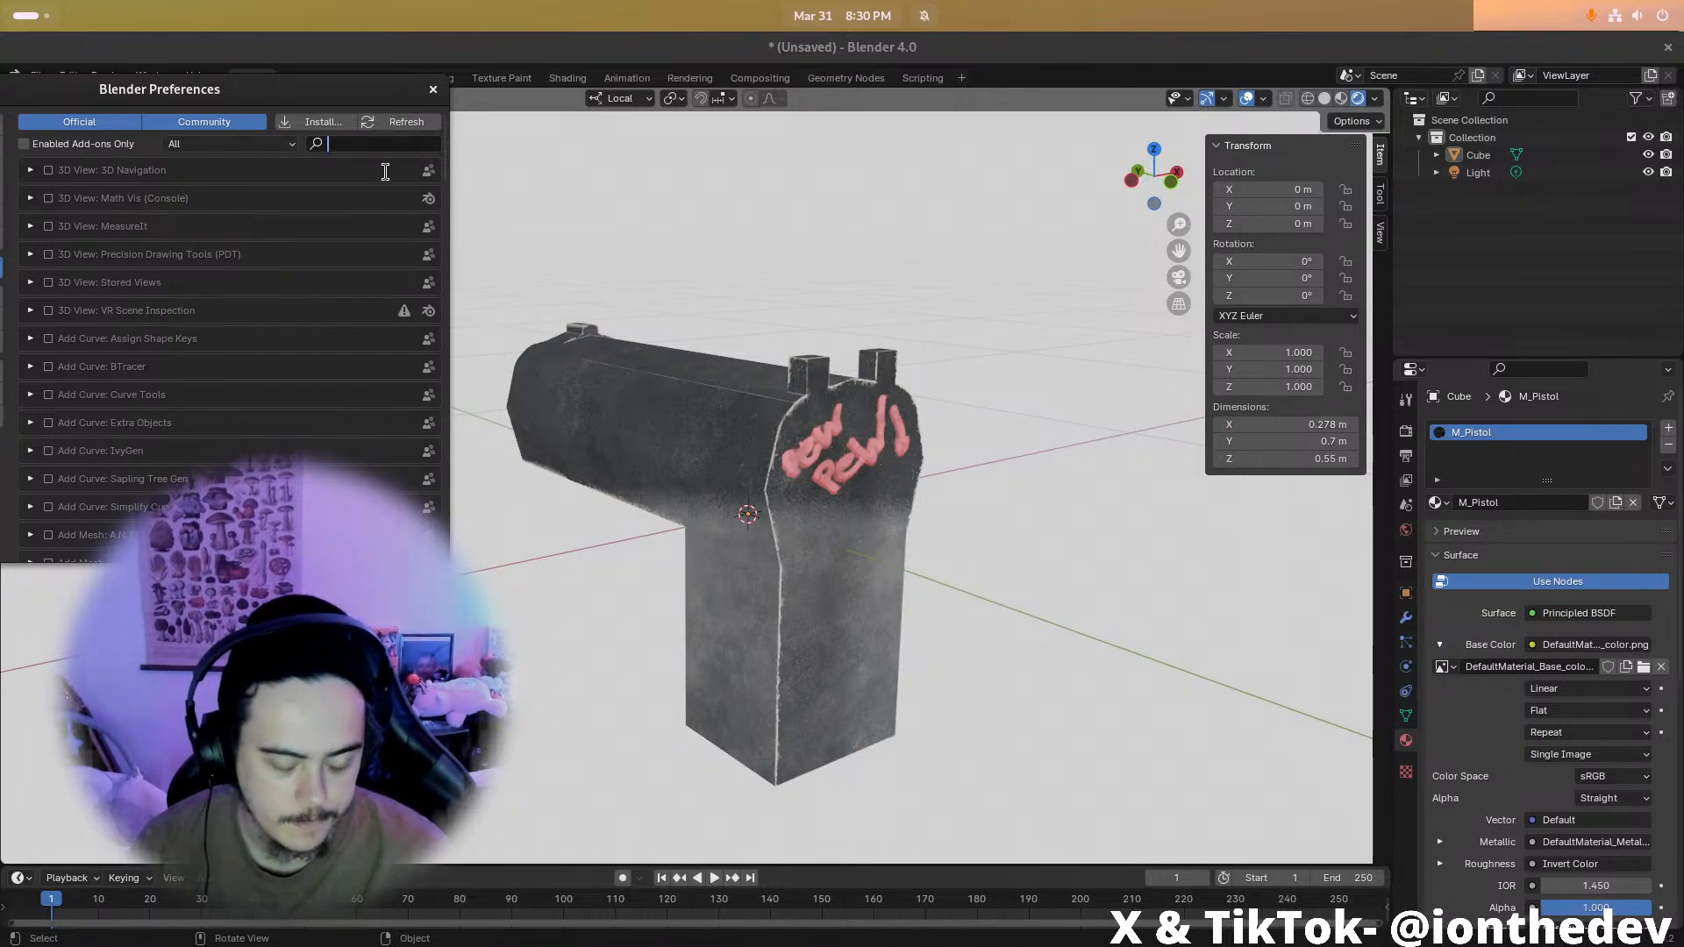
text(glb)
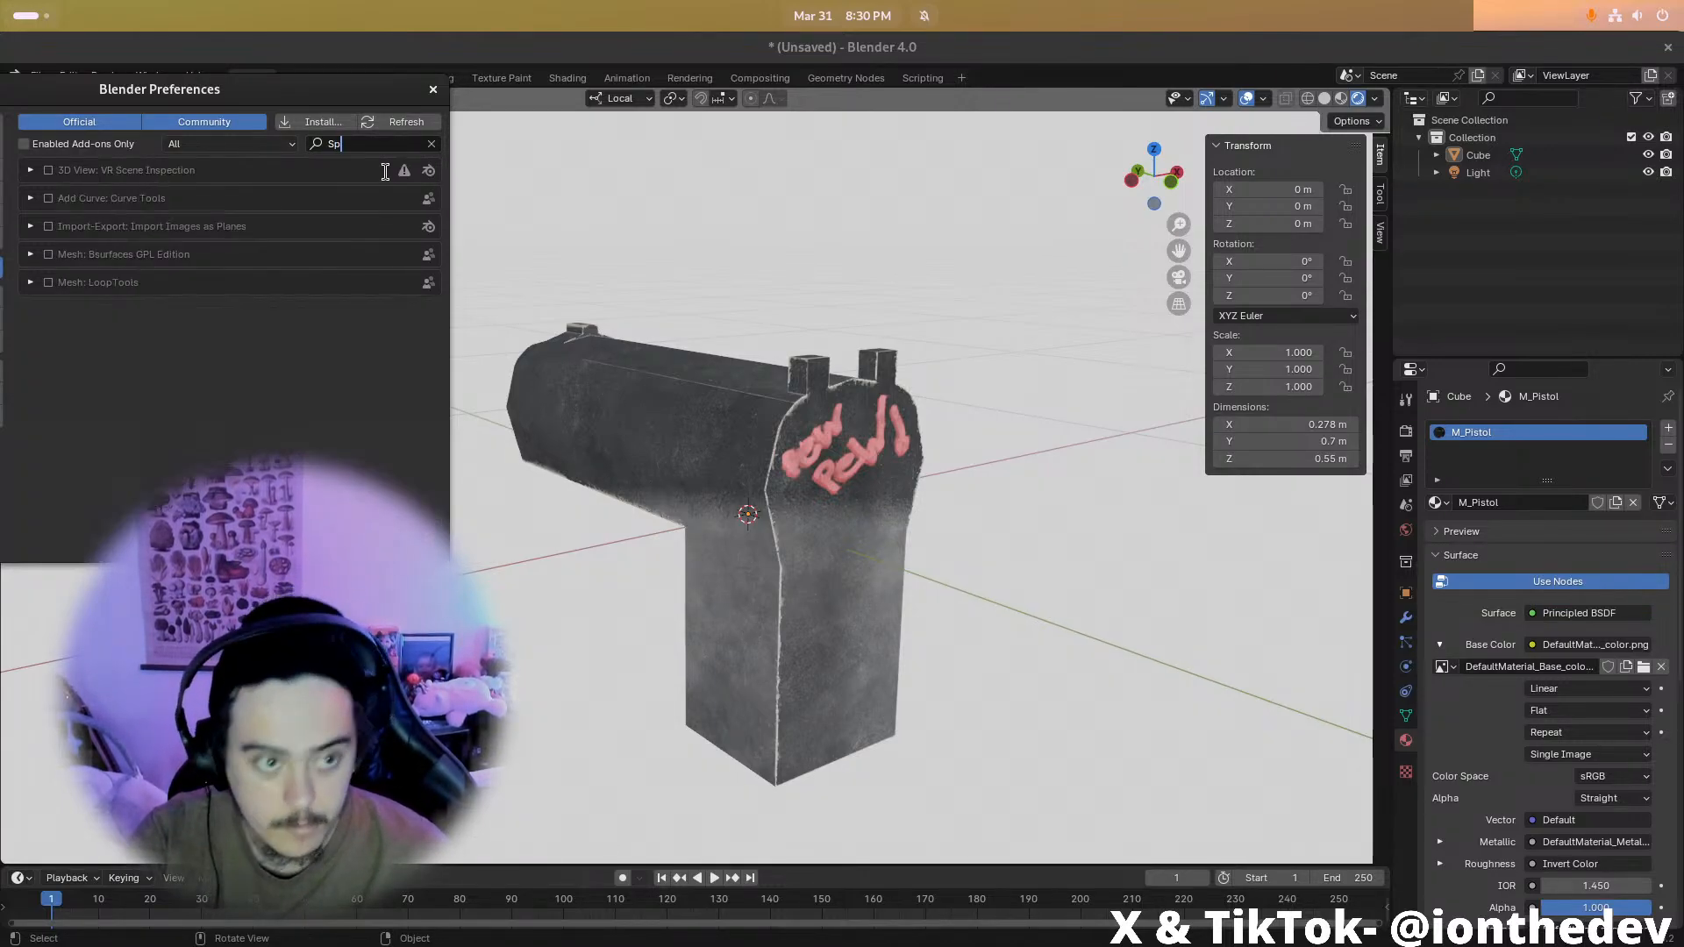
key(ctrl+a)
key(BackSpace)
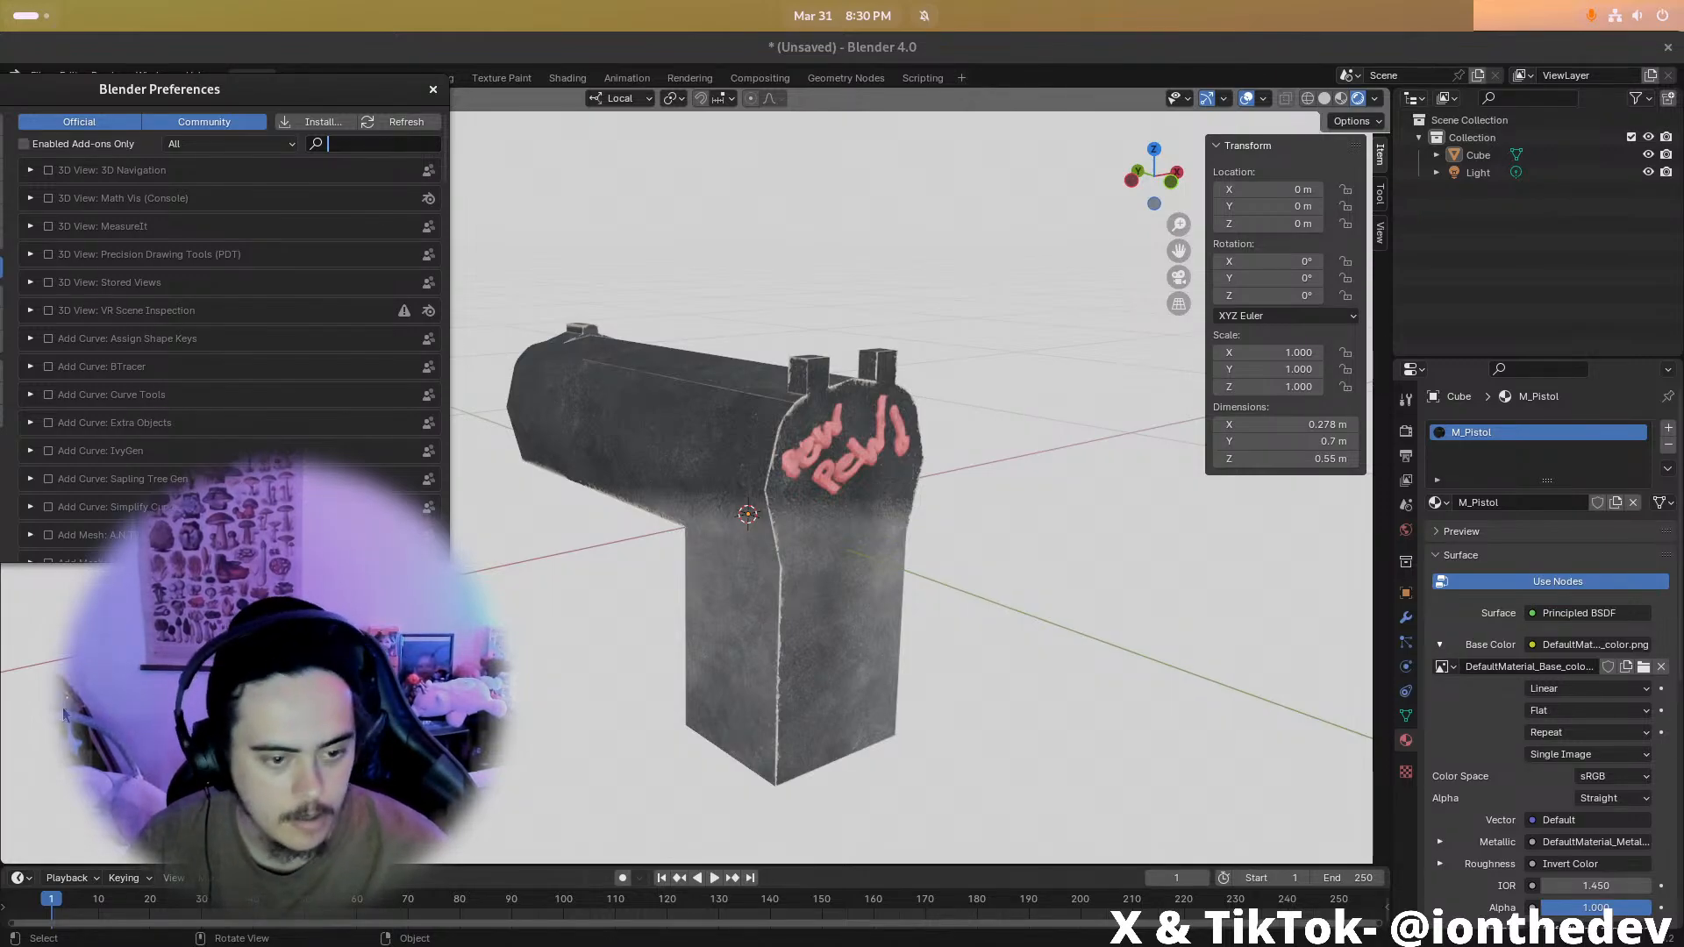
key(alt+Tab)
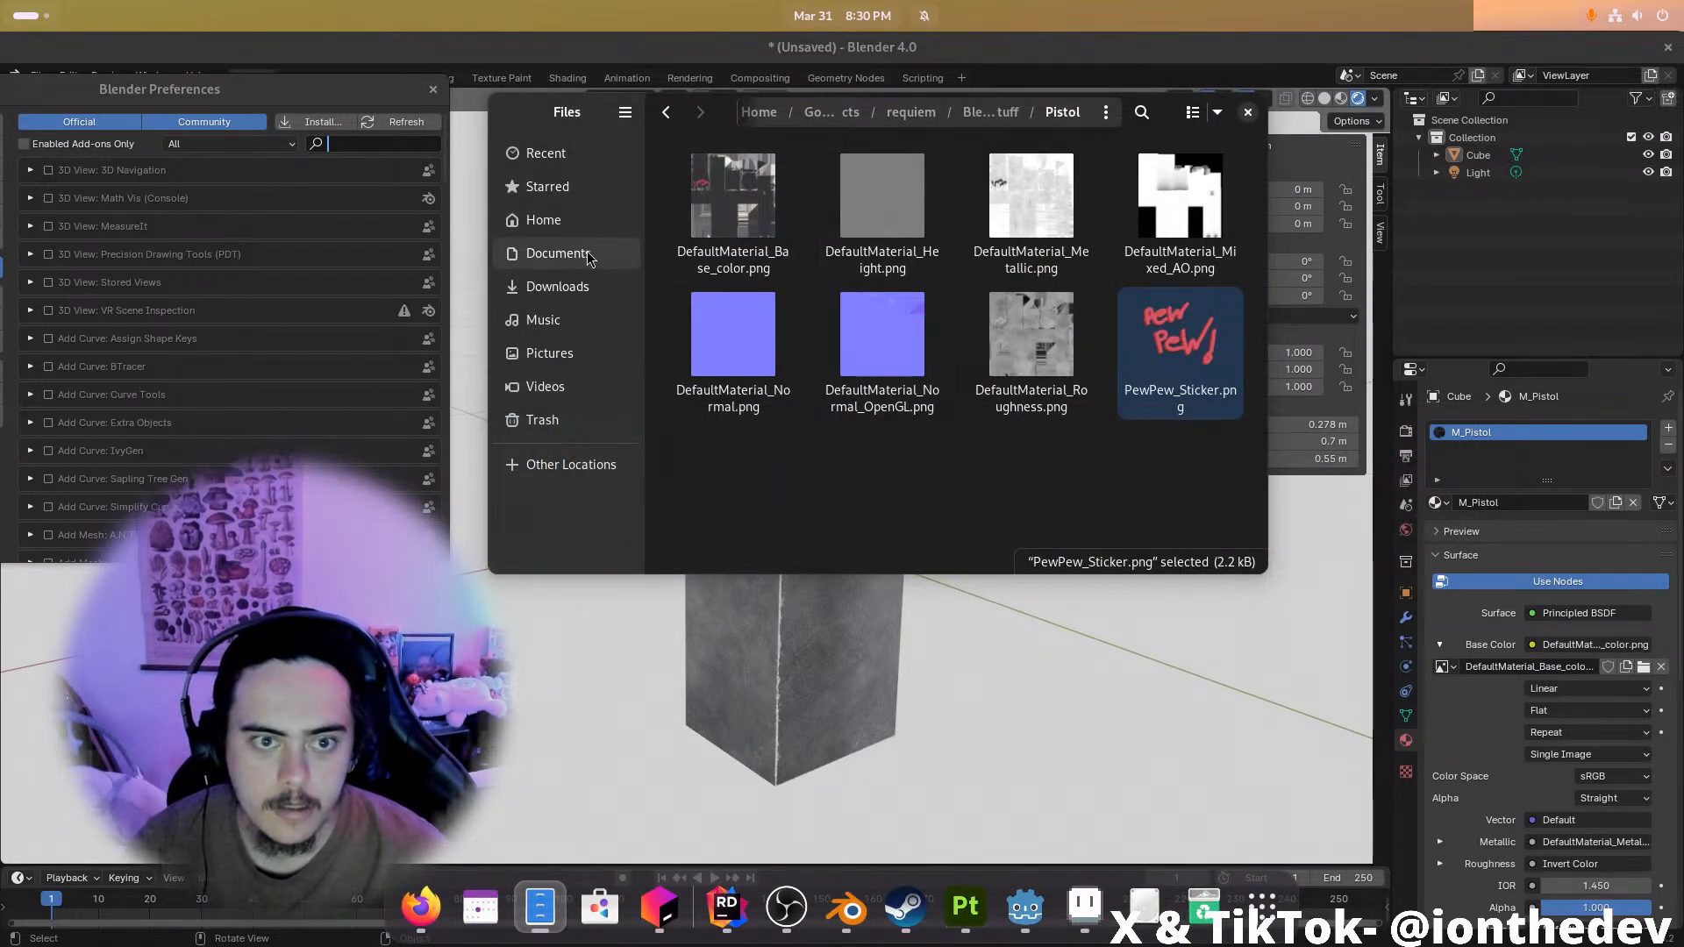
key(alt+Tab)
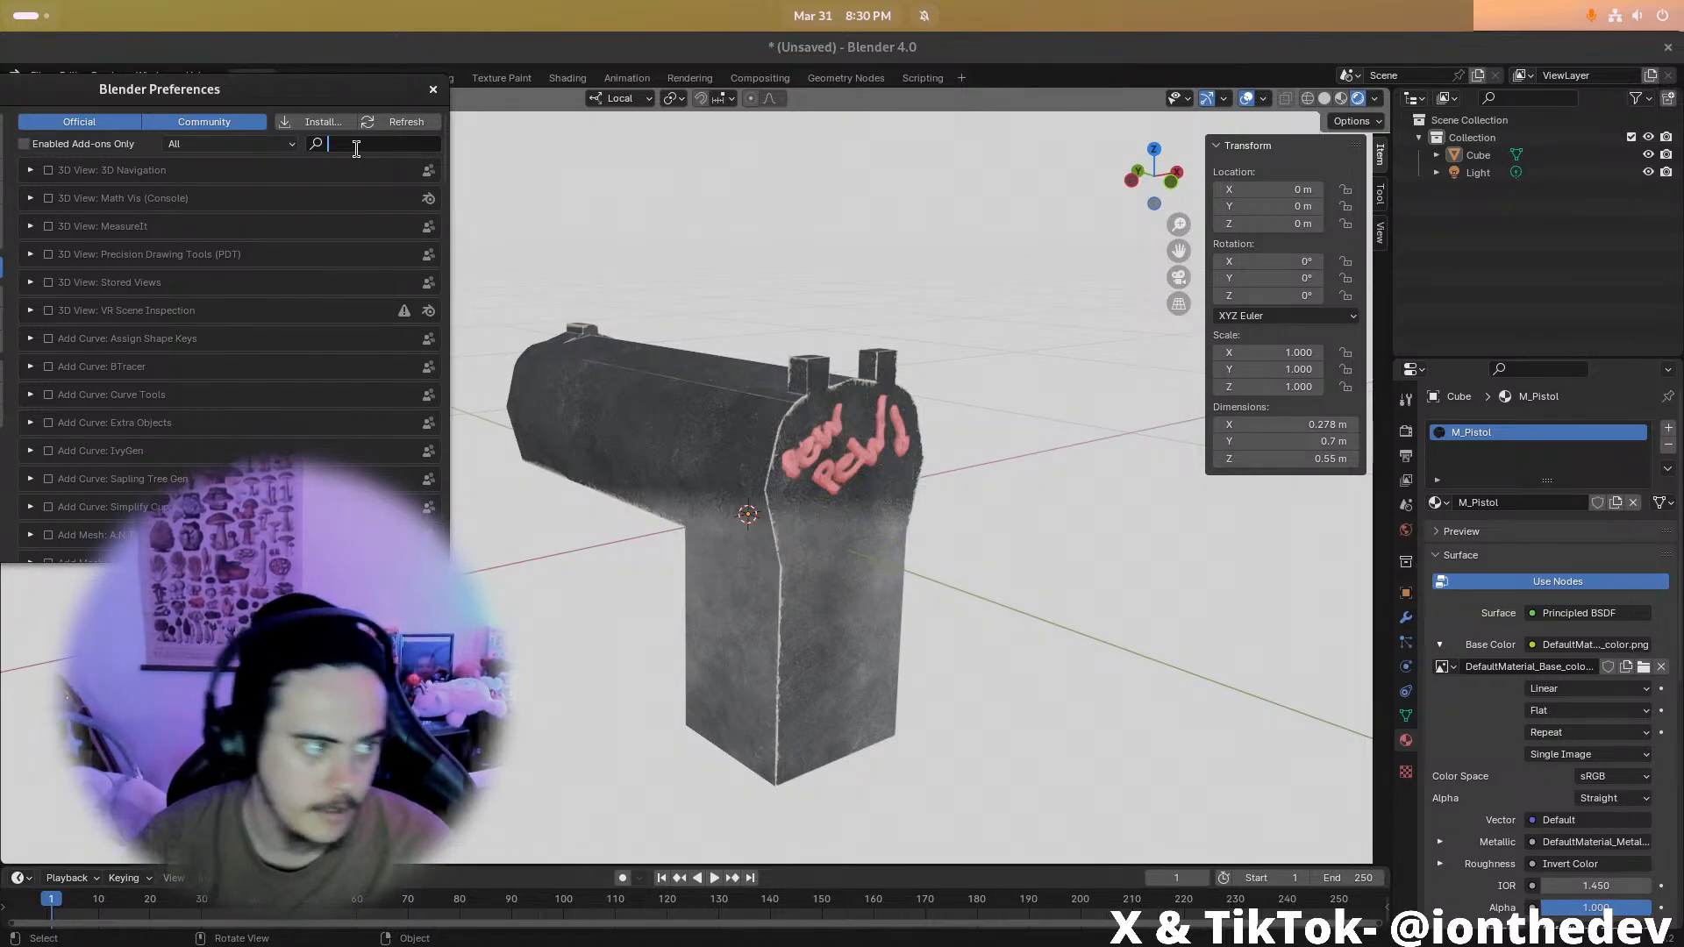
Search the add-ons for "Pale", enable Render: Palette Studio, and save the preferences
text(Pale)
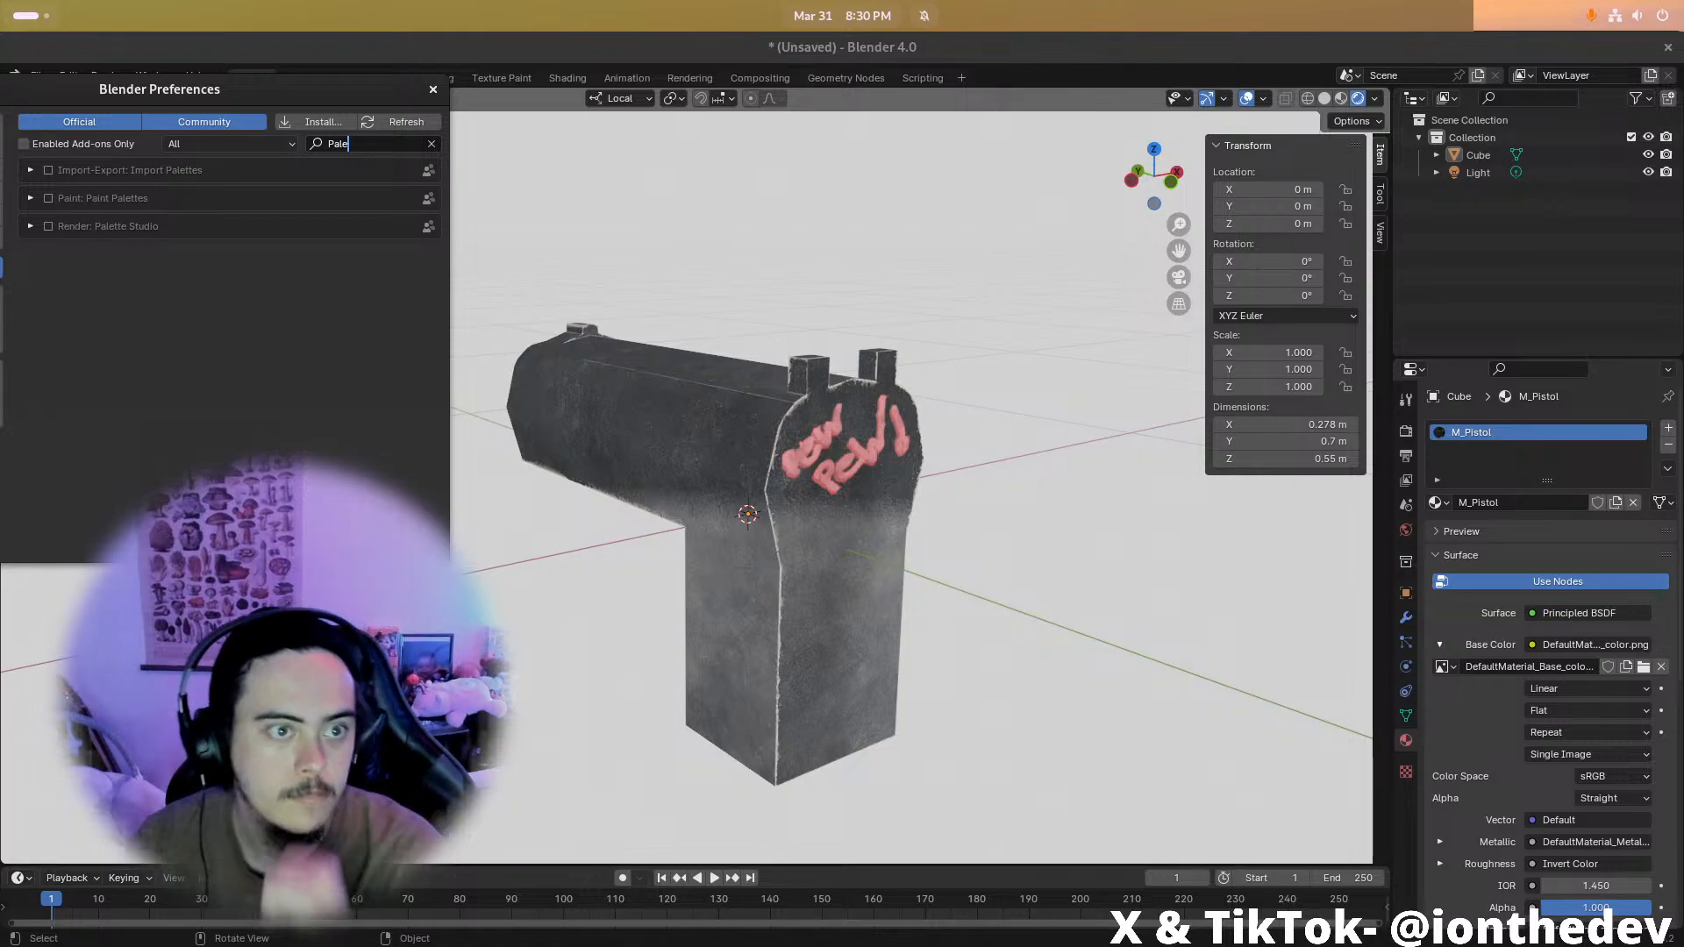
click(48, 226)
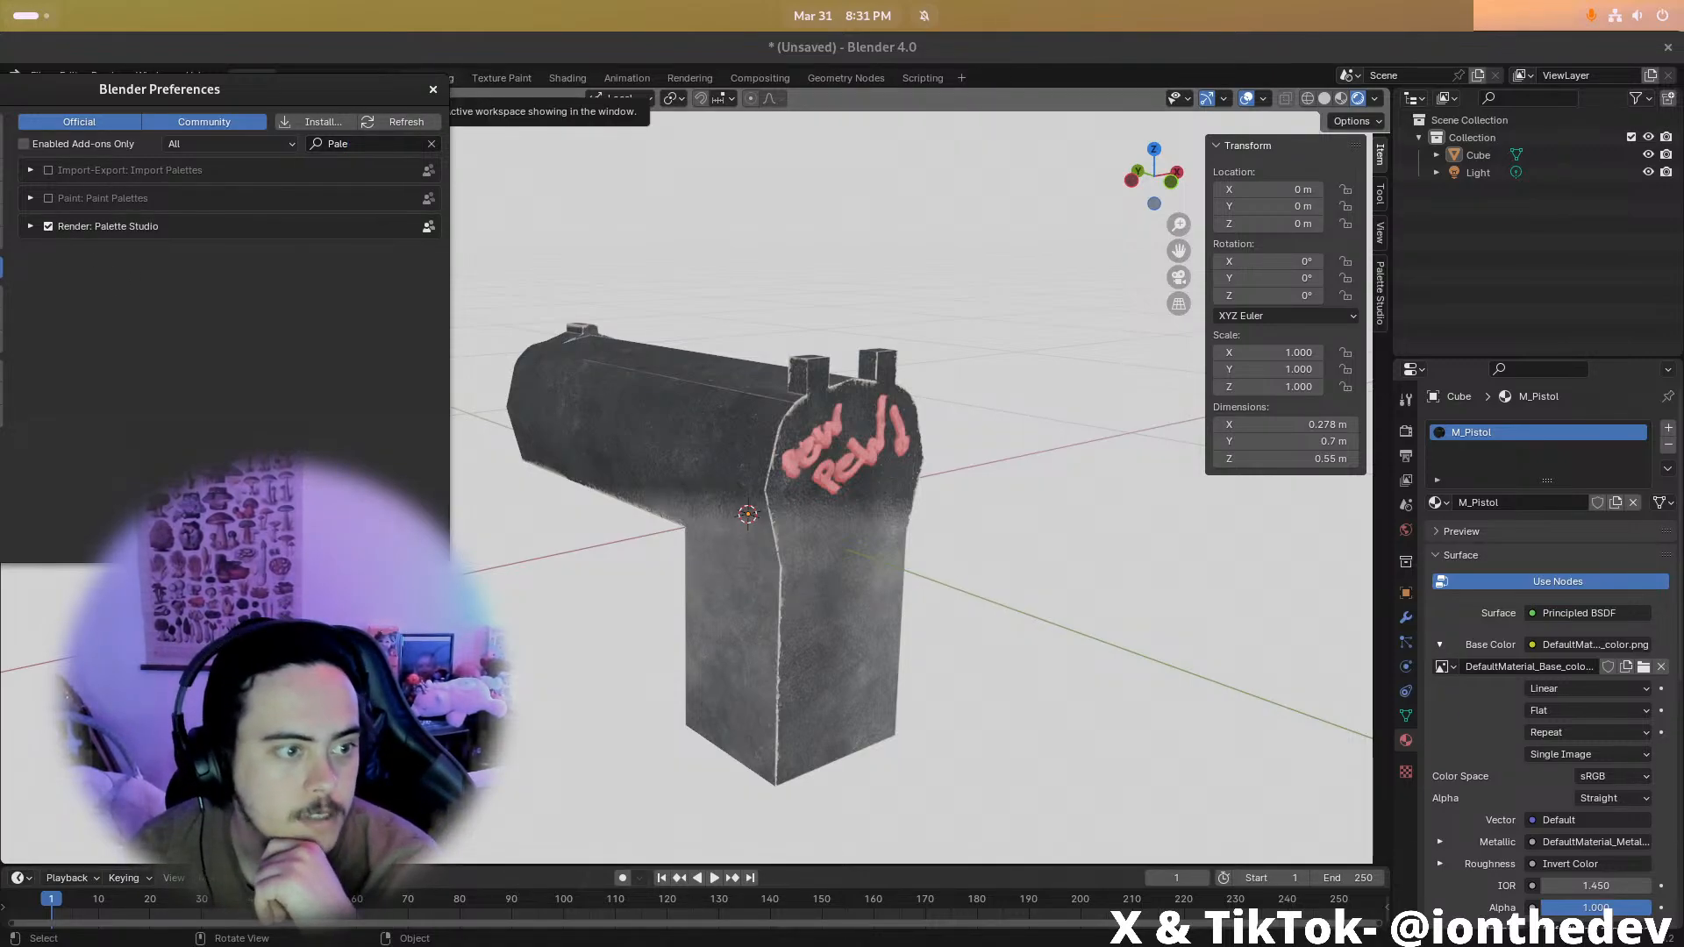
click(2, 548)
click(26, 491)
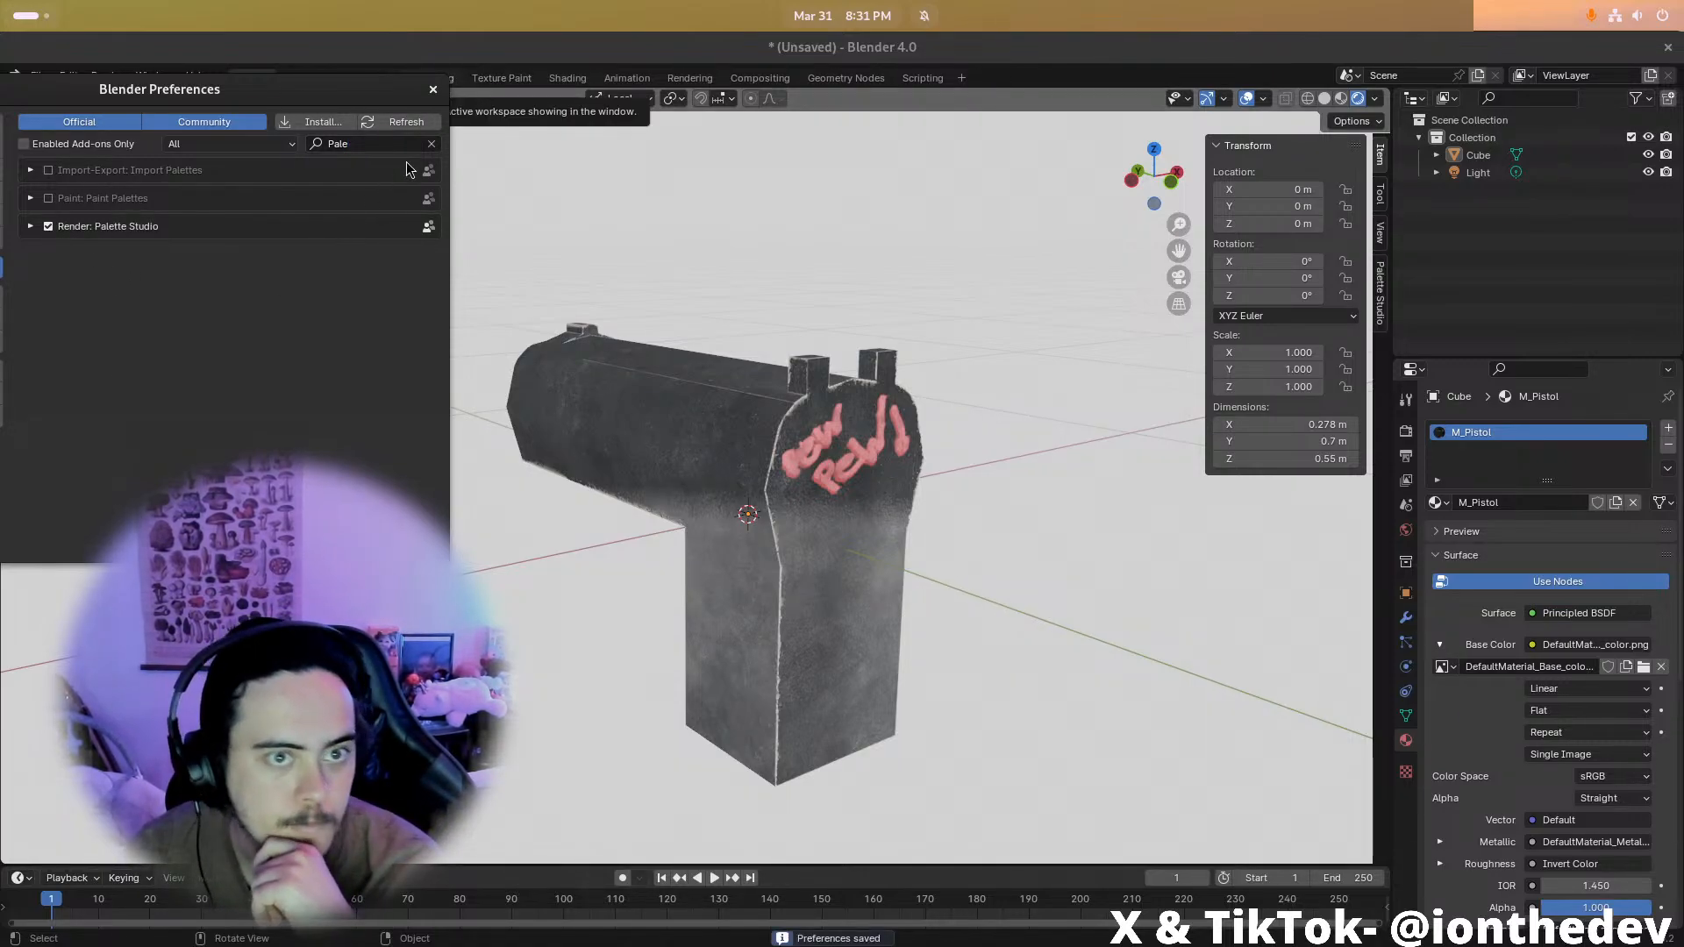
Close the preferences and display the Palette Studio settings beside the pistol
click(433, 89)
middle_drag(624, 243, 1316, 296)
click(1380, 294)
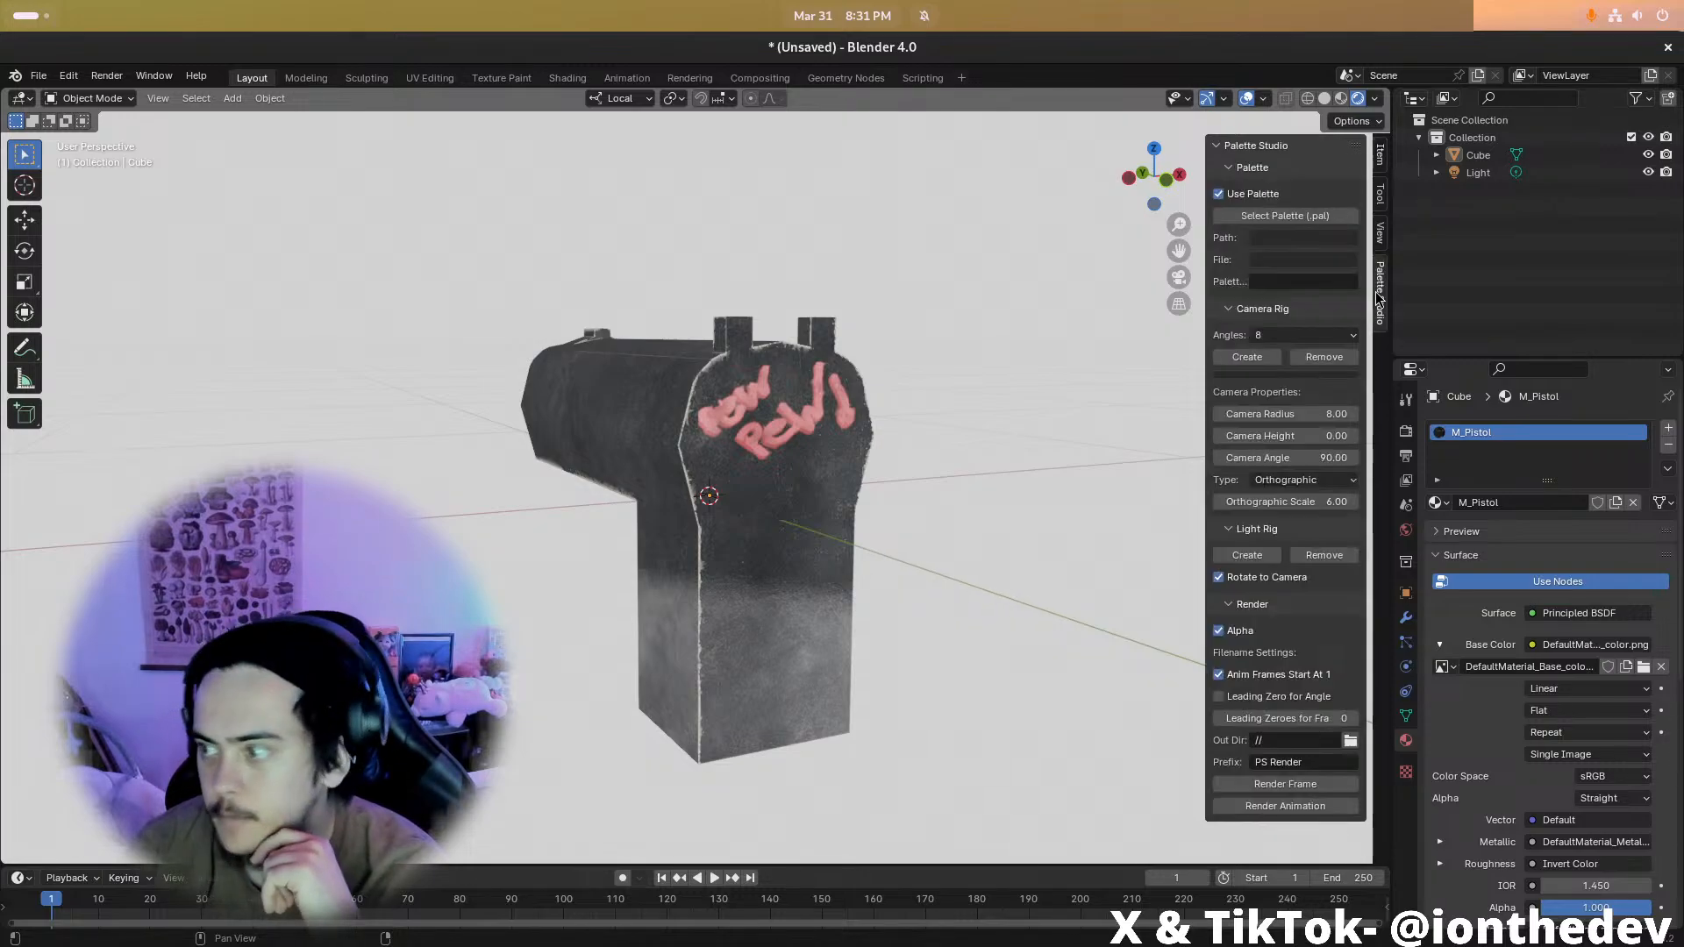
middle_drag(1147, 350, 1289, 256)
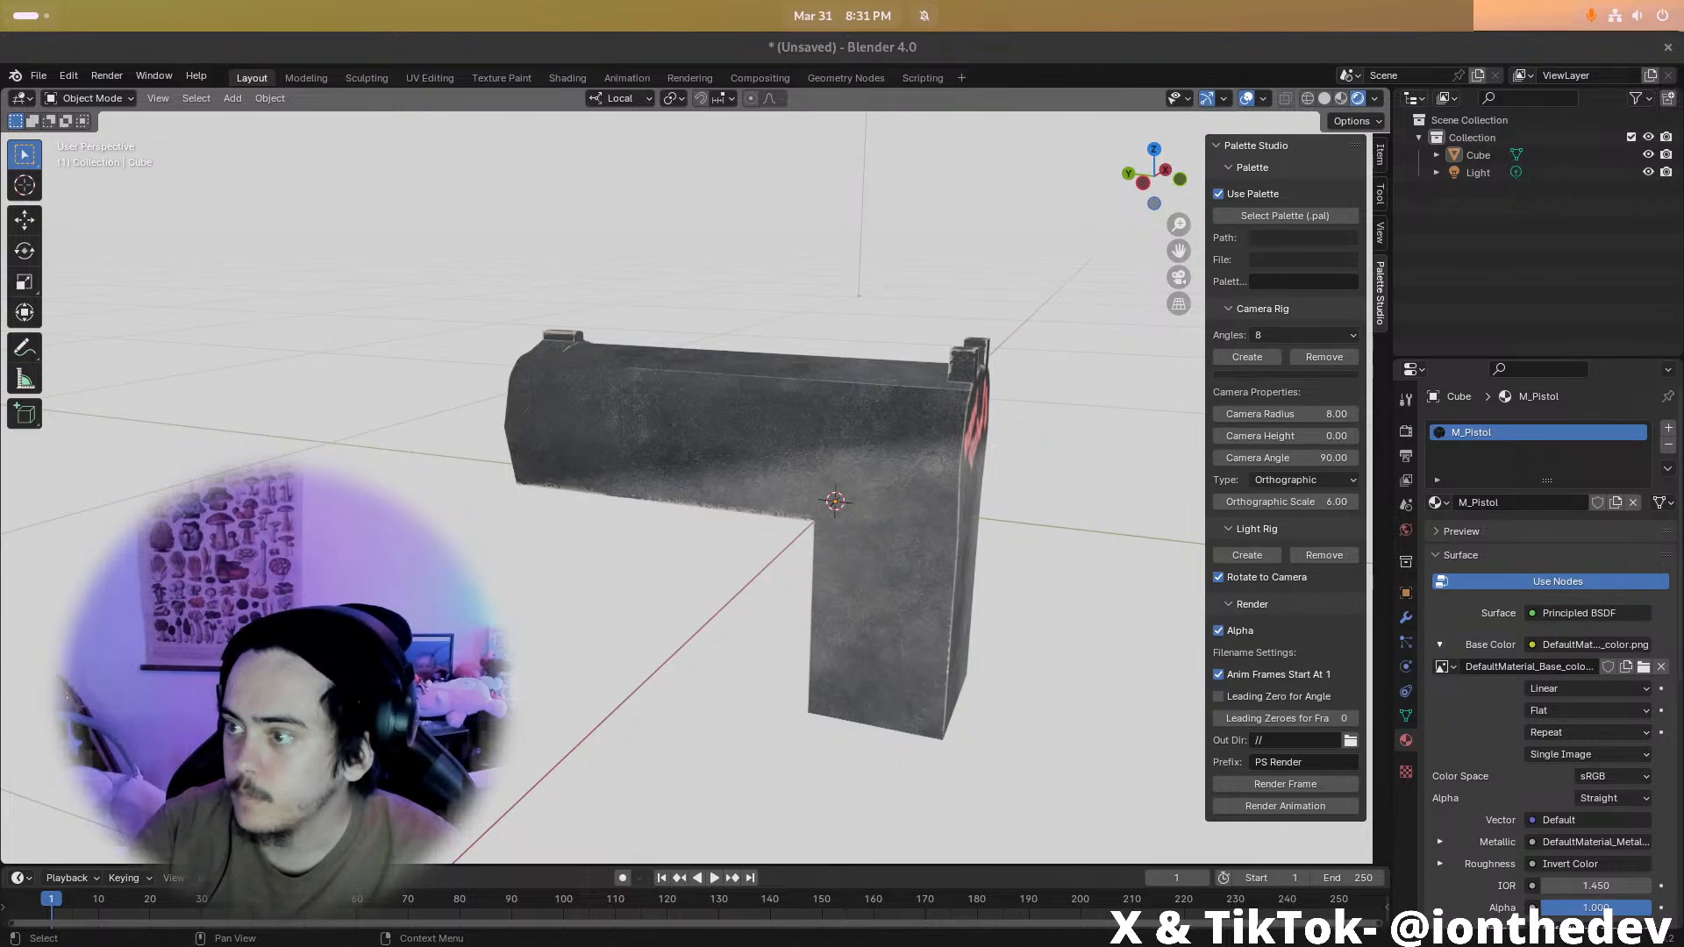
Switch to the Lospec Palette List in the browser and filter it to palettes with exactly 128 colors
drag(1683, 408, 1151, 165)
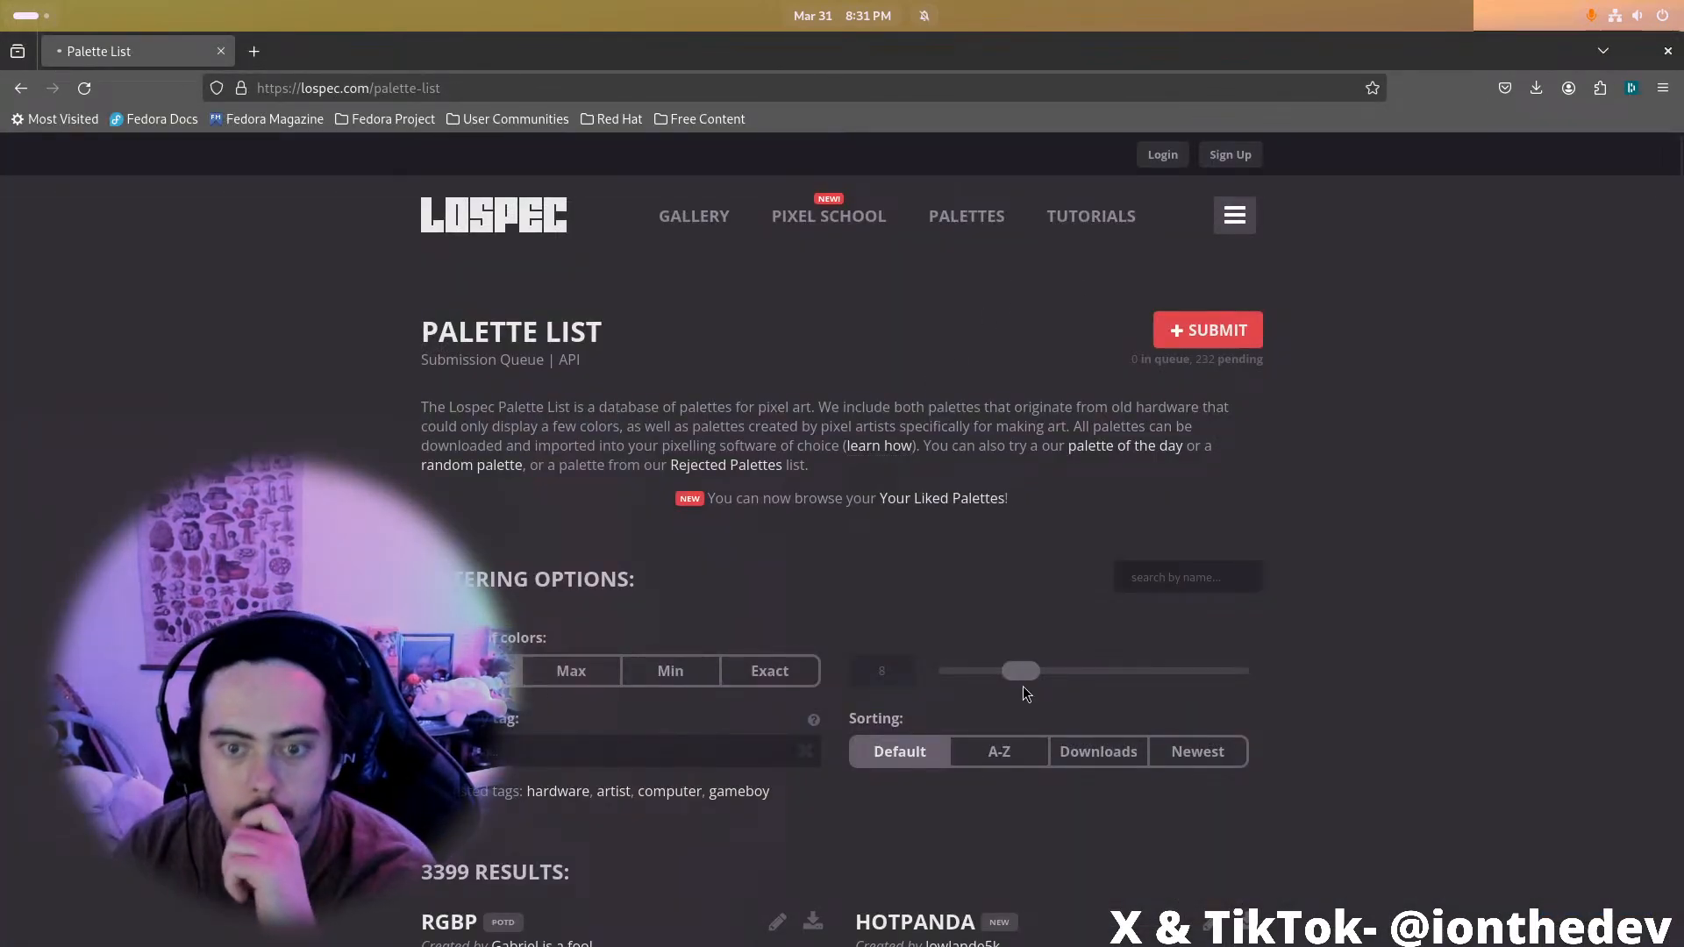
drag(1023, 673, 1056, 673)
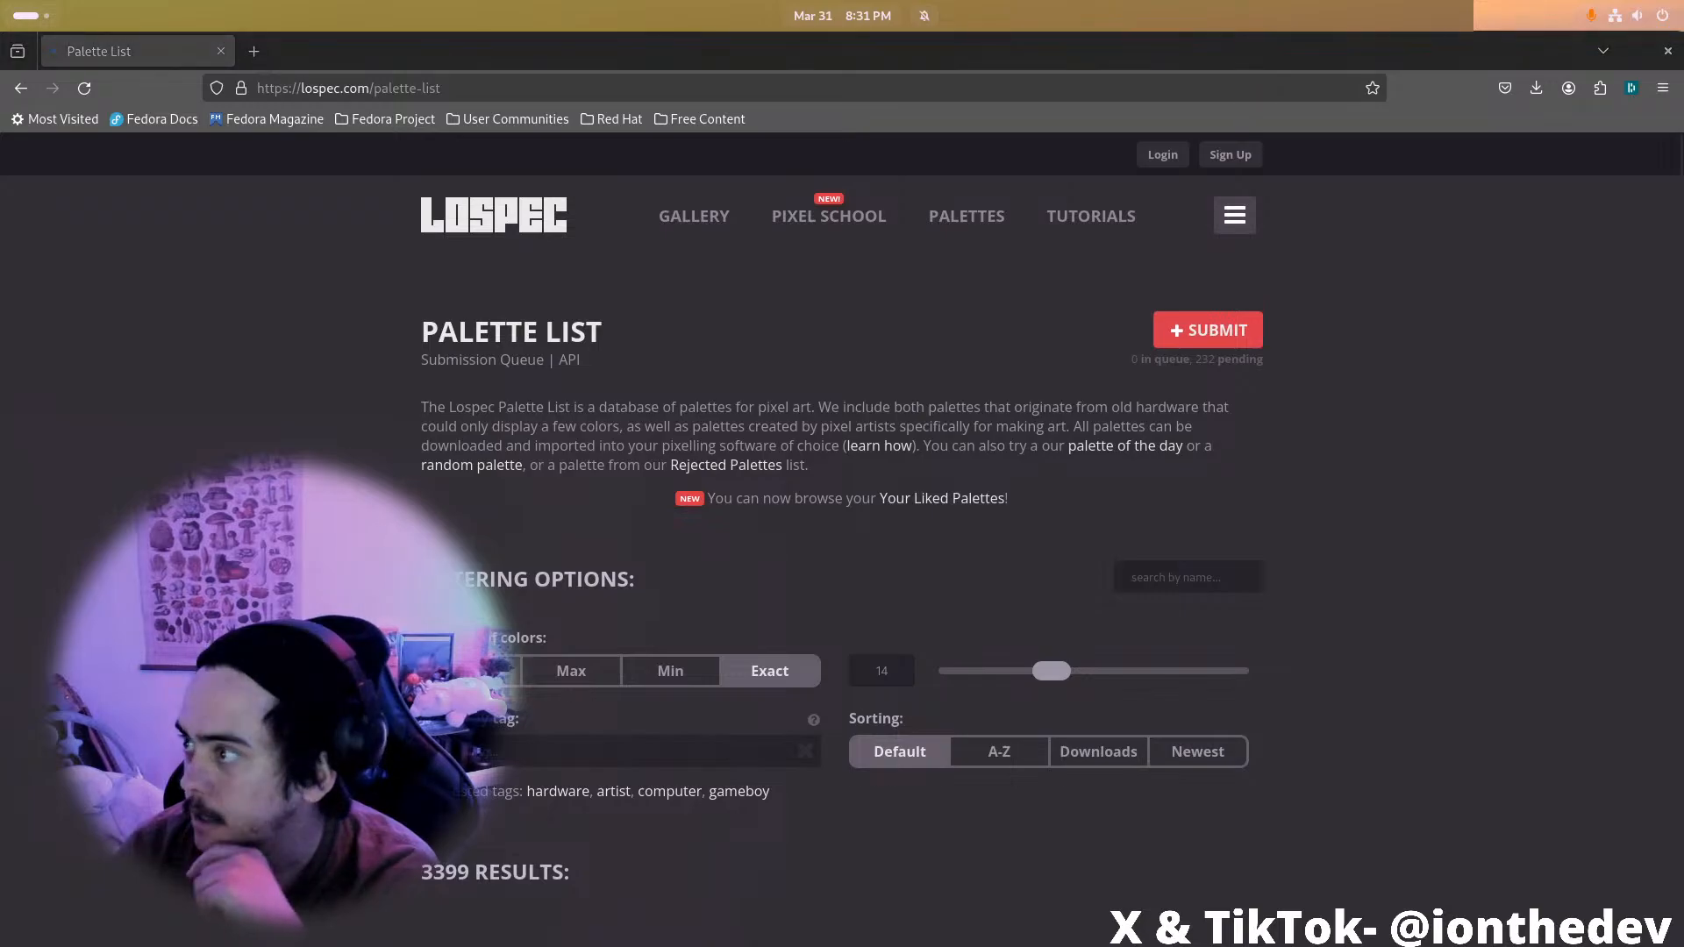
drag(1051, 673, 1190, 684)
scroll(1421, 645, down, 3)
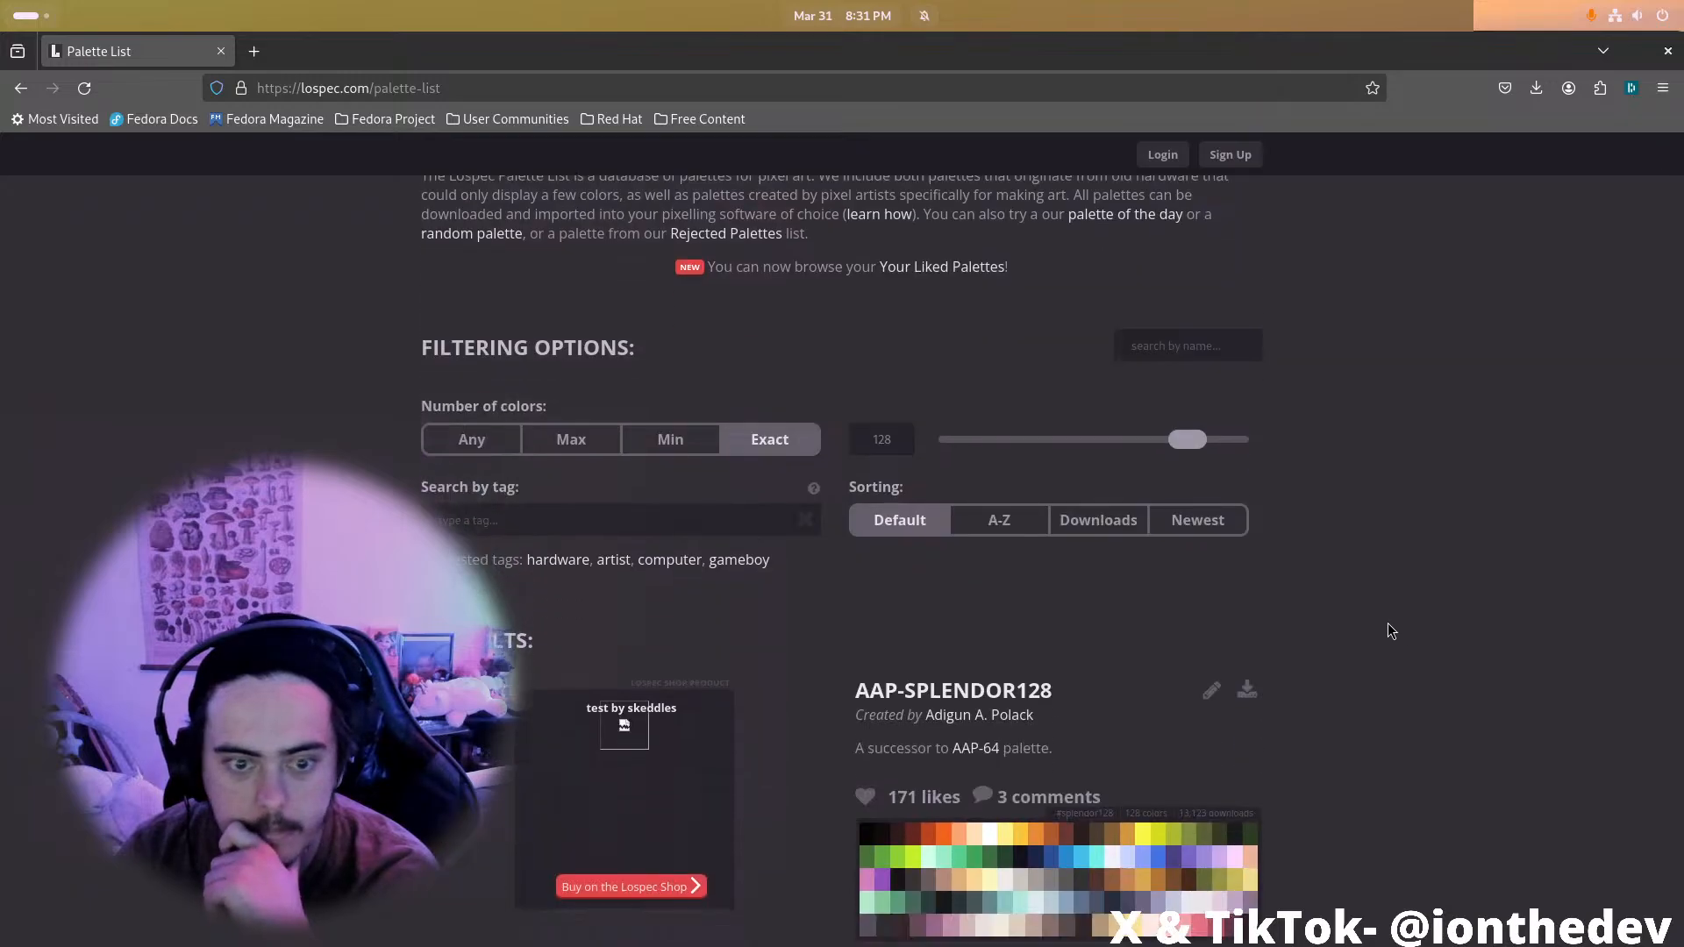
scroll(1252, 588, down, 3)
scroll(1252, 587, up, 3)
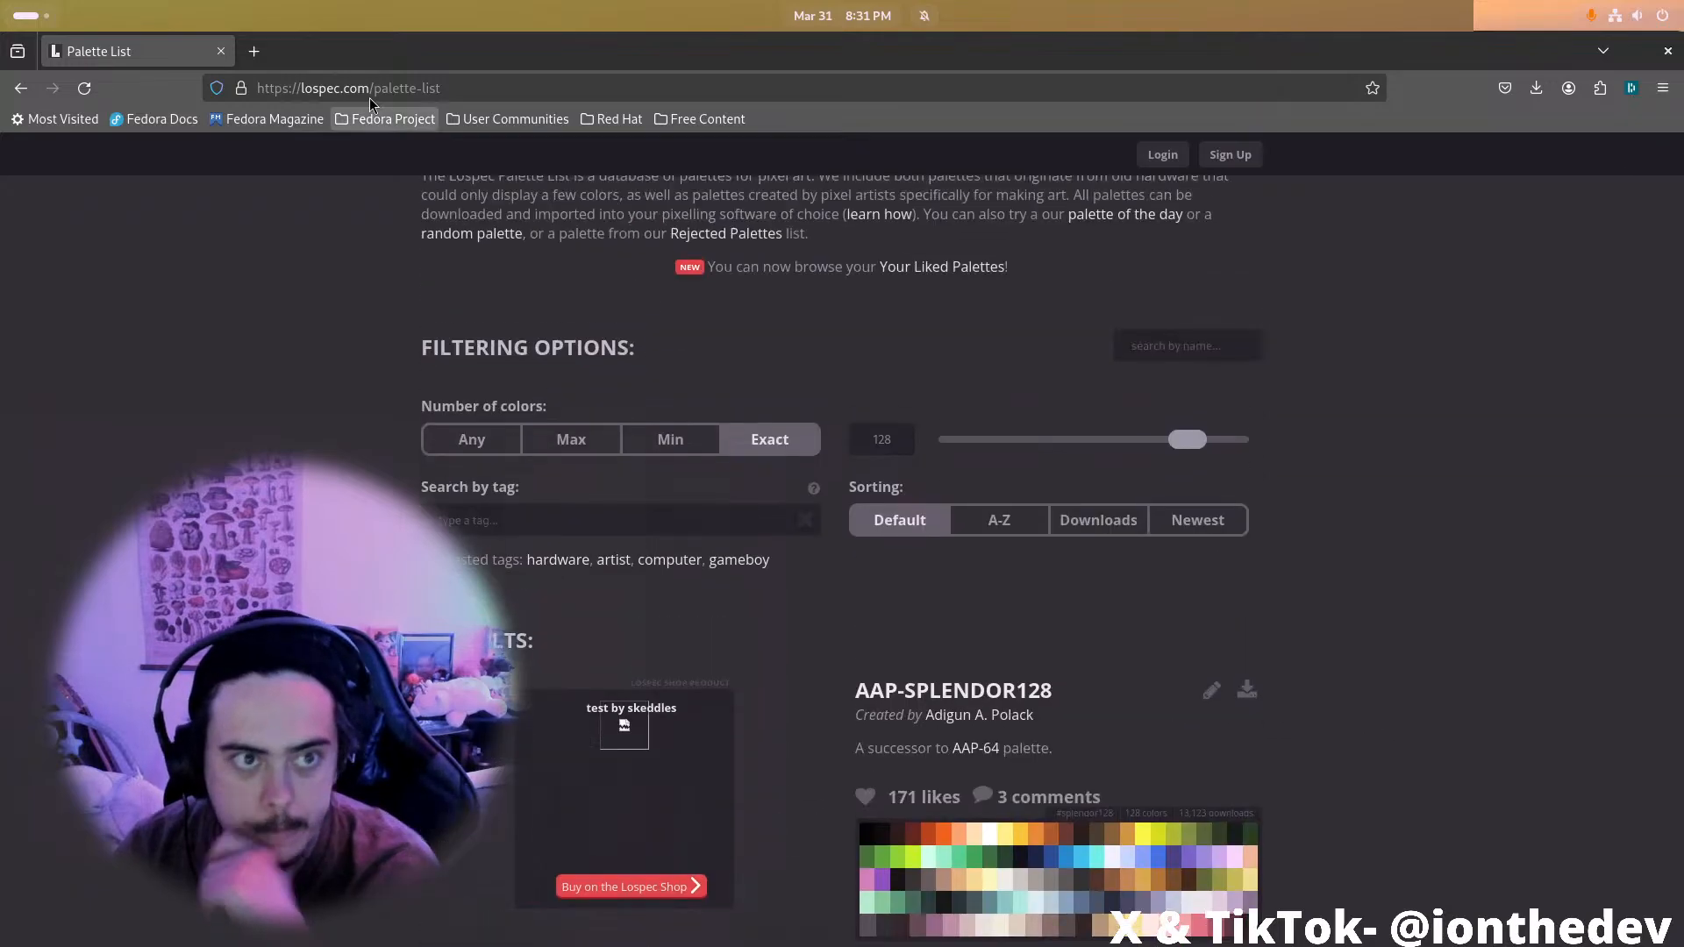
Search the web in a new tab for "how many colors are in doom"
click(253, 51)
text(how many colo)
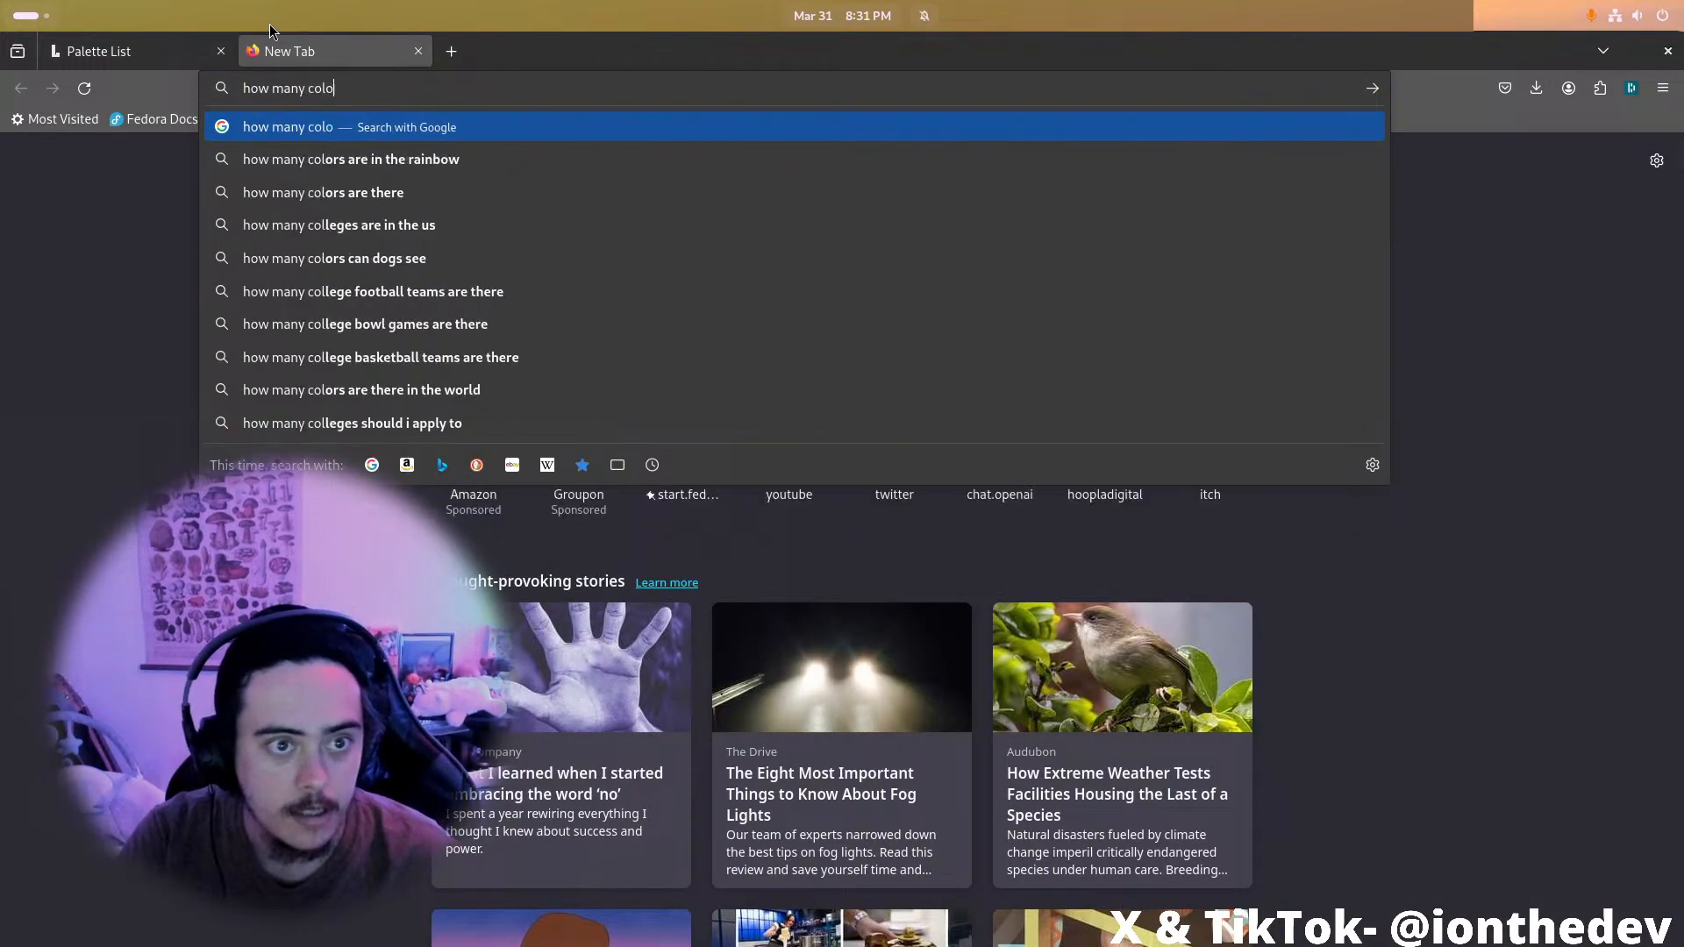
text(rs are in doom)
key(Return)
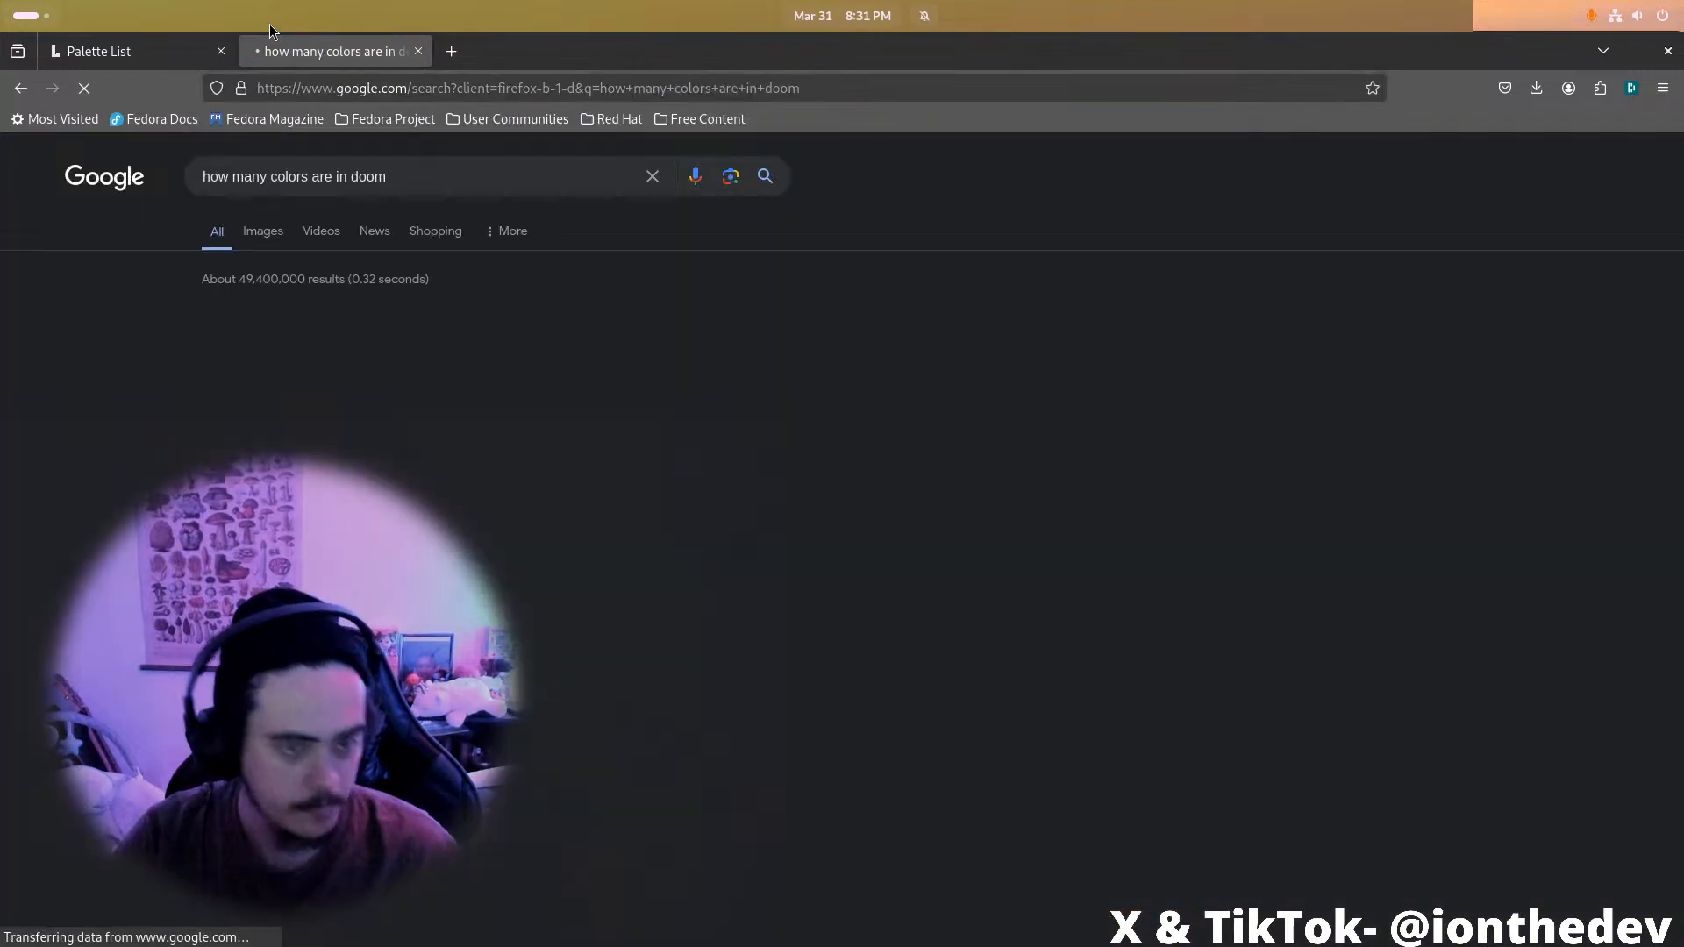
Return to the Lospec Palette List and set the exact number of colors to 256
click(66, 44)
drag(1191, 438, 1358, 439)
scroll(1360, 435, down, 3)
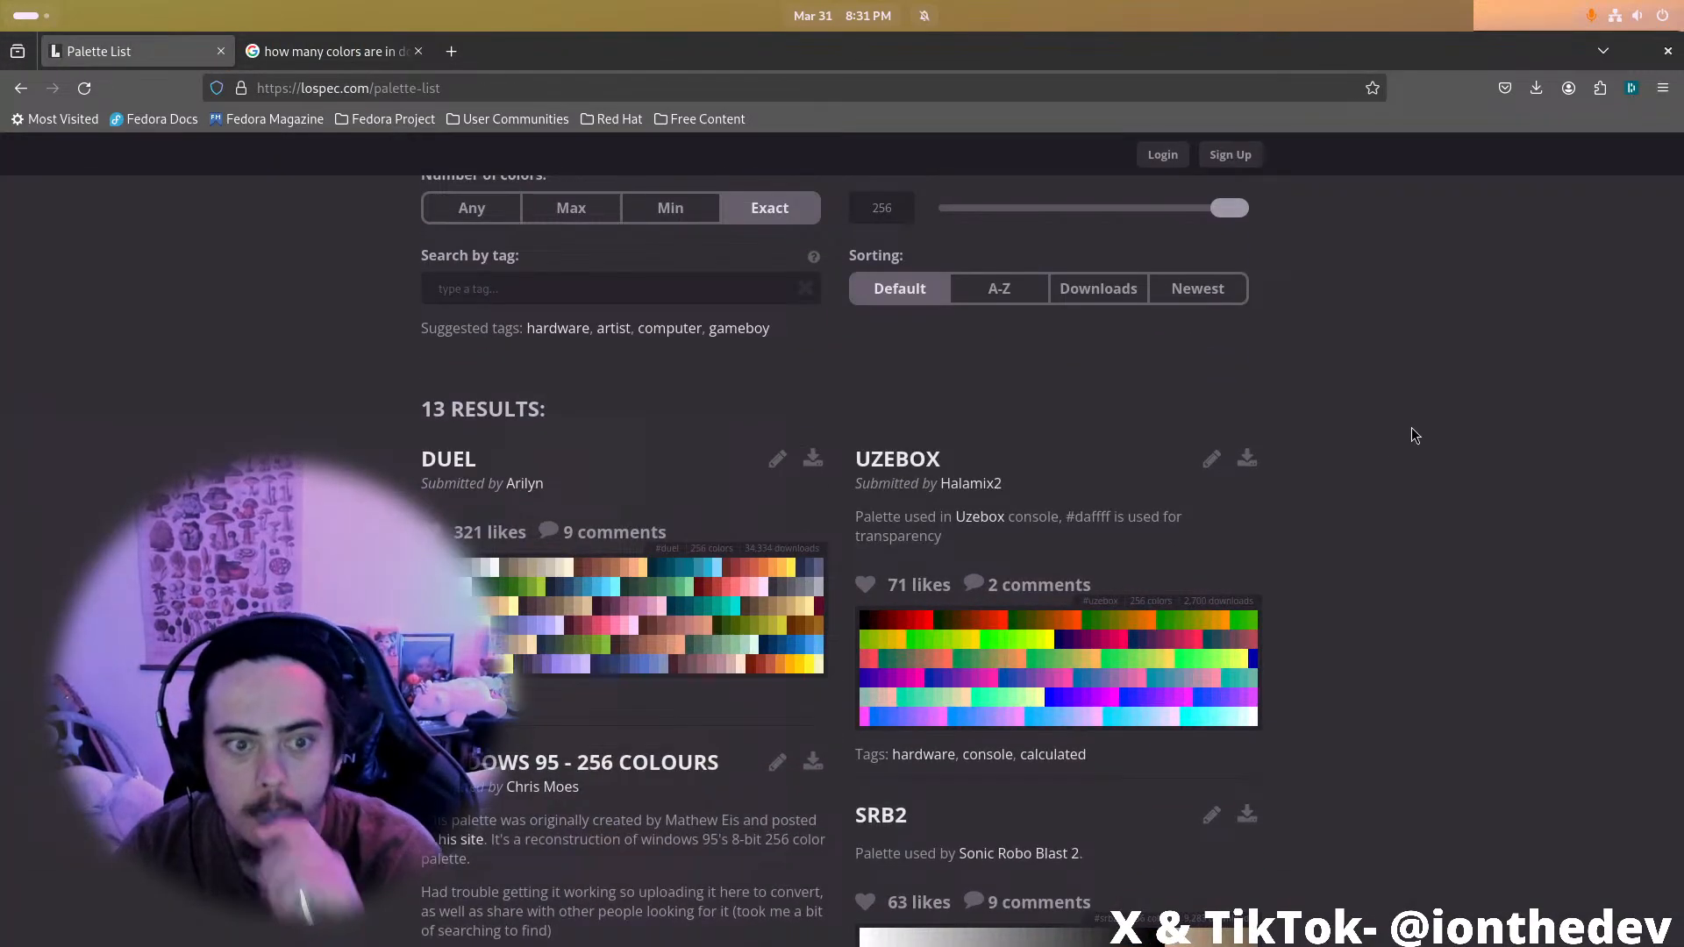
Browse the 256-color palettes on Lospec and compare their color ranges for a suitable one
scroll(1483, 430, down, 3)
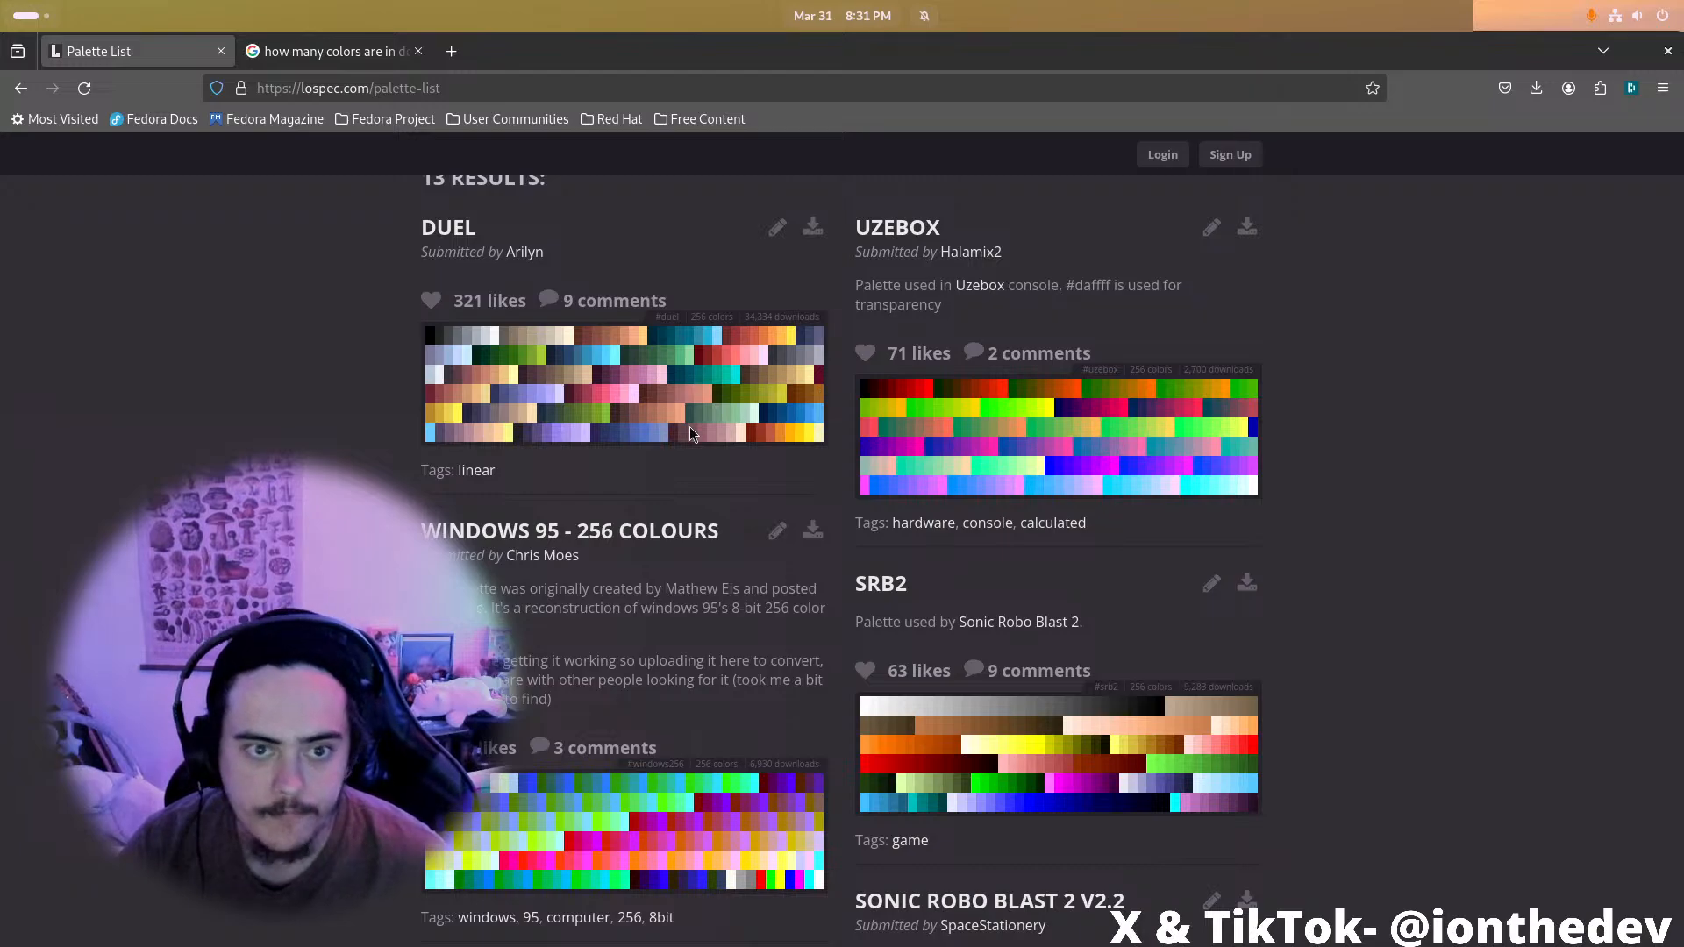
scroll(1297, 553, down, 2)
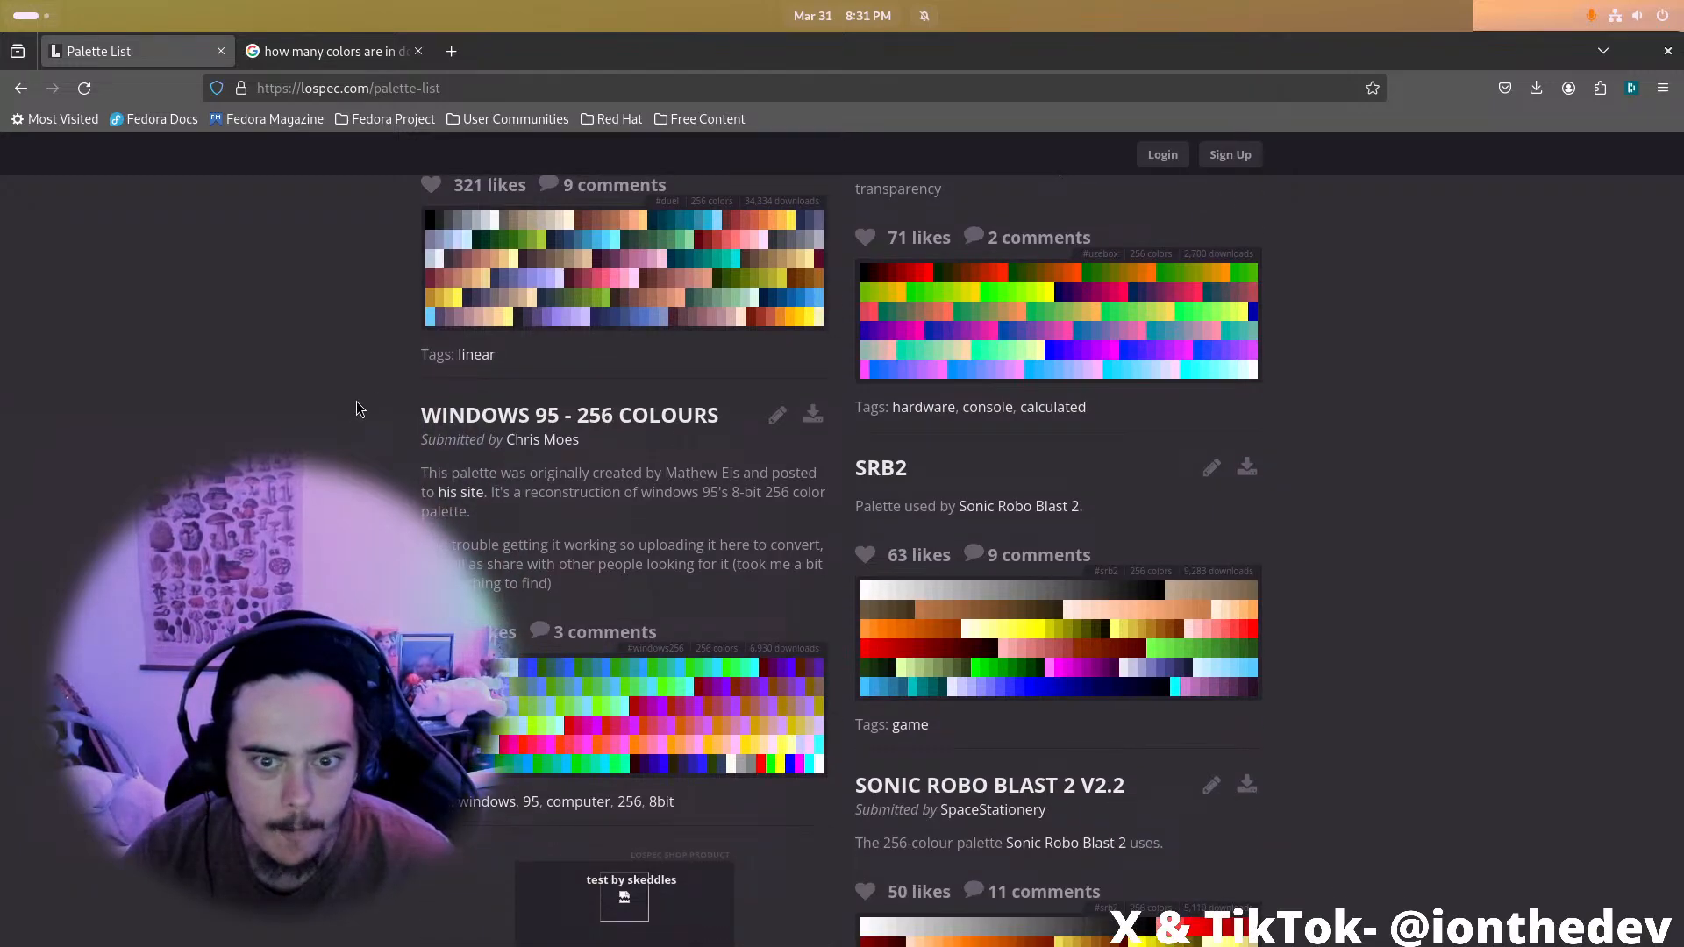
scroll(614, 461, down, 5)
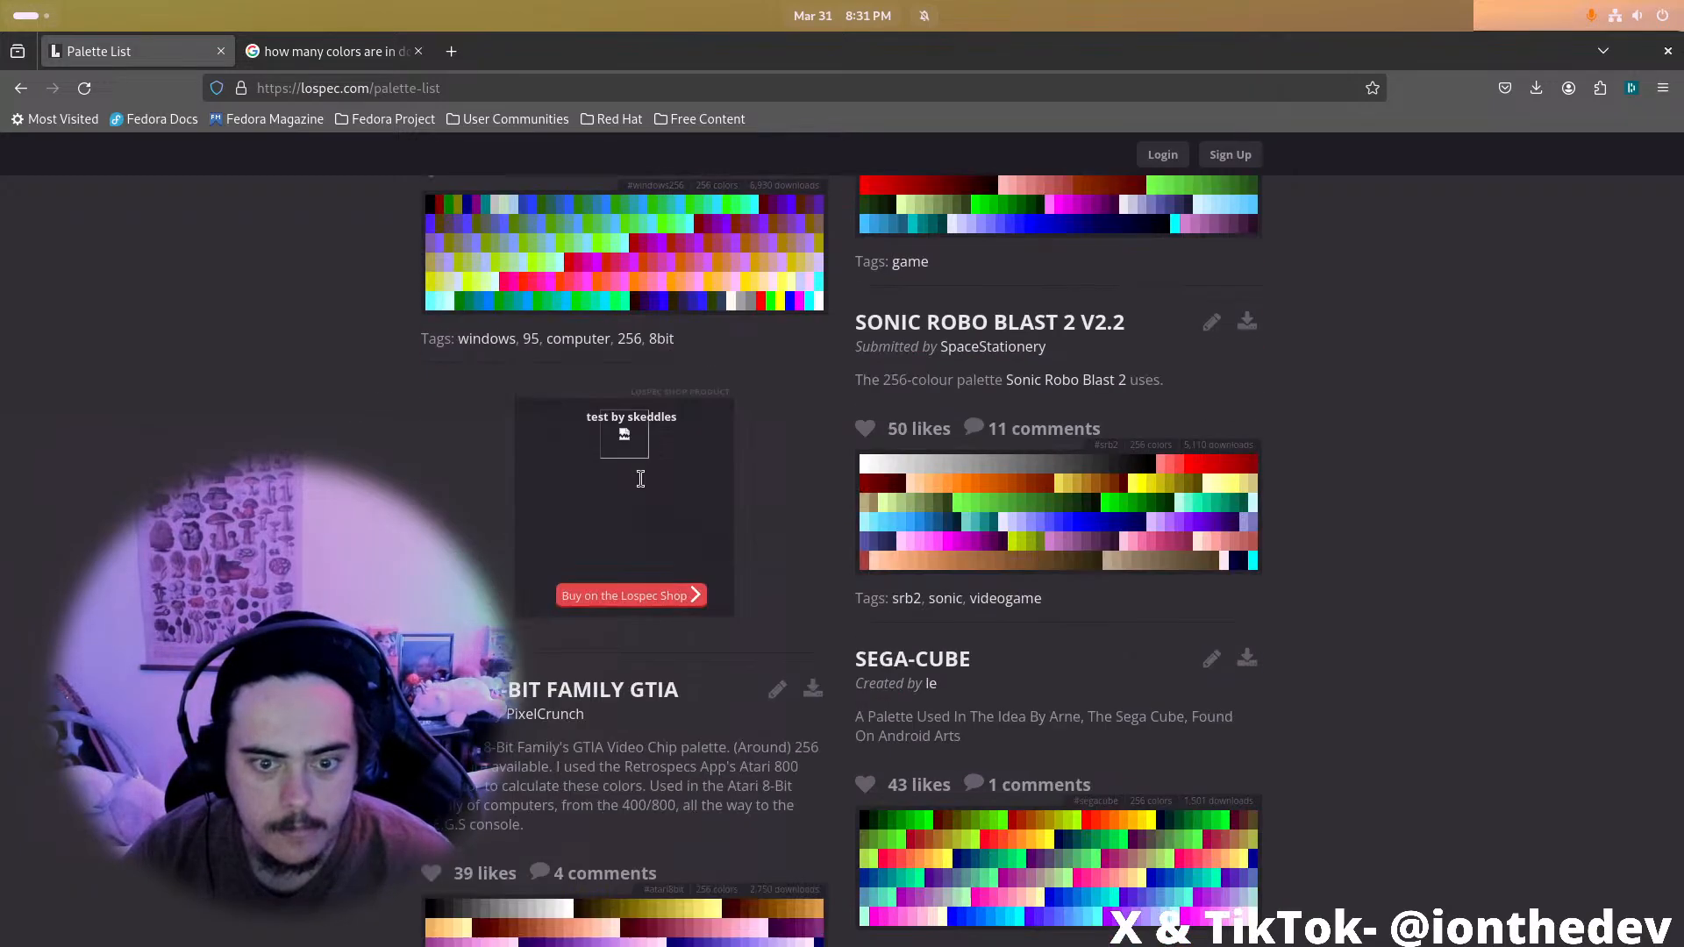
scroll(644, 485, down, 9)
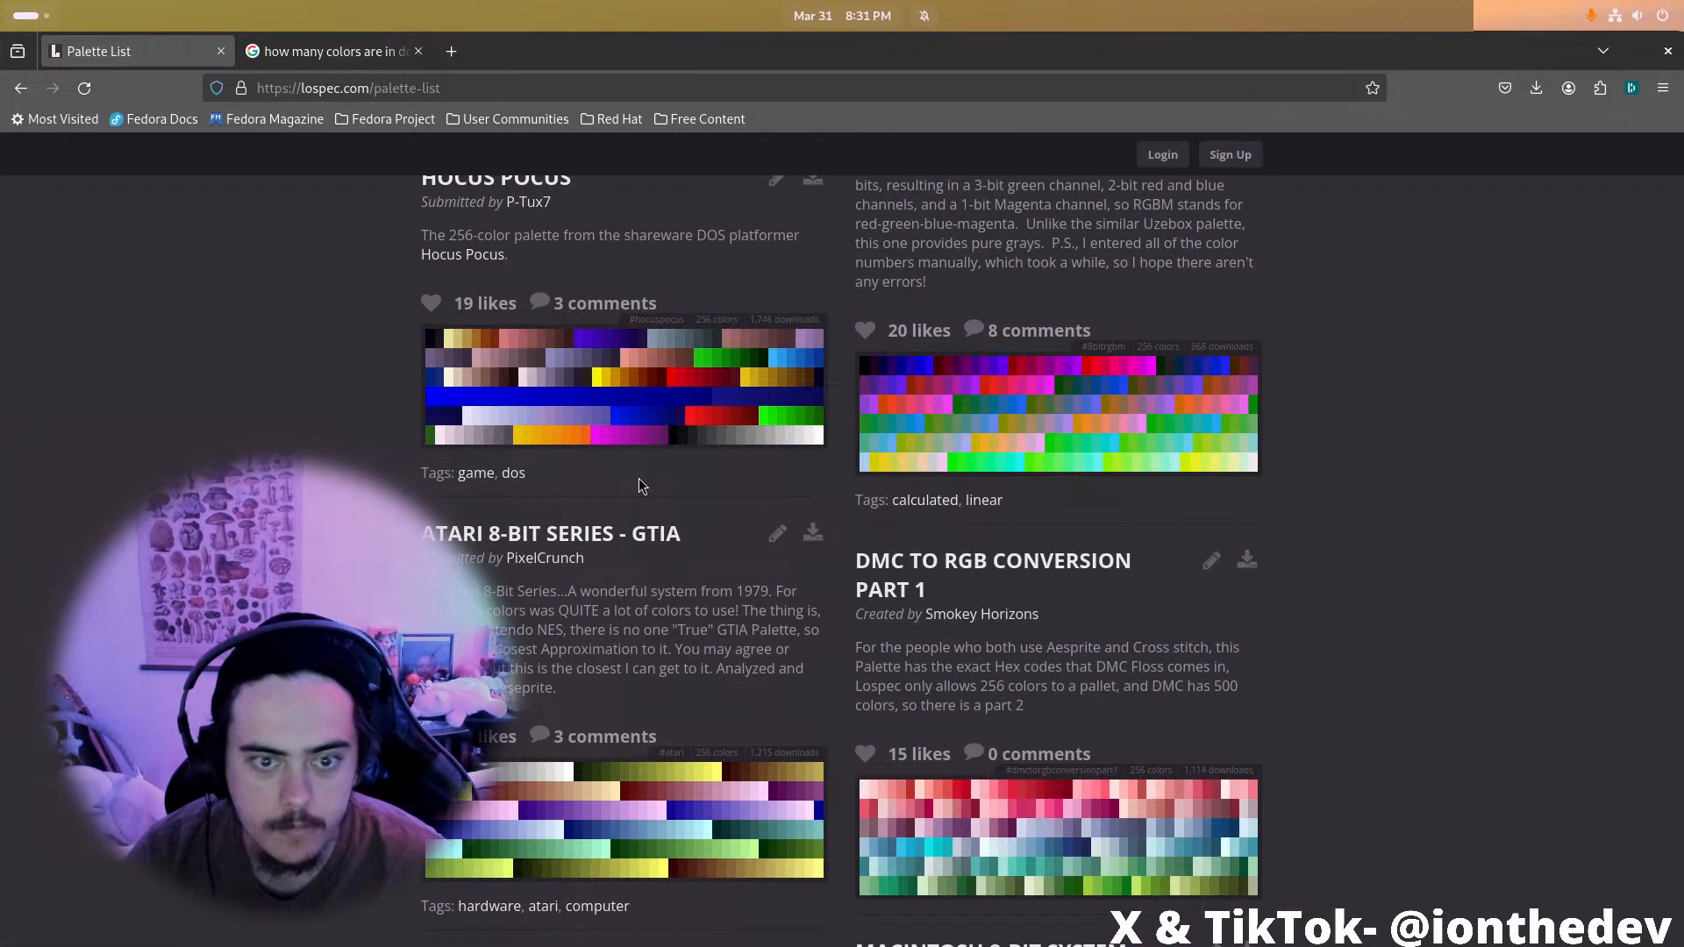
scroll(639, 482, down, 5)
scroll(637, 471, down, 5)
scroll(637, 471, up, 5)
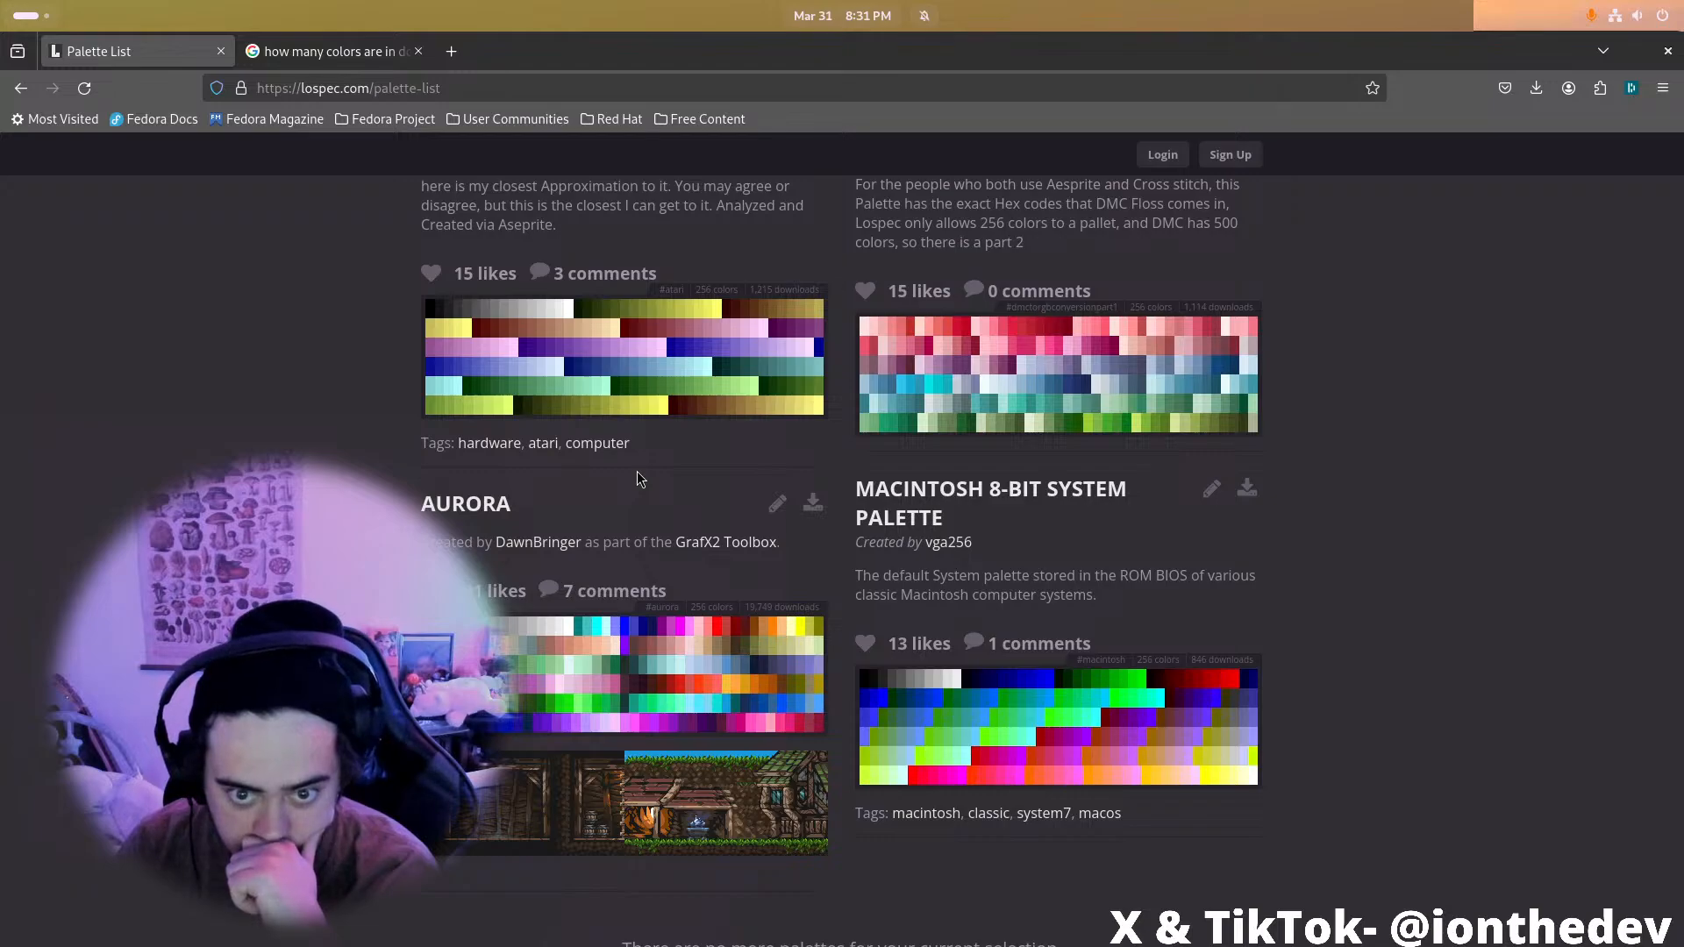
scroll(637, 478, up, 10)
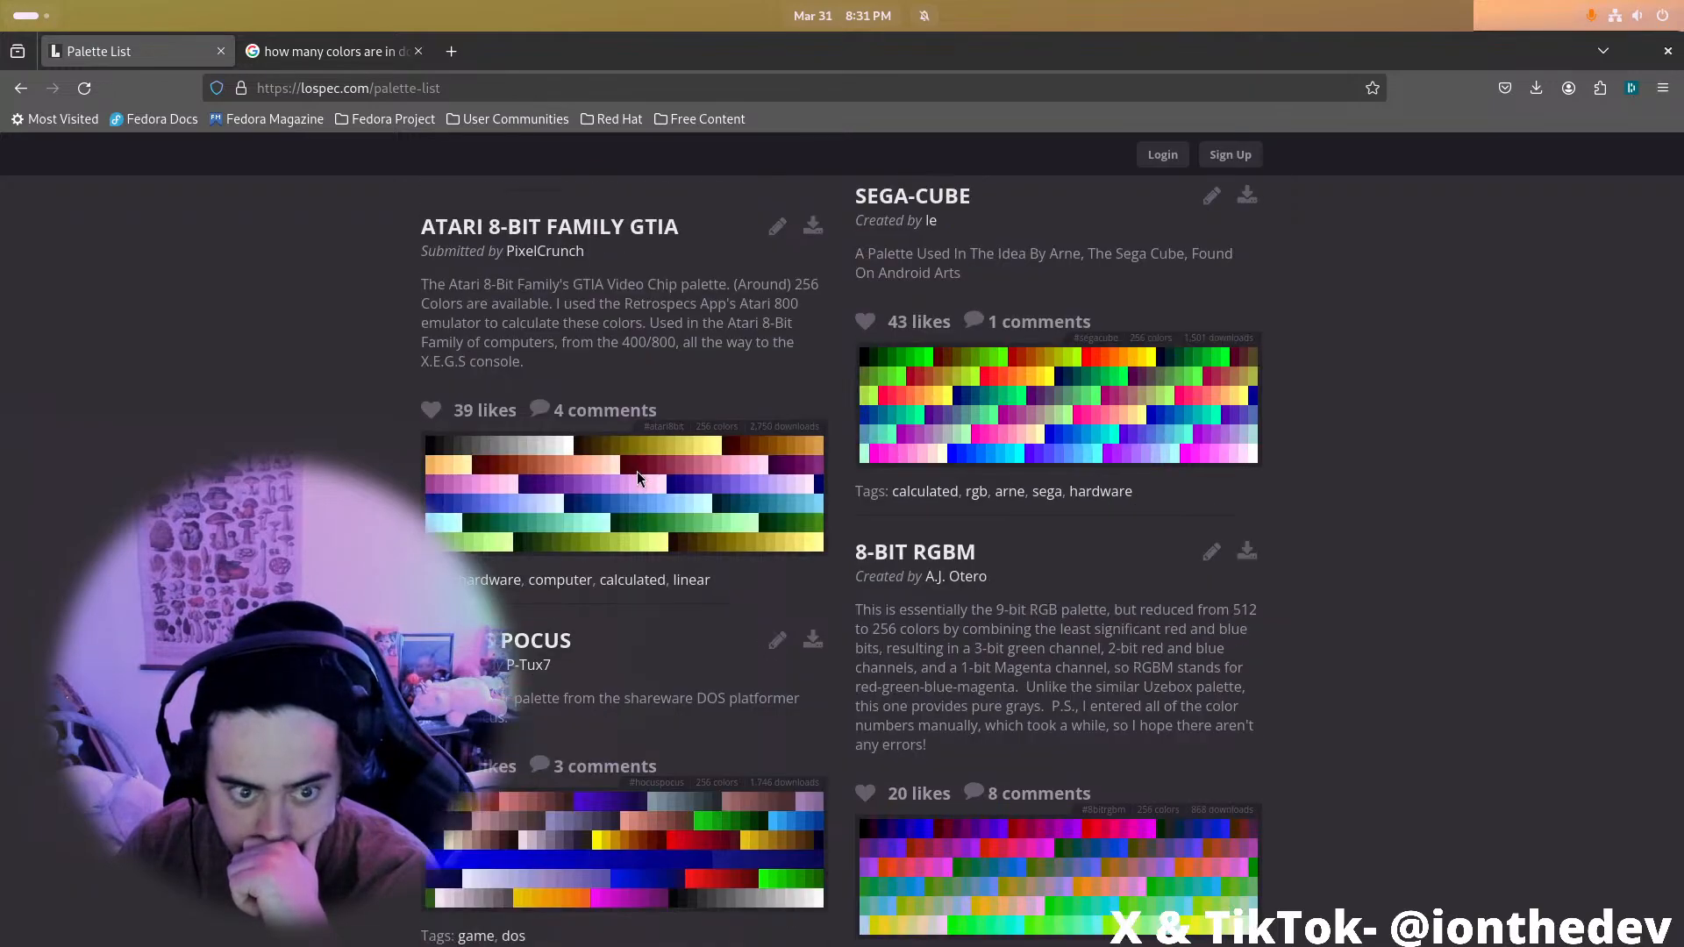
Browse the 256-color palettes and download the Windows 95 - 256 Colours palette as a PAL (JASC) file
scroll(638, 474, up, 2)
scroll(637, 474, up, 3)
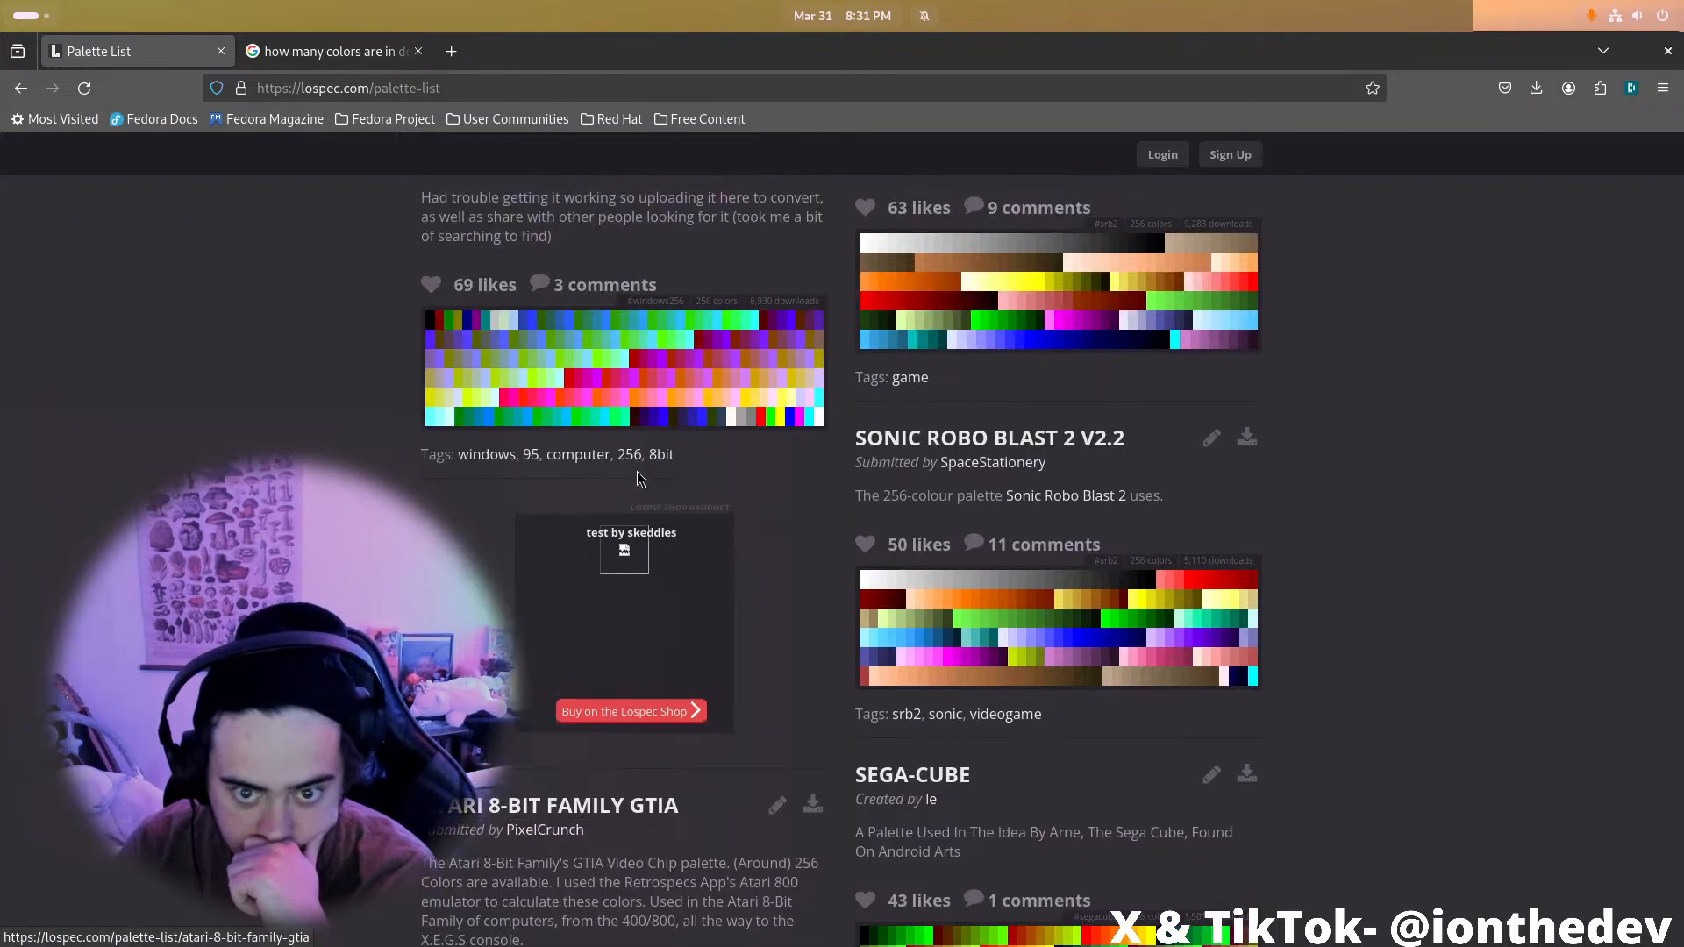
scroll(638, 478, up, 2)
scroll(645, 500, down, 8)
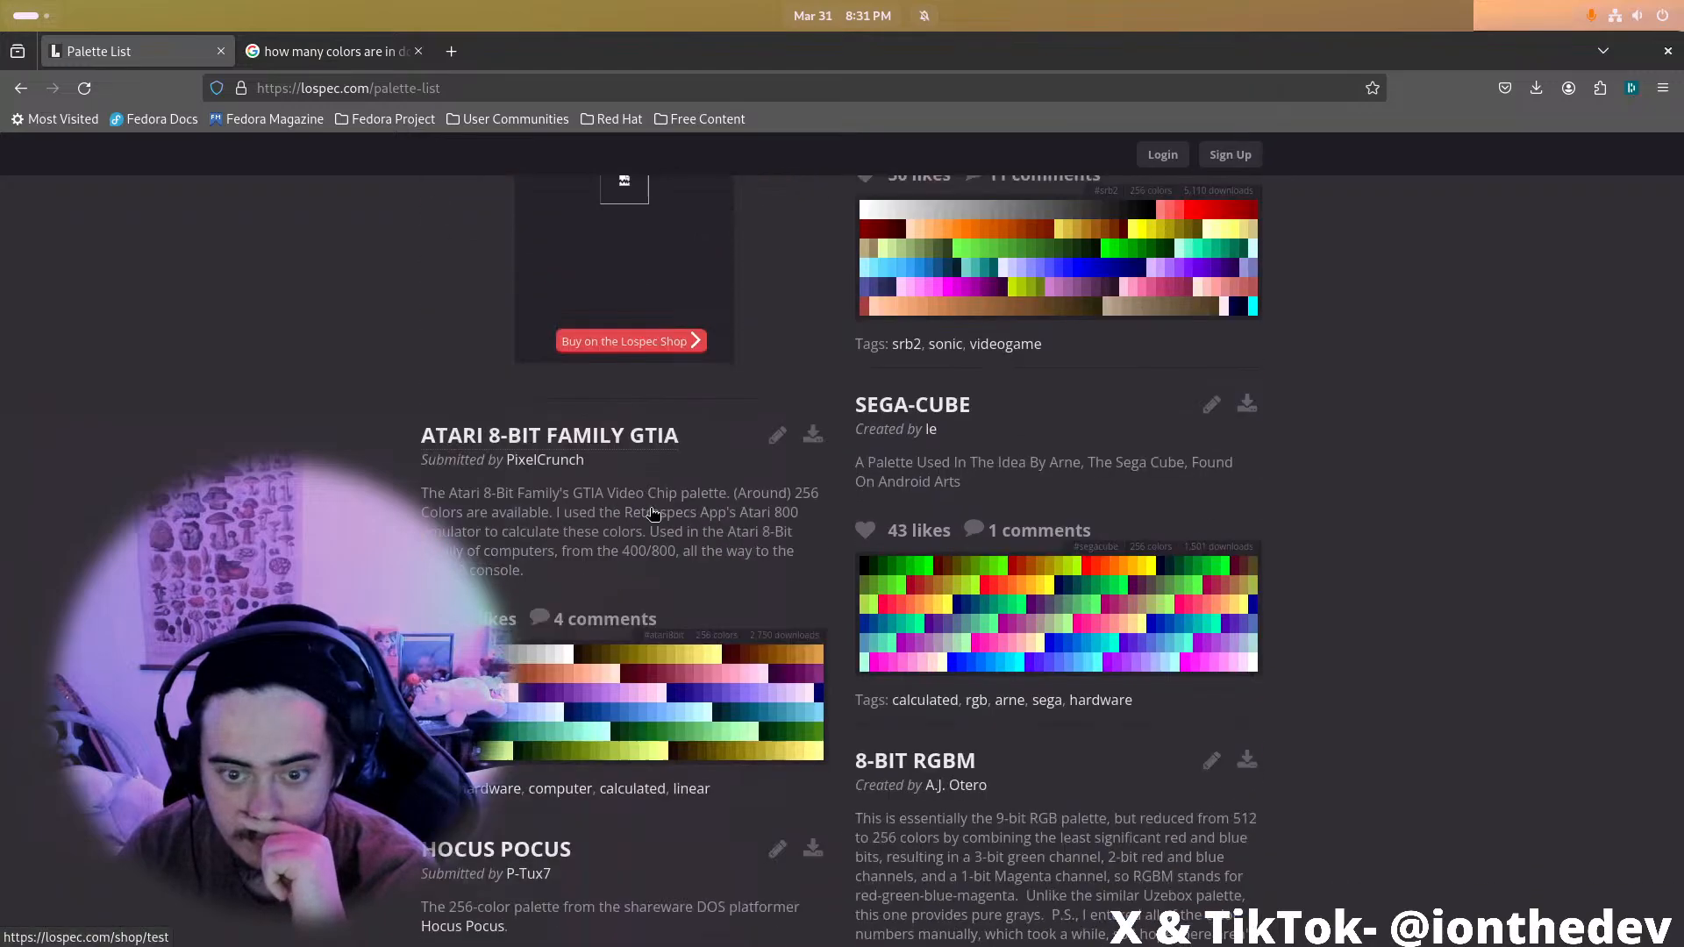
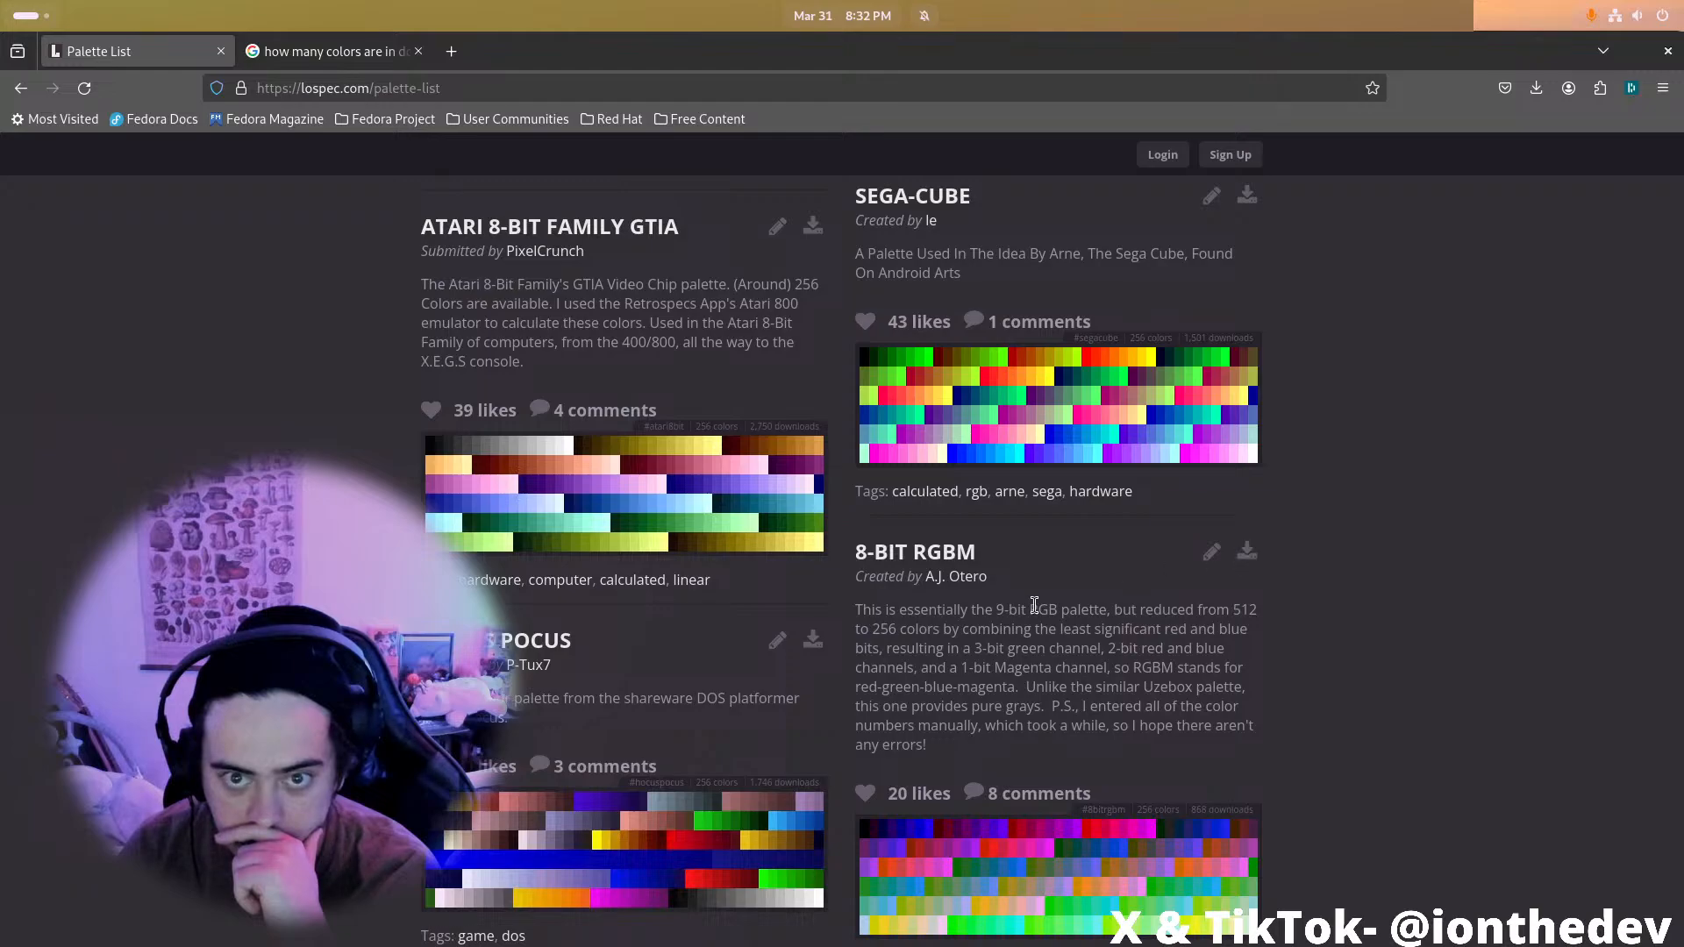
scroll(1038, 614, up, 15)
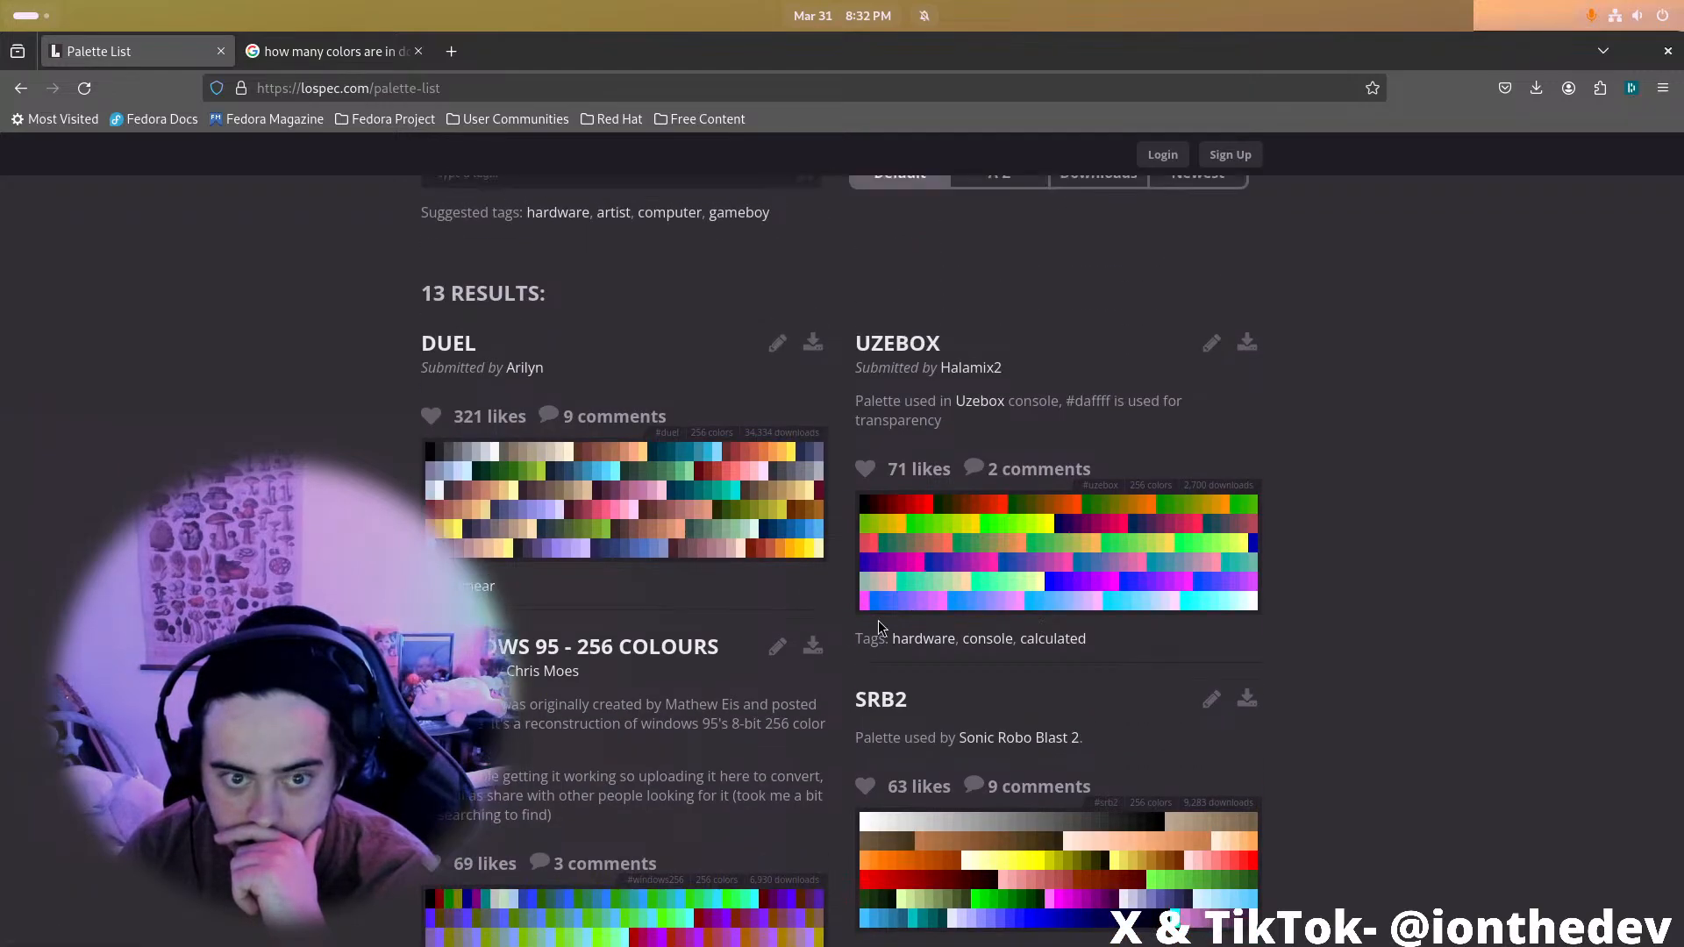
scroll(768, 629, down, 4)
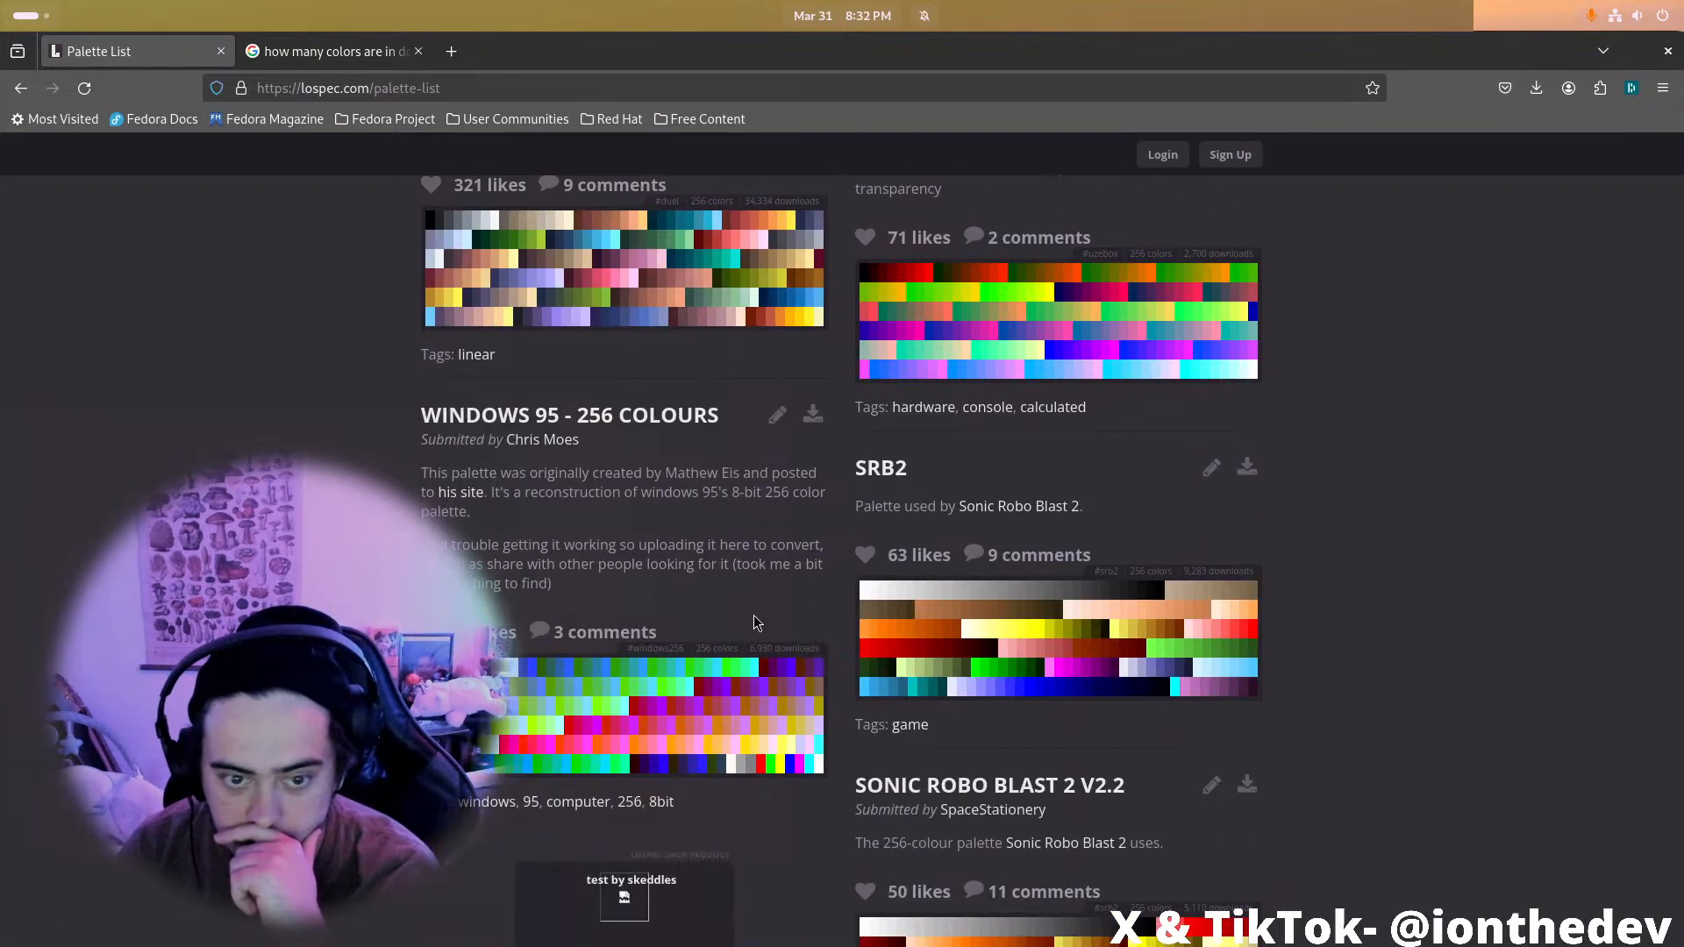
click(813, 415)
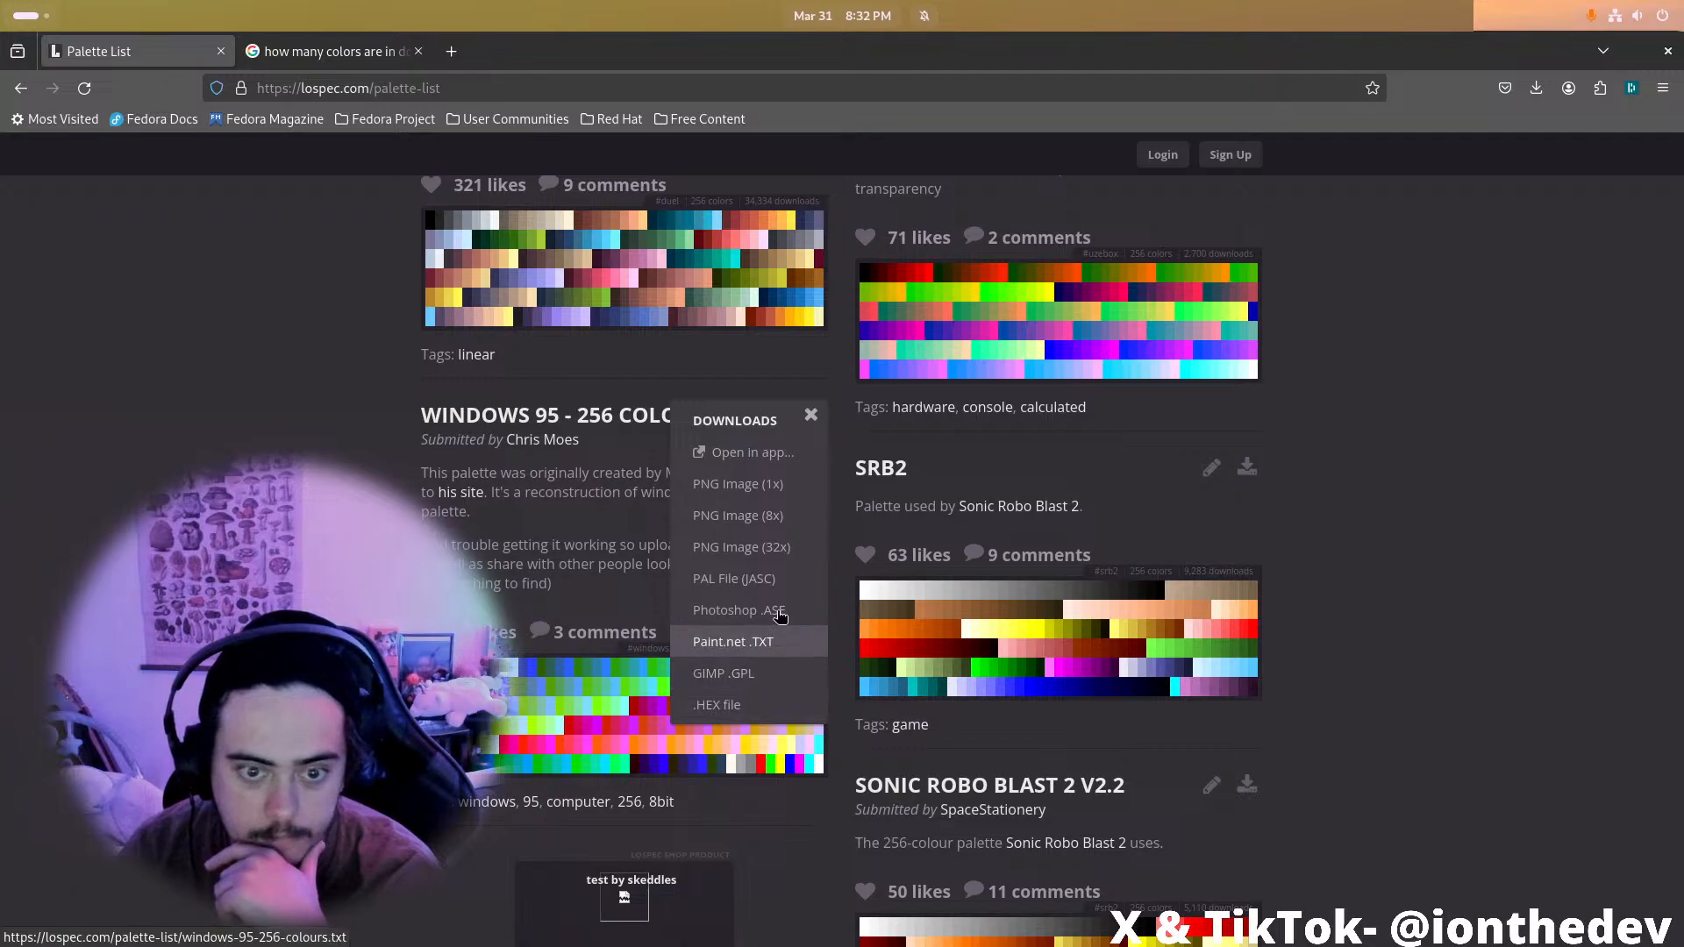
click(779, 578)
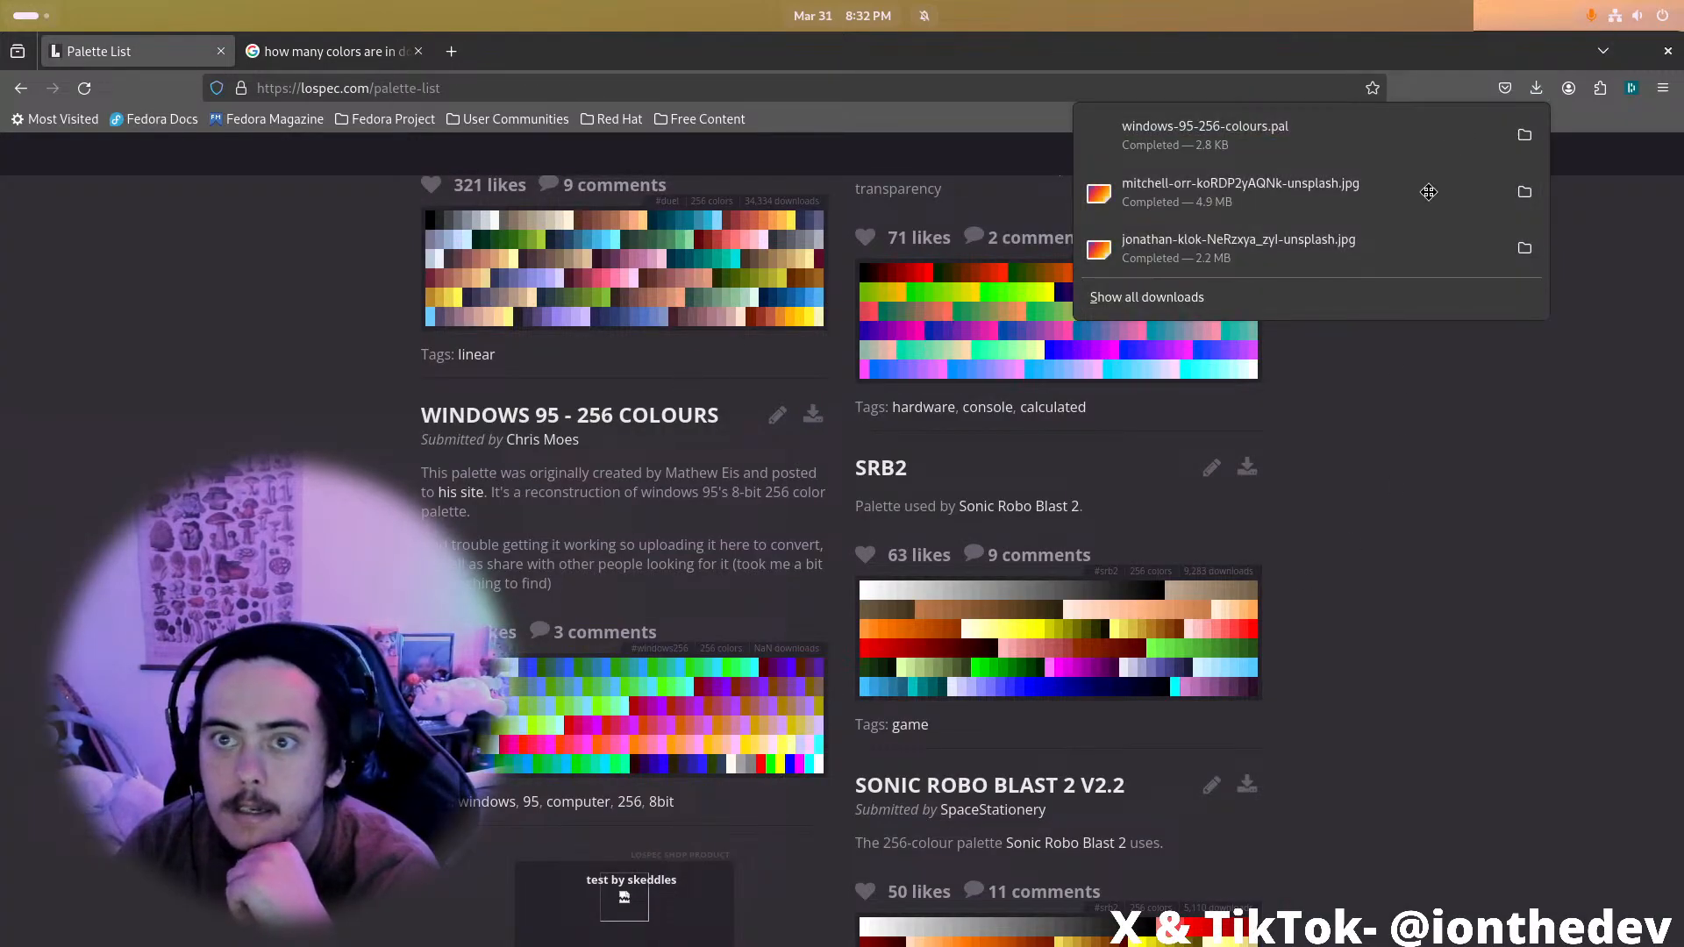
Switch to Blender and load windows-95-256-colours.pal from the Downloads folder as the Palette Studio palette
click(1605, 54)
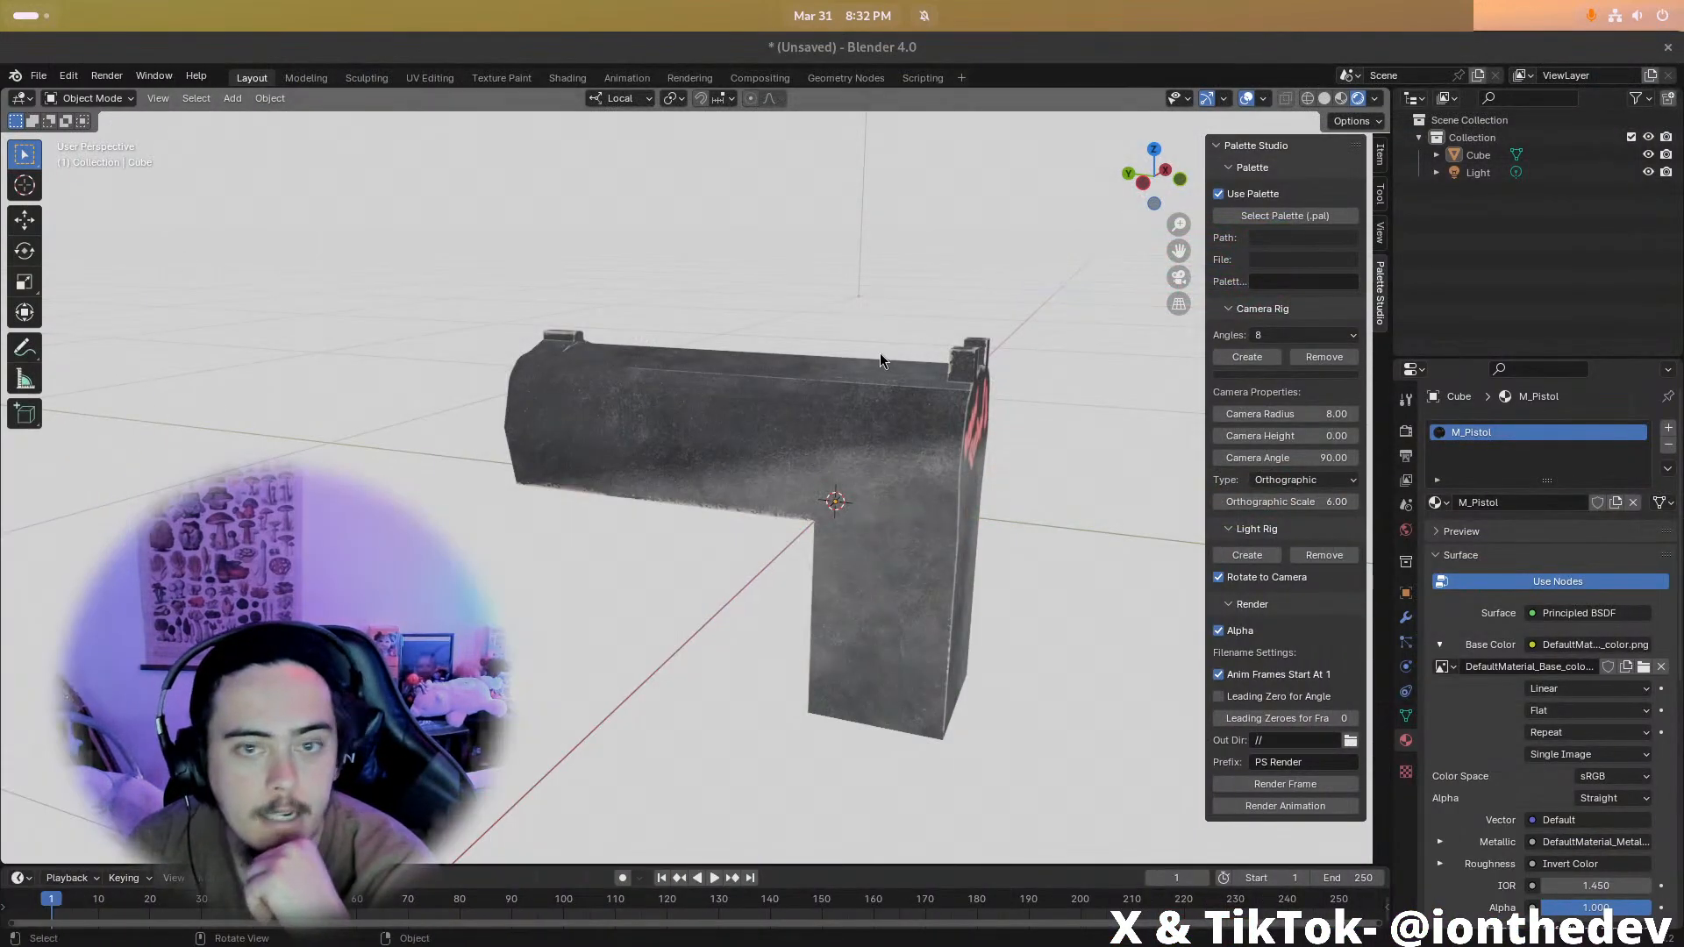
click(1286, 215)
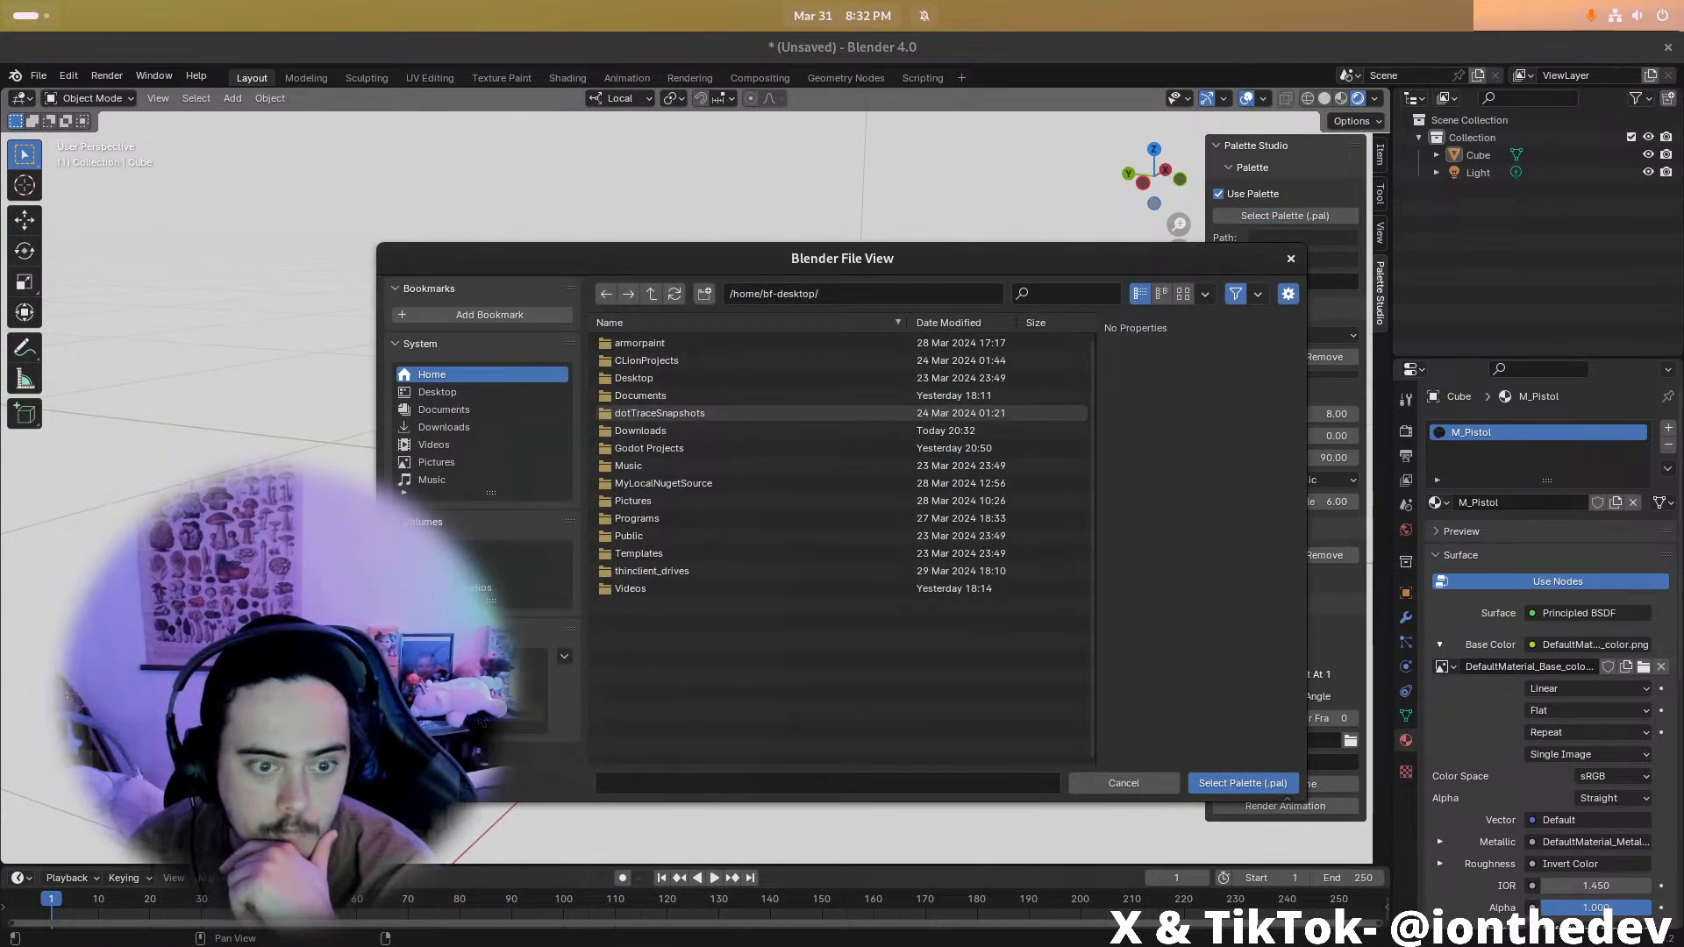
click(640, 430)
double_click(707, 606)
middle_drag(707, 613, 951, 519)
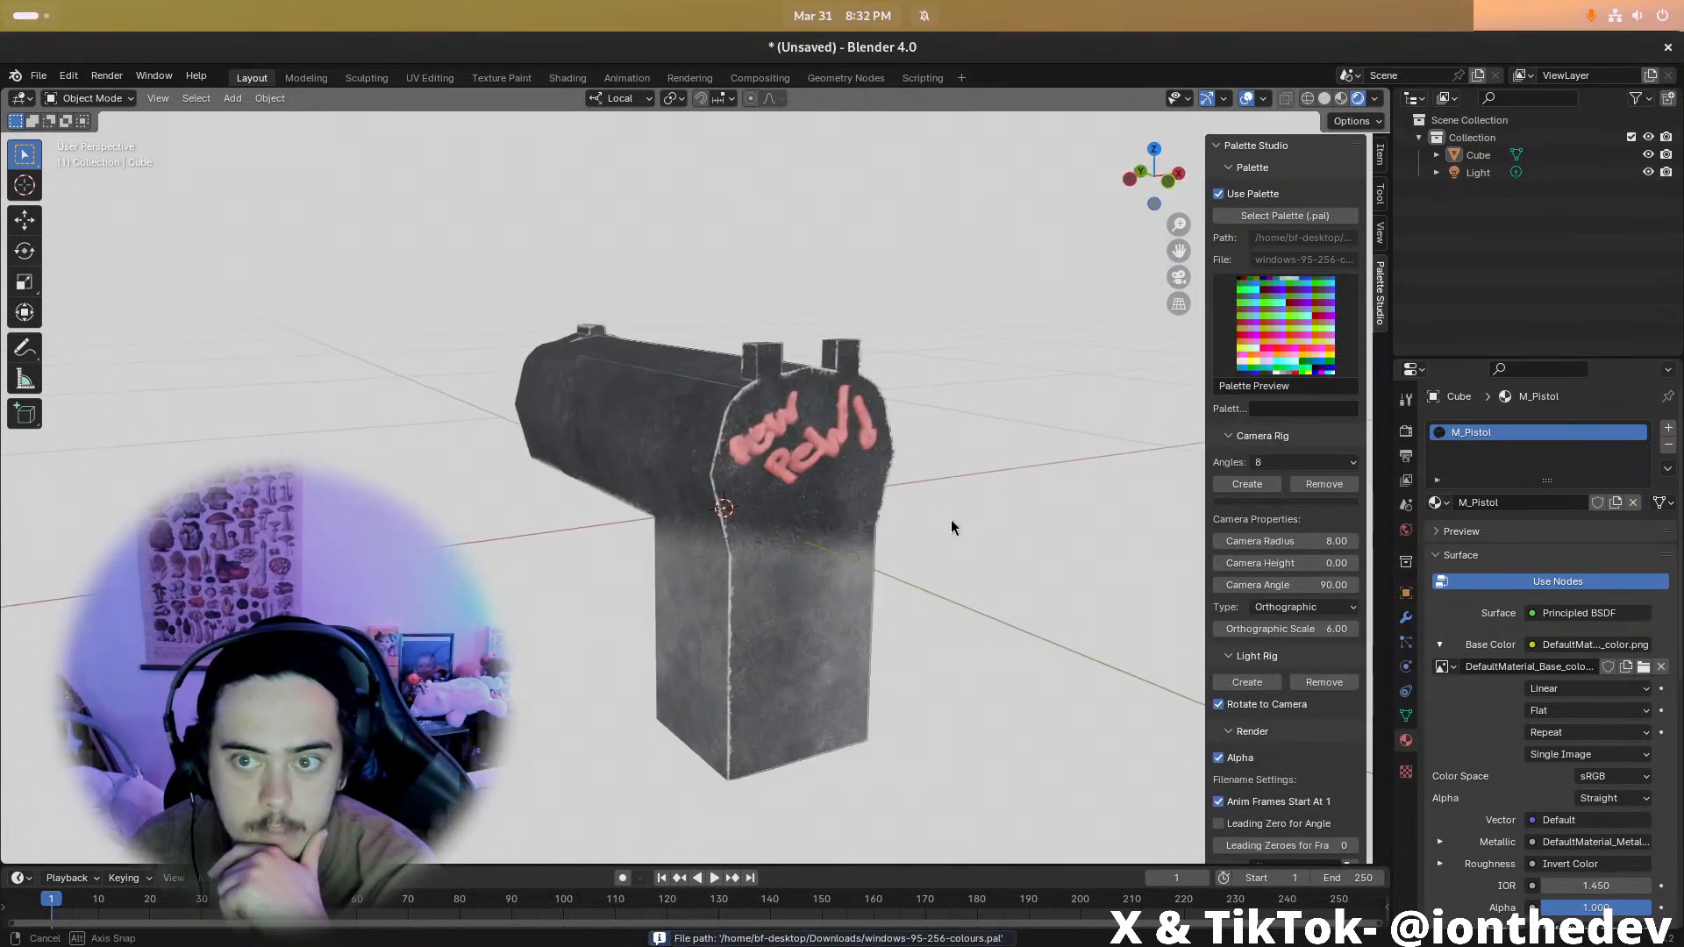
Create a Palette Studio camera rig with 1 angle and view the scene through its camera
click(1288, 468)
click(1272, 483)
click(1271, 485)
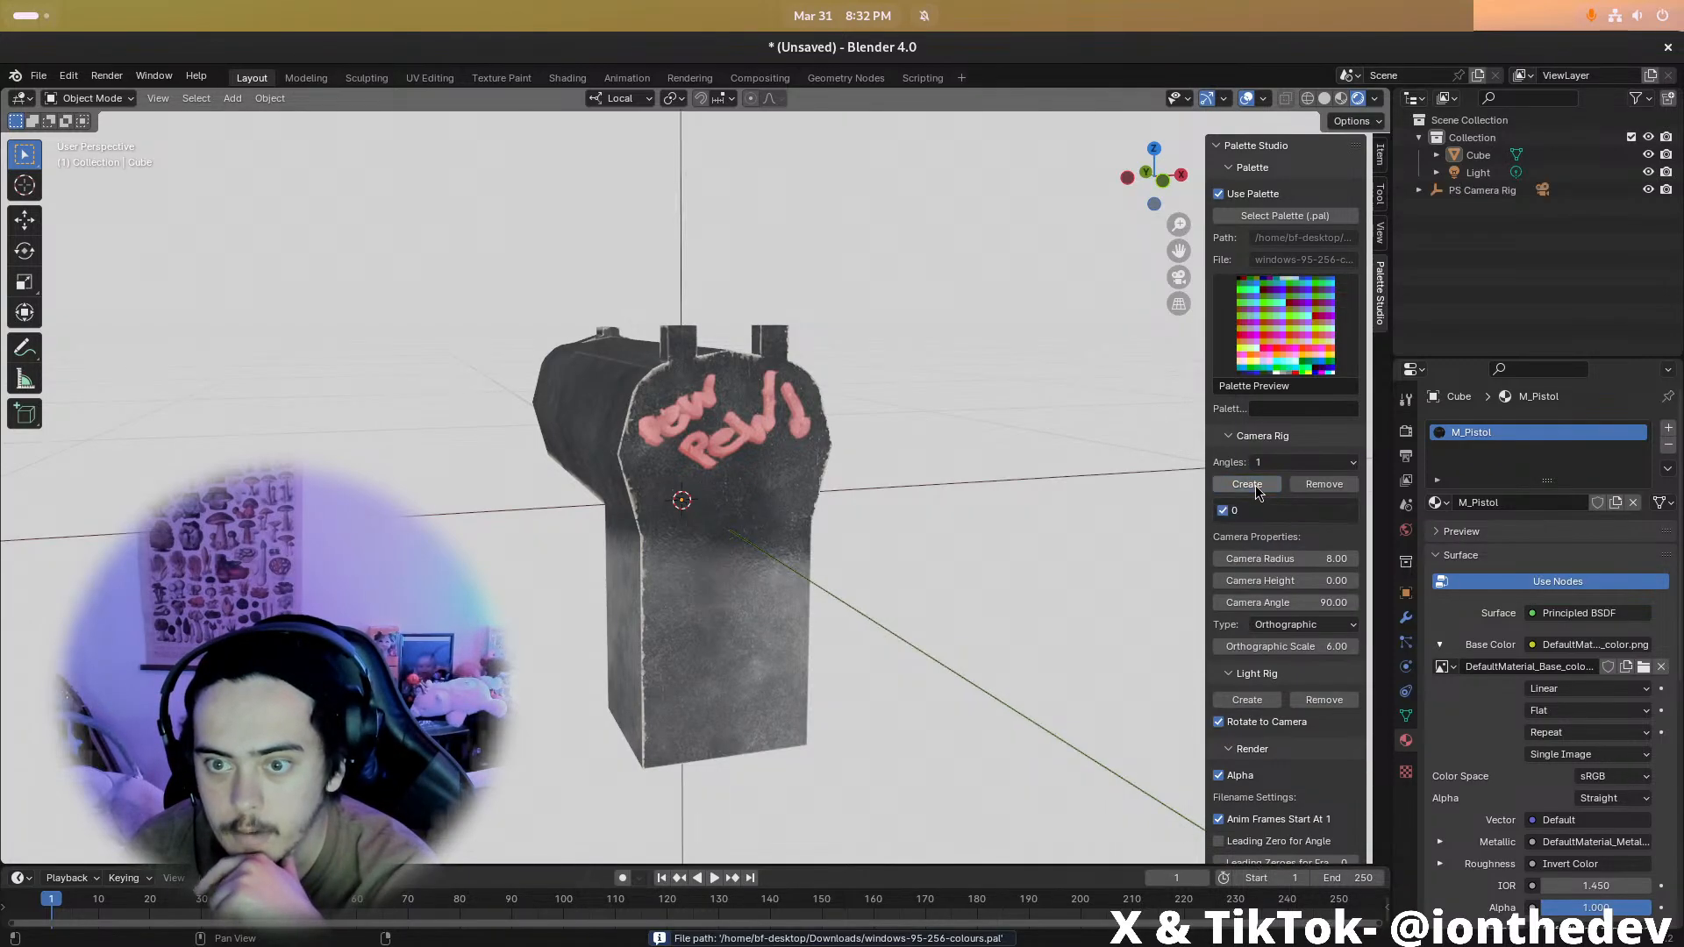
scroll(839, 519, down, 5)
scroll(782, 482, up, 2)
middle_drag(783, 481, 948, 465)
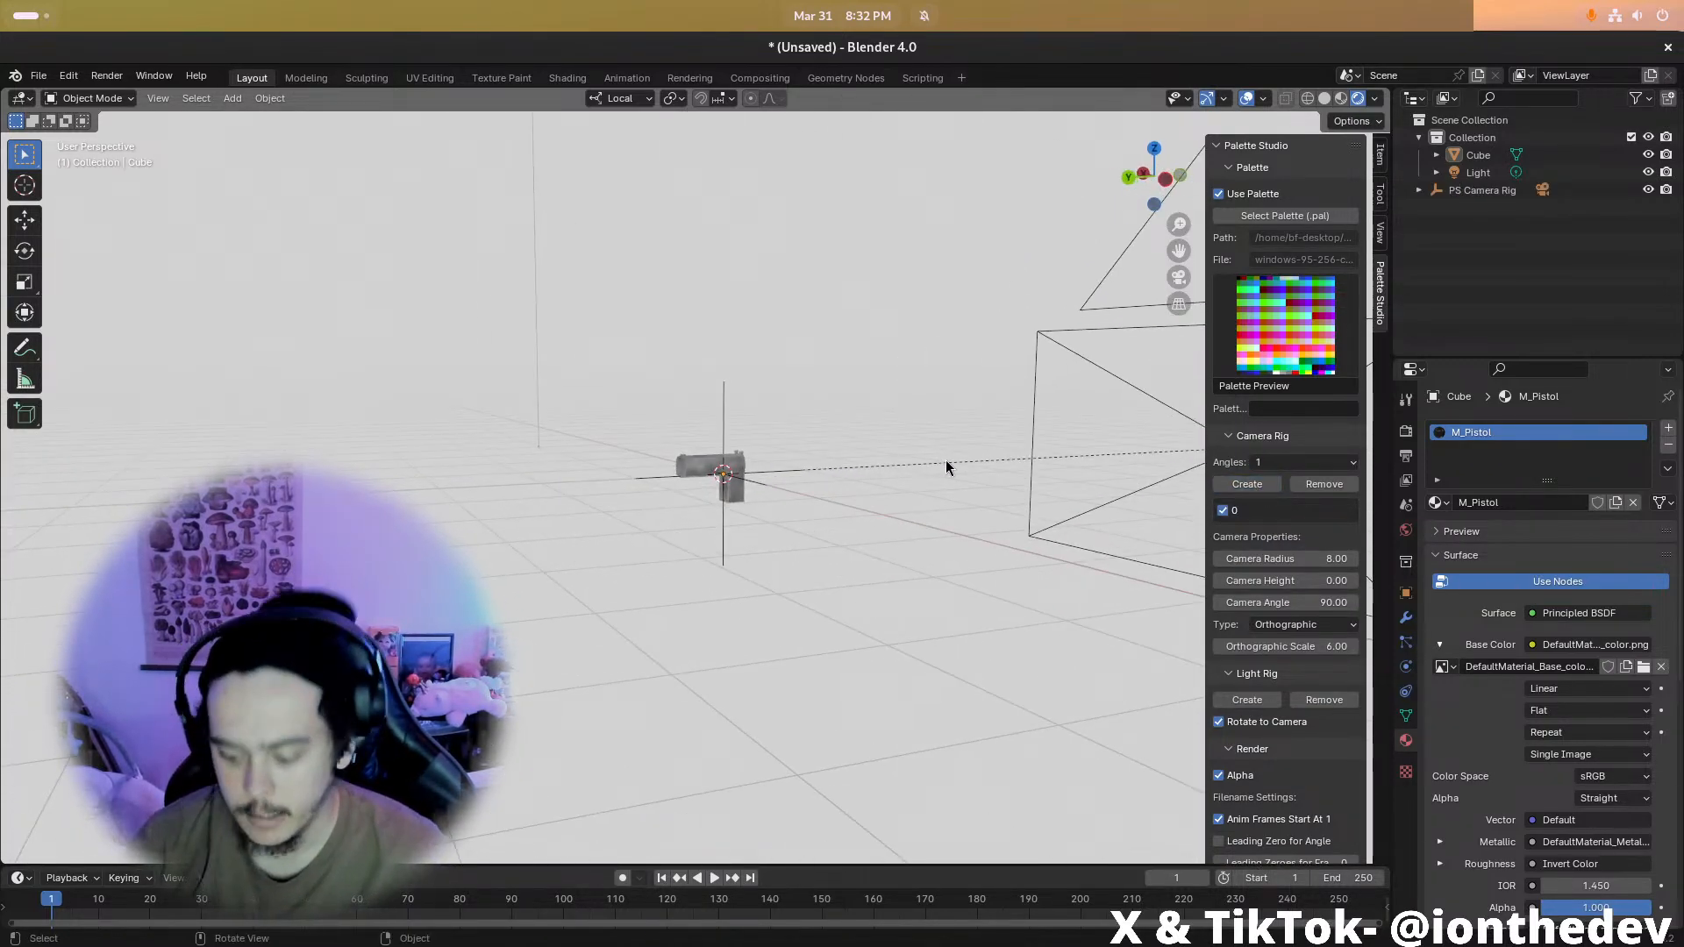
key(KP_0)
Scale the pistol up uniformly by about 2.24 in the camera view
scroll(963, 466, up, 3)
click(723, 452)
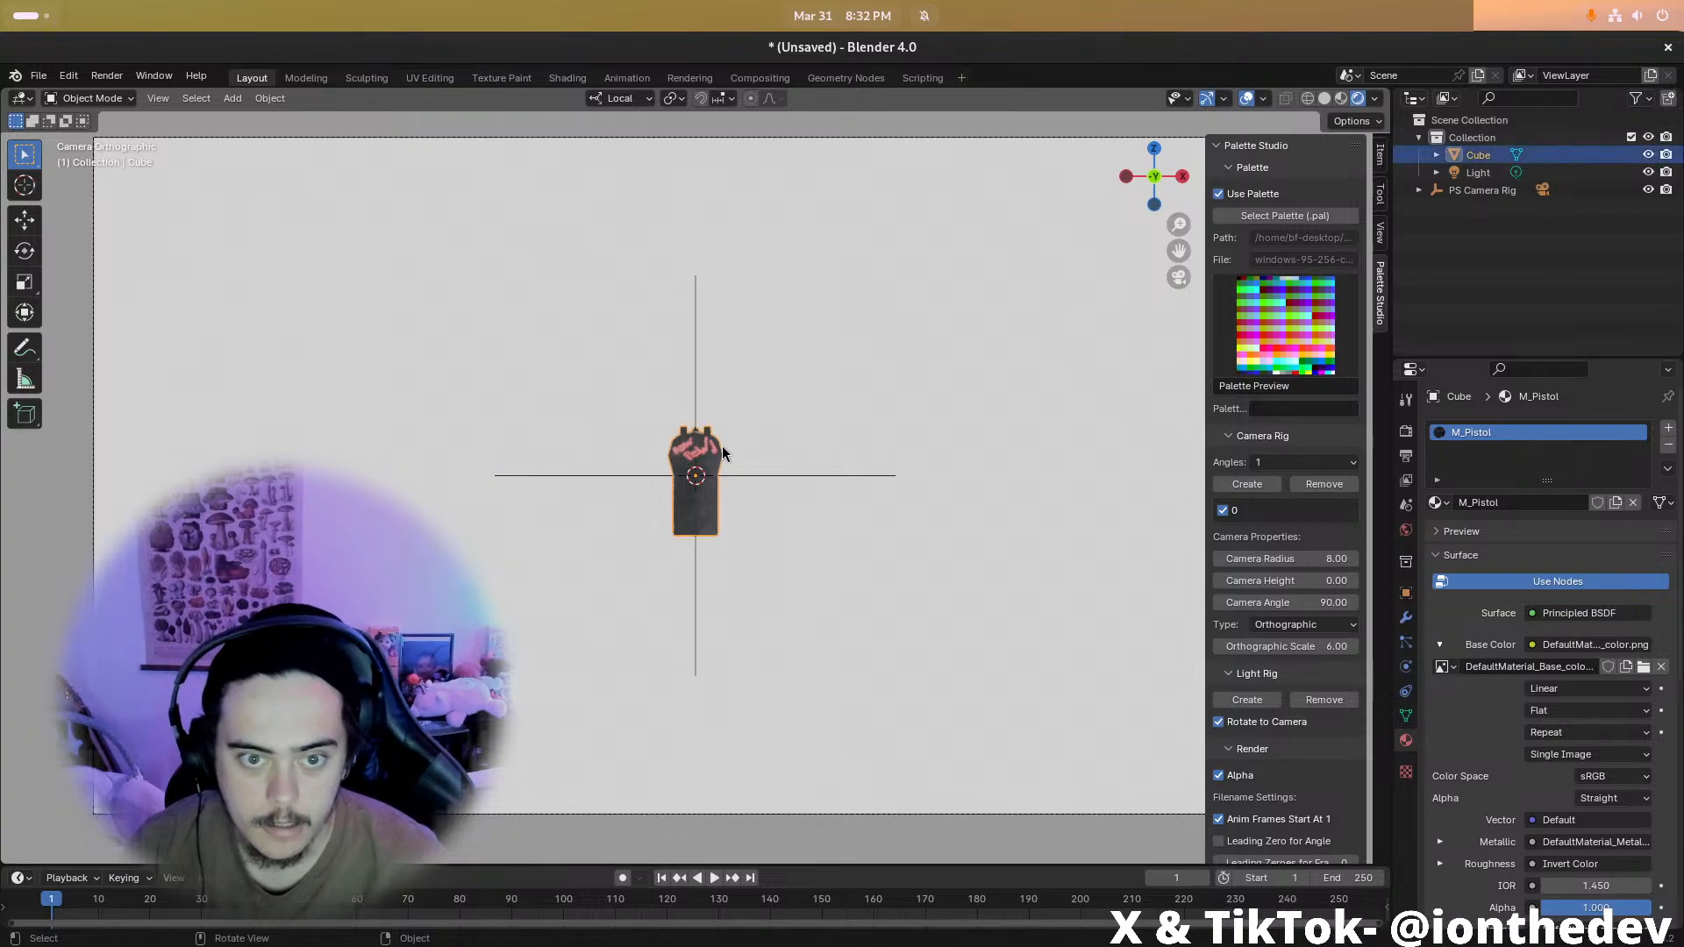
key(s)
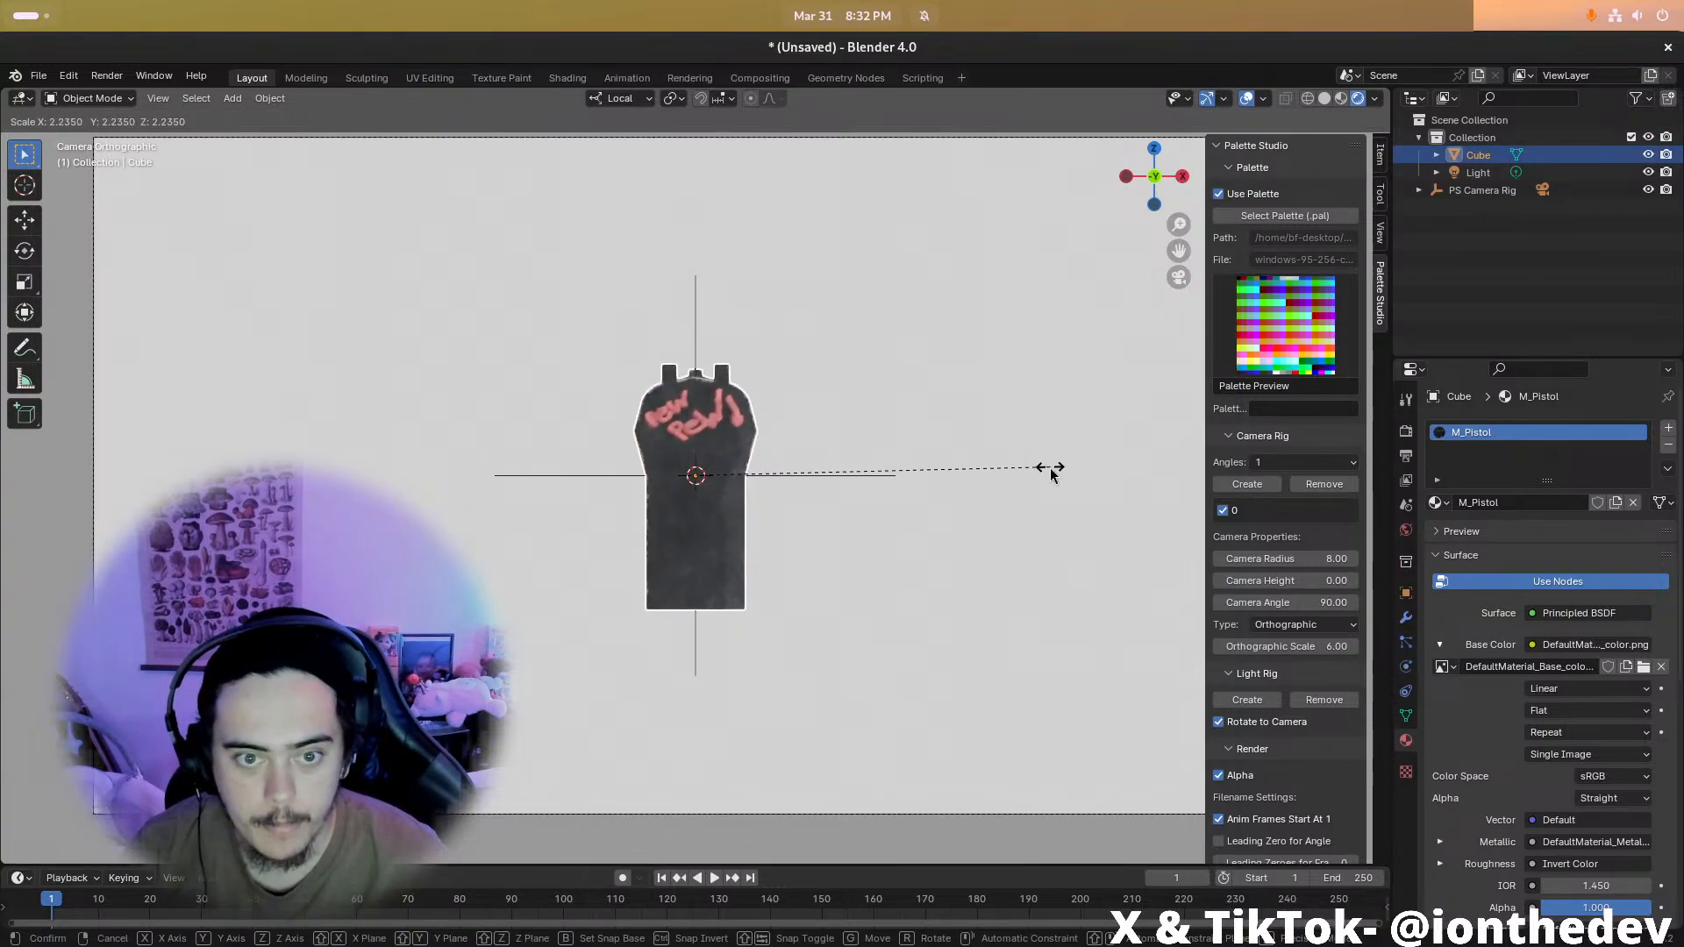
click(1053, 470)
Move the pistol down along Z and sideways along X into the lower-right area of the camera frame
key(g)
key(z)
click(840, 534)
key(g)
key(x)
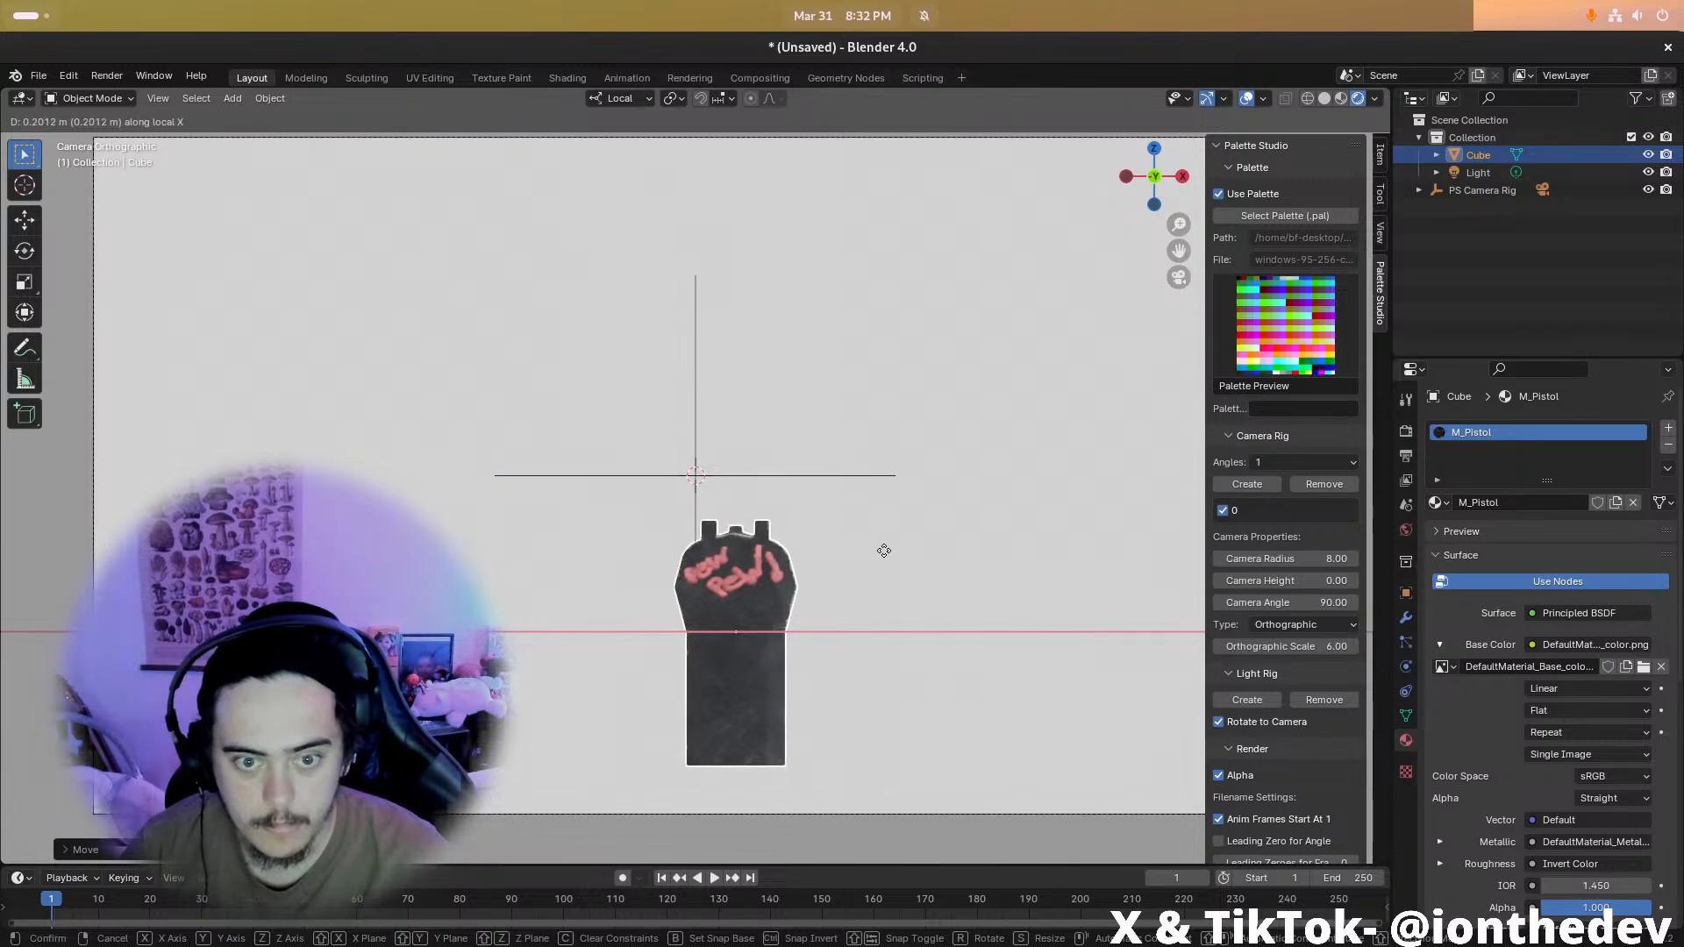
click(989, 570)
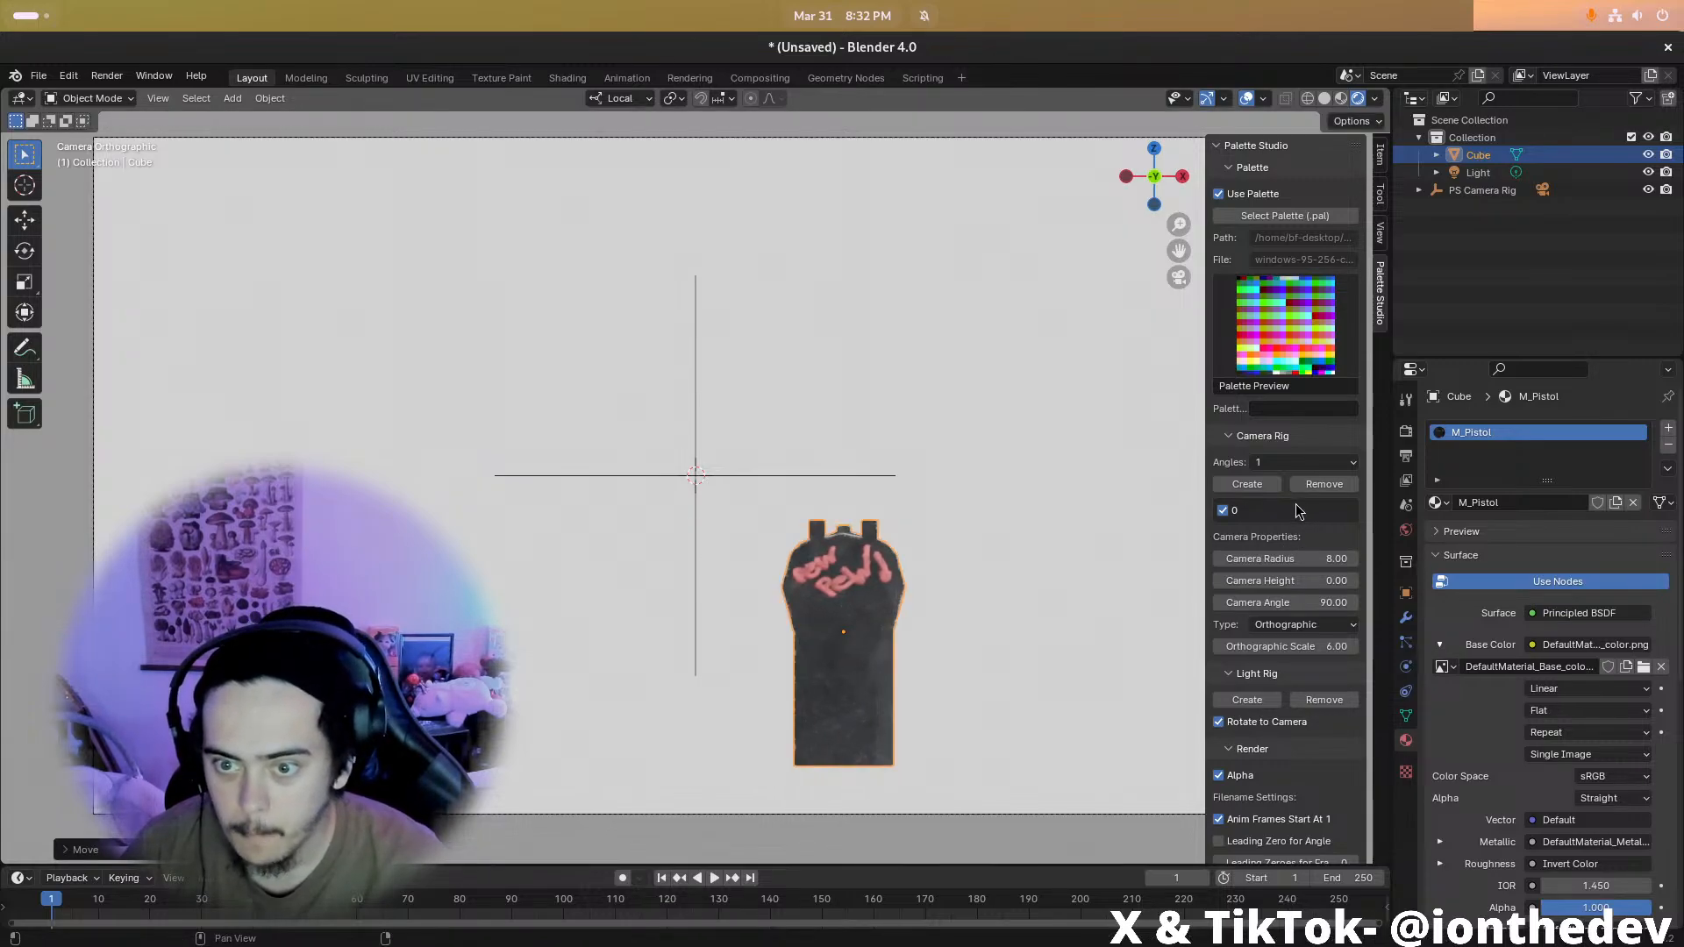
Set the rig camera's type to Perspective and shift the pistol slightly back toward the frame's center
click(1306, 625)
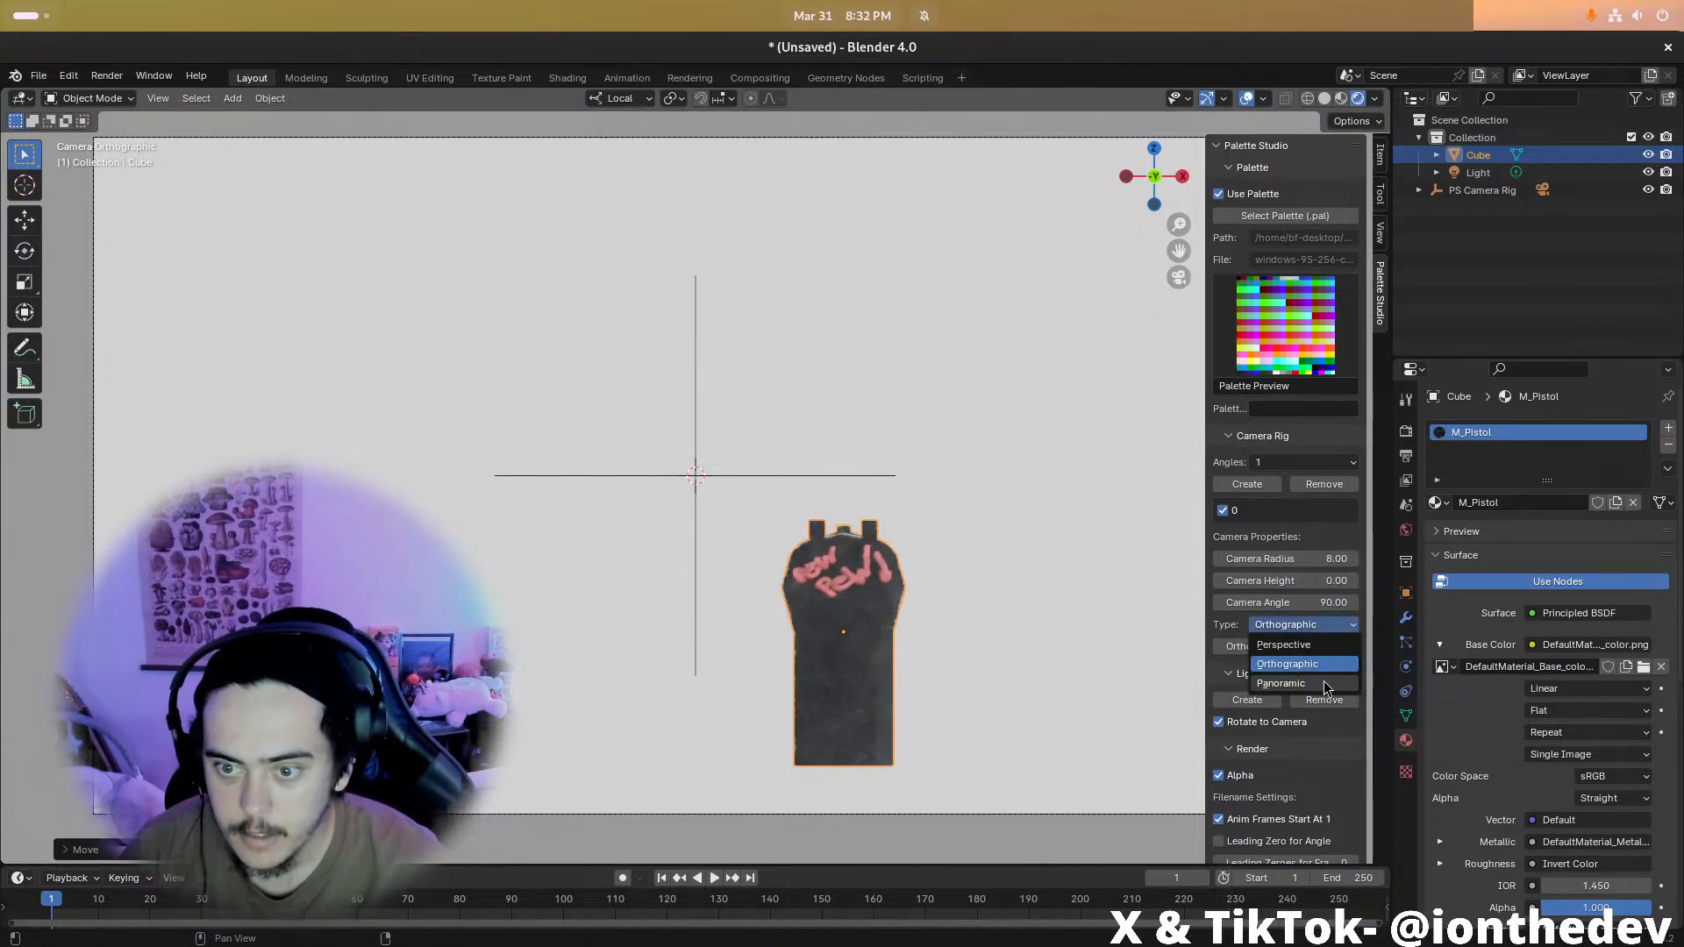
click(1289, 645)
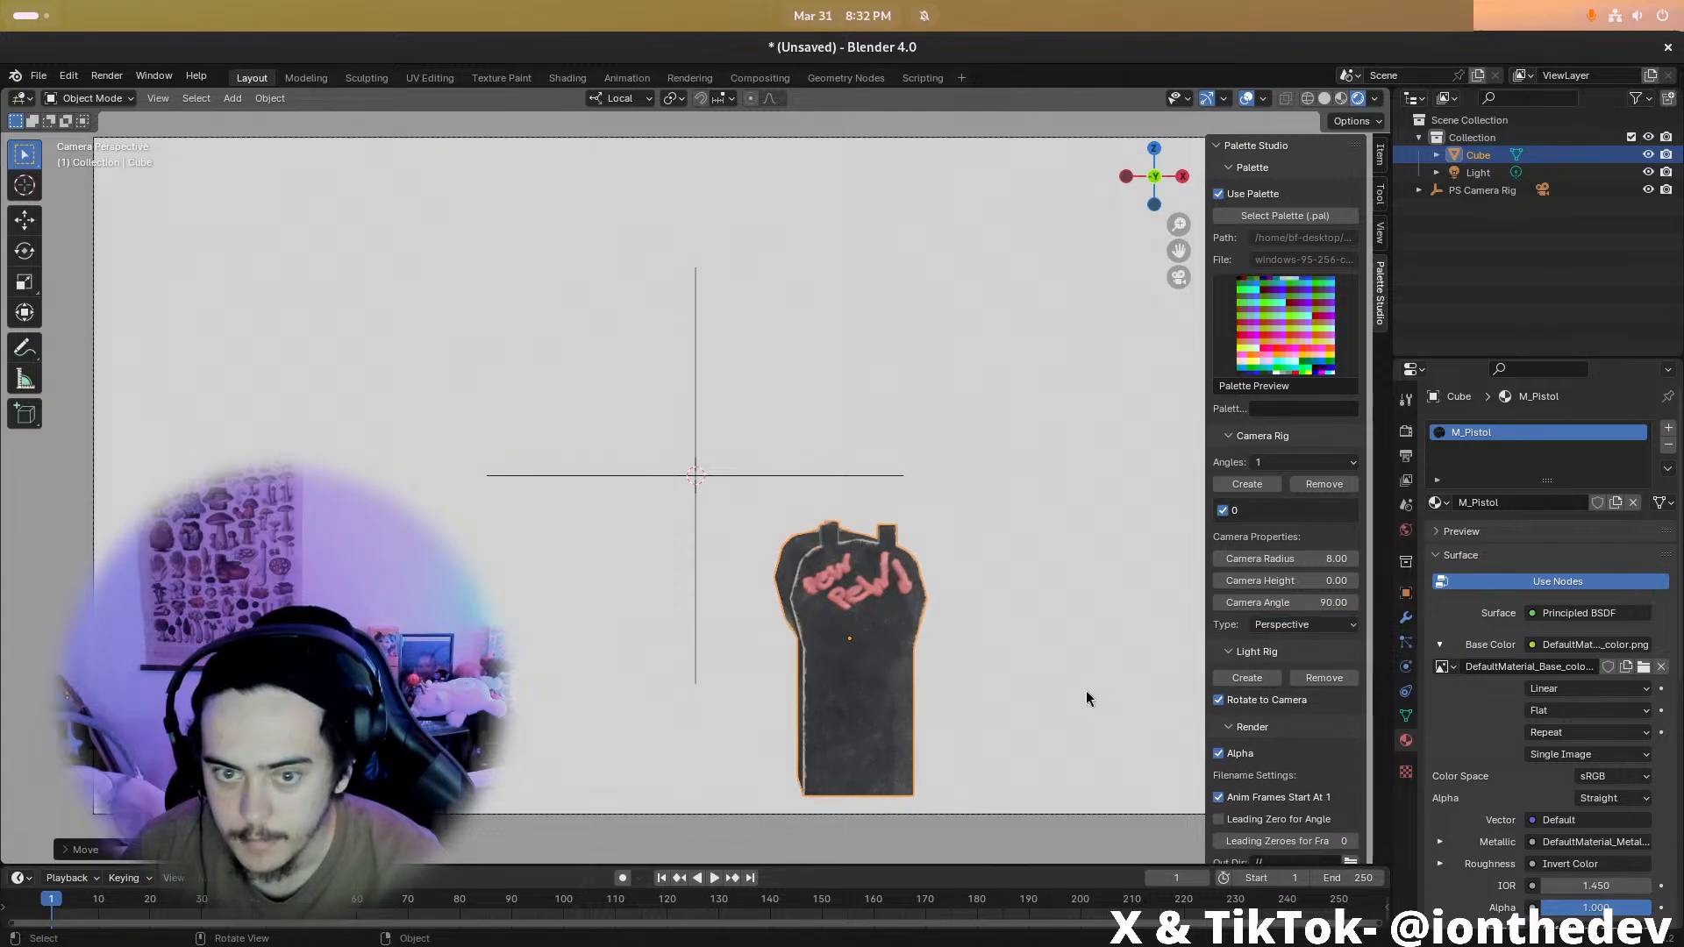
key(g)
click(854, 597)
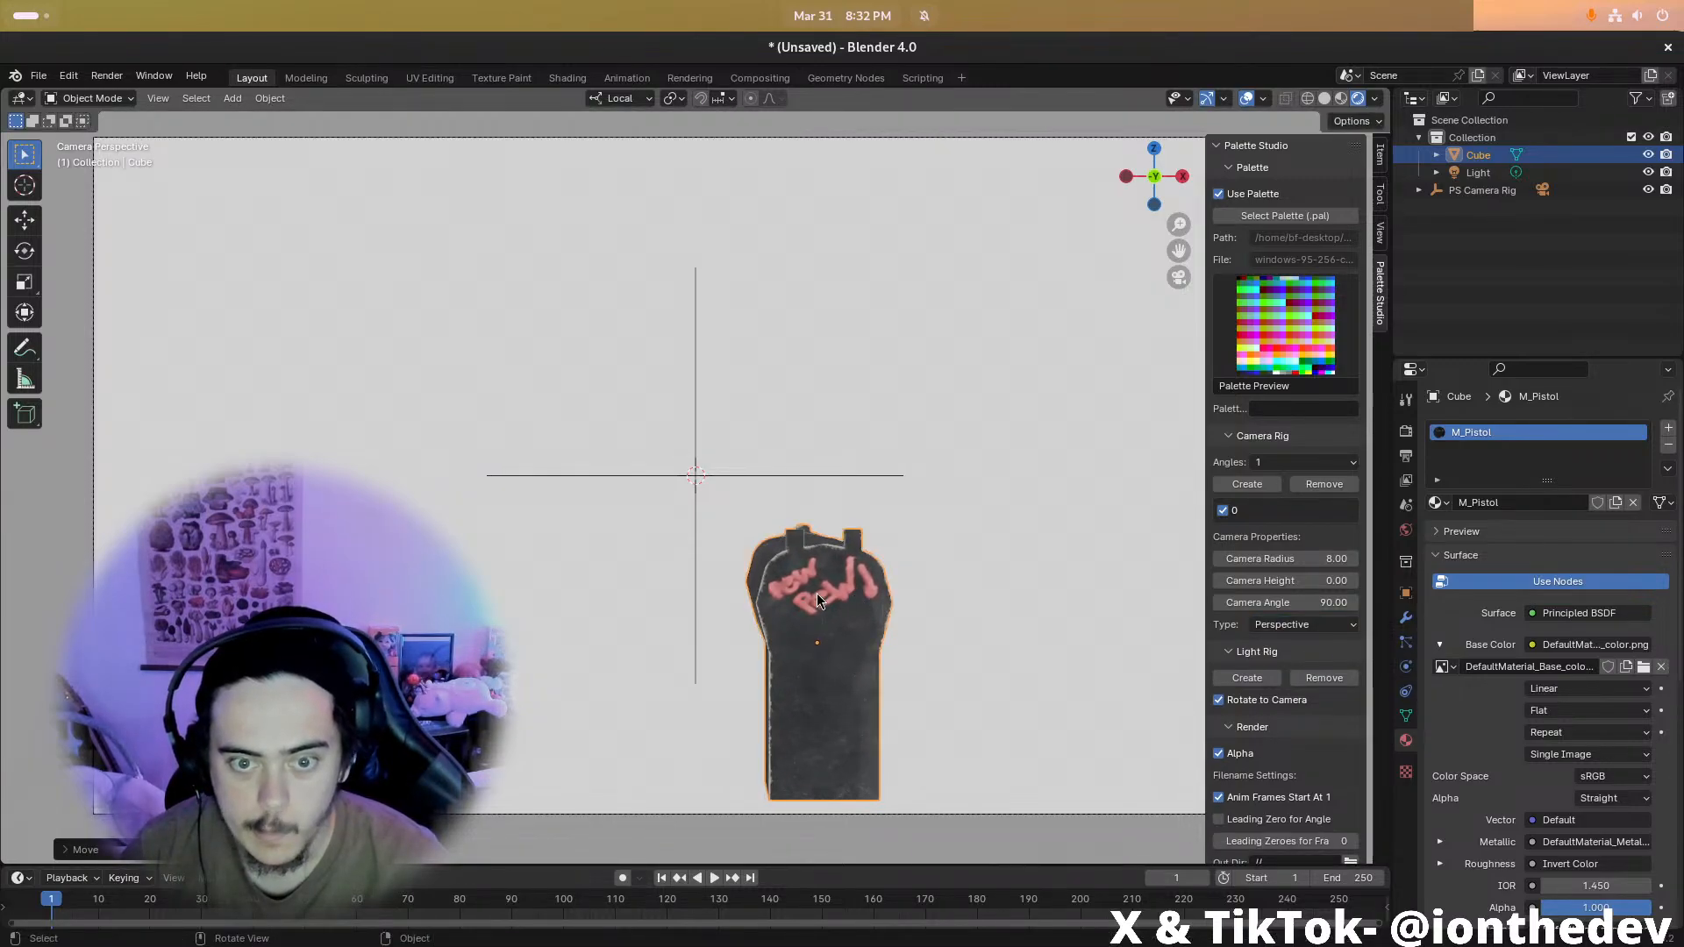
On itch.io in the browser, list the game assets and filter them by the 3D tag
scroll(767, 502, down, 2)
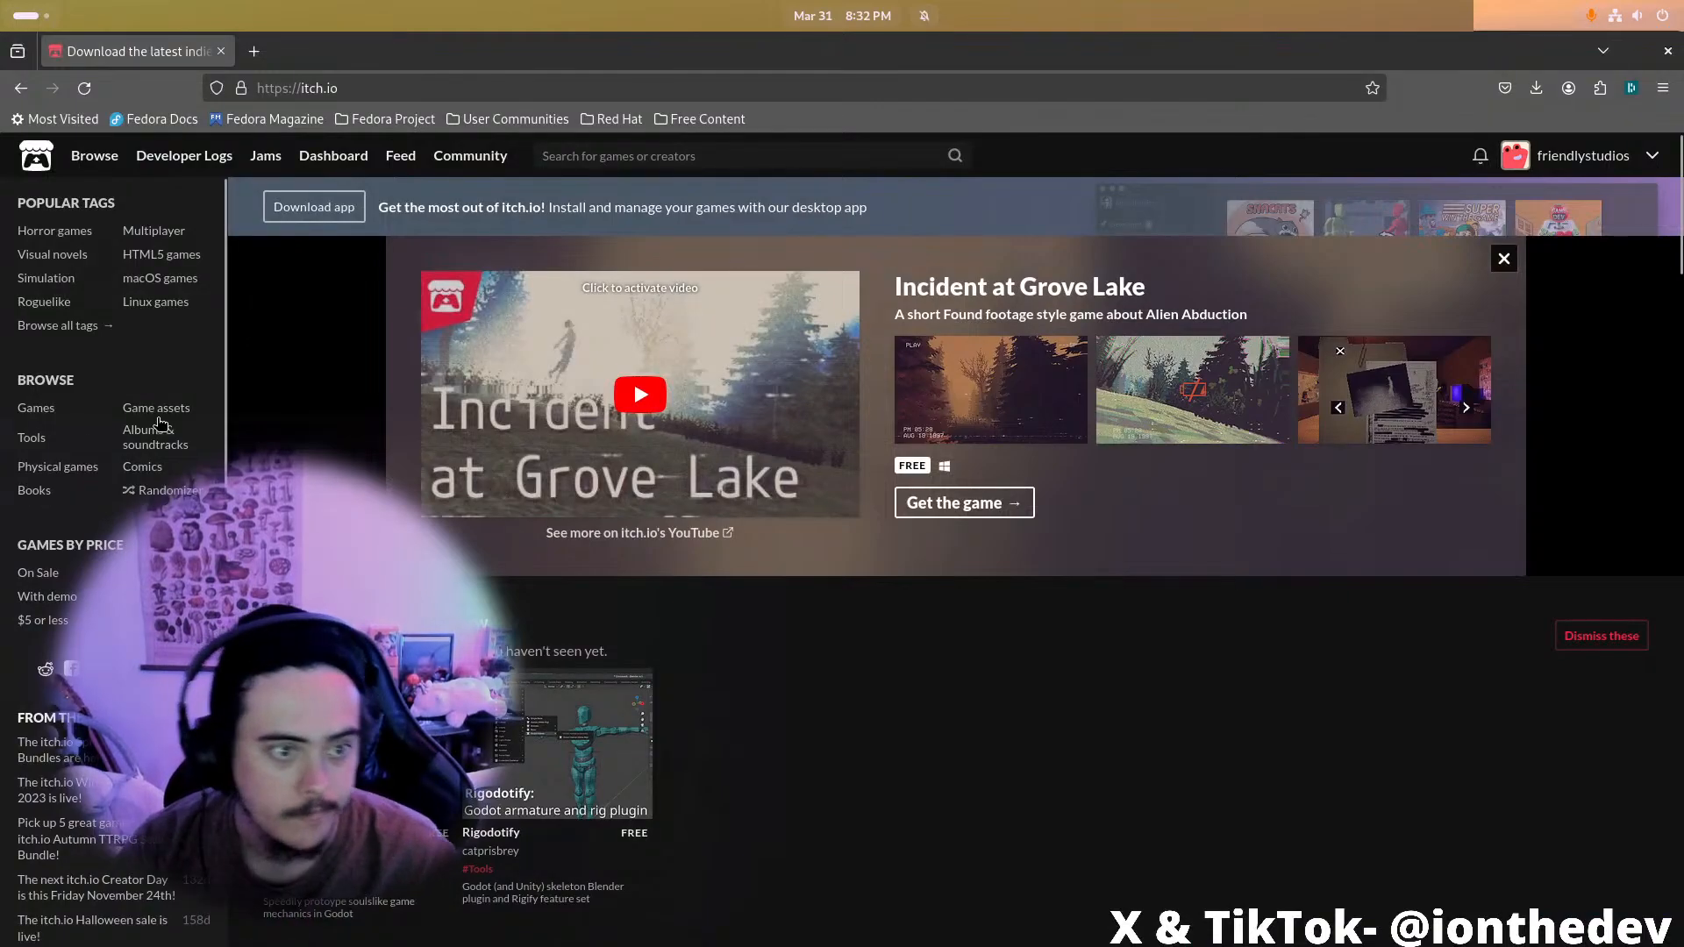
click(156, 408)
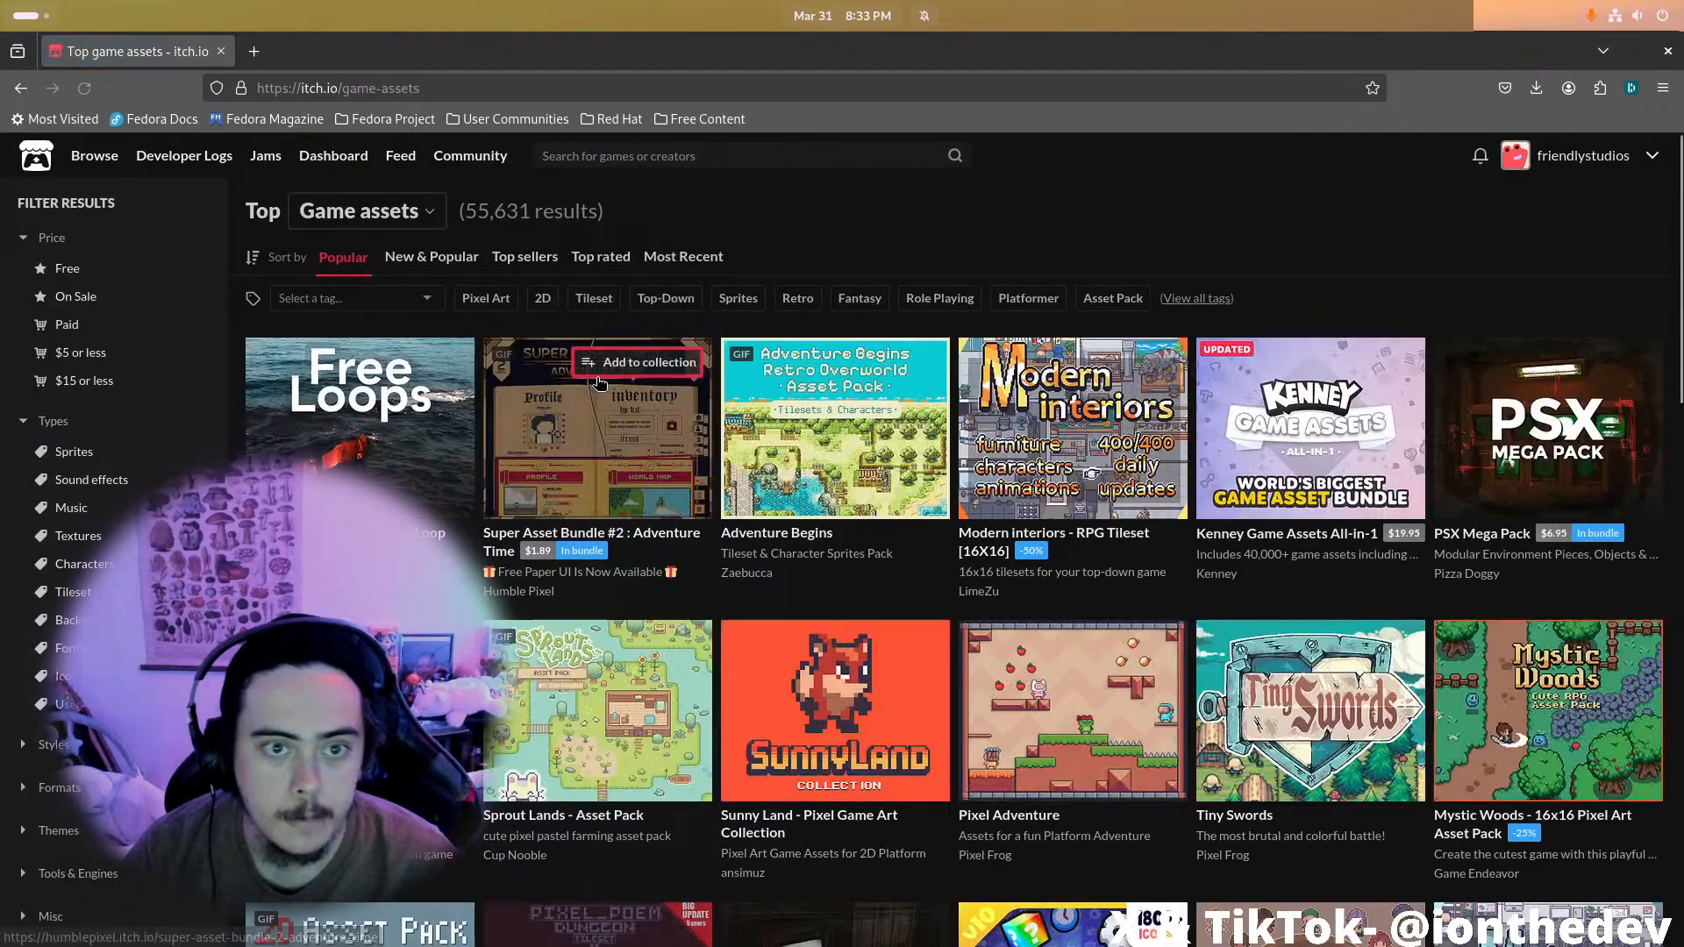
click(339, 300)
text(32)
click(323, 374)
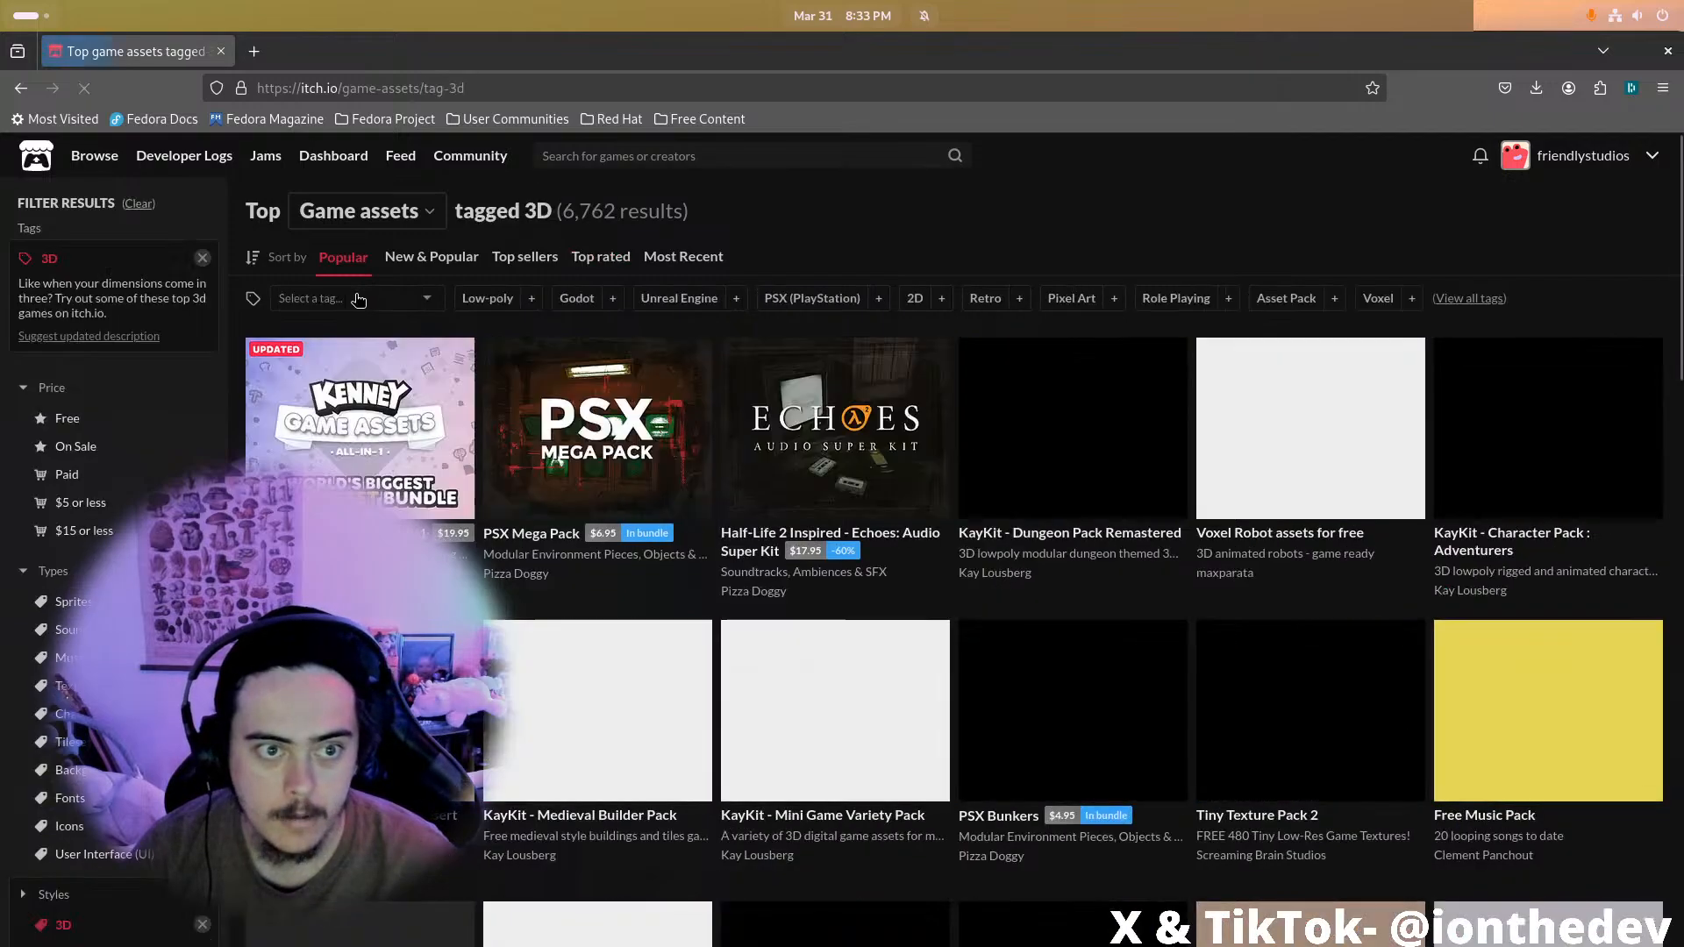
Add the Hand-drawn tag to the 3D game asset filter
click(359, 300)
text(hand)
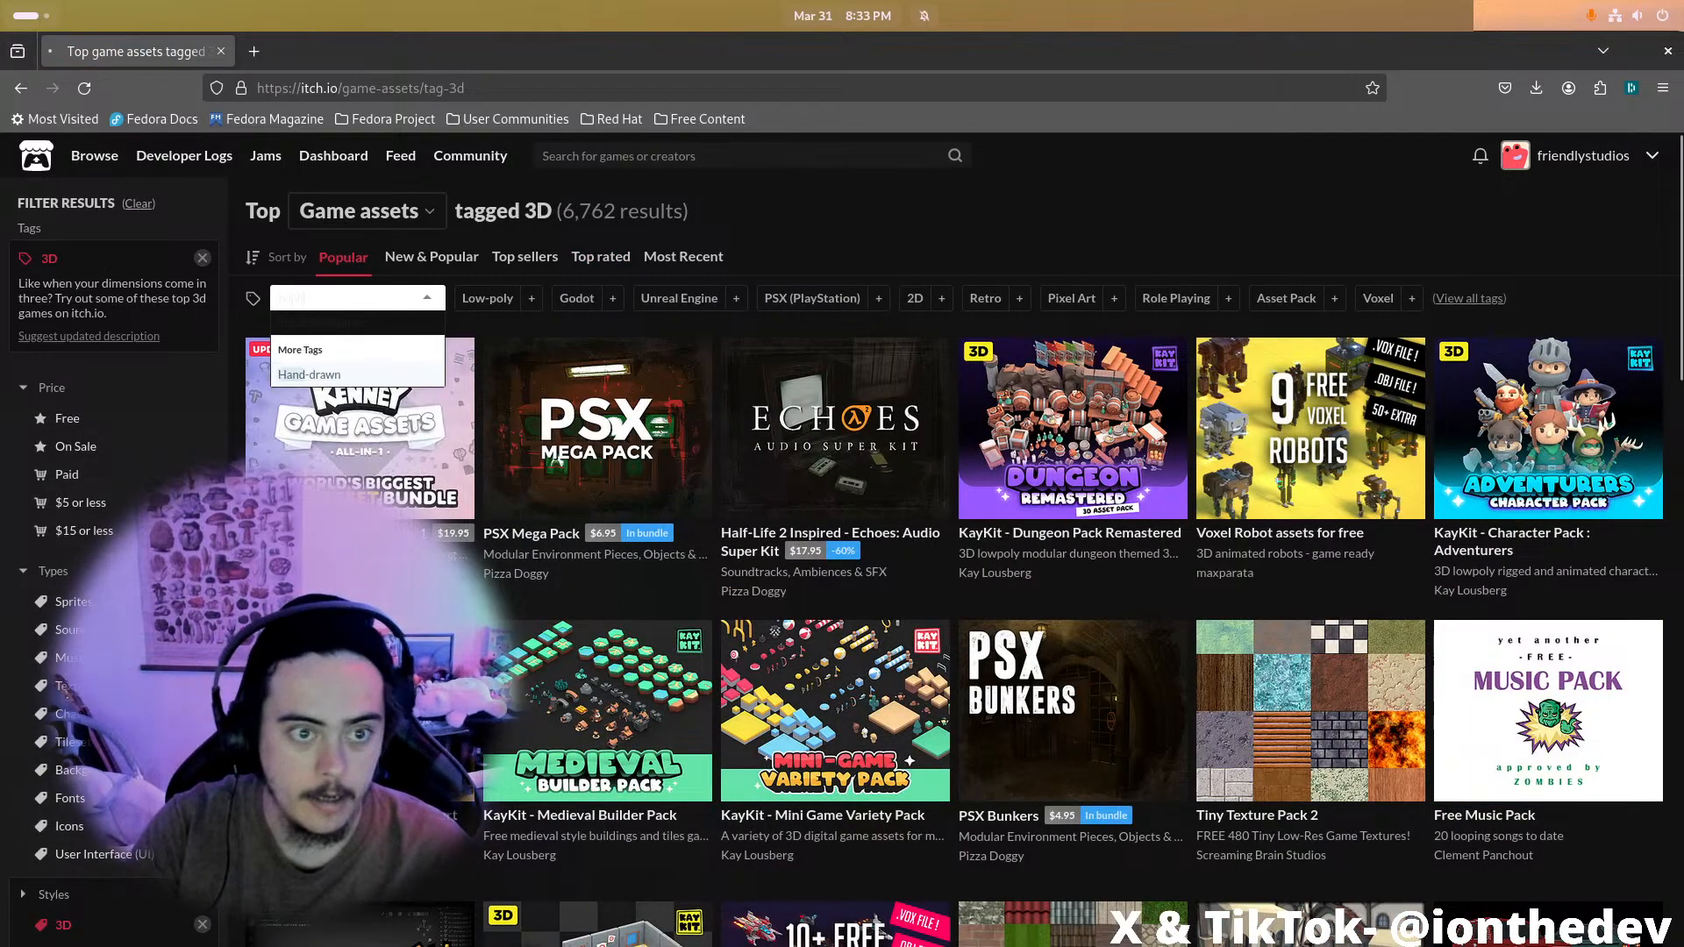
key(Return)
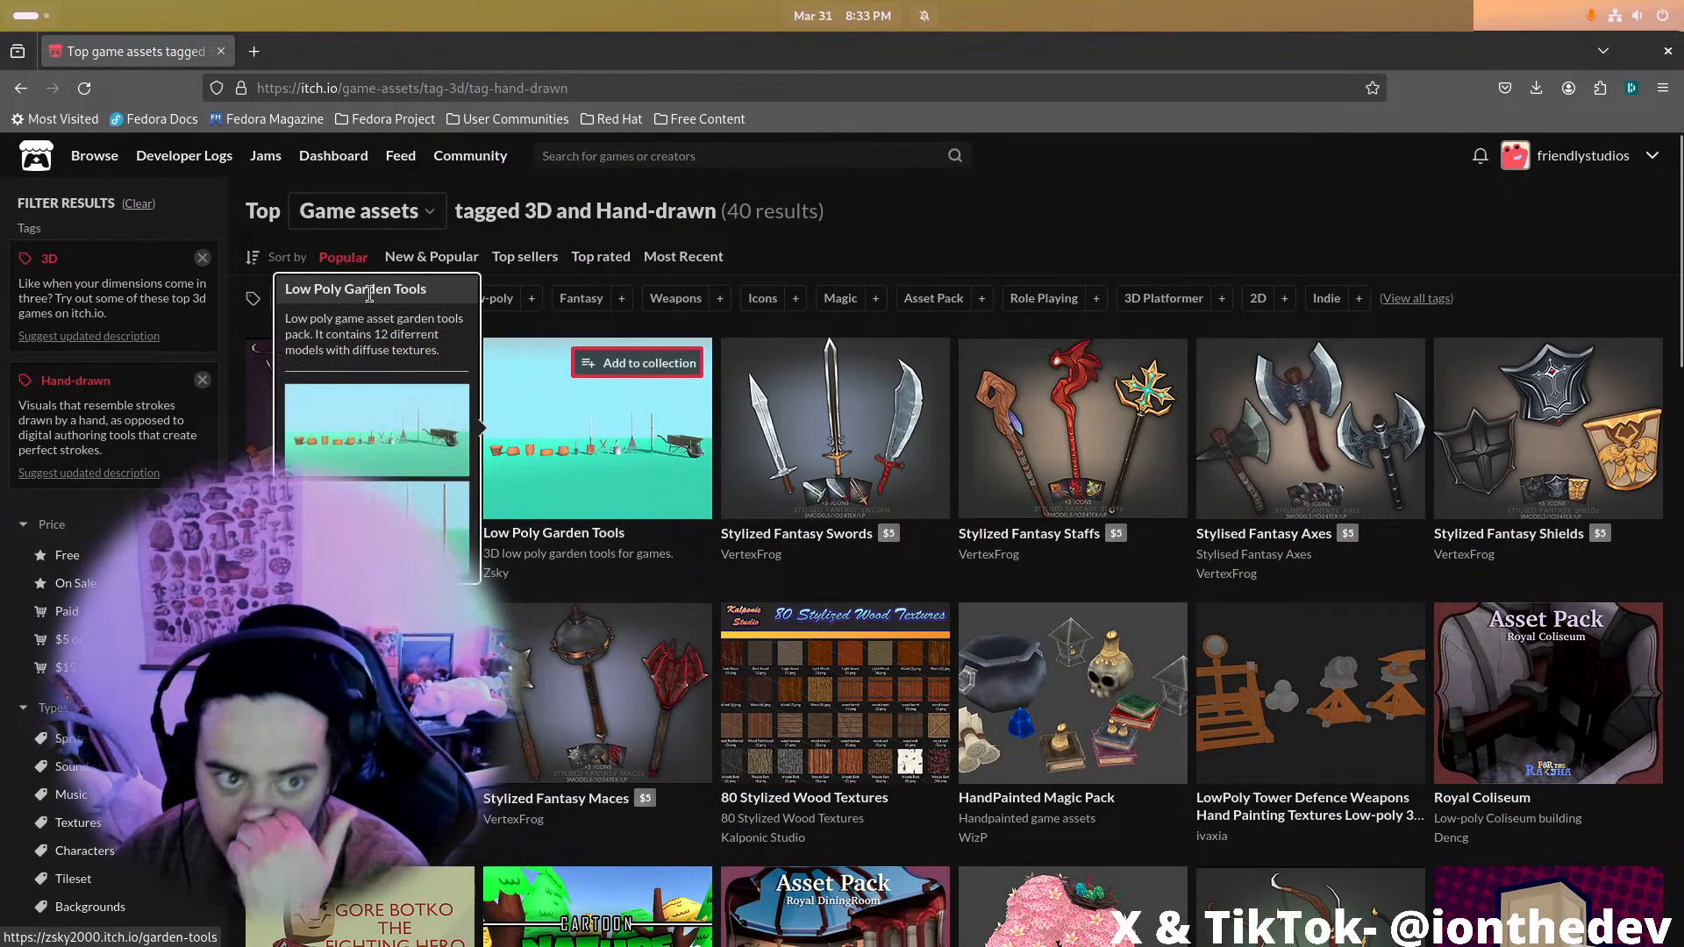
Replace the 3D tag with rigged in the game assets page address and load it
click(331, 299)
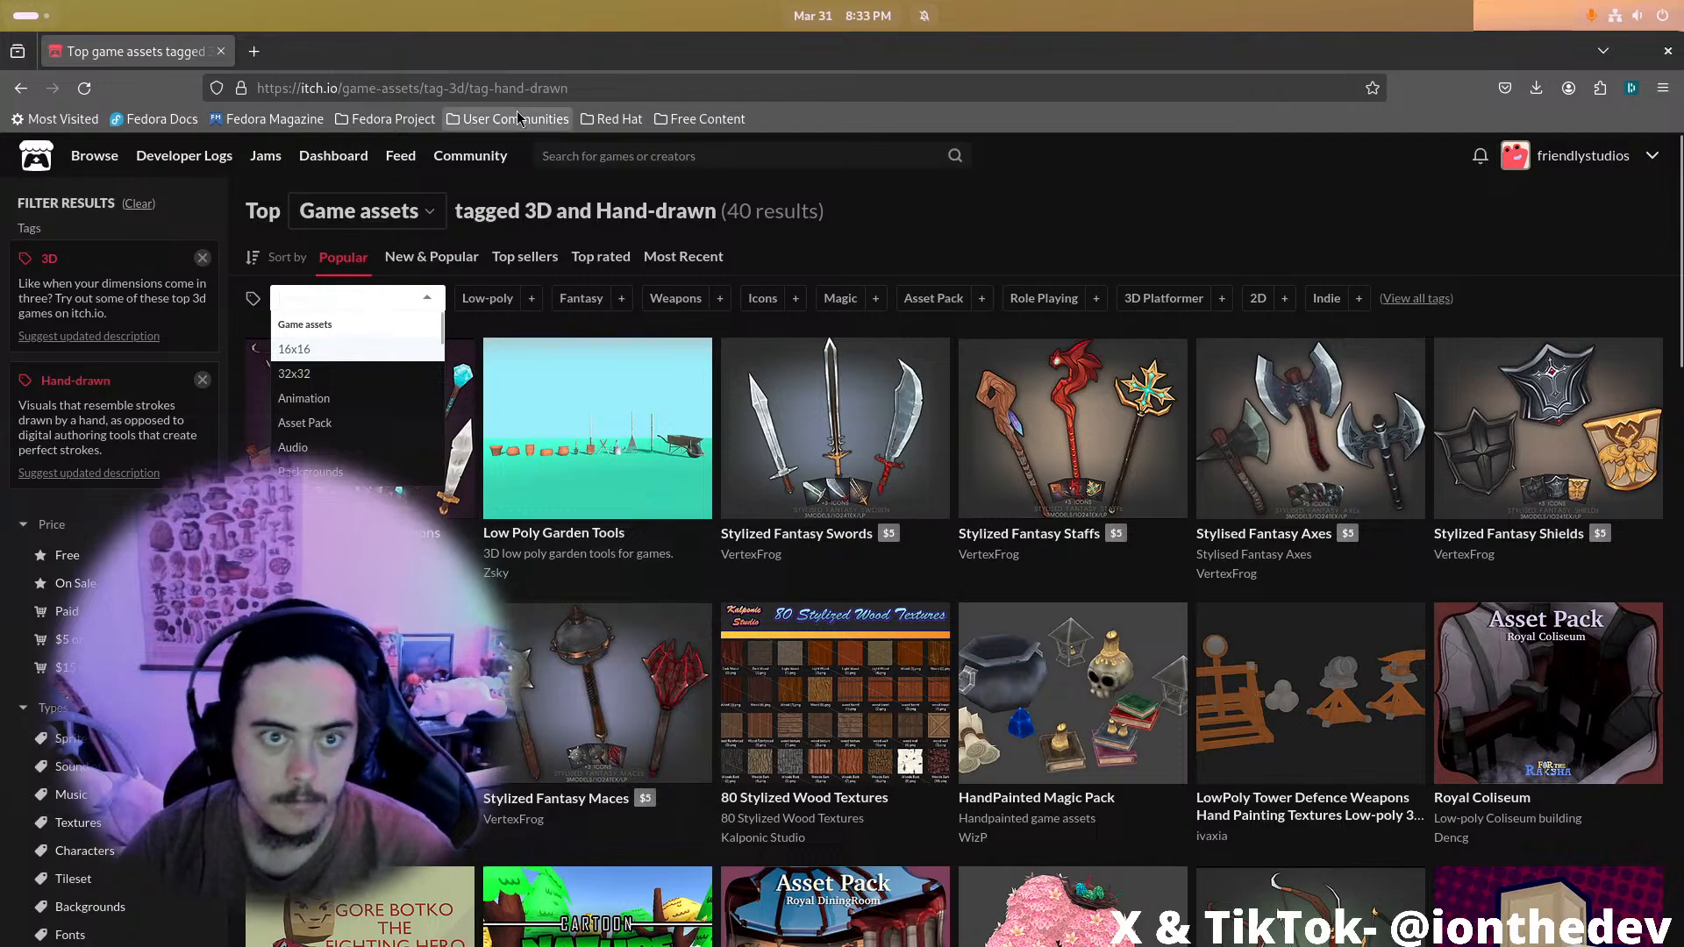
double_click(457, 87)
text(rigged)
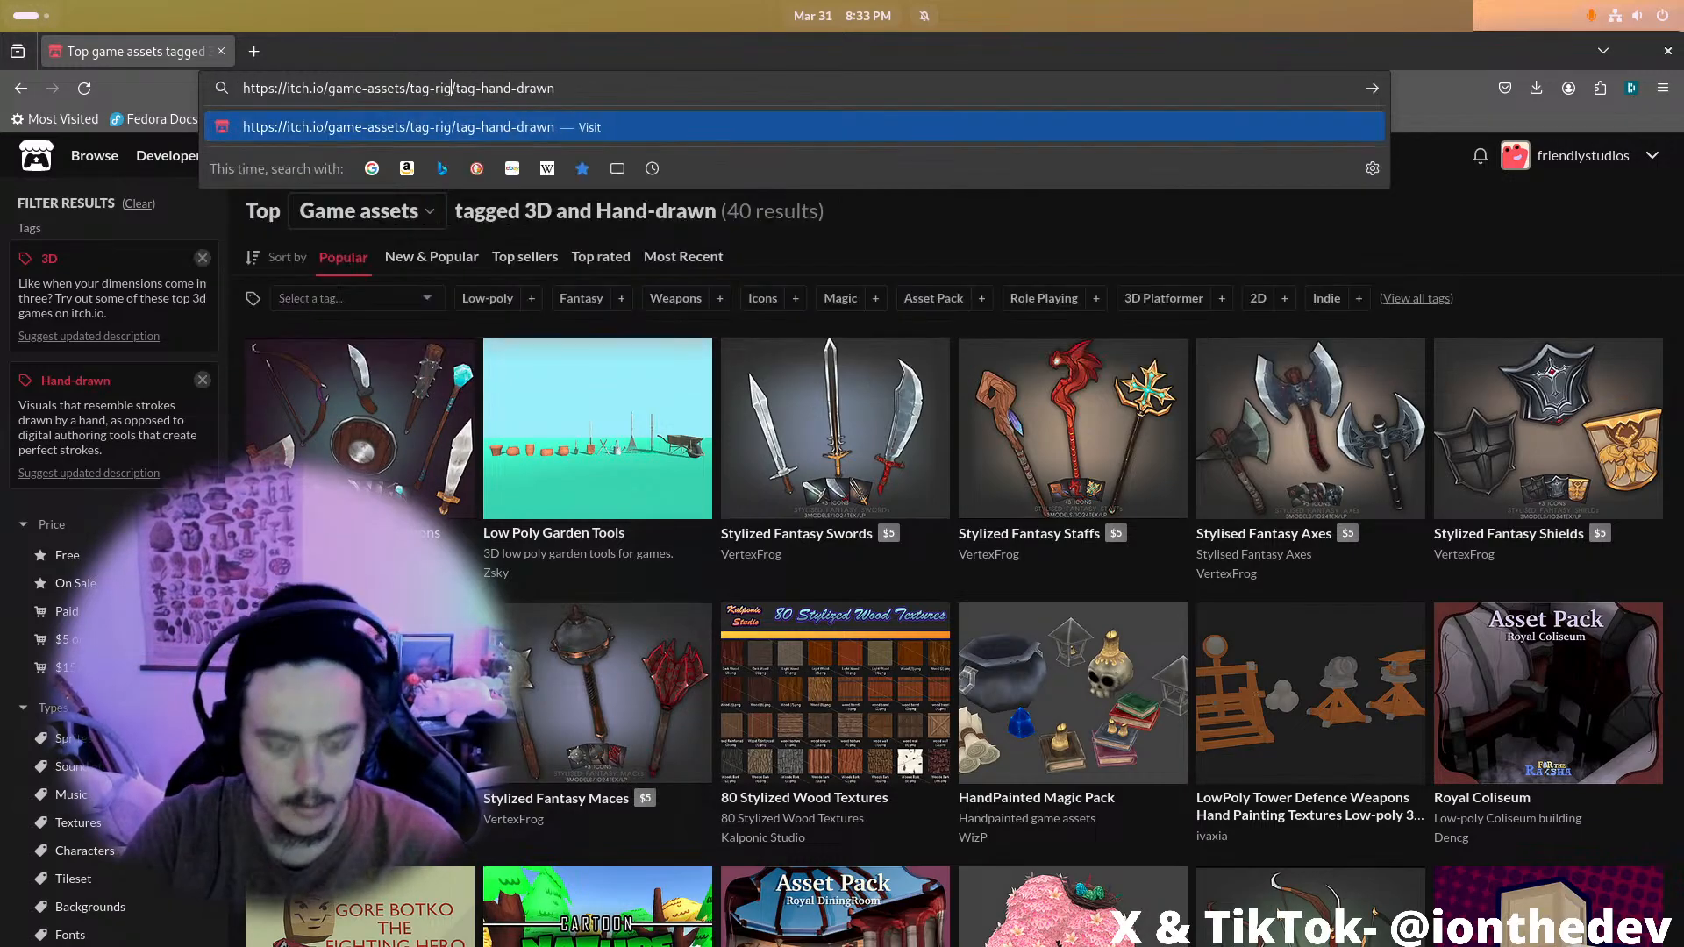
key(Return)
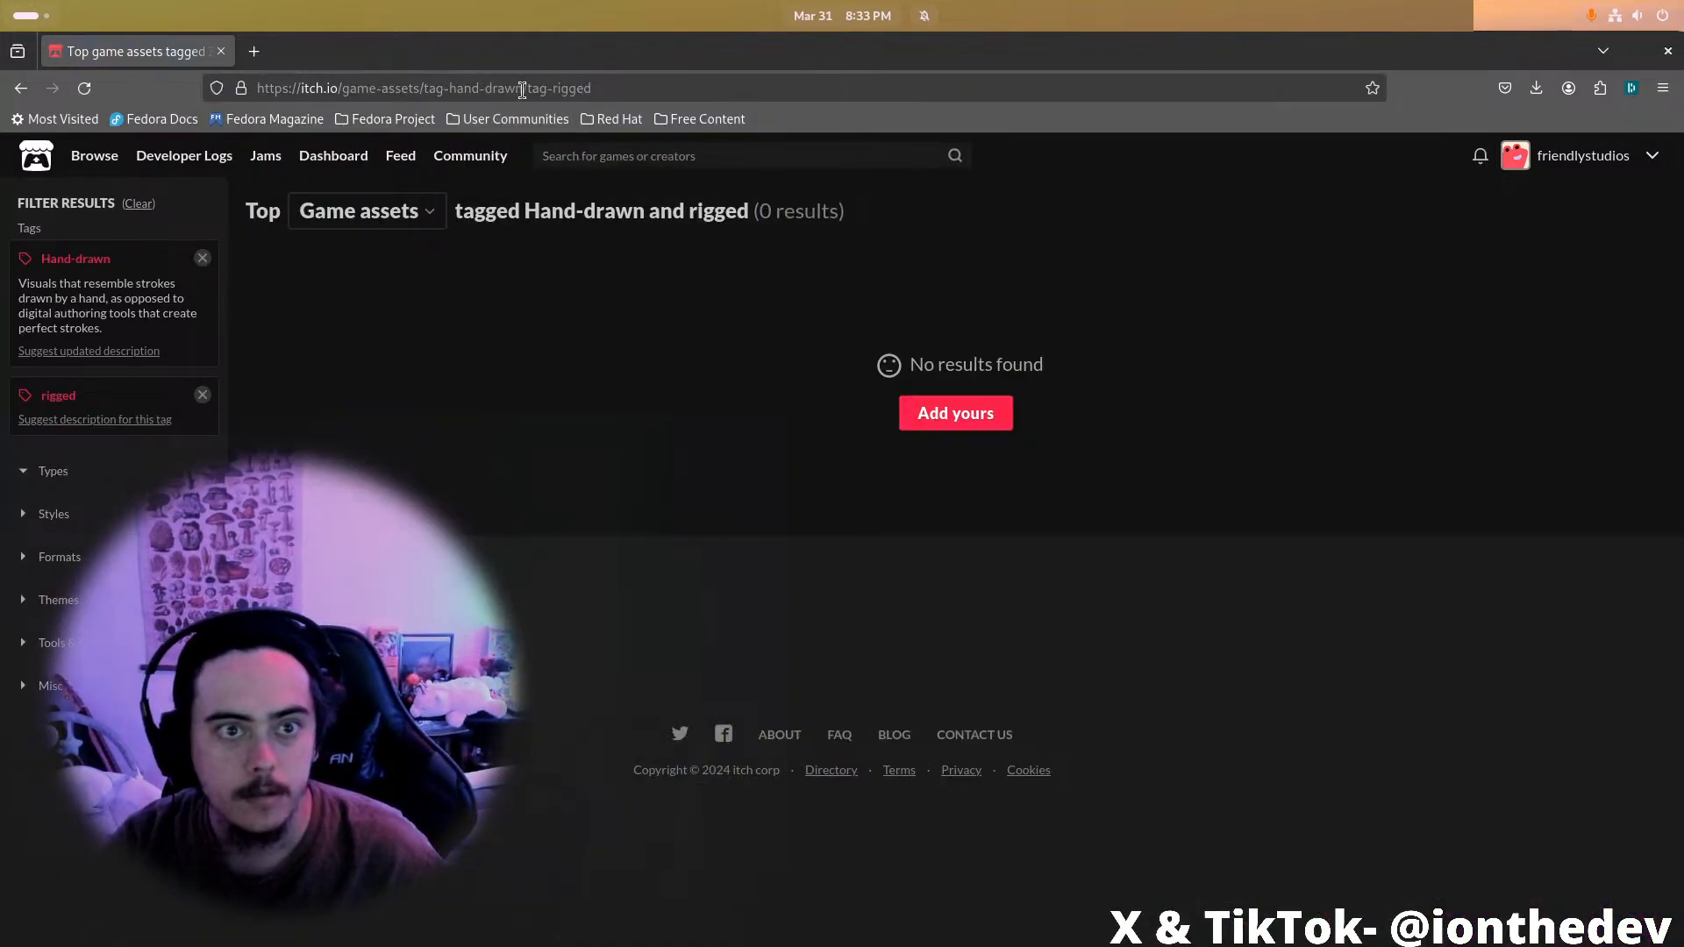
Replace the hand-drawn tag with hand in the page address and load it
double_click(459, 87)
drag(460, 88, 517, 98)
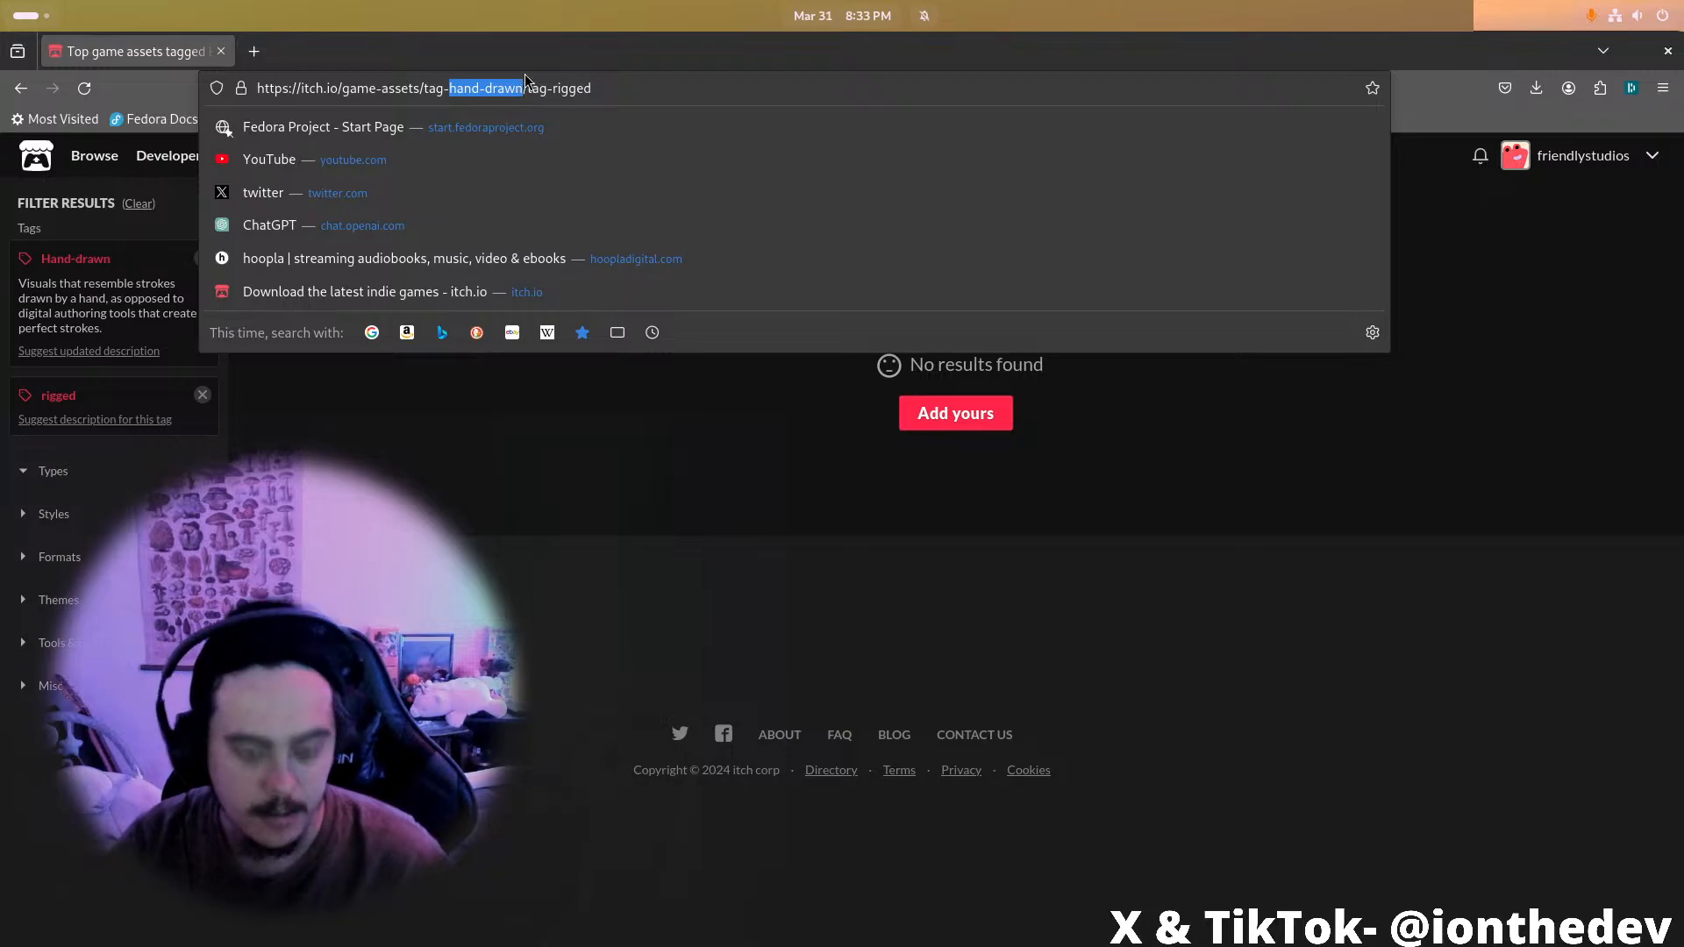
text(hand)
key(Return)
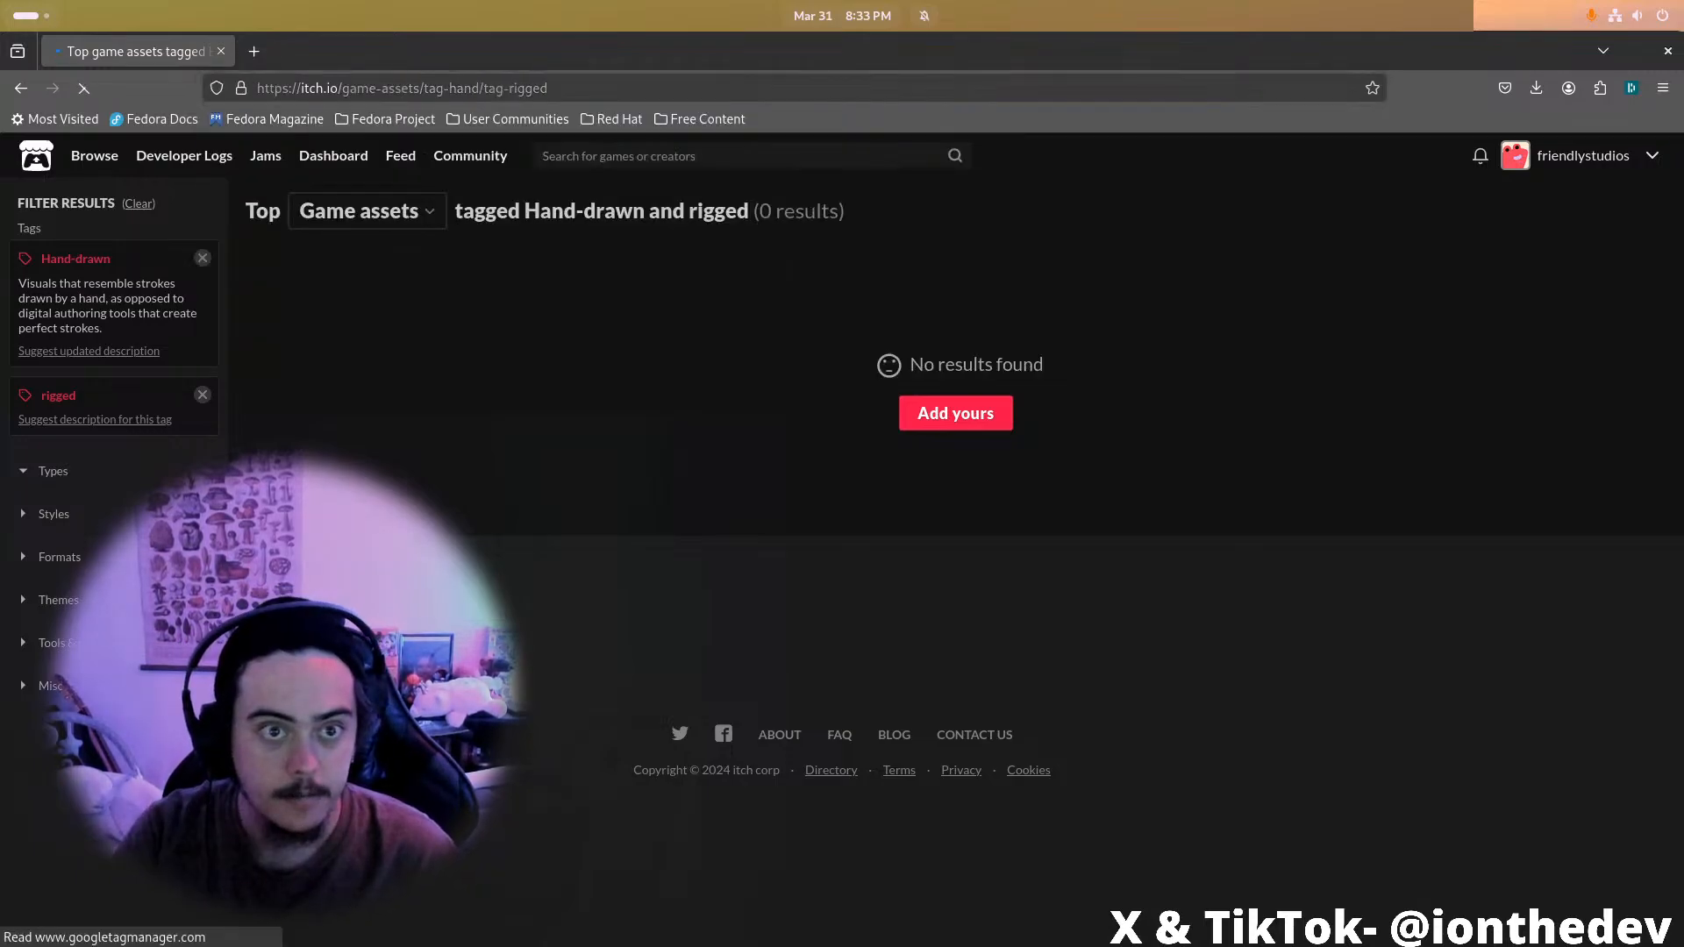
Replace the hand tag with 3d in the page address and look through the rigged 3D assets
drag(449, 88, 483, 91)
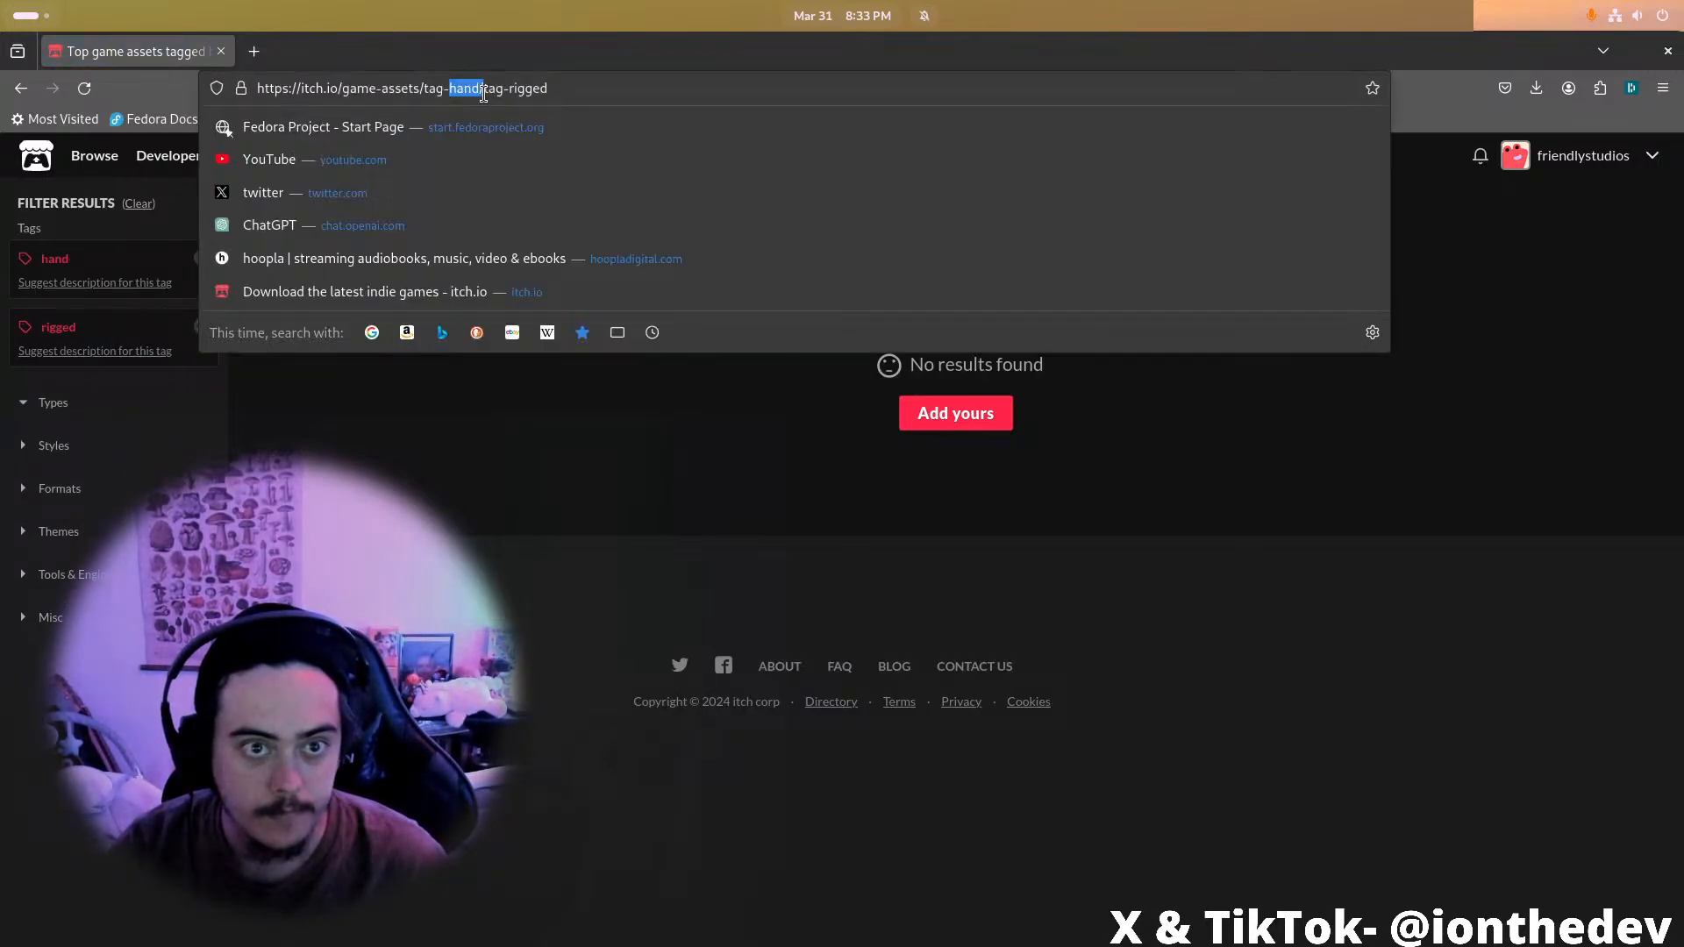
text(3d)
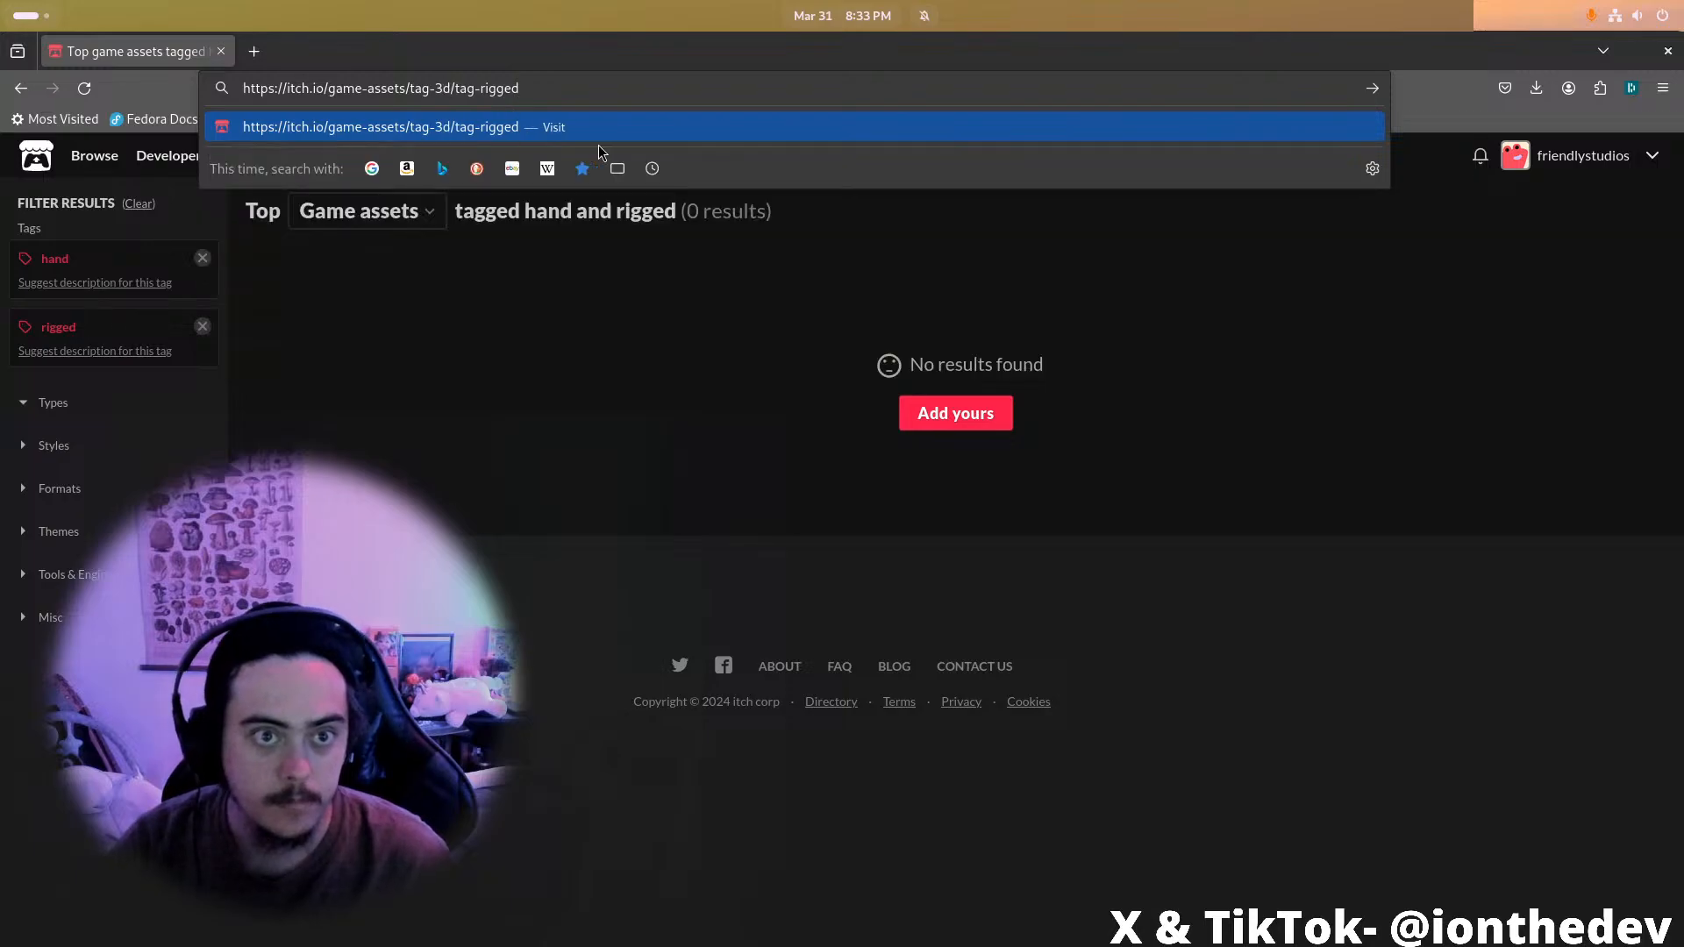
key(Return)
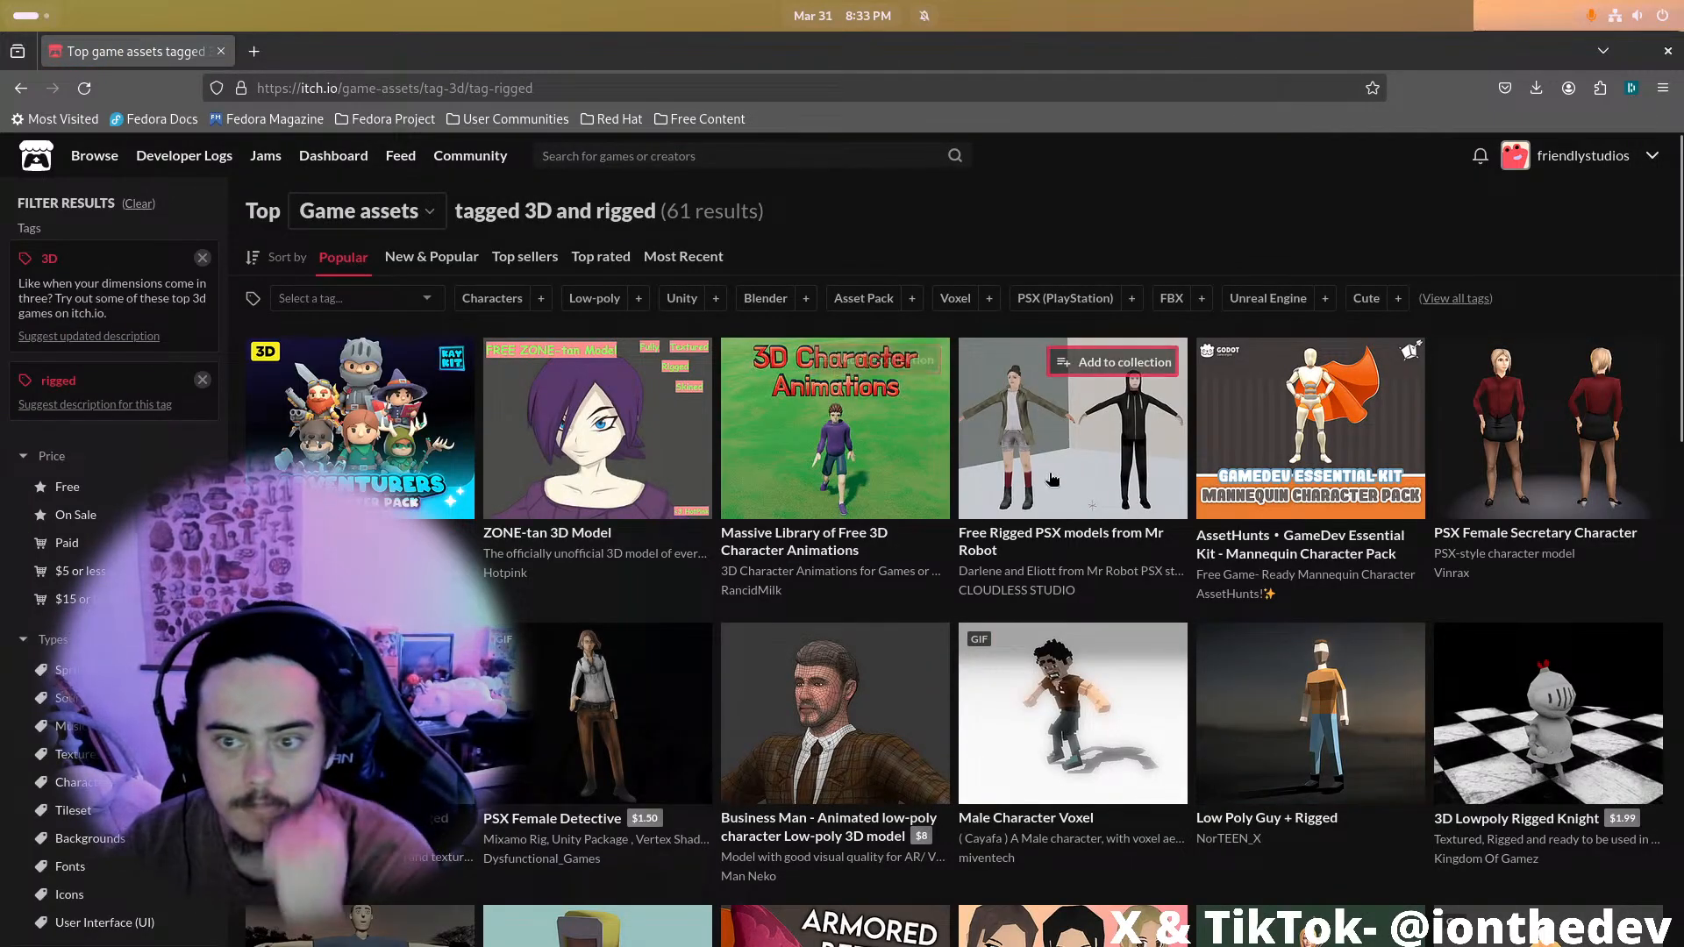
scroll(1093, 462, down, 10)
scroll(1093, 463, down, 15)
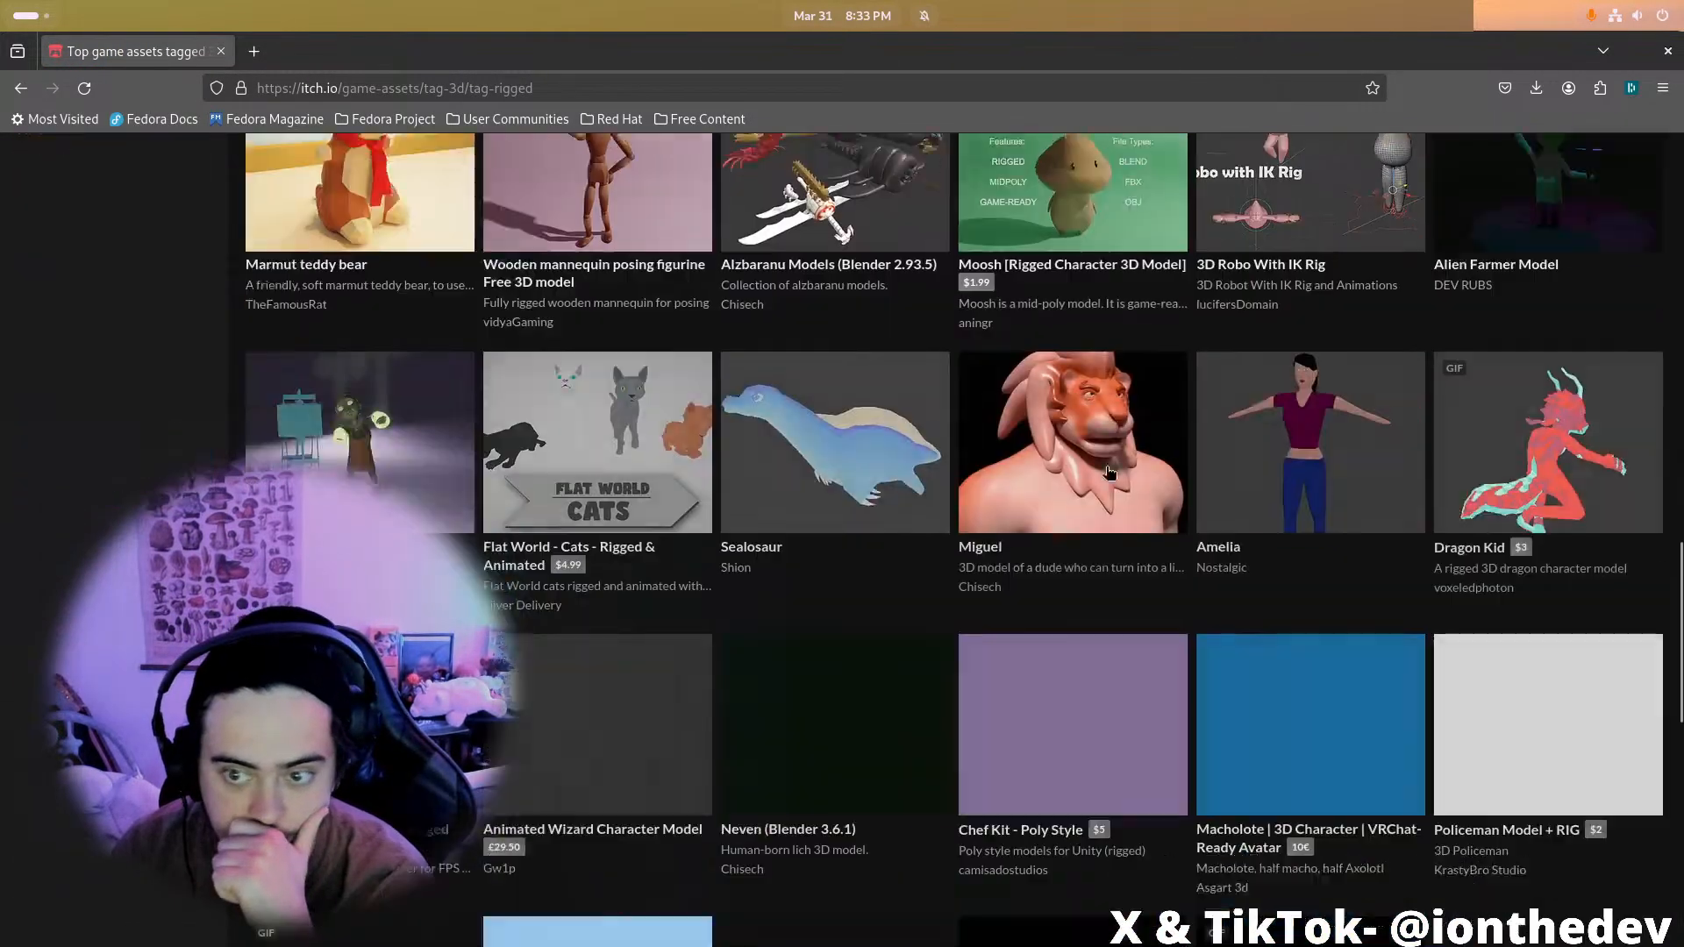
scroll(984, 594, up, 15)
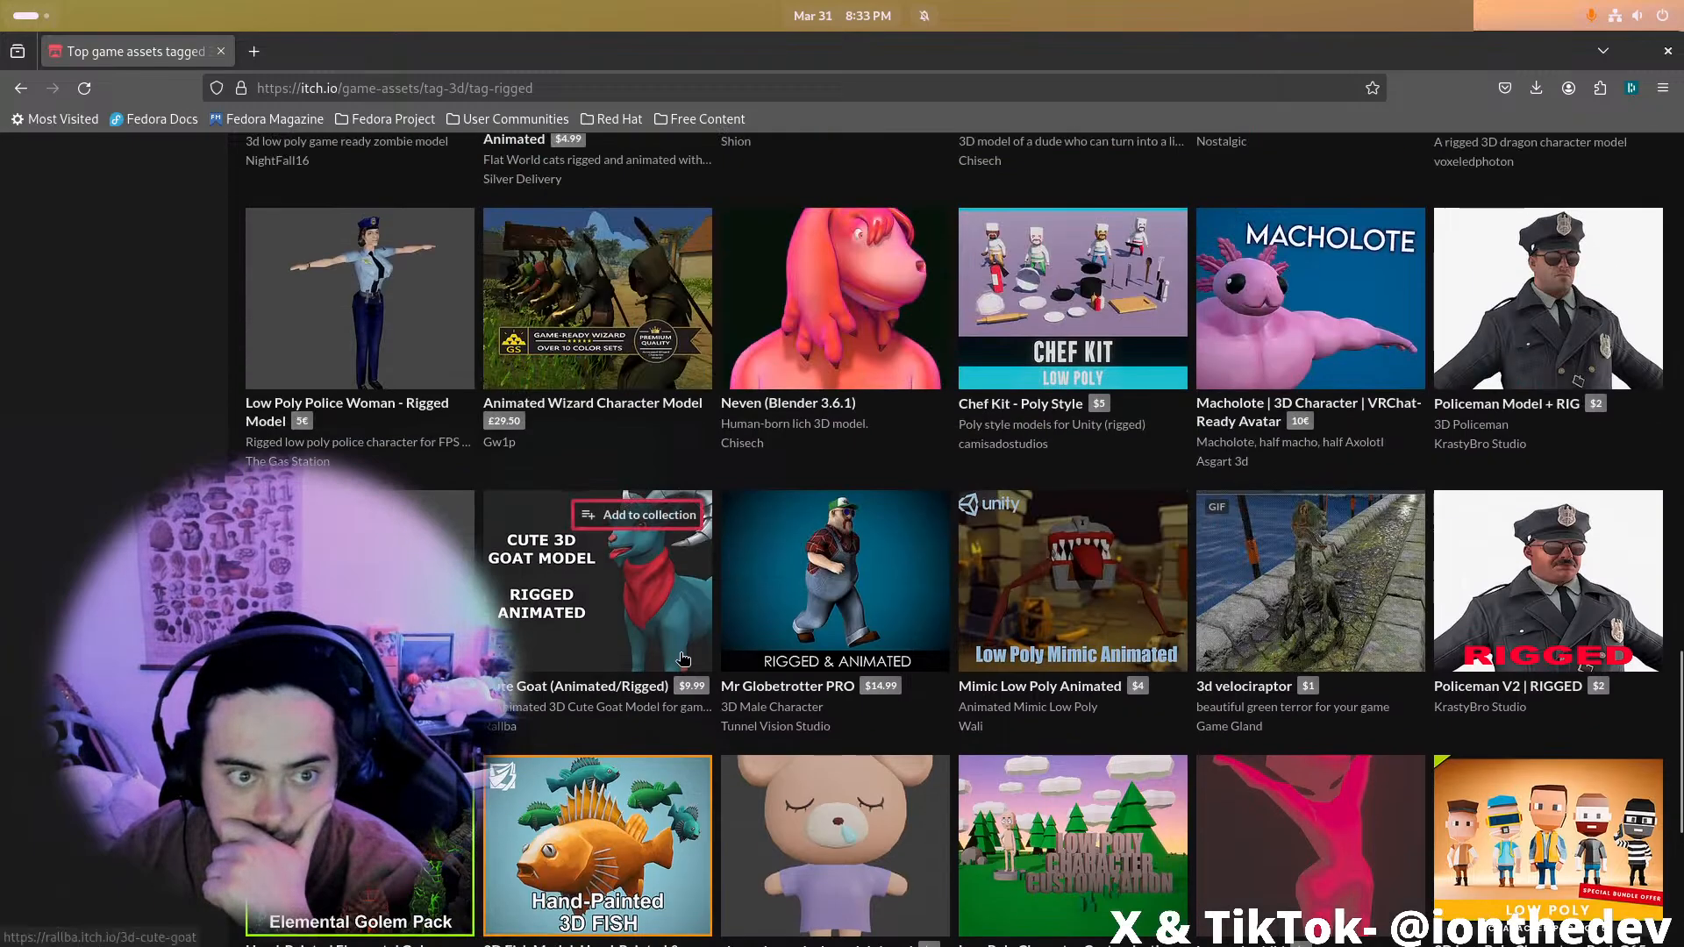
scroll(639, 410, up, 8)
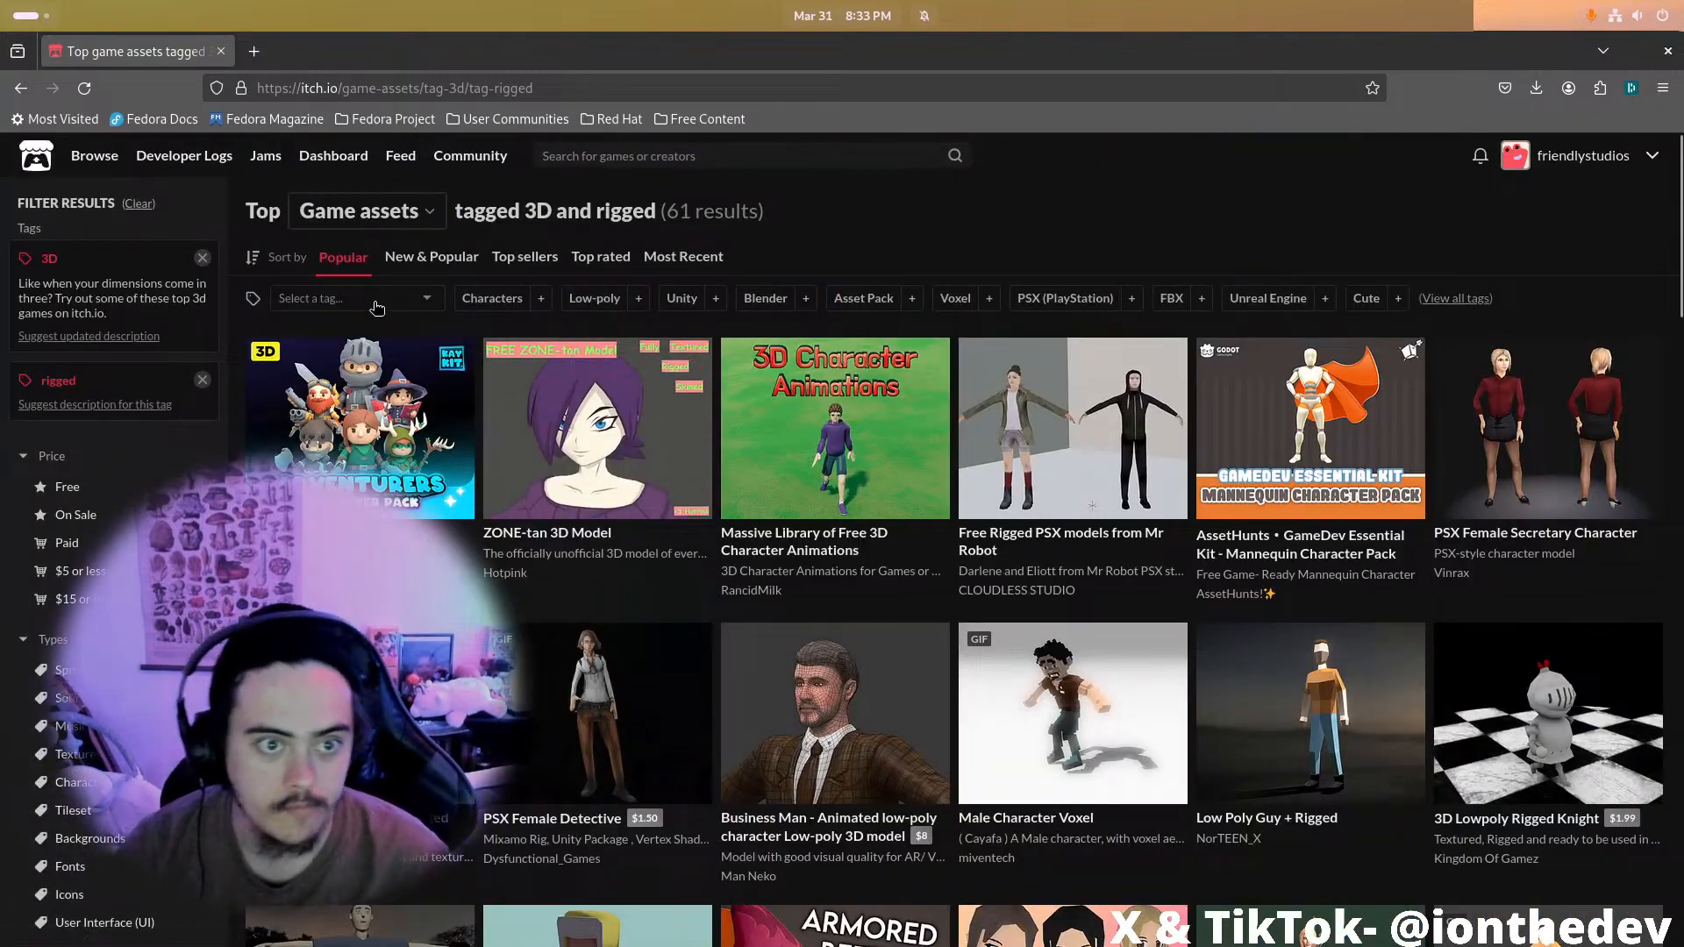
Pick the 3D tag in the tag filter again and look through the rigged 3D assets for a hand model
click(380, 296)
text(3d)
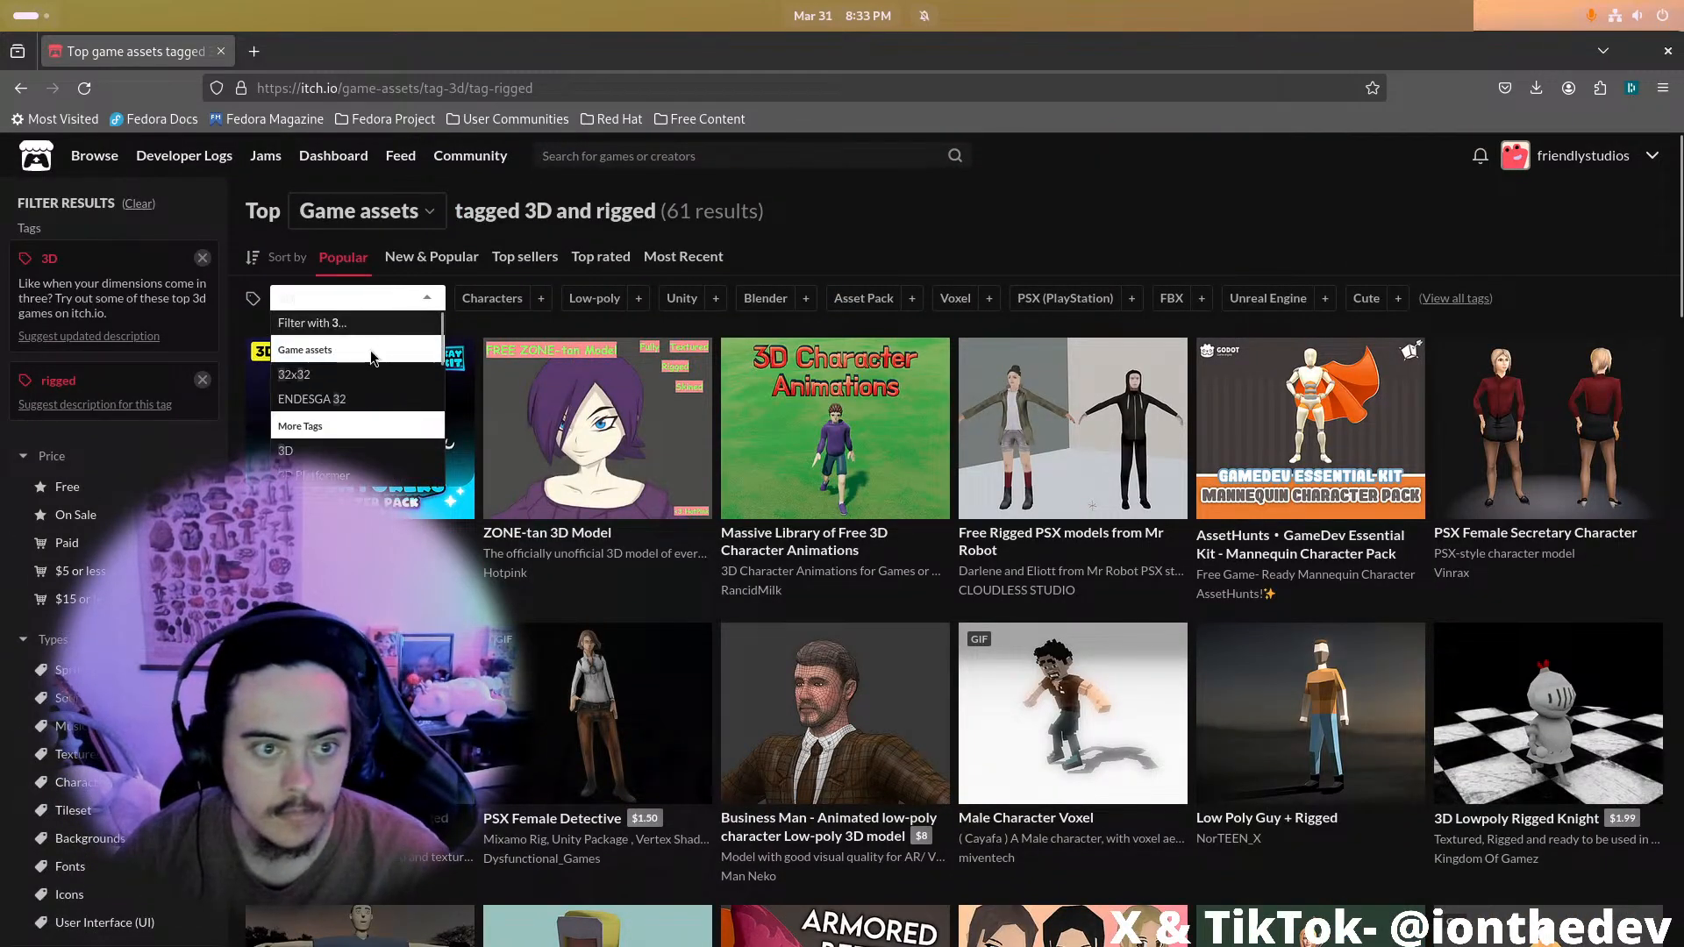
click(317, 375)
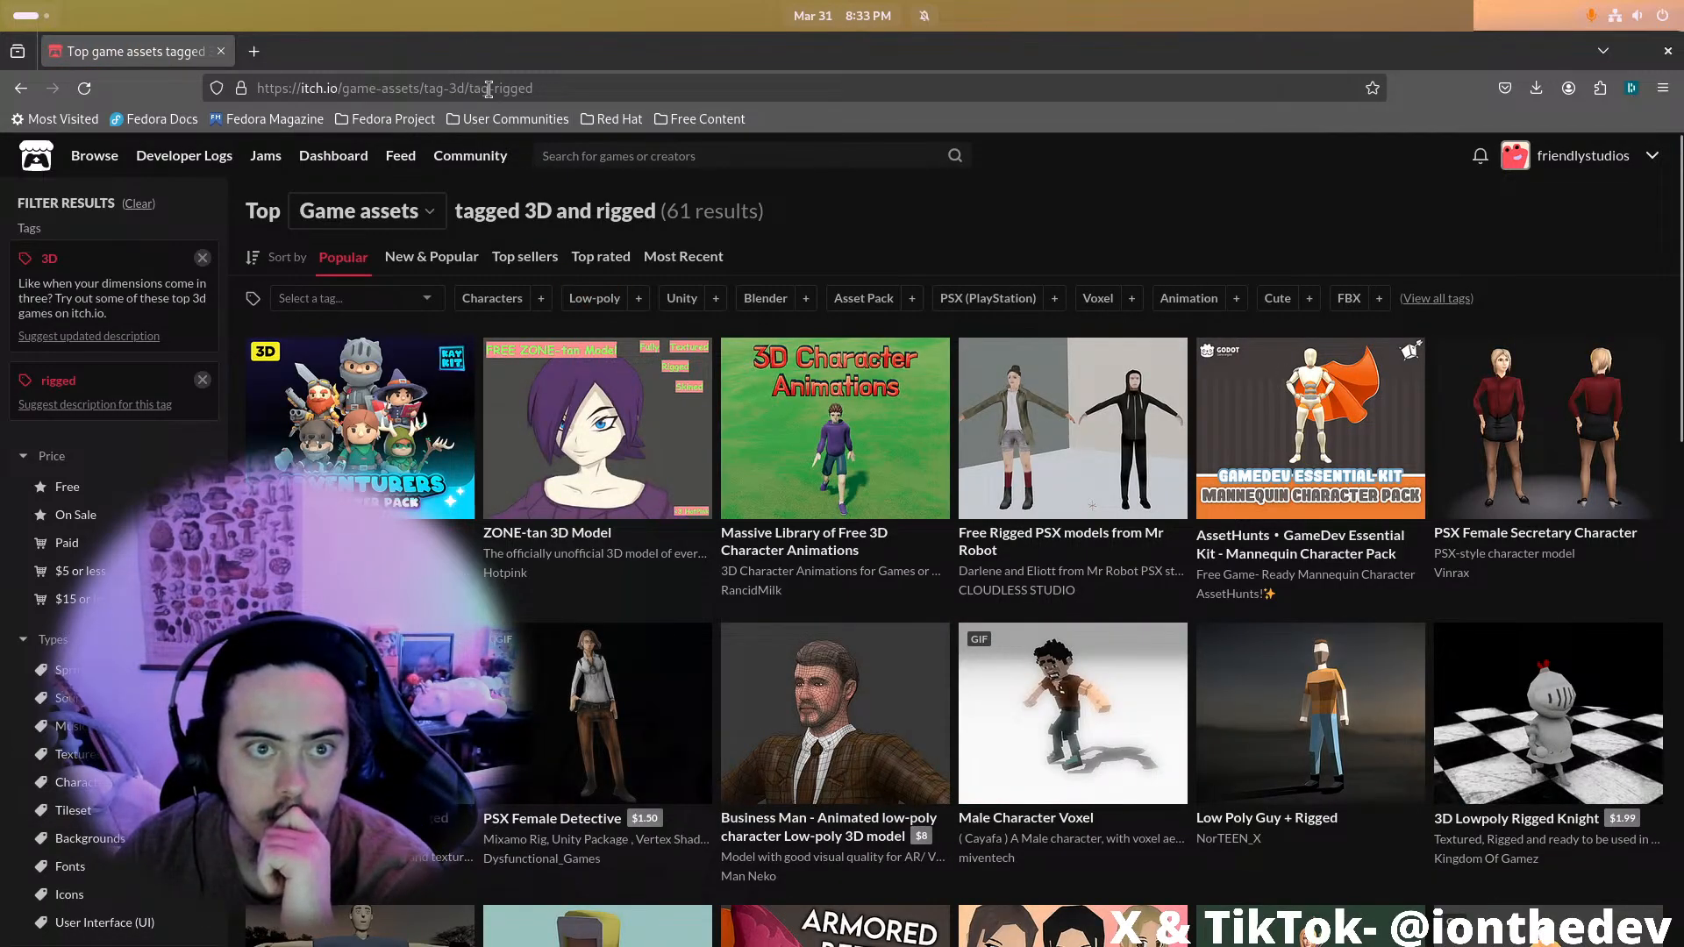
scroll(686, 450, down, 15)
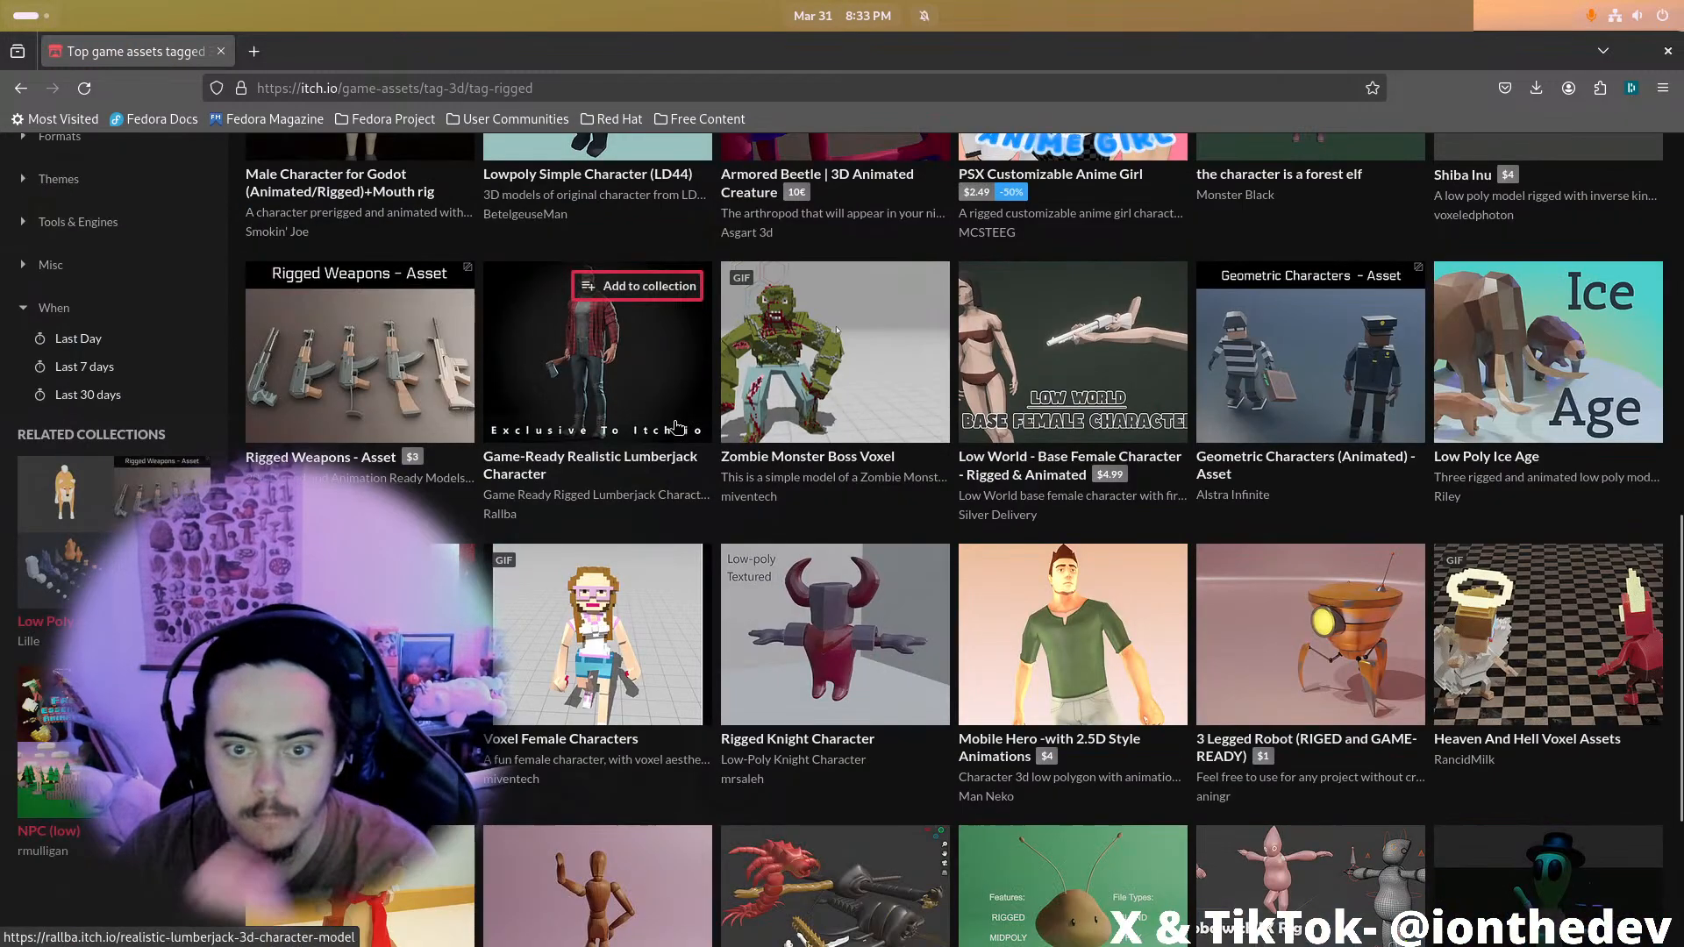
scroll(686, 450, down, 10)
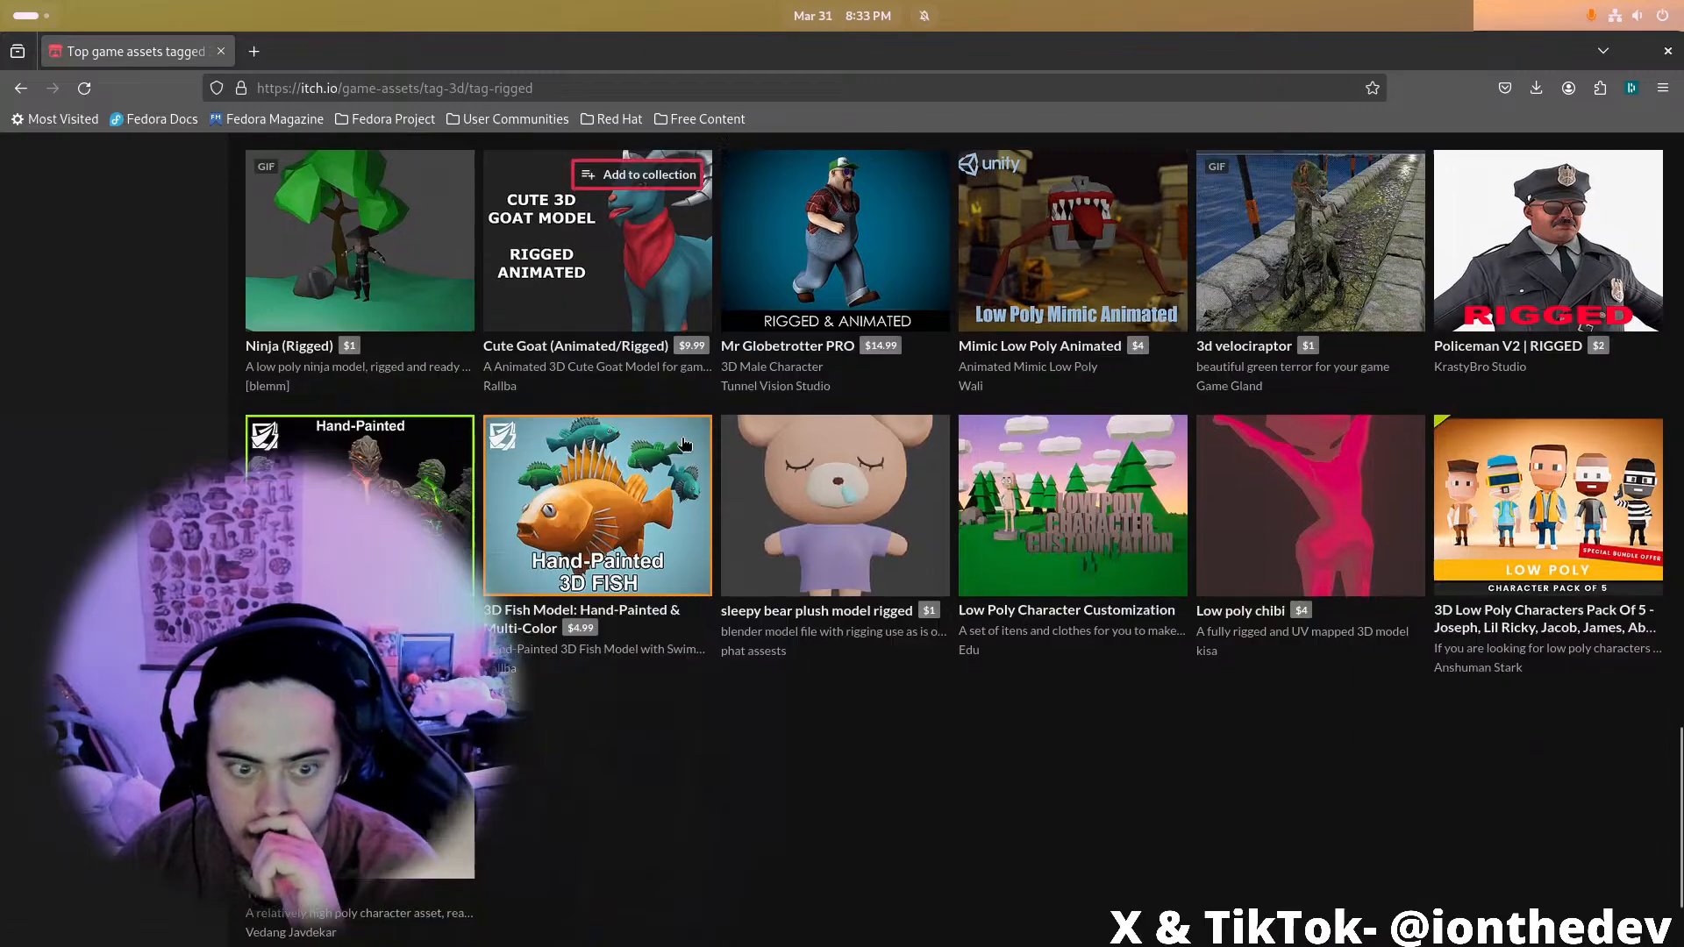
scroll(701, 585, up, 8)
scroll(702, 585, up, 17)
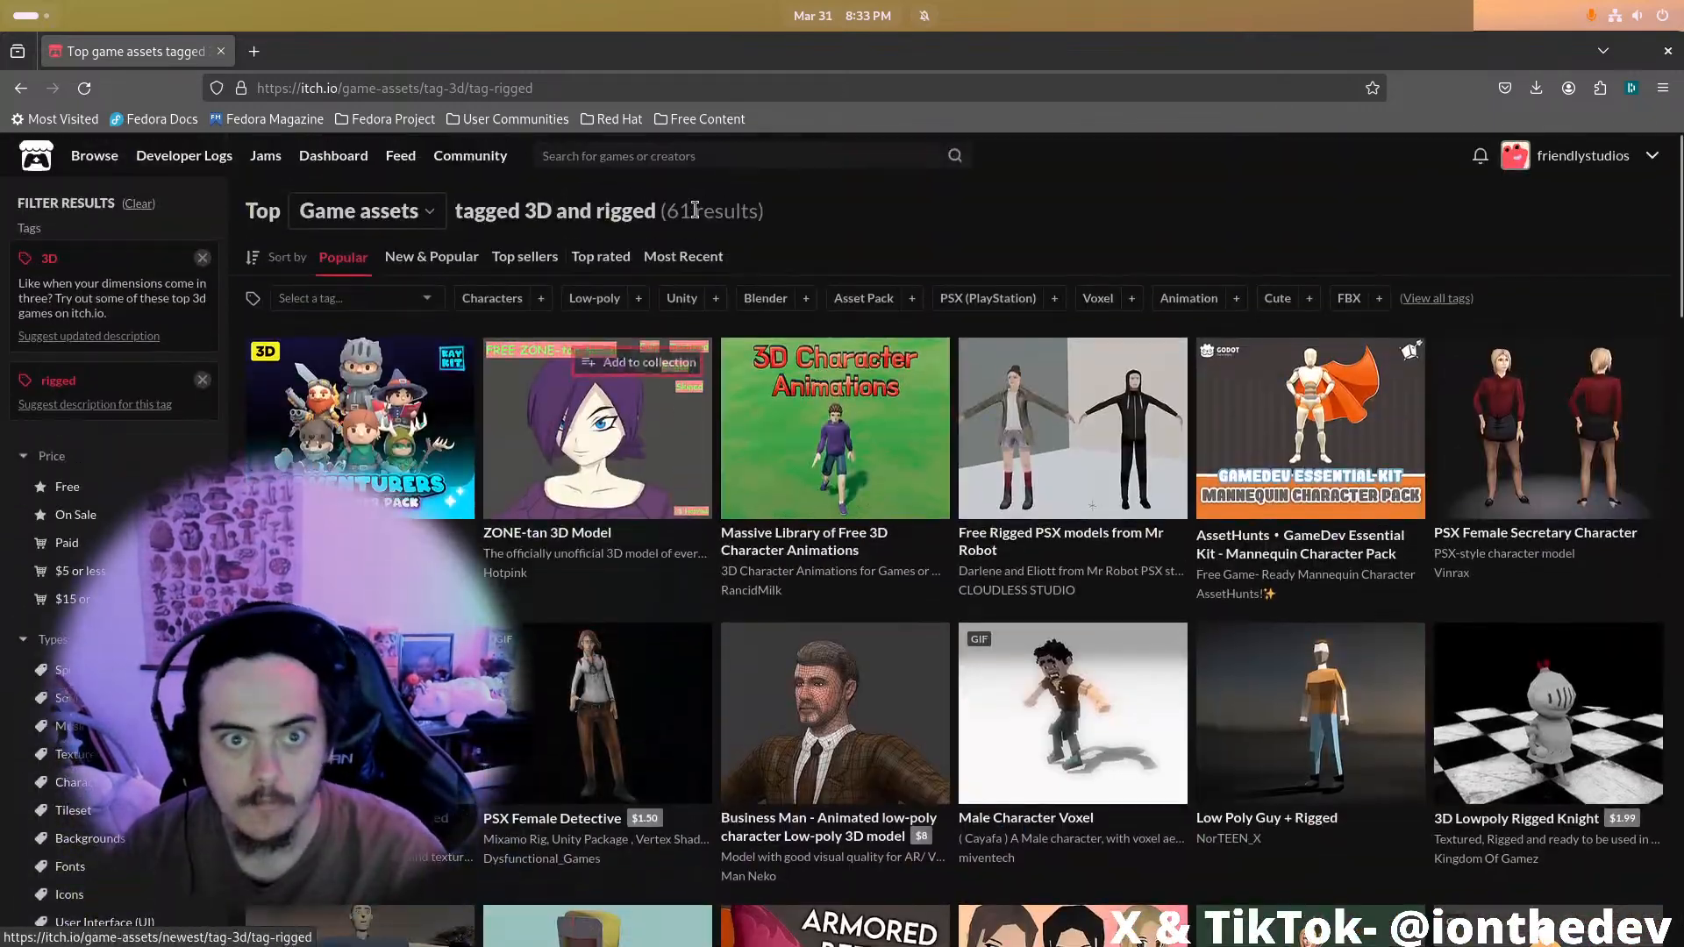
Search the site for "Hand Rigged" and look through the results for a usable 3D hand
click(746, 155)
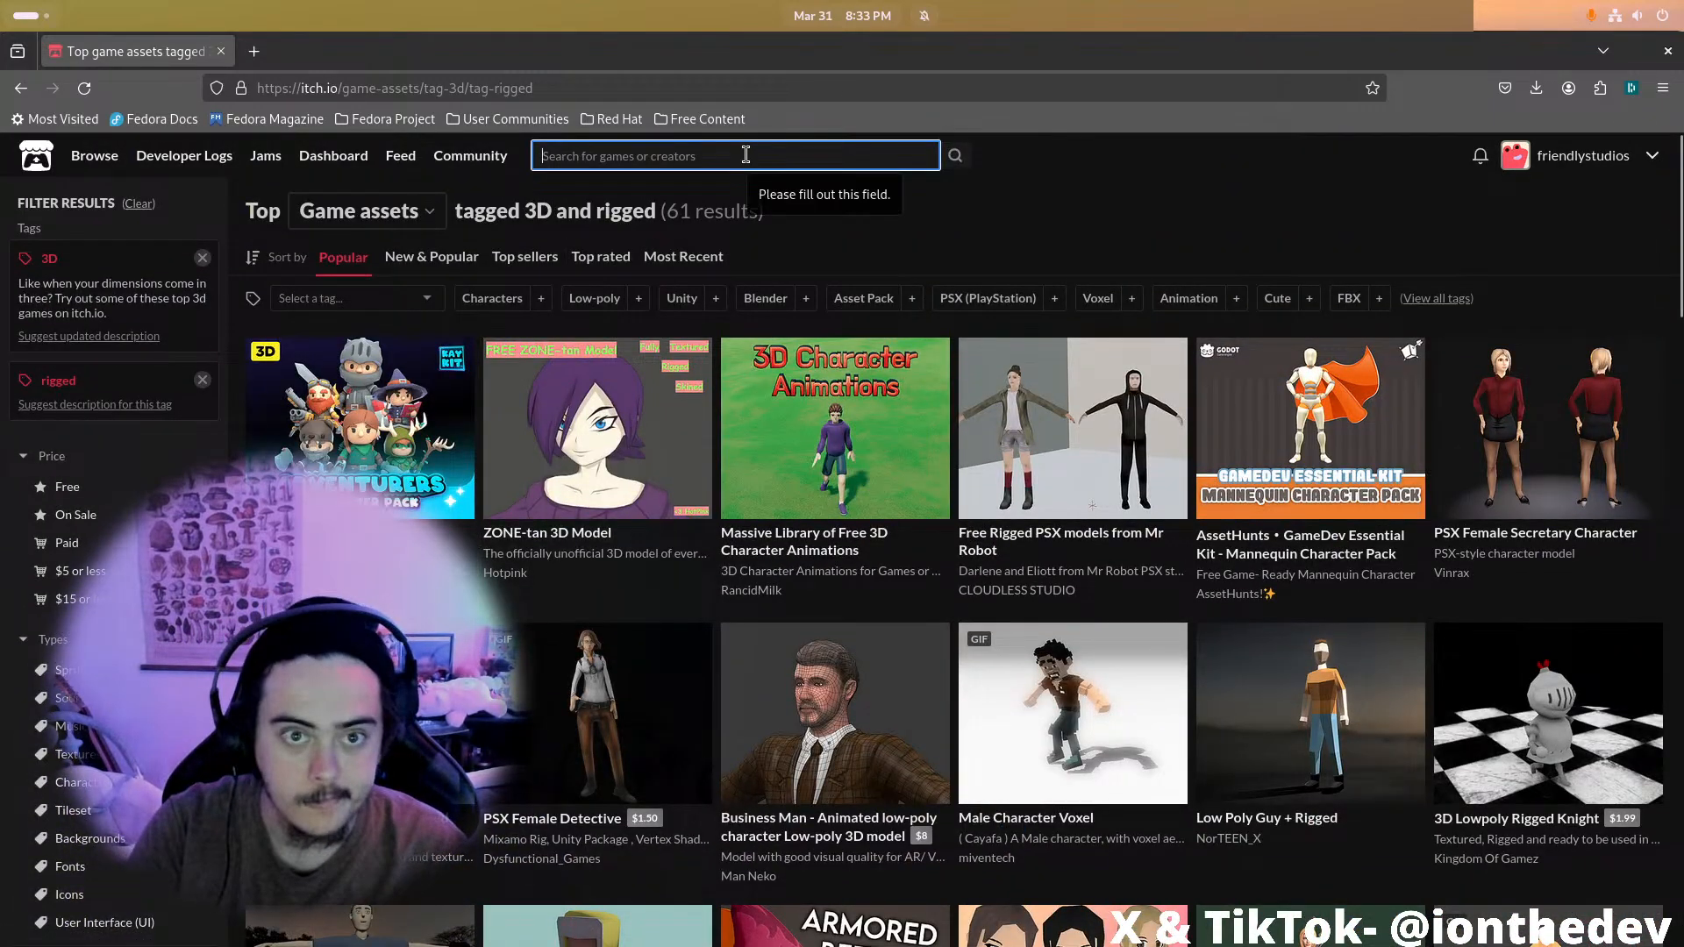
text(Hand)
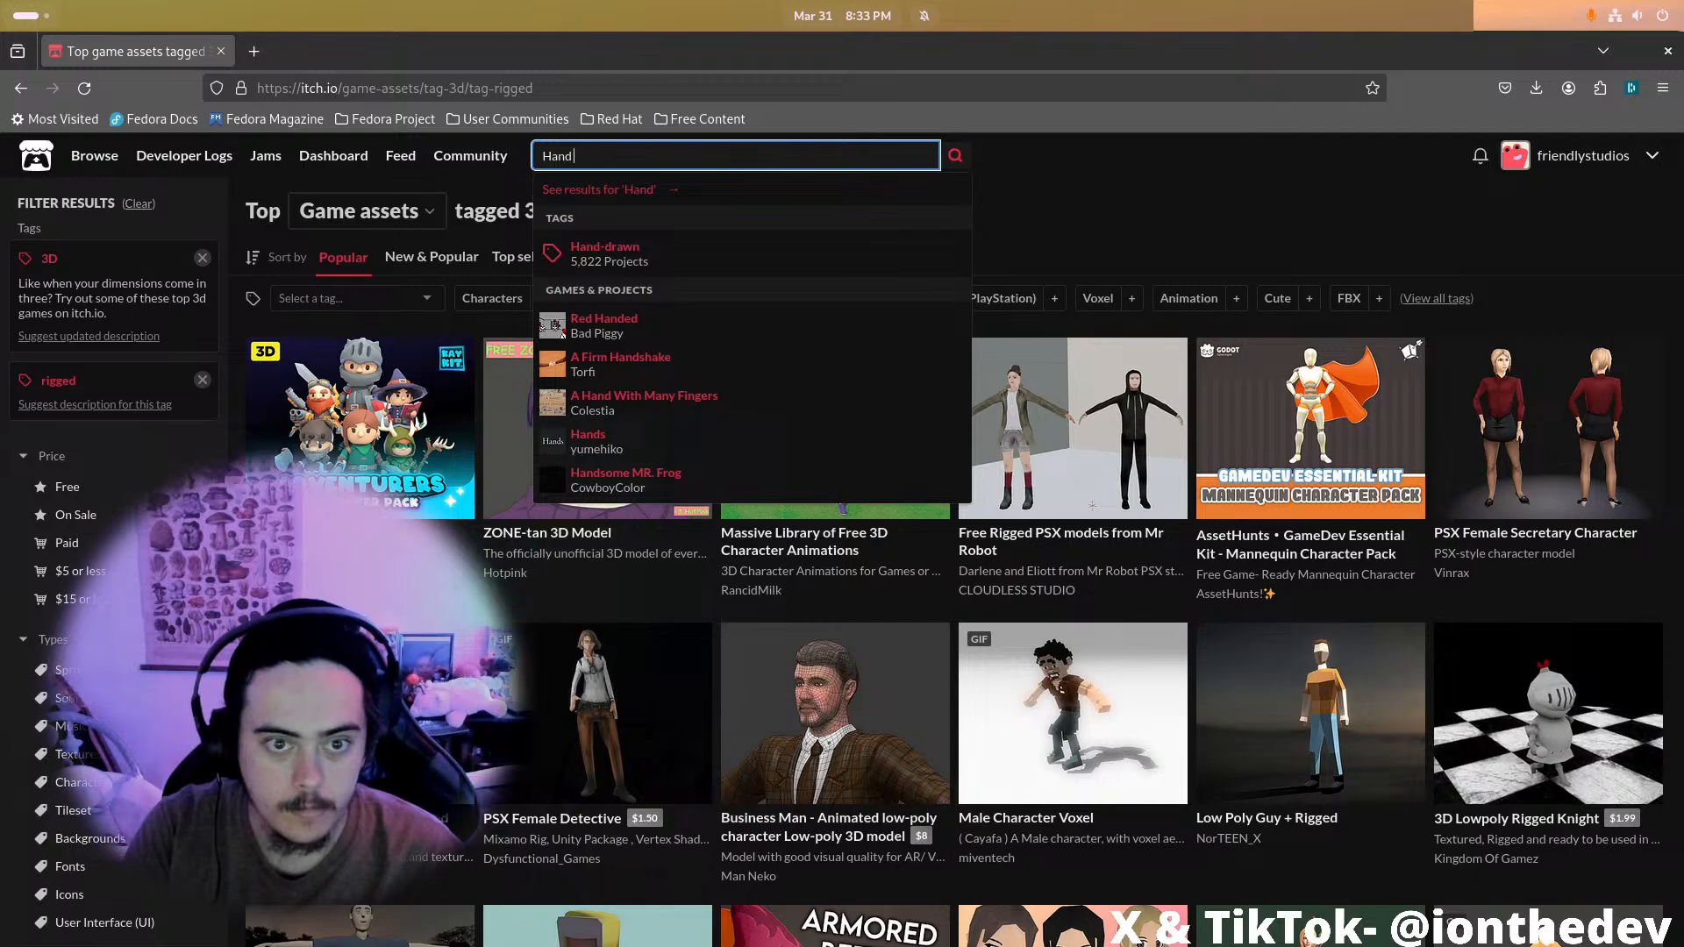
text( Rigged)
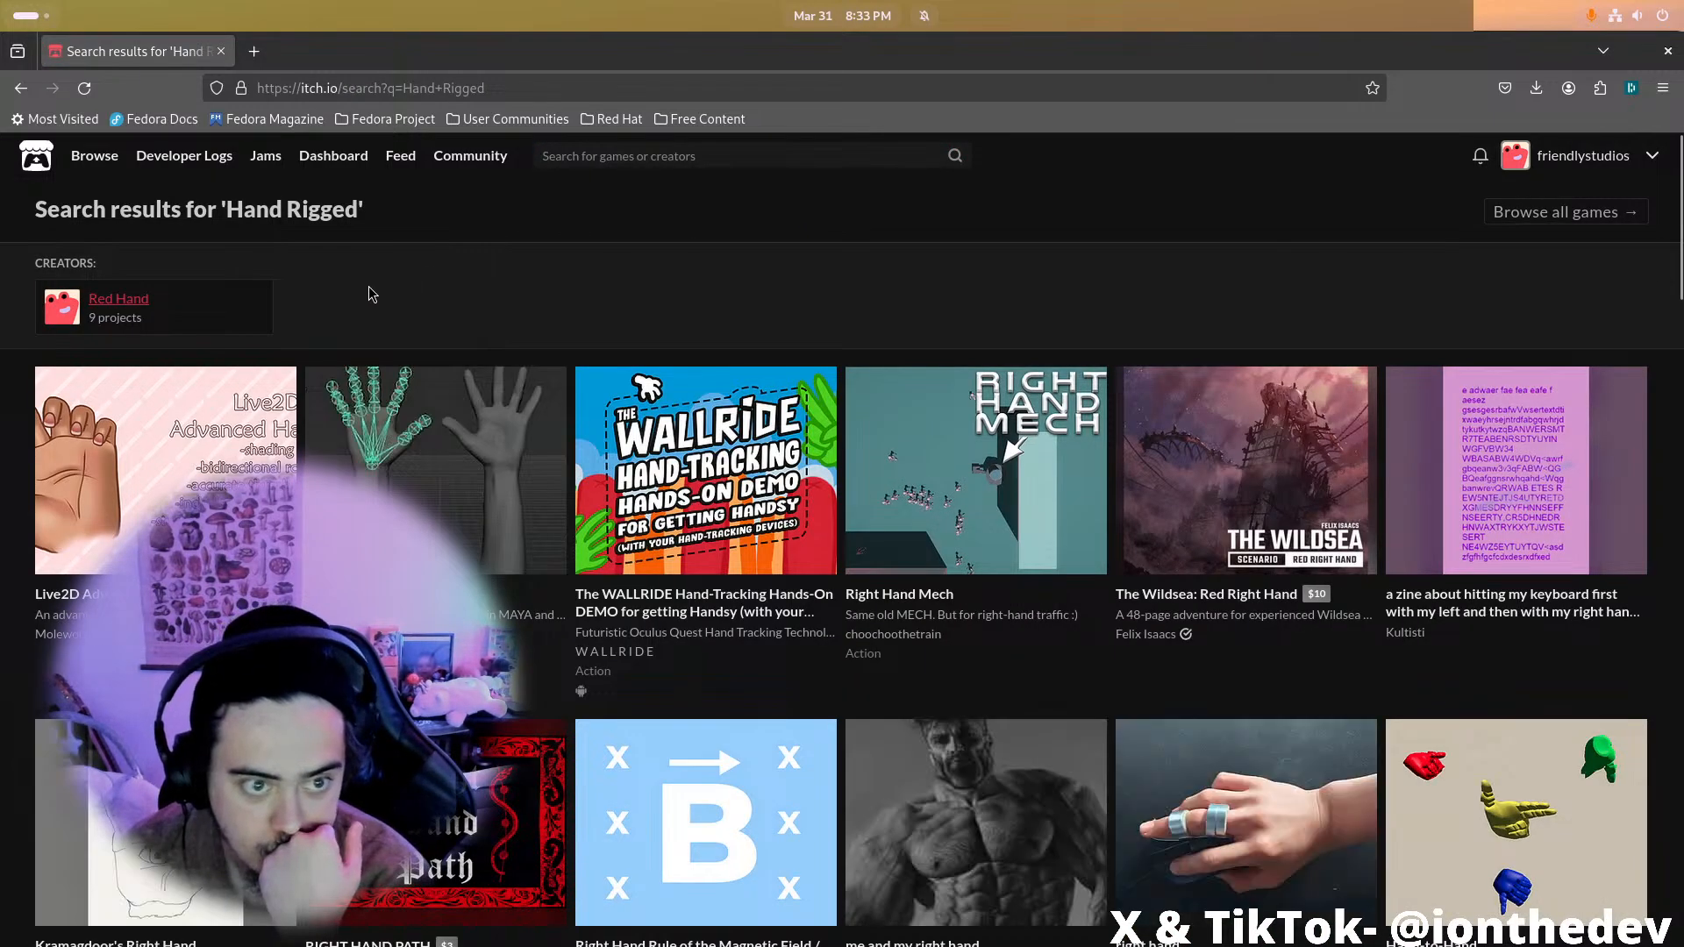
scroll(790, 368, down, 10)
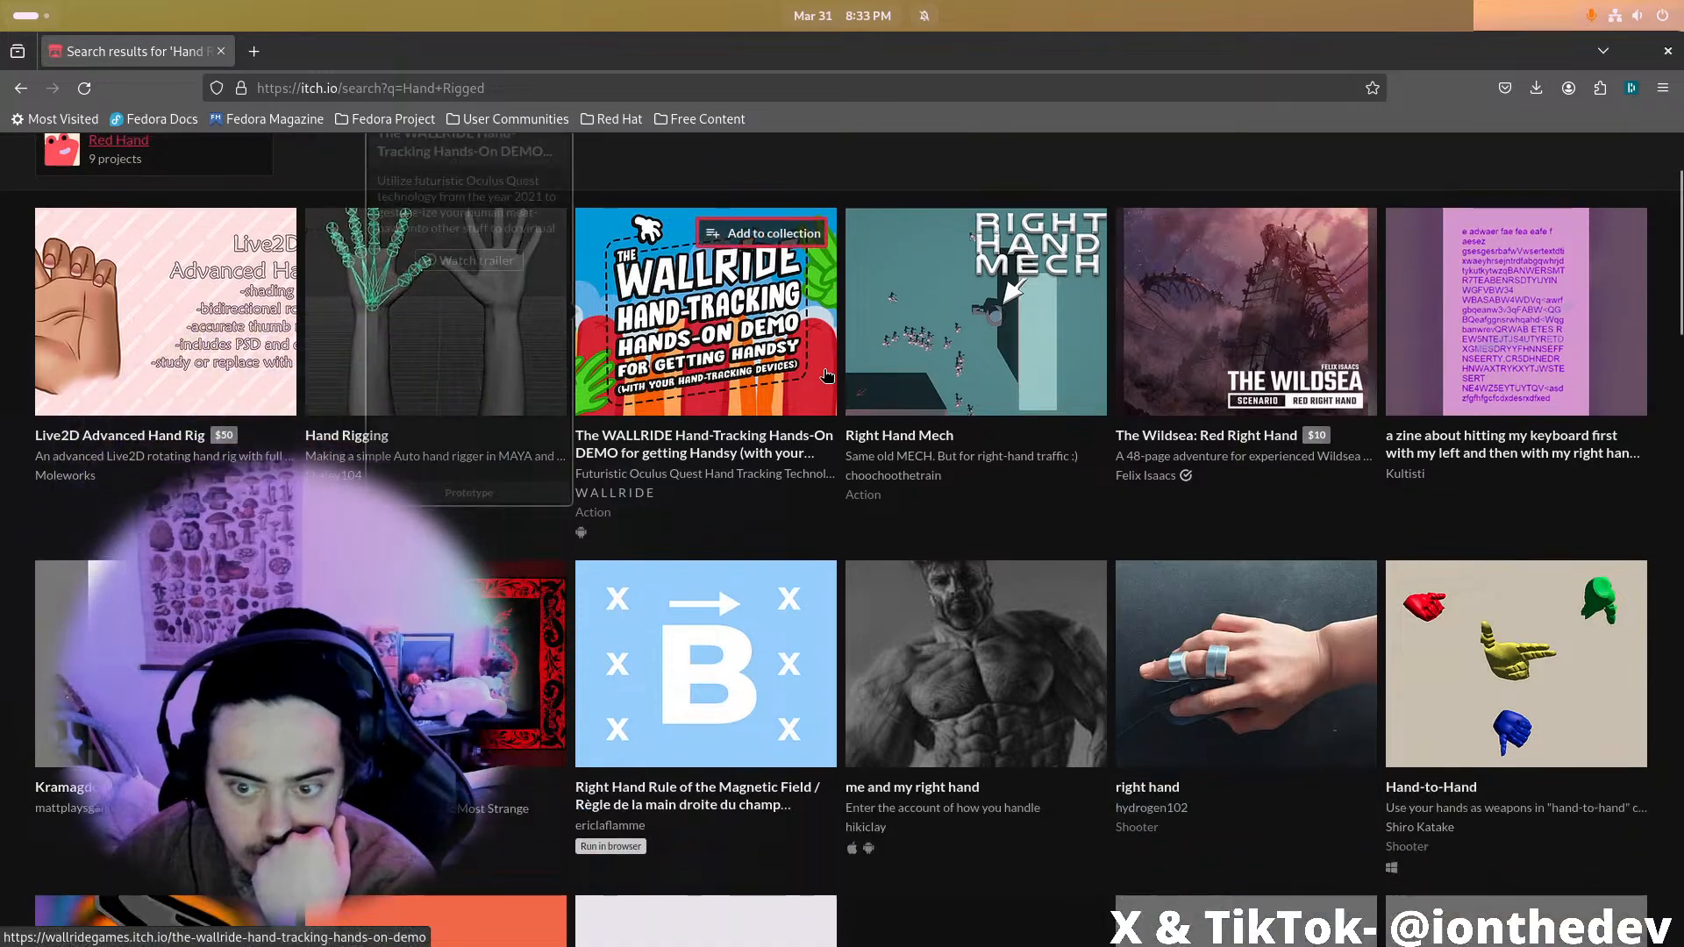
scroll(513, 359, up, 10)
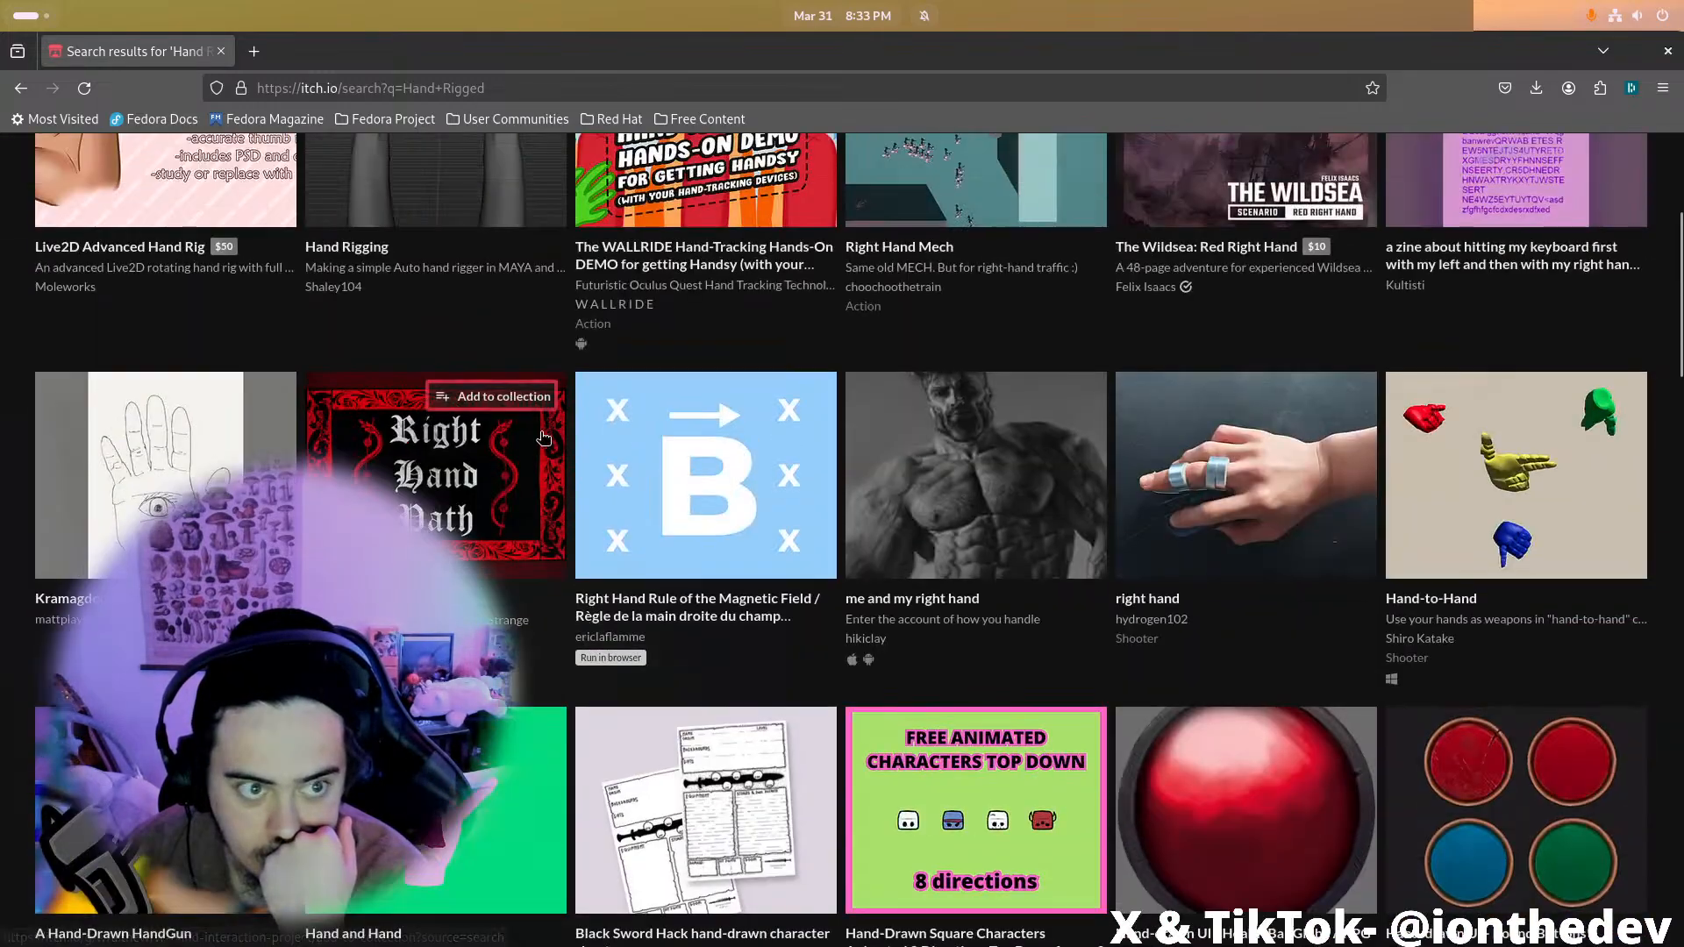
scroll(468, 404, down, 12)
scroll(468, 403, down, 18)
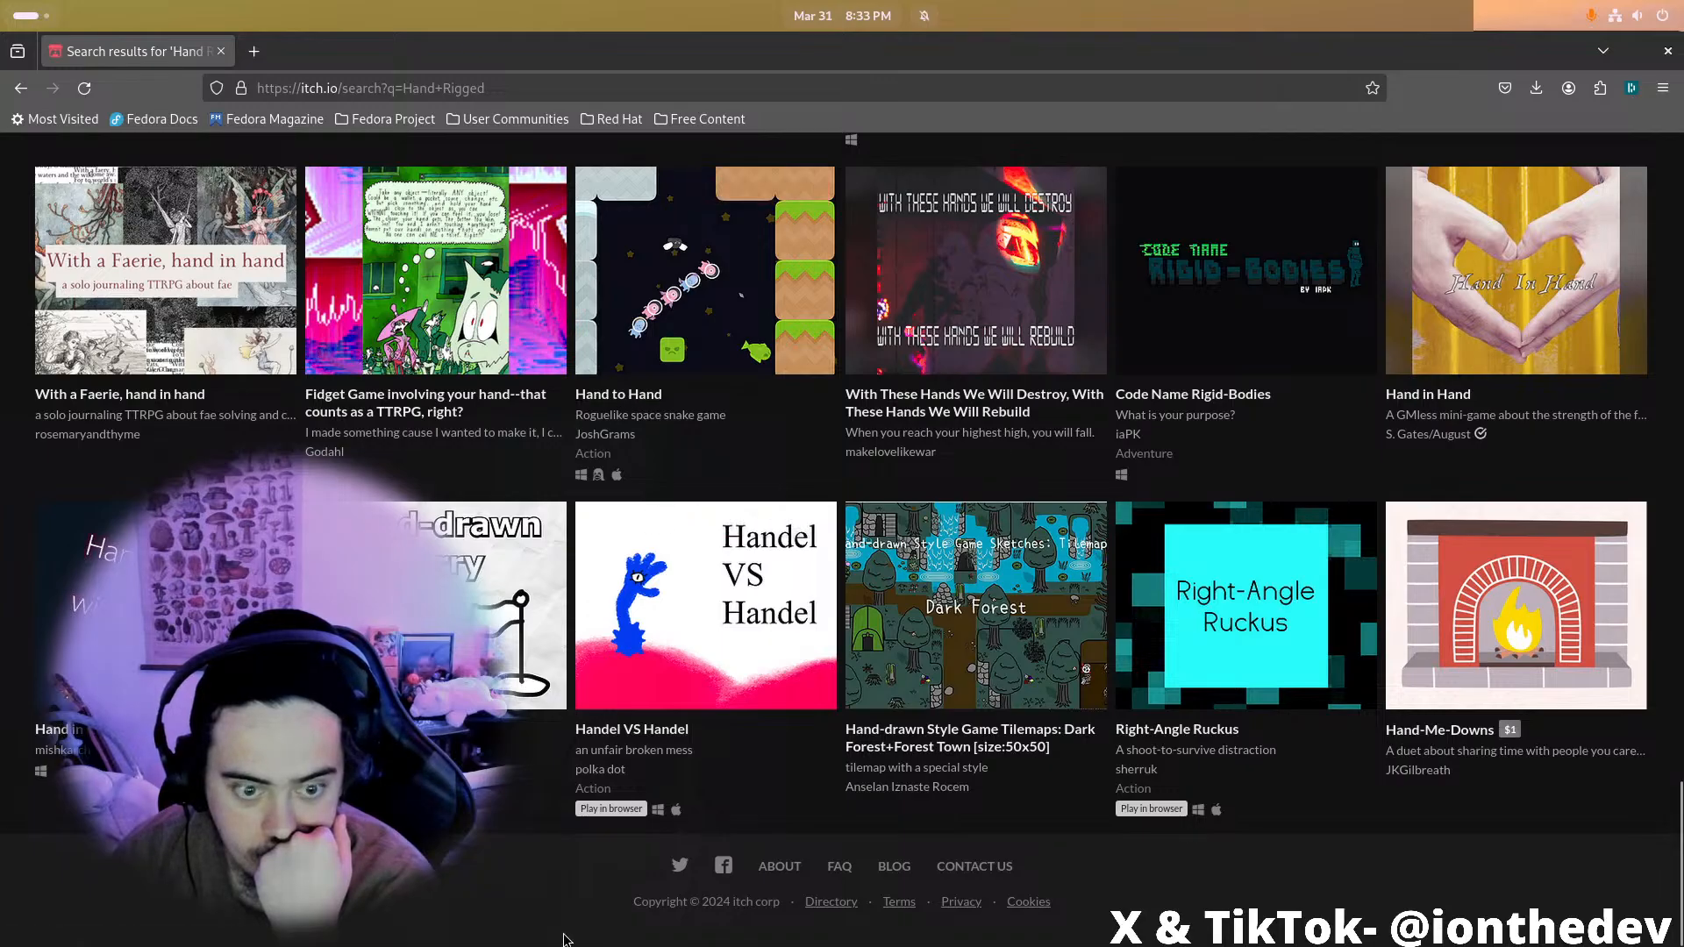
scroll(542, 740, up, 20)
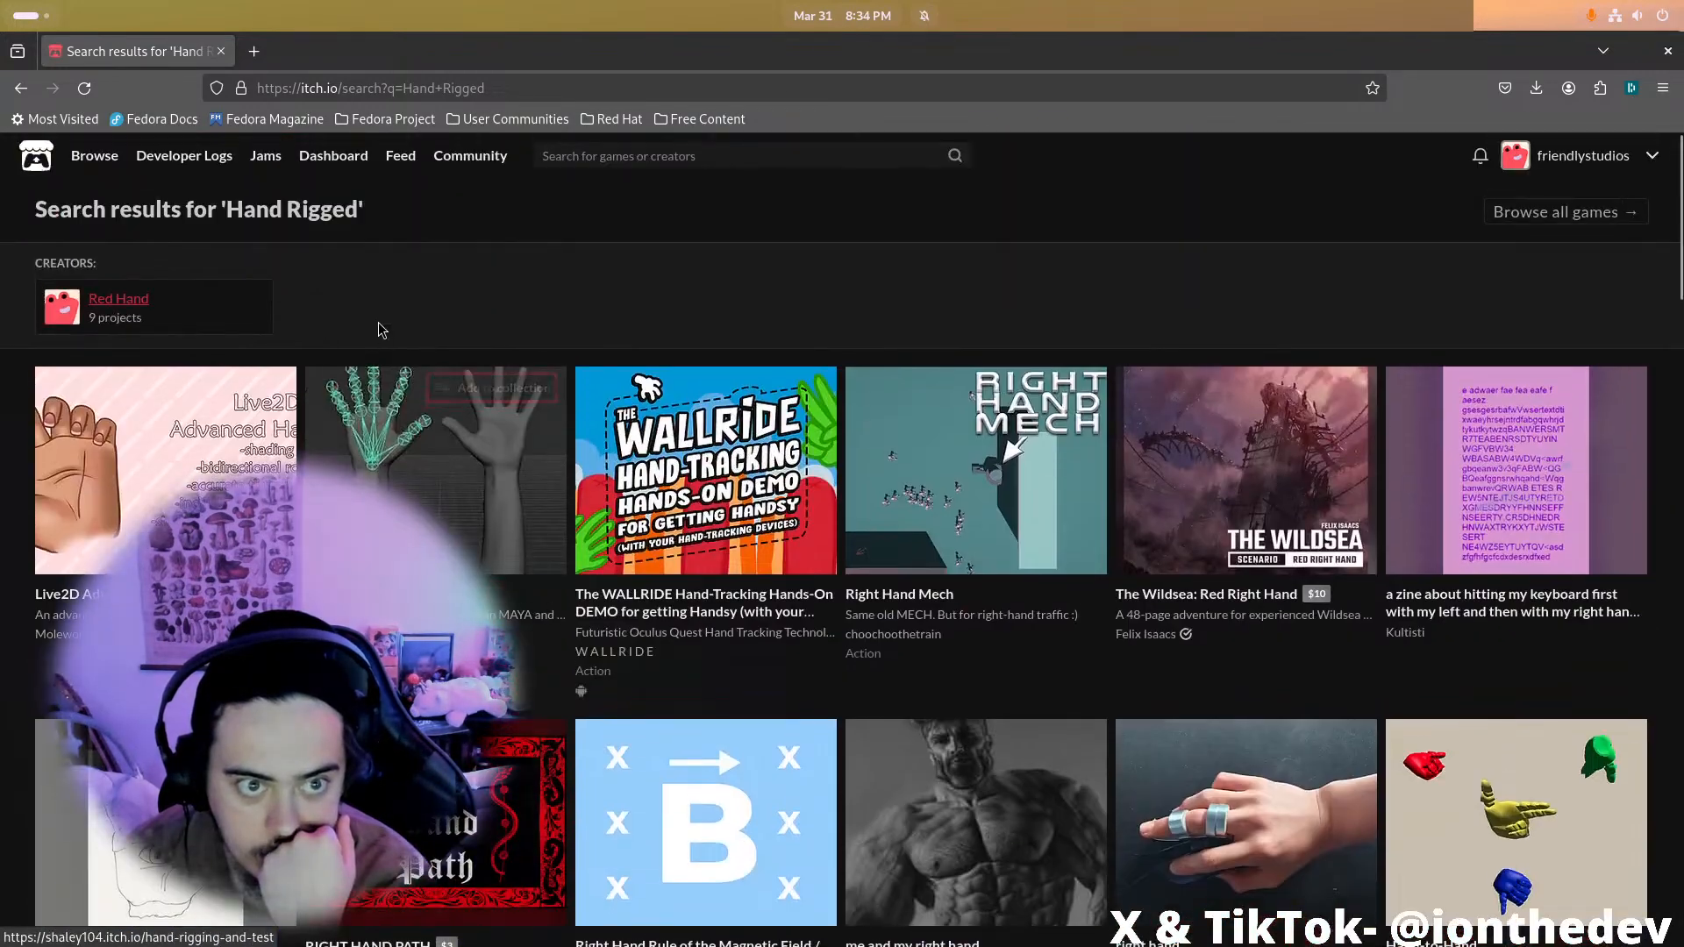
Leave the search results and open the site's general game assets catalogue
click(106, 157)
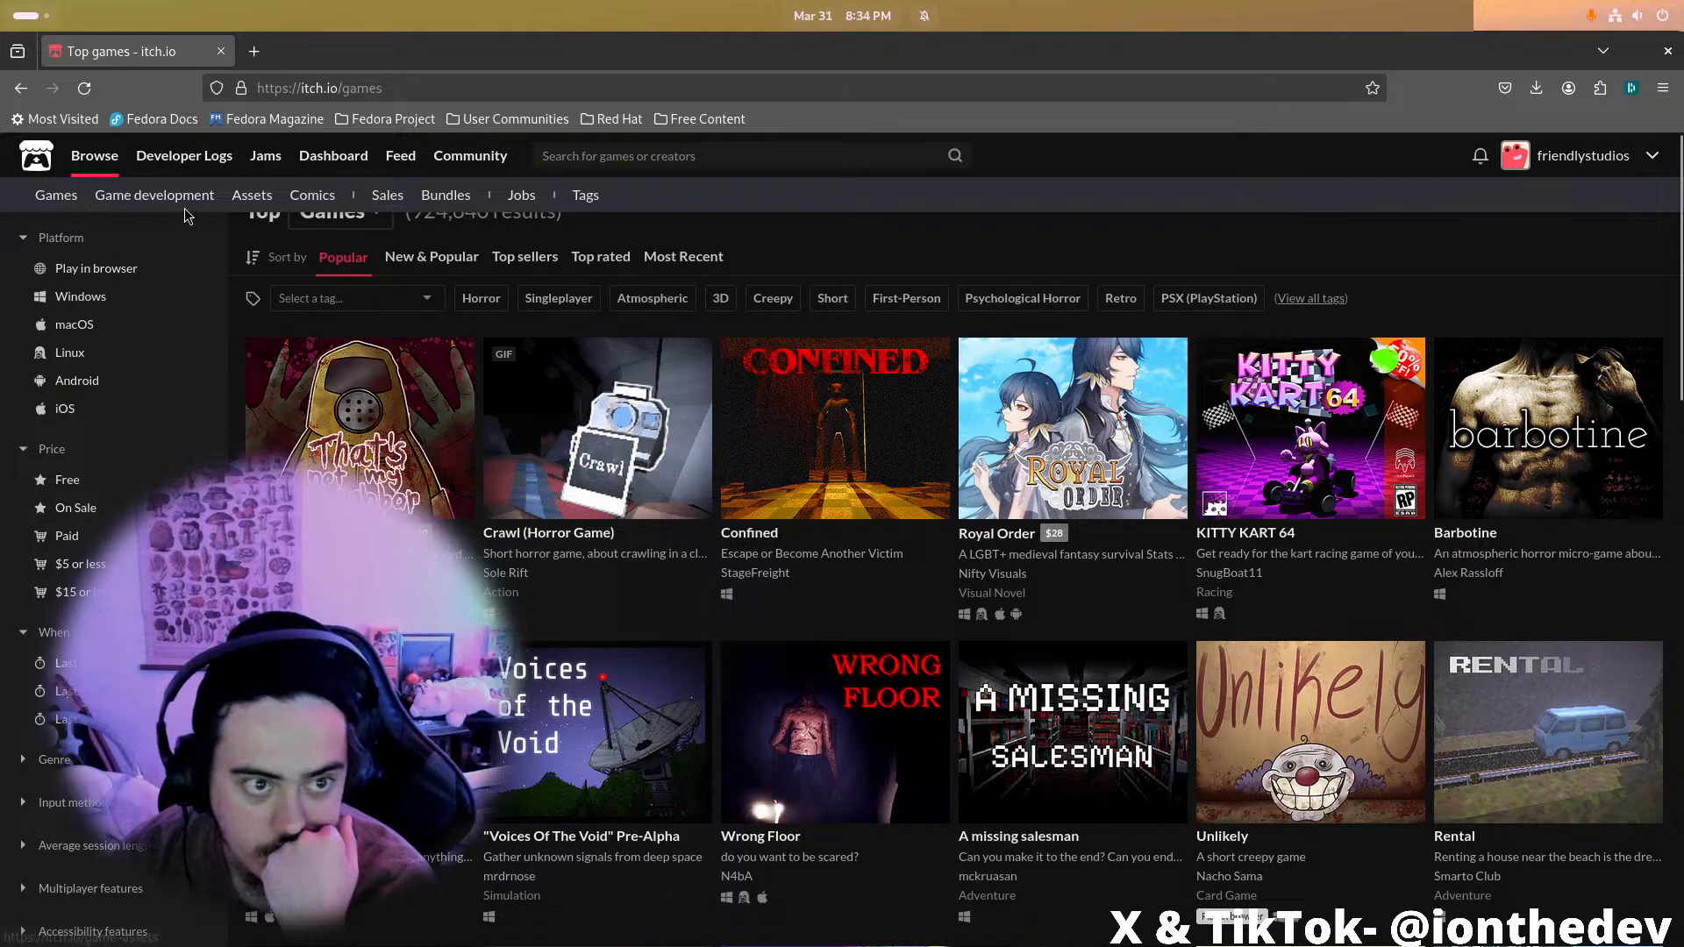
click(244, 200)
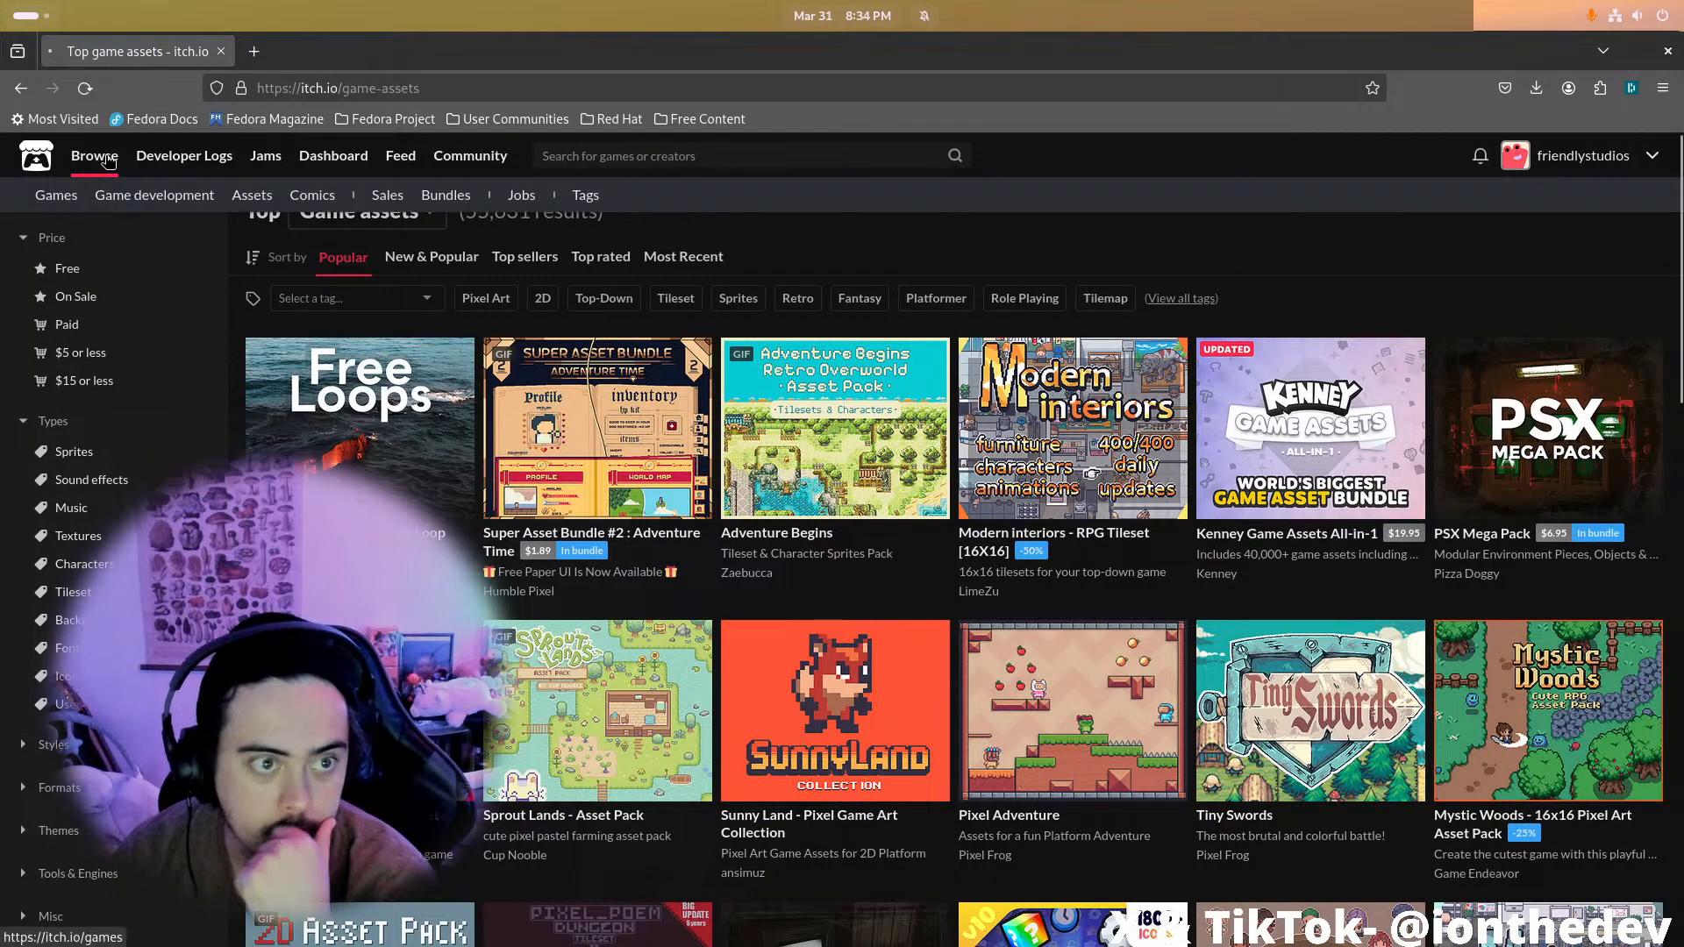
click(110, 159)
mouse_move(113, 163)
click(114, 199)
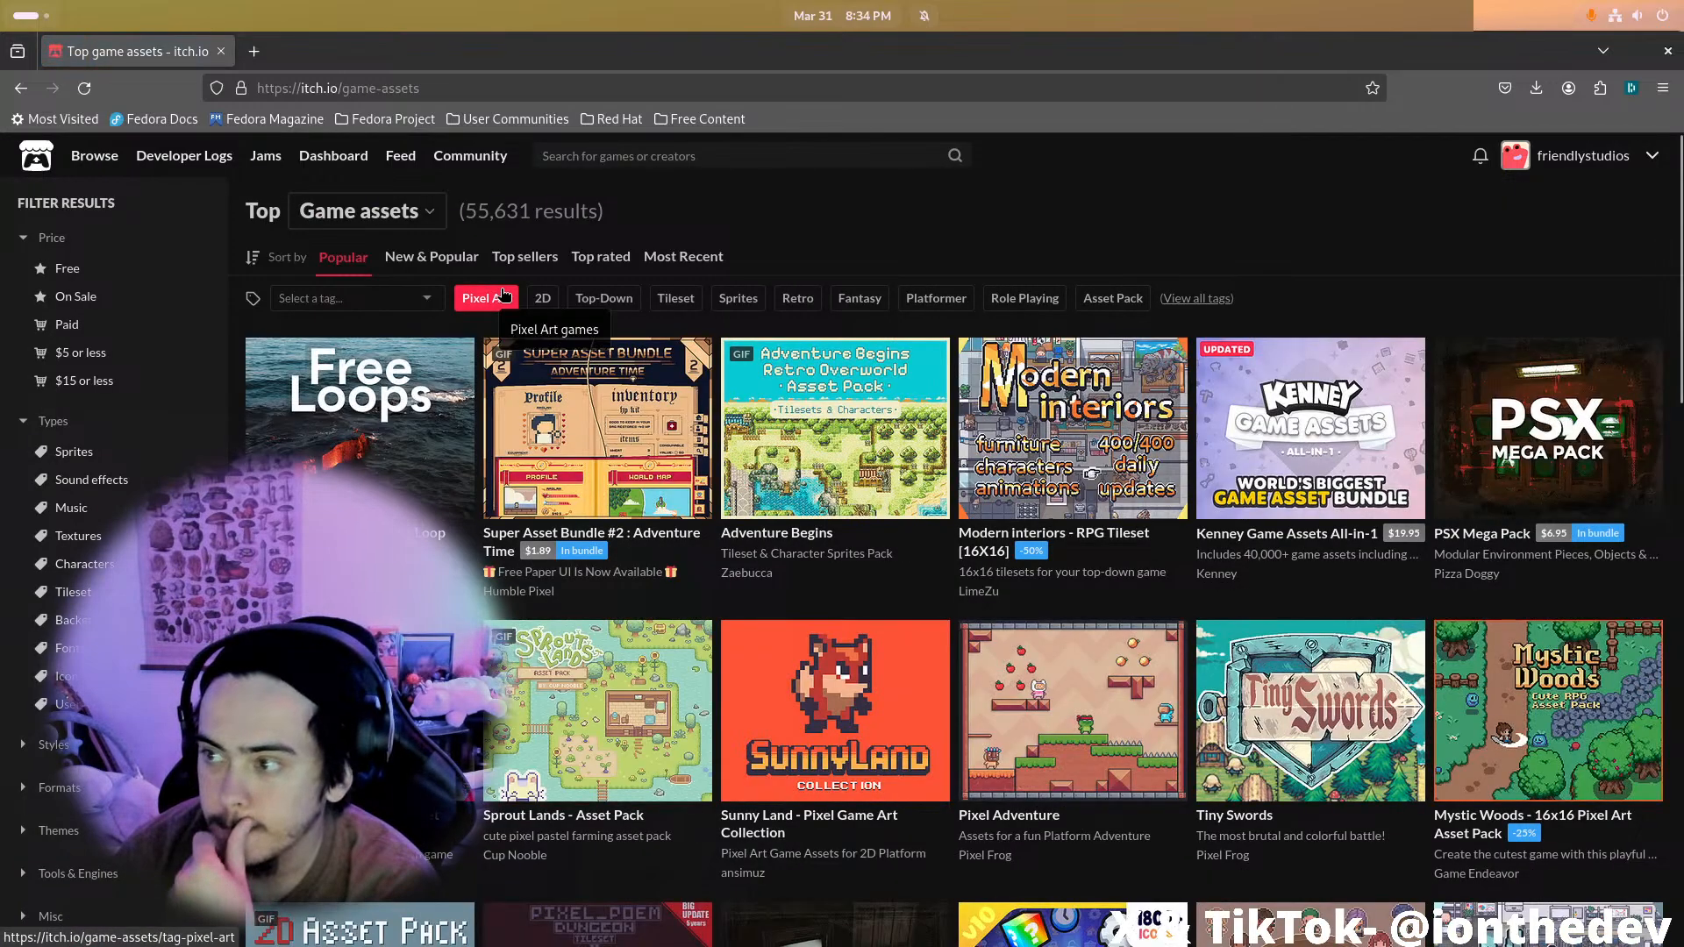
scroll(503, 295, down, 2)
scroll(772, 474, up, 2)
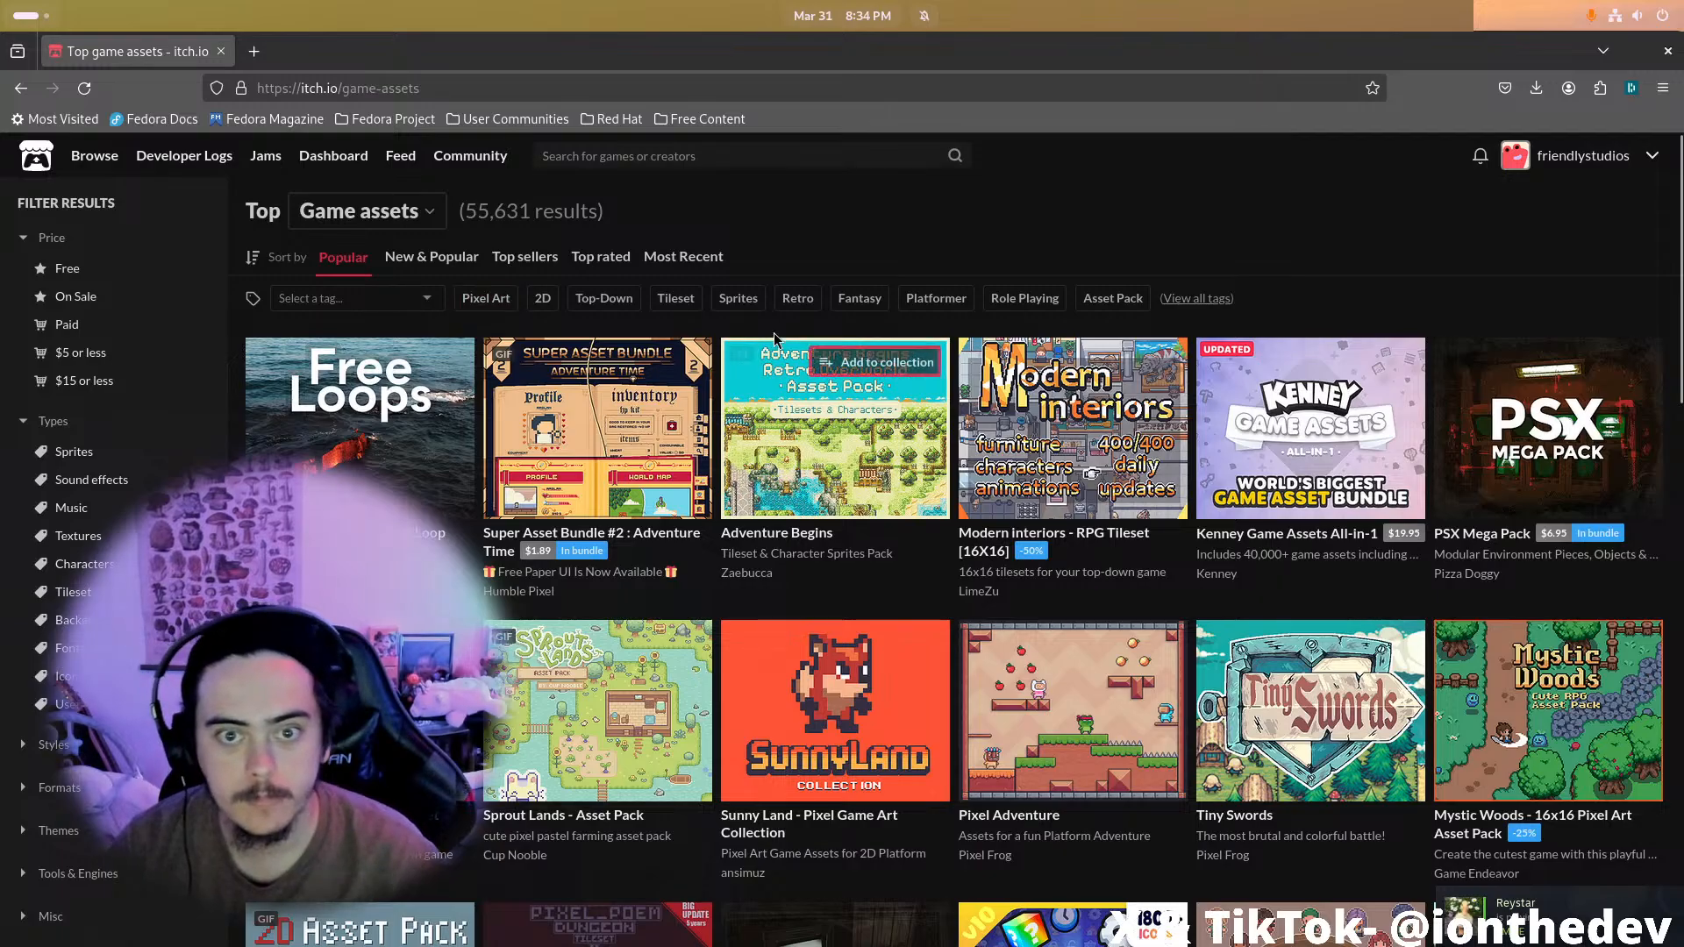
Filter the game assets by the Retro tag and look through them for hand or arm models
click(798, 298)
scroll(800, 486, down, 10)
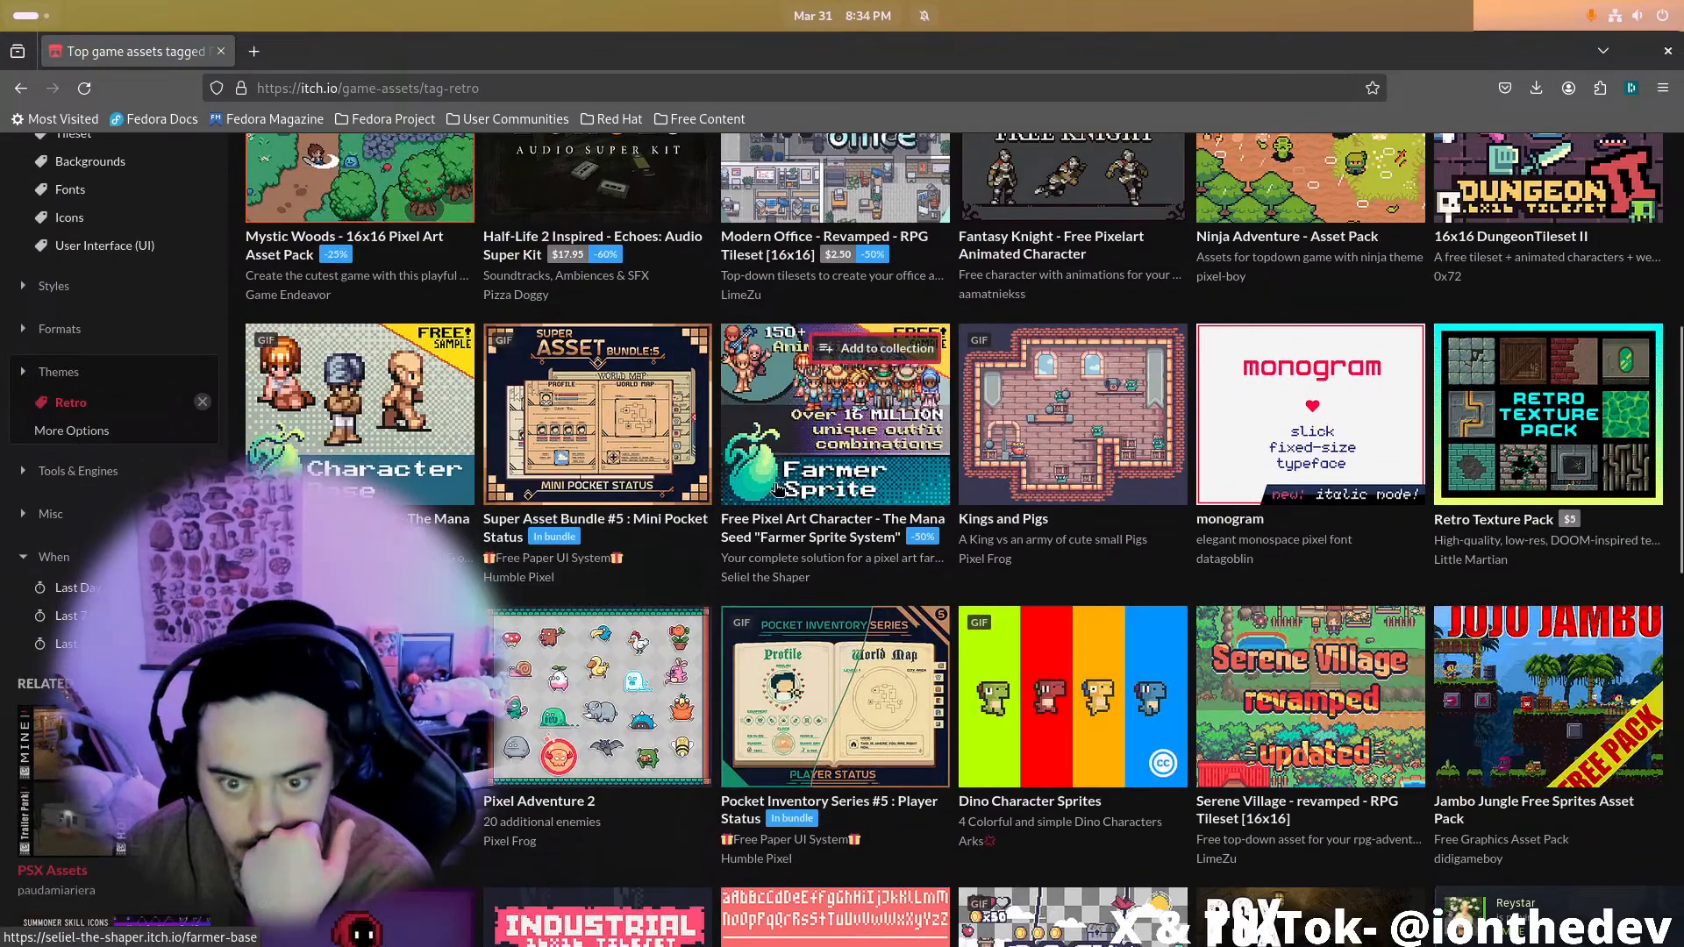
scroll(799, 485, down, 20)
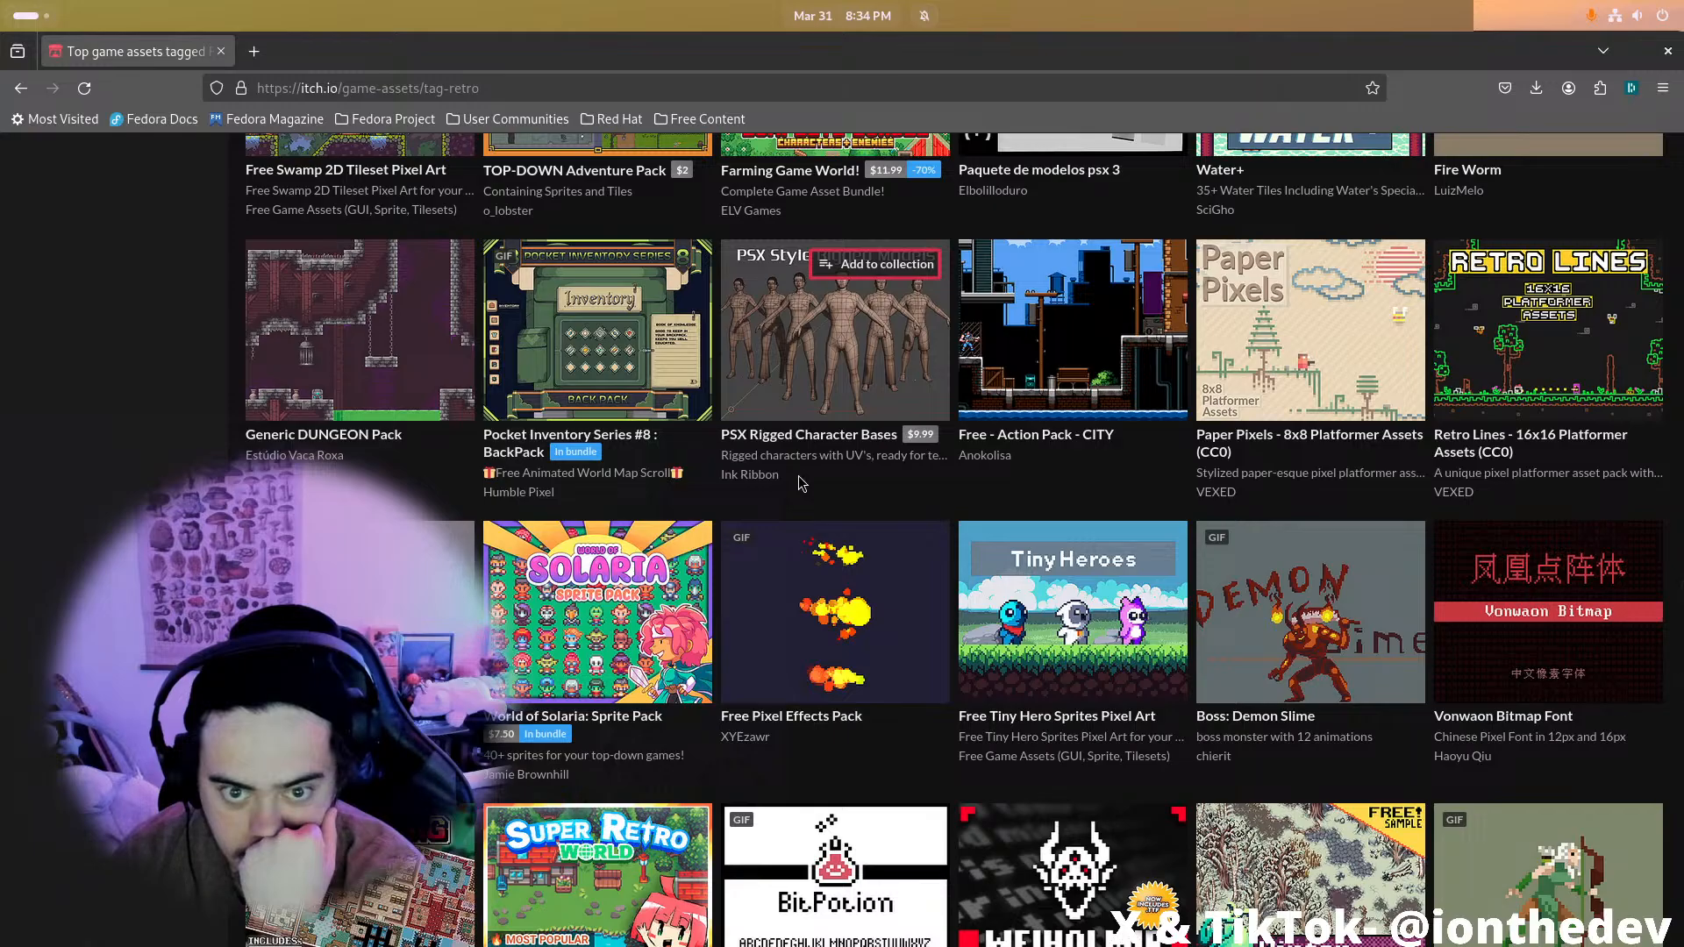
scroll(798, 476, down, 5)
scroll(799, 476, up, 1)
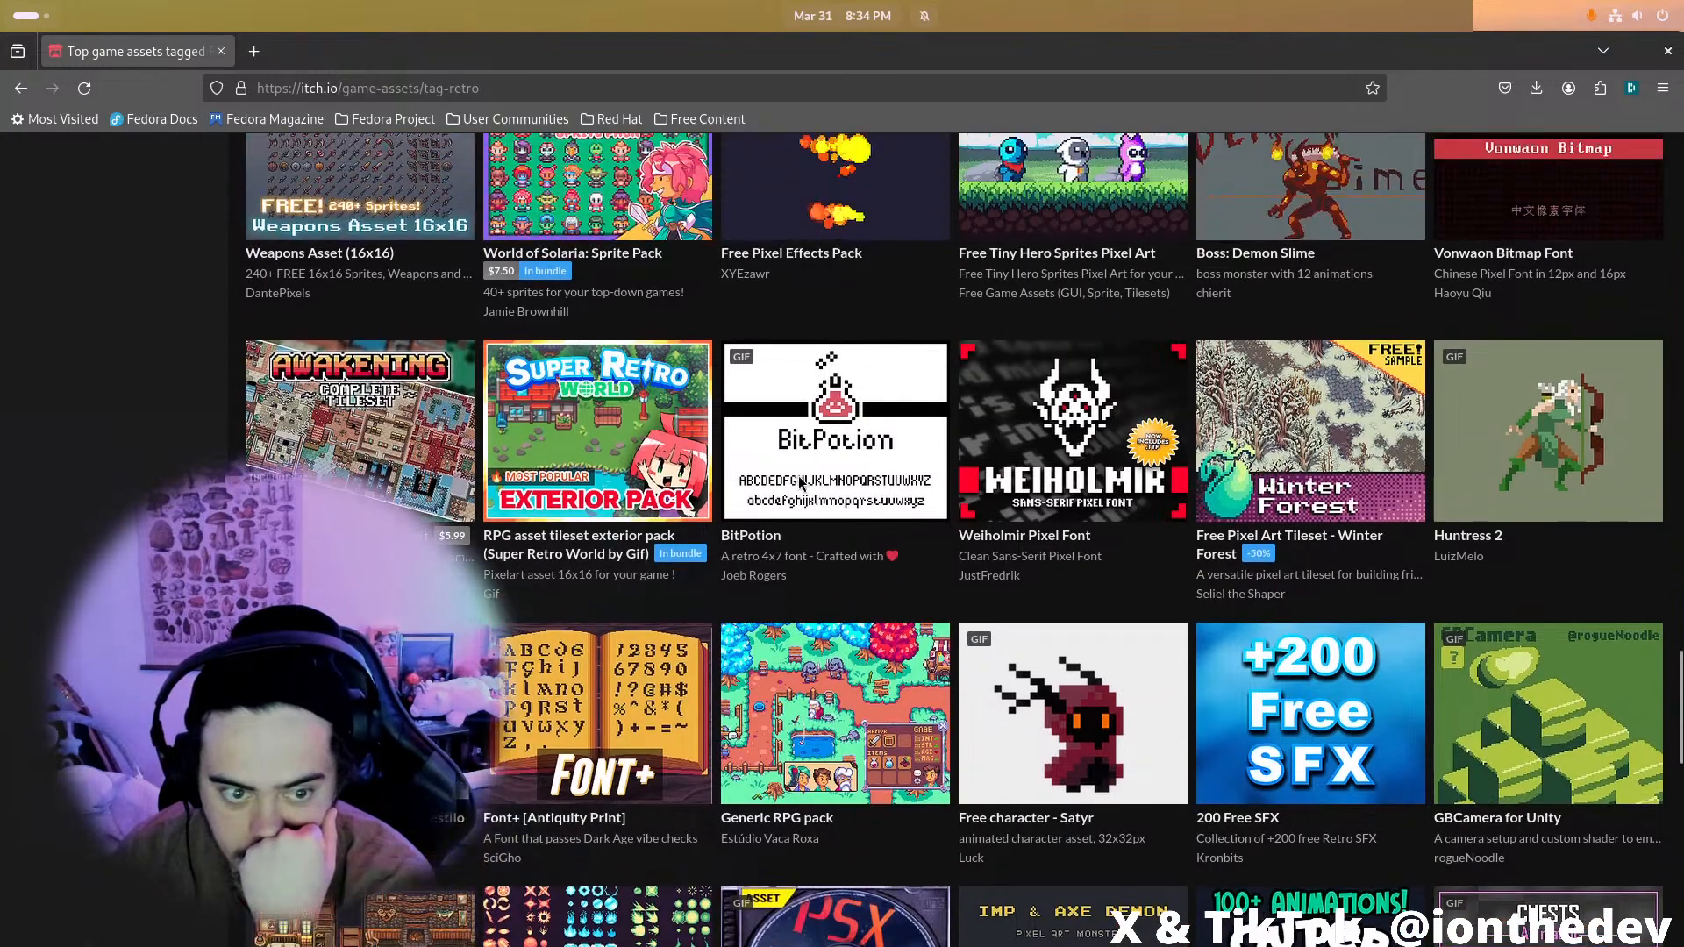
scroll(434, 498, down, 15)
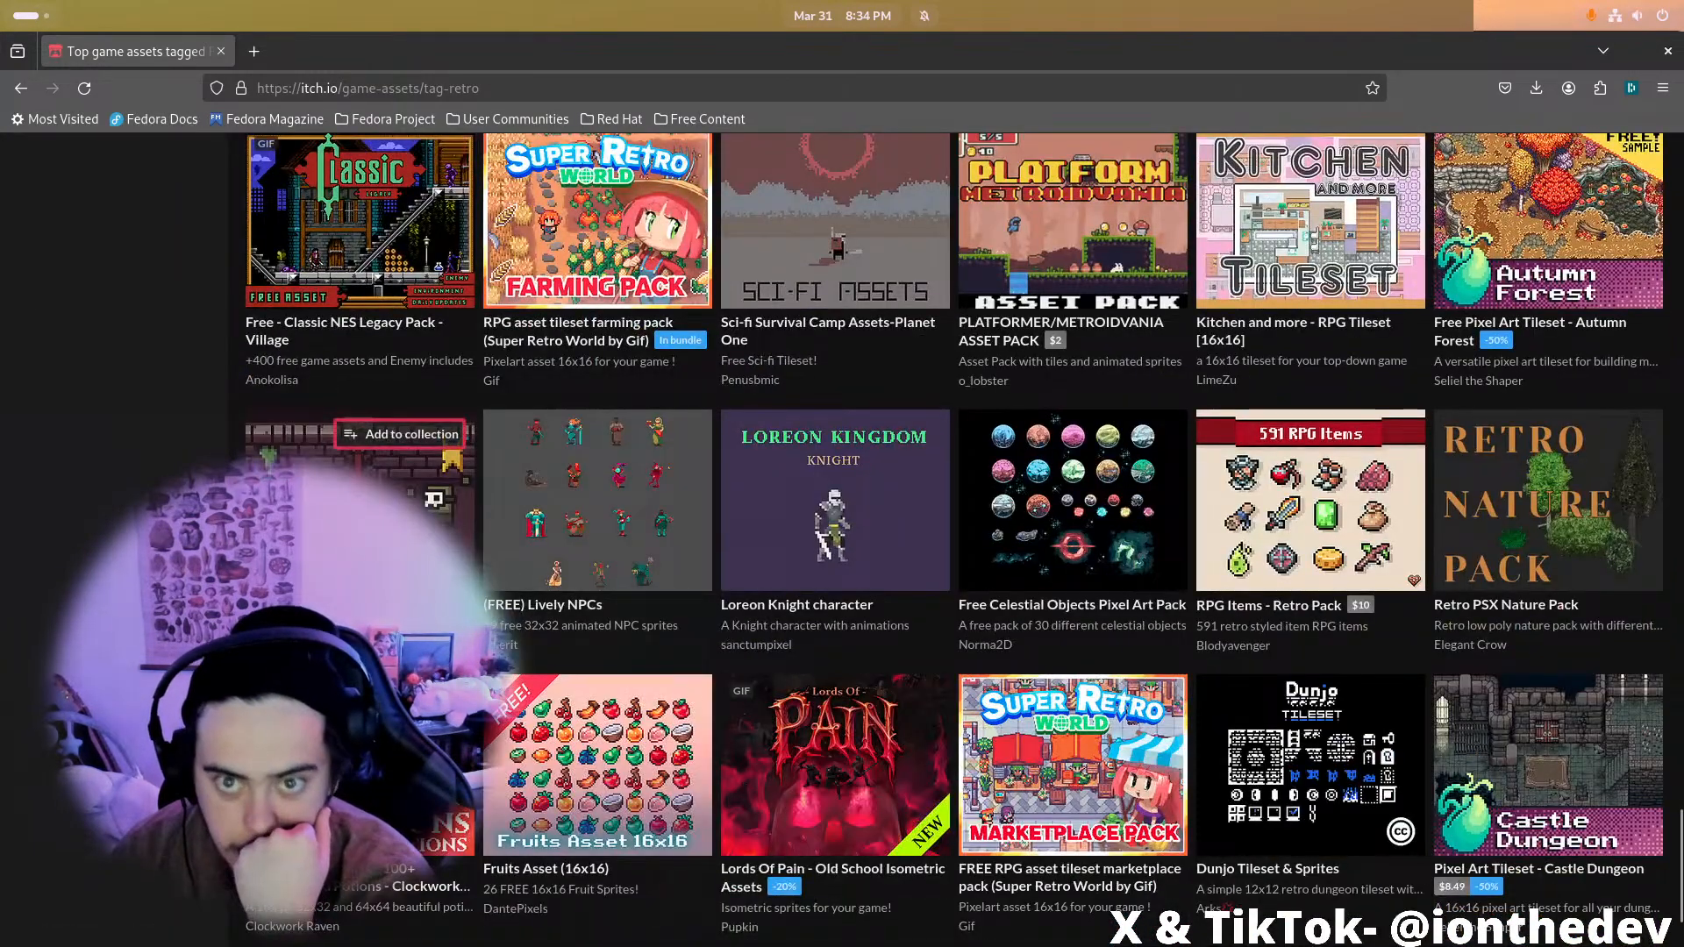
scroll(434, 499, up, 3)
scroll(434, 498, down, 17)
scroll(435, 499, down, 17)
scroll(435, 498, down, 9)
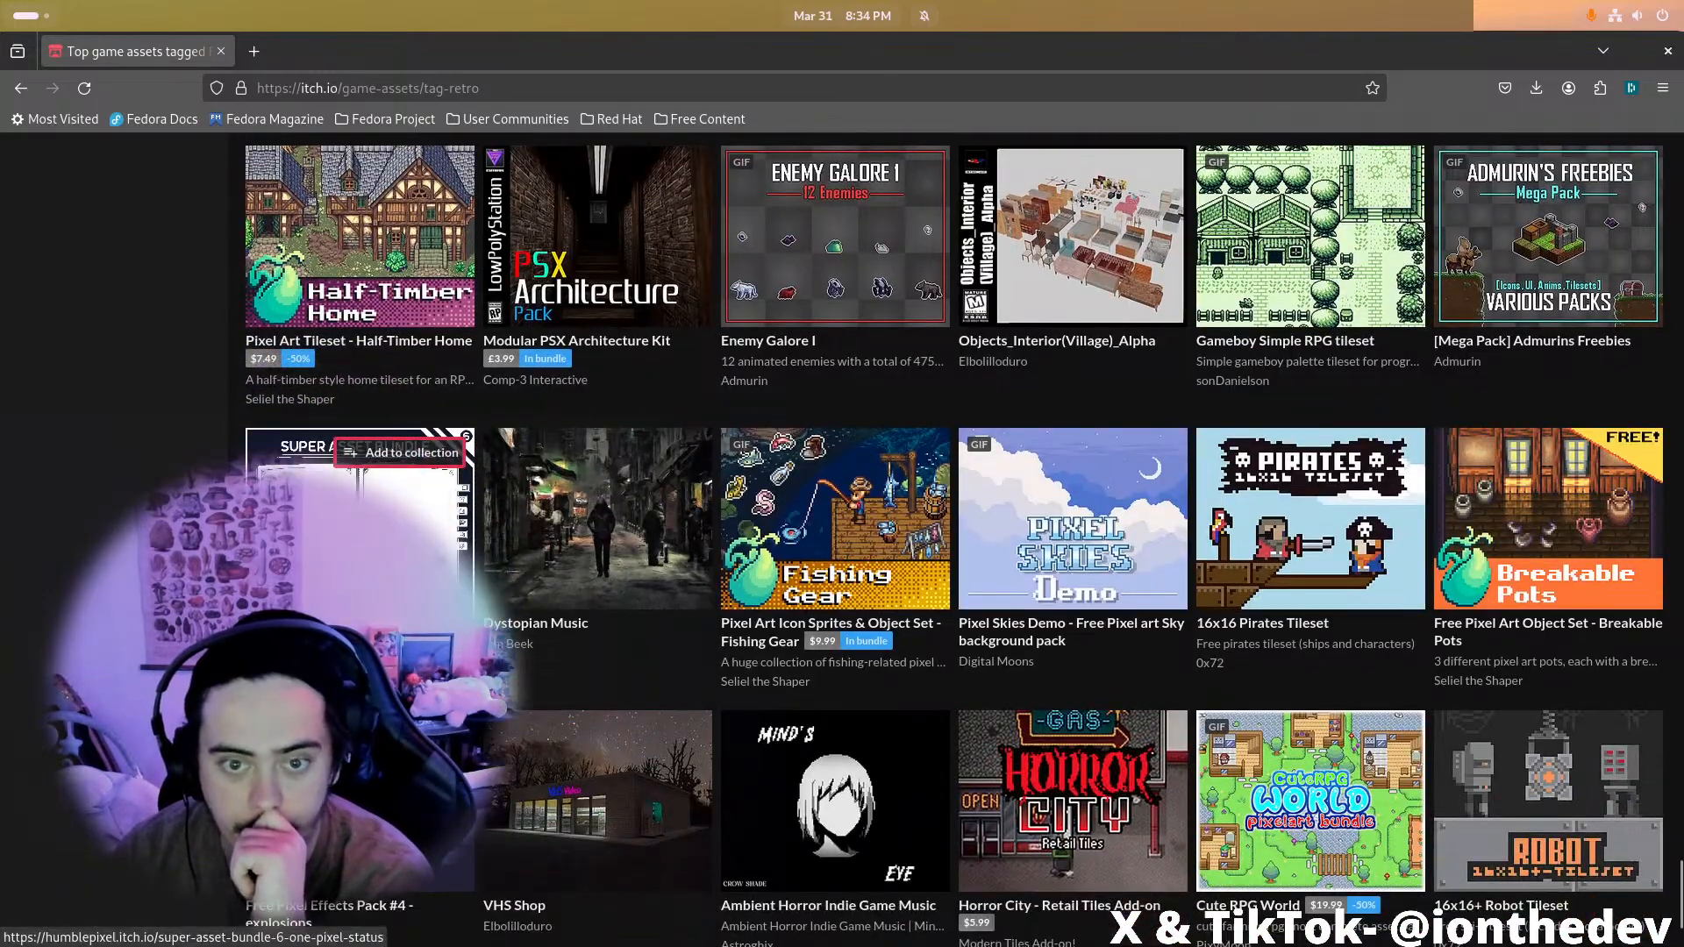
scroll(435, 498, down, 7)
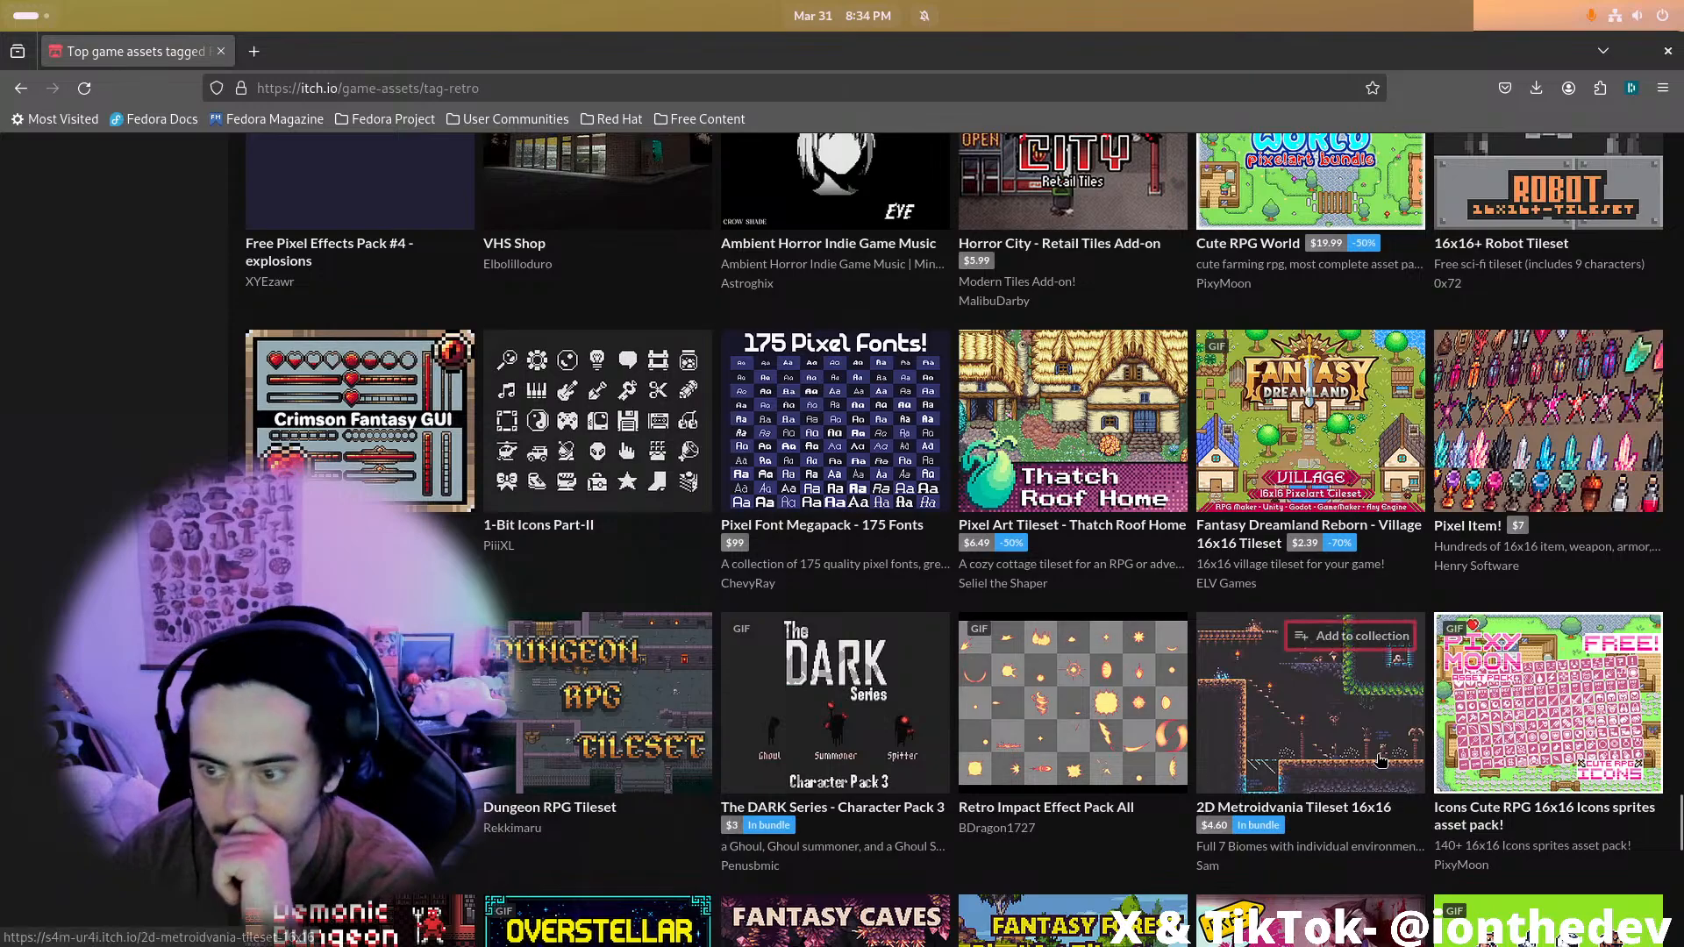
Add the 3D tag to the Retro asset filter and look through the matching models for hands or arms
drag(1677, 825, 1561, 21)
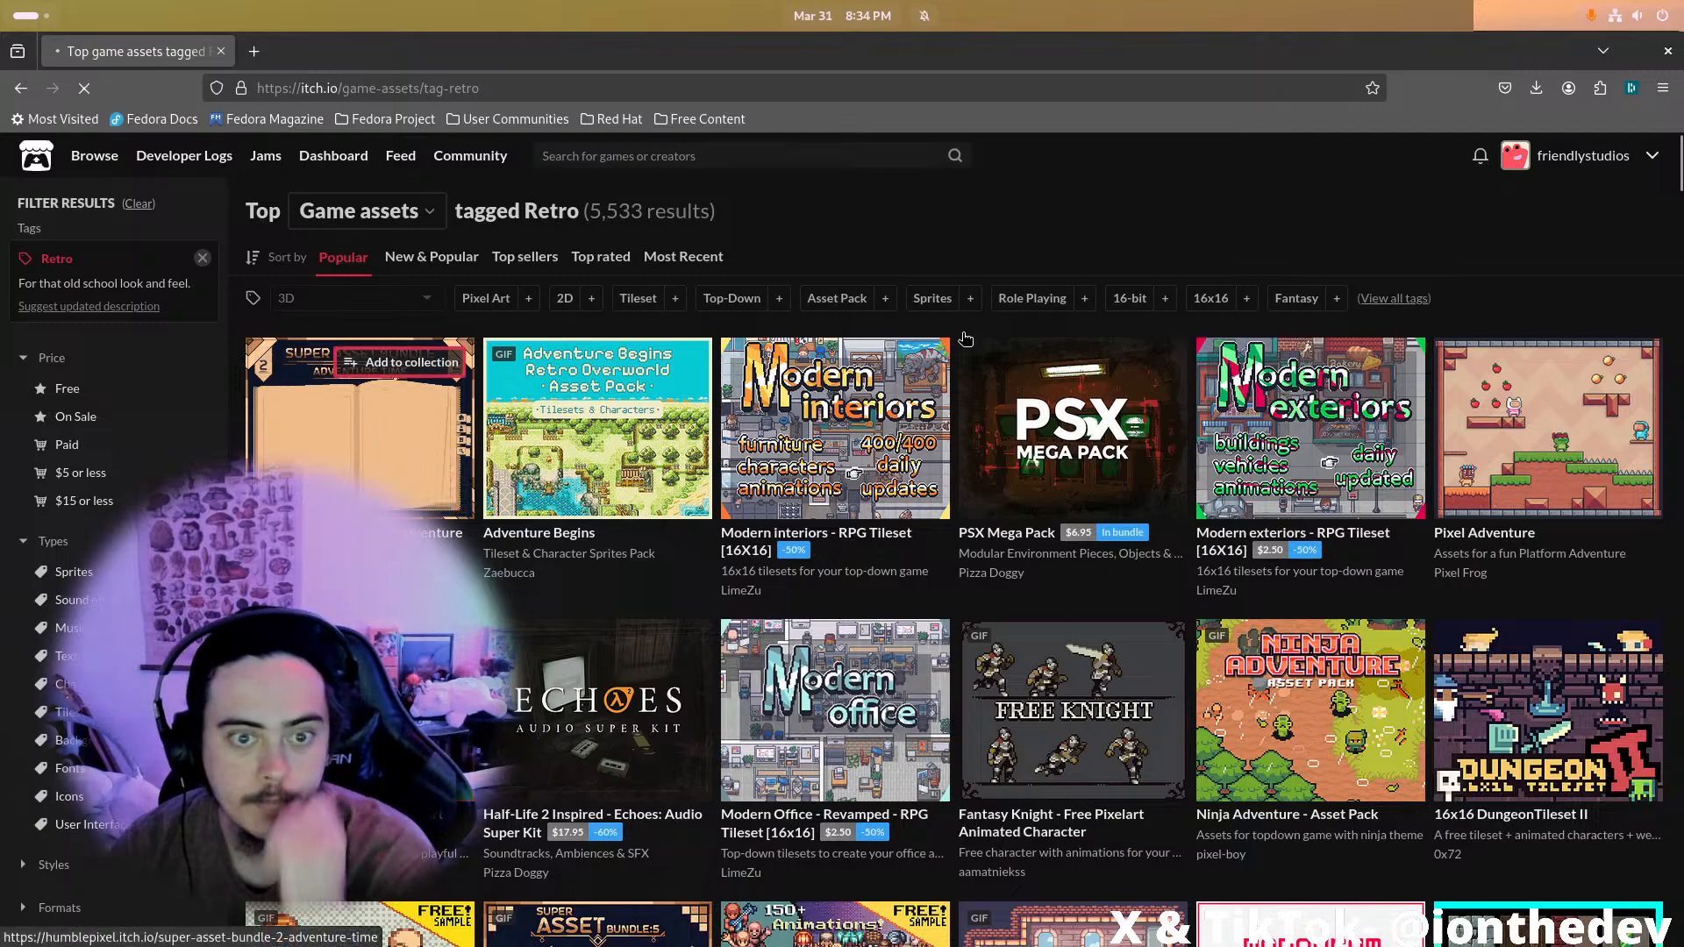
scroll(899, 520, down, 13)
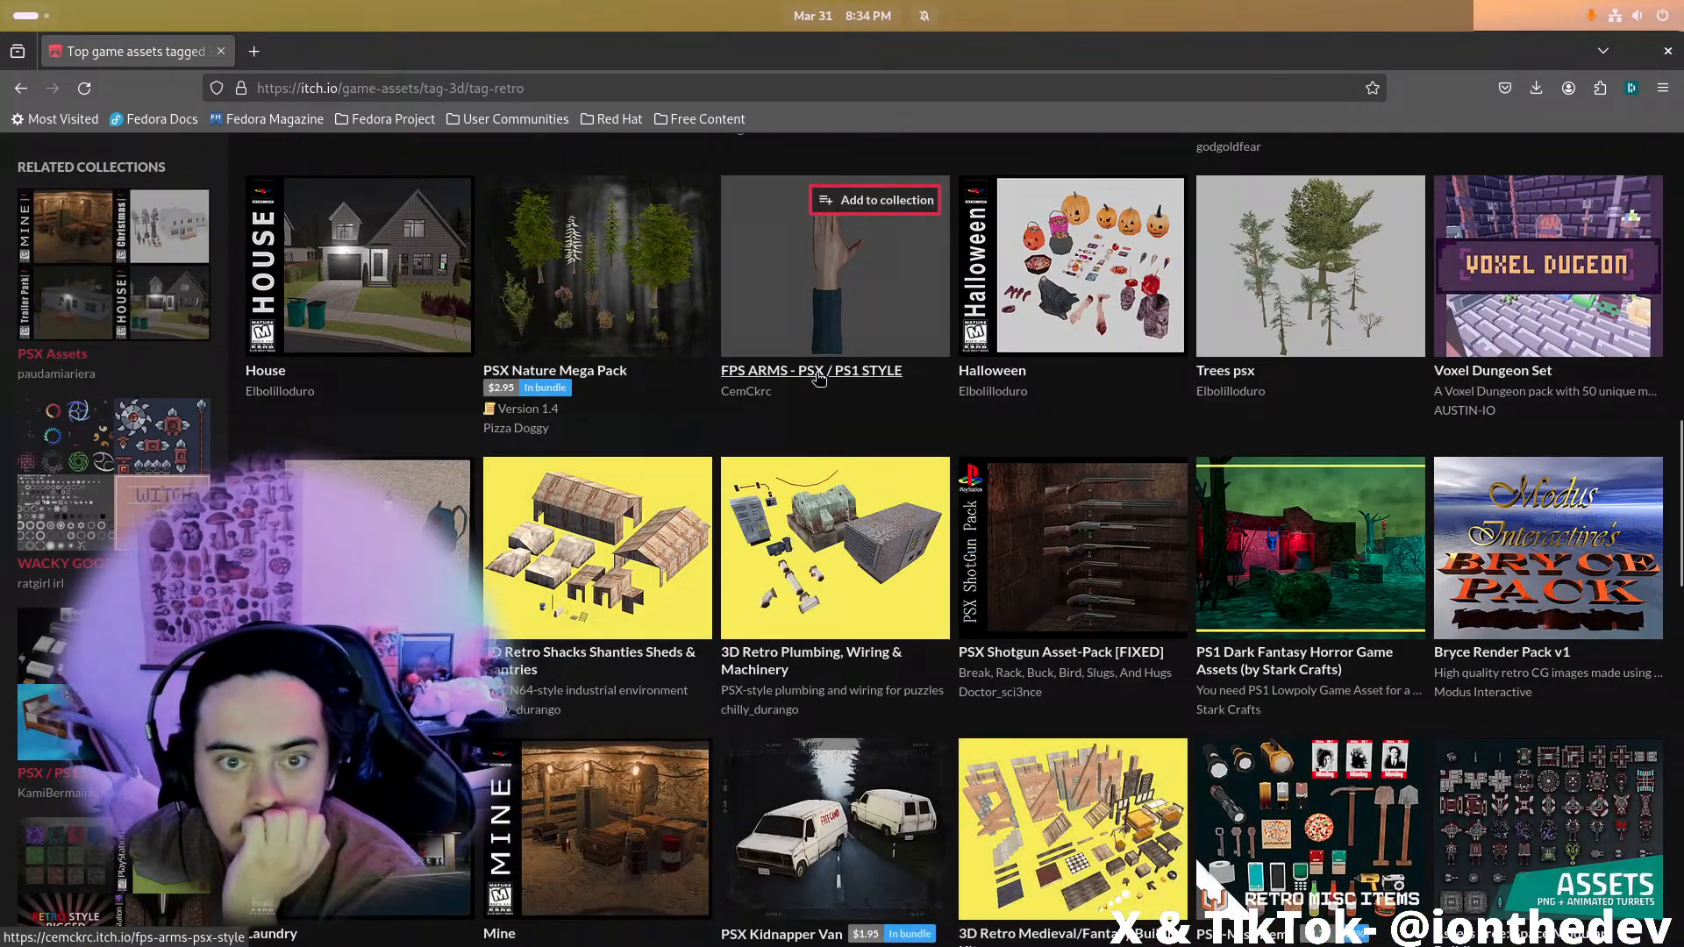
scroll(824, 372, down, 10)
scroll(839, 361, down, 18)
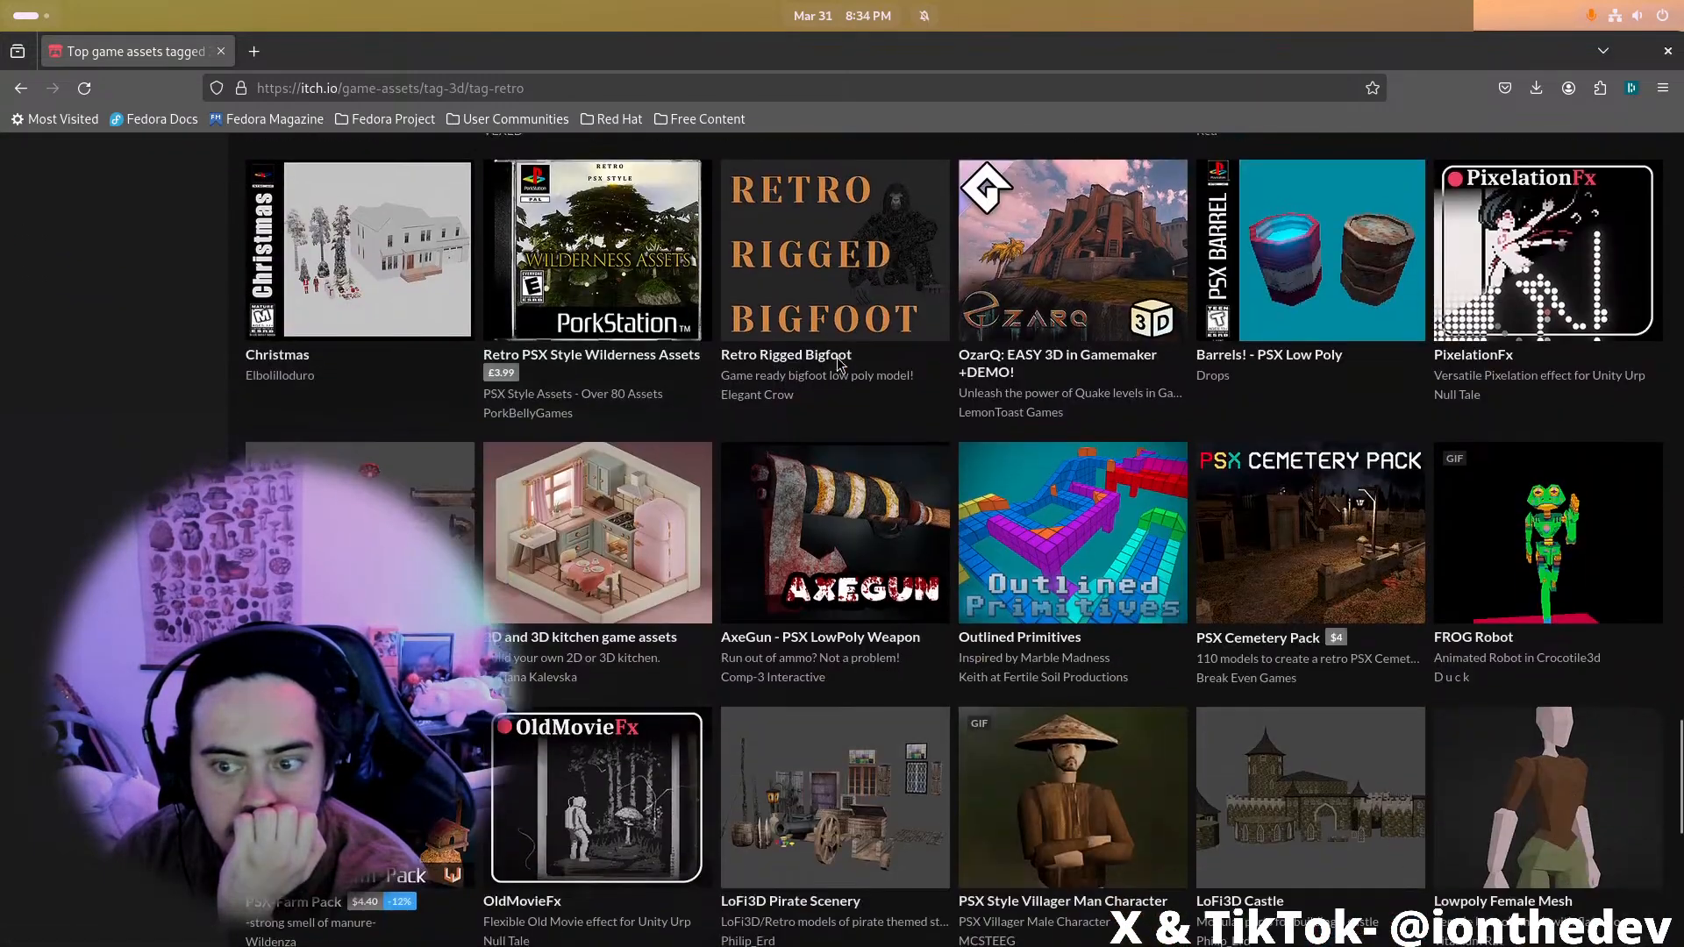
scroll(838, 358, down, 5)
scroll(840, 361, down, 9)
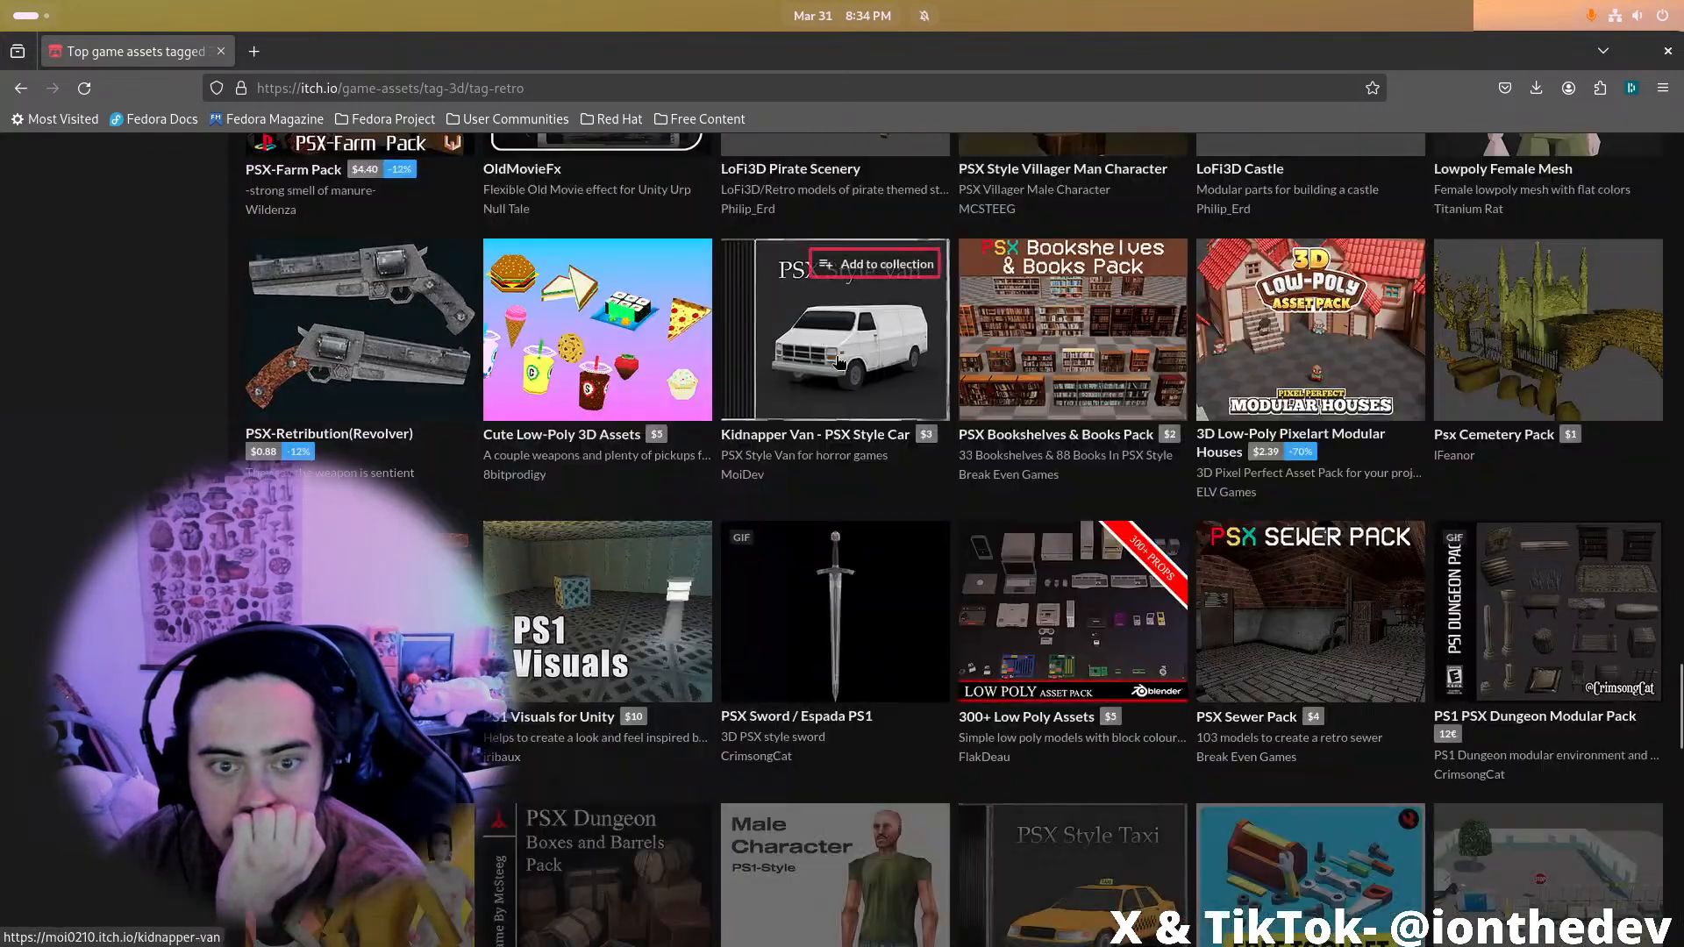
scroll(816, 363, down, 15)
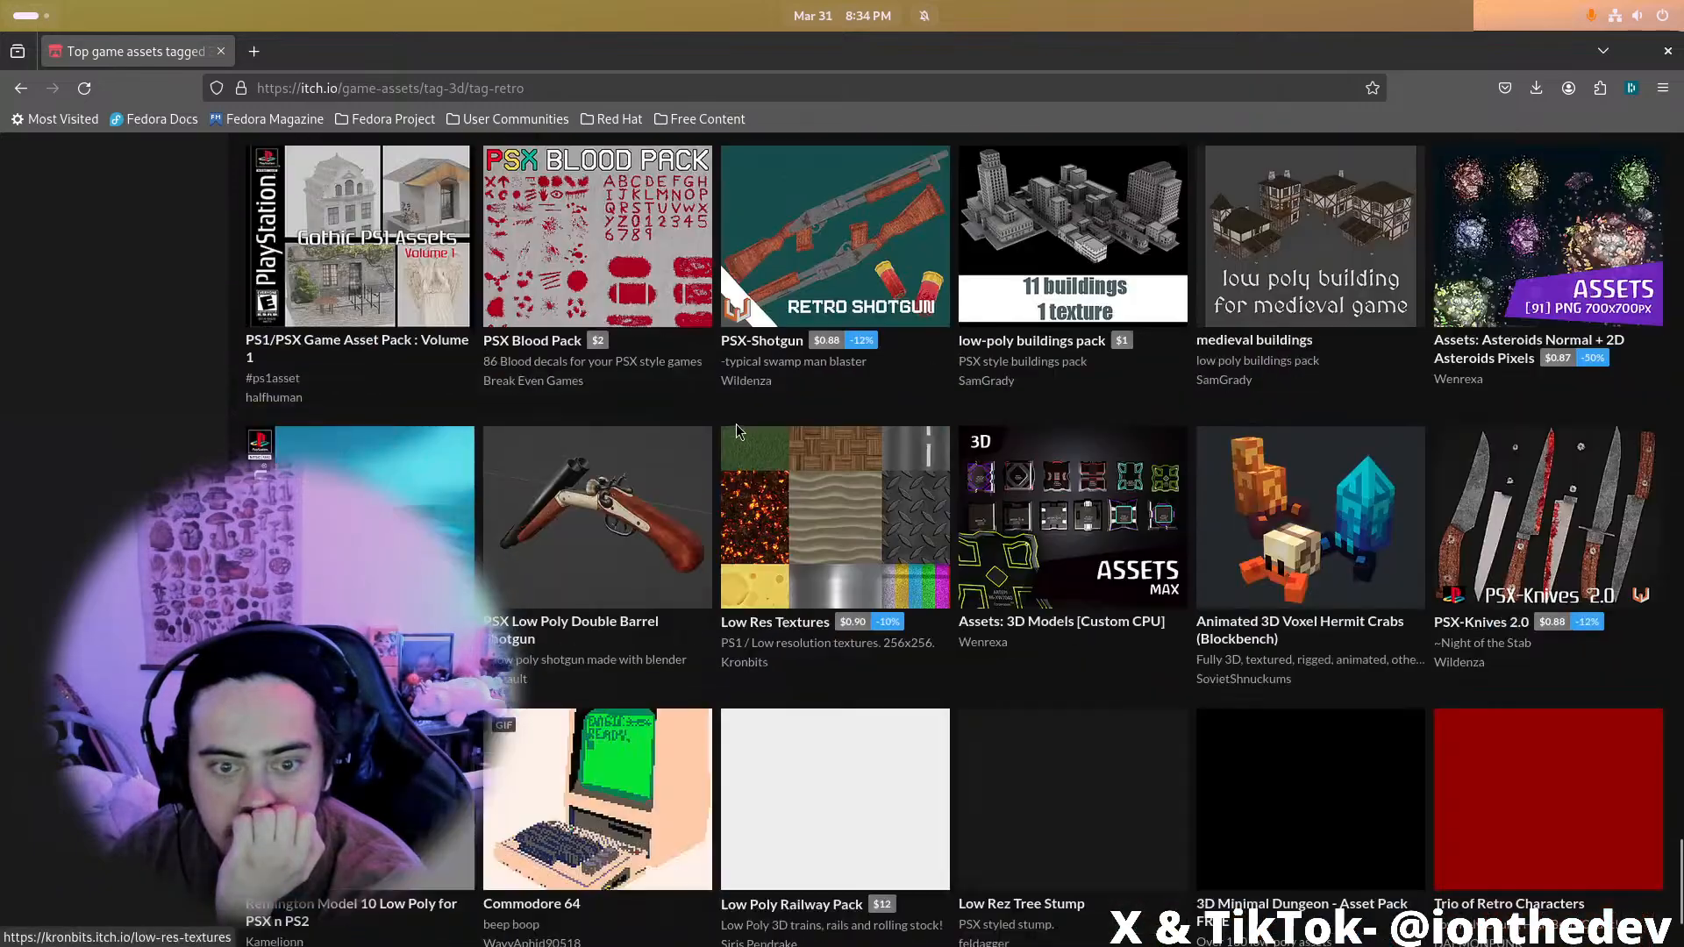
scroll(737, 429, down, 3)
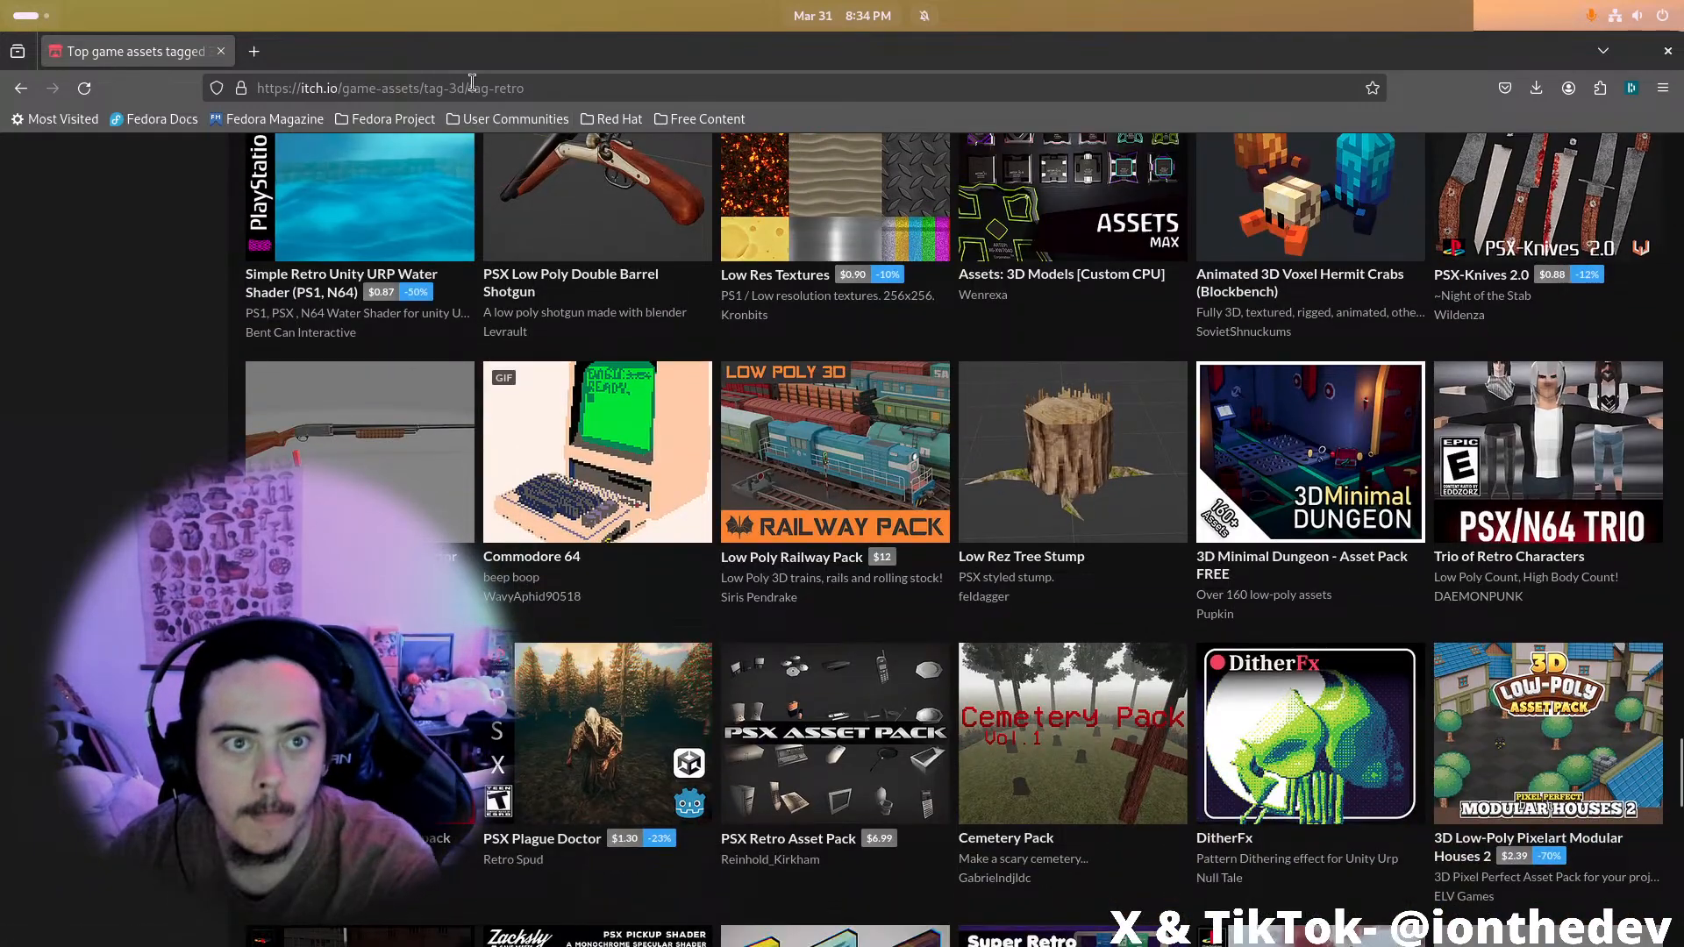
Remove the retro tag from the page address, load it, and look through the assets tagged 3D
drag(470, 88, 526, 88)
key(BackSpace)
key(Return)
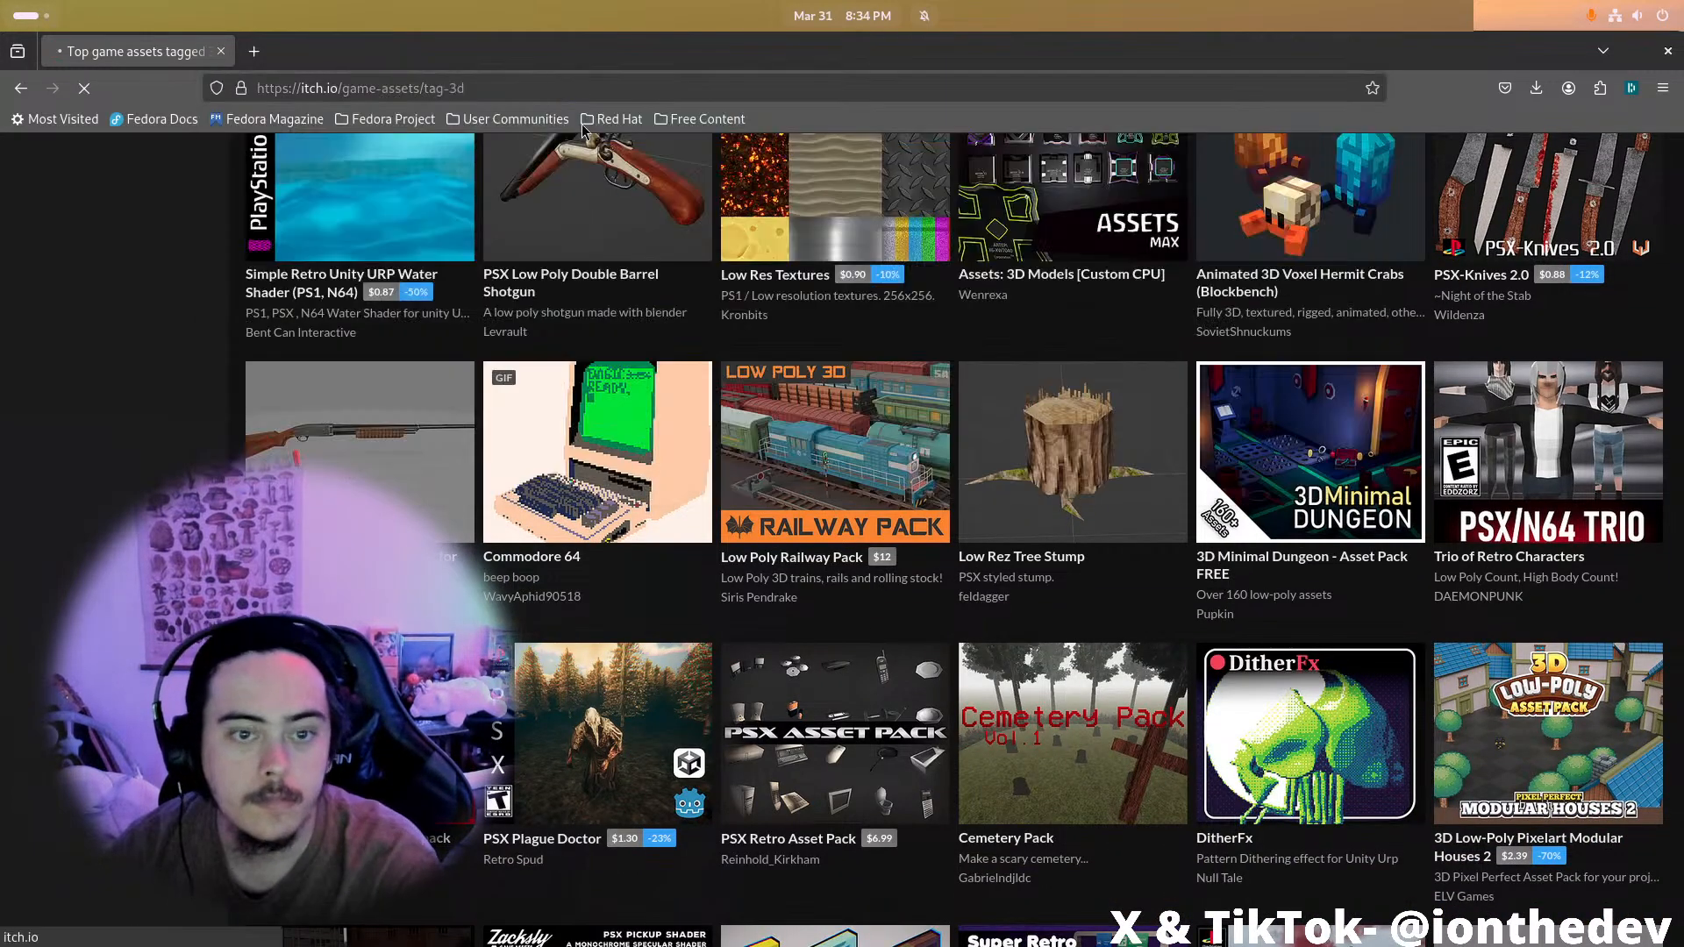
scroll(915, 376, down, 5)
scroll(915, 376, up, 5)
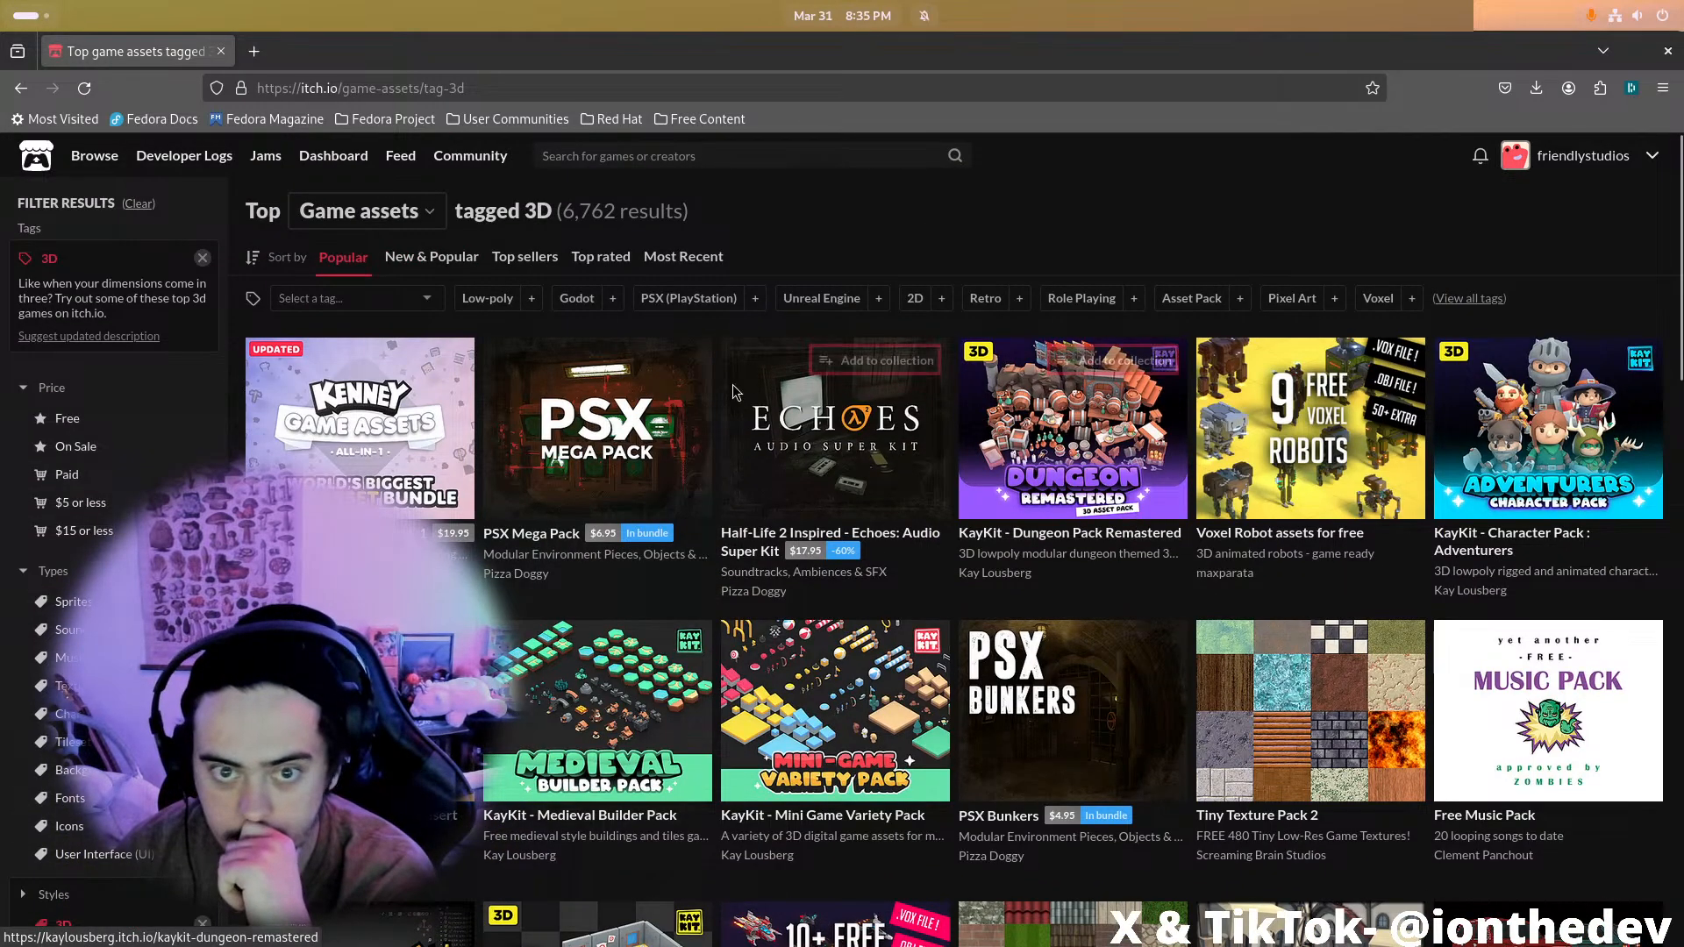
scroll(832, 406, down, 15)
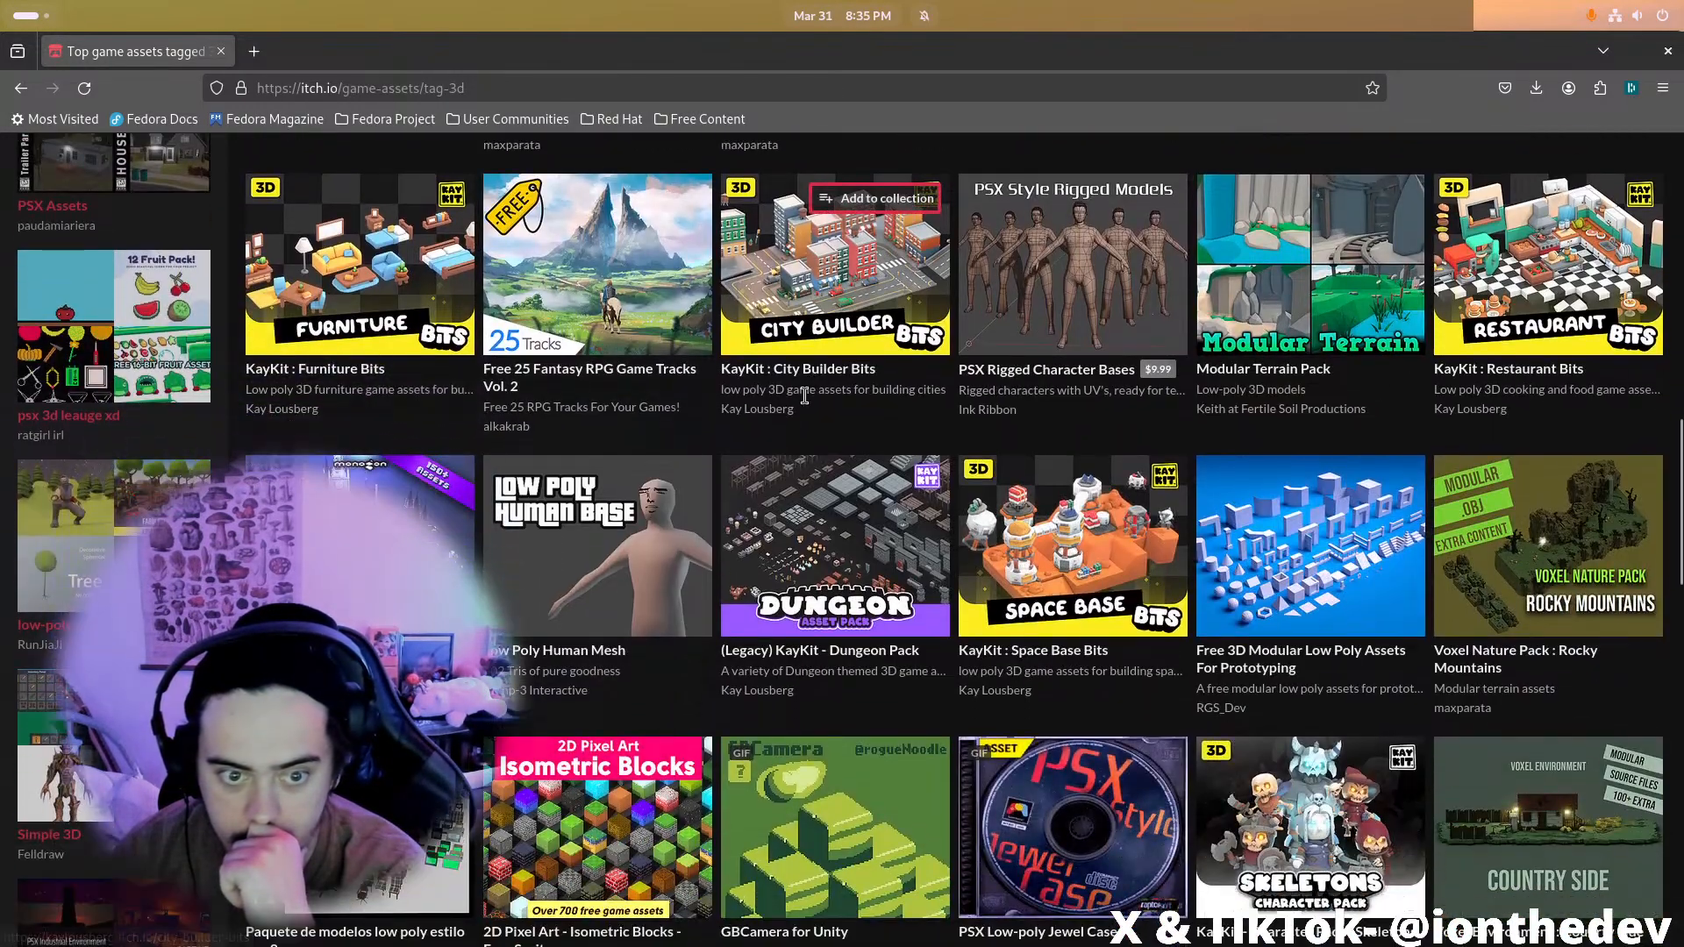
scroll(808, 405, down, 15)
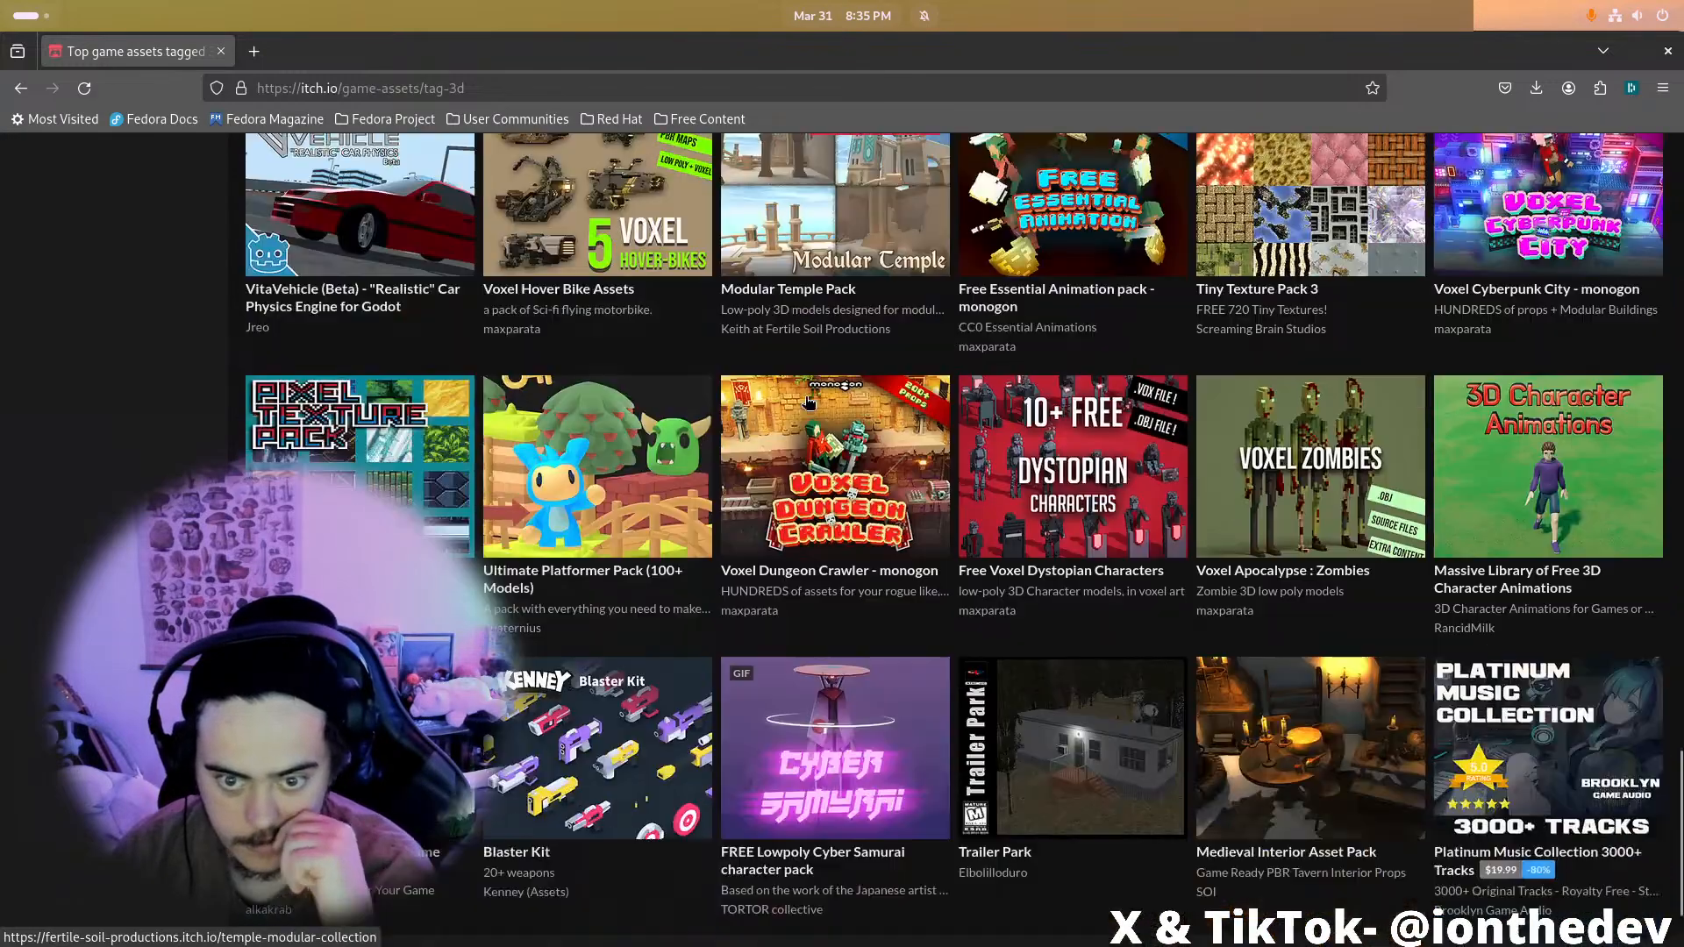
scroll(808, 403, up, 15)
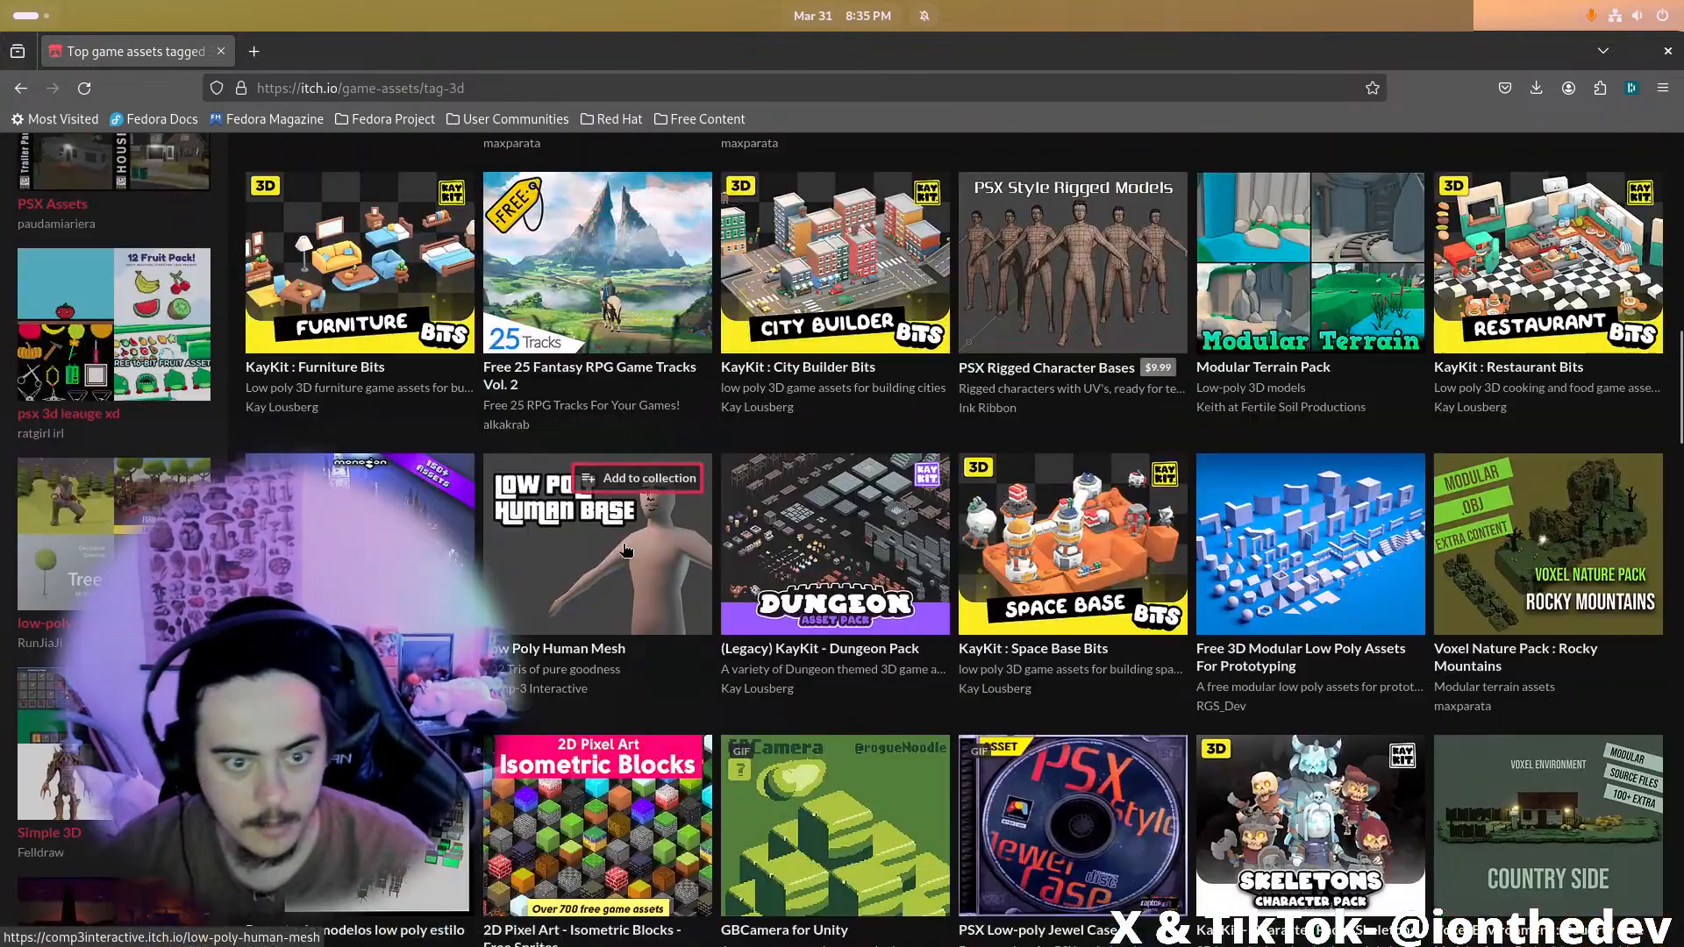
View the Low Poly Human Mesh page in its own tab and examine its description, previews and download files
click(359, 54)
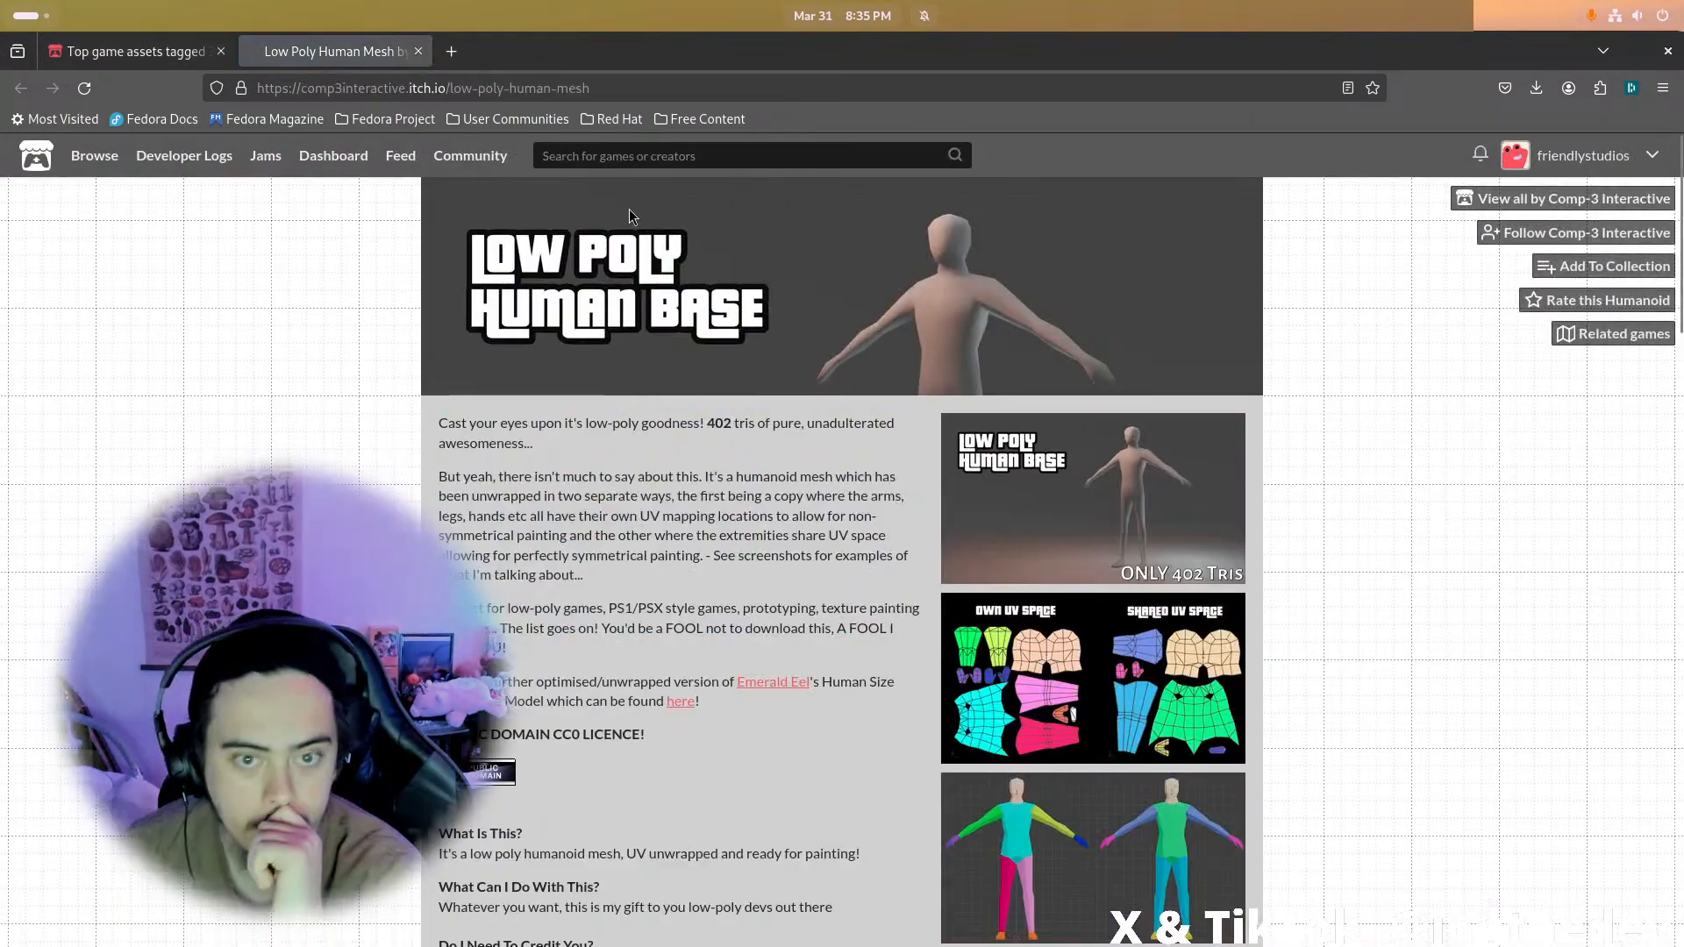
scroll(1109, 855, down, 8)
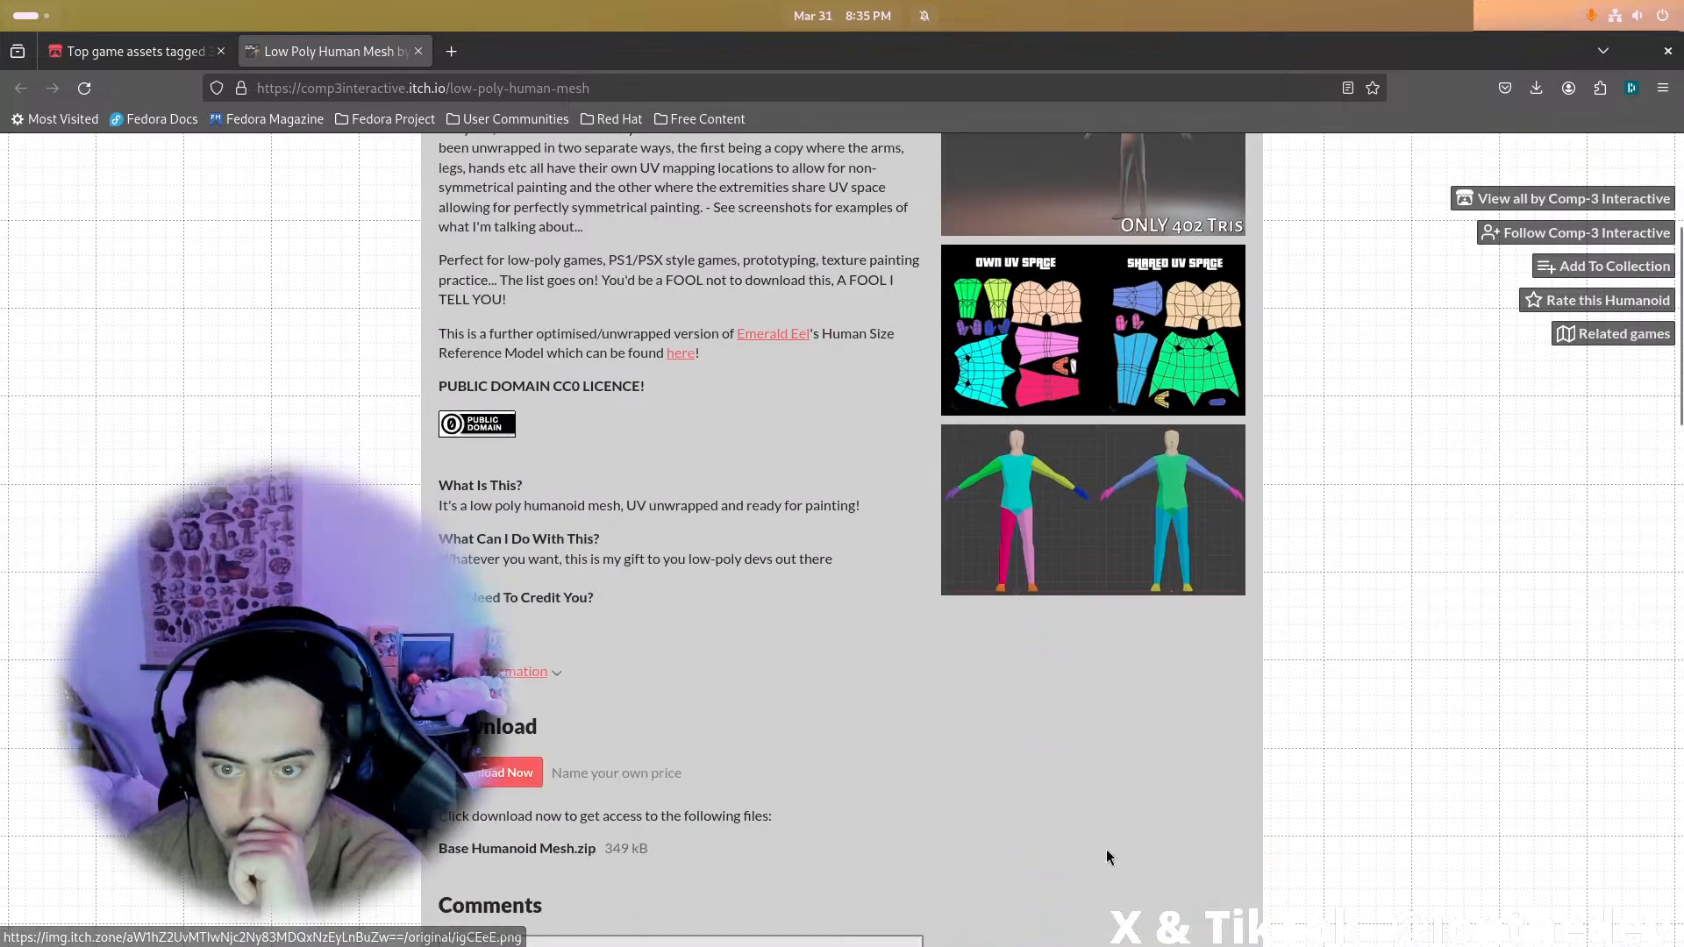
Return to the list of game assets tagged 3D and look further through it for a human, hand or arm model
click(141, 50)
scroll(800, 420, down, 15)
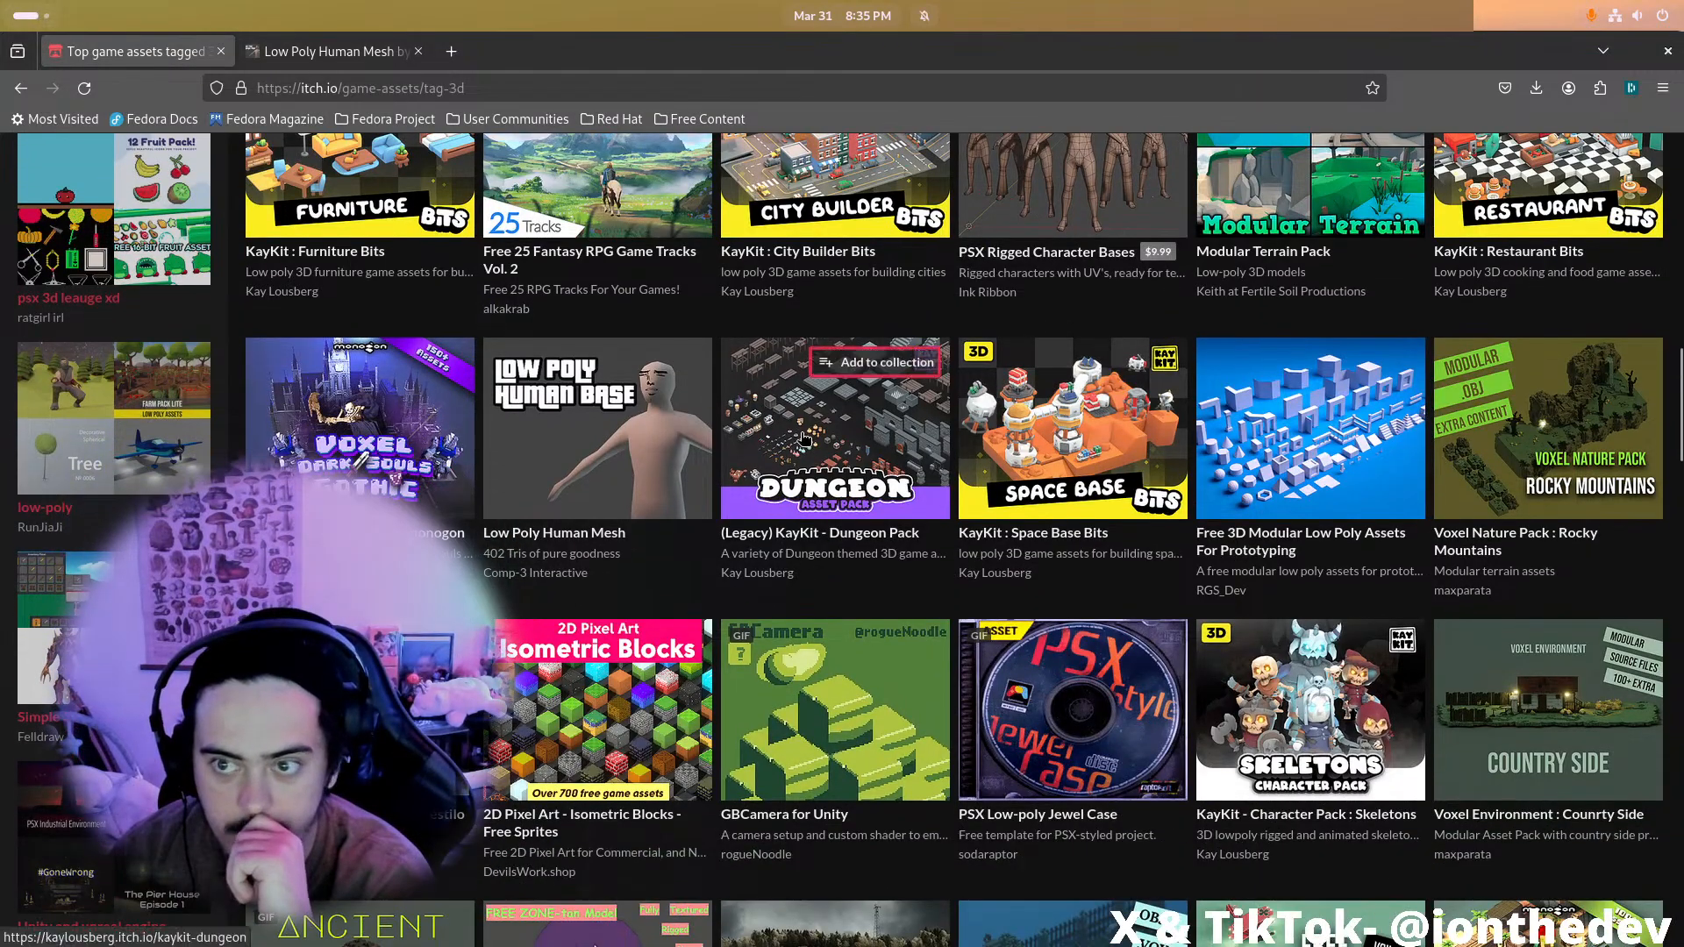
scroll(800, 419, down, 6)
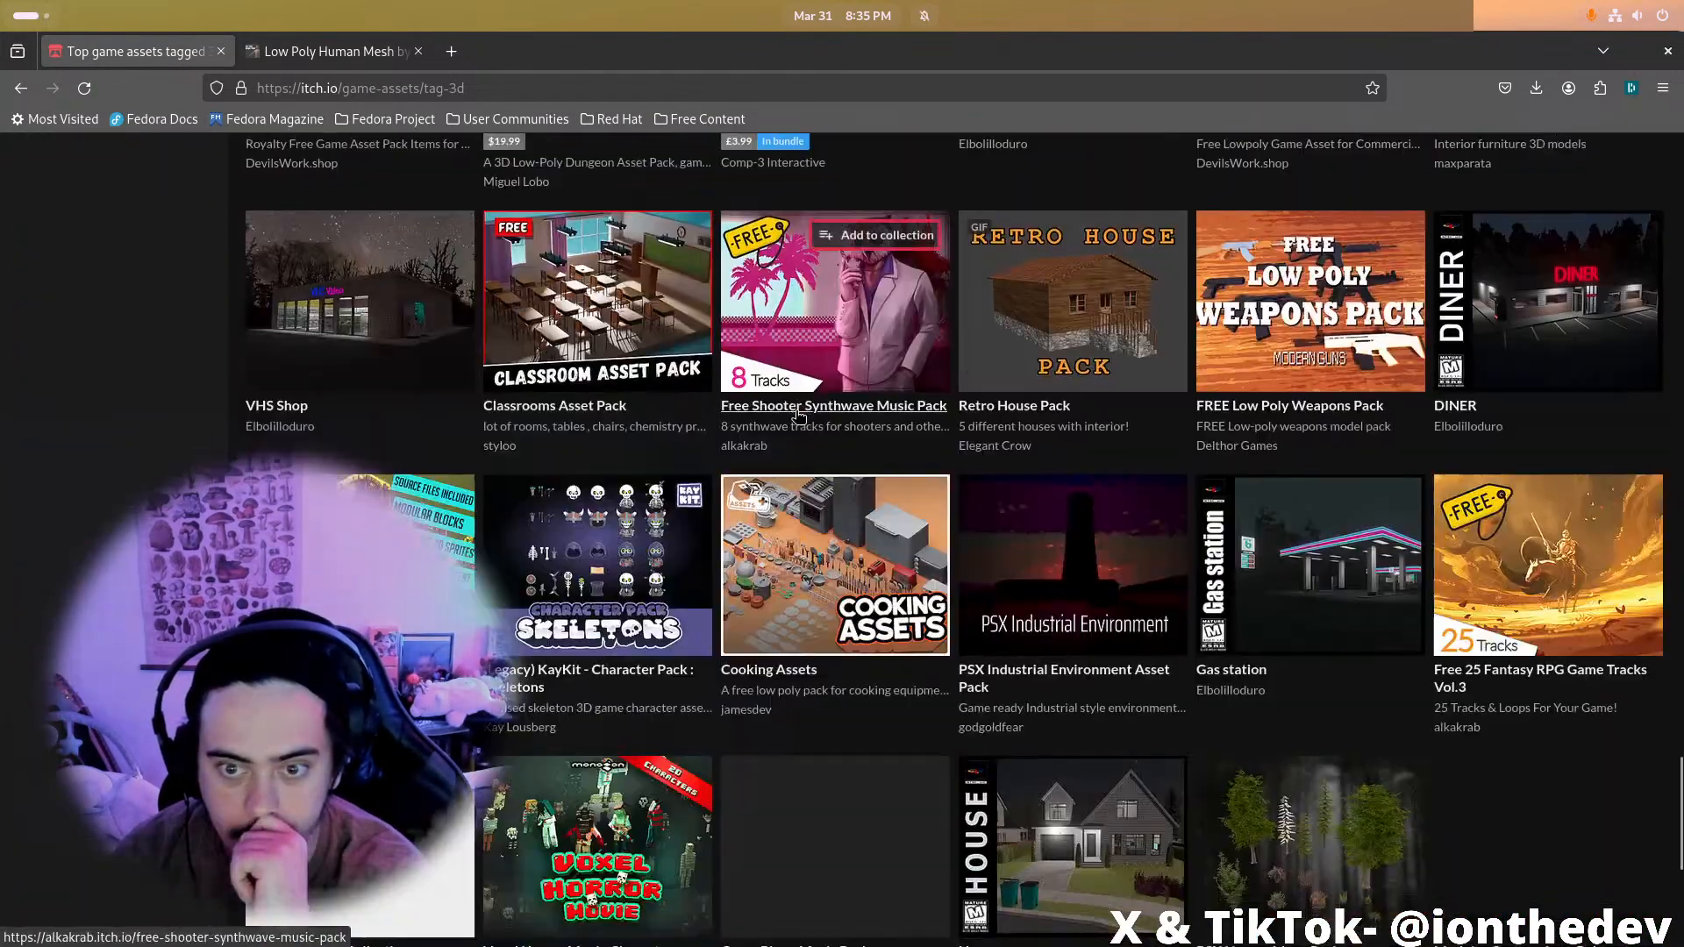
scroll(794, 408, down, 15)
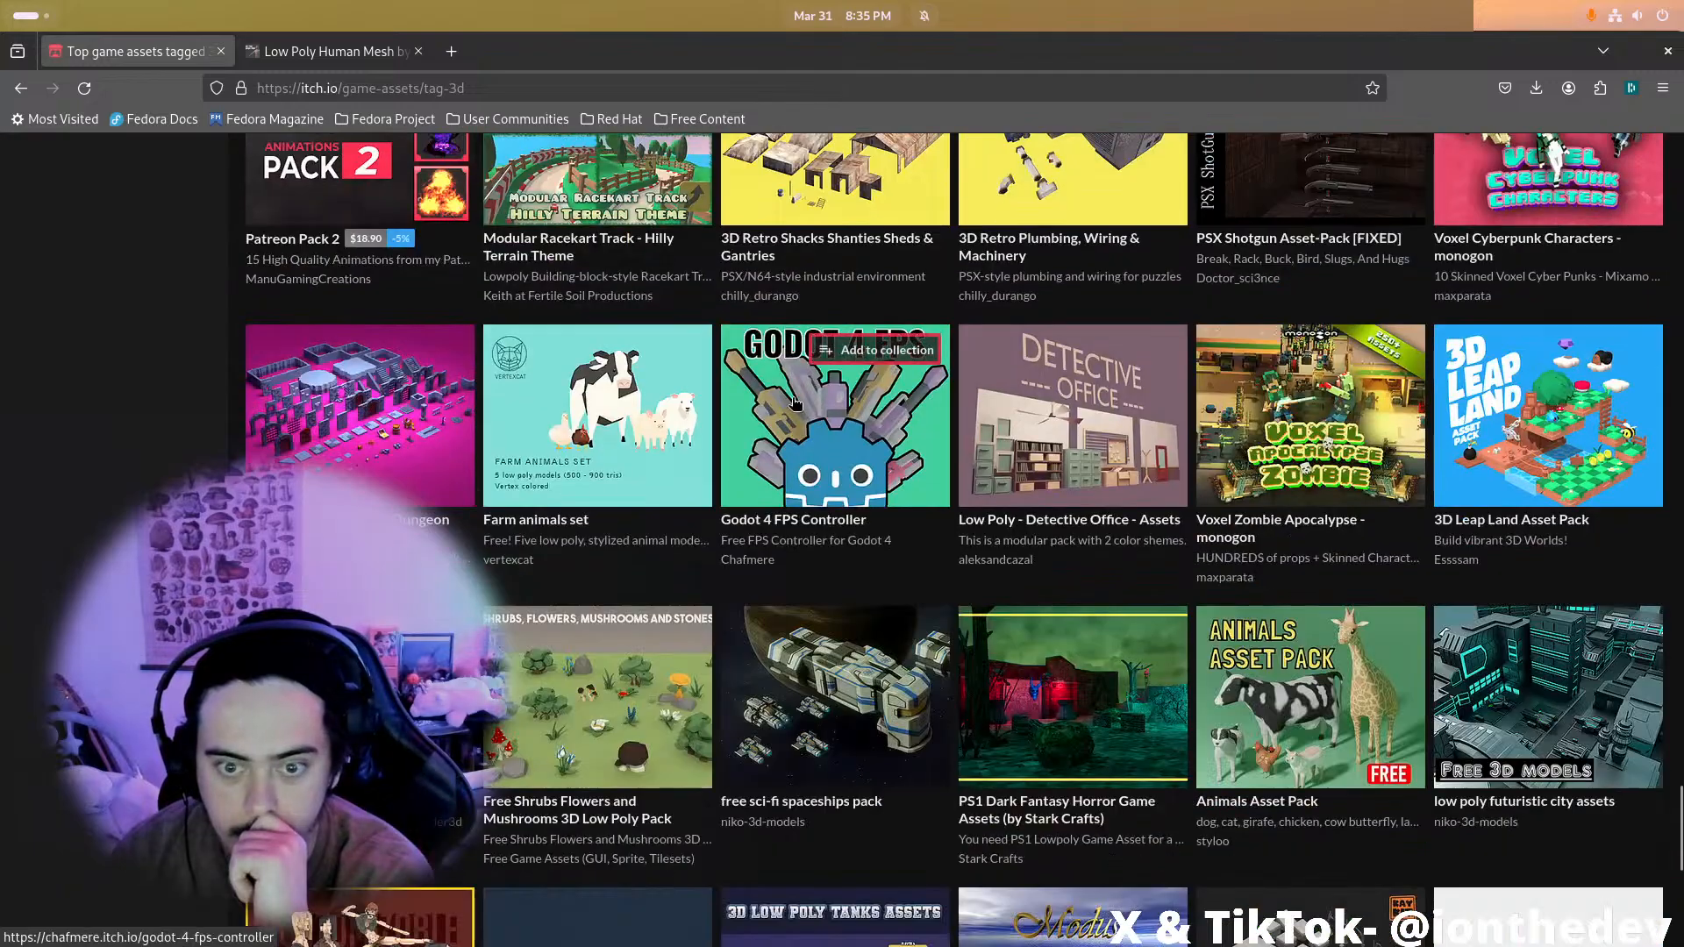
scroll(795, 406, down, 15)
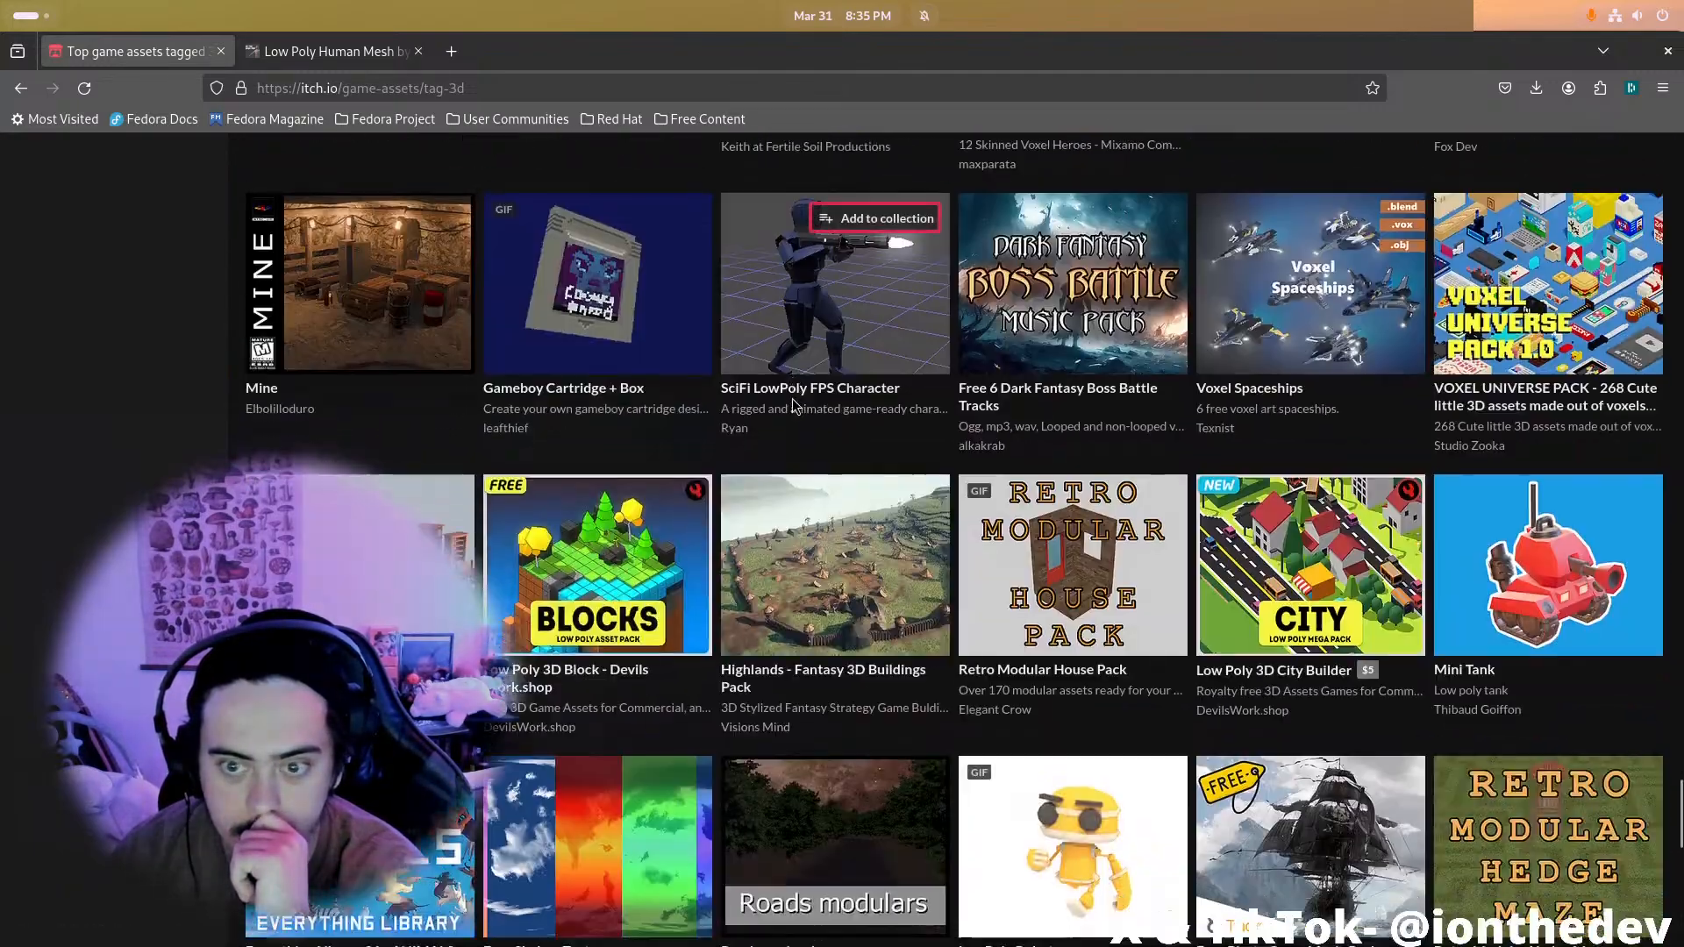
scroll(795, 405, down, 15)
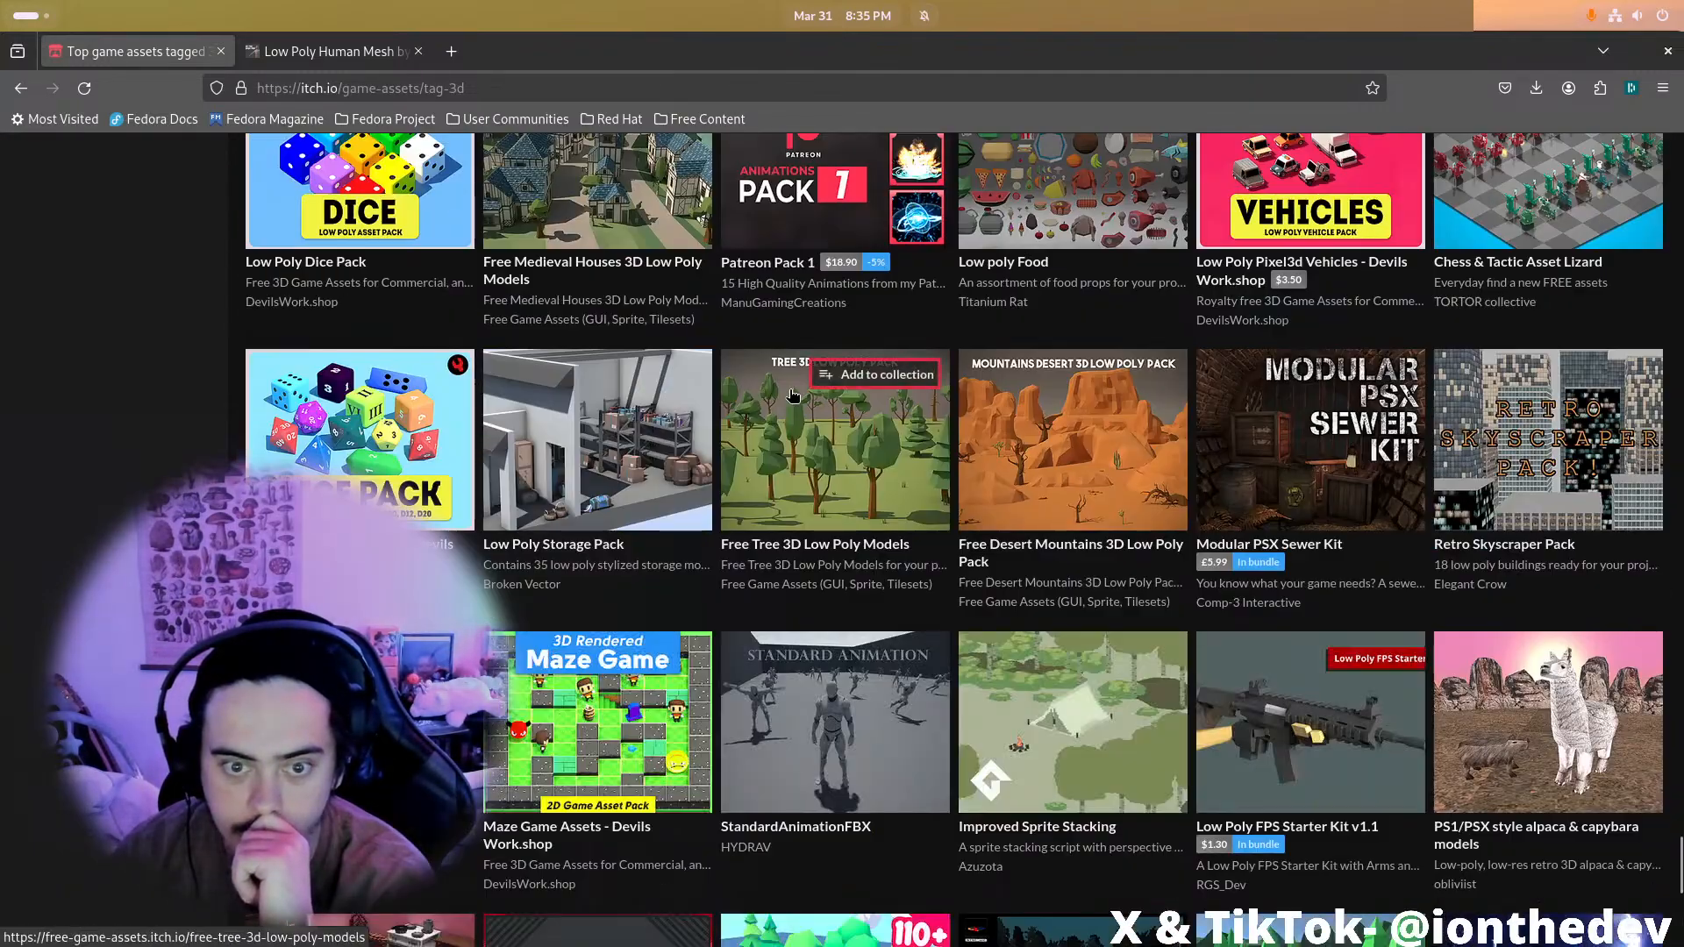
scroll(792, 395, down, 15)
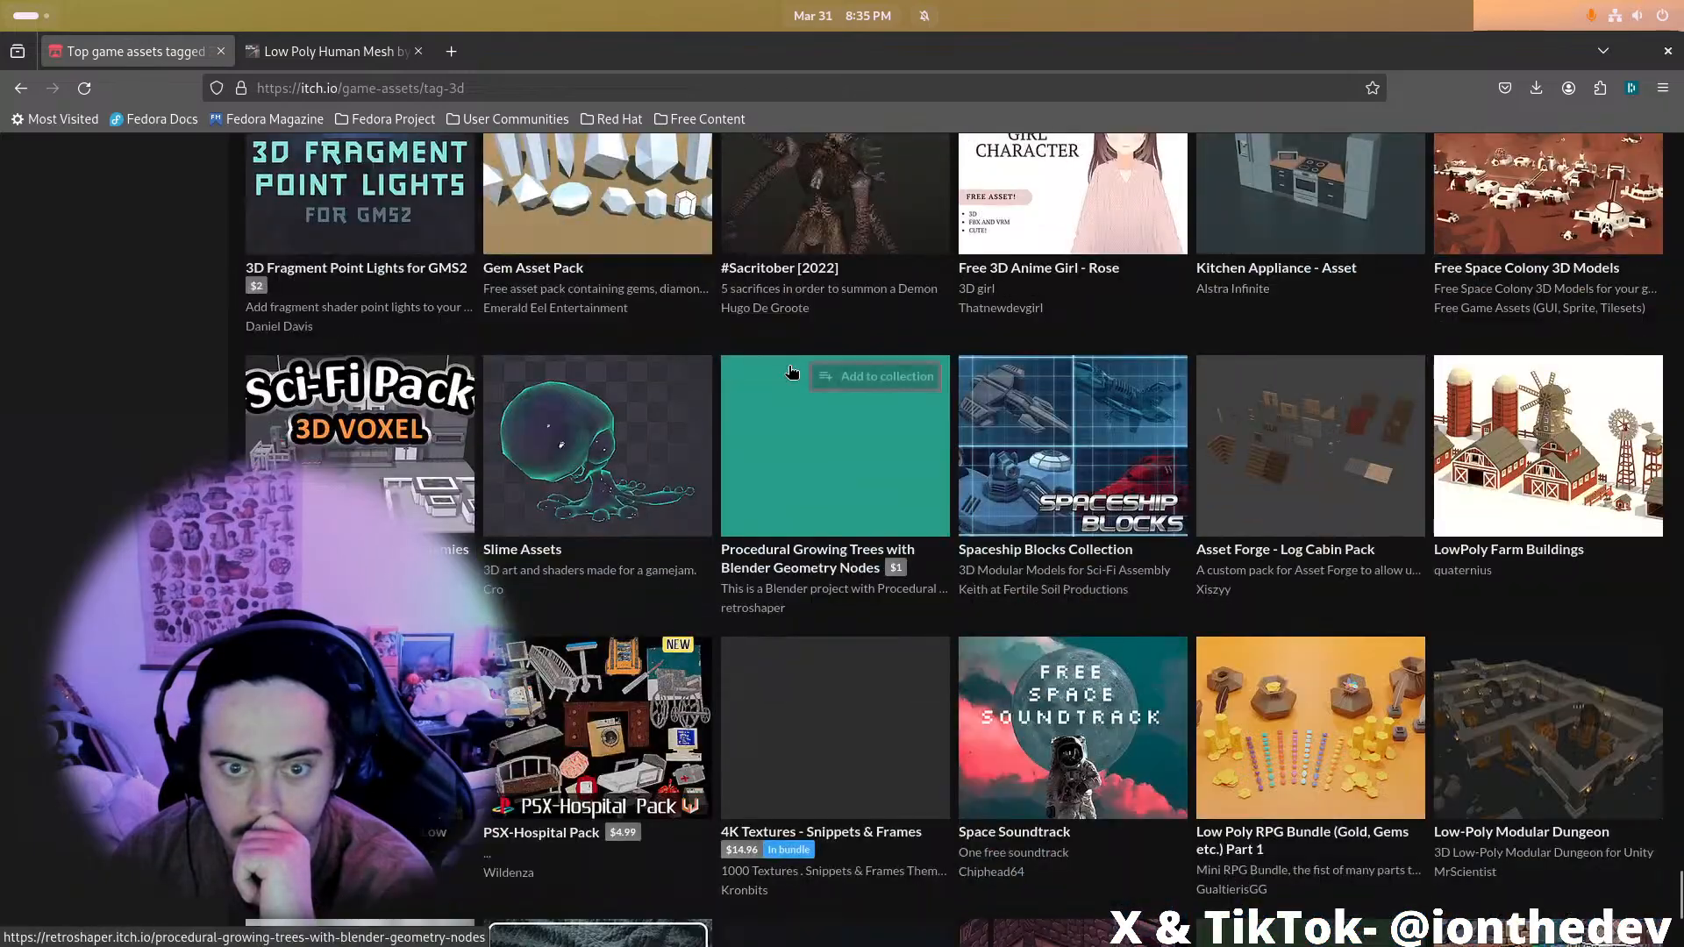
scroll(793, 372, down, 15)
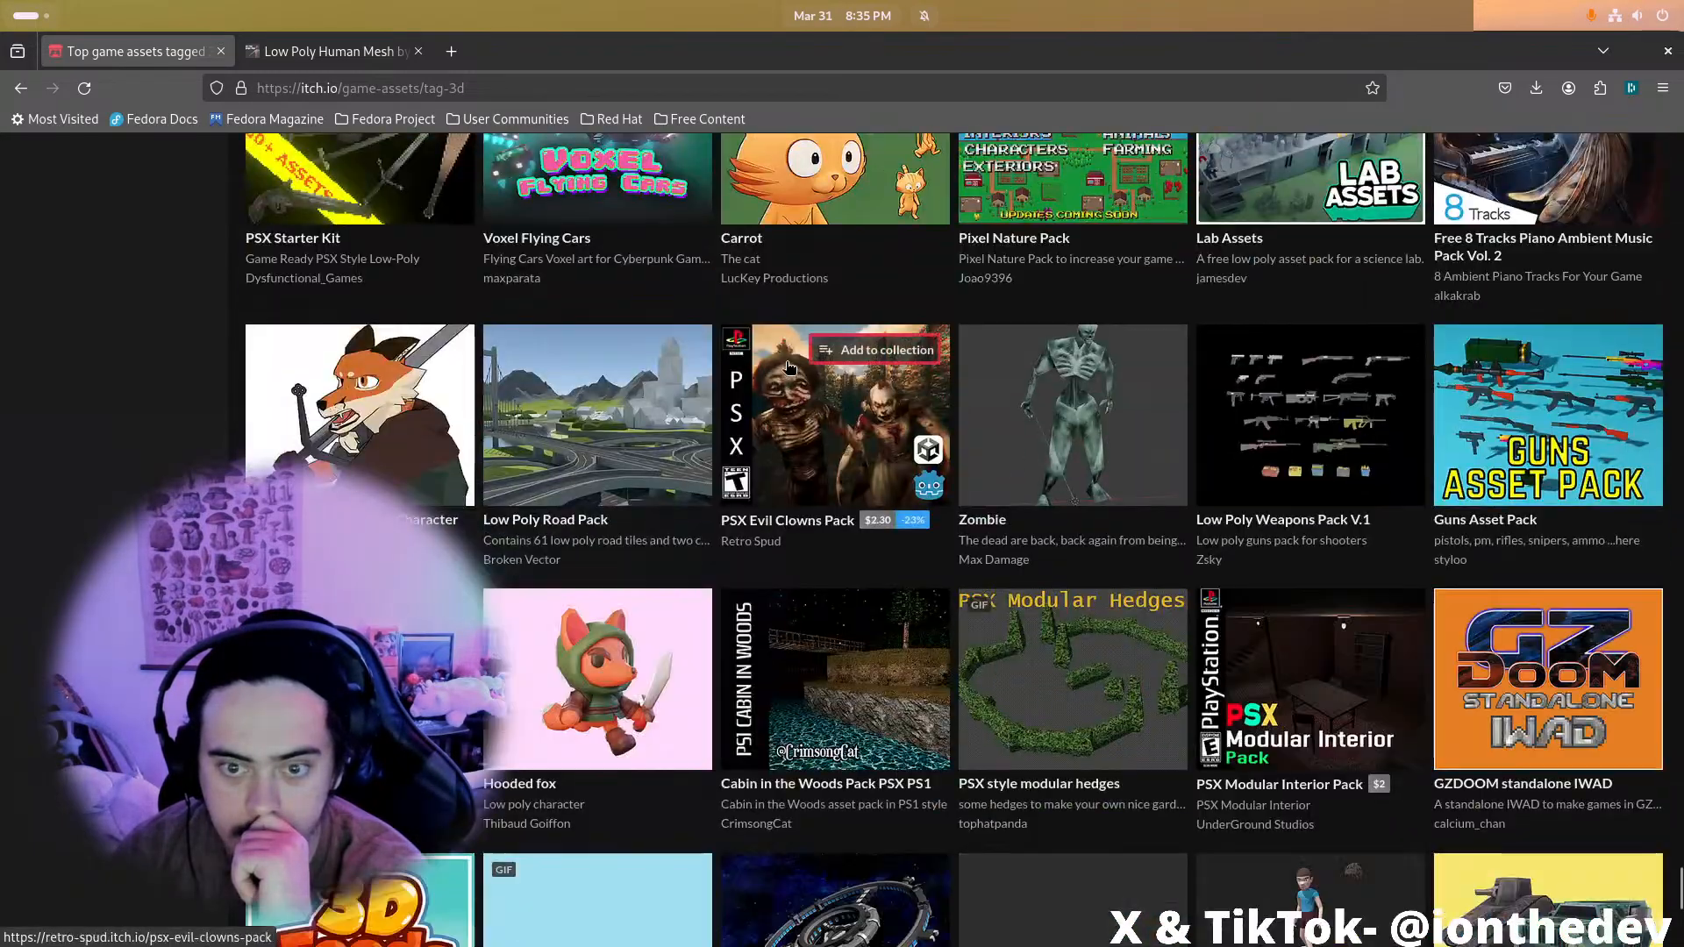
scroll(777, 365, down, 10)
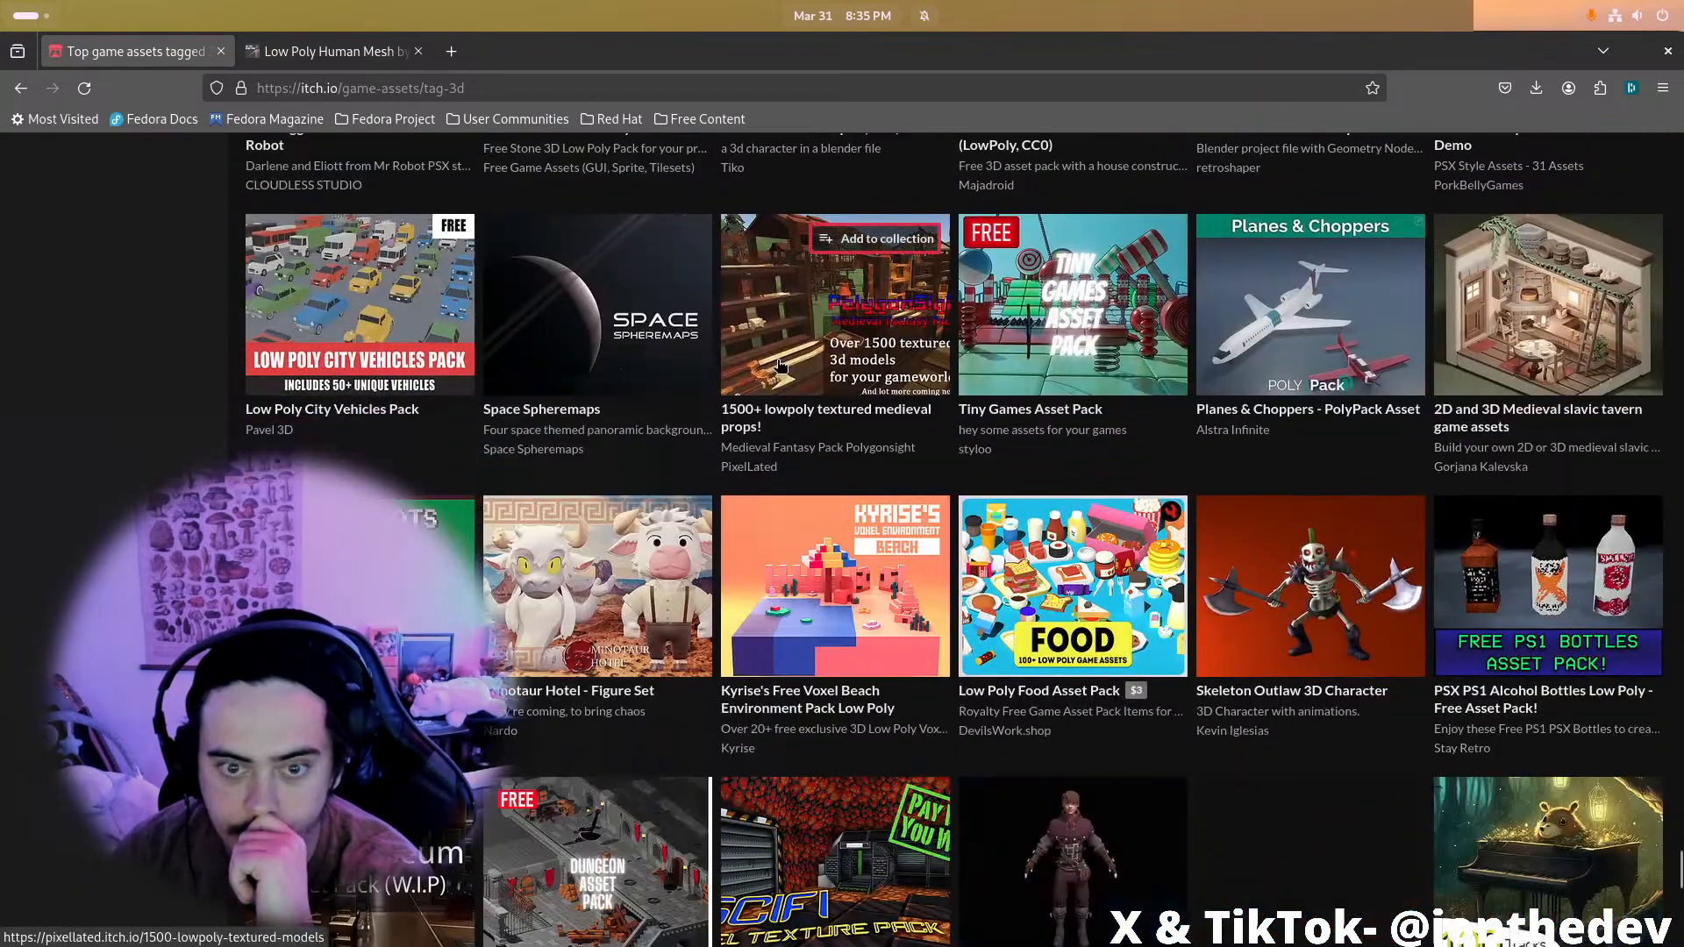
scroll(779, 365, down, 15)
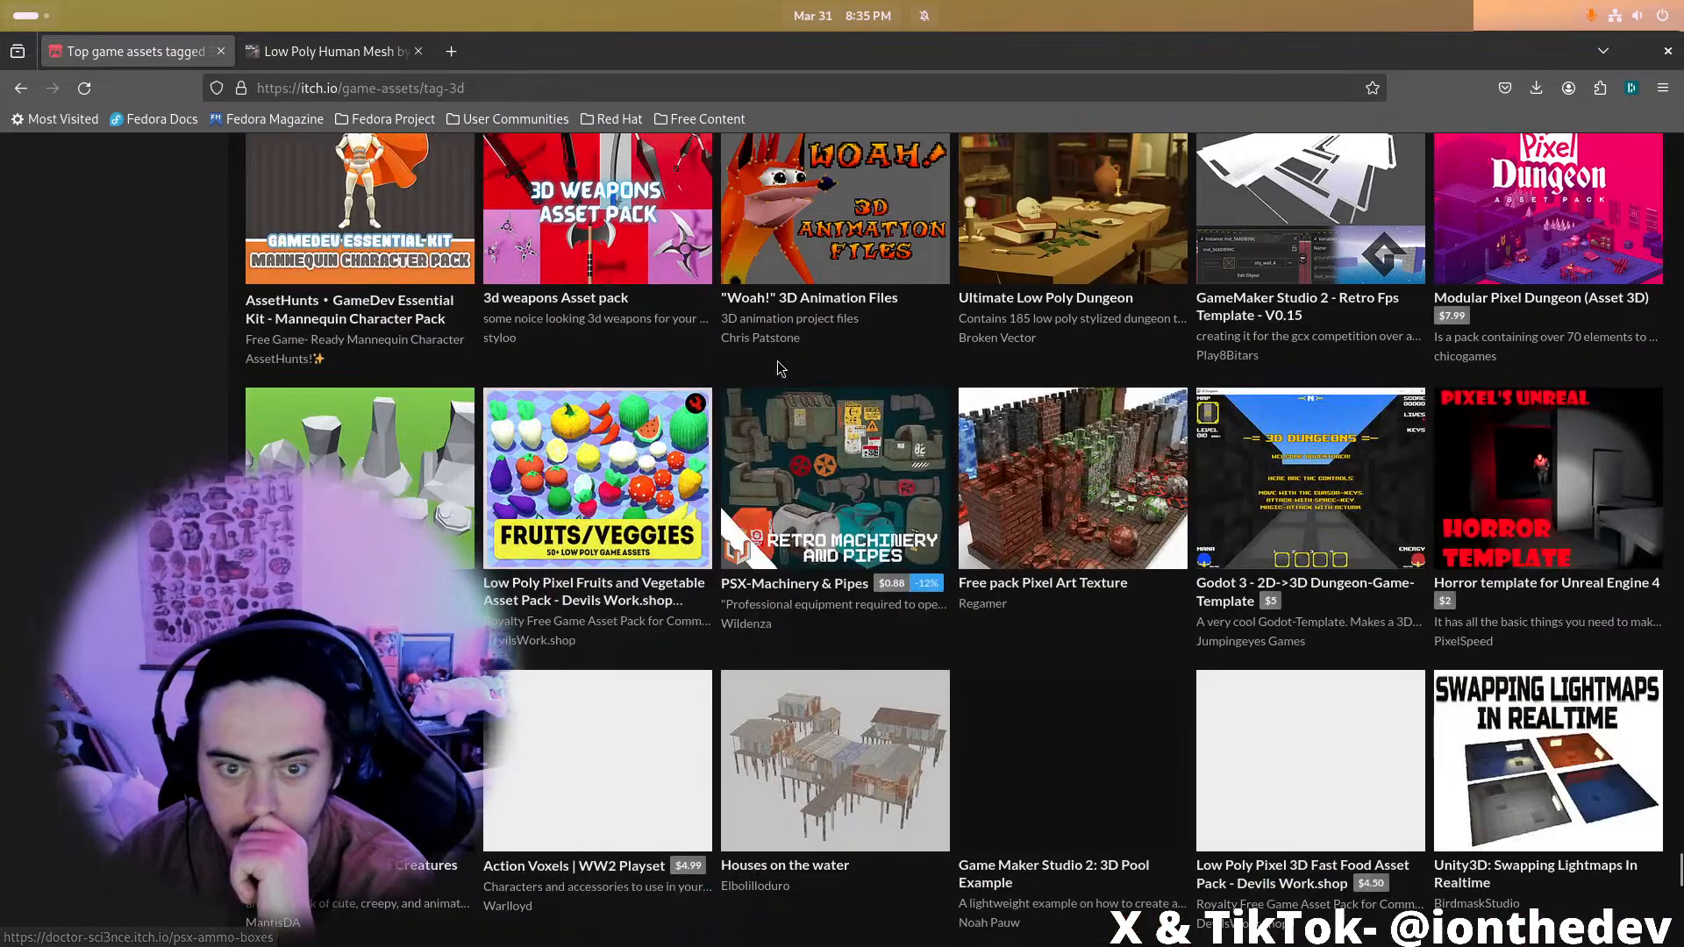
scroll(778, 367, down, 10)
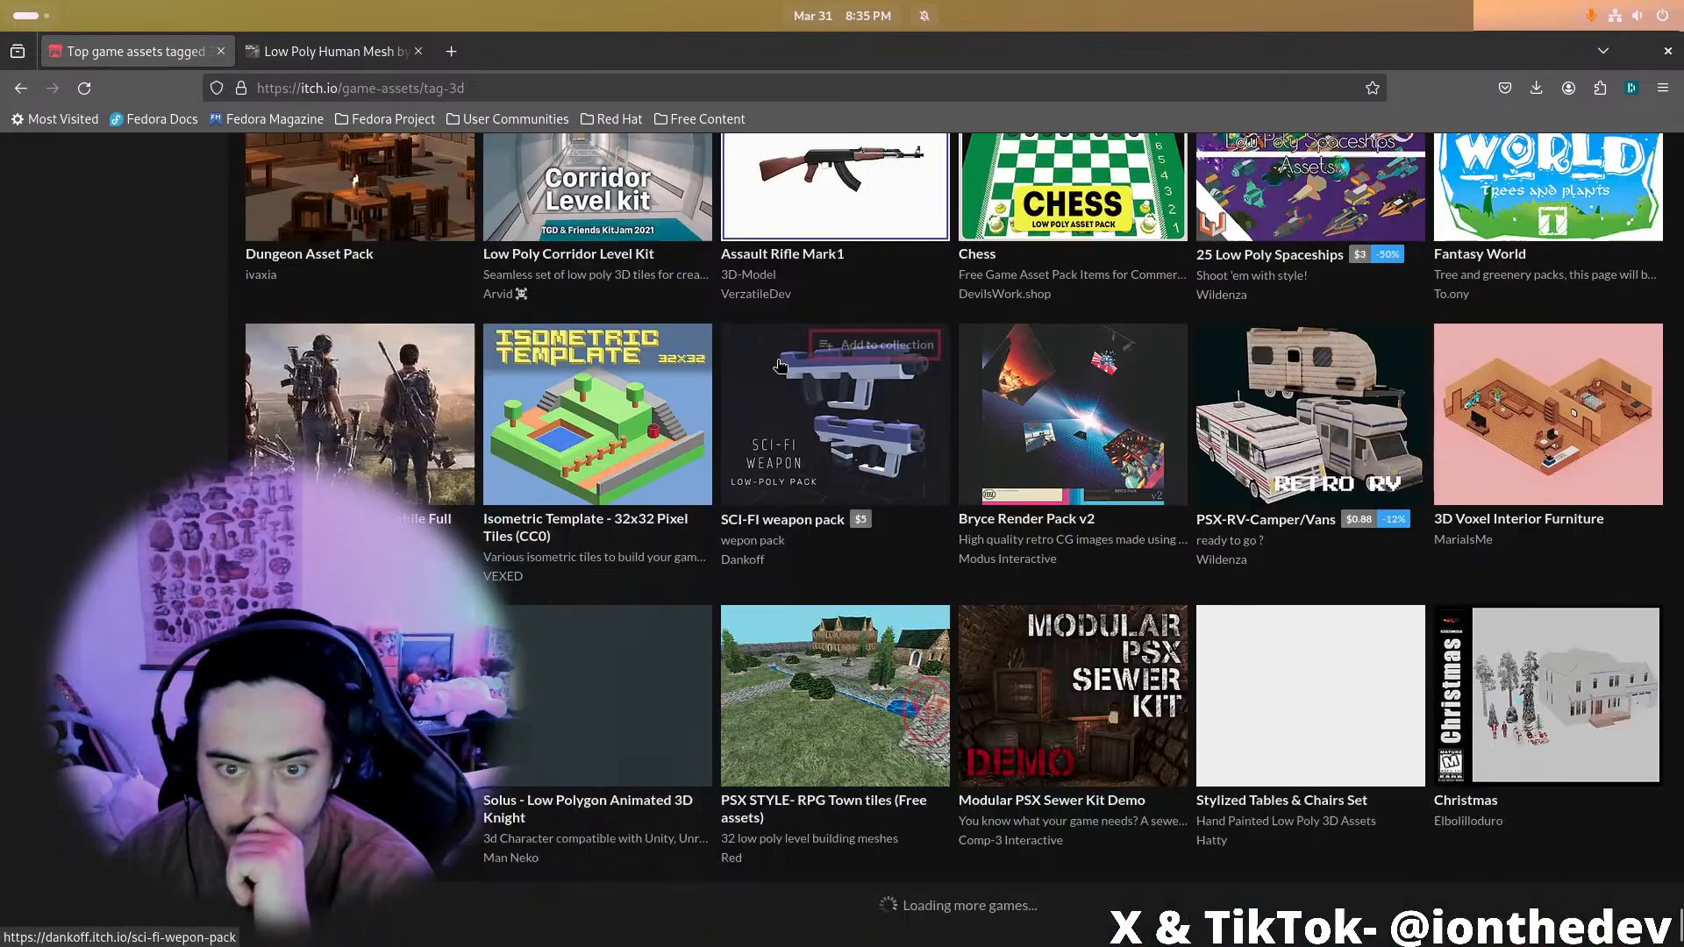
scroll(780, 365, down, 10)
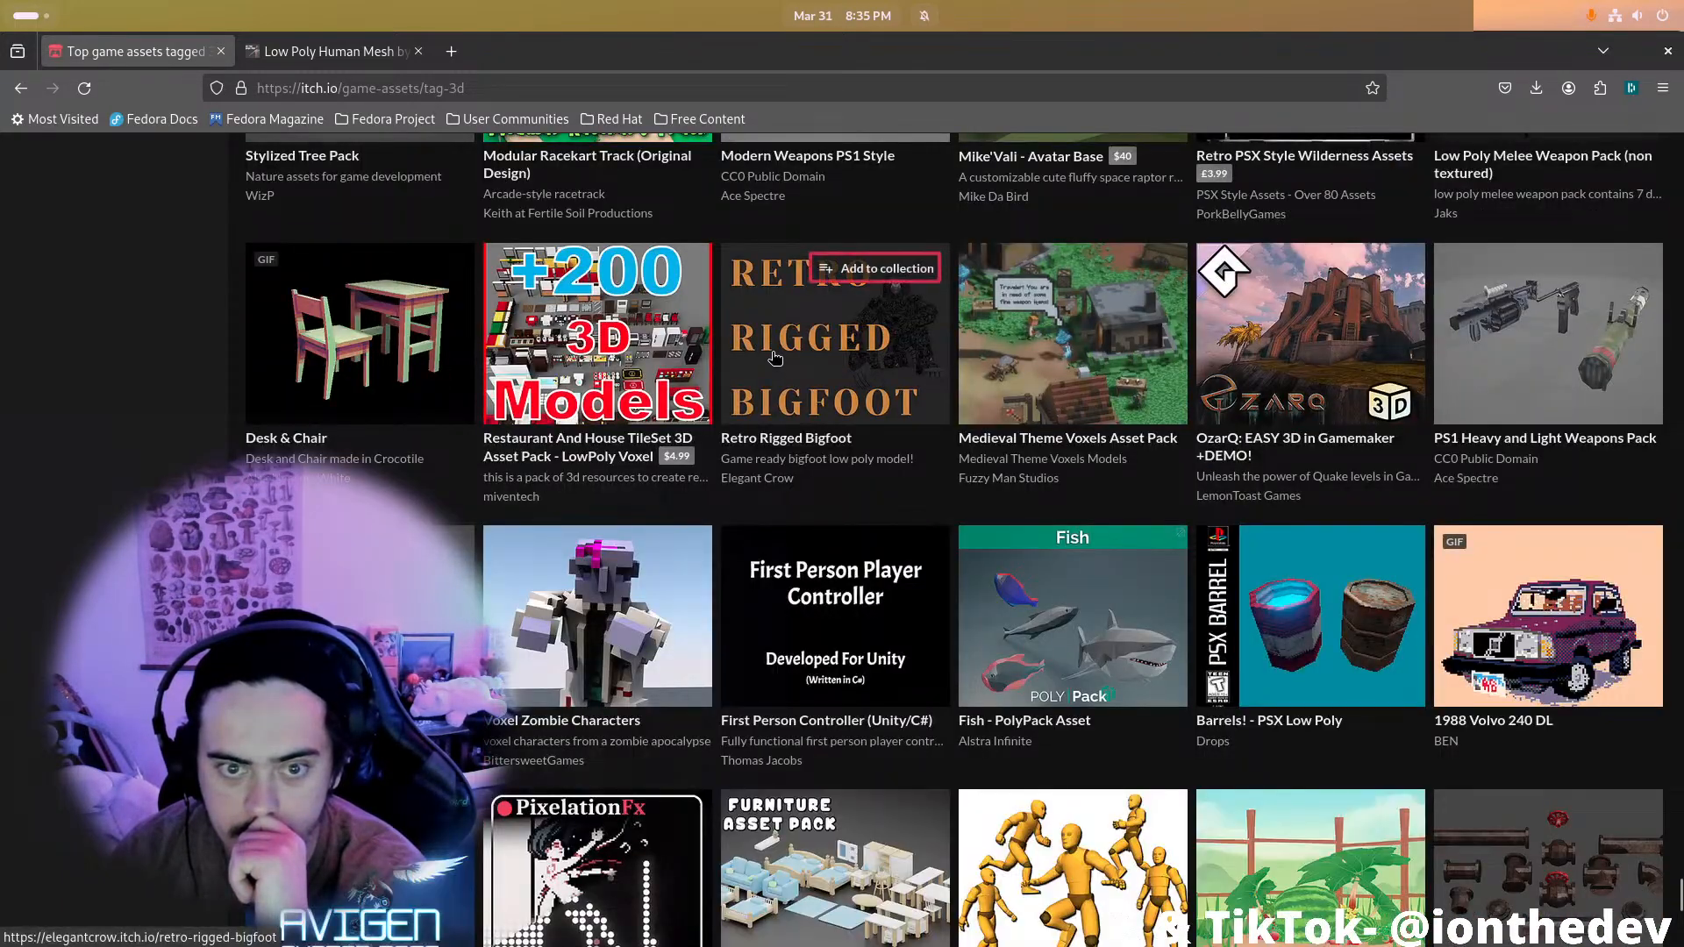
scroll(775, 357, up, 5)
scroll(661, 354, down, 15)
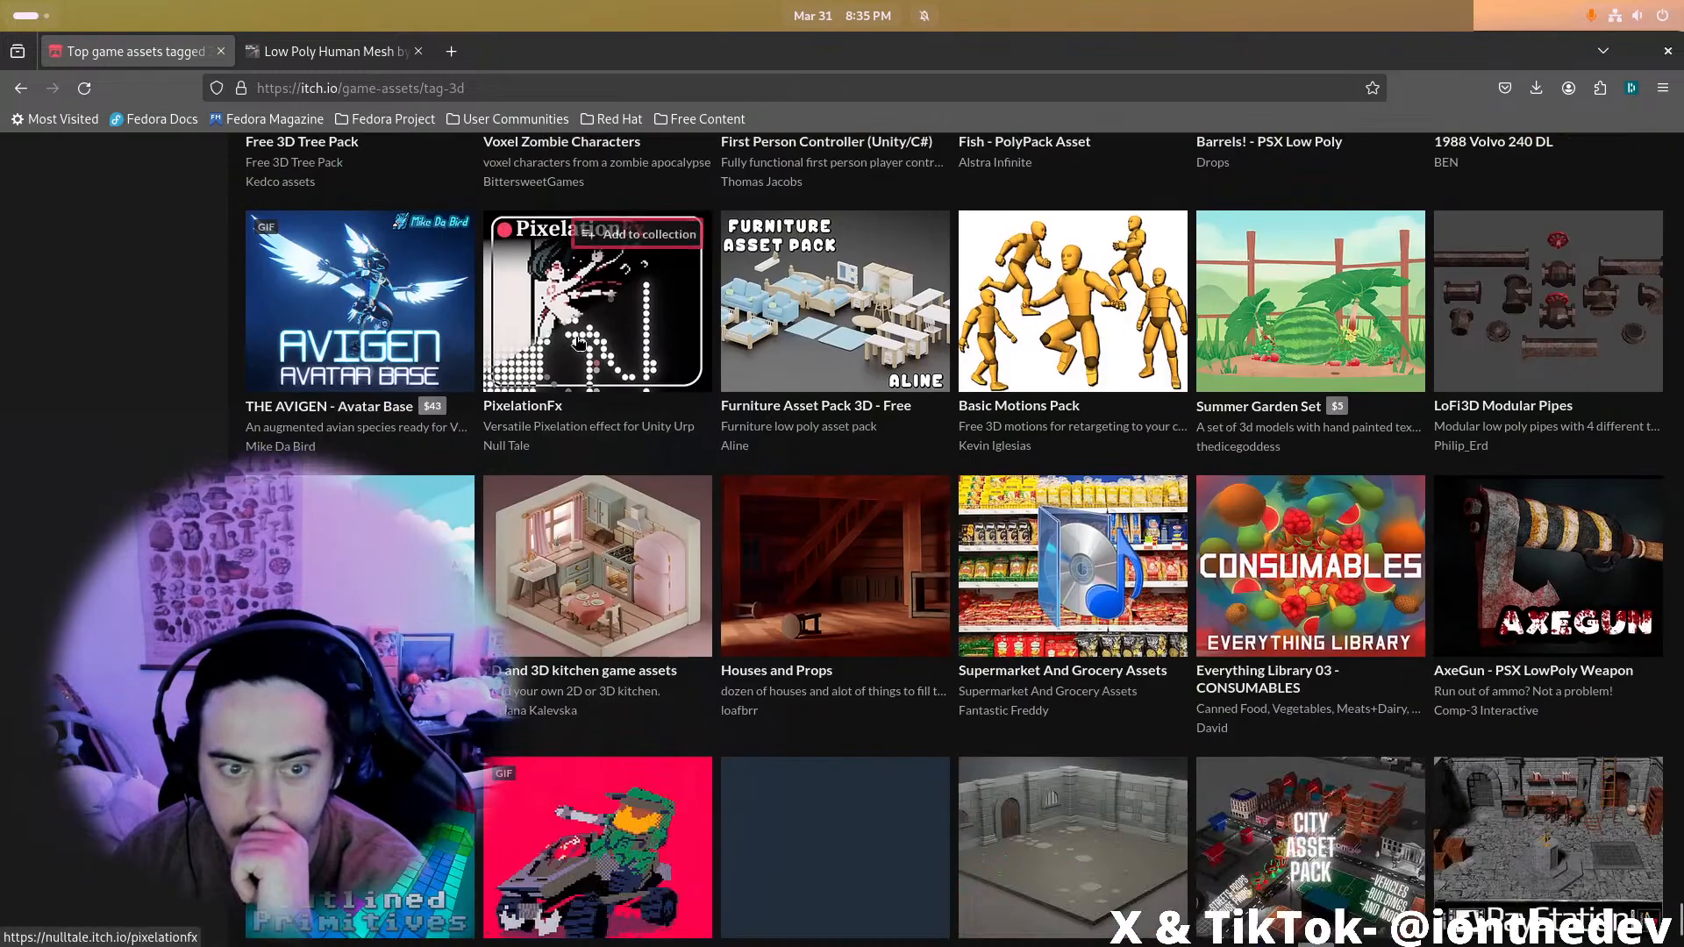
scroll(578, 340, down, 8)
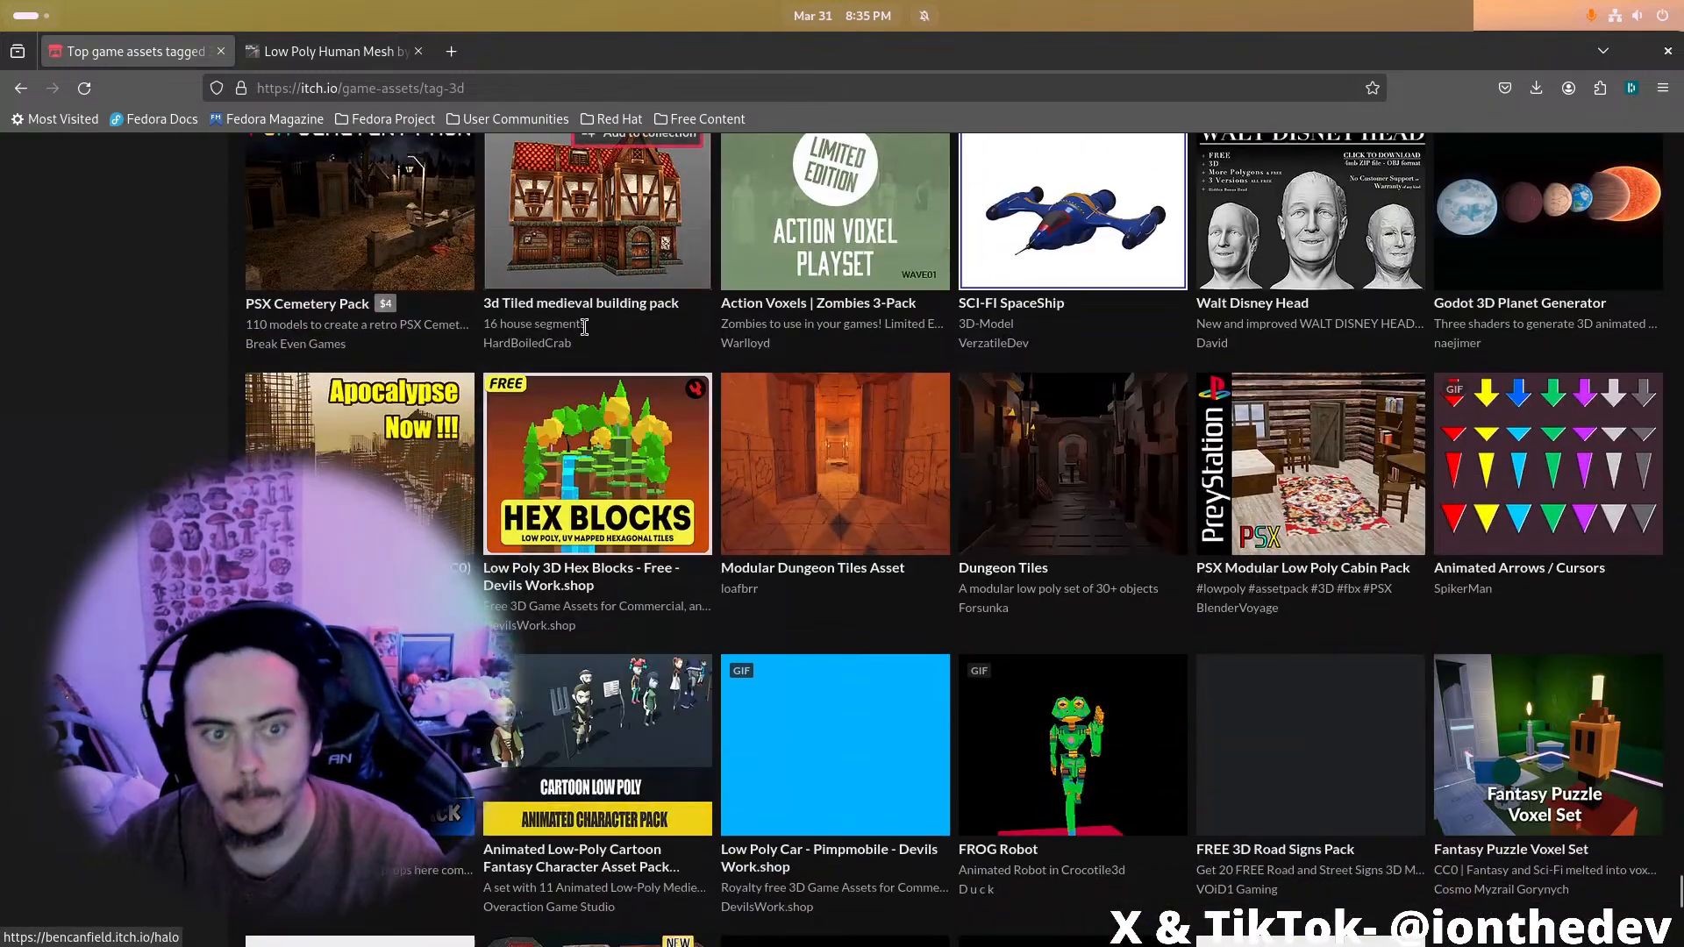
scroll(584, 326, down, 10)
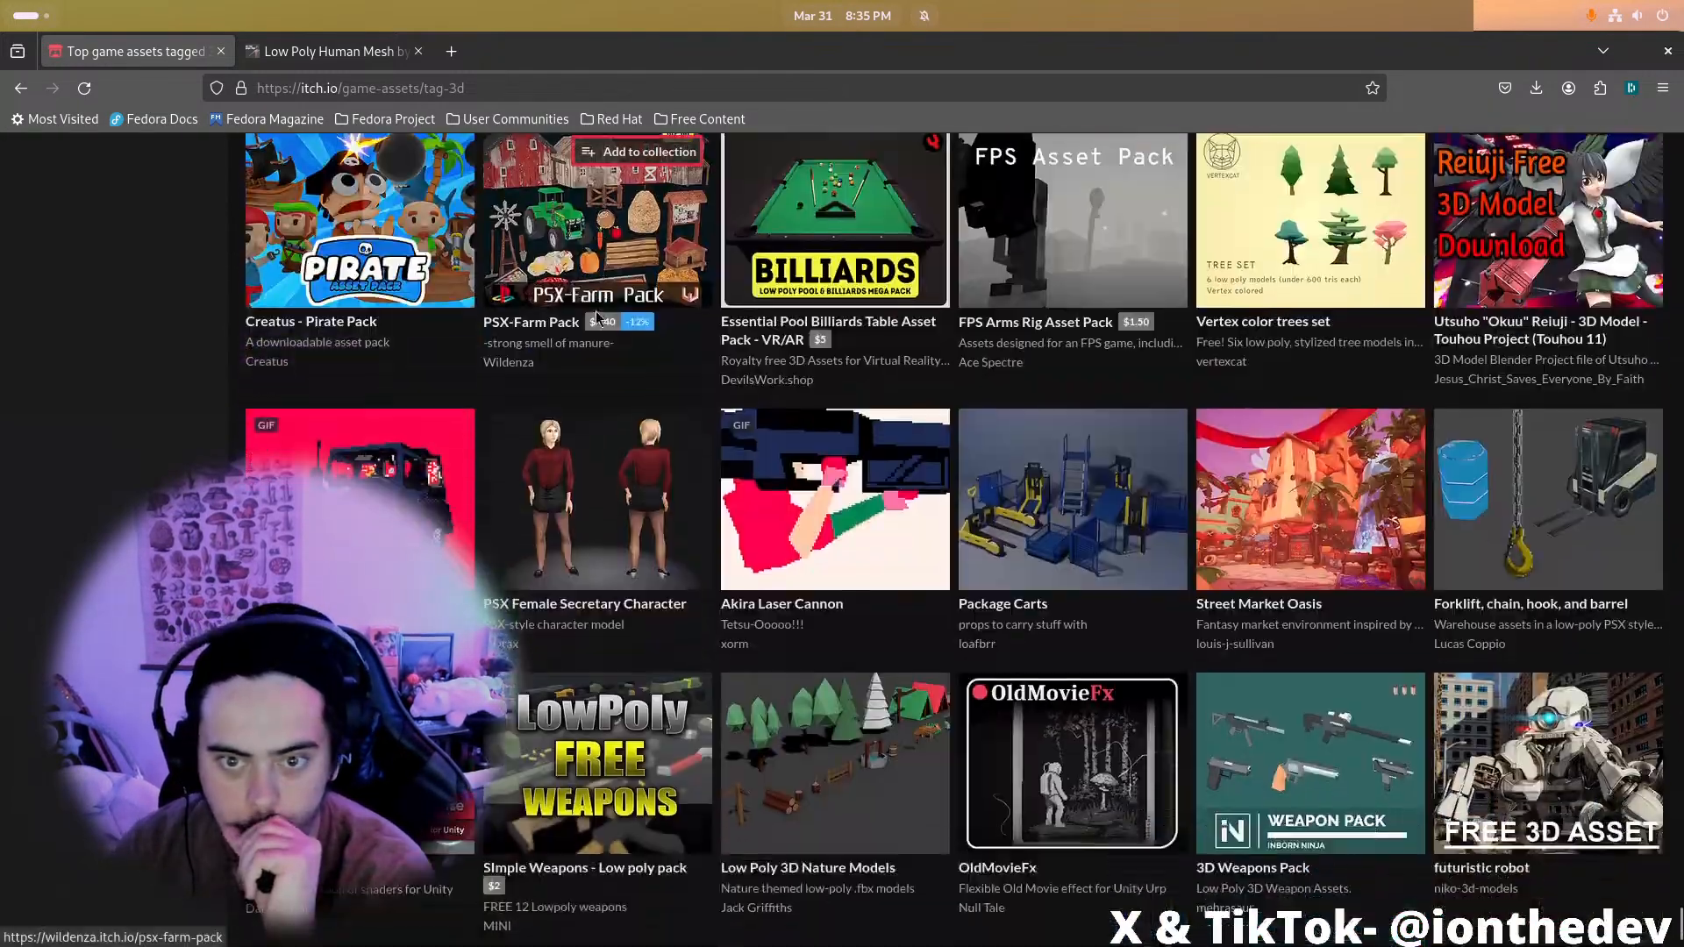
scroll(599, 315, down, 14)
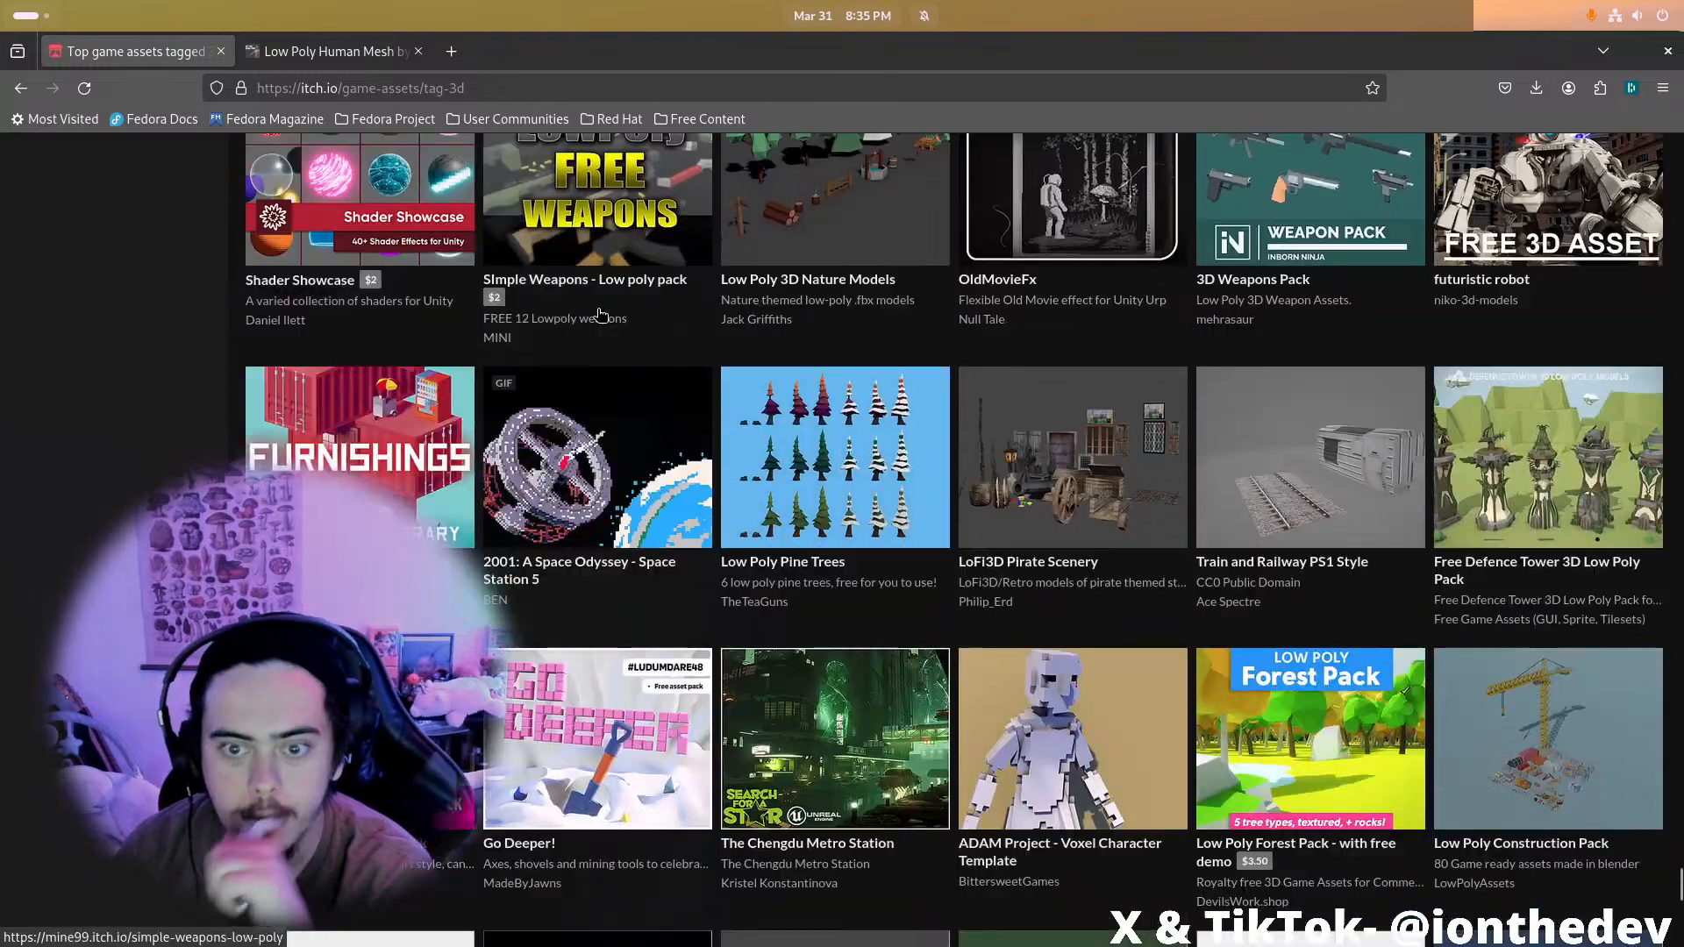
scroll(754, 332, down, 7)
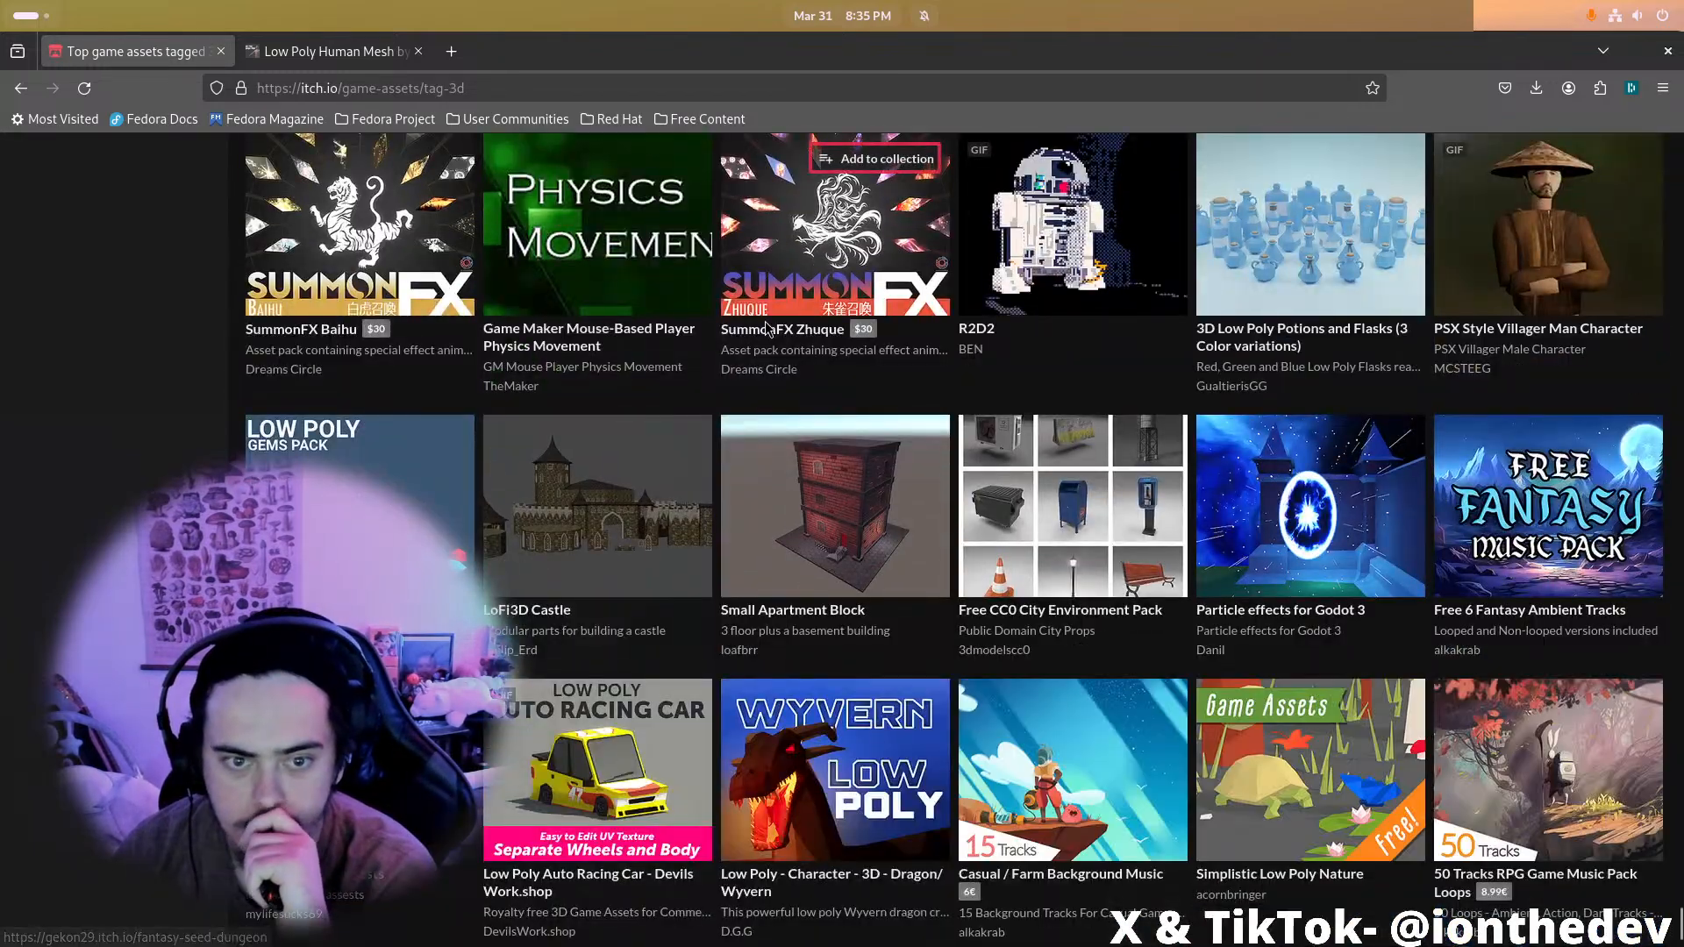
scroll(820, 386, down, 6)
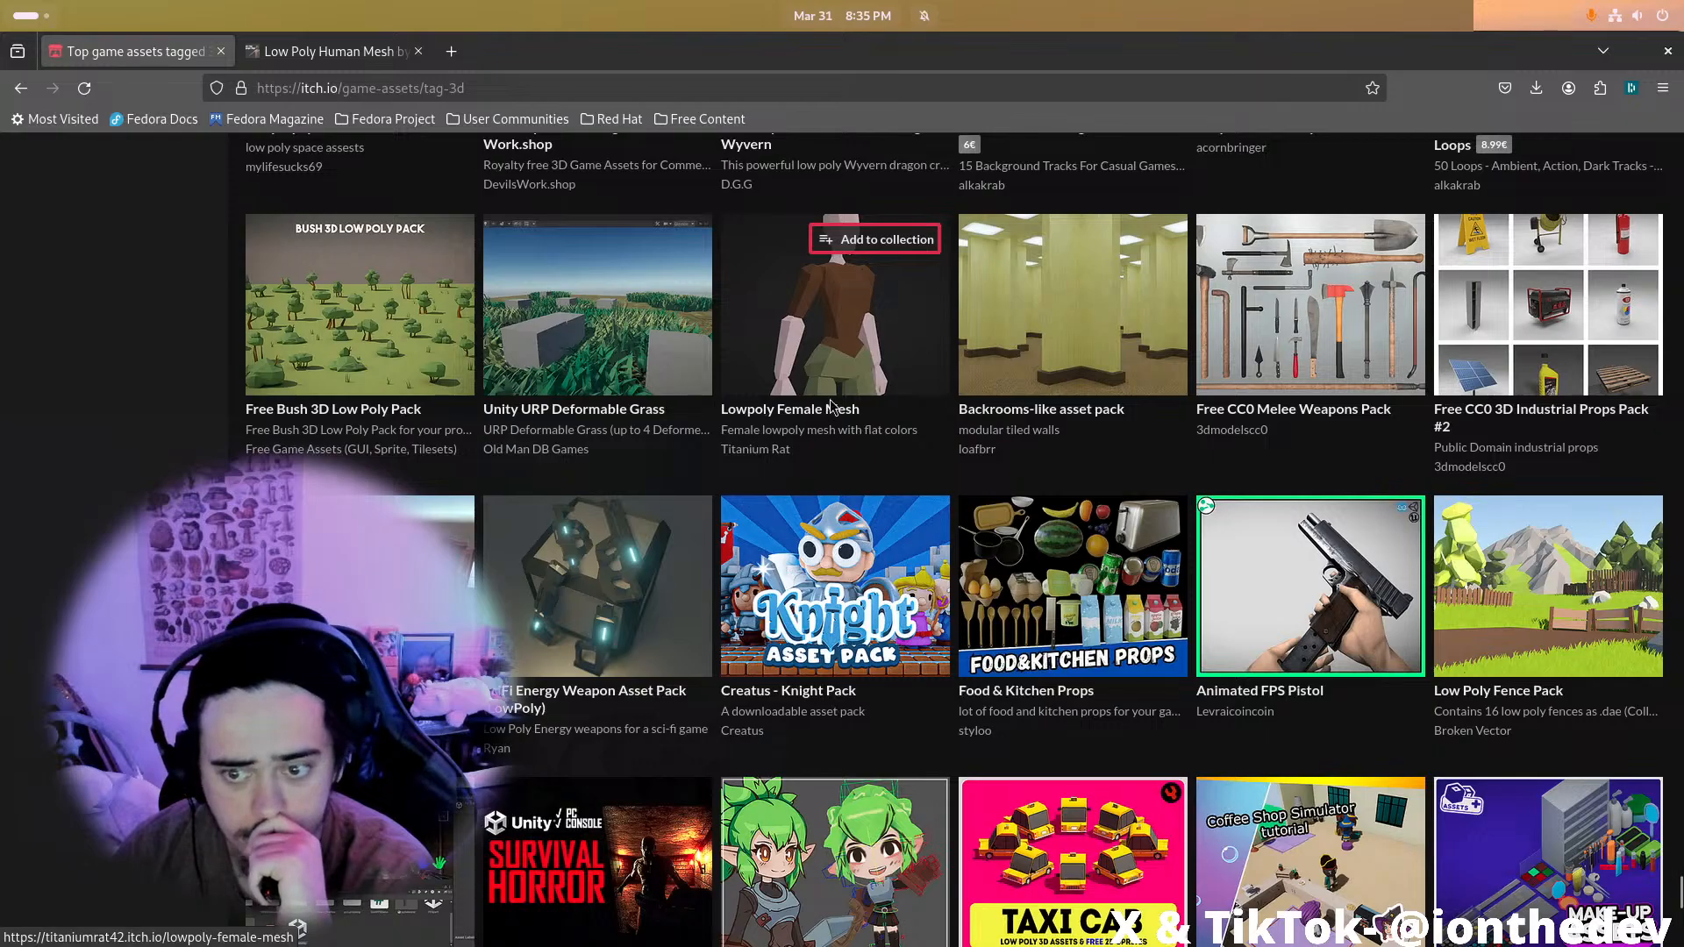
scroll(831, 405, down, 5)
scroll(836, 397, down, 15)
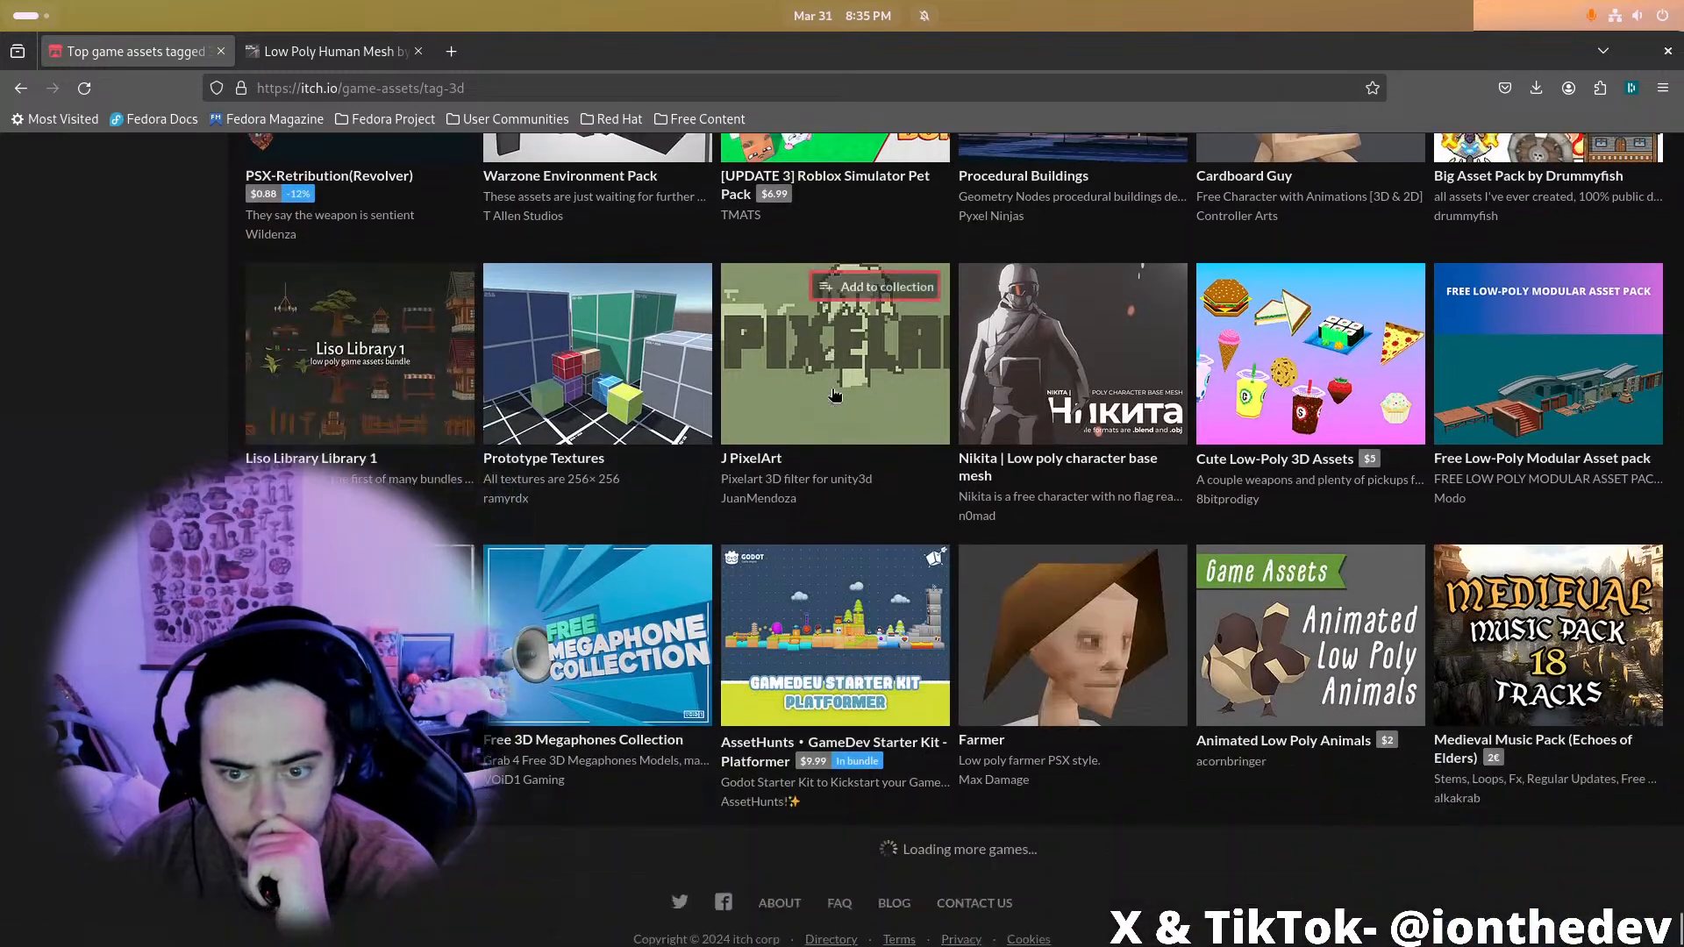
scroll(835, 397, down, 11)
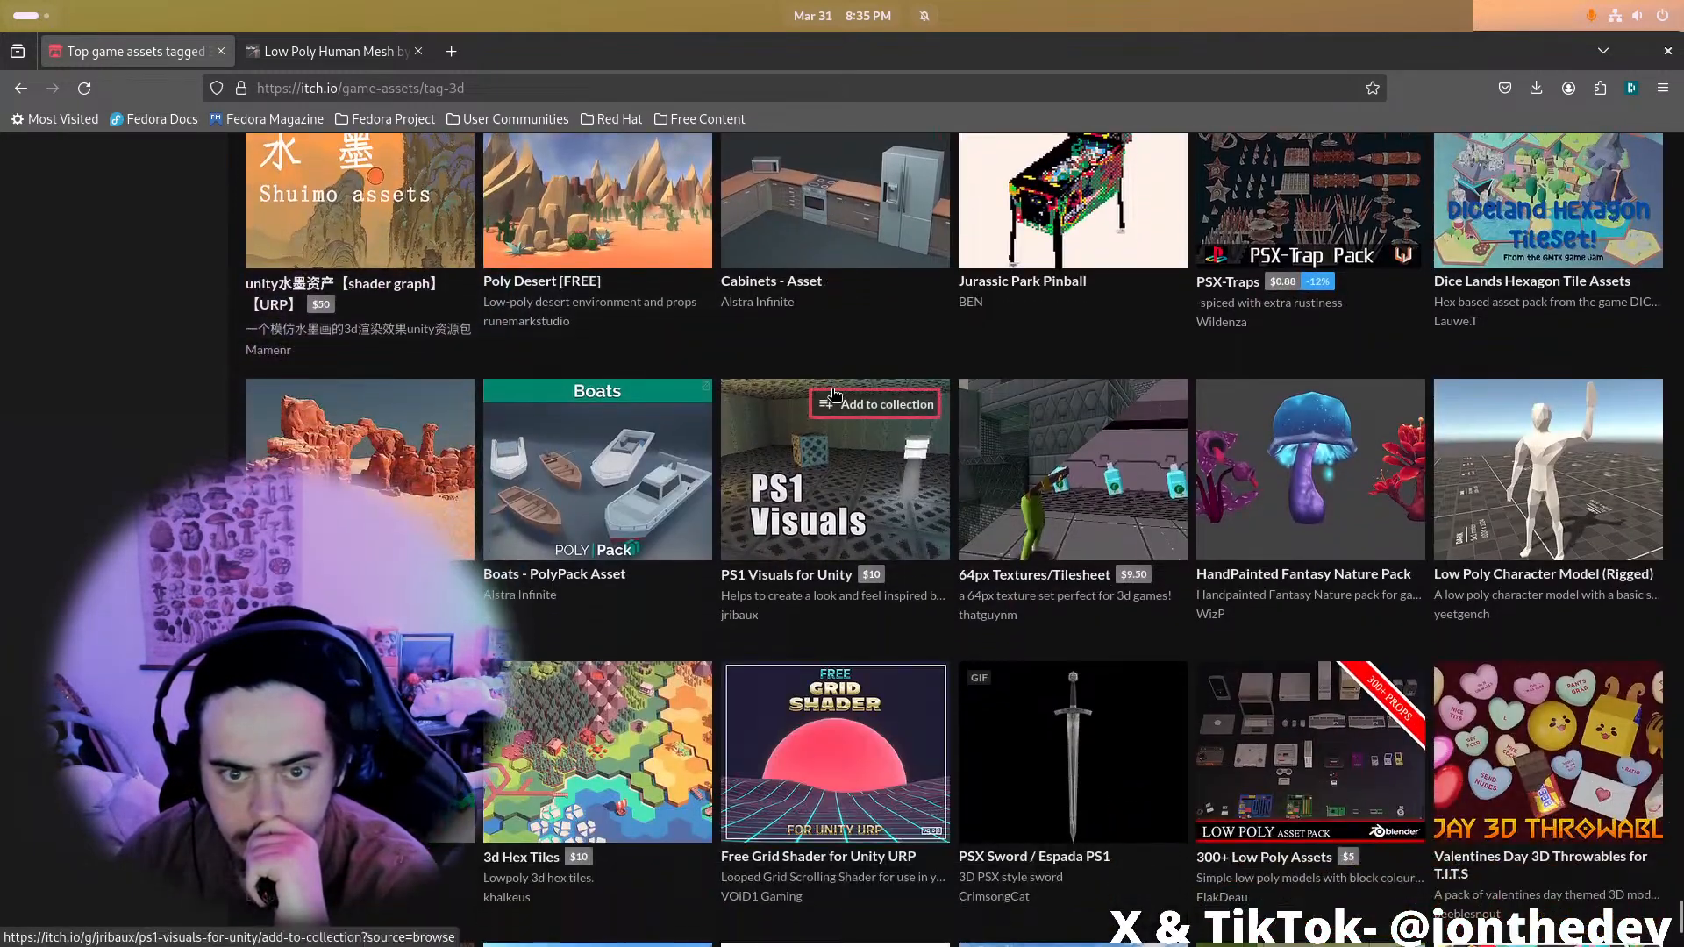
scroll(835, 394, down, 9)
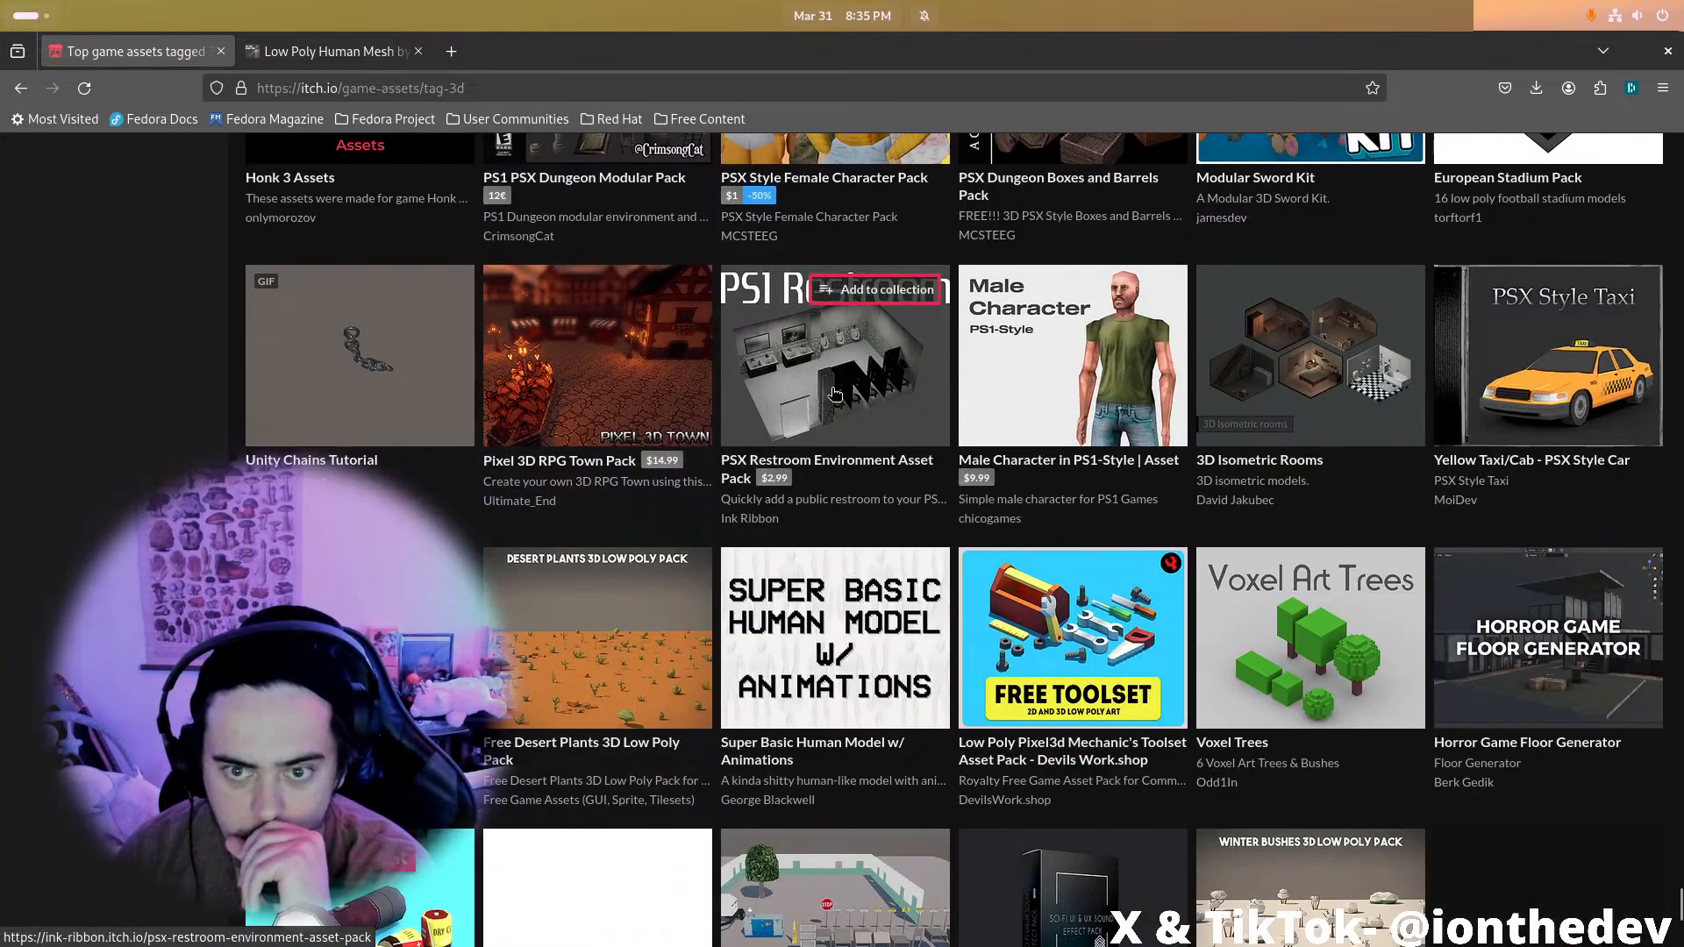
scroll(835, 395, down, 16)
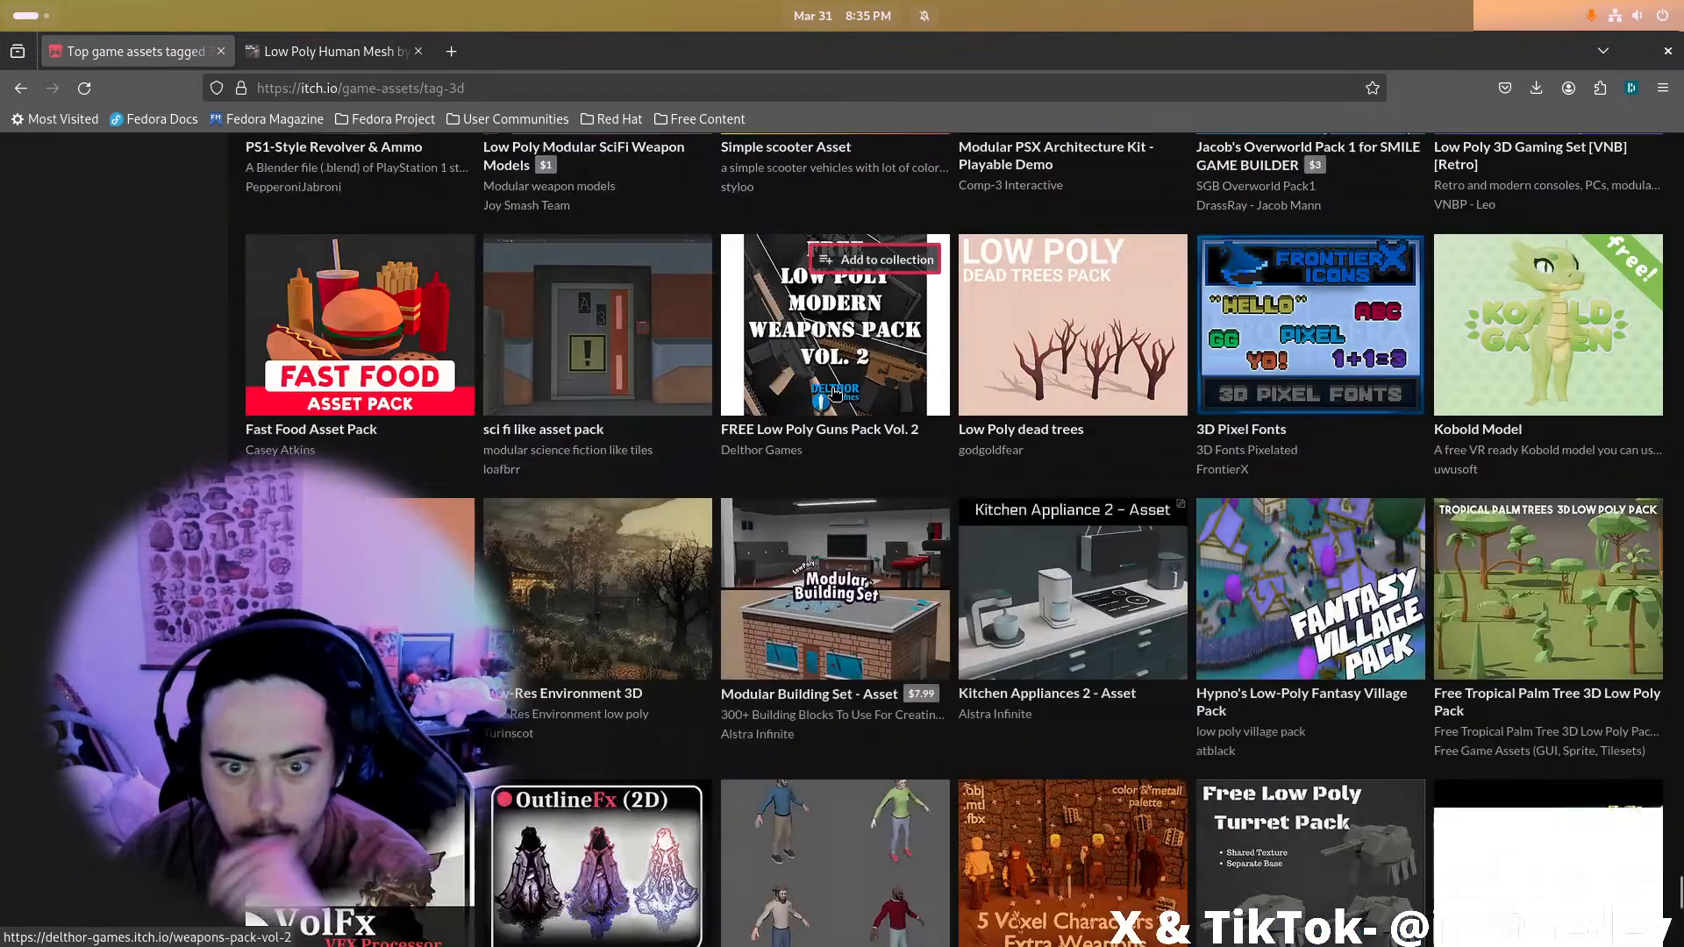
scroll(835, 397, down, 15)
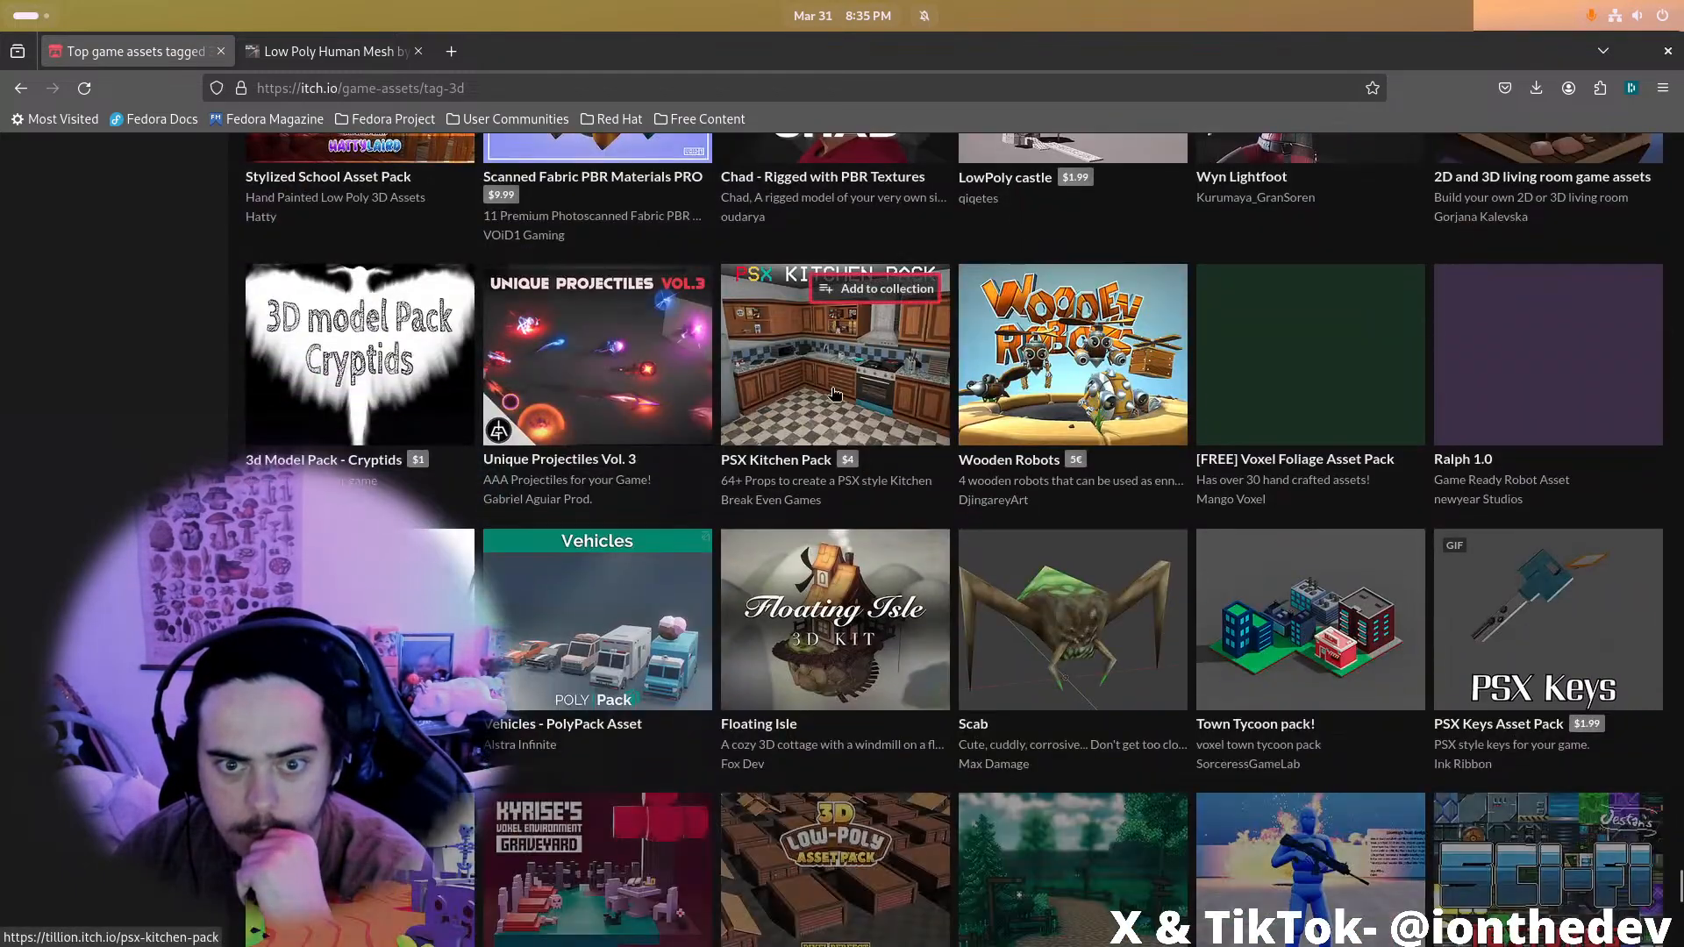
scroll(835, 395, down, 13)
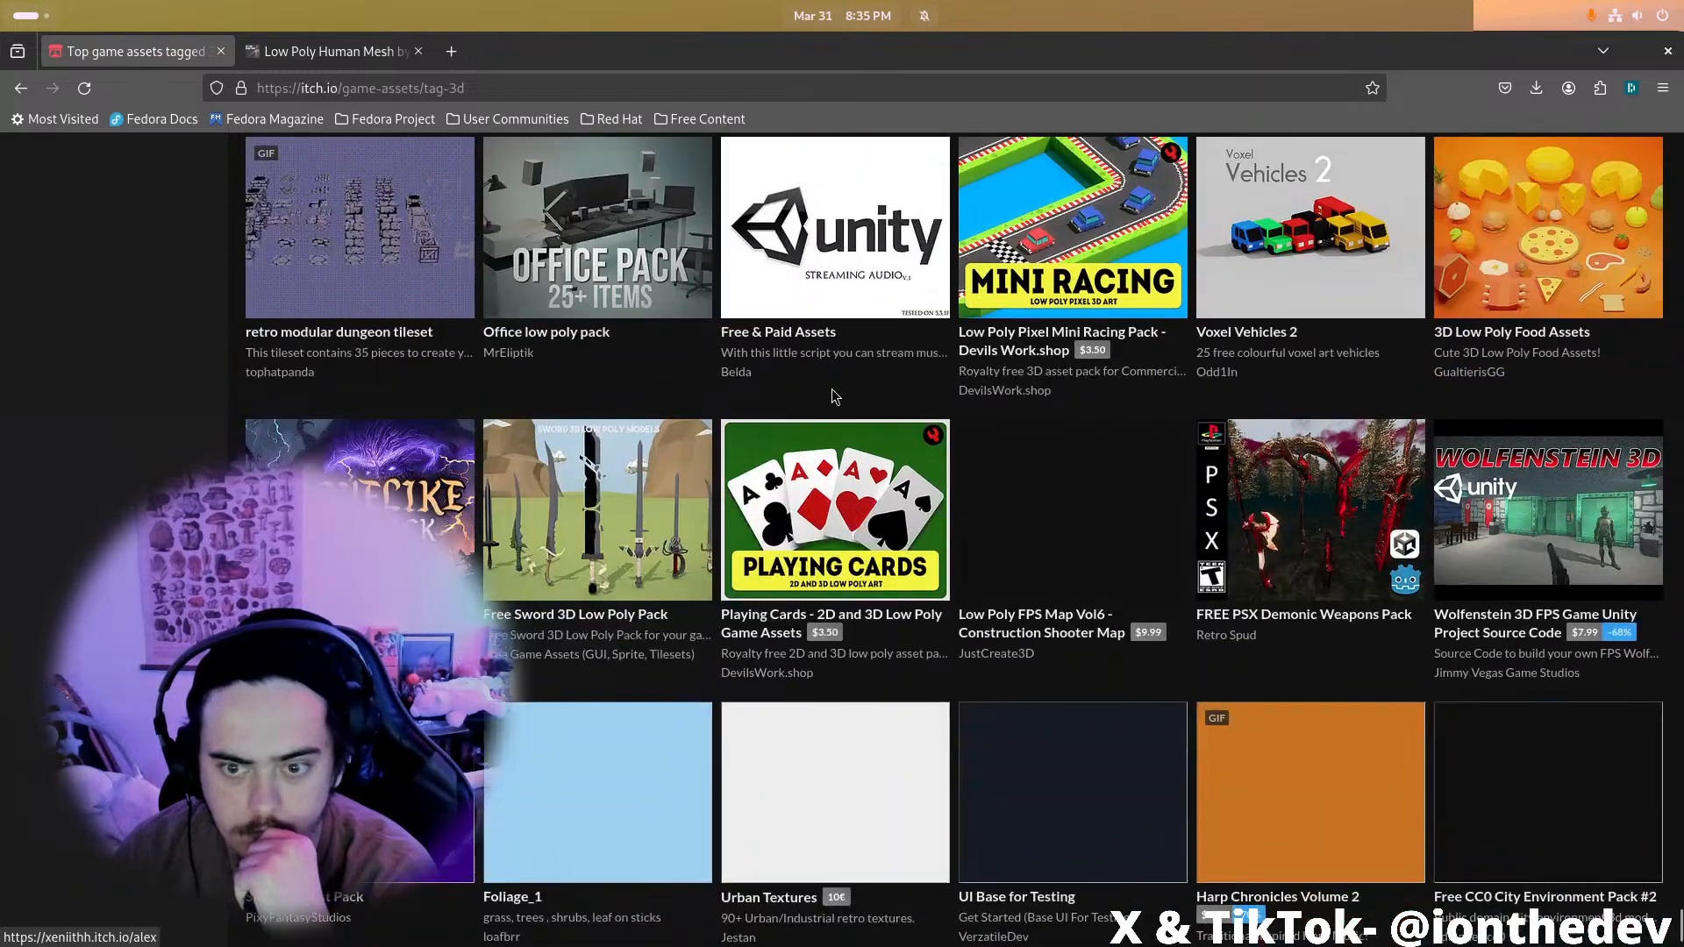
scroll(835, 392, down, 13)
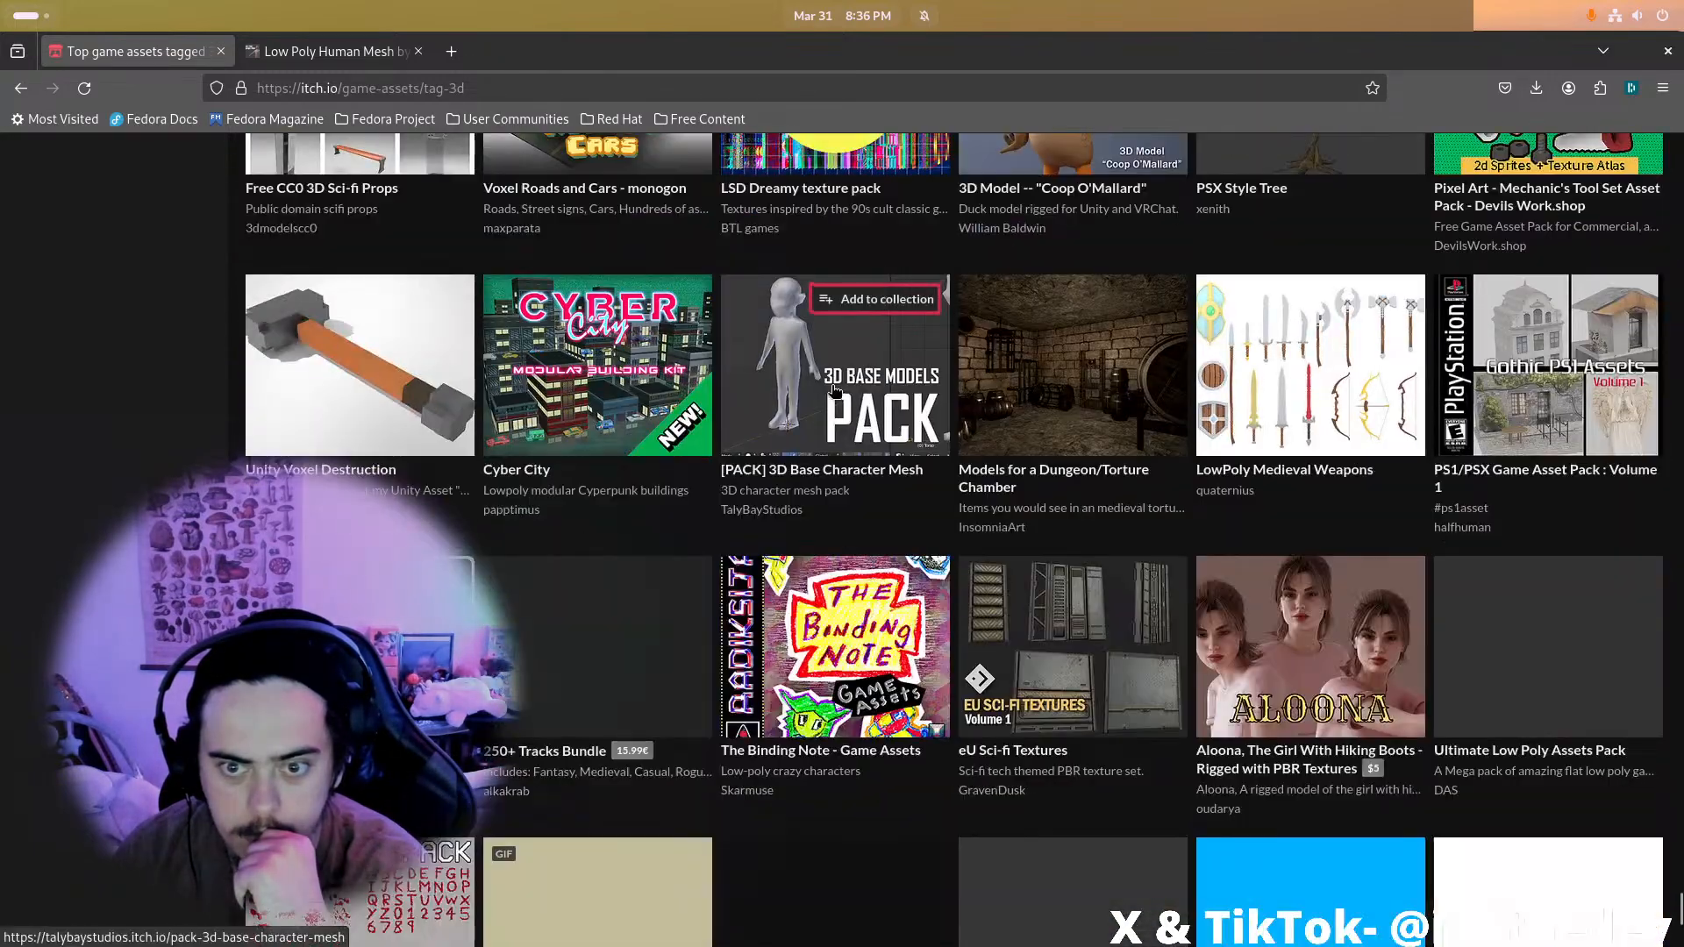
scroll(833, 390, down, 13)
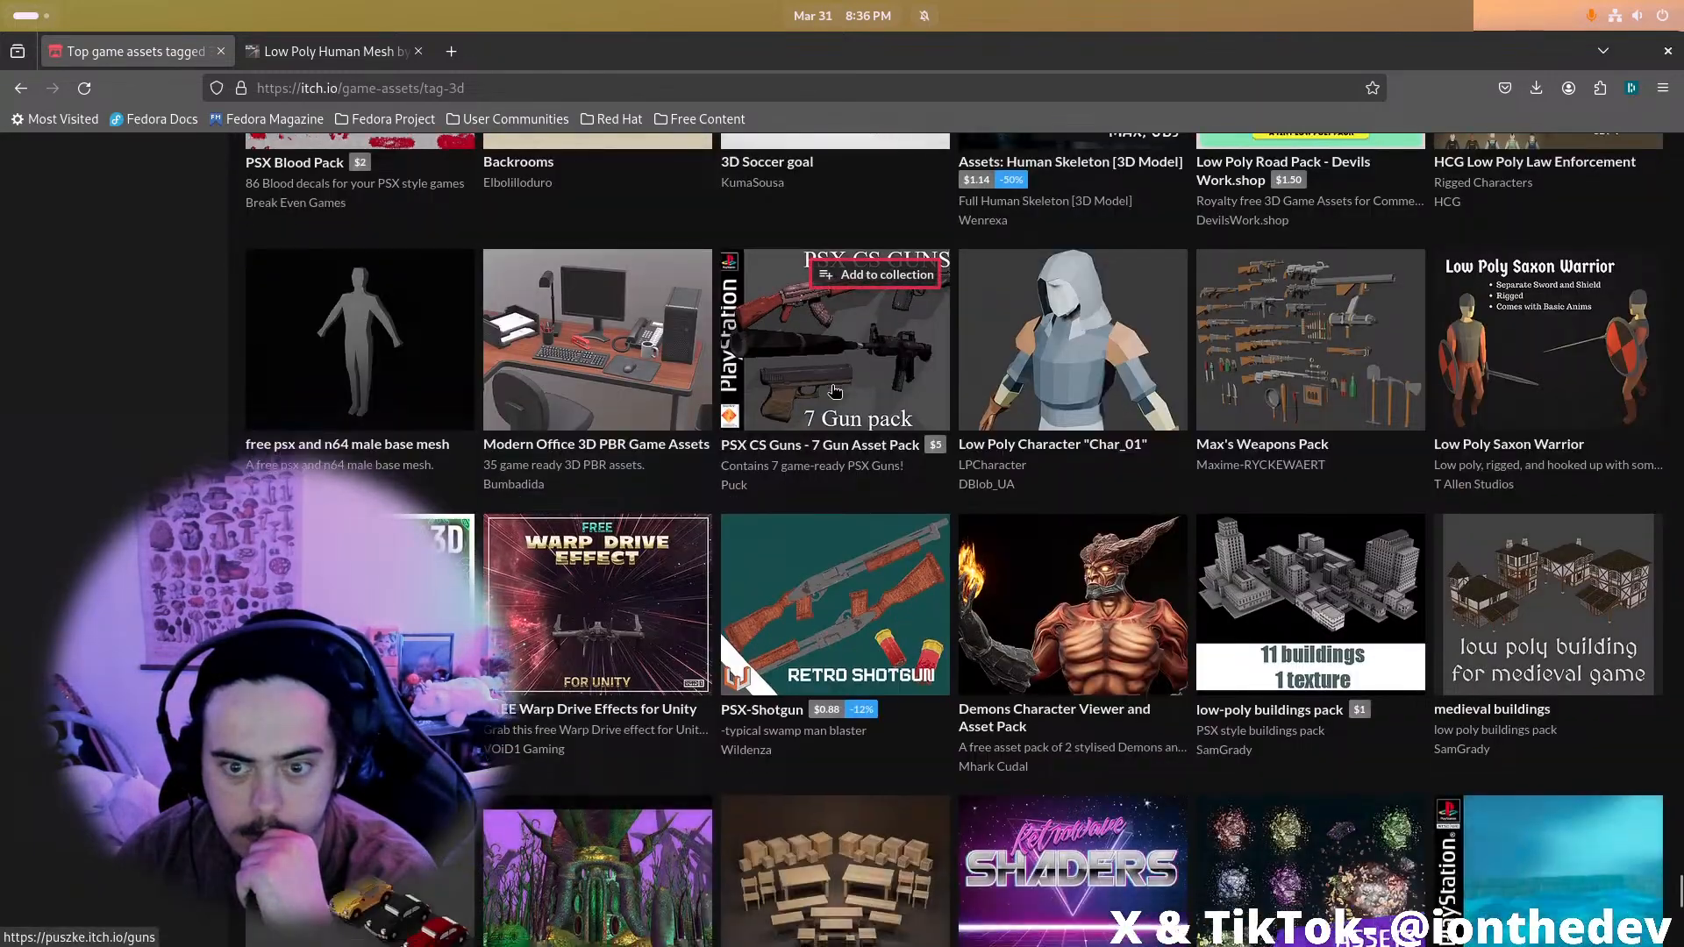
scroll(832, 386, down, 11)
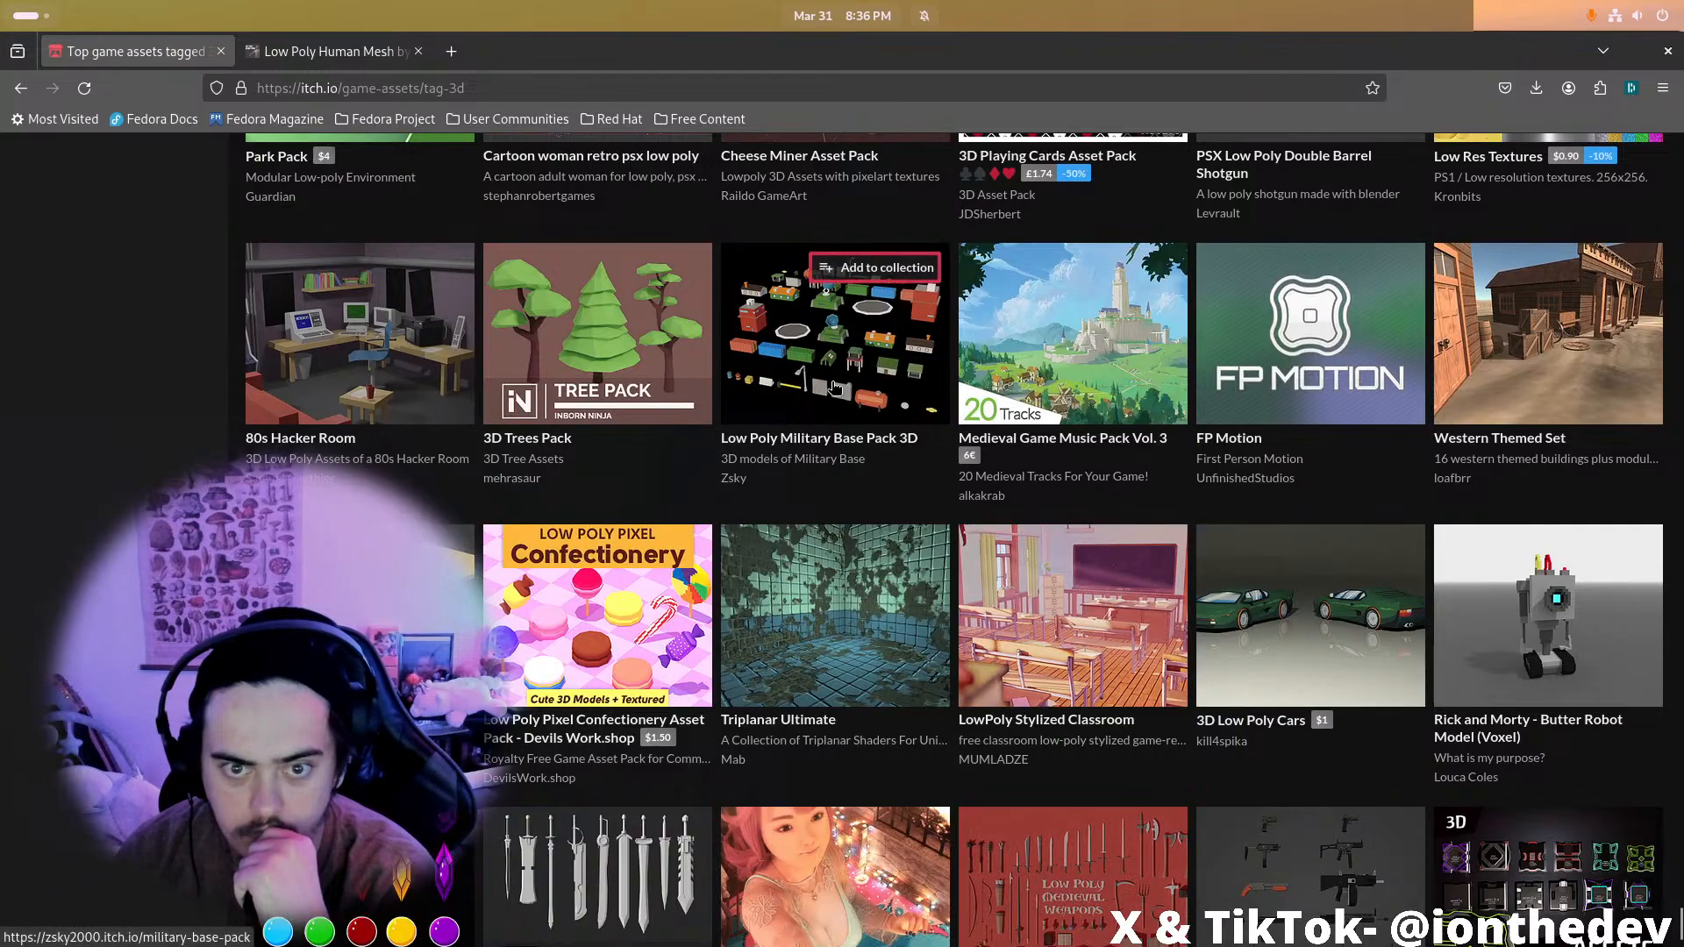
scroll(834, 391, down, 14)
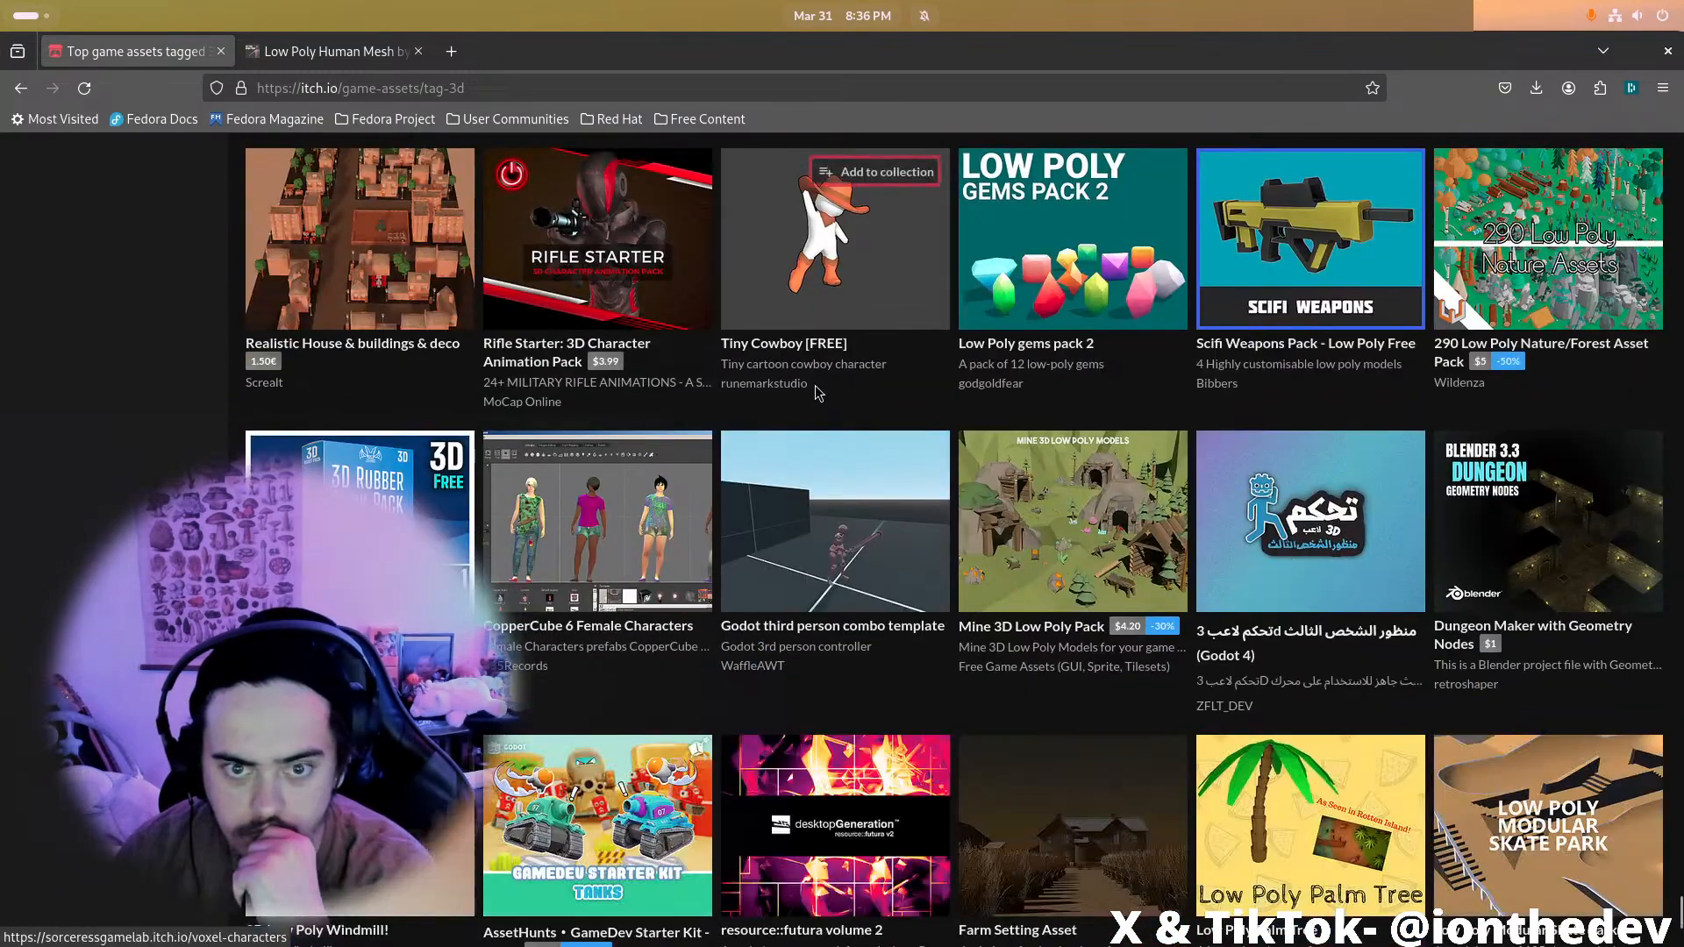
scroll(814, 386, down, 17)
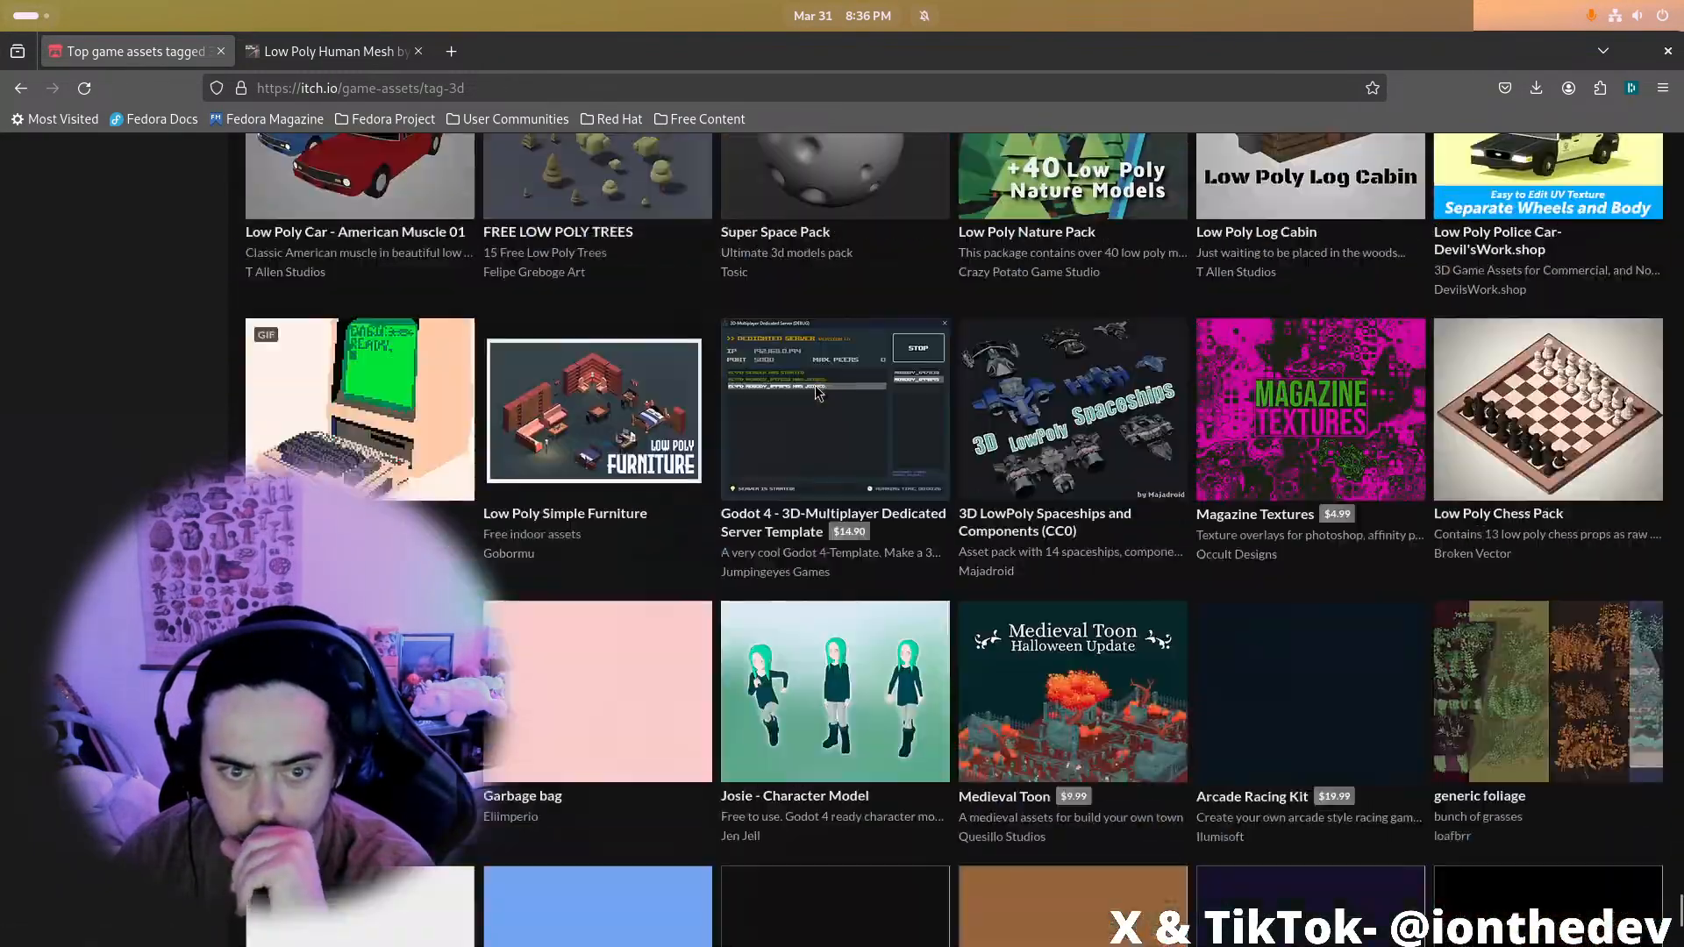
scroll(815, 386, down, 19)
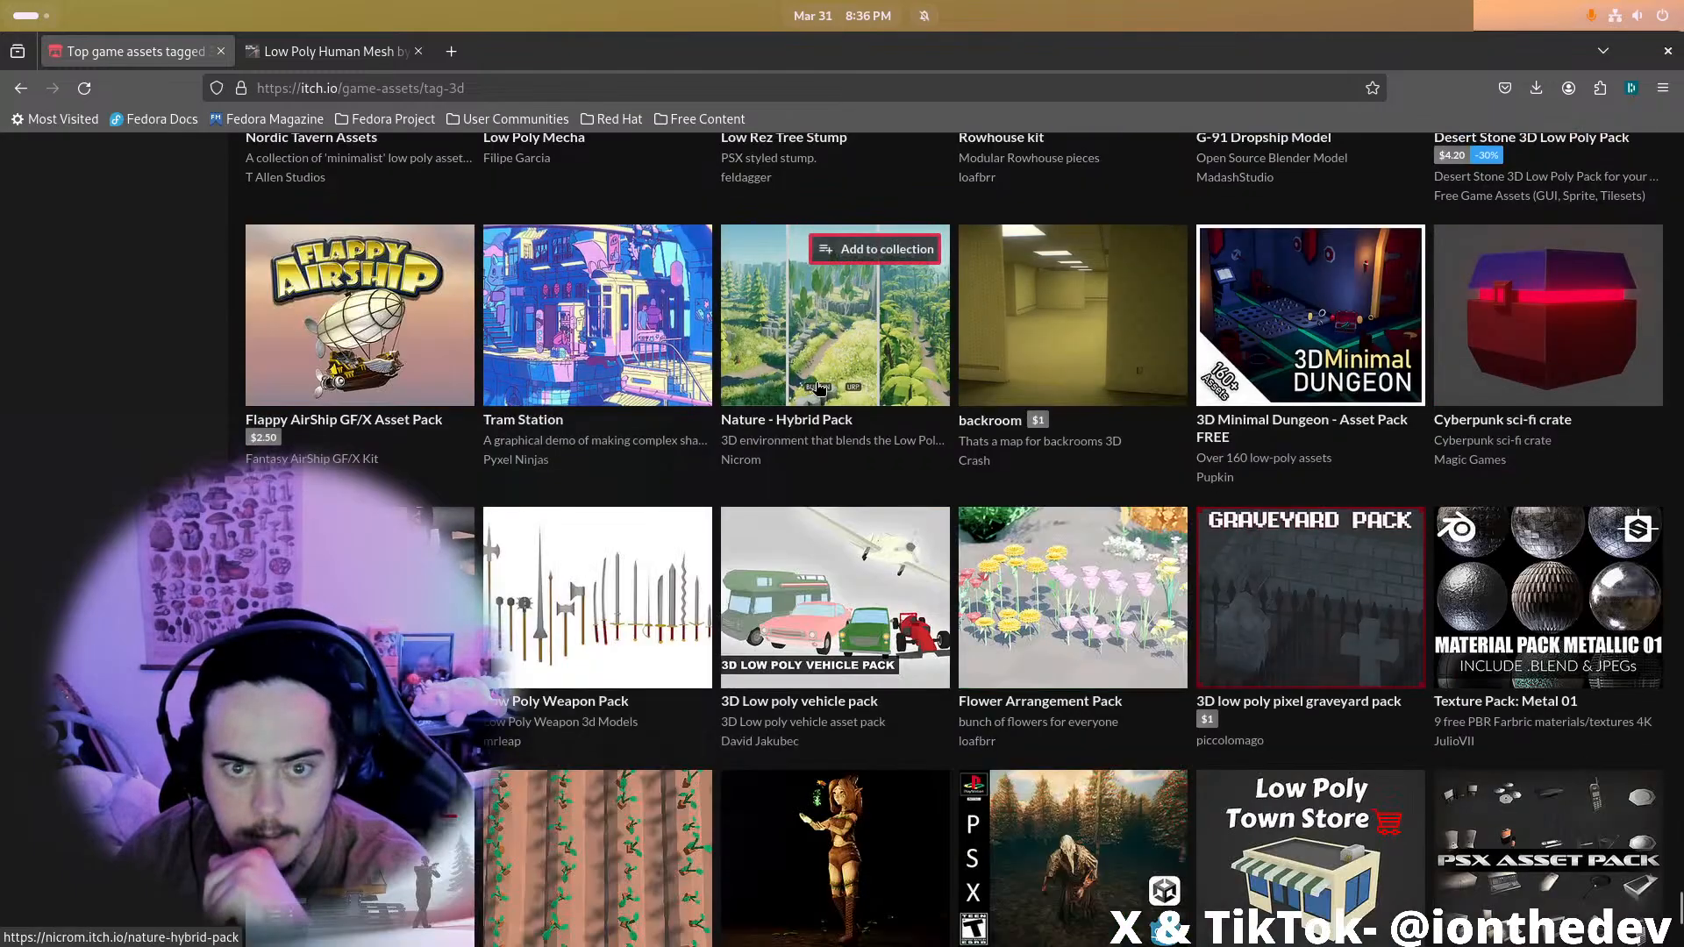
scroll(818, 388, down, 17)
scroll(818, 379, down, 19)
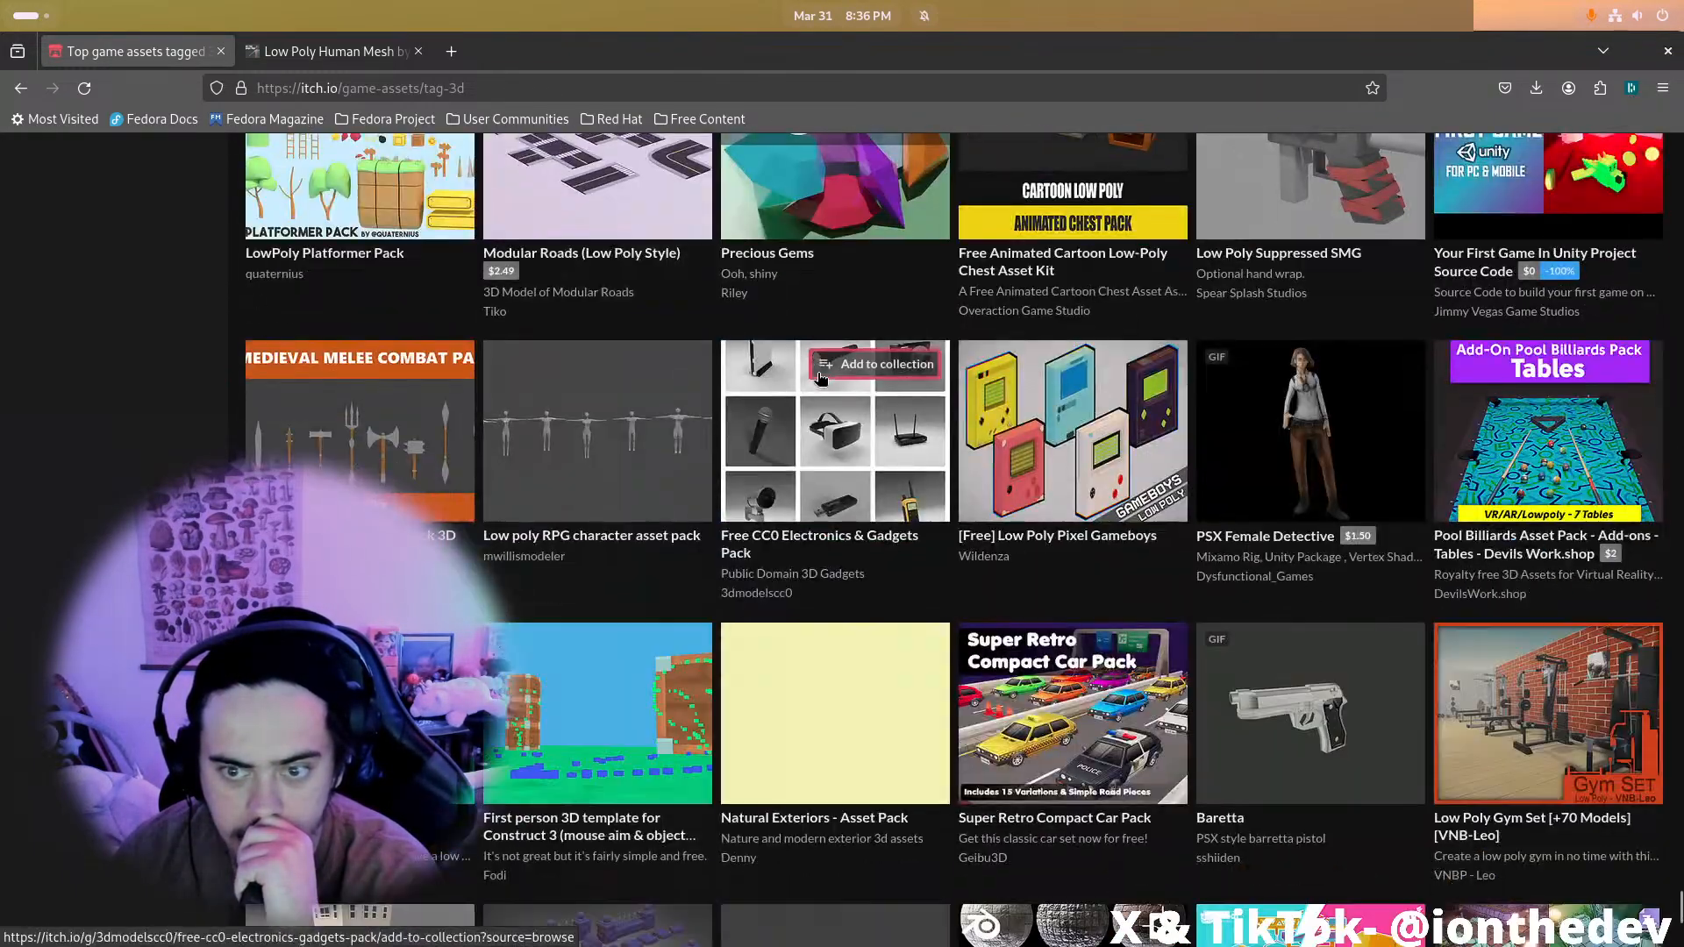
scroll(819, 377, down, 11)
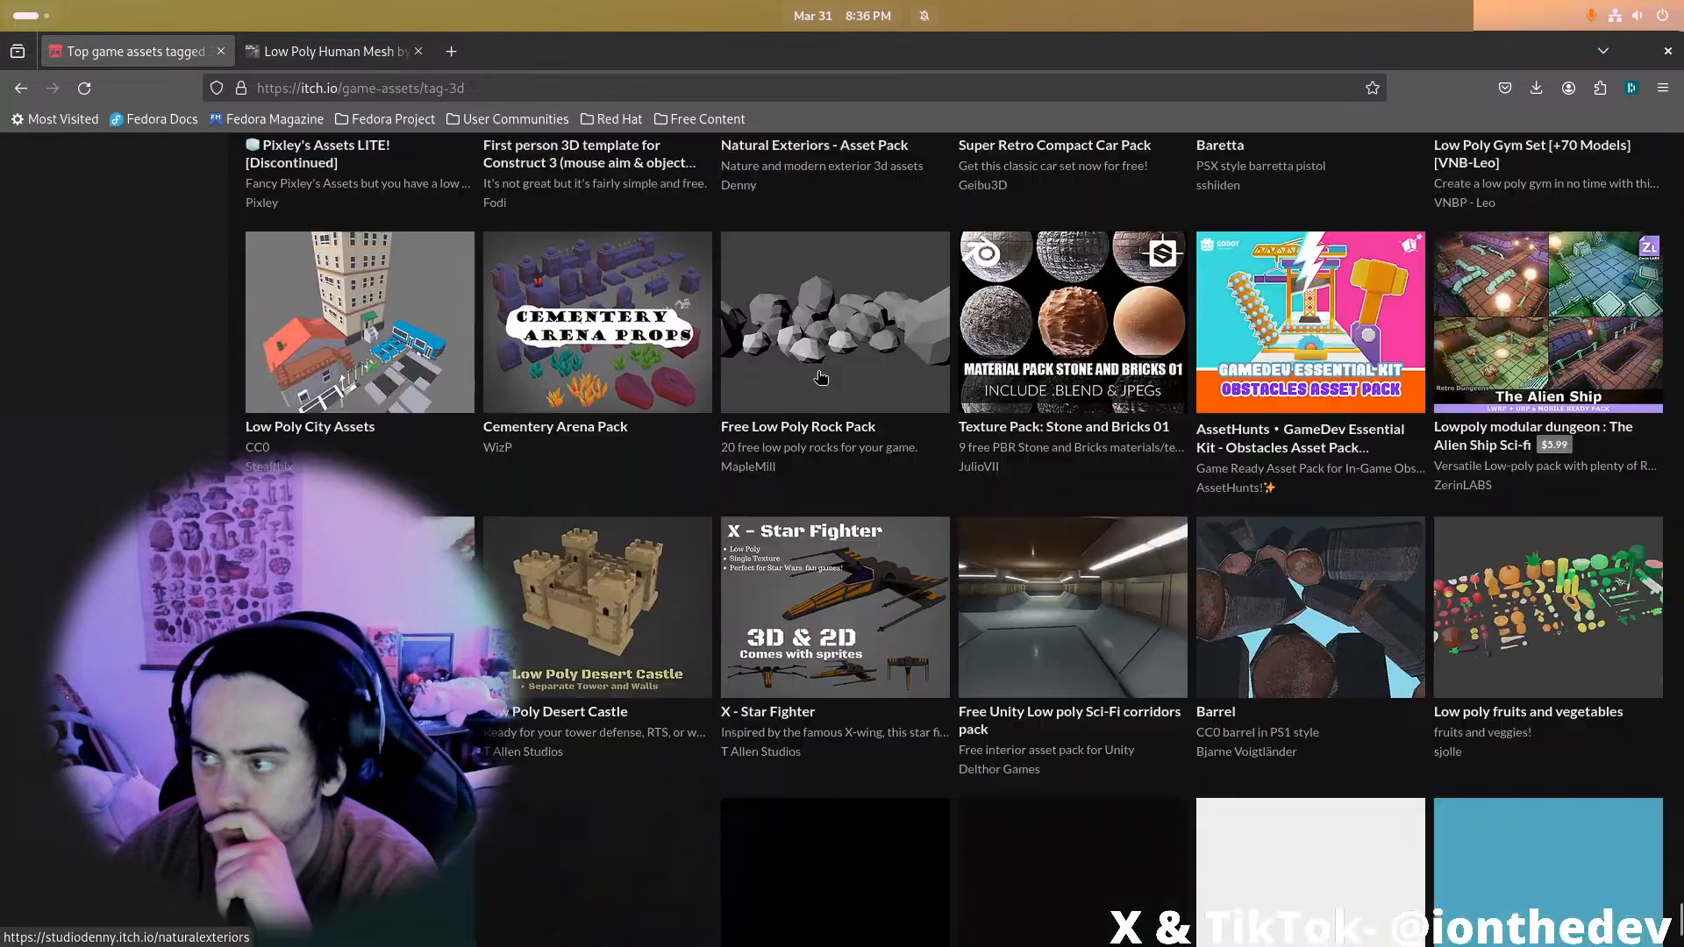
scroll(819, 379, down, 19)
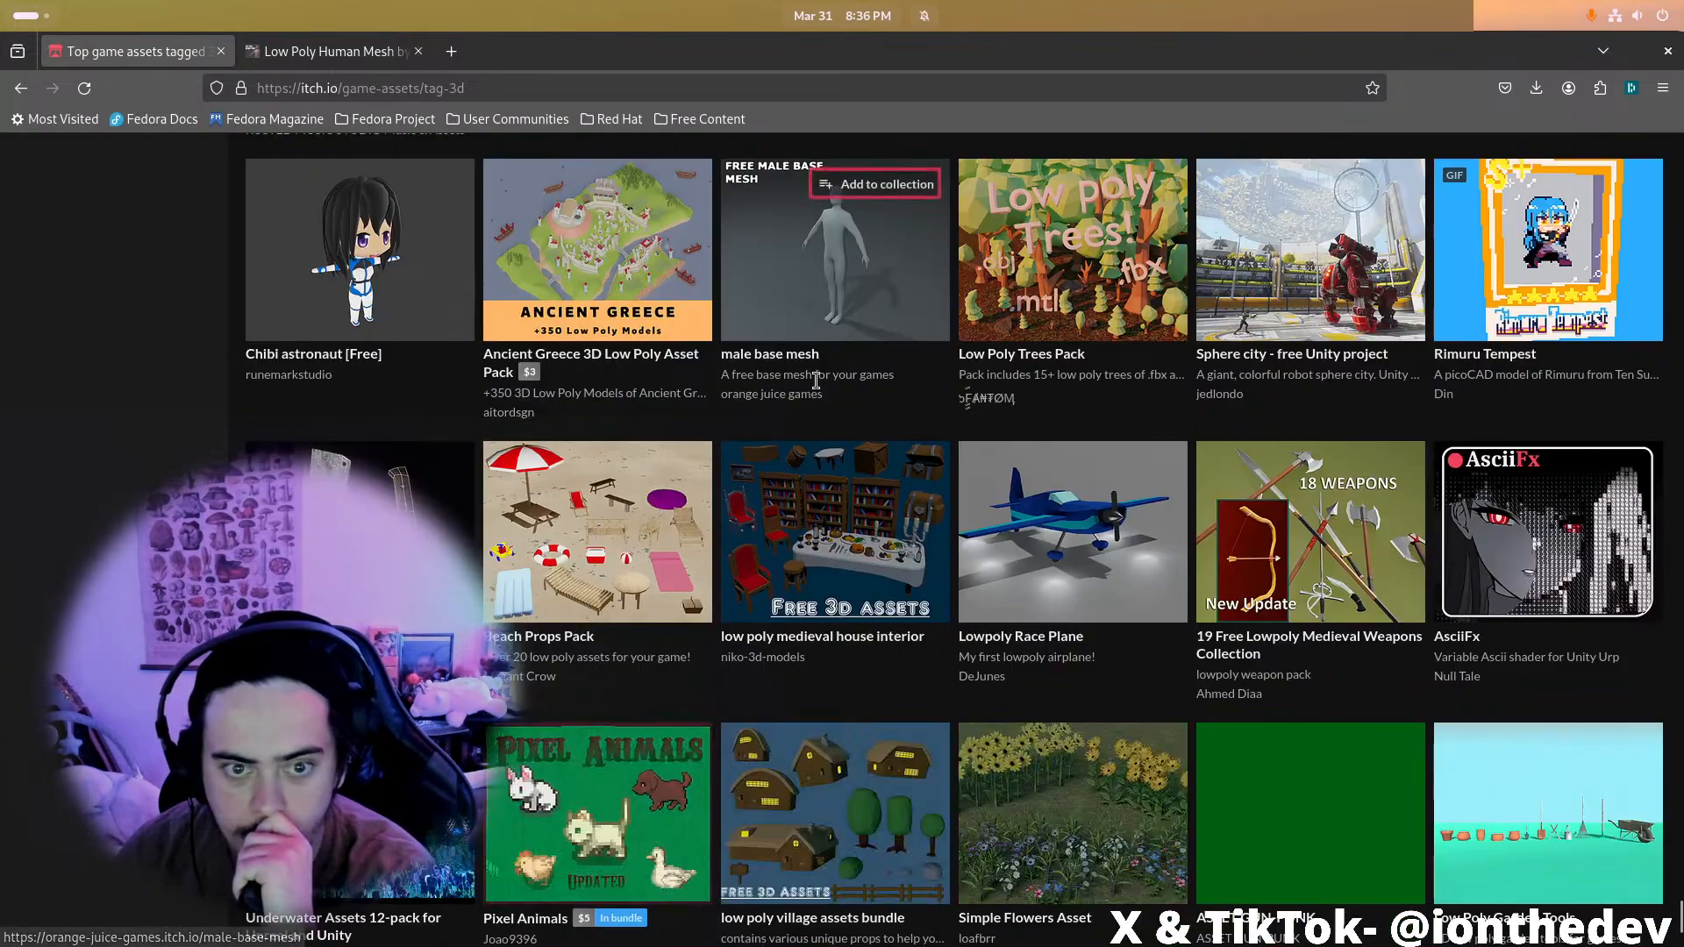
View the page of the free male base mesh asset and download male_base_mesh.zip from it
scroll(819, 387, down, 4)
scroll(866, 435, up, 10)
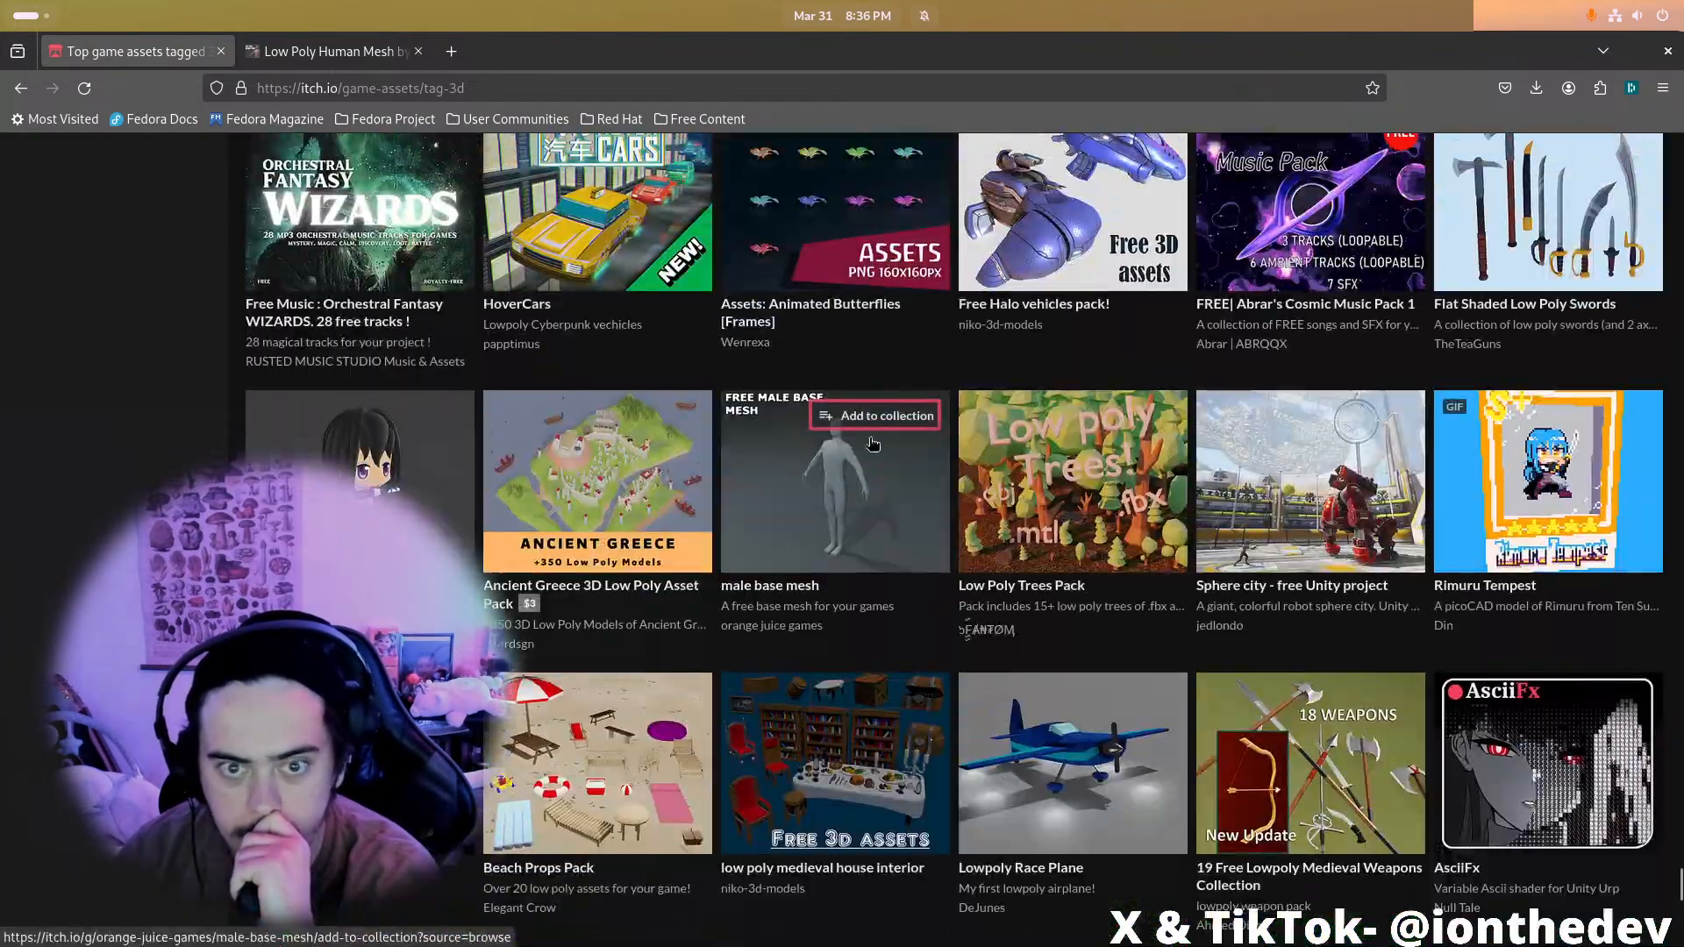
click(797, 584)
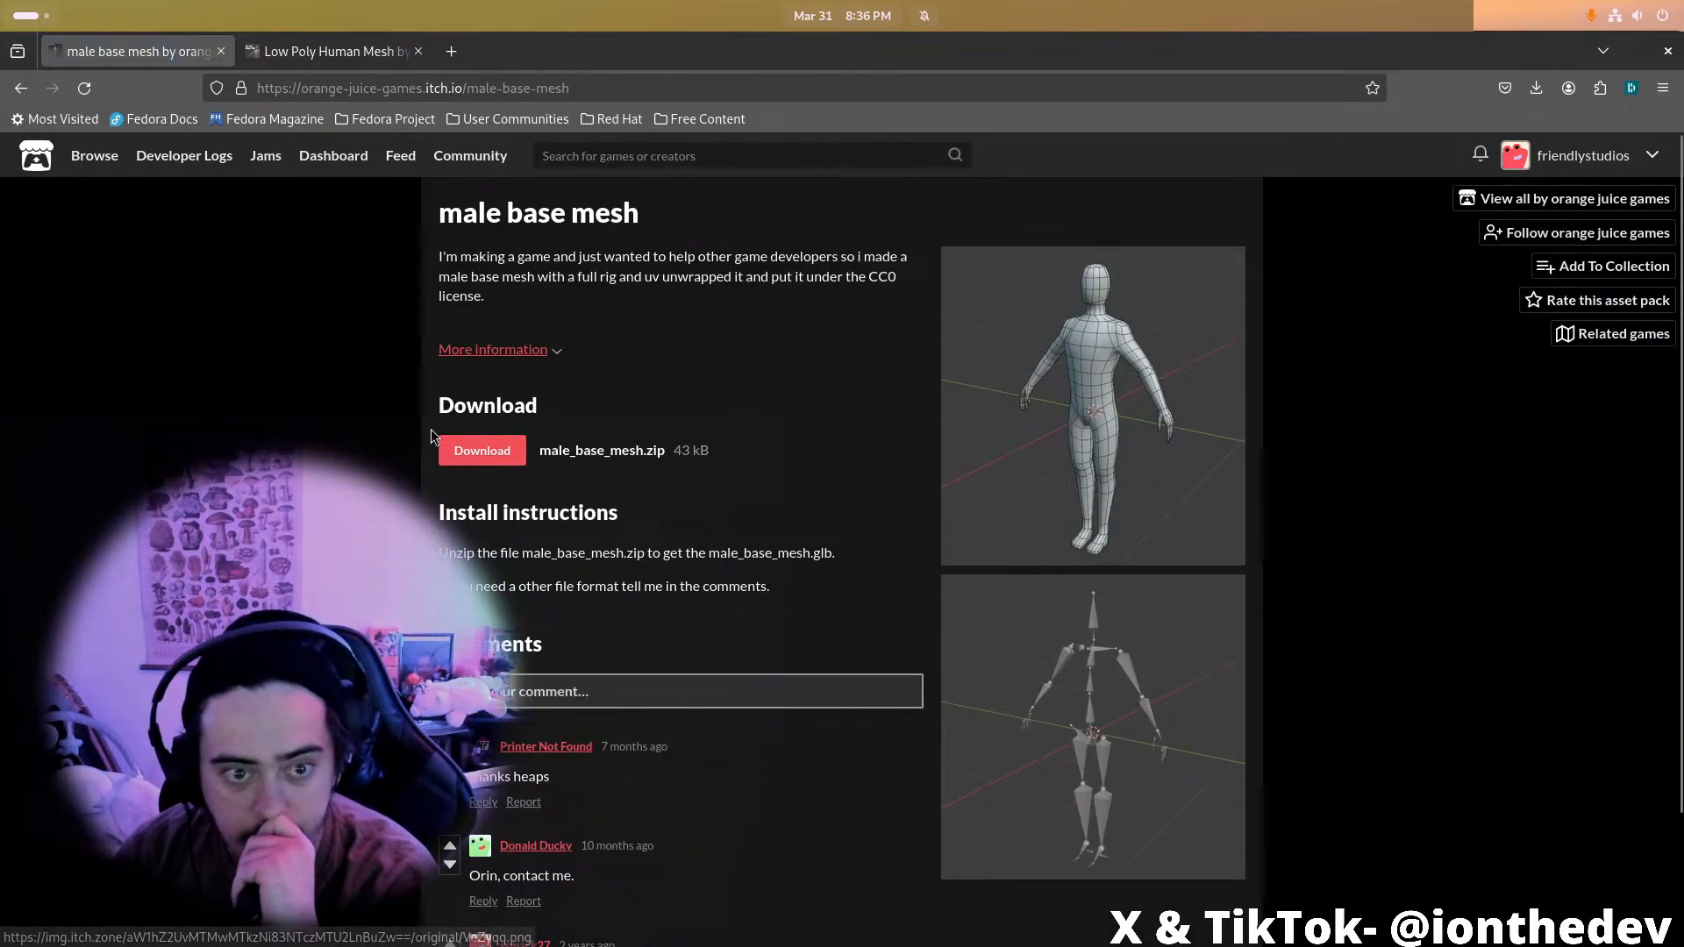
click(480, 451)
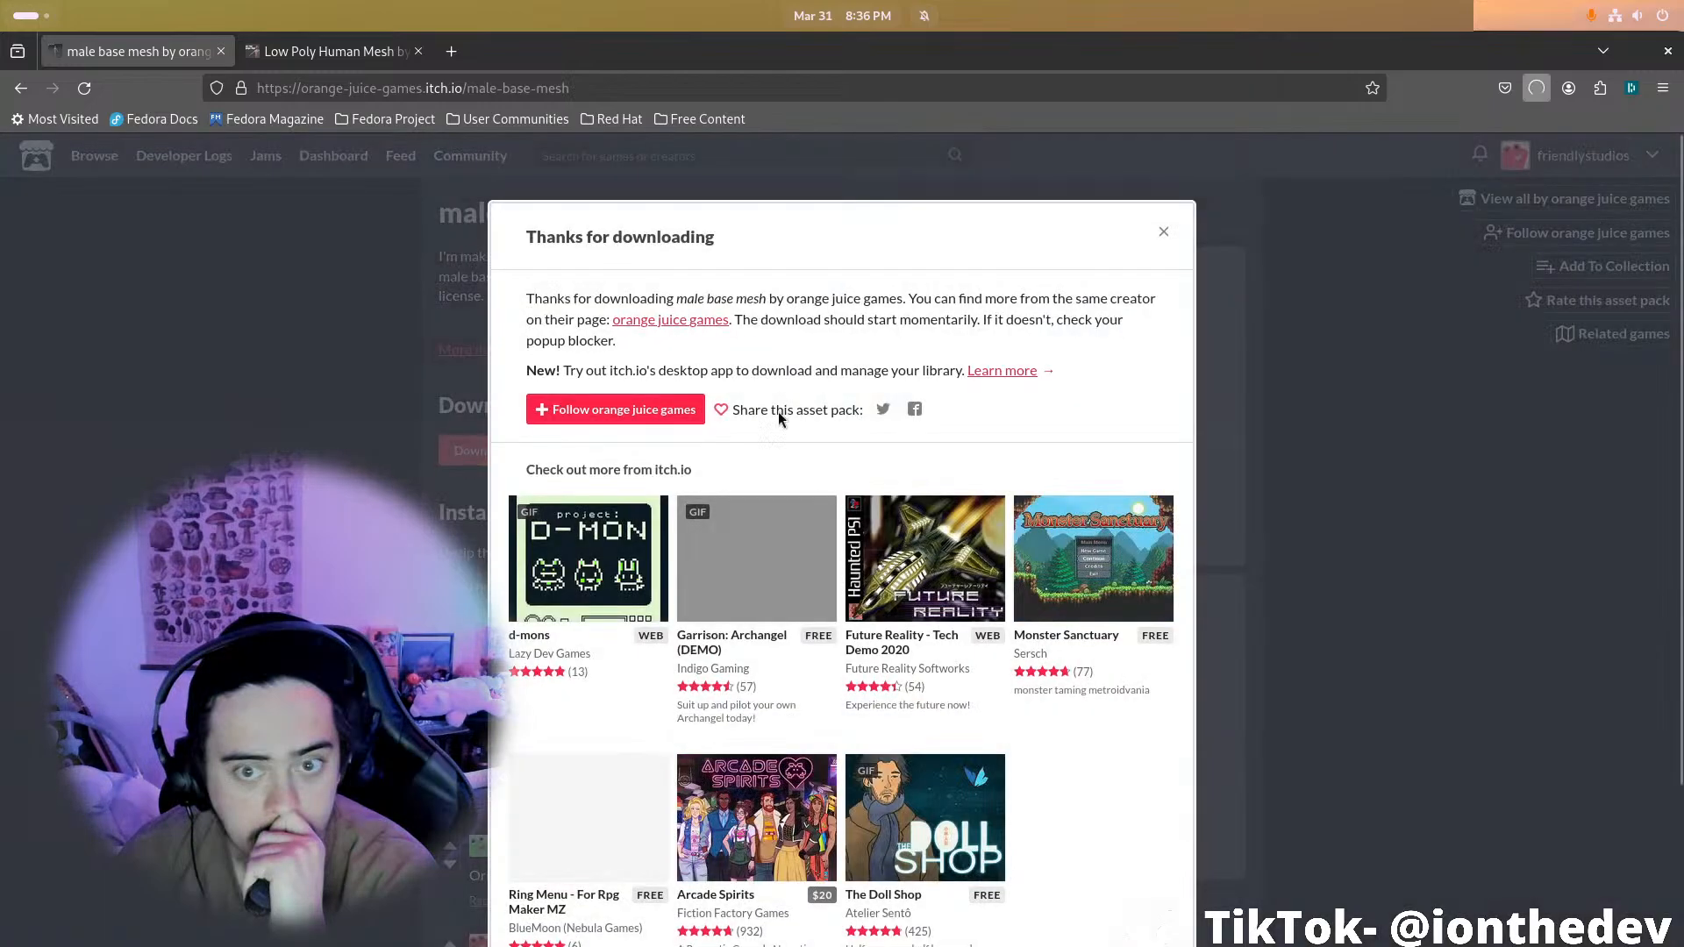
Close the browser to return to Blender, leave the camera view, and import male_base_mesh.glb from Downloads as glTF 2.0
click(1259, 150)
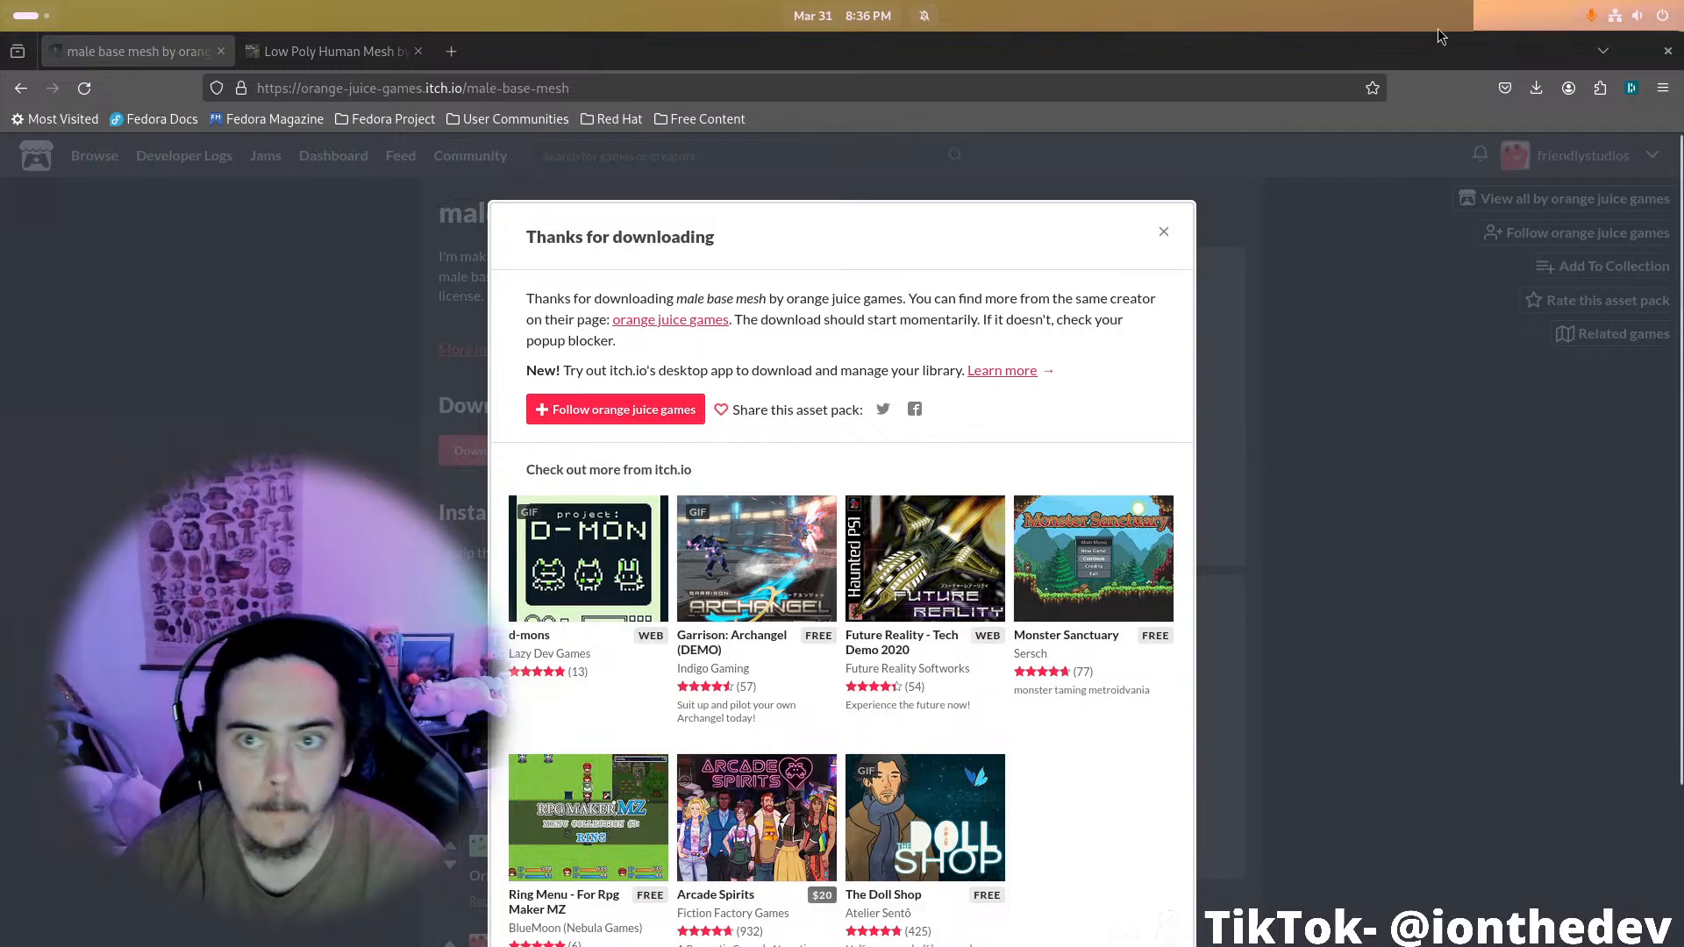
click(1668, 52)
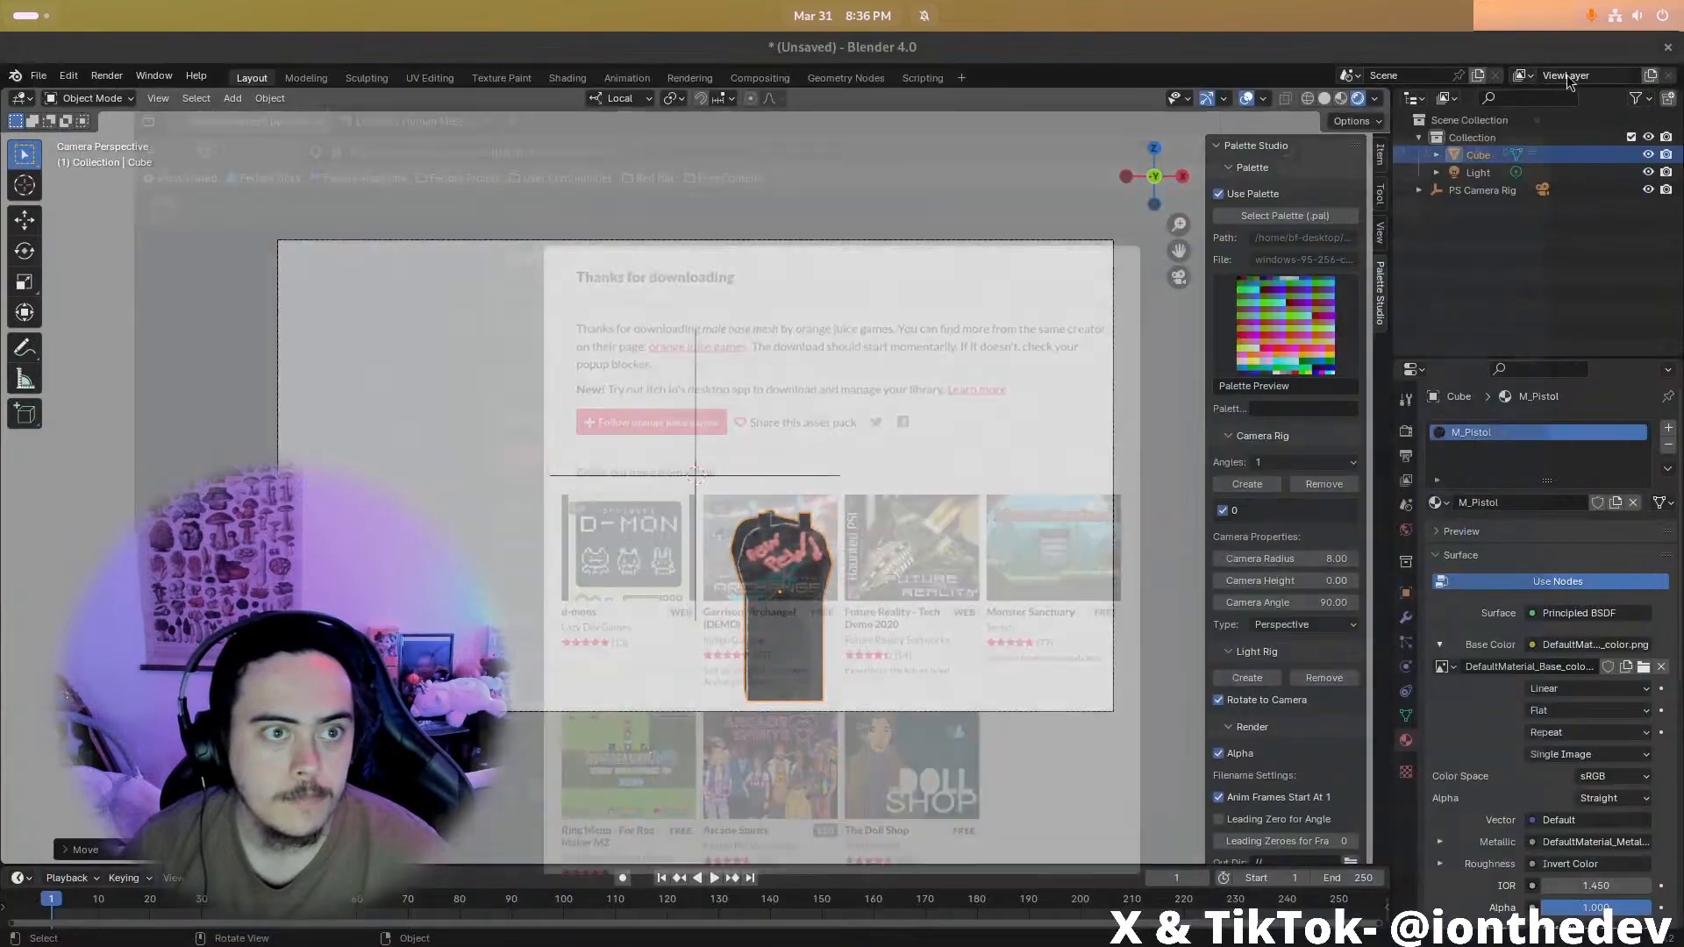
key(KP_0)
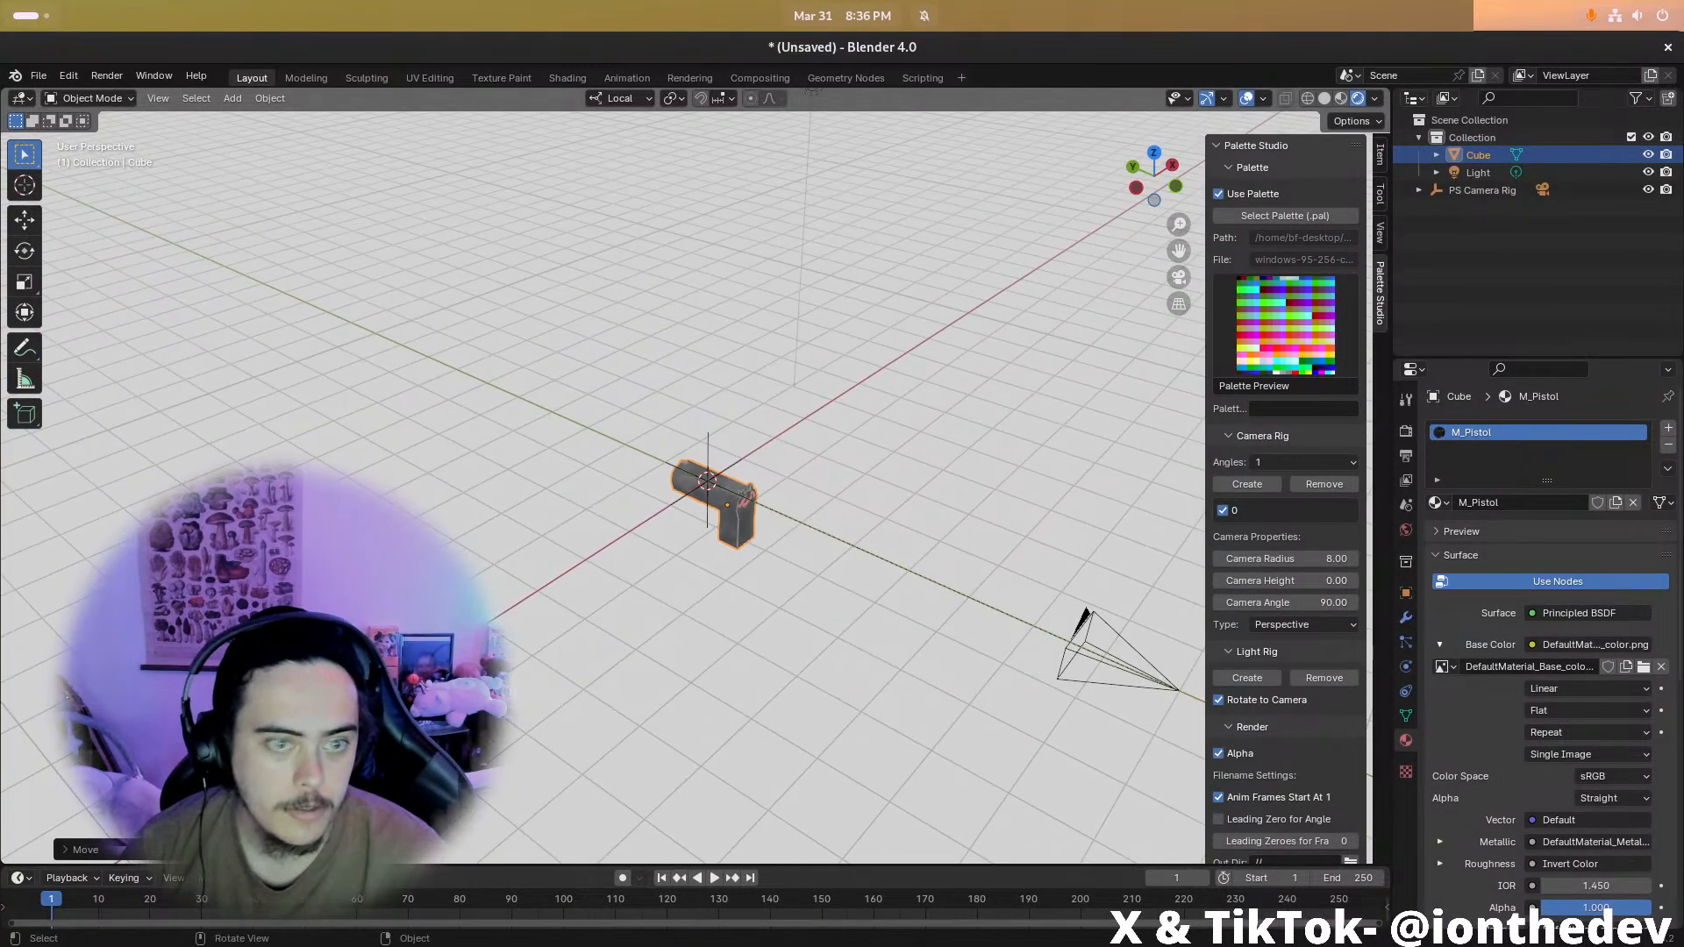
drag(0, 413, 405, 437)
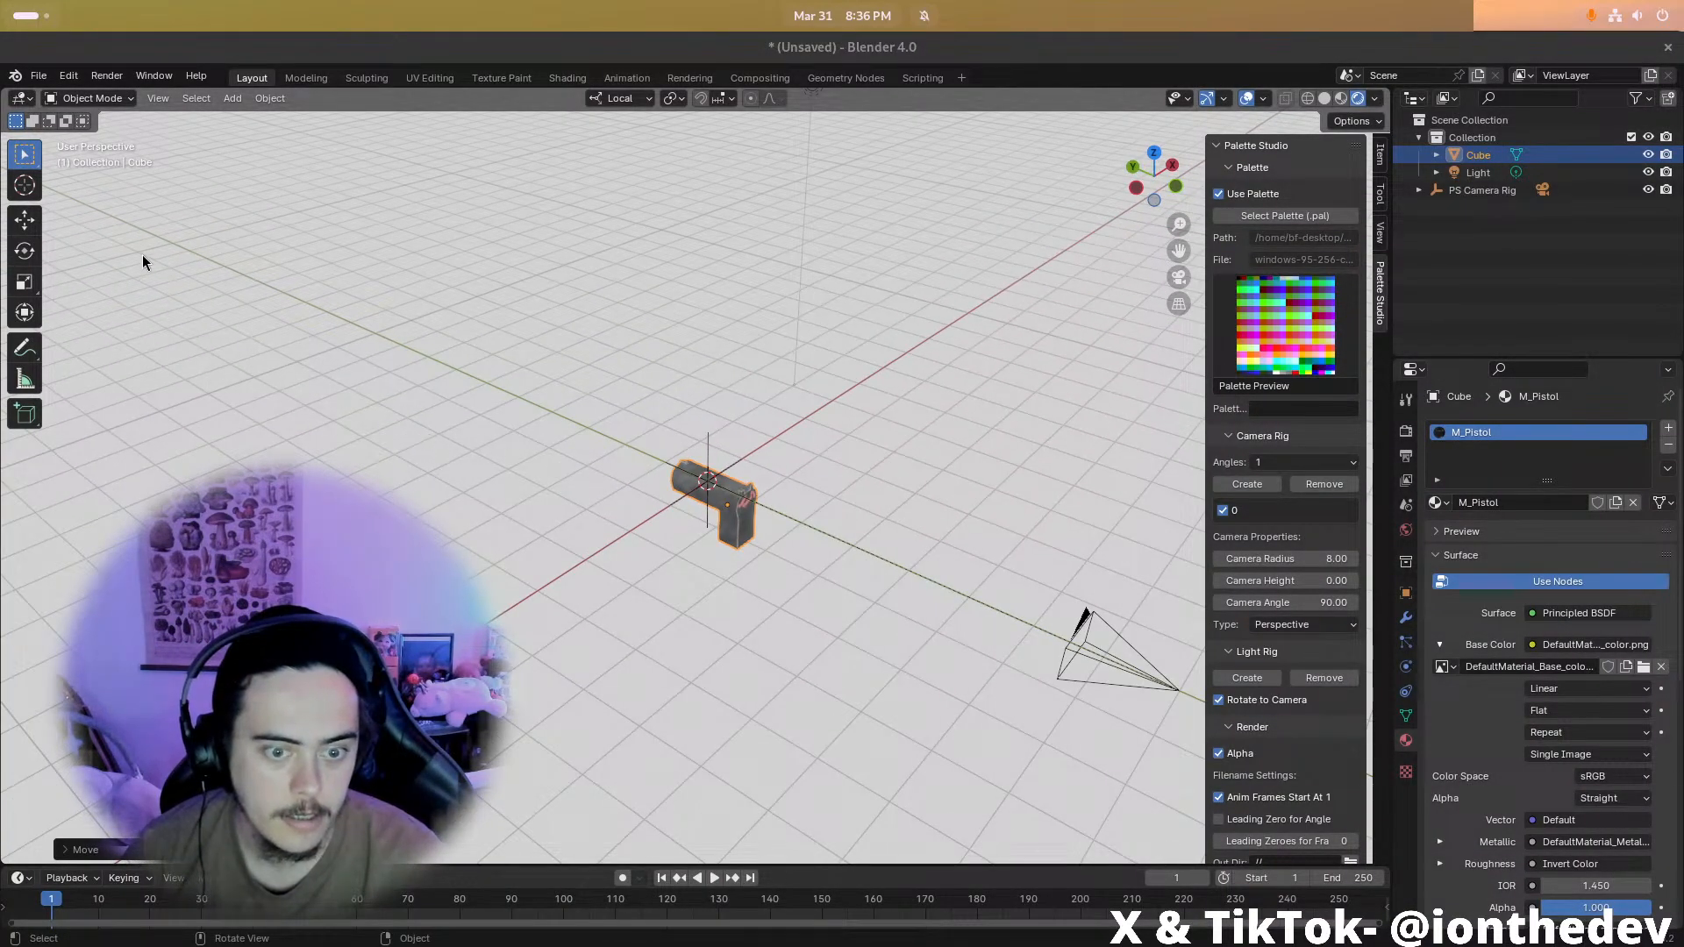
click(40, 76)
mouse_move(121, 325)
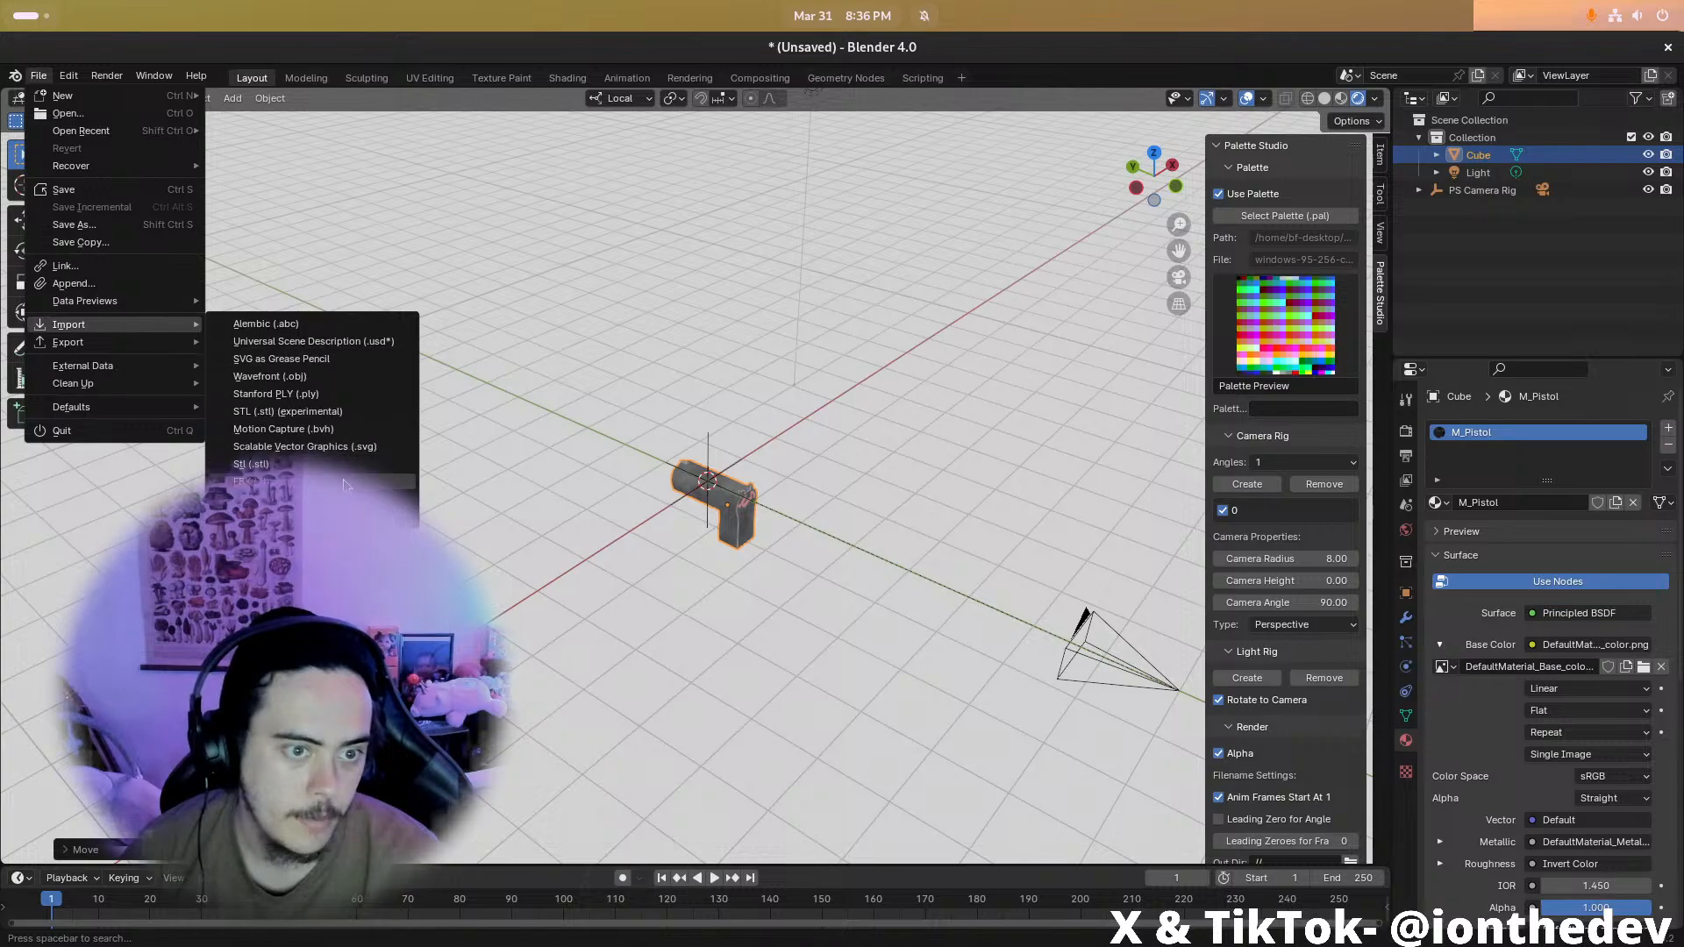
click(263, 499)
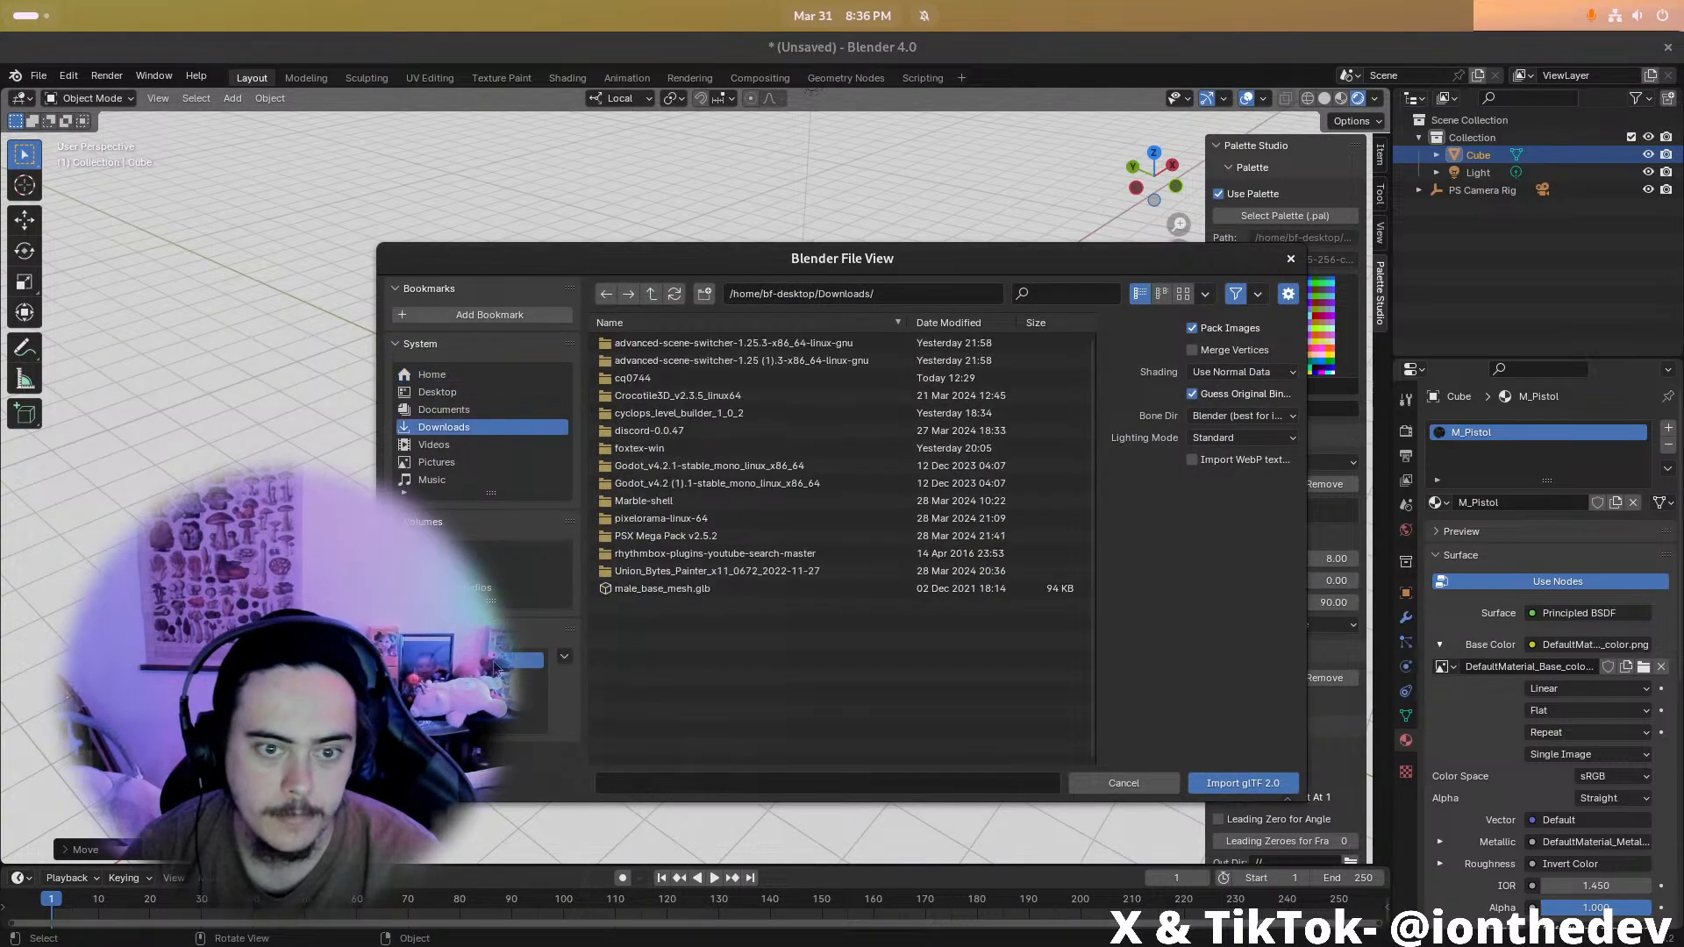
double_click(740, 590)
Examine the imported armature's bones around the torso, arms and hands in Edit Mode and return to Object Mode
scroll(740, 588, up, 8)
middle_drag(741, 588, 722, 492)
scroll(745, 640, up, 3)
key(Tab)
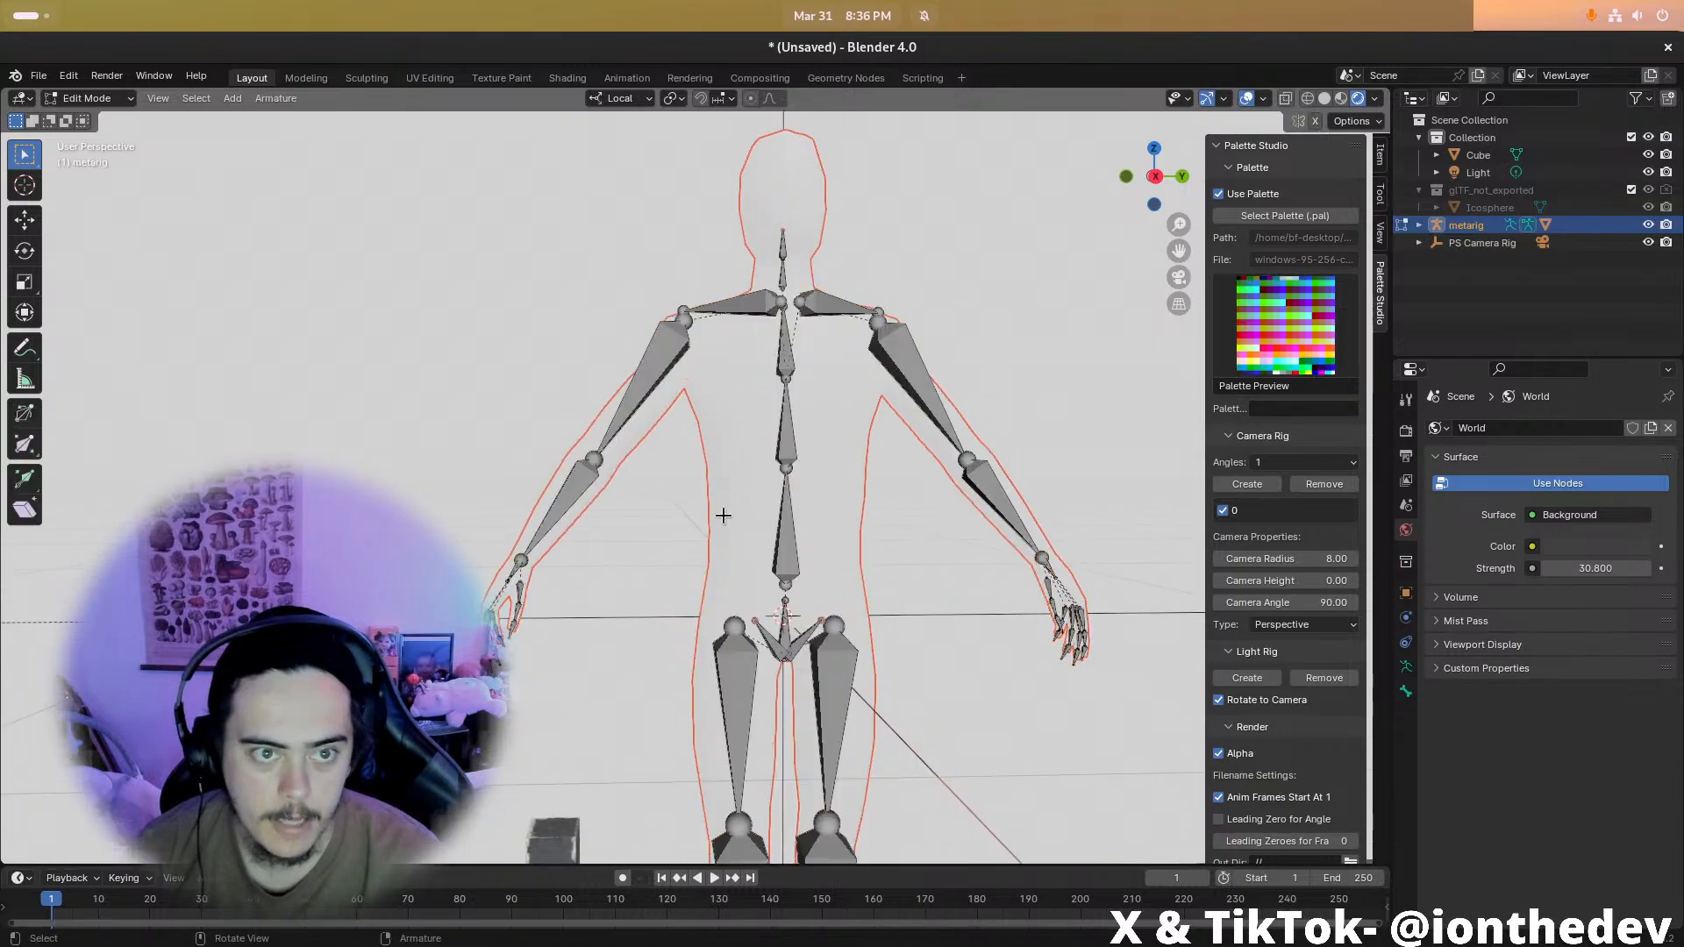
middle_drag(559, 616, 663, 617)
shift+middle_drag(663, 618, 685, 509)
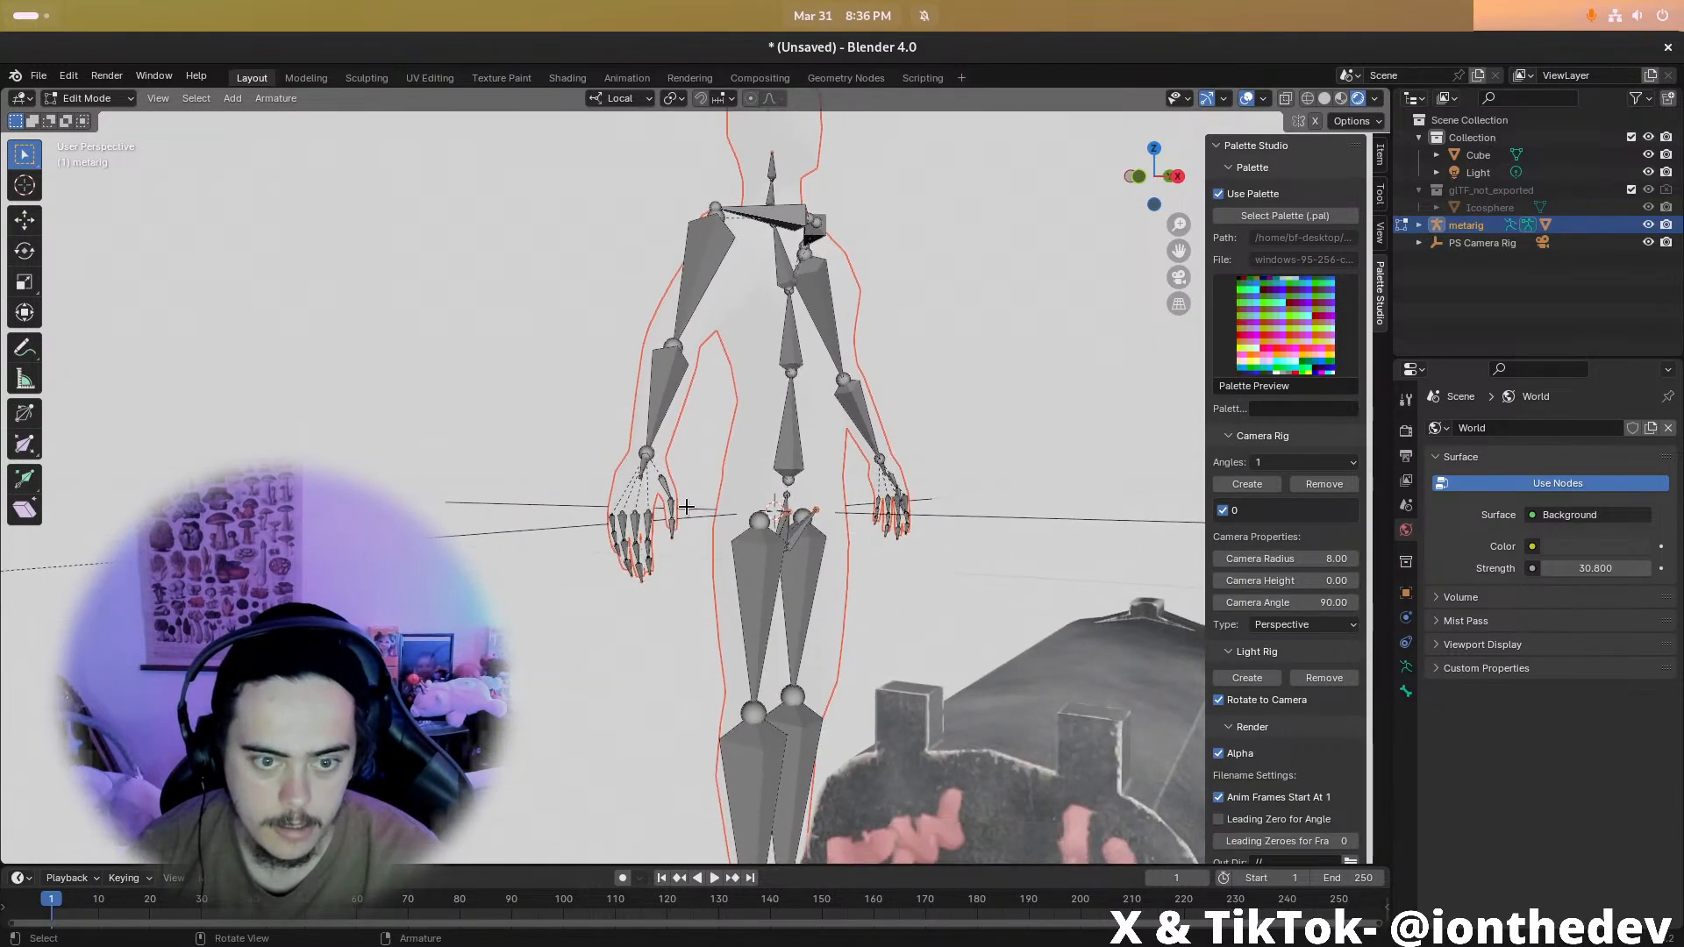
scroll(685, 509, up, 3)
scroll(629, 441, down, 3)
shift+middle_drag(629, 442, 535, 640)
shift+middle_drag(849, 571, 779, 563)
key(Tab)
scroll(754, 522, down, 2)
scroll(756, 522, up, 2)
scroll(784, 536, down, 1)
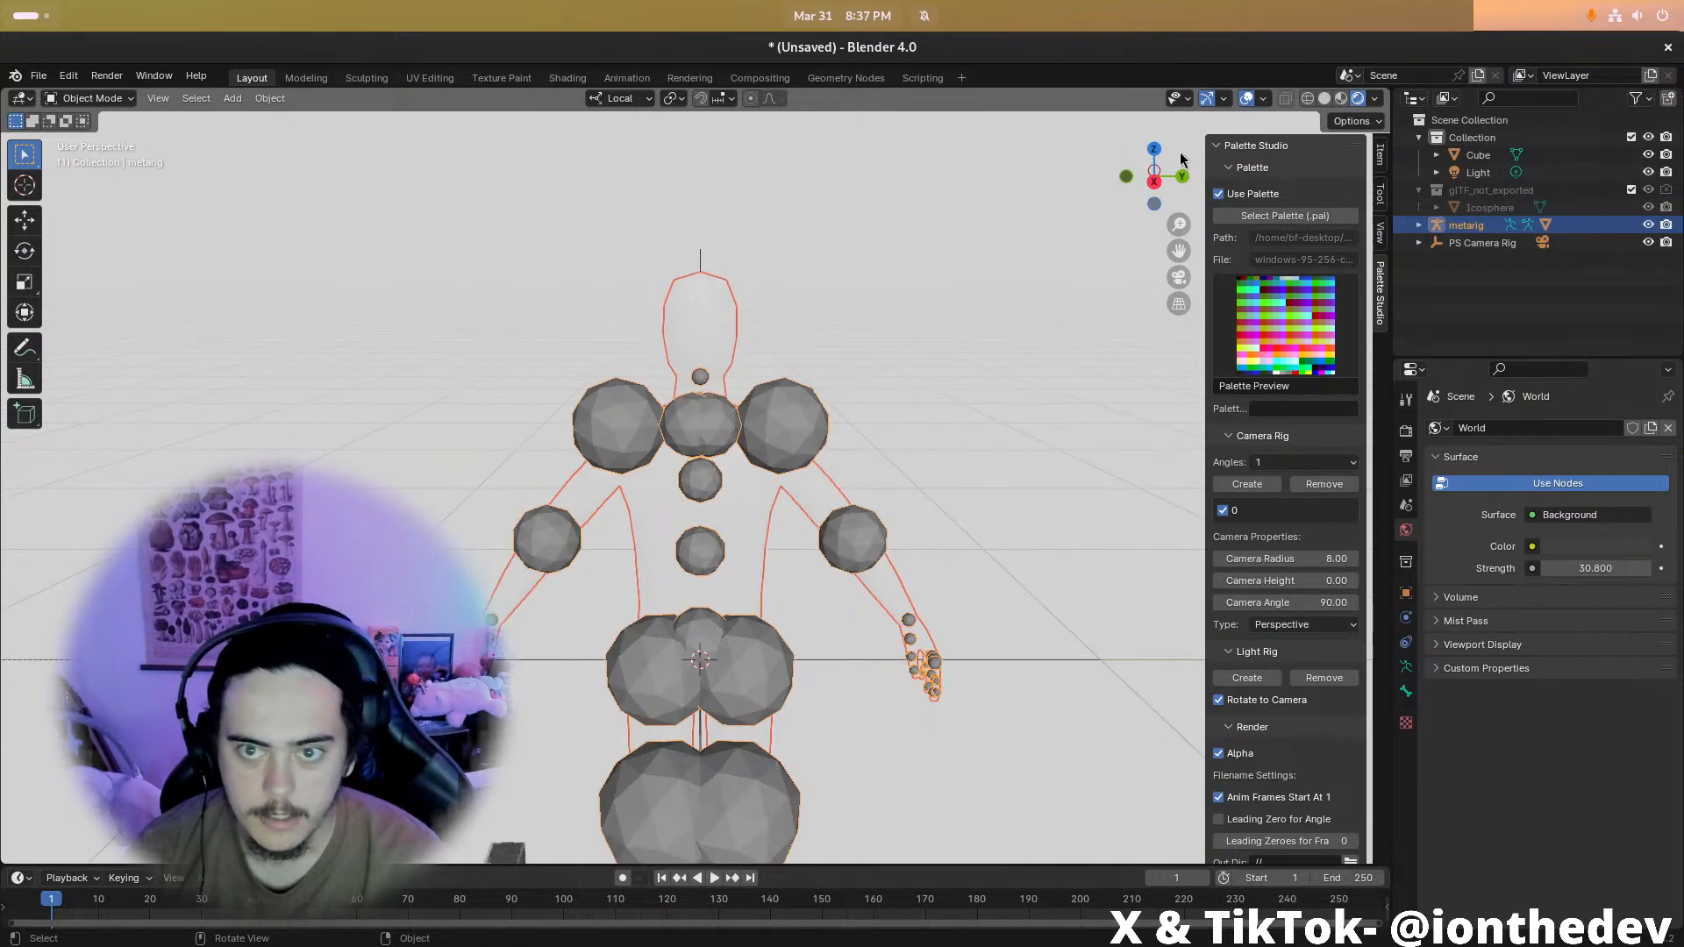
Rotate the imported metarig by -90 degrees in the top view
click(1154, 150)
text(r-90)
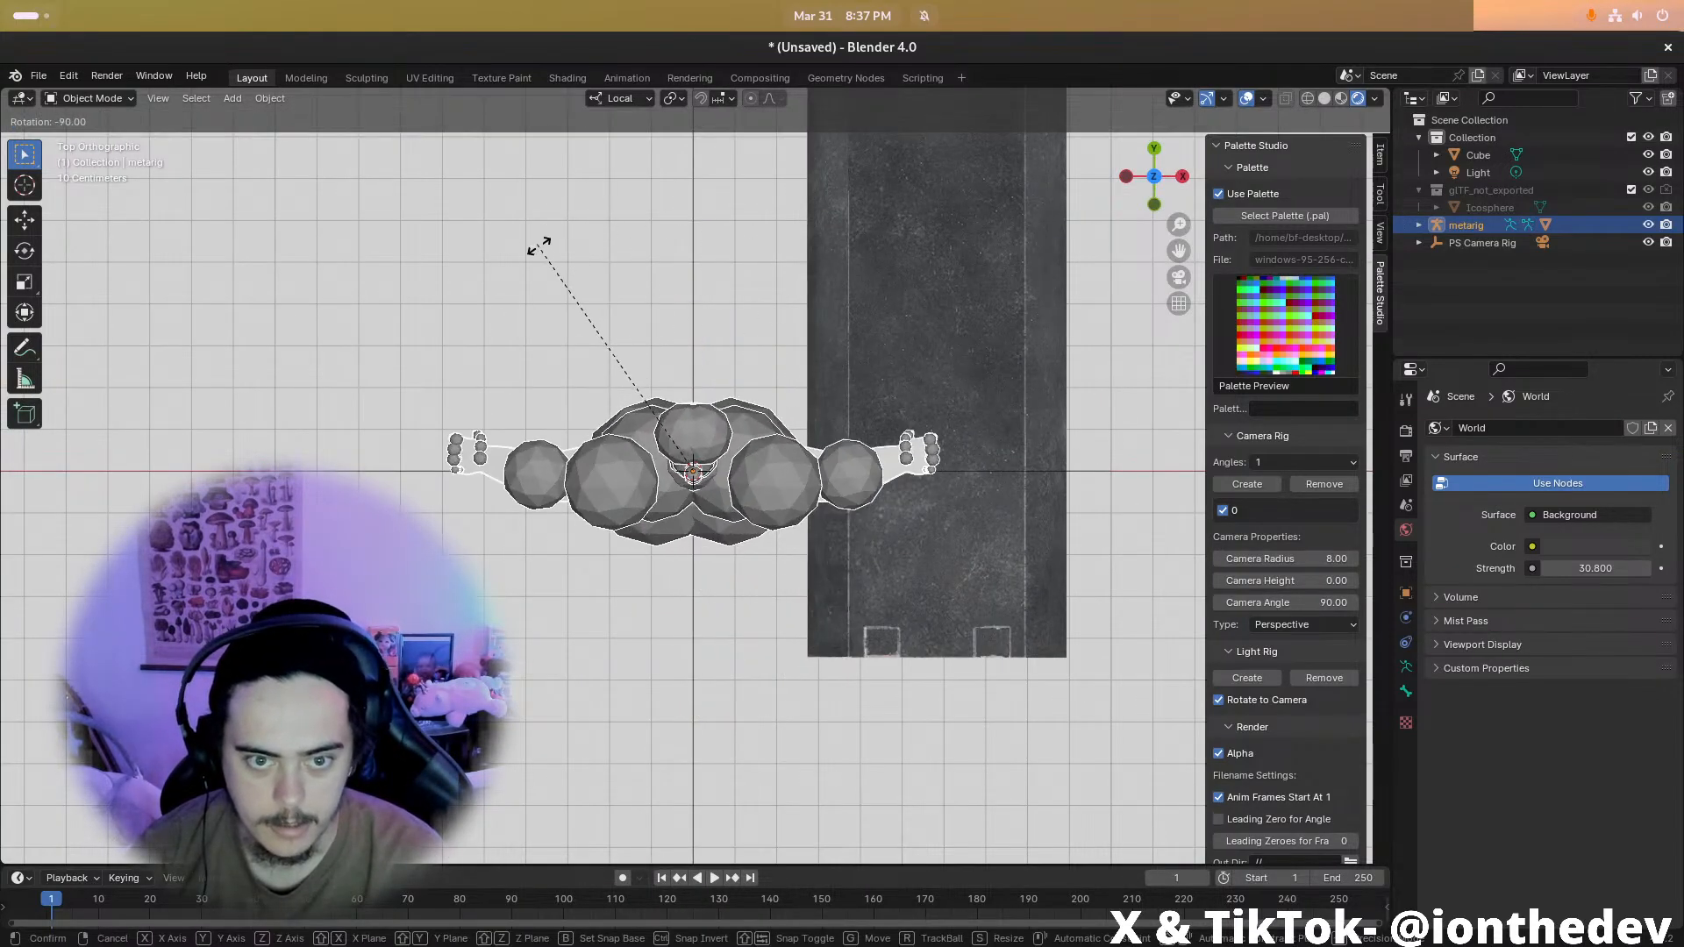
key(Return)
middle_drag(744, 434, 719, 361)
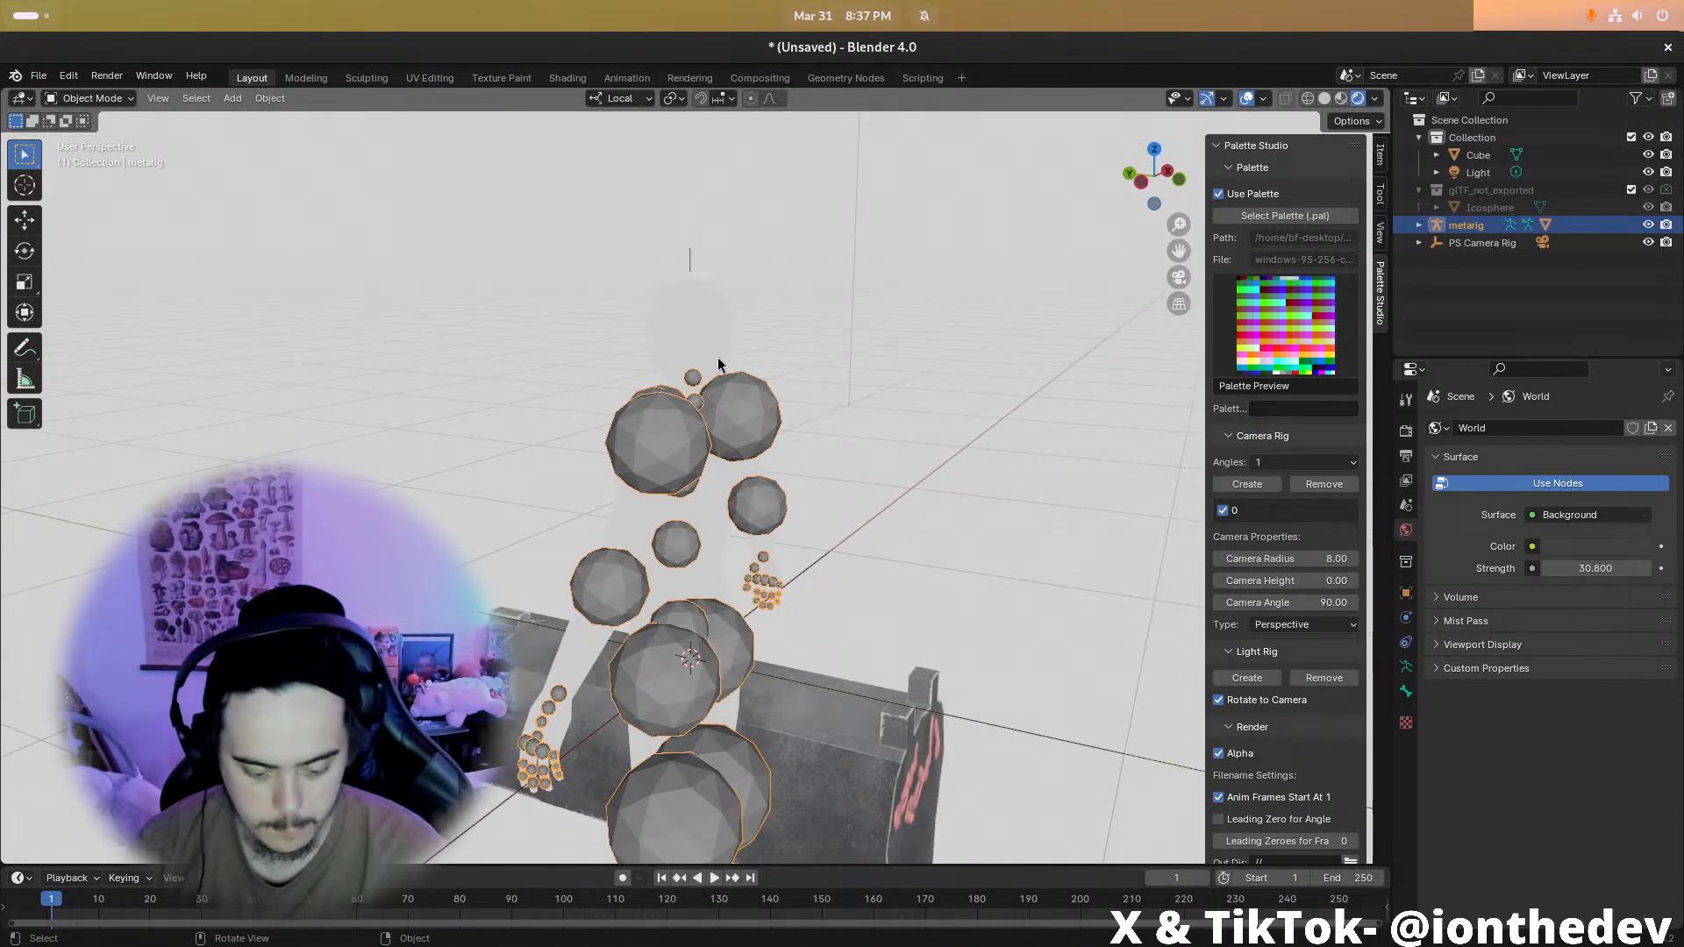
Try hiding the metarig armature to select the body mesh alone, and undo it
key(h)
middle_drag(707, 444, 802, 521)
click(781, 511)
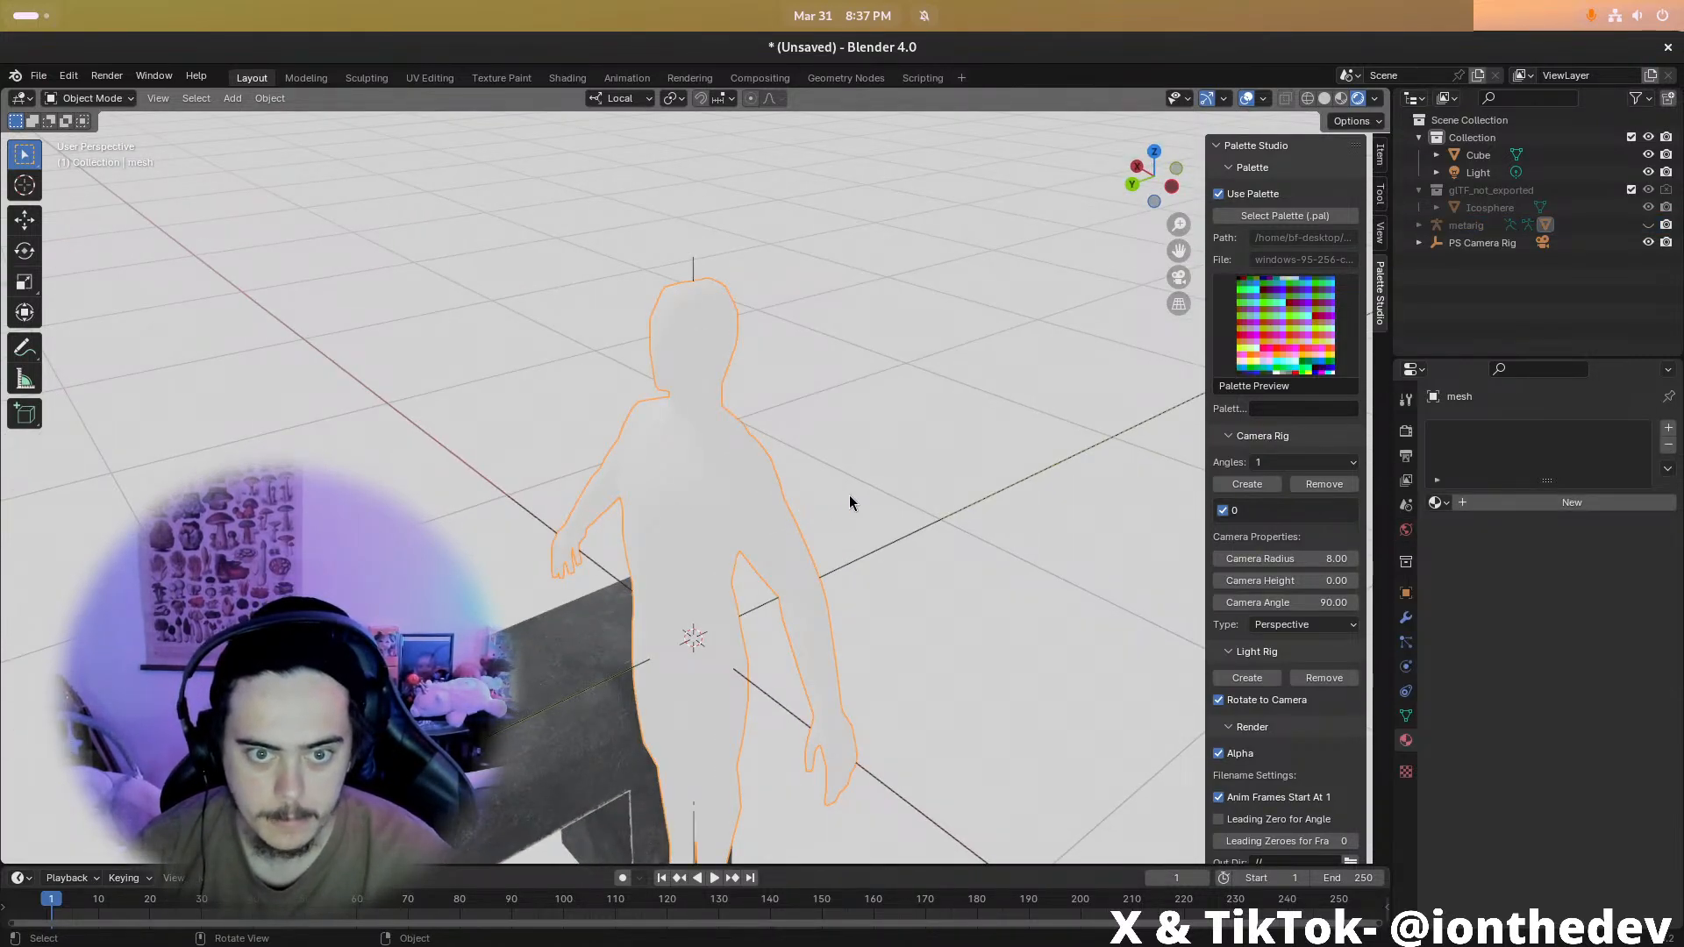
key(ctrl+z)
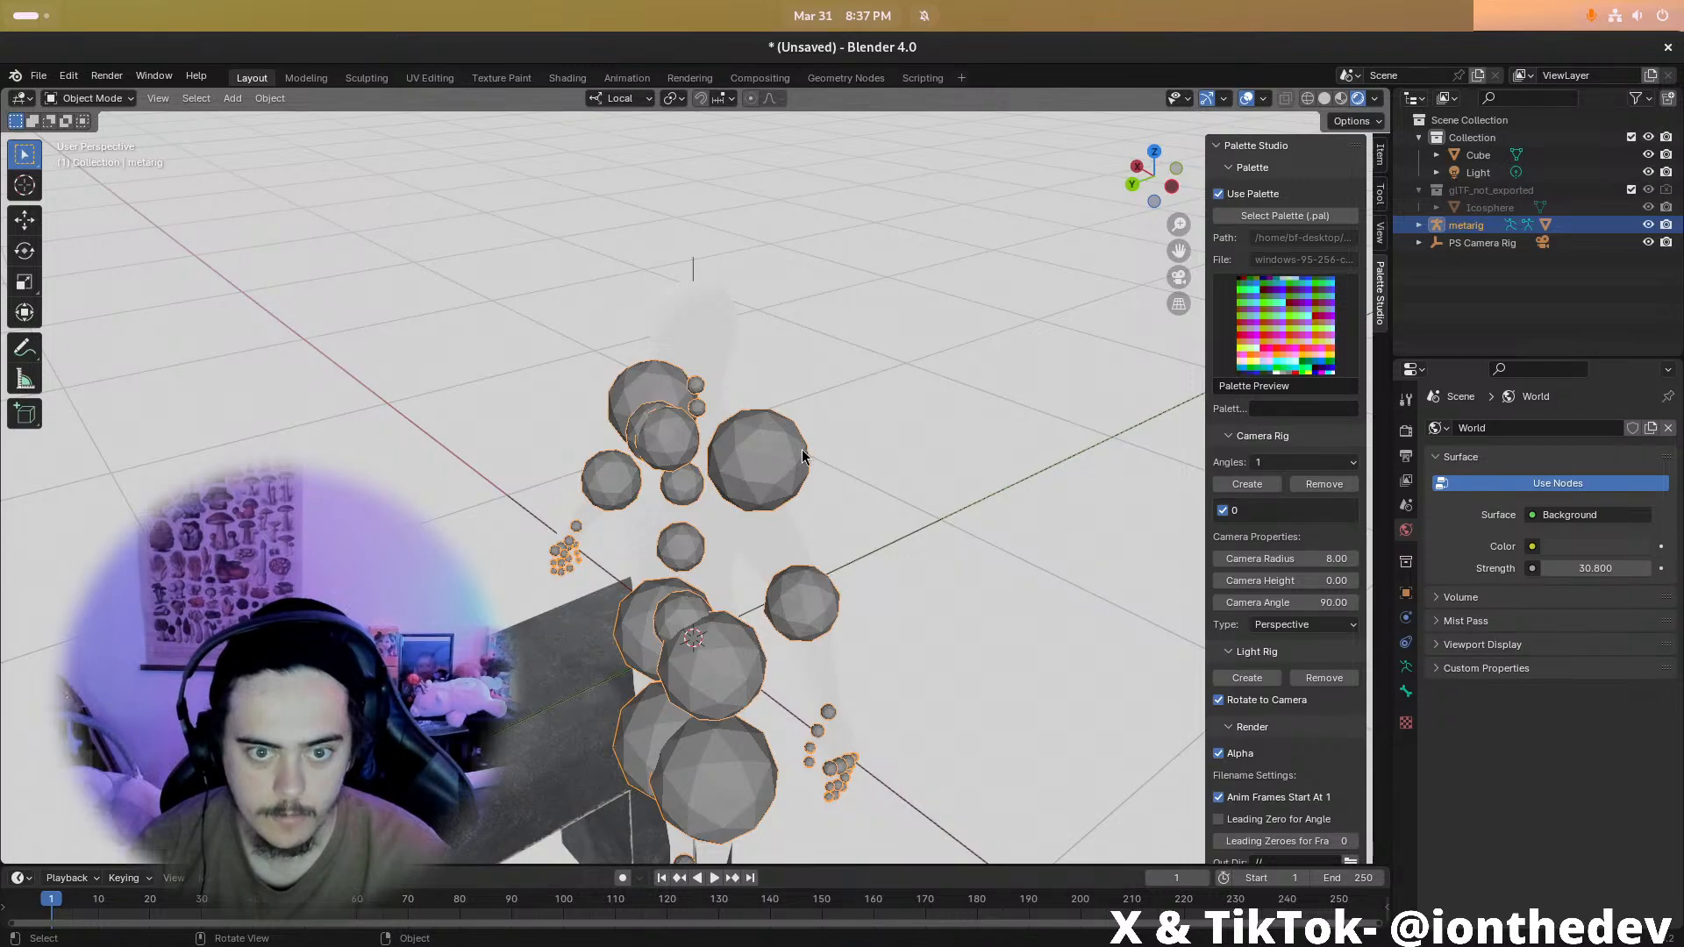
Expand the metarig's contents in the scene hierarchy and search the add-on preferences for "Metar"
key(Tab)
key(Tab)
click(1417, 227)
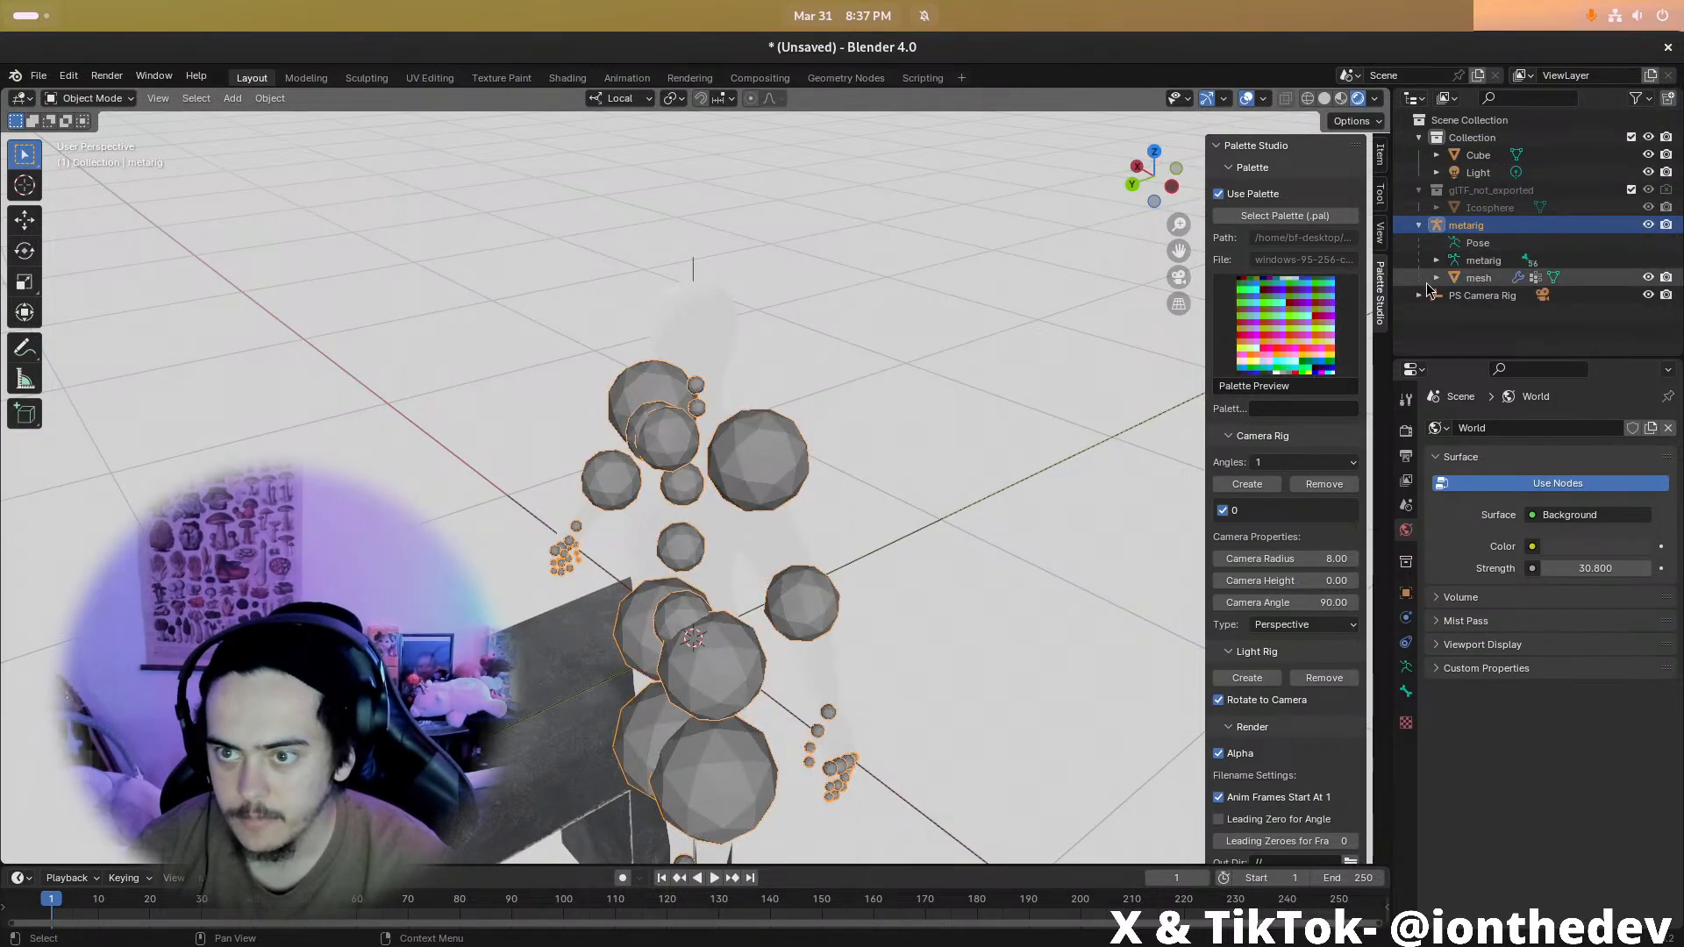
click(67, 77)
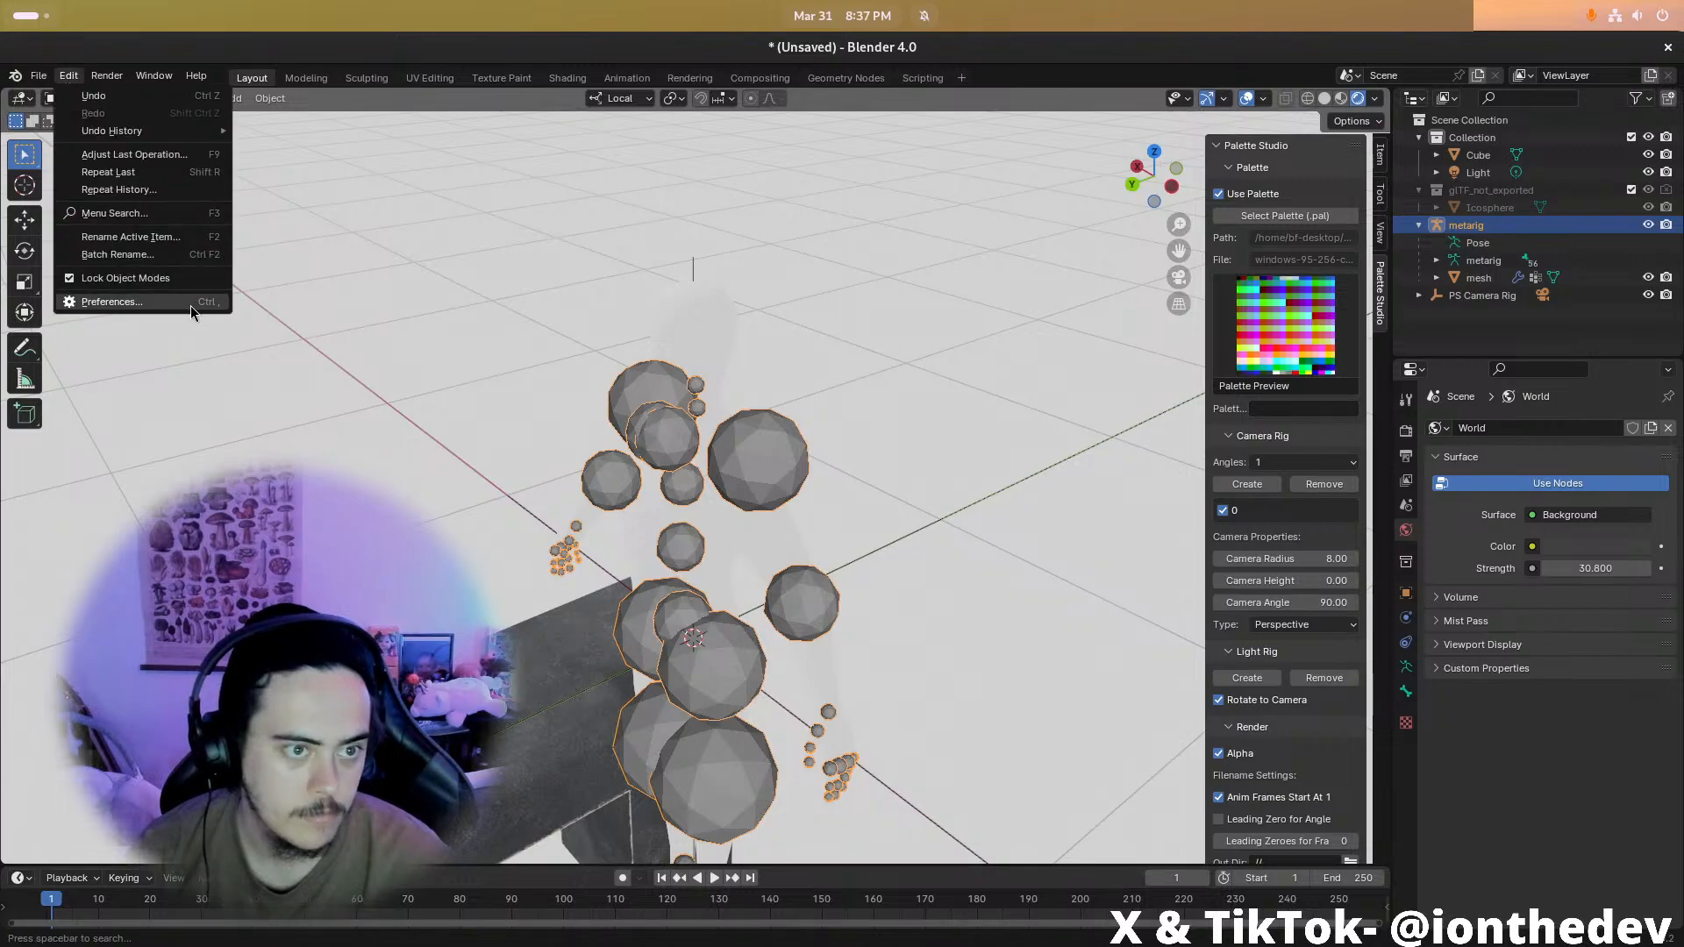
click(186, 303)
key(BackSpace)
key(BackSpace)
key(BackSpace)
key(BackSpace)
text(Metar)
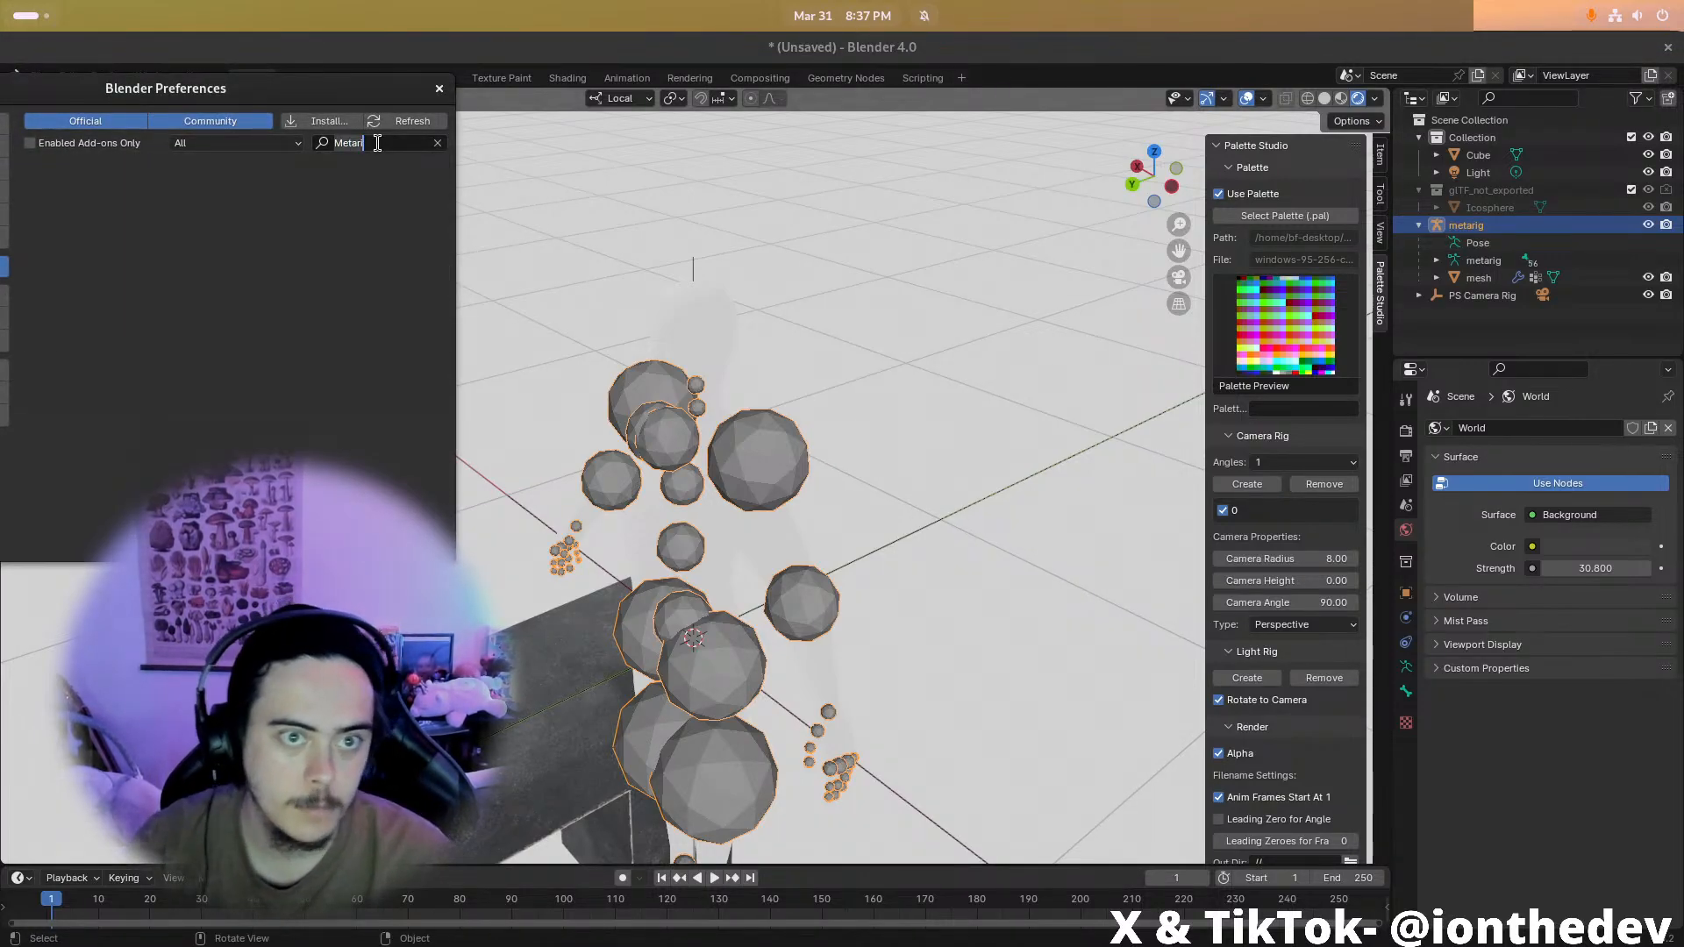
click(440, 88)
Select the metarig's armature data and try to move the left hand bone in Edit Mode
middle_drag(667, 491, 877, 562)
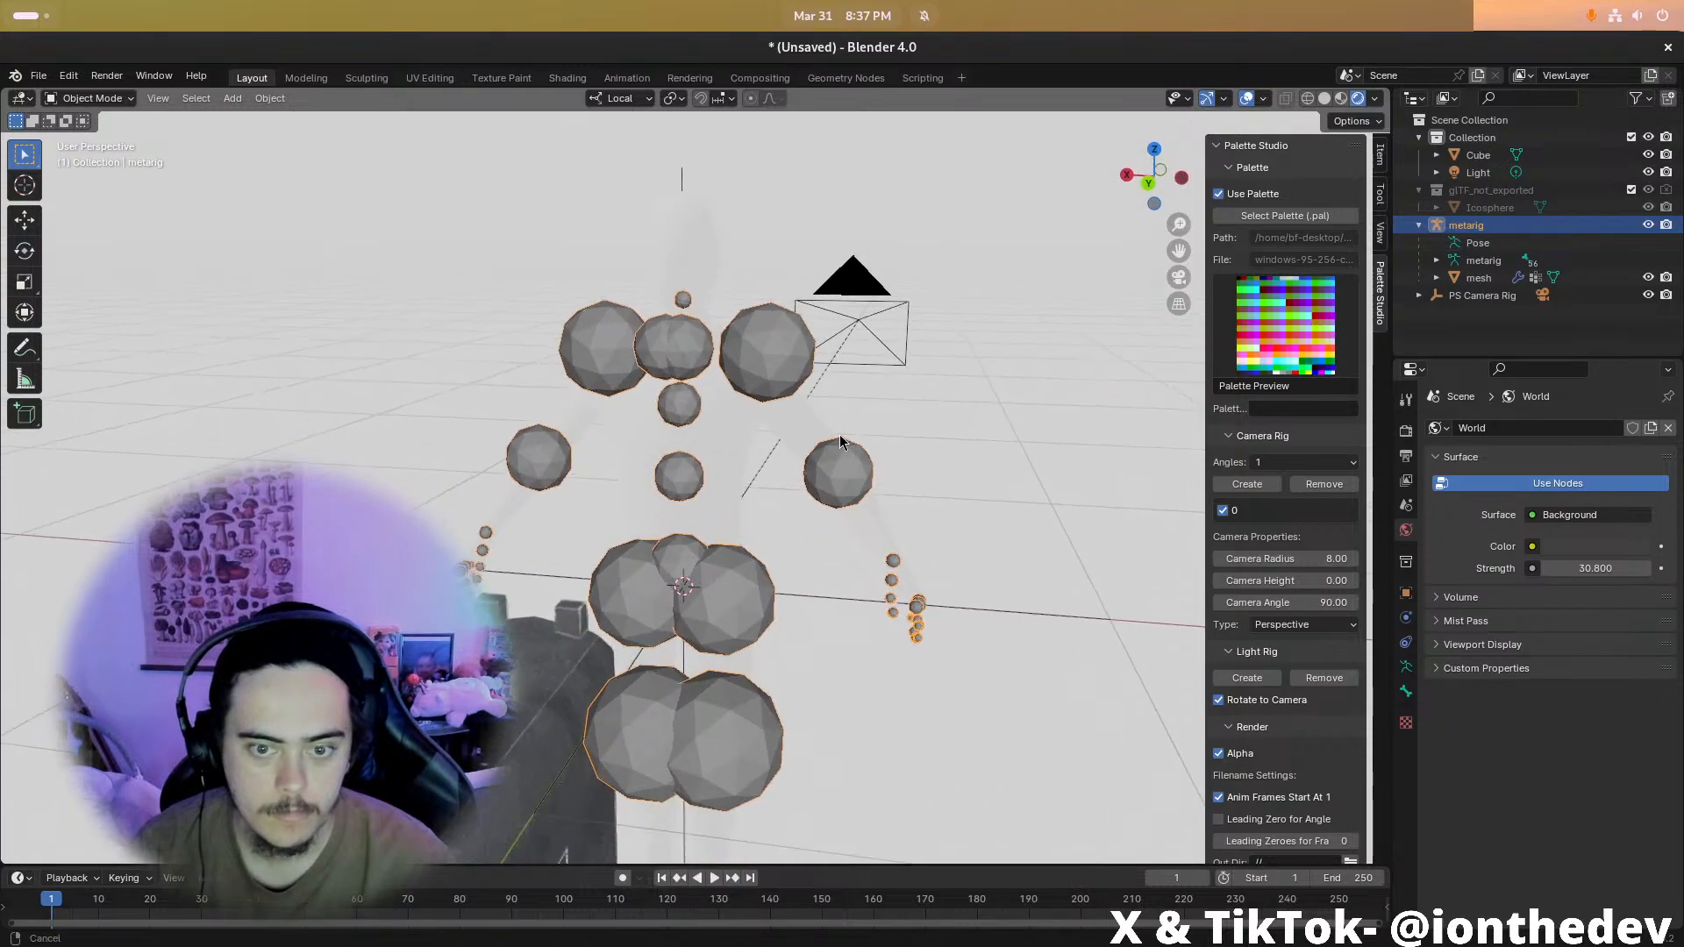
scroll(917, 570, up, 5)
shift+middle_drag(1044, 614, 877, 509)
click(1489, 261)
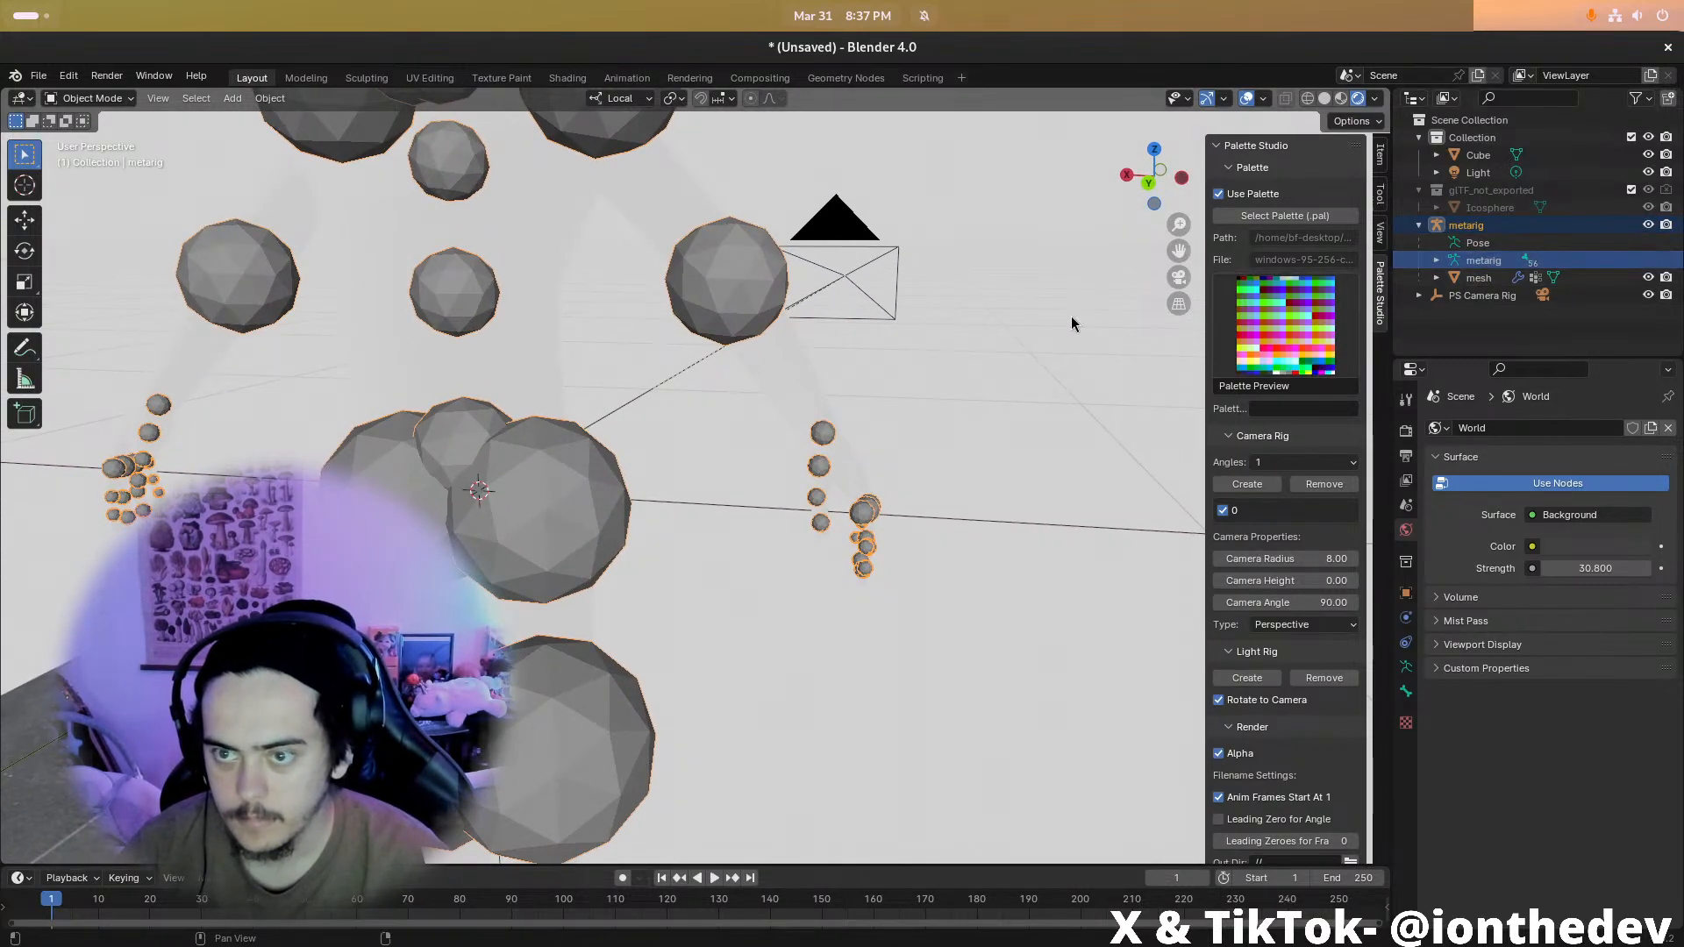
key(Tab)
key(Tab)
key(Tab)
middle_drag(839, 392, 902, 425)
click(724, 473)
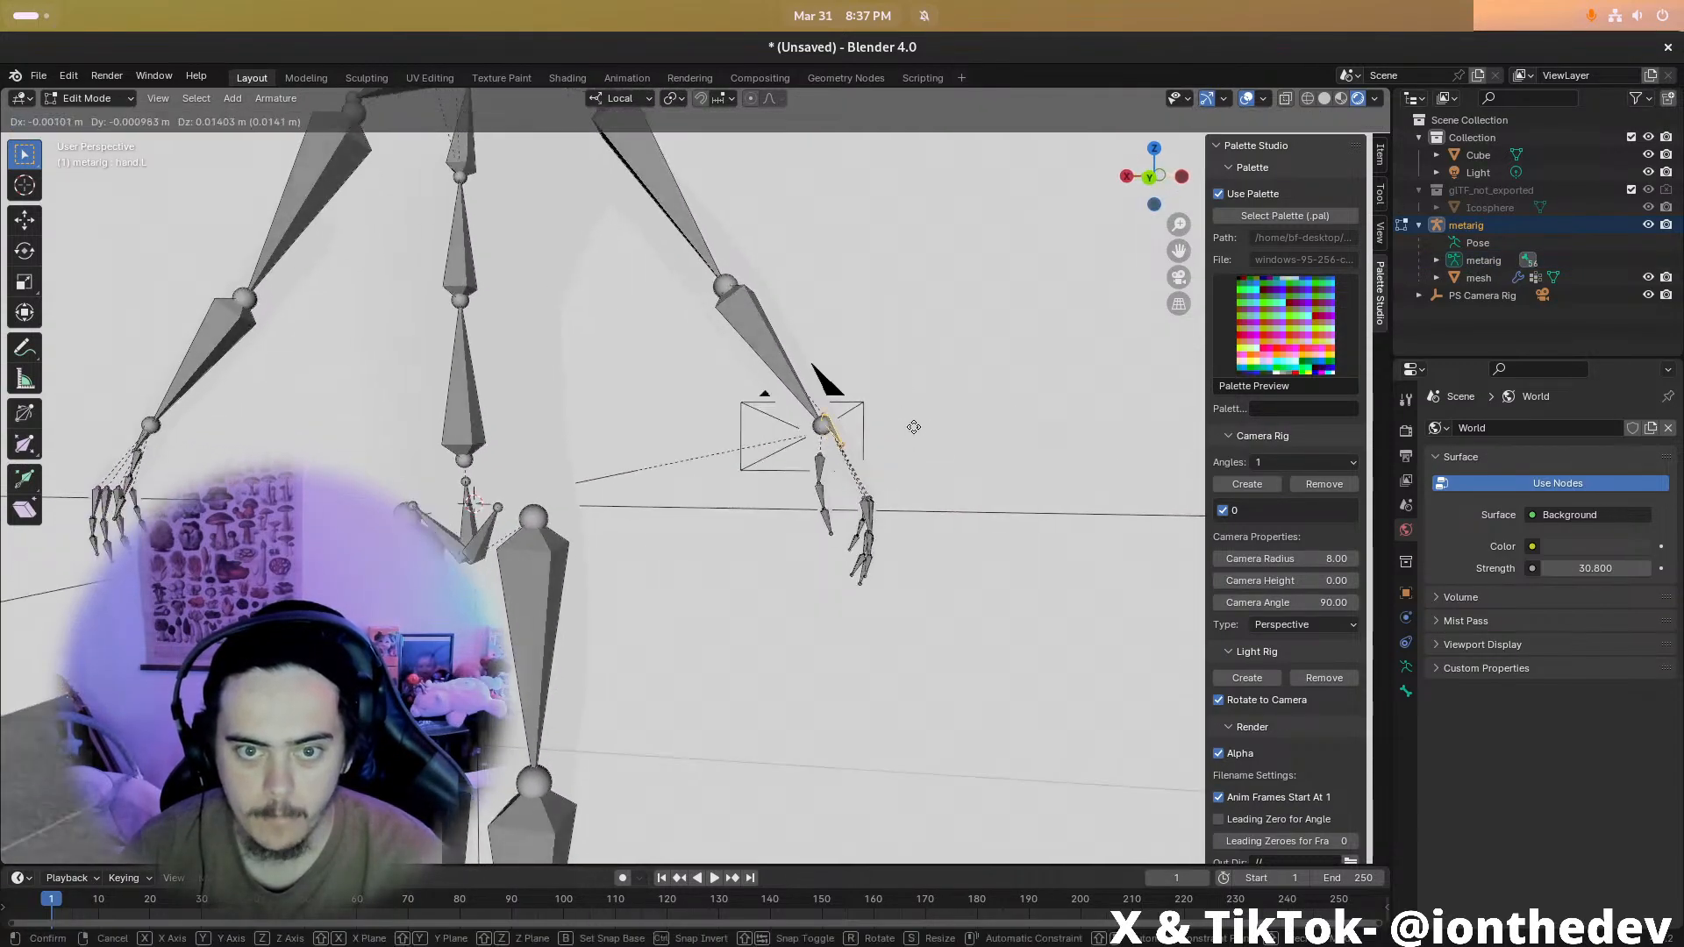
key(Tab)
key(Tab)
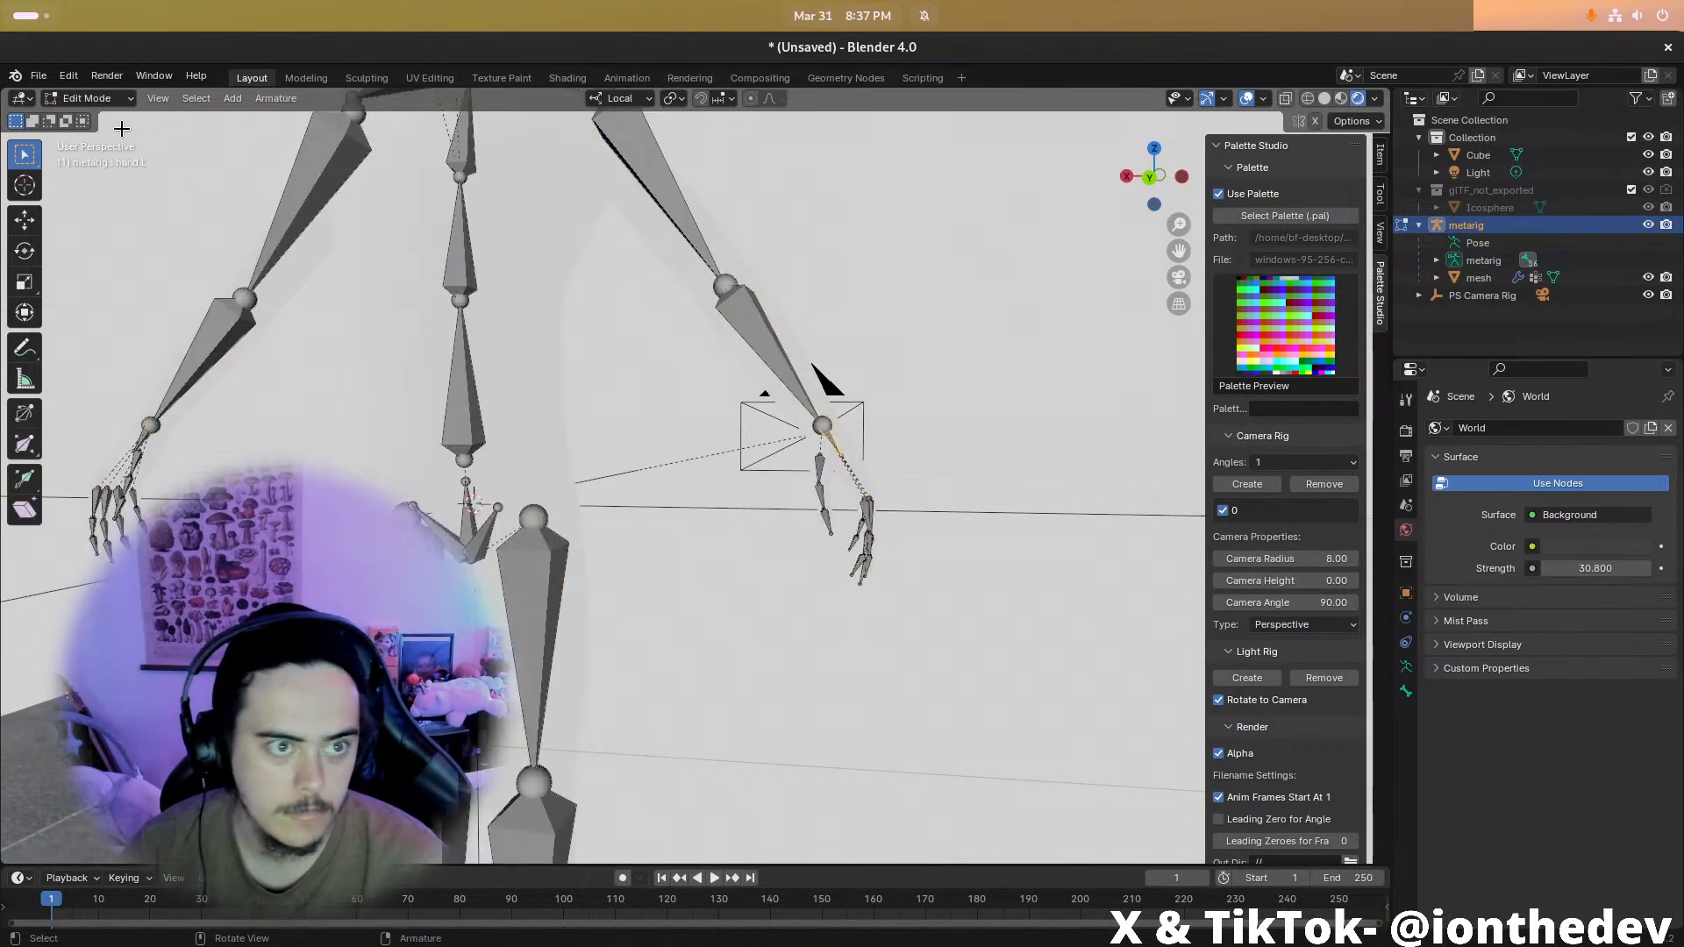
Switch the metarig to Pose Mode and try moving the left hand bone
click(92, 99)
click(111, 154)
key(g)
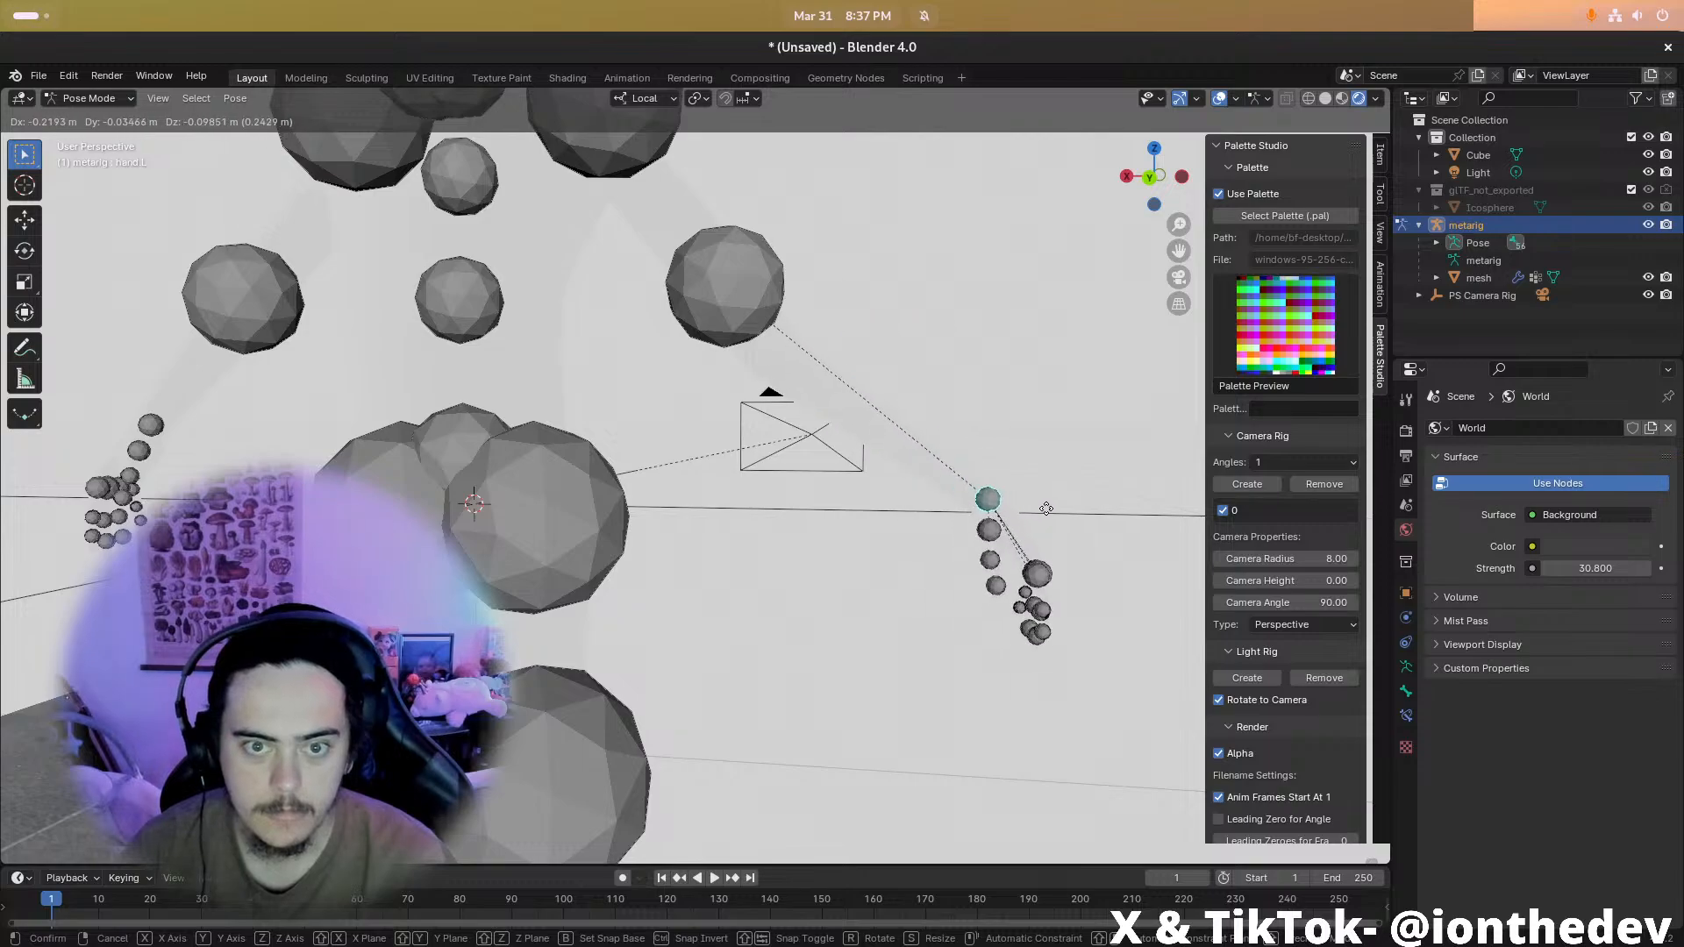
right_click(962, 466)
Try moving the left forearm bone and rotating the left upper arm bone, undoing both changes
middle_drag(807, 296, 801, 345)
click(743, 282)
scroll(763, 311, down, 2)
key(g)
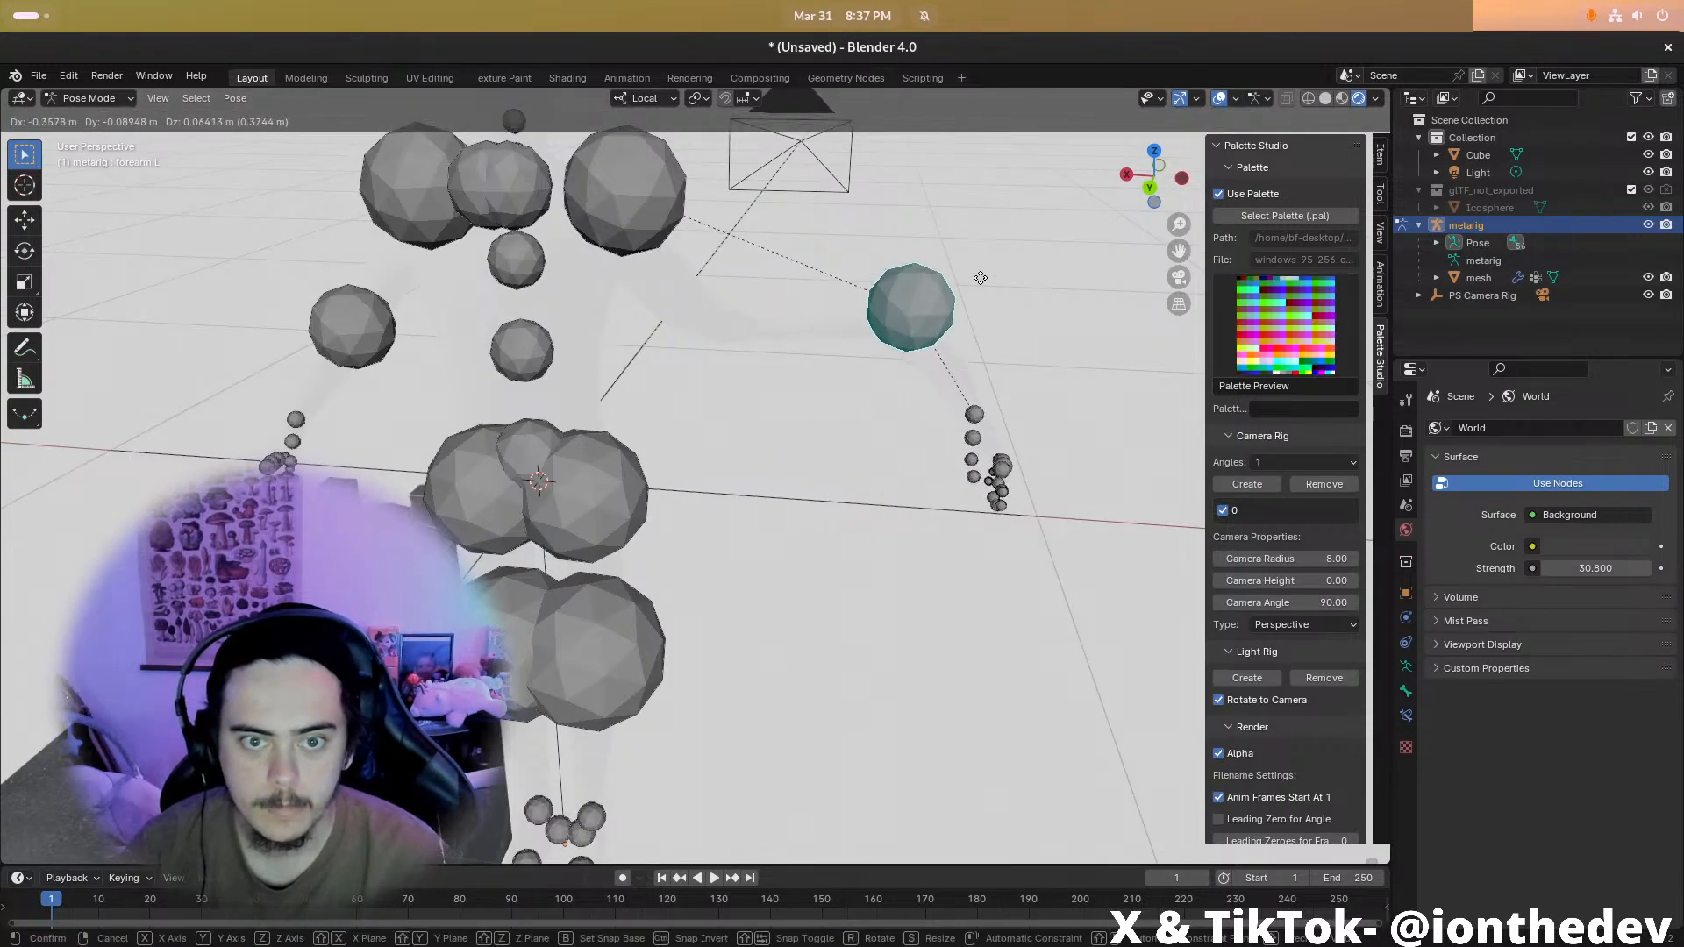
click(878, 231)
key(ctrl+z)
click(602, 181)
key(r)
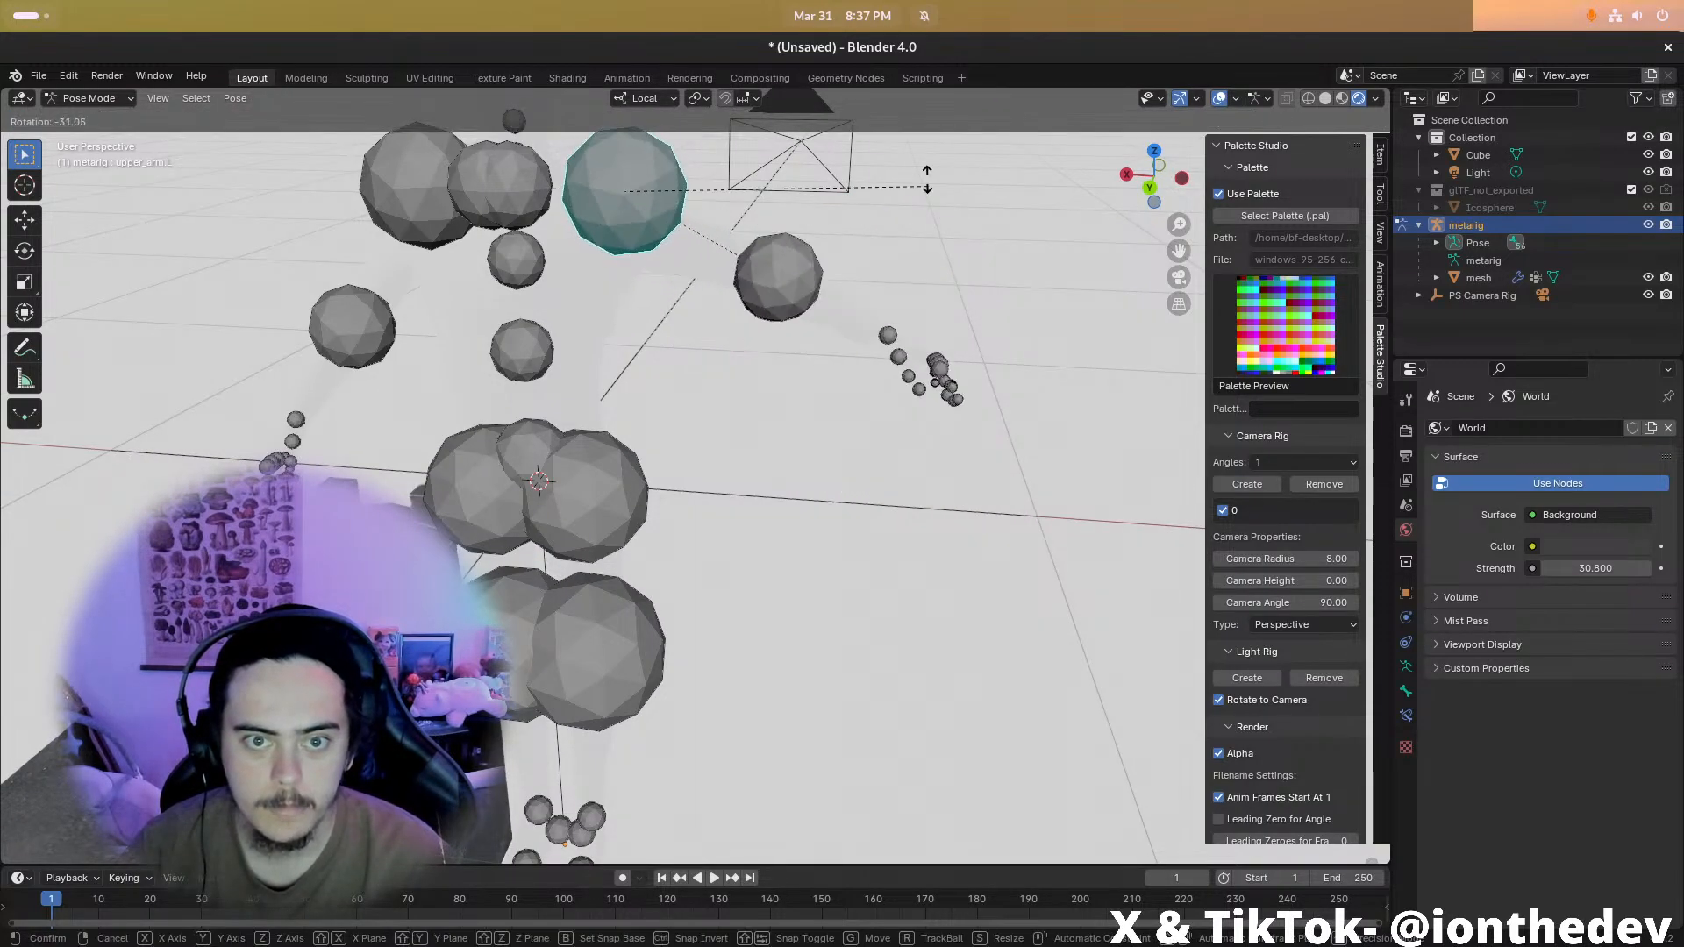
click(908, 390)
key(ctrl+z)
Try moving the left hand bone again from a closer side angle and cancel the move
middle_drag(904, 423, 834, 425)
scroll(823, 509, up, 2)
click(808, 460)
key(g)
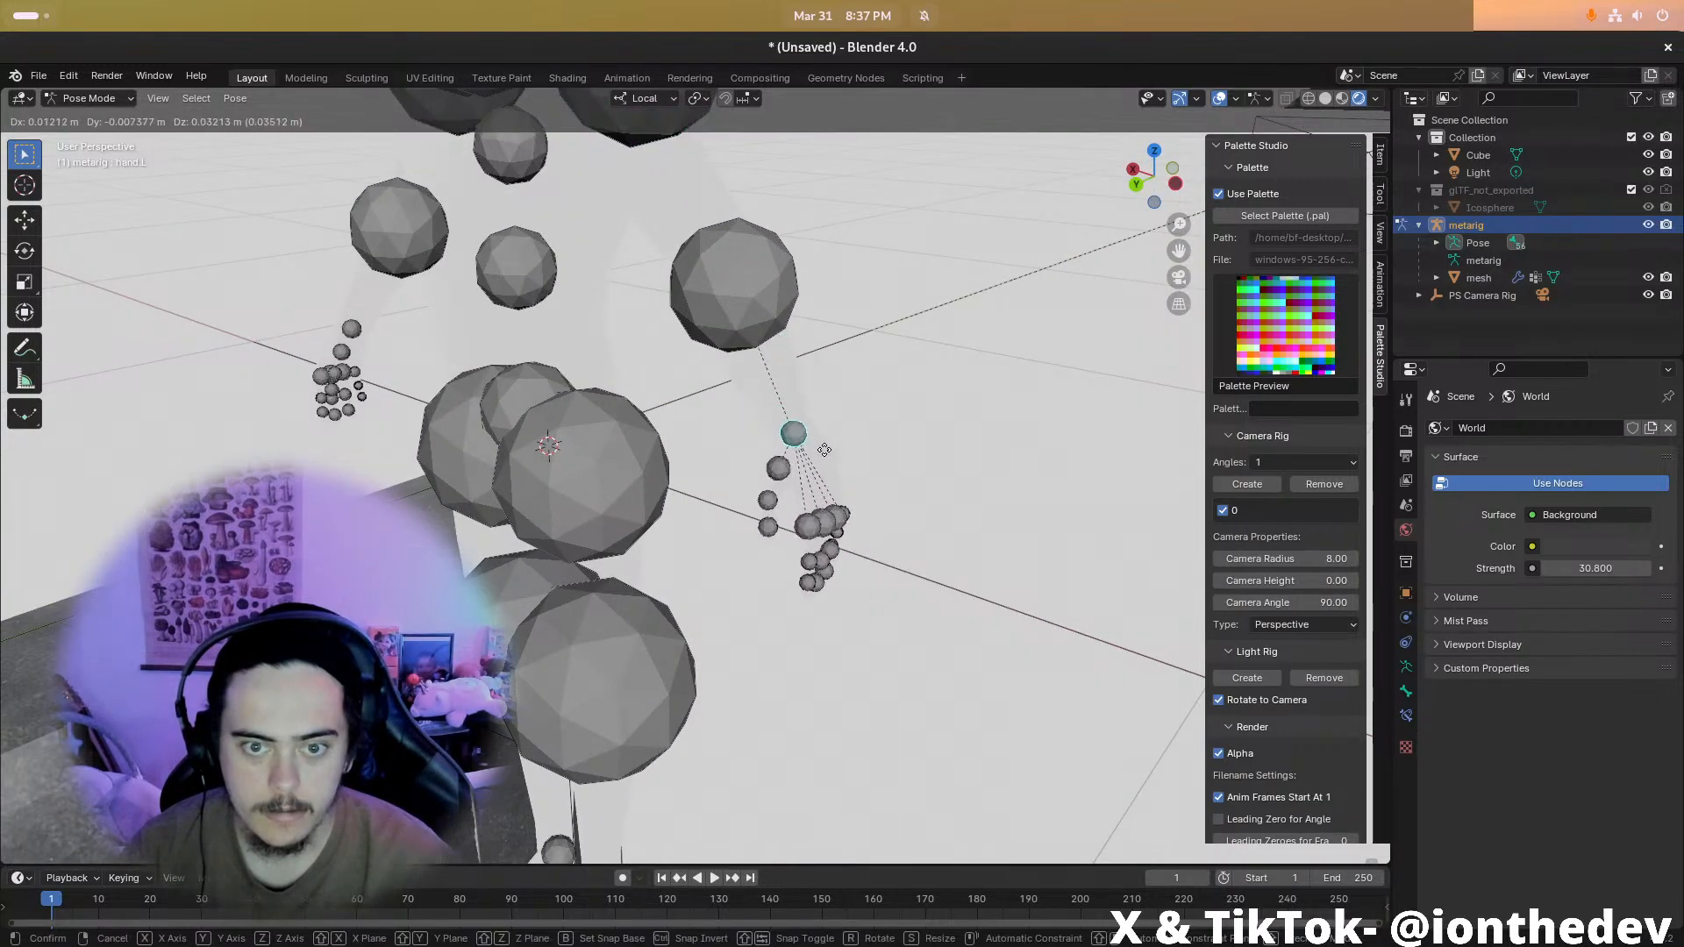
right_click(827, 406)
Switch the viewport to Material Preview shading and test moving the left hand bone without keeping the moves
mouse_move(920, 460)
middle_down()
mouse_move(800, 406)
mouse_move(837, 391)
mouse_move(943, 430)
mouse_move(854, 444)
mouse_move(844, 412)
mouse_move(897, 532)
mouse_move(814, 518)
middle_up()
scroll(983, 417, down, 3)
key(z)
click(938, 386)
scroll(938, 386, up, 3)
key(g)
right_click(946, 388)
key(g)
right_click(912, 449)
View the whole rigged figure beside the pistol in the left orthographic view and check its mode switching
scroll(835, 403, down, 3)
scroll(1114, 239, down, 3)
shift+middle_drag(1057, 276, 912, 257)
click(1150, 182)
scroll(898, 520, down, 3)
scroll(895, 517, up, 3)
key(Tab)
key(Tab)
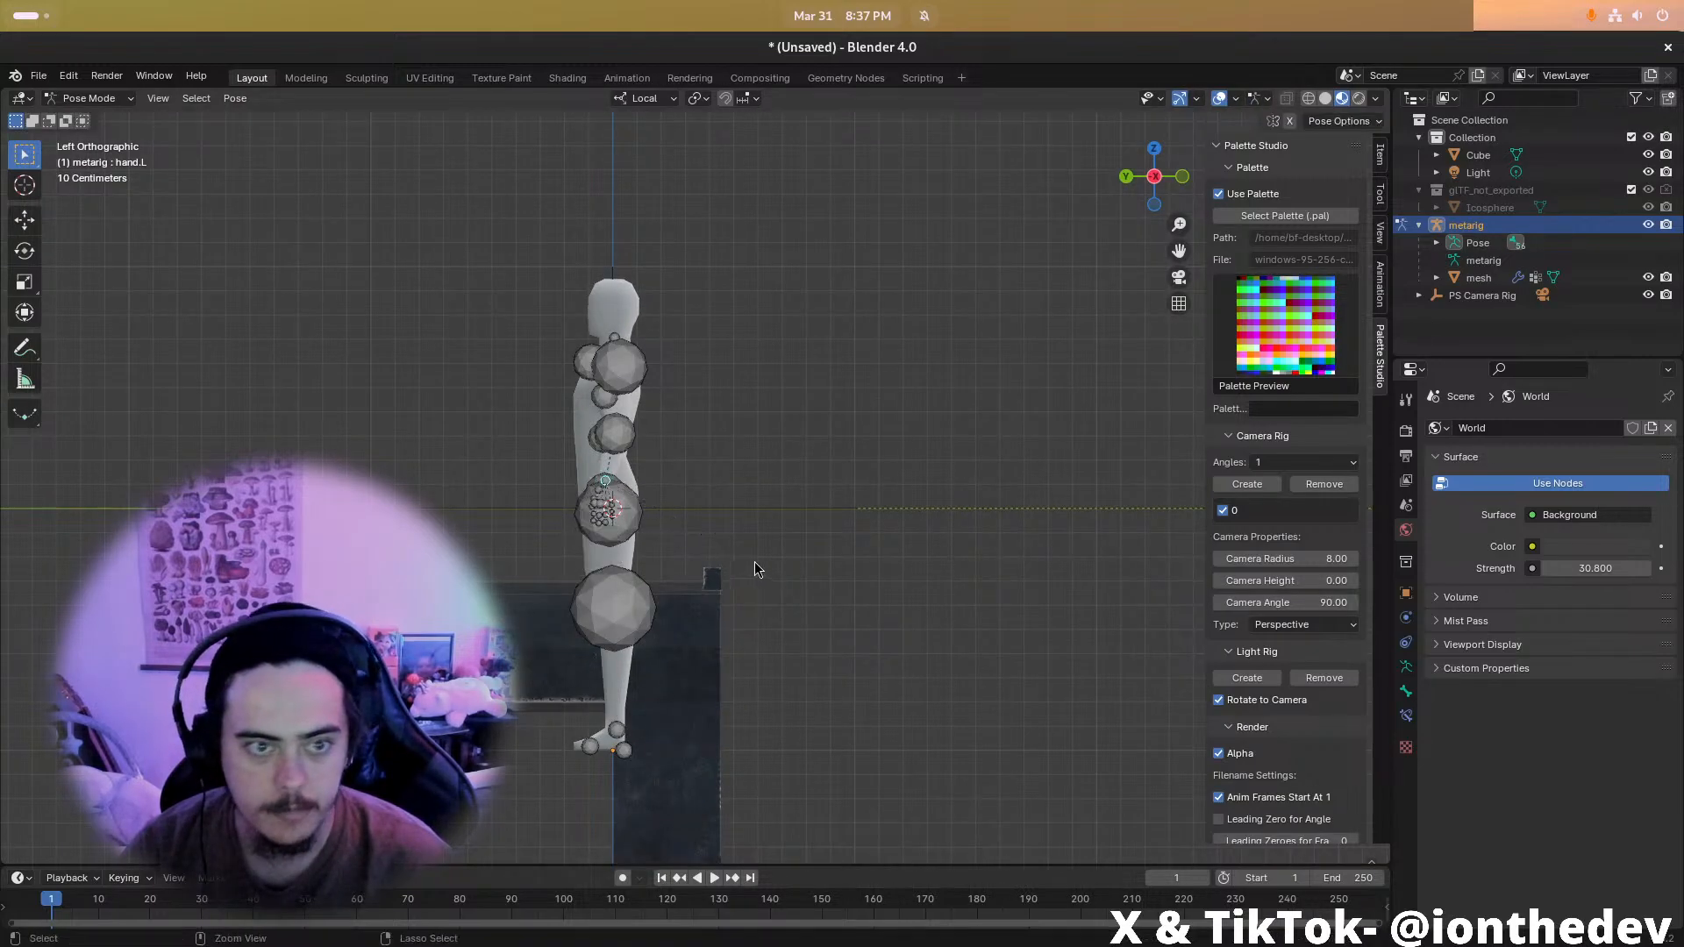
Review the keymap preferences and try Solid viewport shading before returning to Material Preview
click(95, 79)
click(131, 302)
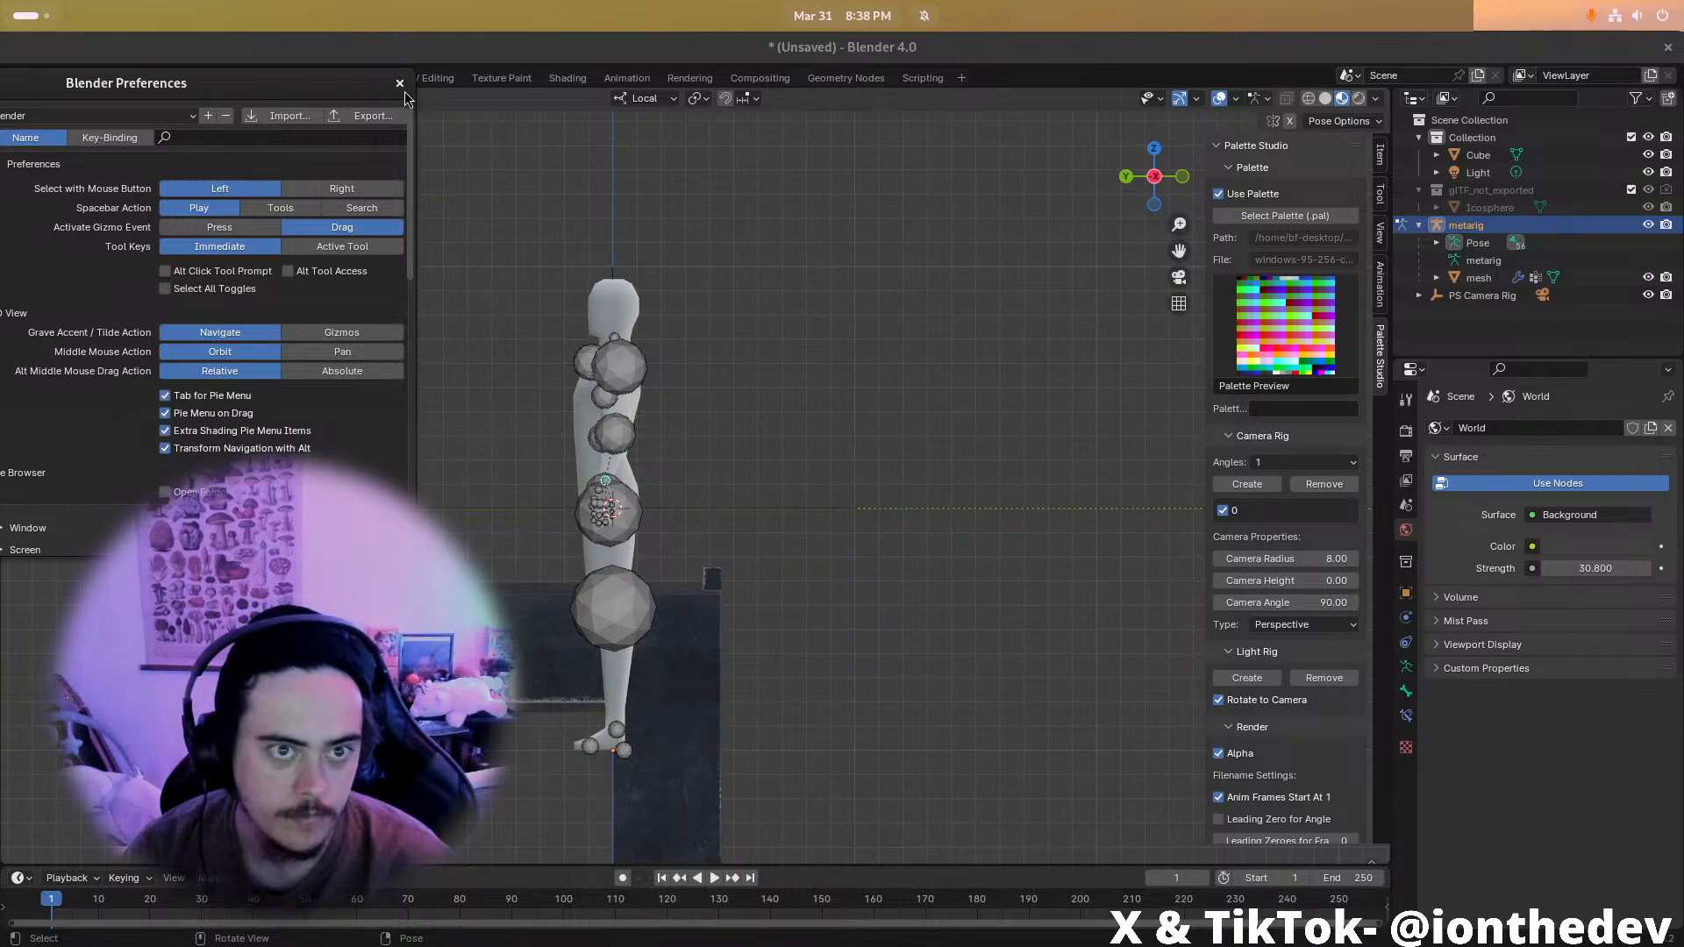
click(400, 83)
key(z)
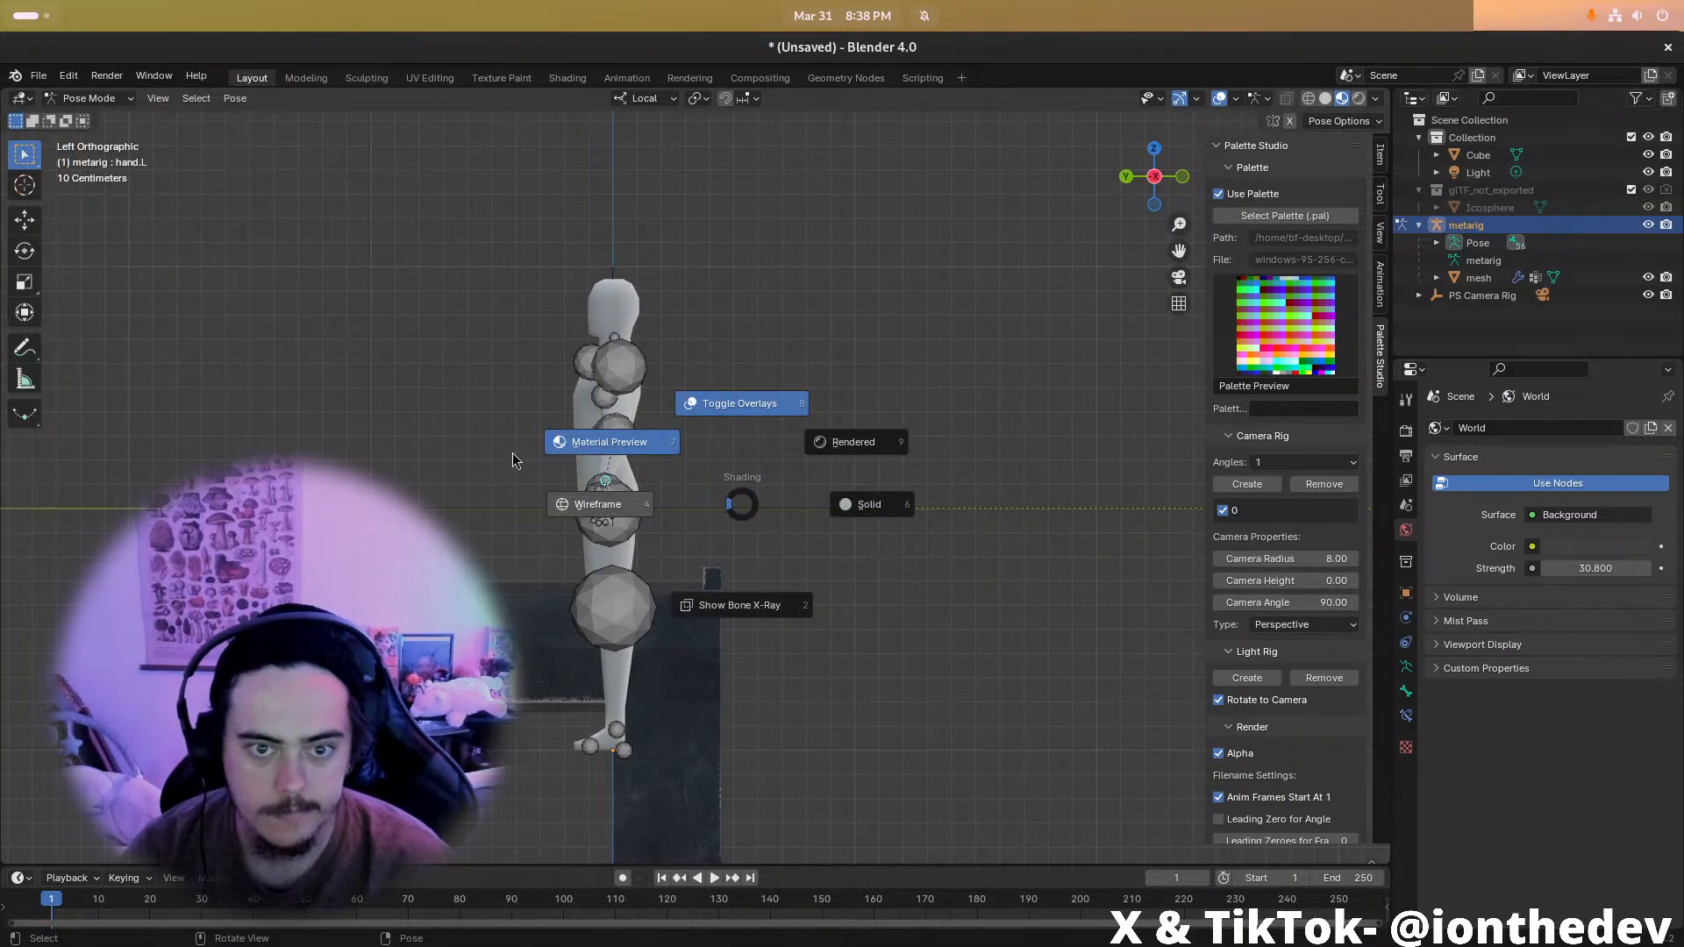
click(886, 505)
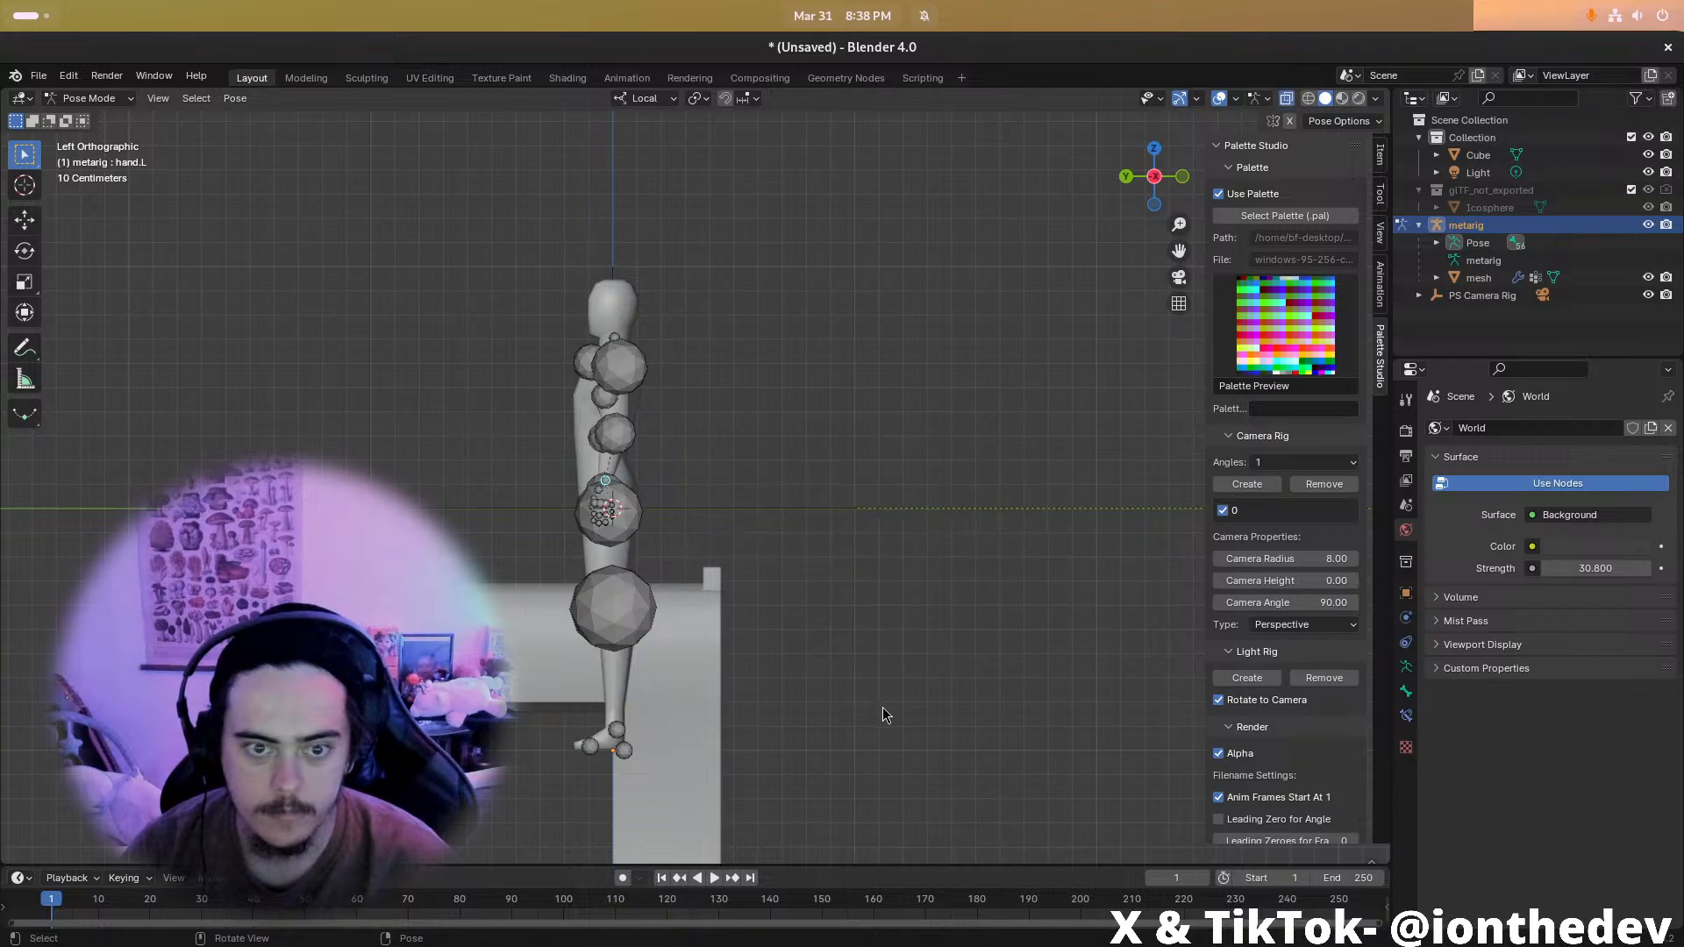
key(z)
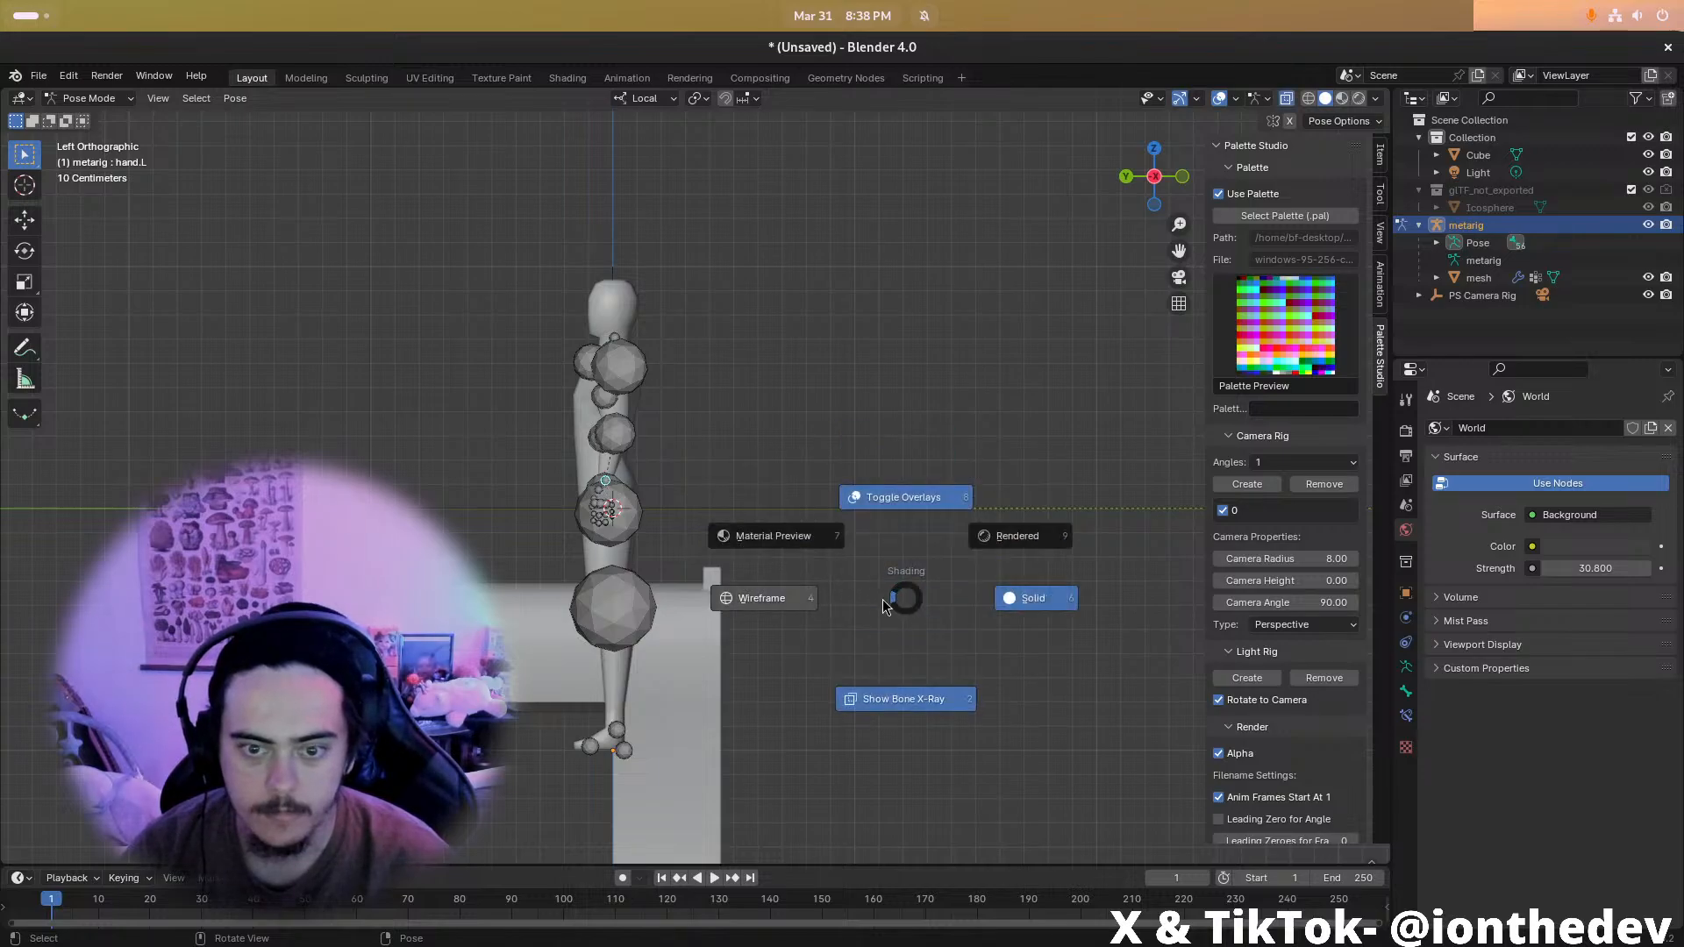
click(786, 526)
Disable Extra Shading Pie Menu Items in the keymap preferences, save the preferences, and check the shading pie menu
click(68, 76)
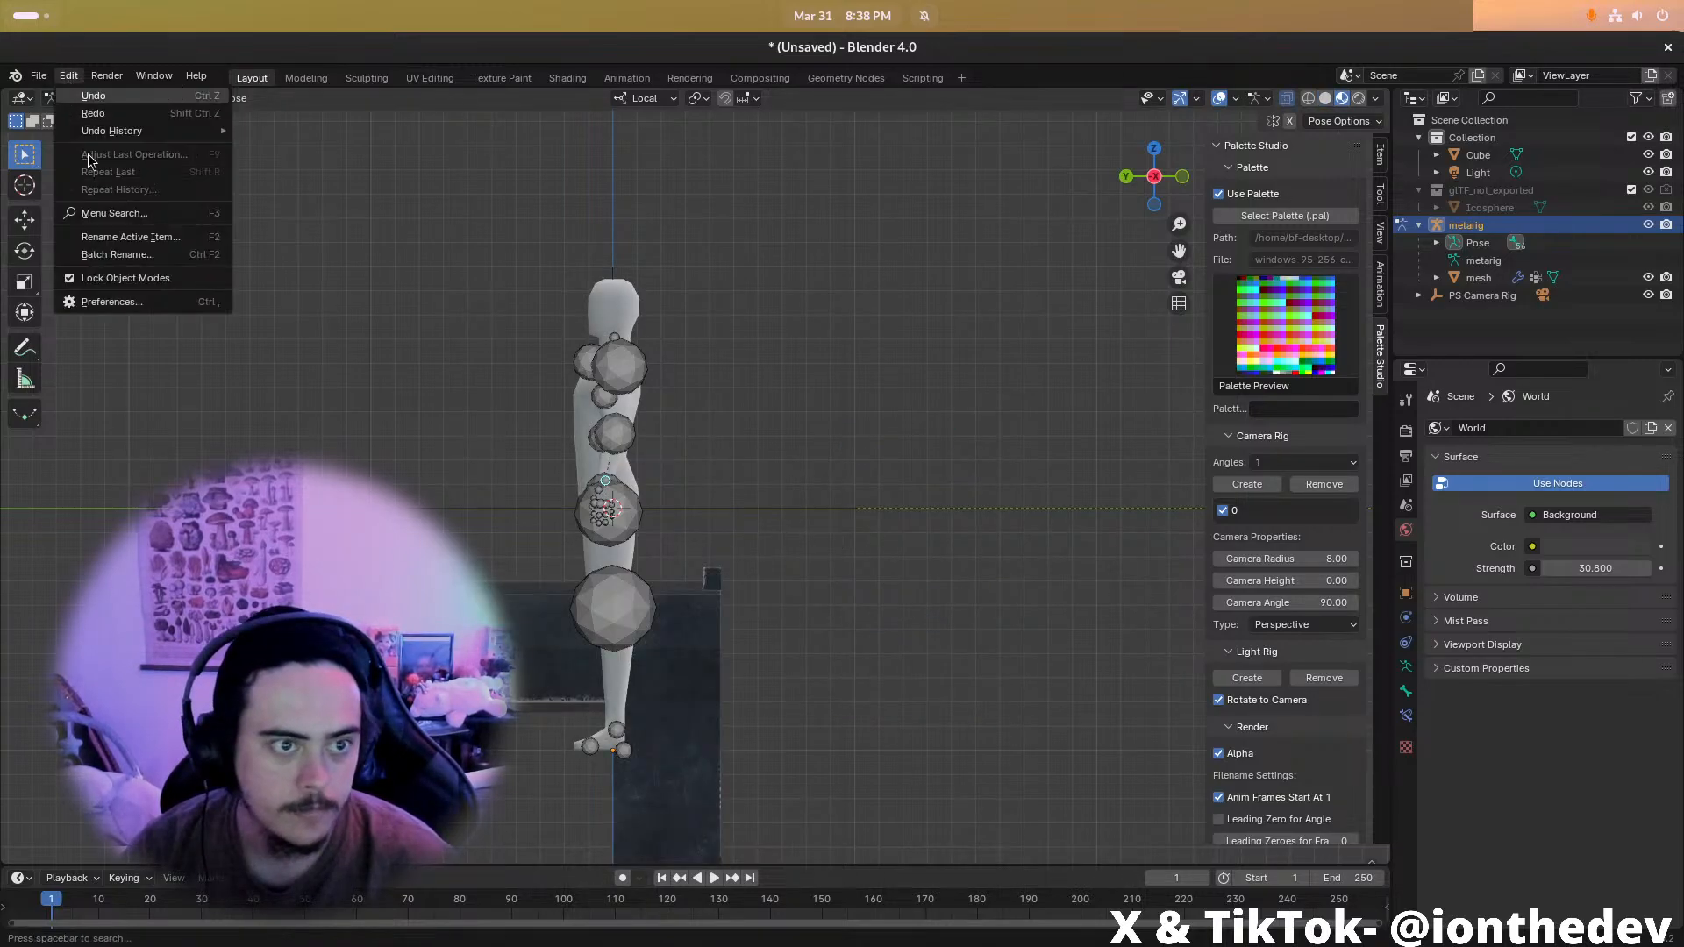
click(140, 301)
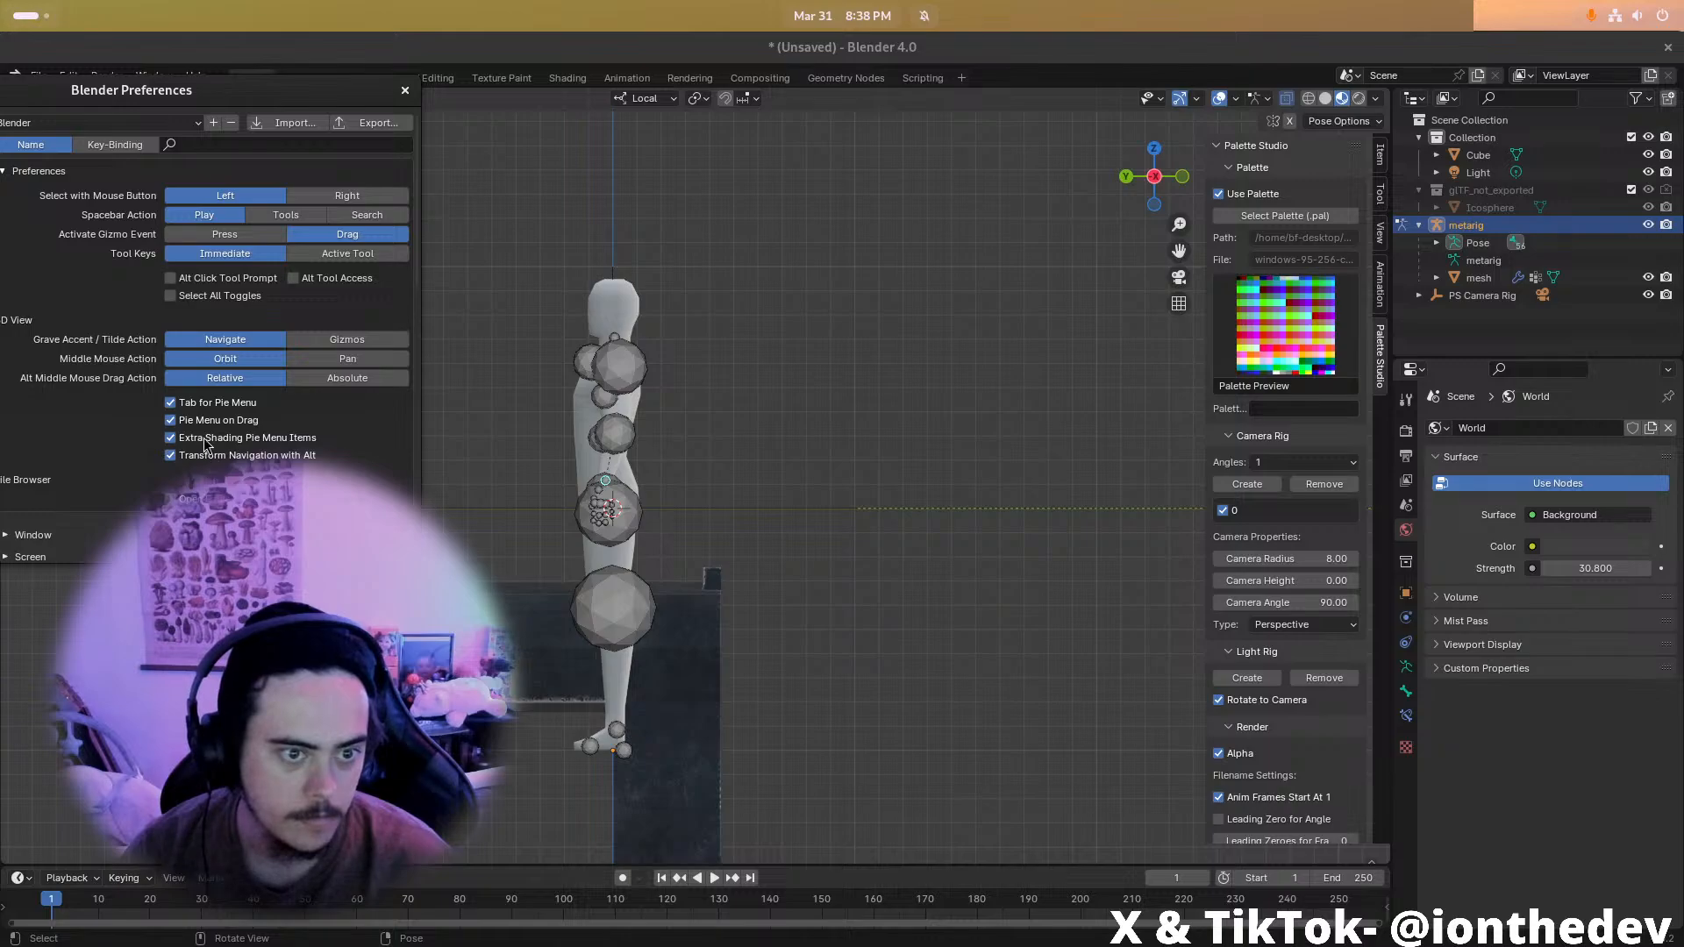
click(1, 548)
click(14, 493)
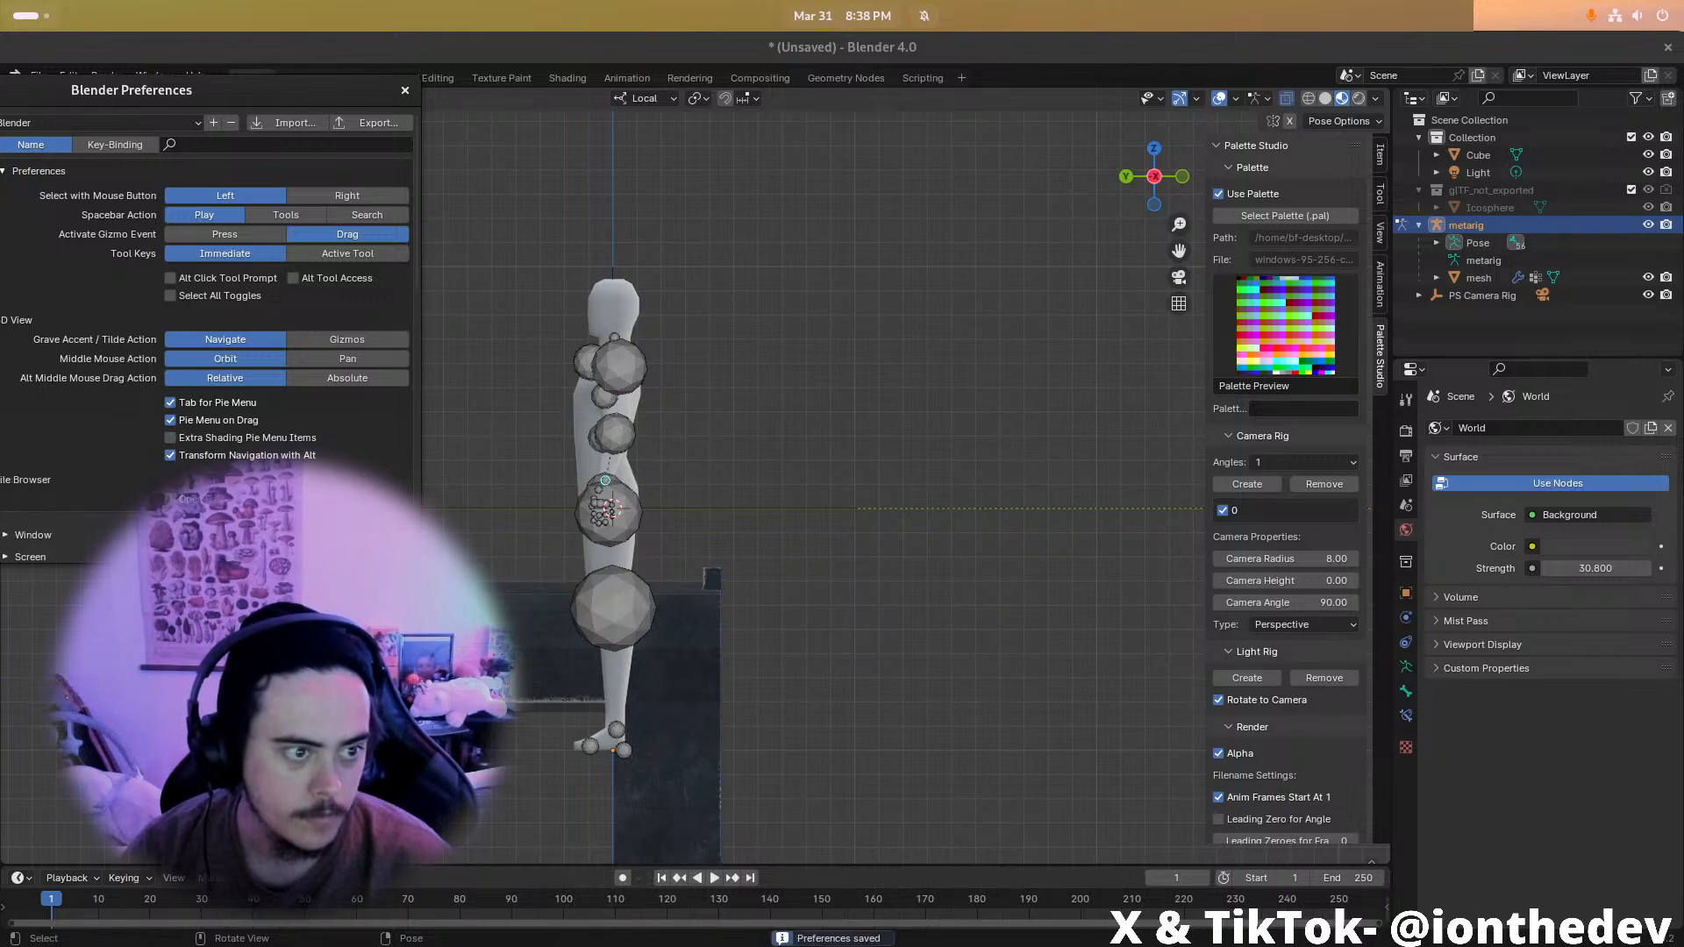
click(405, 91)
key(z)
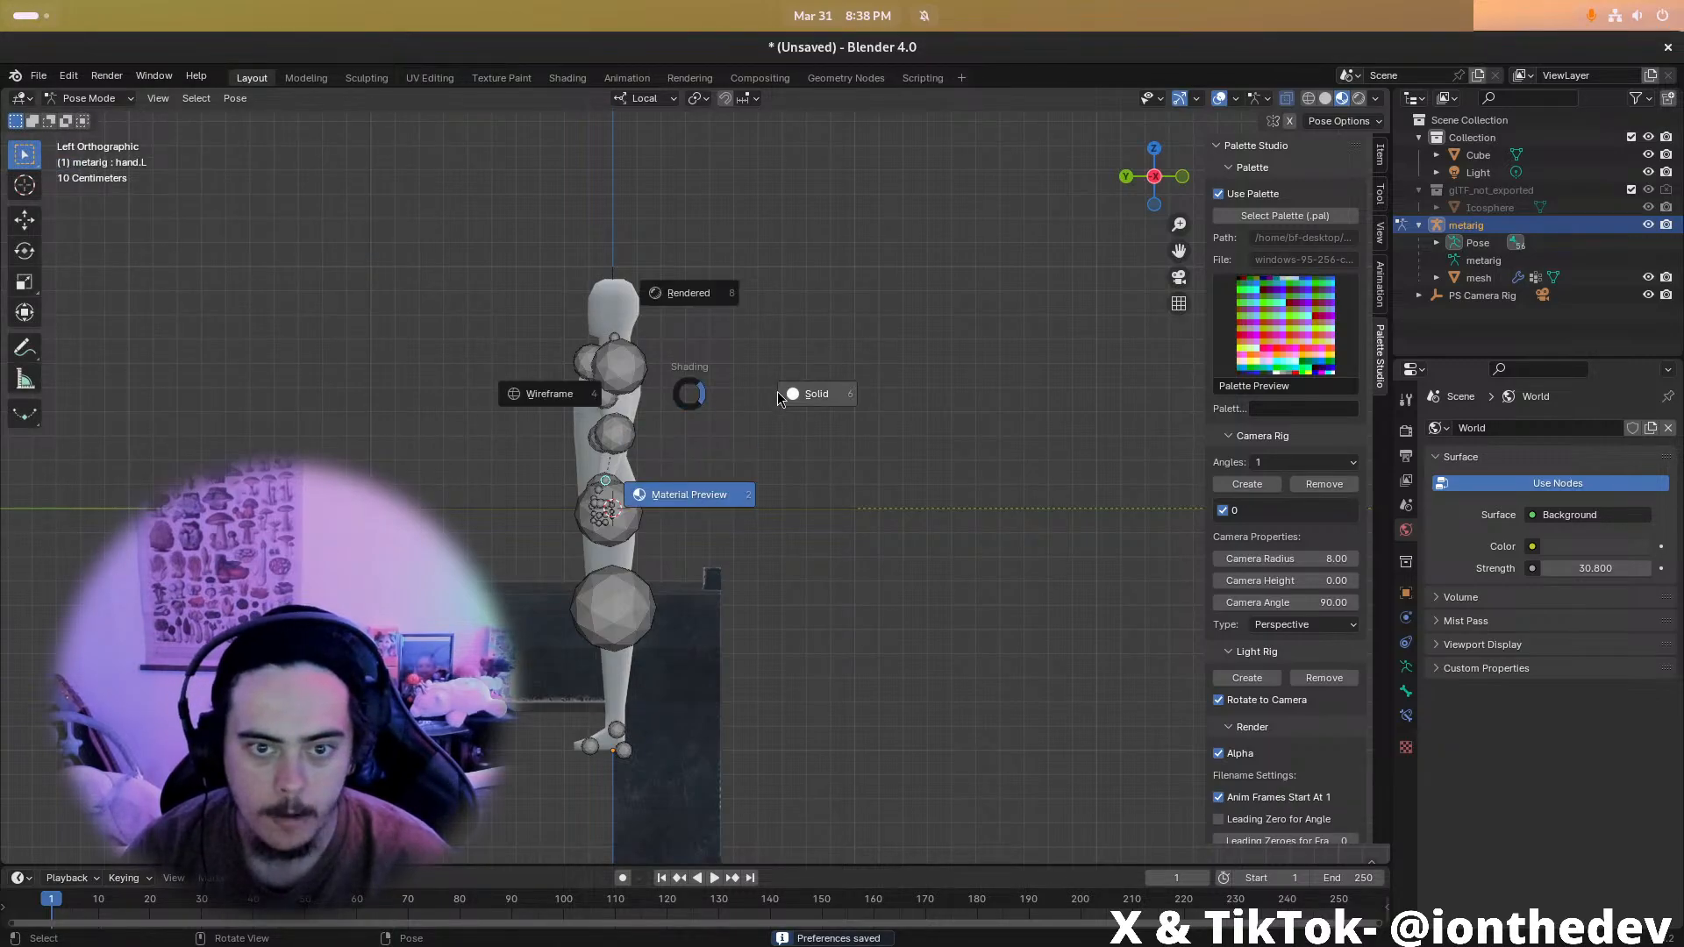
click(739, 624)
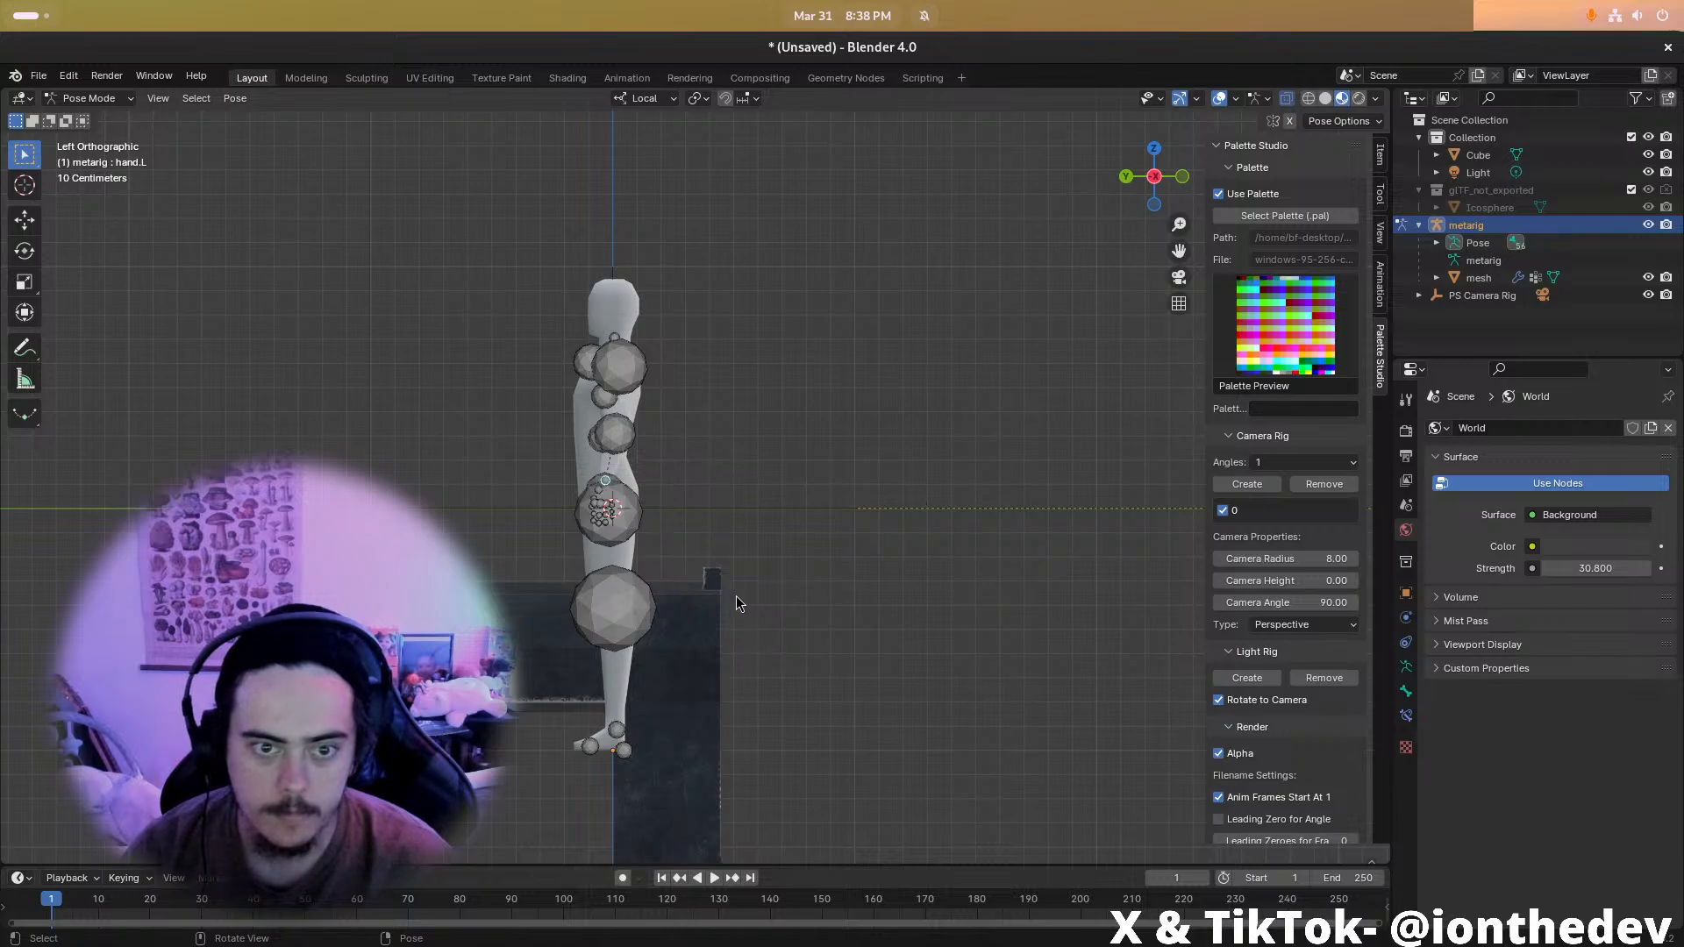
Return the metarig from Pose Mode to Object Mode
key(Tab)
middle_drag(851, 505, 784, 481)
key(ctrl+Tab)
click(865, 470)
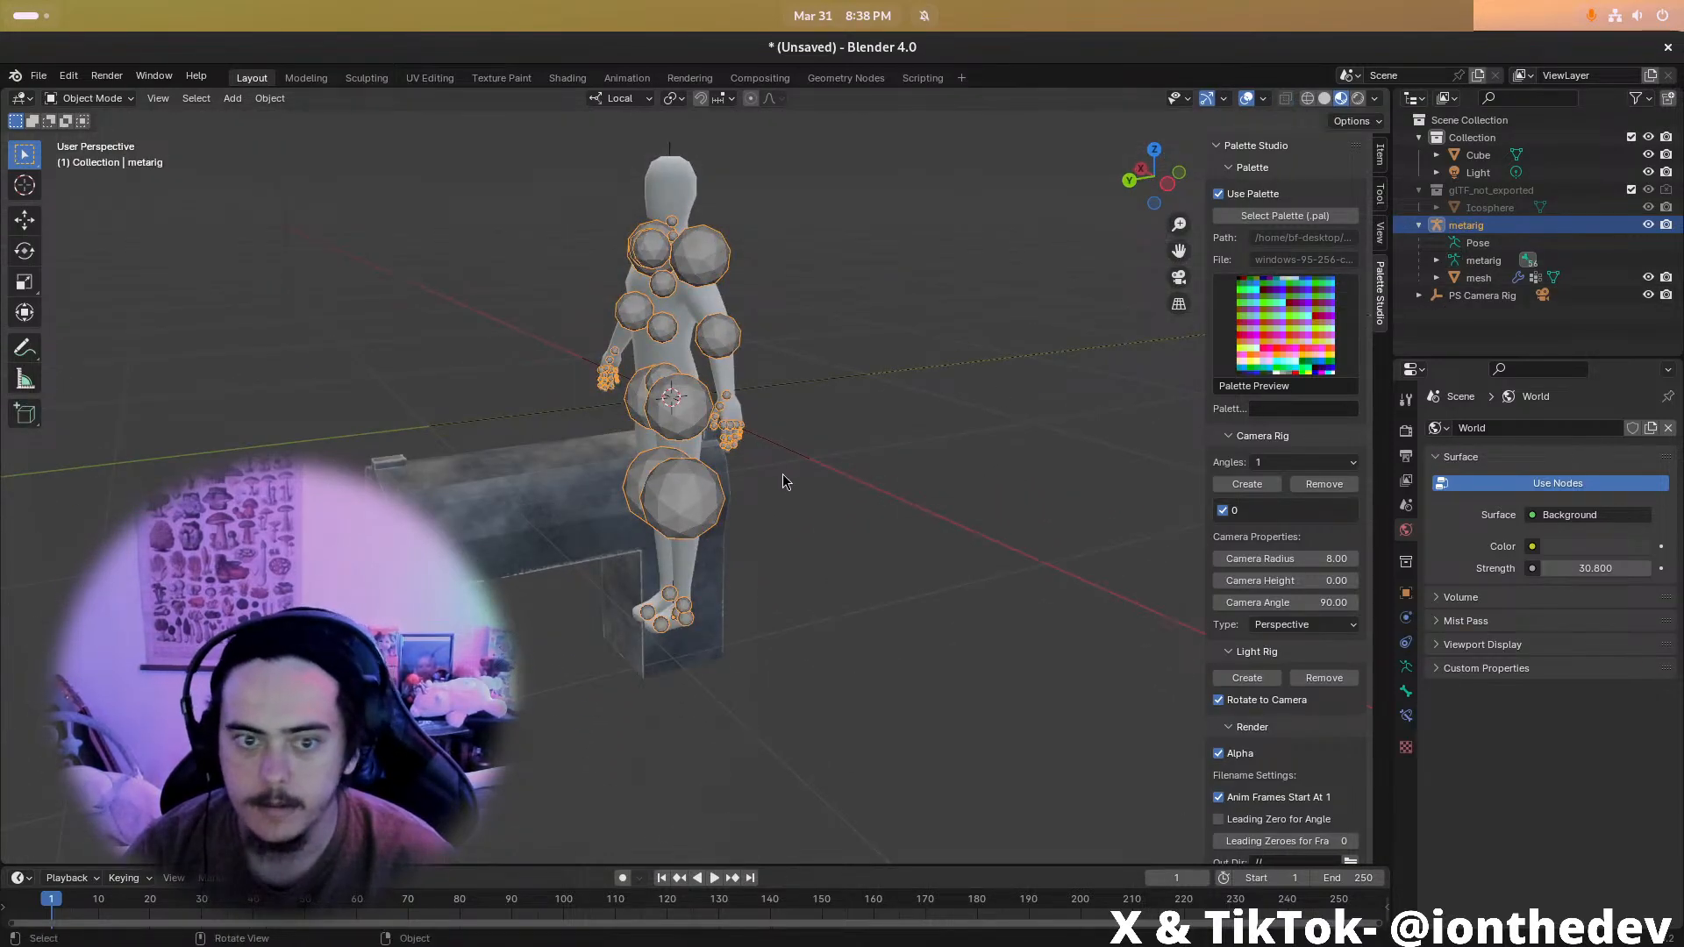
Try to scale up the metarig in the left orthographic view and move it between the pistol and the camera
click(1168, 183)
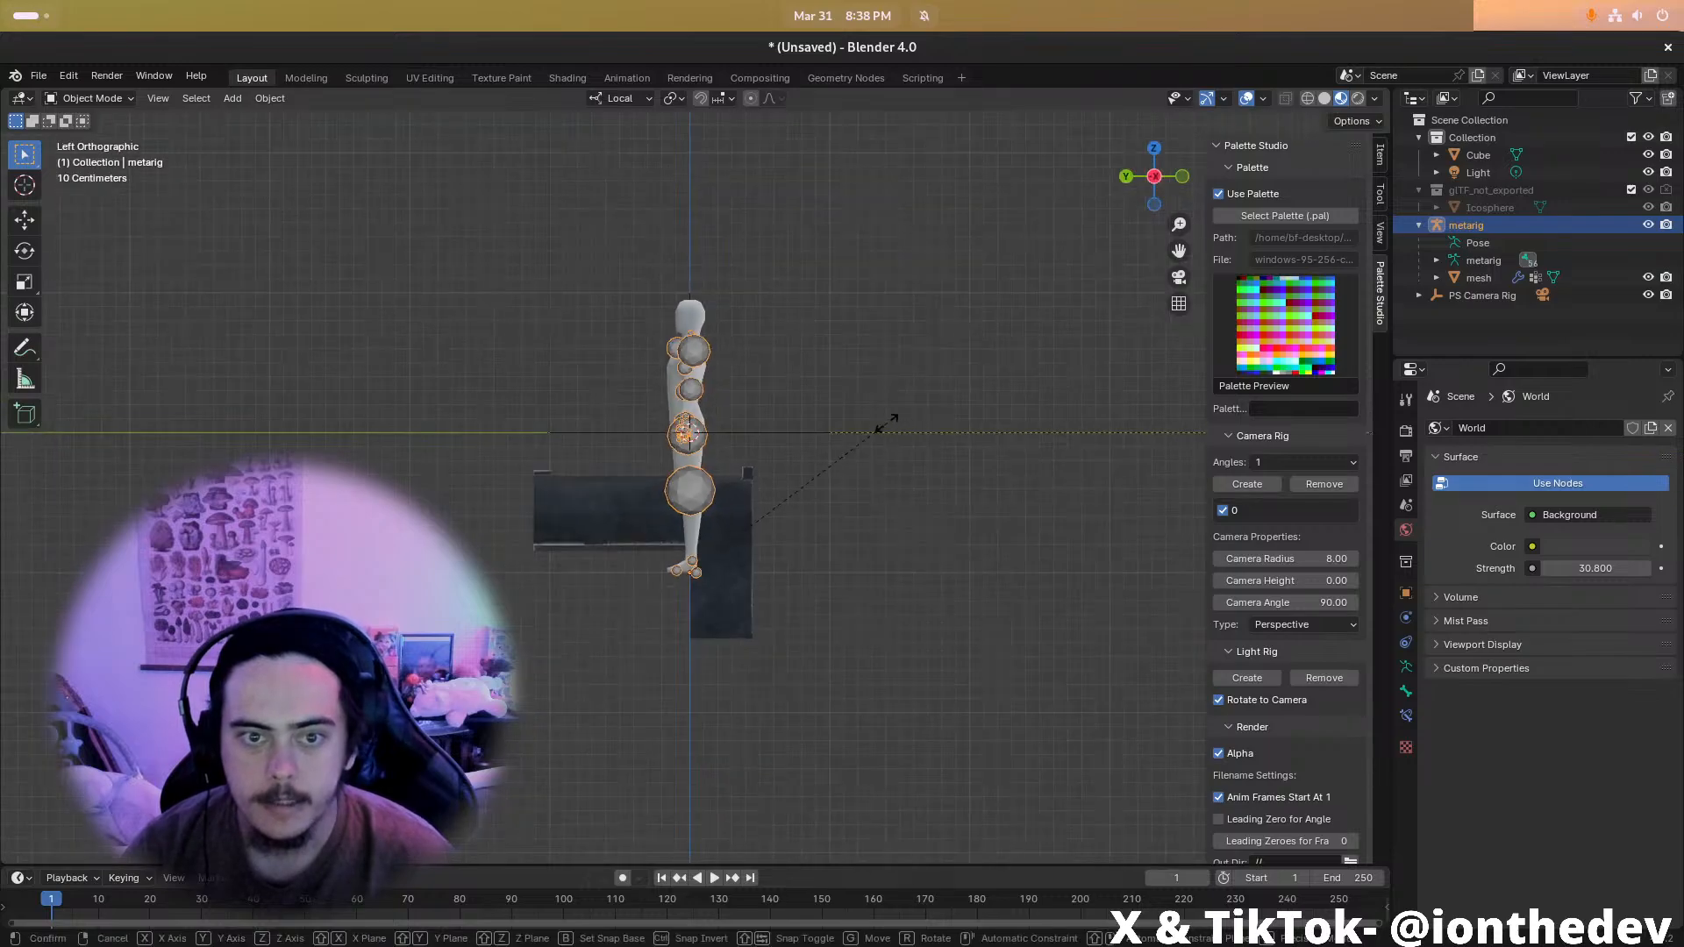
key(s)
click(823, 448)
key(g)
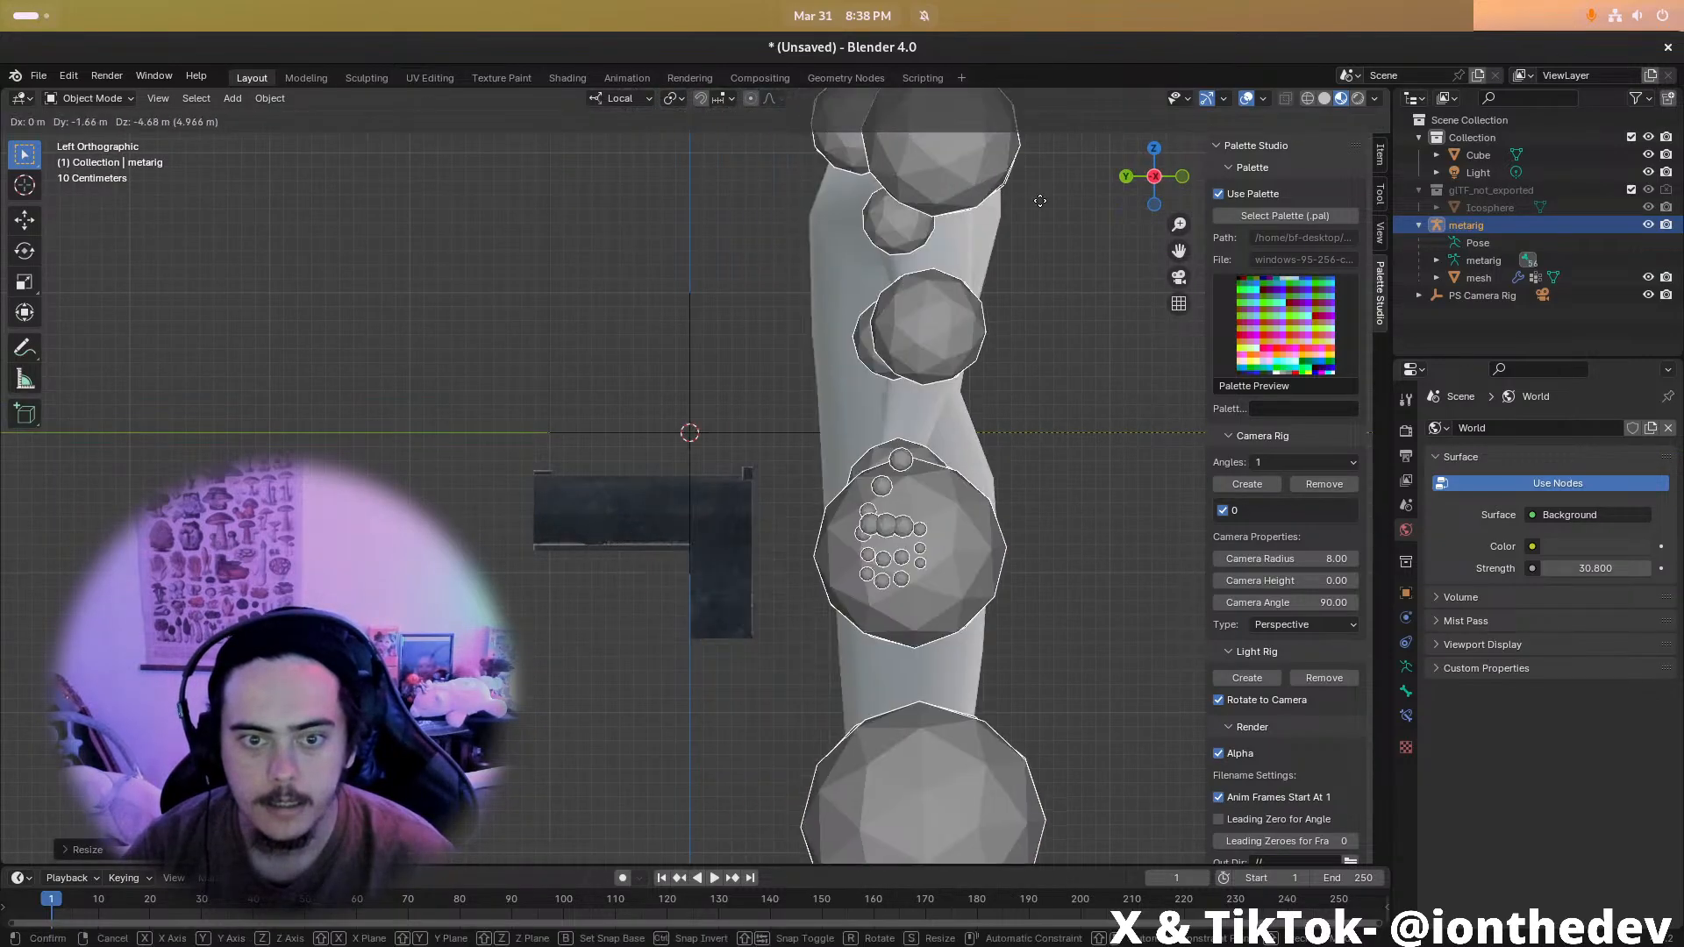
click(1025, 541)
scroll(978, 483, down, 1)
shift+middle_drag(977, 483, 708, 398)
key(g)
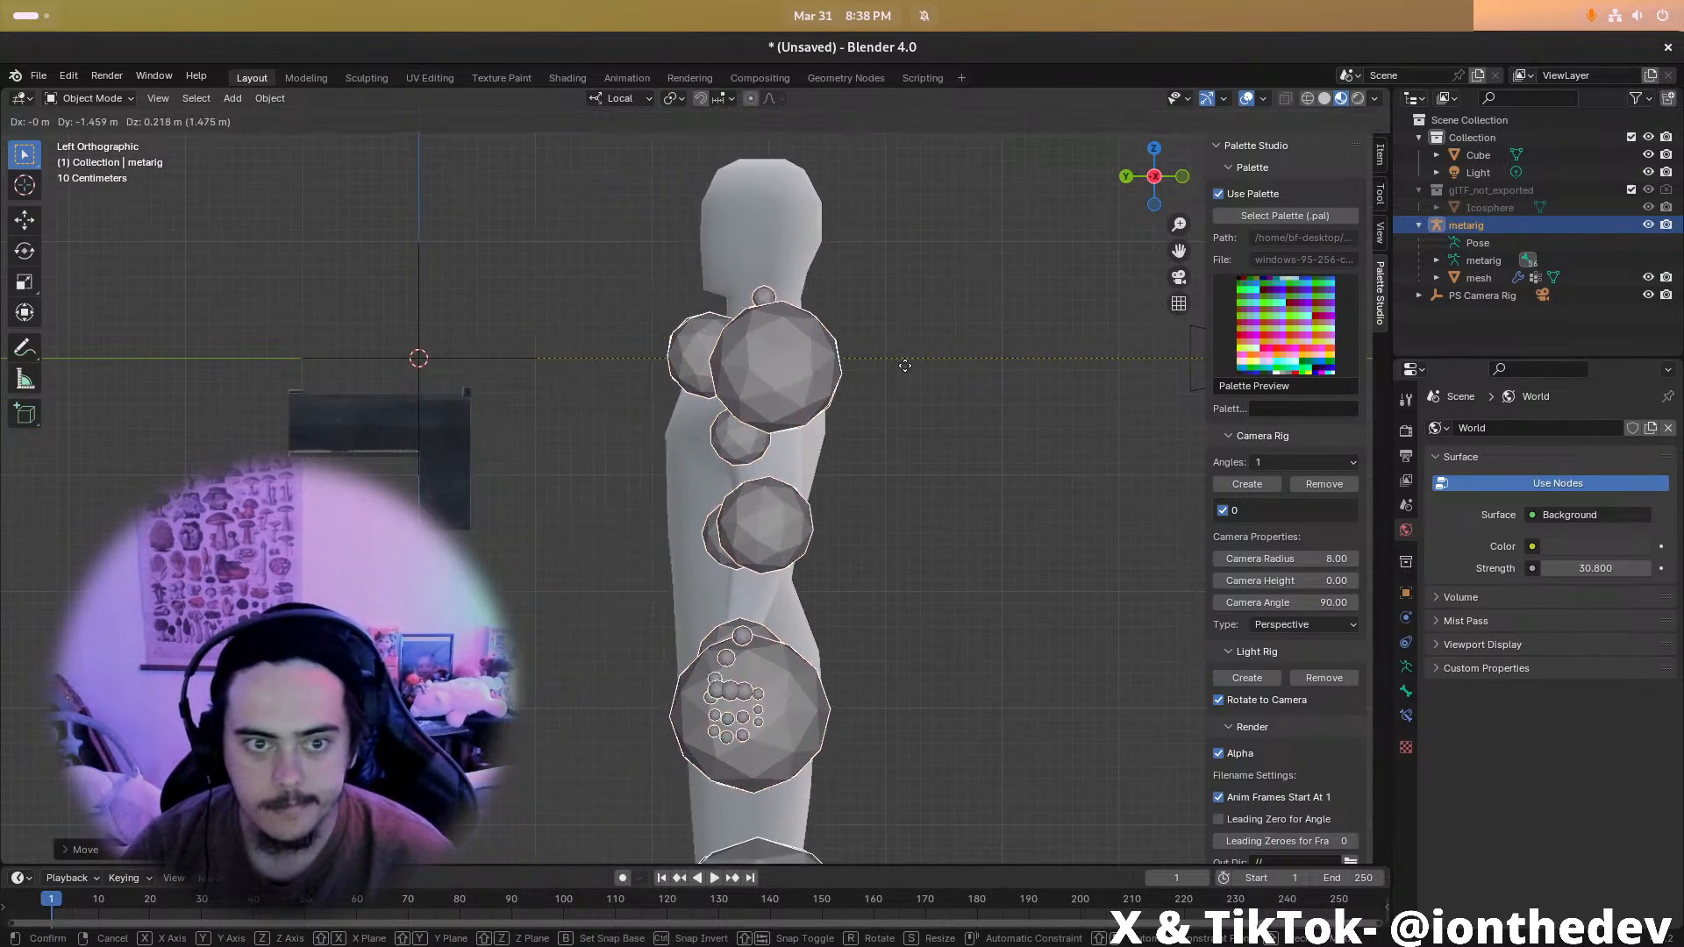
click(905, 366)
scroll(846, 438, down, 4)
shift+middle_drag(846, 439, 739, 471)
scroll(814, 470, up, 1)
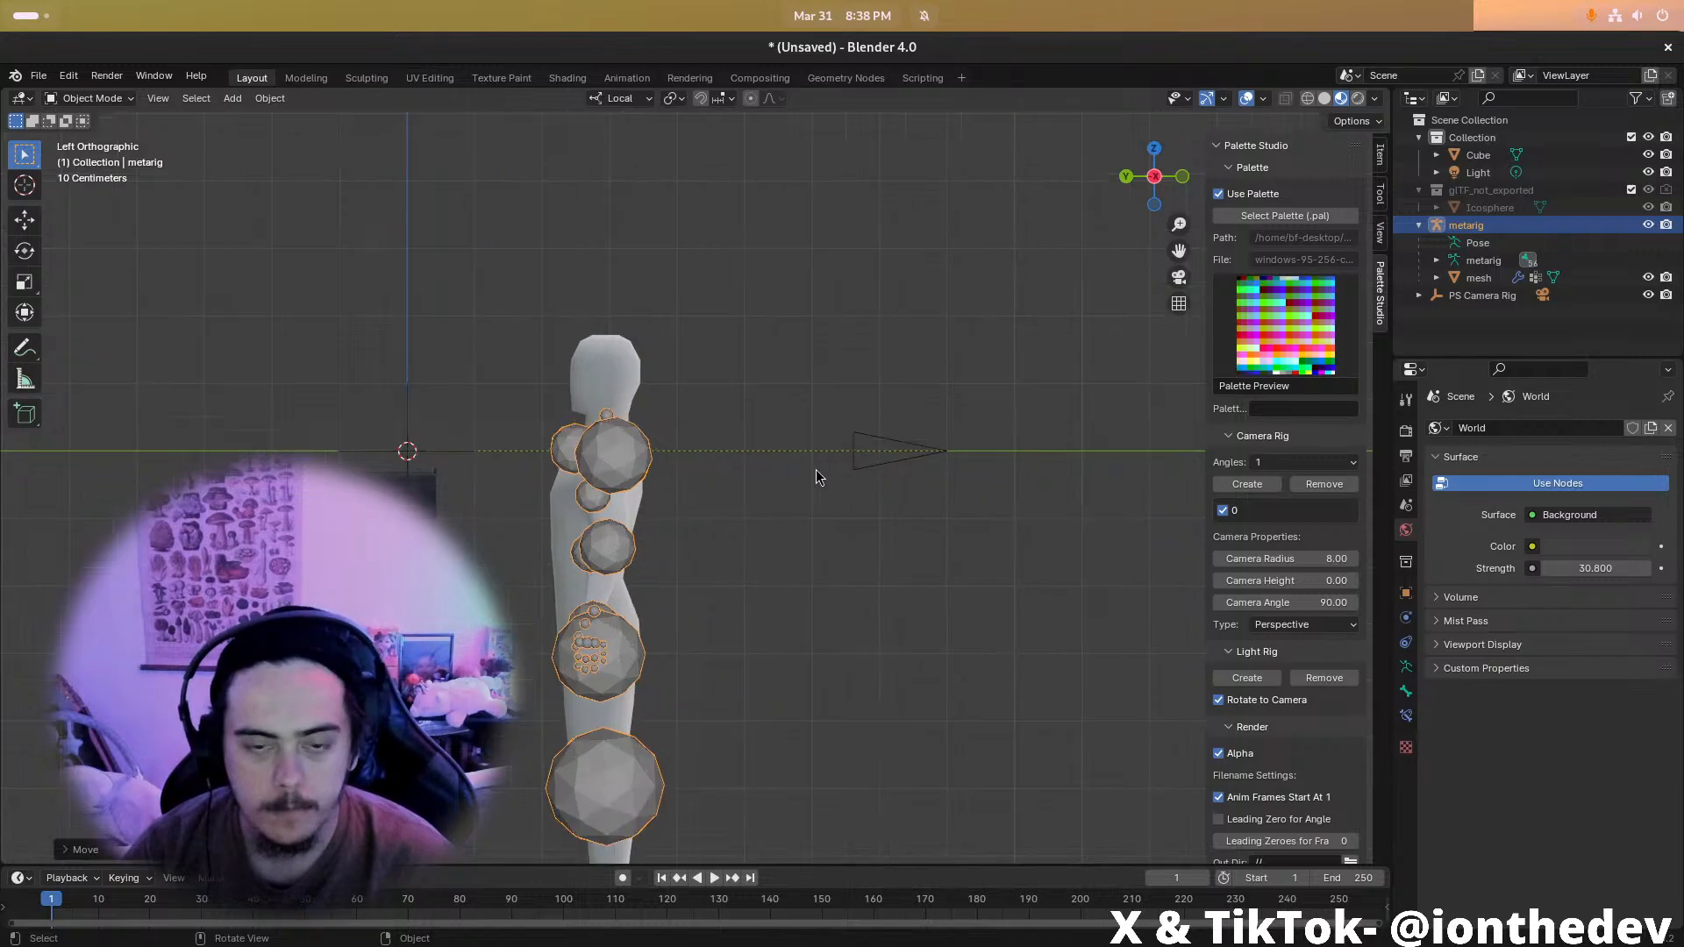
key(ctrl+z)
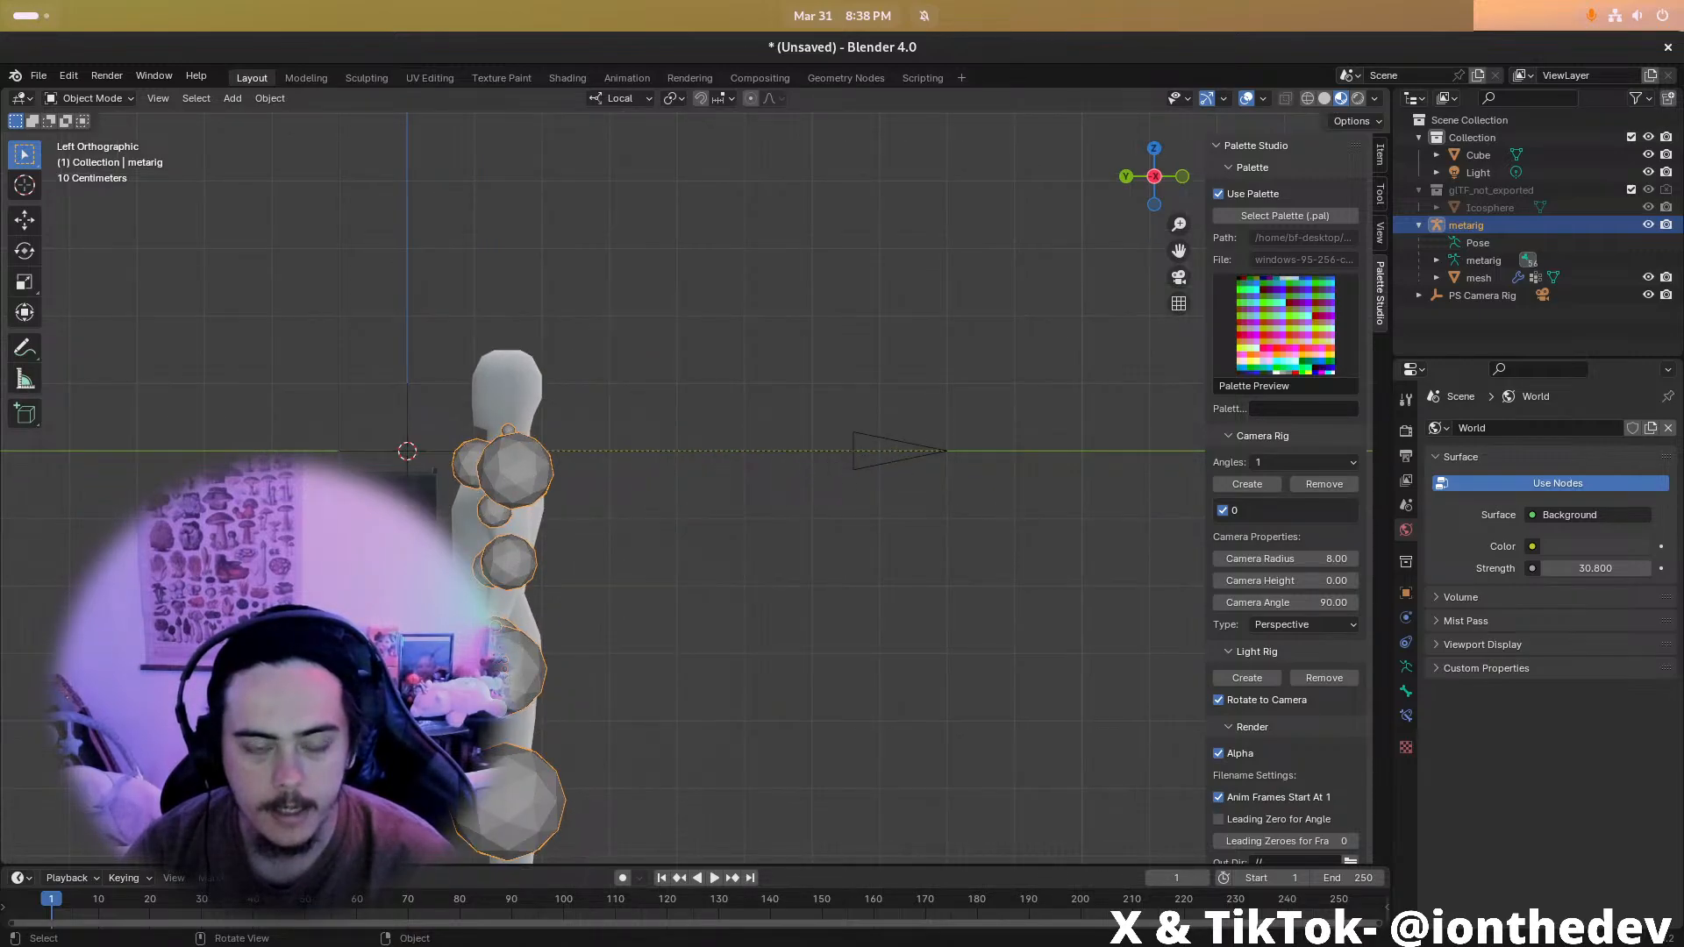
Try to move and scale the pistol together with the metarig, and undo these edits and the metarig's earlier scaling and moves
click(396, 500)
key(g)
key(x)
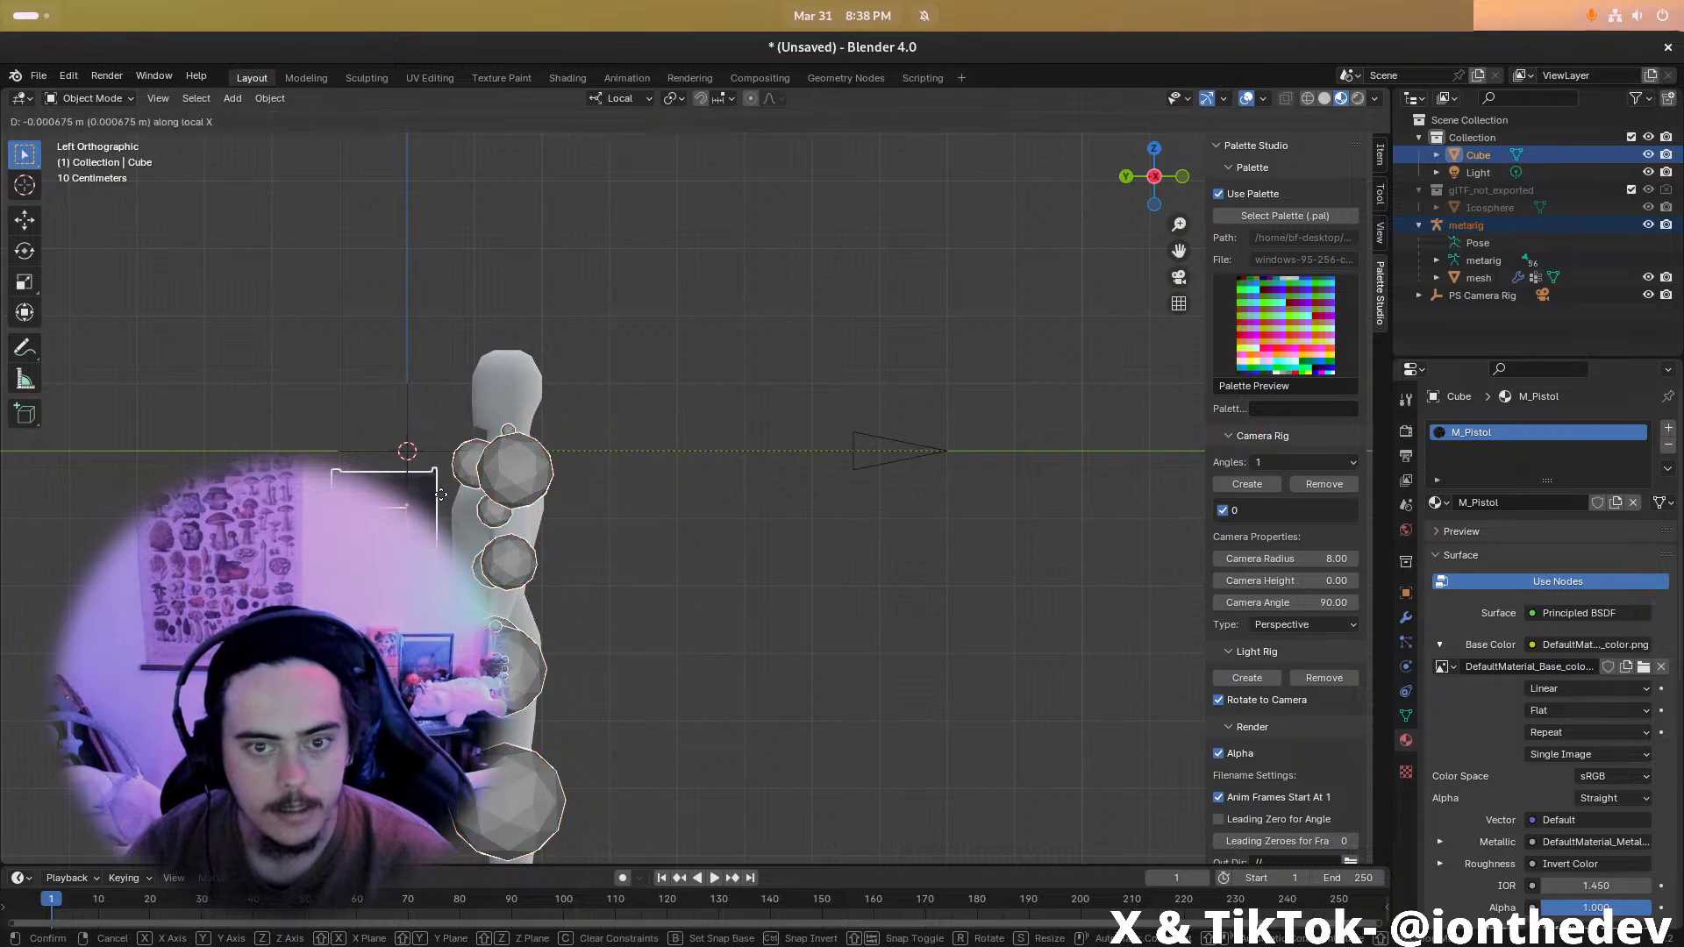
key(Escape)
key(s)
click(588, 509)
key(ctrl+z)
key(ctrl+z)
key(ctrl+z)
key(ctrl+z)
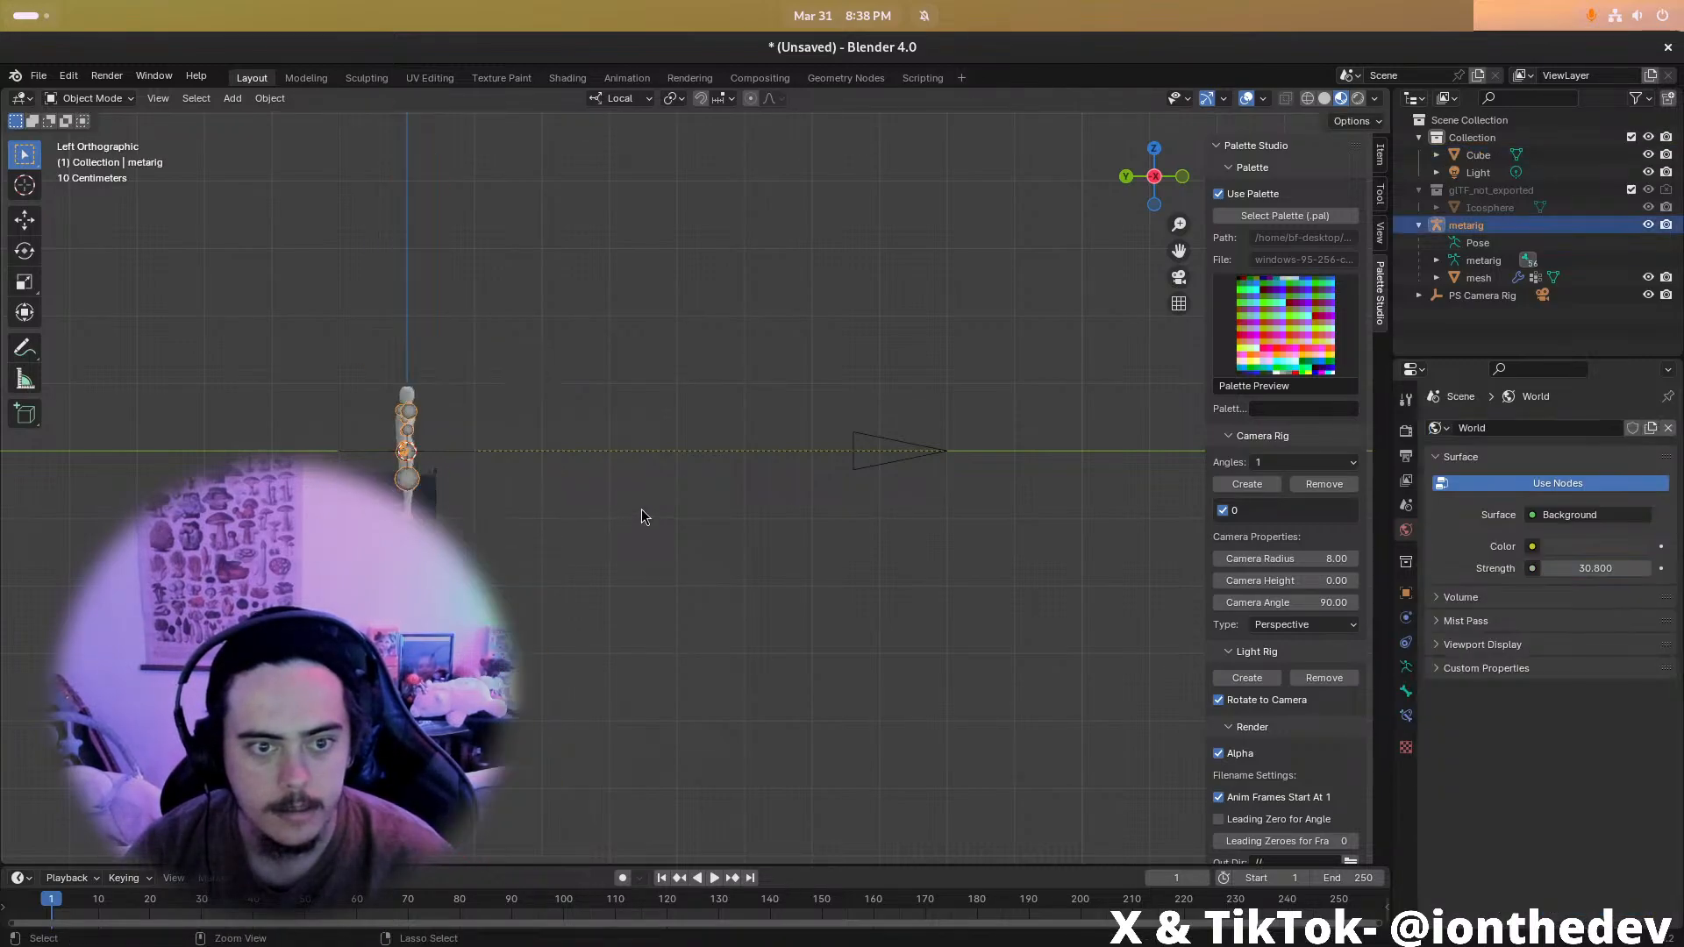
Scale the pistol down on its own in the left orthographic view
click(436, 499)
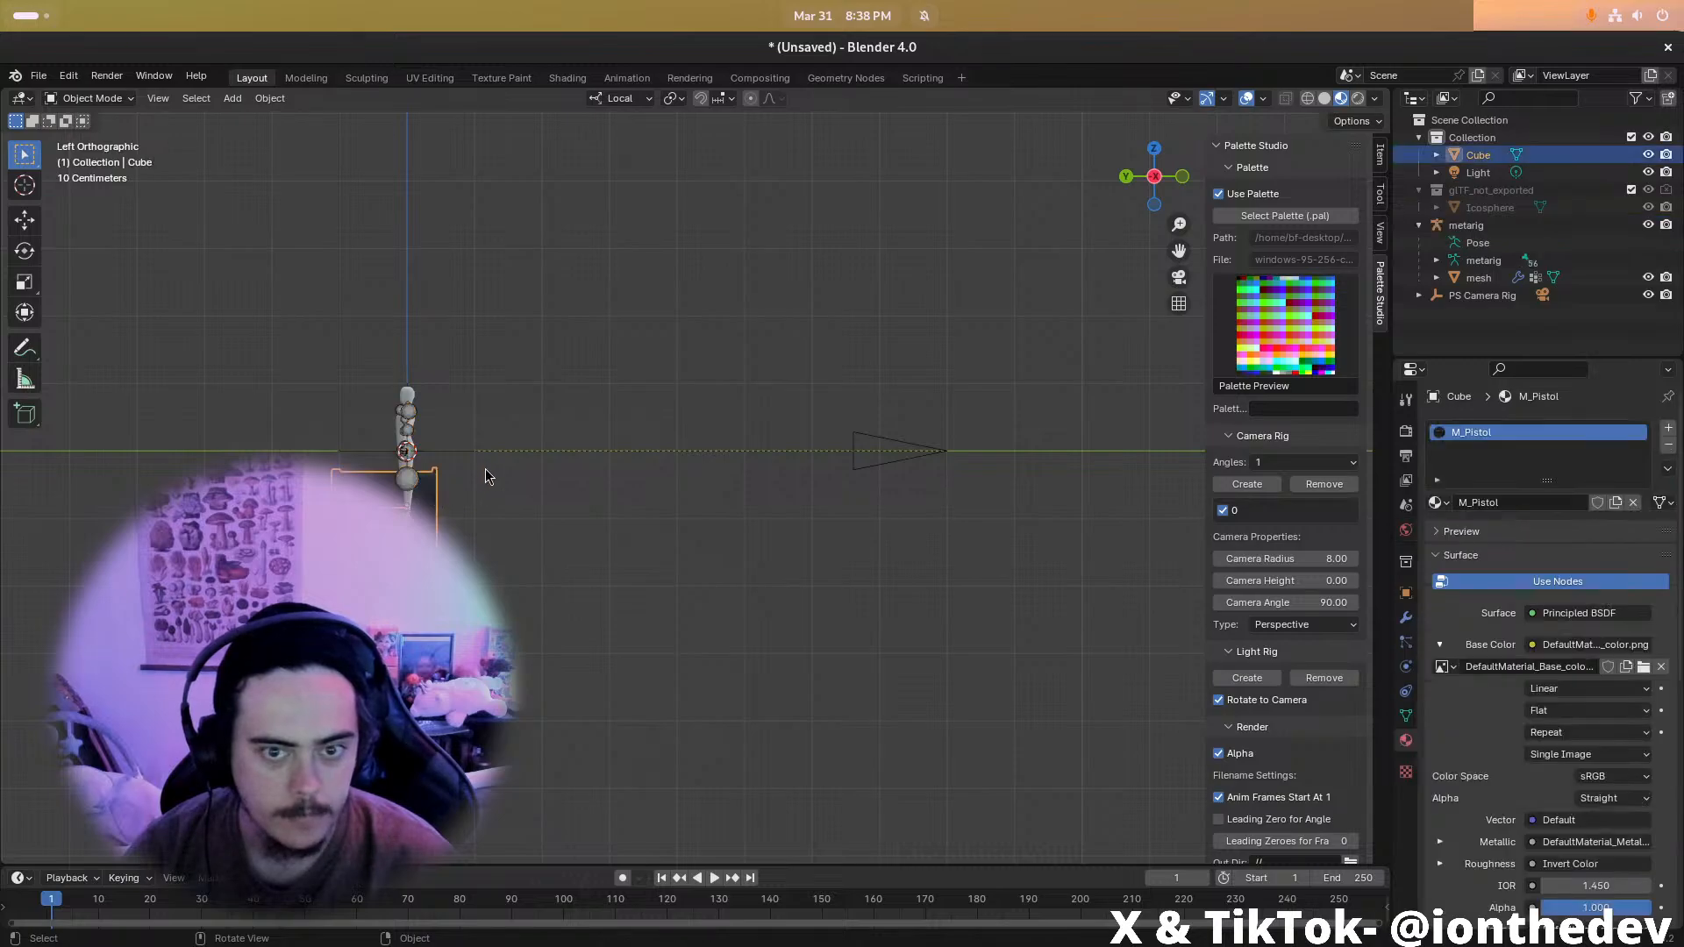
key(s)
key(Escape)
key(s)
click(430, 471)
Scale up the metarig and move it behind the camera
click(415, 473)
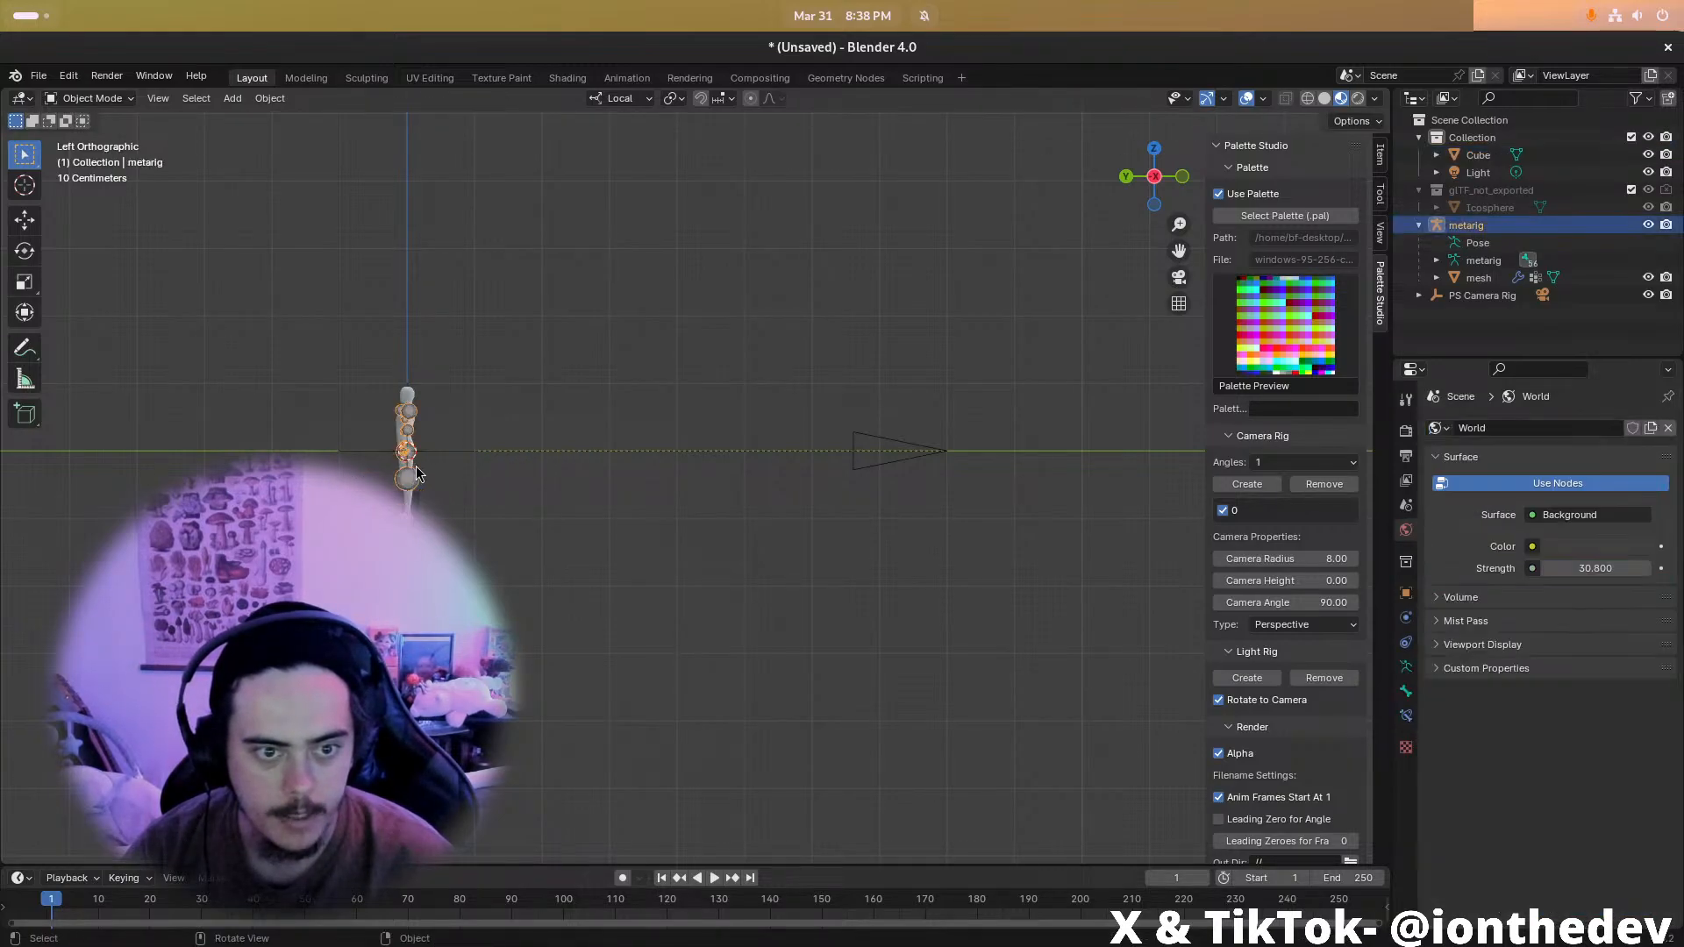
key(s)
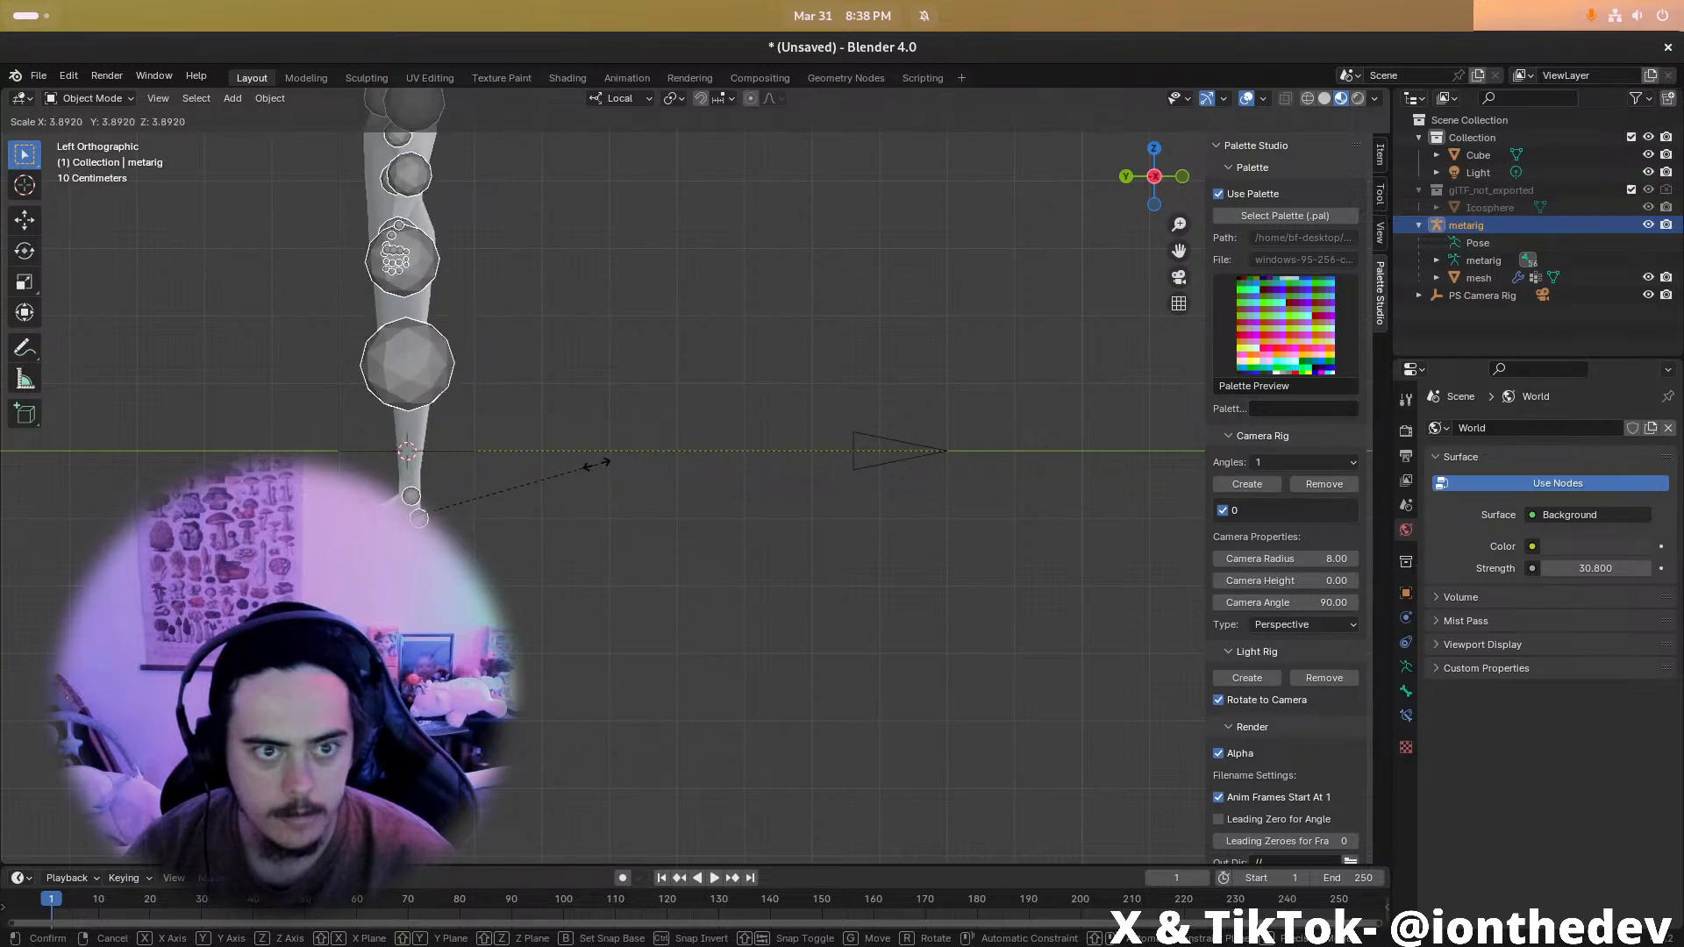
click(540, 474)
key(g)
click(440, 524)
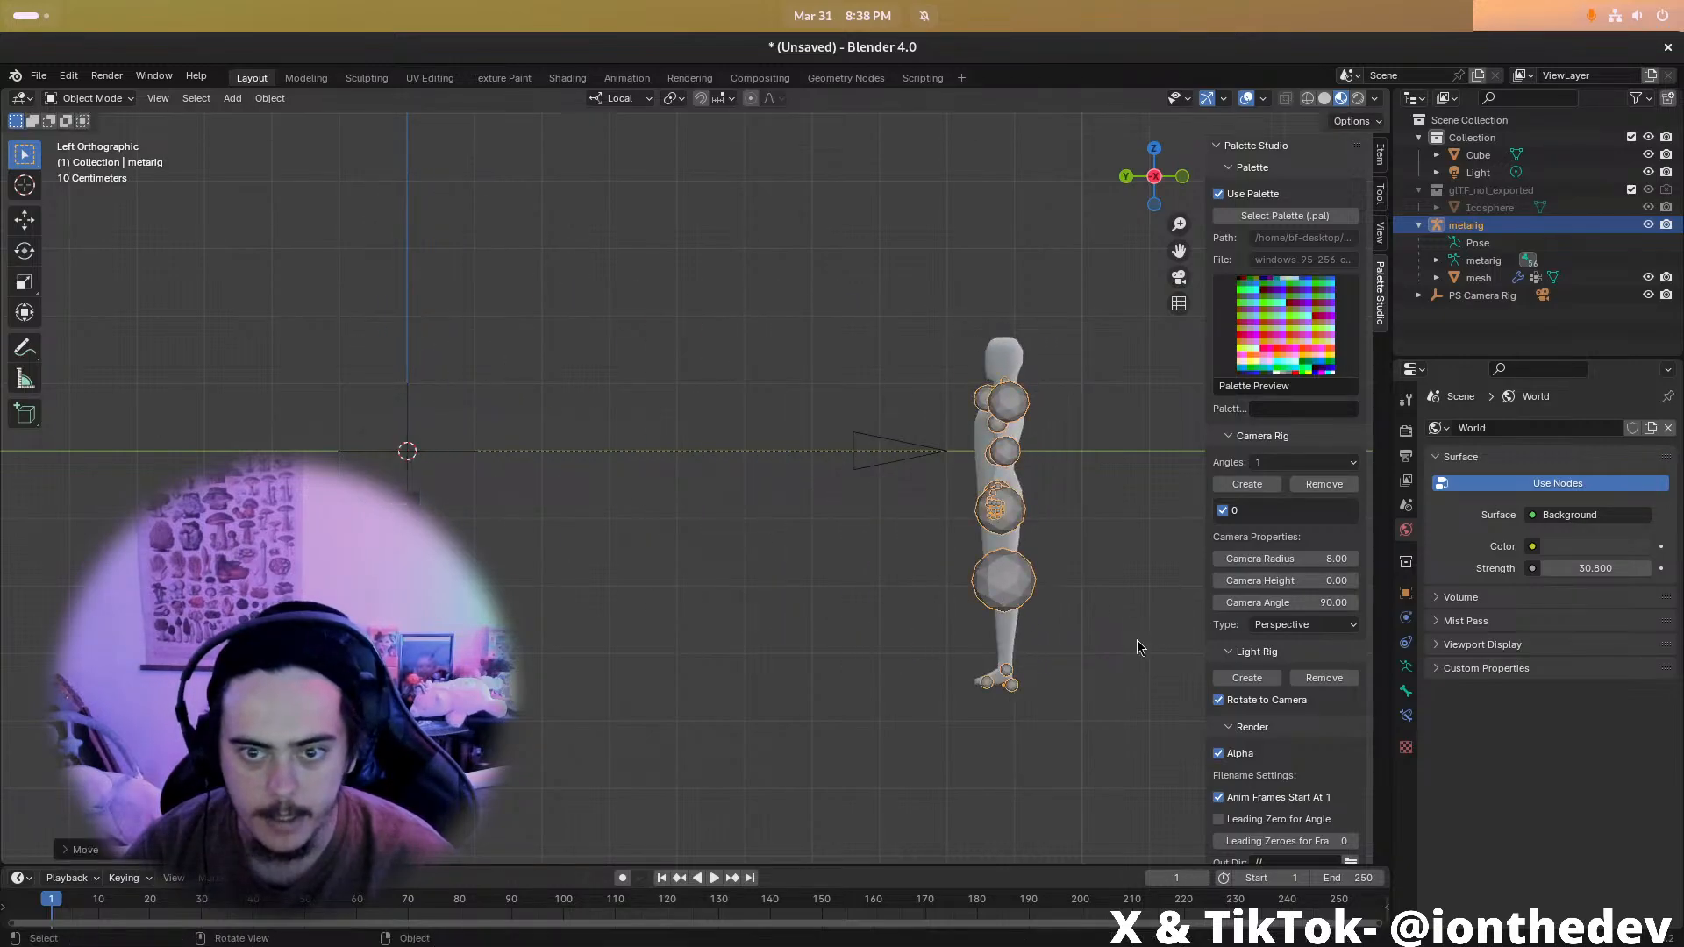
Move the pistol along the camera axis so it sits just in front of the camera
click(414, 514)
key(g)
click(816, 481)
middle_drag(741, 369, 707, 372)
Scale the pistol to about 0.655 in the camera view and position it at the lower middle of the frame
key(KP_0)
key(g)
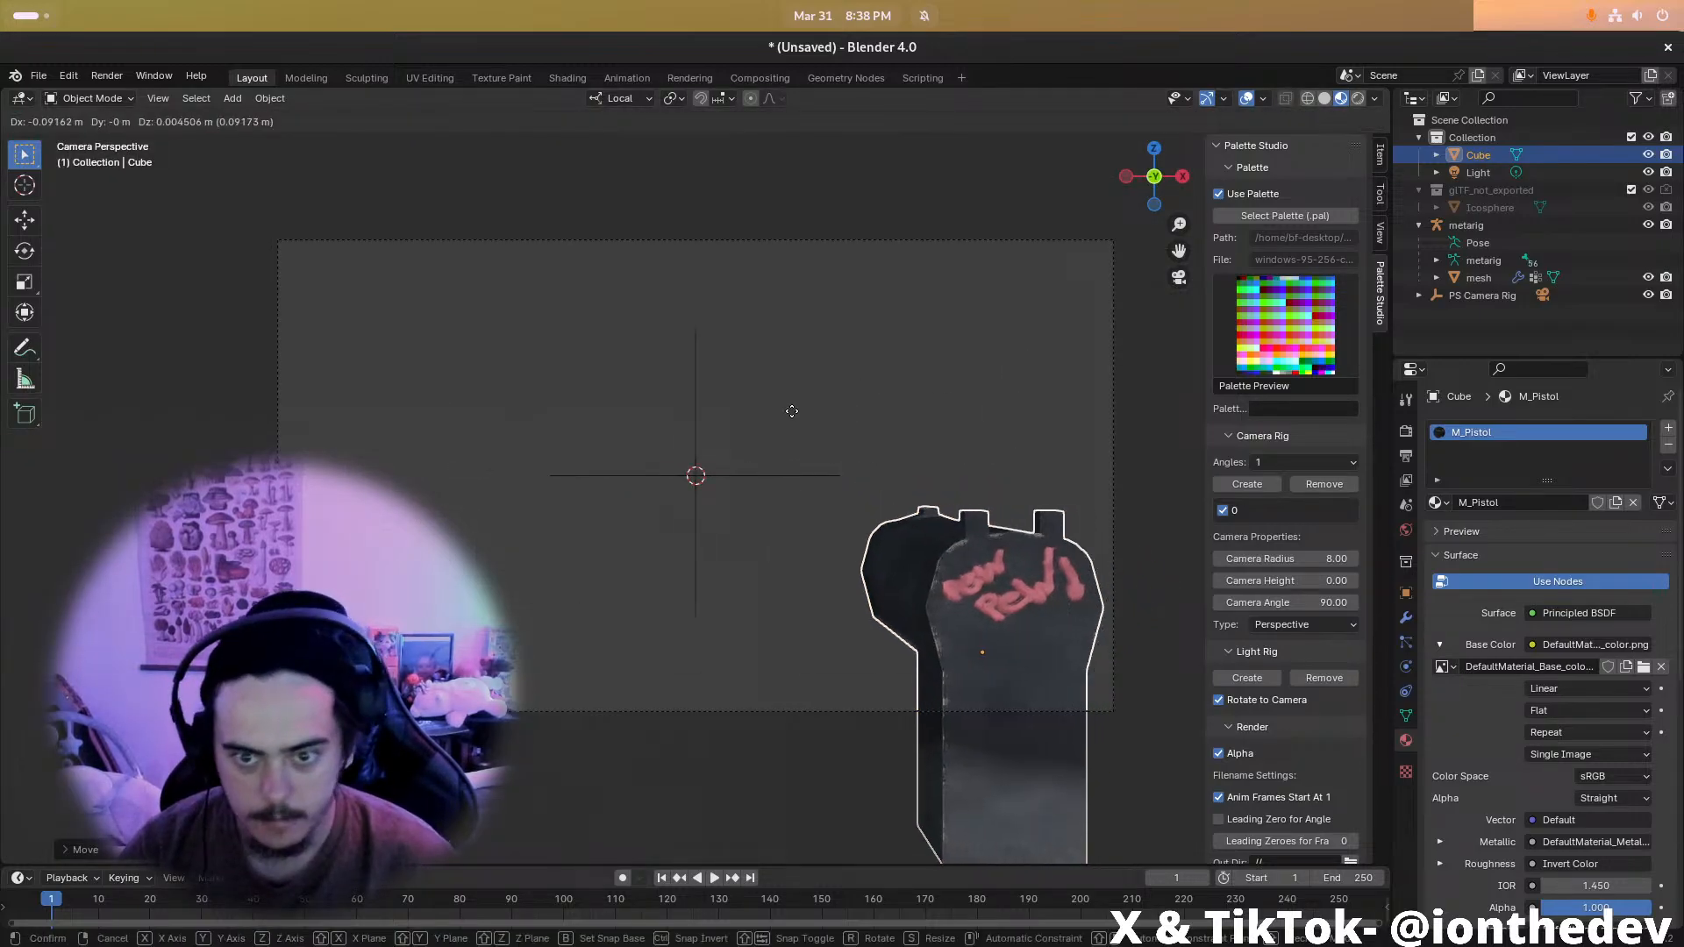
click(614, 441)
key(s)
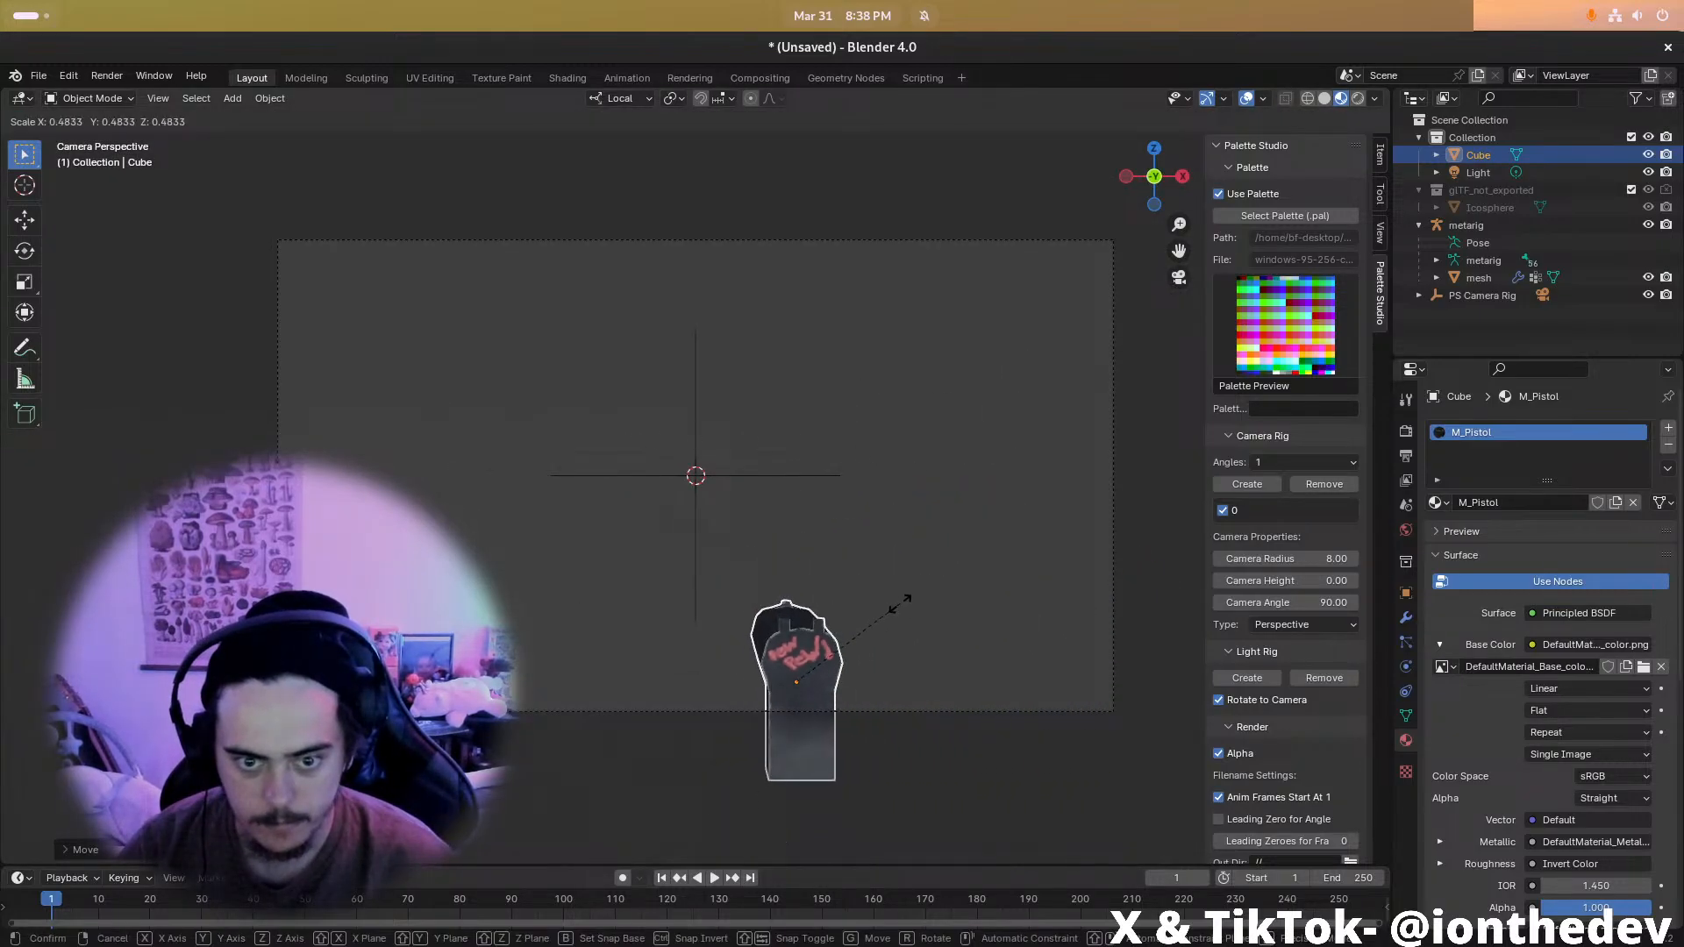
click(947, 584)
key(g)
click(913, 537)
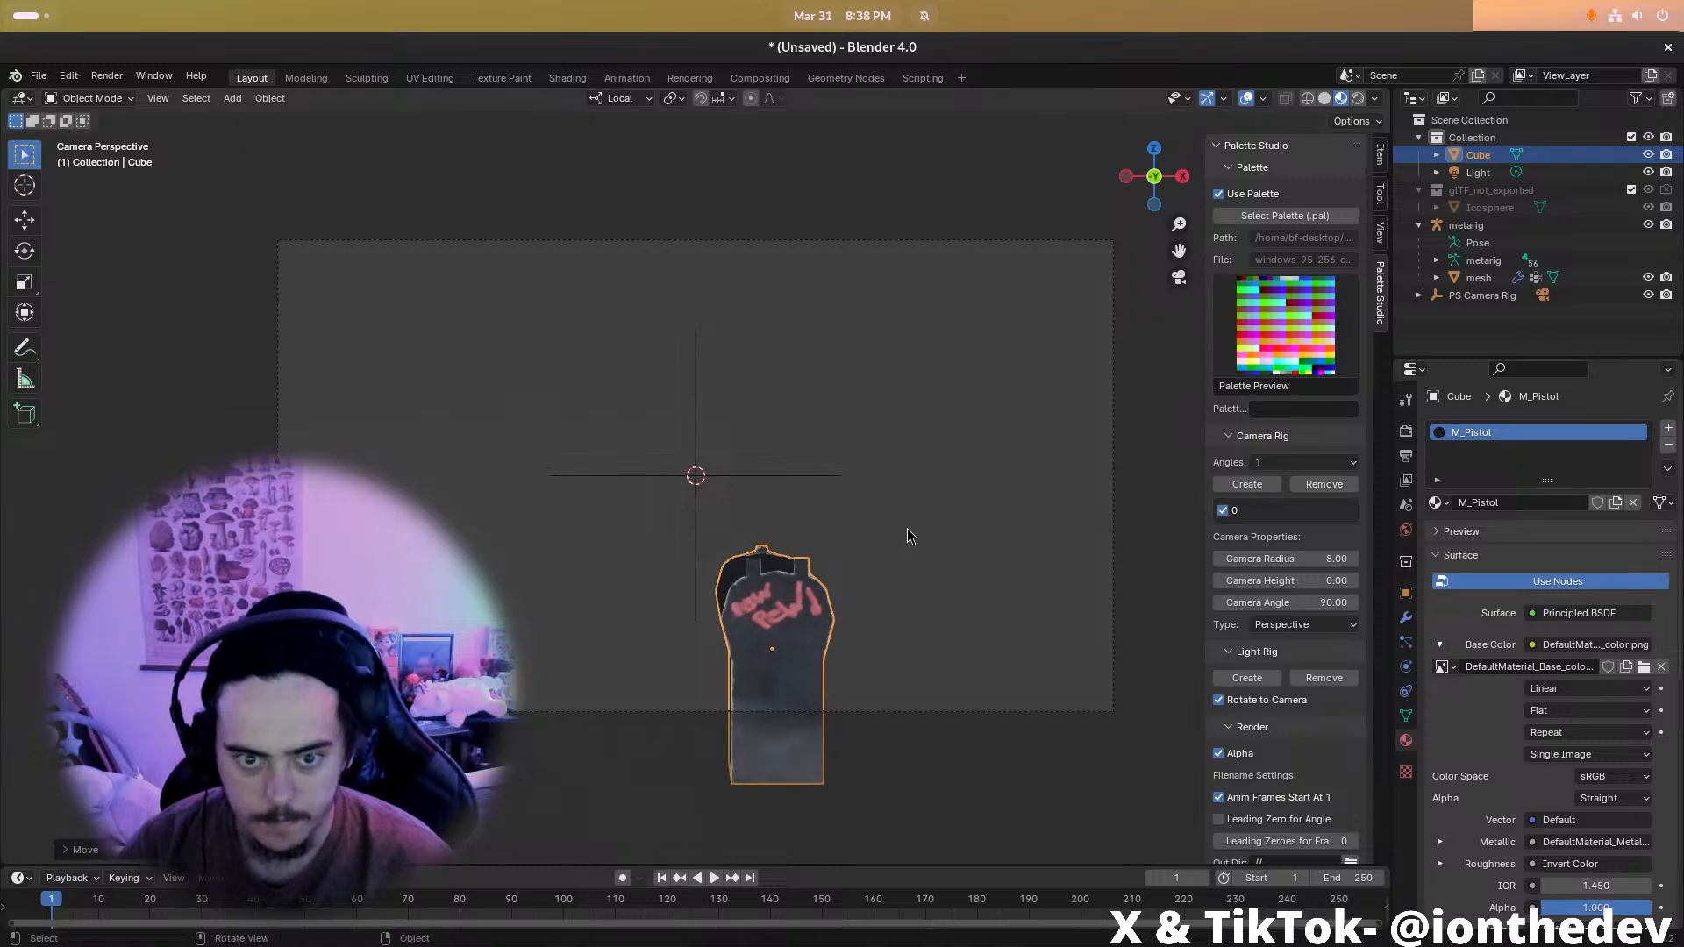
Examine the figure against the pistol and camera from several angles with the metarig hidden
scroll(1009, 519, down, 3)
click(1154, 149)
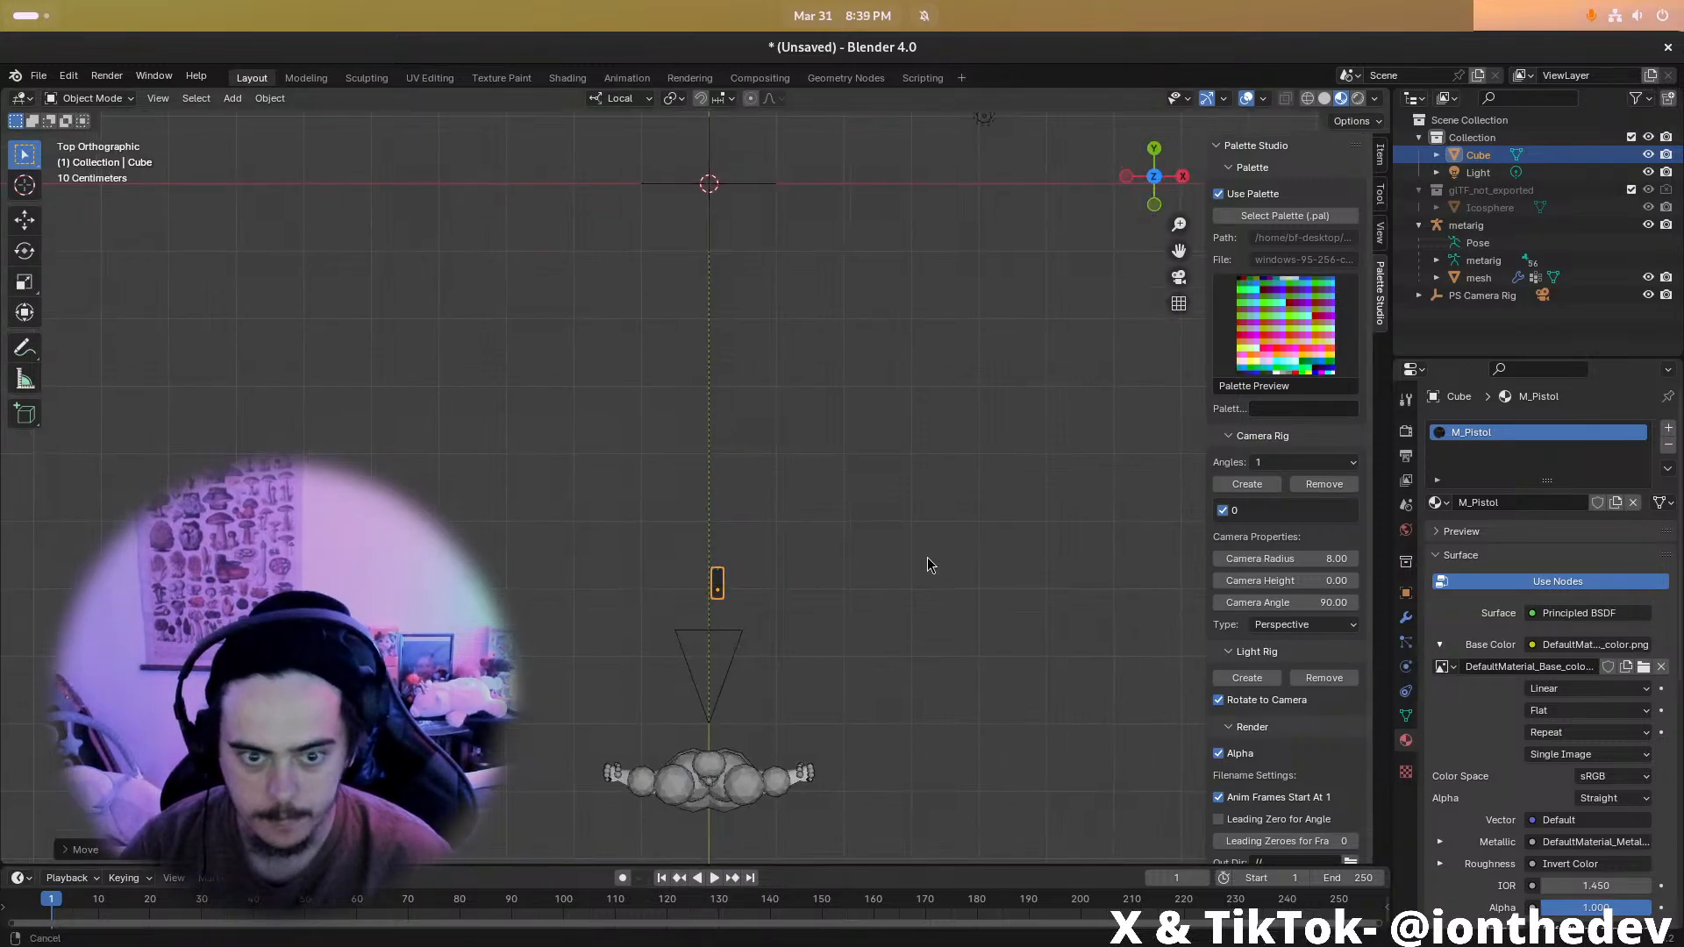
middle_drag(823, 616, 951, 411)
mouse_move(1065, 417)
middle_down()
mouse_move(1008, 444)
mouse_move(1040, 432)
middle_up()
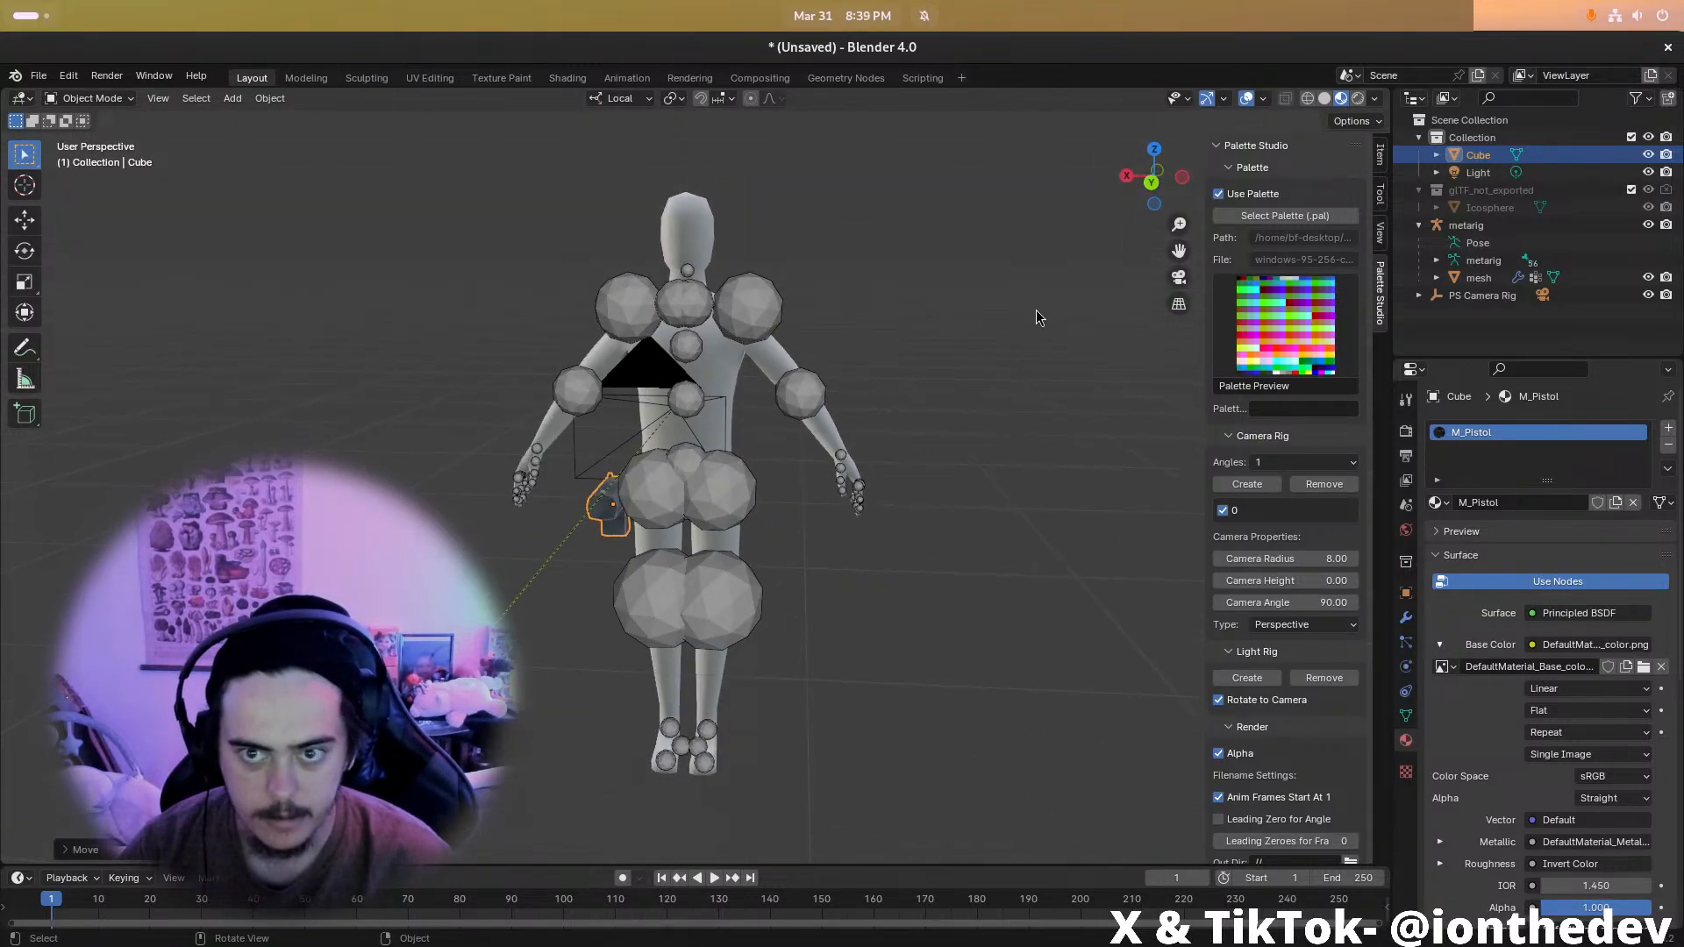
click(1182, 179)
click(1649, 225)
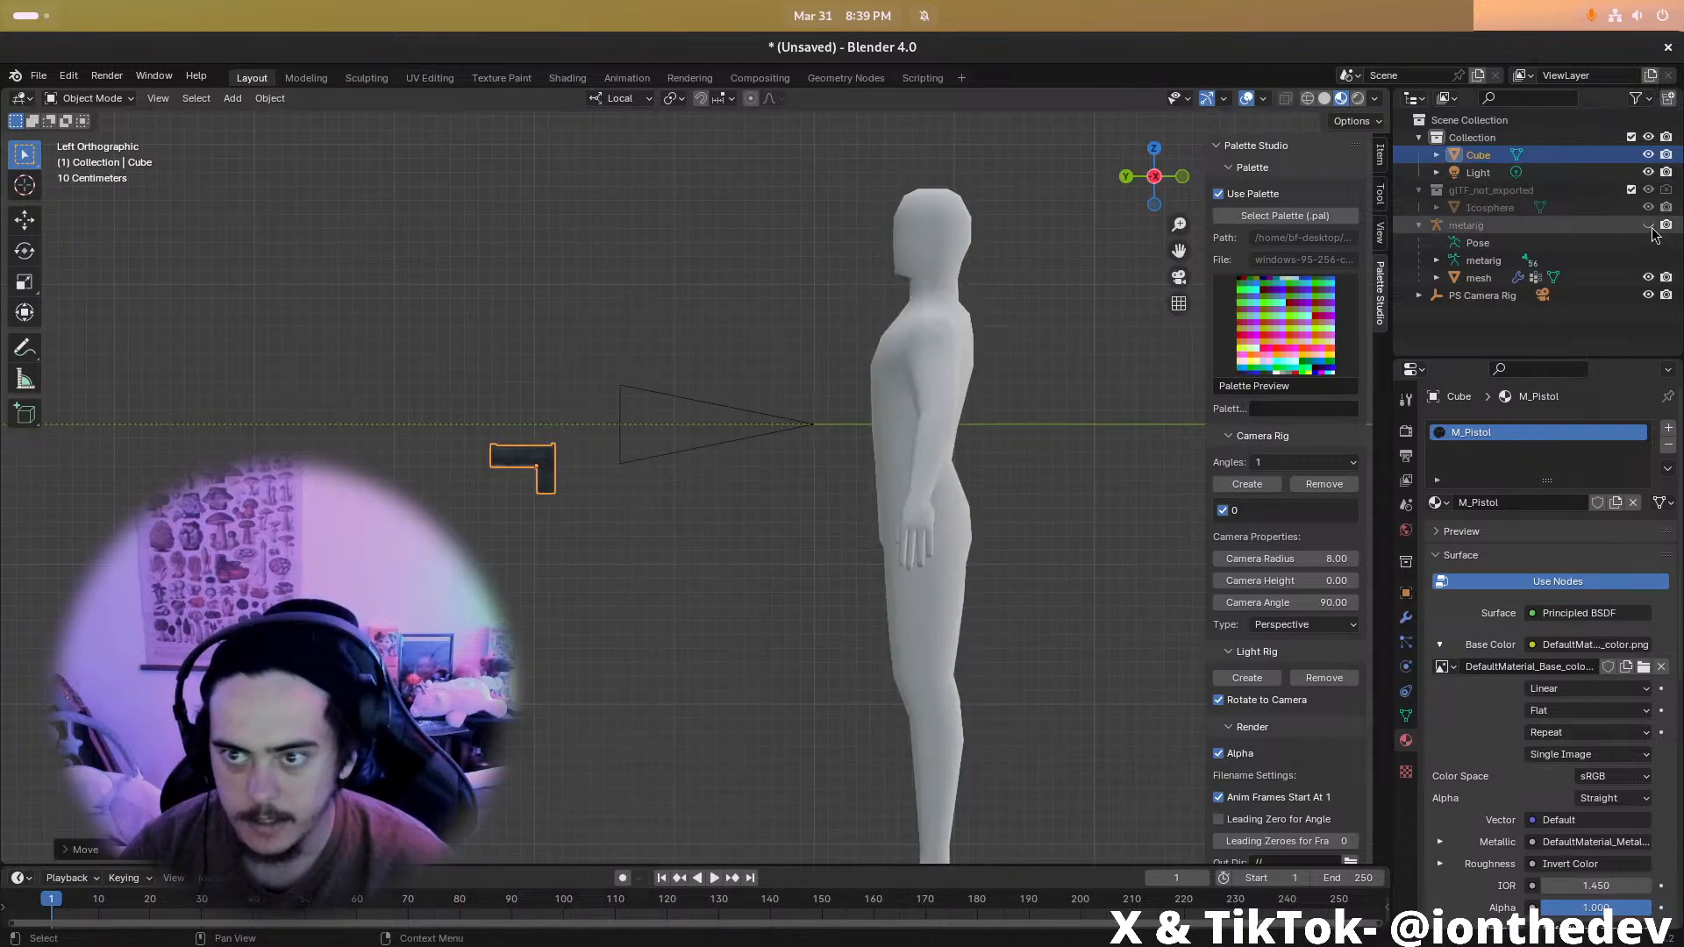
middle_drag(873, 384, 856, 395)
click(965, 350)
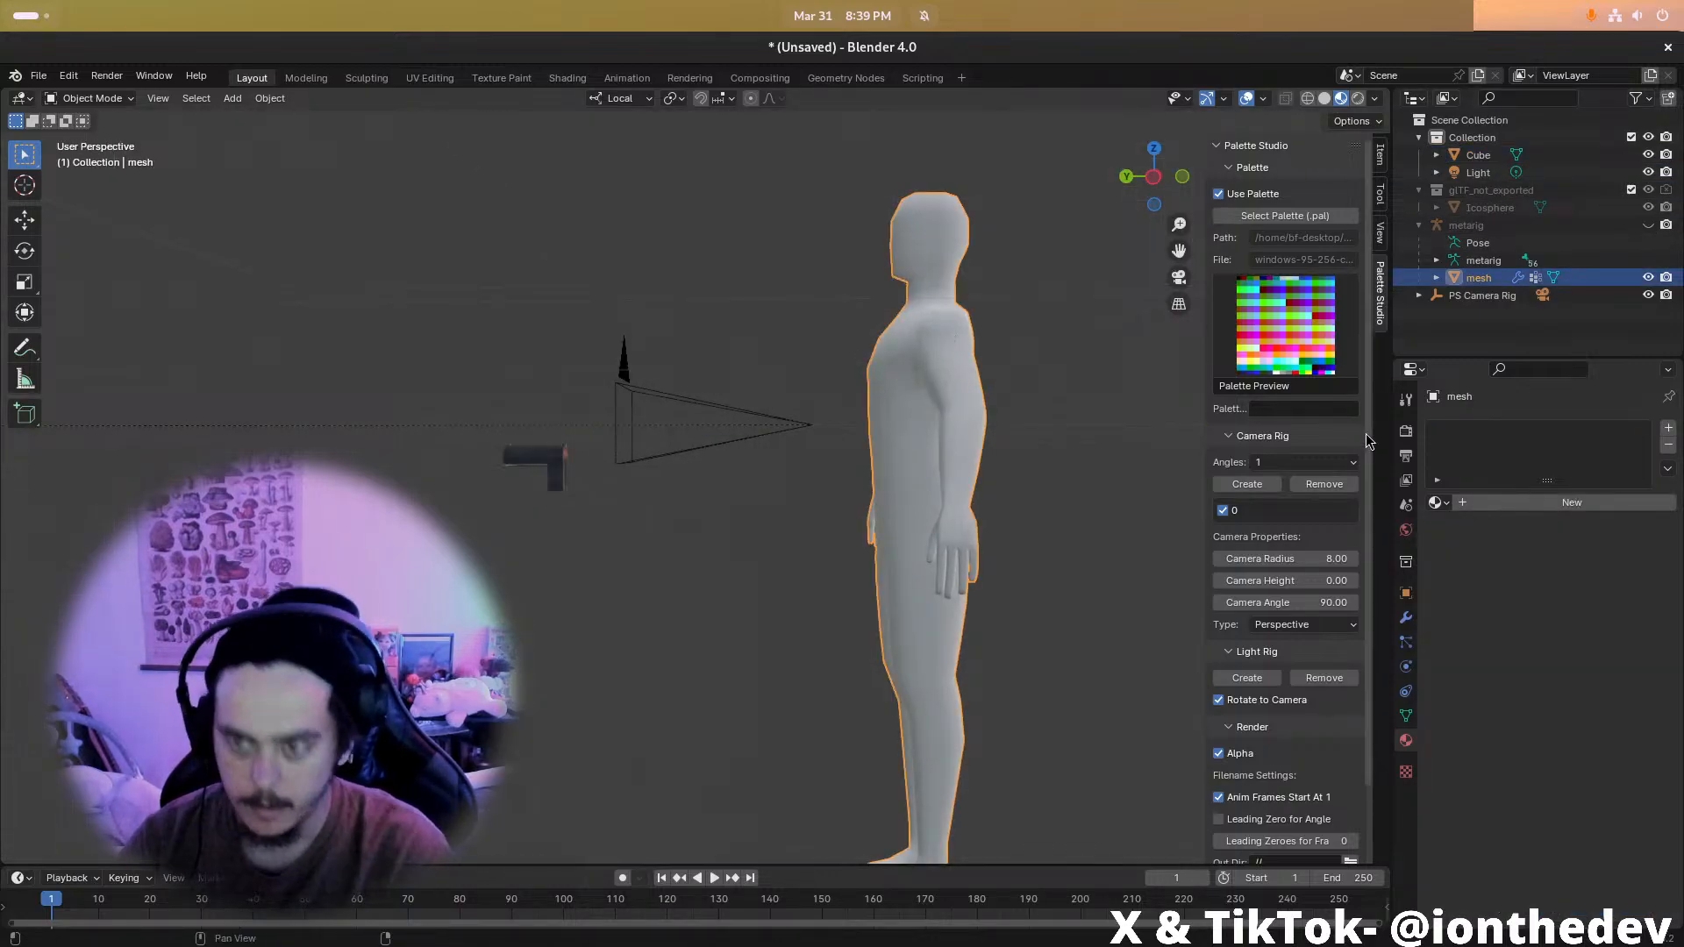
Delete the metarig and the leftover body mesh from the scene
click(1466, 225)
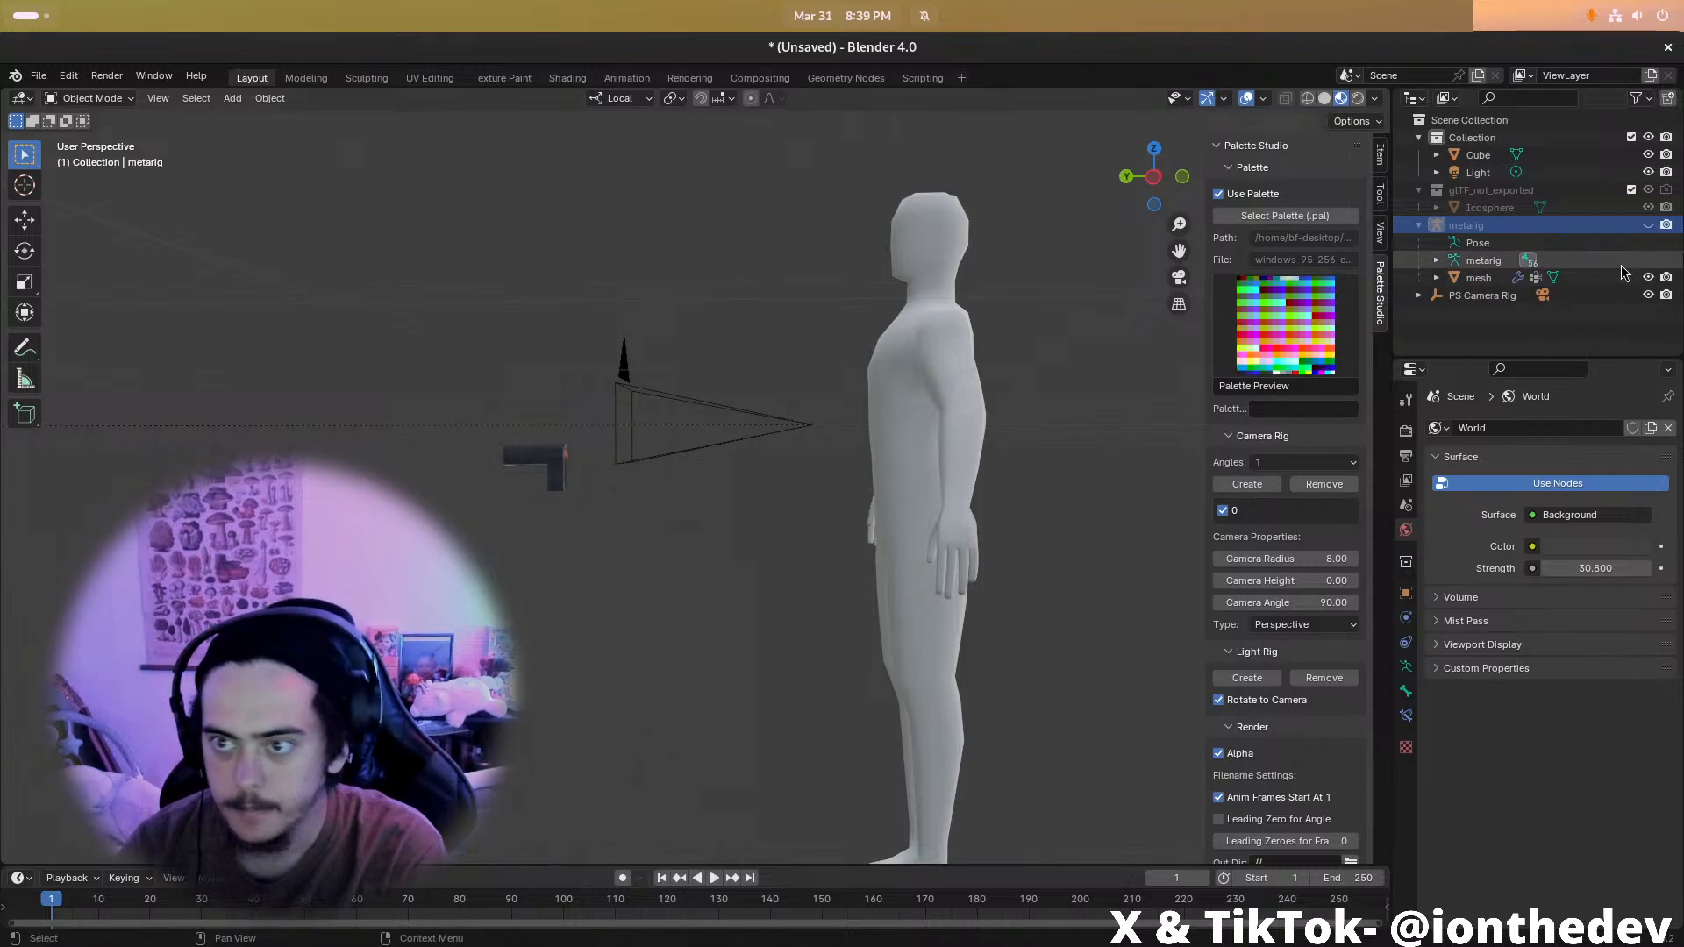
key(x)
middle_drag(824, 366, 635, 174)
click(468, 157)
key(Delete)
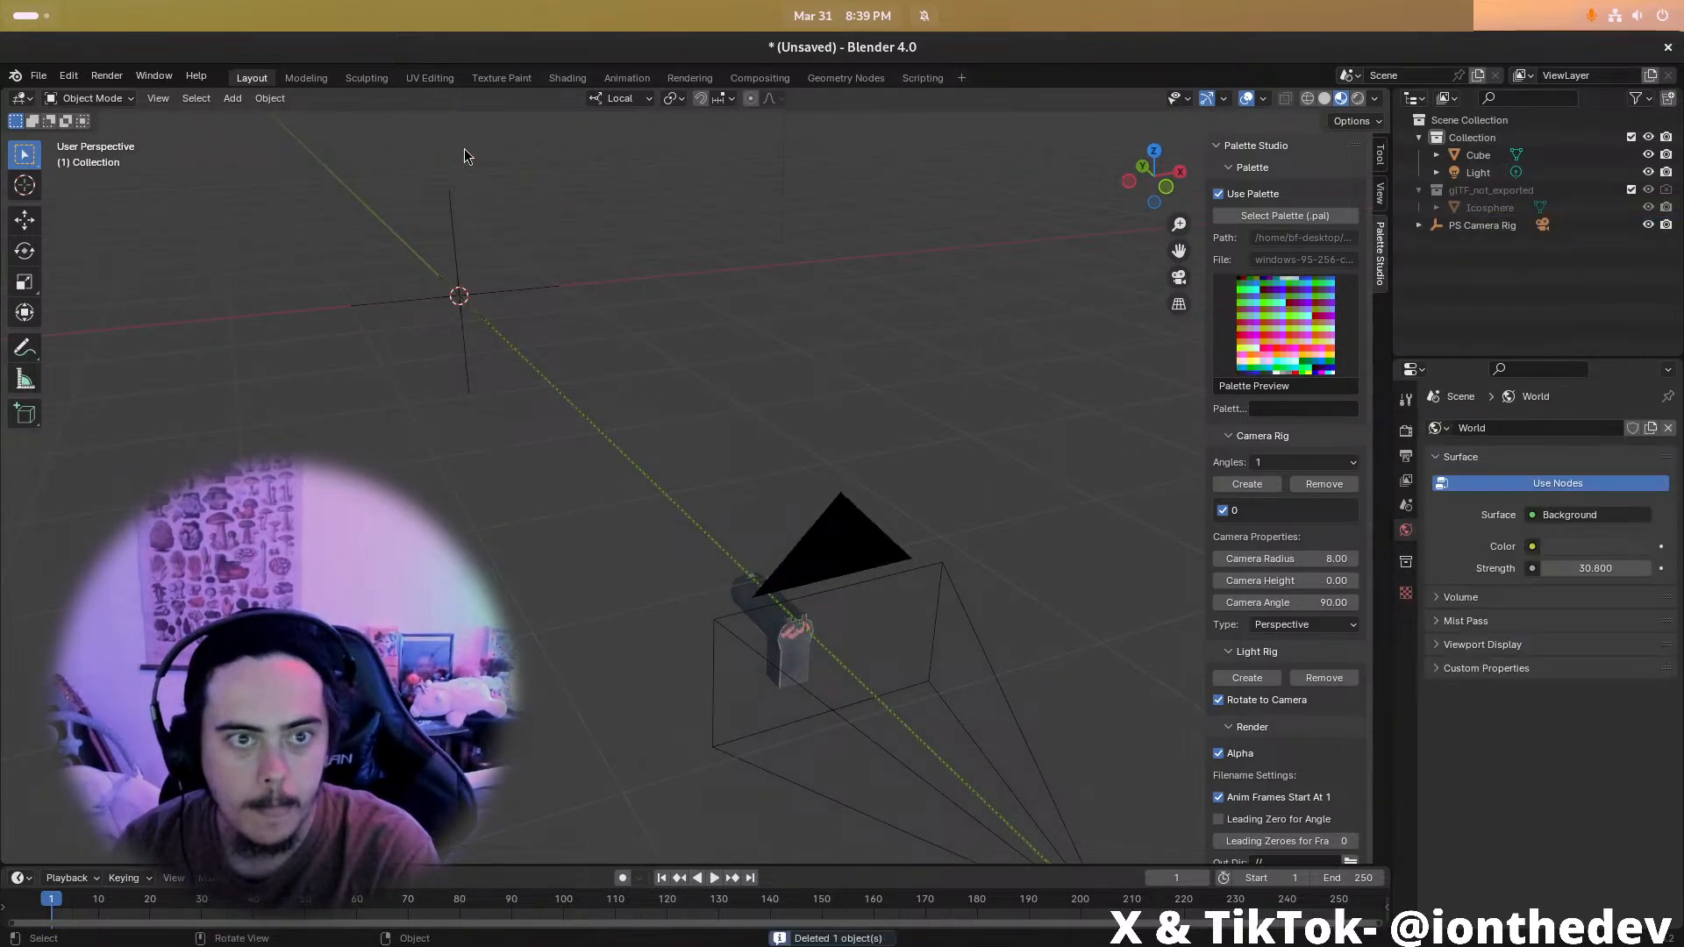
Centre the pistol horizontally in the camera view by setting its X location to 0 m
key(KP_0)
scroll(854, 565, up, 5)
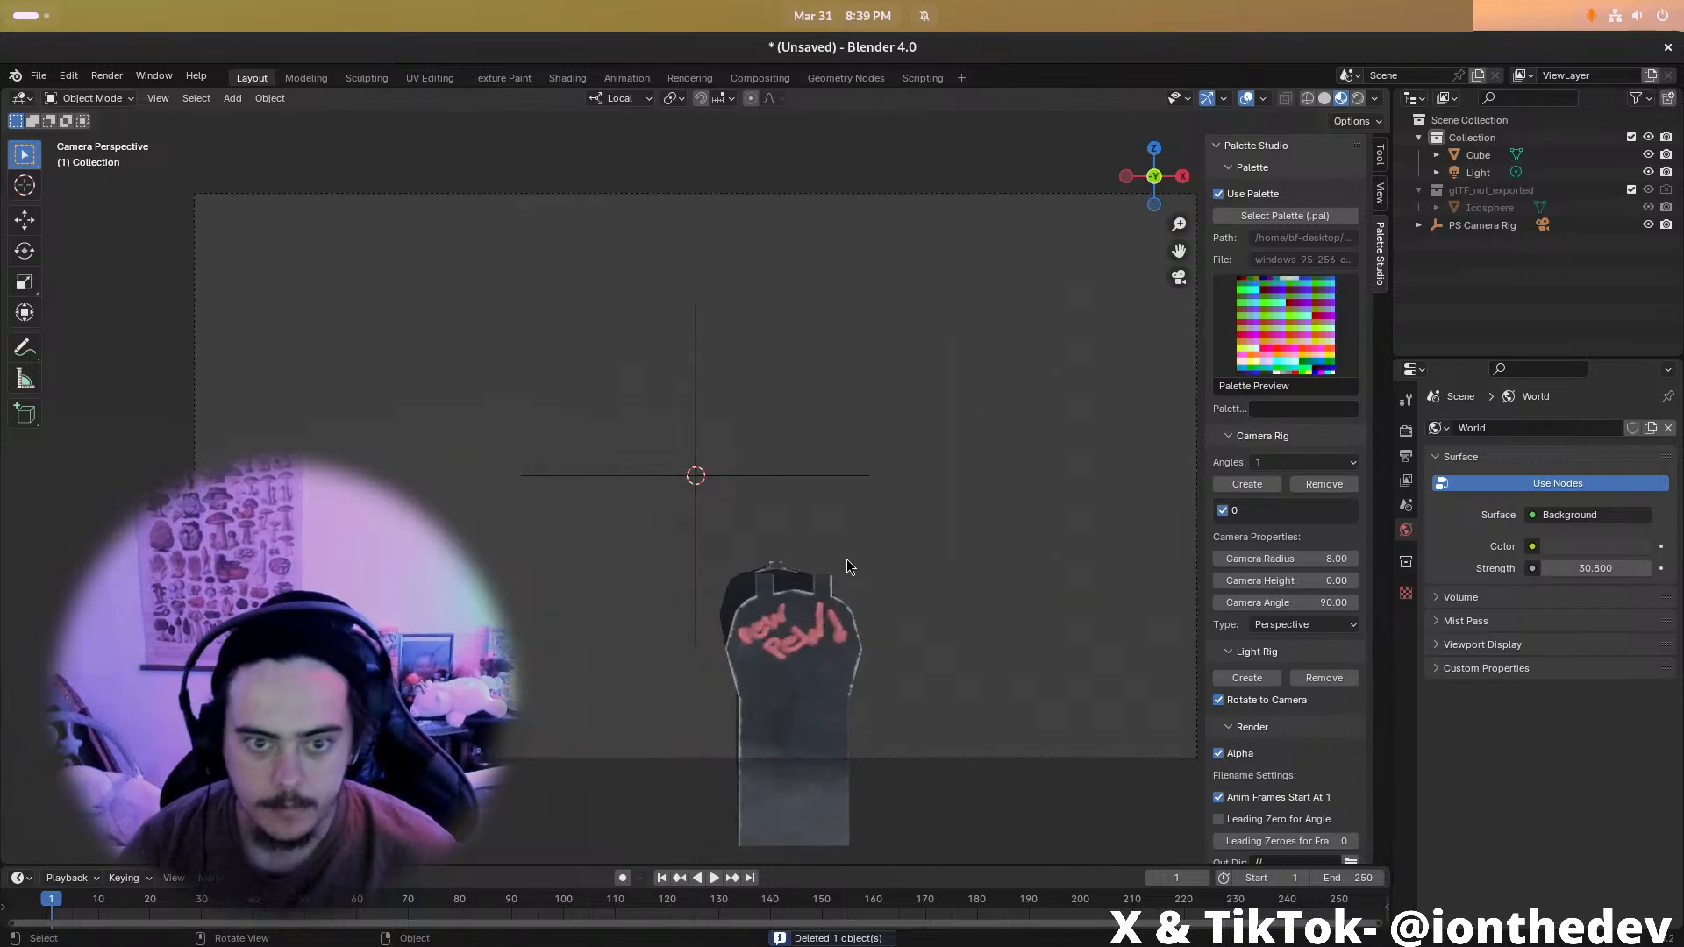
click(800, 746)
scroll(756, 598, down, 4)
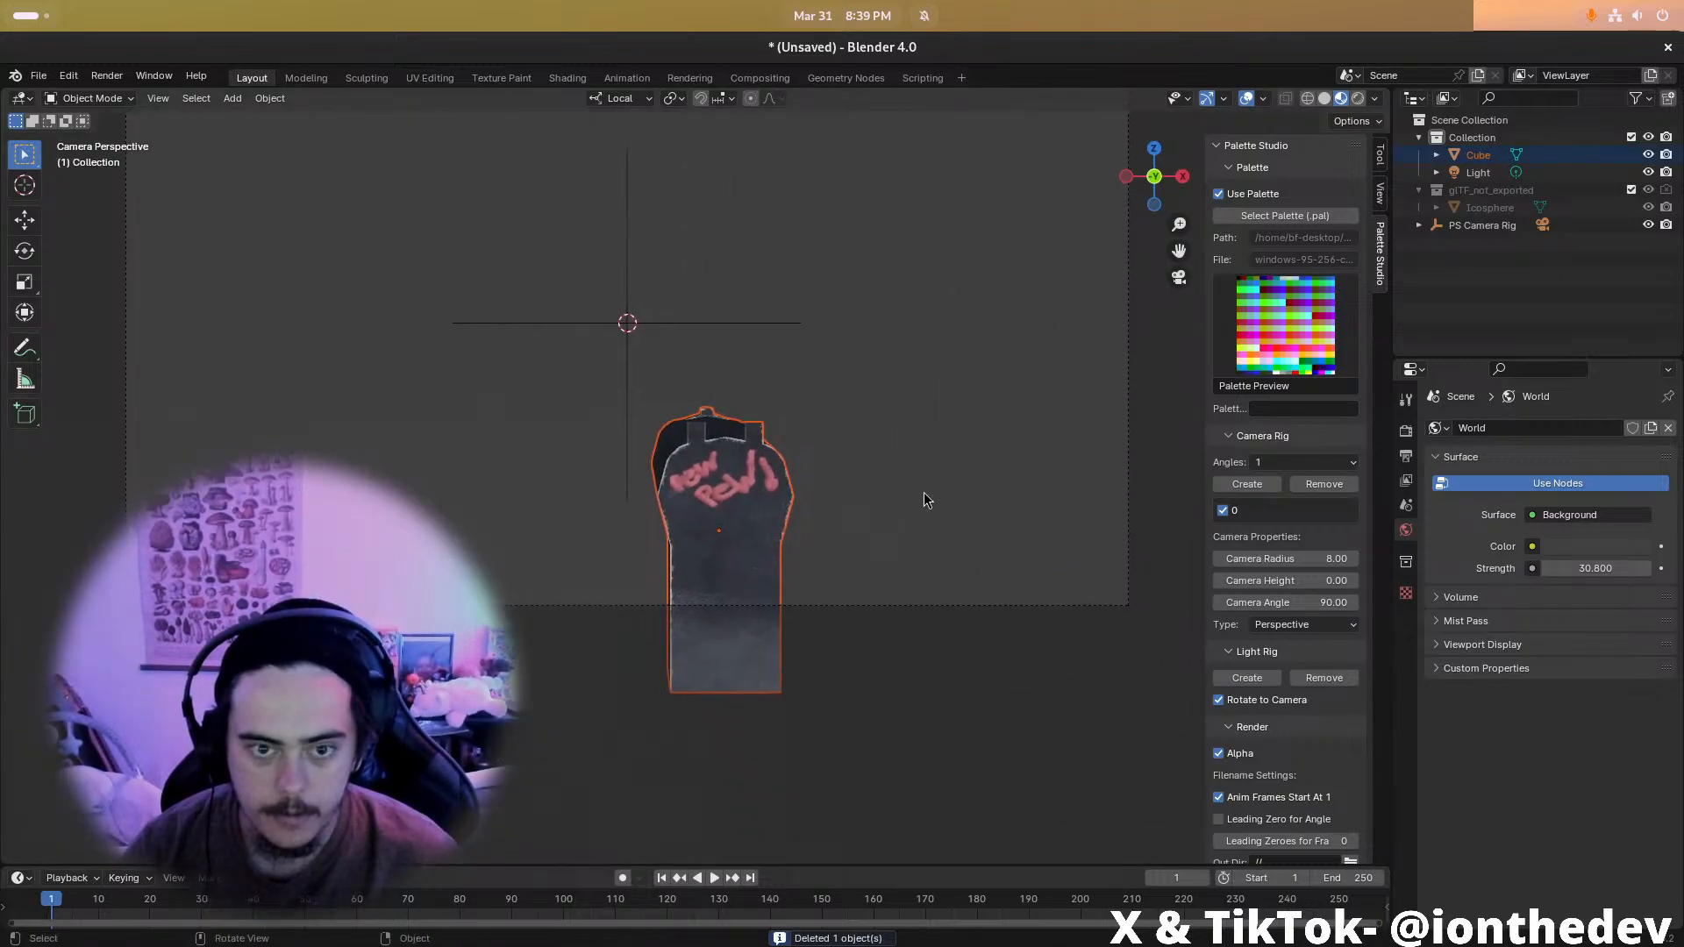
shift+middle_drag(921, 505, 1009, 634)
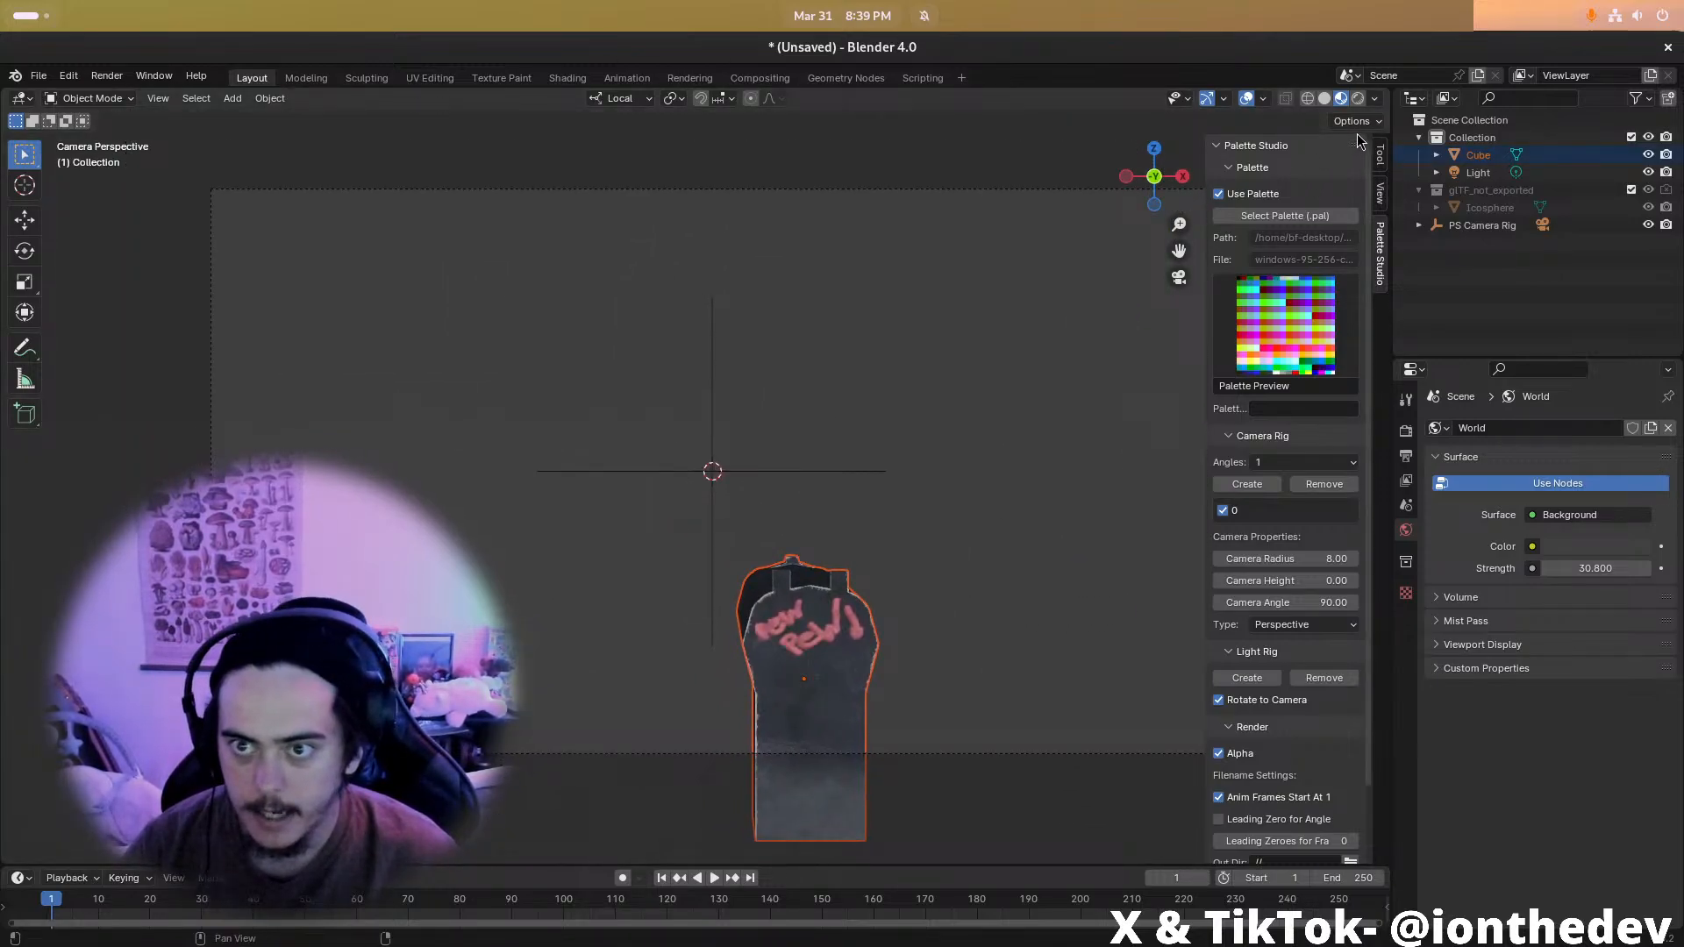
click(1379, 158)
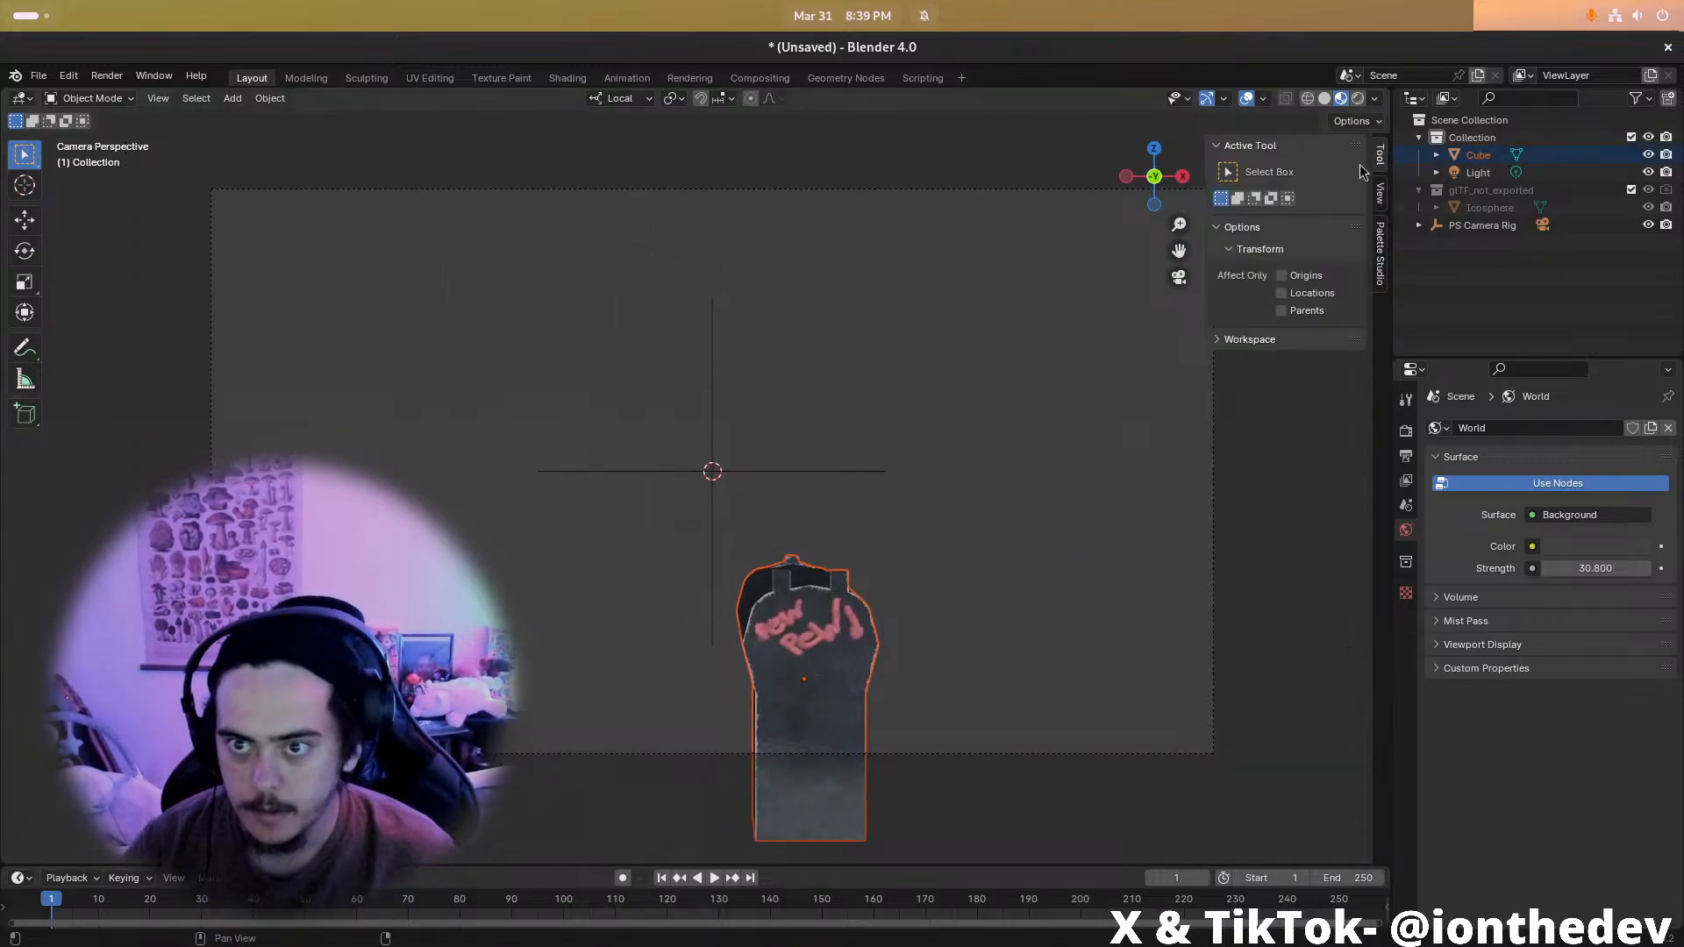
click(1380, 207)
click(803, 623)
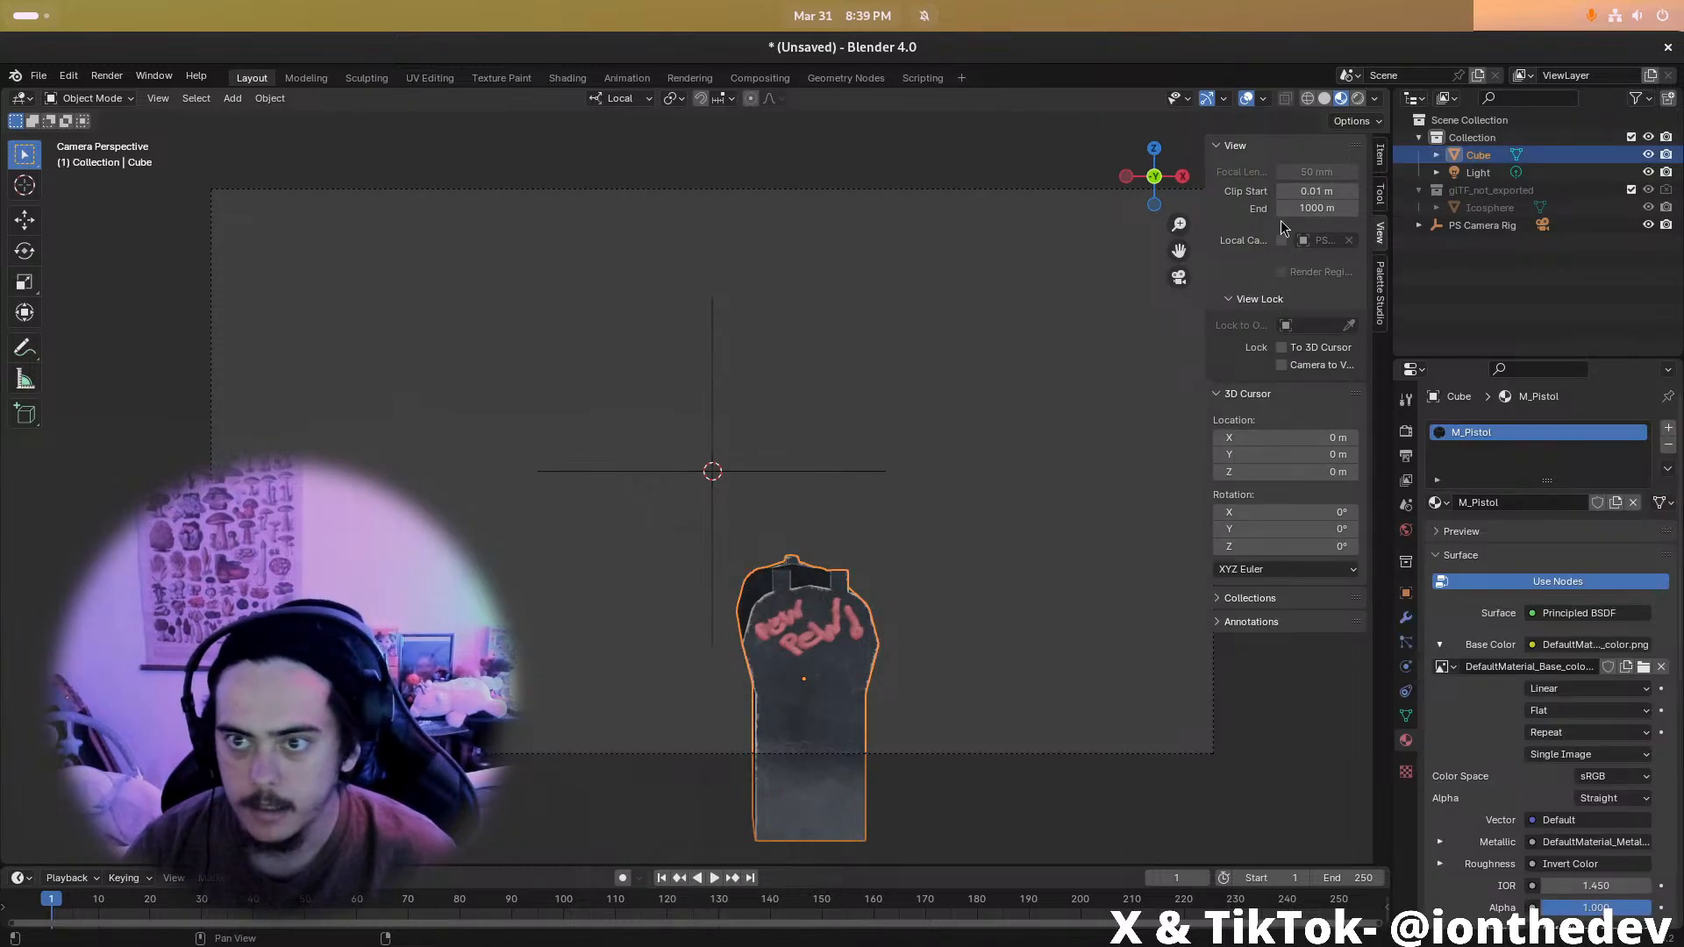
click(1381, 154)
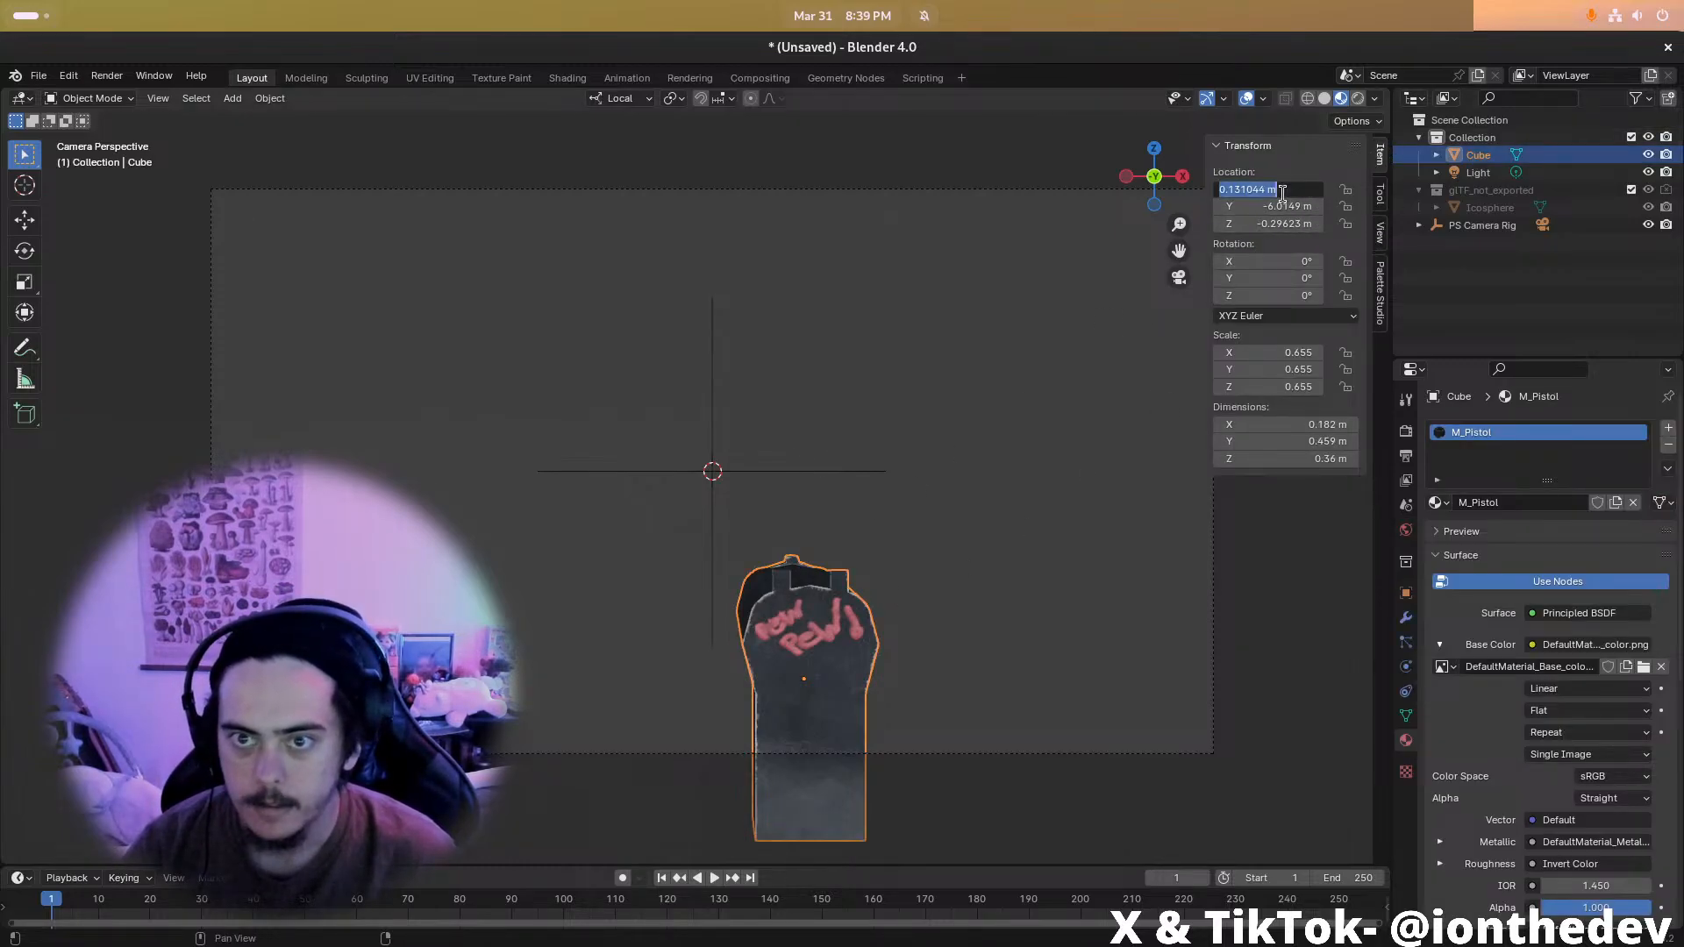
text(0)
key(Return)
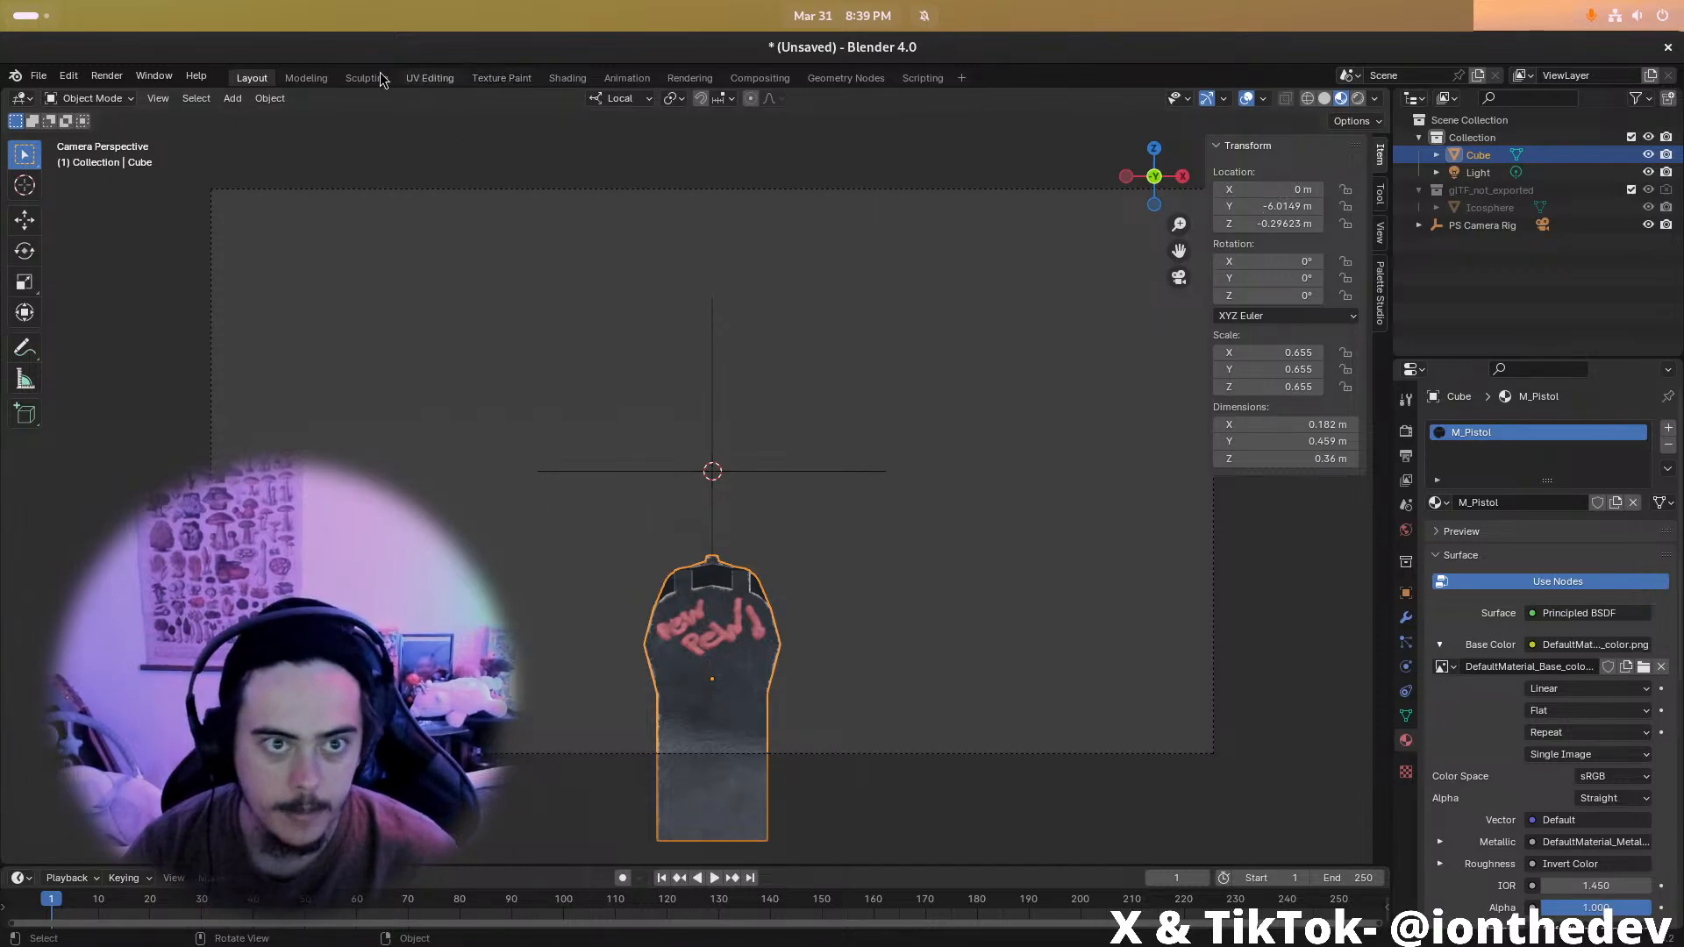
Switch to the Animation workspace and show the pistol close up with Rendered shading in the camera viewport
click(624, 78)
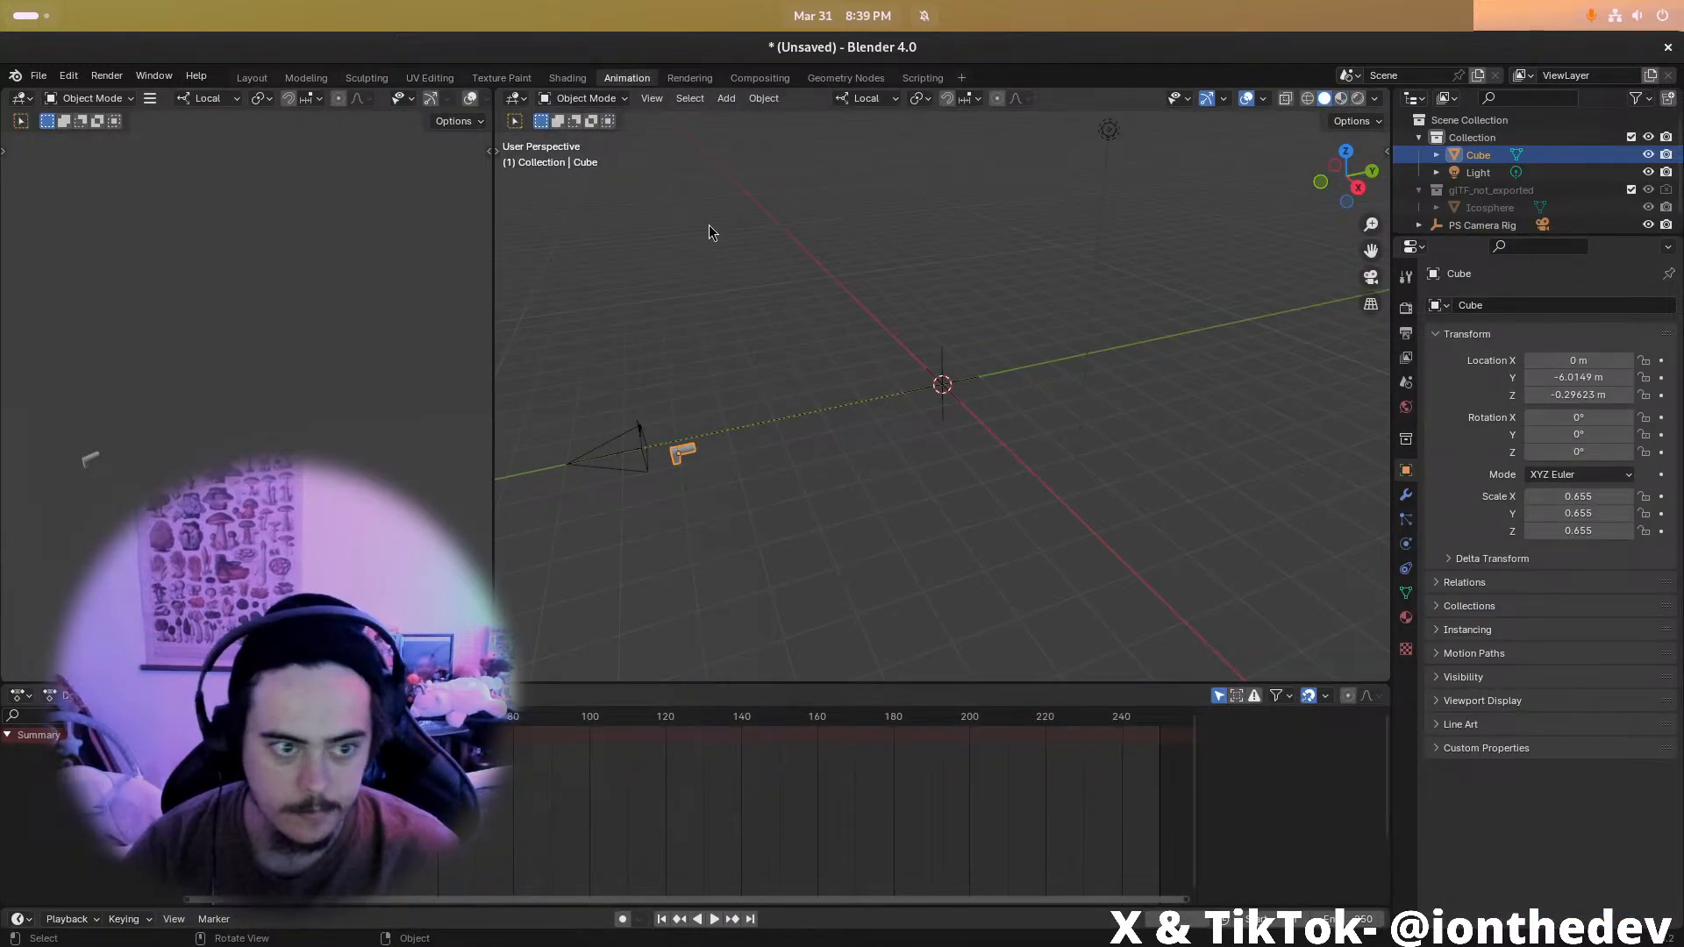
key(z)
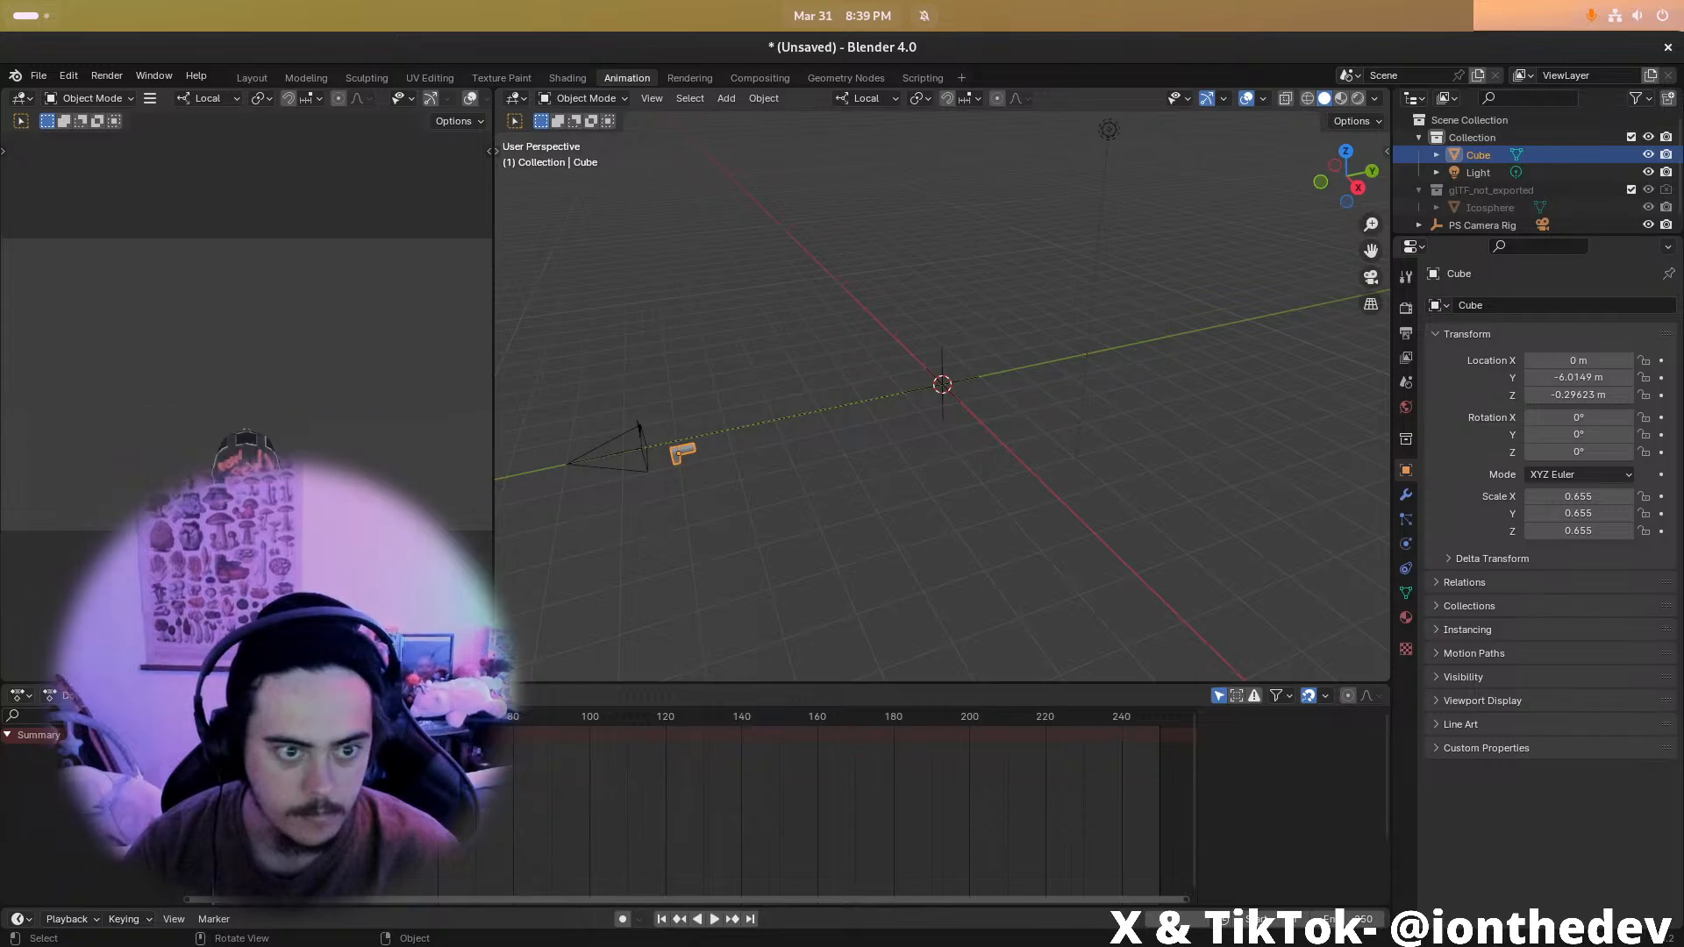
scroll(356, 421, up, 4)
mouse_move(353, 487)
shift+middle_down()
mouse_move(347, 345)
mouse_move(356, 362)
shift+middle_up()
scroll(356, 361, up, 2)
shift+middle_drag(700, 465, 750, 483)
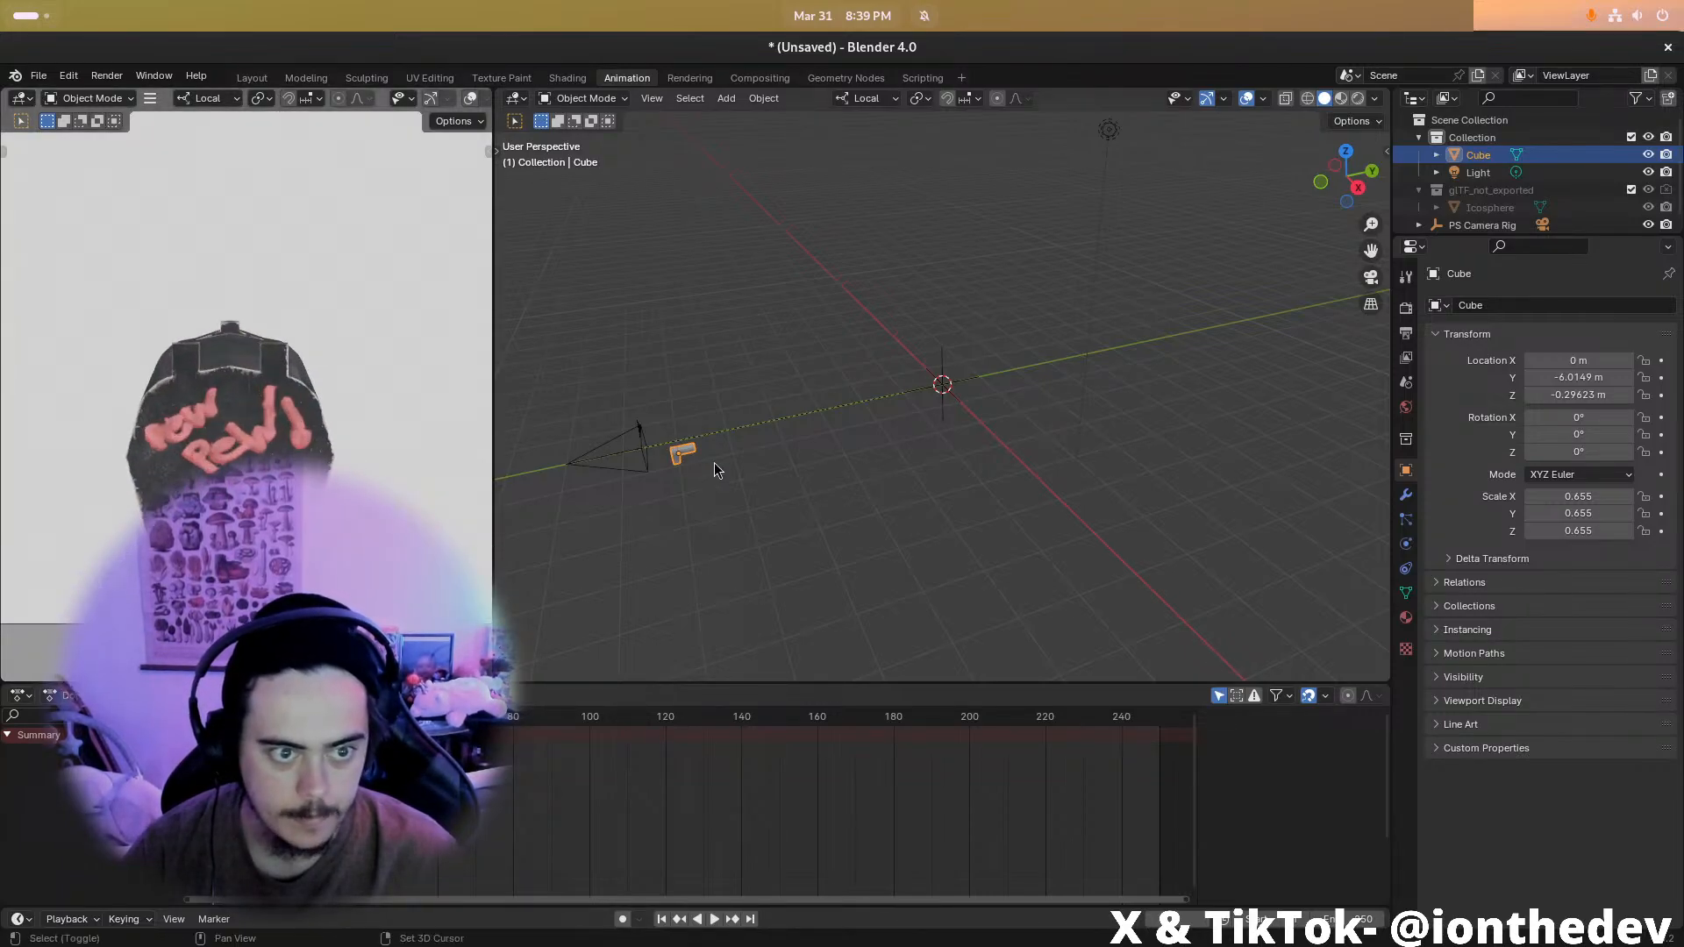
Change the Dope Sheet to the Action Editor and create an action named Idle for the pistol
click(1334, 166)
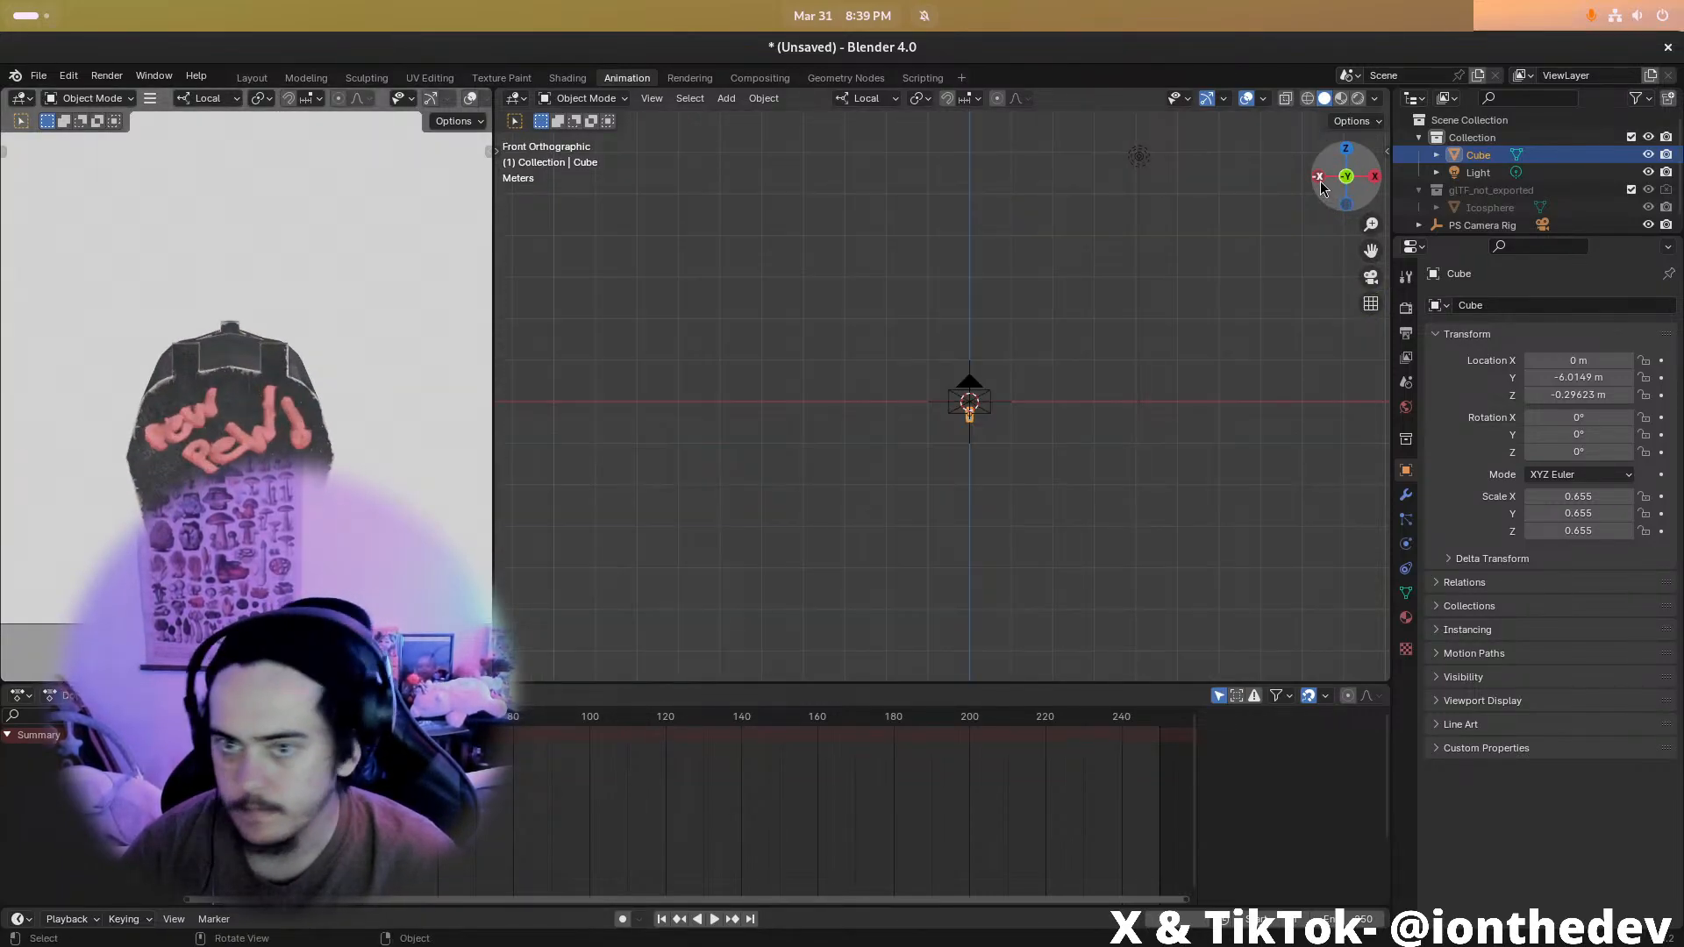
scroll(1069, 478, up, 1)
shift+middle_drag(890, 545, 887, 440)
scroll(887, 440, up, 3)
shift+middle_drag(1102, 253, 696, 399)
scroll(1121, 368, up, 4)
middle_drag(959, 457, 1017, 383)
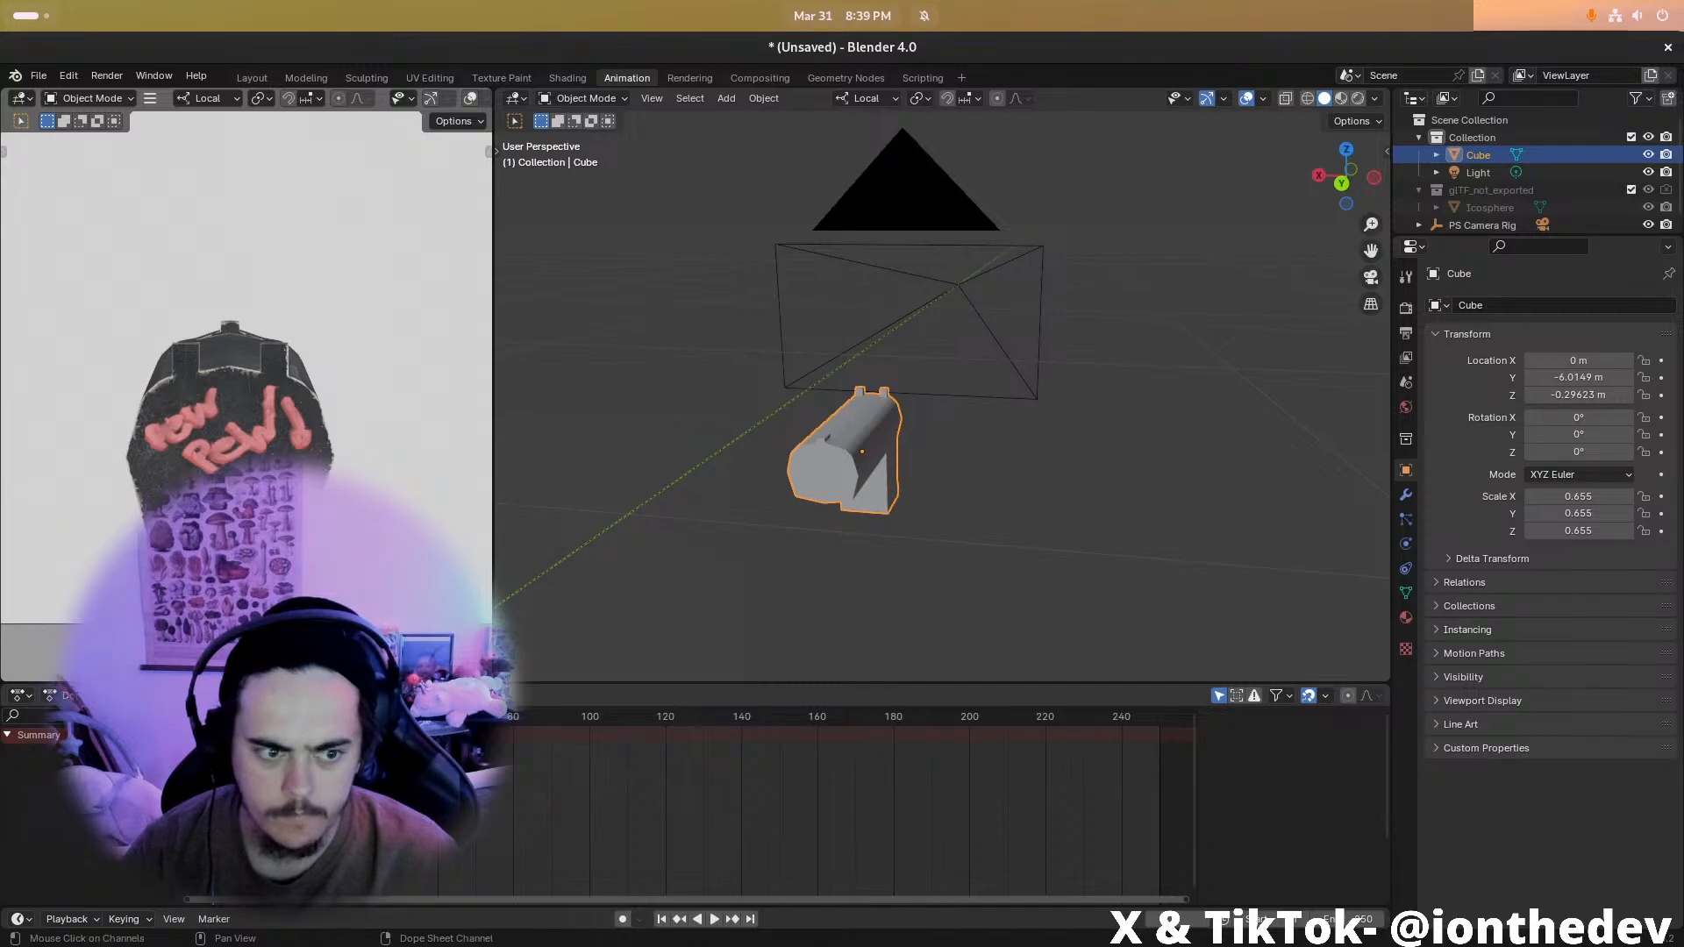
click(55, 695)
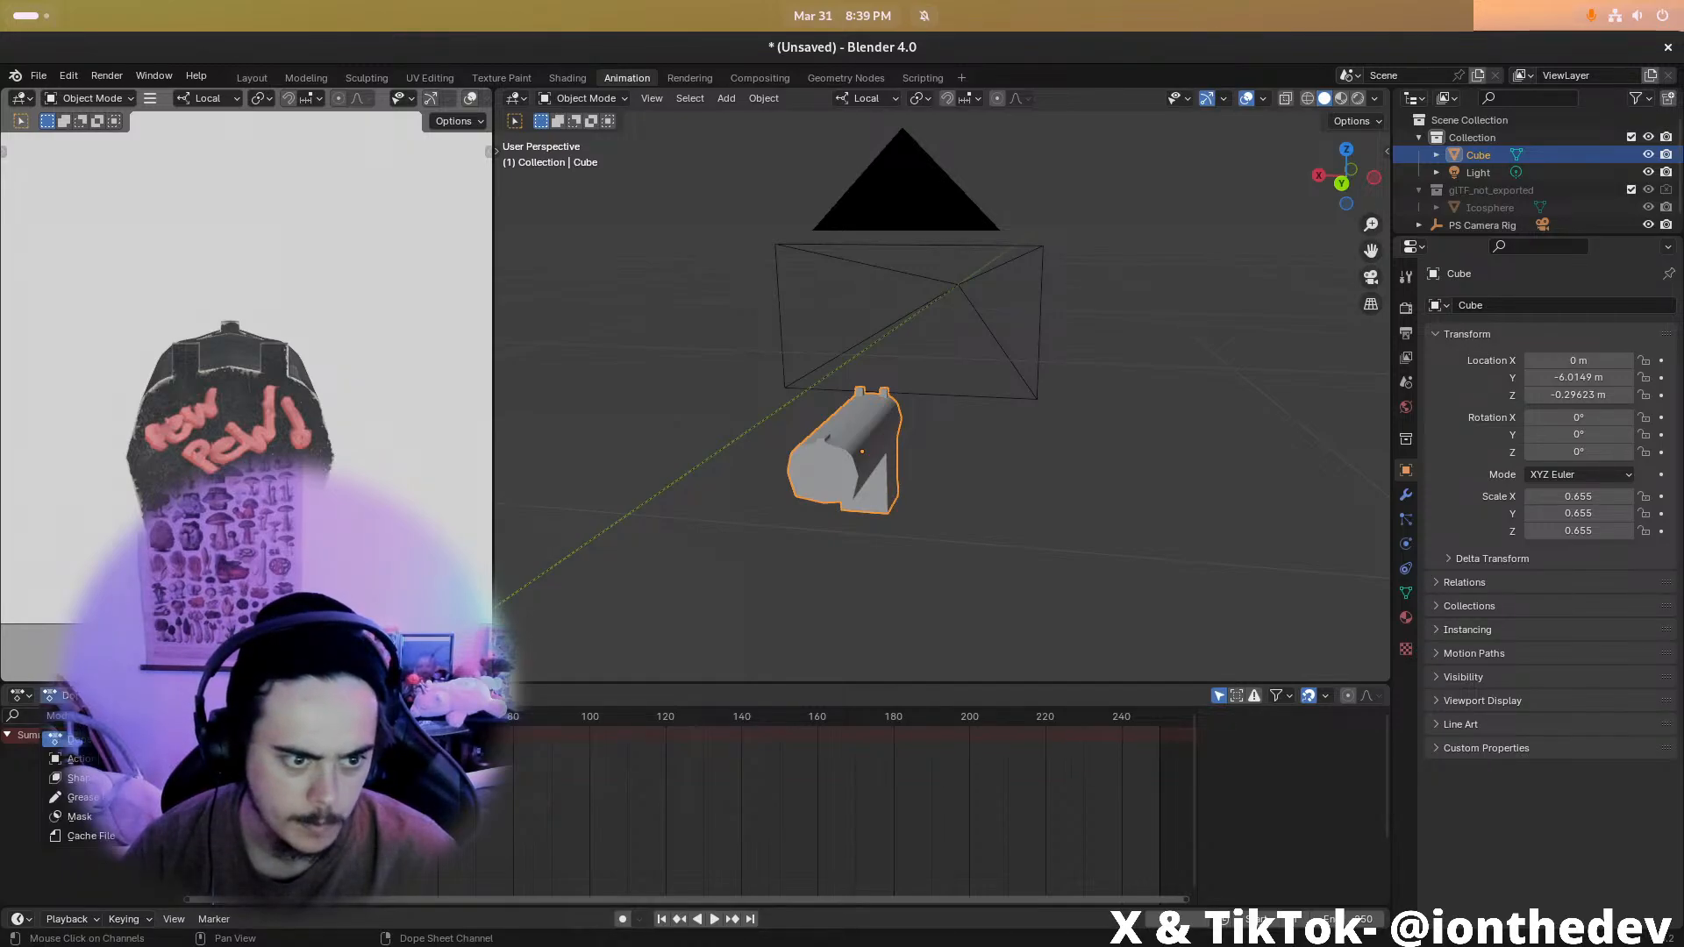
click(79, 759)
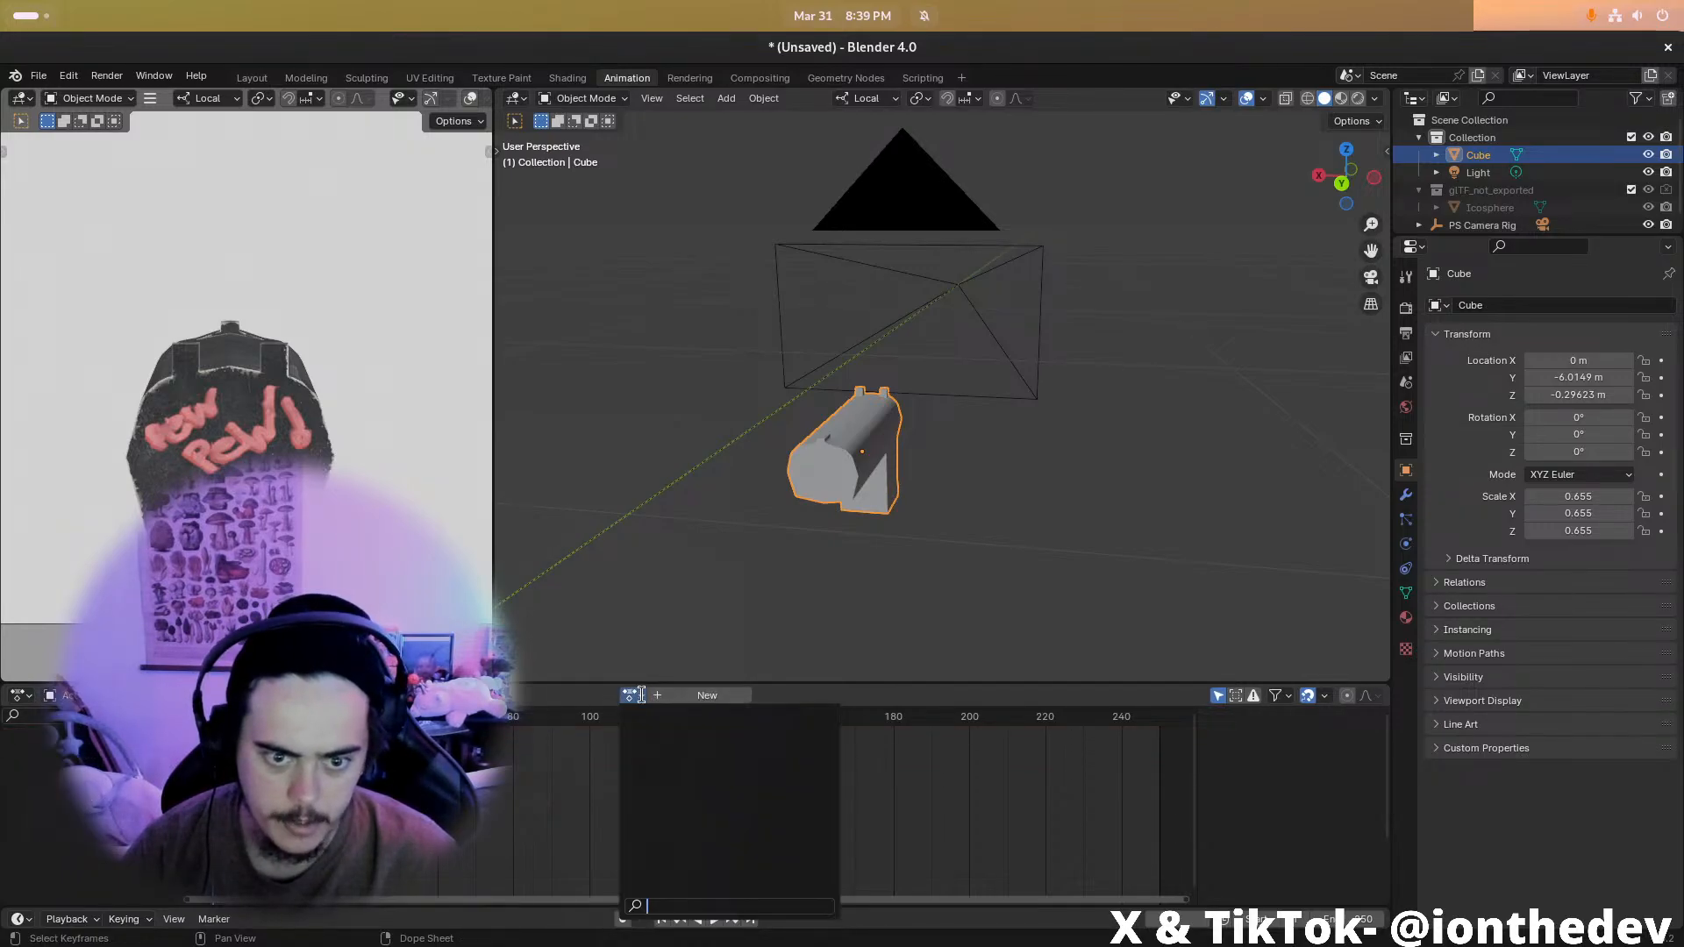
click(667, 697)
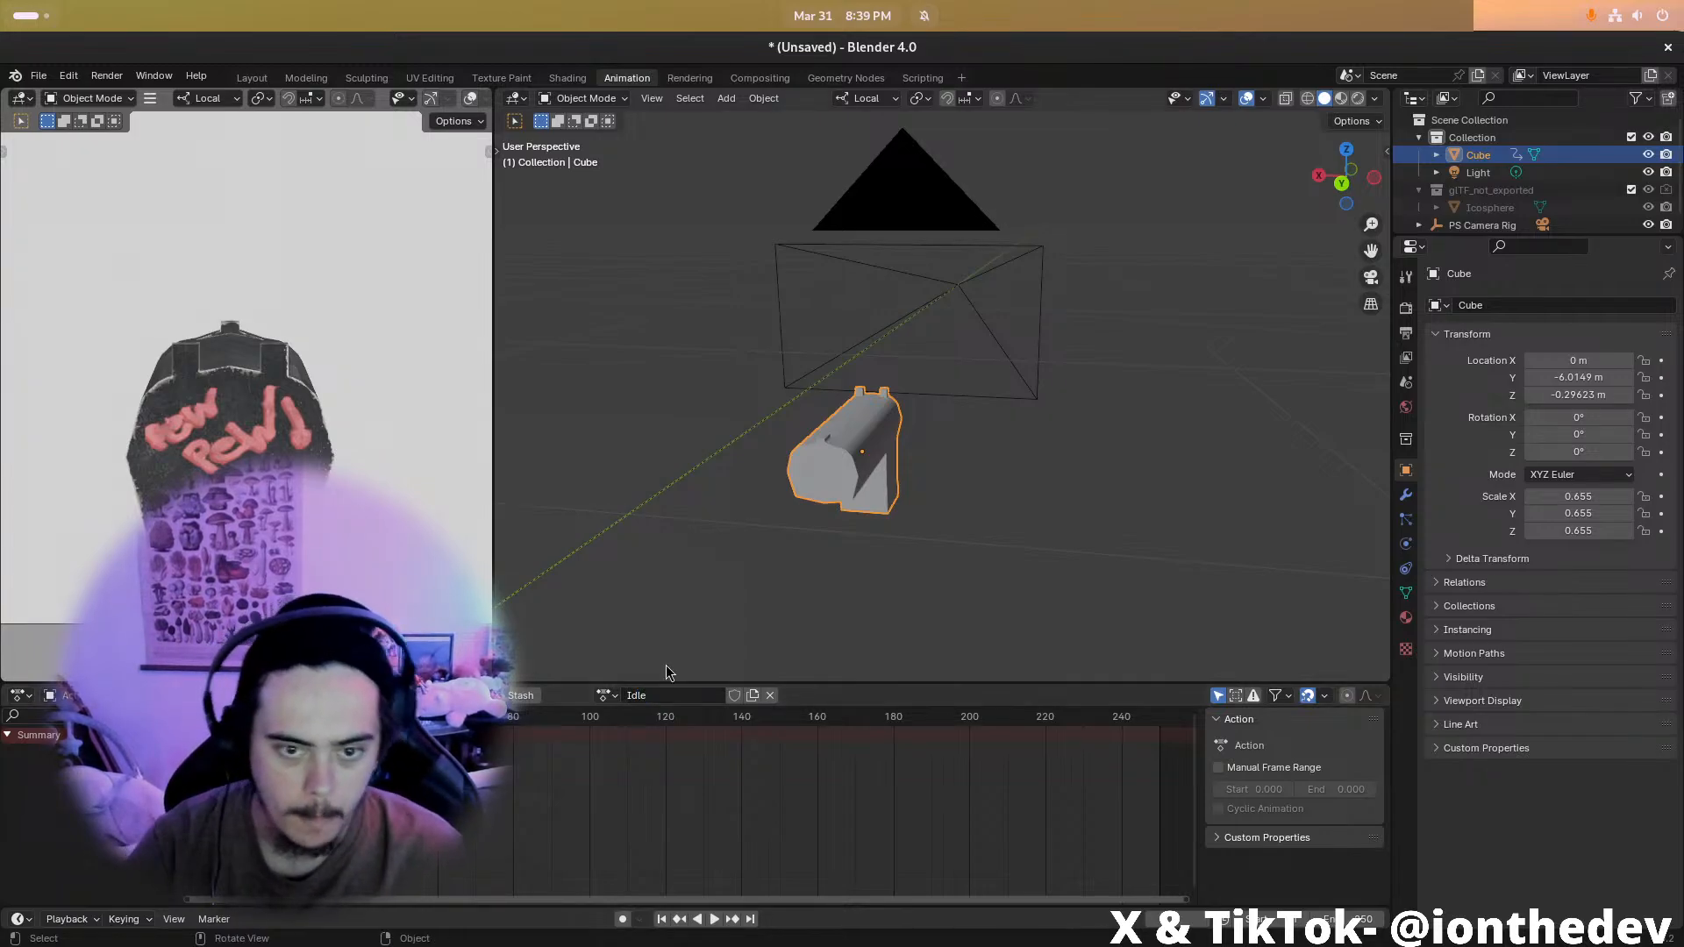
Insert a Location & Rotation keyframe for the pistol's starting pose on frame 1
middle_drag(759, 482, 919, 467)
key(i)
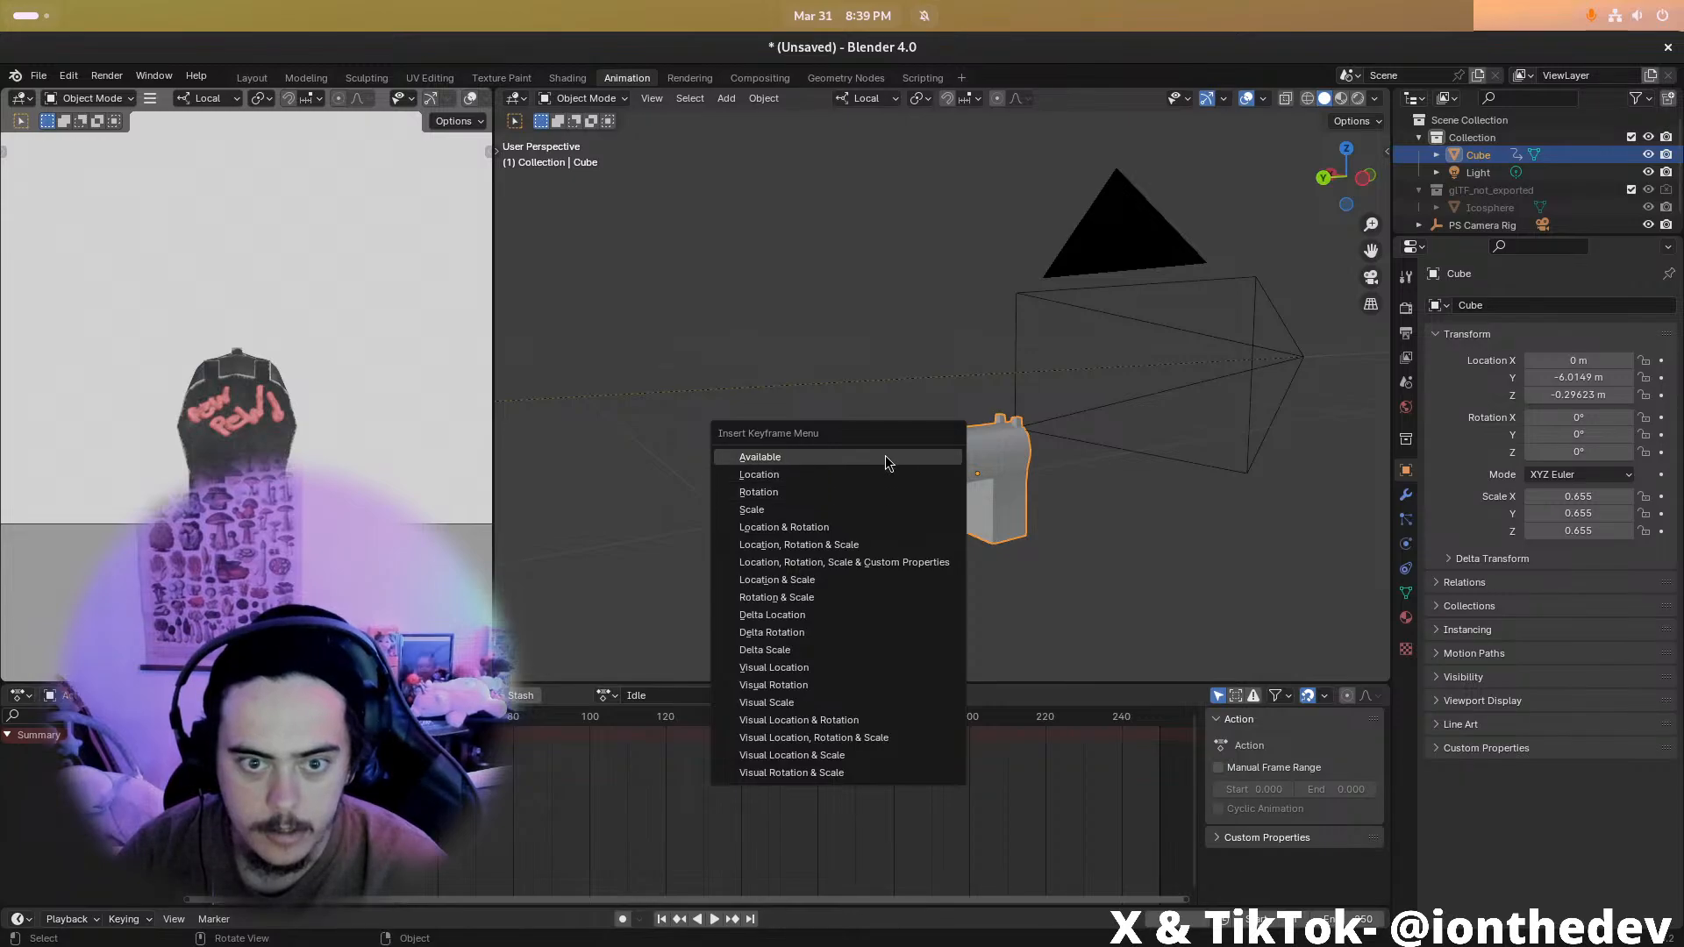
click(845, 528)
key(ctrl+KP_3)
mouse_move(1140, 436)
shift+middle_down()
mouse_move(986, 378)
mouse_move(1060, 487)
mouse_move(1162, 527)
mouse_move(1145, 456)
shift+middle_up()
key(g)
click(980, 399)
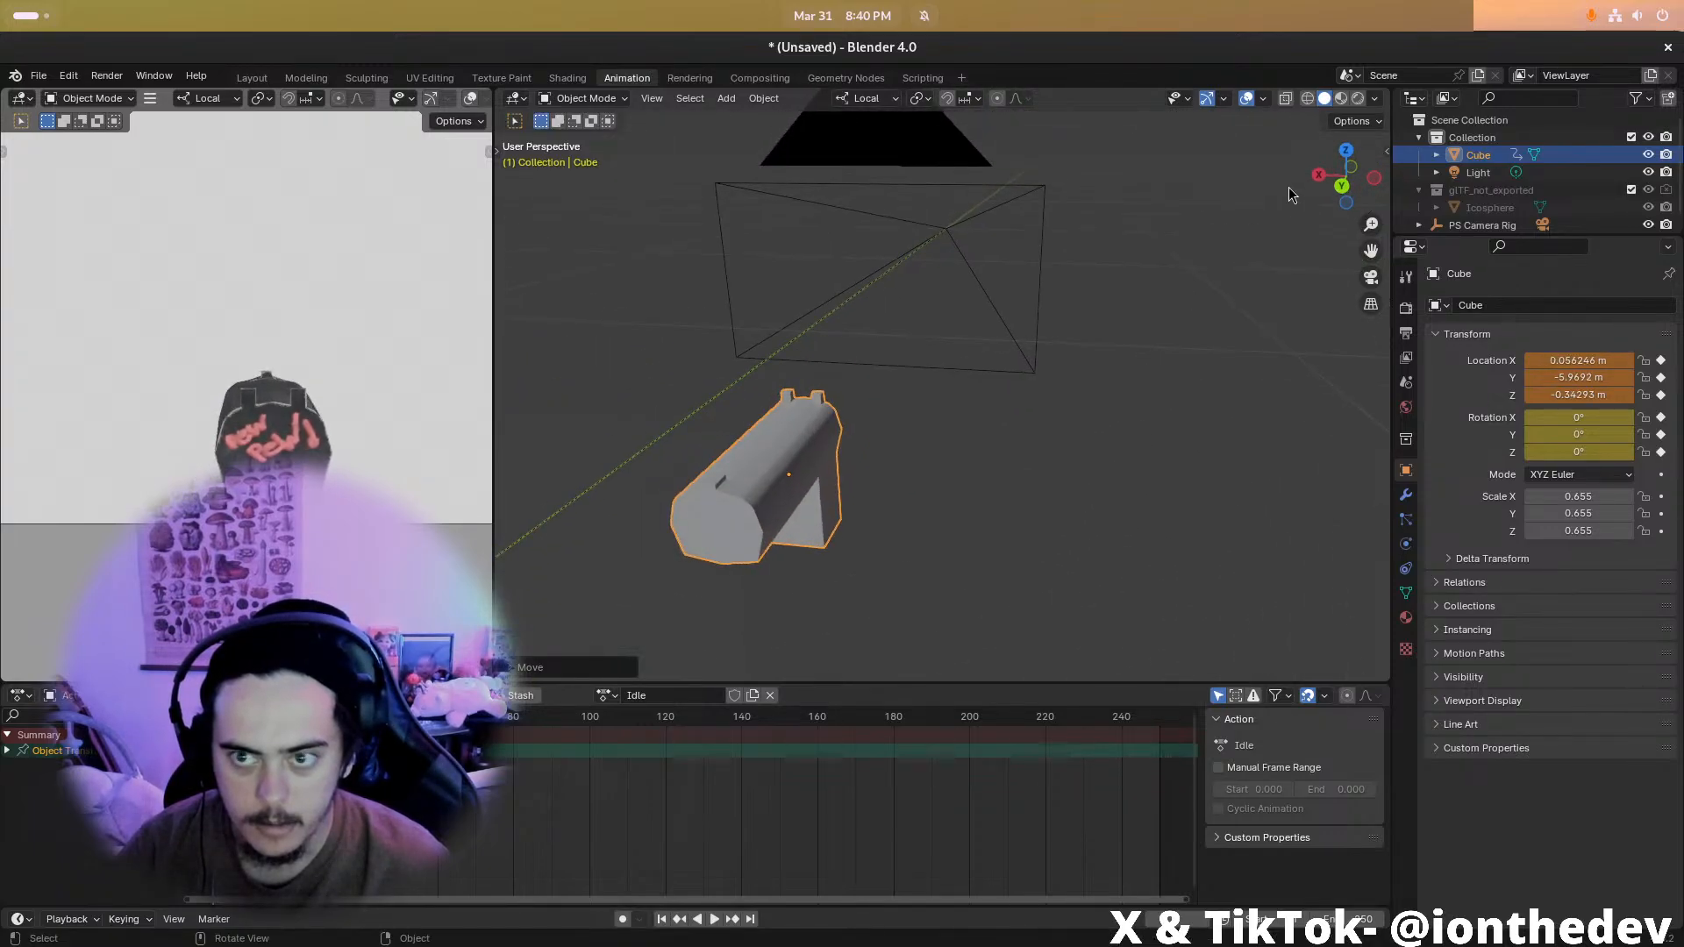
click(1373, 180)
key(r)
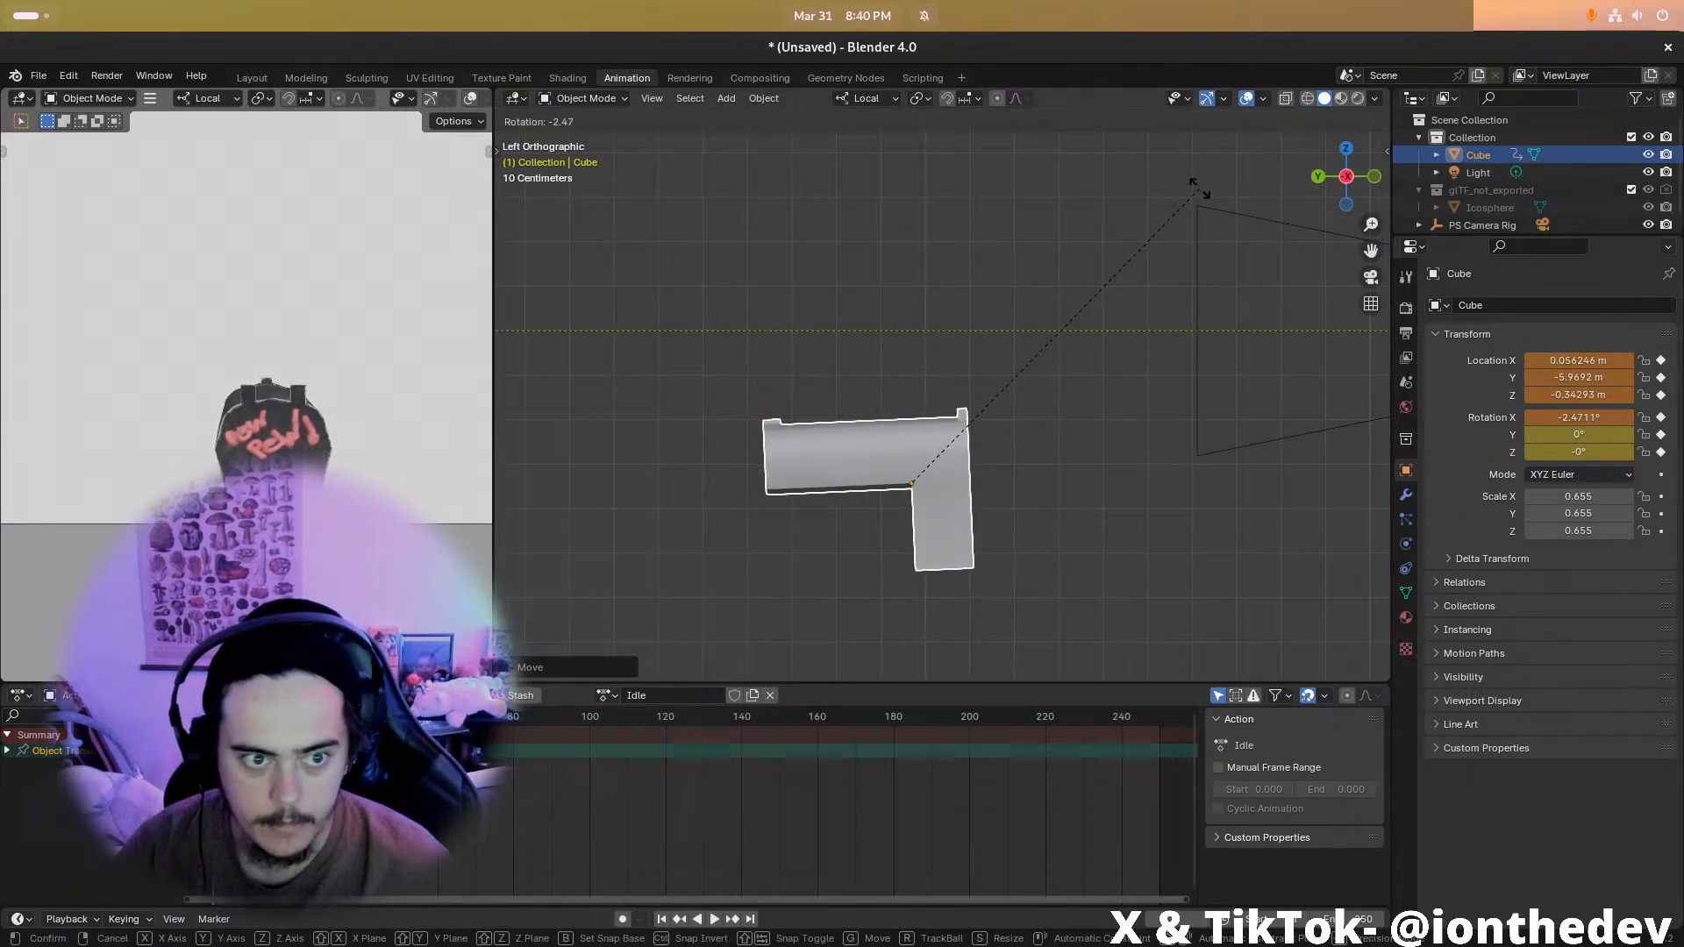
click(1196, 183)
middle_drag(1109, 339, 953, 361)
key(r)
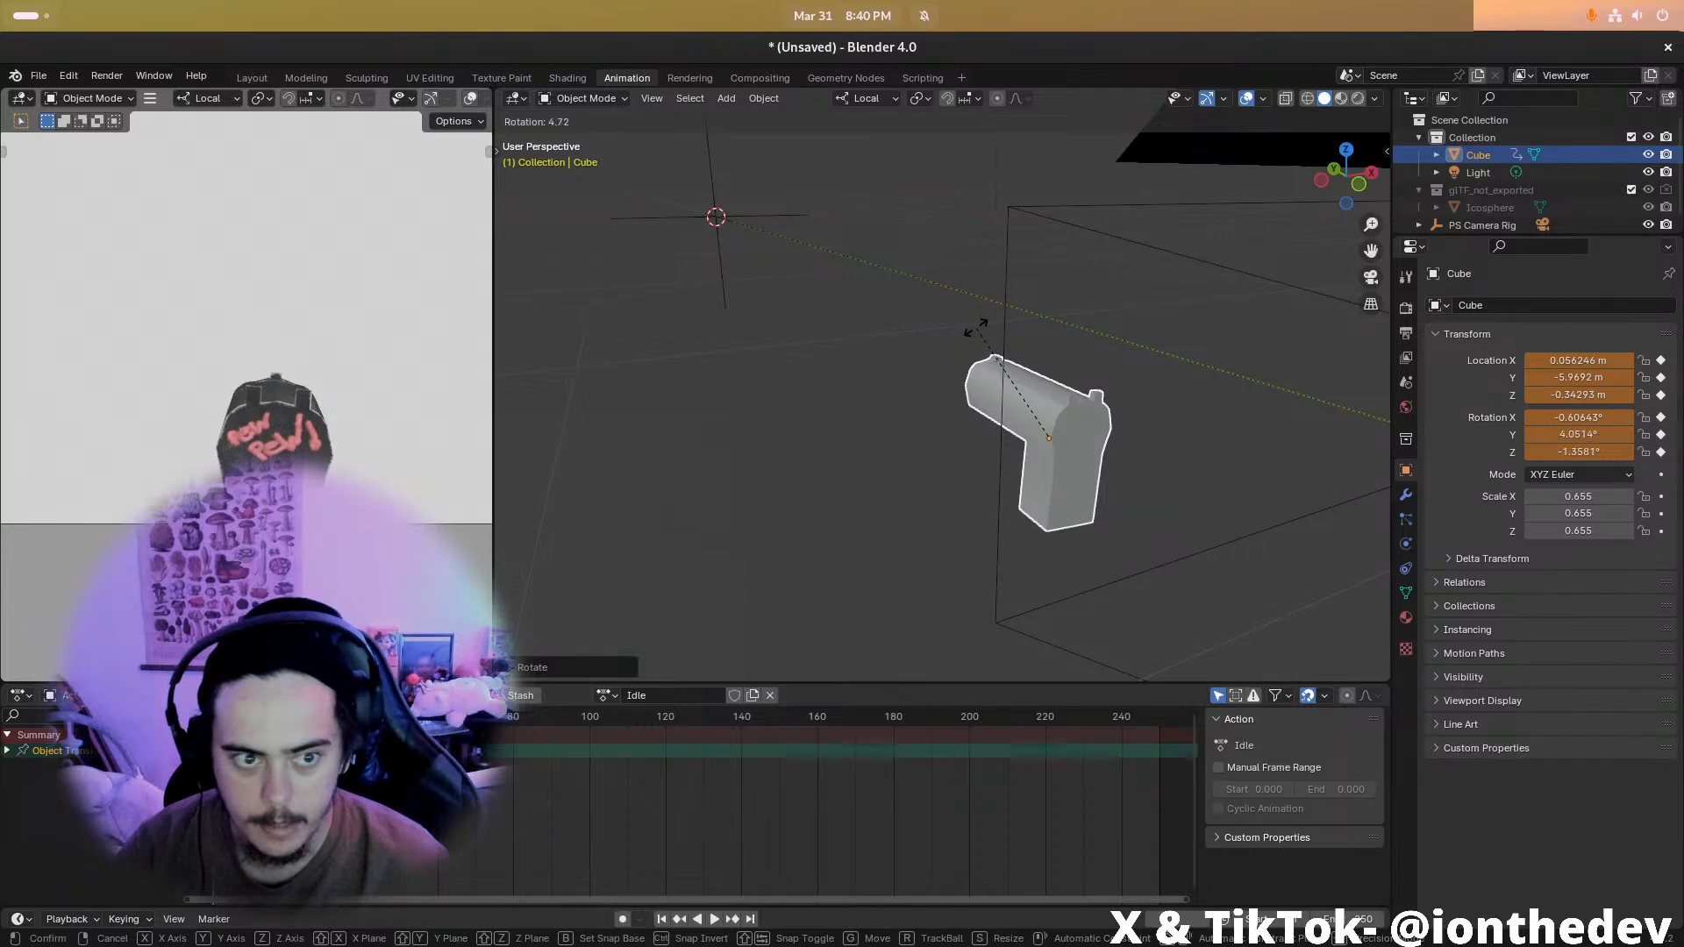
click(972, 362)
On frame 21, rotate the pistol to about X -6°, Y 3.6°, move it to about X 0.041 m, Z -0.391 m, and keyframe Location & Rotation
click(289, 717)
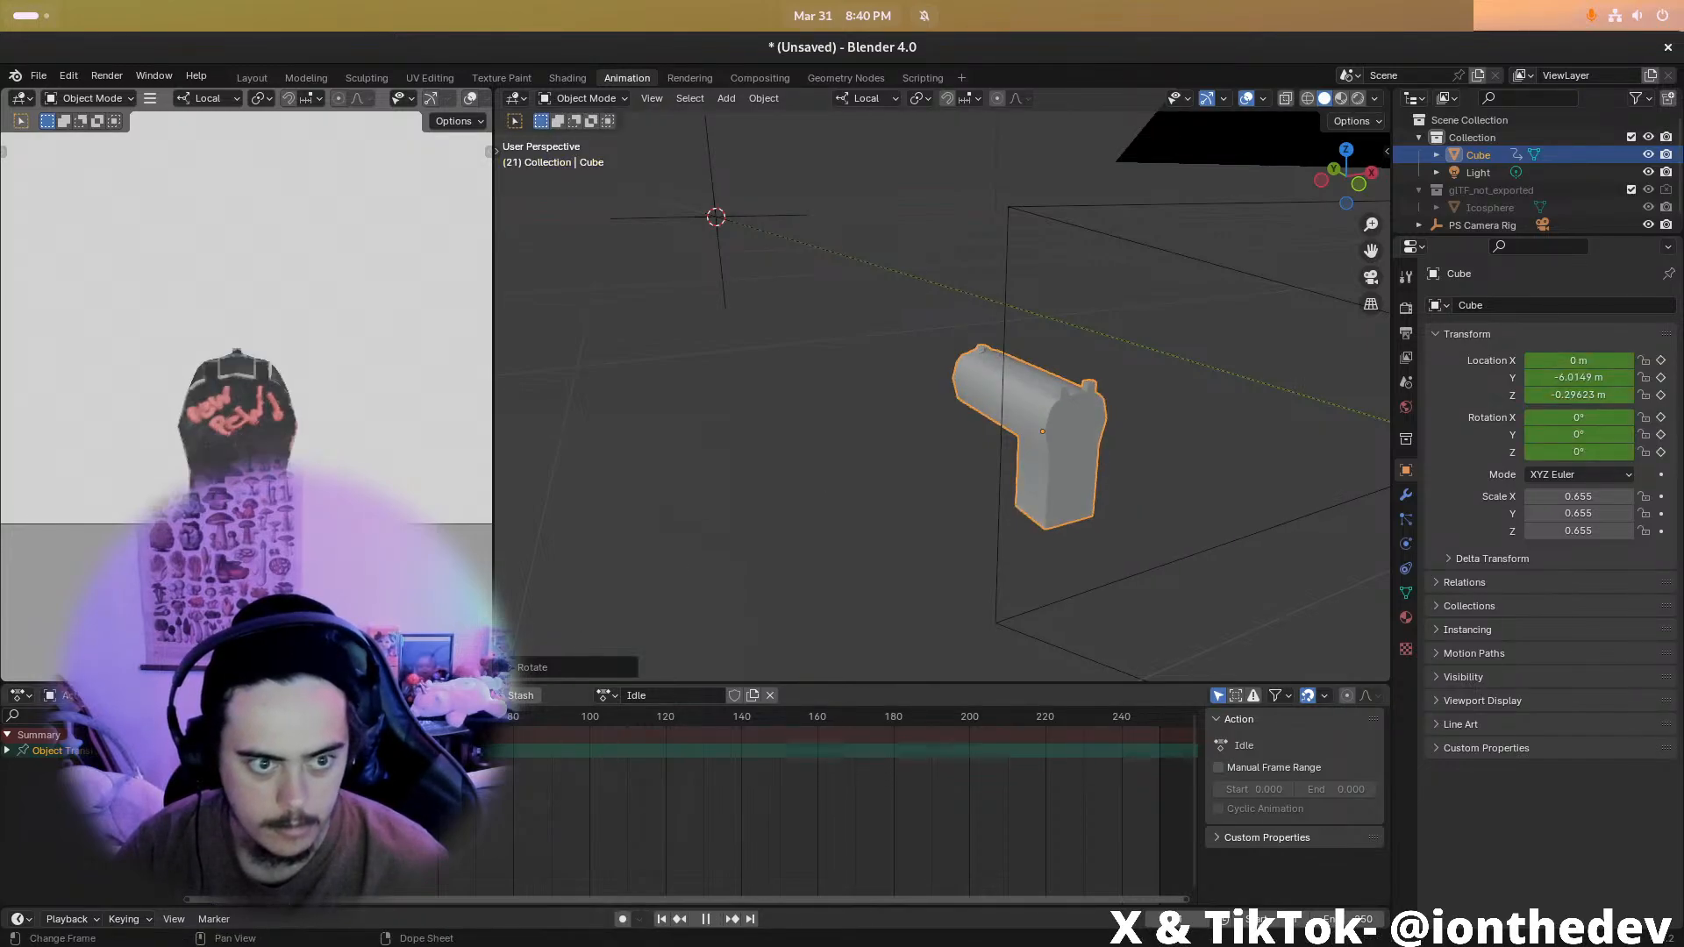
click(1367, 187)
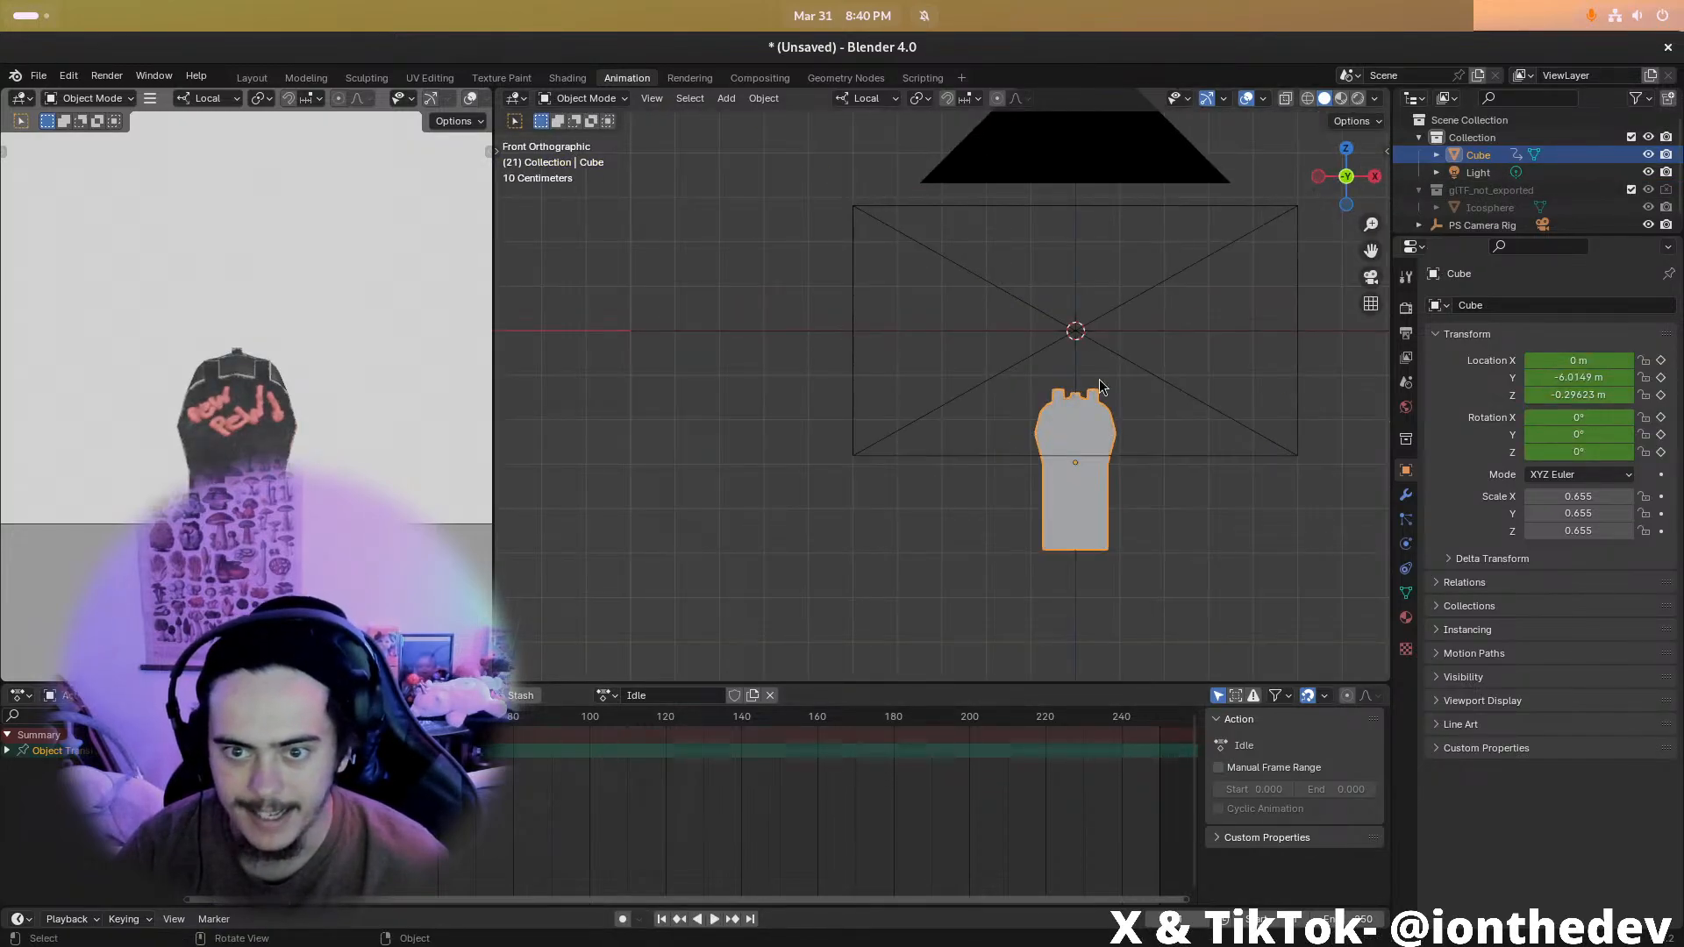
key(r)
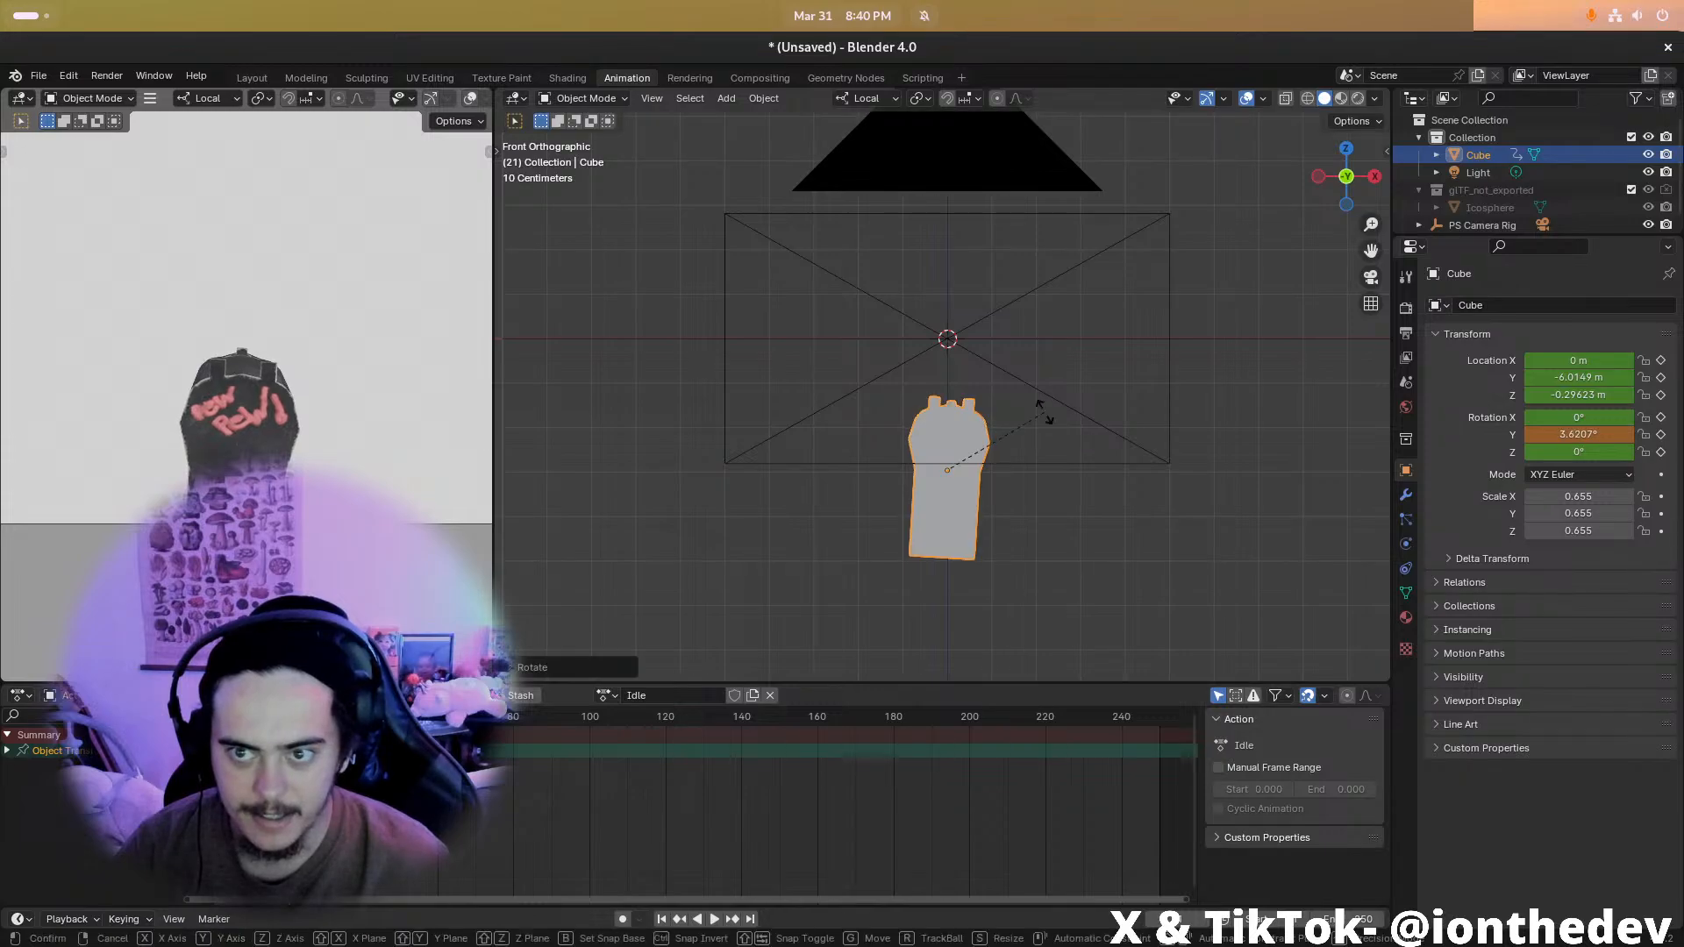
key(x)
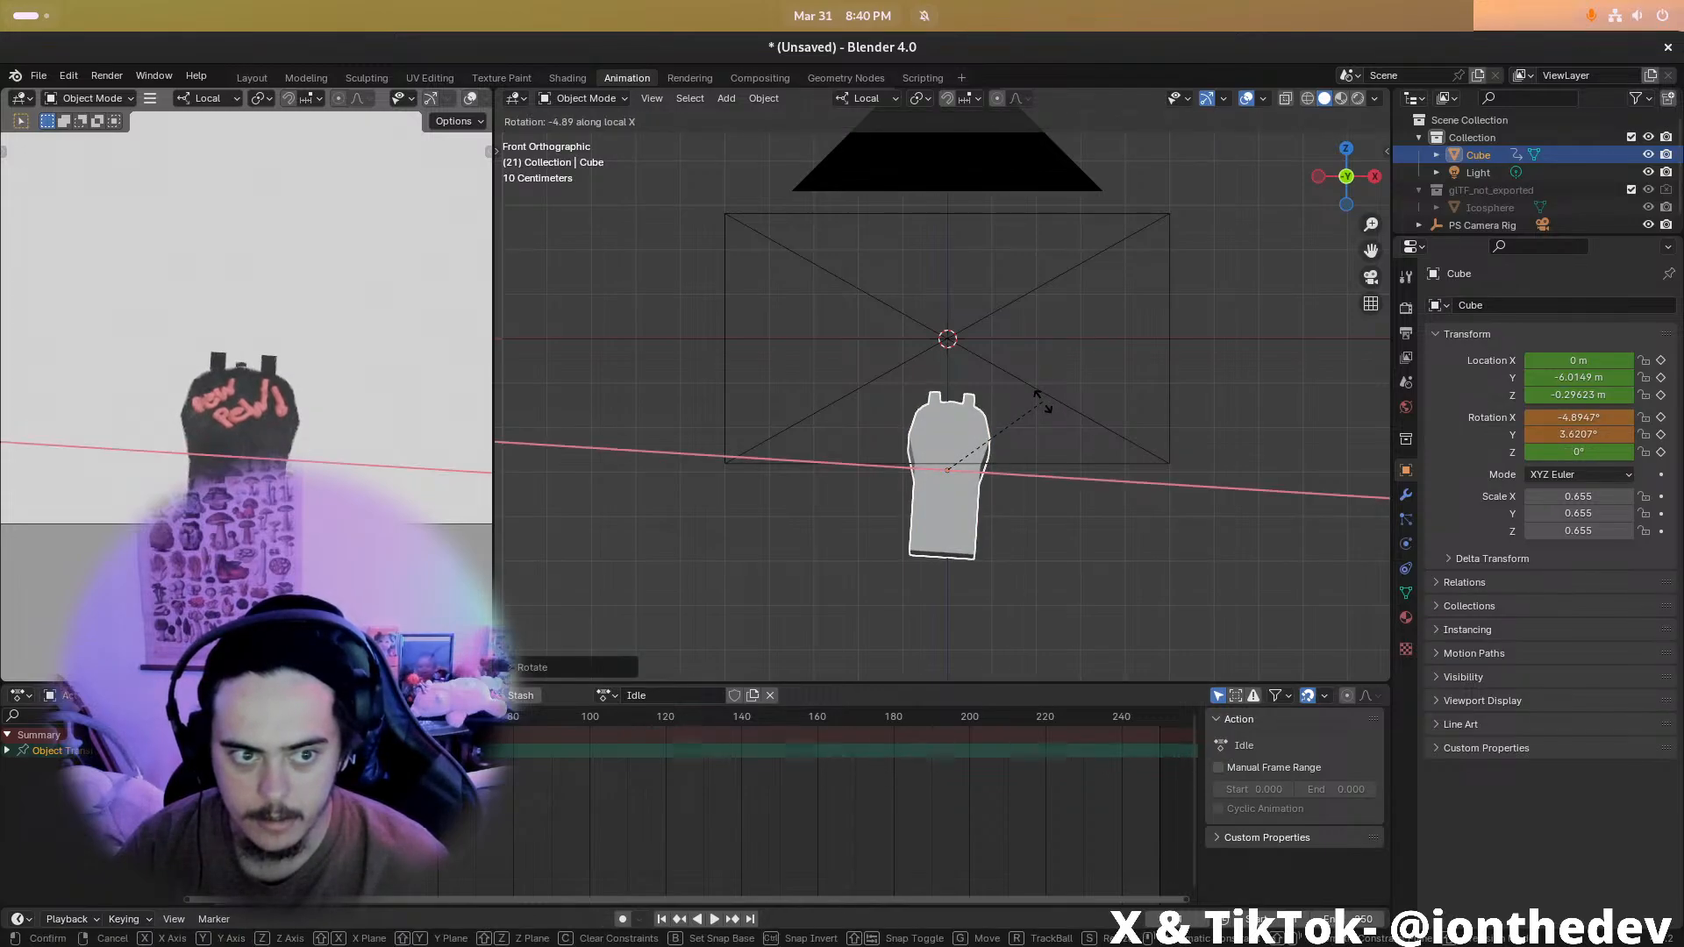
click(1046, 405)
key(g)
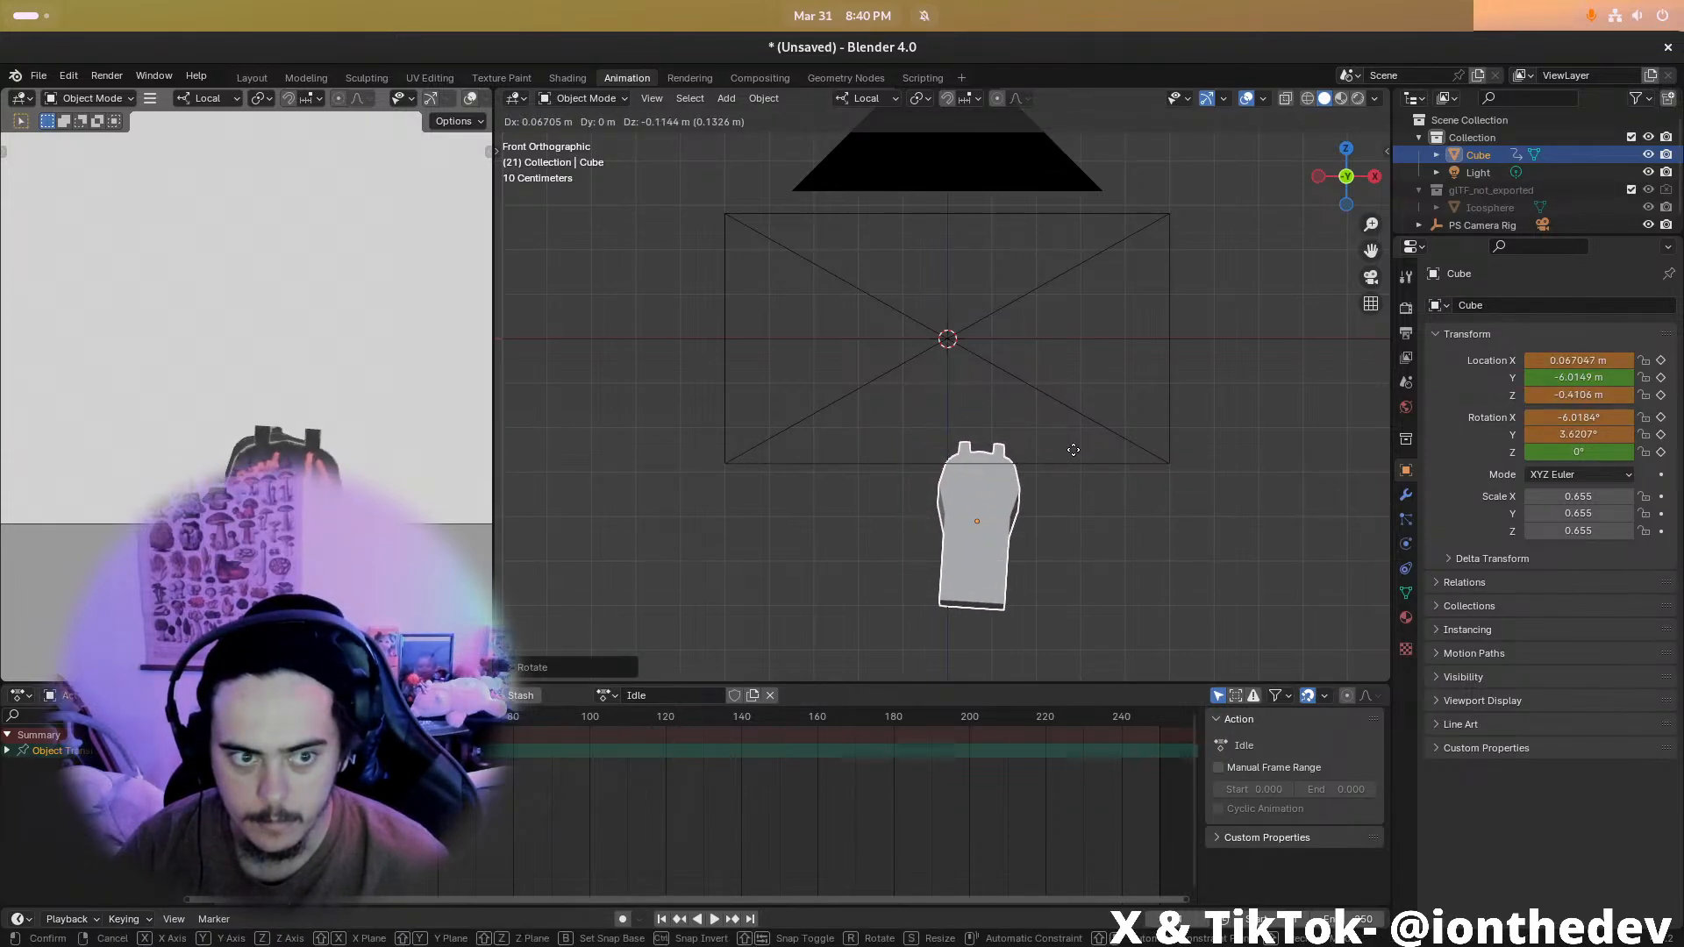
click(1061, 442)
key(i)
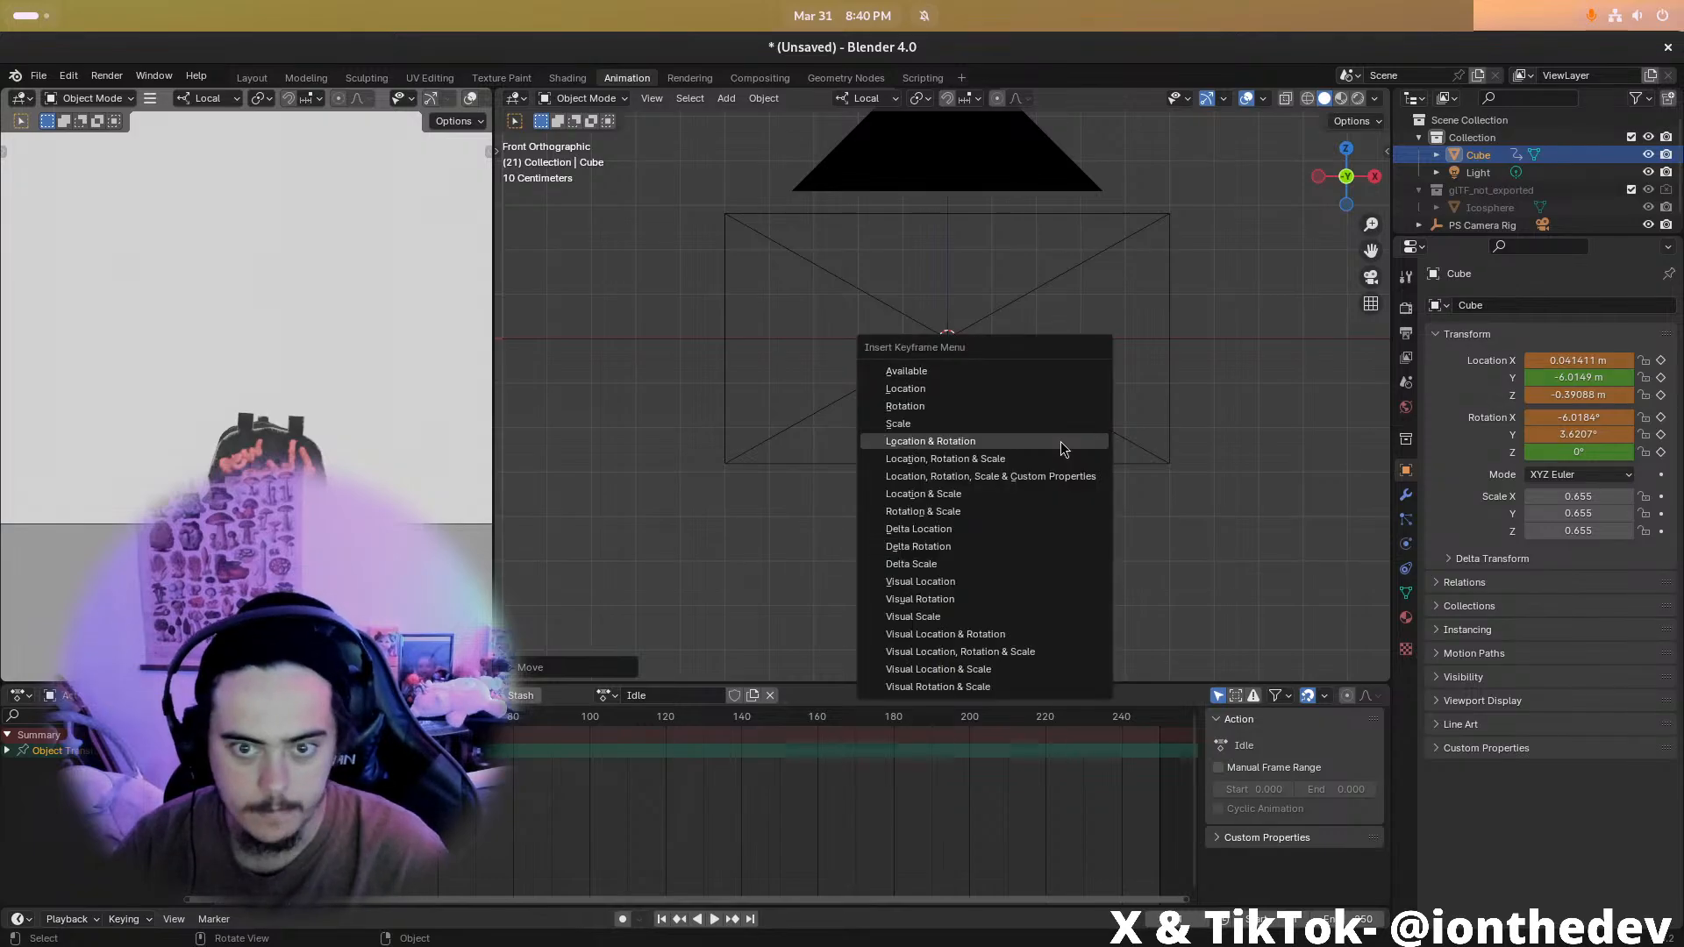
click(1060, 441)
Shift the lowered-pose keyframe to frame 20 and place a copy of the starting-pose keyframe on frame 40
key(alt+a)
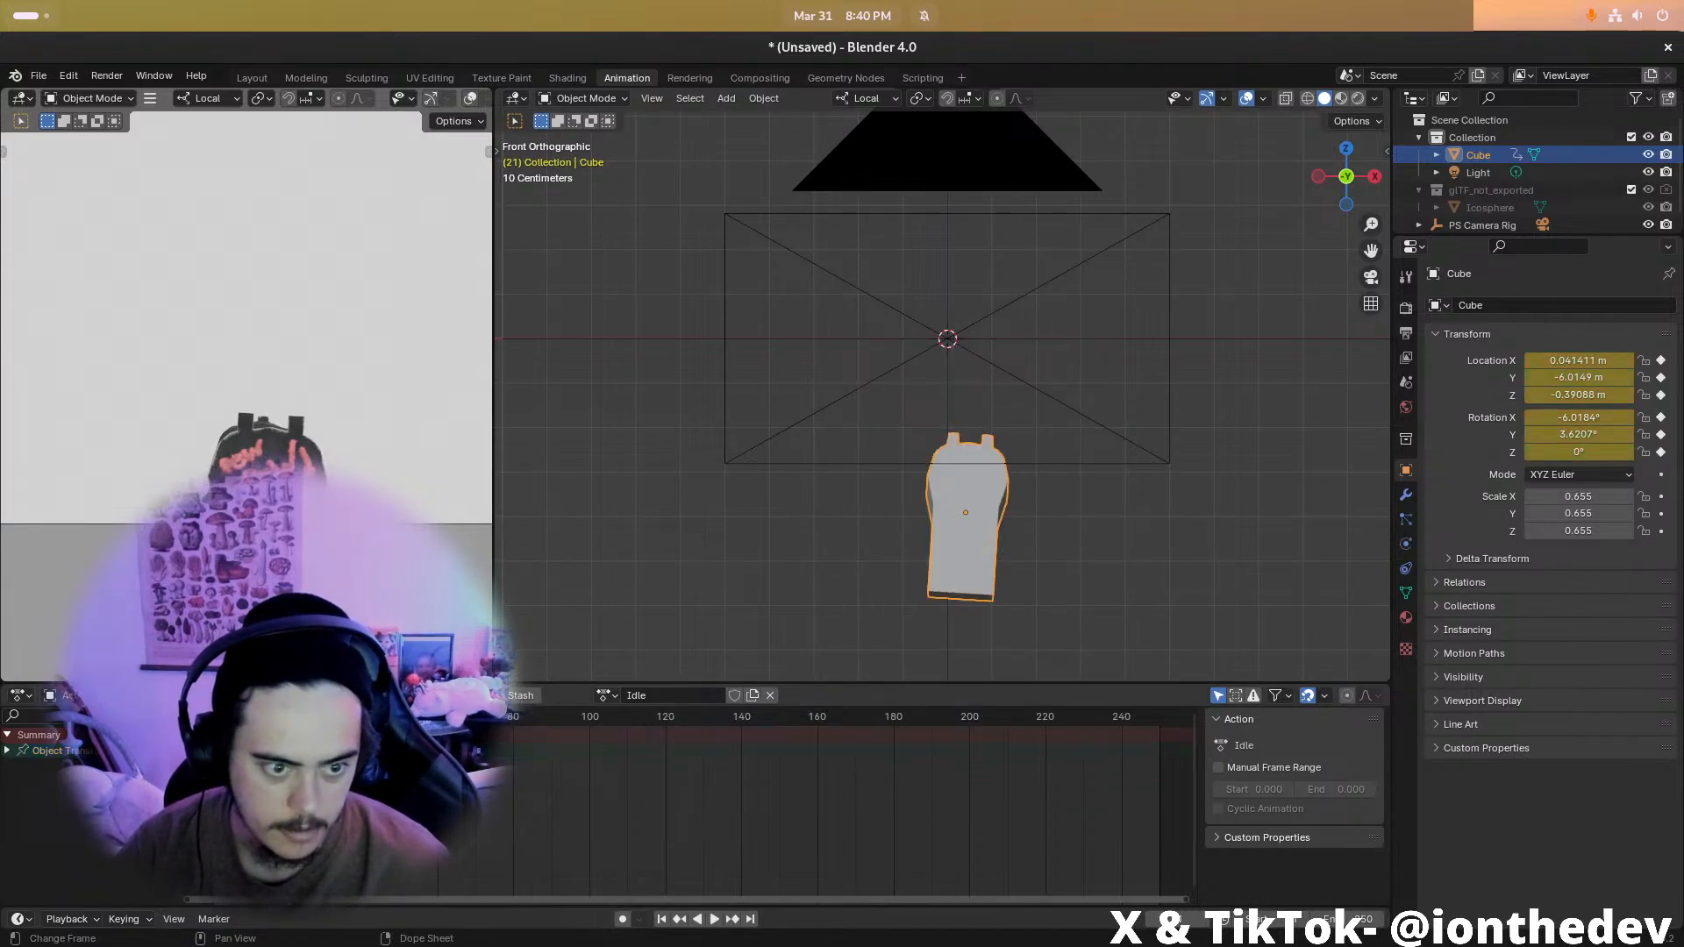
key(g)
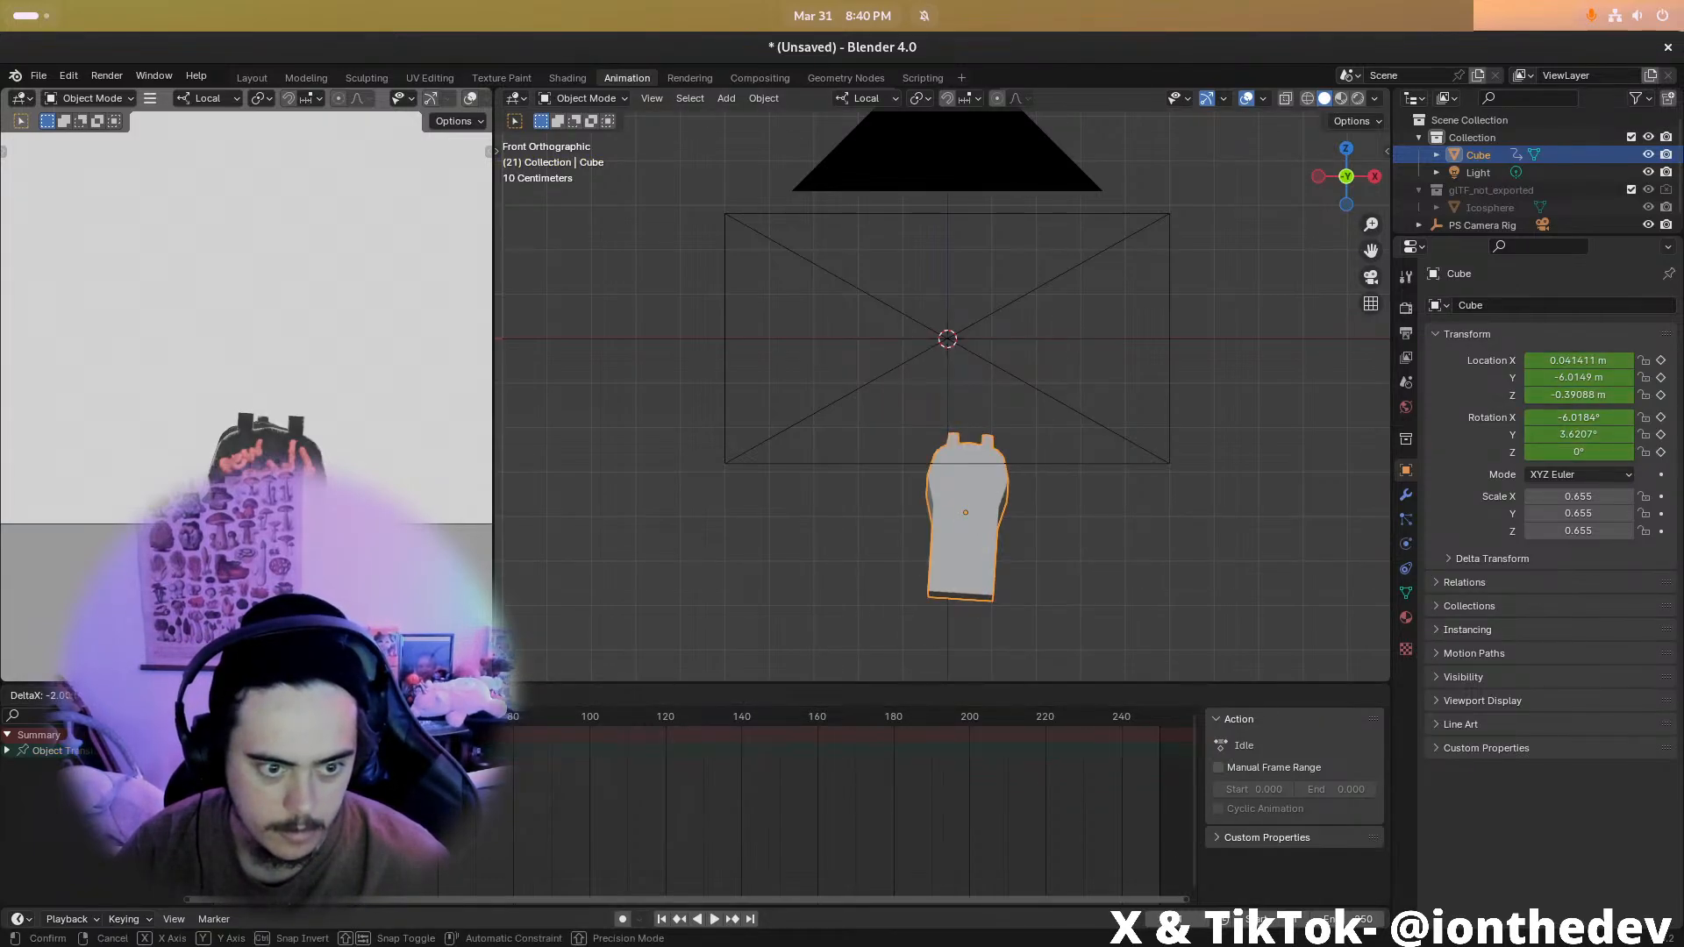
key(Return)
key(g)
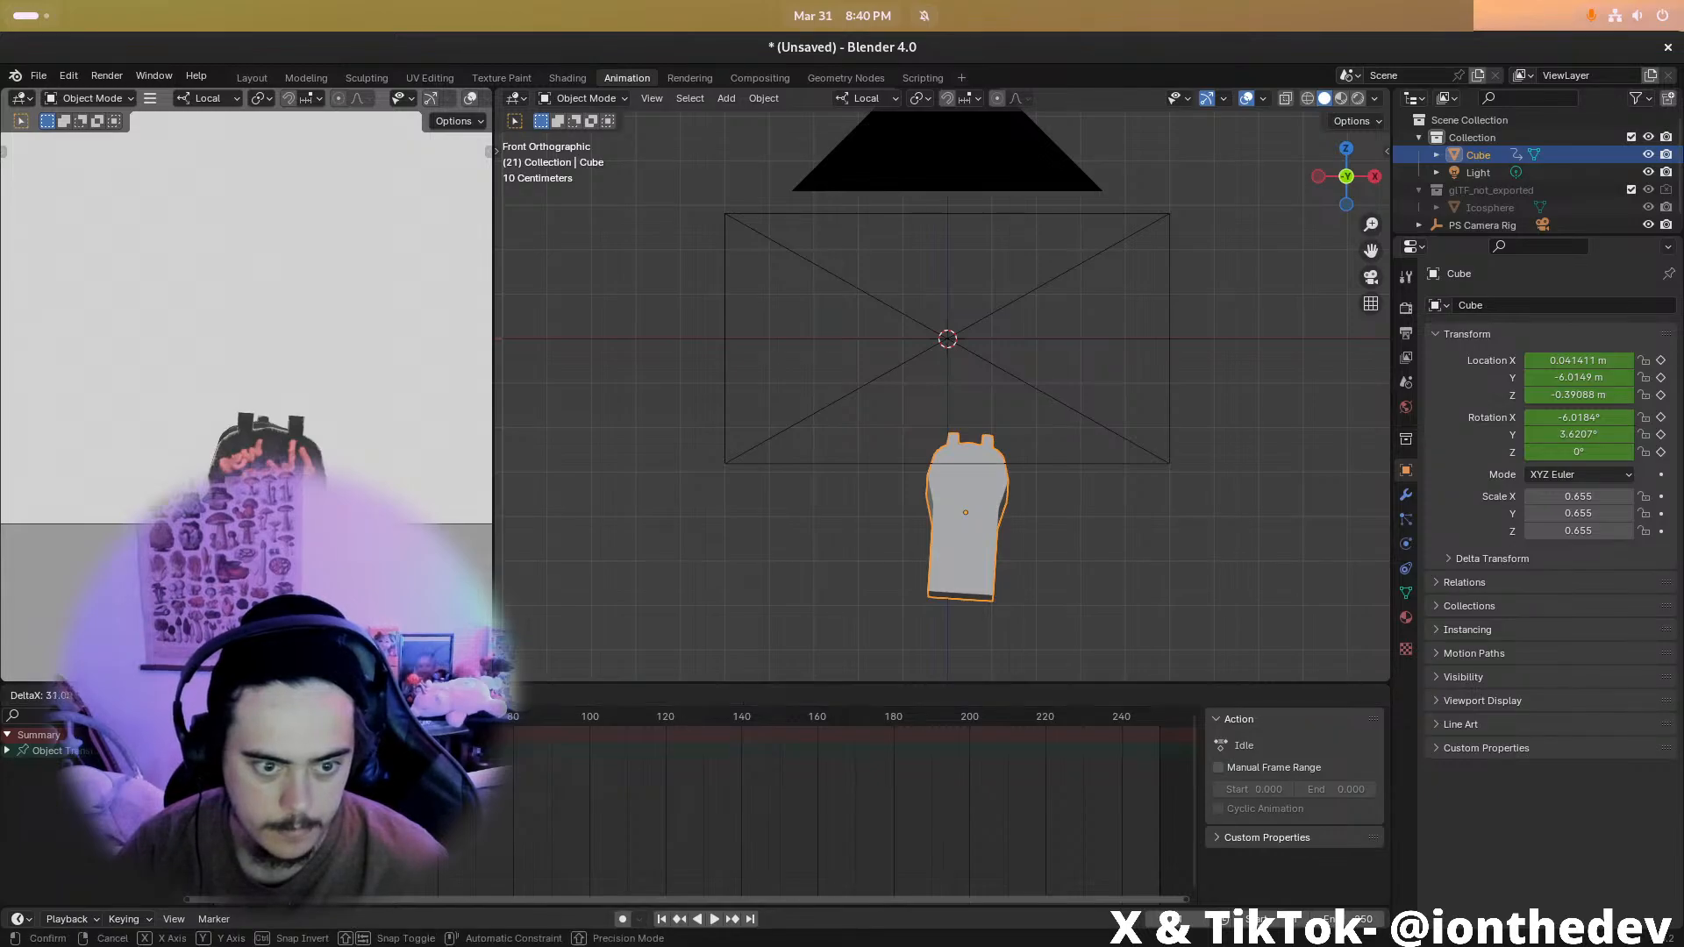
Play back the Idle action to review the pistol's dip and return
key(space)
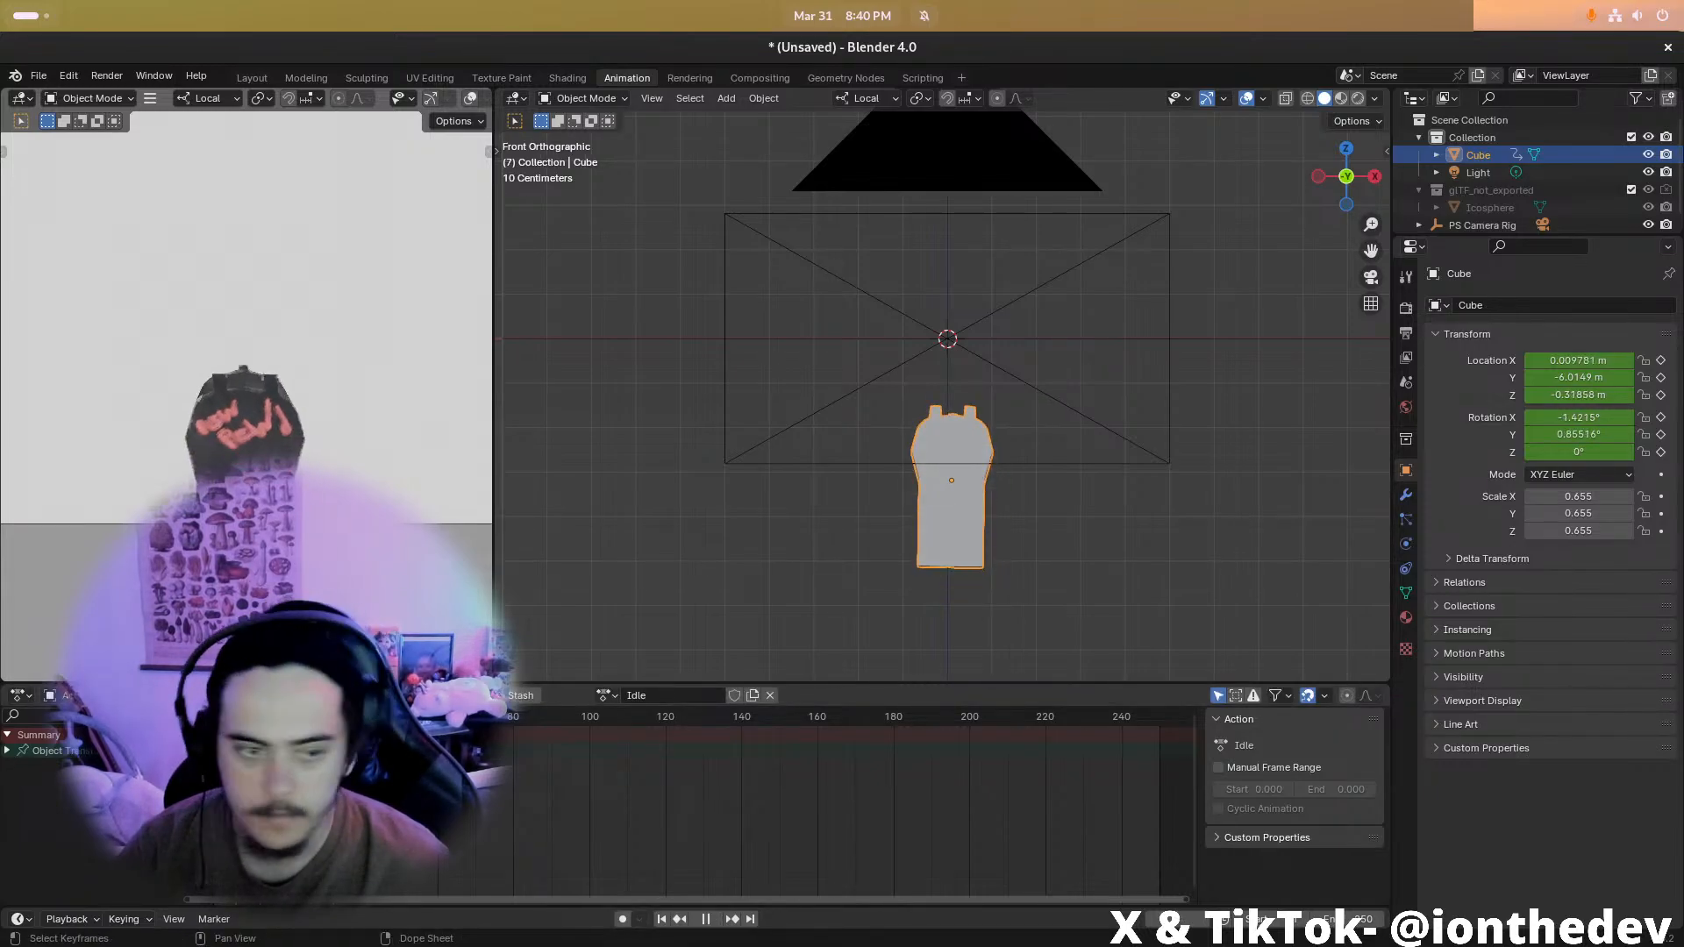
key(space)
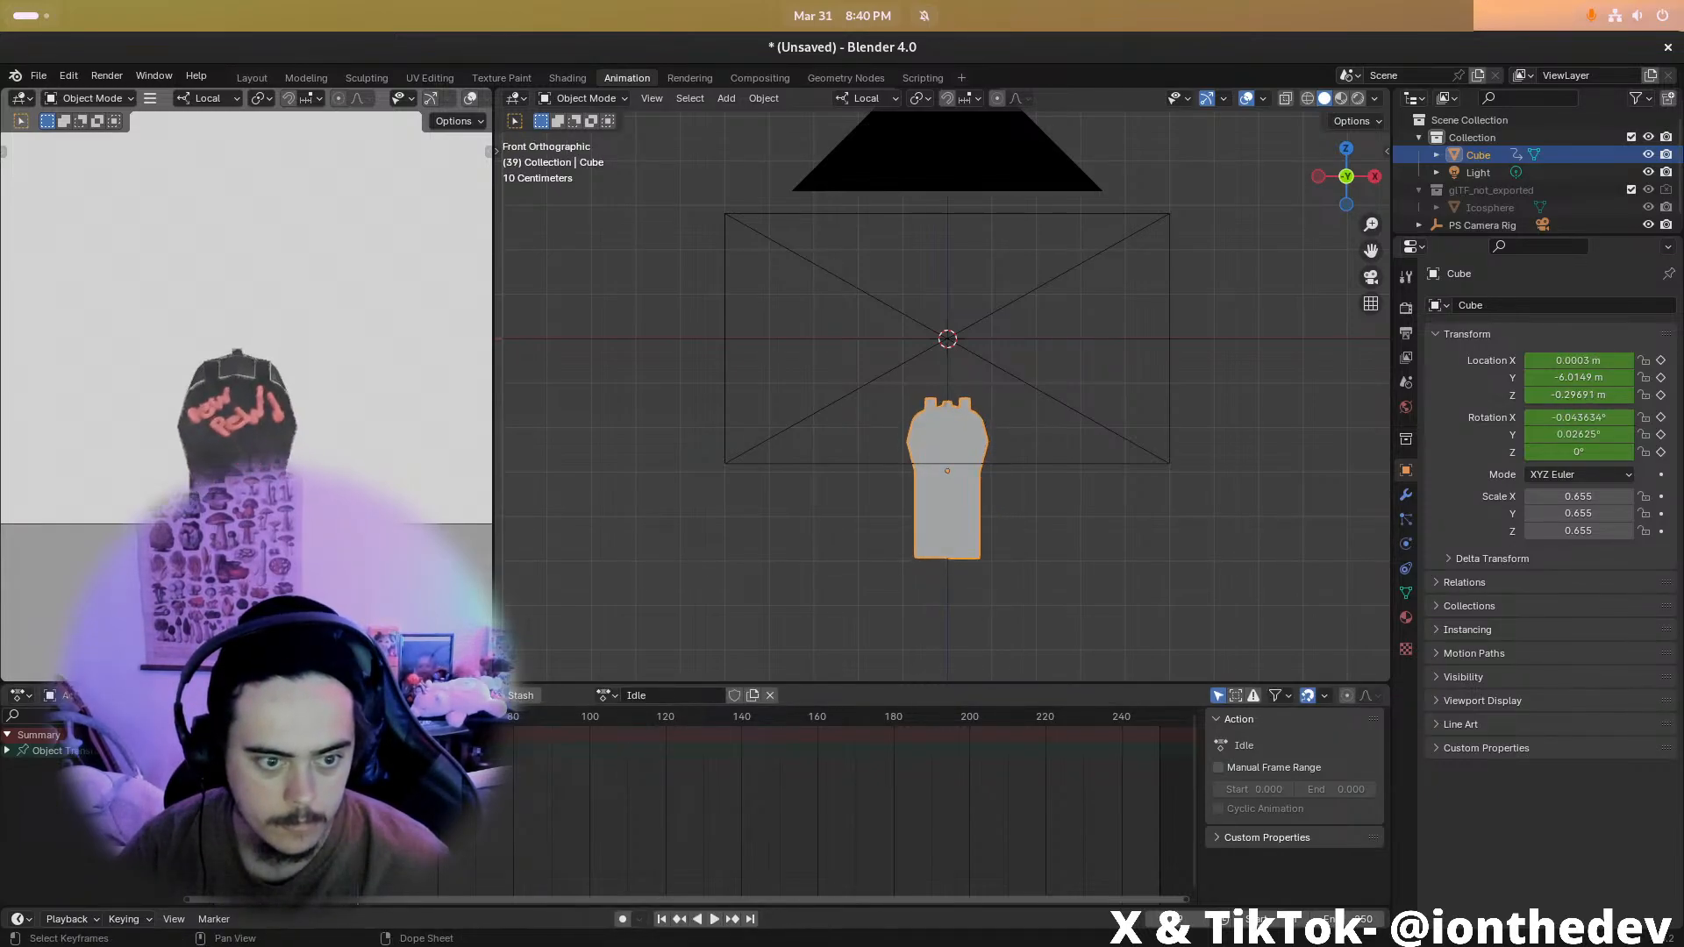
key(space)
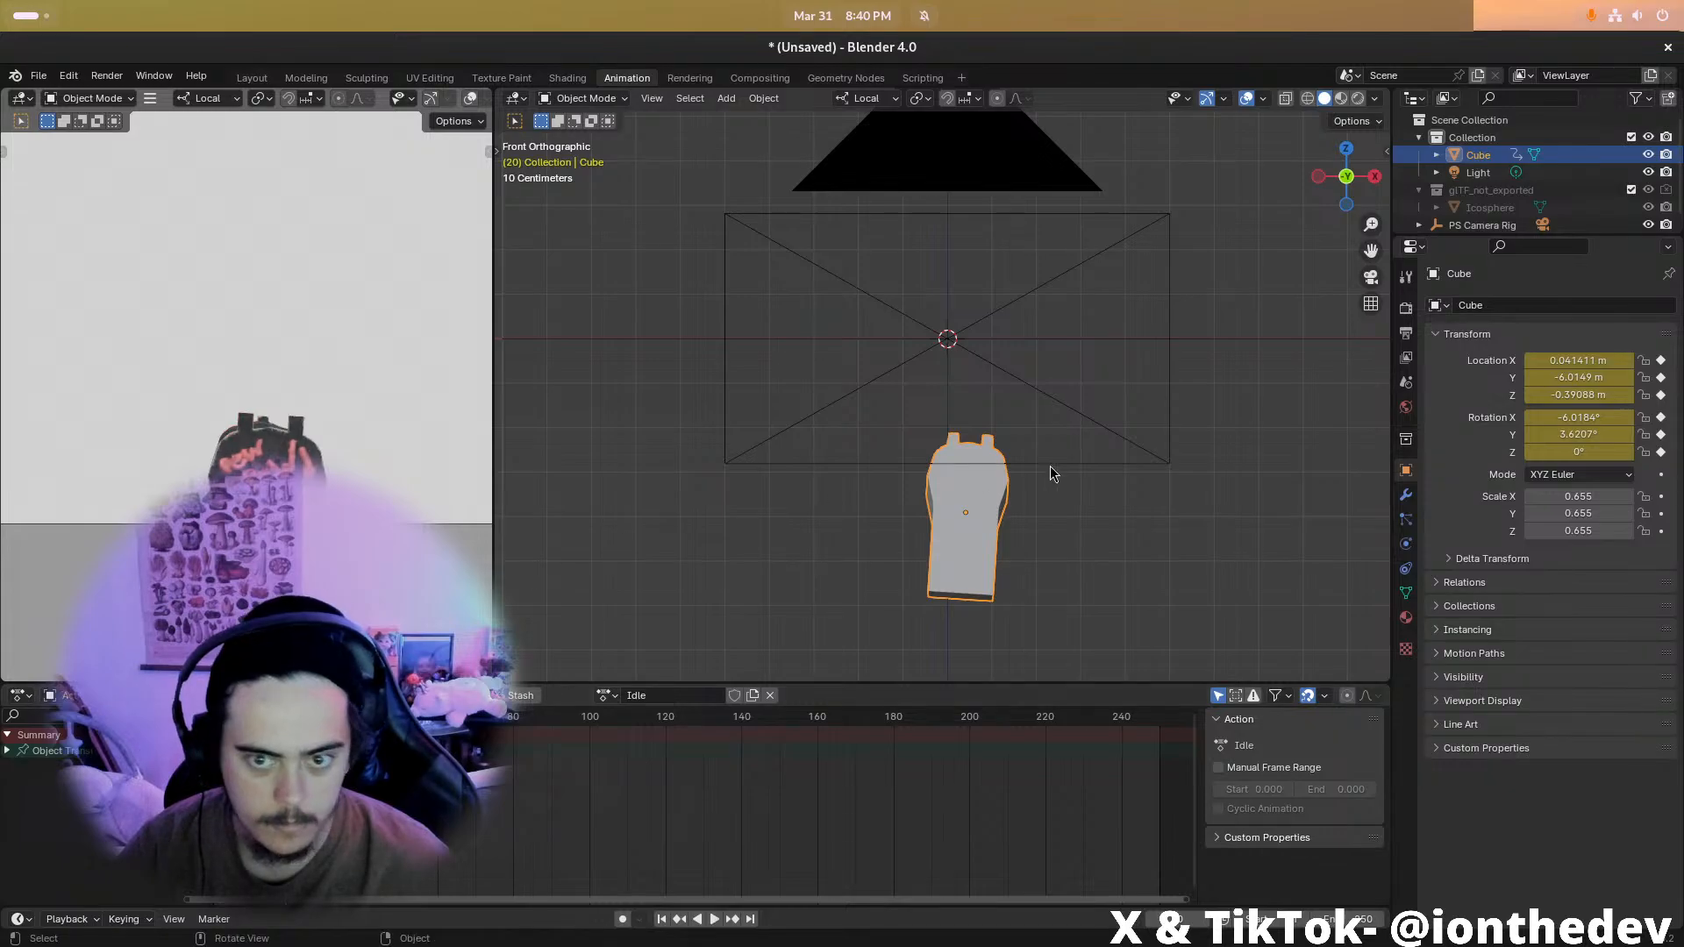
On frame 20, reduce the tilt to about X -3.3°, Y 1.1°, raise the pistol to about Z -0.351 m, and keyframe Location & Rotation
key(r)
click(1119, 434)
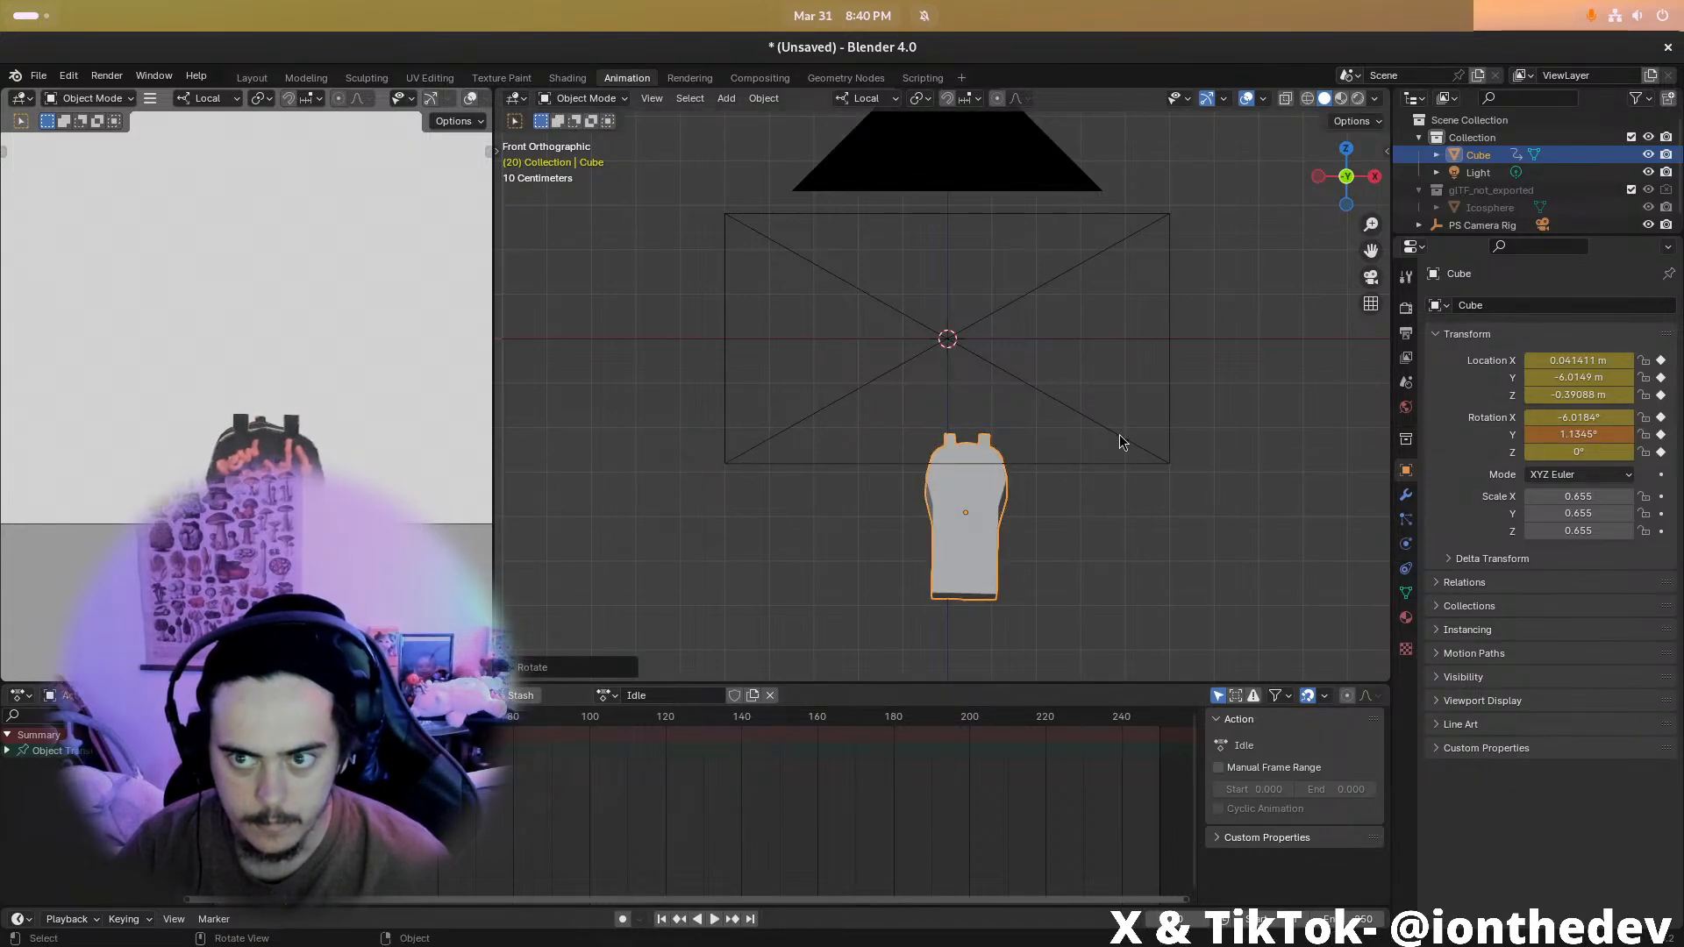
key(r)
key(x)
click(1117, 421)
key(g)
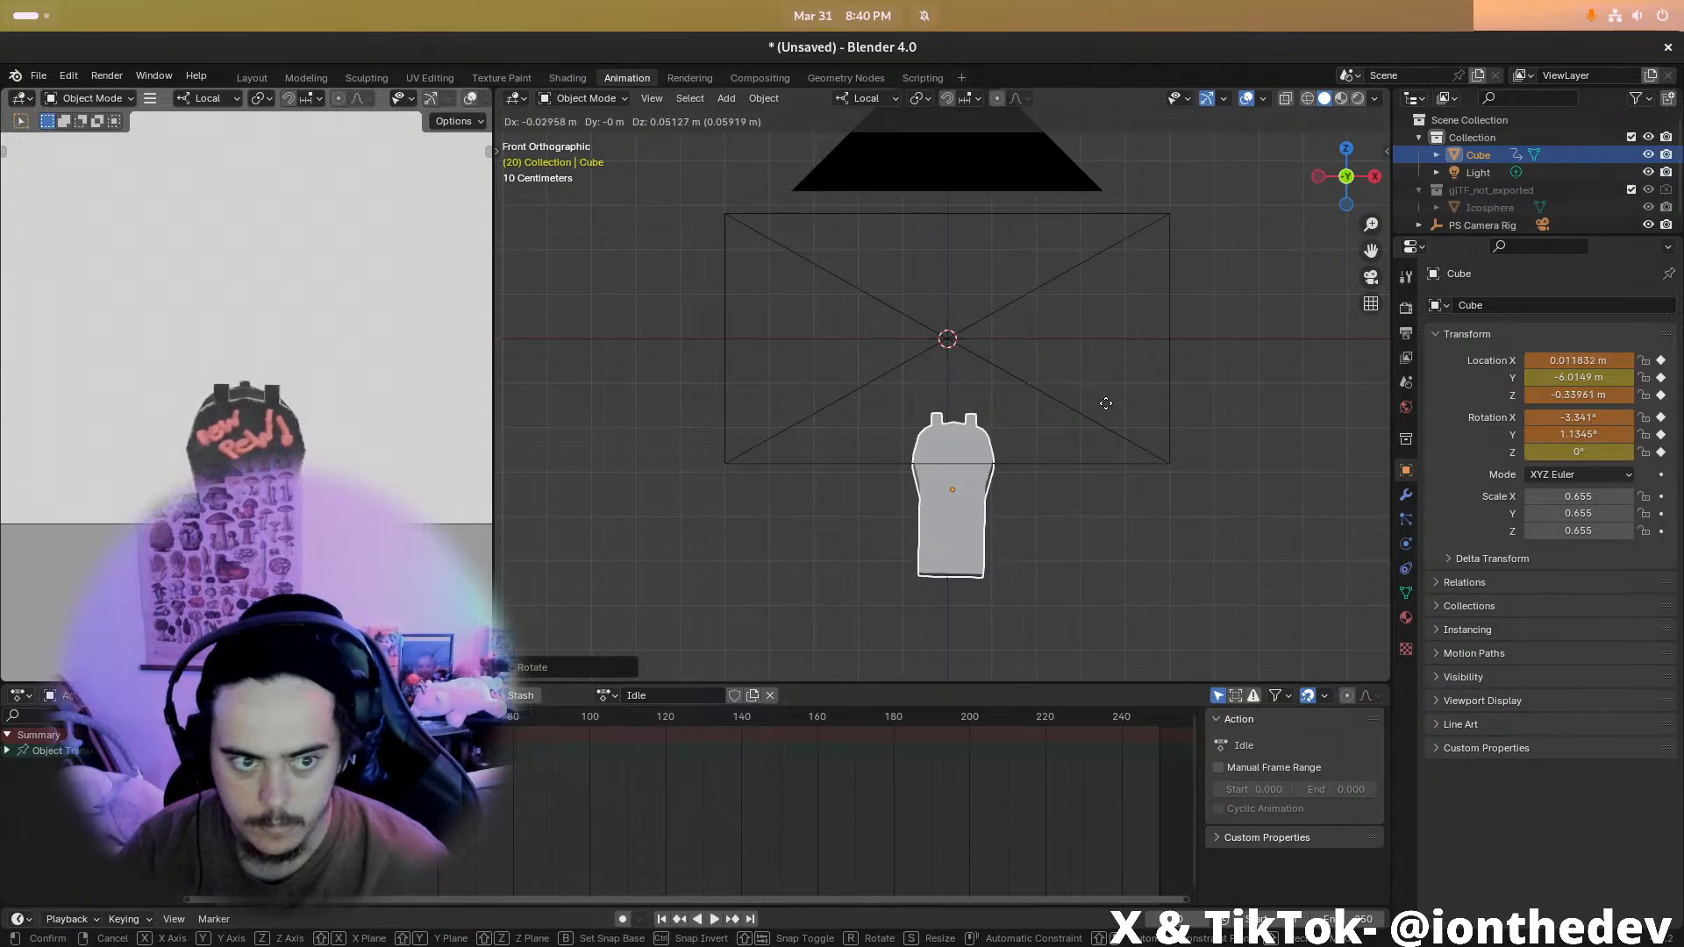
click(1101, 413)
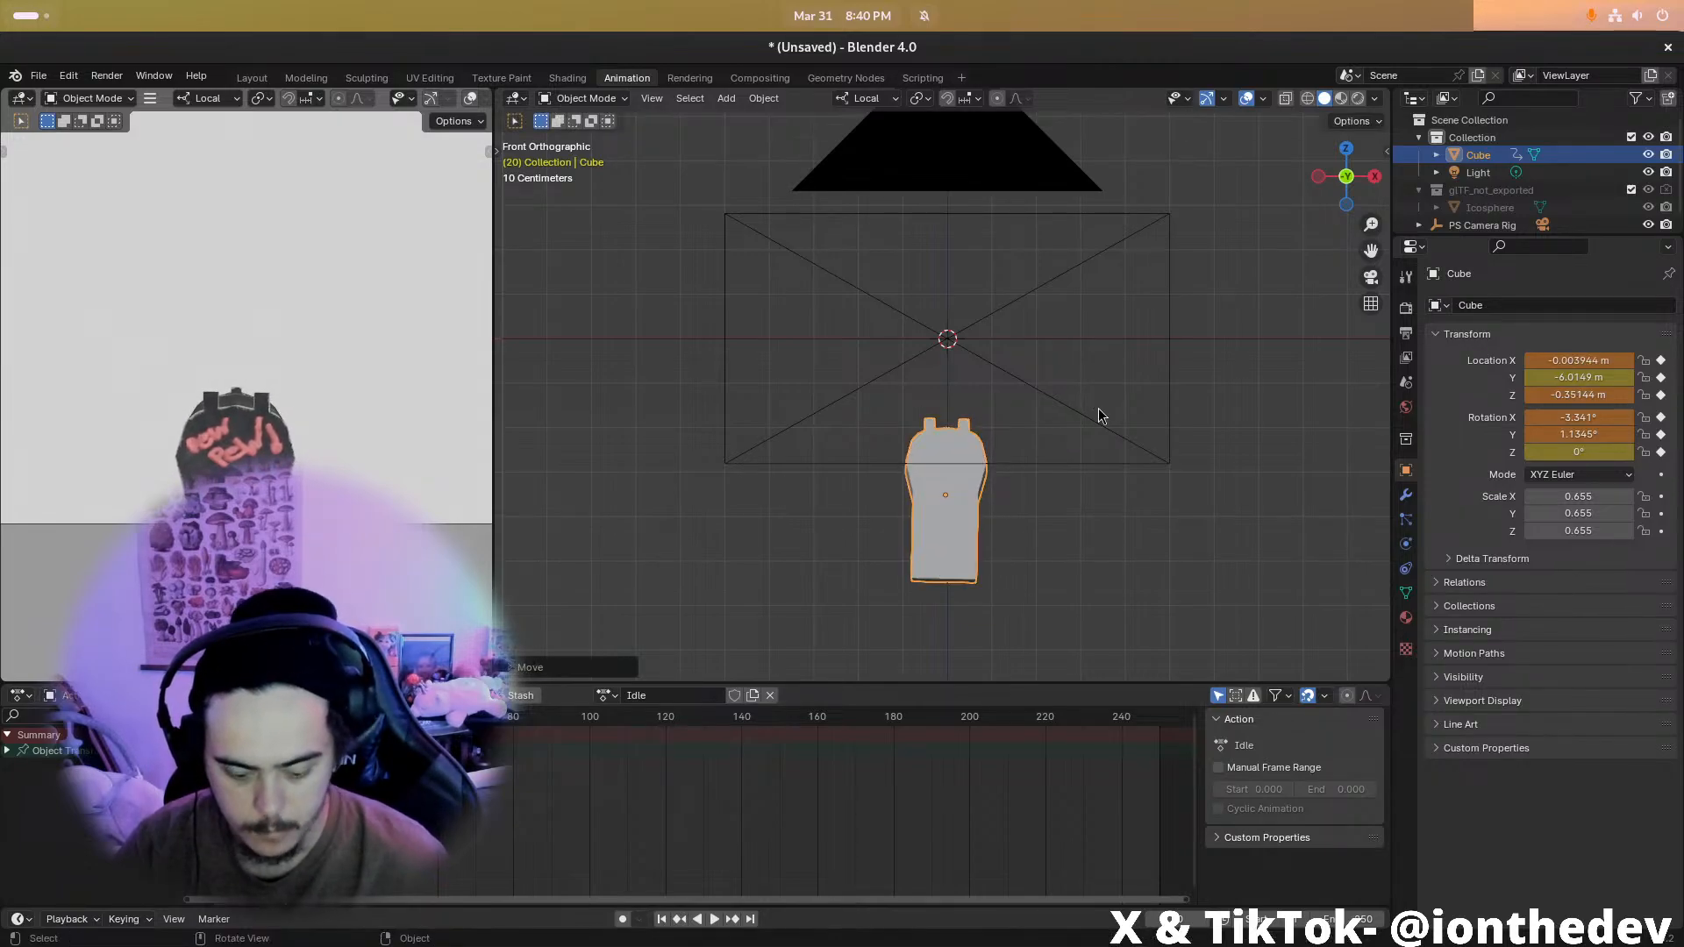
key(i)
click(1098, 408)
Replay the Idle action from the start to judge the softened motion
click(210, 716)
key(space)
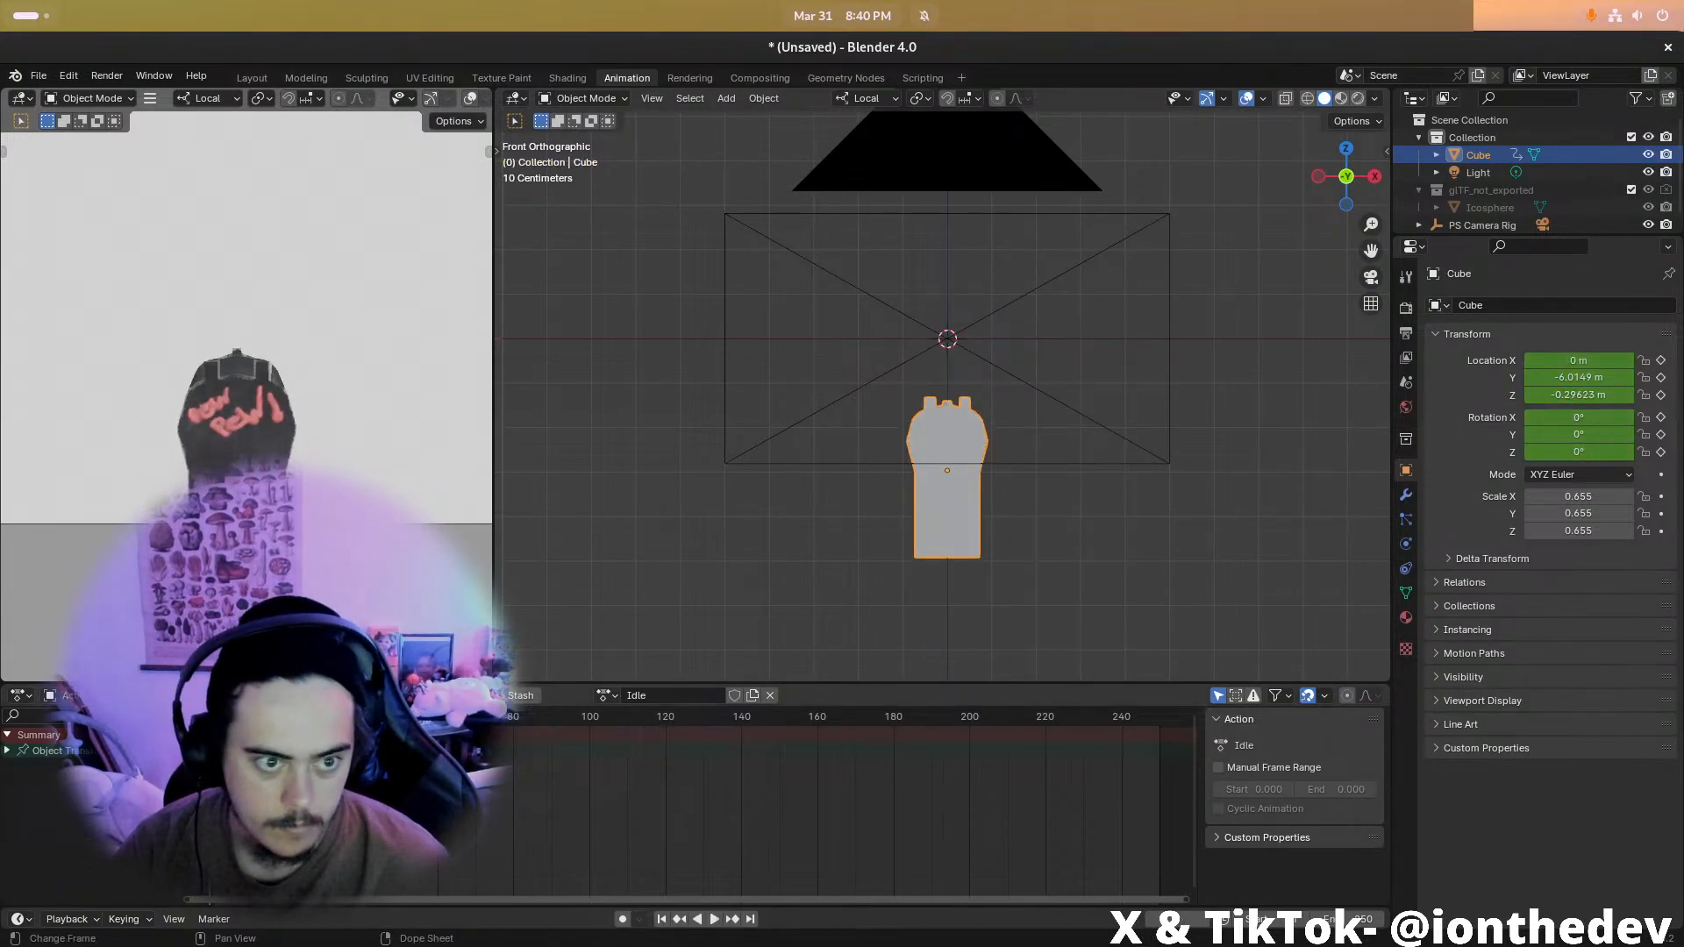
key(space)
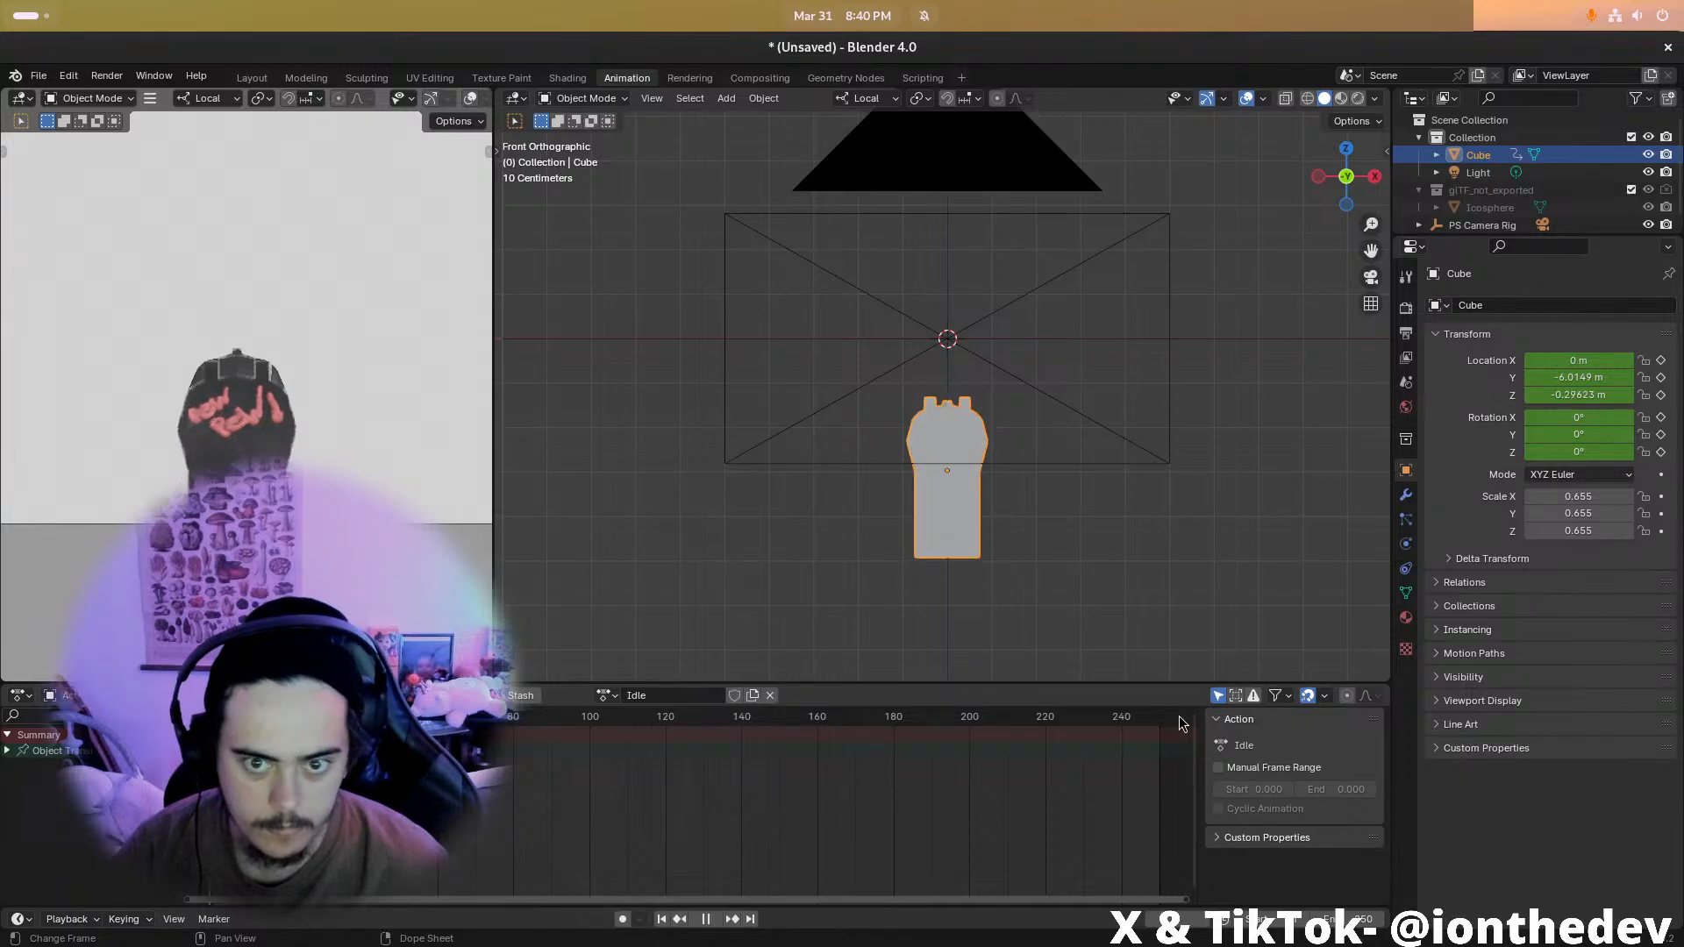
key(space)
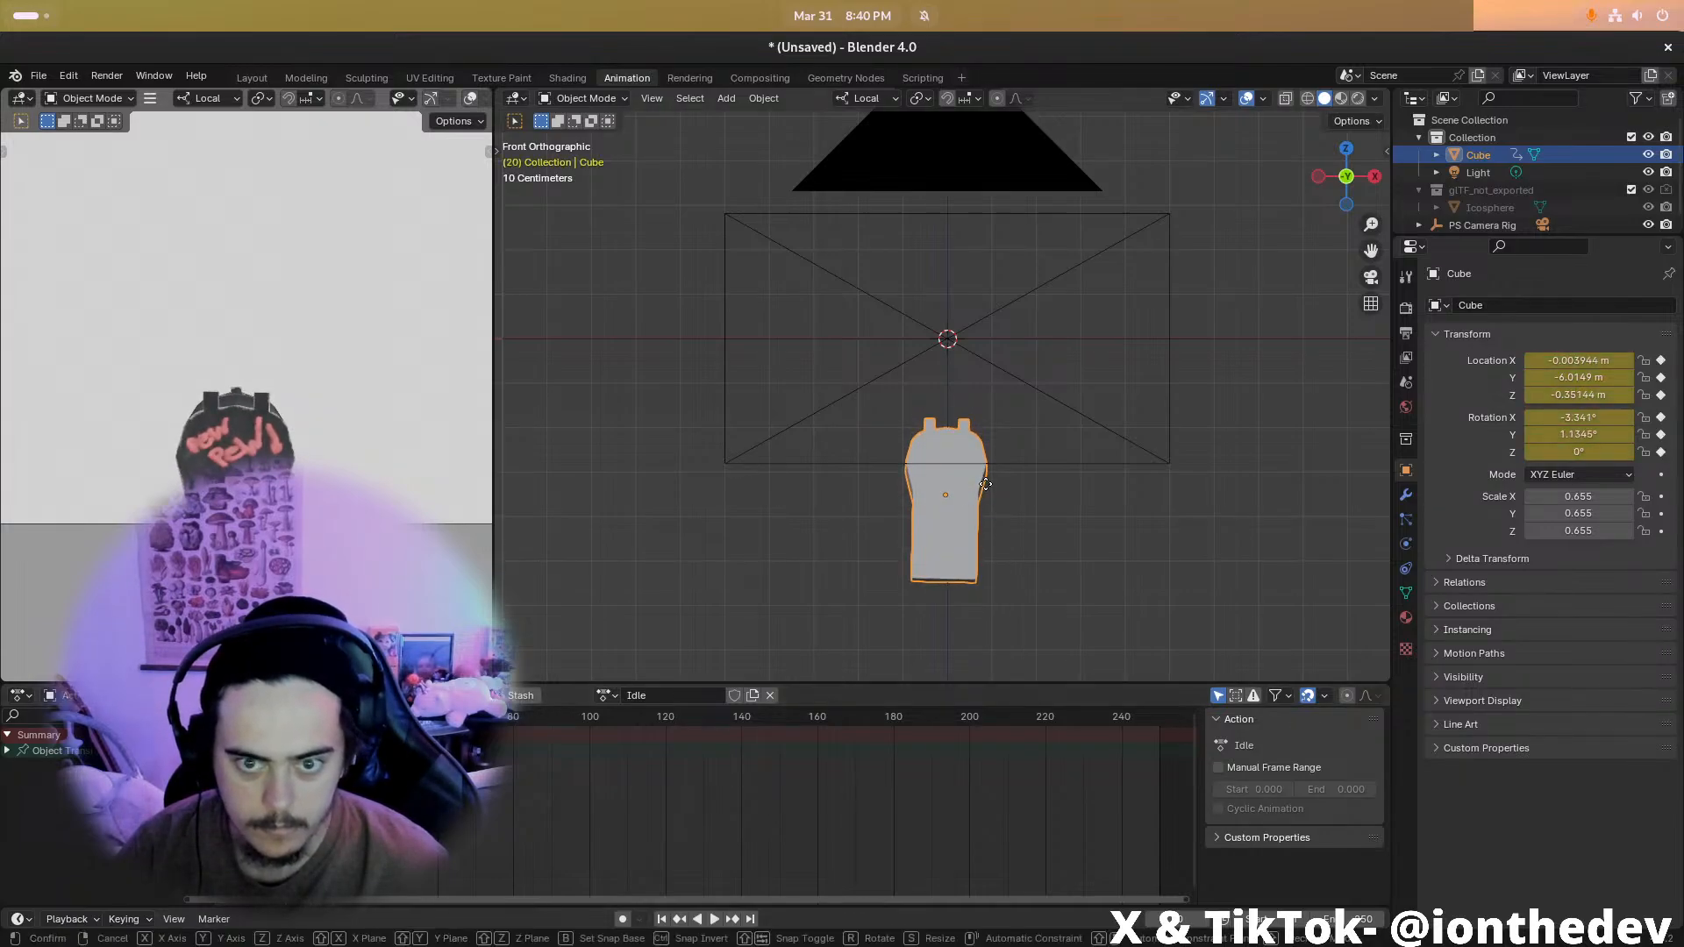
On frame 20, raise the pistol to about Z -0.308 m and update its Location & Rotation keyframe
key(g)
click(986, 473)
key(i)
click(986, 474)
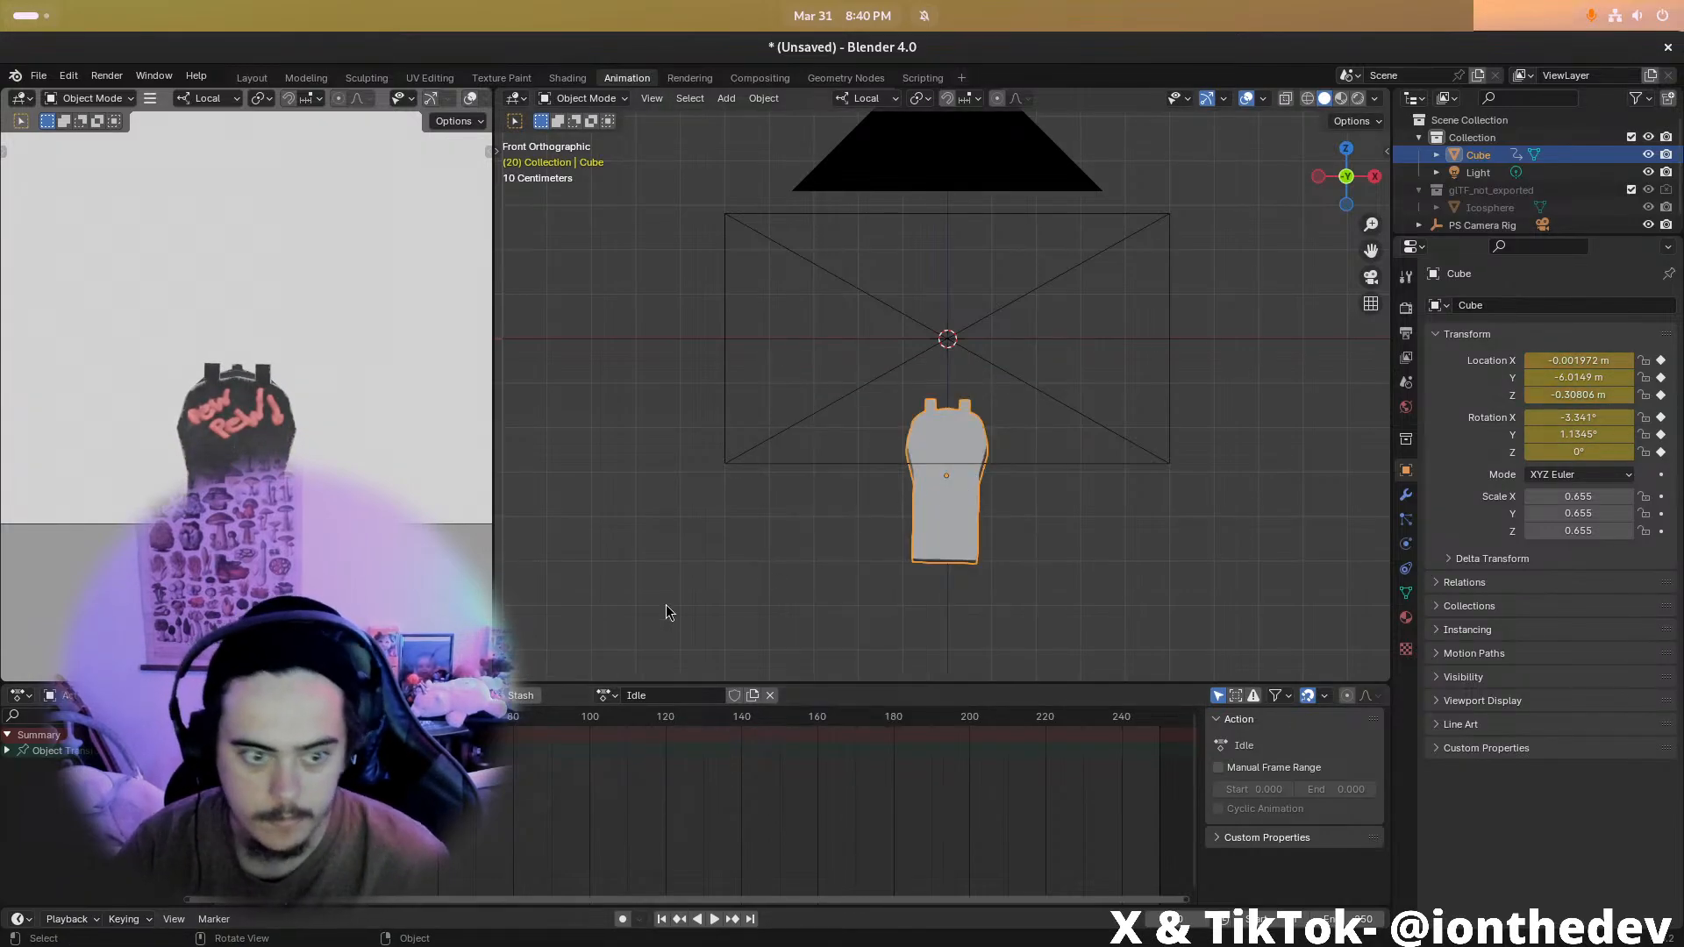
Play through the Idle action and set the scene's end frame to 40
key(space)
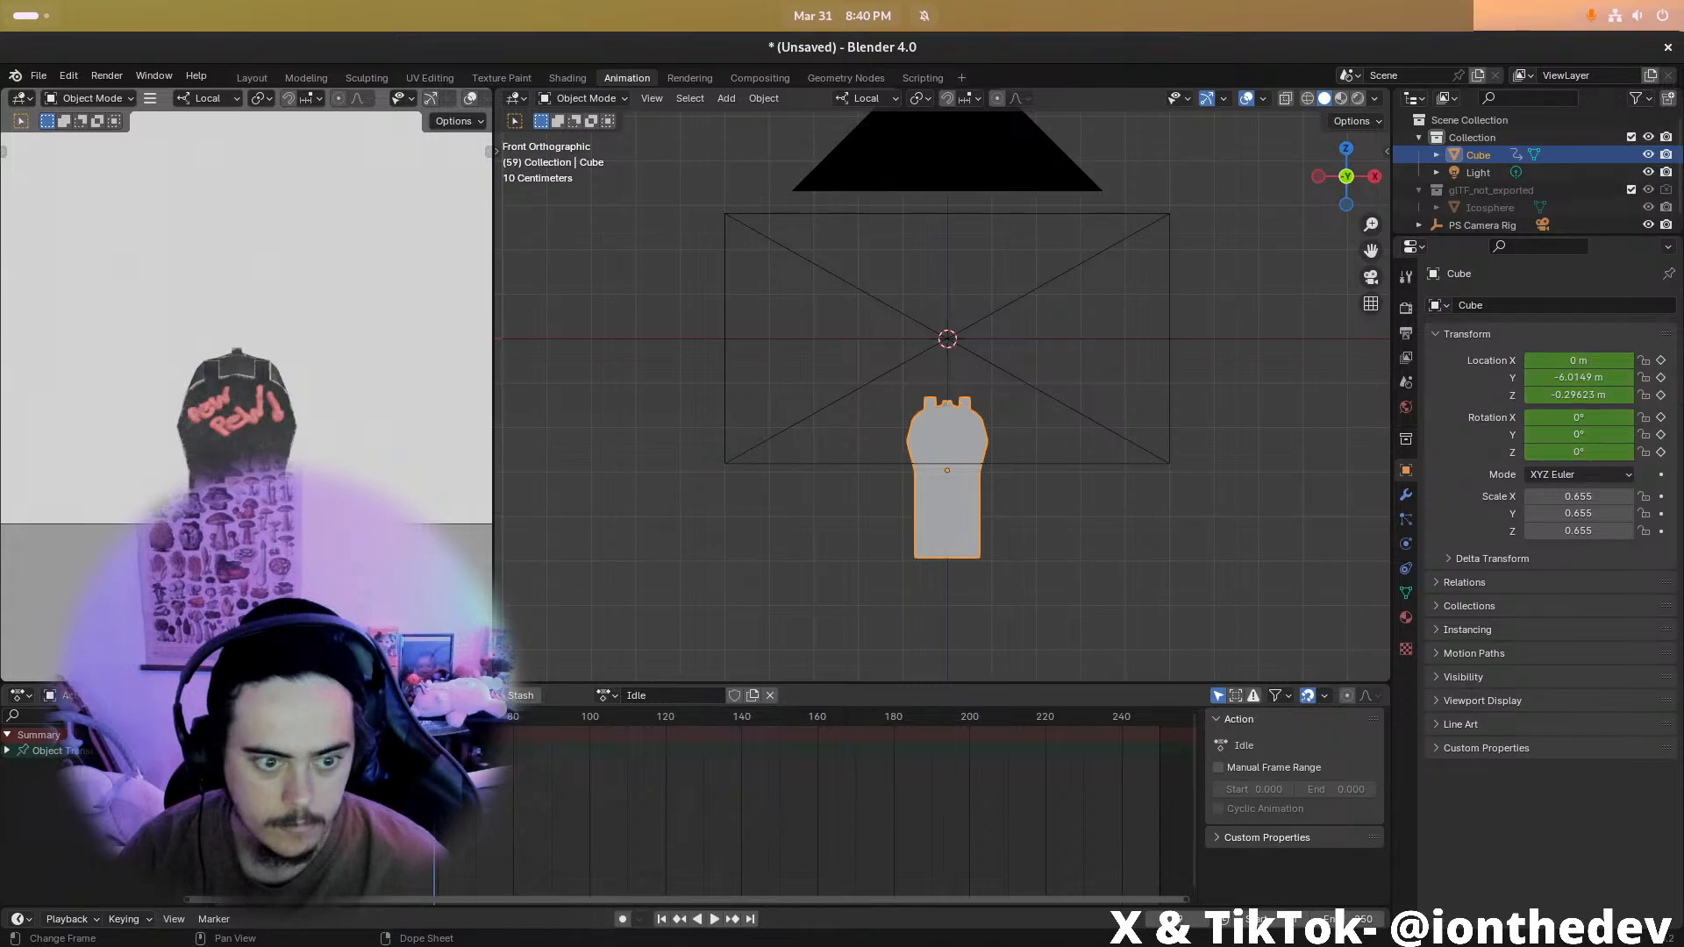
key(space)
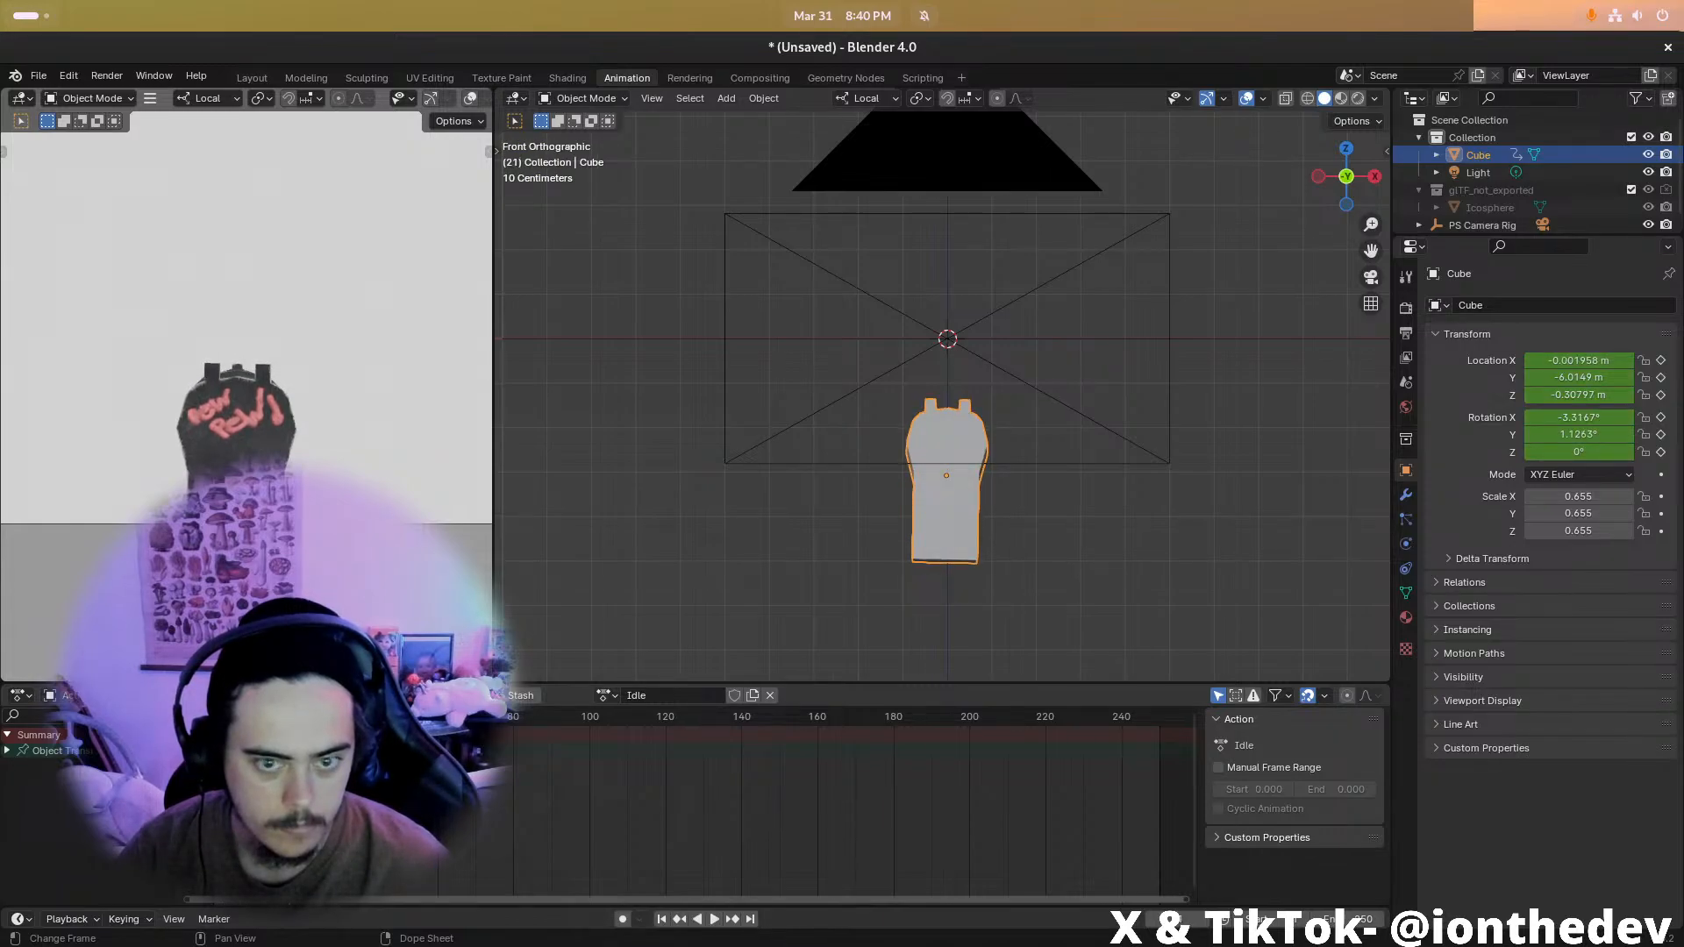
key(space)
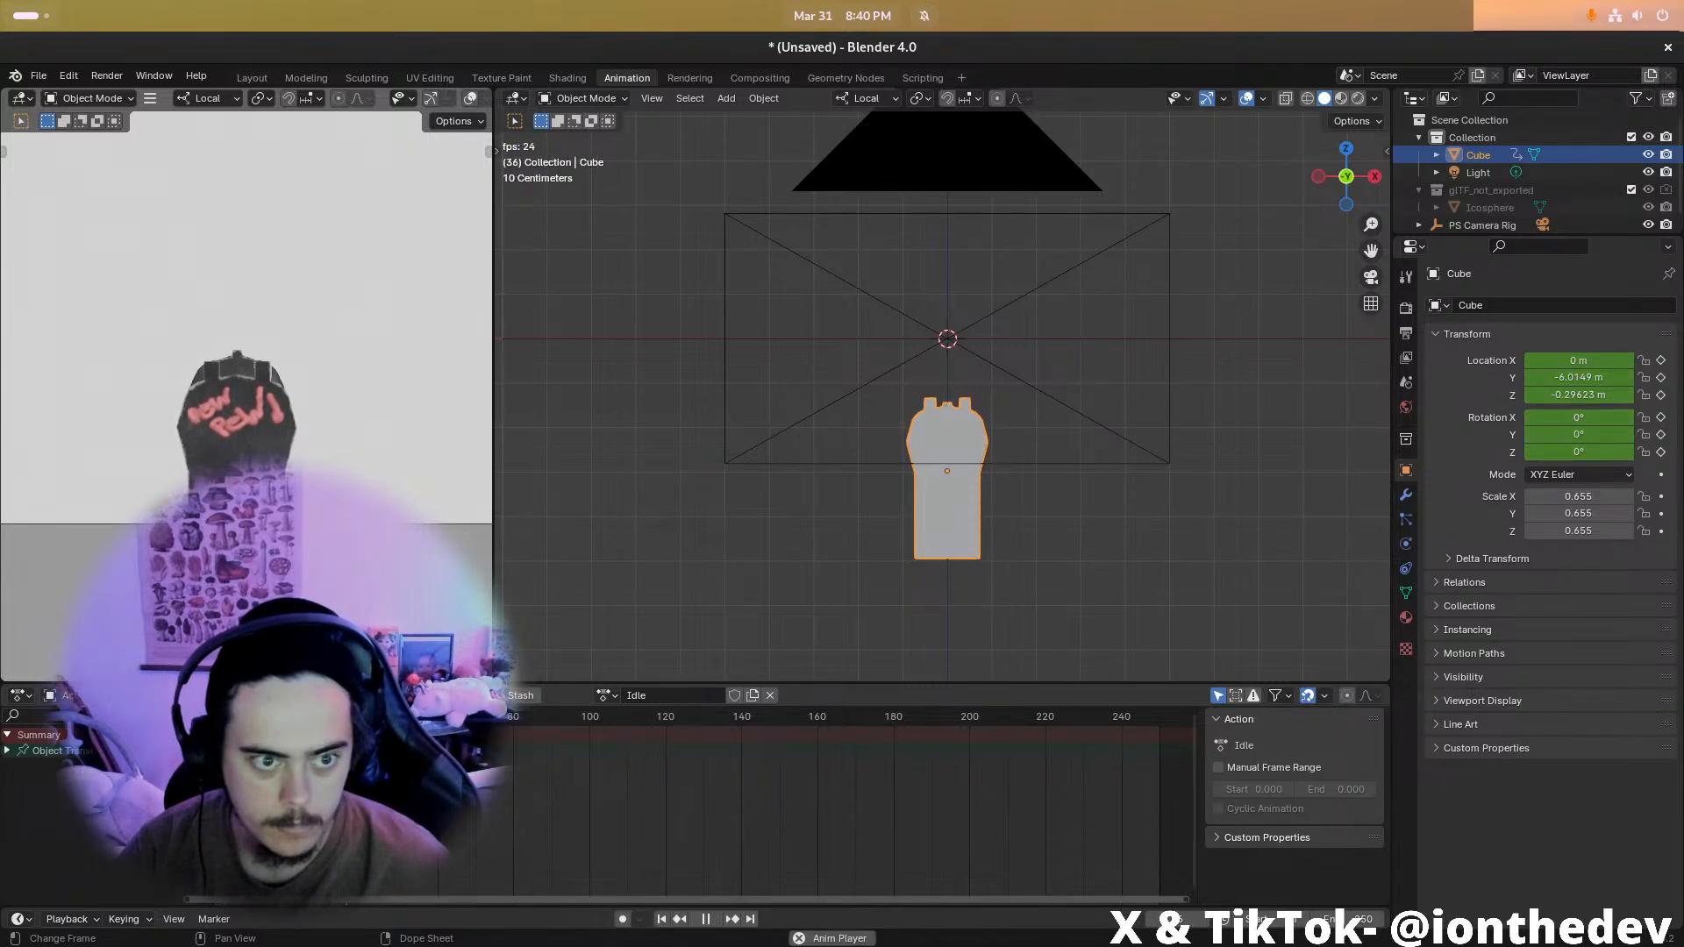
key(space)
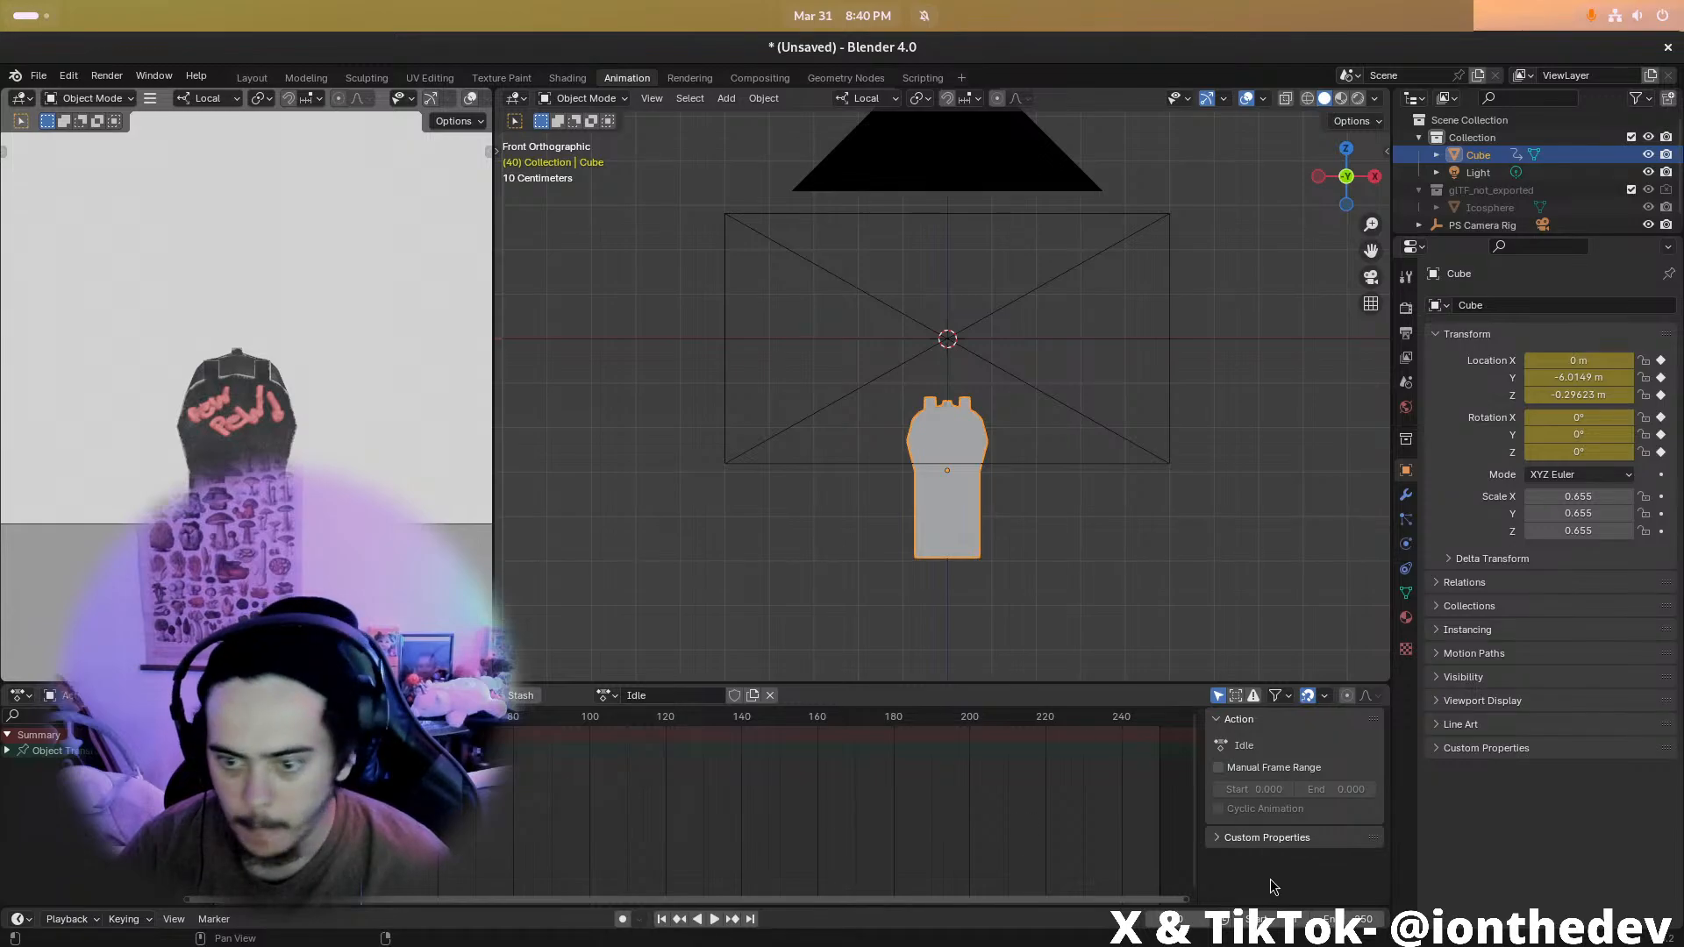
click(1343, 910)
text(40)
key(Return)
On frame 20, lower the pistol to about Z -0.326 m, keyframe Location & Rotation, and play back the loop
drag(298, 717, 285, 717)
key(g)
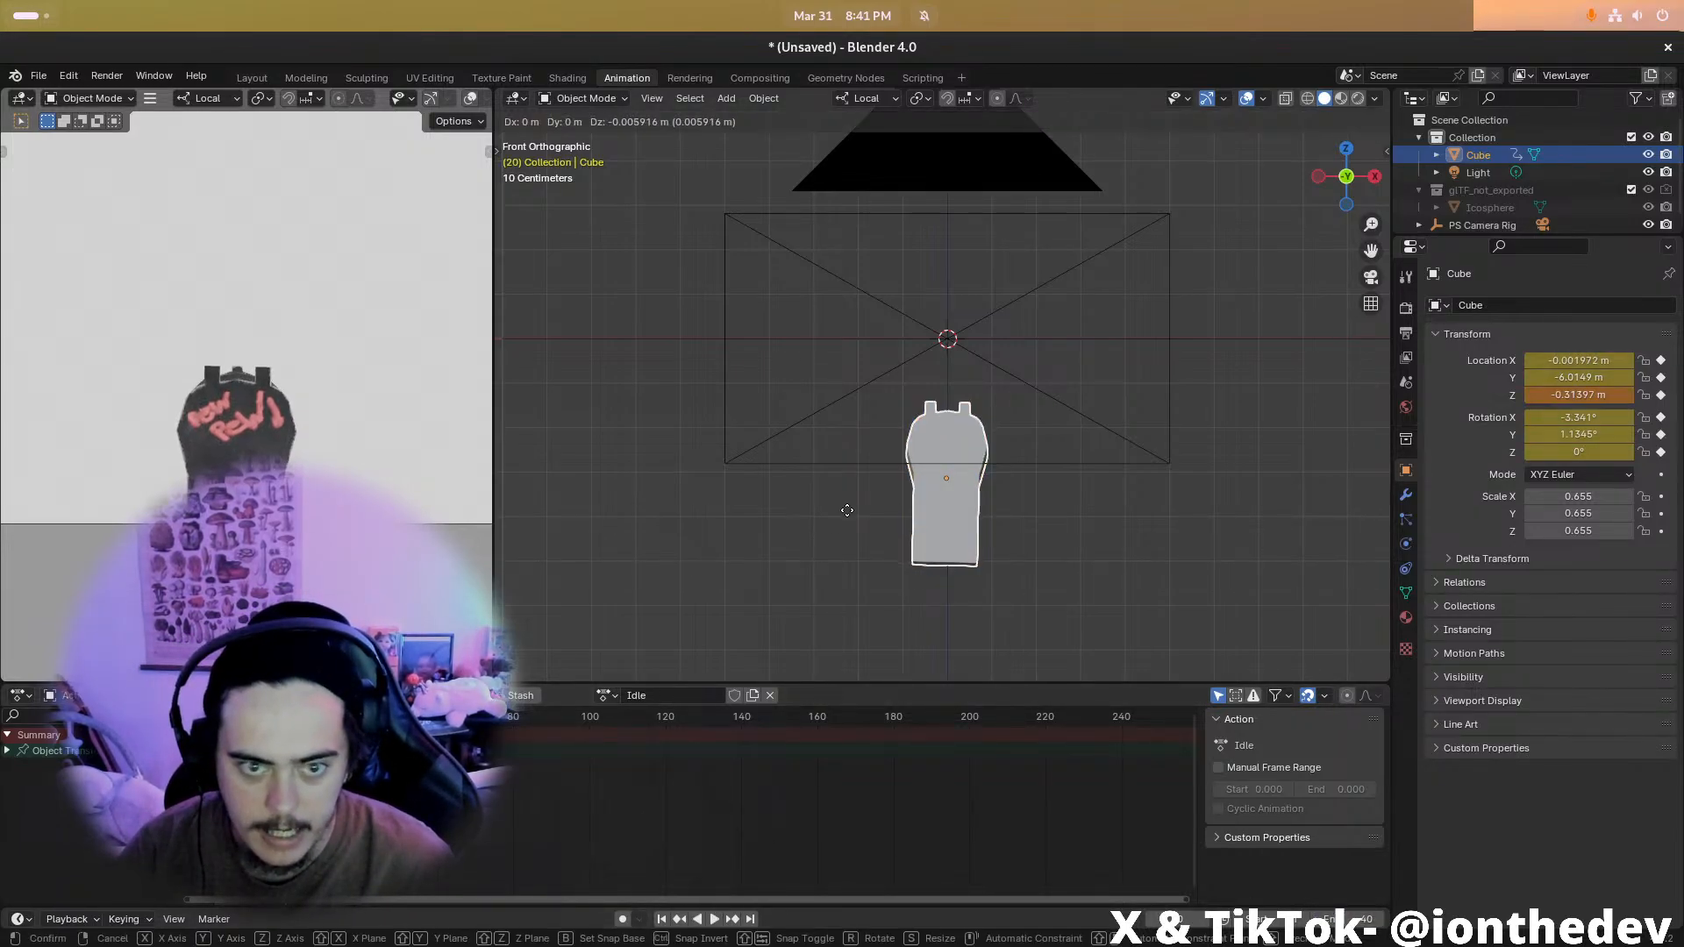
click(849, 523)
key(i)
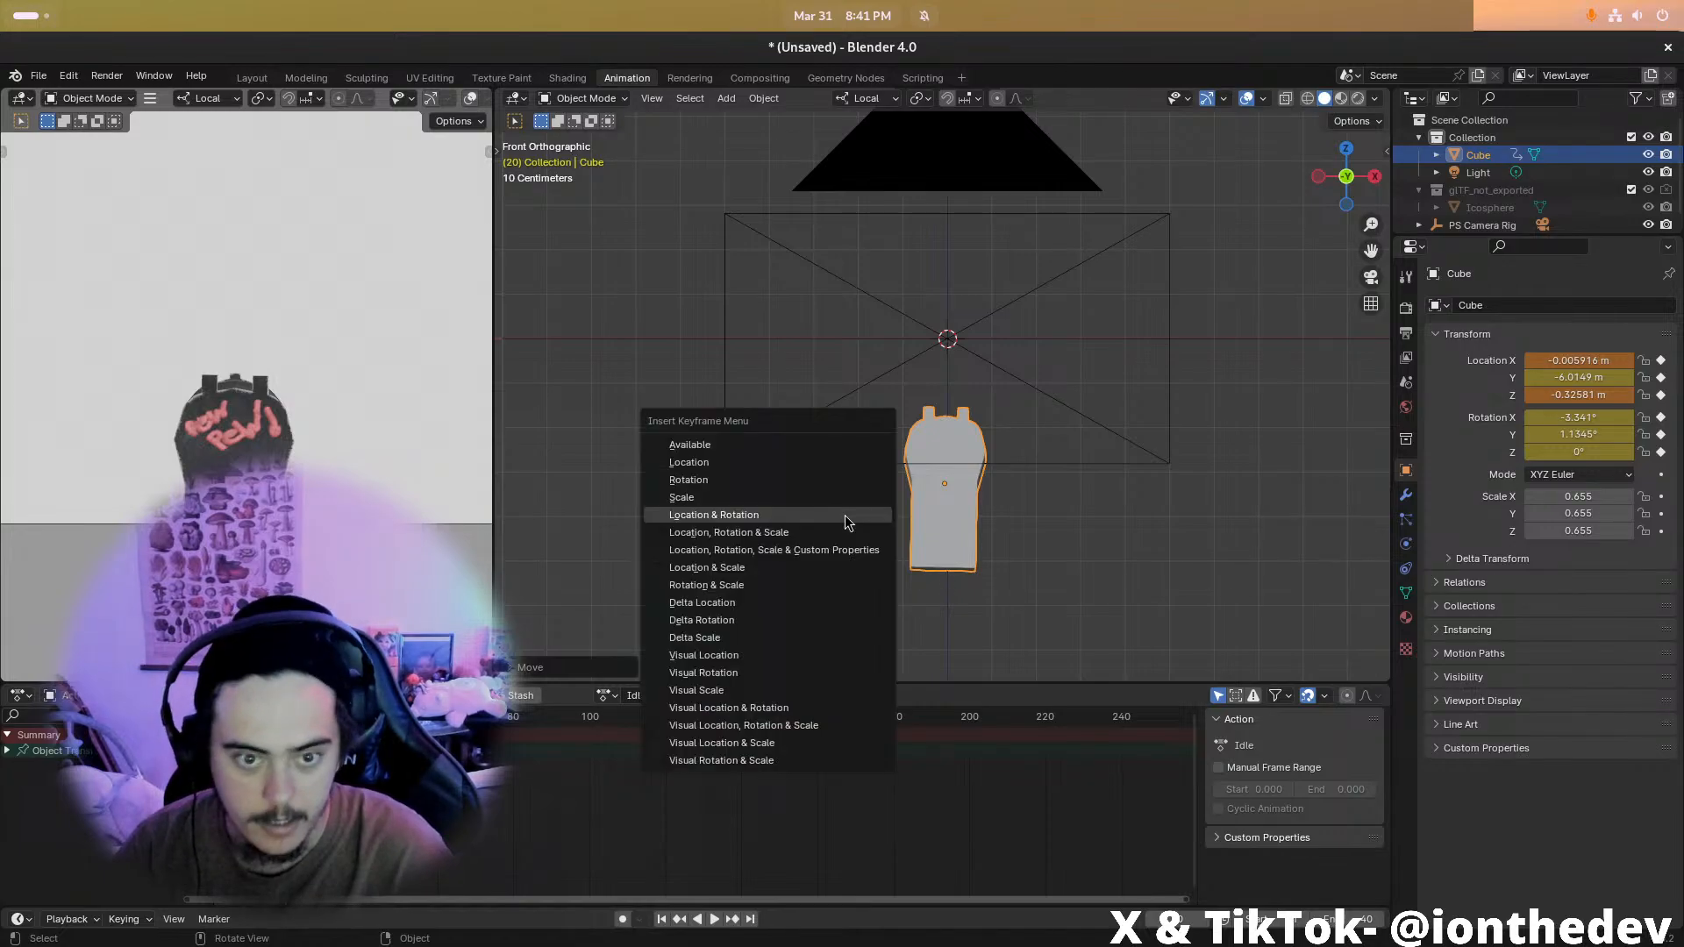
click(846, 519)
key(space)
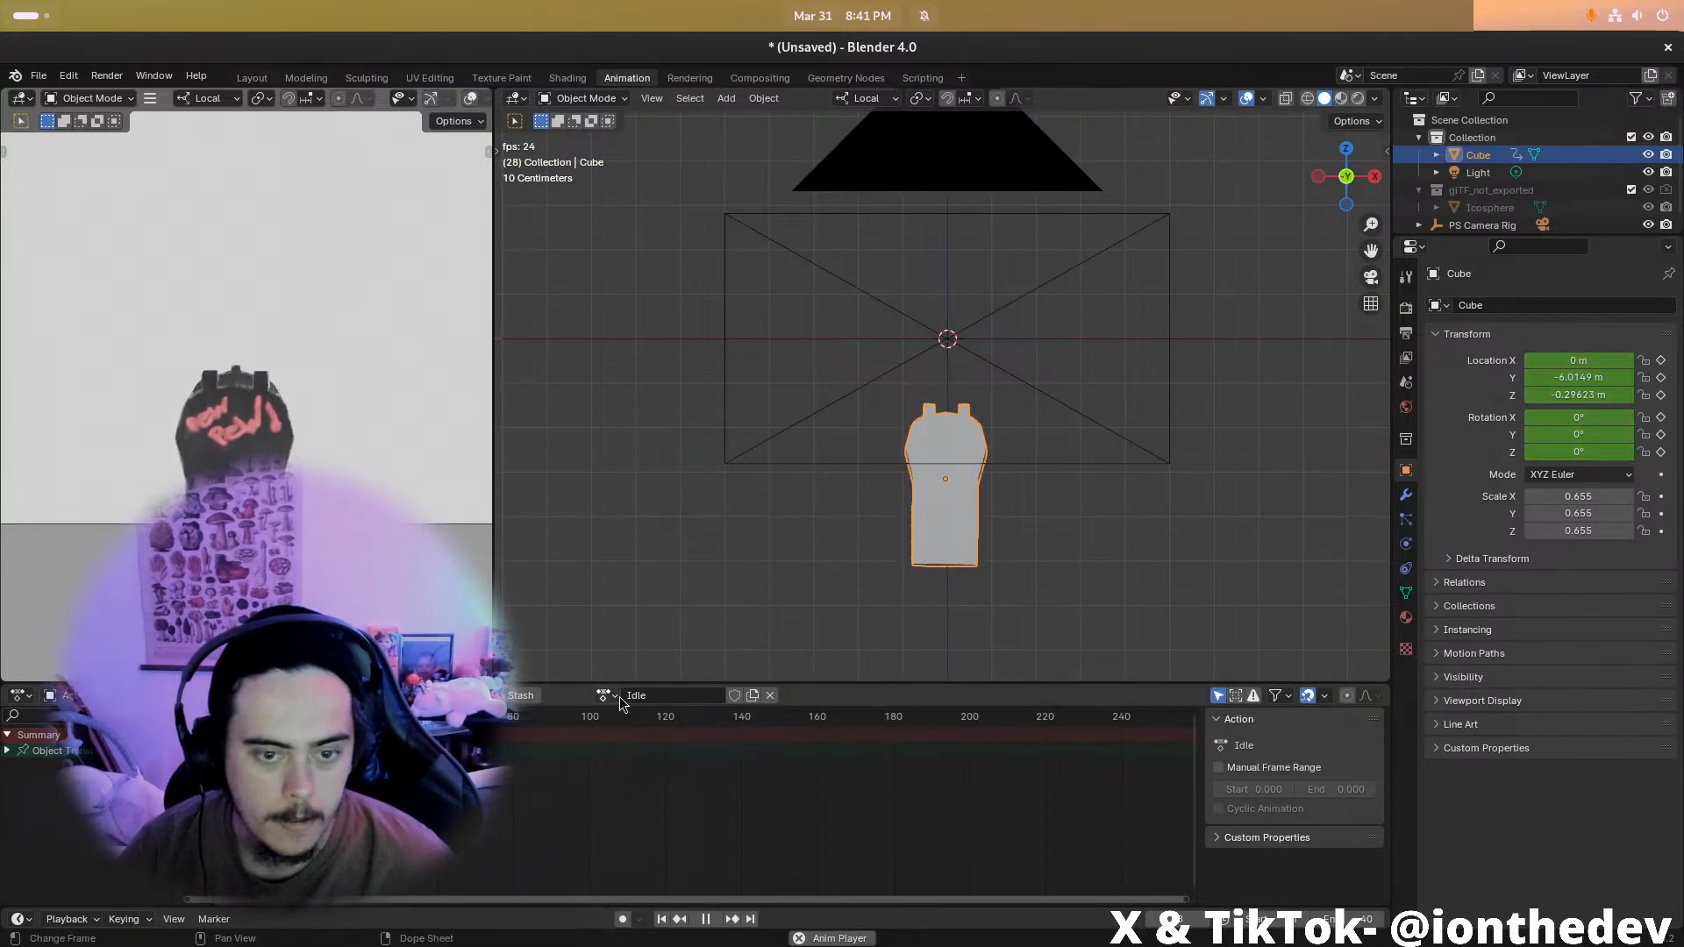
key(space)
Duplicate the Idle action as a new action and name the copy Walk
key(shift+Left)
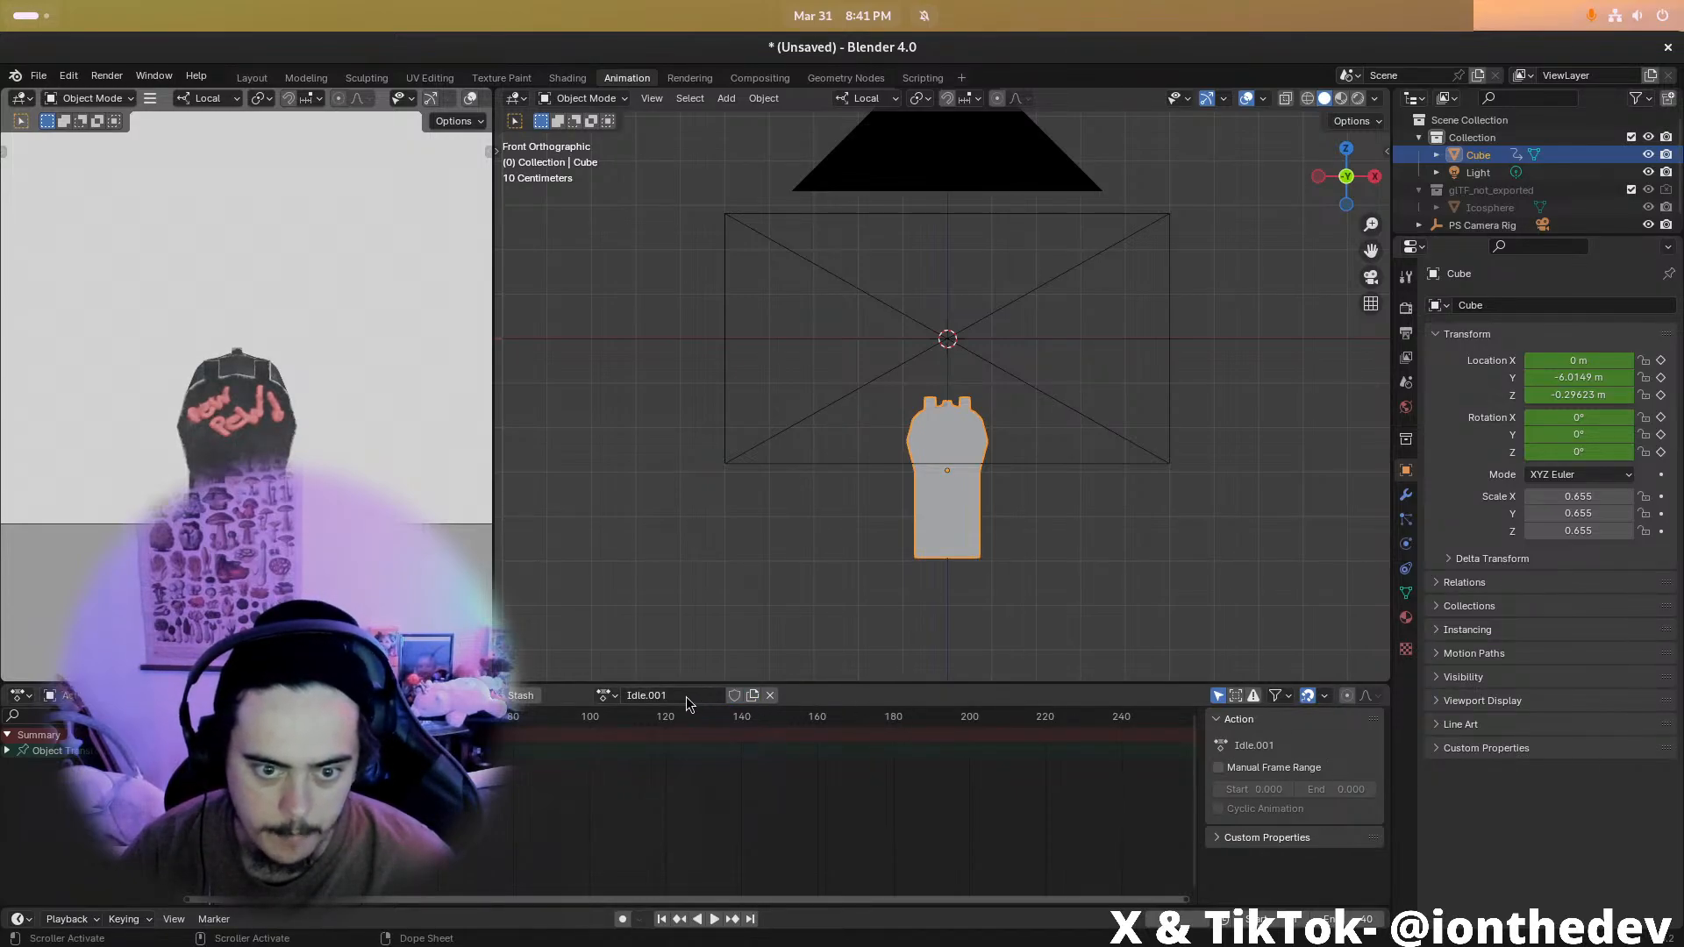
text(Walk)
key(Return)
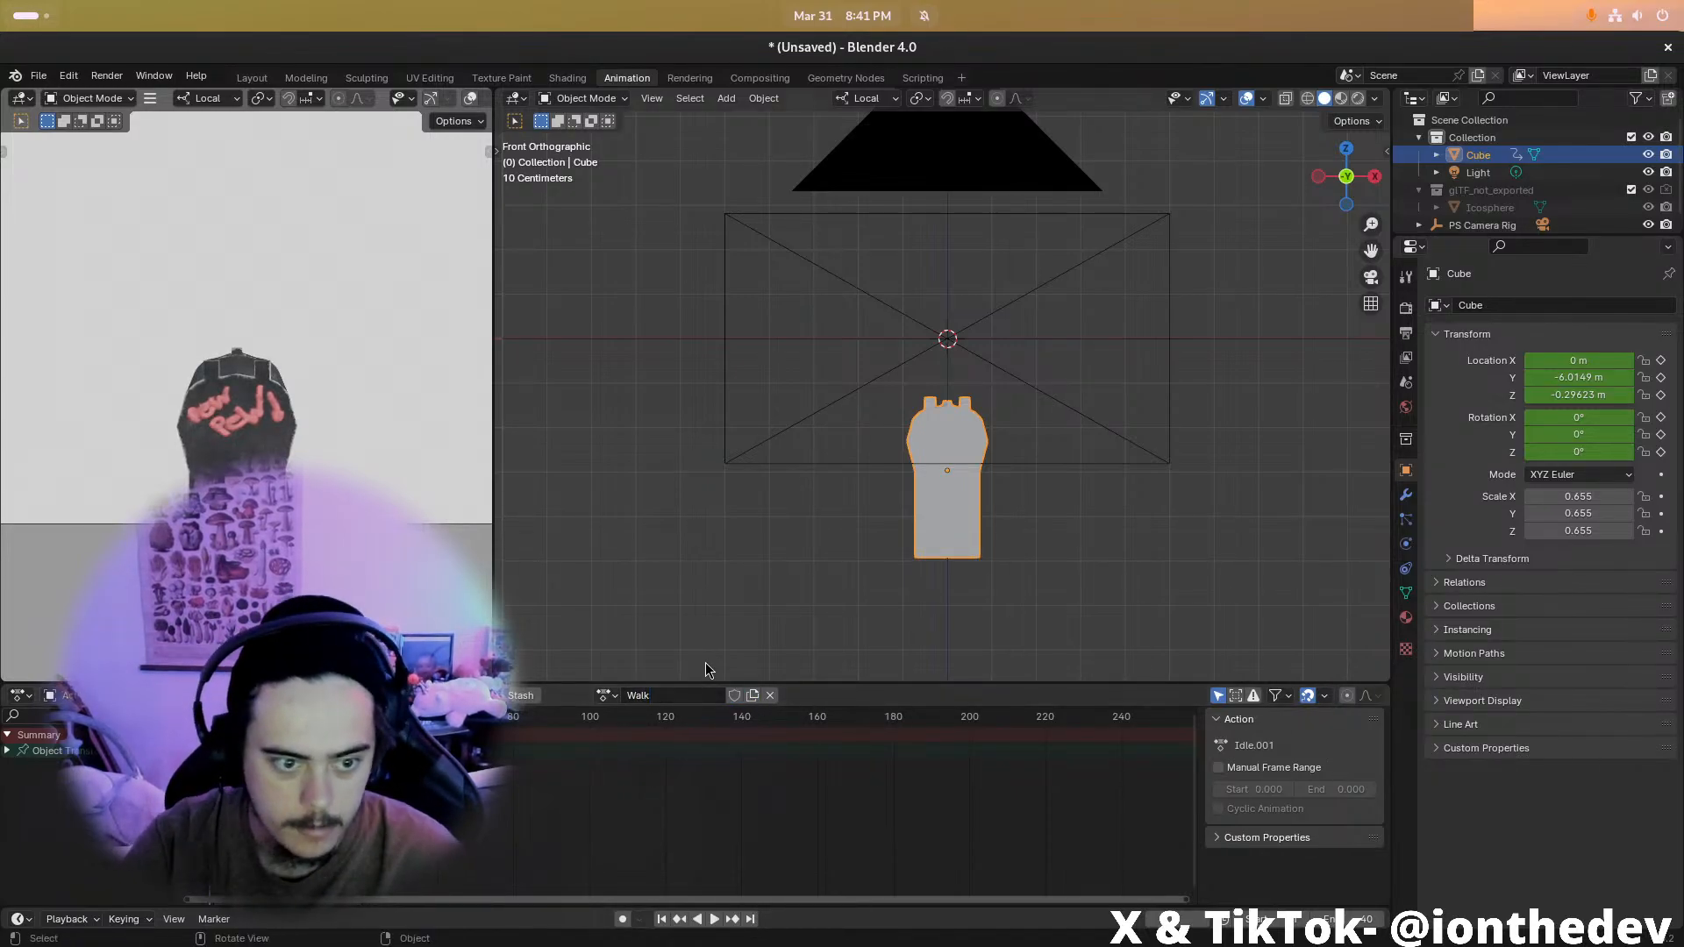
Play back the Walk action and examine the pistol's pose on frame 20
key(space)
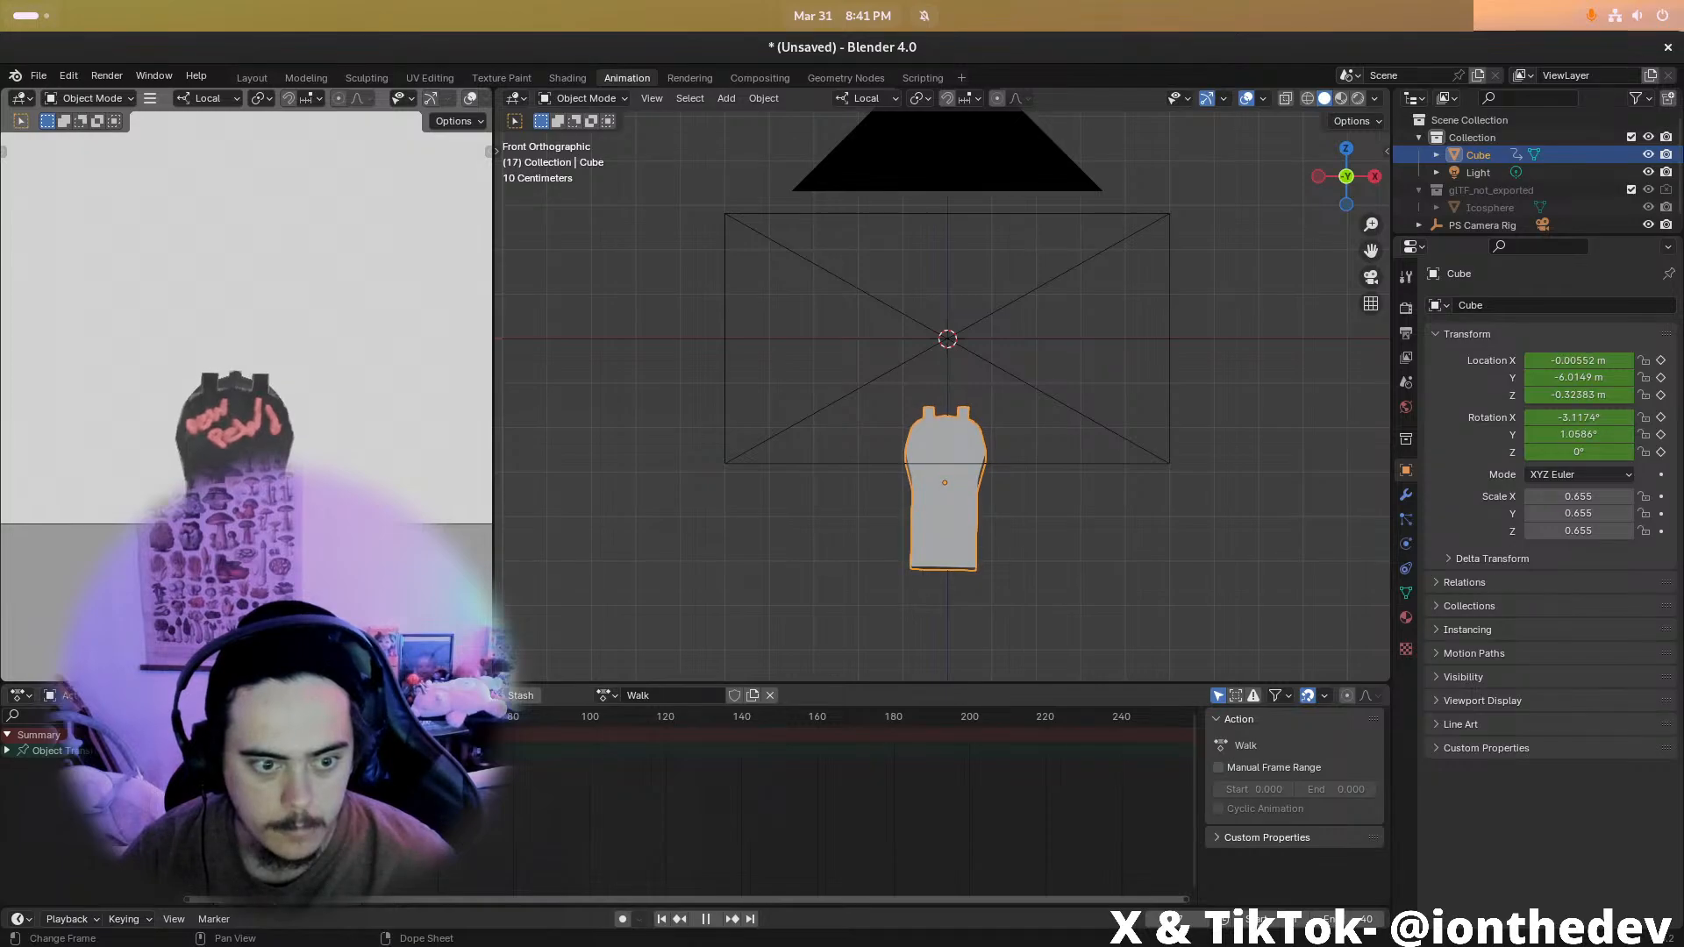
key(space)
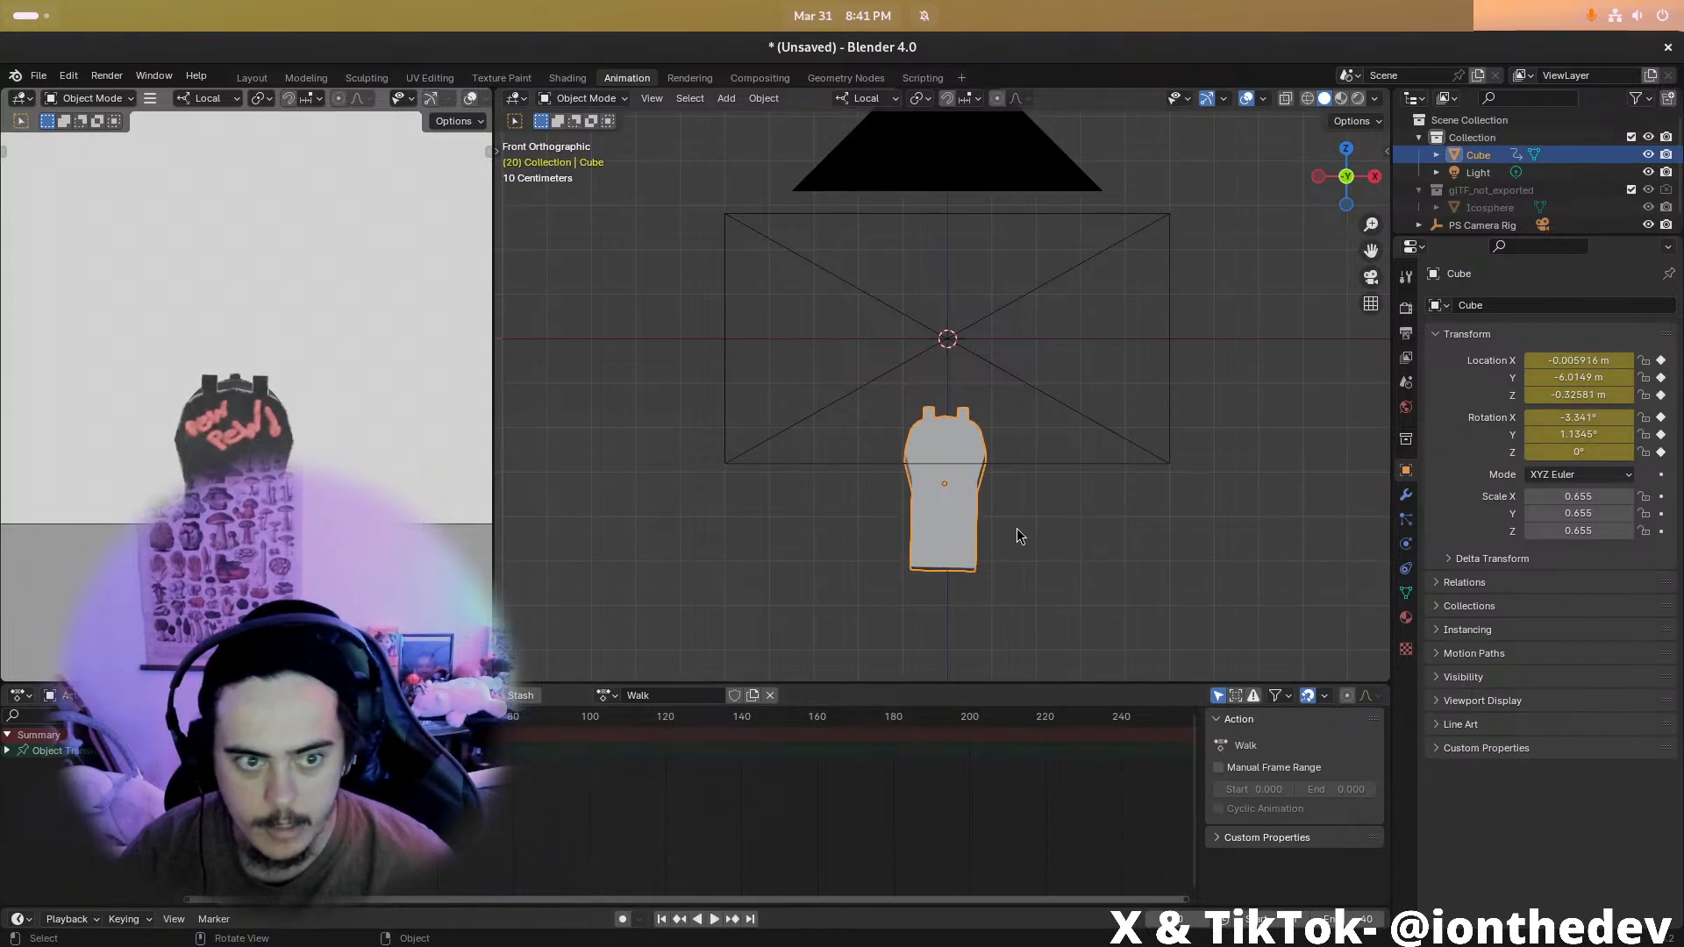
scroll(1017, 529, up, 1)
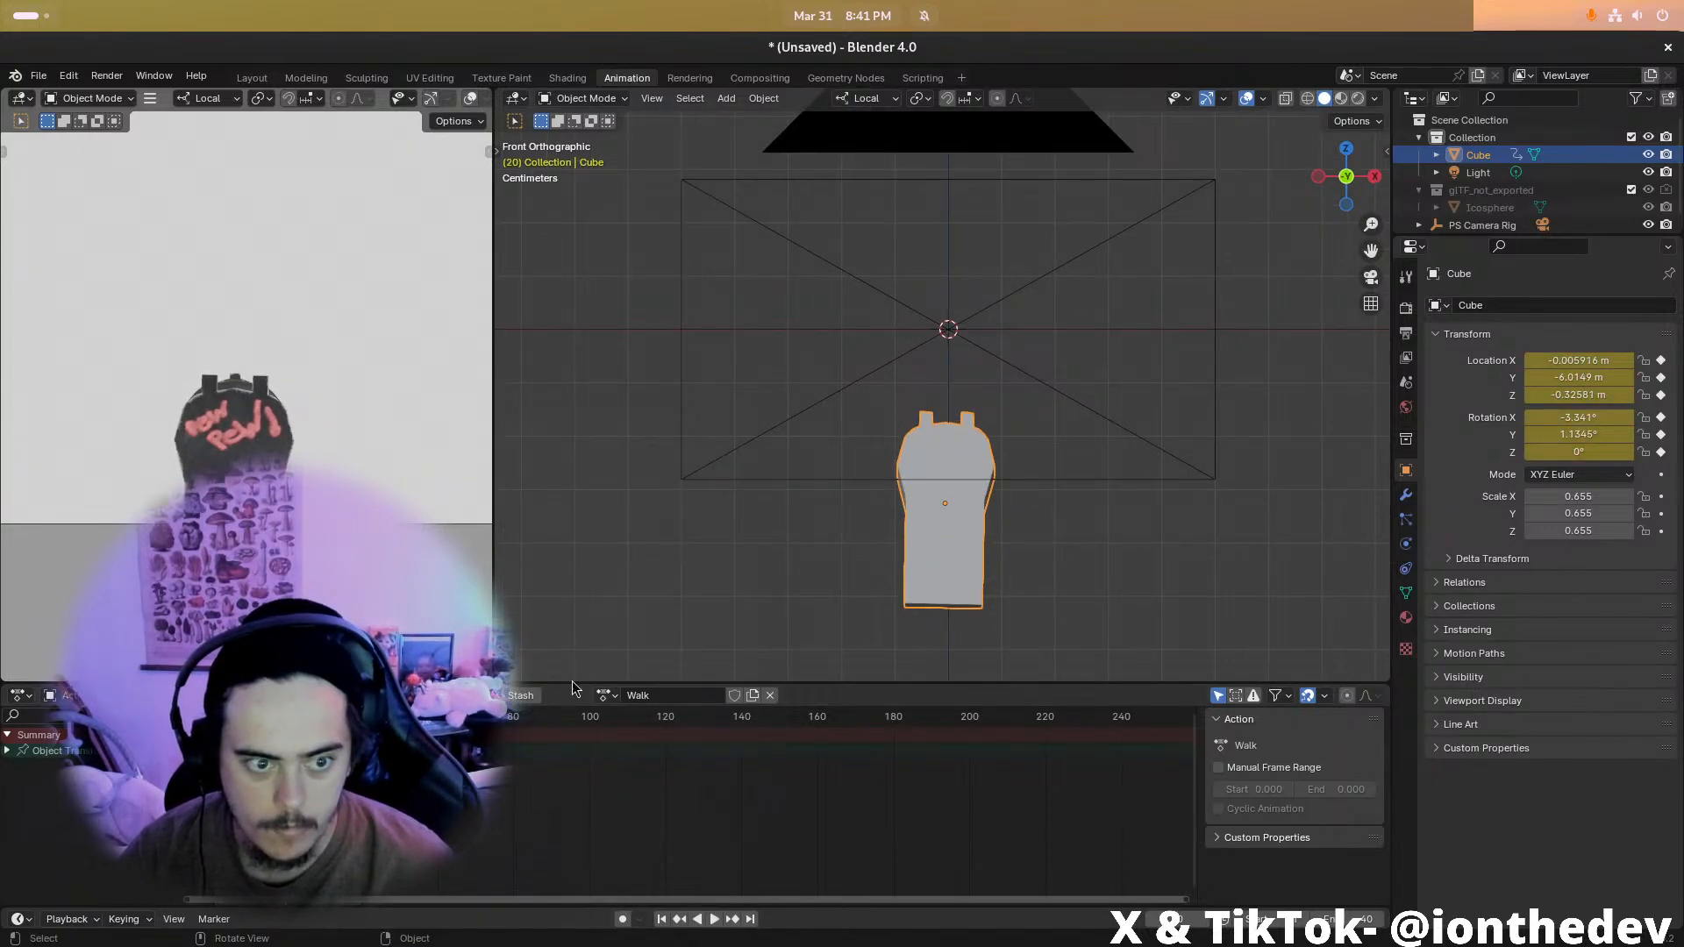
Arrange copies of the lowered pose's keyframes on frames 10, 20 and 30 of the Walk action
key(g)
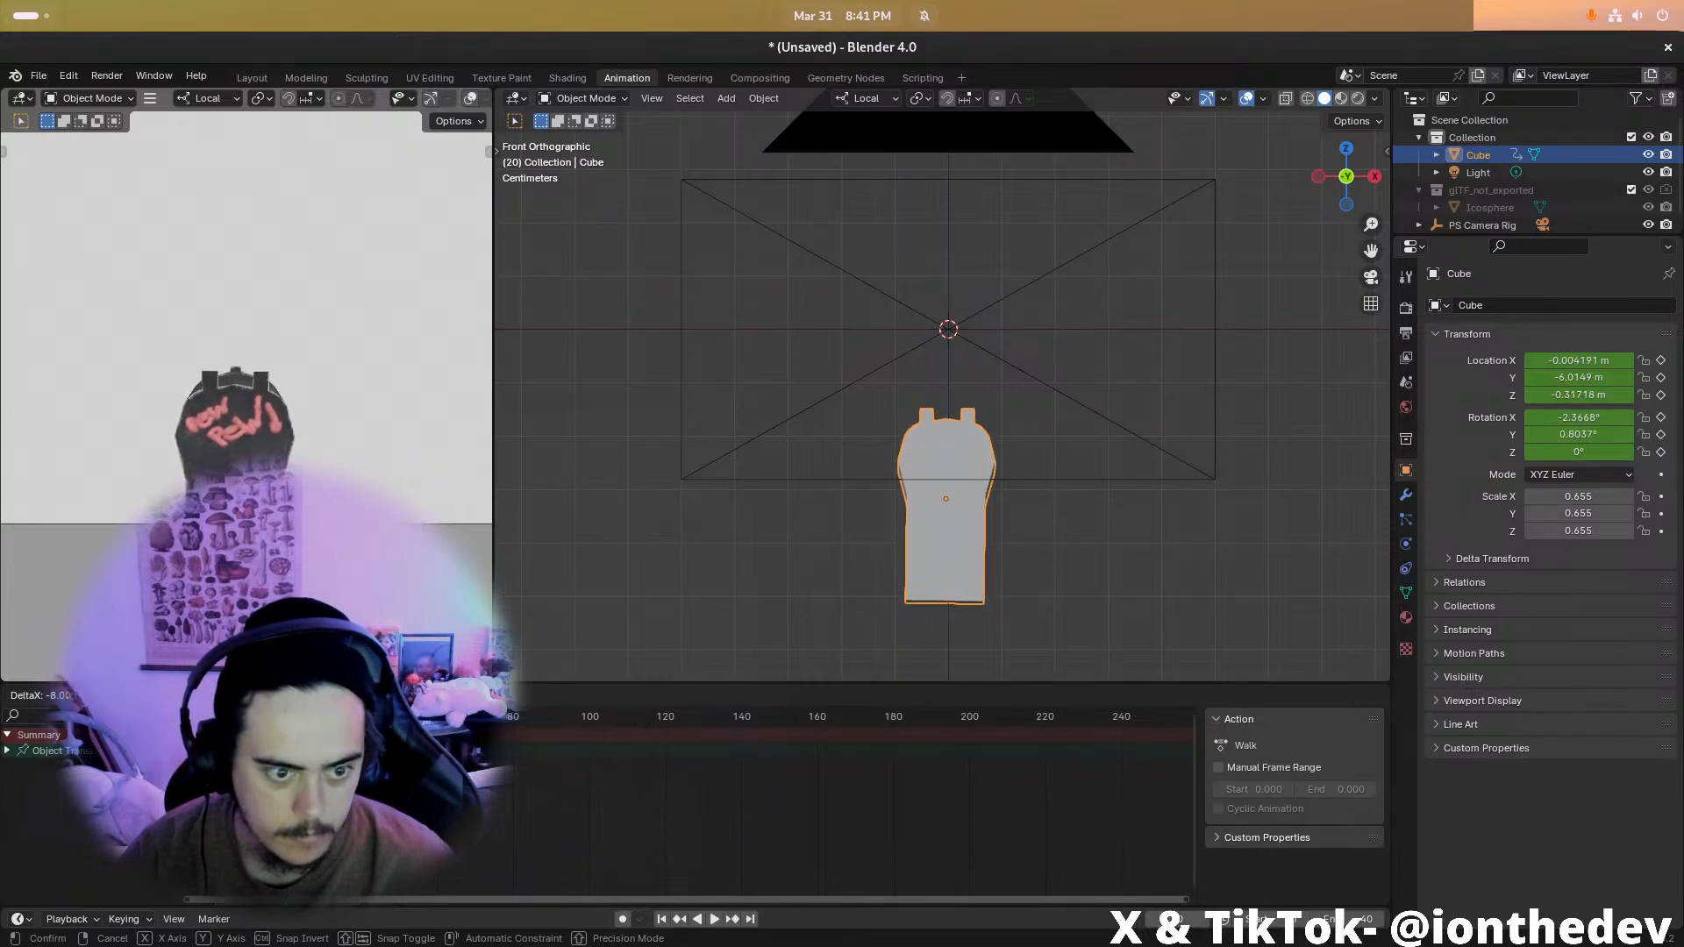
key(Return)
key(g)
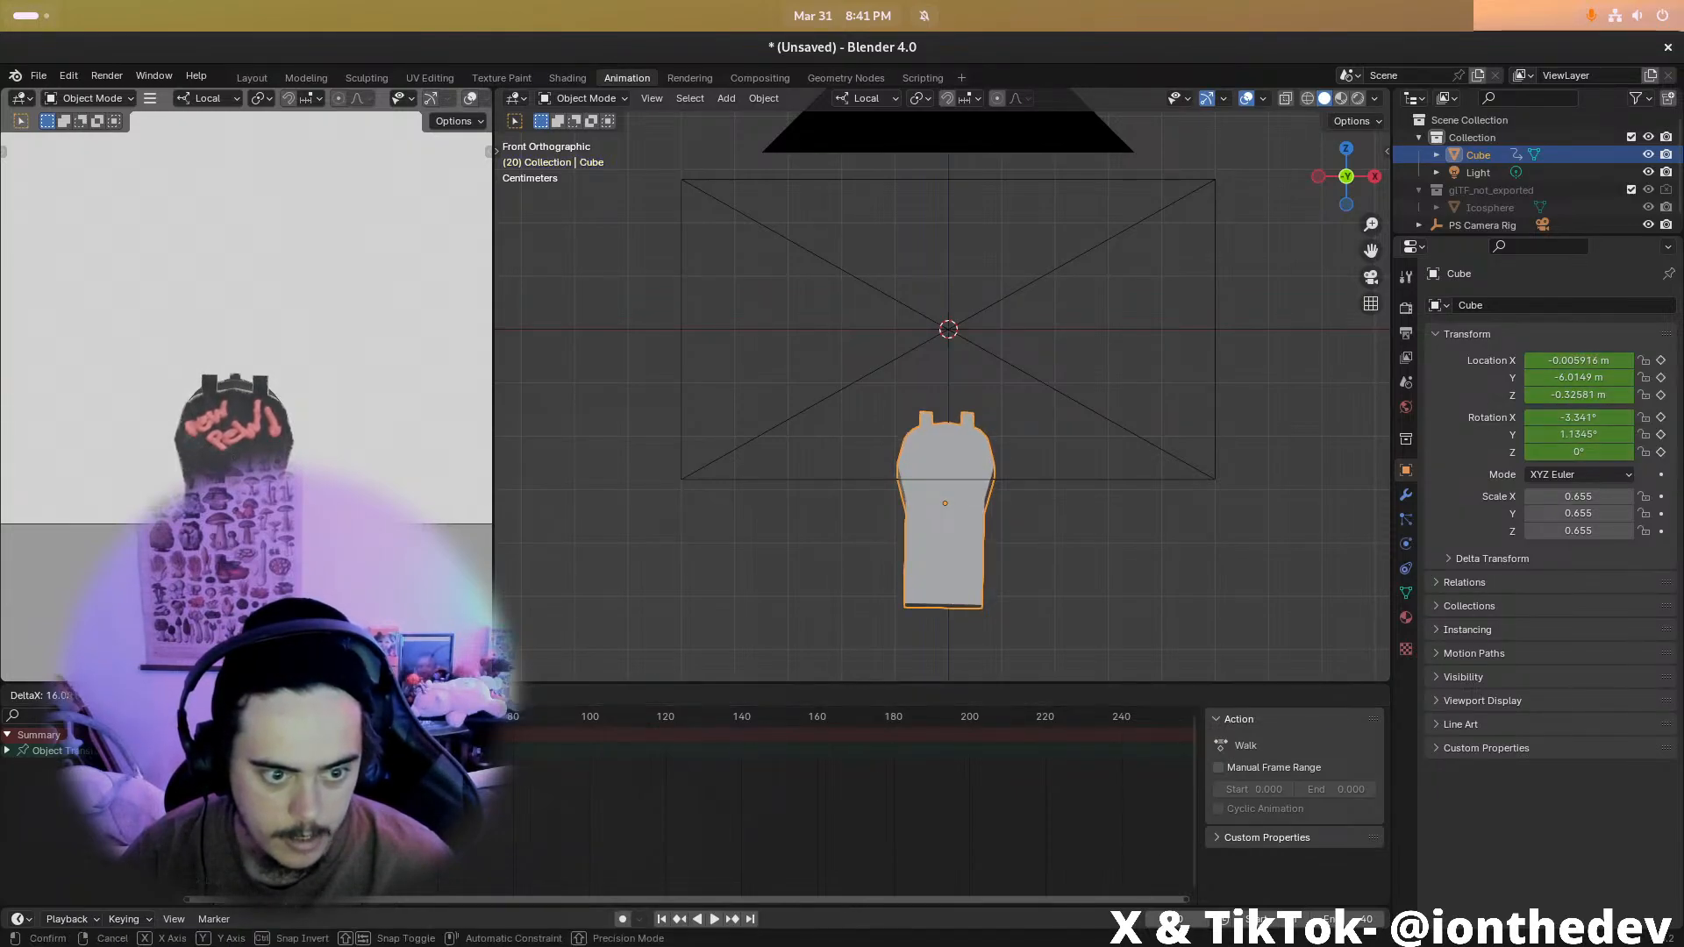
key(Return)
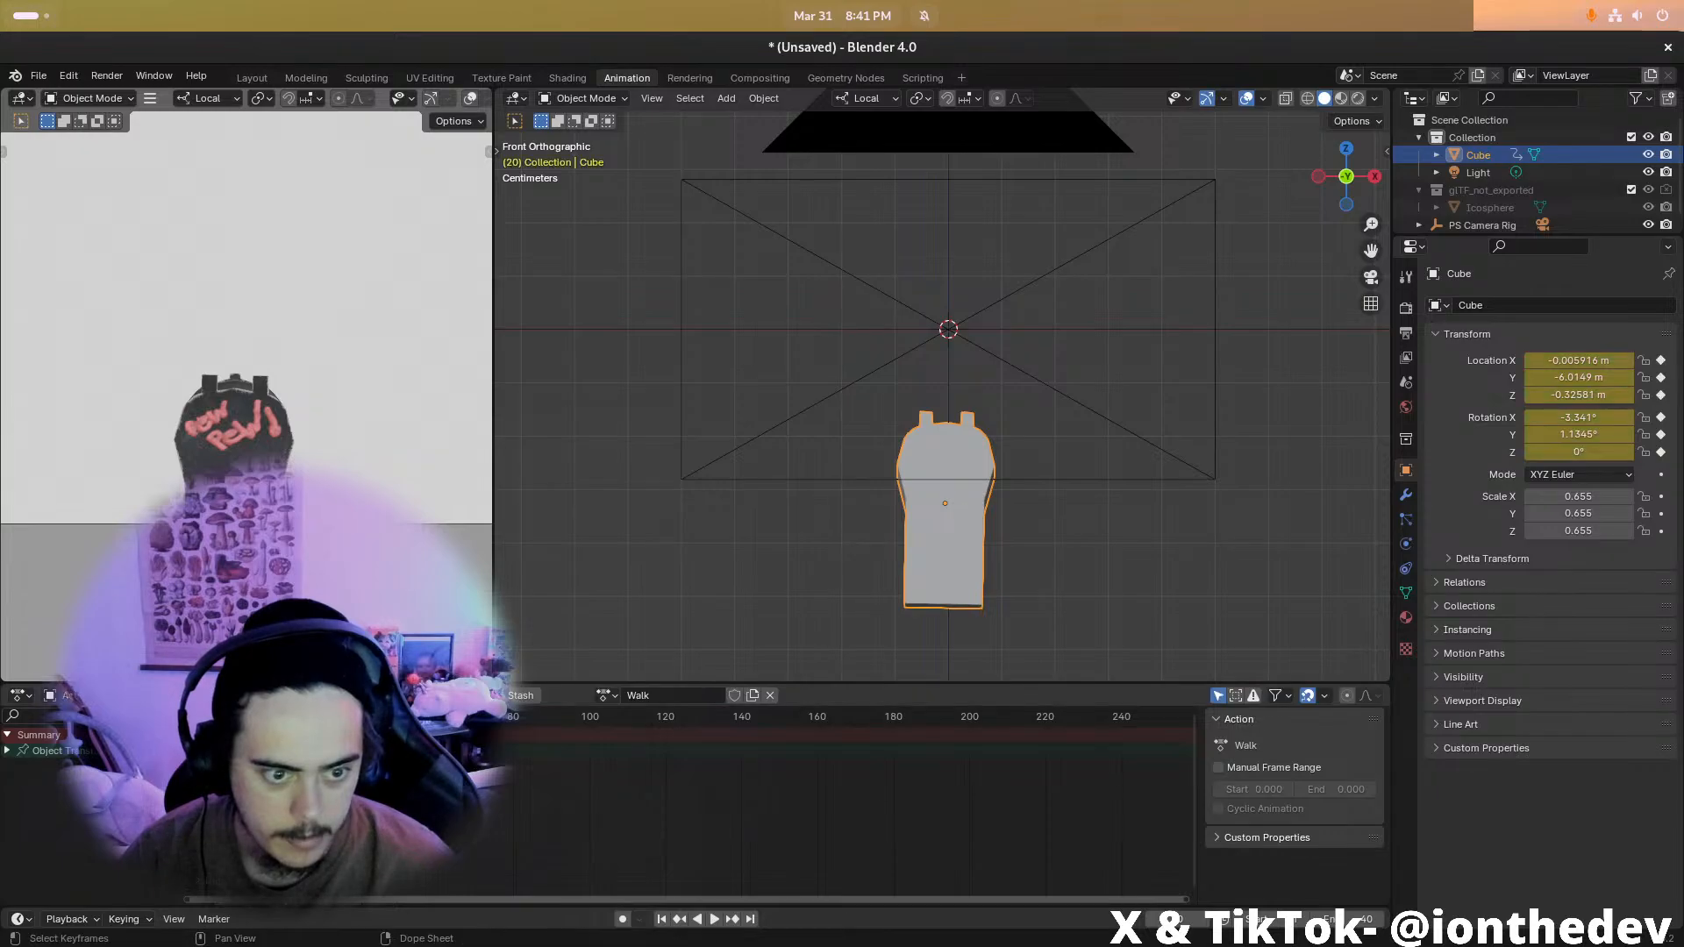
key(Escape)
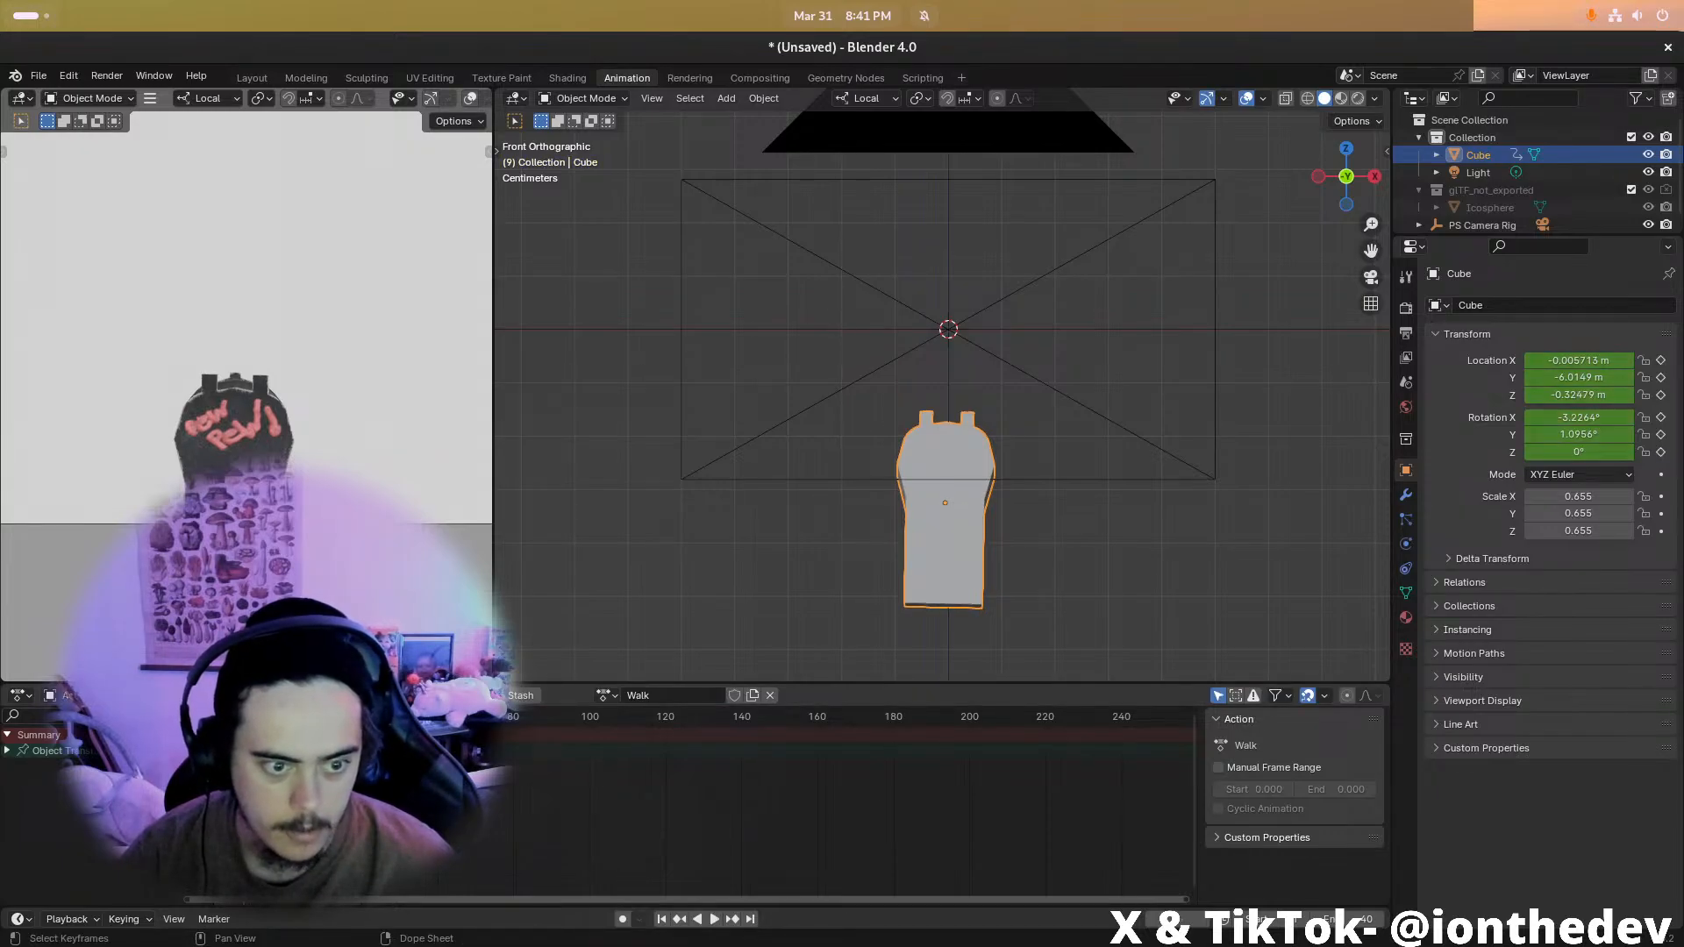
On frame 10, move the pistol to about X -0.063 m, Z -0.311 m, tilt it to about -3° in Y, and keyframe it
key(Right)
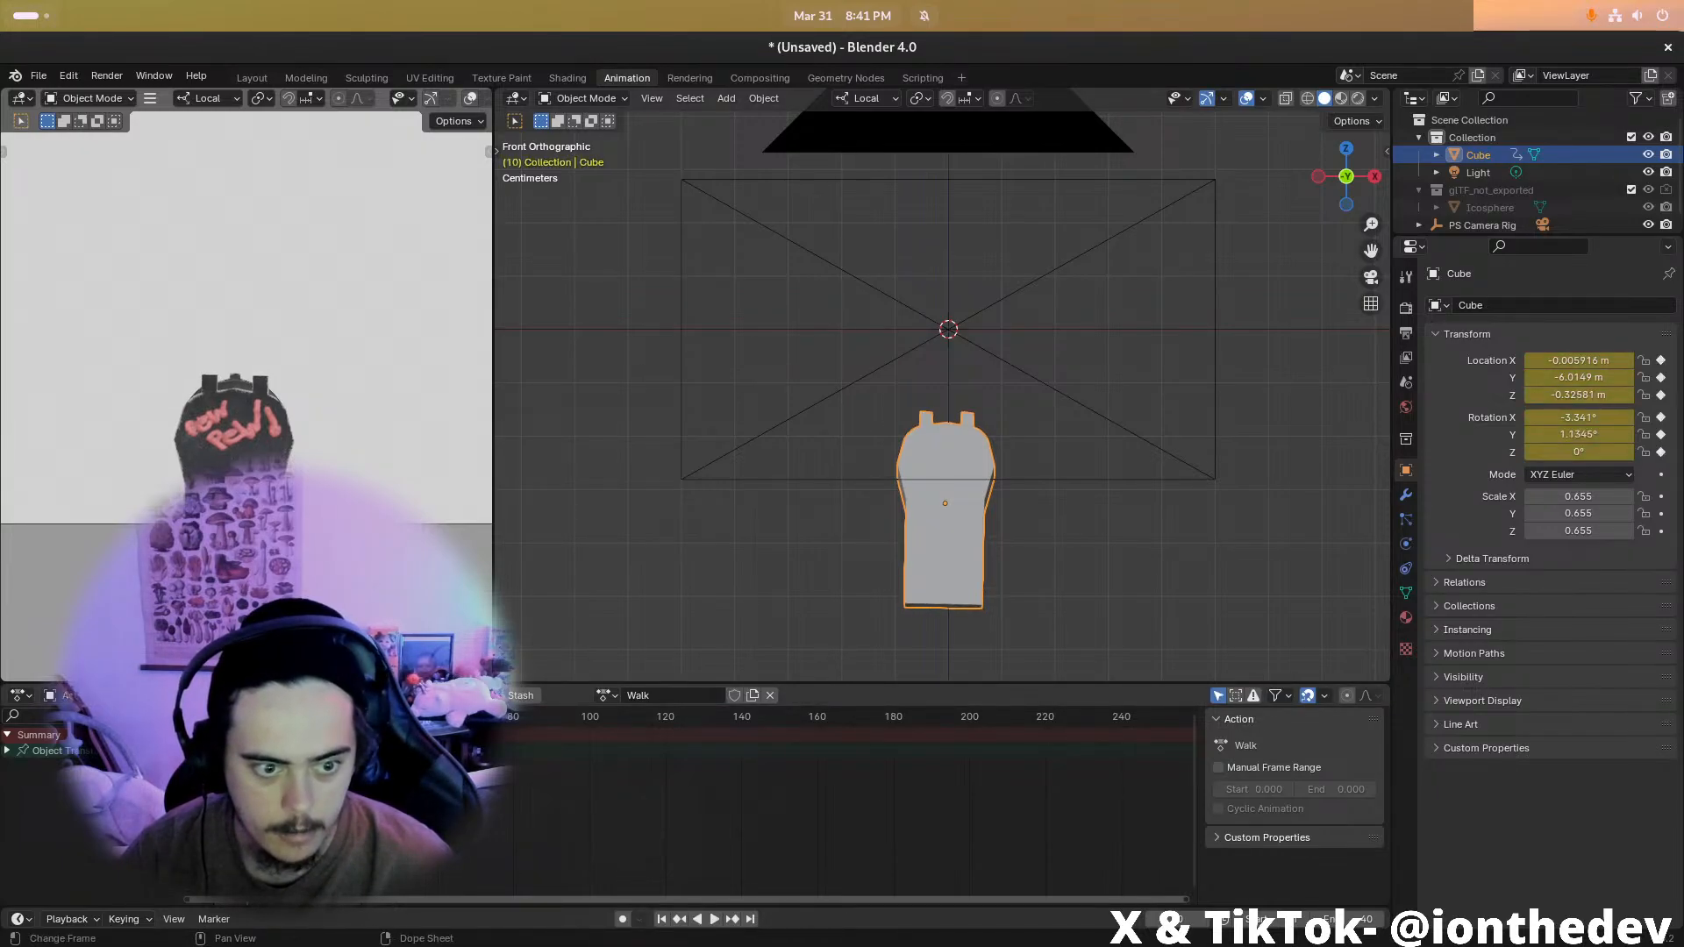
key(g)
click(1109, 459)
key(r)
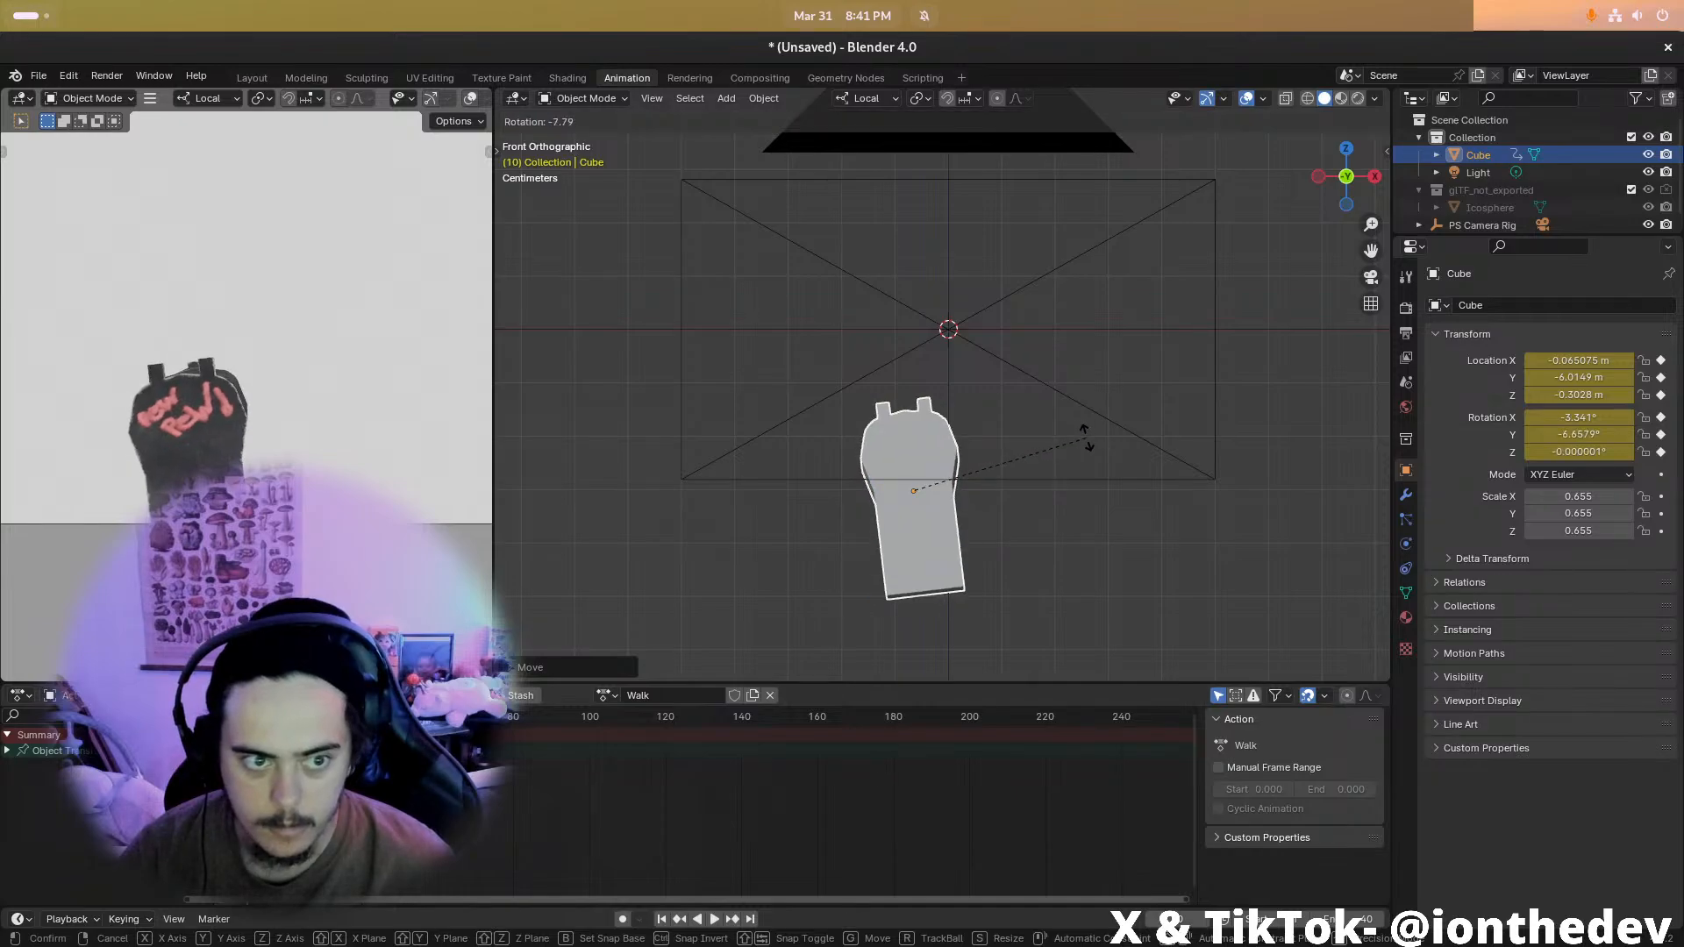
click(1086, 447)
key(g)
click(1090, 450)
key(r)
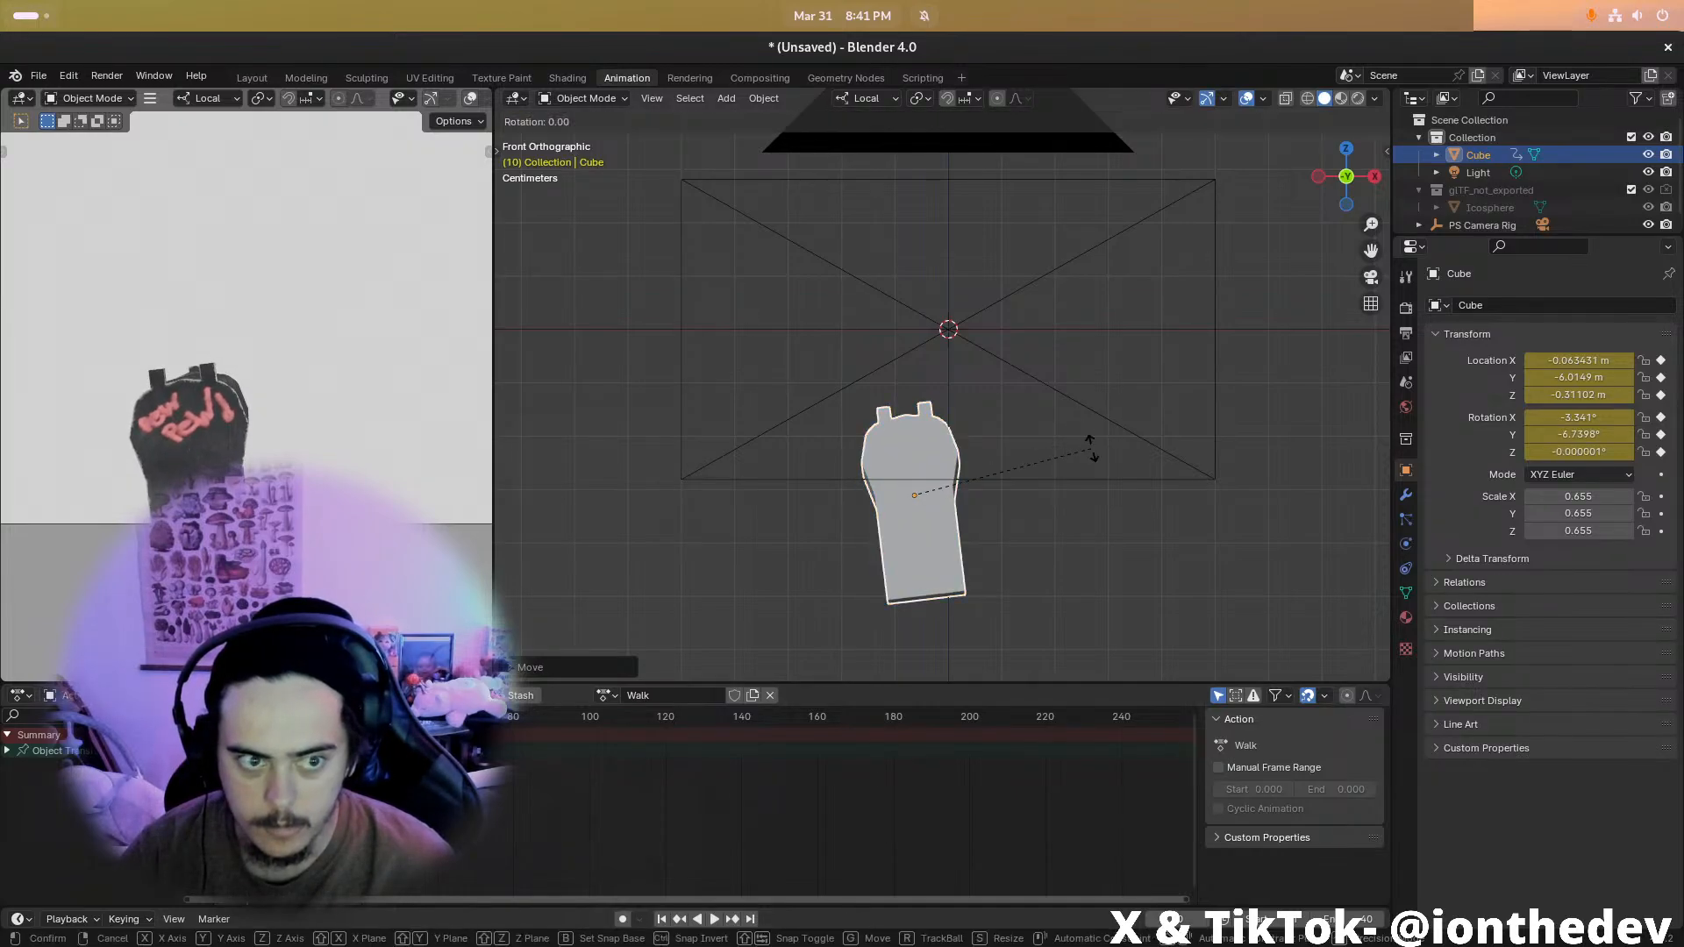
click(1086, 461)
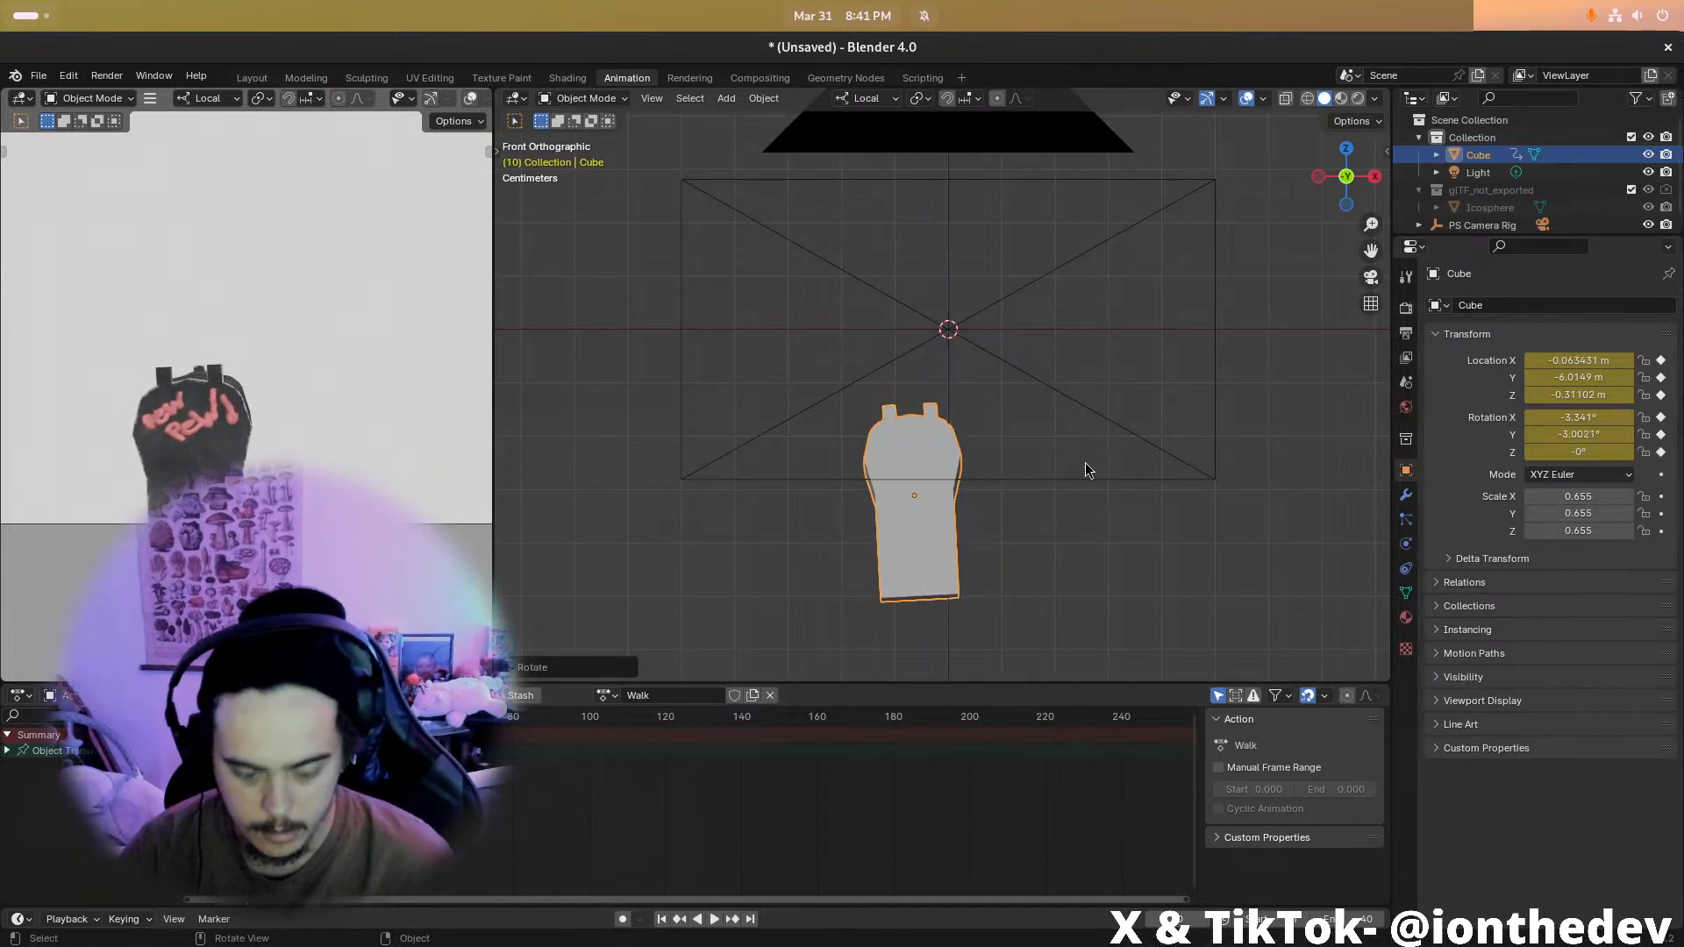
key(i)
click(1086, 461)
On frame 30, rotate the pistol to about X -4°, Y 3.3°, shift it to about X 0.09 m, Z -0.309 m, and keyframe it
key(space)
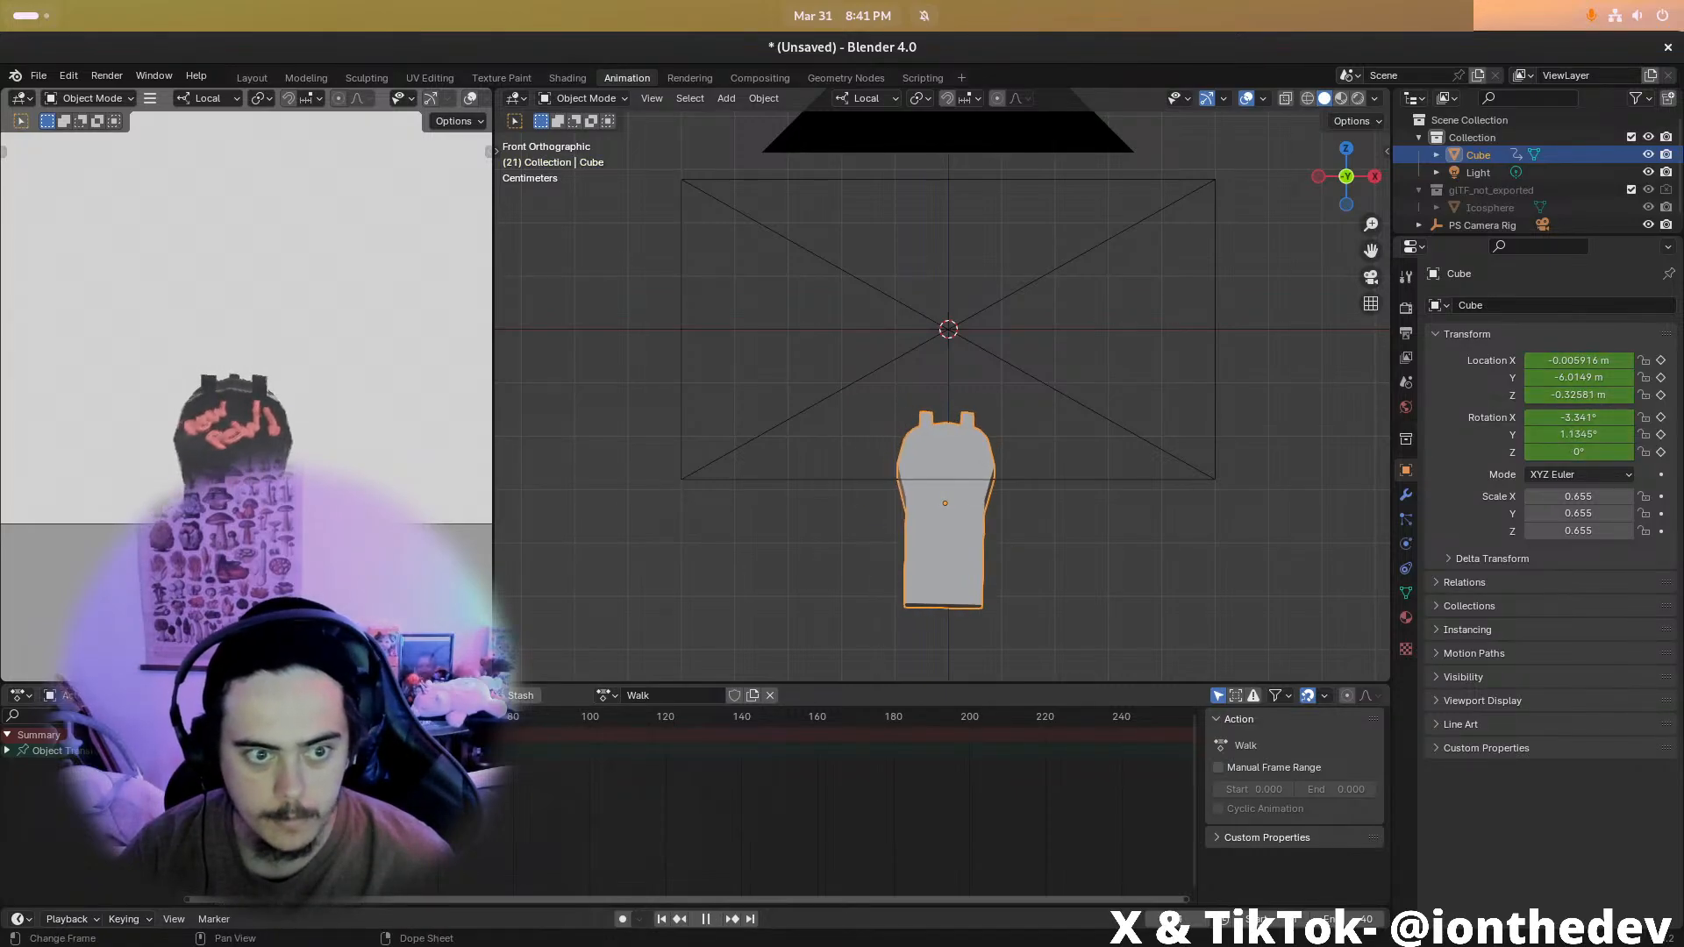
key(r)
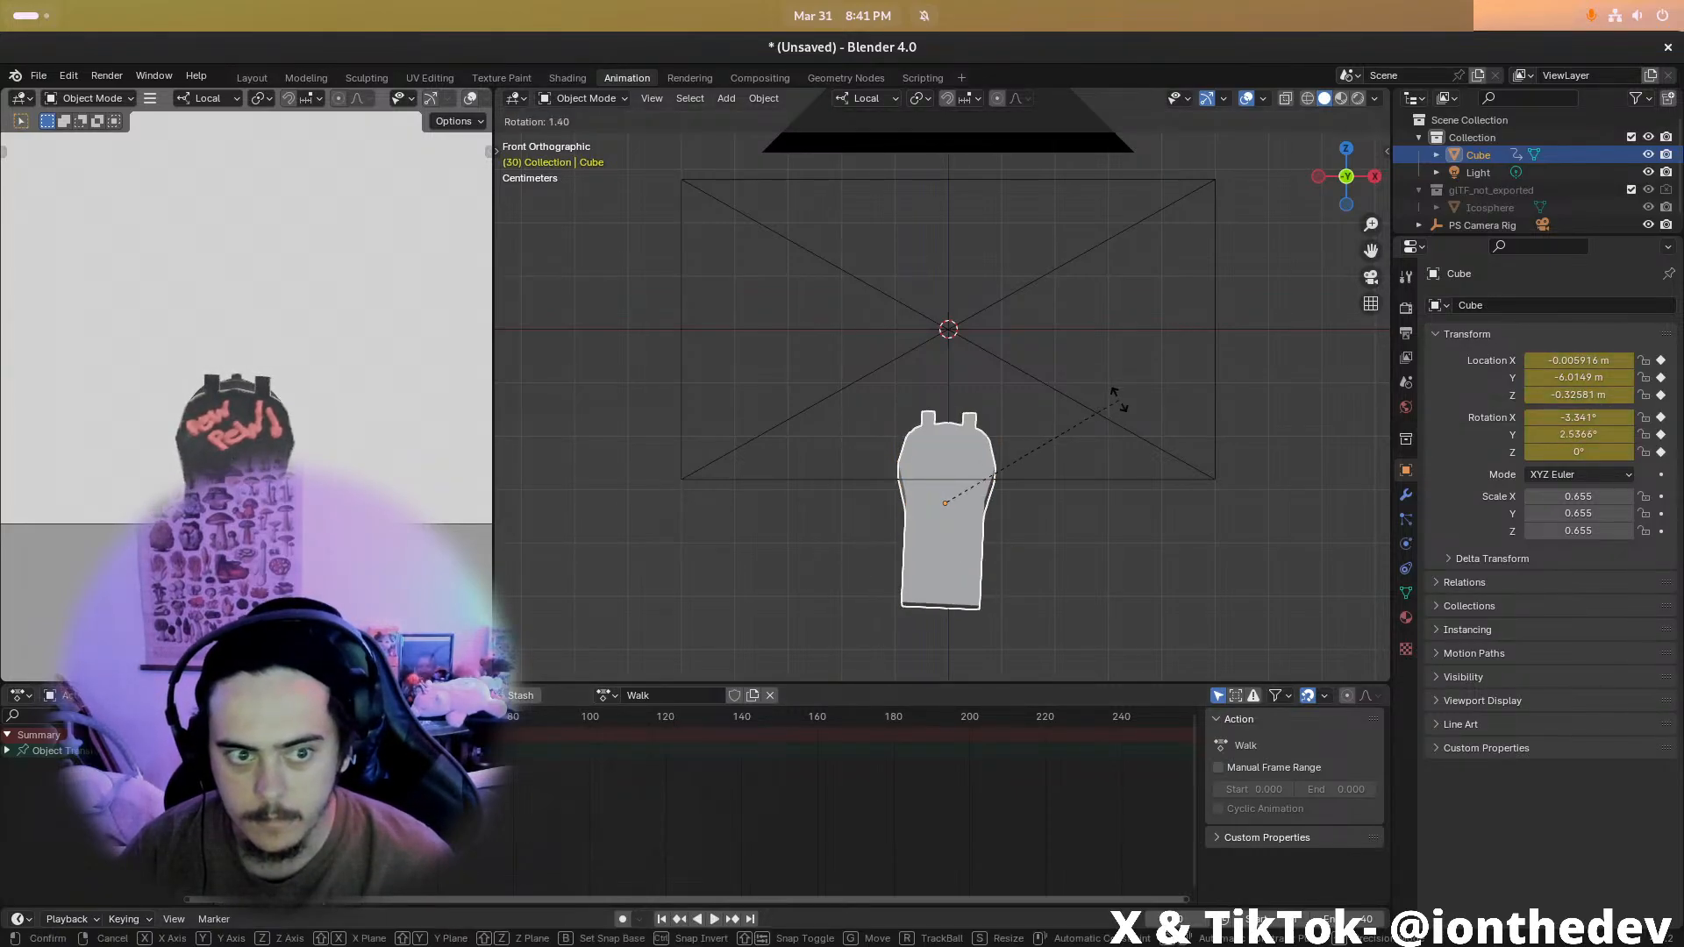
click(1117, 394)
key(r)
key(x)
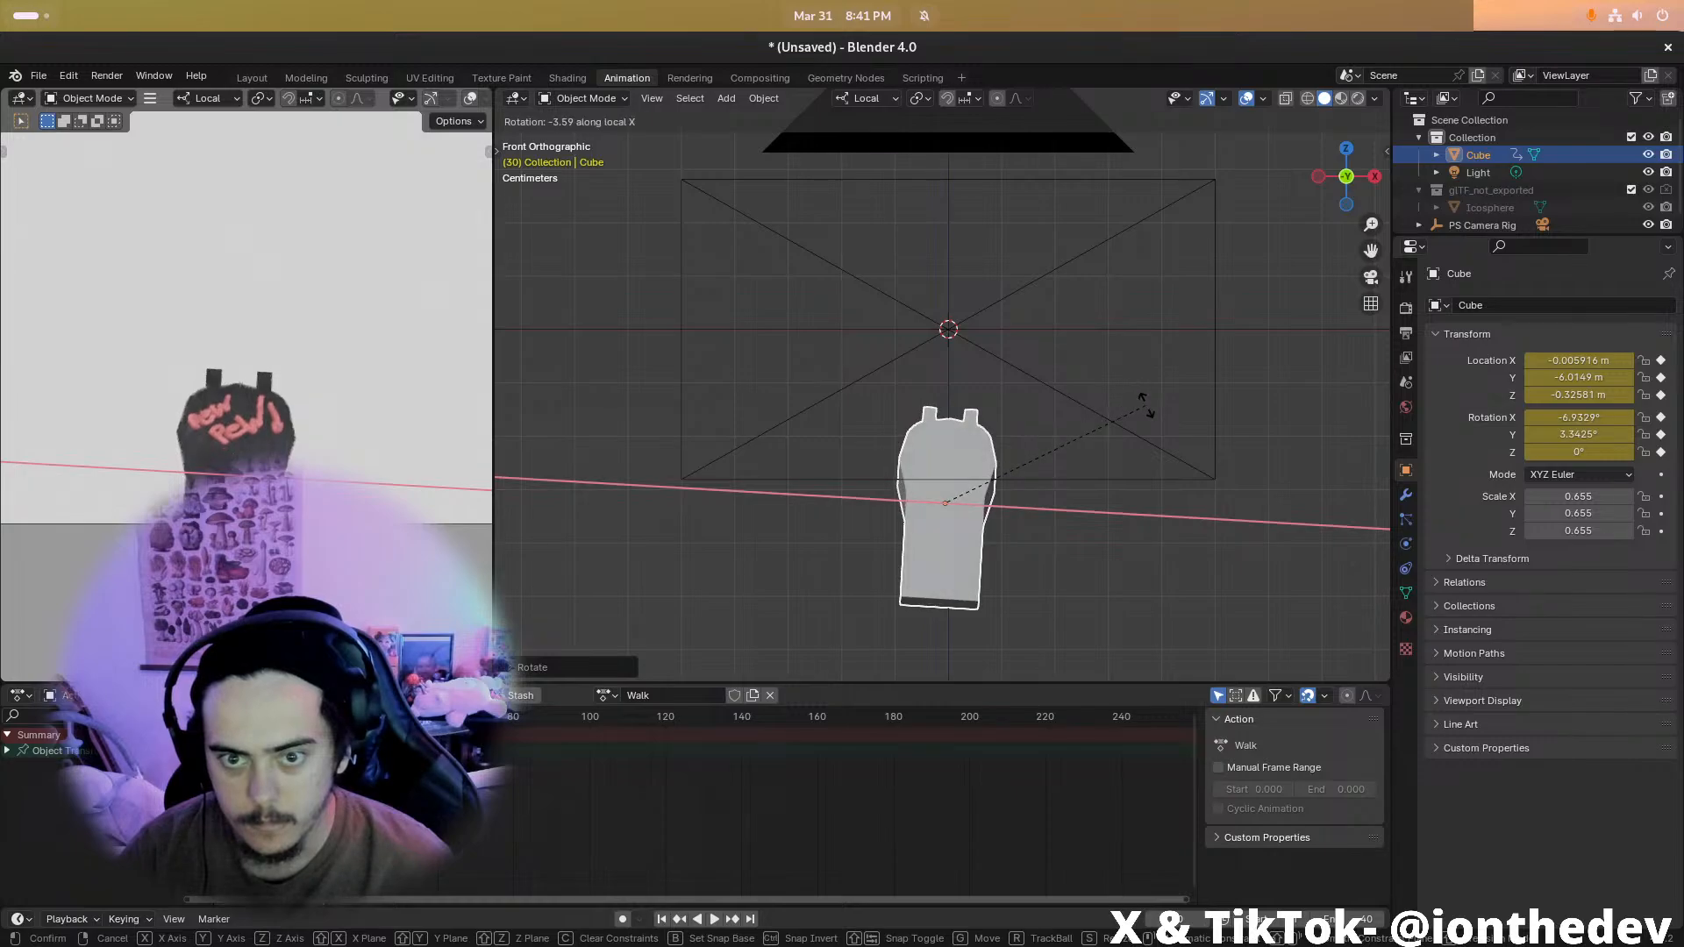
click(1136, 394)
key(g)
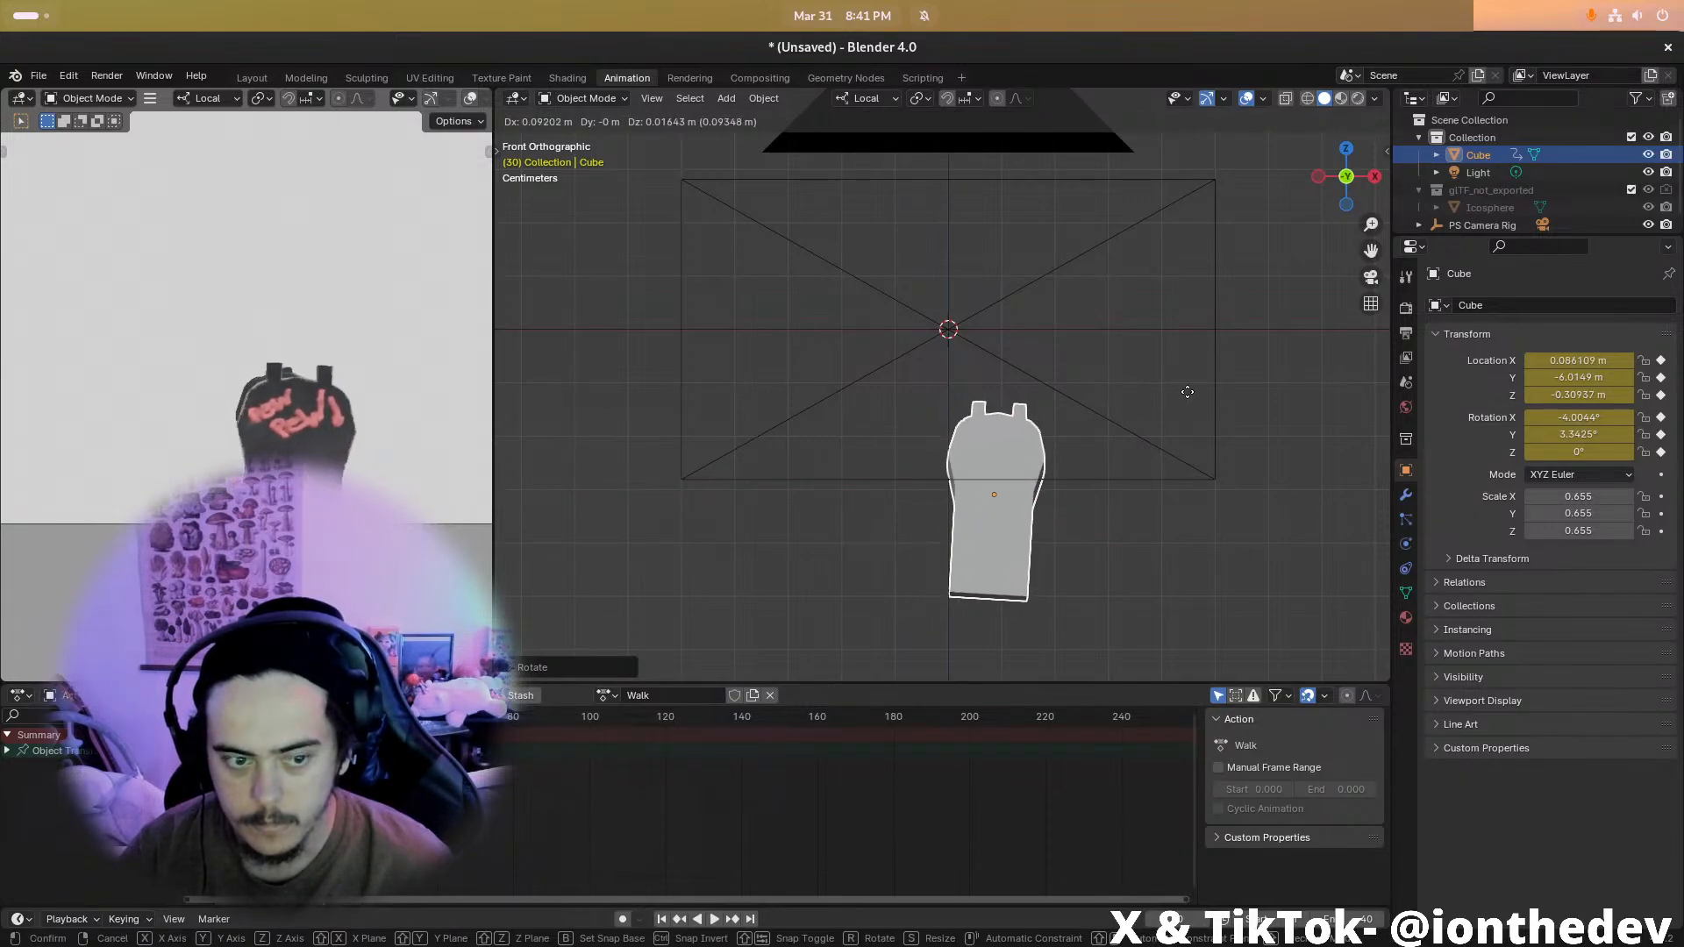
click(1186, 393)
key(i)
click(1186, 395)
Play back the Walk loop, then on frame 10 shift the pistol along local X to about X -0.021 m and keyframe it
key(space)
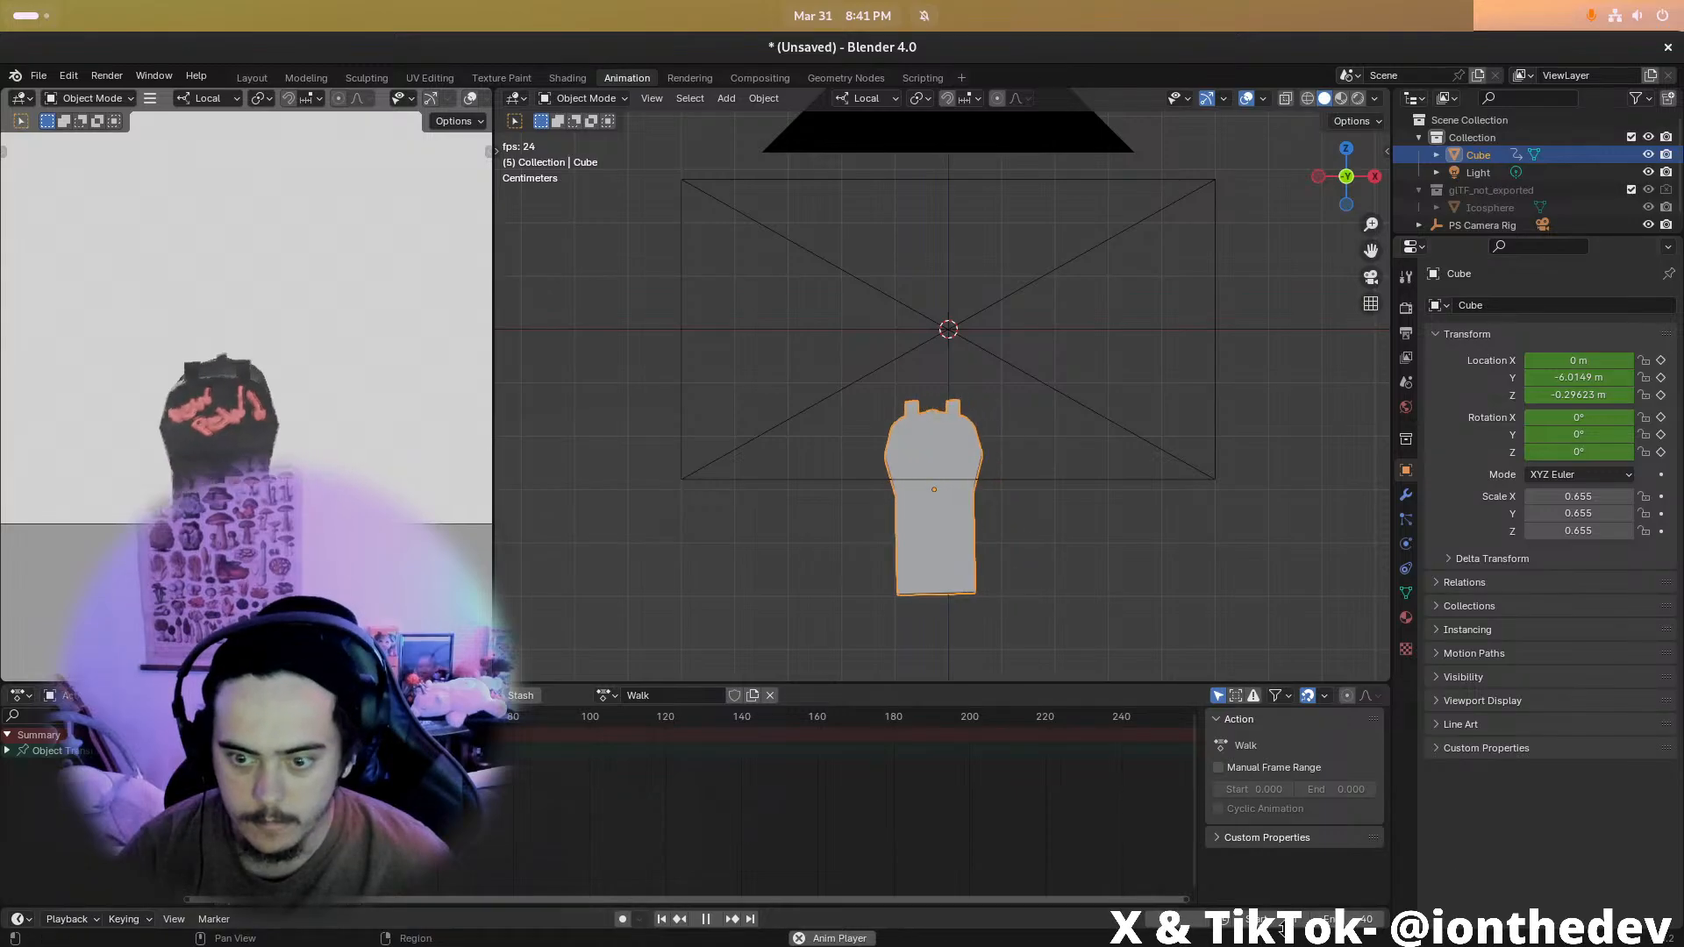
key(space)
drag(263, 717, 248, 717)
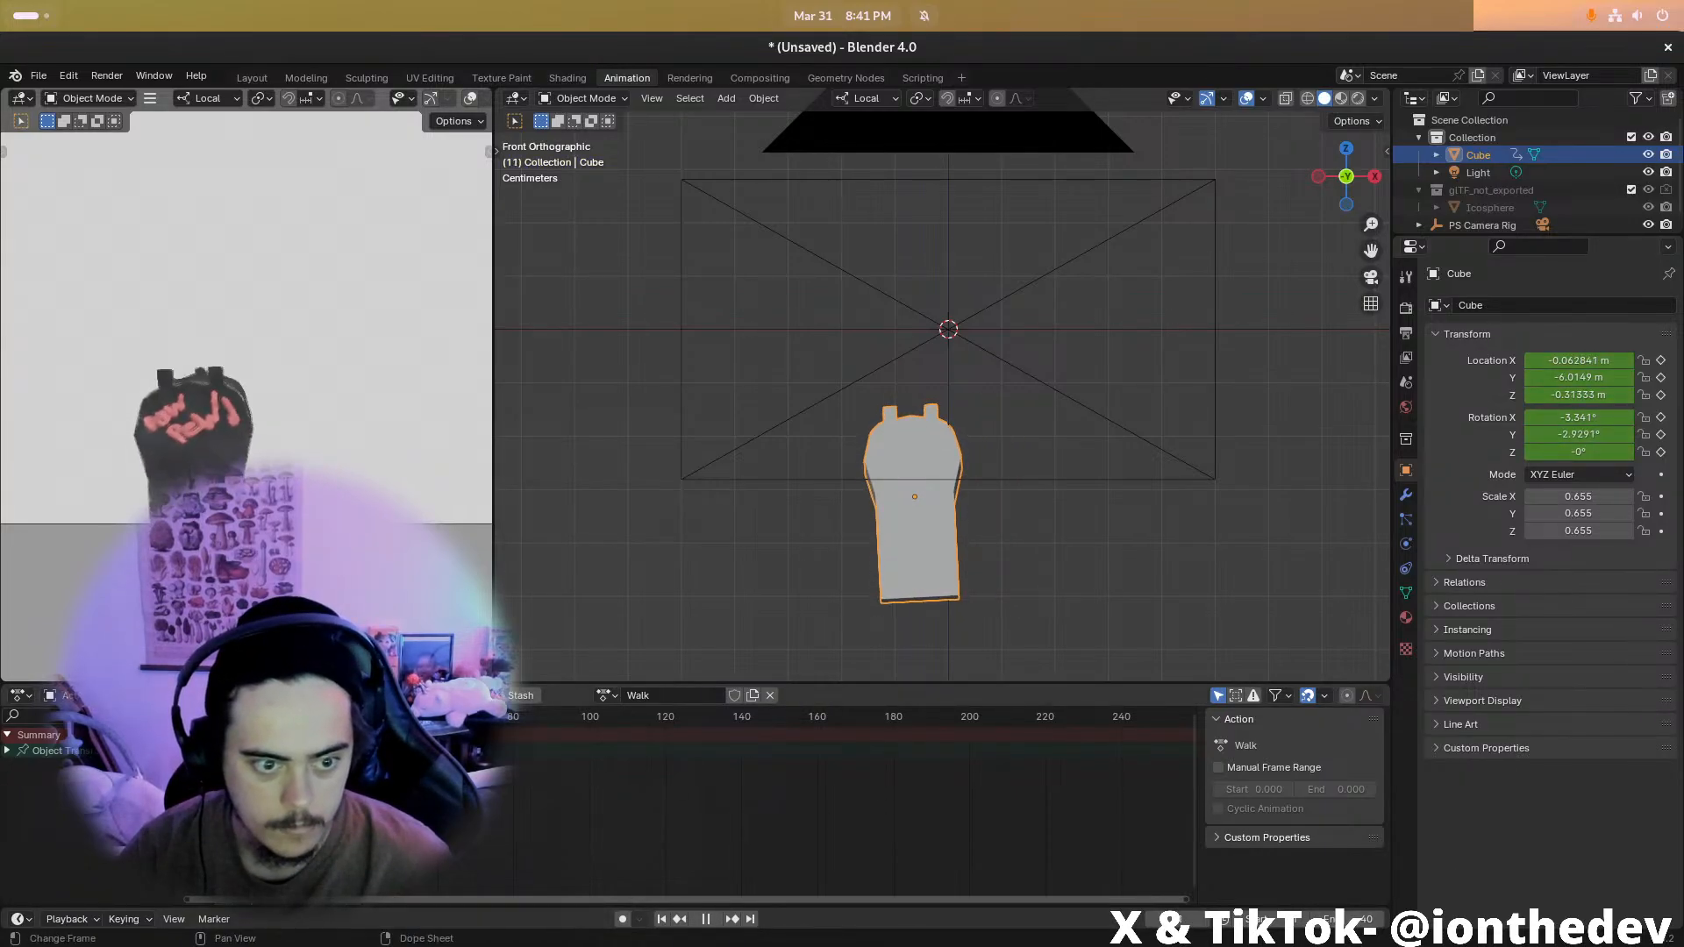
key(g)
key(x)
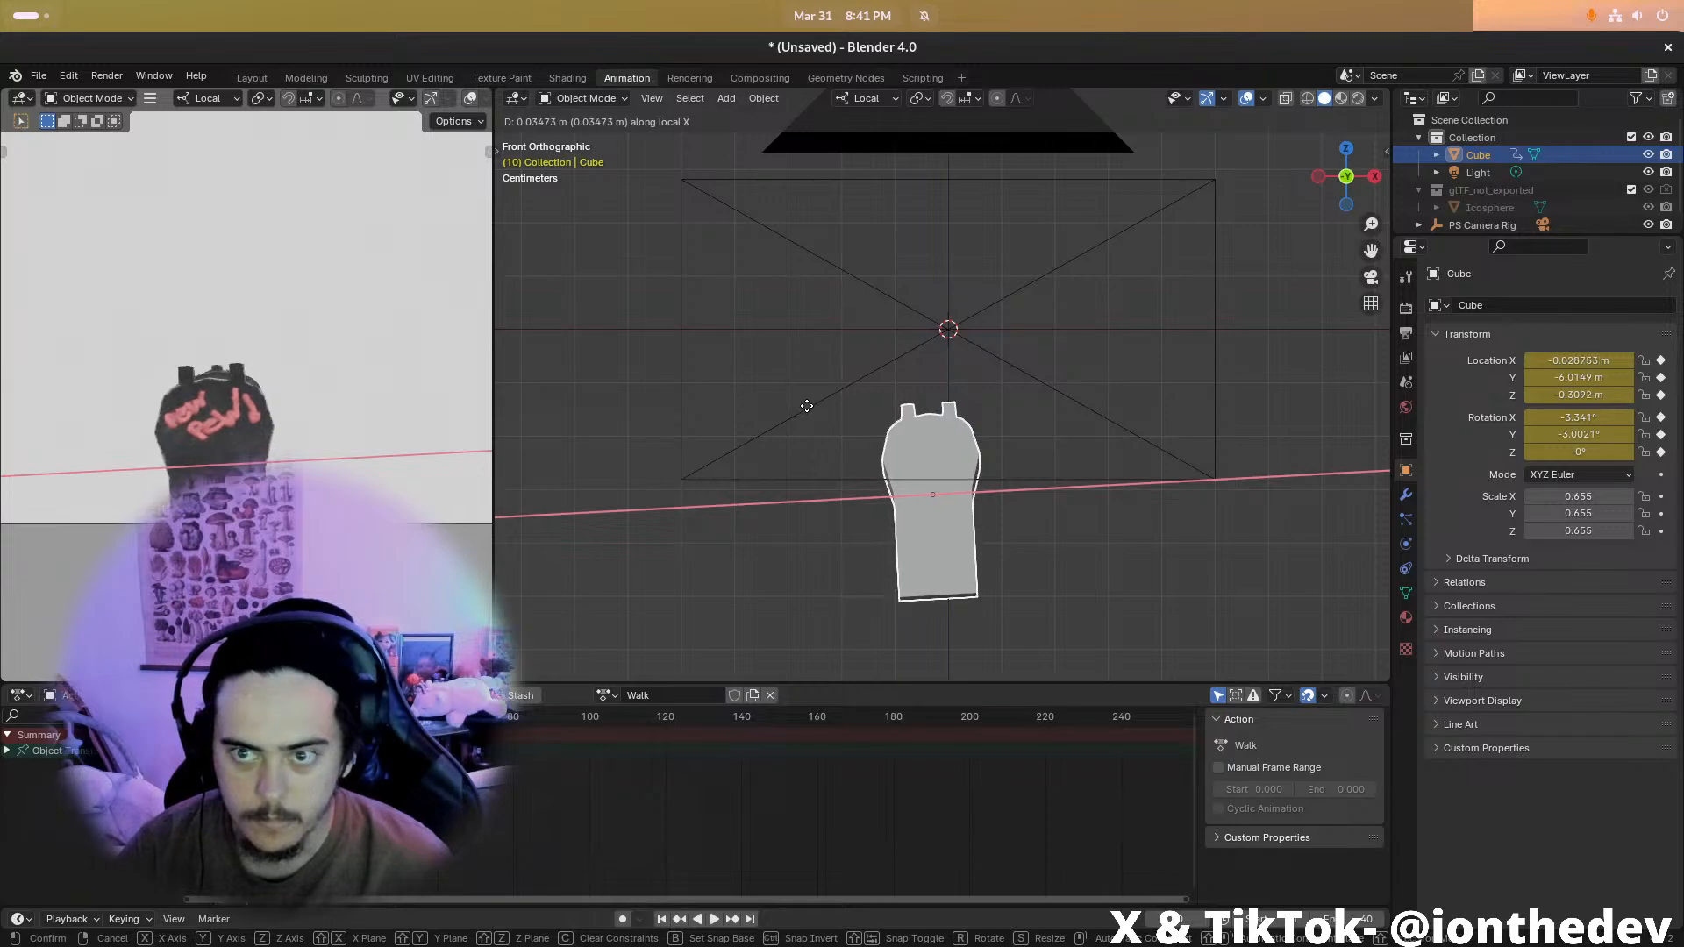
click(811, 413)
key(i)
click(827, 412)
On frame 30, shift the pistol along its local X axis to about X 0.026 m and keyframe it
key(Up)
key(Up)
key(g)
key(x)
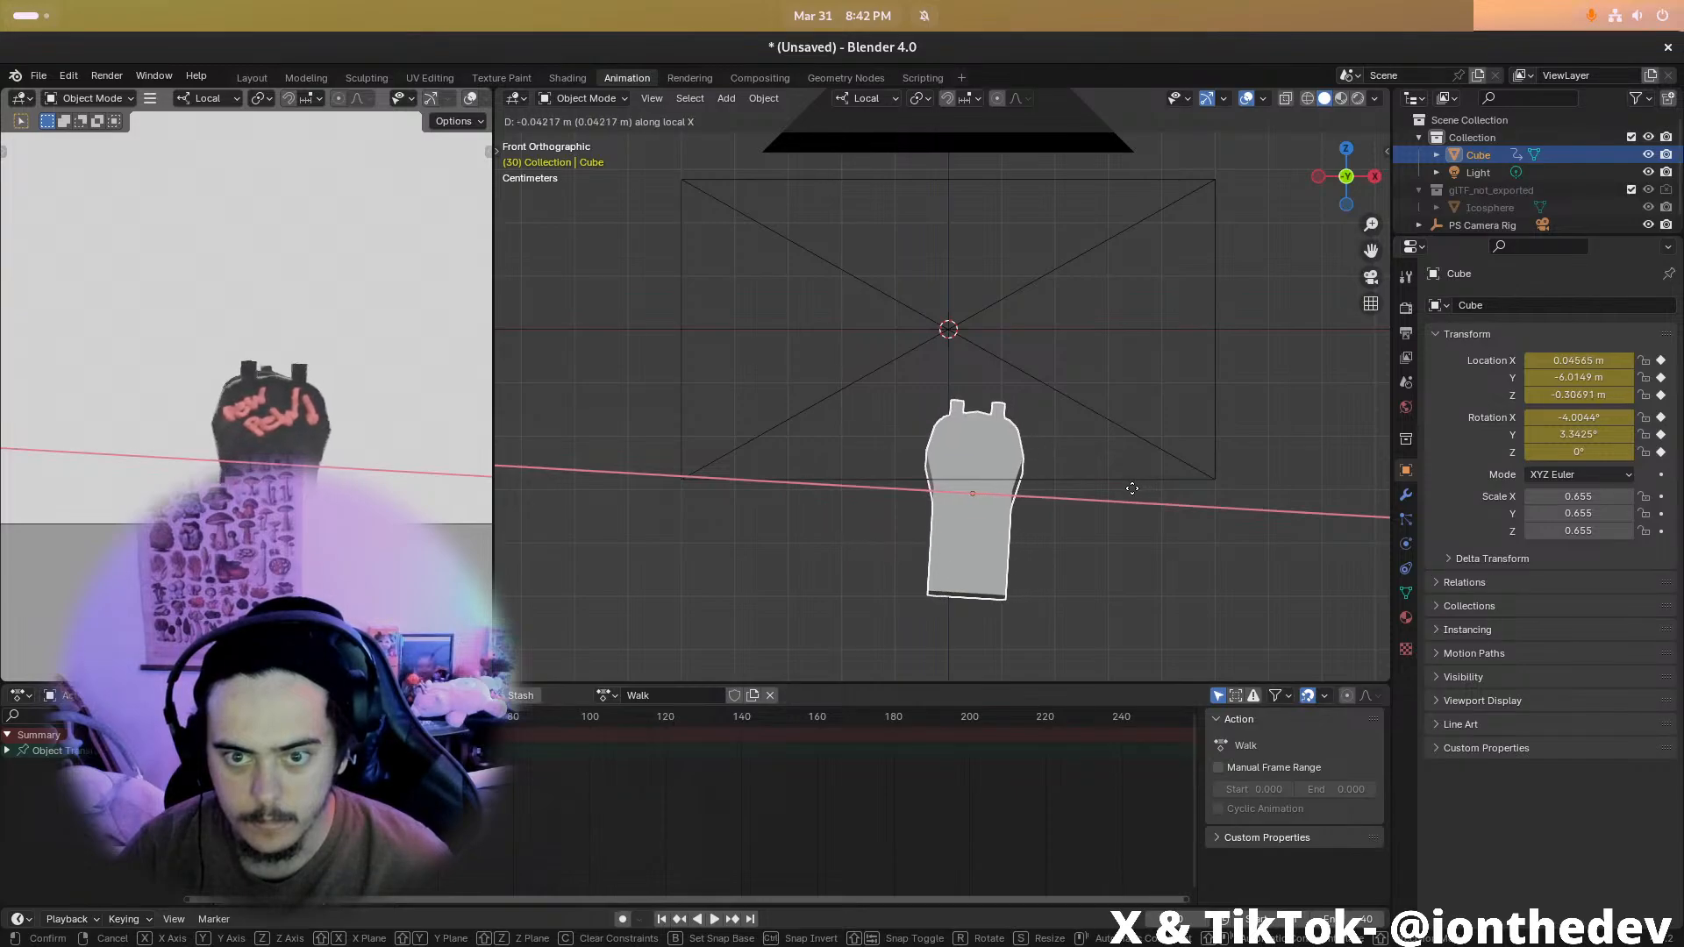
click(1123, 491)
key(i)
click(1123, 491)
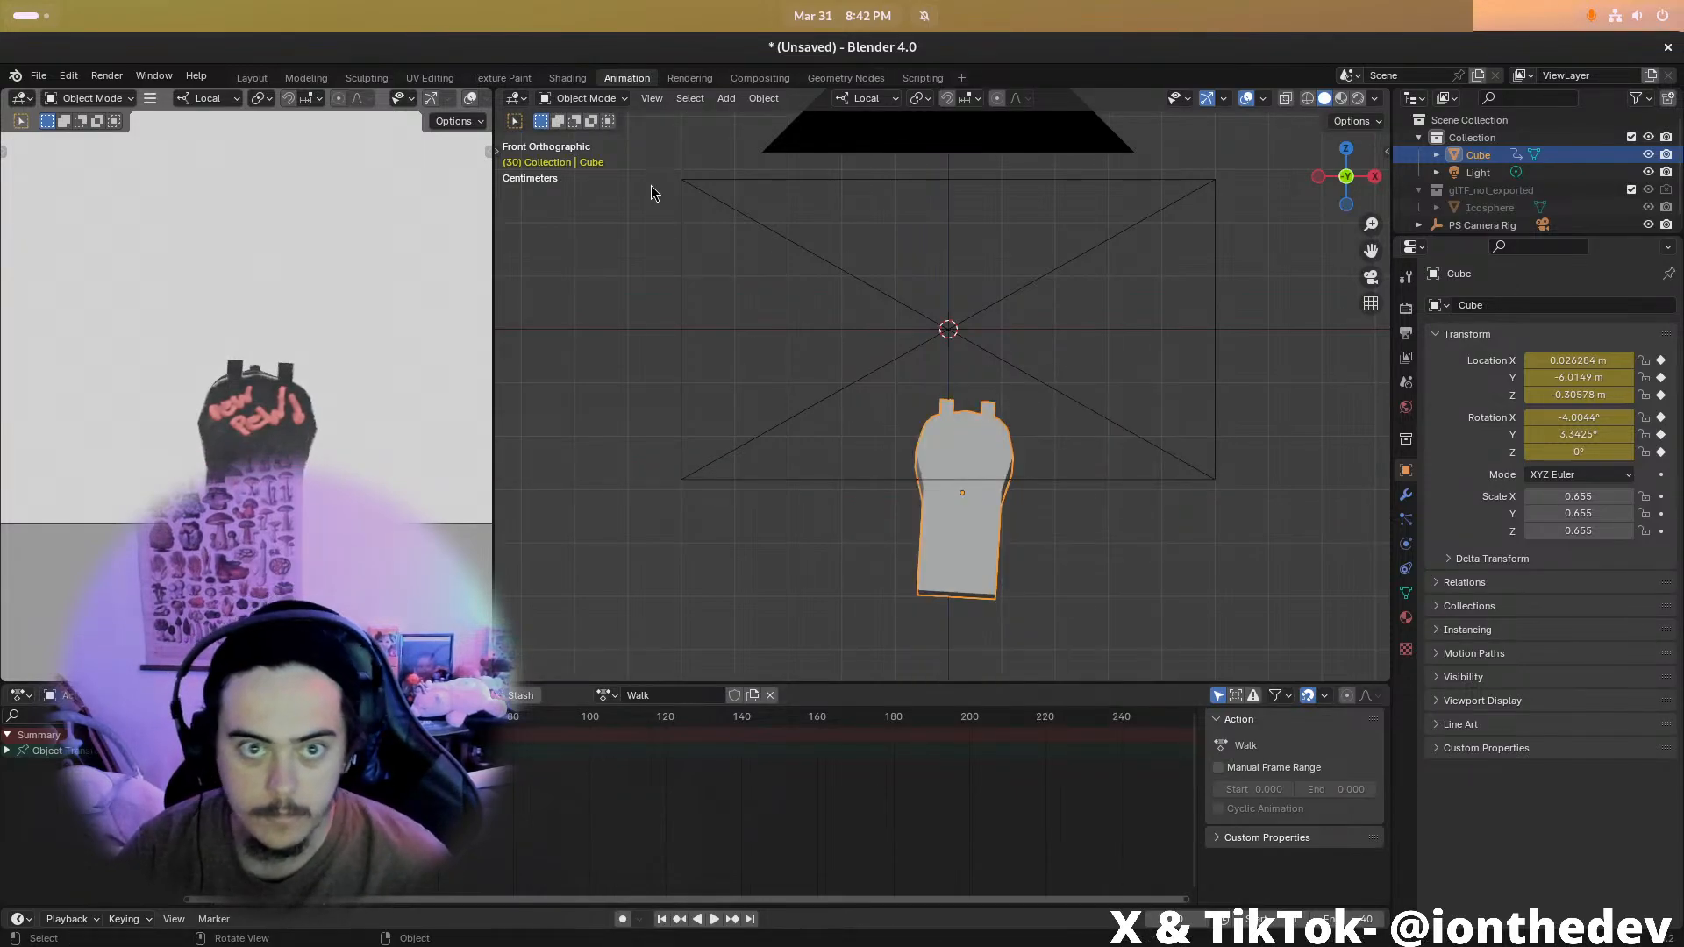
Review the Walk loop in playback and remove the pistol's keyframes on frame 20
key(space)
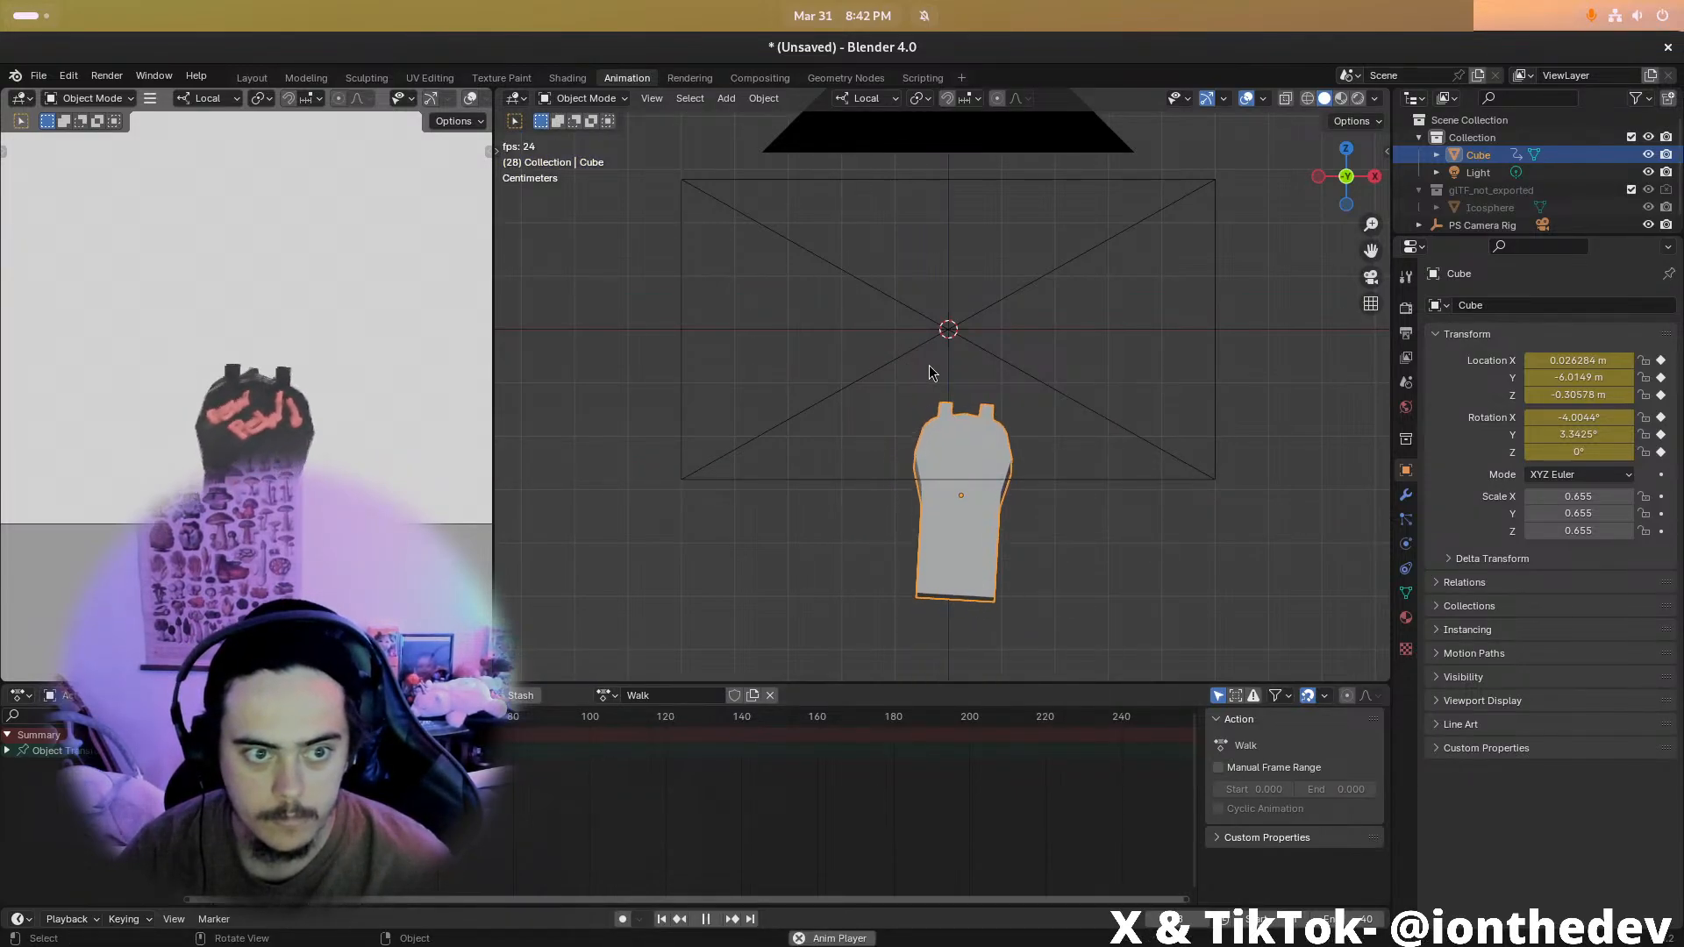
key(space)
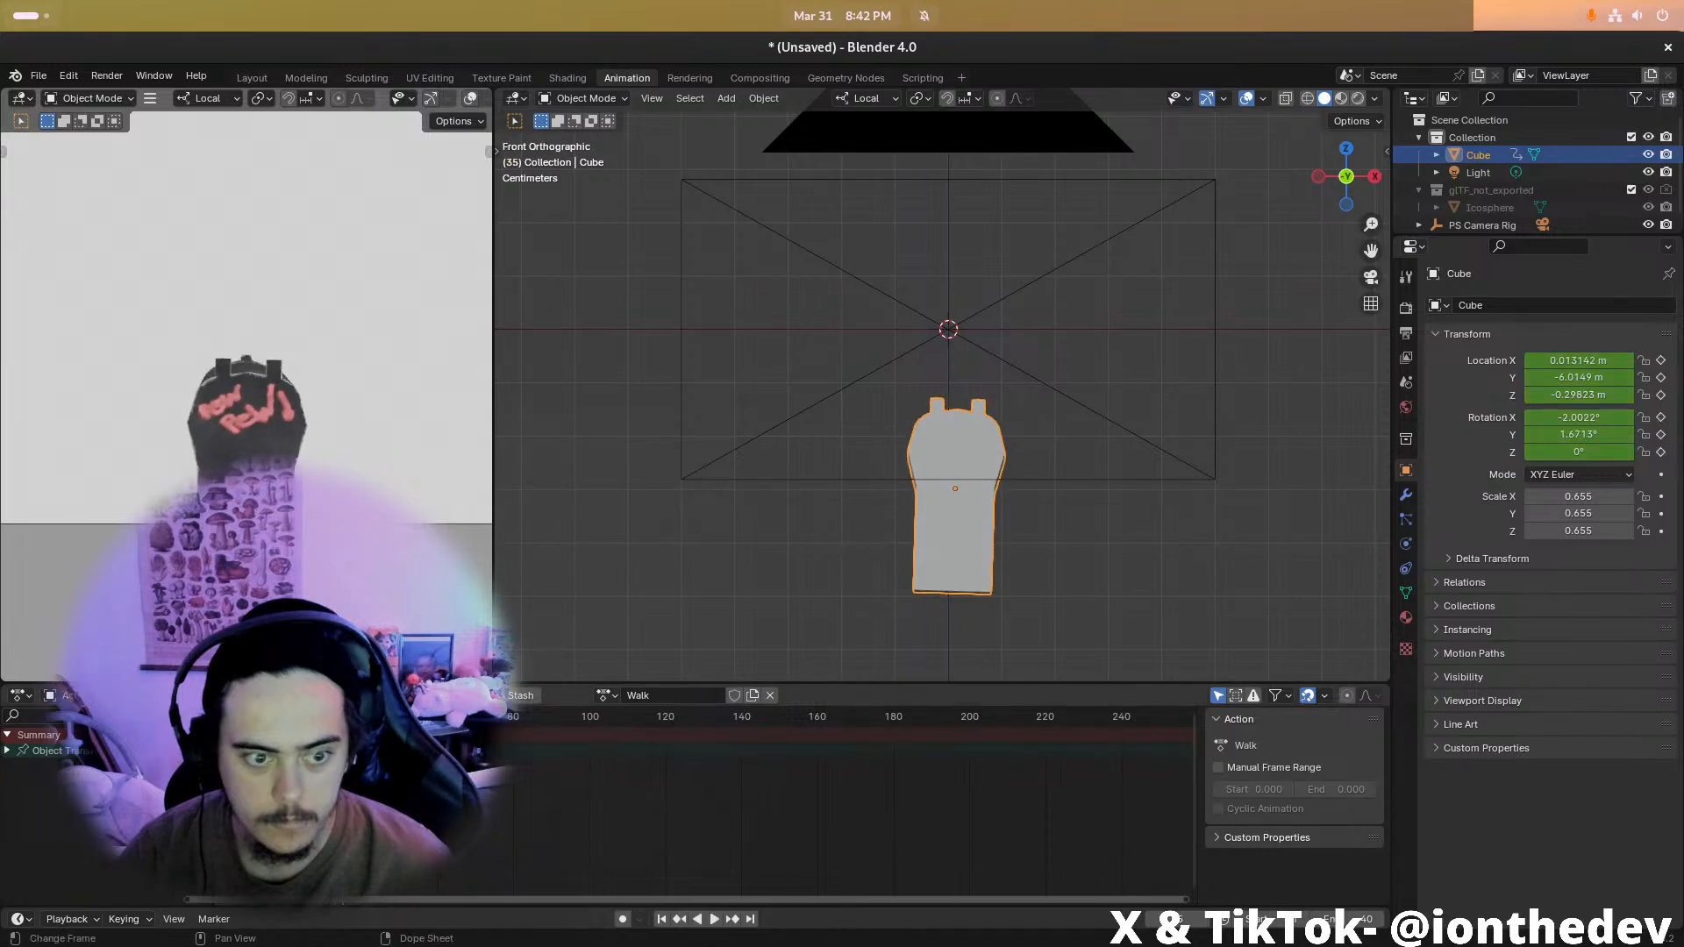
key(space)
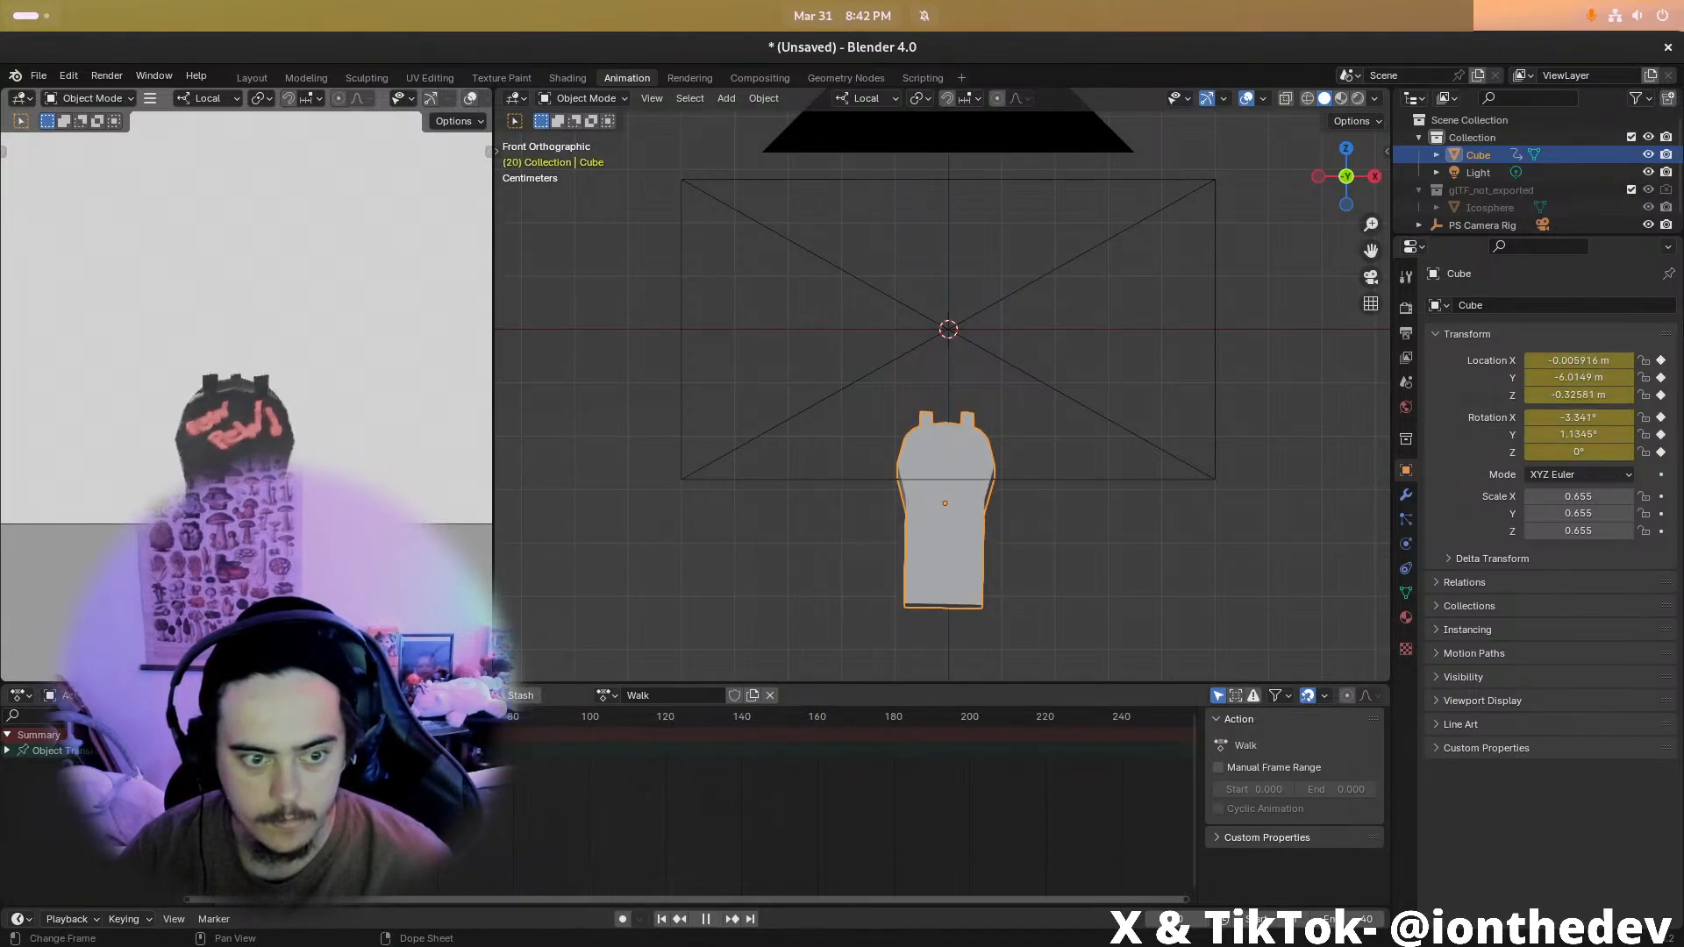
key(space)
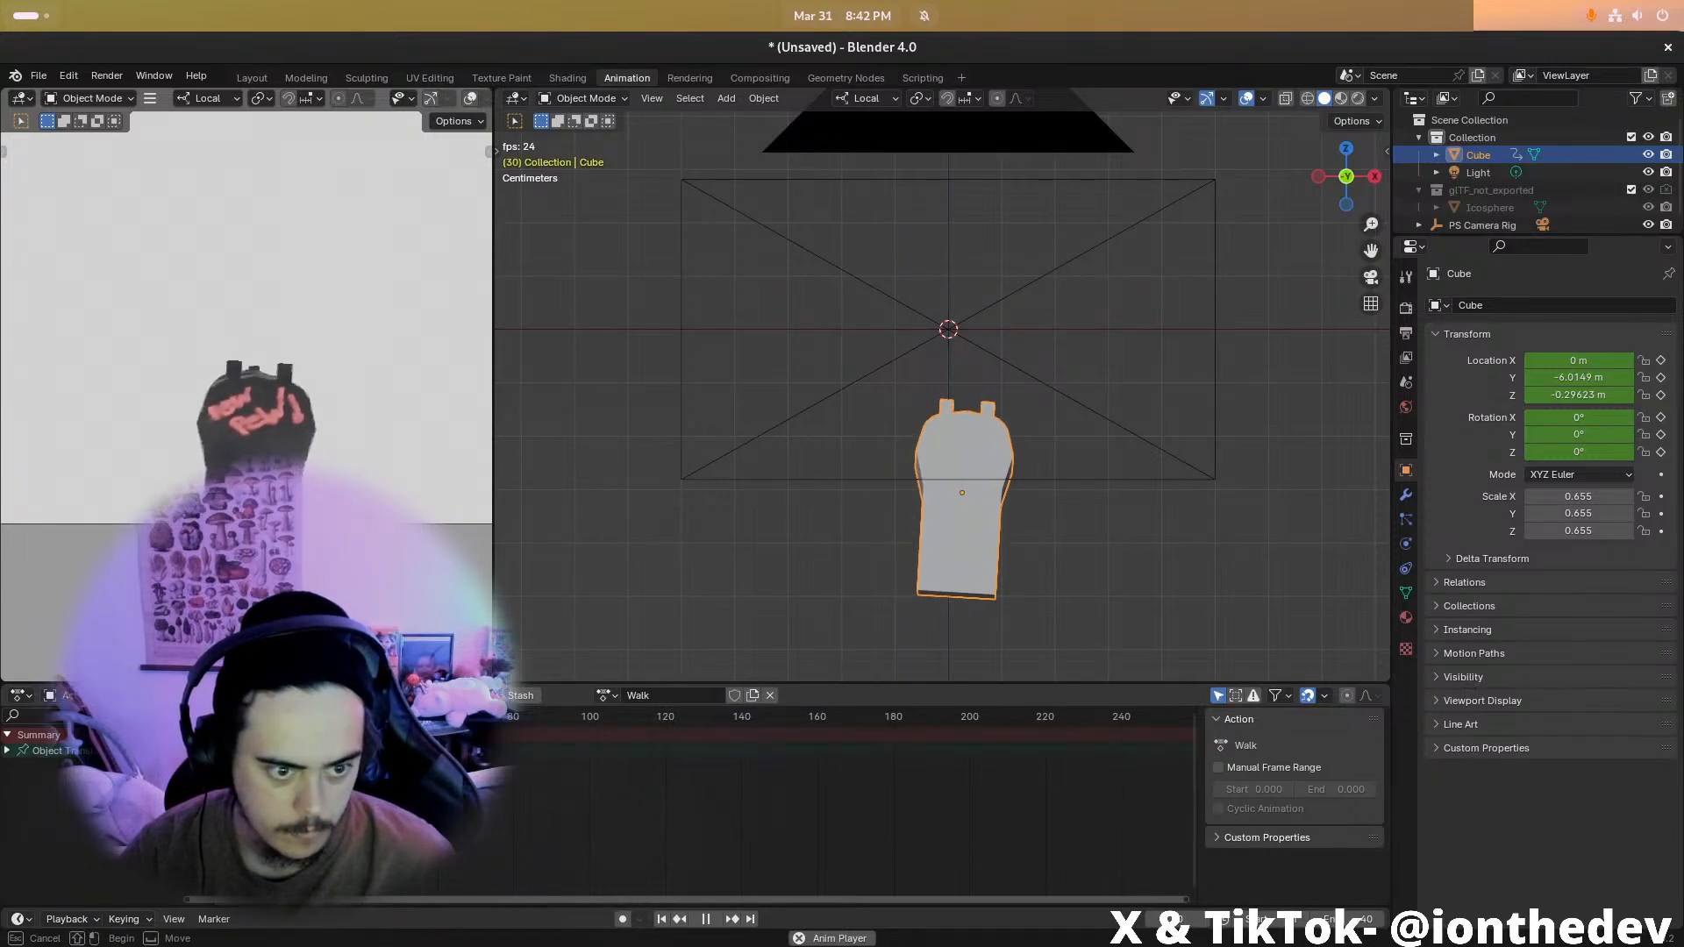
key(space)
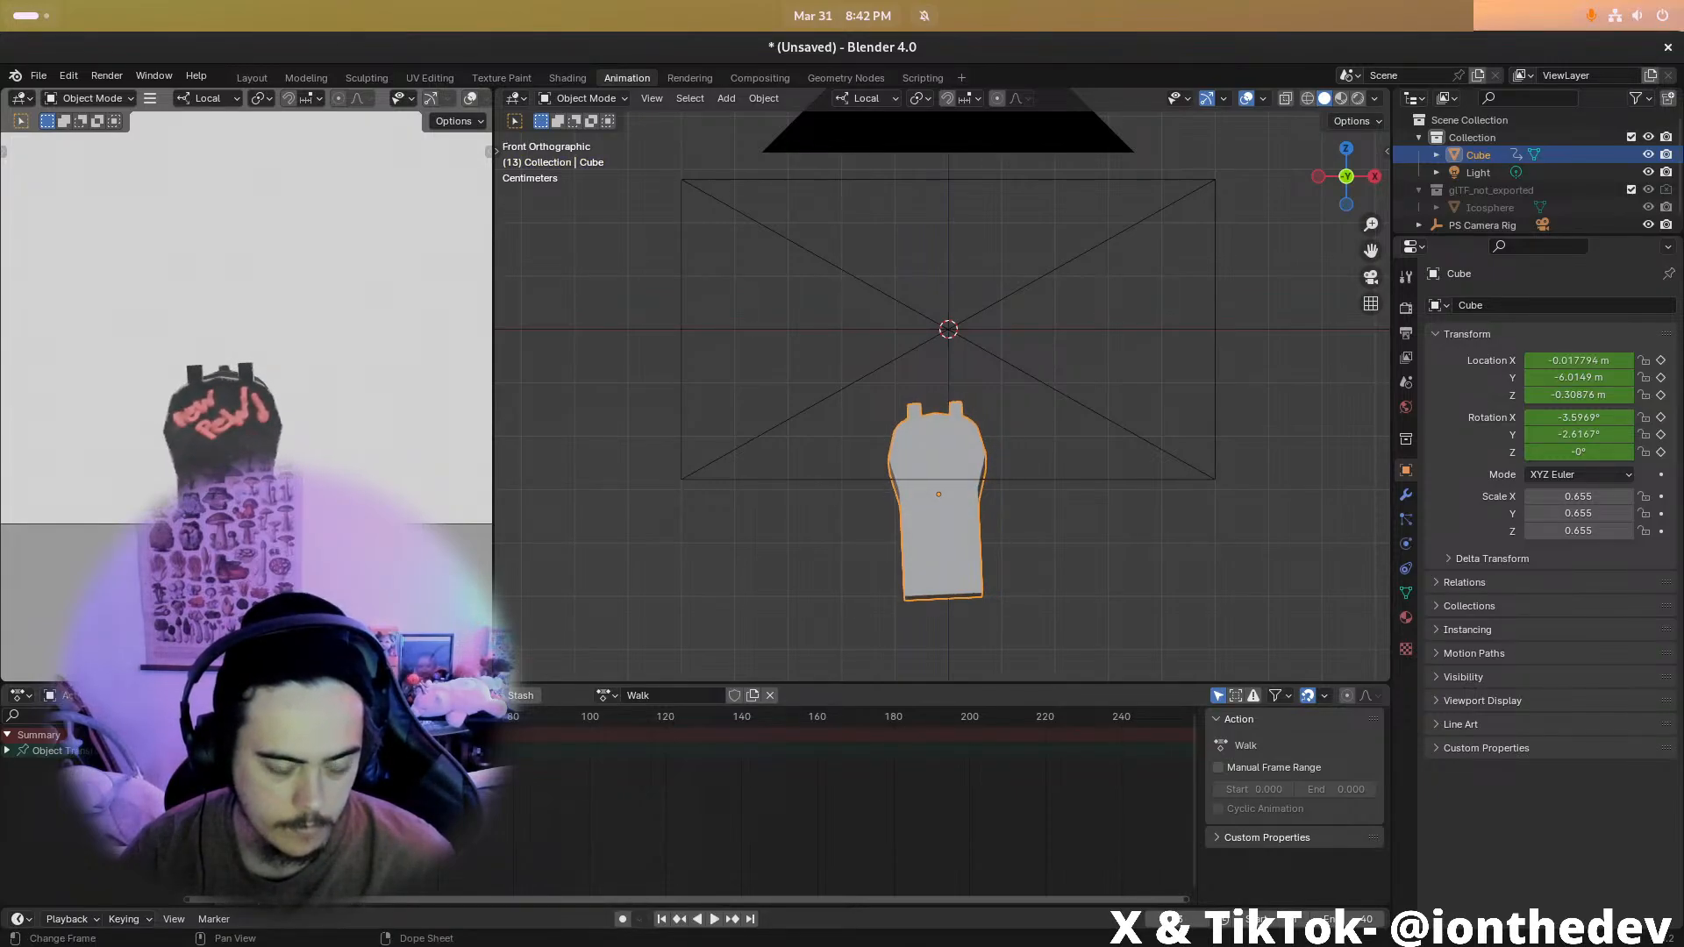
key(space)
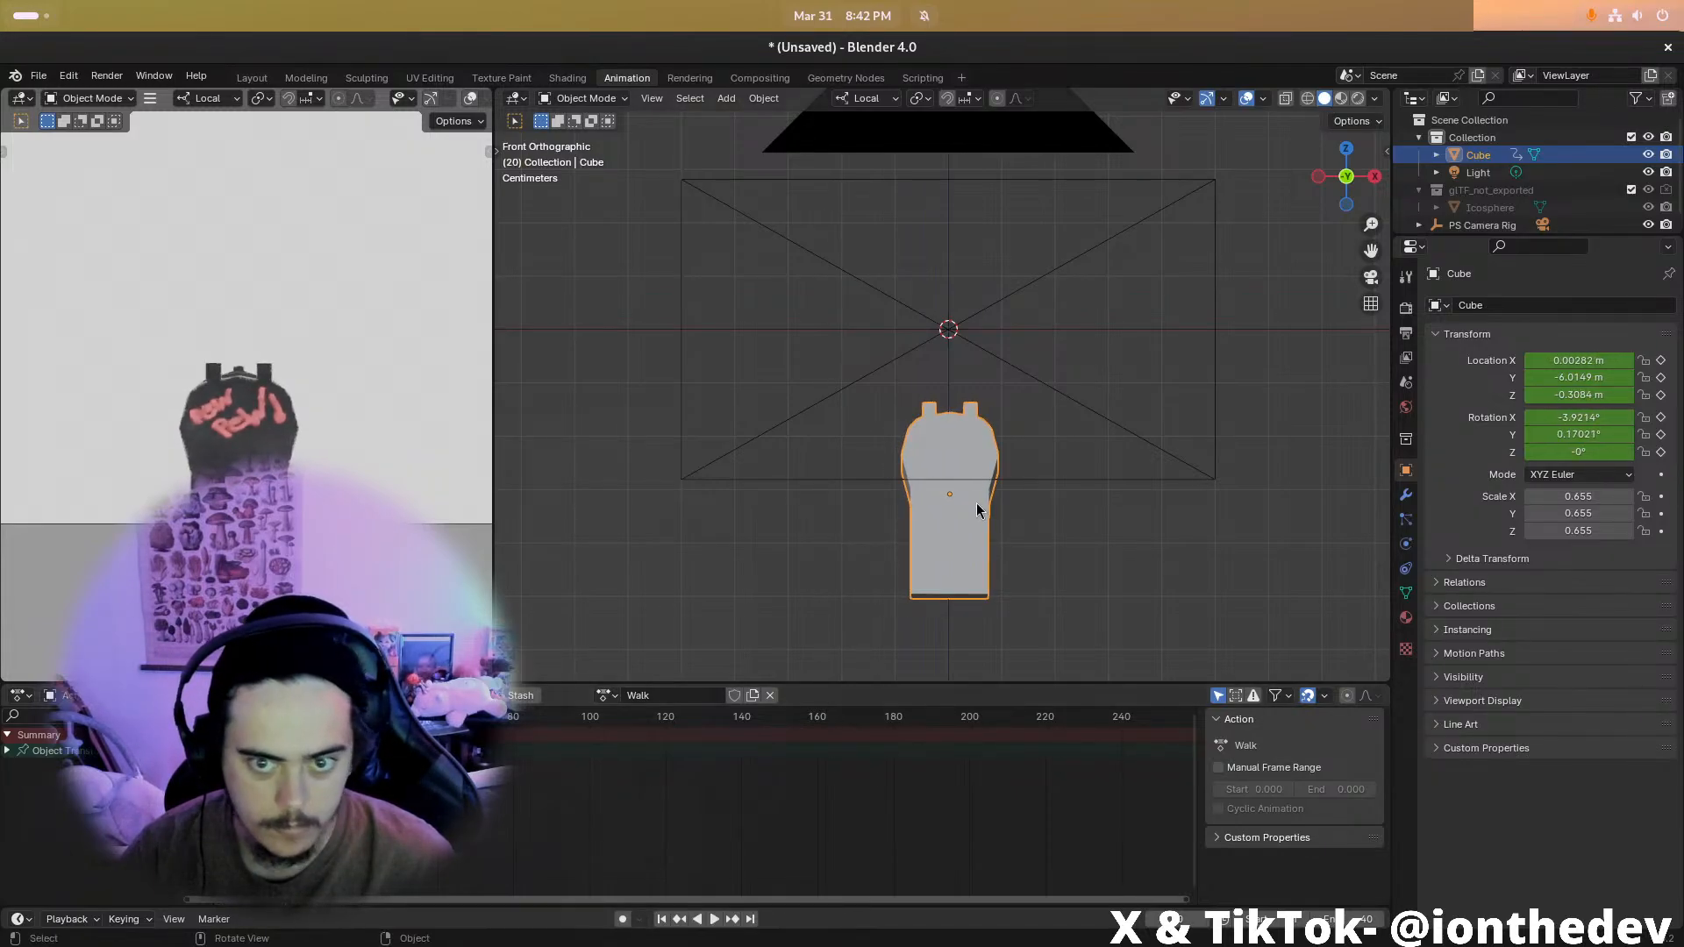
On frame 20, raise the pistol along local Z to about Z -0.302 m, keyframe it, and play back the loop
key(g)
key(z)
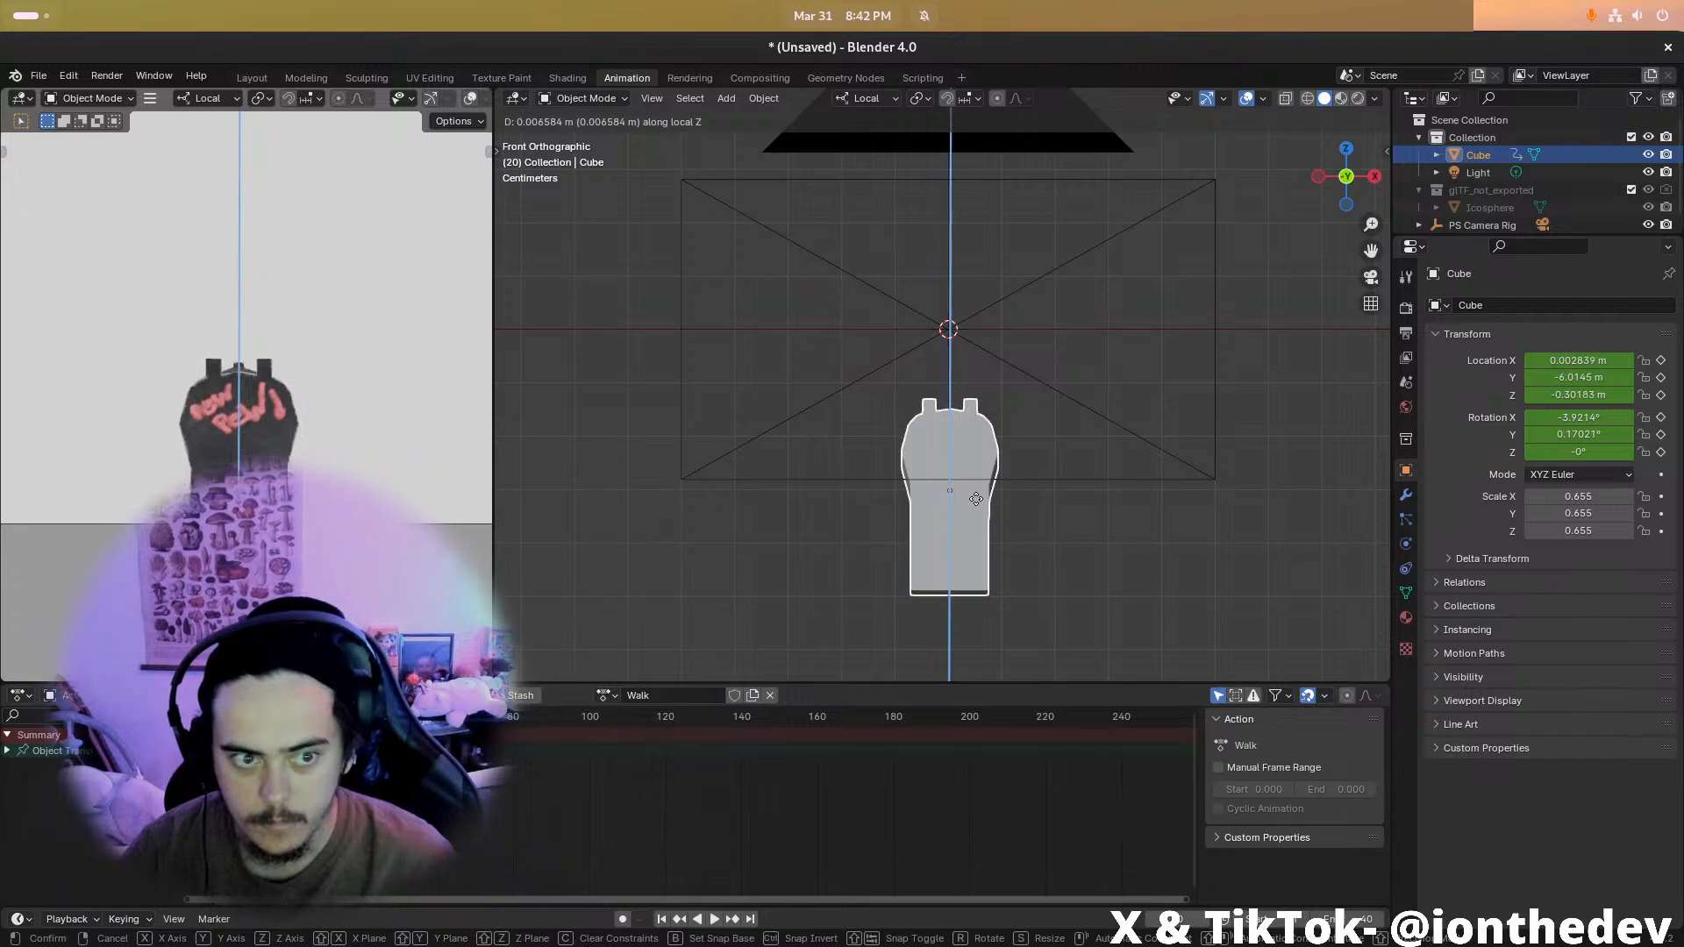
click(976, 500)
key(i)
click(975, 498)
click(210, 716)
key(space)
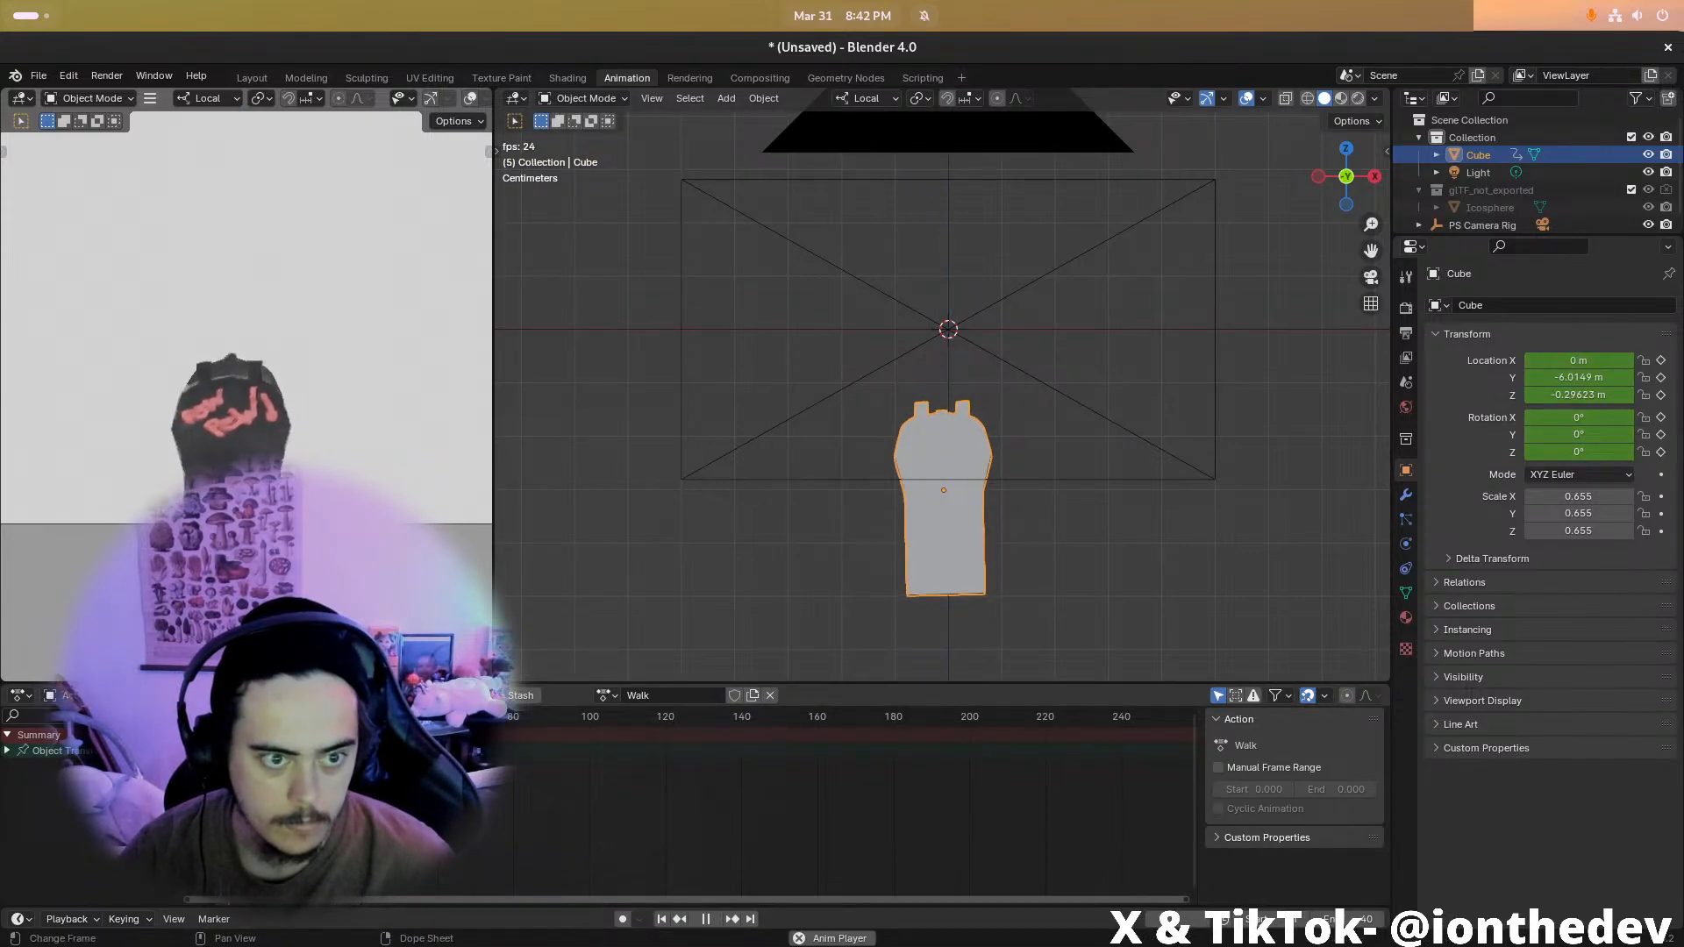
key(space)
key(shift+Left)
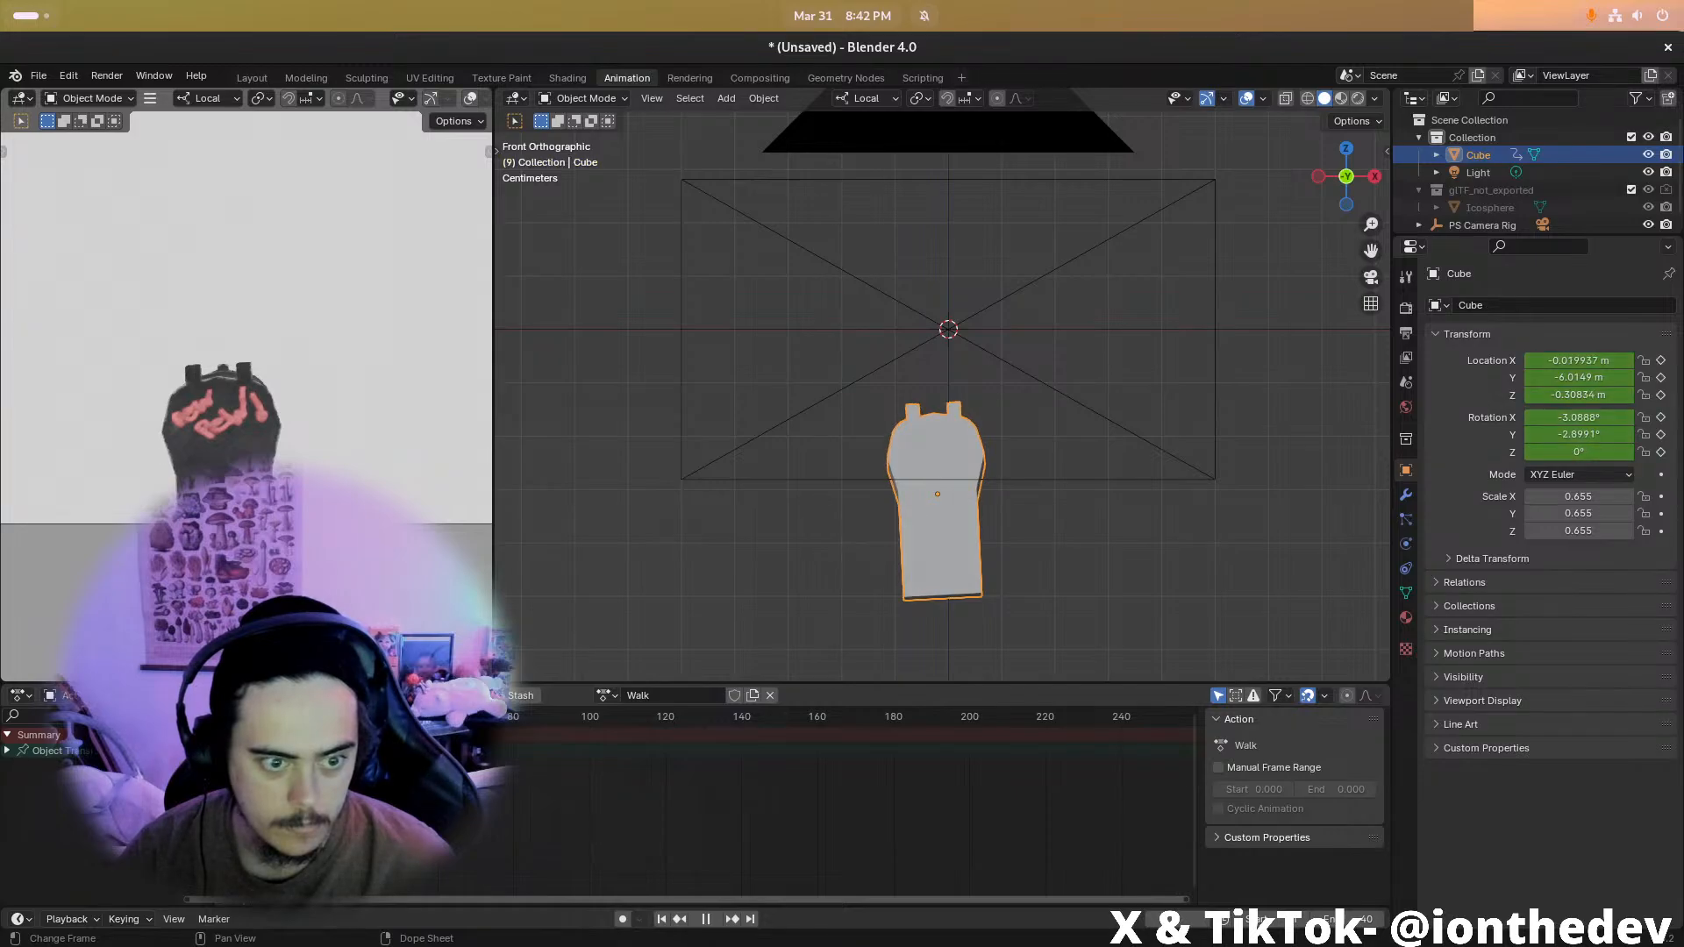
key(space)
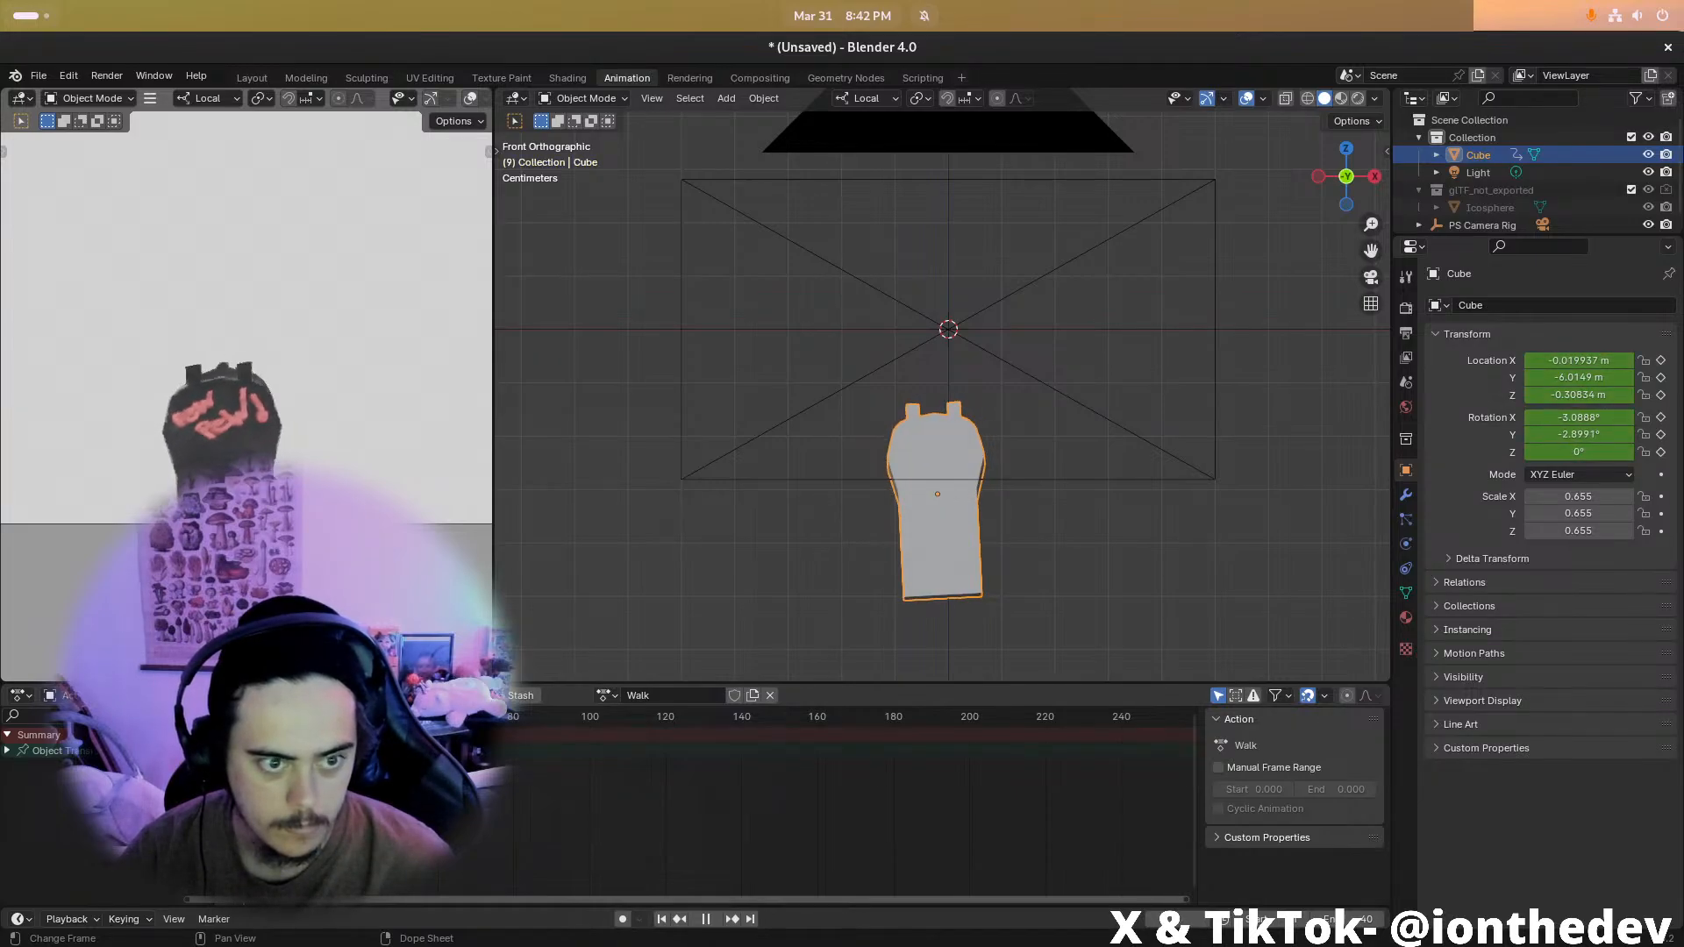
Expand the pistol's transform channels, delete the X Euler Rotation keyframes on frames 10 and 30, and play back the loop
click(11, 751)
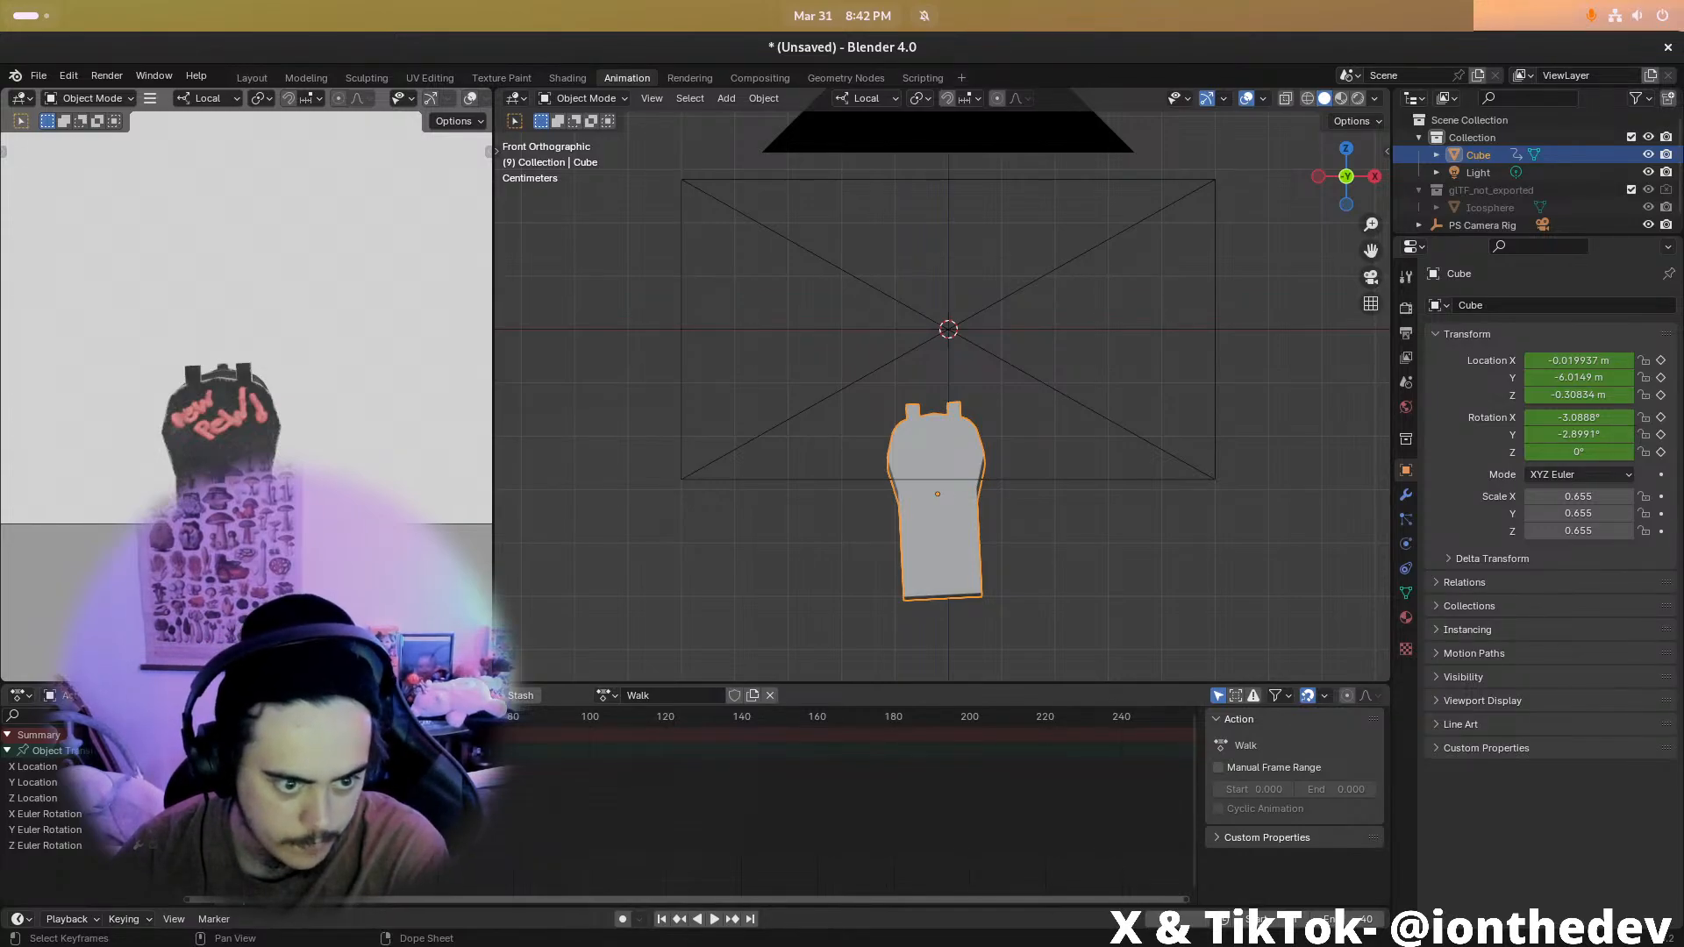
click(286, 814)
key(Delete)
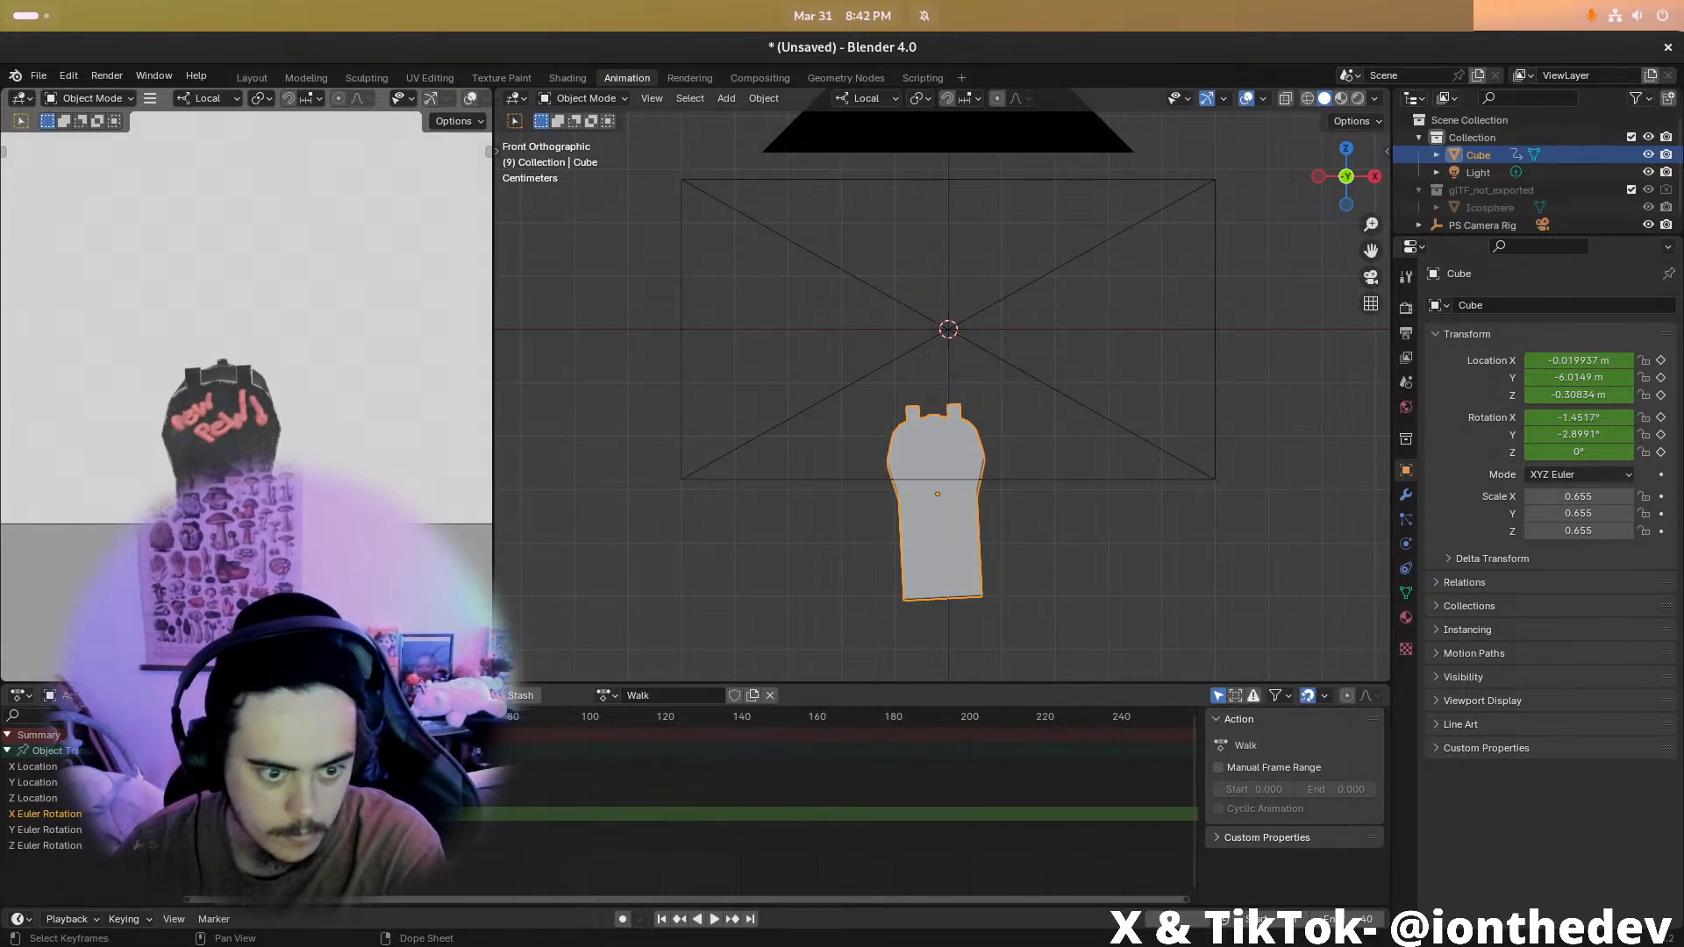
key(space)
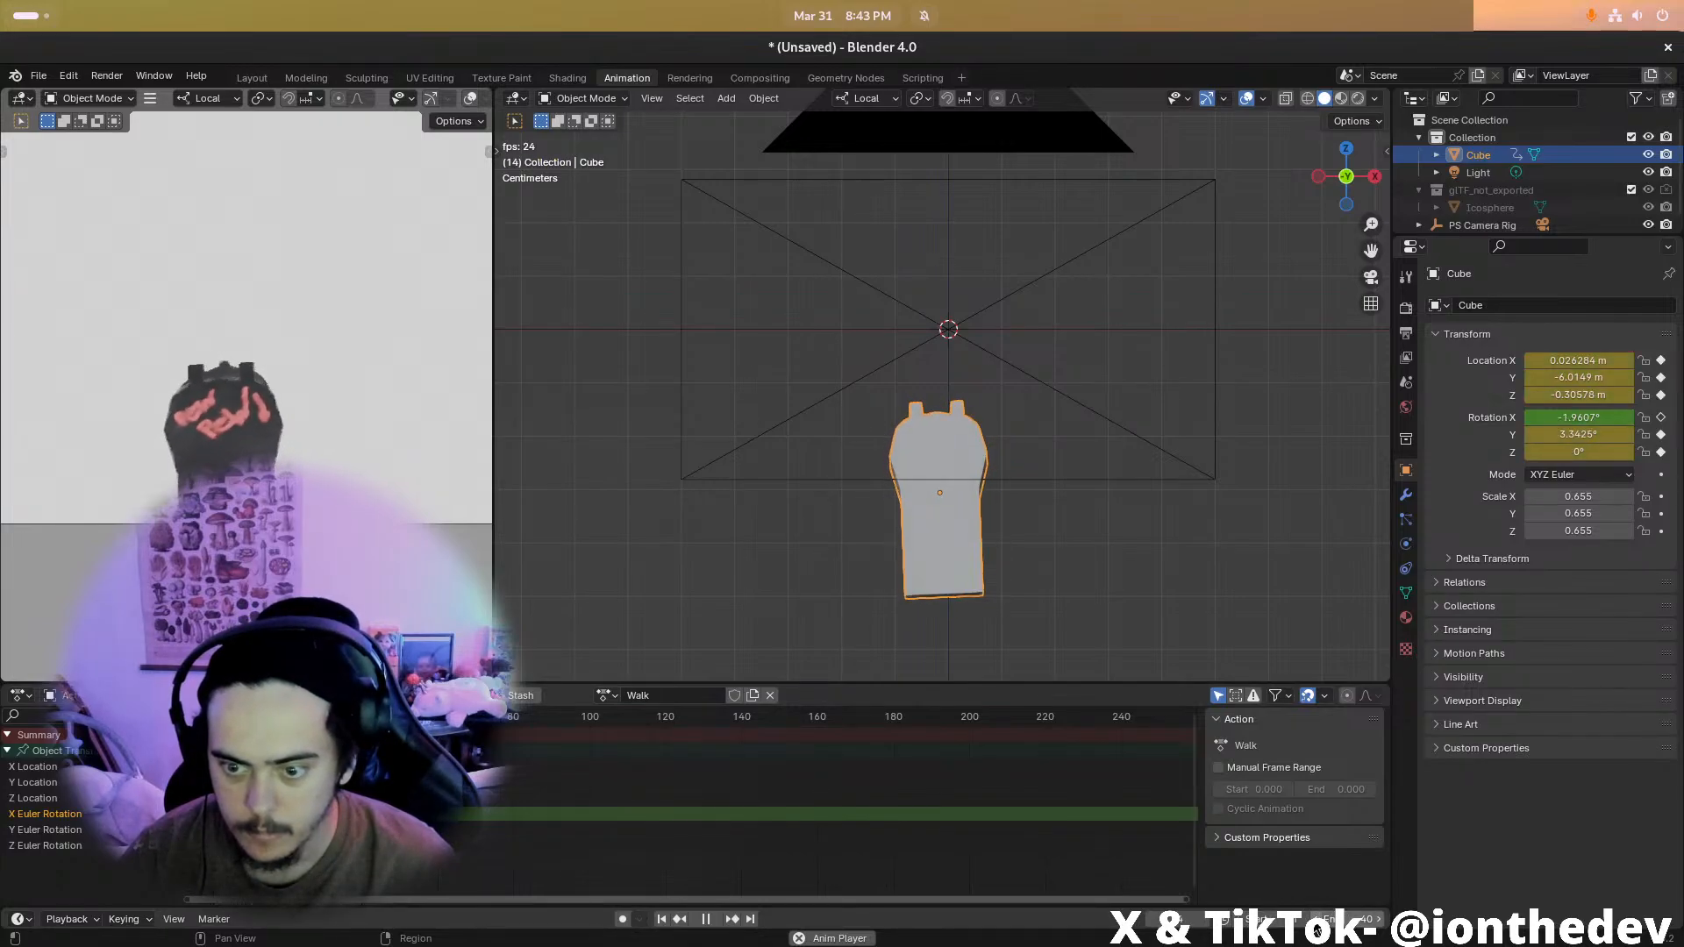
Watch the Walk loop play and enable Fake User on the Walk action
click(1378, 919)
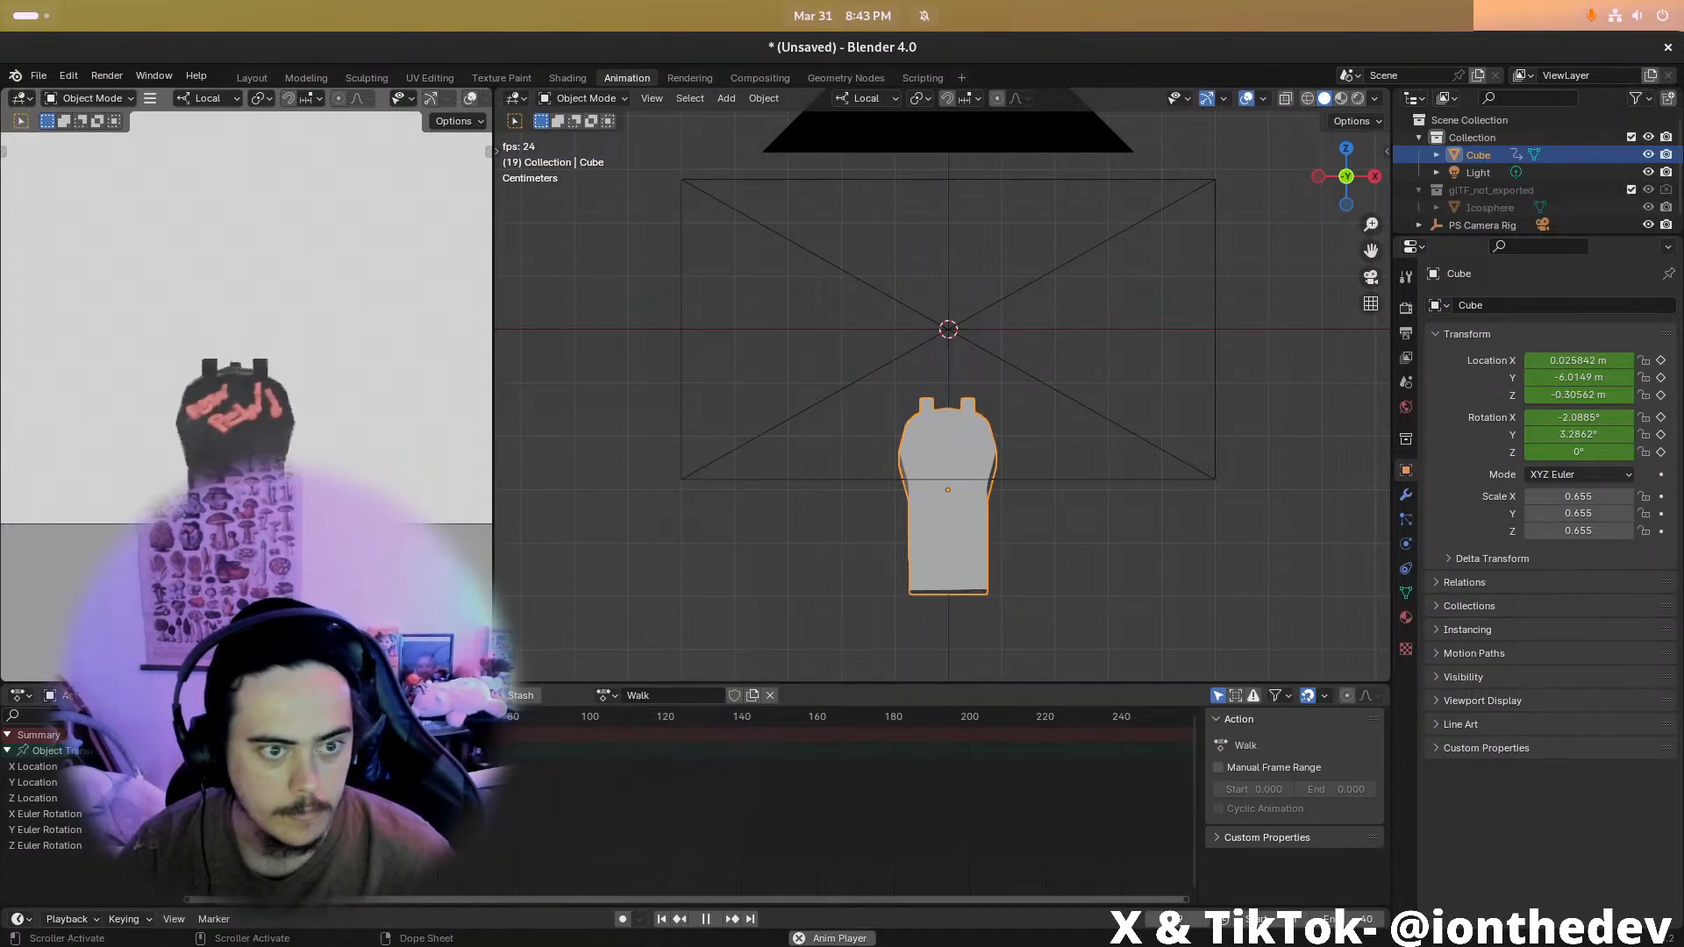
scroll(689, 598, down, 2)
click(735, 696)
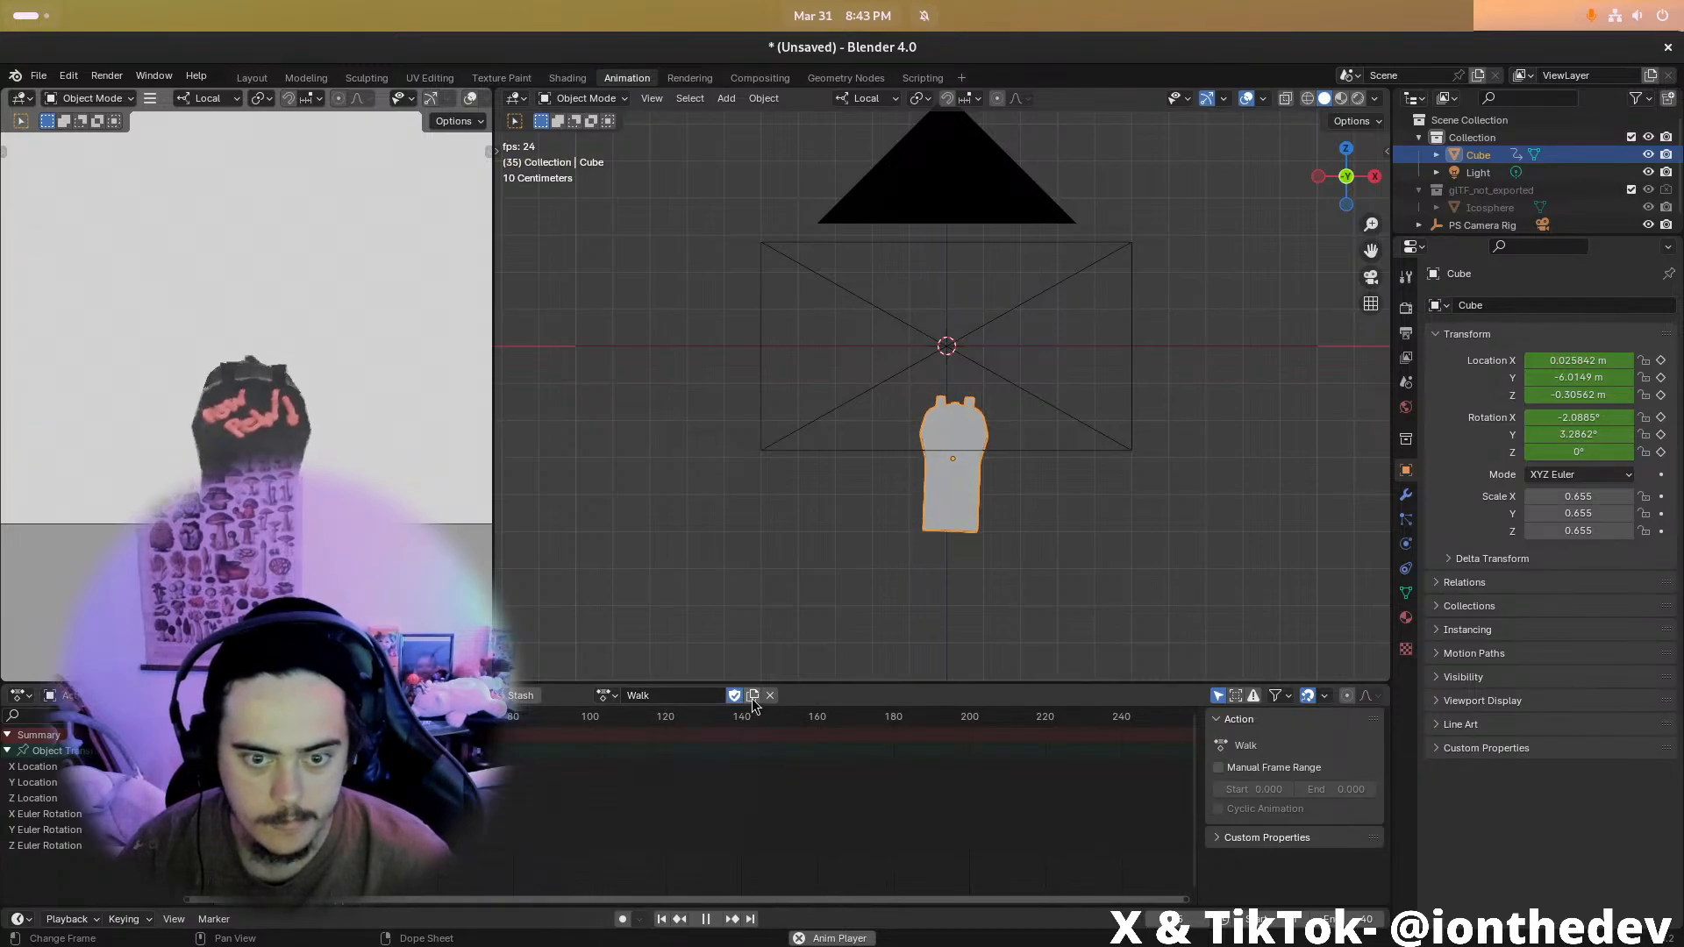
key(space)
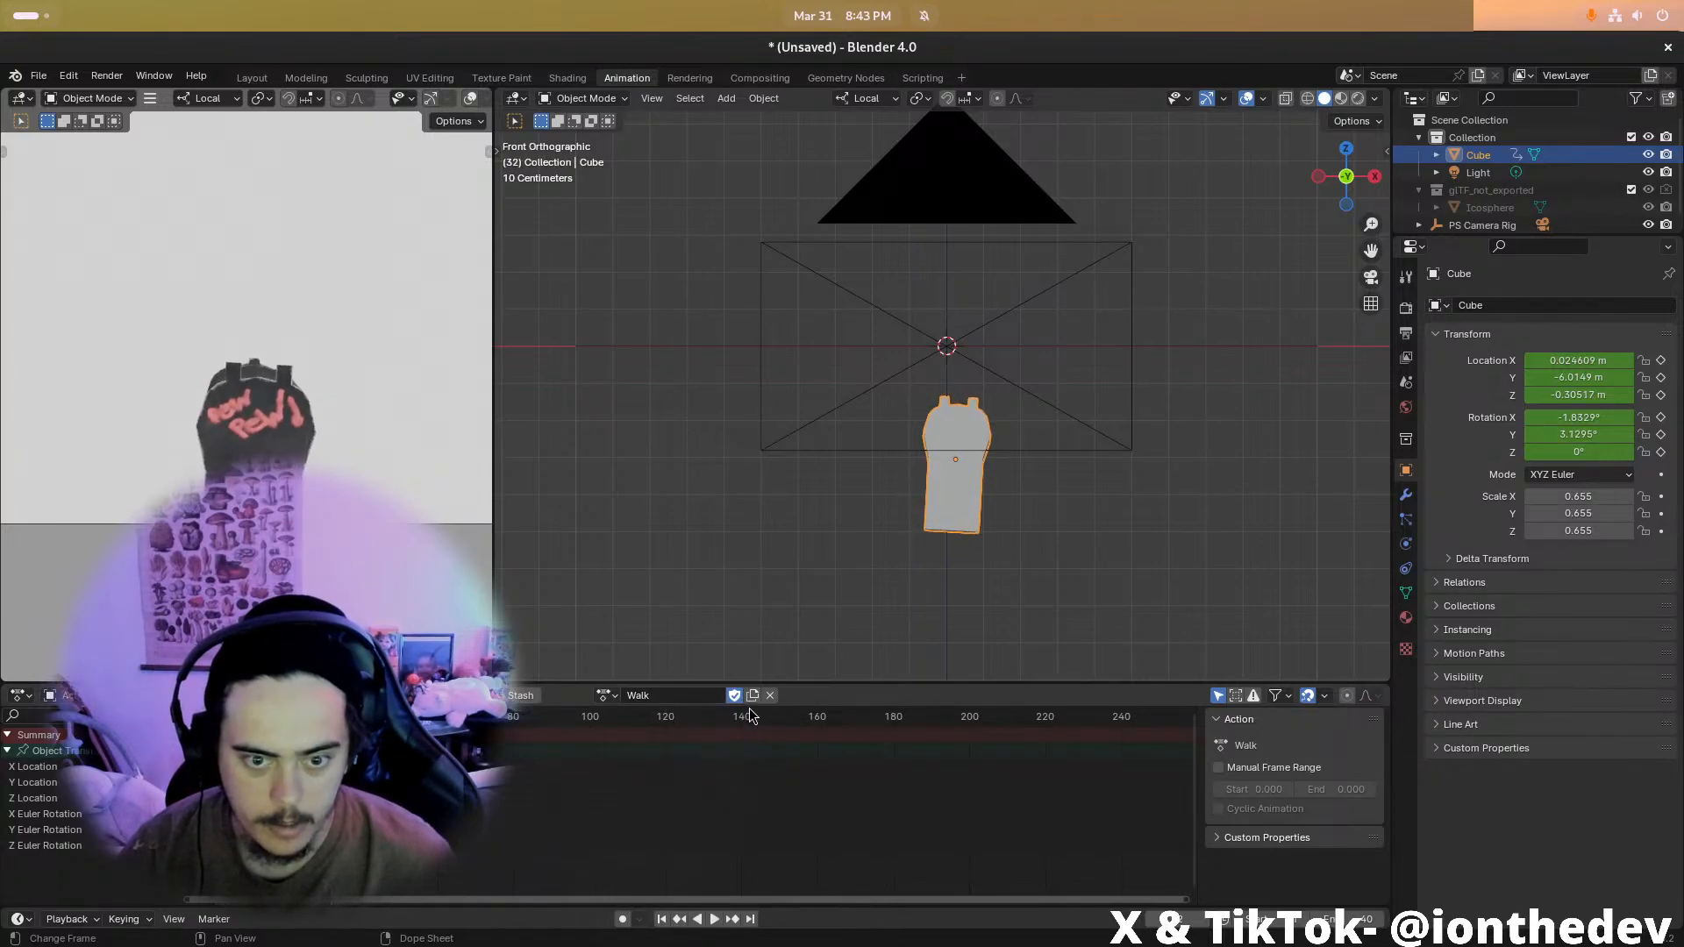
Duplicate the Walk action as a new action named Sprint and play it back to frame 10
click(752, 696)
double_click(679, 695)
text(Sprint)
key(Return)
key(space)
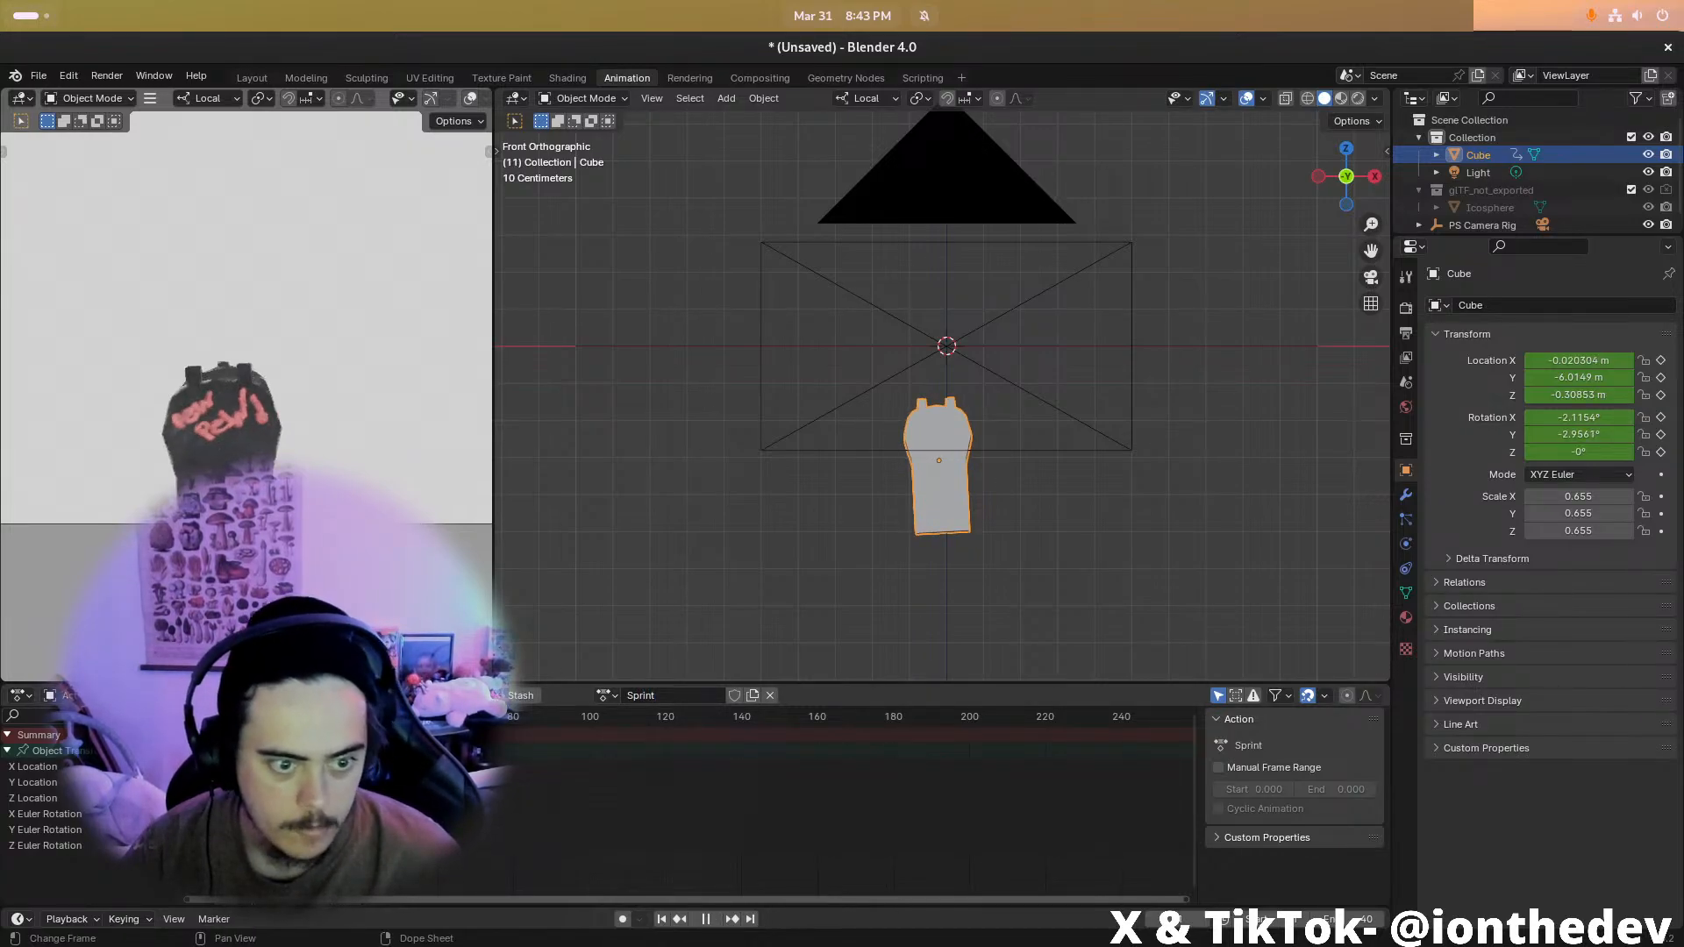
key(space)
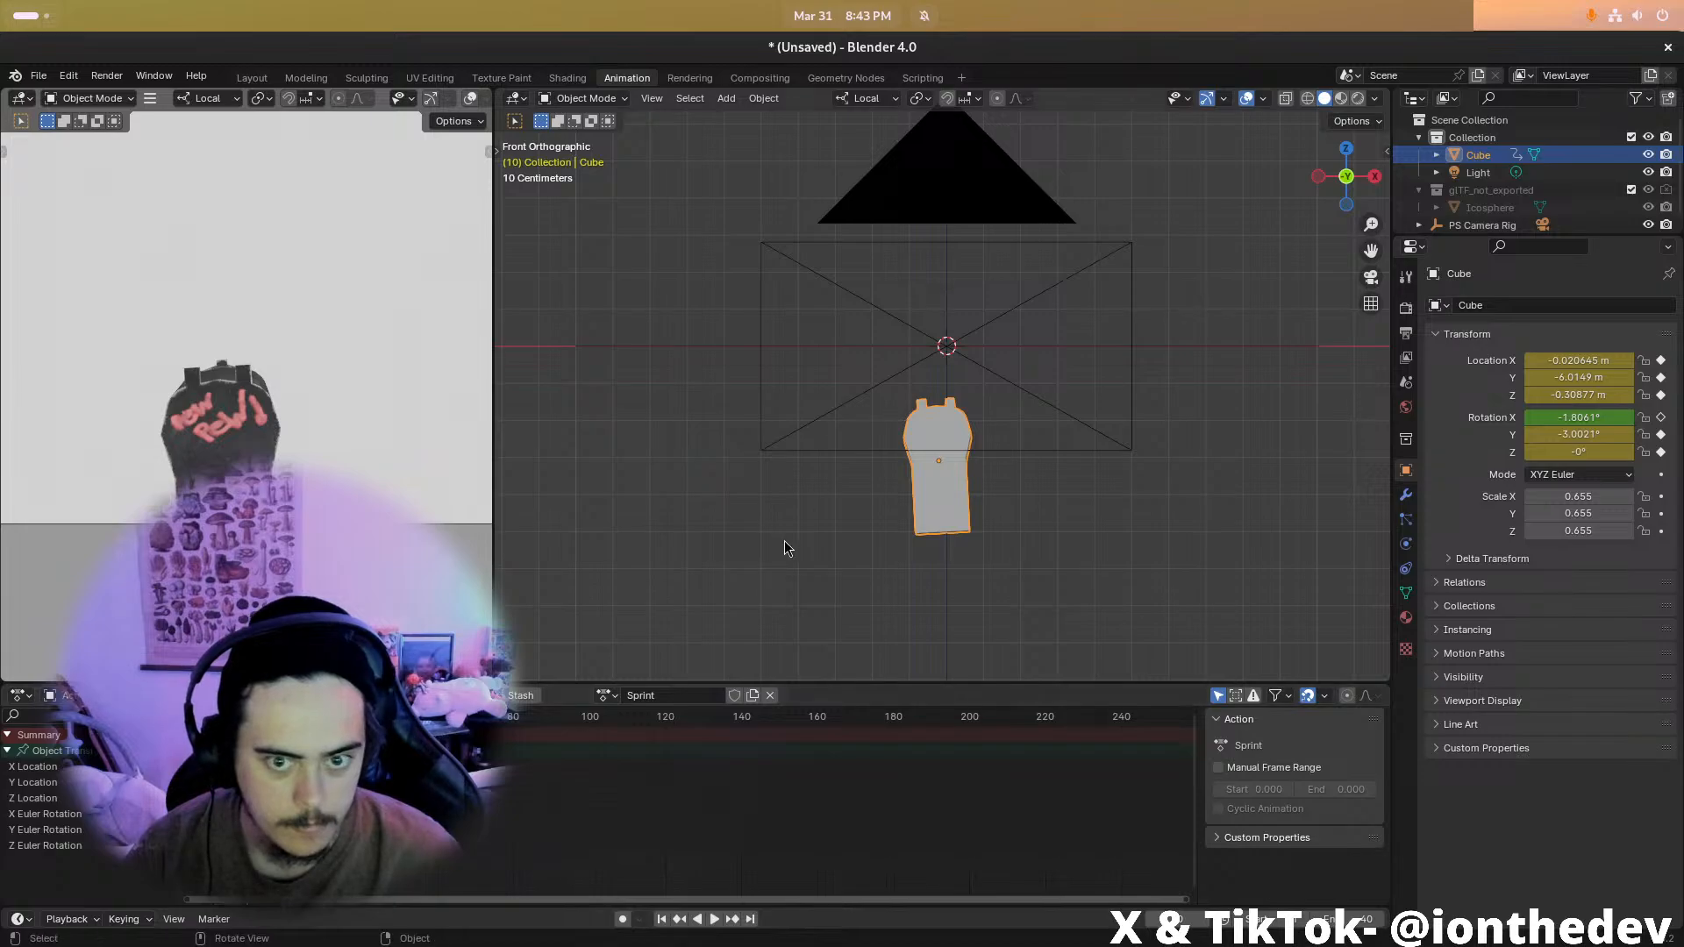
On frame 10 of the Sprint action, move the pistol along local X to about X -0.038 m and keyframe it
key(g)
key(x)
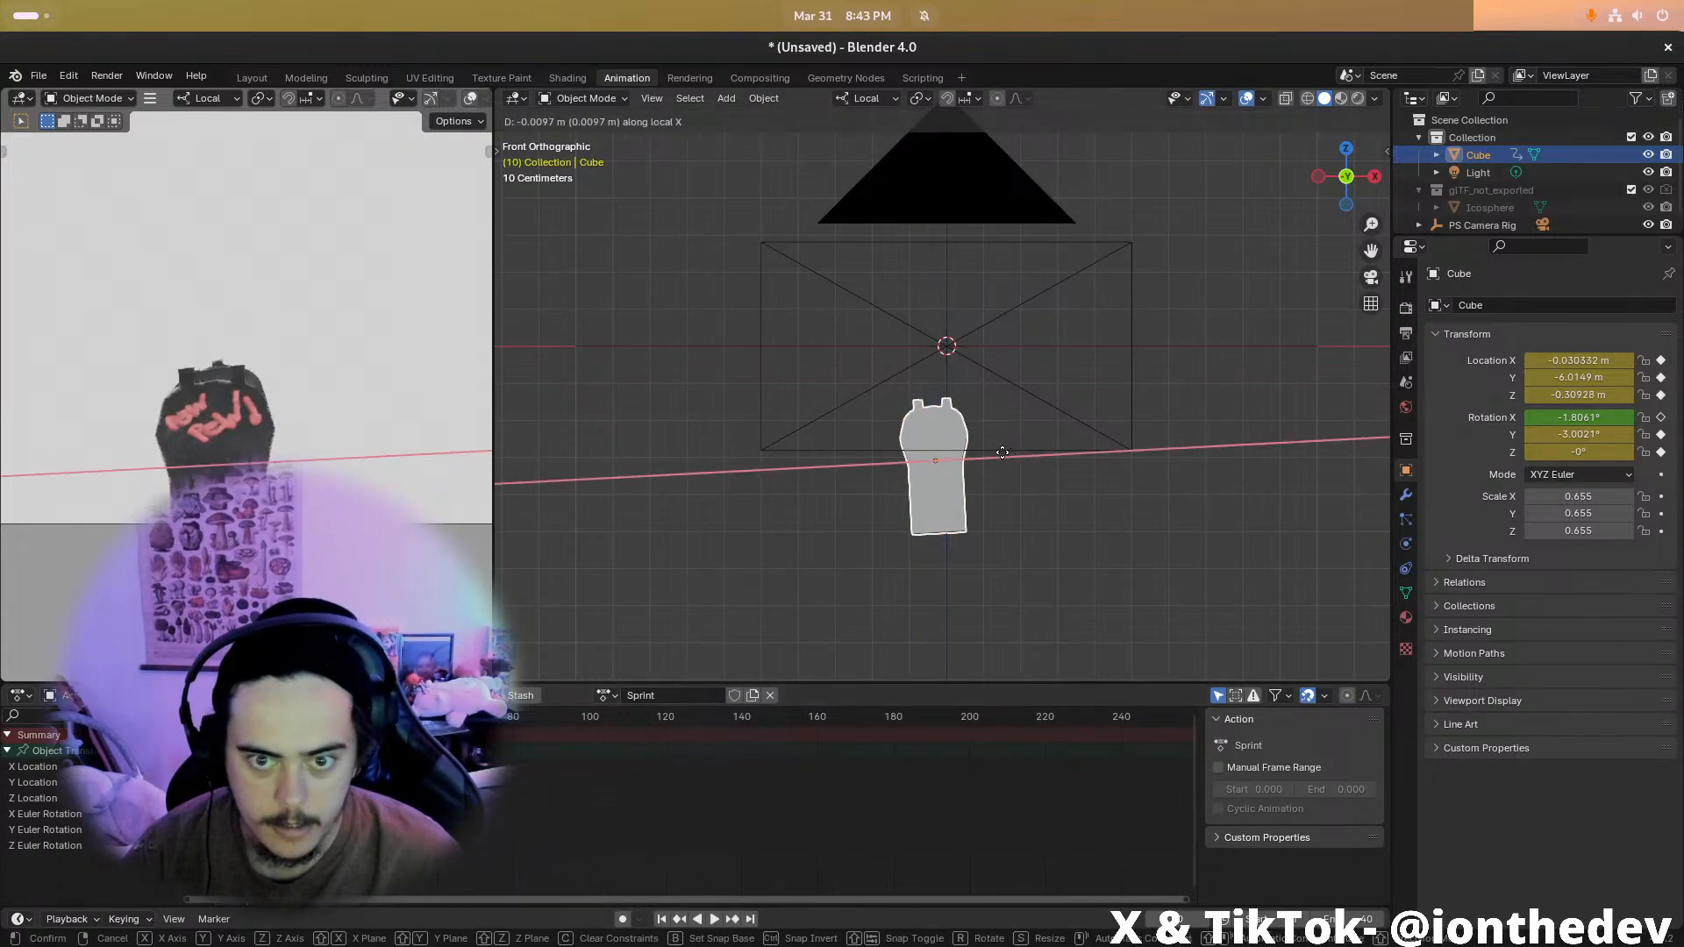
click(1000, 454)
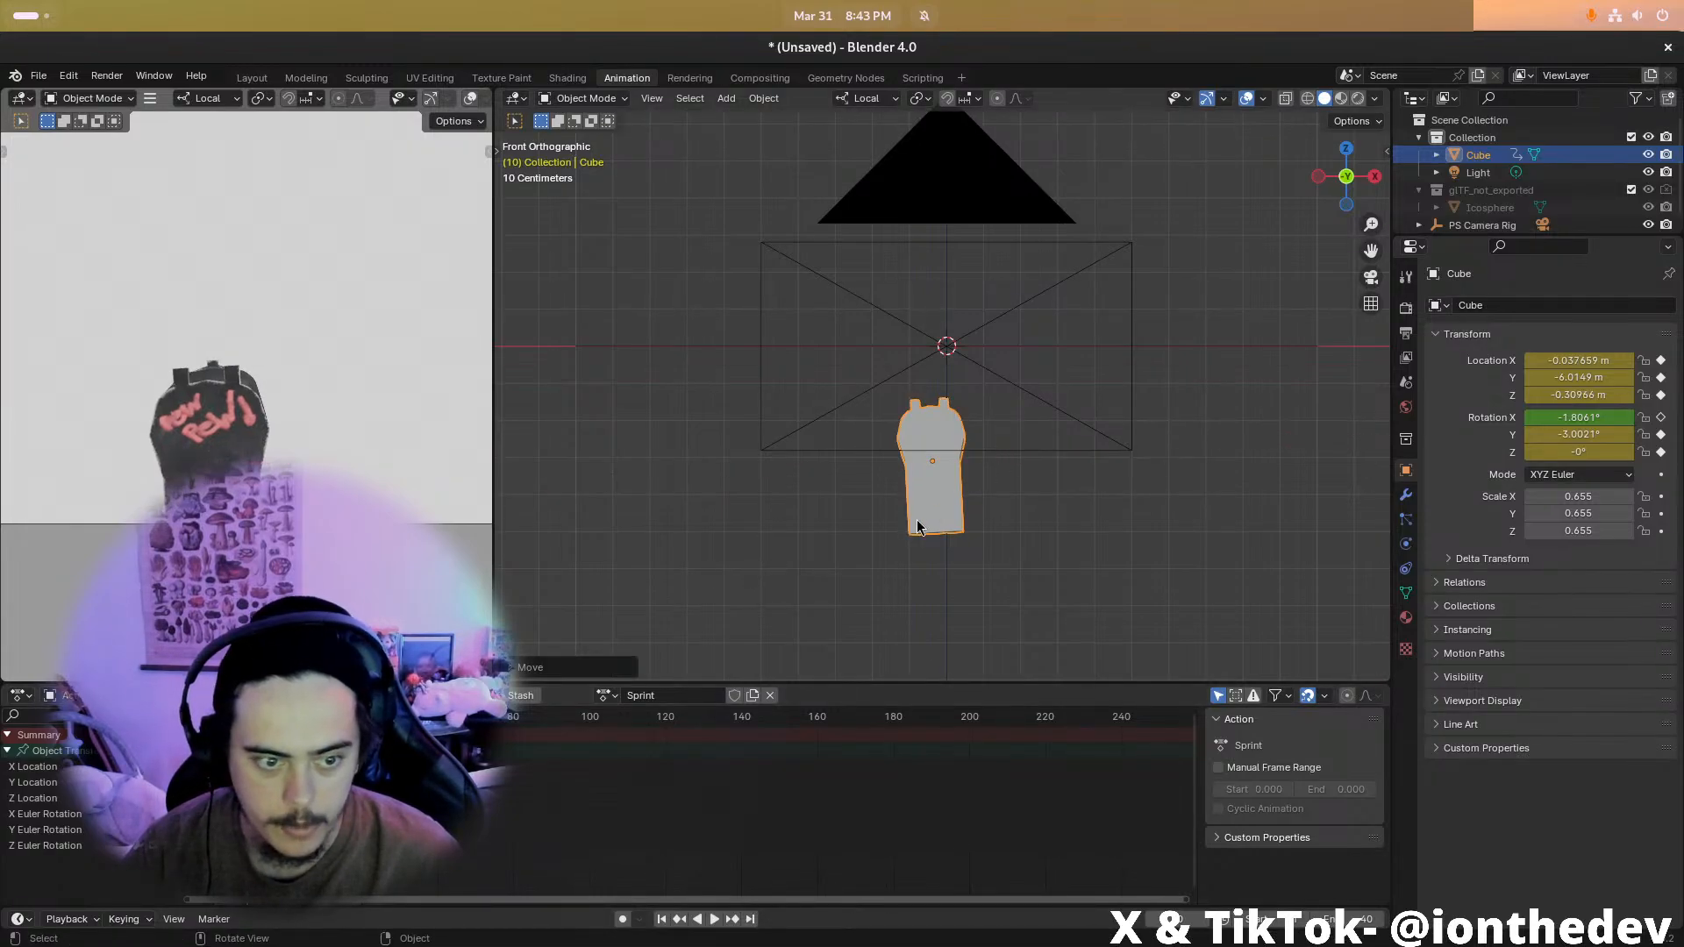
key(i)
click(885, 455)
key(Up)
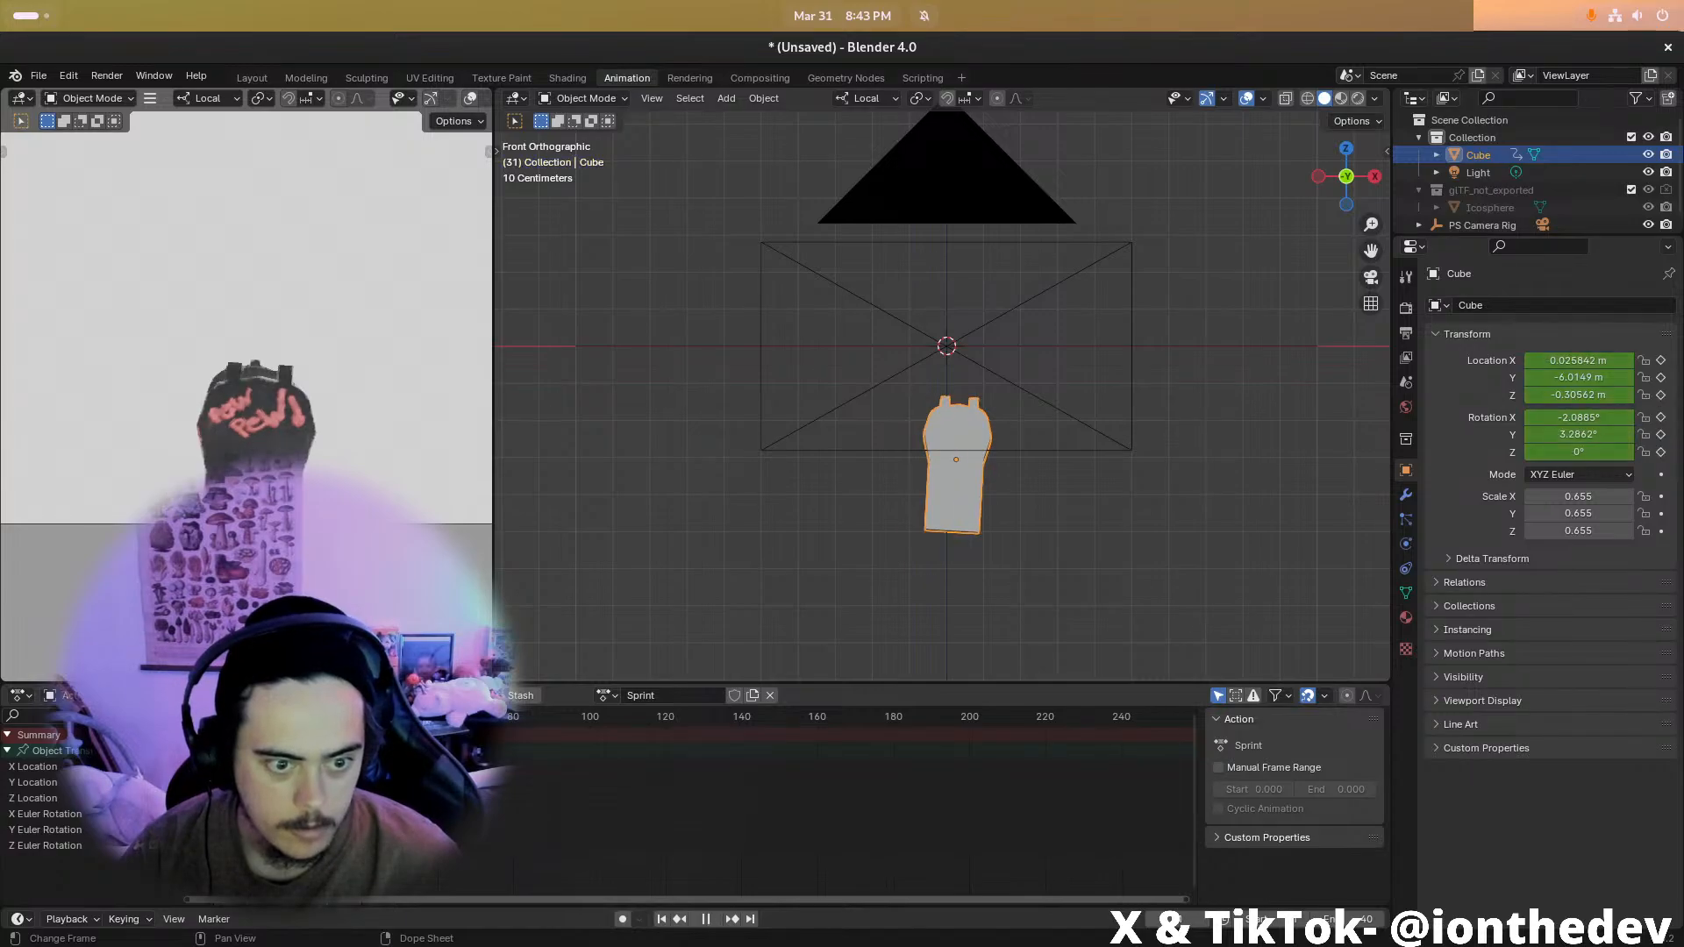
On frame 30, move the pistol along local X to about X 0.034 m and keyframe it
key(g)
key(x)
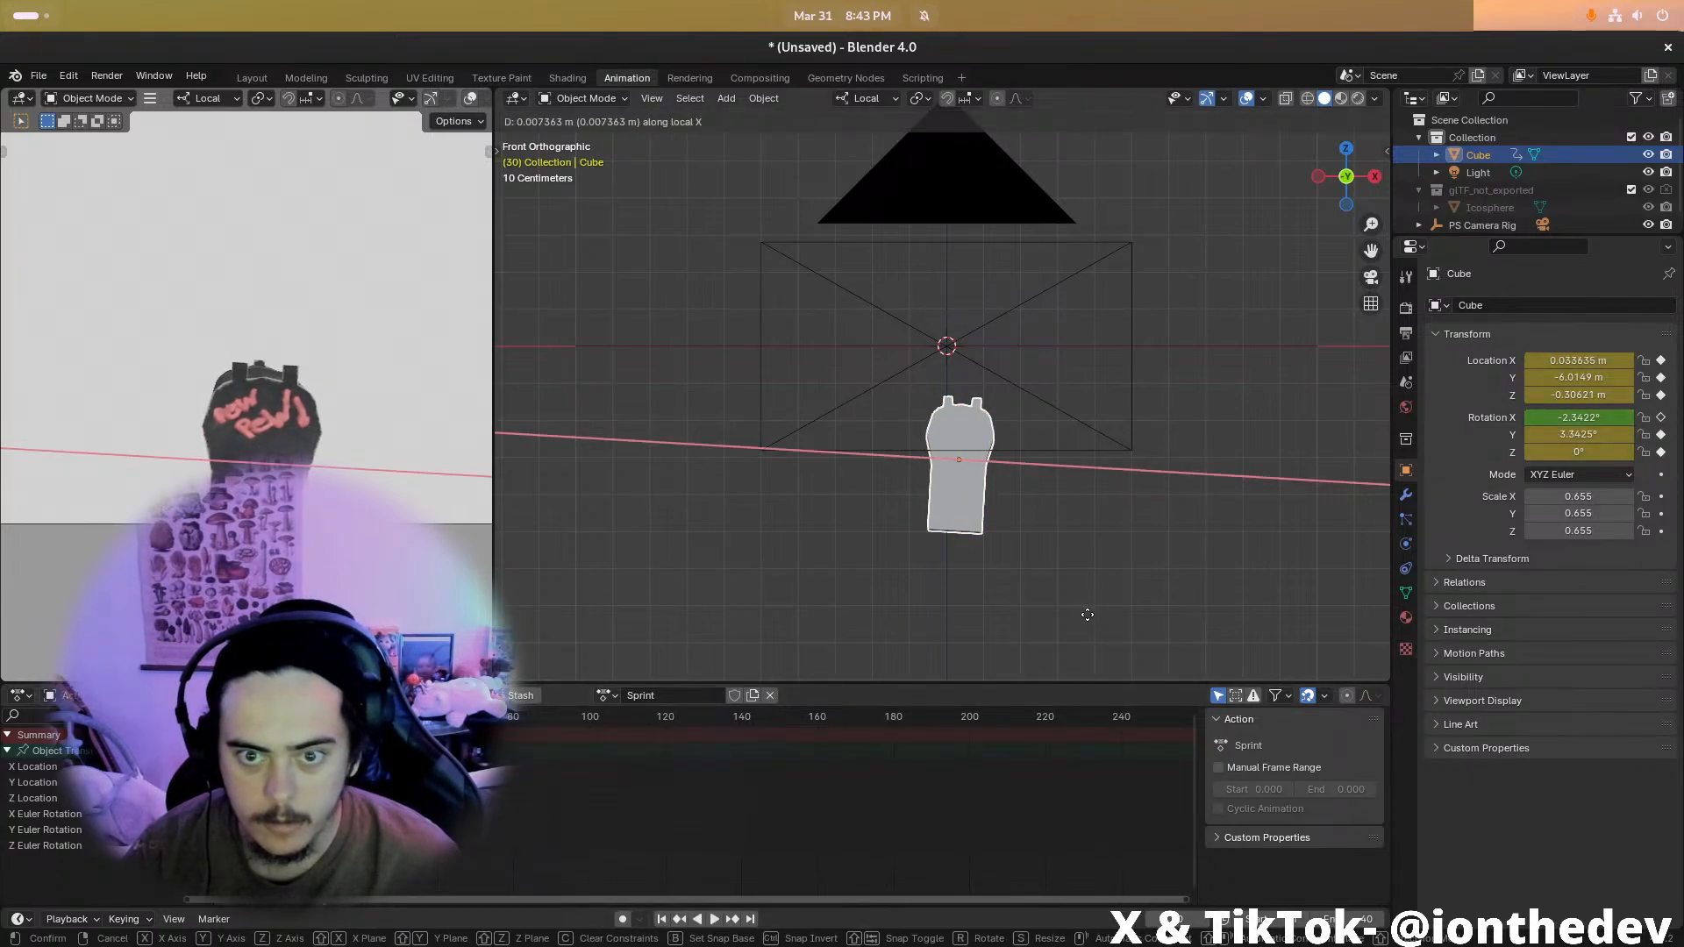
click(1087, 616)
key(i)
click(1087, 617)
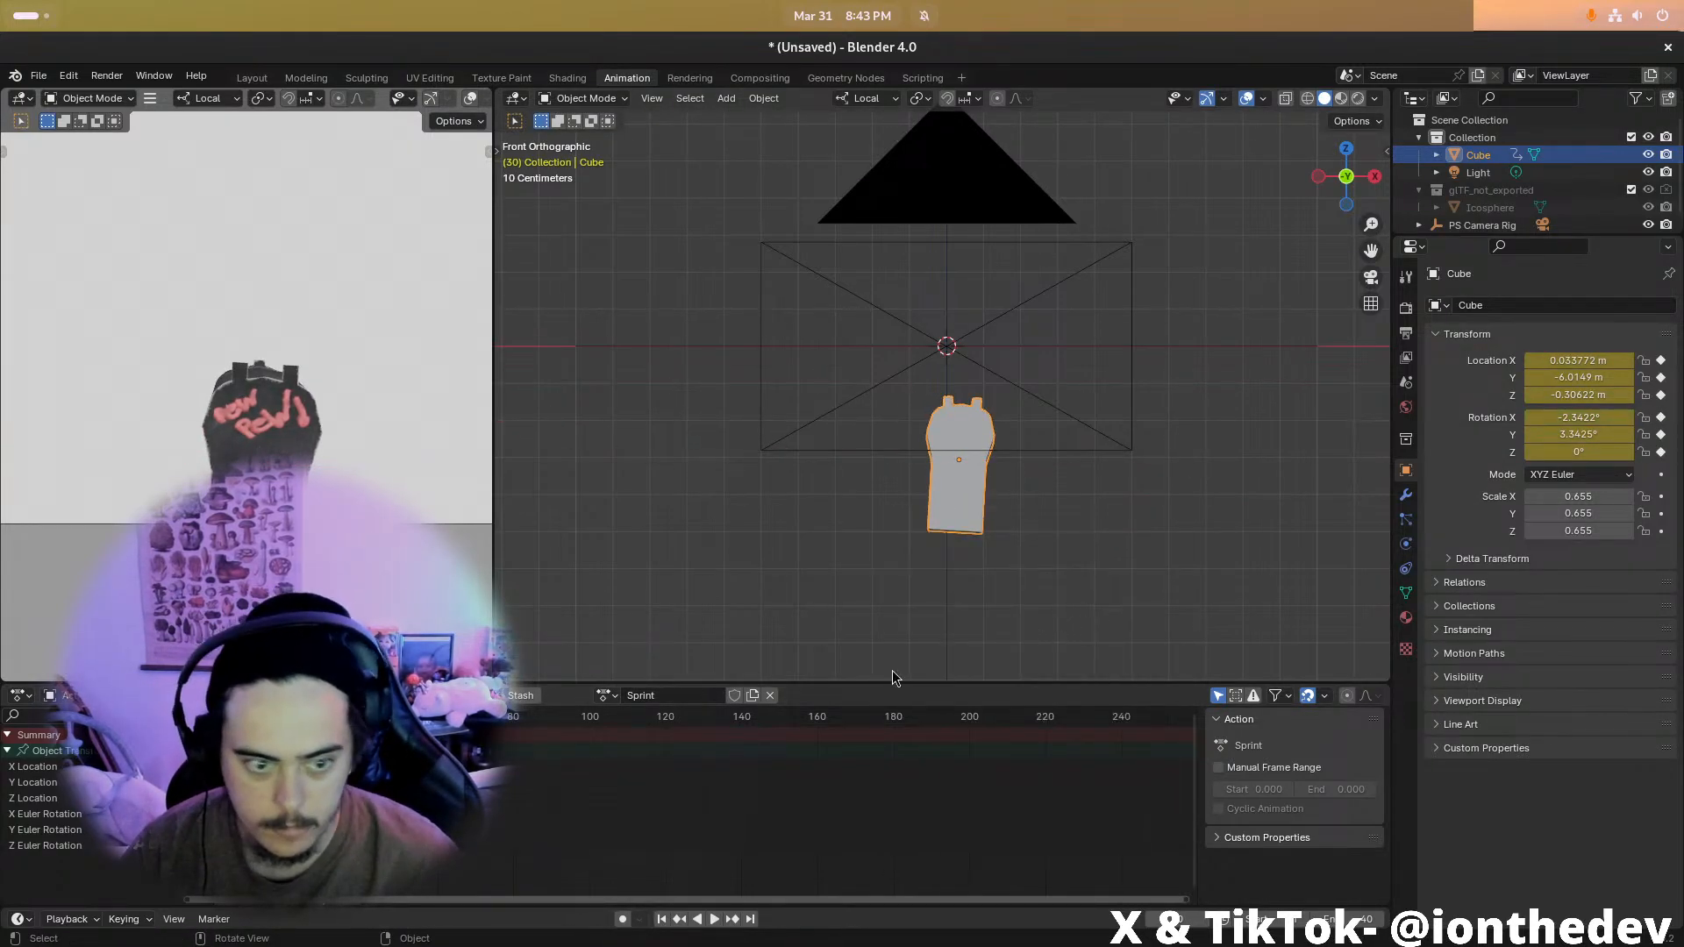
Scale the Sprint keyframes closer together so the loop ends on frame 20, checking the timing with playback
key(space)
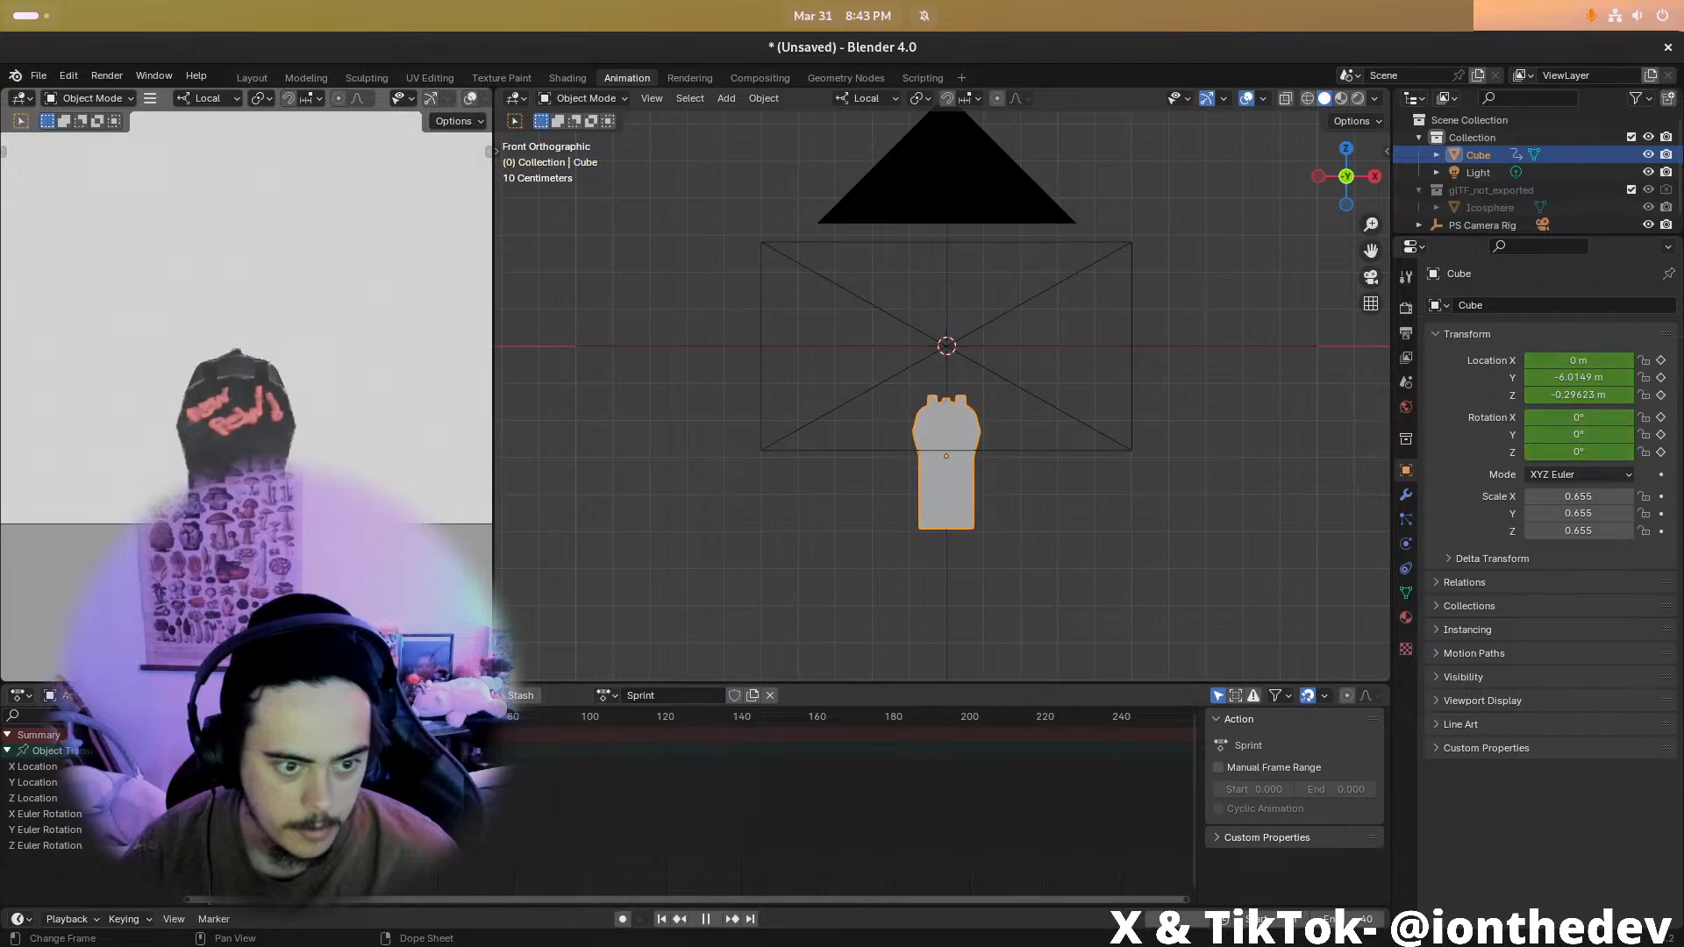
key(space)
key(s)
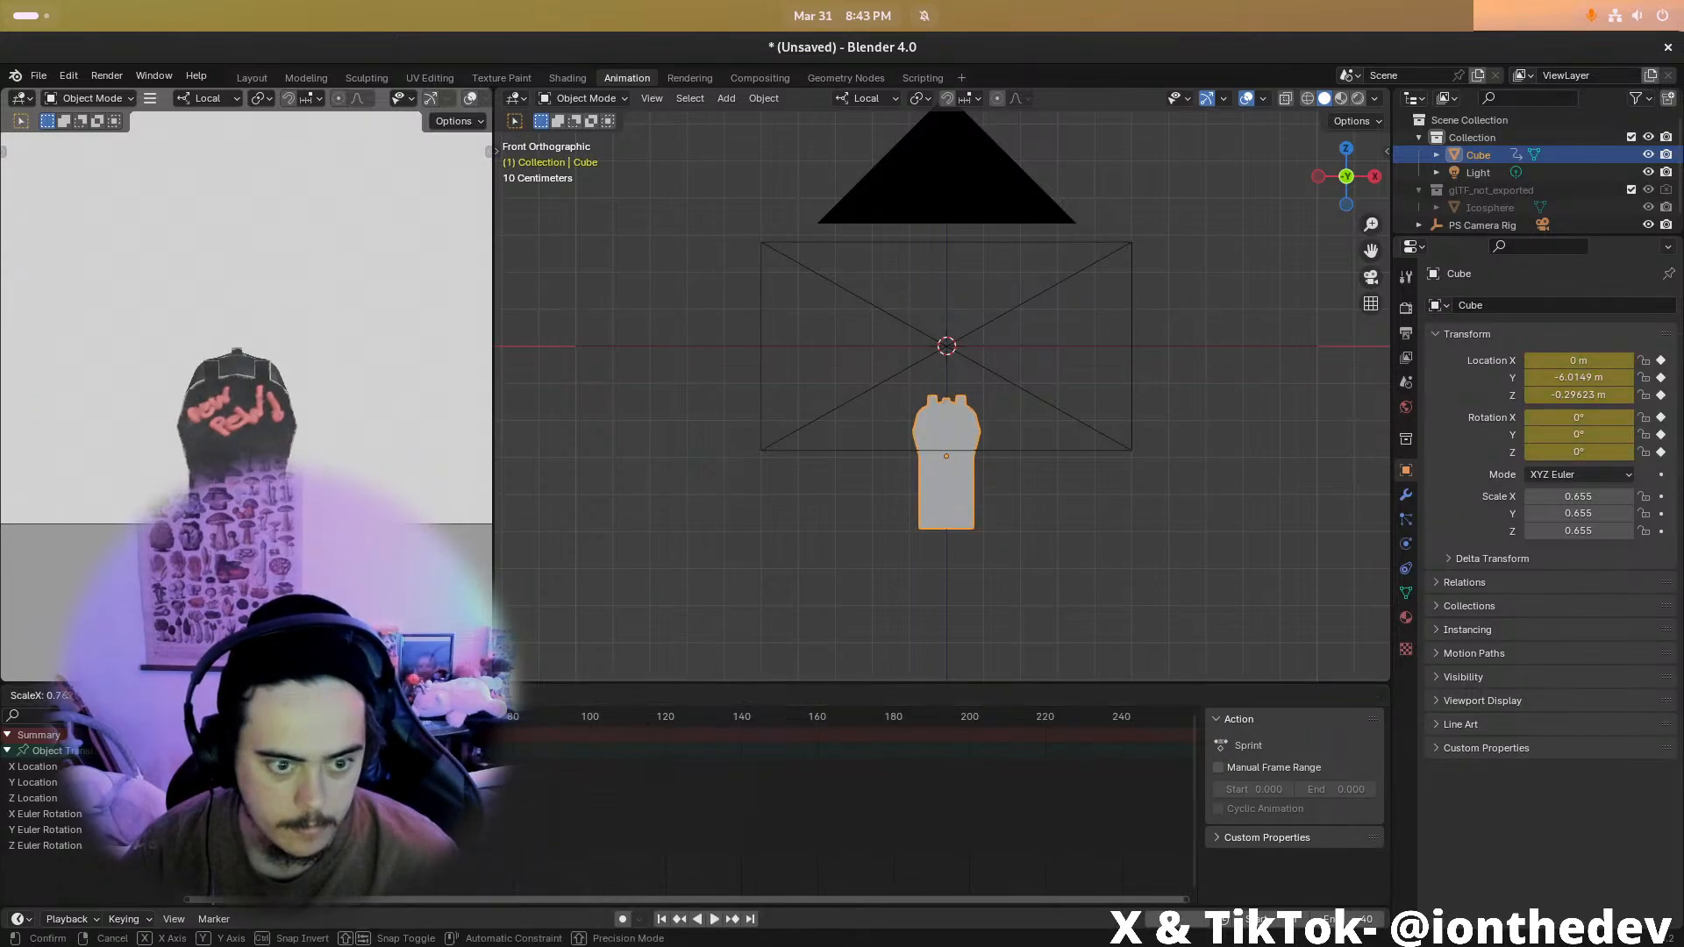
key(space)
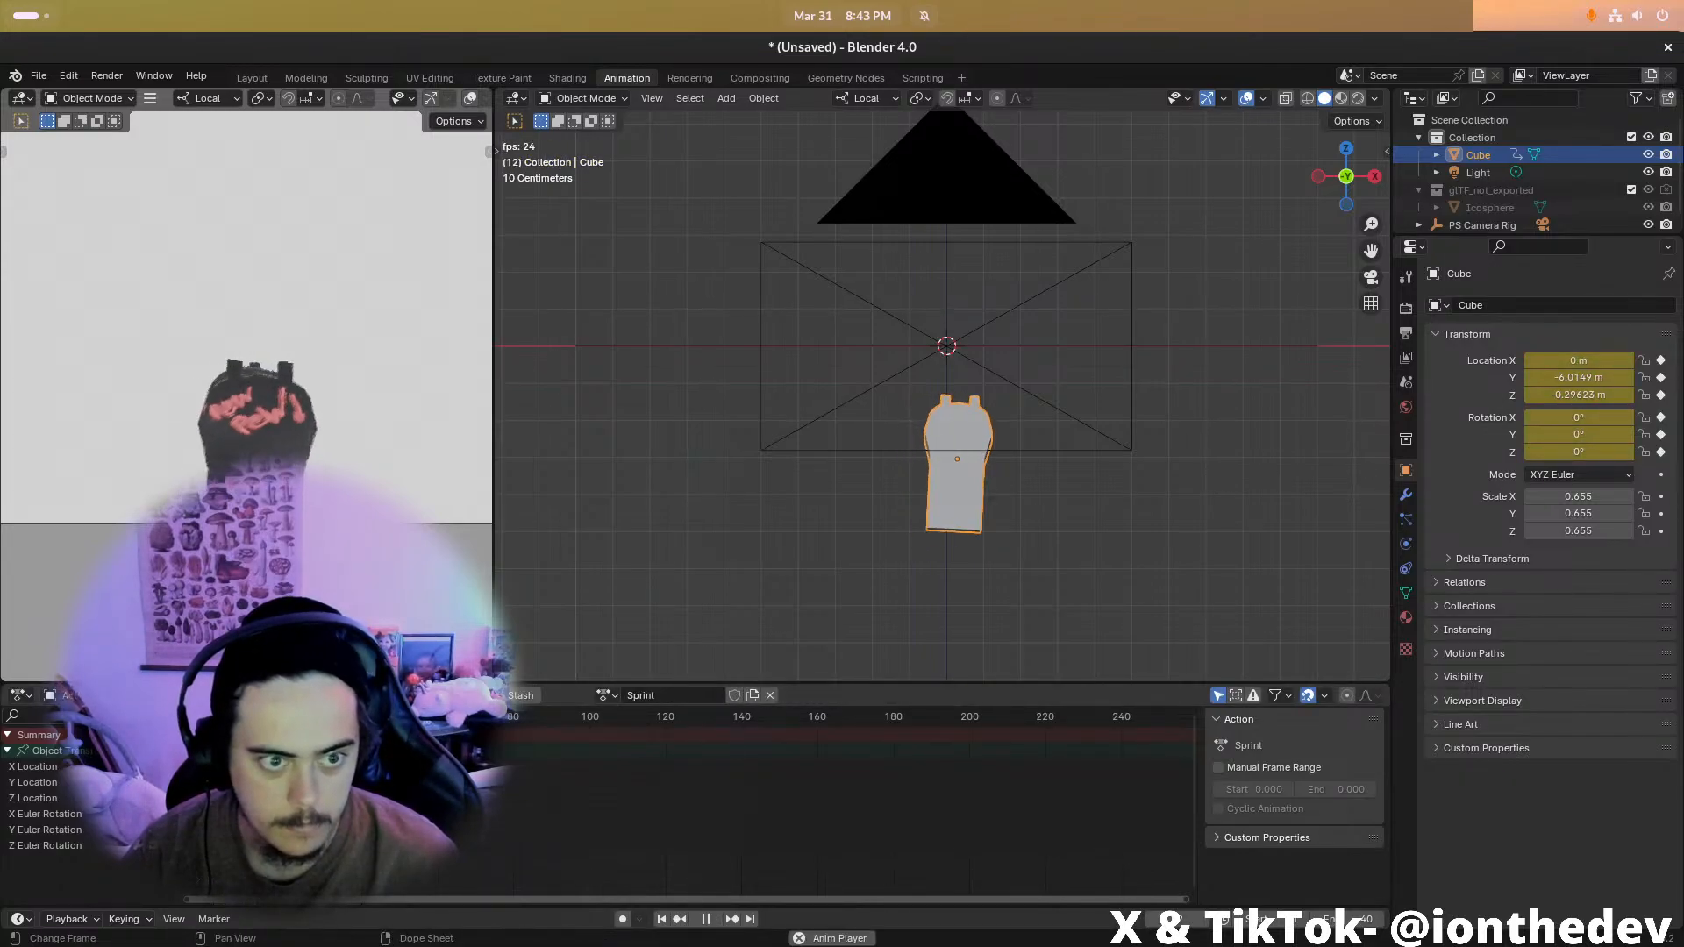
key(space)
key(space)
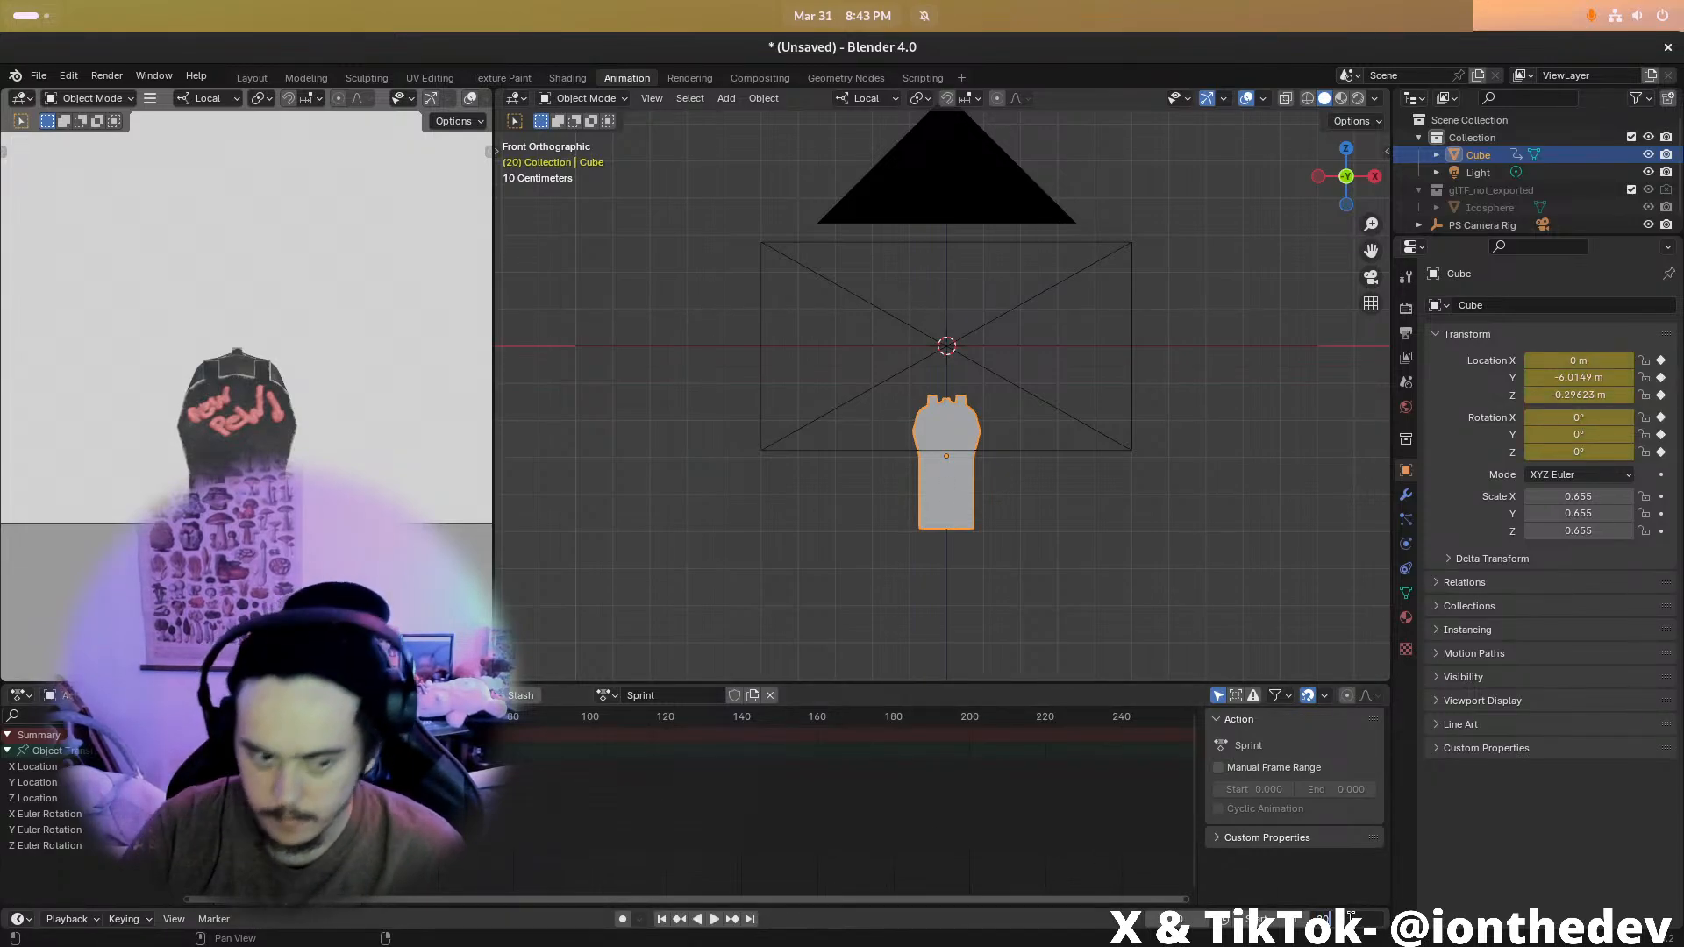
key(space)
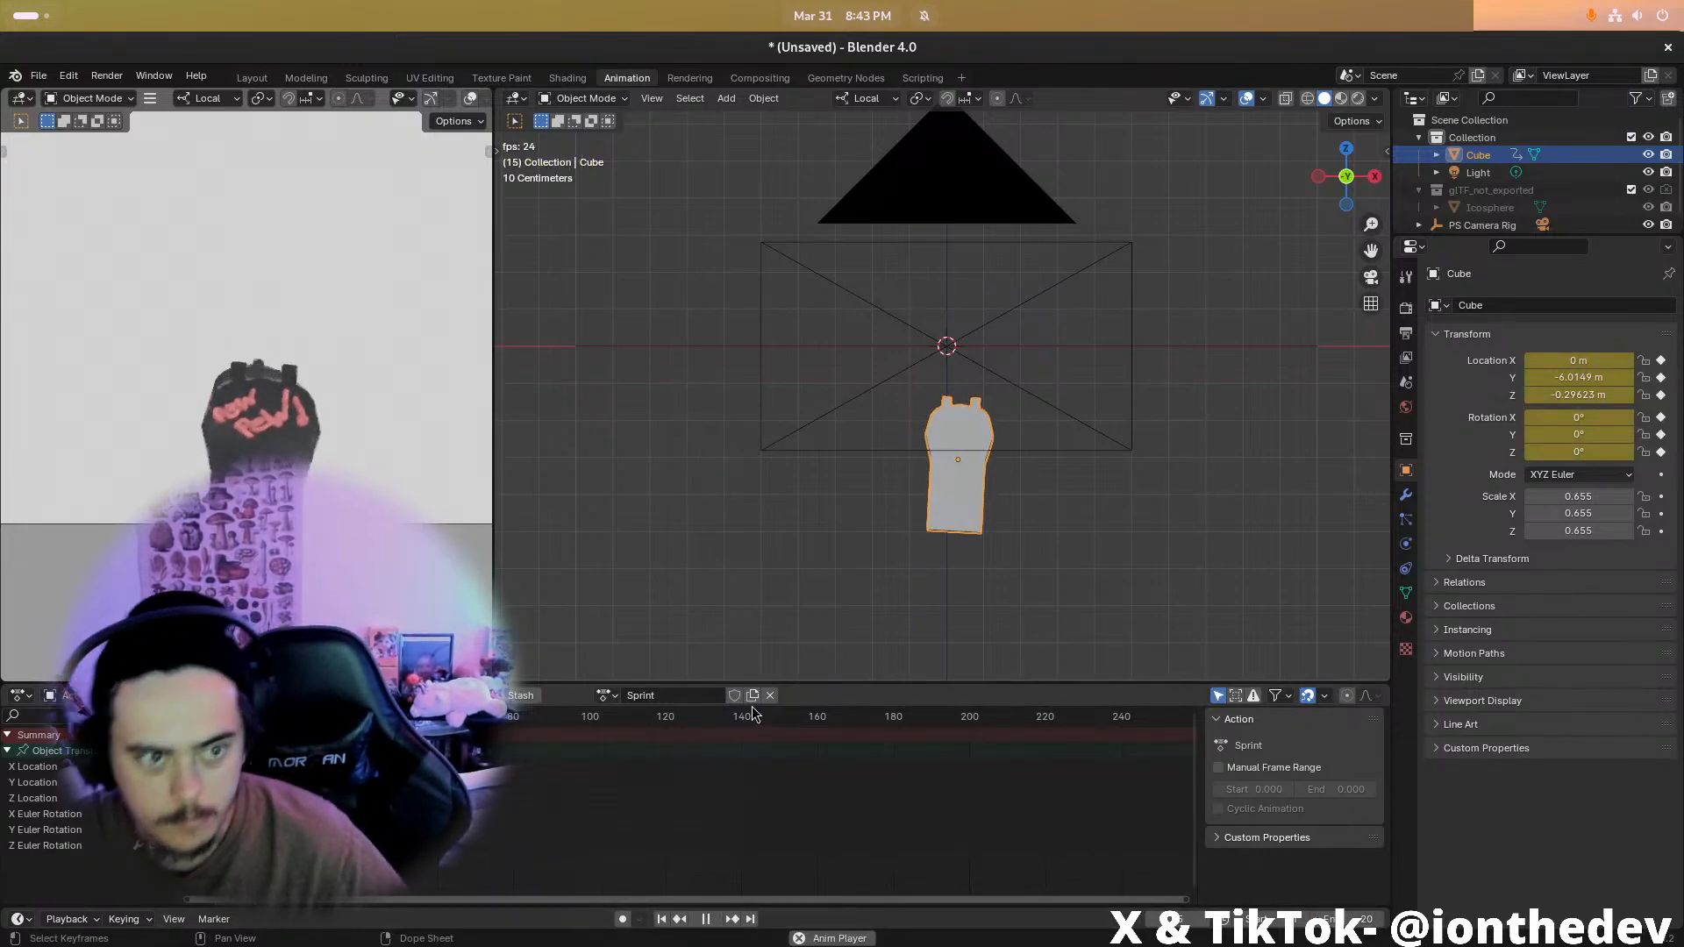
Watch the Sprint loop from an angled view, stop playback, and enable Fake User on the Sprint action
scroll(619, 414, down, 1)
middle_drag(619, 414, 747, 408)
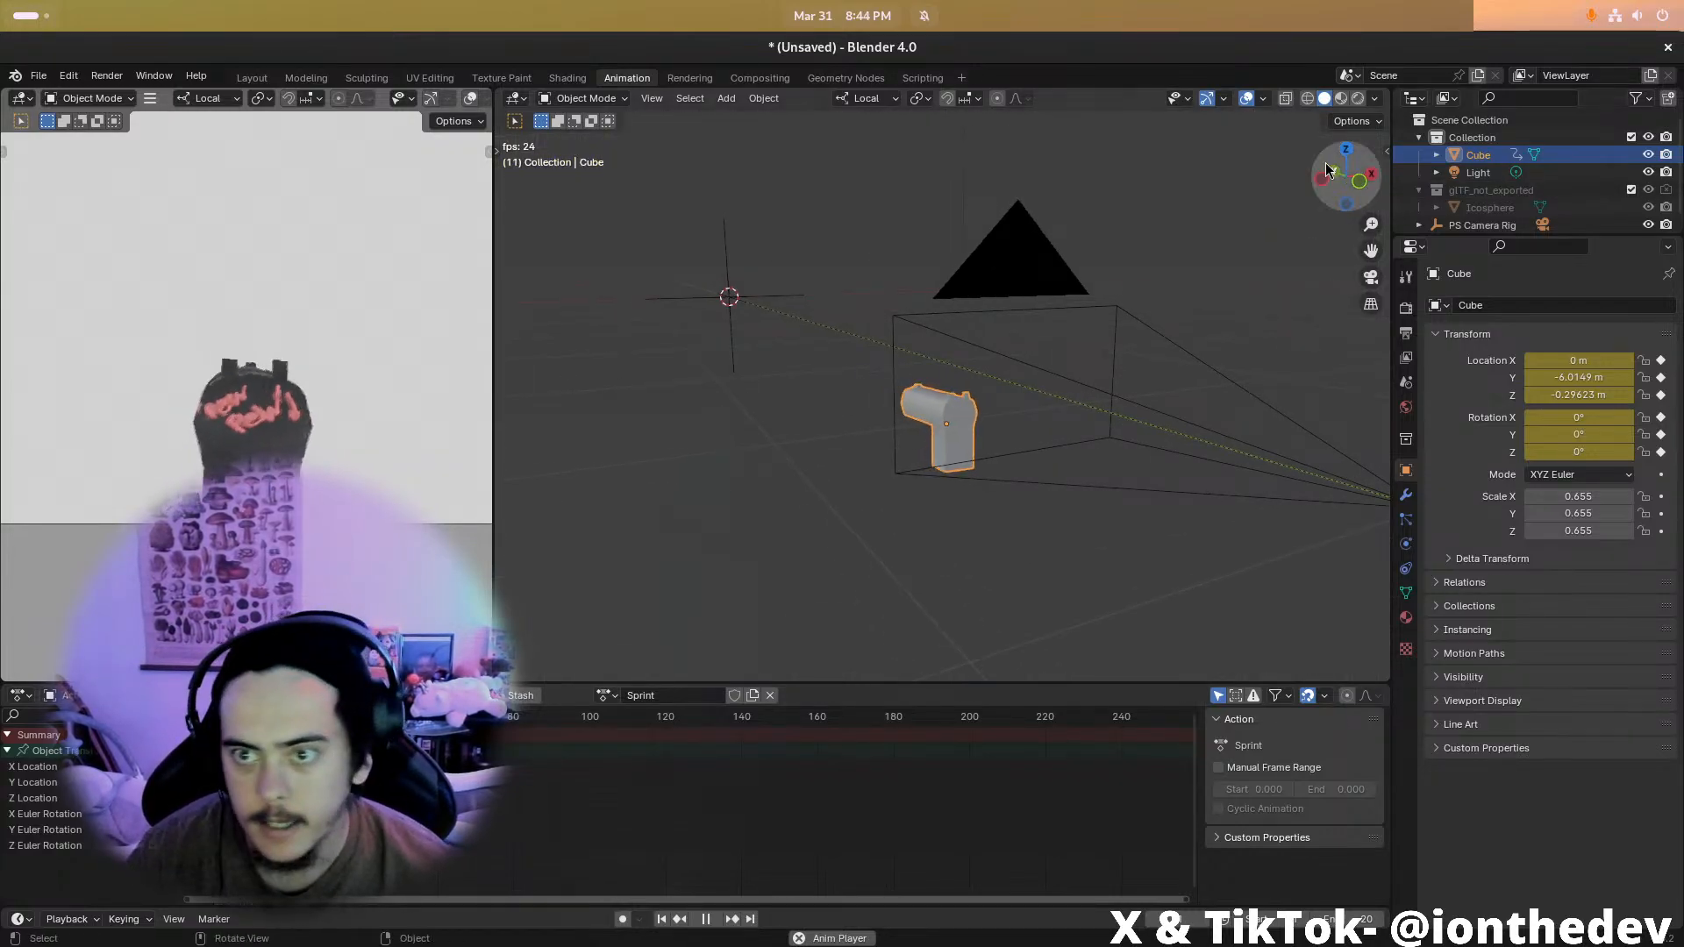
key(space)
click(734, 696)
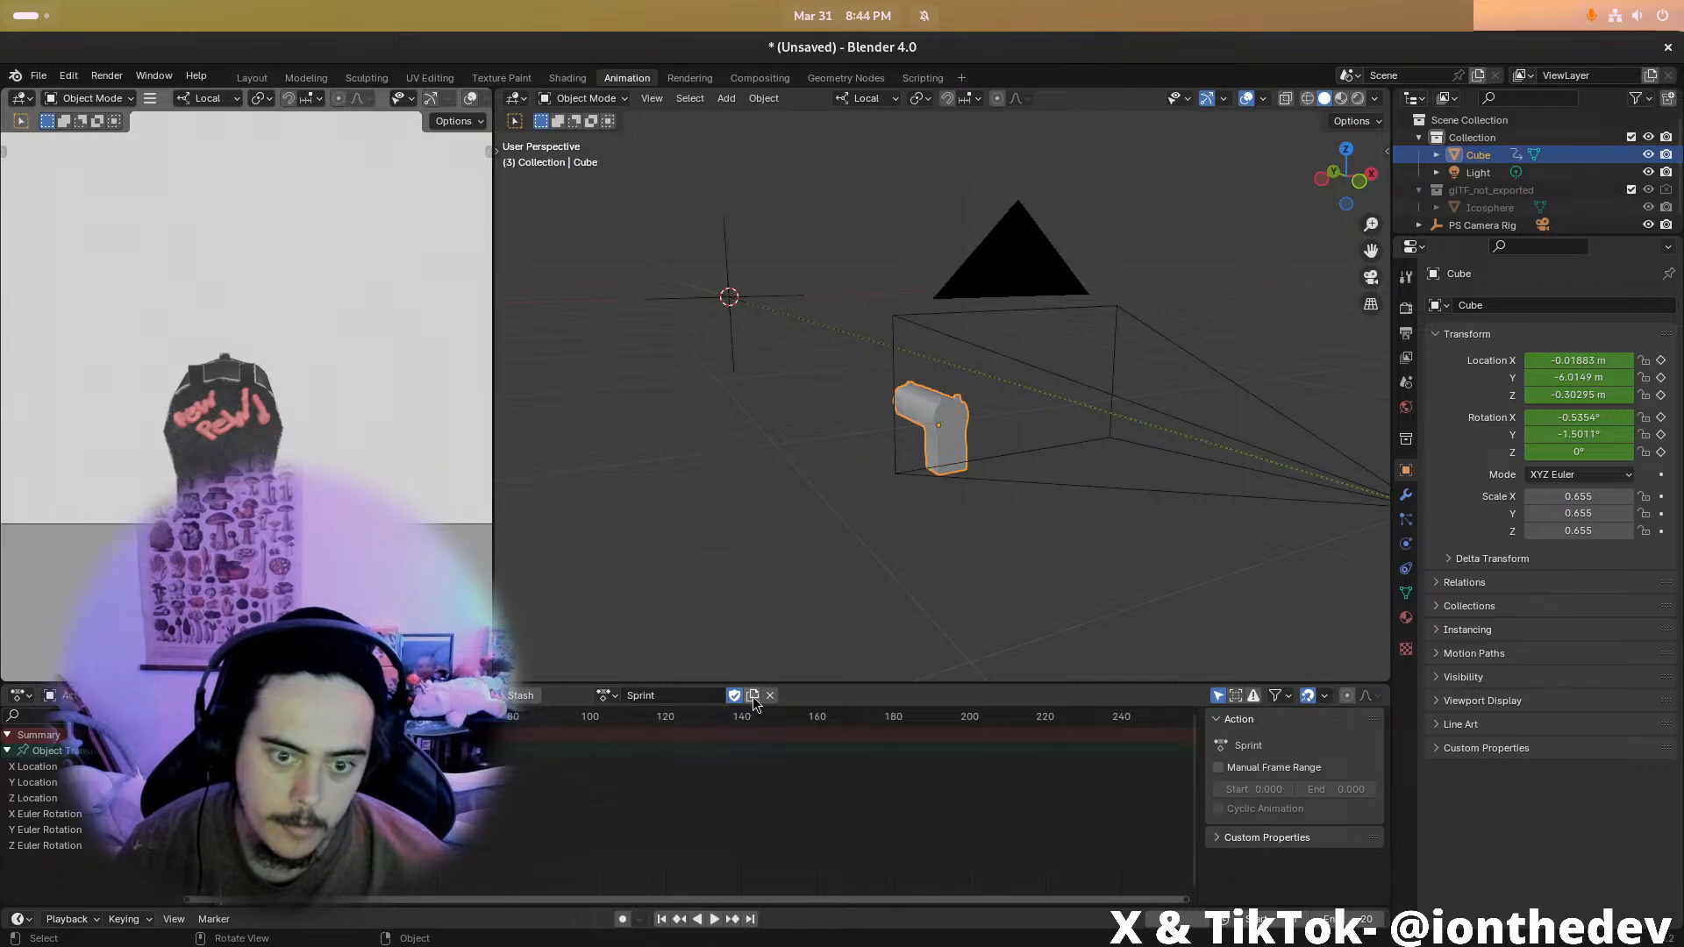
Duplicate the Sprint action as a new action named Fire and clear its in-between keyframes
click(753, 696)
text(Fire)
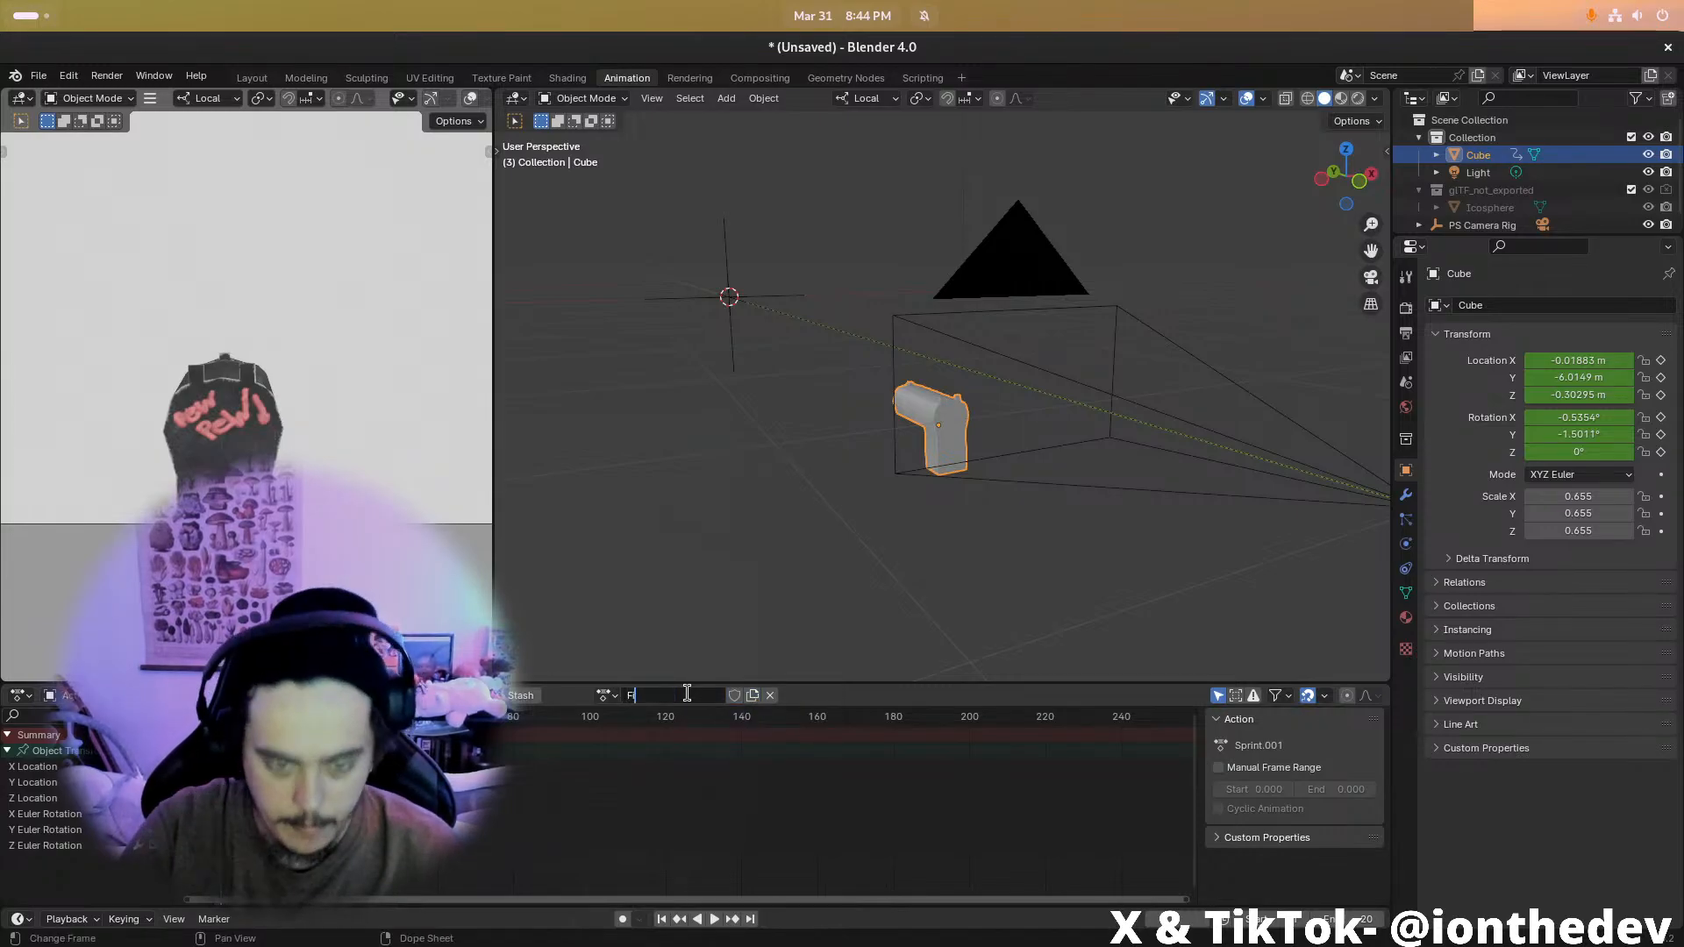
key(Return)
key(Left)
key(Left)
key(Left)
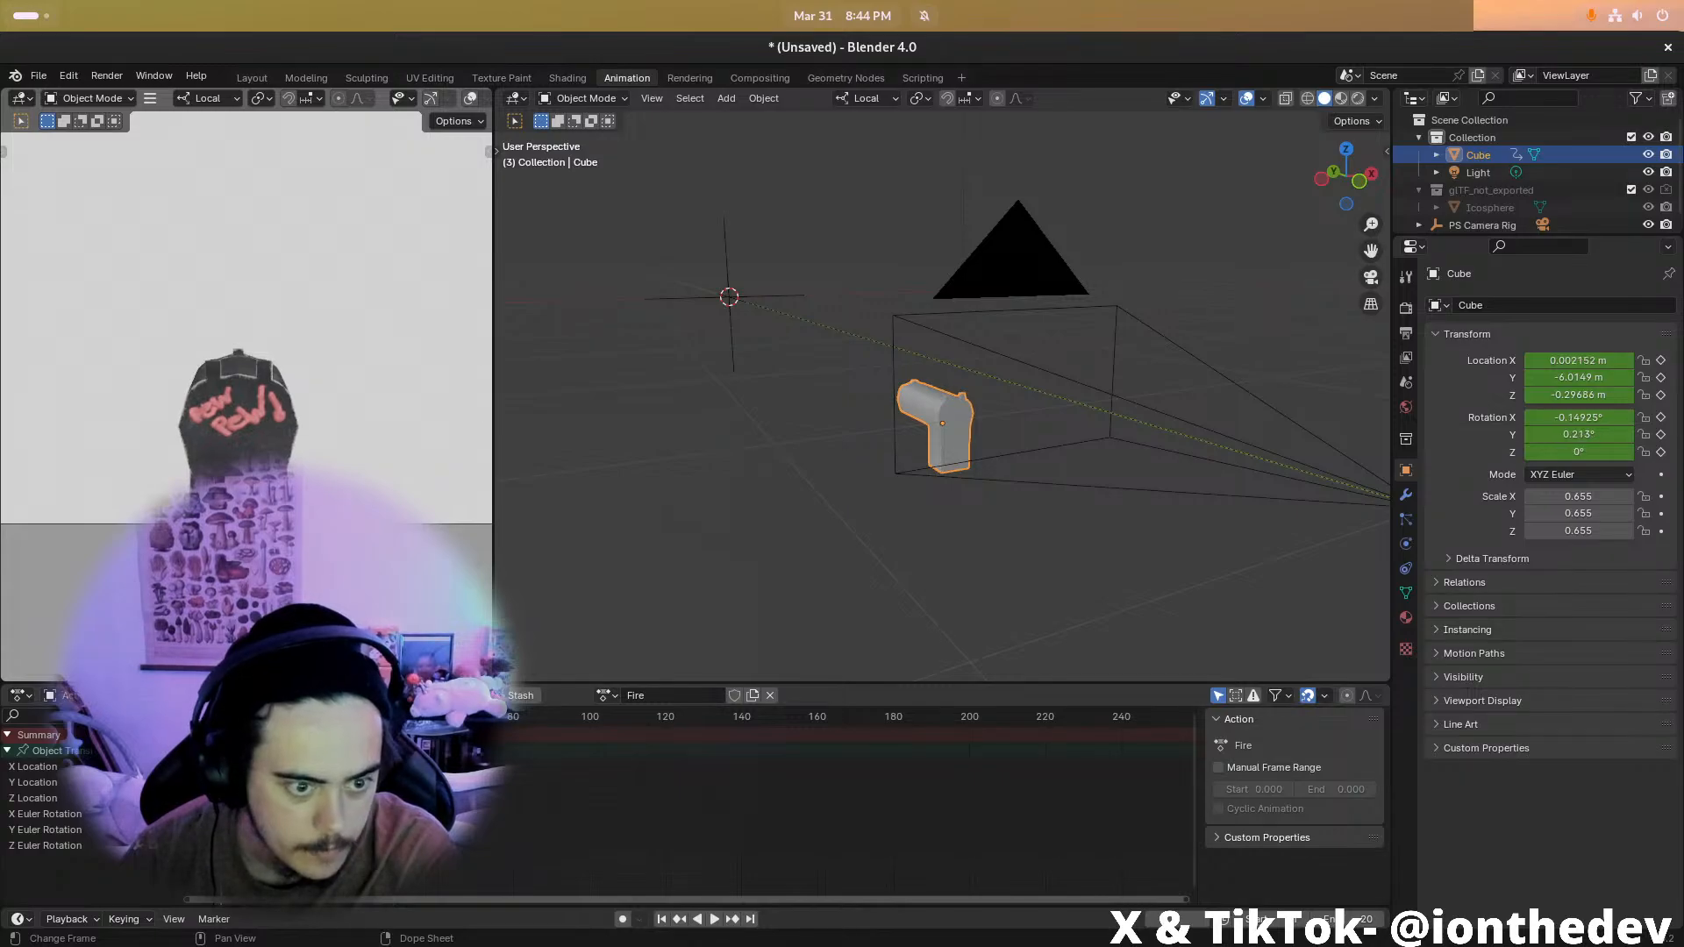
On frame 5 in the left view, rotate the pistol to about 6.4° on X and tilt it about local Y to 8°
drag(211, 717, 230, 716)
click(1327, 180)
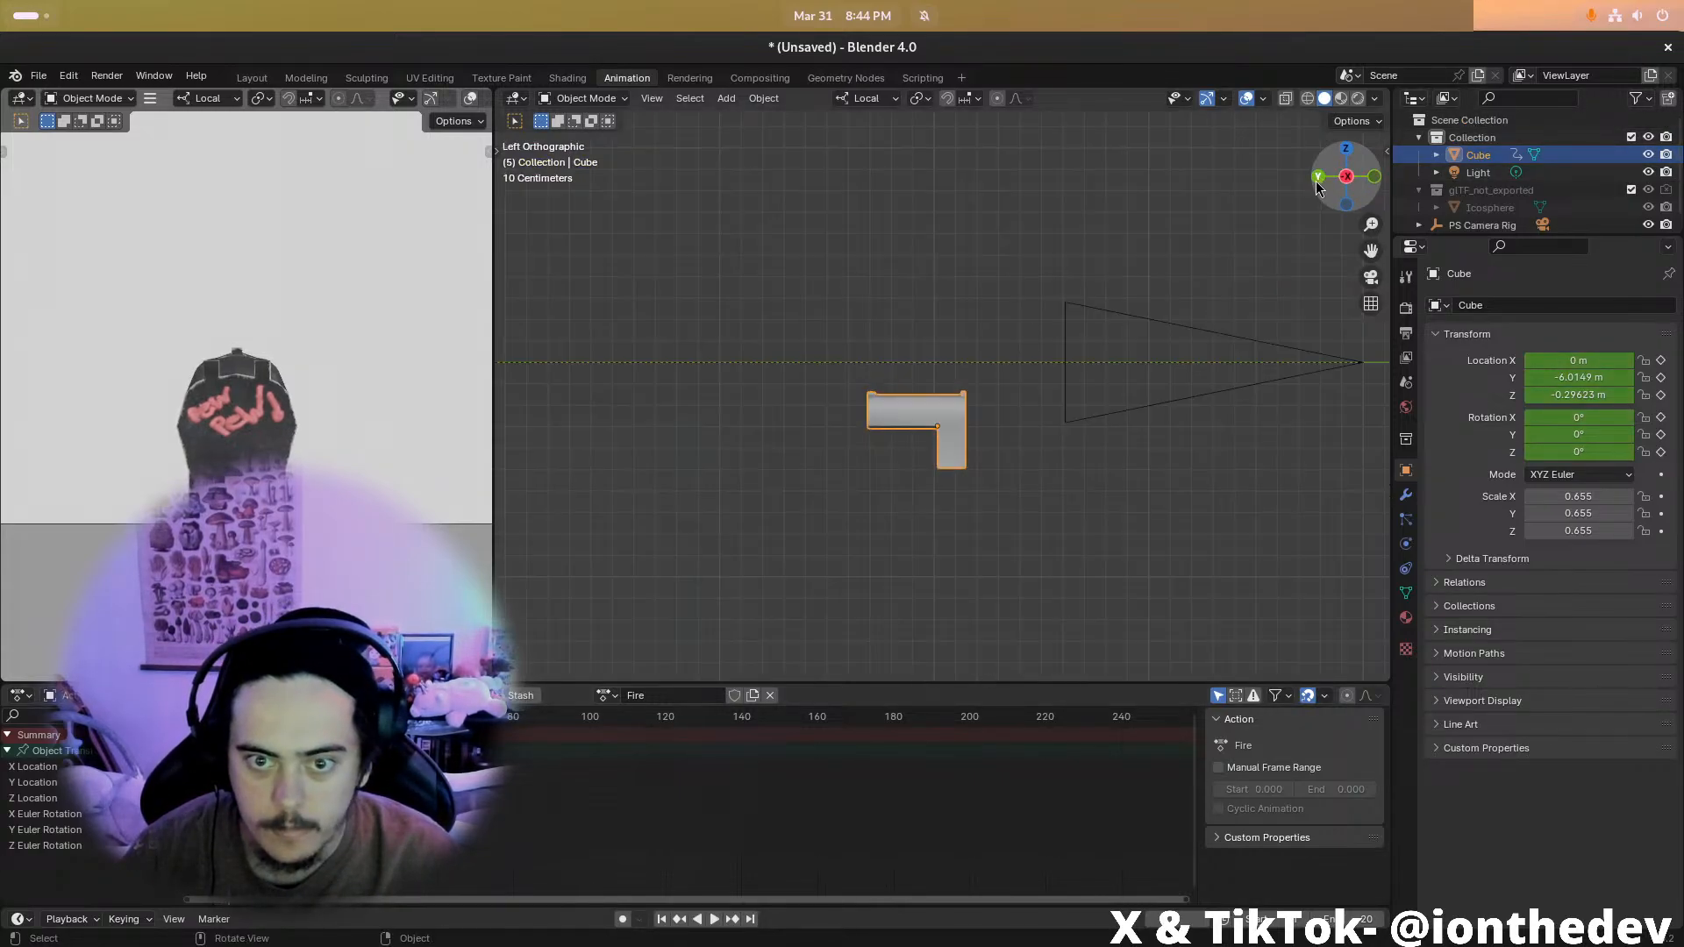
key(r)
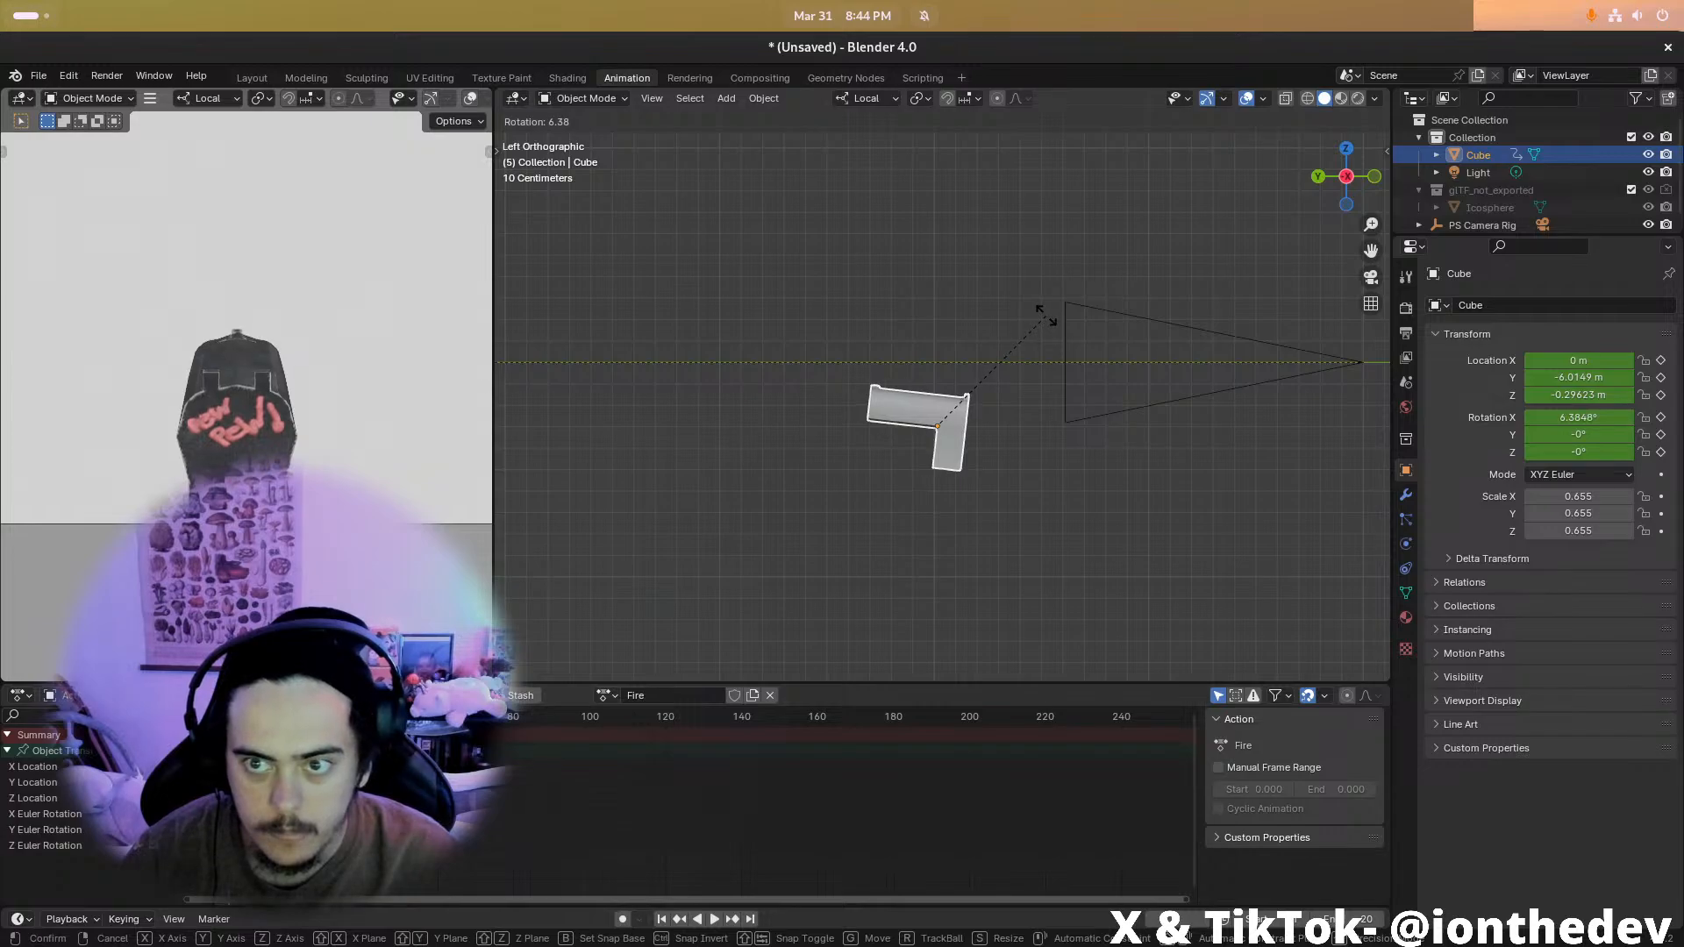
click(1049, 318)
key(r)
key(y)
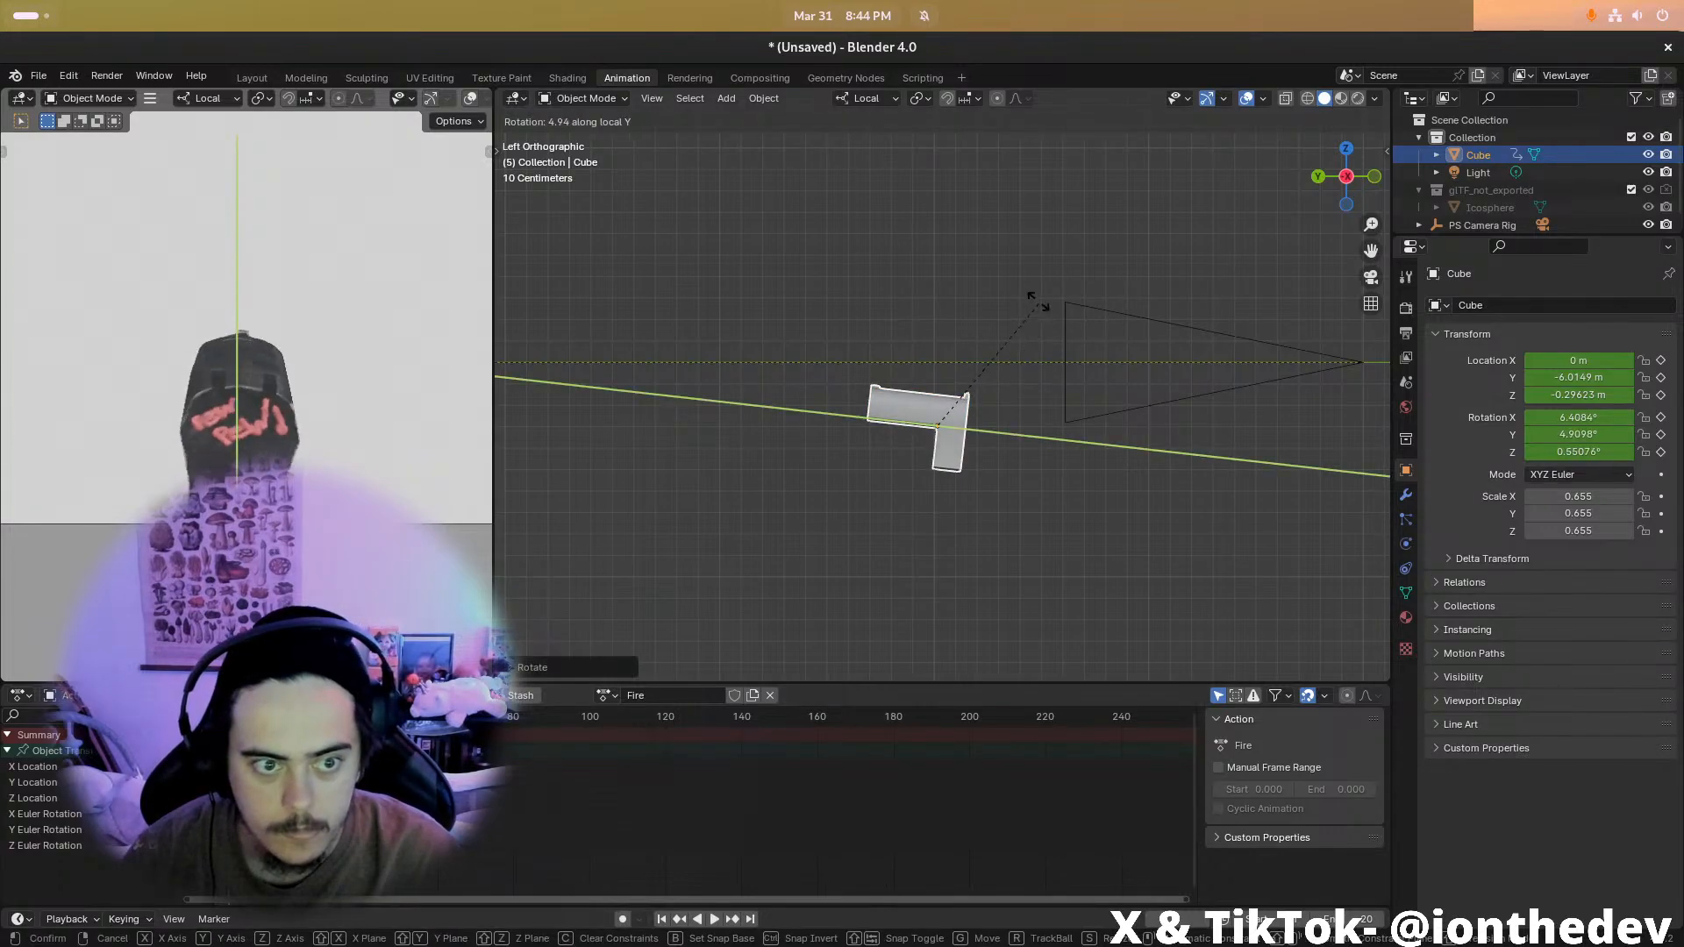
click(1032, 299)
Move the pistol to about X 0.019 m, Y -6.051 m, Z -0.311 m and keyframe the recoil pose on frame 5
key(g)
click(1041, 302)
key(g)
key(x)
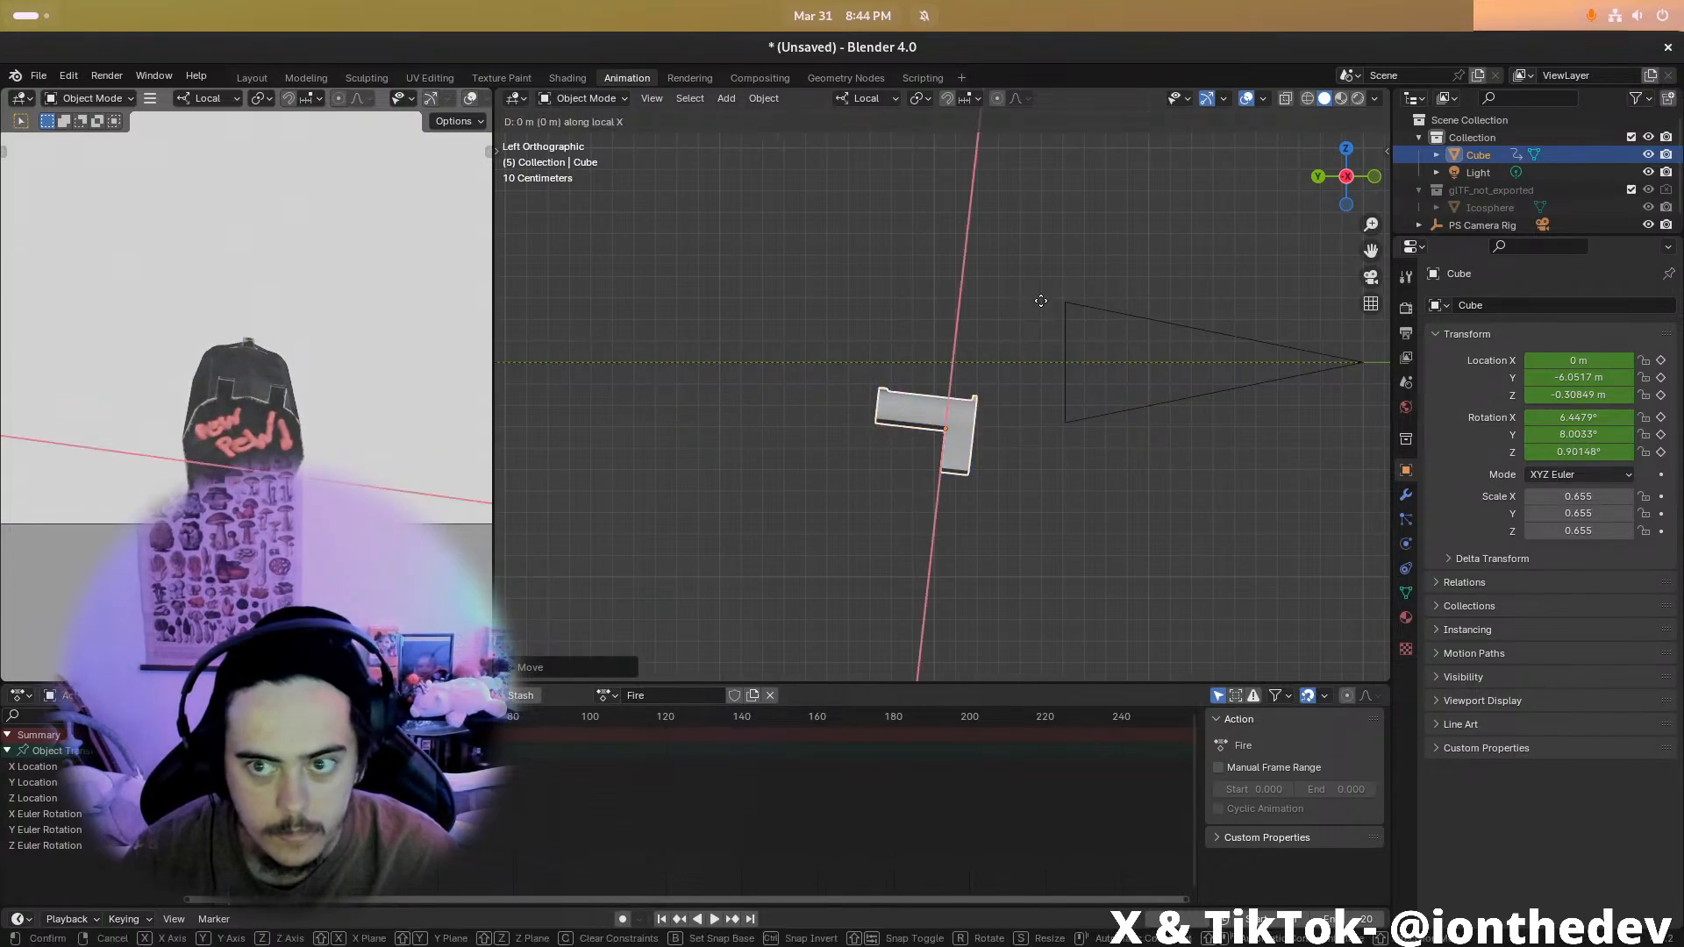
click(1035, 302)
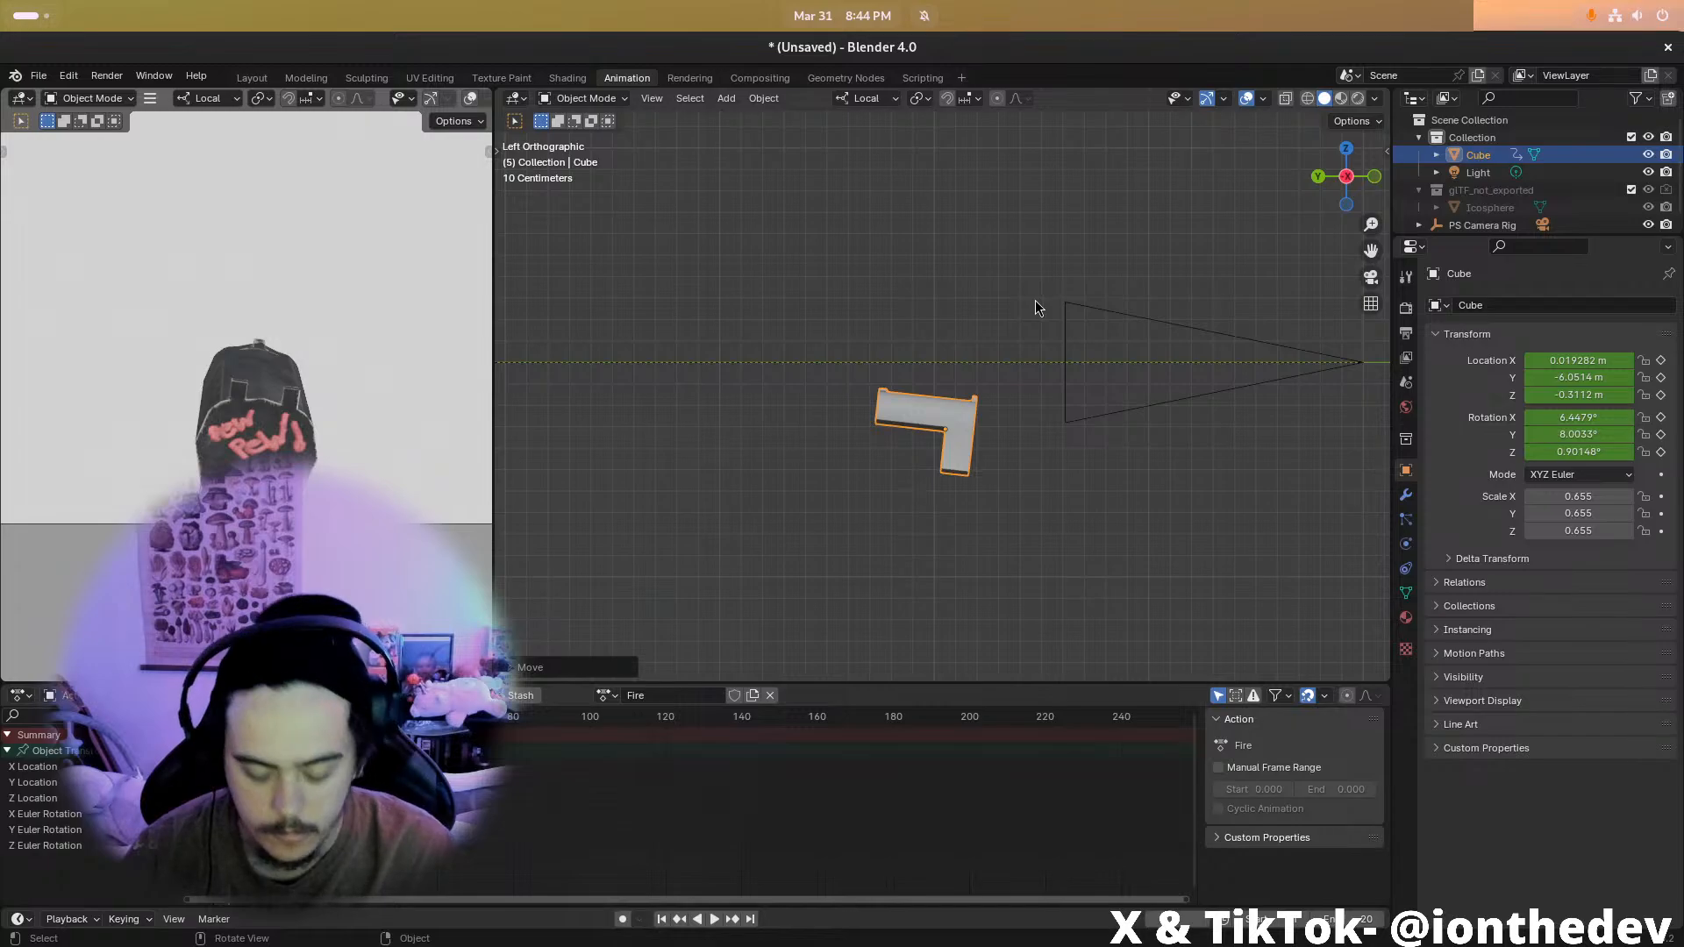
key(i)
click(1036, 301)
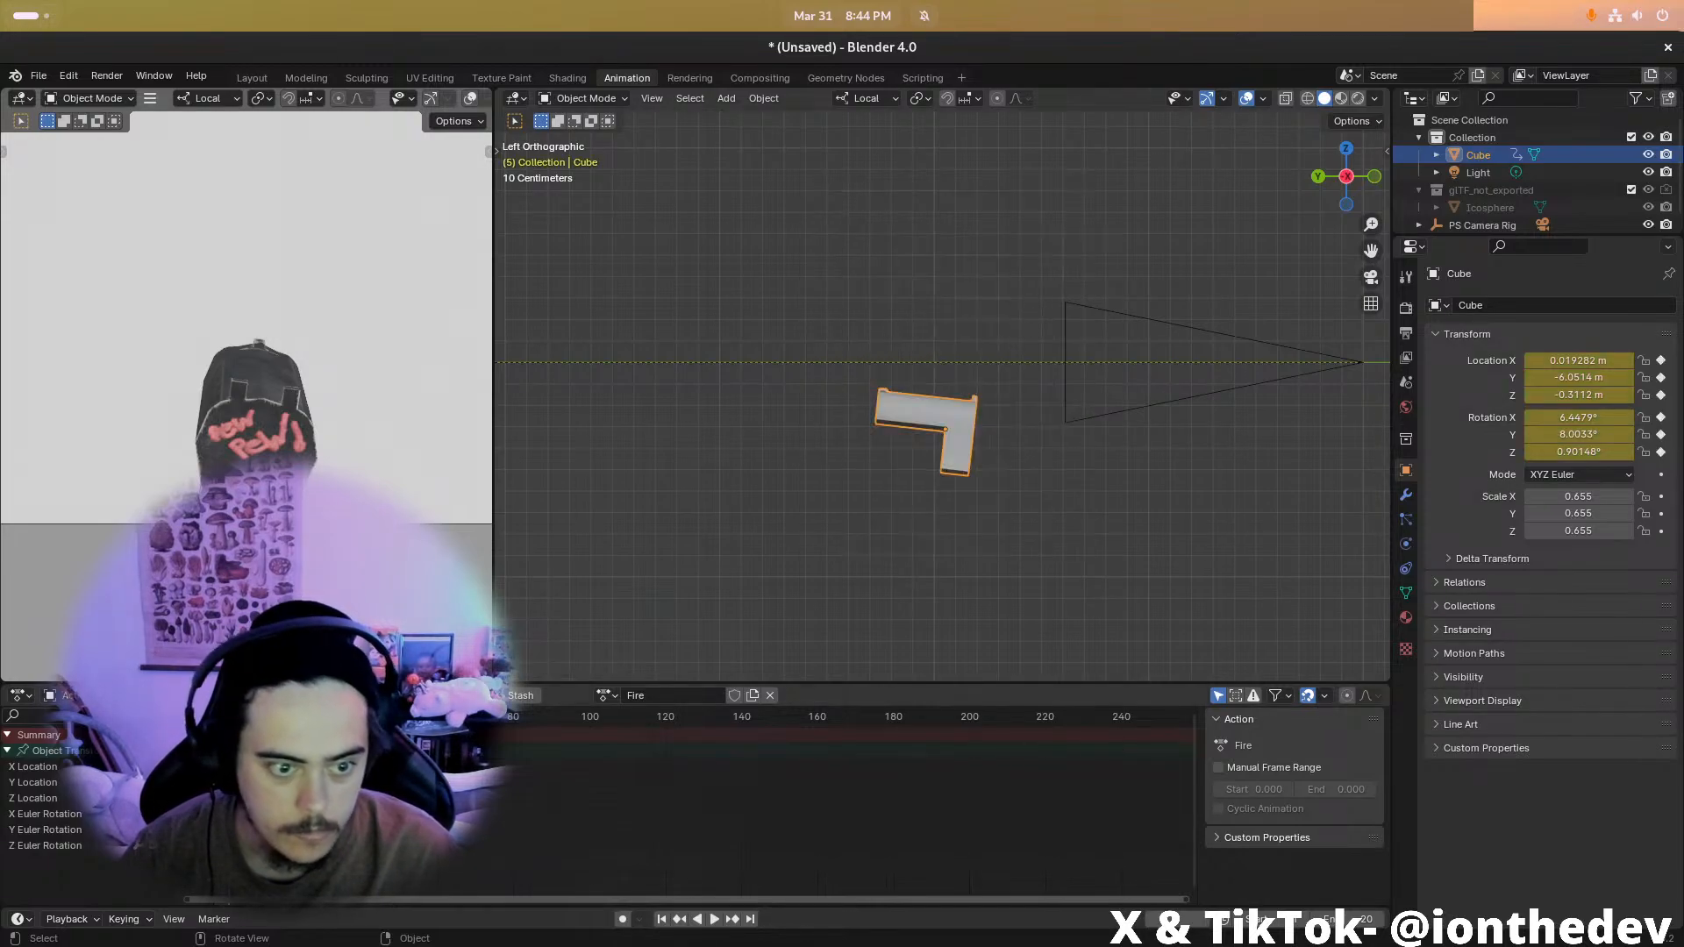
Move the Fire keyframes earlier in time to tighten the recoil, and play back the result
key(space)
key(Escape)
key(g)
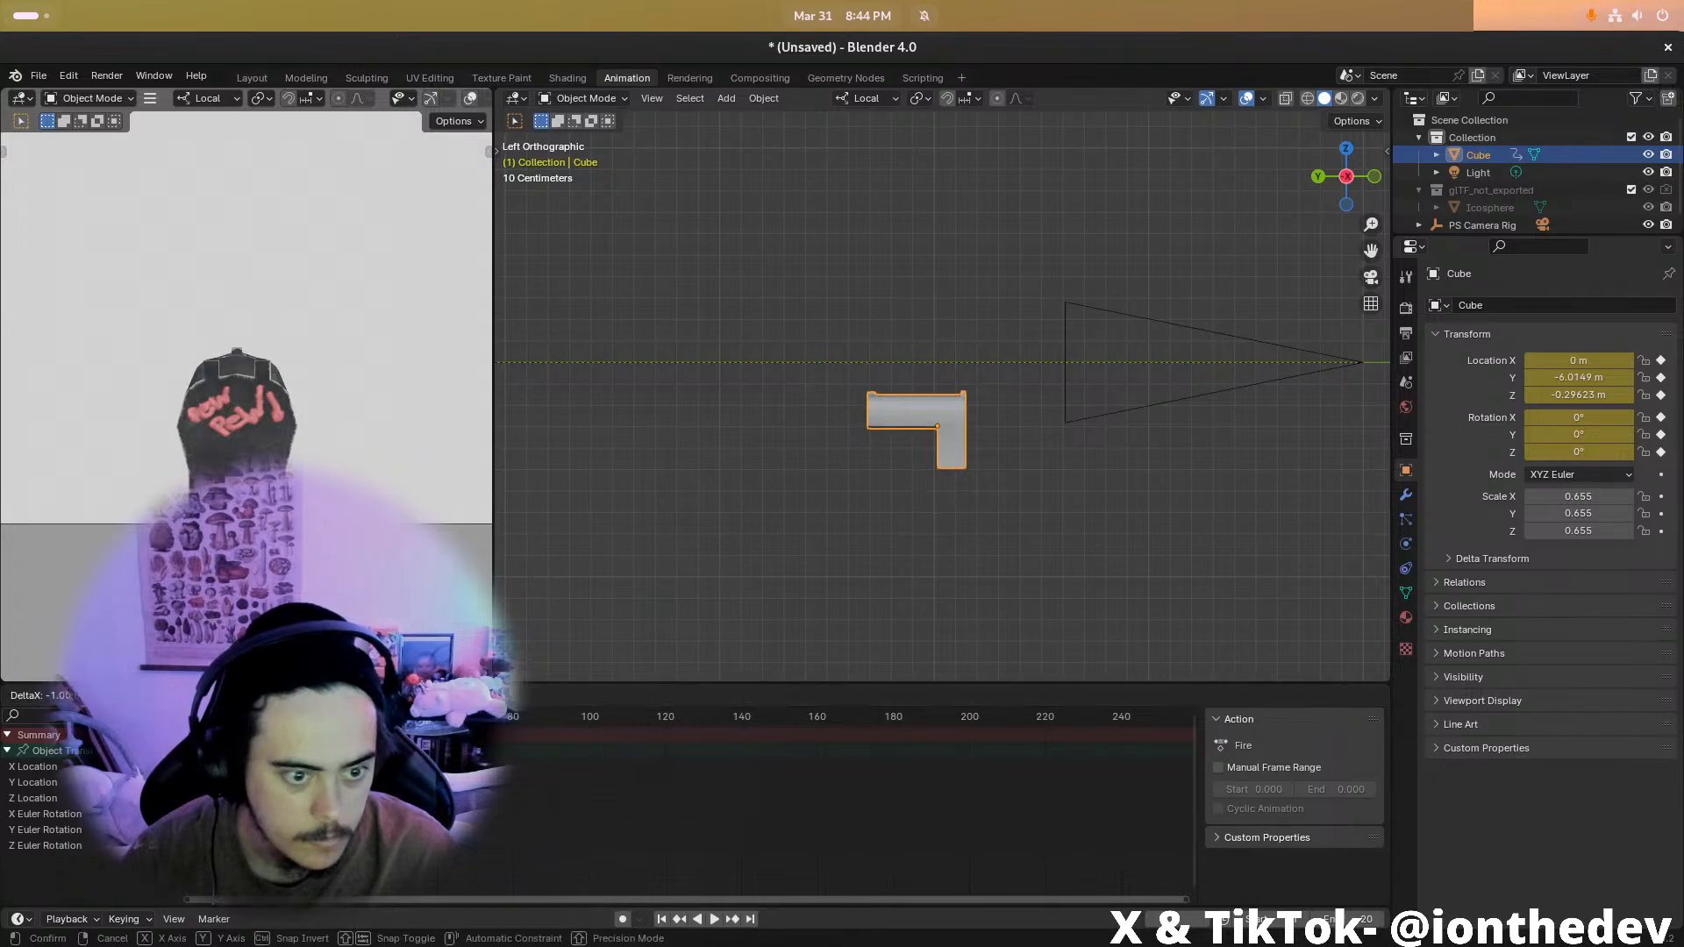
key(Return)
key(space)
key(space)
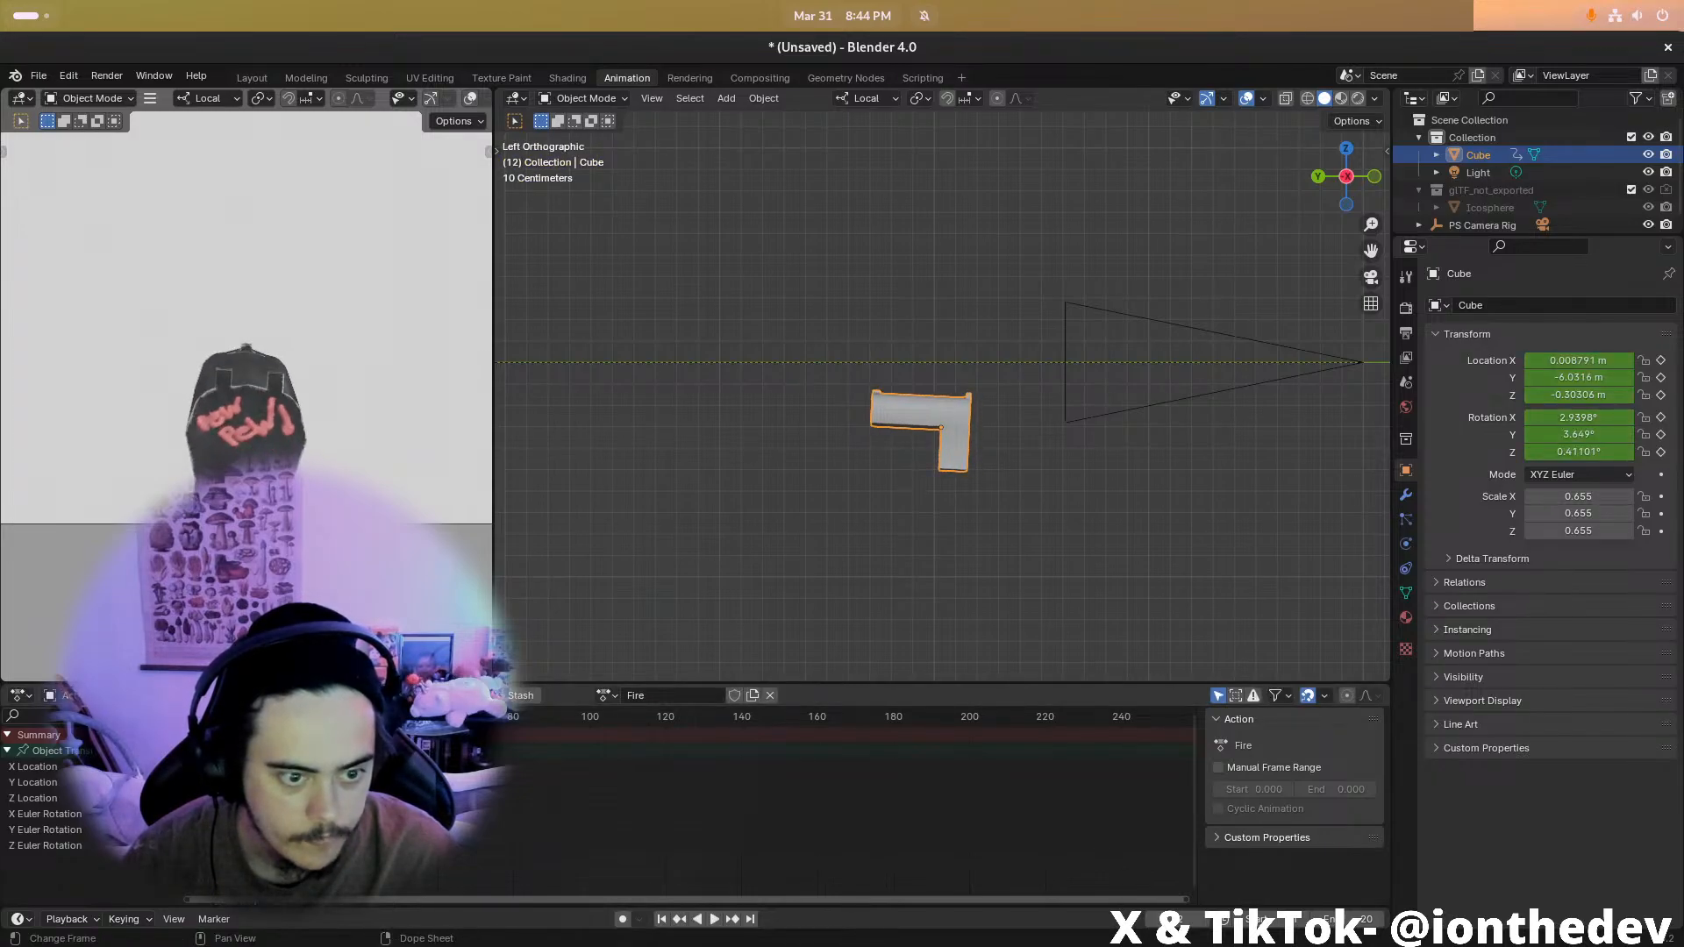
key(space)
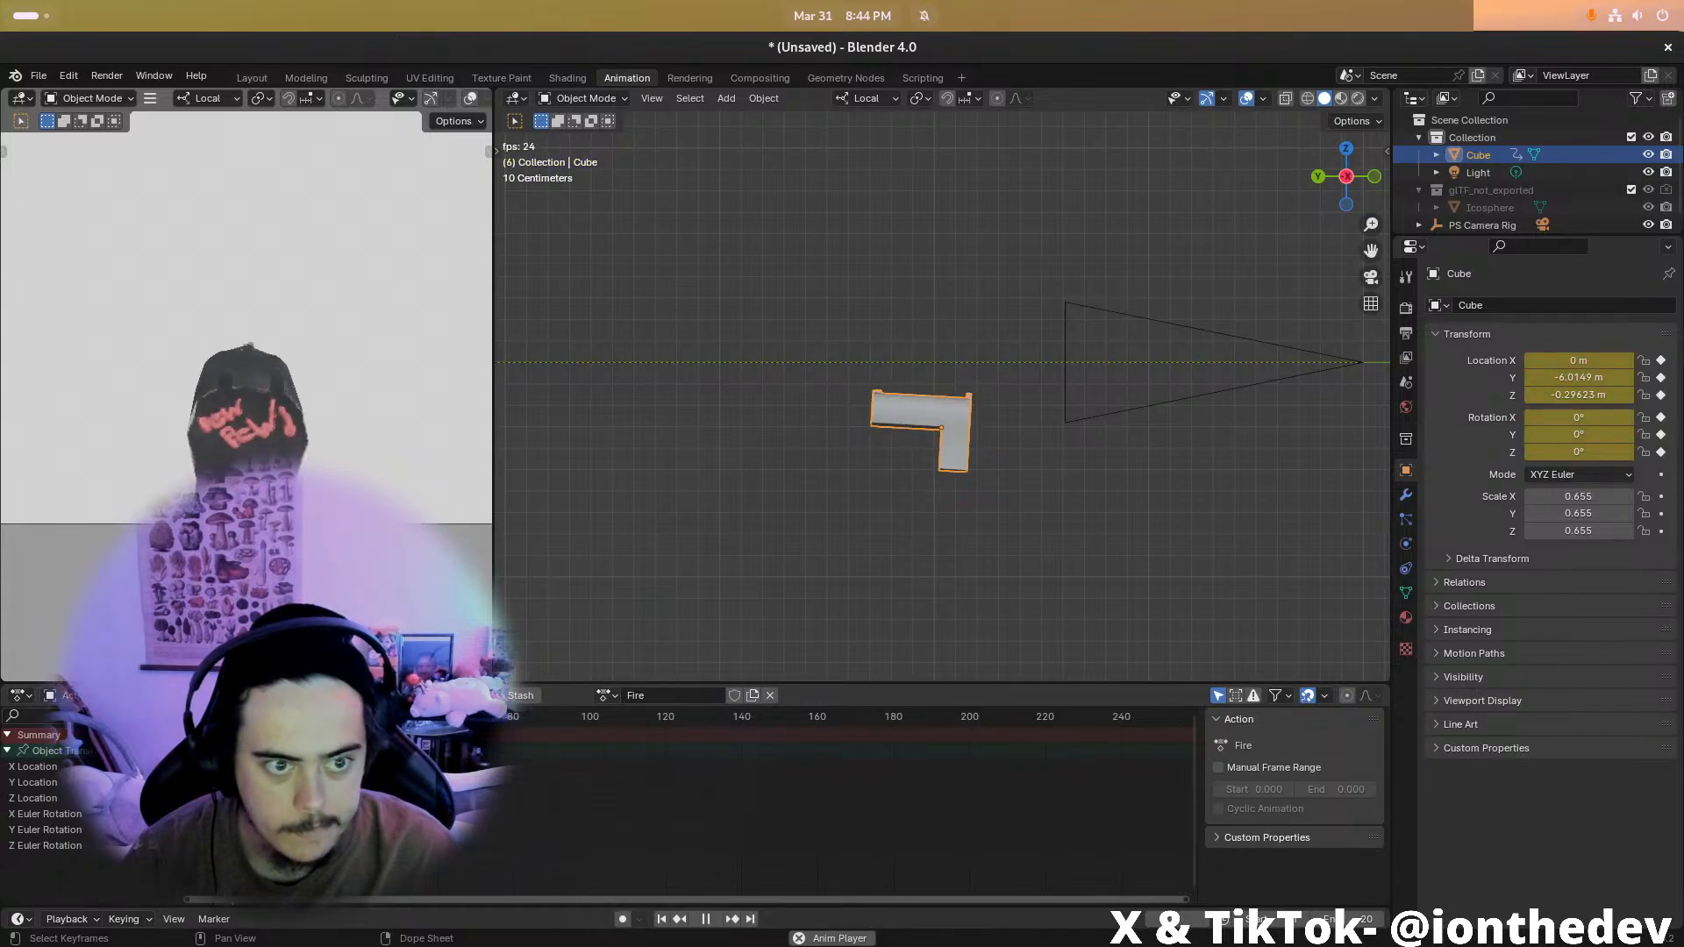
Enable Fake User on the Fire action and replay the recoil animation
key(space)
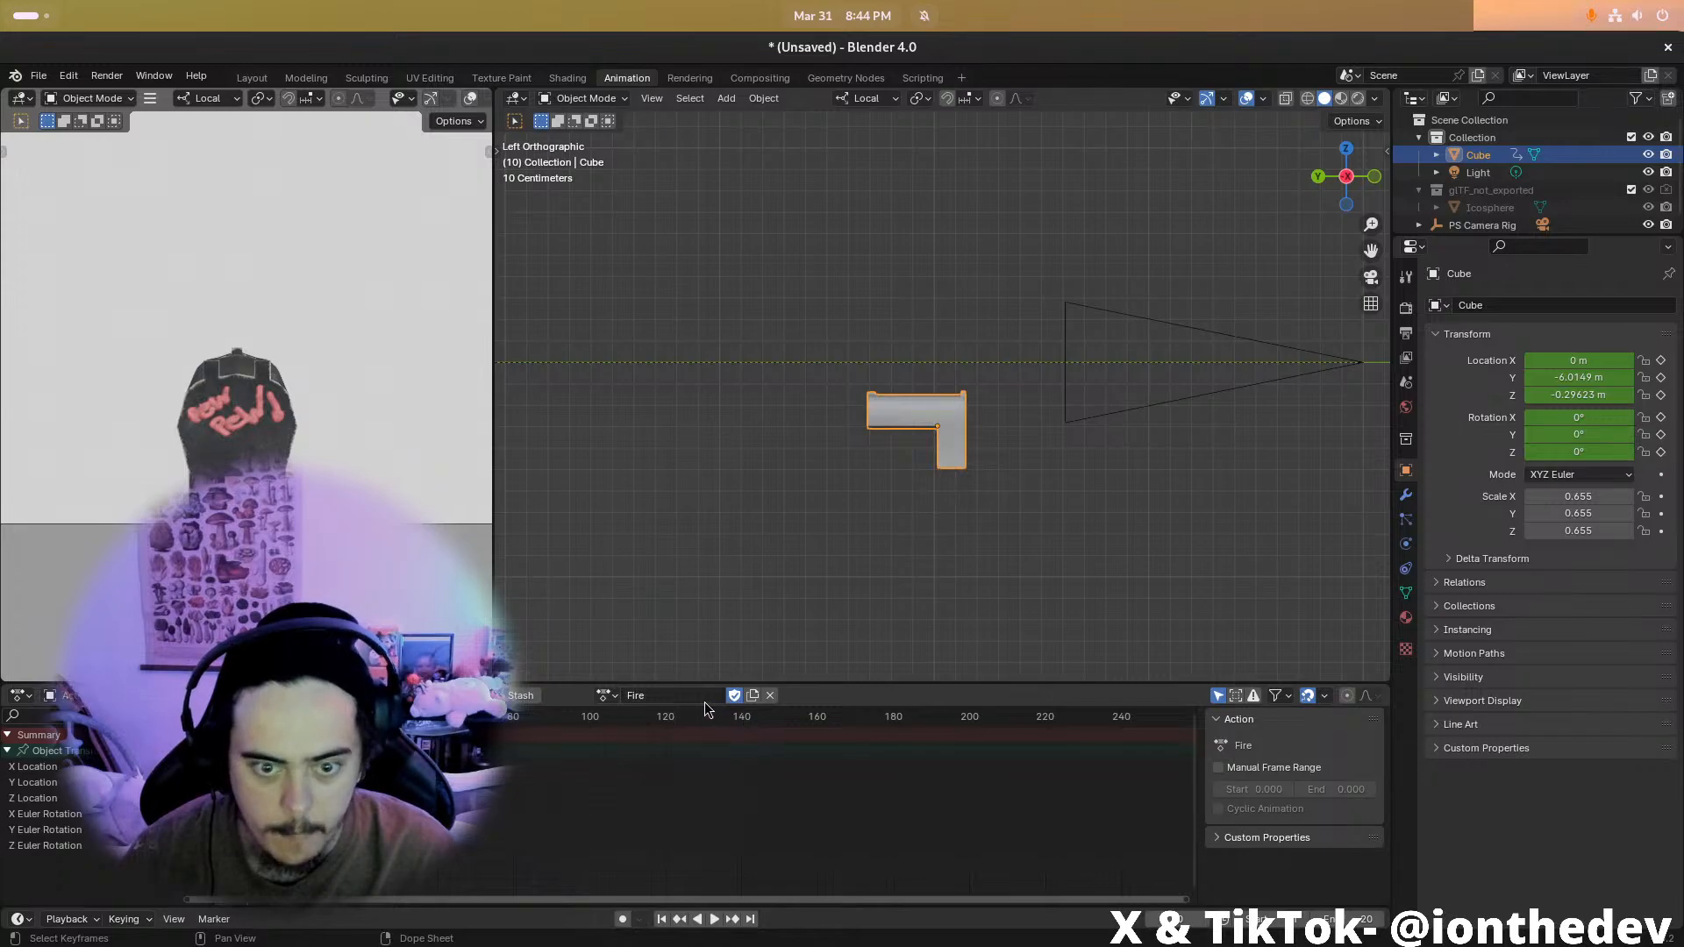
key(space)
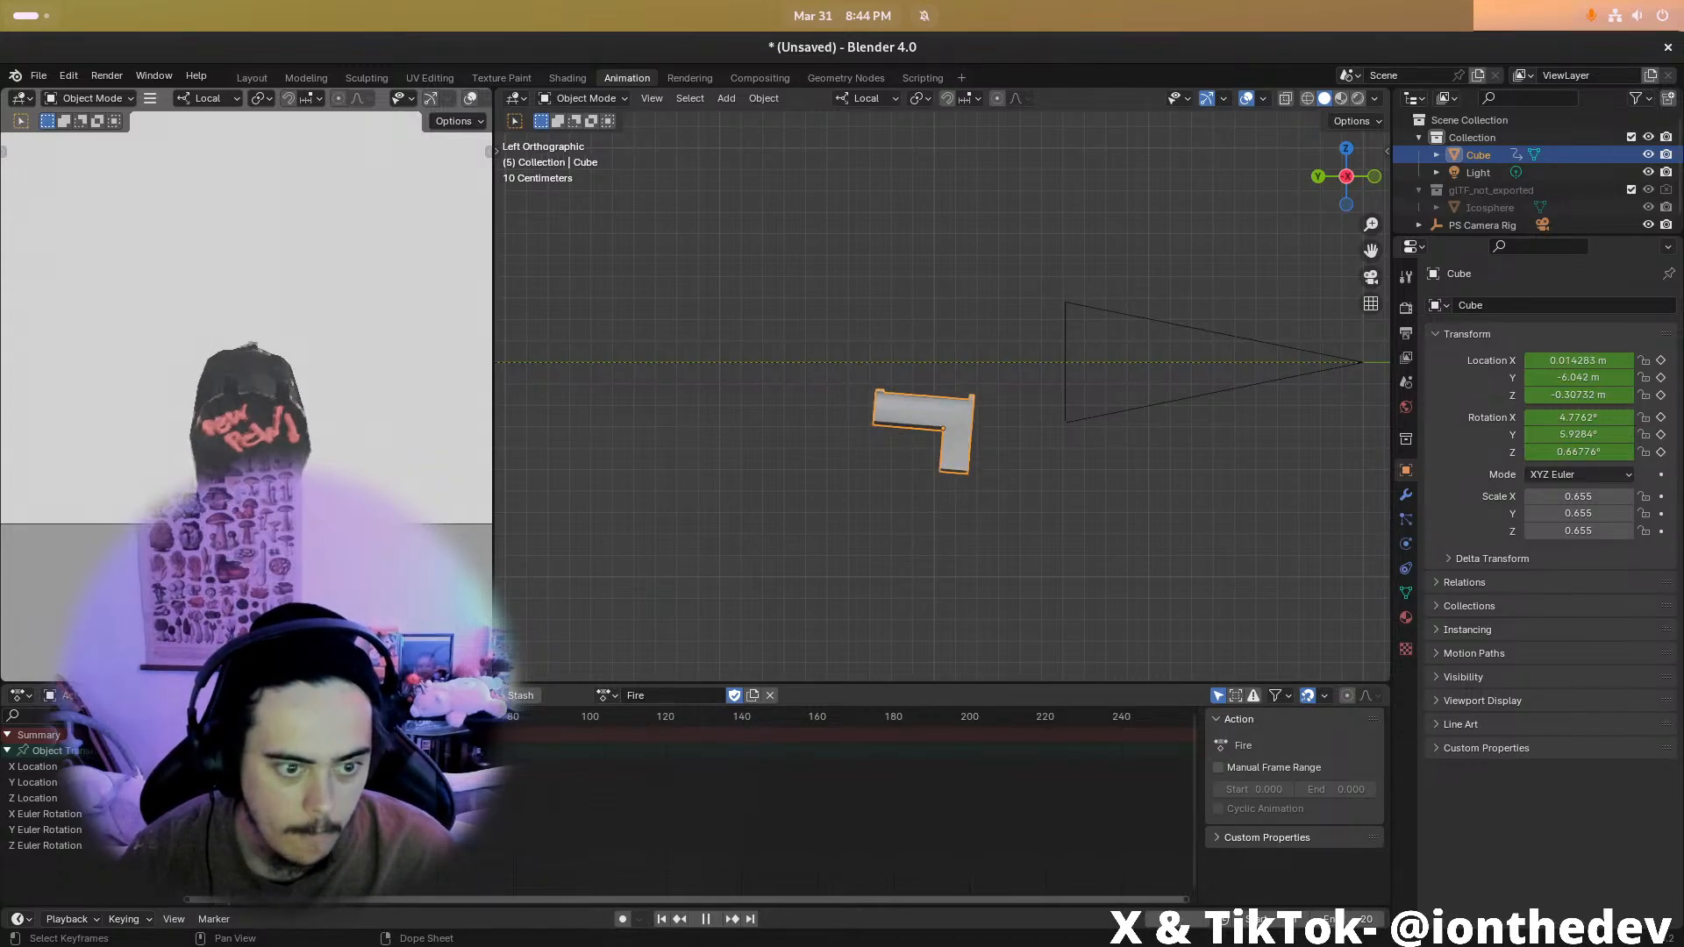
key(space)
Save the file as Pistol.blend in the Pistol folder of the requiem project's BlenderStuff directory
scroll(1042, 429, down, 1)
middle_drag(1081, 386, 988, 319)
middle_drag(856, 318, 728, 342)
key(ctrl+s)
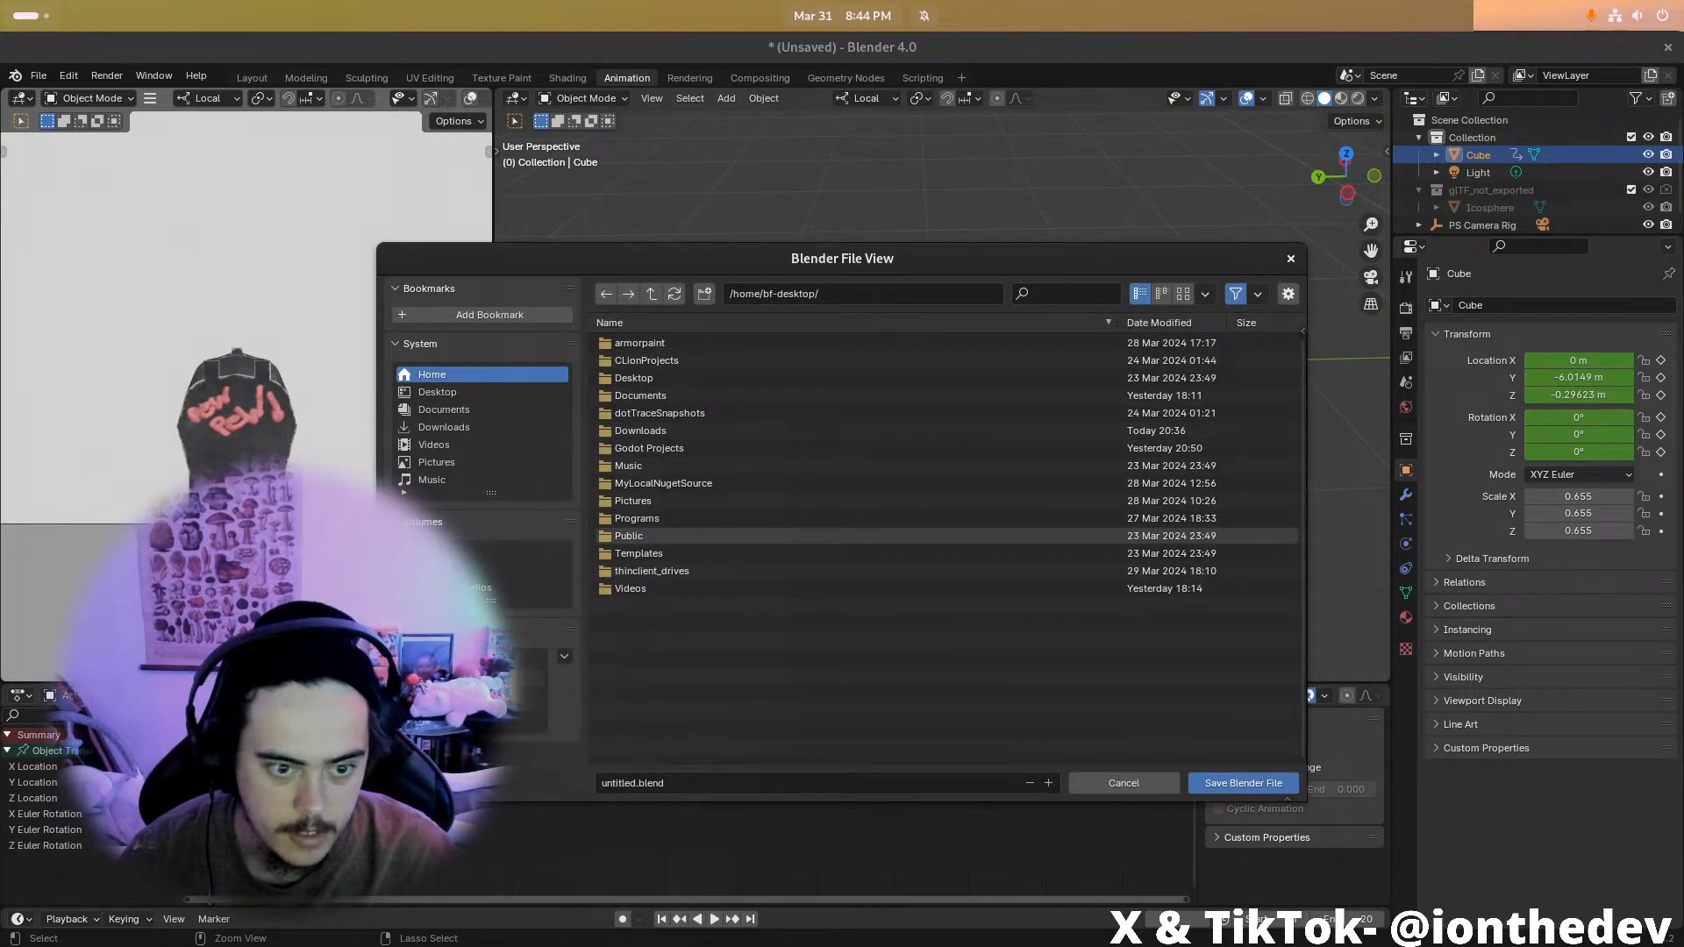
click(525, 678)
click(620, 787)
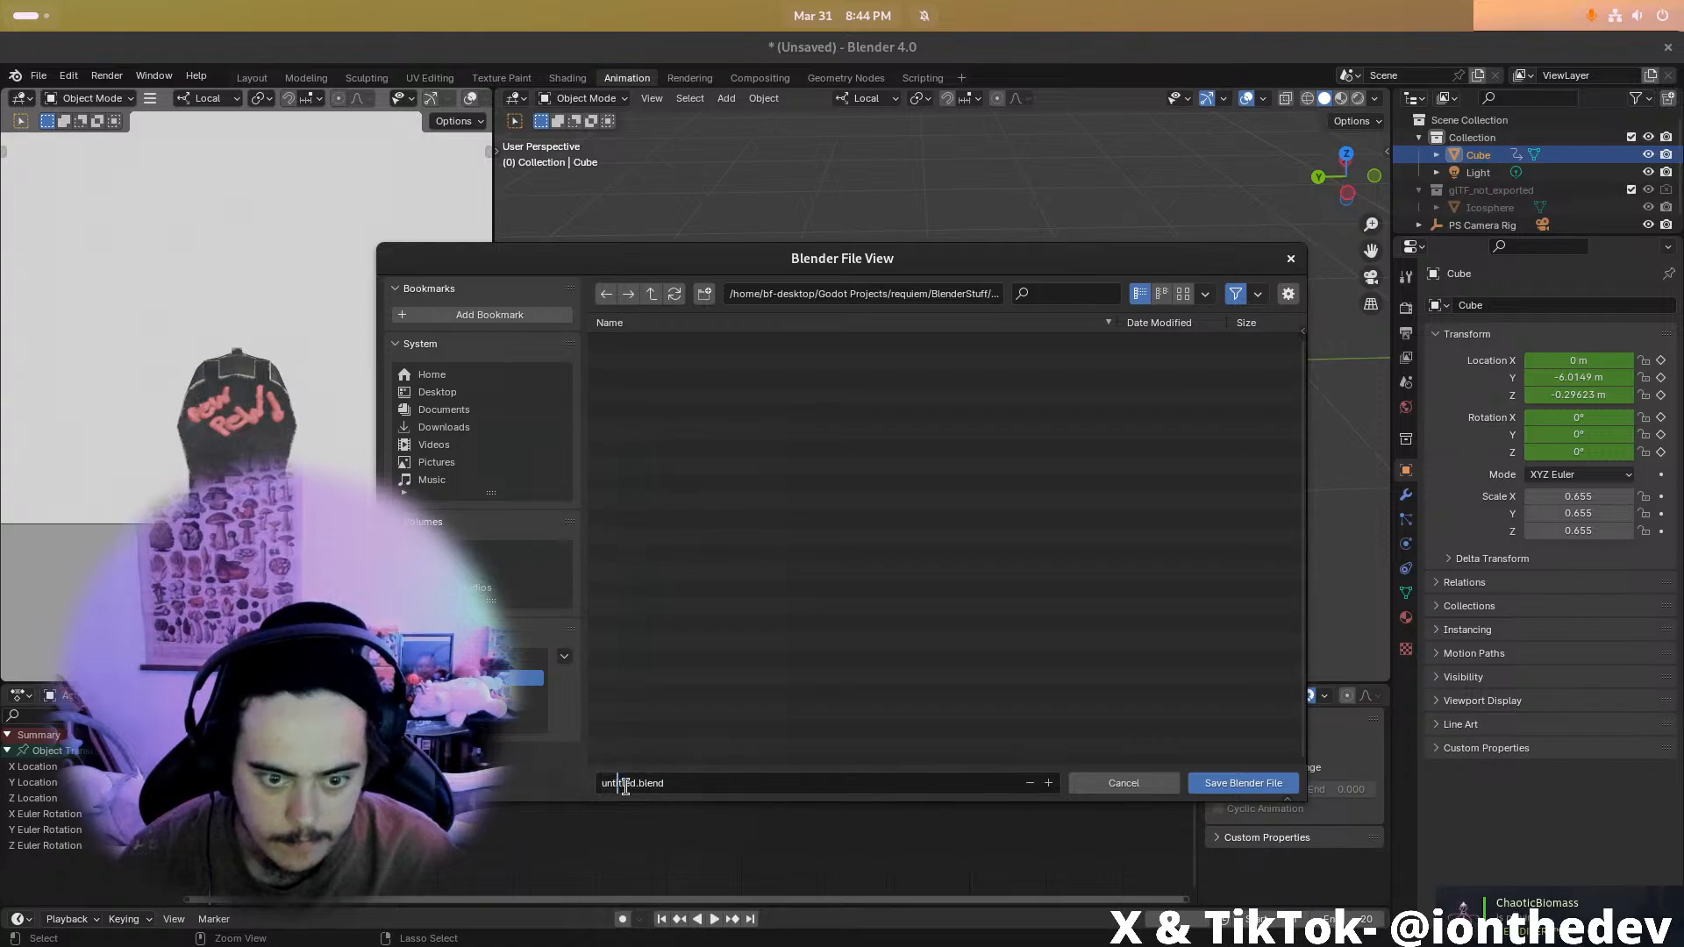
drag(636, 783, 554, 749)
text(Pistol)
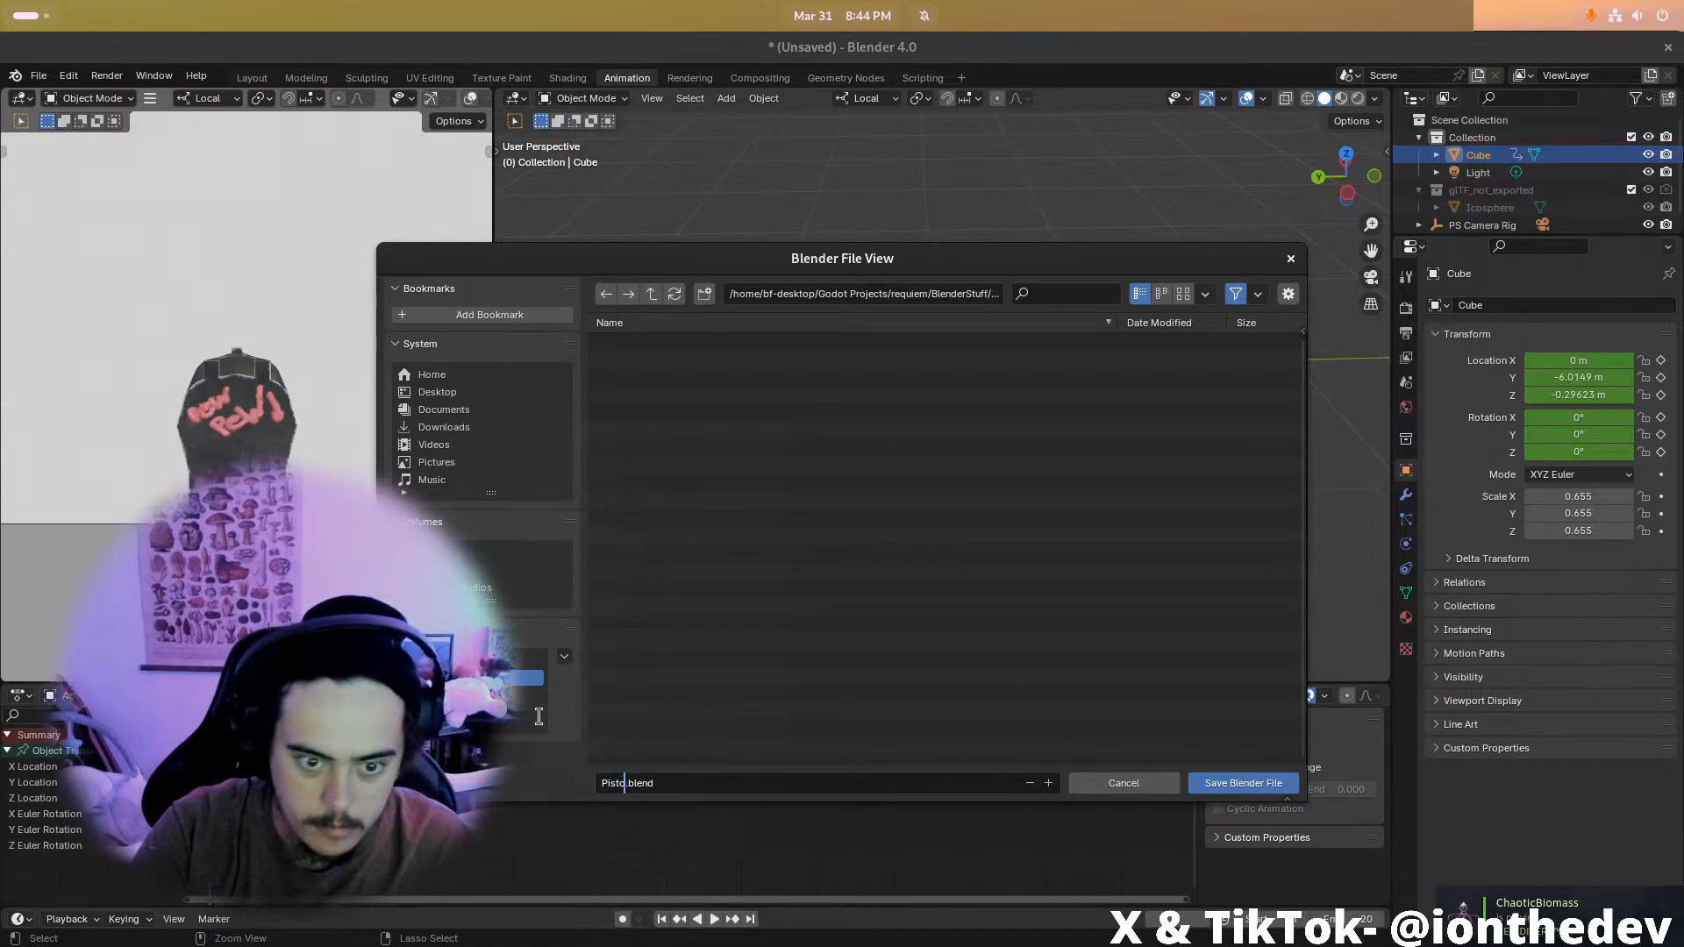
click(539, 718)
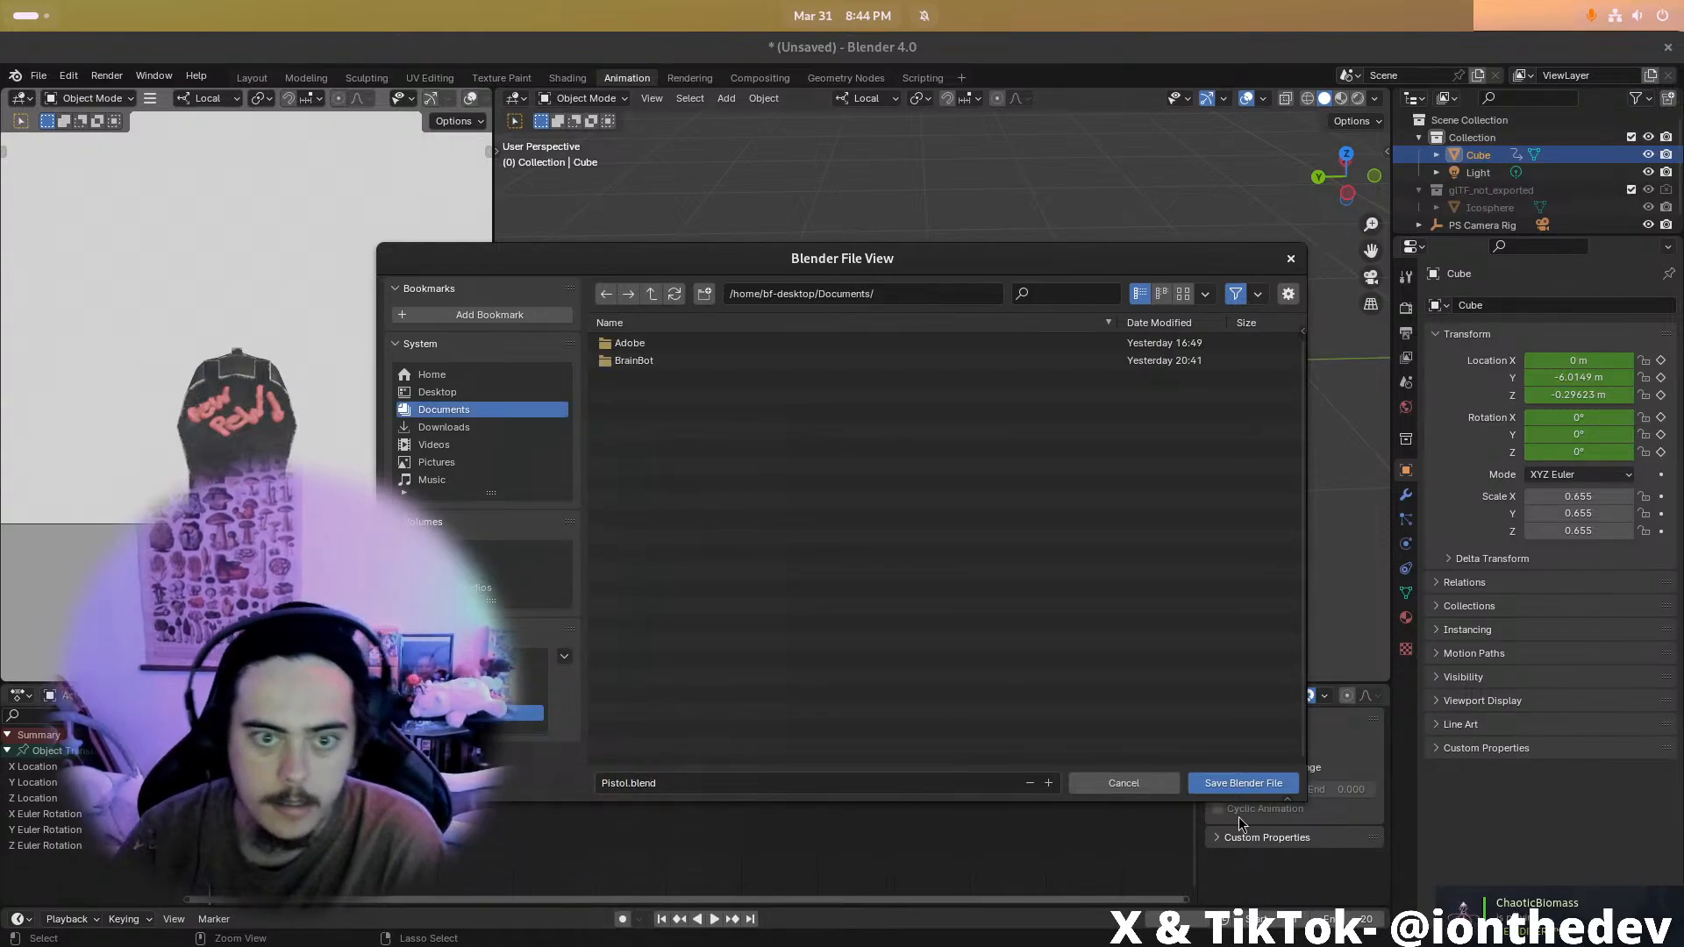
click(526, 696)
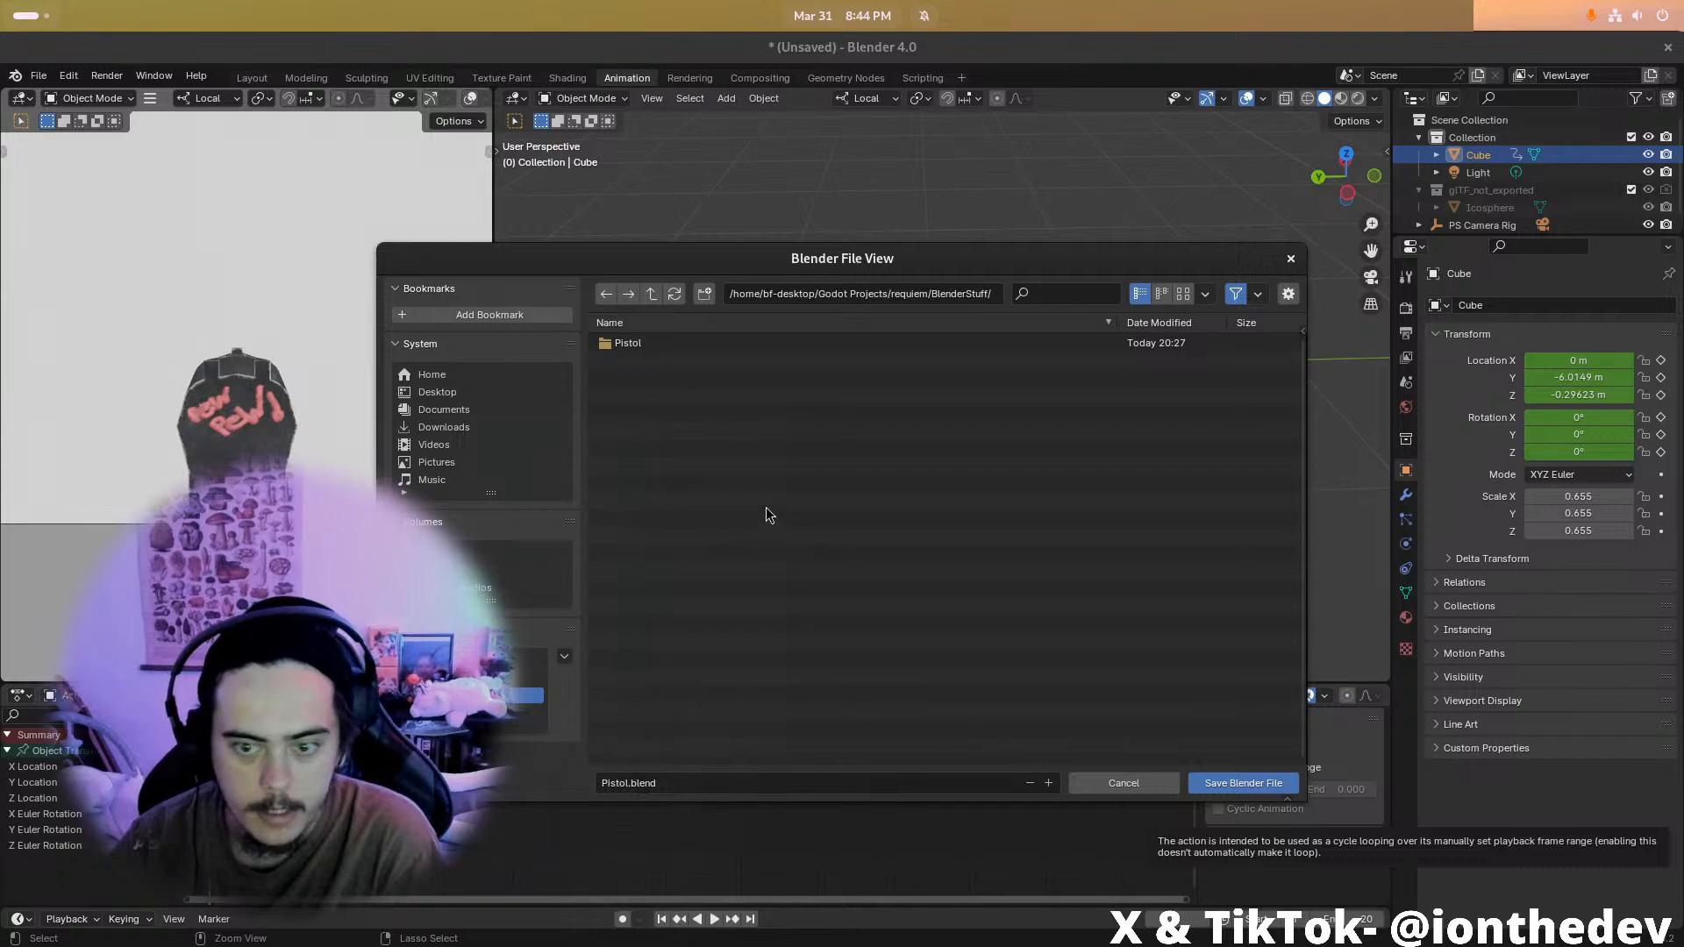
click(694, 348)
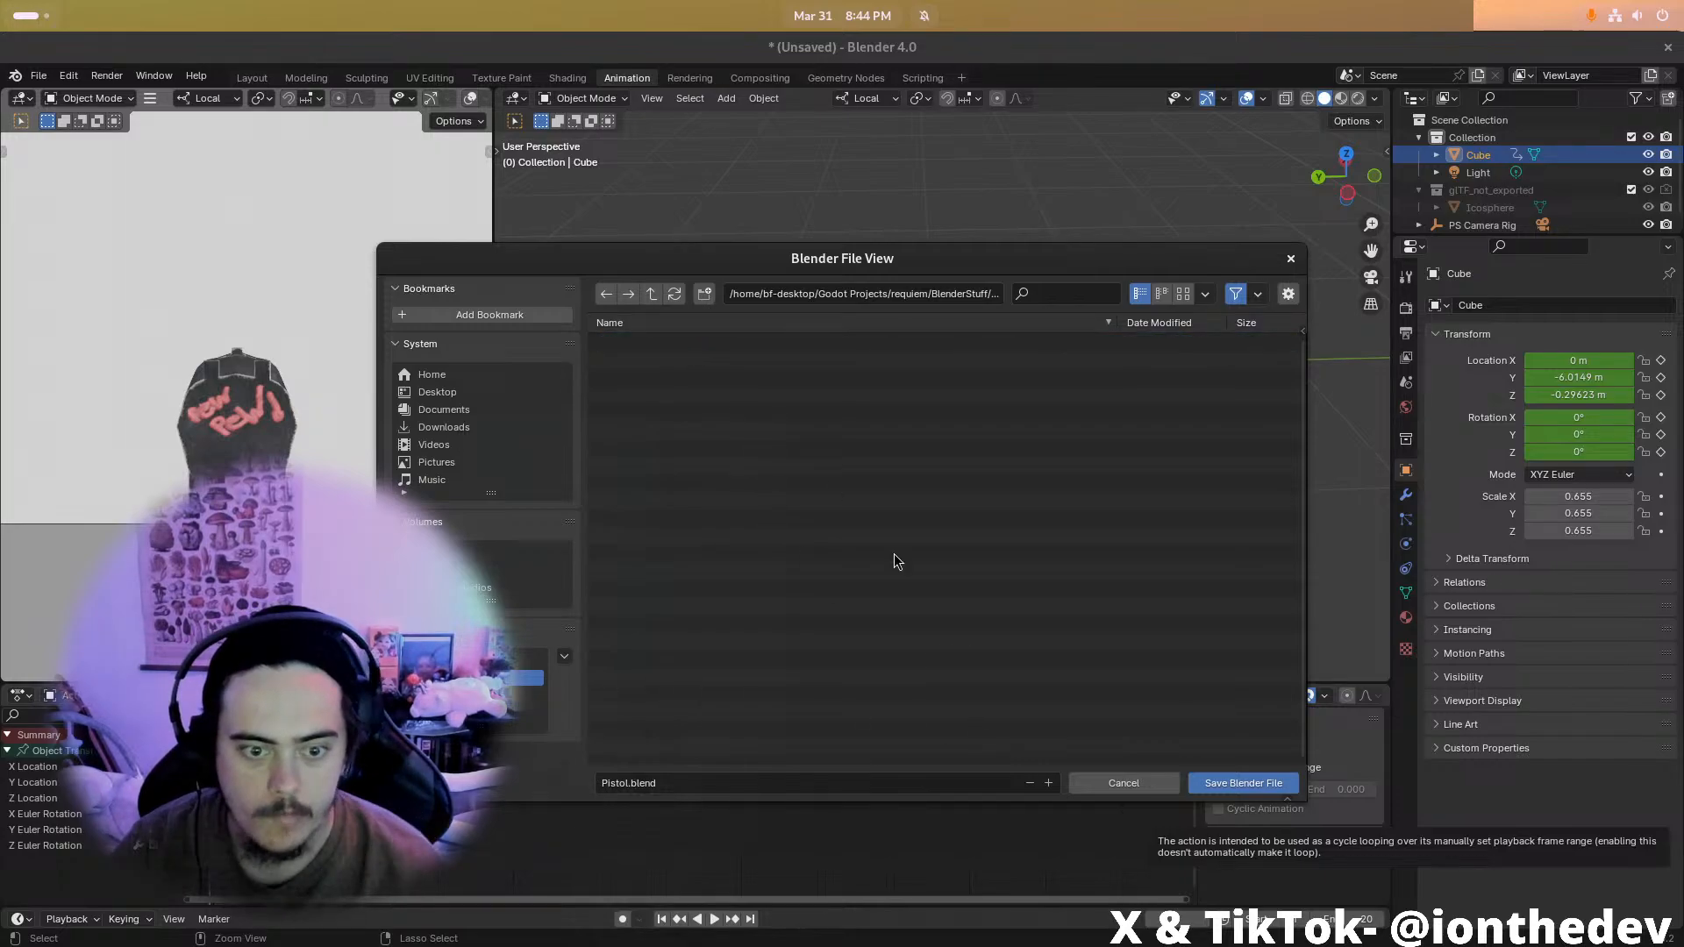
click(1243, 783)
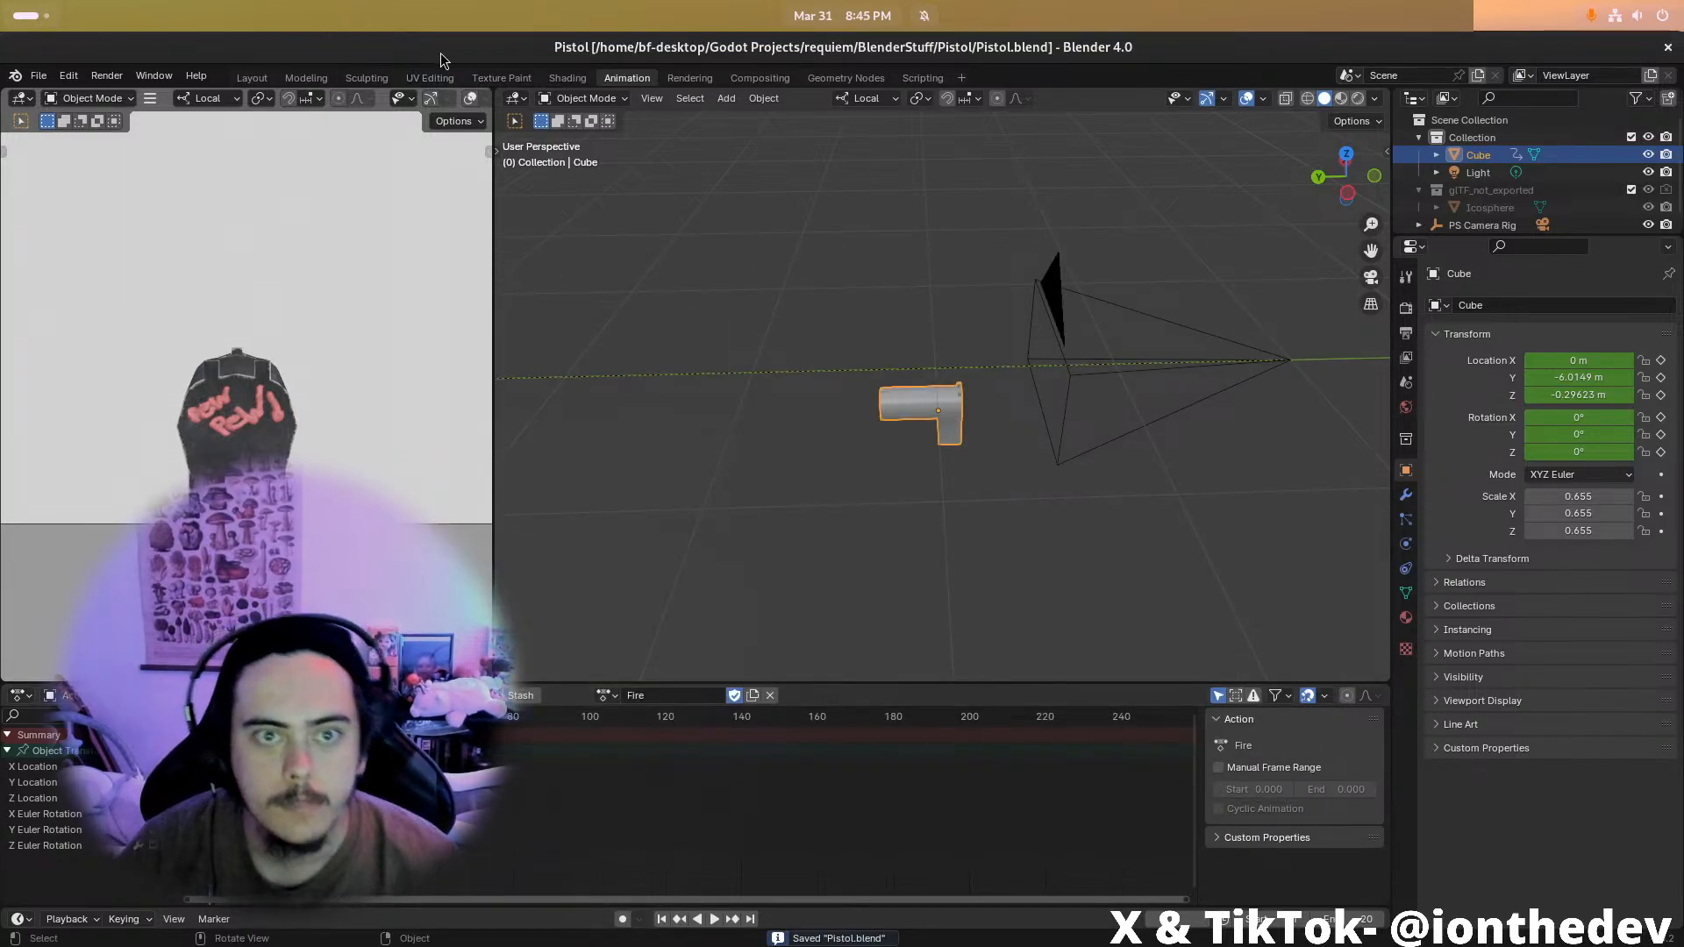
Set the filename prefix for the Palette Studio render output to Fire
middle_drag(1155, 371, 1286, 255)
key(n)
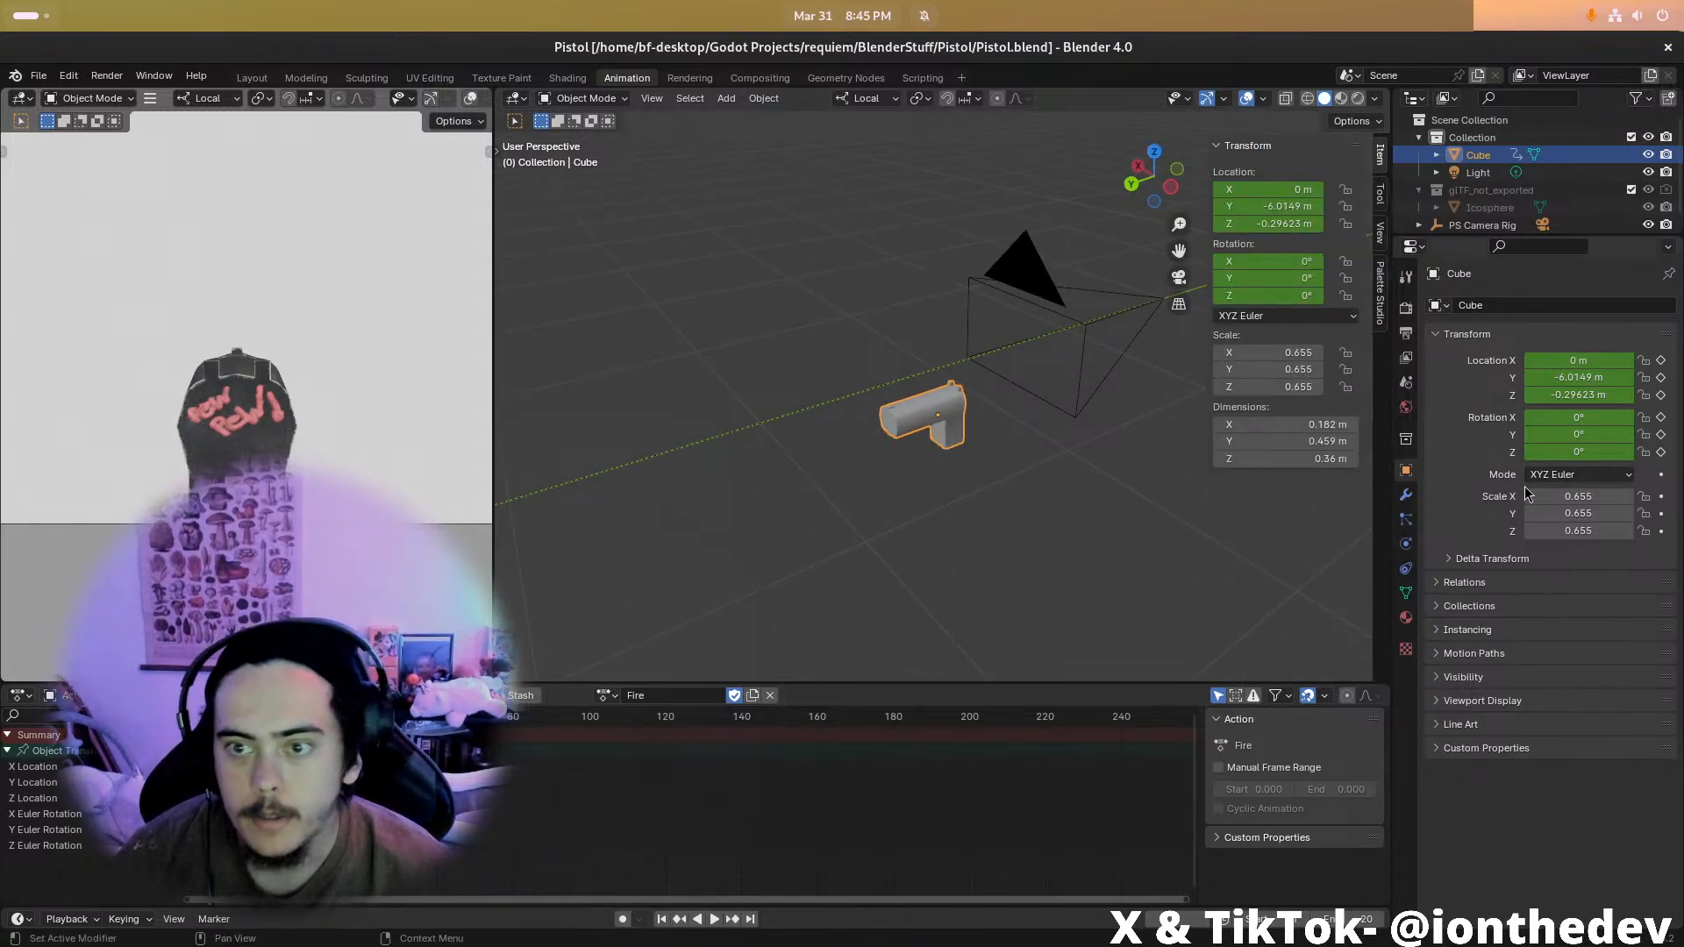
click(1380, 314)
scroll(1283, 527, down, 6)
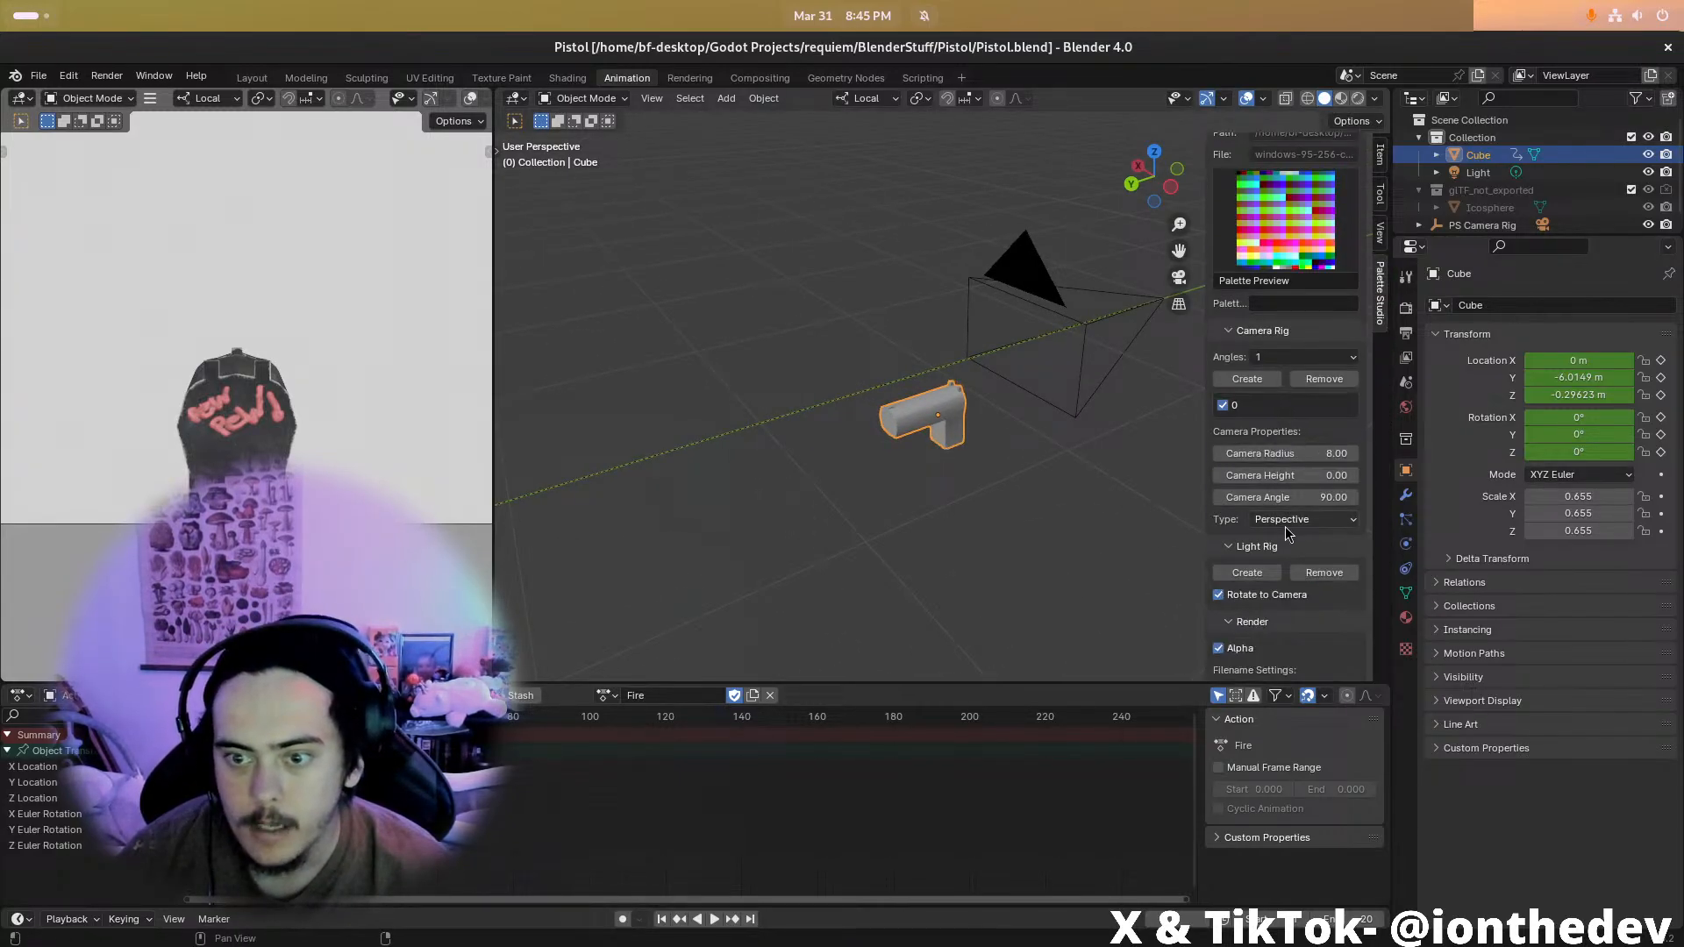
click(1334, 621)
key(ctrl+a)
text(F)
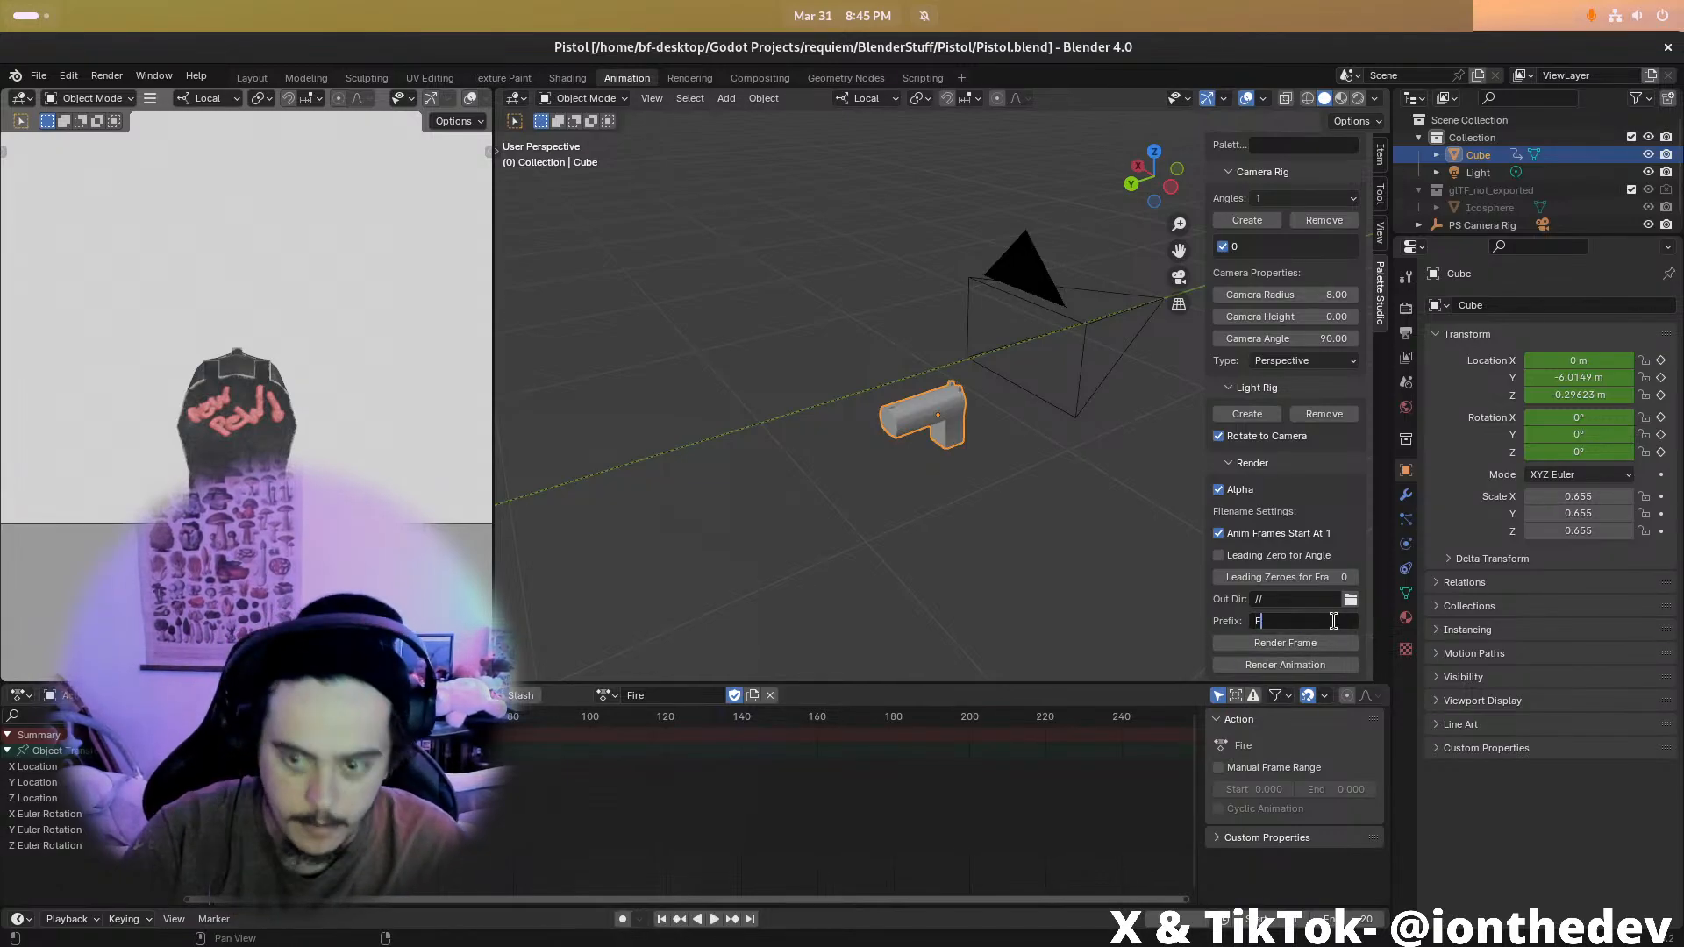
key(Return)
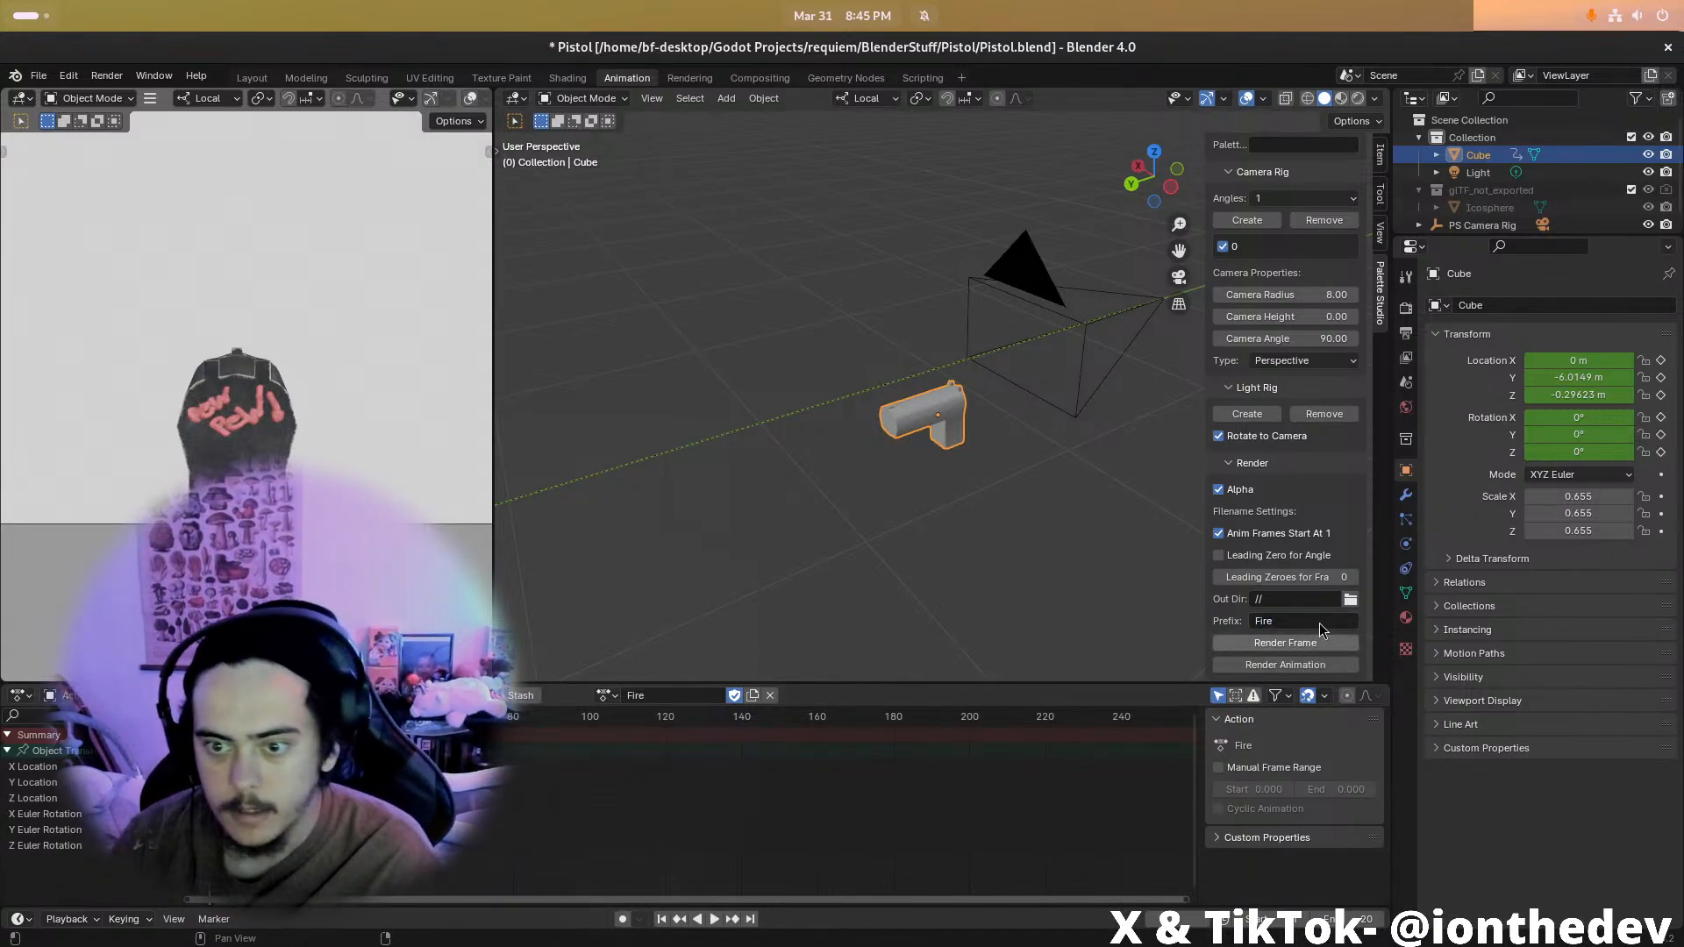
Browse for the render output directory, create an Animations folder inside the Pistol folder and open it
click(1351, 600)
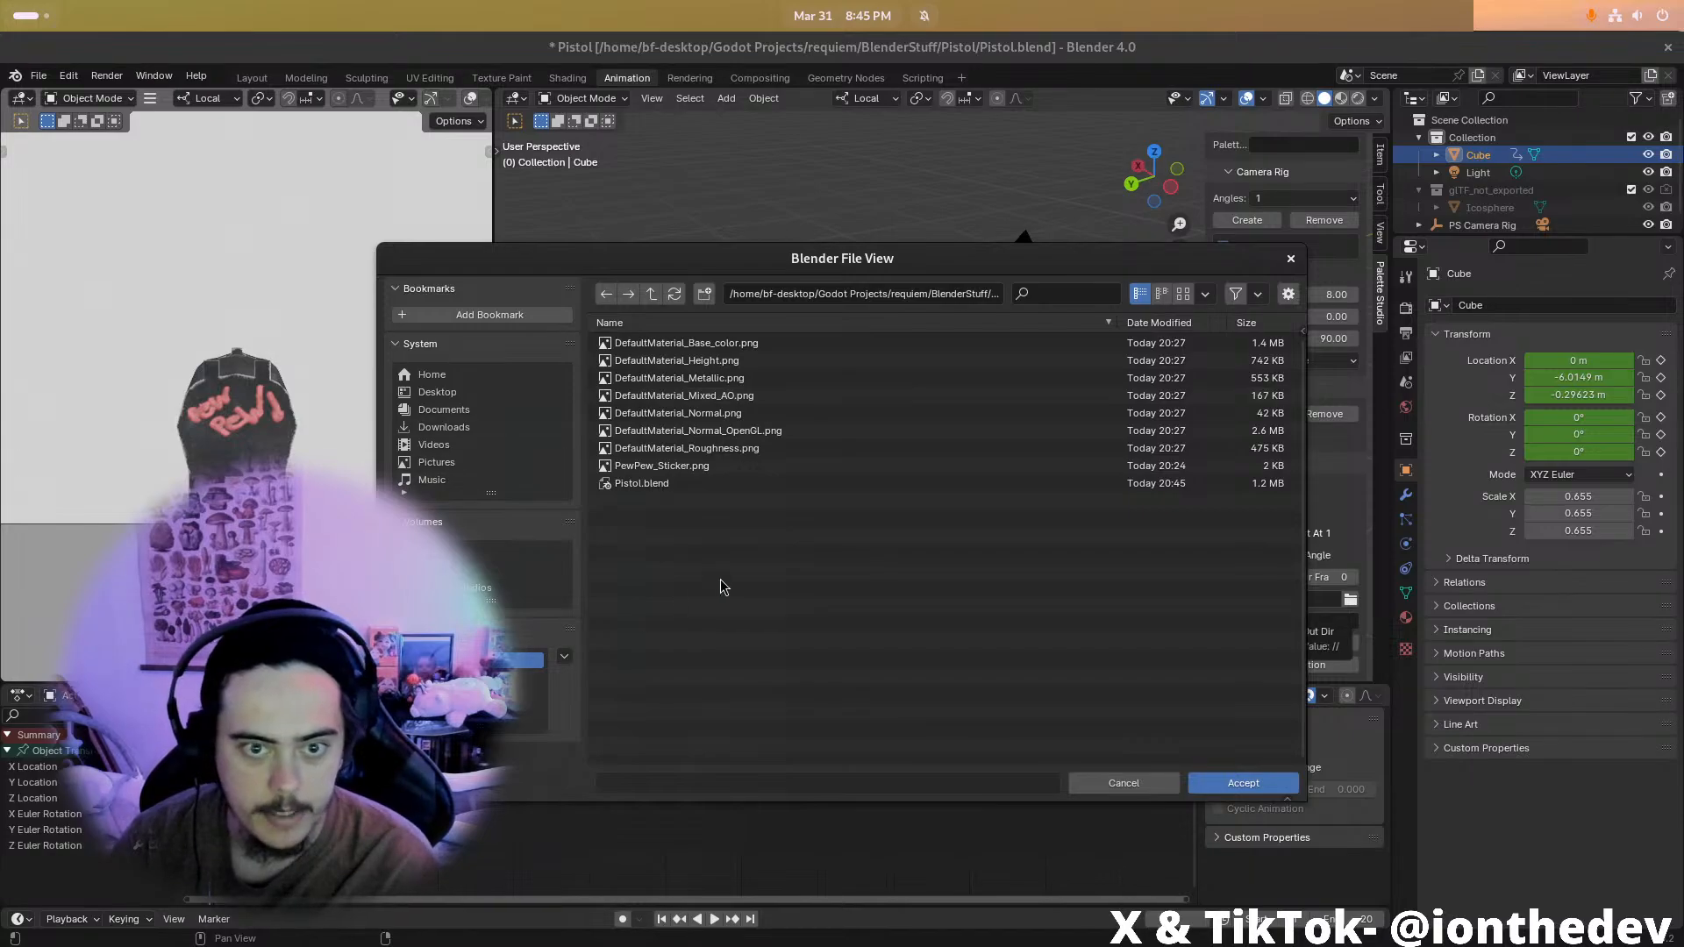
click(709, 295)
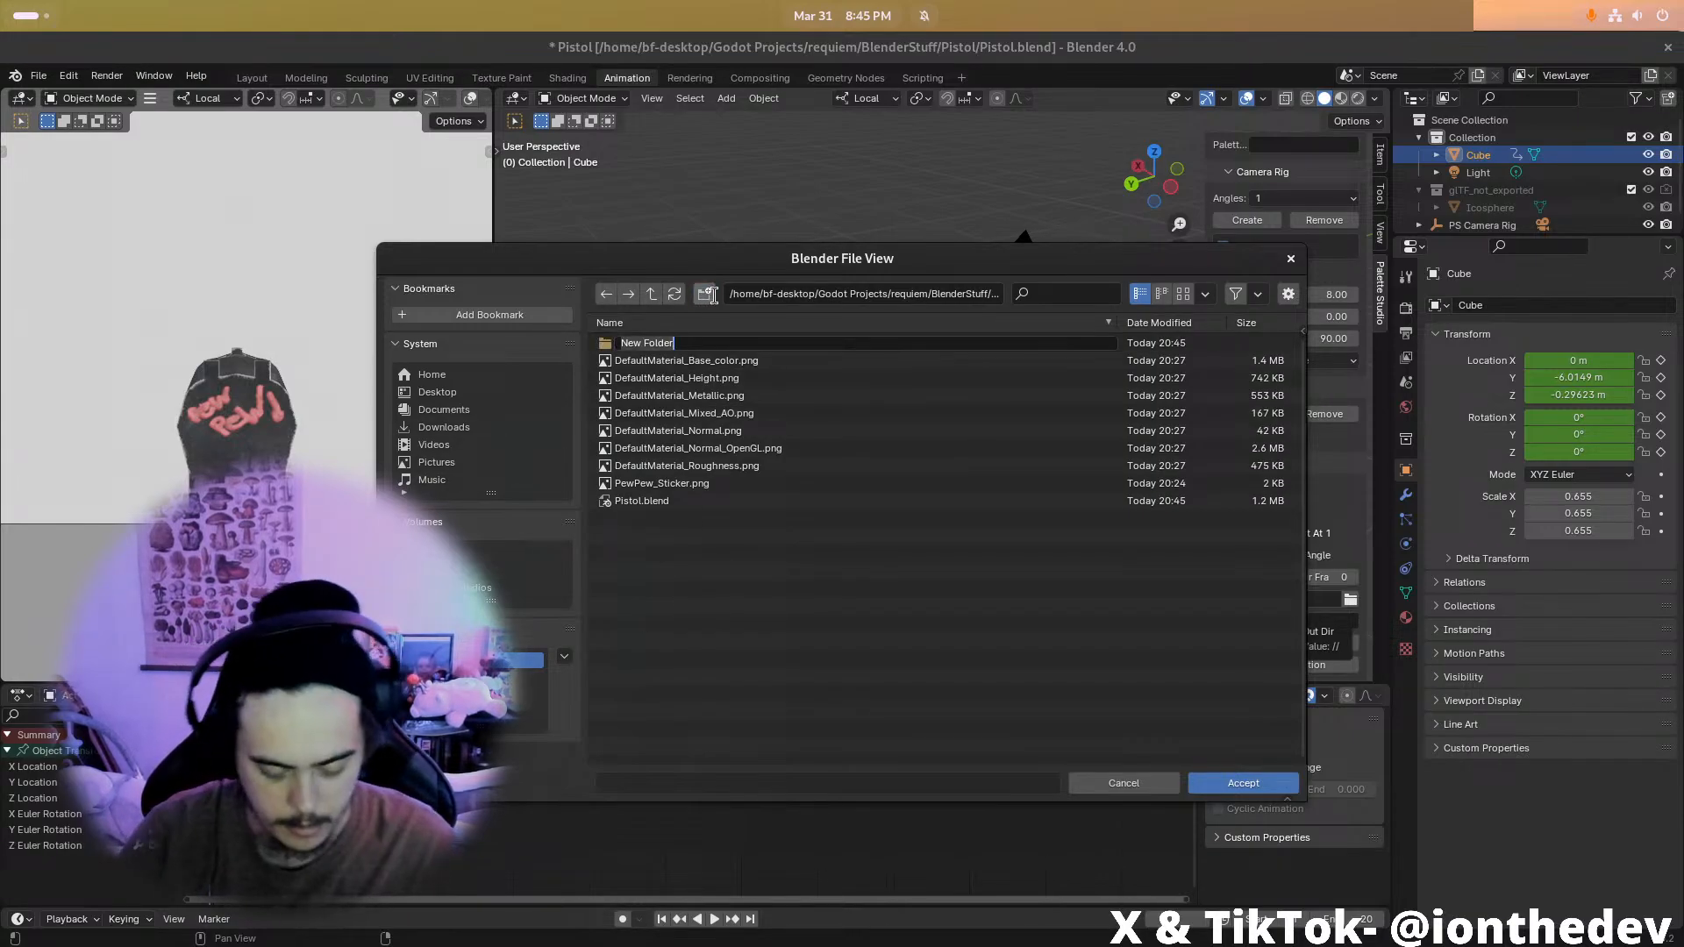
text(Frames)
key(Return)
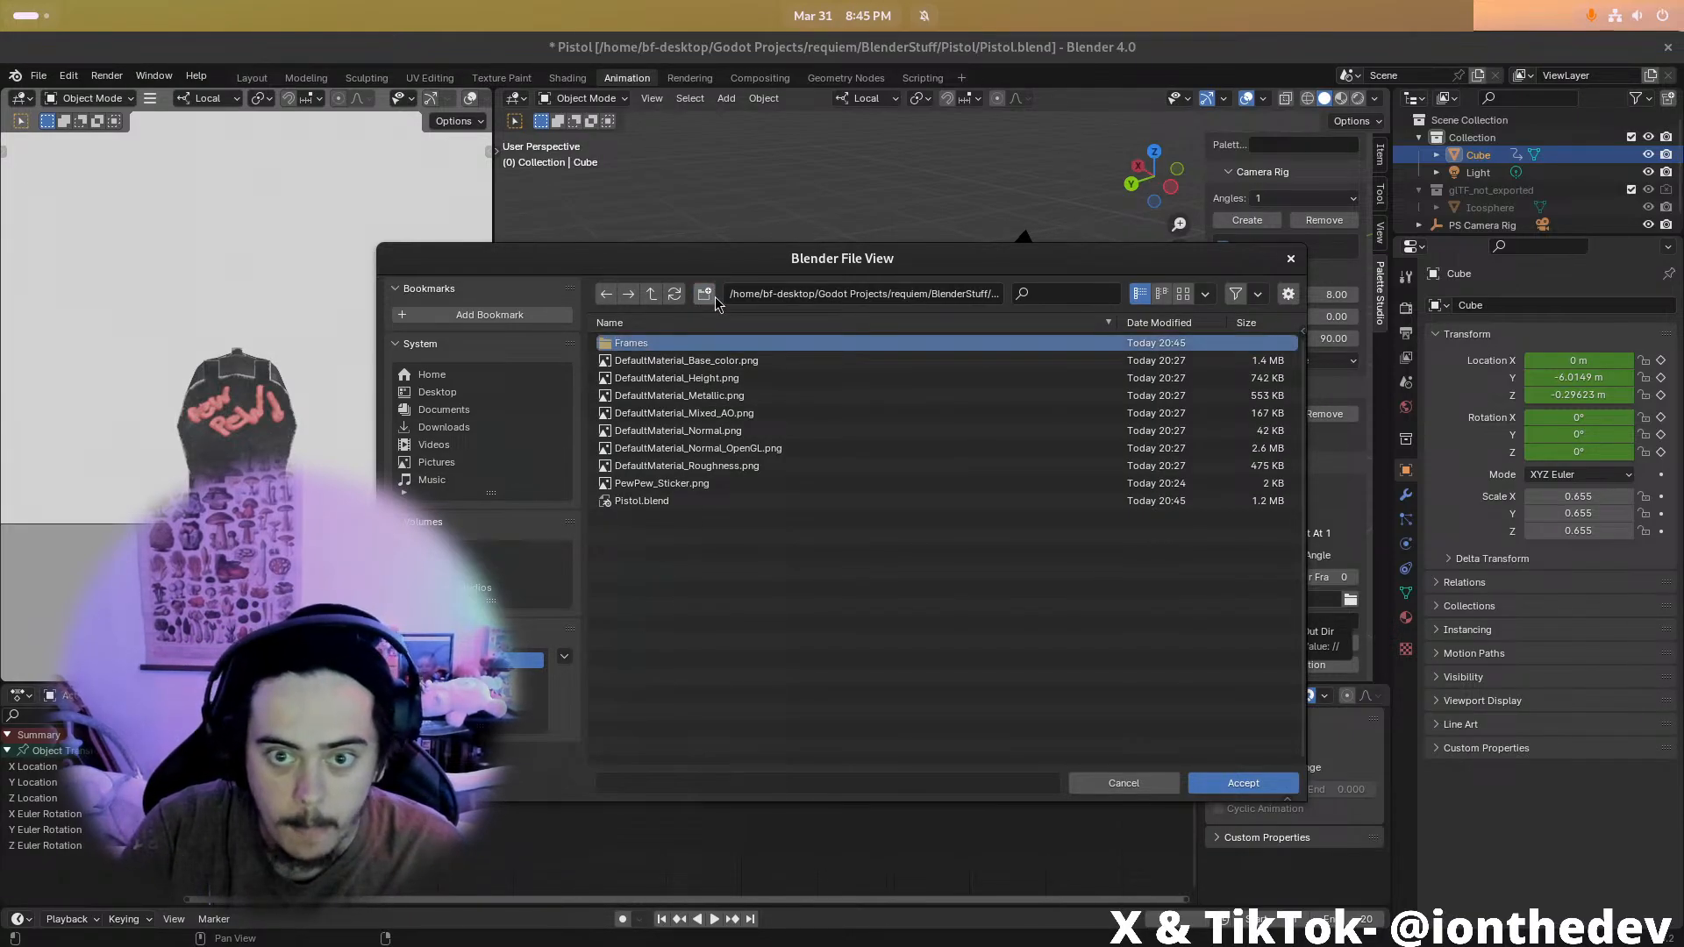
click(709, 295)
text(Animatio)
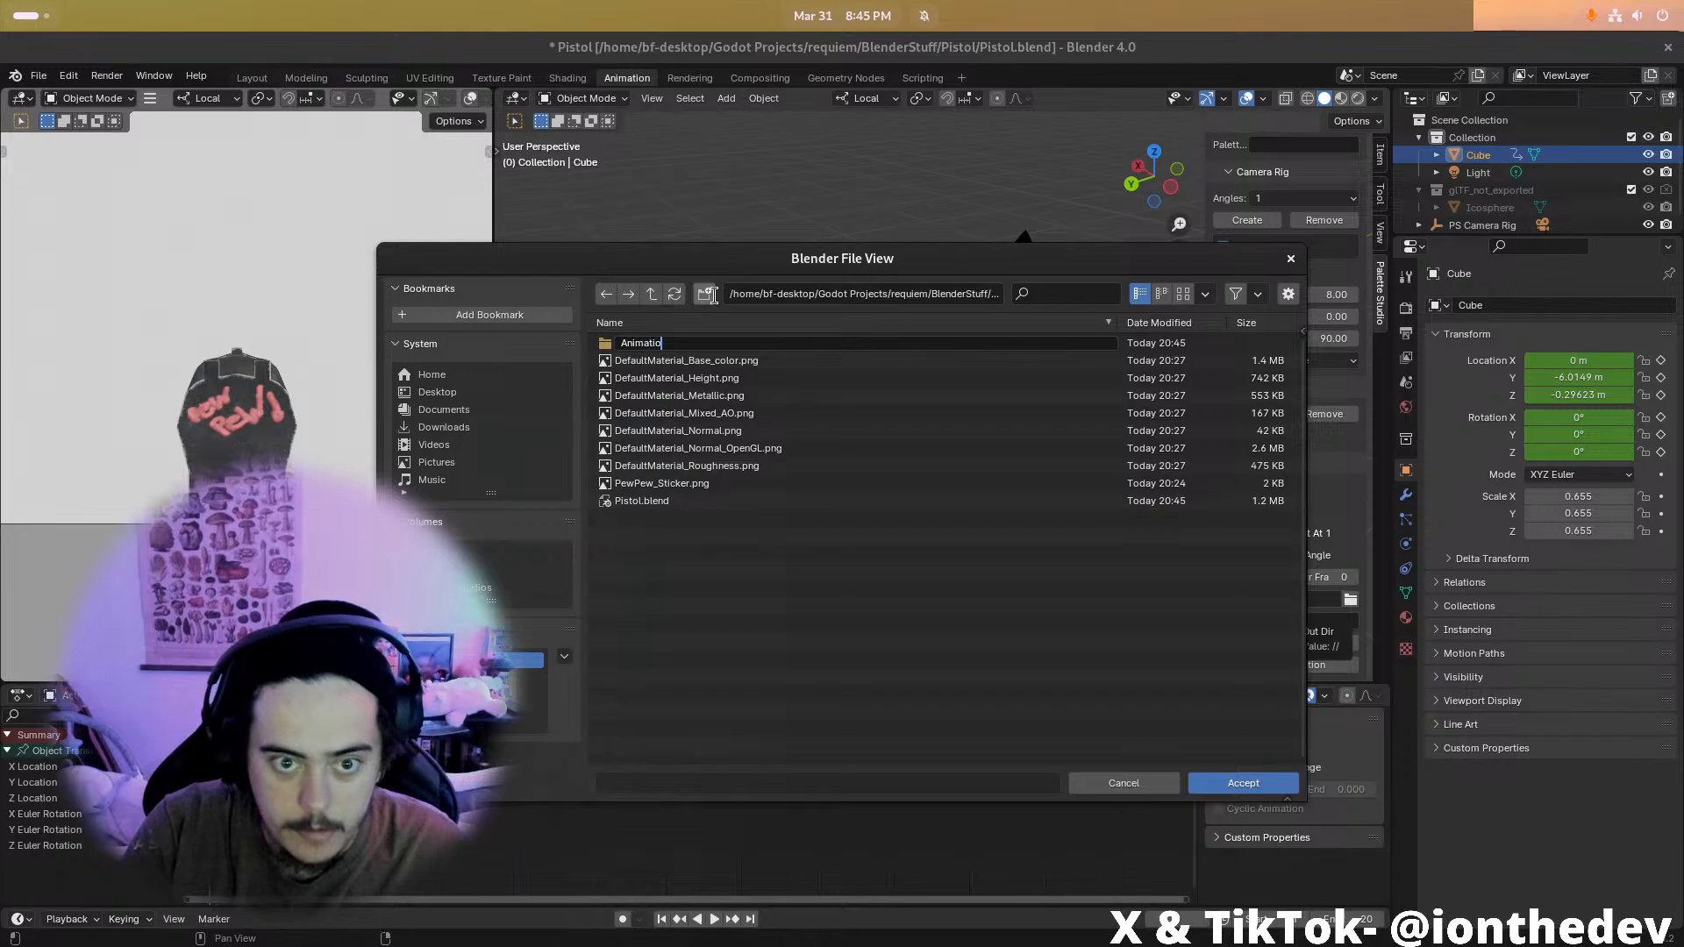
text(ns)
key(Return)
double_click(772, 344)
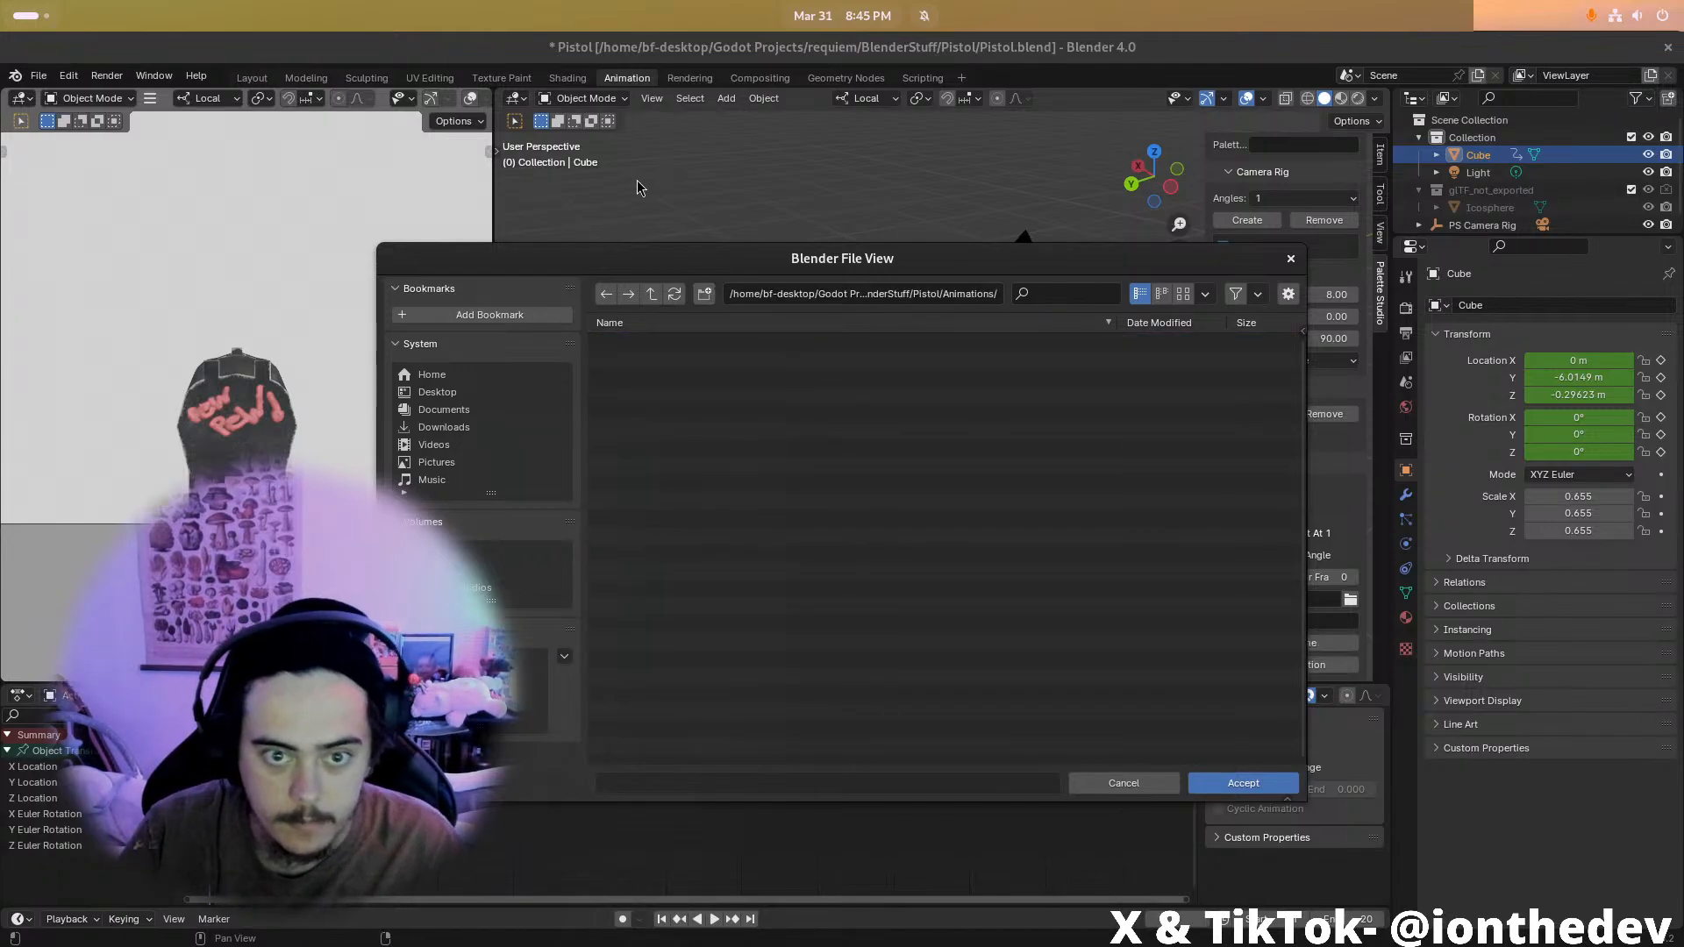
Create a Fire folder inside Animations and a Frames folder within it
click(705, 295)
text(Fire)
key(Return)
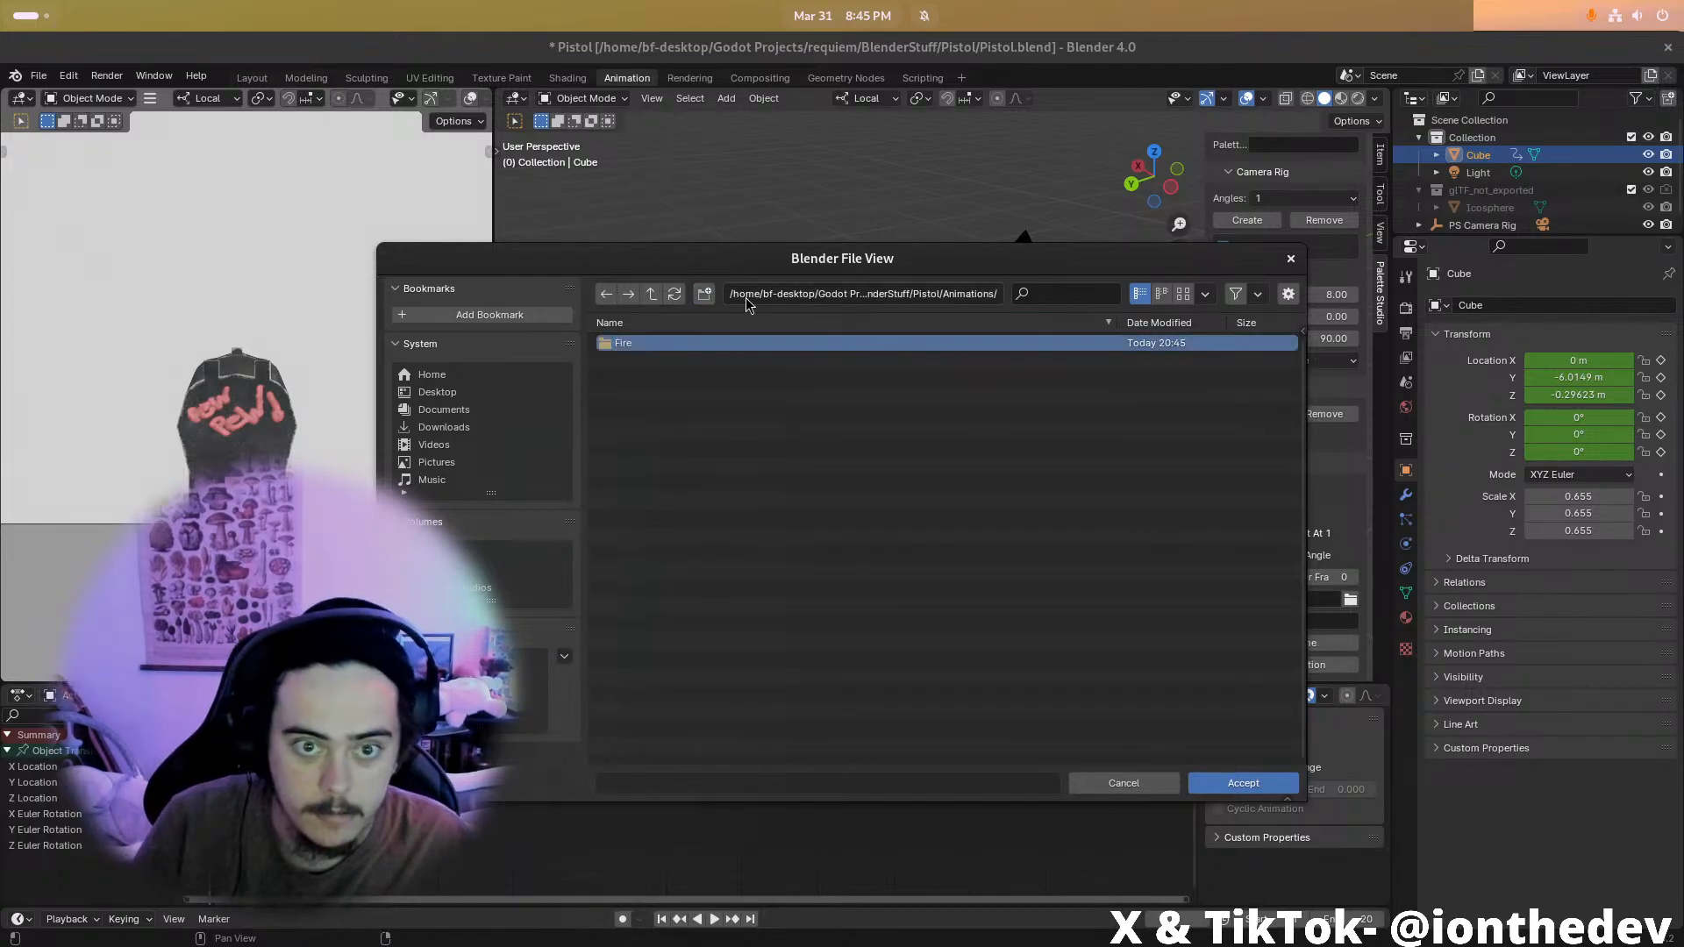
double_click(709, 344)
click(706, 295)
text(Frames)
key(Return)
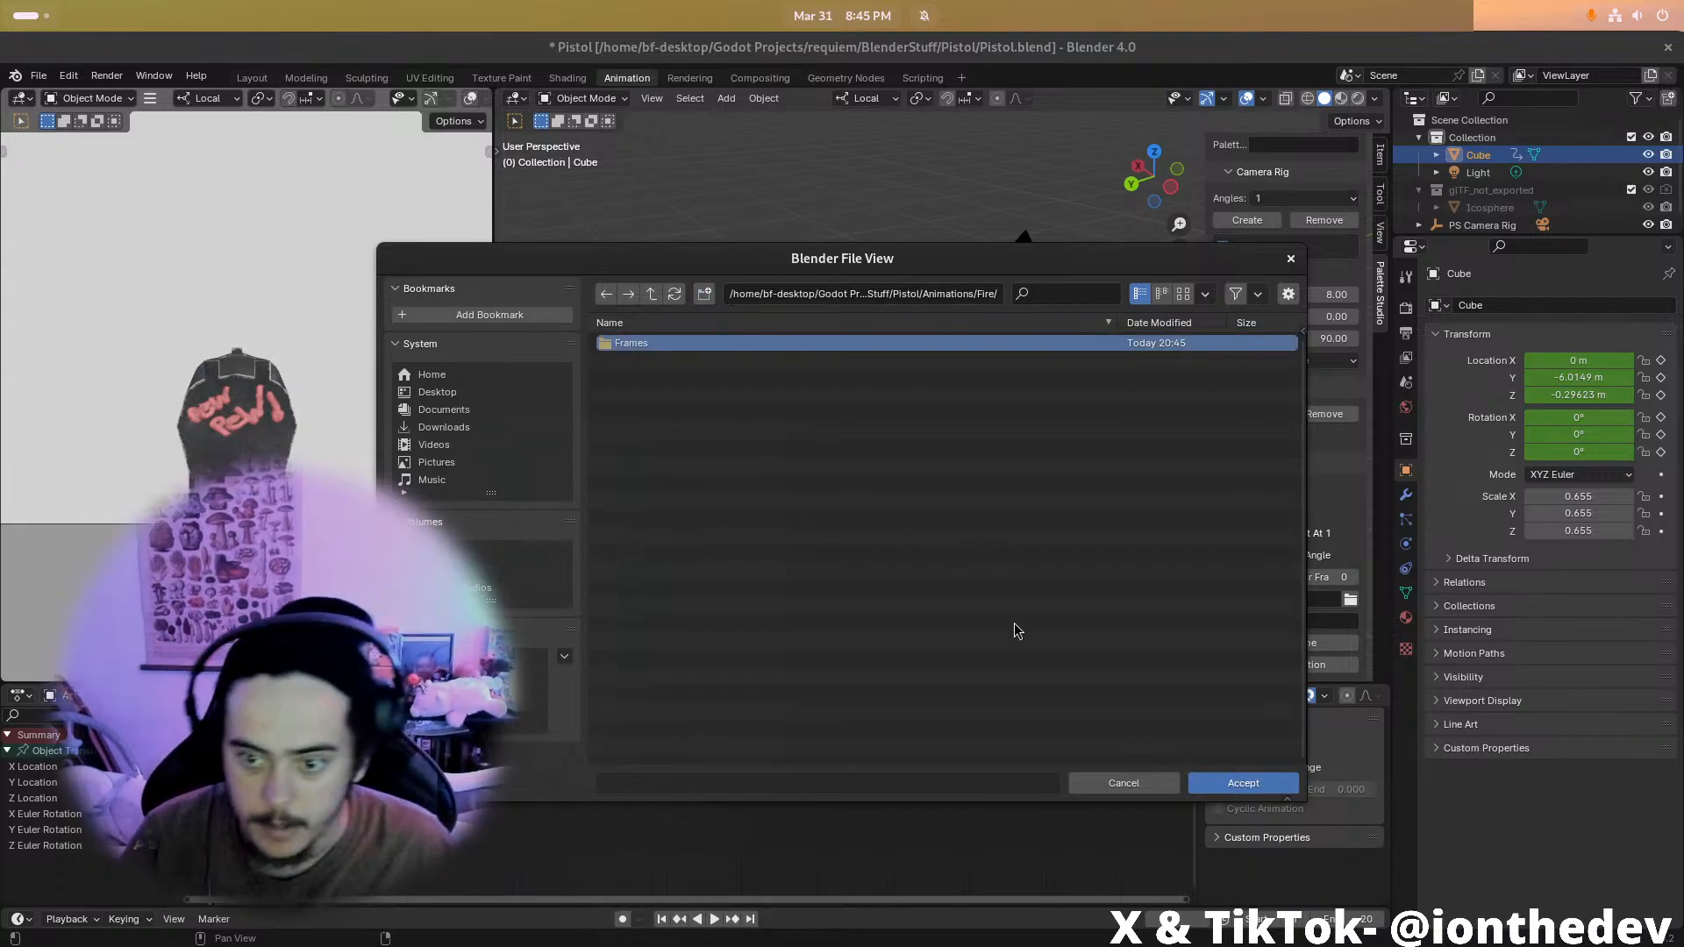
Set the new Frames folder as the output directory and render the Fire animation with Palette Studio
key(Return)
click(1242, 784)
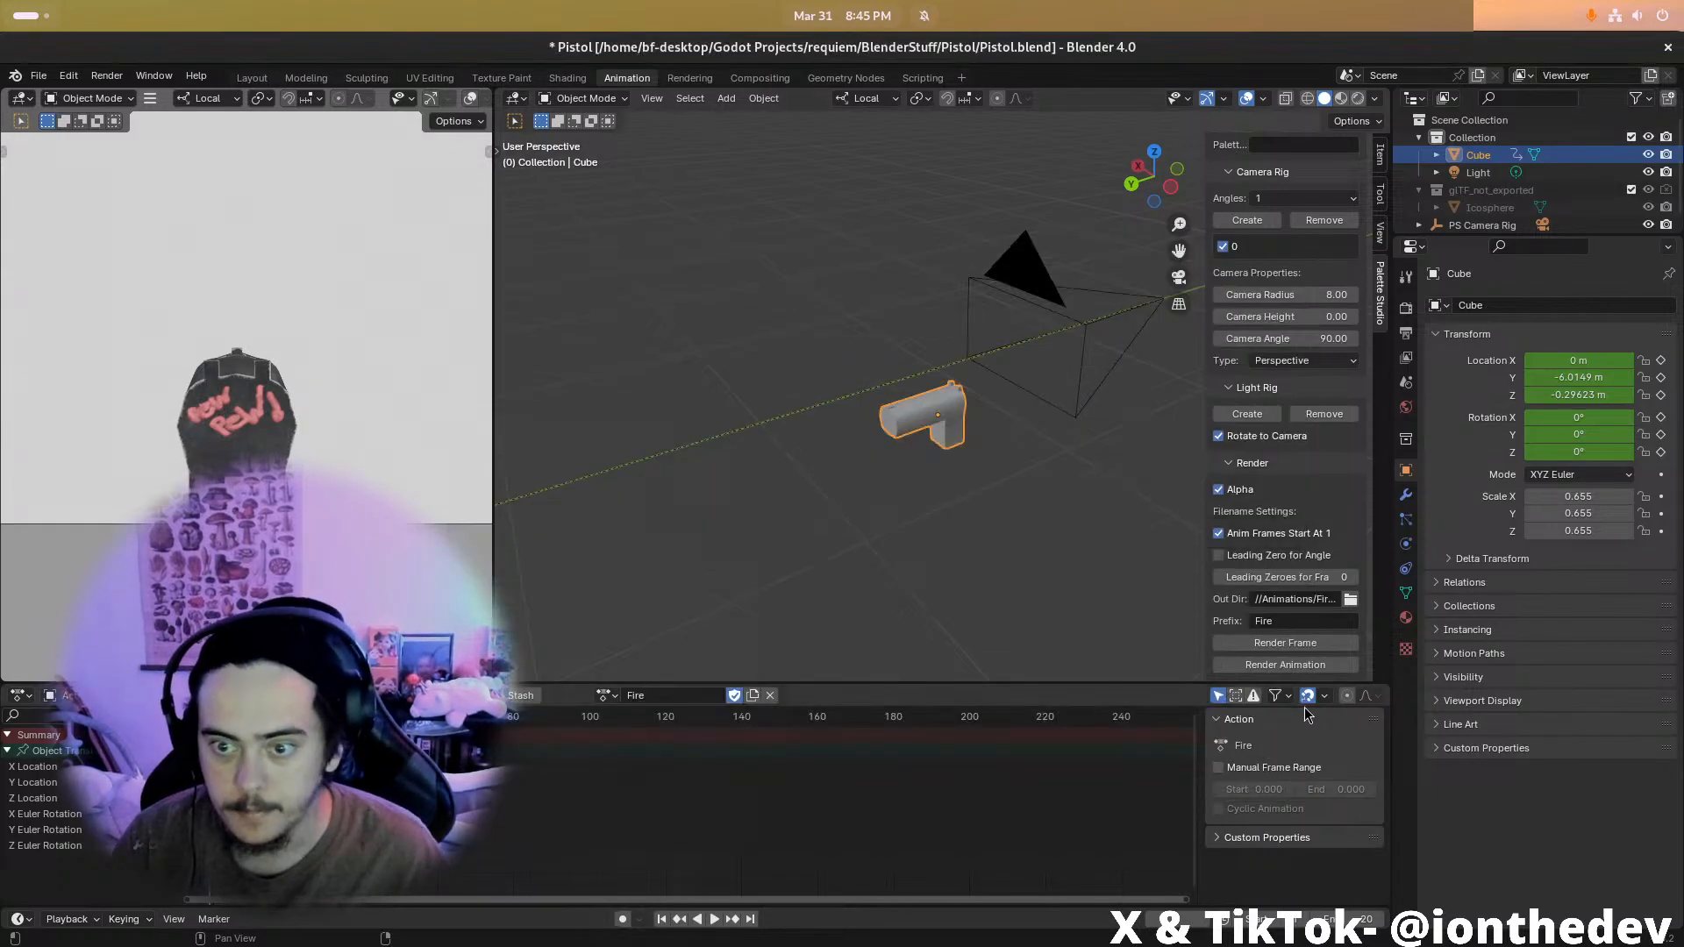
click(1286, 665)
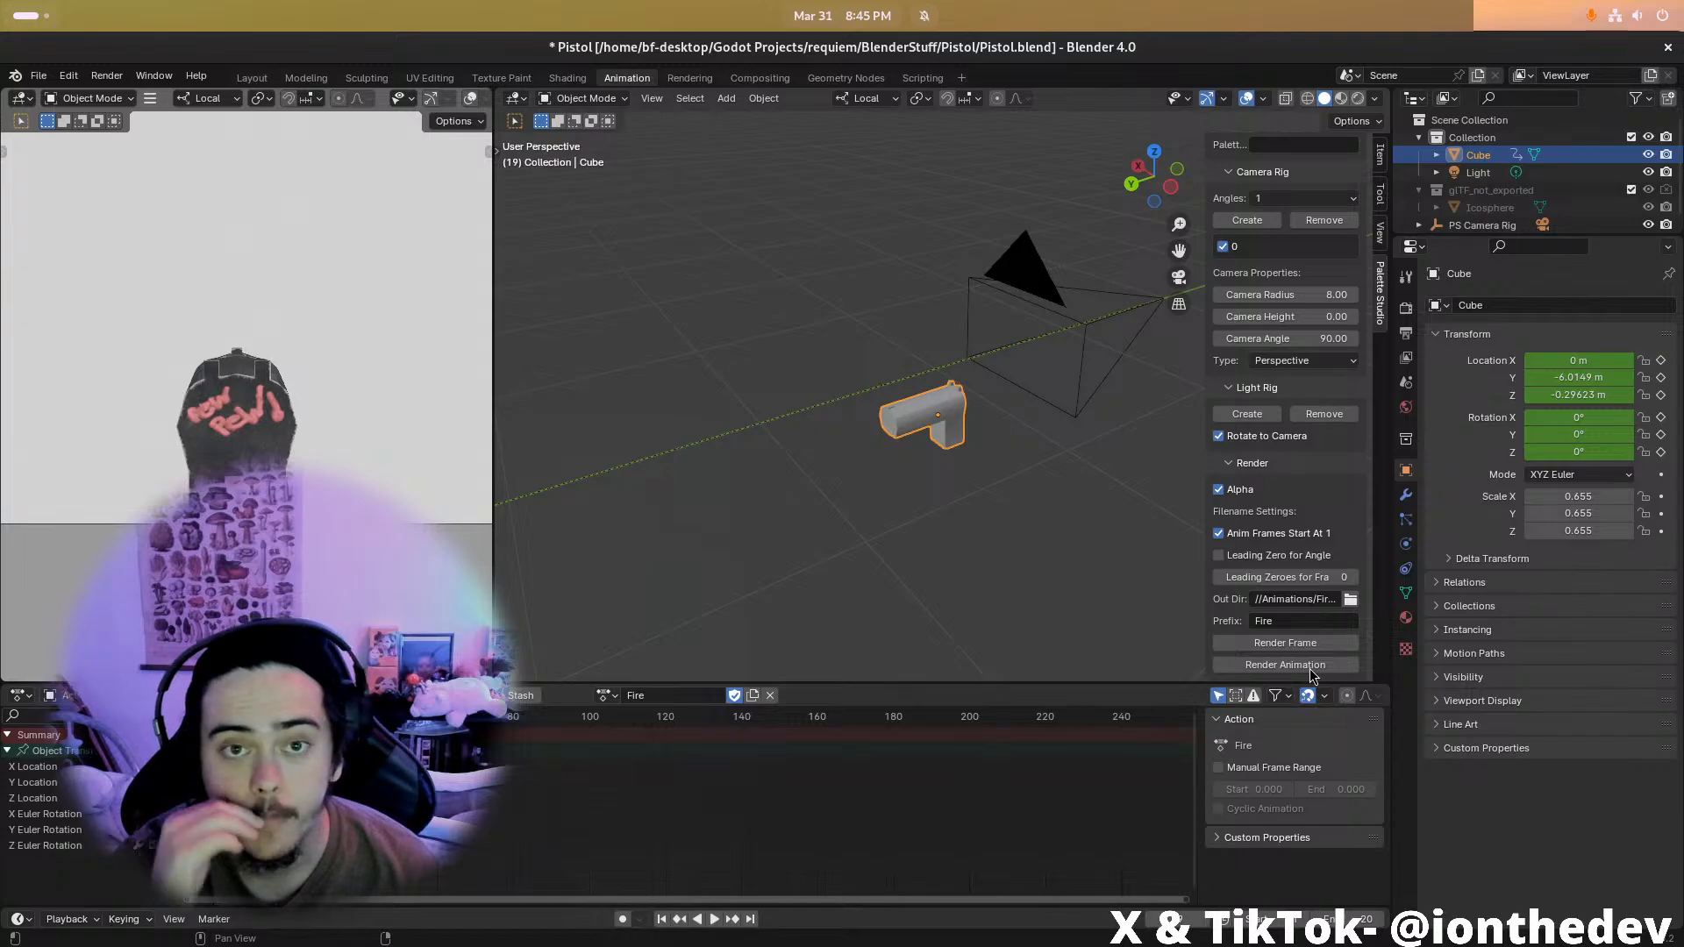
scroll(1326, 664, up, 6)
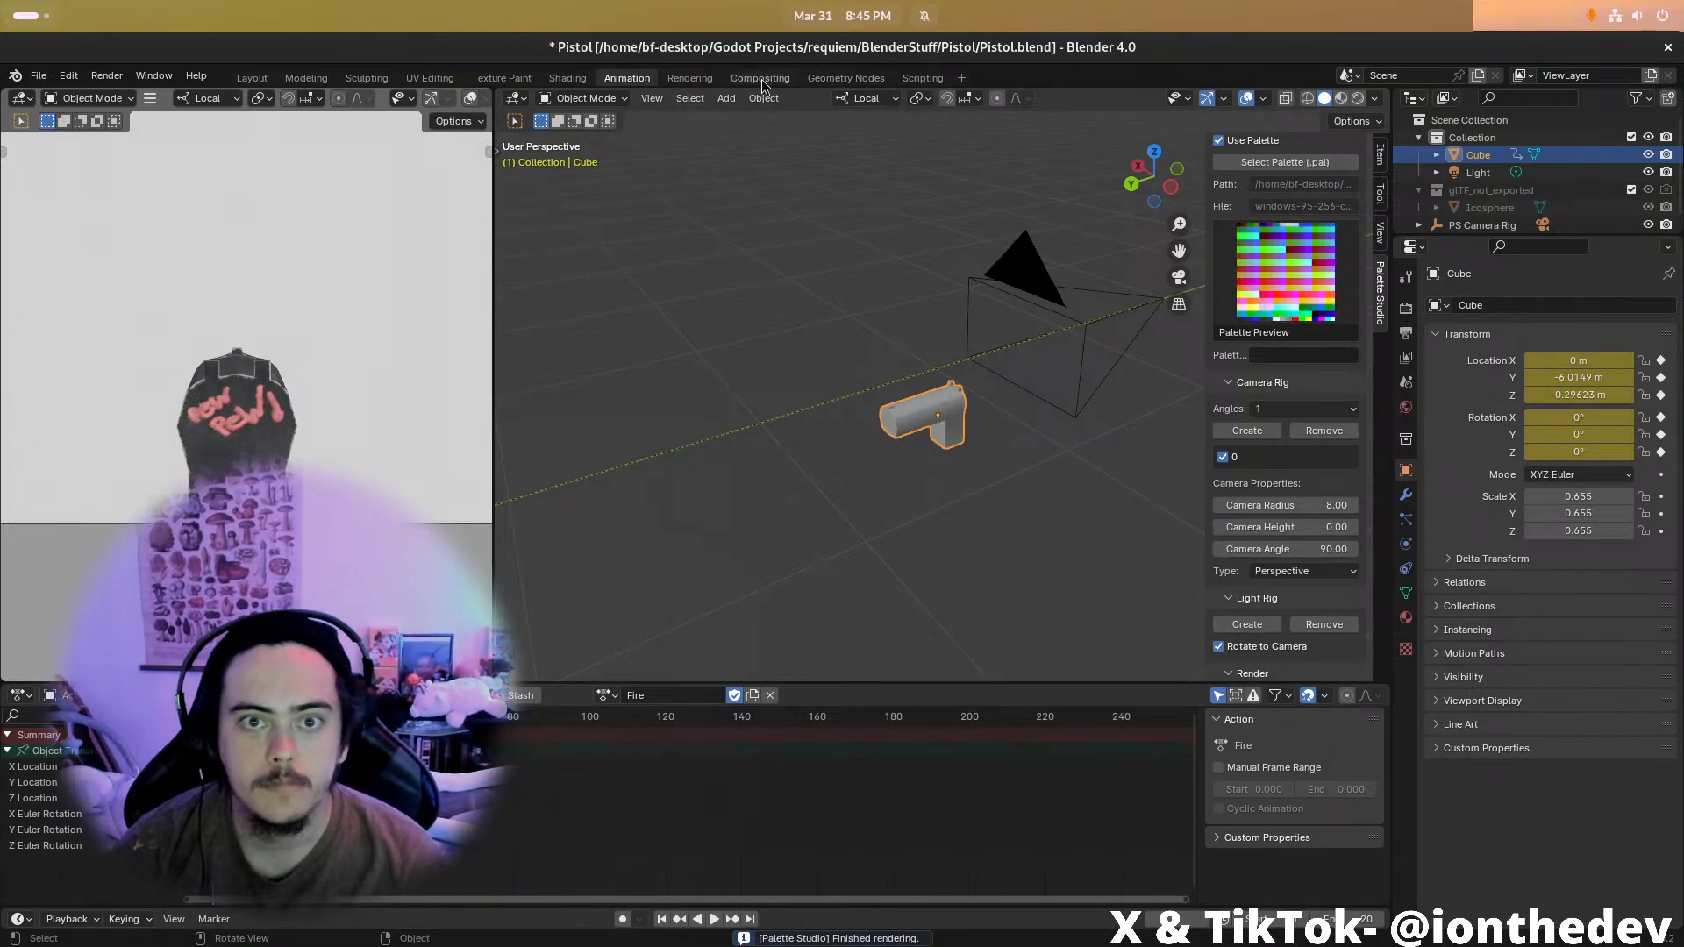
Enable Use Nodes in the compositor, add a Viewer node and move the Render Layers image link from Composite to the Viewer
click(760, 78)
click(196, 99)
key(Home)
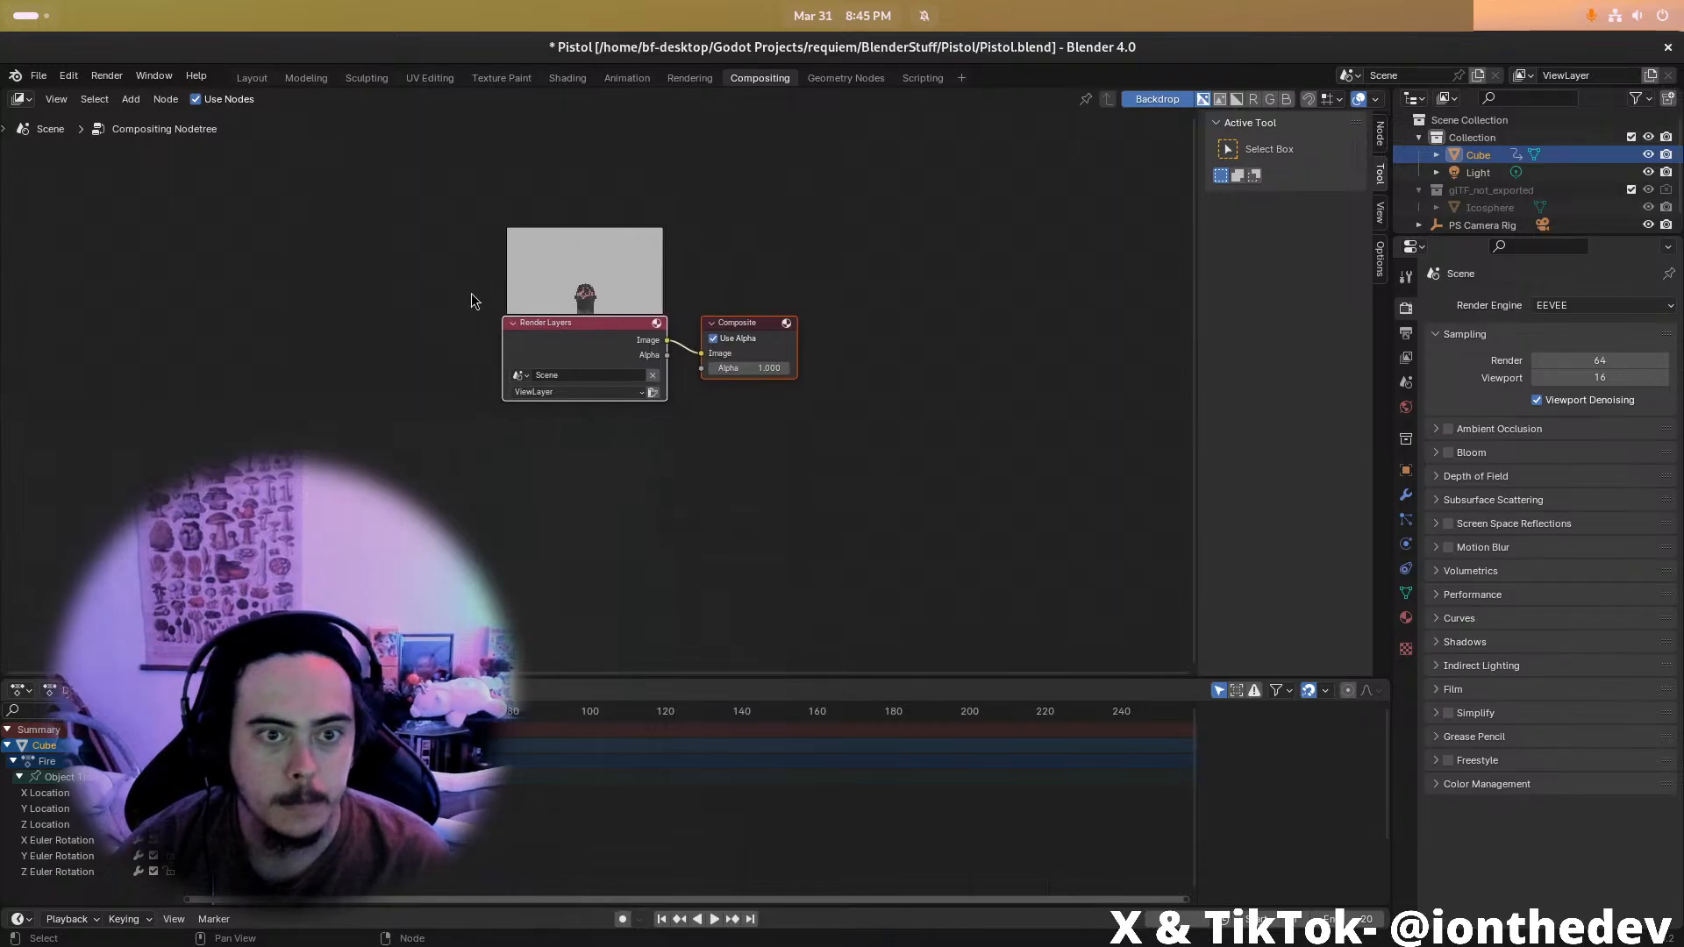
right_click(791, 449)
mouse_move(775, 447)
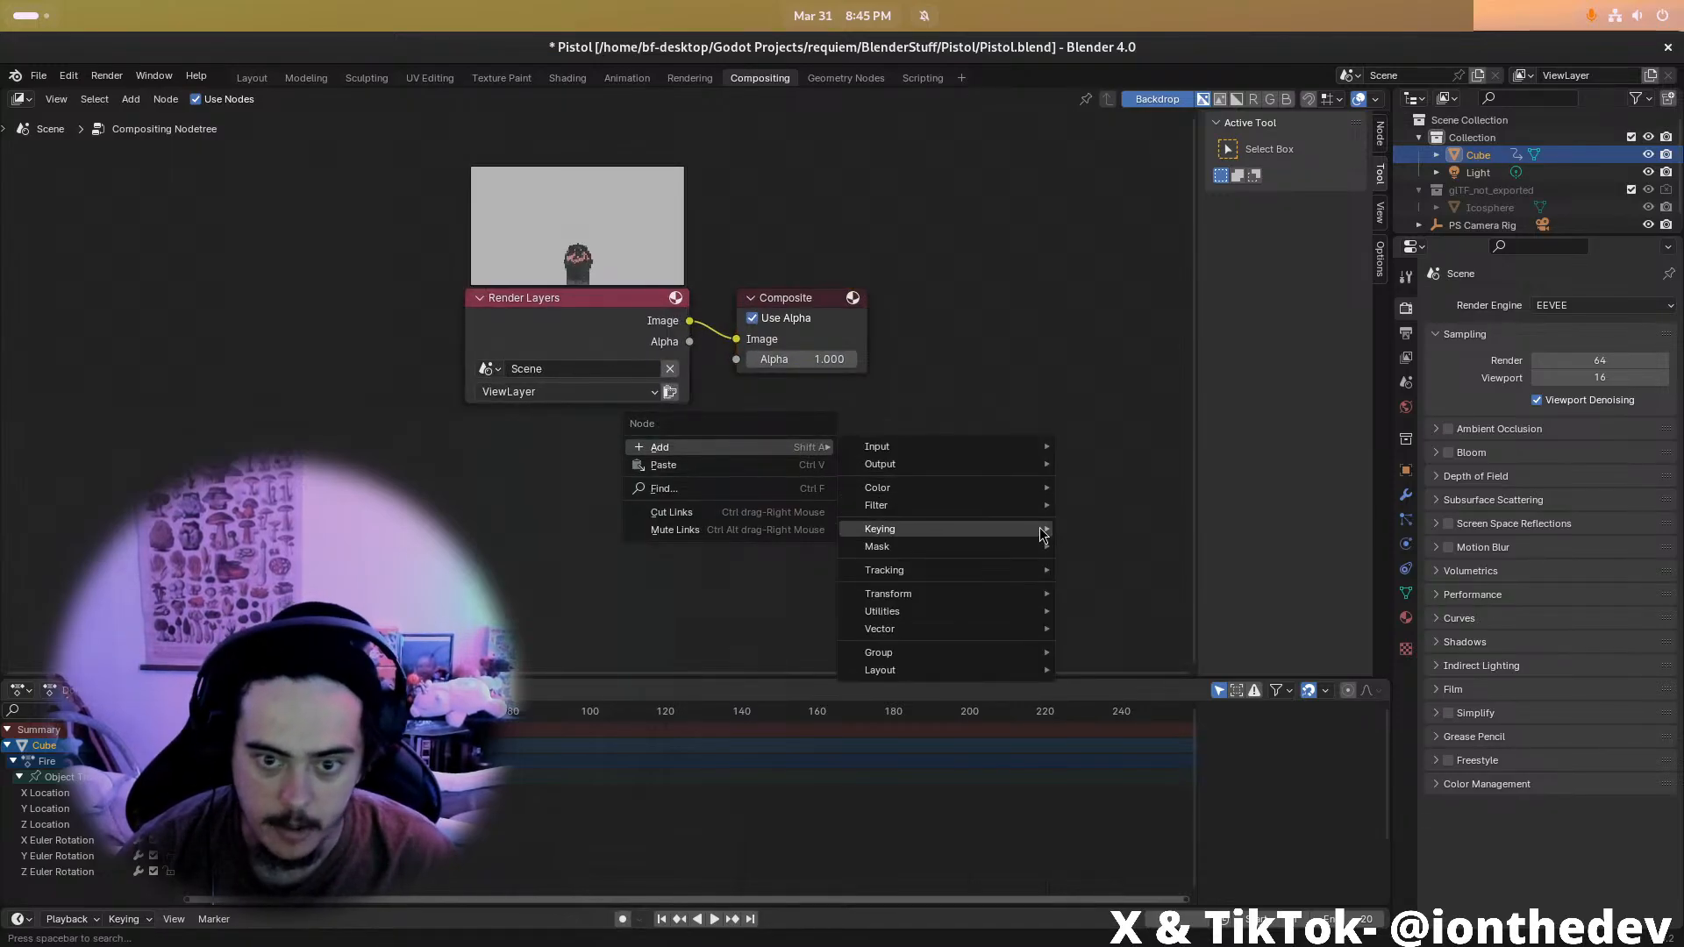
mouse_move(989, 454)
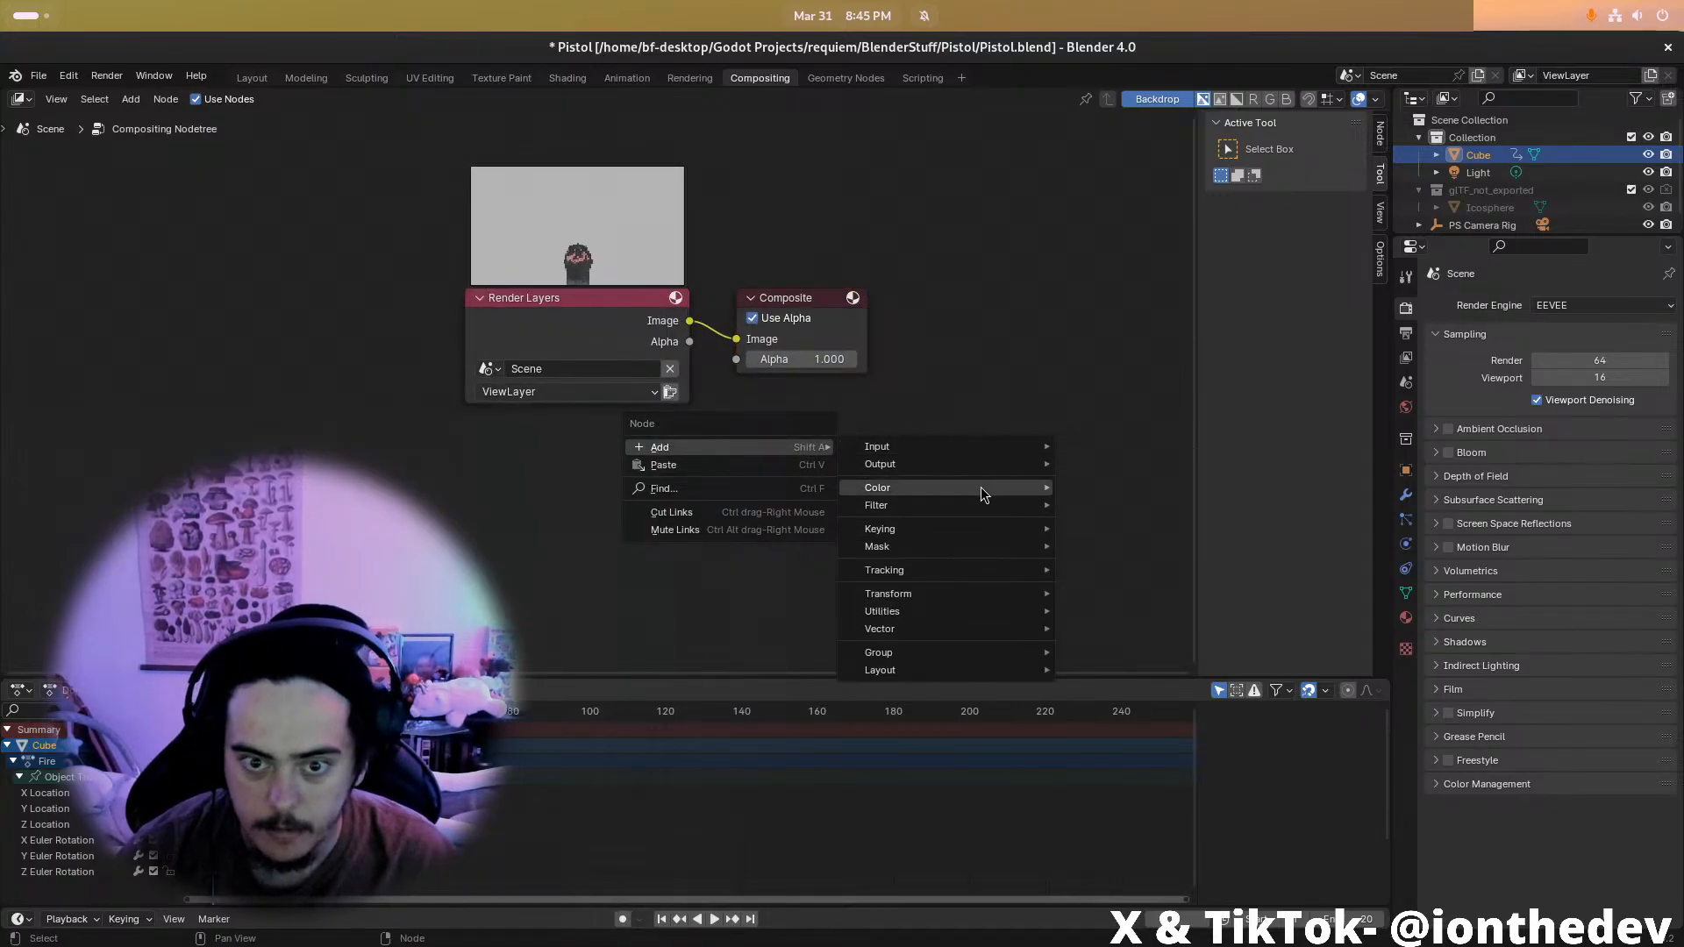
click(1098, 500)
click(843, 439)
drag(733, 340, 779, 471)
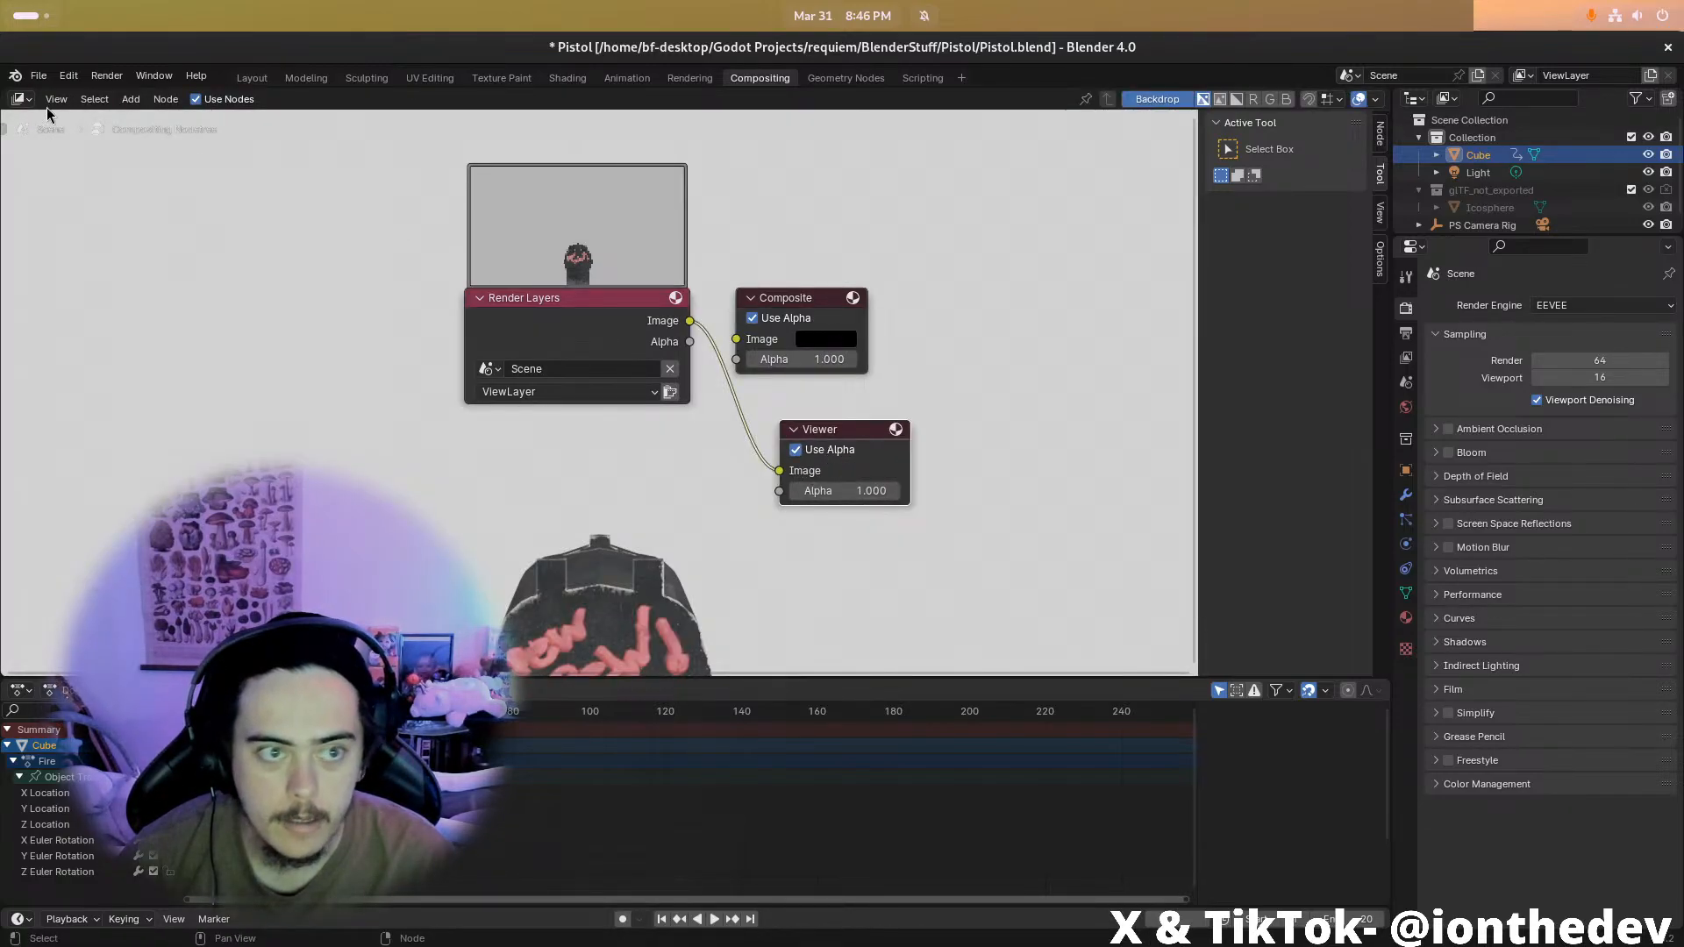
Check the pistol through the camera in the Layout workspace and return to the Palette Studio render settings in the Animation workspace
scroll(559, 252, up, 2)
scroll(564, 240, up, 4)
middle_drag(526, 235, 744, 326)
scroll(545, 305, down, 5)
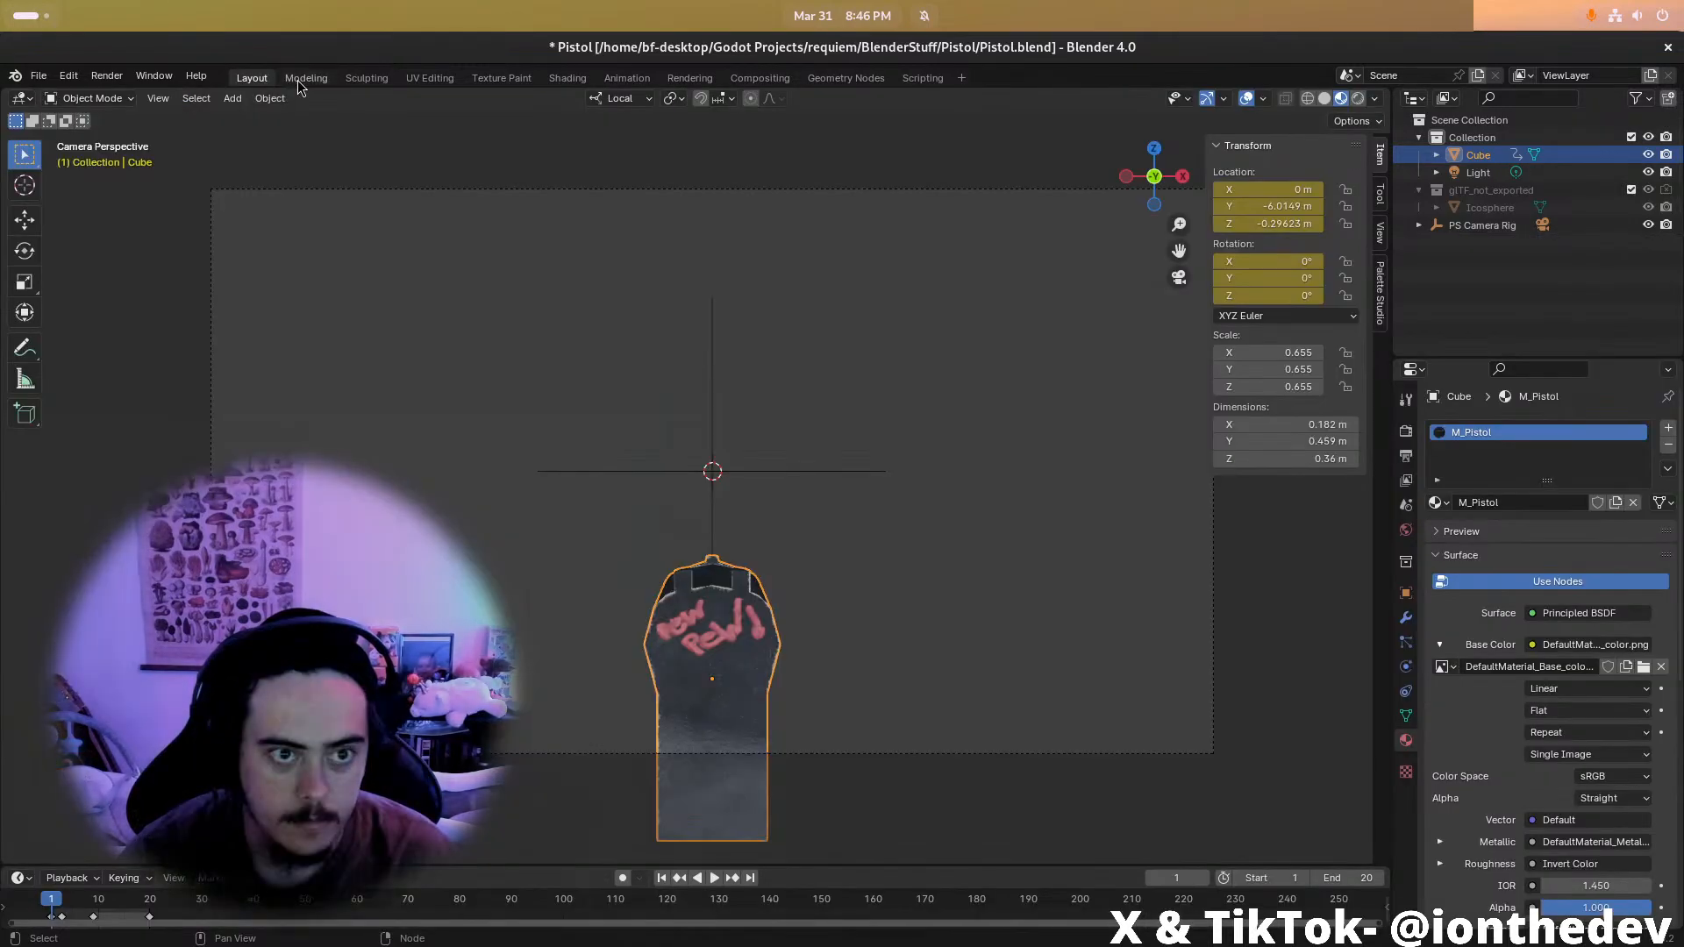
click(252, 78)
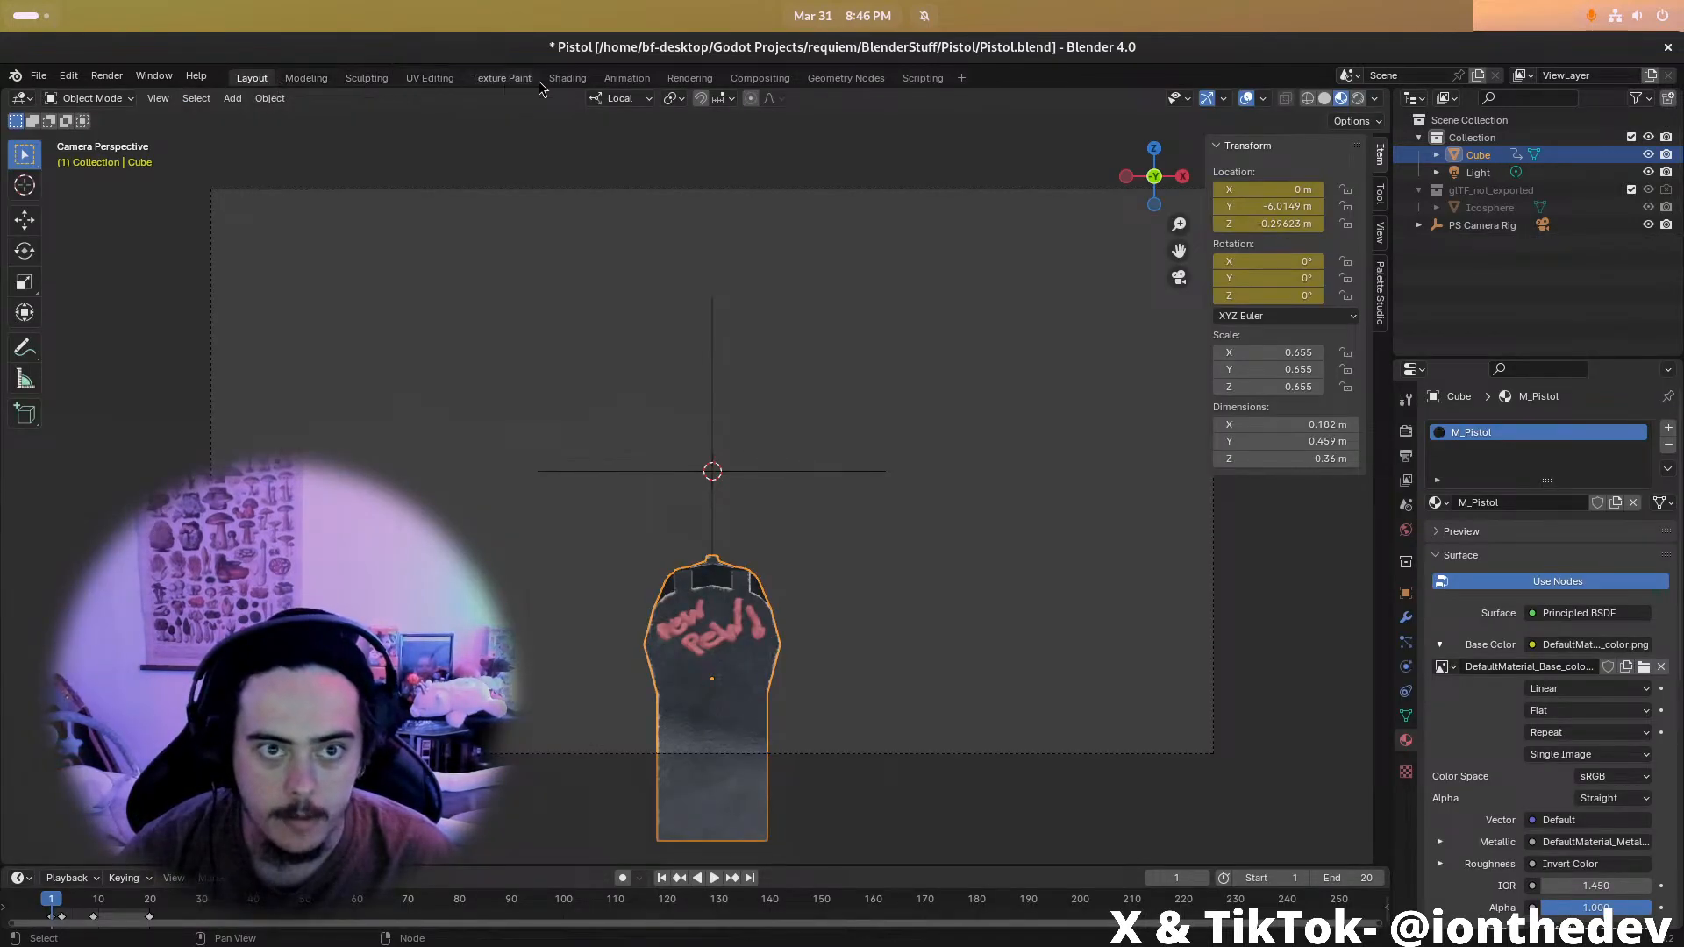
click(626, 79)
scroll(1304, 590, down, 6)
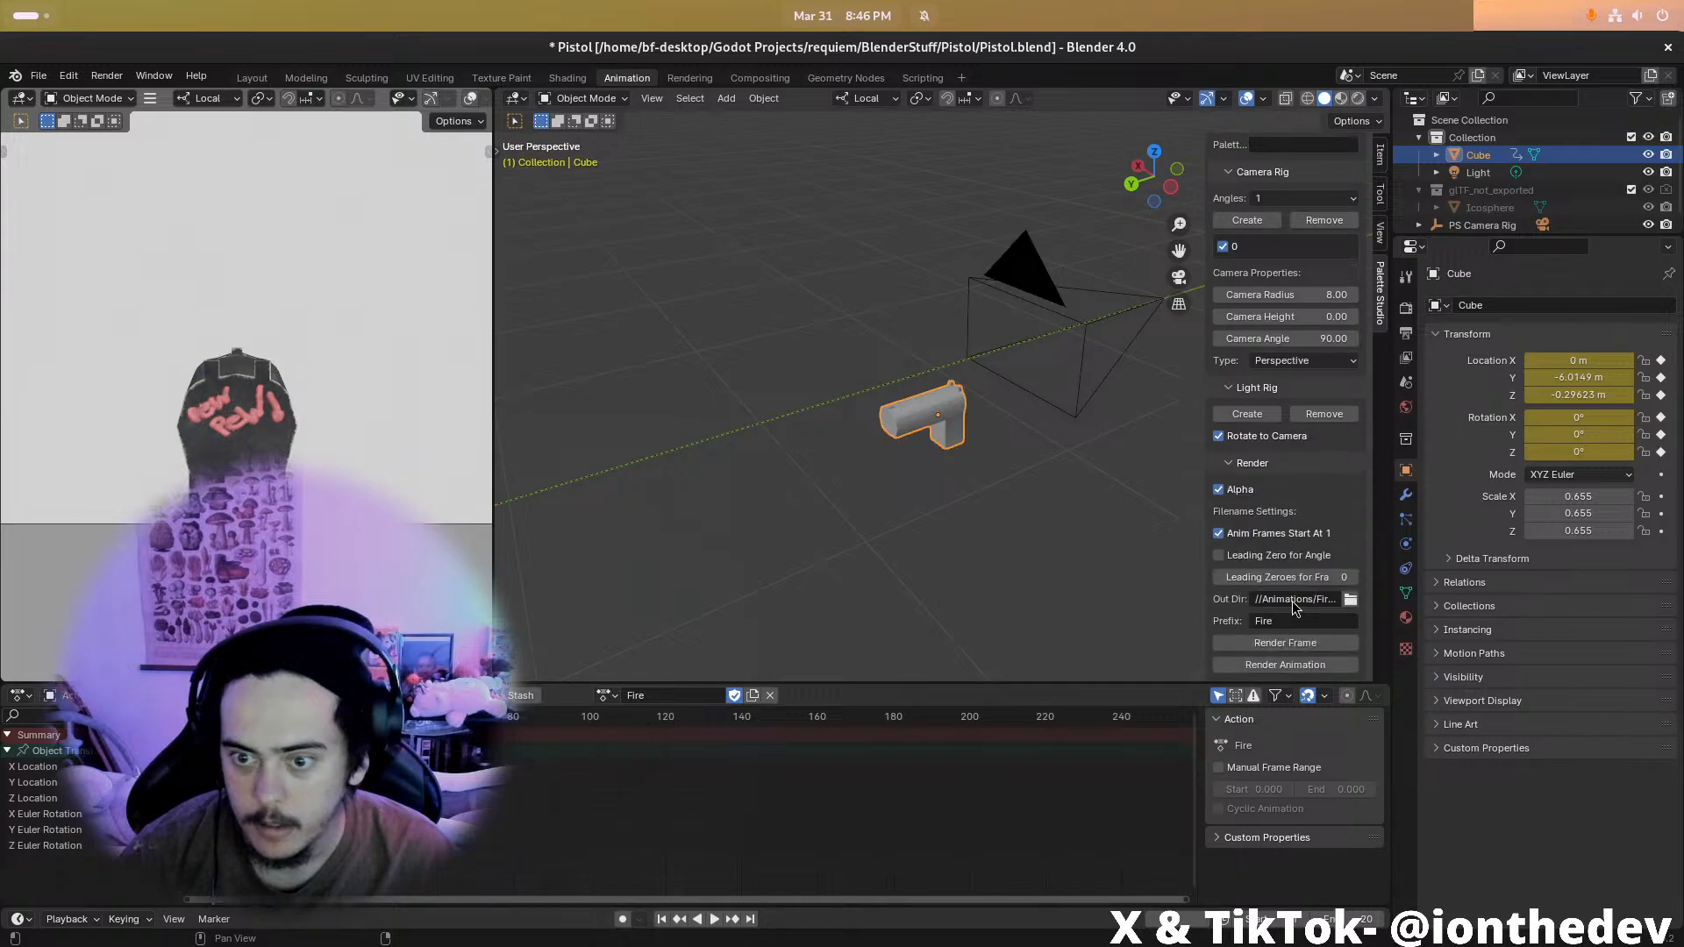
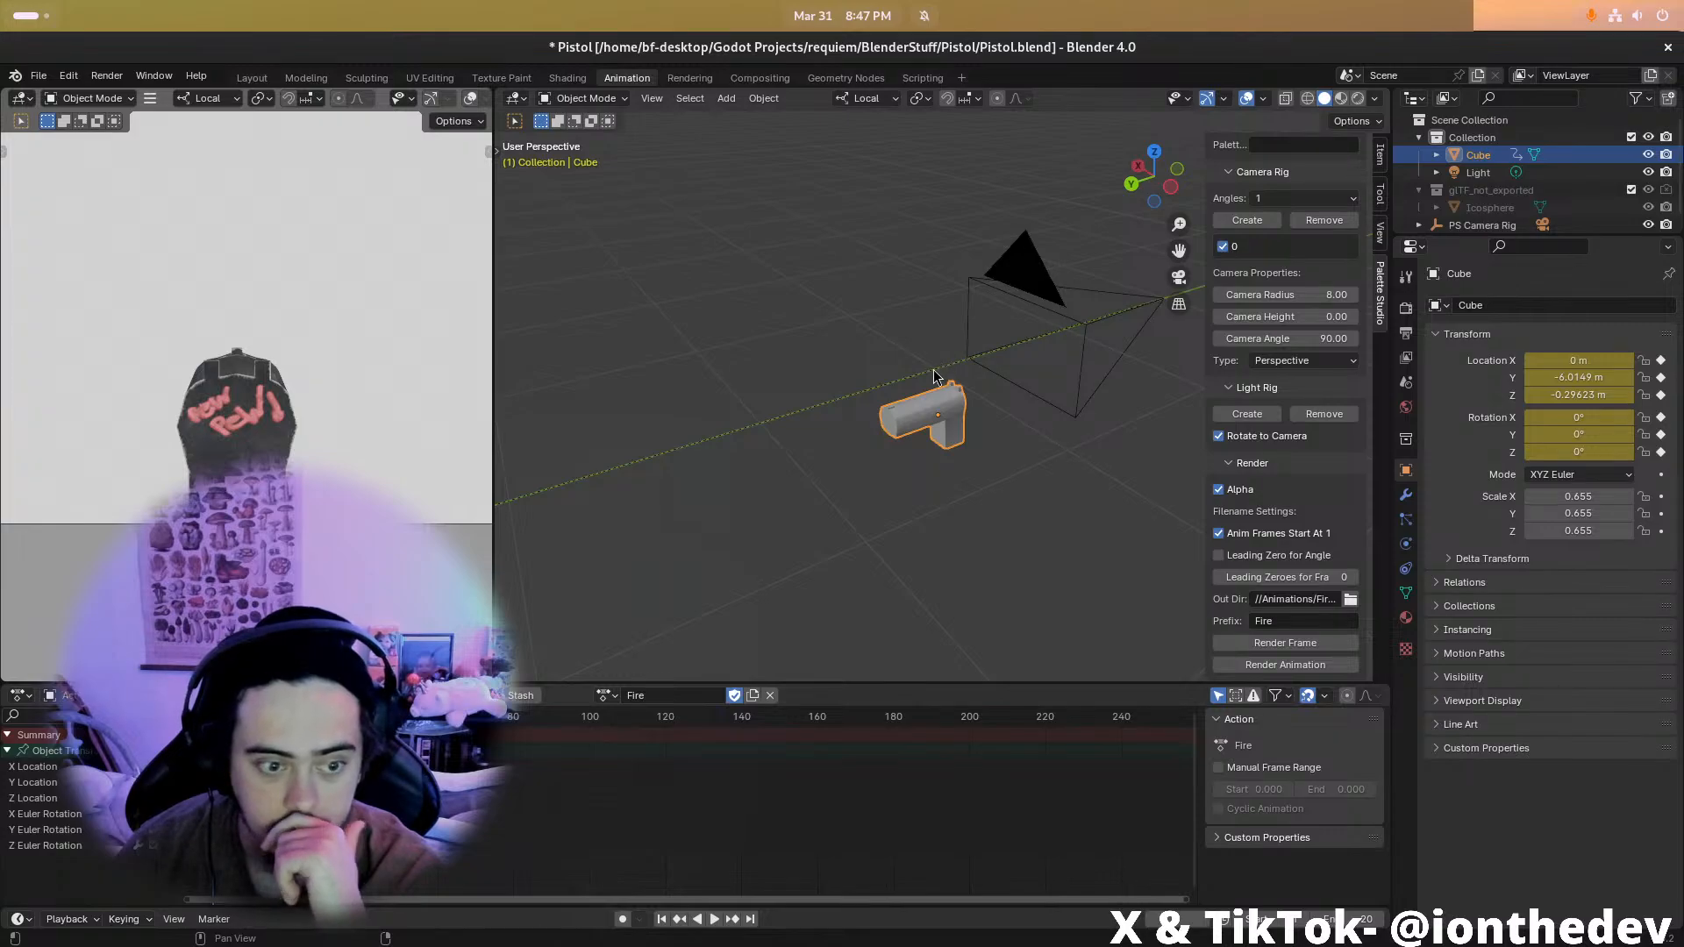
Switch to the Files window and inspect the rendered frames Fire00_4.png and Fire00_3.png in the Frames folder
mouse_move(870, 943)
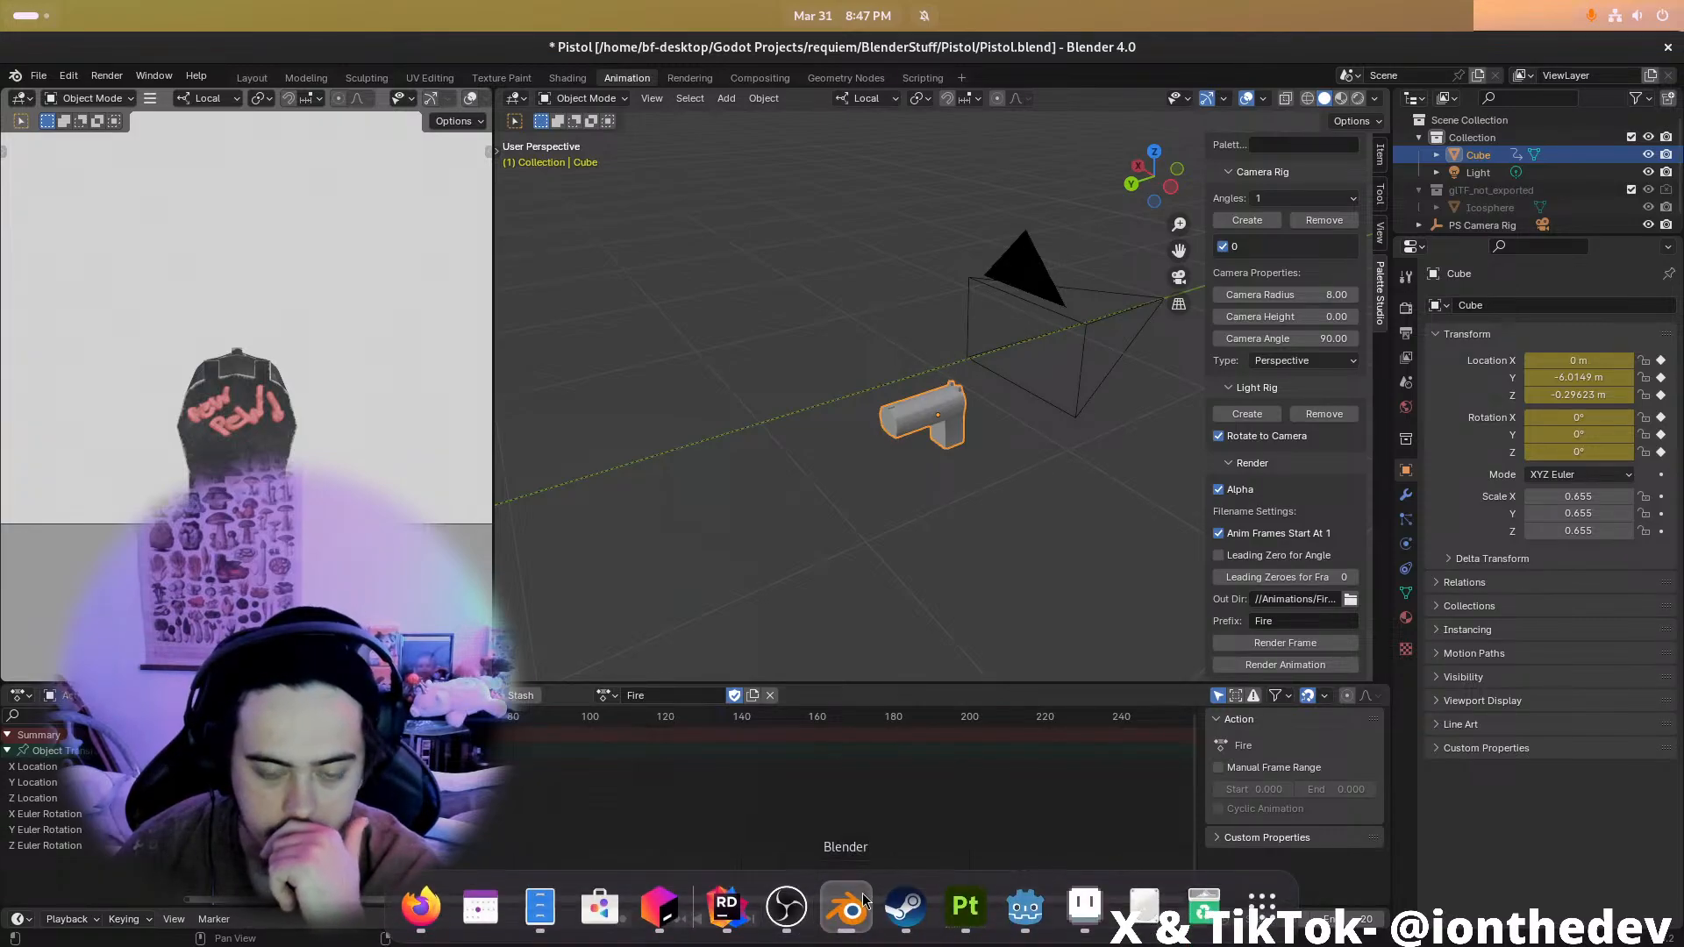
right_click(869, 900)
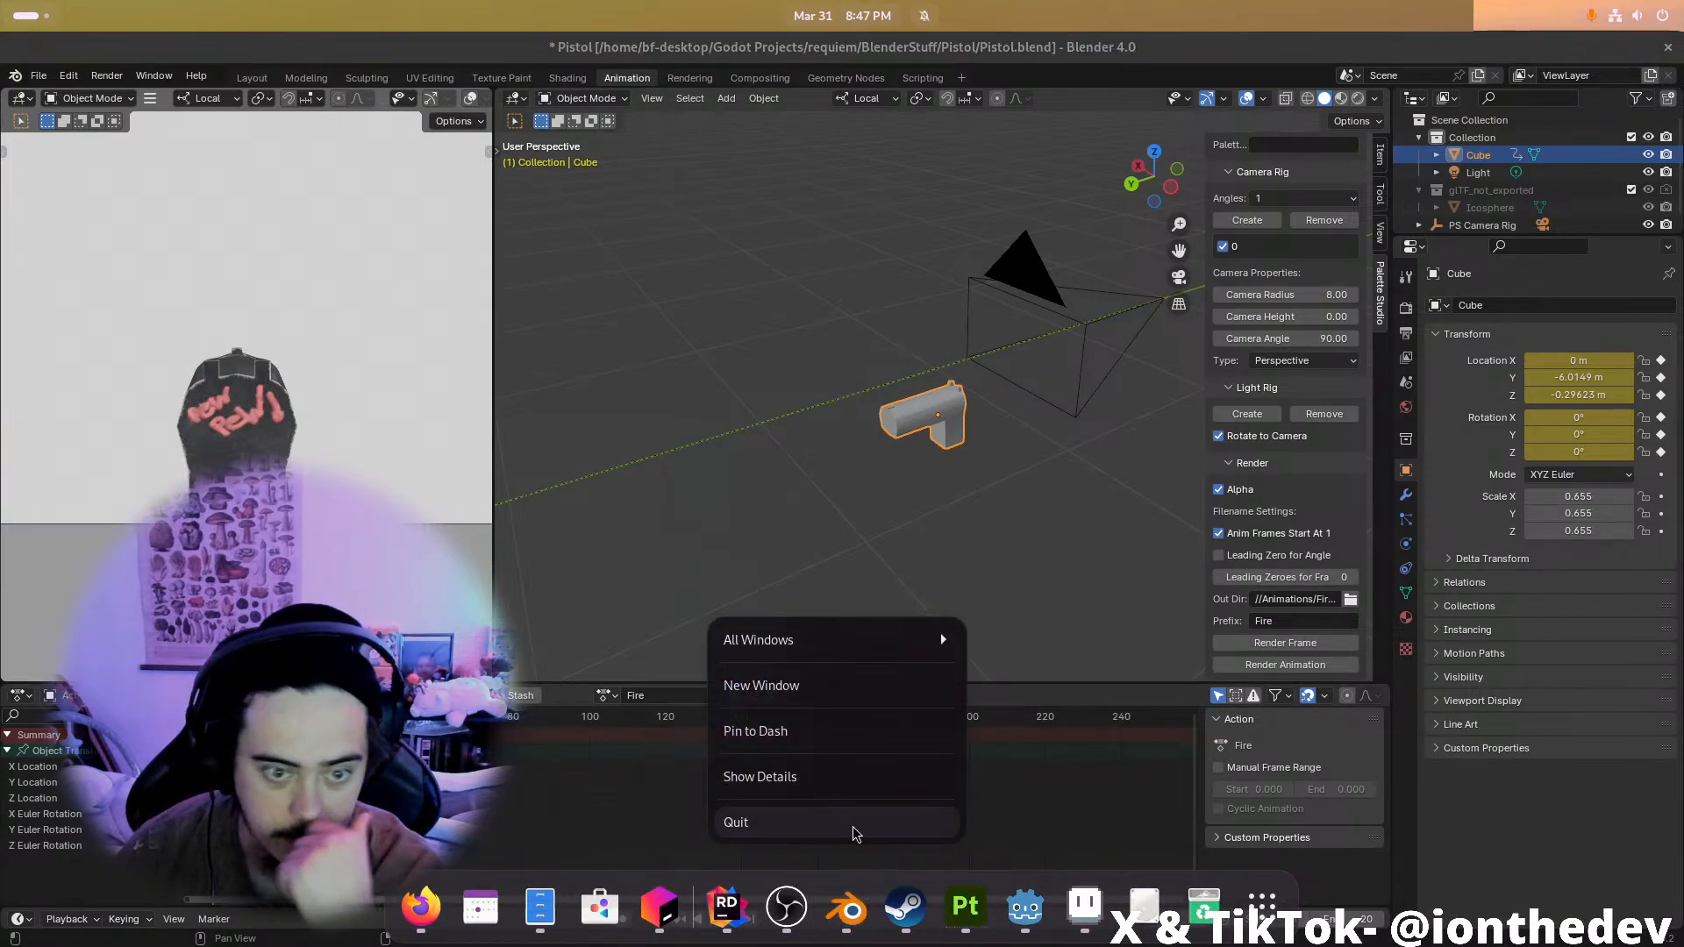
click(569, 268)
drag(0, 248, 432, 240)
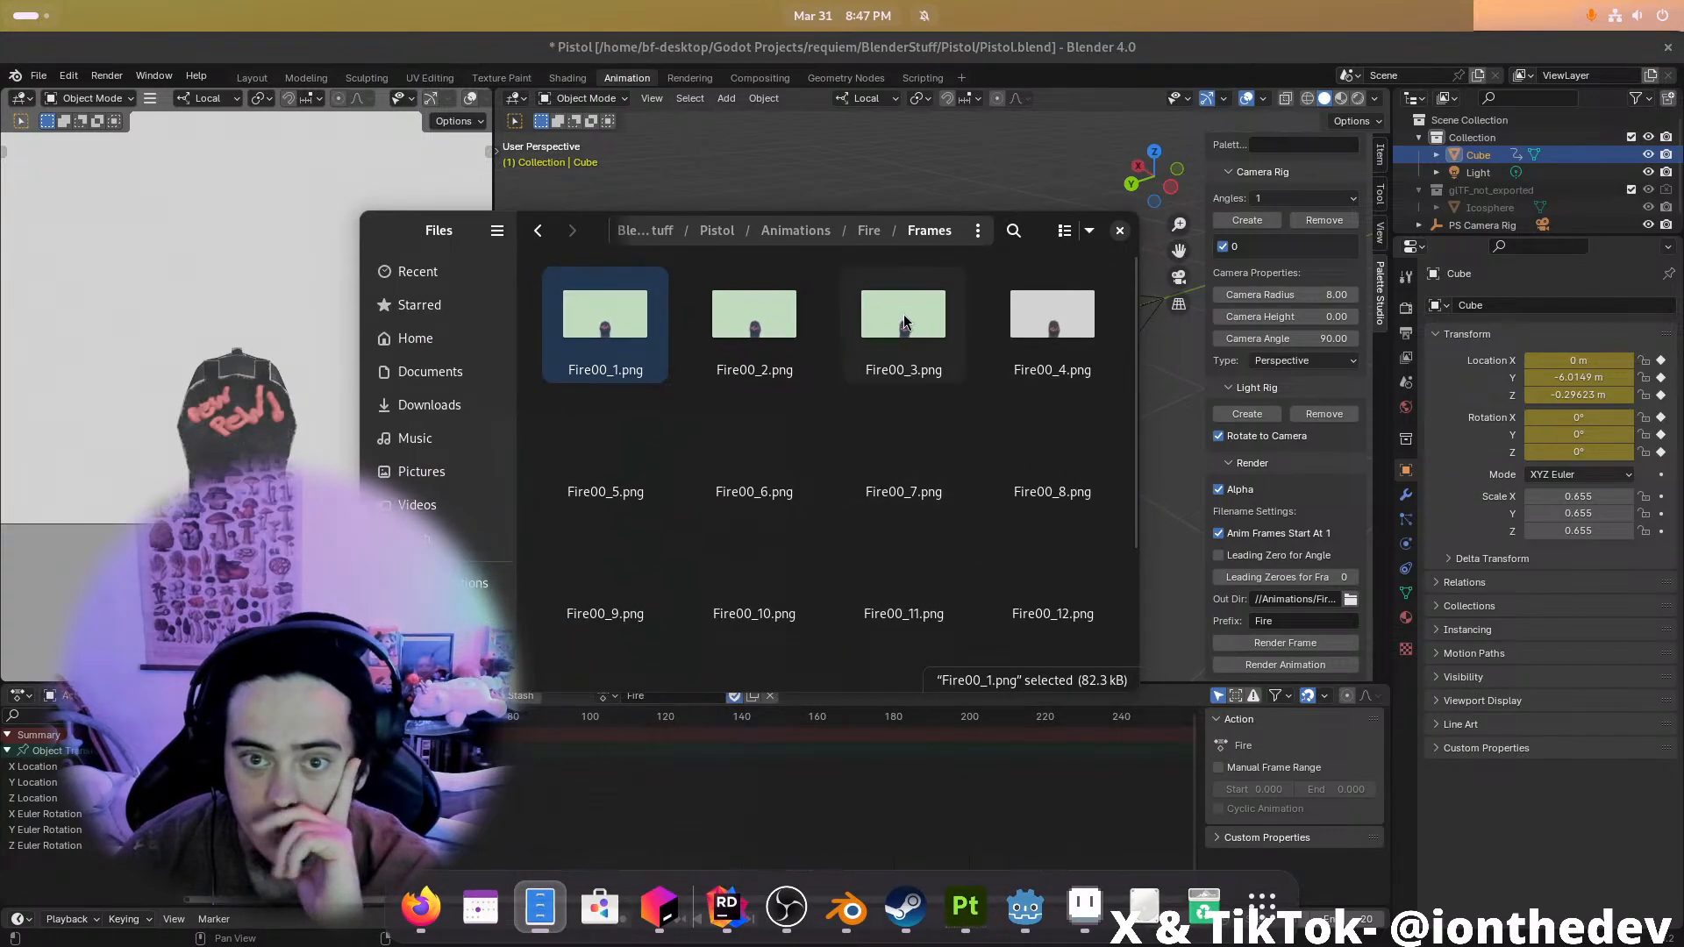
double_click(1034, 320)
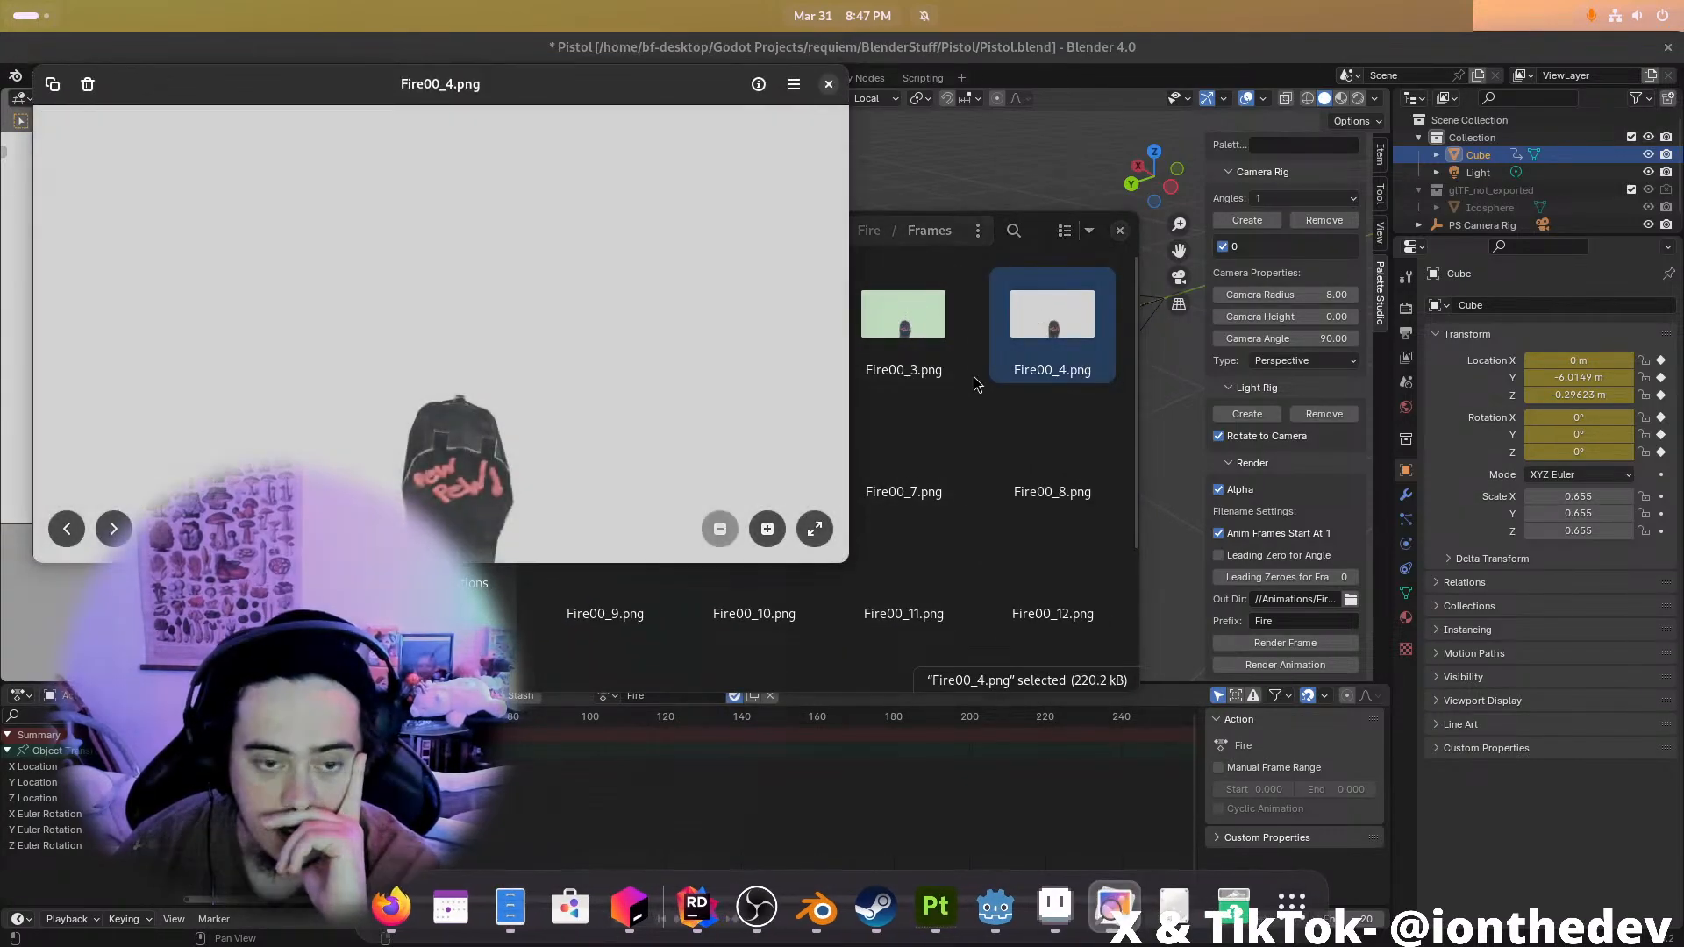
click(828, 85)
click(903, 320)
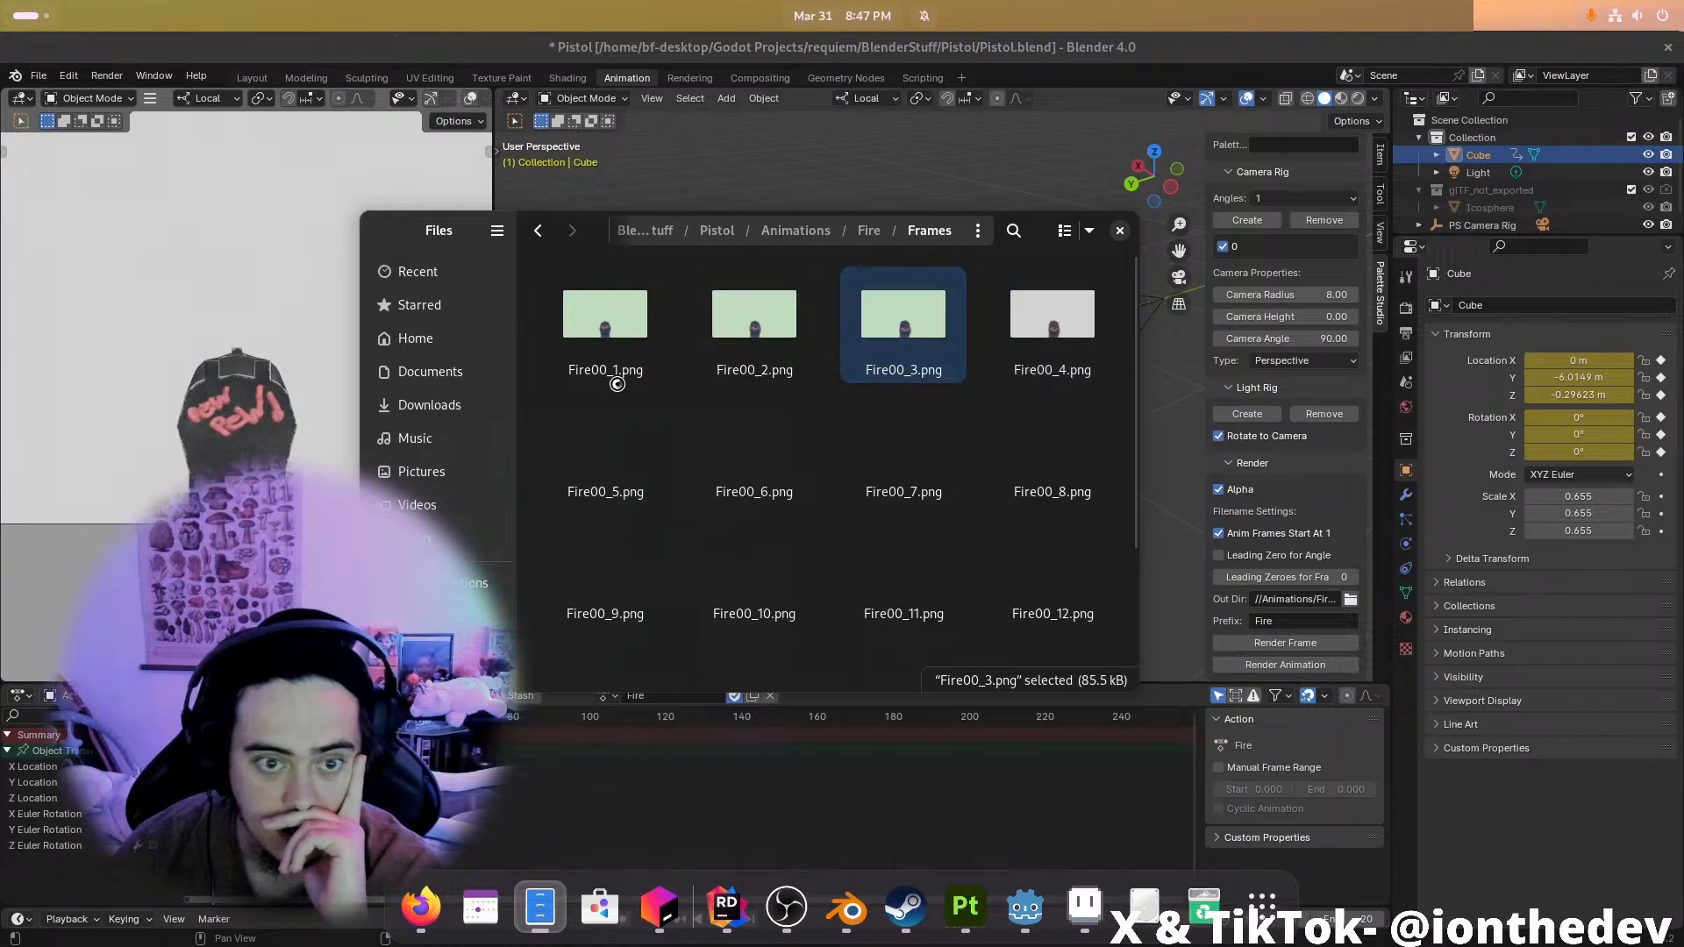
key(Return)
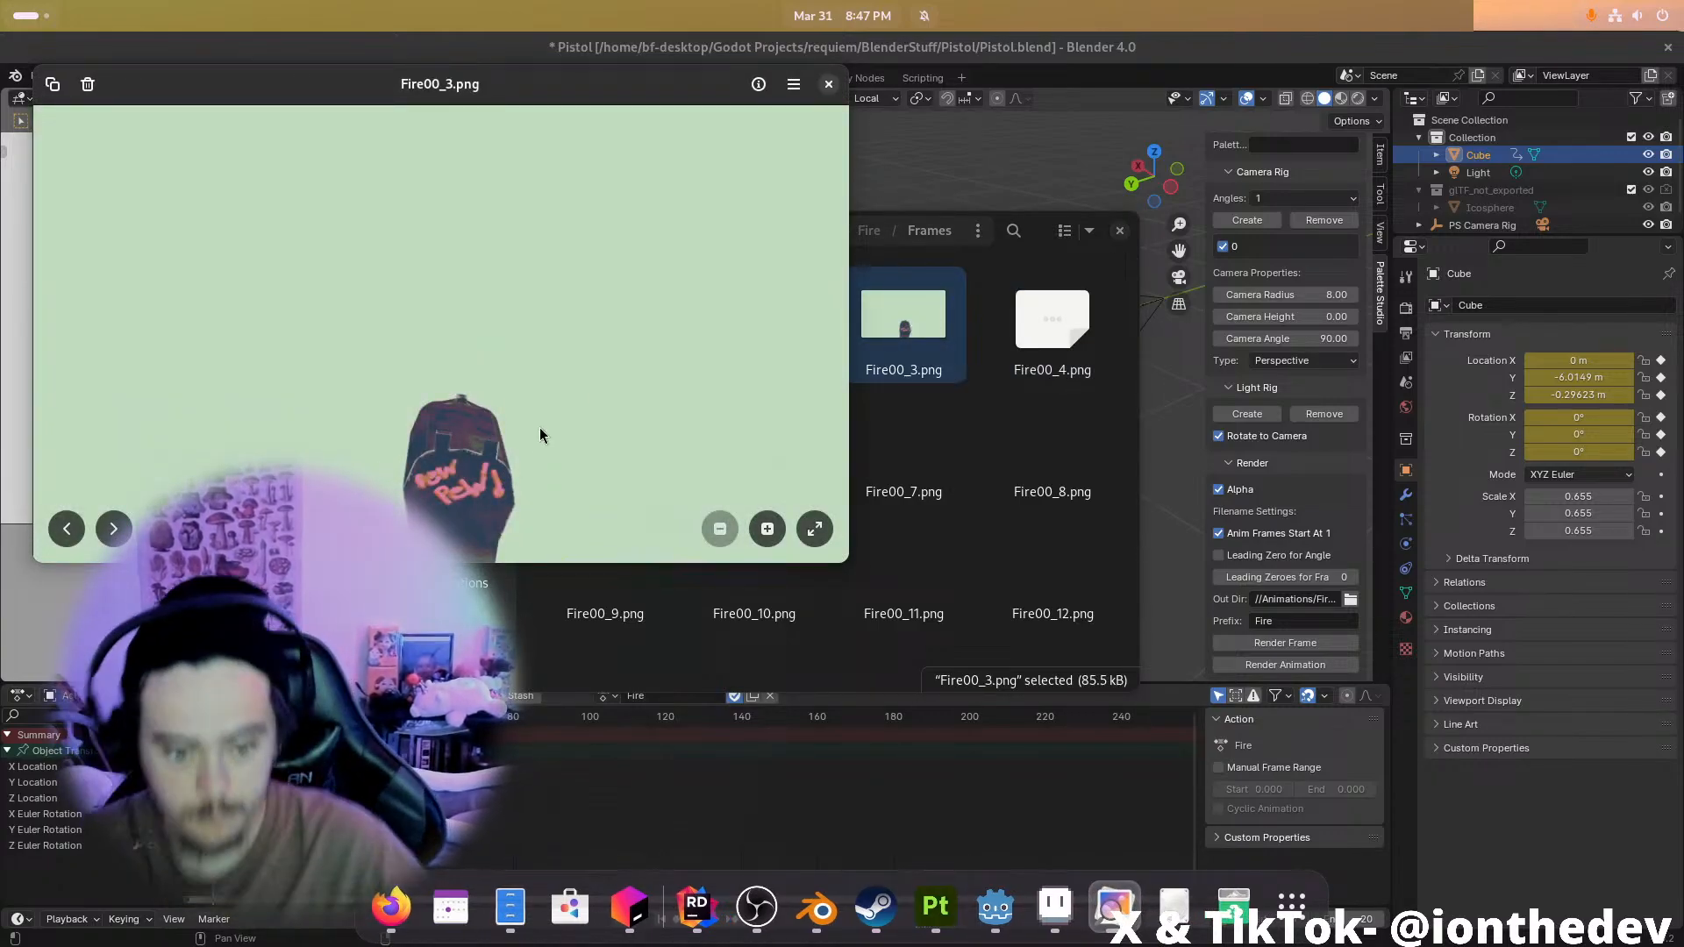
click(828, 85)
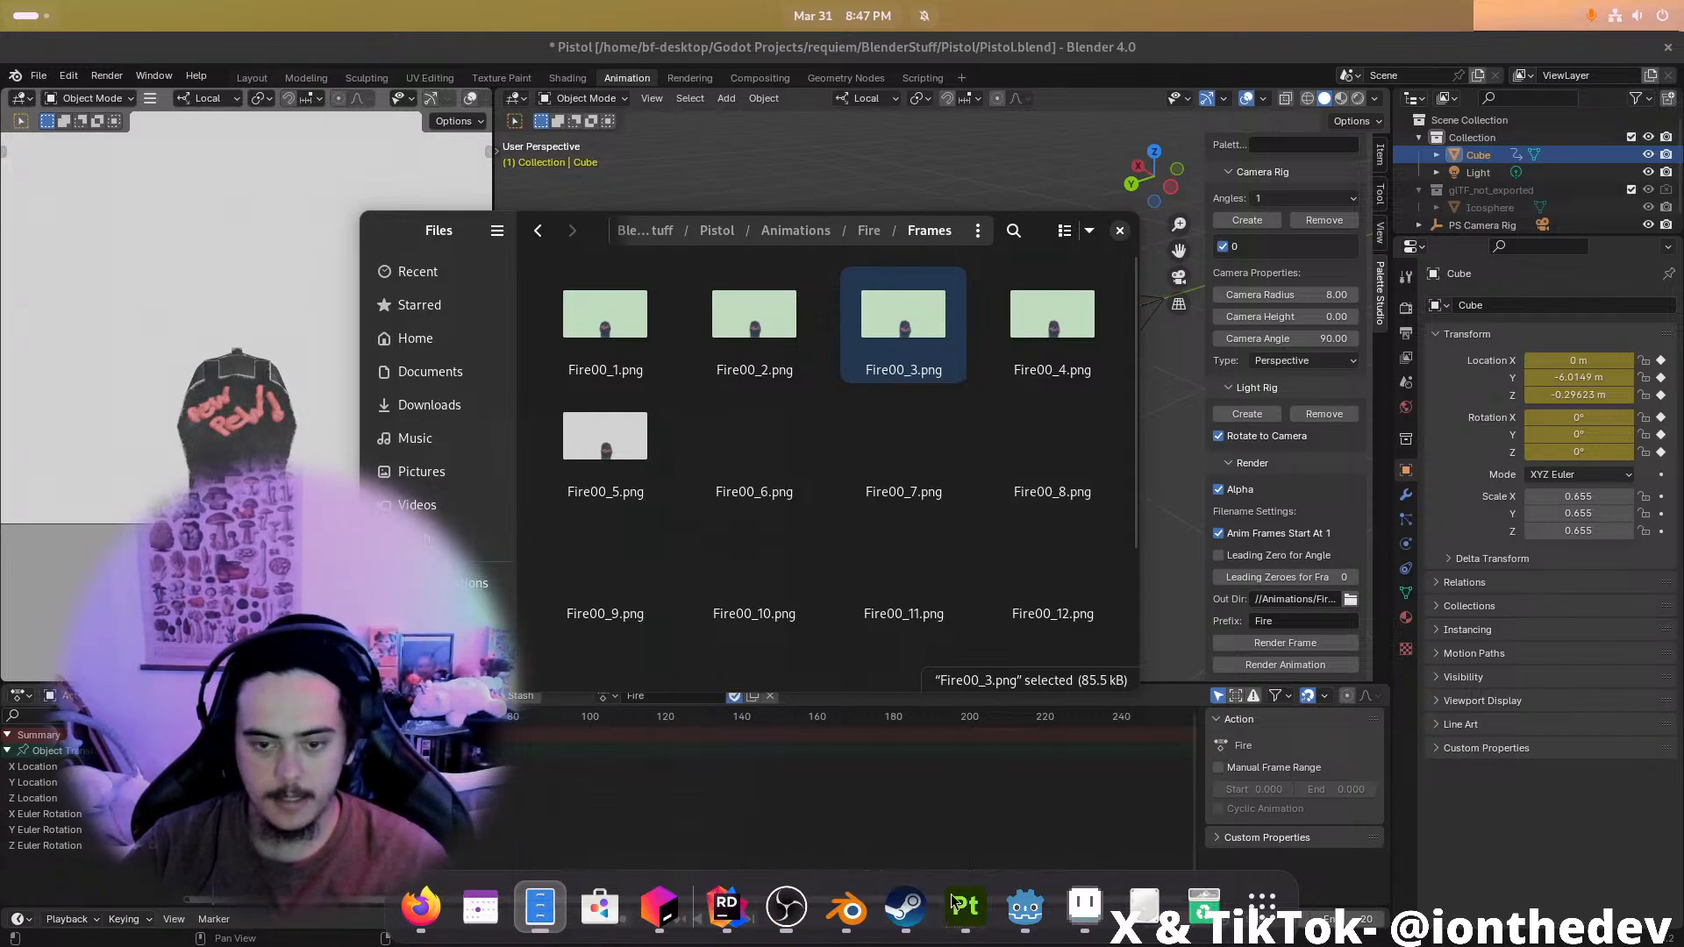
Switch to the Godot project, review the Fire frames and their import files in the Frames folder, and bring the Godot editor forward
click(1040, 905)
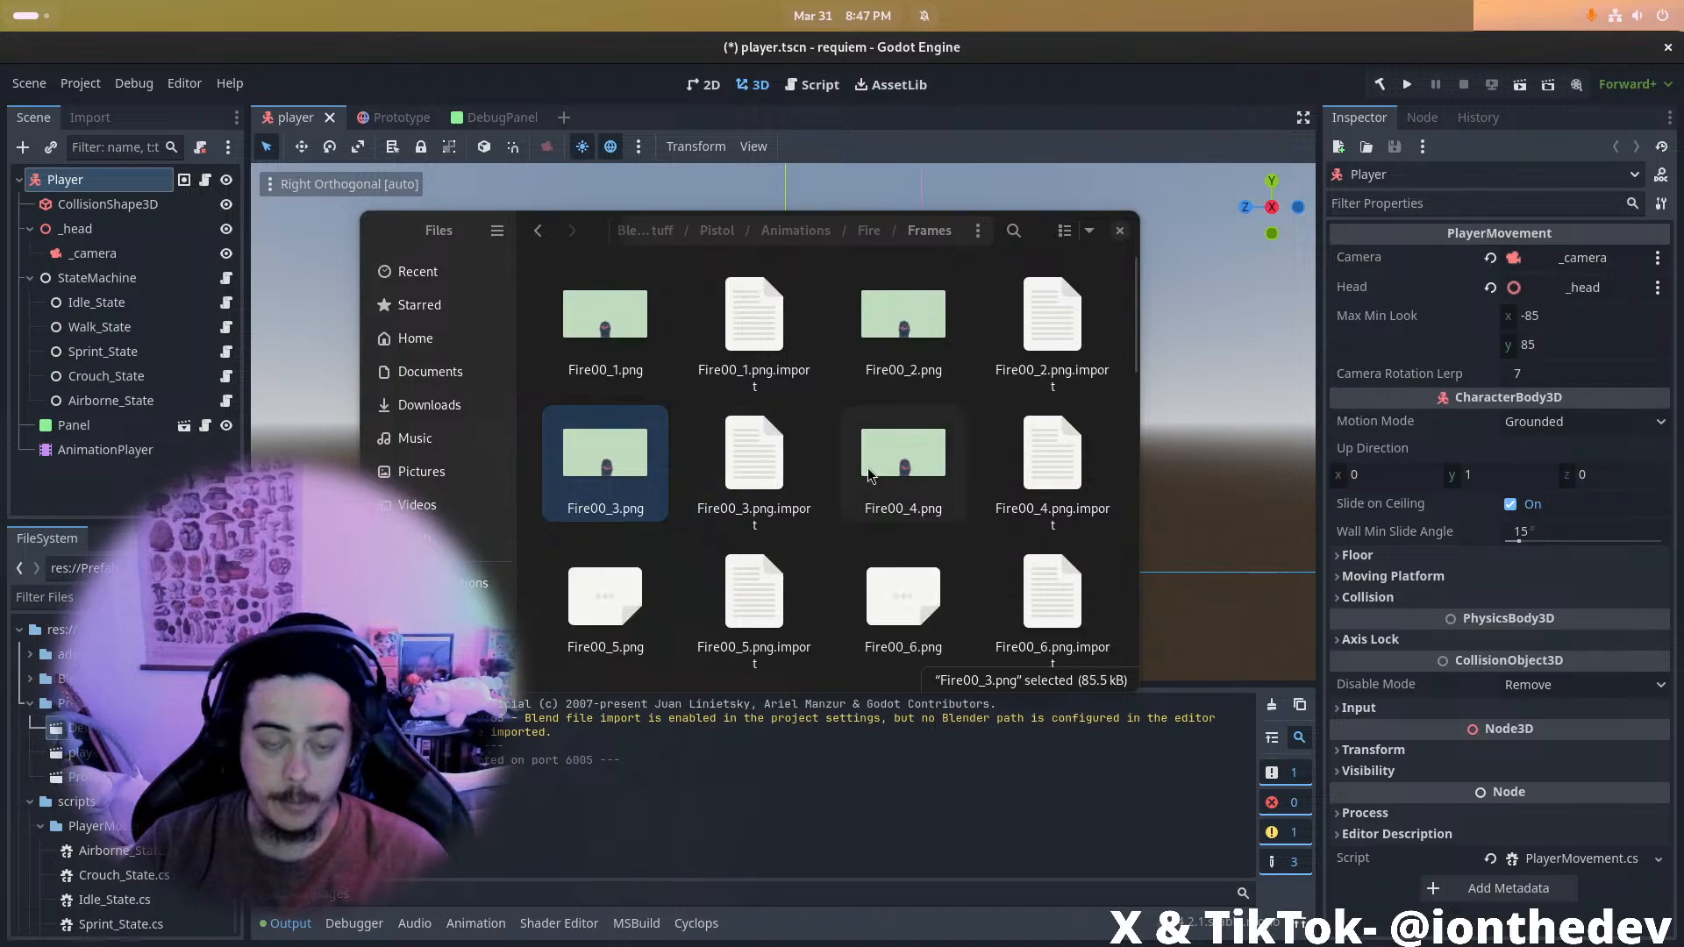
scroll(882, 483, down, 3)
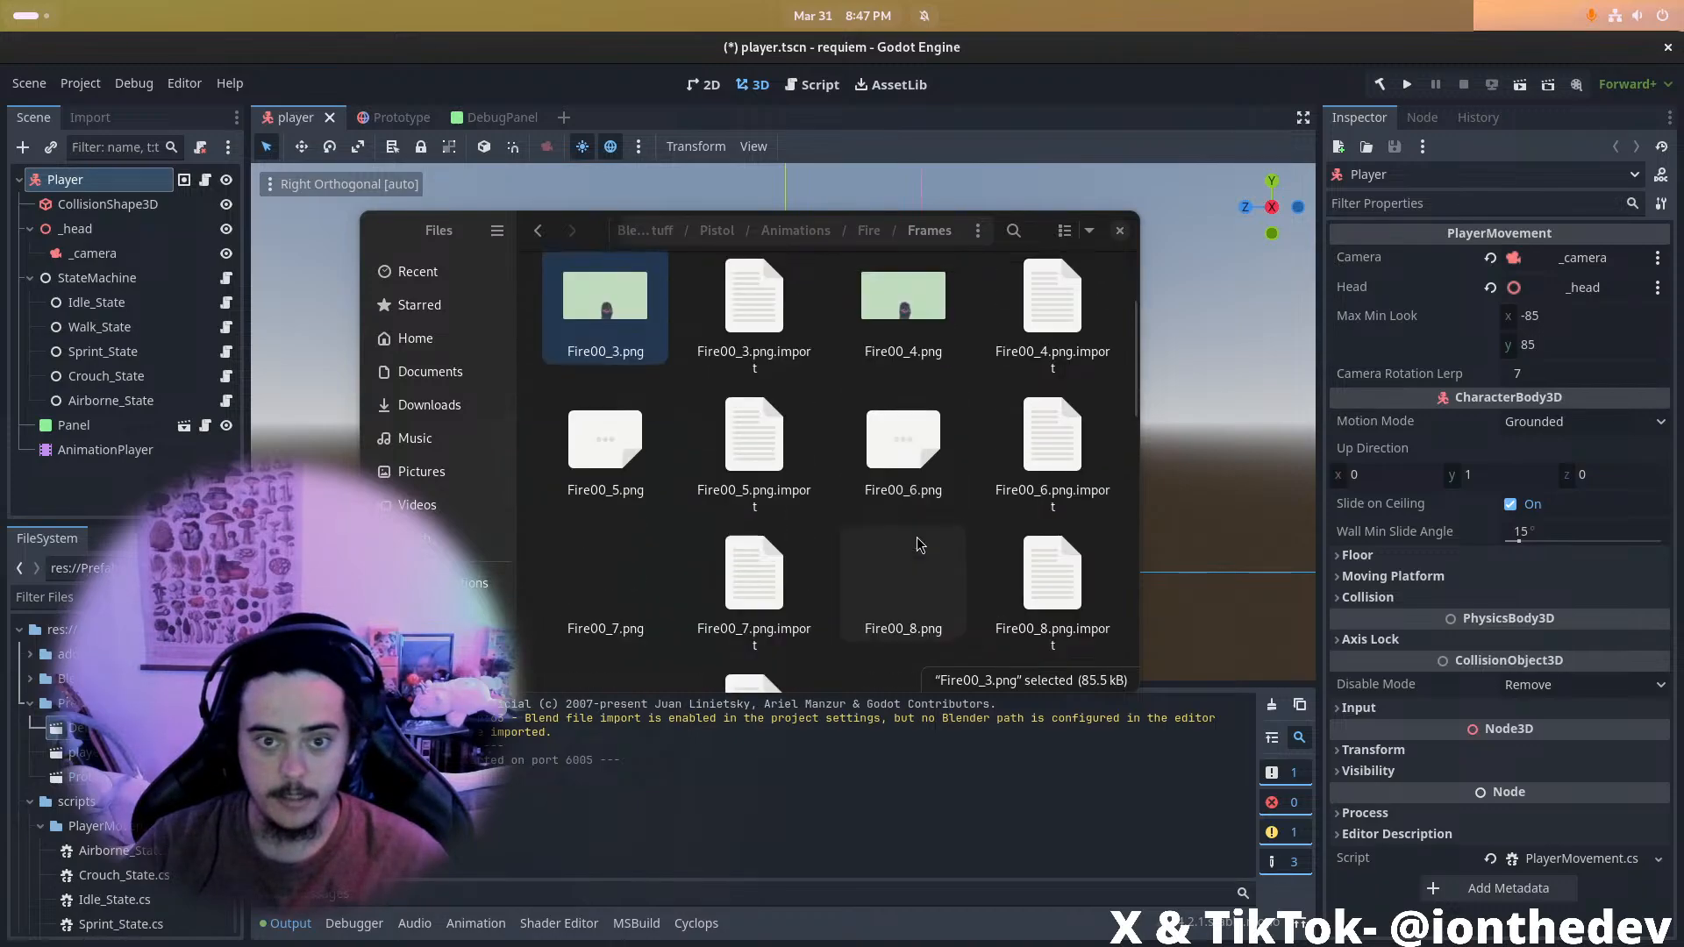
scroll(958, 497, down, 3)
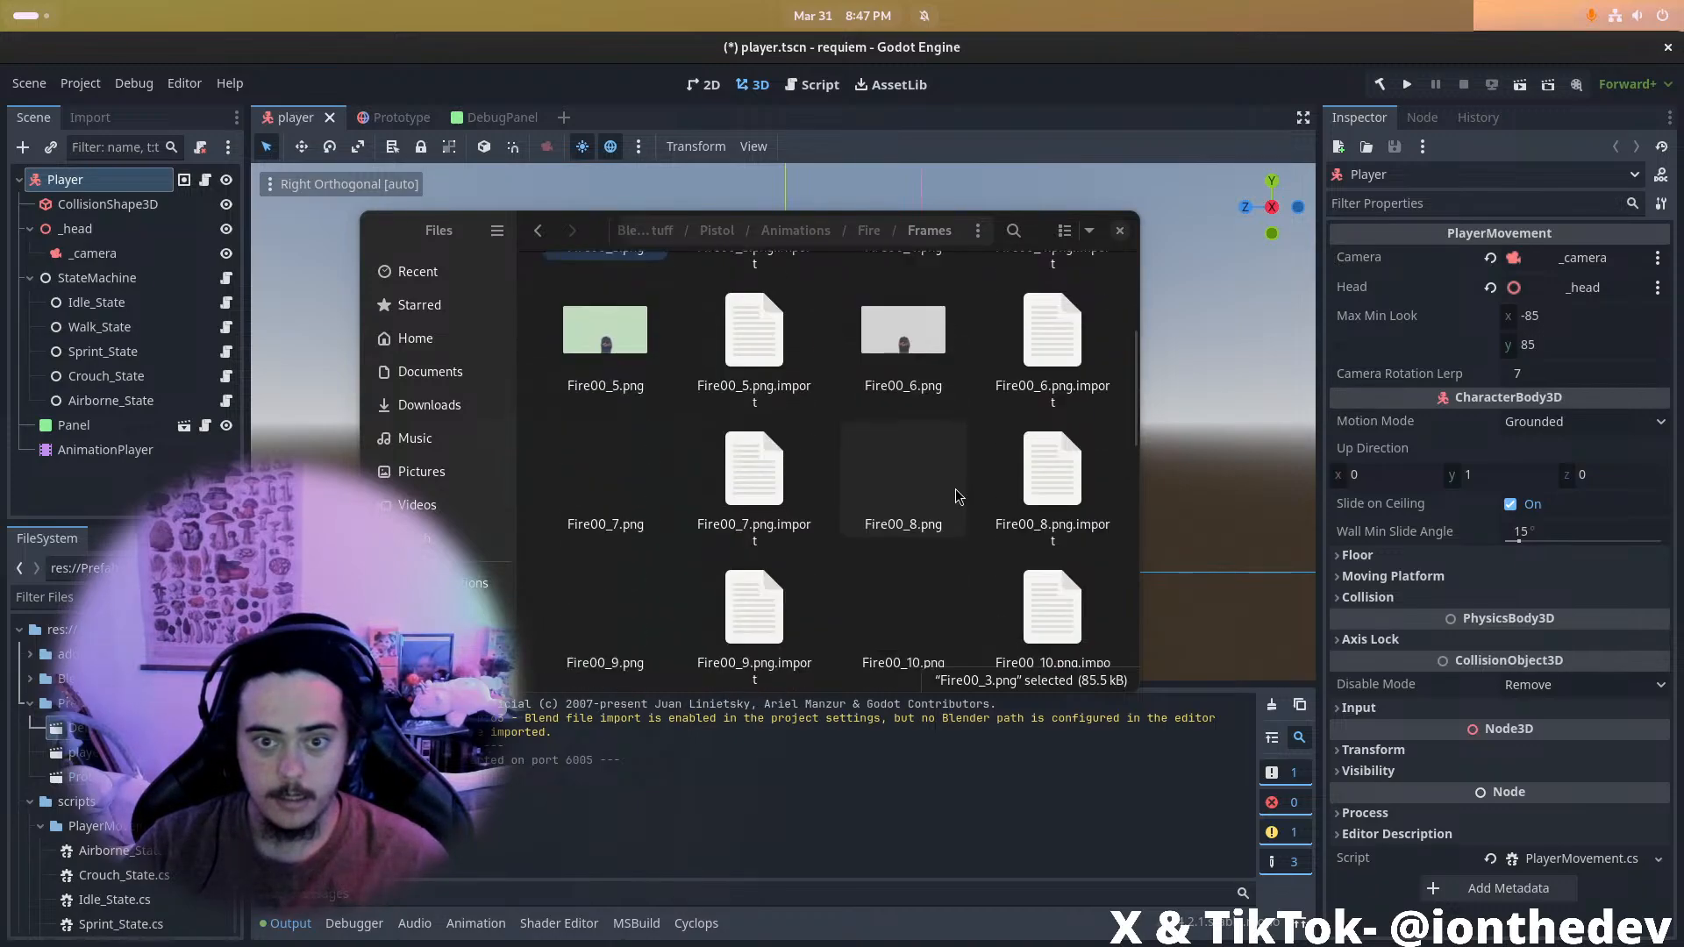
scroll(960, 426, up, 6)
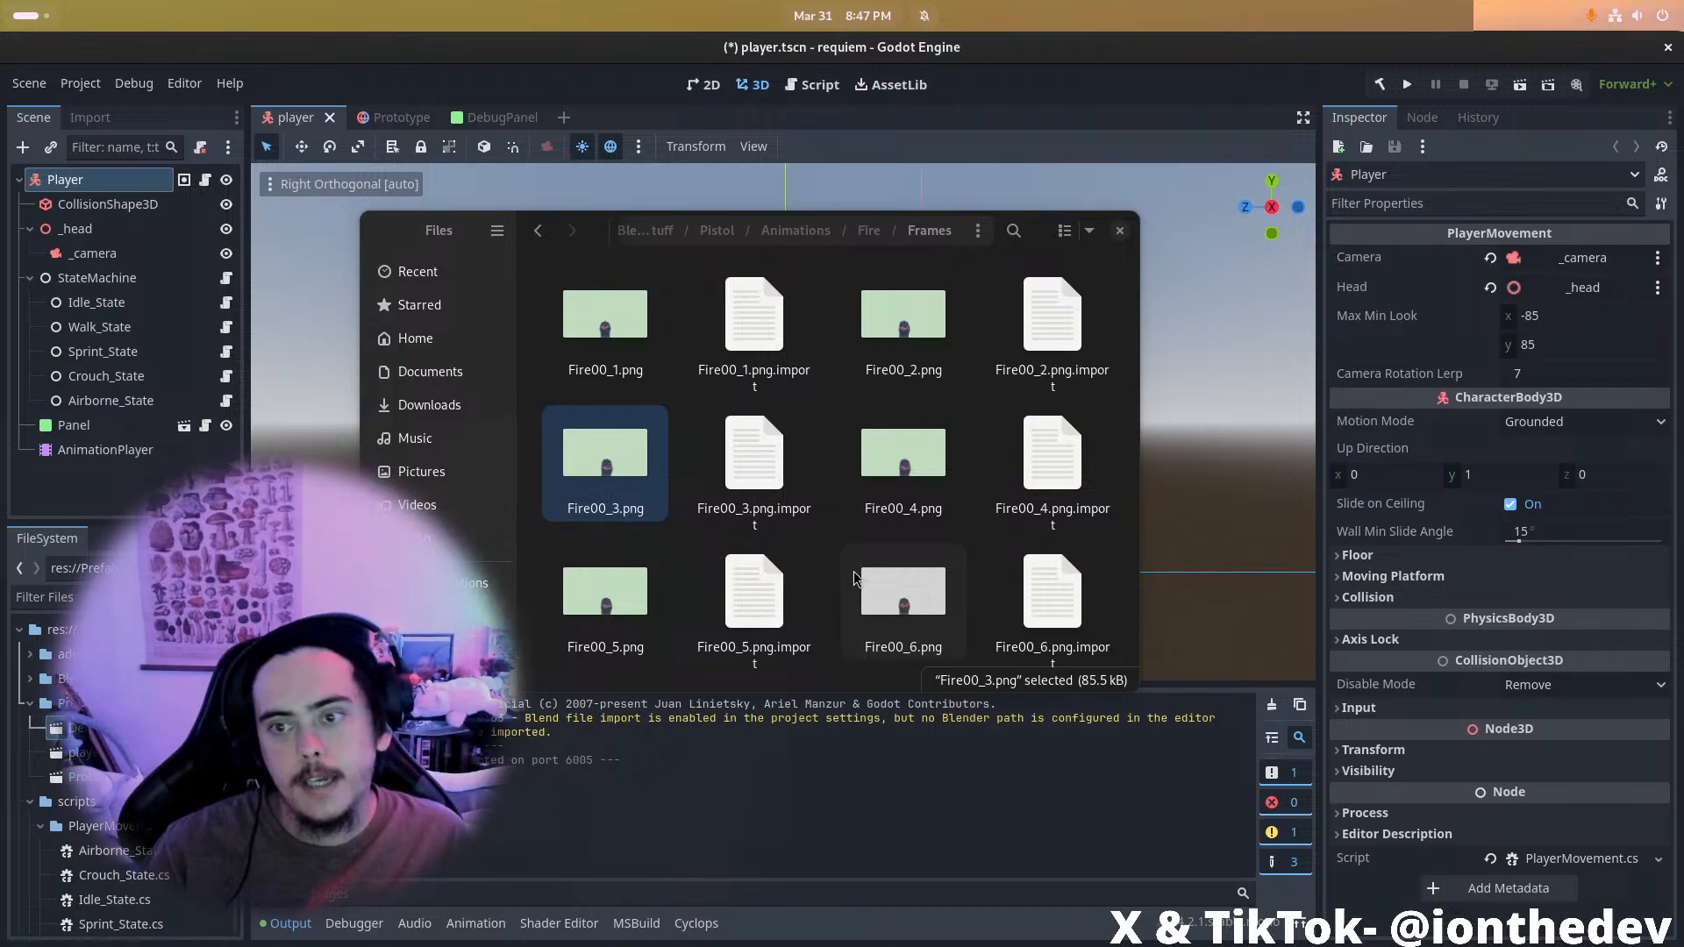
scroll(715, 272, down, 2)
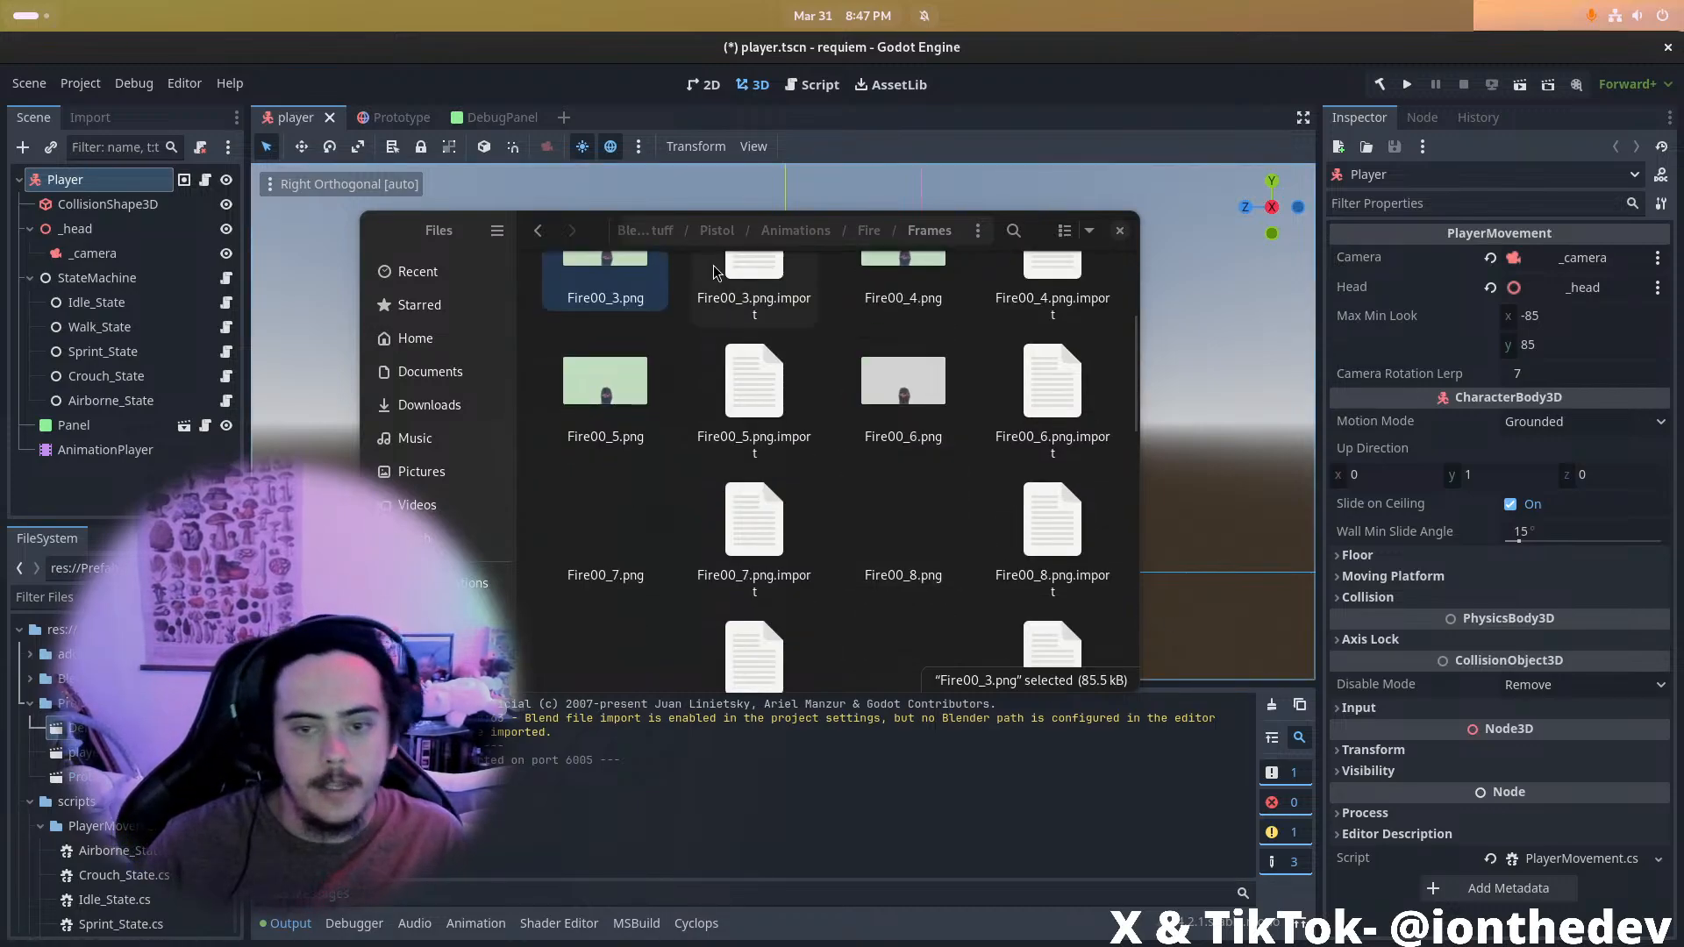
scroll(715, 272, down, 2)
click(1255, 256)
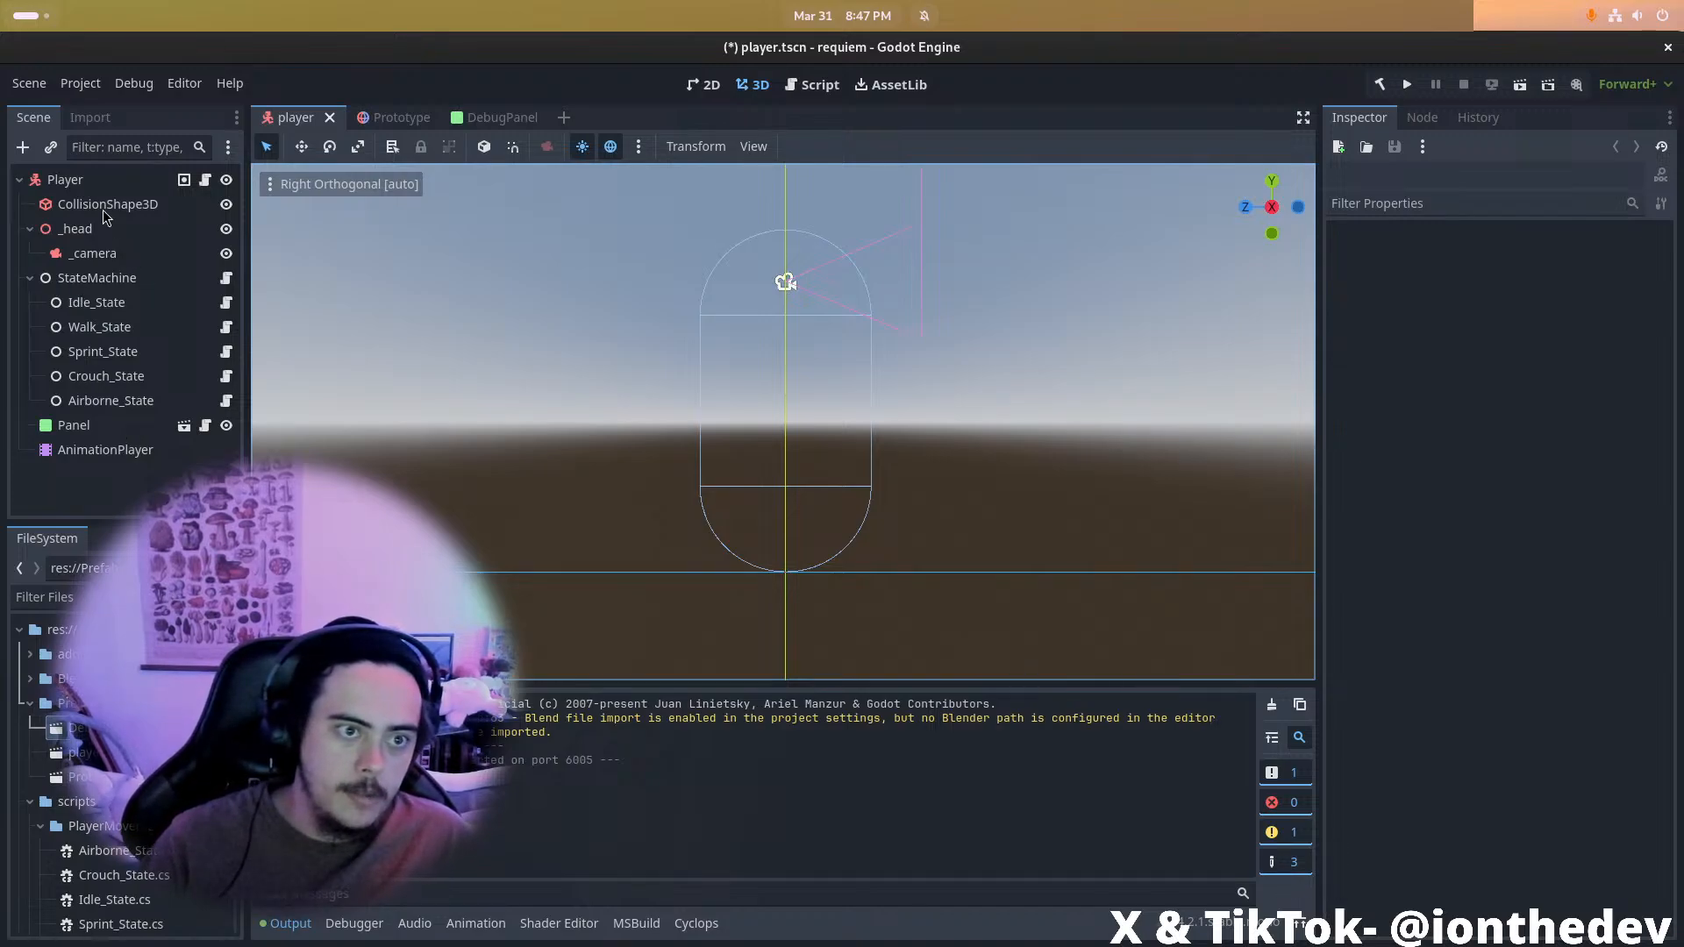
Add a plain Node as a child of the Player root in the player scene
click(116, 186)
right_click(117, 186)
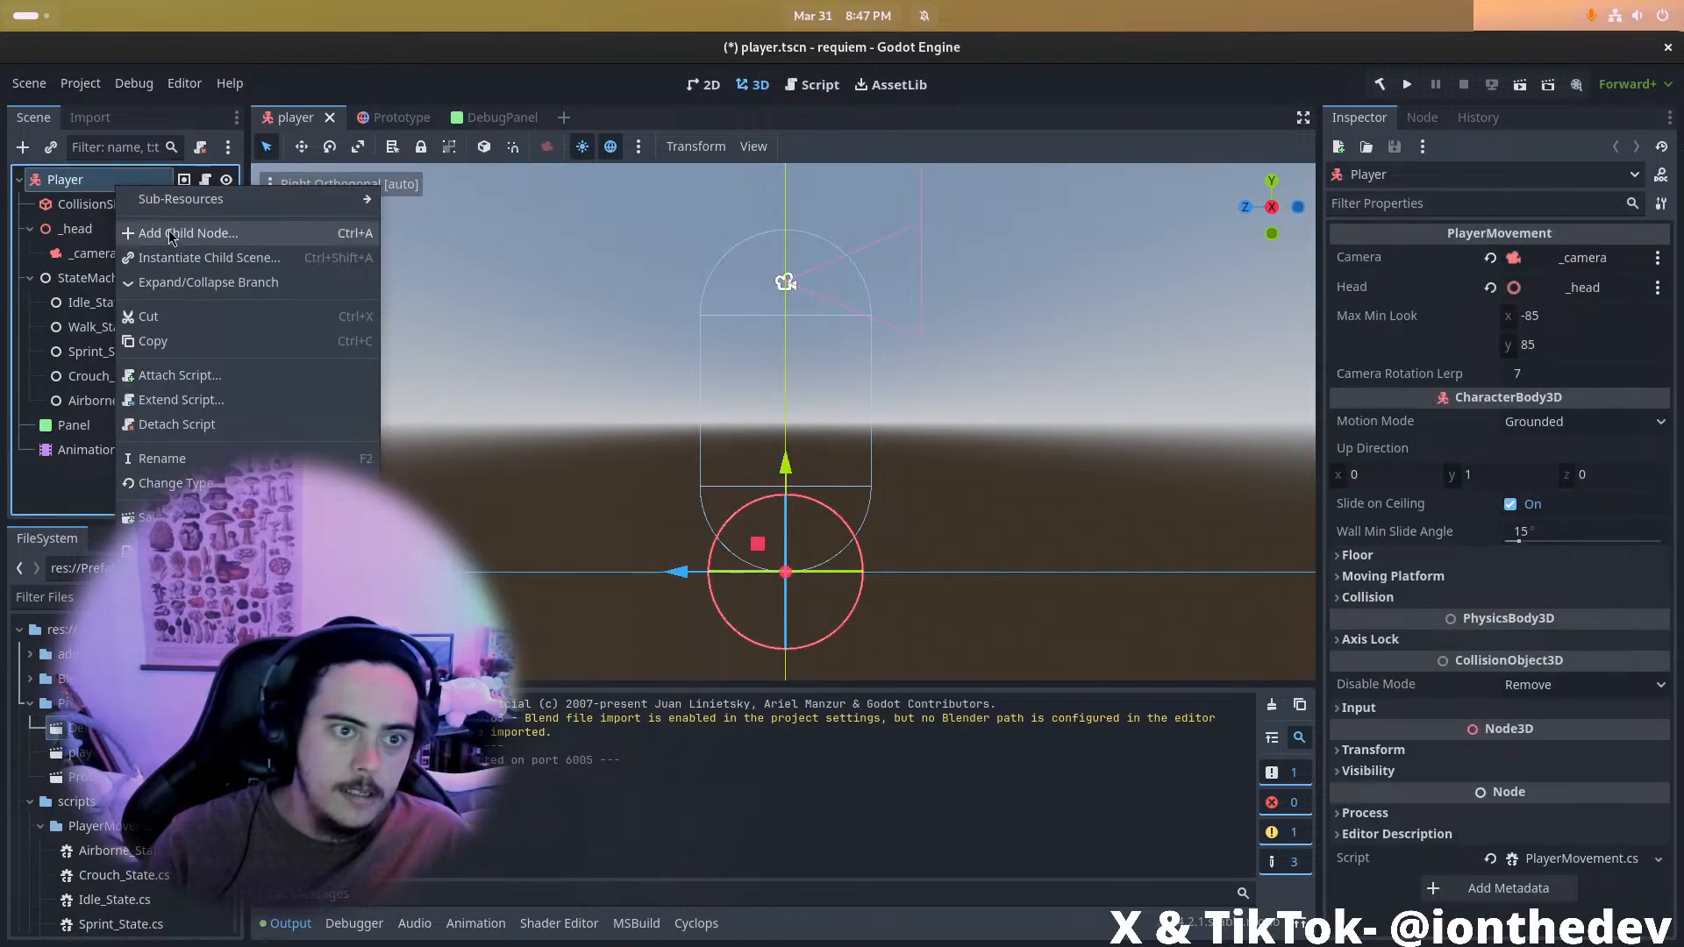
key(Escape)
key(ctrl+a)
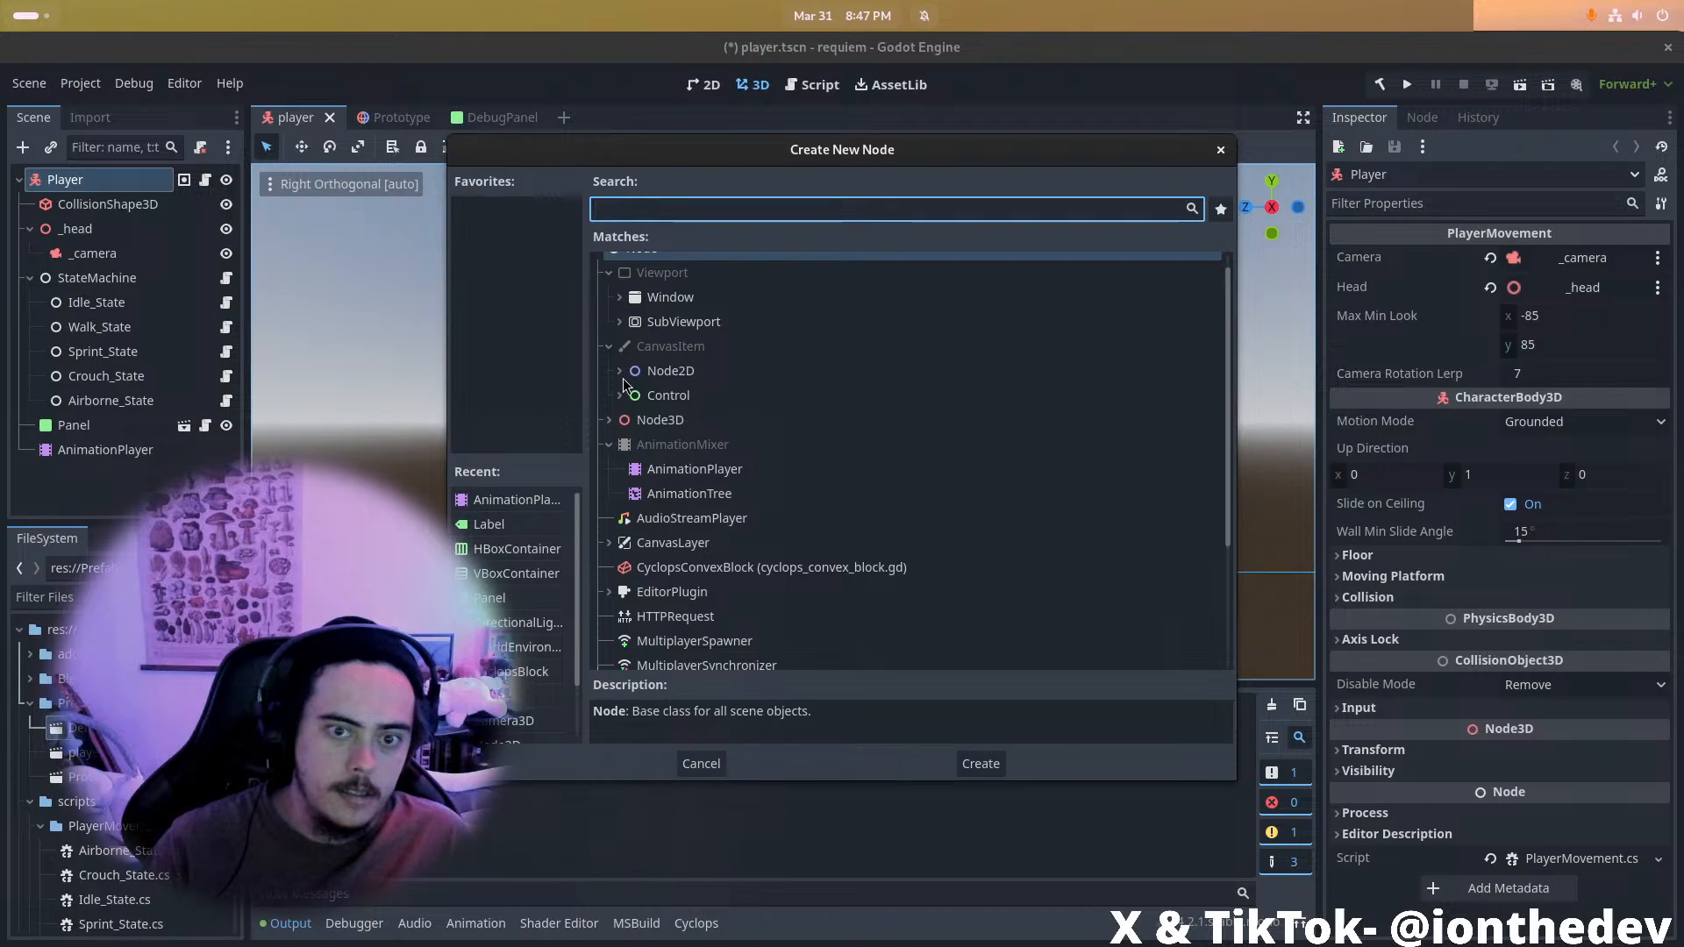
click(981, 763)
Create a new scene with a User Interface Control node as its root
click(29, 83)
key(Escape)
key(ctrl+n)
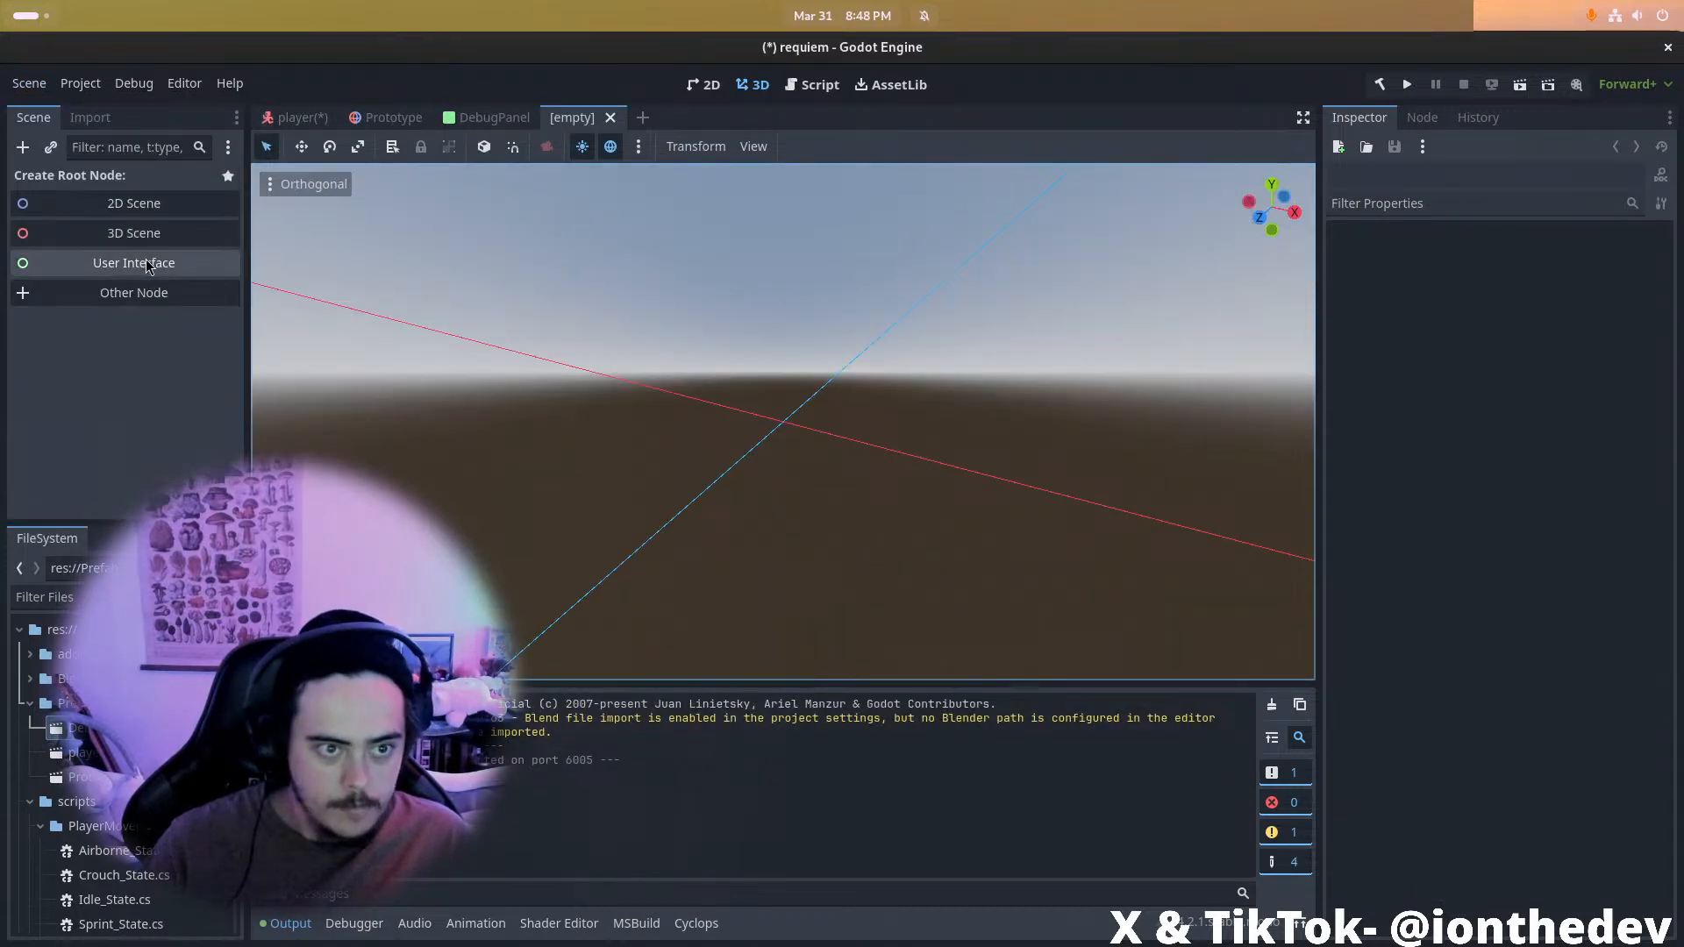
click(186, 268)
right_click(114, 192)
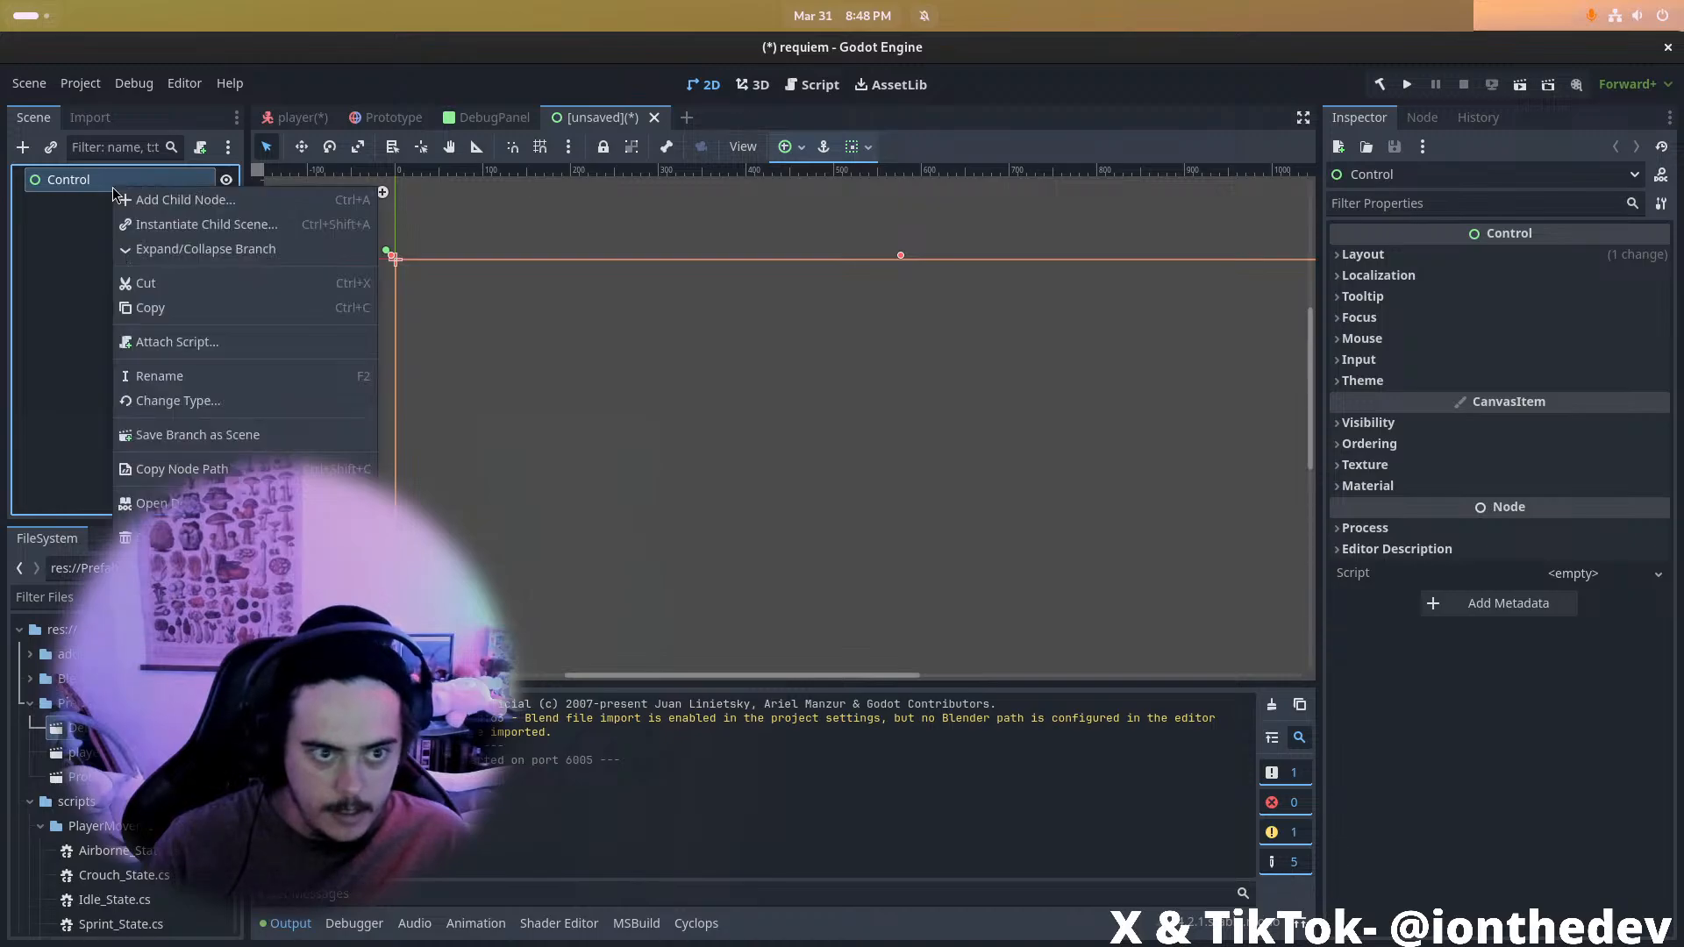
click(92, 352)
Add a Sprite2D node as a child of the Control root
scroll(758, 370, down, 12)
middle_drag(857, 417, 769, 333)
right_click(79, 190)
click(106, 195)
text(Sprite)
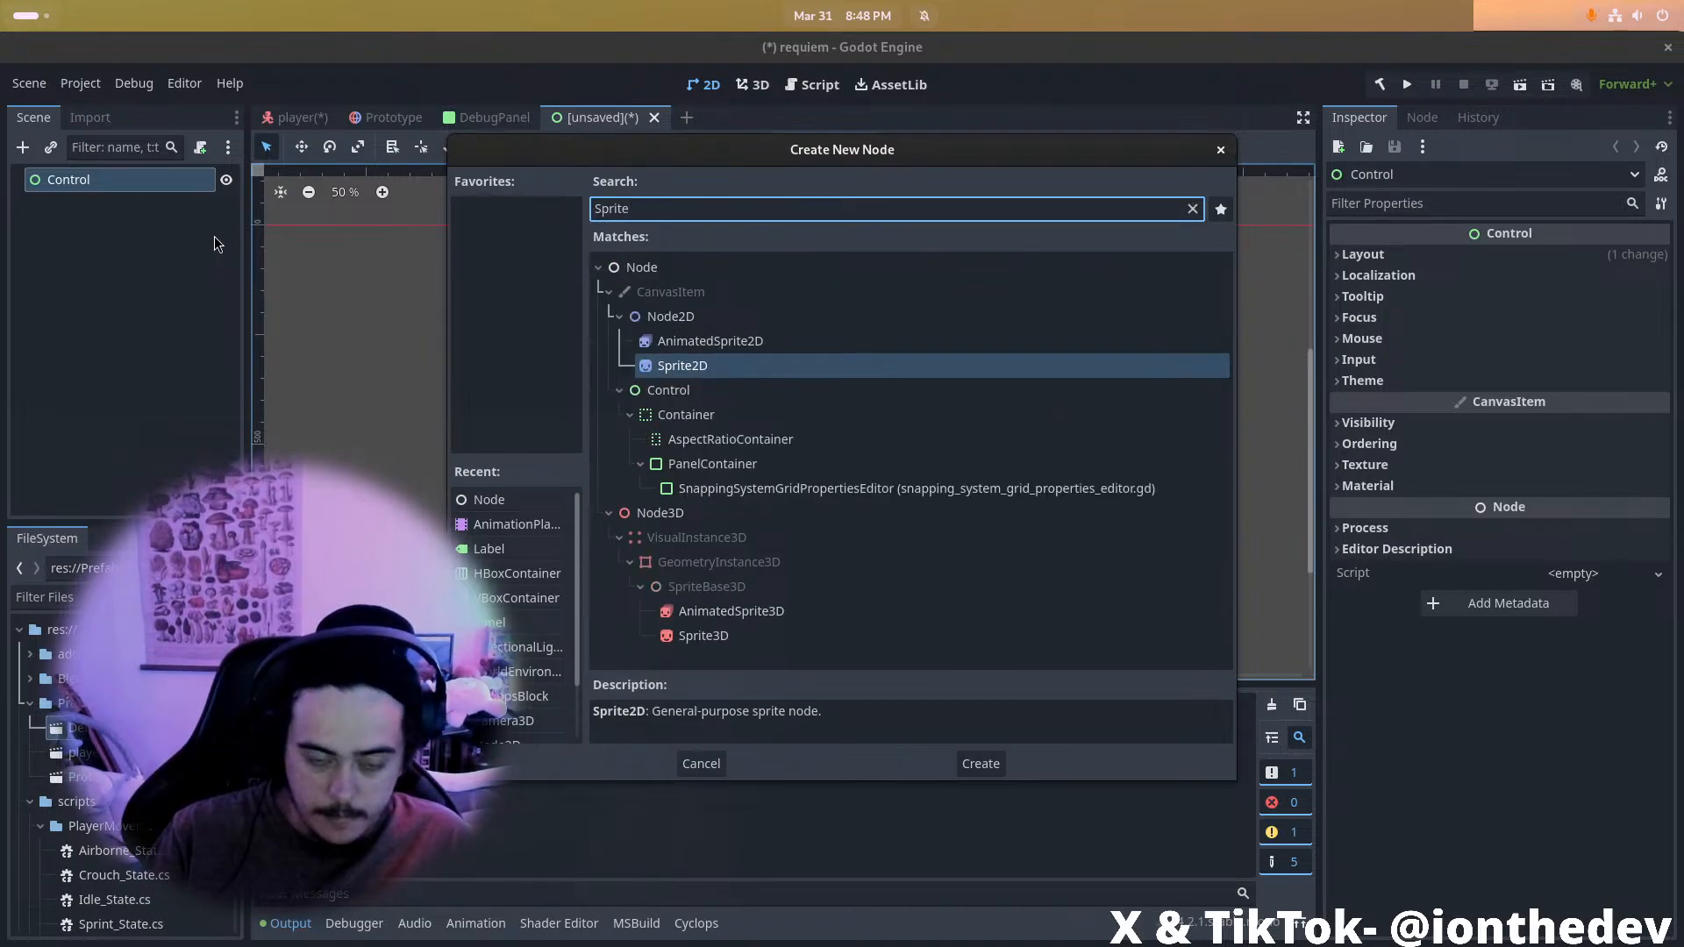
key(Return)
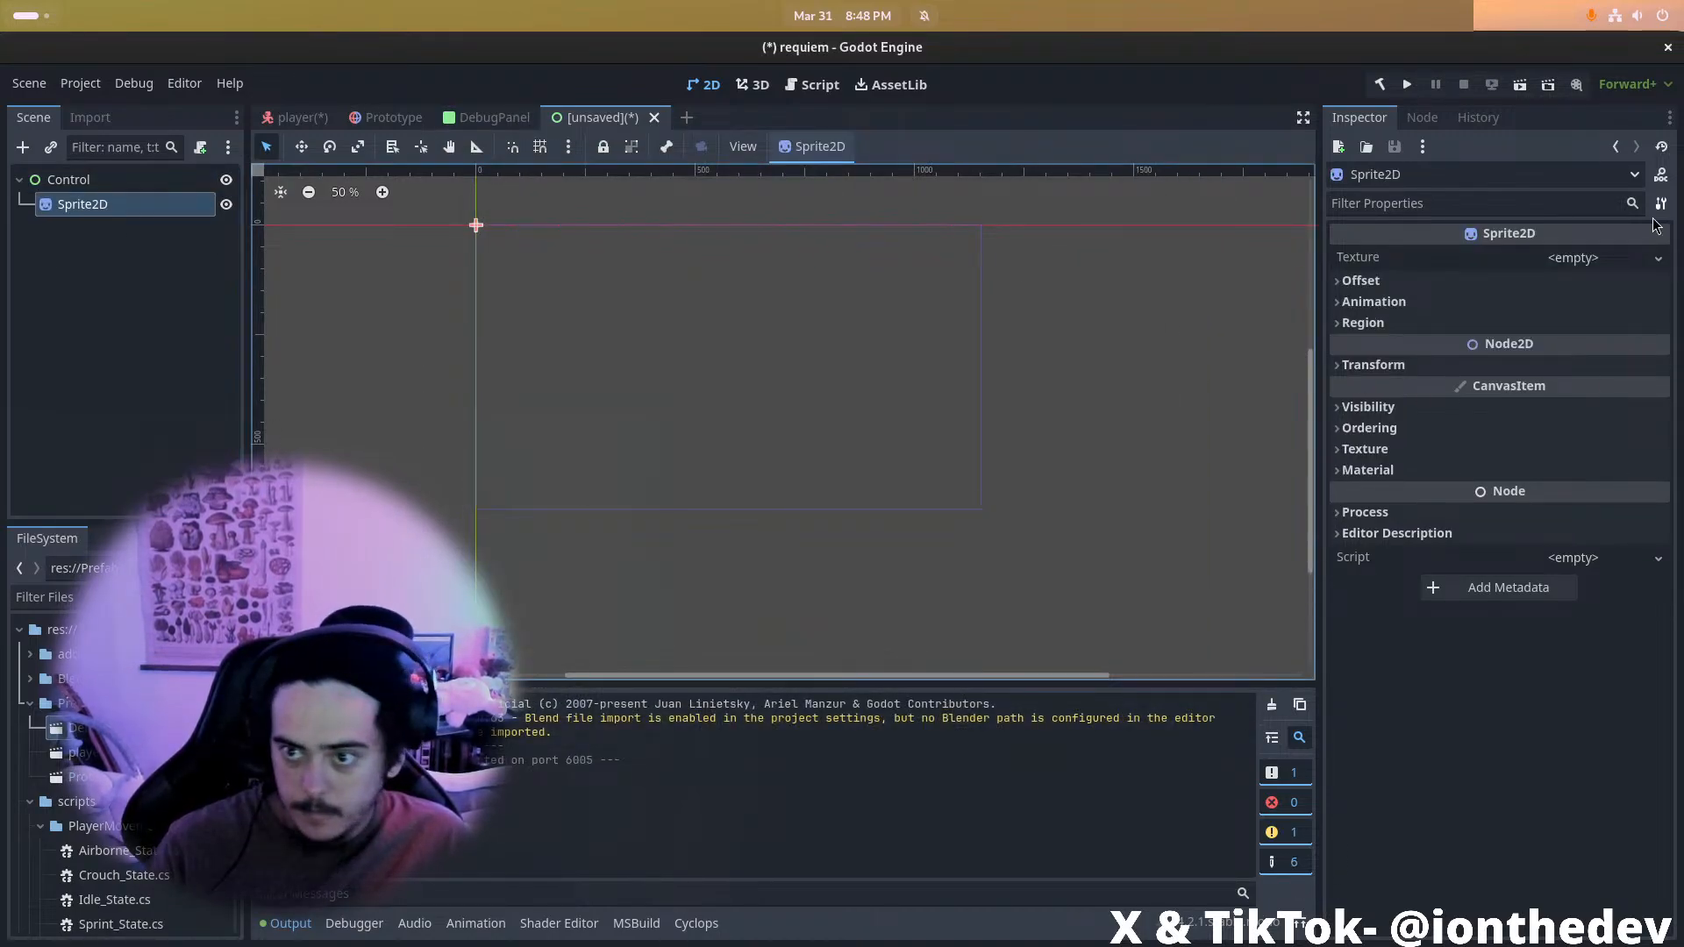
Quick-load the Godot icon as the Sprite2D's texture and expand its filter and repeat settings
click(1580, 257)
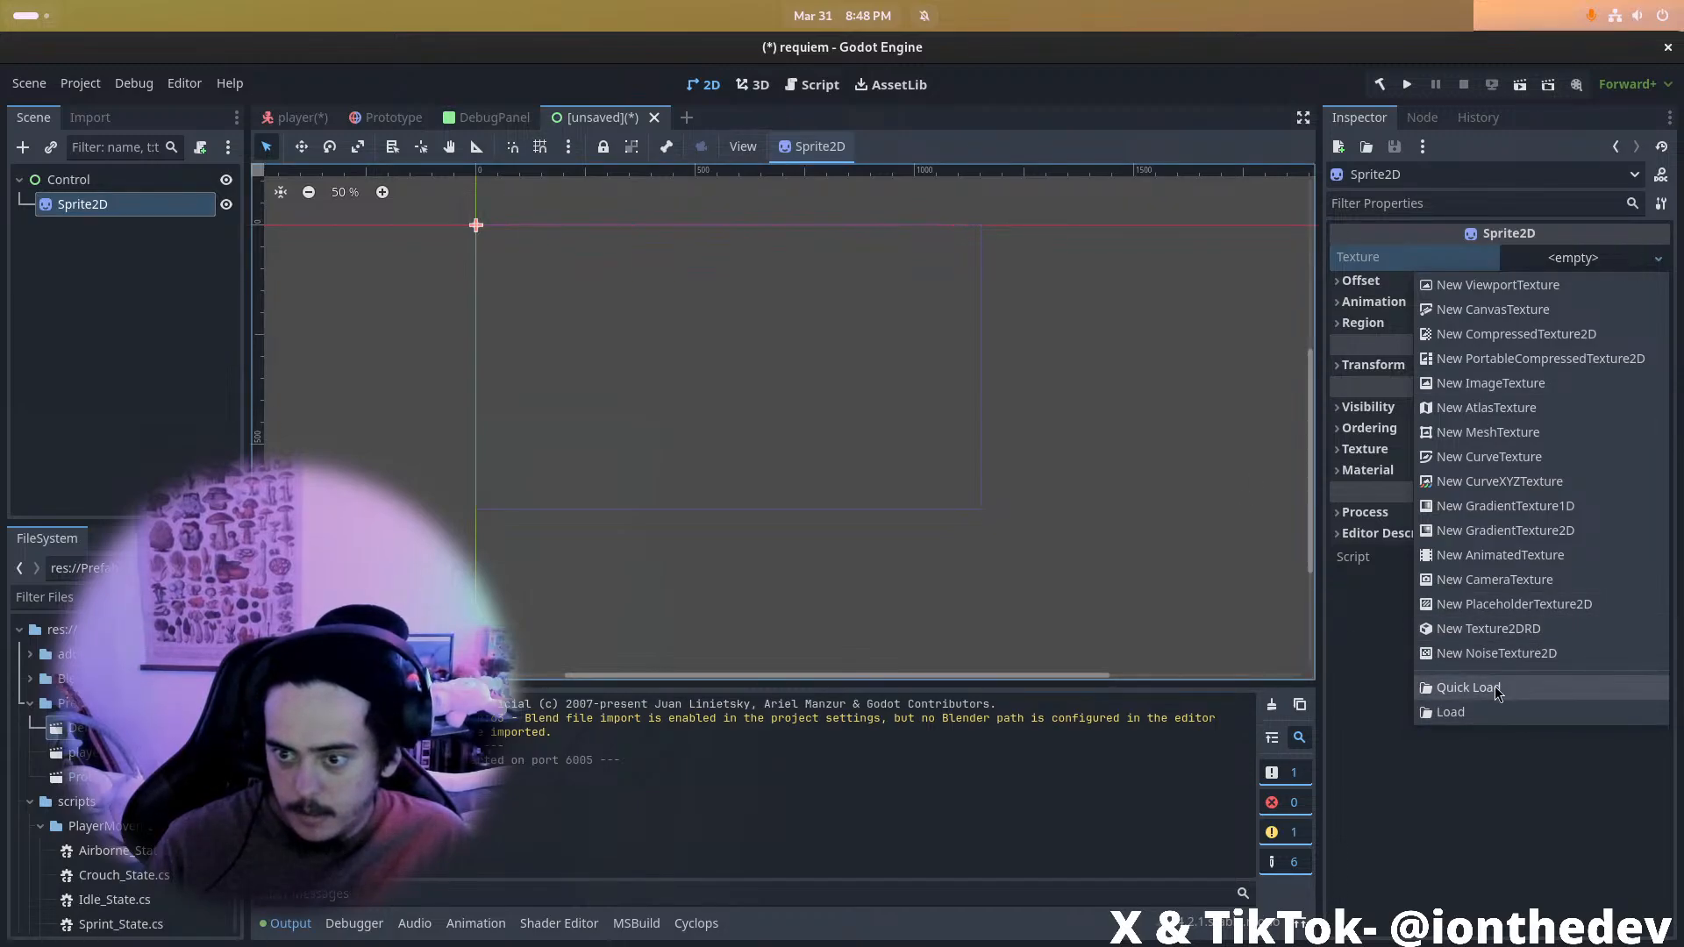
click(1469, 687)
text(icon)
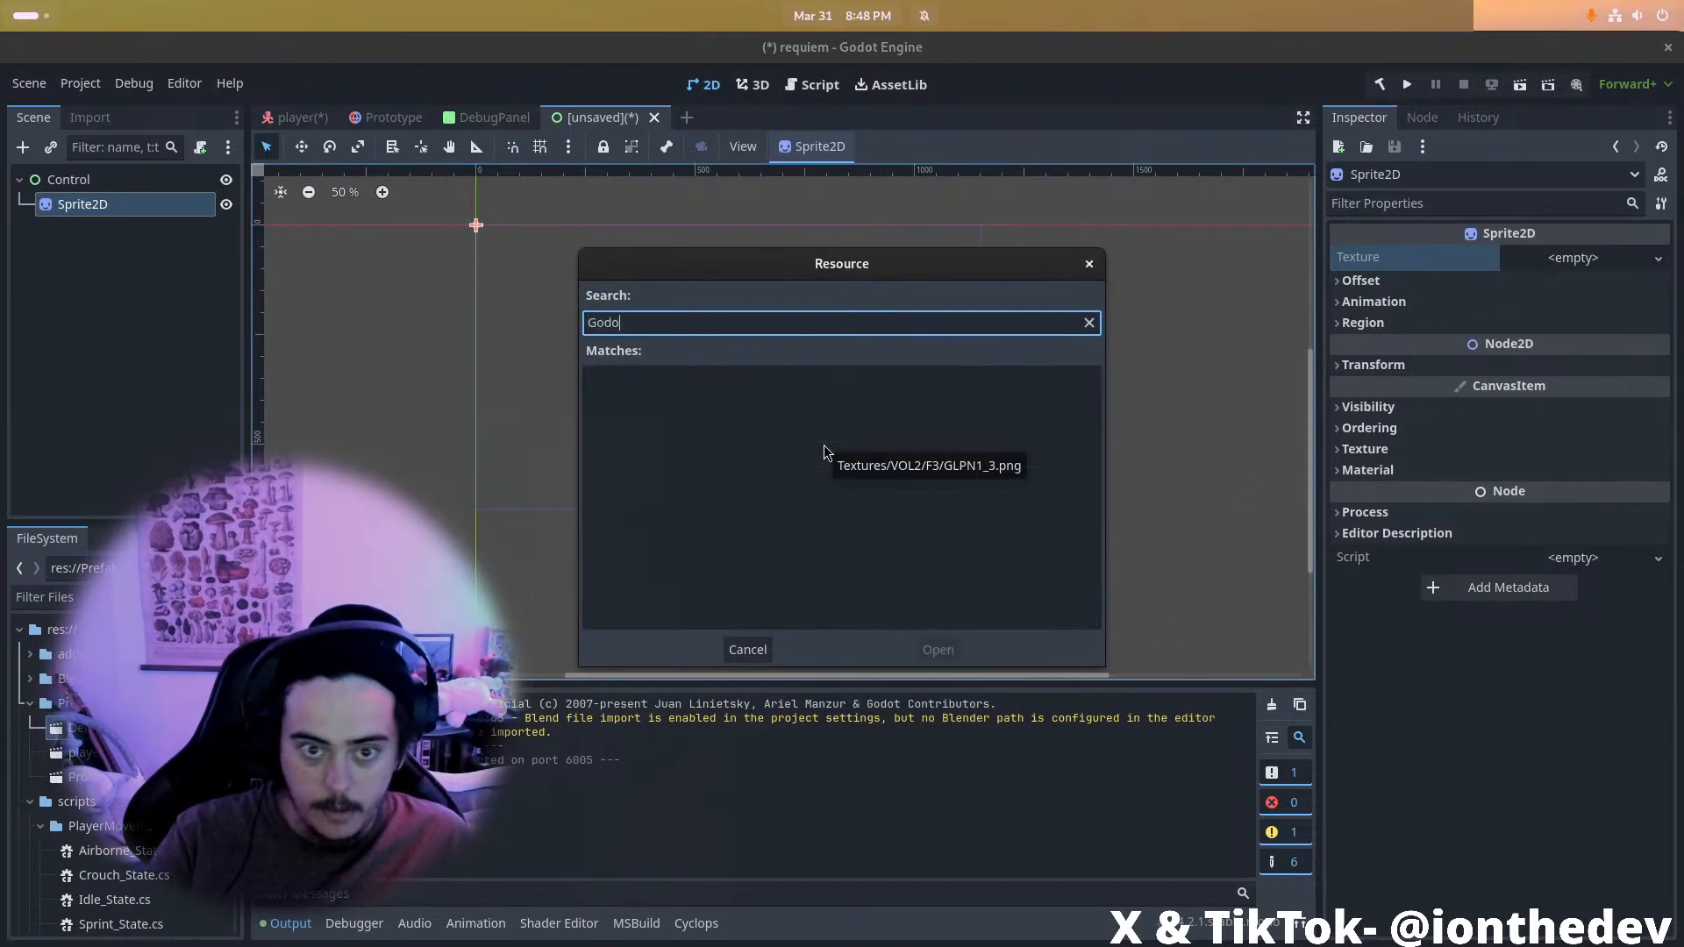
key(Return)
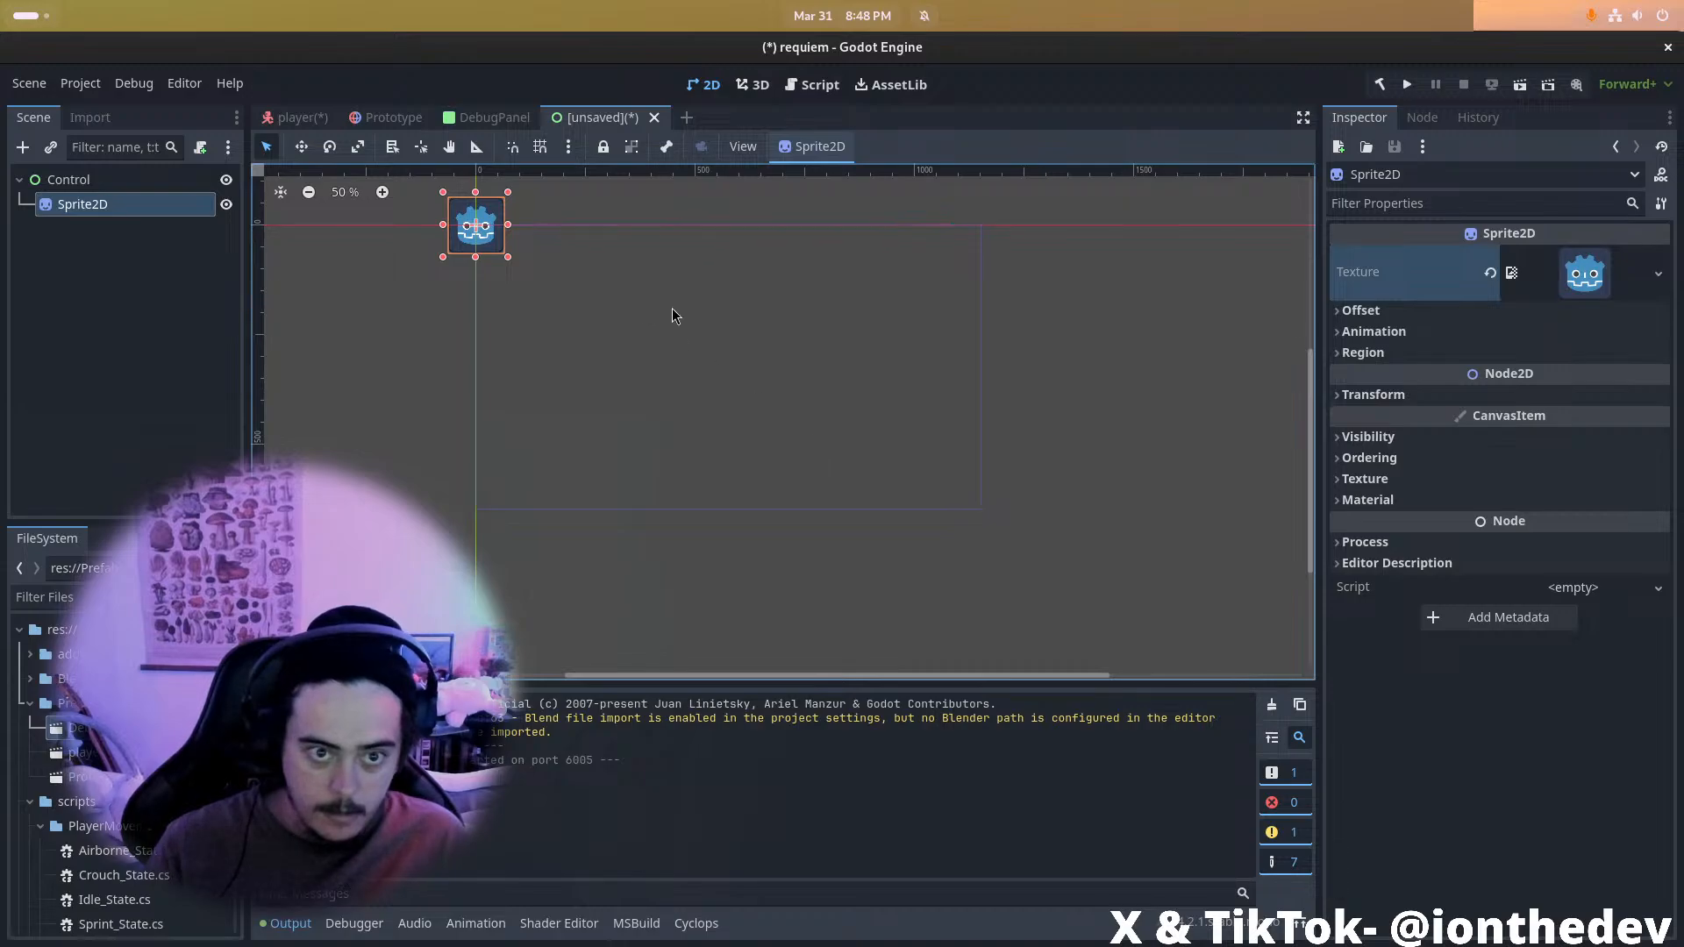
right_click(108, 207)
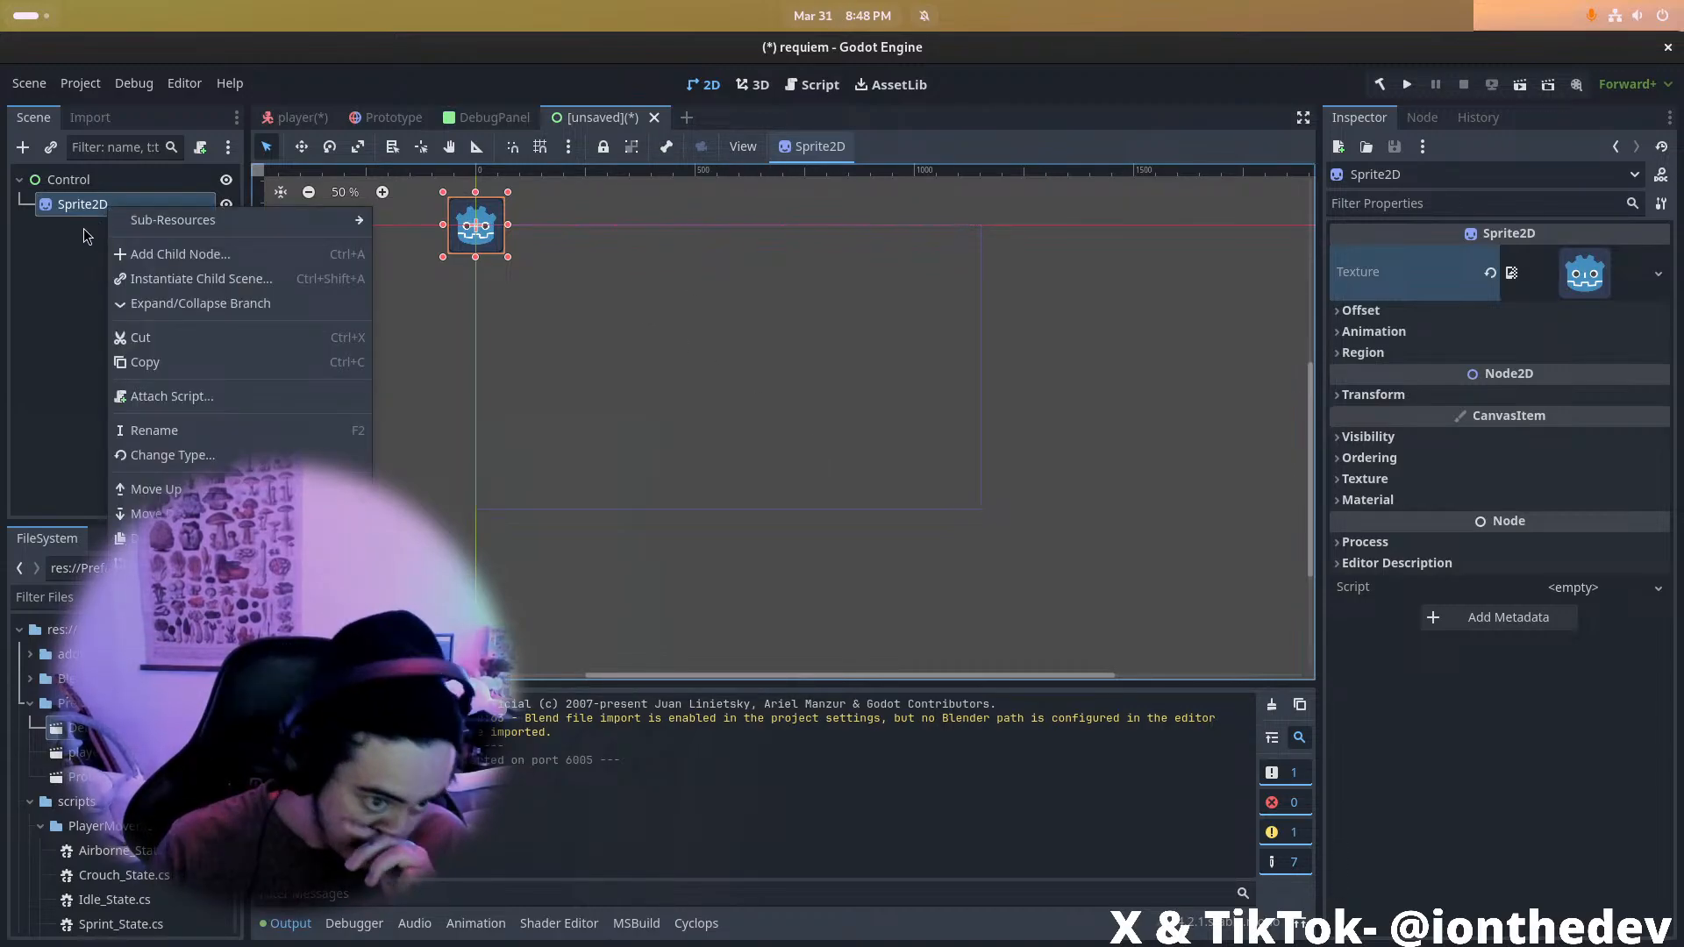
click(1401, 489)
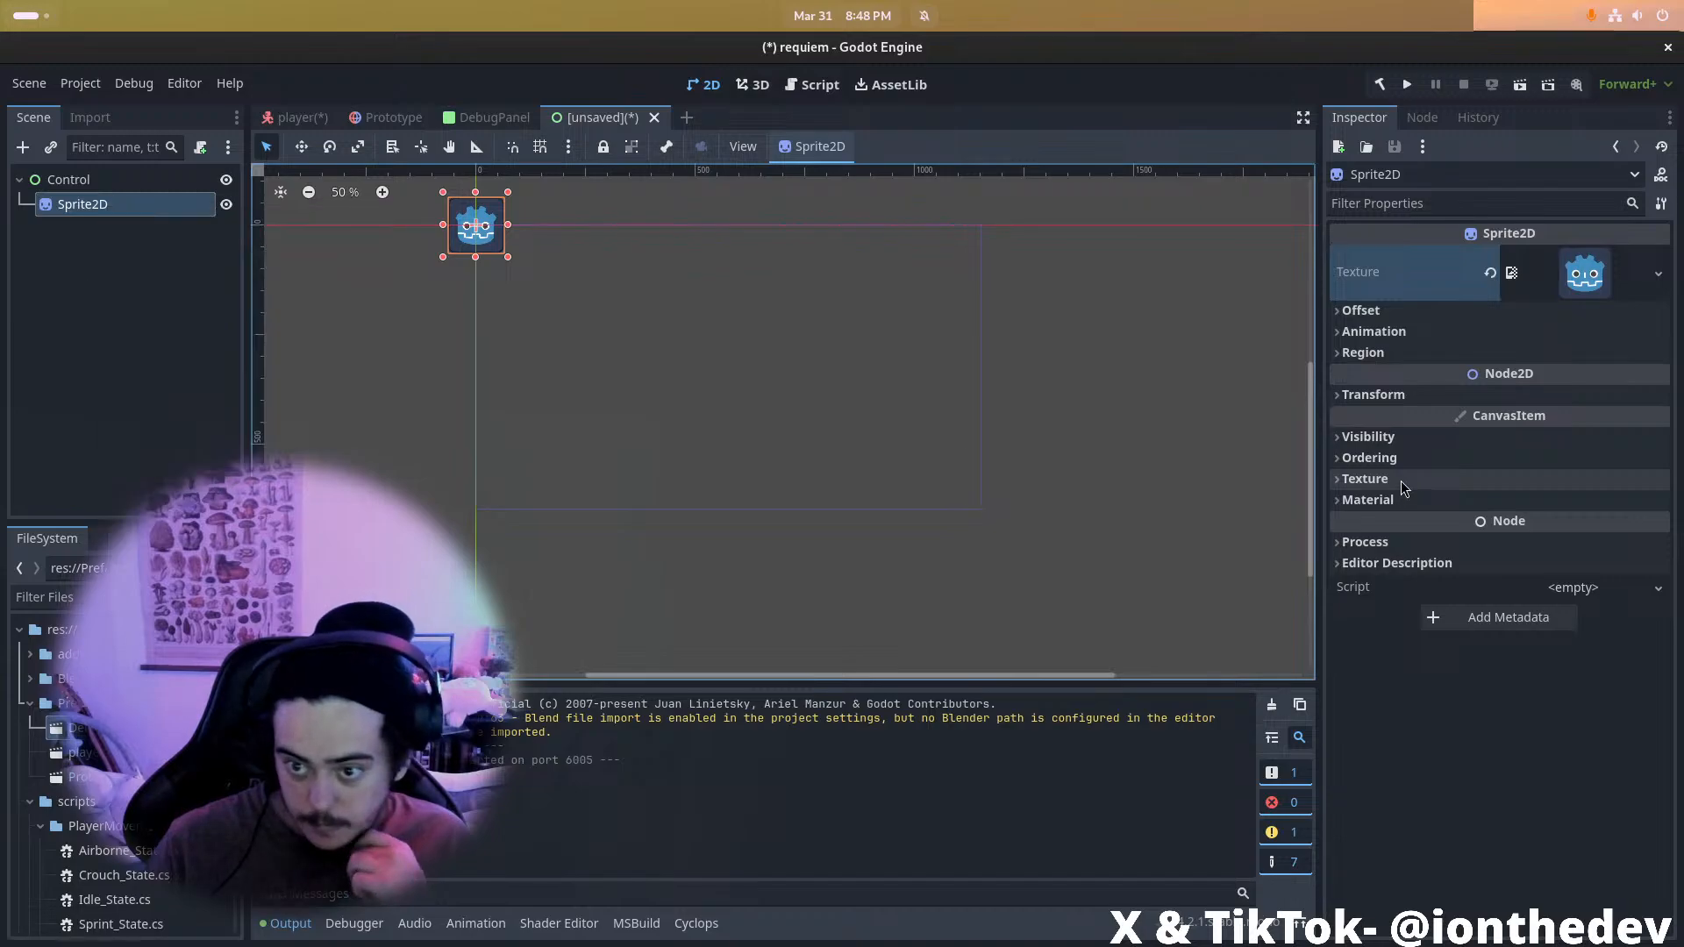
click(1393, 481)
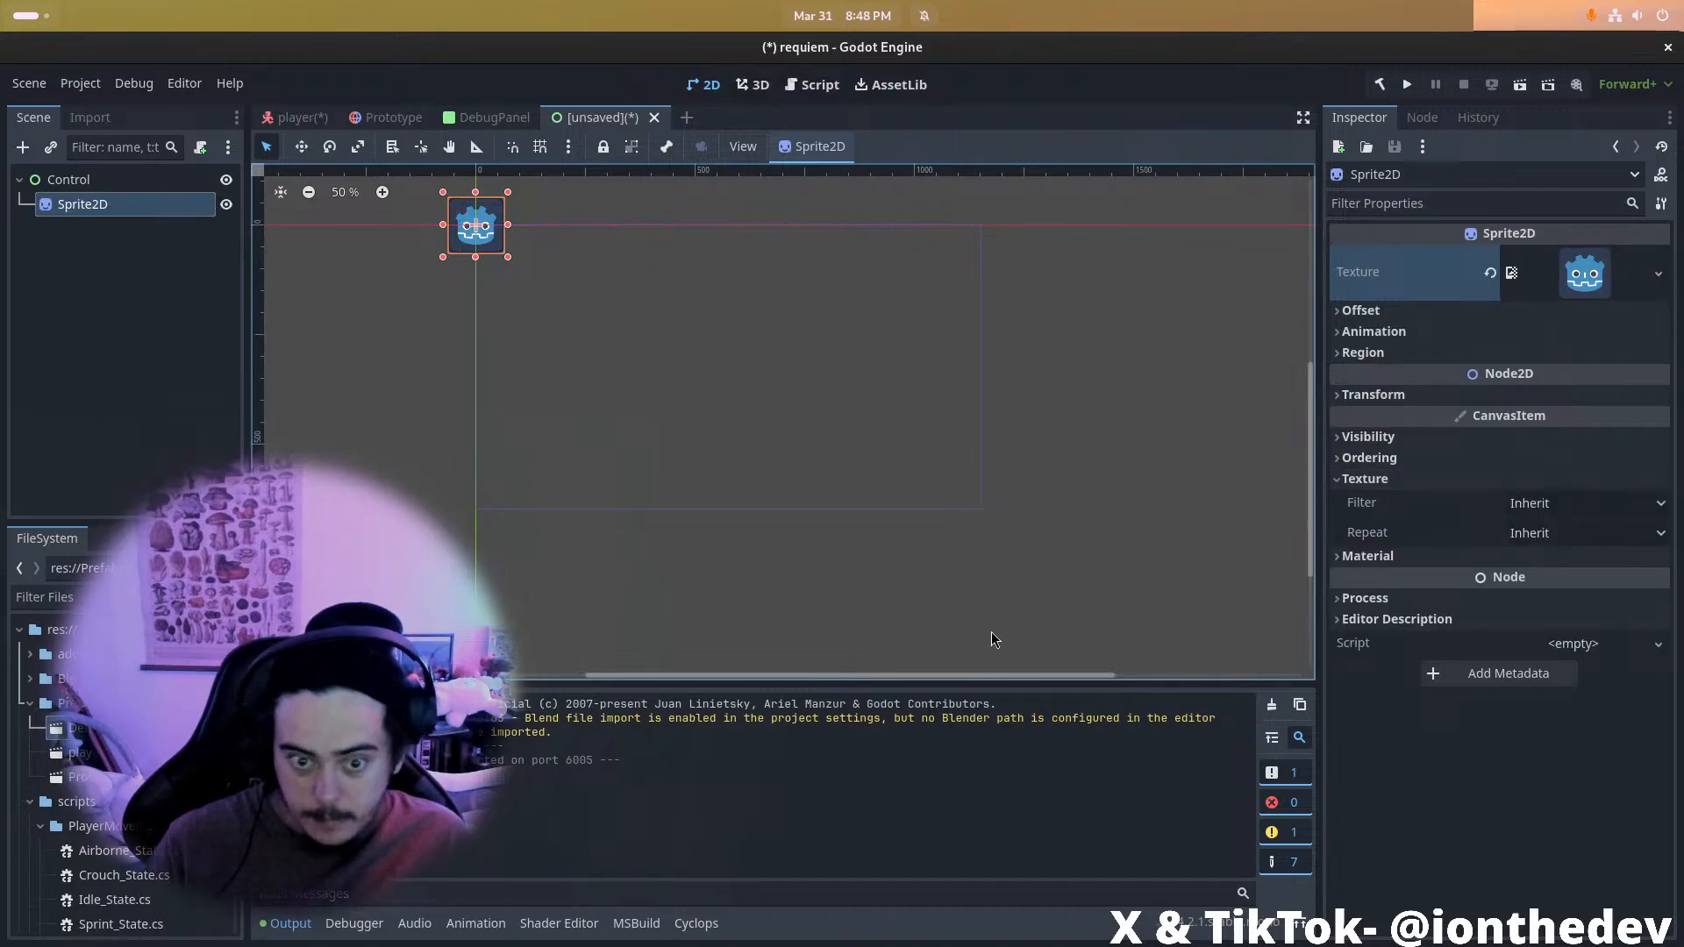
Switch to Blender and the Files window to check the rendered Fire frames, and return to the Godot editor
key(alt+Tab)
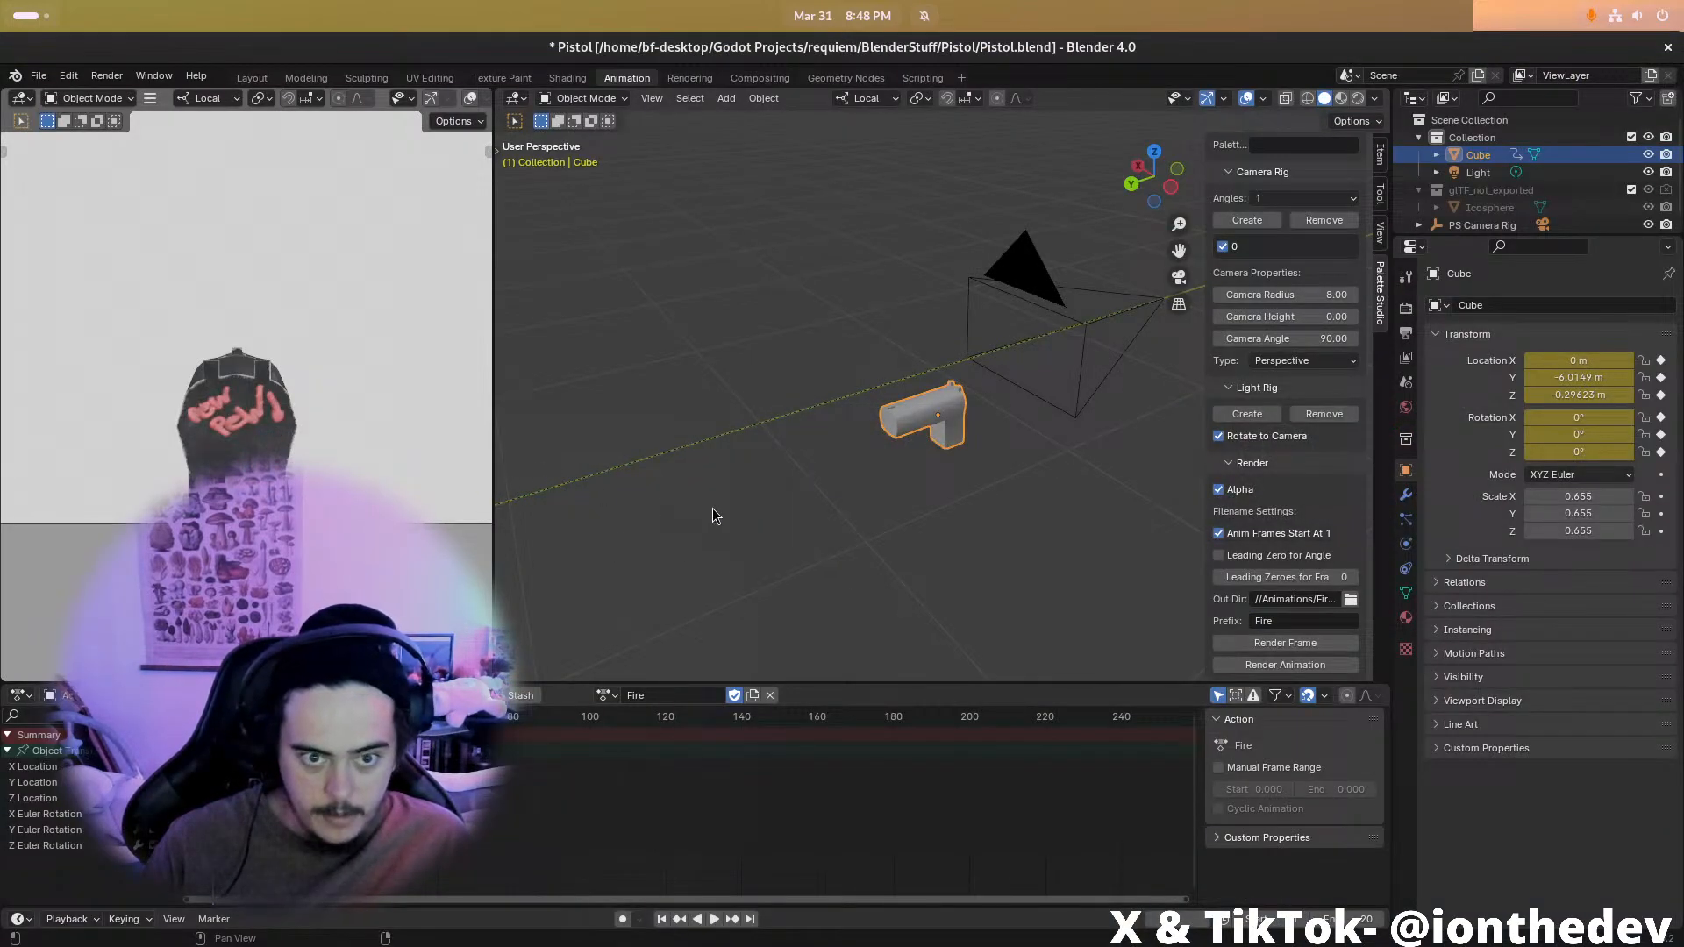
key(alt+Tab)
key(alt+Tab)
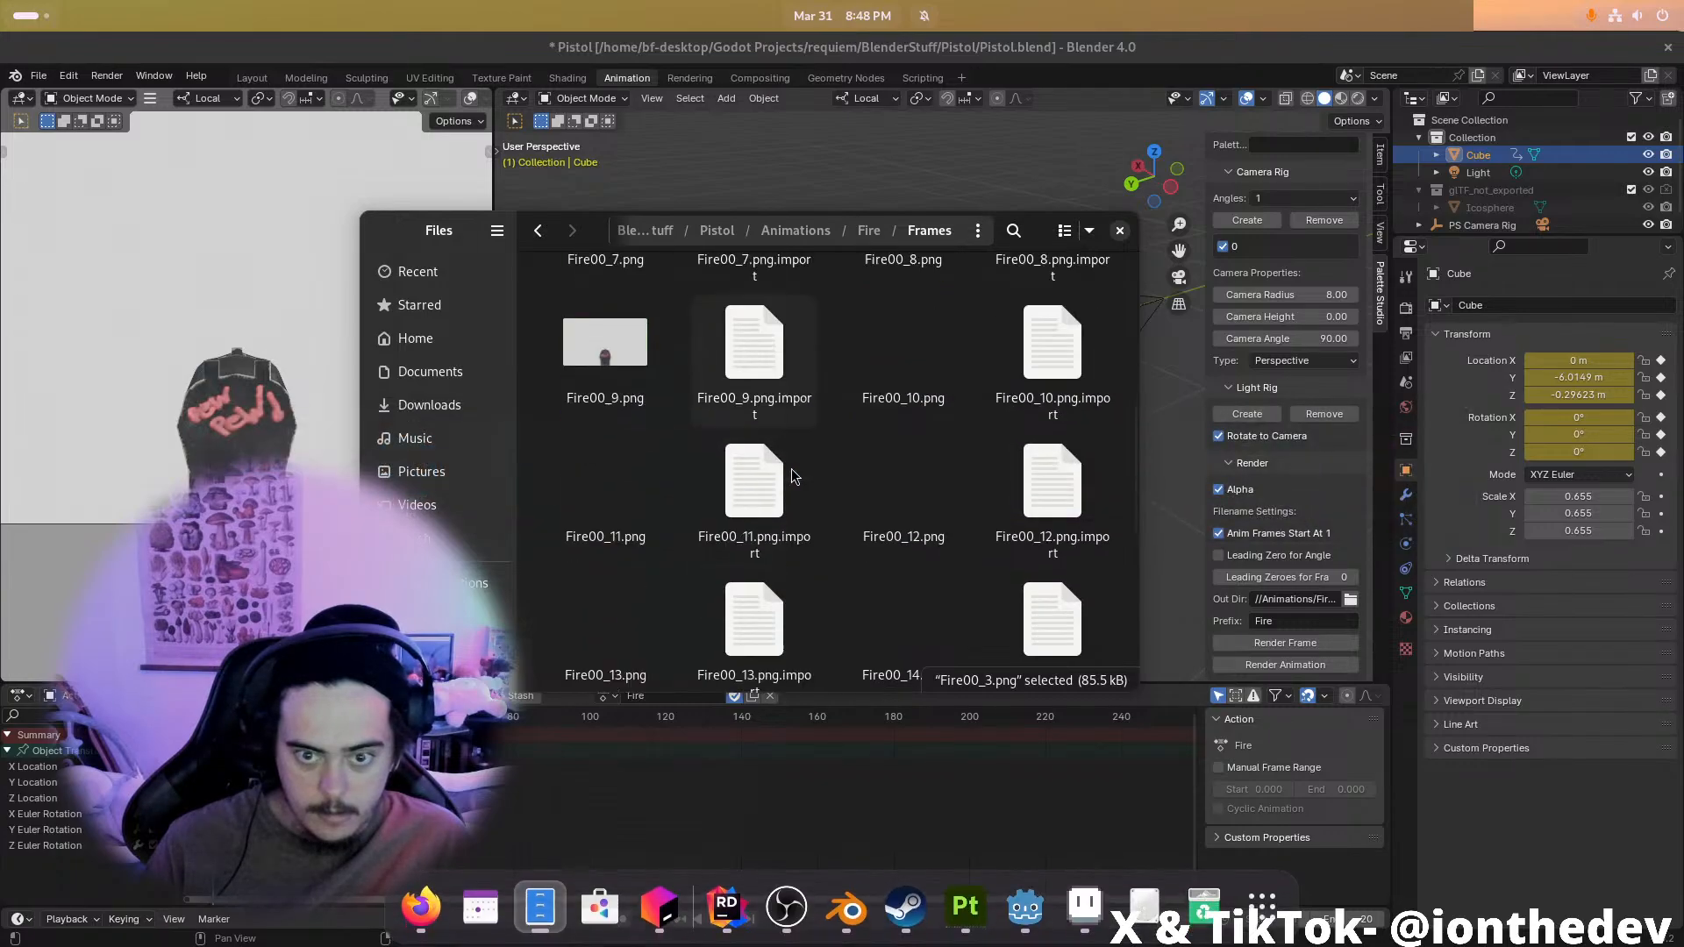
key(alt+Tab)
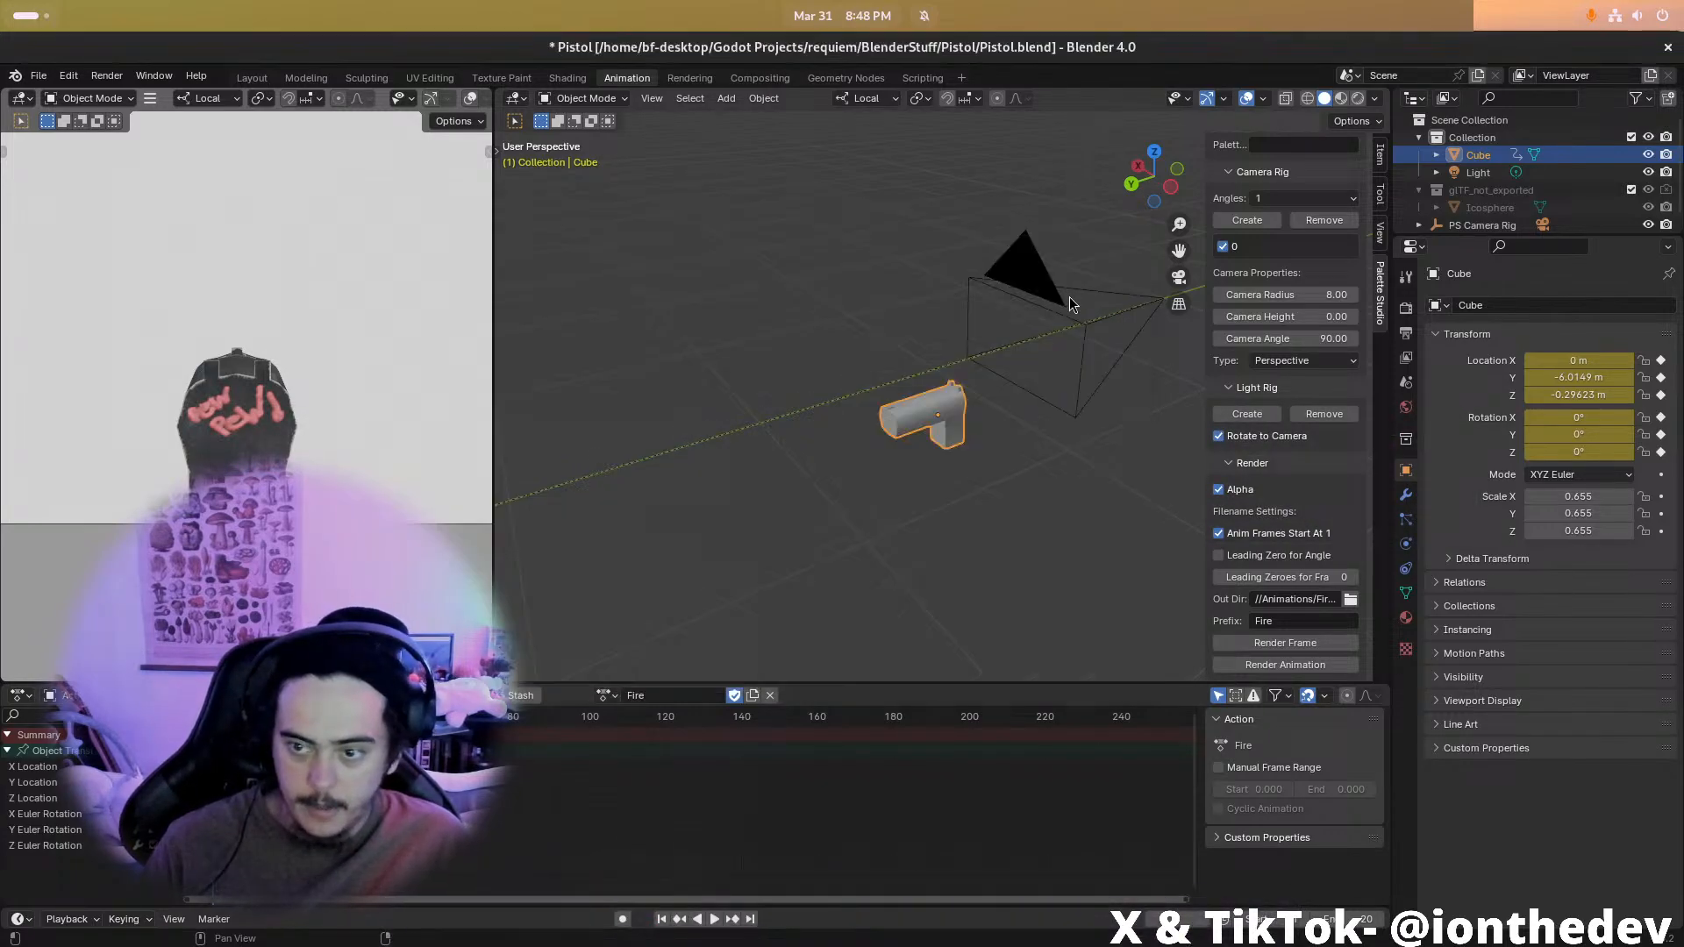
key(alt+Tab)
key(alt+Tab)
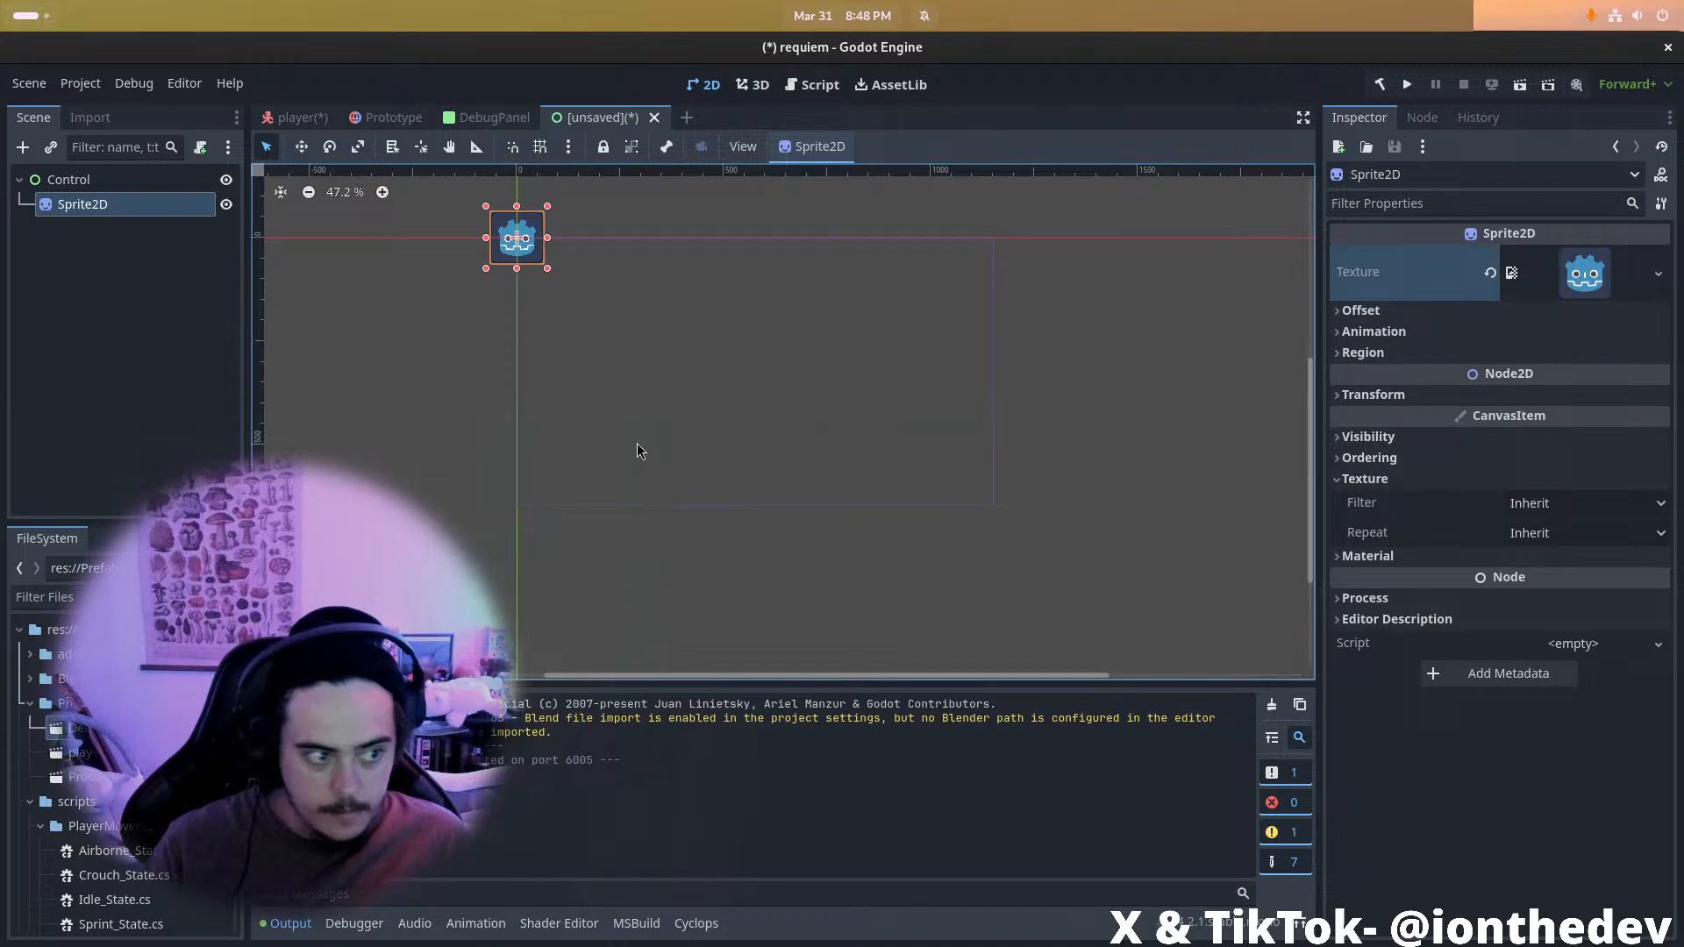
Try 26 Hframes in the Sprite2D's animation settings and undo the change
click(1385, 455)
click(1385, 439)
click(1374, 332)
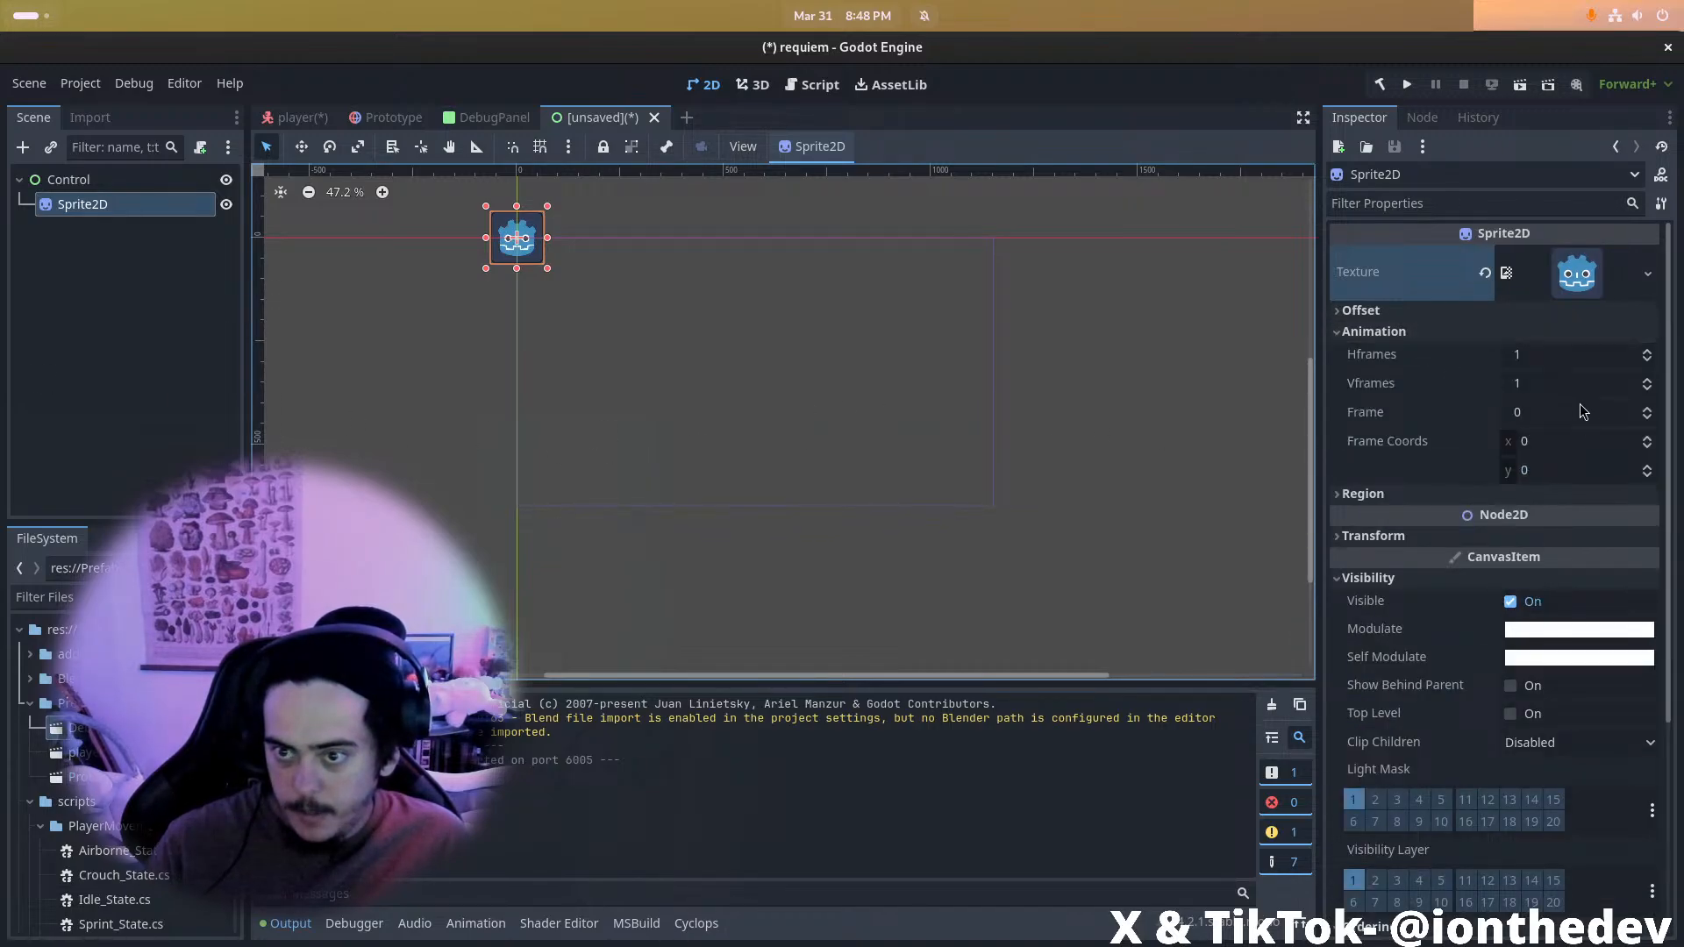
click(1558, 355)
text(26)
key(Return)
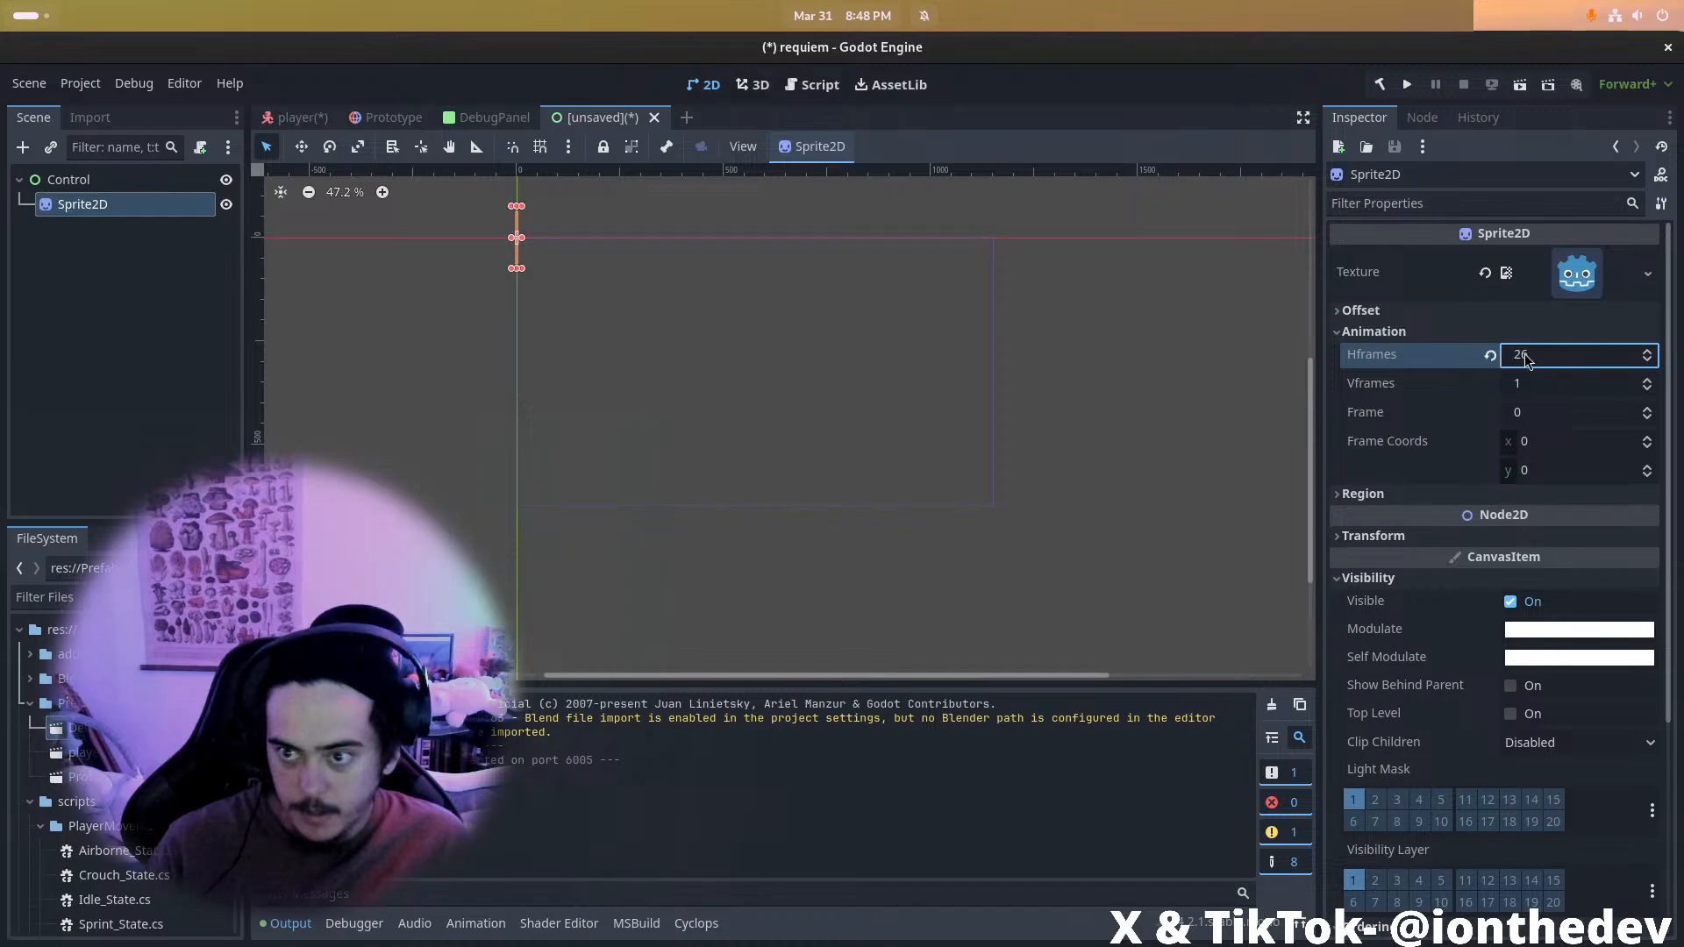
key(ctrl+z)
click(1537, 363)
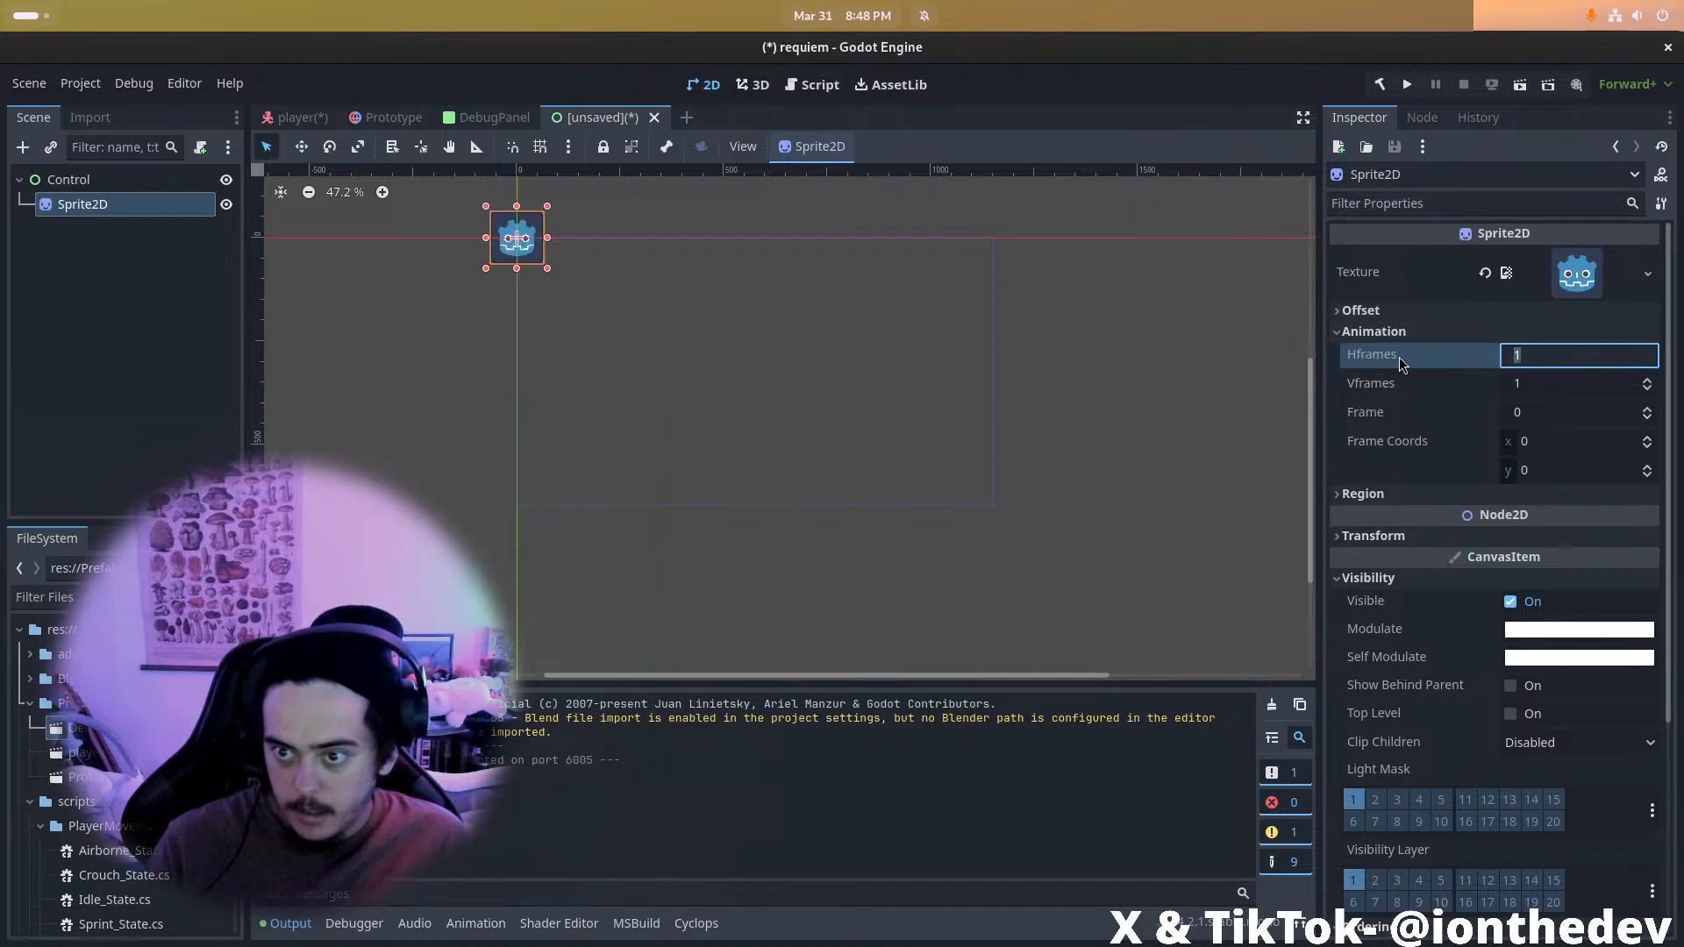
Add a second Sprite2D node under the Control root of the unsaved scene
click(532, 250)
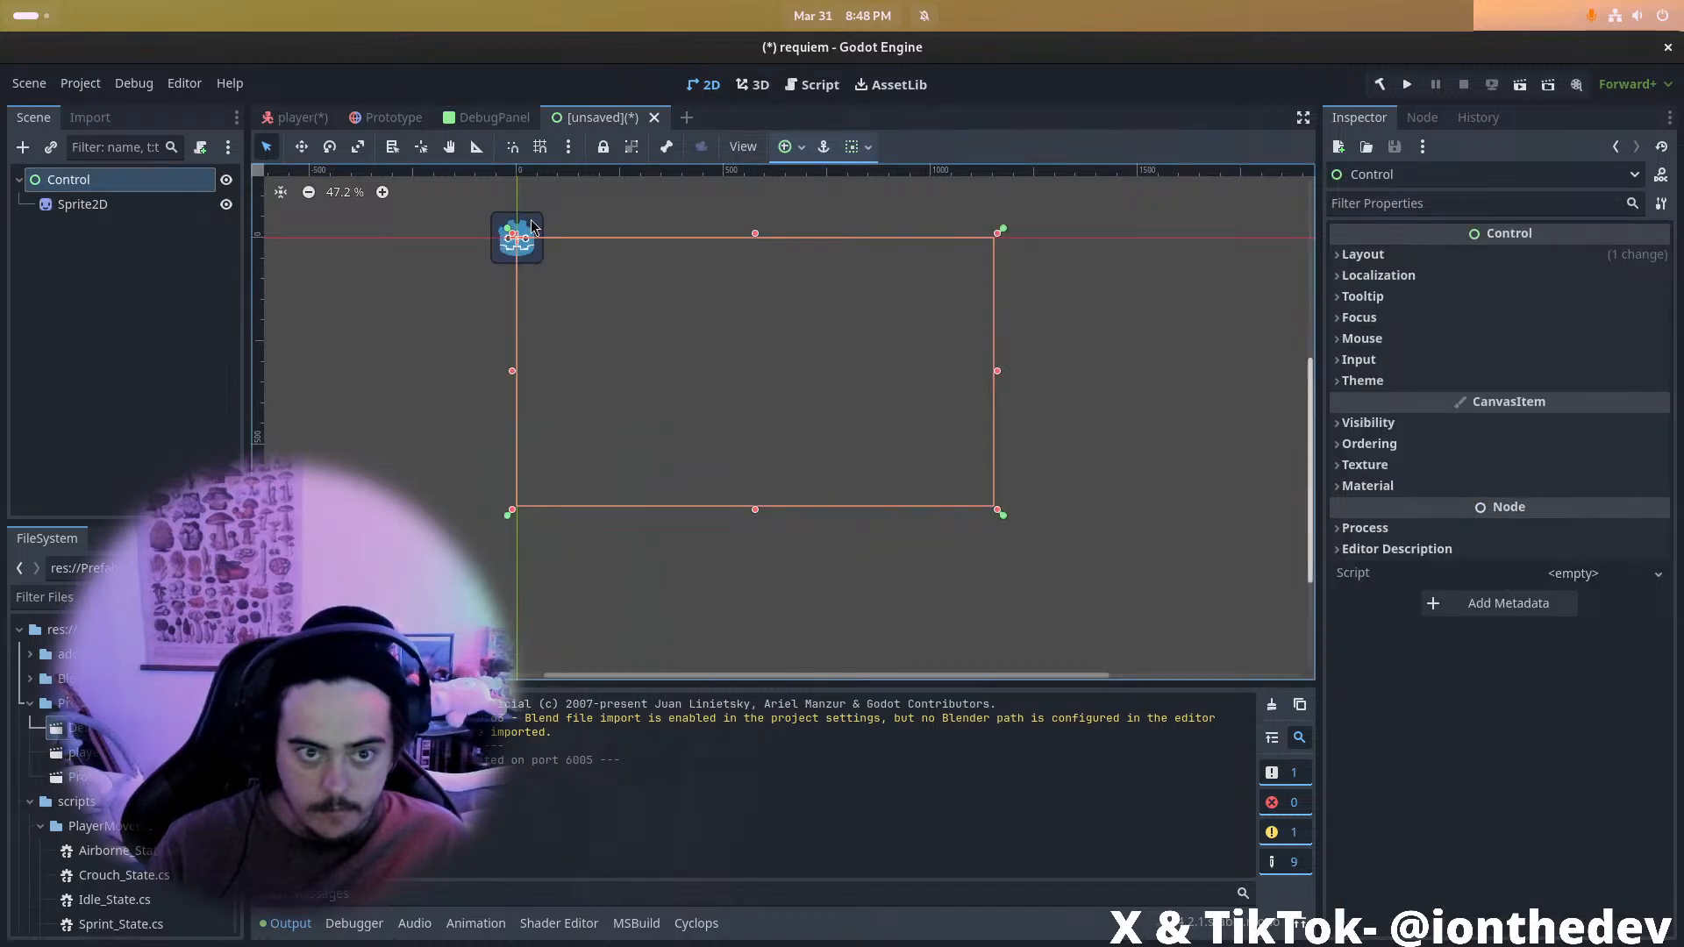
click(532, 227)
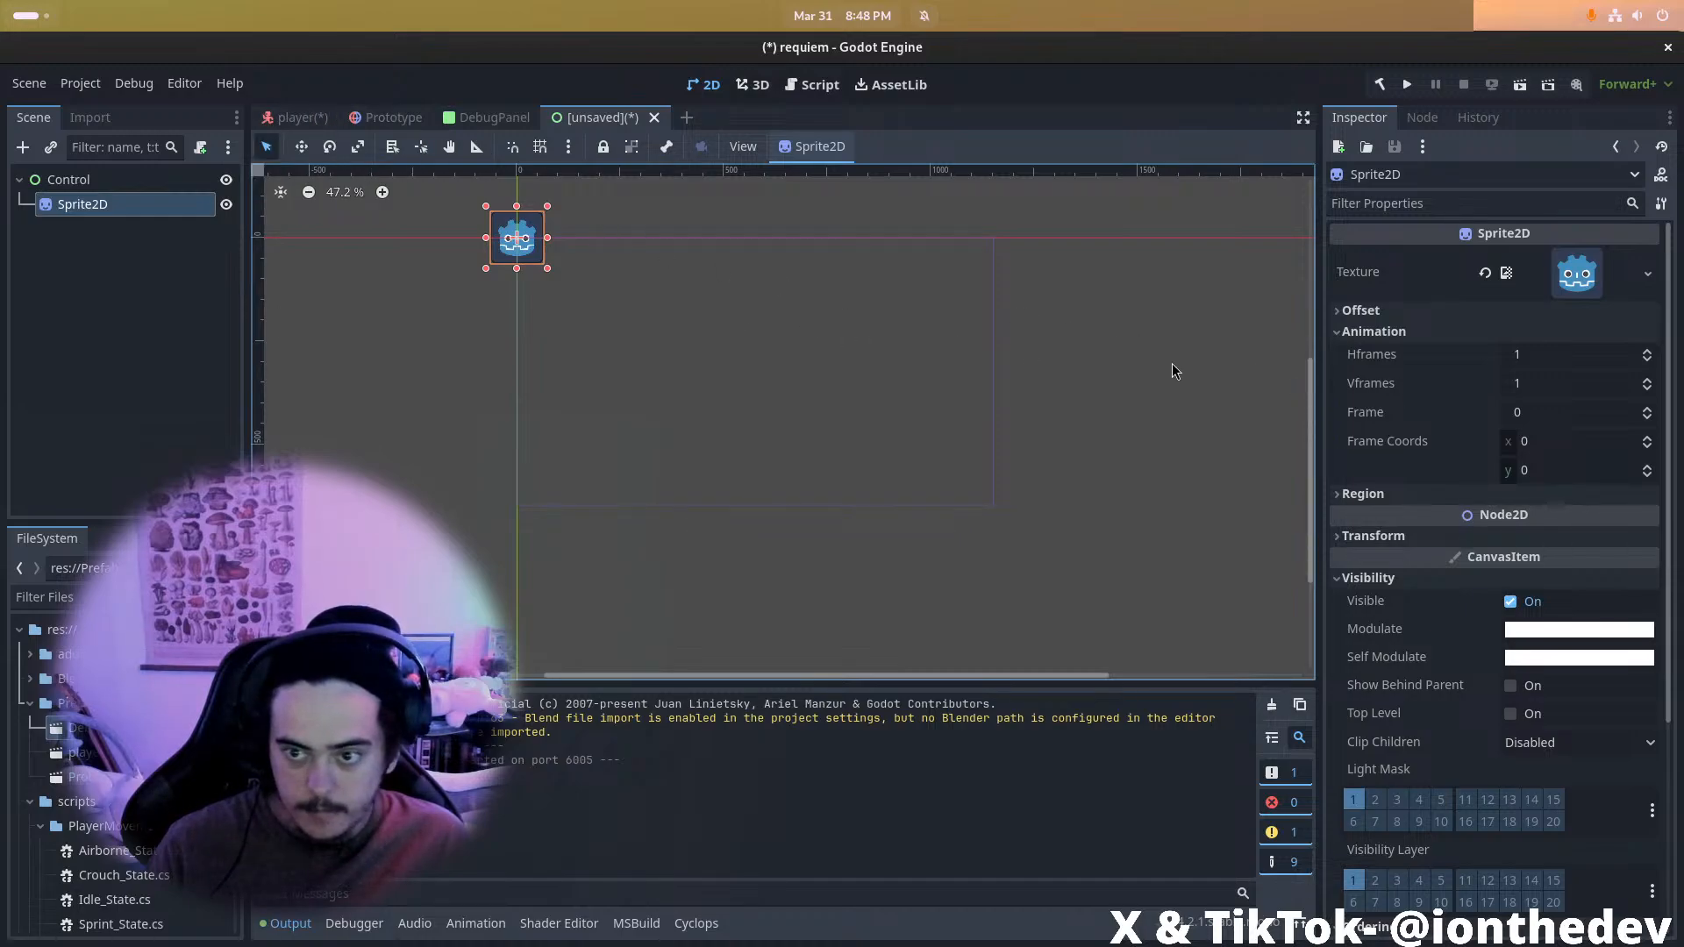
right_click(99, 182)
click(131, 188)
text(Sprite)
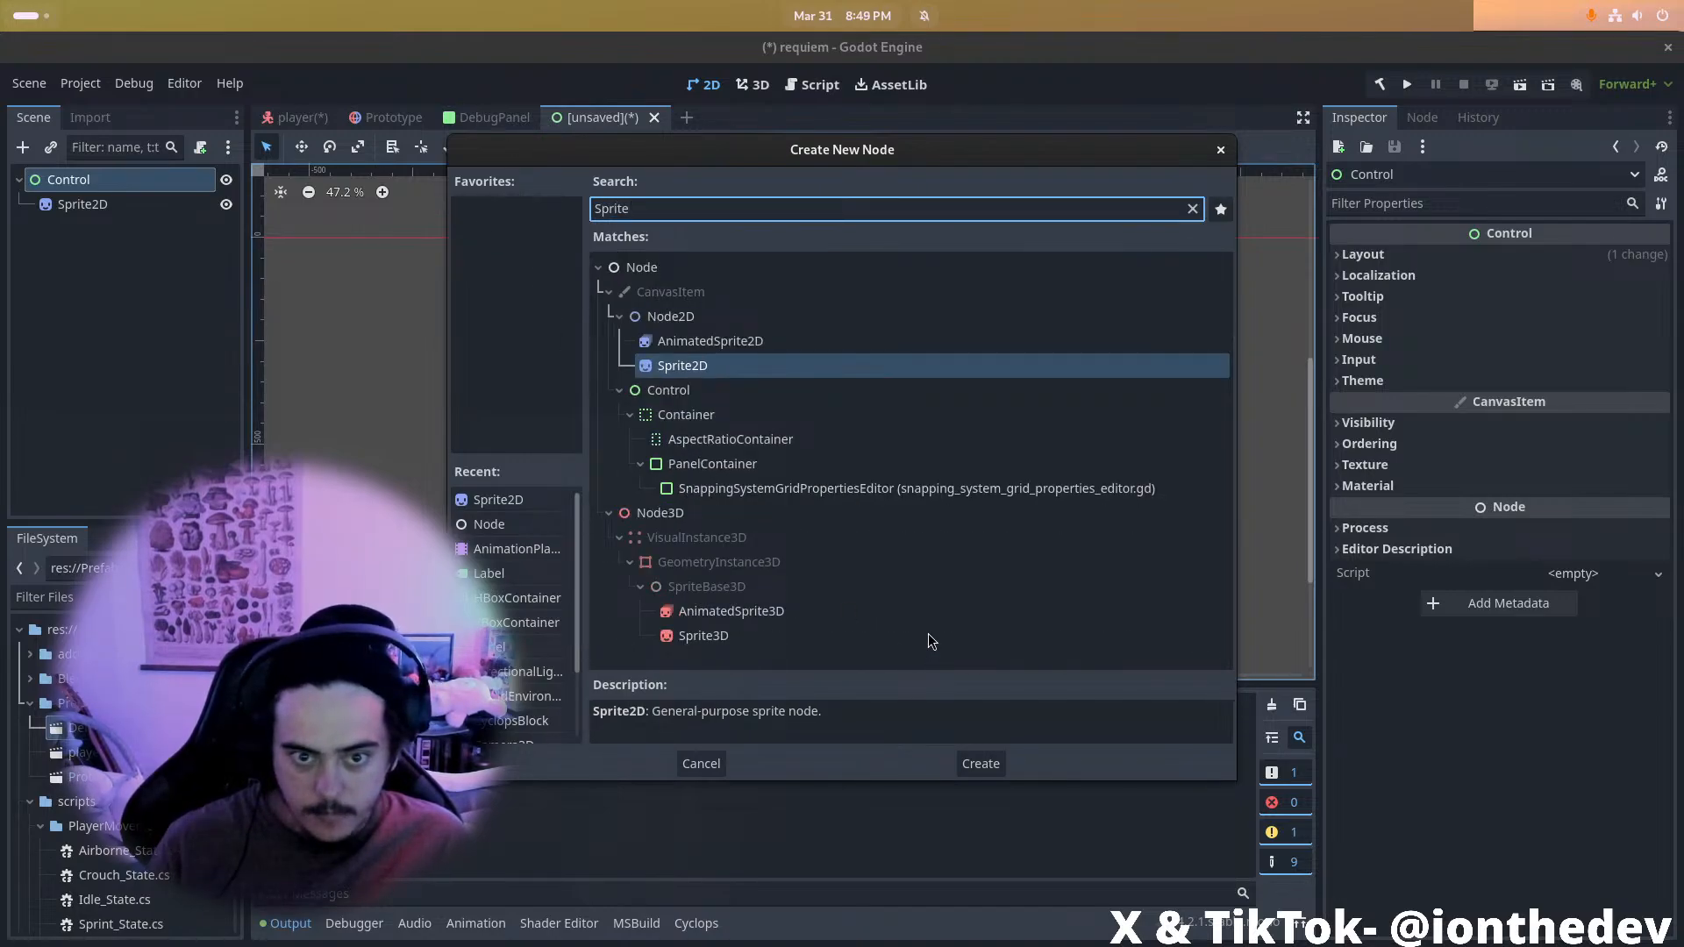
click(981, 764)
Switch to the player scene and add a Sprite2D as a child of the Player root
click(298, 116)
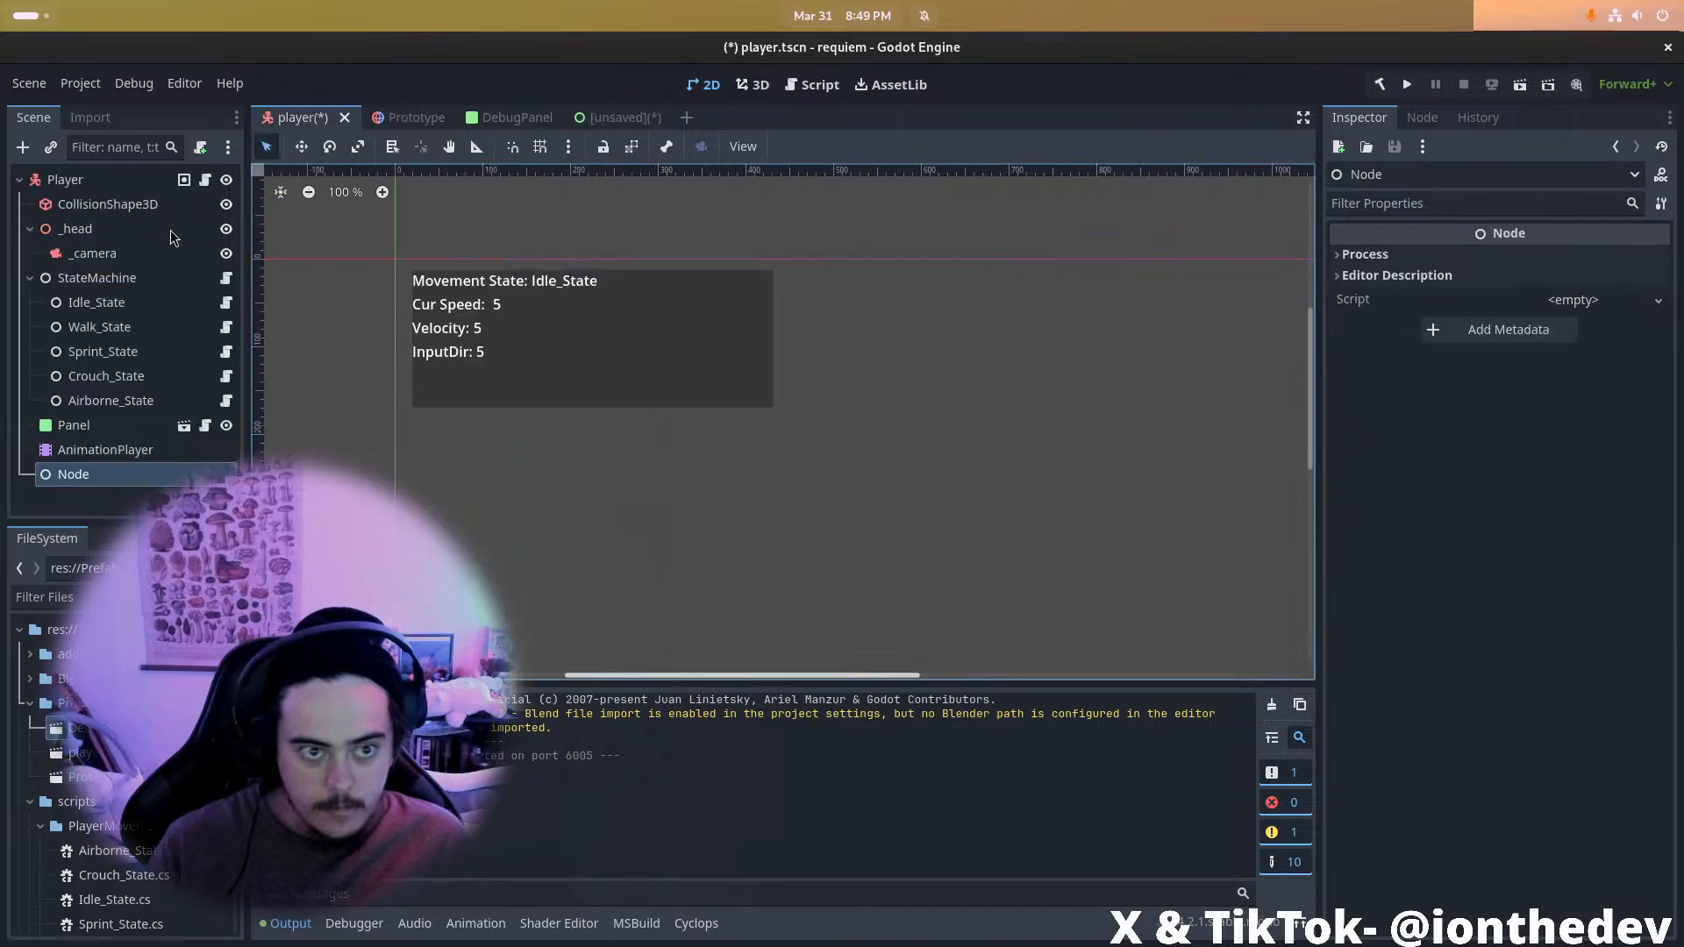
click(78, 181)
right_click(80, 180)
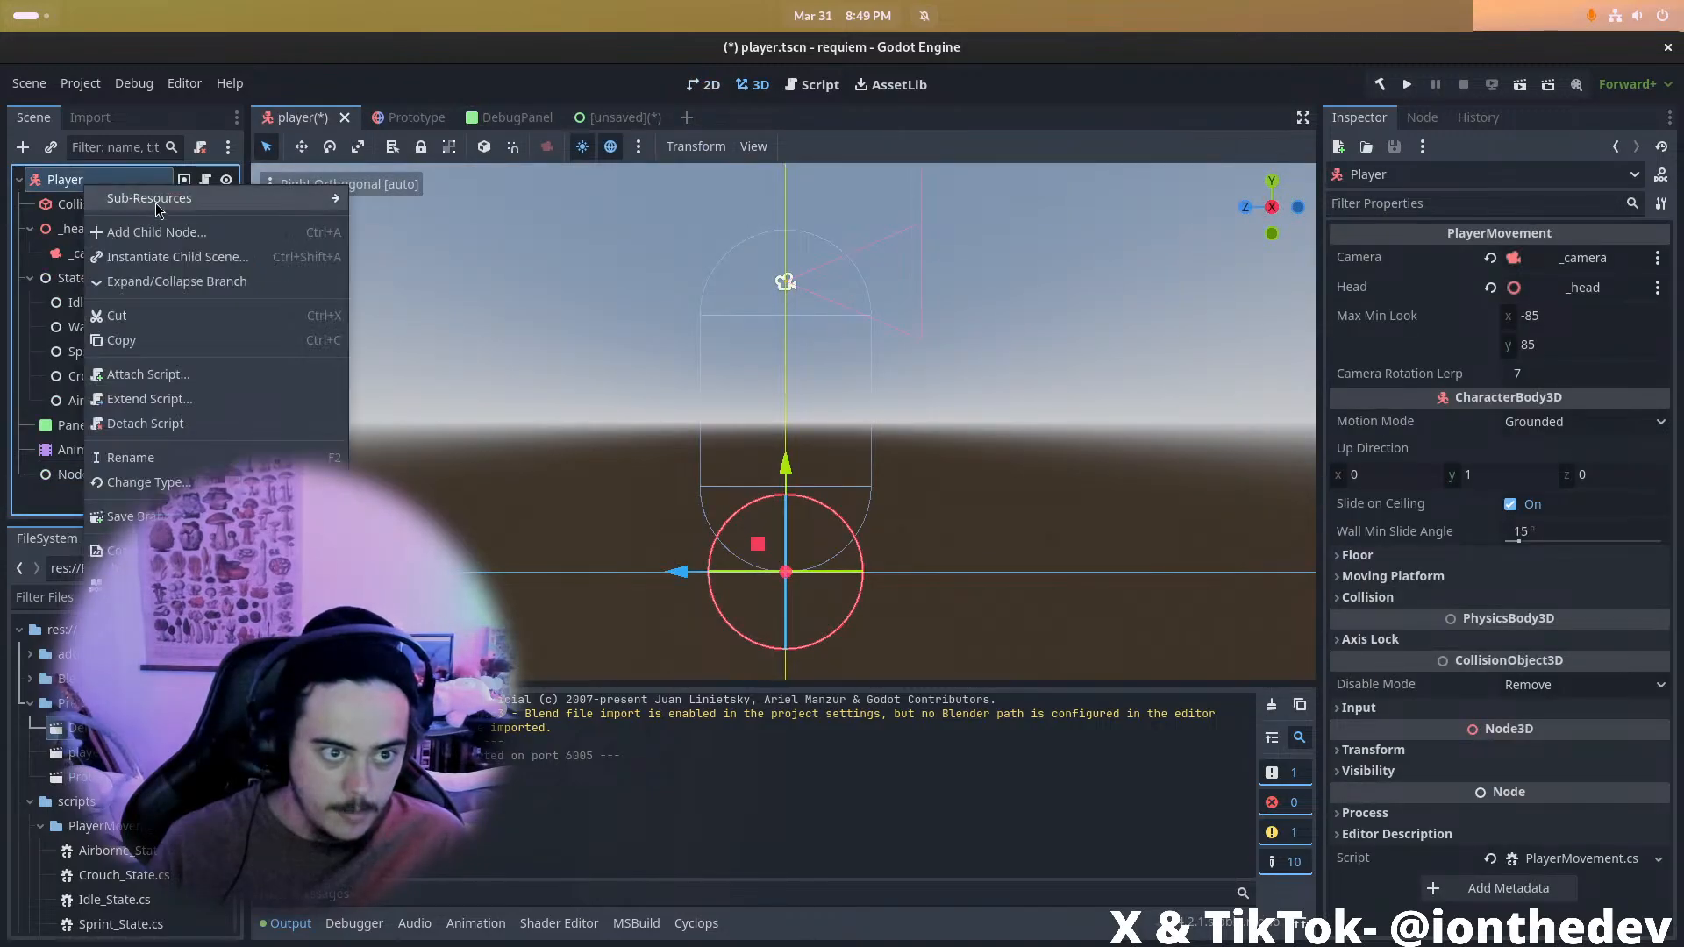
click(176, 235)
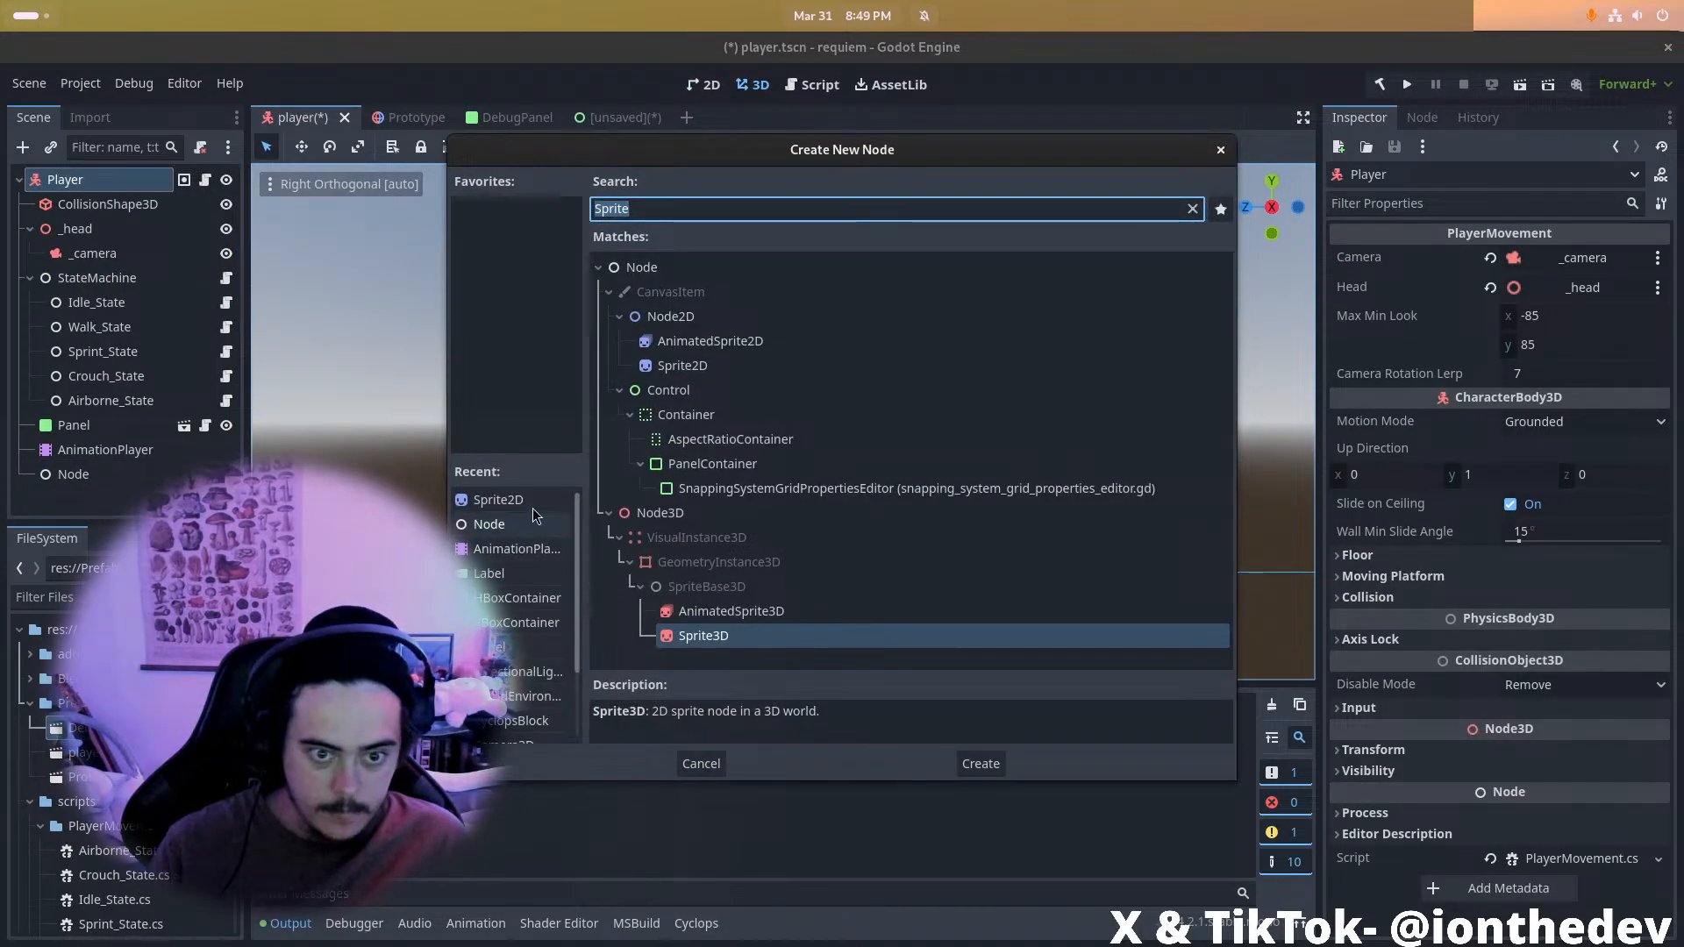
double_click(526, 500)
scroll(749, 481, down, 5)
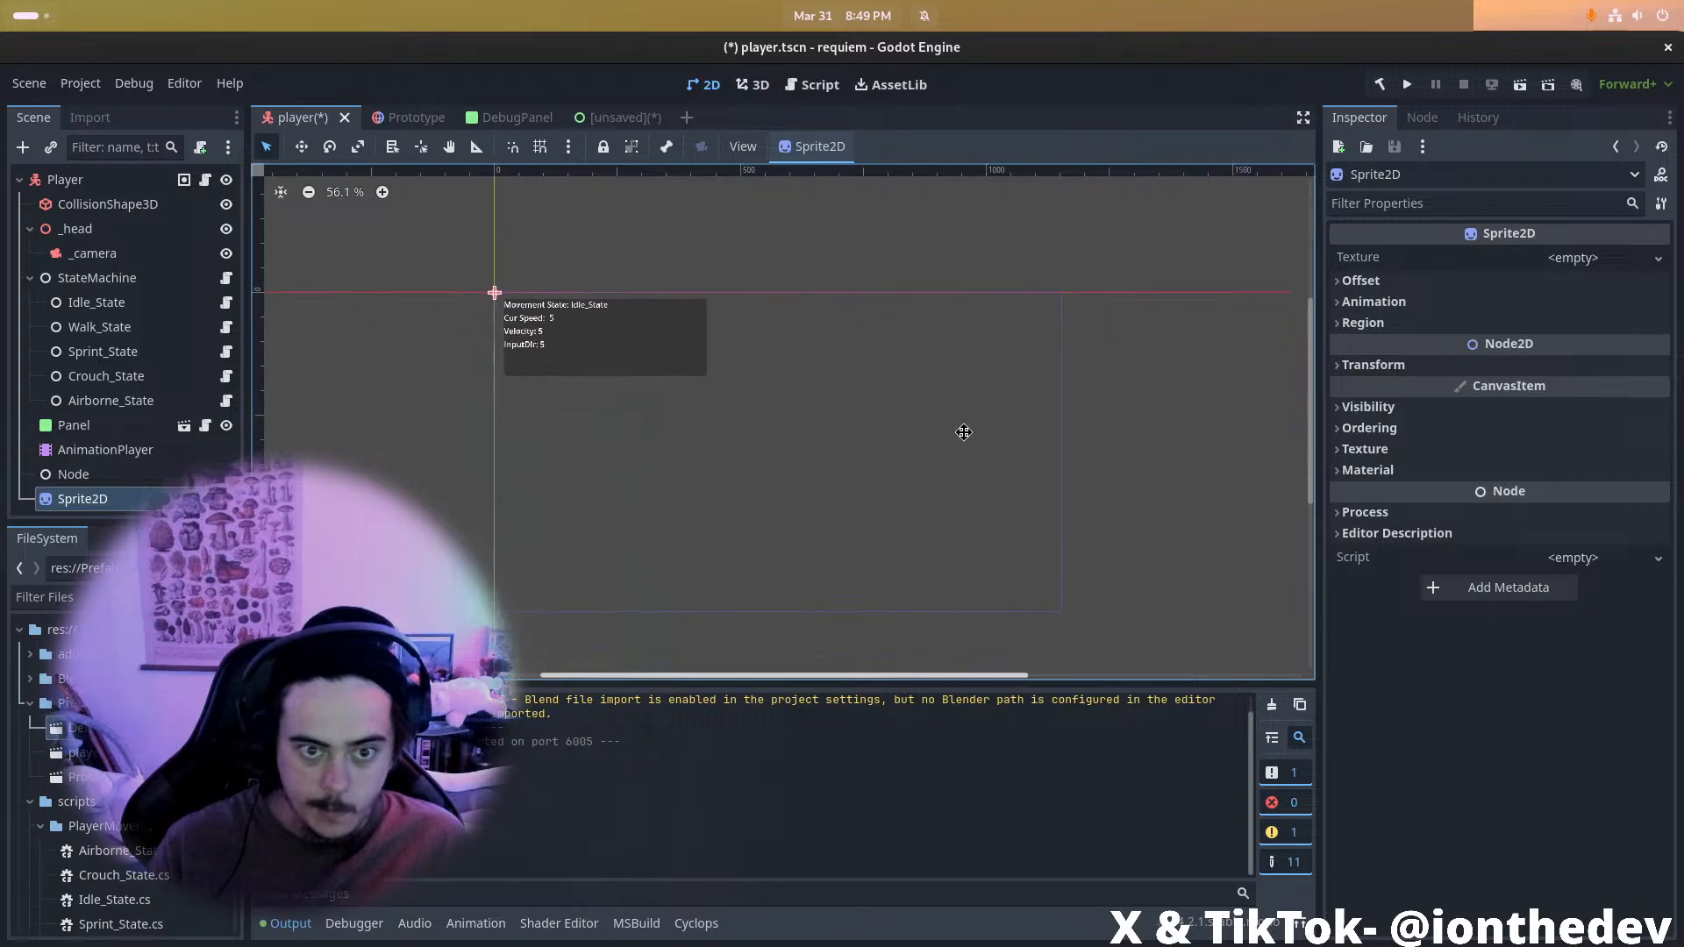
Quick-load the green cube icon as the player's Sprite2D texture and scale the sprite up uniformly to about 10.19
click(1584, 253)
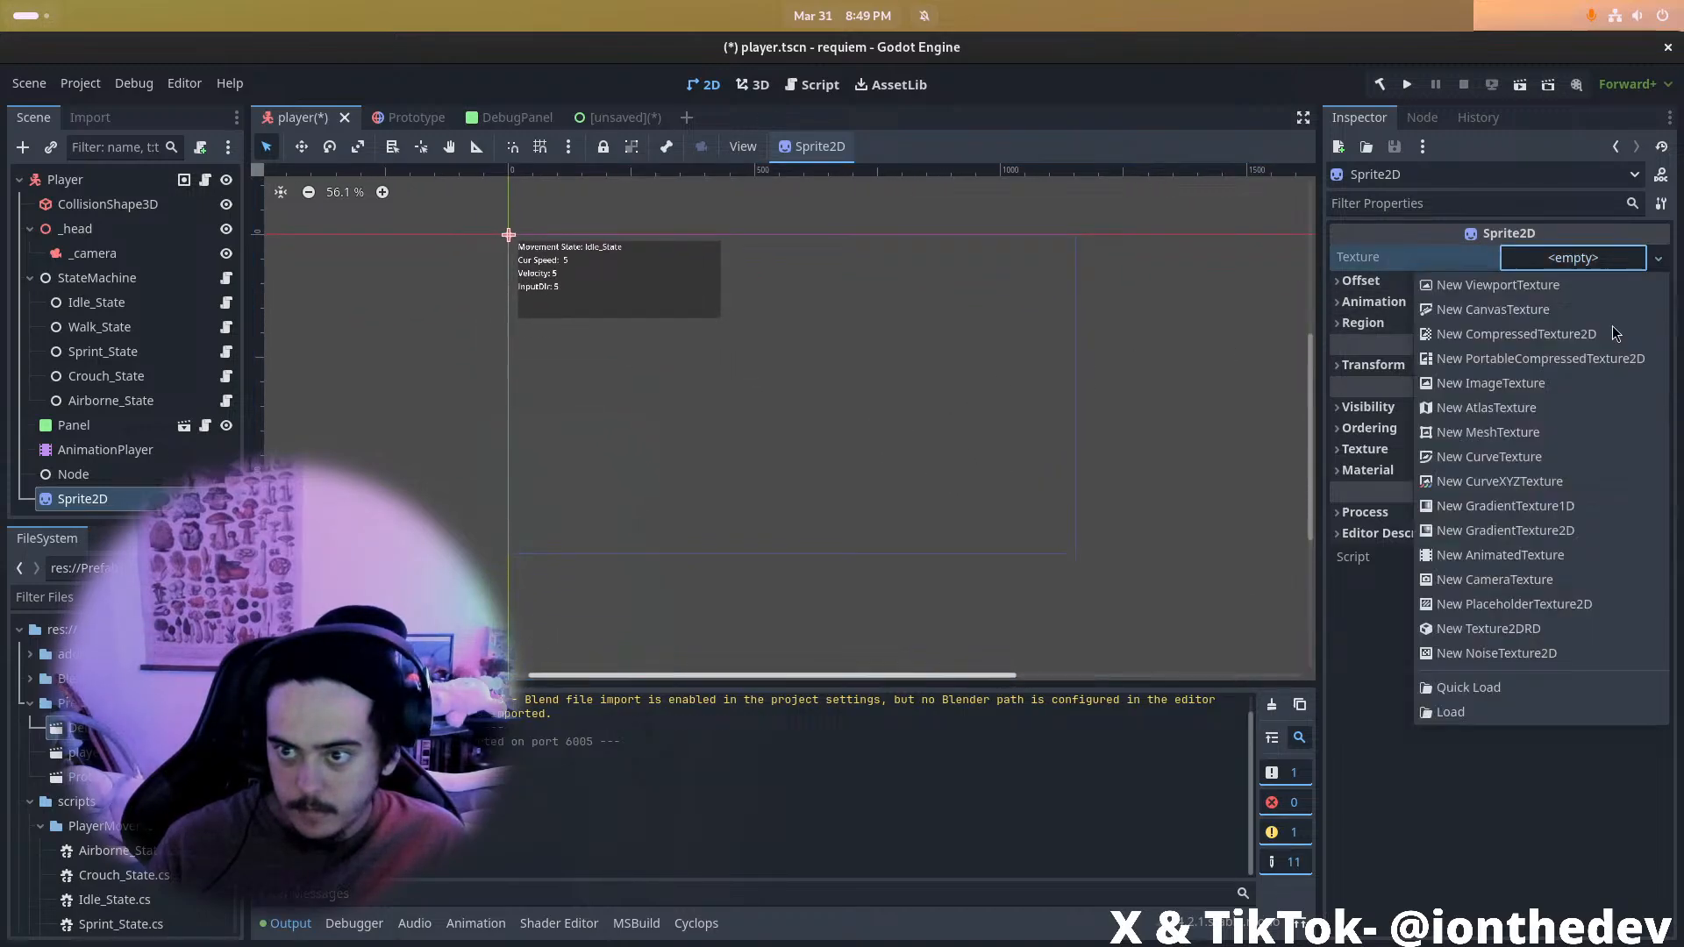
click(1513, 693)
double_click(876, 382)
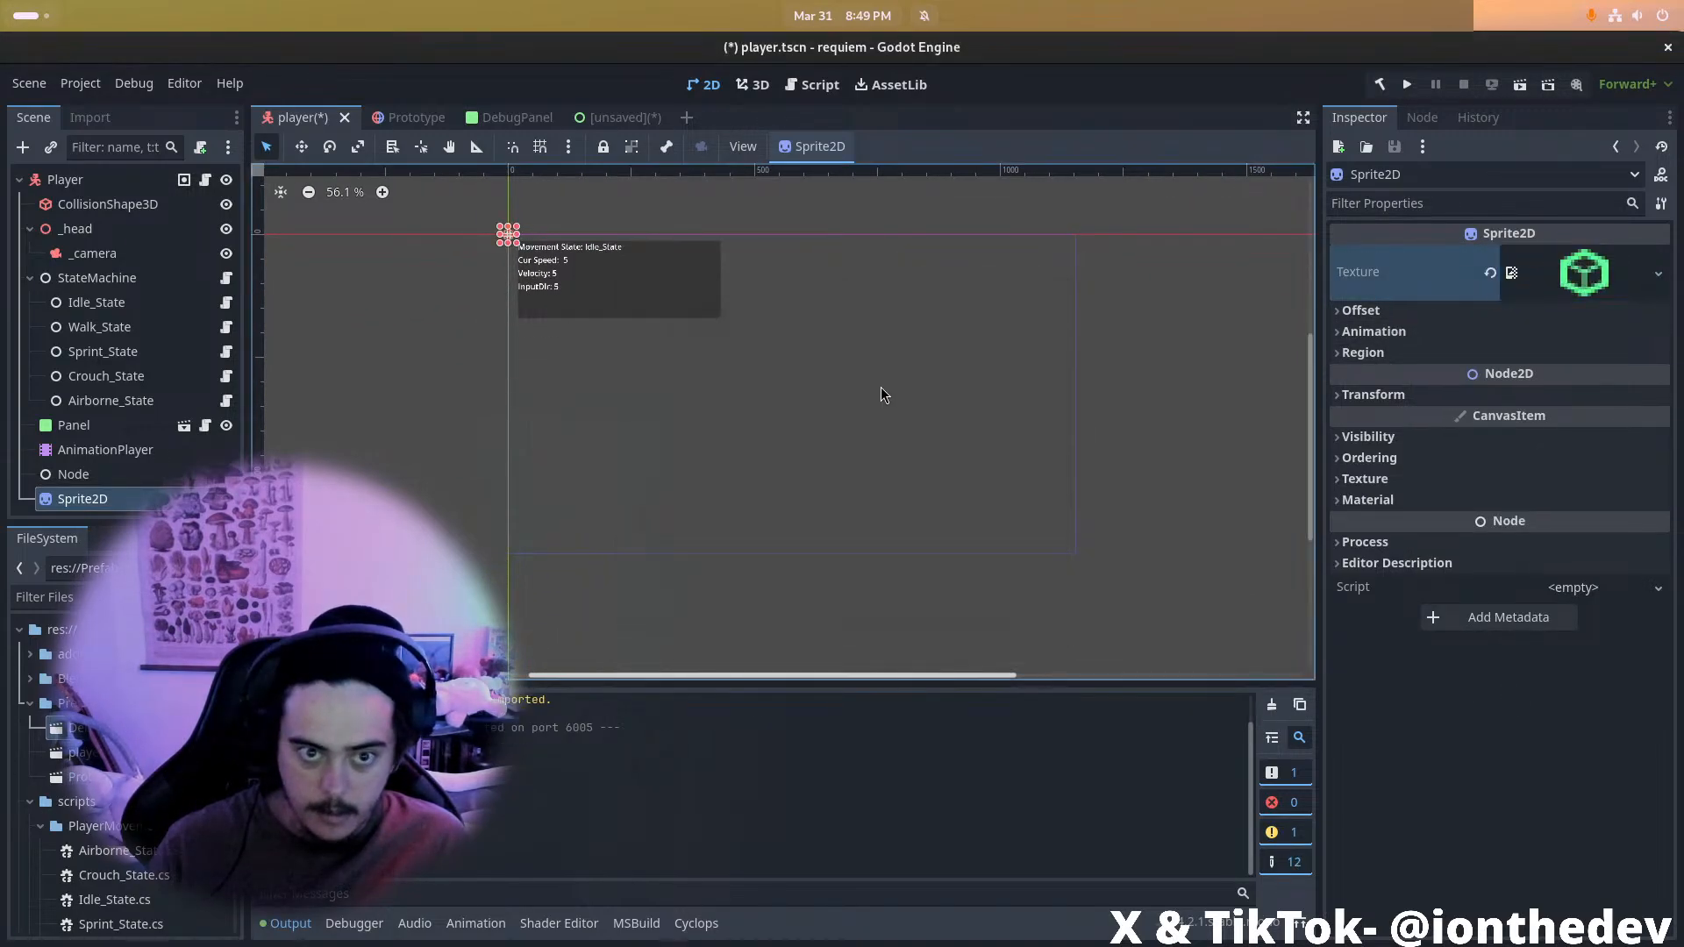
scroll(630, 306, up, 4)
scroll(629, 313, down, 2)
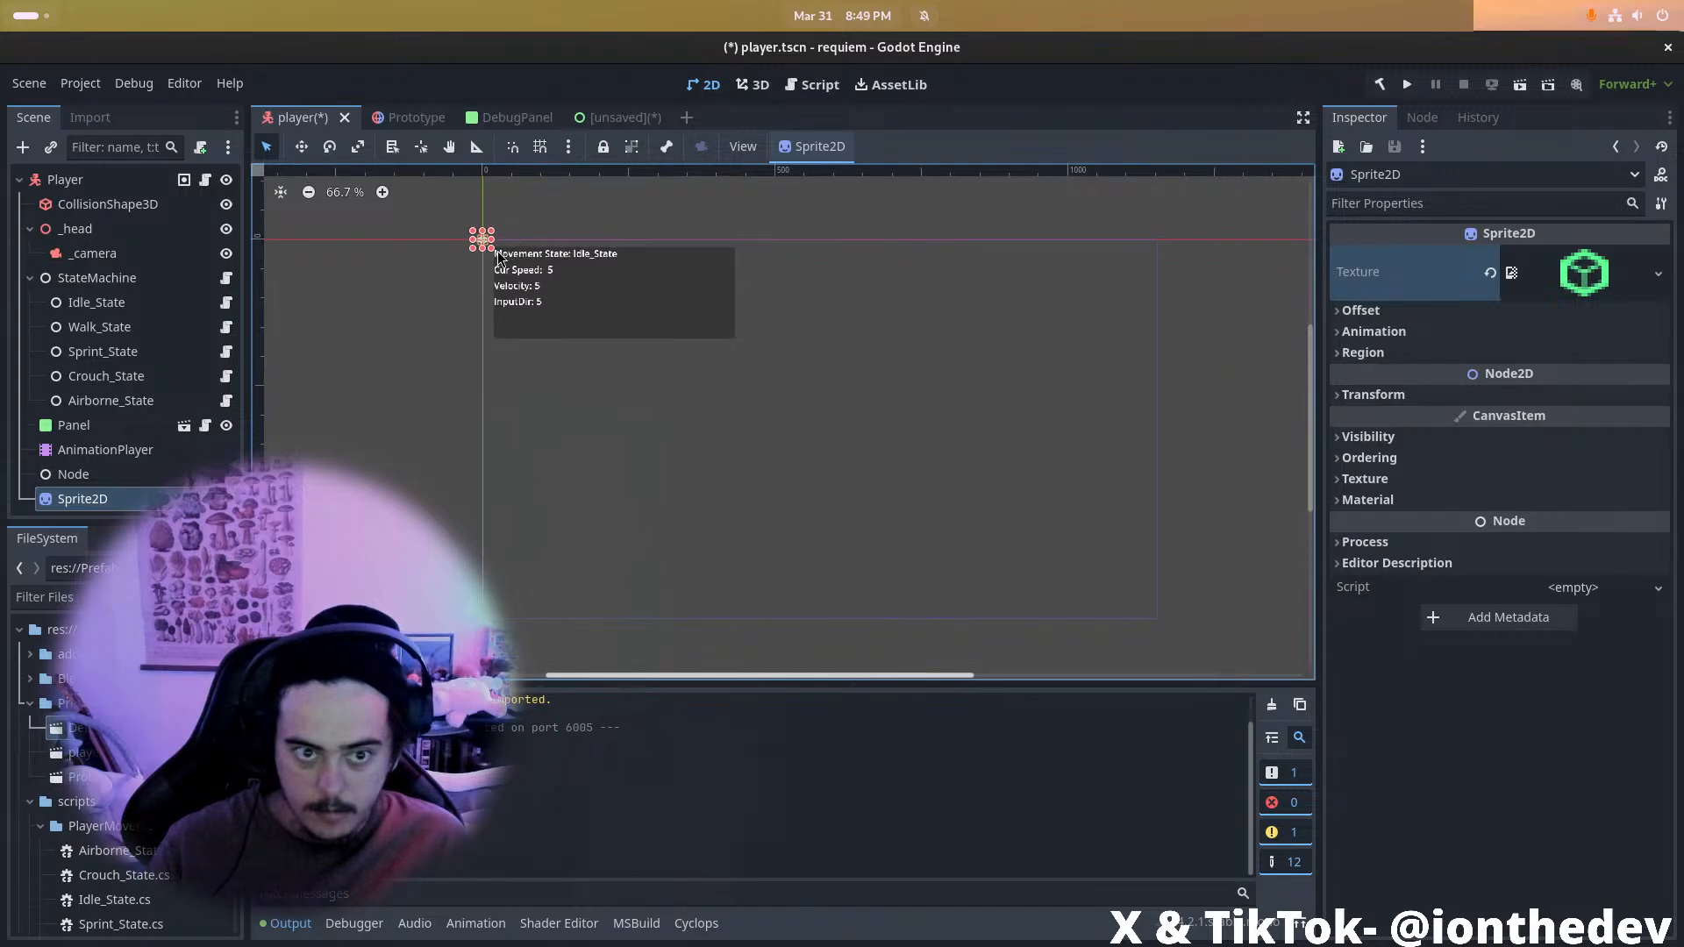
shift+drag(491, 248, 577, 334)
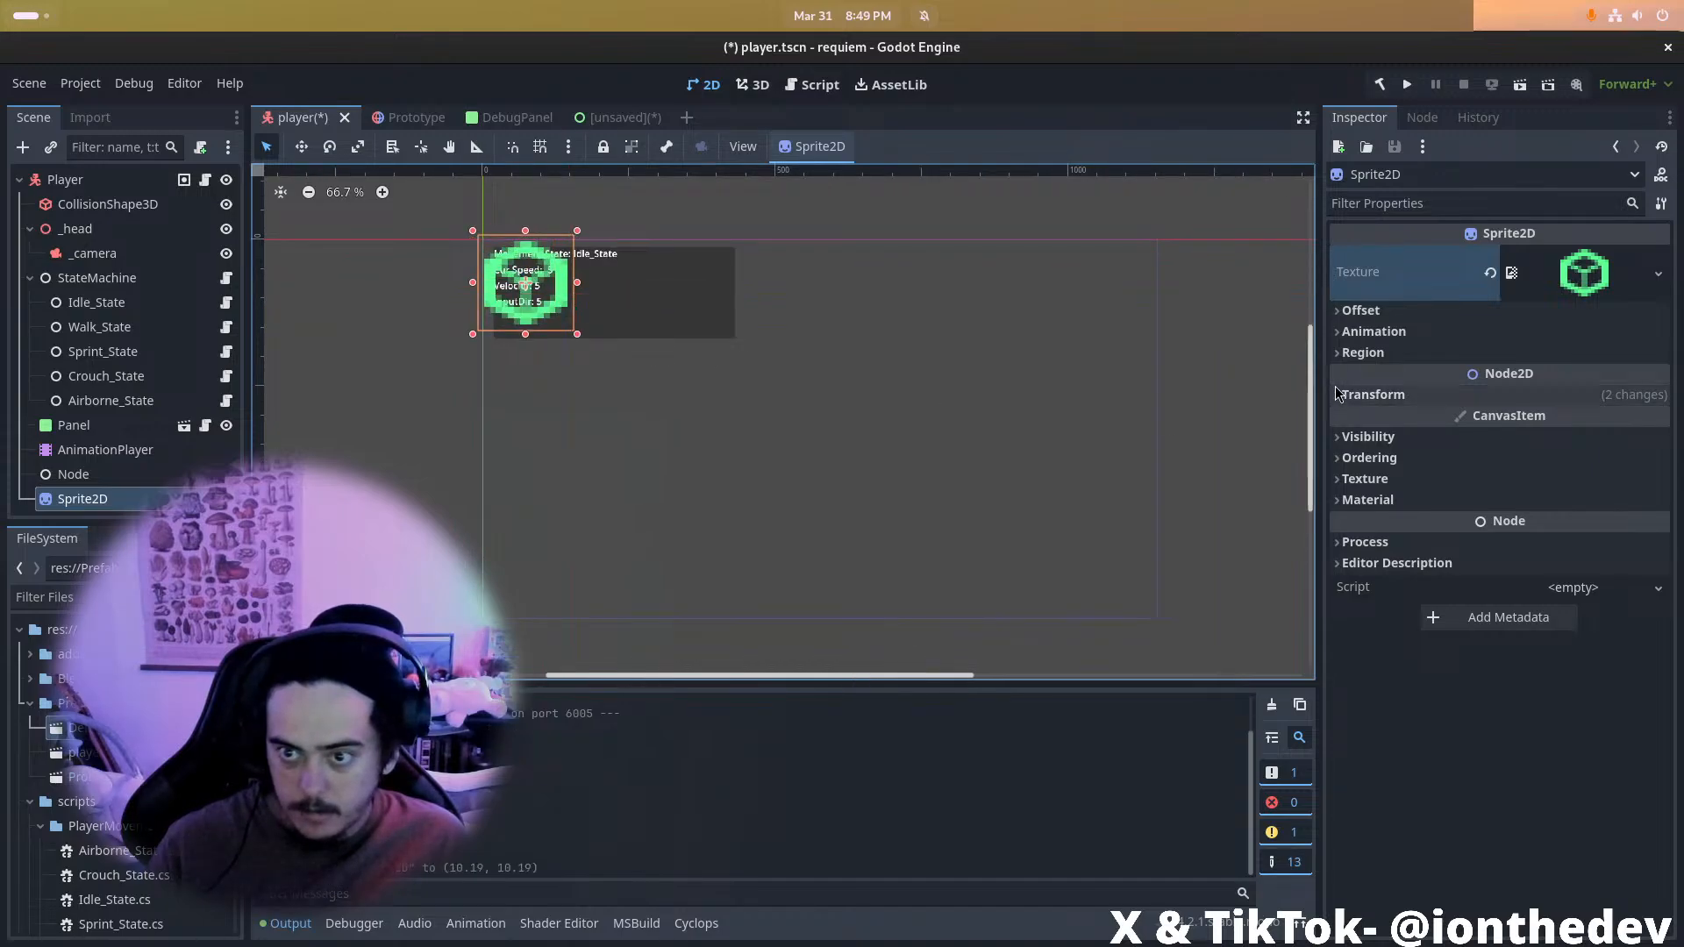
Set the player's Sprite2D horizontal offset to about 9.4 px
click(1381, 318)
drag(1548, 363, 1623, 362)
click(1552, 367)
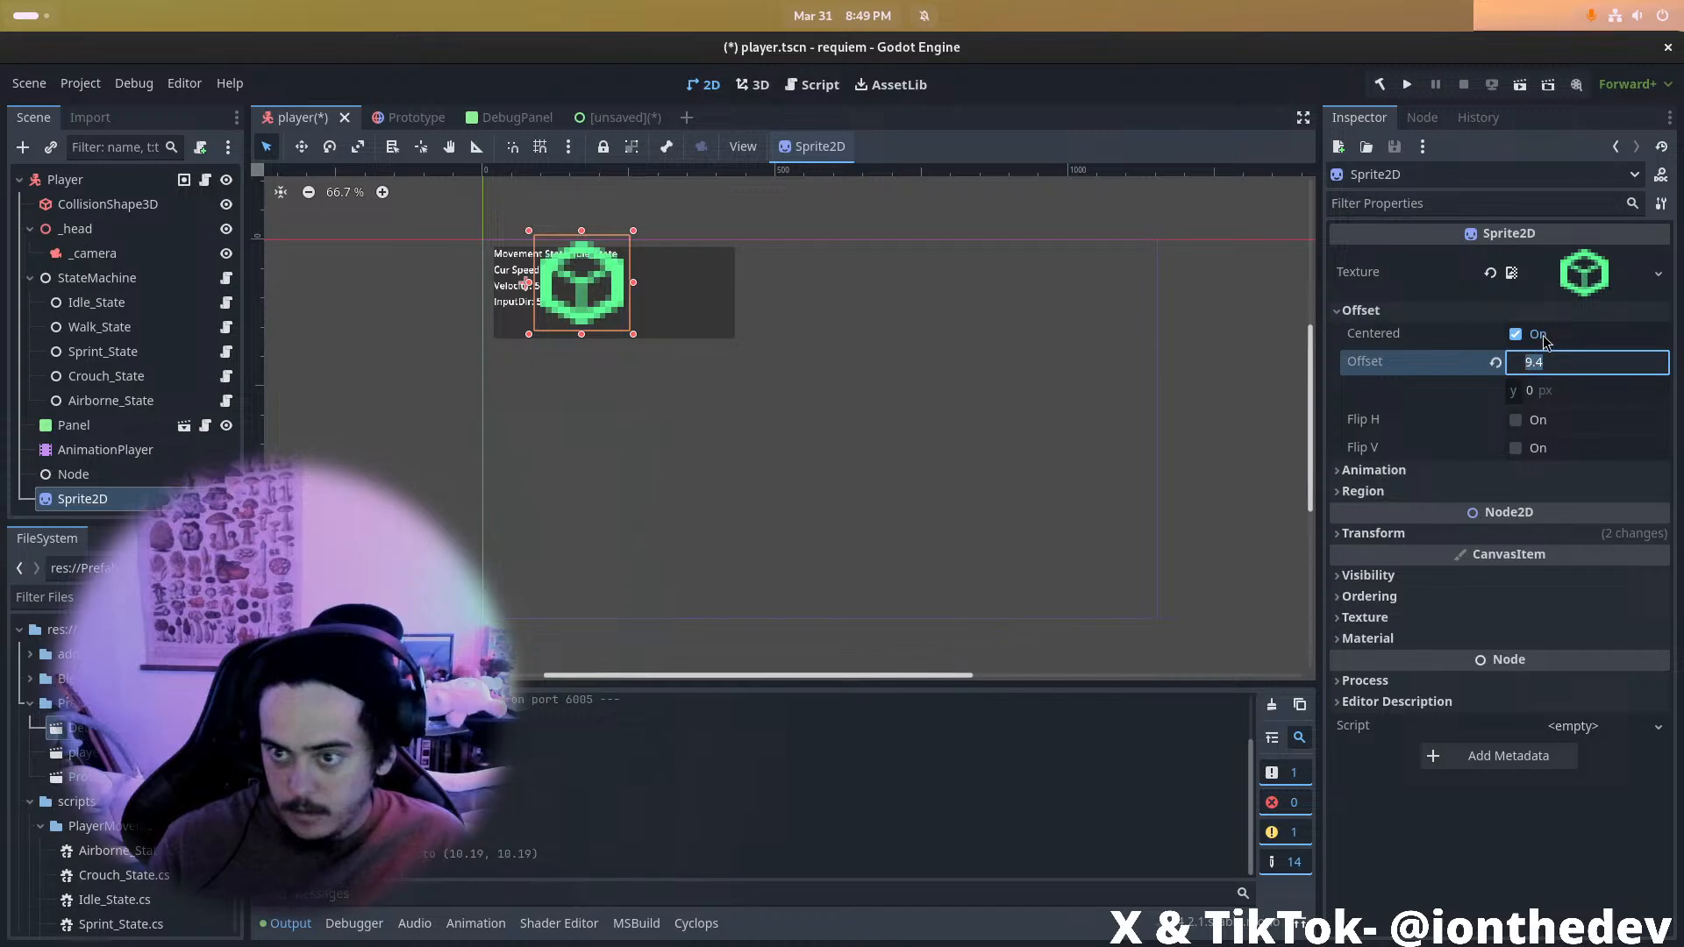
Try the Sprite2D with Centered turned off and turn the option back on
click(1542, 340)
click(1526, 340)
click(1523, 339)
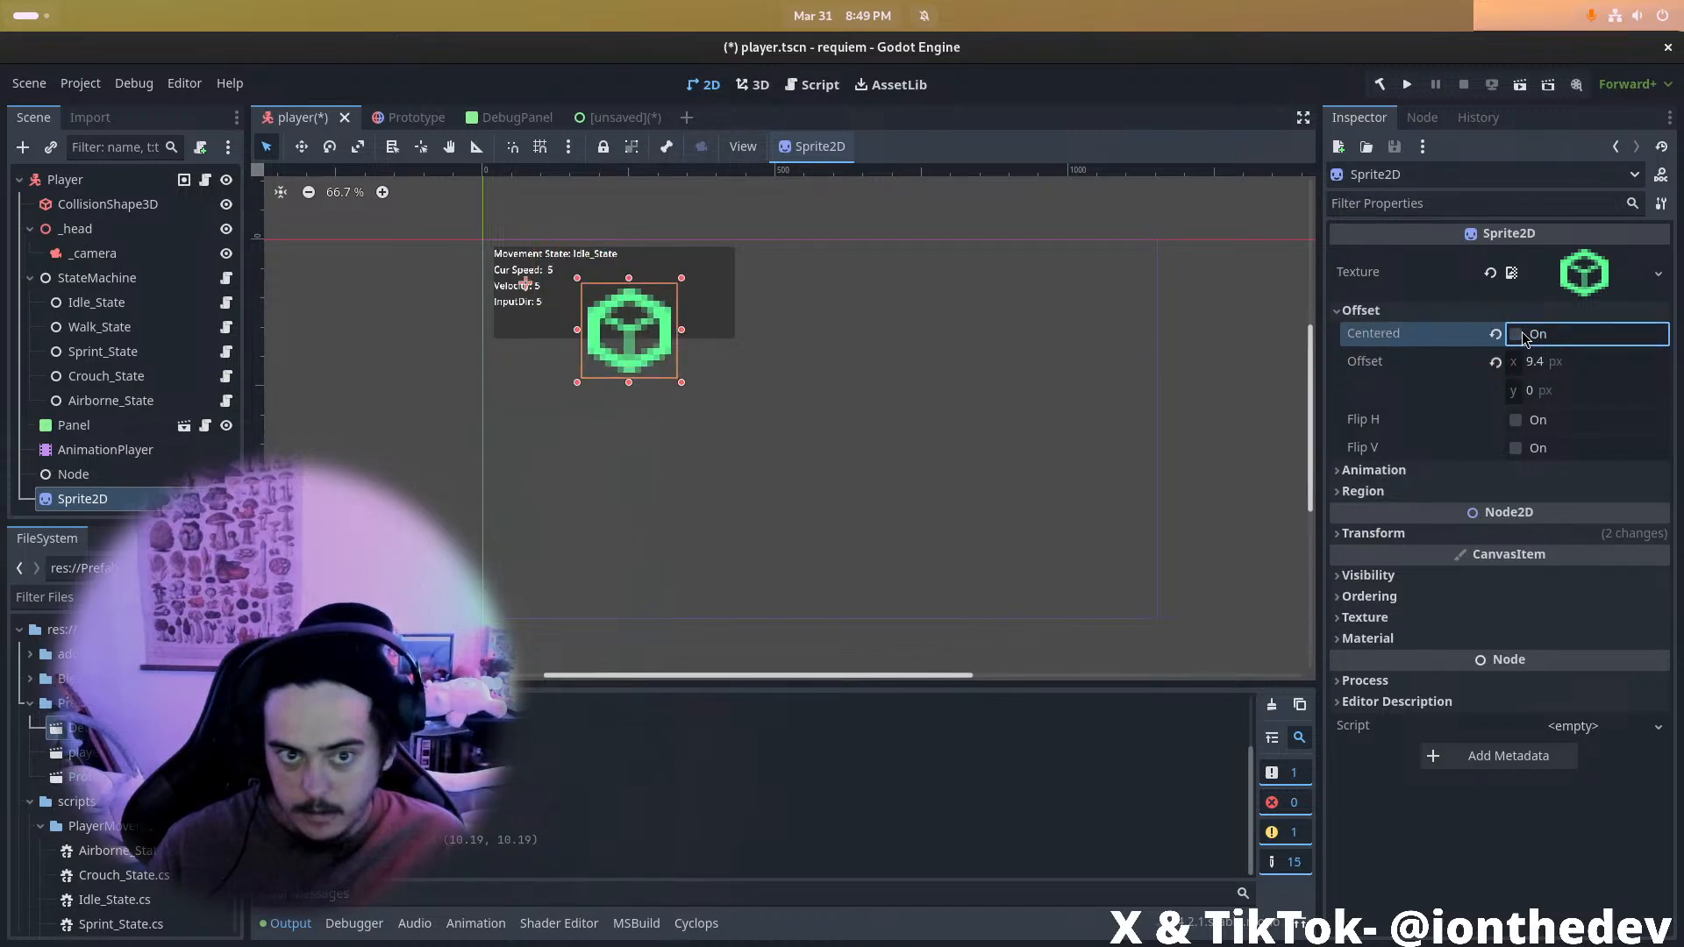
click(1524, 339)
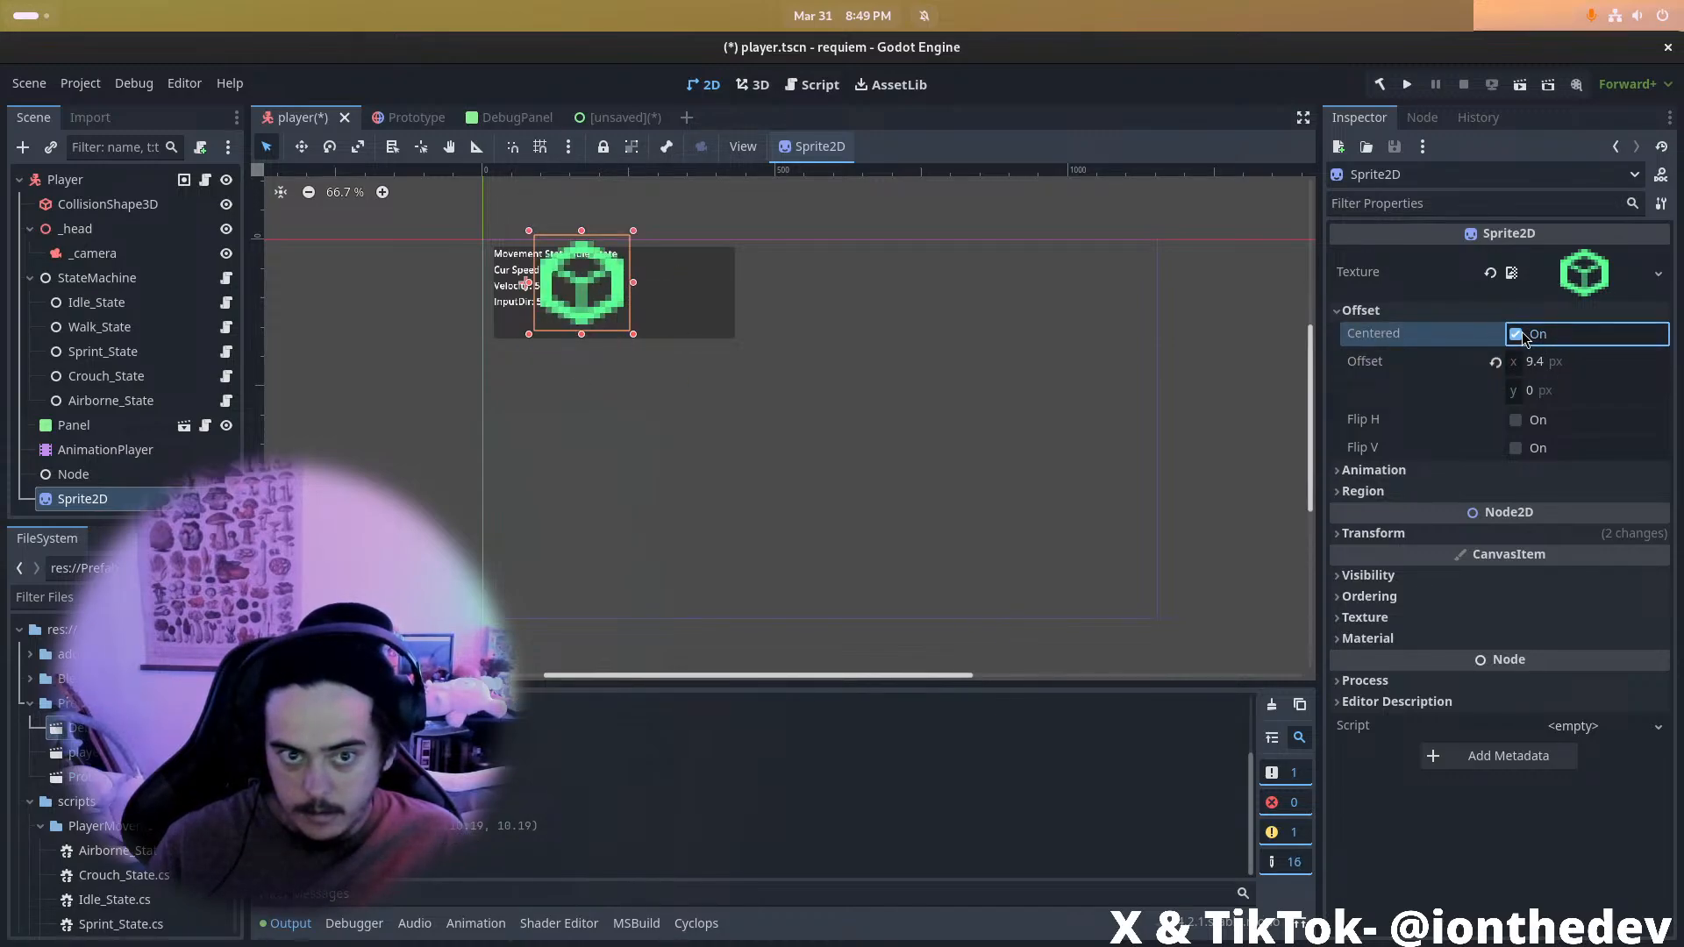
Enable Region for the player's Sprite2D
click(1544, 363)
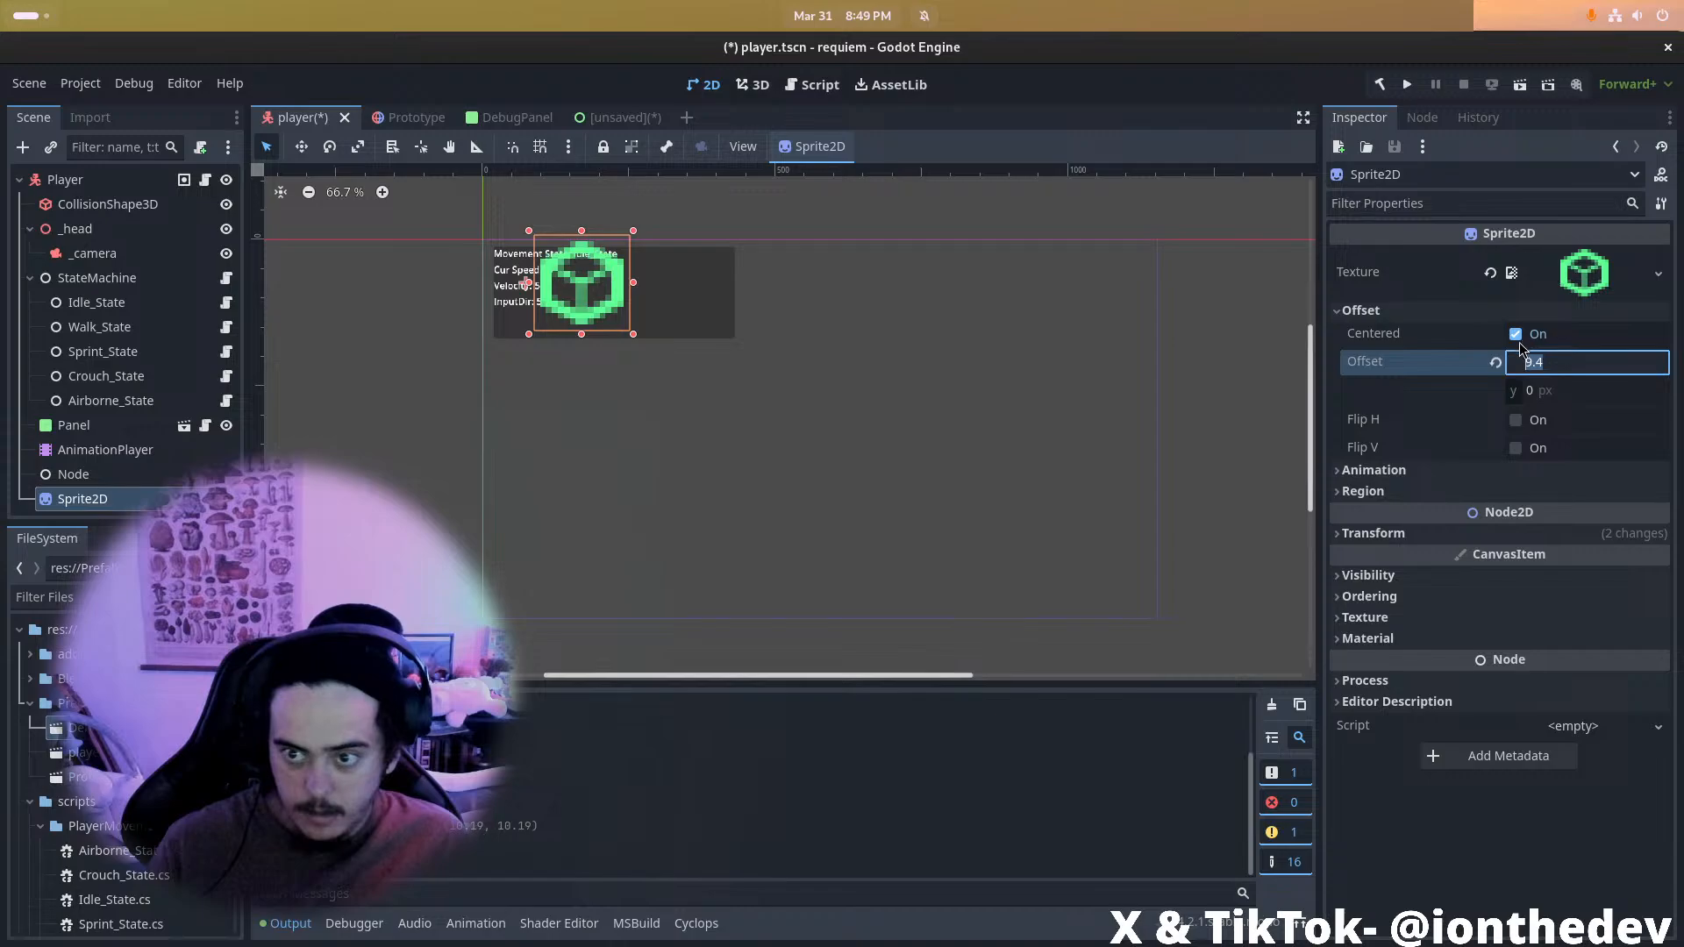
click(1415, 497)
click(1515, 515)
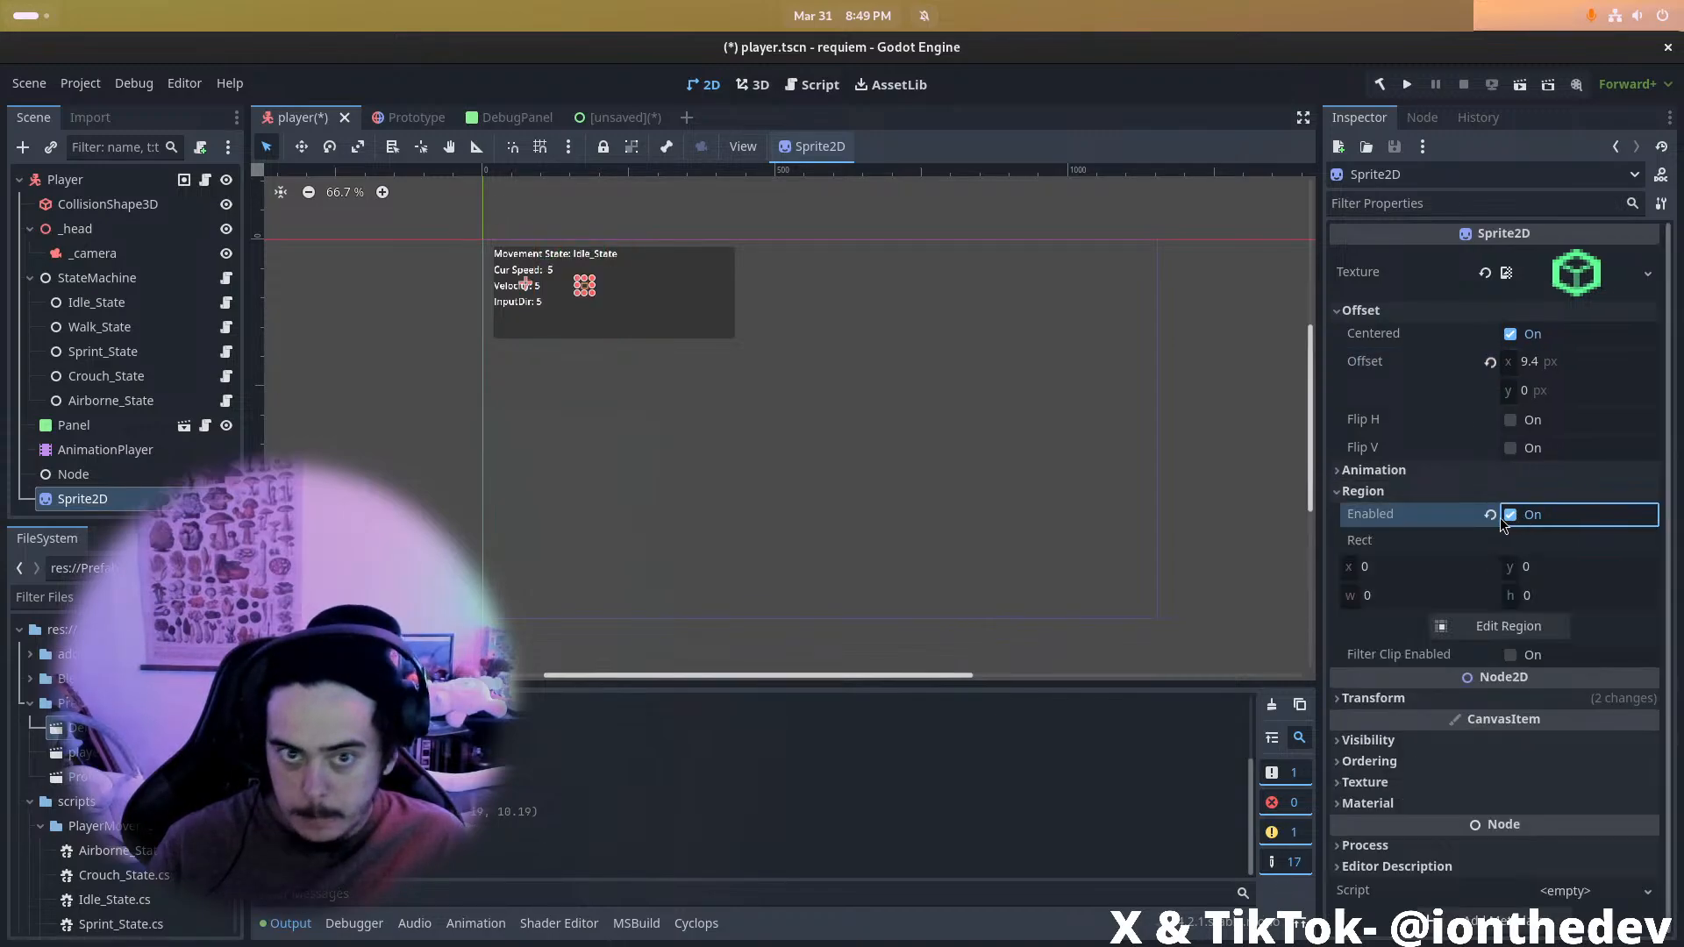
Try the region rectangle and Region Editor for the player's Sprite2D, and turn Region off
drag(1430, 570, 1439, 570)
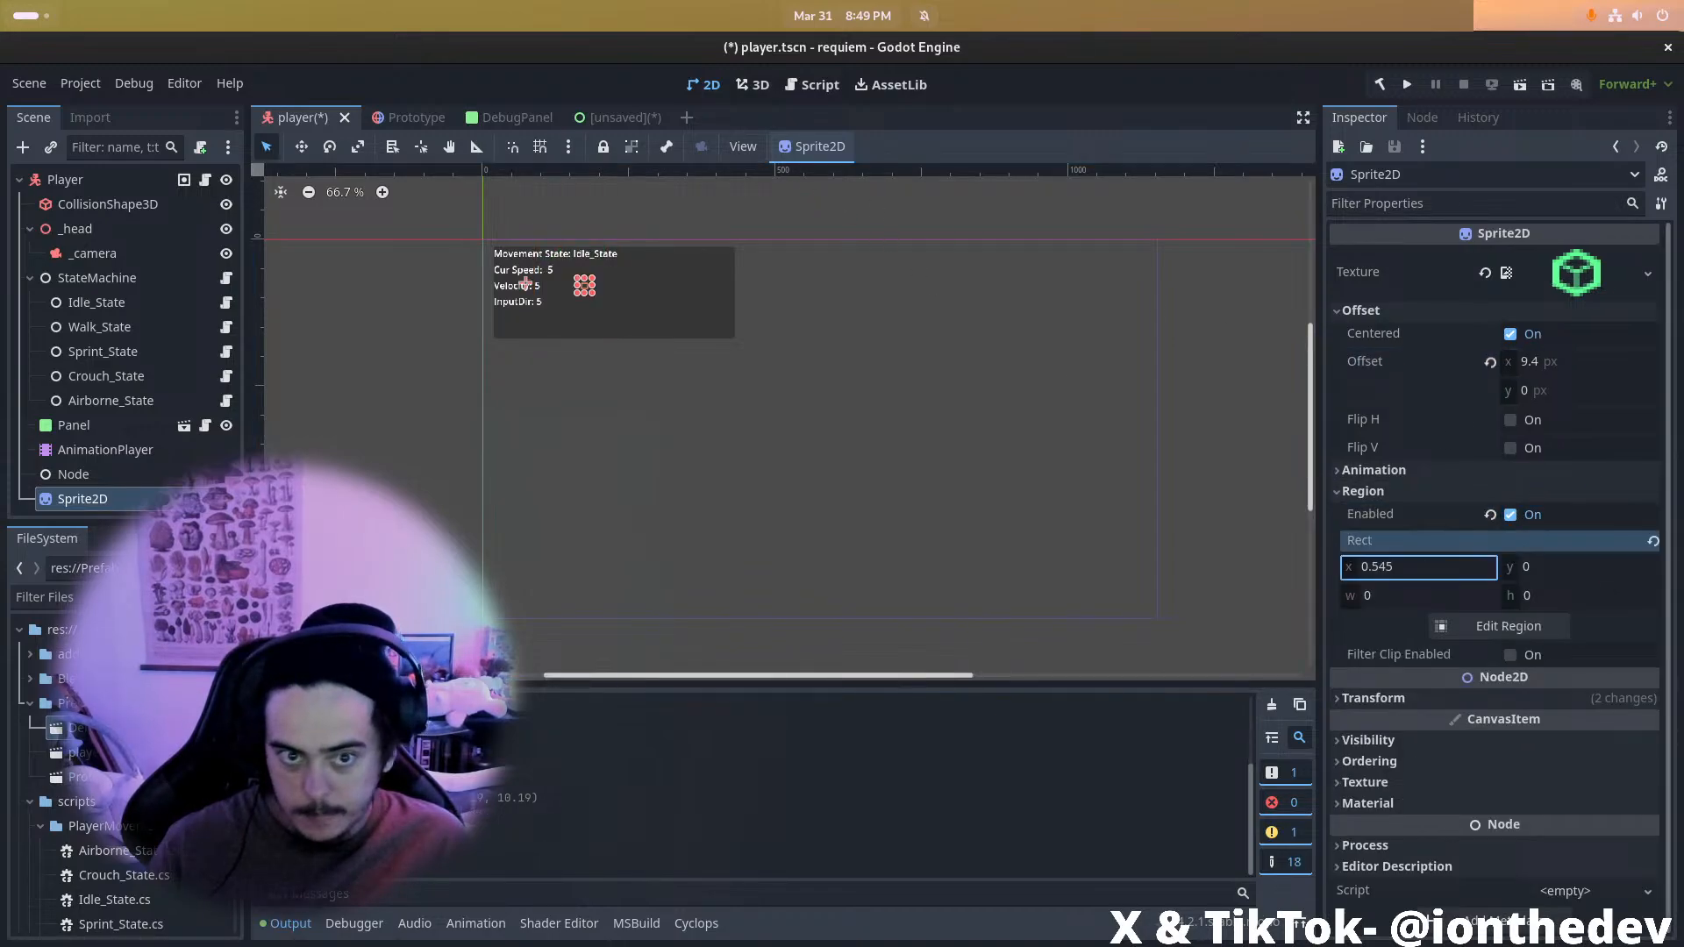
click(1492, 626)
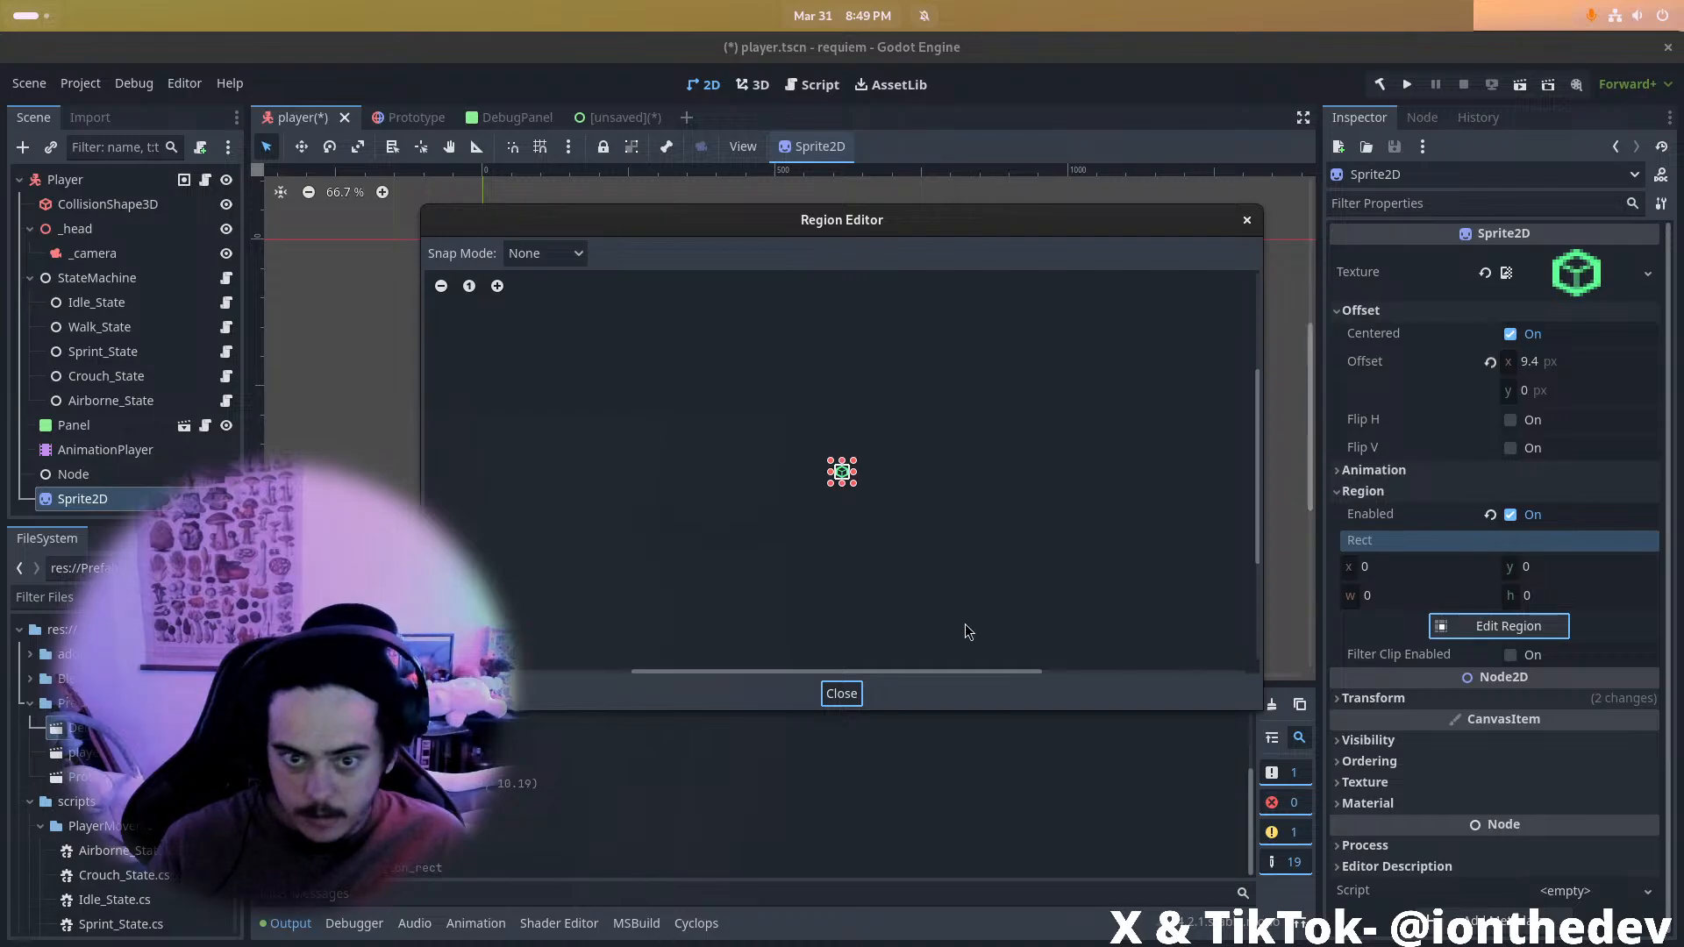
click(1247, 220)
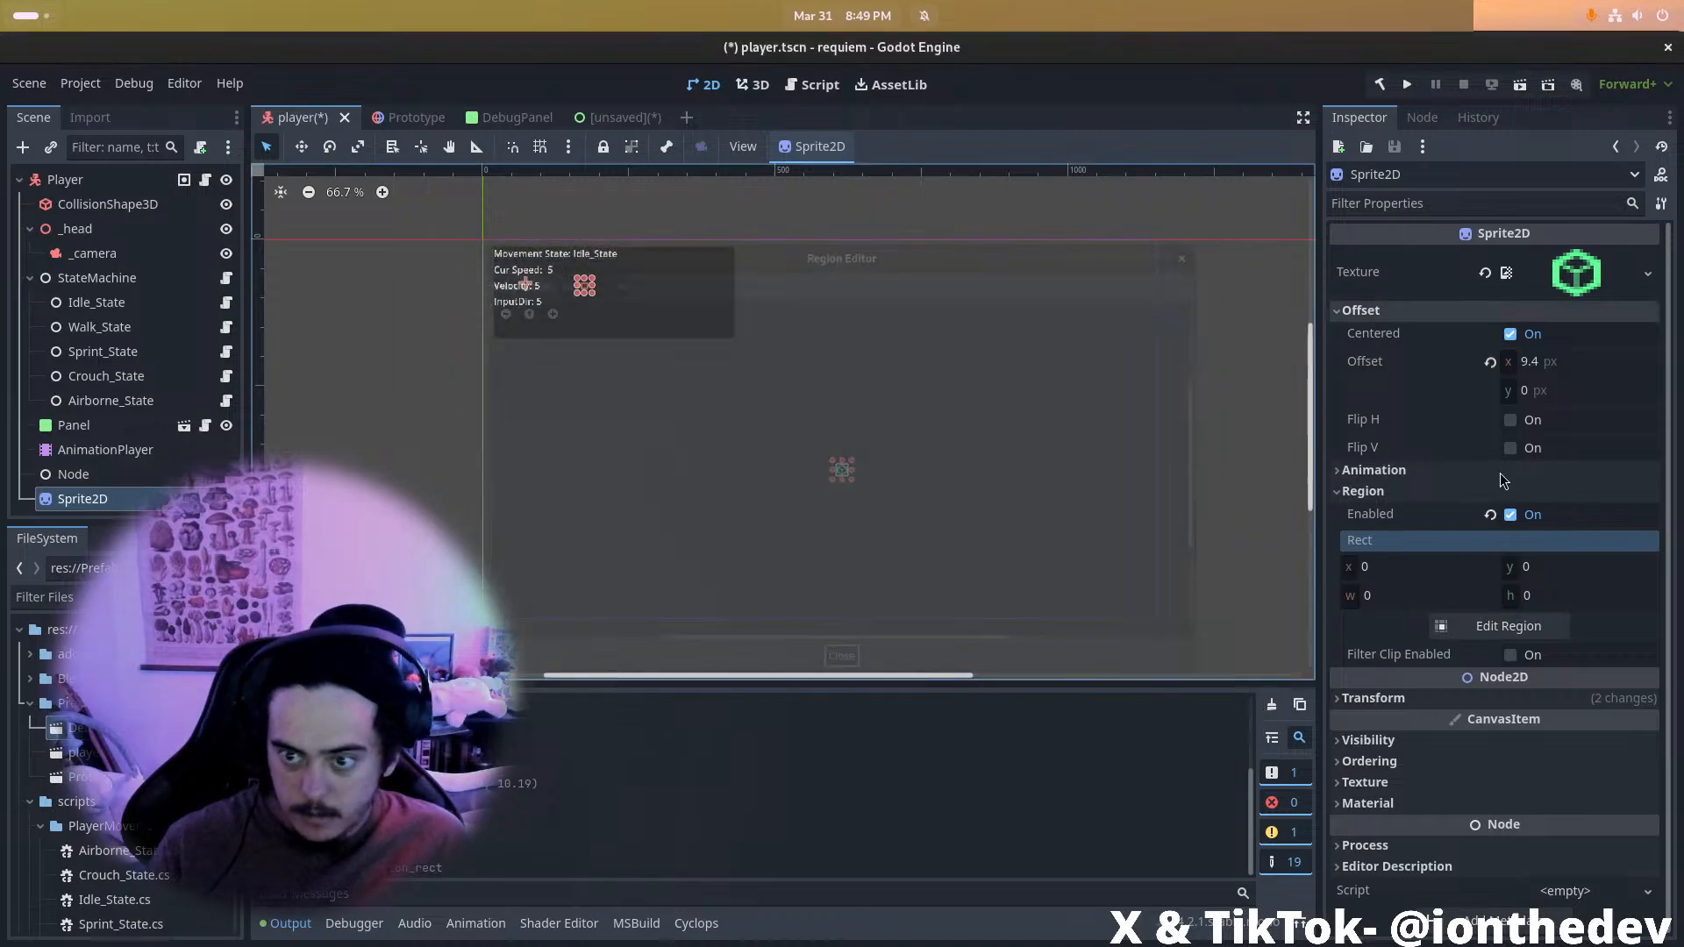
click(1511, 516)
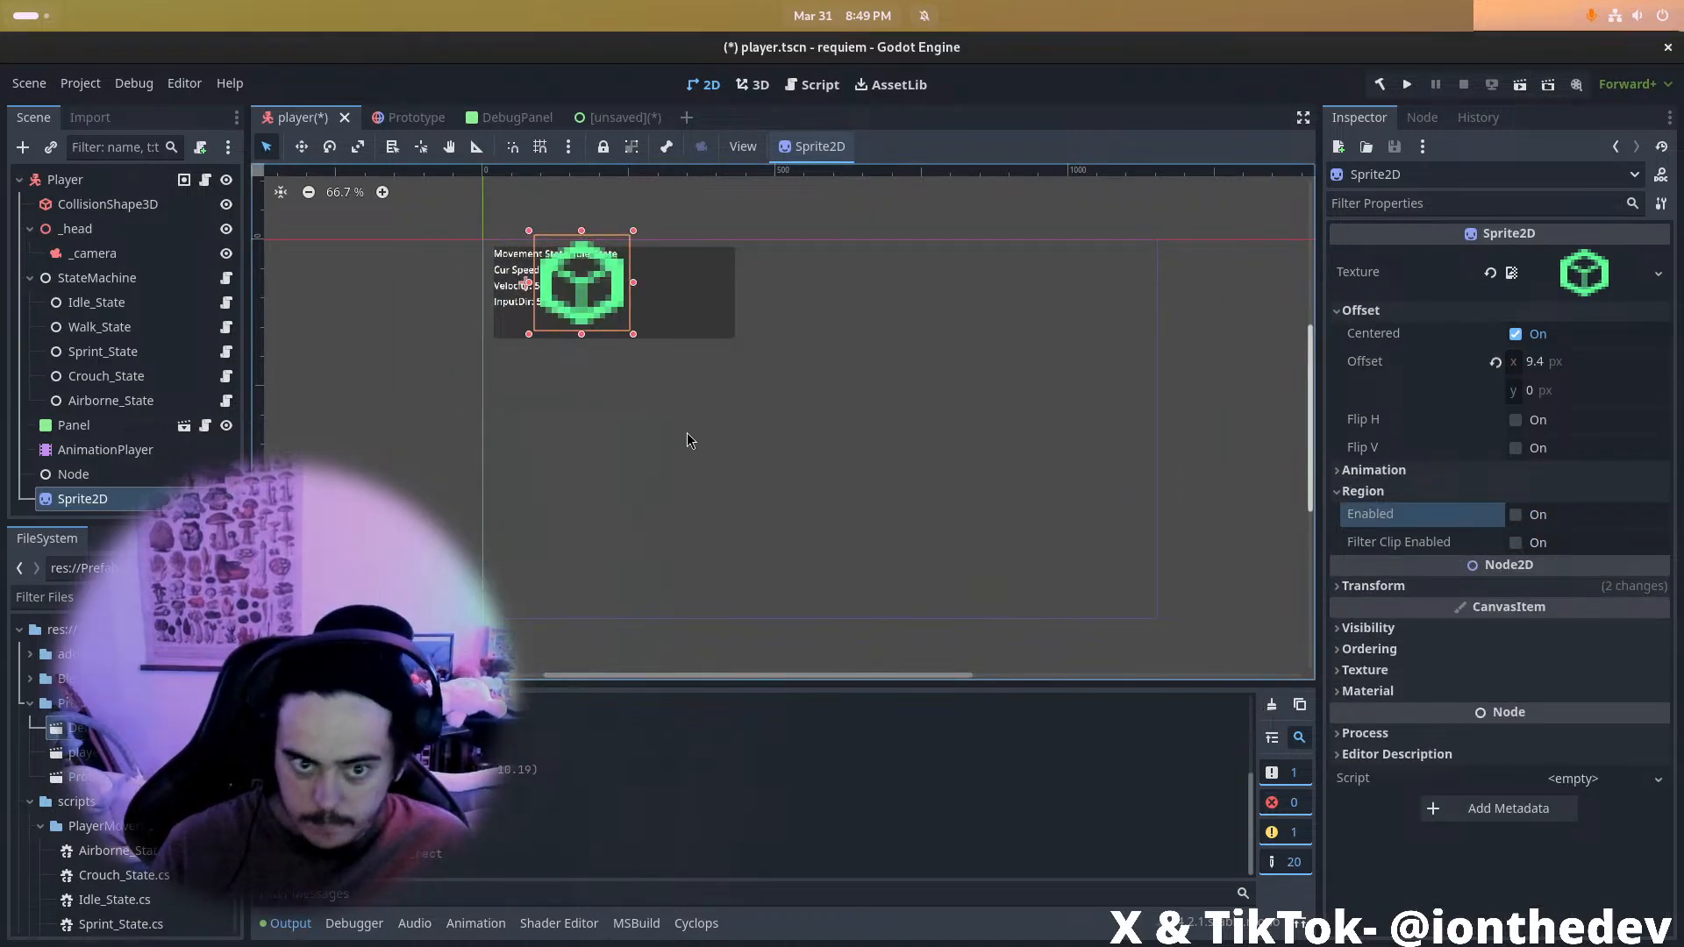
Move the player's Sprite2D to about (431, 366), near the middle of the viewport area
drag(598, 281, 799, 456)
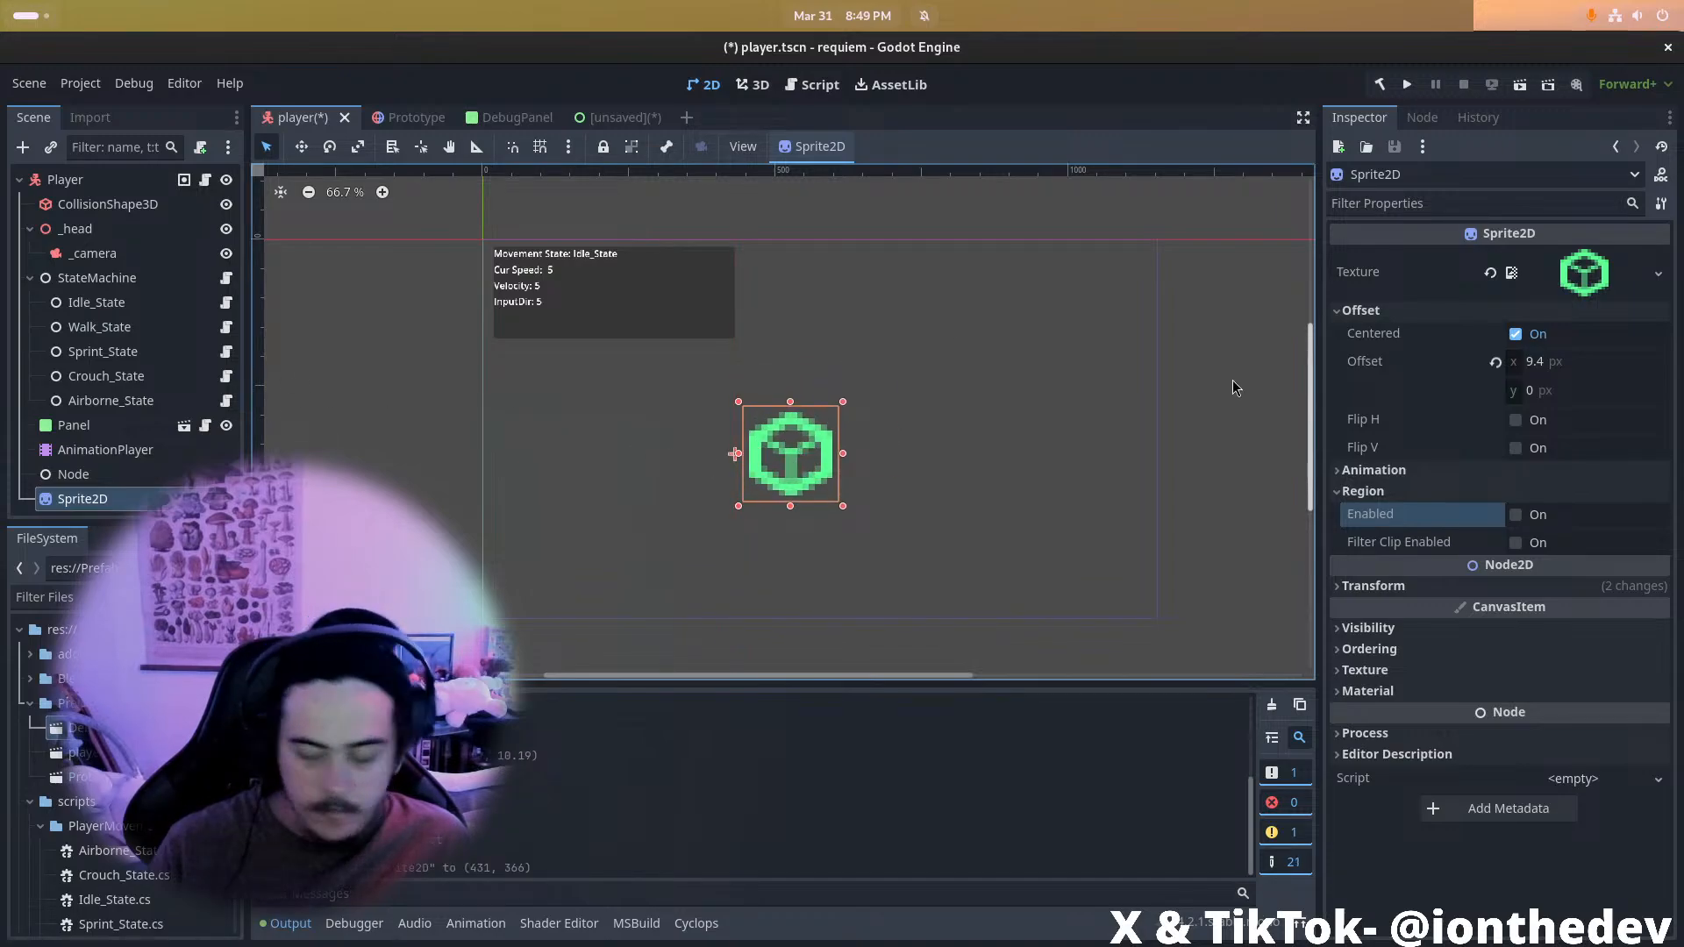
scroll(944, 296, up, 1)
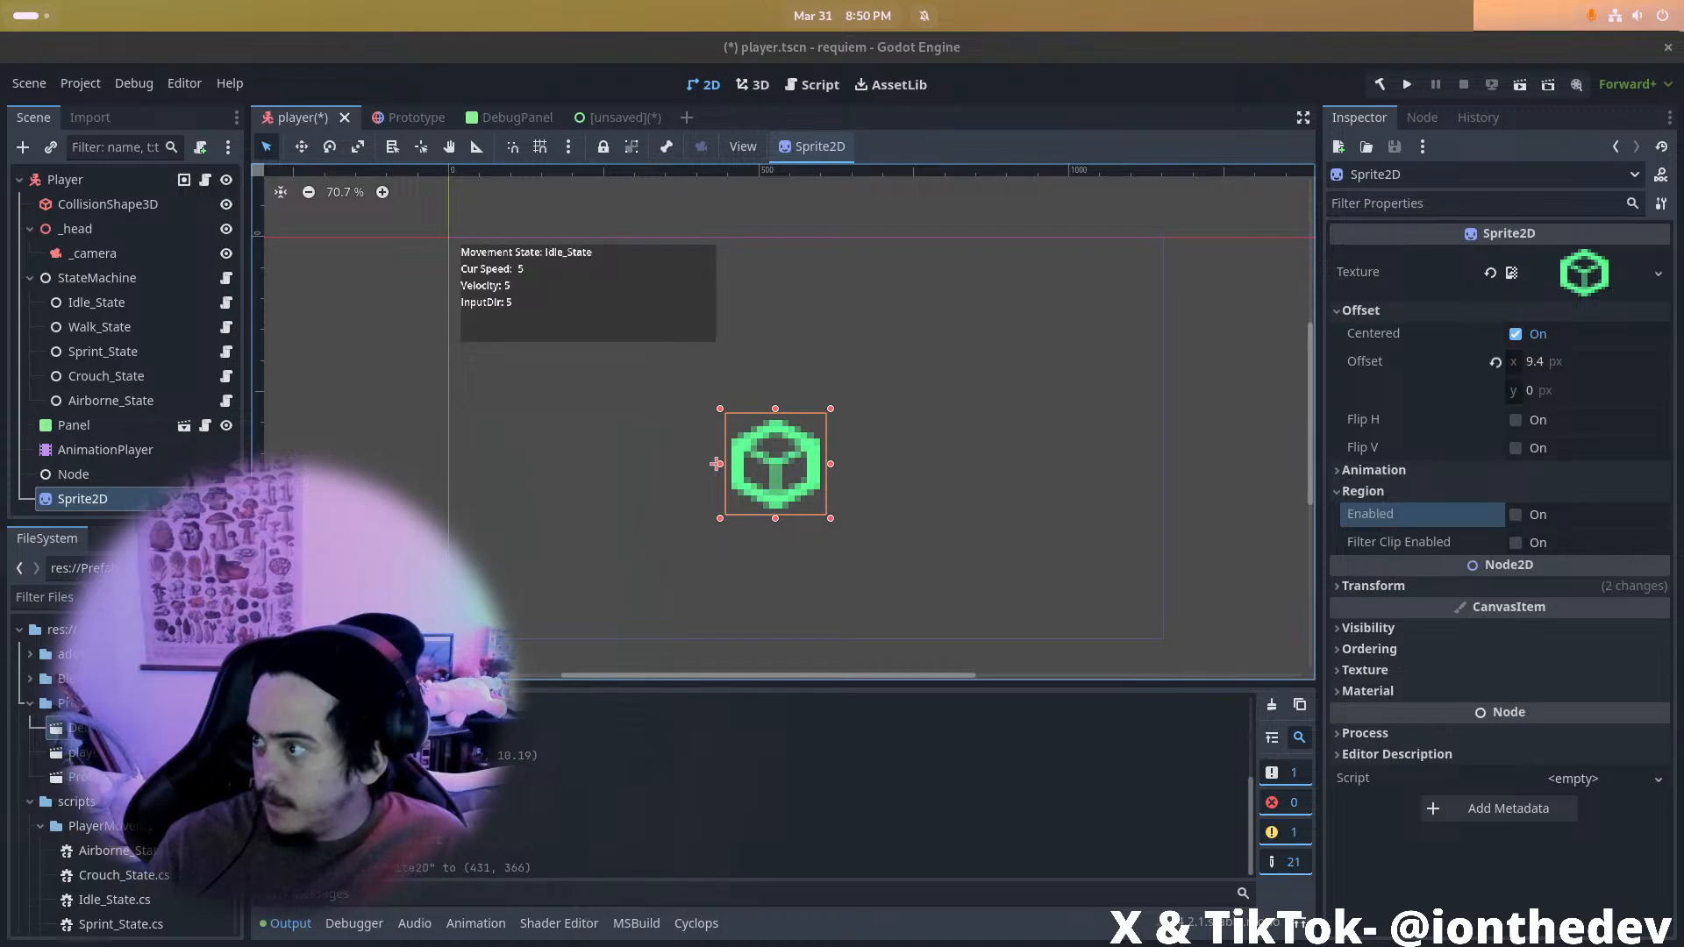
Switch to the browser, examine the gun sprite's node setup in the Godot Doom clone tutorial video at about 4:59, and return to Godot
key(alt+Tab)
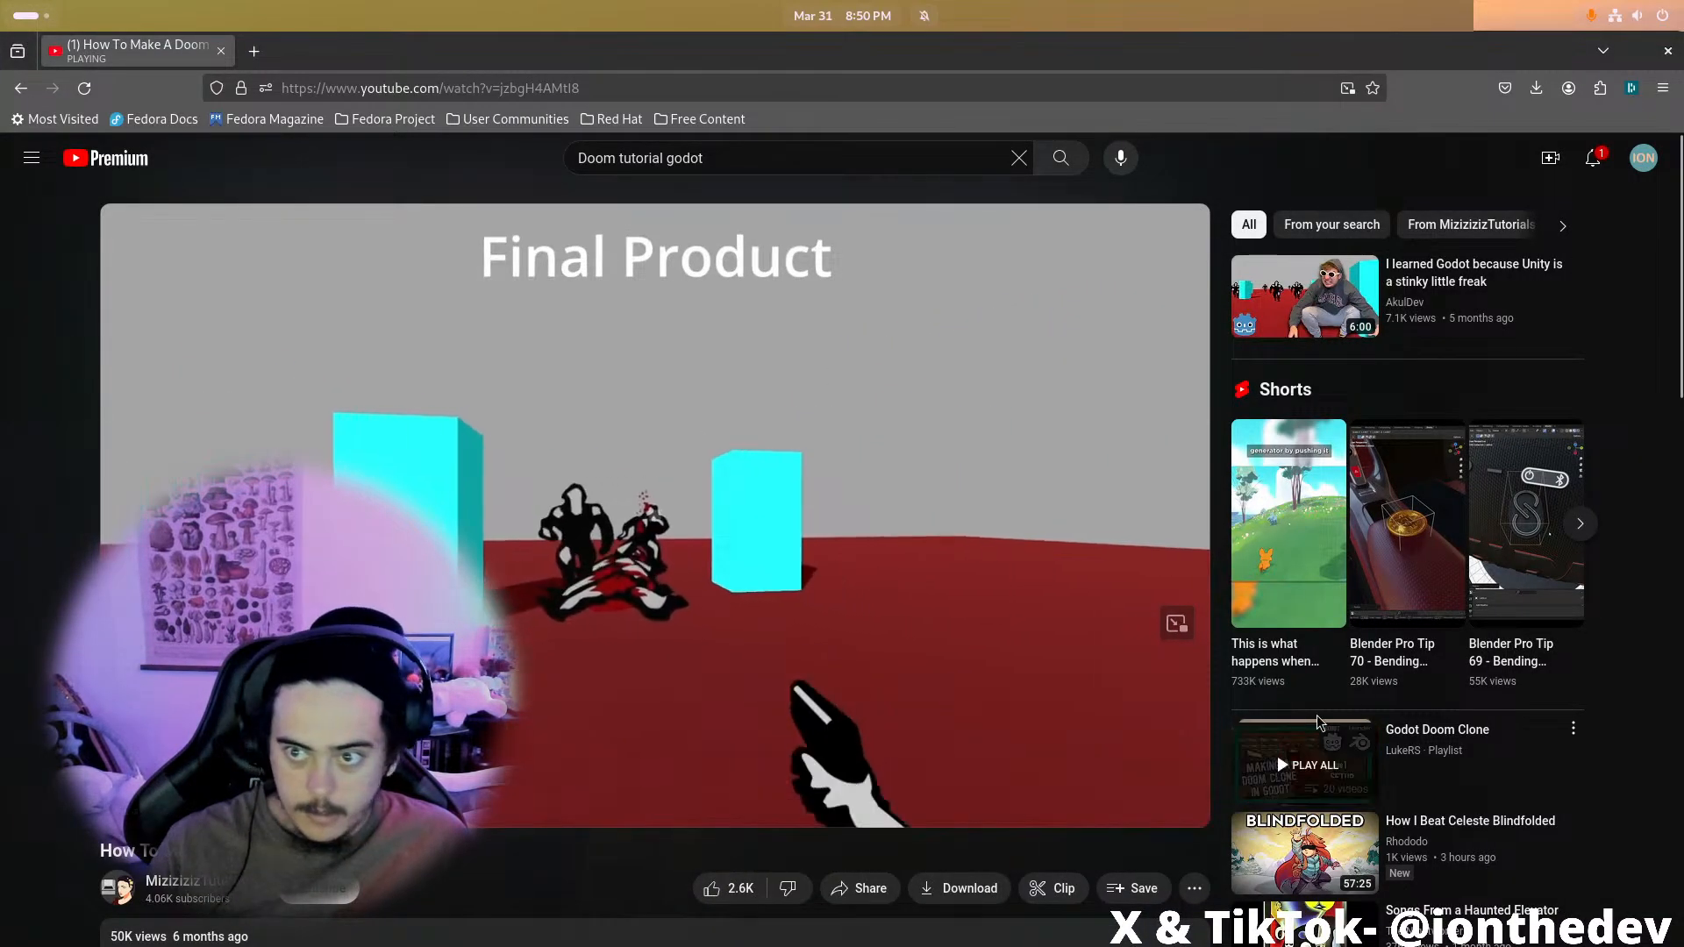
click(1186, 801)
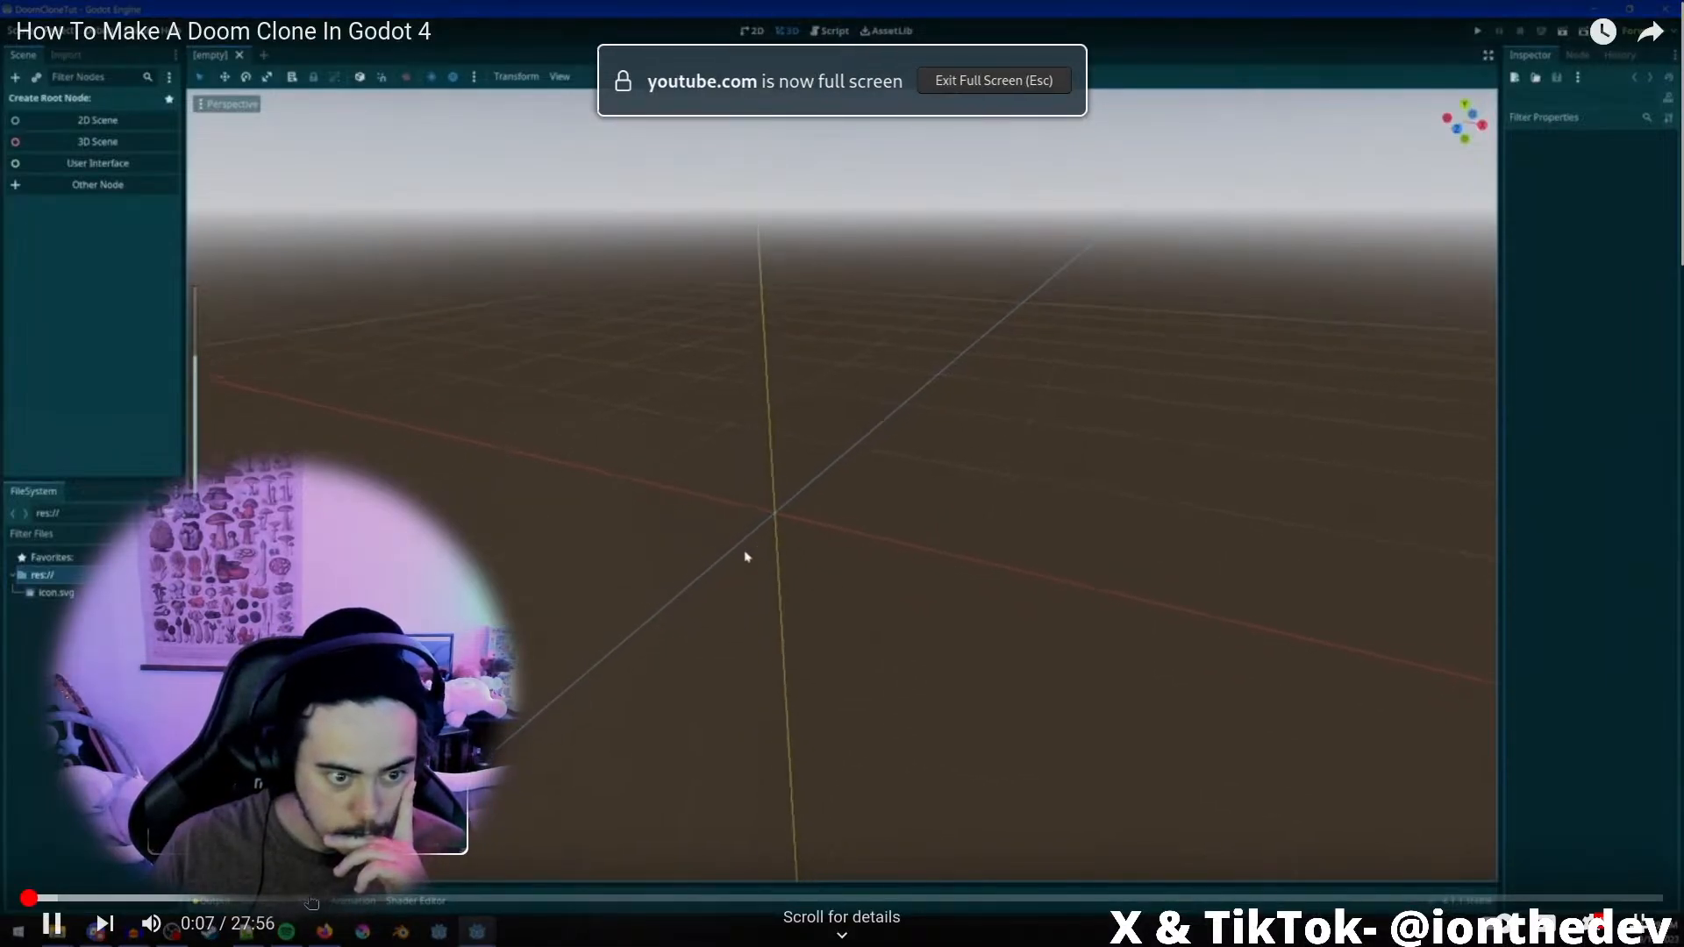
click(311, 900)
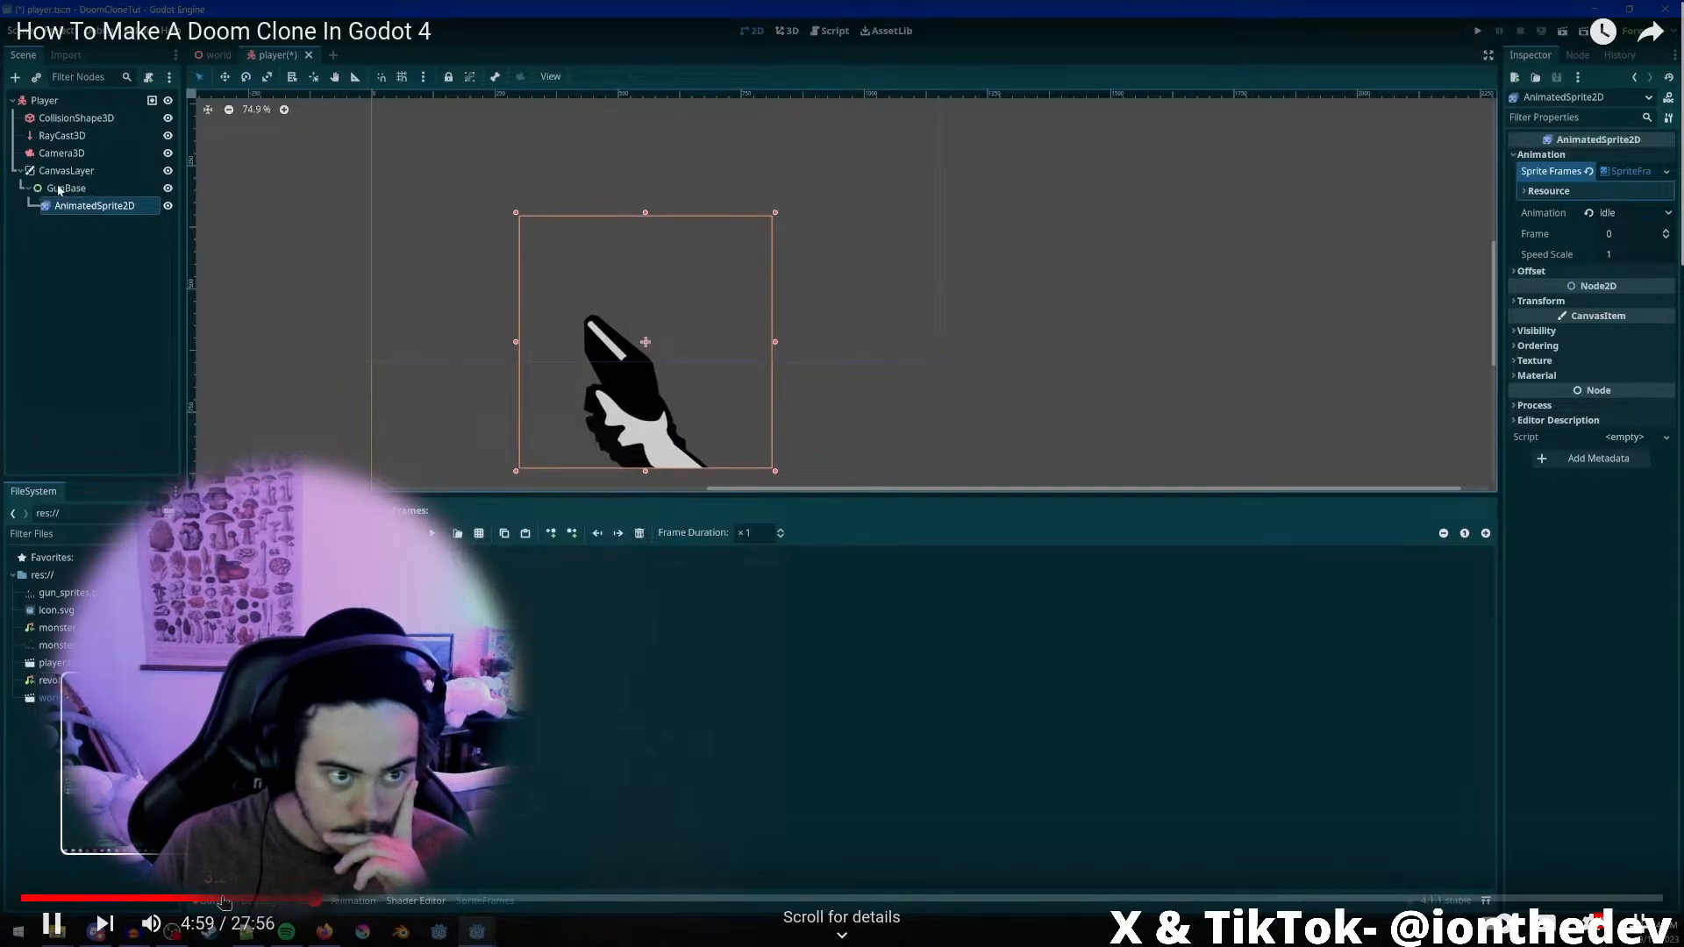
click(221, 234)
click(221, 233)
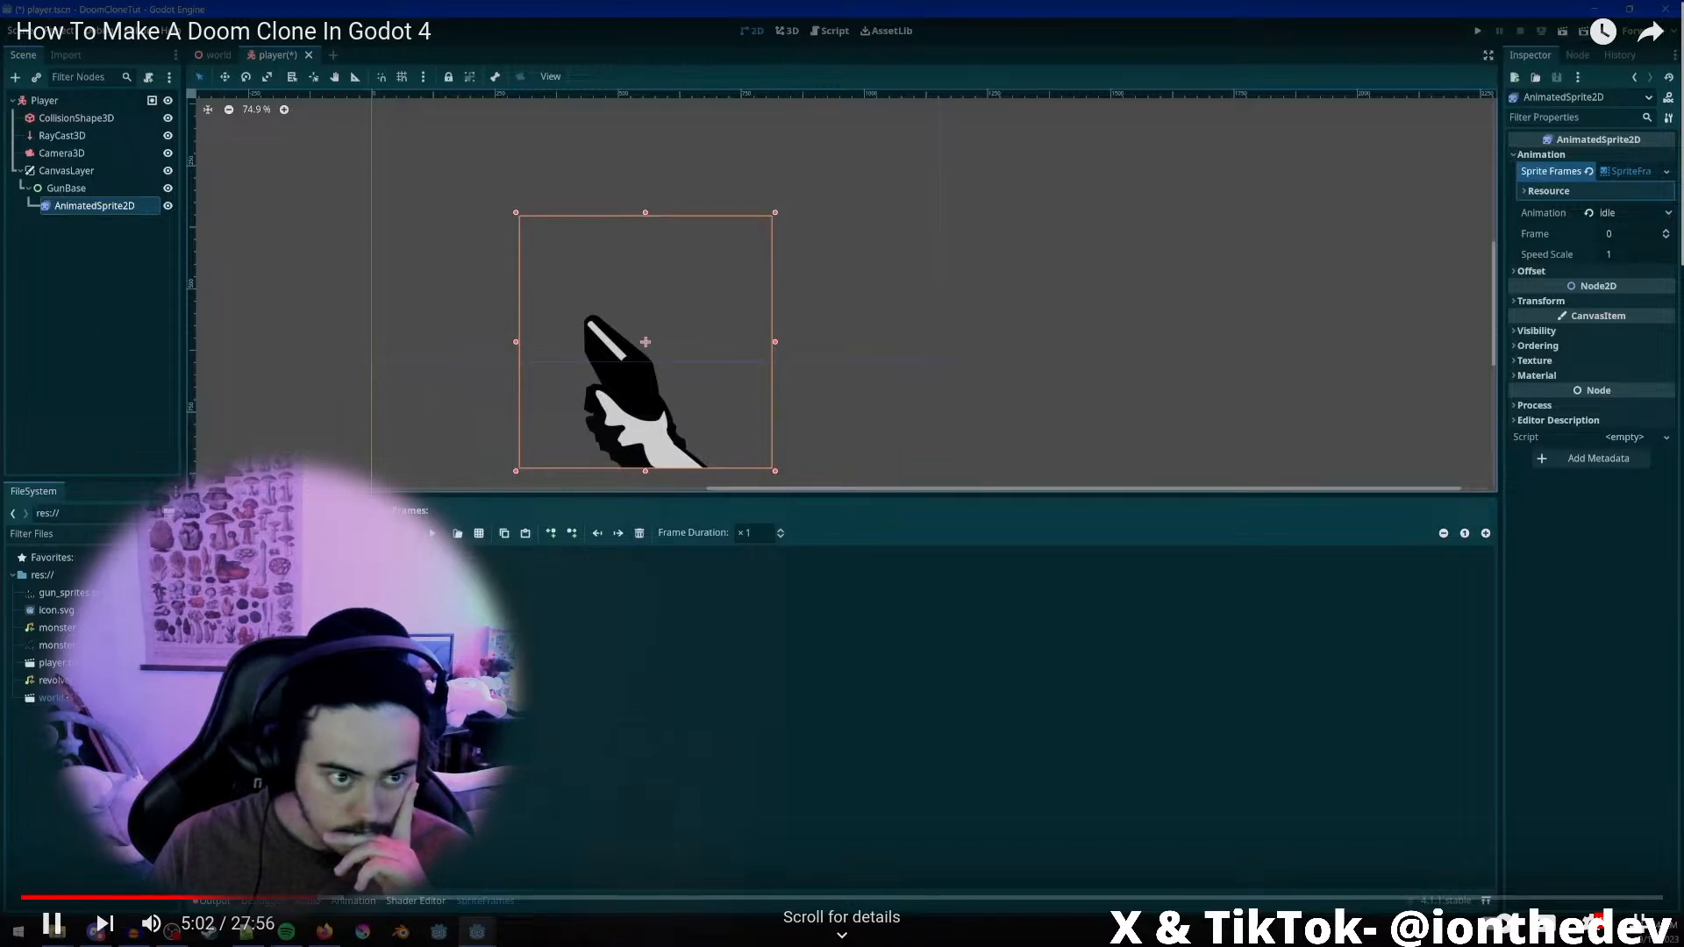
key(Escape)
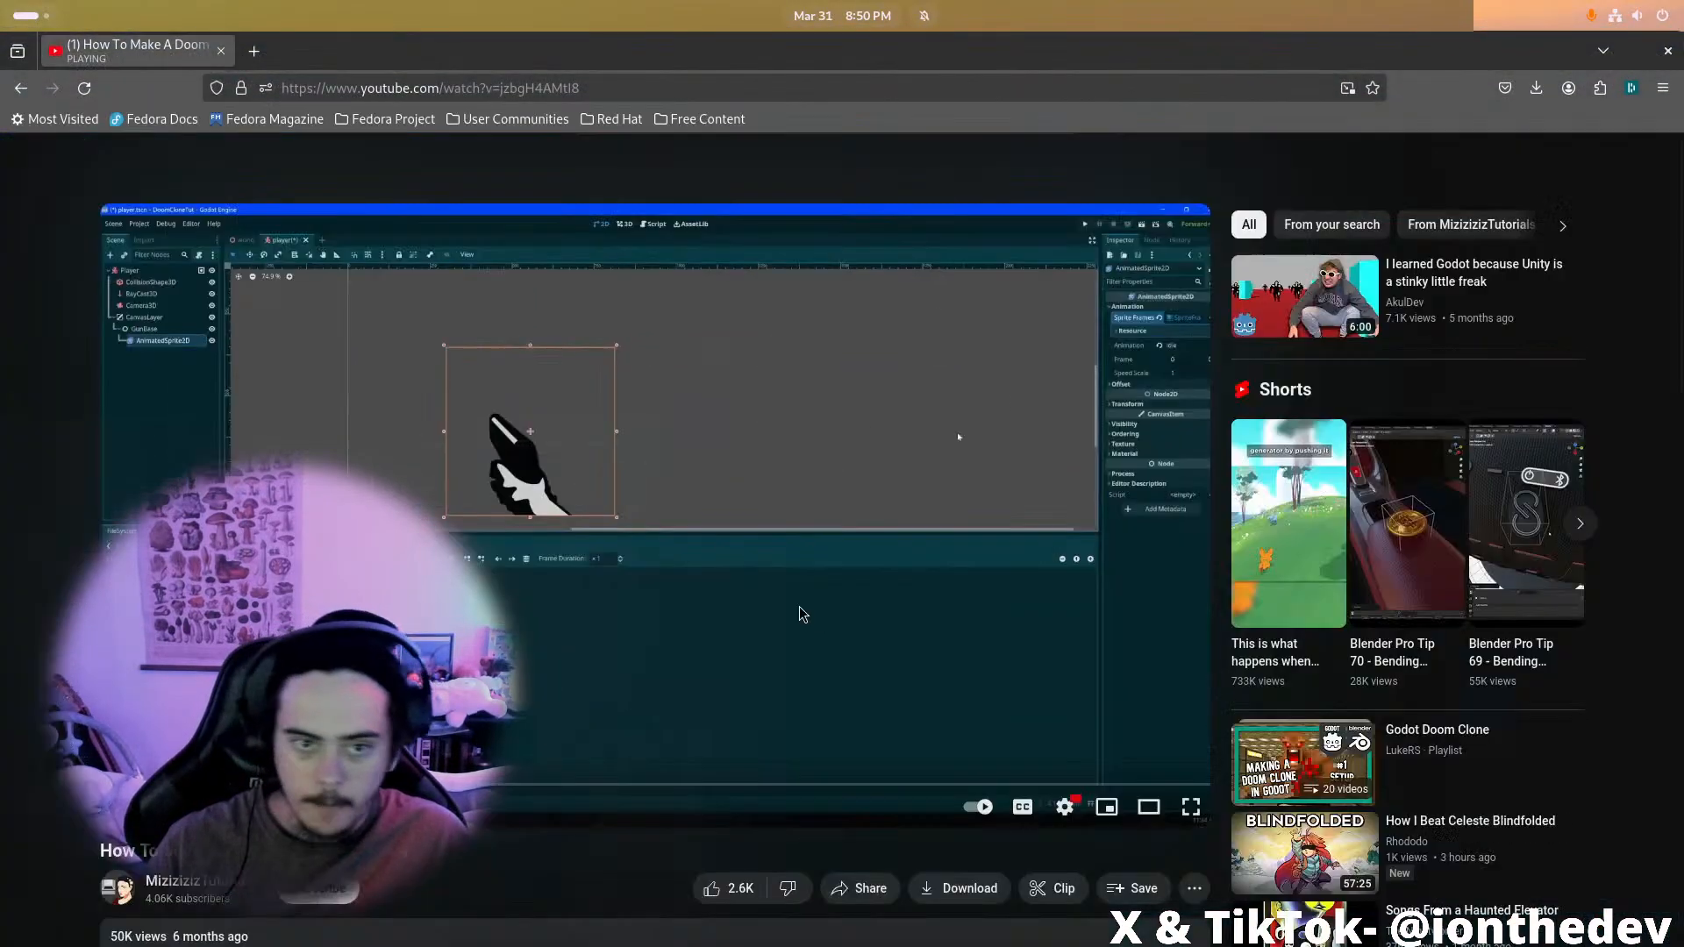
key(alt+Tab)
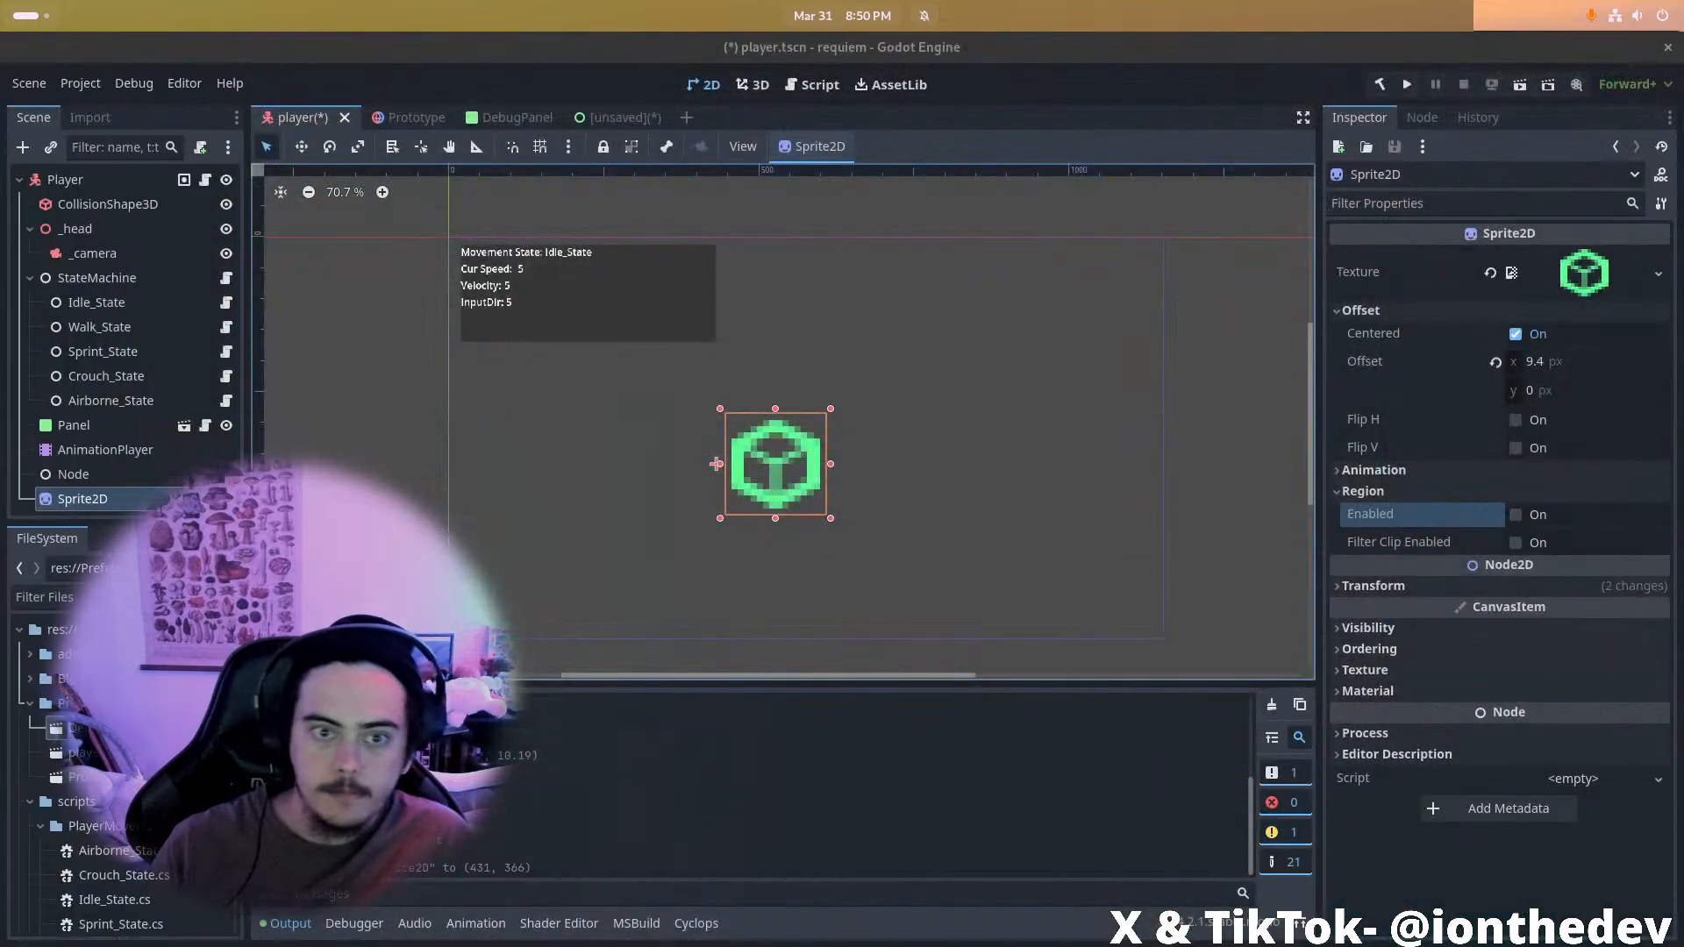
Delete the Sprite2D node from the player scene
click(175, 457)
click(164, 498)
key(F2)
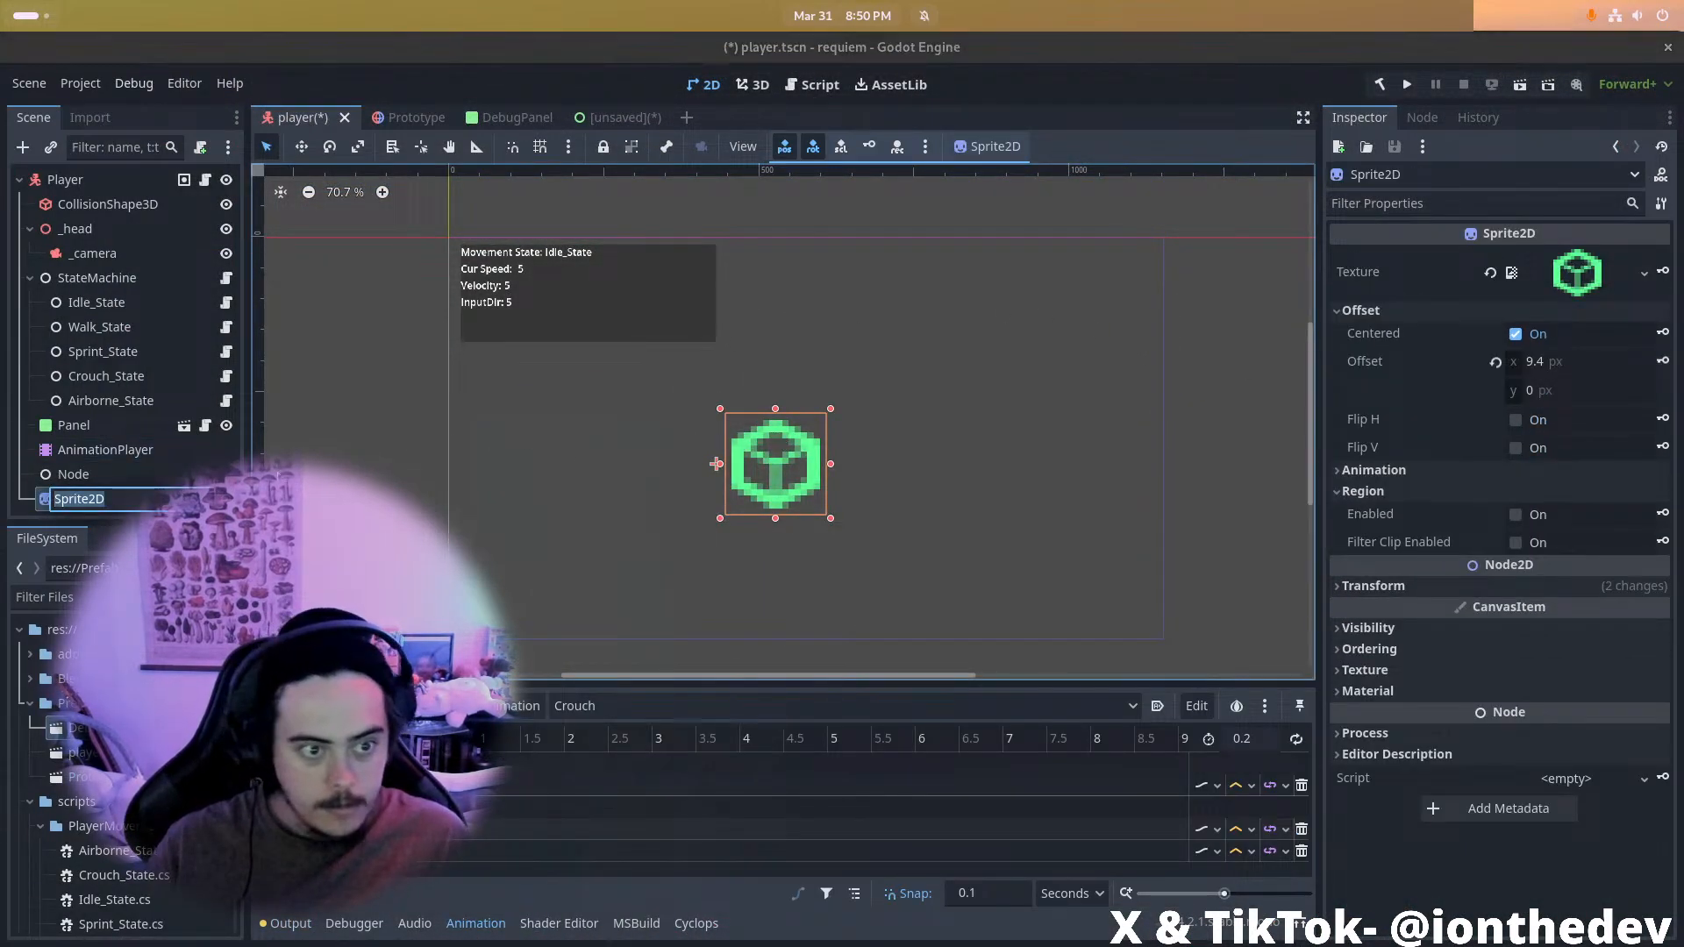
click(112, 400)
click(122, 500)
key(Delete)
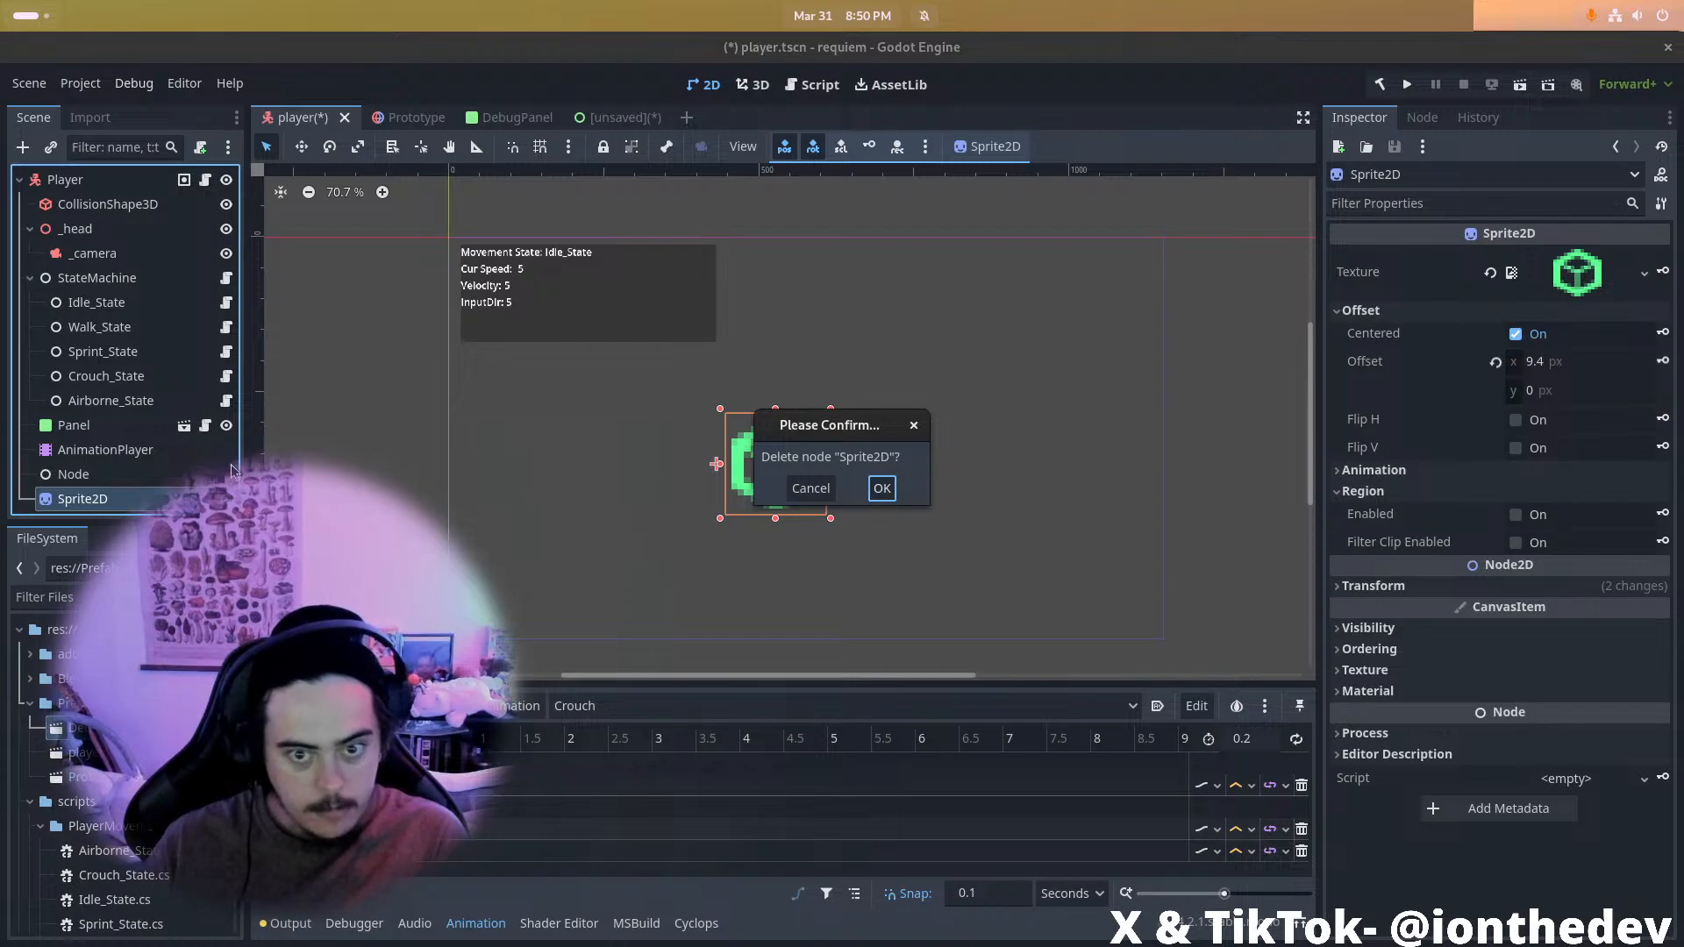
key(Return)
Delete the extra Sprite2D2 node from the unsaved Control scene
click(619, 118)
click(132, 249)
click(131, 229)
key(Delete)
key(Return)
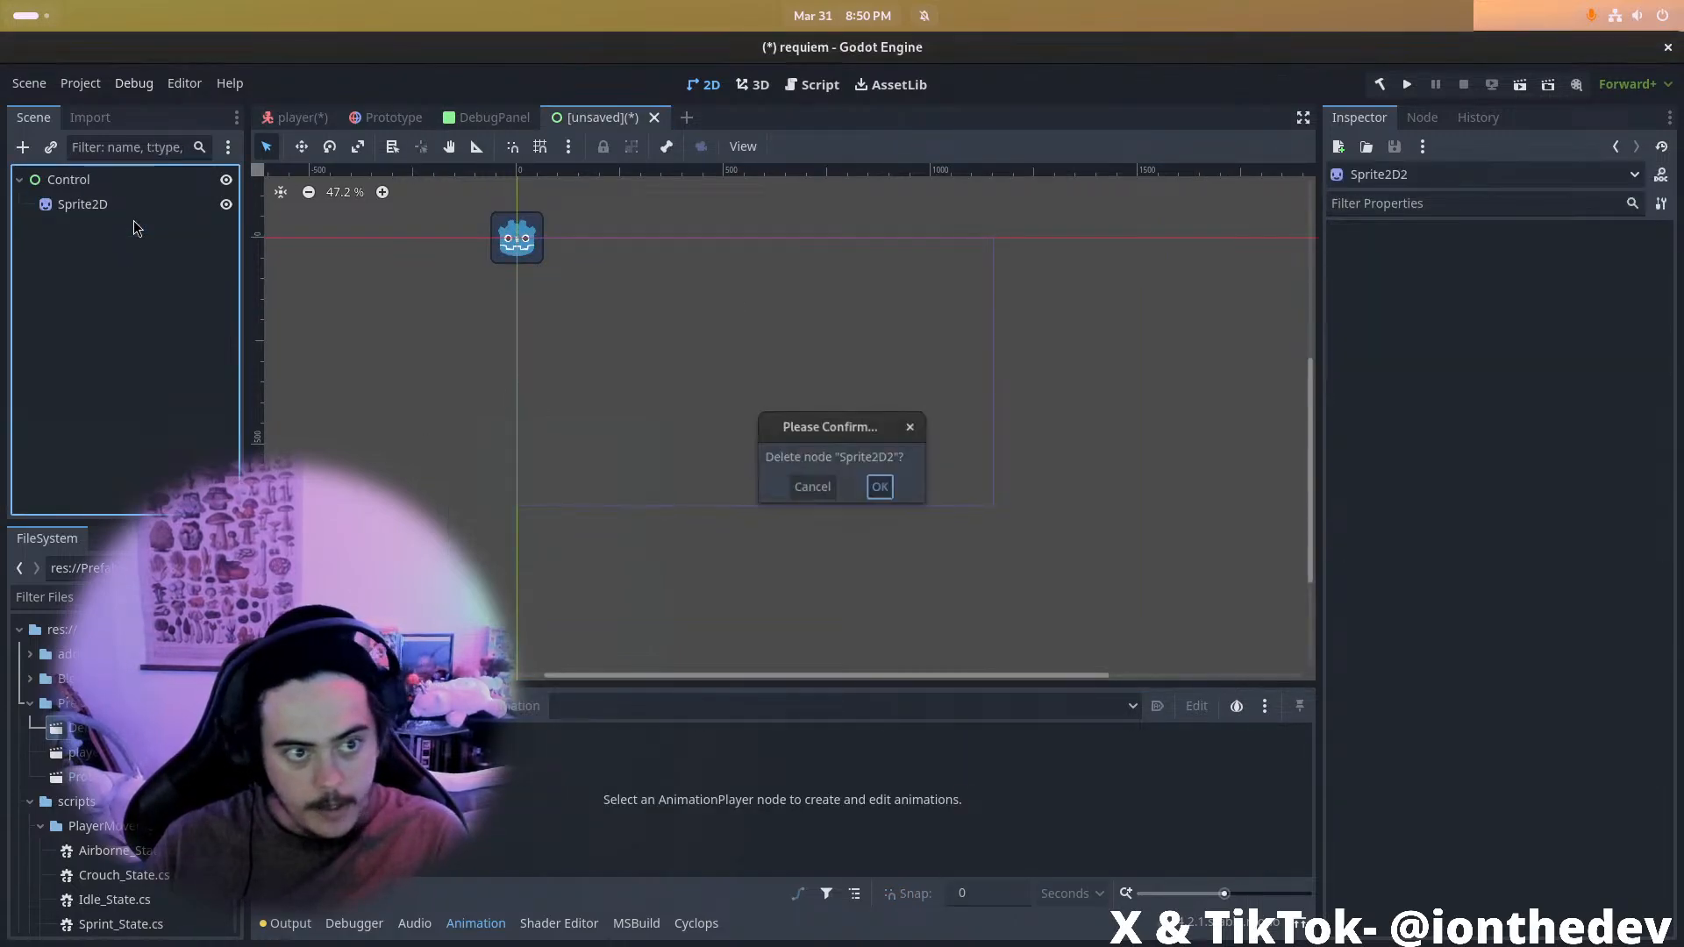
Reparent the remaining Sprite2D to a new Control node inside the unsaved scene's root
click(121, 207)
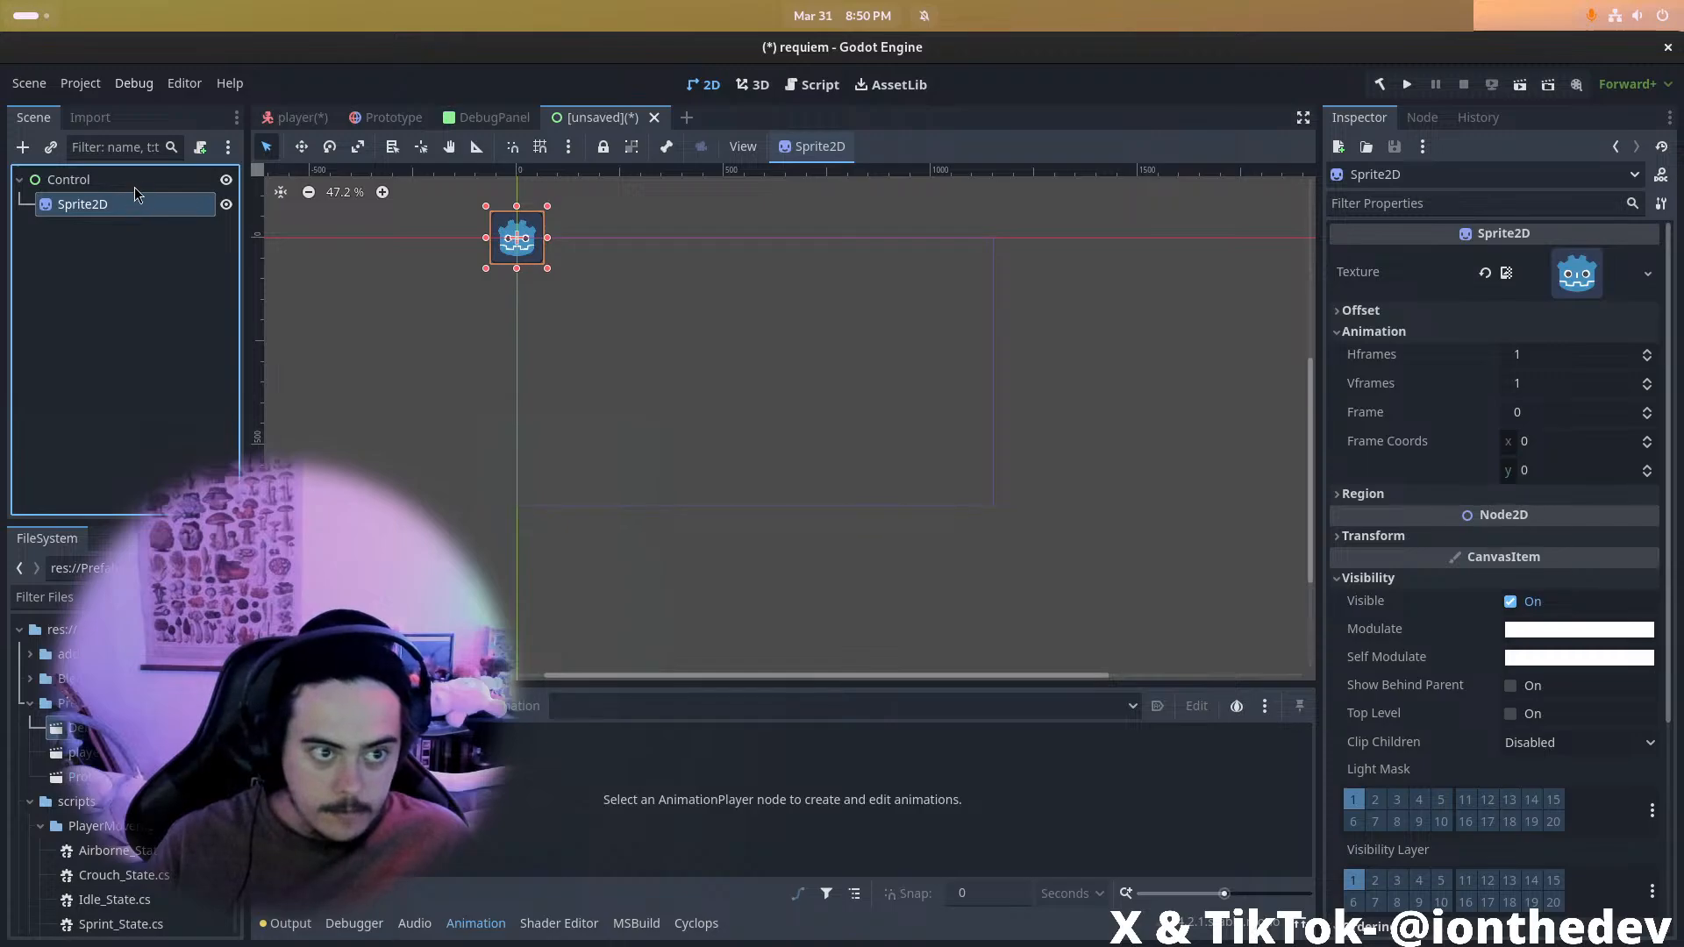
right_click(120, 208)
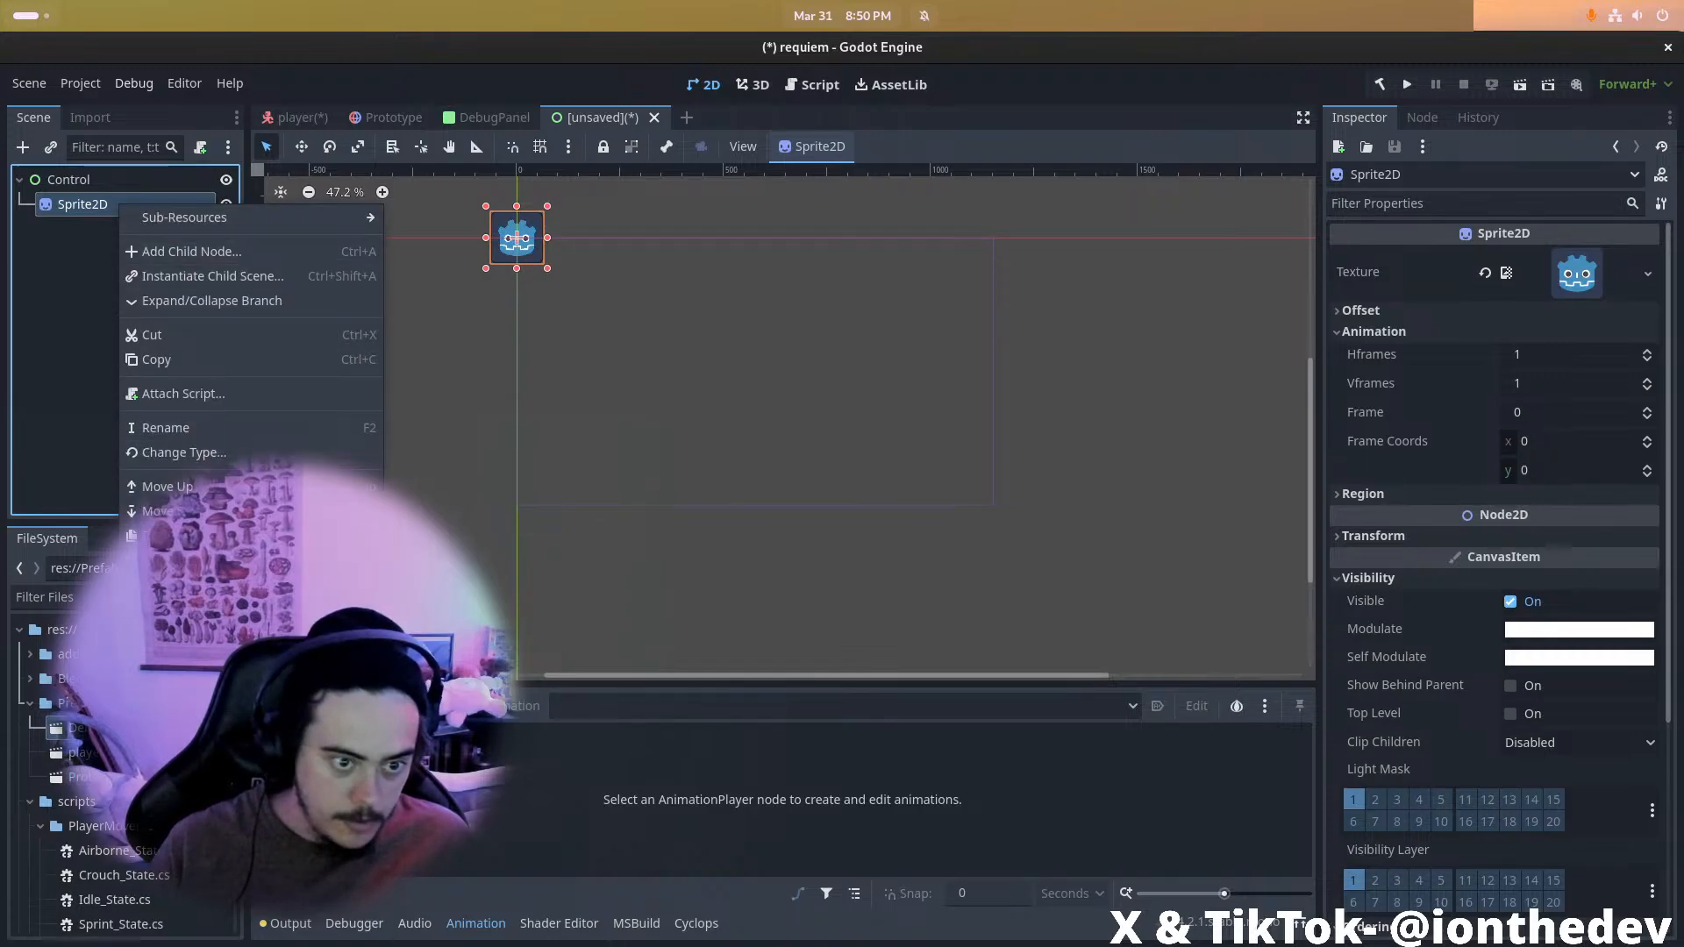
click(191, 251)
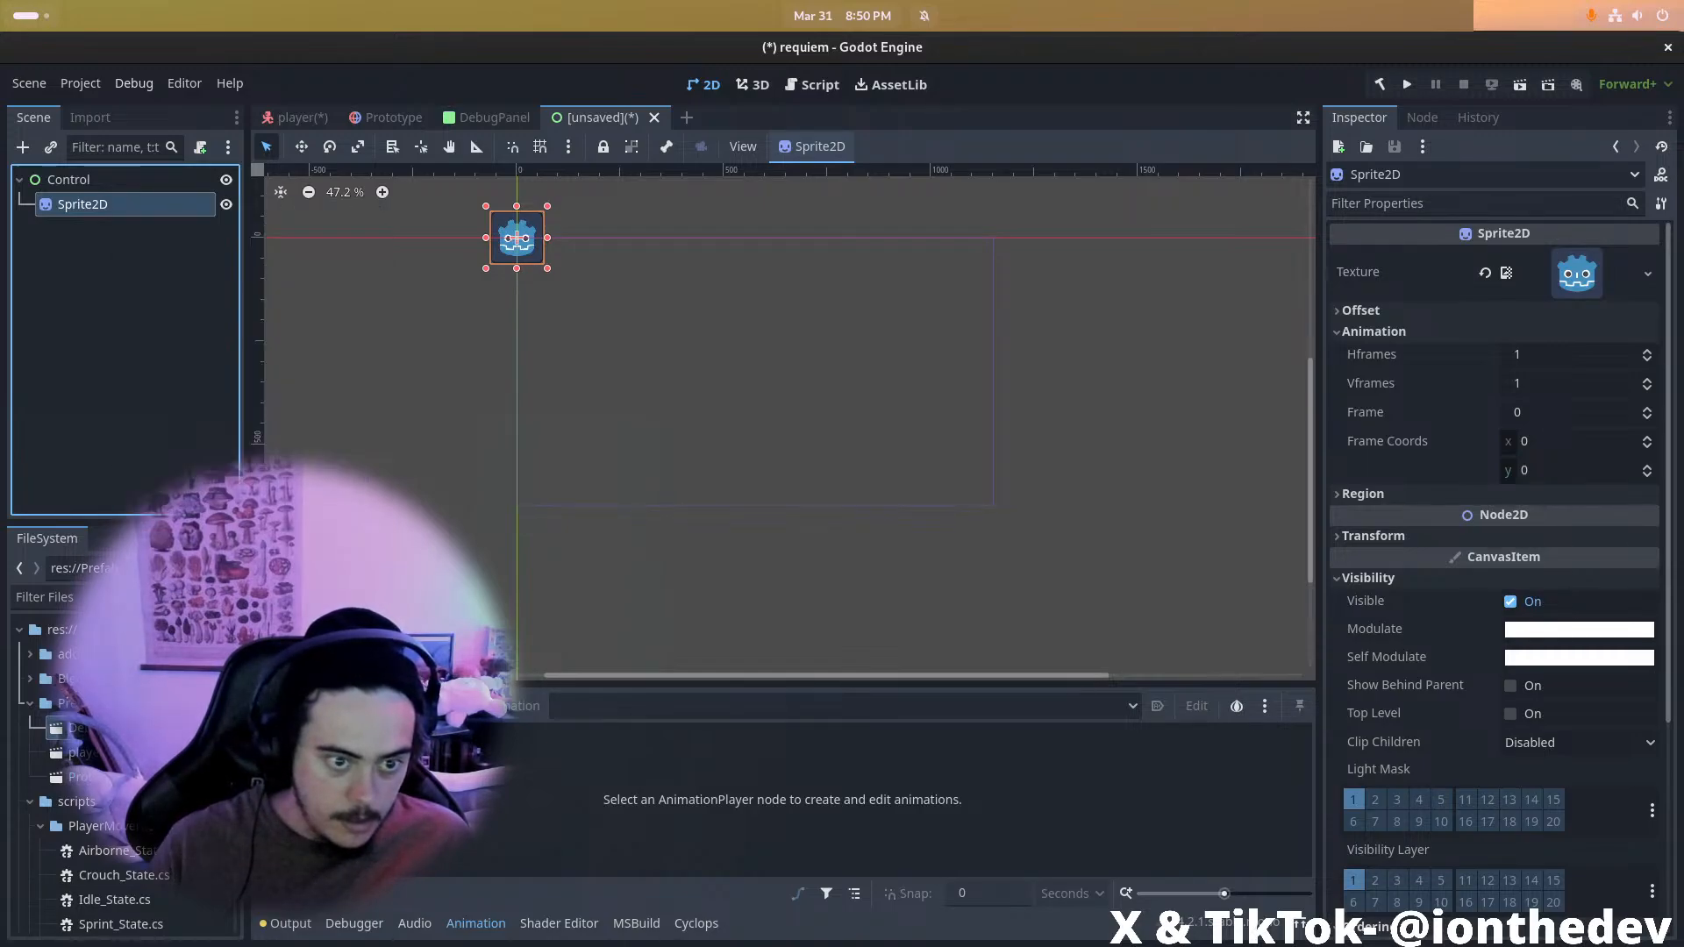
text(Control)
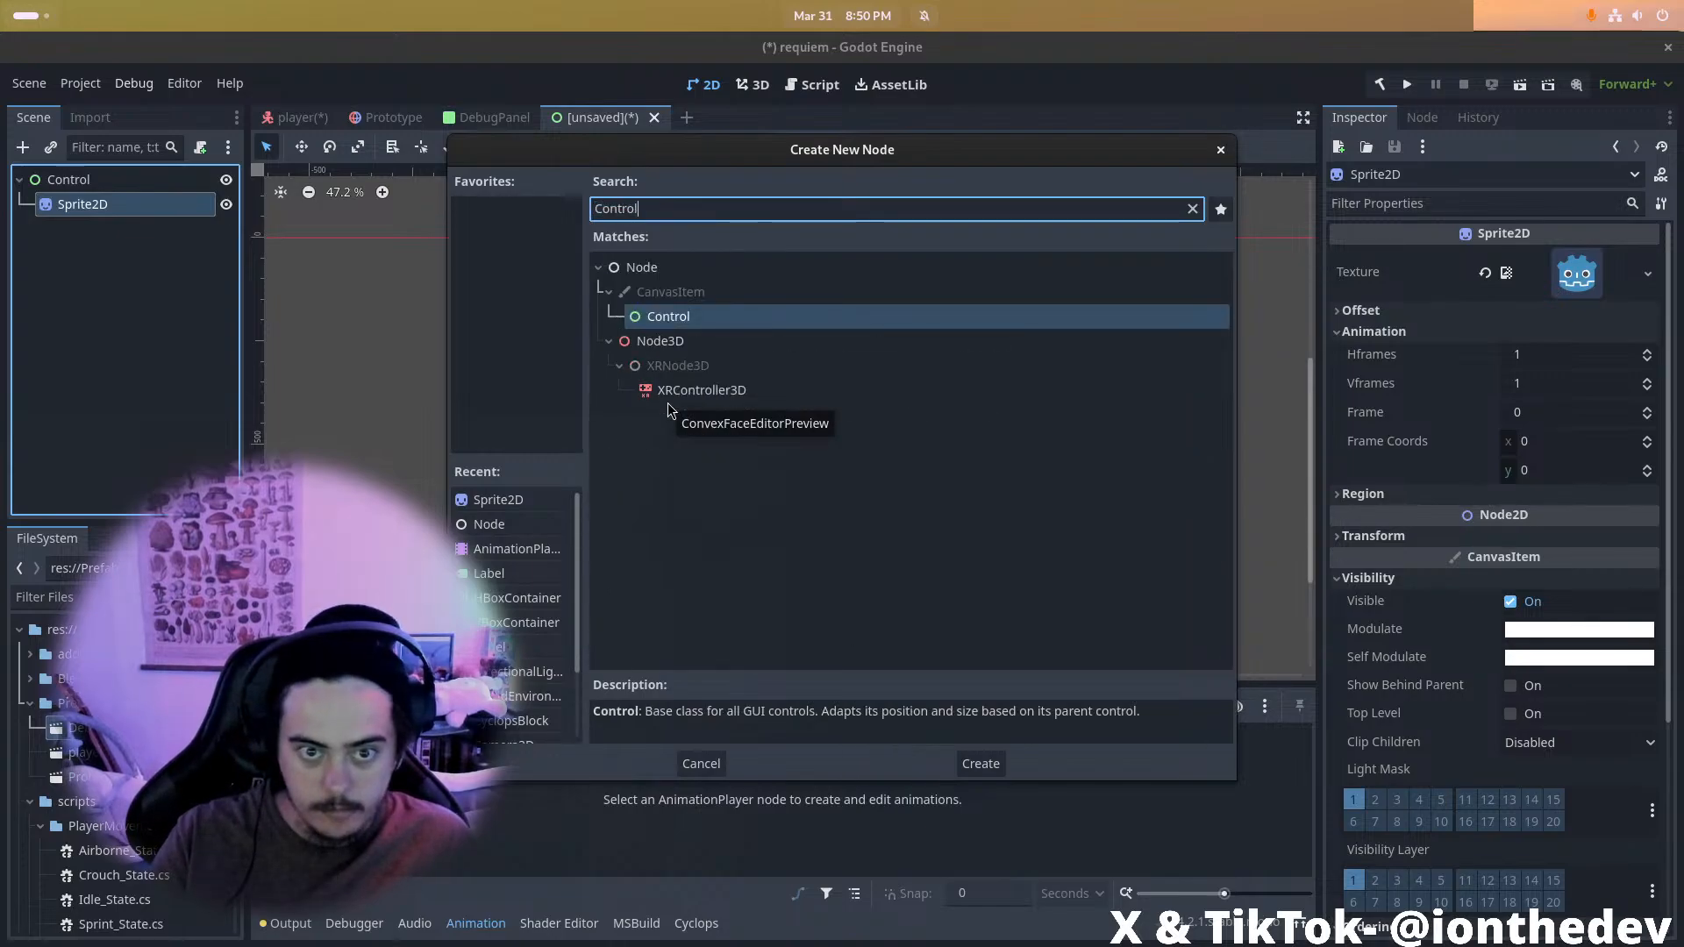
key(Return)
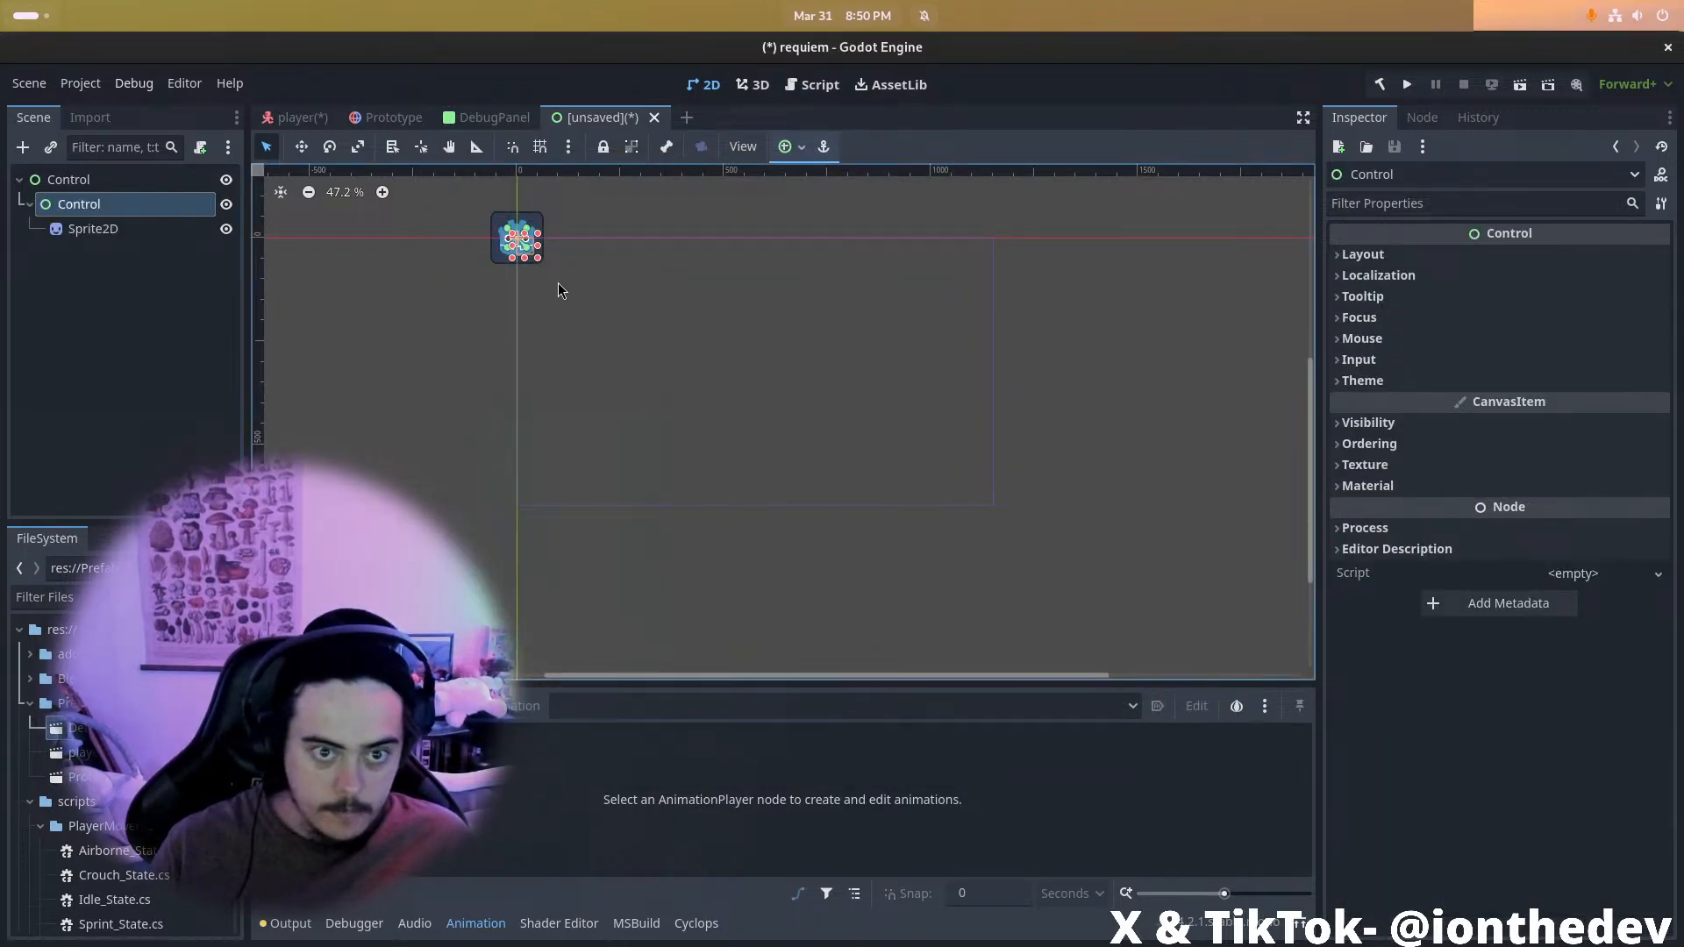
Apply the Center Bottom anchor preset to the new nested Control
click(801, 147)
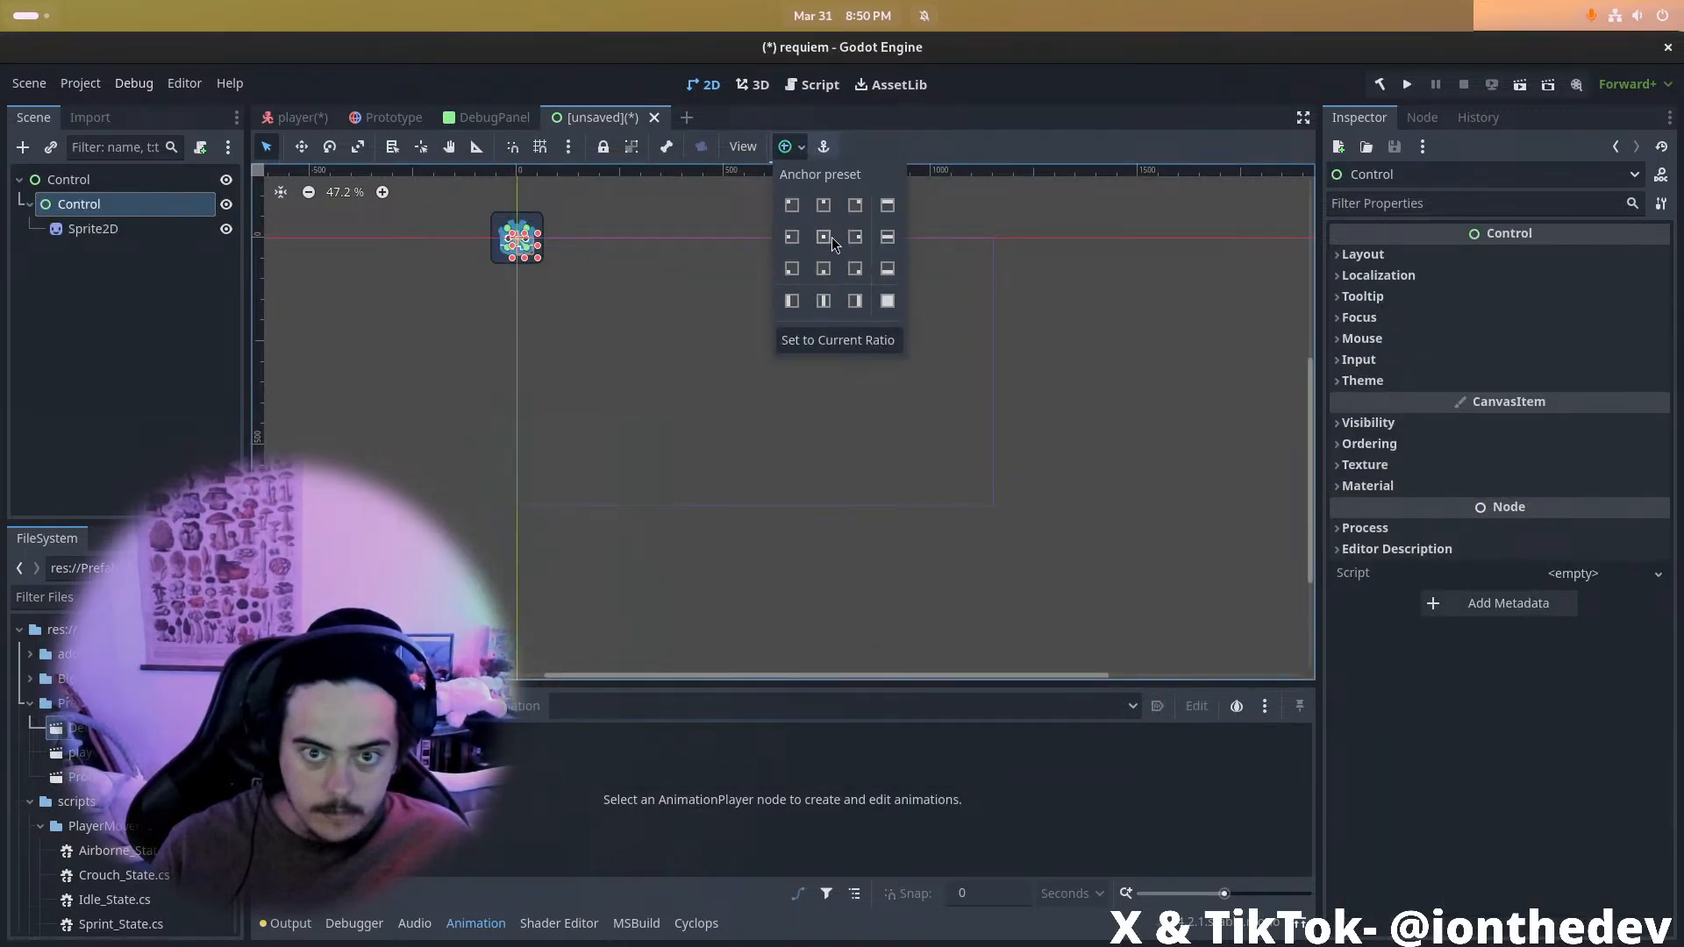
click(824, 269)
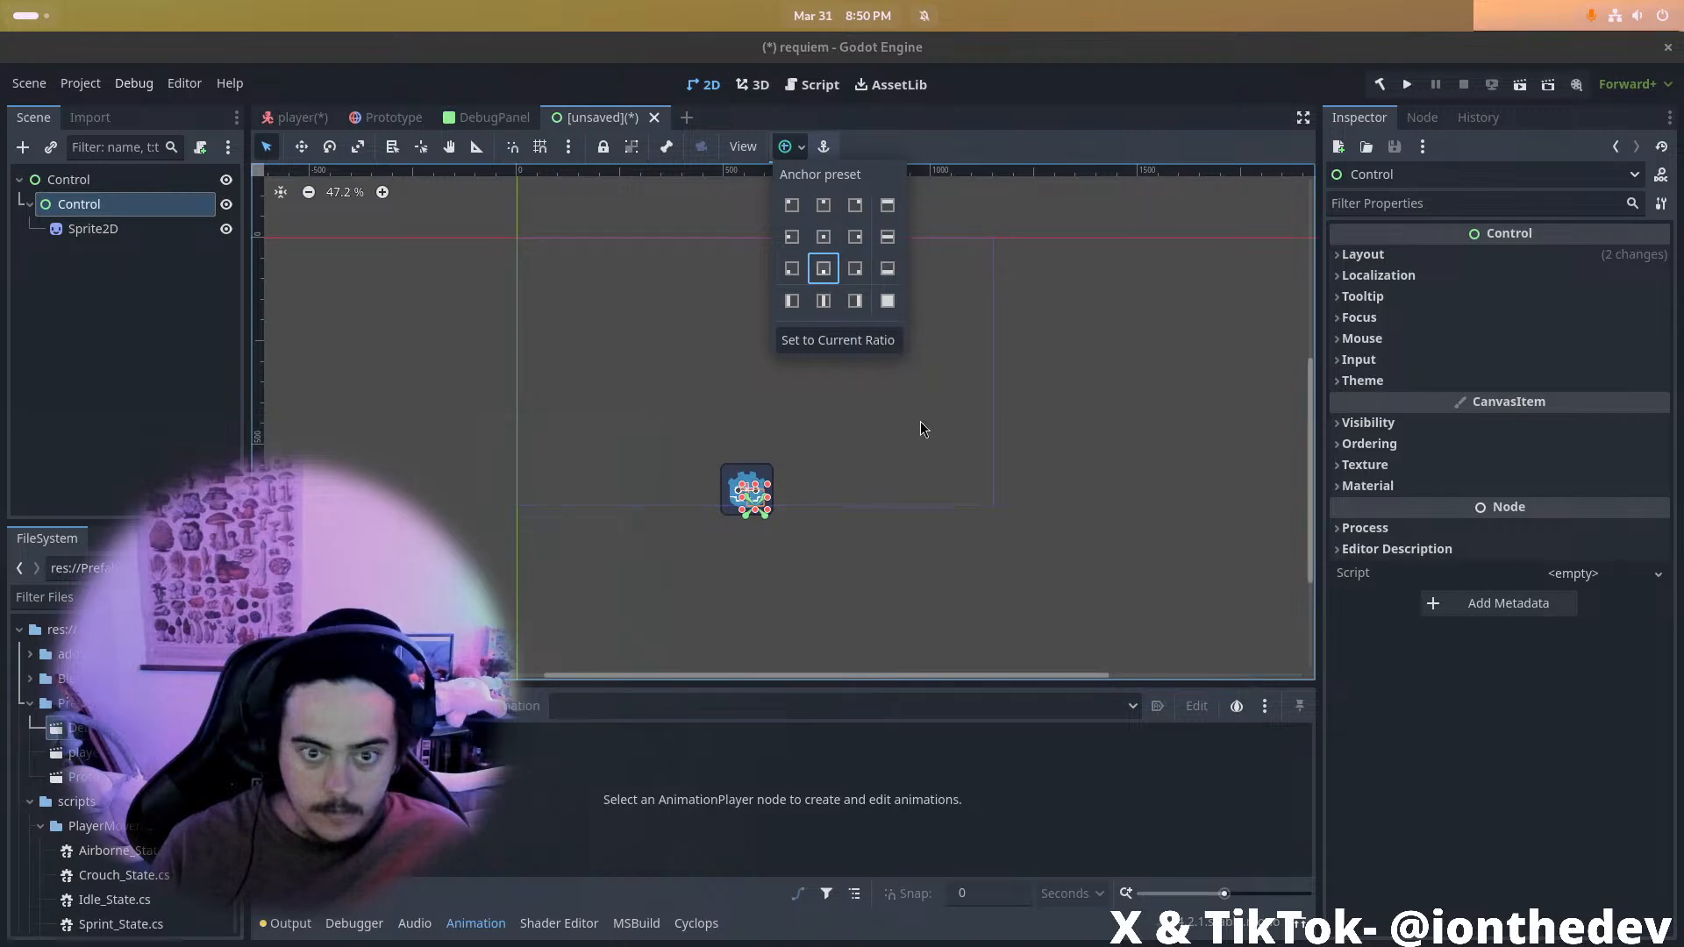
click(918, 537)
Toggle the Centered option of the Sprite2D under the nested Control off and back on
scroll(918, 537, up, 2)
click(723, 478)
scroll(728, 477, up, 8)
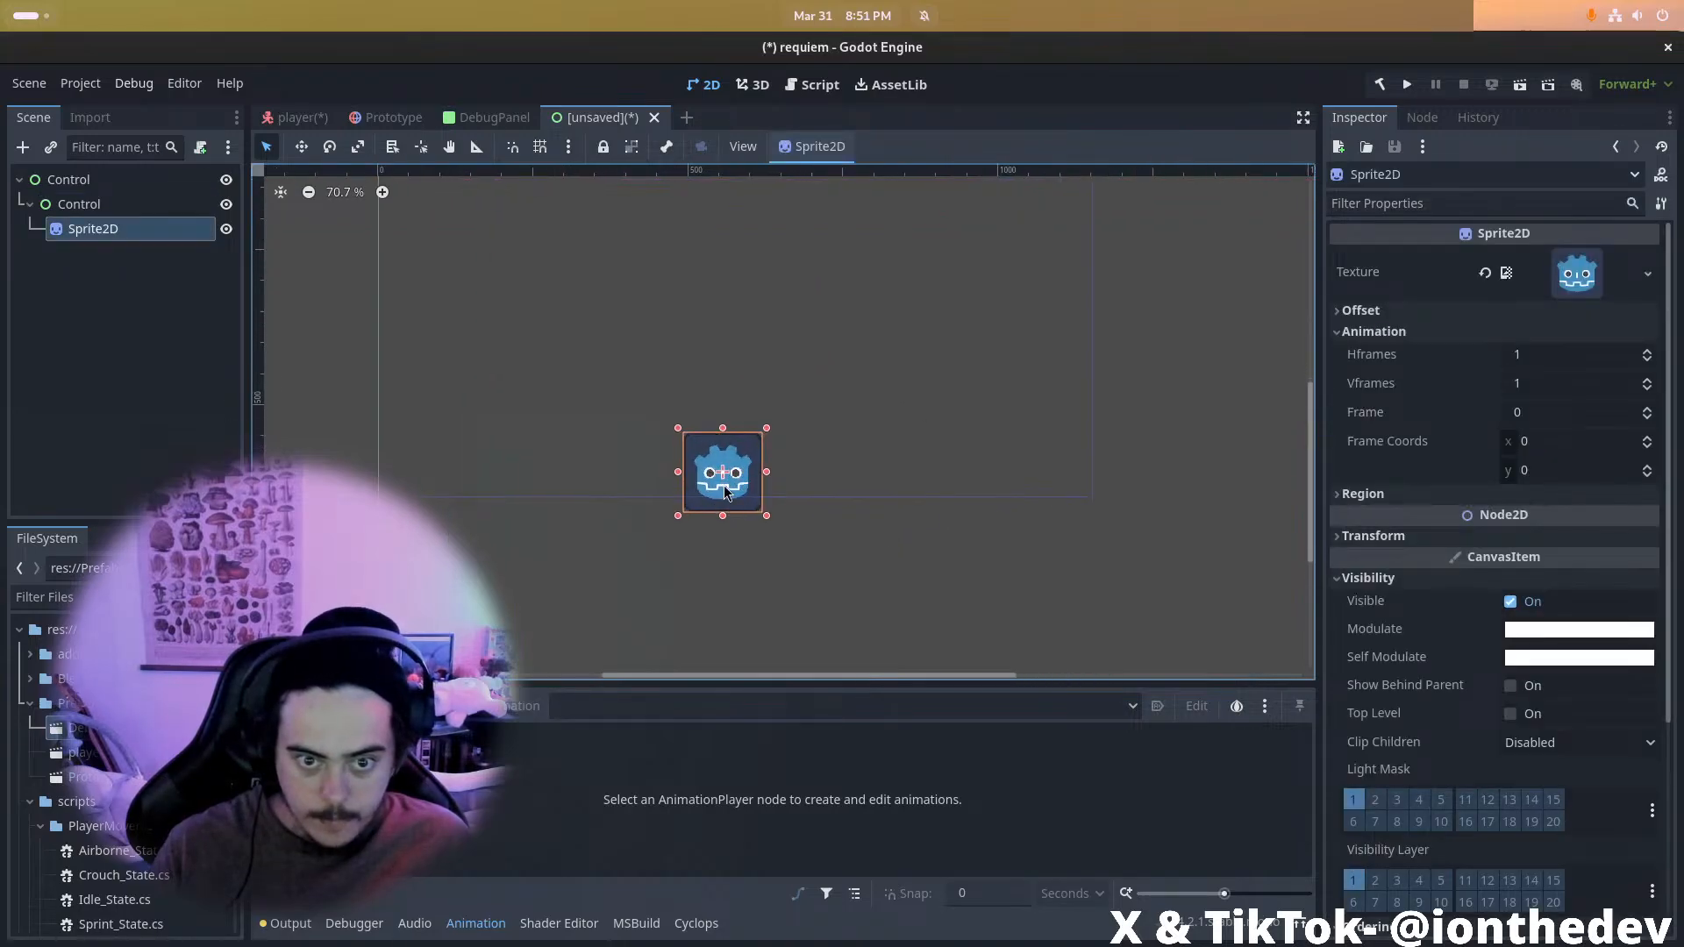
click(1427, 537)
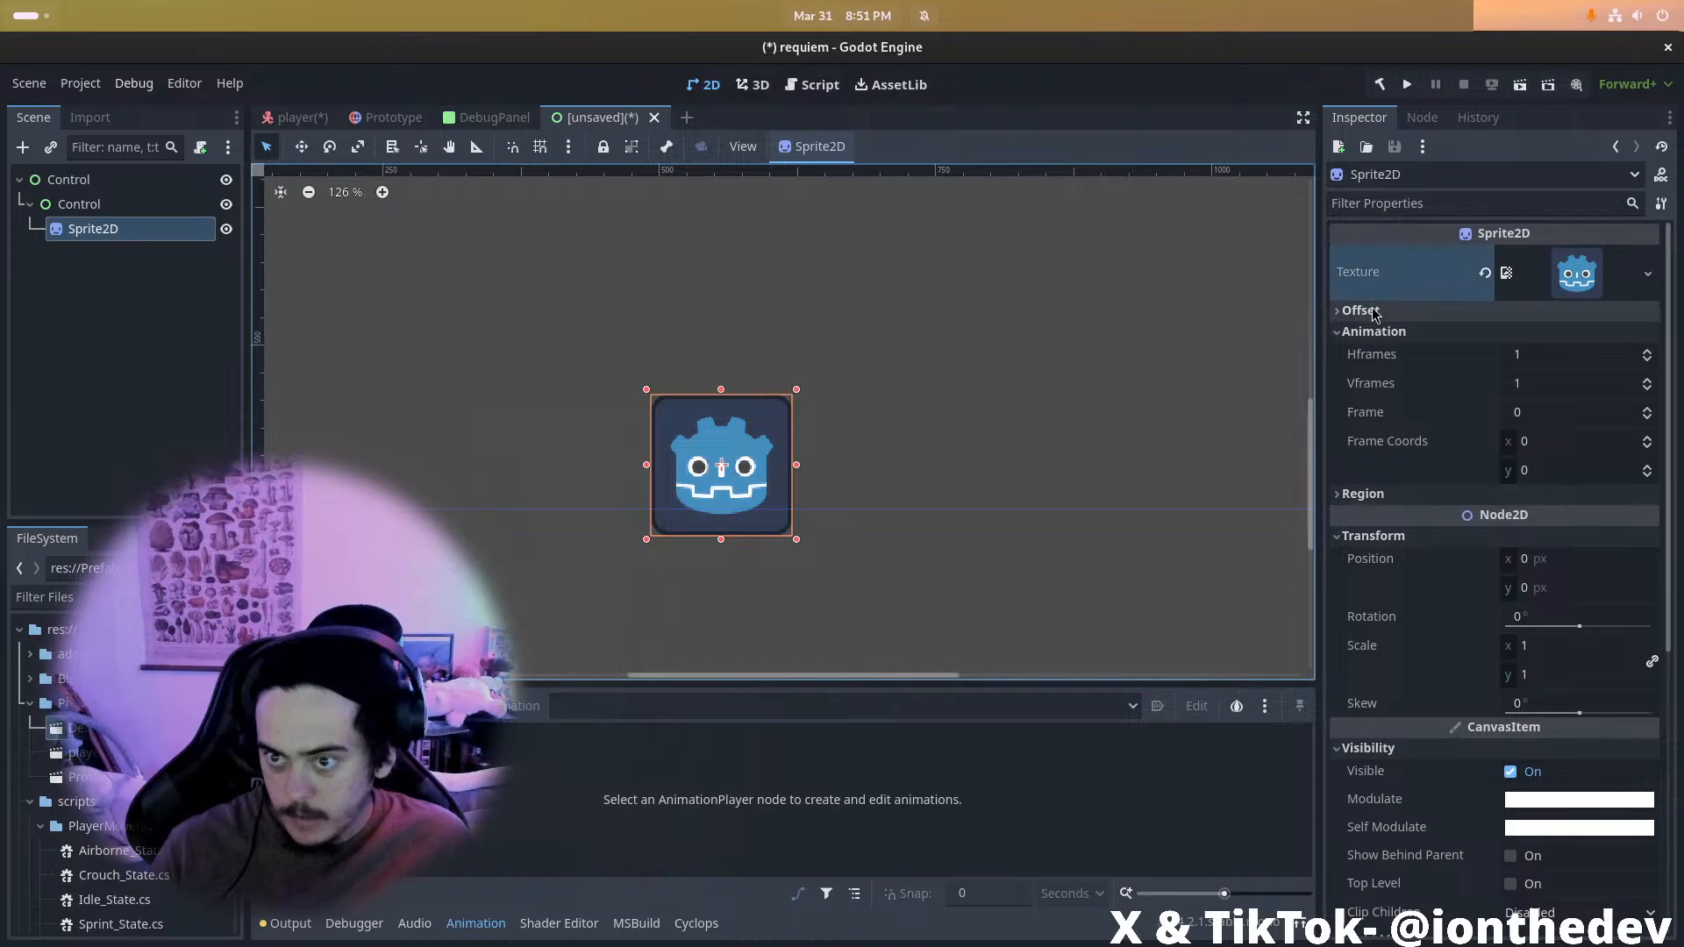
click(1500, 311)
click(1512, 339)
click(1515, 342)
Try the nested Control's anchors with Set to Current Ratio and the Center preset, and reapply Center Bottom
click(98, 214)
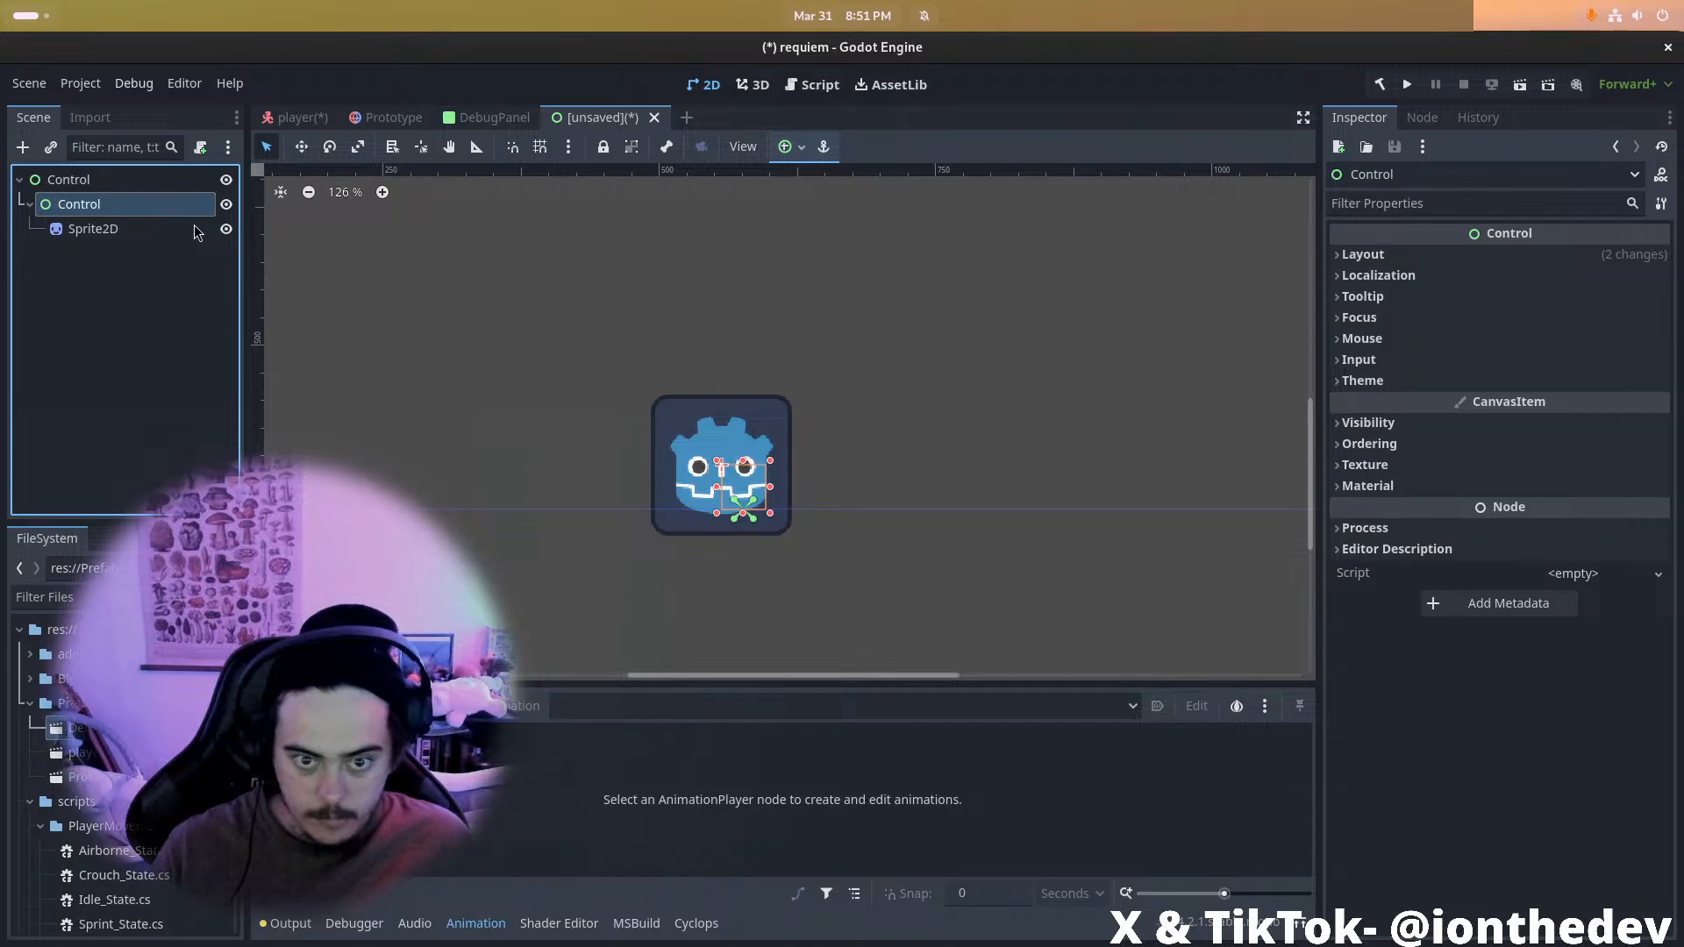
click(1394, 249)
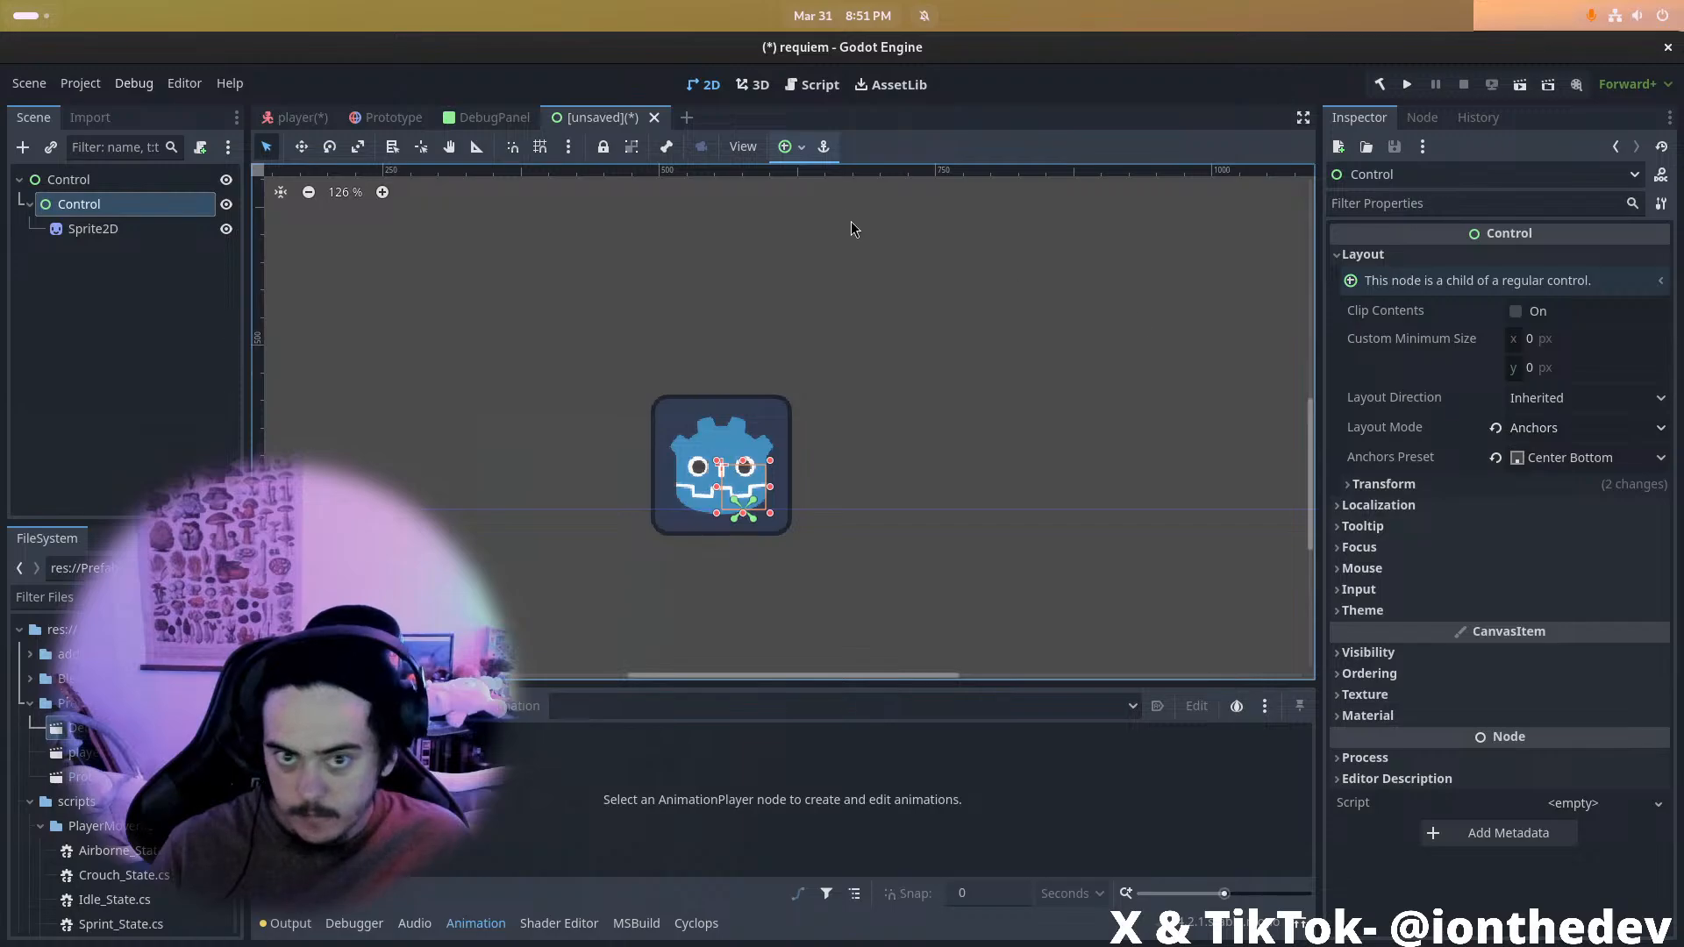
click(797, 146)
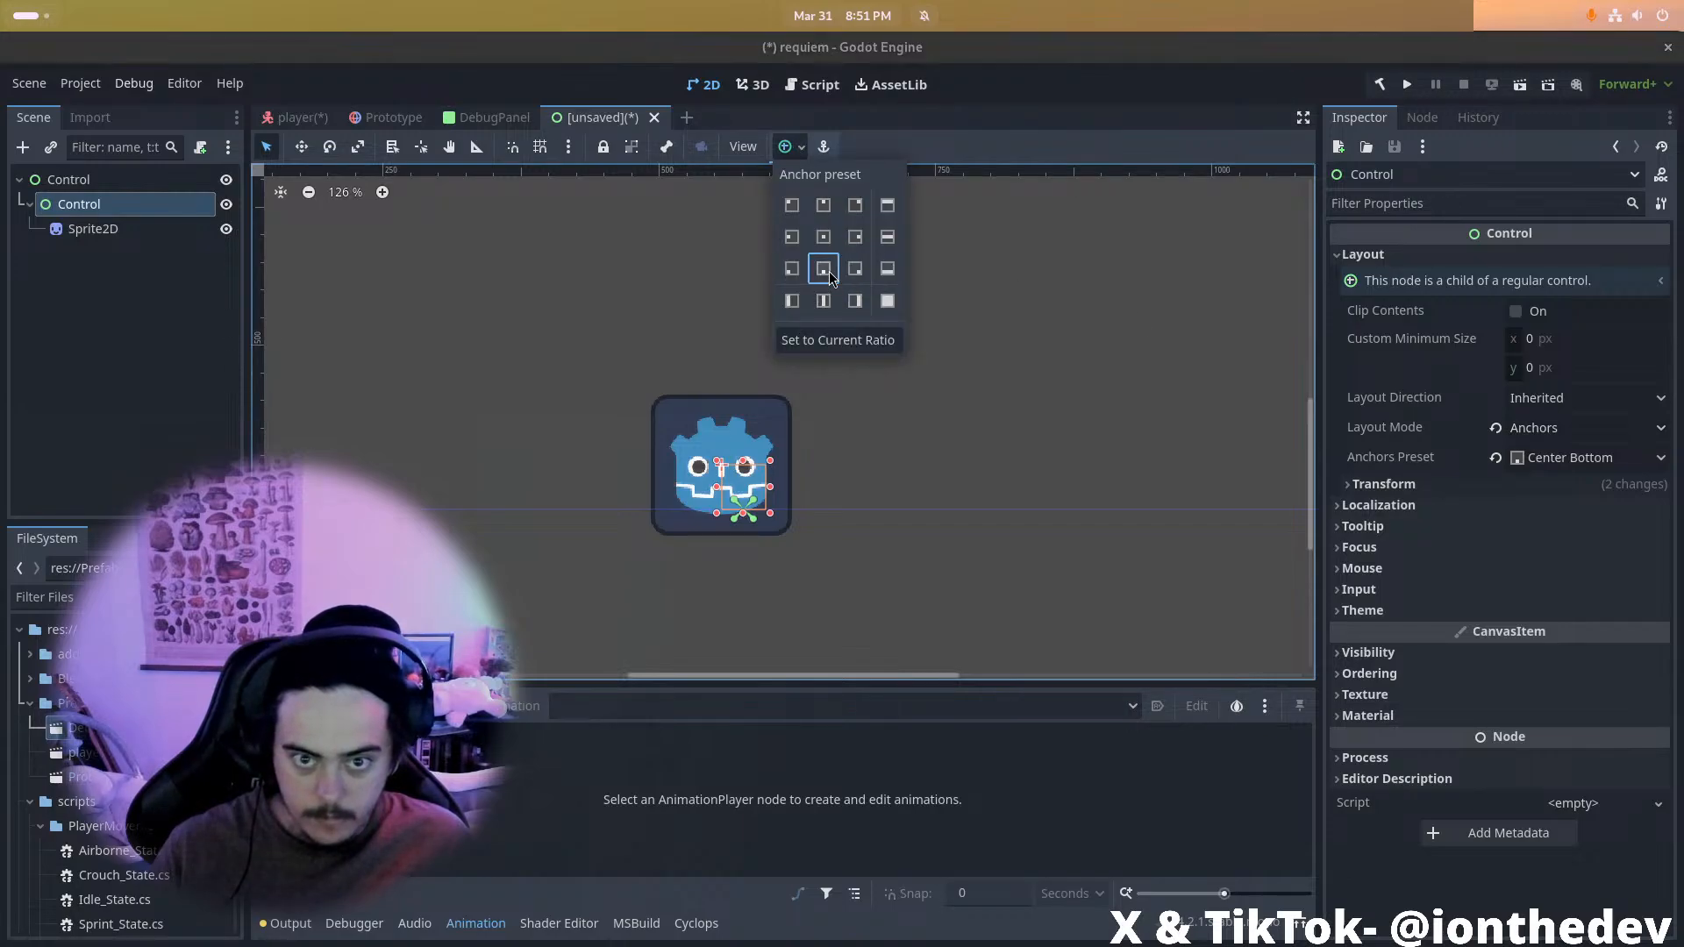
click(842, 334)
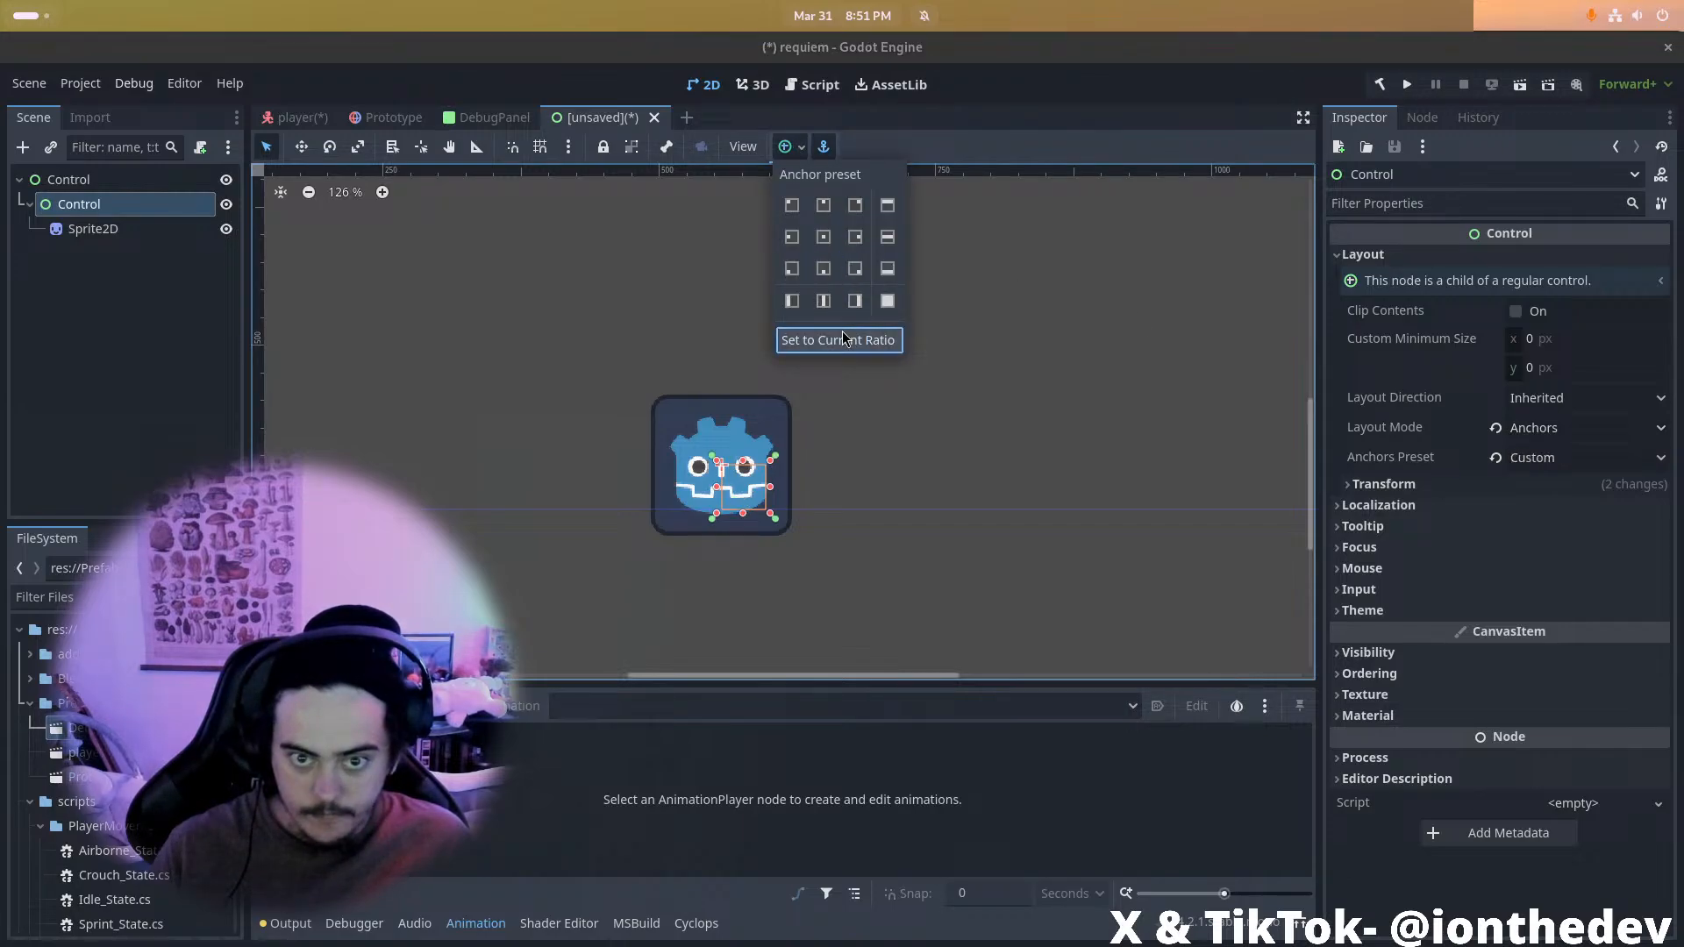
click(828, 241)
click(826, 267)
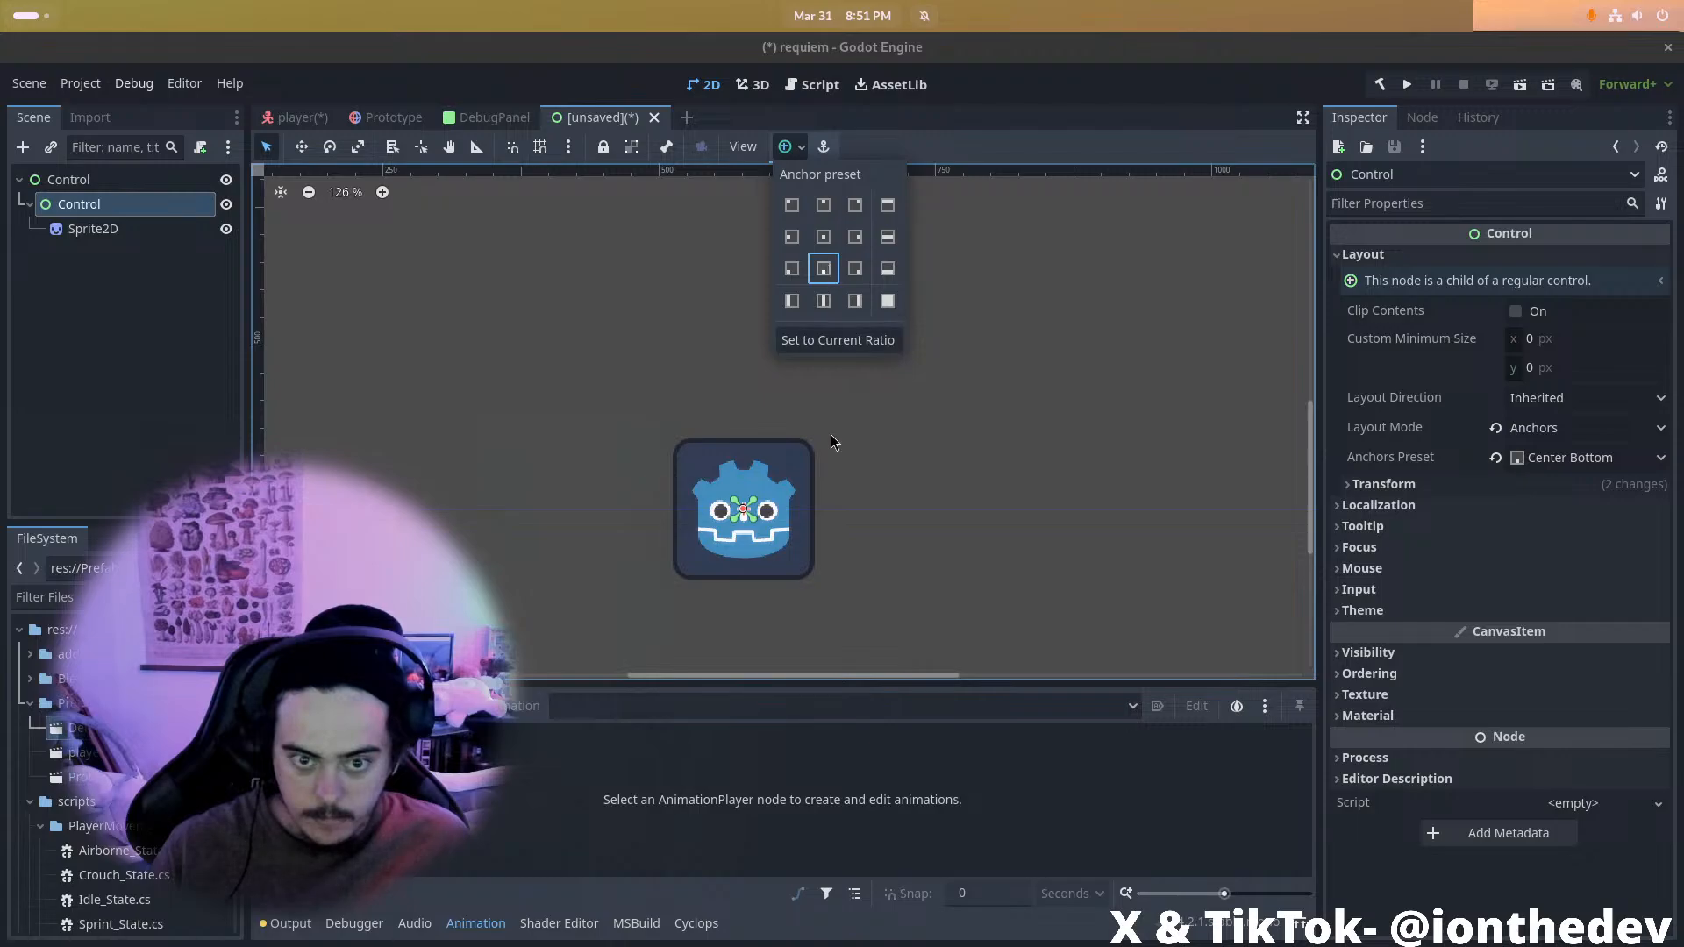
click(167, 279)
click(105, 207)
scroll(660, 368, down, 12)
middle_drag(733, 374, 790, 394)
scroll(794, 392, up, 3)
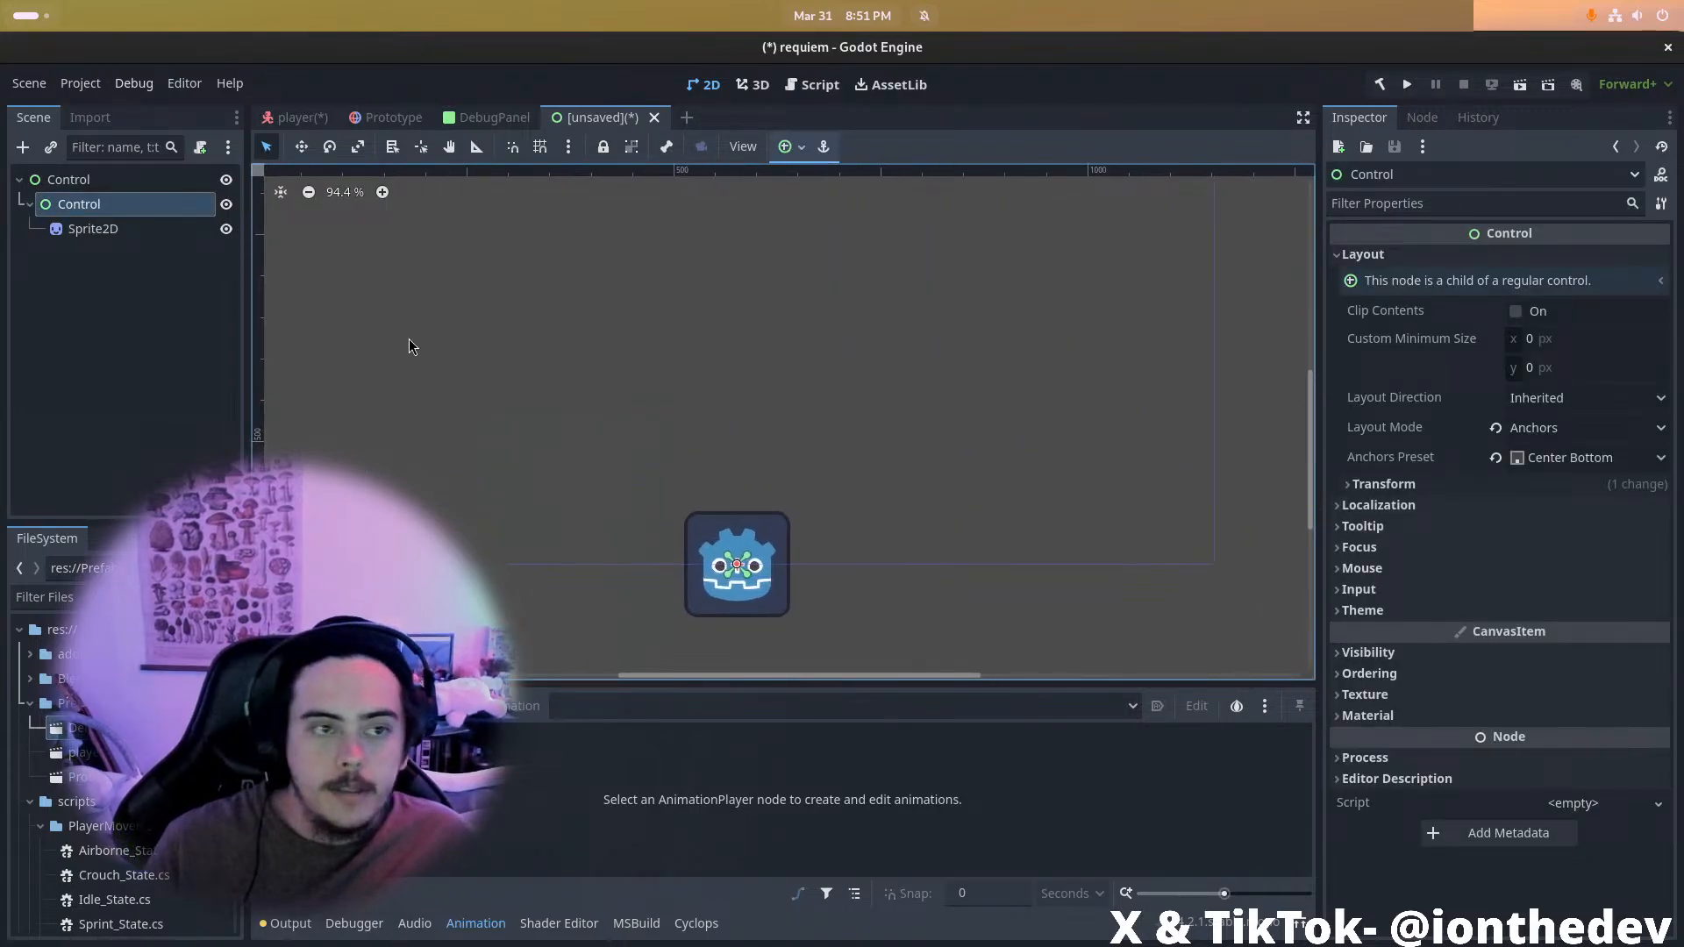
Rename the scene's root Control node as WeaponScene
click(140, 229)
click(154, 180)
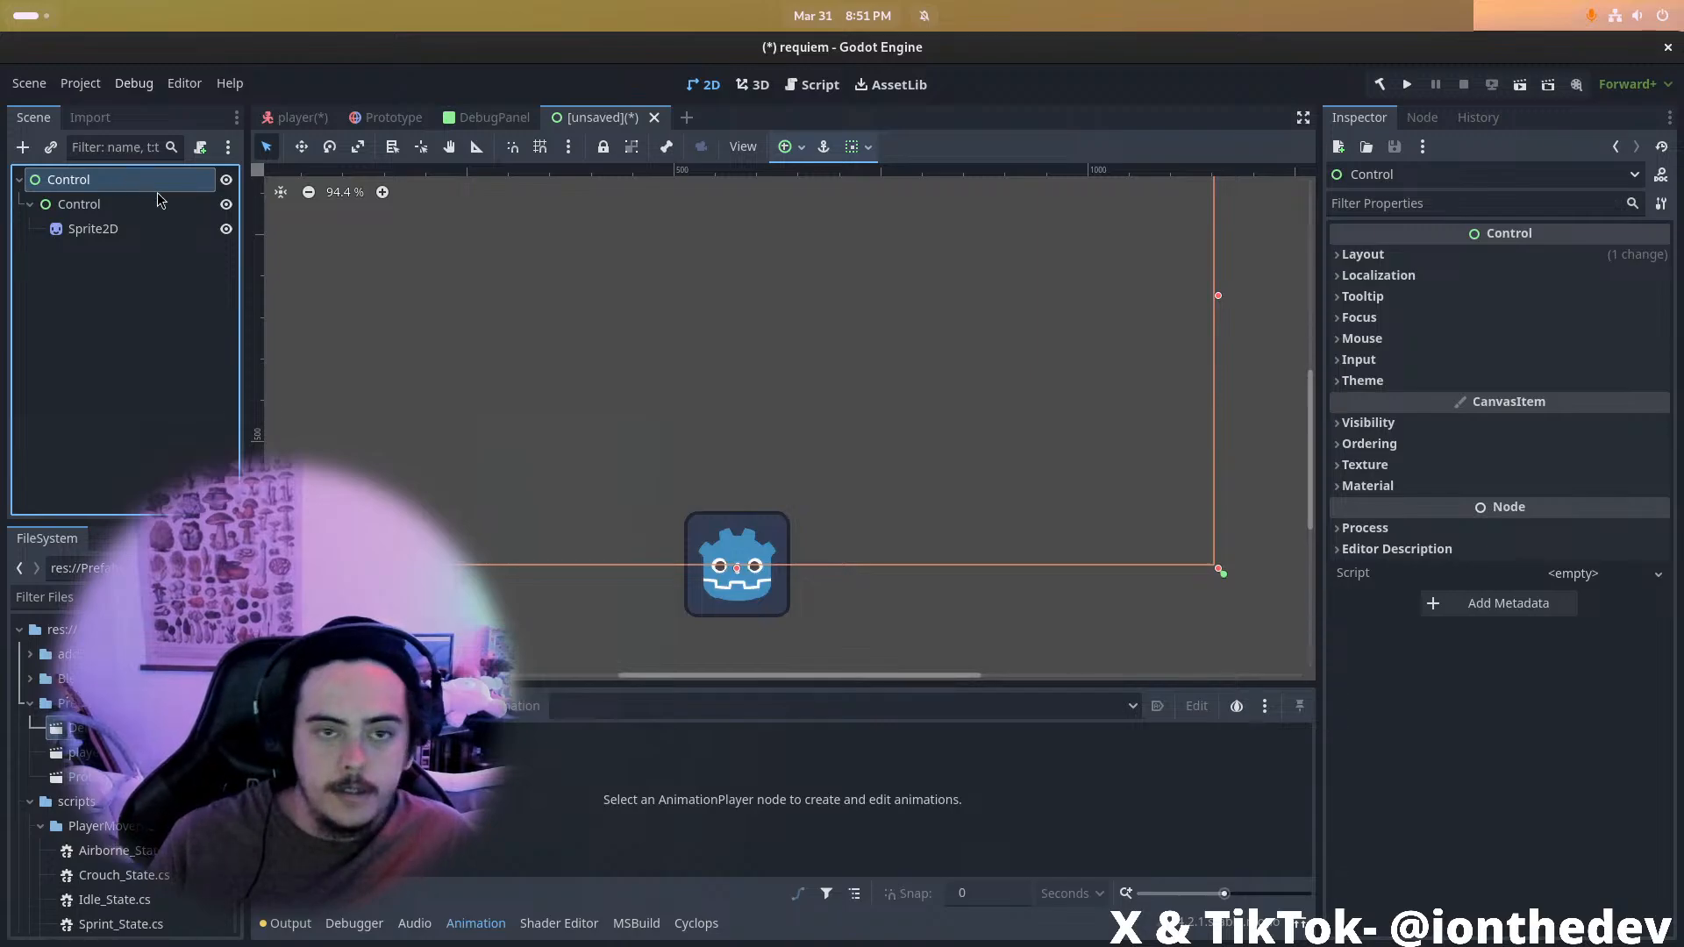
double_click(146, 188)
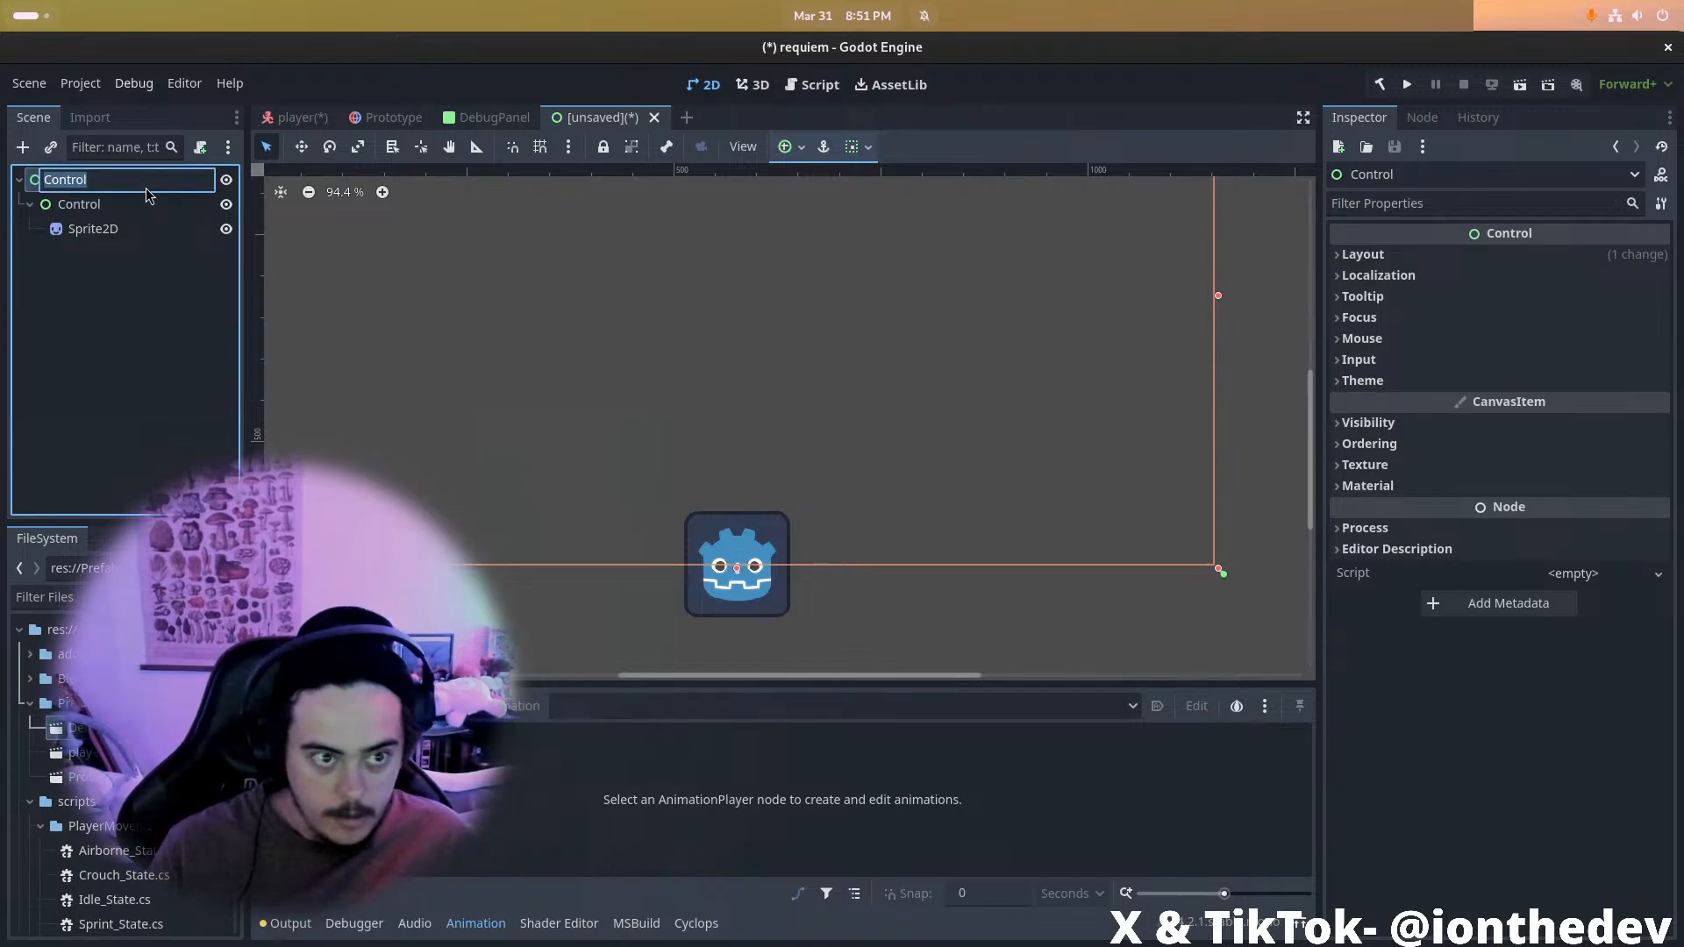
text(WeaponSce)
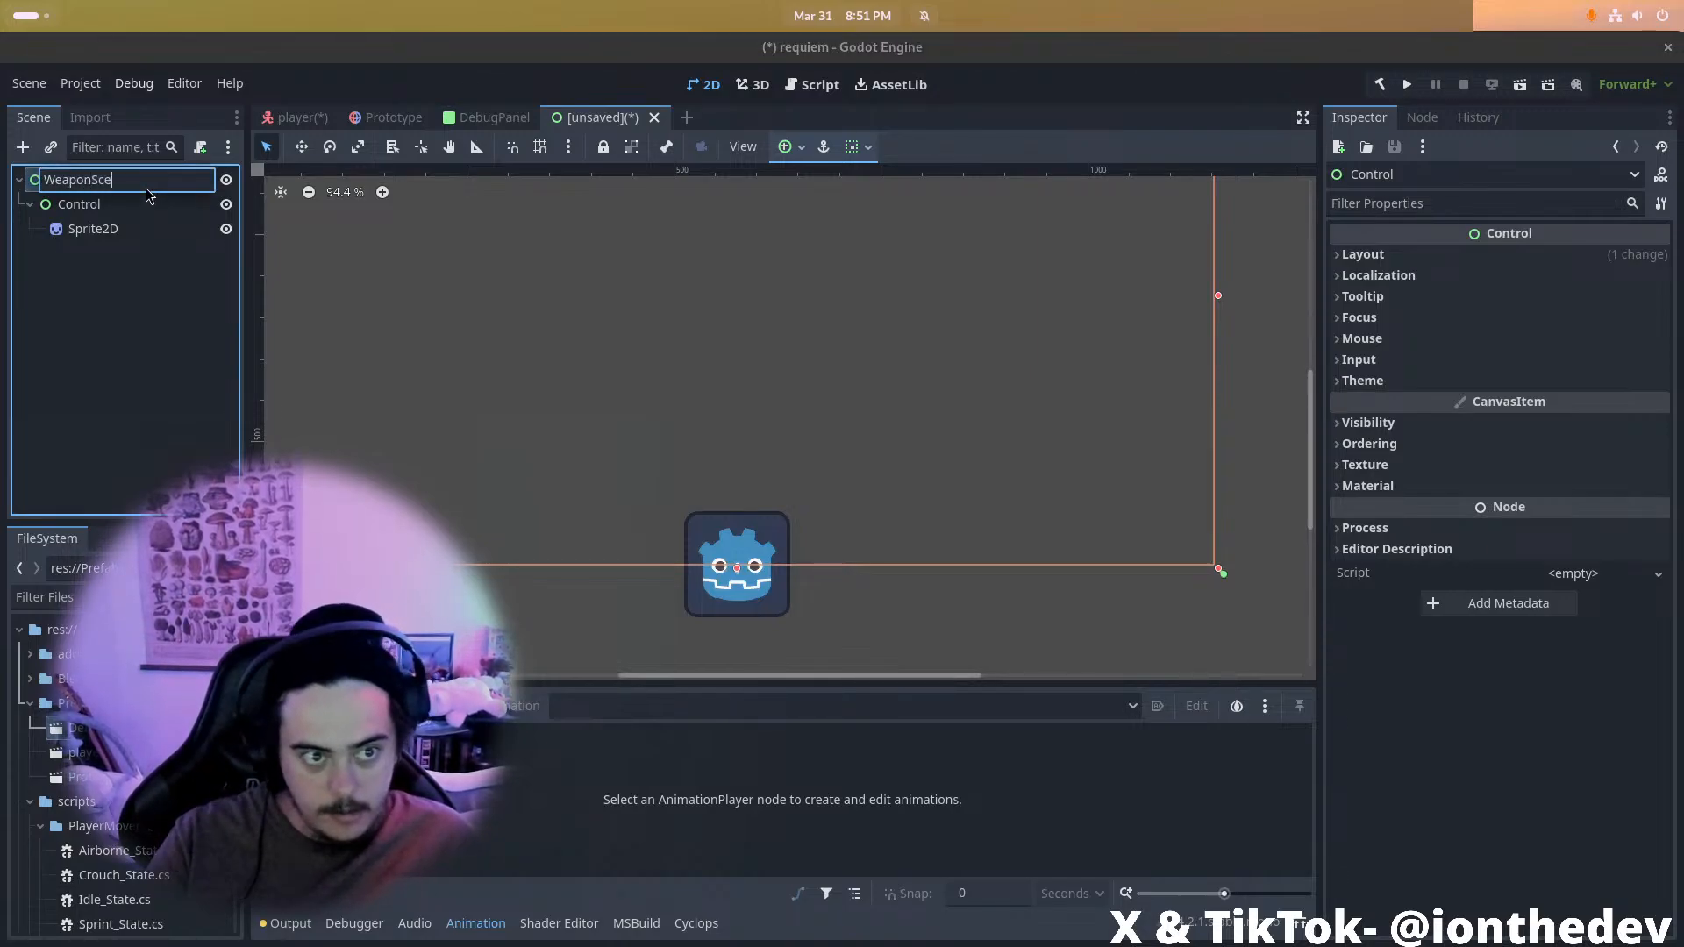
text(ne)
key(Return)
Rename the Sprite2D node as WeaponSprite
click(151, 230)
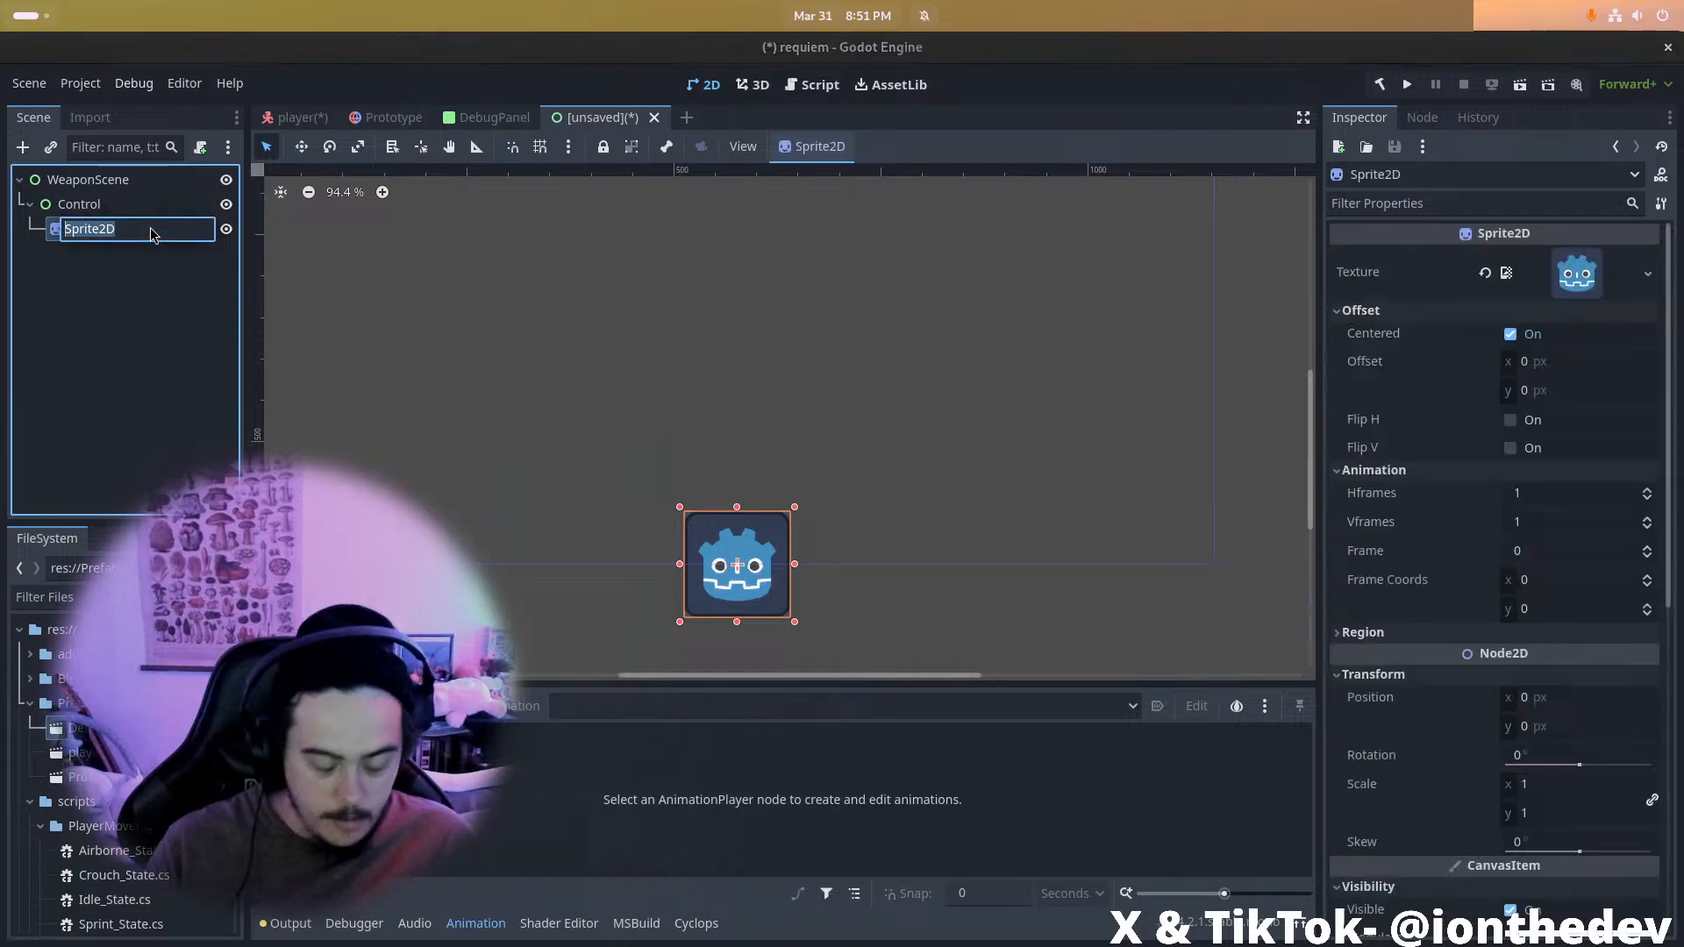
double_click(152, 232)
text(WeaponSprite)
key(Return)
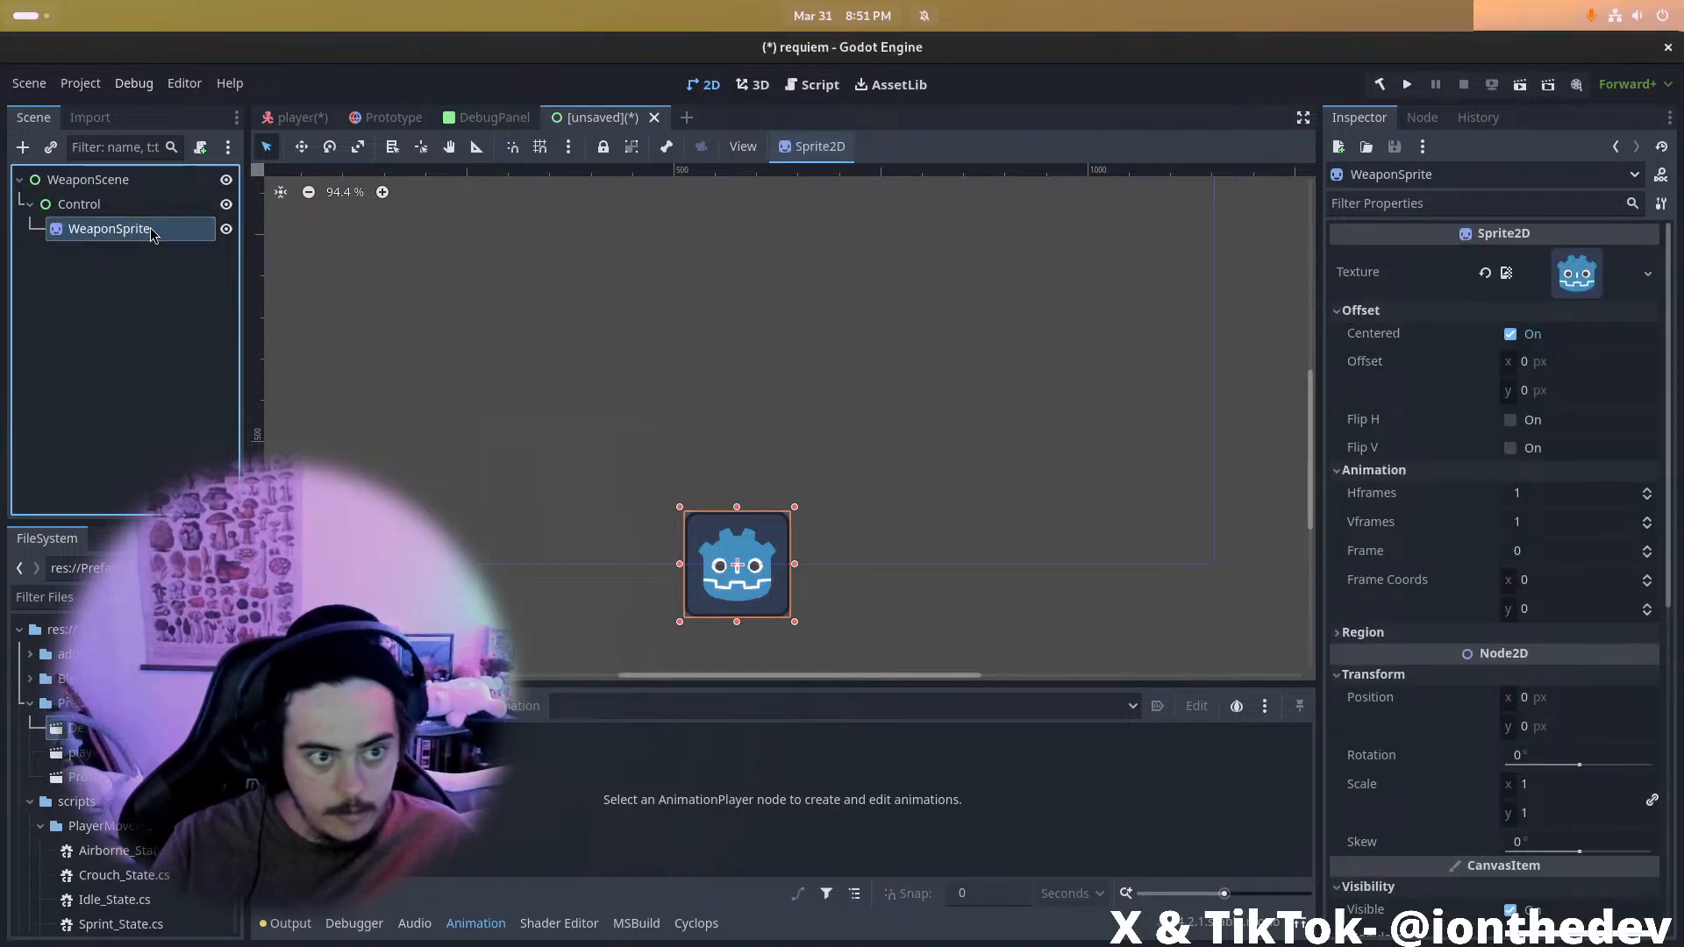
Add an AnimationPlayer node as a direct child of the WeaponScene root, keeping its default name
click(103, 186)
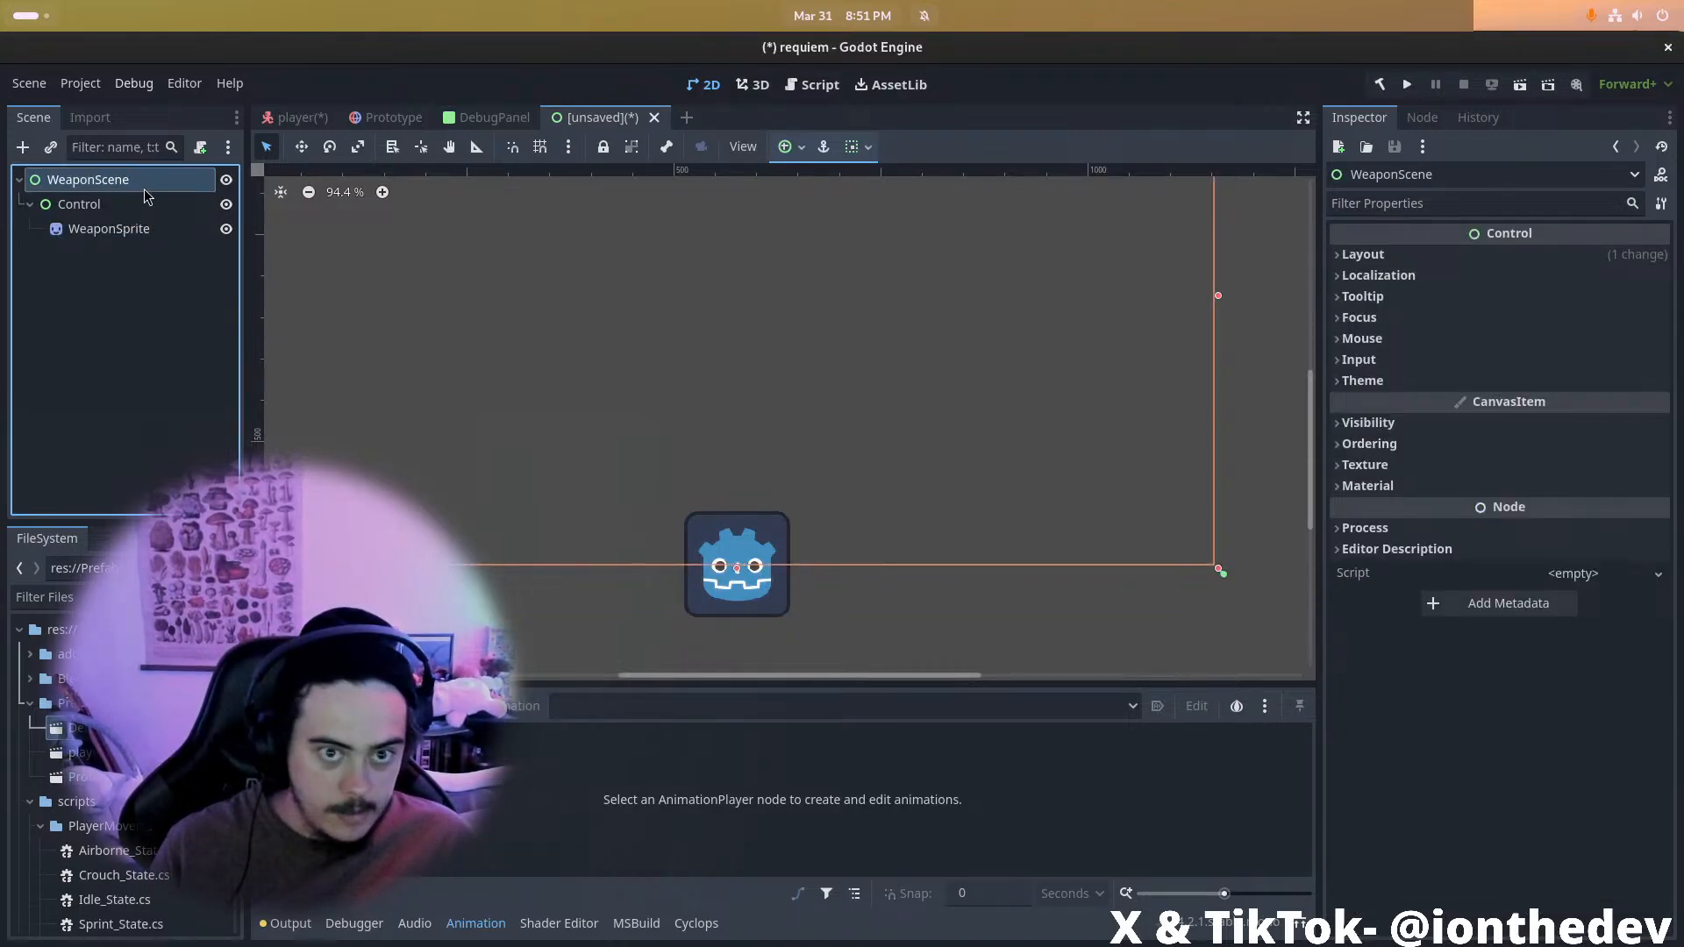
right_click(96, 187)
click(202, 200)
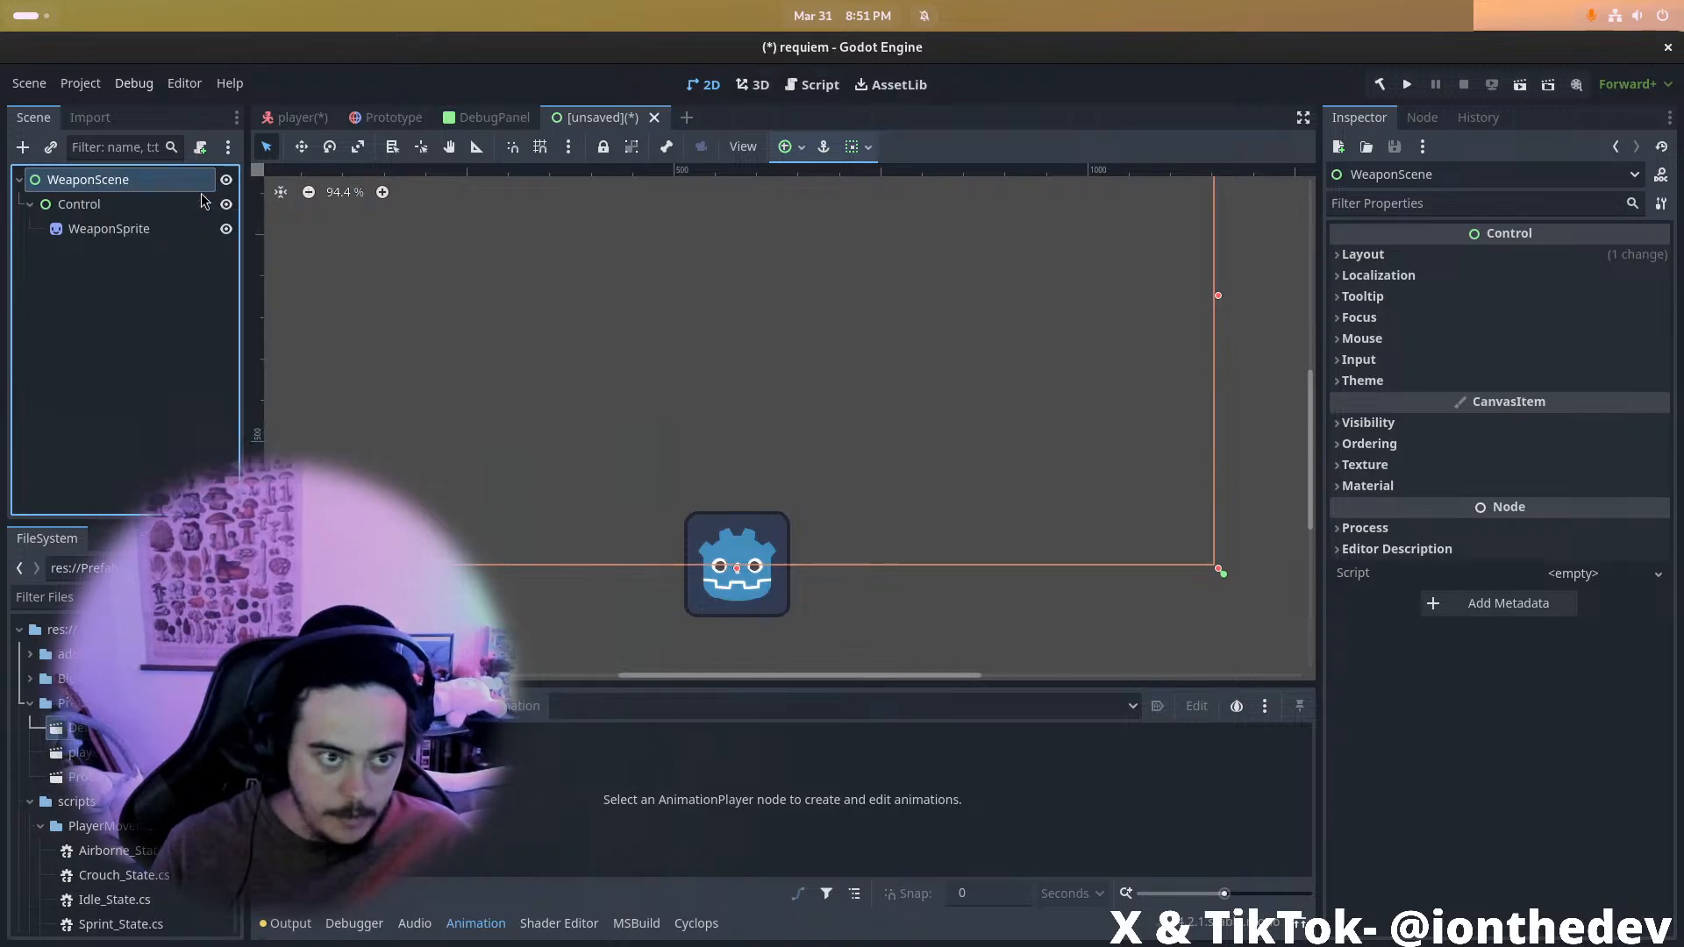
text(Animation)
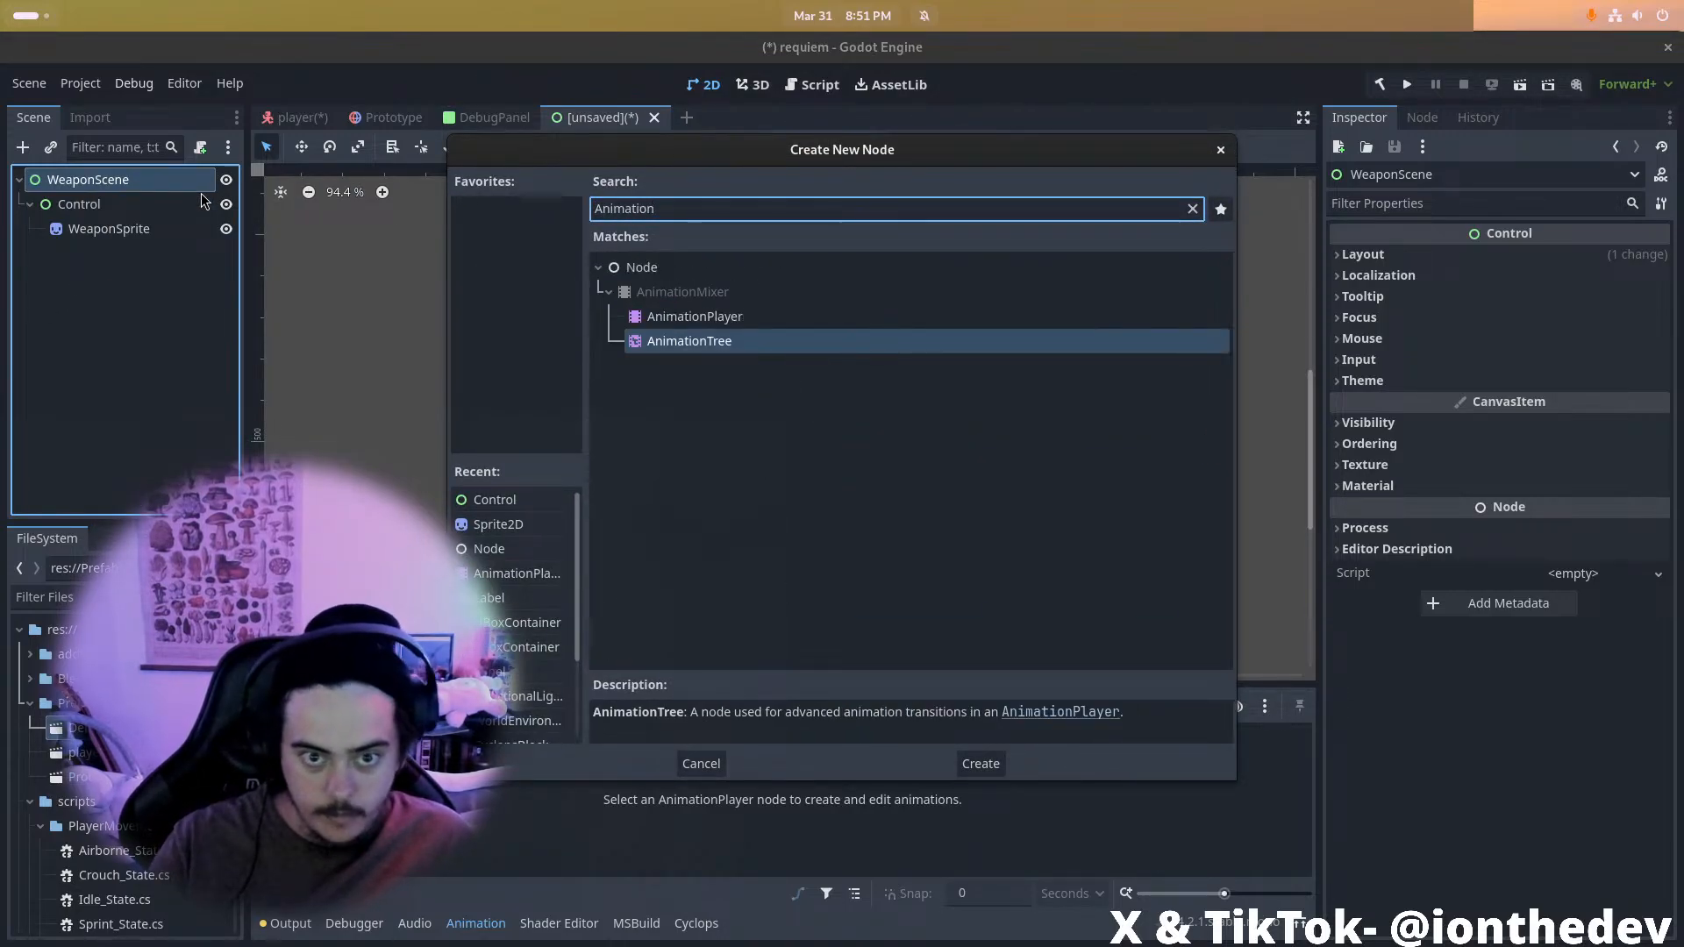
key(Up)
key(Return)
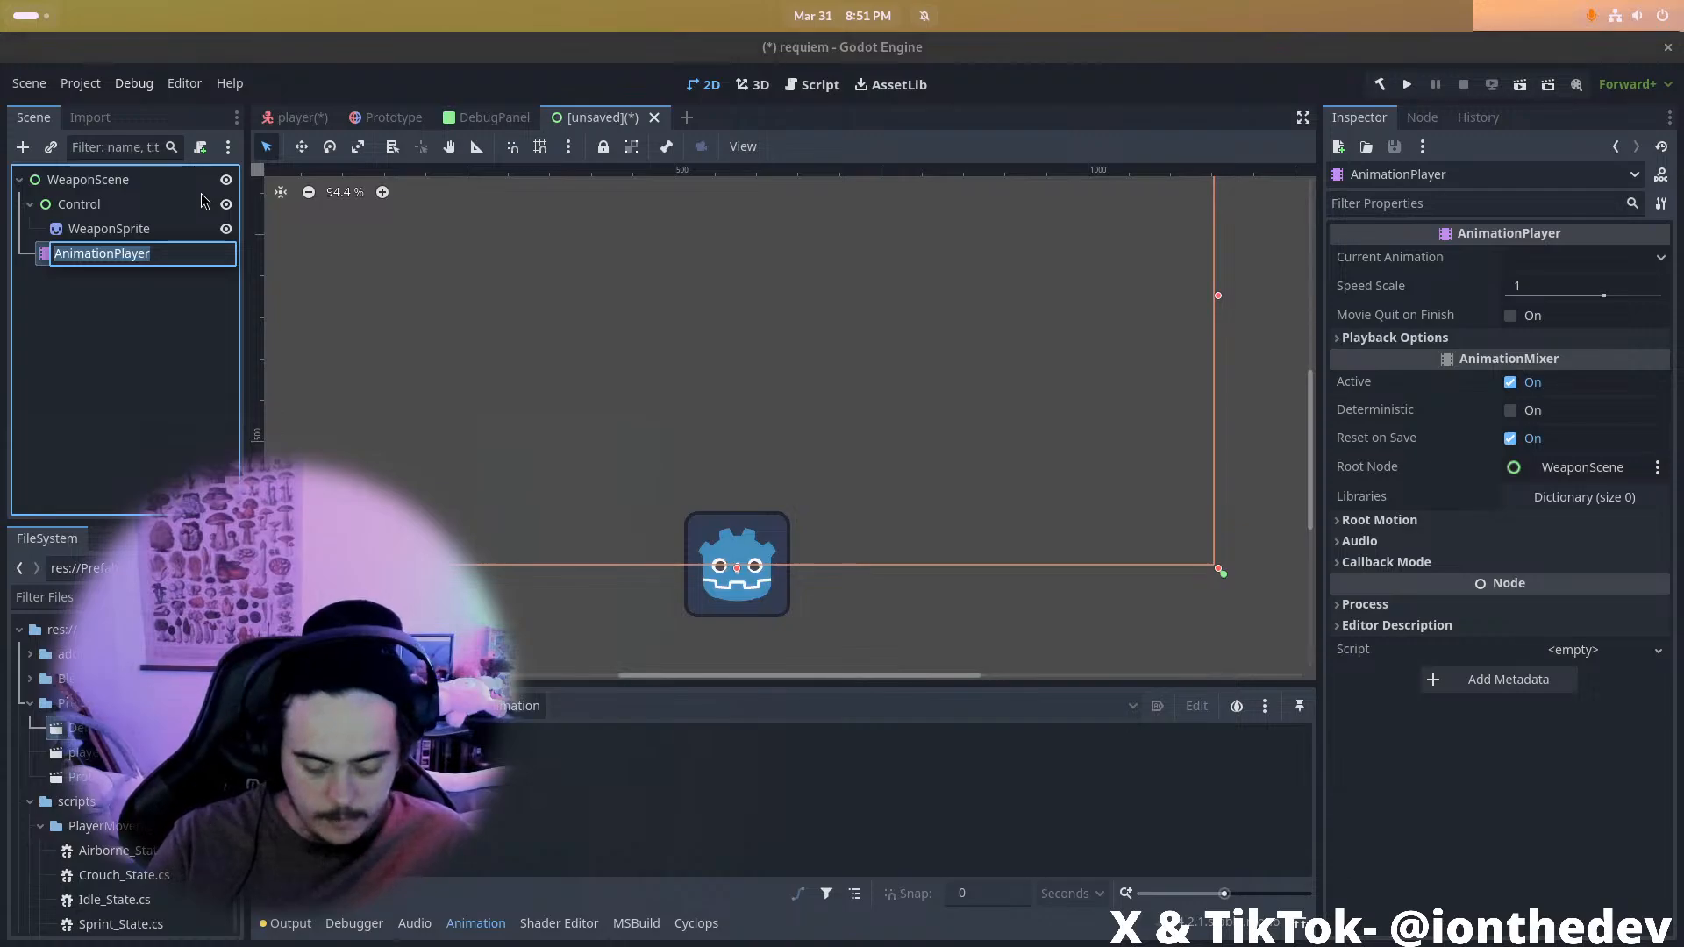
key(Return)
scroll(610, 432, down, 4)
Look through the pistol's rendered Fire frames in the Files app and switch to Blender
key(alt+Tab)
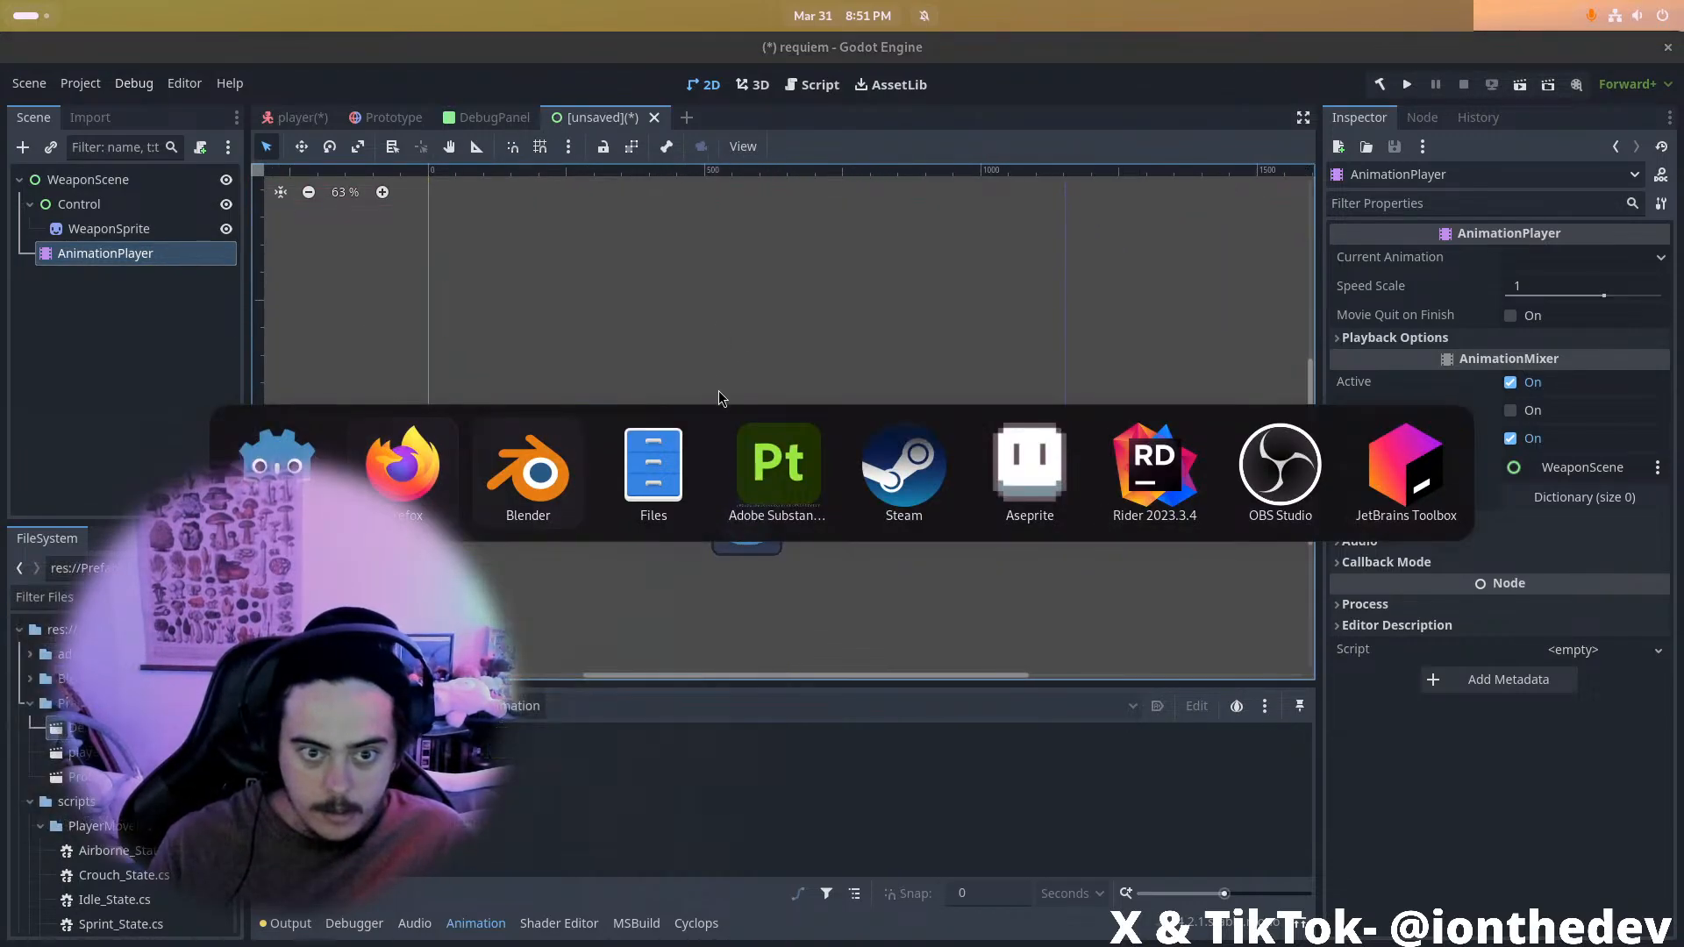
key(alt+Tab)
scroll(813, 460, down, 5)
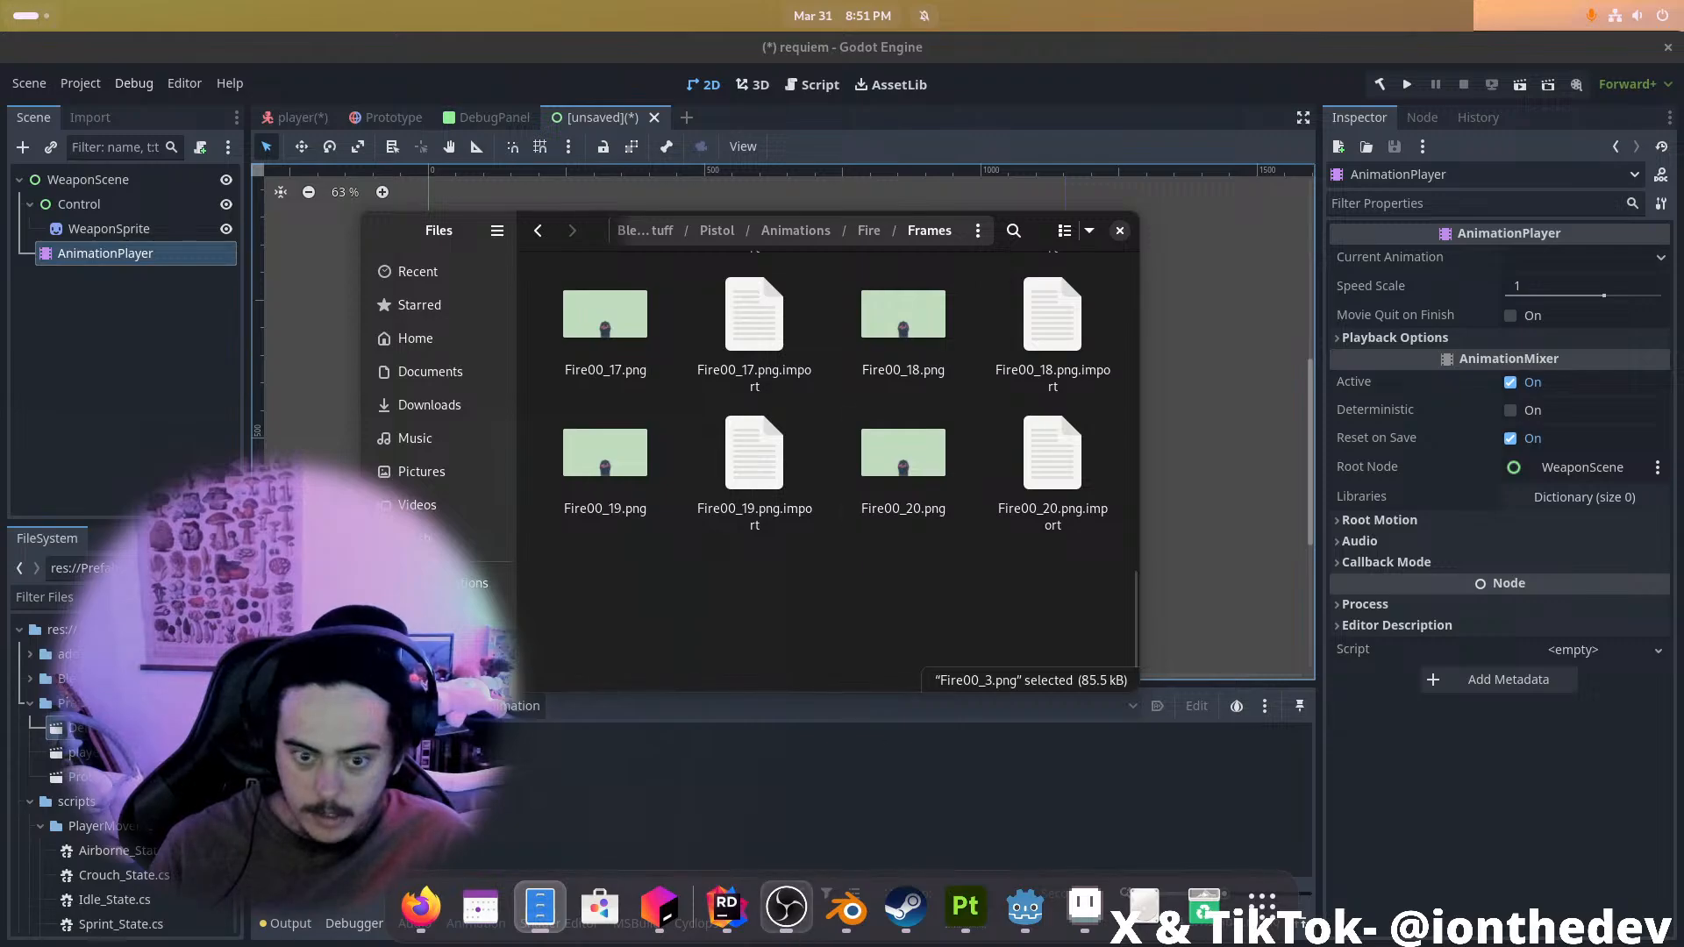
click(846, 908)
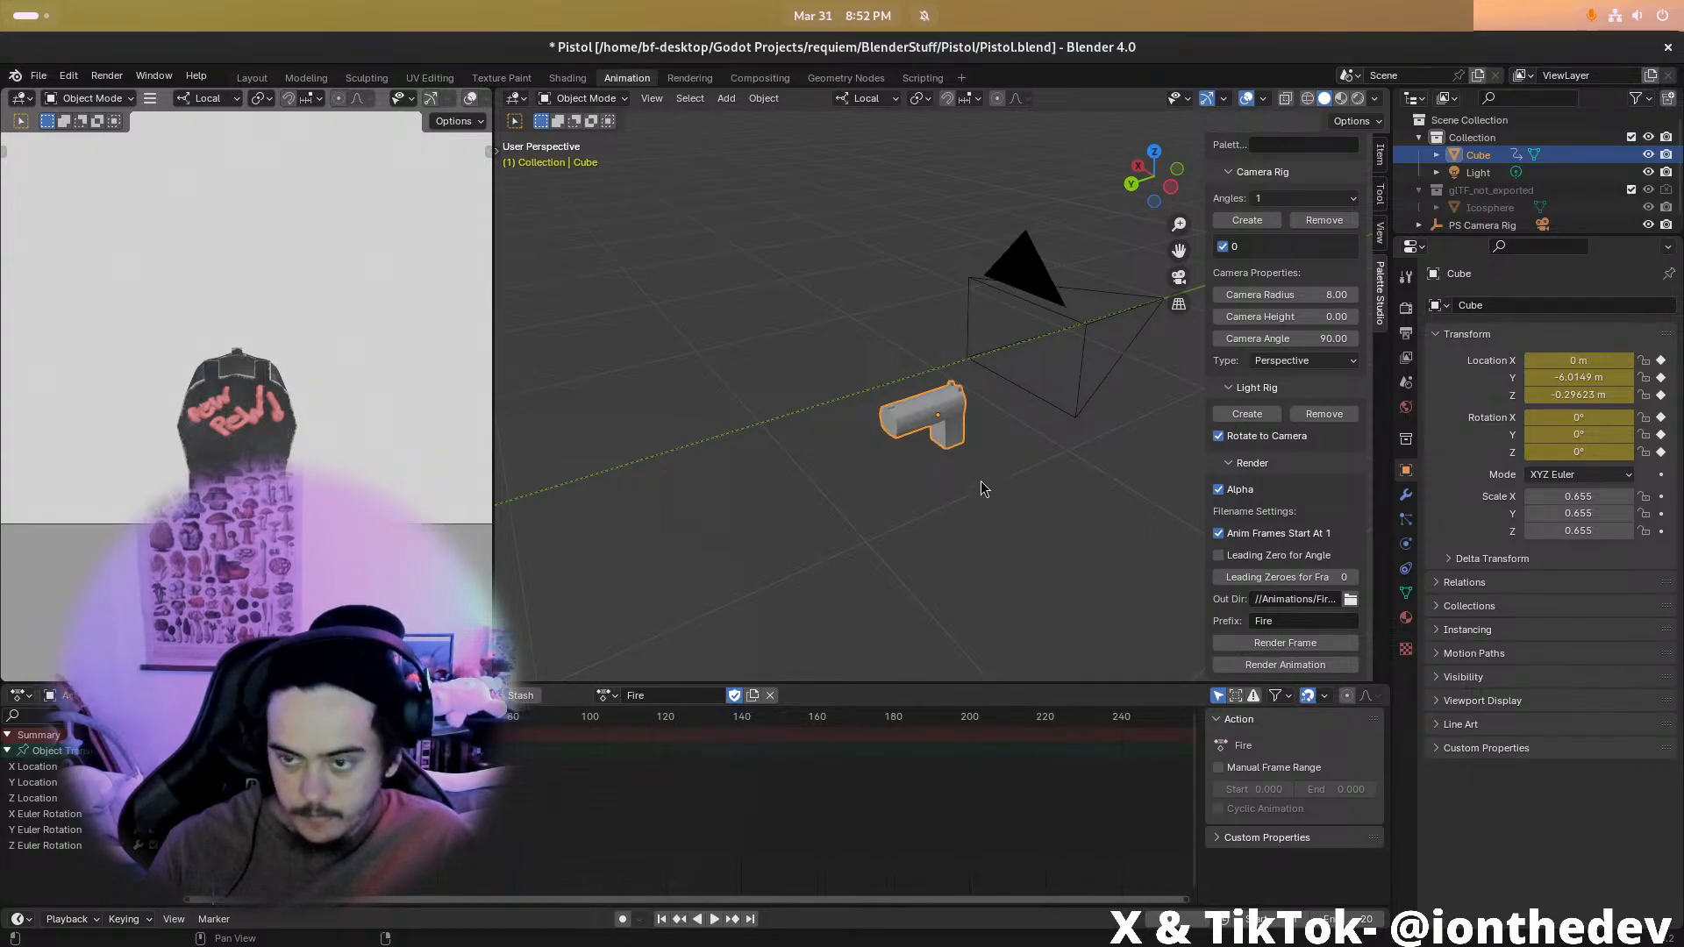
Search the desktop's applications for "system" and launch the system monitor
key(alt+Tab)
key(Escape)
key(super)
text(s)
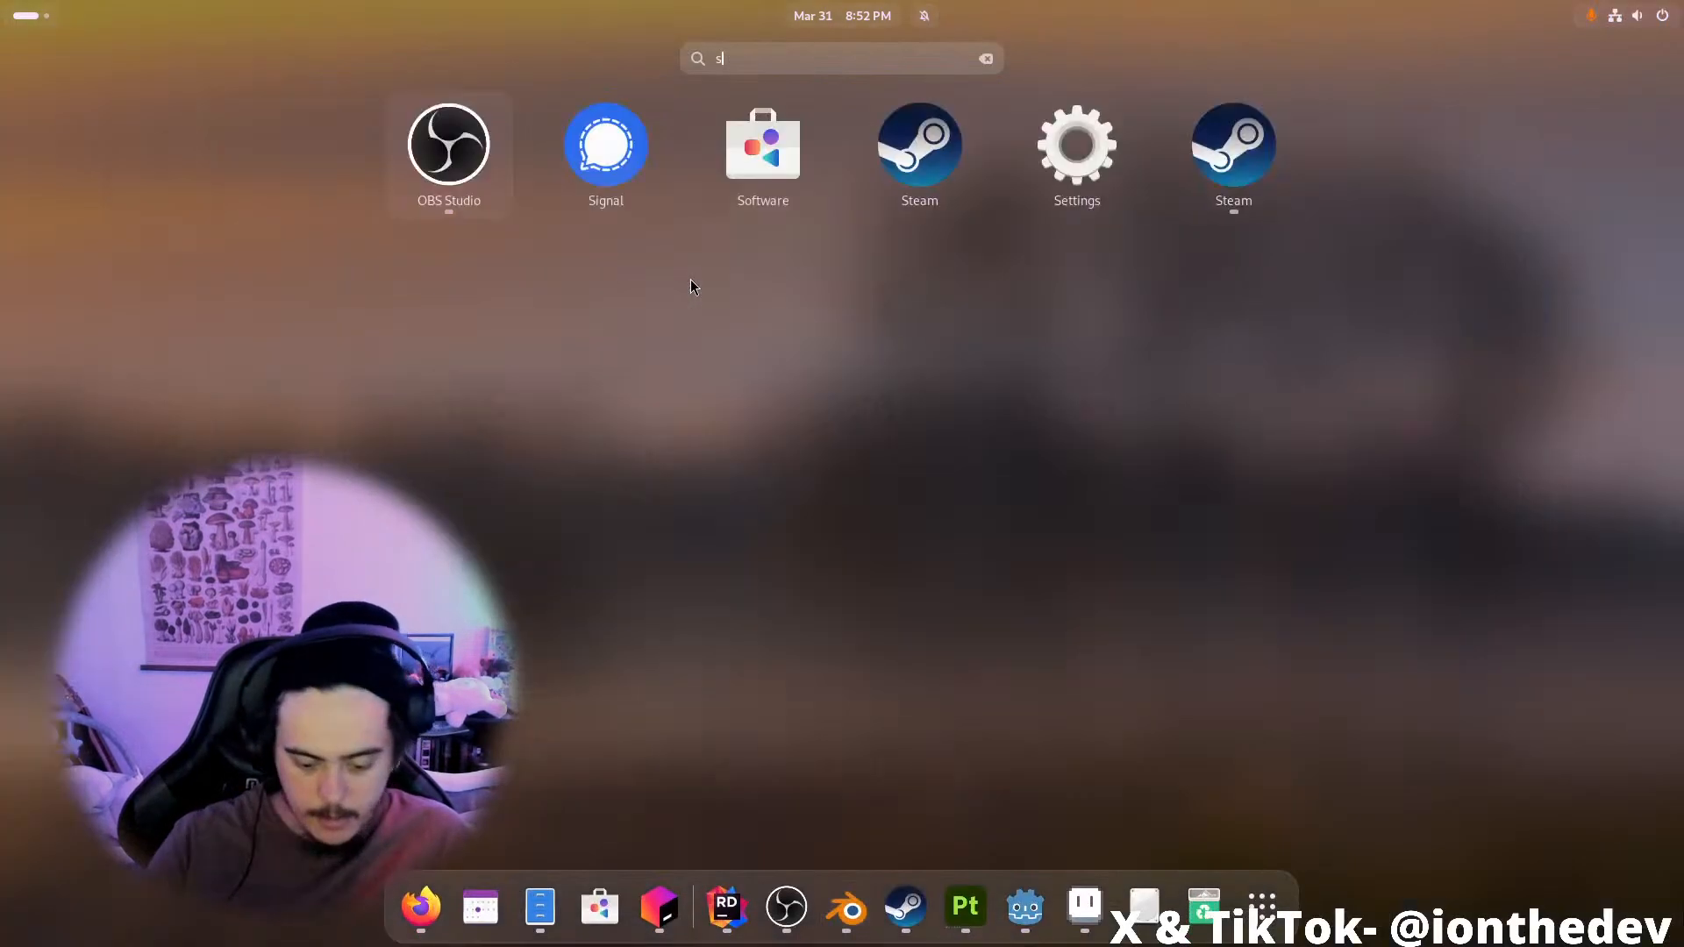
text(ystem)
key(Return)
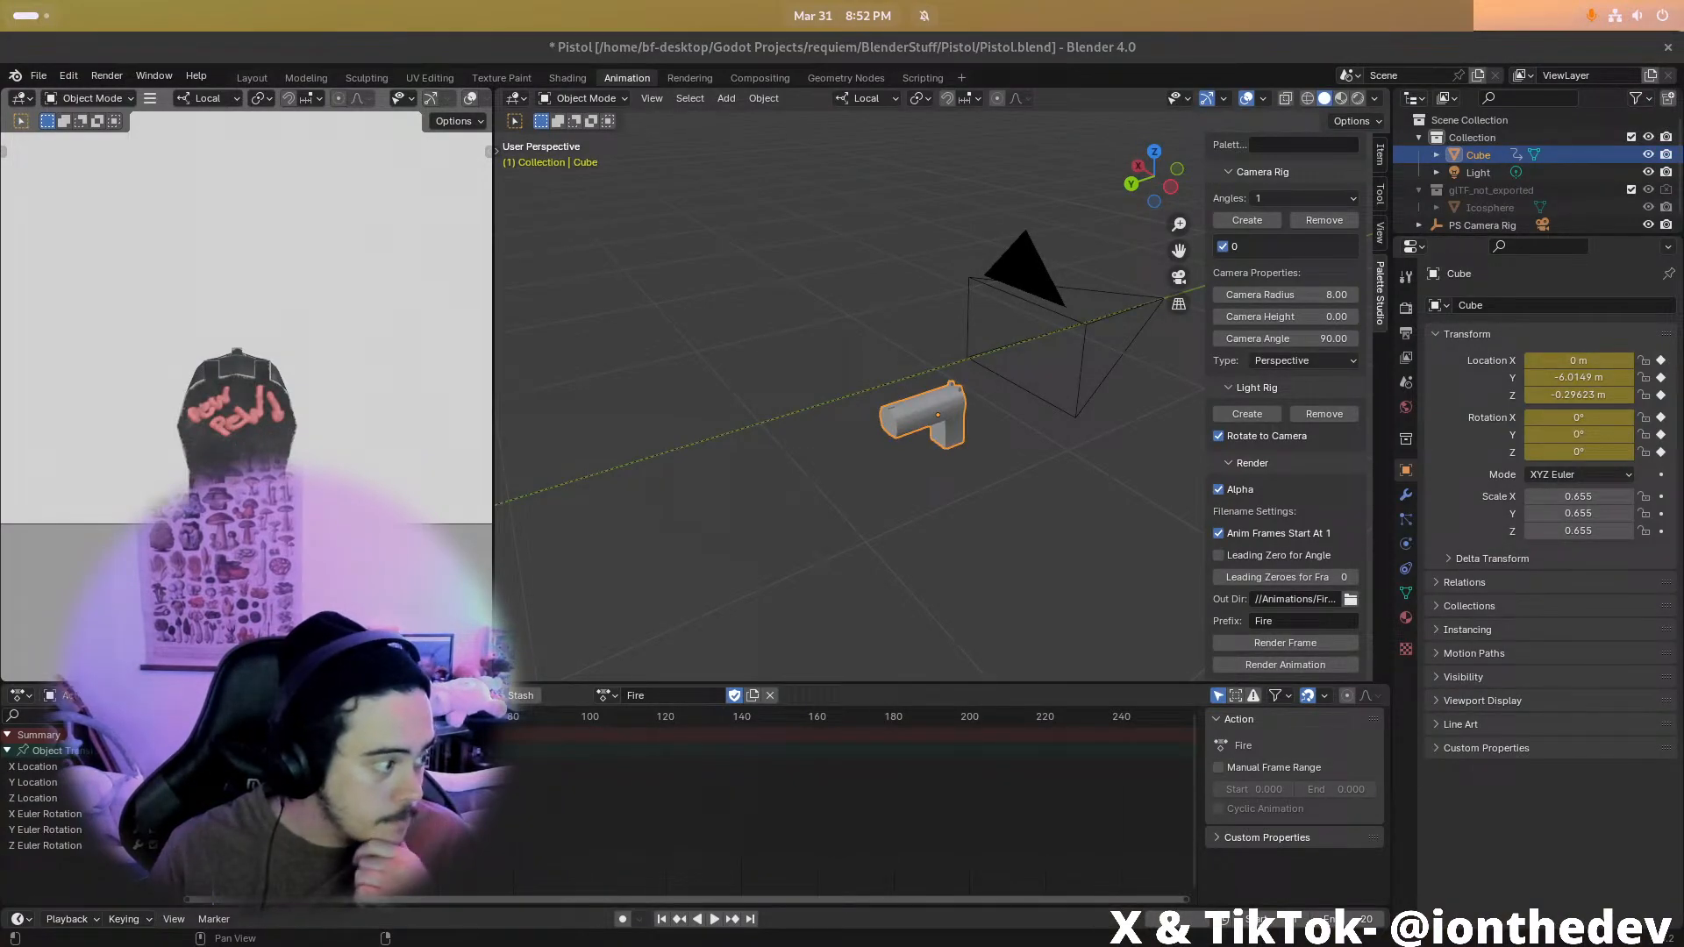
Search the desktop's applications for "blend" and launch Blender again
key(alt+Tab)
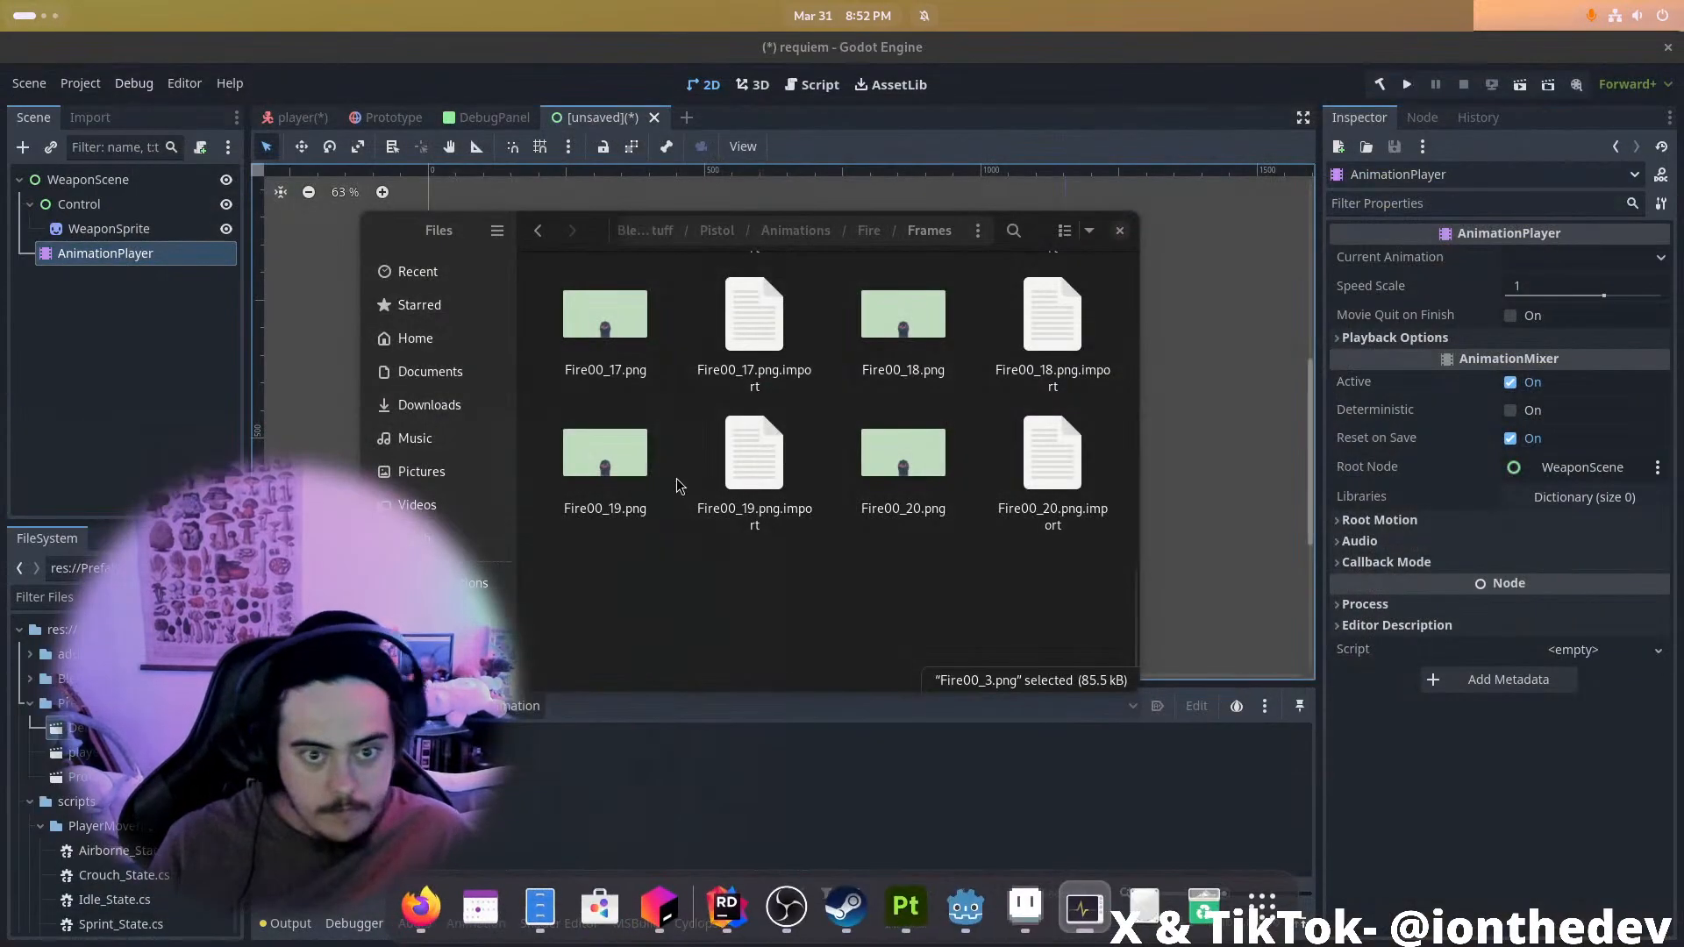
key(super)
text(blend)
key(Return)
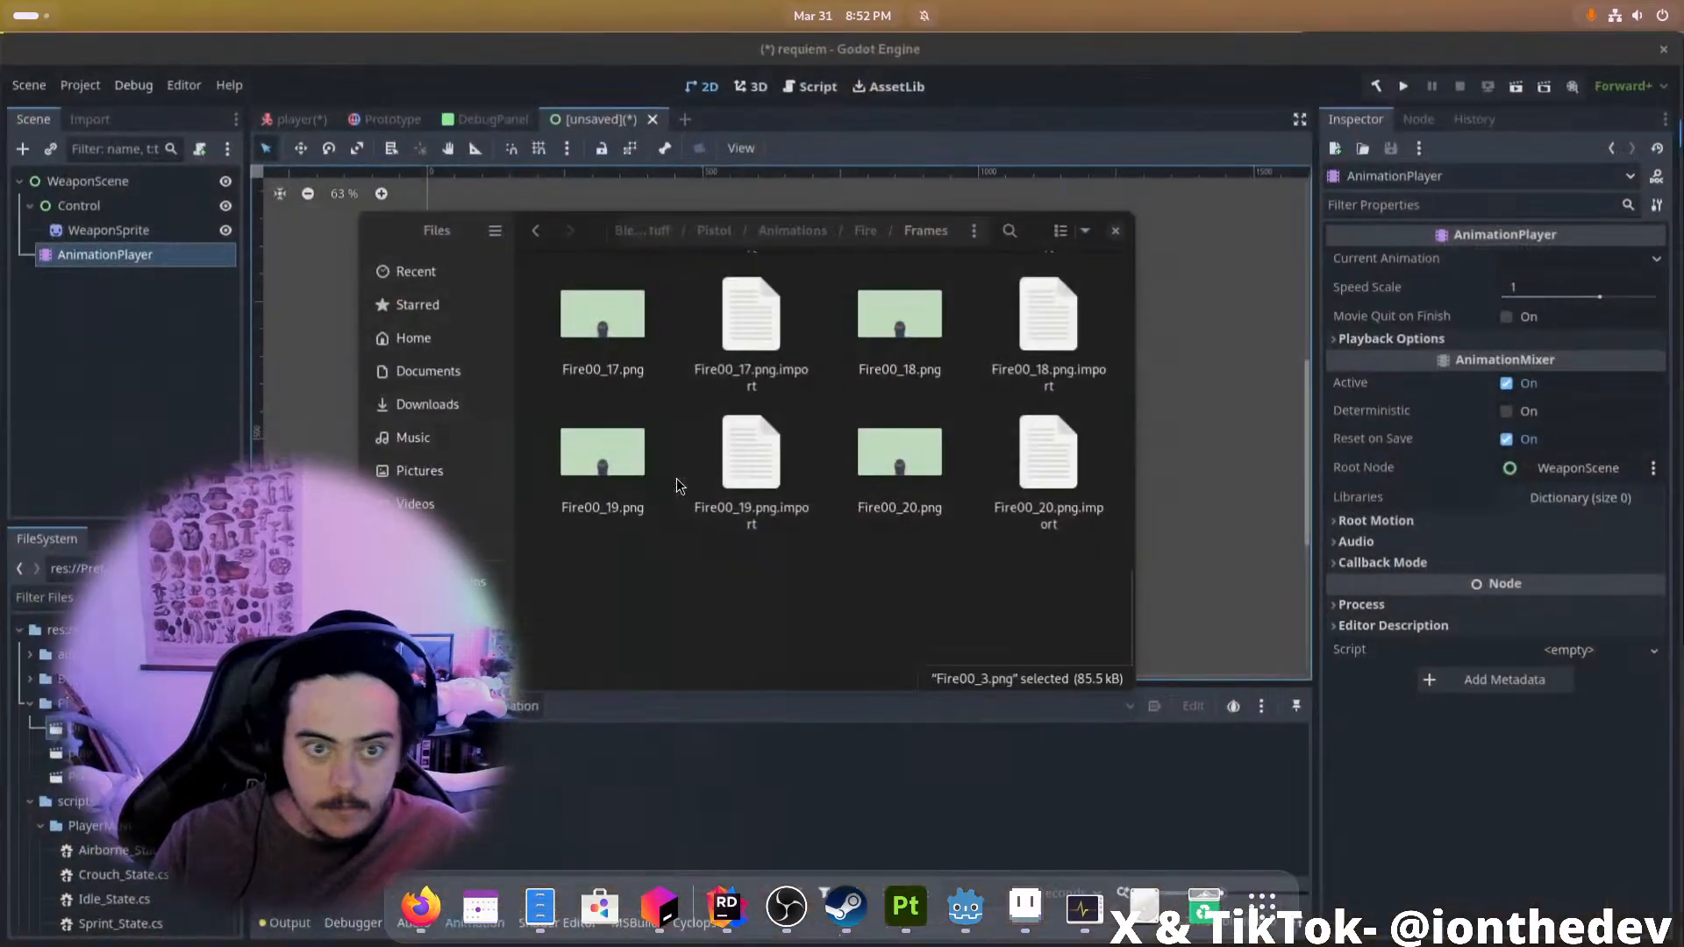
Switch to the Pistol file in Blender
key(super)
key(super)
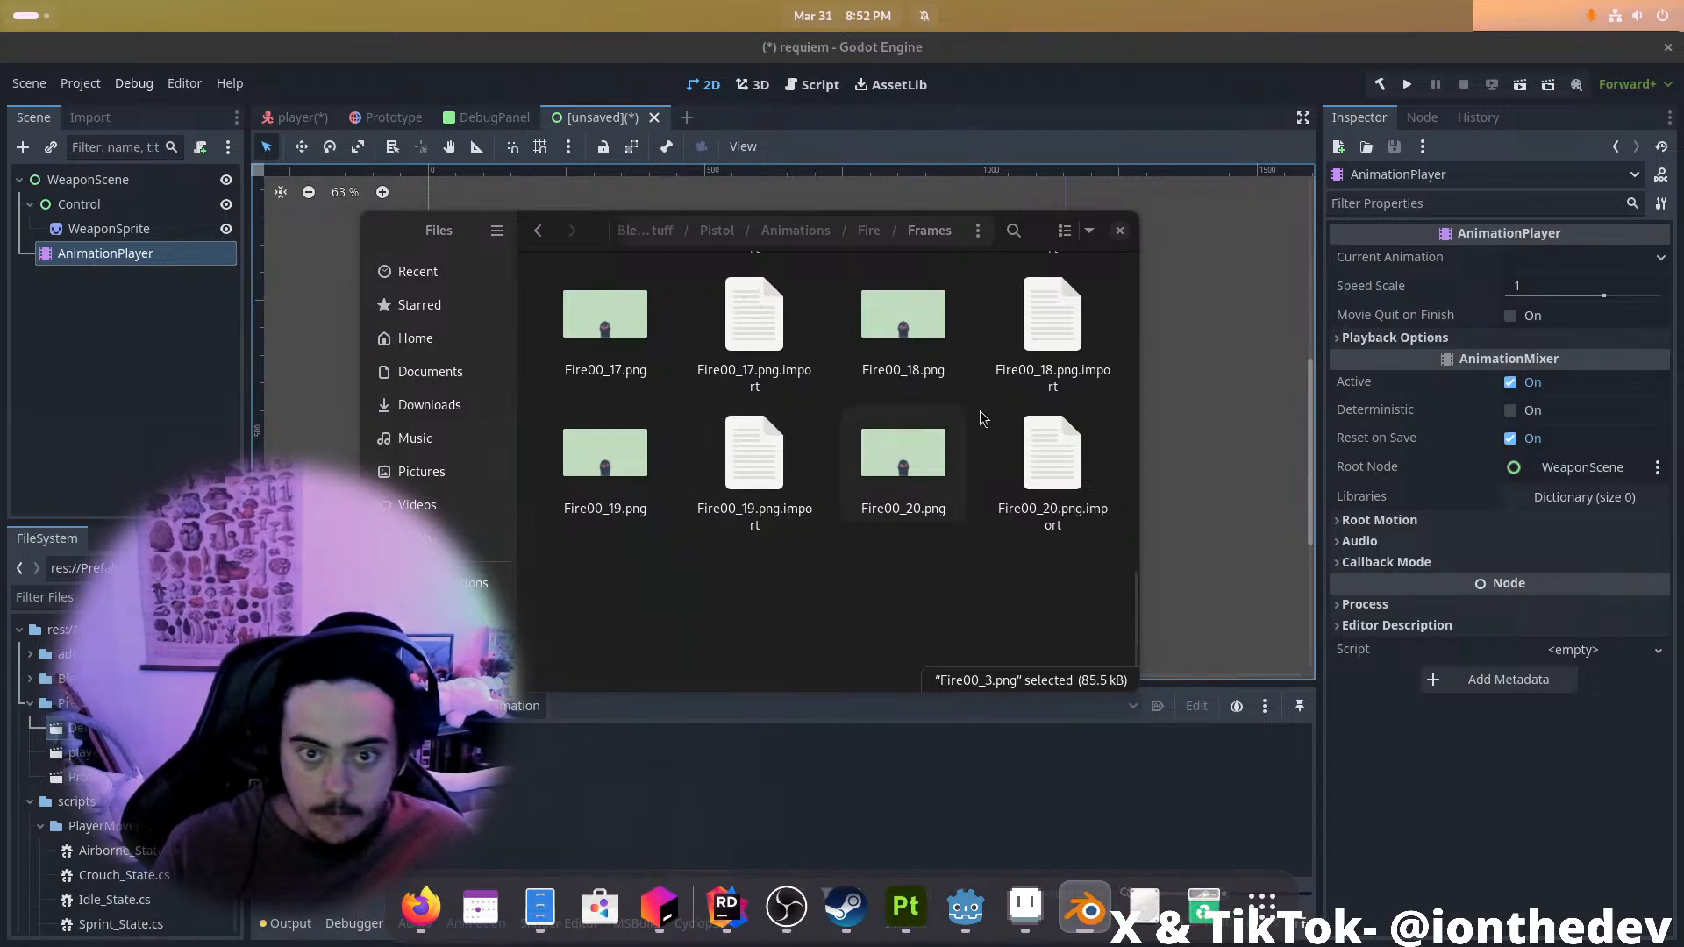
click(863, 605)
click(1433, 842)
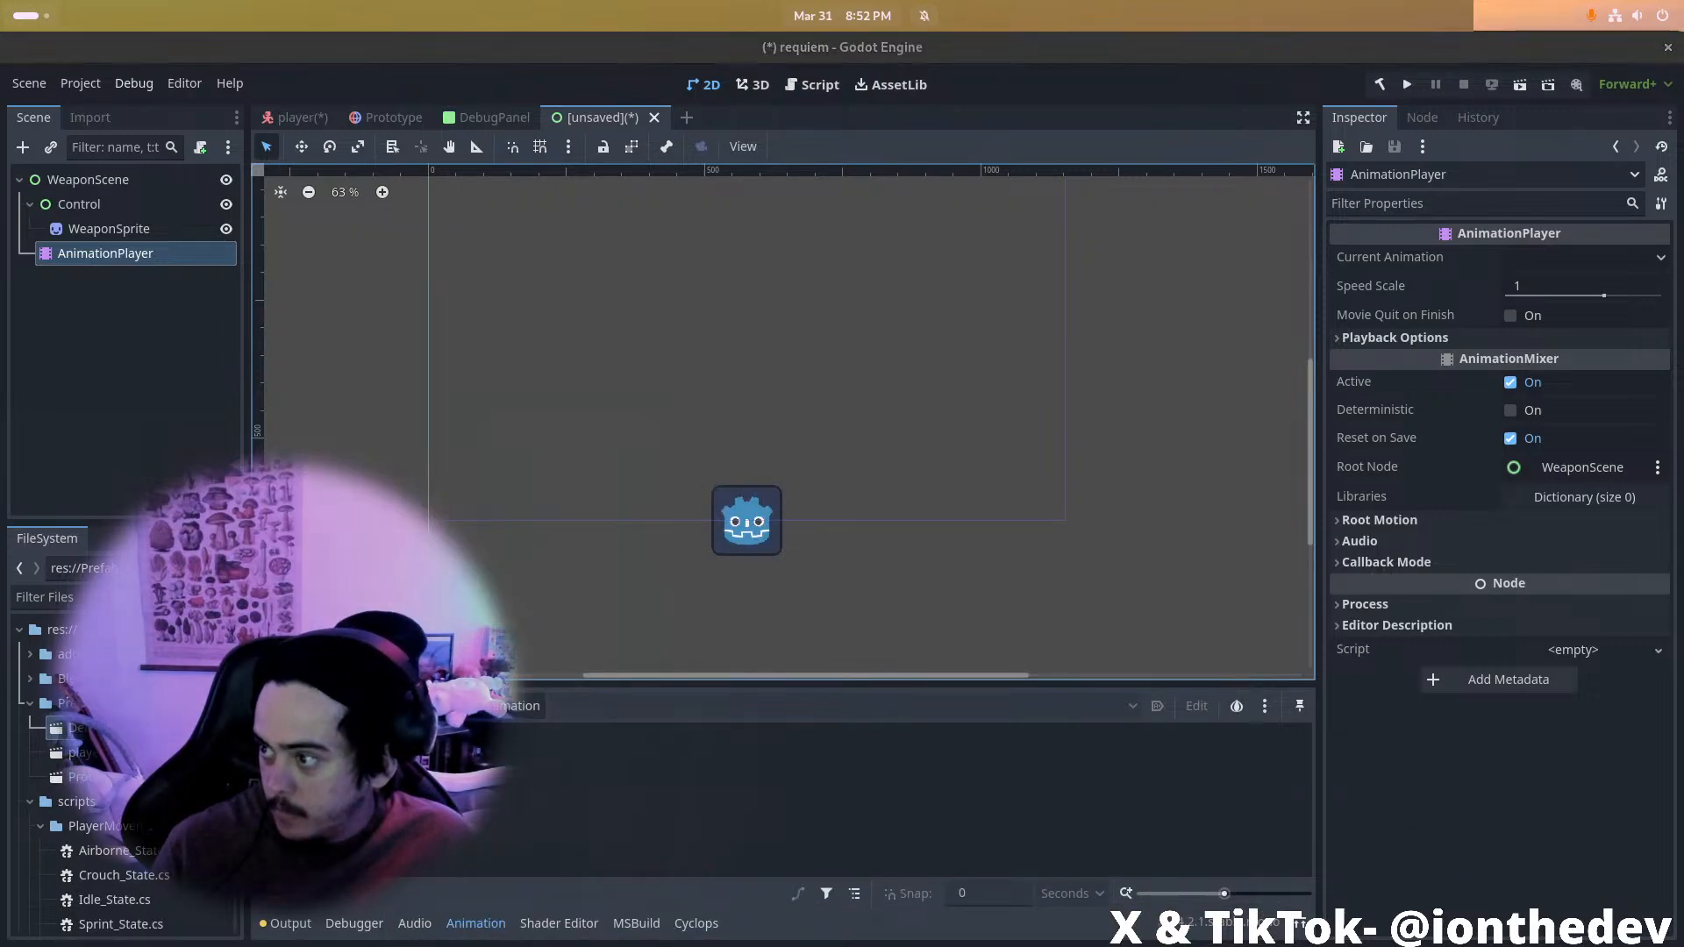
Show the pistol viewport in Material Preview shading and play back the Fire animation
key(z)
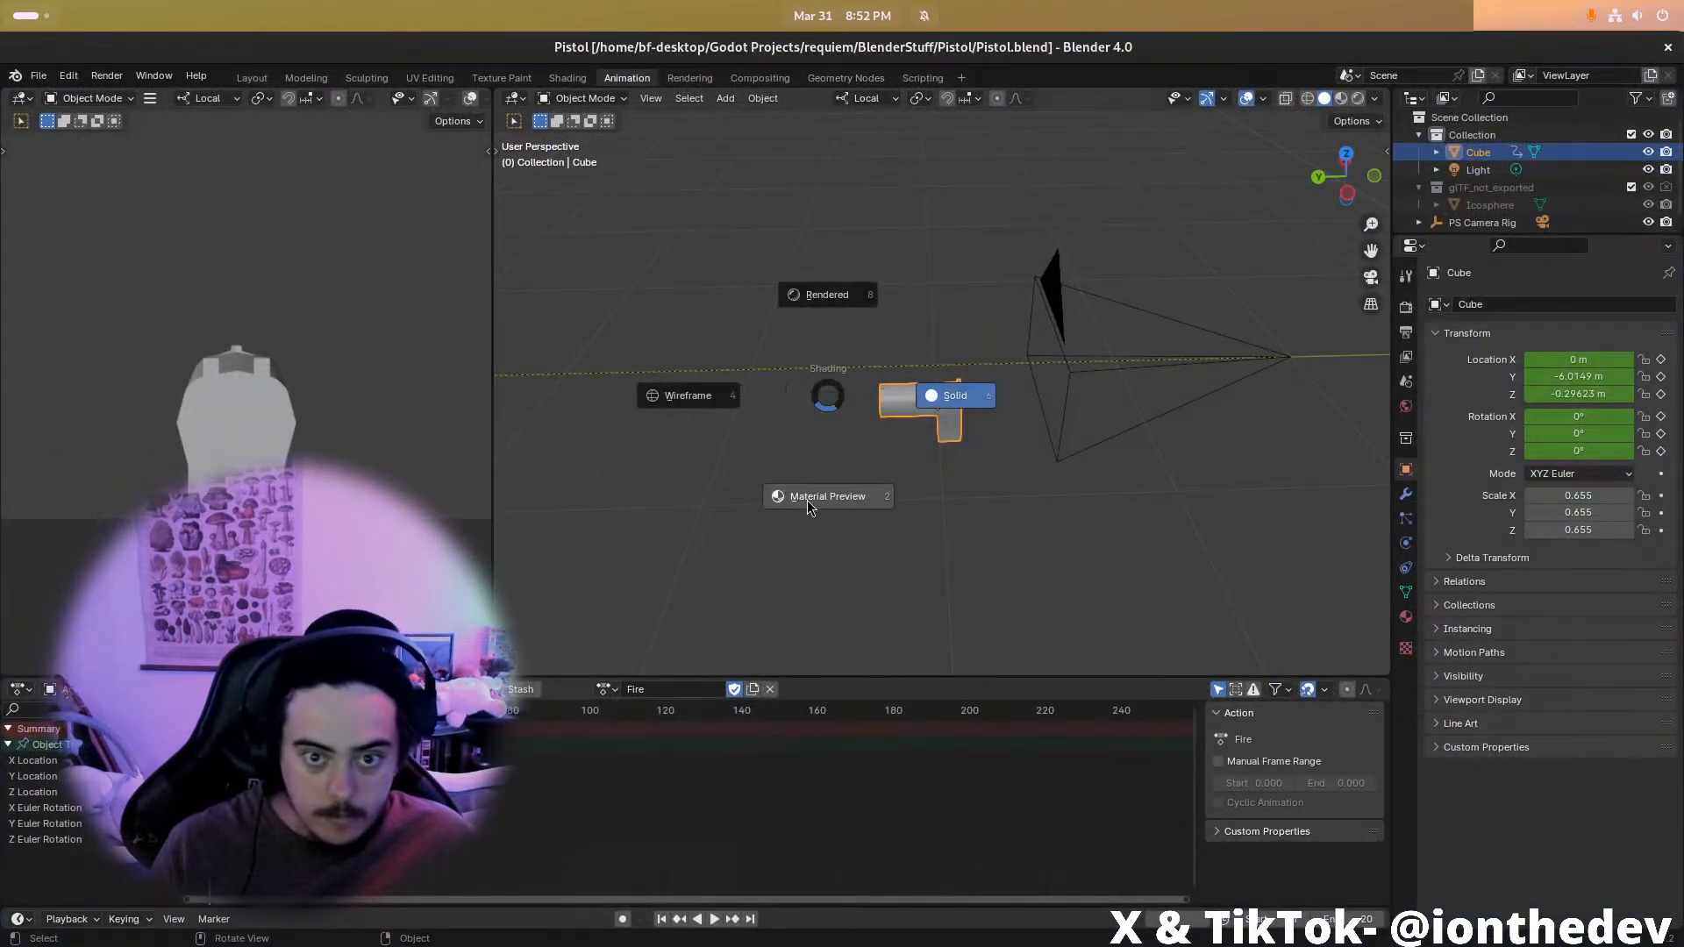
click(807, 497)
key(space)
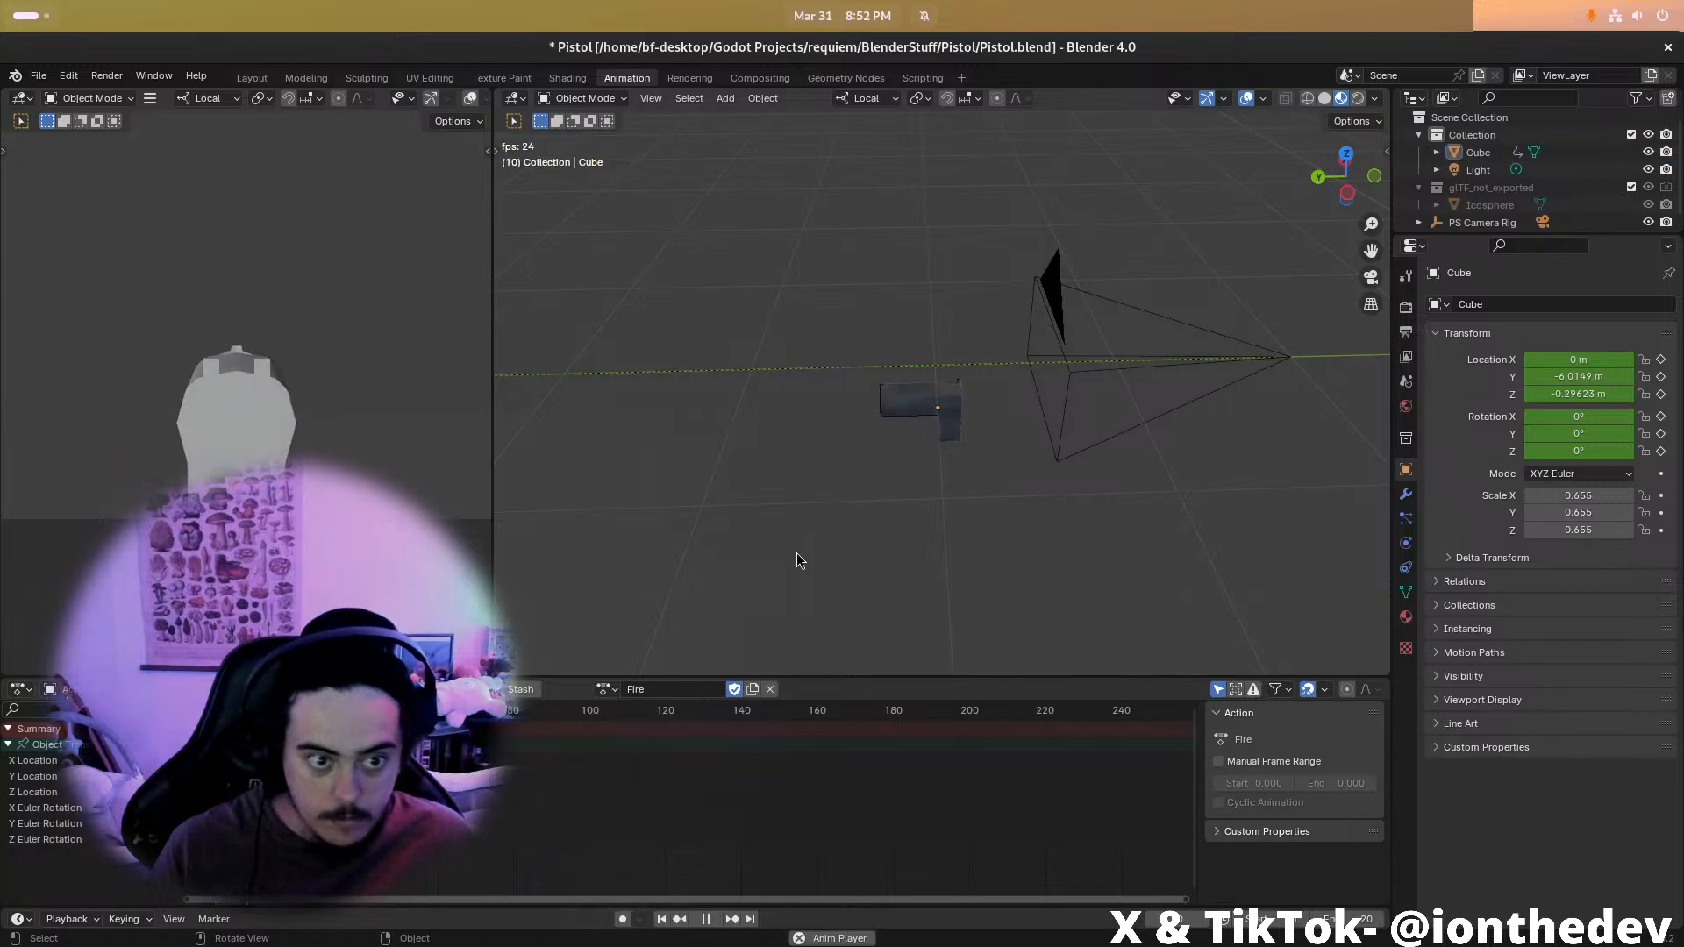
key(Escape)
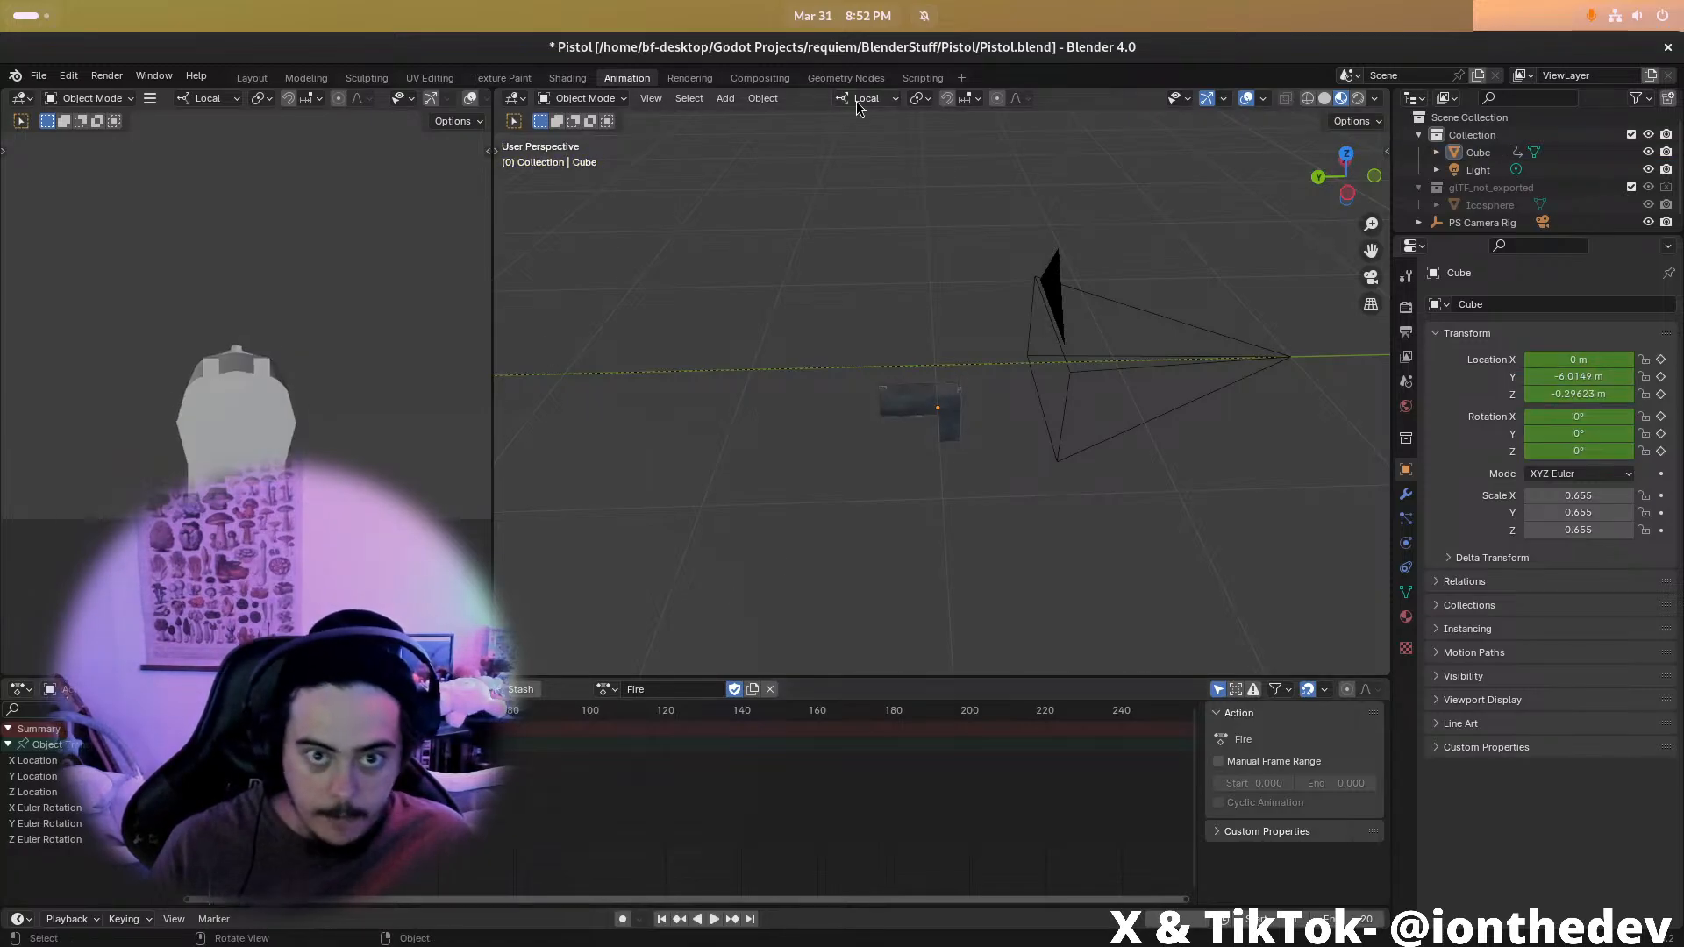
Enable compositing nodes for the scene and move the Render Layers node farther away from the Composite node
click(760, 78)
click(195, 100)
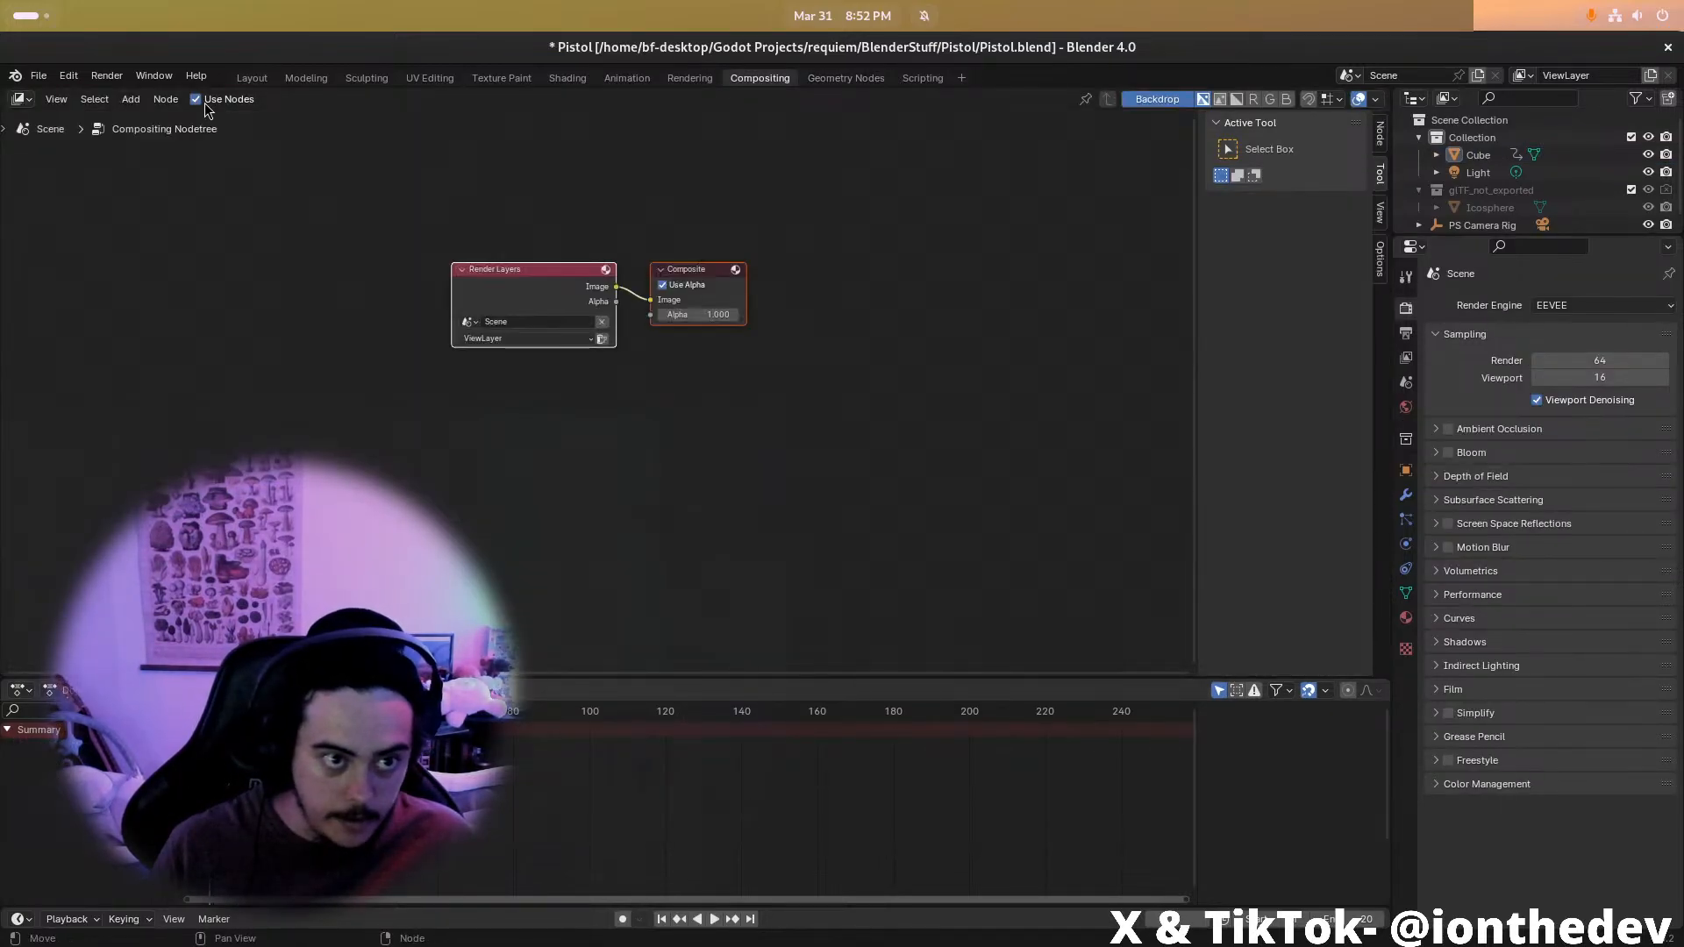
scroll(636, 421, up, 1)
click(636, 421)
drag(517, 260, 390, 295)
click(799, 461)
Add a Viewer node below the Composite node and link the Render Layers Image and Alpha outputs to it
right_click(688, 426)
mouse_move(640, 423)
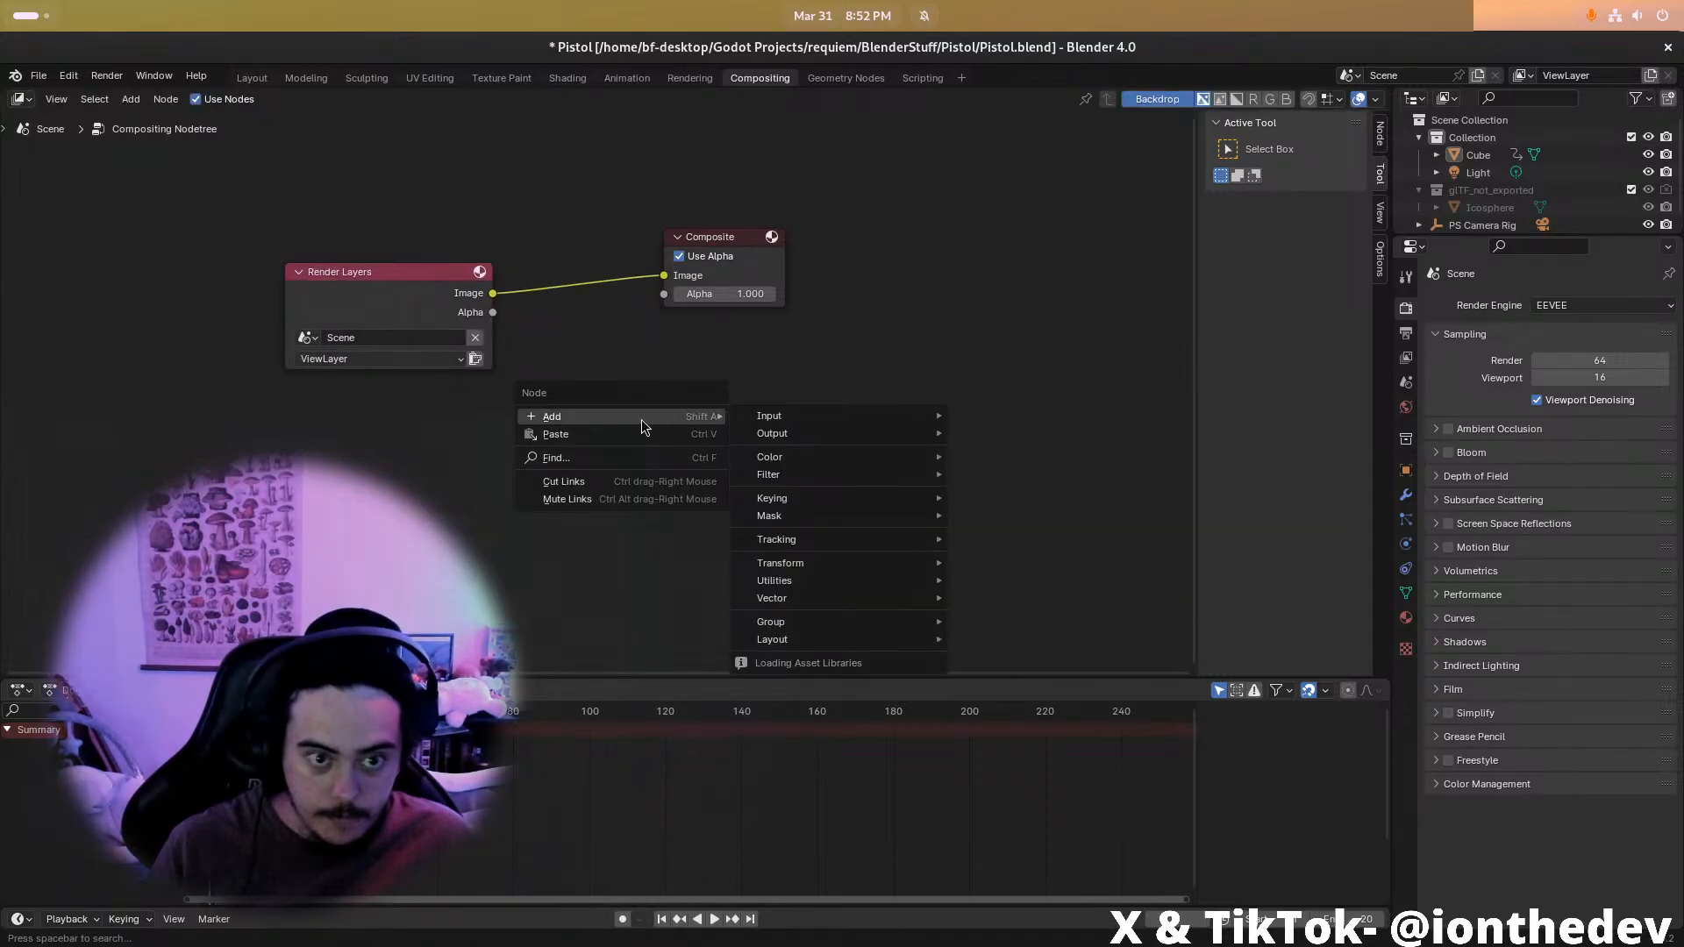
mouse_move(825, 417)
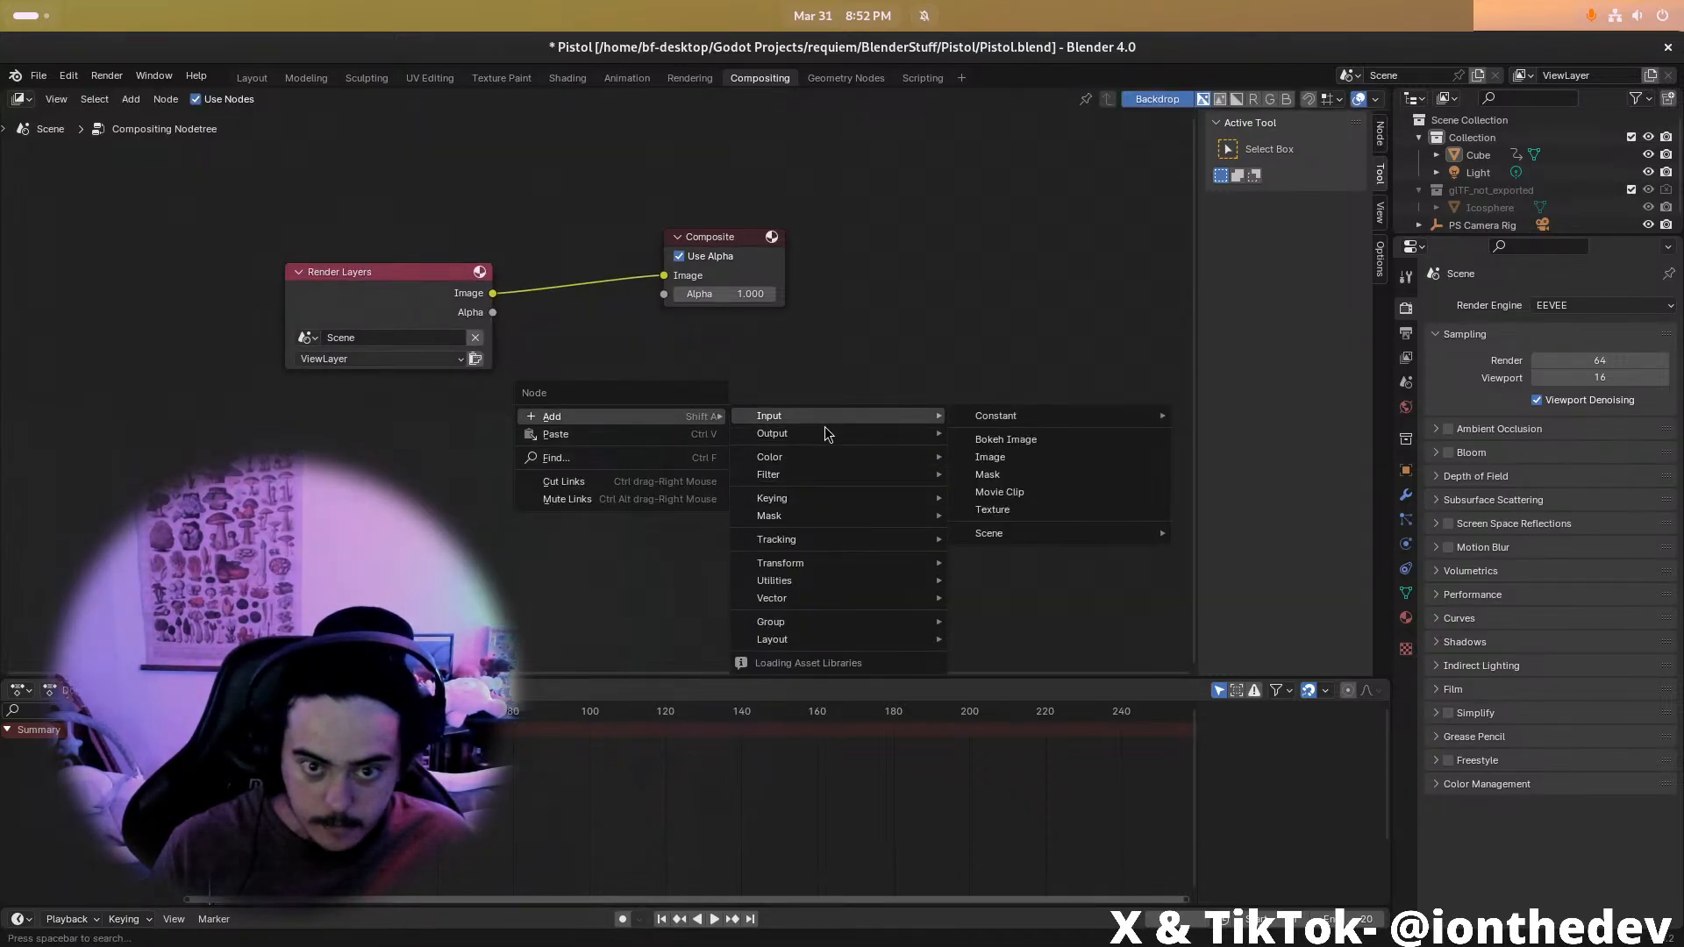
click(999, 469)
click(665, 405)
mouse_move(661, 442)
mouse_down()
mouse_move(493, 293)
mouse_move(687, 509)
mouse_move(661, 461)
mouse_up()
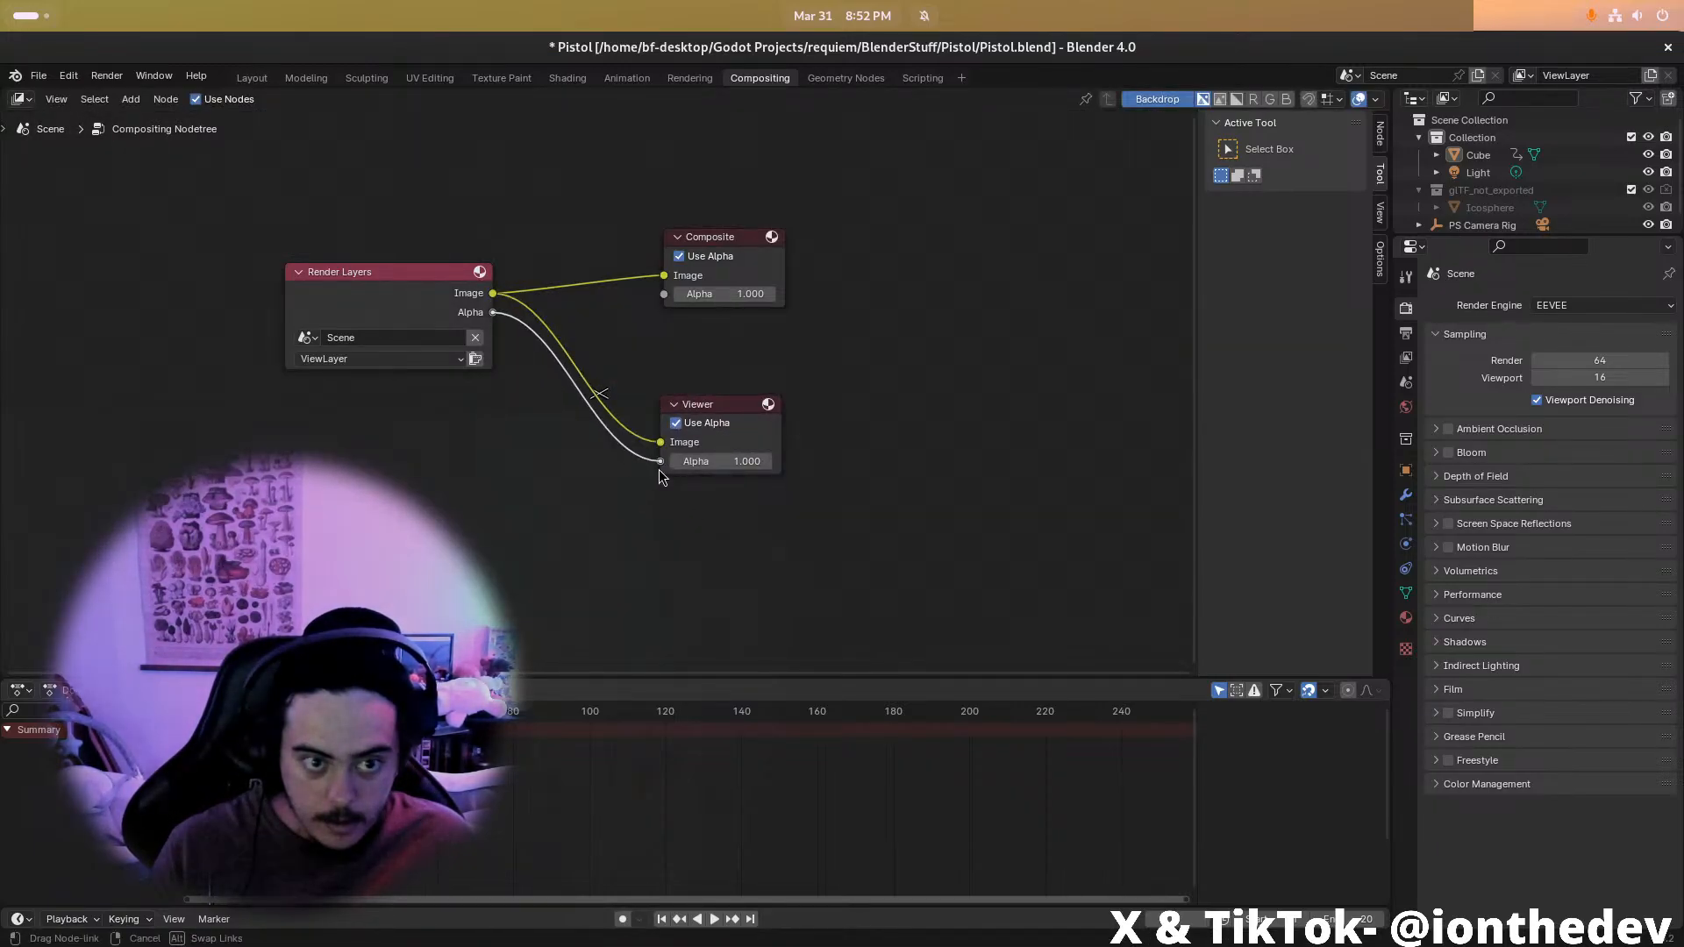
Disconnect the Composite node from the Render Layers node and delete it
drag(667, 279, 605, 297)
drag(723, 139, 719, 252)
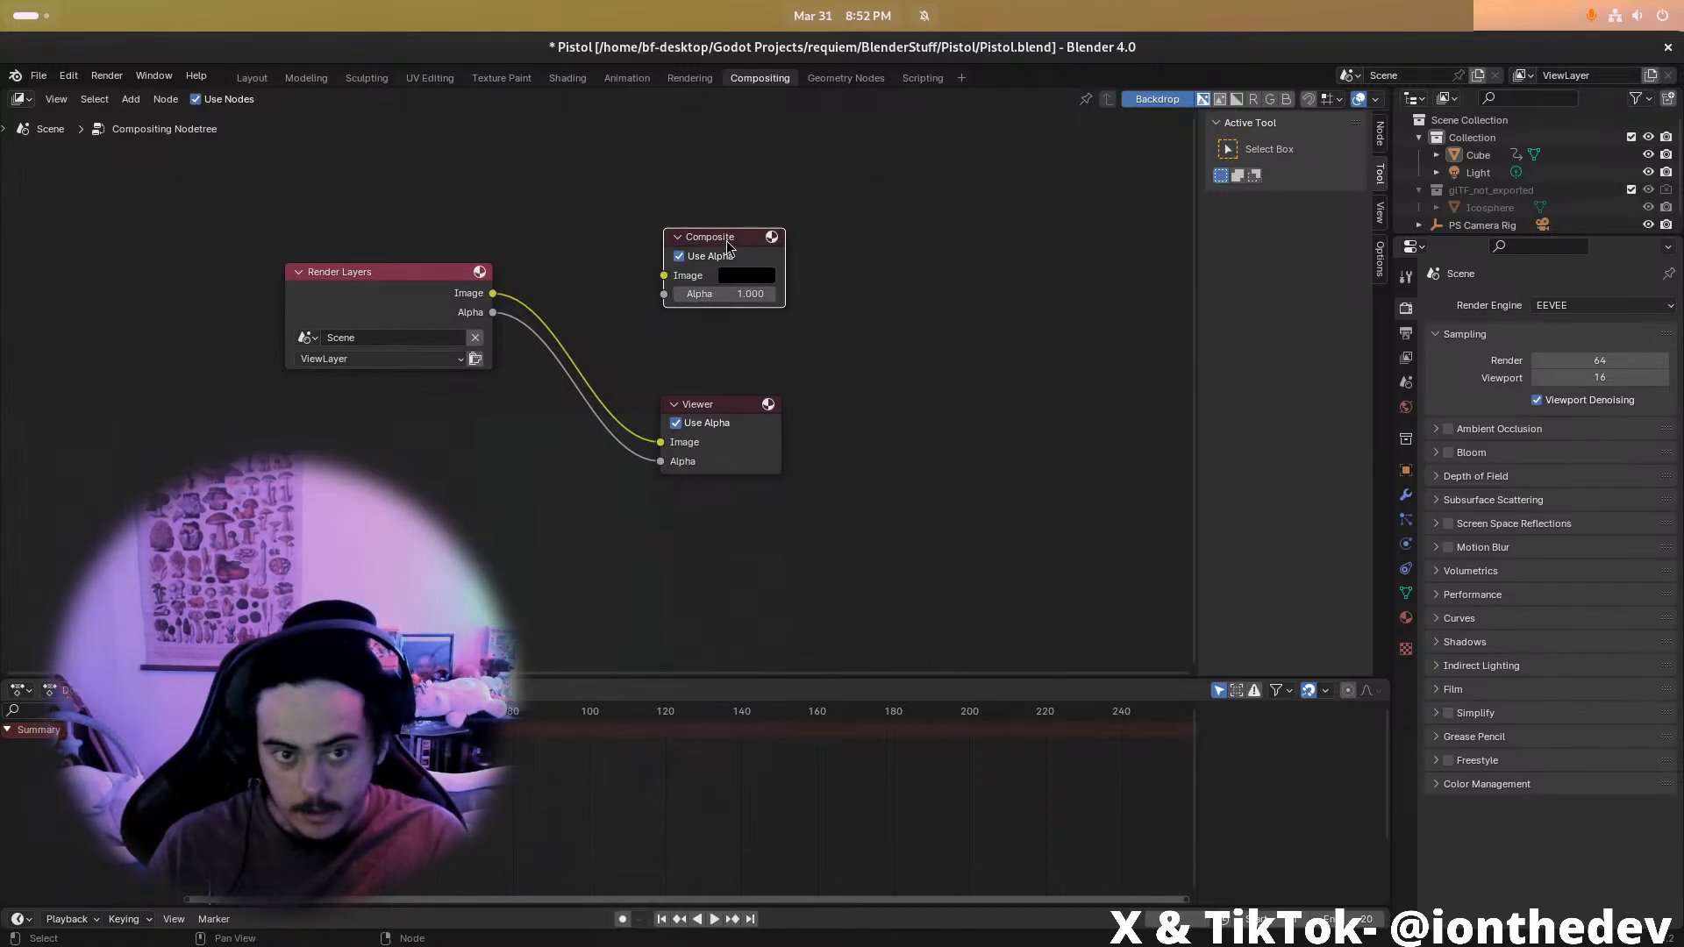
key(x)
scroll(868, 208, down, 1)
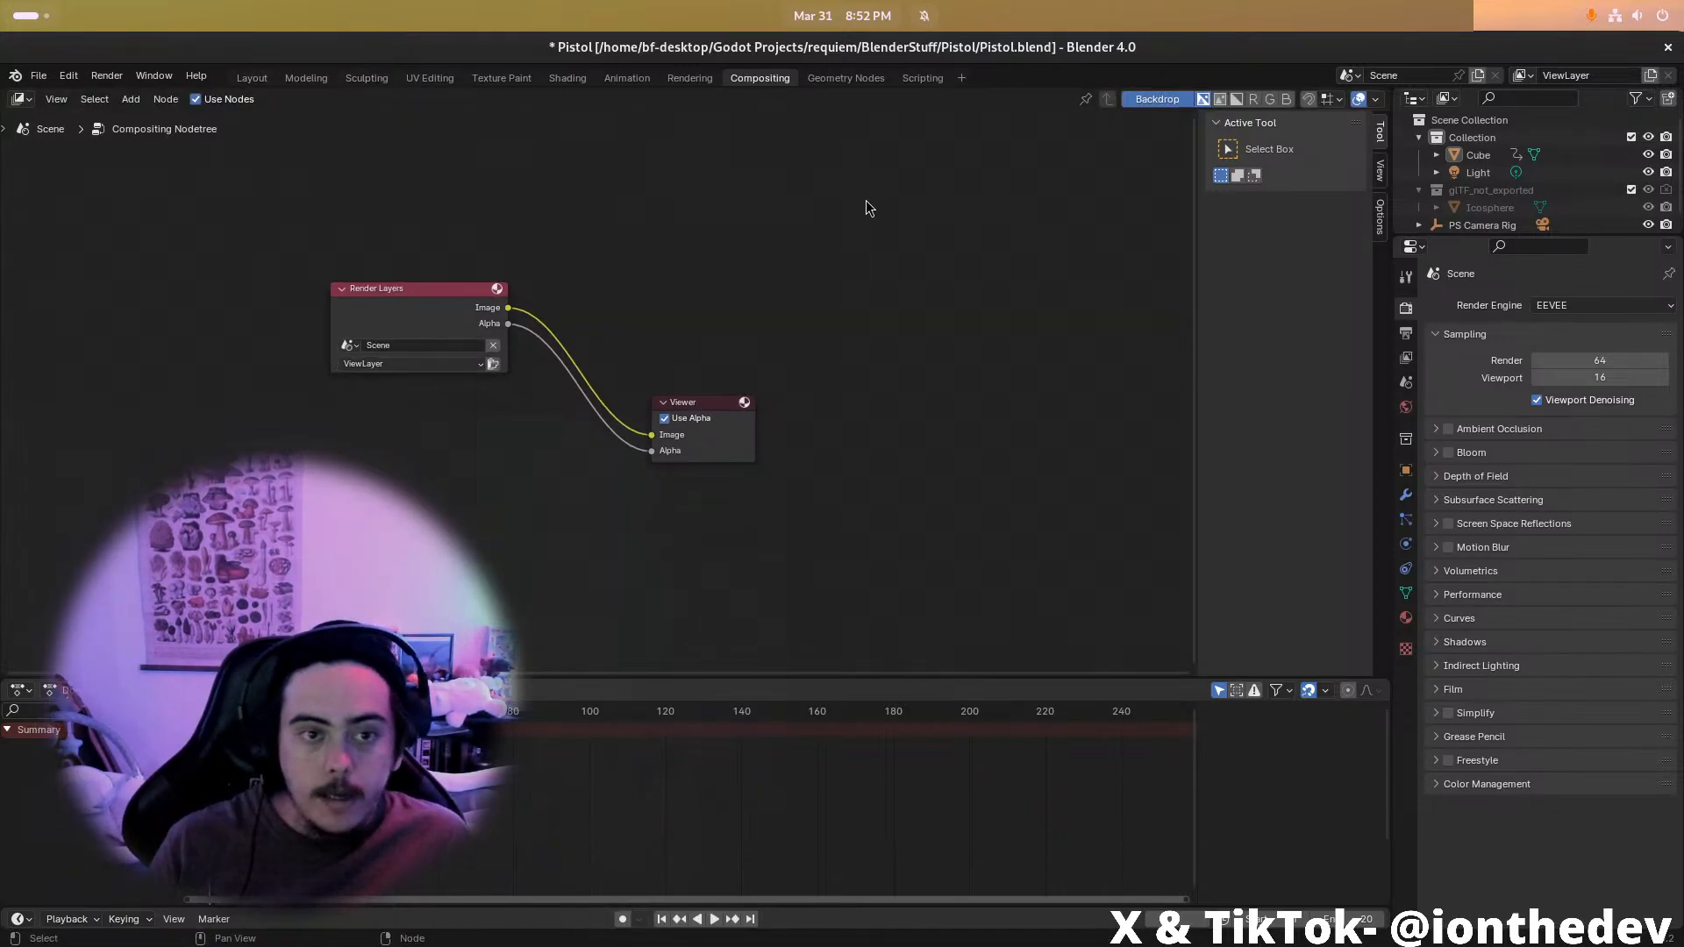
Examine the pistol, camera and light in the Modeling workspace with Rendered shading
click(253, 78)
click(306, 78)
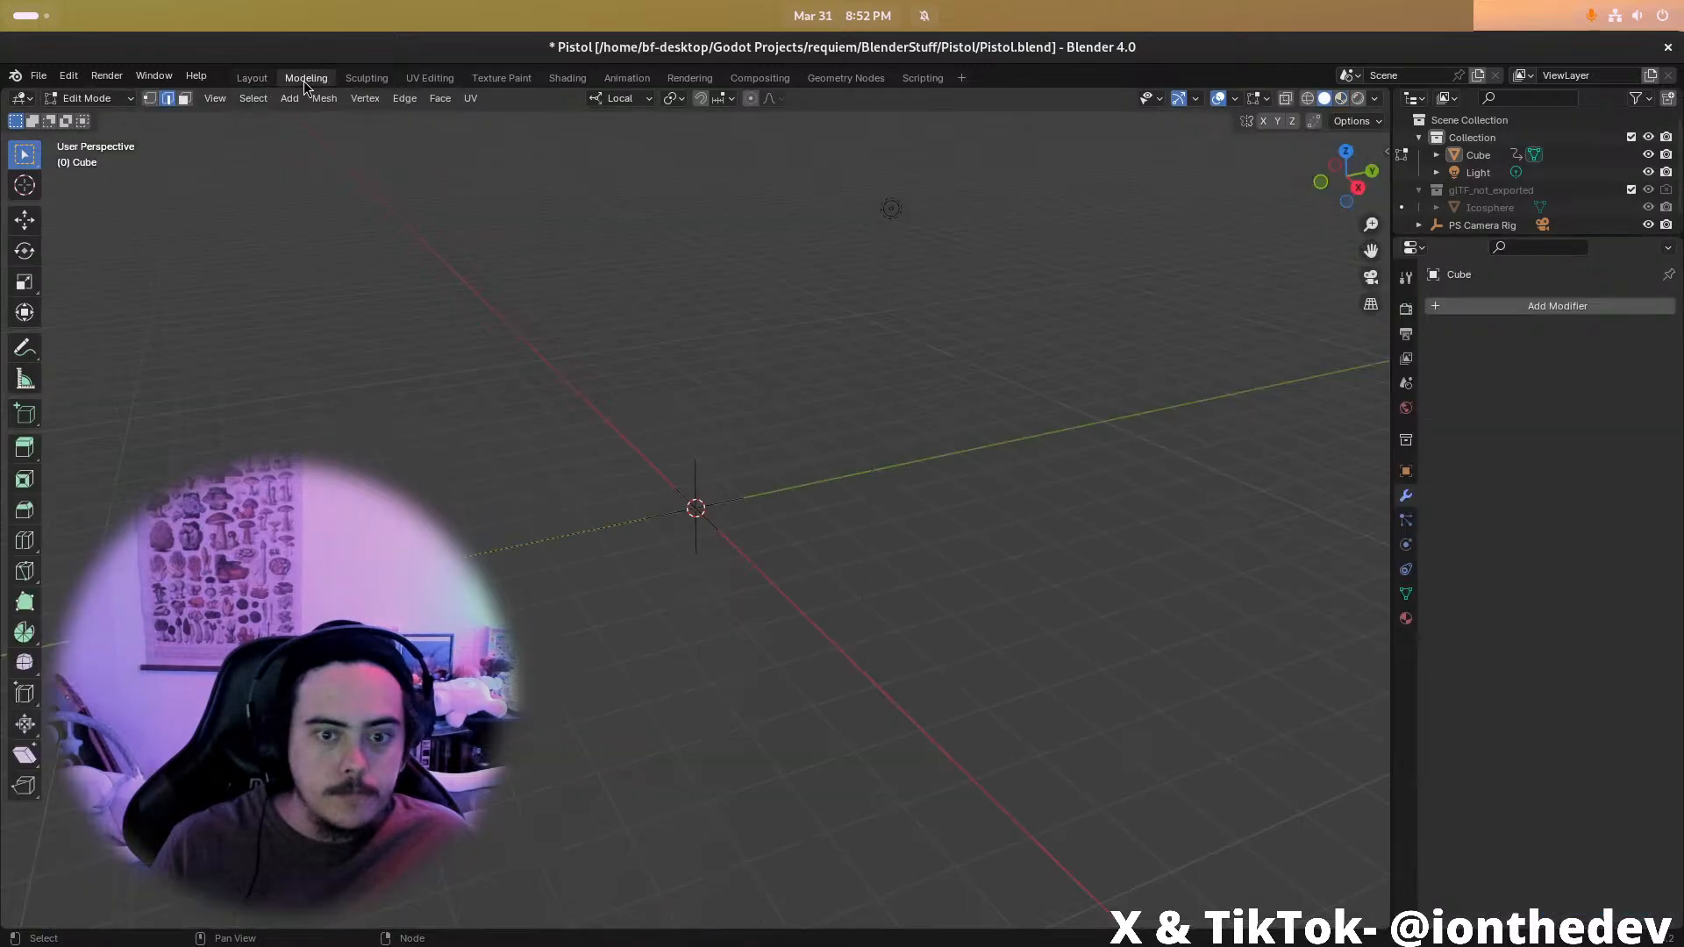
key(z)
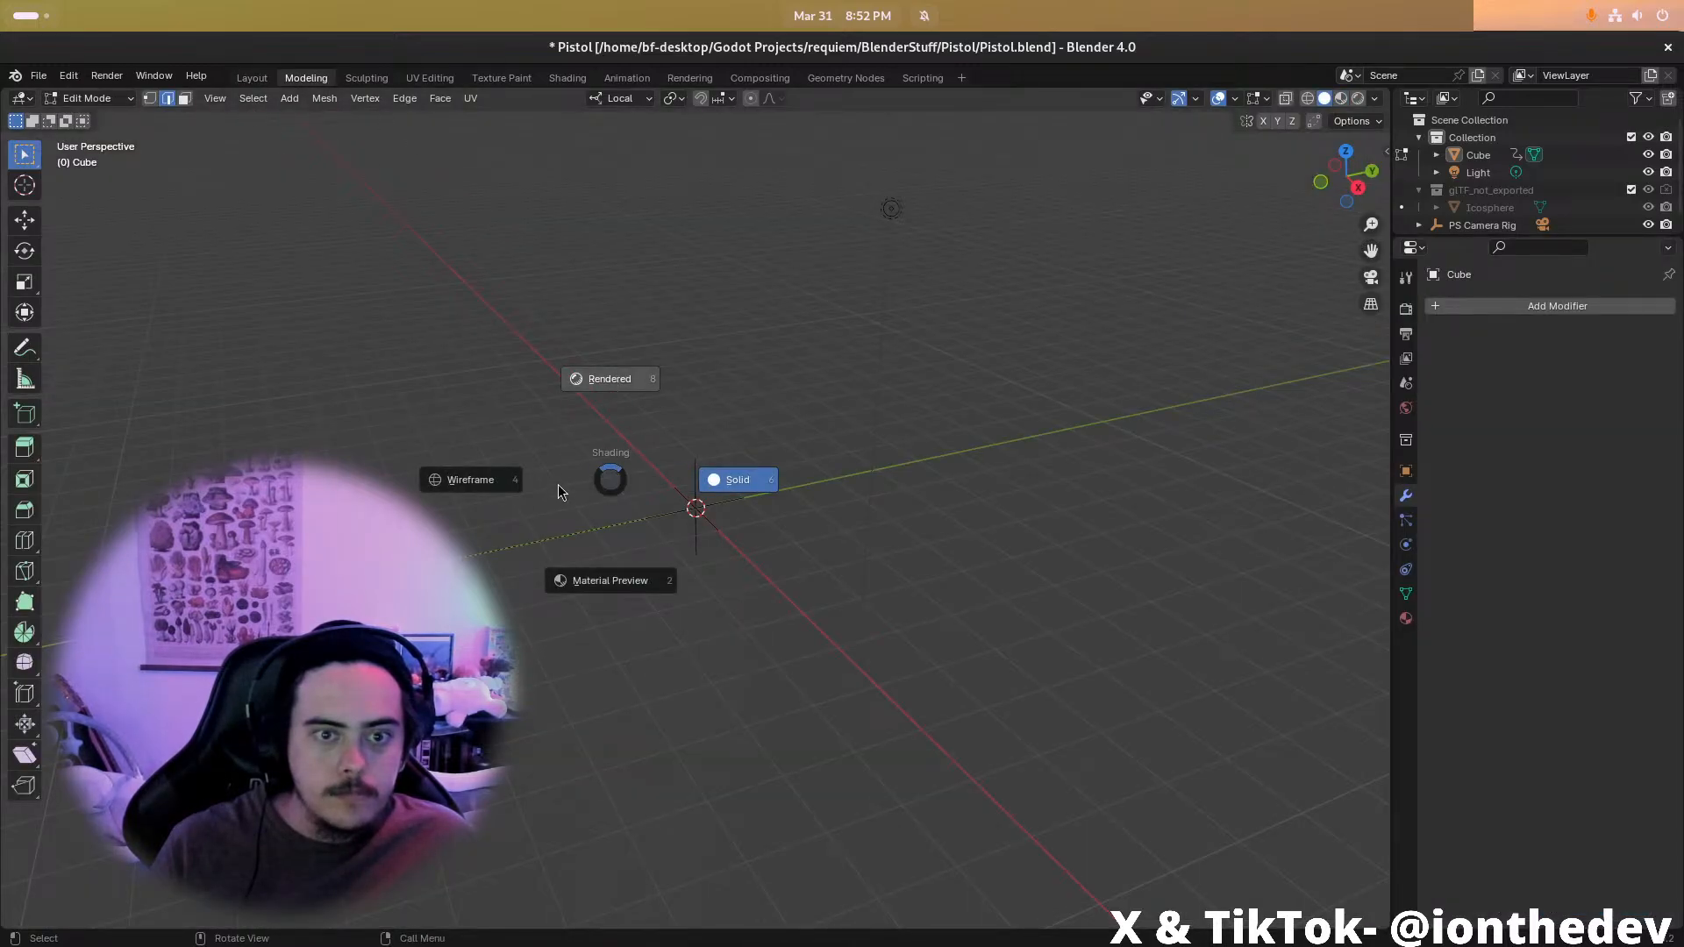
click(610, 379)
mouse_move(711, 435)
middle_down()
mouse_move(745, 455)
mouse_move(904, 233)
middle_up()
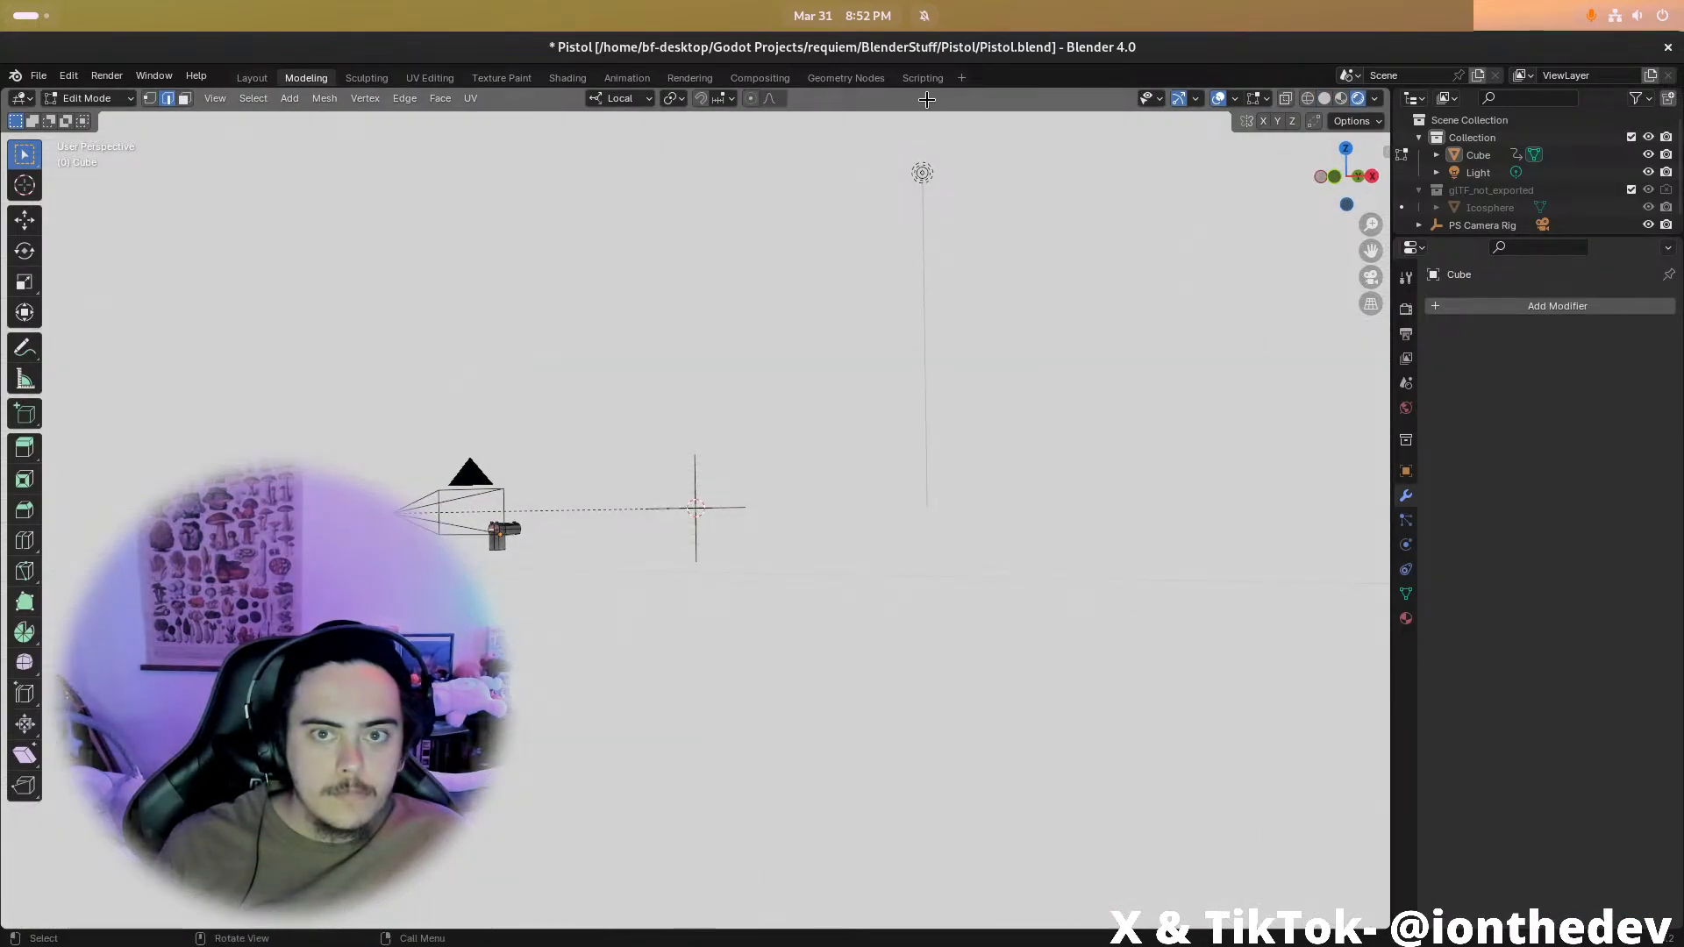
Reposition the Render Layers node in the compositor and check the pistol's camera view in the Layout workspace
click(753, 78)
drag(362, 280, 340, 311)
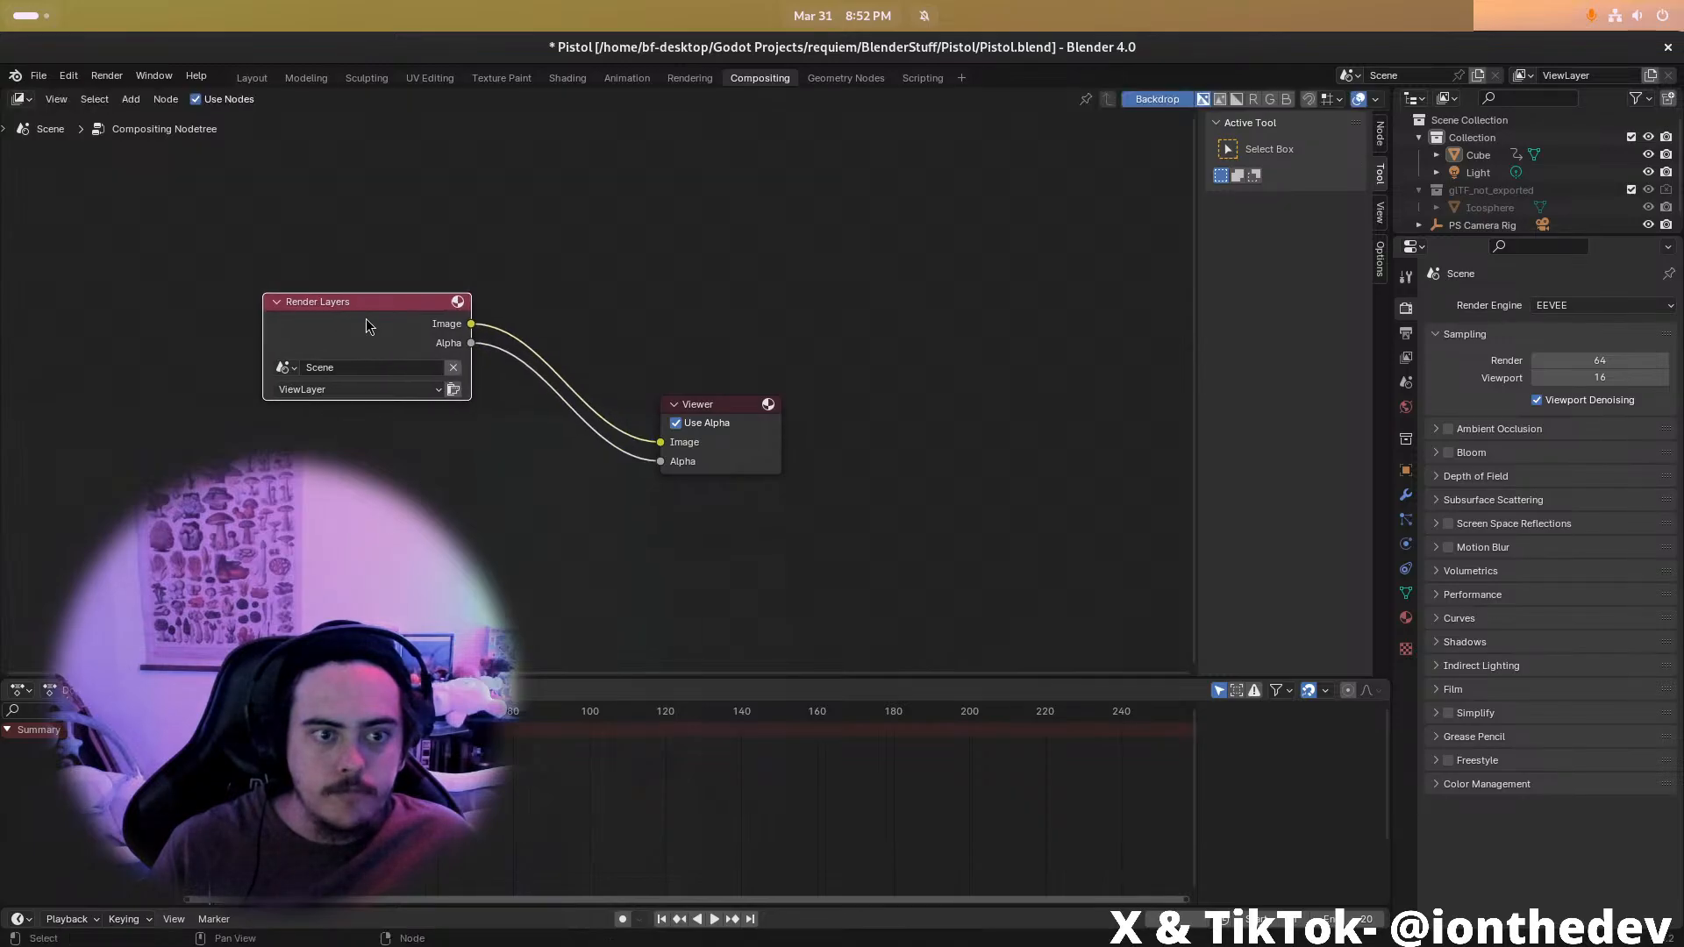
click(258, 80)
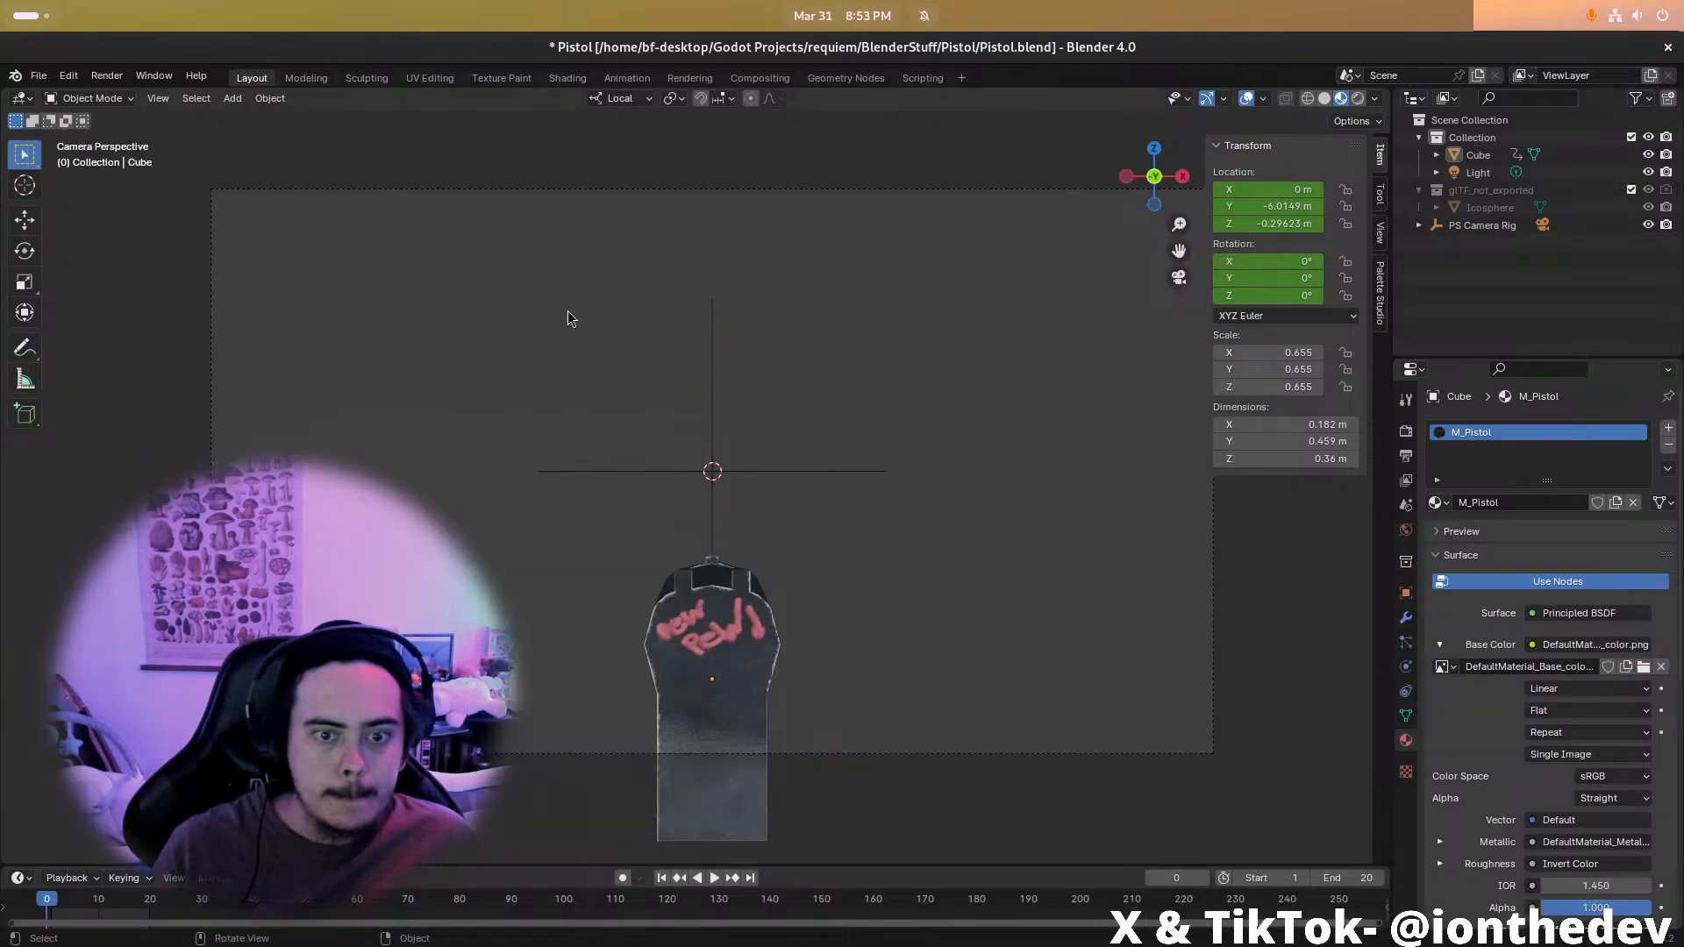
Play back the Fire animation in the Animation workspace and move to frame 1
click(626, 79)
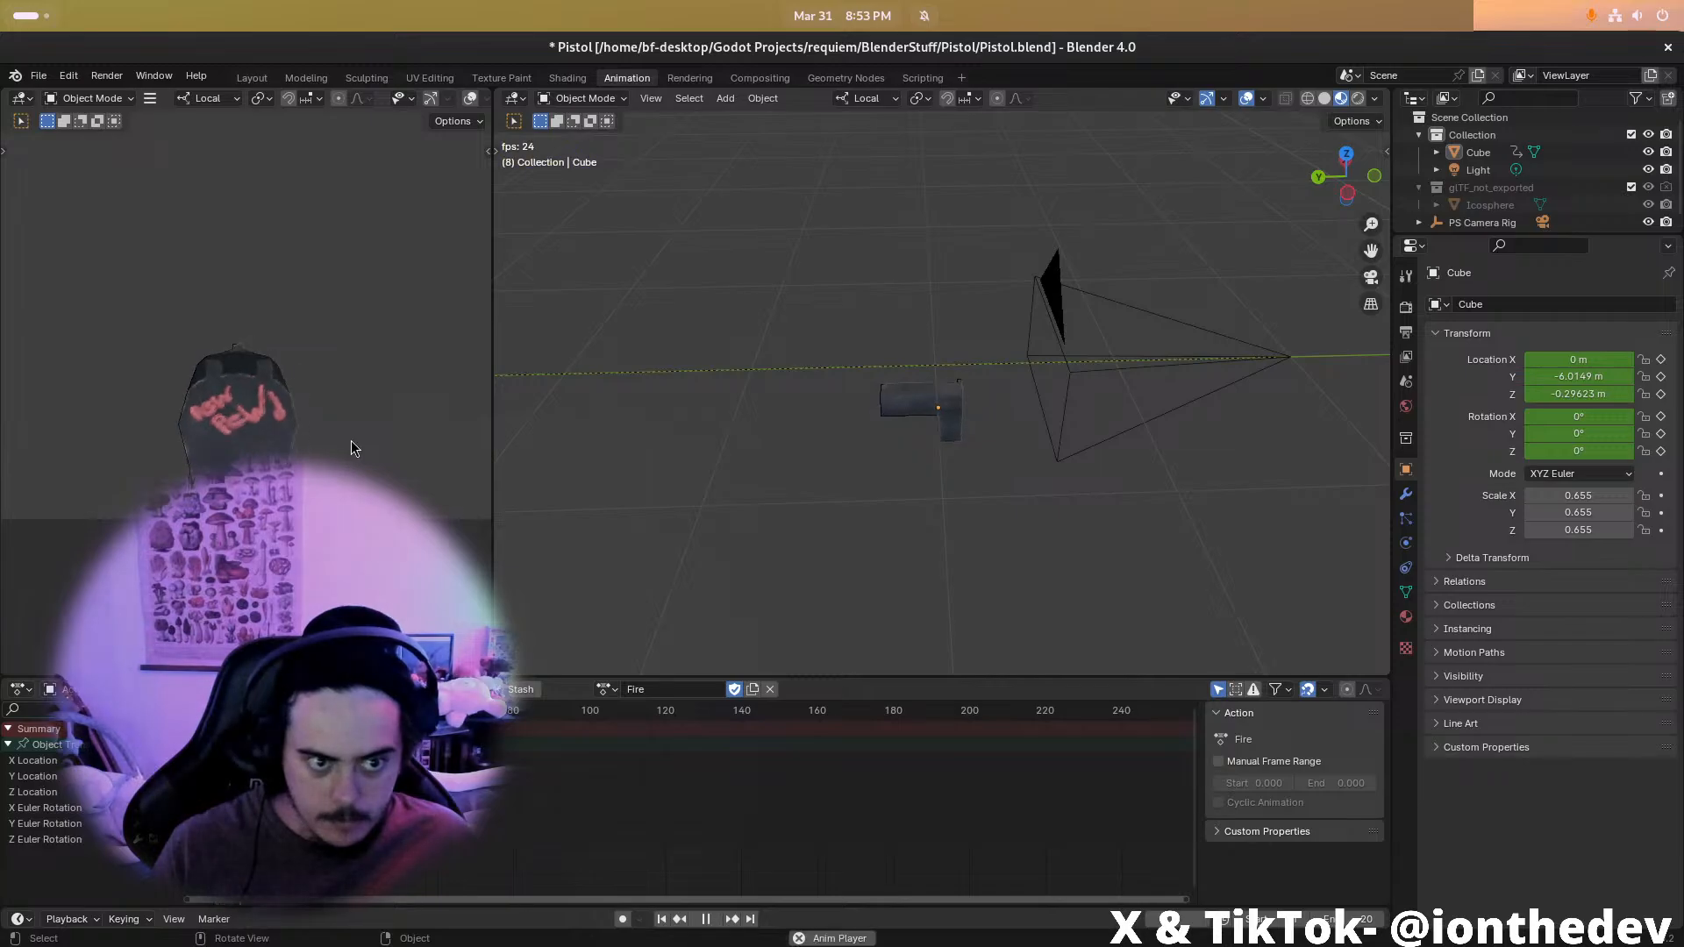
key(Right)
key(ctrl+space)
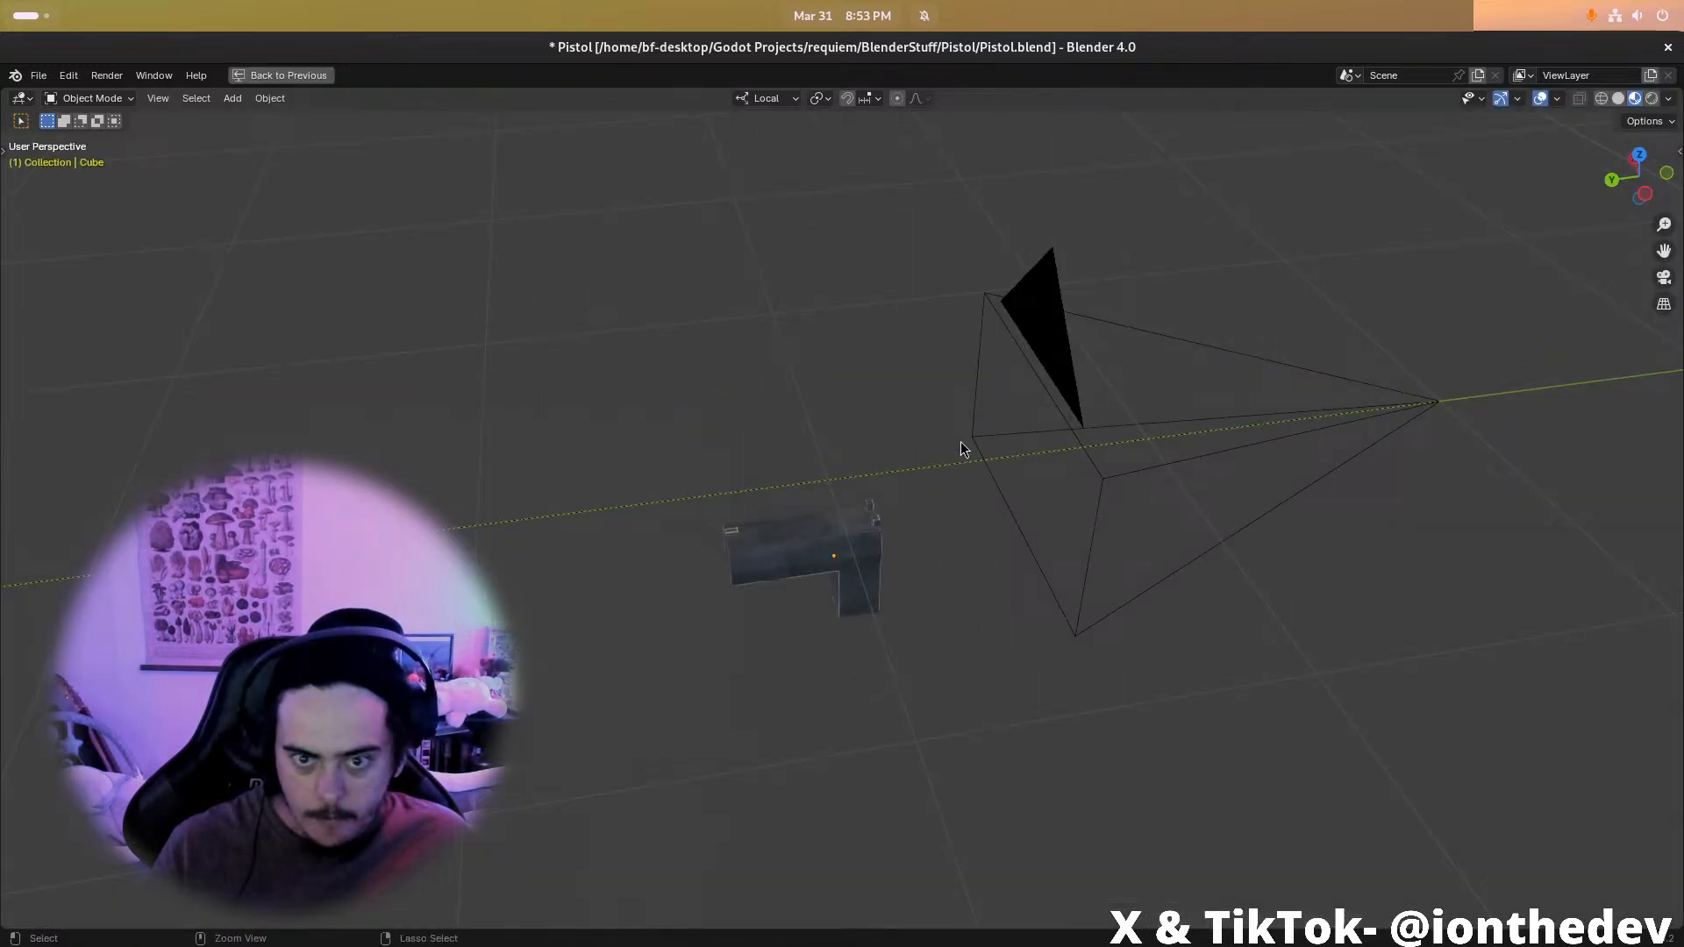
key(ctrl+space)
Set the Palette Studio render output directory to //Animations/Fire/
key(n)
click(1380, 294)
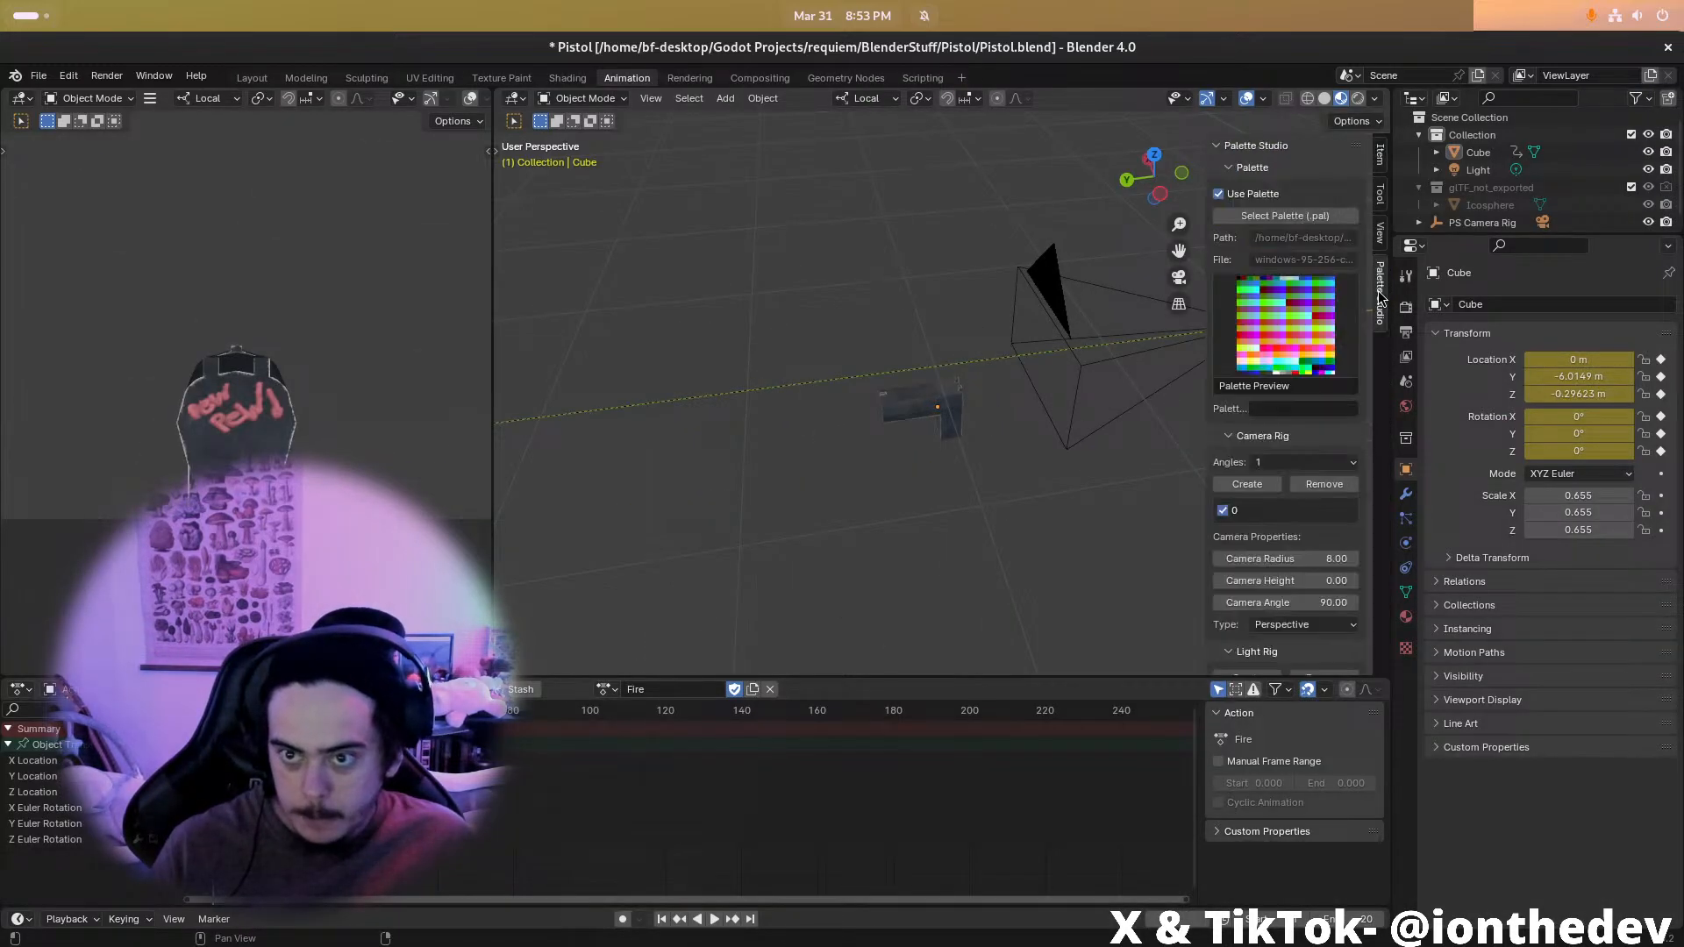
scroll(1252, 427, down, 6)
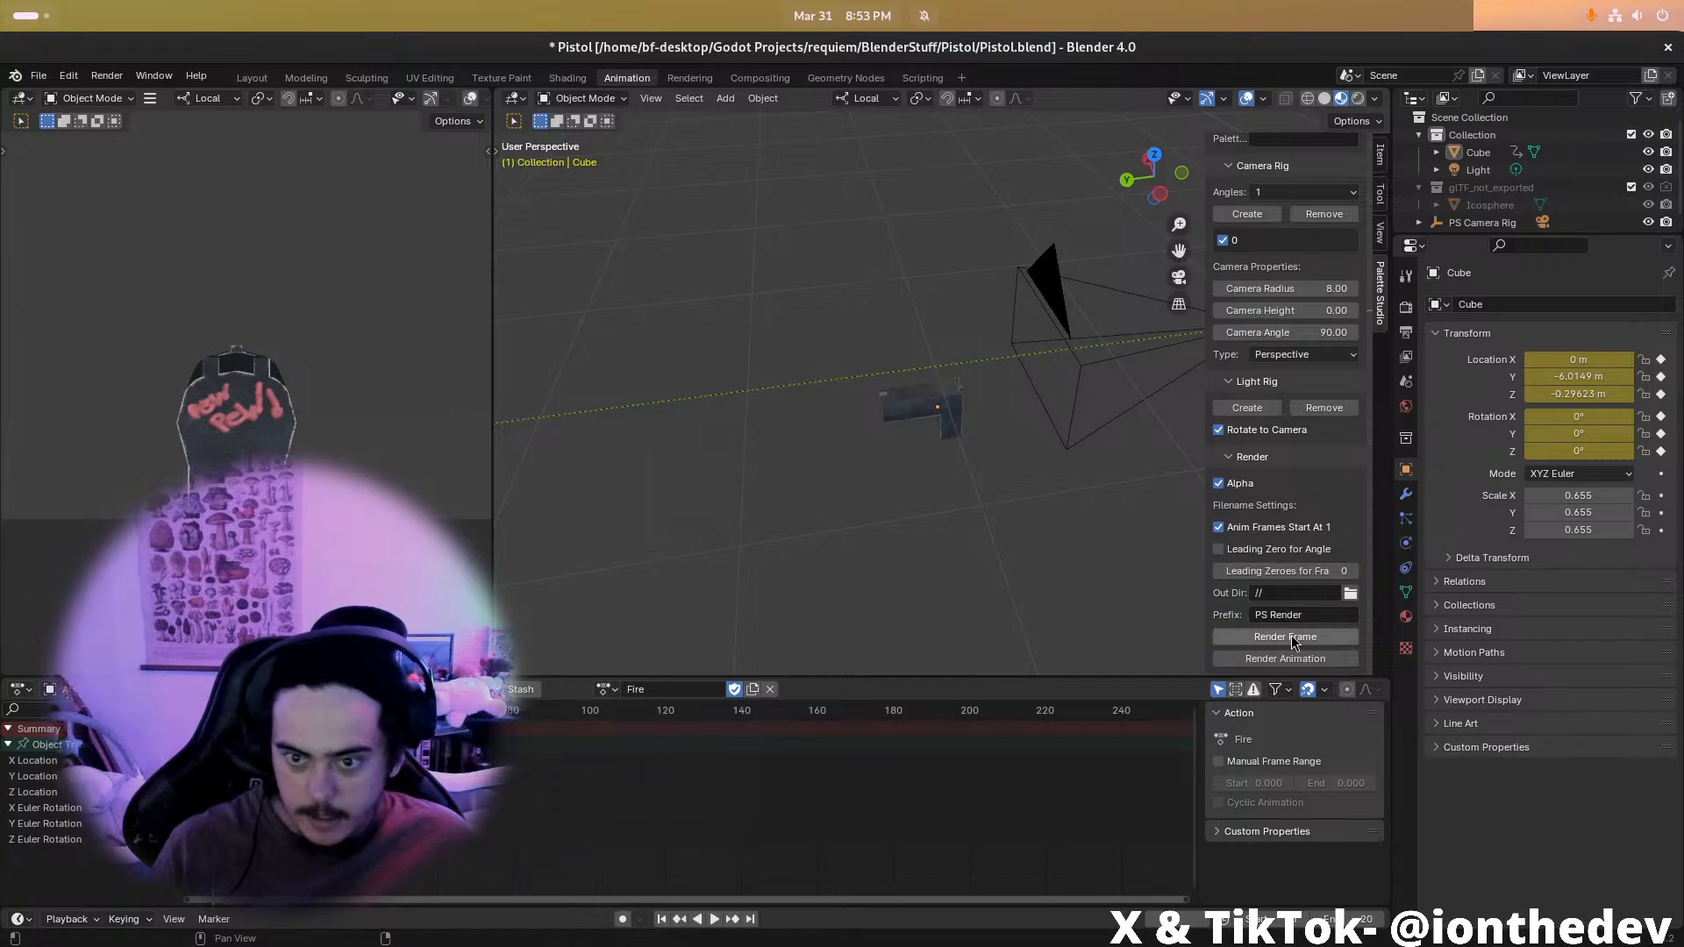
click(1351, 594)
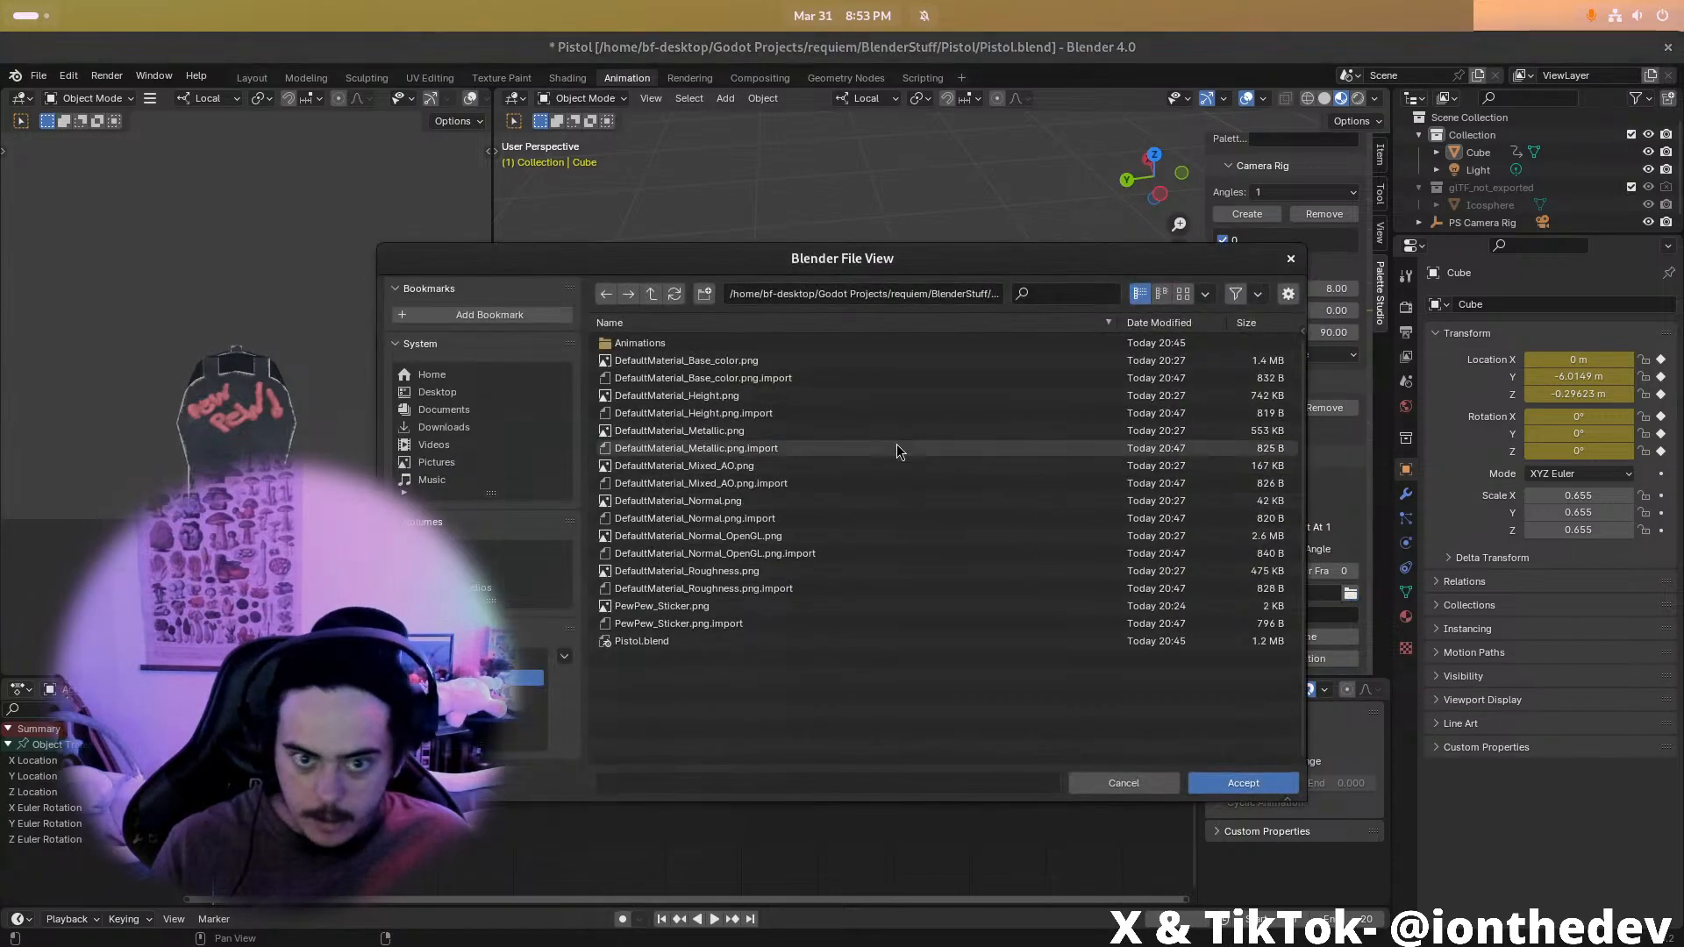
double_click(708, 343)
double_click(690, 347)
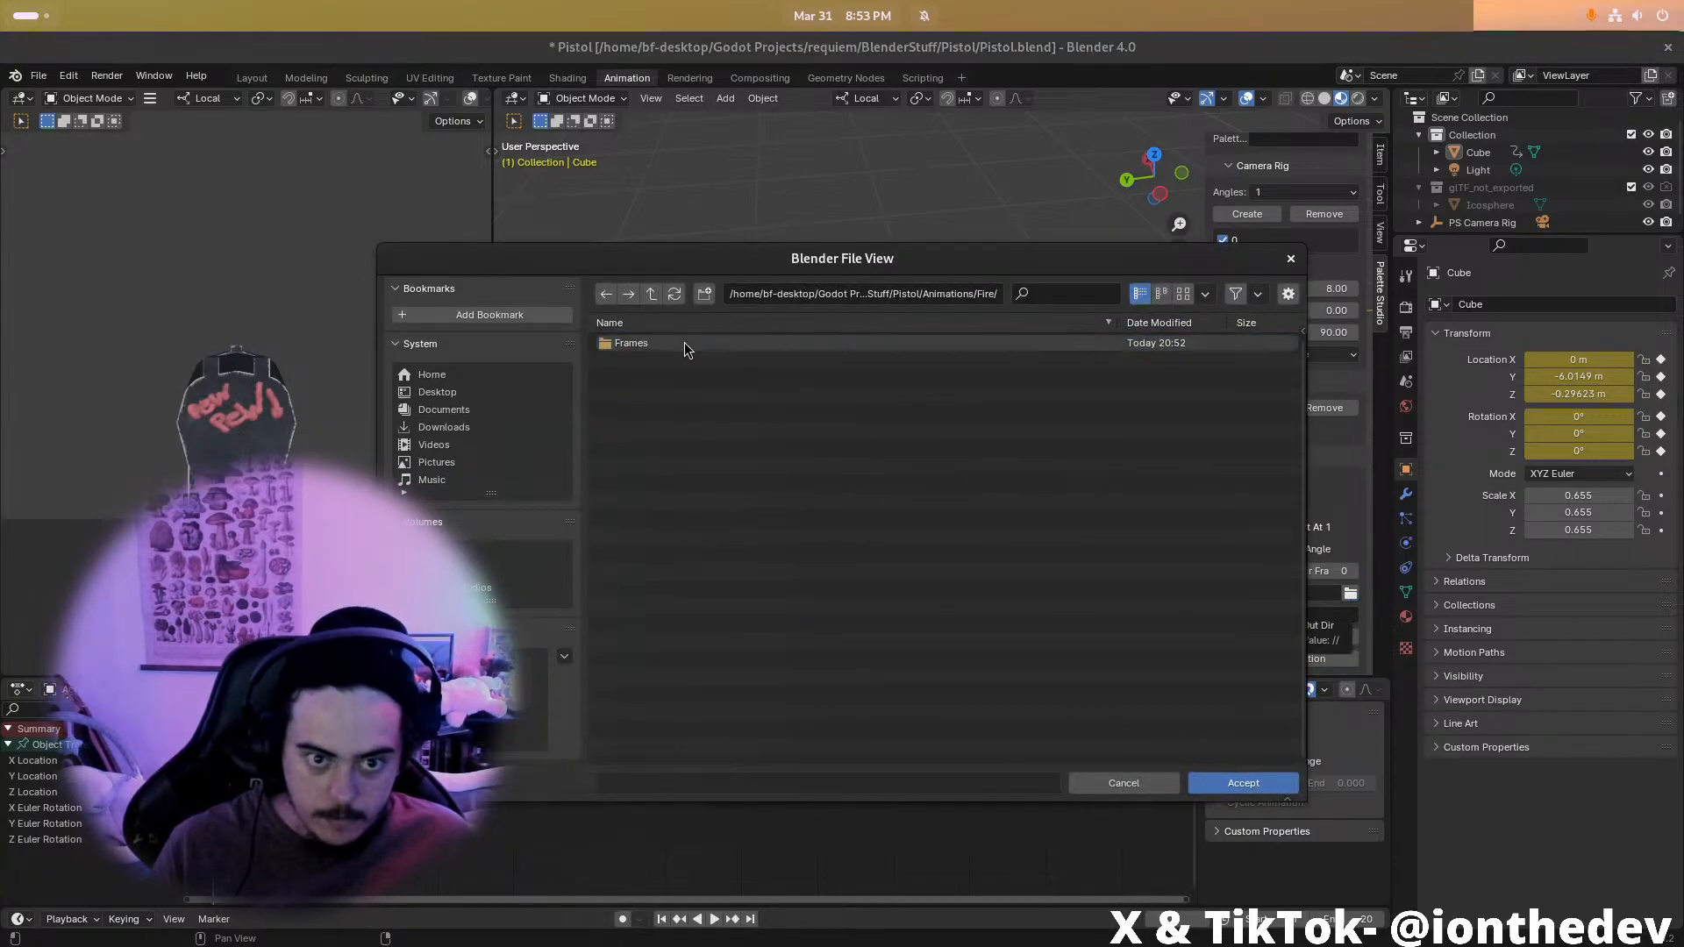
double_click(788, 345)
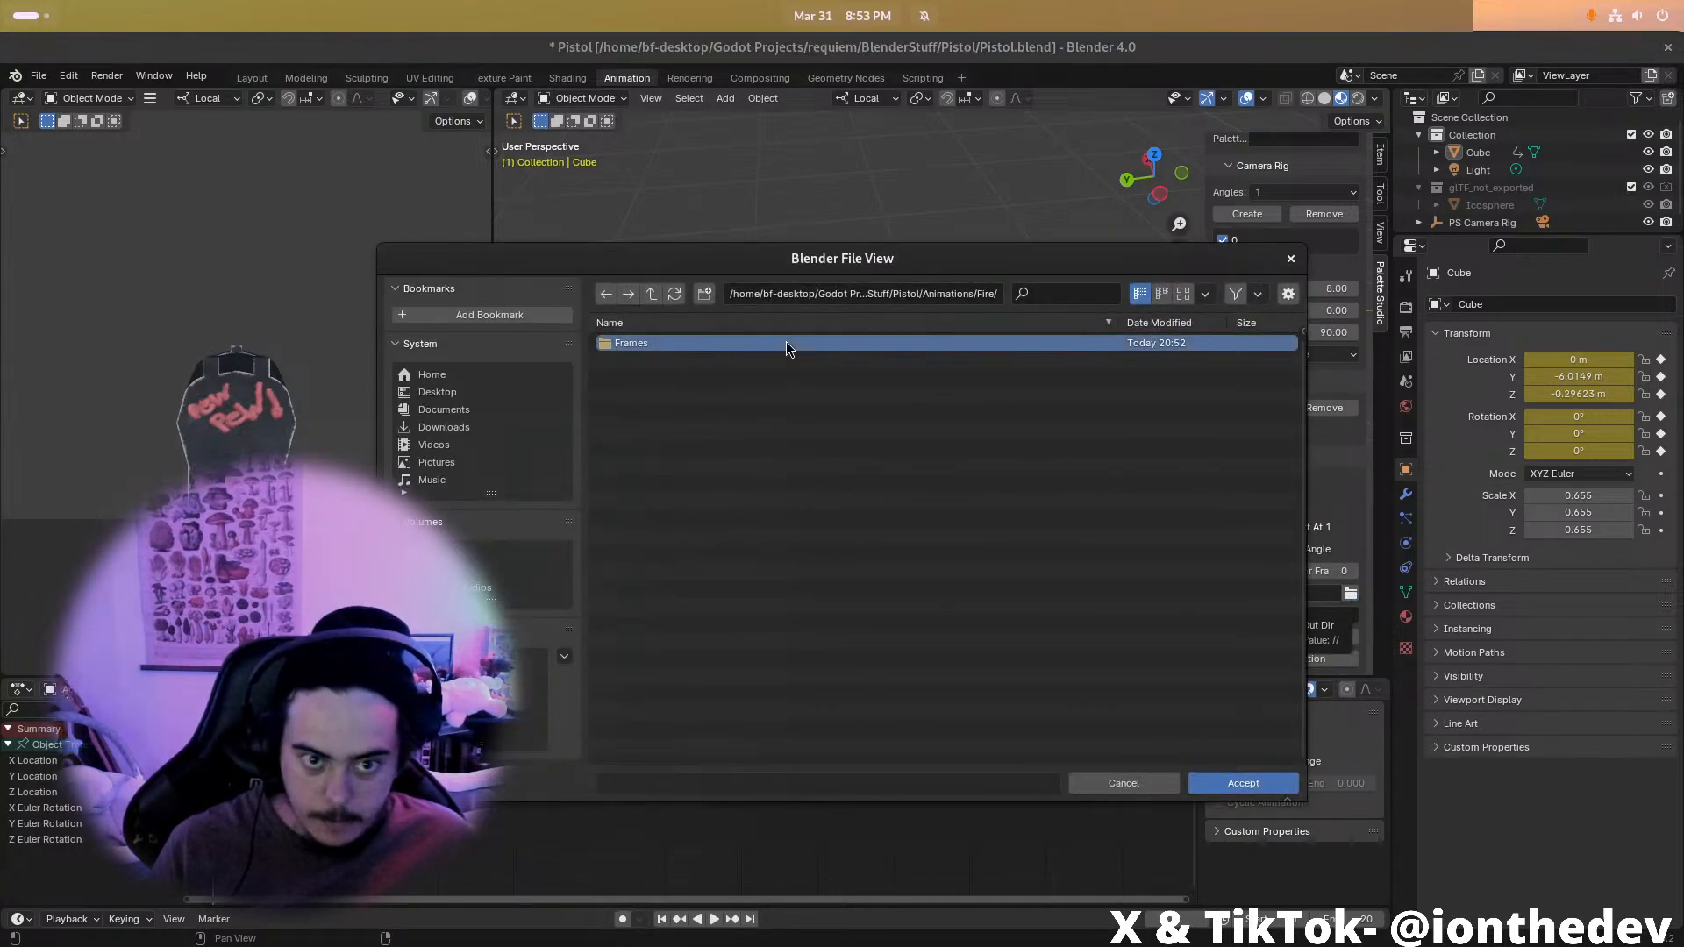
click(651, 293)
click(1222, 783)
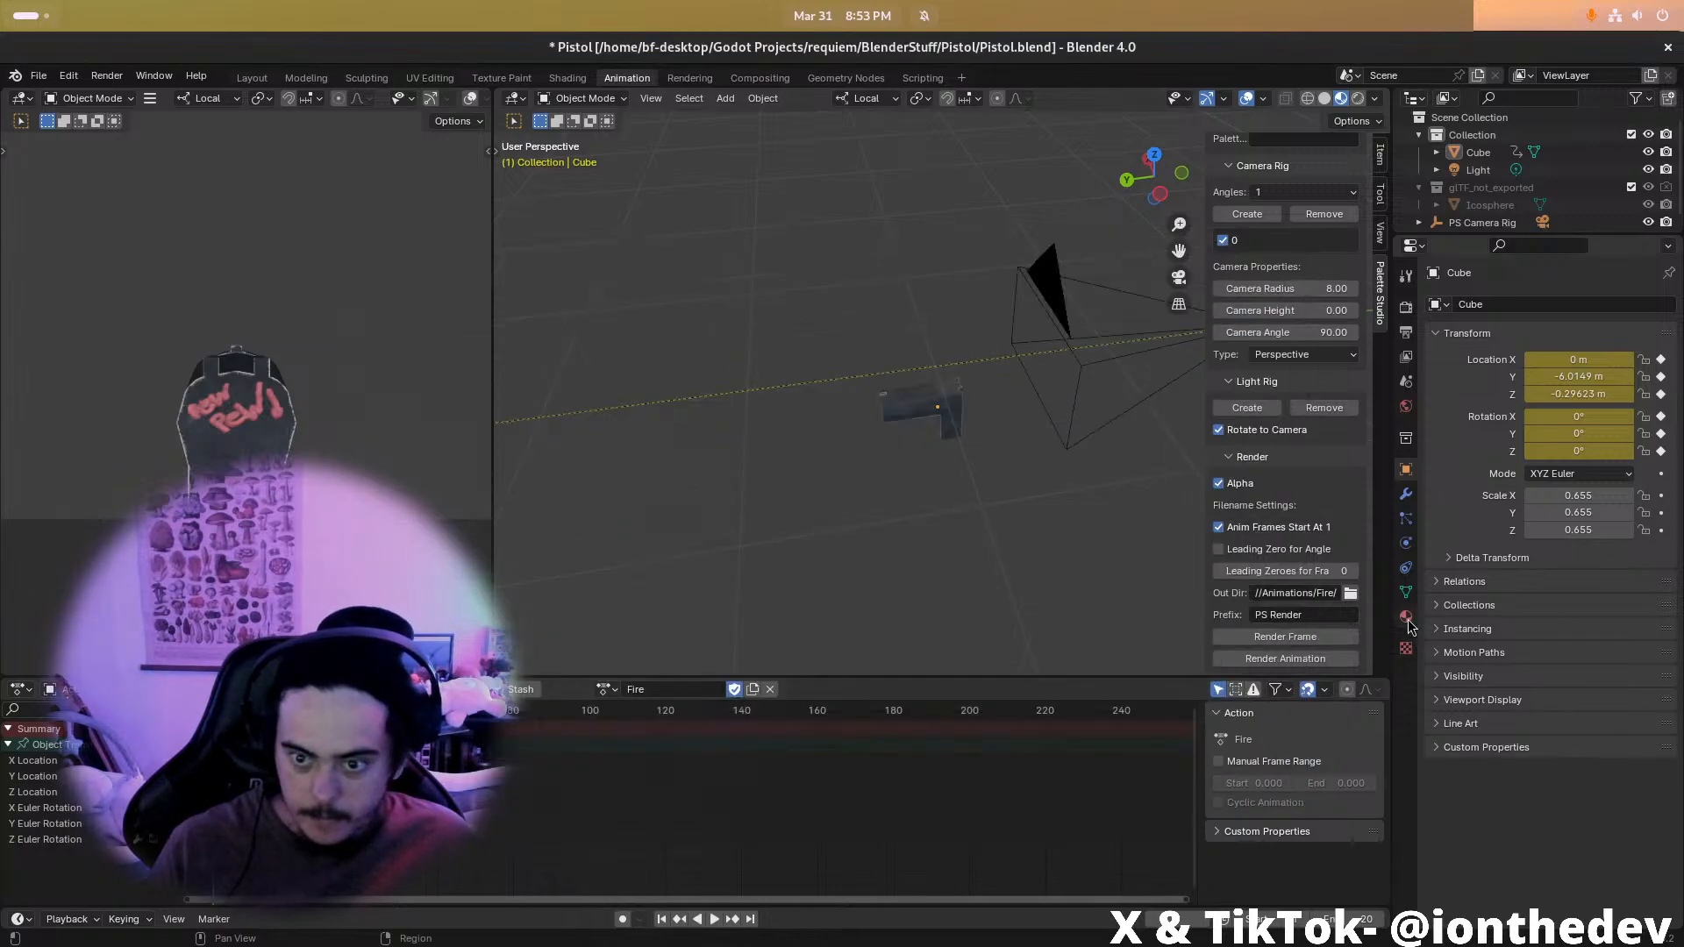
Set the Palette Studio filename prefix to Test and render the current frame
click(1319, 616)
key(ctrl+a)
text(Test)
key(Return)
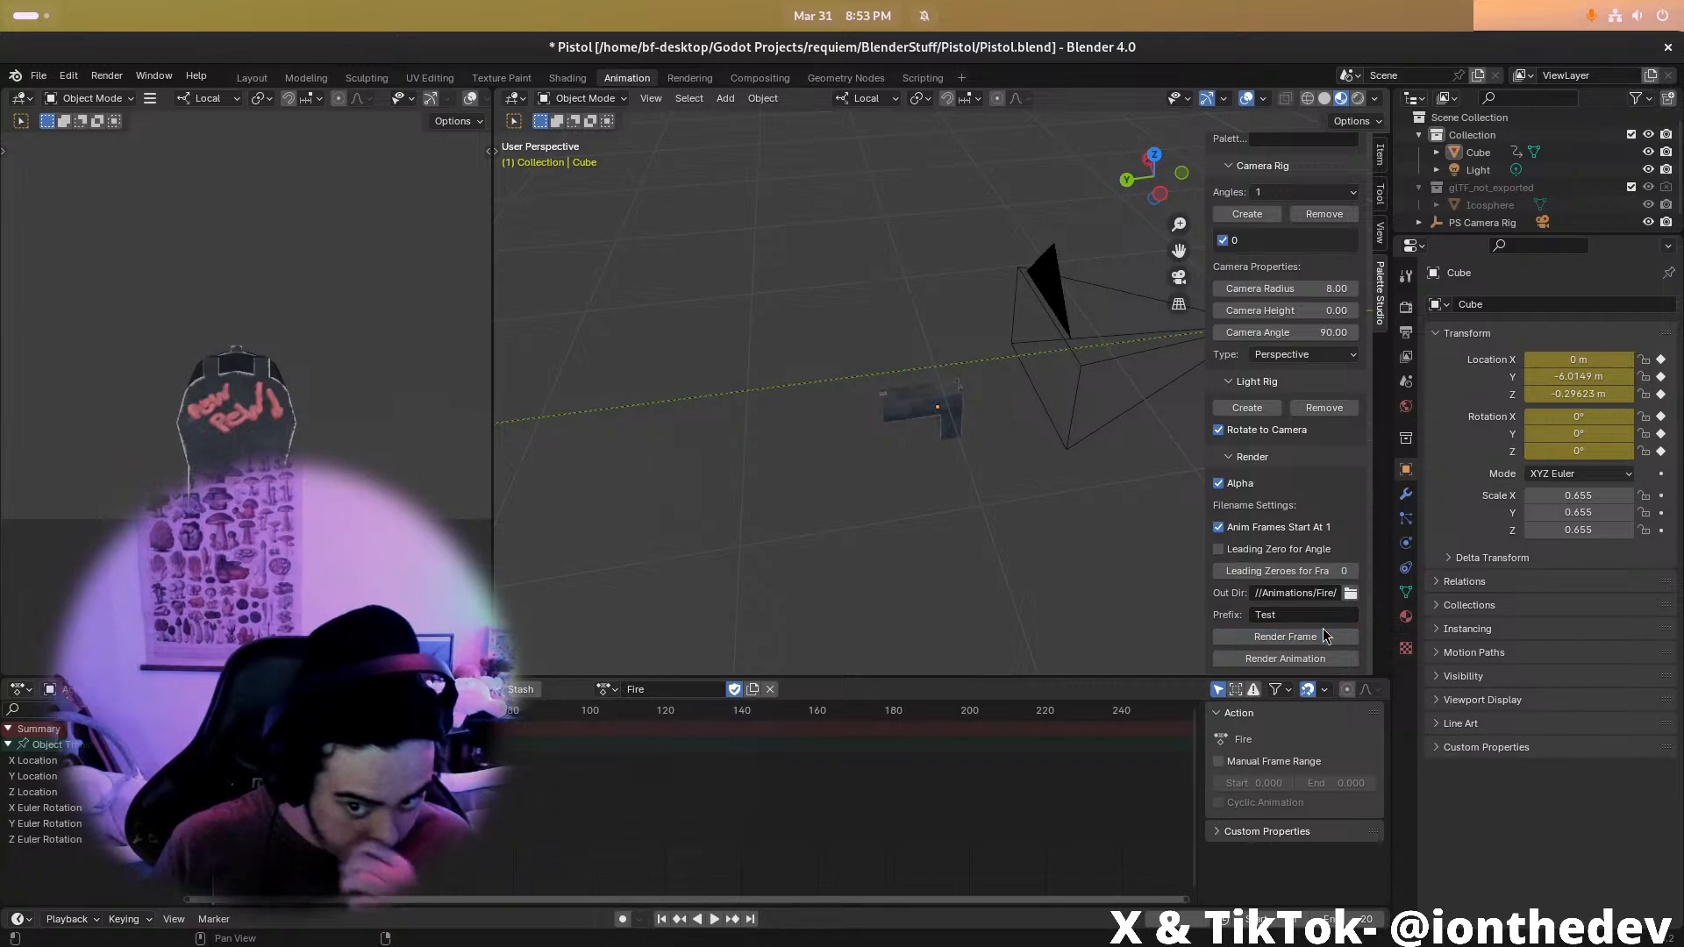
Inspect the background of the rendered Test00.png from the Fire folder, and close the image viewer and file manager
key(alt+Tab)
key(alt+Tab)
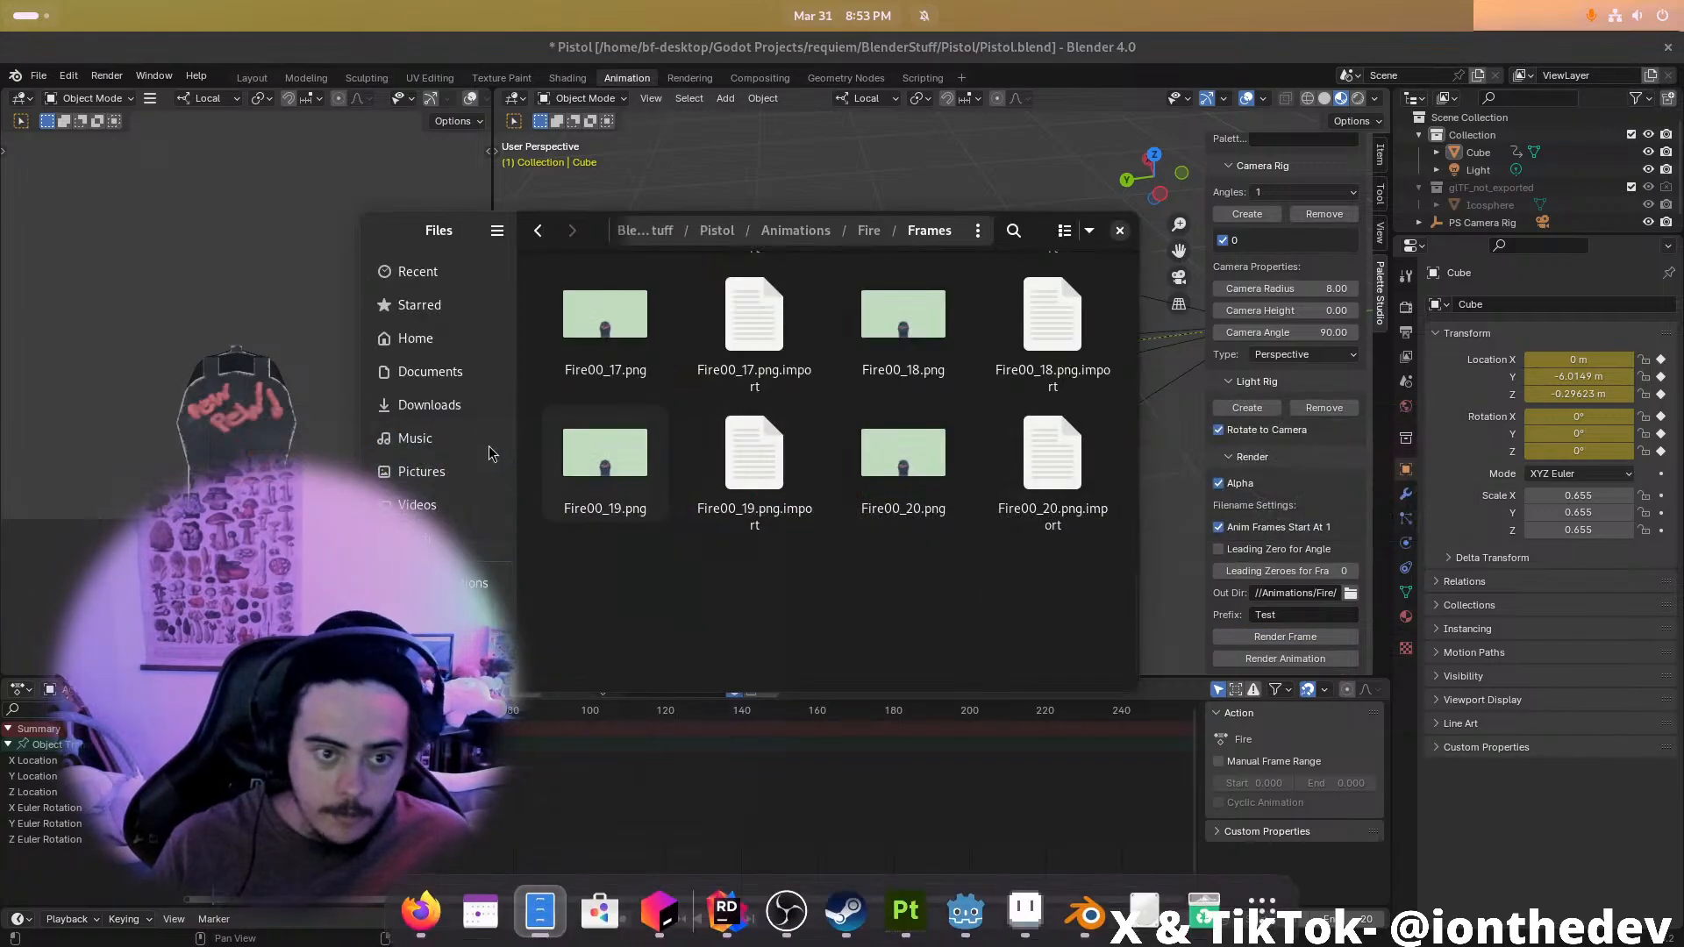
click(867, 230)
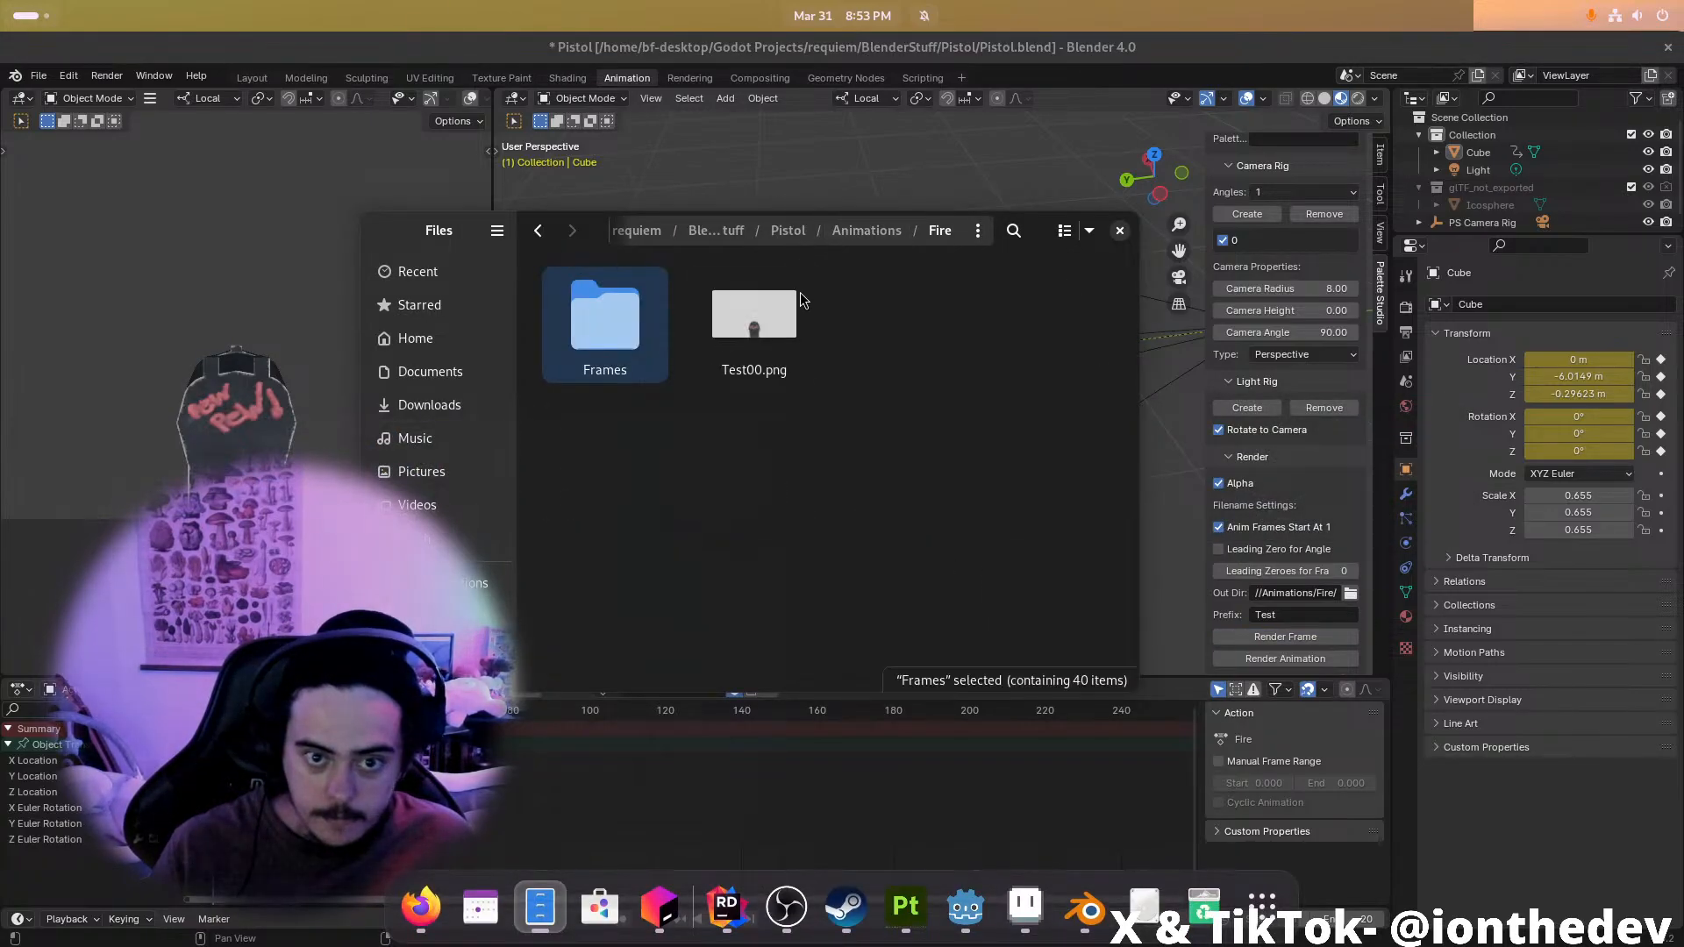
double_click(755, 324)
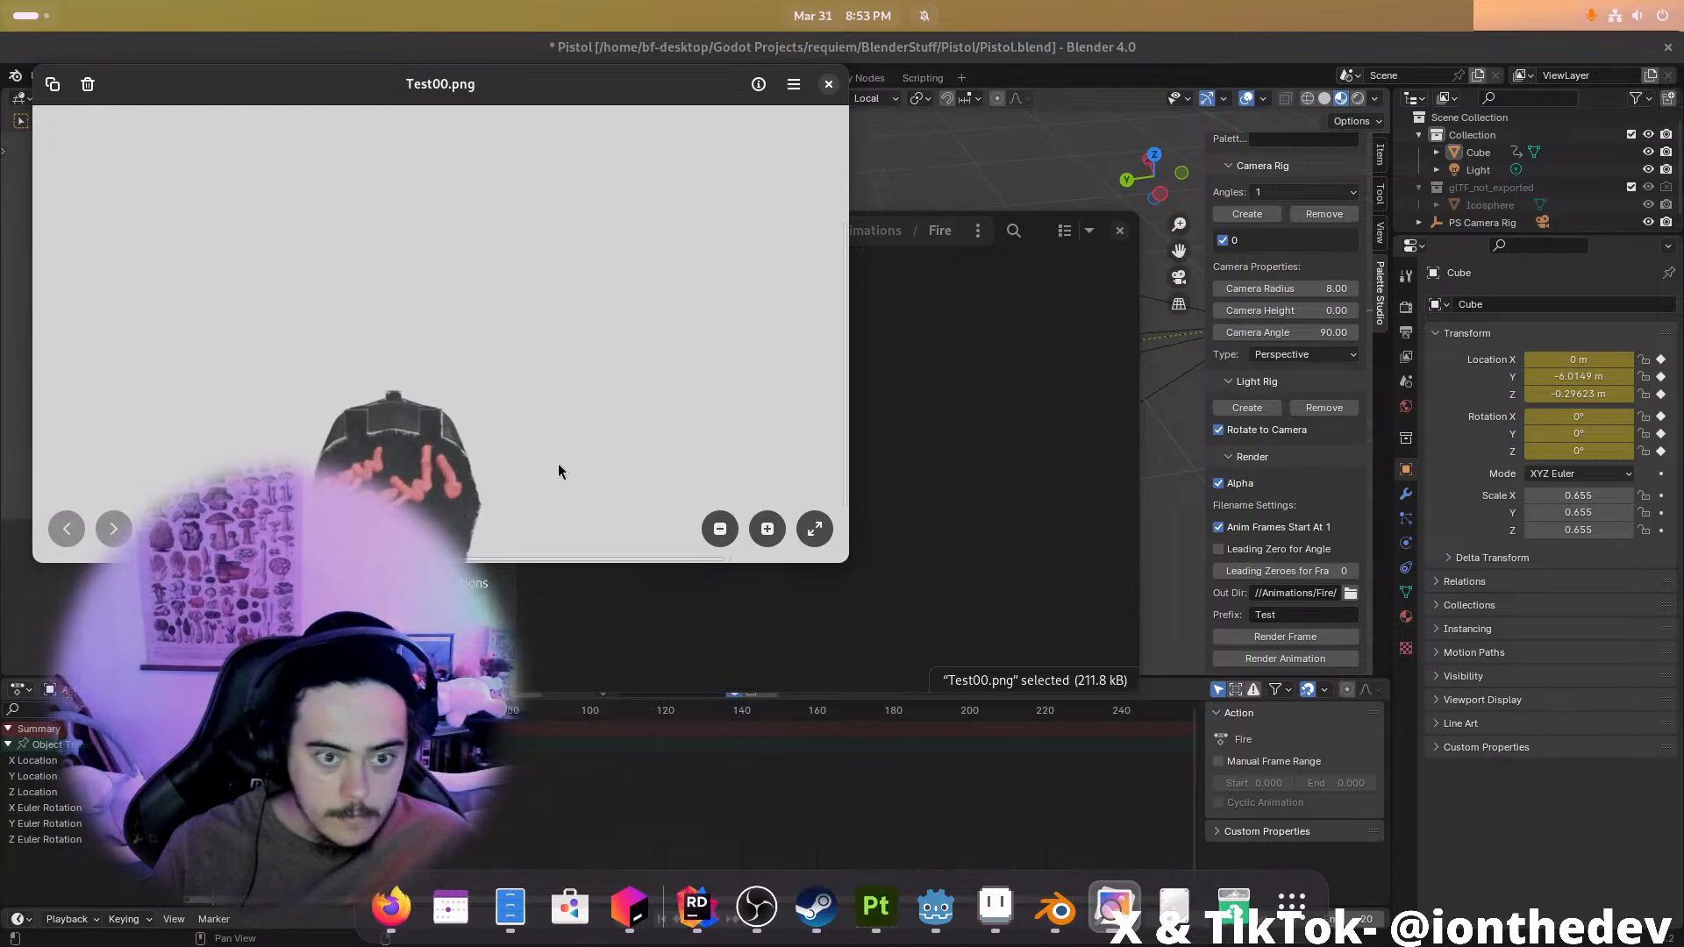
click(828, 85)
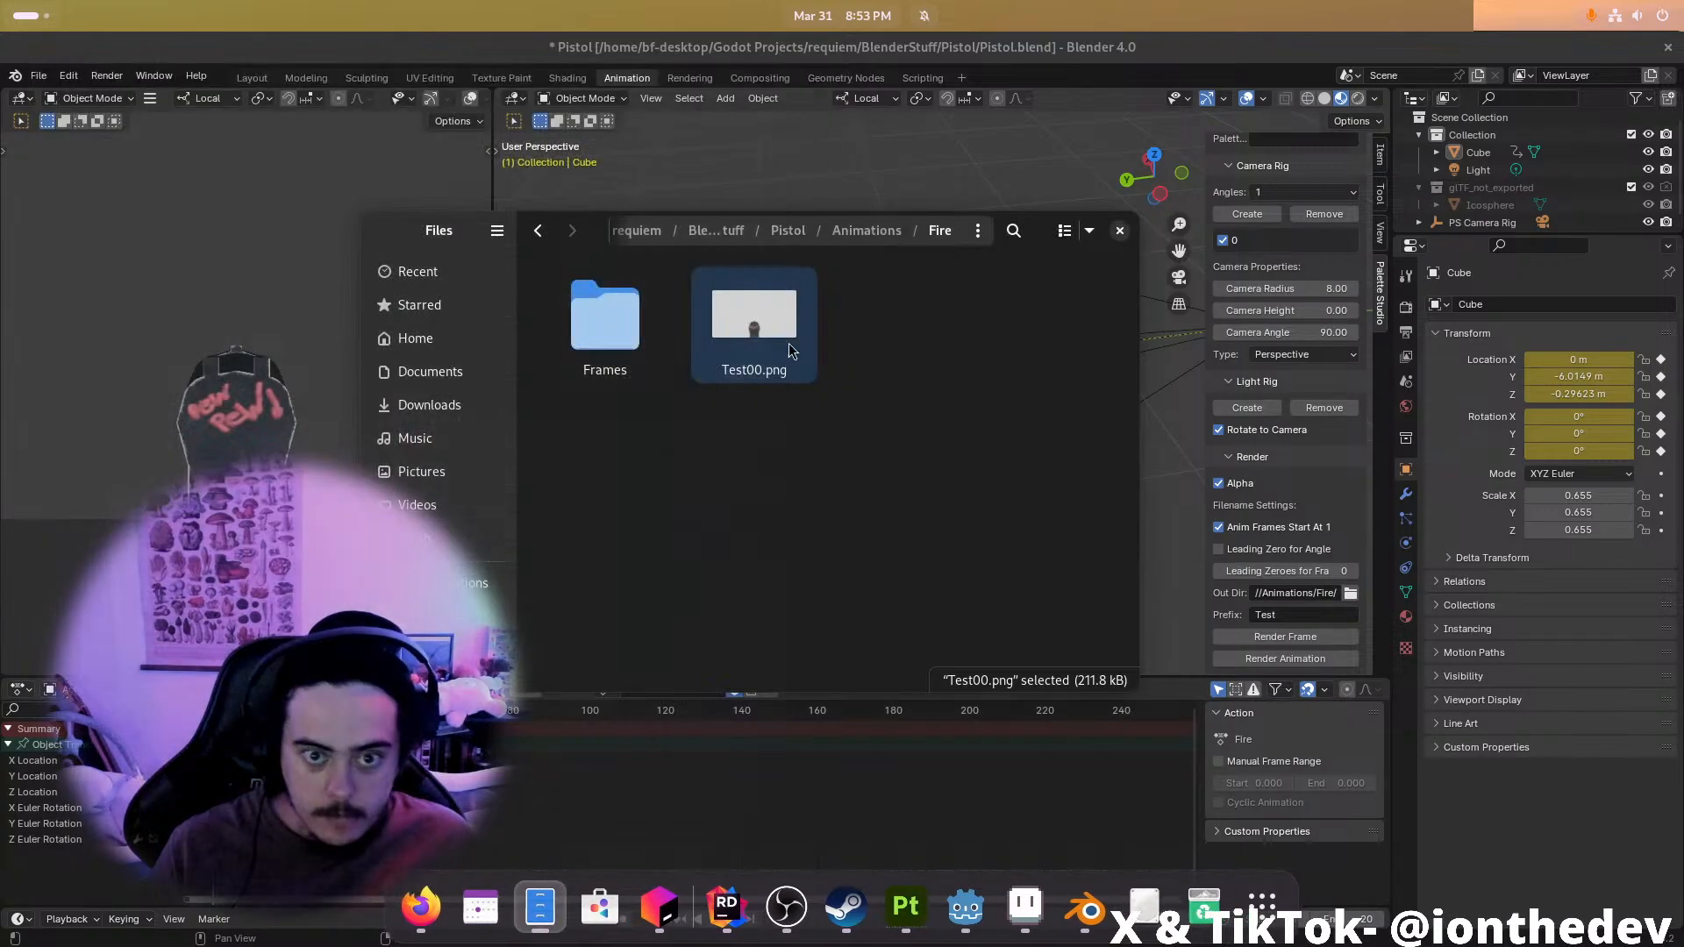
click(1120, 232)
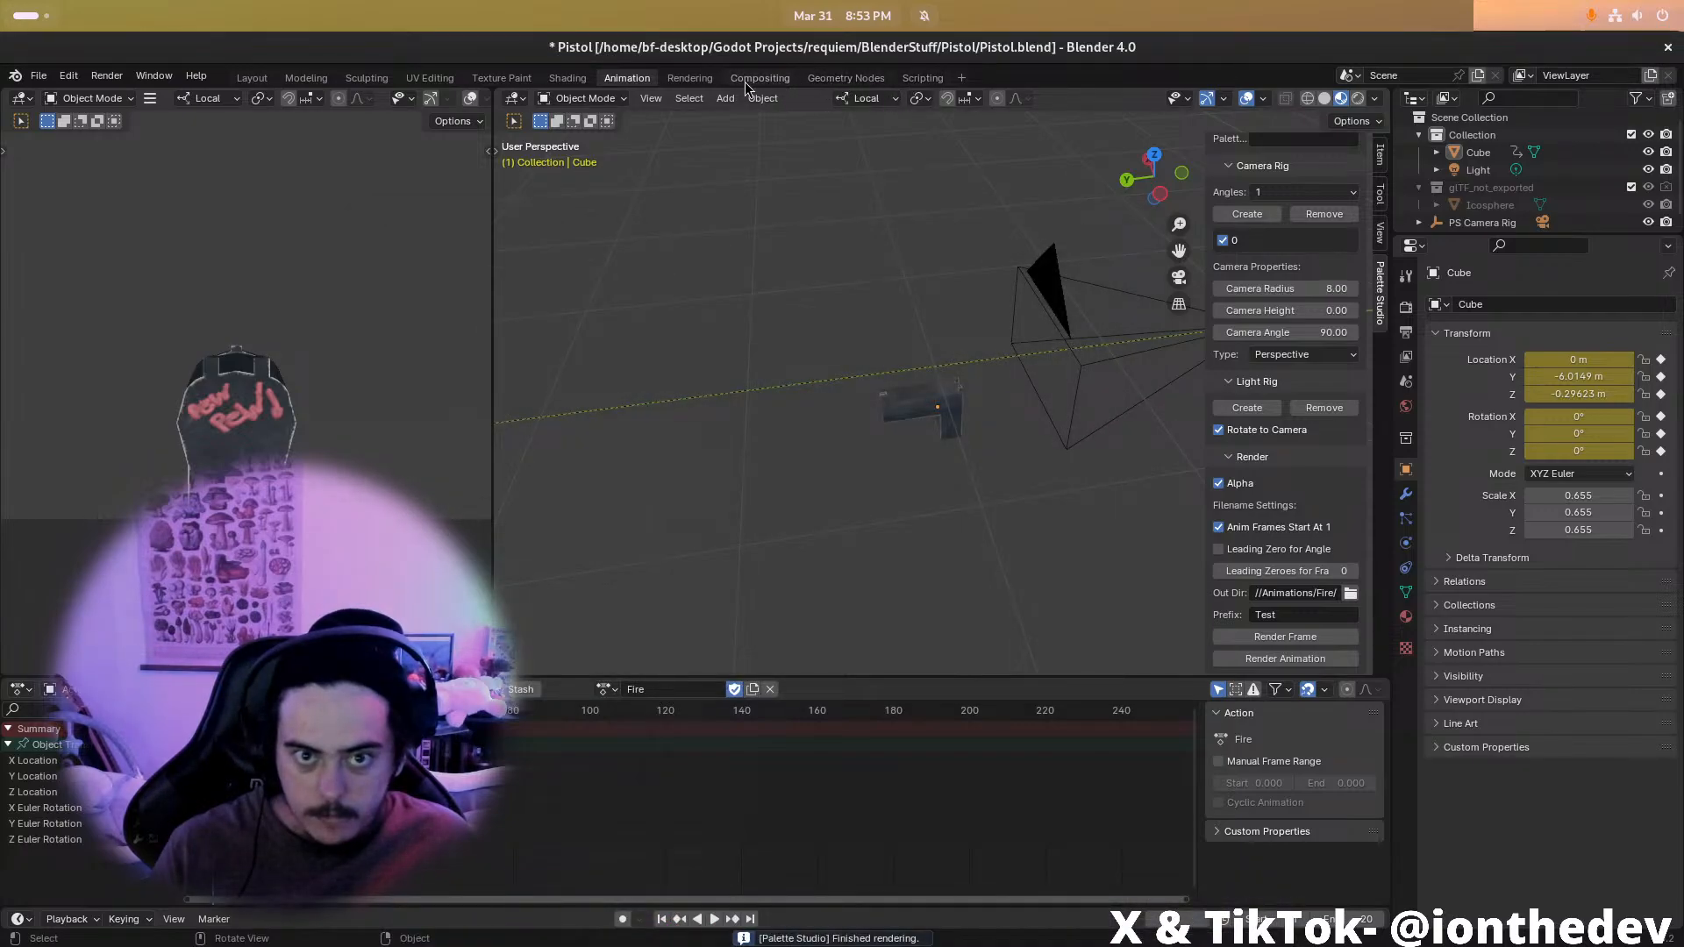
Examine the render result in the Rendering workspace and enable Overscan at 3% in the Film settings
click(691, 79)
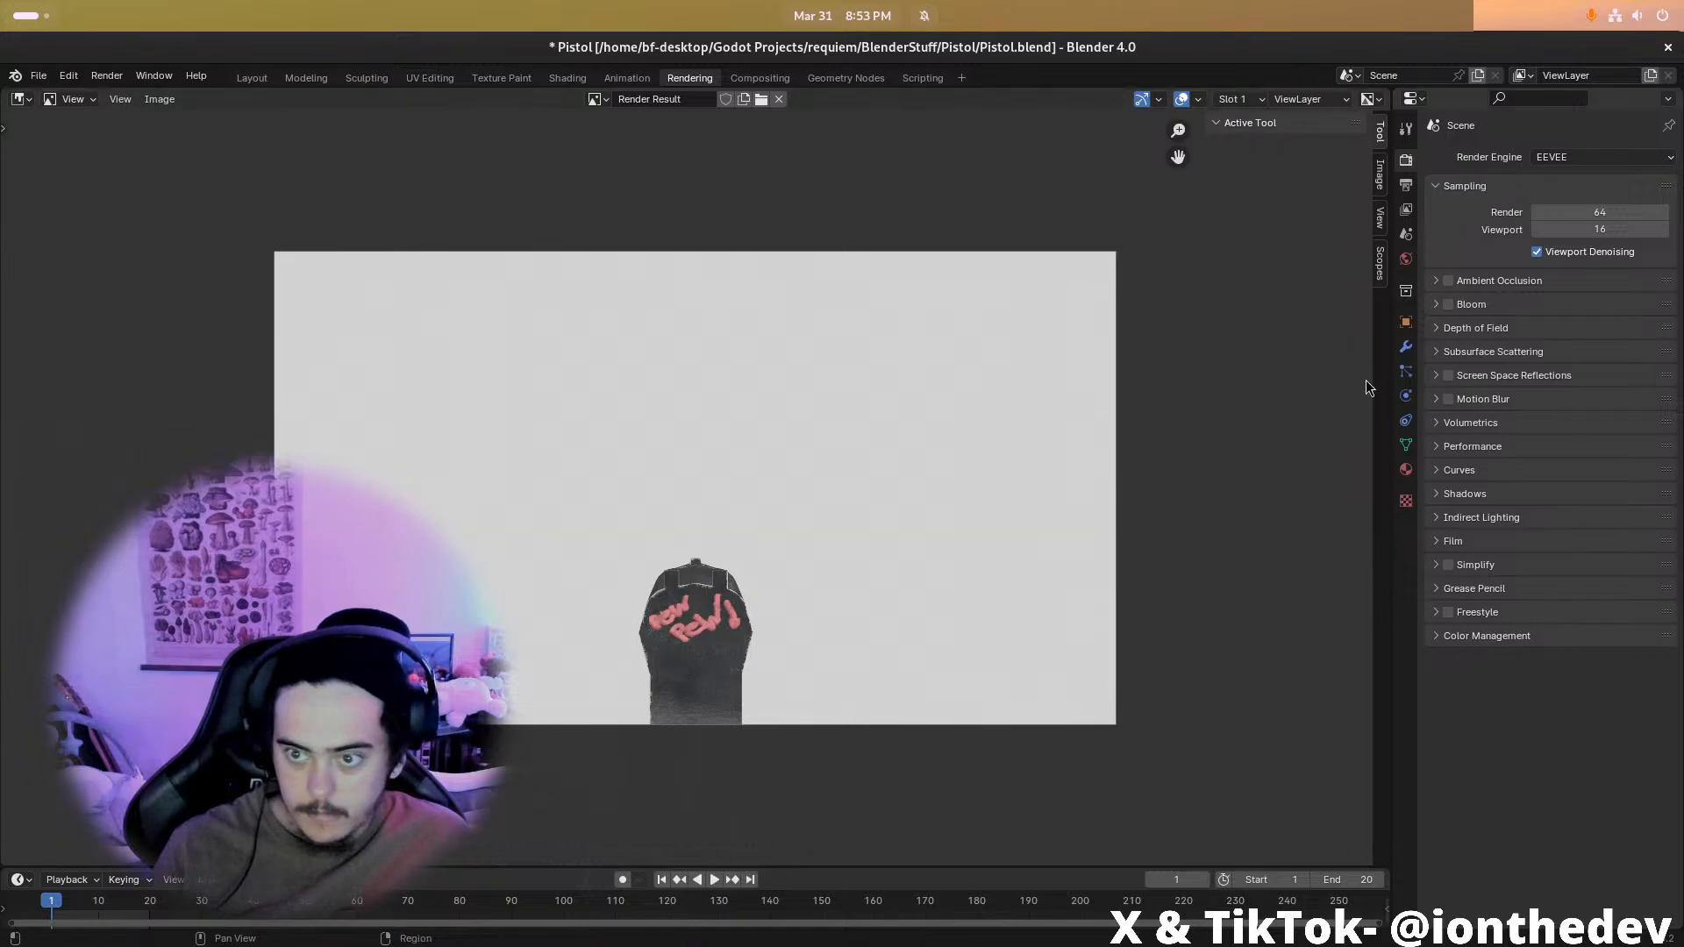
scroll(702, 325, up, 1)
scroll(728, 333, down, 2)
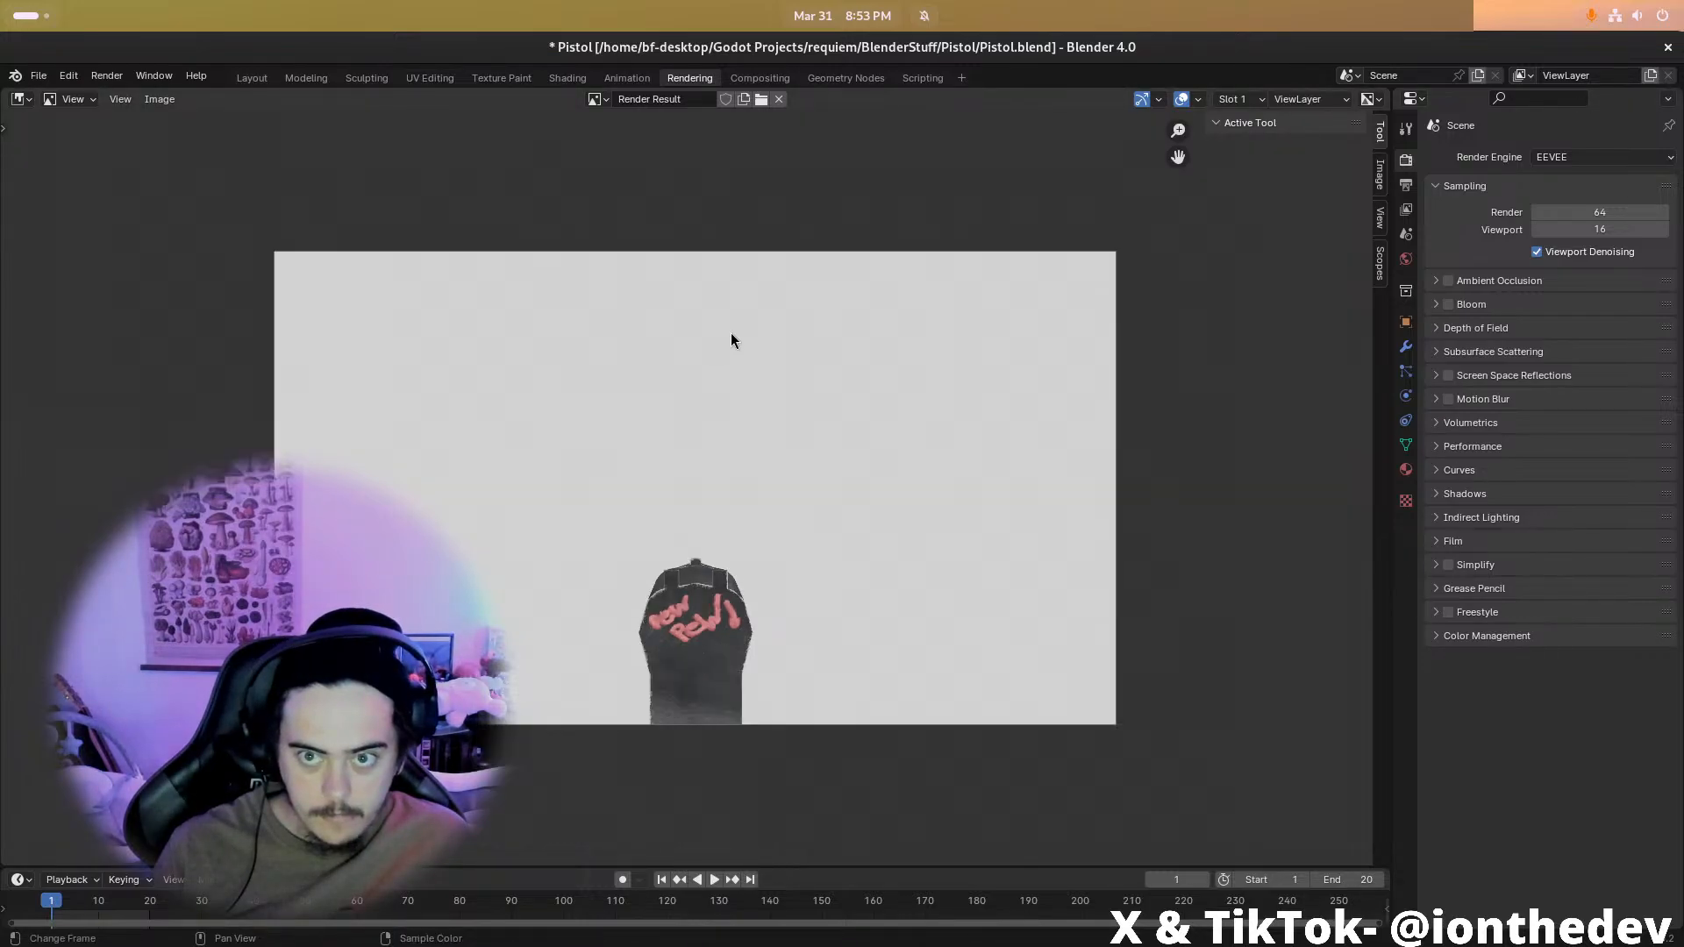
scroll(830, 349, up, 1)
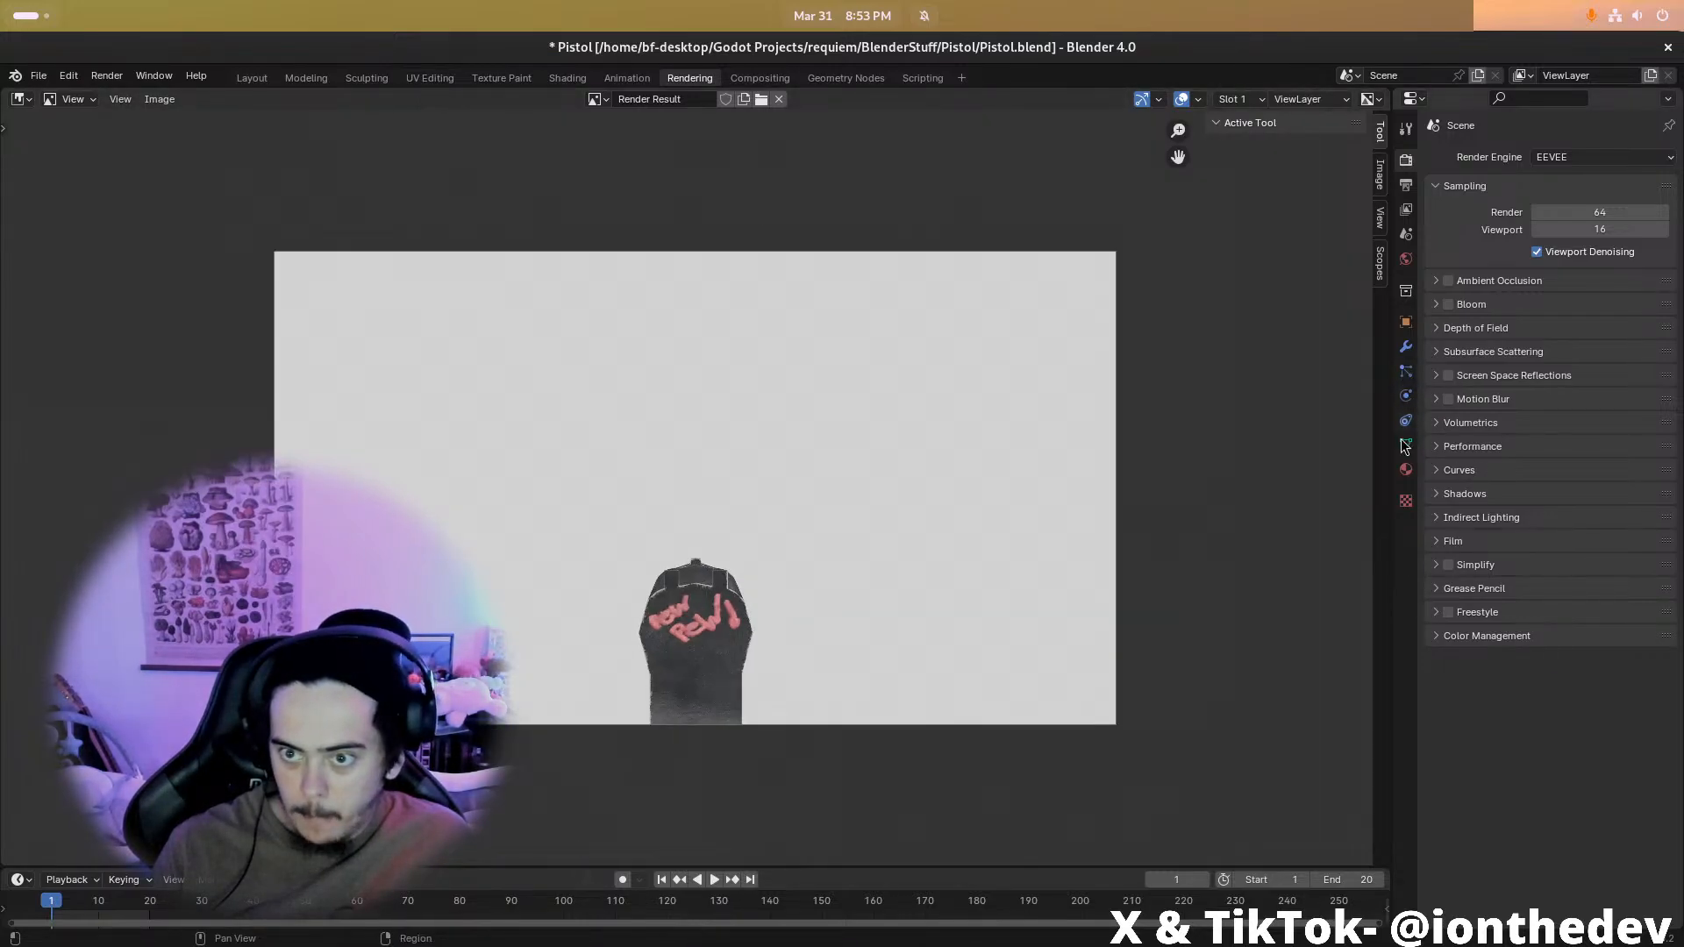
click(1456, 541)
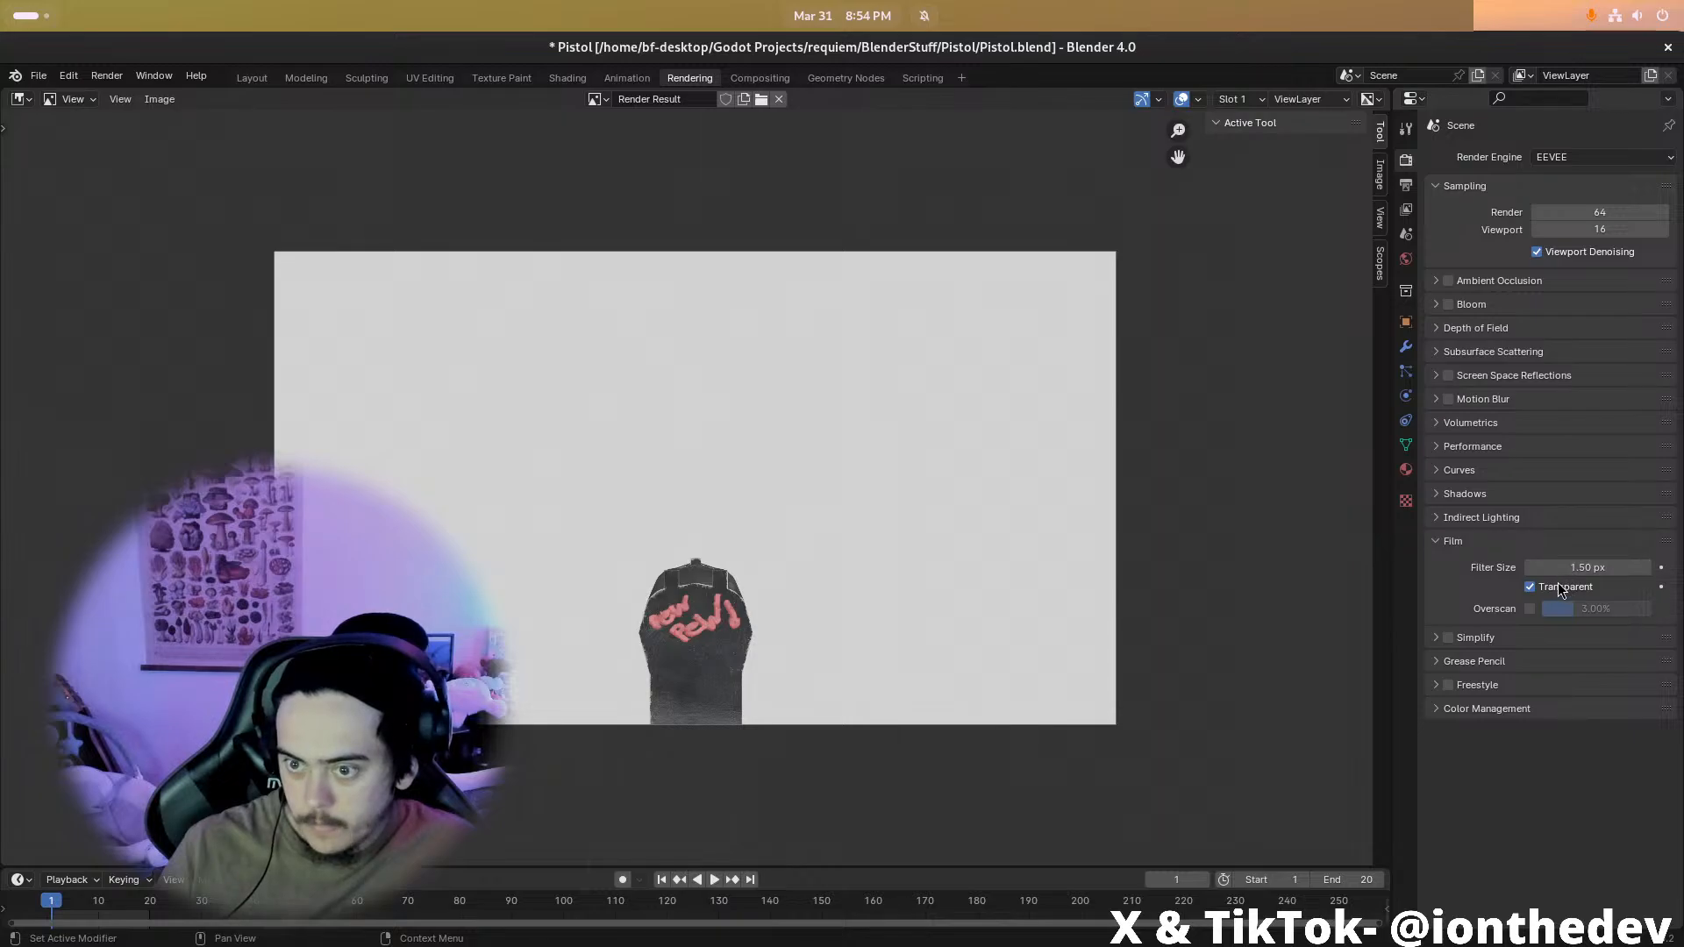
click(1530, 609)
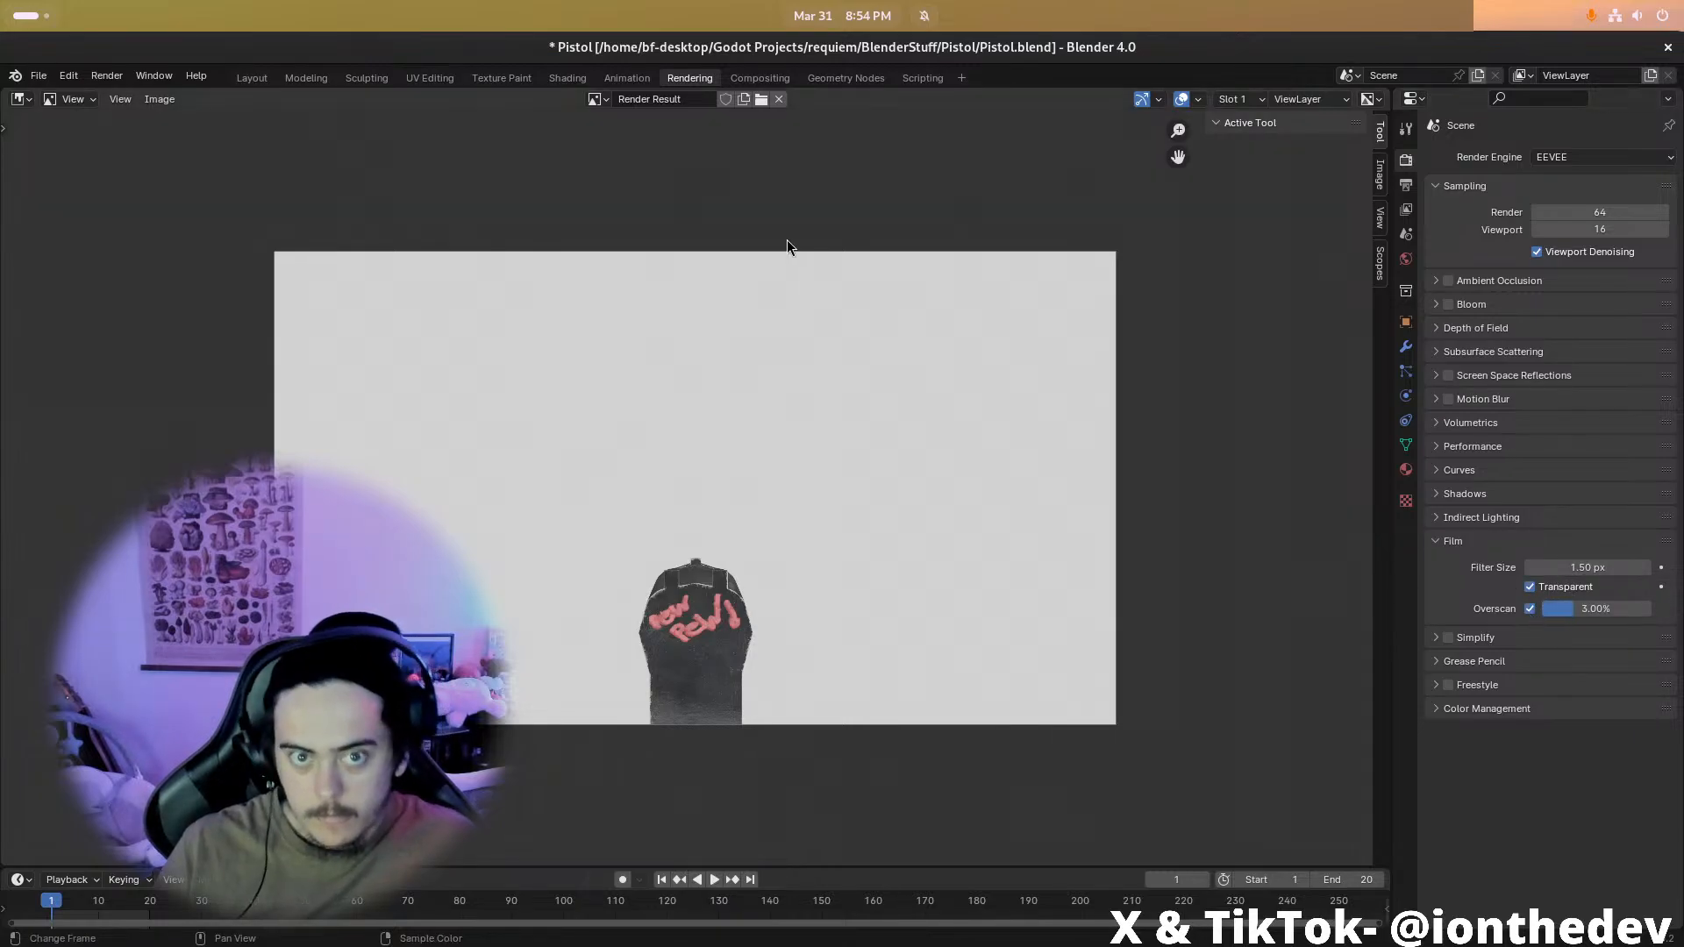
In the Layout workspace, set the Palette Studio output directory to the Animations/Fire/Frames folder and the filename prefix to Fire
click(160, 100)
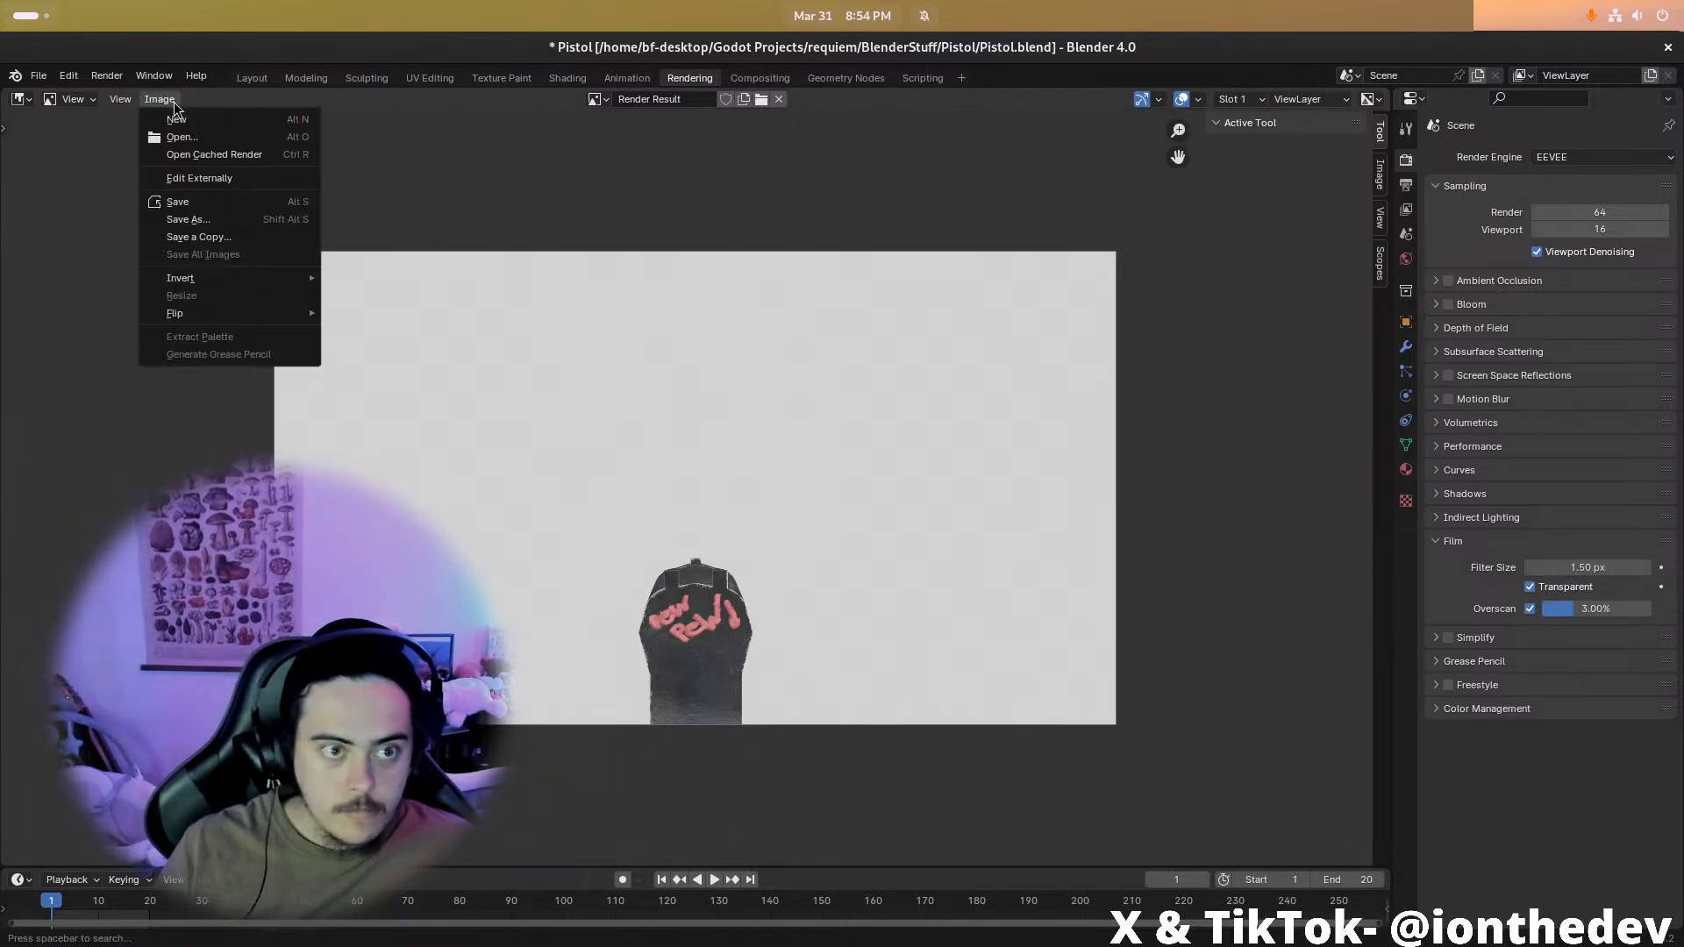
click(262, 81)
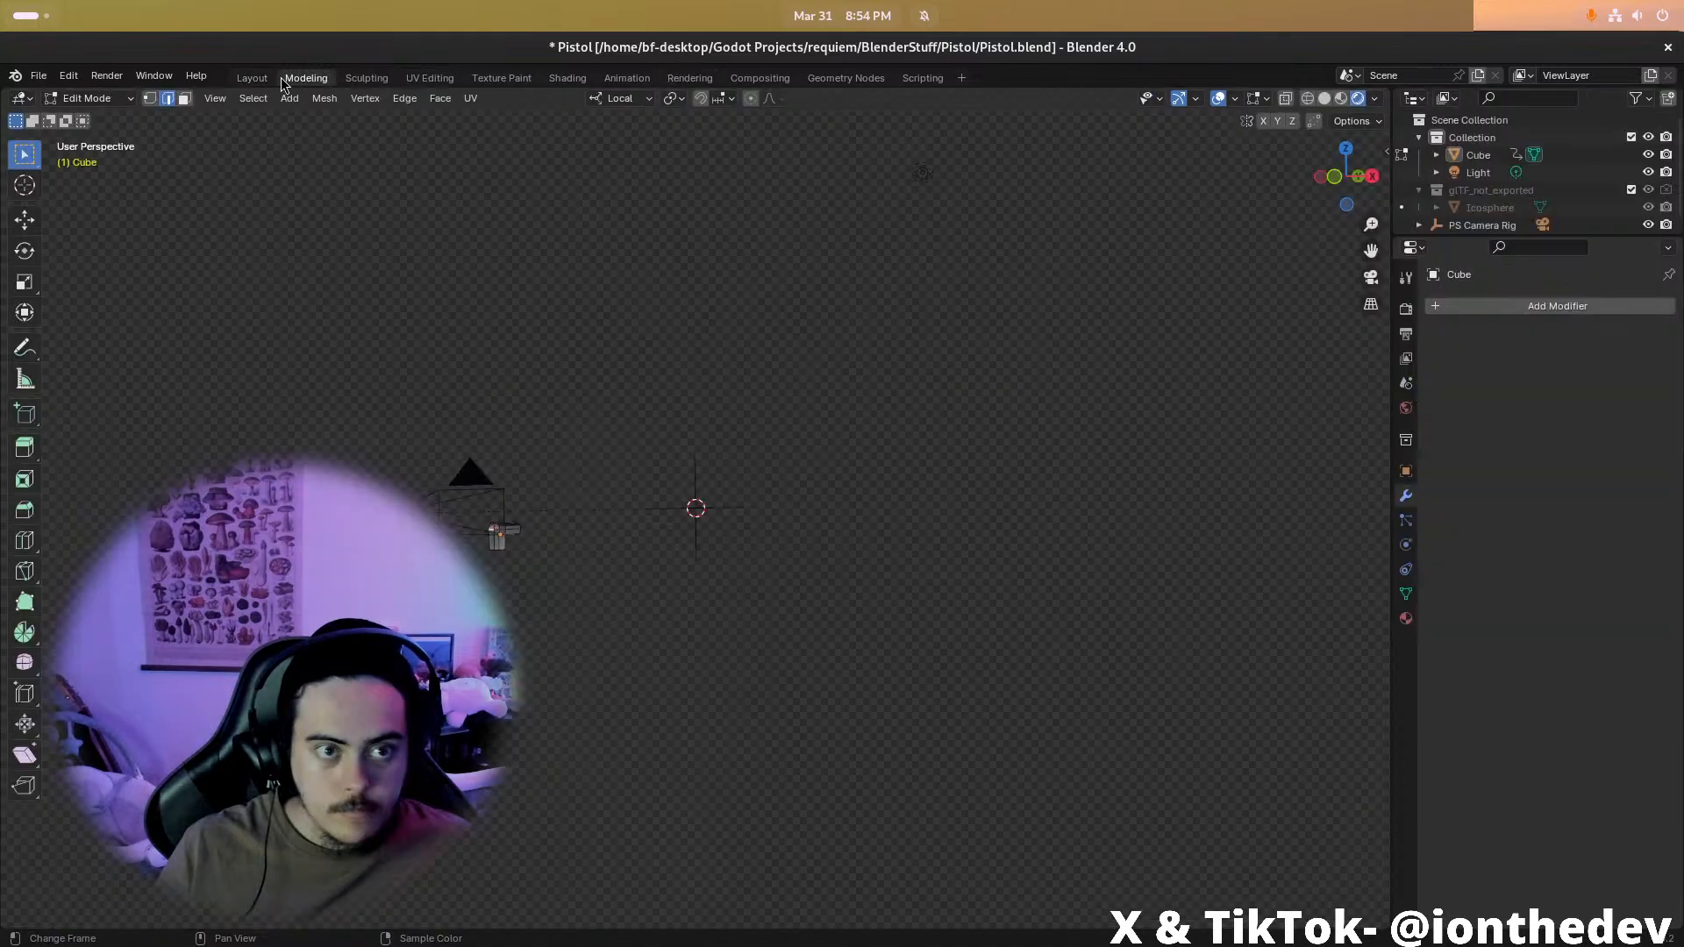
key(z)
click(872, 303)
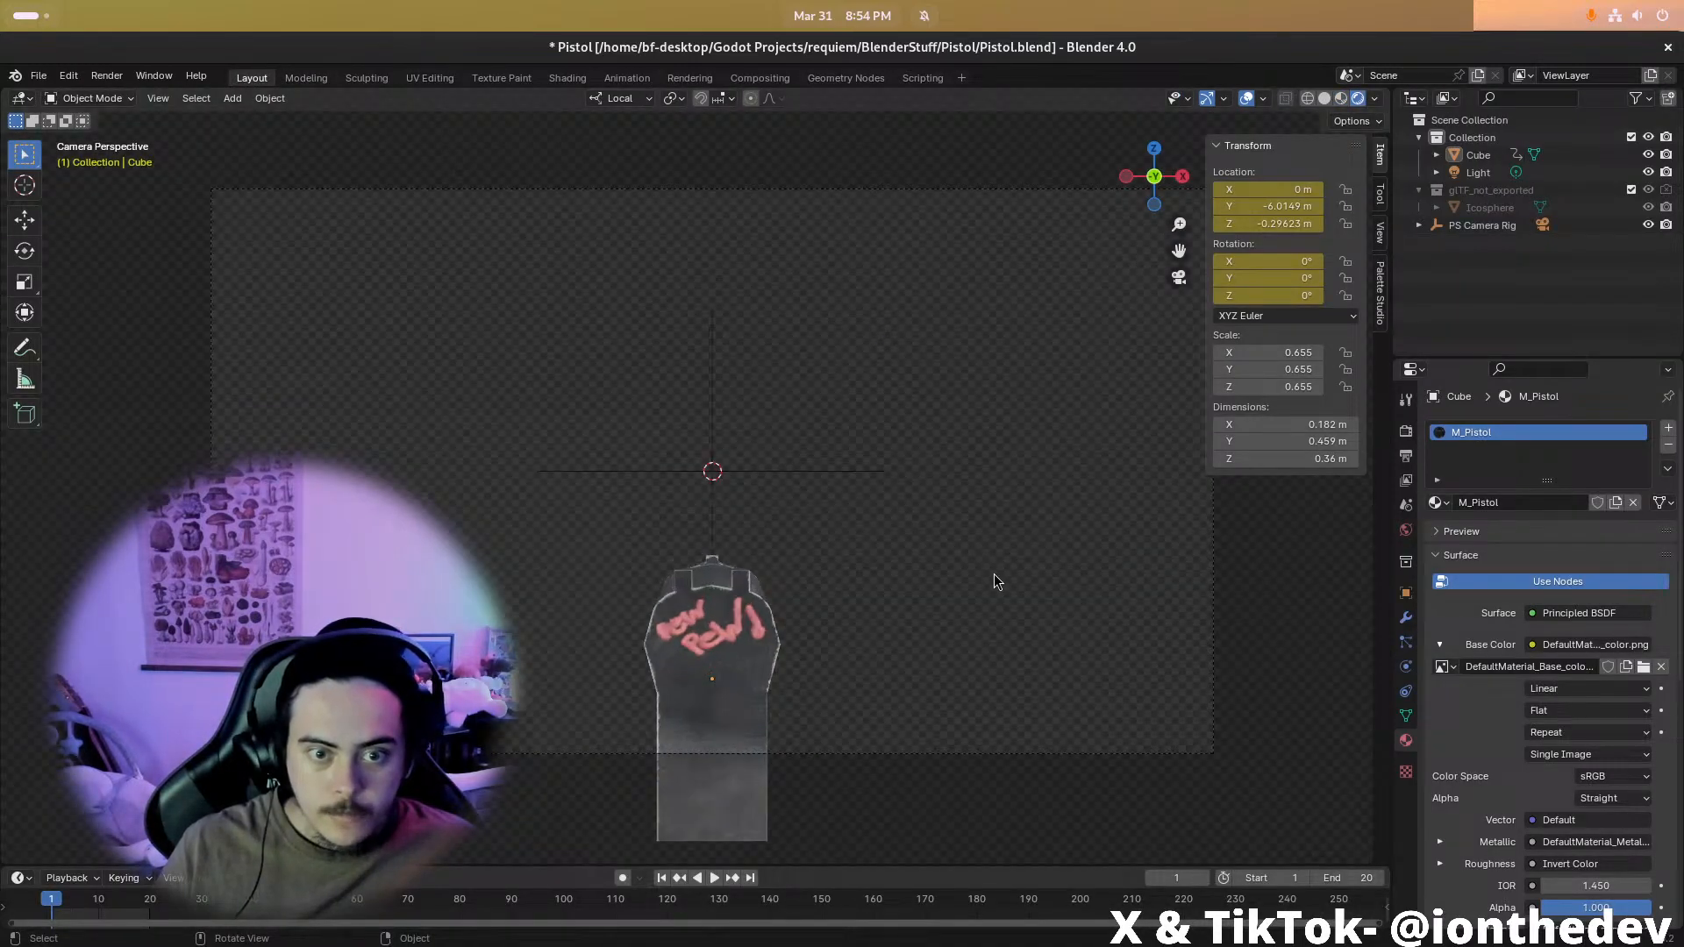
click(1380, 294)
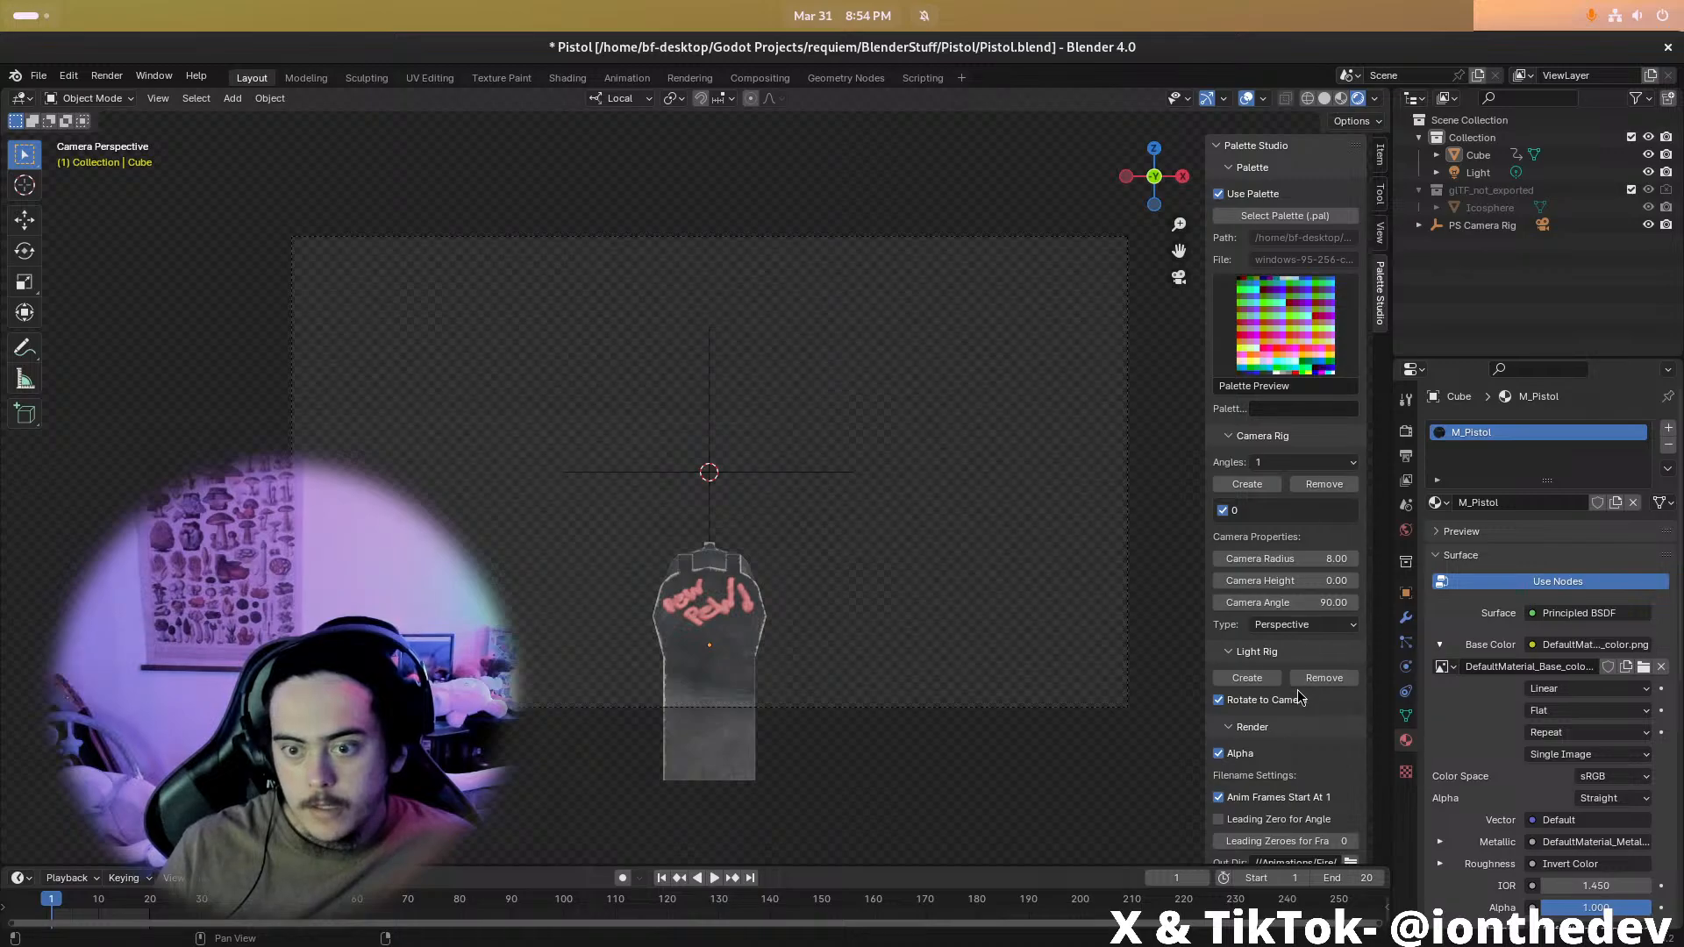
scroll(1301, 697, down, 3)
click(1351, 782)
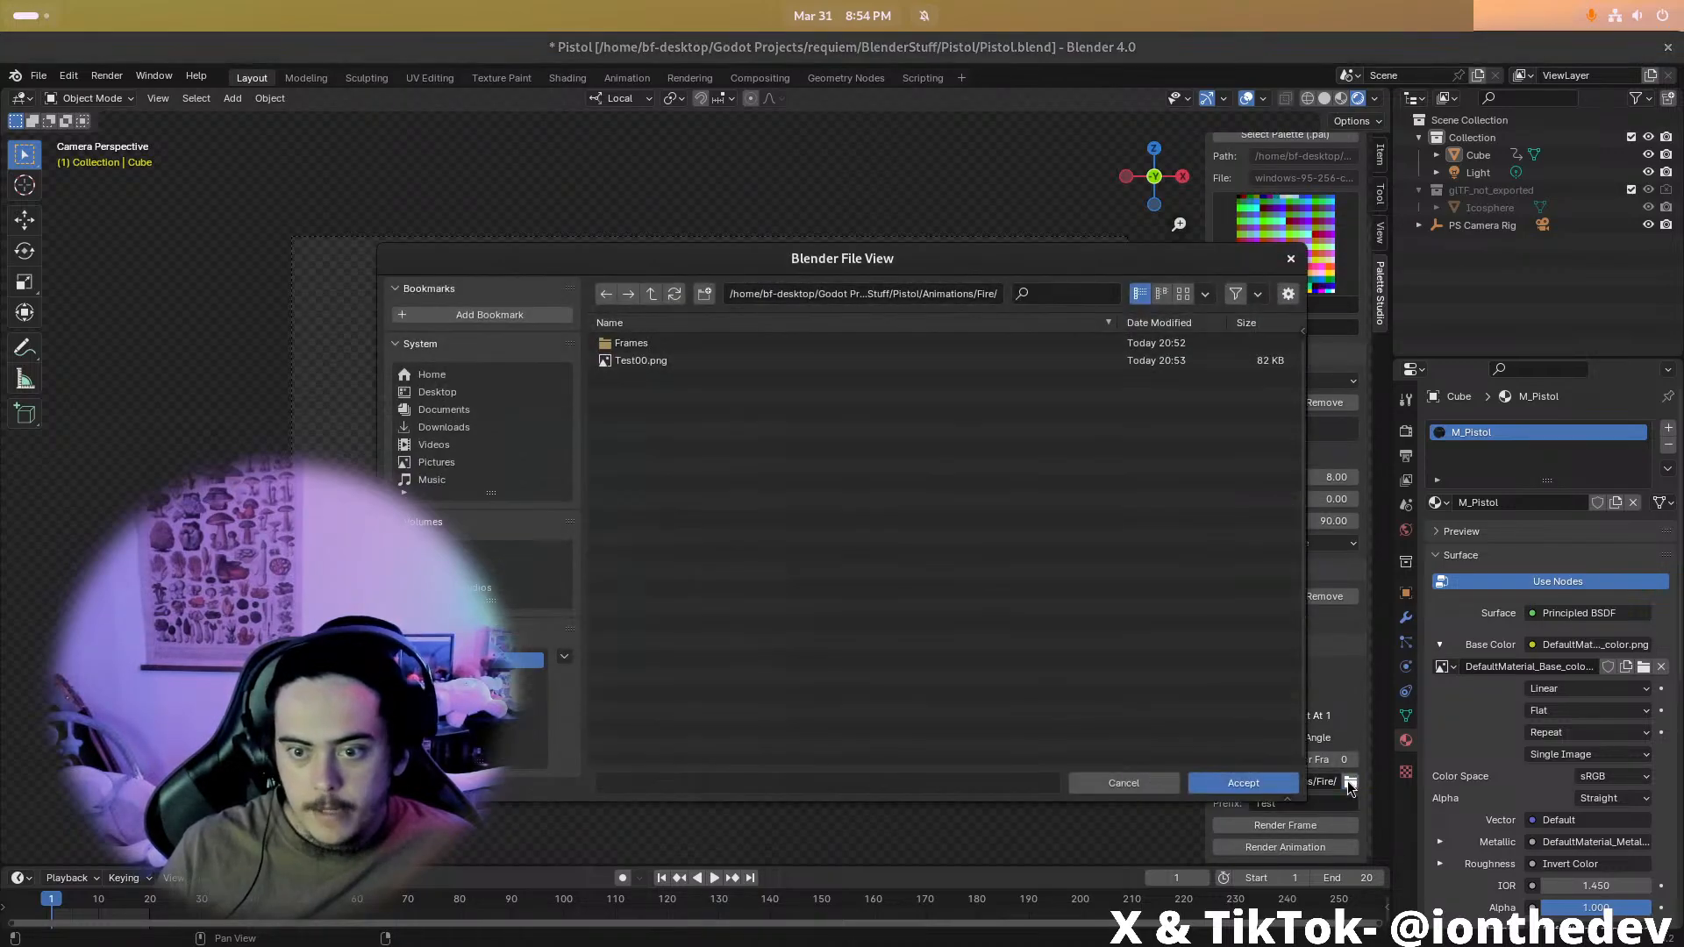
double_click(686, 344)
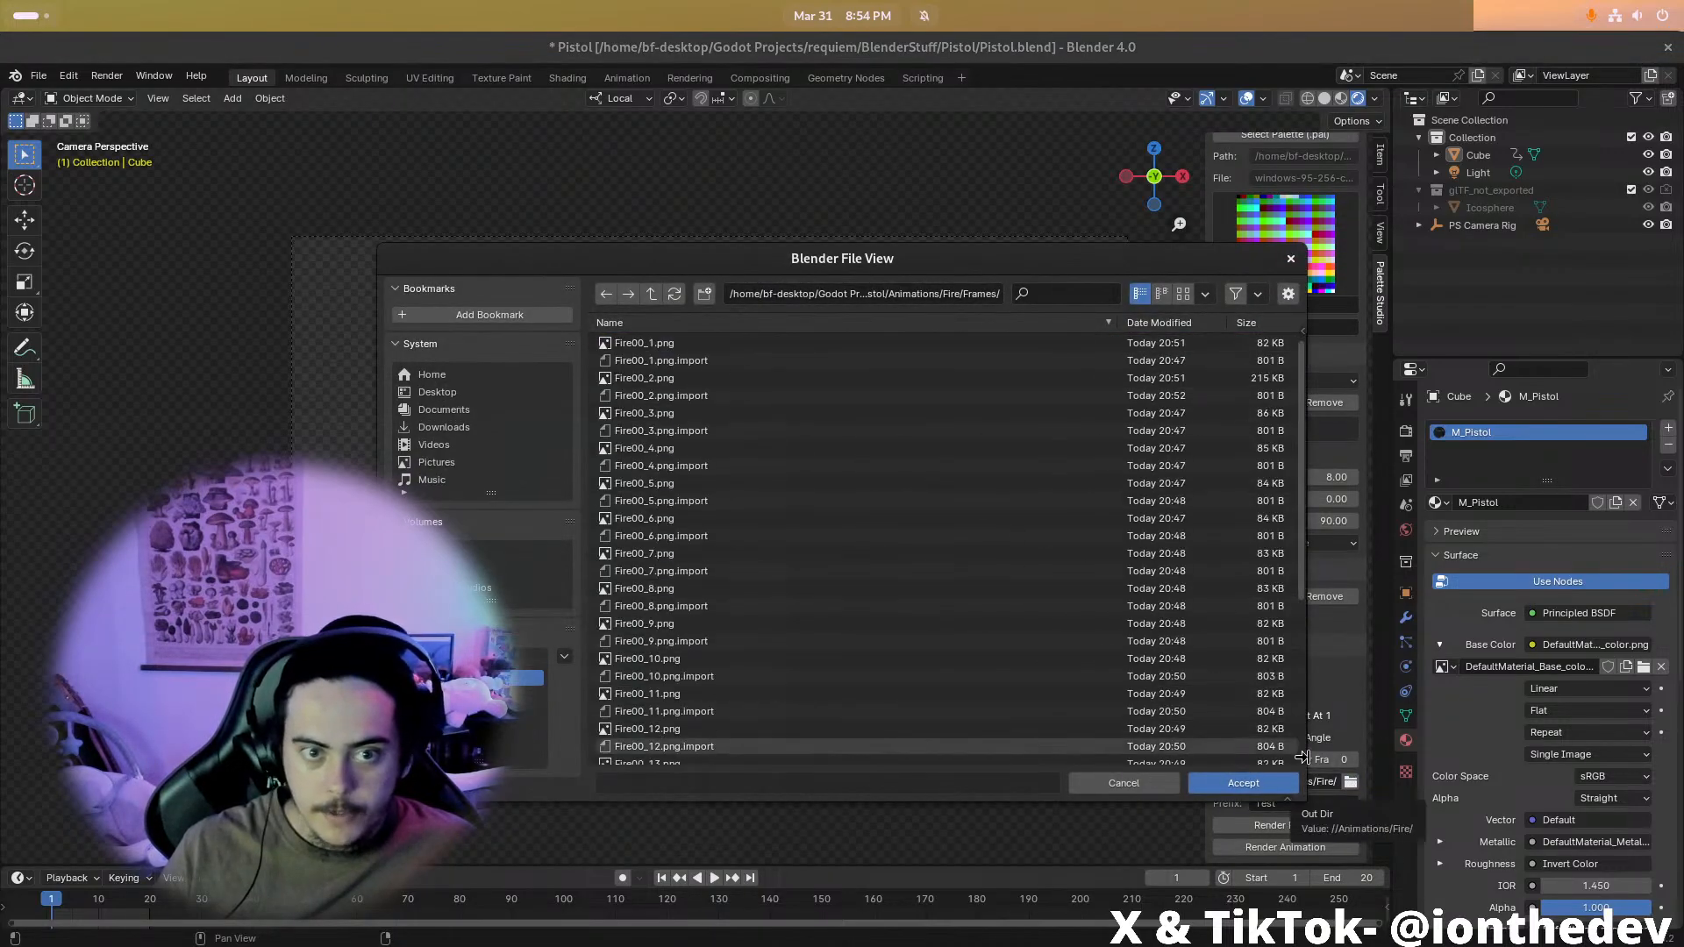
click(1267, 790)
click(1299, 800)
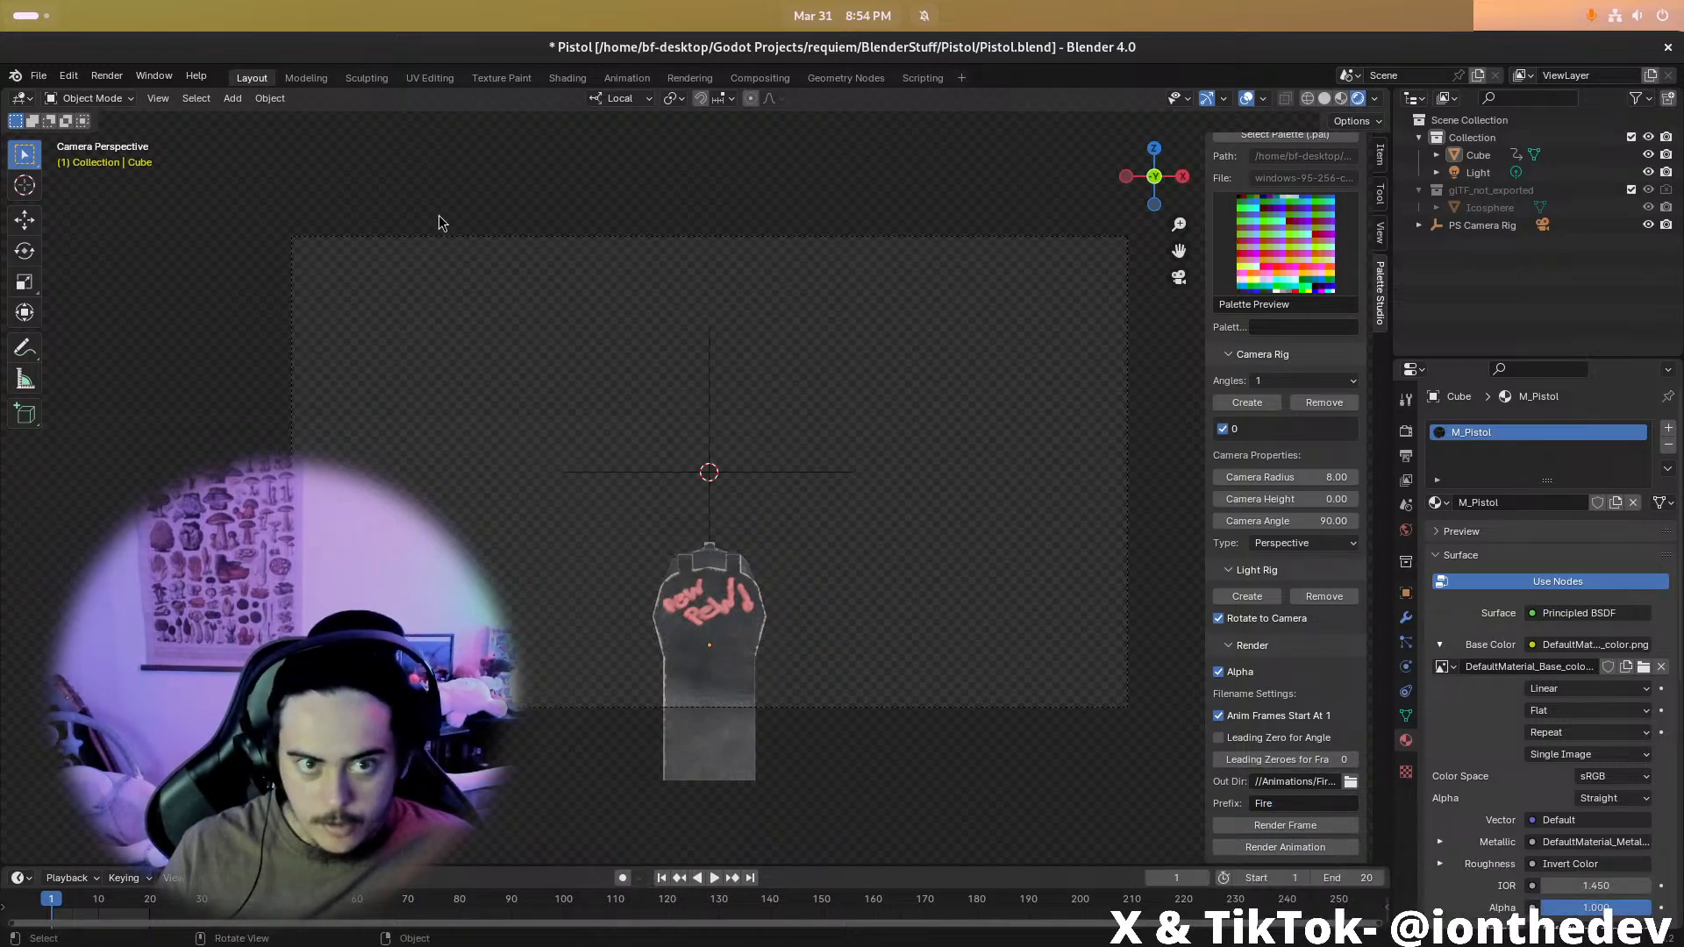
In the Animation workspace, switch the camera viewport to Rendered shading and render the Fire animation with Palette Studio
click(640, 78)
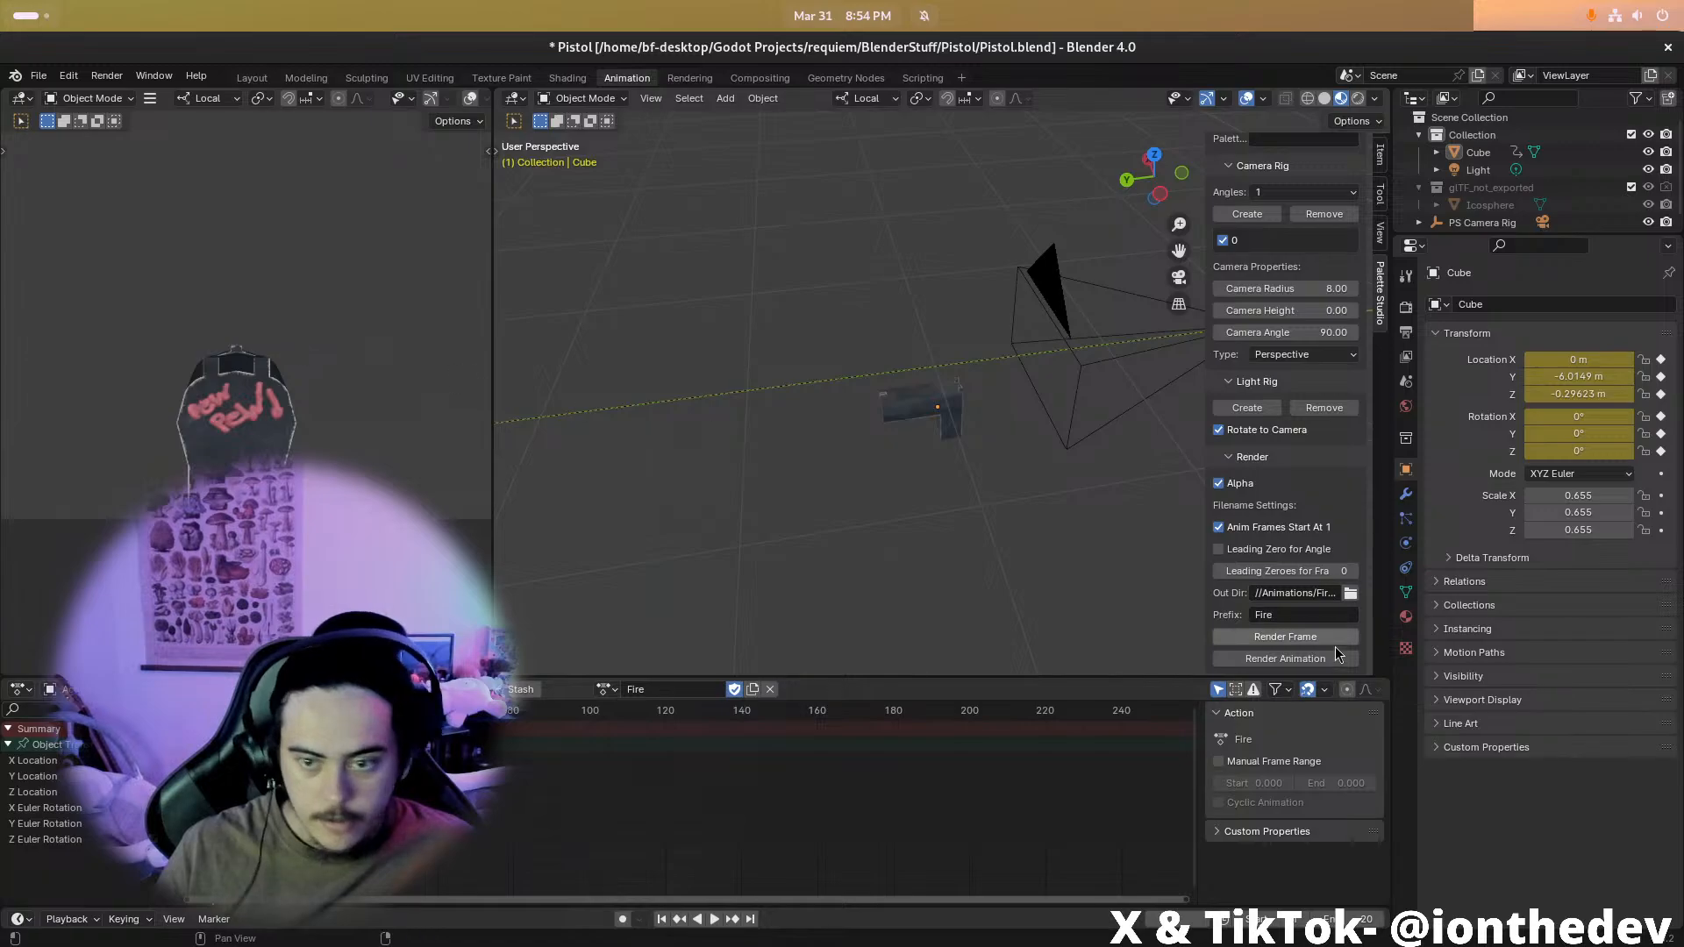
key(z)
click(367, 303)
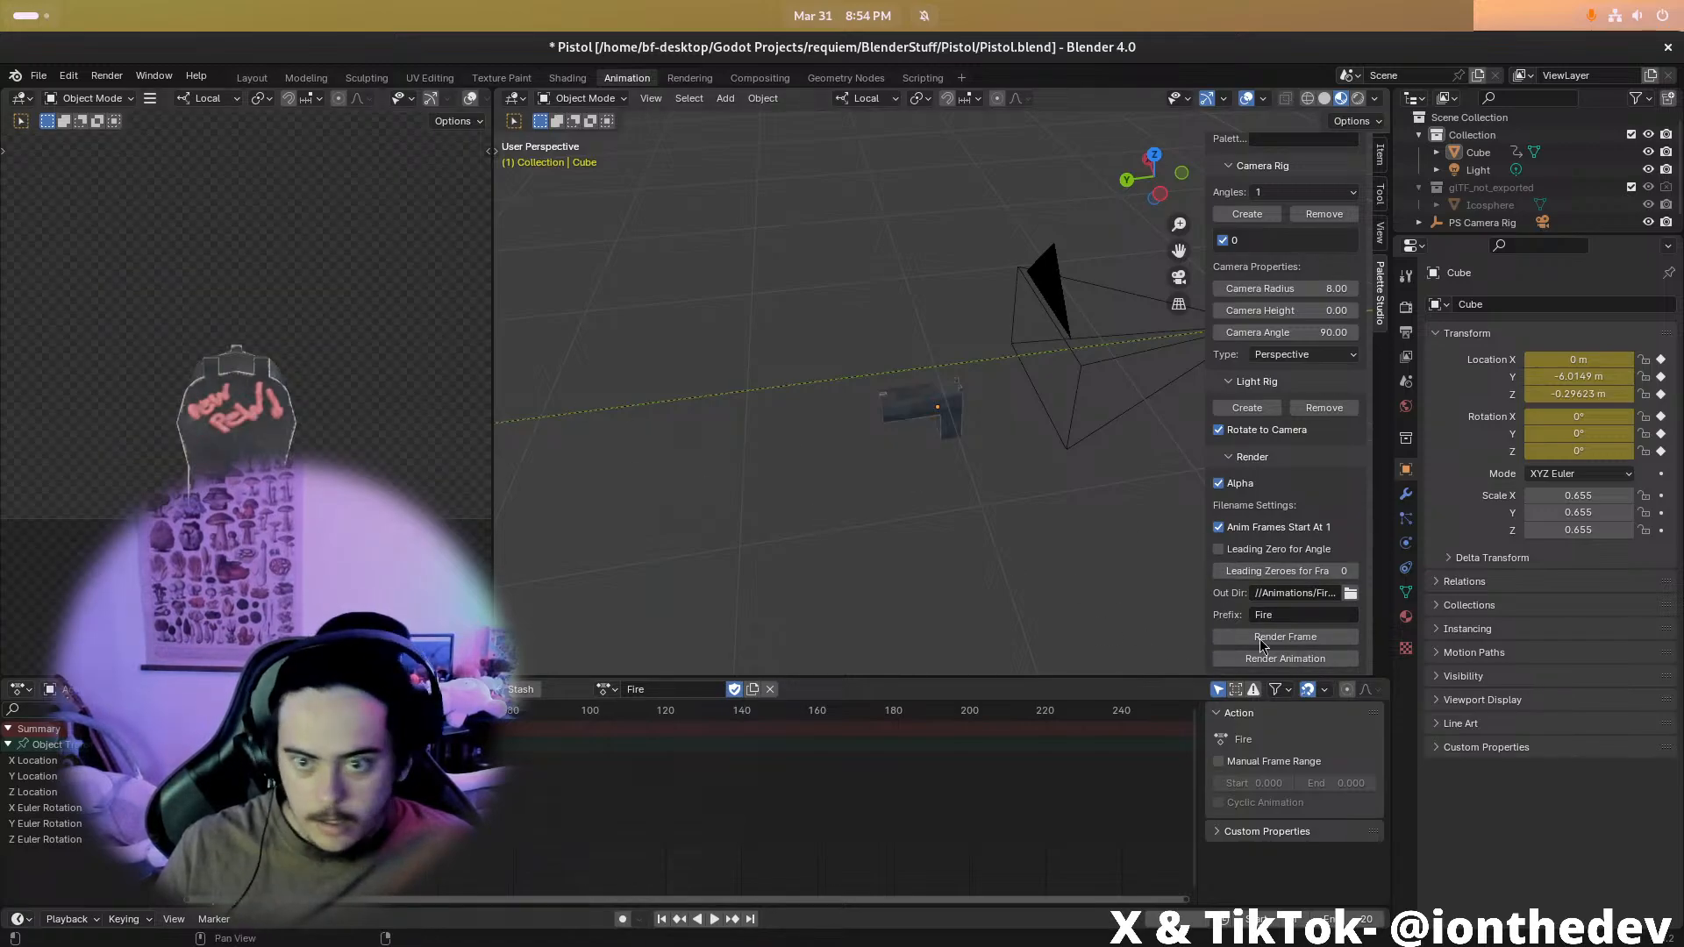
click(1307, 659)
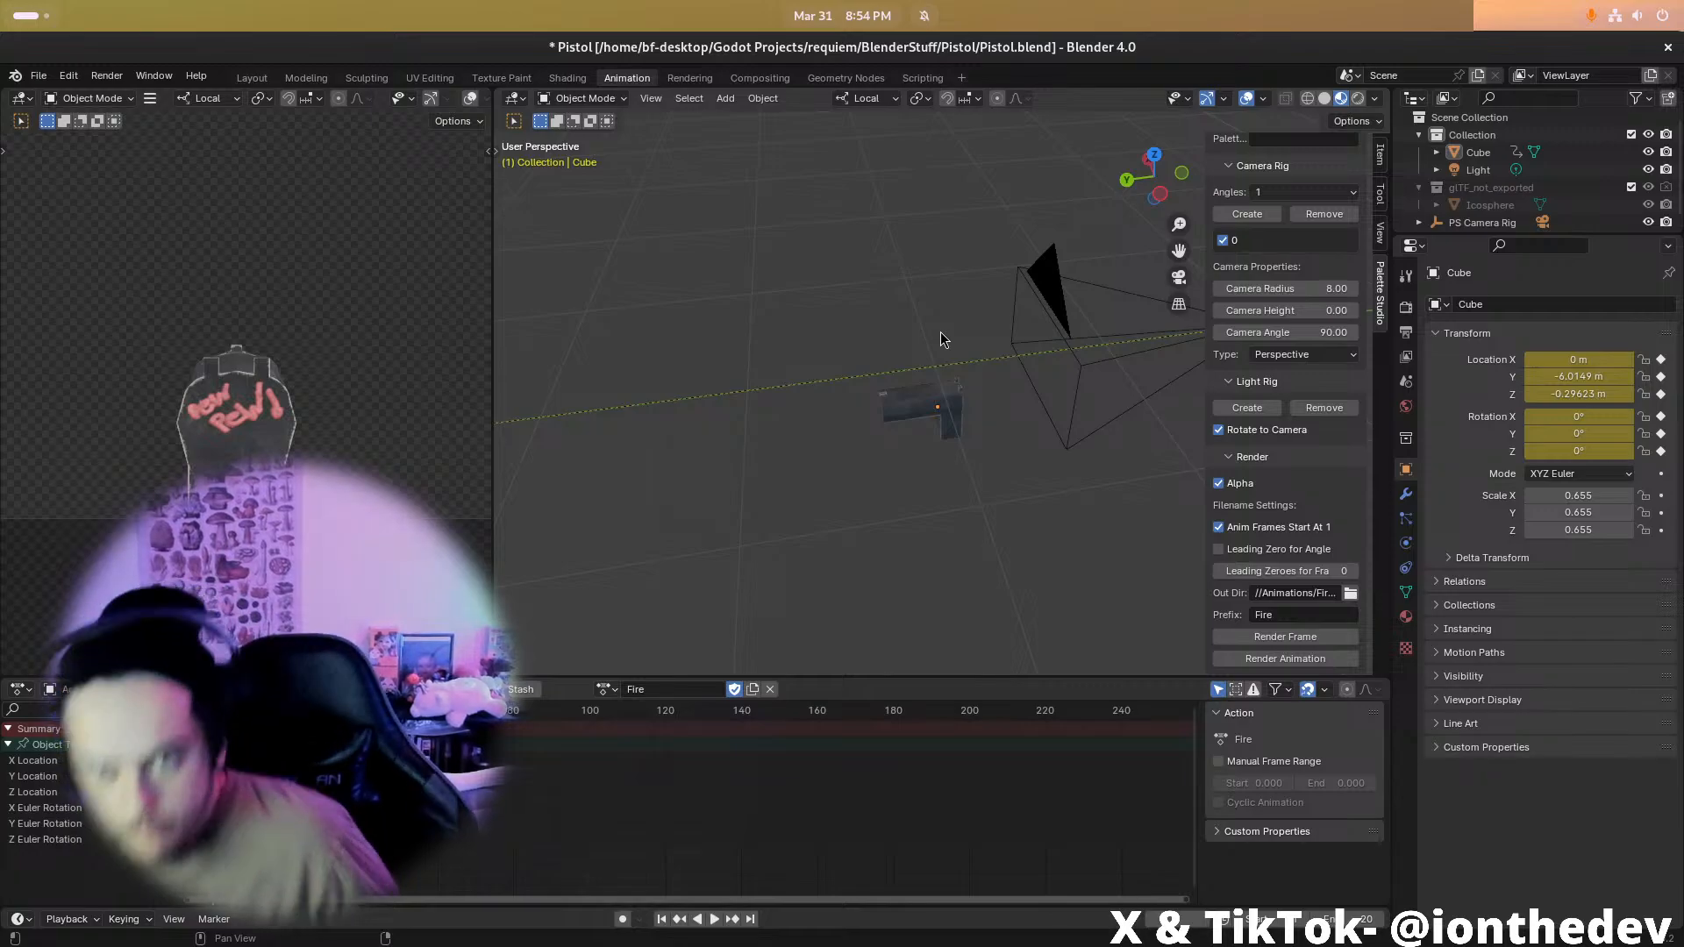
key(alt+Tab)
key(Escape)
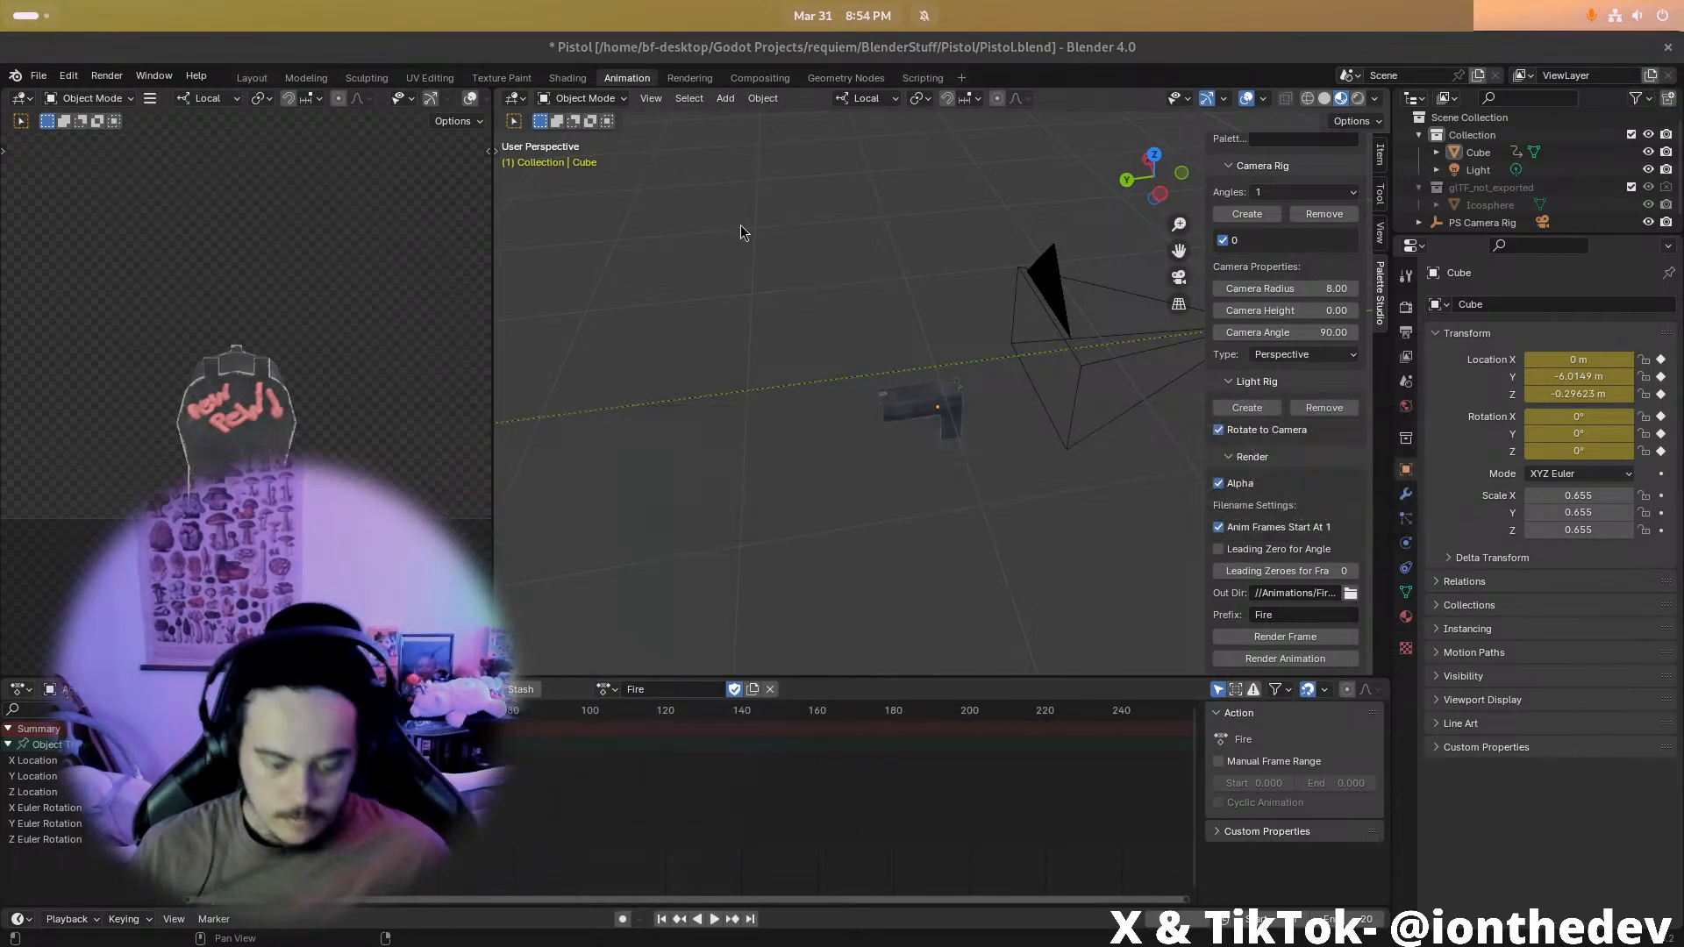
Switch to the file manager and delete Test00.png from the requiem project's BlenderStuff/Pistol/Animations/Fire folder
key(super)
text(file)
key(Return)
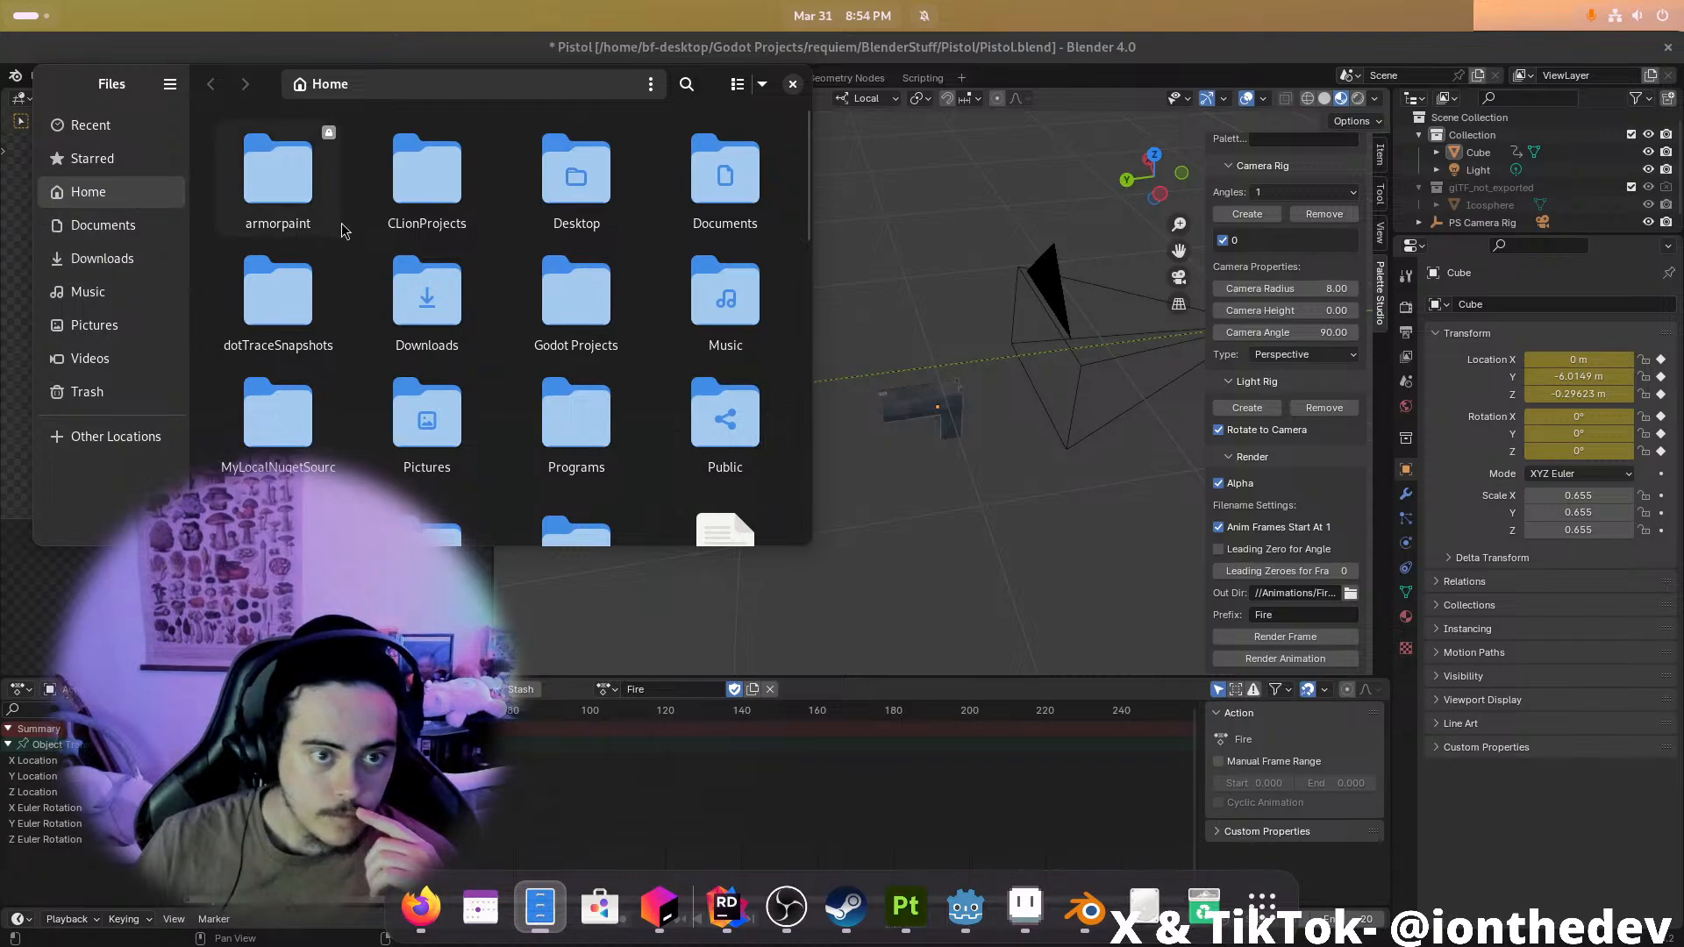
double_click(571, 297)
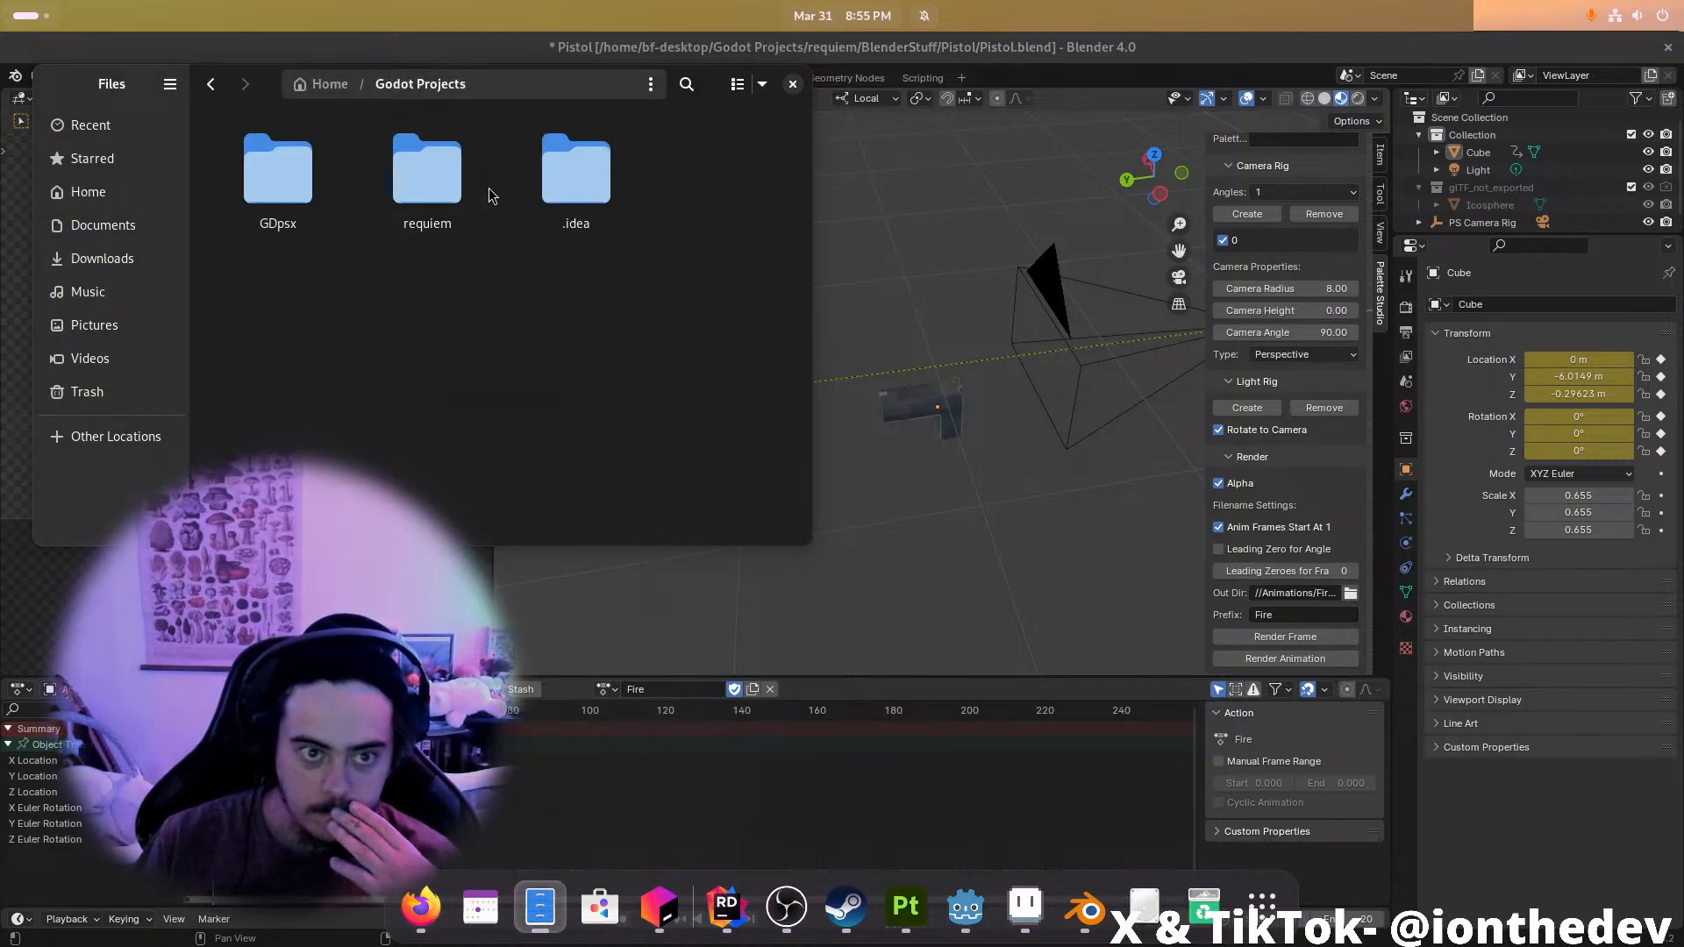
double_click(373, 186)
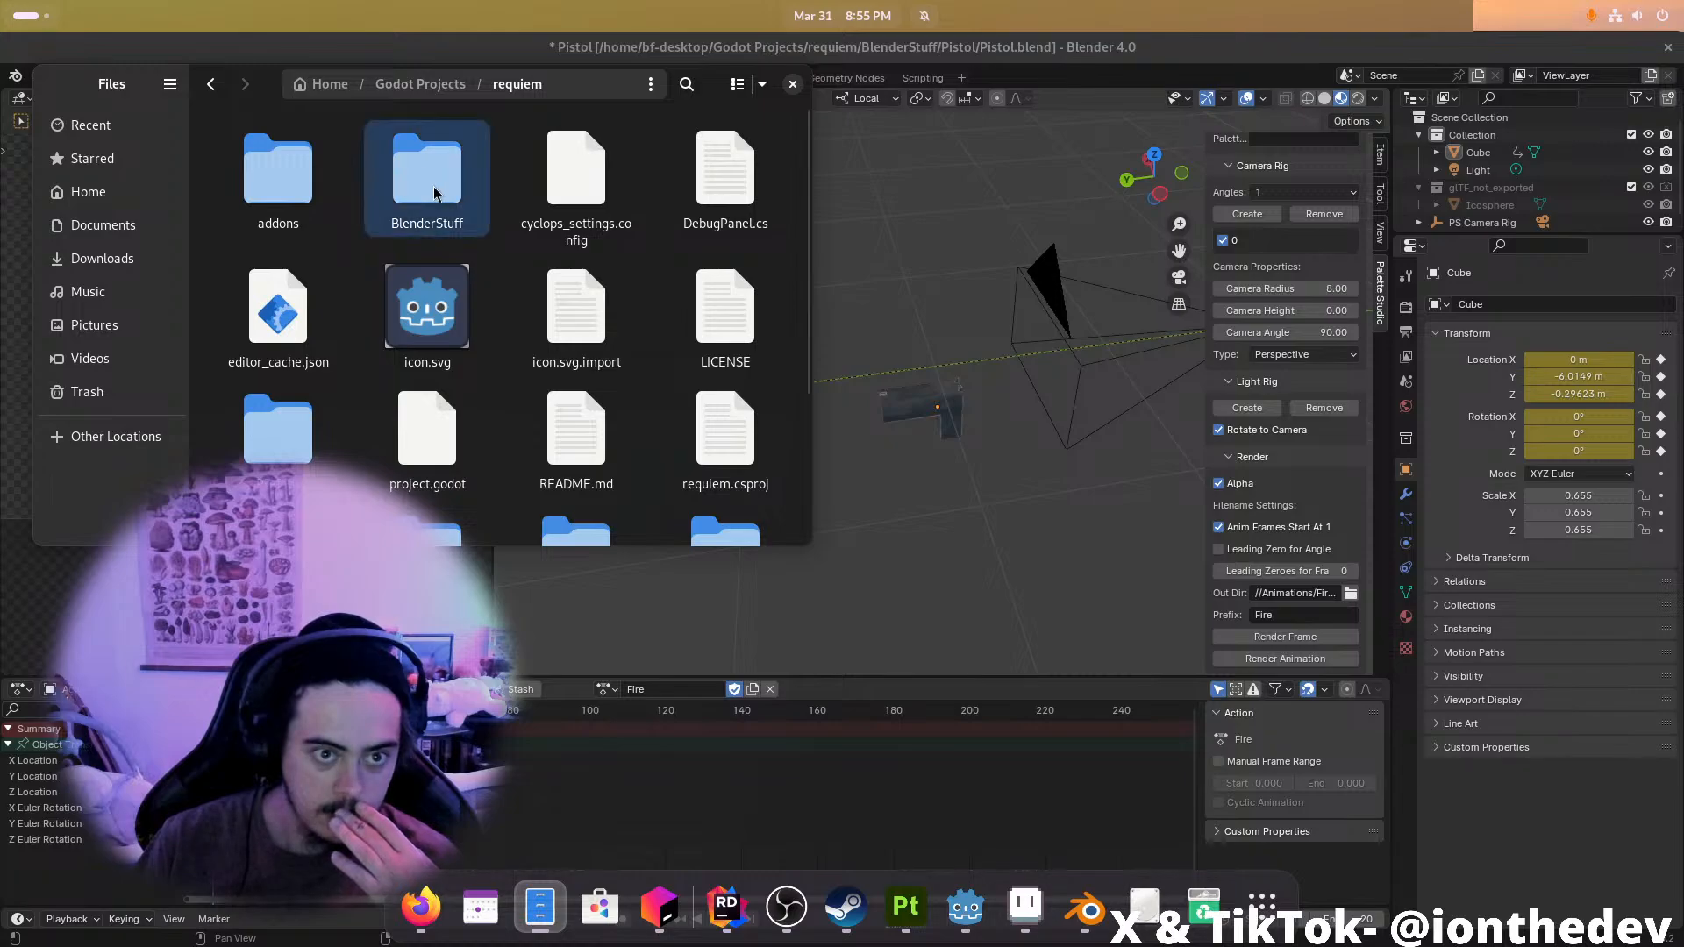
double_click(390, 175)
double_click(294, 147)
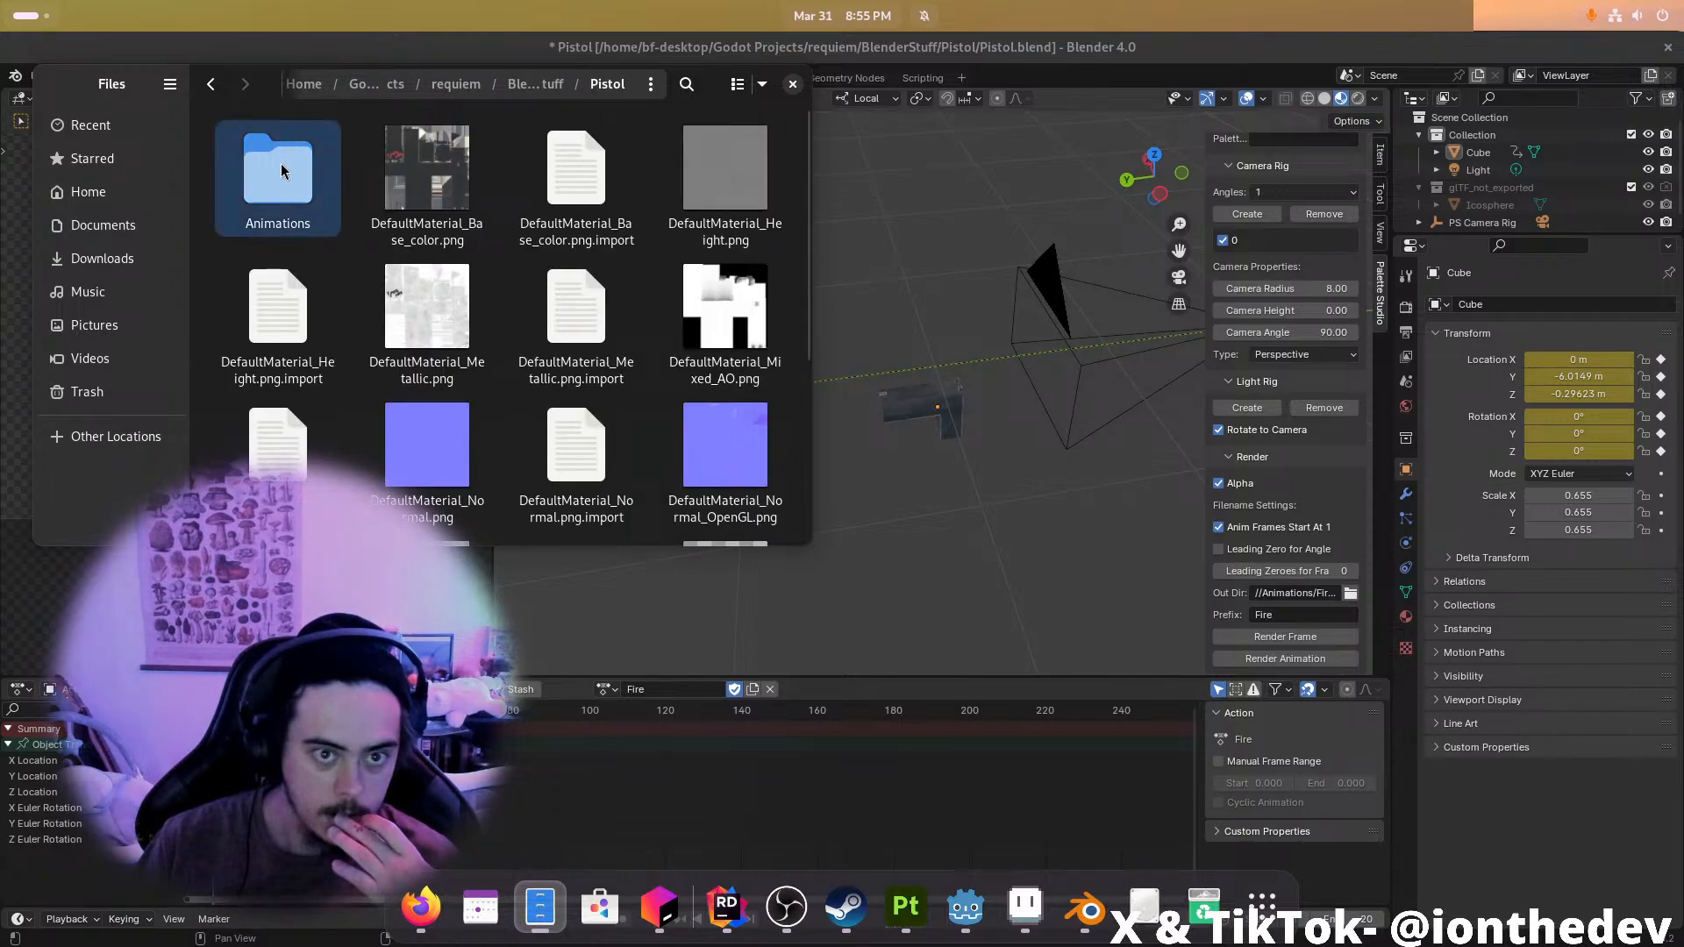
double_click(303, 158)
double_click(317, 184)
click(414, 186)
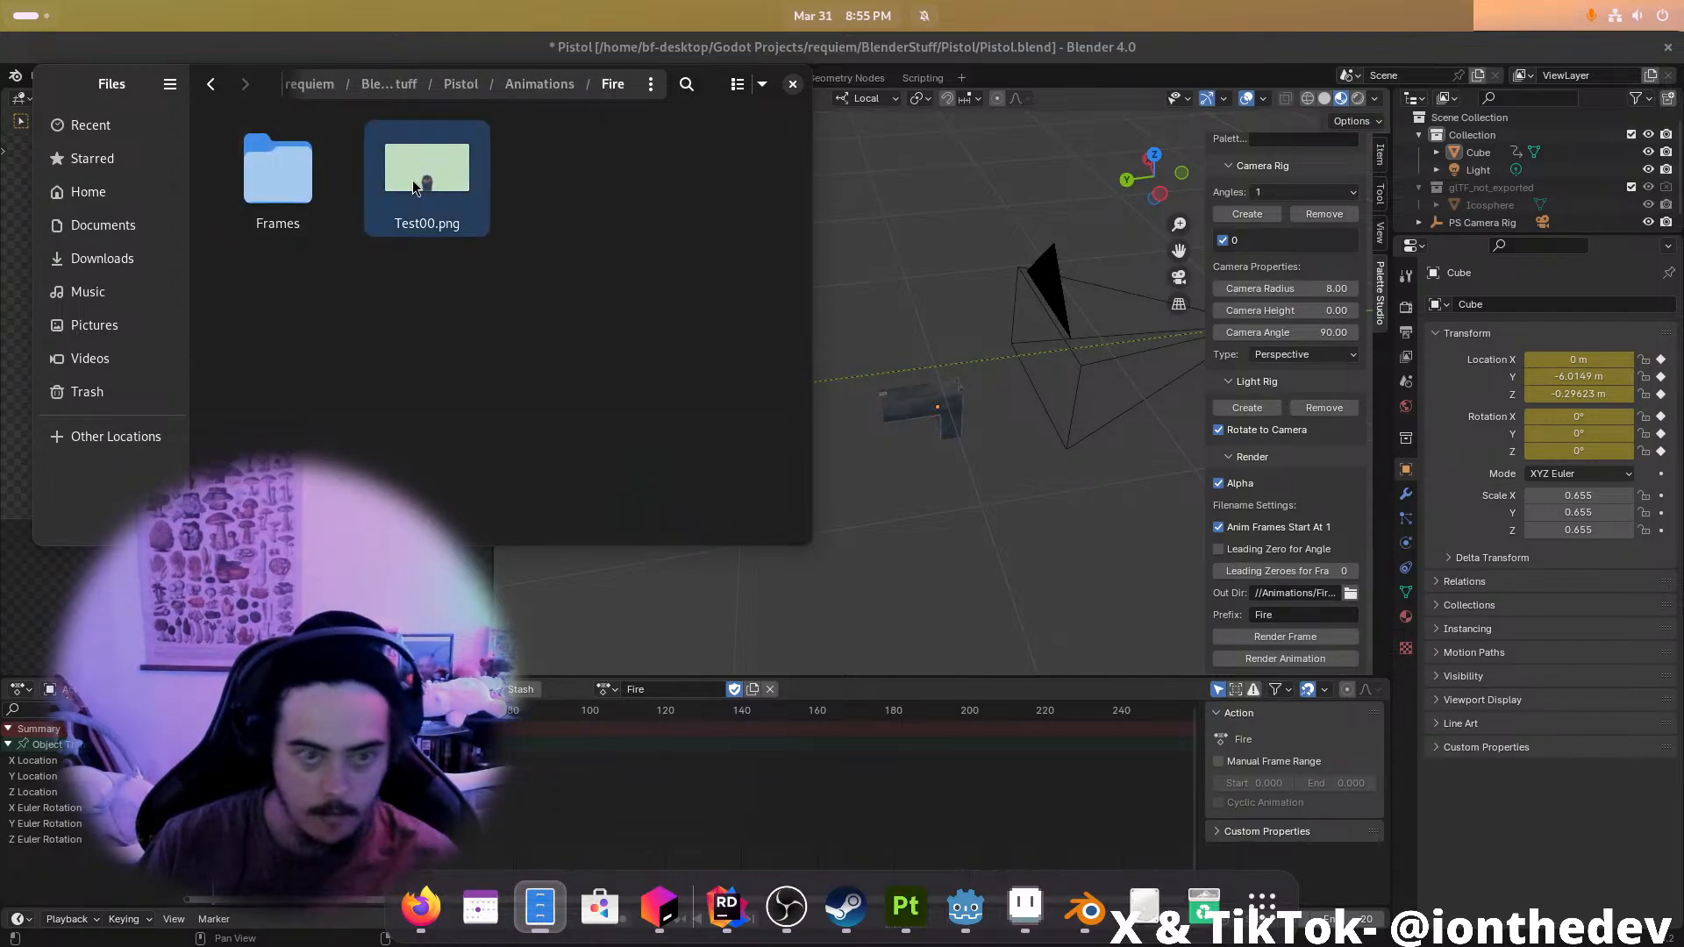
key(Delete)
Examine the background of Fire00_1.png in the Frames folder and look through the other rendered frames
double_click(260, 158)
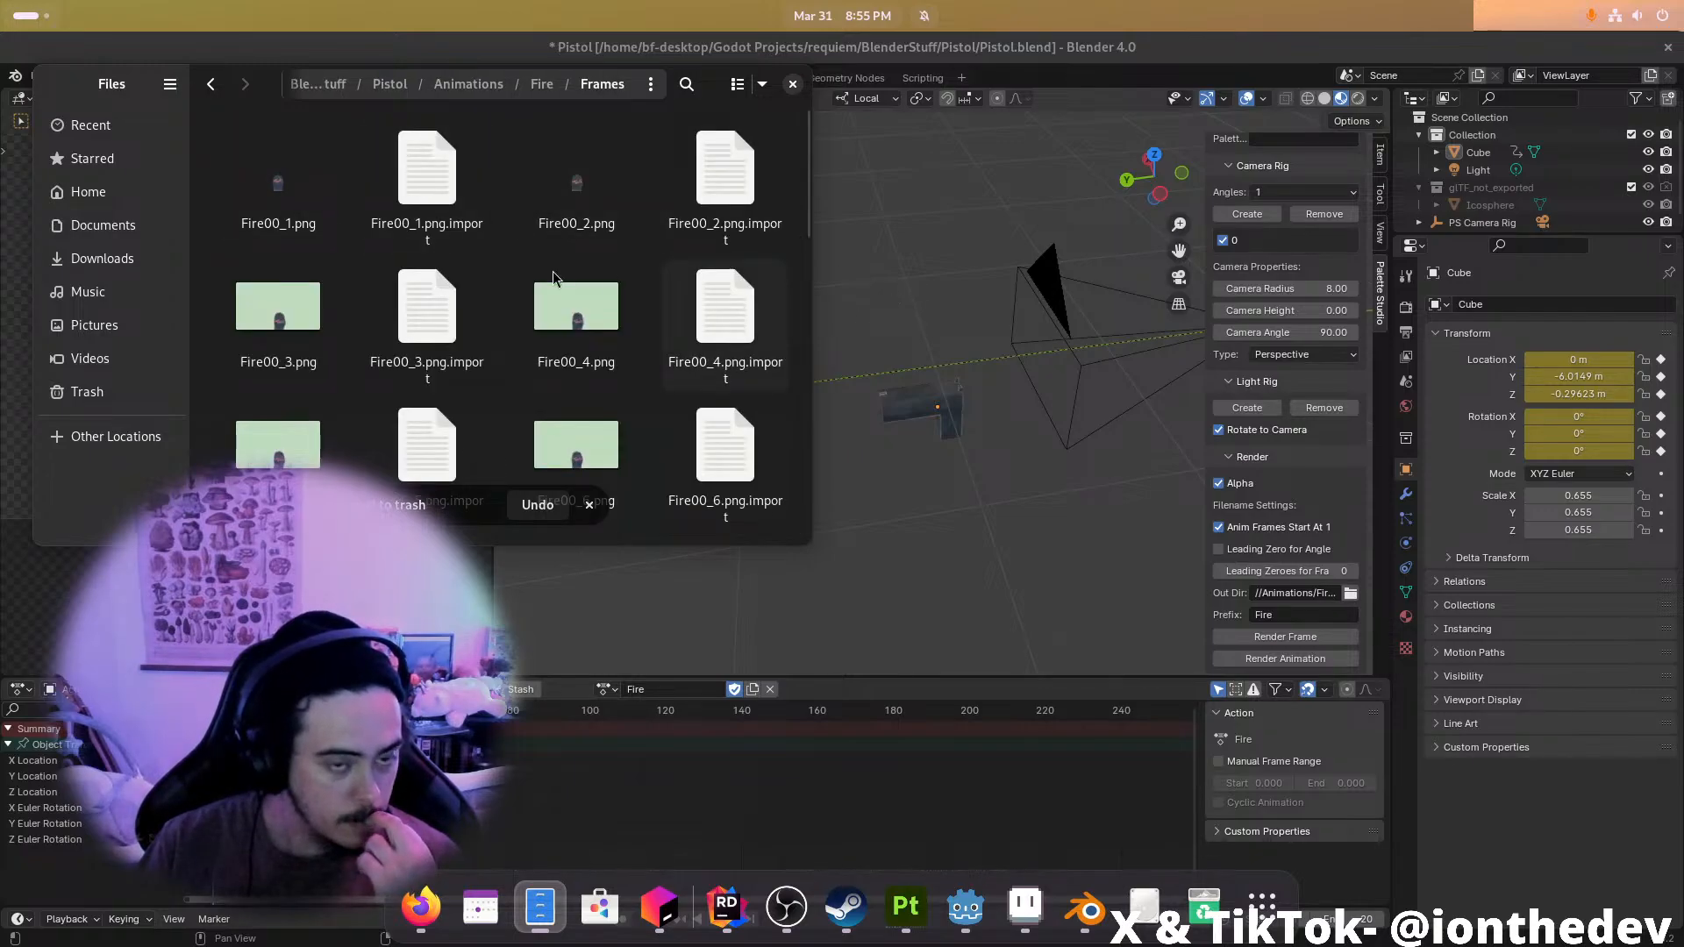
click(275, 186)
key(space)
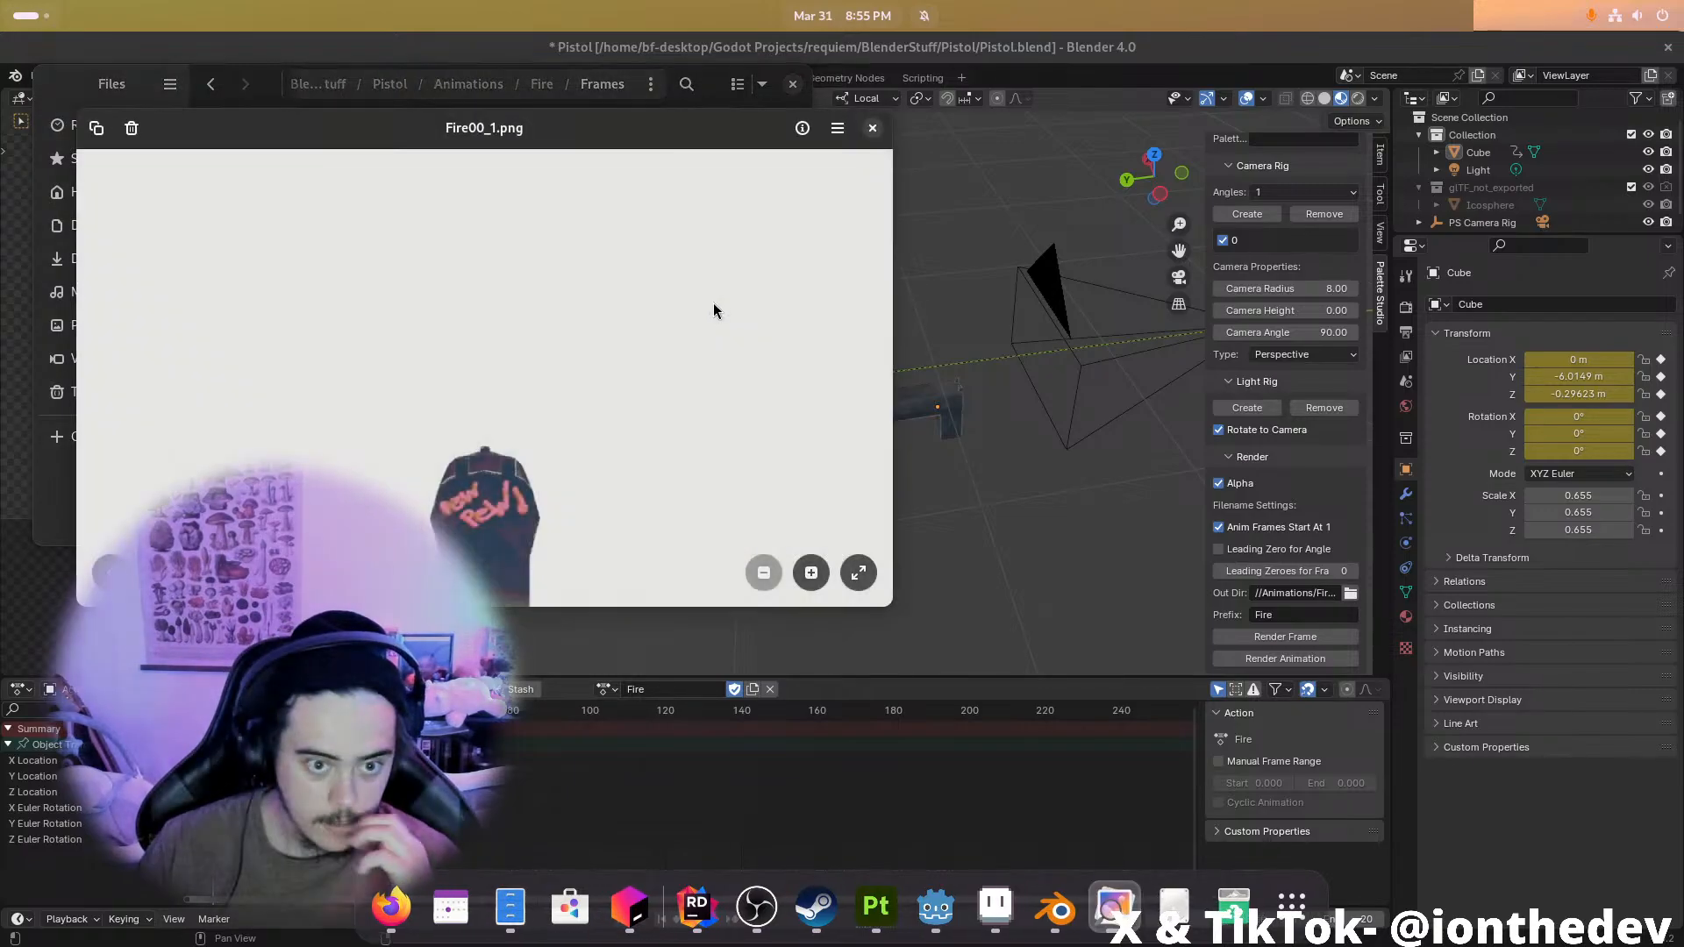
click(869, 151)
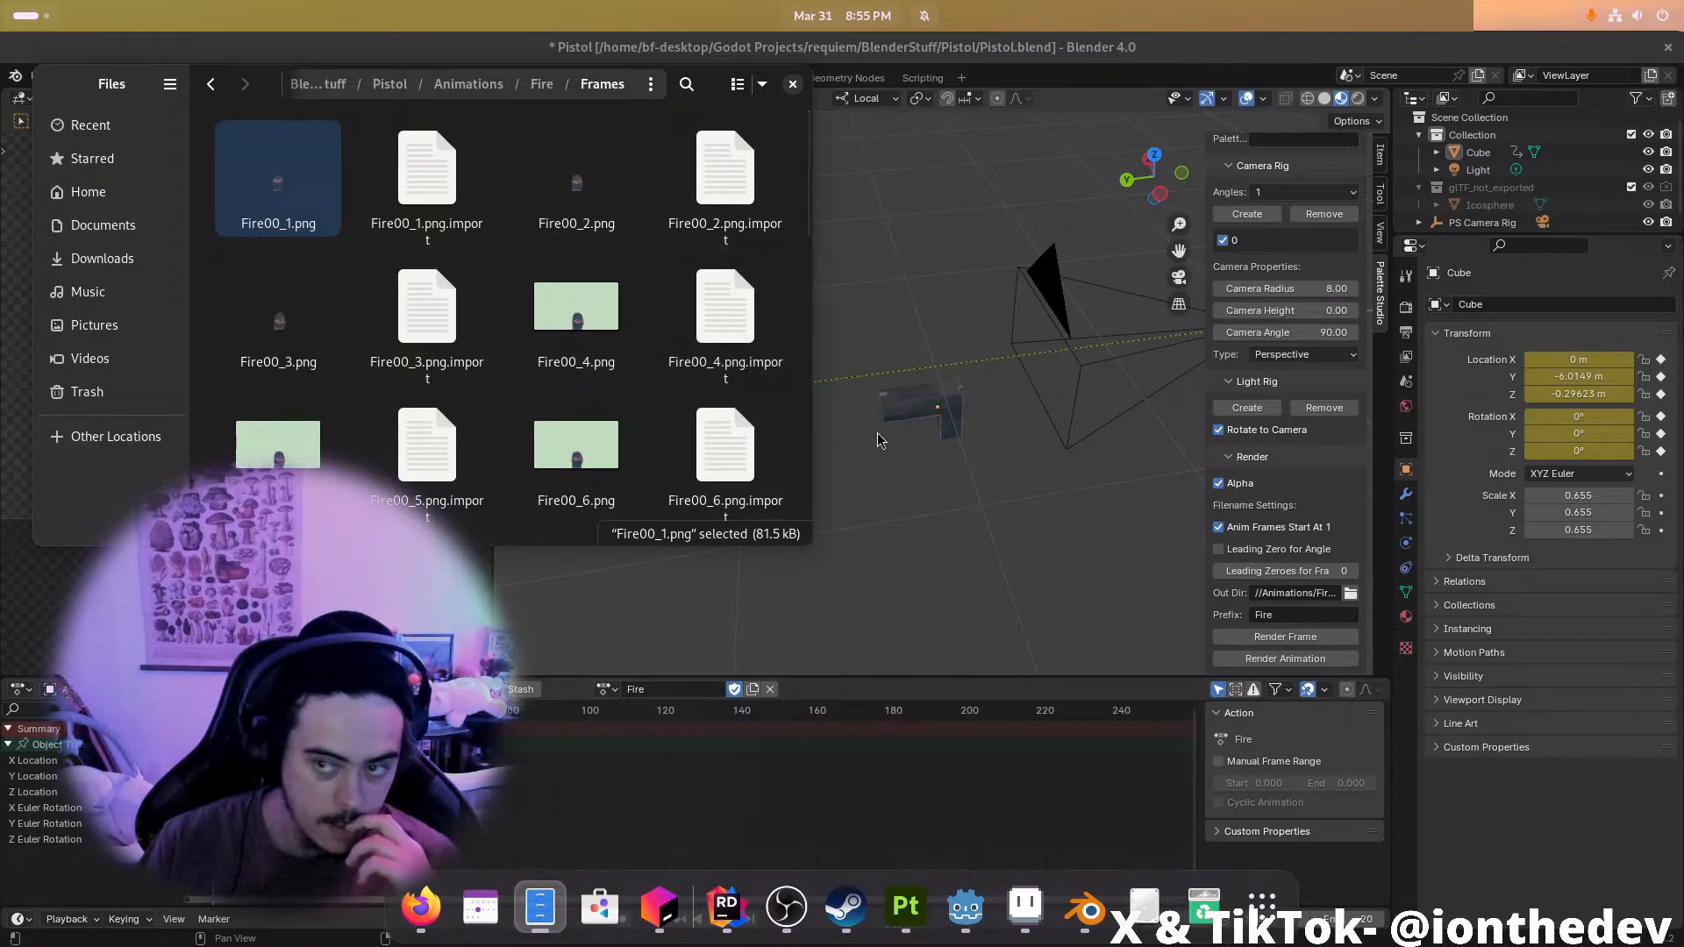
scroll(606, 369, down, 8)
scroll(579, 356, up, 7)
scroll(577, 349, up, 2)
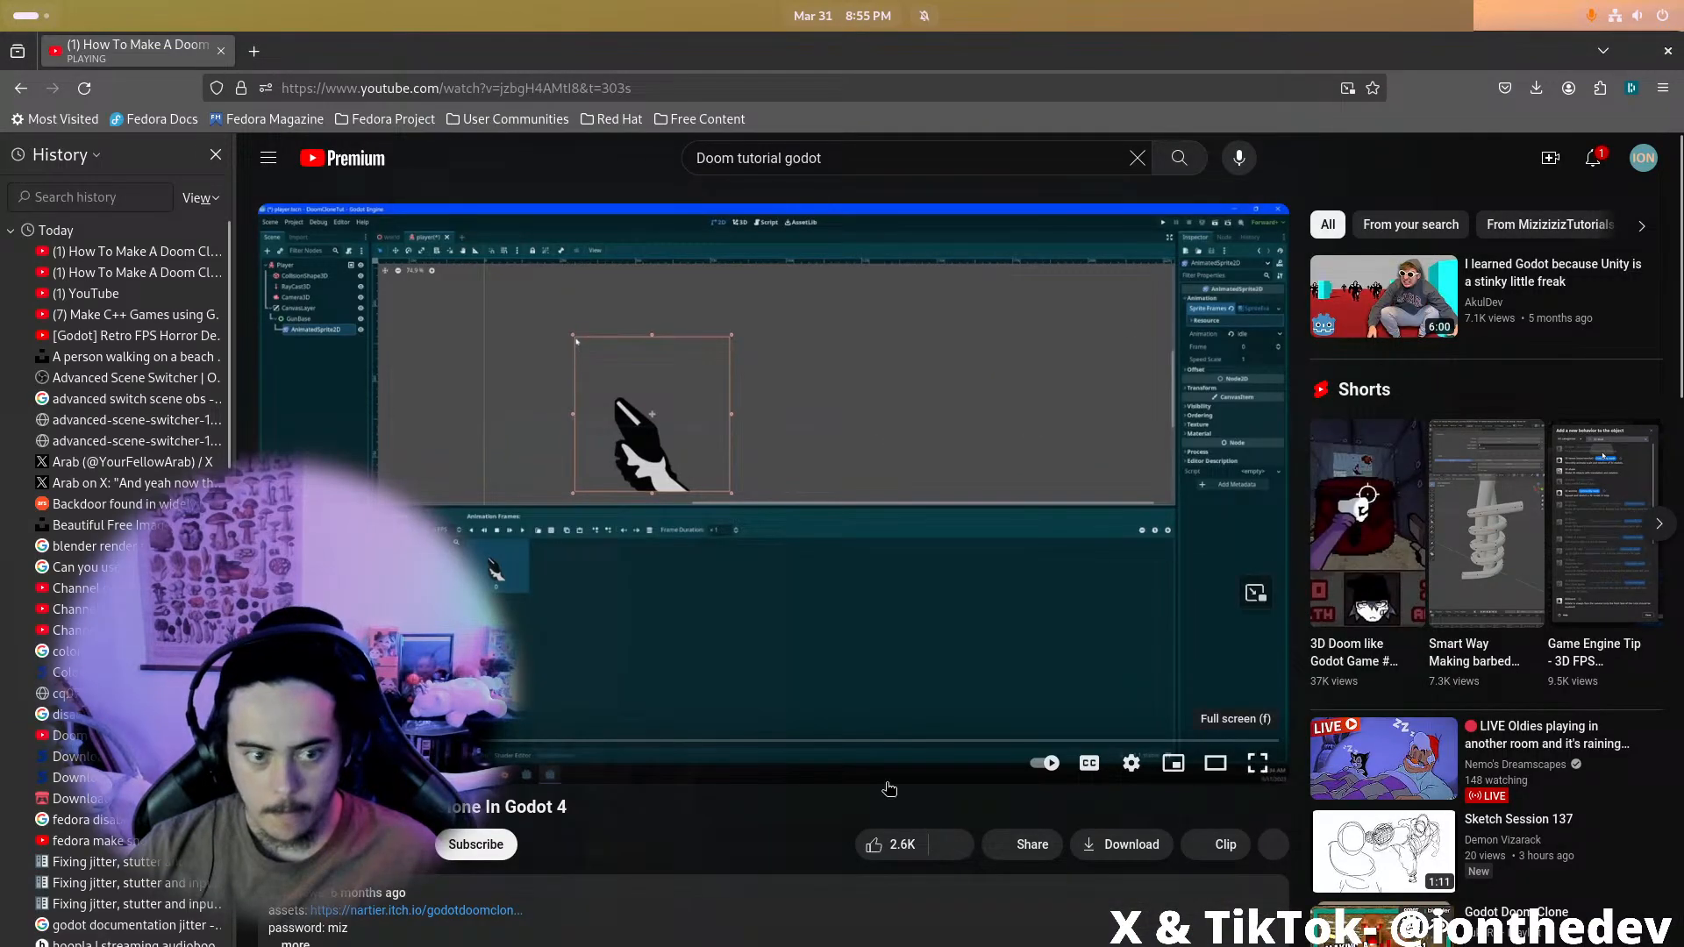
View the Godot Doom clone tutorial video in full screen and skip ahead to the section on the enemy scene
click(1257, 762)
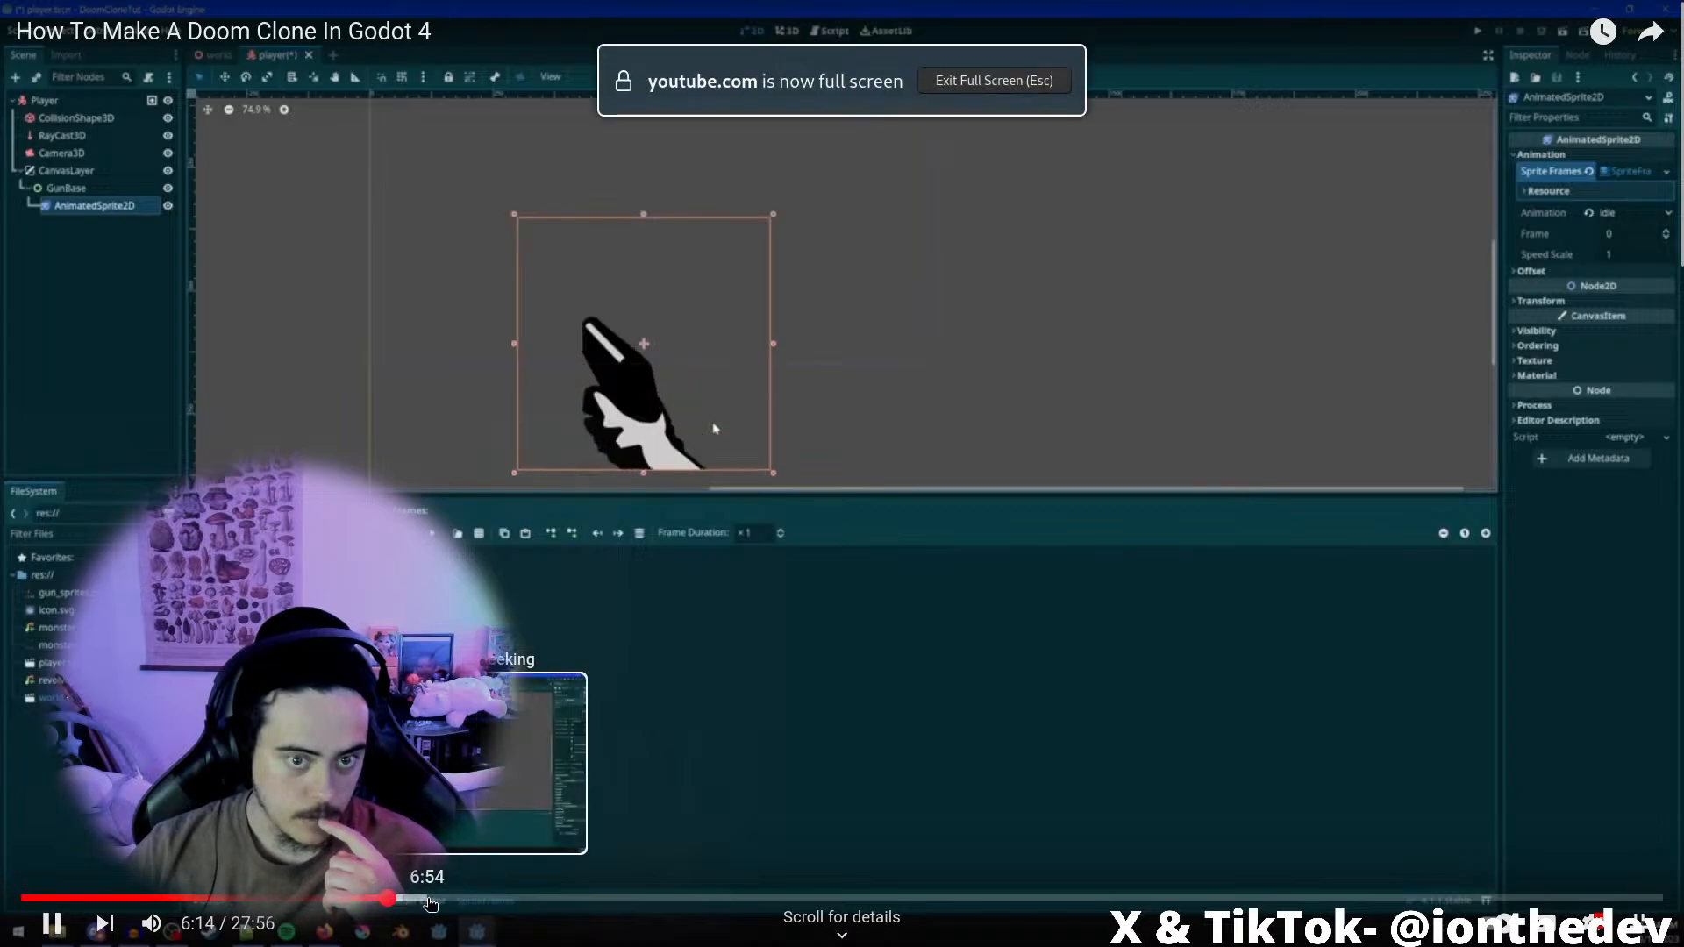
click(434, 898)
click(461, 899)
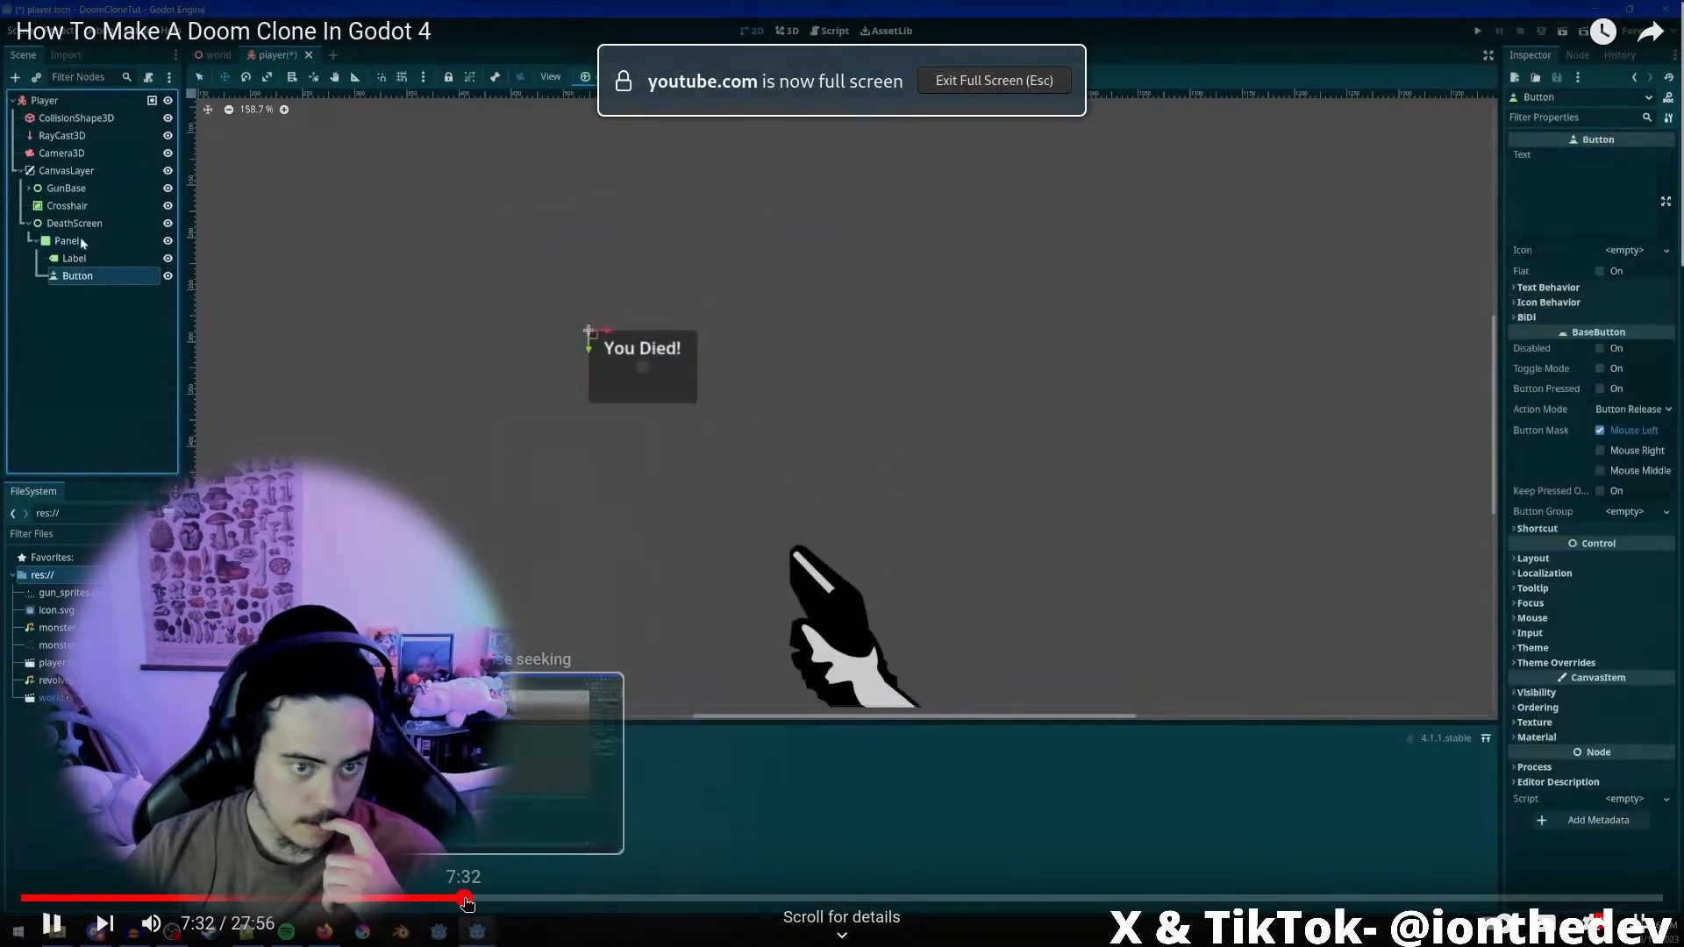
click(496, 899)
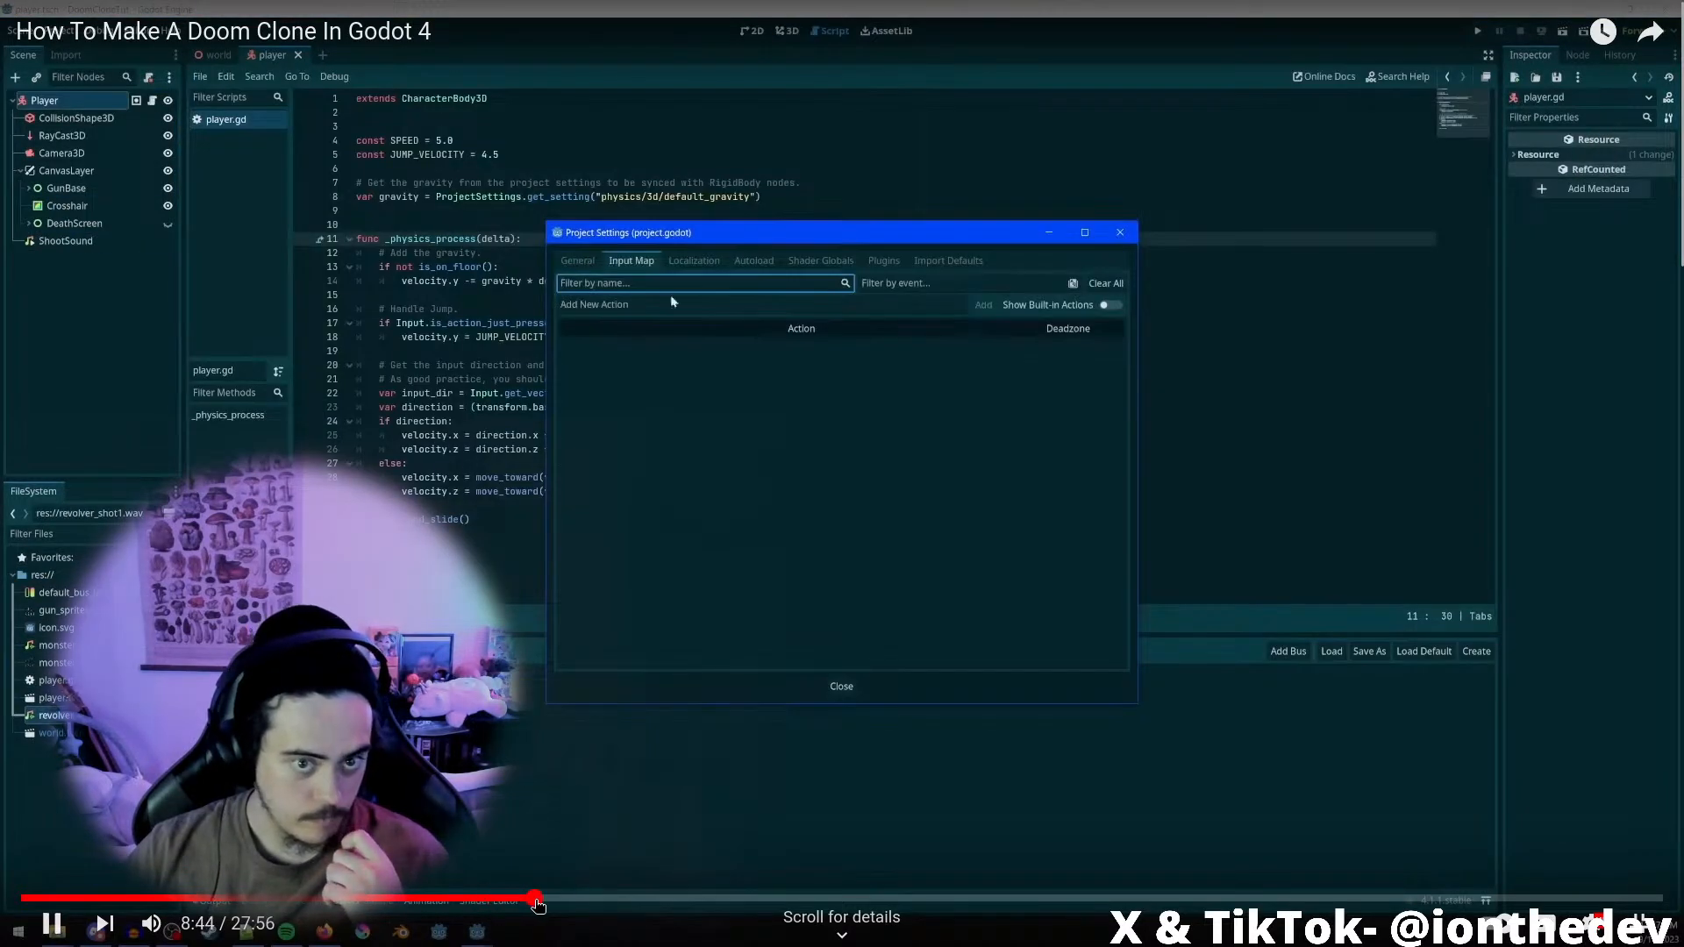
click(572, 898)
drag(575, 899, 689, 898)
click(772, 899)
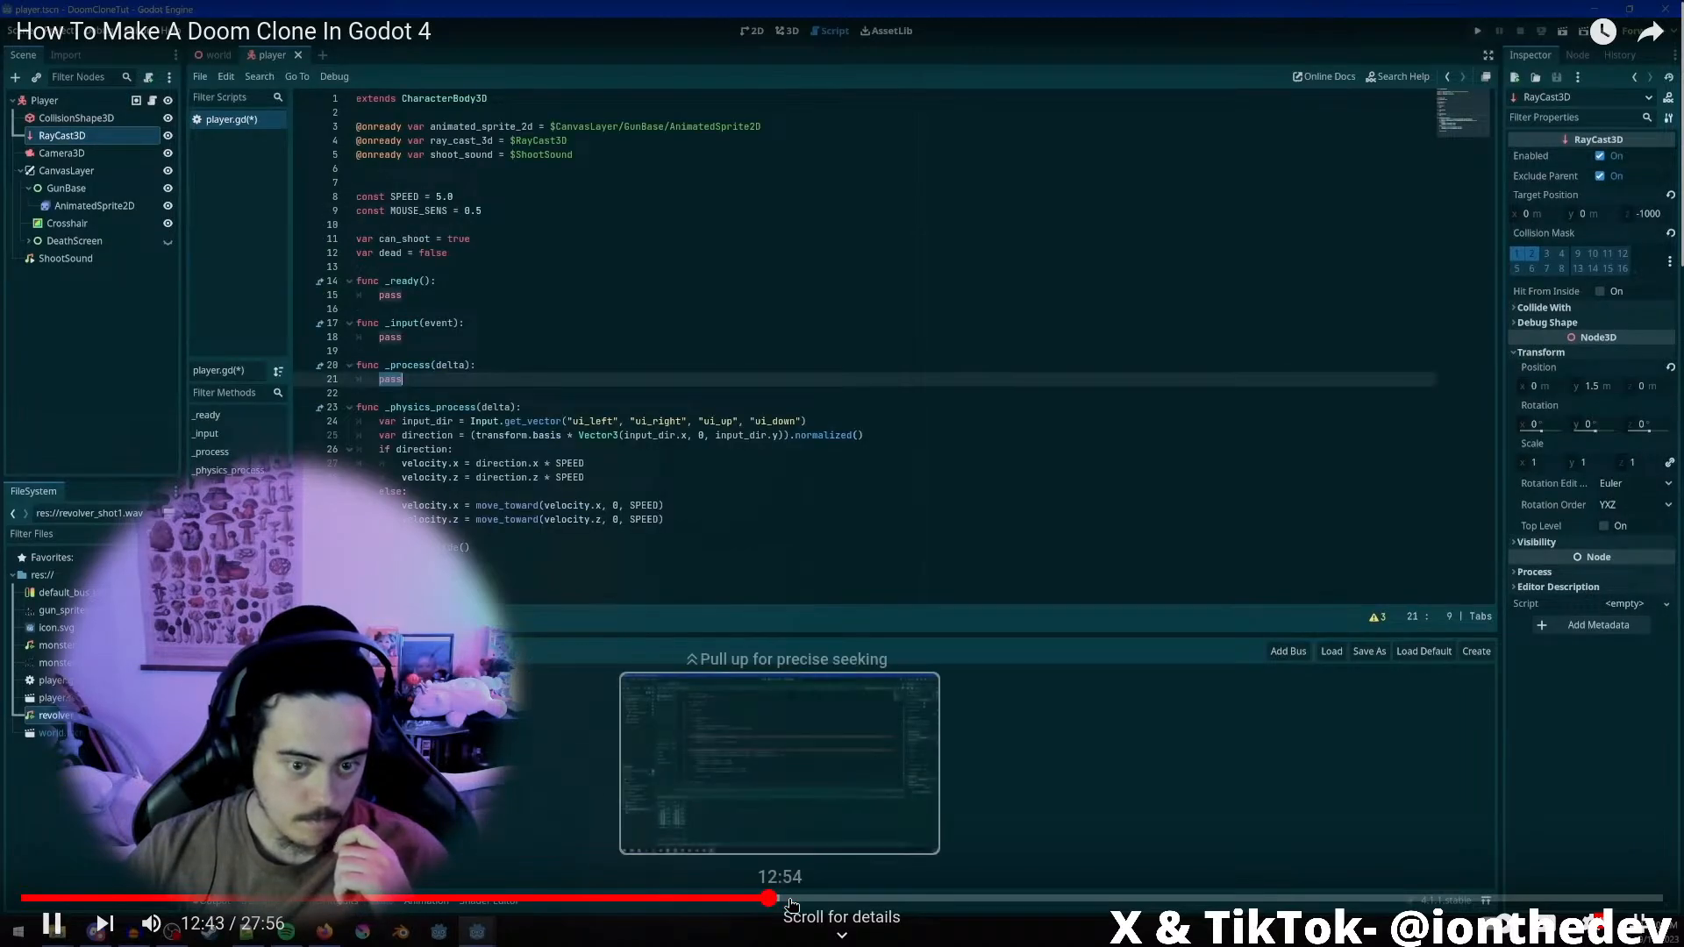
click(811, 898)
drag(875, 904, 1196, 904)
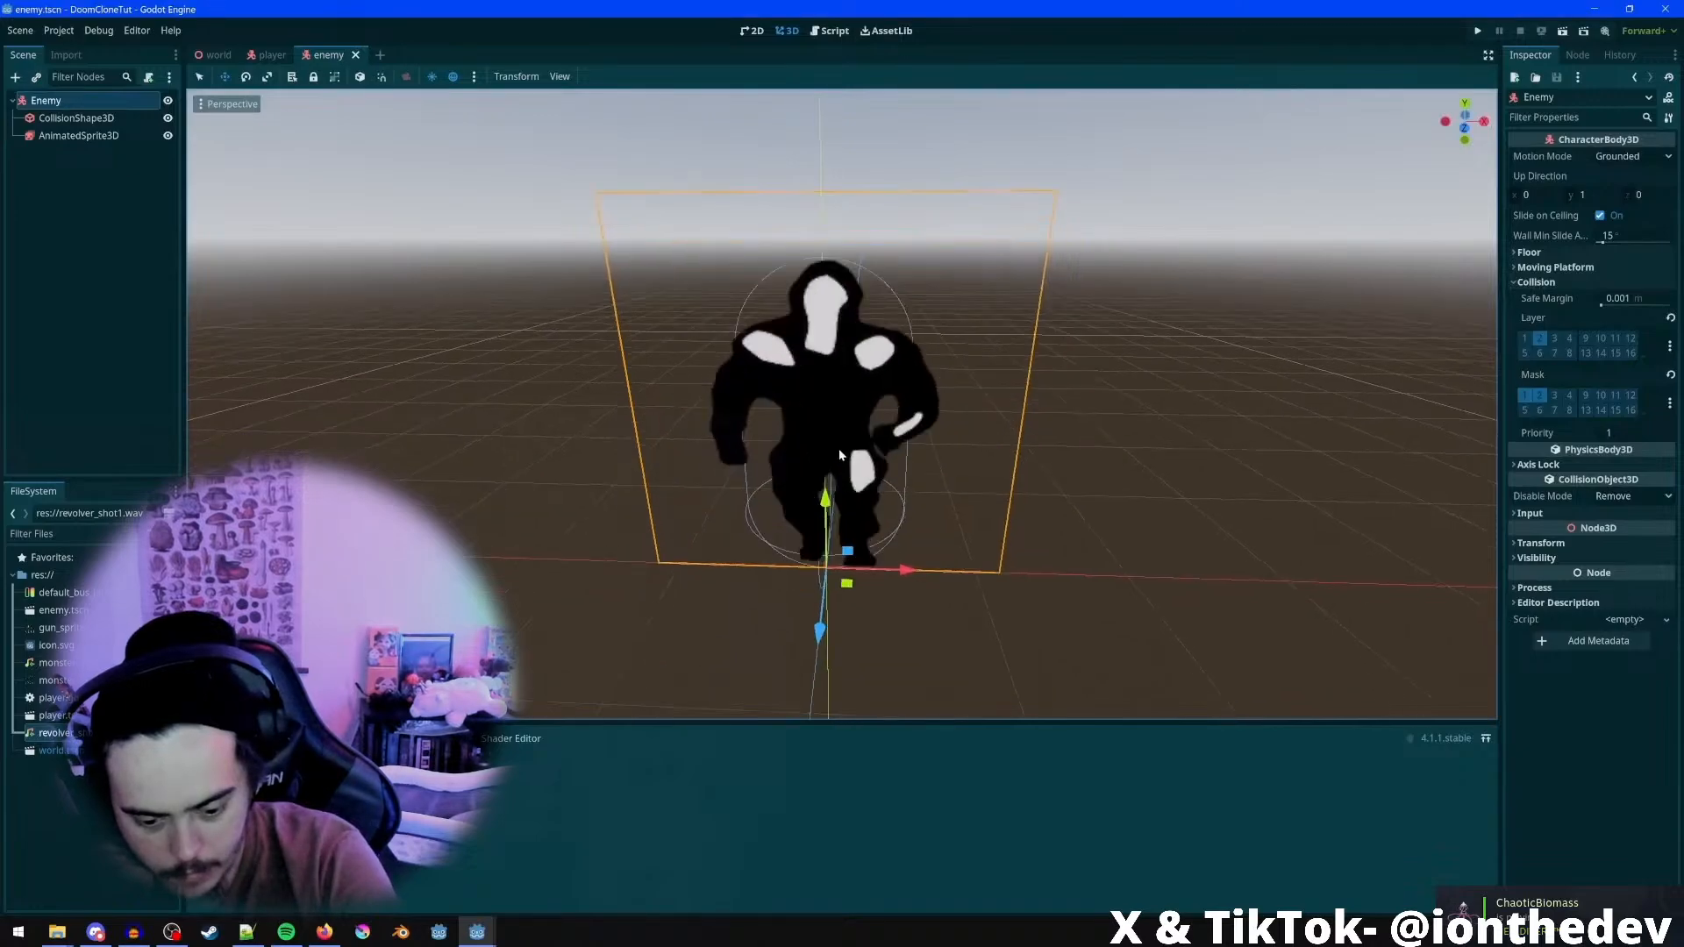
Add a sprite animation named death to the enemy's AnimatedSprite3D
click(109, 135)
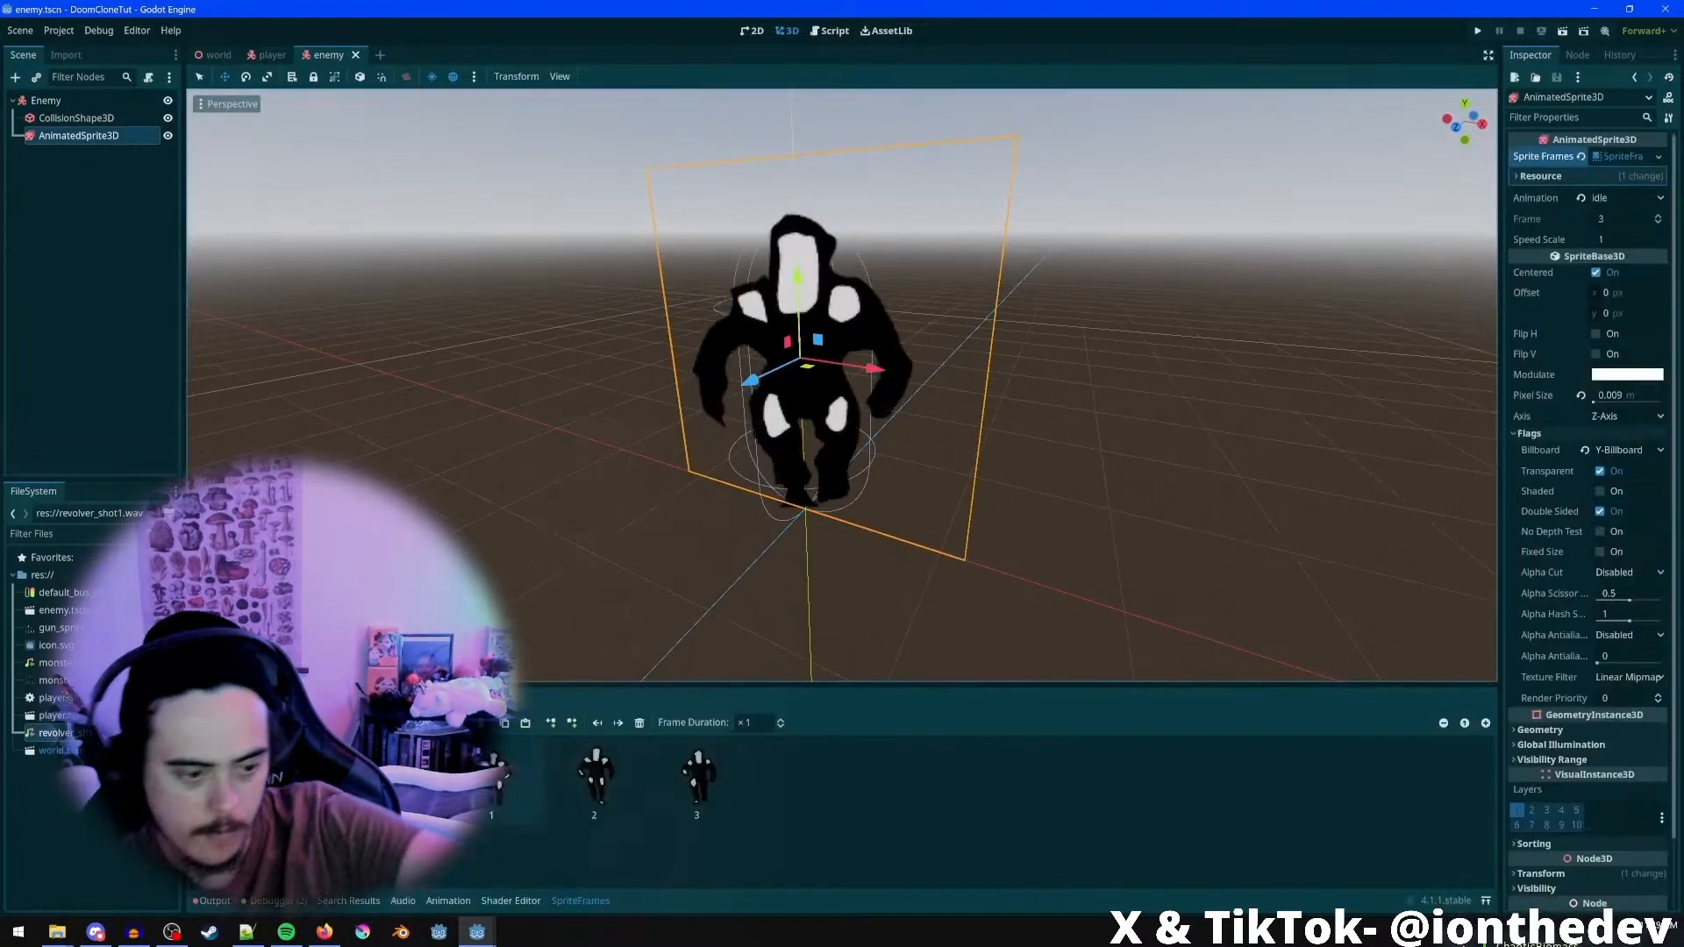
key(ctrl+n)
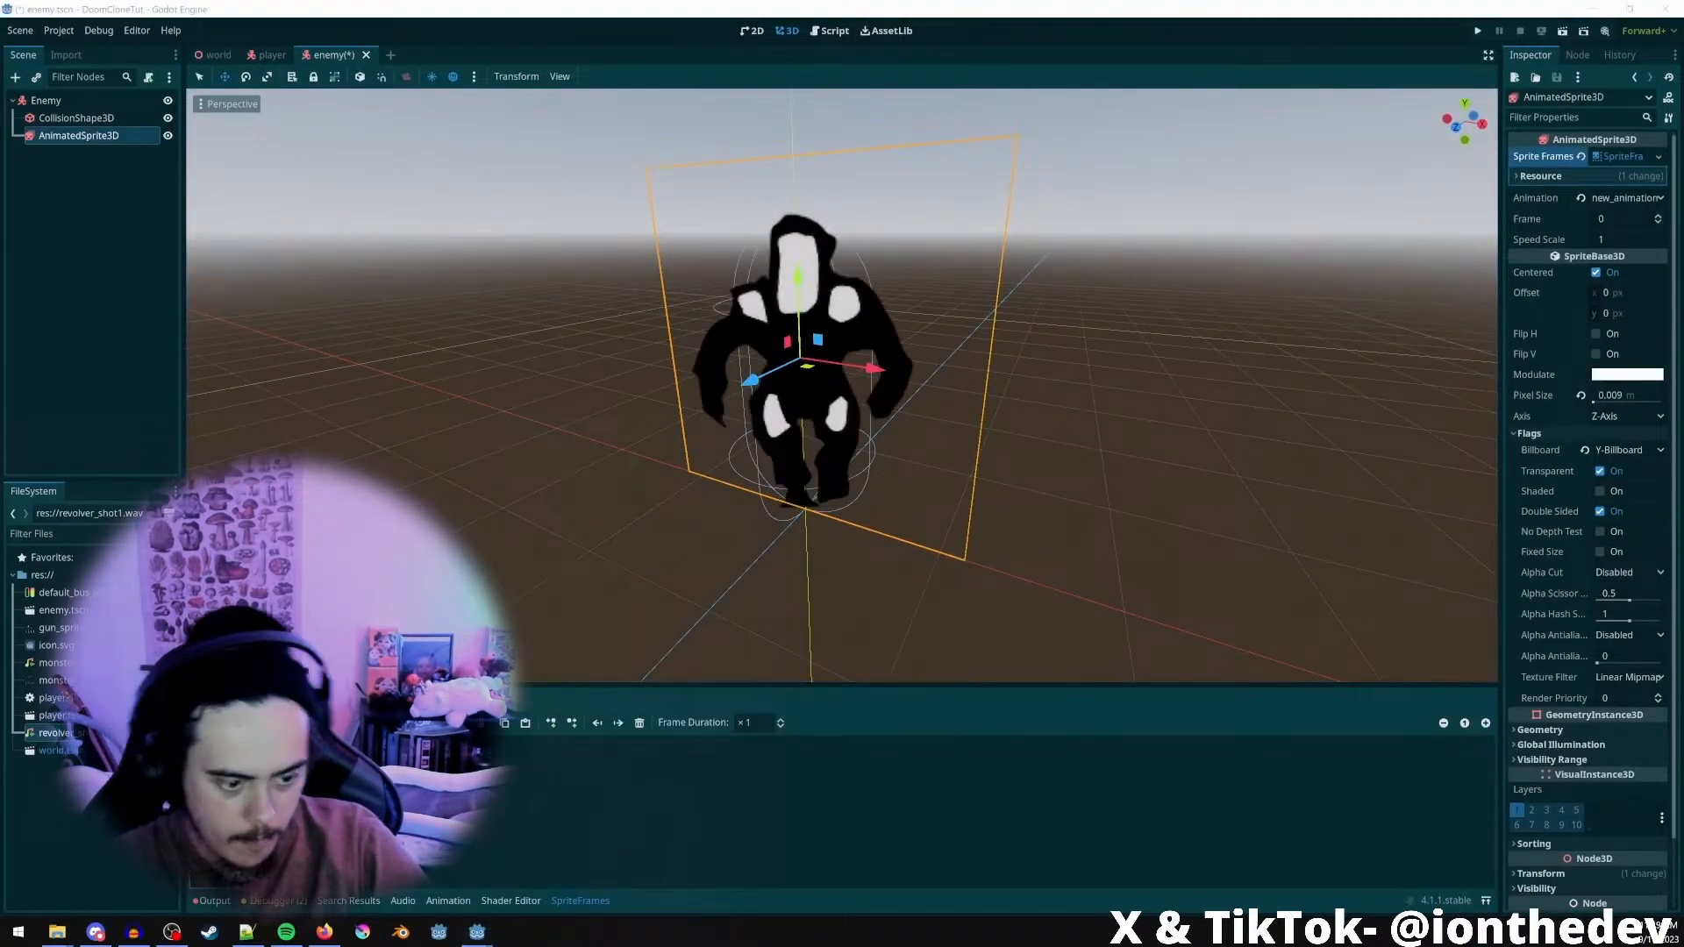
text(death)
key(Return)
Load the monster sprite sheet for the death animation and divide it into 5 horizontal and 2 vertical frames
click(481, 723)
double_click(849, 321)
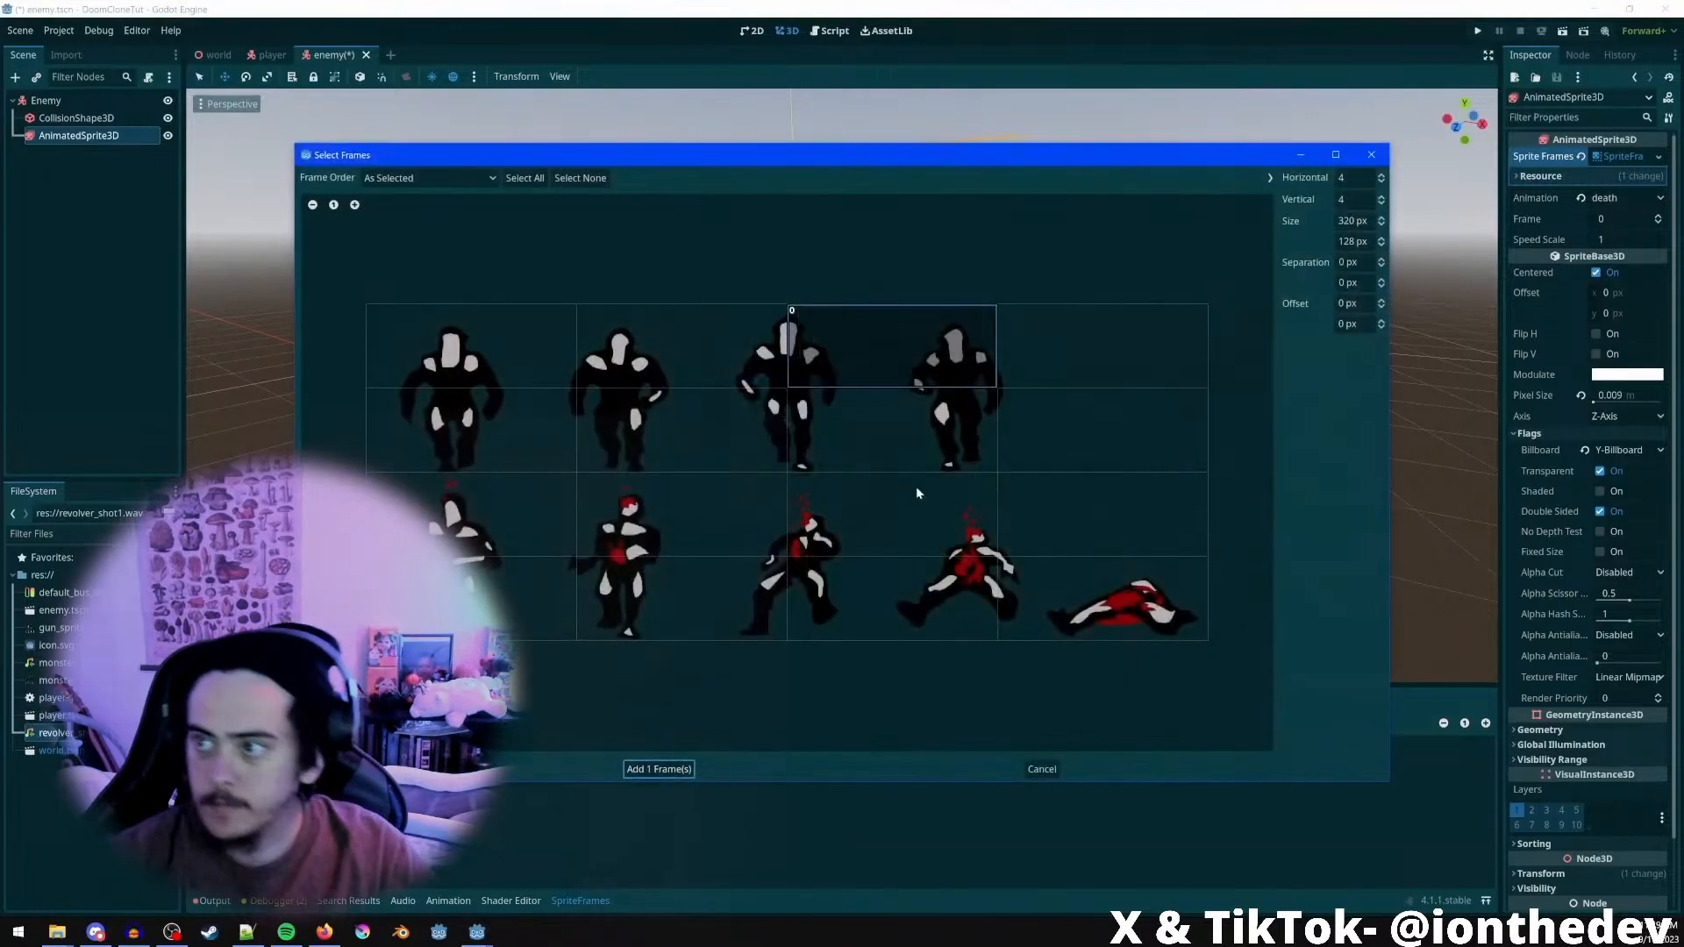
click(1382, 176)
click(1382, 204)
click(1382, 203)
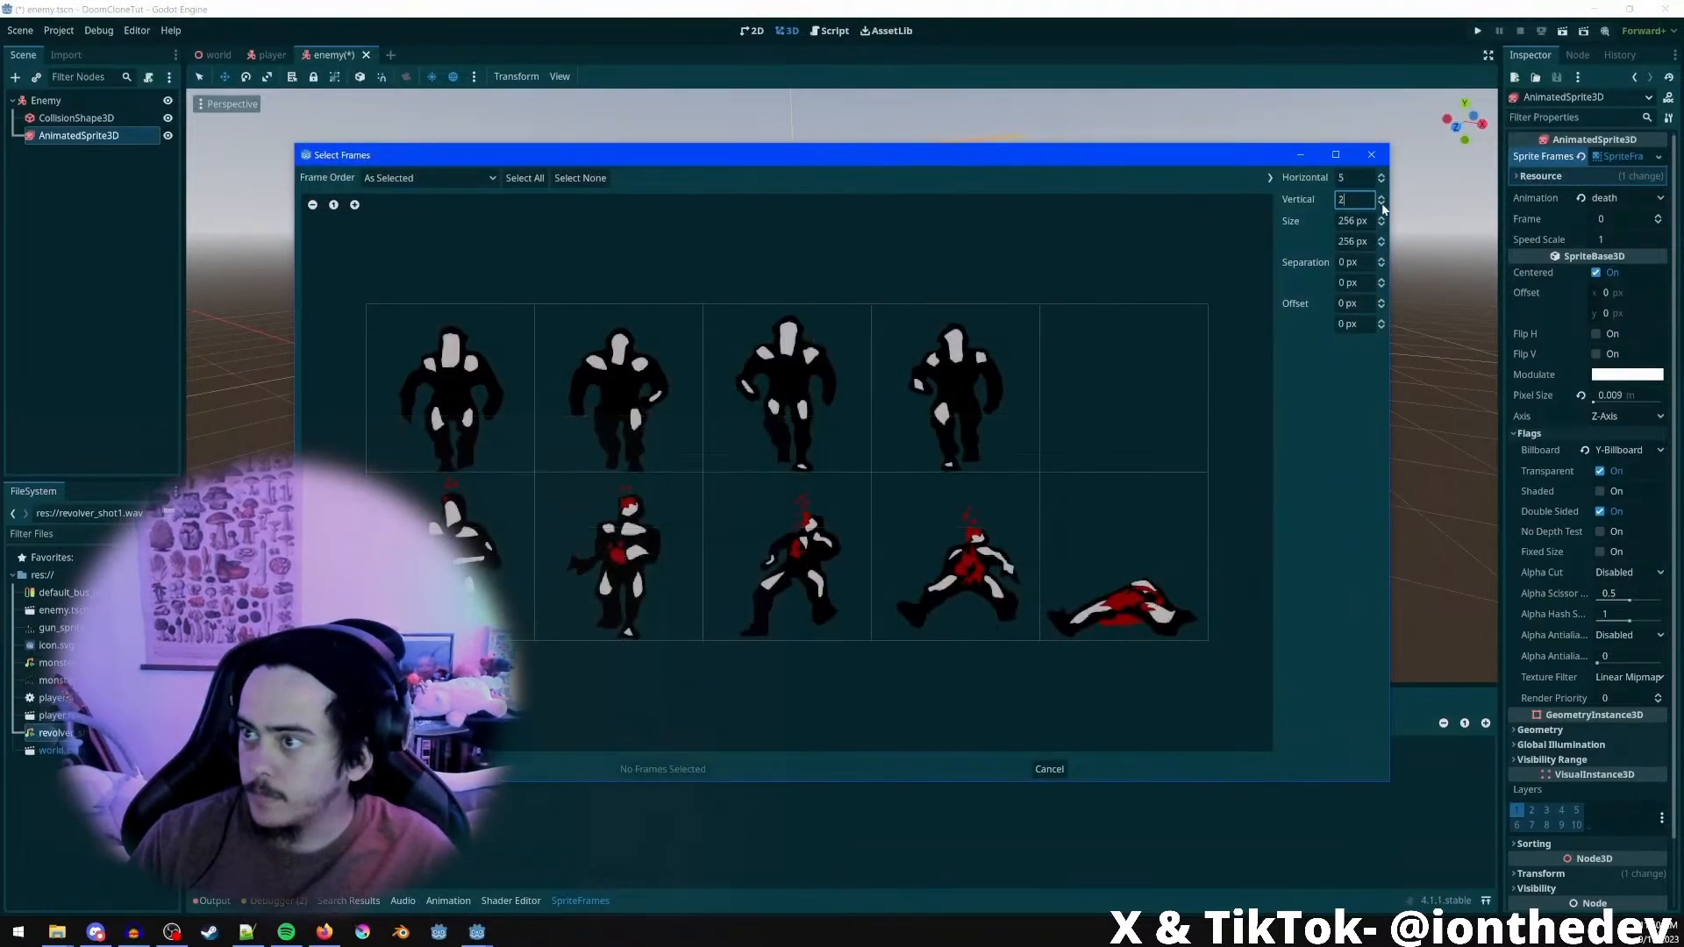
Add the five frames in the sprite sheet's second row to the death animation, in order from first to last
click(496, 545)
click(619, 553)
click(789, 559)
click(956, 567)
click(1124, 571)
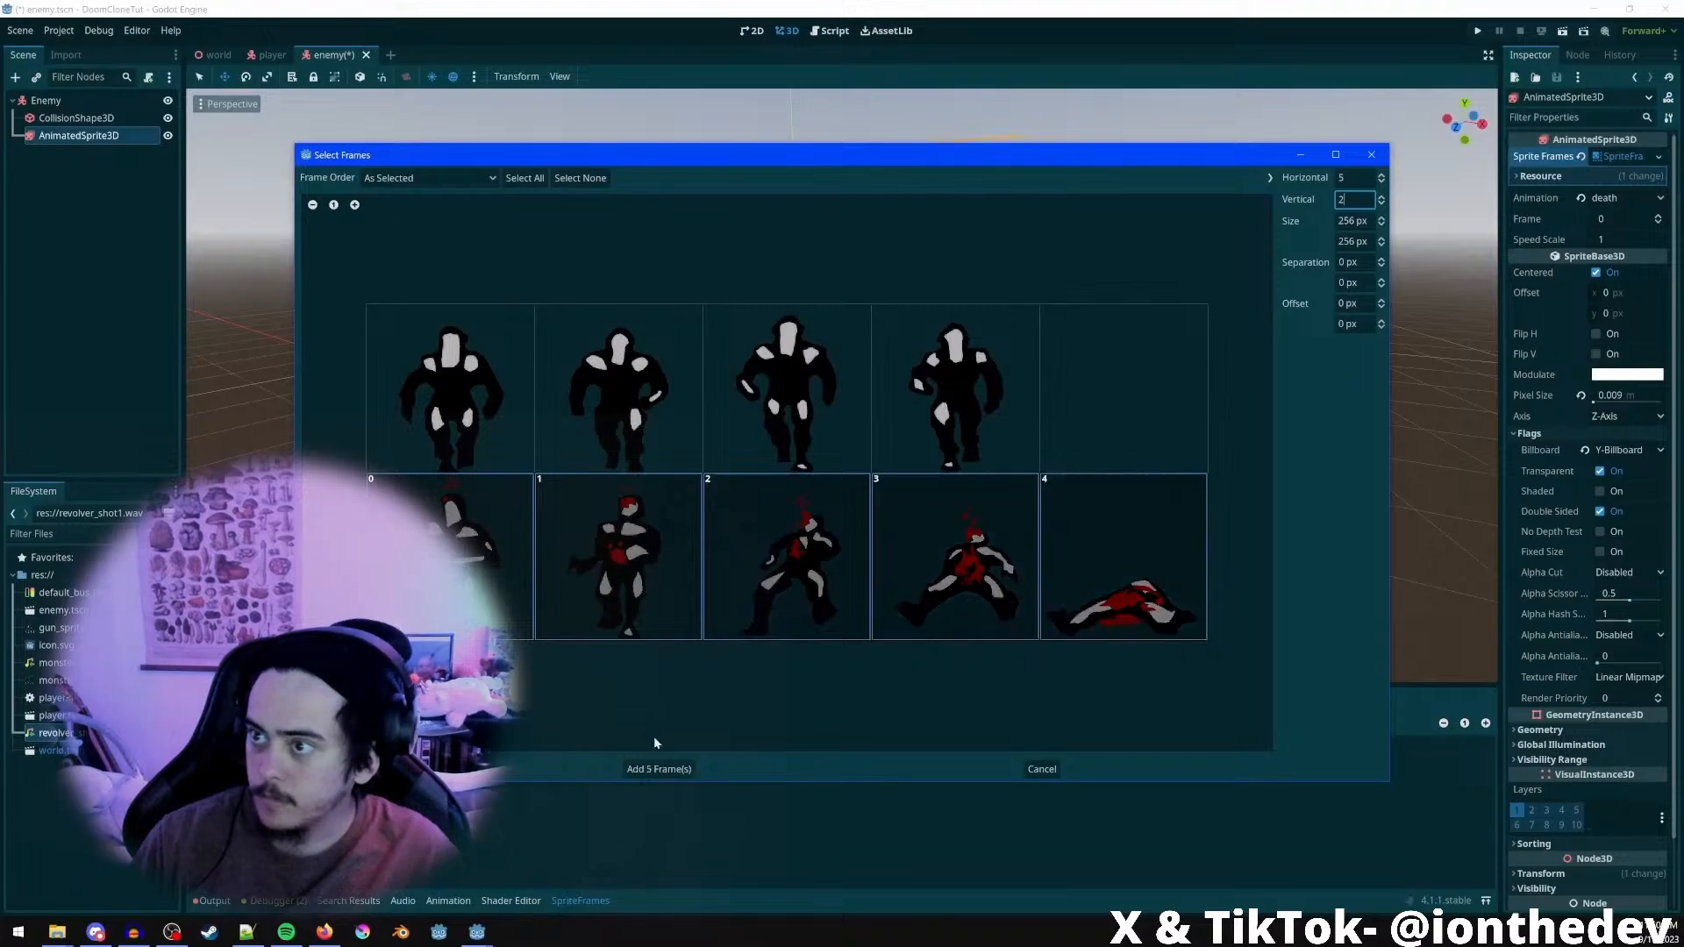
click(659, 770)
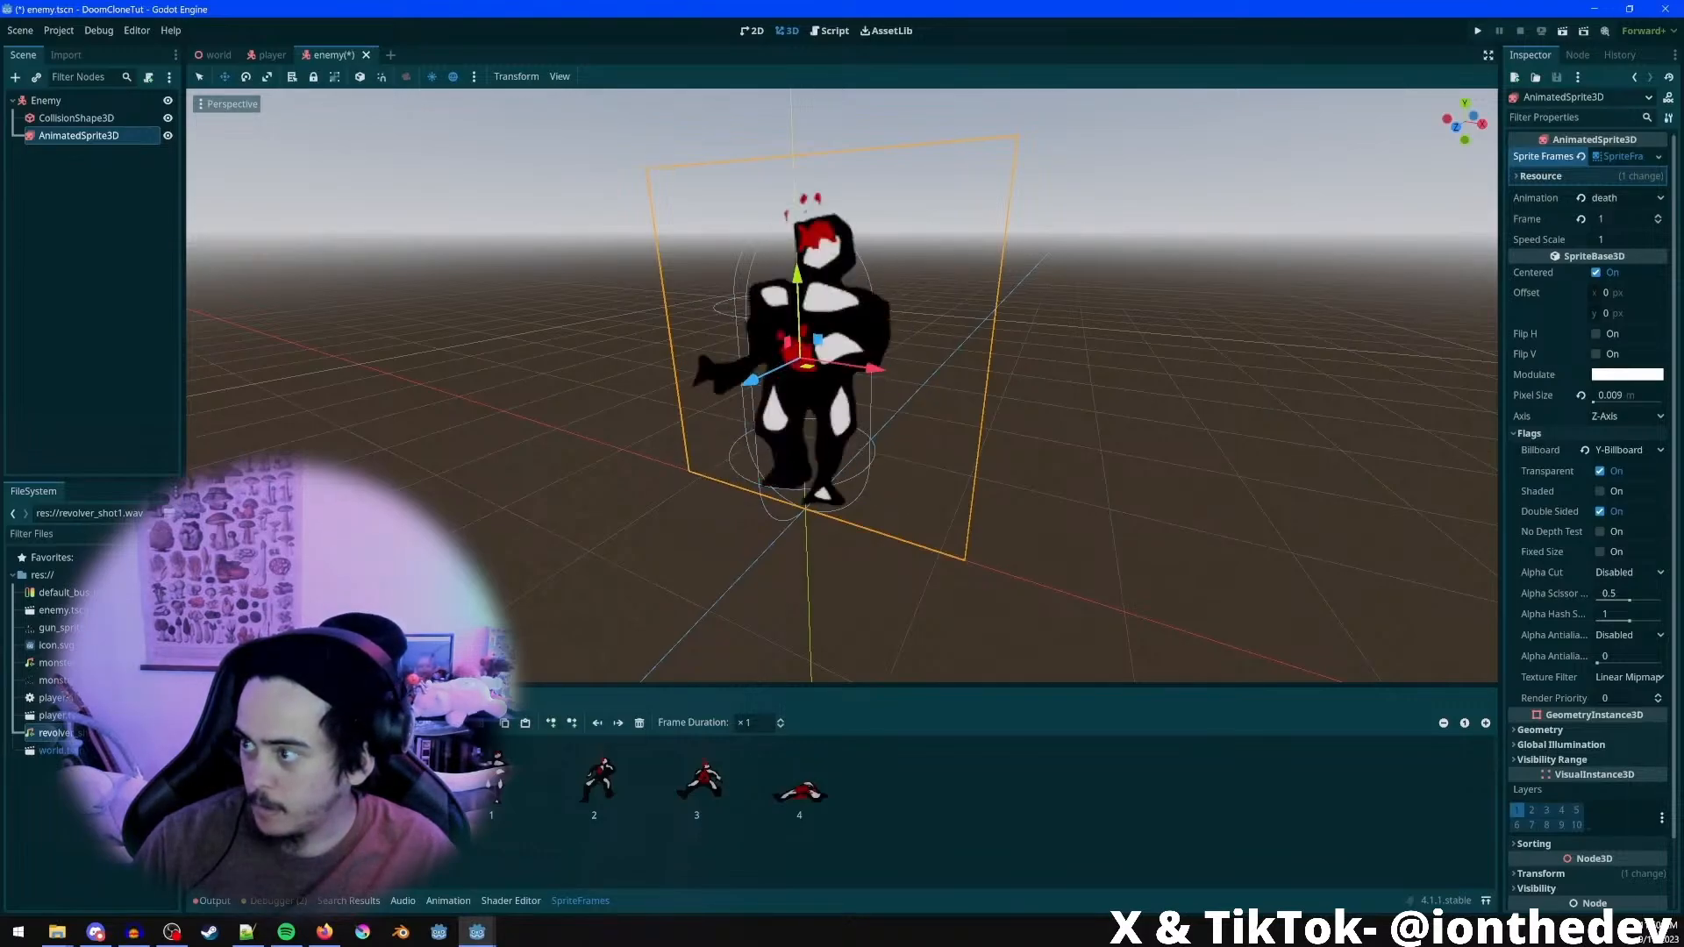
Switch the enemy sprite back to the idle animation and save the enemy scene
click(255, 789)
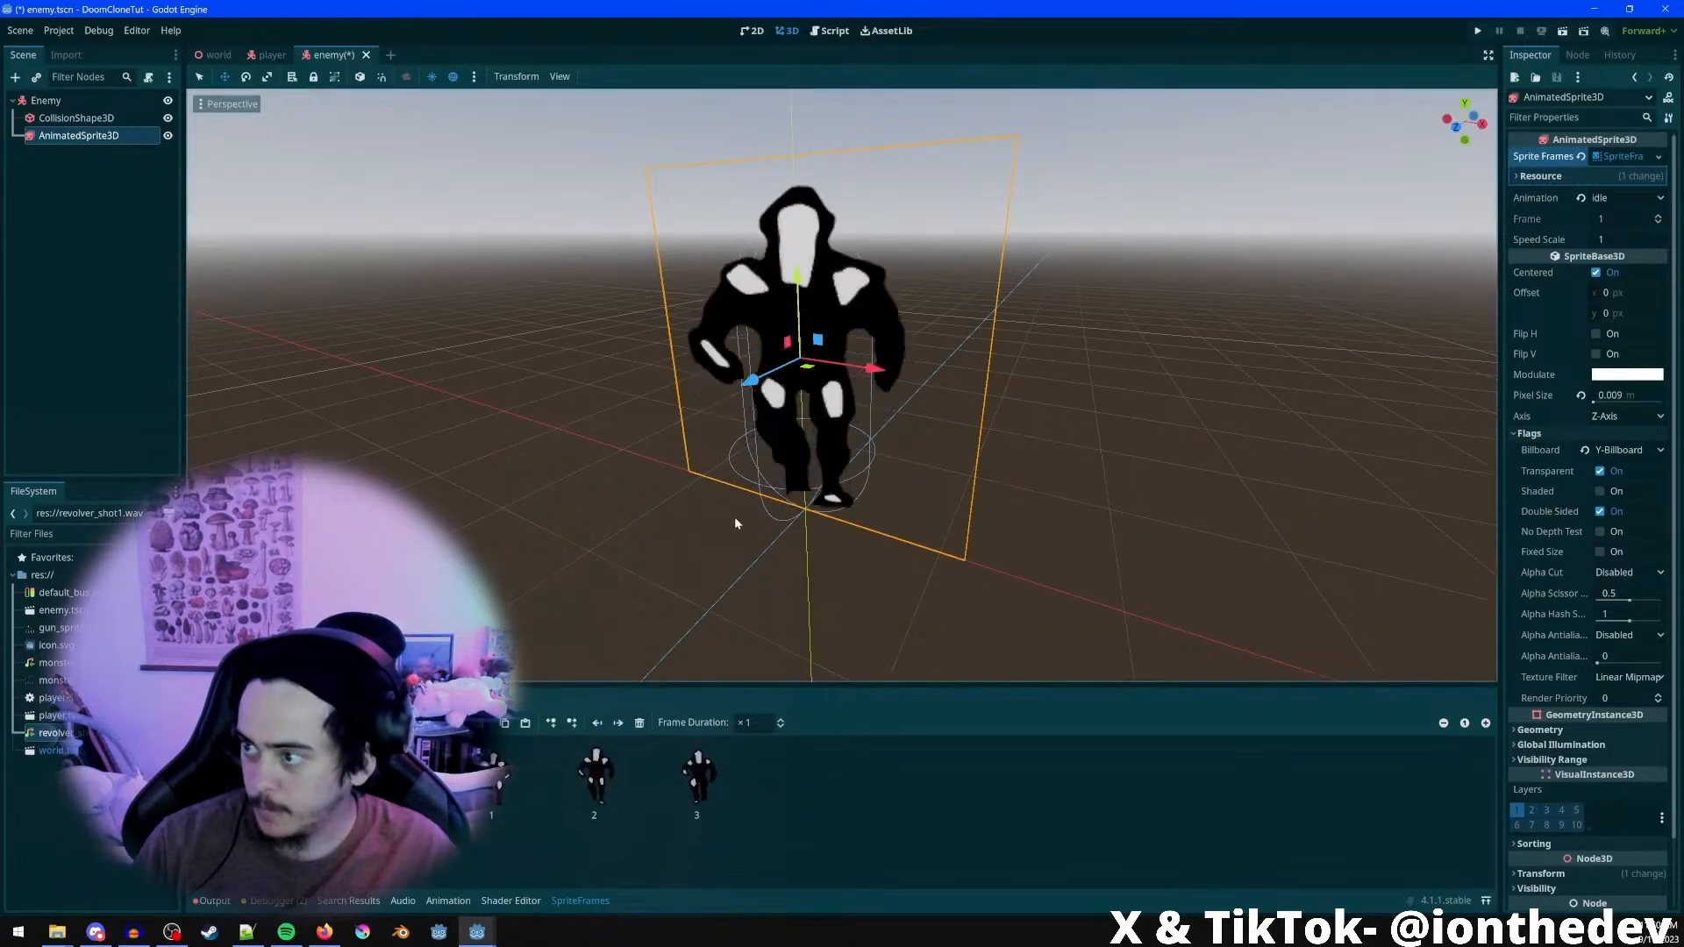
middle_drag(734, 518, 772, 527)
key(ctrl+s)
Add an AudioStreamPlayer3D node as a child of the Enemy root node
click(78, 98)
key(ctrl+a)
text(audio)
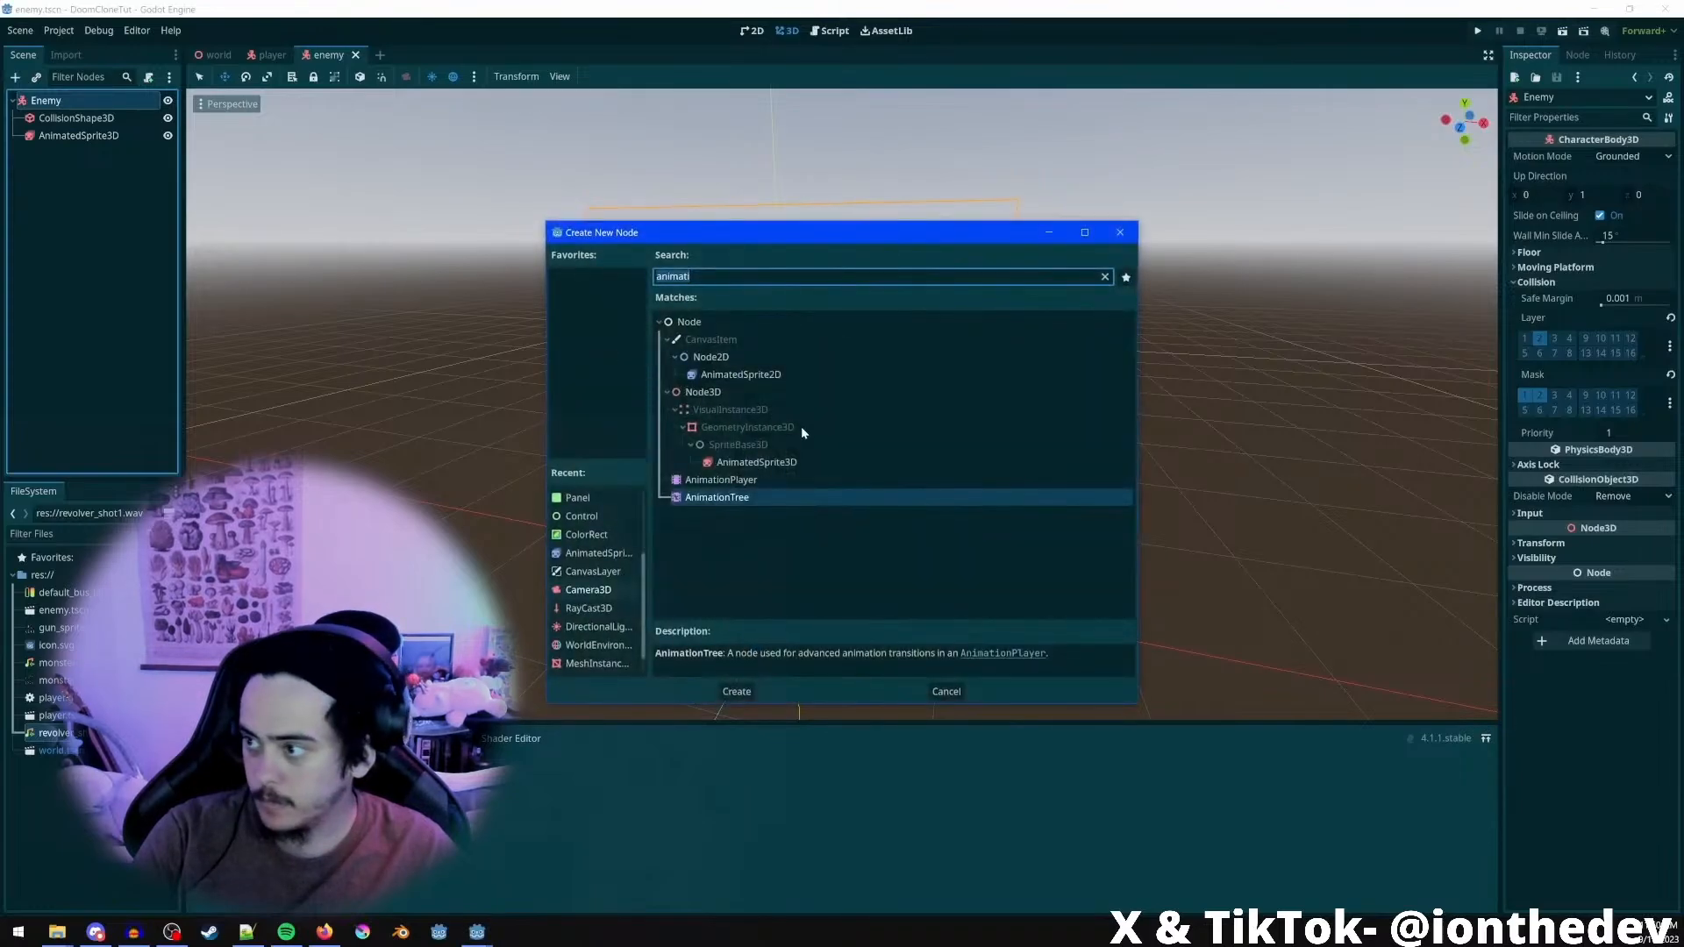
key(Down)
key(Return)
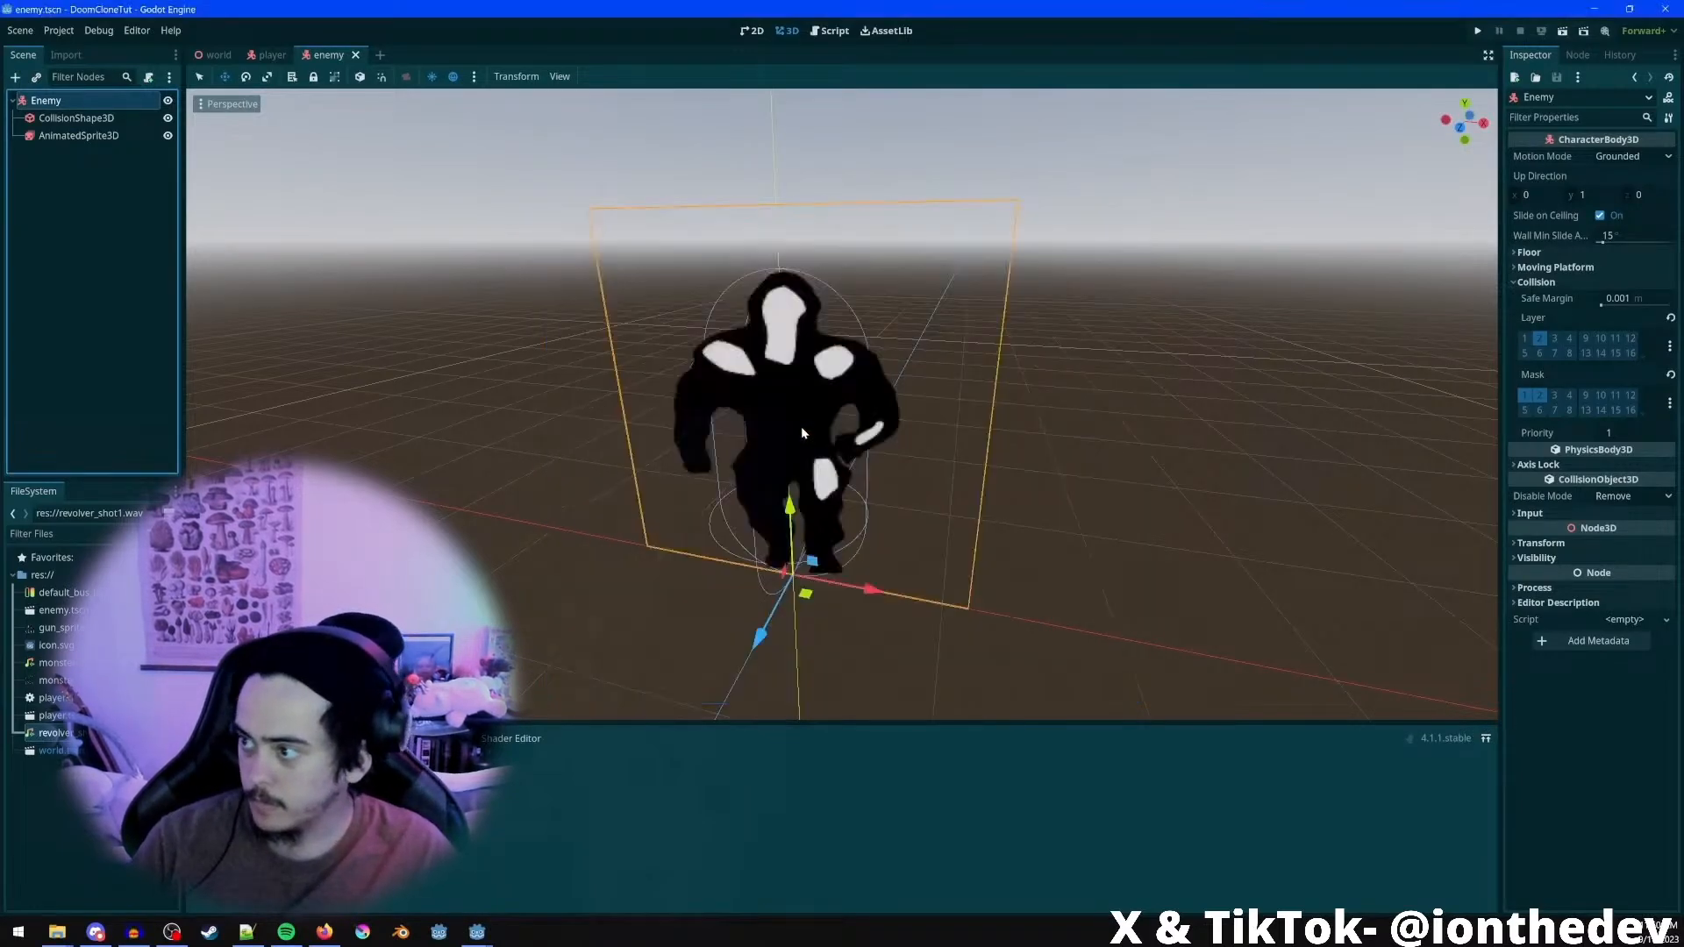
scroll(865, 528, down, 6)
middle_drag(960, 414, 828, 515)
scroll(830, 525, up, 4)
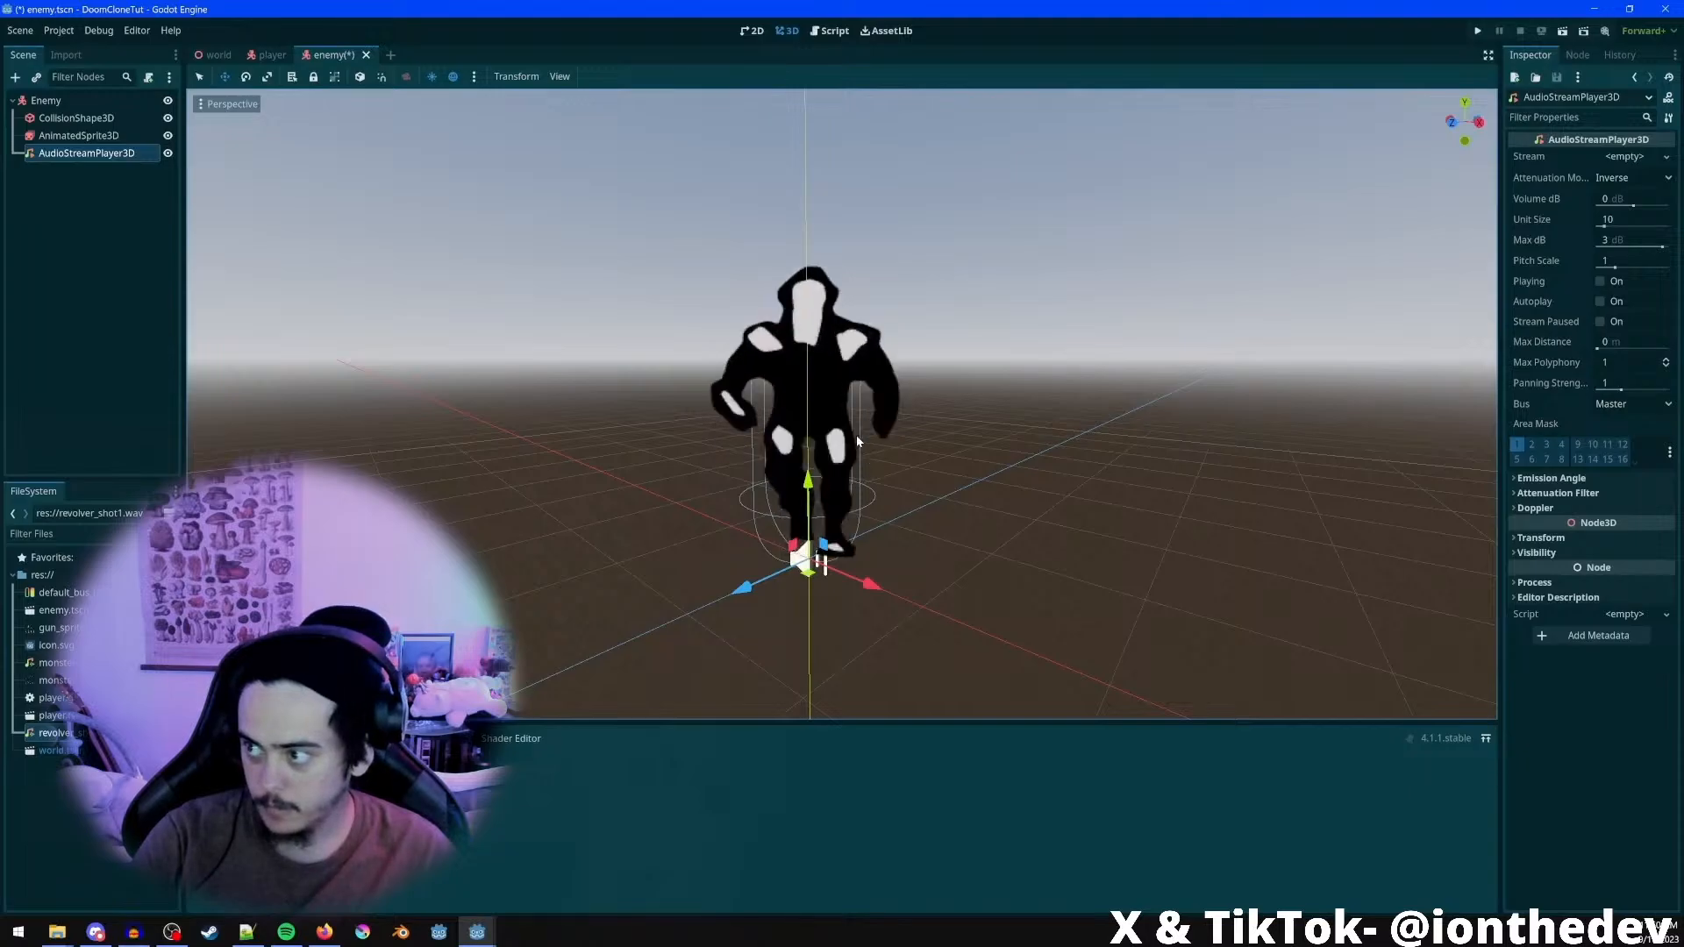
Assign monster_die.wav as the enemy audio player's stream, route it to the Sfx bus and save the scene
middle_drag(930, 512, 960, 514)
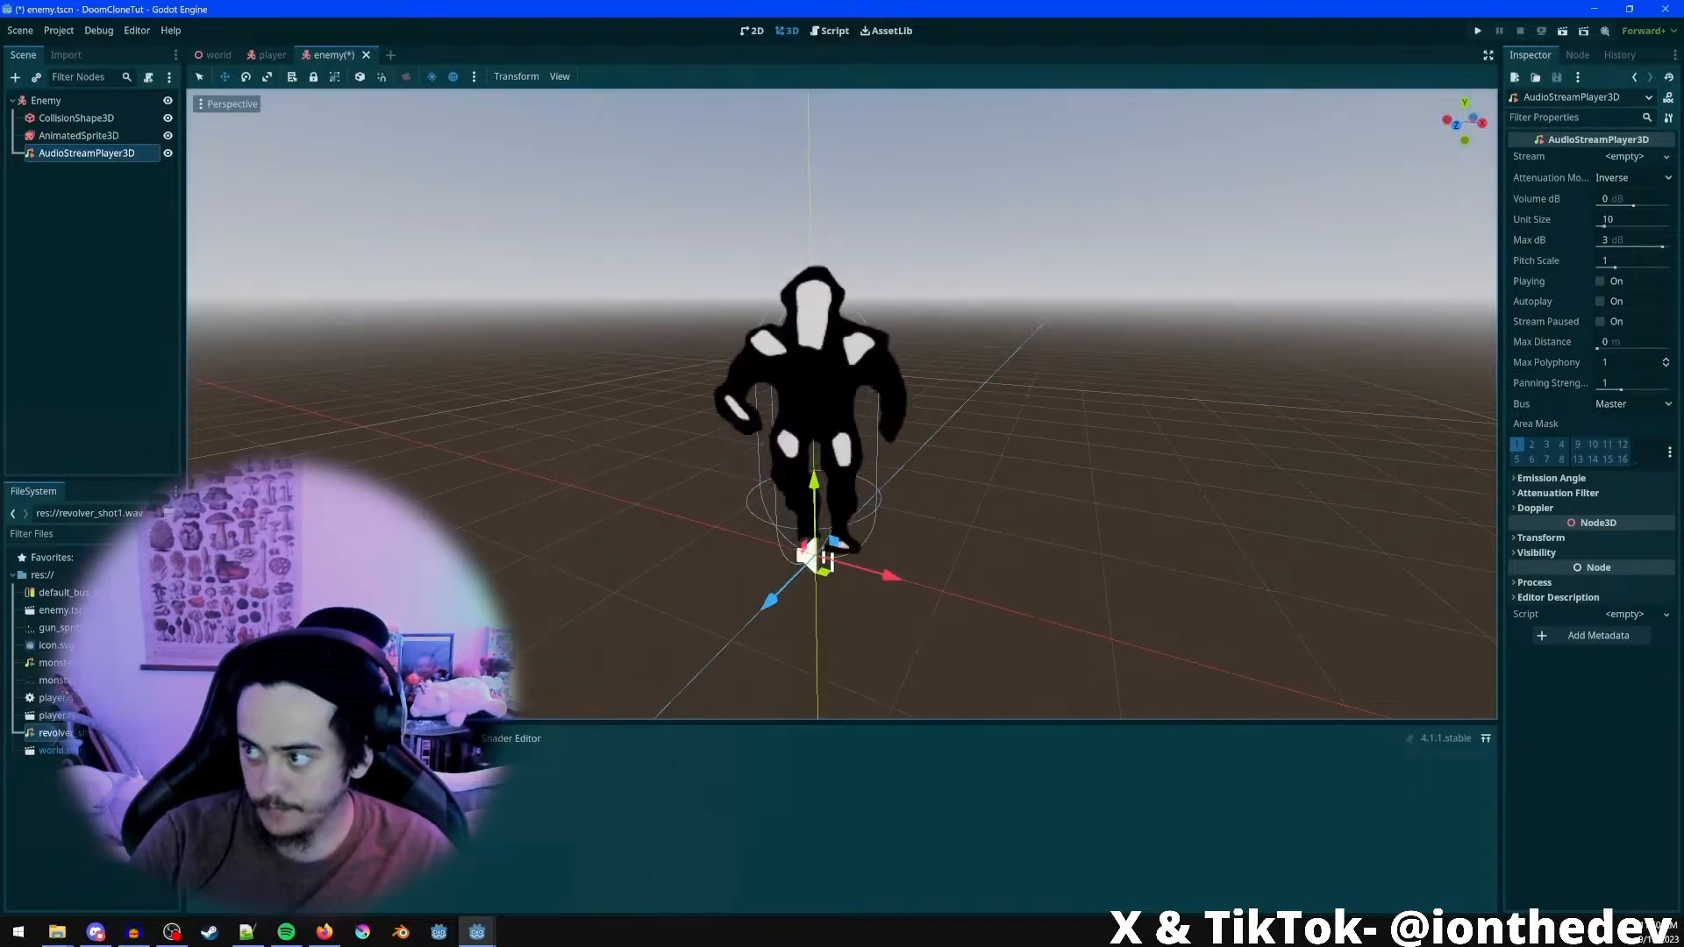
drag(54, 663, 1634, 158)
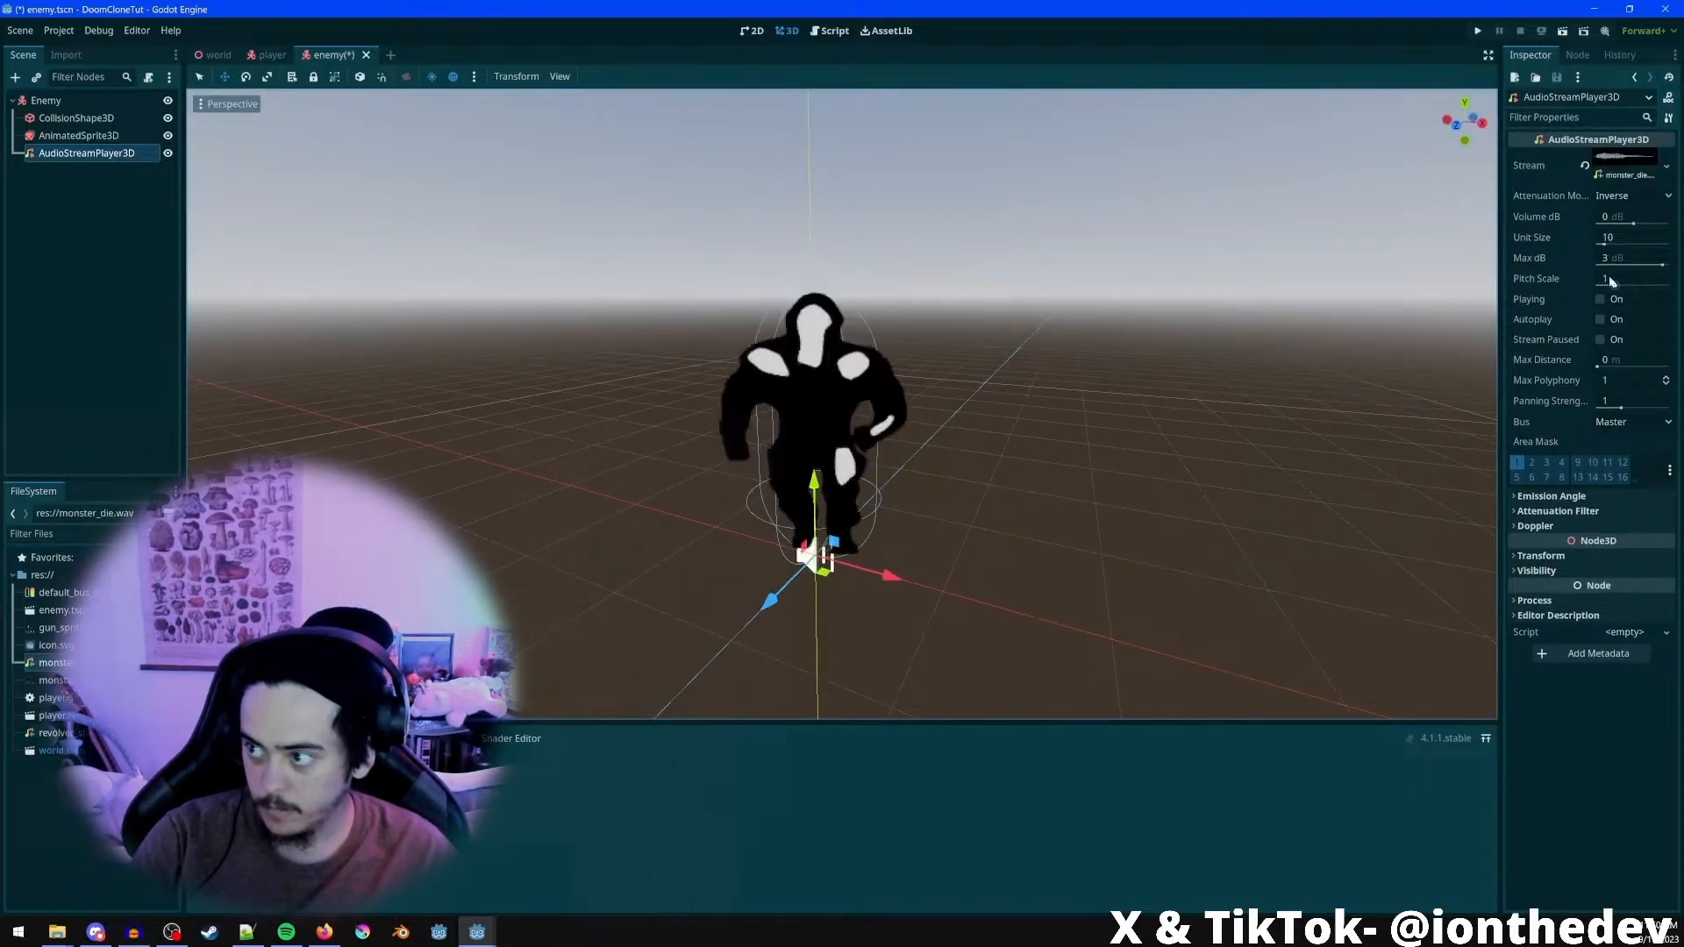
click(1631, 422)
click(1617, 462)
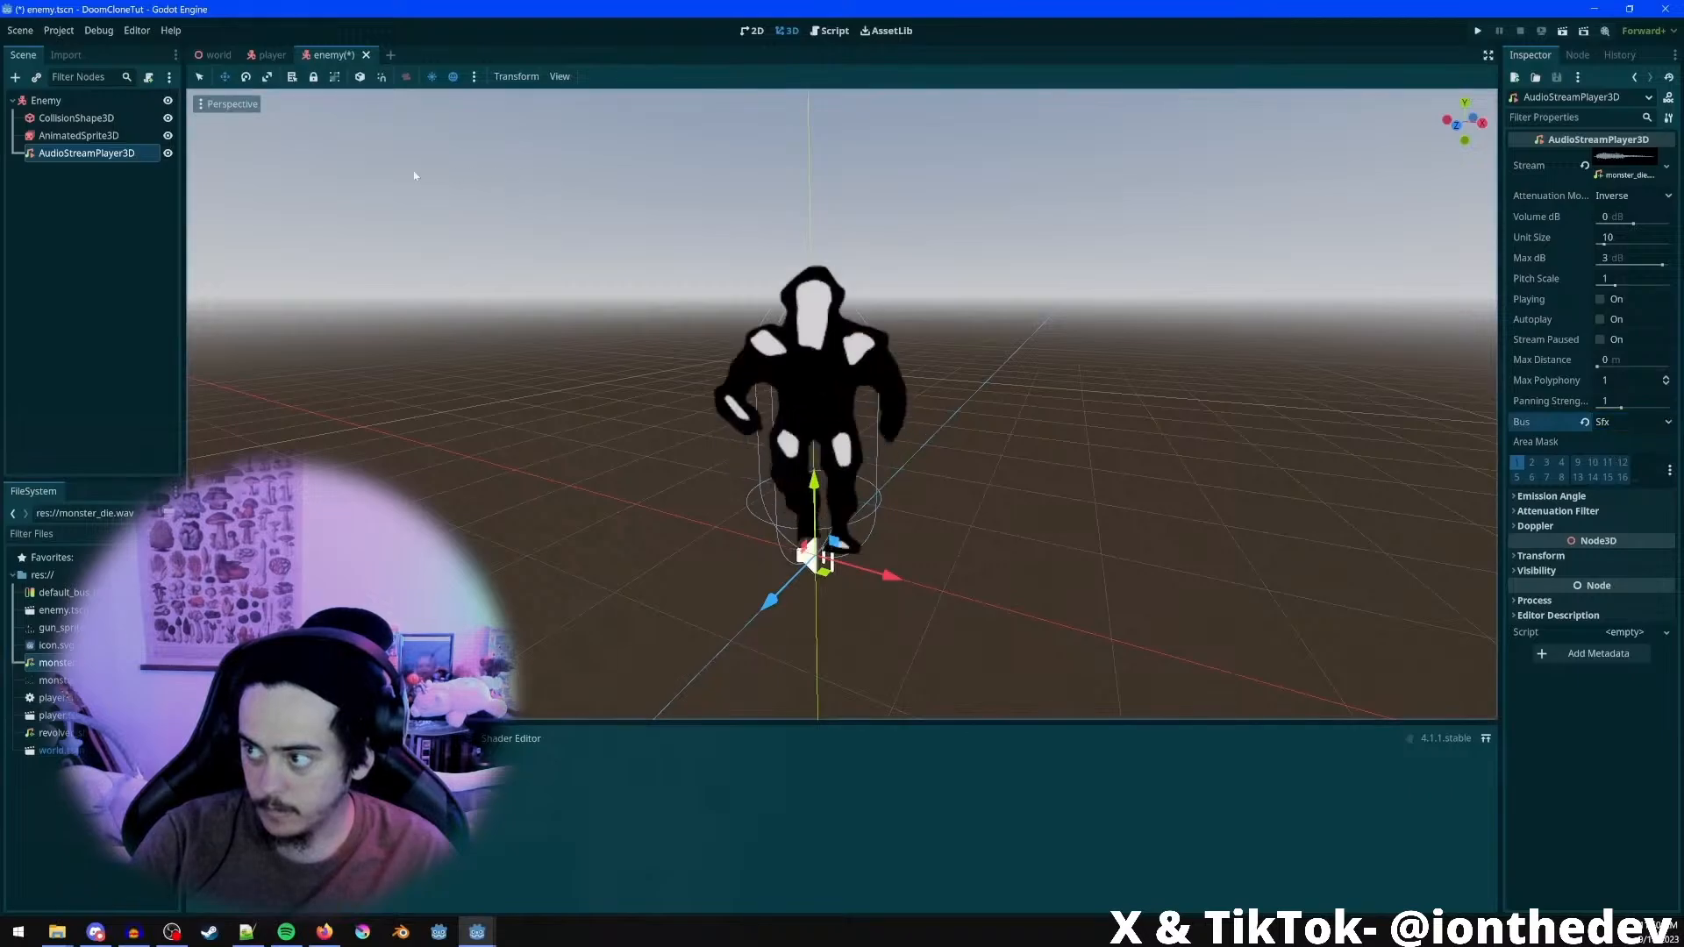
key(ctrl+s)
Rename the enemy's AudioStreamPlayer3D node to DeathSound and save the scene
middle_drag(1429, 419, 919, 551)
scroll(1030, 530, up, 4)
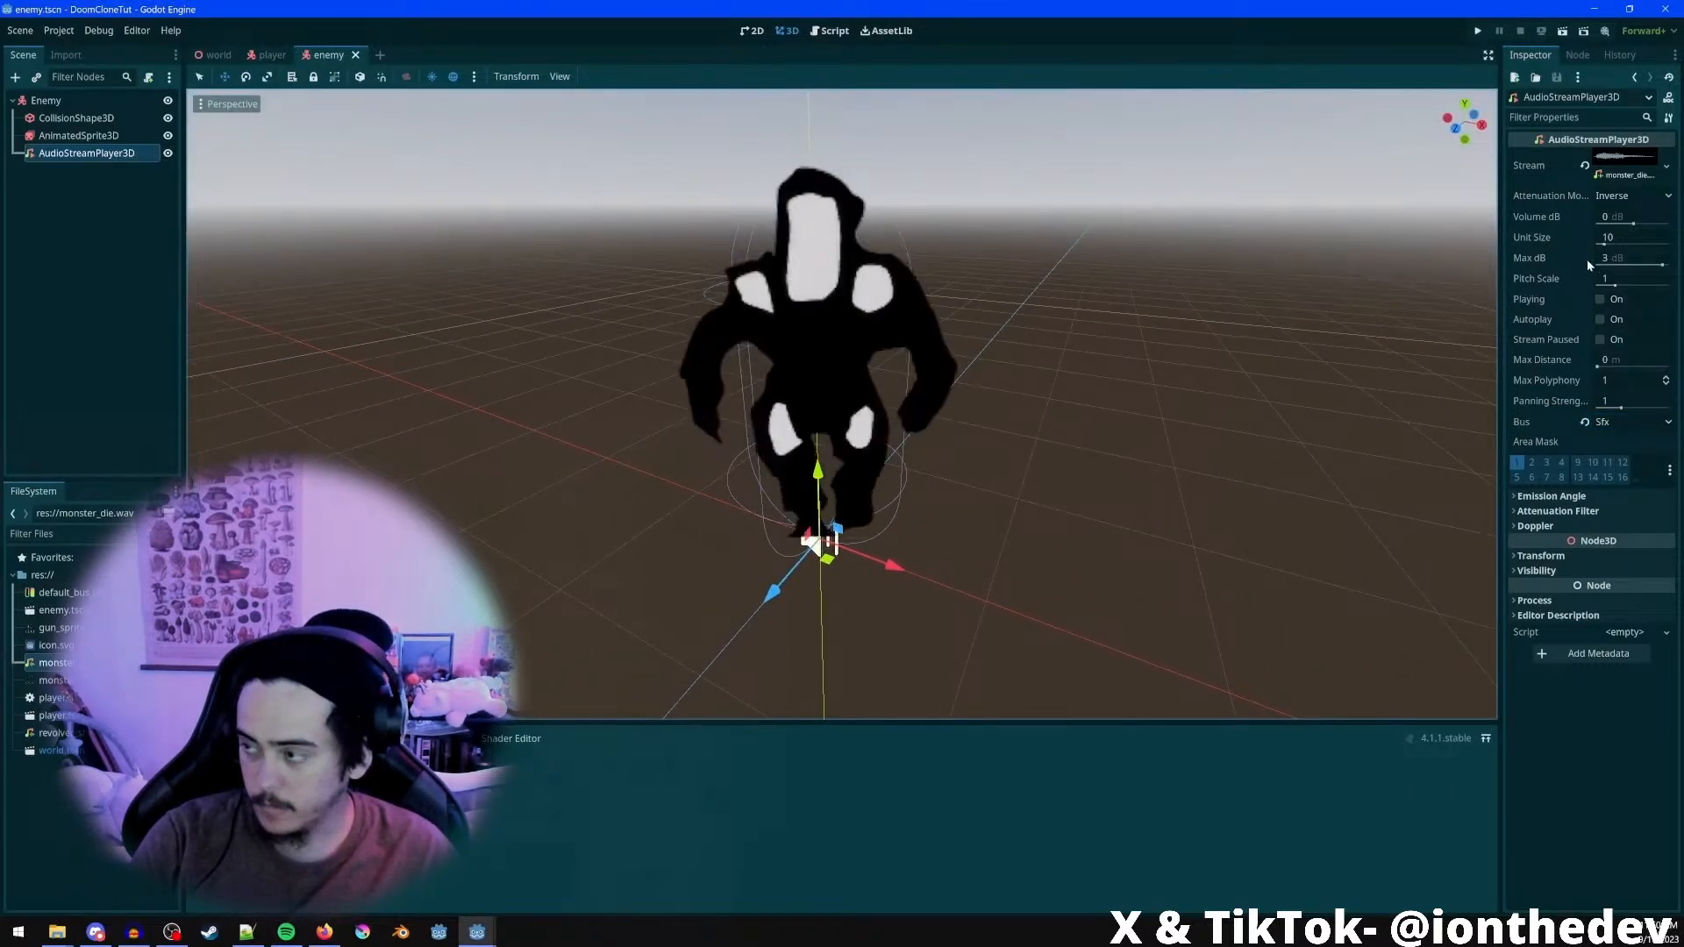
double_click(66, 153)
text(DeathSound)
key(Return)
key(ctrl+s)
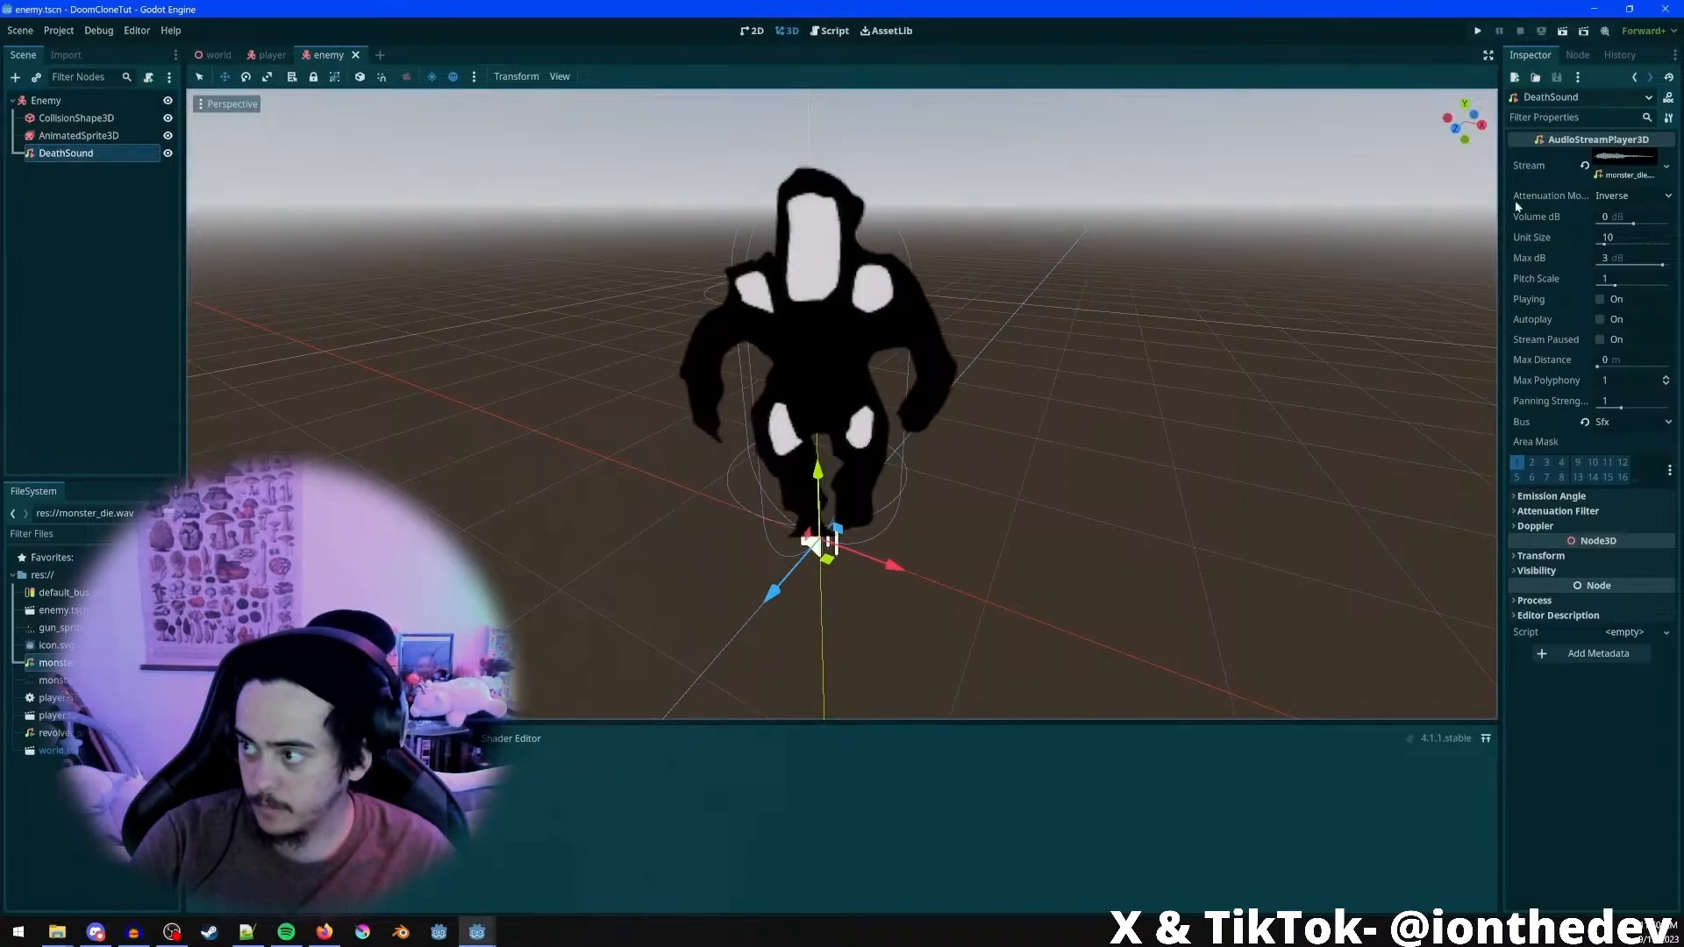
Preview the death sound in the editor while moving farther away from the enemy
click(1600, 299)
scroll(1407, 365, down, 5)
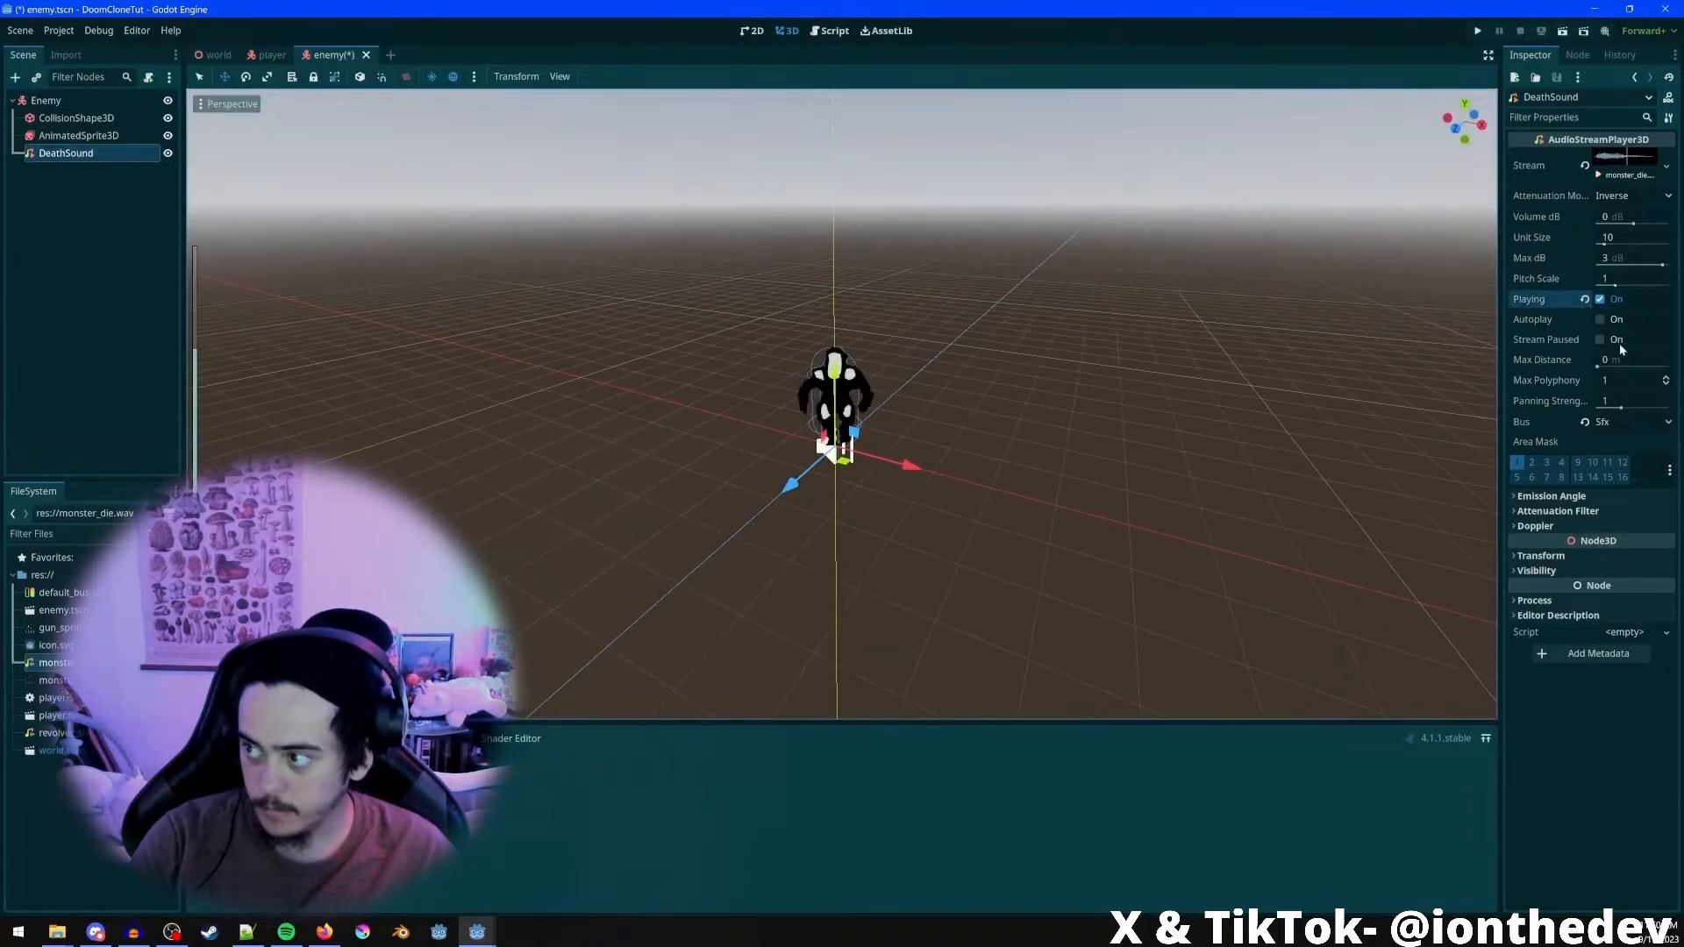
scroll(1076, 581, down, 3)
click(1600, 299)
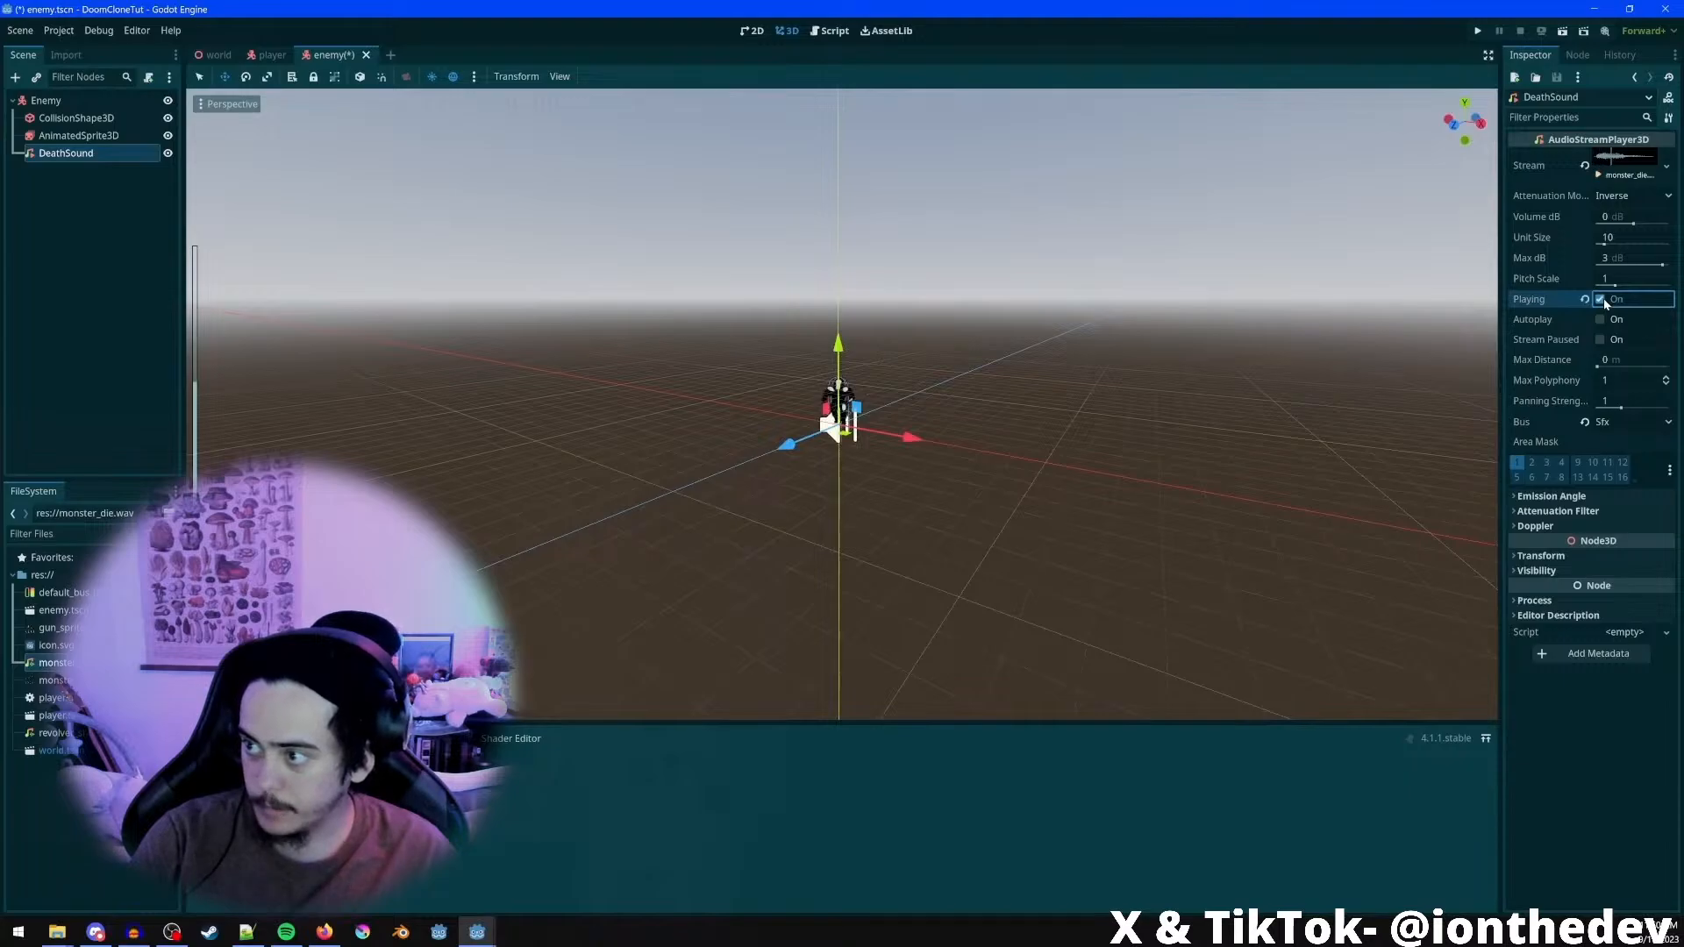
scroll(1351, 393, down, 2)
Set the DeathSound player's Unit Size to 2
scroll(1082, 433, up, 5)
click(1629, 237)
text(2)
key(Return)
Replay the death sound with the new unit size while moving from far away towards the enemy
scroll(895, 376, down, 4)
scroll(904, 386, down, 4)
scroll(1052, 225, down, 2)
middle_drag(1052, 226, 994, 452)
scroll(533, 524, up, 2)
middle_drag(532, 525, 802, 457)
scroll(801, 458, up, 3)
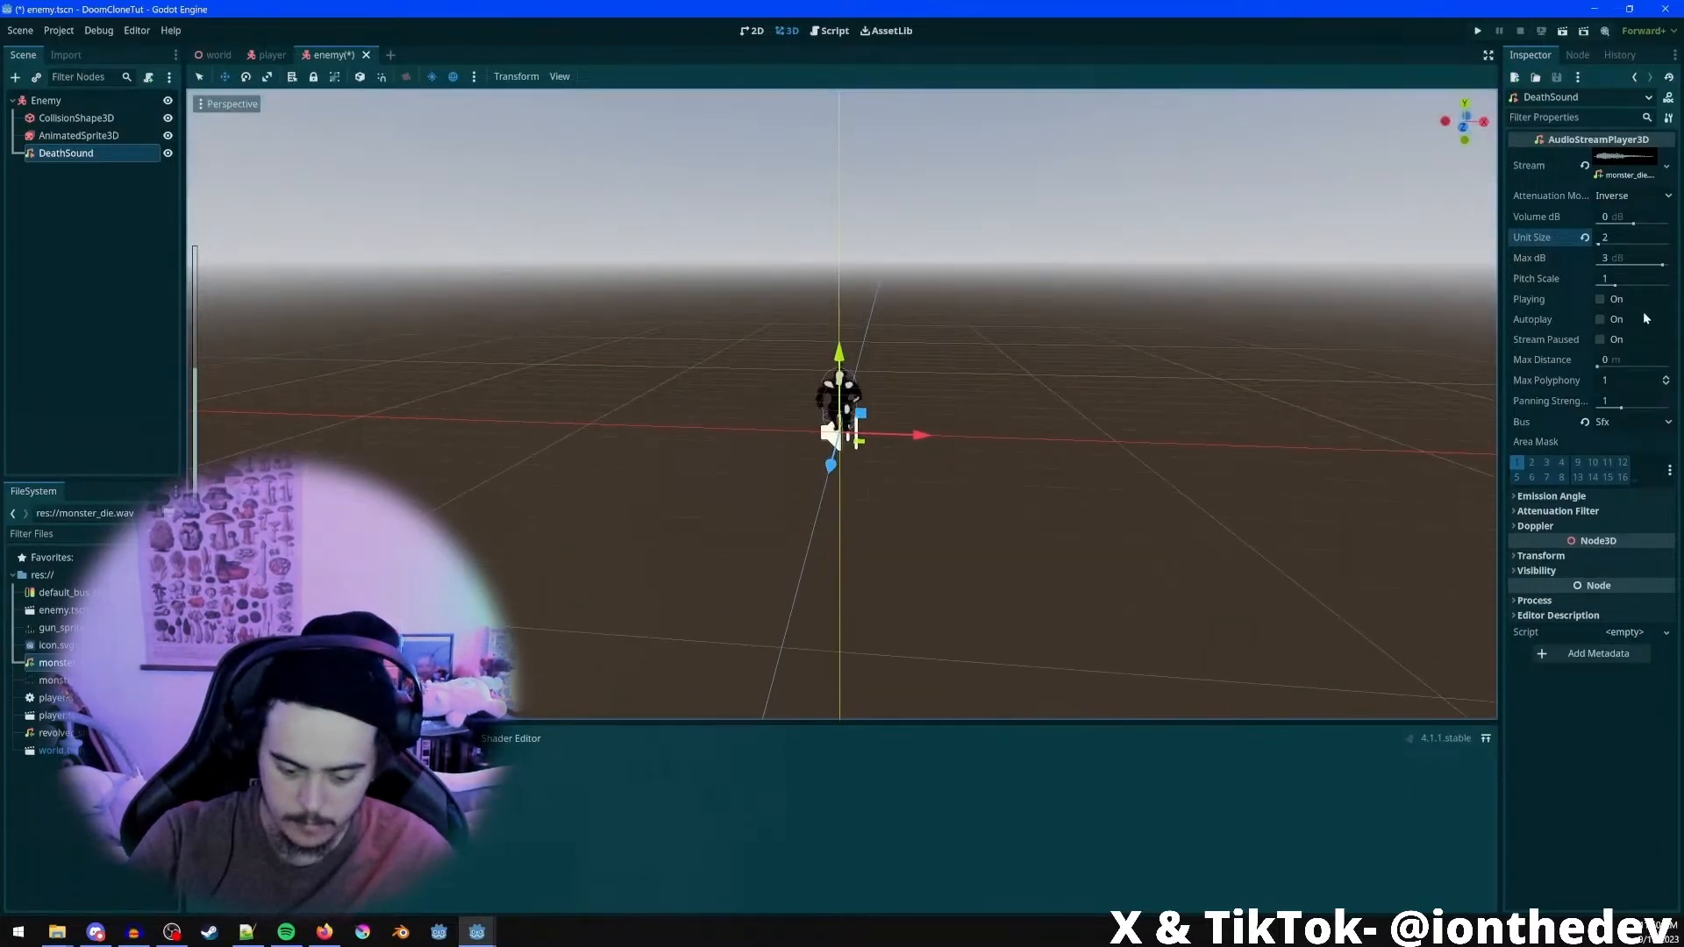
click(1600, 299)
scroll(1133, 482, up, 2)
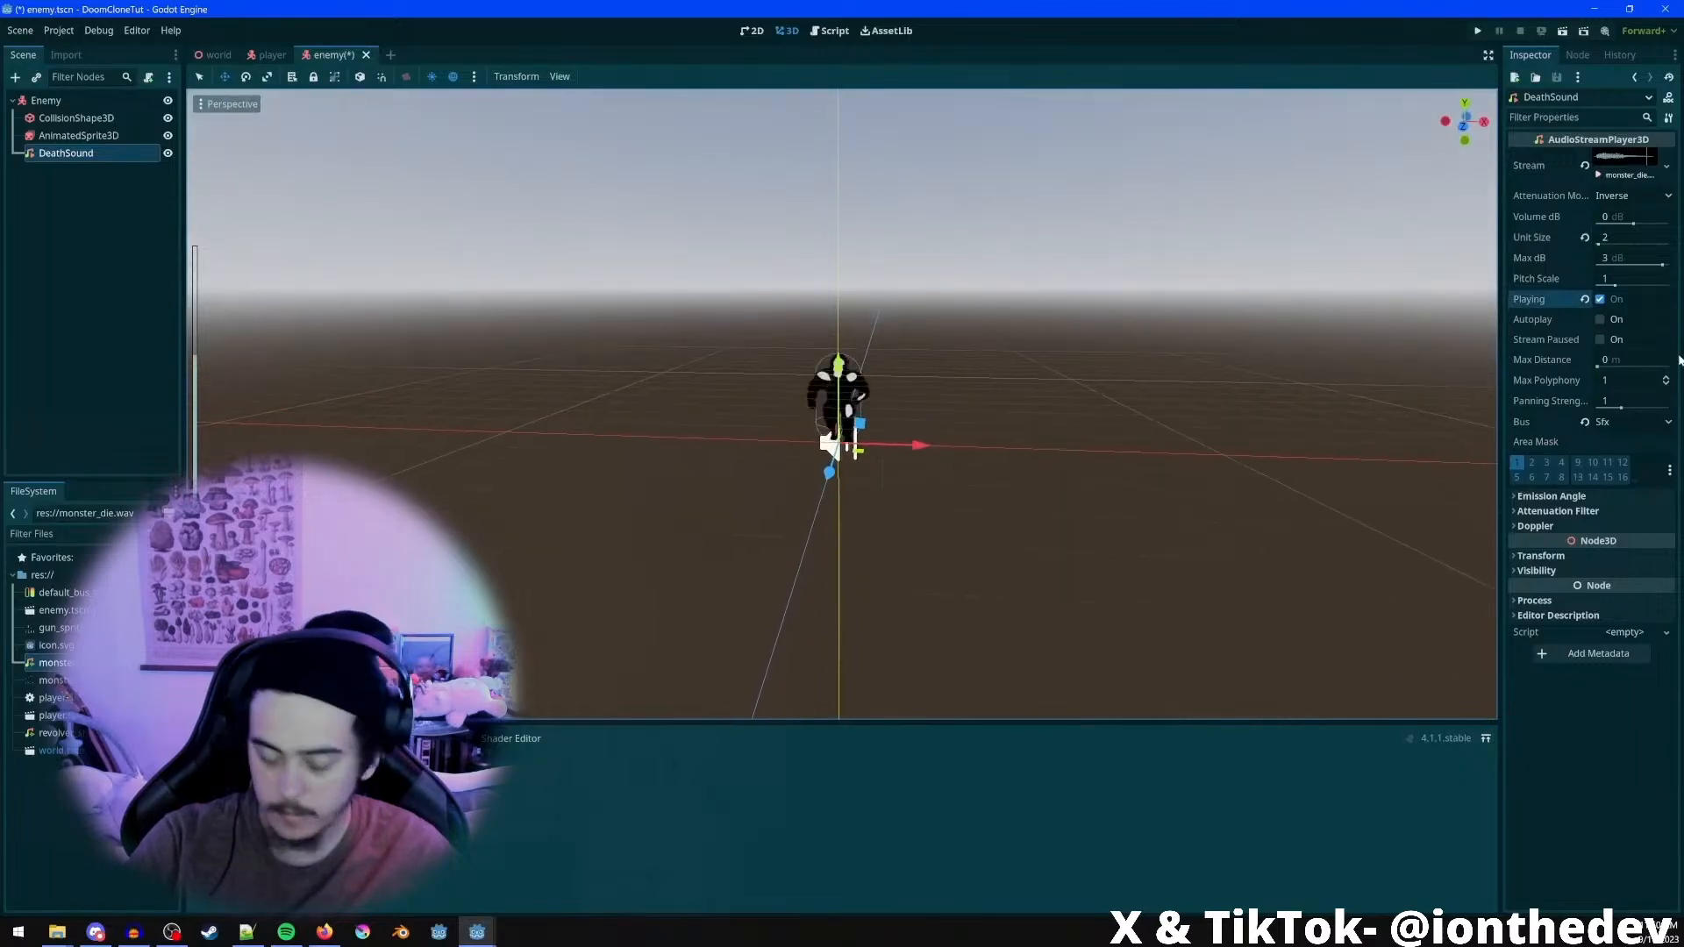
scroll(967, 403, up, 3)
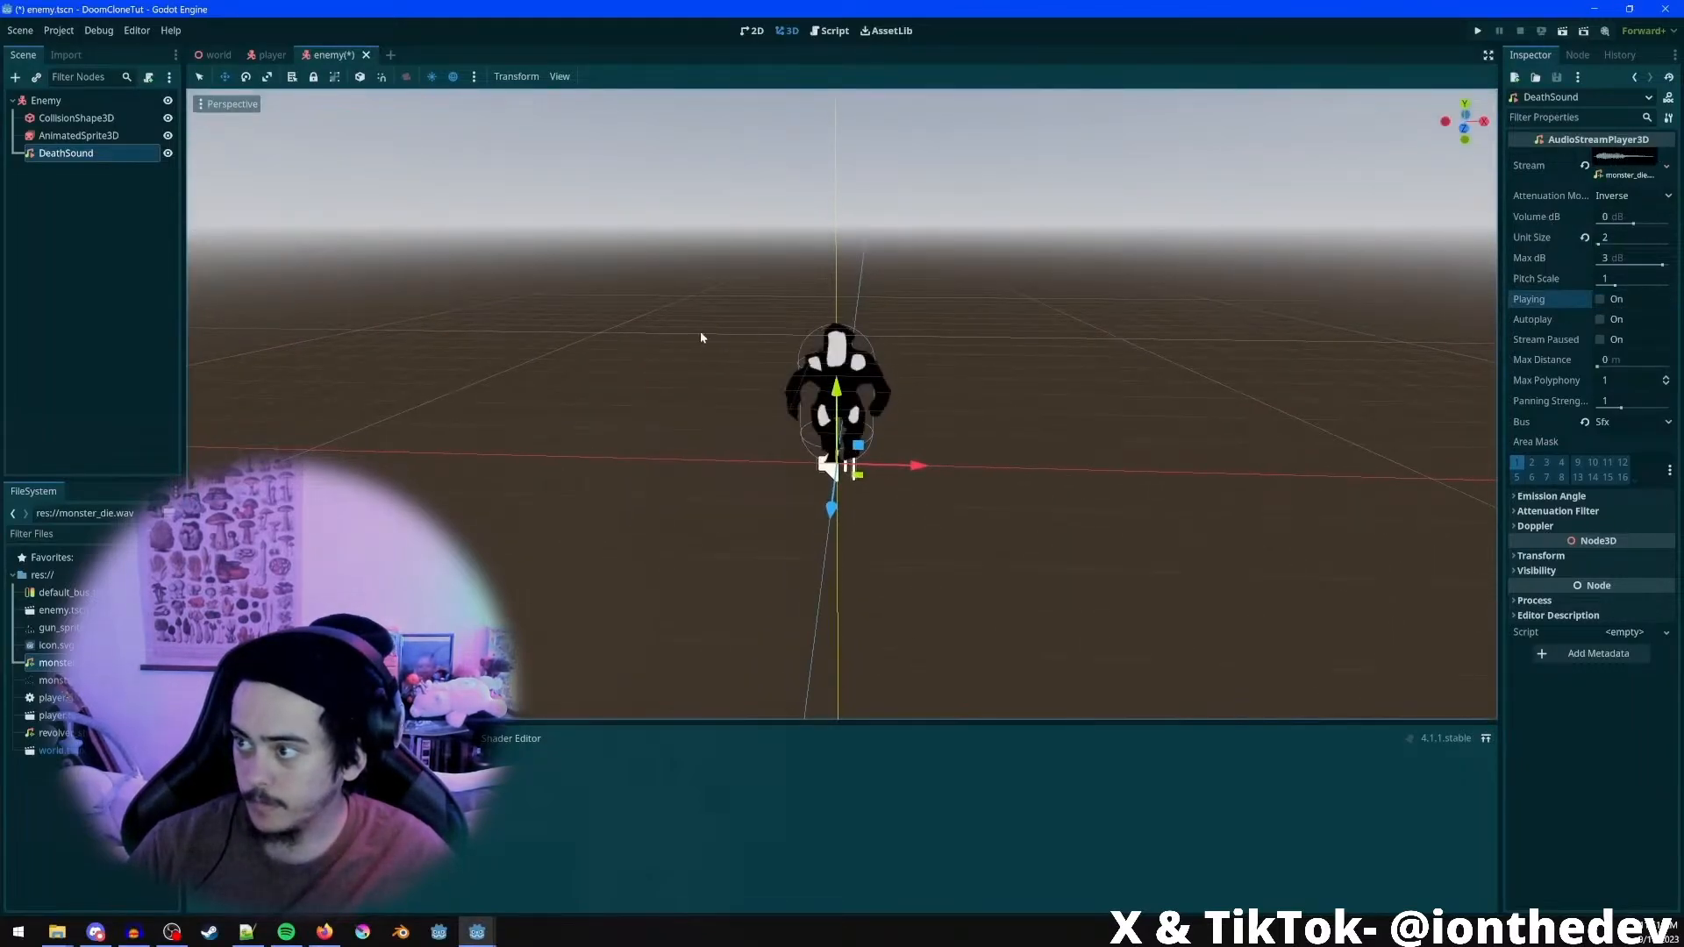
scroll(916, 339, up, 4)
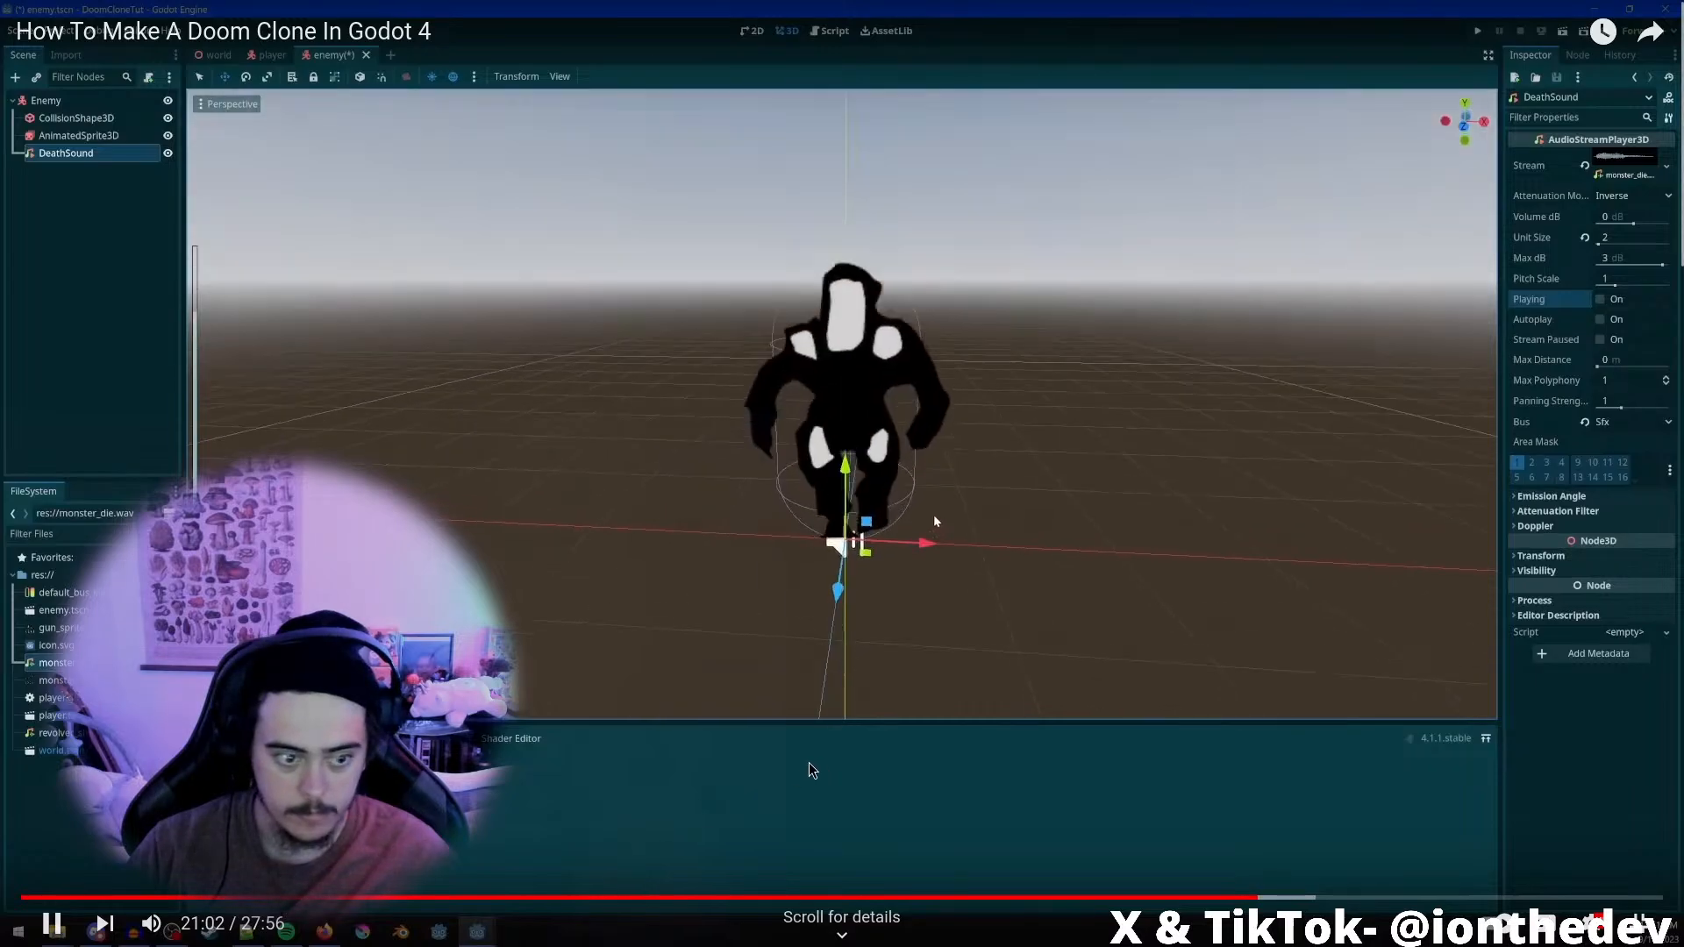
Attach a new enemy.gd script to the Enemy root node and save the scene
middle_drag(1028, 421, 835, 461)
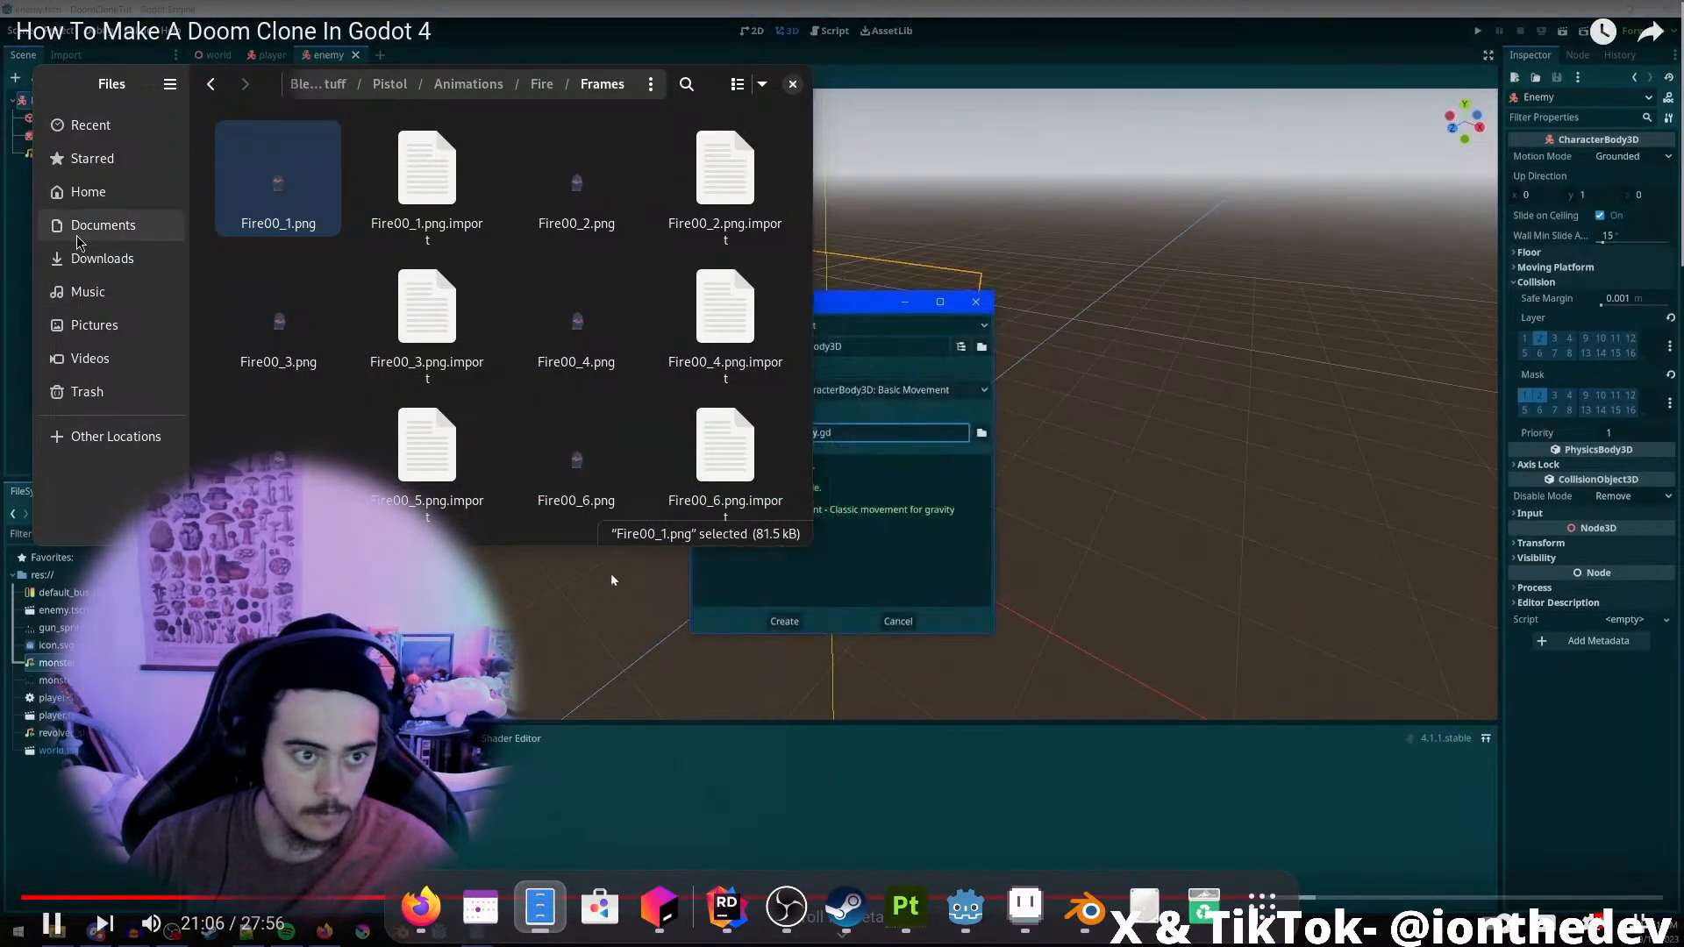
right_click(83, 228)
click(140, 309)
drag(119, 127, 0, 172)
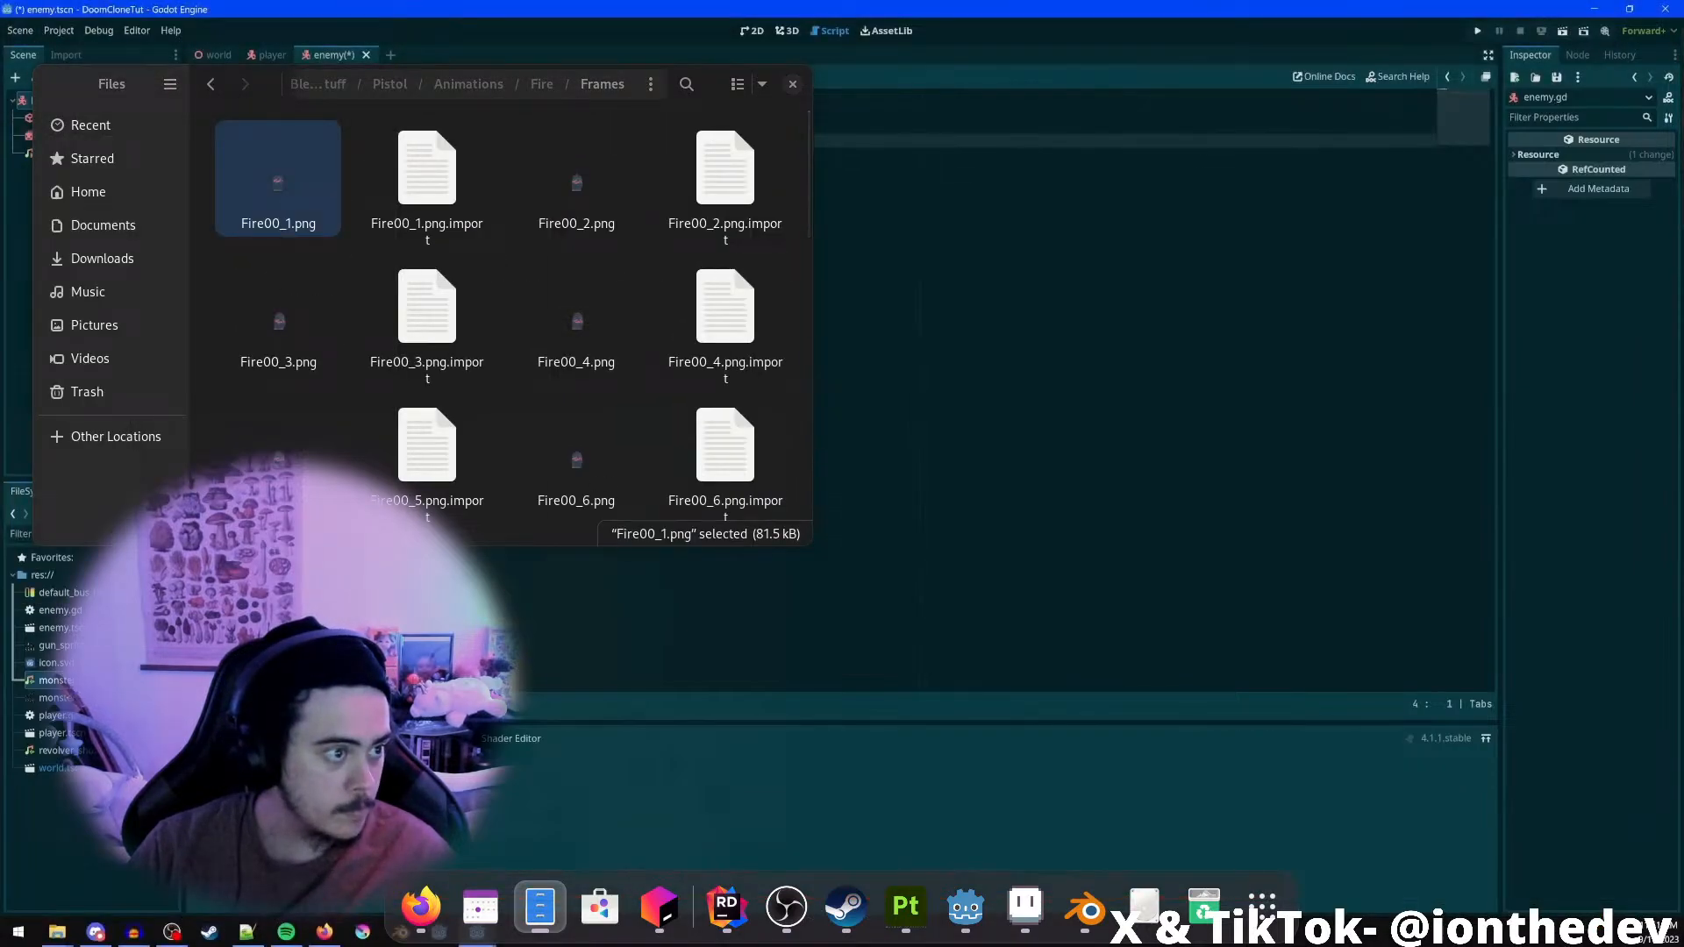
key(ctrl+s)
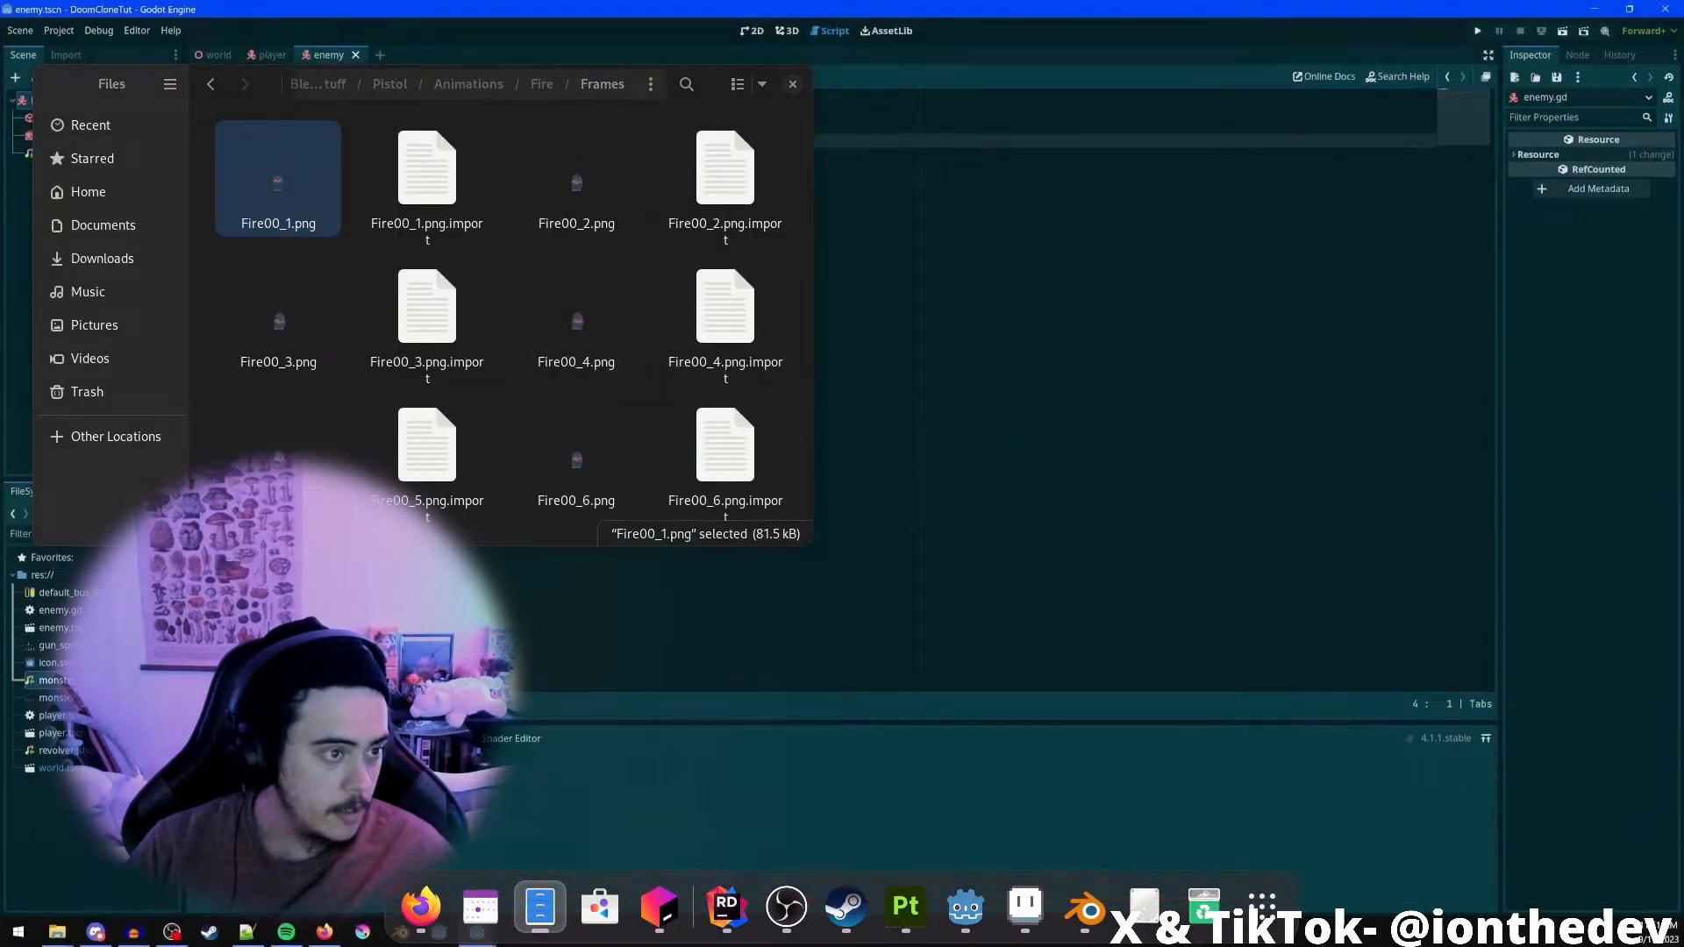
Declare the animated sprite reference, exported move_speed and attack_range variables of 2.0, and the player reference in enemy.gd
click(29, 135)
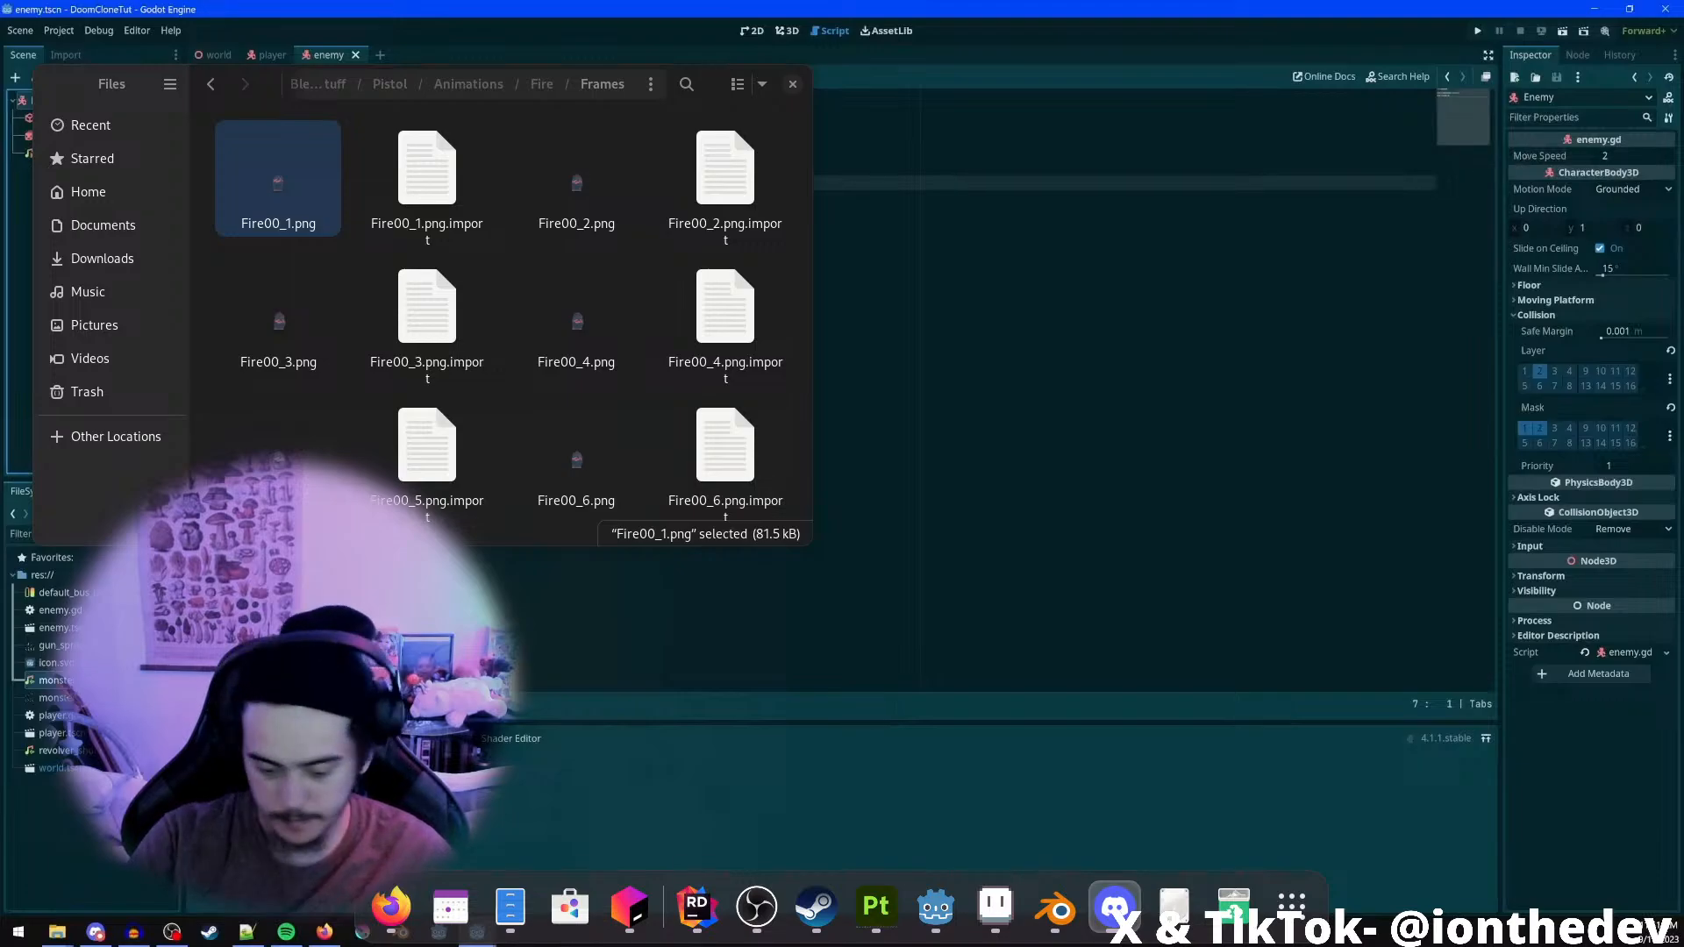
drag(1602, 156, 1382, 155)
key(ctrl+s)
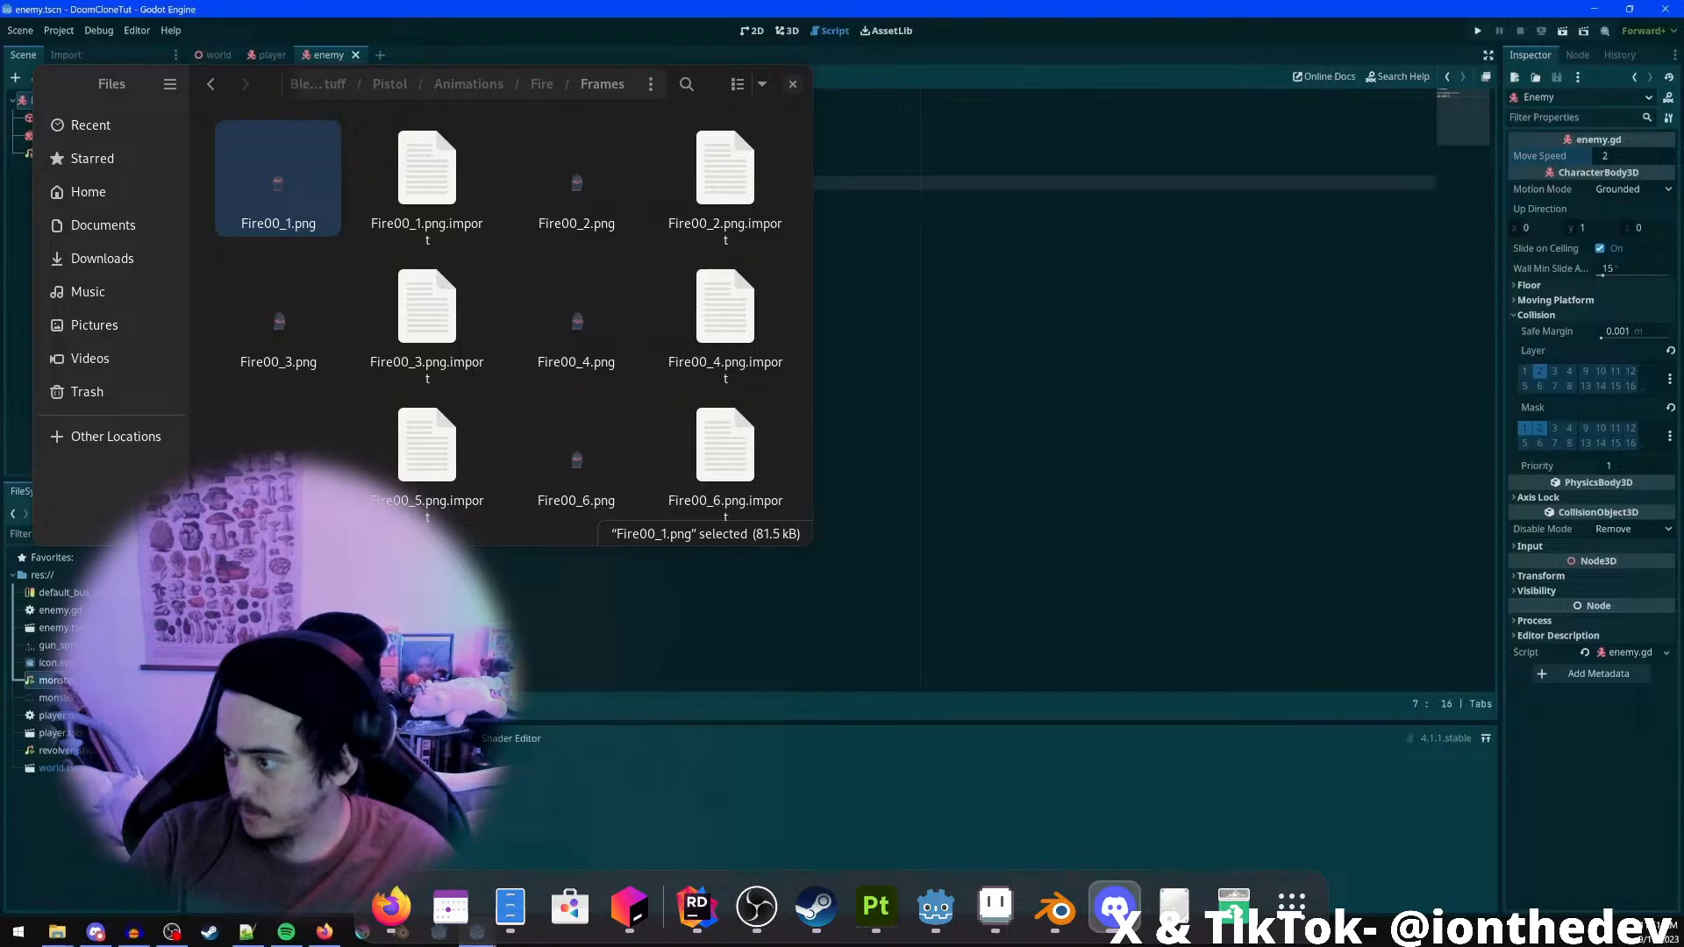
key(Return)
key(Return)
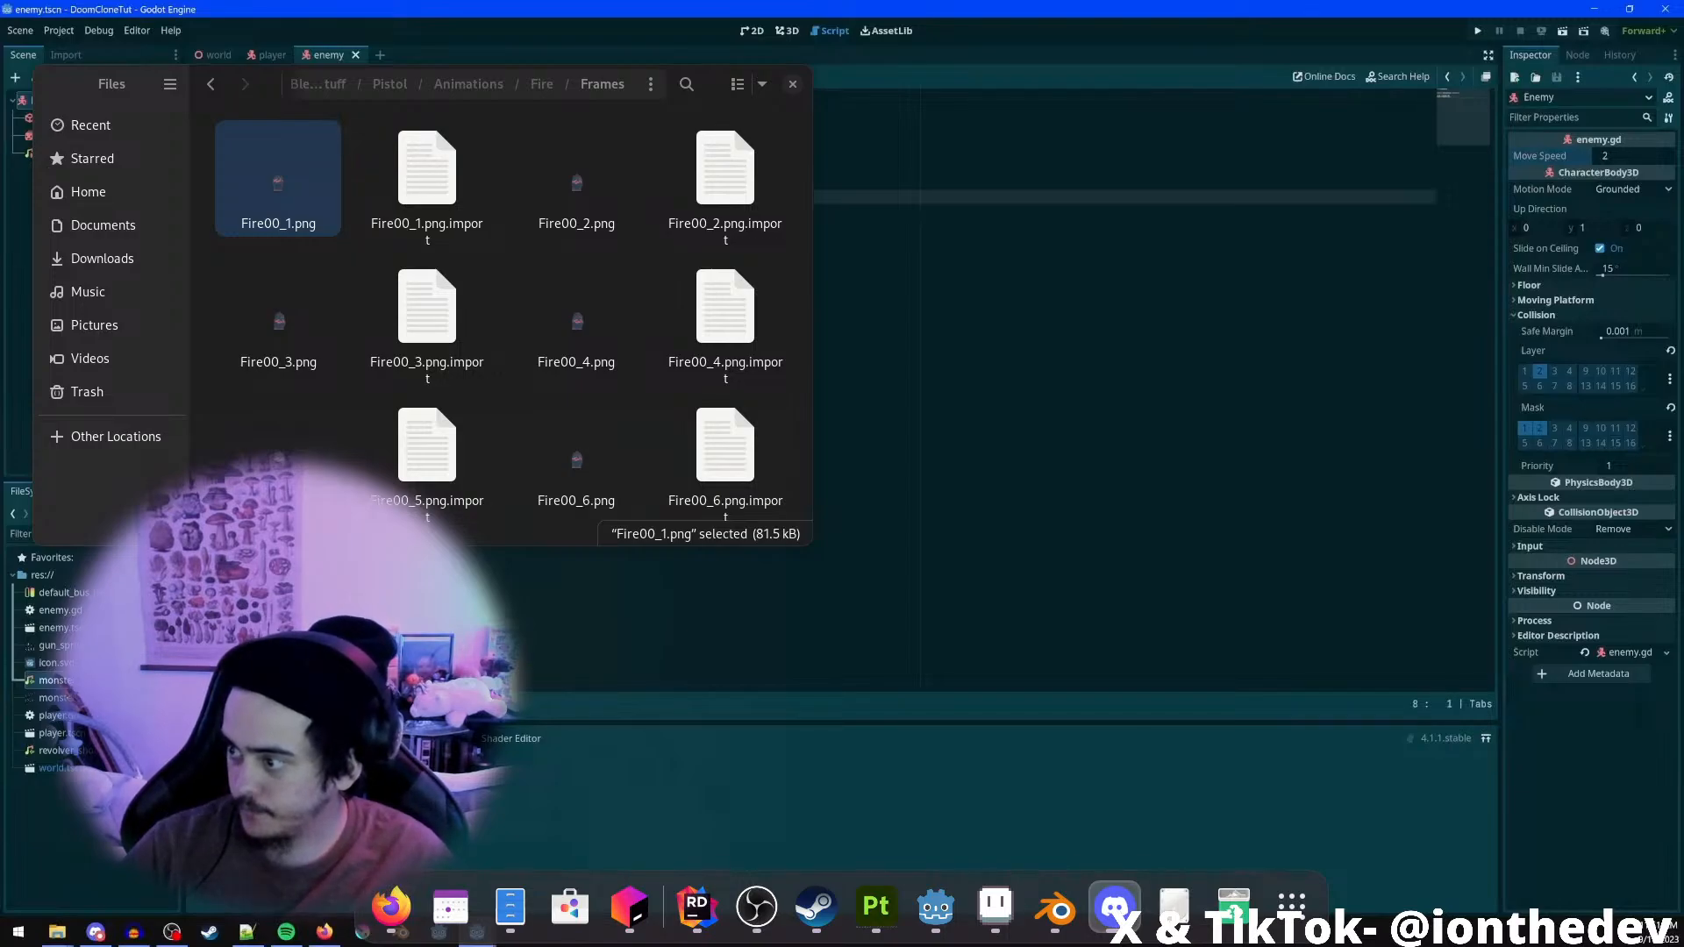
text(ar death_sou)
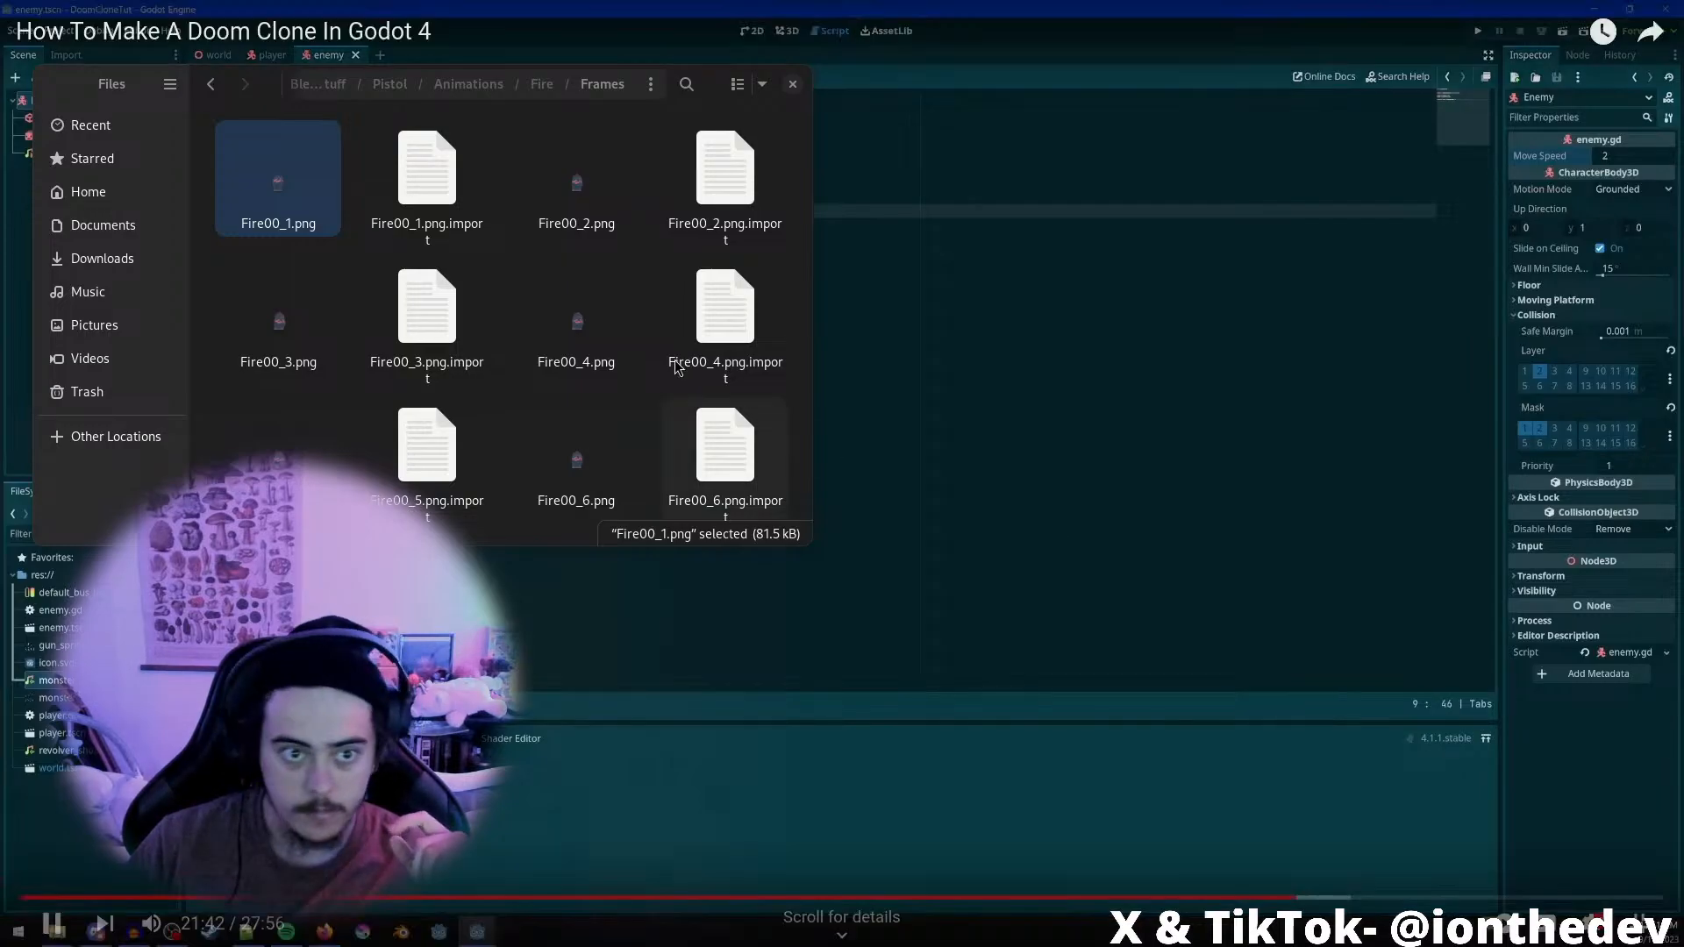
Open the rendered frame Fire00_20.png from the Frames folder to inspect it, and close the image viewer
scroll(590, 350, down, 10)
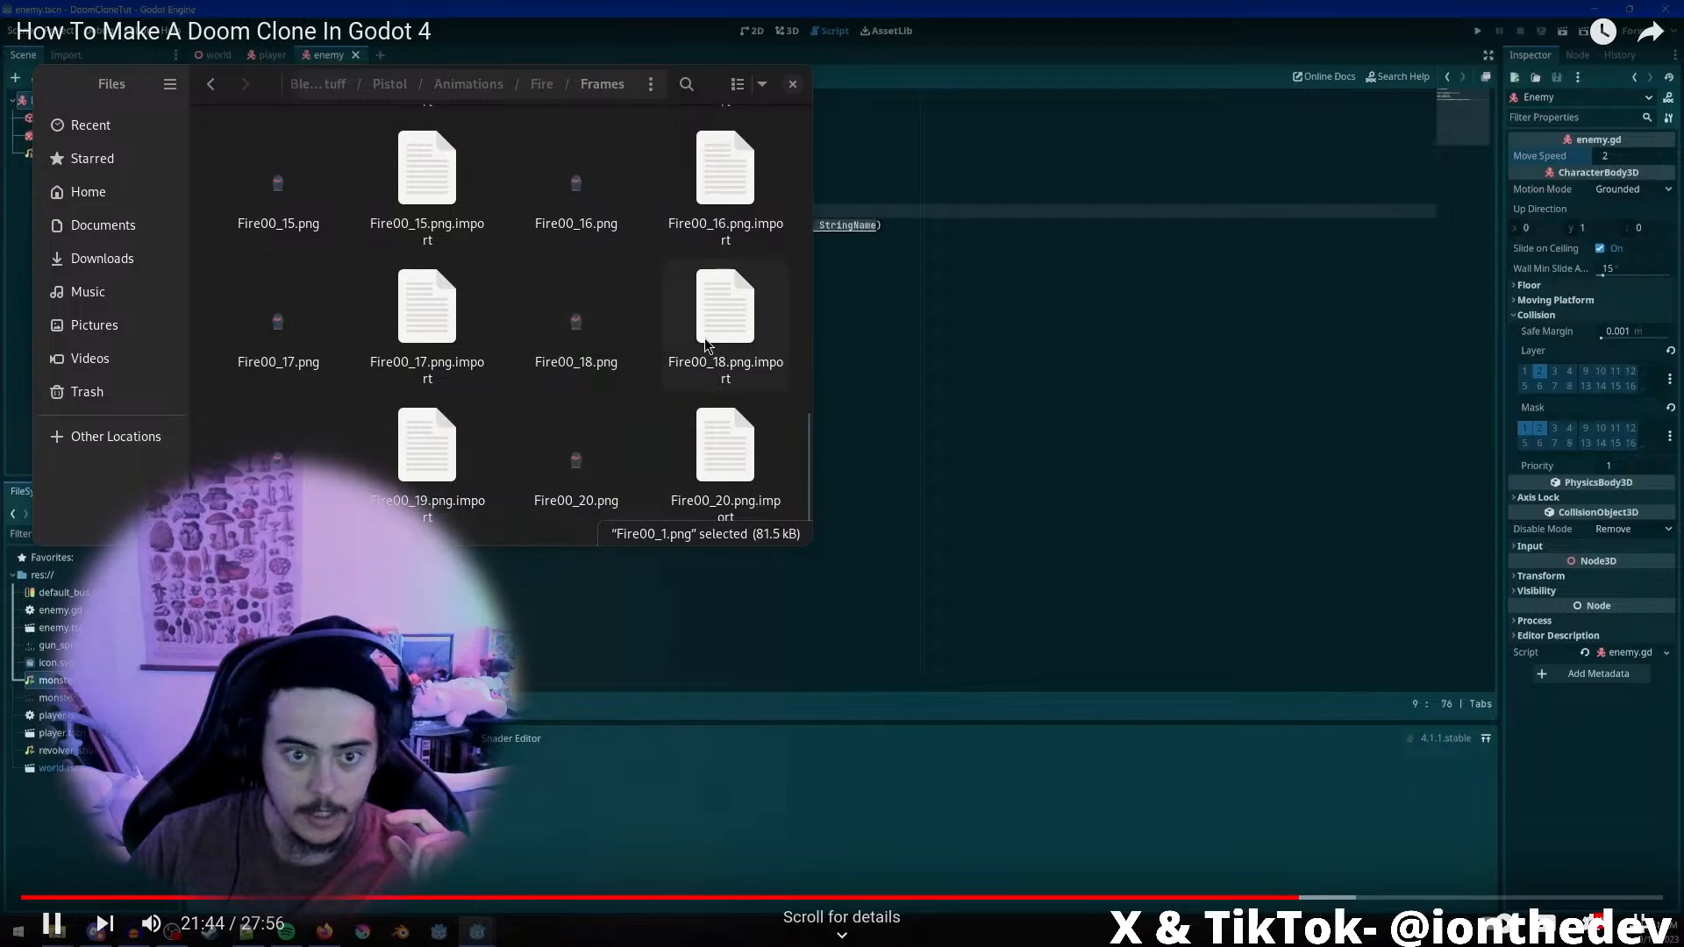
click(597, 365)
double_click(609, 436)
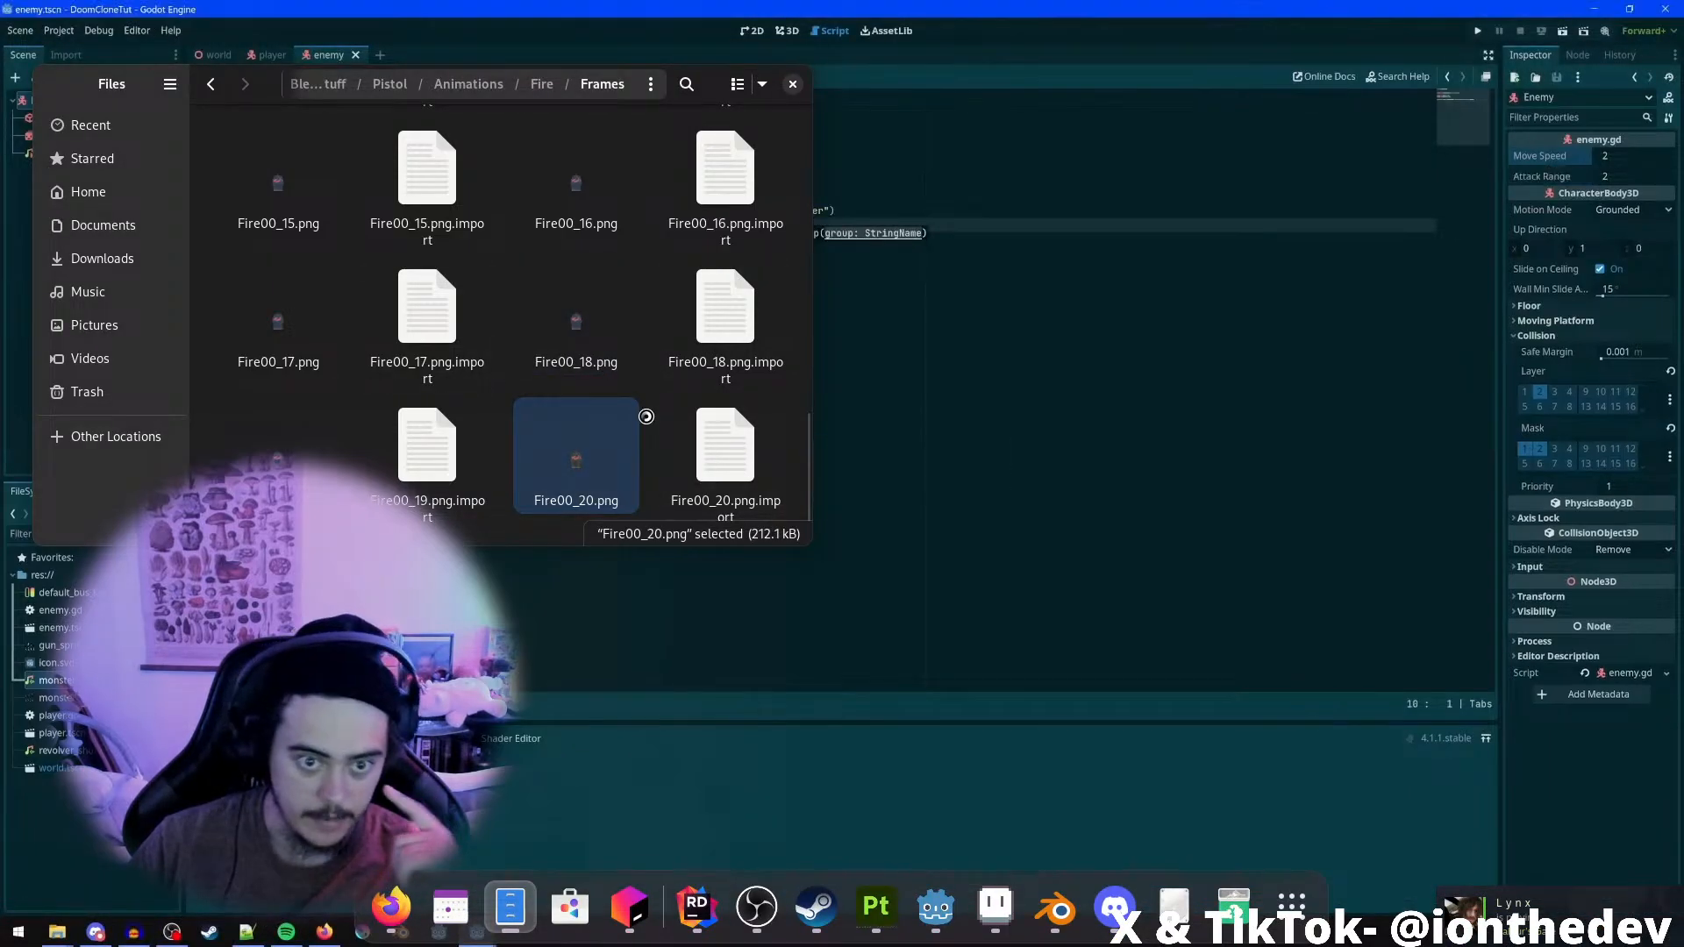
click(874, 127)
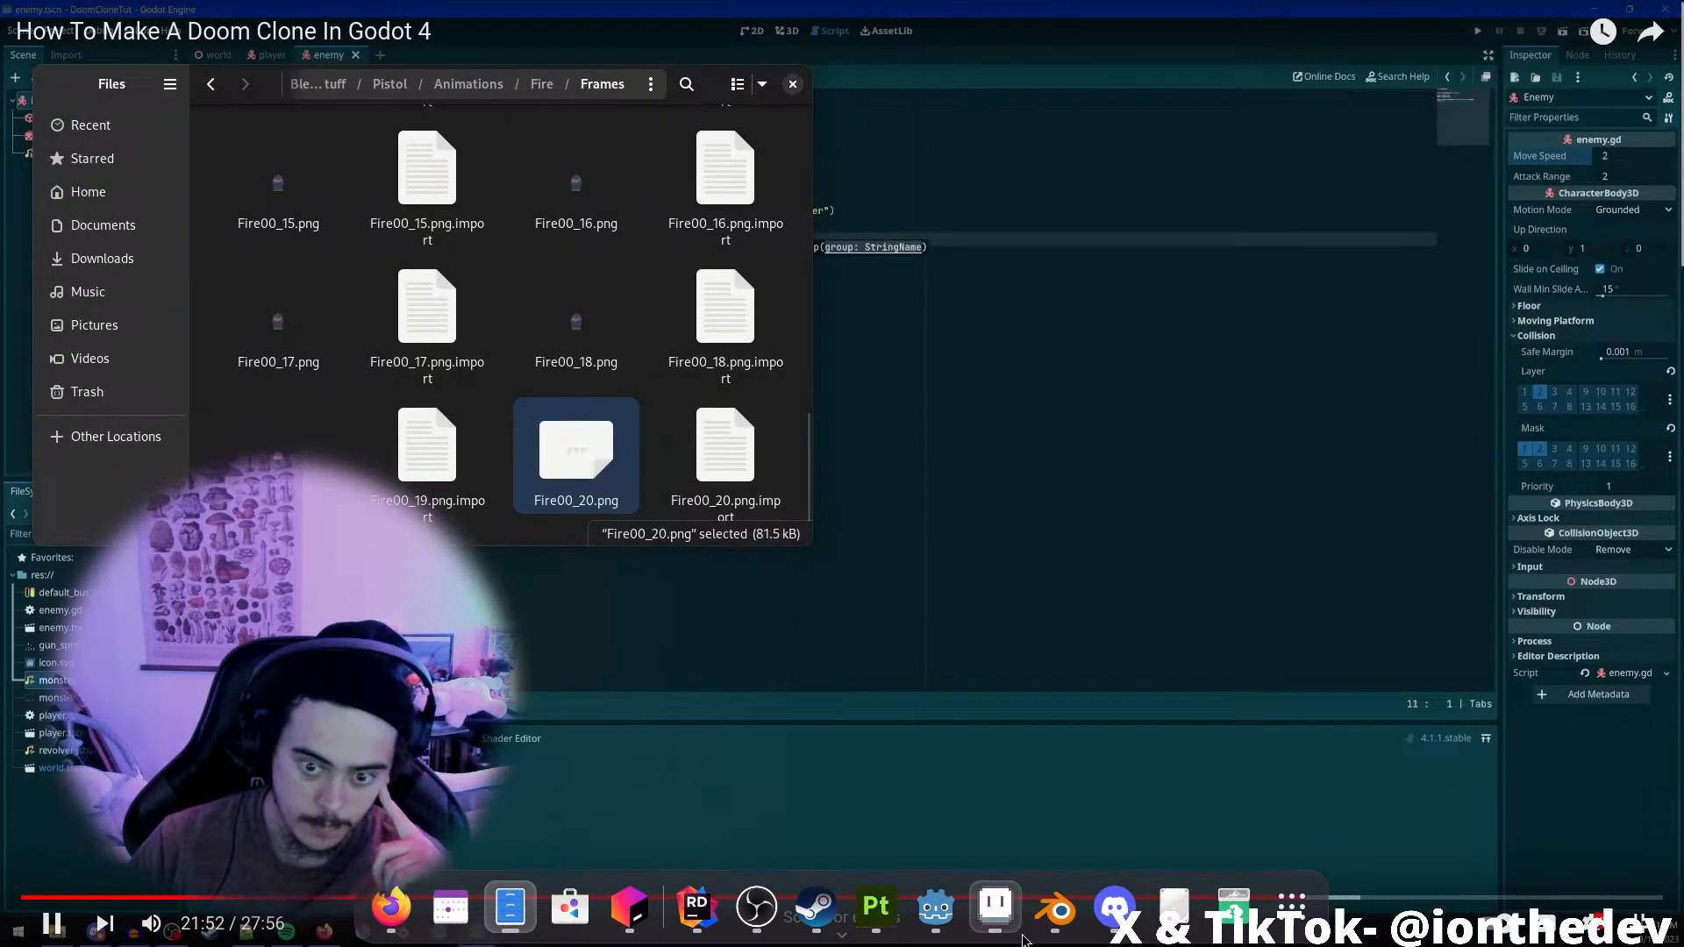
Leave the full-screen tutorial, put the browser away and check the background of Fire00_20.png once more
double_click(1153, 263)
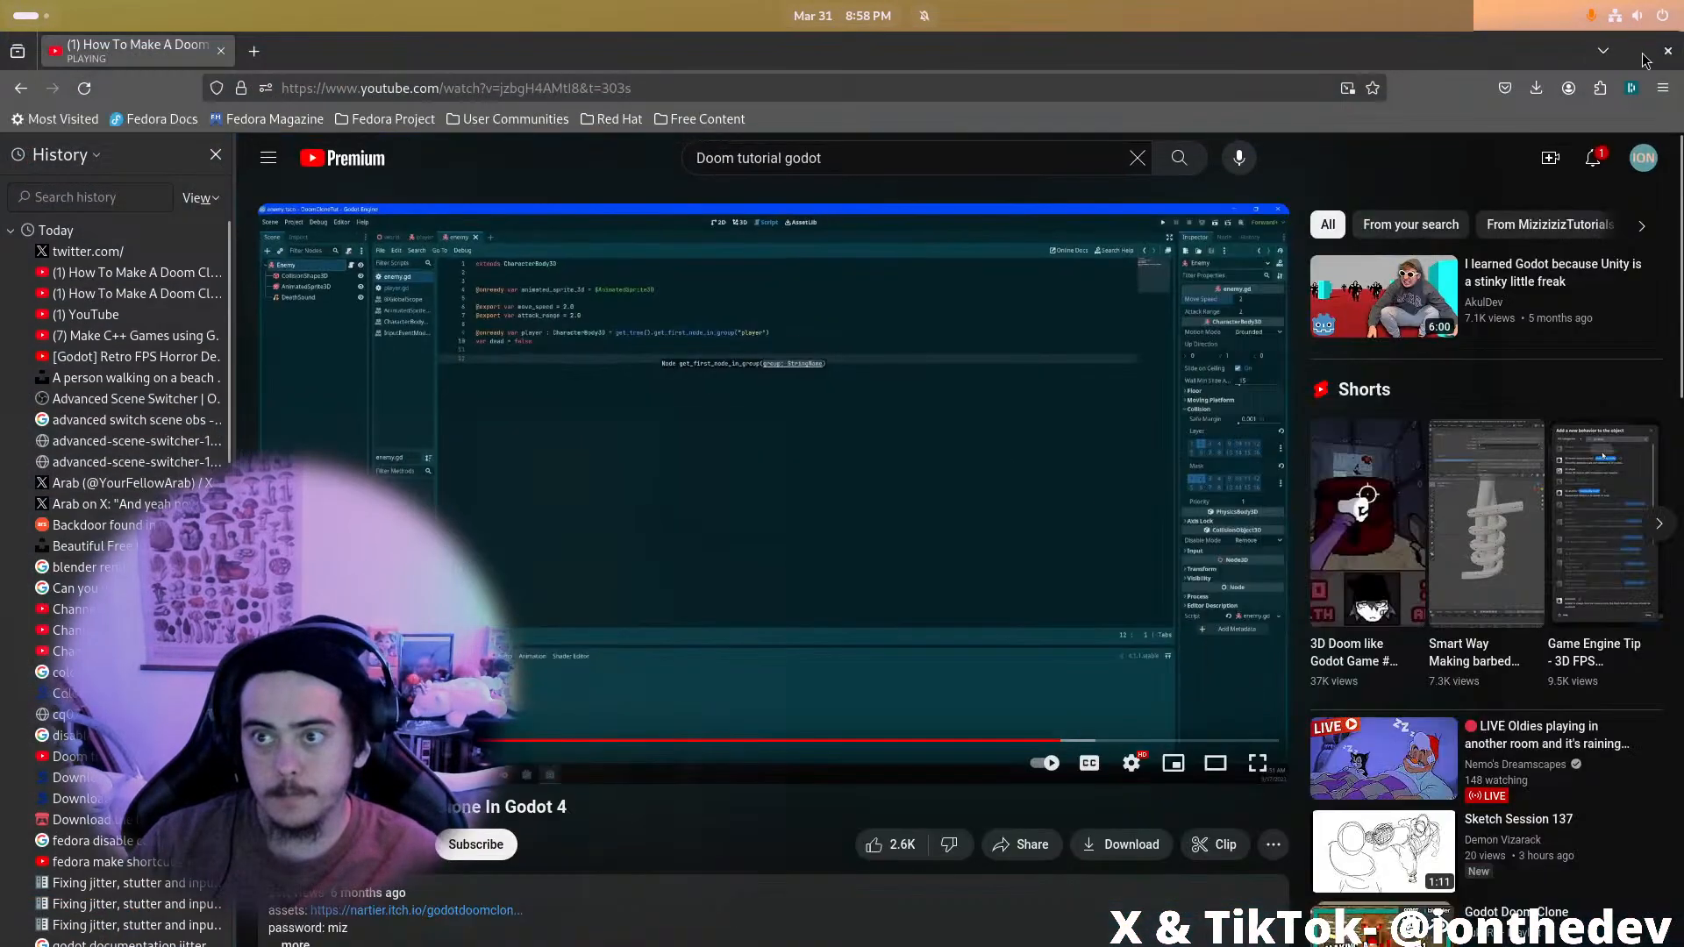
click(1665, 50)
double_click(556, 490)
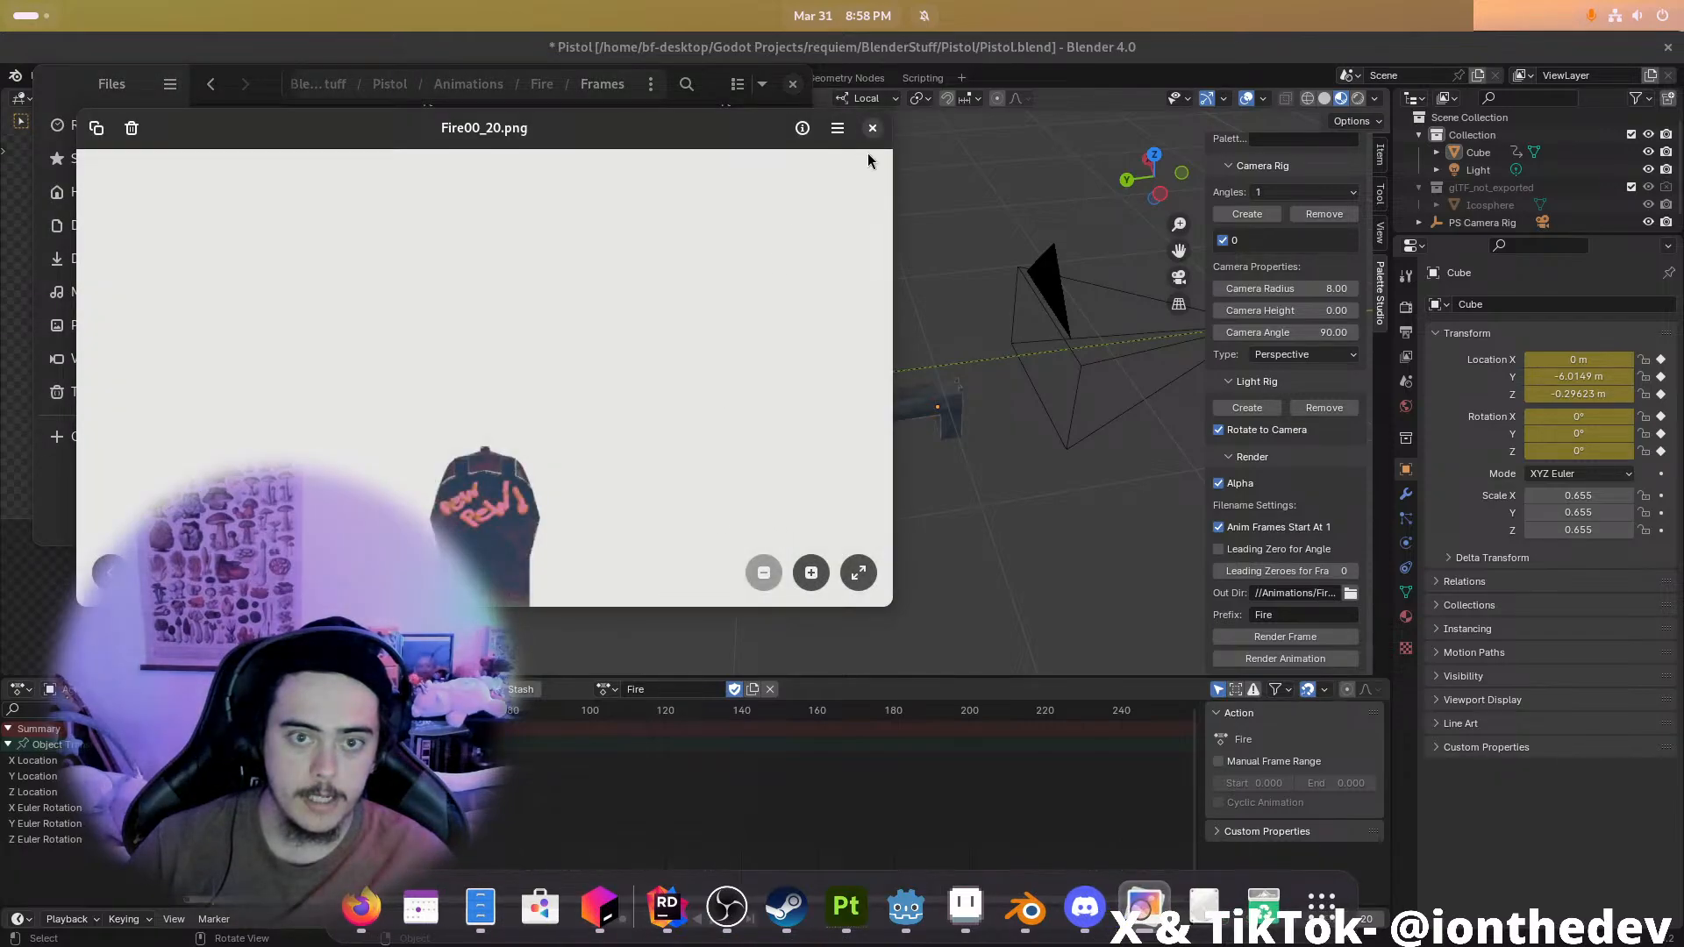
click(873, 128)
Switch to Blender and change the pistol's active action to Idle
click(907, 908)
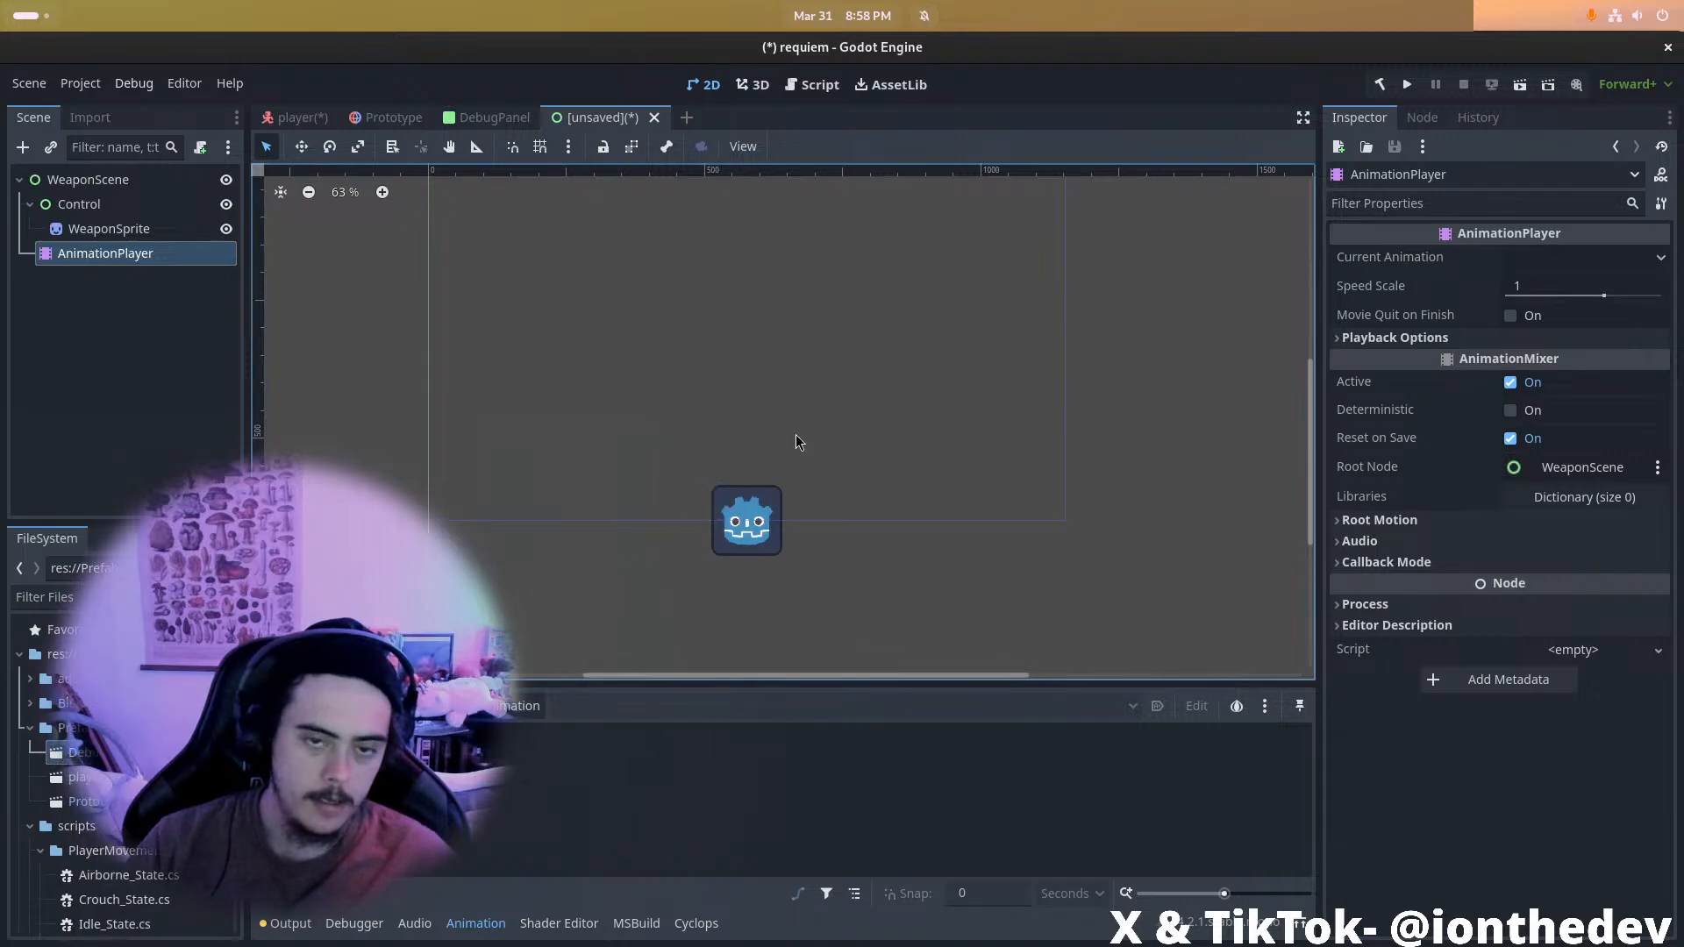
key(alt+Tab)
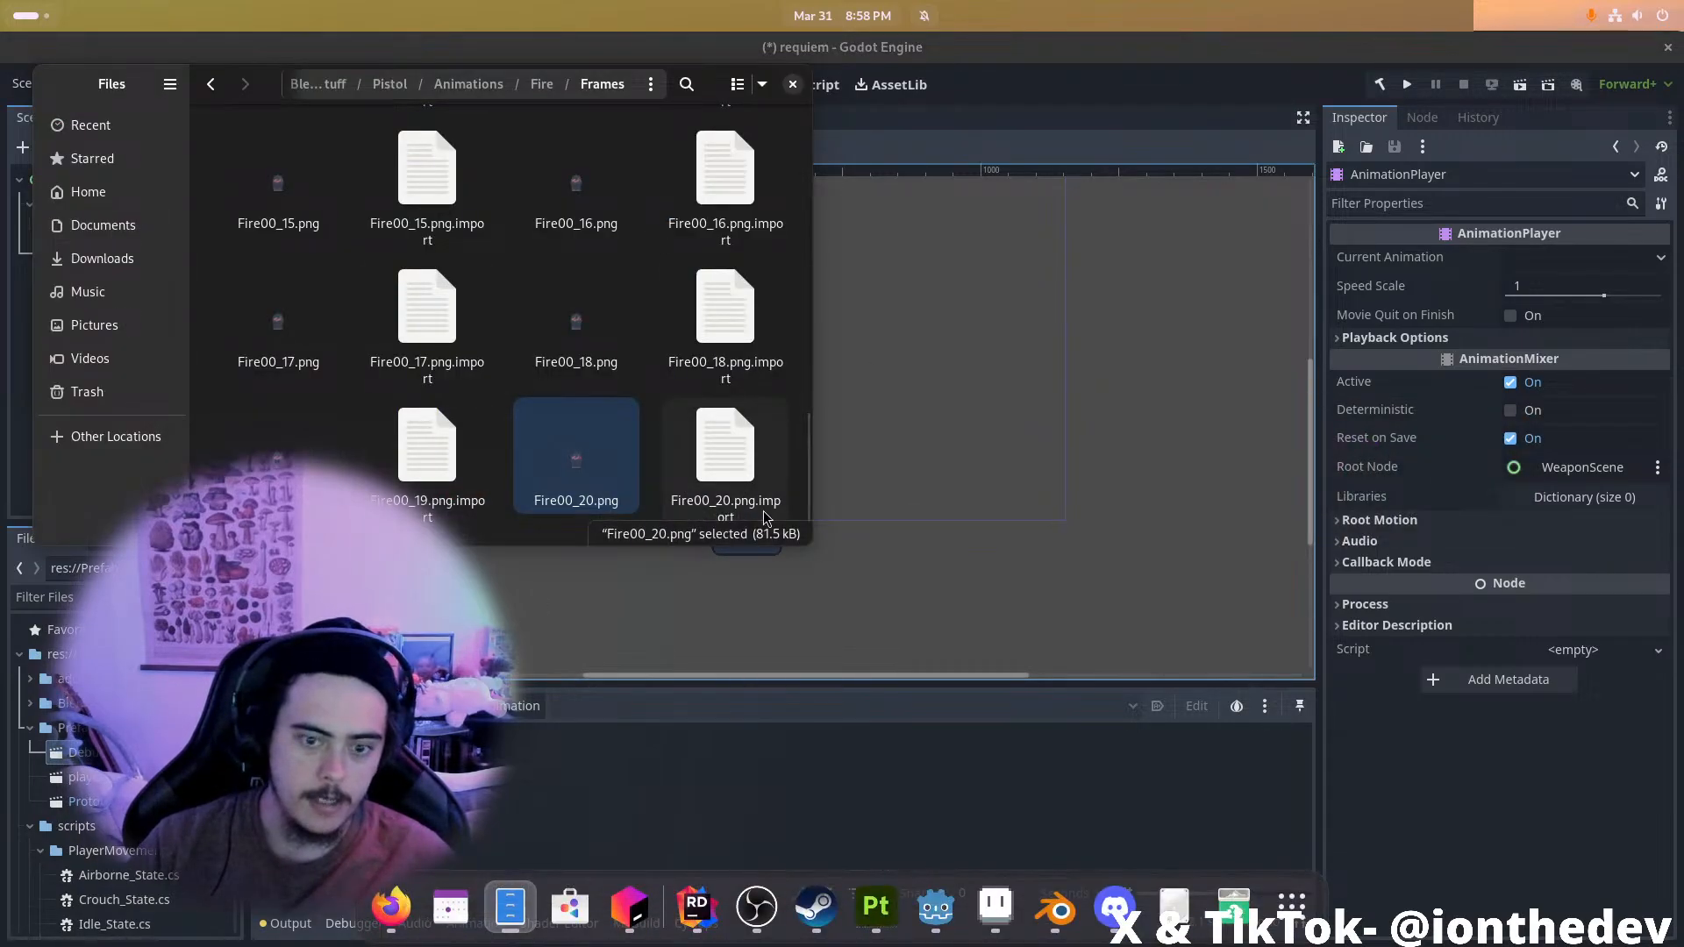
key(alt+Tab)
click(842, 492)
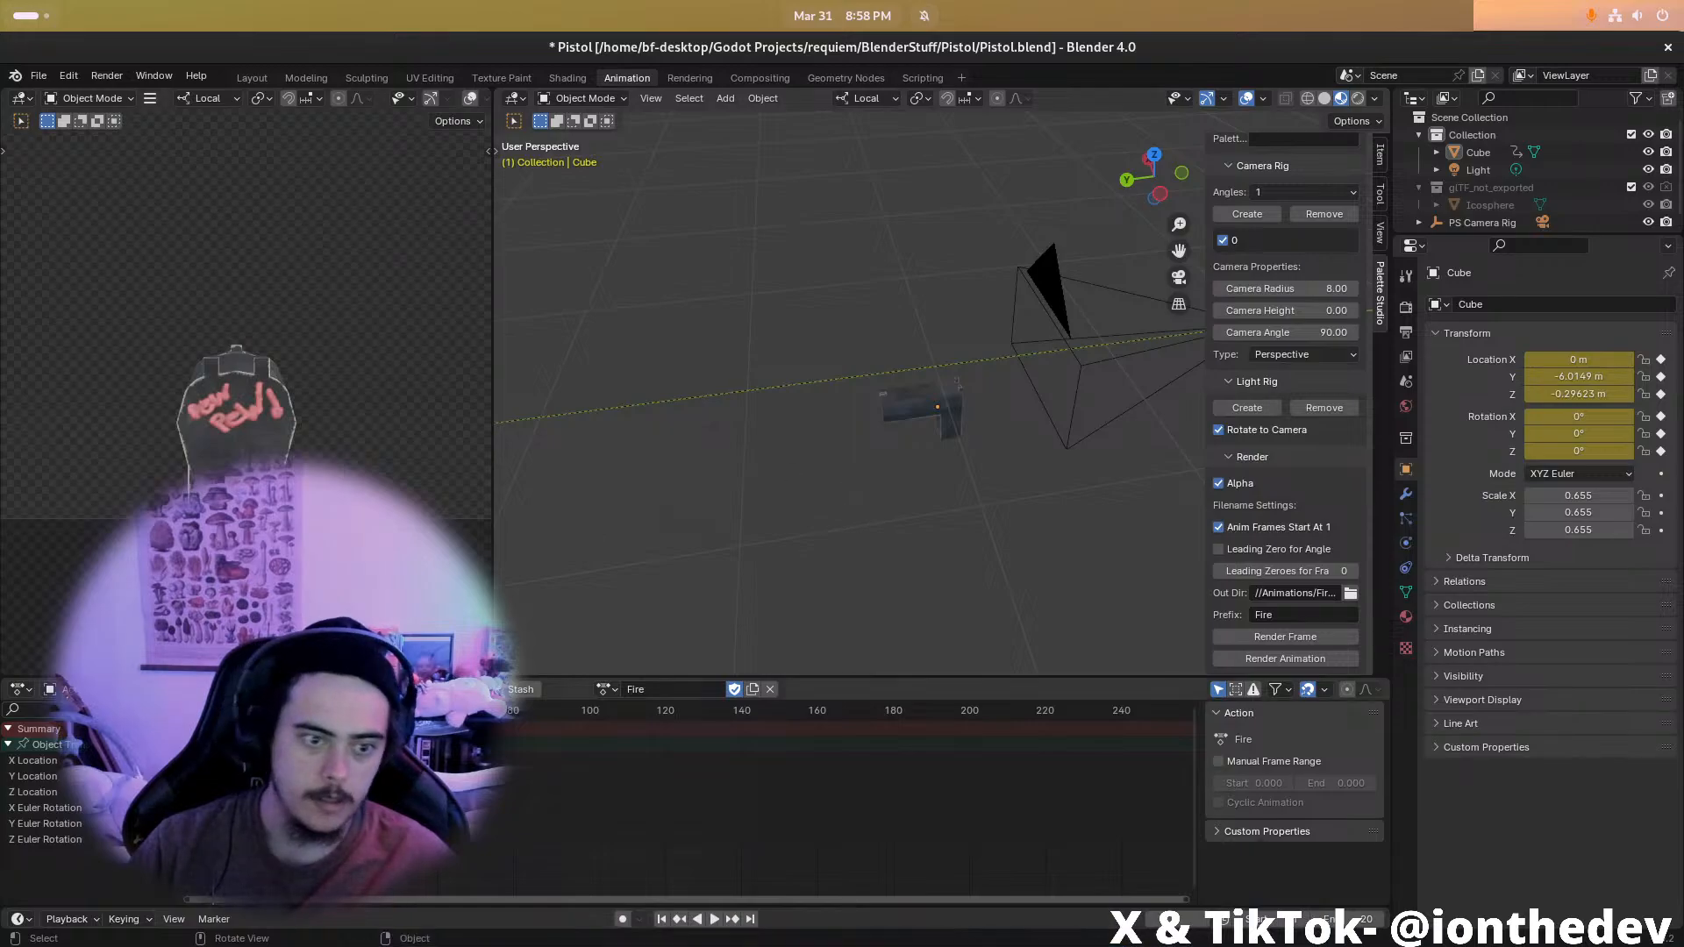
click(610, 688)
click(625, 739)
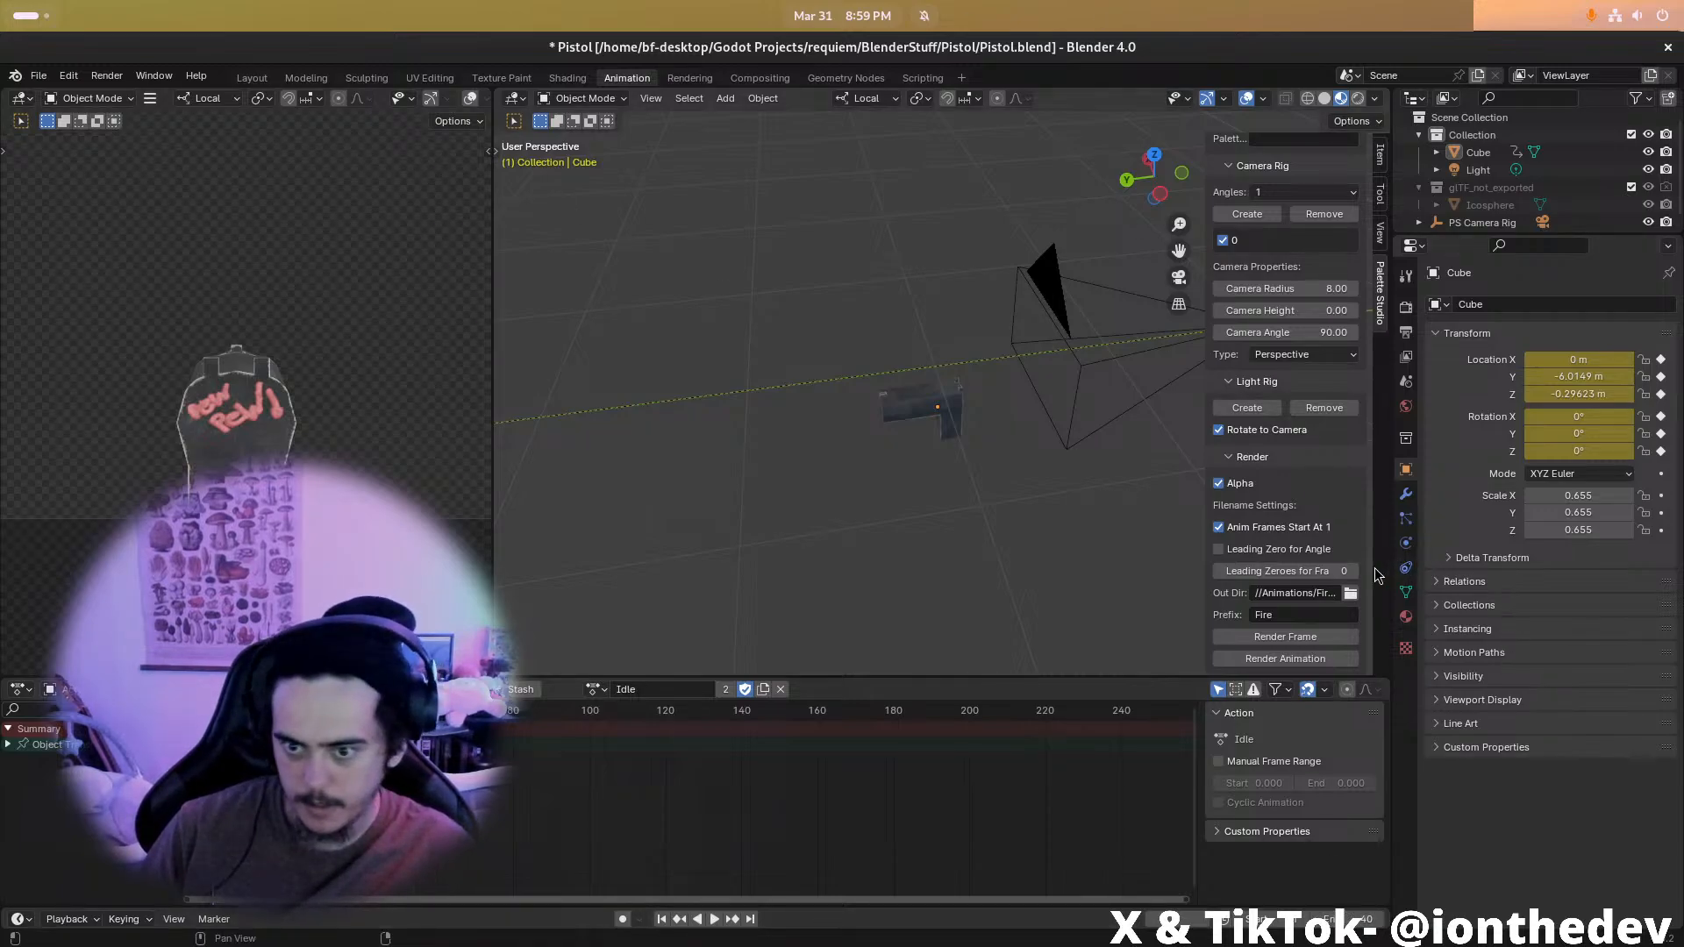
Browse for the render output directory, go up to the pistol's Animations folder and create an IDLE folder there
click(1309, 614)
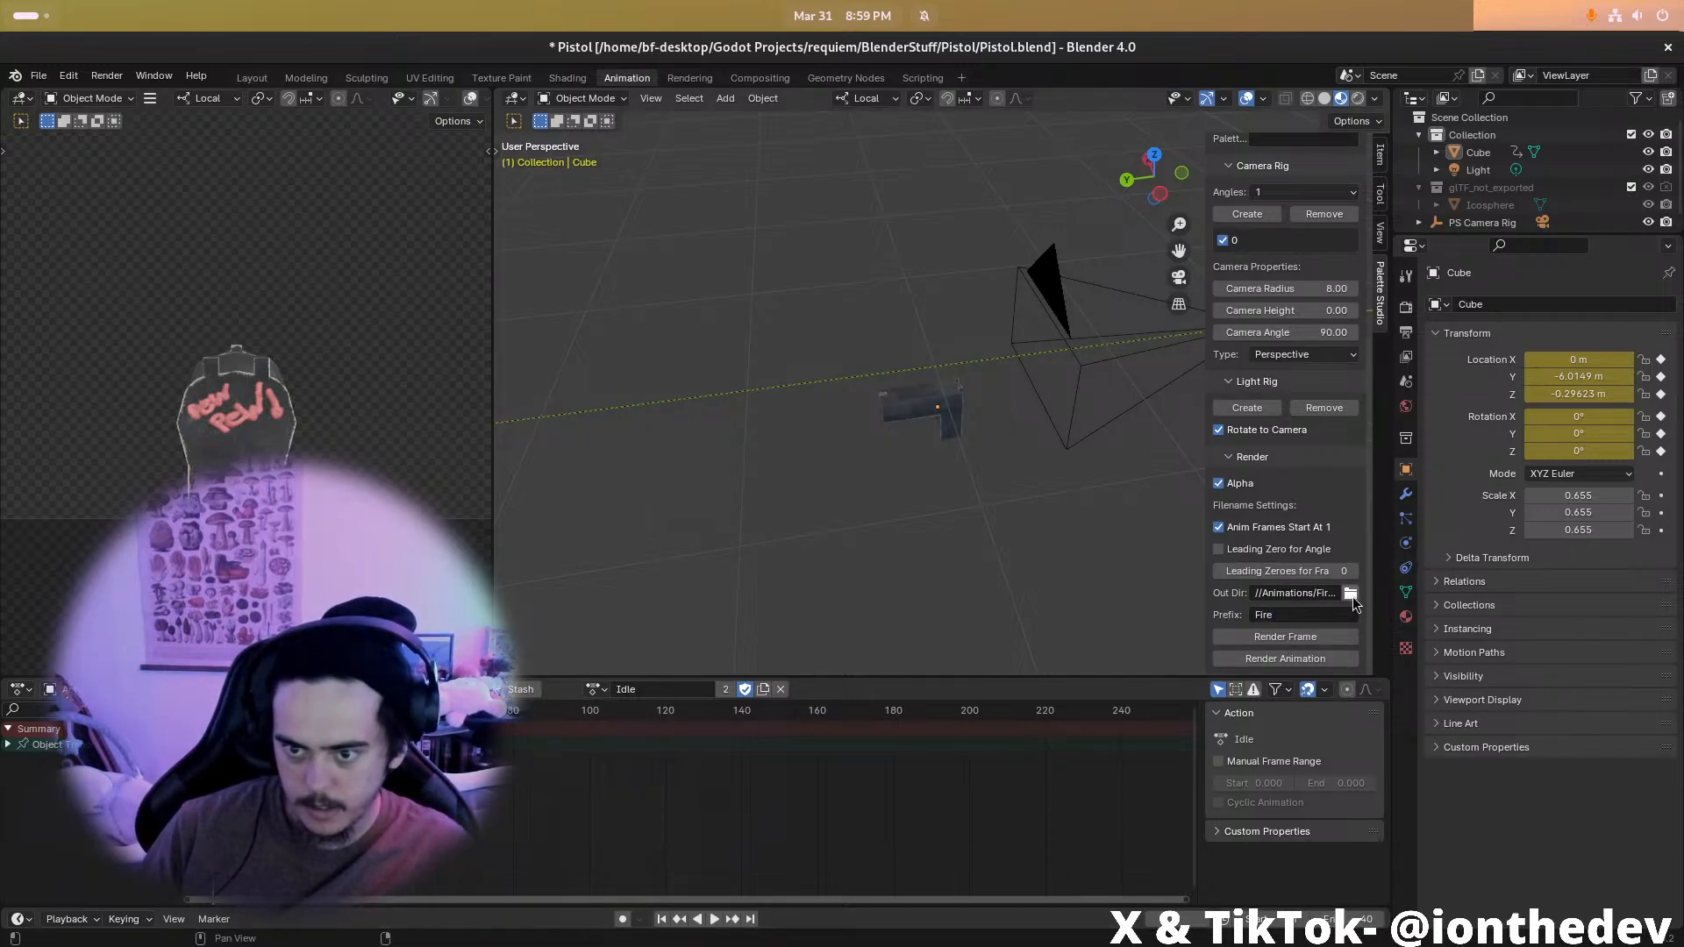
click(1351, 595)
click(651, 295)
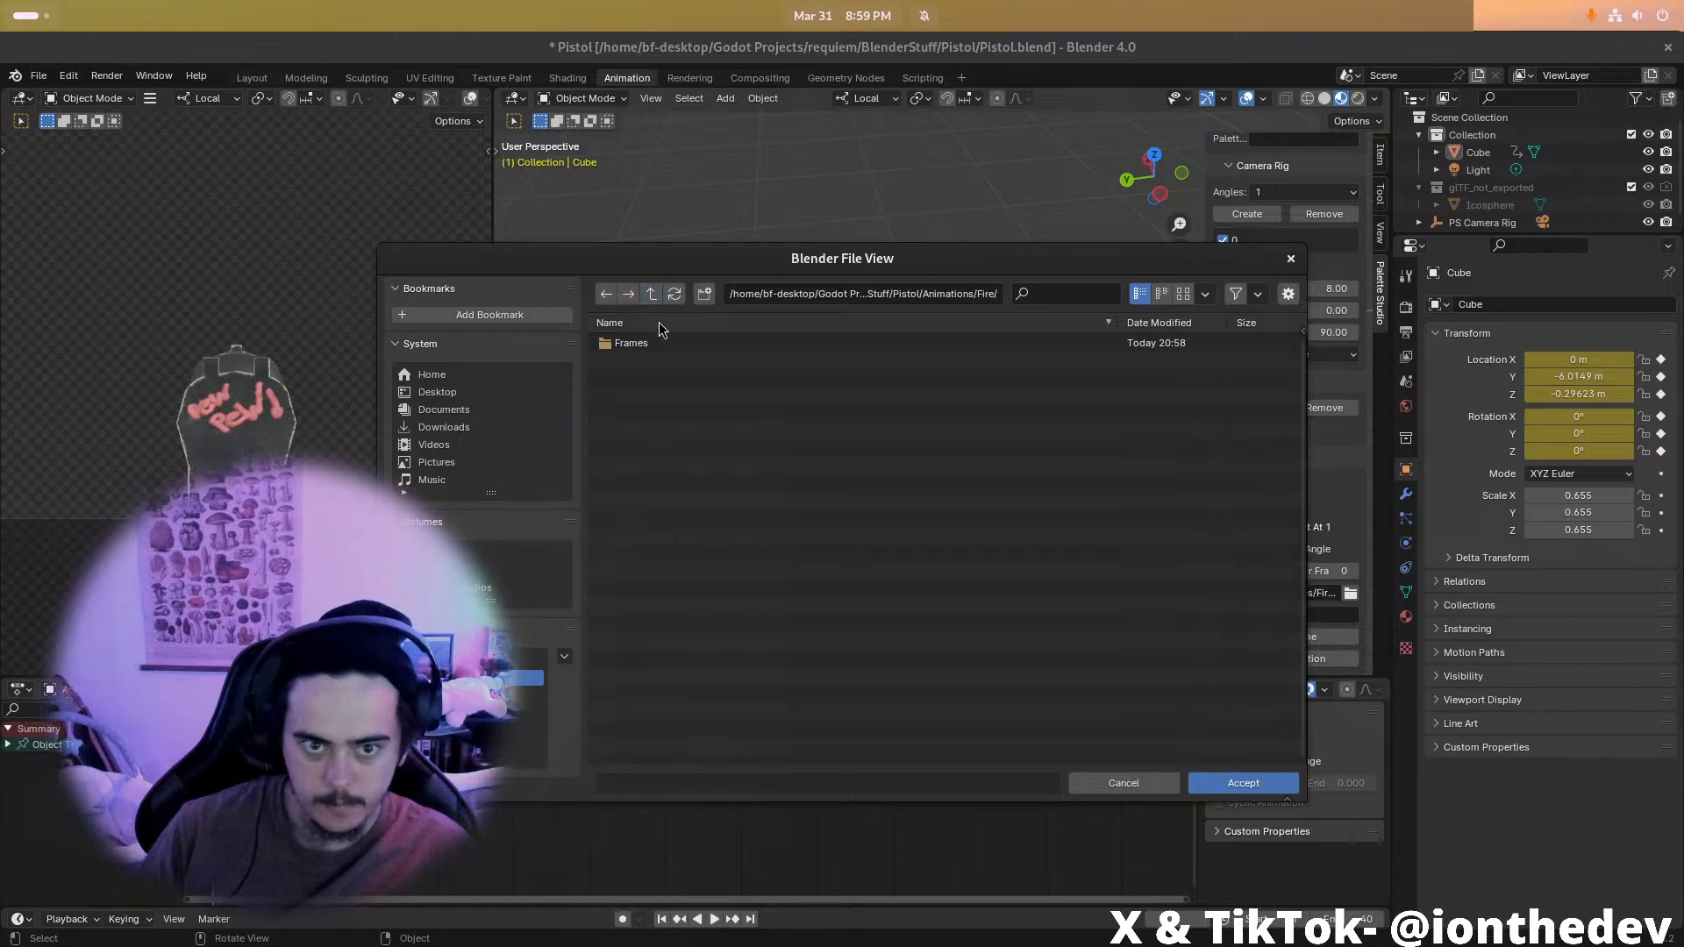
click(651, 295)
click(707, 298)
text(IDLE)
key(Return)
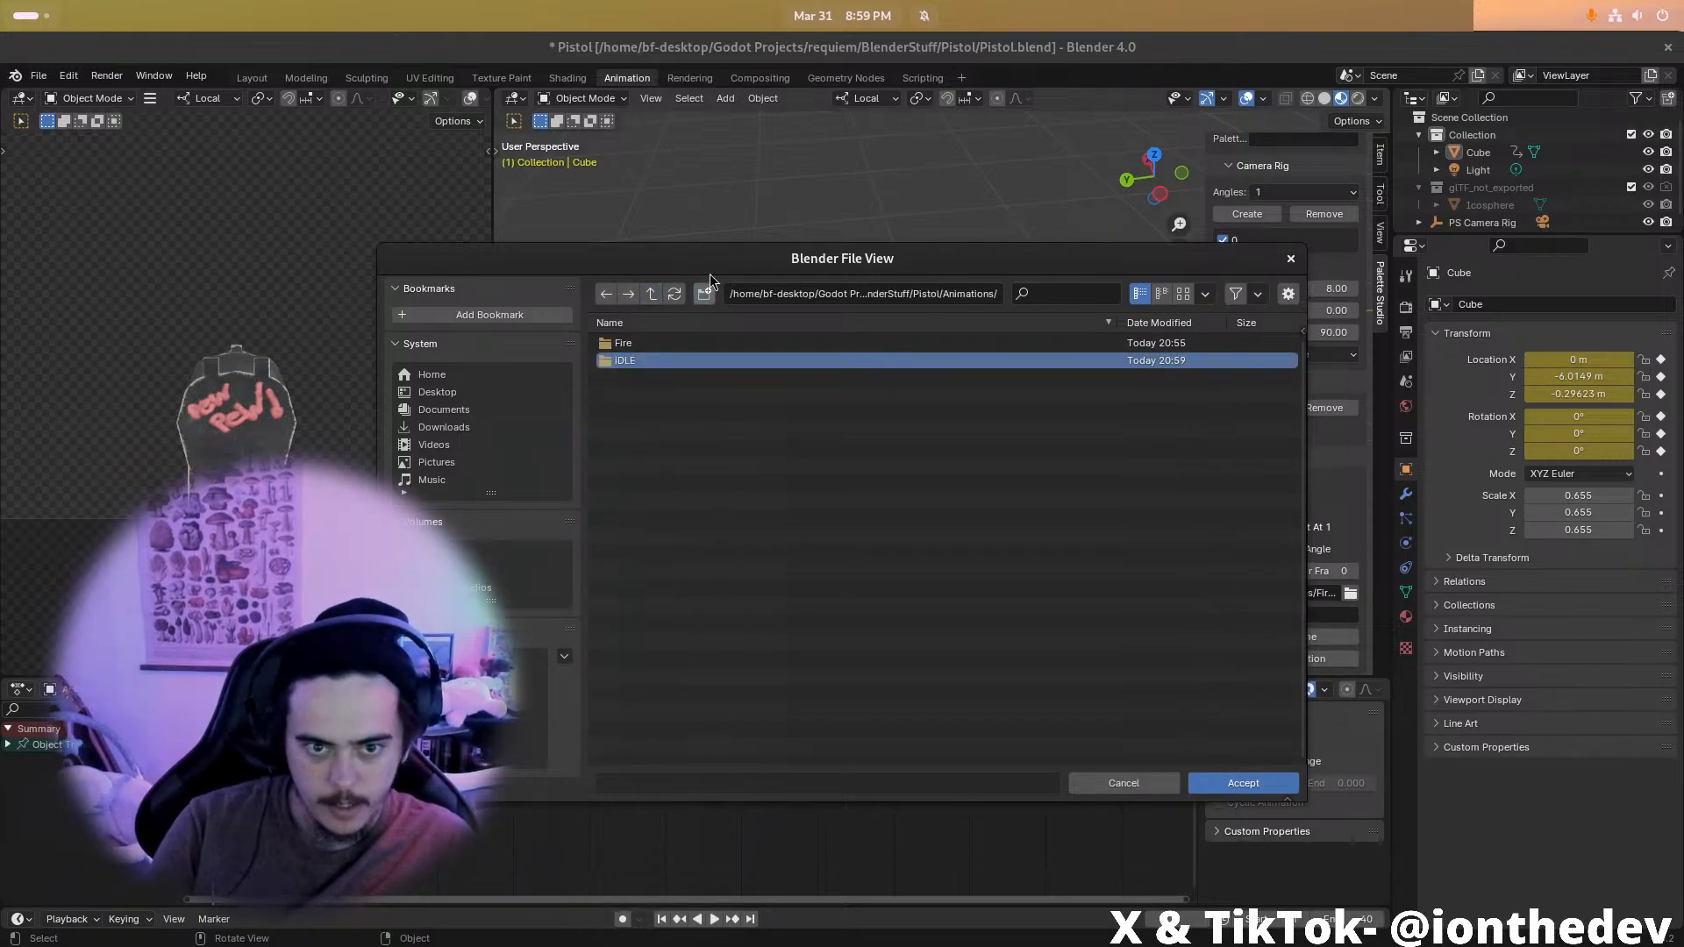
Rename the new IDLE folder to Idle
key(F2)
text(Idle)
key(Return)
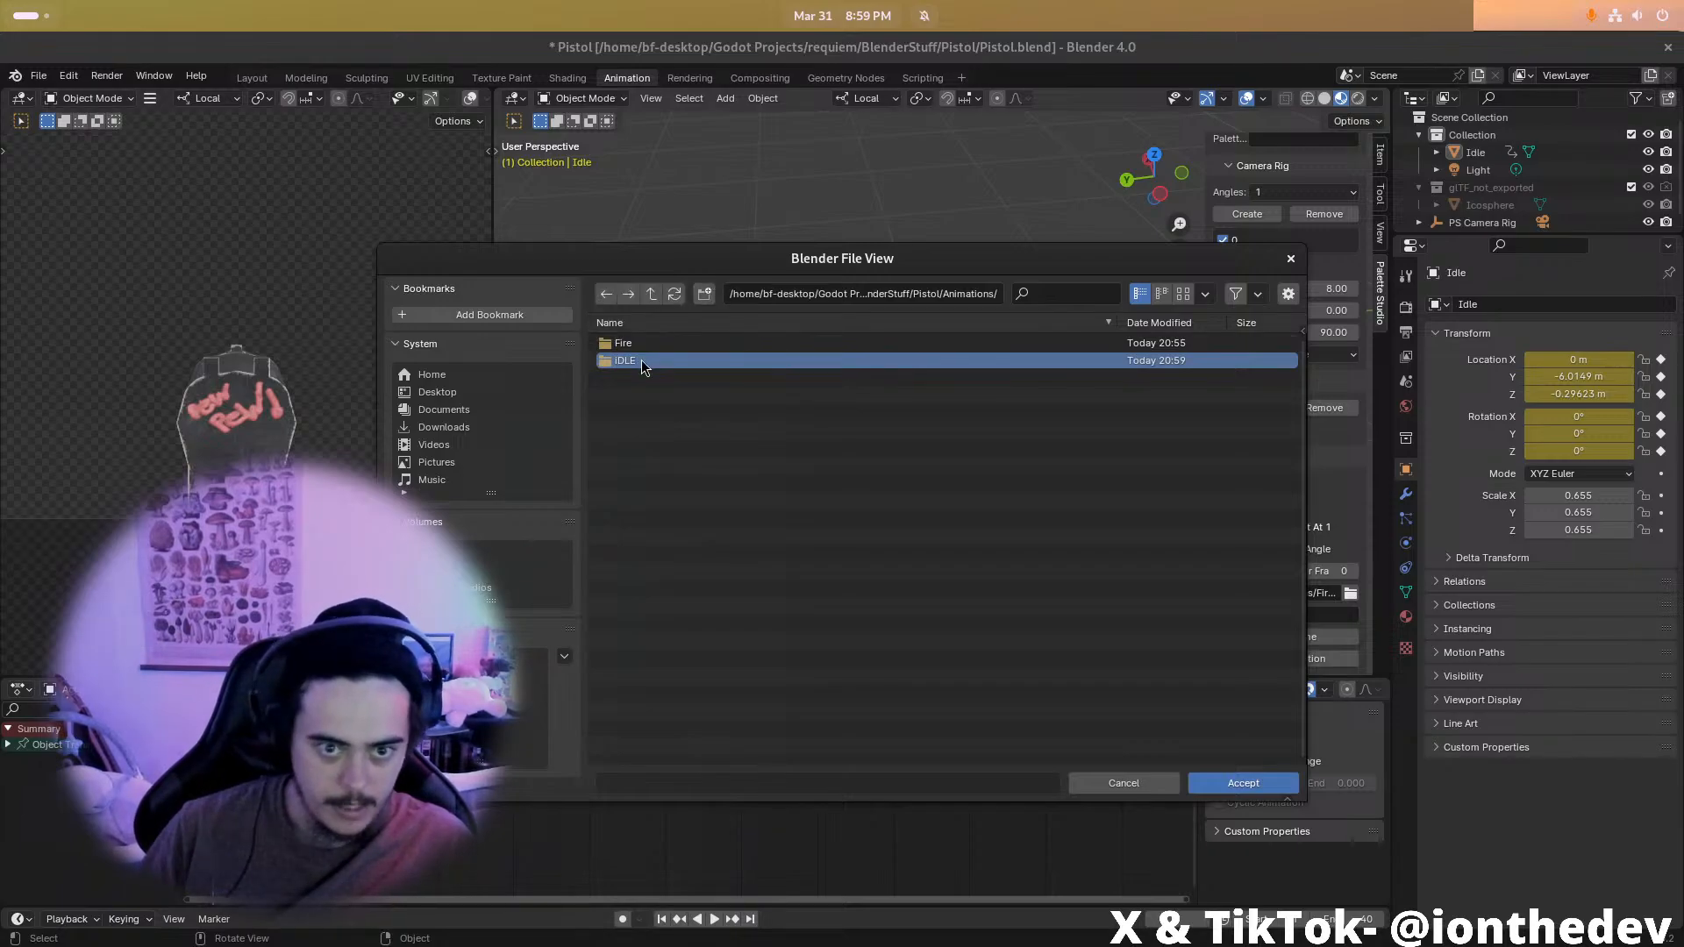
click(704, 294)
text(Idle)
key(Return)
Create two more folders named Walk and Sprint inside the pistol's Animations folder
click(703, 295)
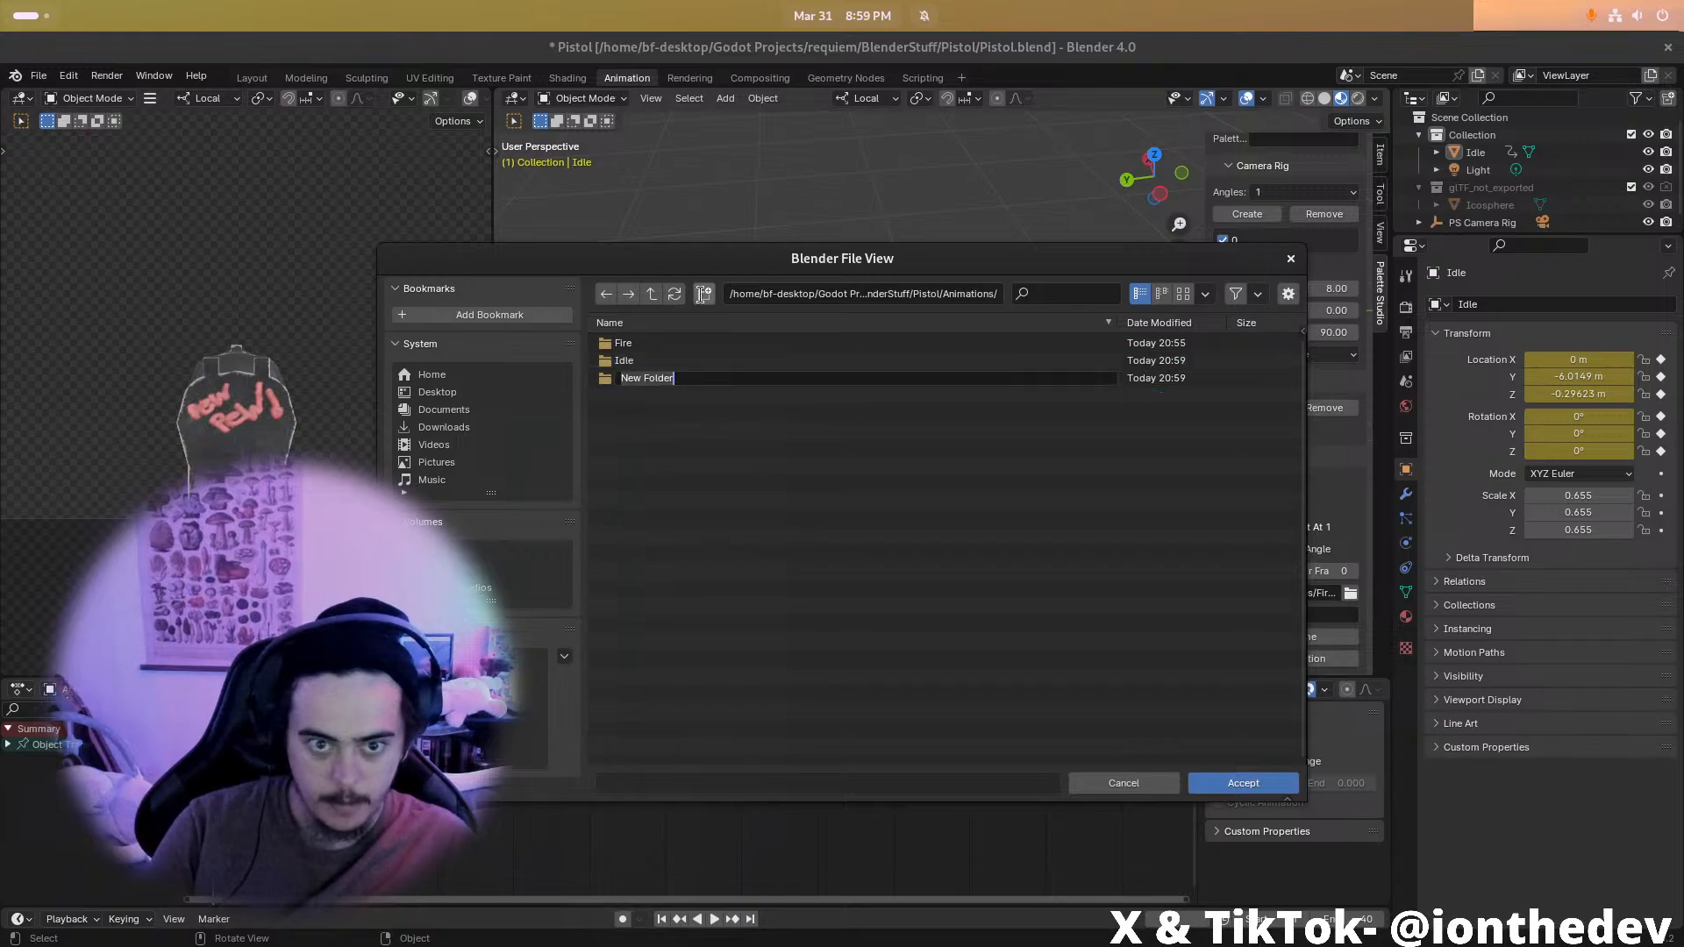
key(Return)
ctrl+click(660, 378)
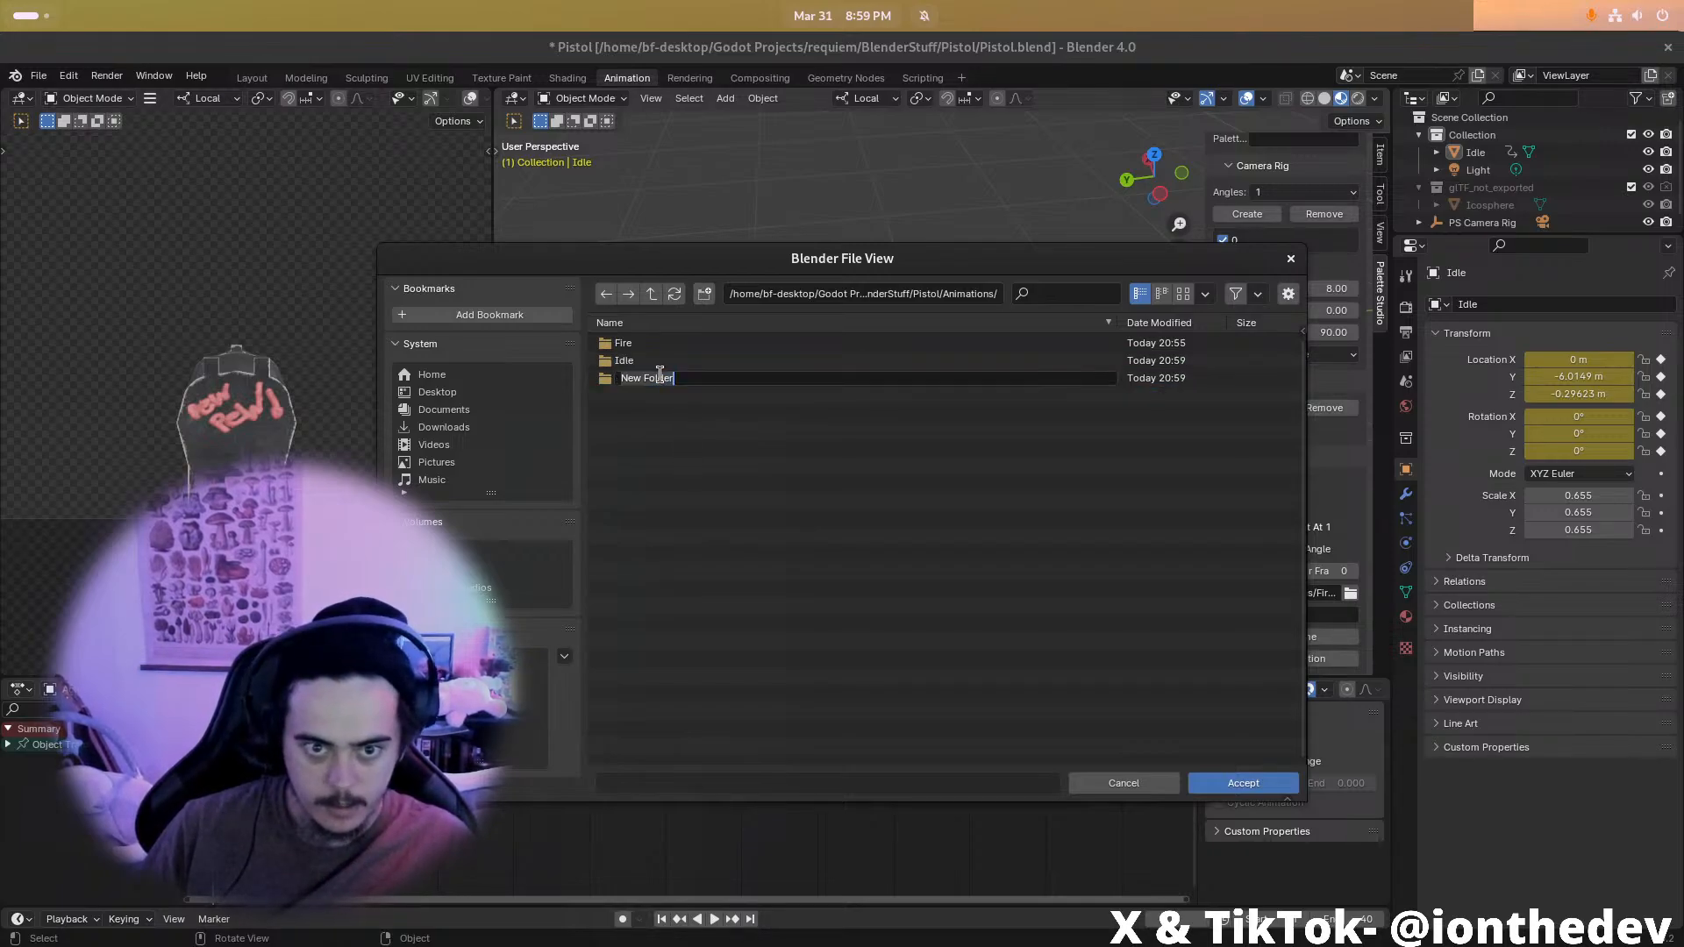
key(Return)
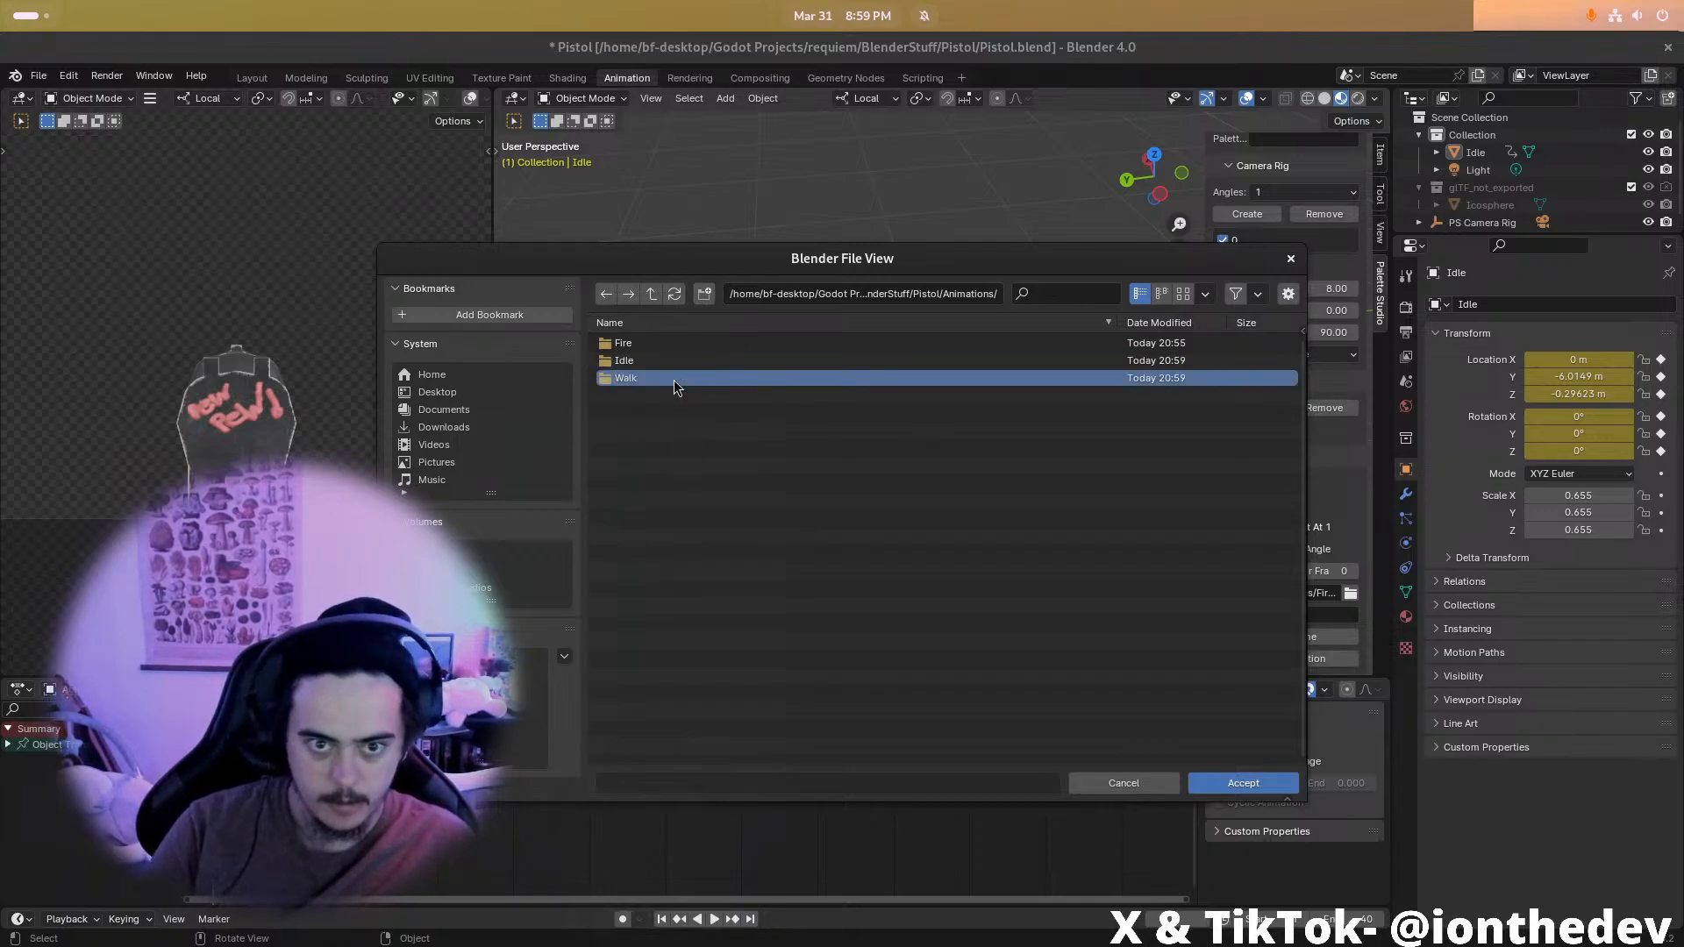
click(703, 295)
text(Sp)
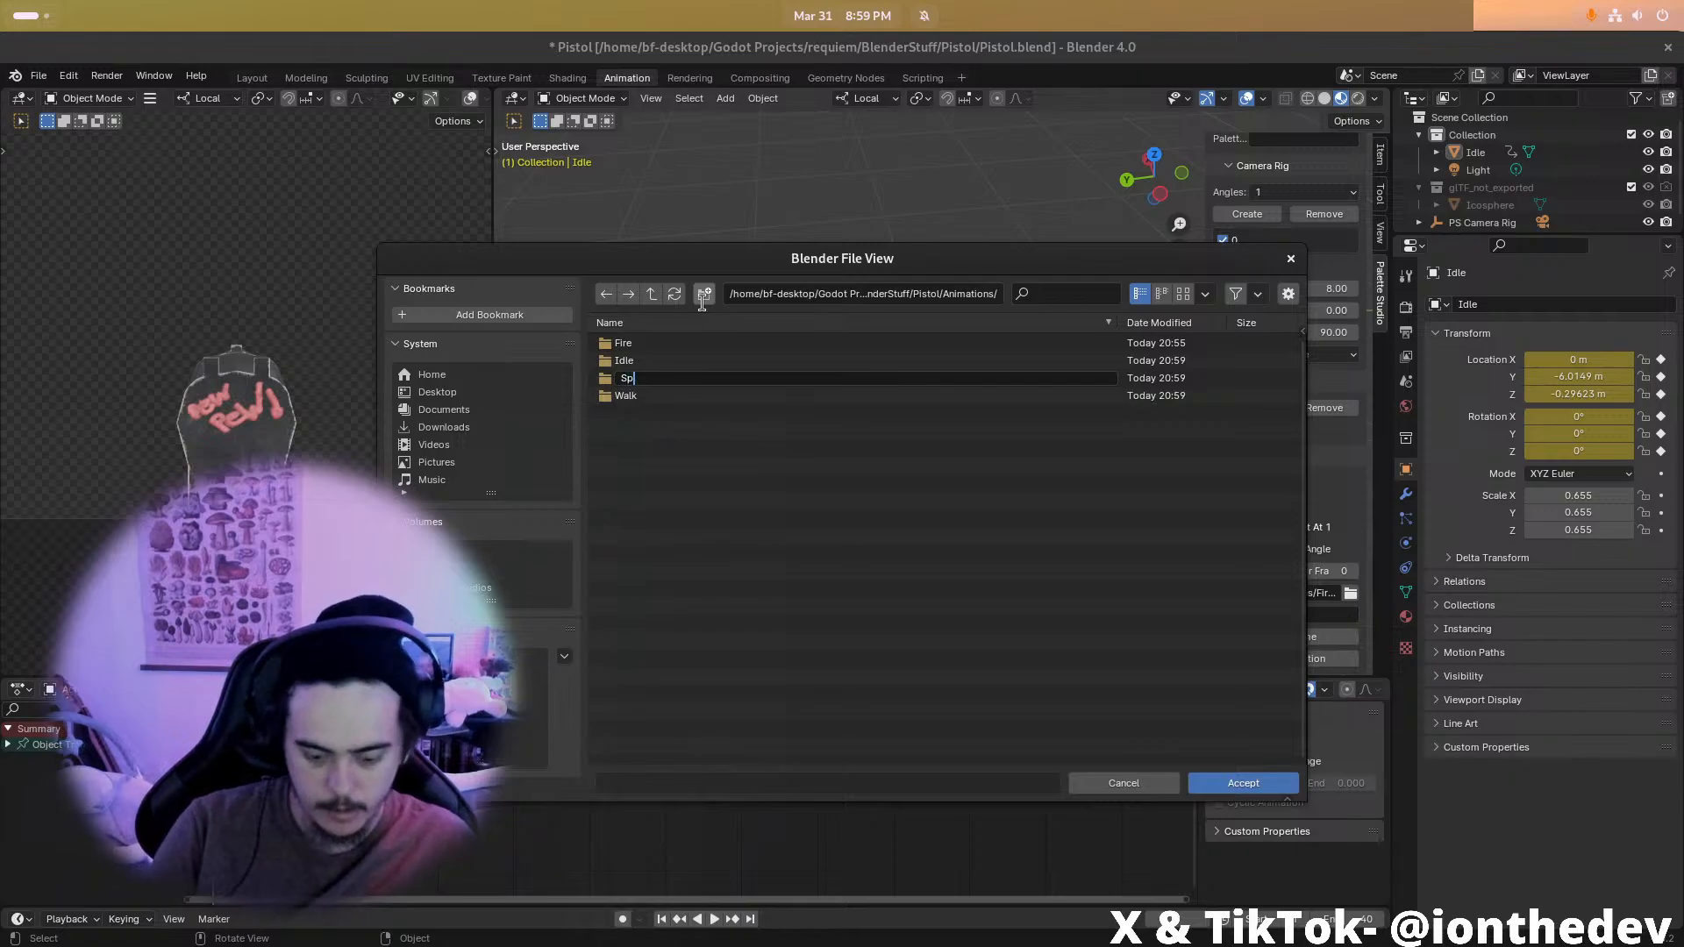
text(rint)
key(Return)
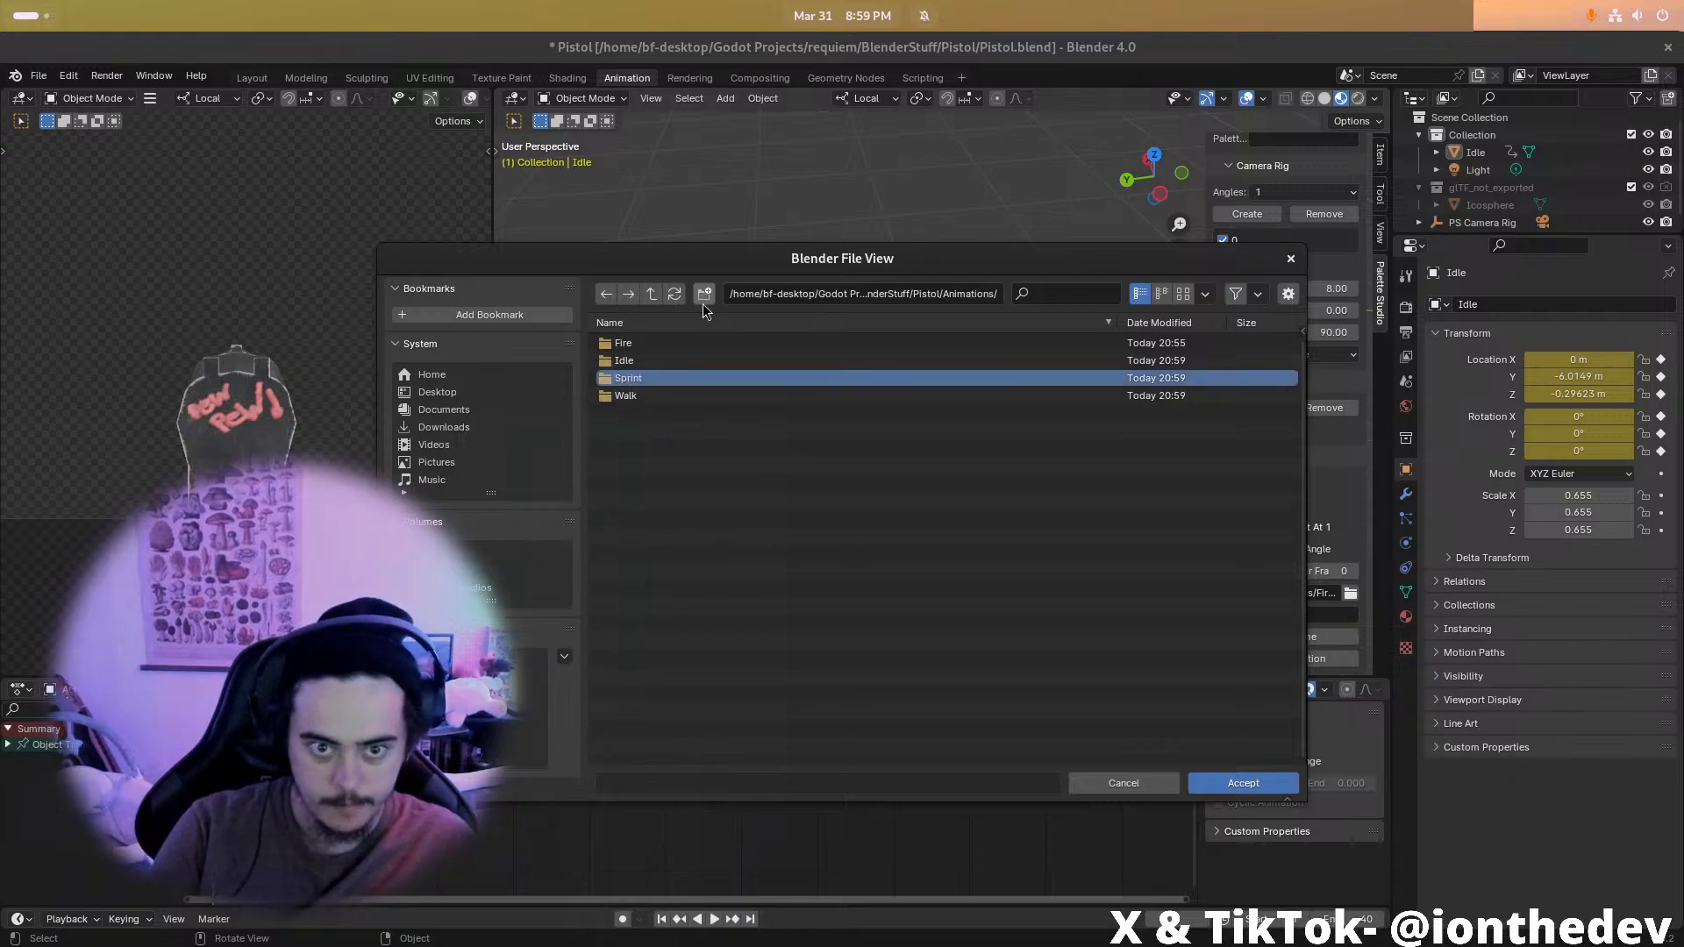
Go into the Idle folder and create a folder named Frames inside it
double_click(703, 360)
click(705, 295)
text(GF)
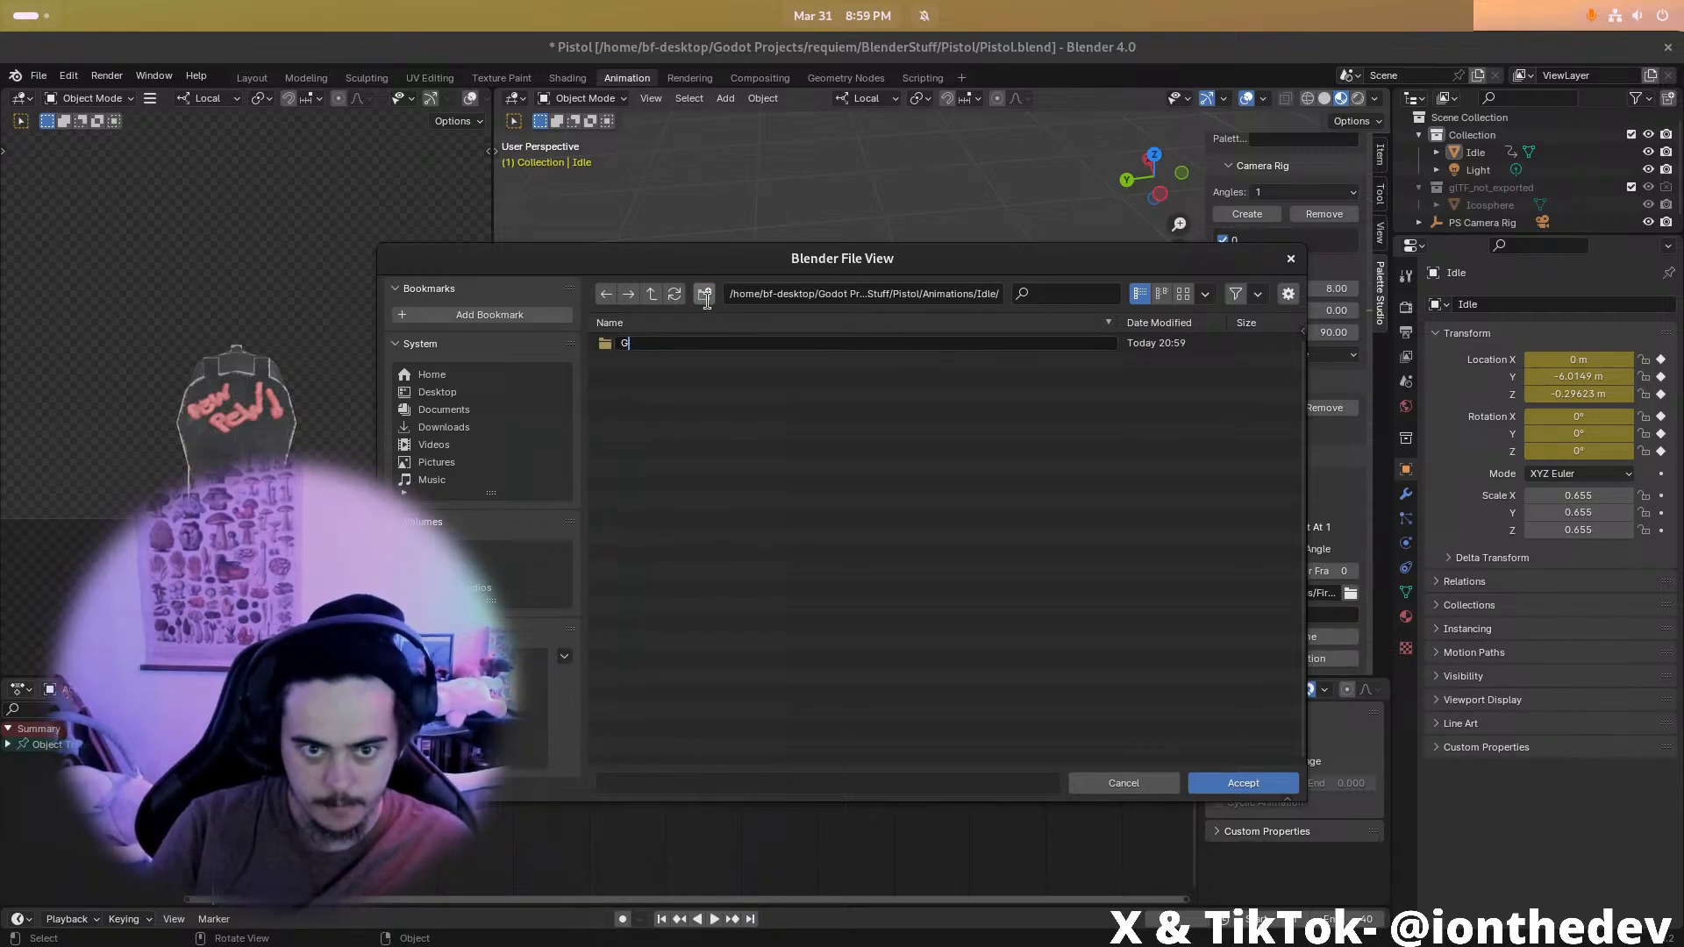
key(Return)
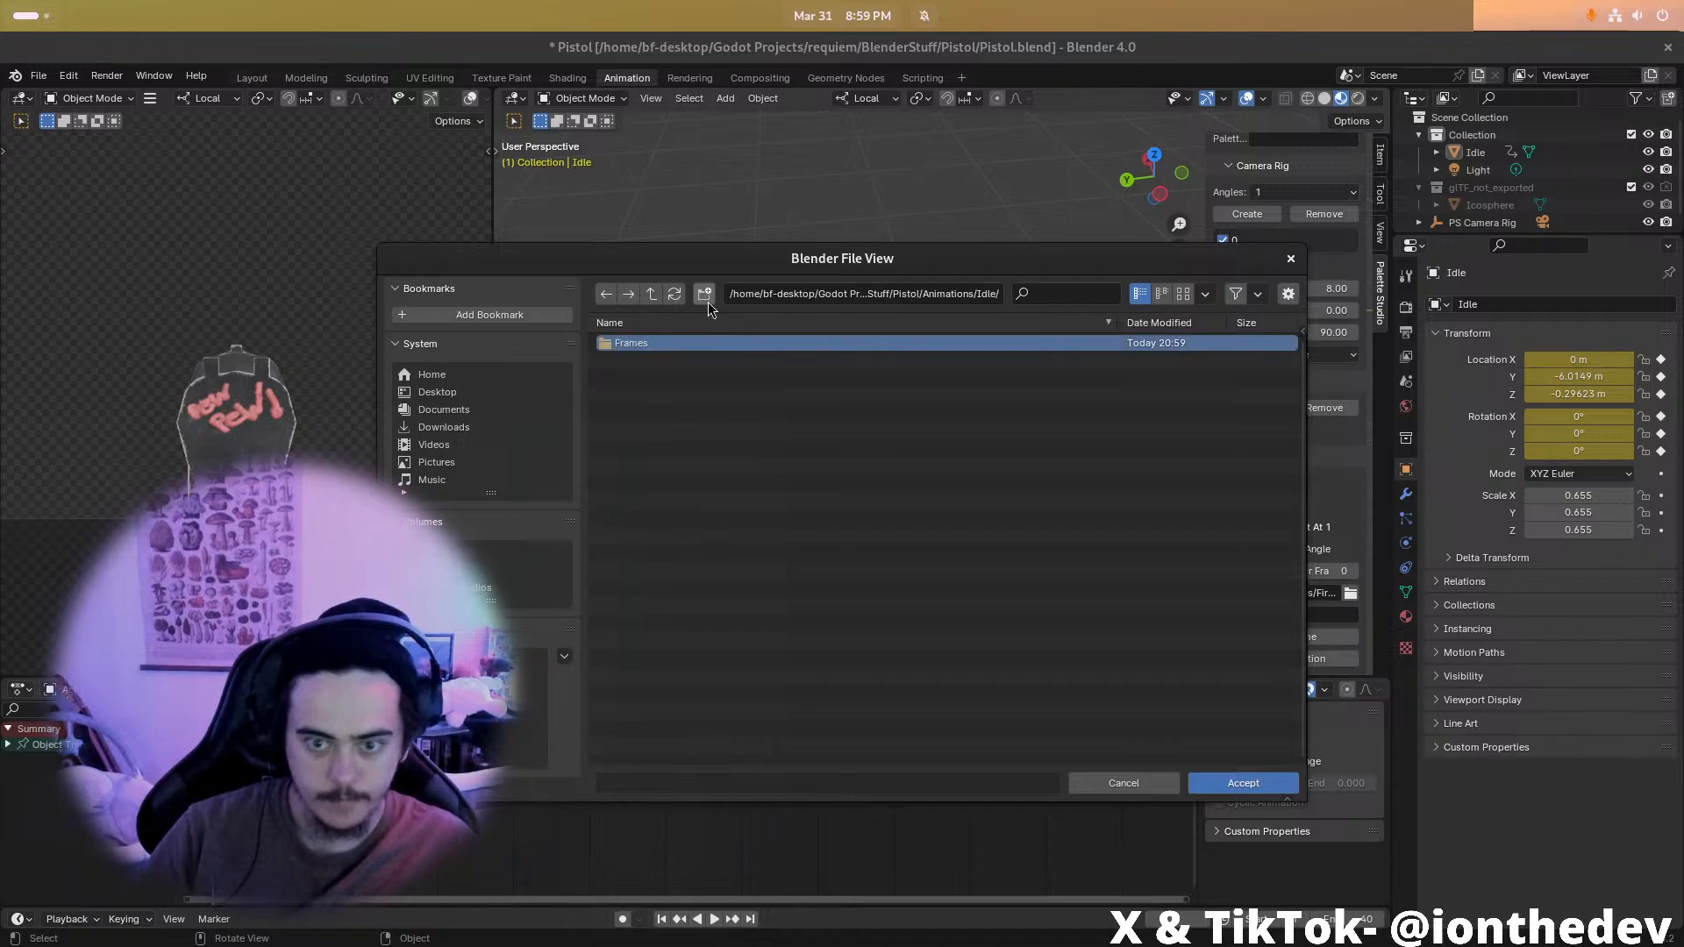
Accept the Idle animation's Frames folder as the render output directory and set the filename prefix to Idle
key(Return)
key(Return)
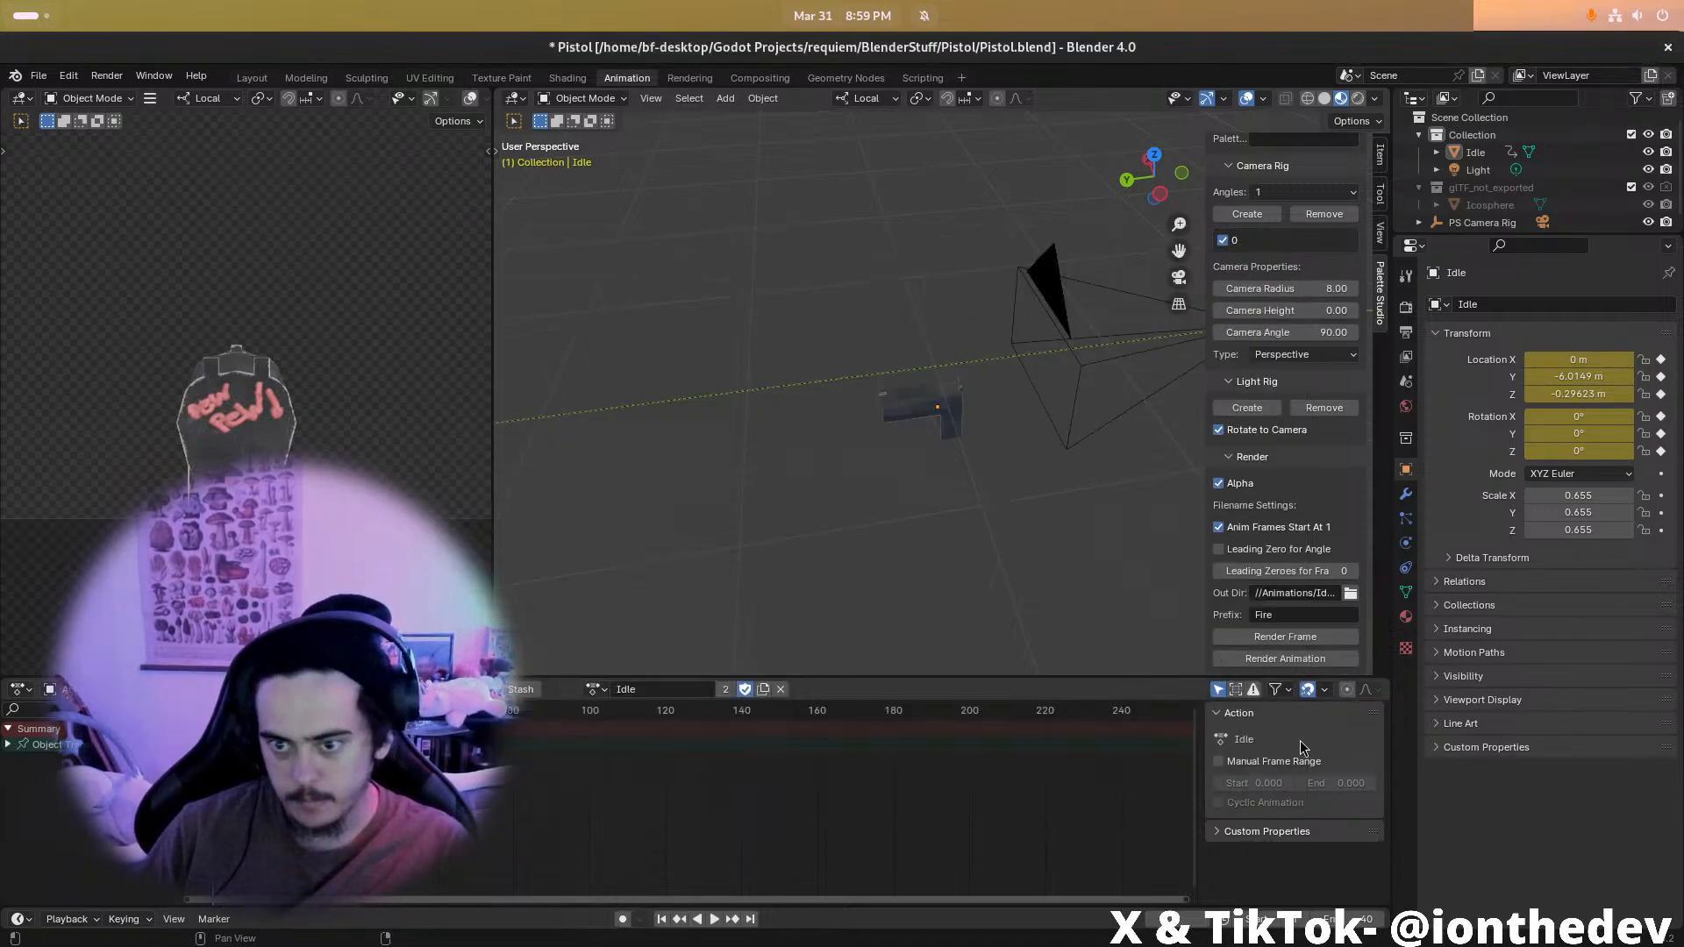
key(Escape)
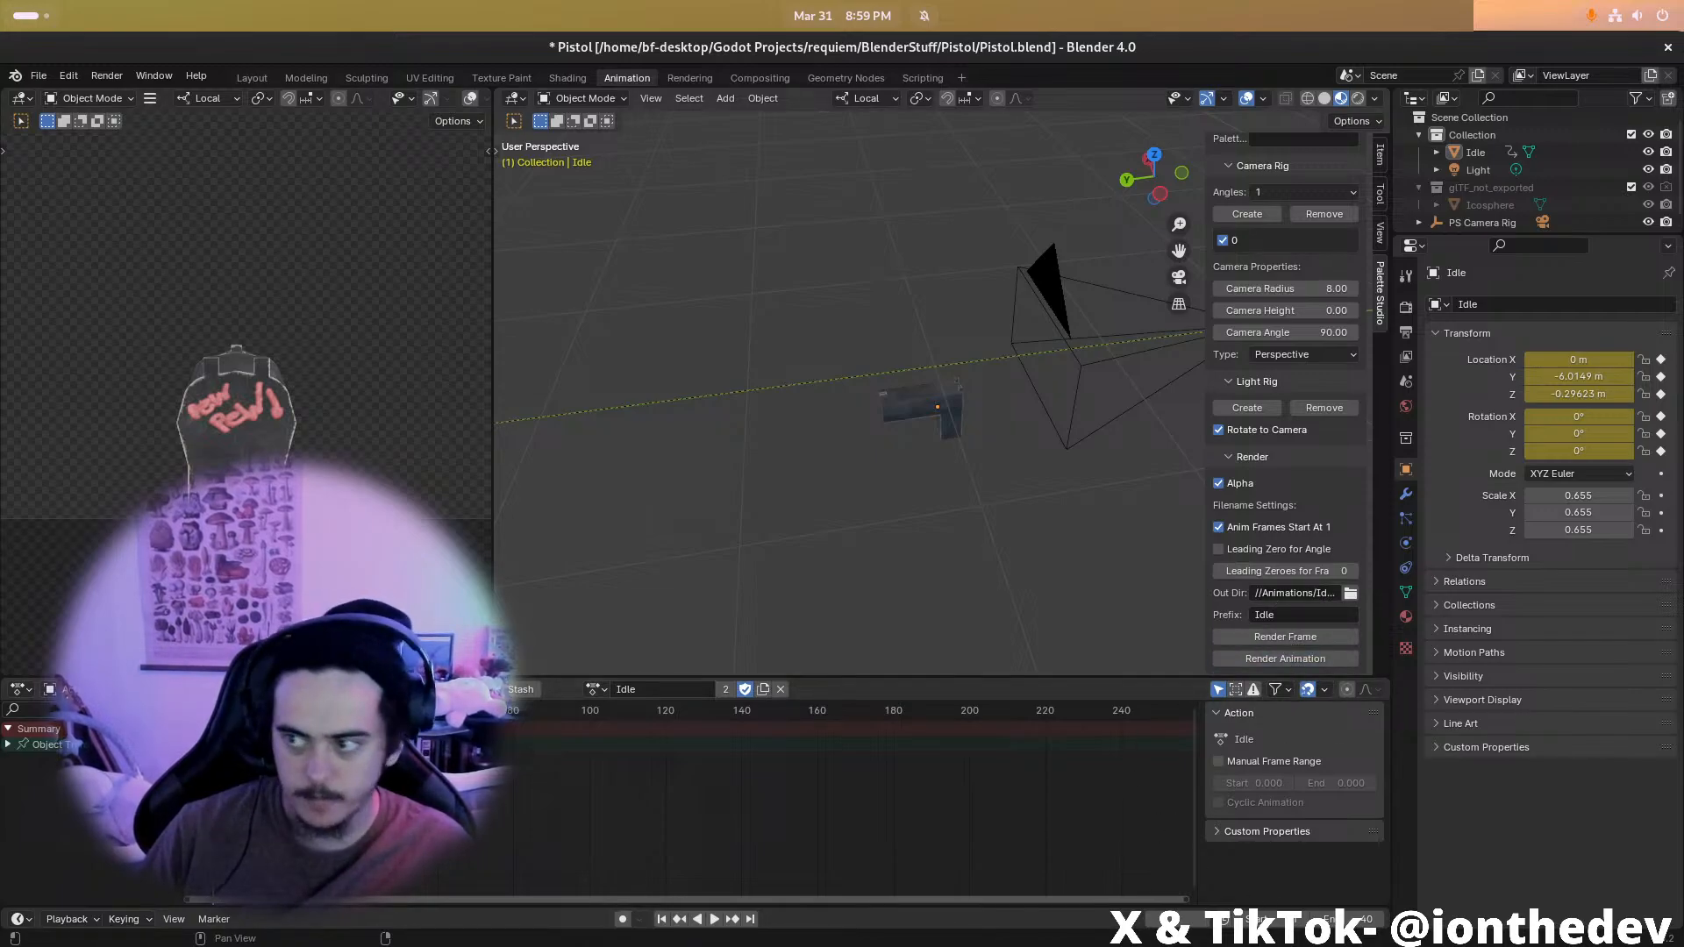
Switch to Godot and expand the BlenderStuff folder and its Pistol folder in the project files
key(alt+Tab)
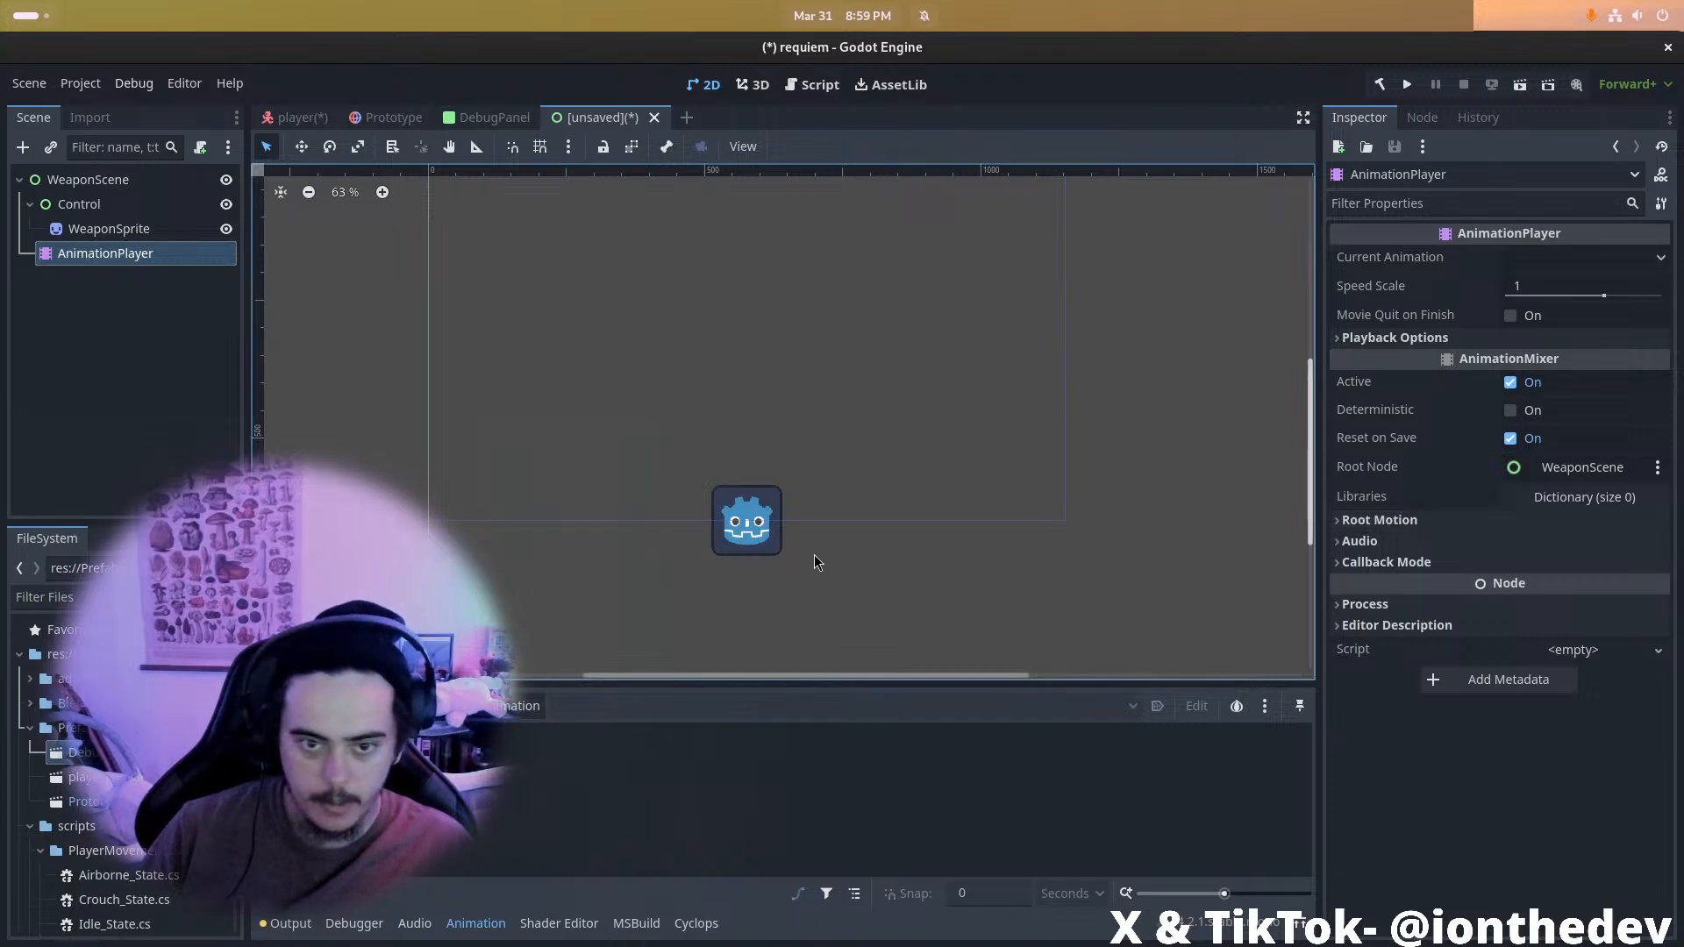
click(62, 705)
click(30, 703)
click(40, 728)
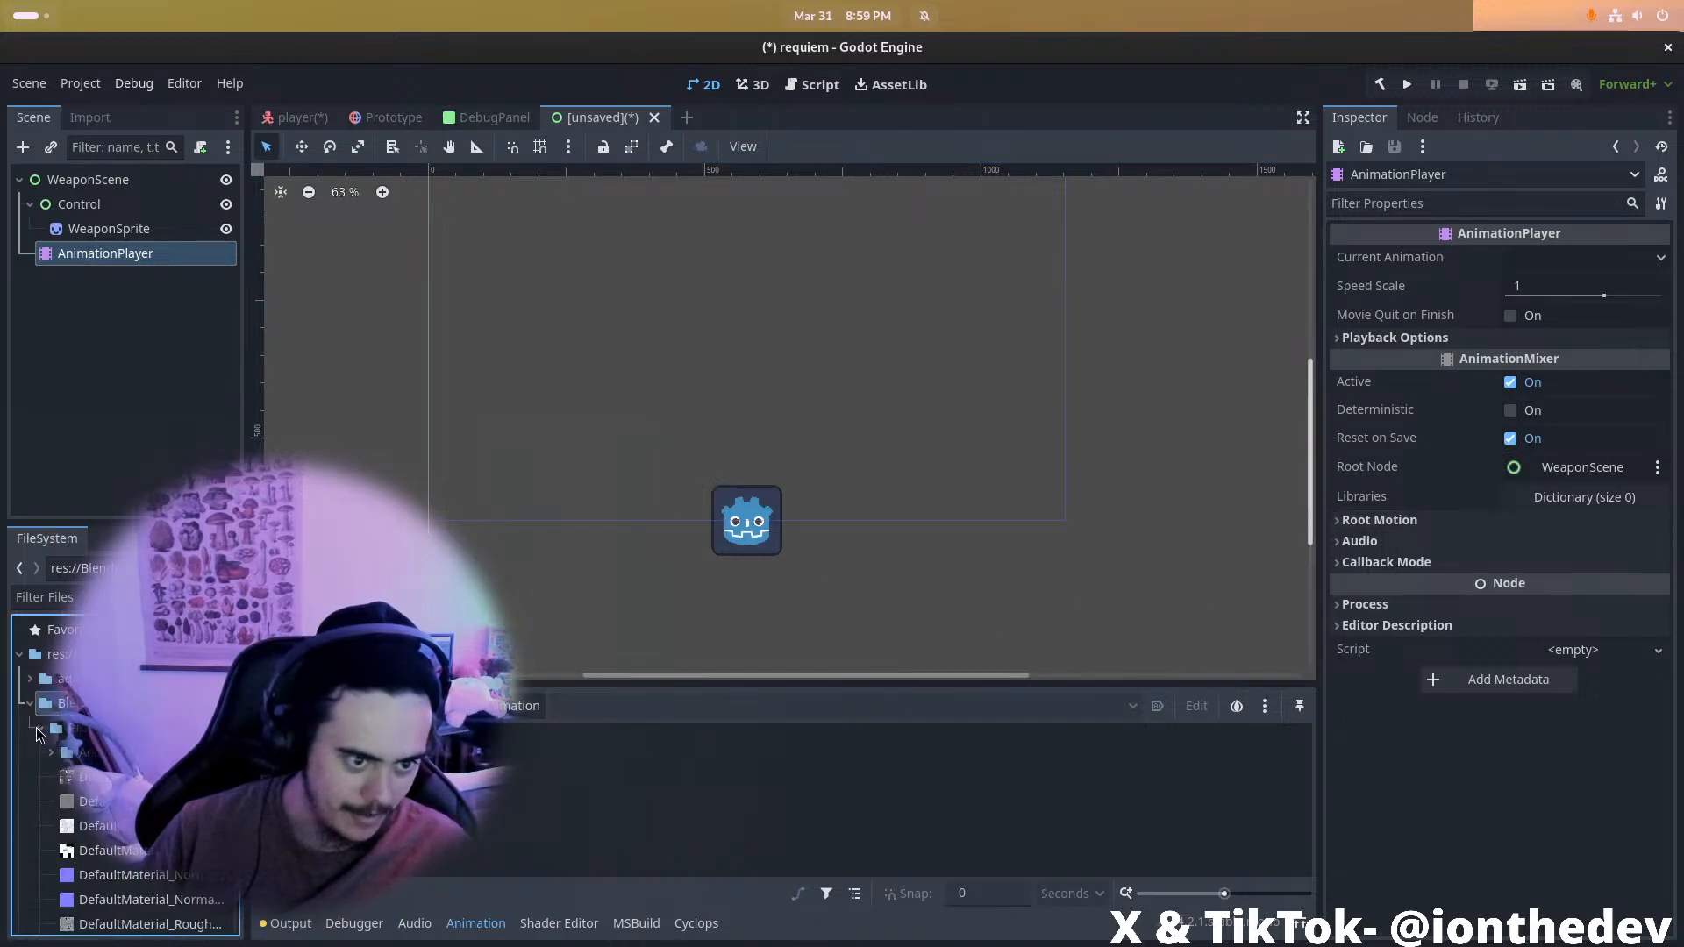
Create a new animation named Fire in the weapon scene's AnimationPlayer
click(536, 706)
click(558, 732)
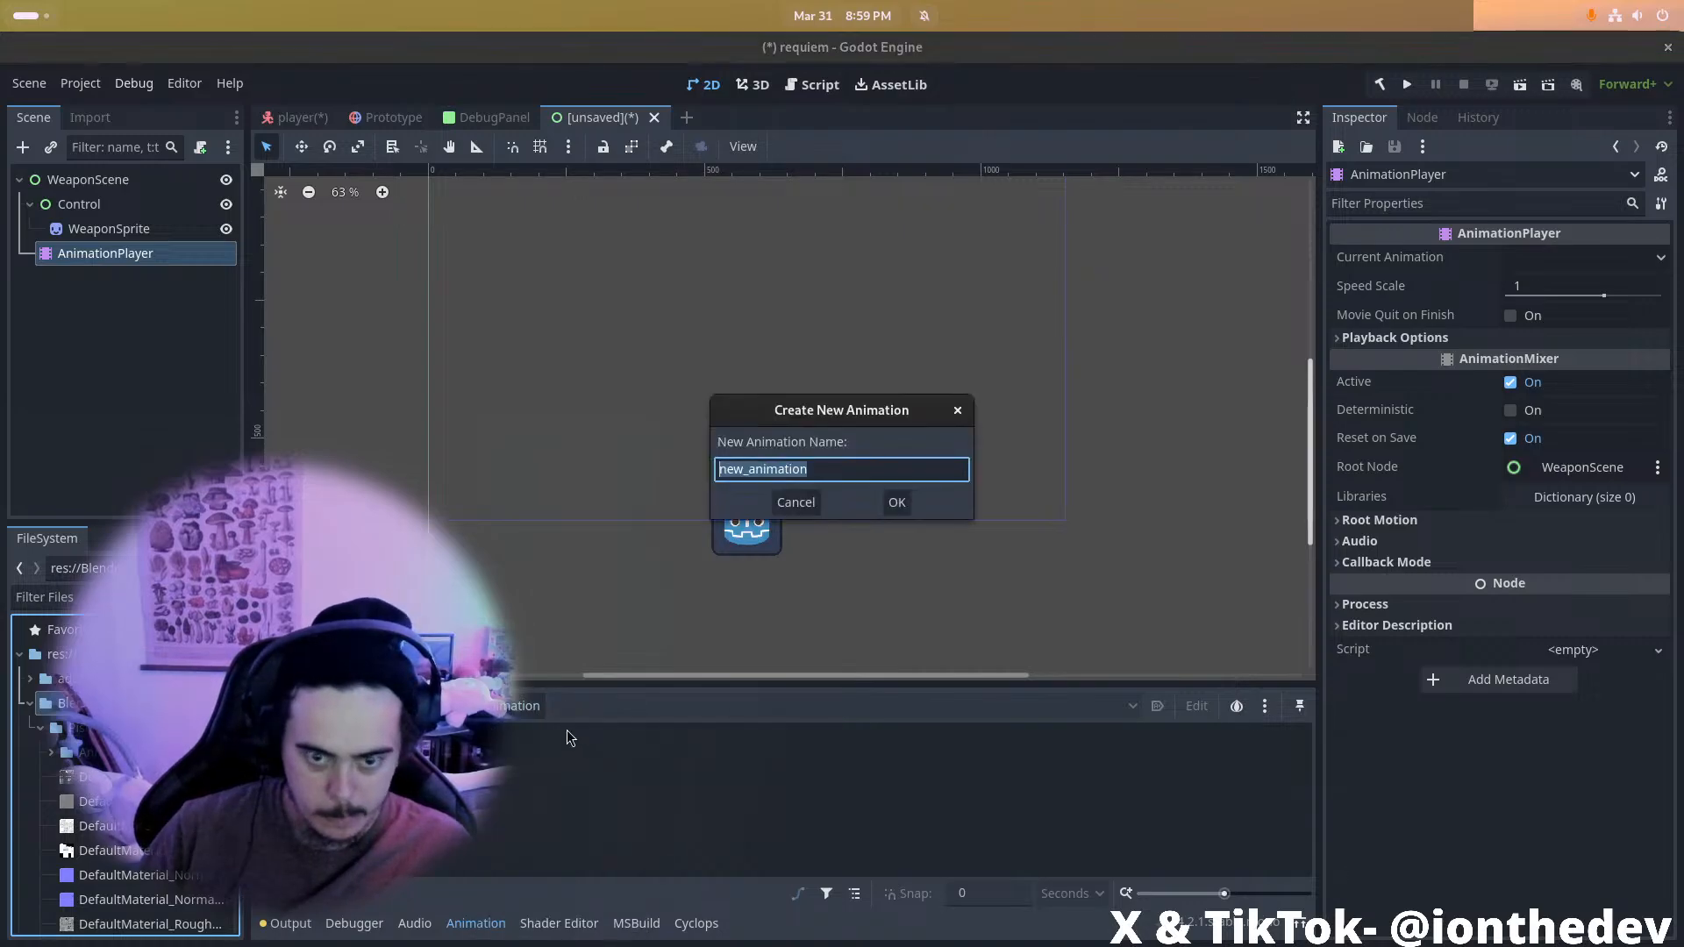
text(Fire)
key(Return)
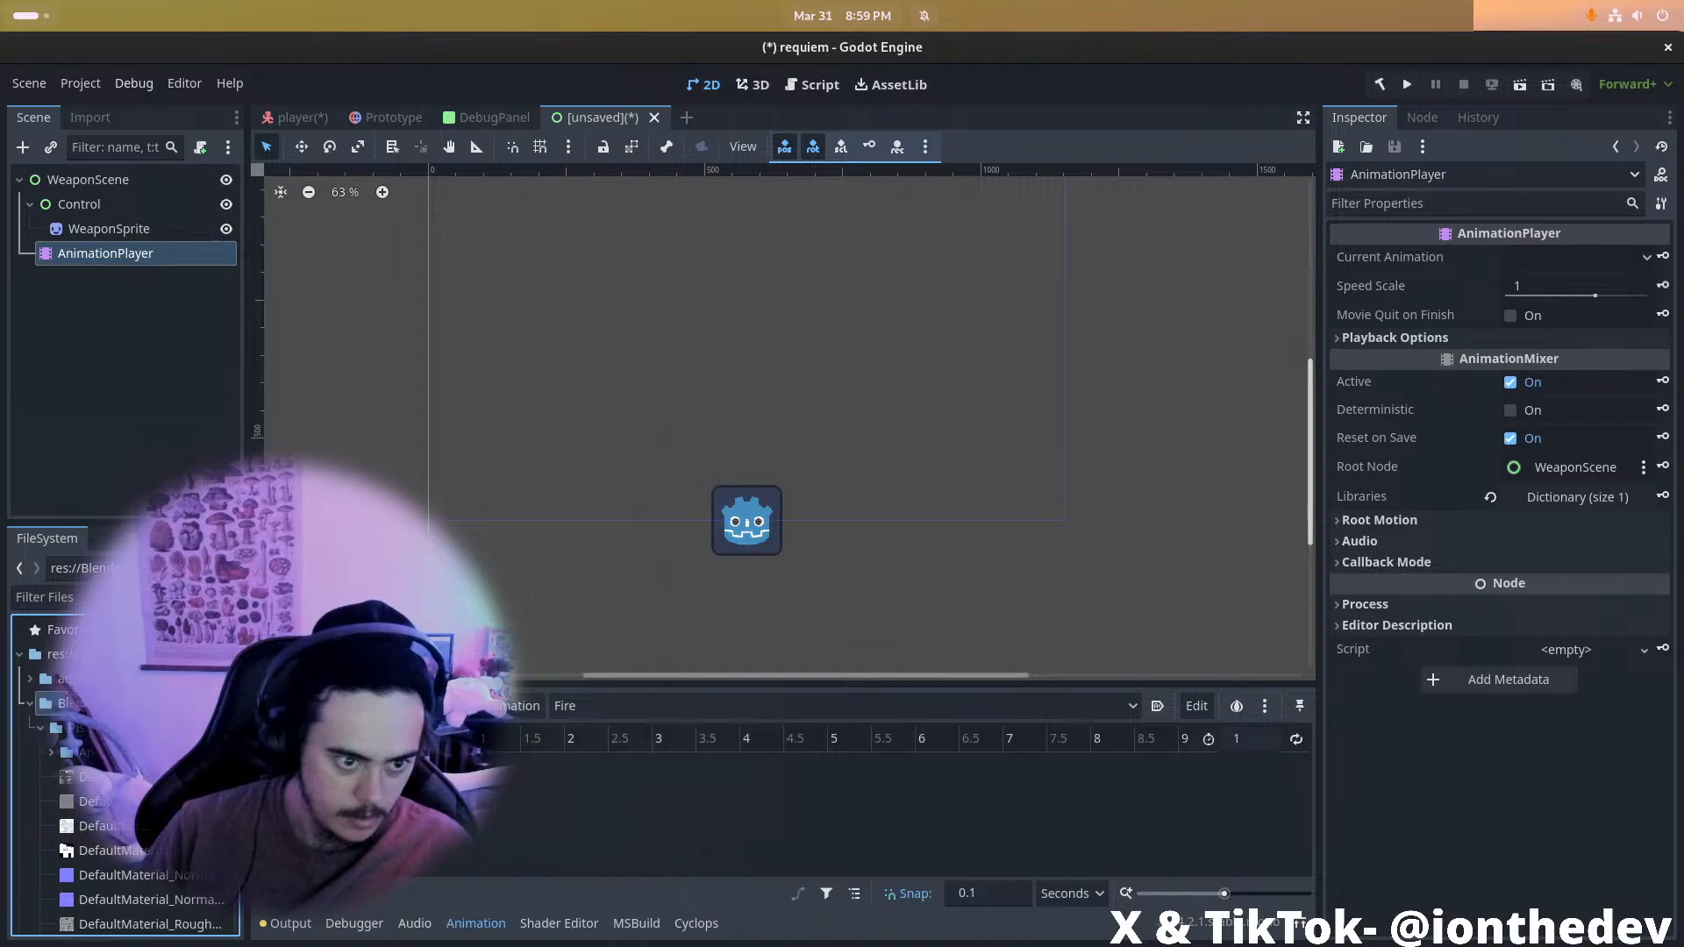
Expand the pistol's Animations folder down to the Fire frame images and pick the first frame
click(51, 753)
click(61, 778)
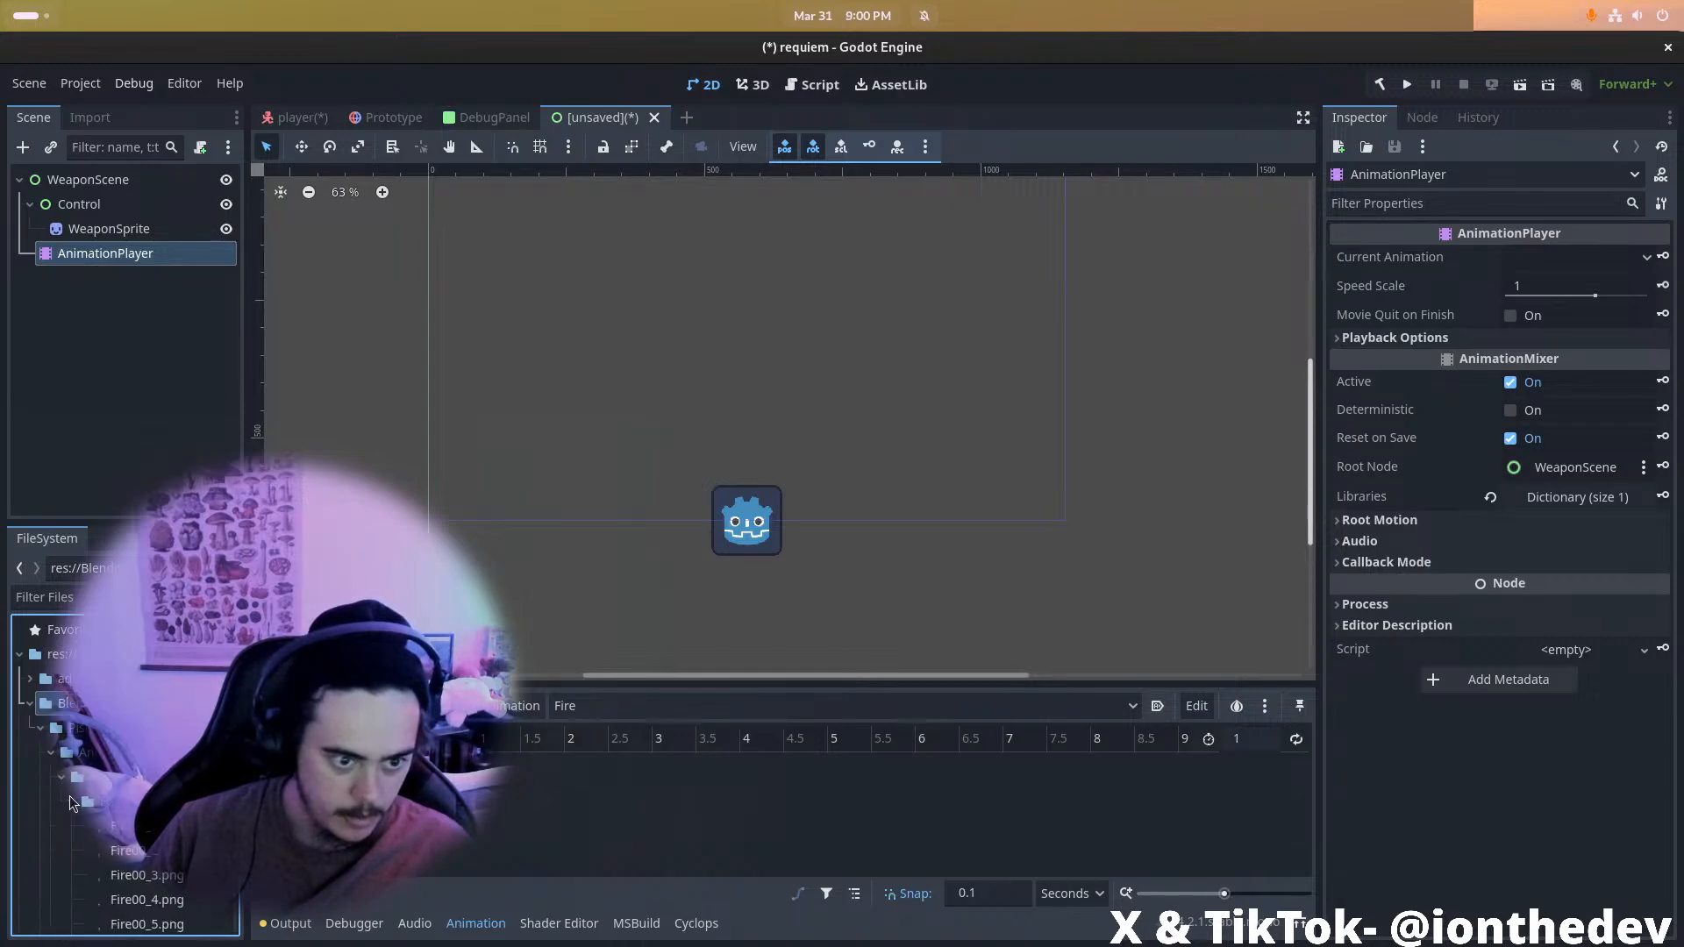
click(118, 827)
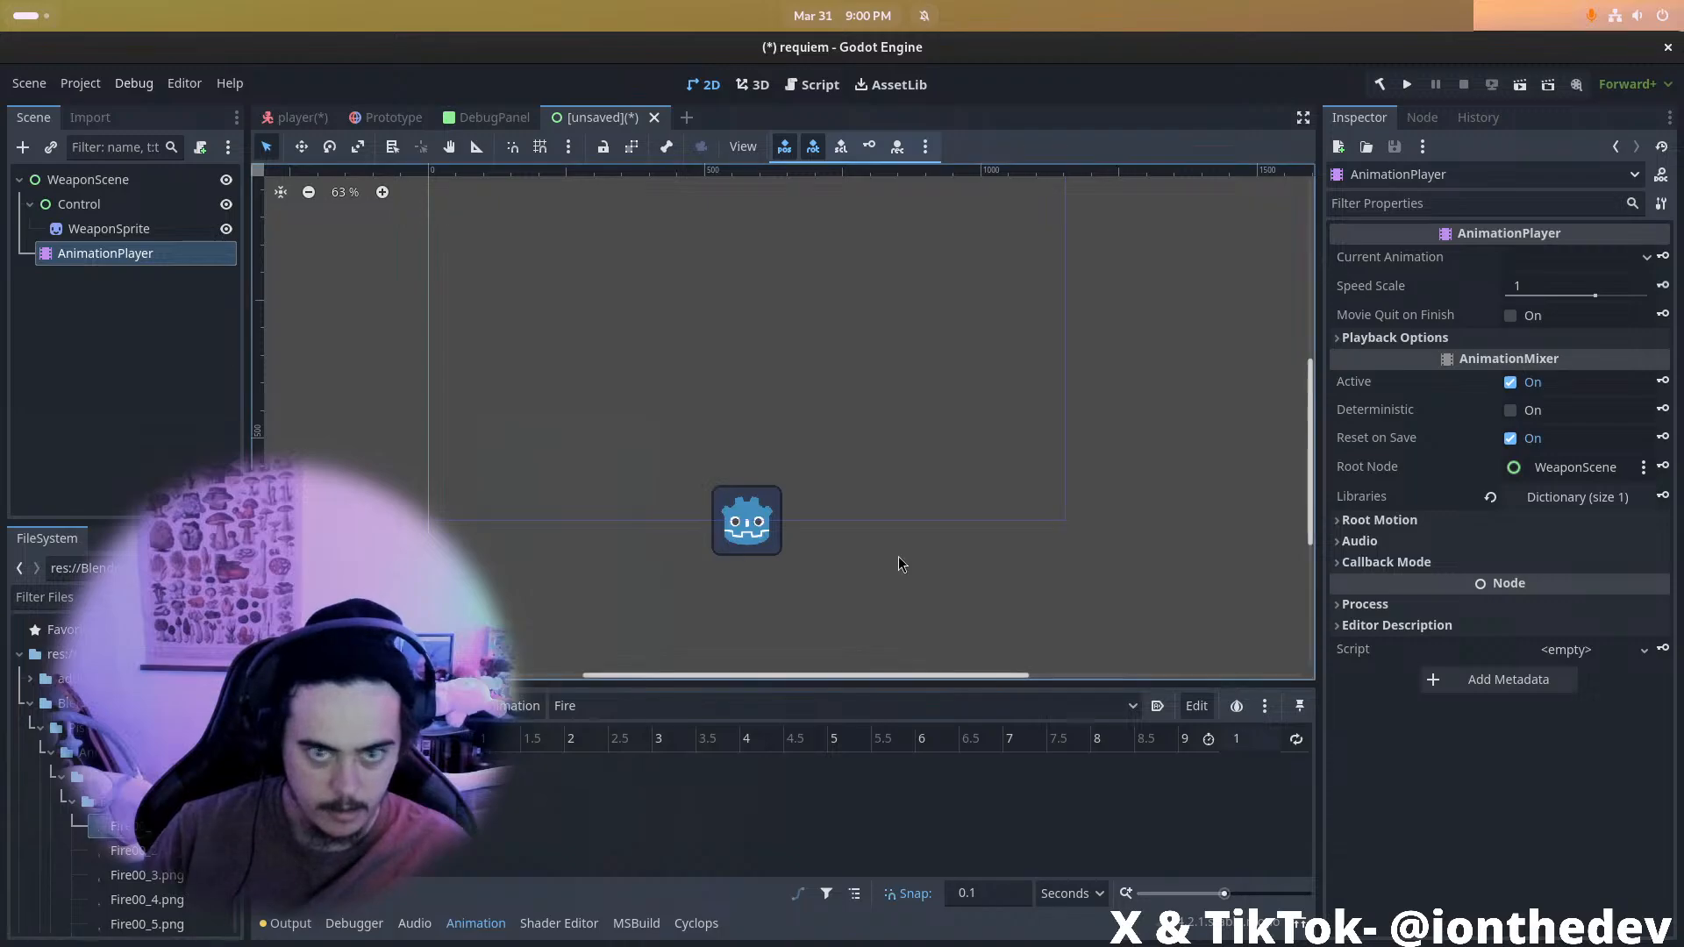
Add a texture track with a key for WeaponSprite to the Fire animation, including a RESET track
click(98, 231)
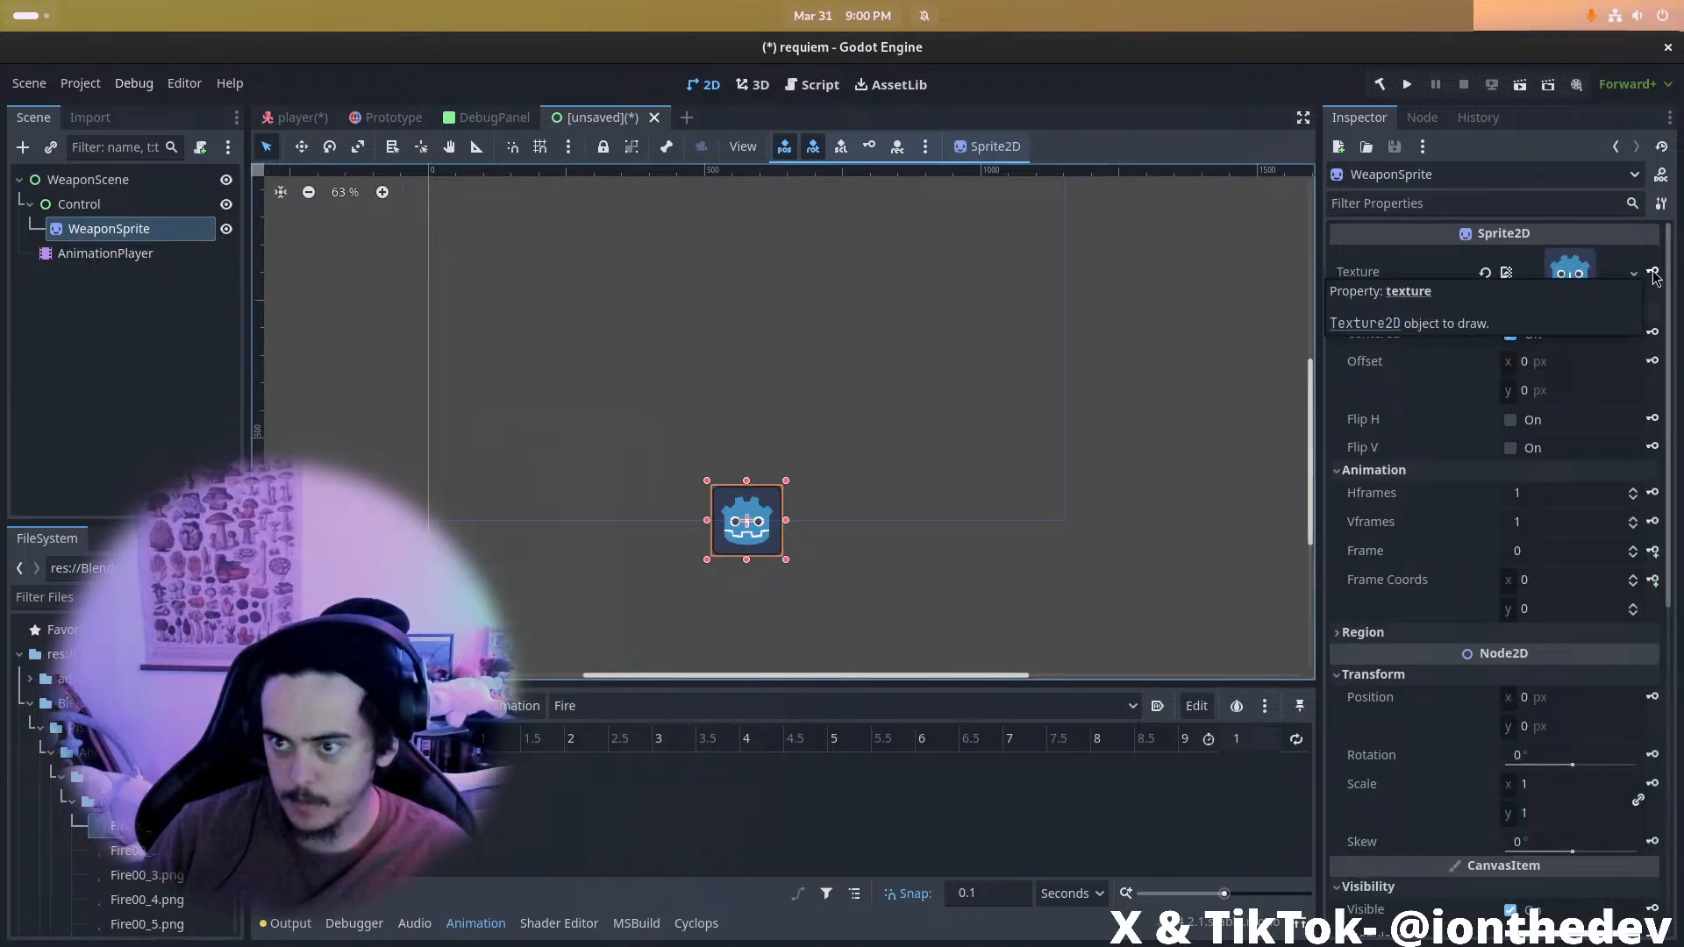
click(1653, 273)
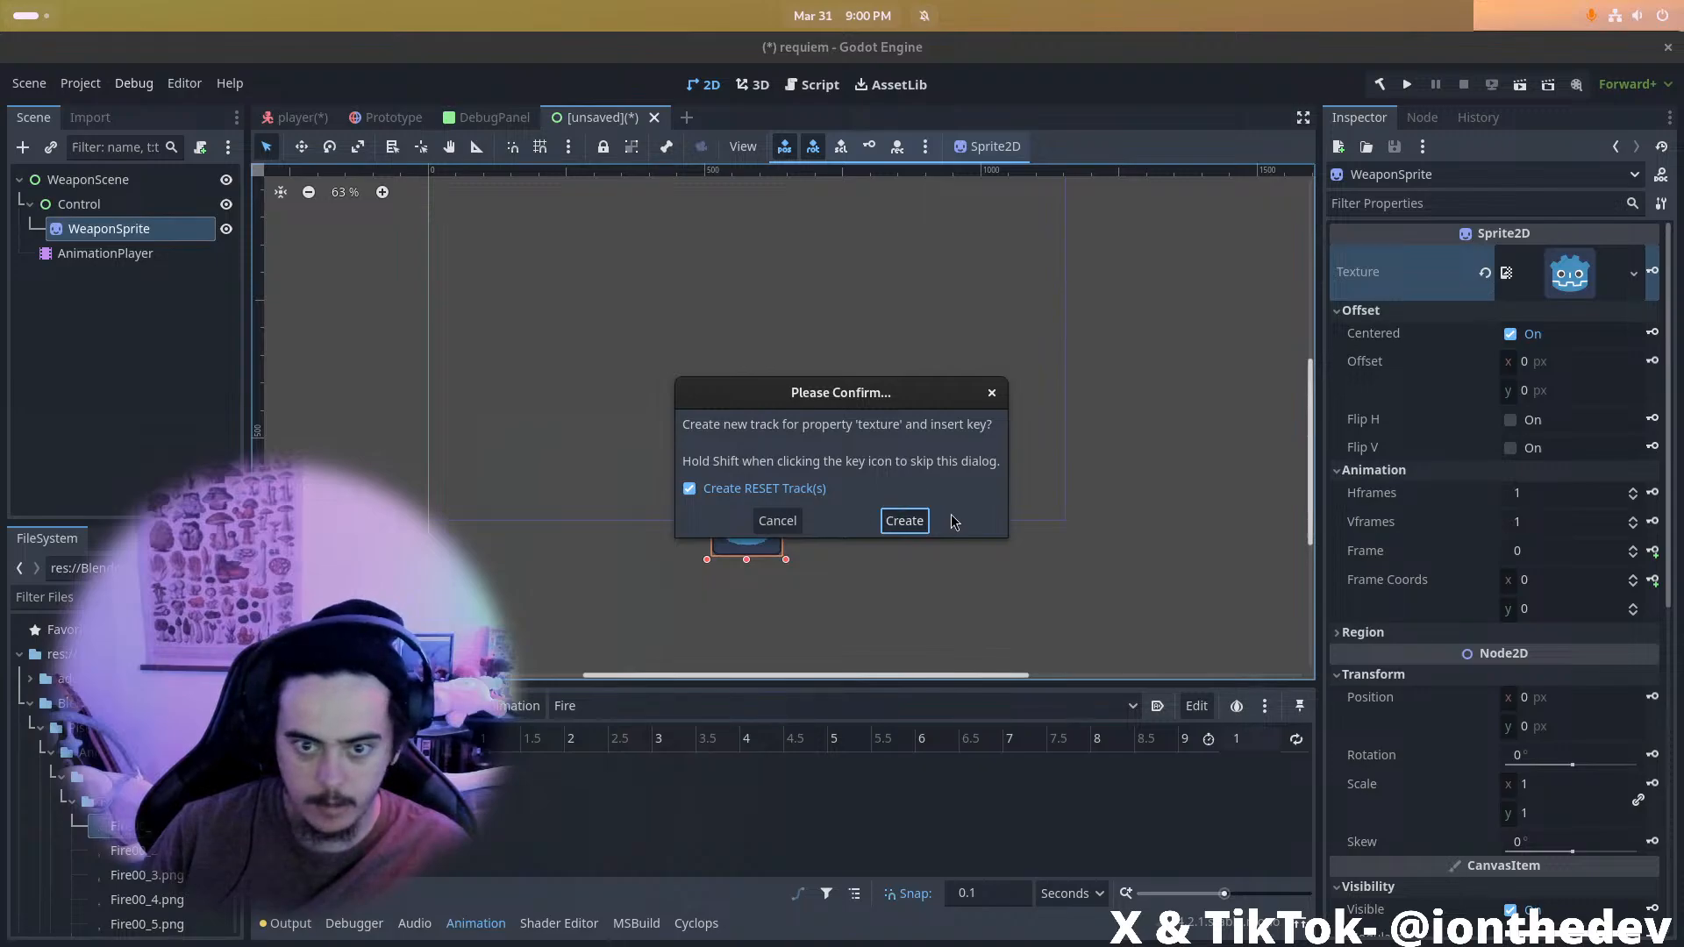
click(904, 521)
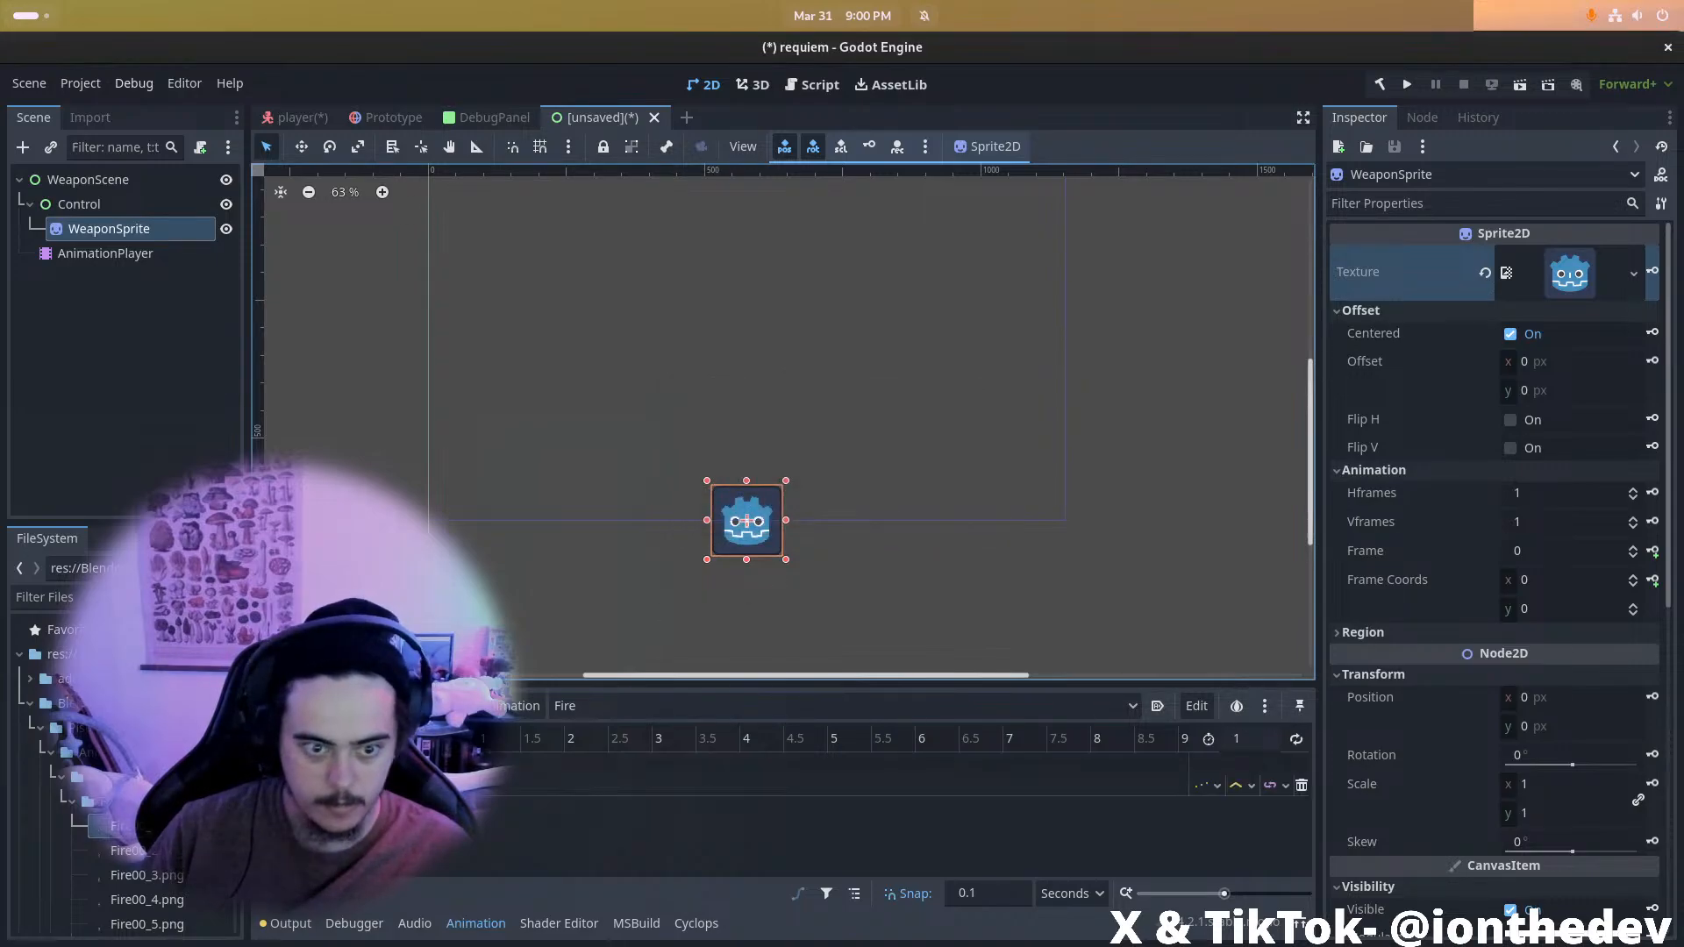
Assign the first Fire frame image as the texture of WeaponSprite
drag(123, 825, 1582, 282)
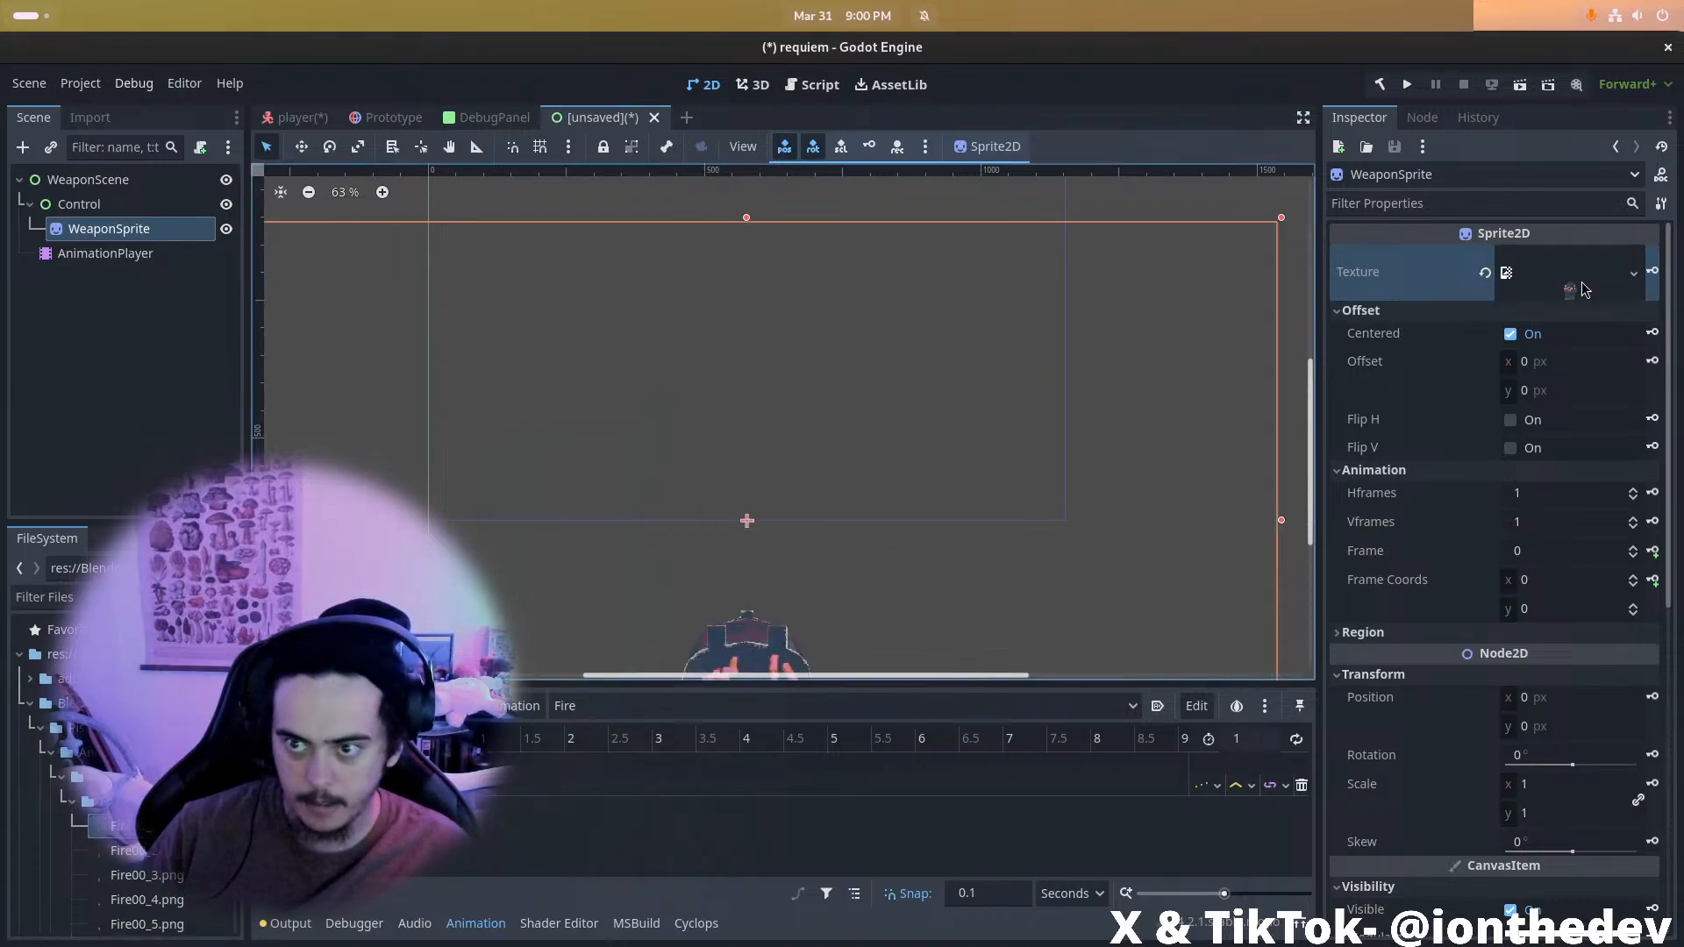
scroll(1052, 526, down, 6)
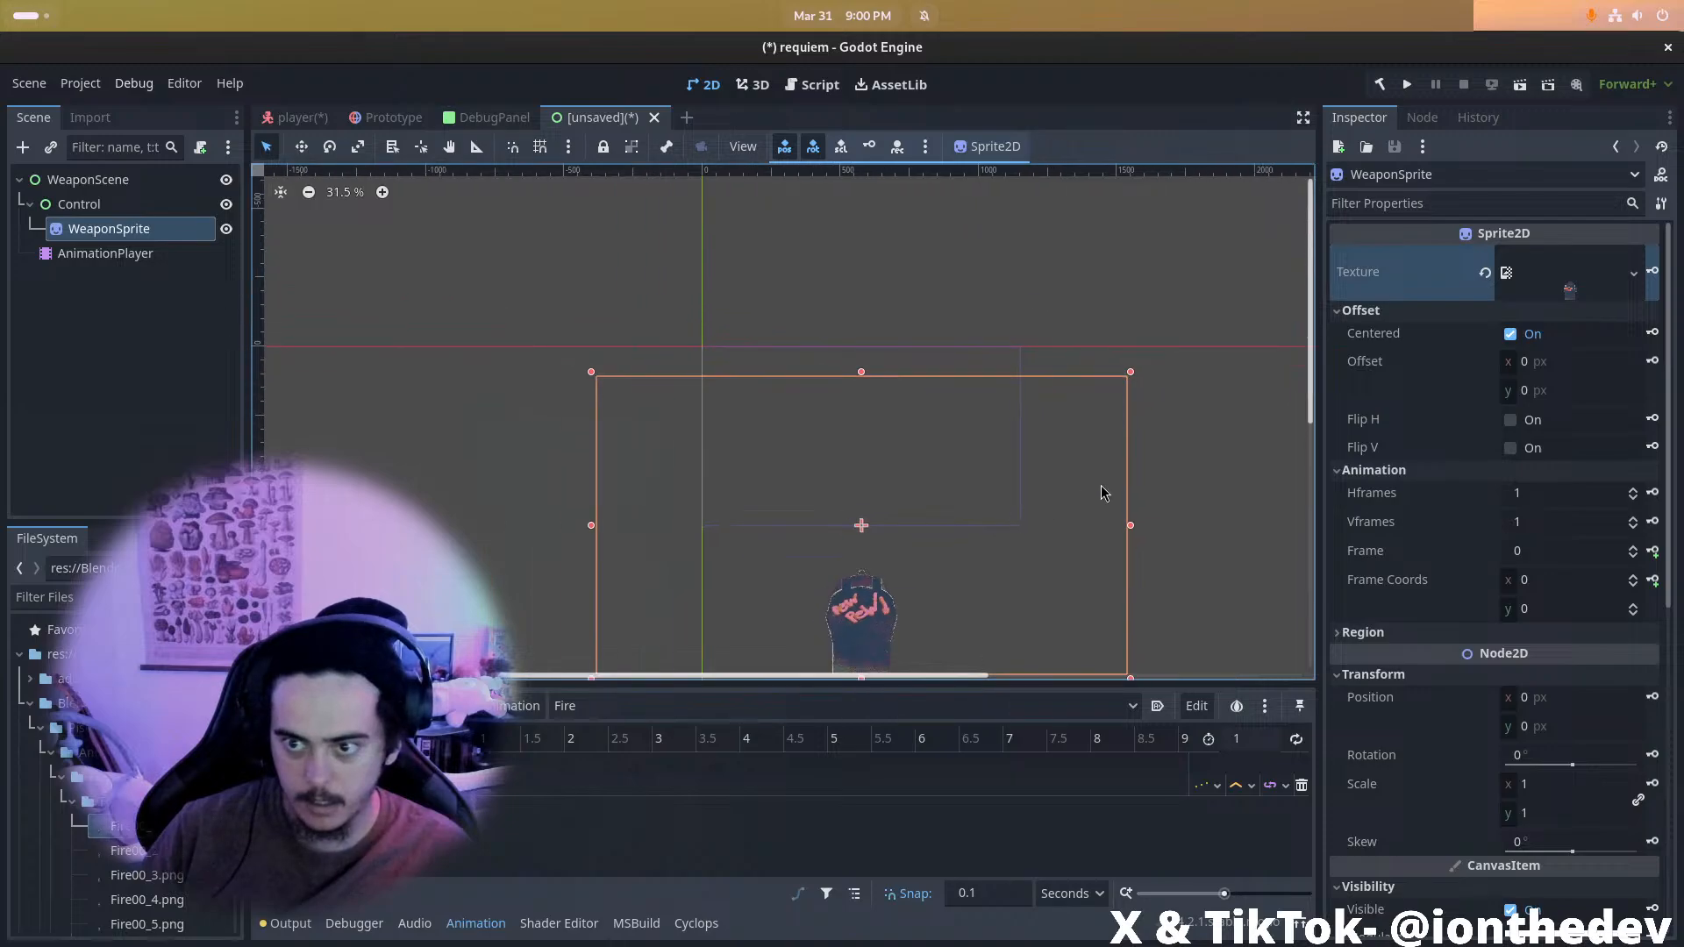
middle_drag(1076, 399, 1074, 394)
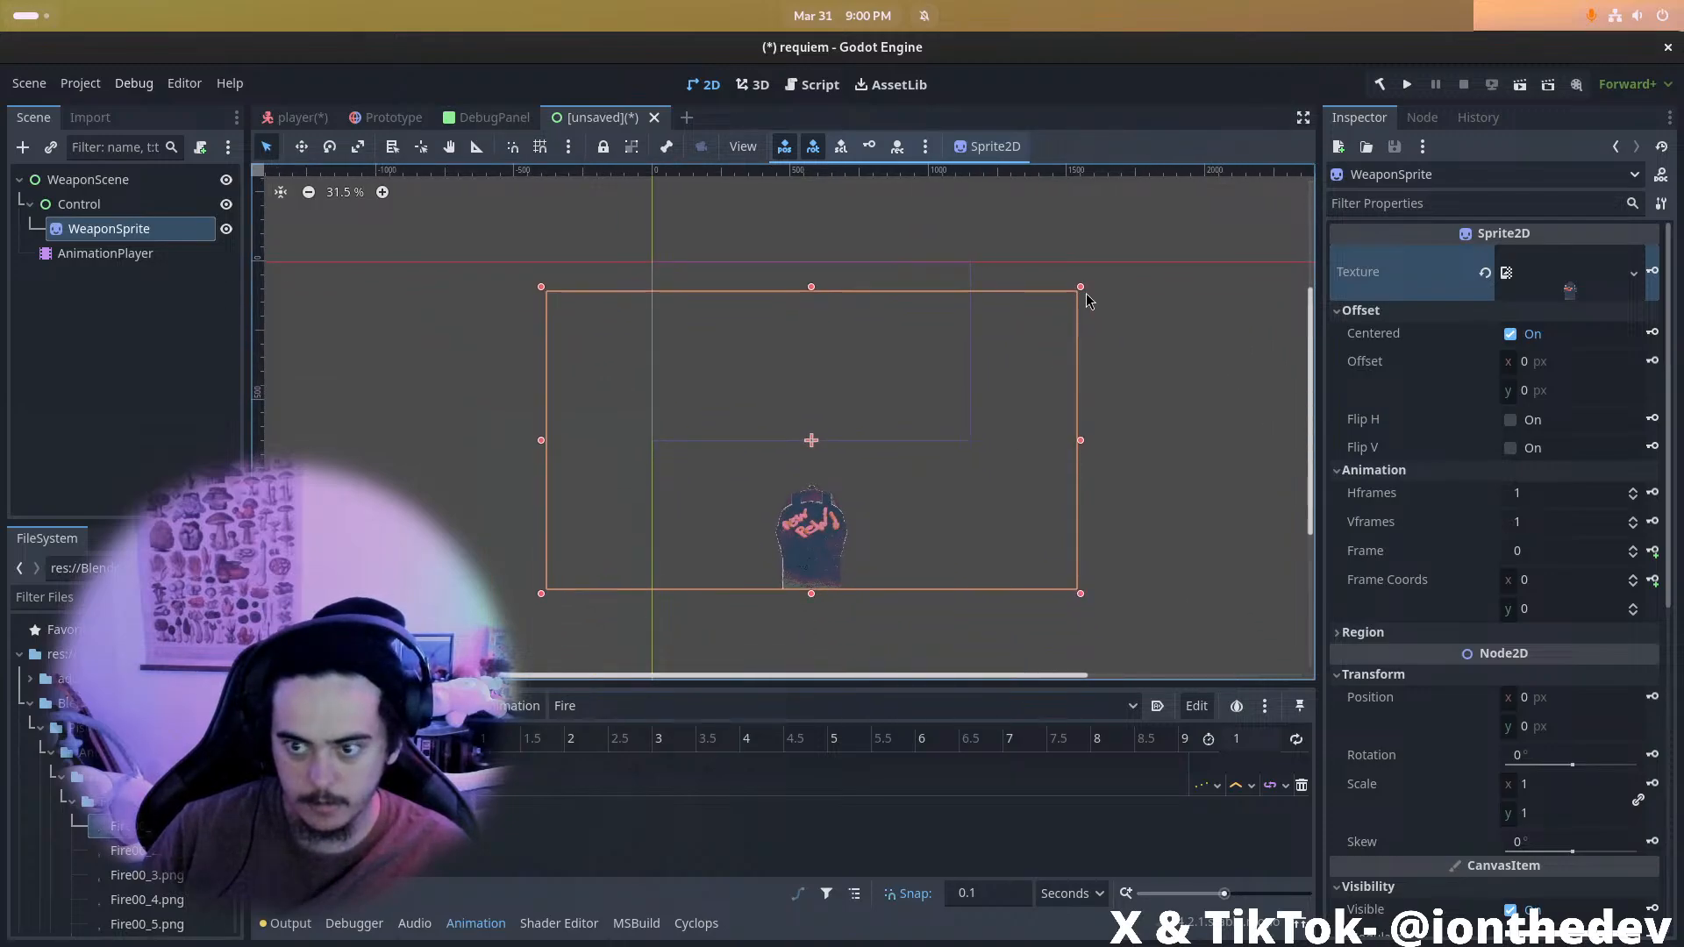
Scale WeaponSprite down so it spans the viewport width, setting its scale to 0.6 on both axes
drag(1082, 290, 1020, 350)
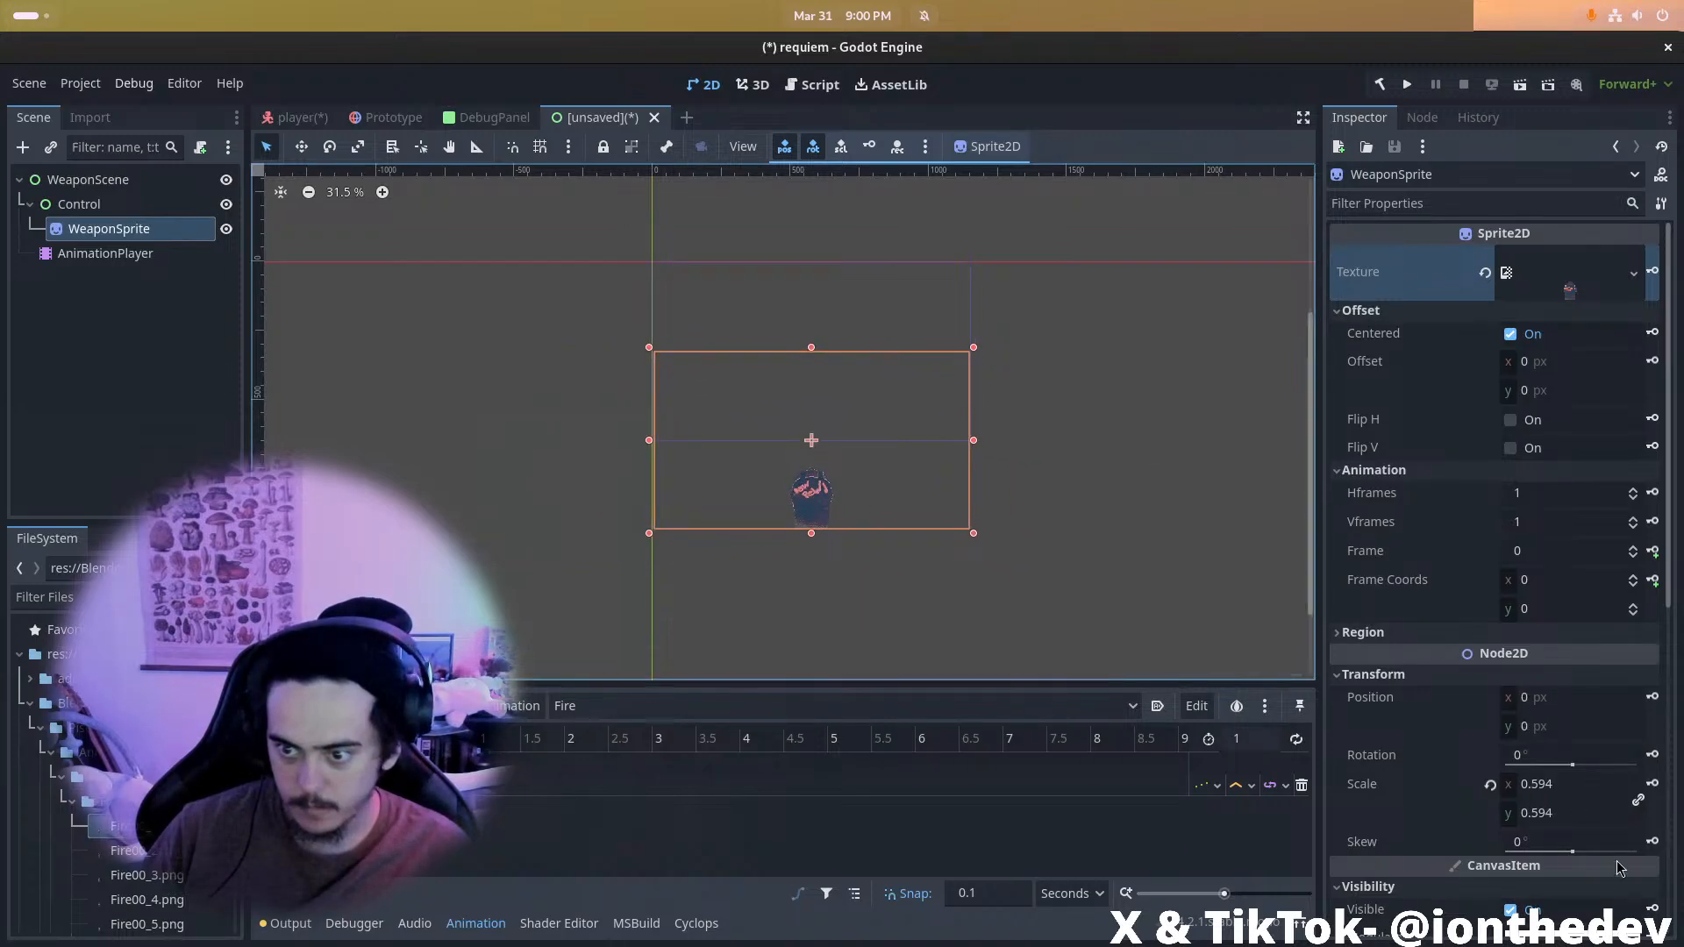
click(1557, 790)
text(0.5)
key(Tab)
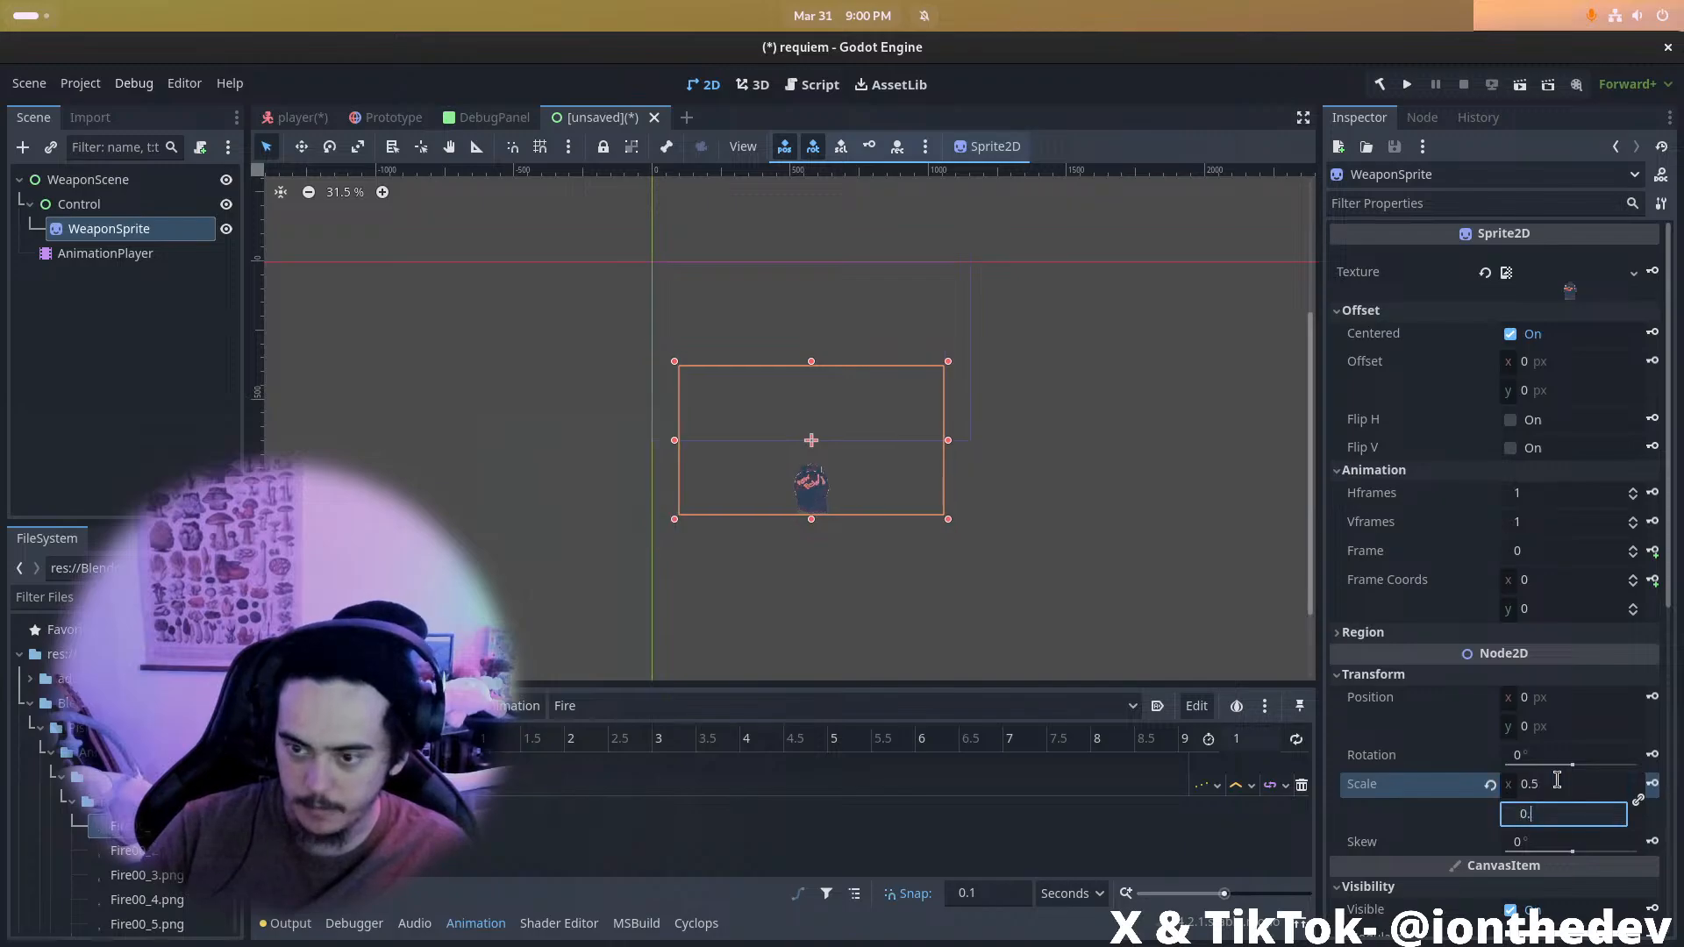
click(1549, 786)
drag(1551, 788, 1639, 788)
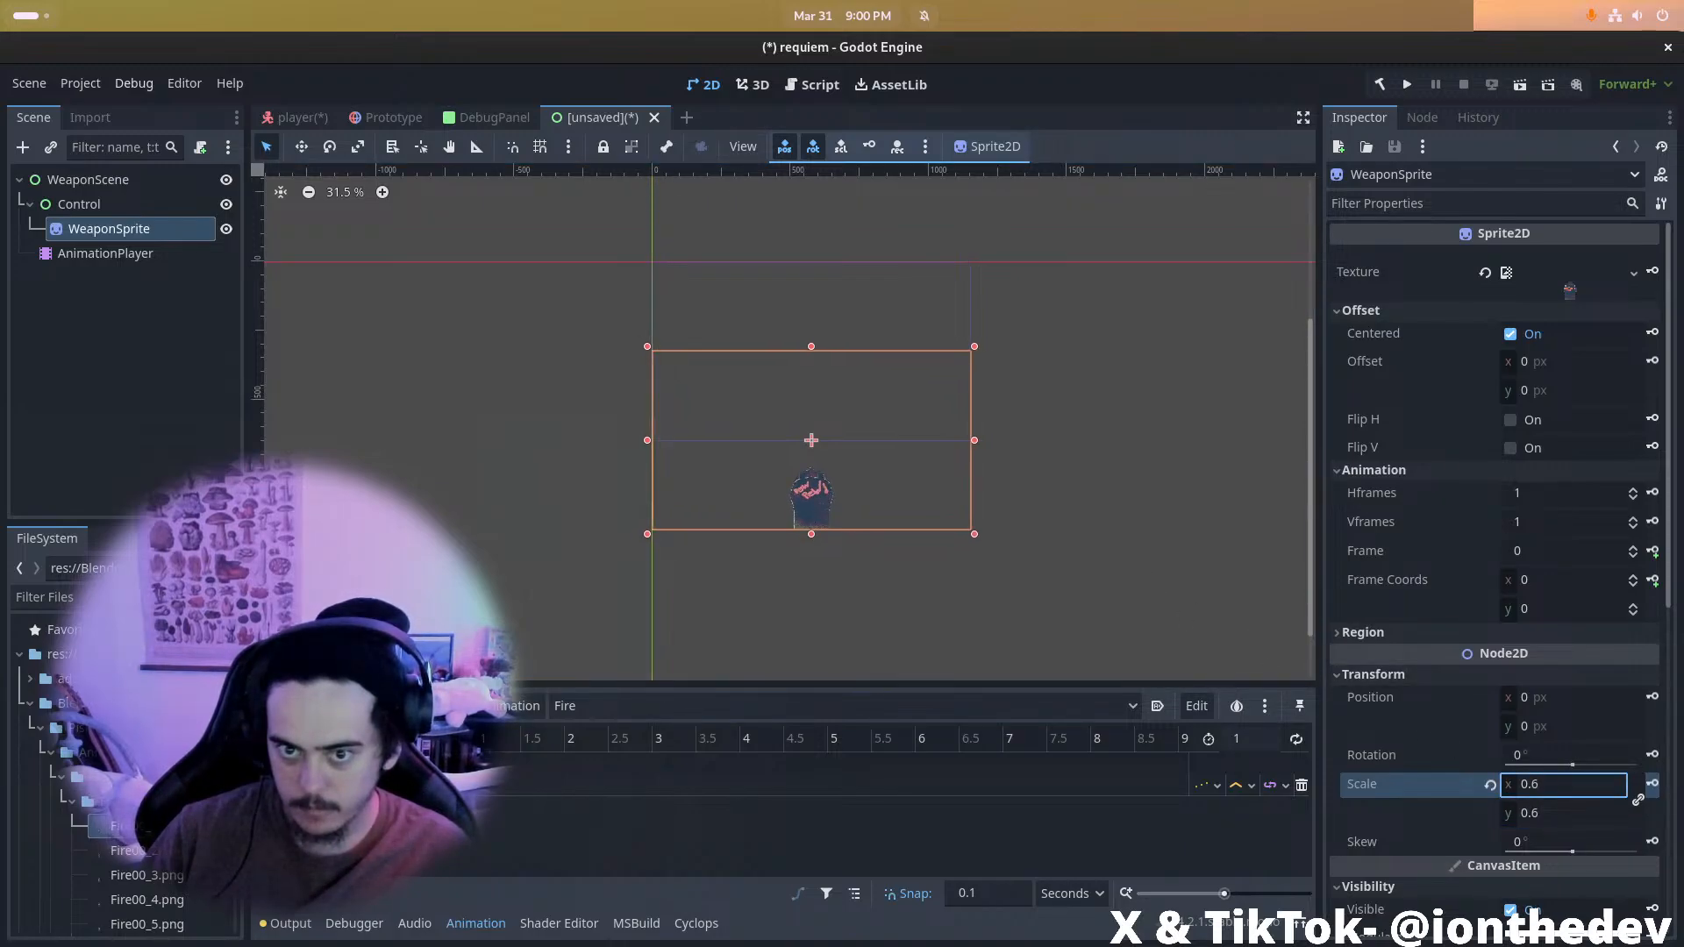
Set WeaponSprite's vertical offset to -487.504 px so the pistol sits at the viewport's bottom edge
drag(1559, 735, 1561, 735)
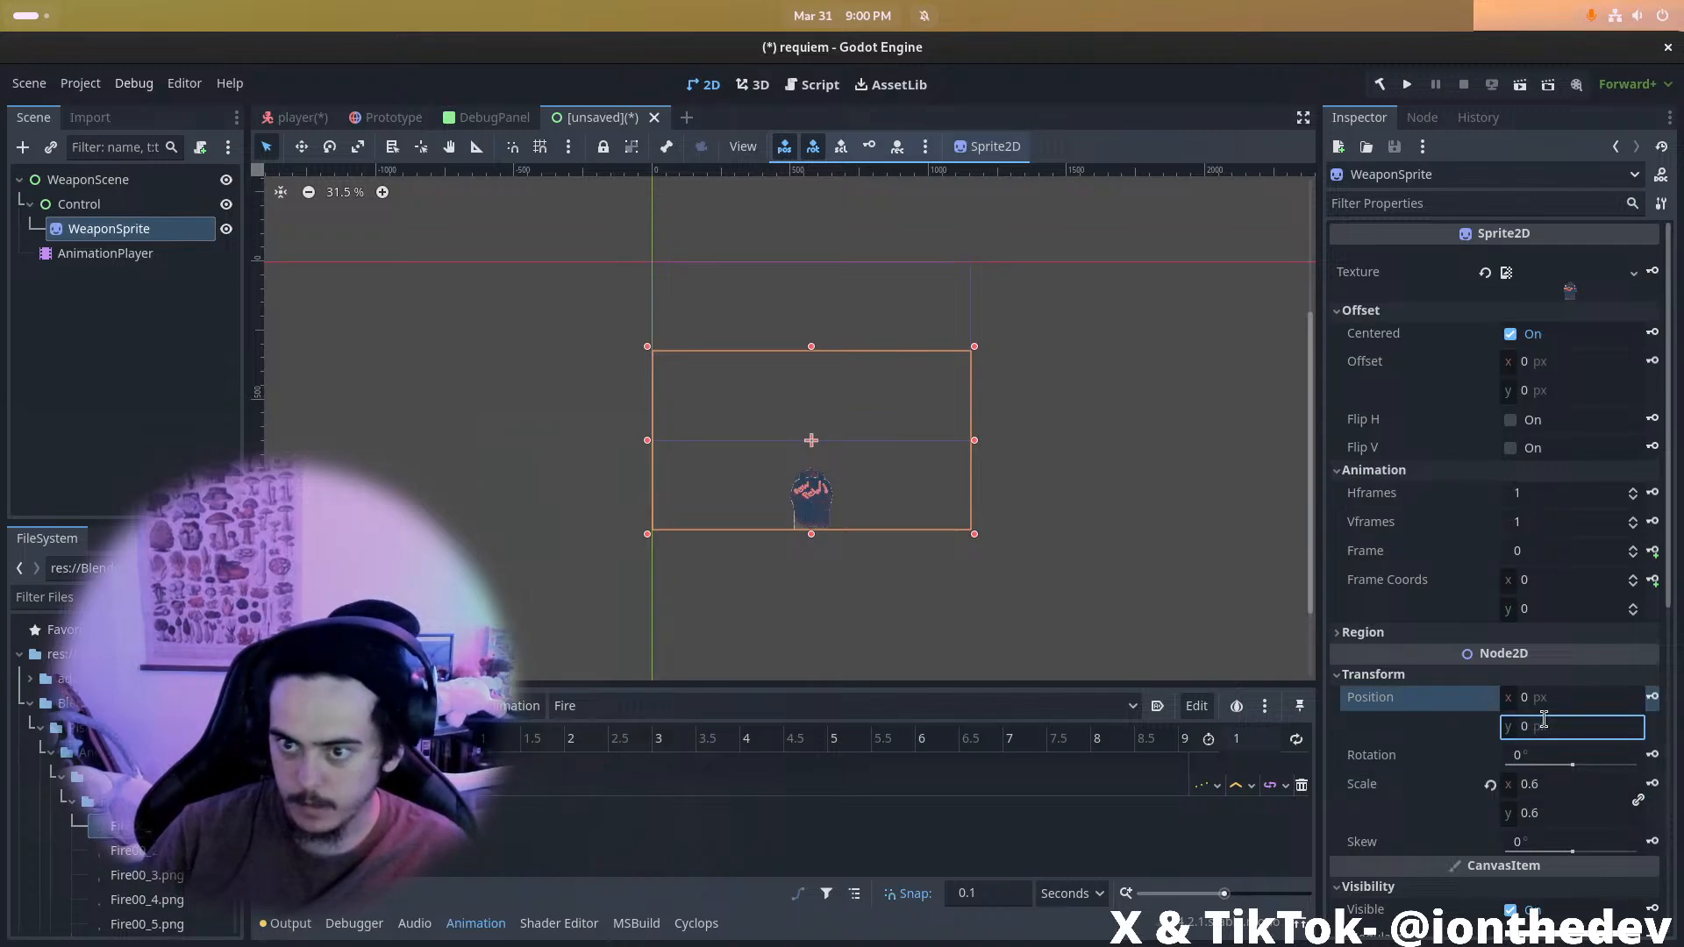
click(1577, 392)
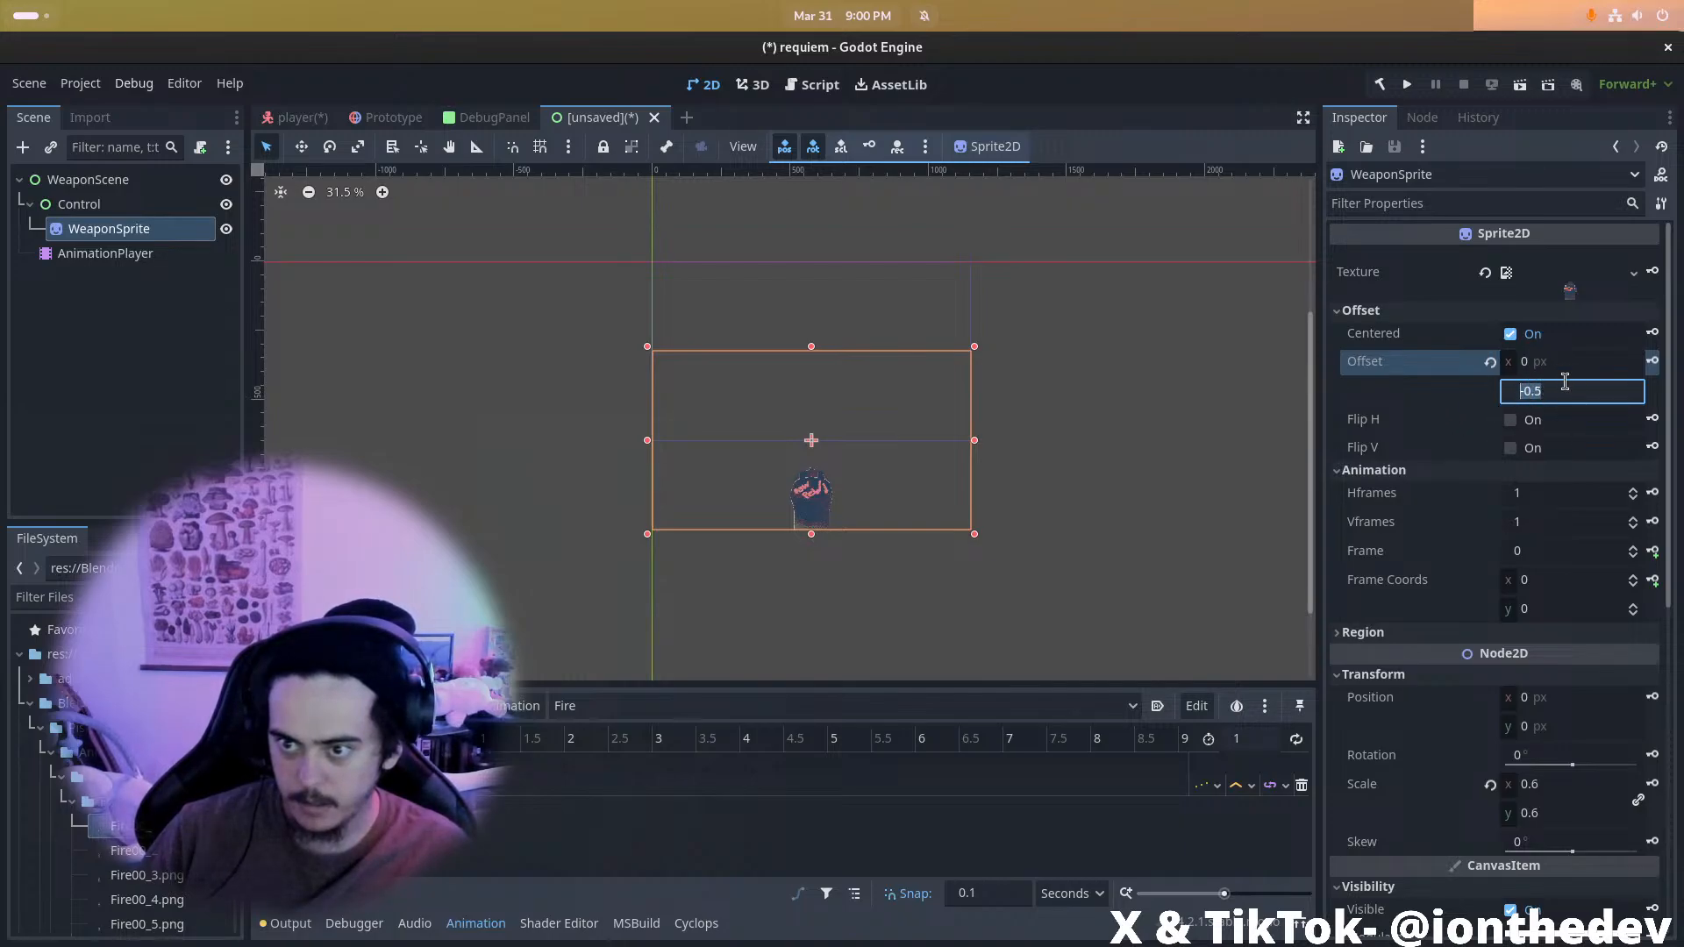
click(1554, 374)
drag(1566, 393, 1219, 393)
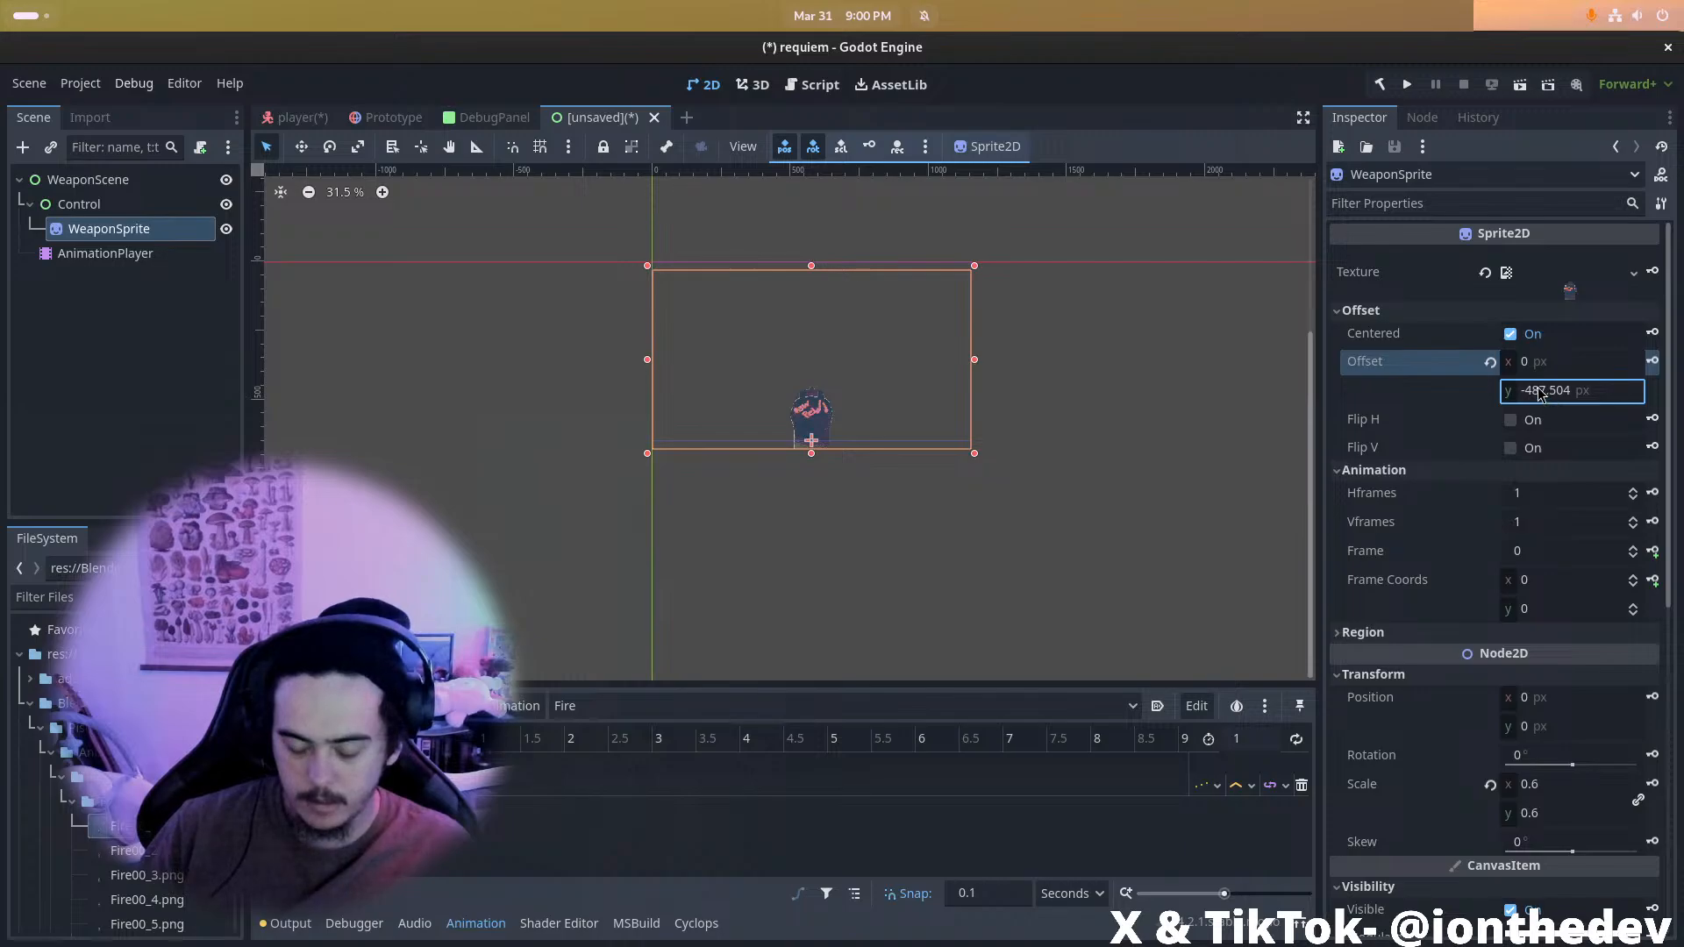
scroll(574, 429, up, 6)
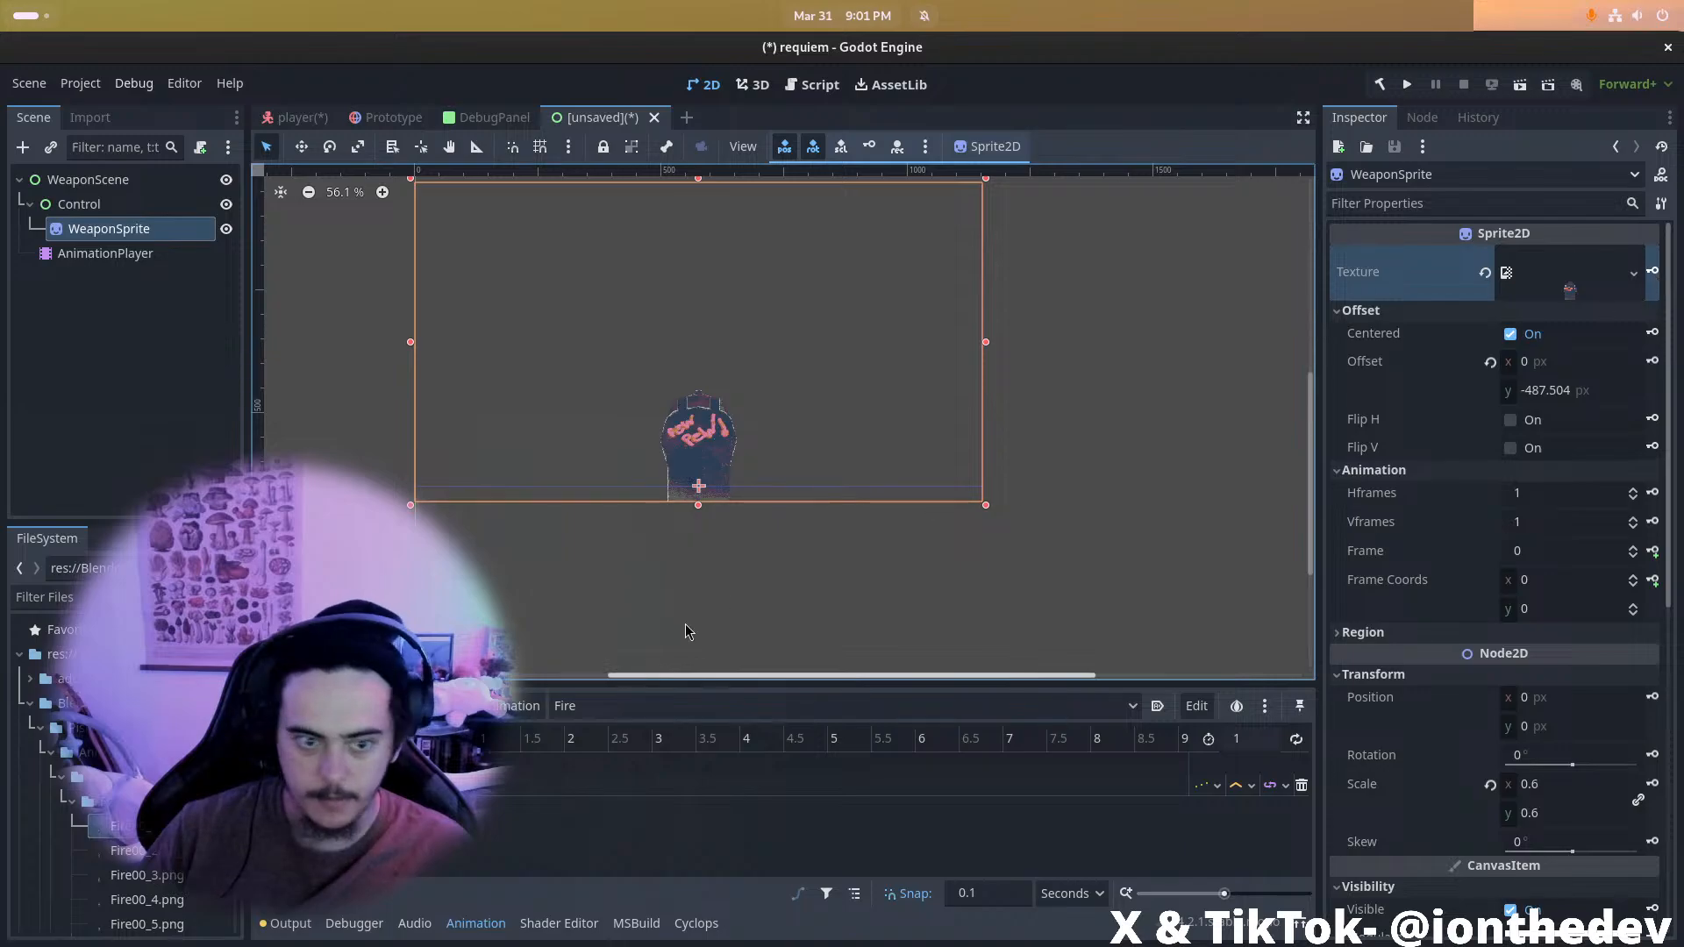
Try to place the second Fire frame image on the timeline and set the Fire animation's length to 2 seconds
drag(161, 862, 360, 891)
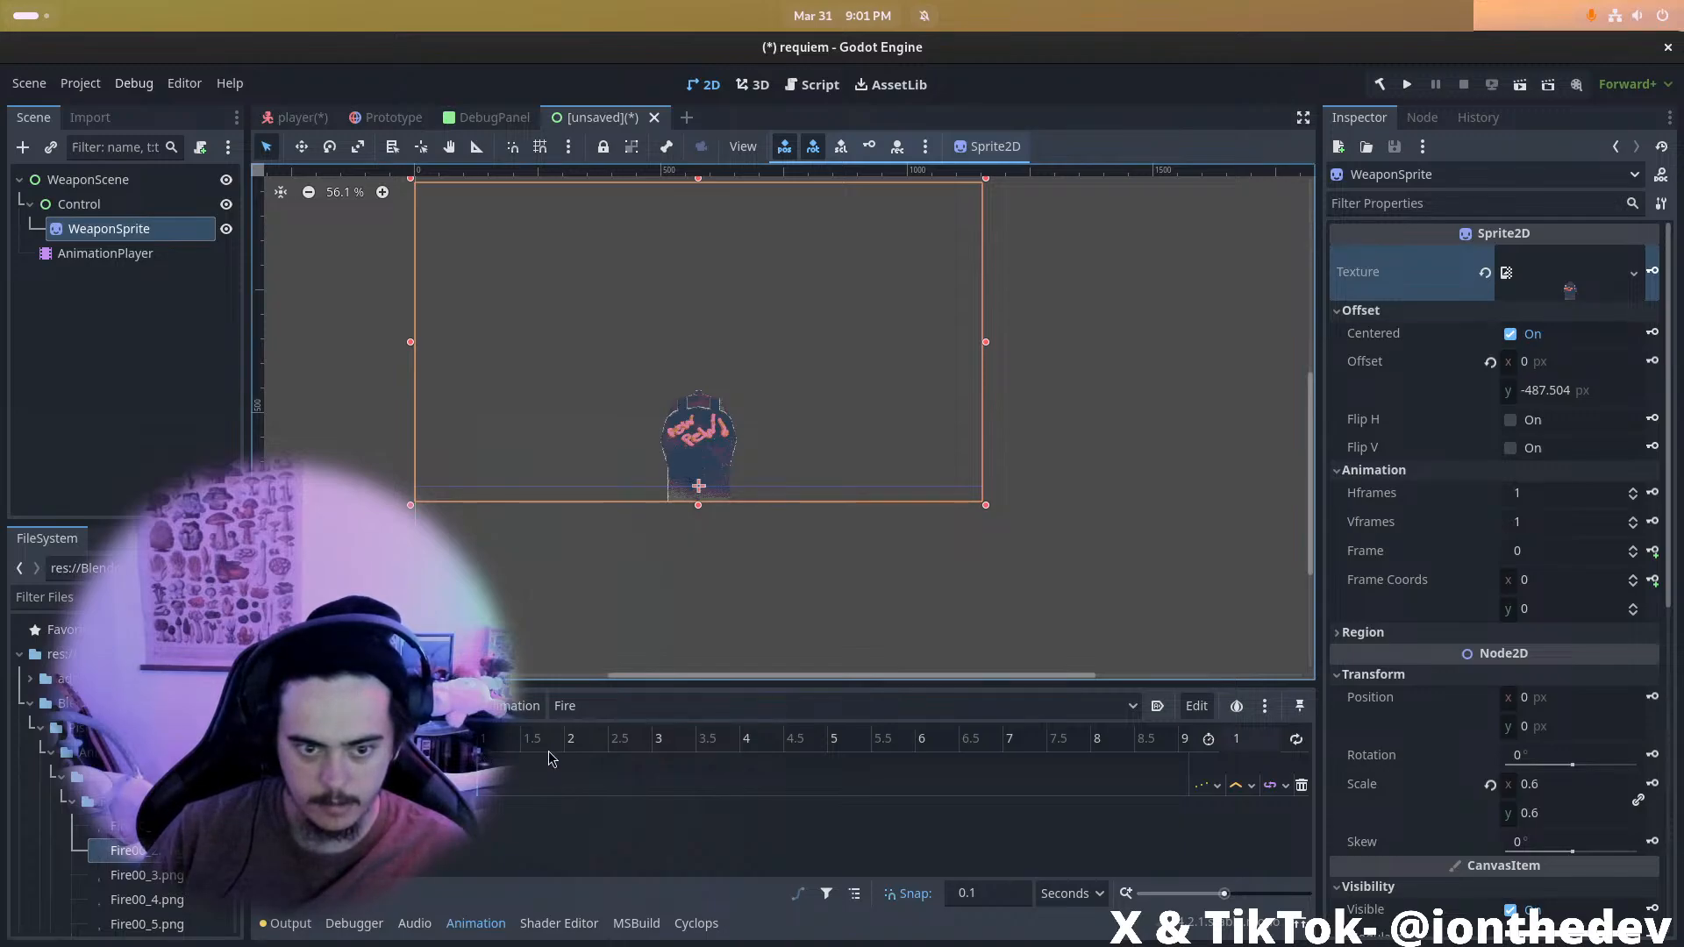
click(1256, 740)
text(2)
key(Return)
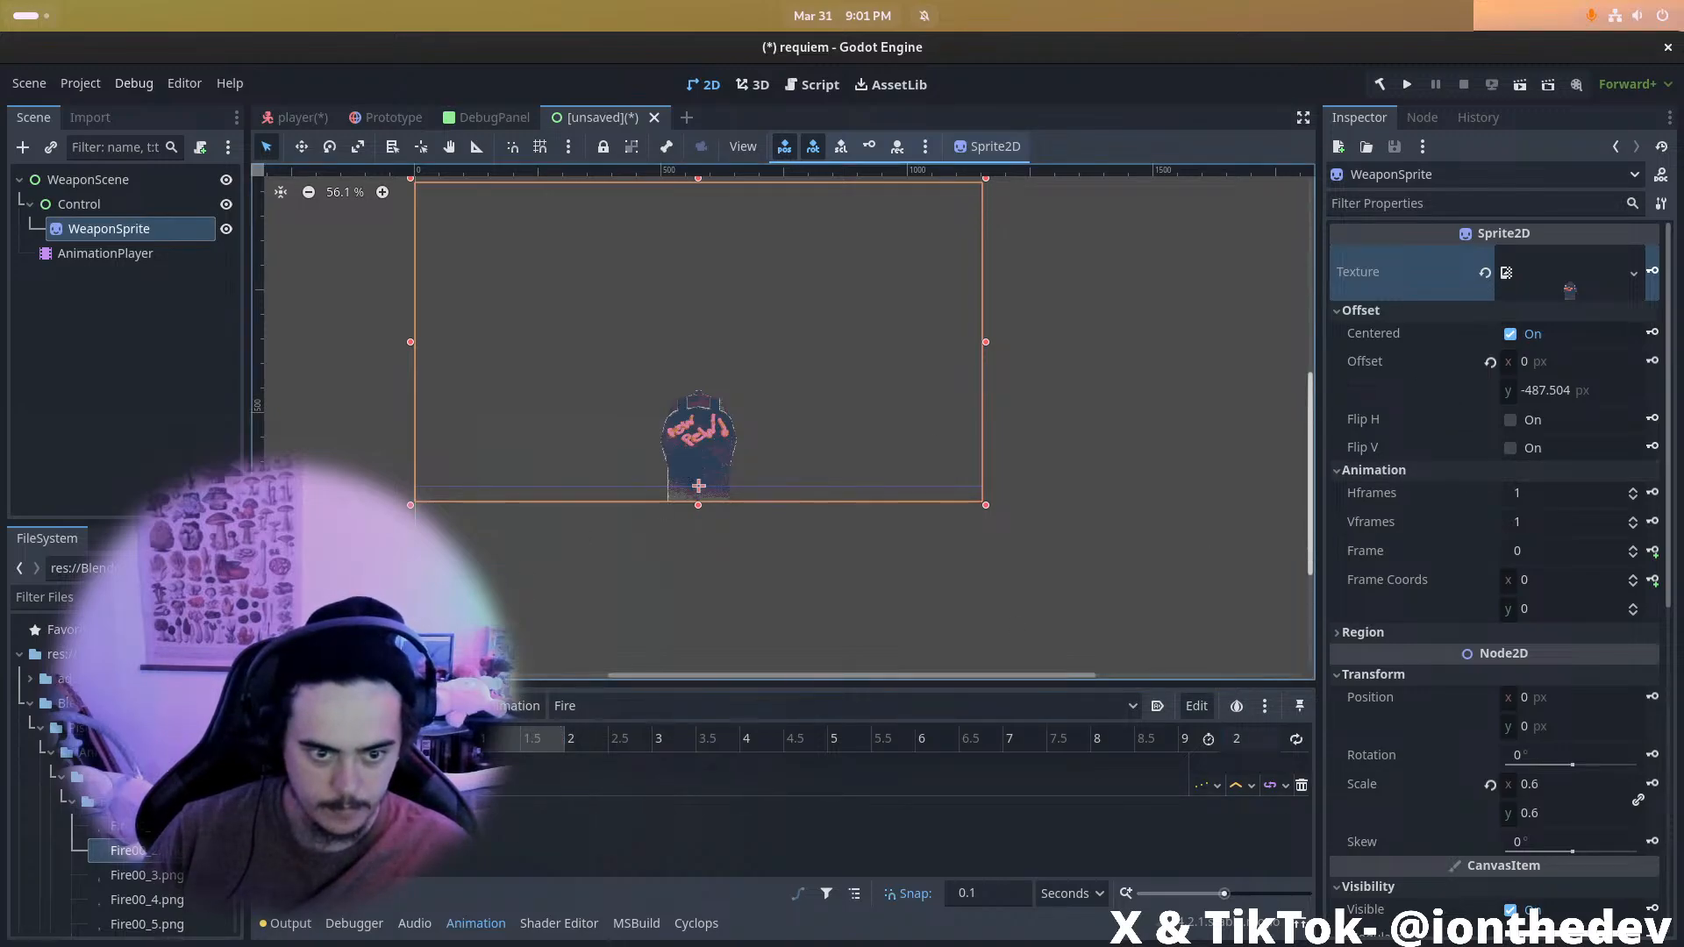
ctrl+scroll(833, 785, up, 5)
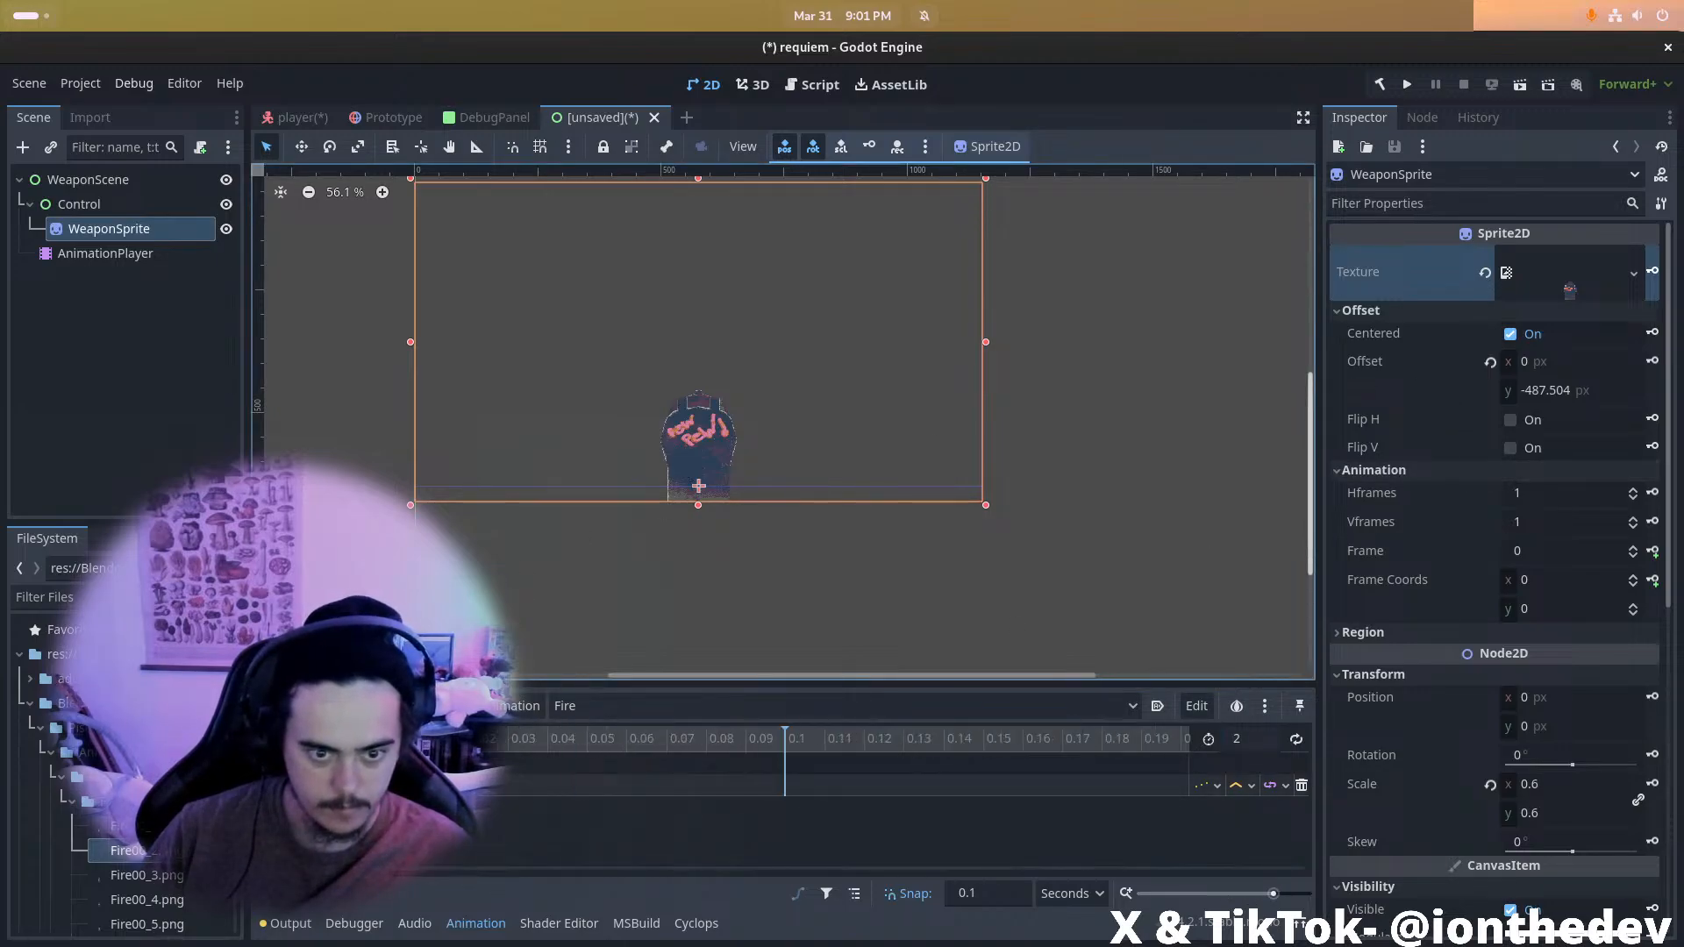
ctrl+scroll(598, 771, down, 3)
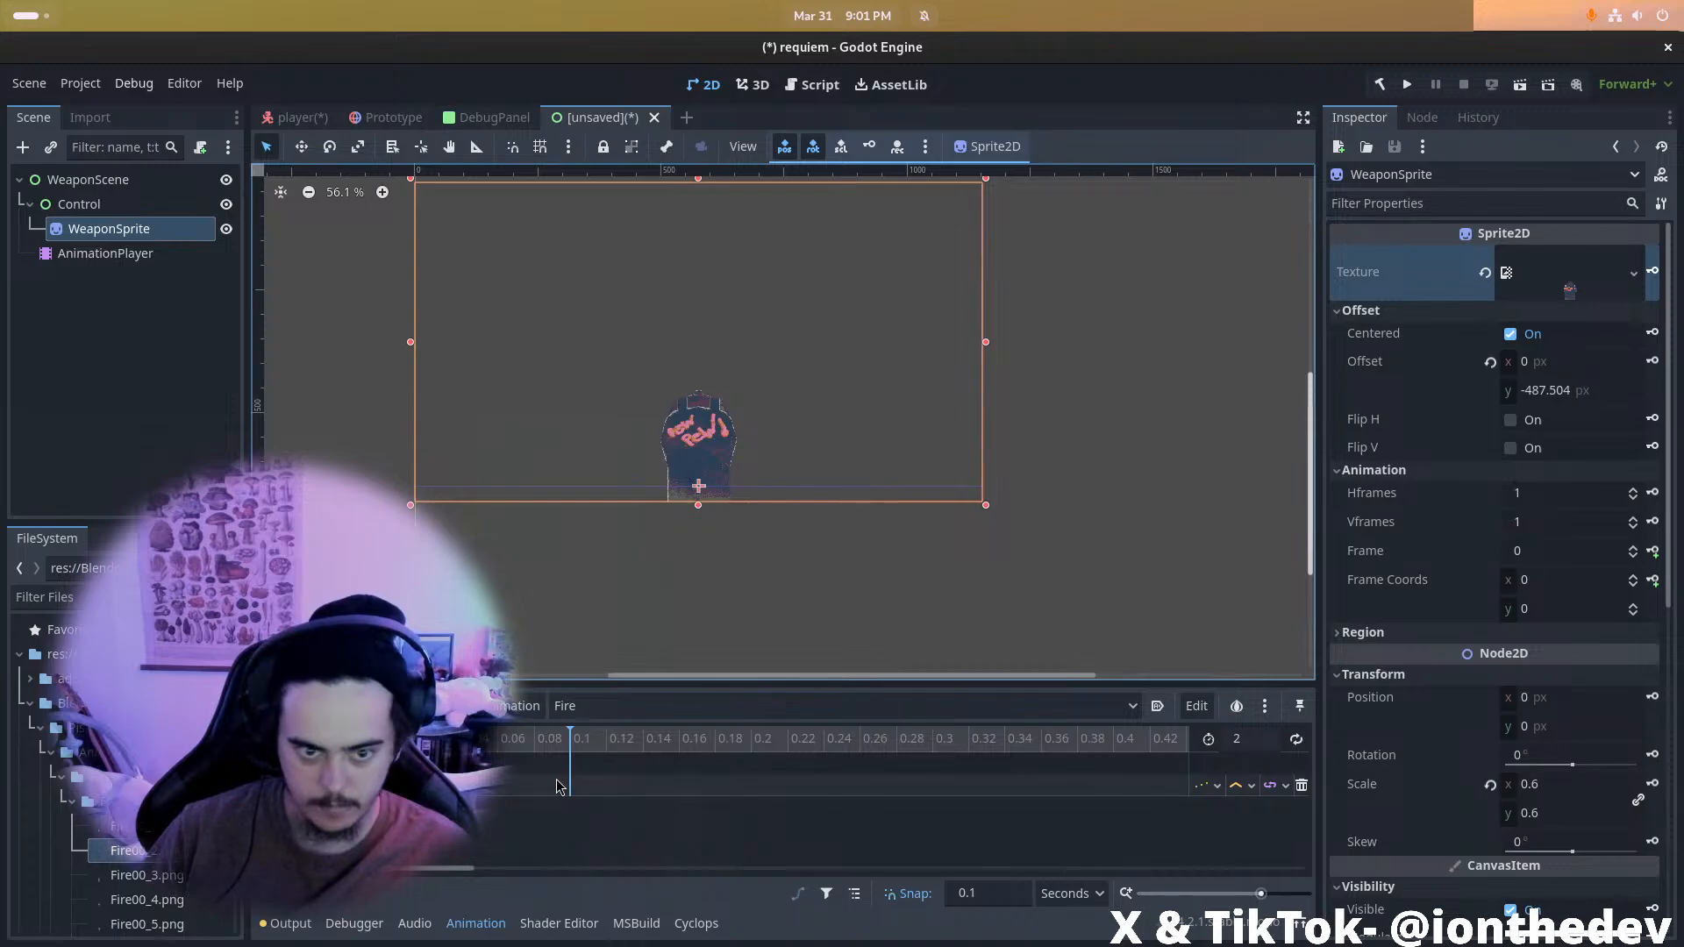
ctrl+scroll(516, 789, up, 4)
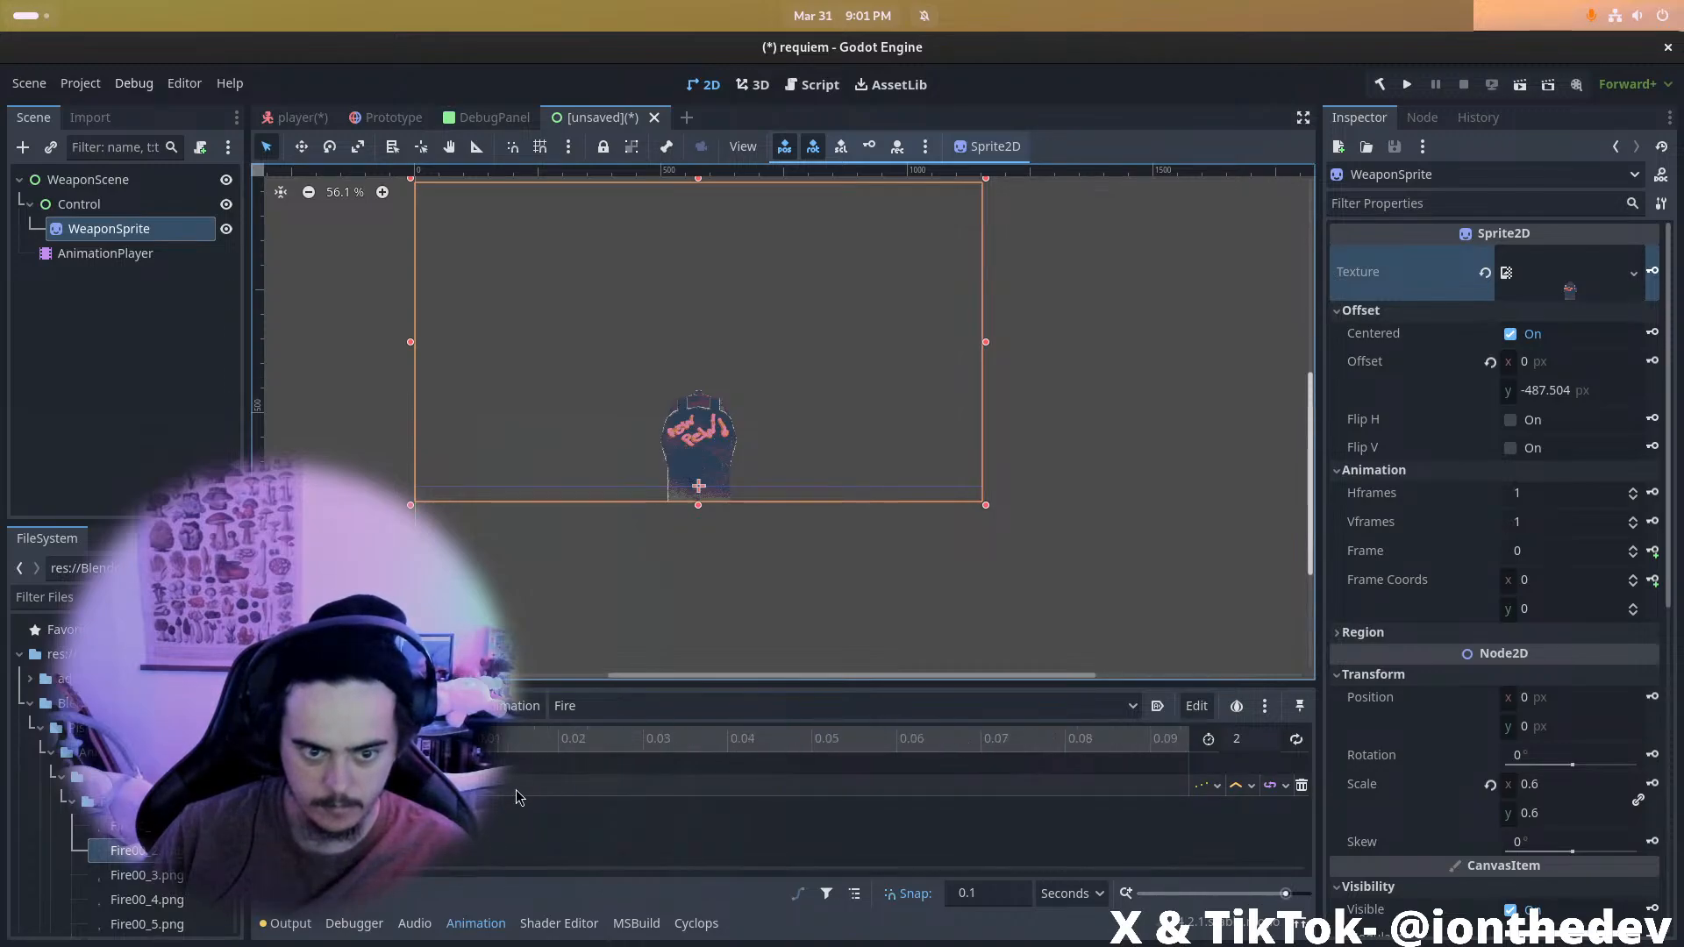
ctrl+scroll(518, 787, down, 4)
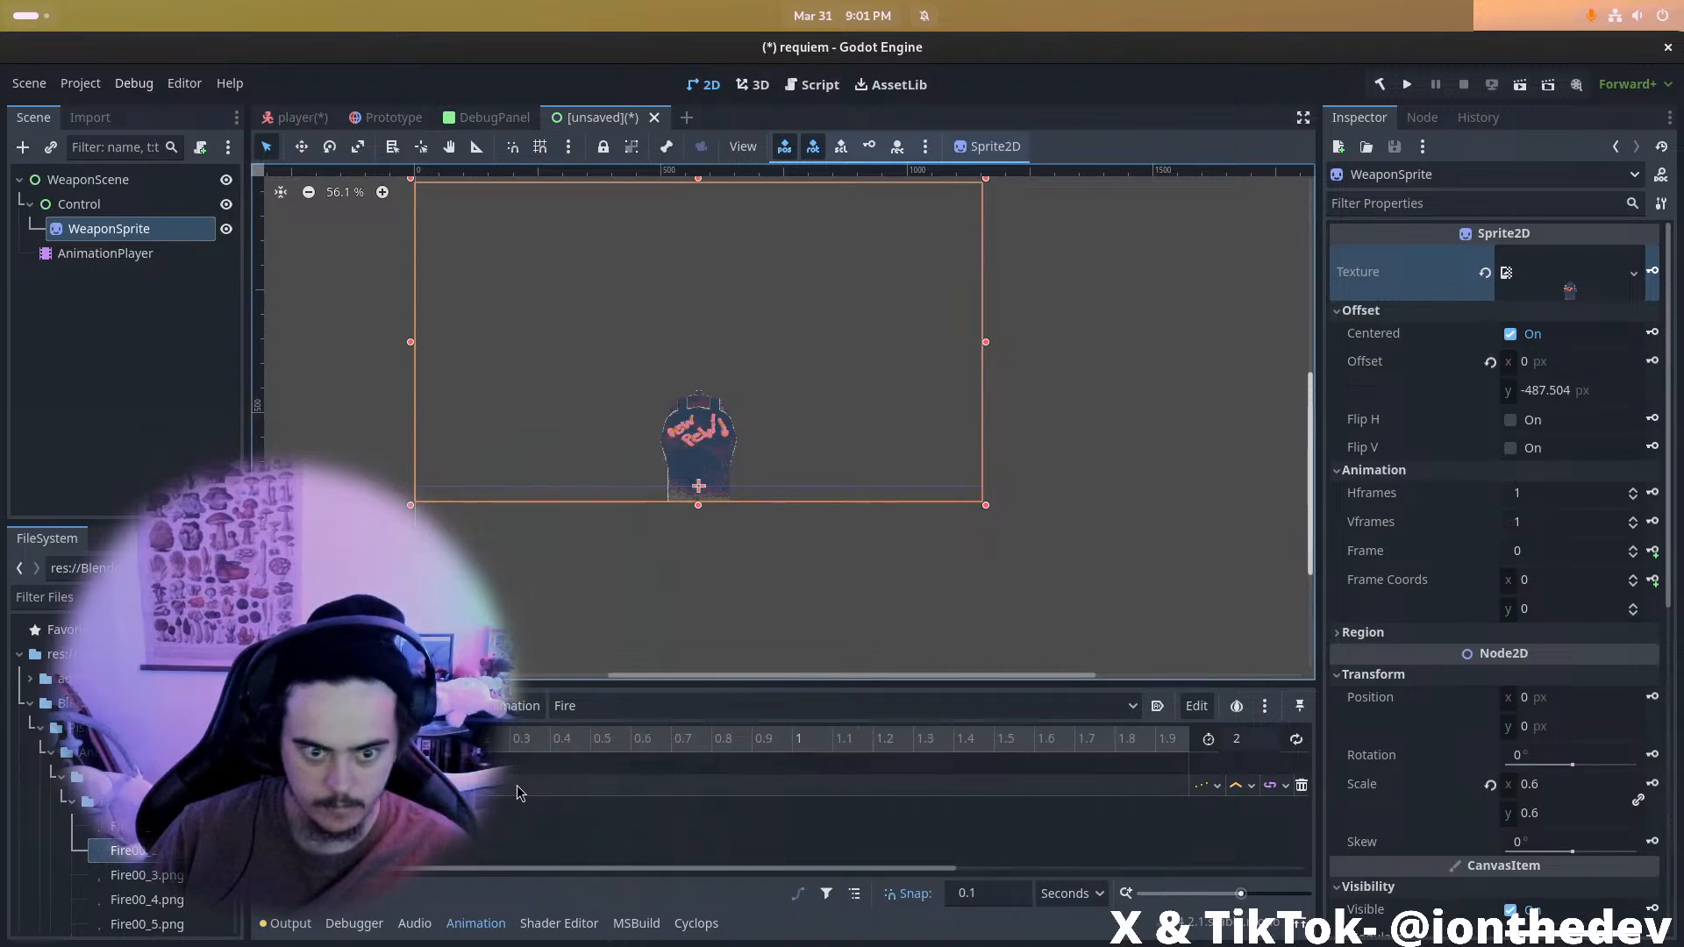
ctrl+scroll(518, 793, down, 2)
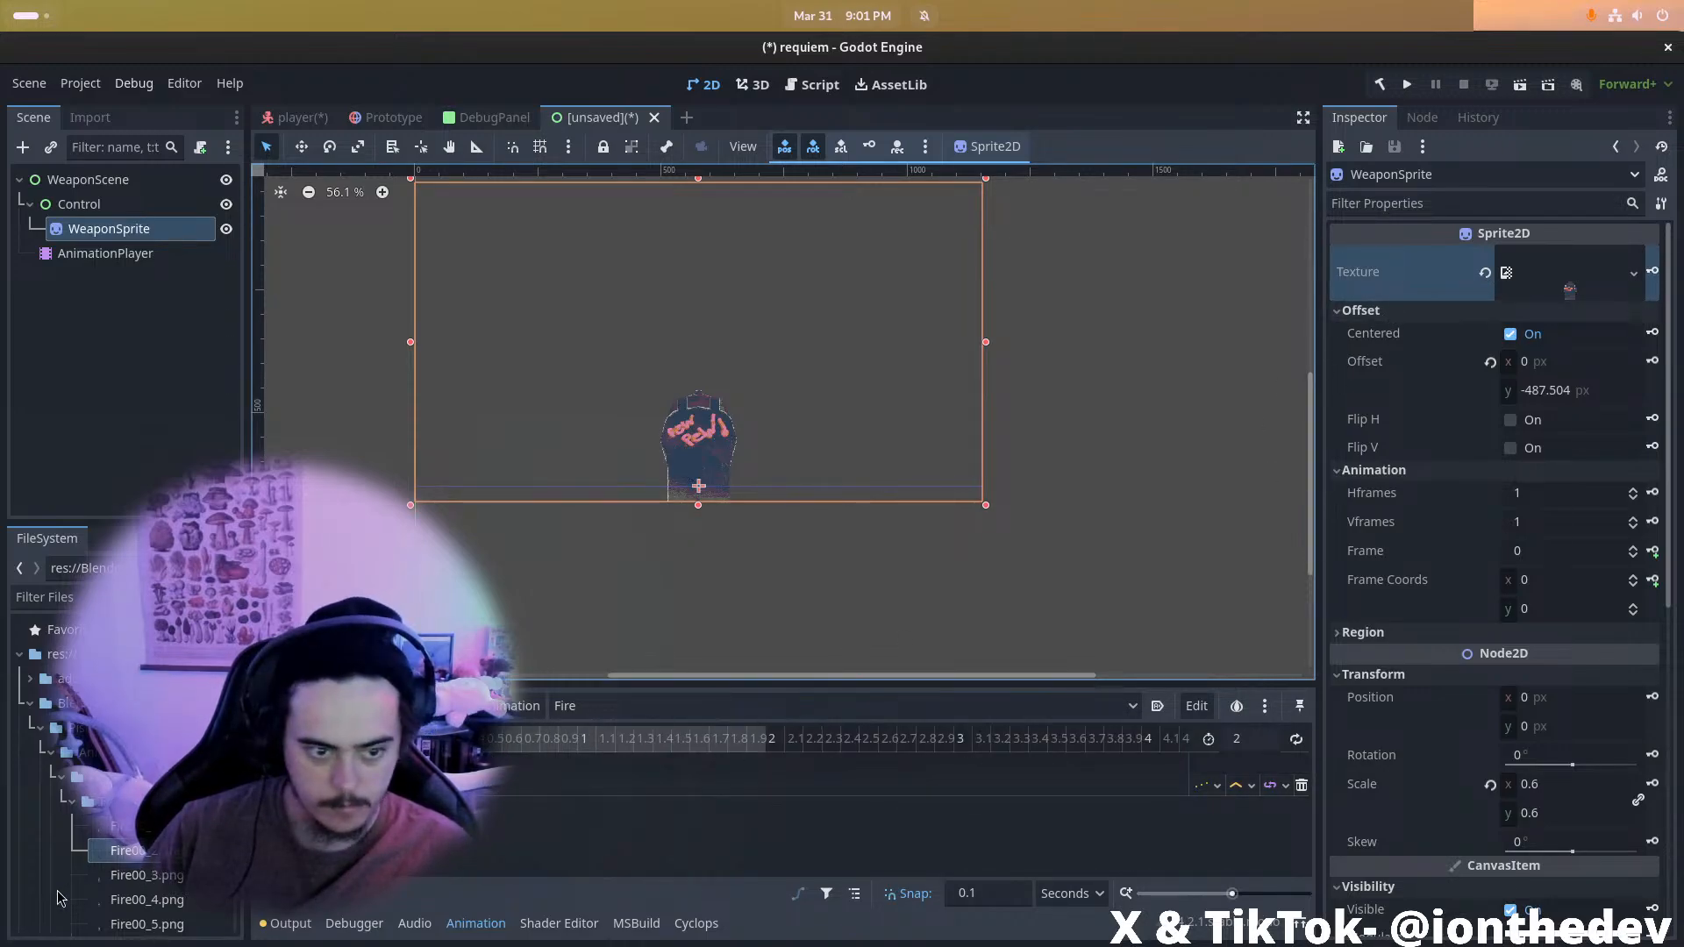
Try to build the Fire animation by assigning successive Fire frame images, including Fire00_3.png to Fire00_5.png, as WeaponSprite's texture
drag(99, 872, 1613, 296)
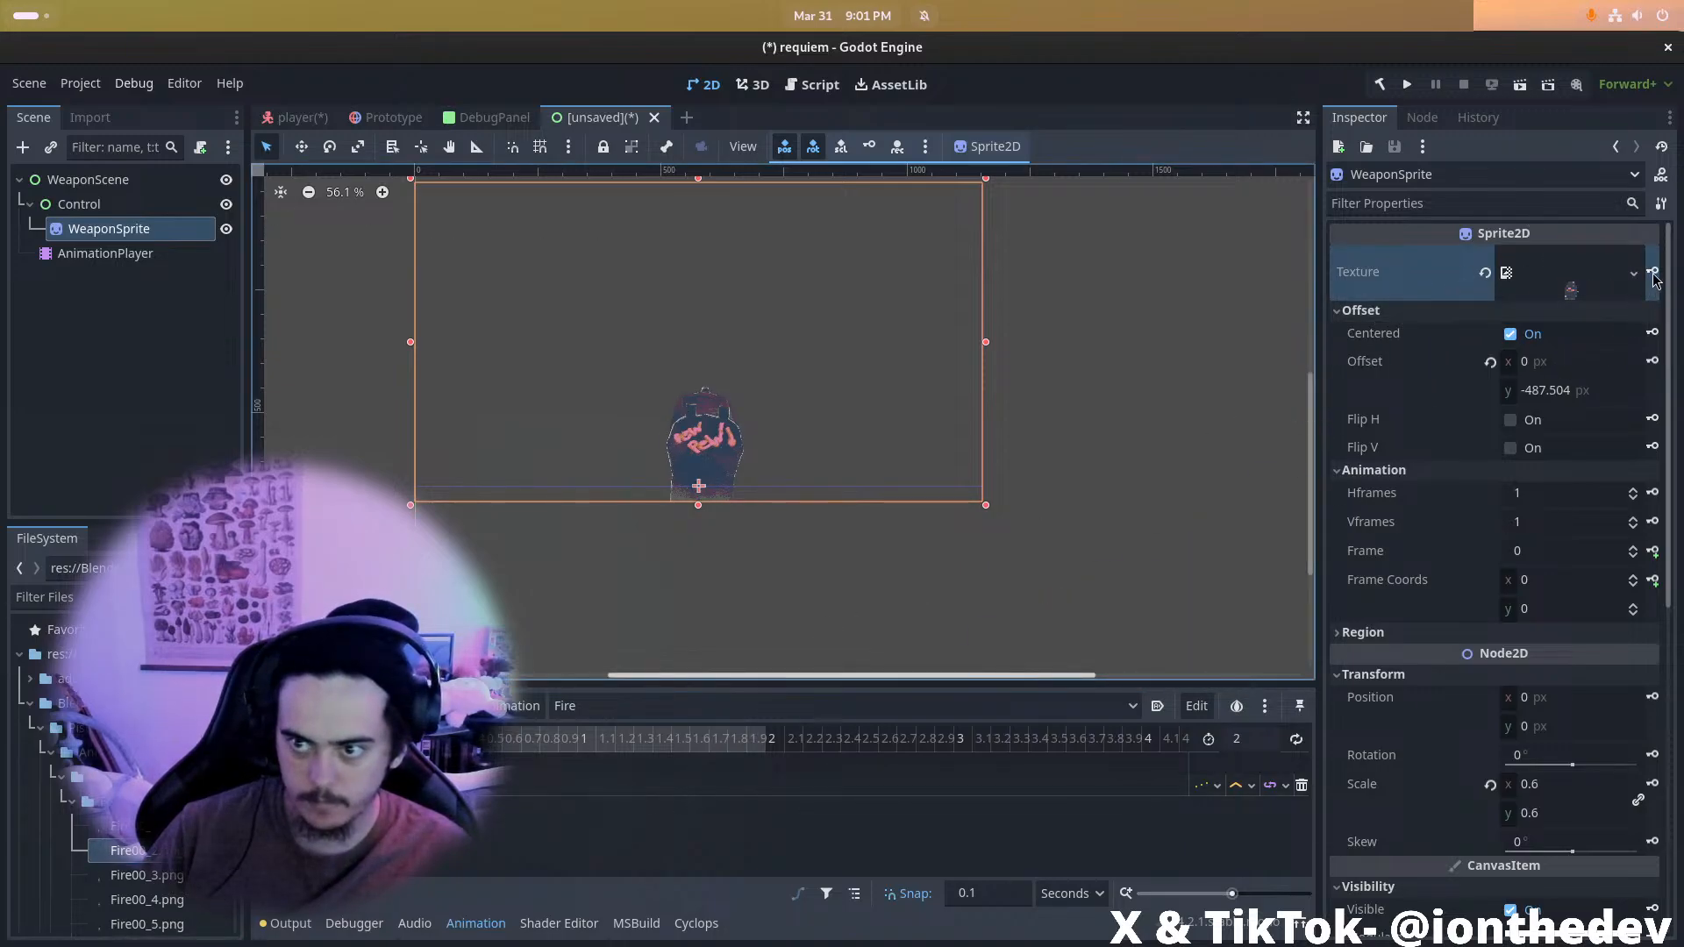
key(ctrl+z)
key(ctrl+z)
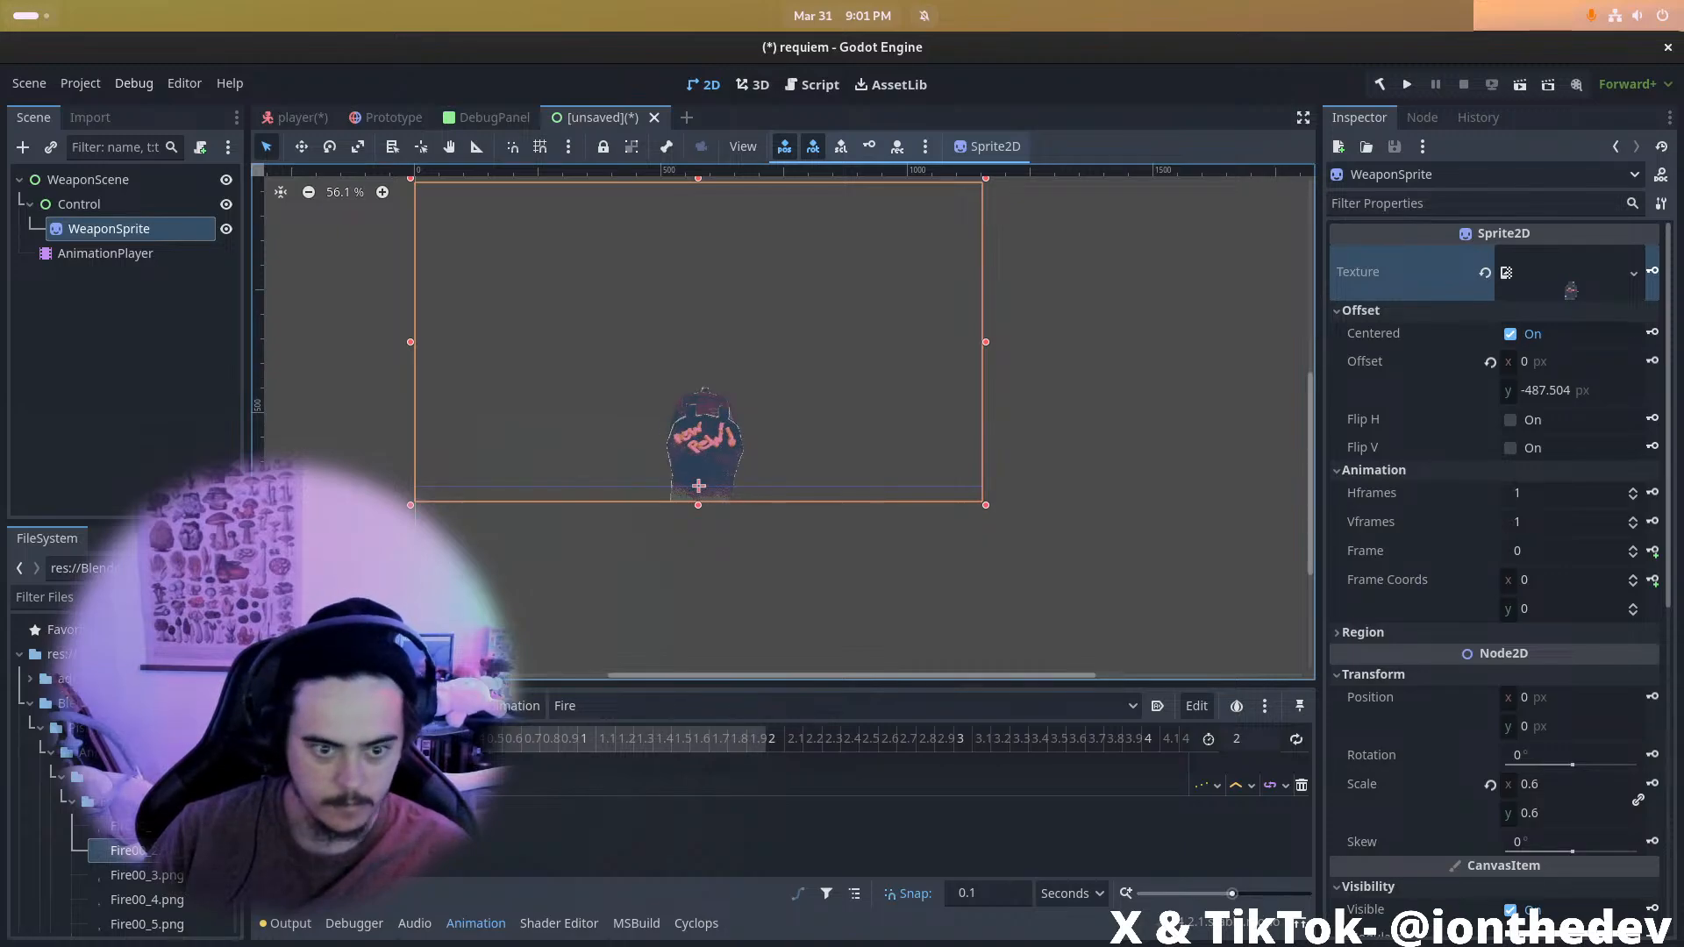
drag(145, 874, 1588, 290)
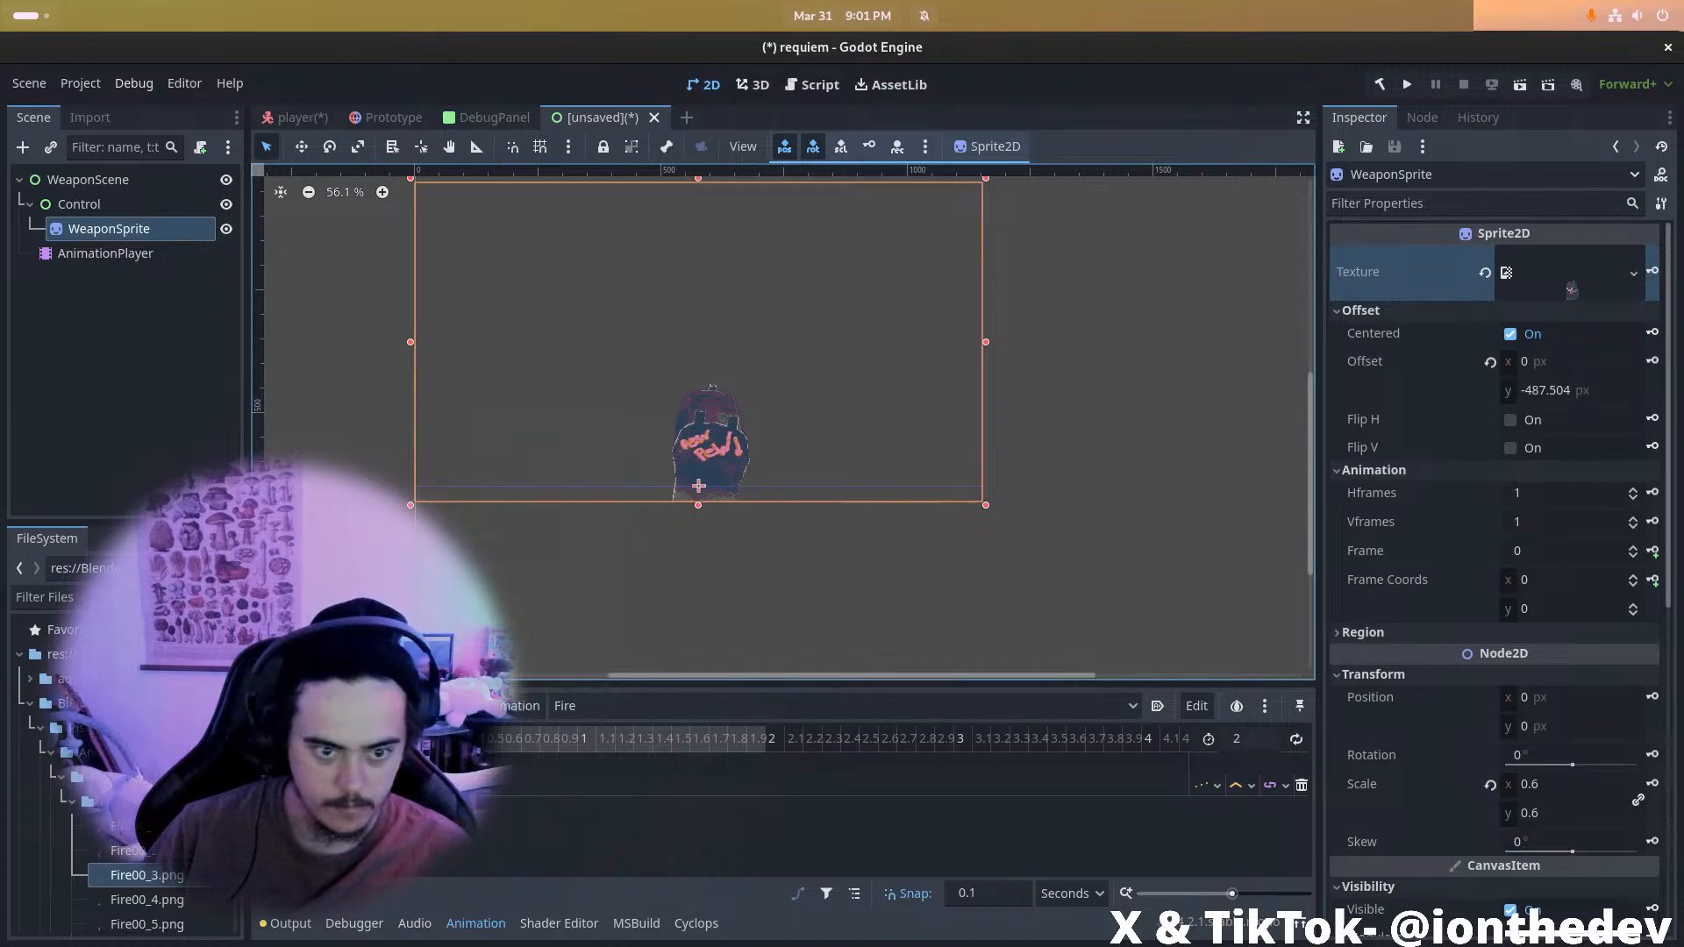
drag(148, 900, 1599, 283)
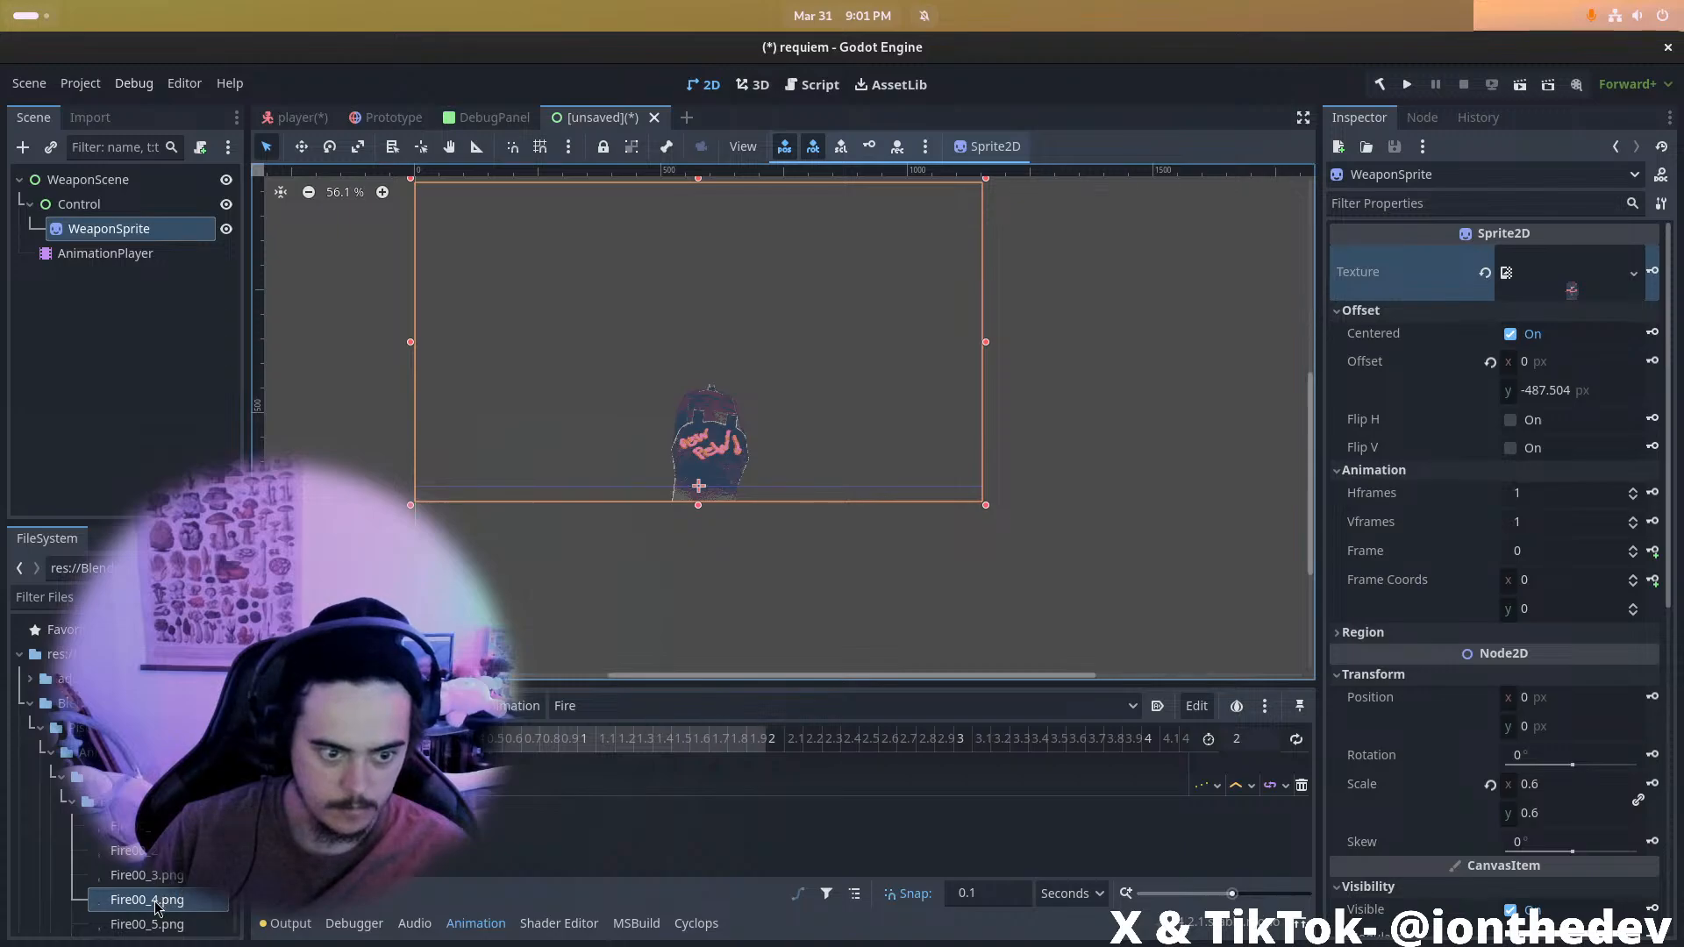
drag(154, 927, 1624, 285)
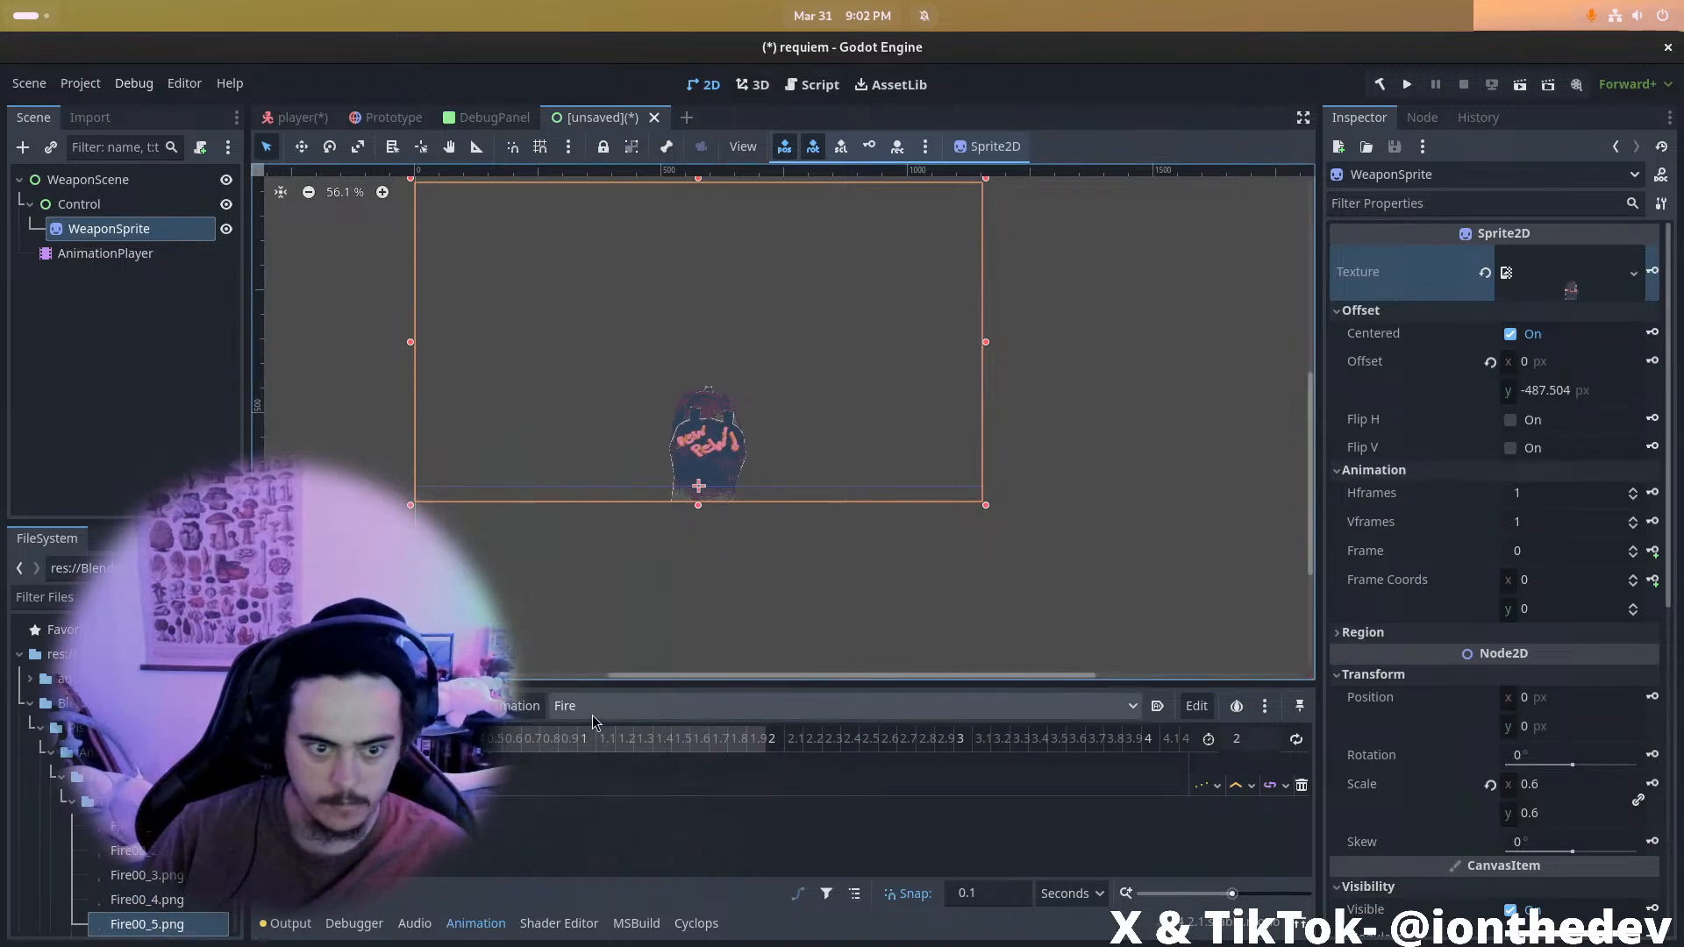
click(480, 746)
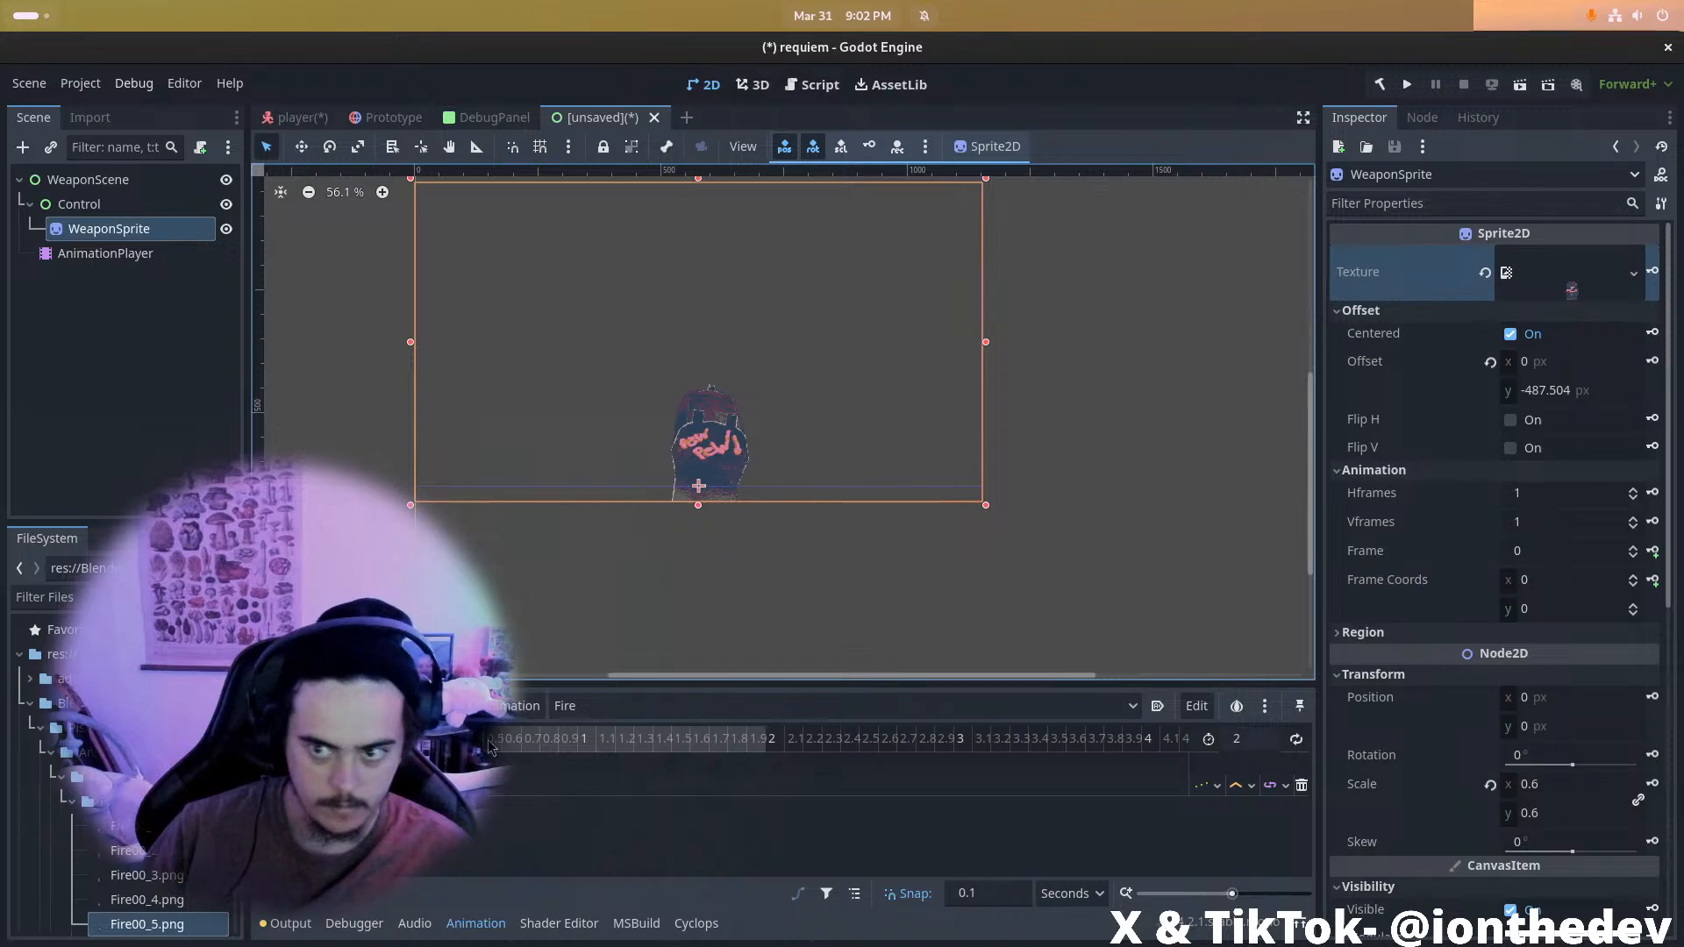
drag(162, 924, 1647, 297)
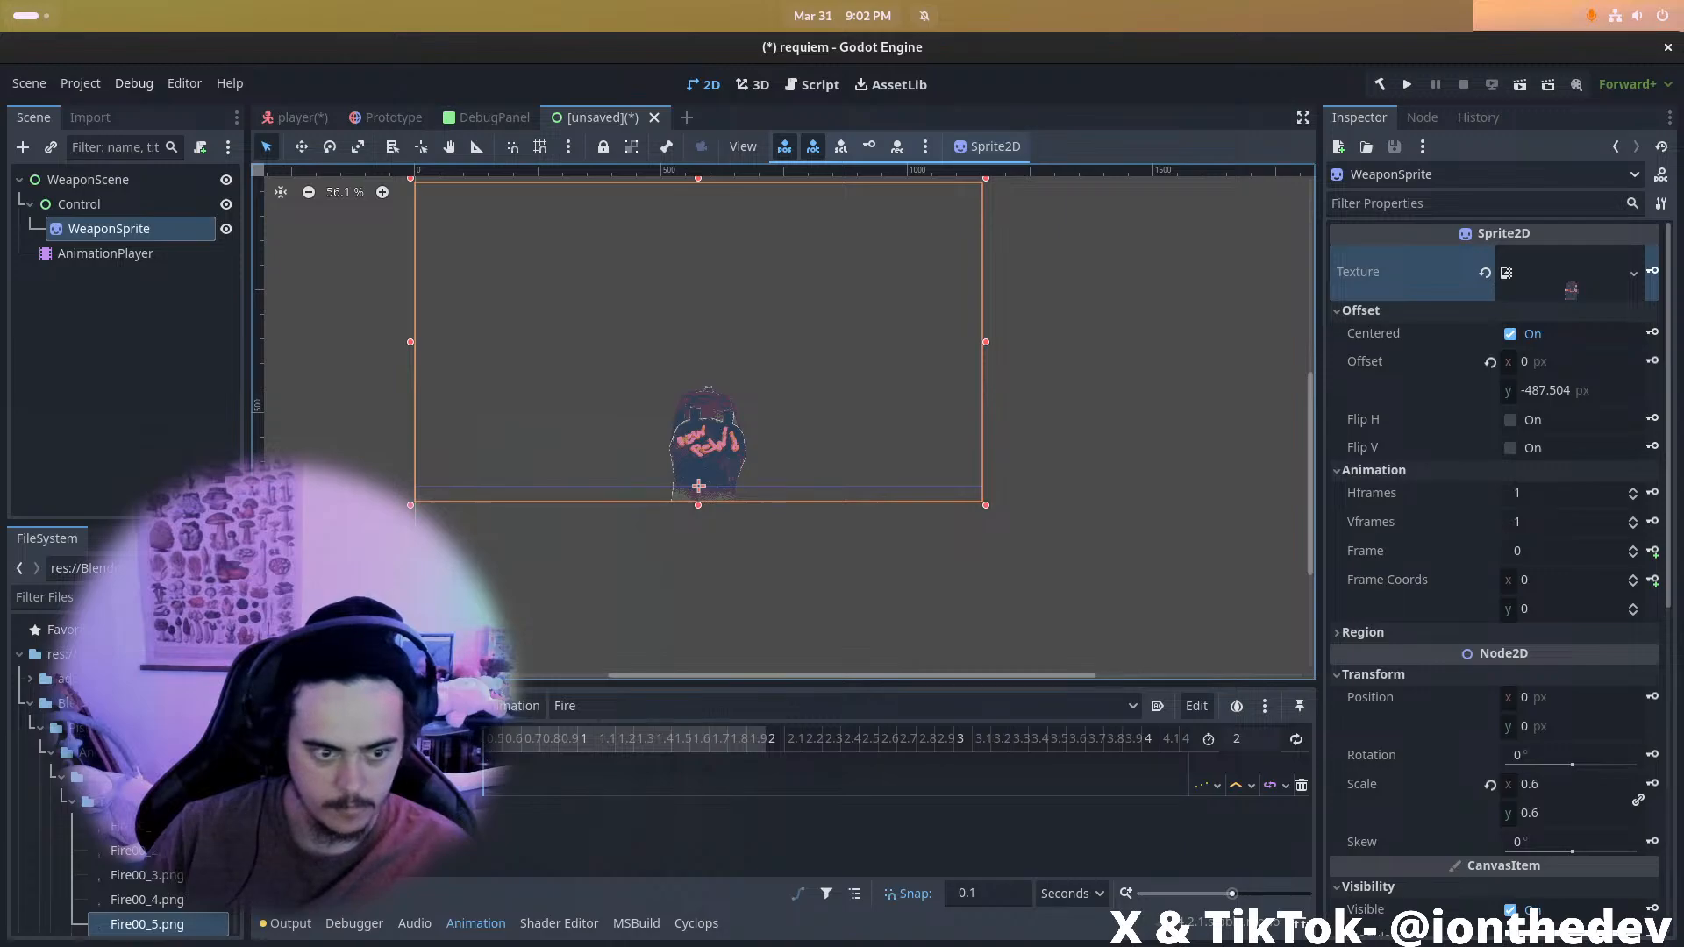
scroll(123, 868, down, 5)
drag(150, 673, 1634, 282)
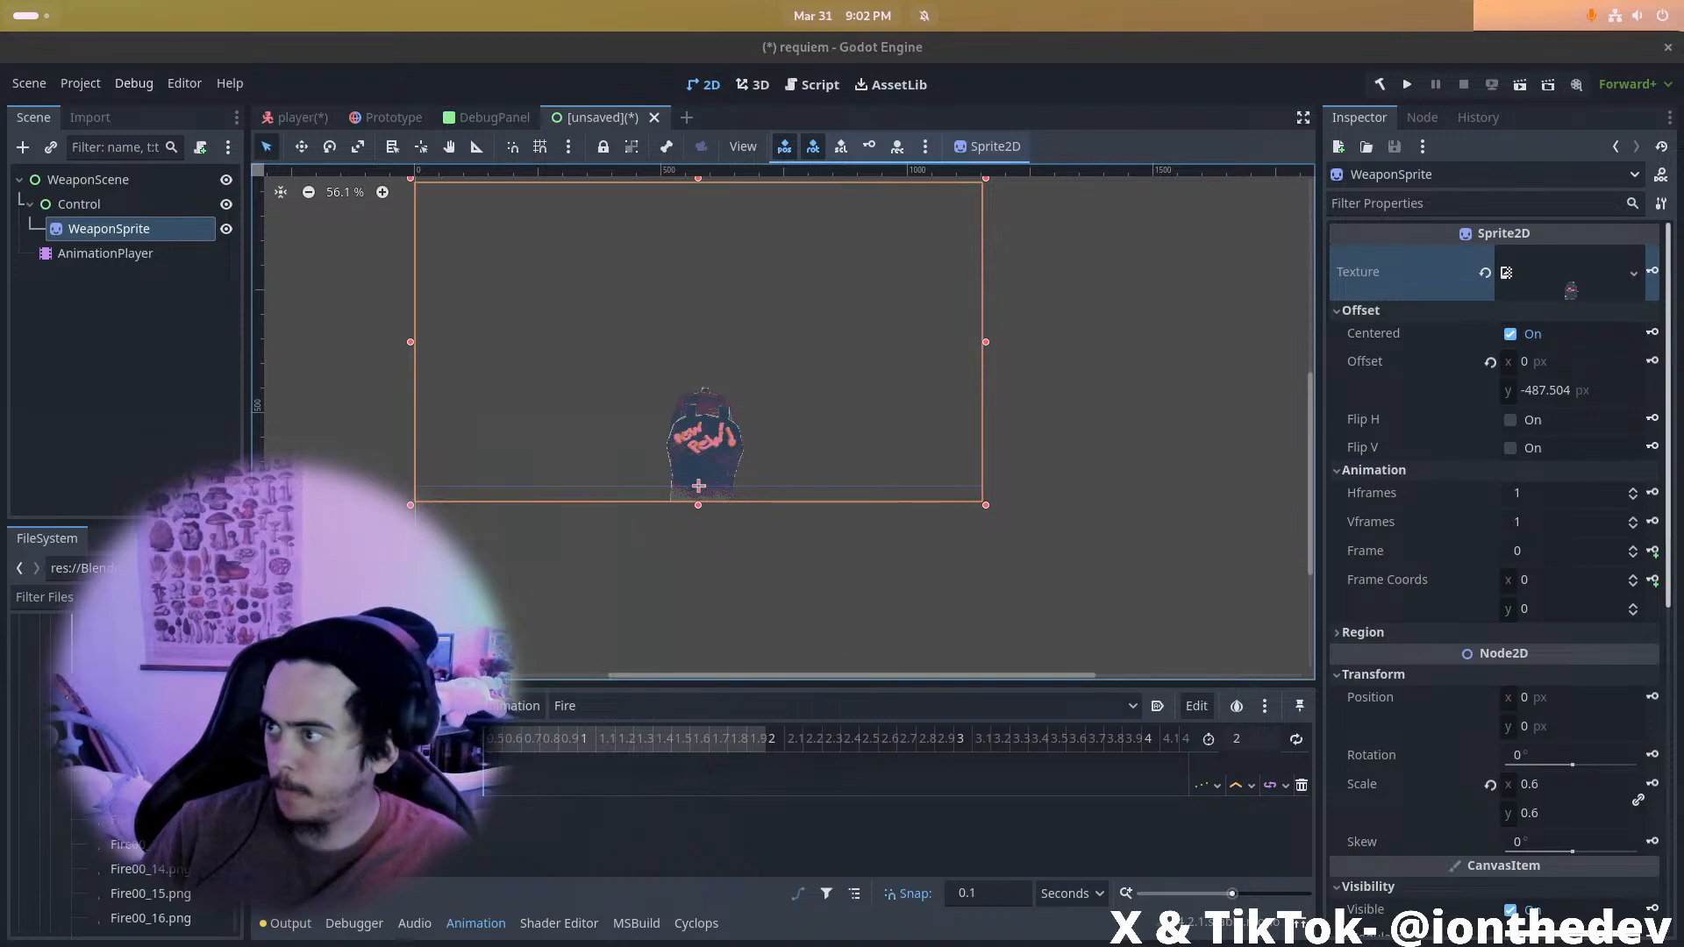
Switch to the Doom clone tutorial in the browser, seek to about 16:24 to examine its gun sprite setup, and return to Godot
drag(1683, 350, 570, 425)
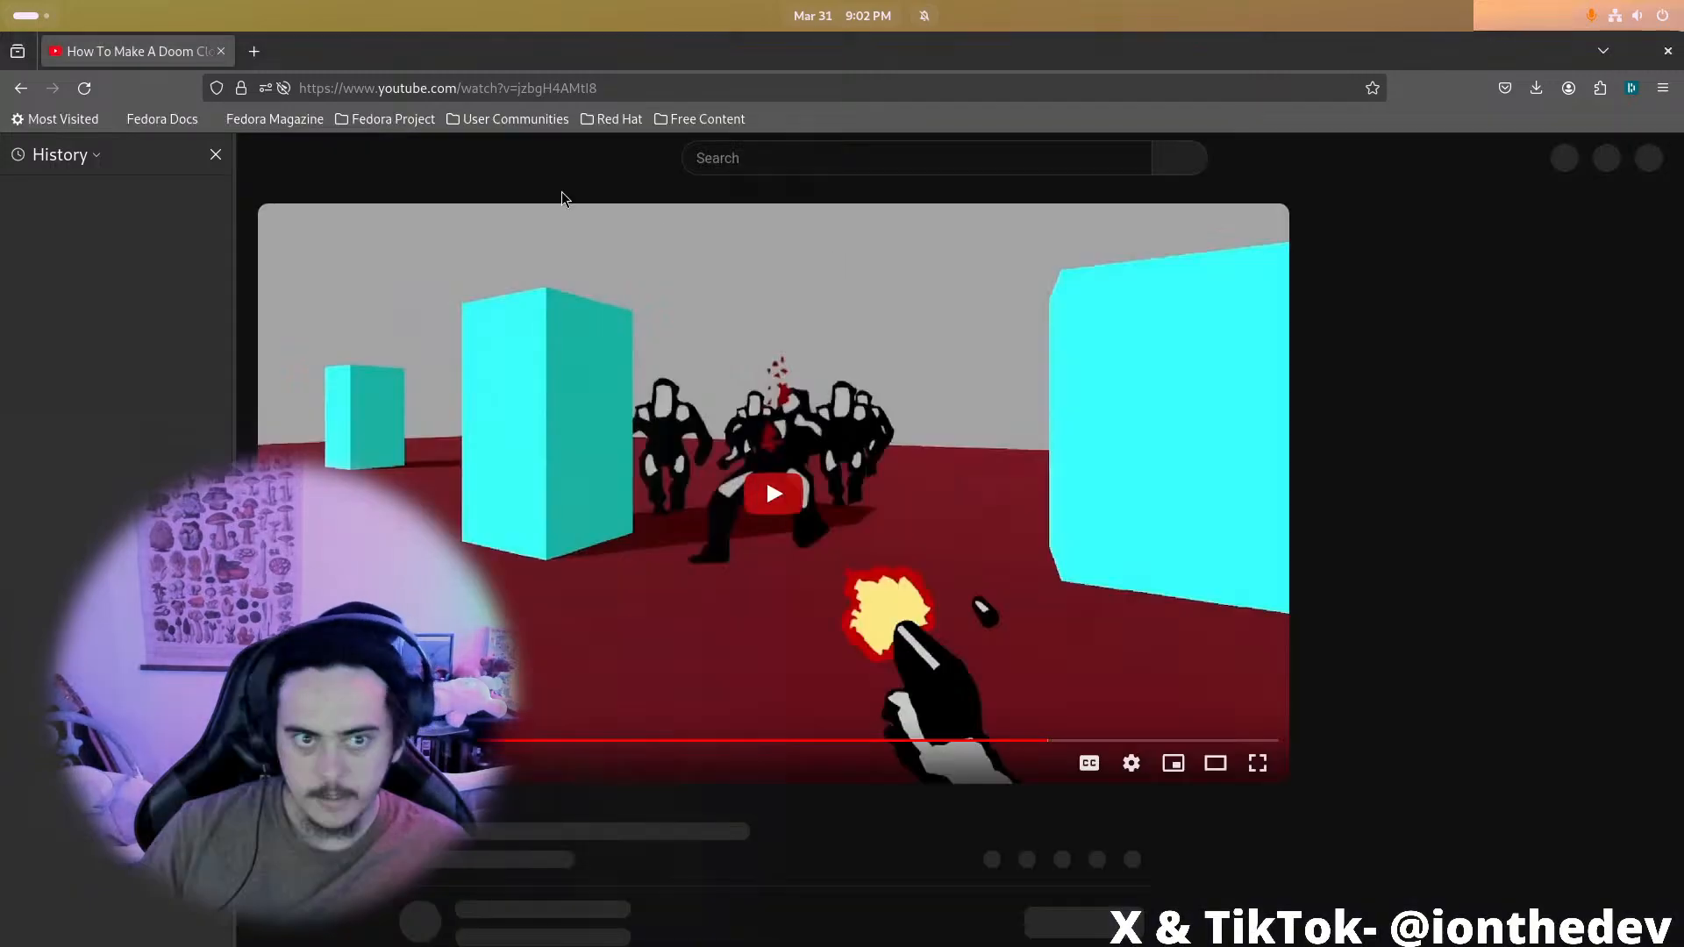
click(479, 742)
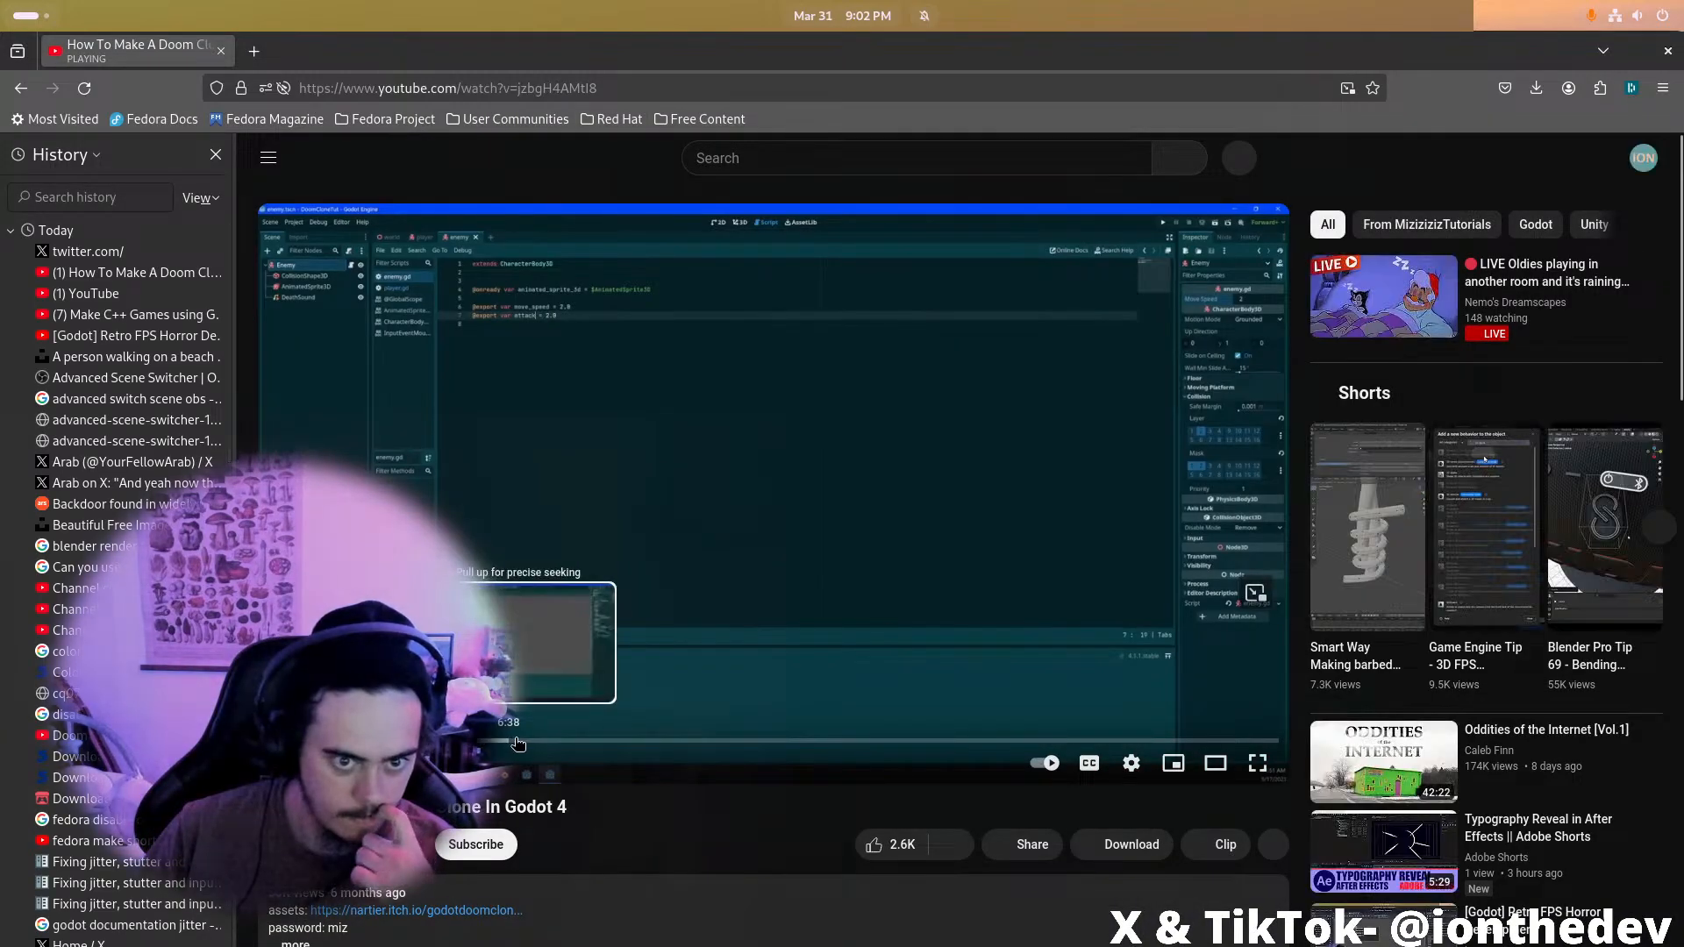
click(517, 741)
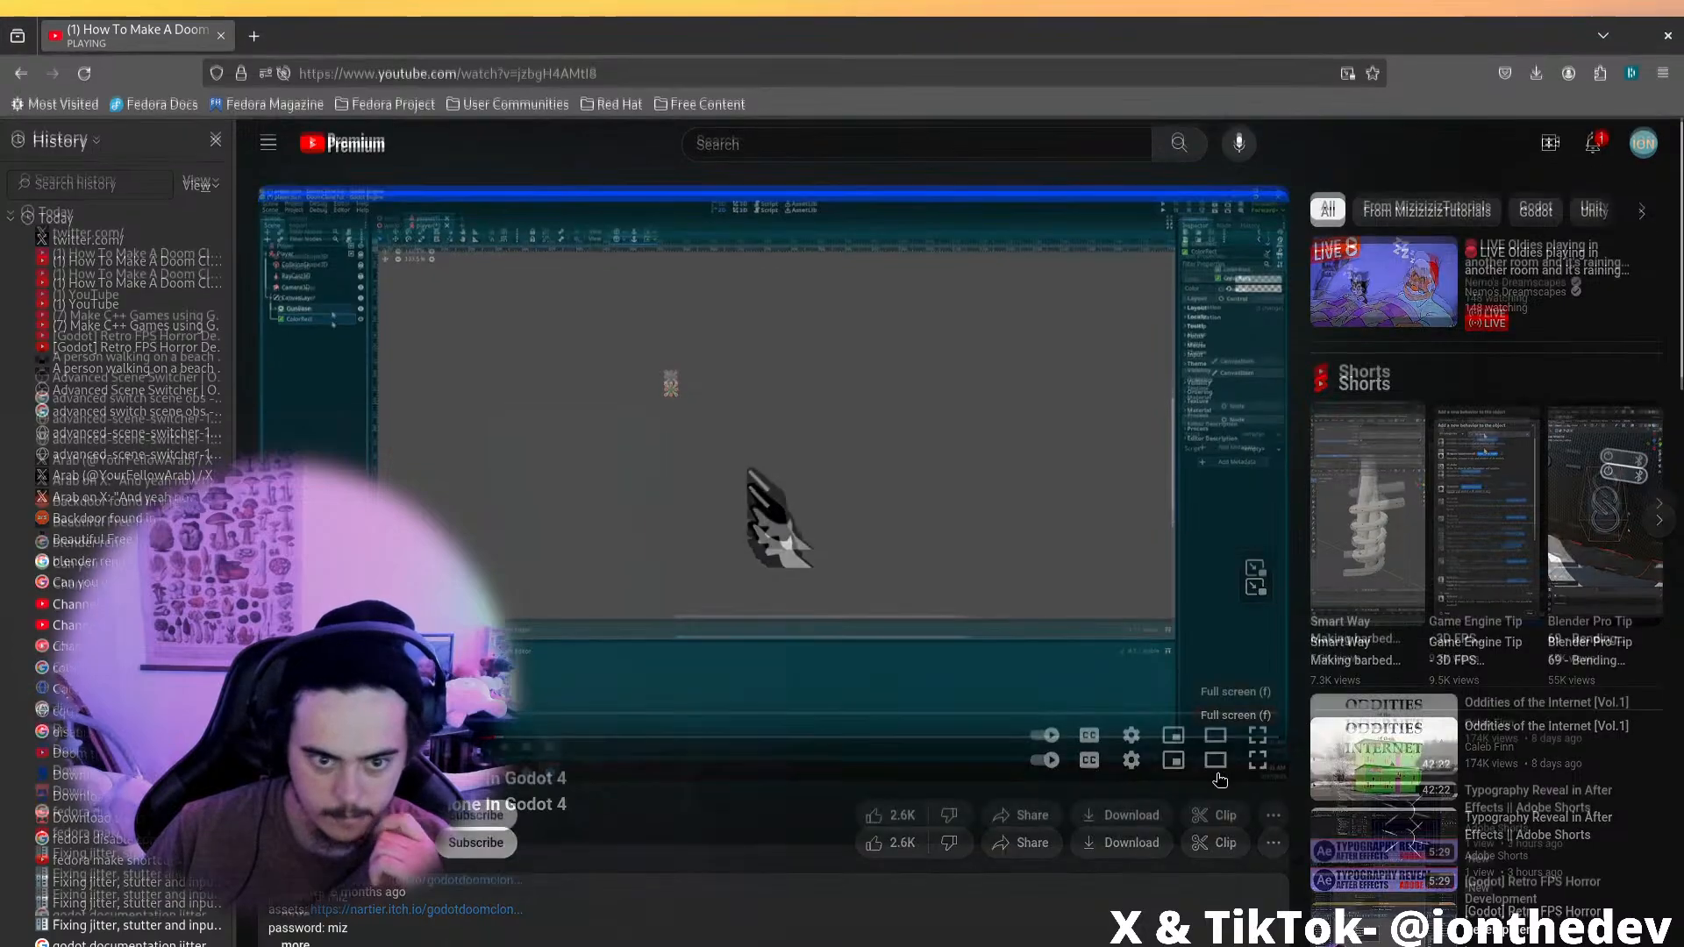
click(1256, 760)
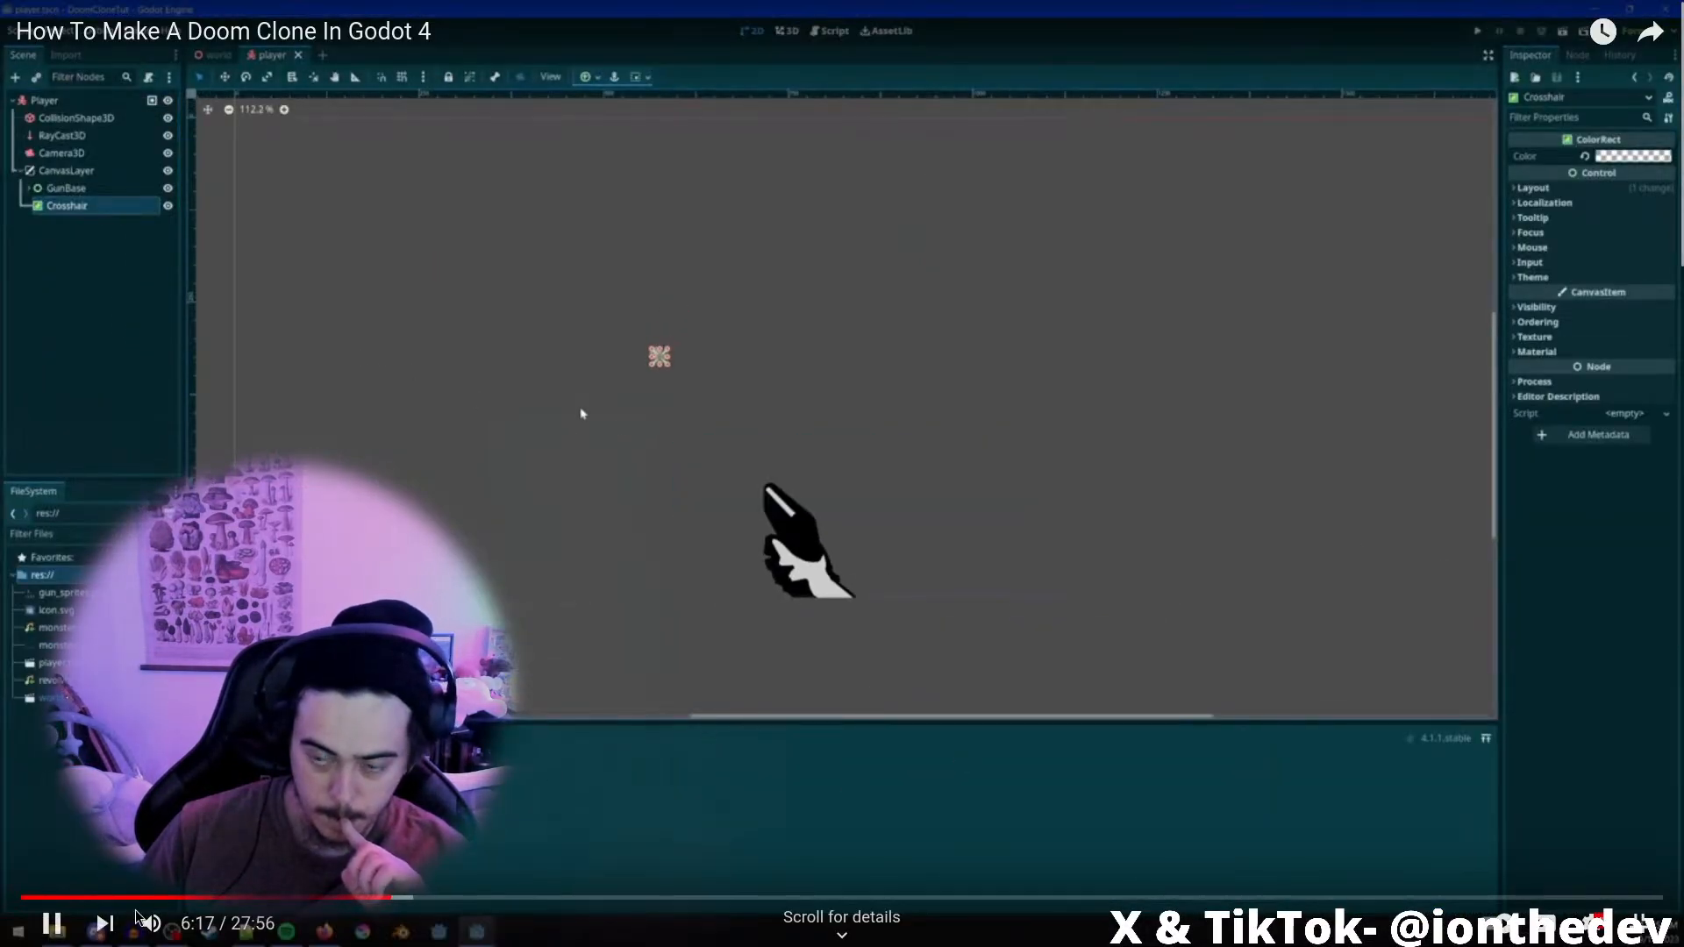
drag(421, 899, 475, 900)
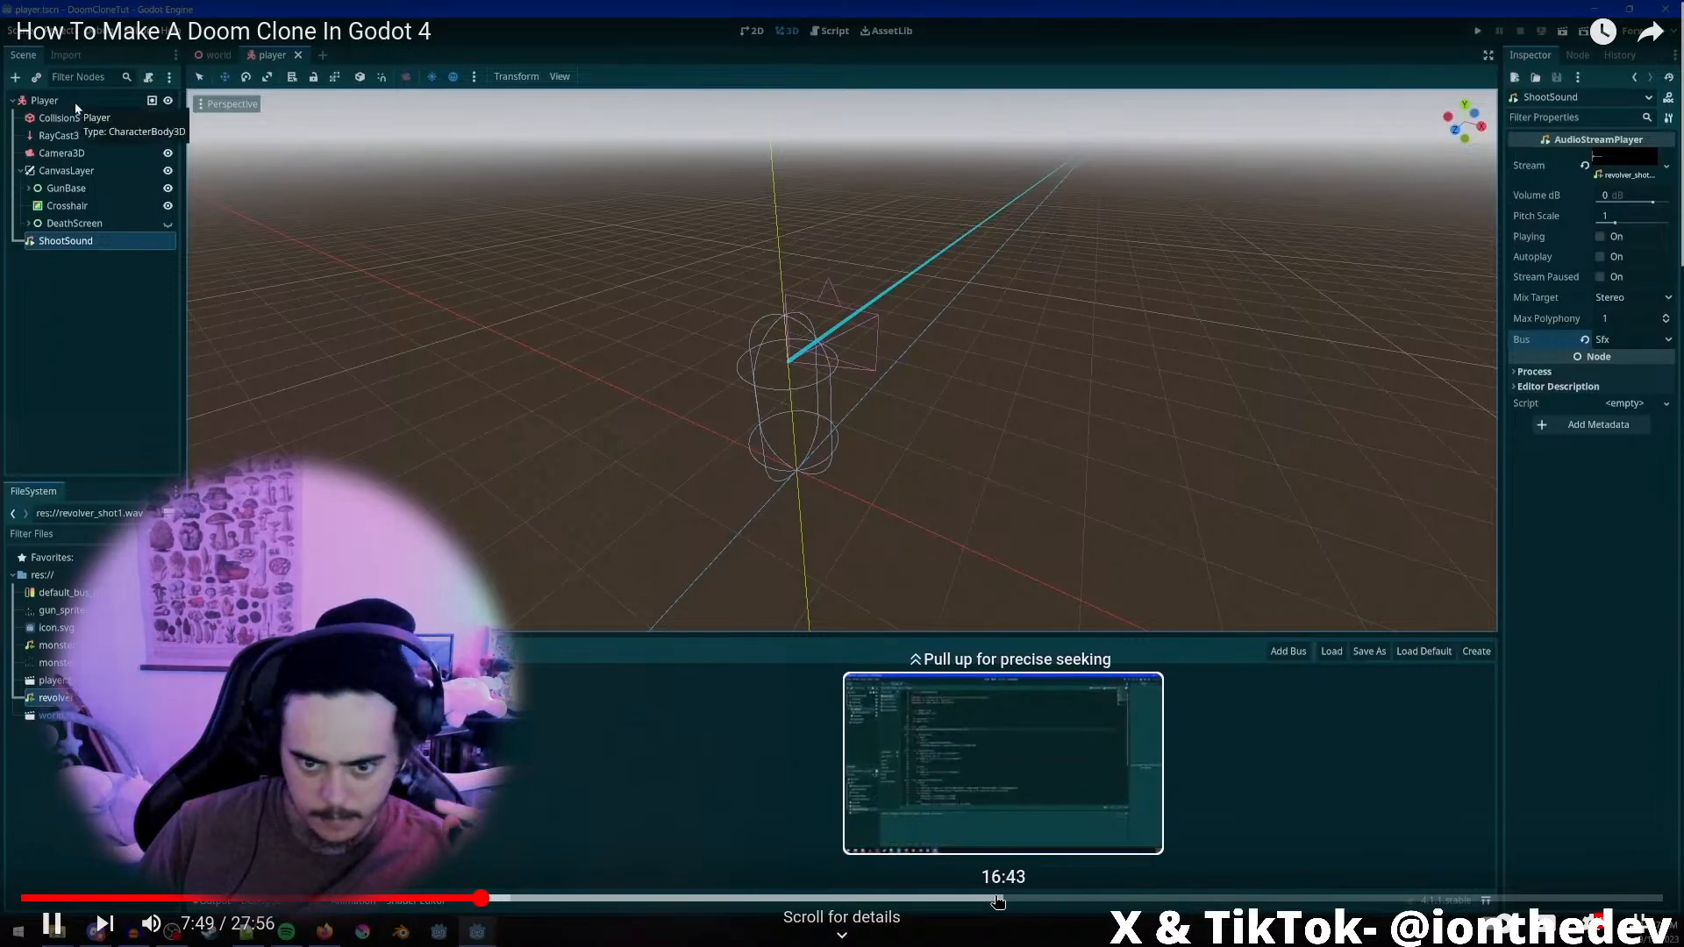
click(983, 898)
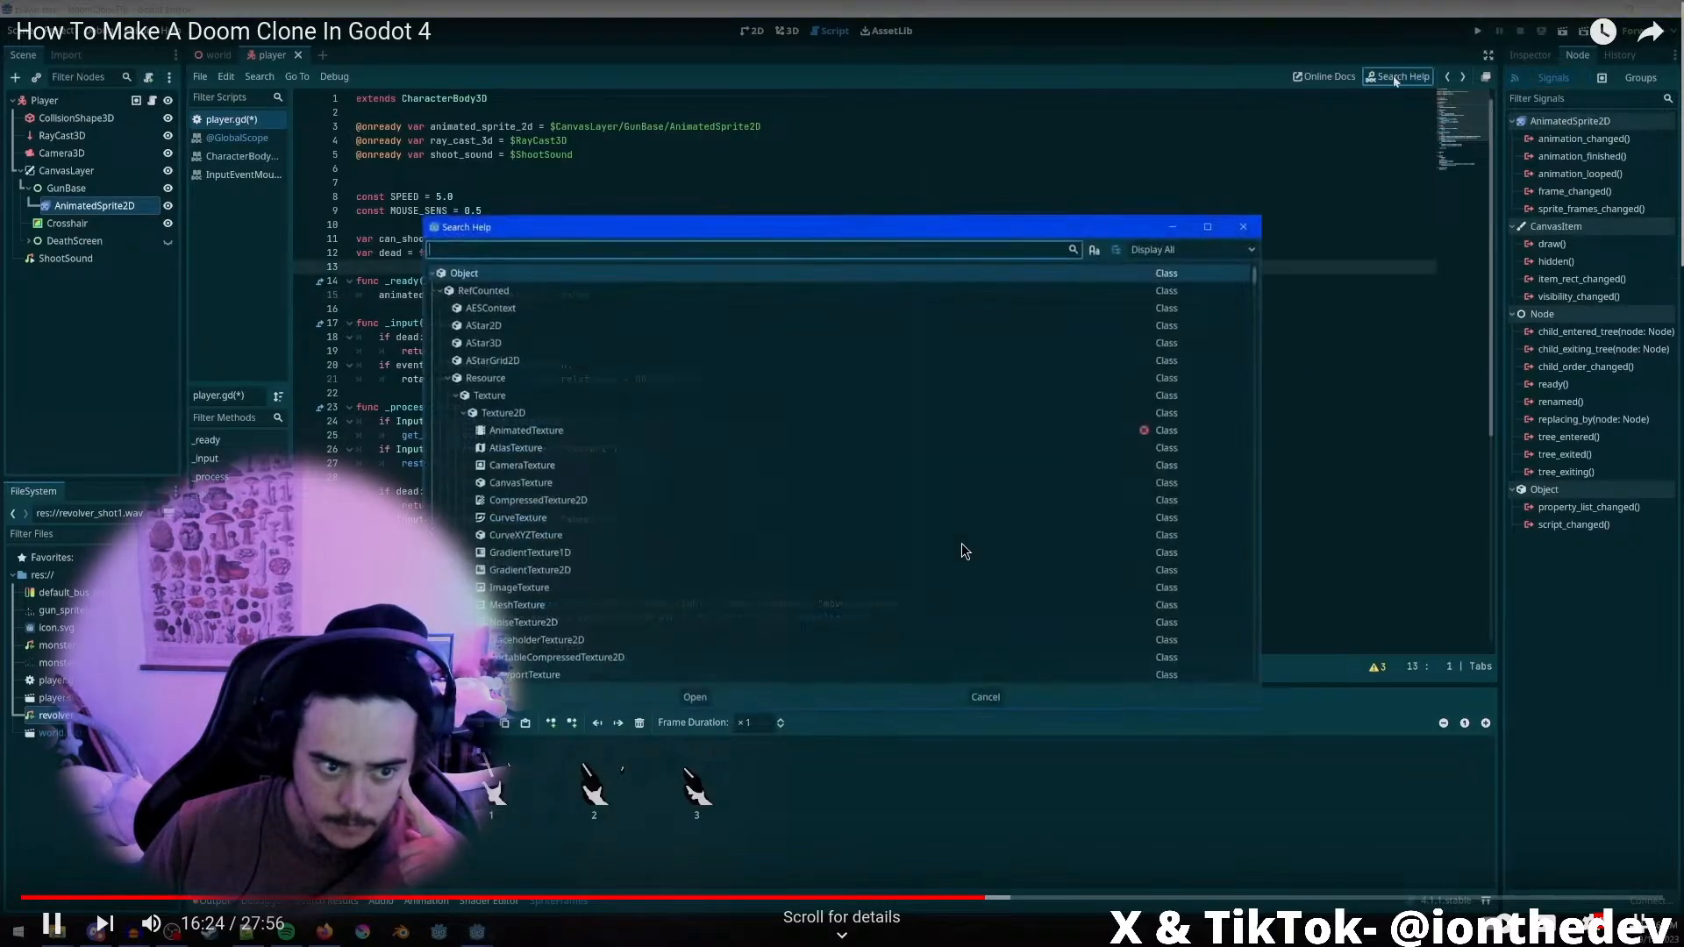
key(space)
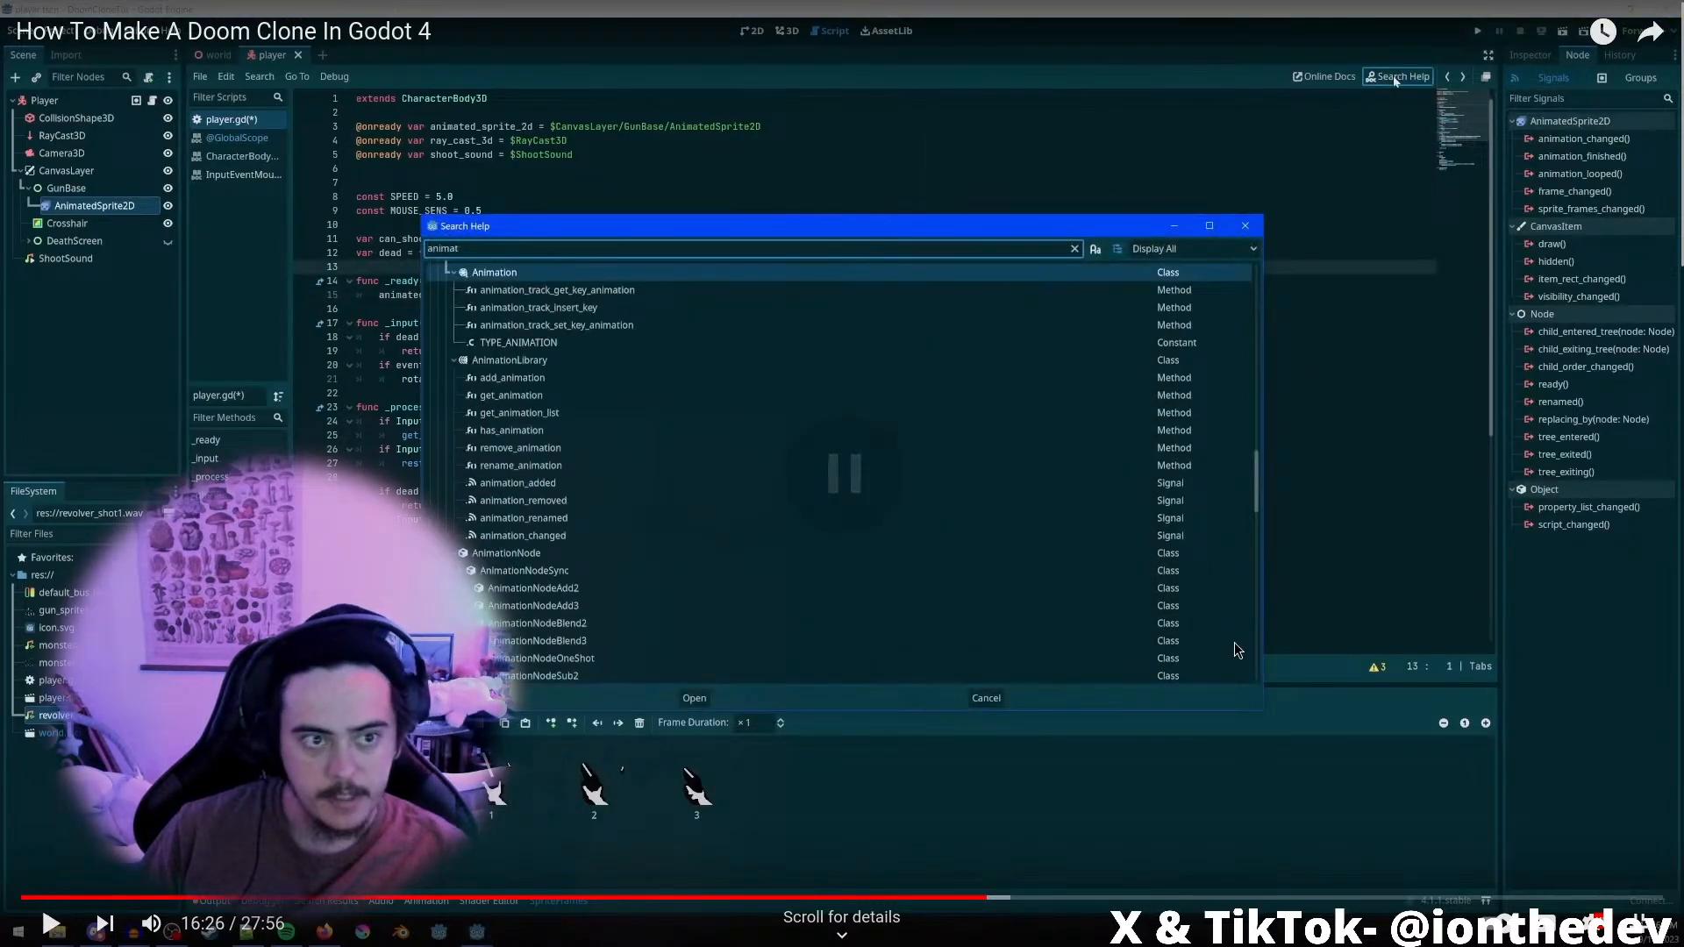
key(Escape)
key(alt+Tab)
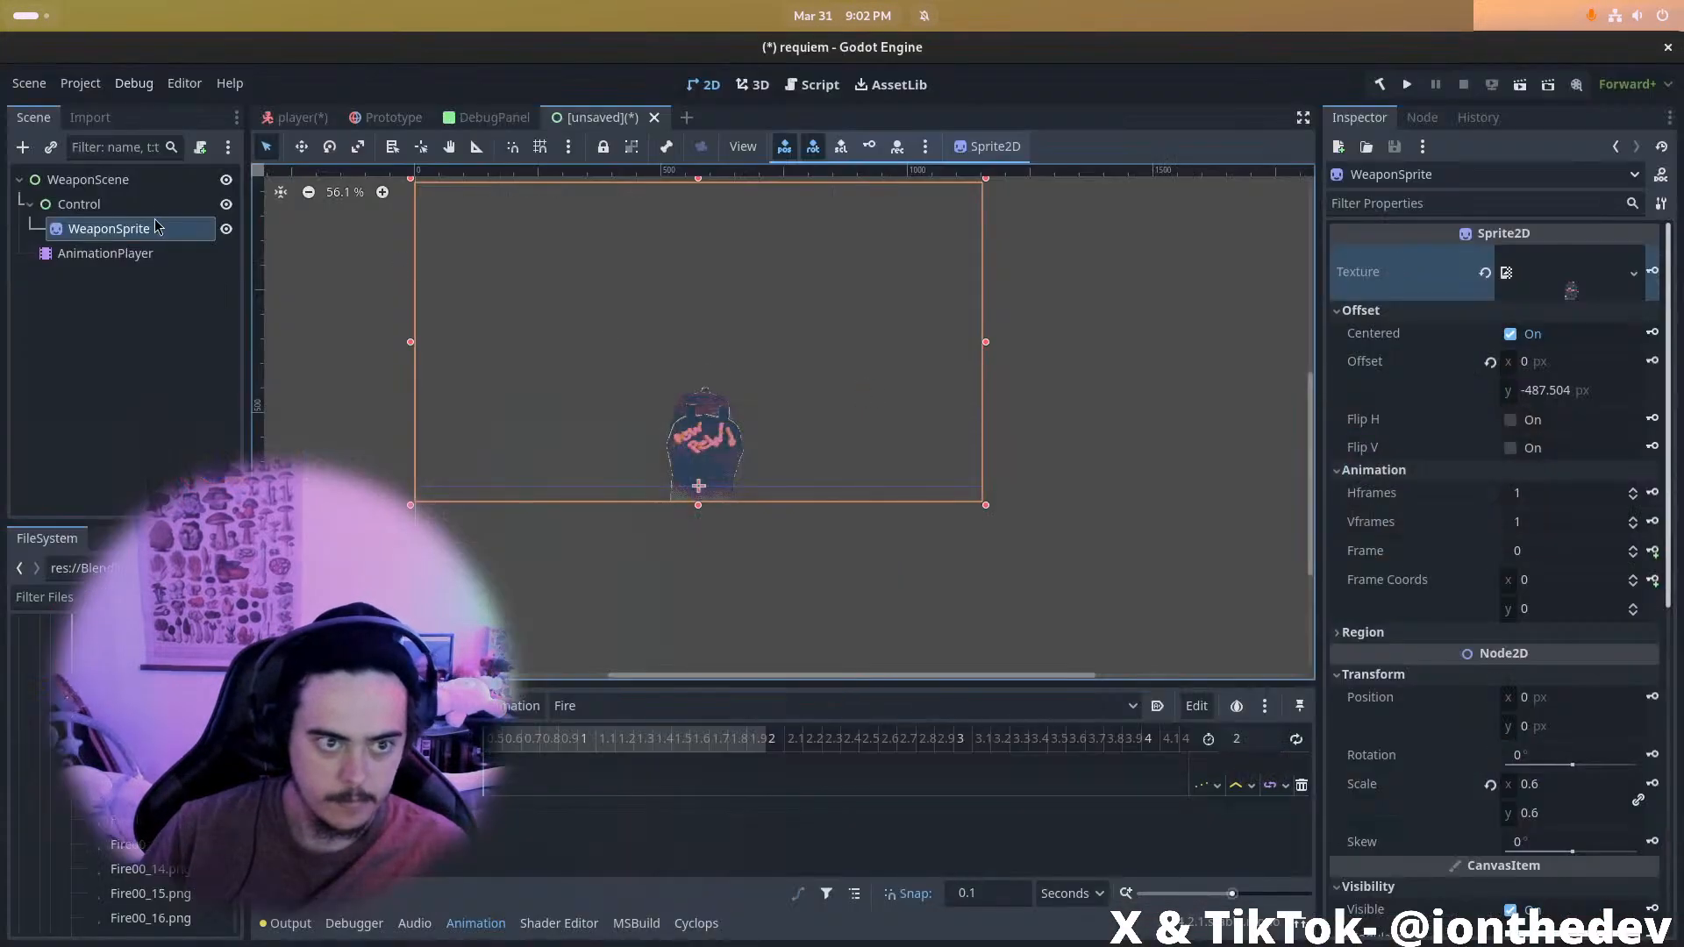
Delete the AnimationPlayer node from the weapon scene
right_click(87, 232)
click(508, 846)
click(128, 307)
click(149, 261)
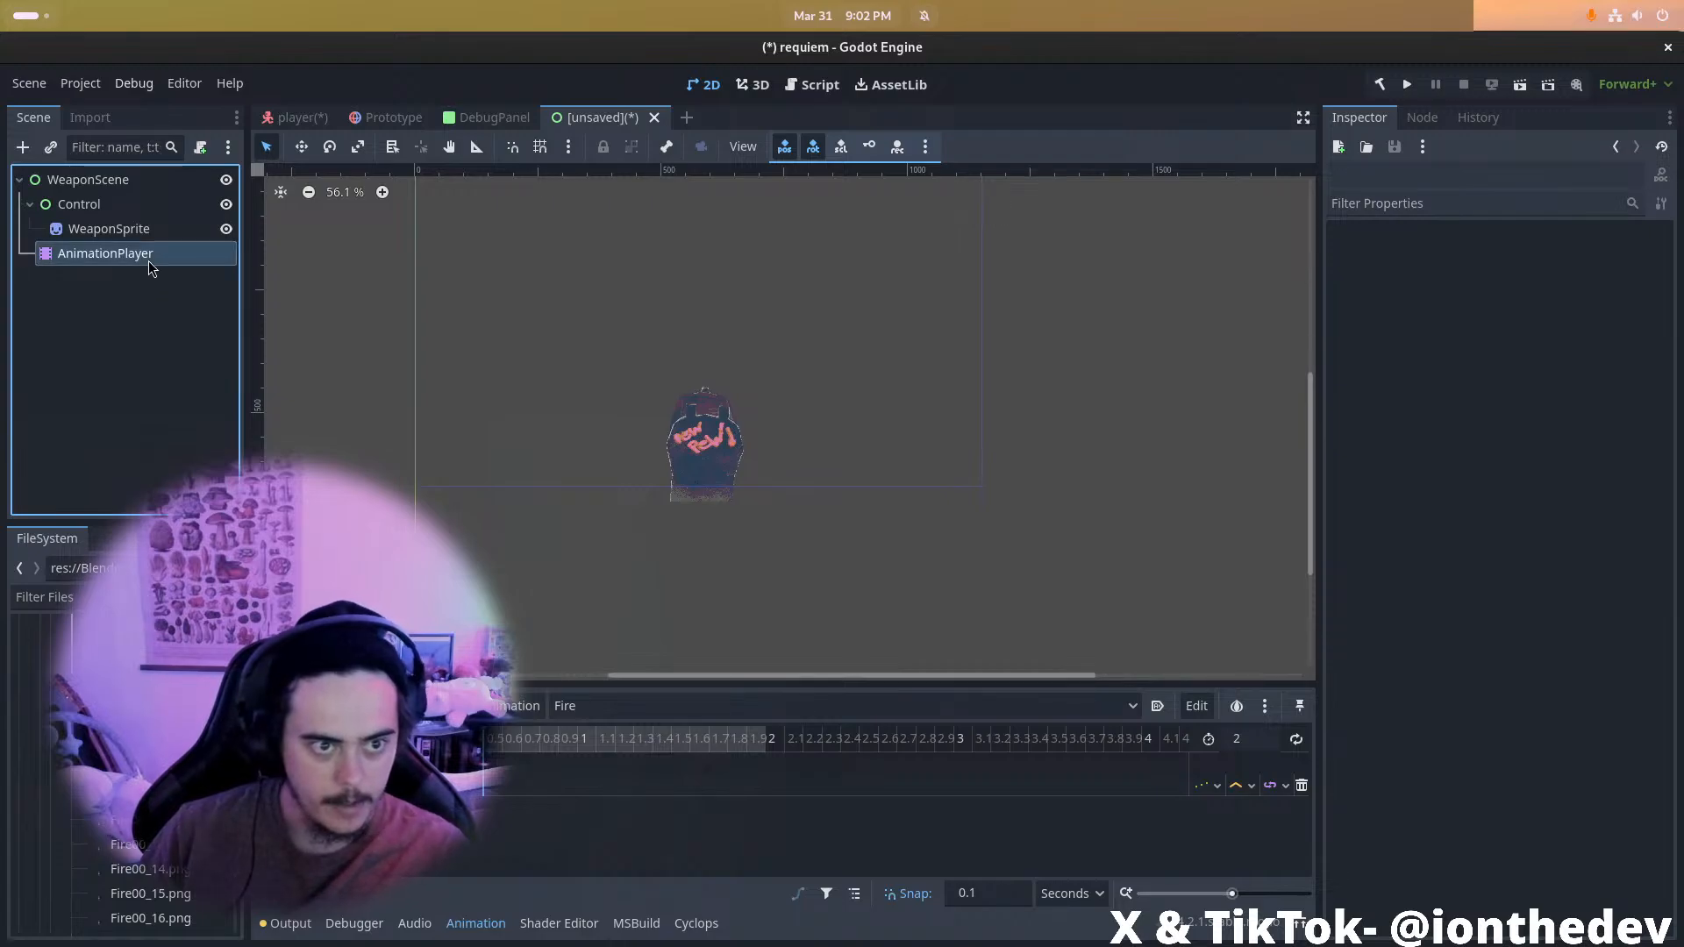
key(Delete)
key(Return)
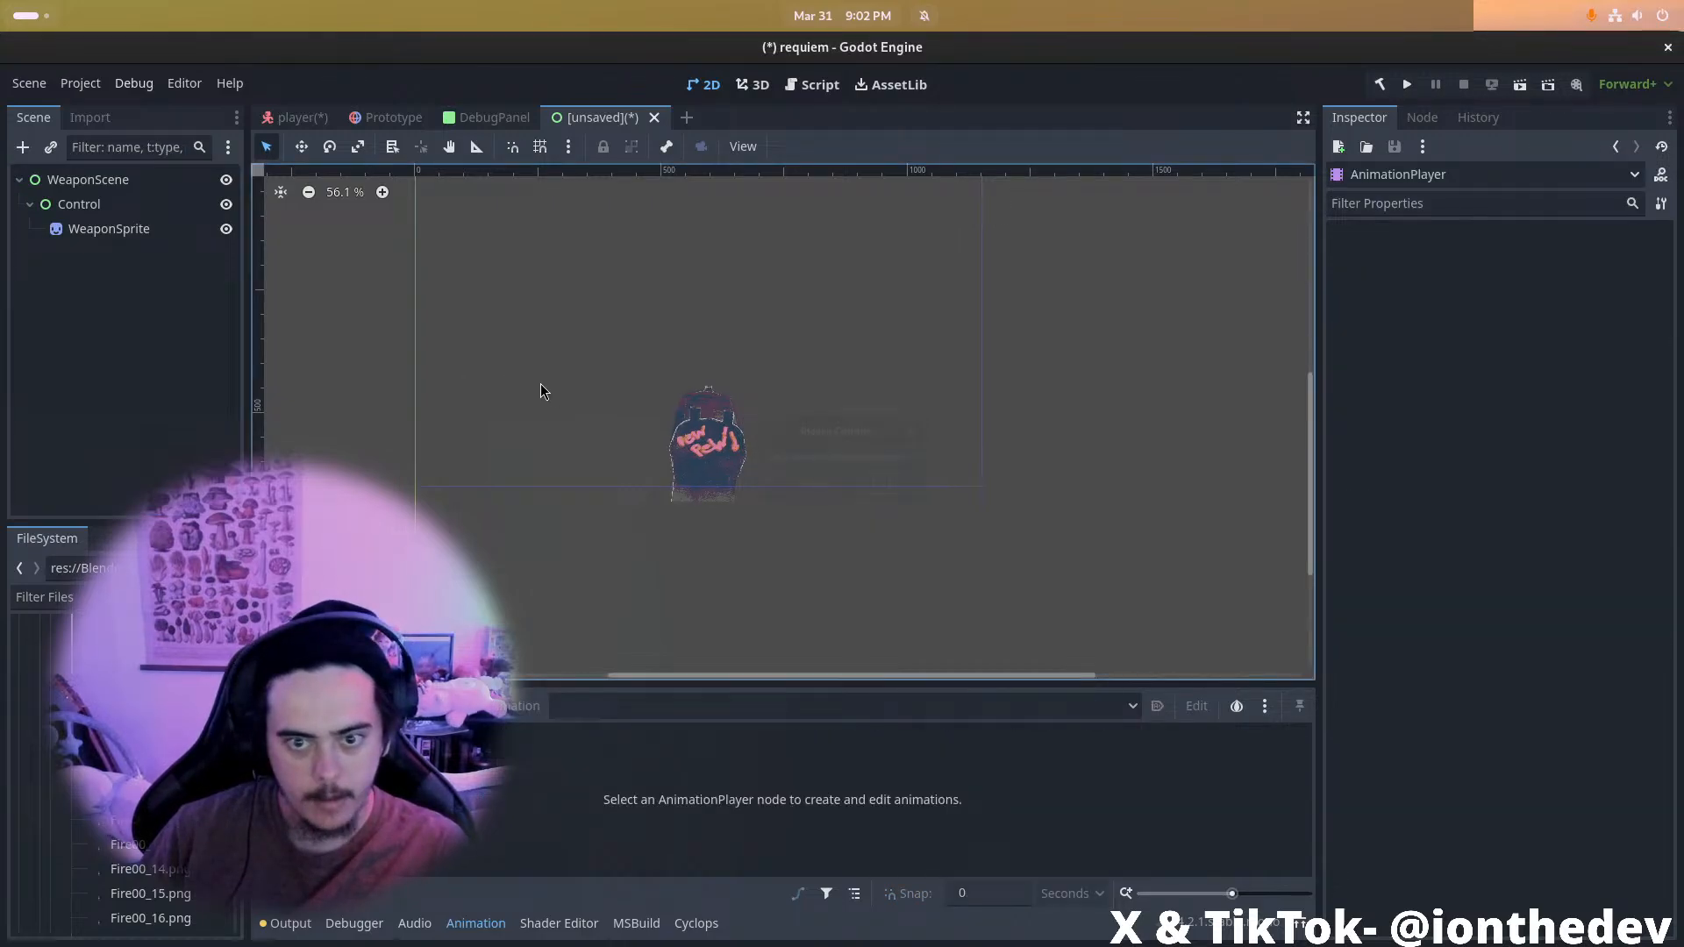
Change the WeaponSprite node's type from Sprite2D to AnimatedSprite2D
right_click(107, 231)
key(Escape)
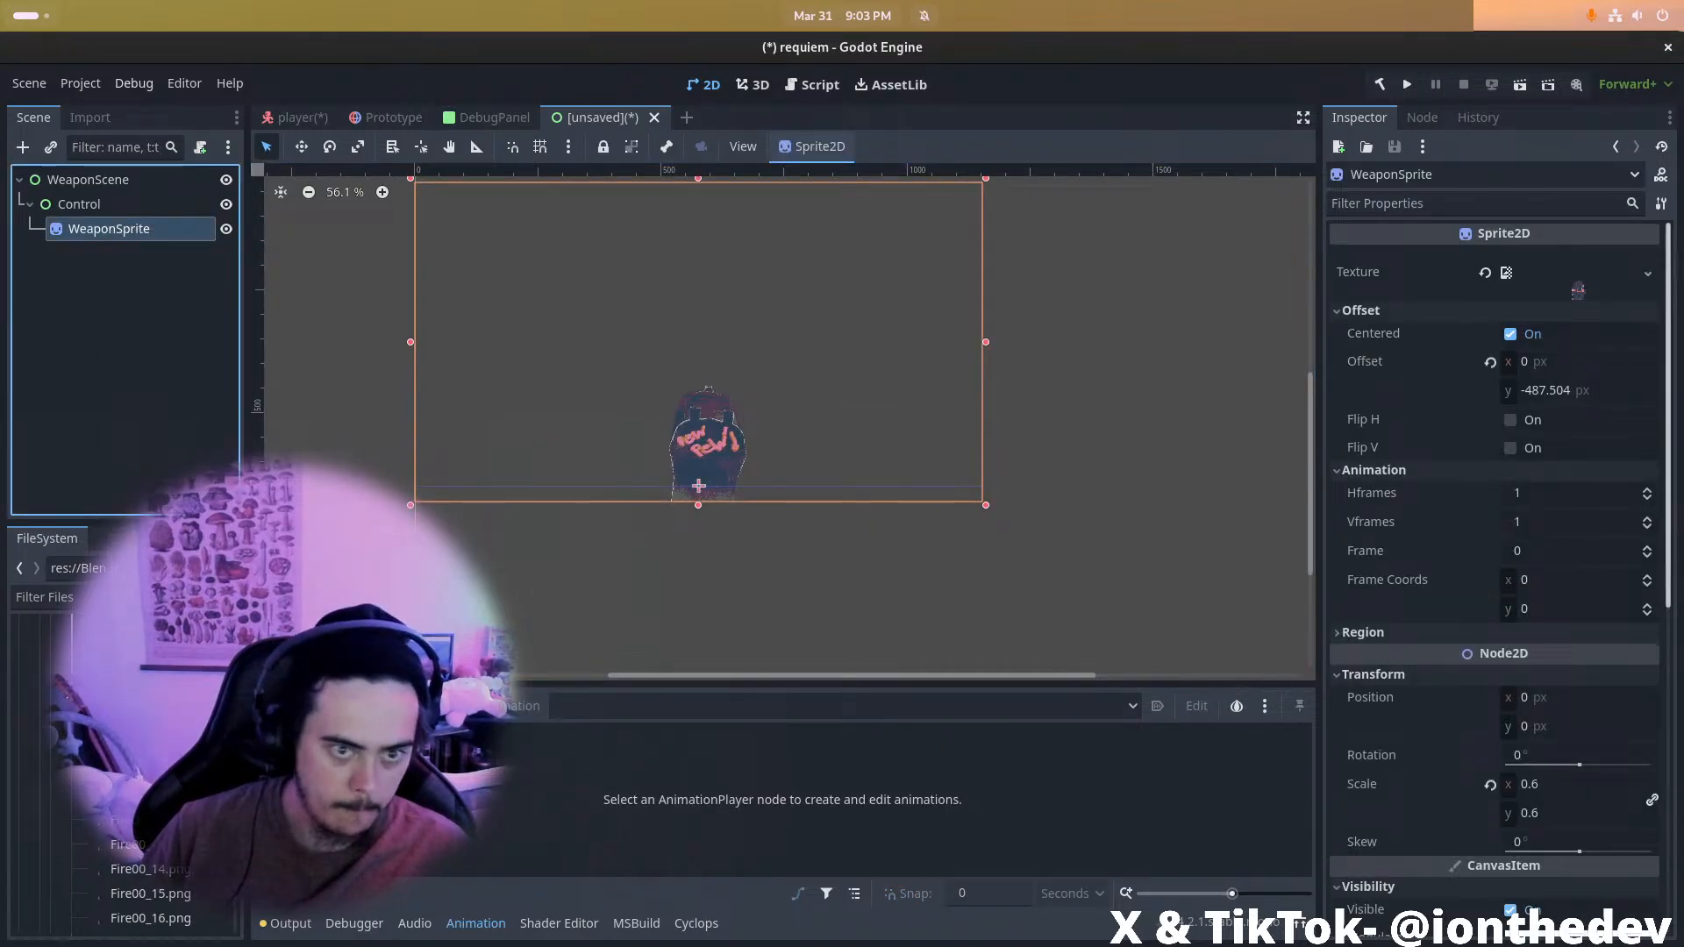
double_click(697, 342)
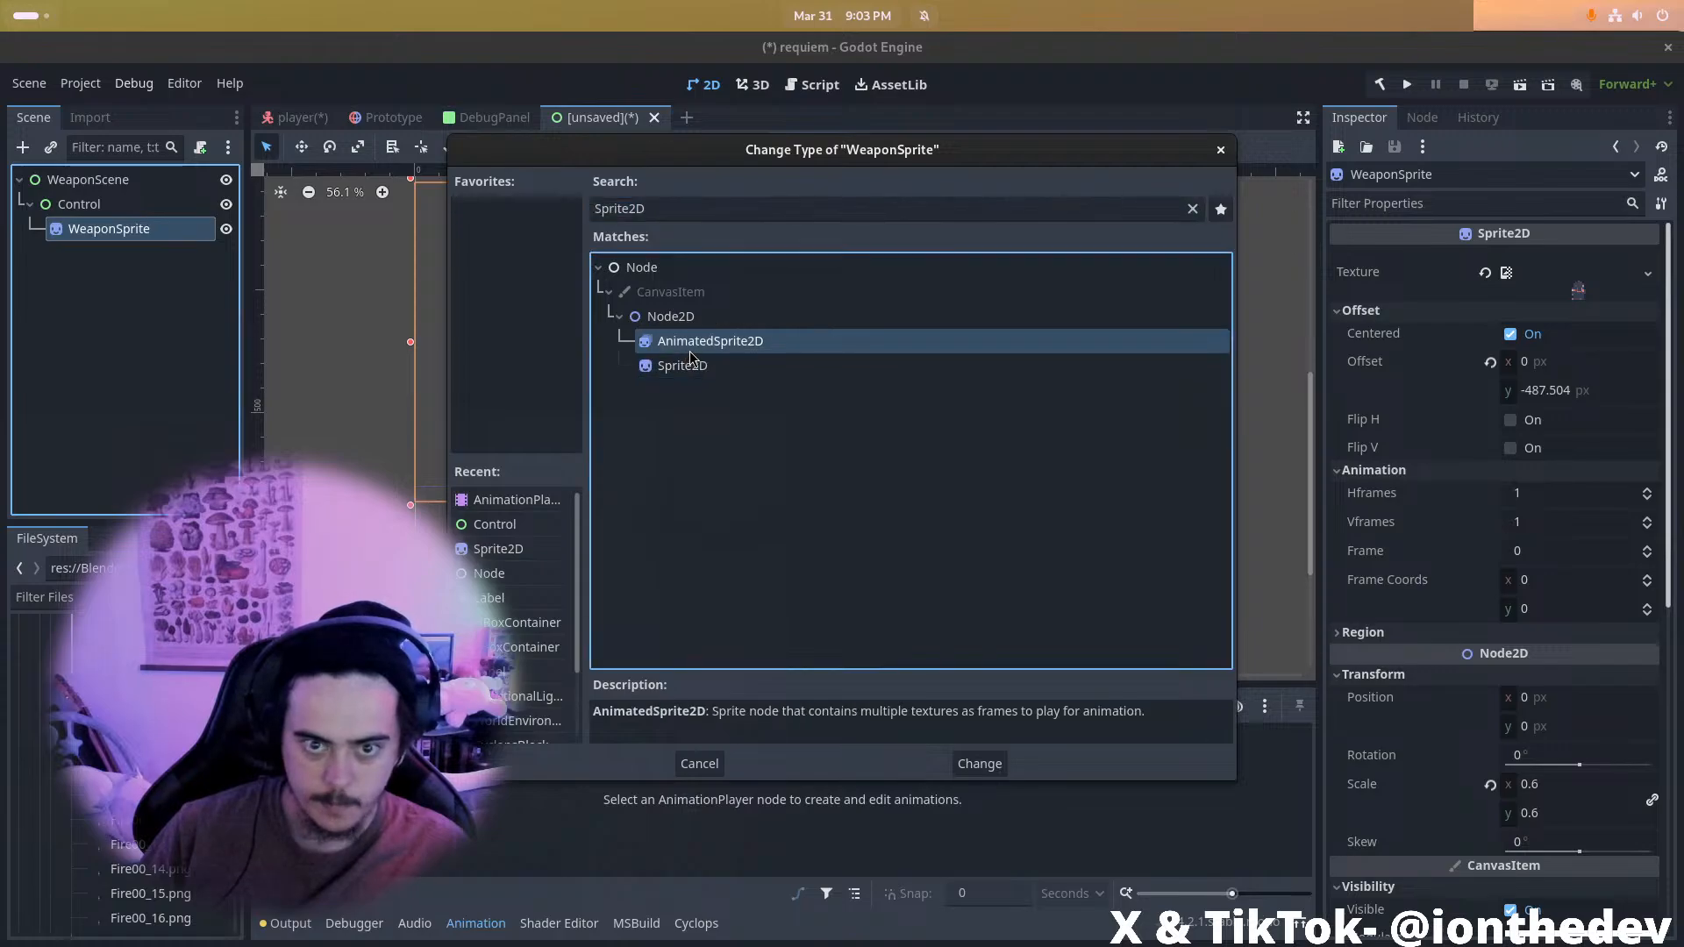
Create a new SpriteFrames resource for WeaponSprite and rename its default animation to Fire
click(1386, 255)
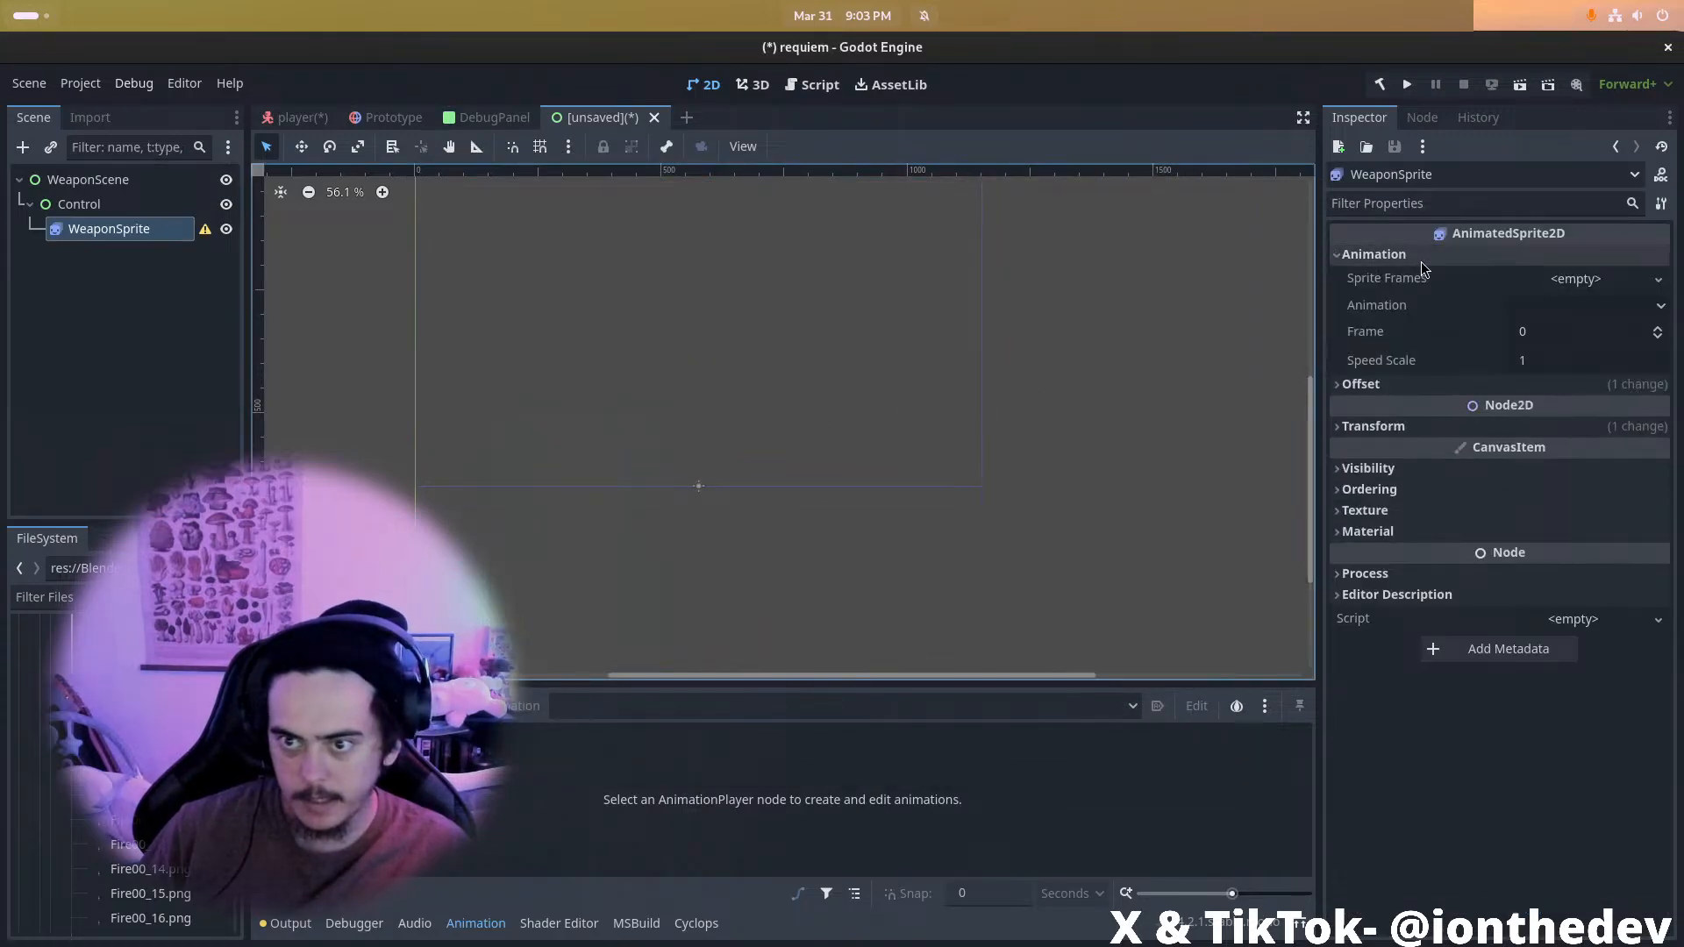
click(1588, 280)
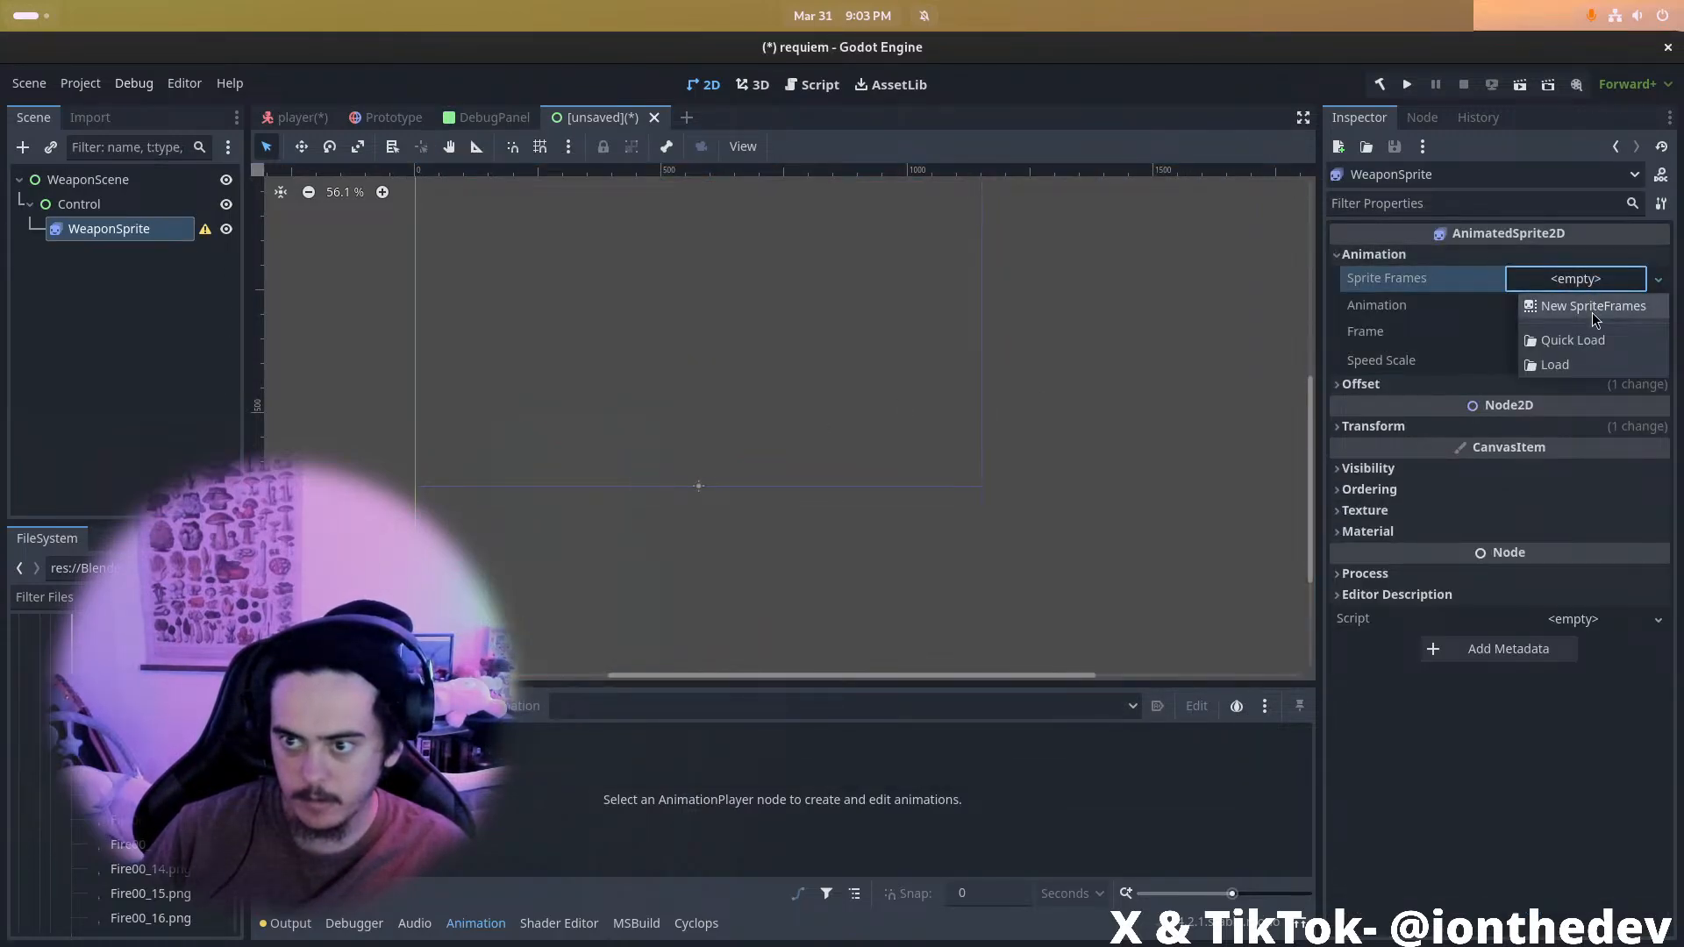
click(1594, 307)
click(1579, 309)
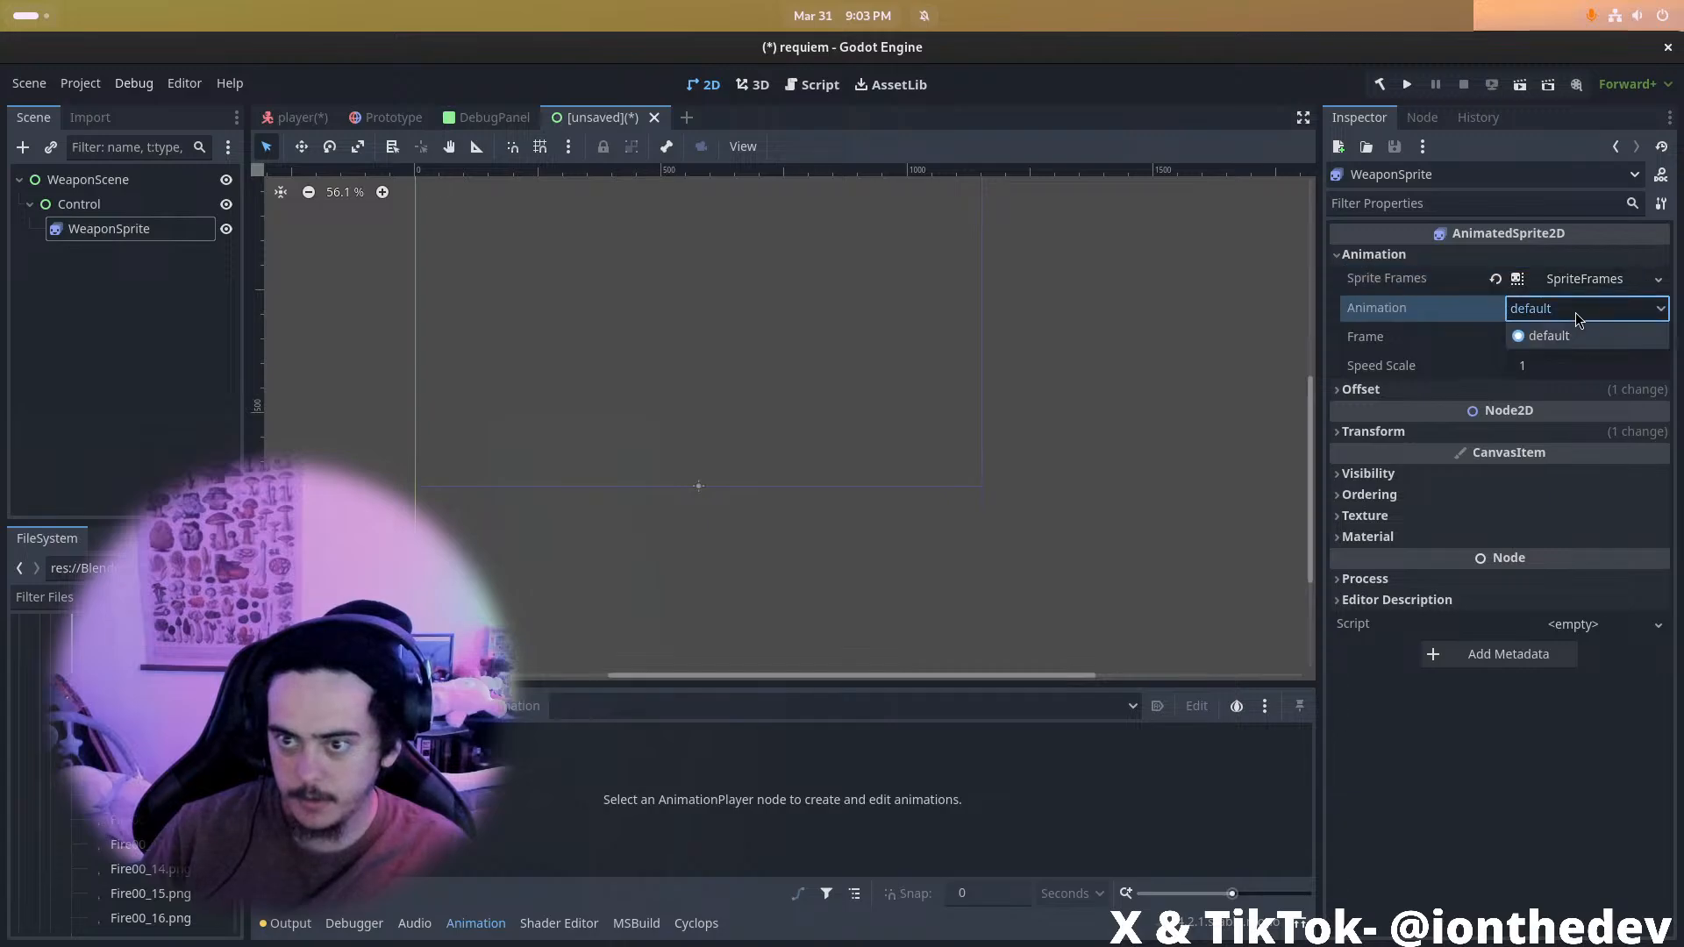
click(1478, 303)
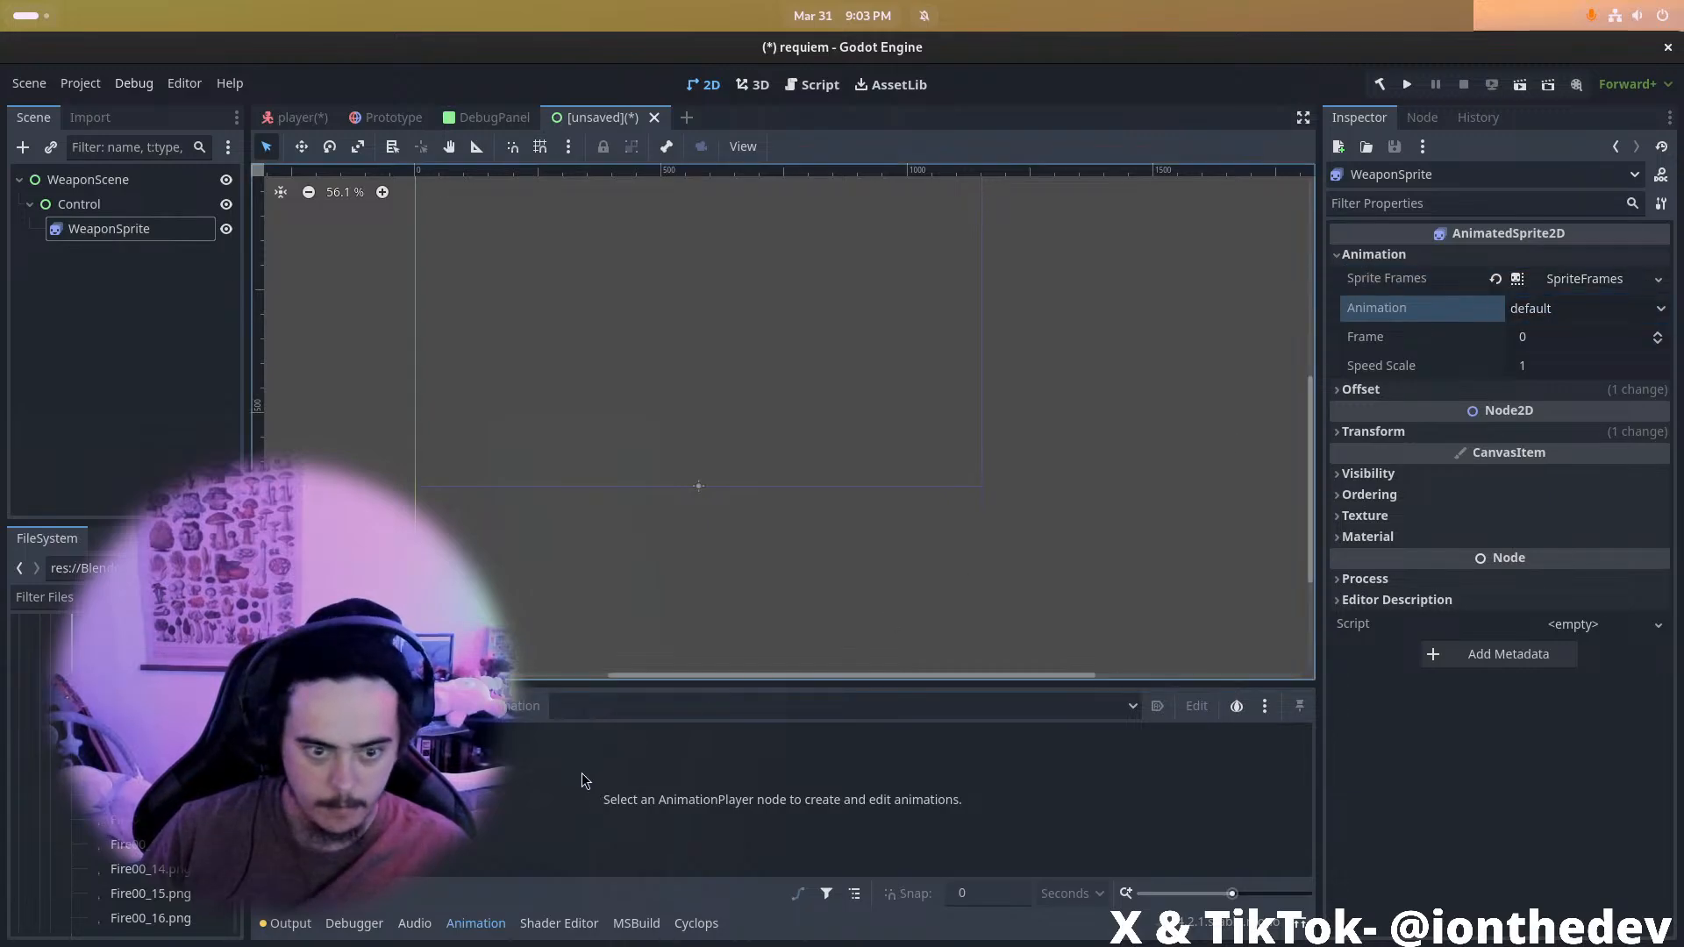
click(1584, 279)
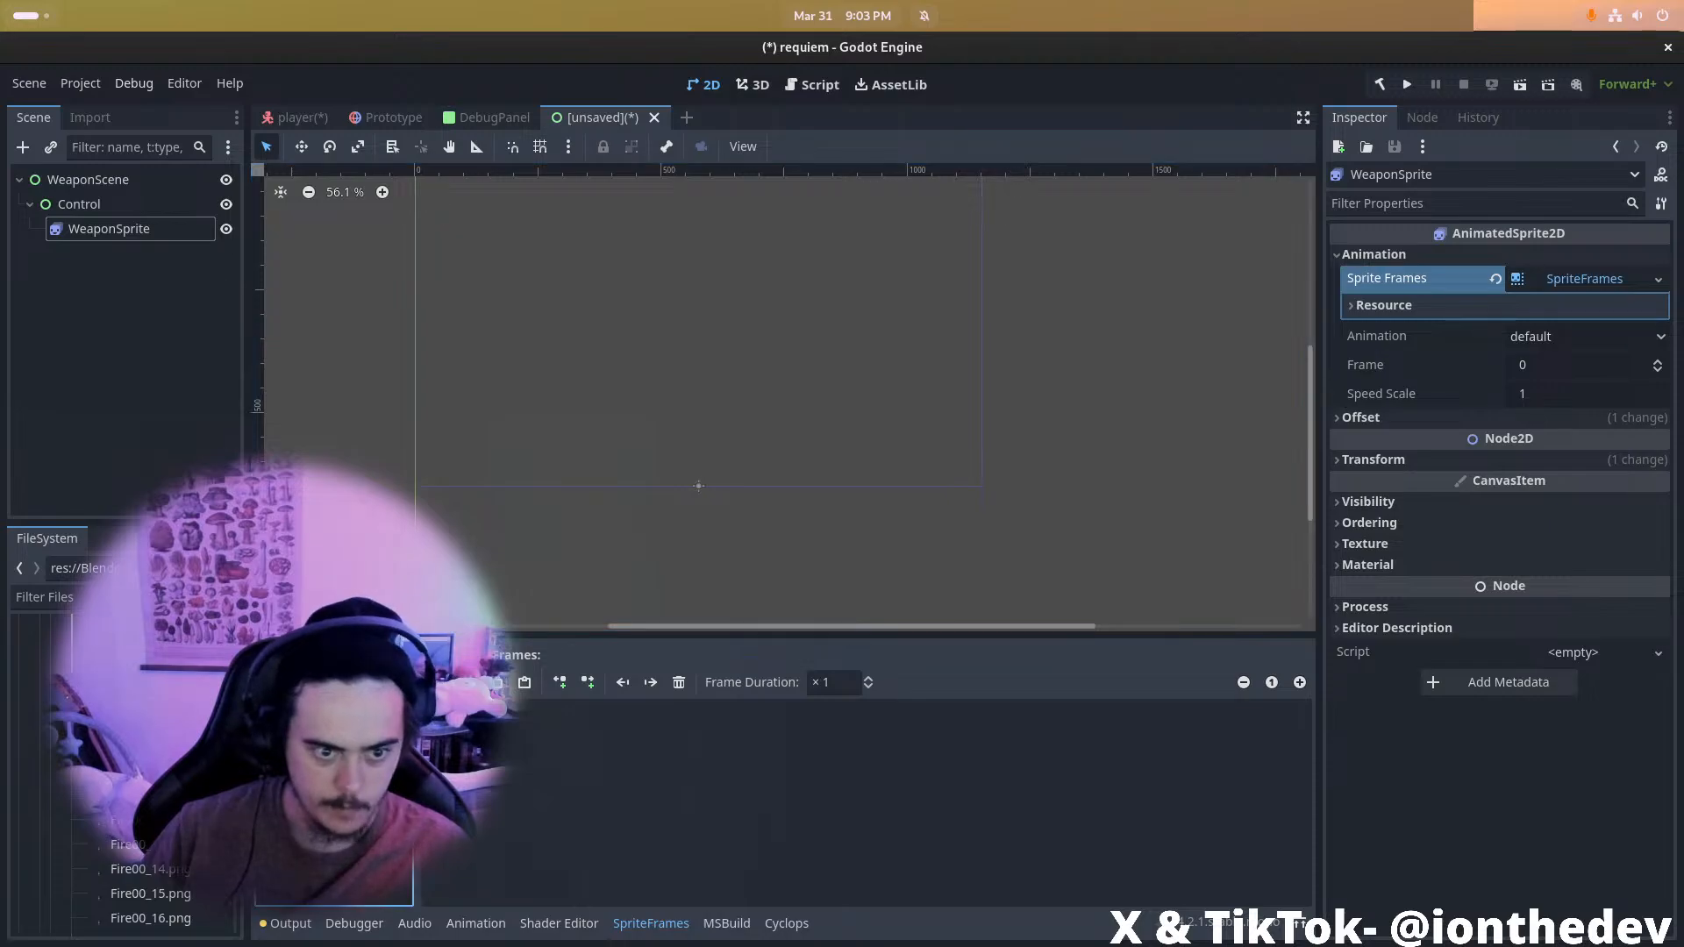
key(Return)
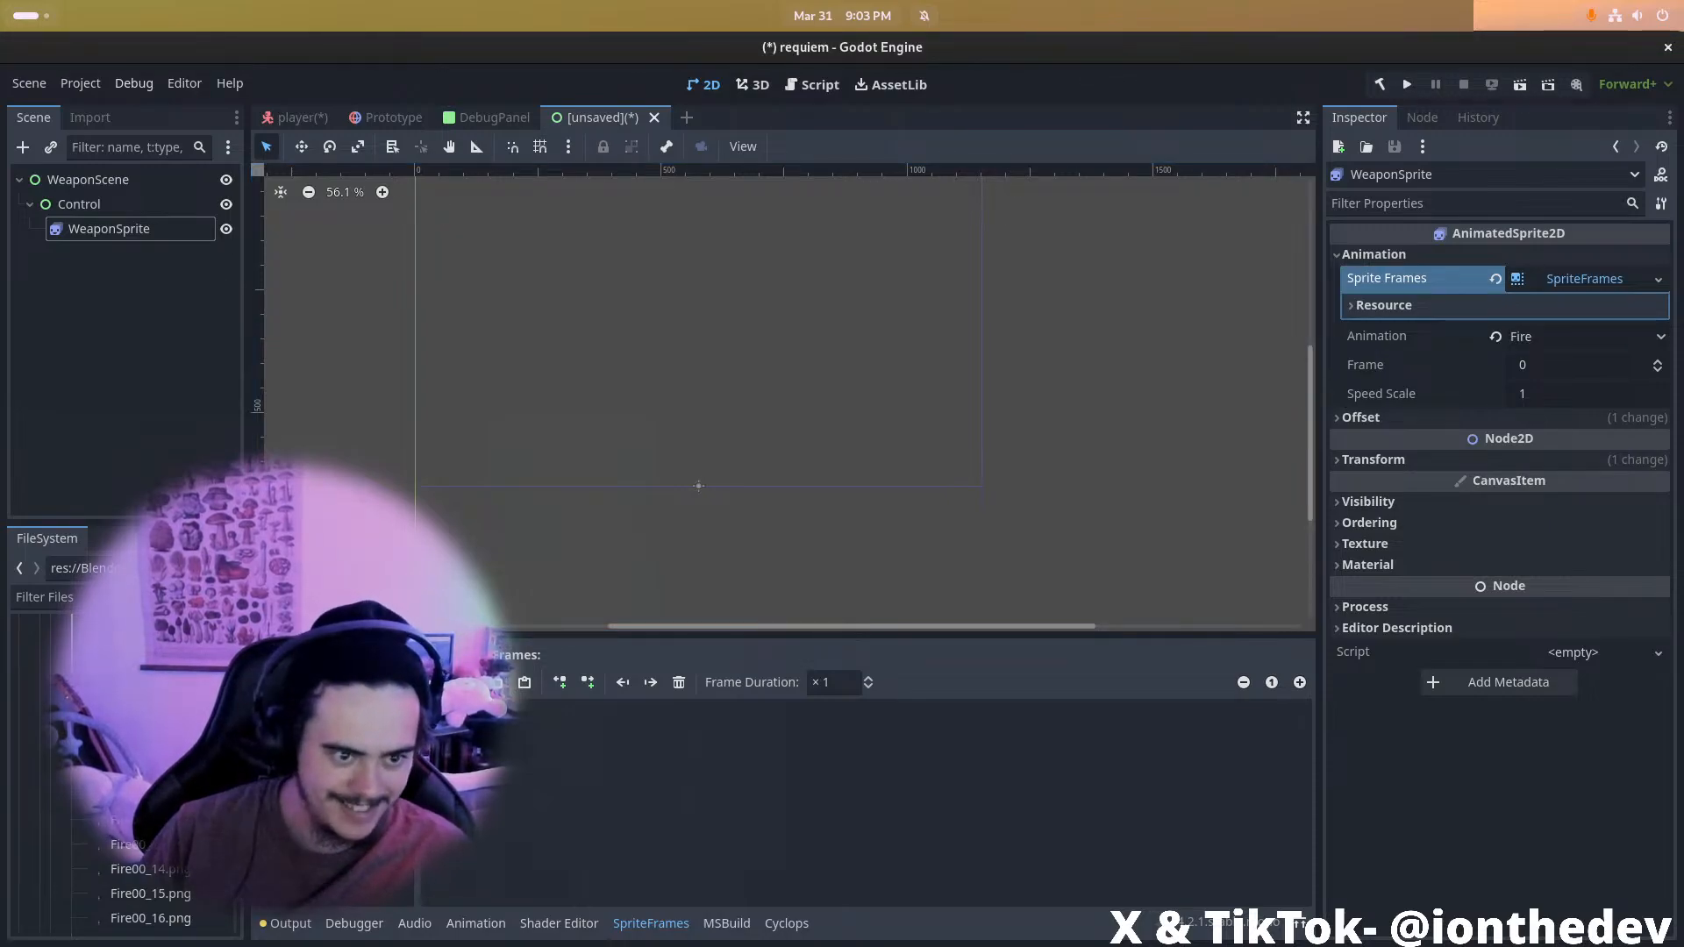
Add all the Fire frame images from the project's Fire folder to the Fire animation together
scroll(132, 772, up, 2)
click(132, 628)
scroll(131, 825, down, 7)
shift+click(123, 819)
drag(123, 820, 579, 766)
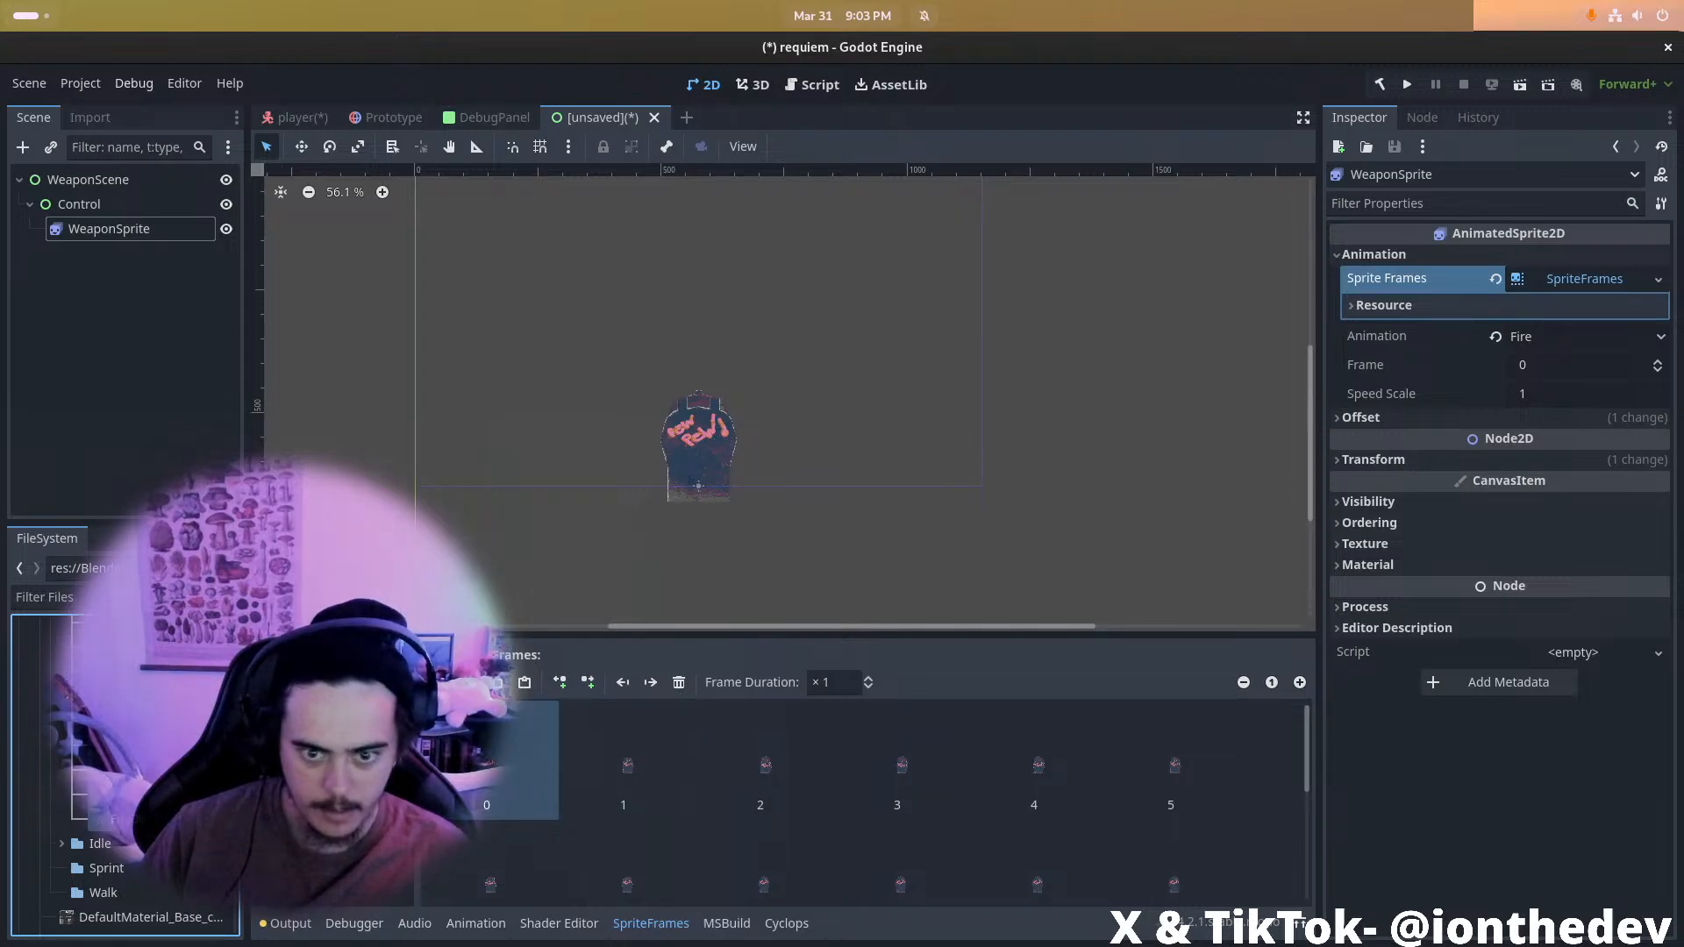
Move the first frame of the Fire animation forward in the frame order to index 12
click(499, 763)
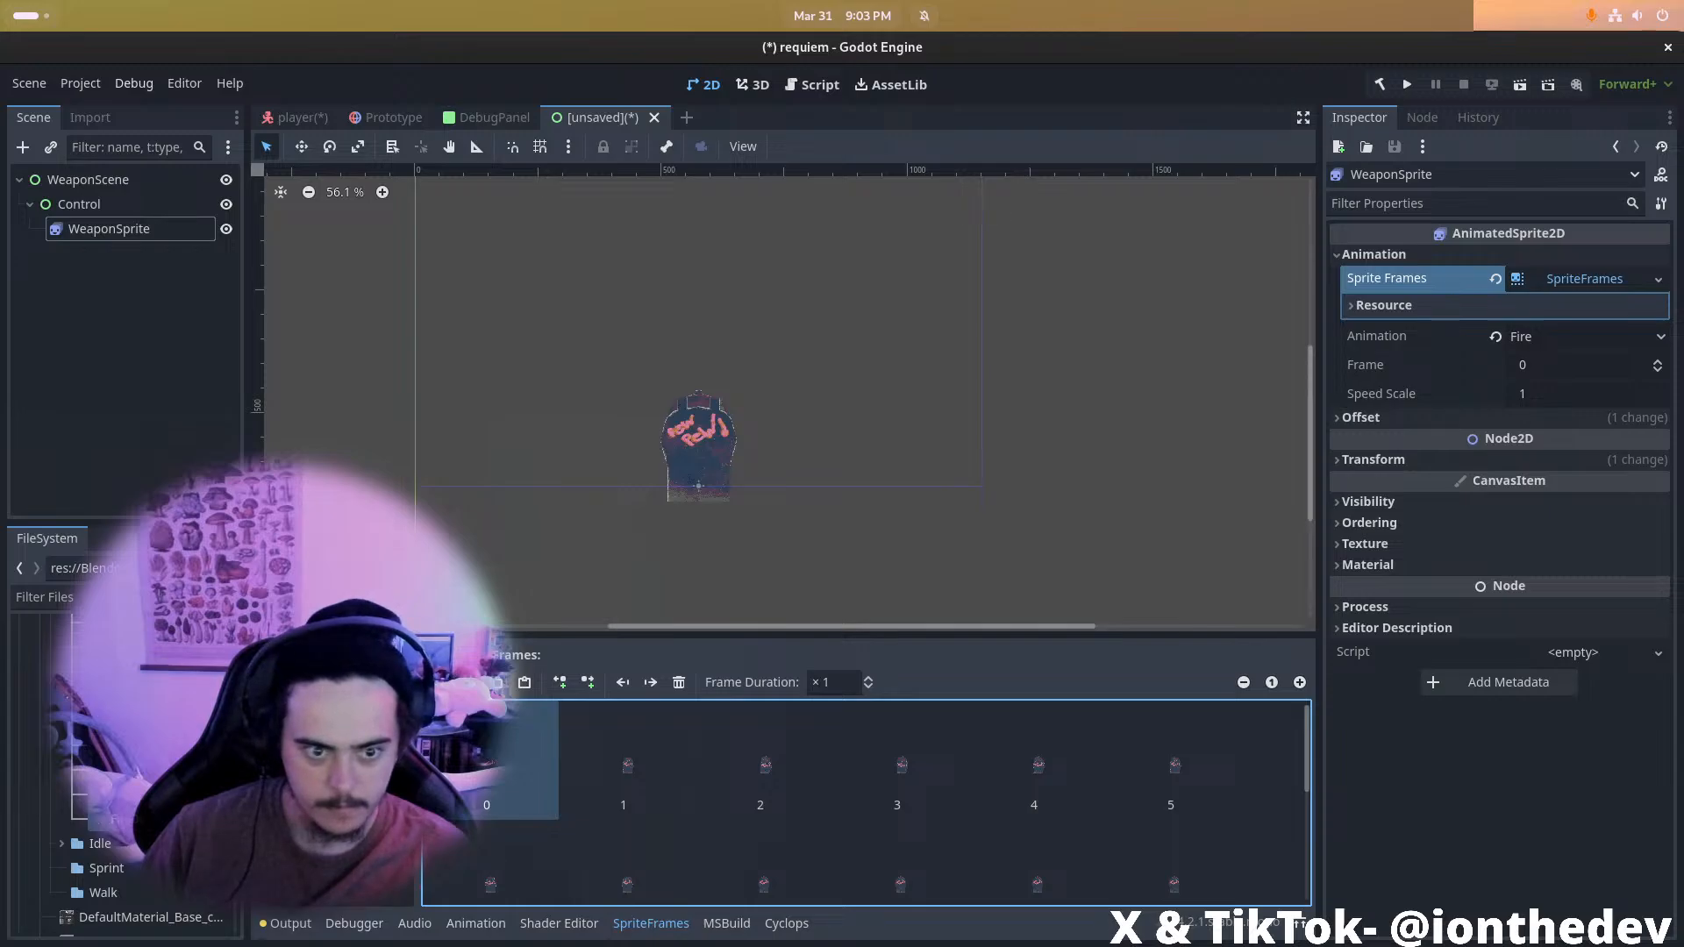
click(651, 683)
click(651, 682)
click(651, 682)
click(651, 682)
click(651, 683)
click(649, 682)
click(648, 683)
click(649, 683)
click(649, 684)
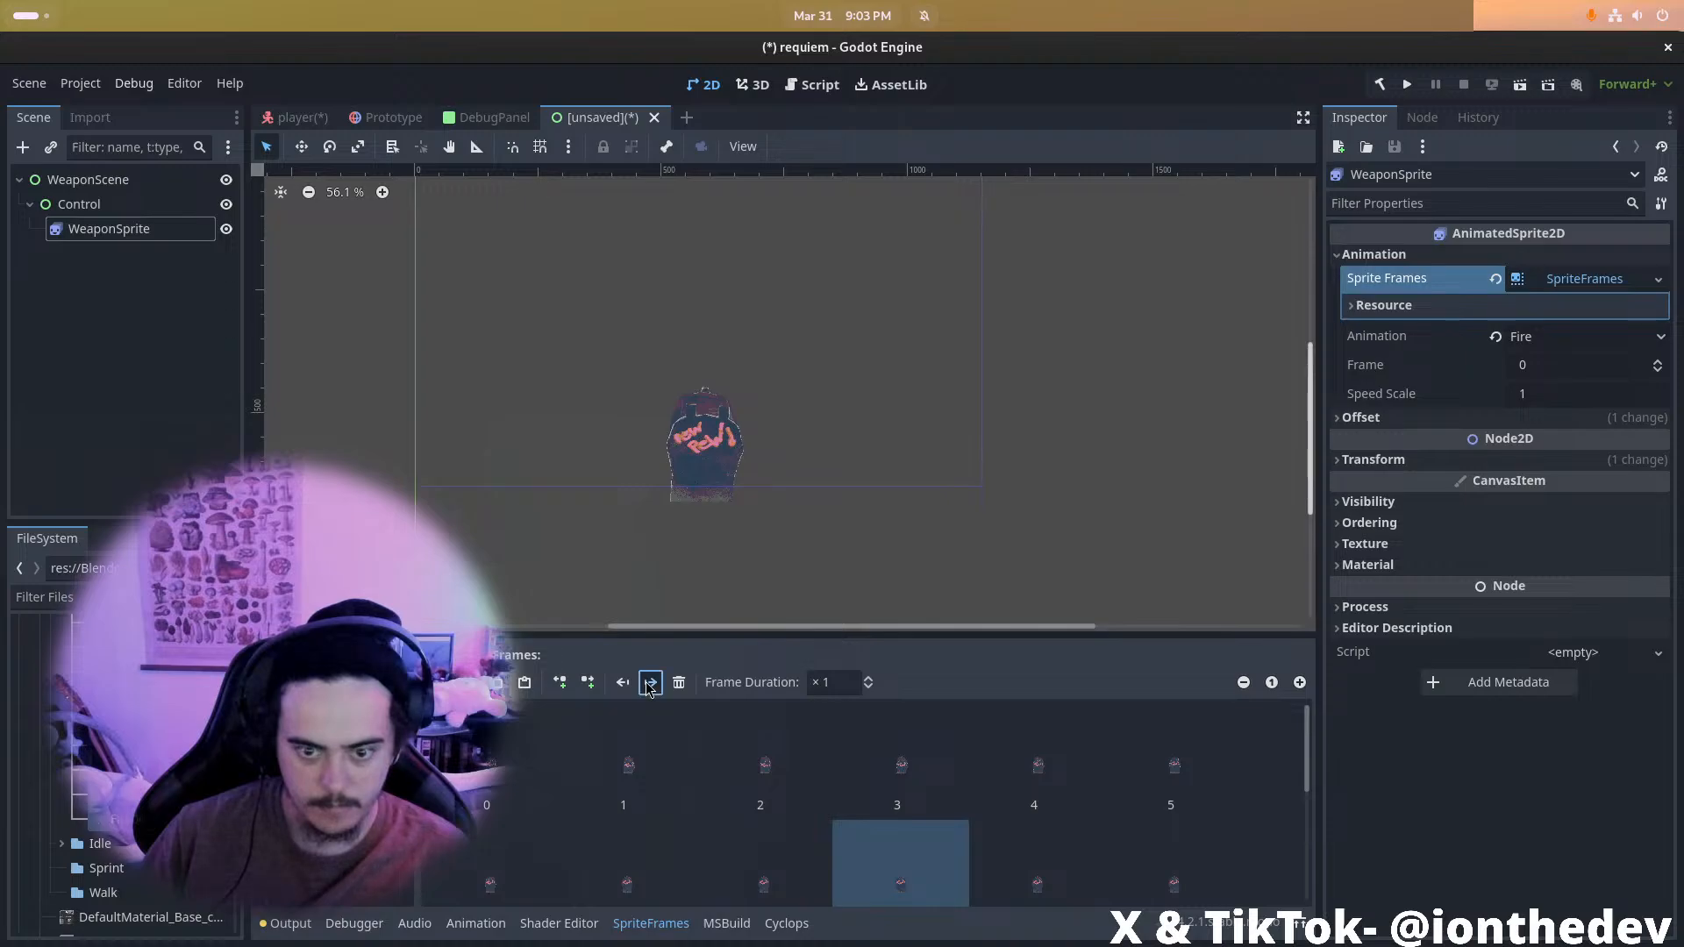
click(650, 683)
click(650, 682)
click(650, 682)
Examine the order of the Fire animation's frames through to the last one, frame 19
scroll(650, 729, down, 2)
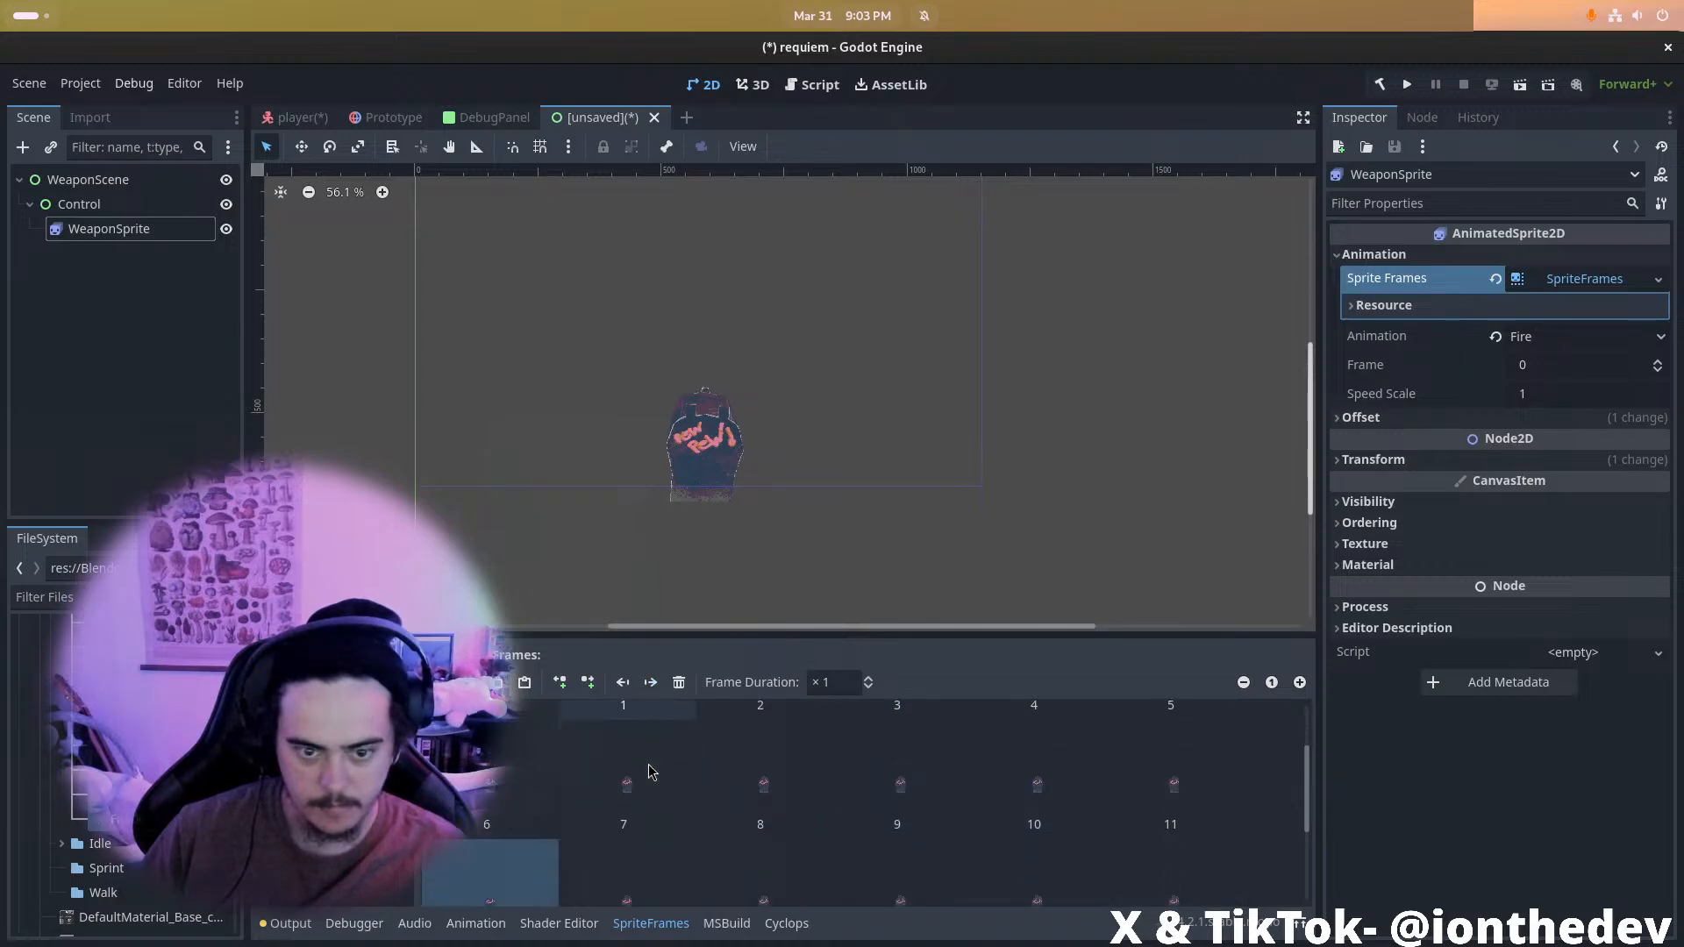
scroll(650, 772, down, 1)
scroll(809, 795, down, 4)
click(813, 885)
click(661, 853)
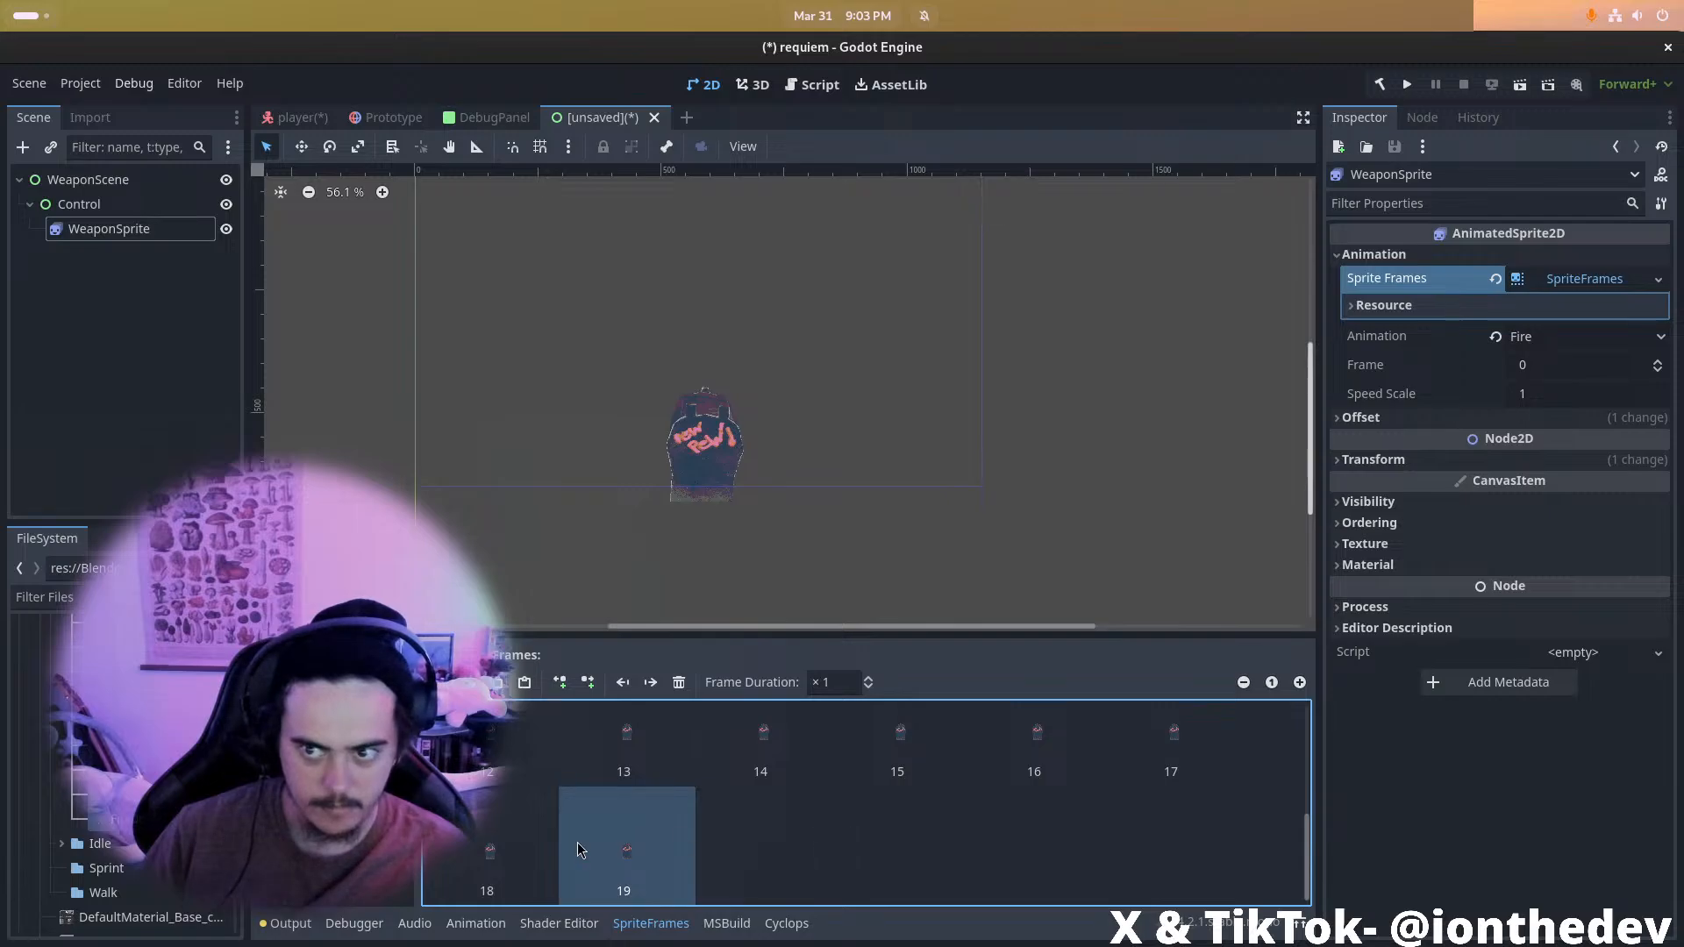
click(521, 851)
scroll(672, 844, up, 5)
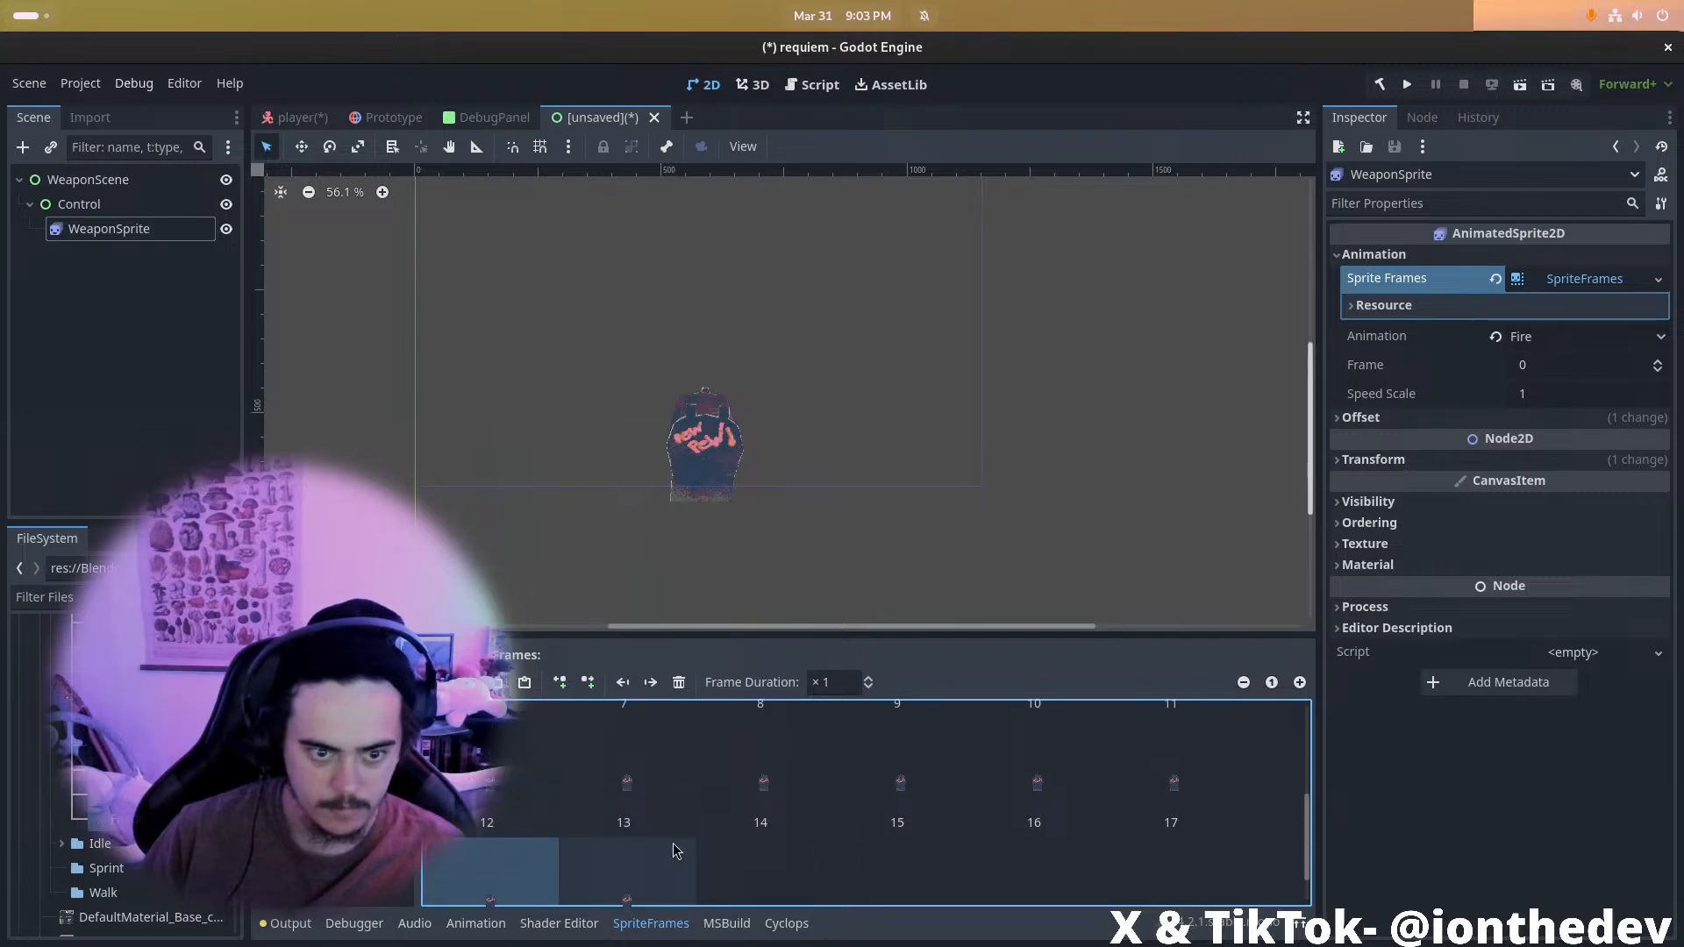
click(614, 772)
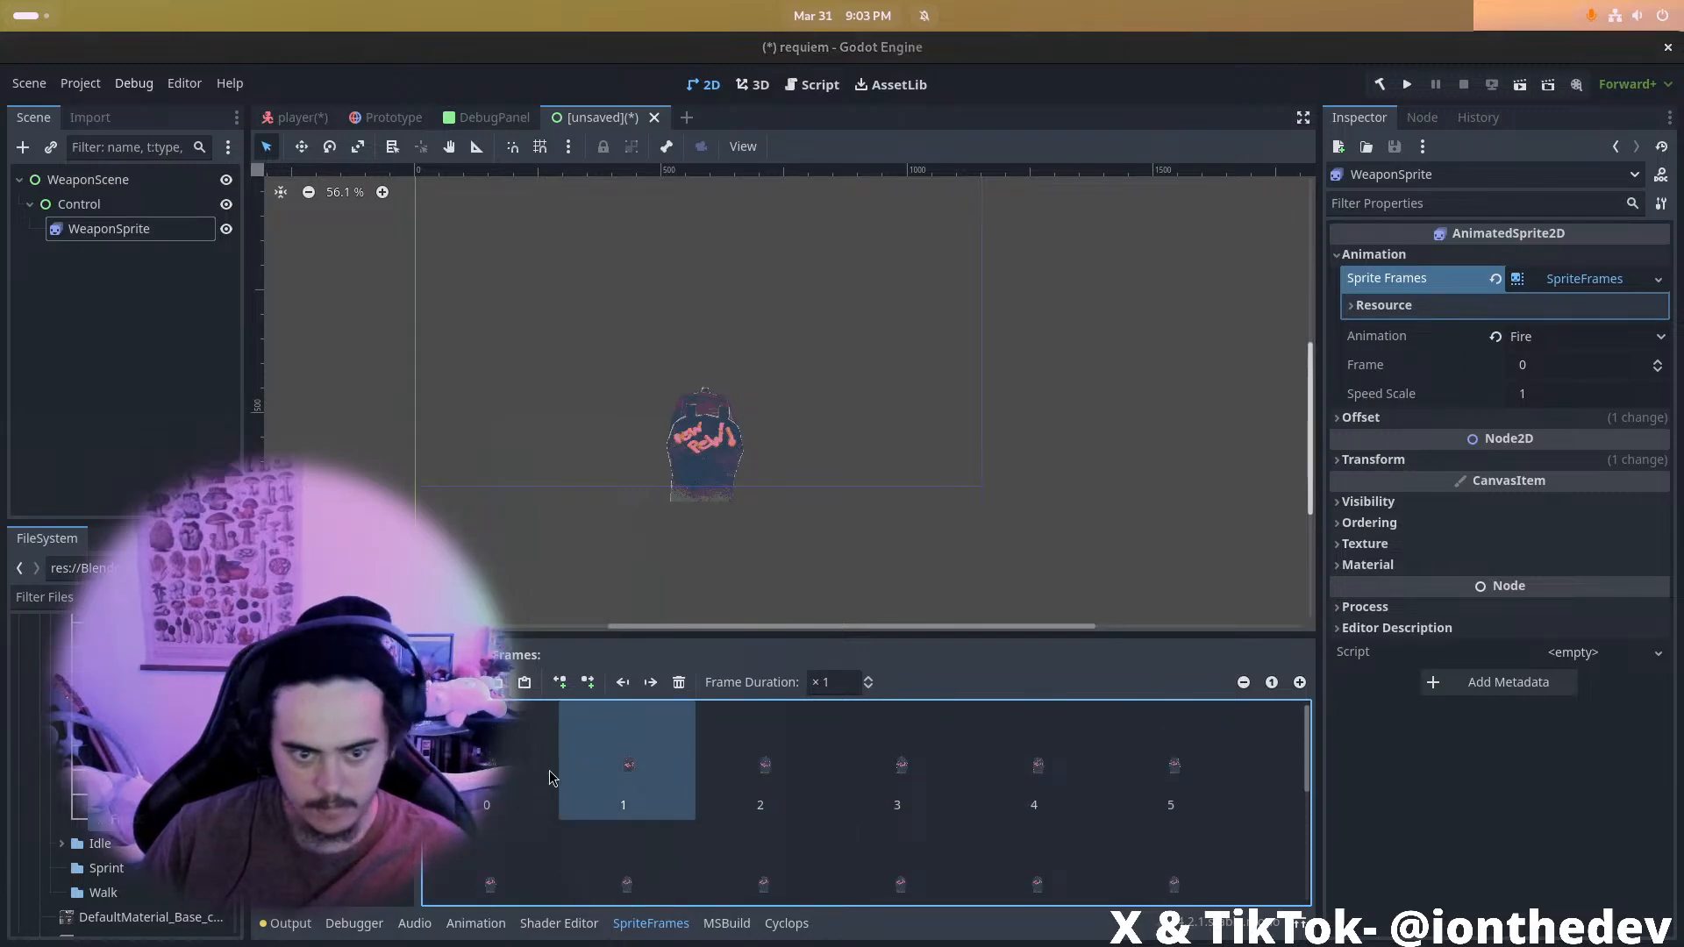
key(ctrl+a)
click(981, 764)
click(140, 272)
click(142, 255)
key(Delete)
Select WeaponSprite and play its Fire animation as a preview in the viewport
click(132, 229)
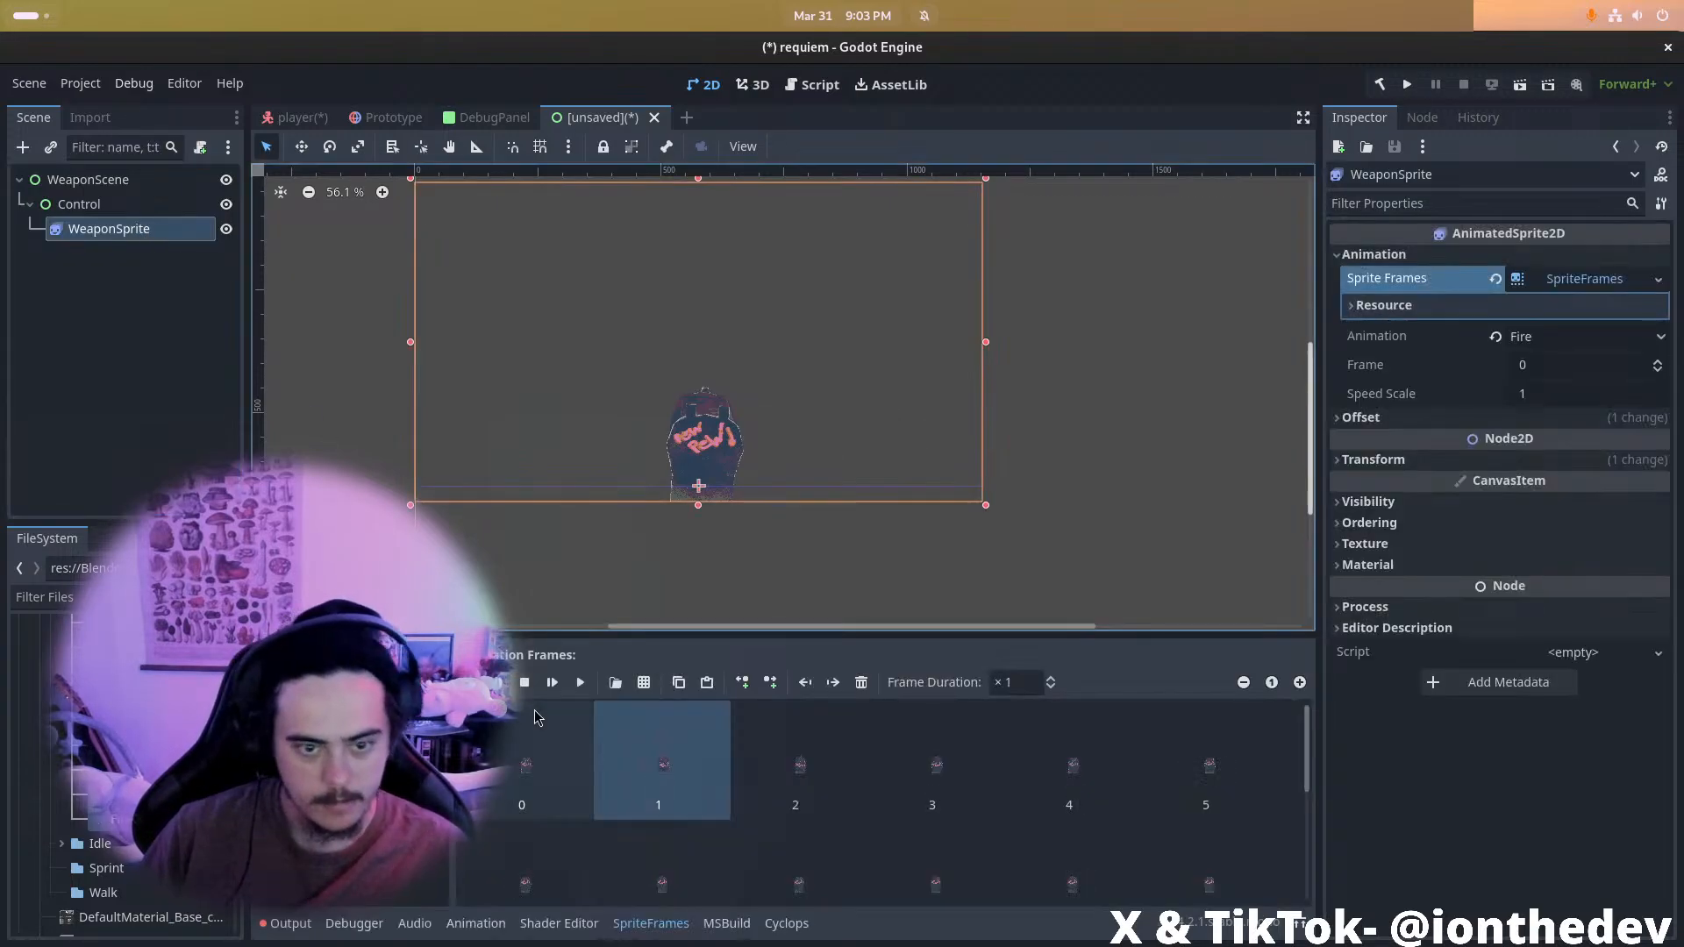
click(580, 683)
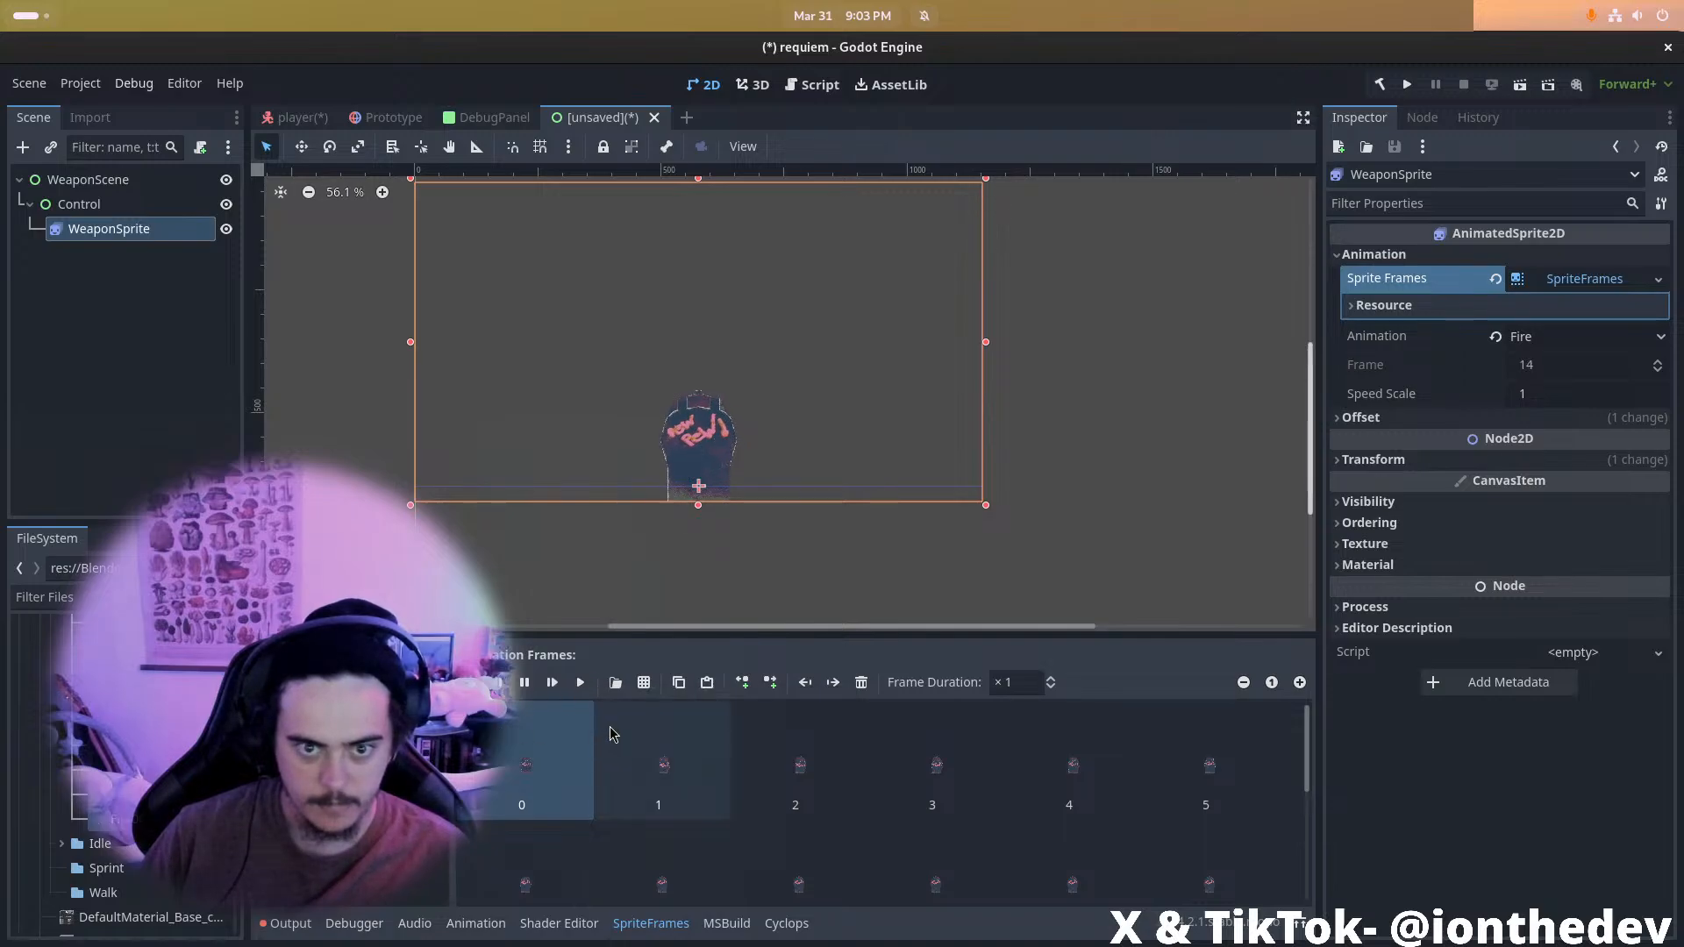
Replay the WeaponSprite's Fire animation preview to check its motion in the viewport
click(581, 686)
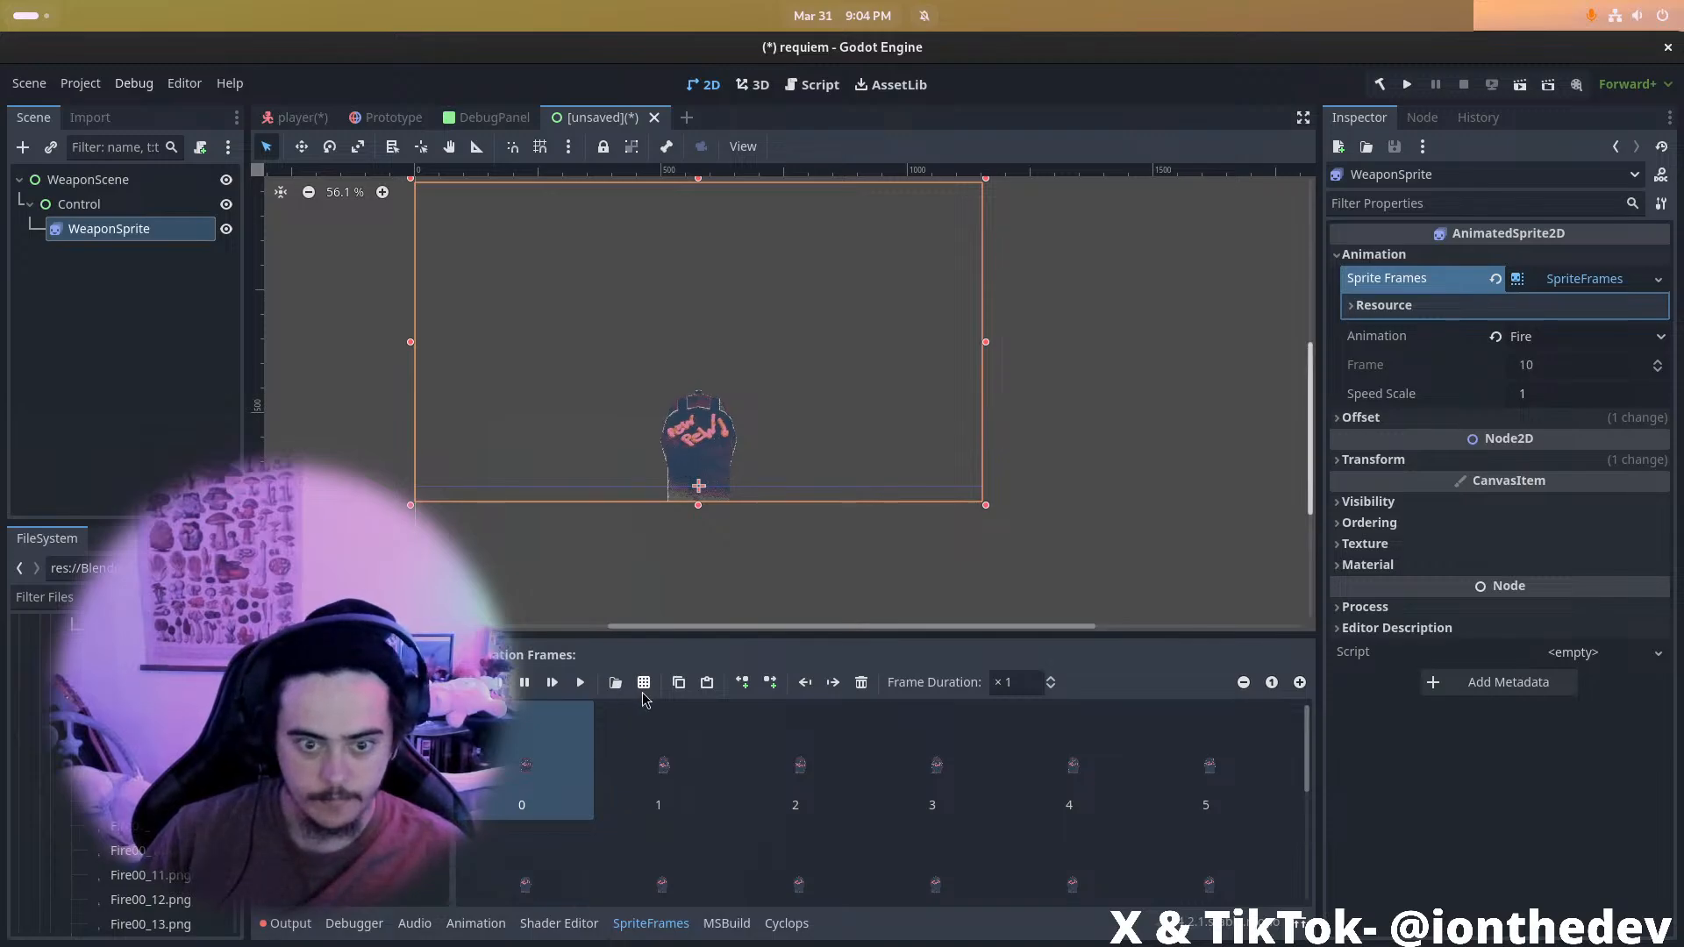
click(581, 683)
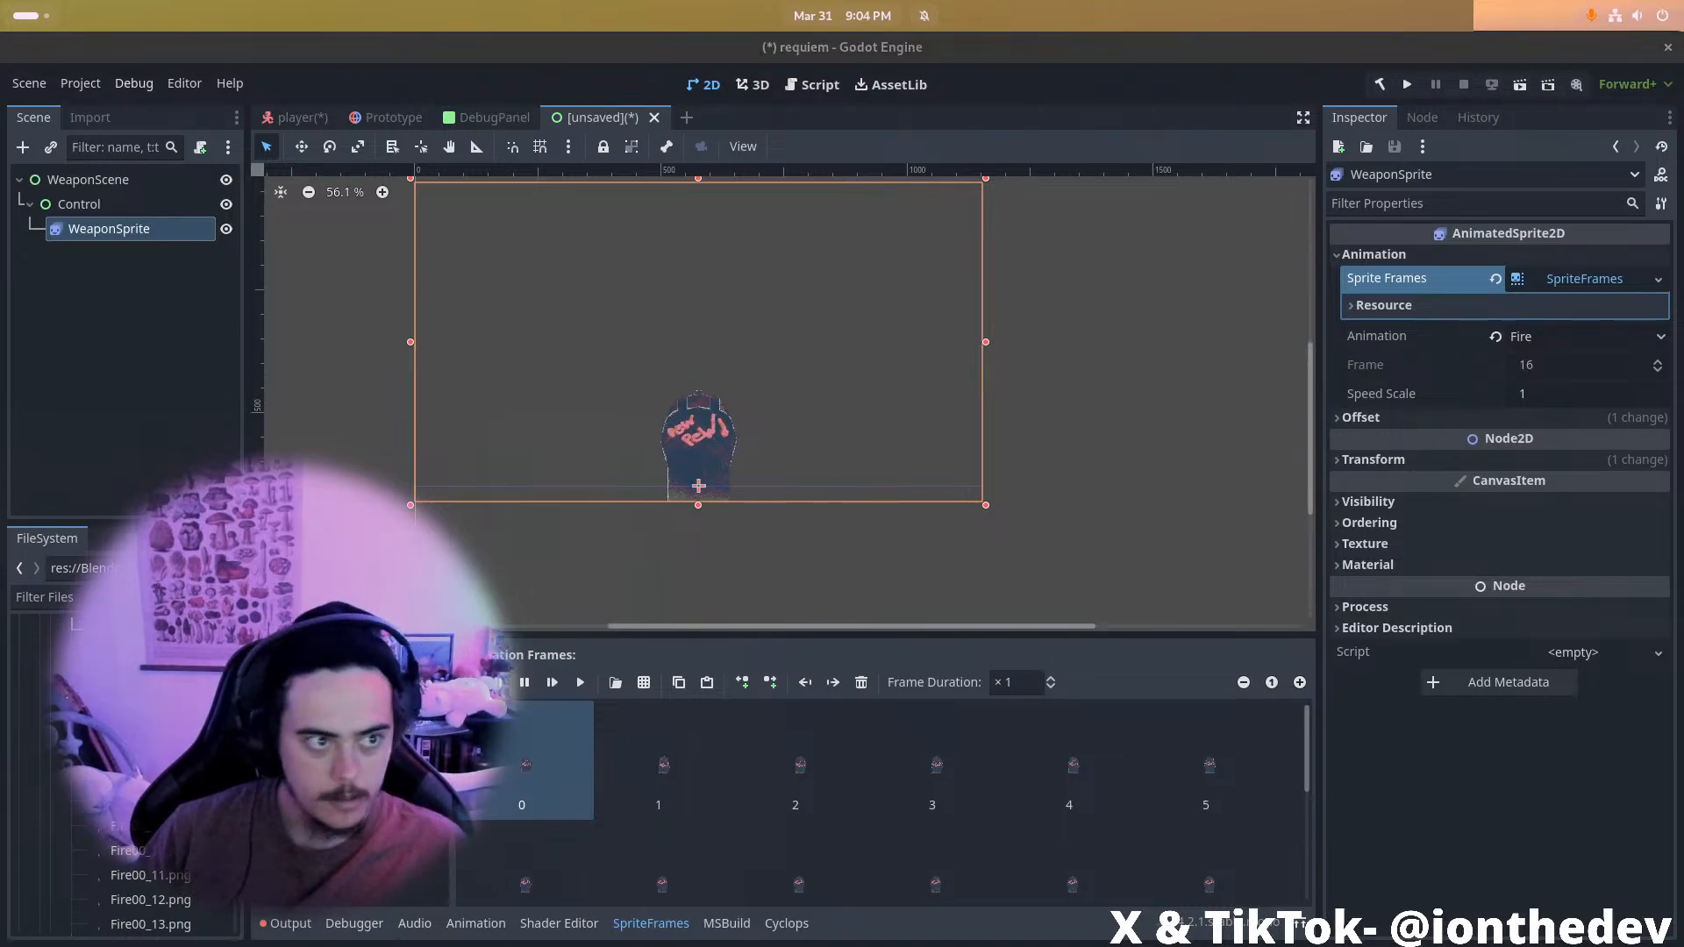
Switch to Files and examine the rendered Idle frame images in the Pistol's Animations/Idle/Frames folder
key(alt+Tab)
key(alt+Tab)
key(alt+Tab)
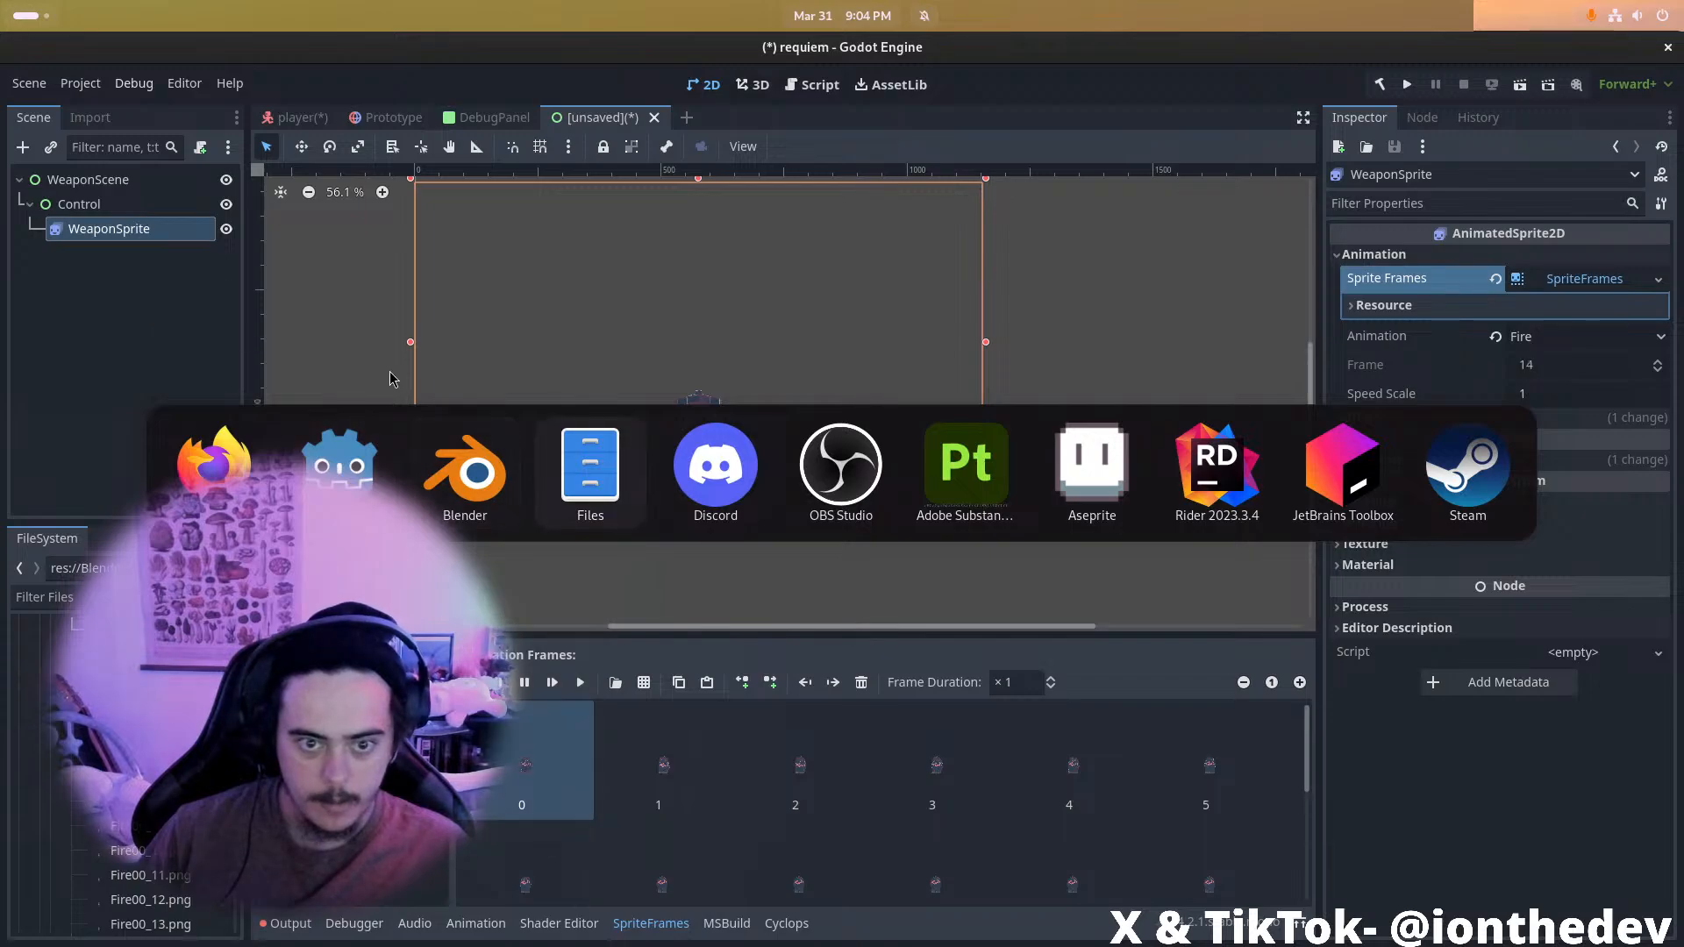
click(507, 92)
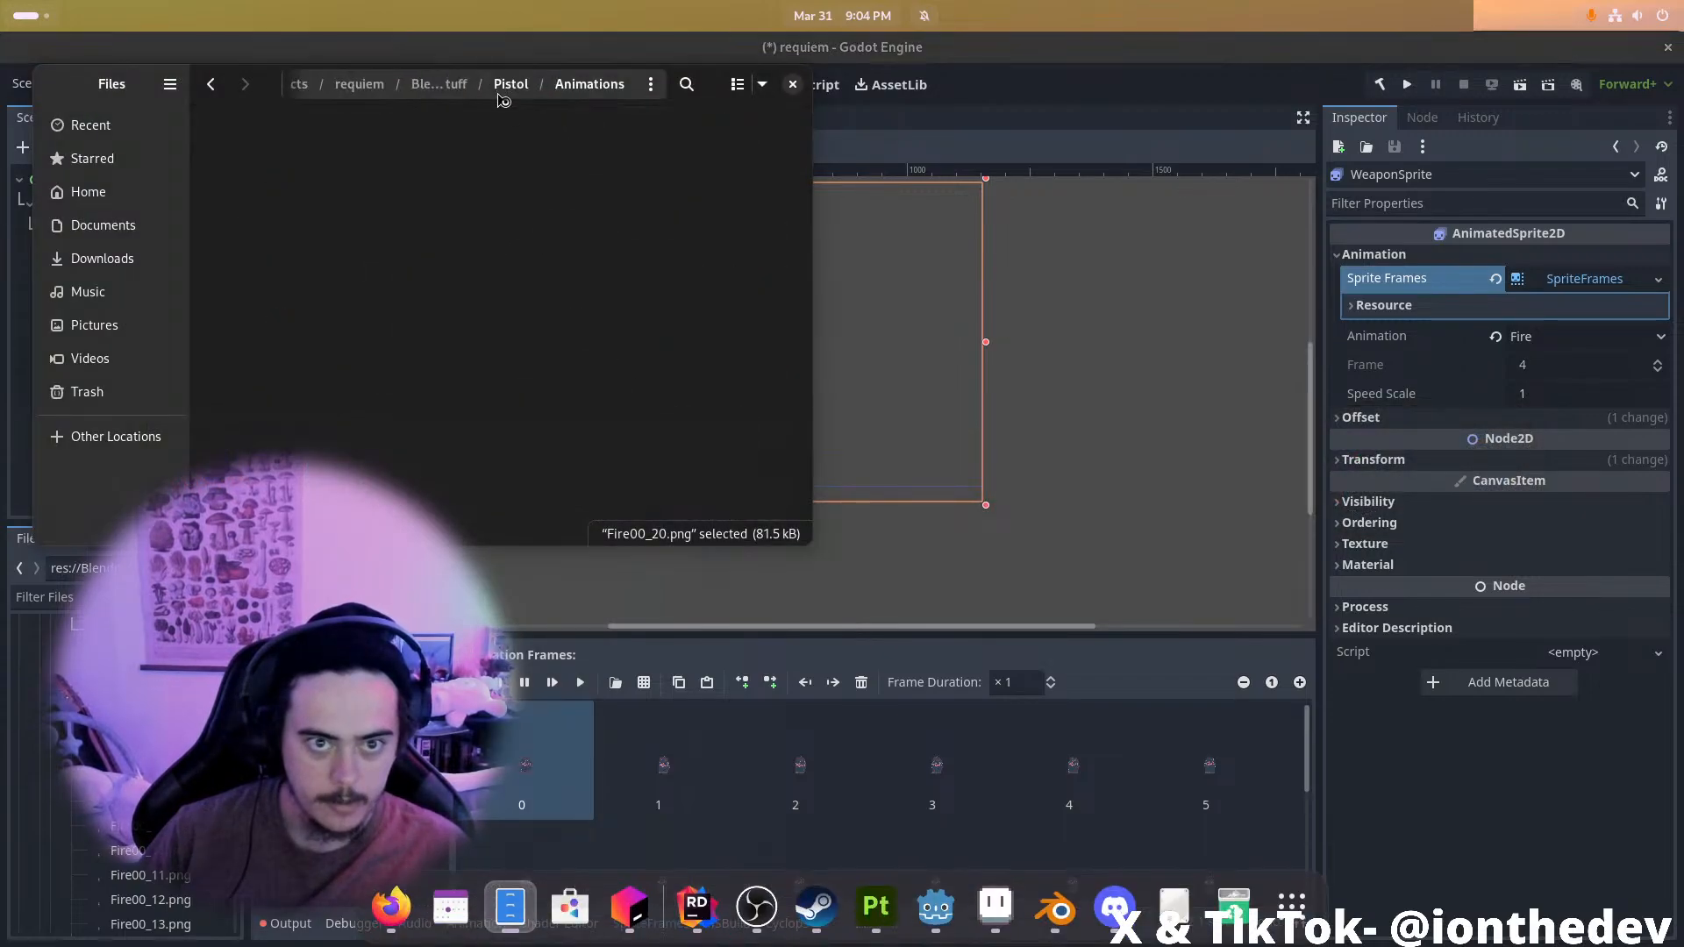
double_click(395, 195)
double_click(279, 174)
scroll(465, 279, down, 3)
scroll(465, 279, down, 12)
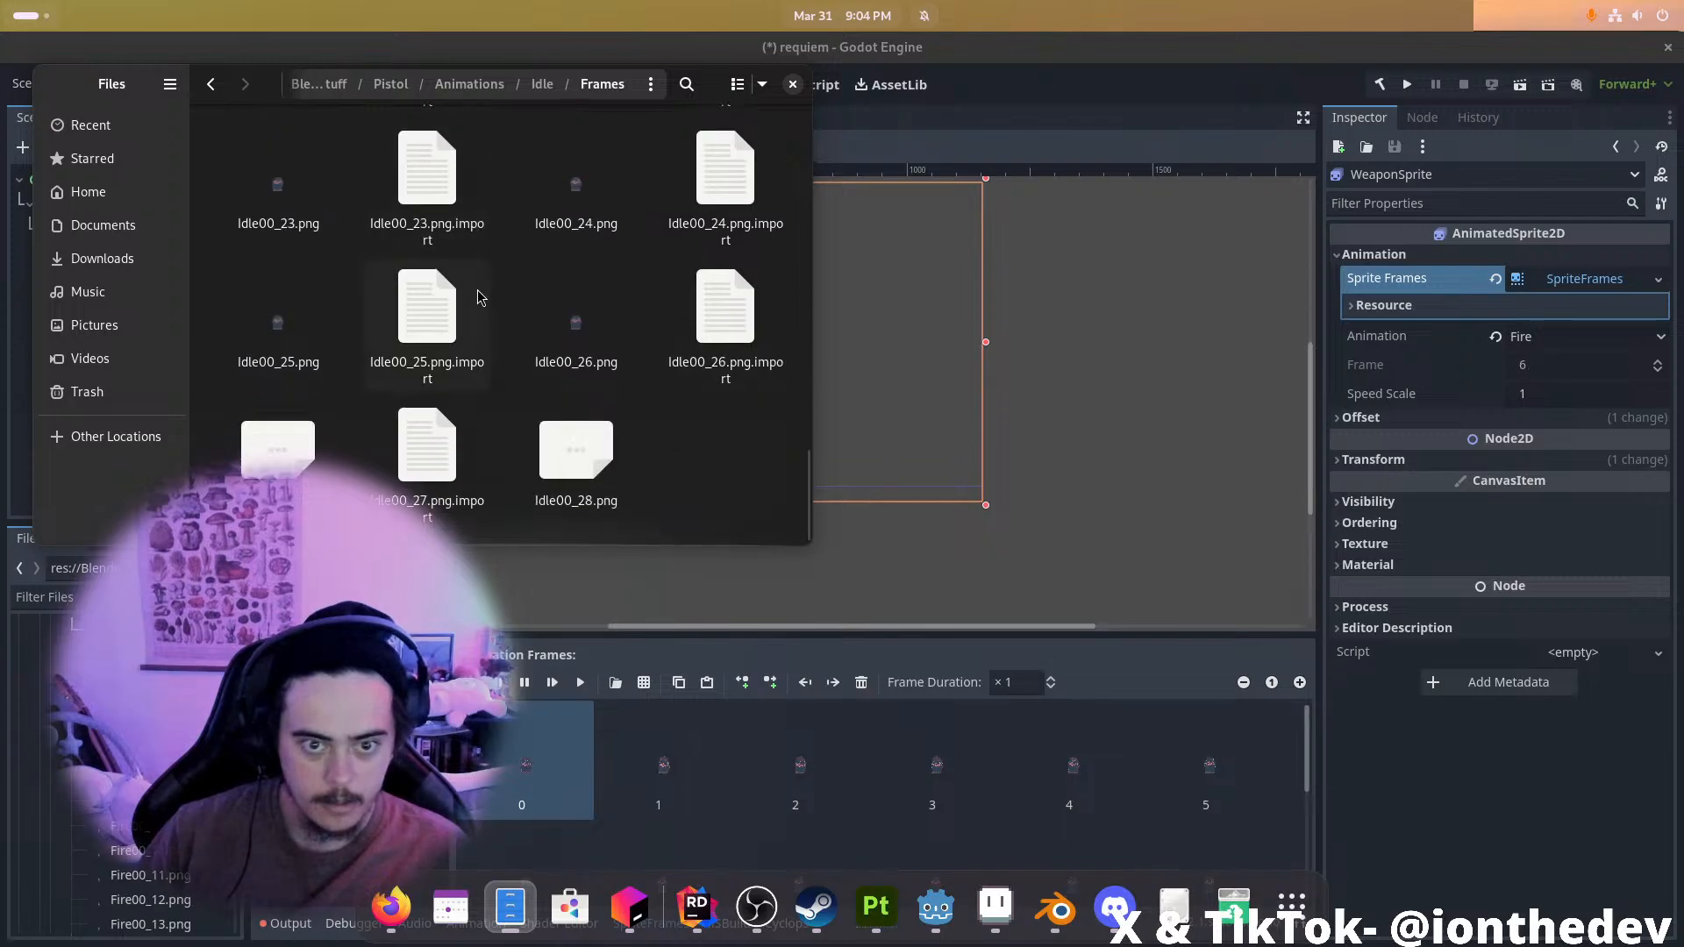
click(1208, 438)
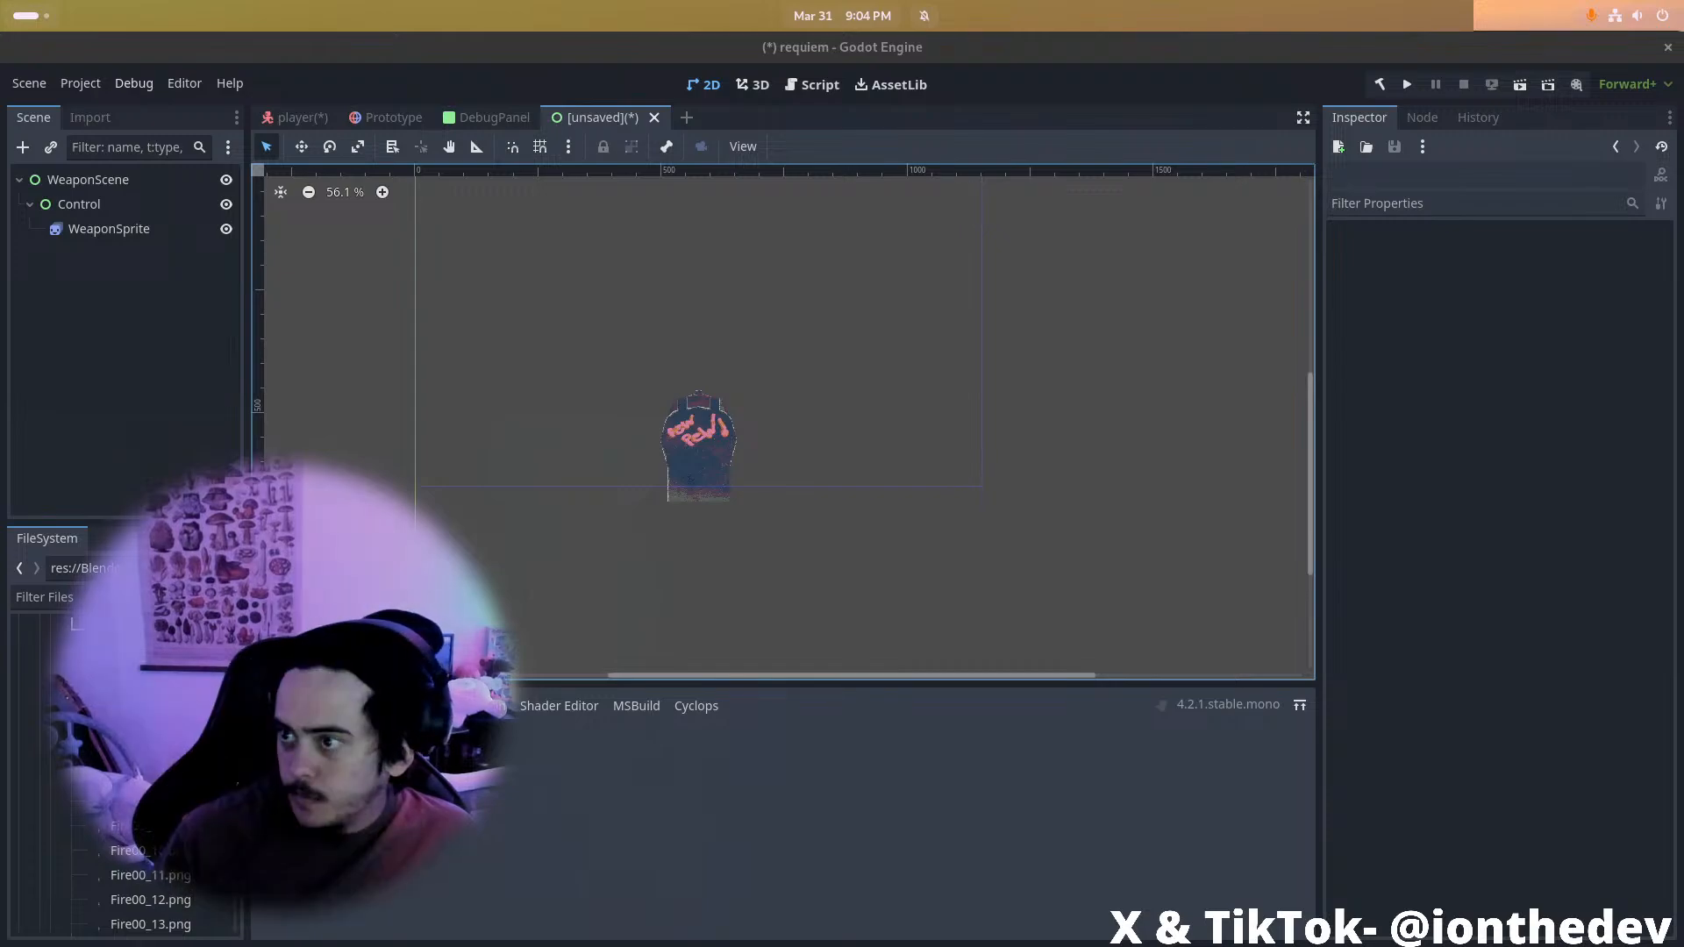
Start creating a new Shader resource inside the Godot project's shaders folder
scroll(123, 772, up, 2)
scroll(35, 715, up, 3)
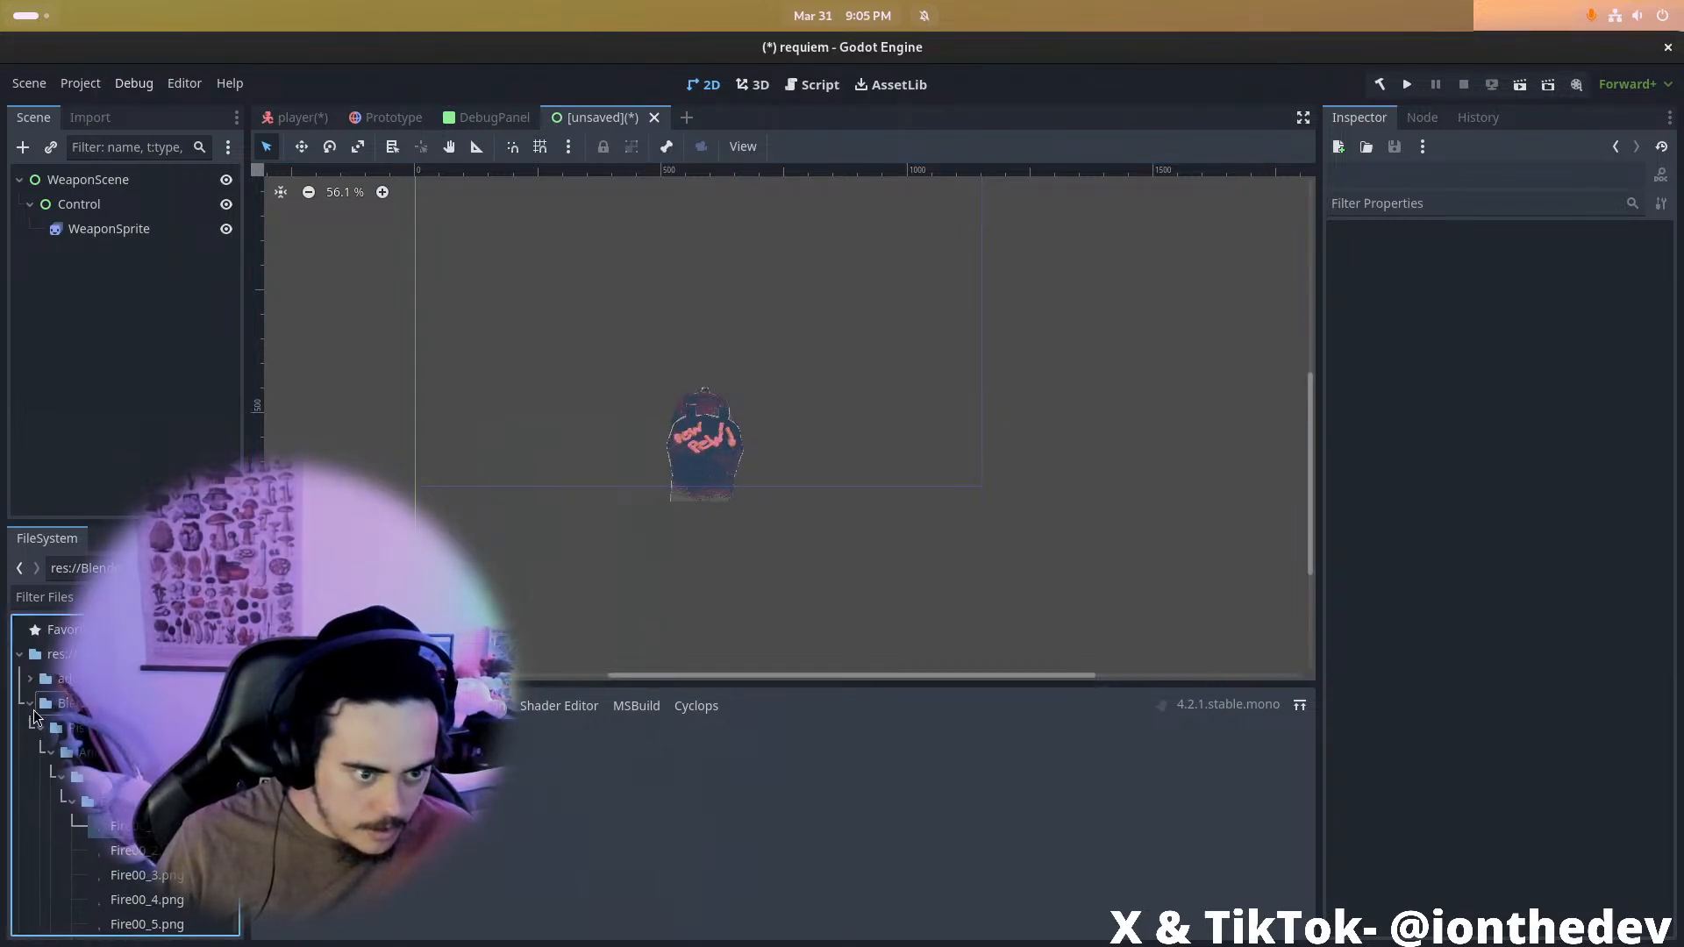
click(31, 704)
scroll(44, 824, down, 5)
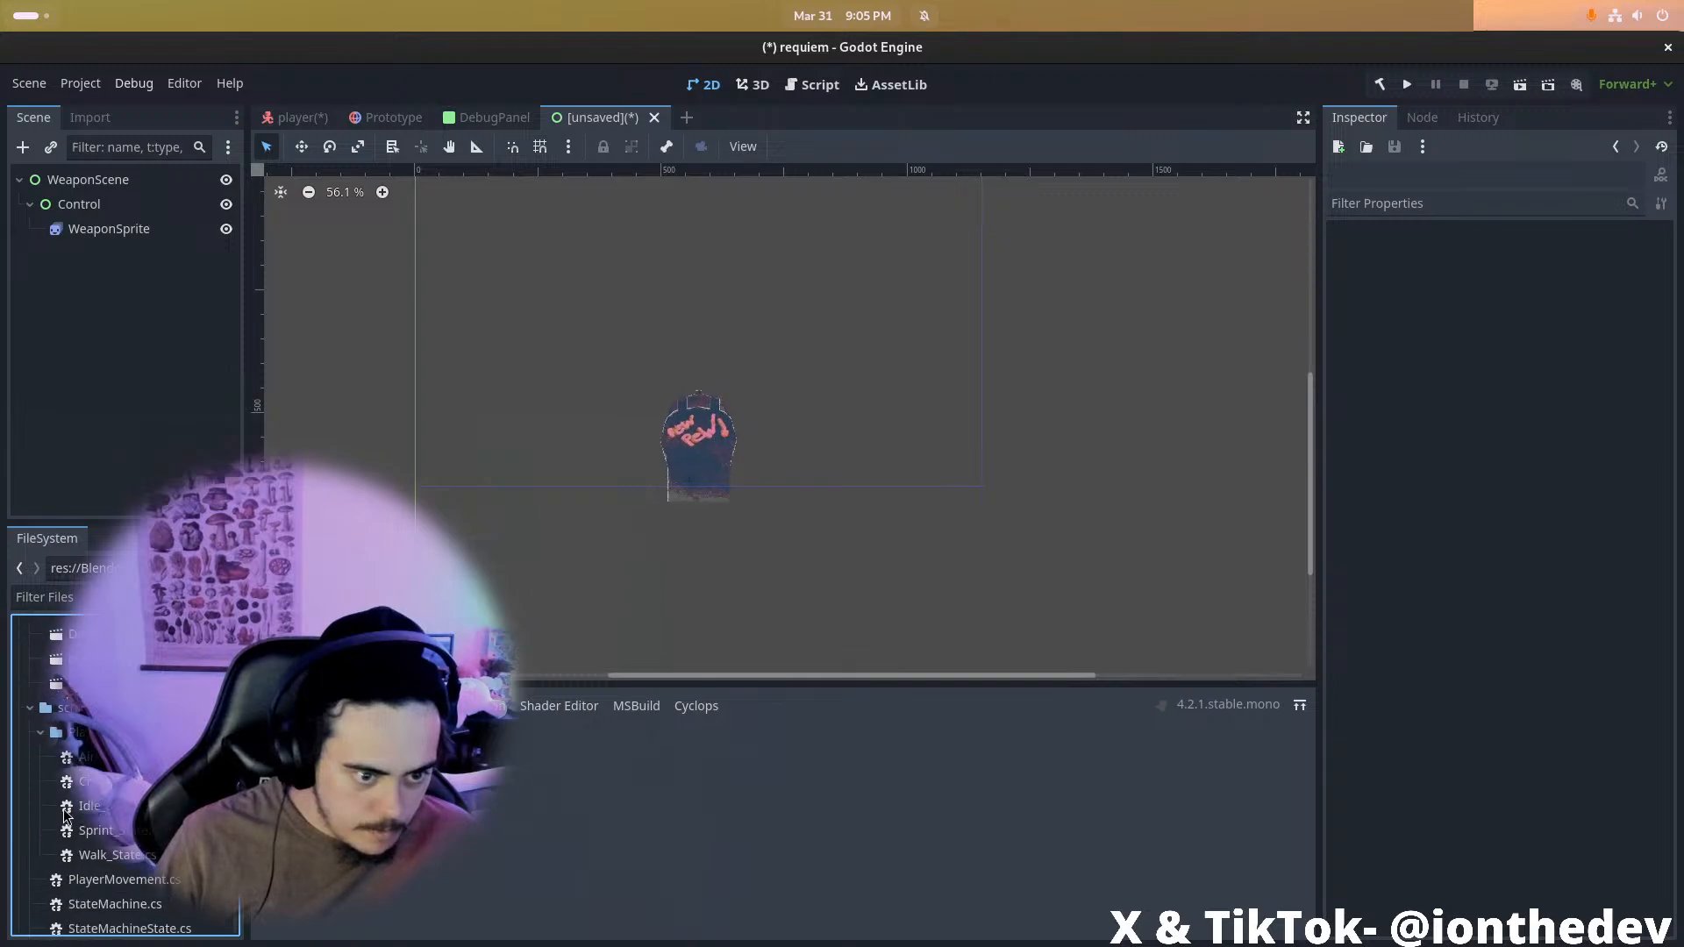
click(78, 821)
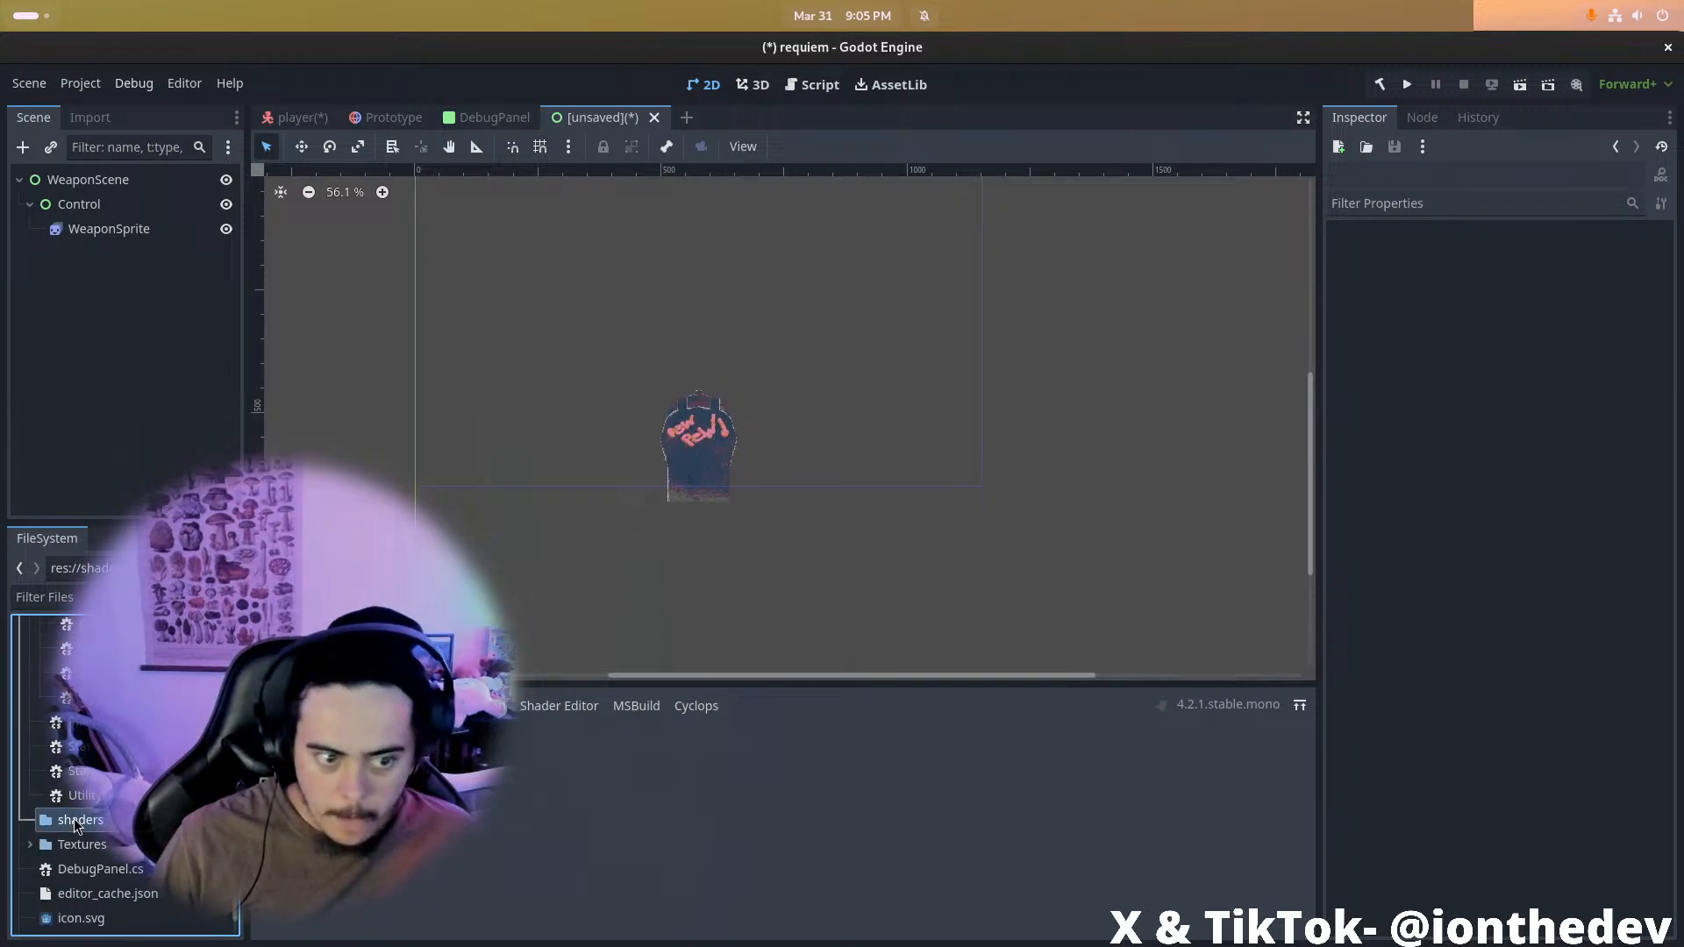
right_click(123, 845)
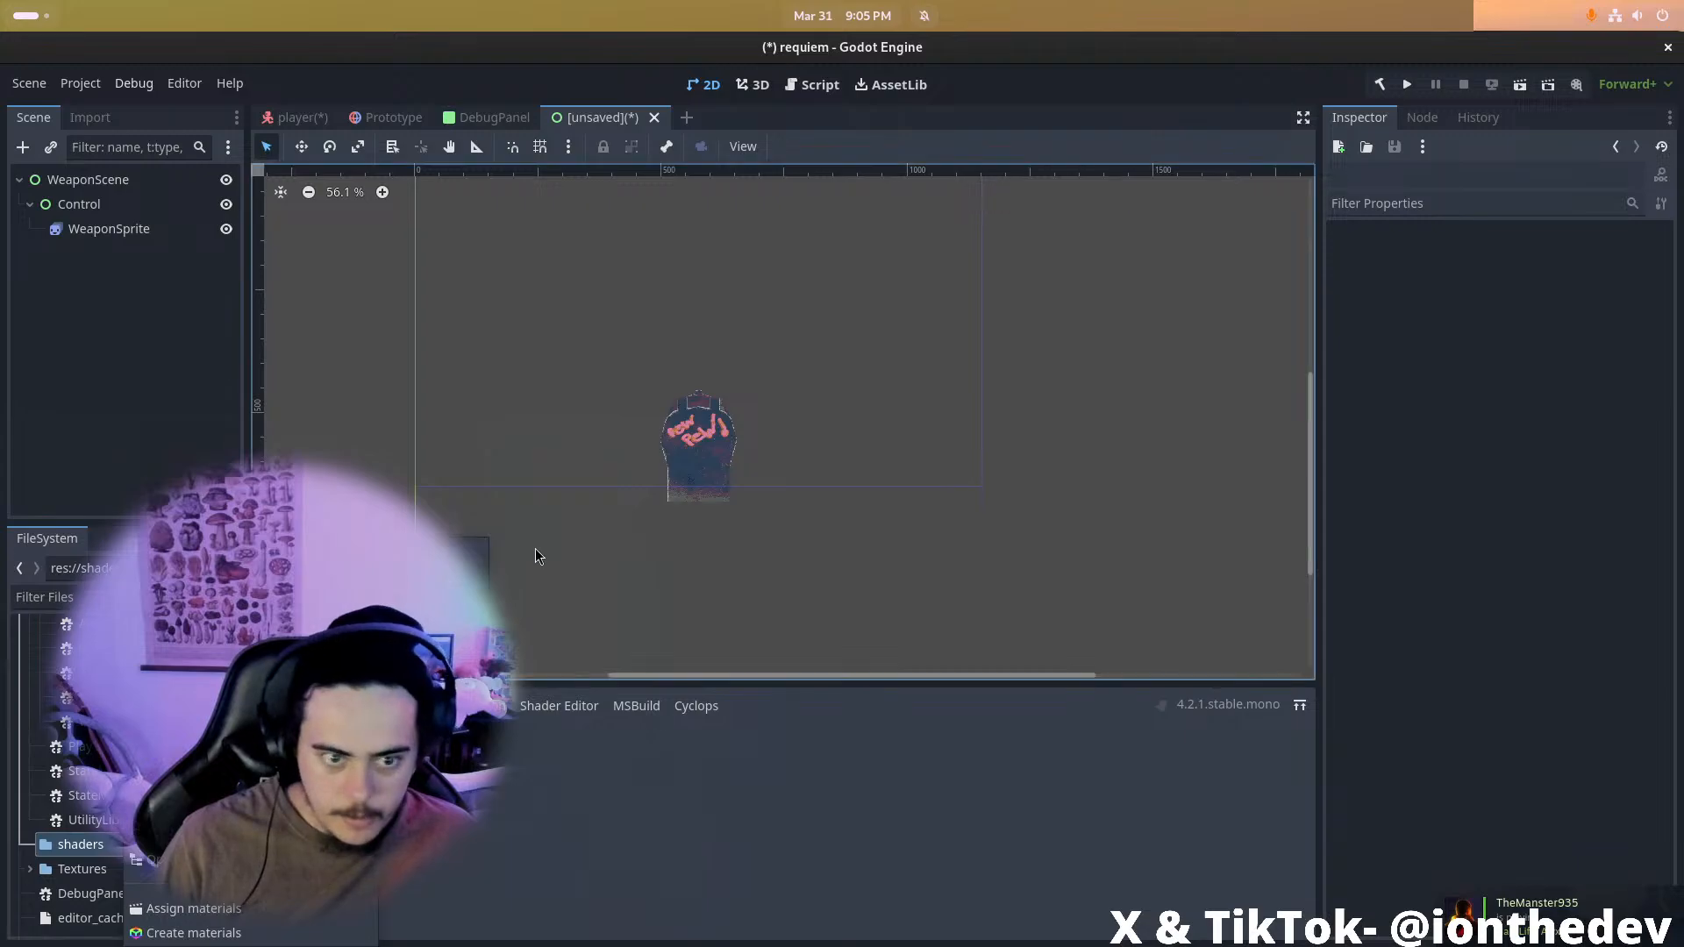
click(436, 626)
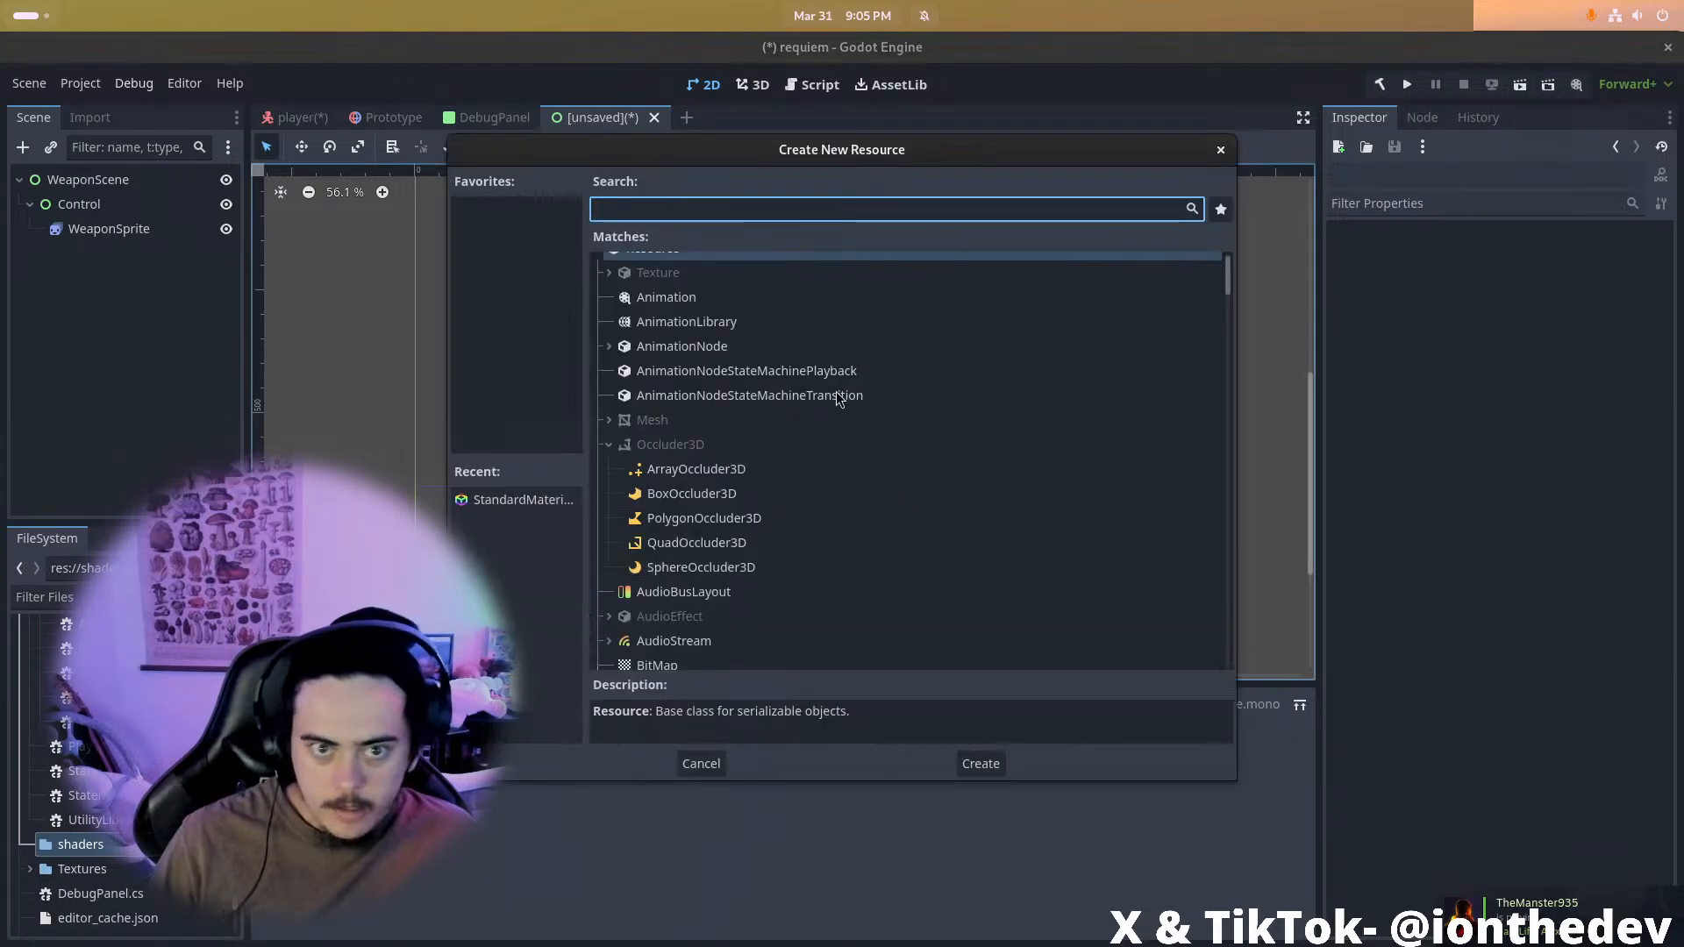
text(Shader)
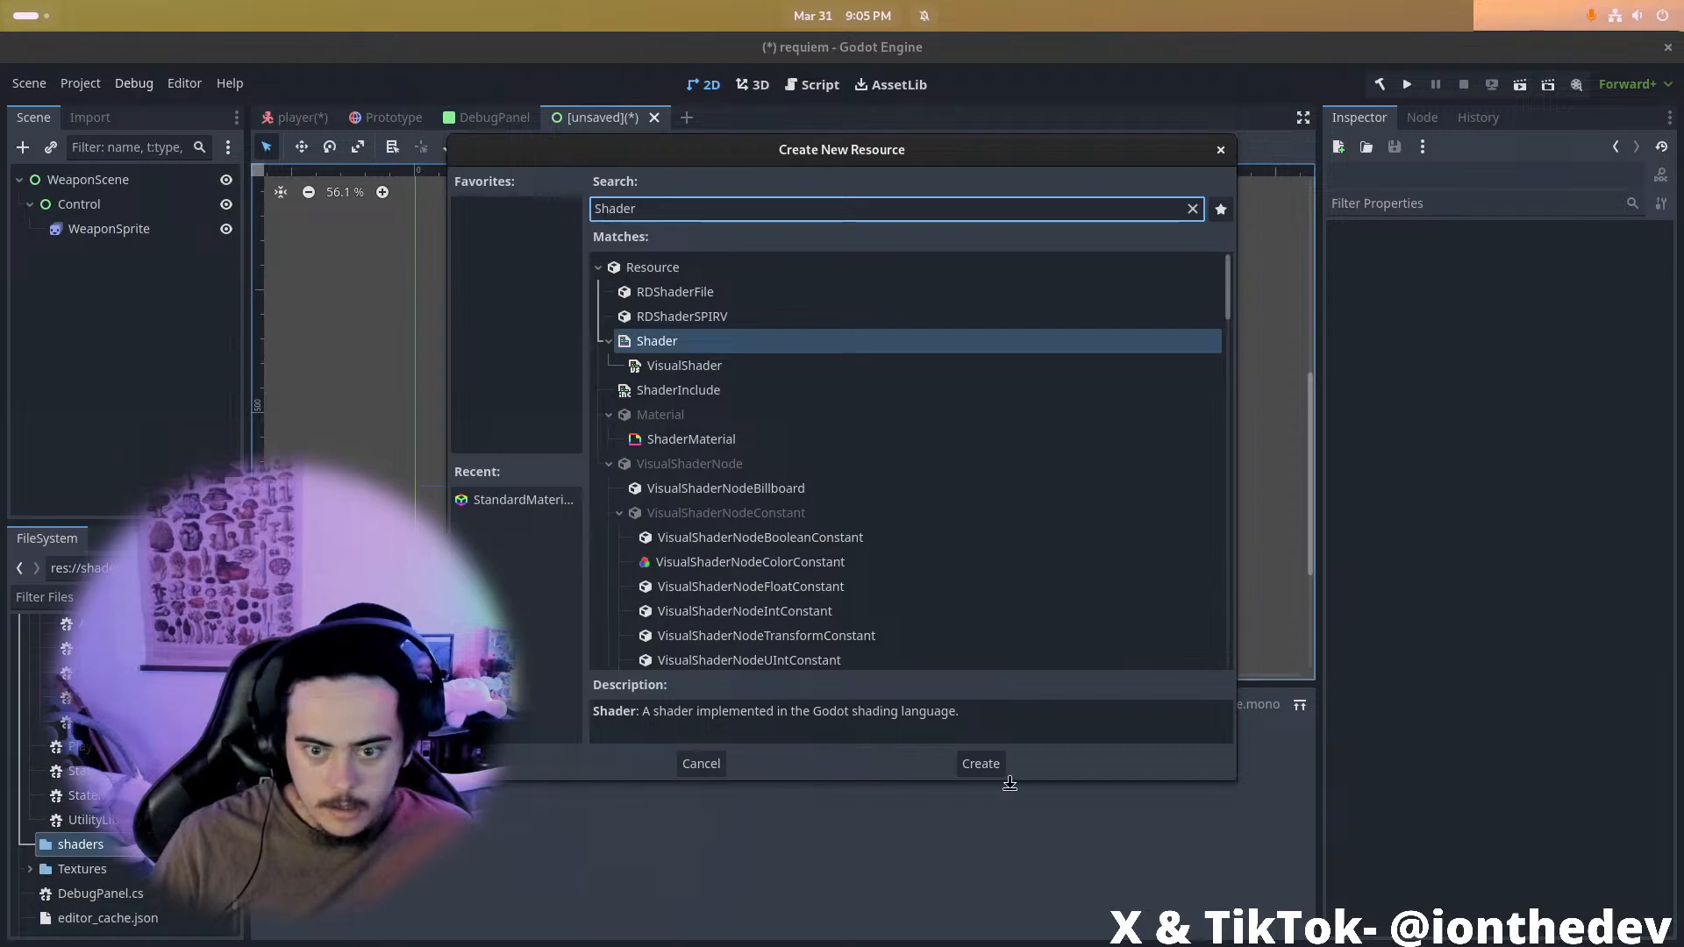
click(987, 767)
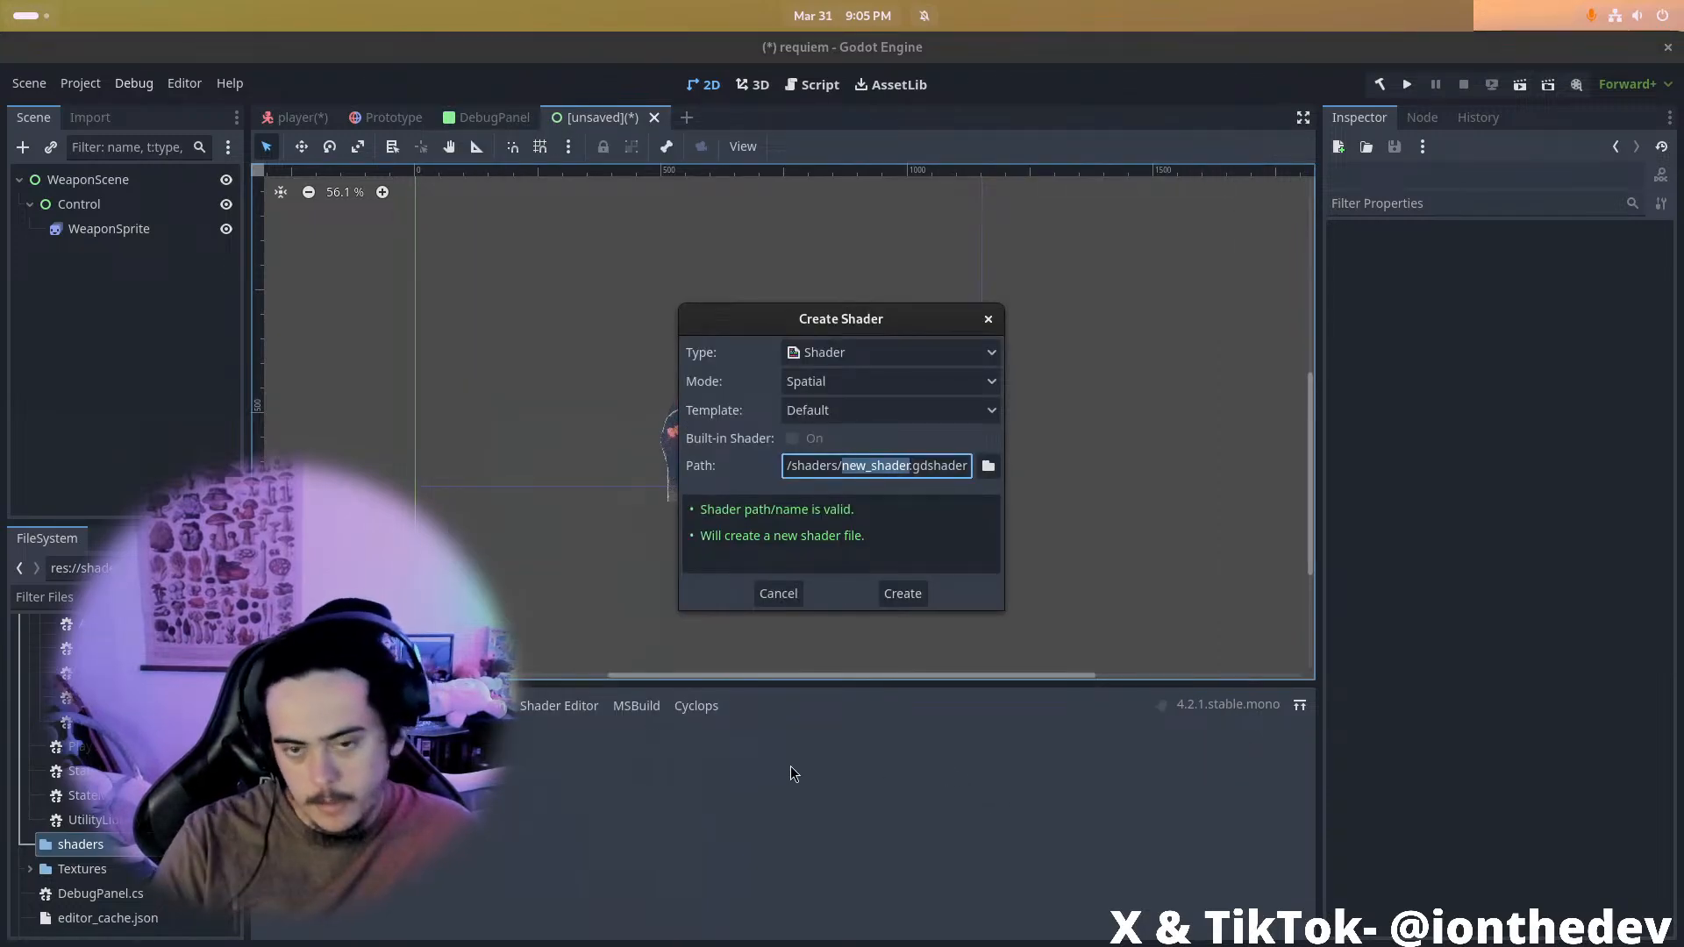
Name the shader file PostProcess.gdshader and create it in Spatial mode with the default template
text(Post)
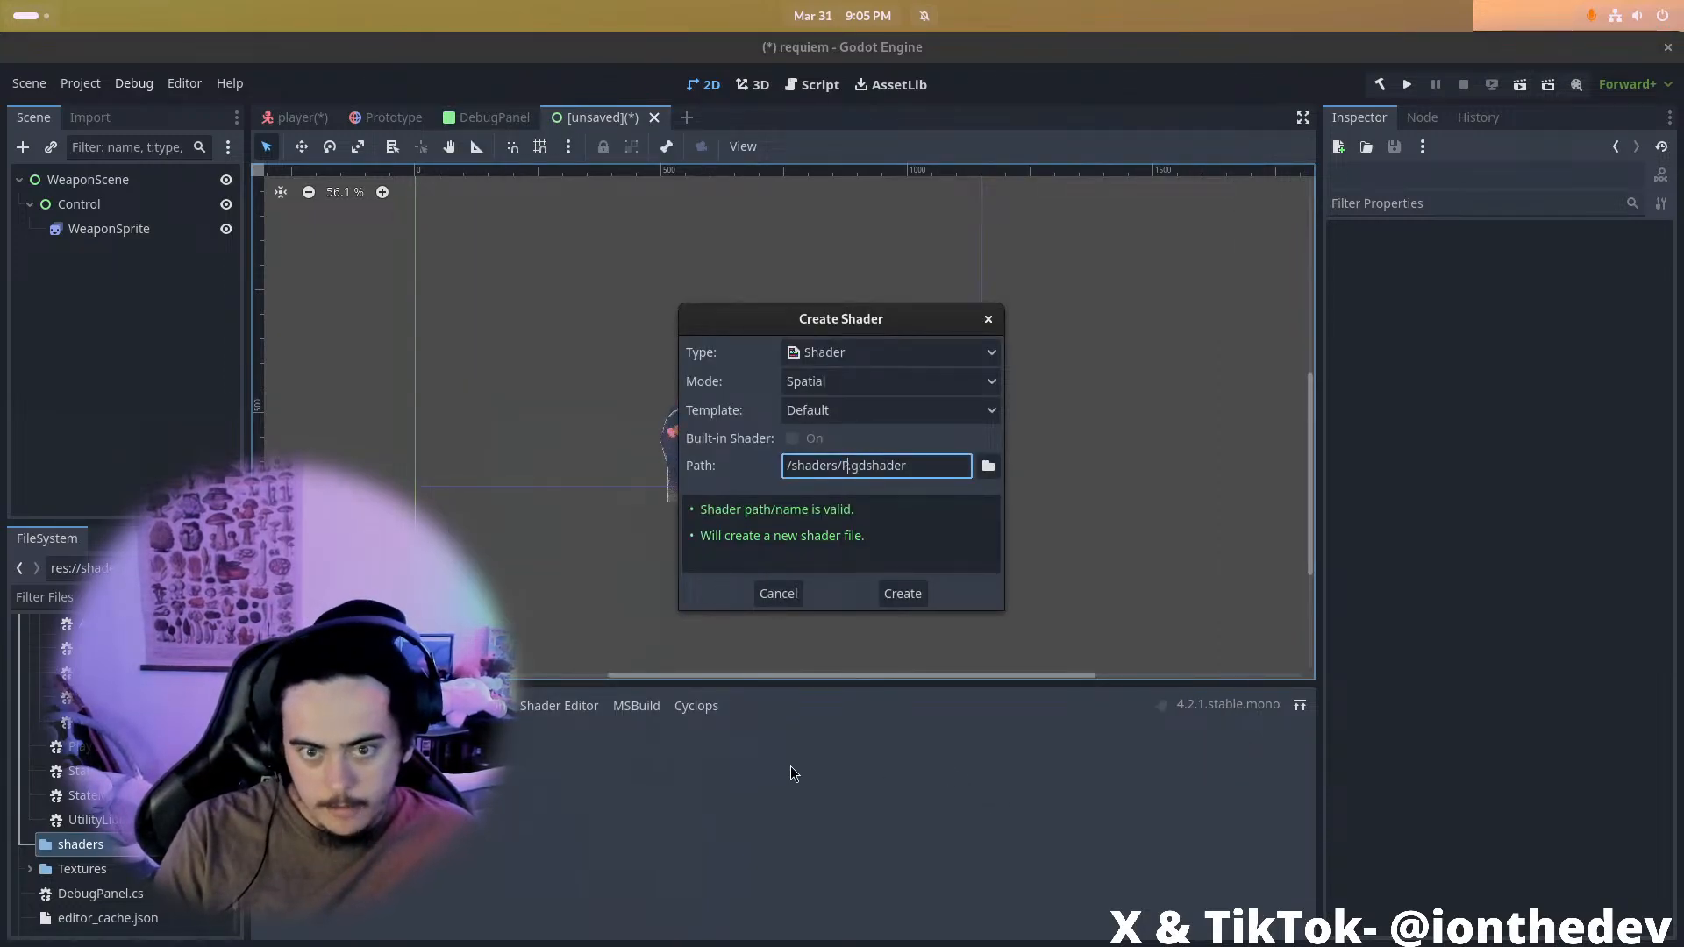
text(Procce)
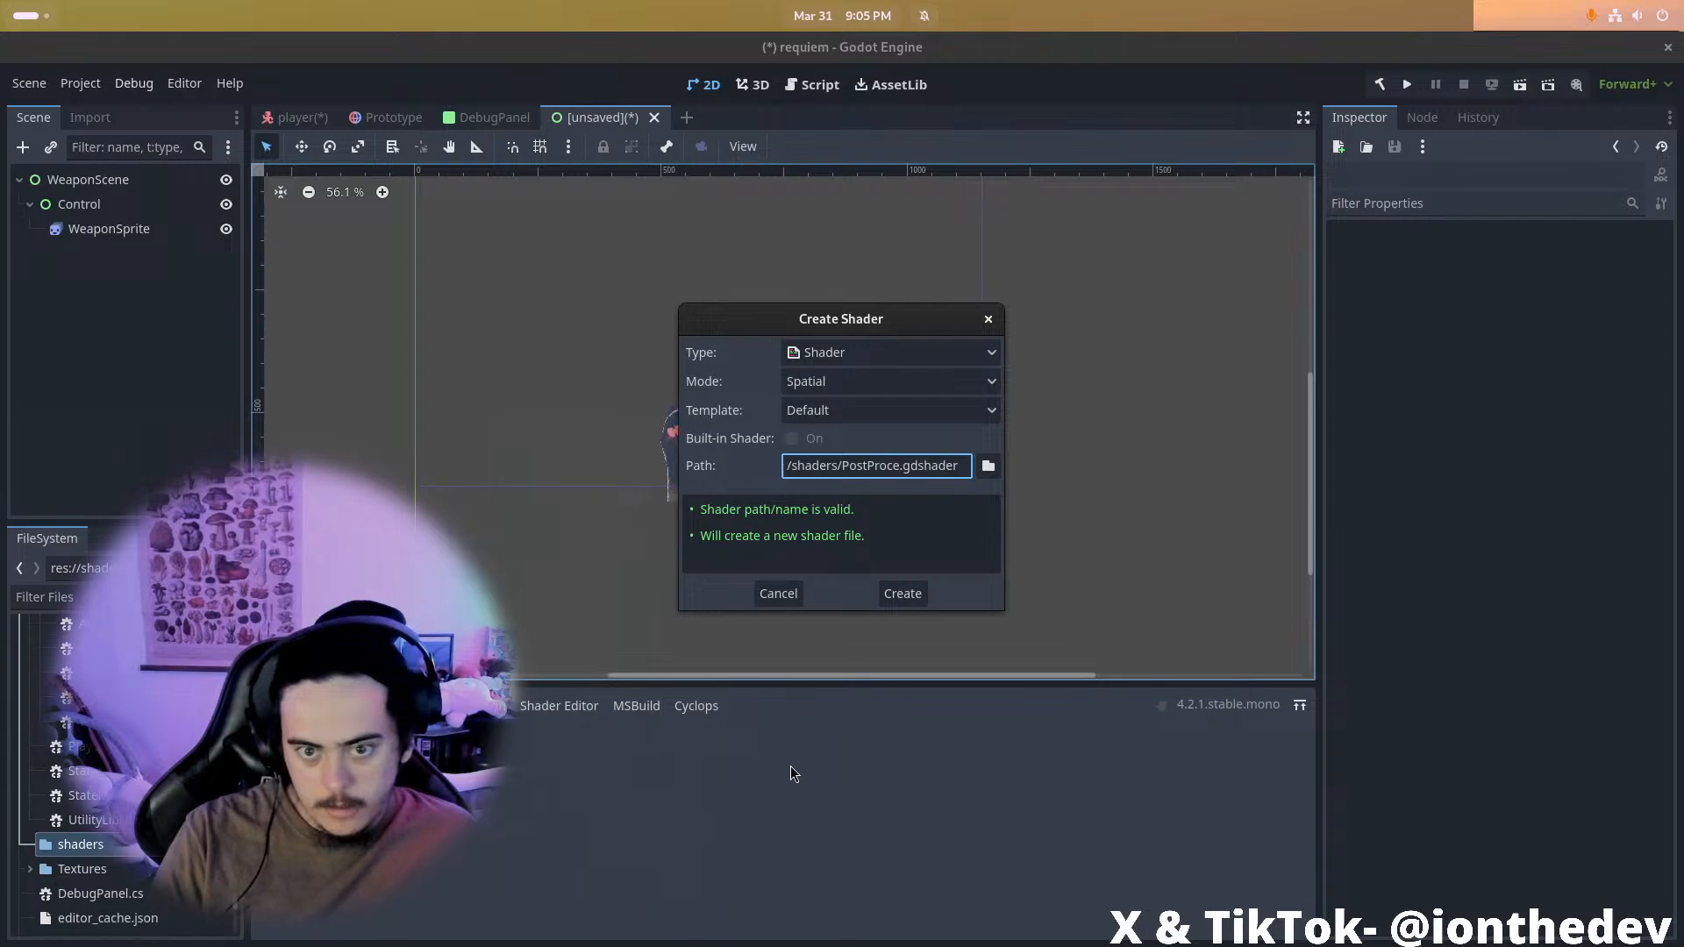
key(BackSpace)
key(BackSpace)
text(ess)
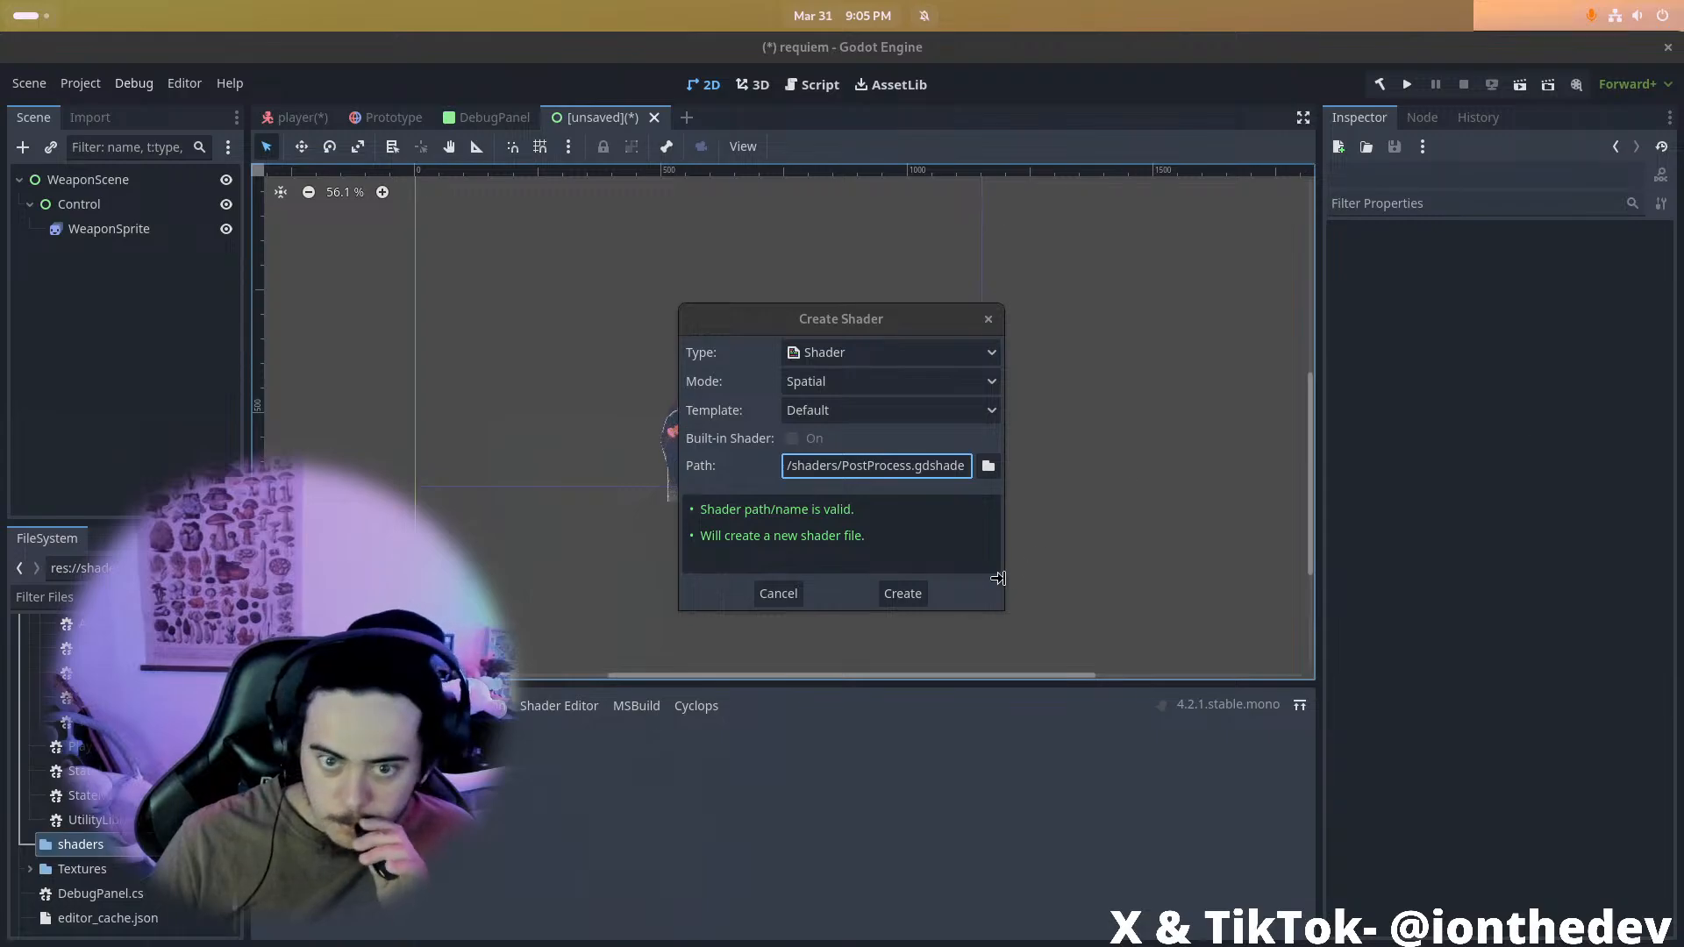
click(909, 595)
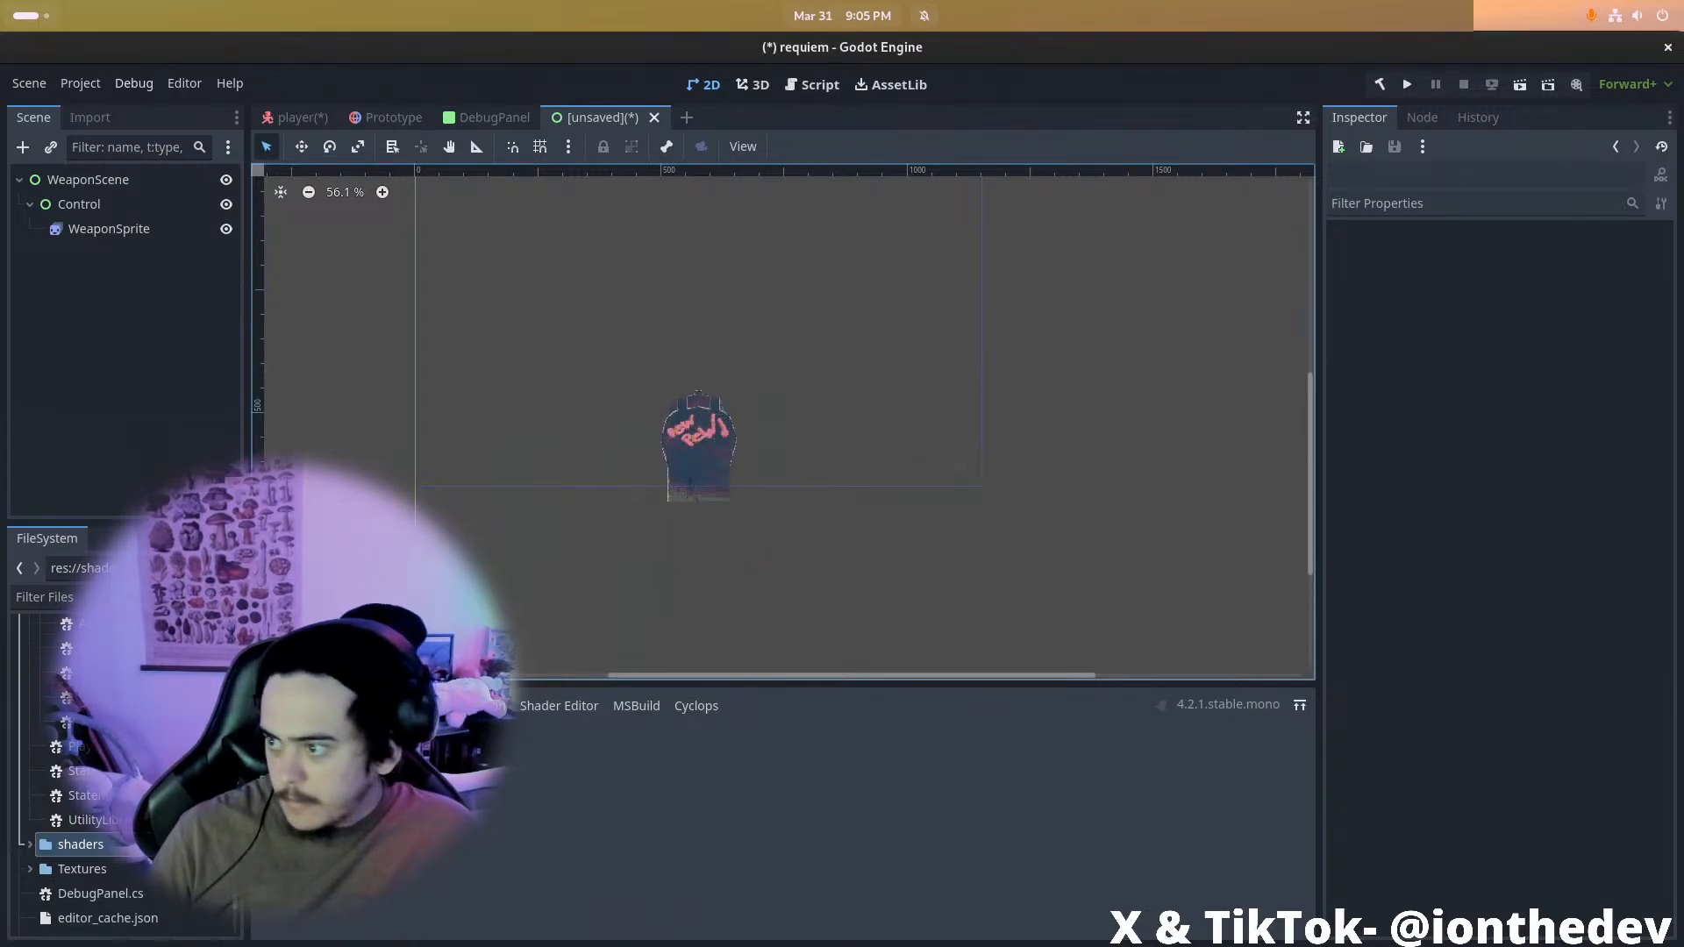
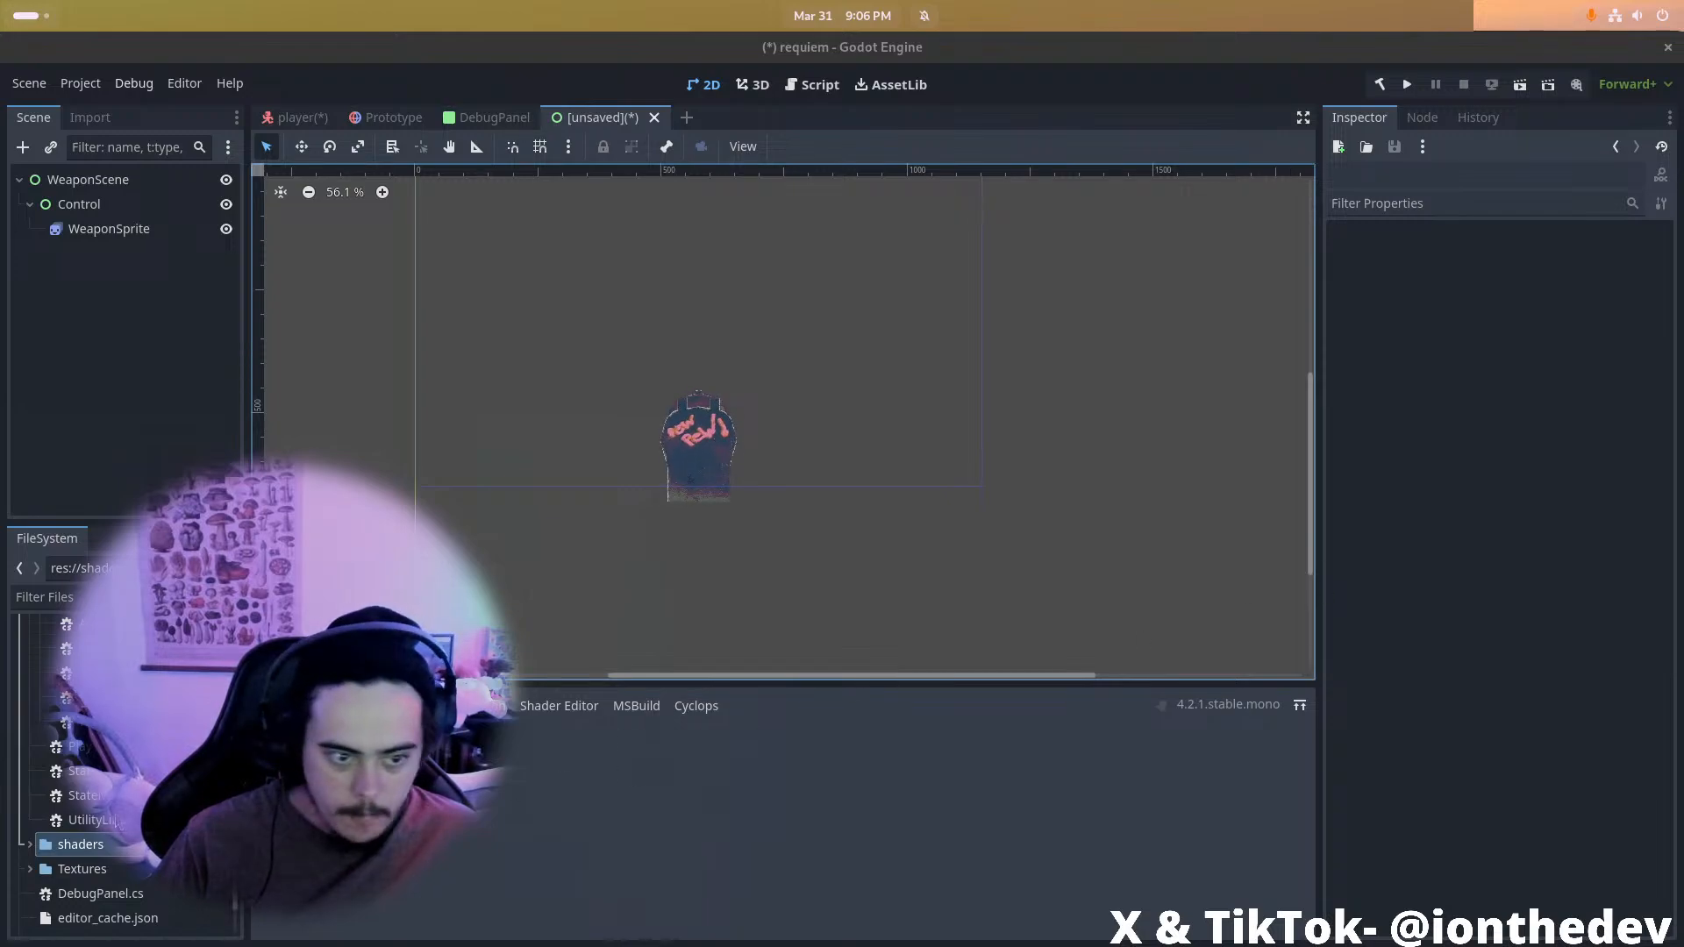
Open PostProcess.gdshader for editing and replace all its template code with the copied VHS-look shader code
click(572, 707)
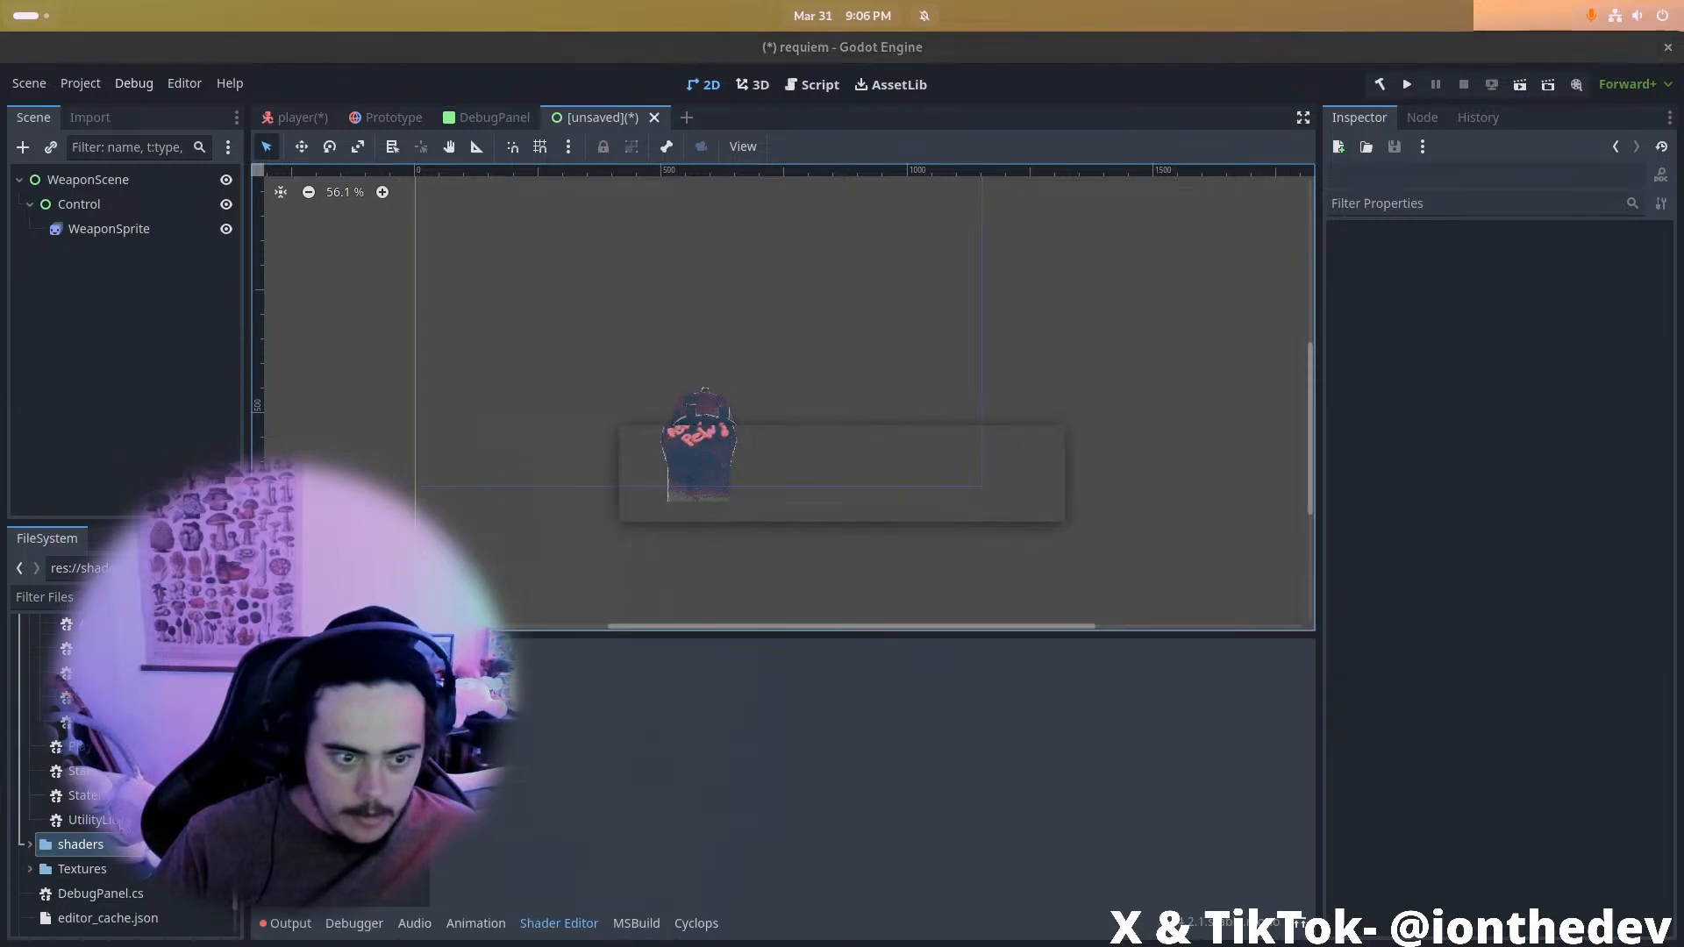
click(30, 845)
click(74, 871)
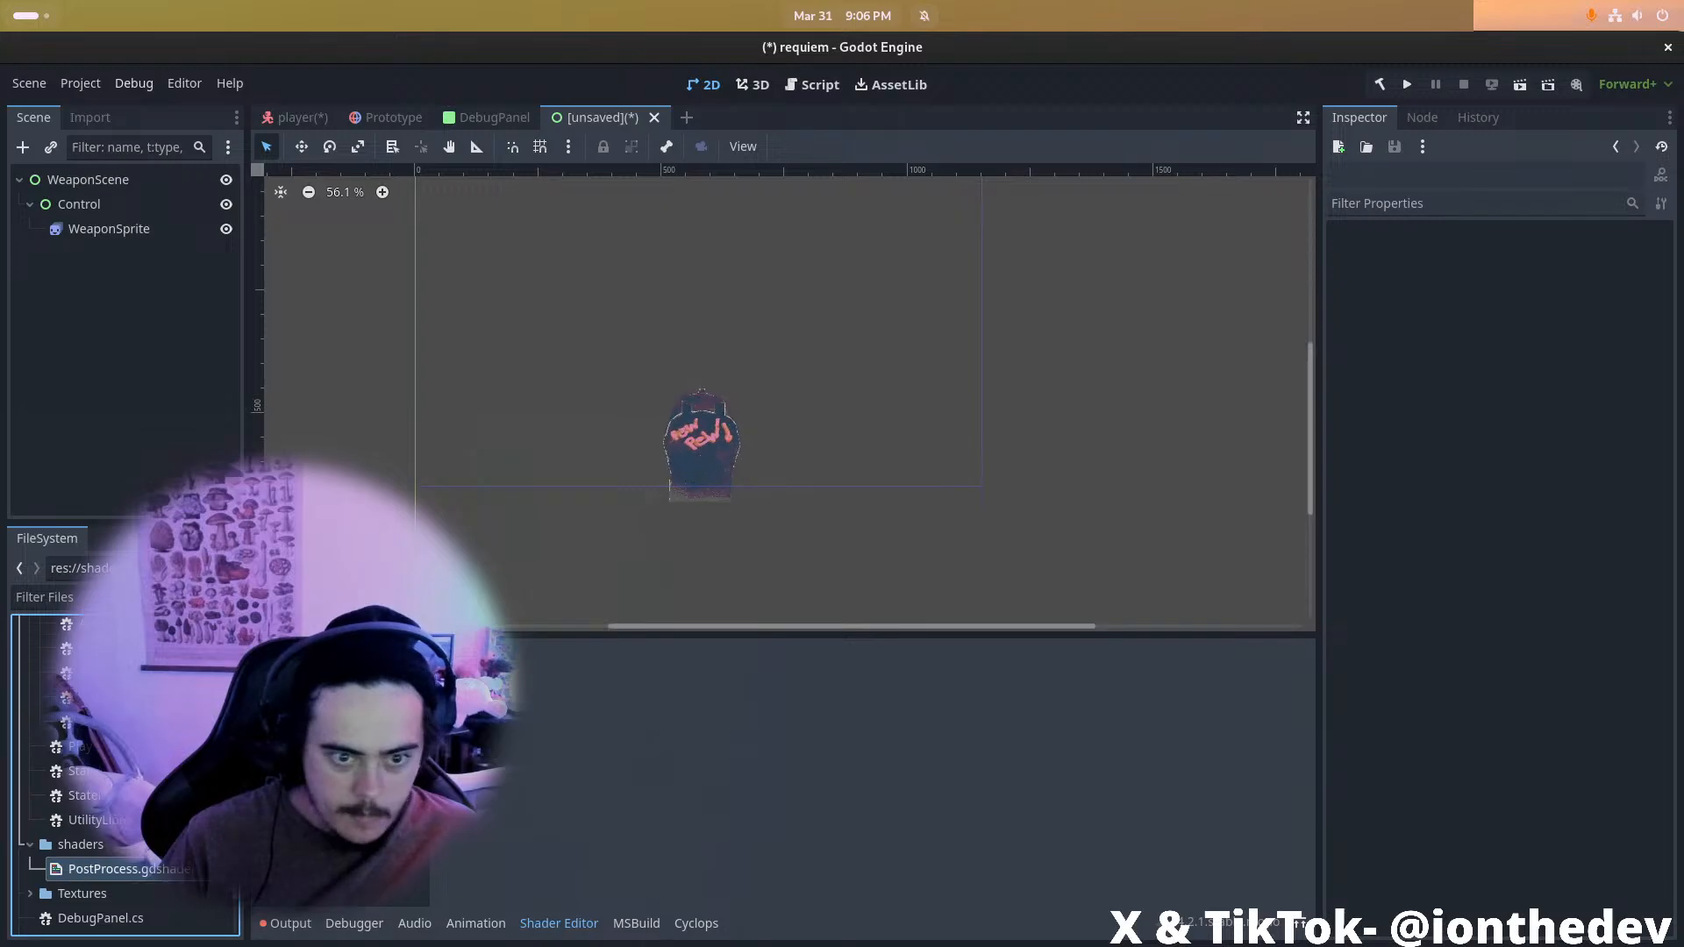
double_click(164, 870)
click(700, 789)
key(ctrl+a)
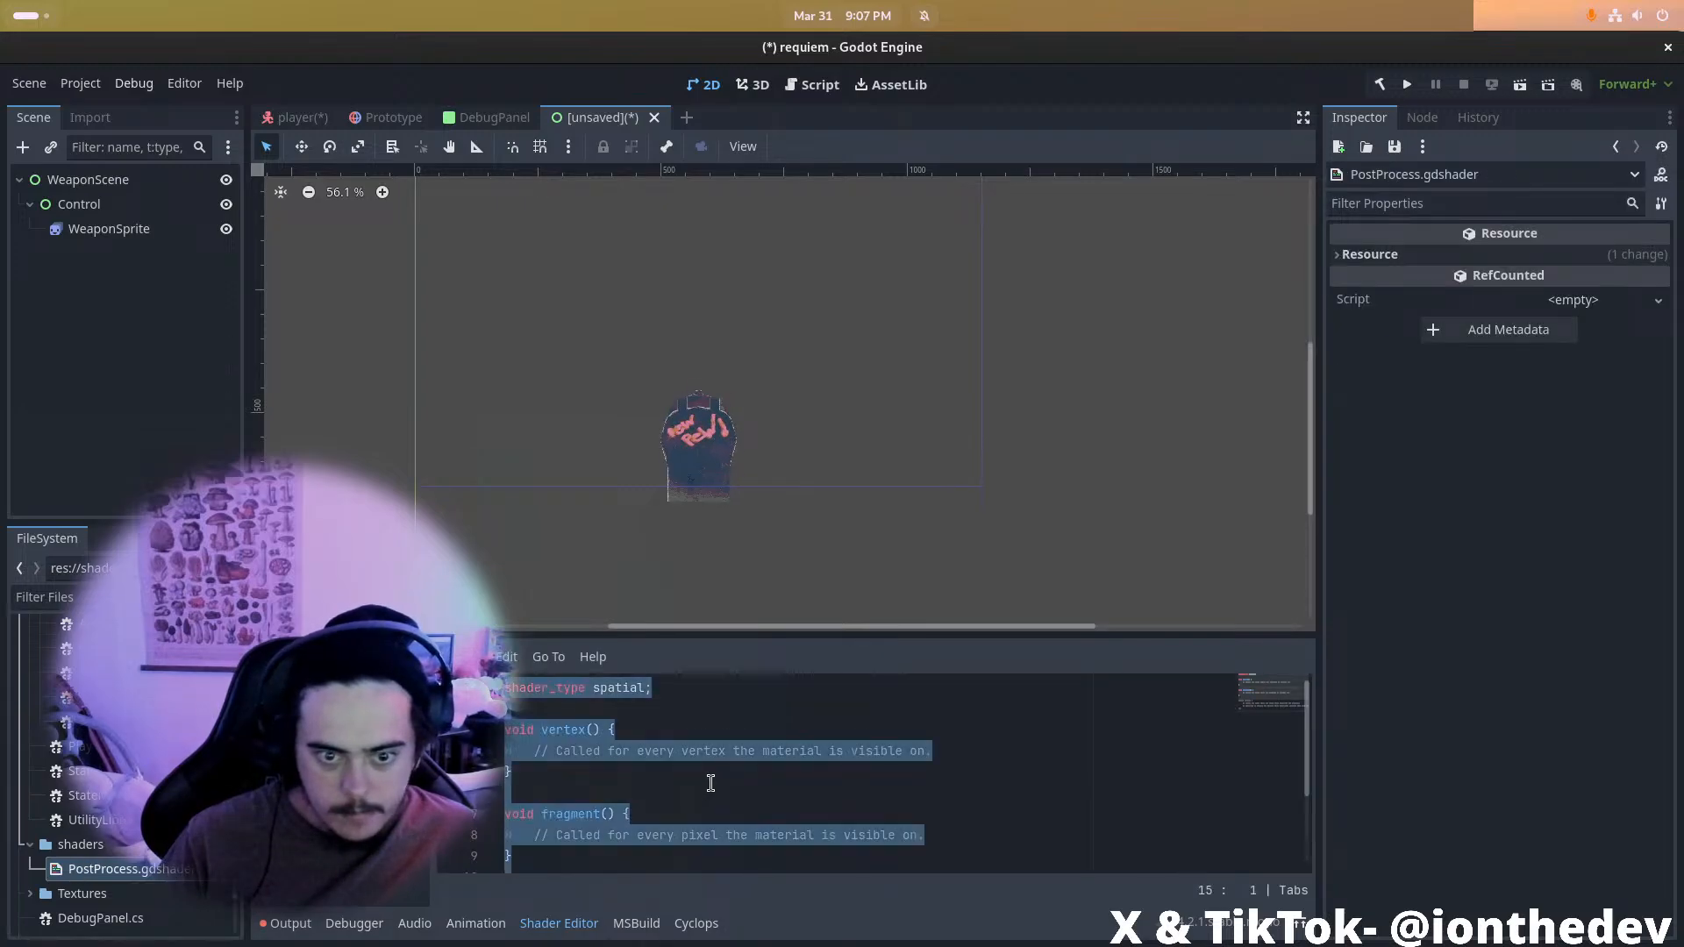
key(ctrl+v)
click(776, 741)
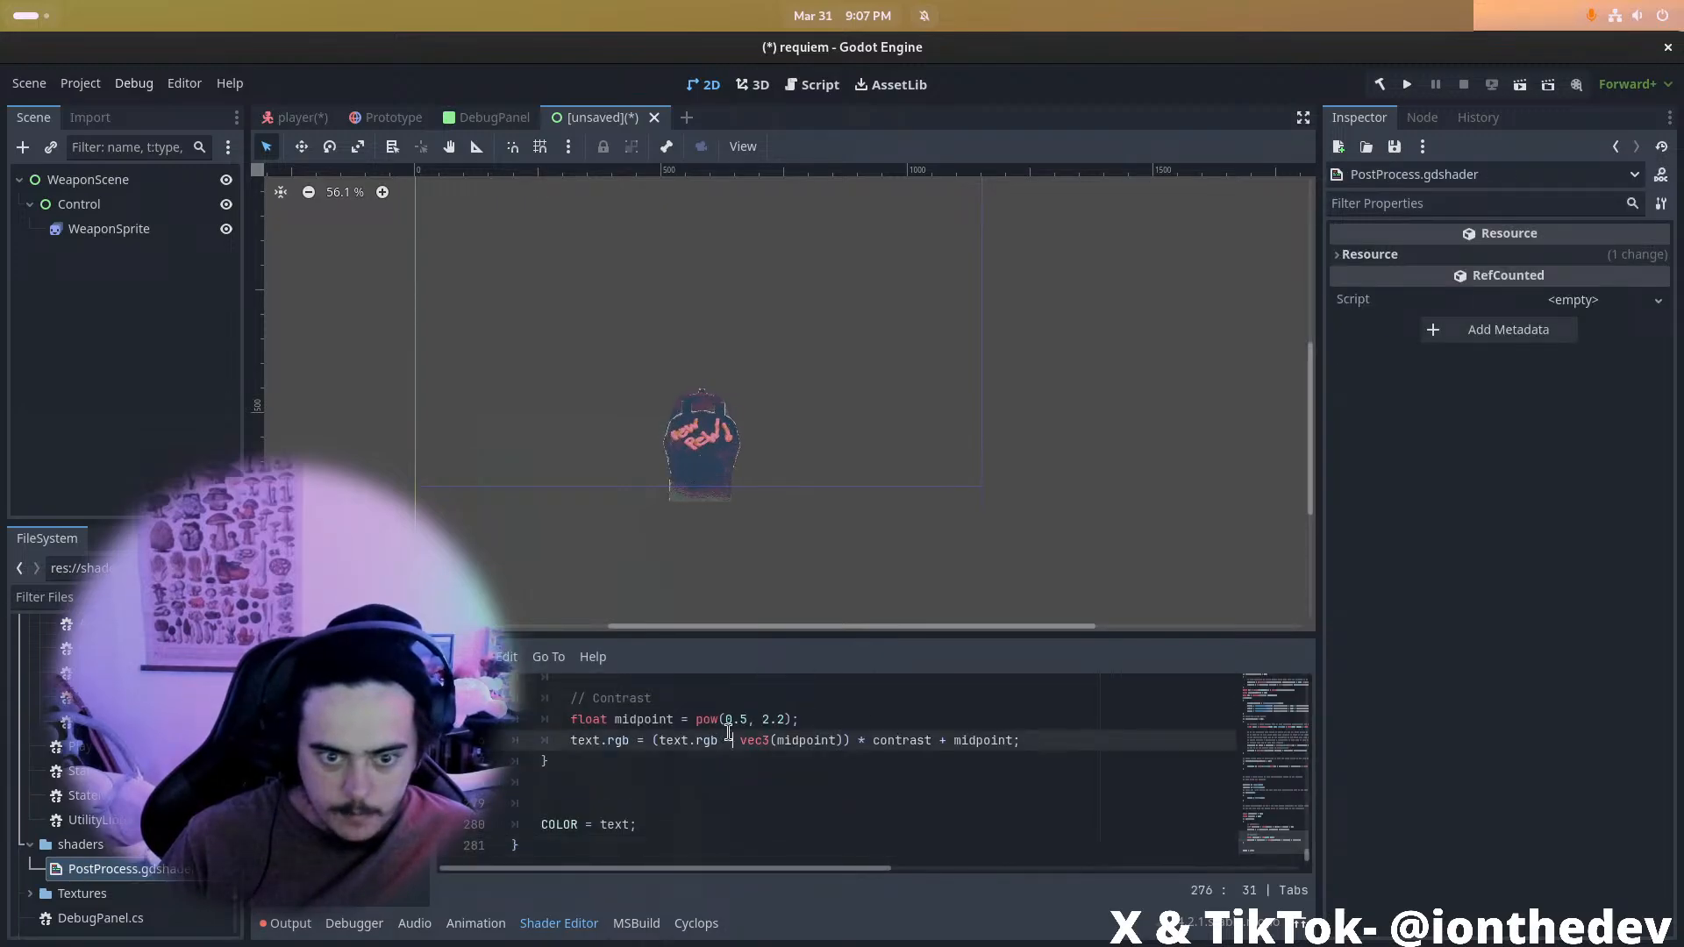
Save the weapon scene as TEMPLATE_weapon_scene.tscn in the Prefabs folder
key(ctrl+s)
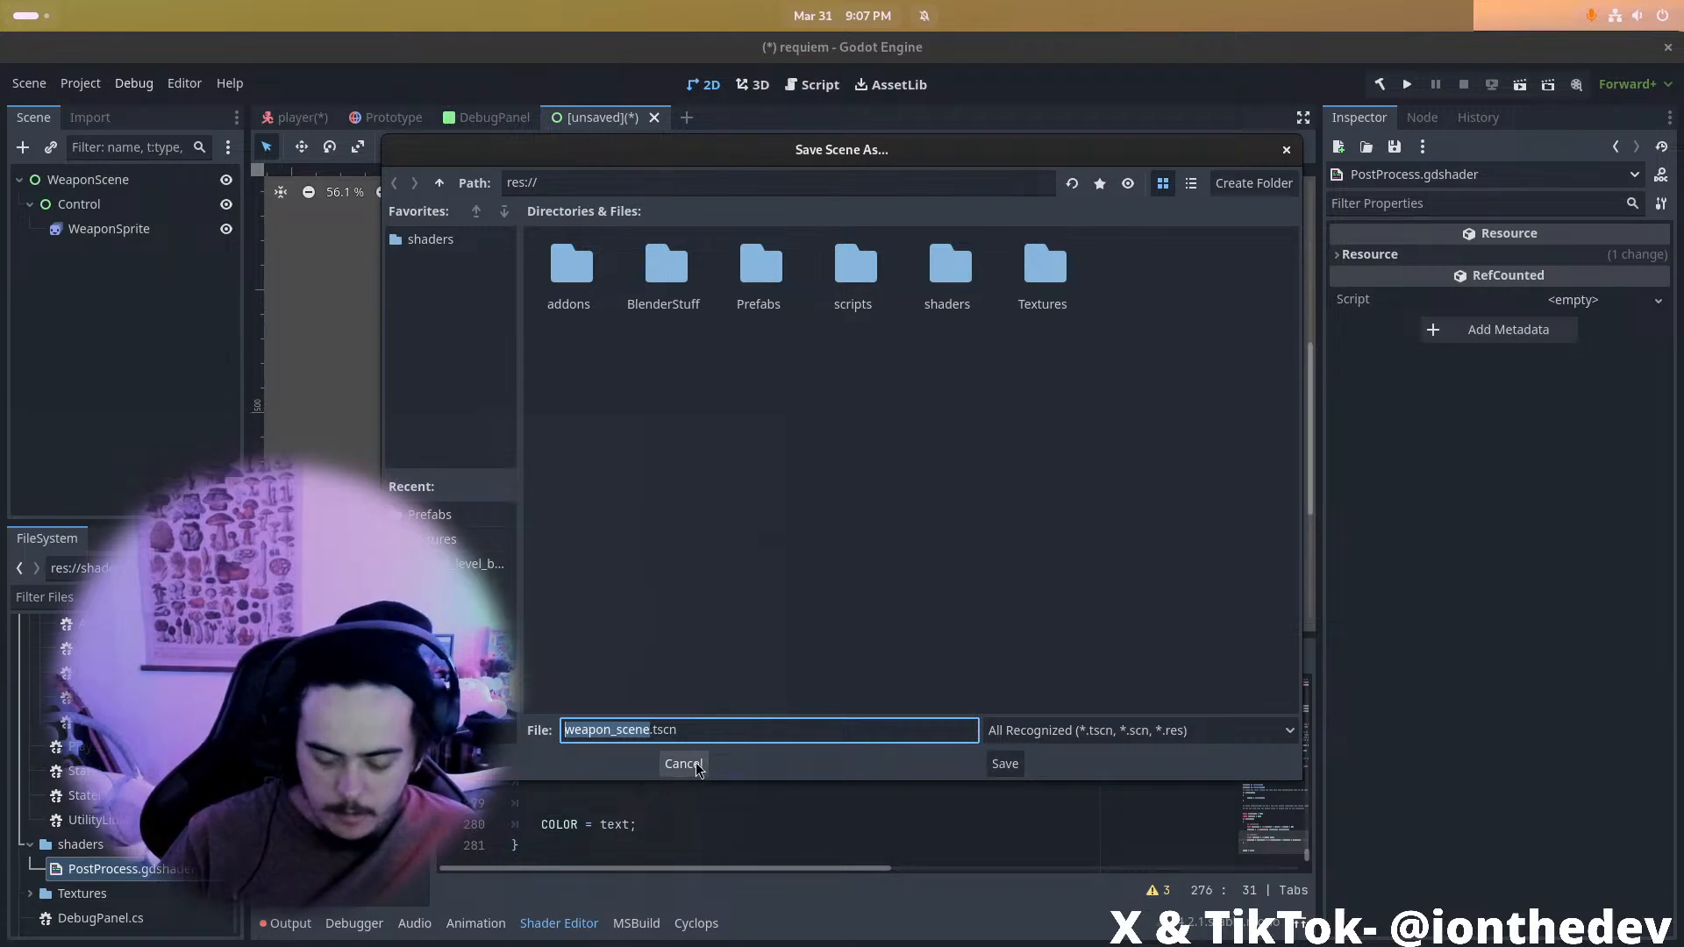
key(Right)
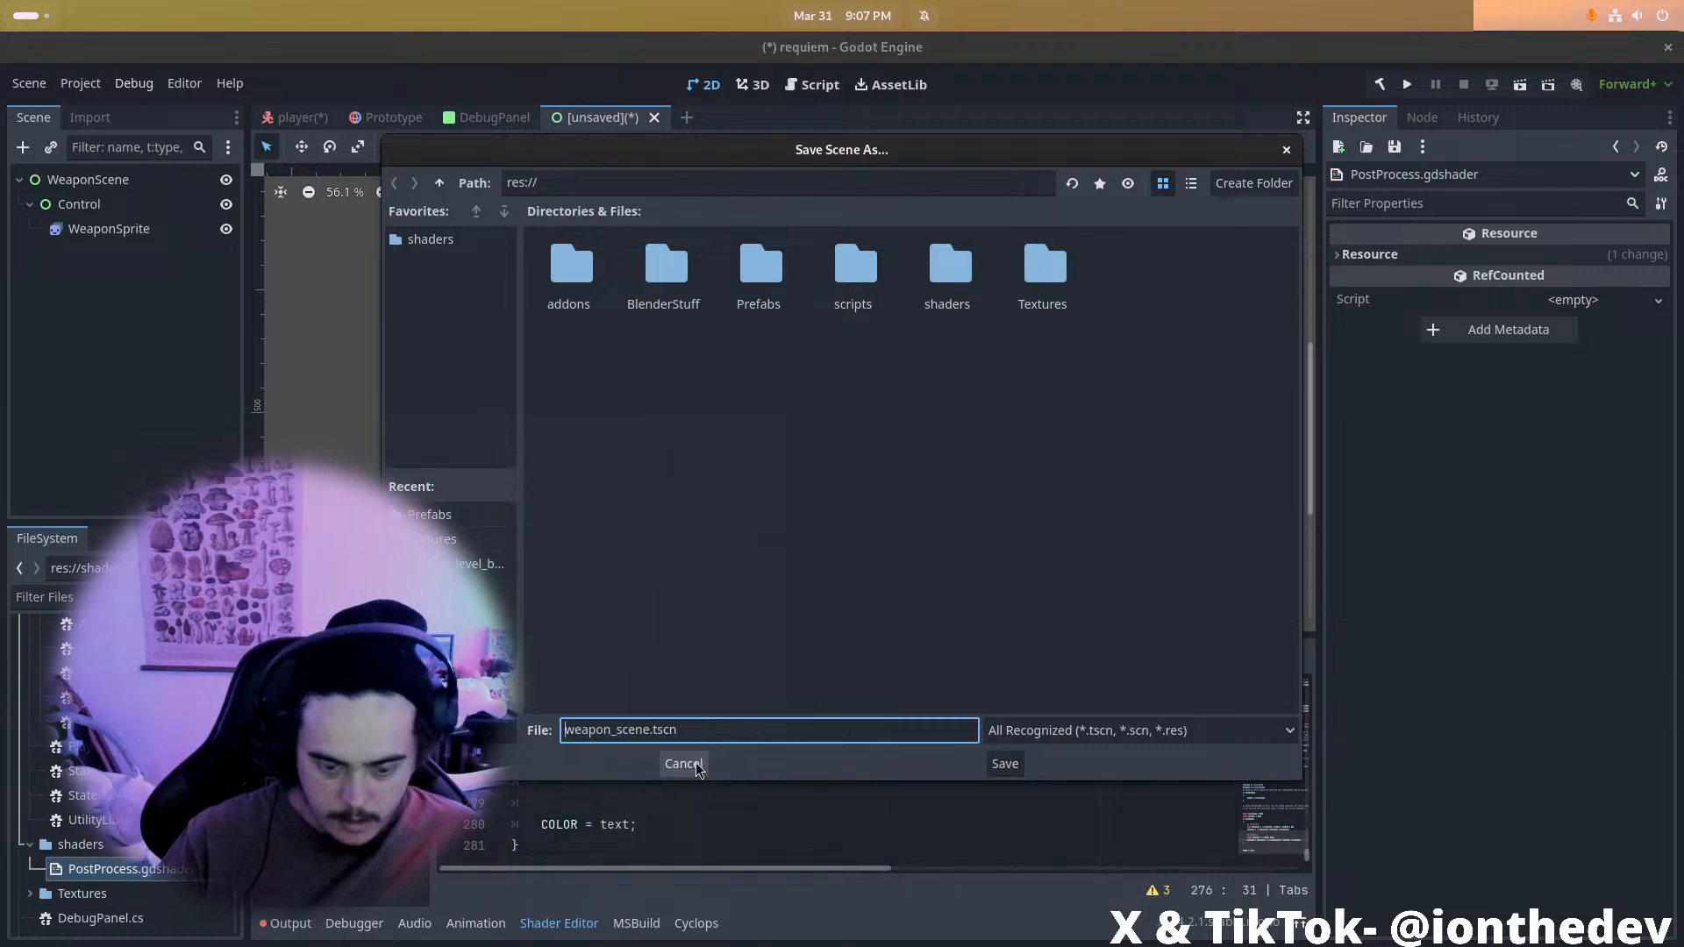
text(TEMPLATE_)
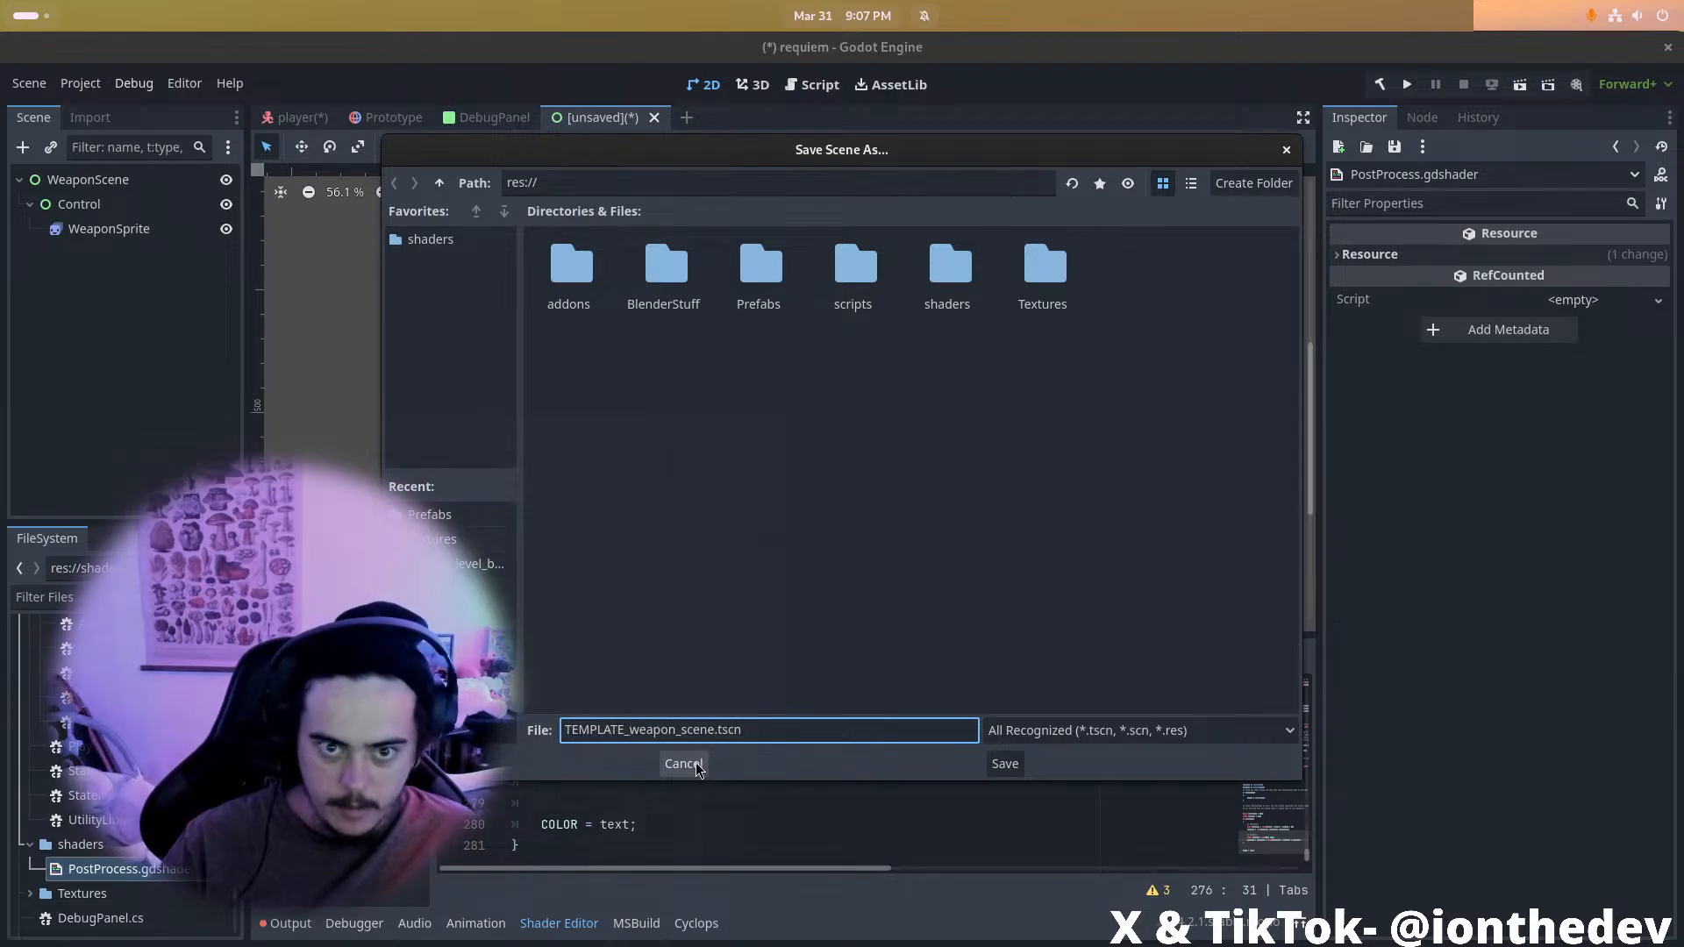
double_click(759, 265)
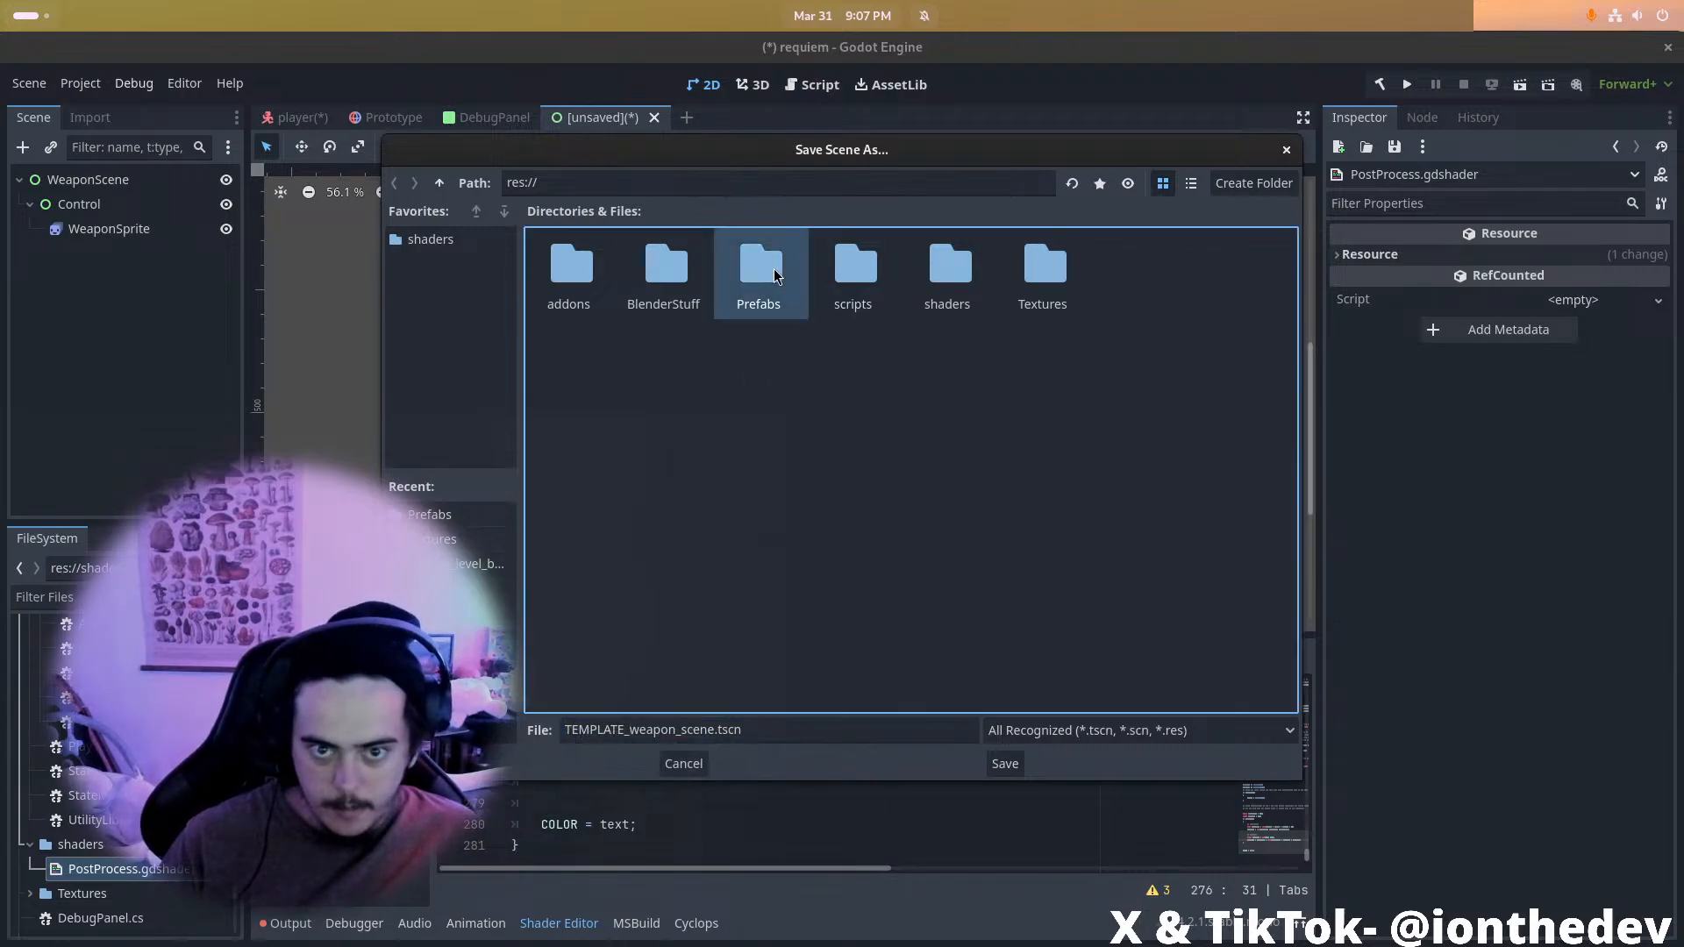
click(1005, 763)
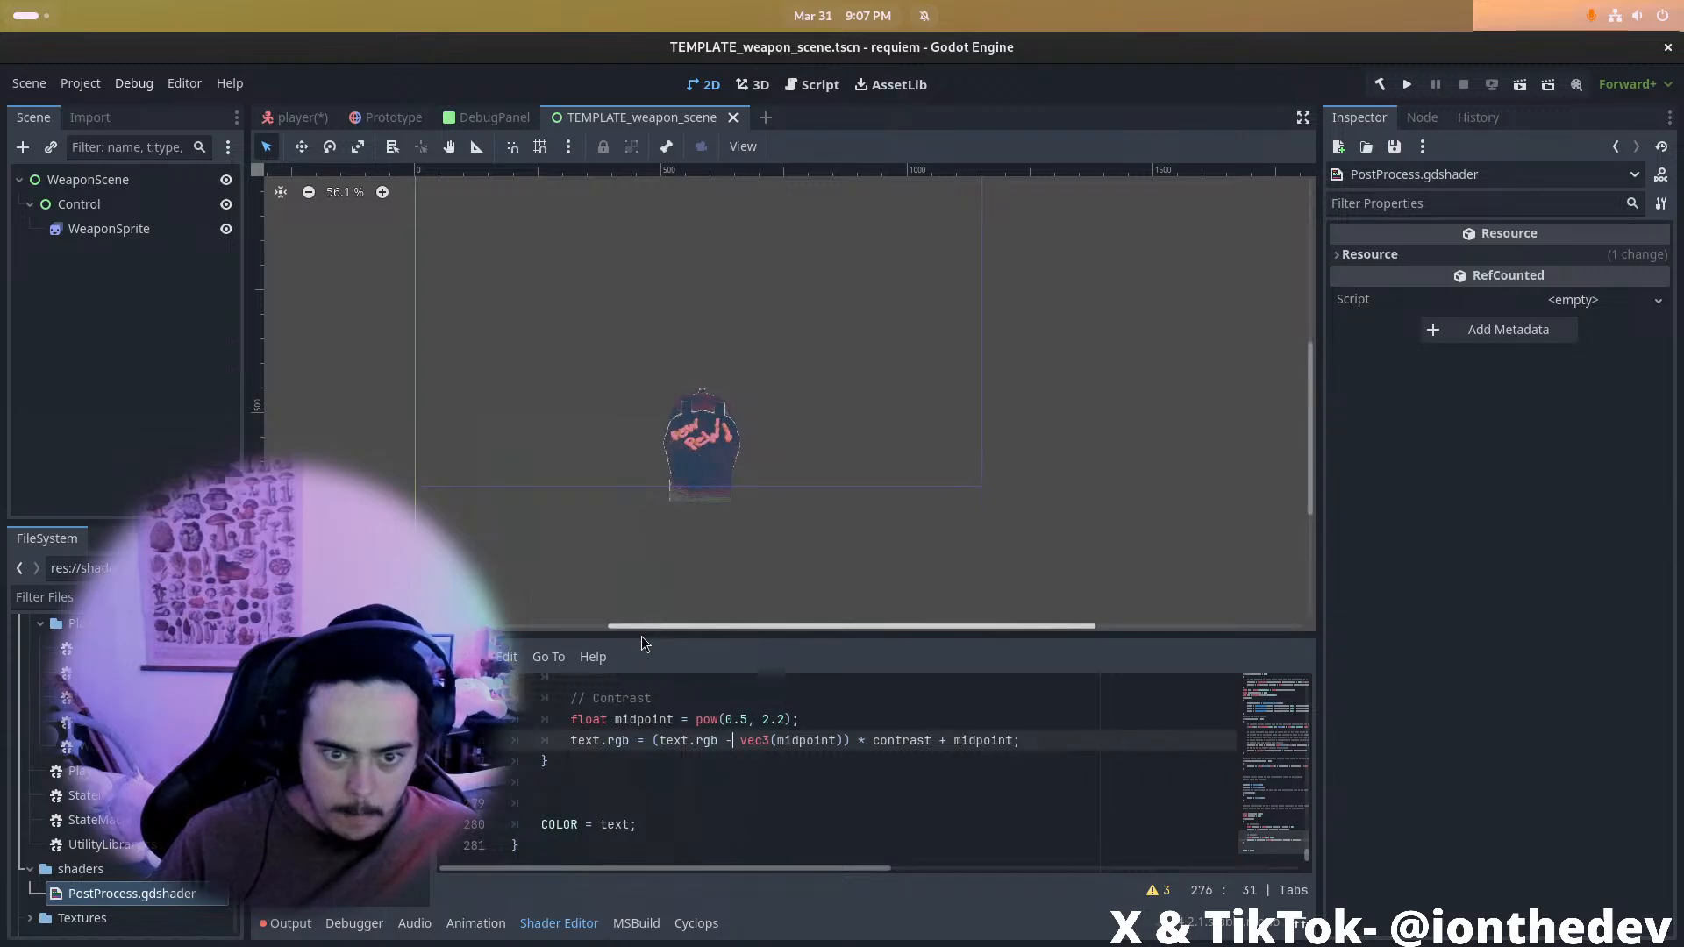
Enlarge the shader code area and create a ShaderMaterial resource saved as PostProcess.tres in the shaders folder
drag(714, 635, 757, 409)
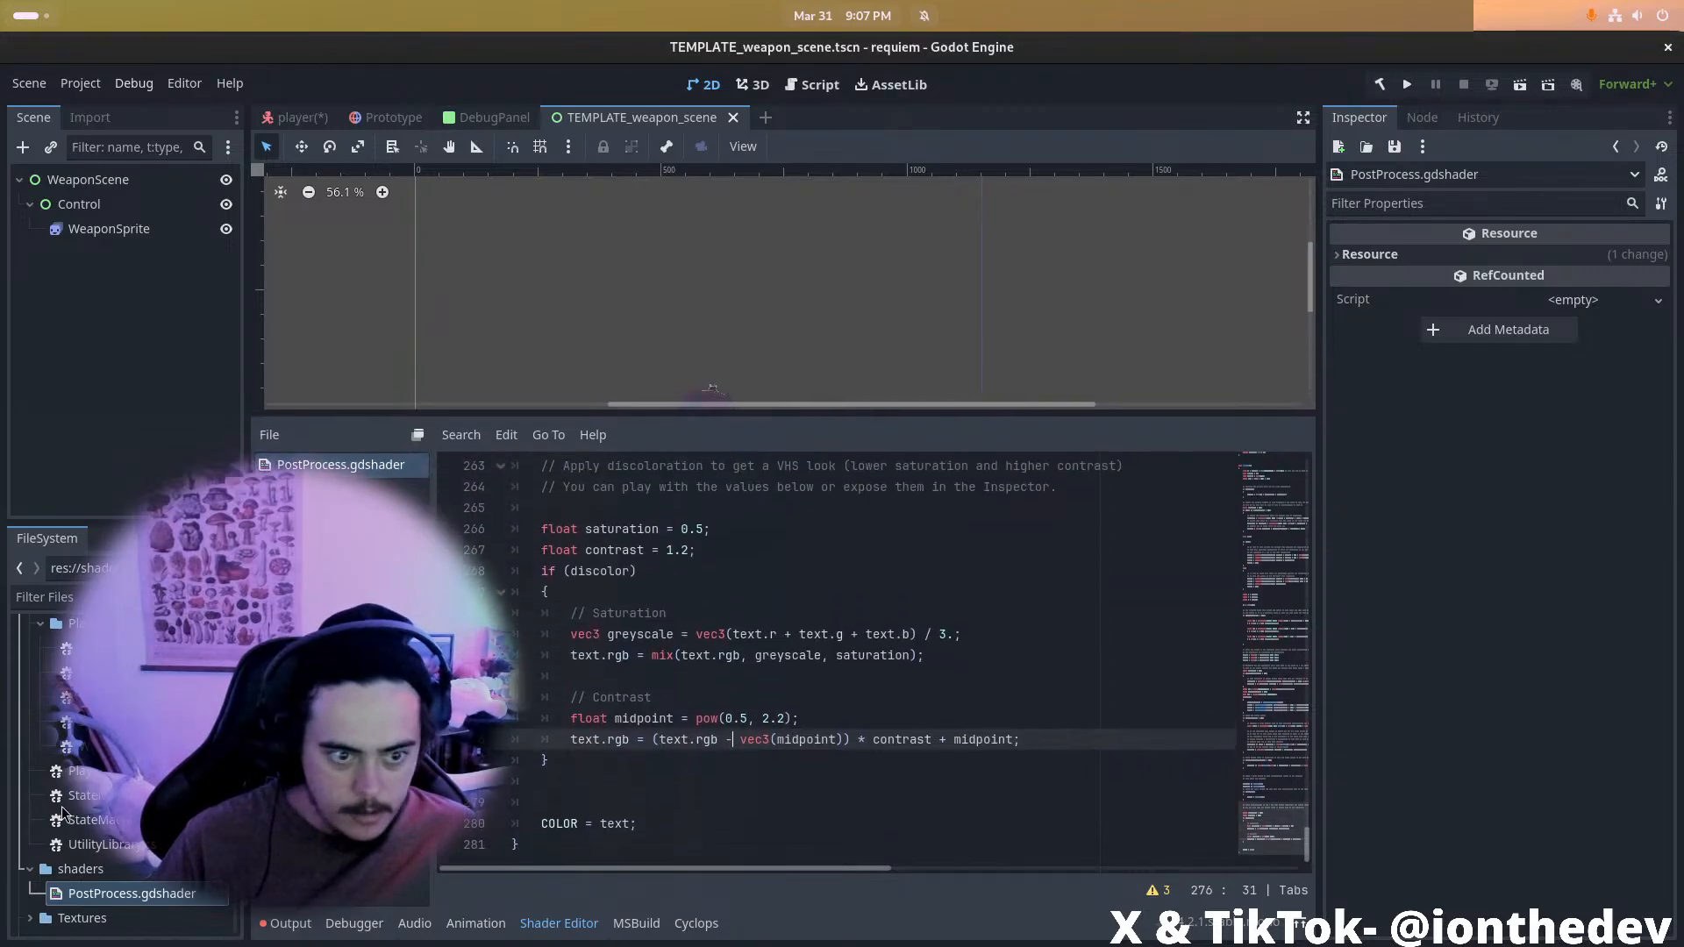
right_click(88, 874)
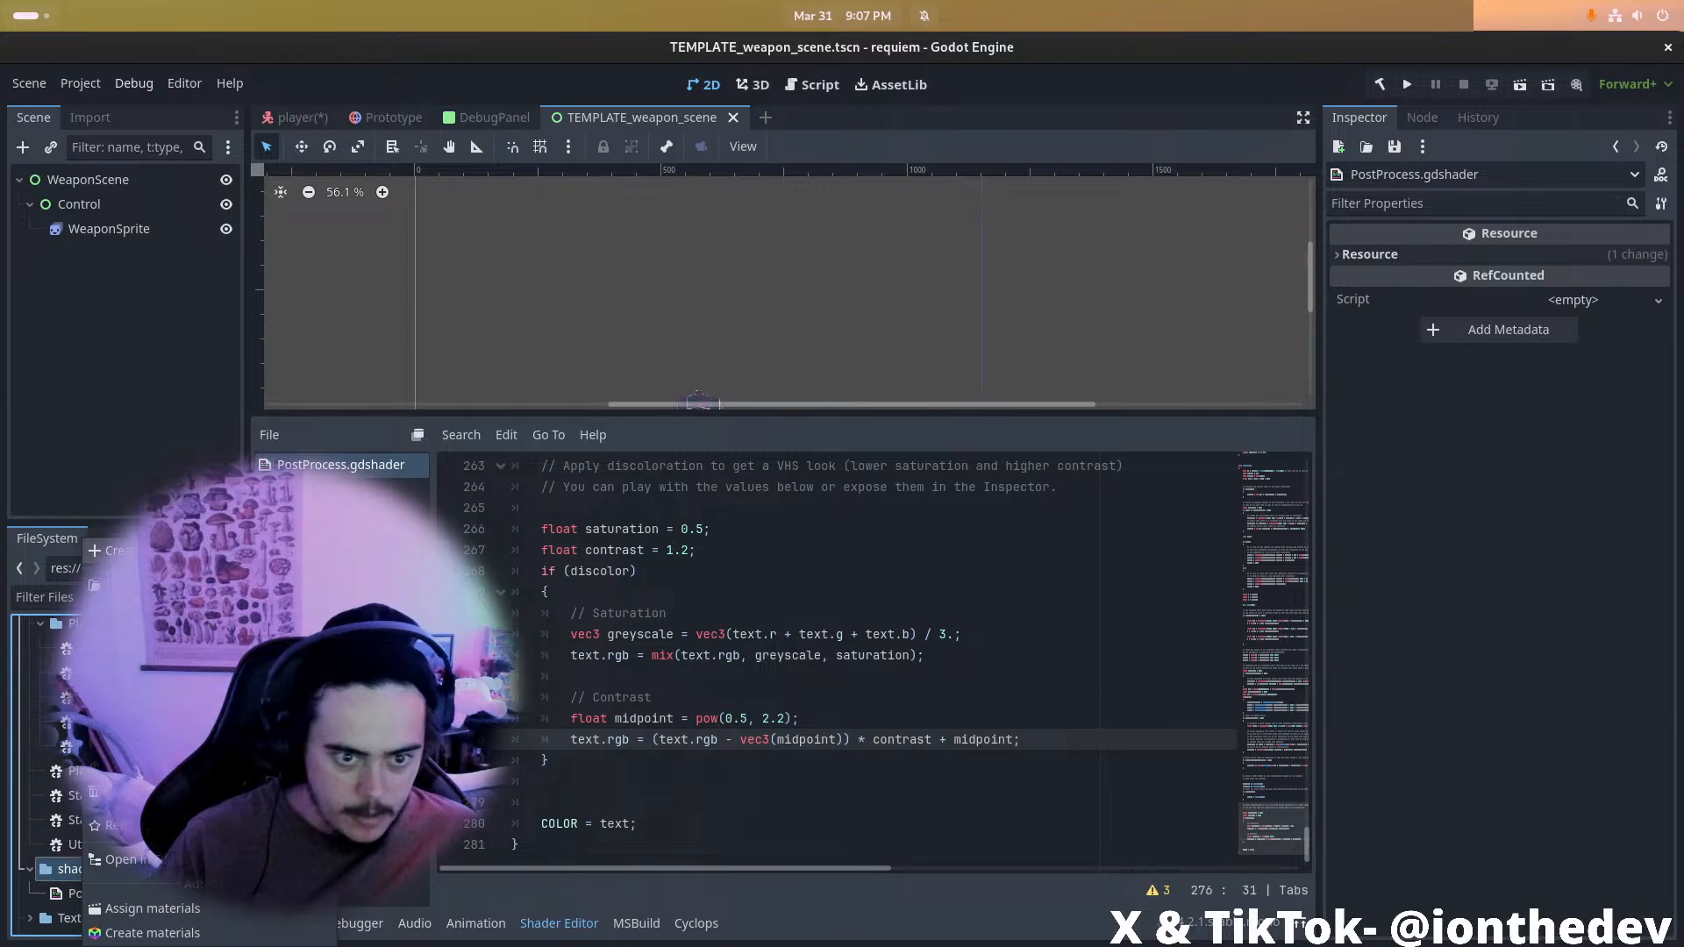
click(386, 624)
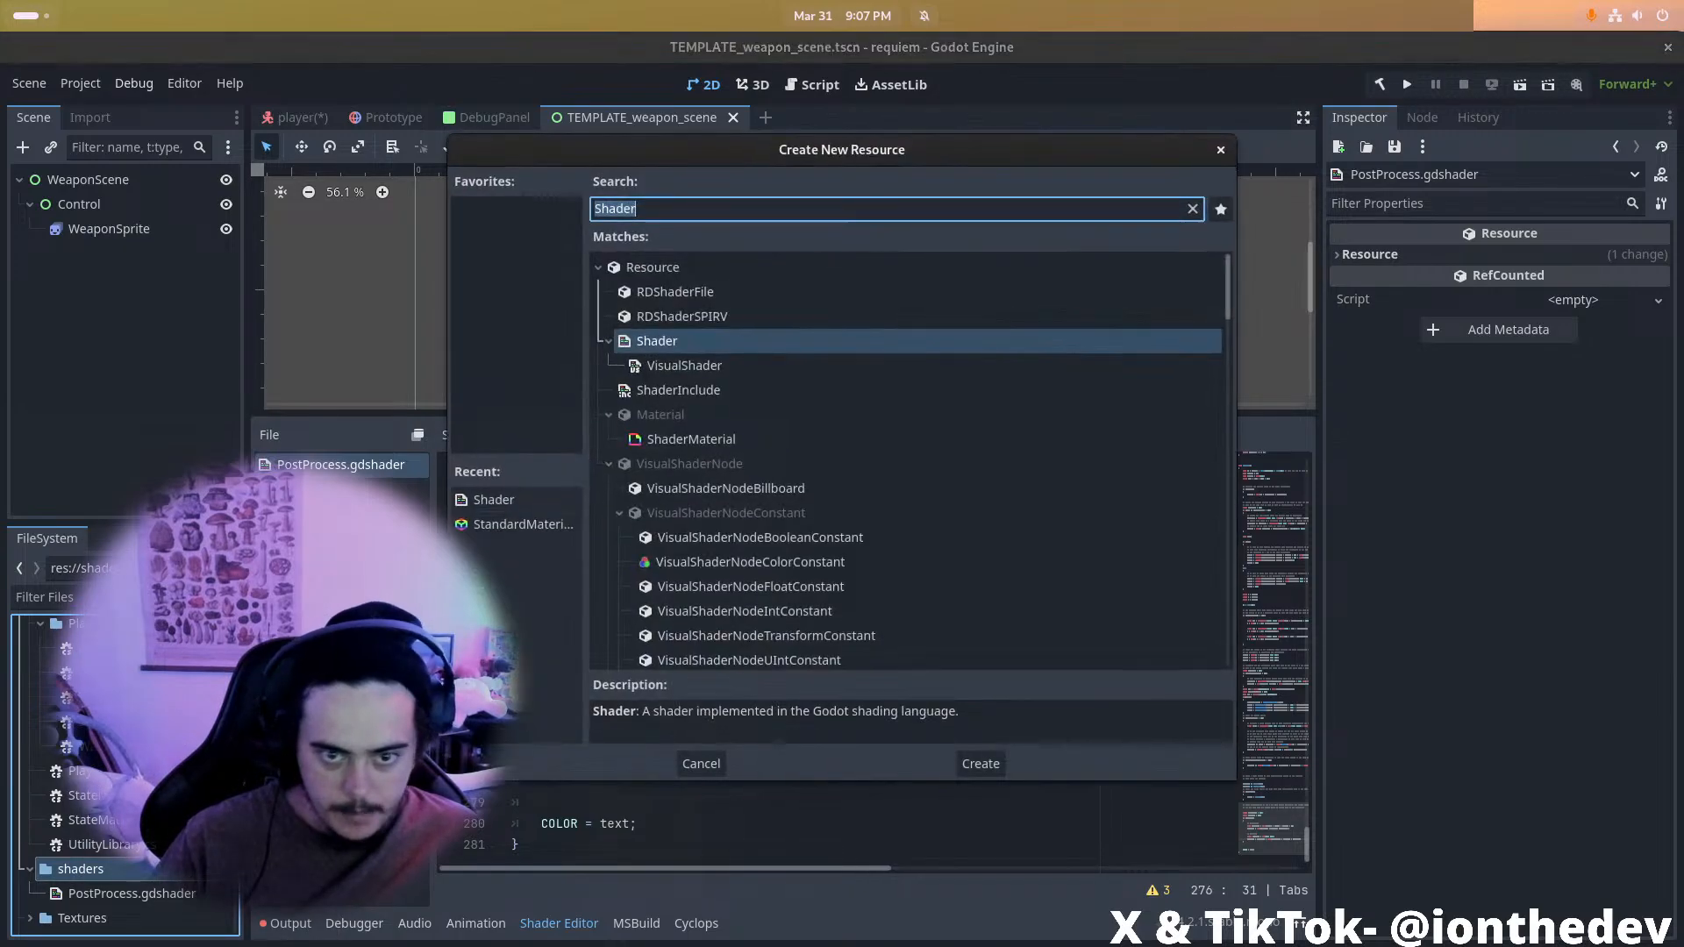
click(667, 439)
click(980, 763)
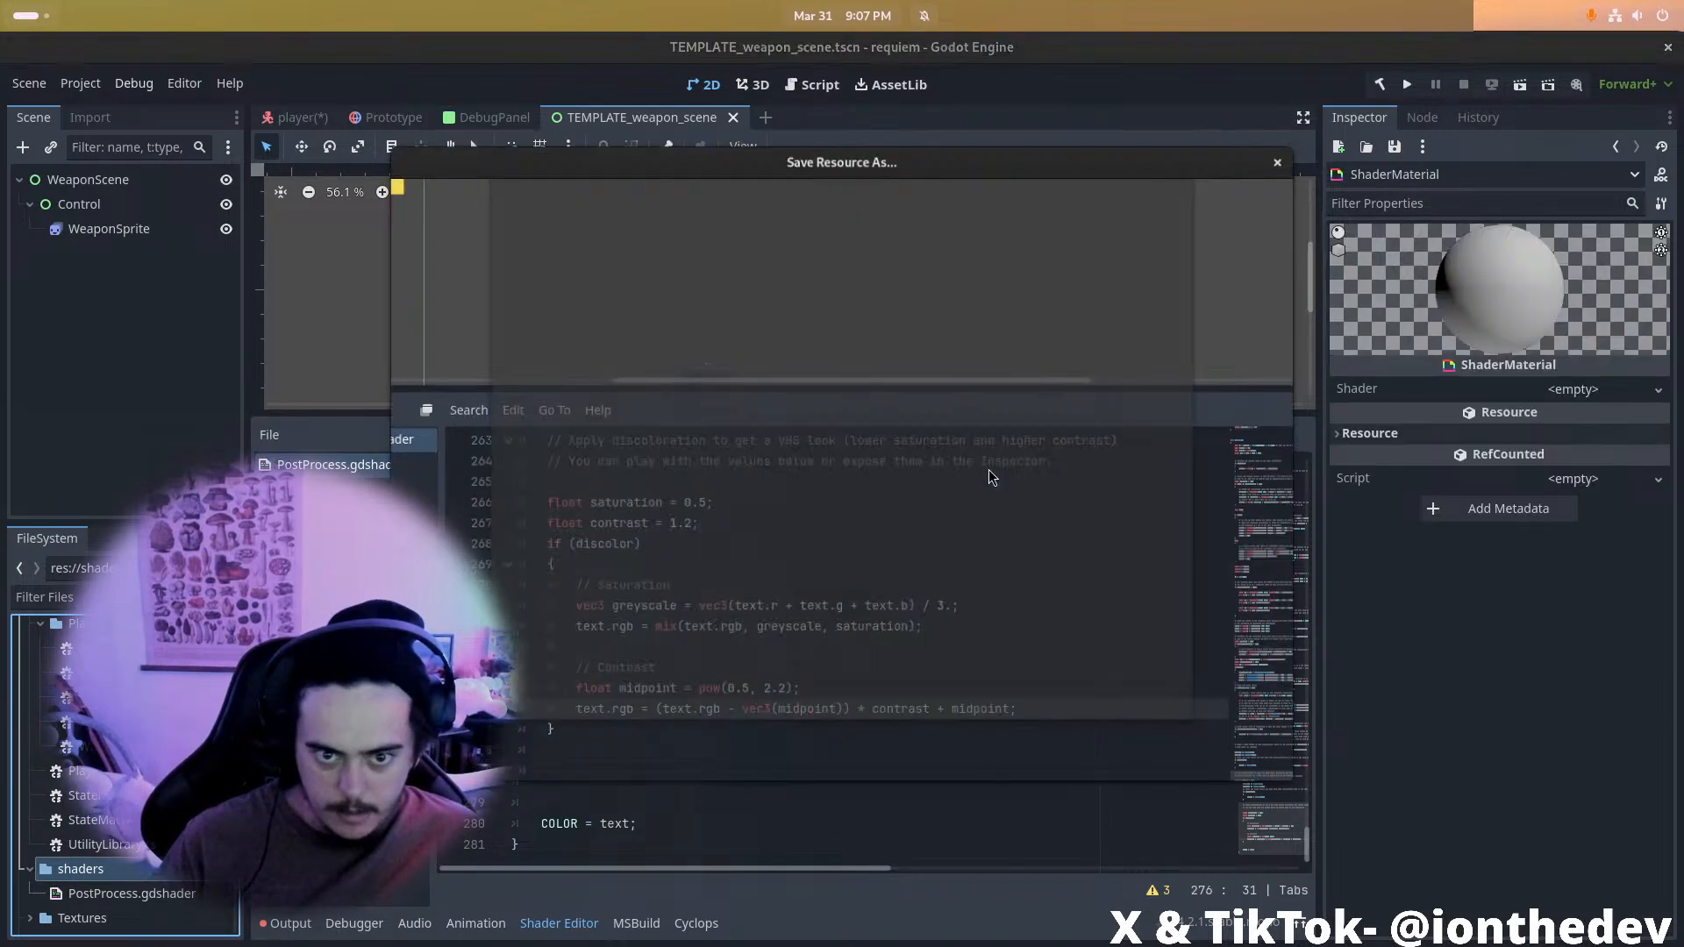
text(PostProce)
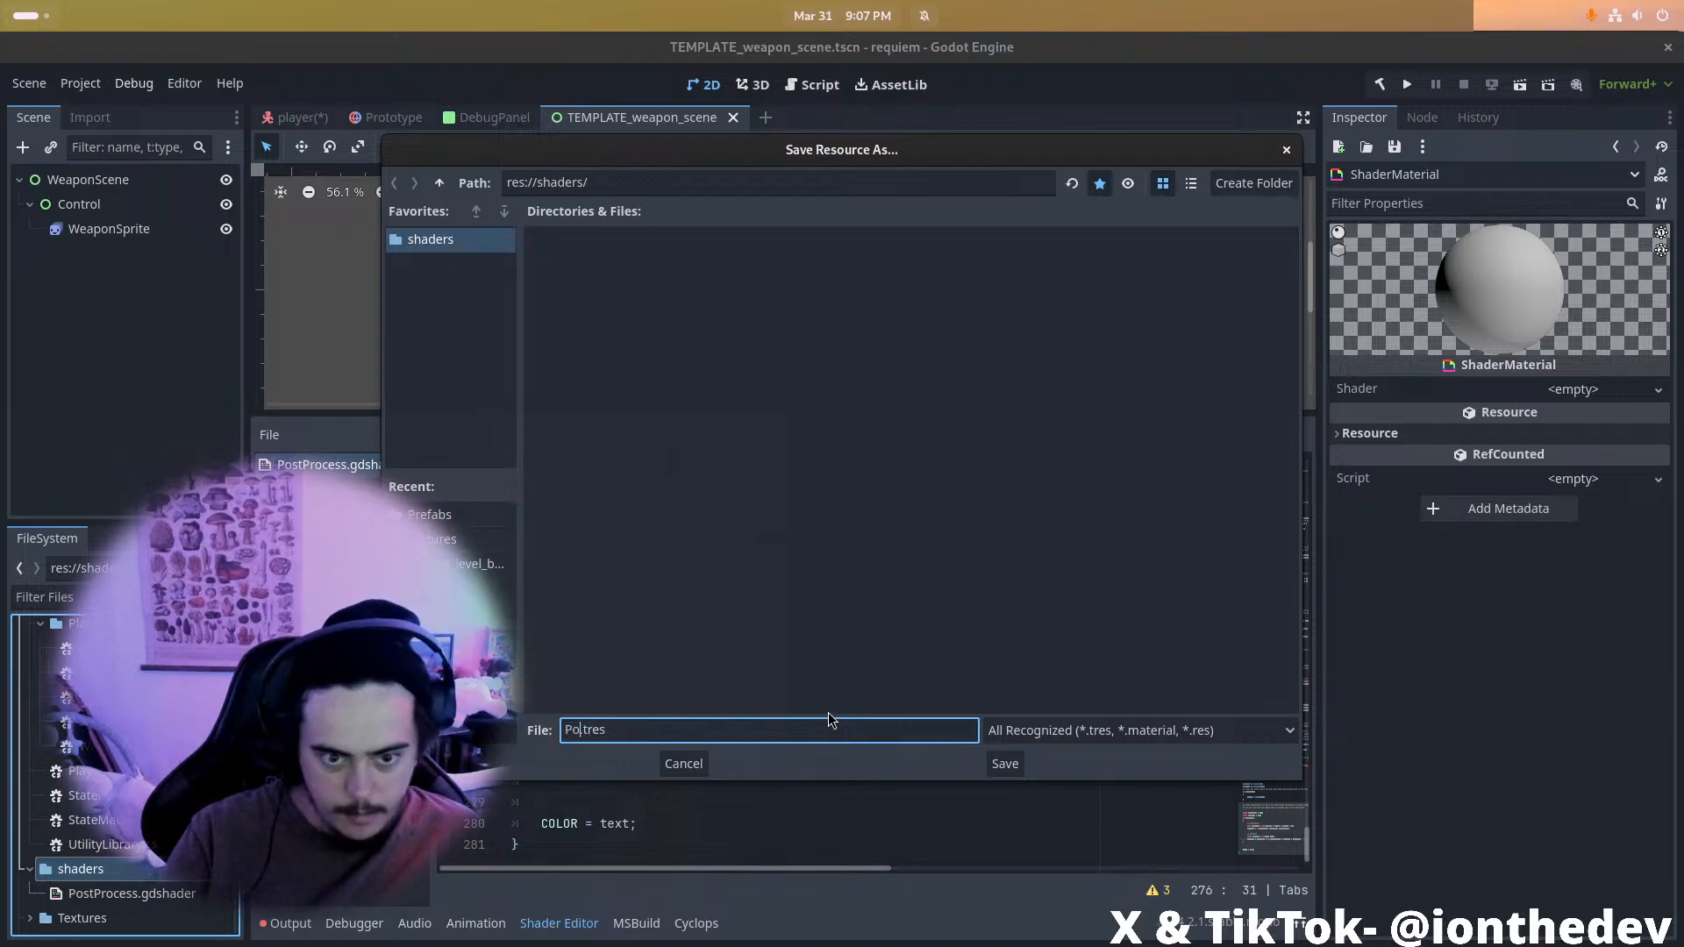
text(ss)
key(Return)
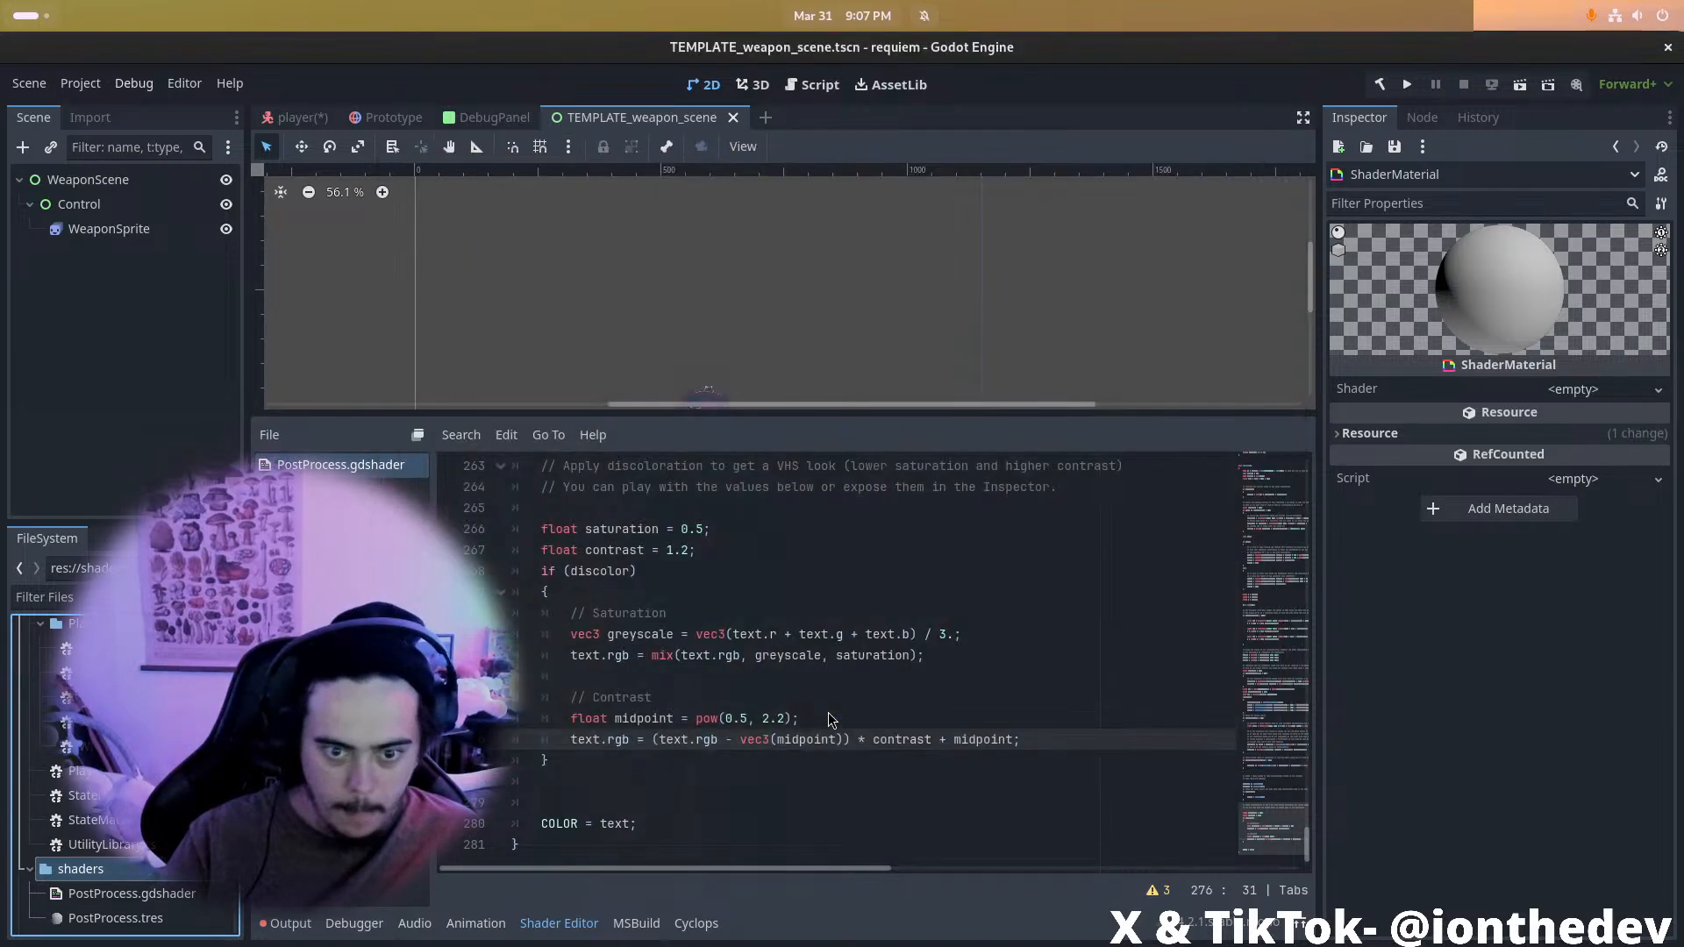
Show the player scene and create a new empty scene
click(281, 120)
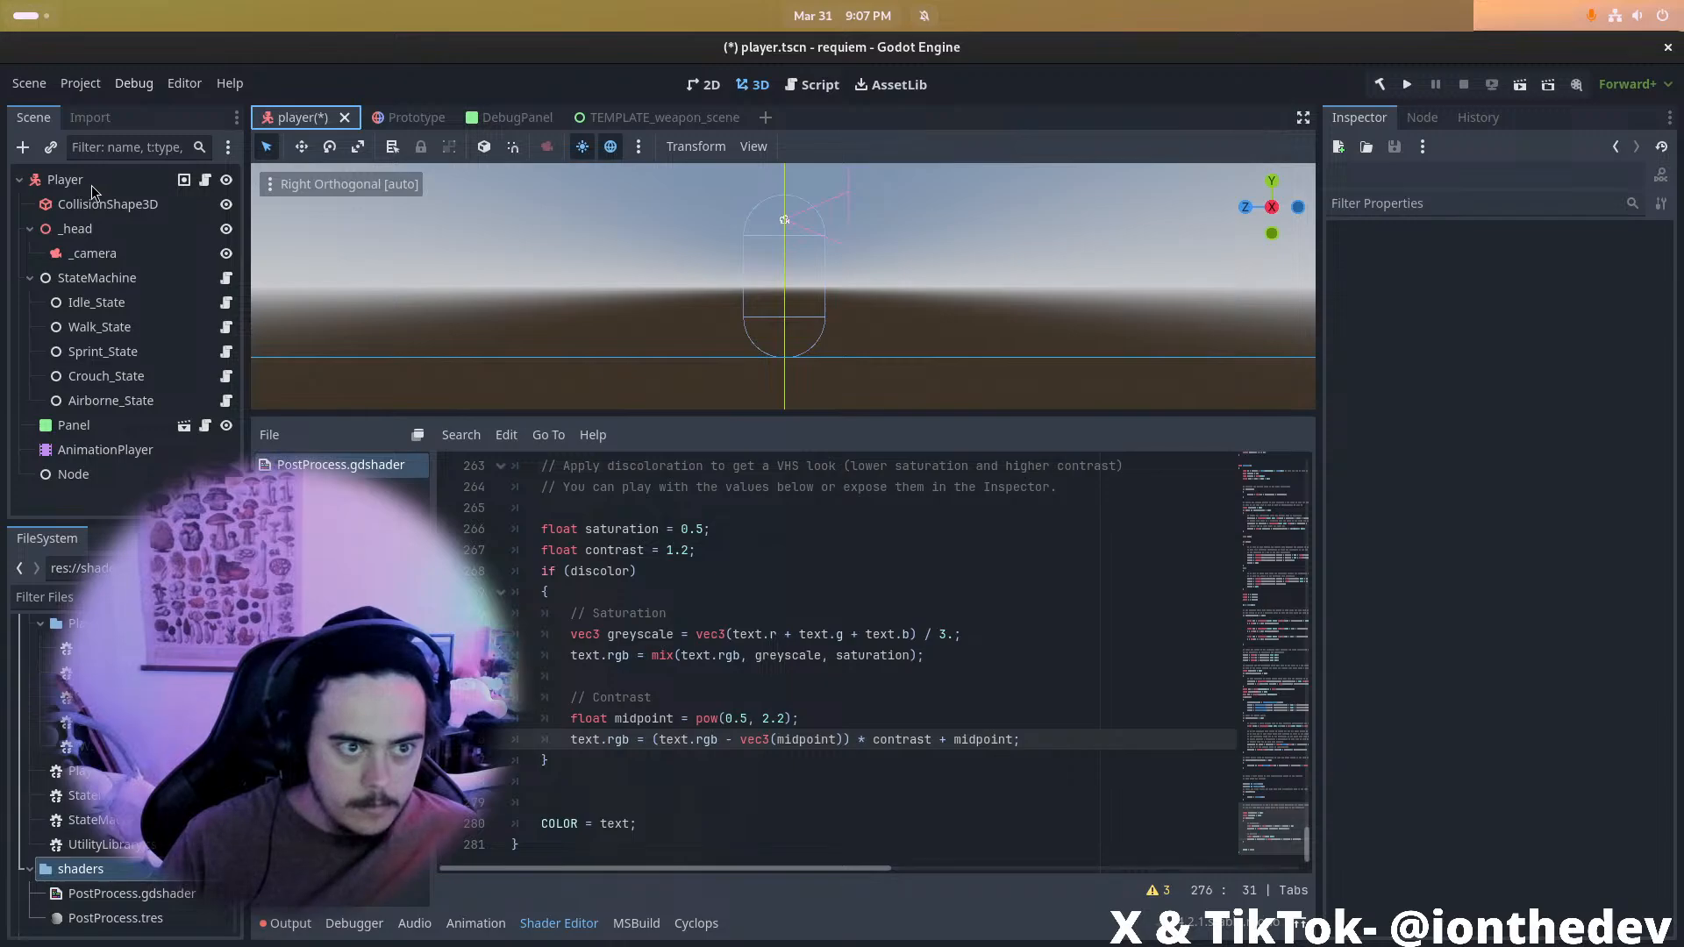
click(35, 85)
click(50, 109)
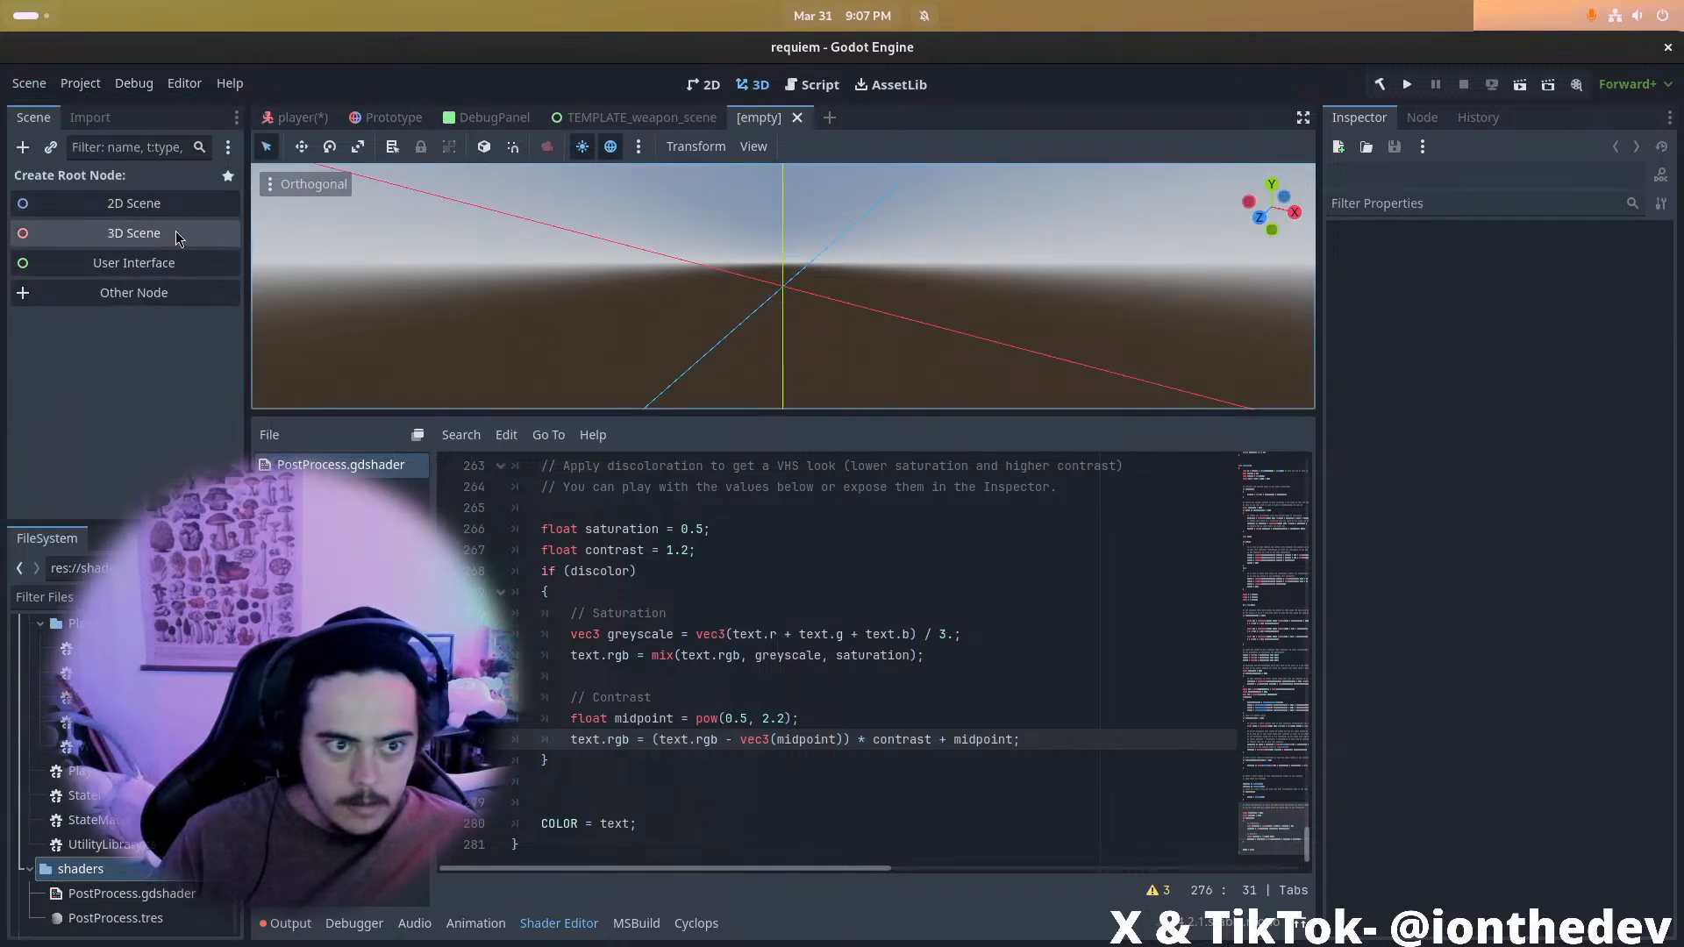
Create a user interface scene with a Control root and add a ColorRect child node
click(178, 263)
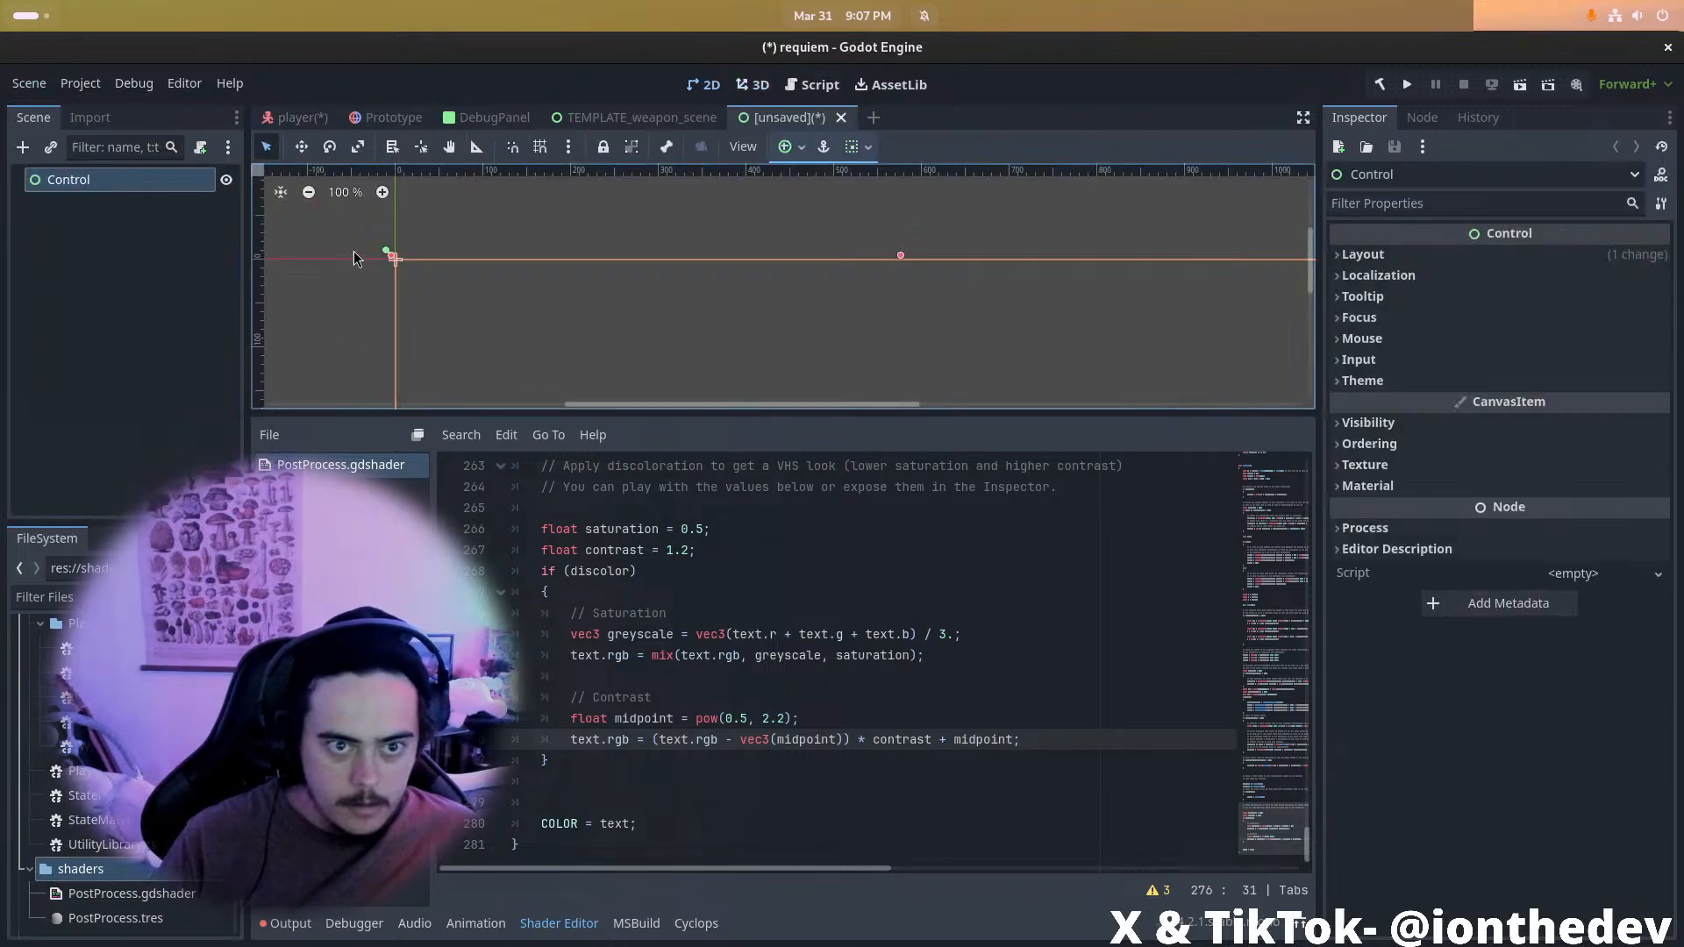
right_click(77, 187)
click(135, 202)
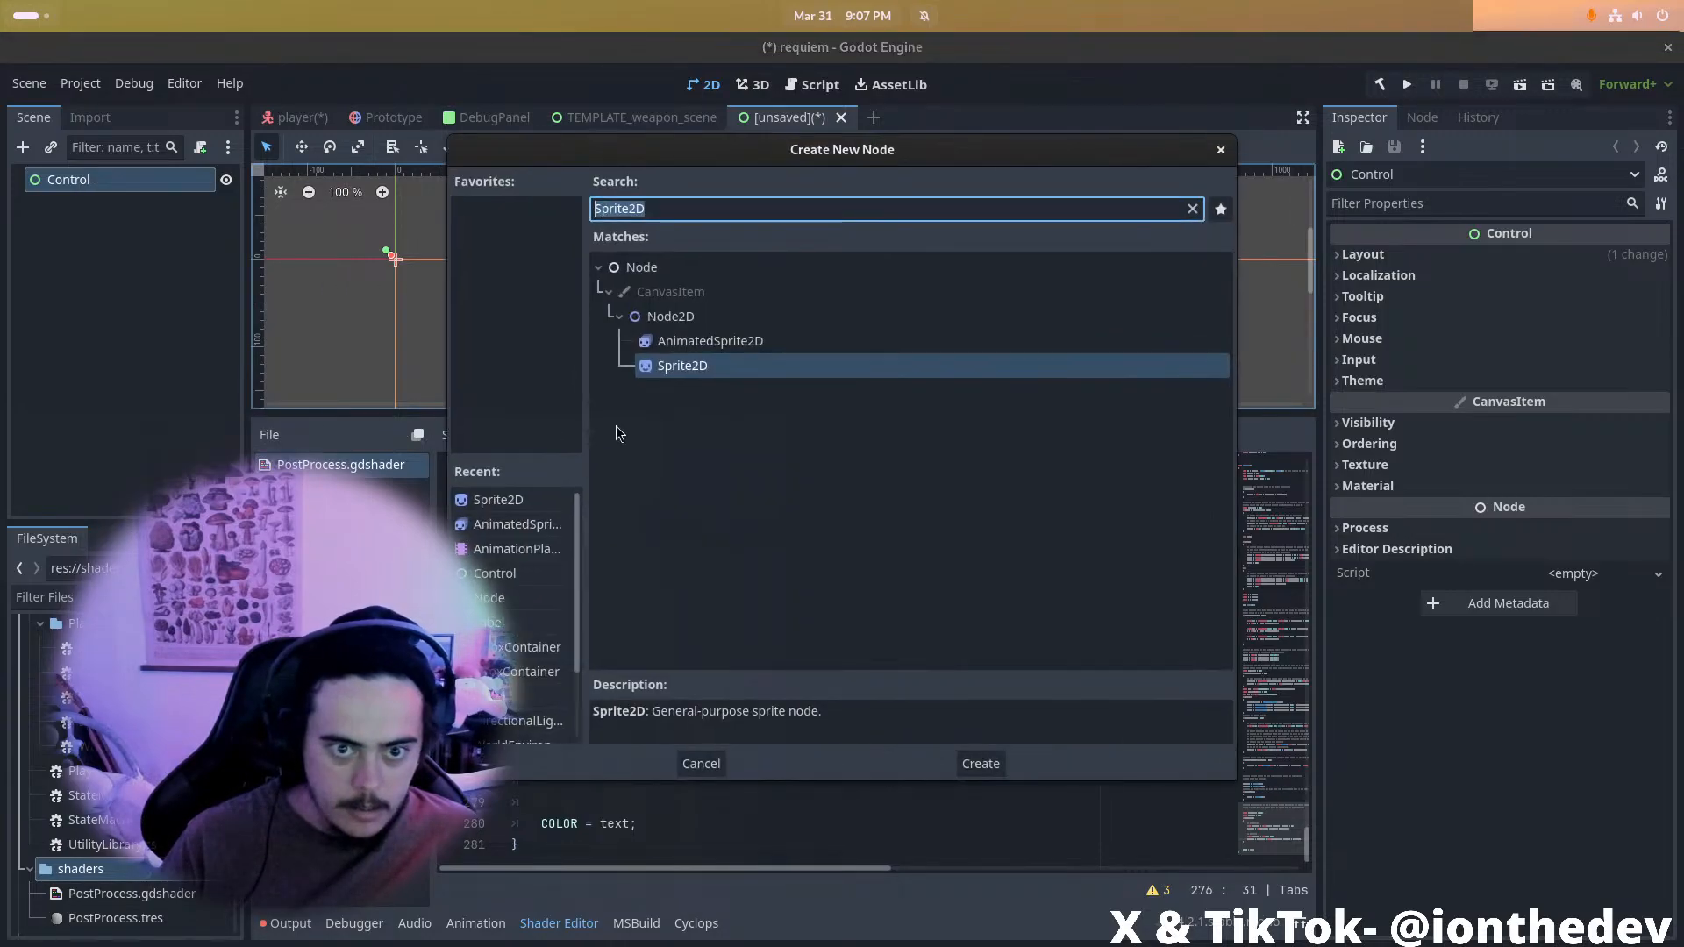
text(ColorRe)
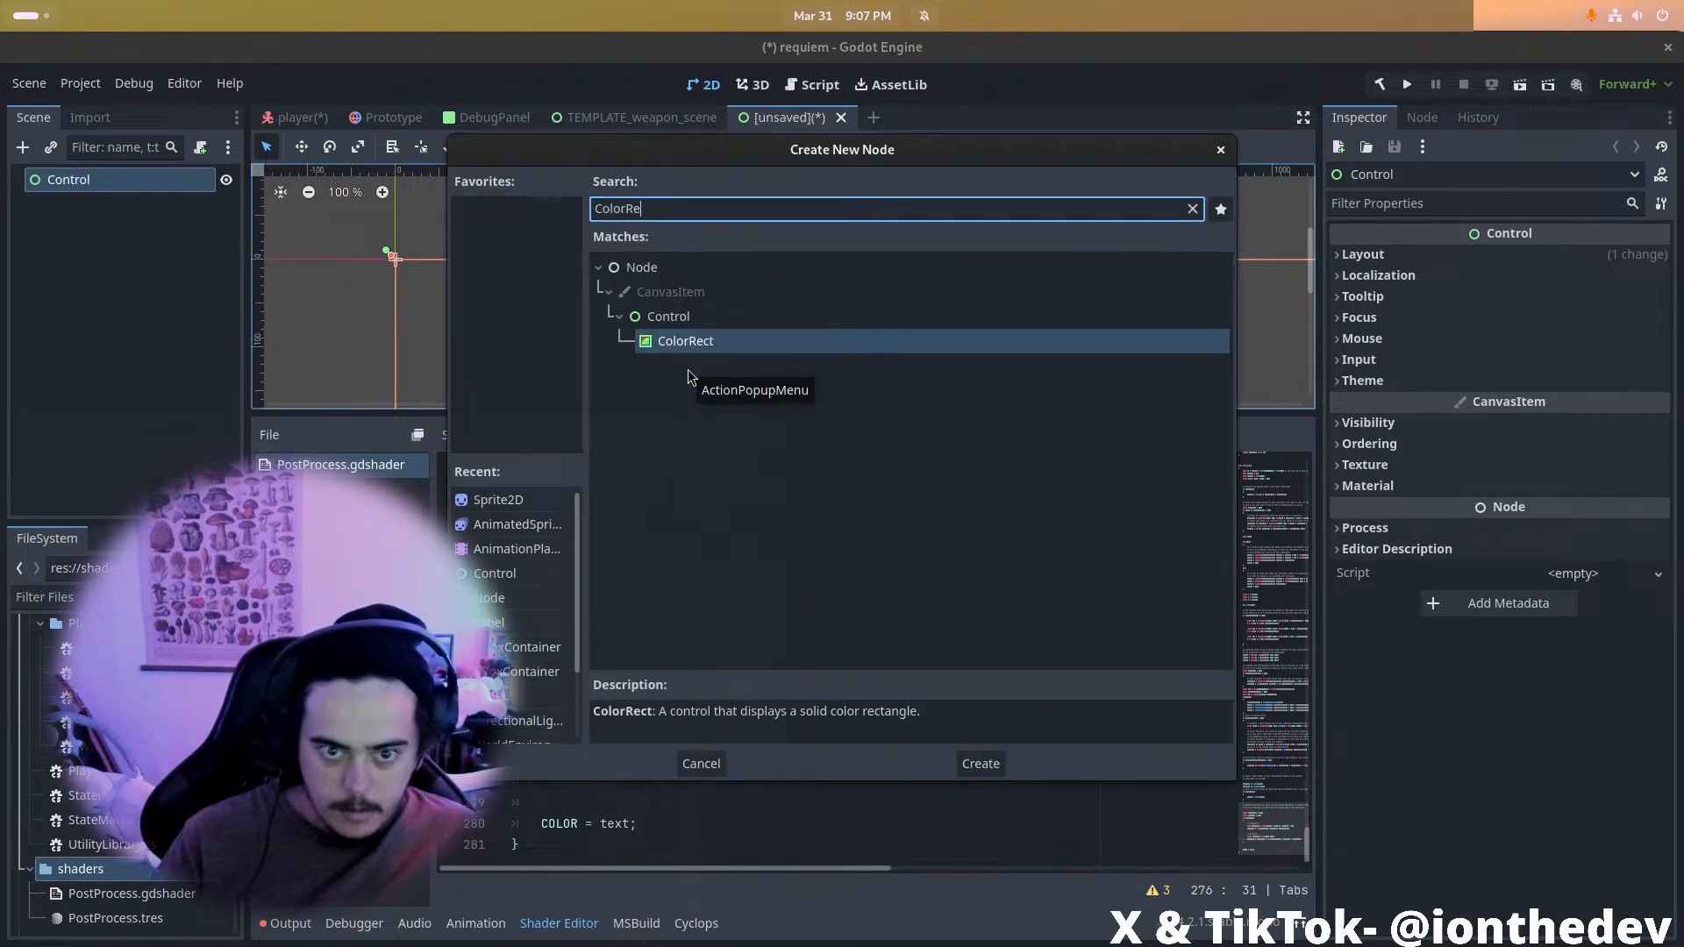
double_click(714, 341)
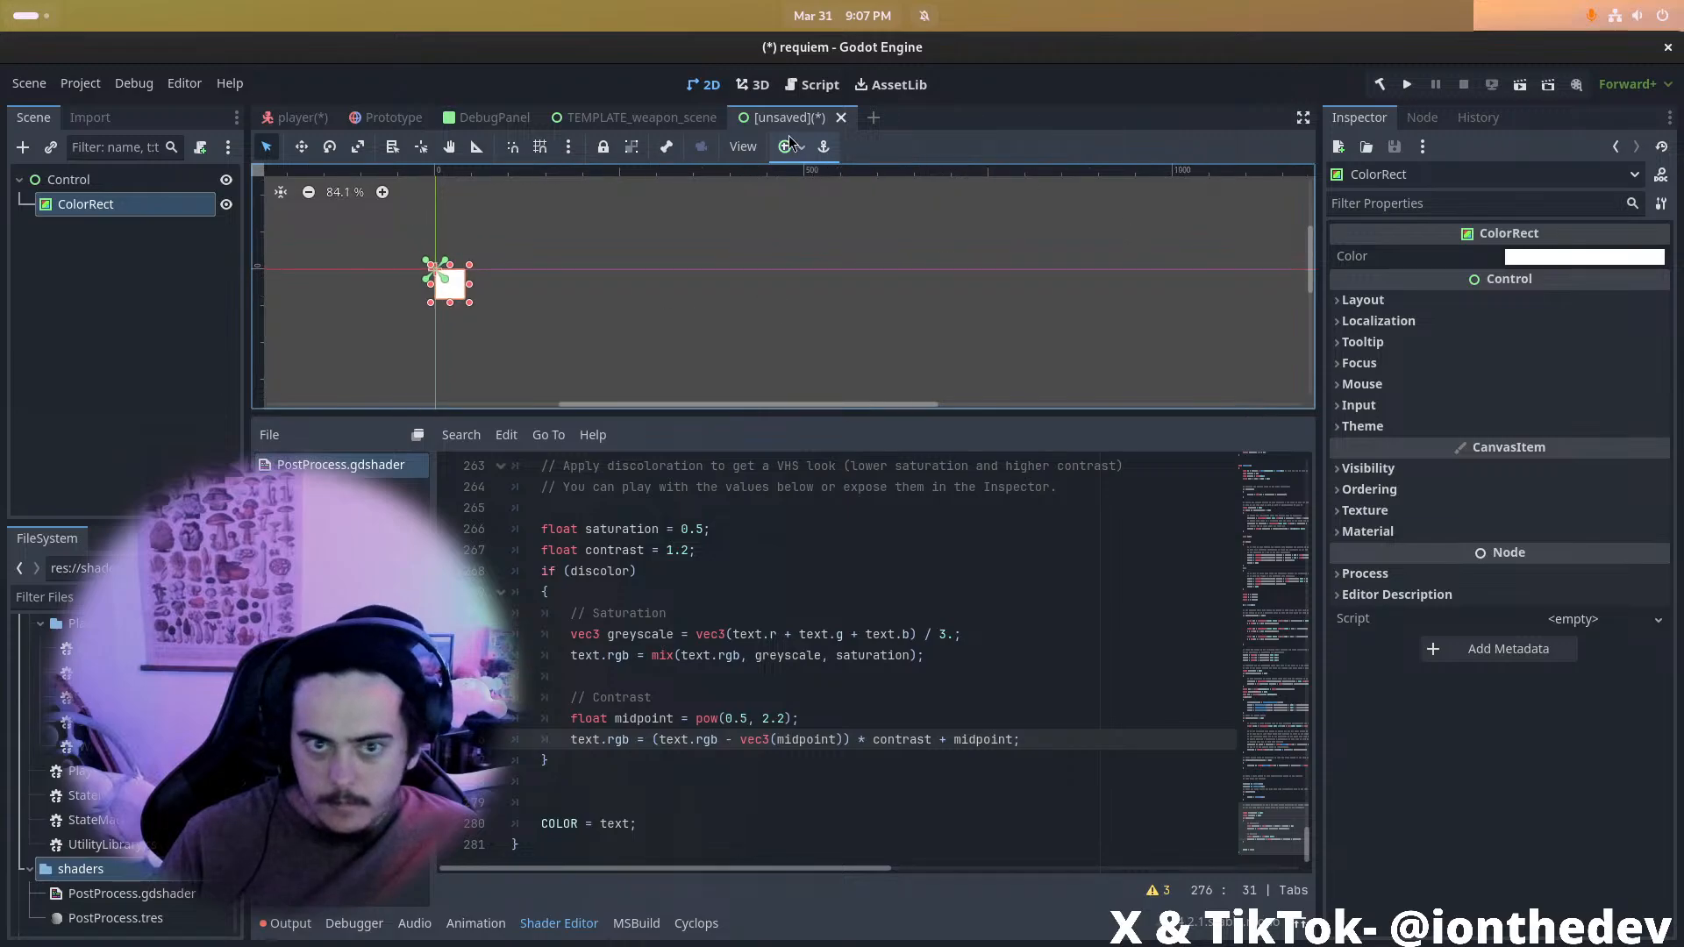
Stretch the ColorRect over the full rectangle of its parent with an anchor preset and collapse the shader editor
click(785, 147)
click(885, 301)
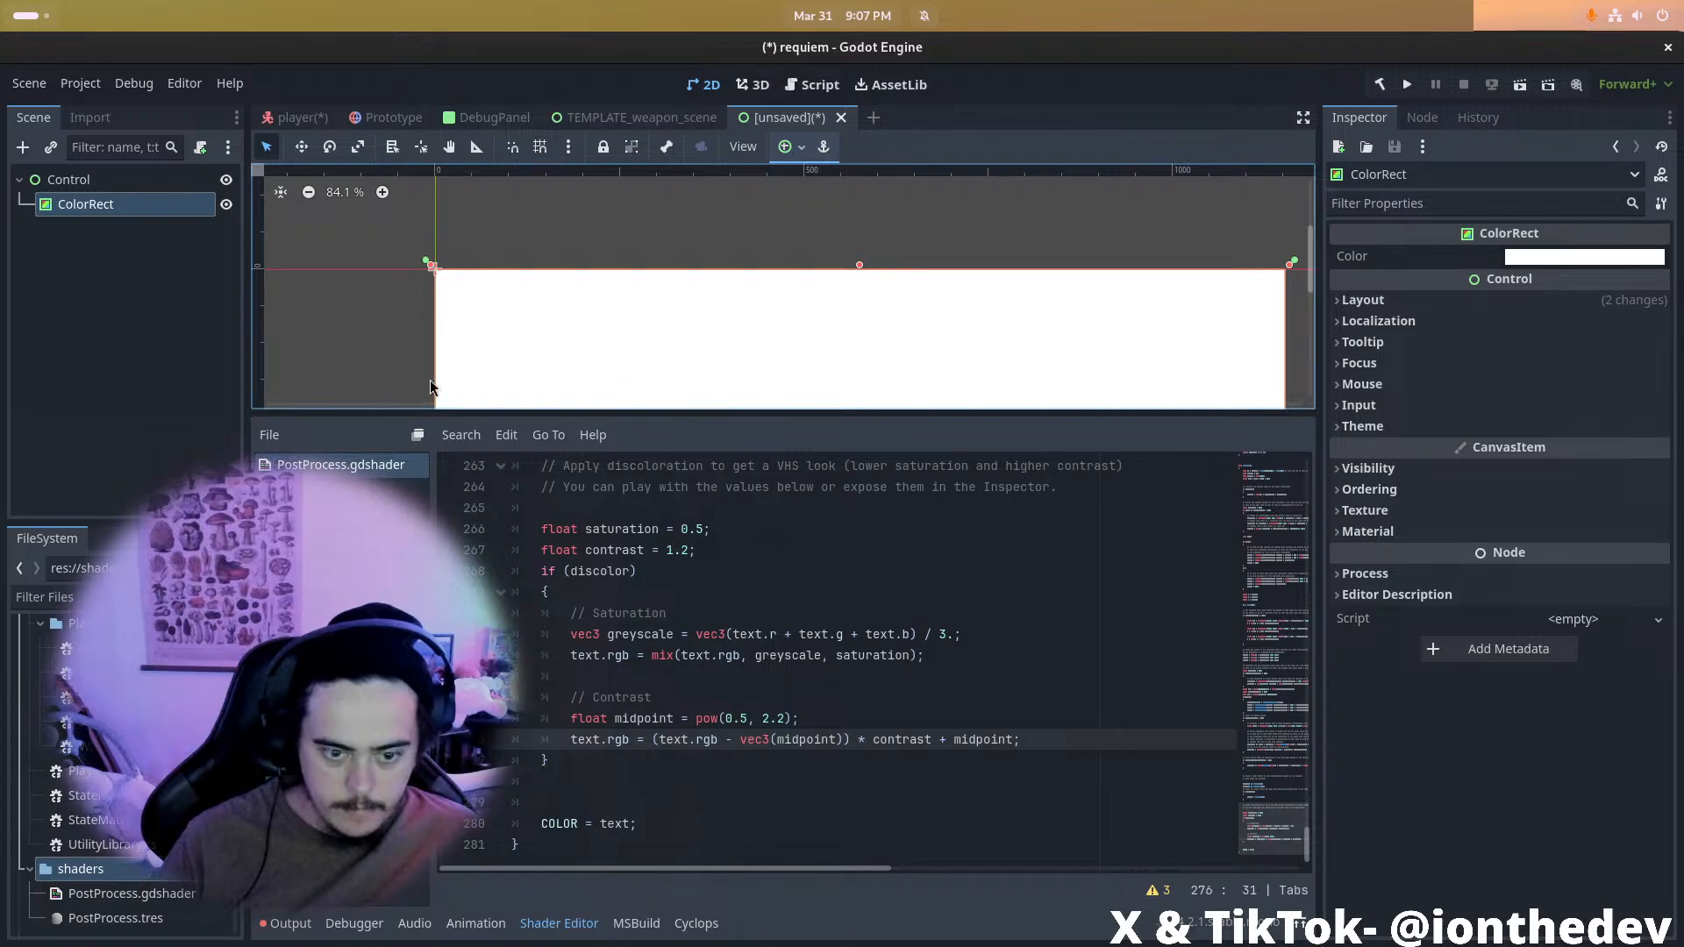
scroll(498, 232, up, 1)
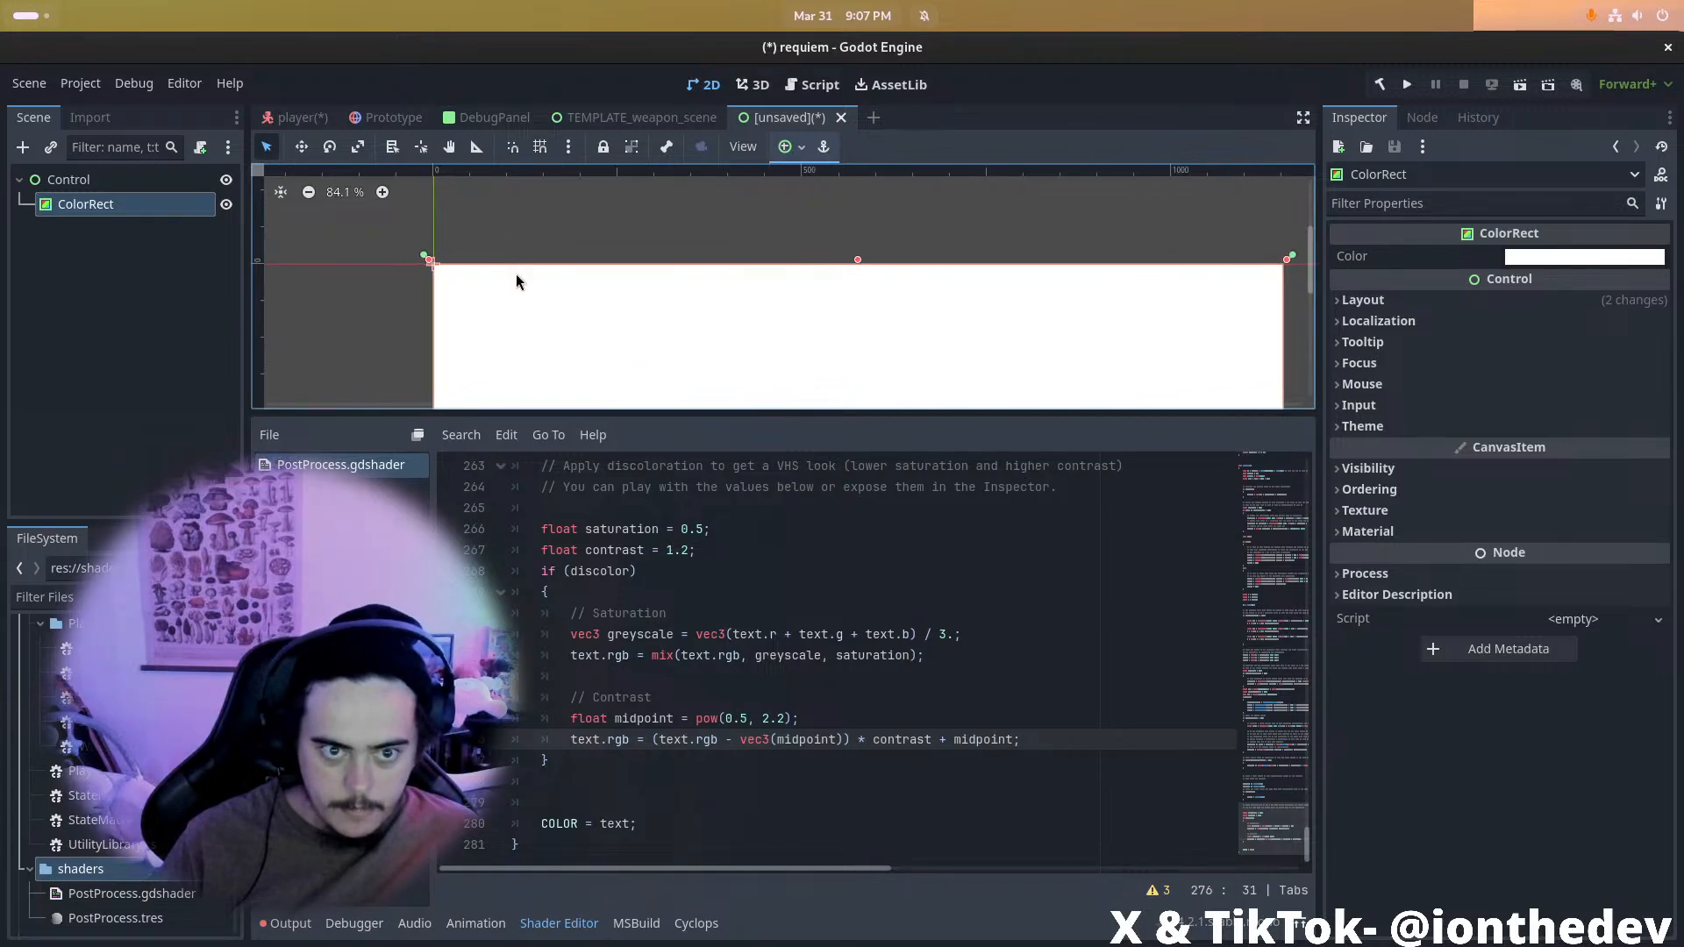
click(565, 928)
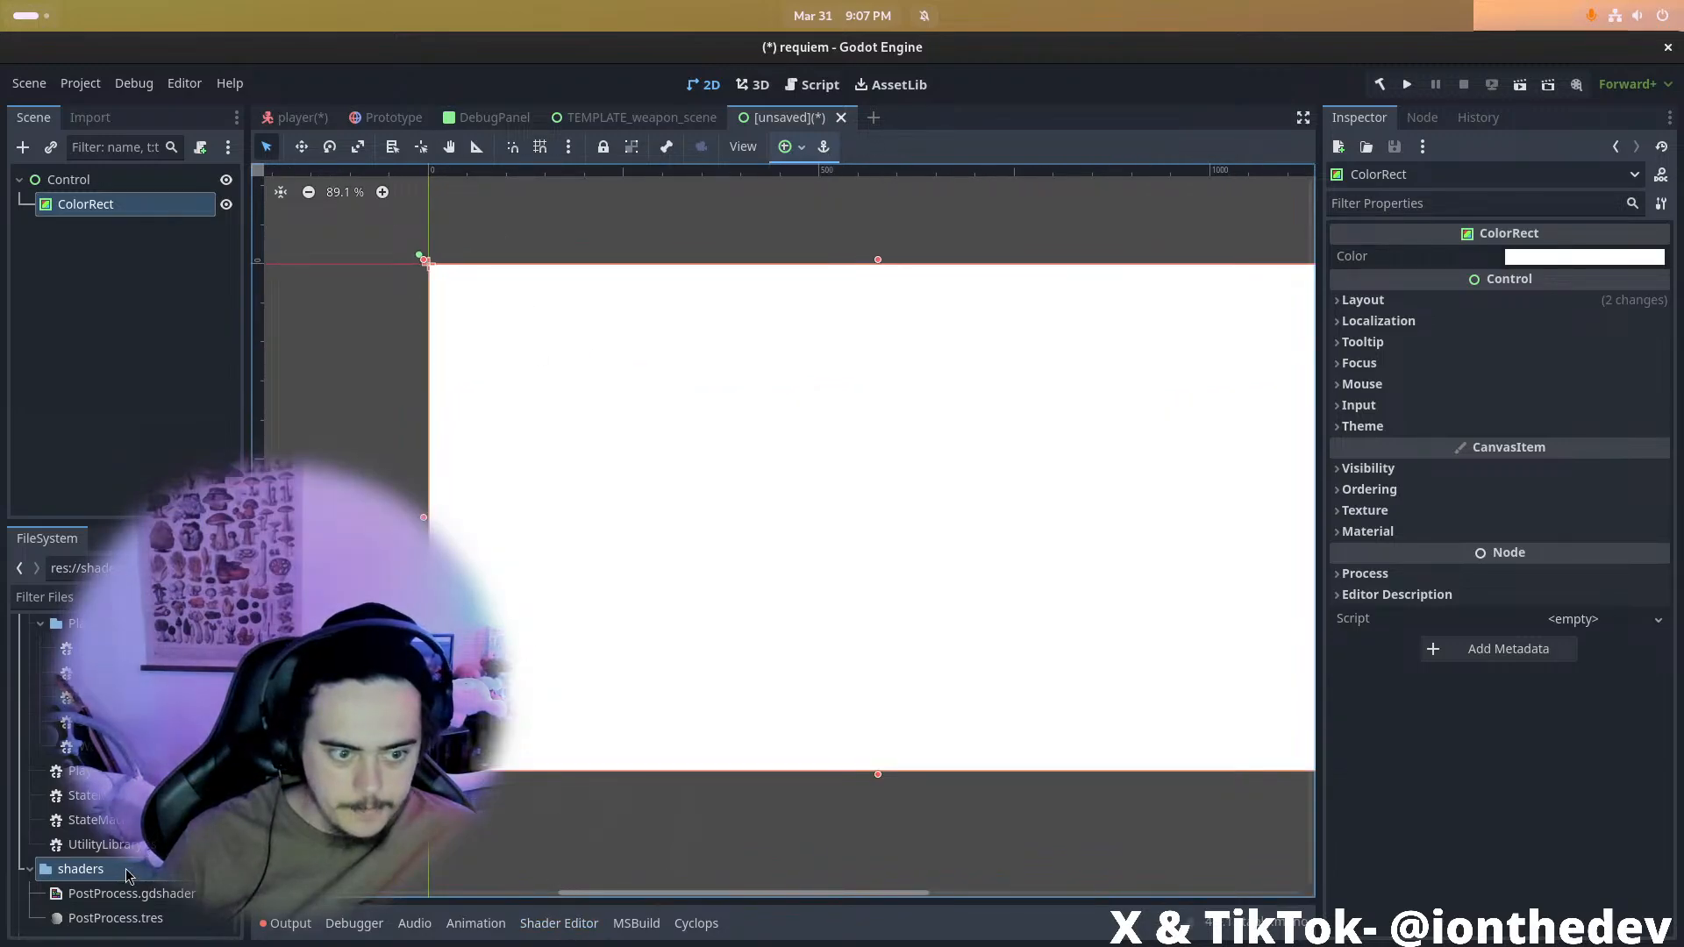
Assign PostProcess.tres as the ColorRect's material and set PostProcess.gdshader as that material's shader
drag(123, 918, 704, 436)
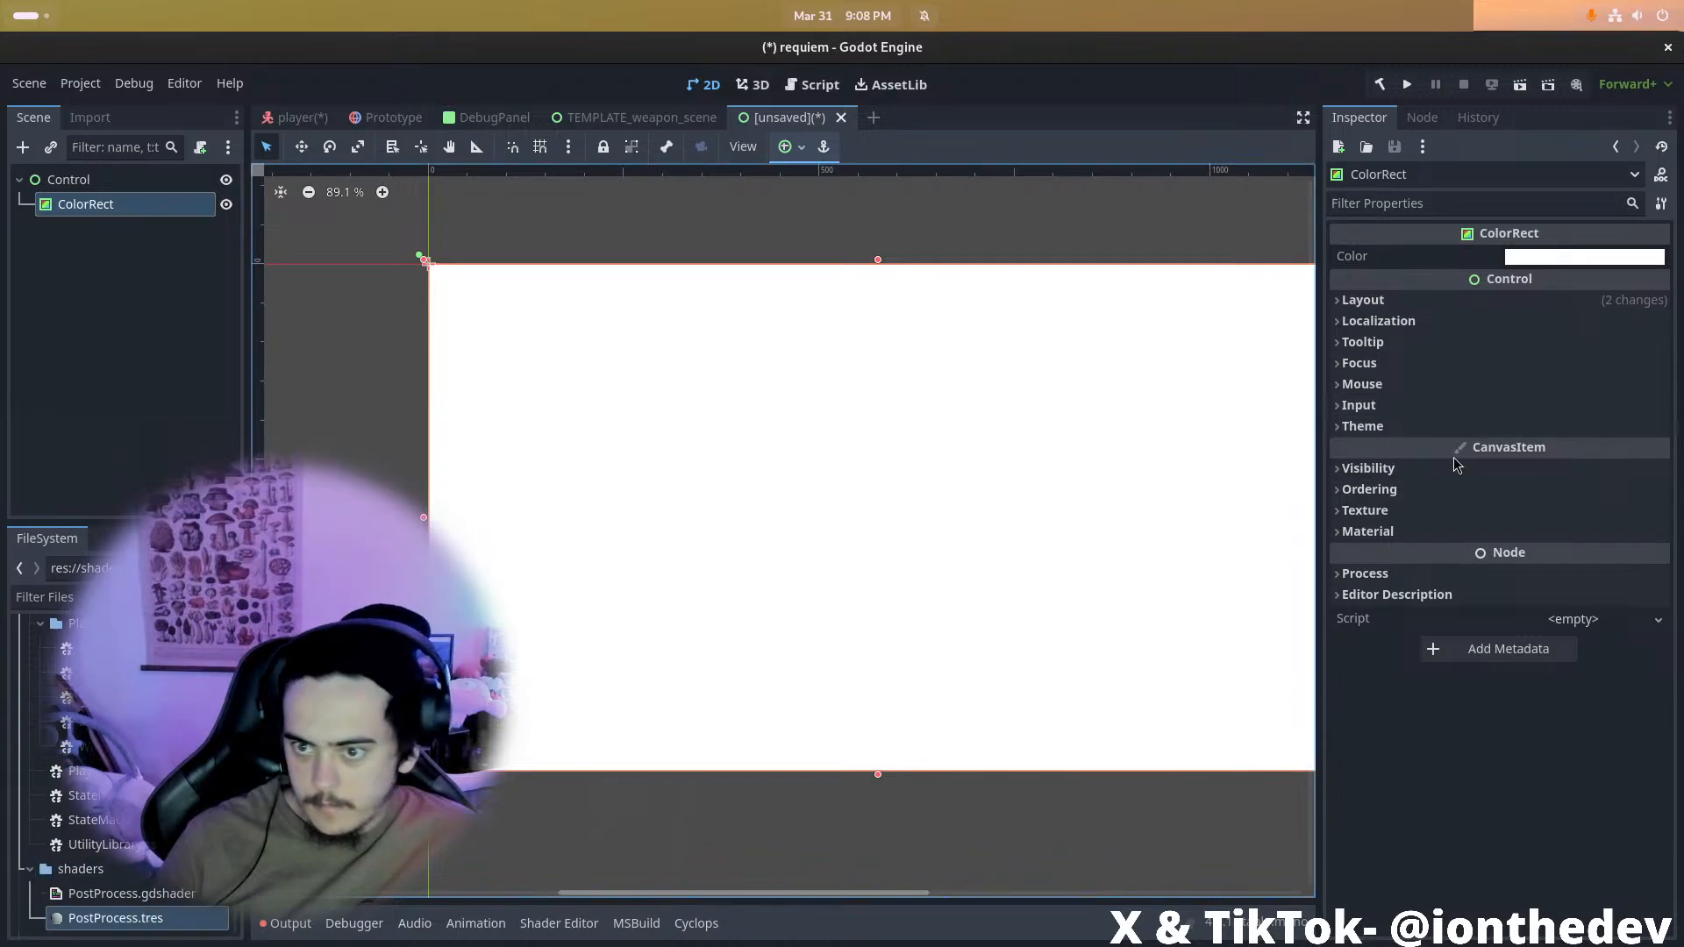
click(1415, 532)
drag(48, 914, 1577, 556)
click(123, 892)
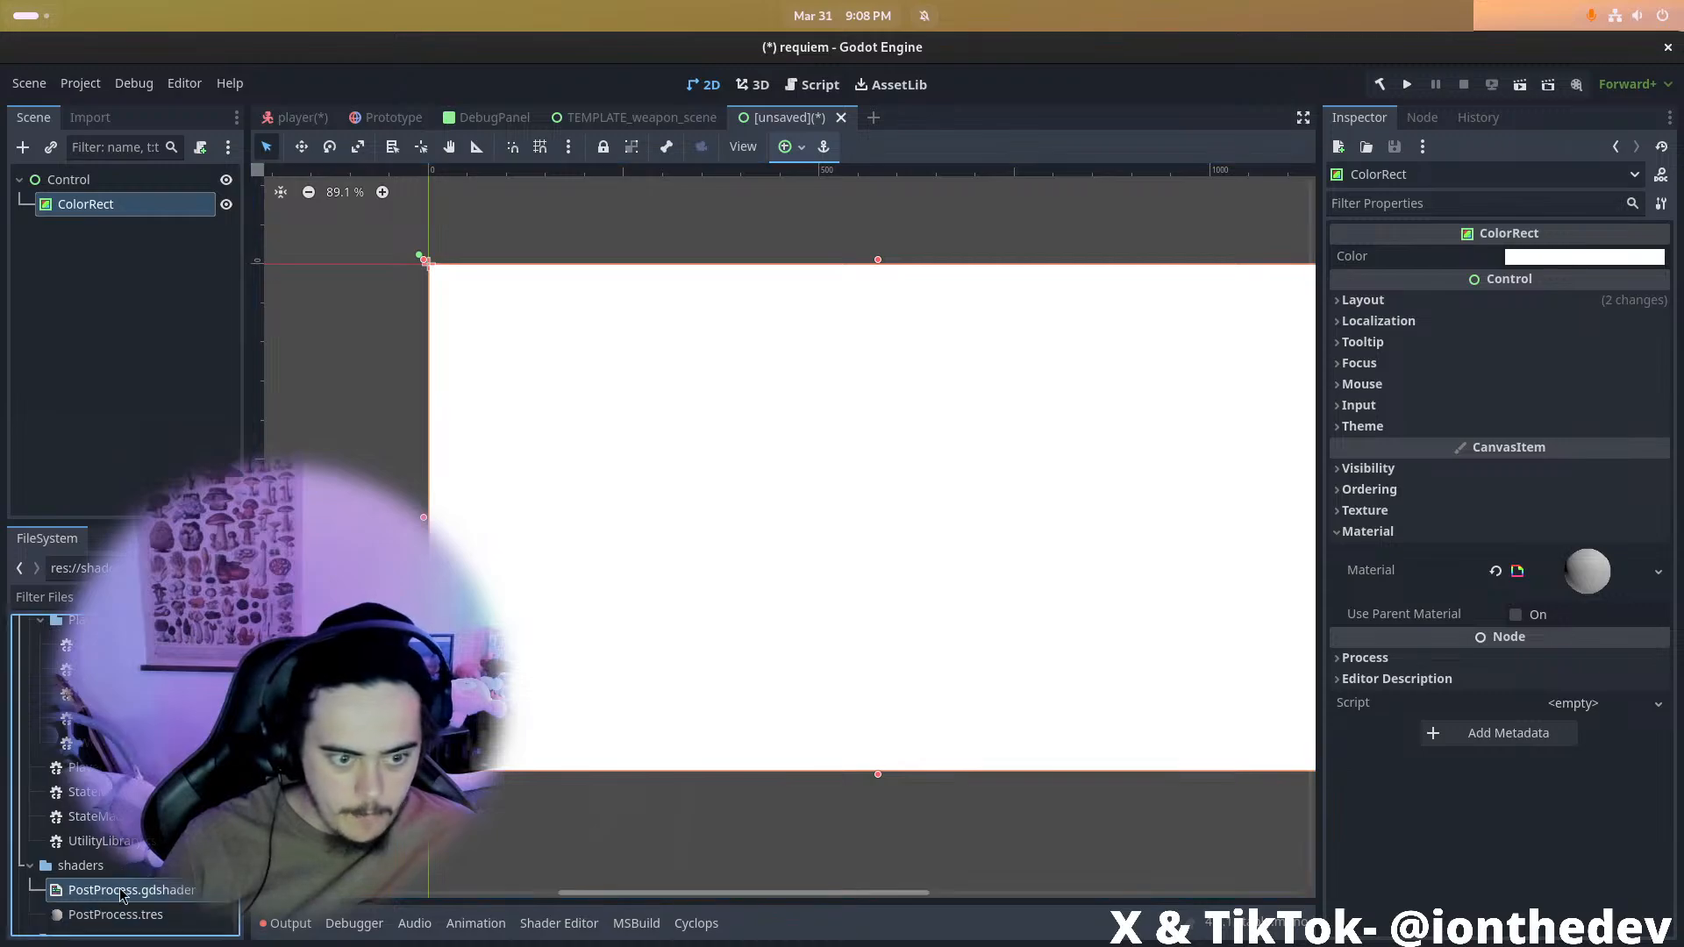
click(129, 914)
drag(123, 890, 1549, 395)
In the shader parameters, enable Overlay and set Scanlines Opacity to 0, Scanlines Width to 0.005 and Grille Opacity to 0
scroll(1044, 448, up, 2)
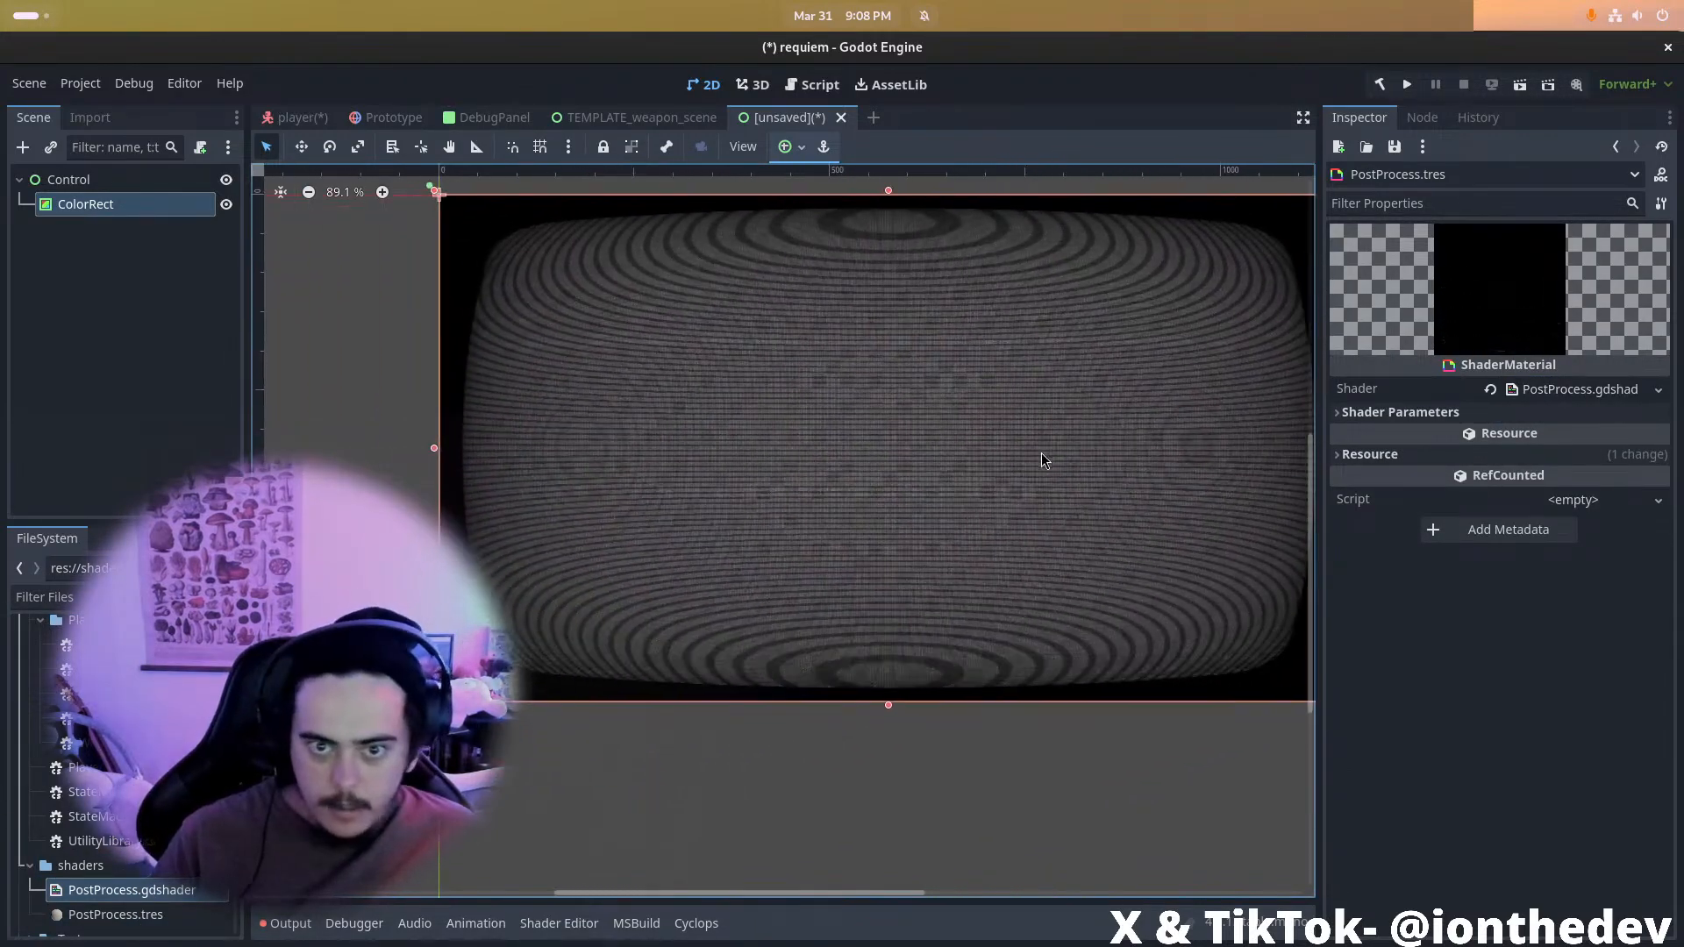
scroll(1056, 564, down, 2)
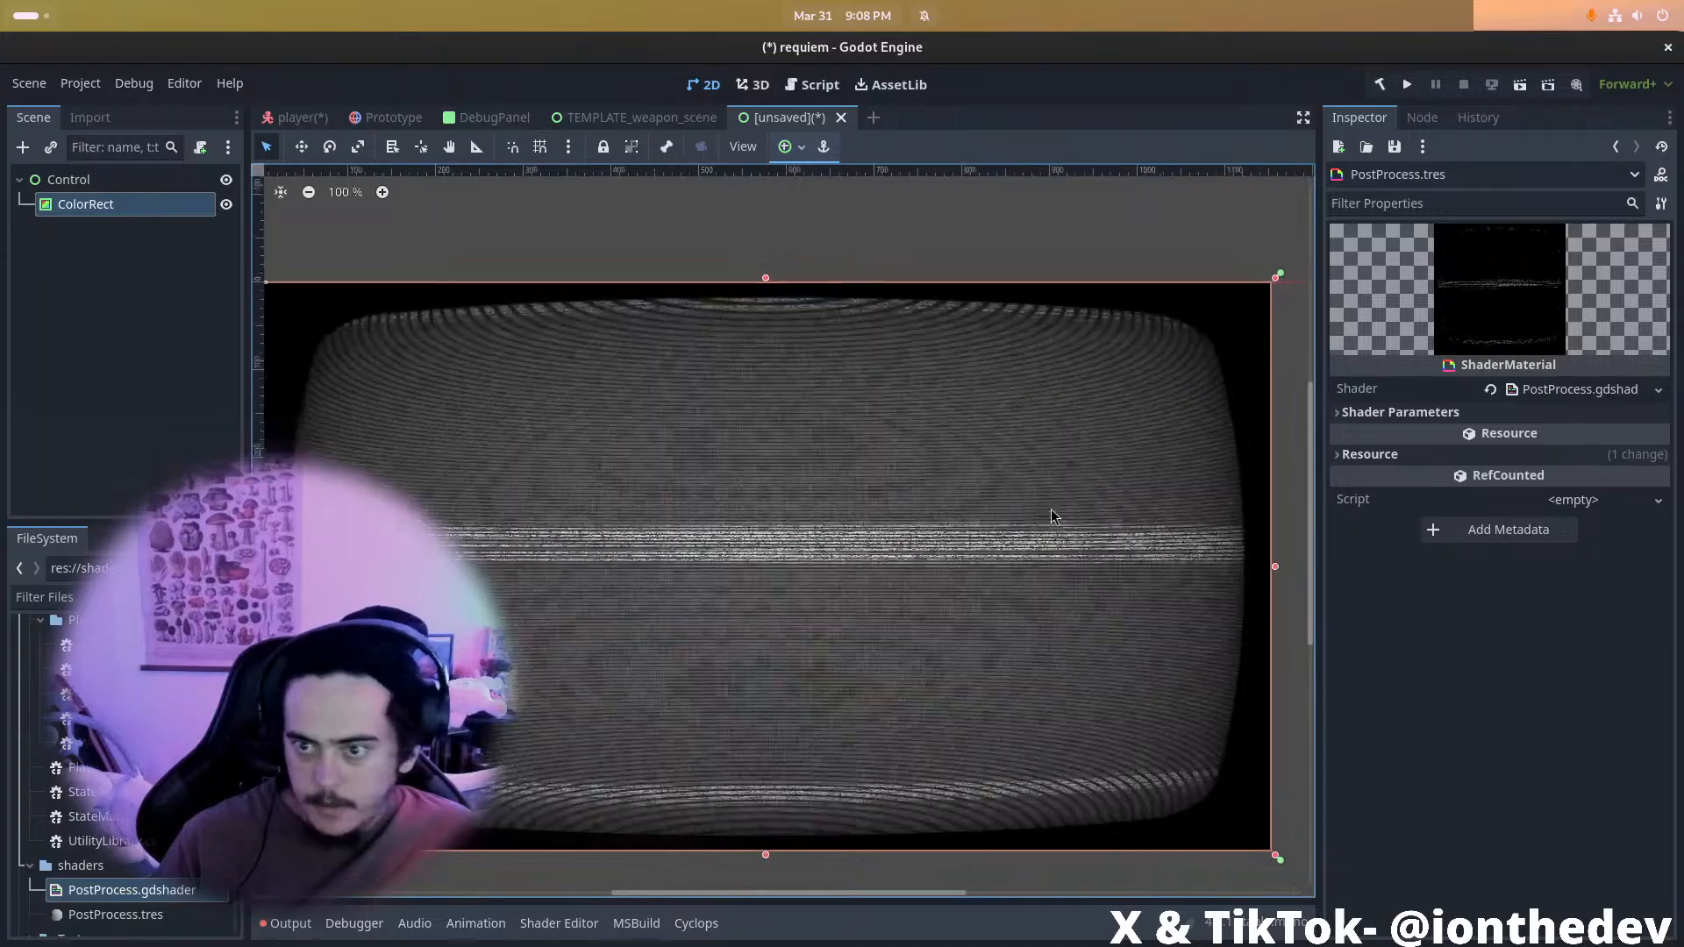
click(1339, 416)
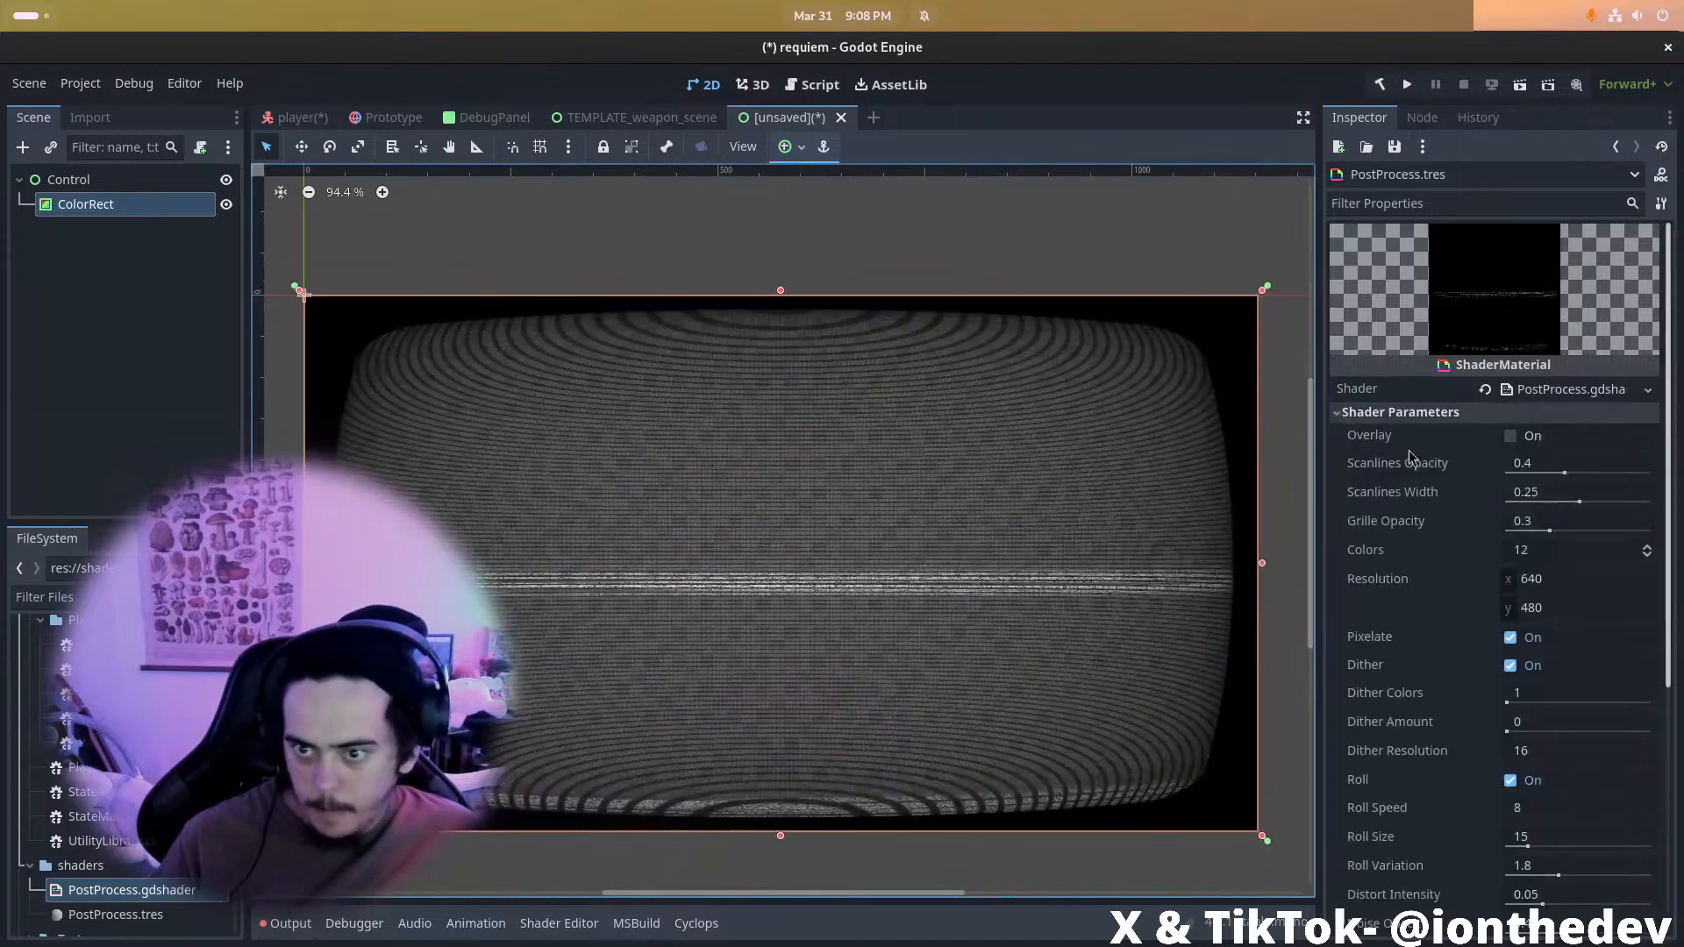
click(1510, 437)
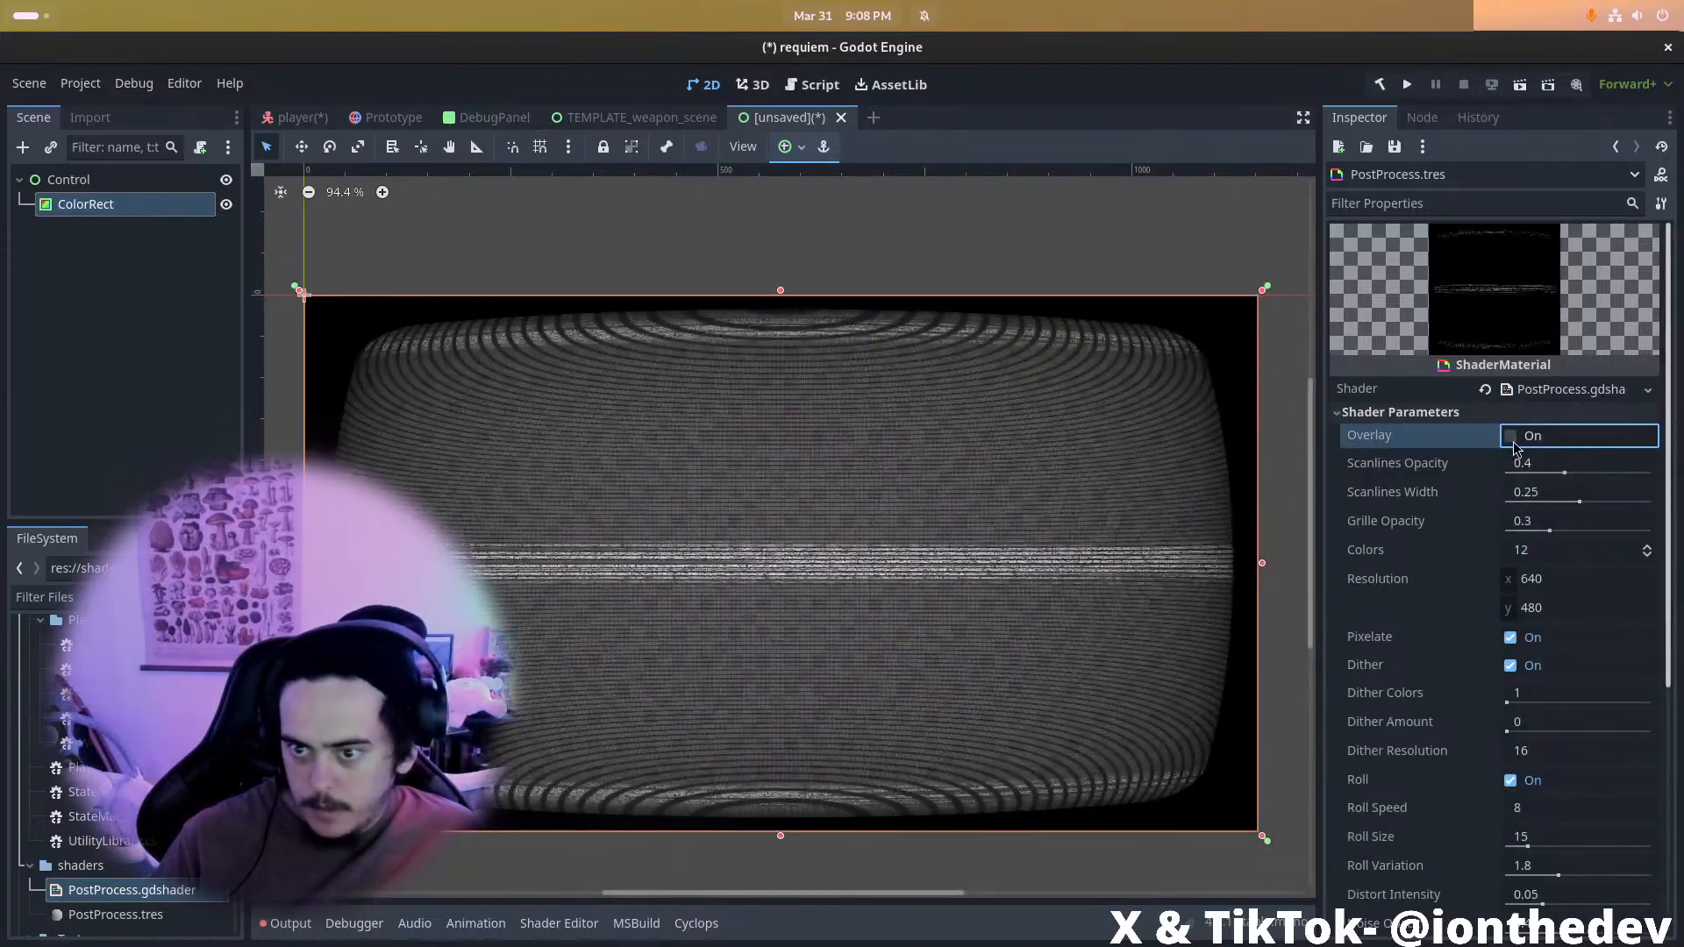
drag(1563, 472, 1452, 483)
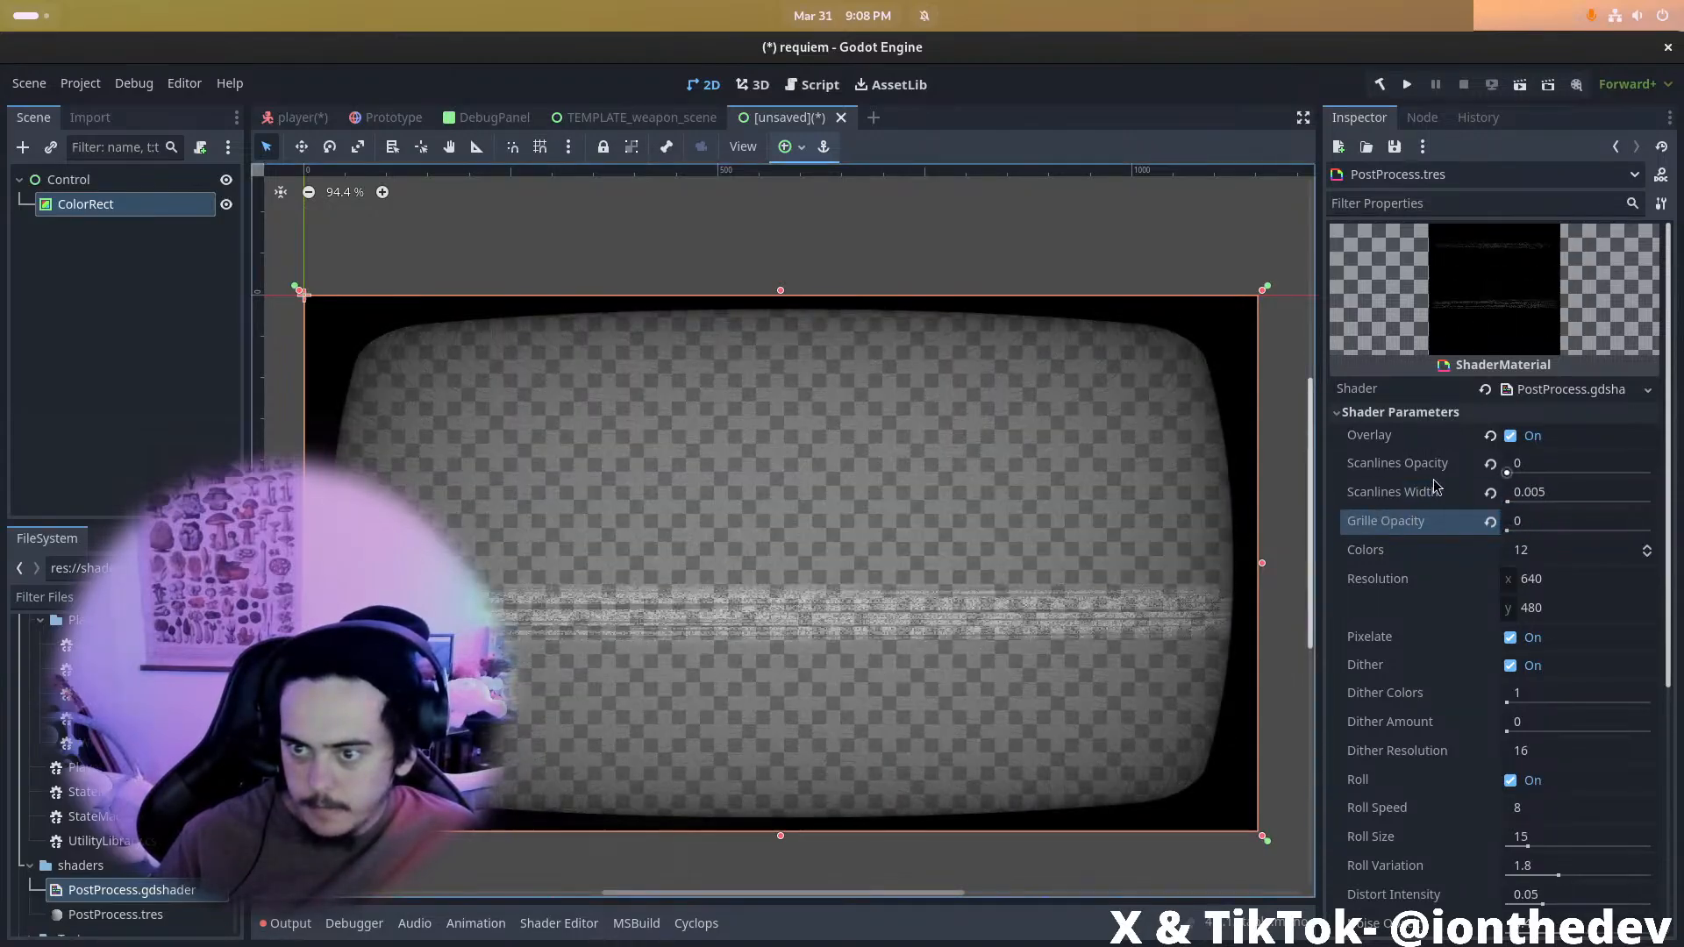
Set the shader's Warp Amount to 0, Dither Amount to 87.375 and Dither Resolution to 6.455
scroll(1487, 606, down, 5)
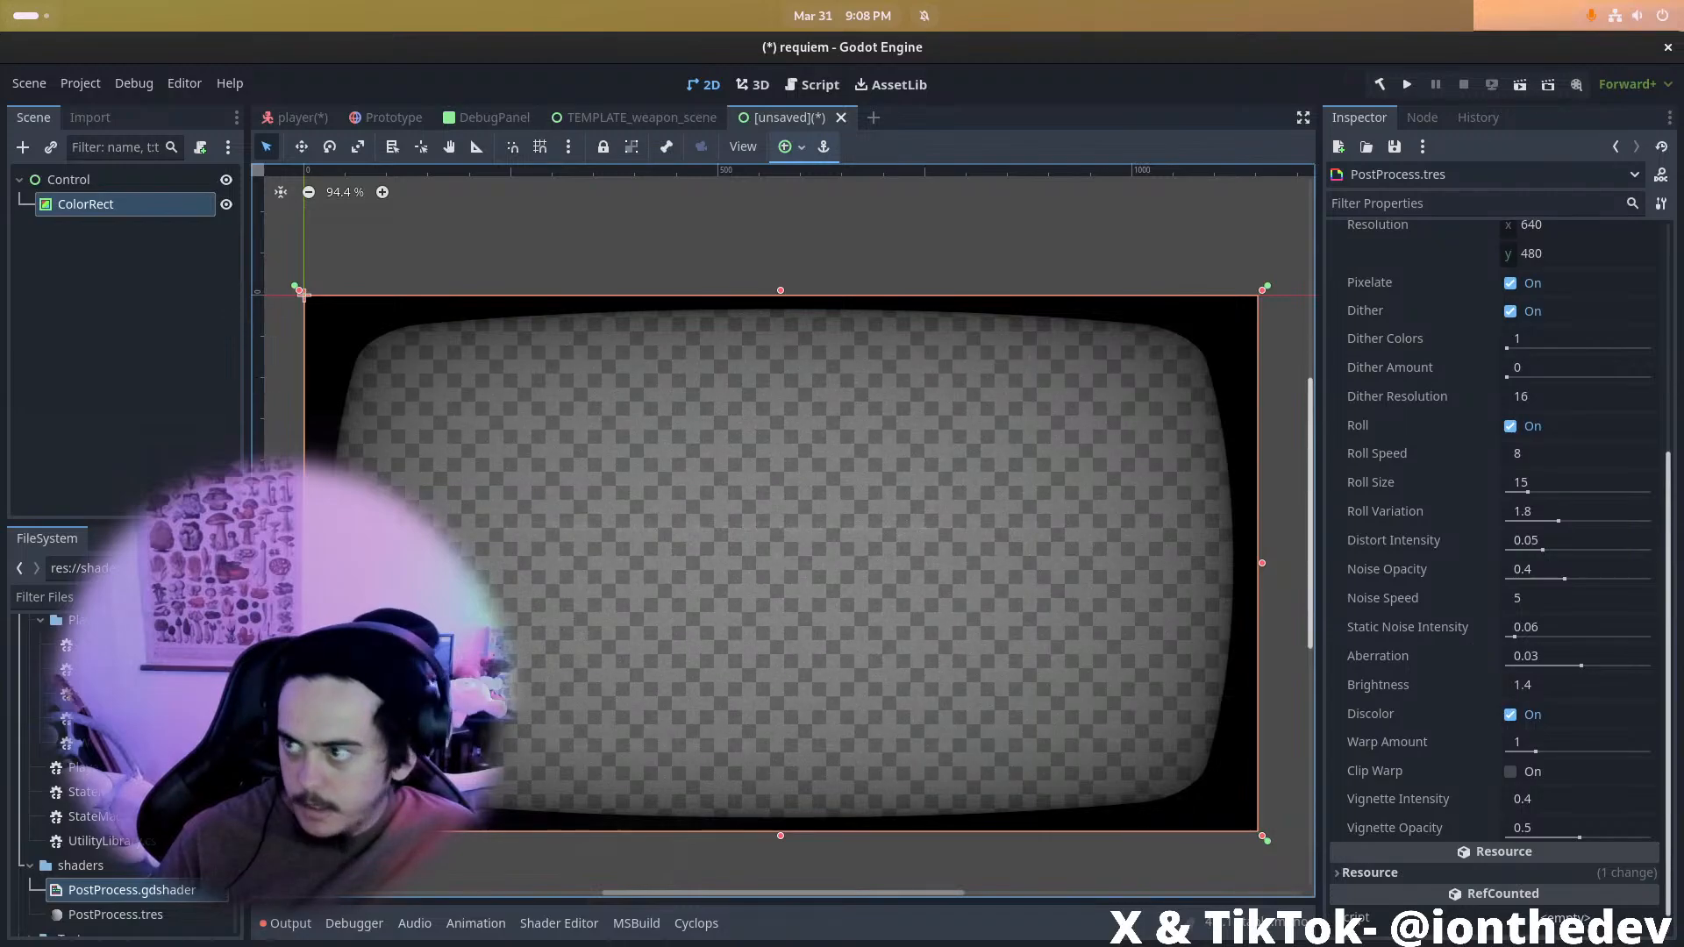
click(1451, 668)
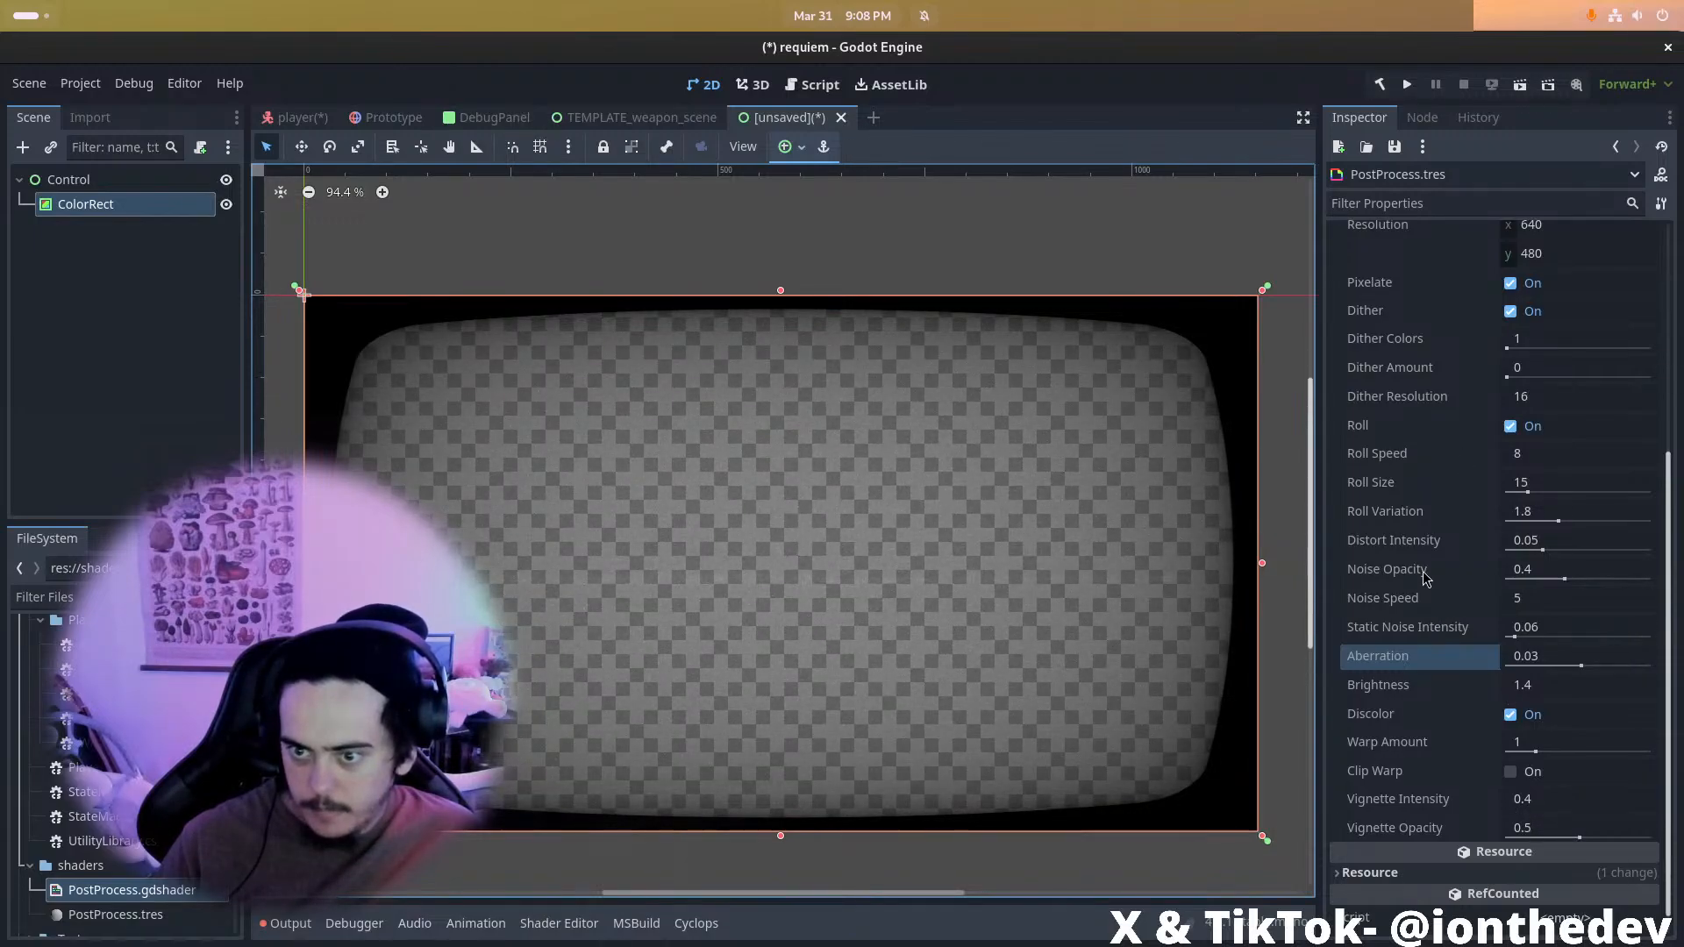
scroll(1459, 769, up, 3)
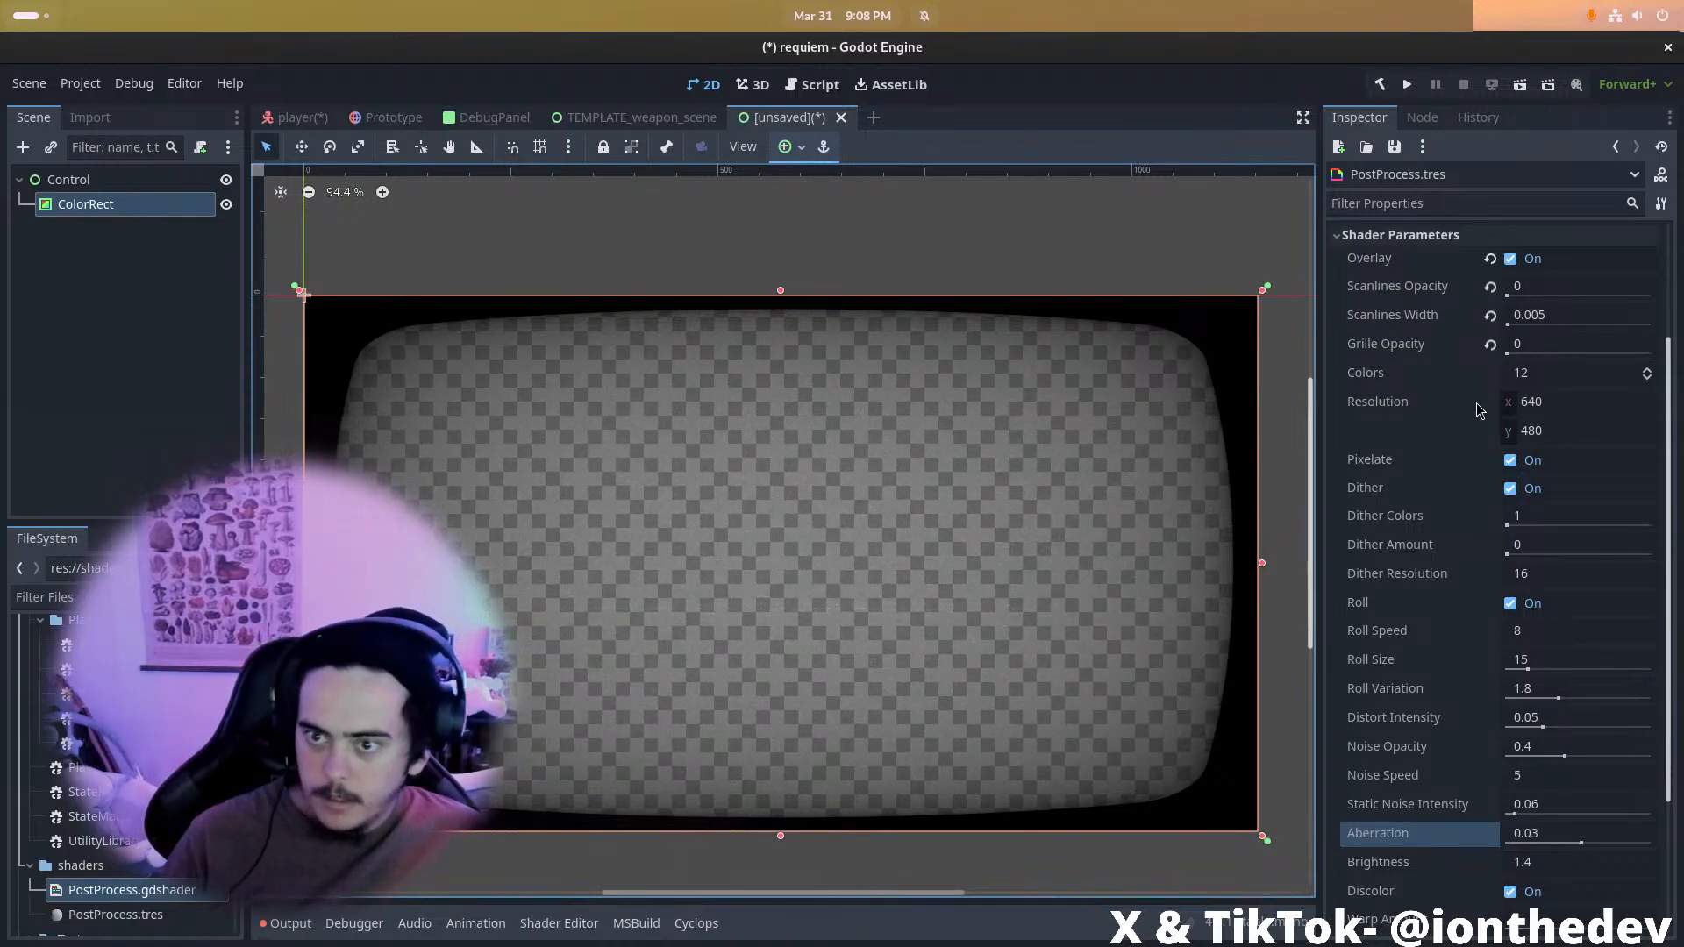
scroll(1480, 455, down, 2)
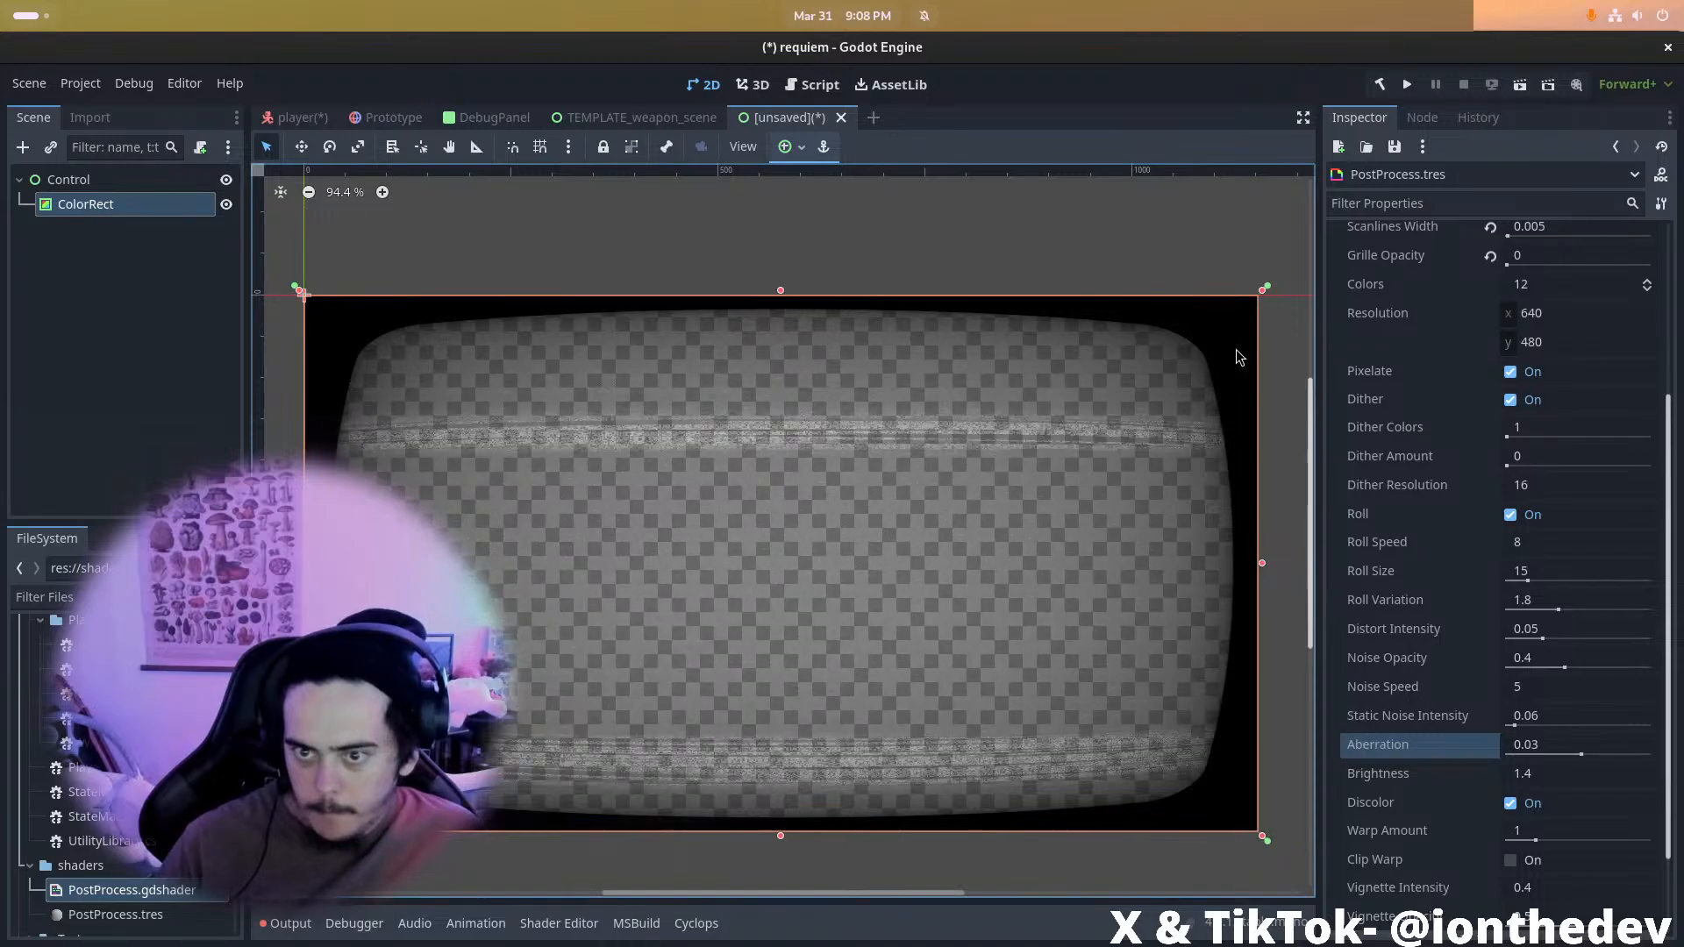
scroll(1544, 781, down, 3)
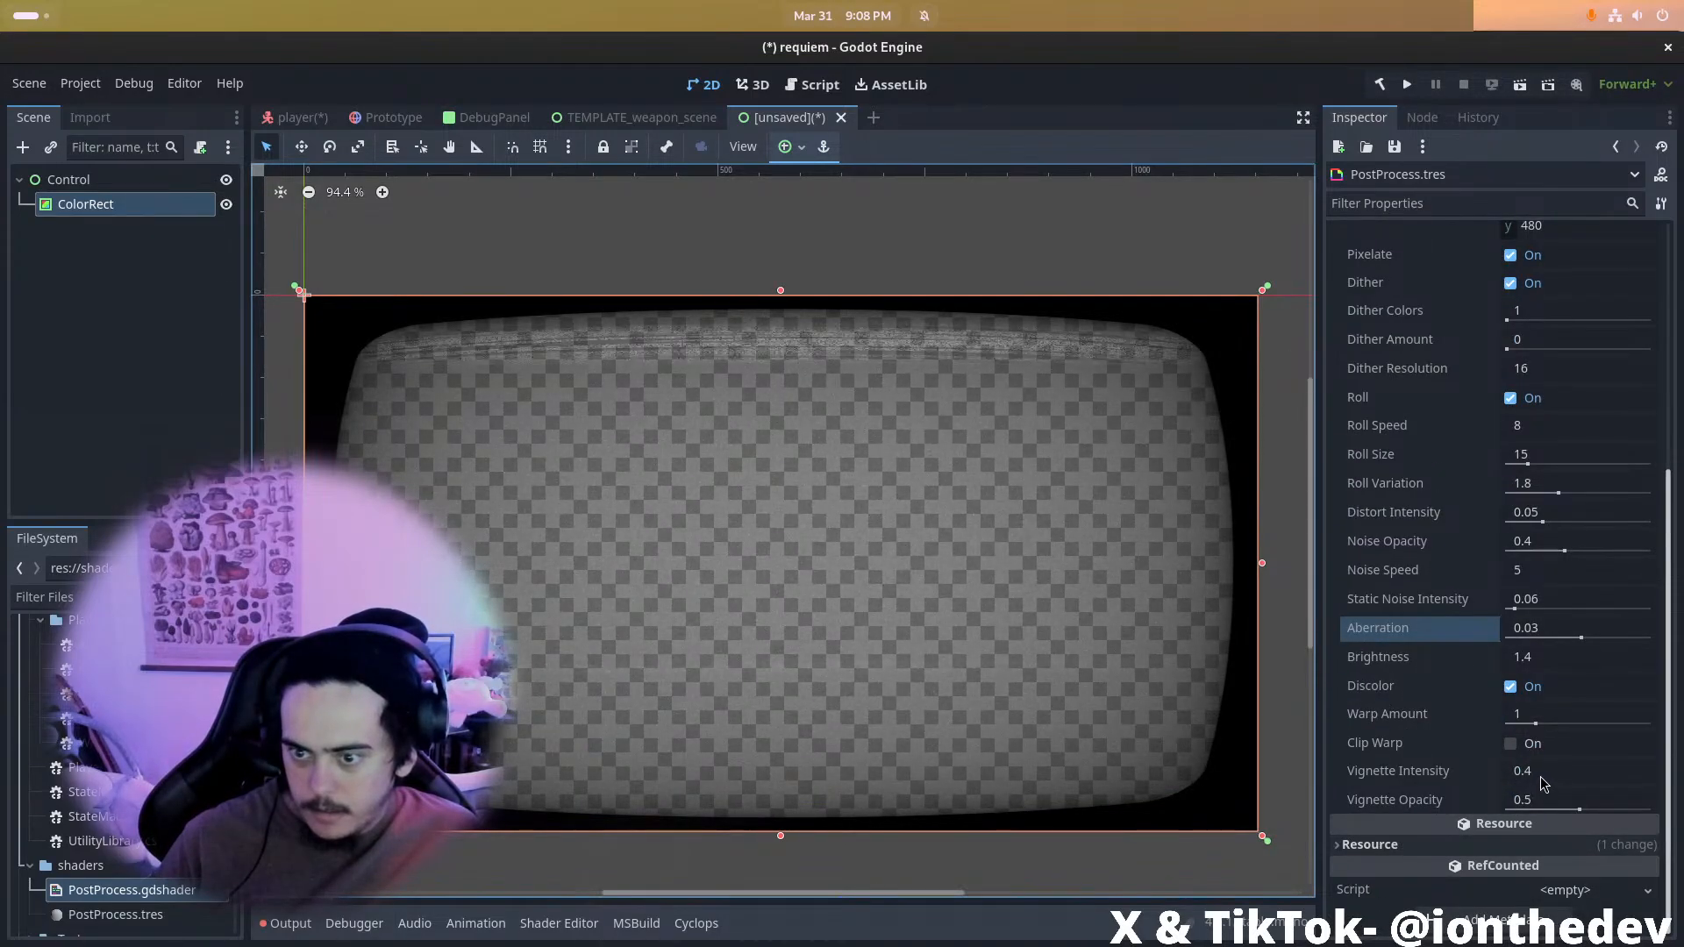
drag(1535, 723, 1500, 719)
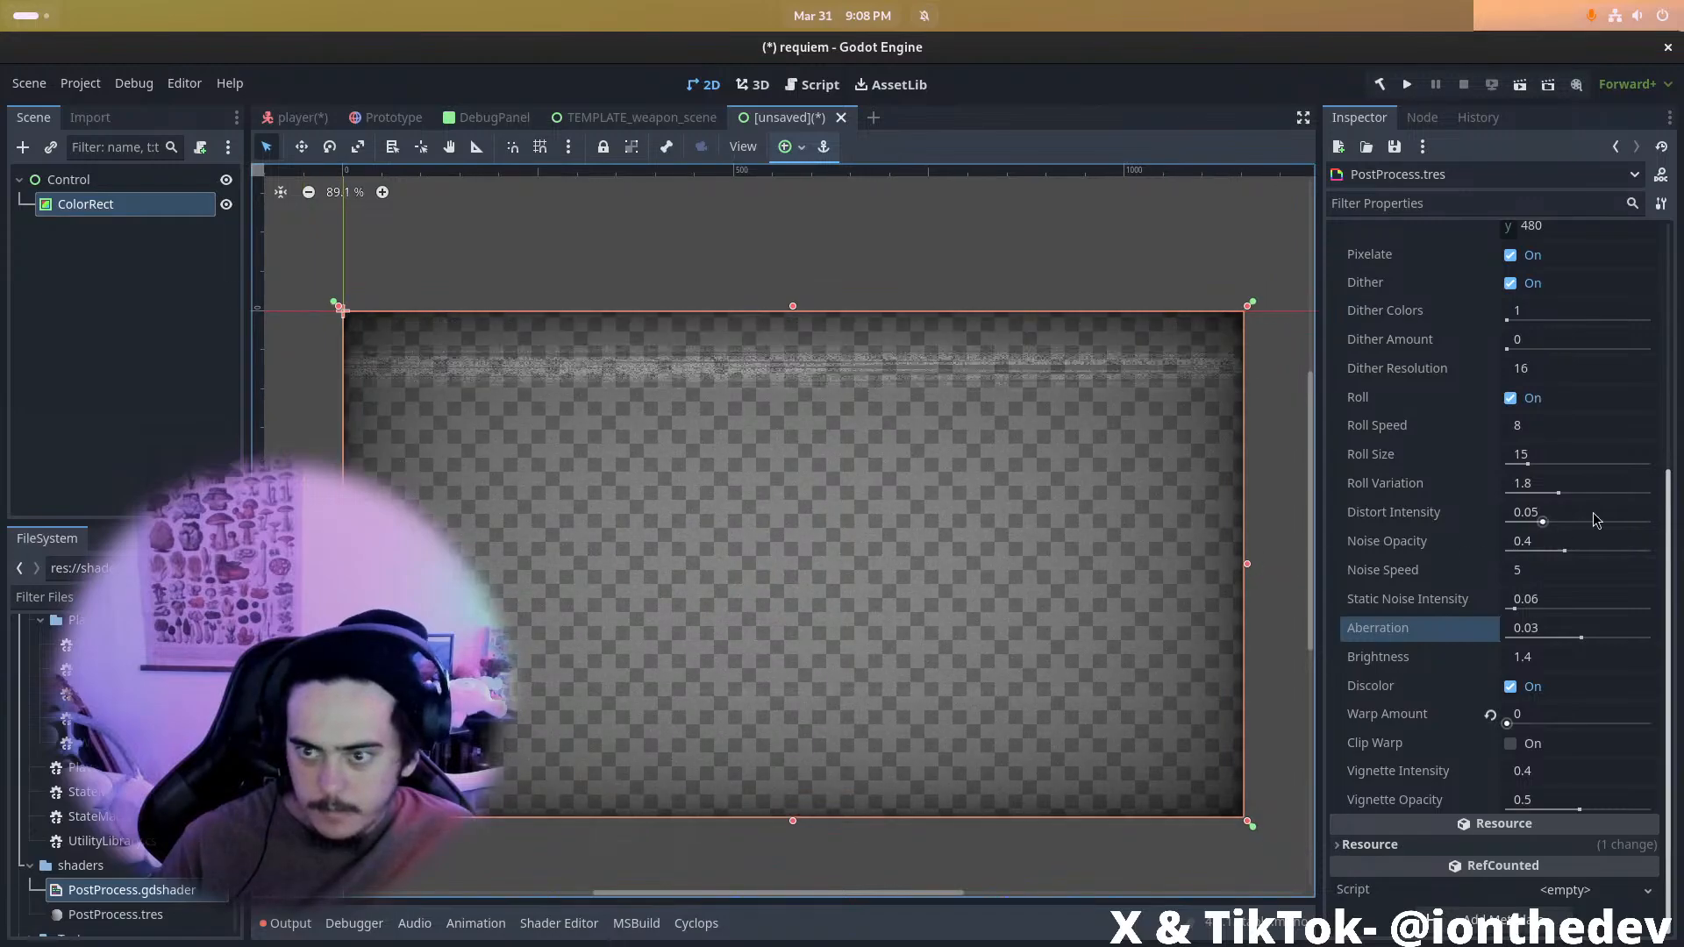
scroll(1424, 539, up, 5)
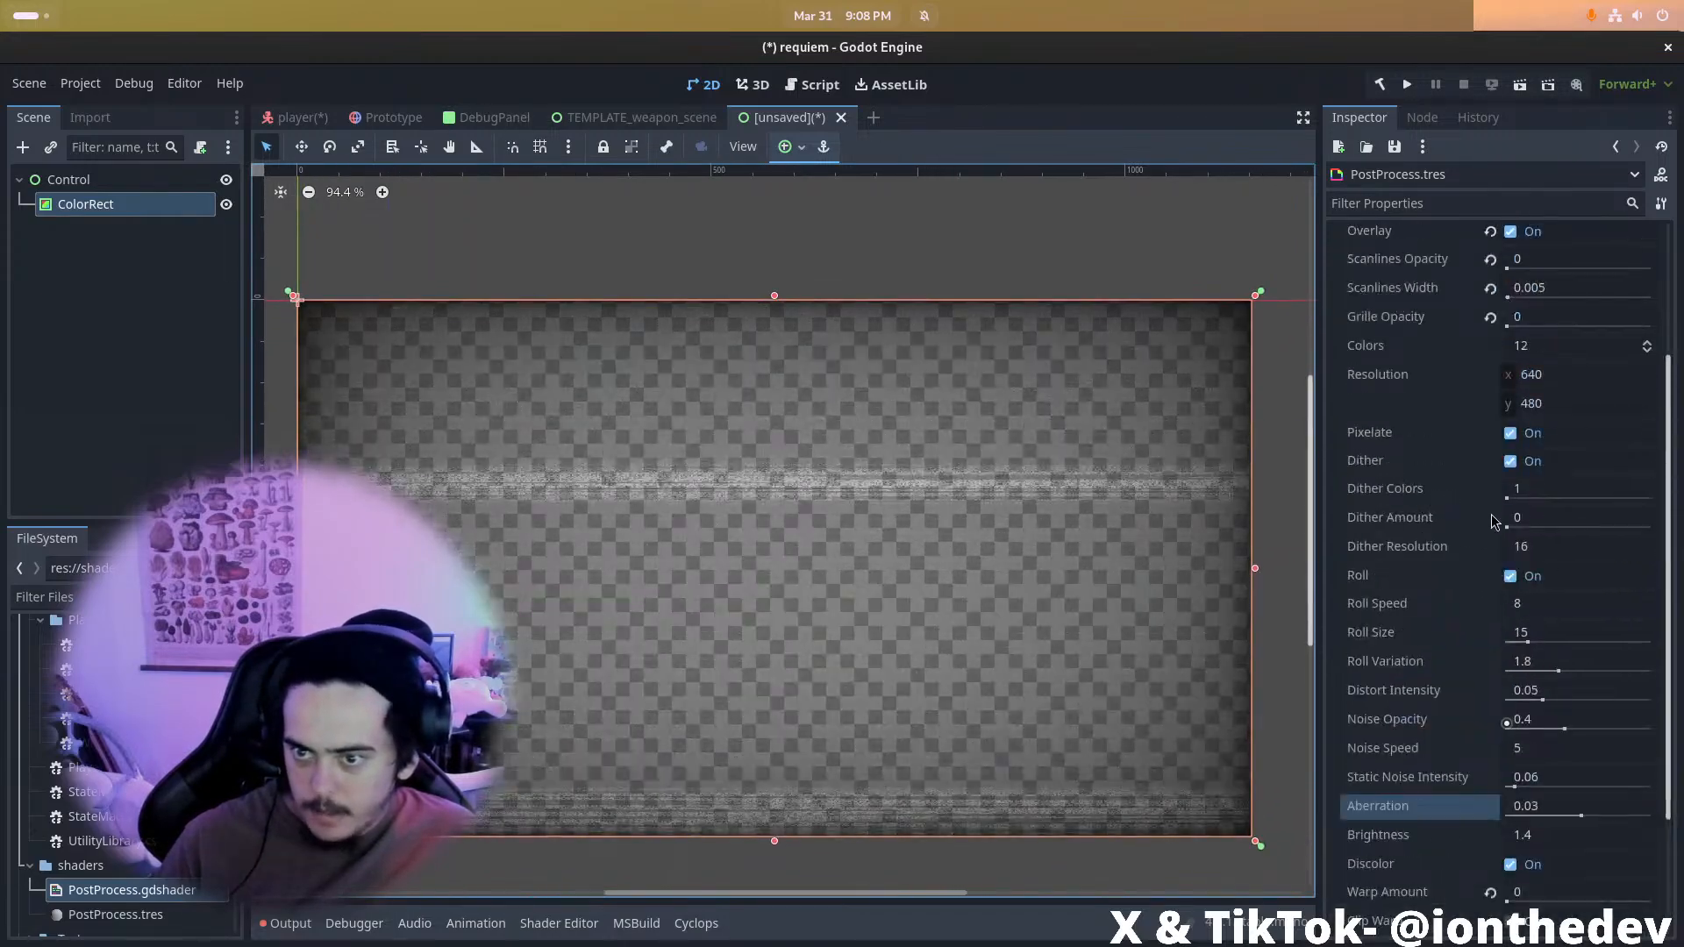
drag(1507, 523, 1467, 548)
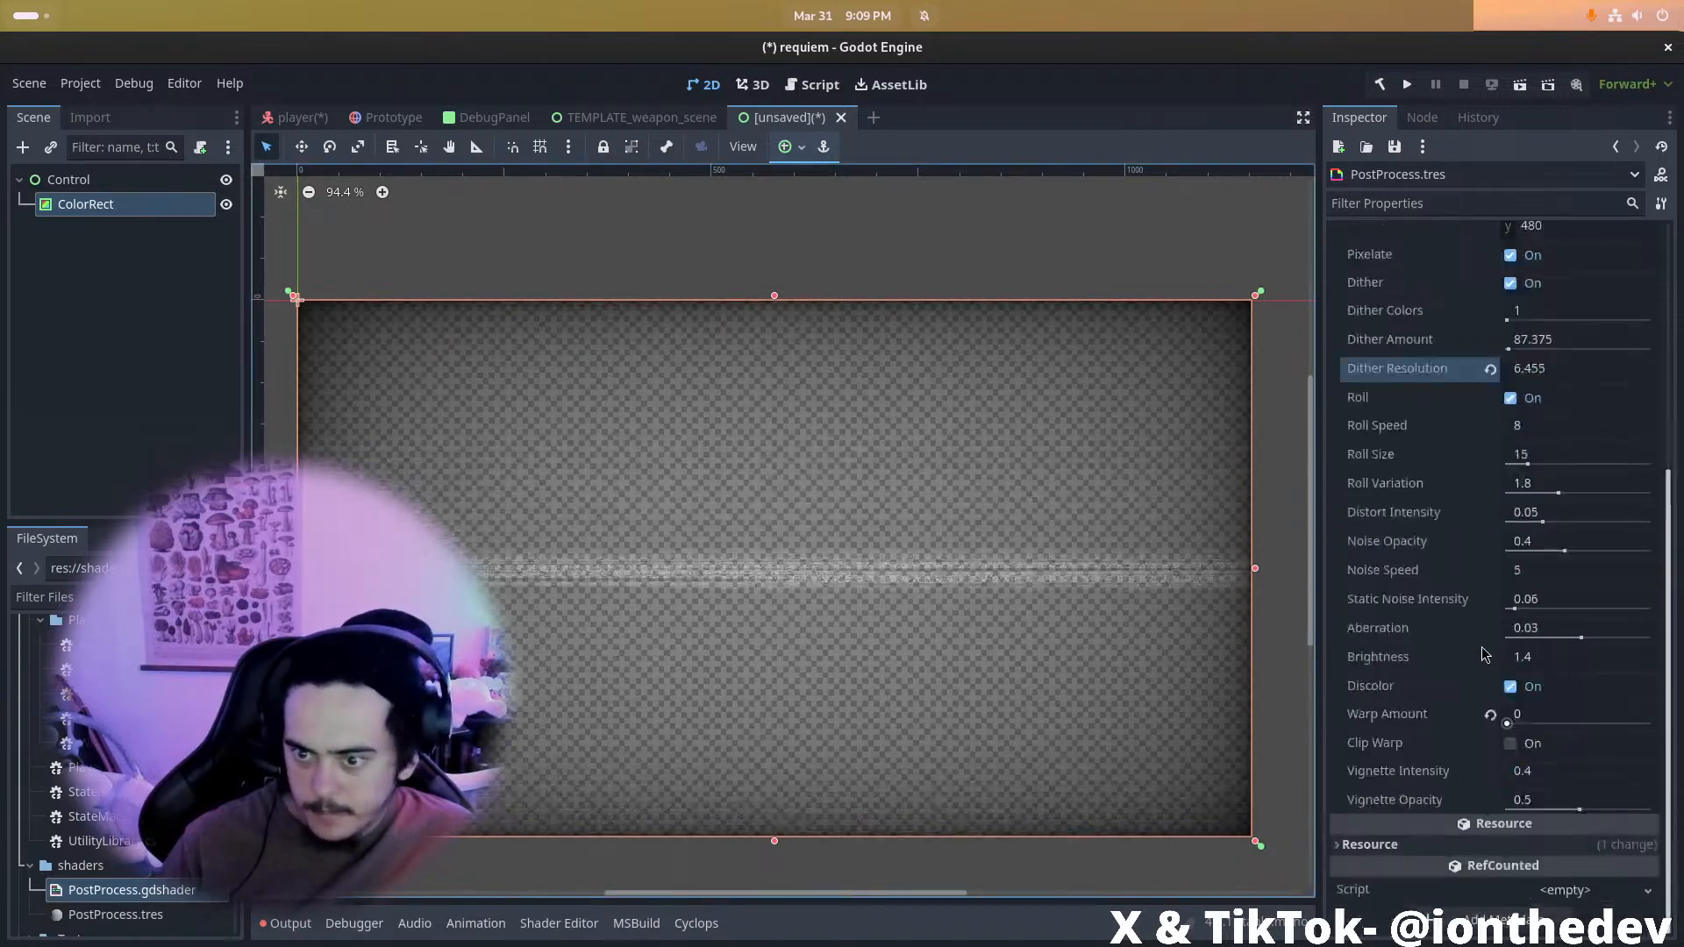
Disable Roll and set Noise Opacity to 0 and Static Noise Intensity to 0.036
scroll(1452, 615, down, 1)
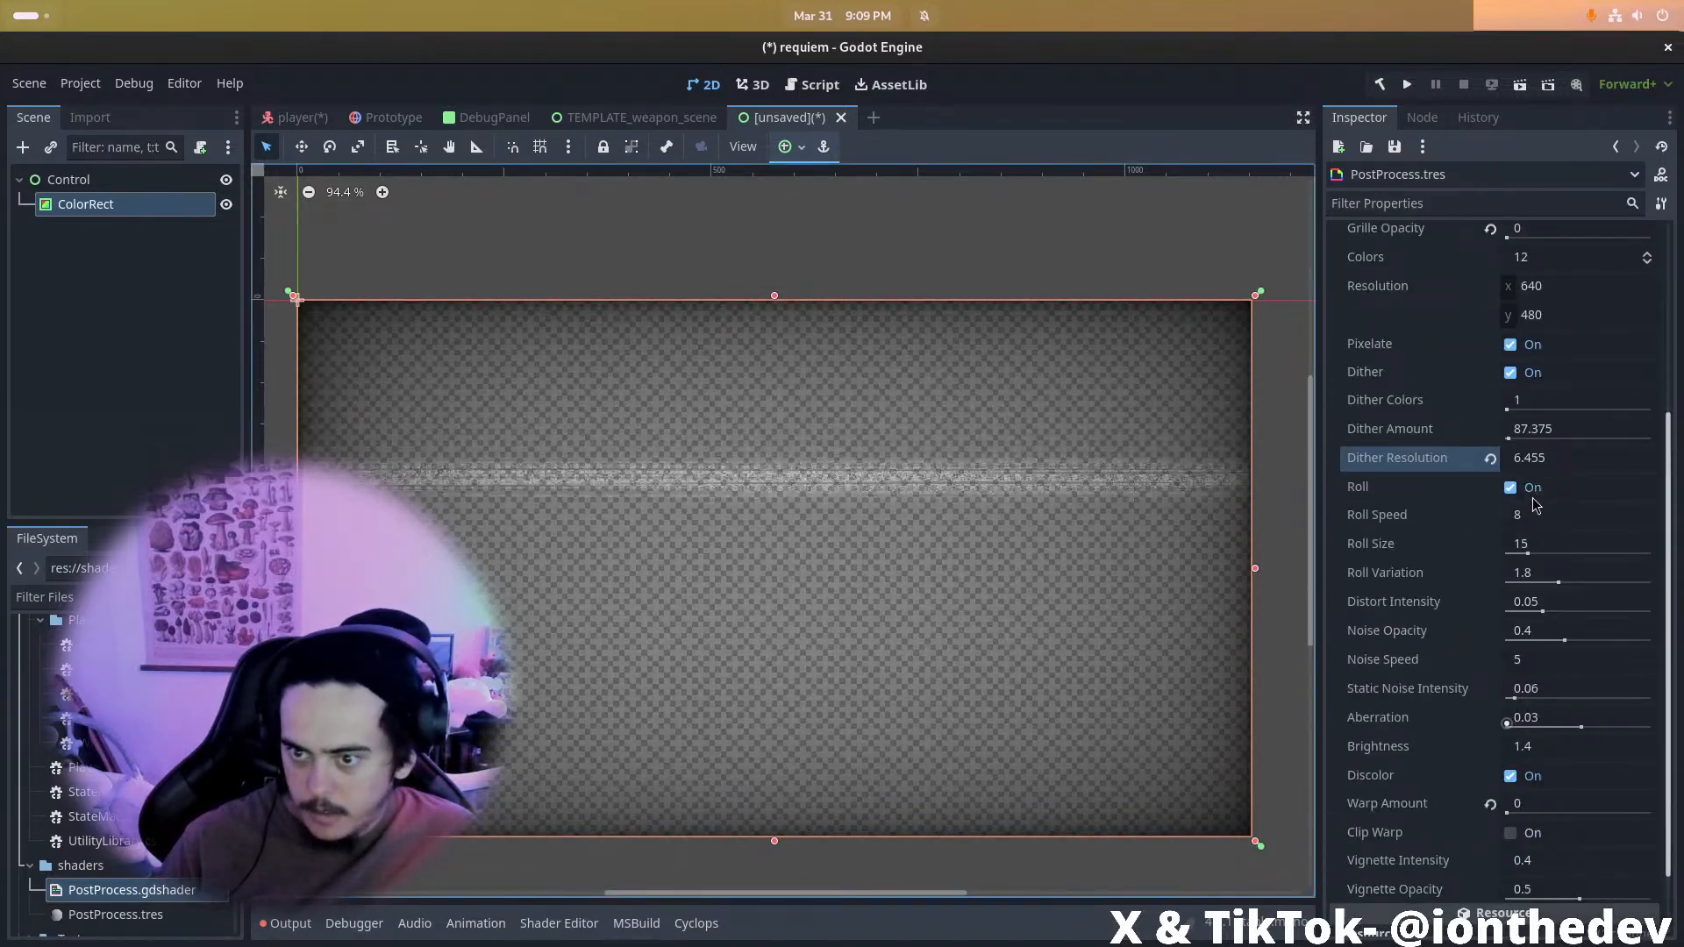
click(1512, 489)
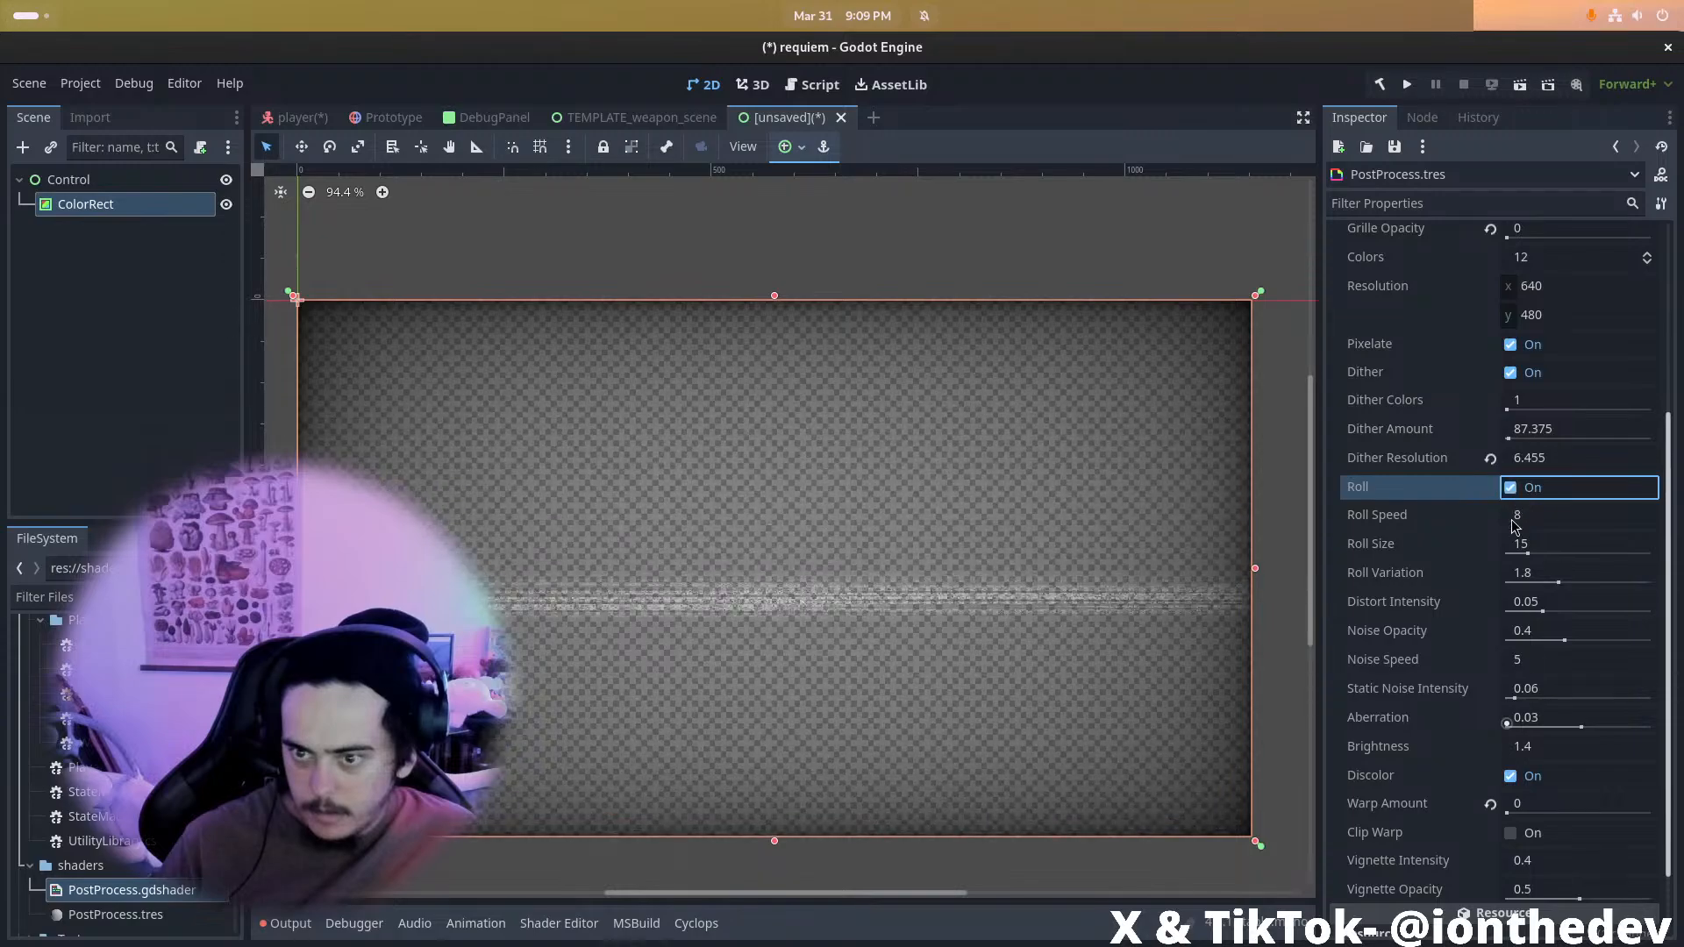
click(1544, 631)
text(0)
key(Return)
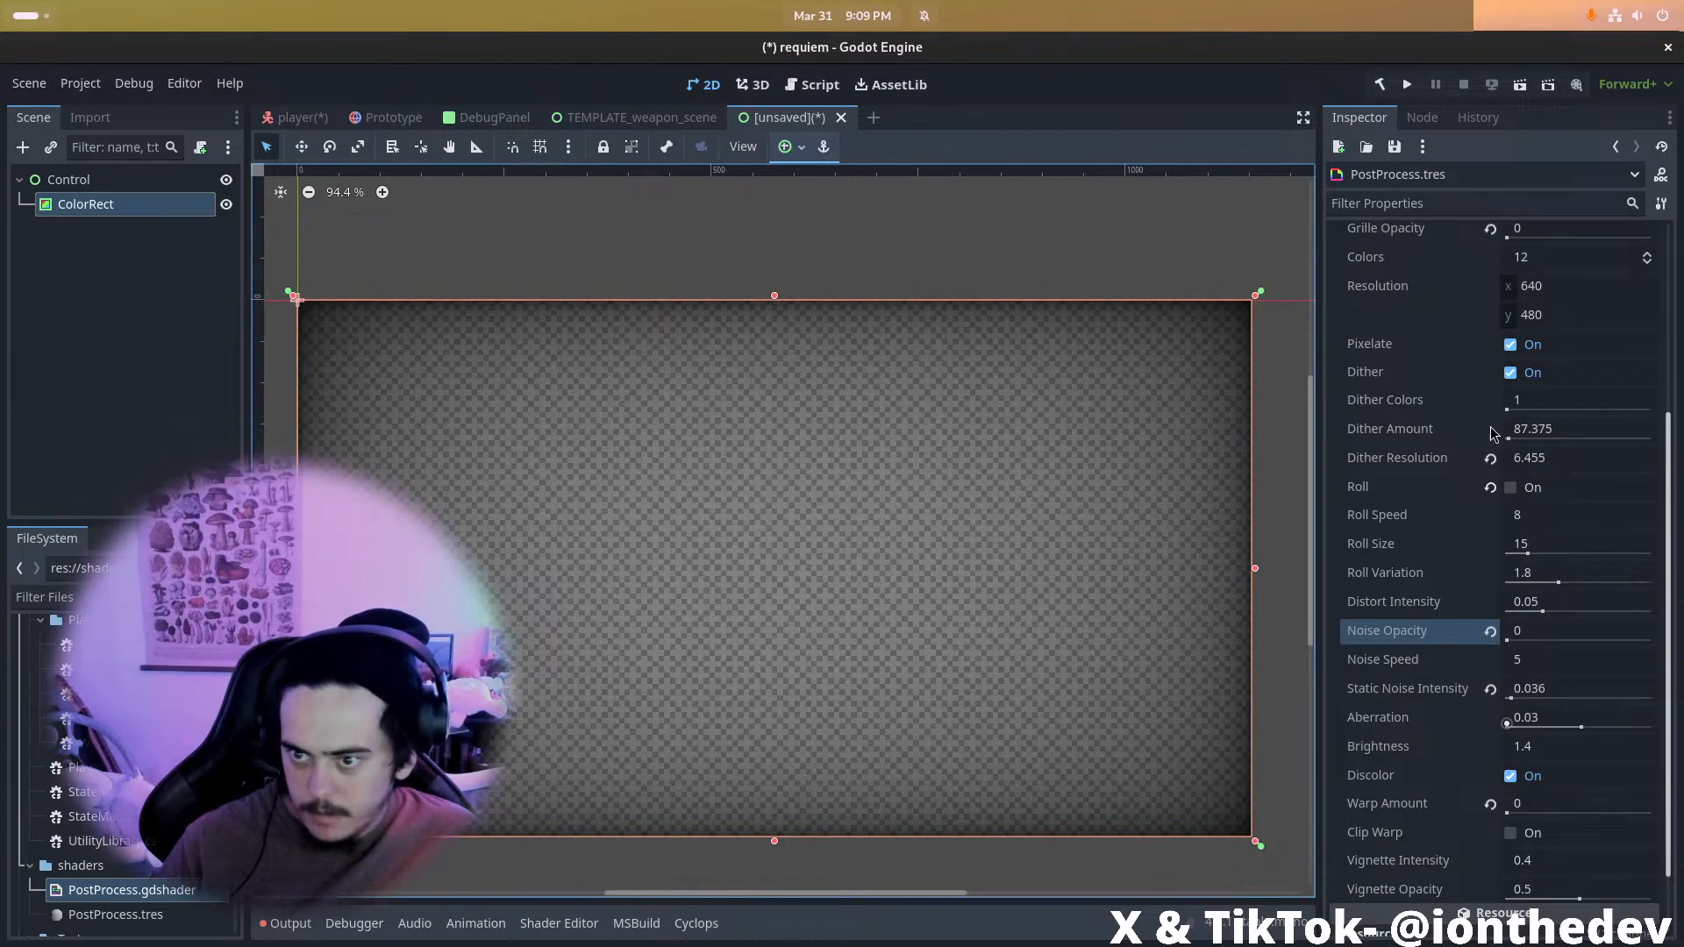
Set the shader's Dither Colors to 256
click(1534, 409)
text(25)
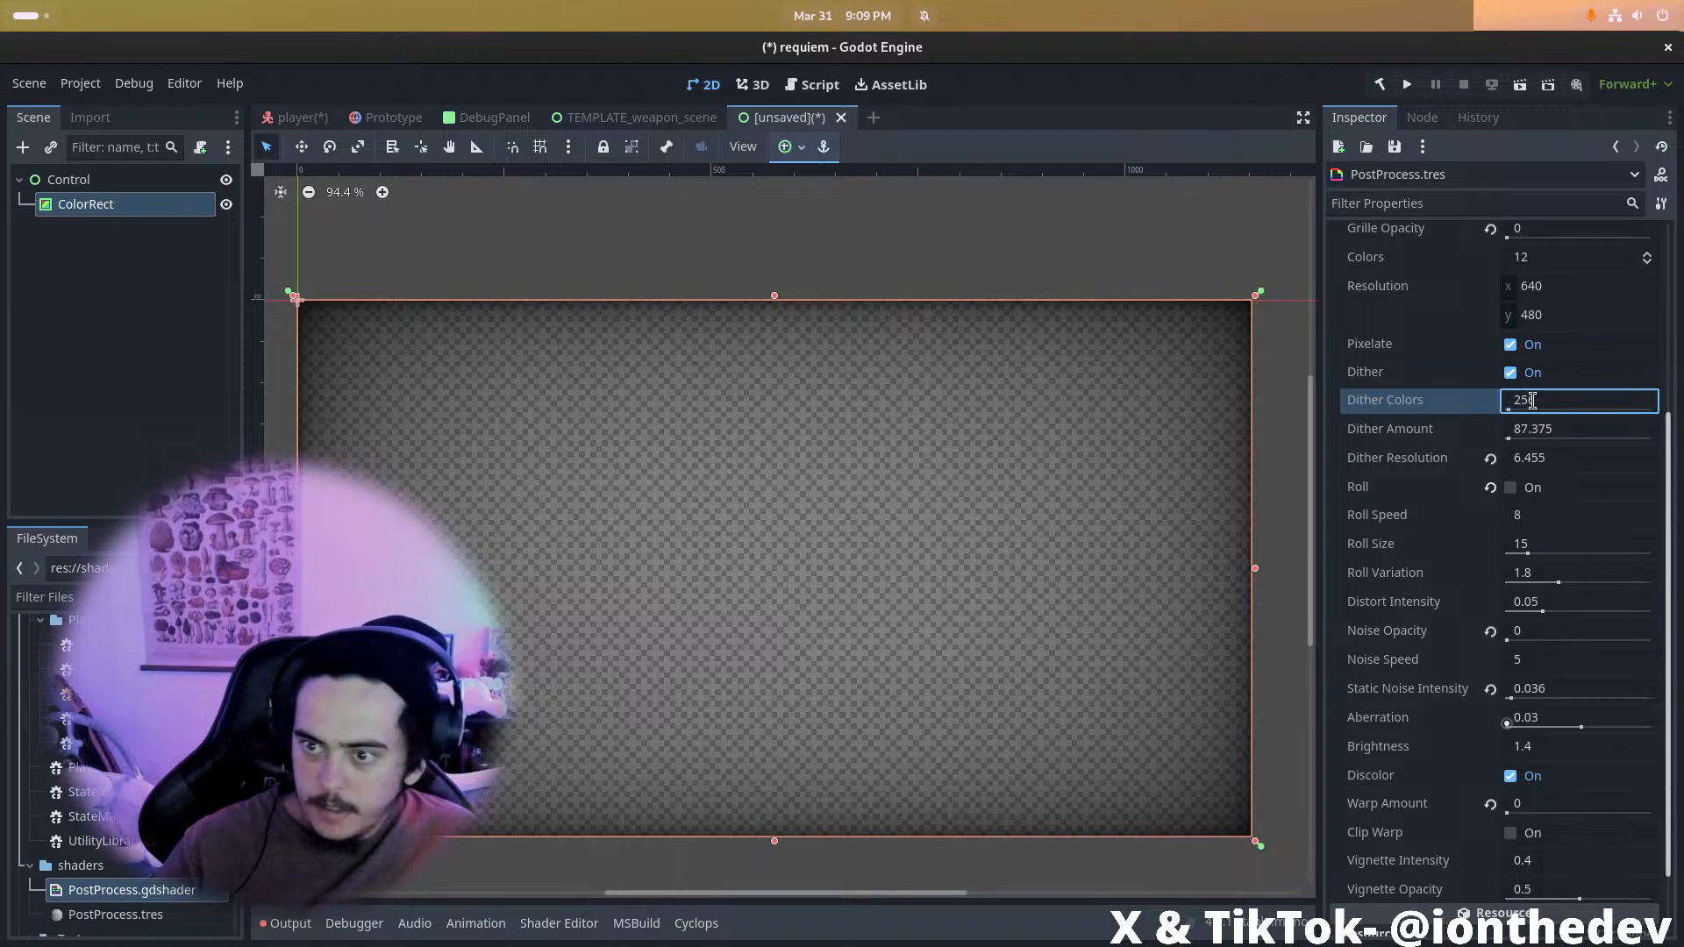
scroll(1478, 390, up, 4)
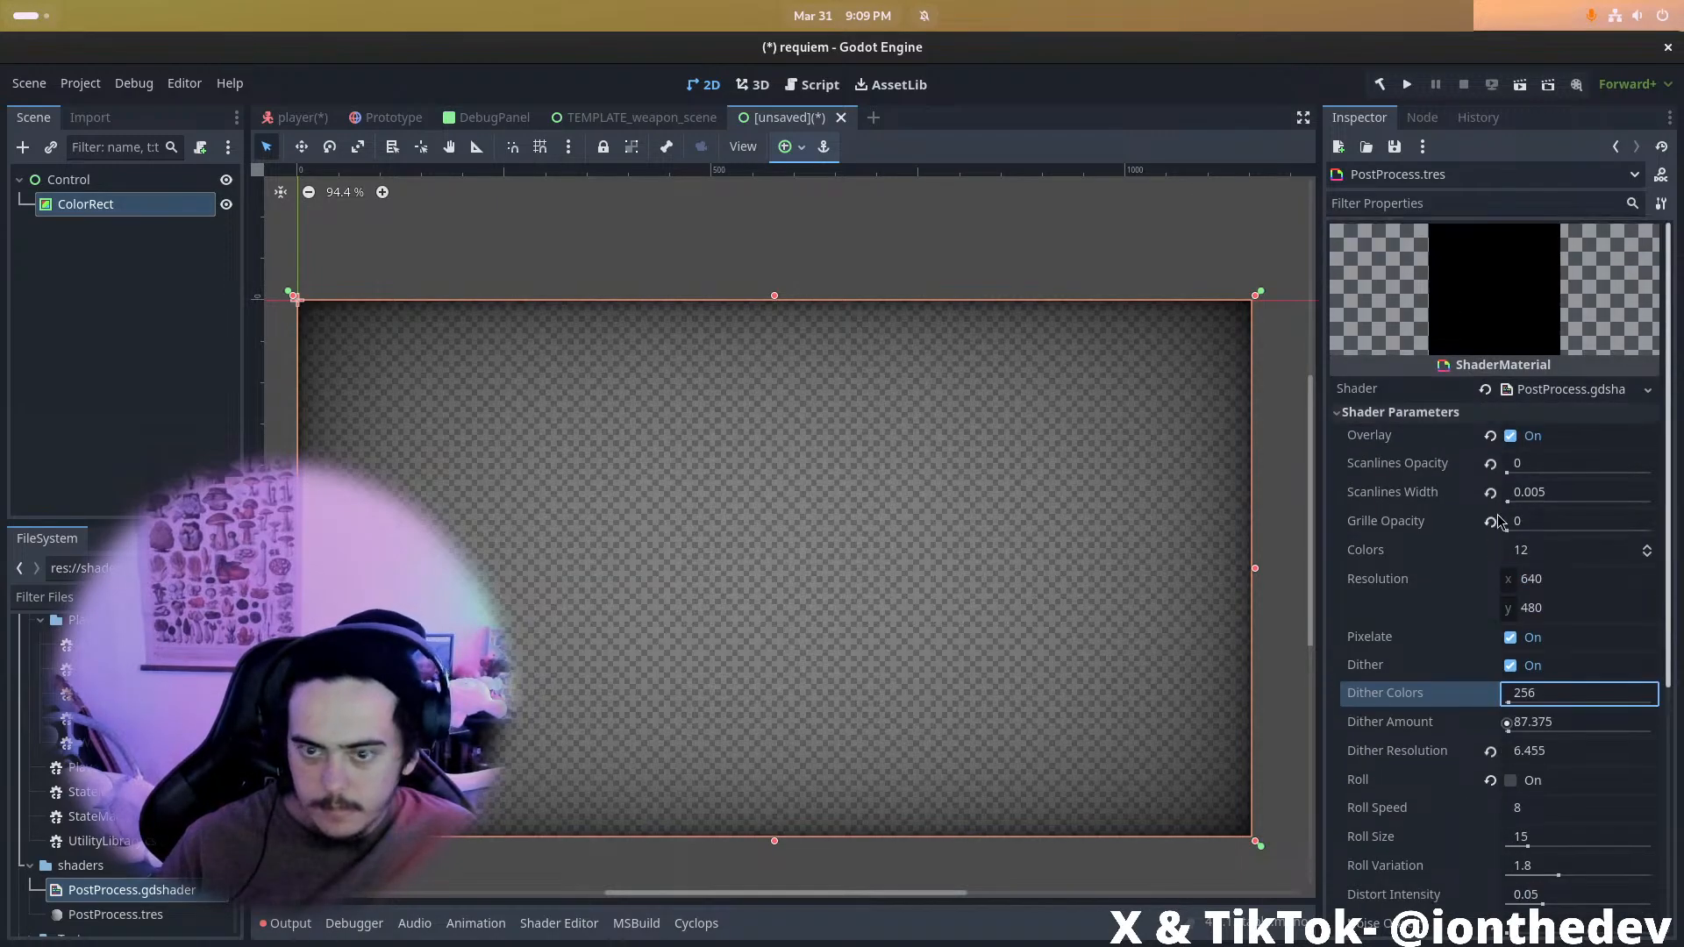
scroll(1491, 540, down, 3)
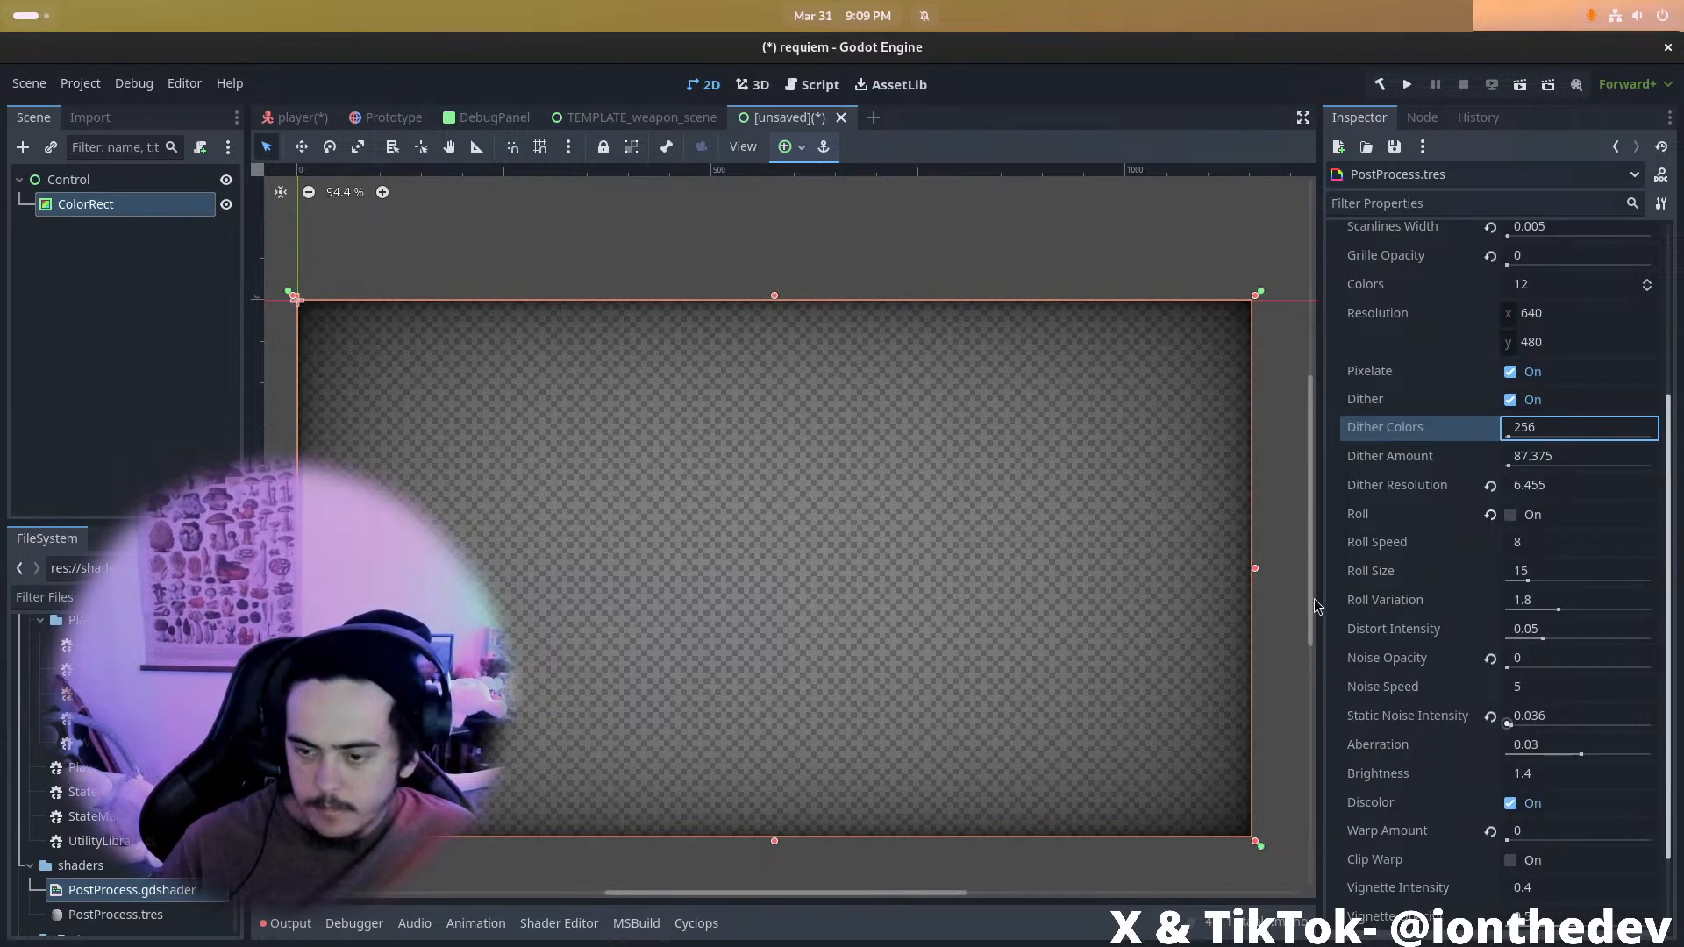
key(Return)
Make the ColorRect the scene root and delete the leftover Control node
right_click(92, 212)
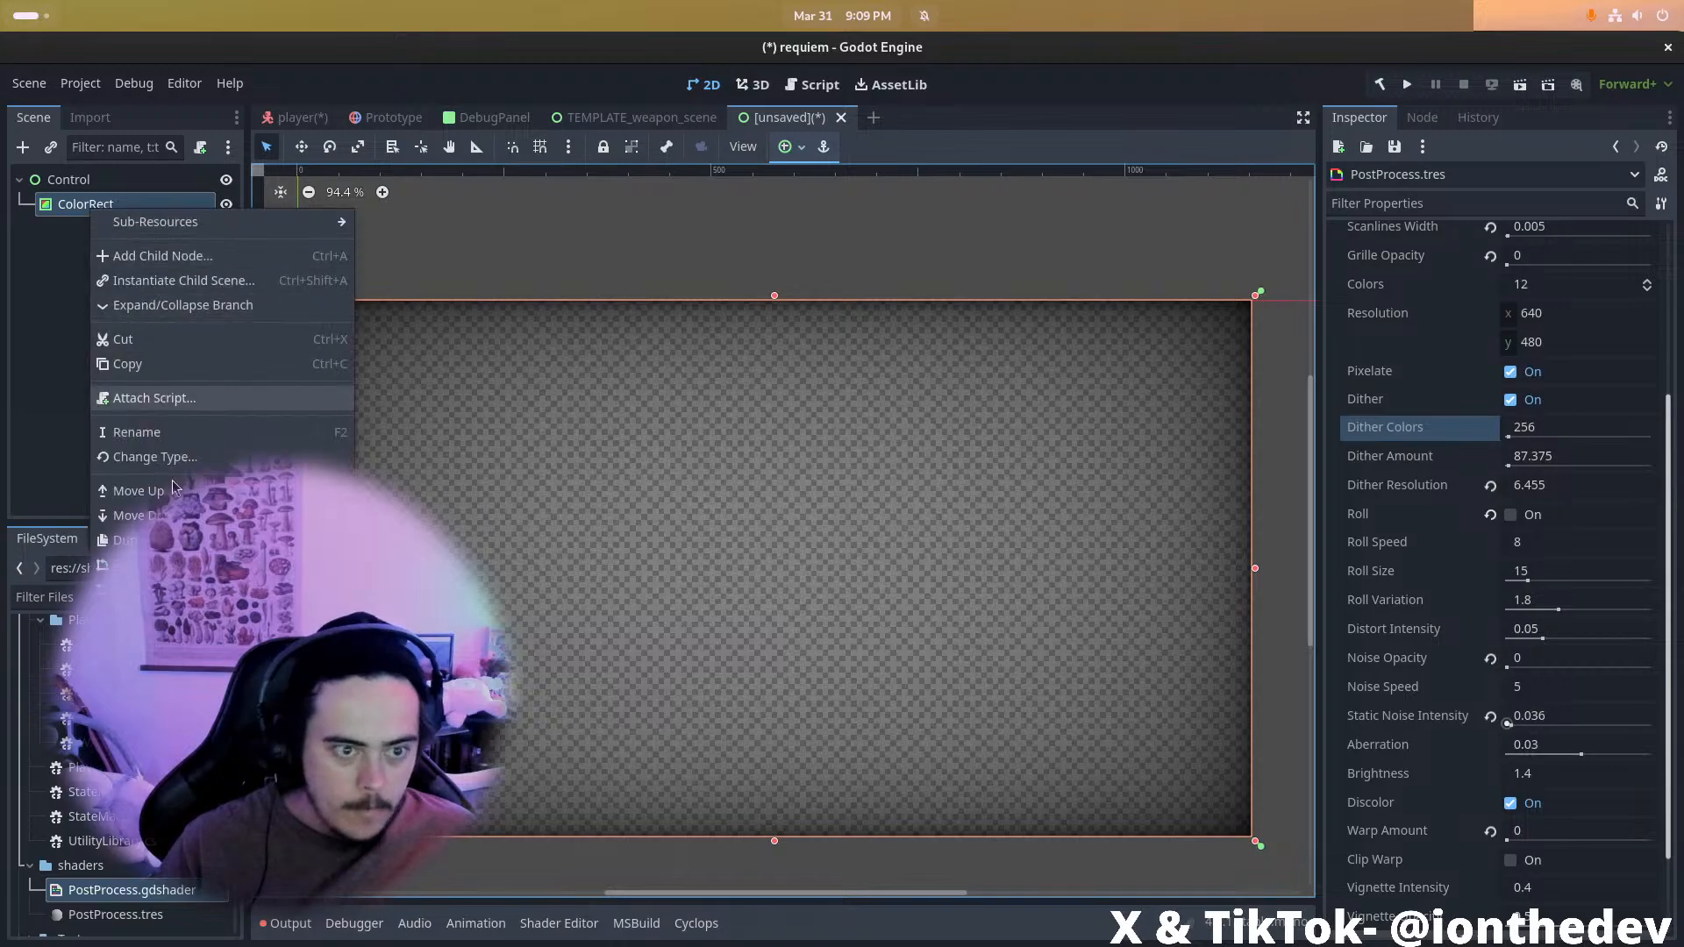
click(158, 627)
click(98, 204)
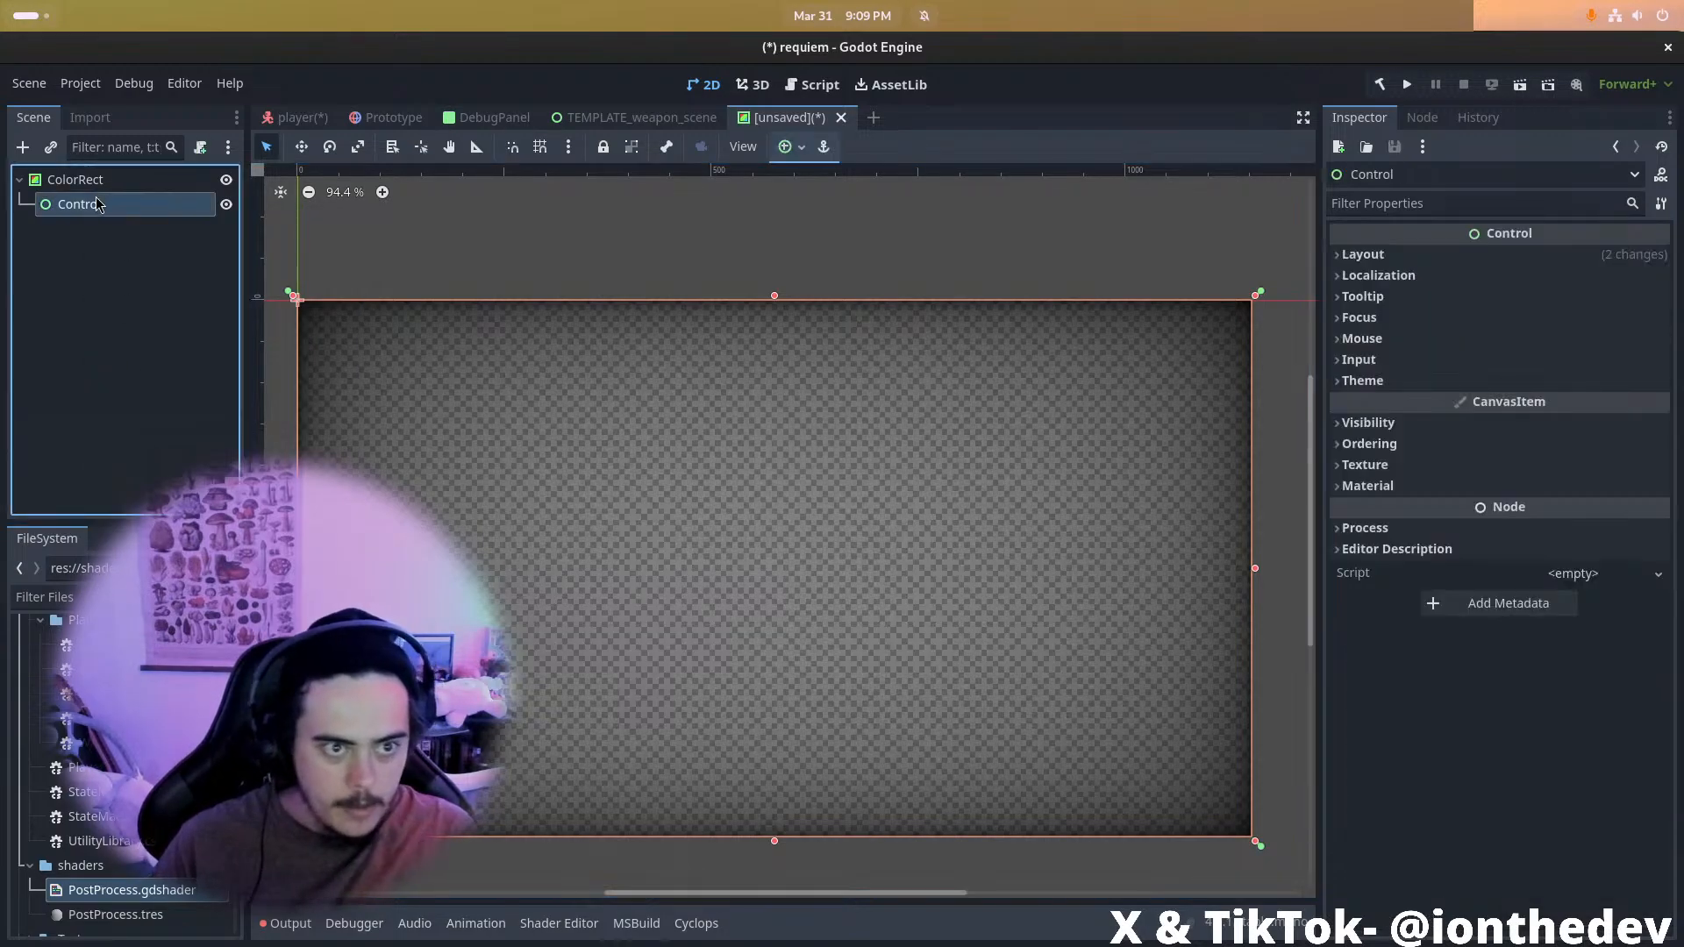
key(Delete)
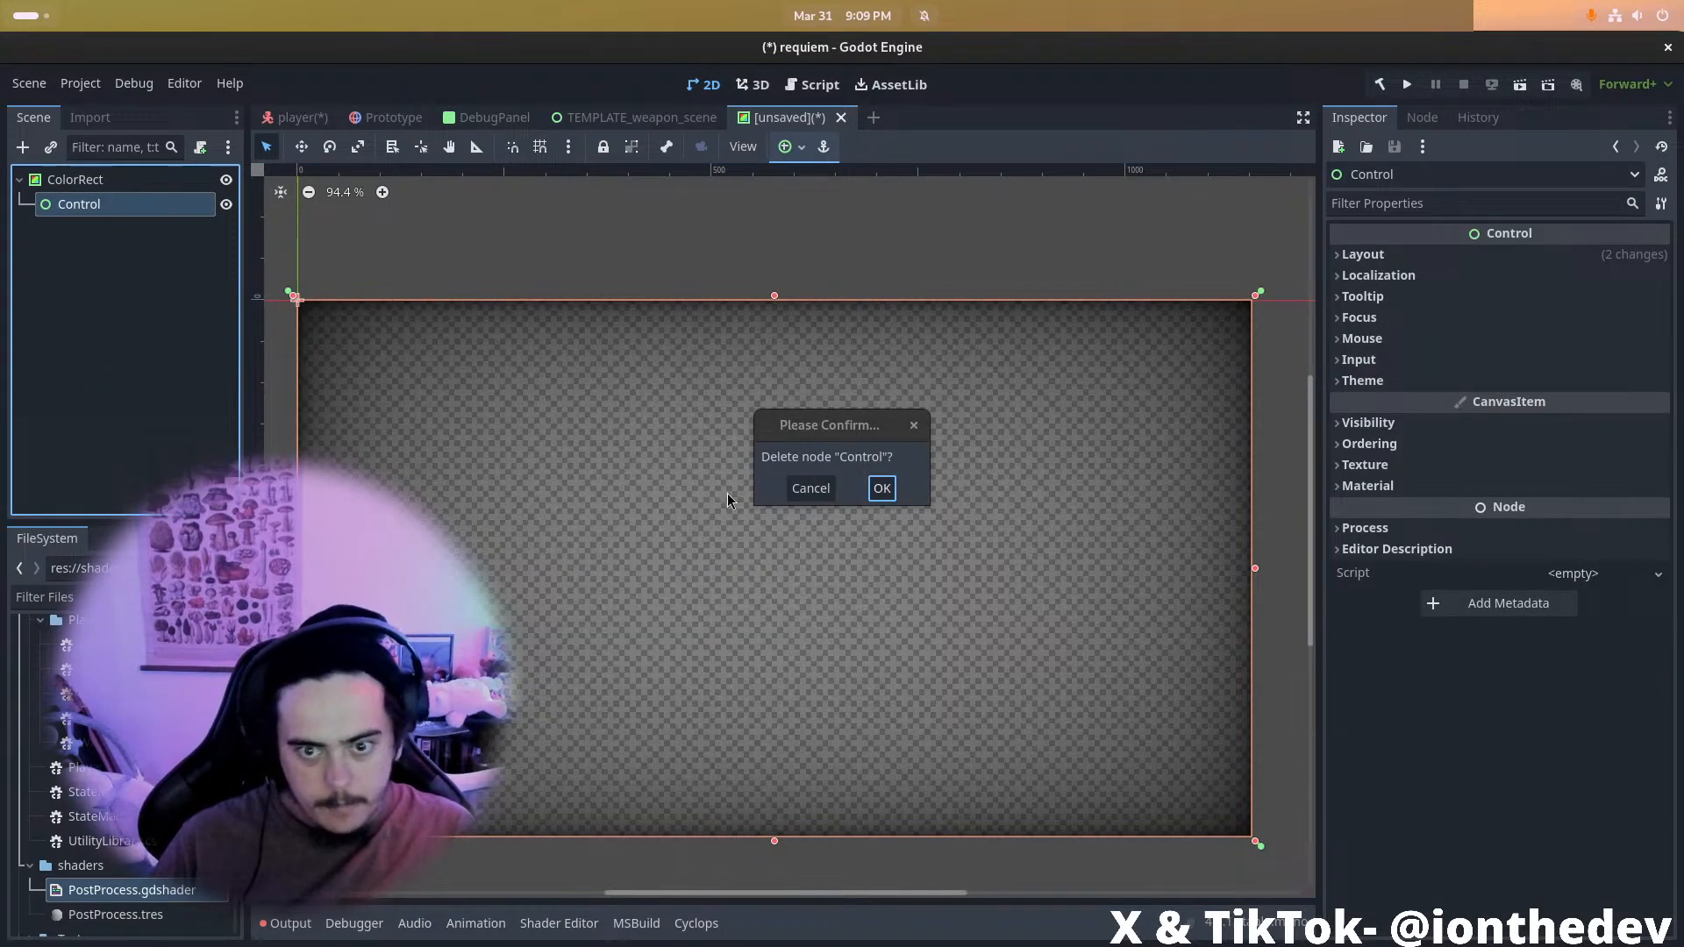
click(882, 489)
Rename the ColorRect root node as PostProcess
click(72, 184)
click(70, 183)
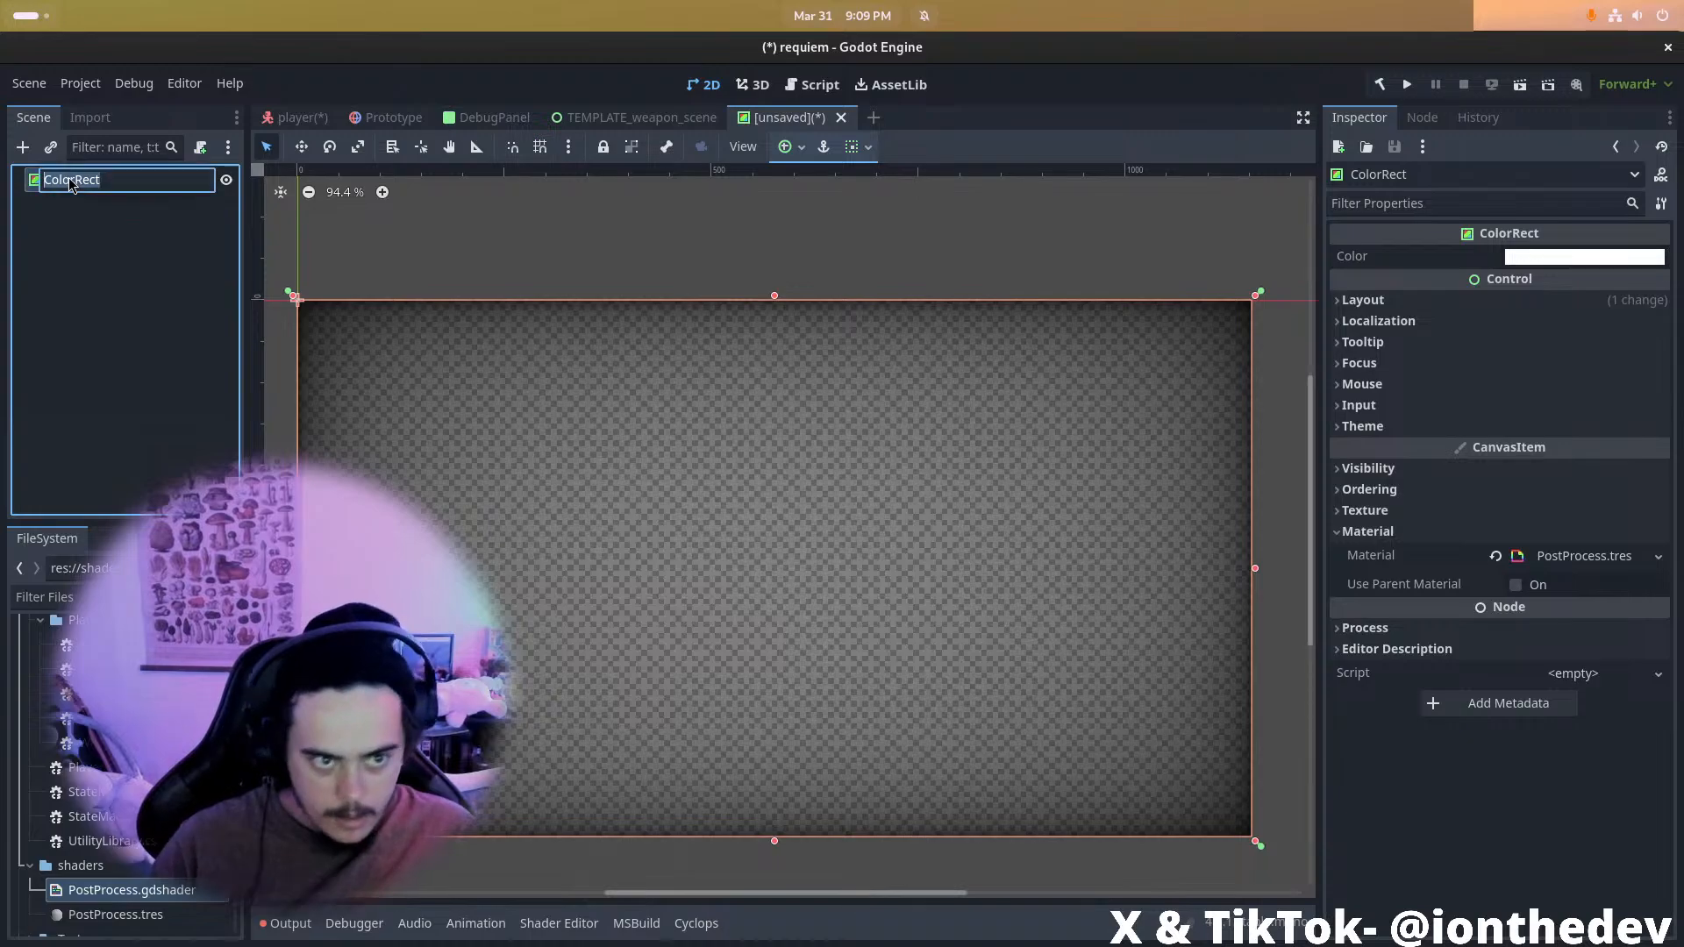
text(PostProcess)
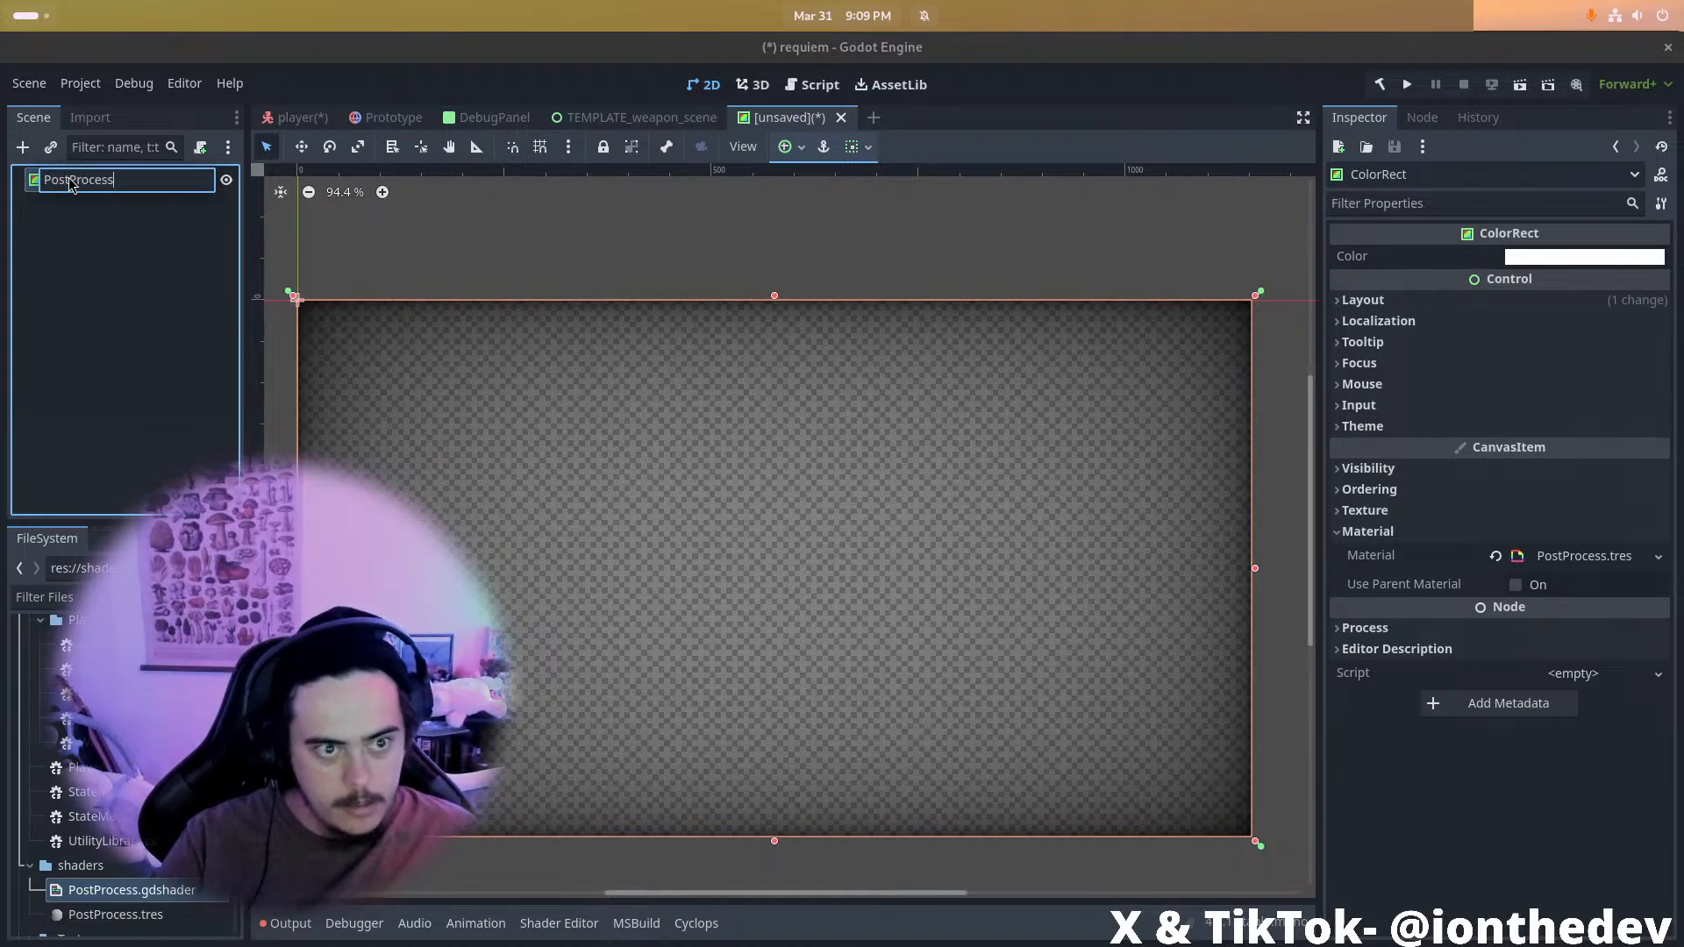
key(Return)
Save the new scene as PostProcess.tscn in res://shaders/
key(ctrl+s)
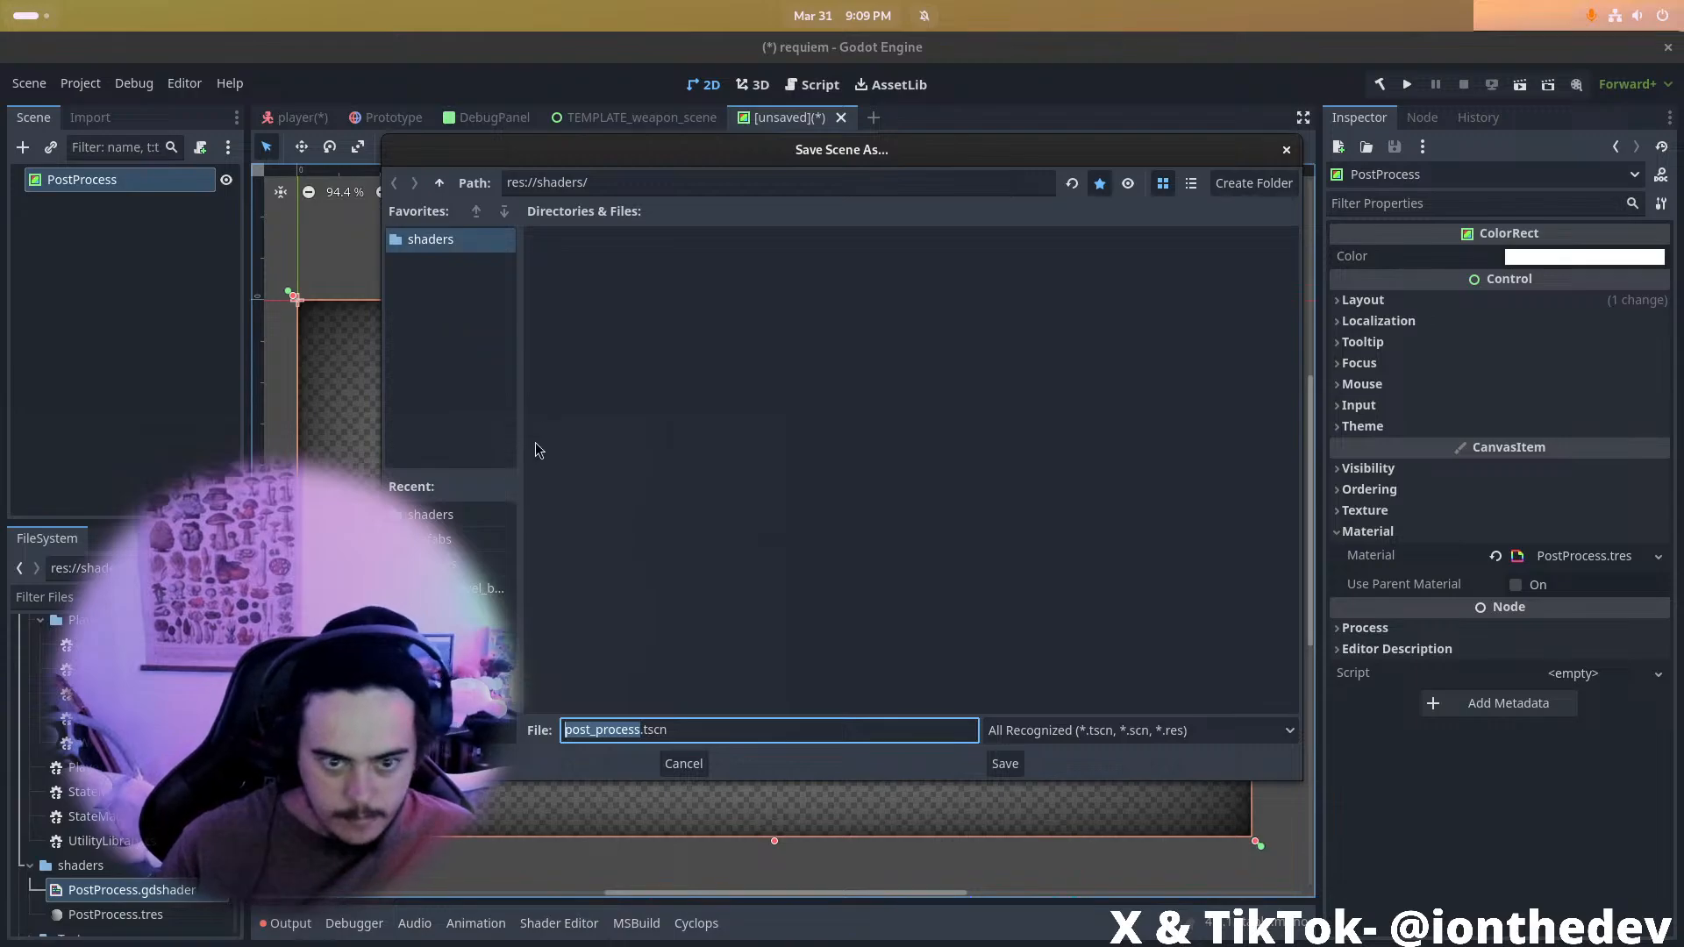
text(P)
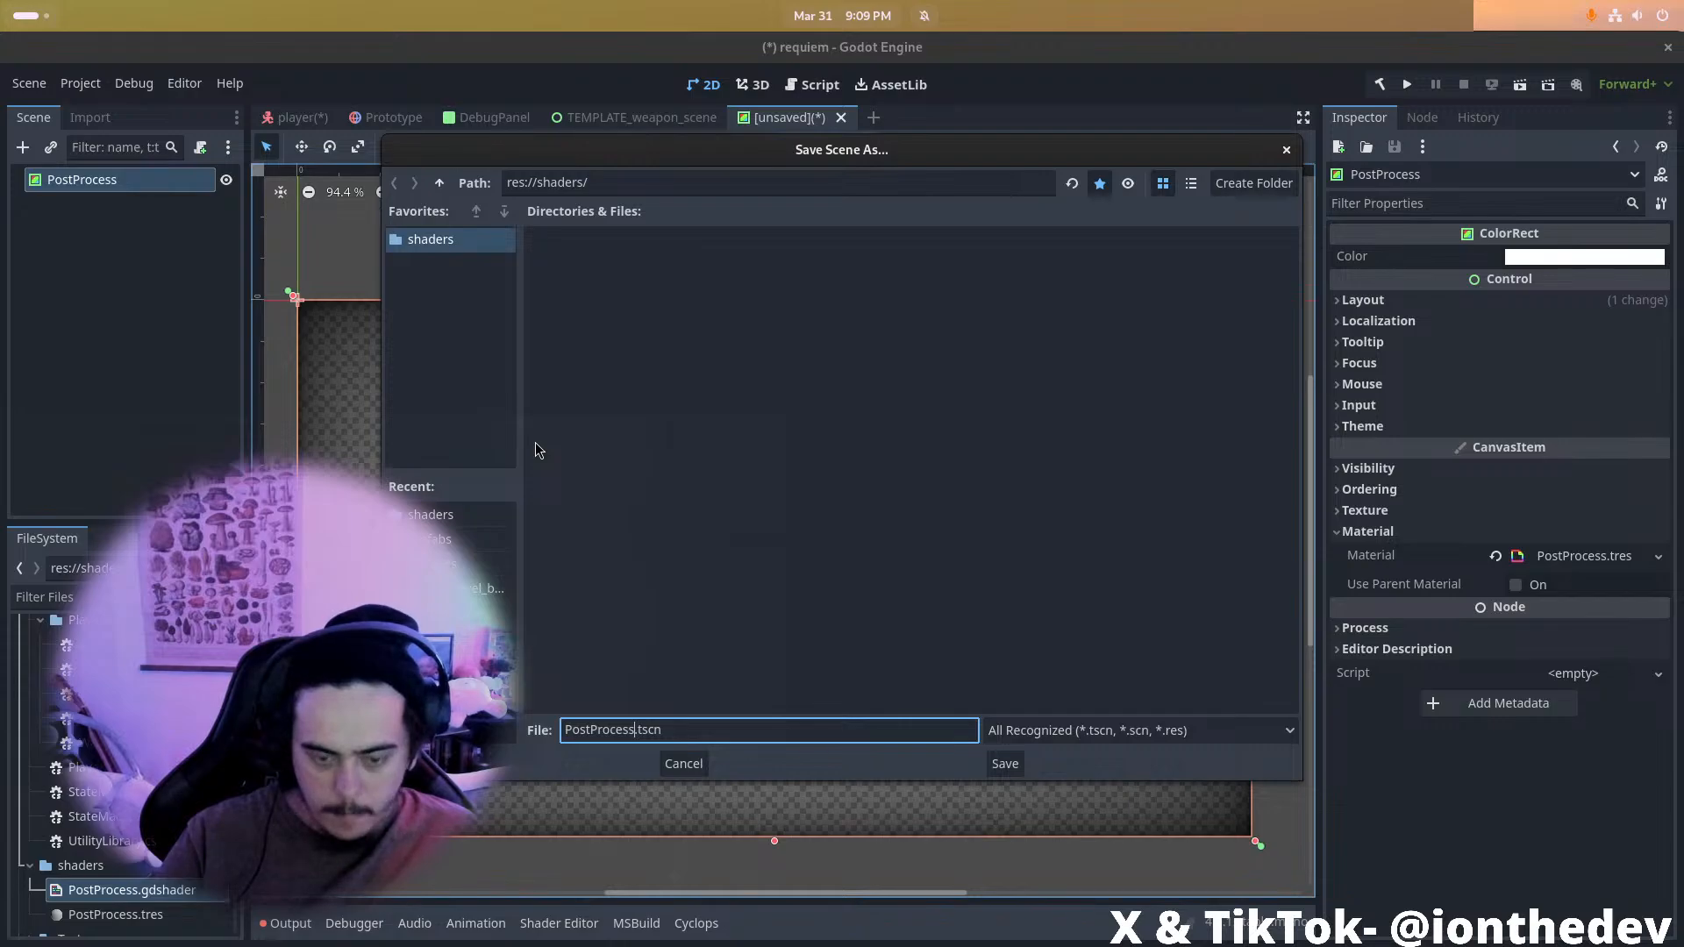
key(Return)
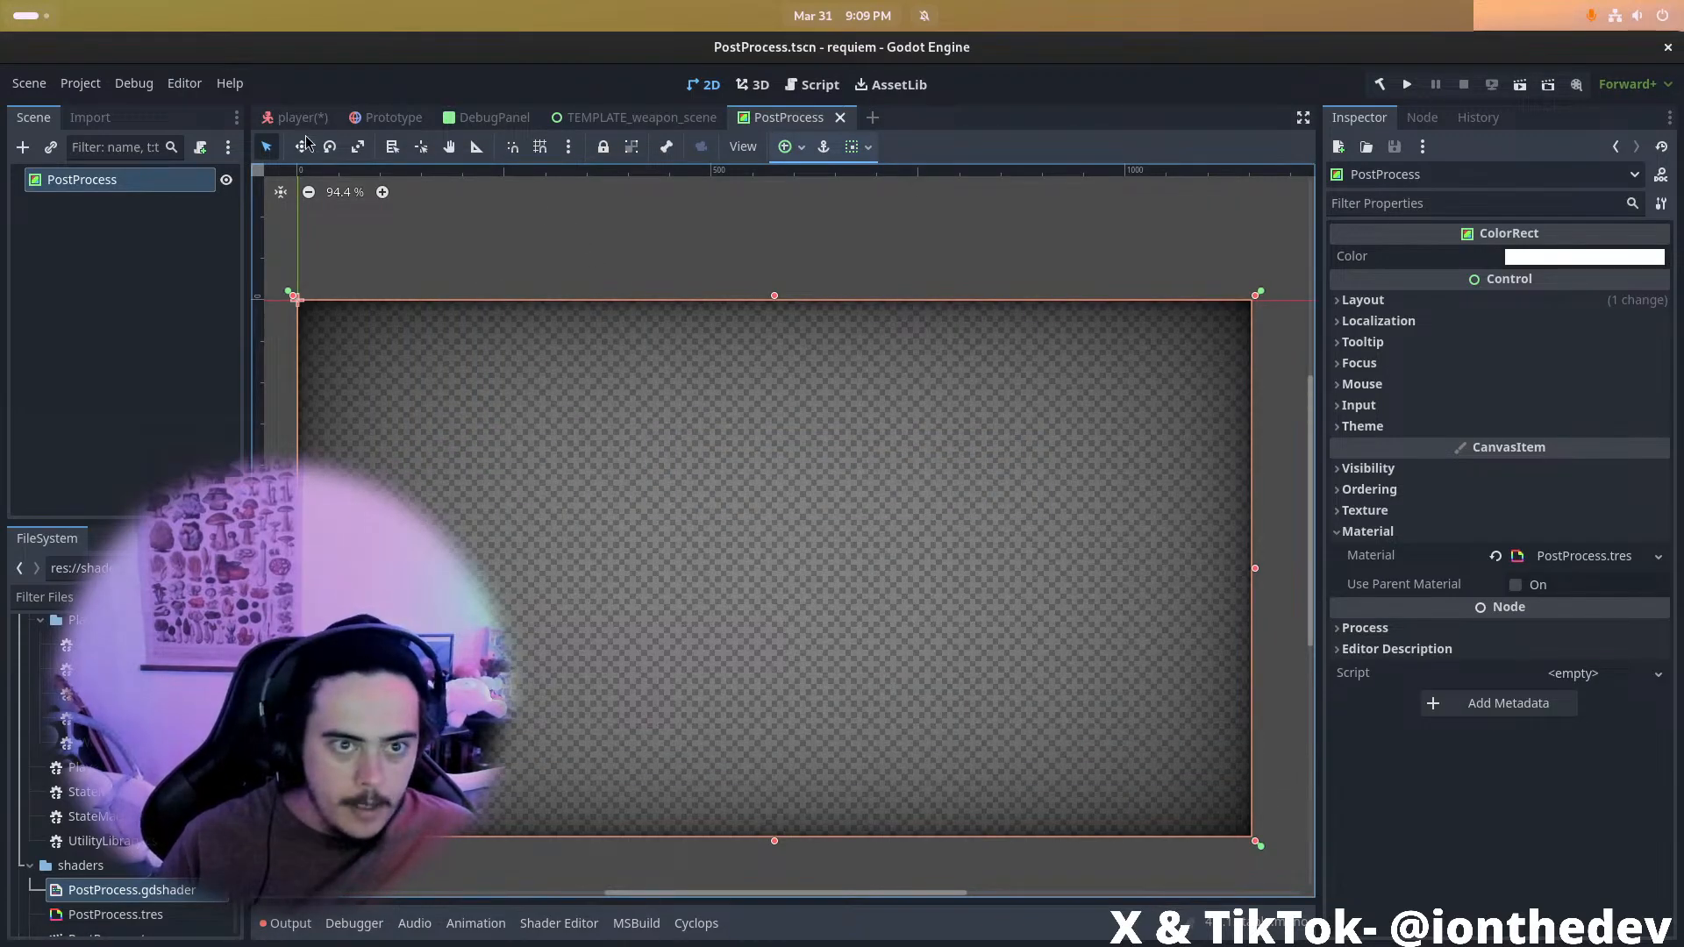
Add an instance of PostProcess.tscn to the player scene's Player node and place it directly before Panel
click(296, 118)
drag(110, 935, 95, 186)
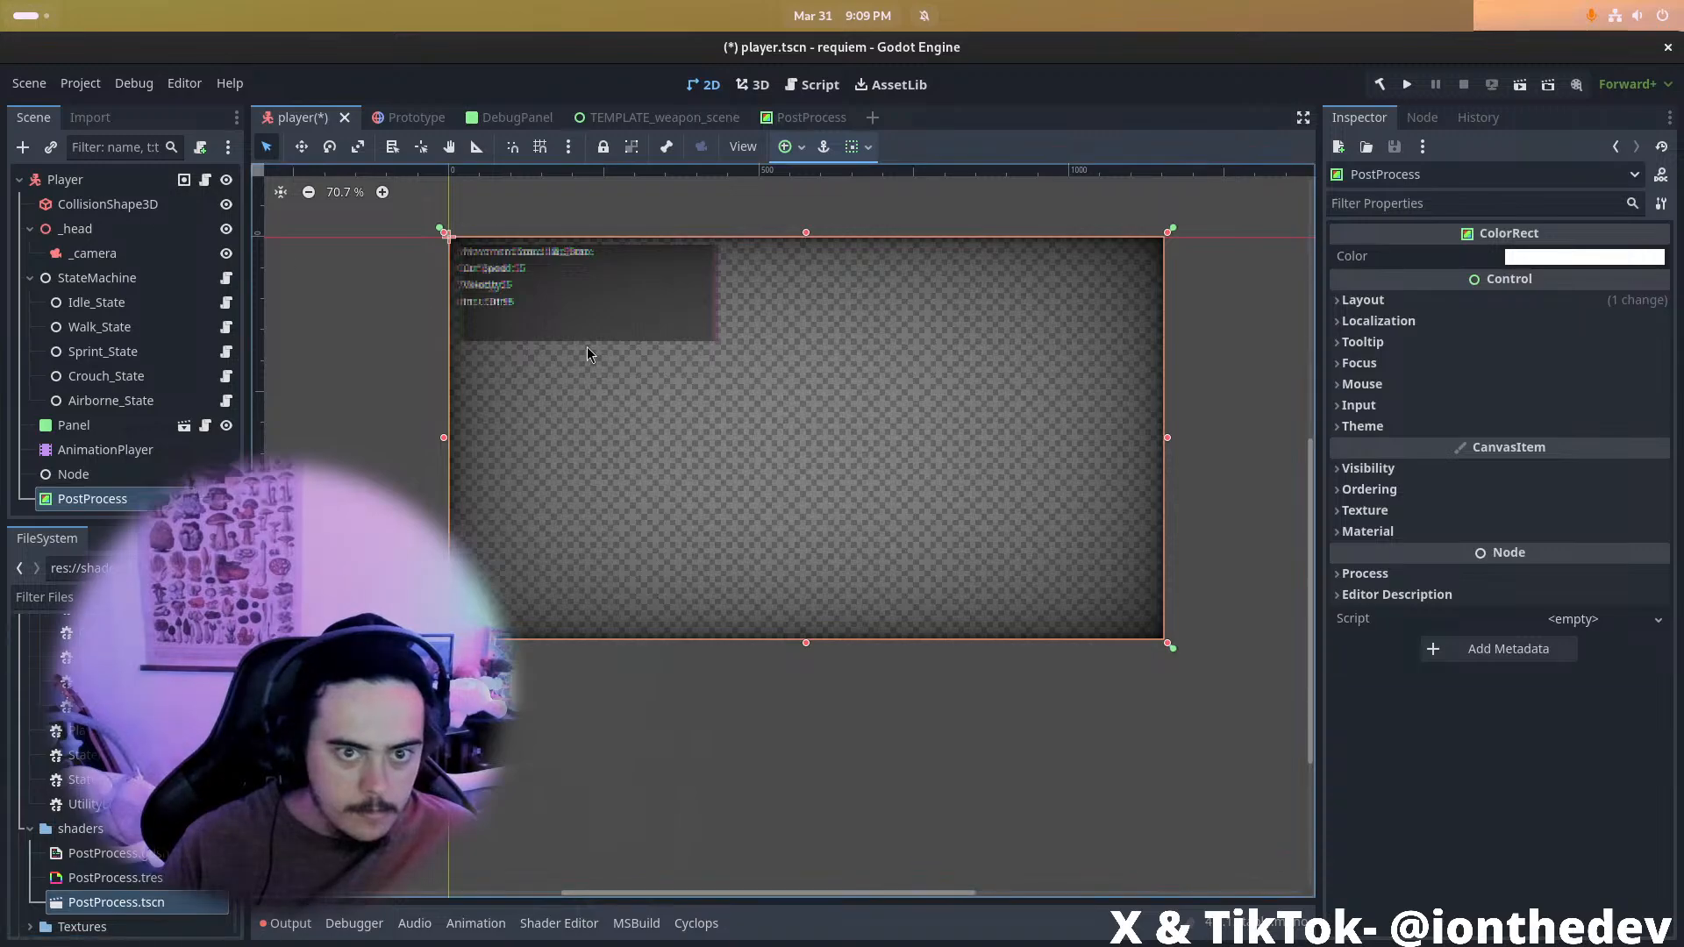
scroll(552, 319, up, 5)
drag(101, 498, 114, 425)
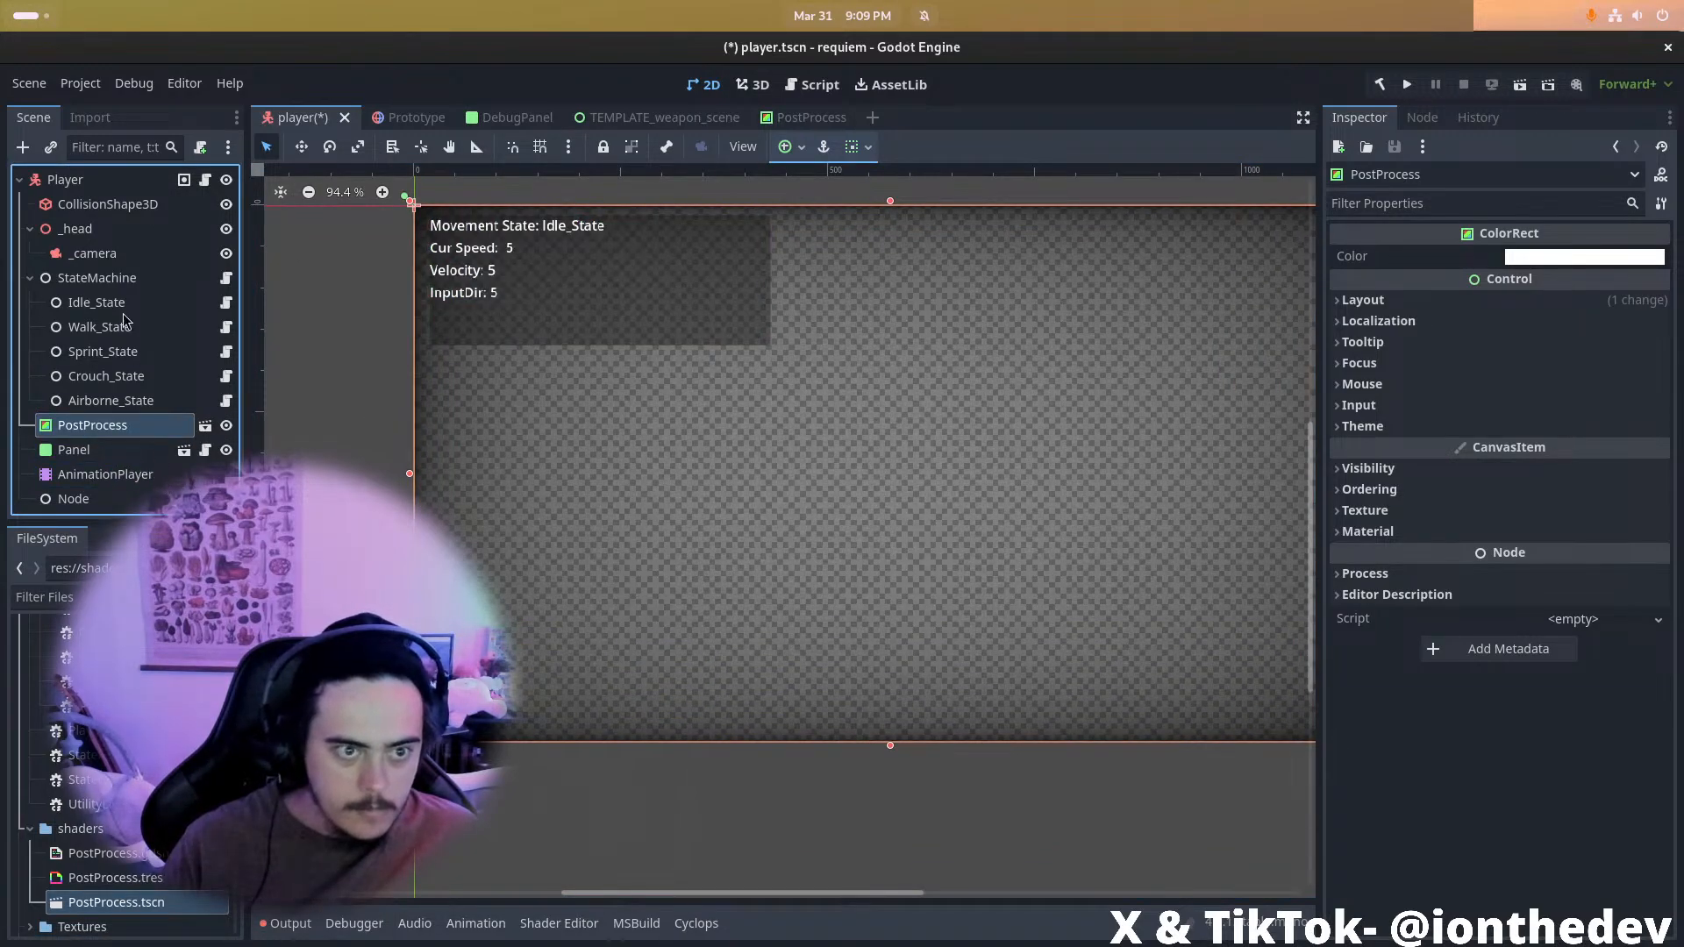
Instance the TEMPLATE weapon scene in the player scene as StateMachine's last child, directly before PostProcess
scroll(50, 725, up, 5)
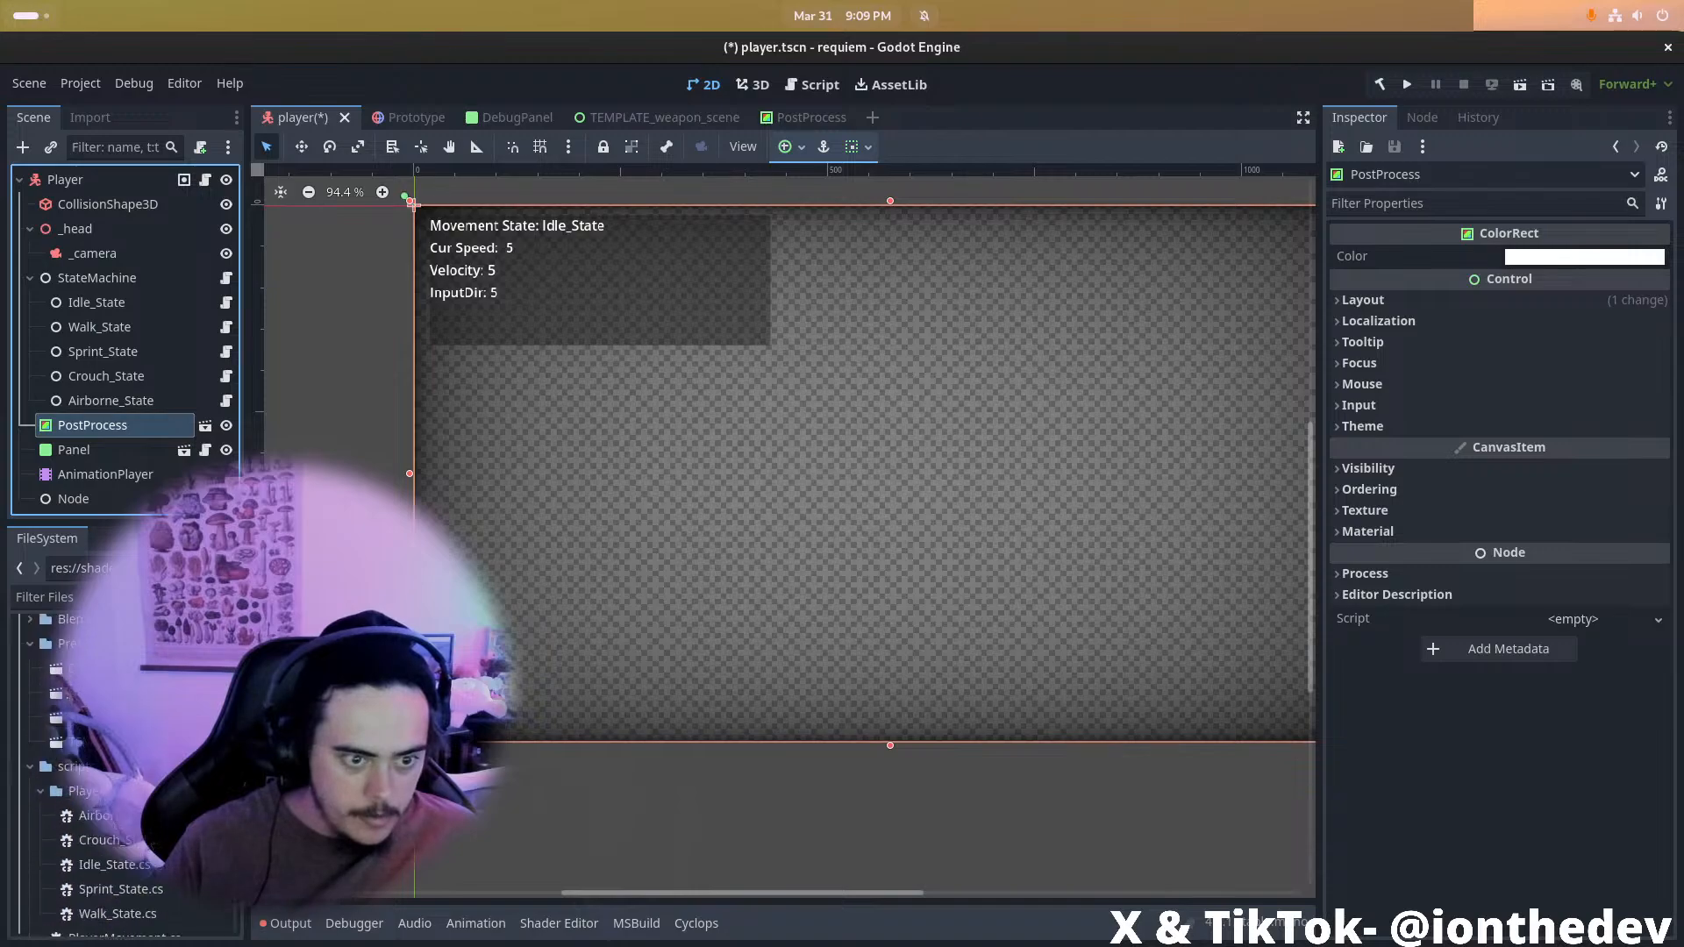
drag(61, 742, 100, 422)
middle_drag(847, 583, 685, 584)
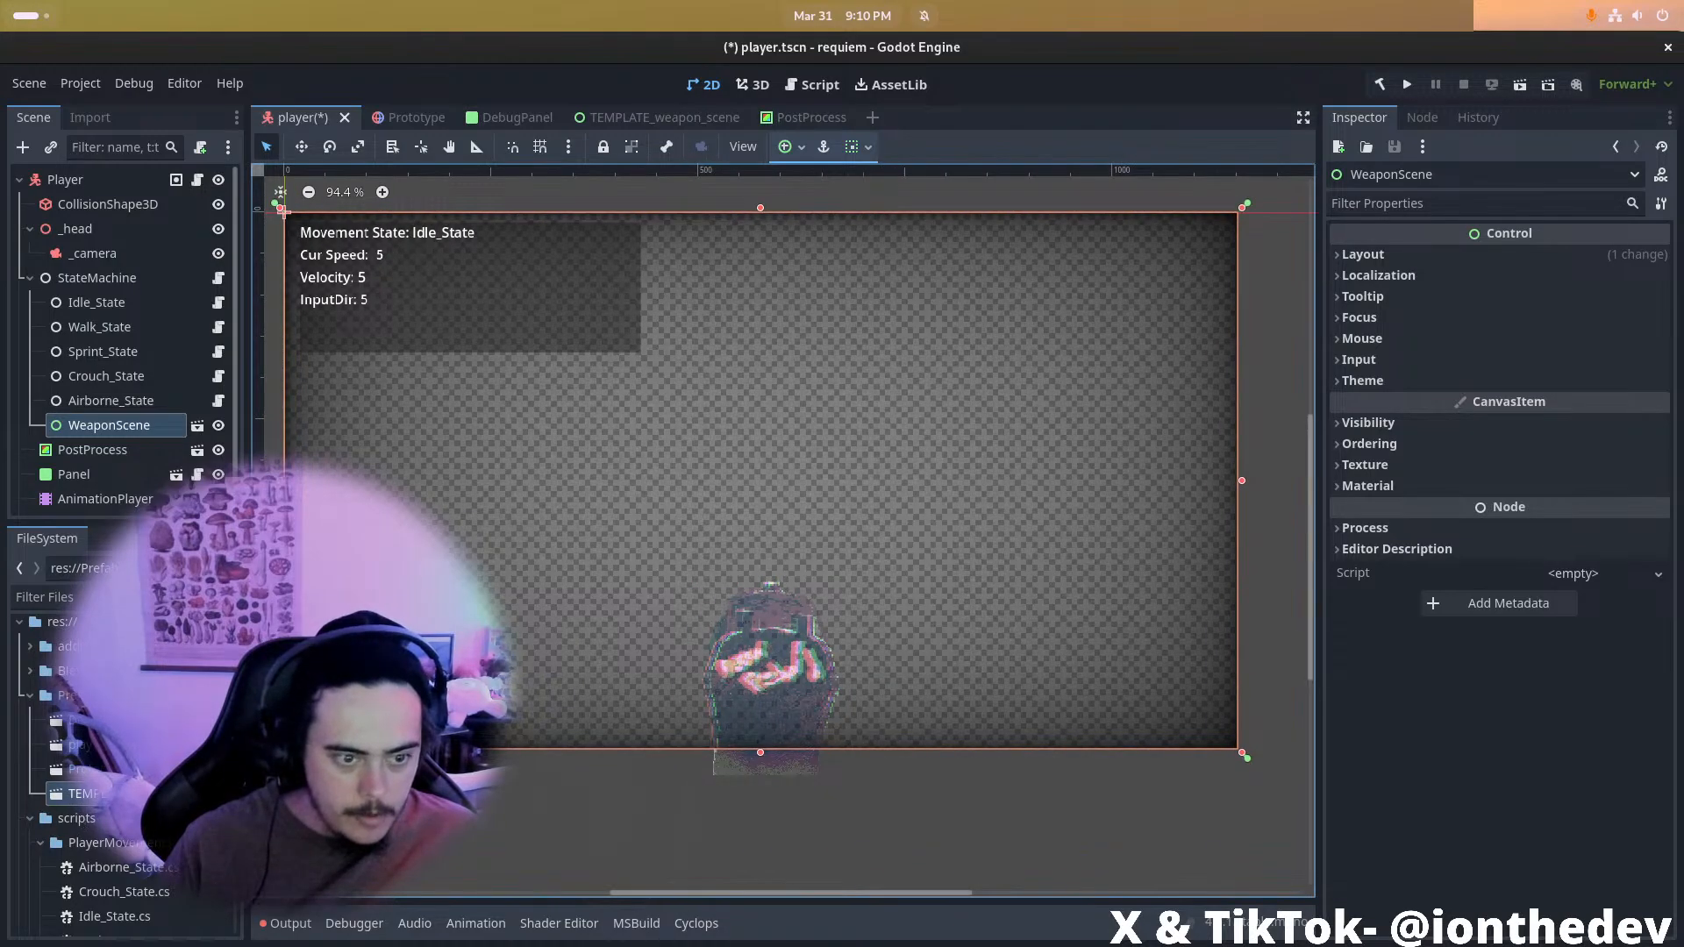
scroll(394, 691, down, 4)
scroll(394, 690, up, 8)
middle_drag(830, 670, 725, 781)
scroll(725, 781, up, 1)
scroll(752, 746, down, 1)
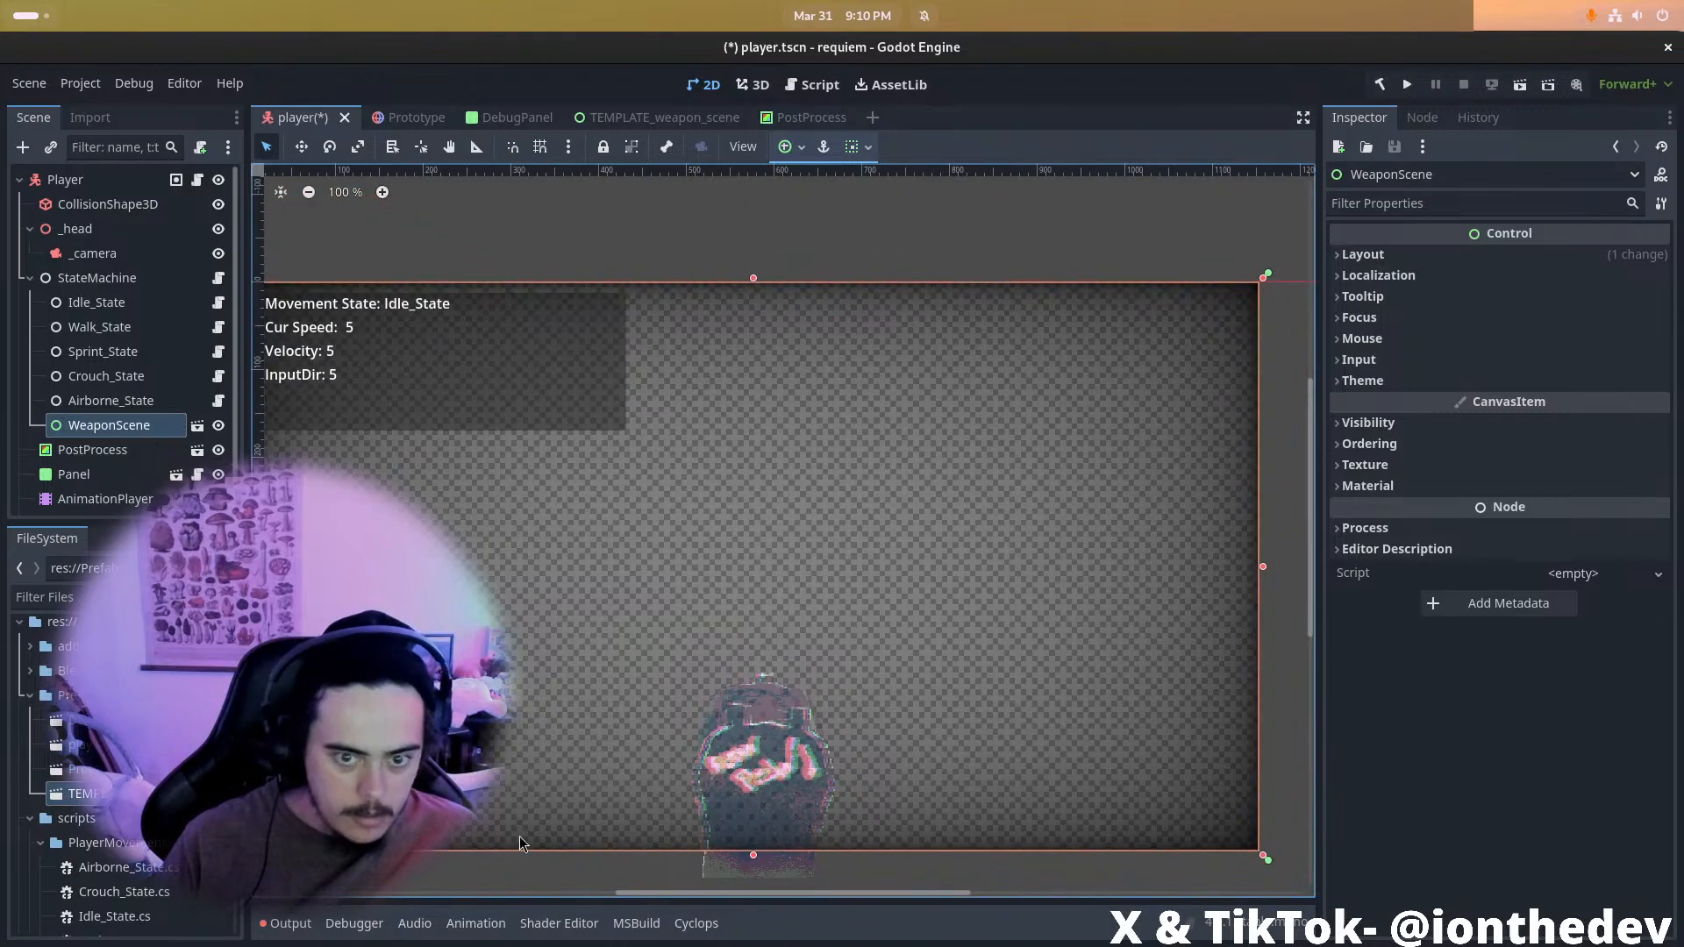
Open the PostProcess.tres material and set its Aberration to 0
click(92, 450)
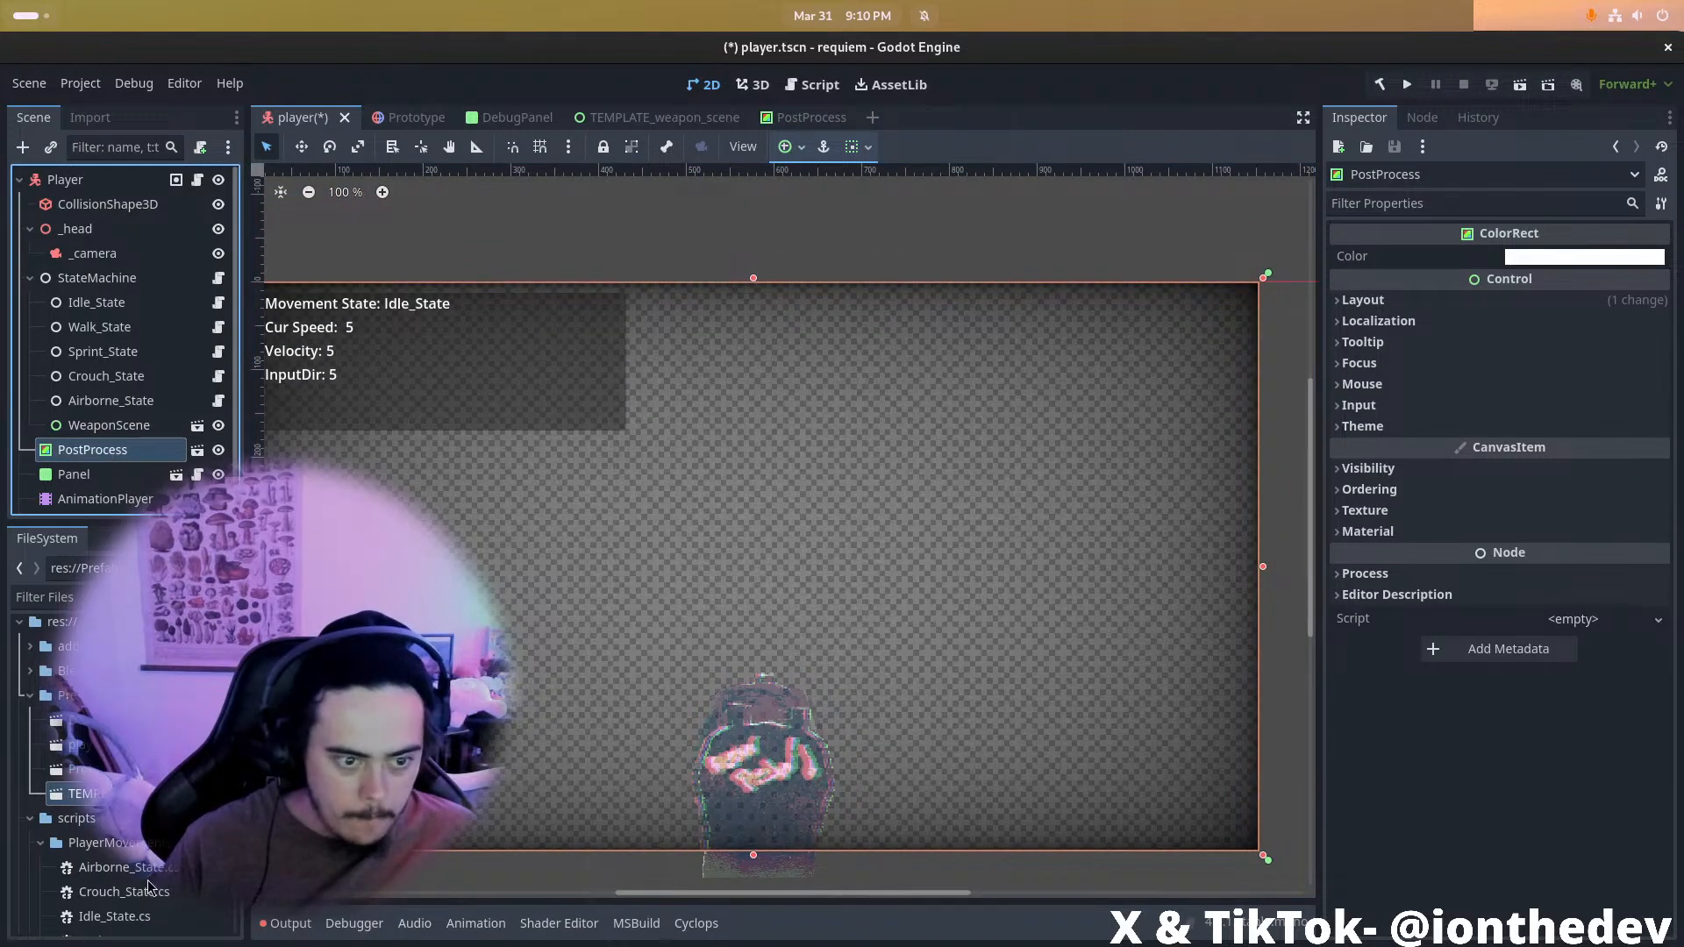
scroll(149, 881, down, 5)
click(81, 781)
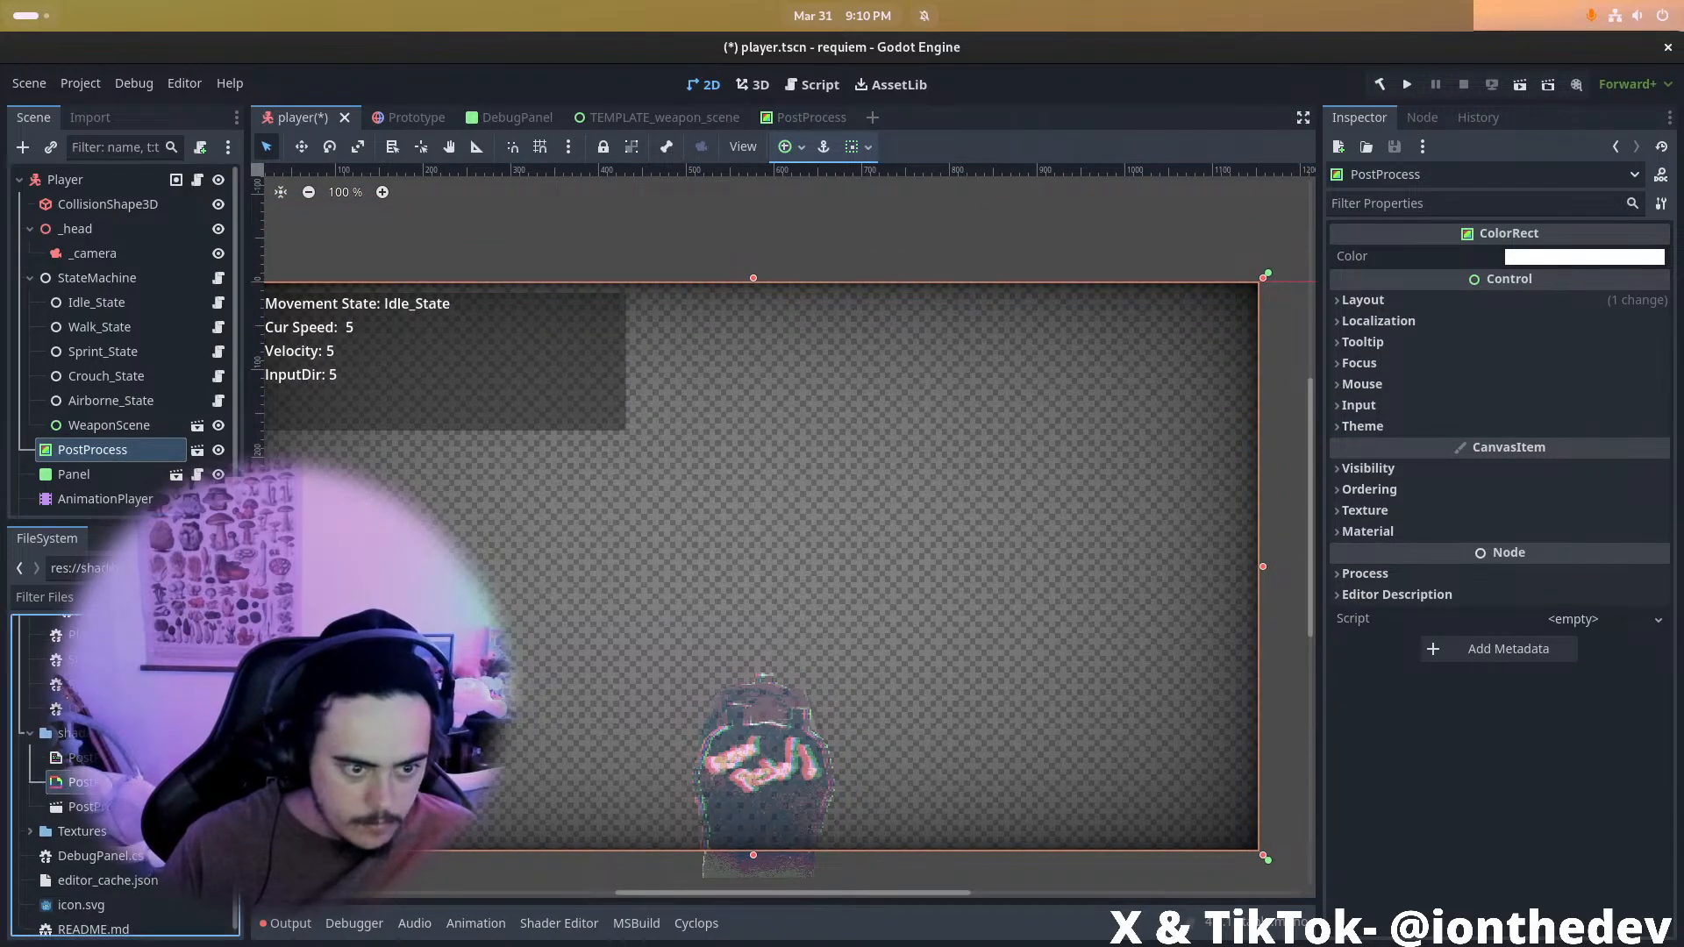
click(81, 806)
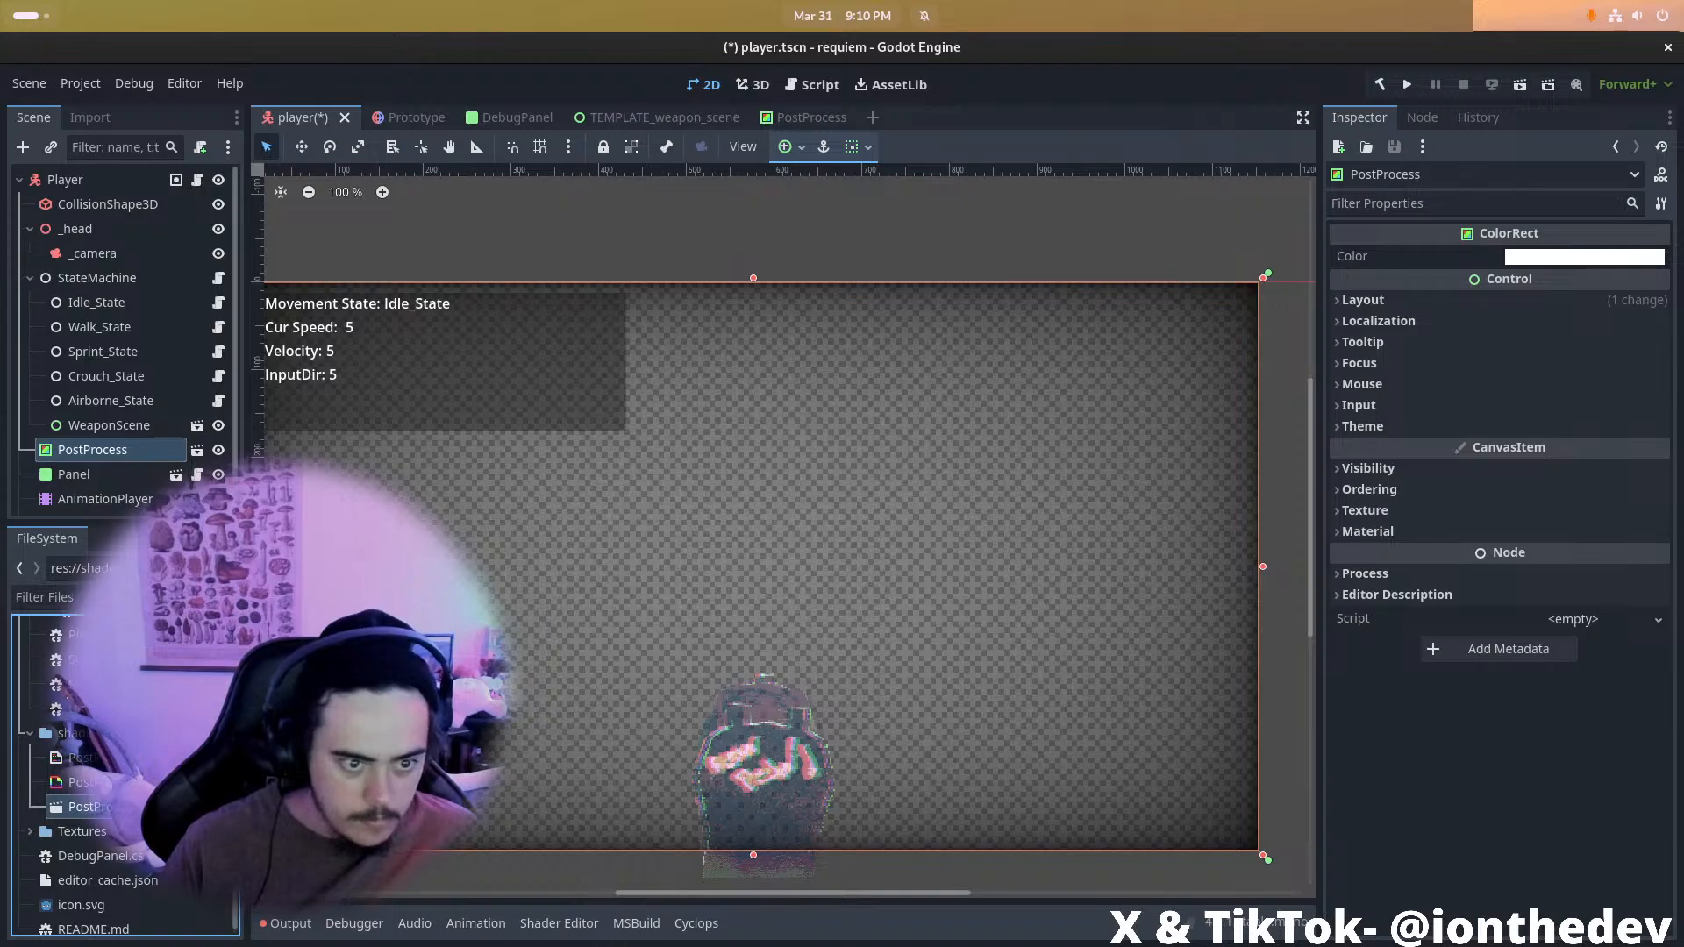
click(81, 782)
scroll(1516, 723, down, 10)
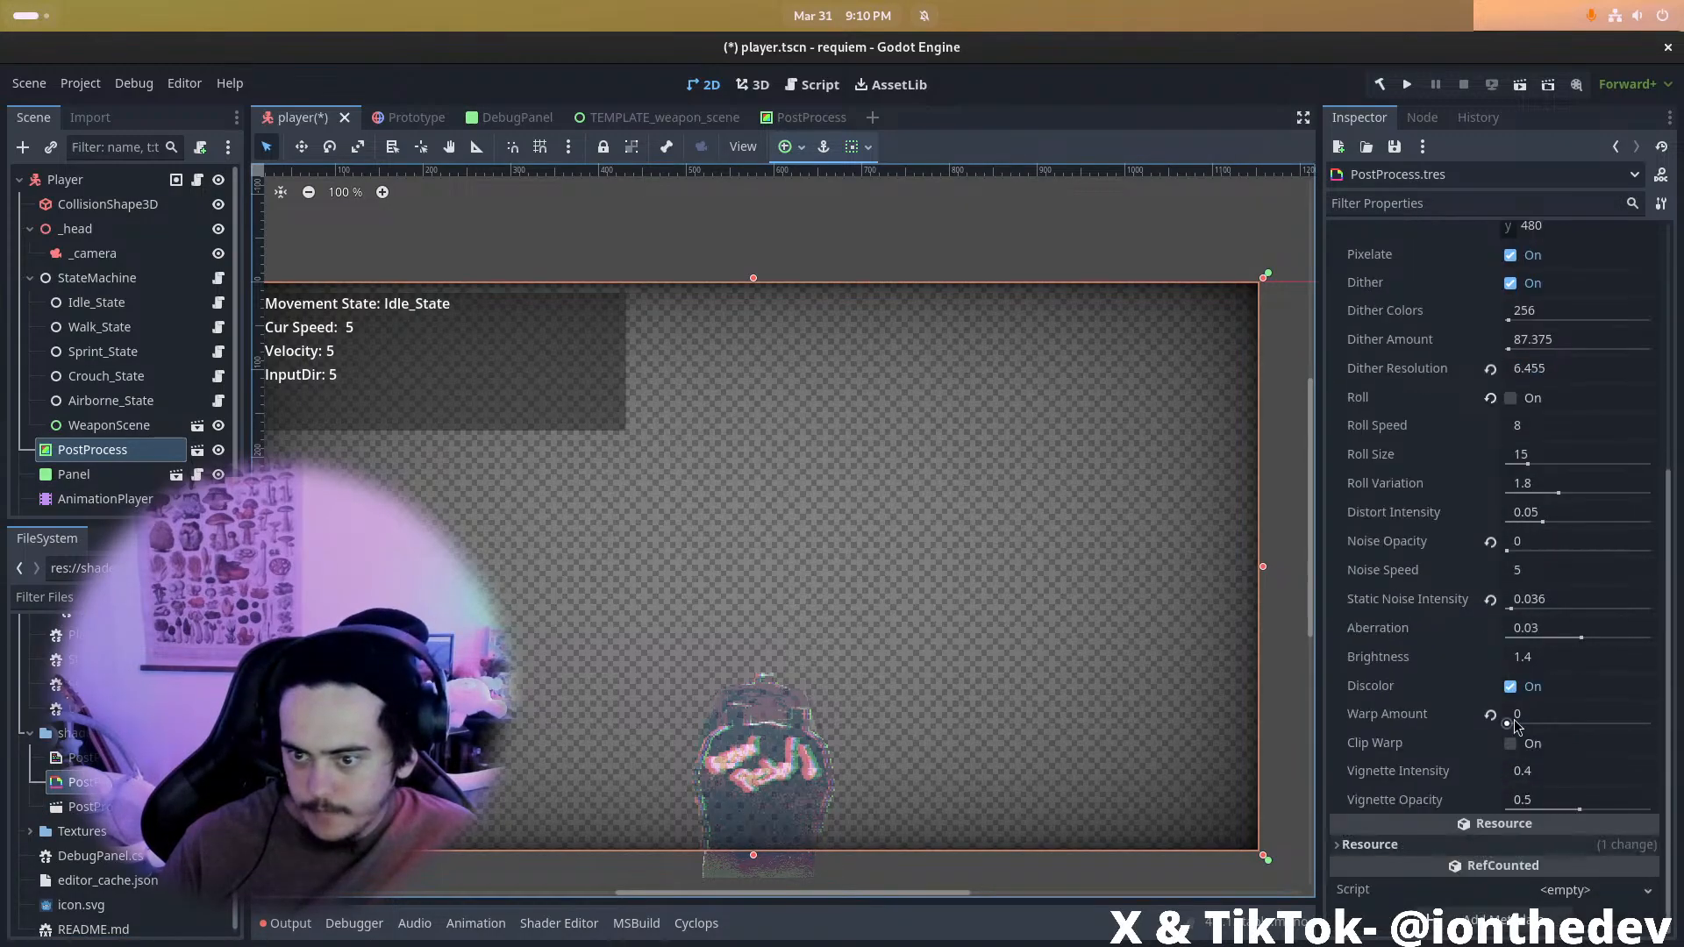
click(1535, 628)
text(0)
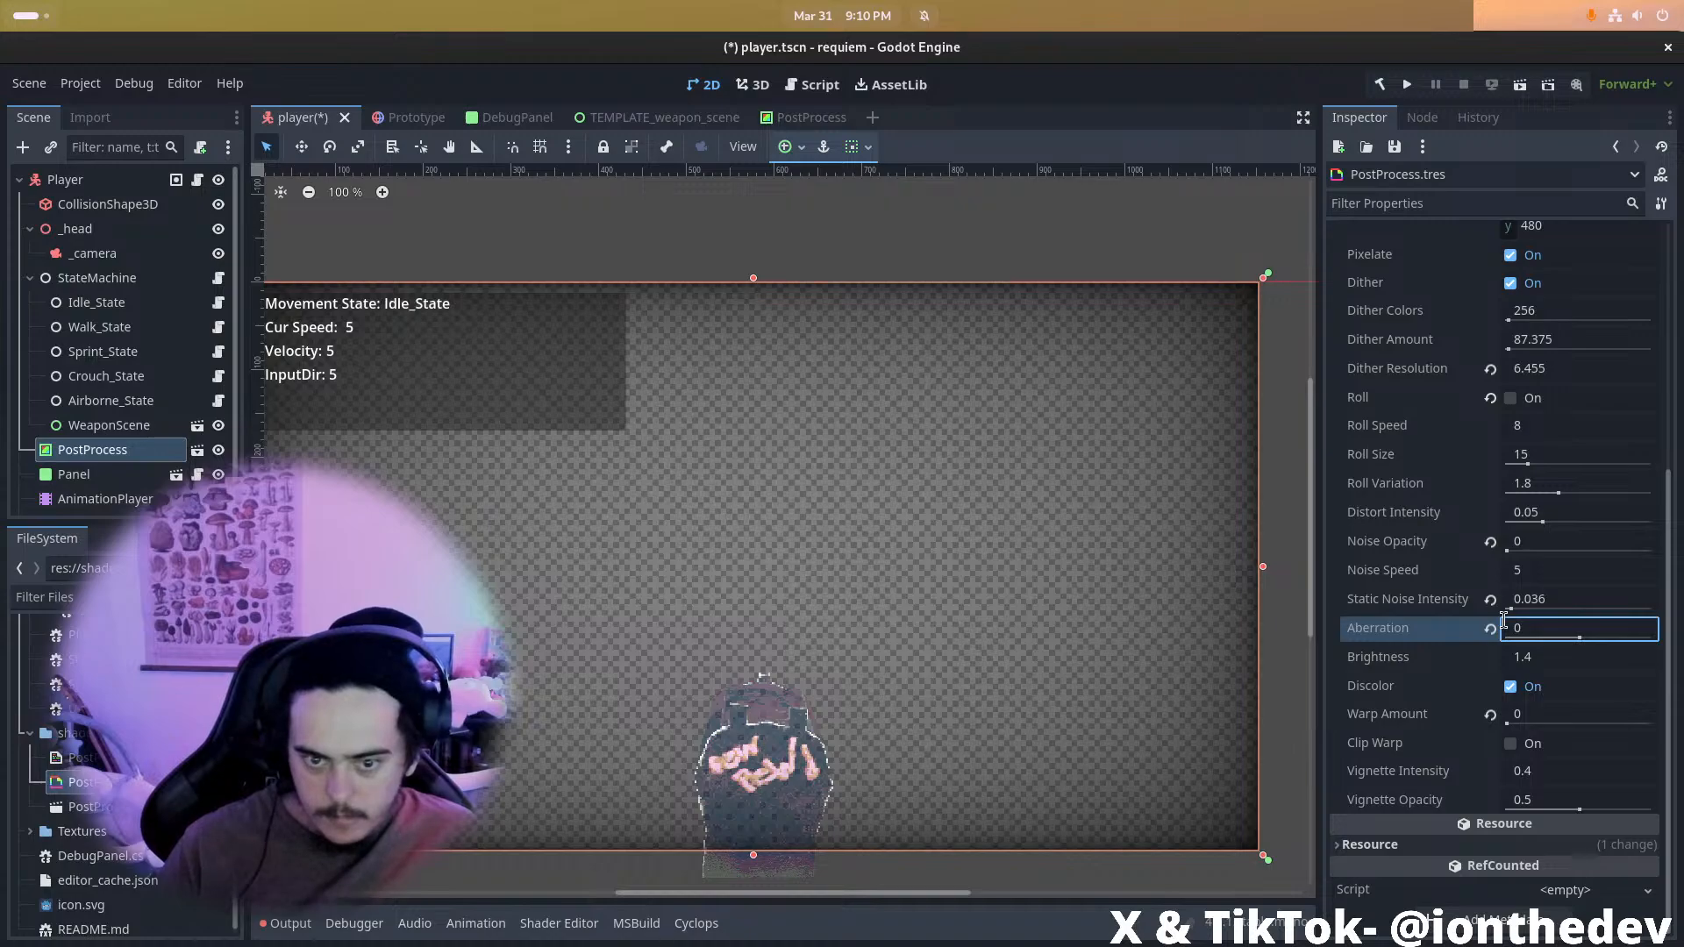
scroll(902, 607, down, 1)
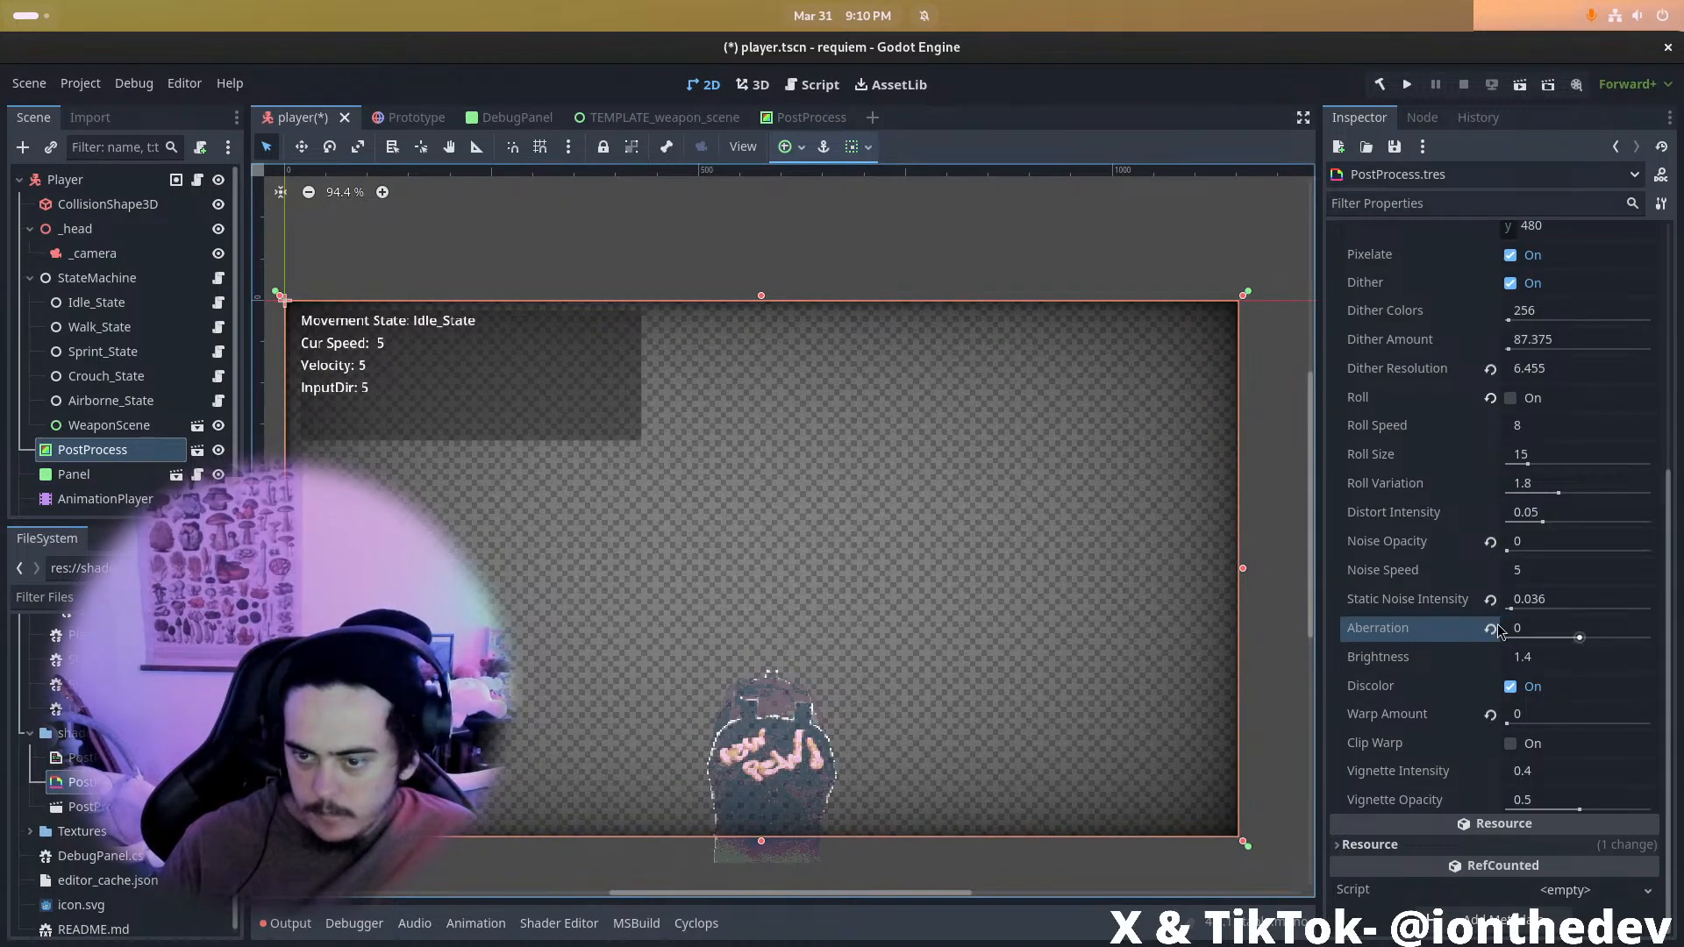
Set the PostProcess material's Resolution to x 320 and y 240, and save the player scene
scroll(1469, 690, up, 3)
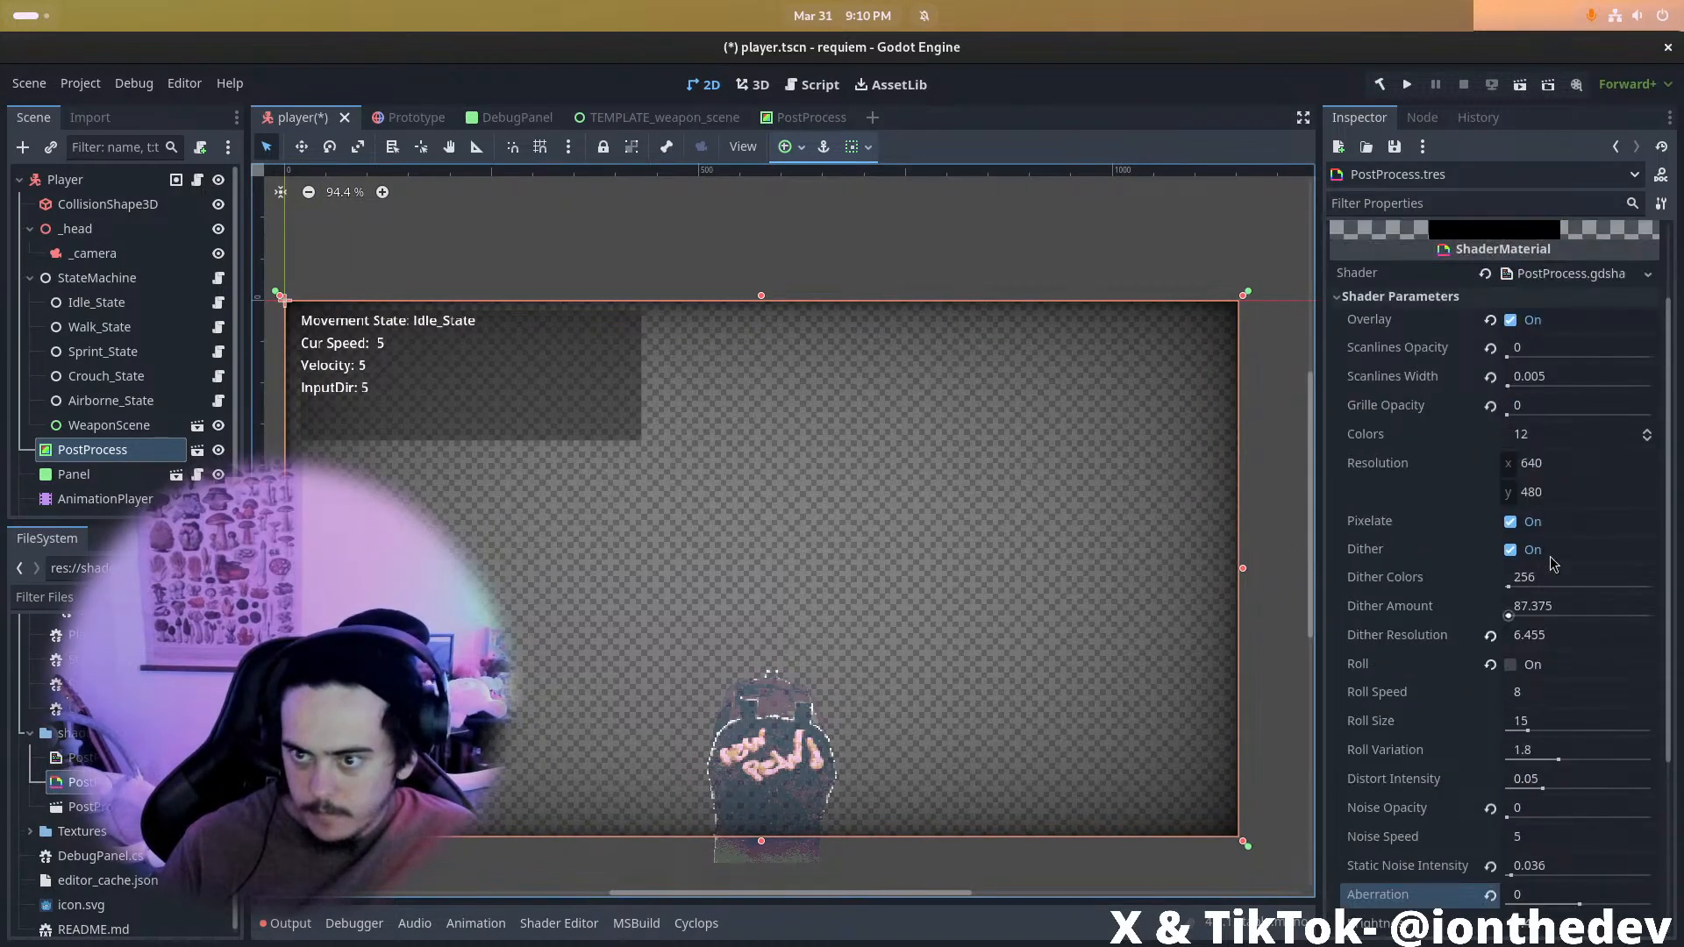
drag(1590, 472, 1588, 472)
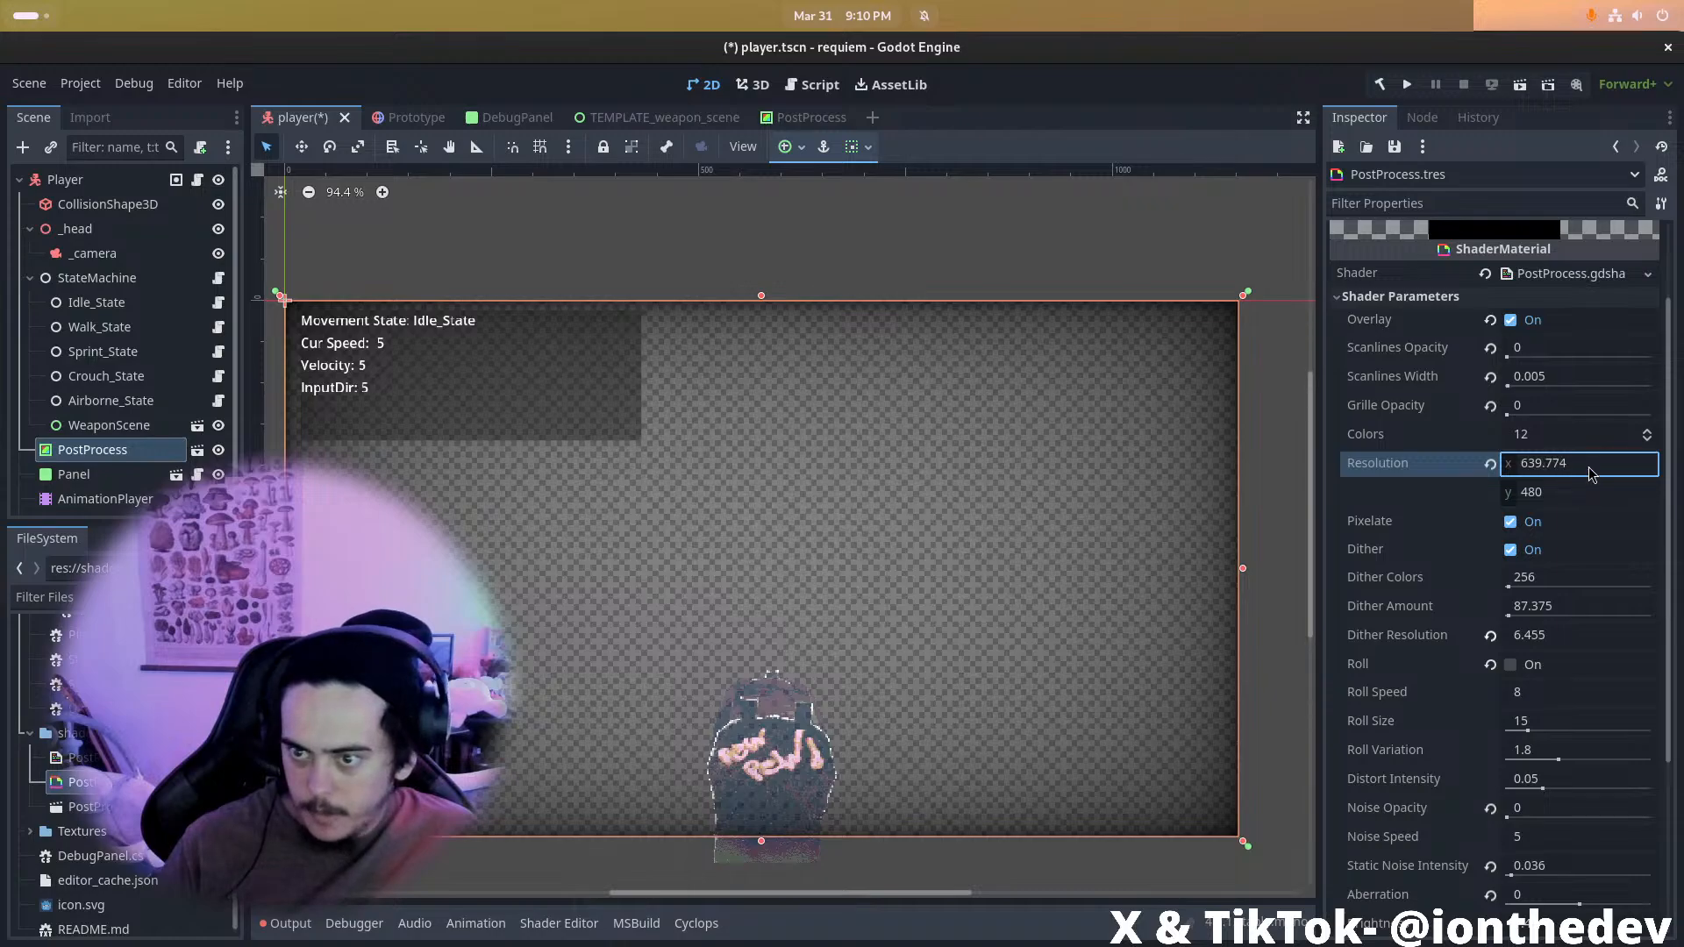
click(1490, 465)
text(320)
key(Return)
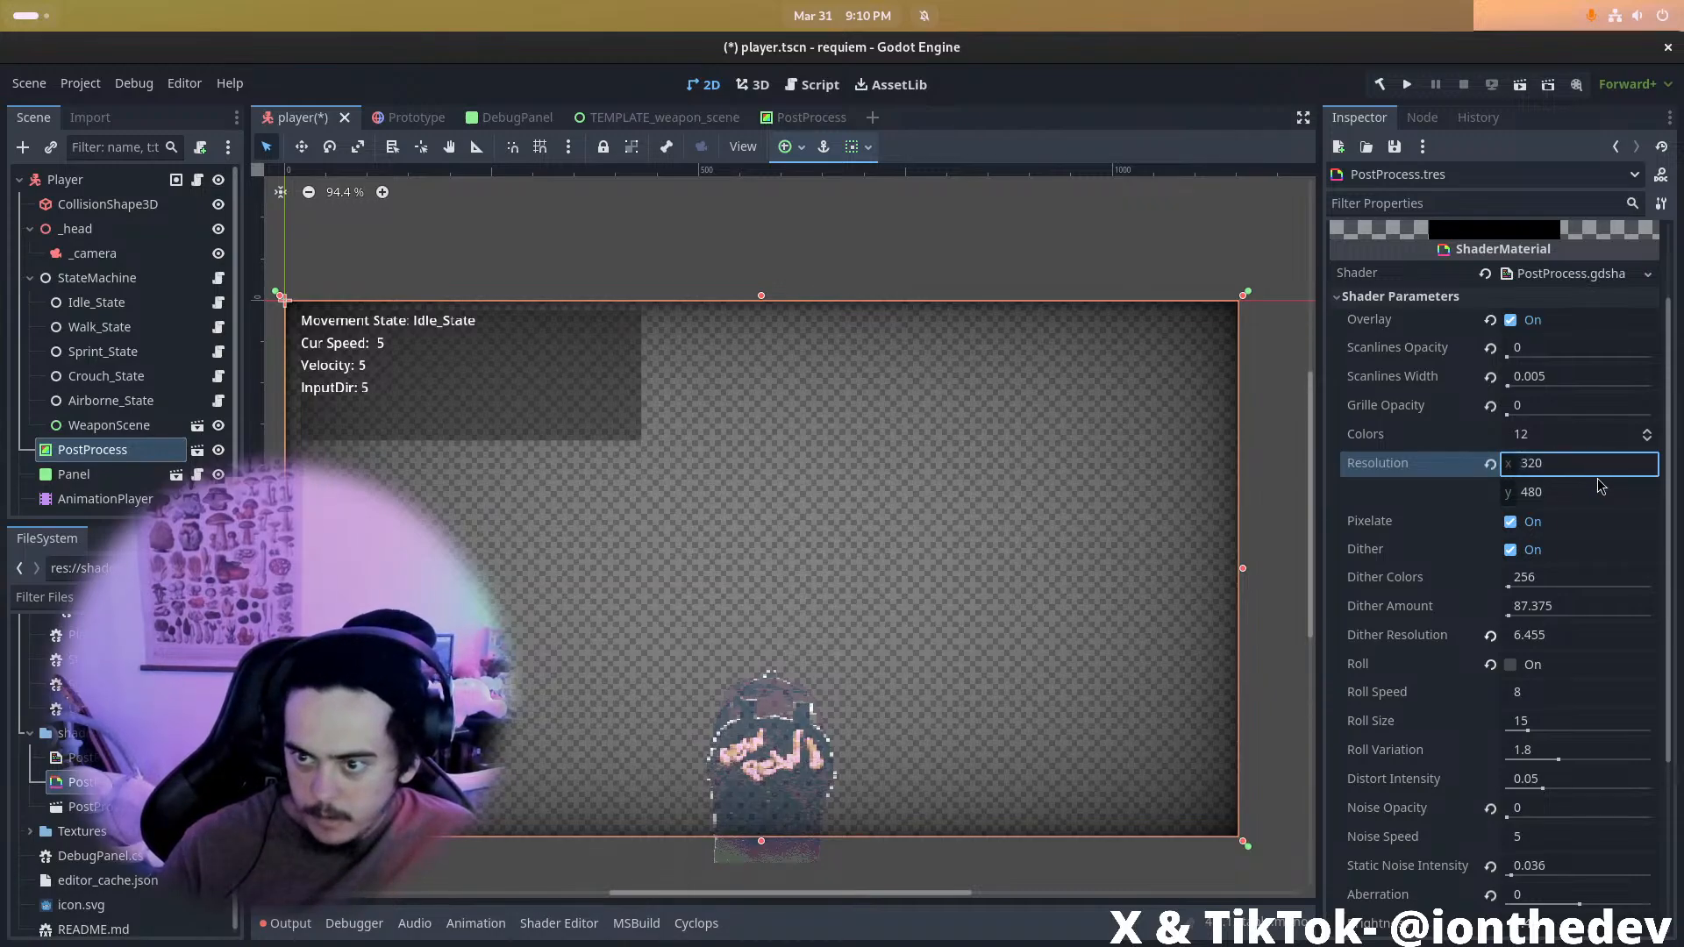
click(1587, 492)
text(240)
key(Return)
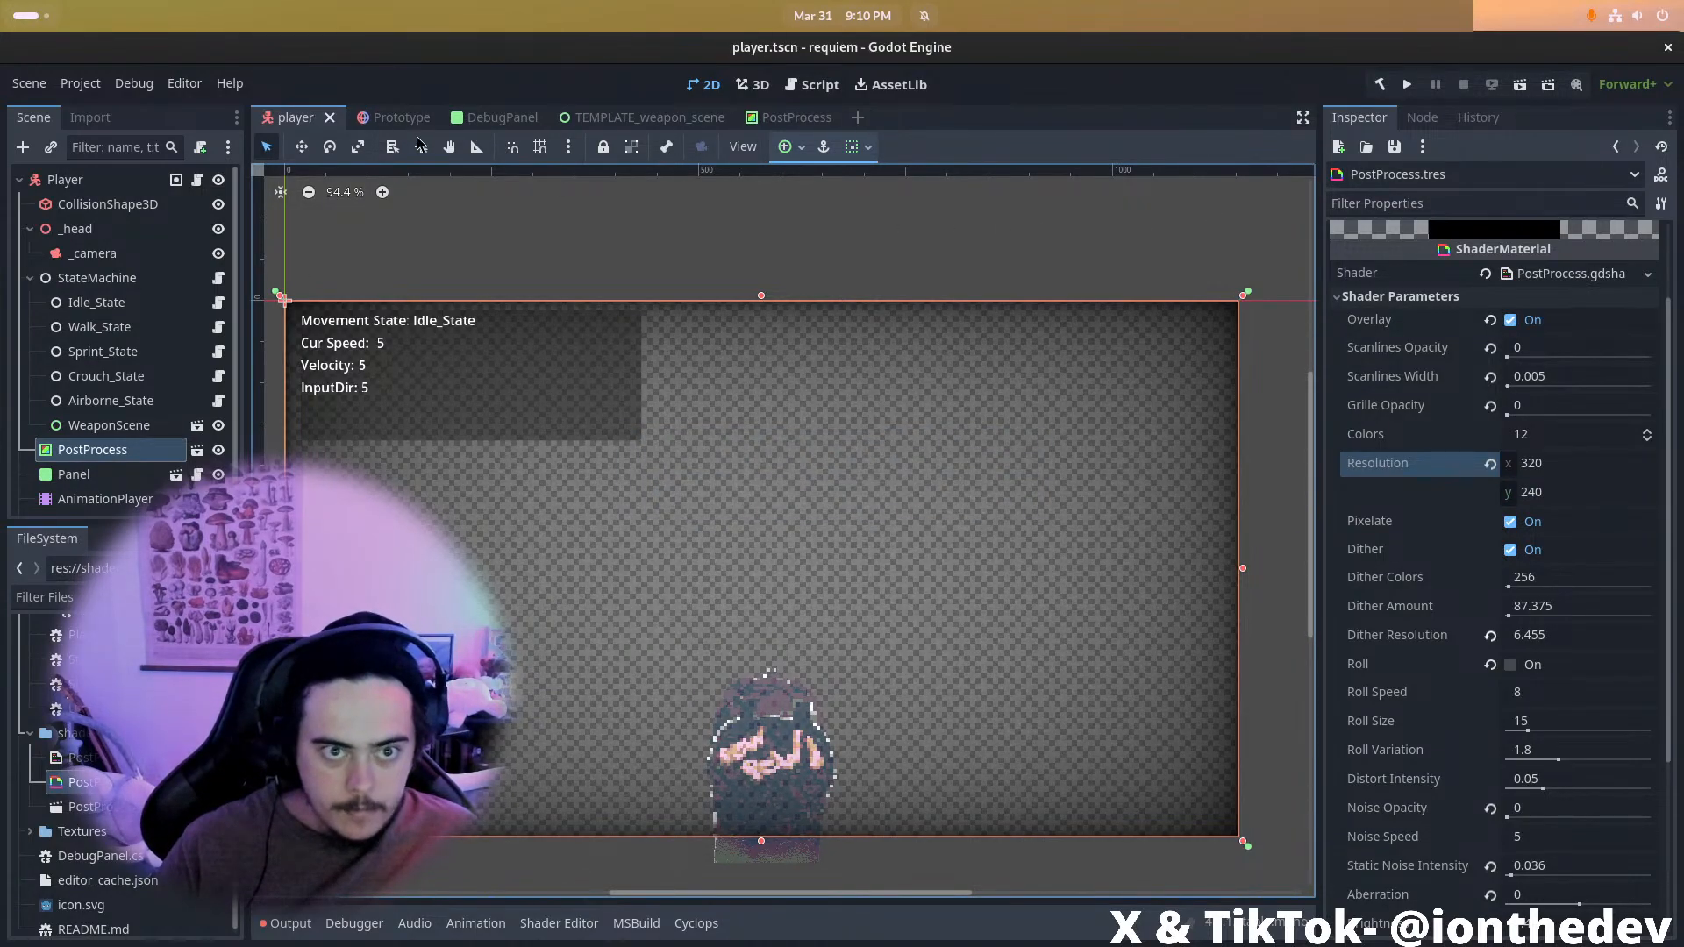
Open the Prototype scene, run the project to check the post-processing and weapon display, and close the game
click(408, 118)
click(1407, 86)
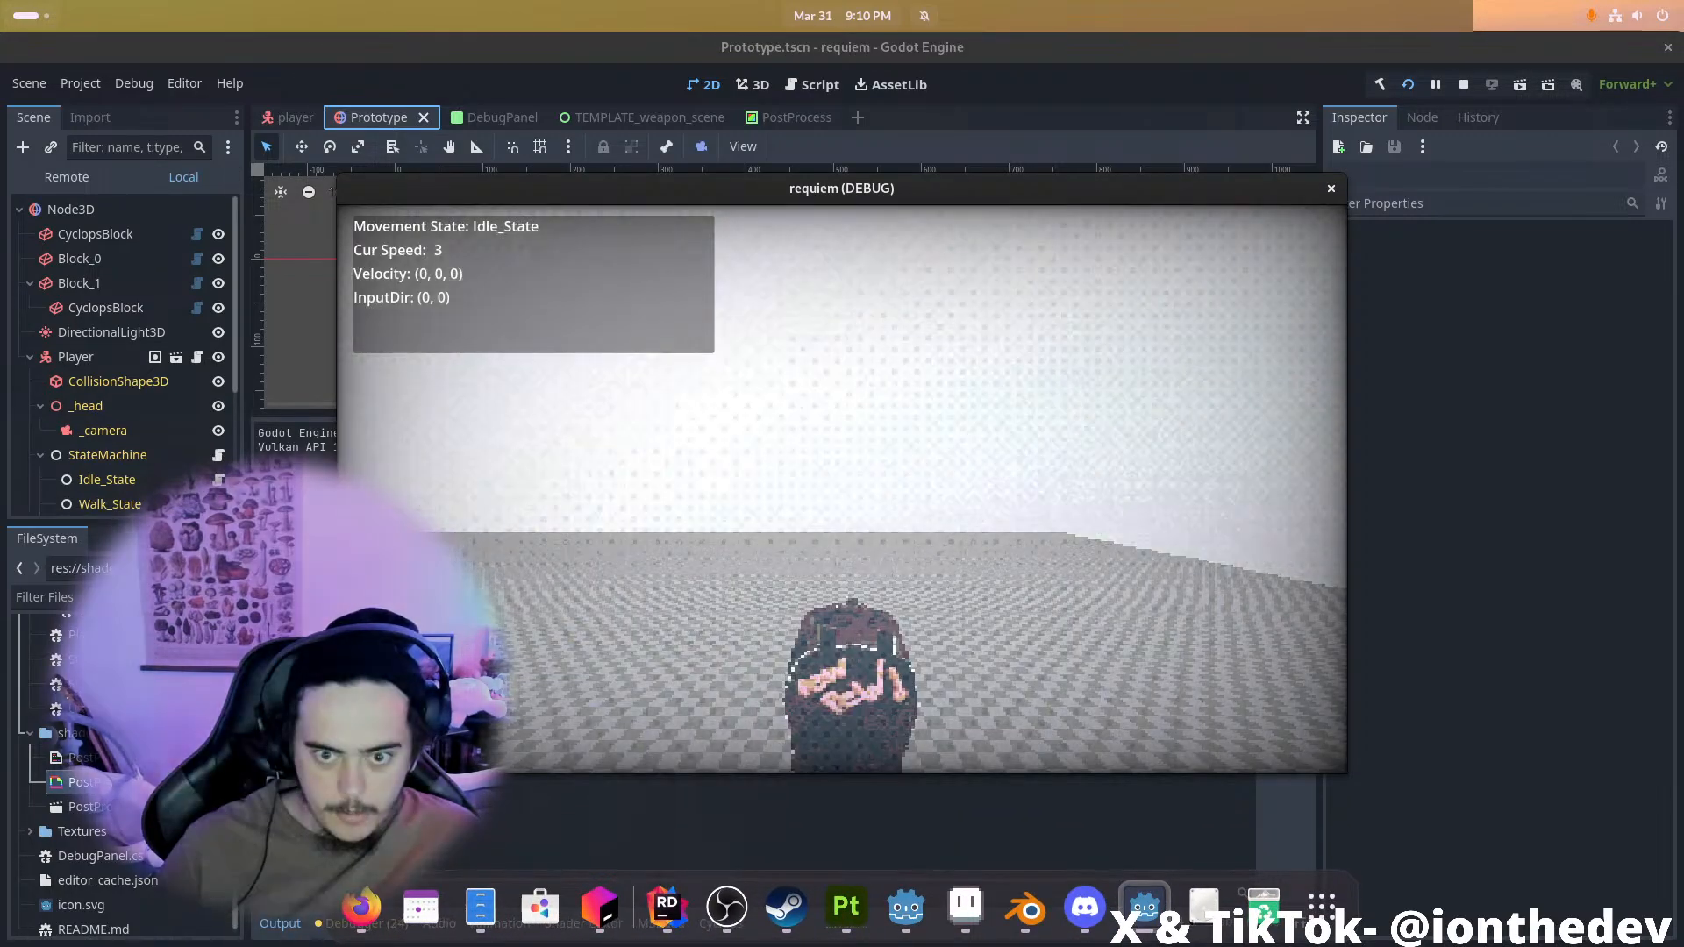
key(alt+Tab)
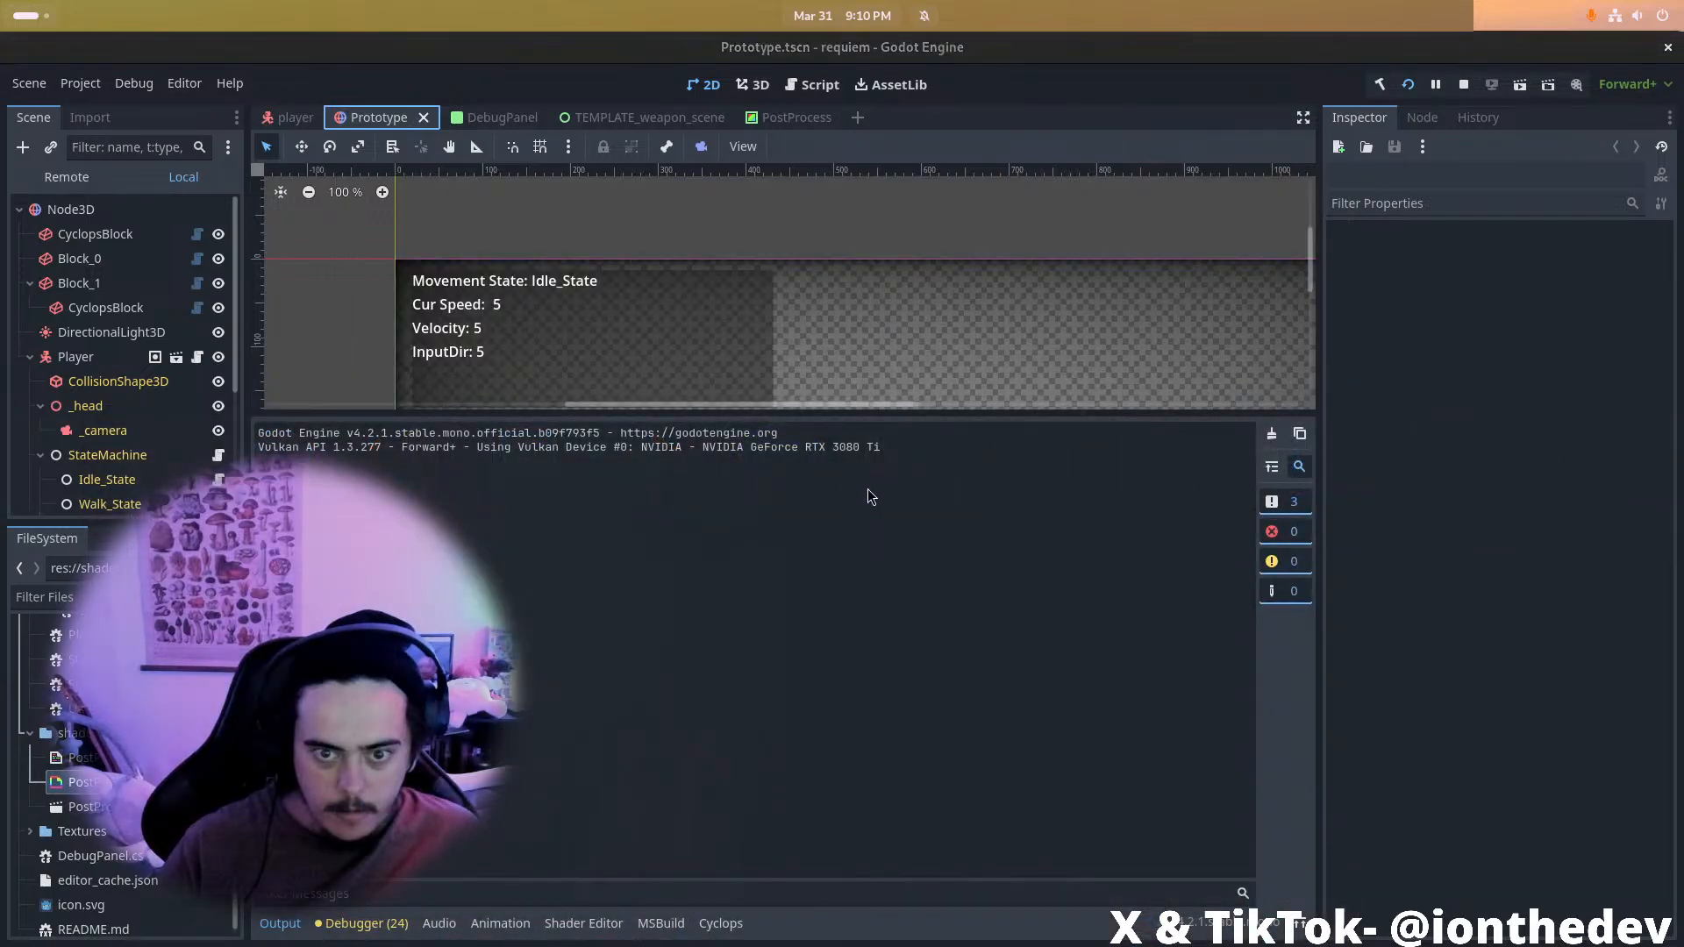
key(alt+Tab)
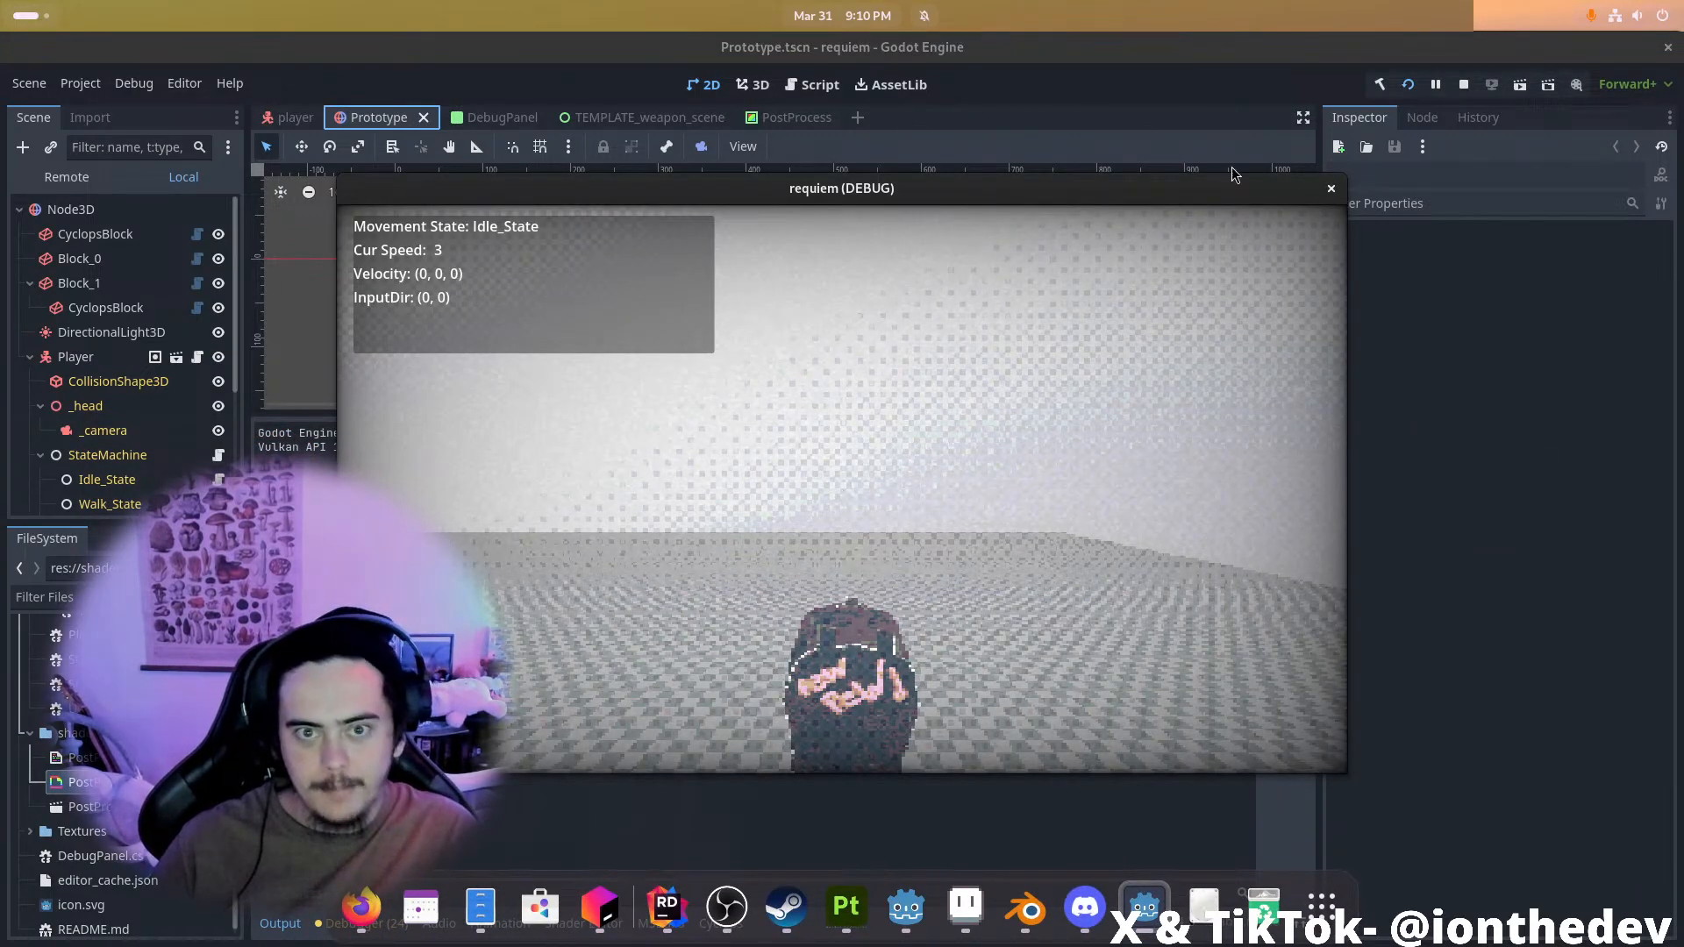
click(1331, 188)
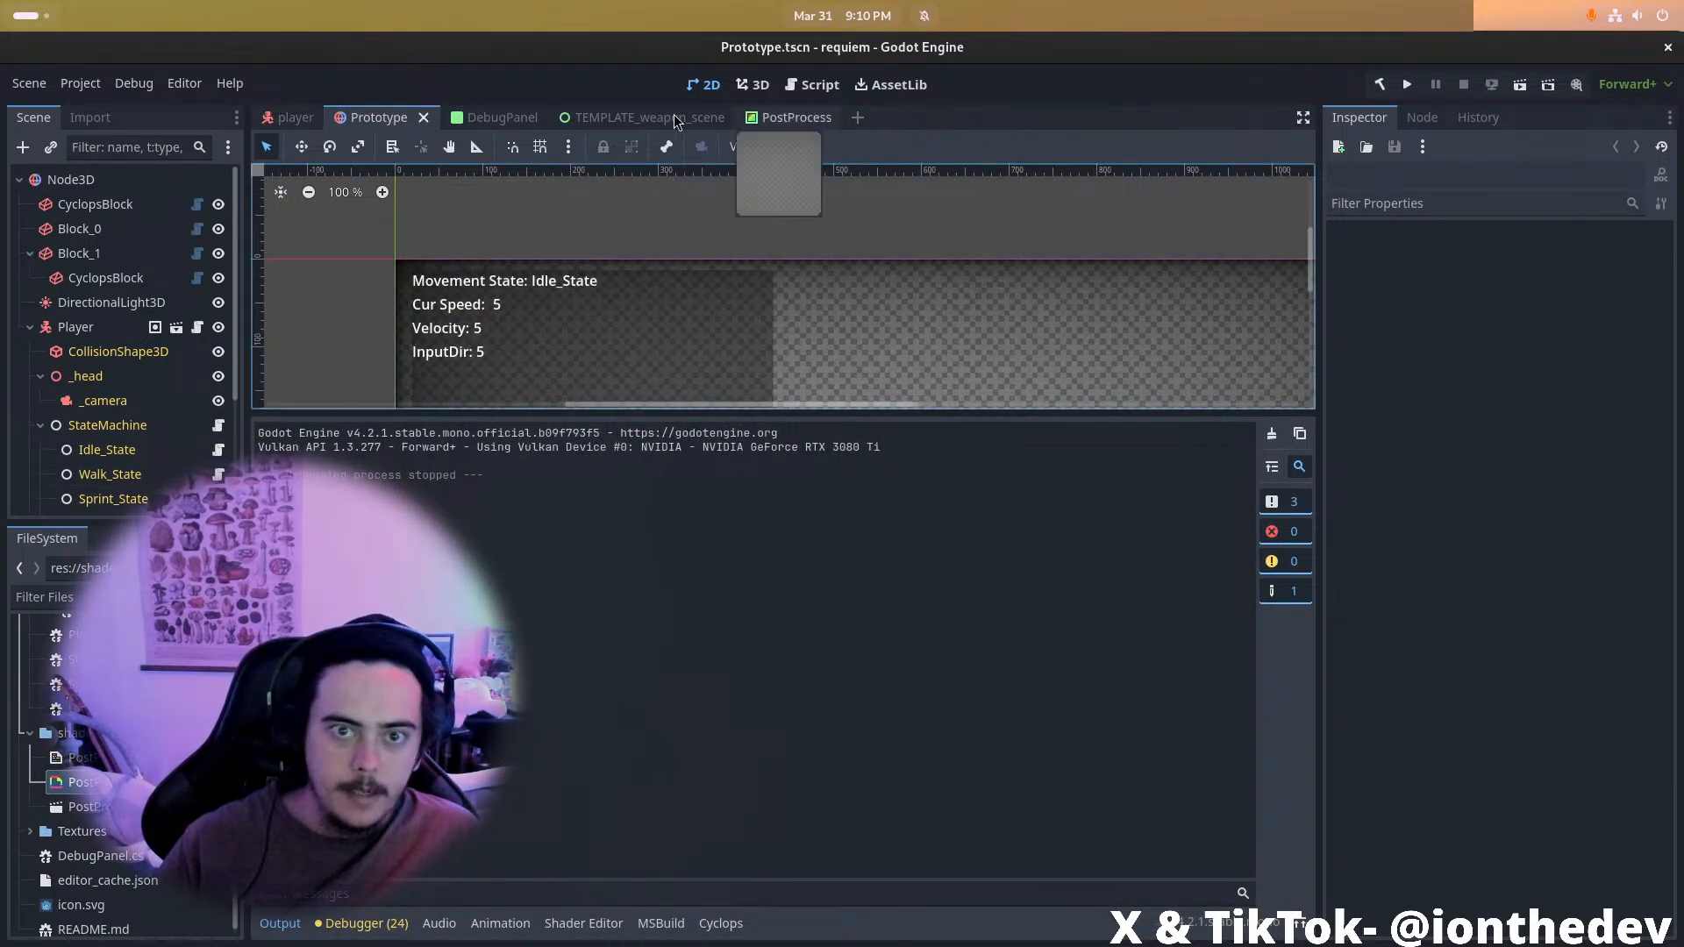
In the PostProcess scene, set the root ColorRect's Mouse Filter to Ignore and save the scene
click(792, 119)
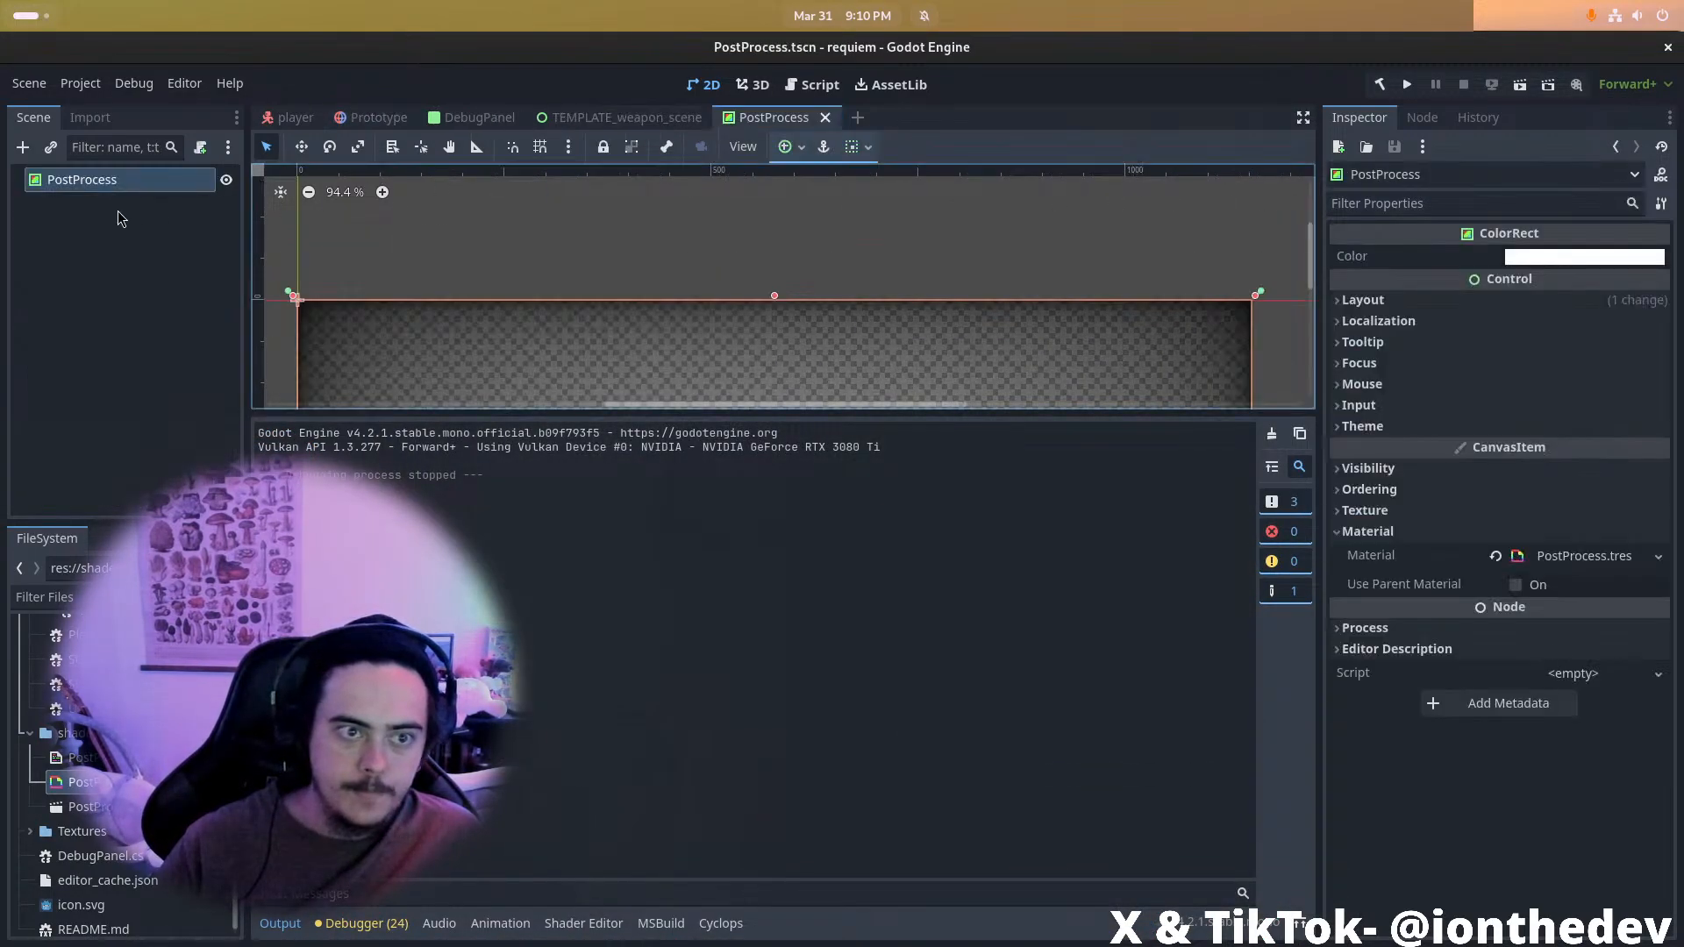
click(1365, 510)
click(1368, 468)
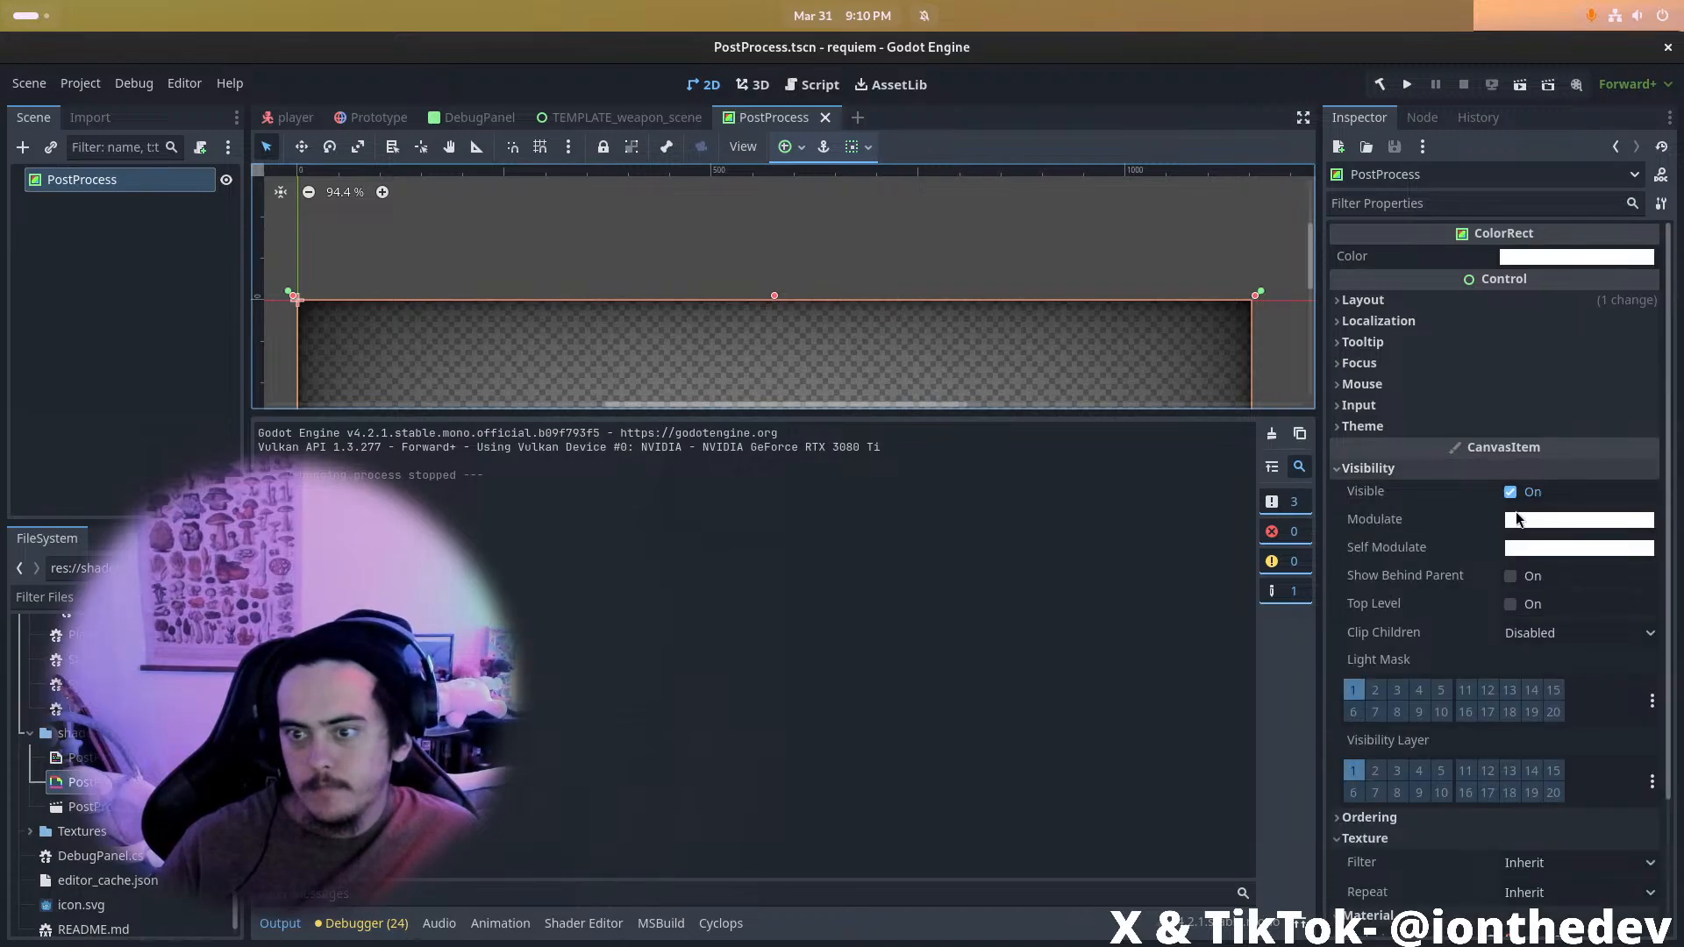
scroll(1436, 629, down, 3)
click(1423, 731)
scroll(1422, 741, down, 4)
click(1366, 844)
scroll(1421, 843, down, 1)
scroll(1425, 840, up, 4)
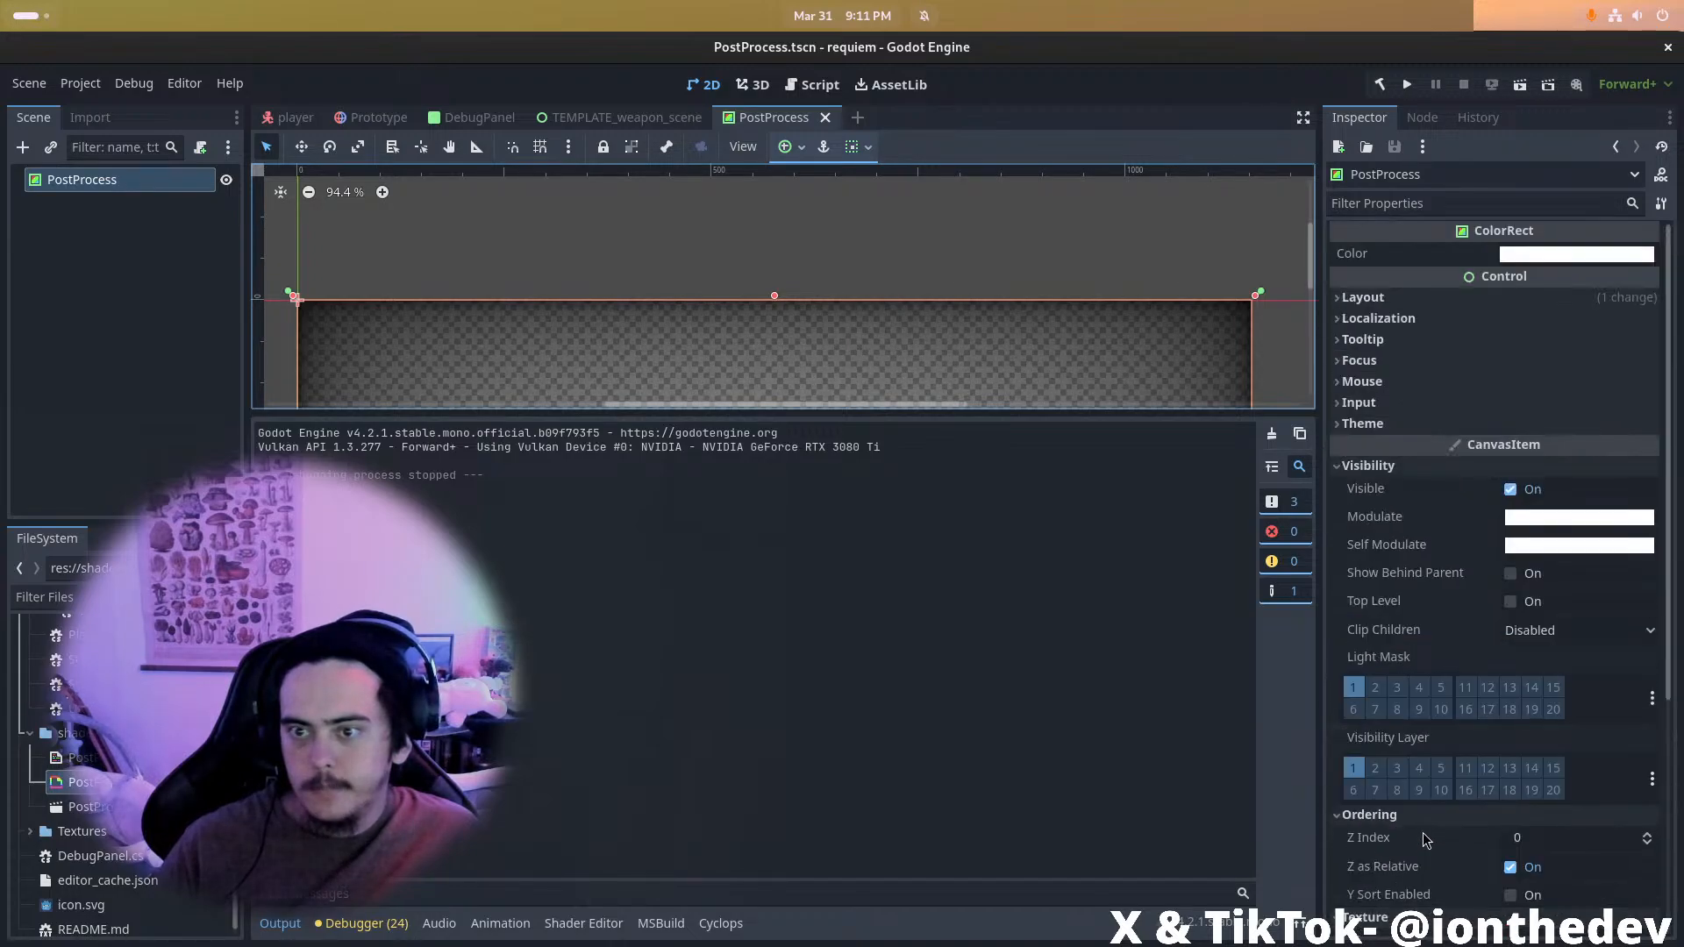
click(1403, 382)
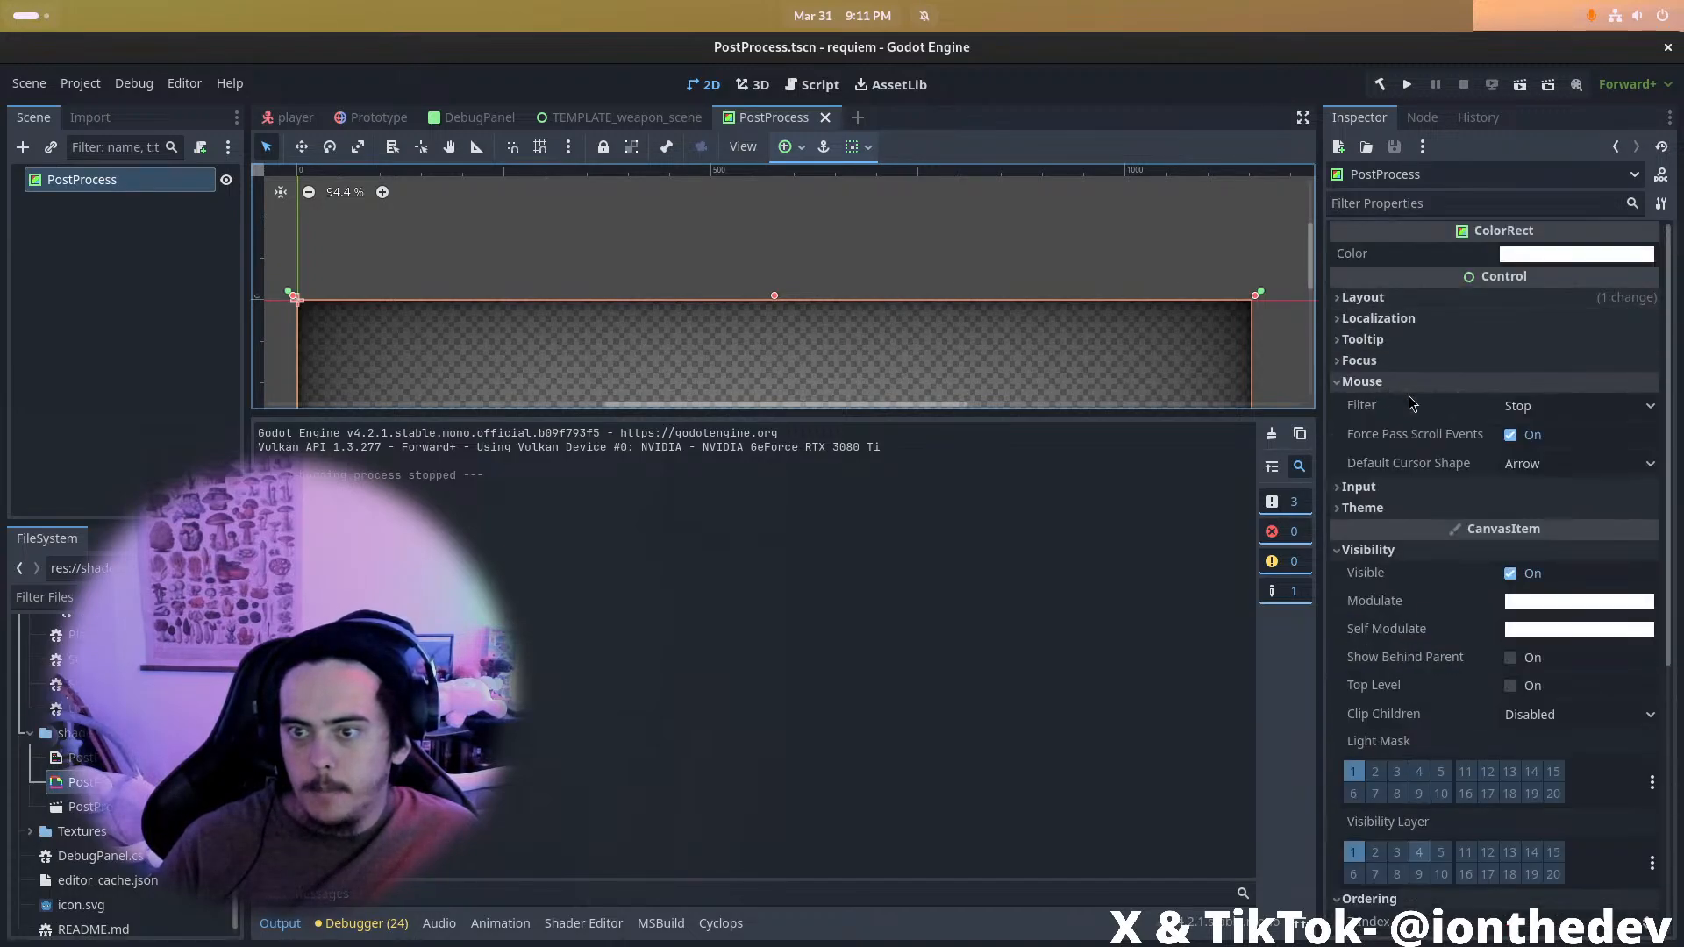
click(1529, 406)
click(1531, 484)
key(ctrl+s)
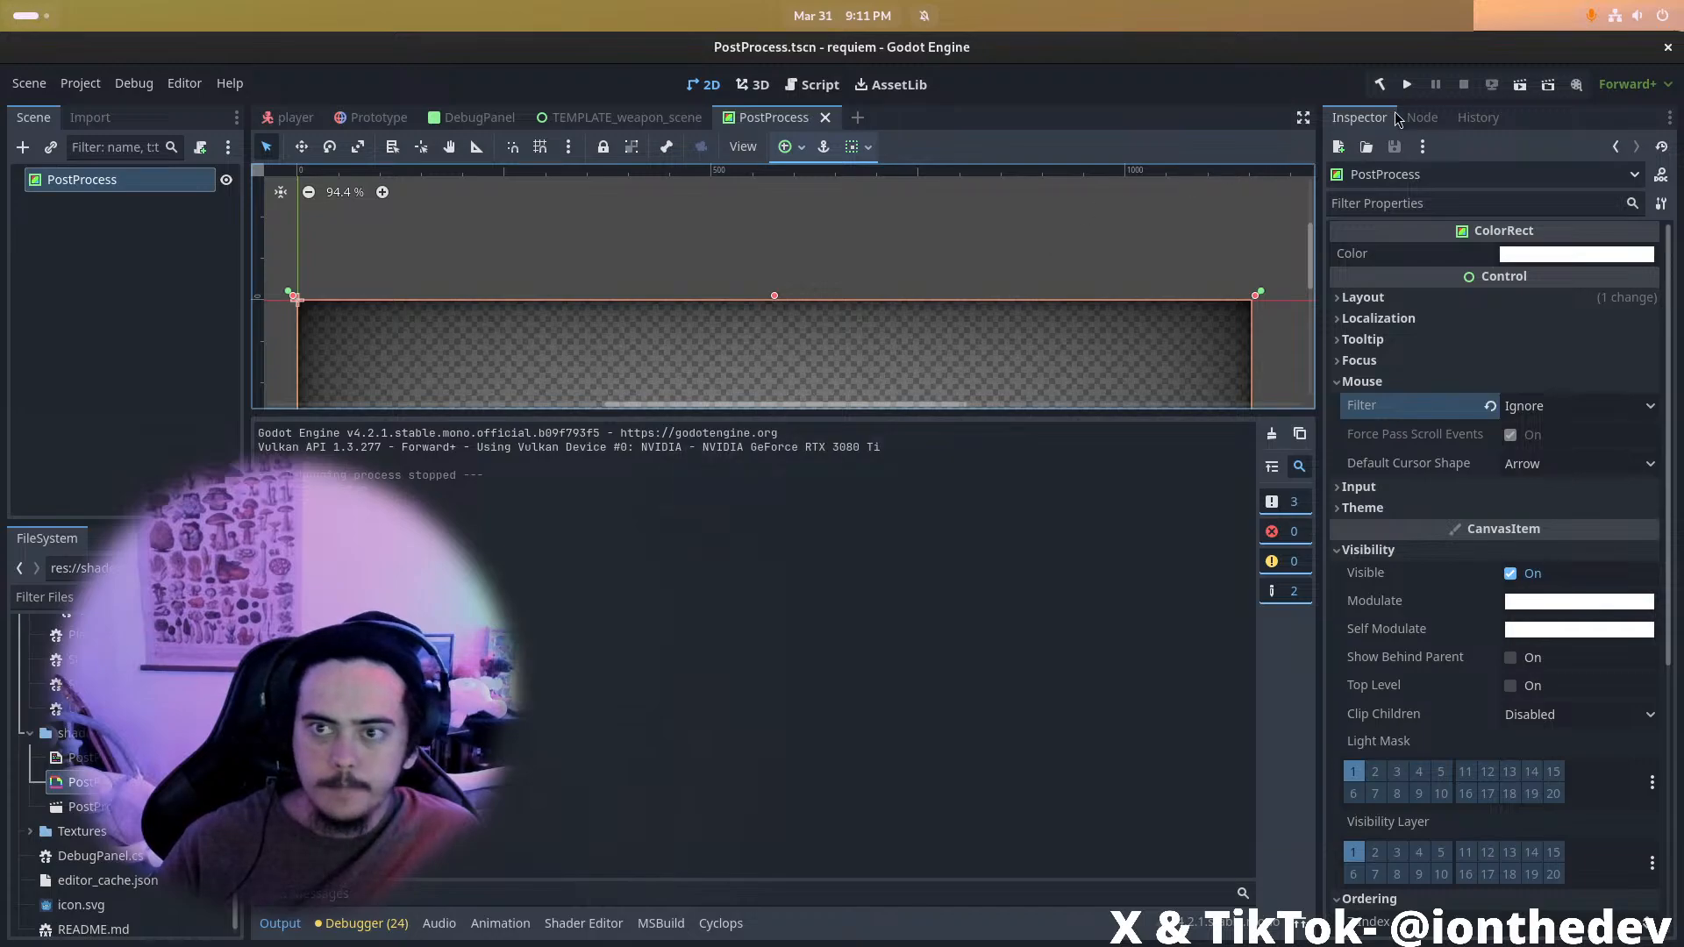
Run the project, test player movement, sprinting and looking around, and stop the game
click(1407, 84)
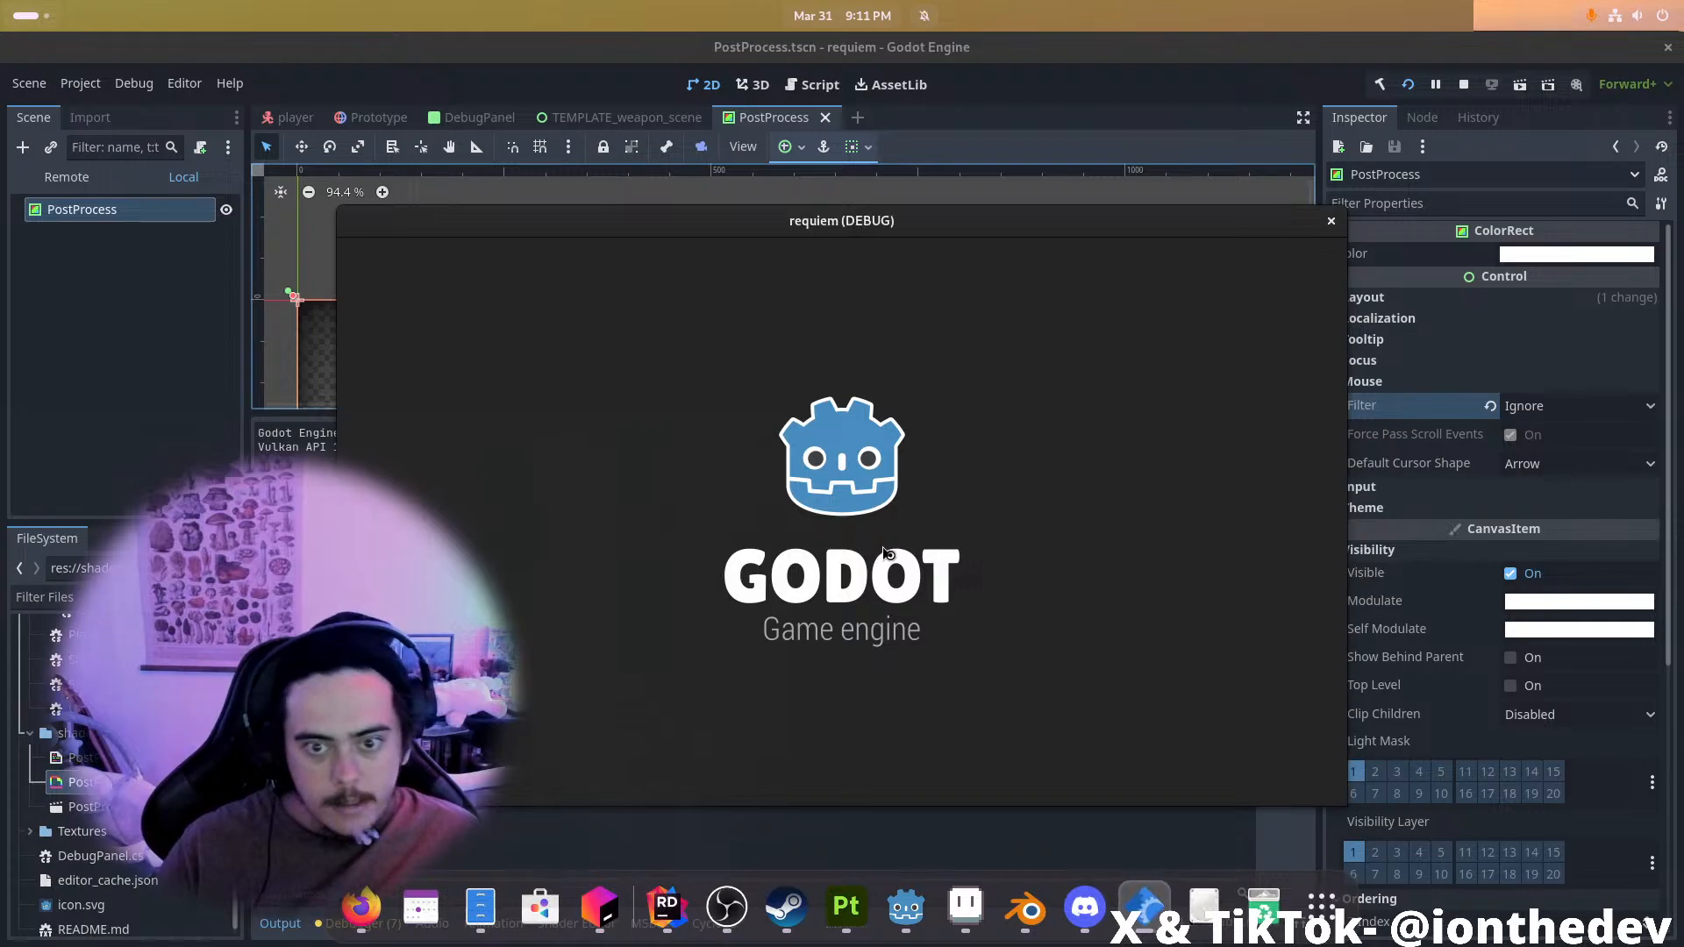
key(s)
key(a)
key(shift)
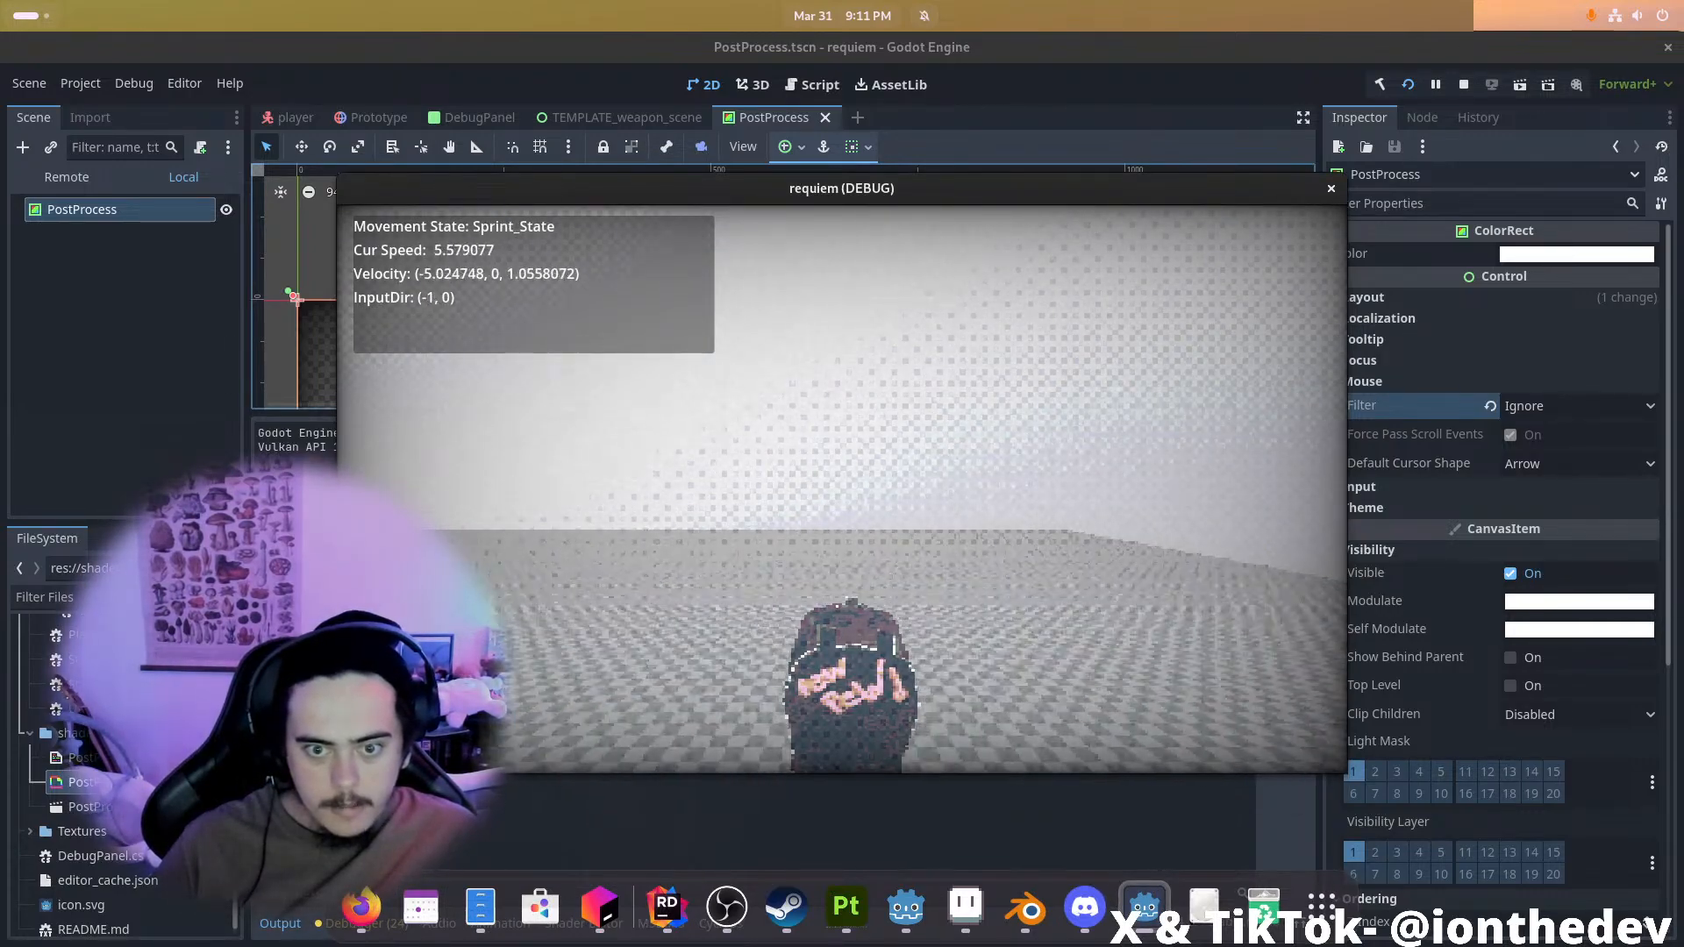
key(w)
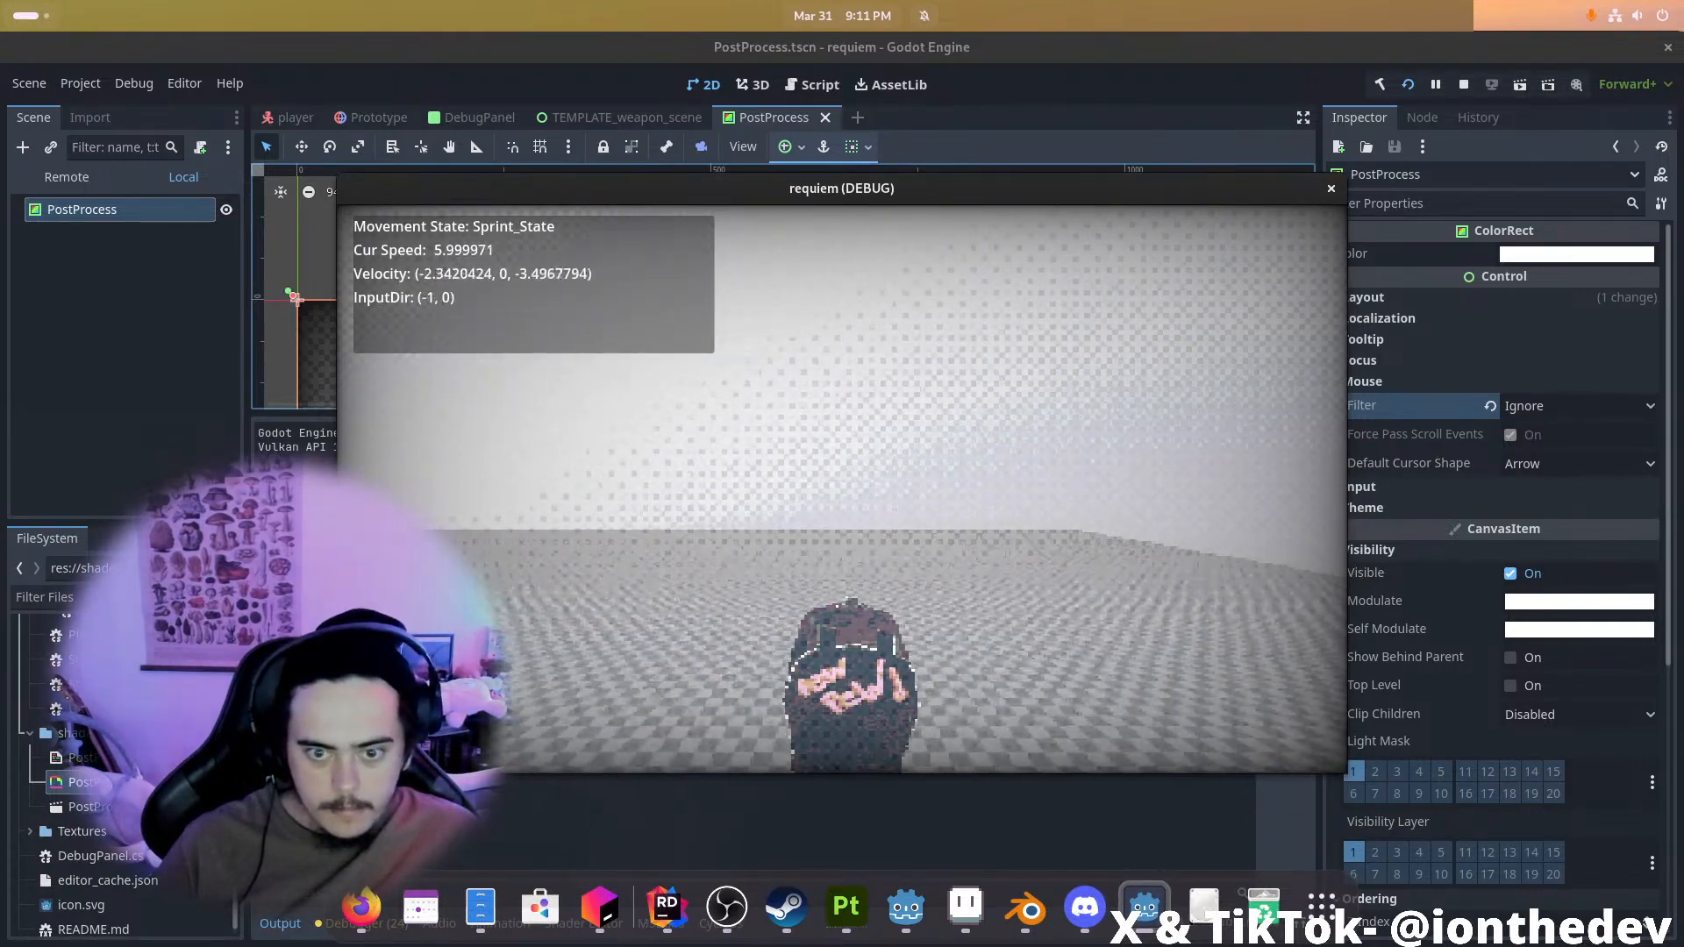
key(Escape)
key(F8)
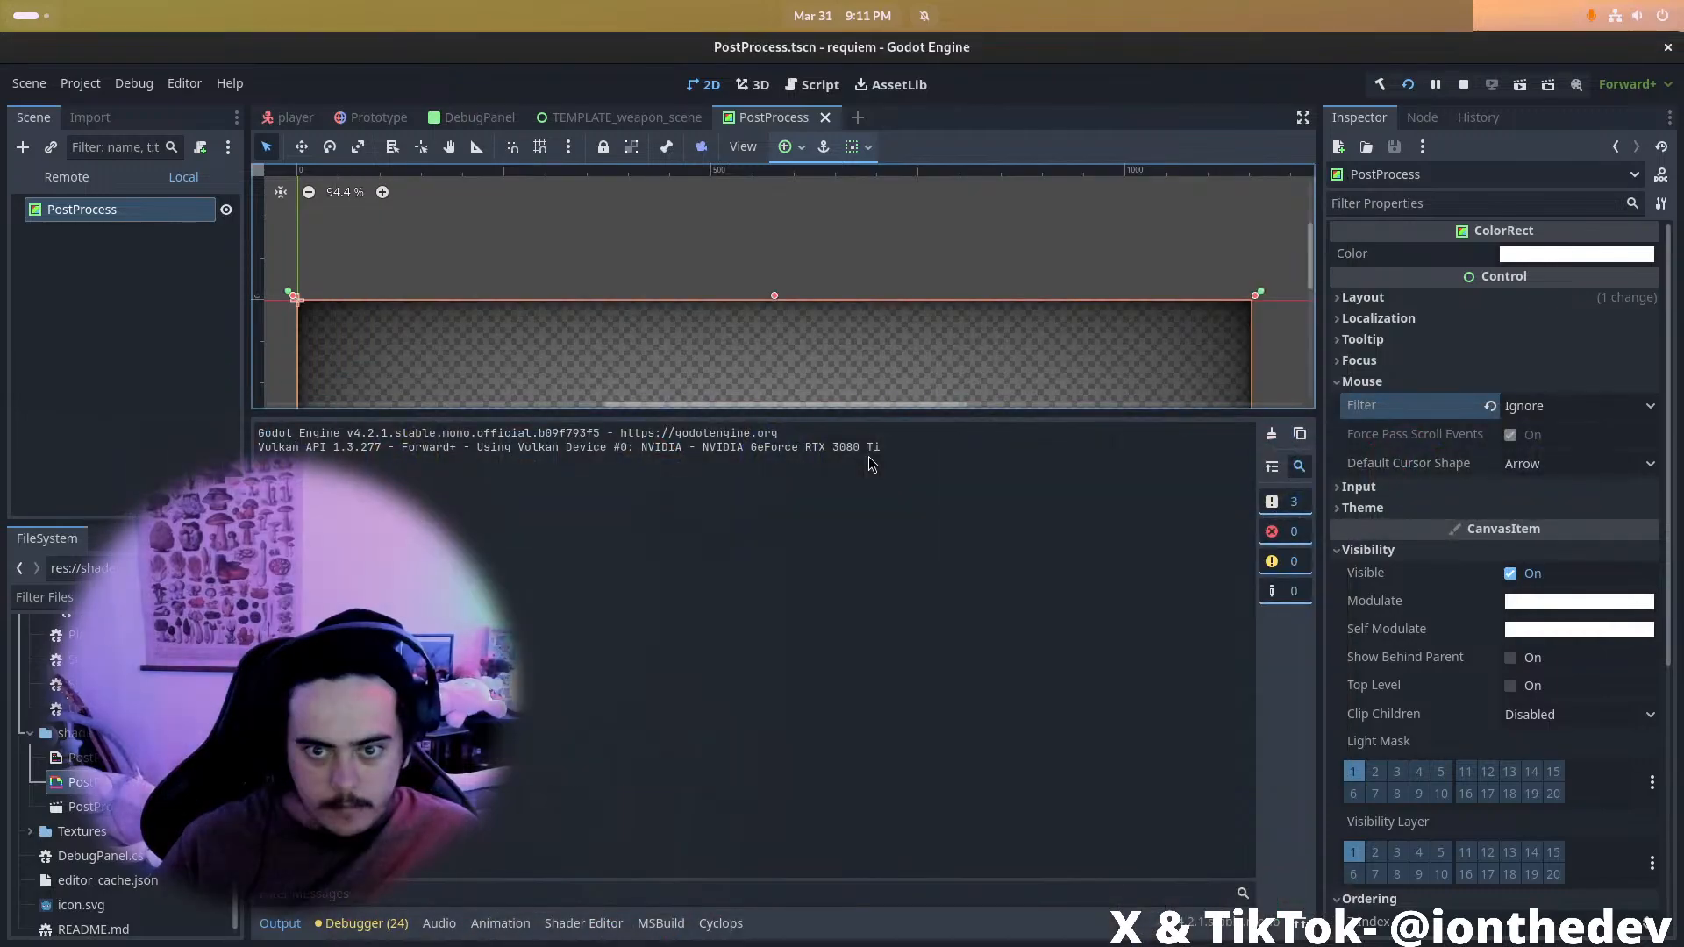
key(F5)
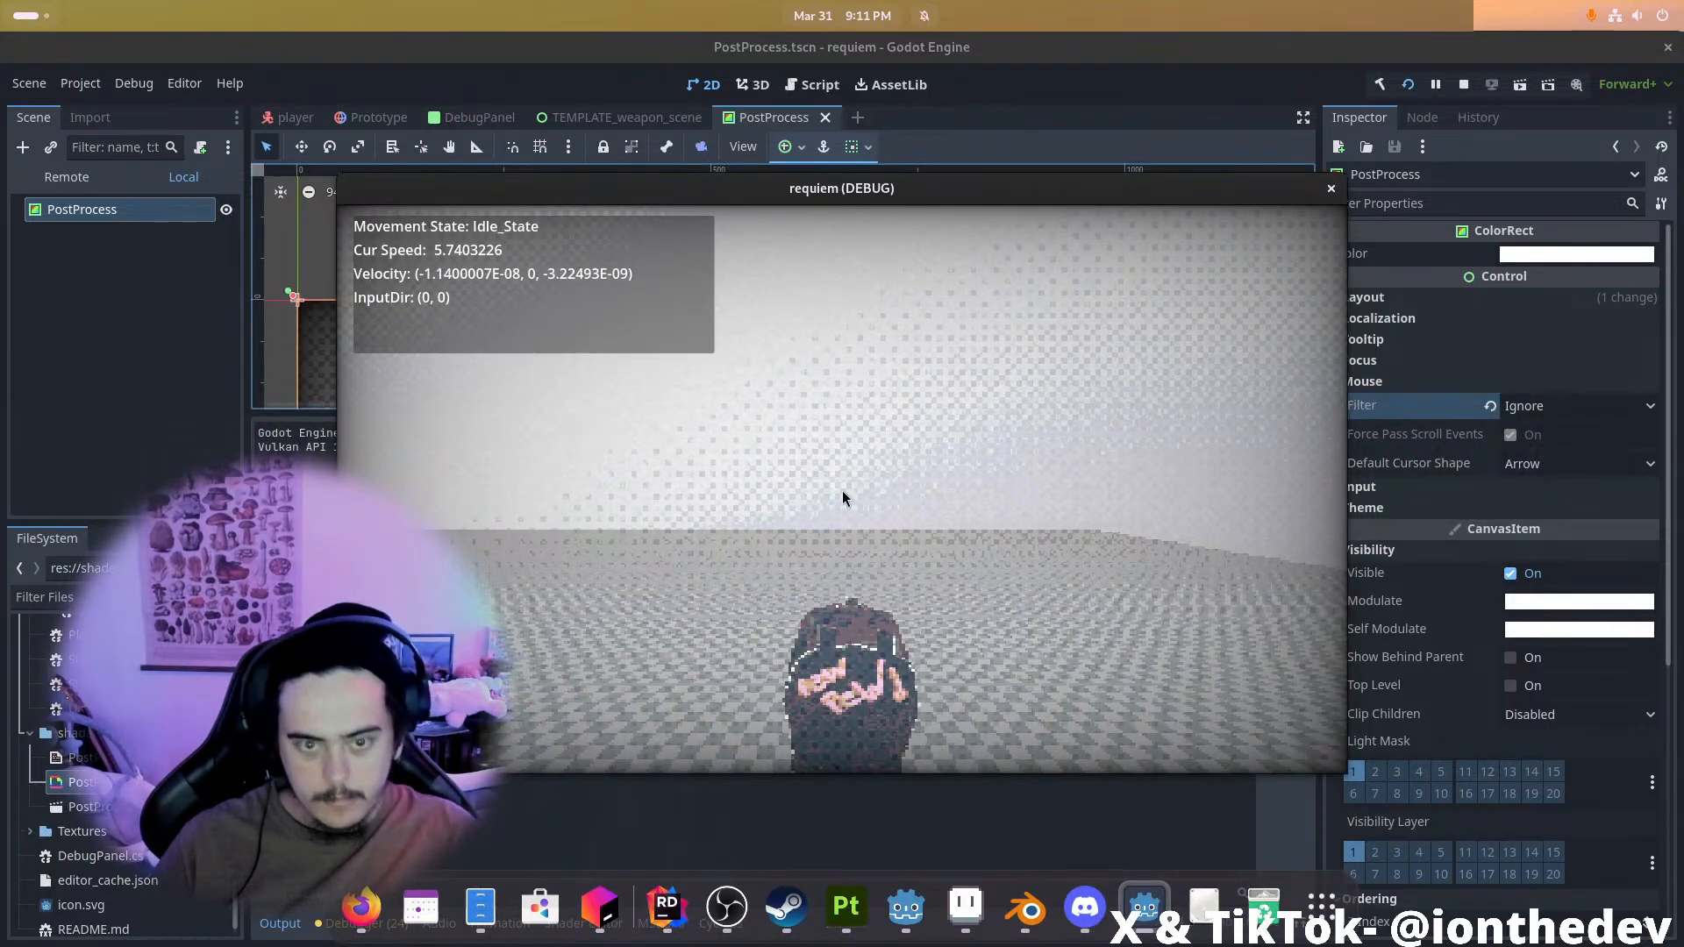
key(F8)
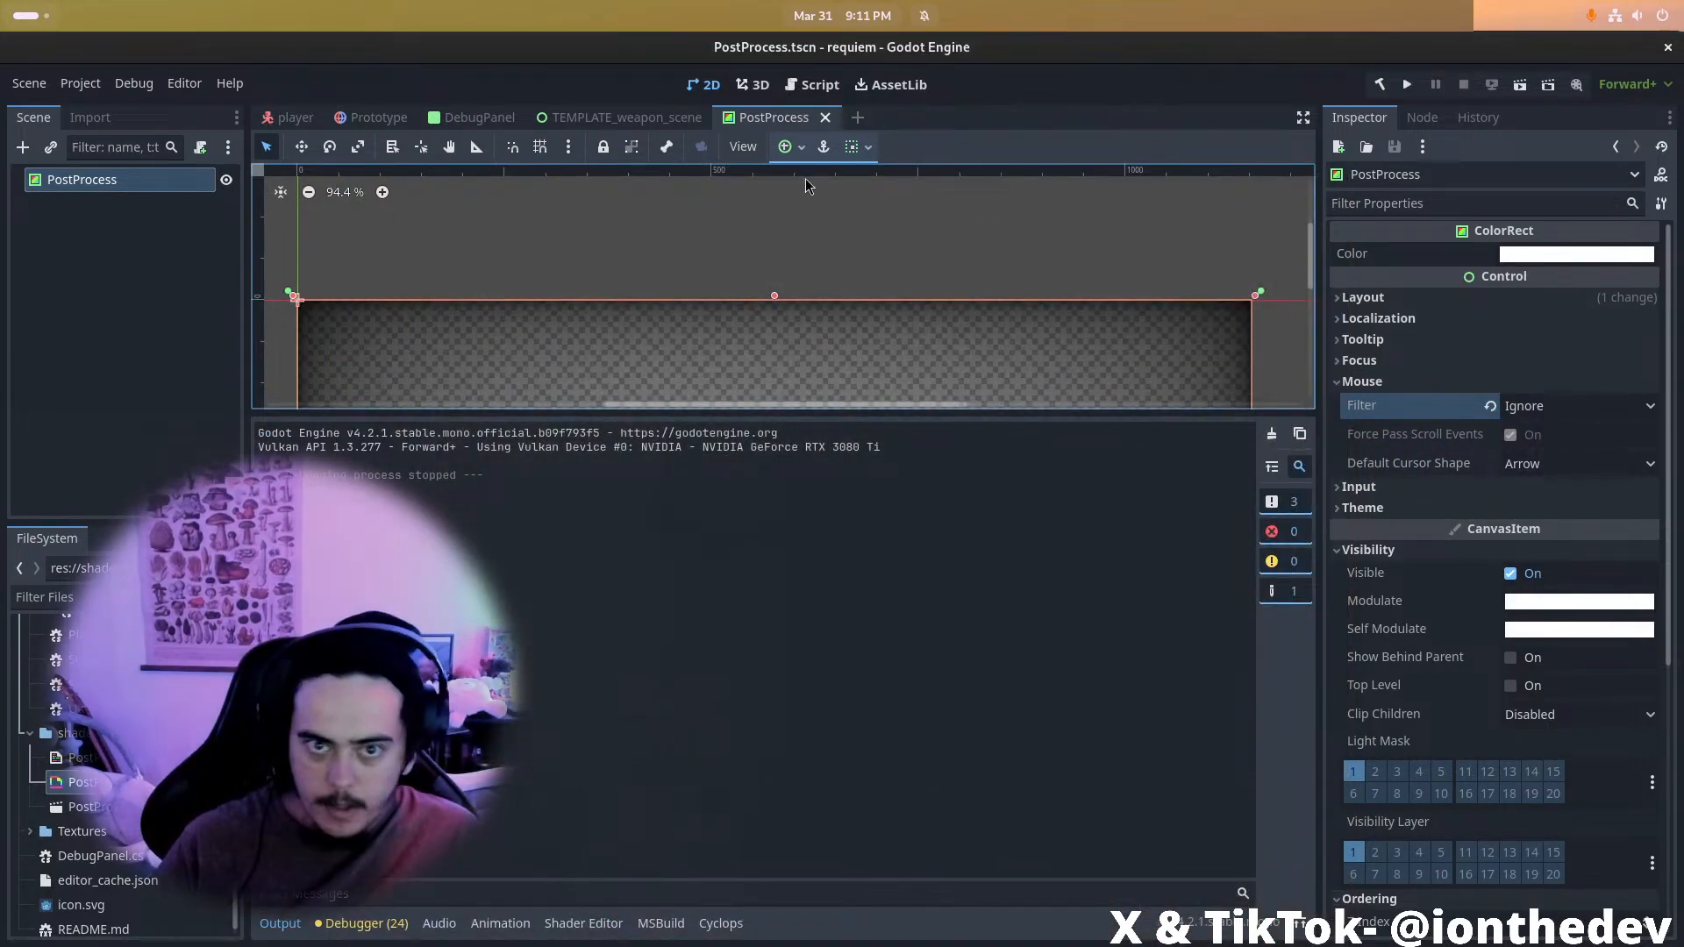
In the TEMPLATE_weapon_scene, set the Mouse Filter of both WeaponScene and its Control child to Ignore, and save the scene
click(656, 123)
click(141, 230)
click(161, 195)
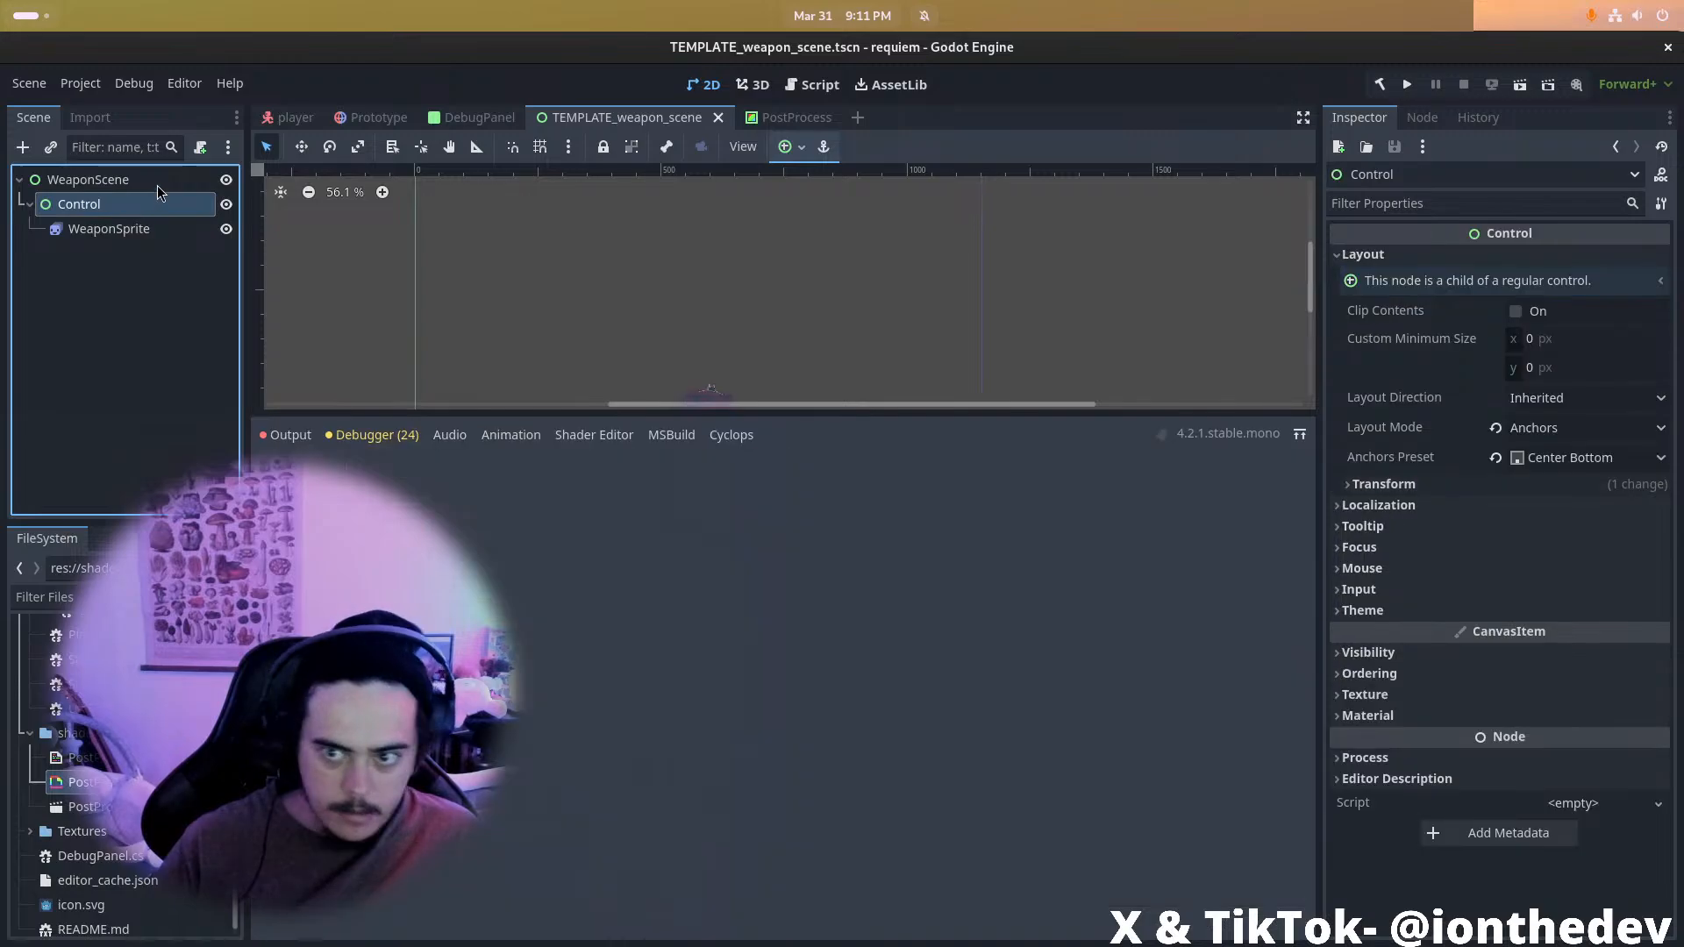
shift+click(131, 180)
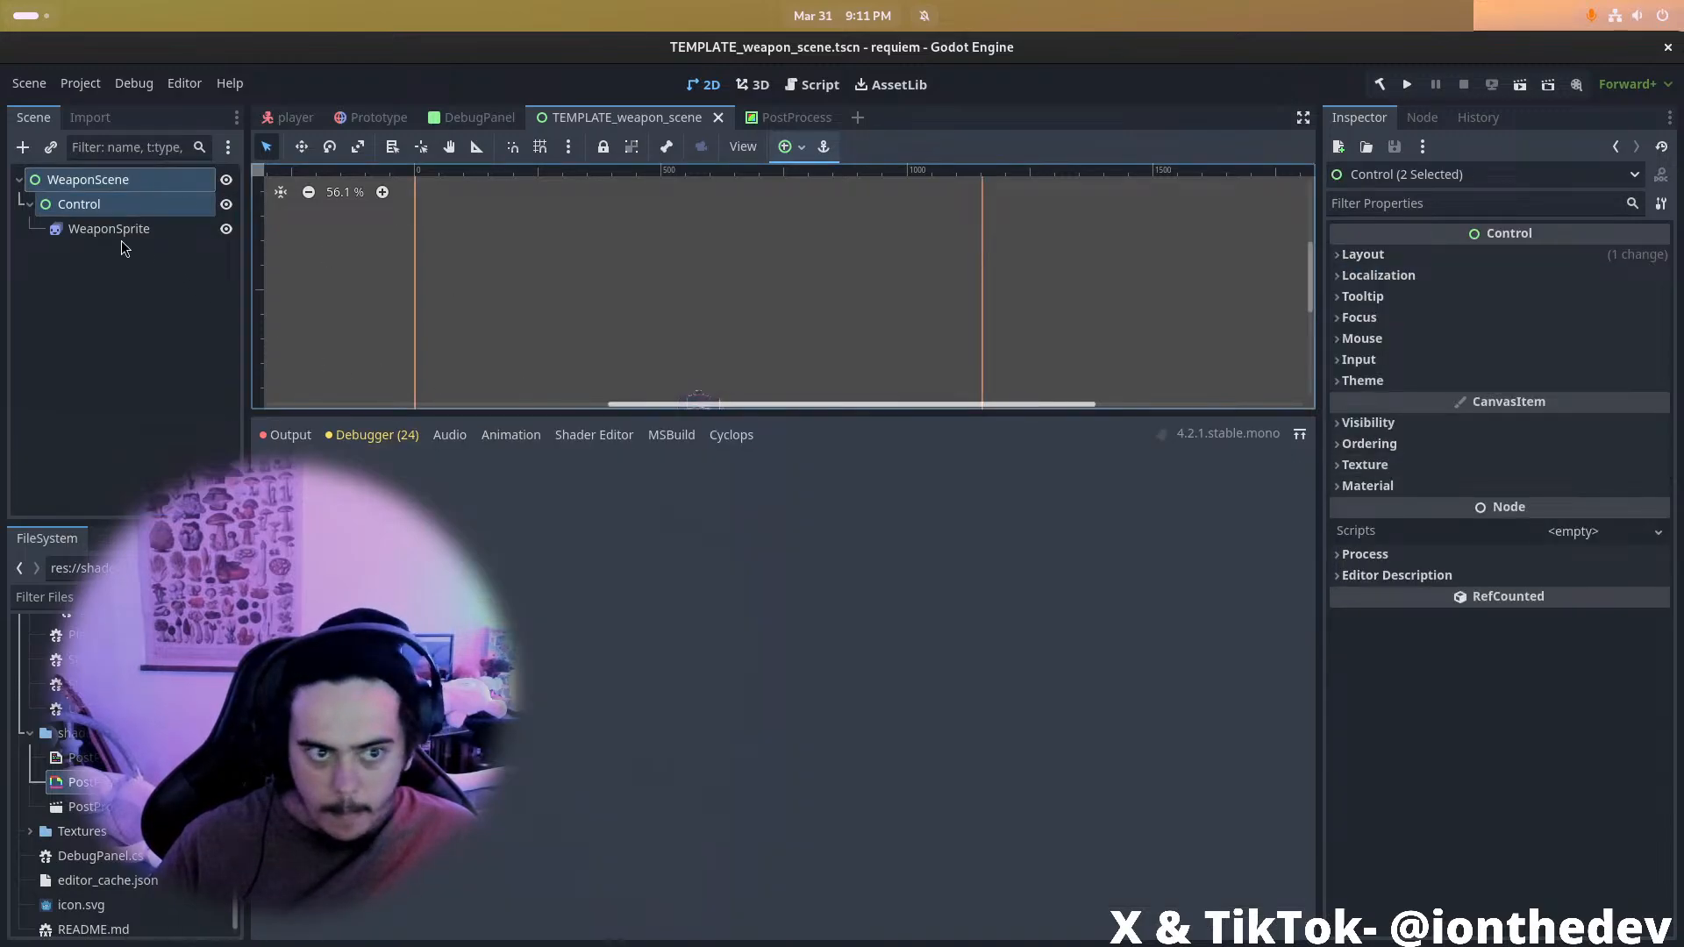
click(1411, 337)
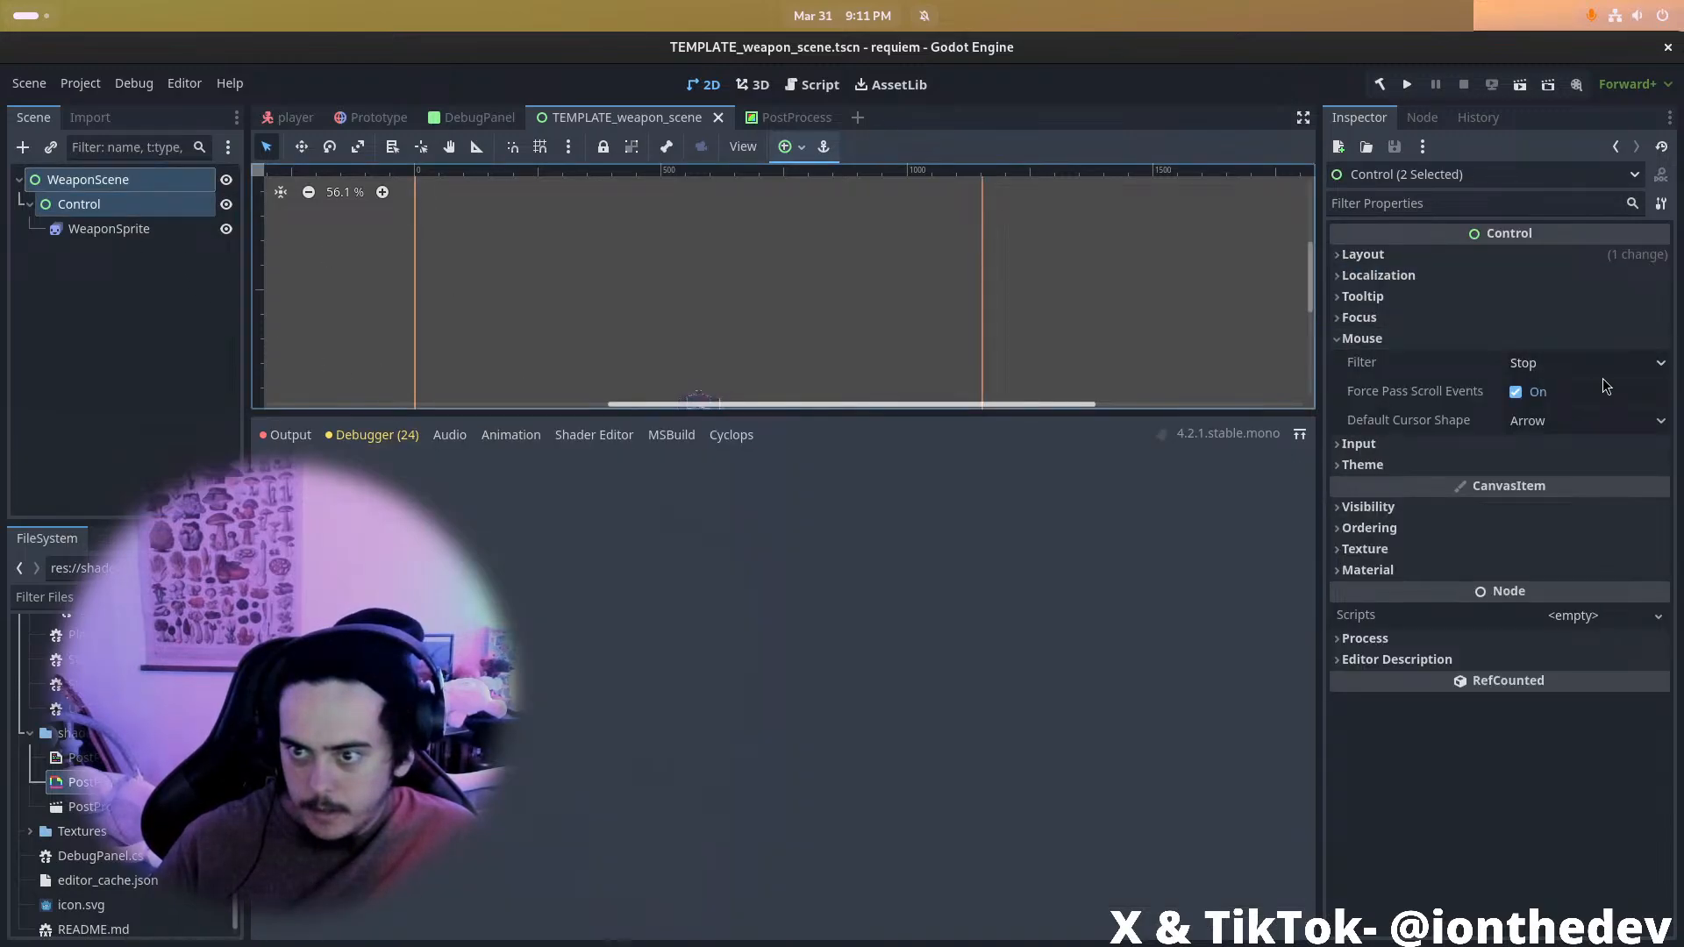
click(1592, 363)
click(1548, 439)
click(162, 247)
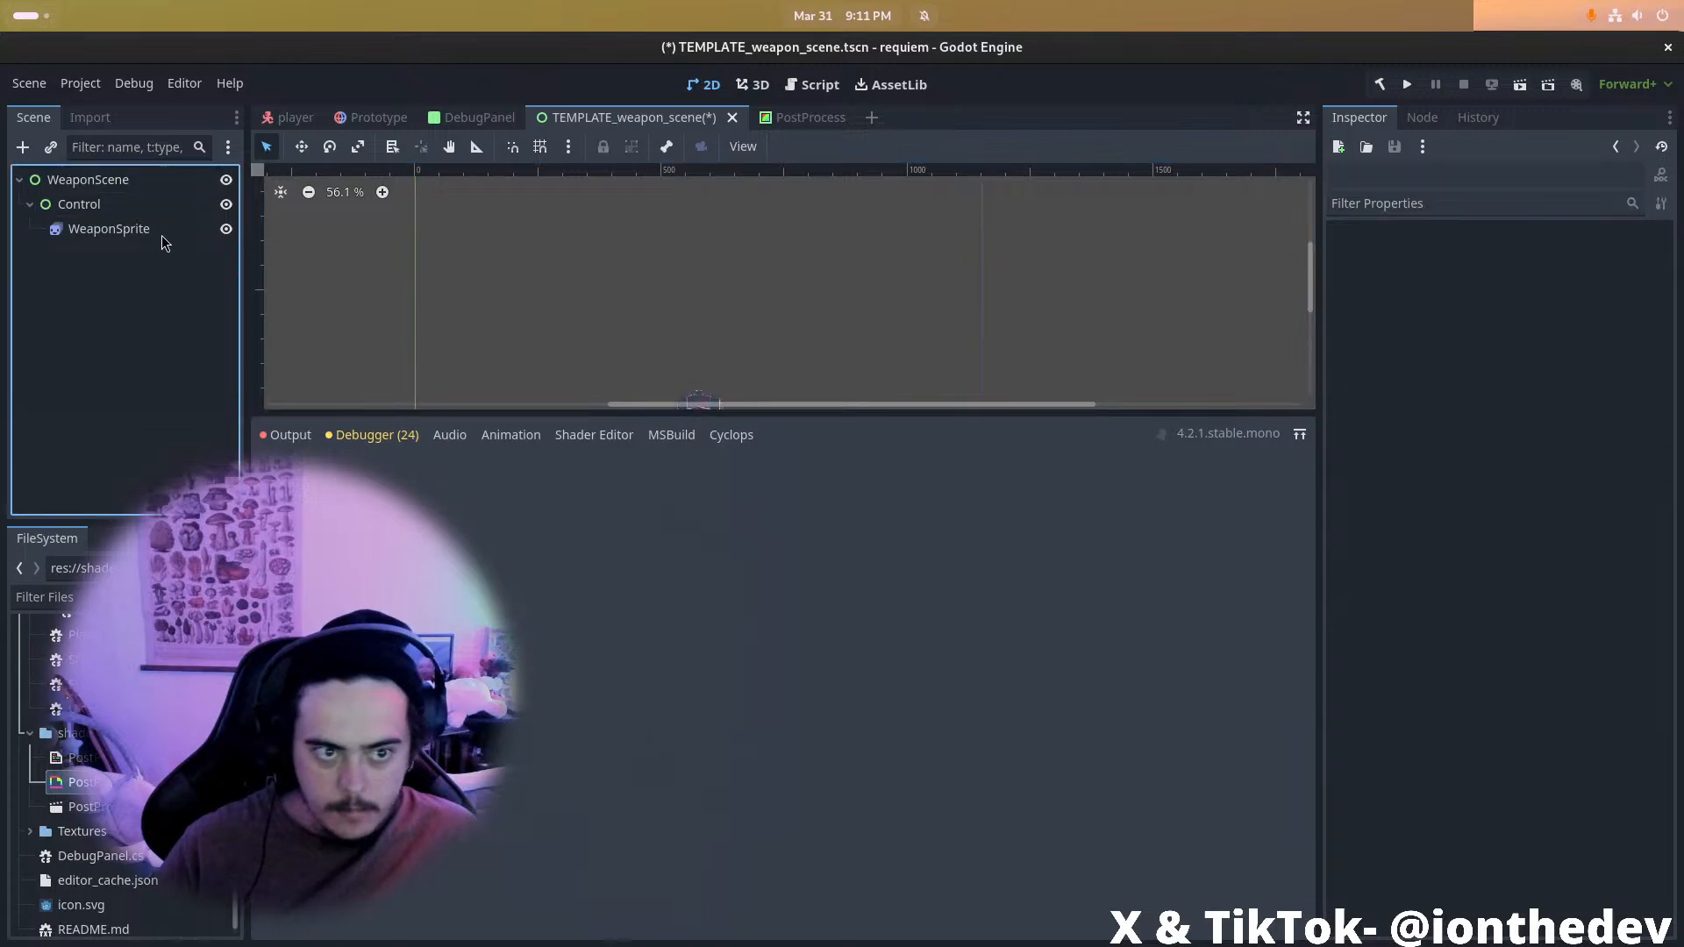
click(158, 231)
key(ctrl+s)
Return to the player scene, run the project, test sprinting, strafing and looking around, and switch back to the editor with the game running
click(294, 117)
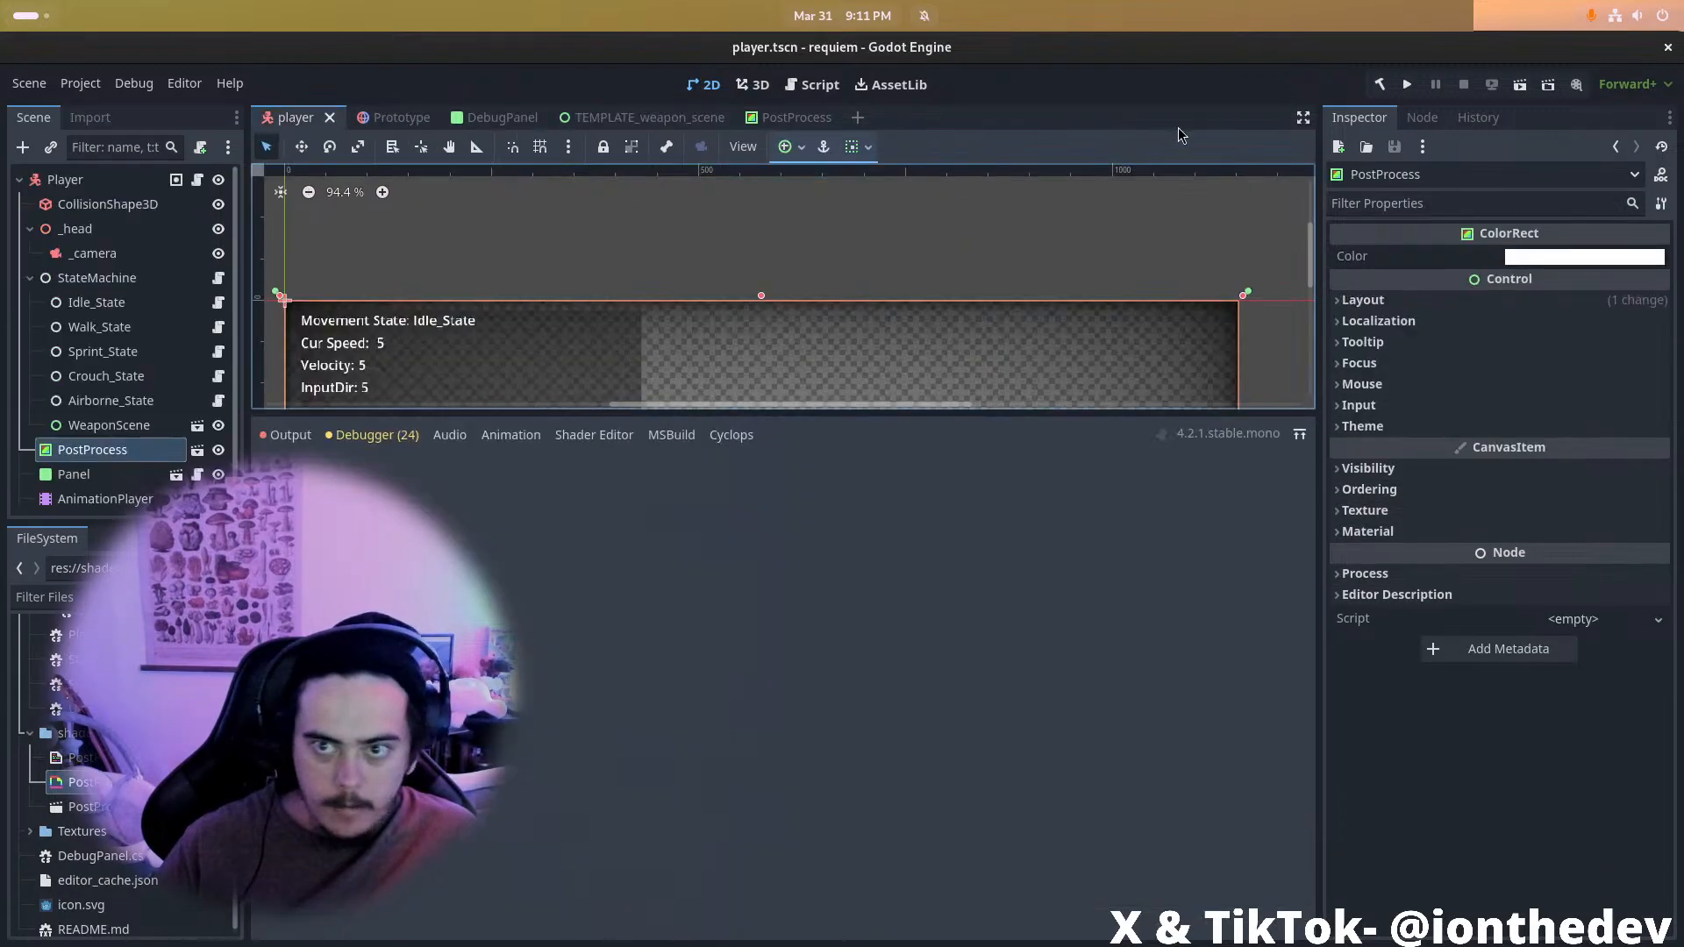
click(1408, 86)
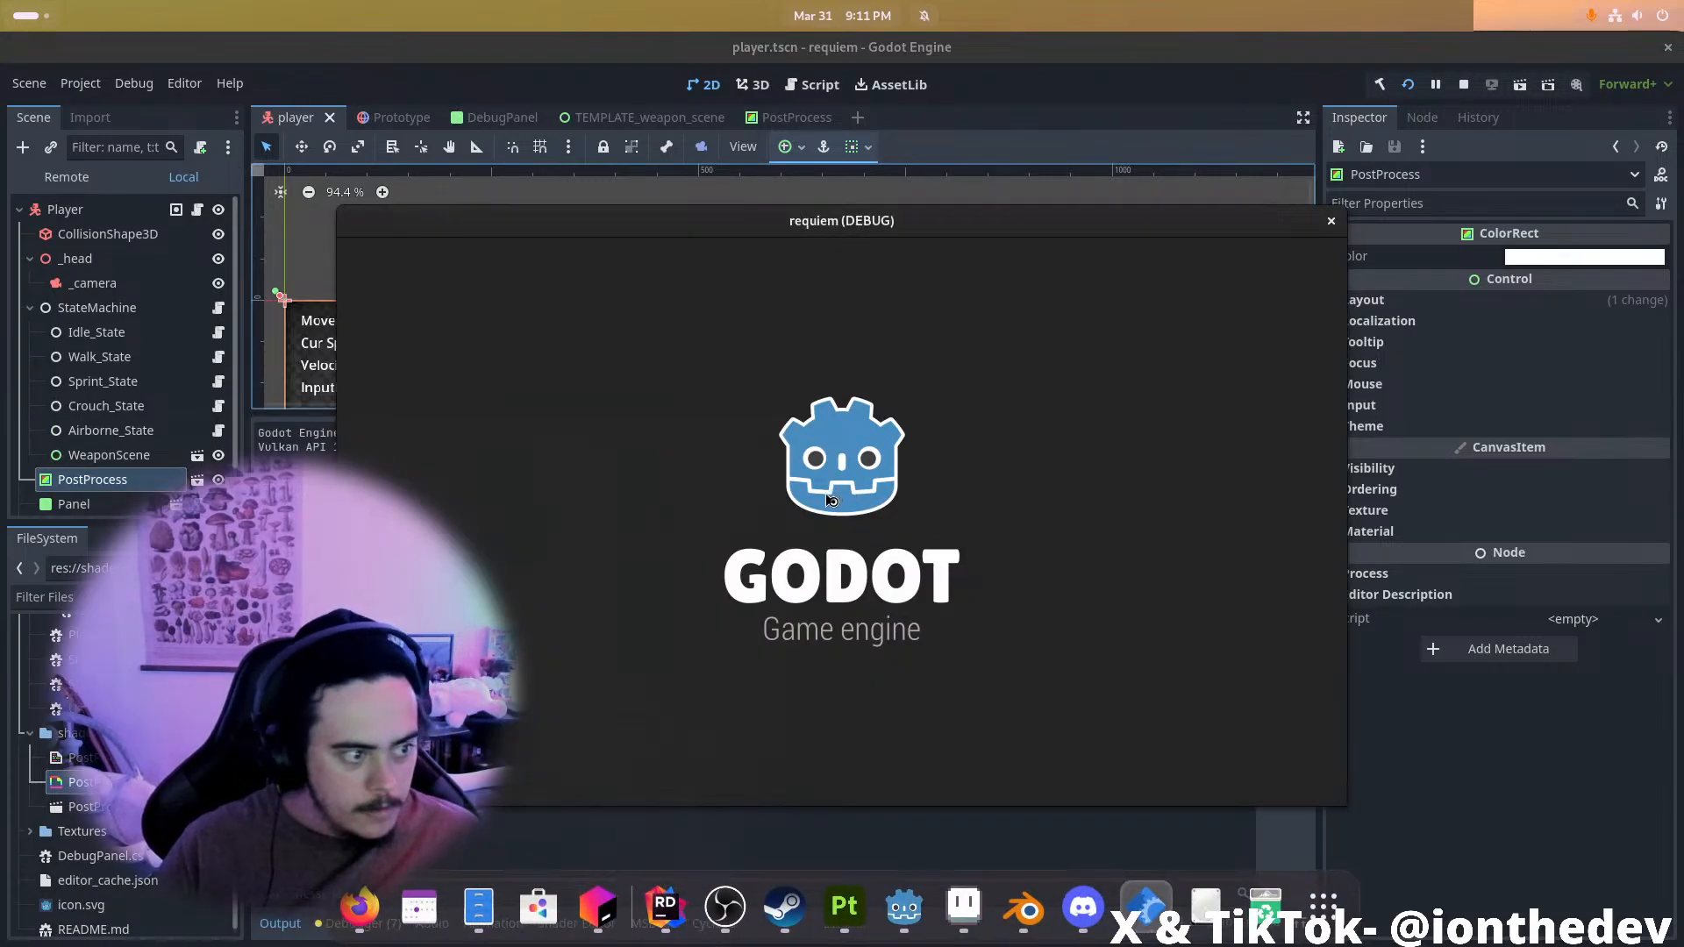
key(shift+w)
key(d)
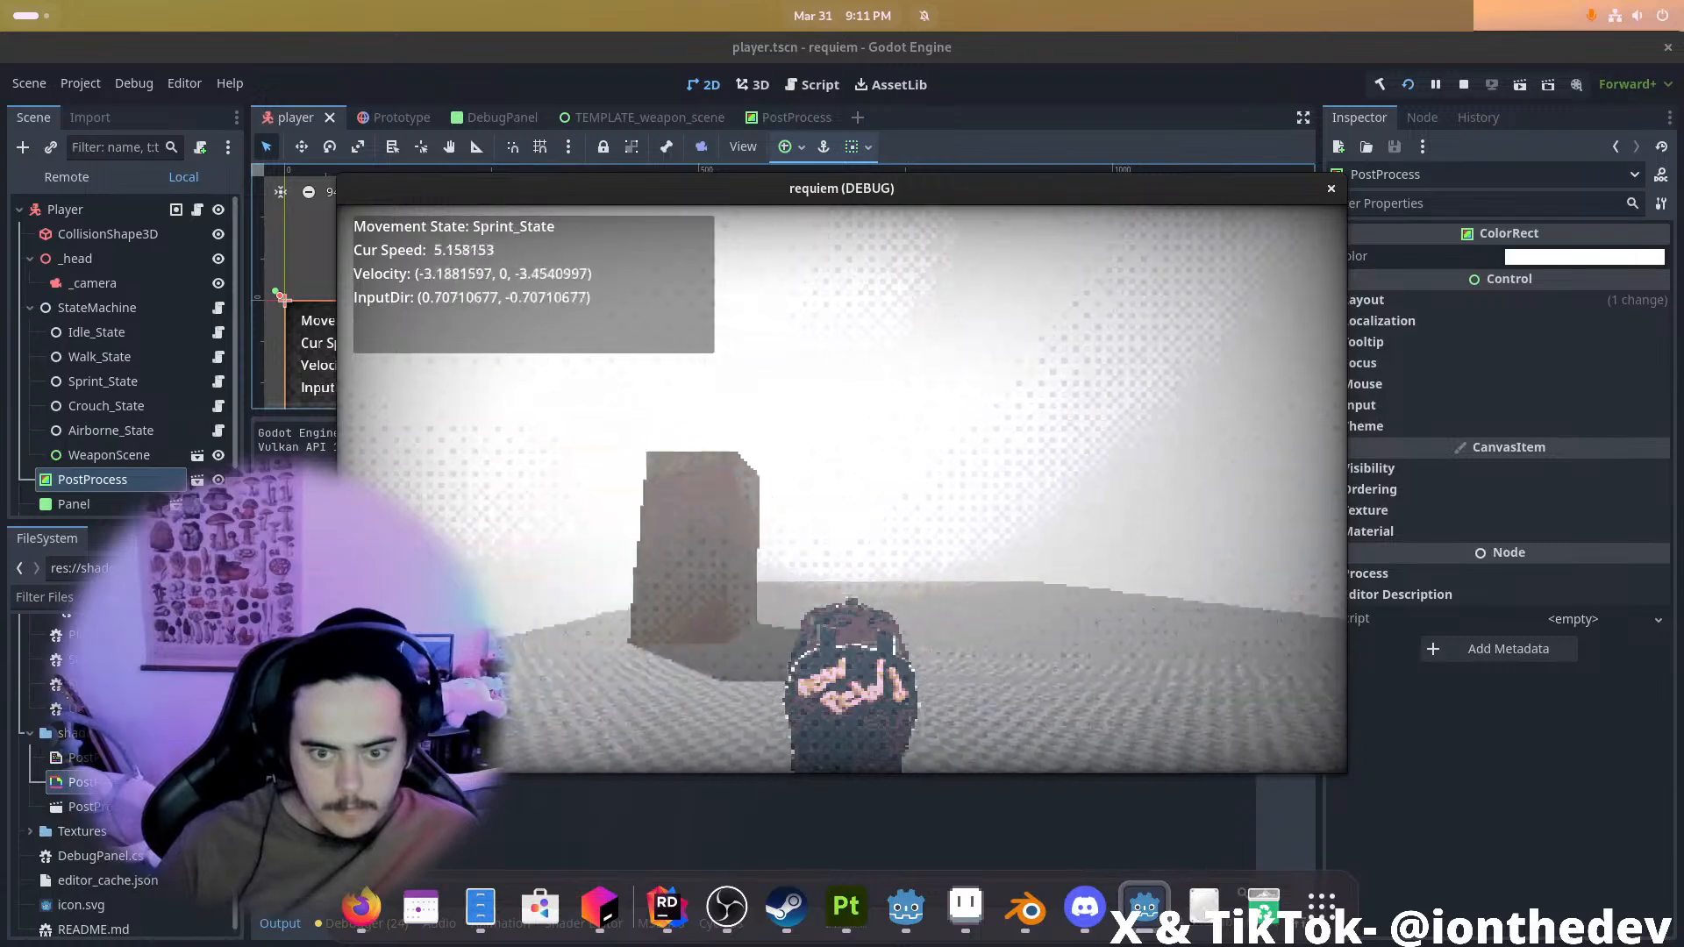
key(w)
key(a)
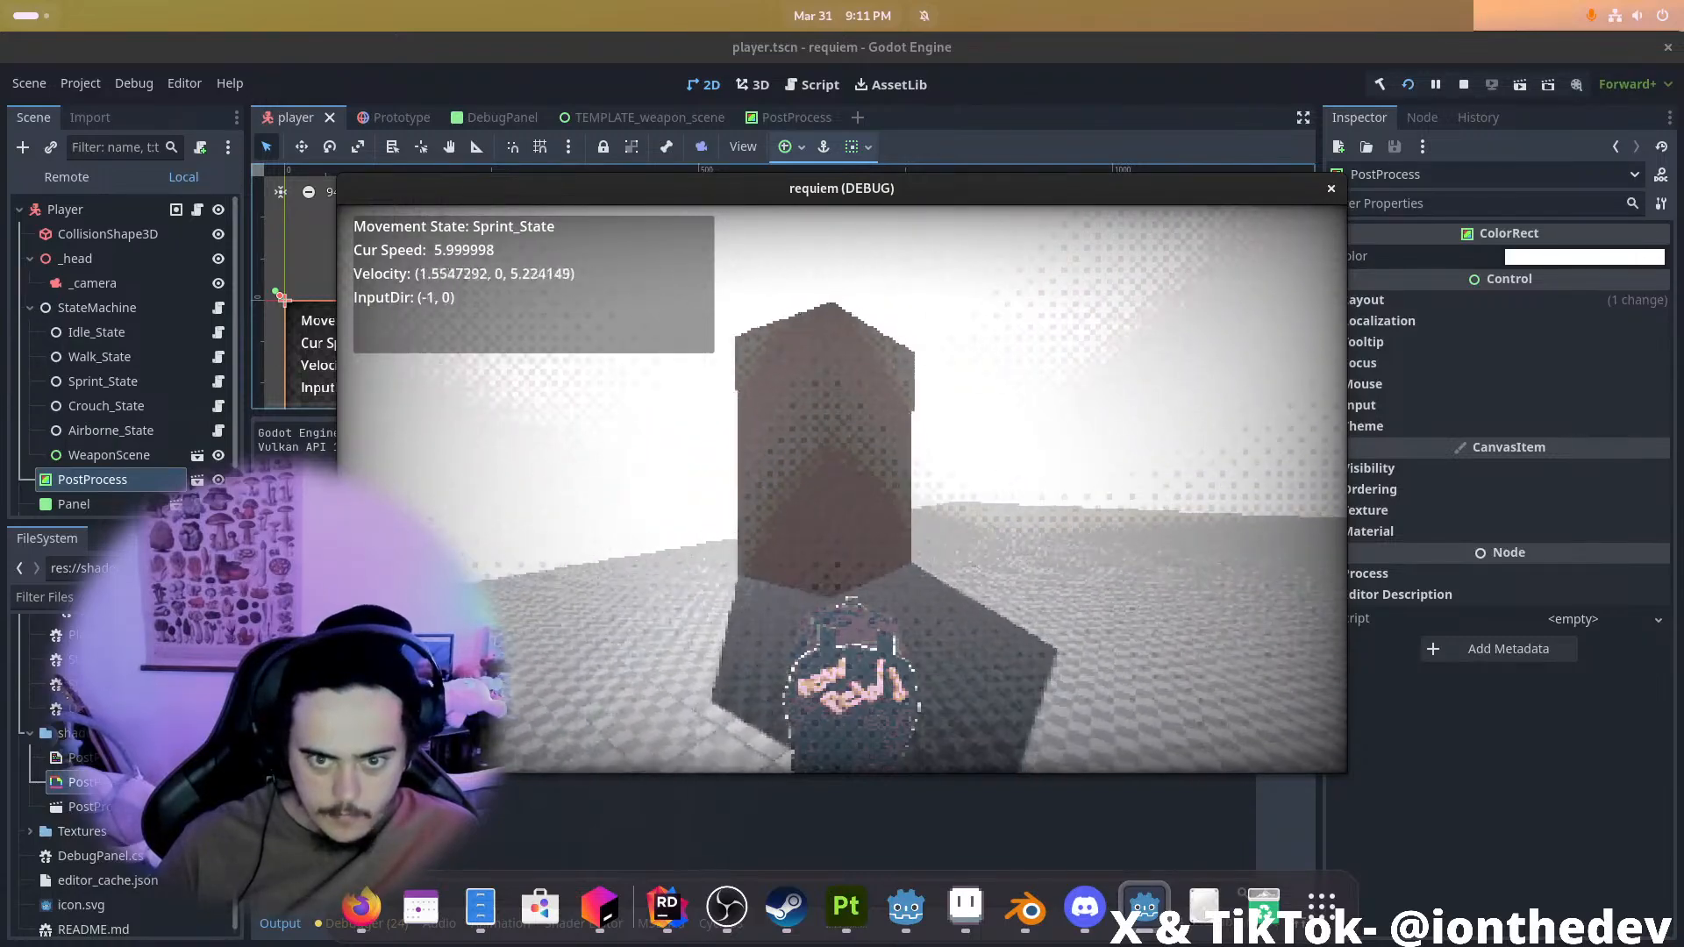
key(s)
key(d)
key(a)
key(w)
key(alt+Tab)
key(alt+Tab)
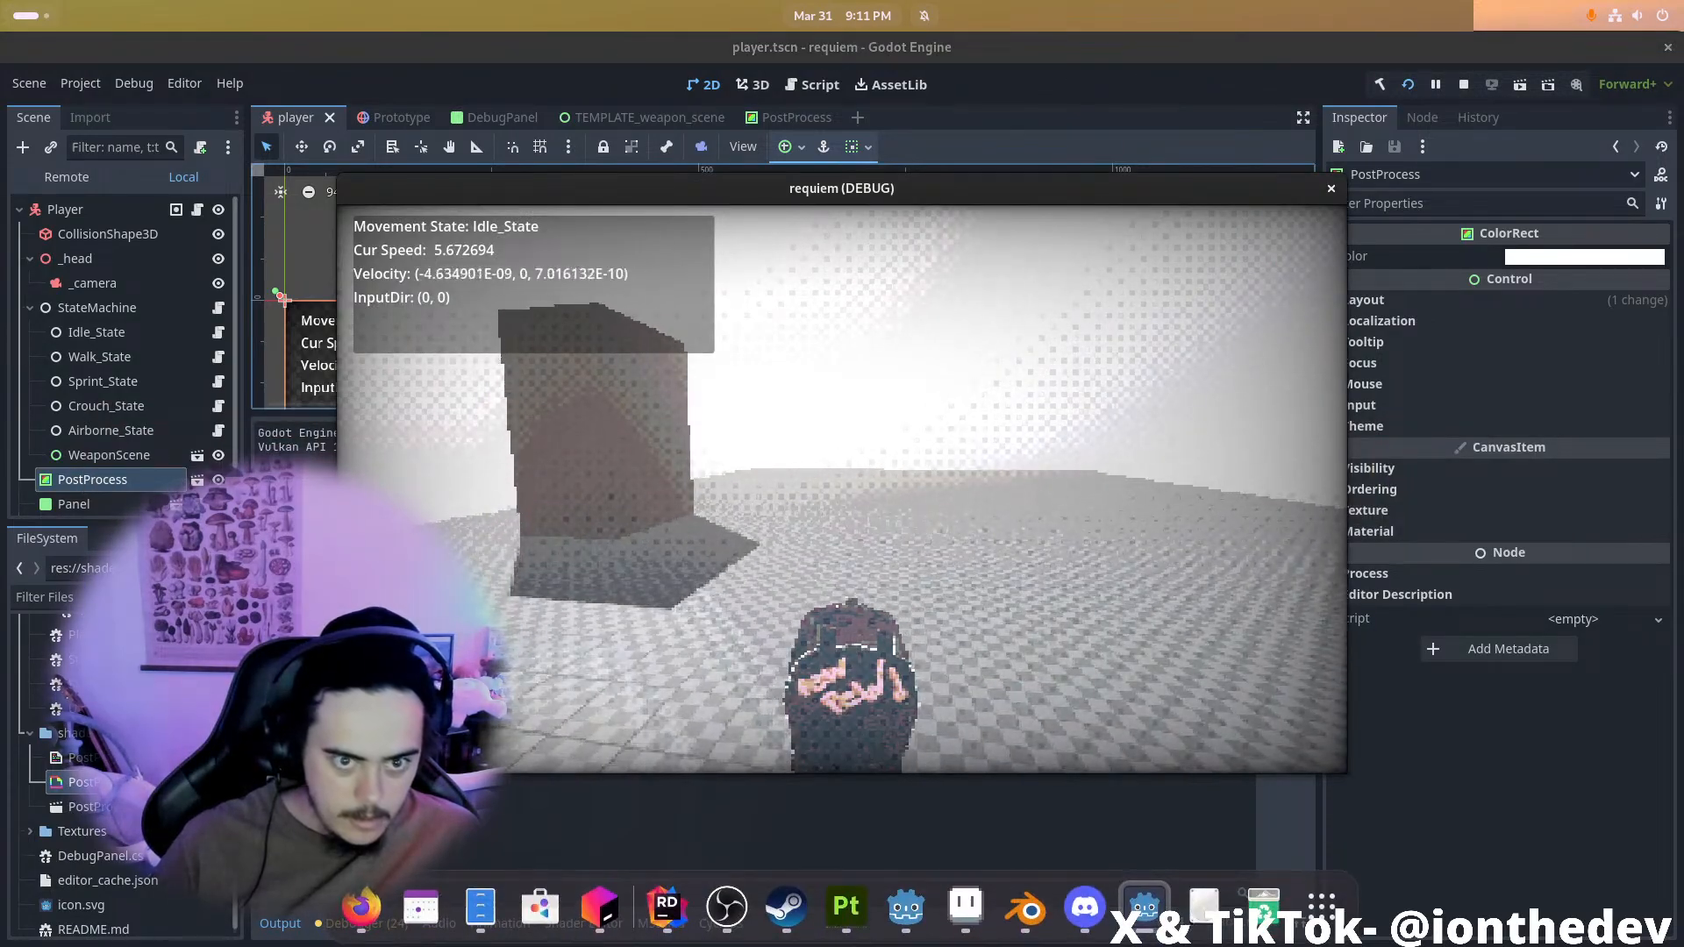
key(alt+Tab)
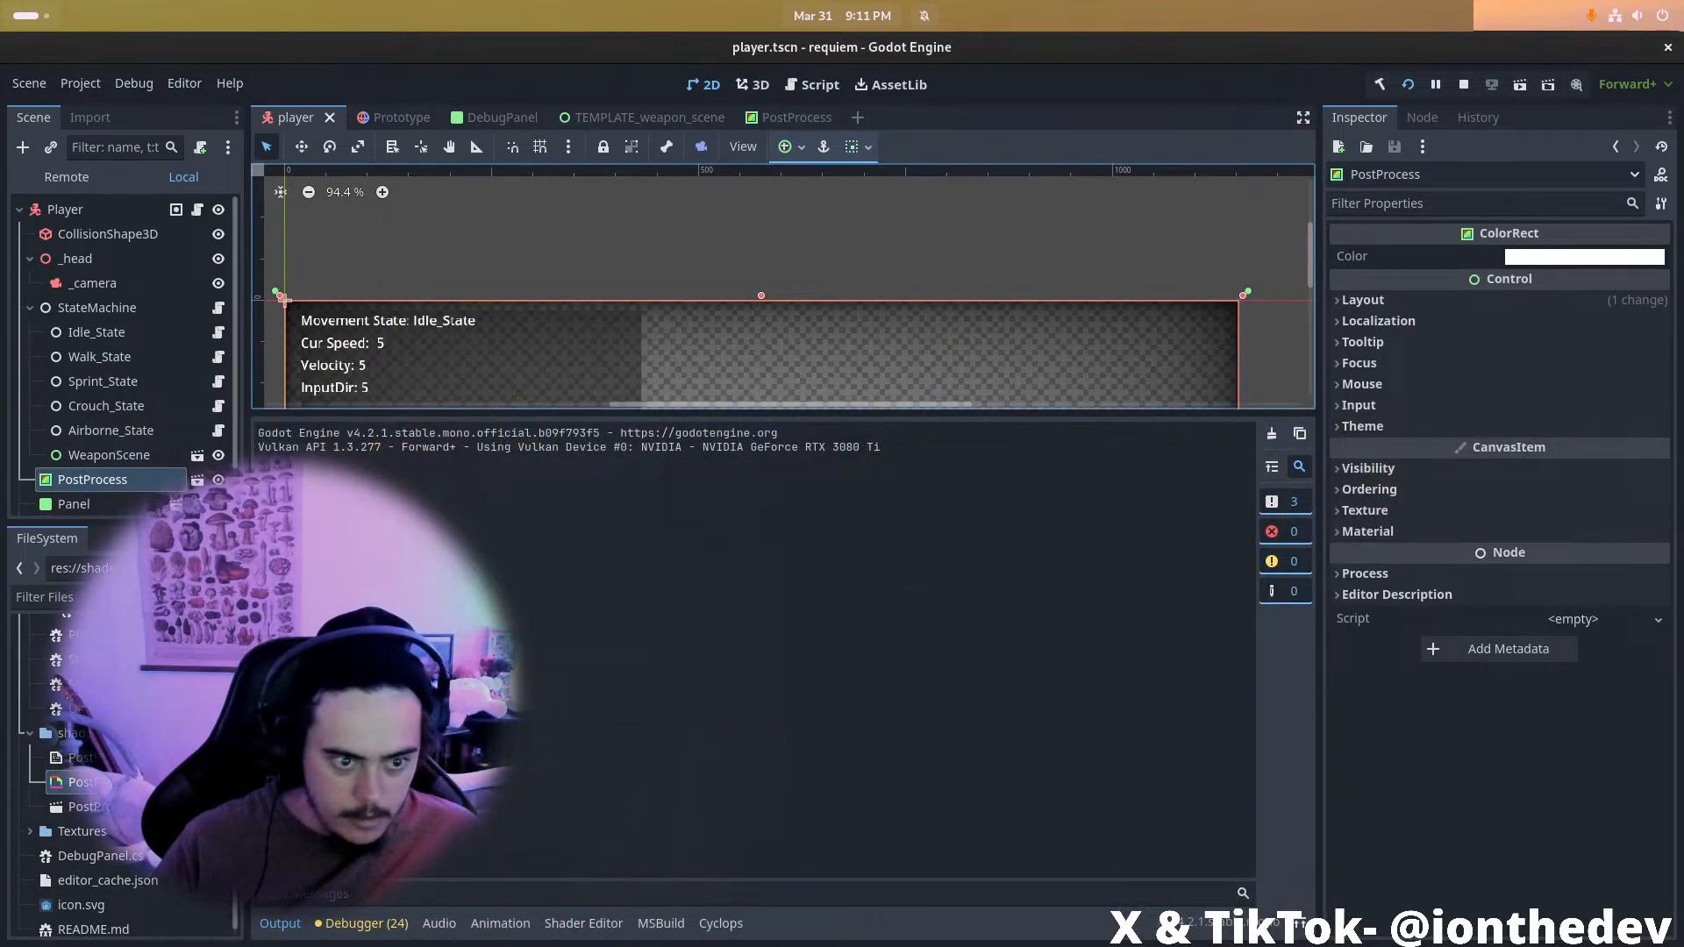
Open the PostProcess.tres material, lower its Dither Resolution to 2.18, and check the dithering in the running game
click(79, 782)
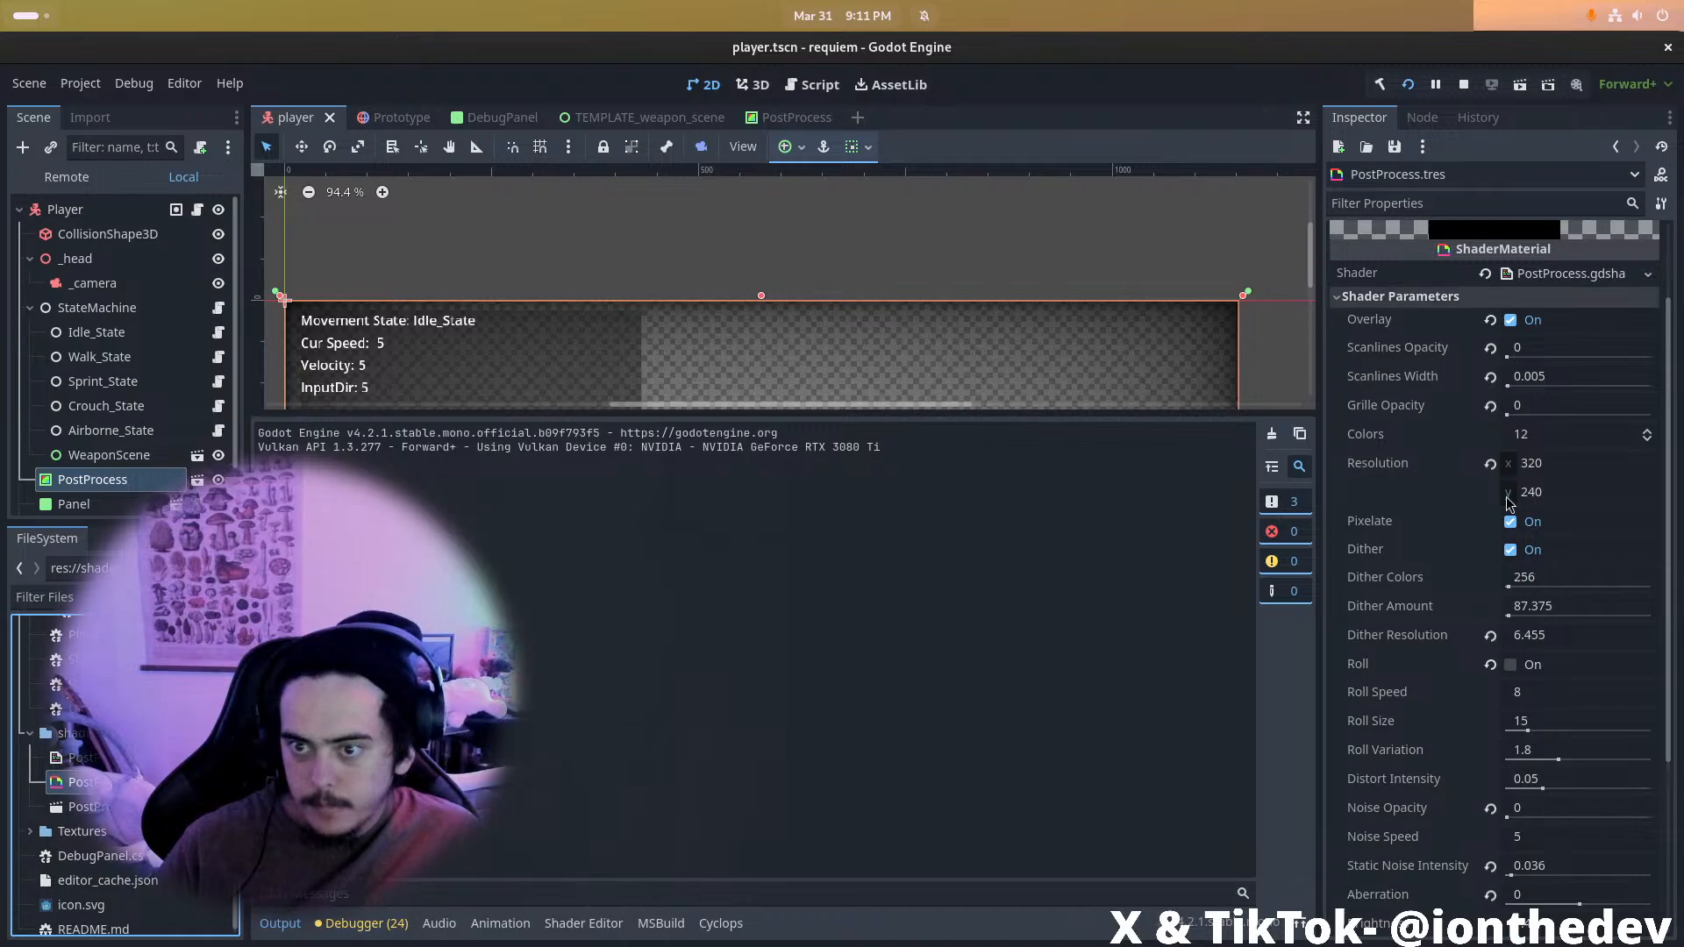
drag(1544, 645, 1461, 645)
key(alt+Tab)
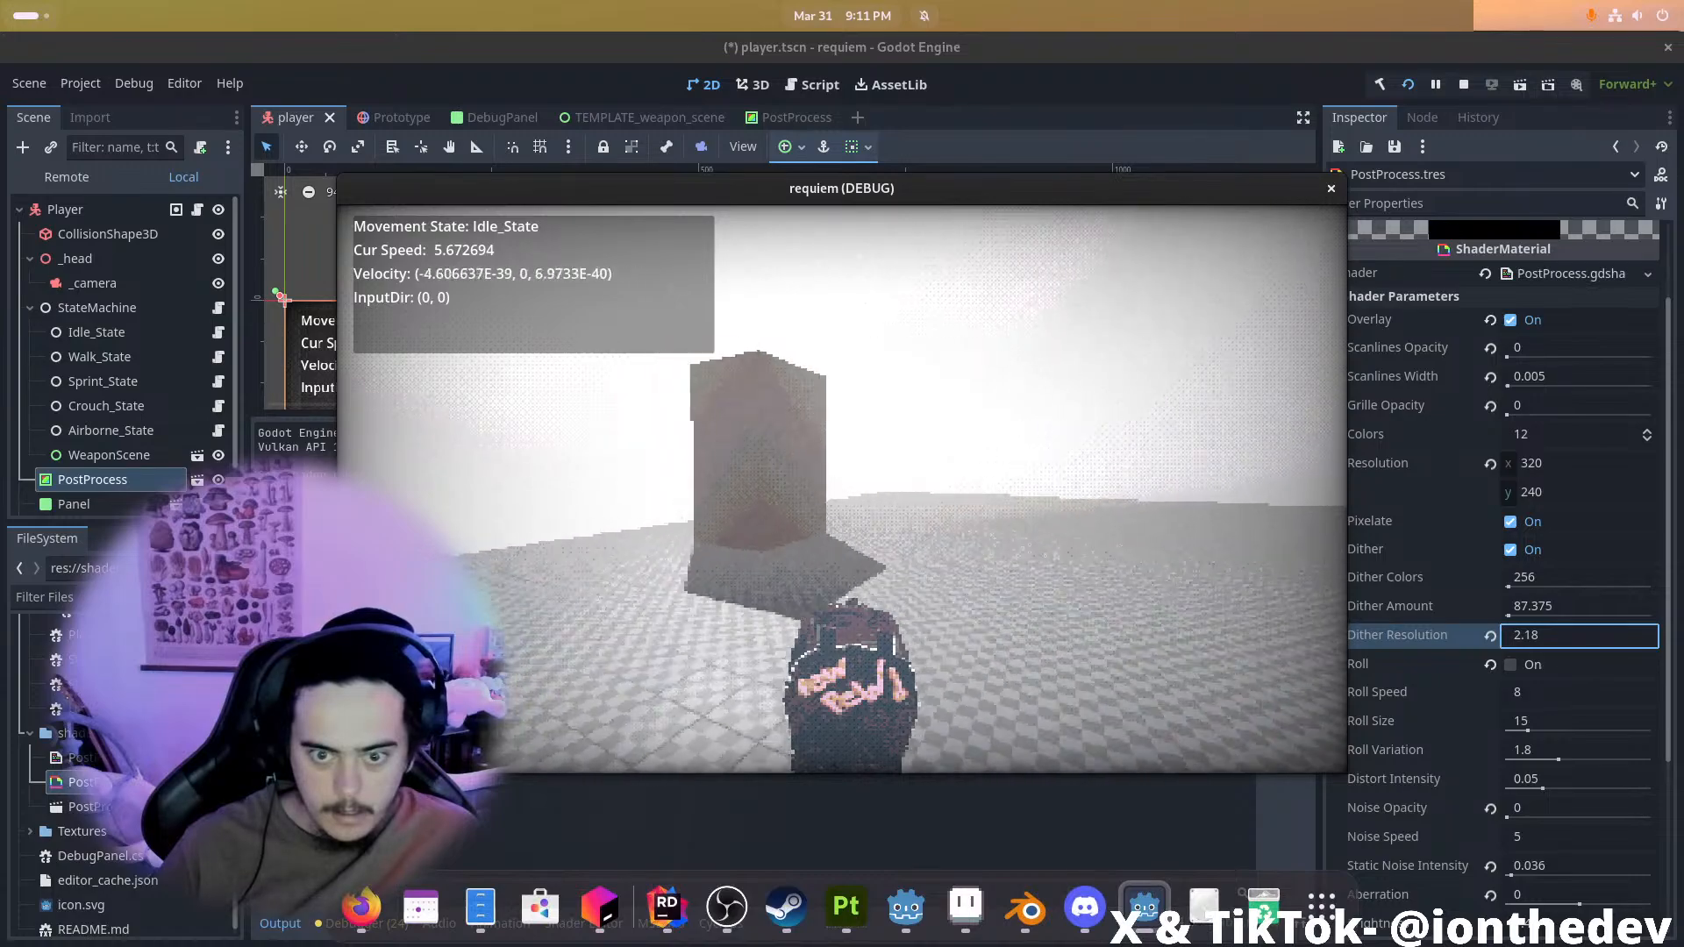
key(a)
key(d)
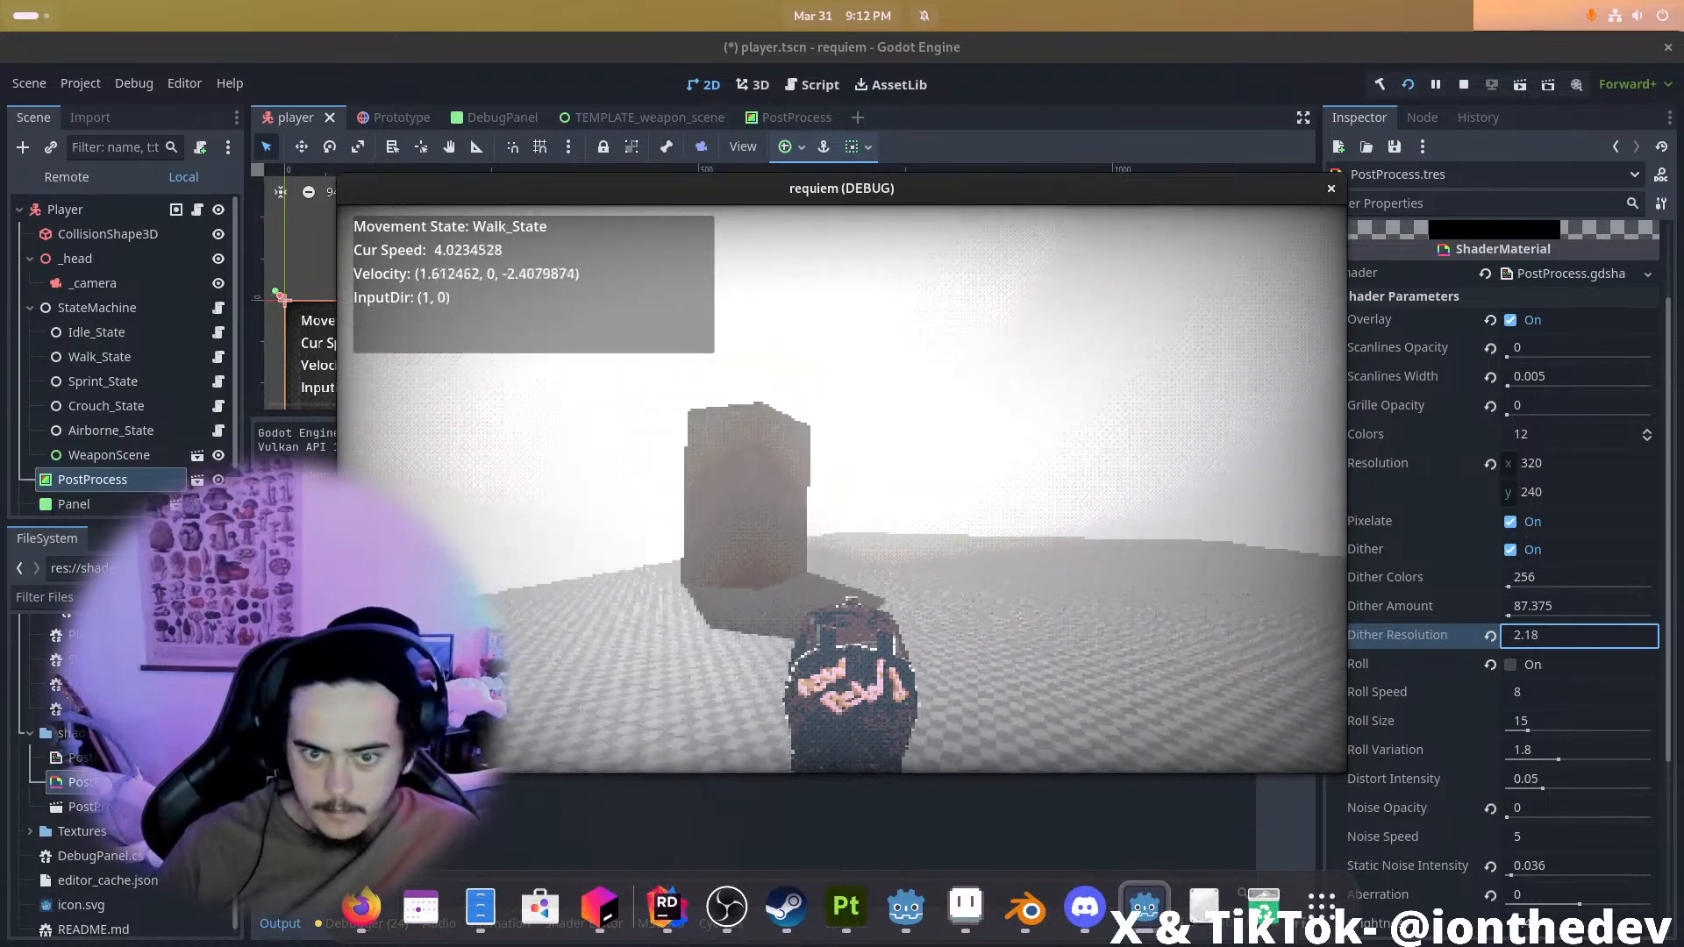
key(alt+Tab)
Try Dither Amount values of 1000 and 1 on the PostProcess material, comparing each in the running game
drag(1510, 615, 1514, 615)
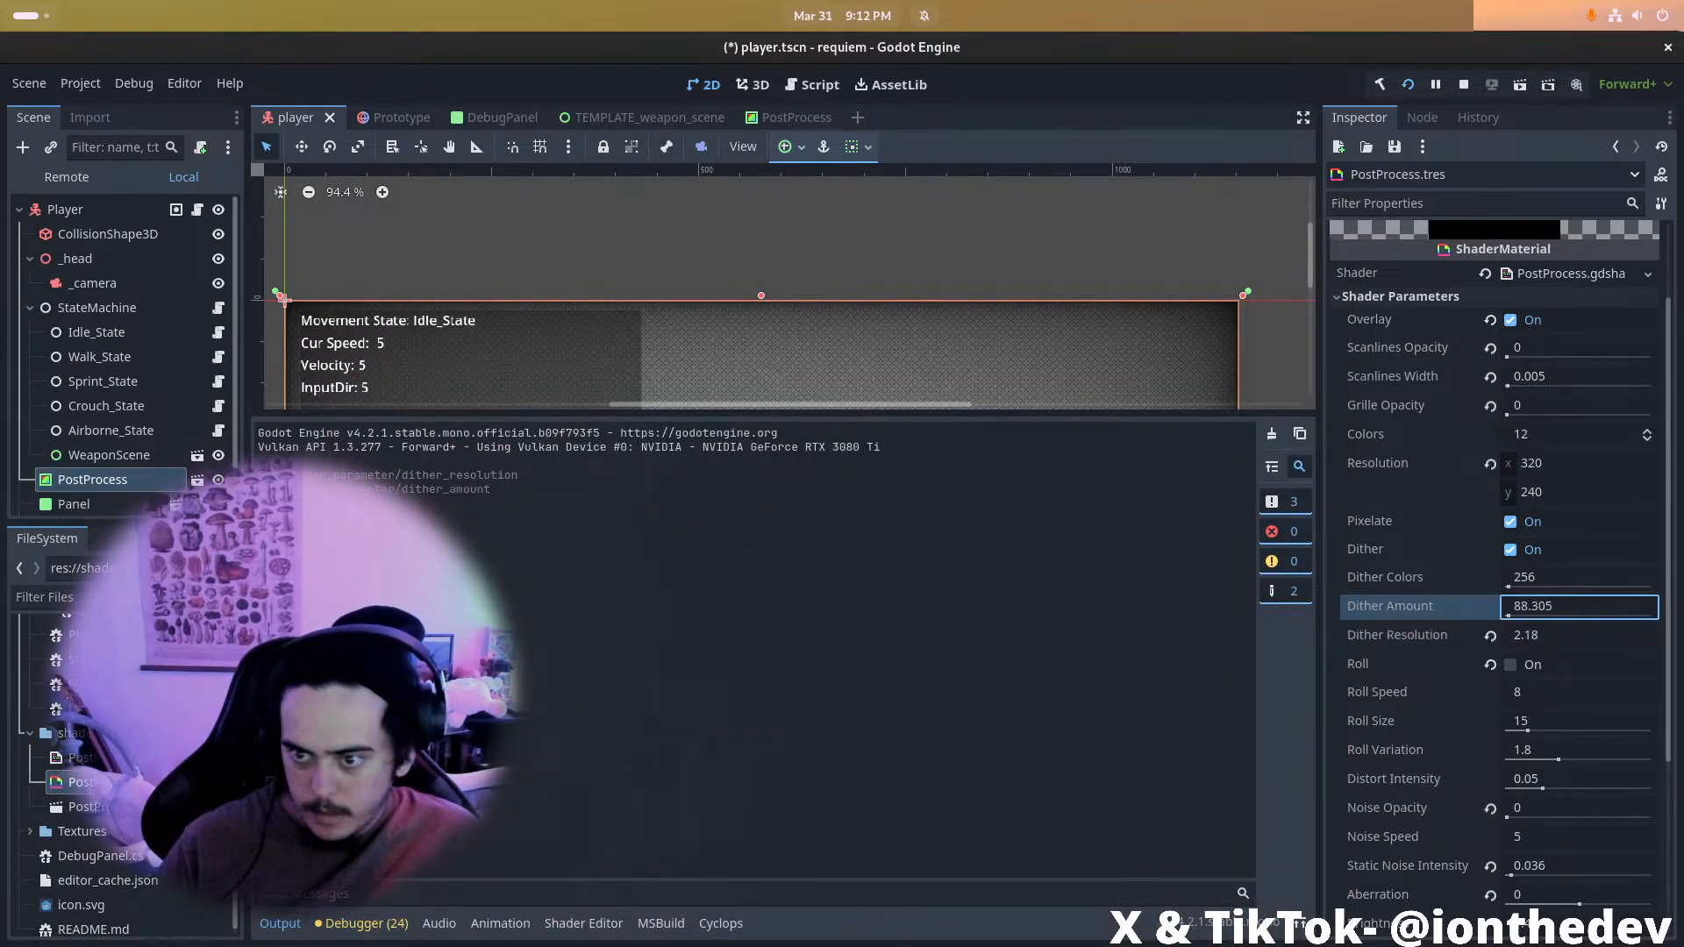
click(1541, 597)
text(1000)
key(Return)
key(alt+Tab)
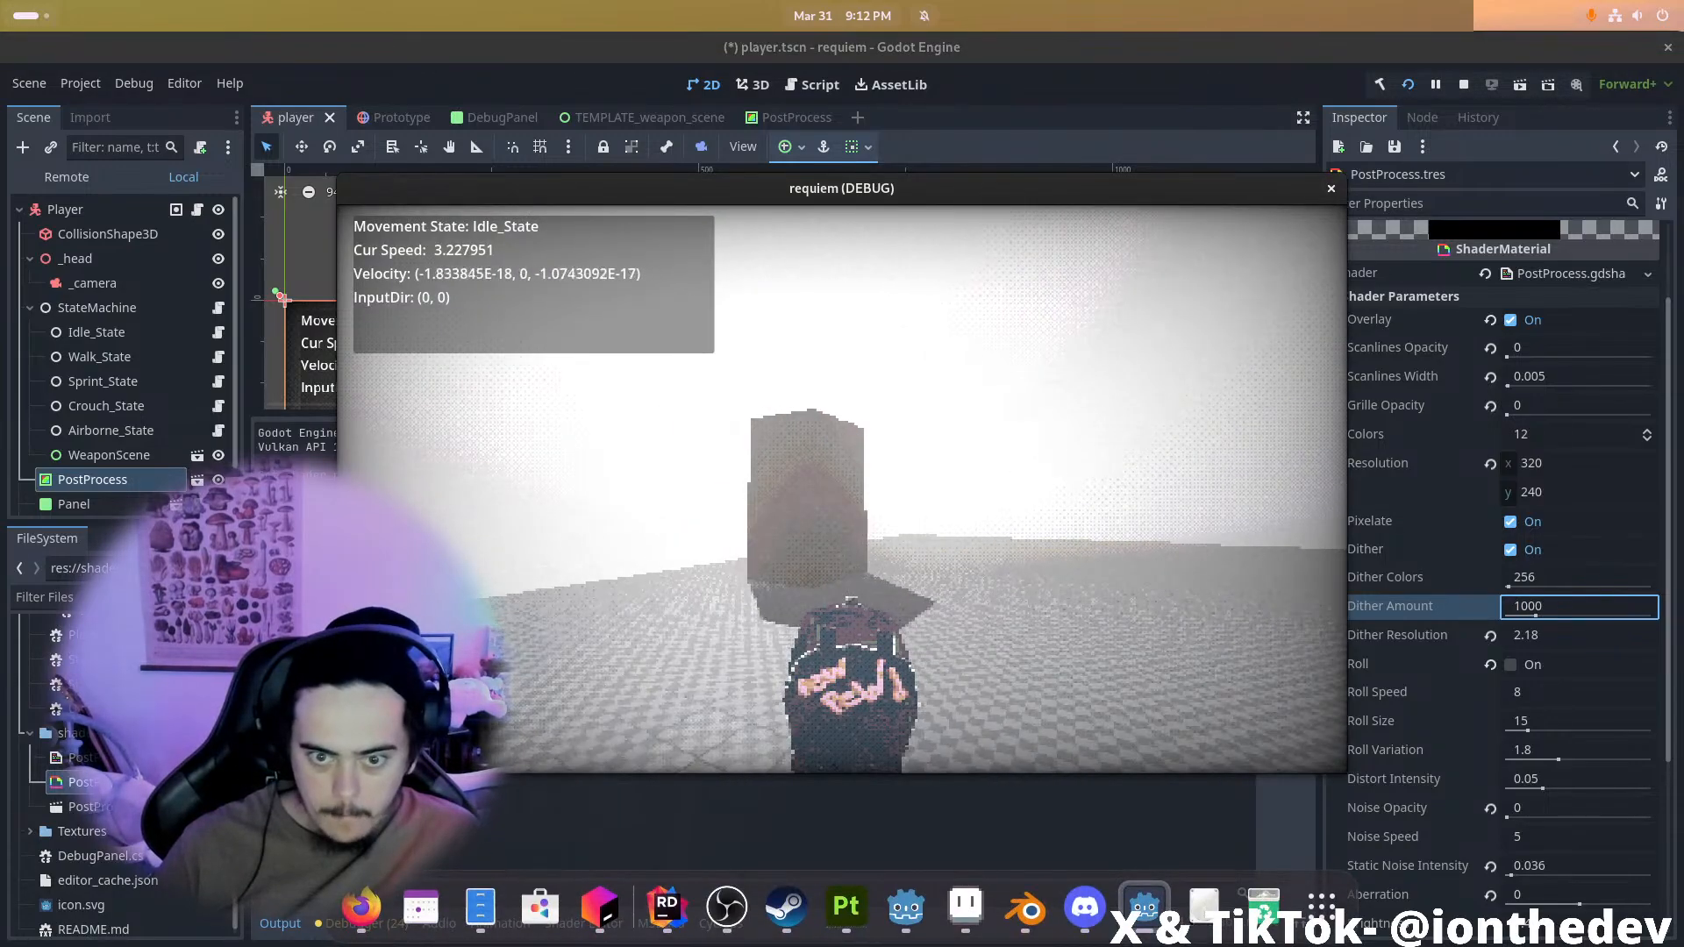
key(alt+Tab)
click(1601, 616)
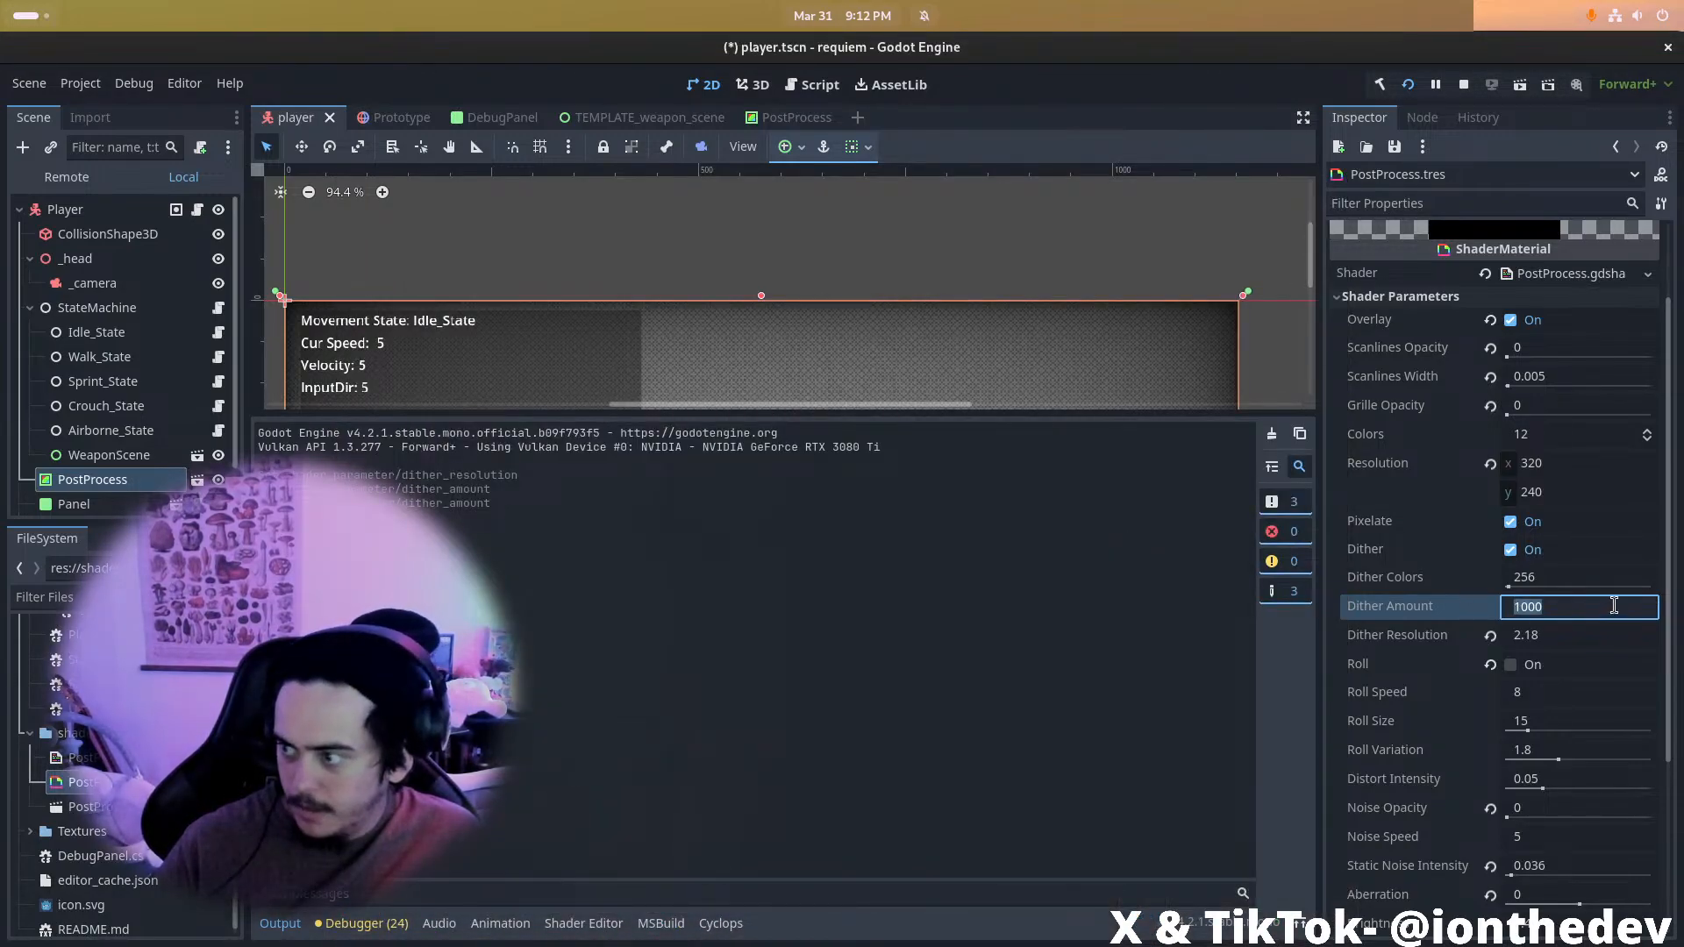
text(1)
key(alt+Tab)
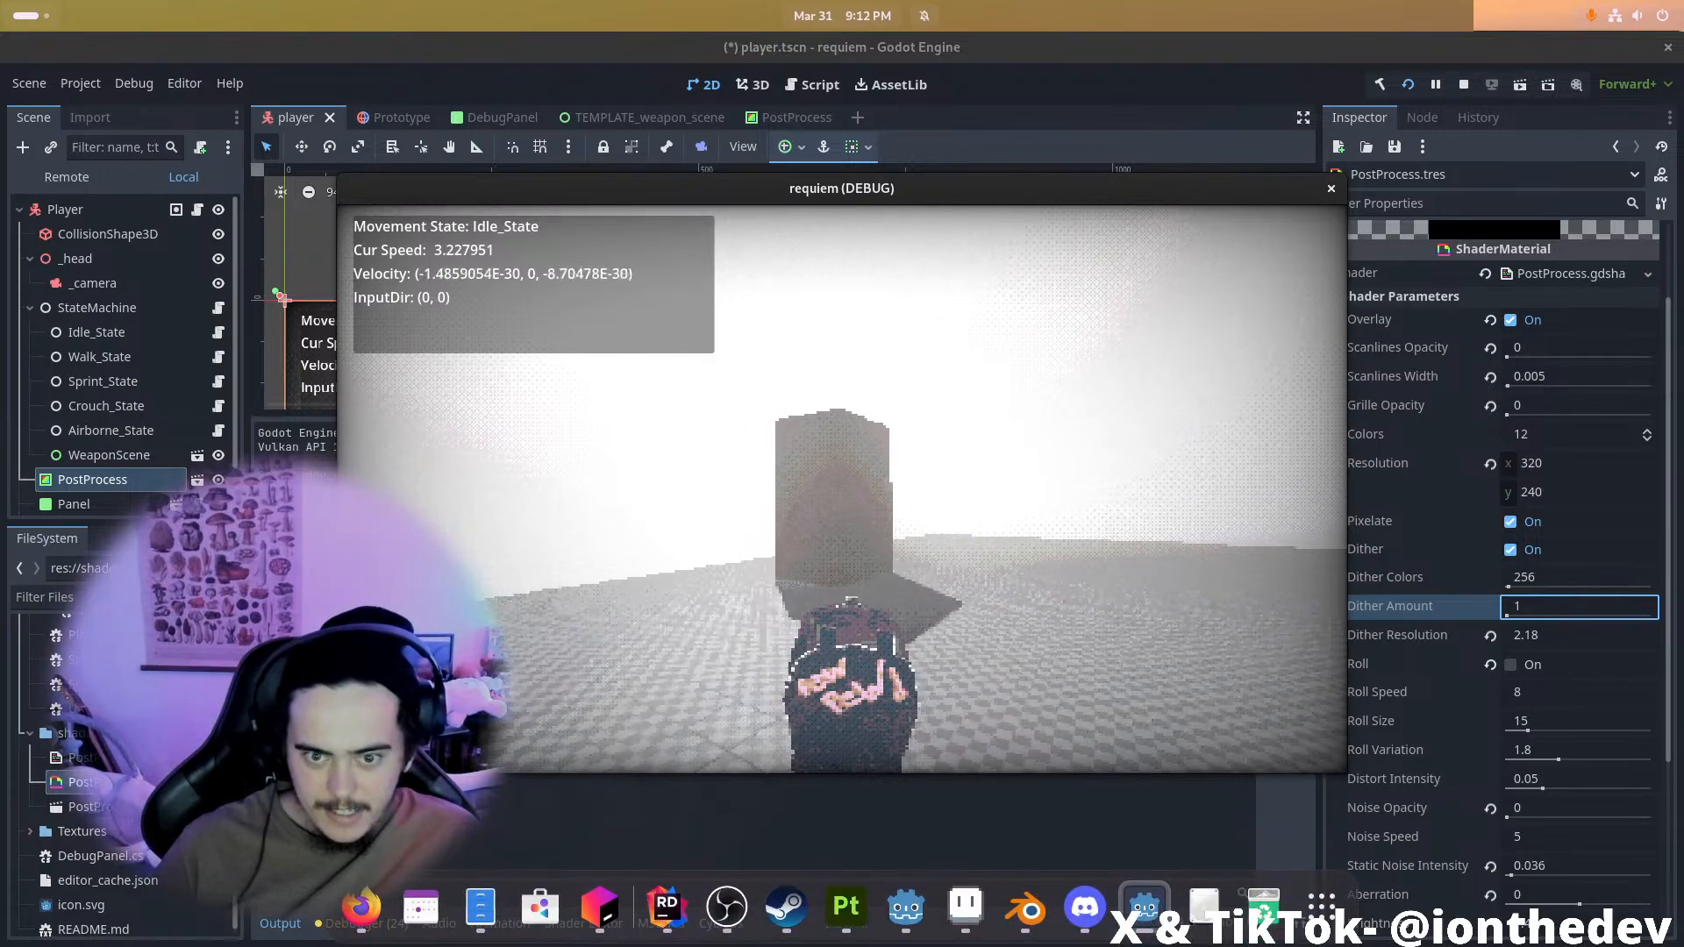
key(alt+Tab)
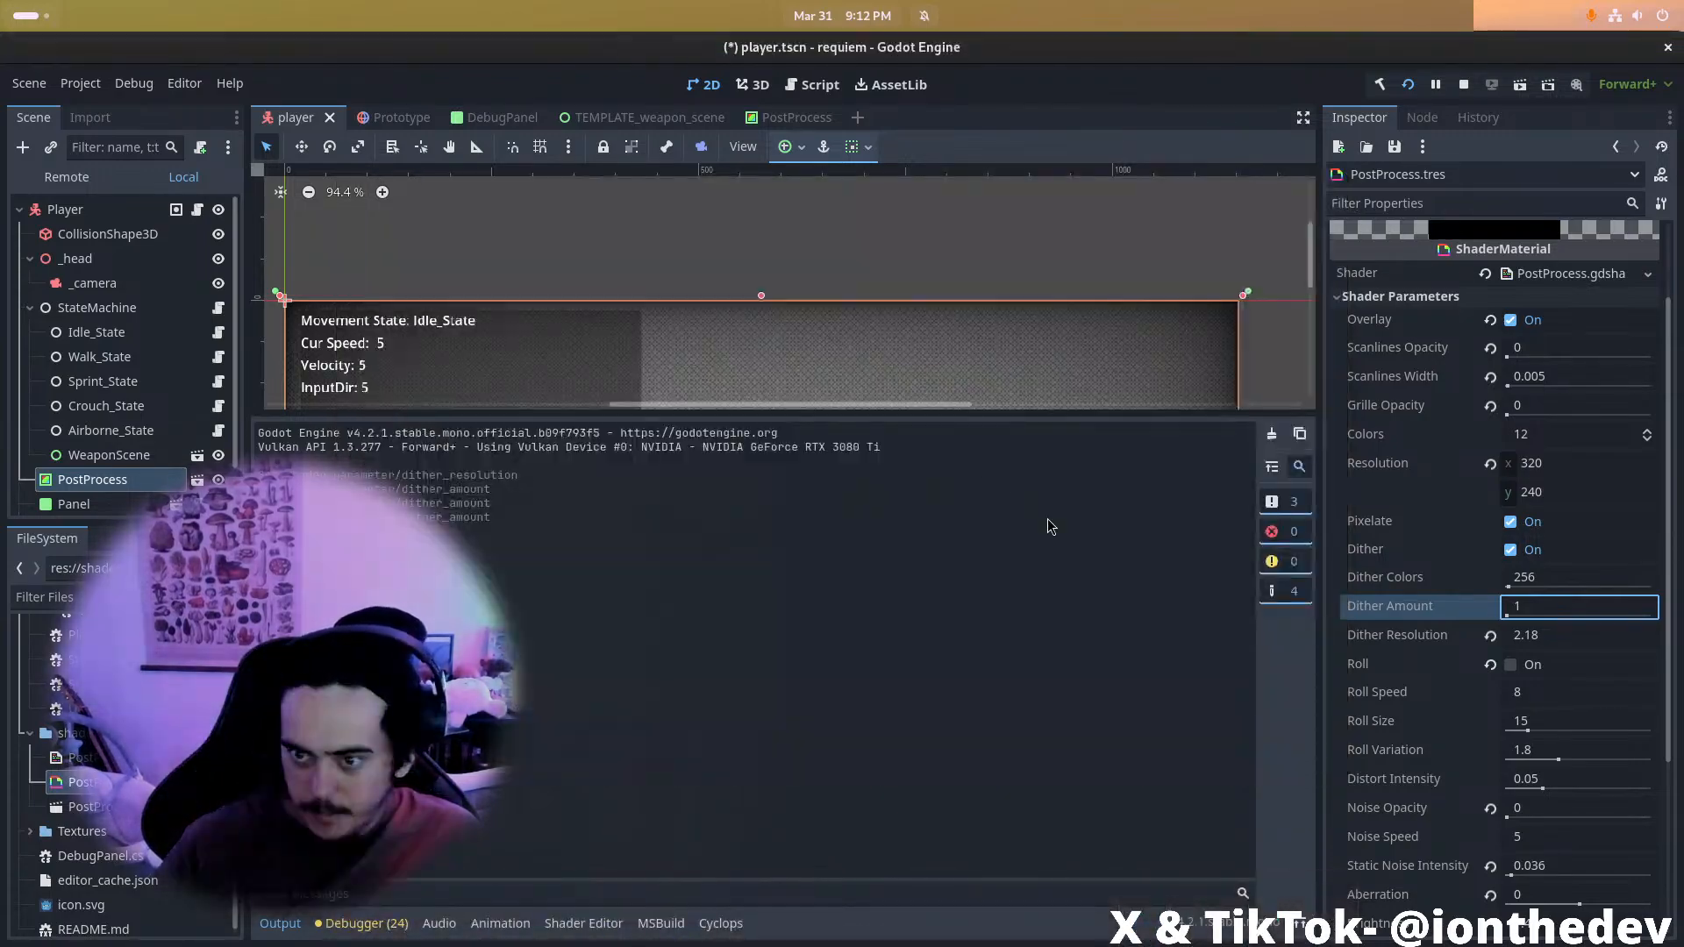
Set the PostProcess material's Colors parameter to 256 and check the look in the running game
click(1563, 439)
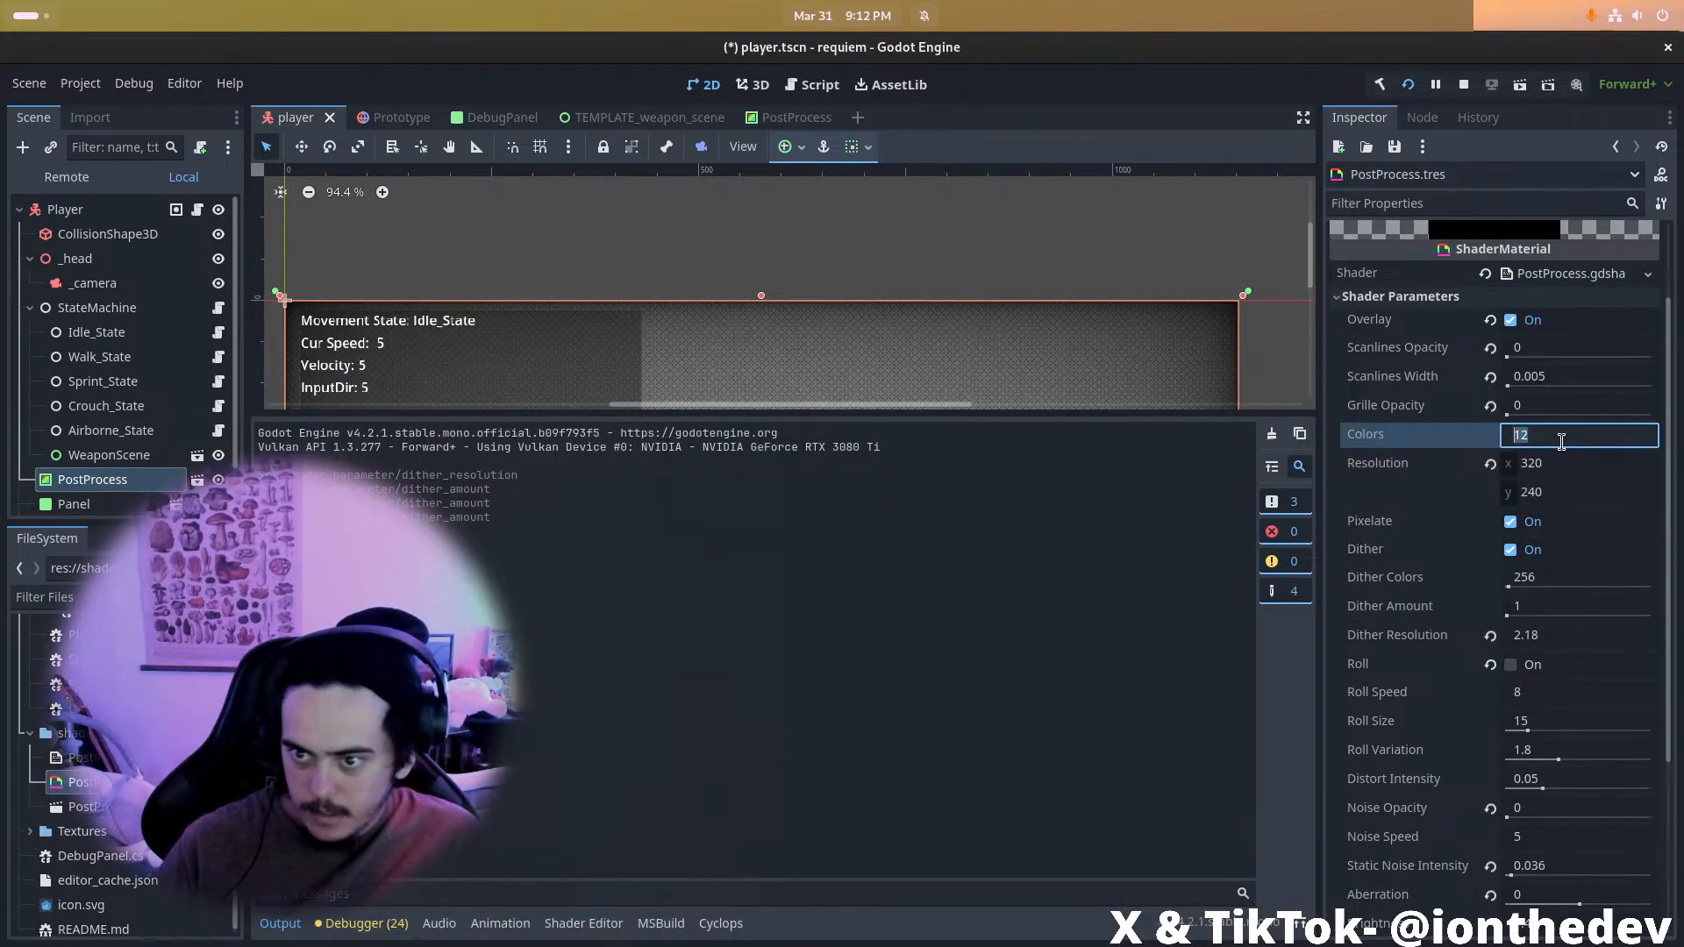
key(alt+Tab)
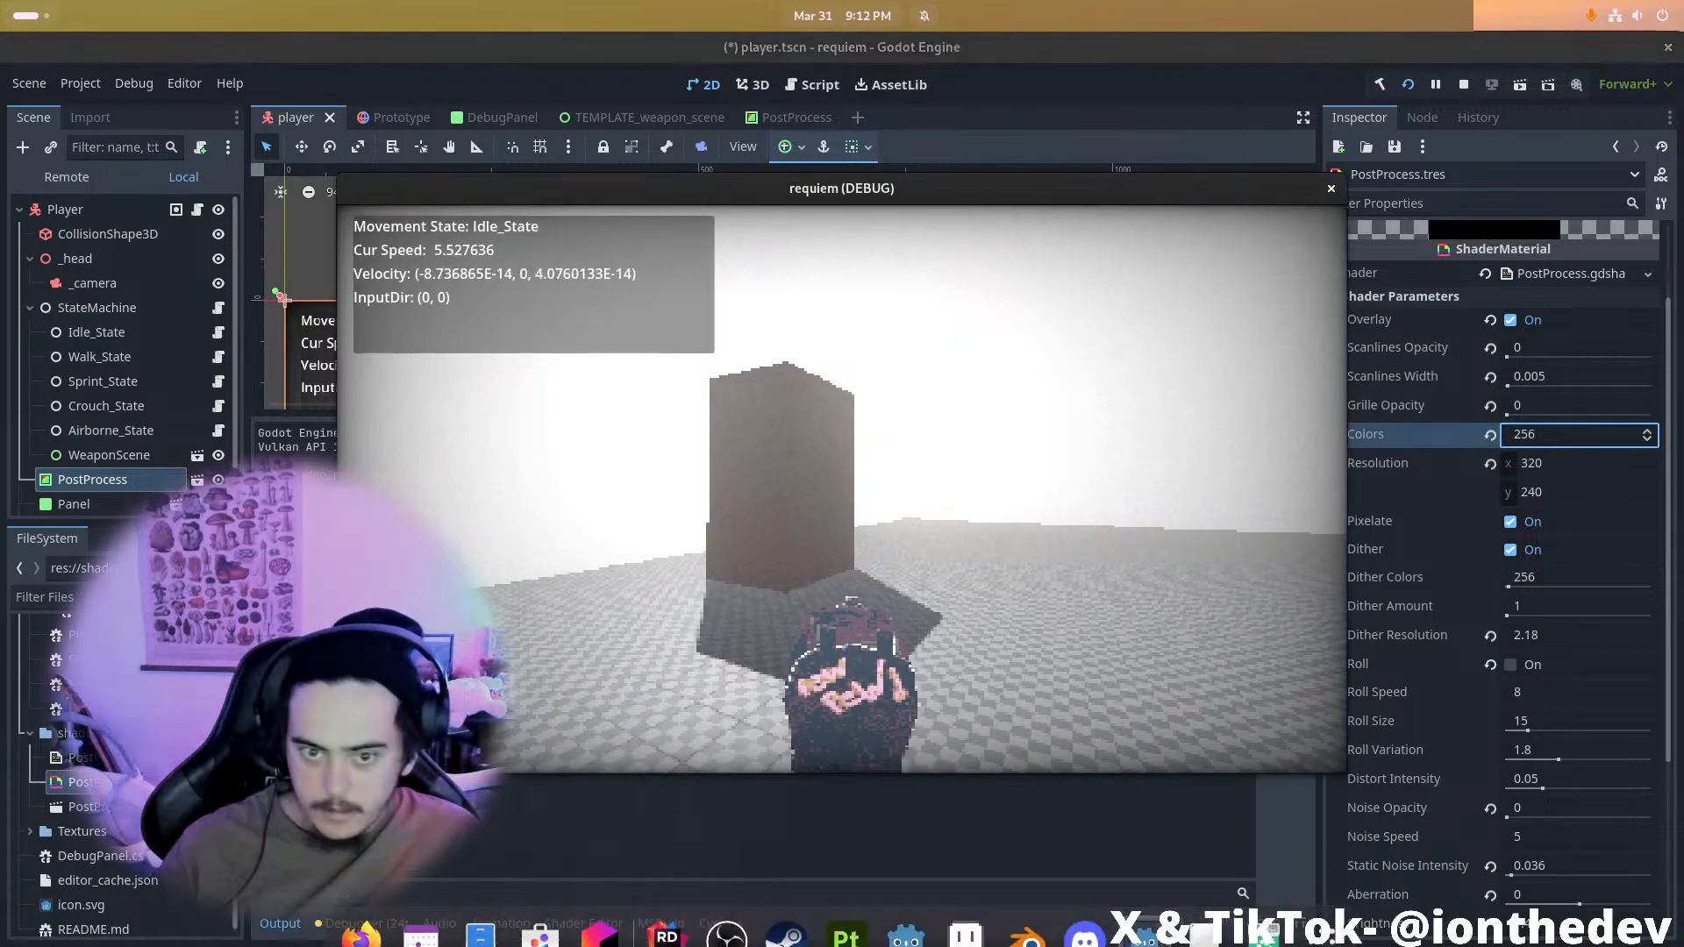
key(alt+Tab)
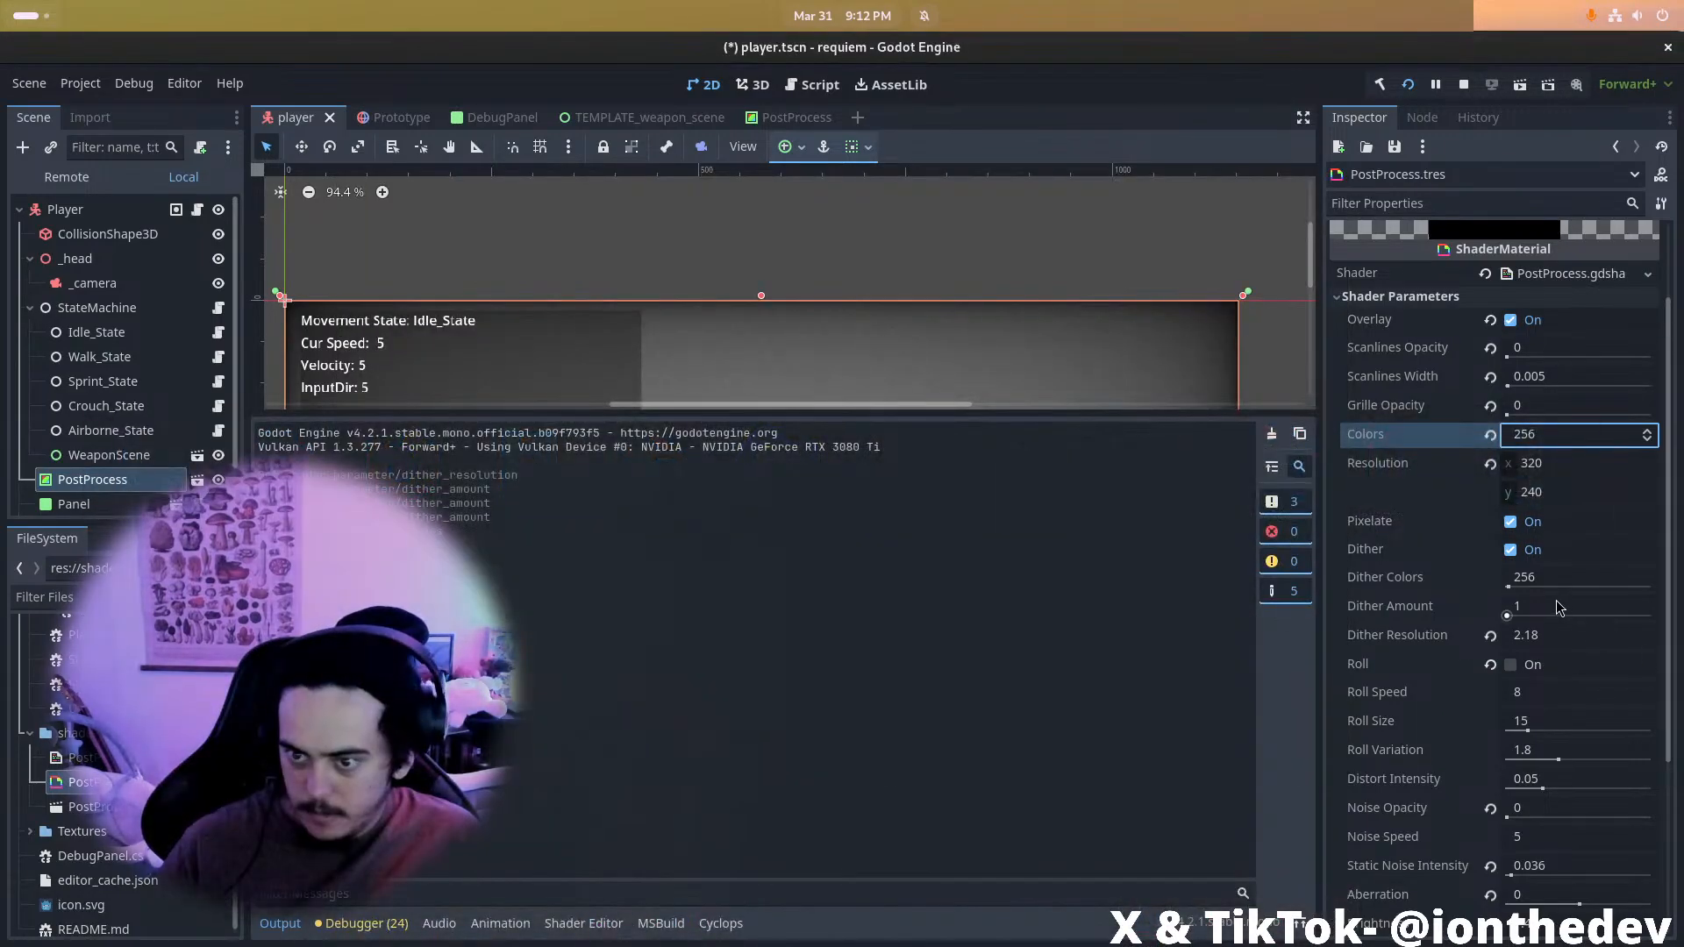
Set the PostProcess material's Dither Amount to 100 and check the look in the running game
click(1552, 611)
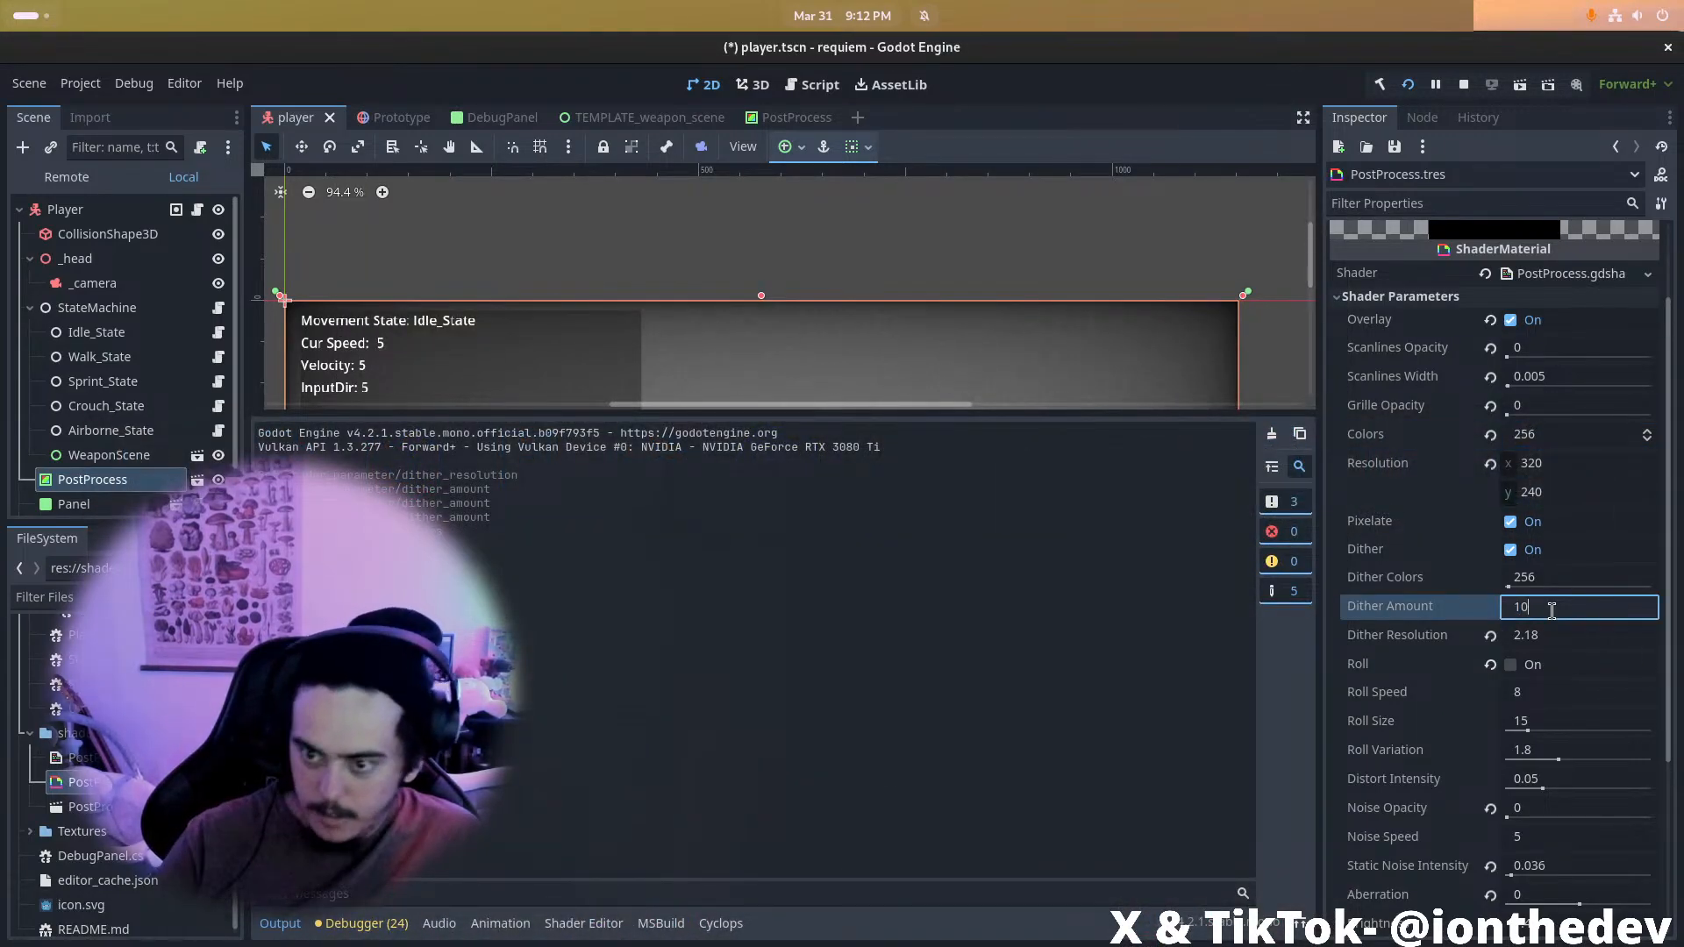
text(10000)
double_click(1552, 611)
text(100)
key(Return)
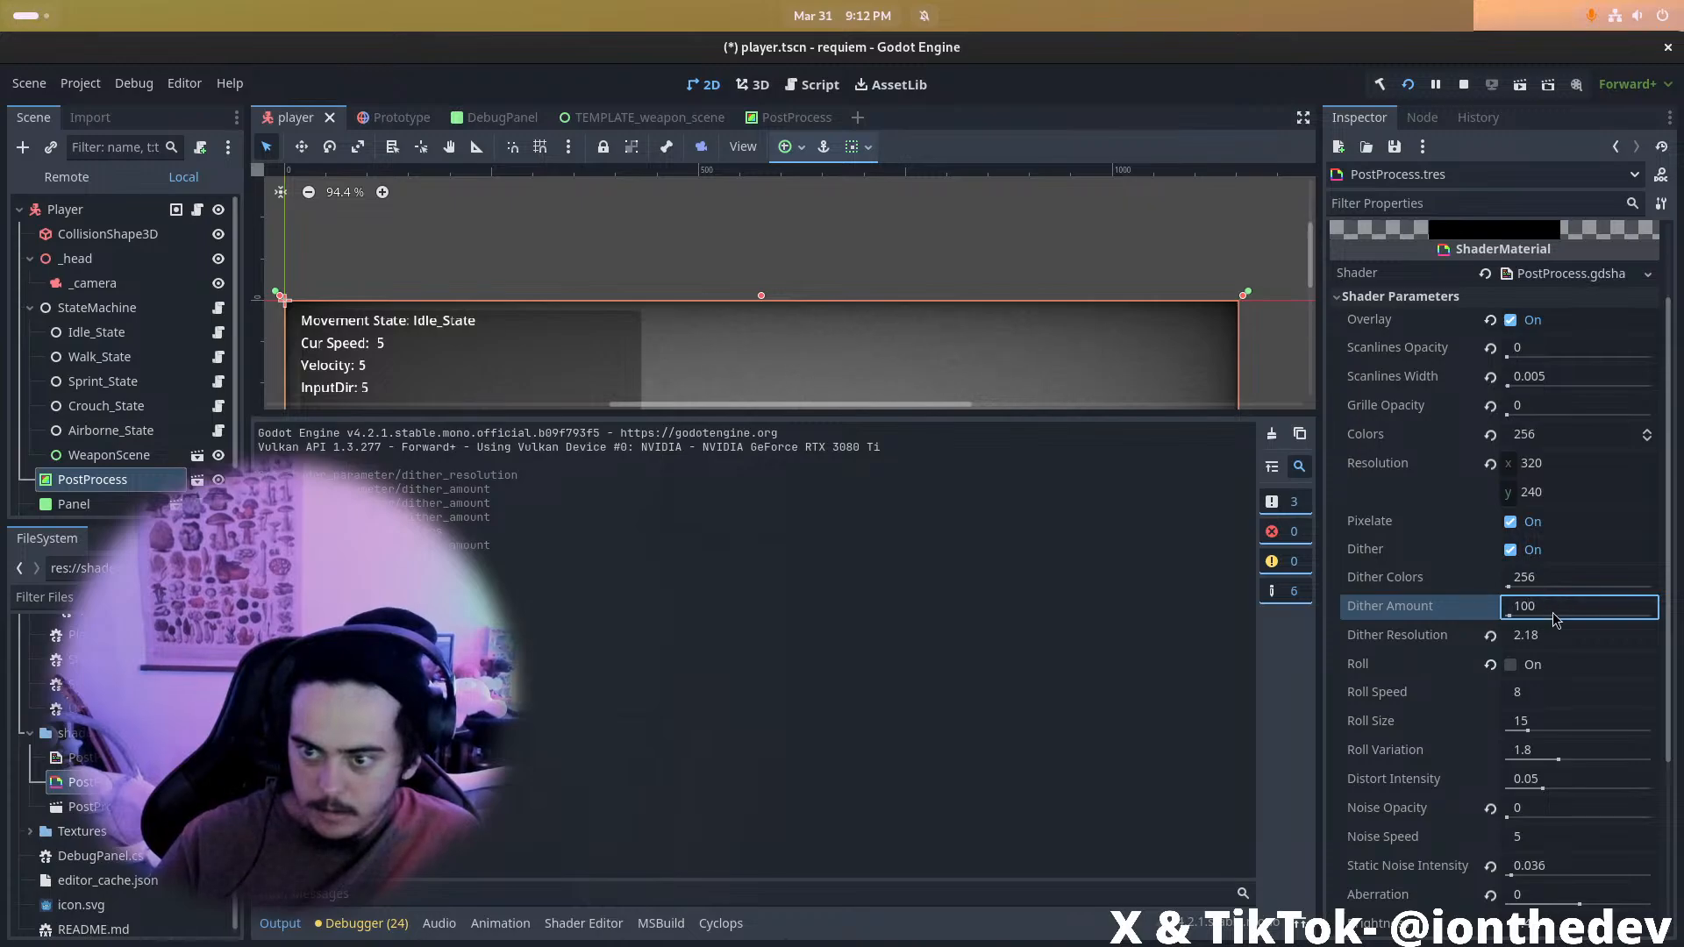
key(alt+Tab)
key(alt+Tab)
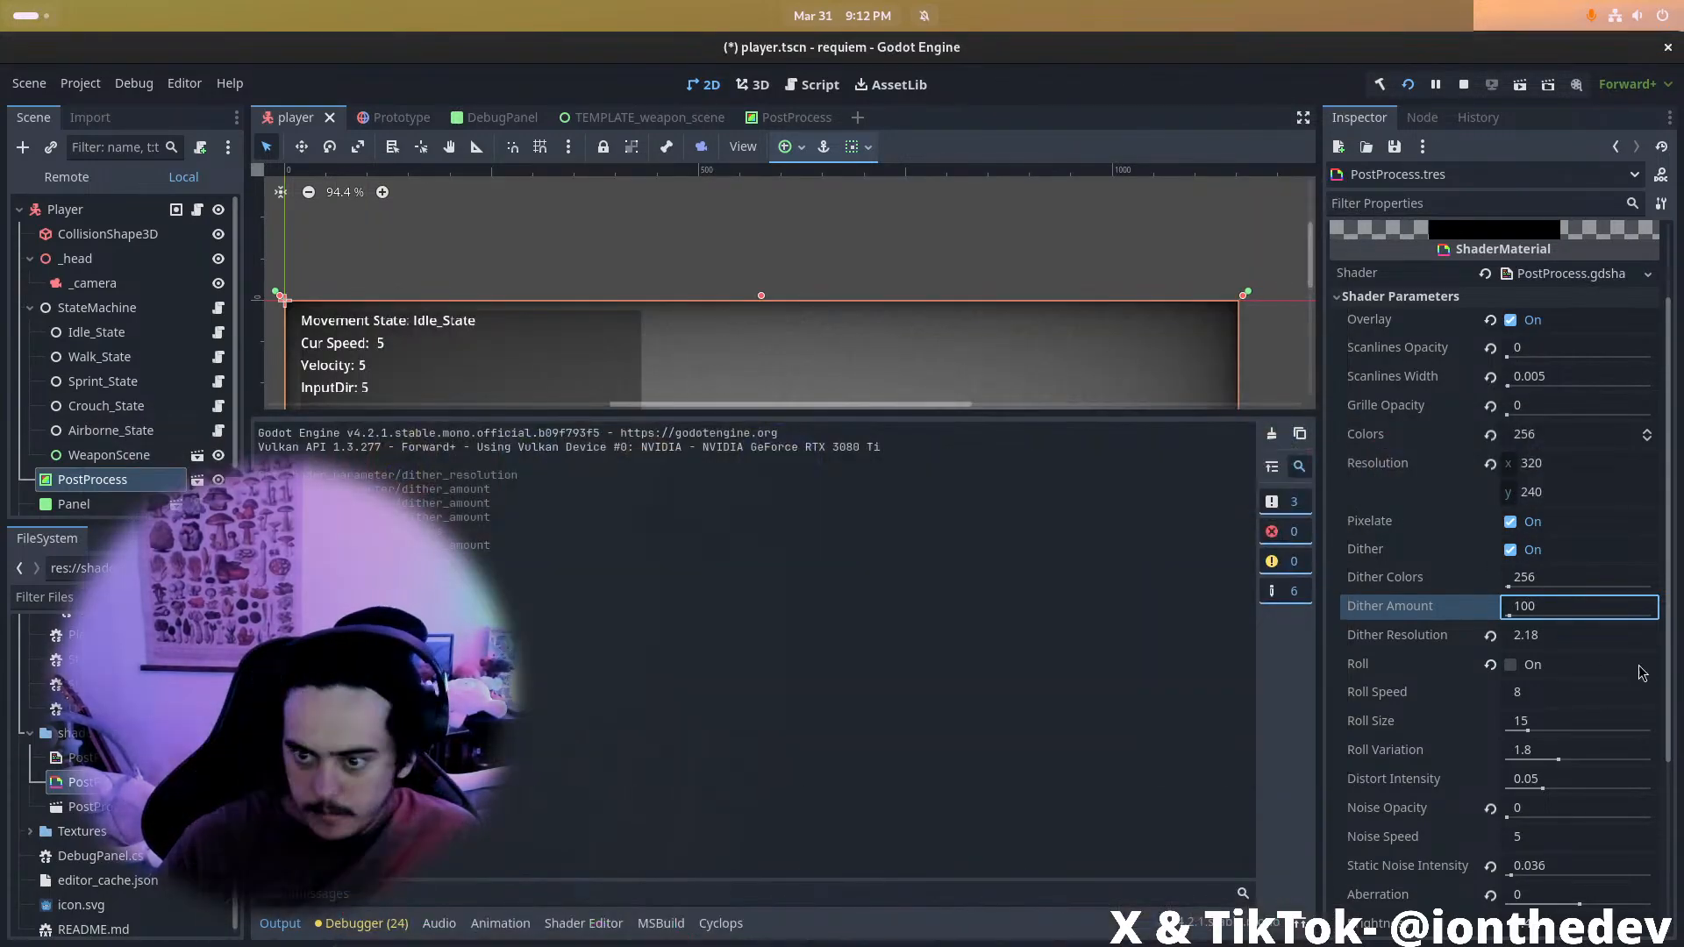
Raise the PostProcess material's Dither Resolution to 120.4, comparing intermediate values in the running game
drag(1535, 635, 1632, 634)
key(alt+Tab)
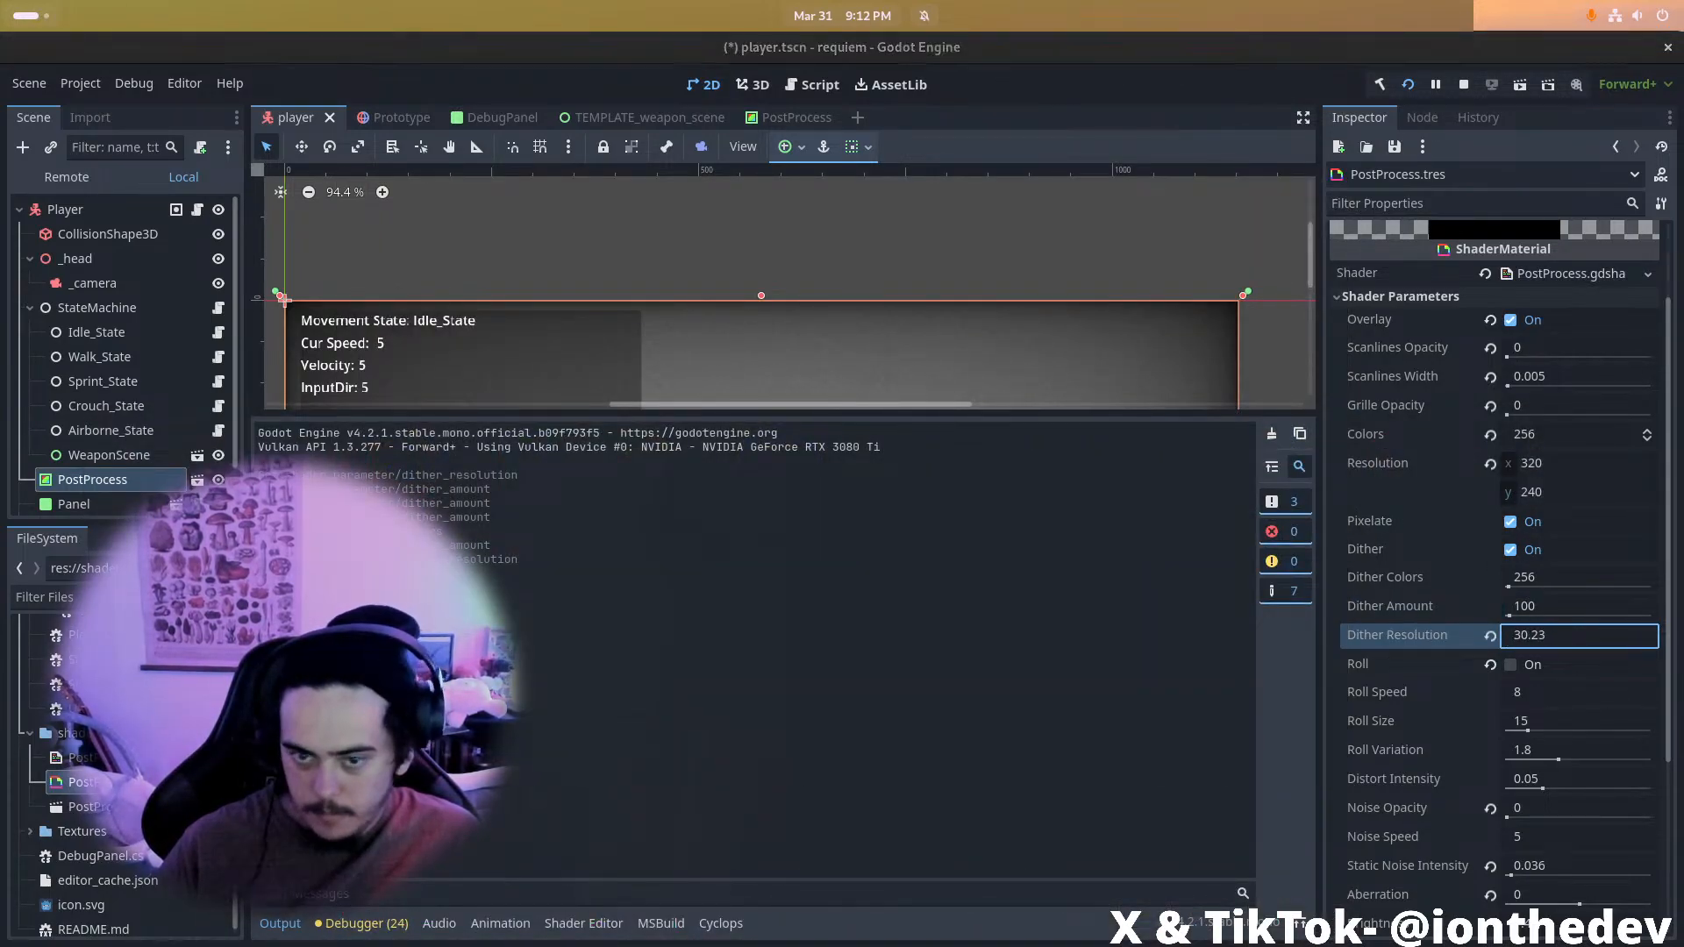
key(alt+Tab)
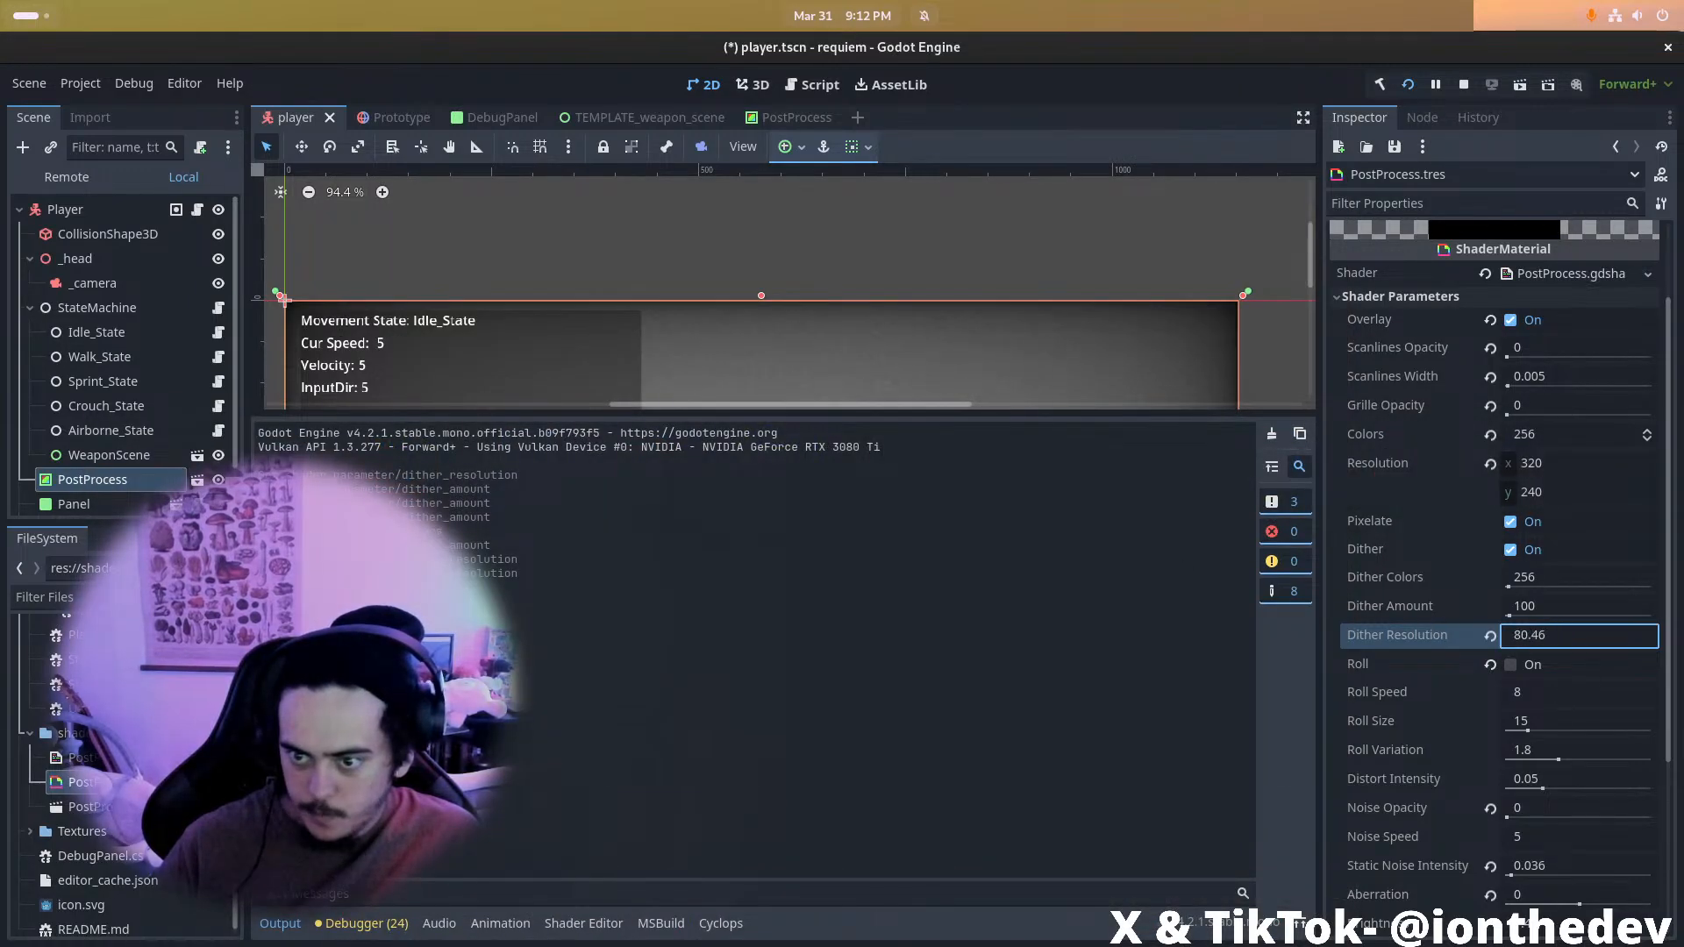
Set the PostProcess material's Dither Colors to 128 and compare the effect in the running game
click(1520, 577)
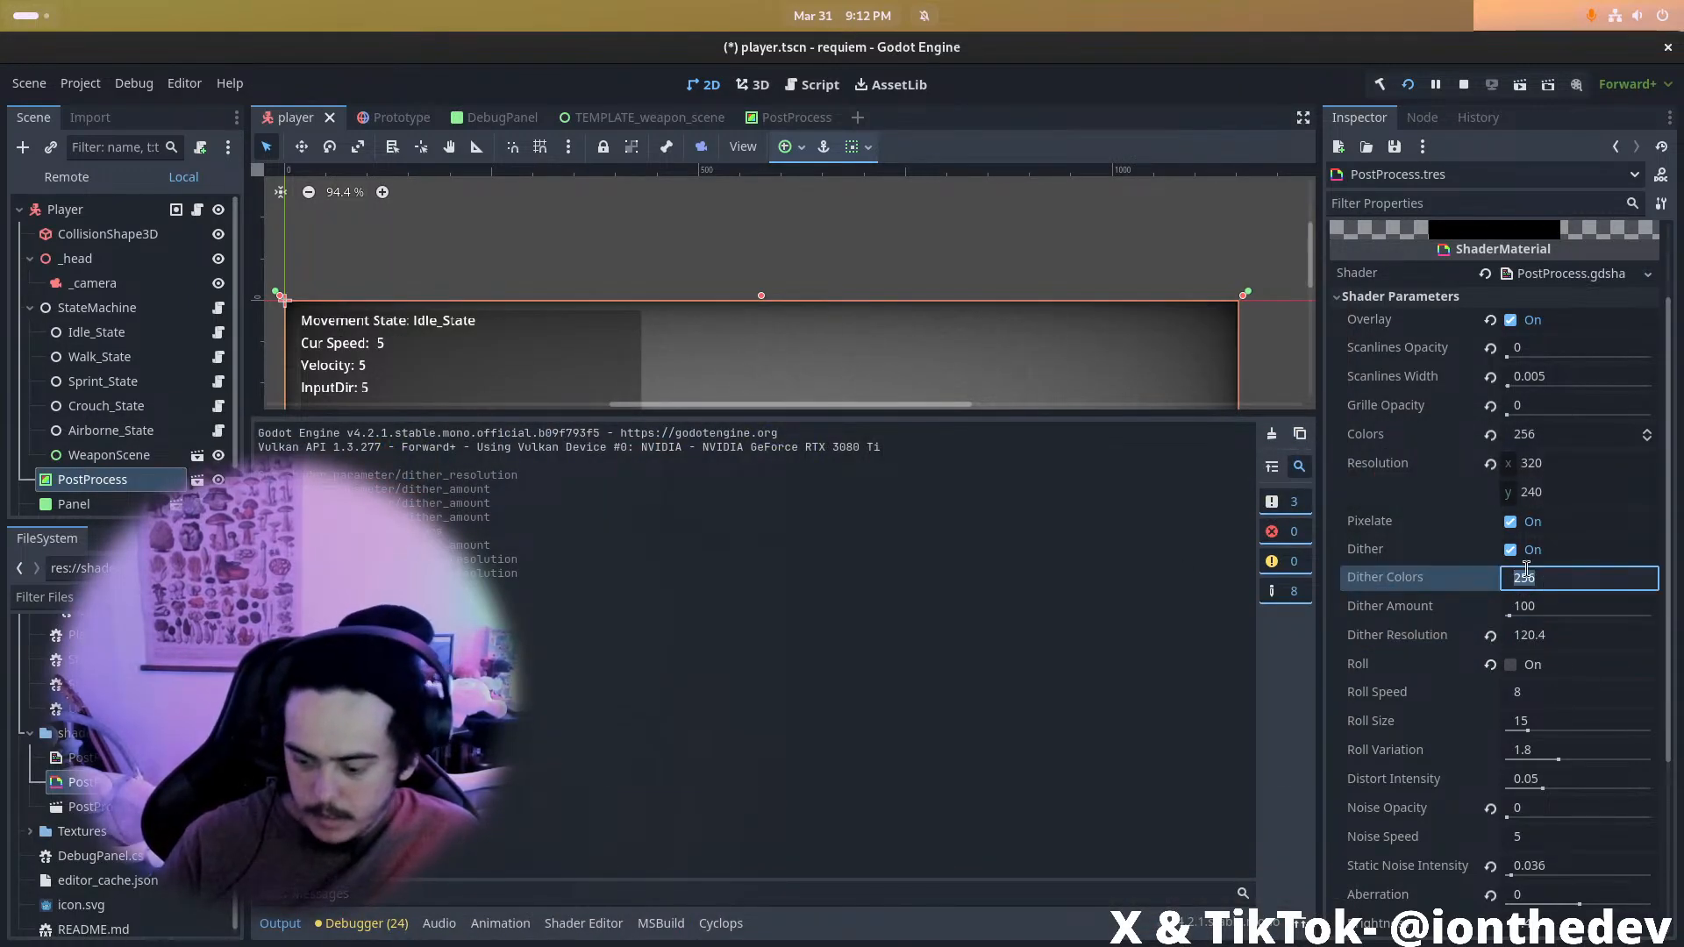
text(128)
key(alt+Tab)
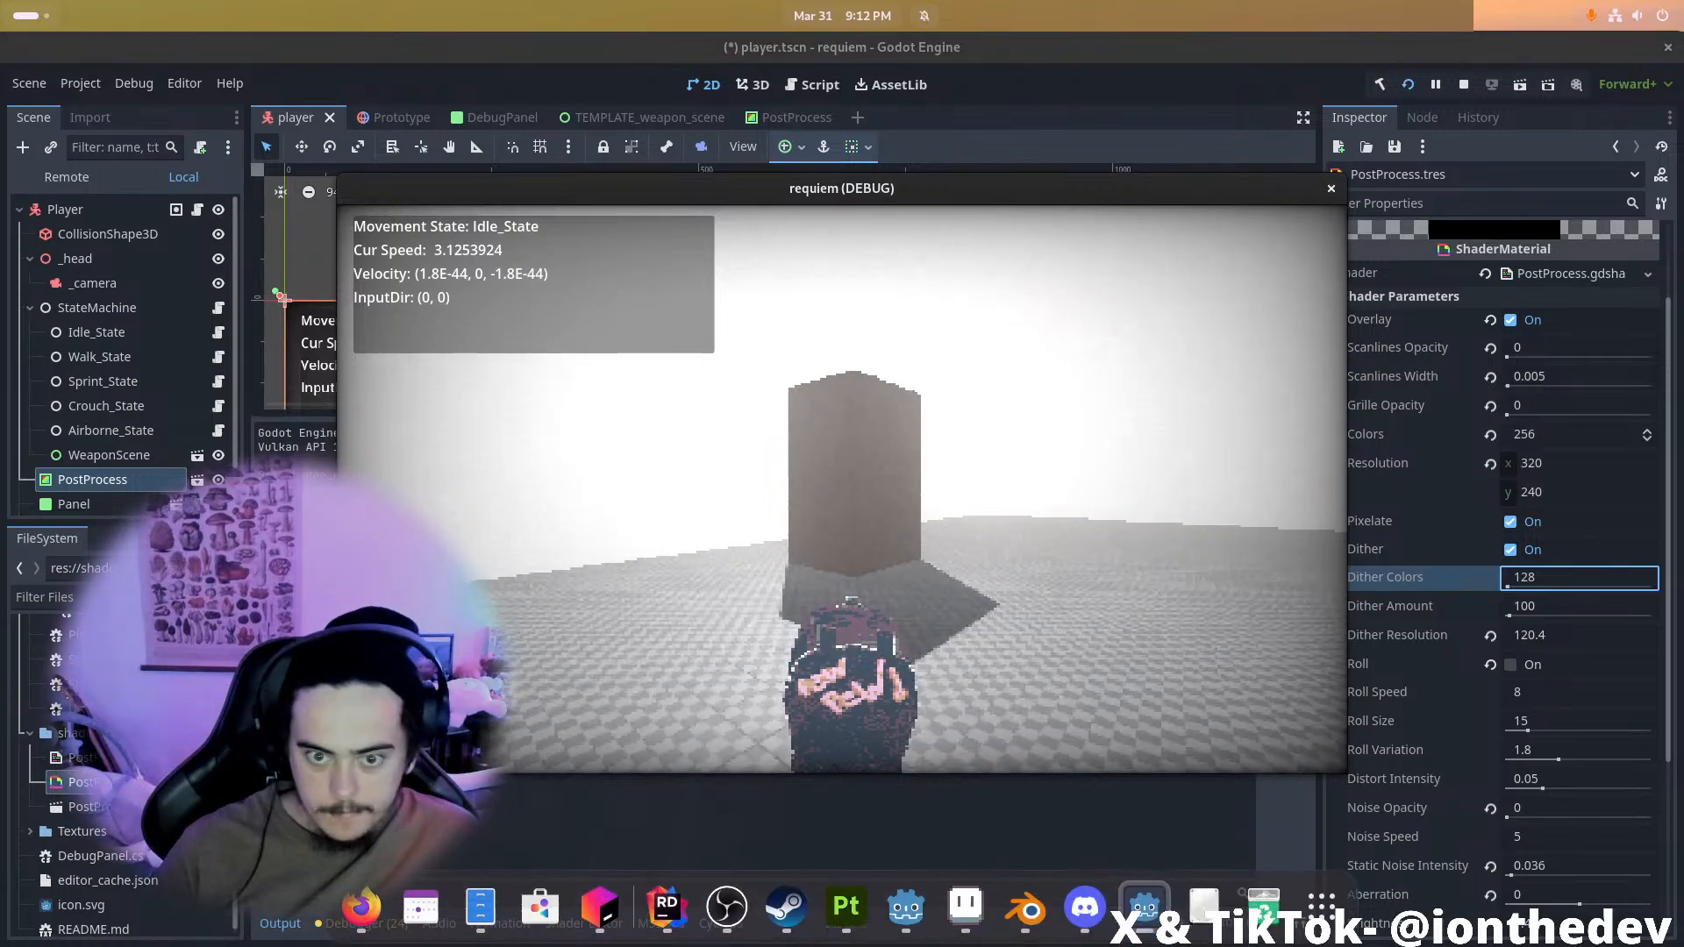
key(alt+Tab)
key(alt+Tab)
key(alt+Tab)
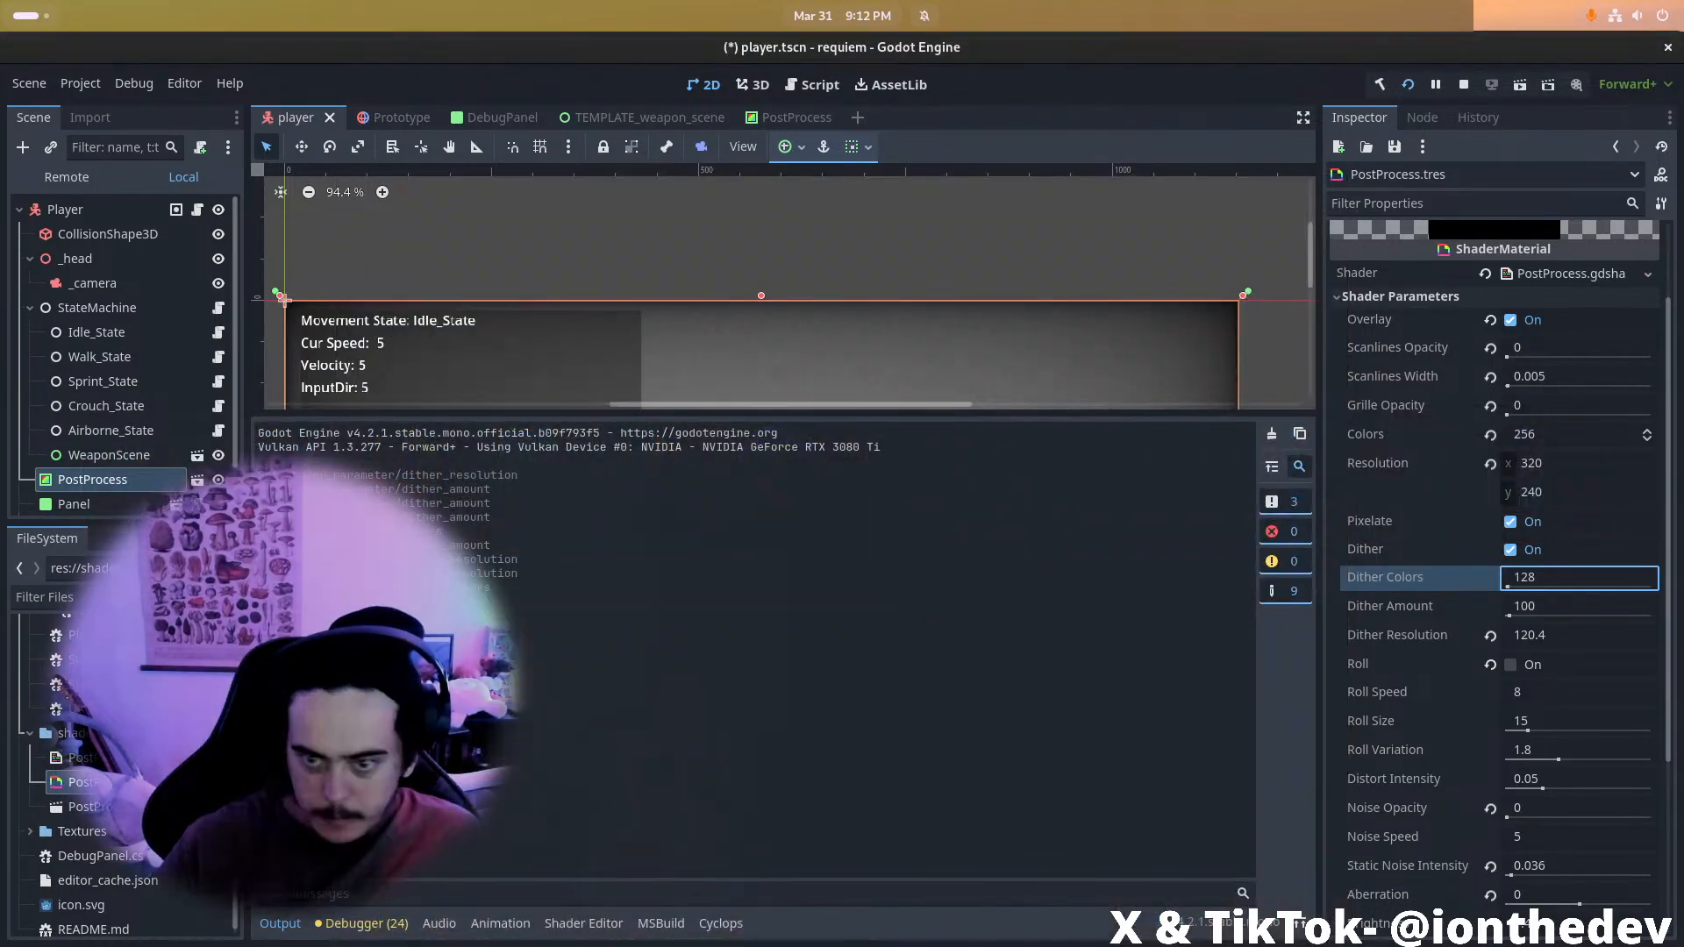
key(alt+Tab)
key(alt+Tab)
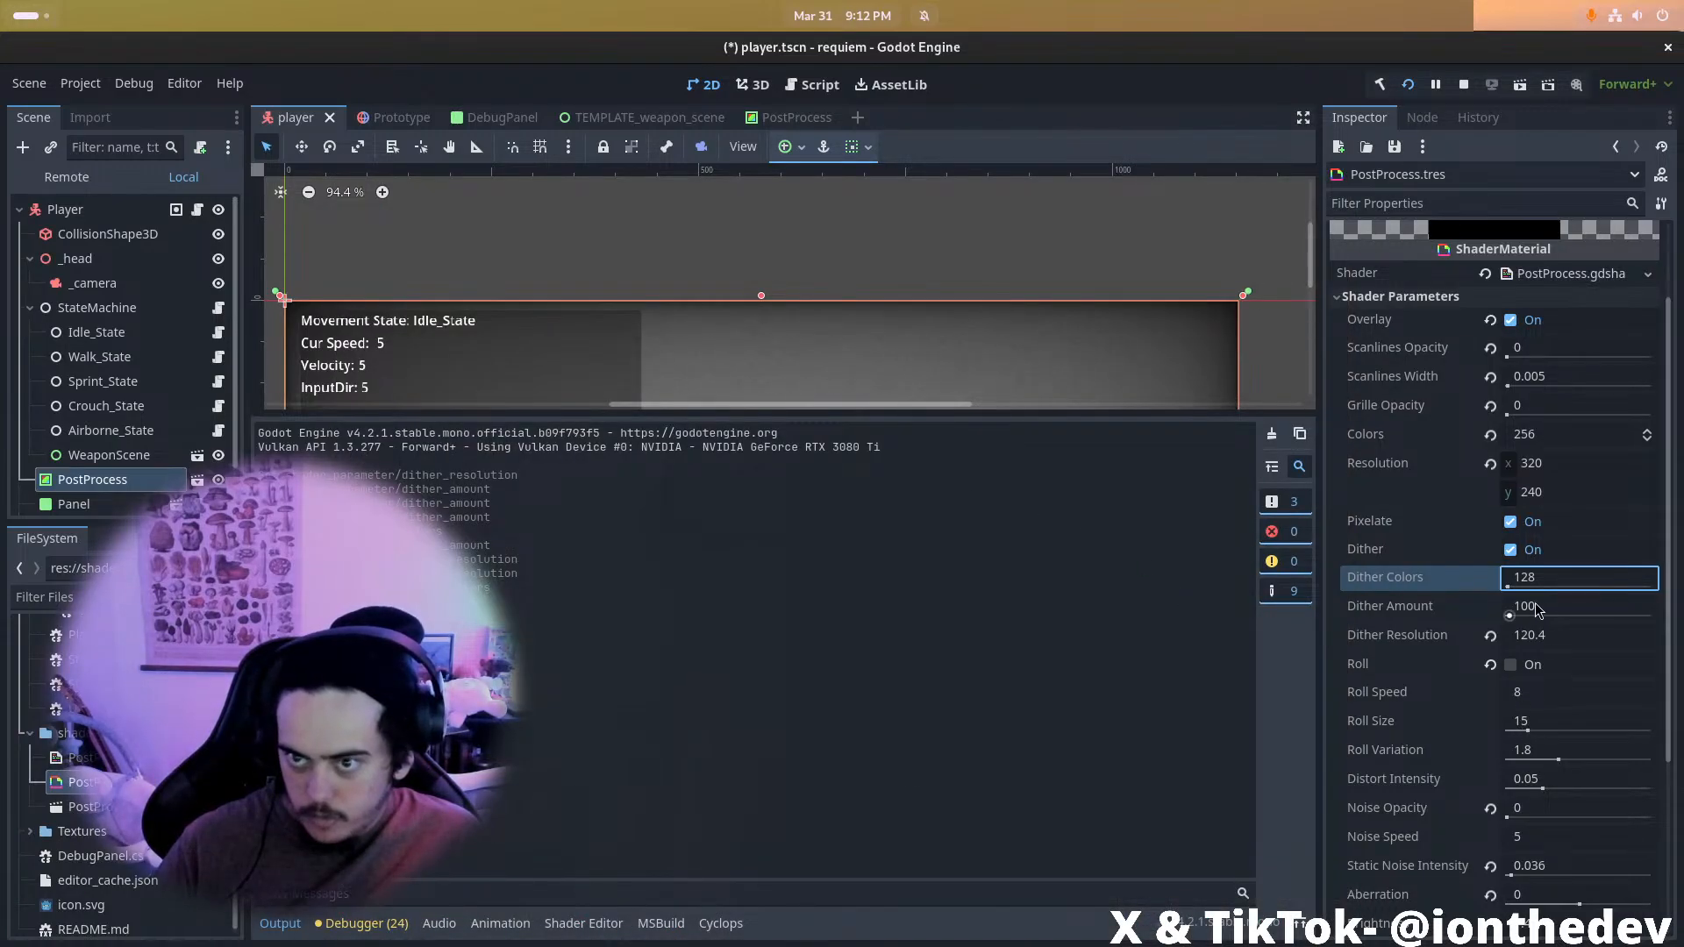
Walk and sprint around the block in the running game to examine the adjusted post-processing, and release the mouse pointer
key(alt+Tab)
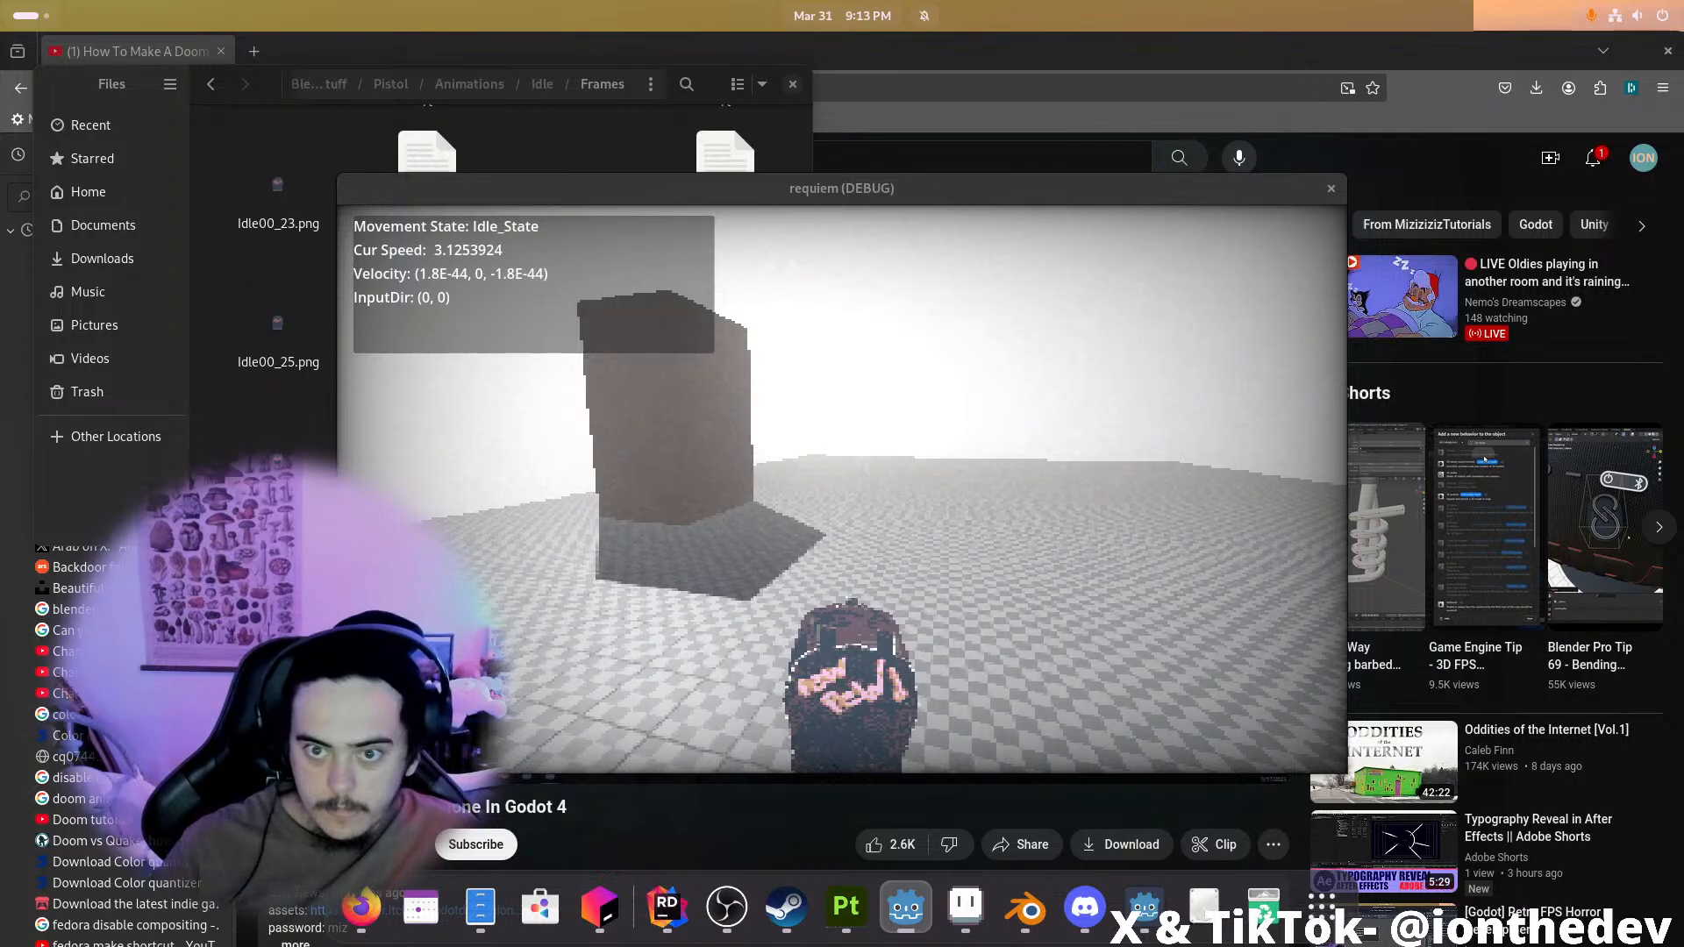
key(alt+Tab)
key(w)
key(shift+a)
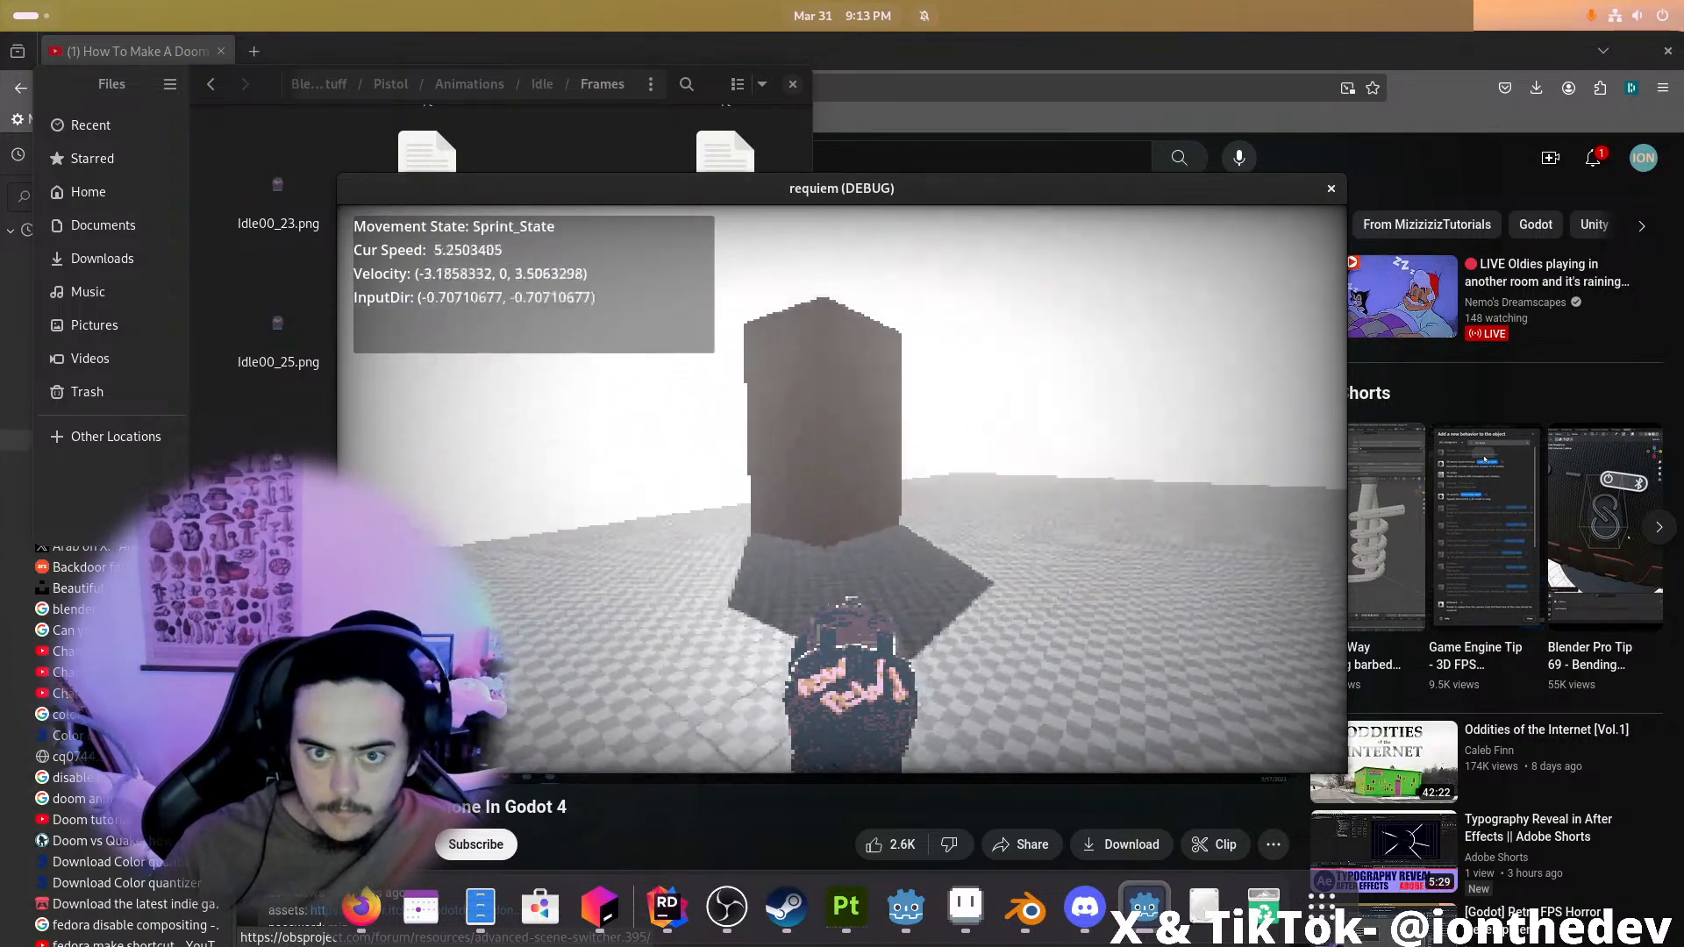
key(d)
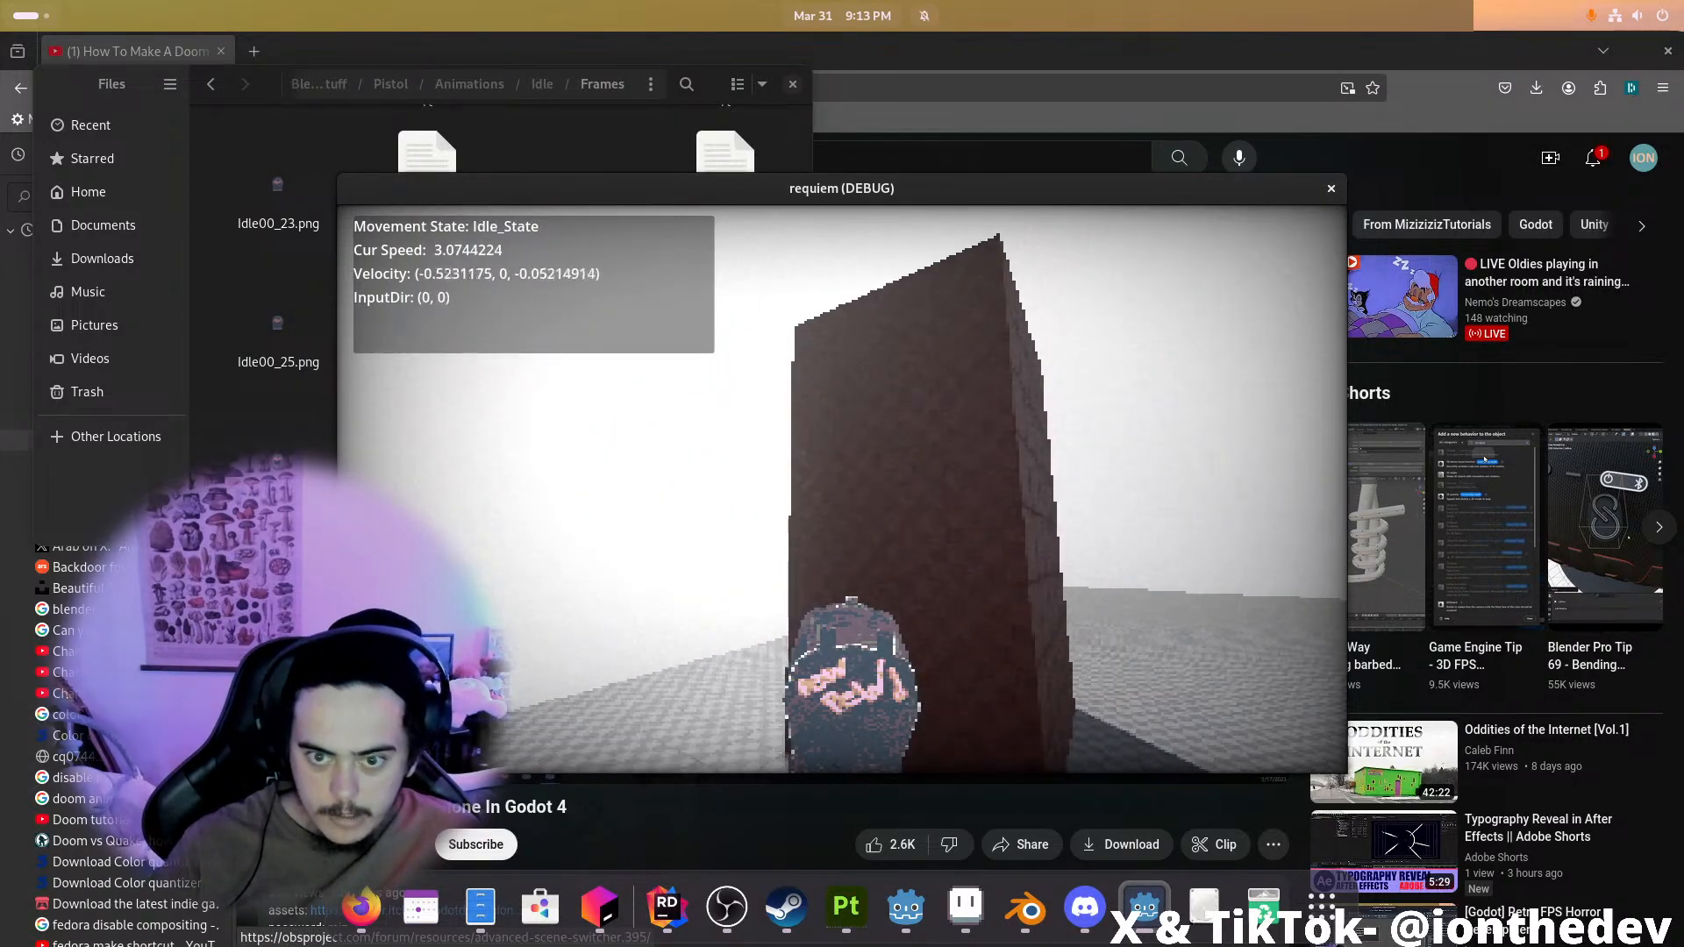
key(shift+w)
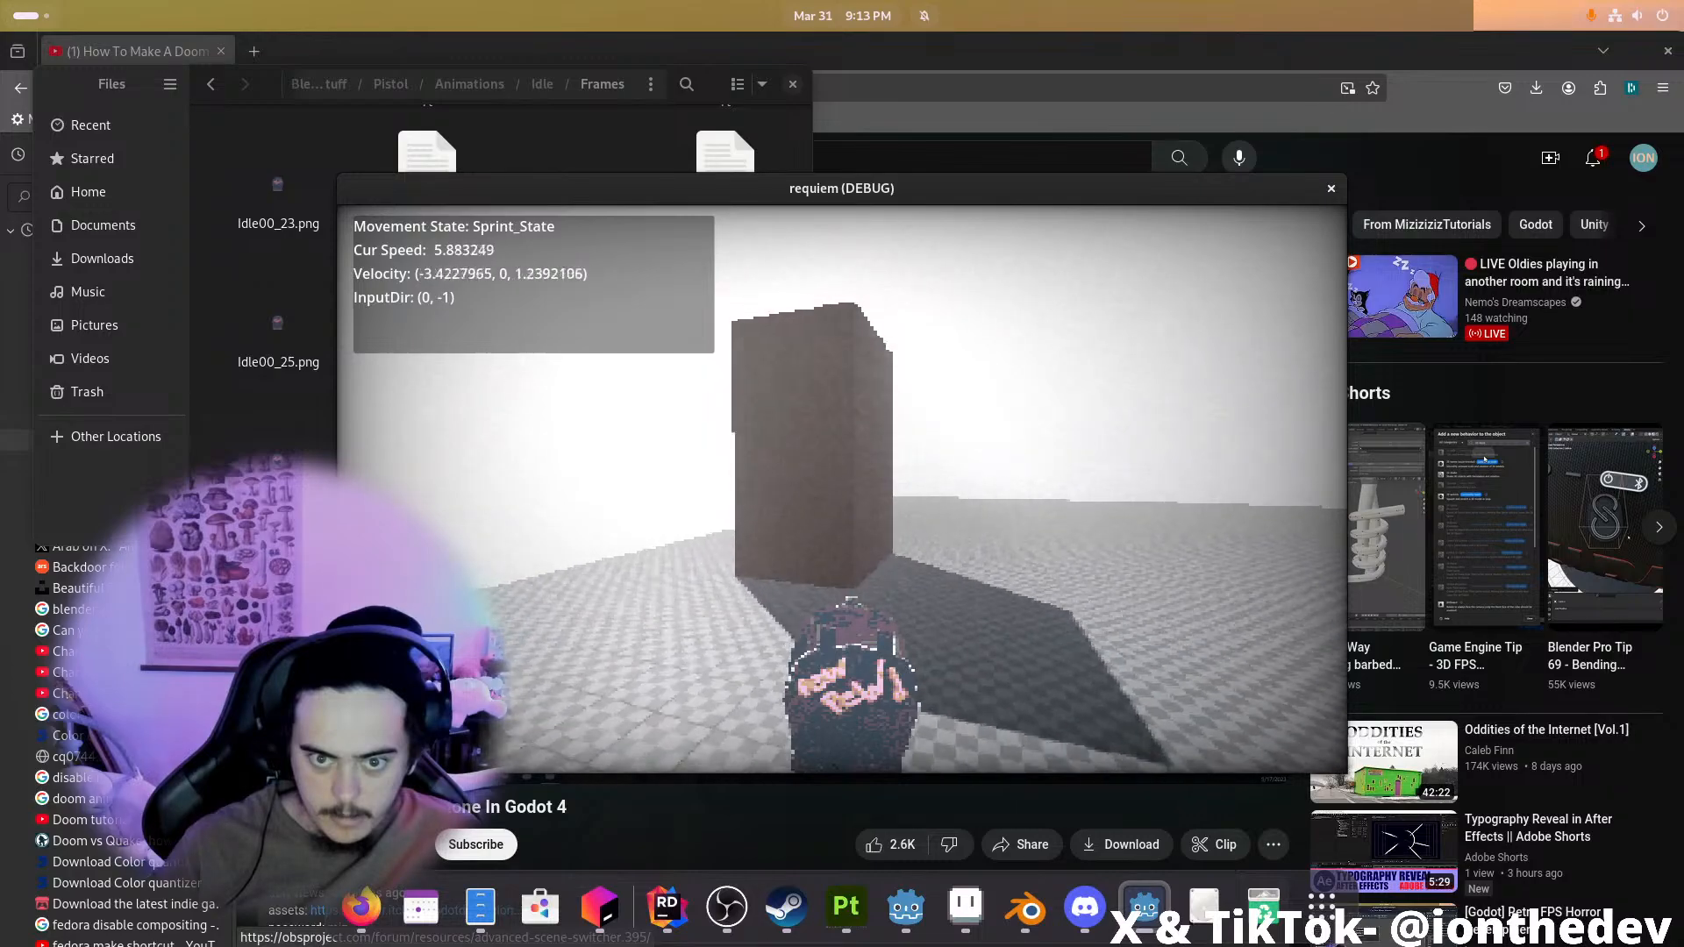
key(Escape)
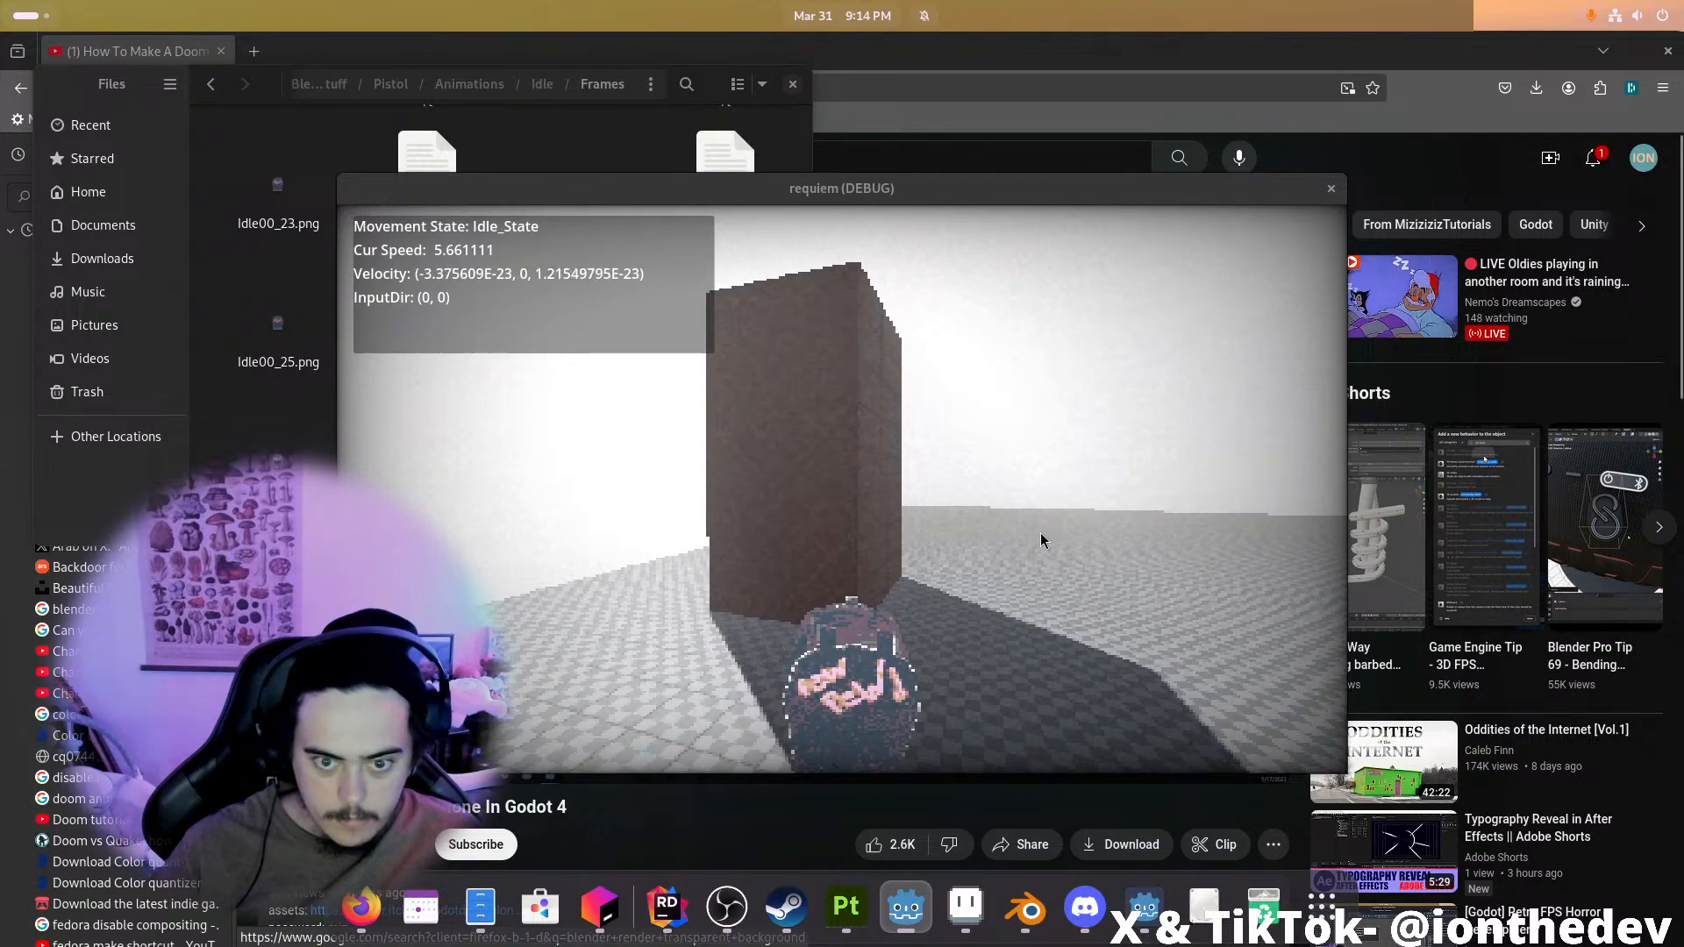
Walk and sprint around the block and up to its red wall to examine the post-processing, and close the running game
click(1196, 571)
key(w)
key(a)
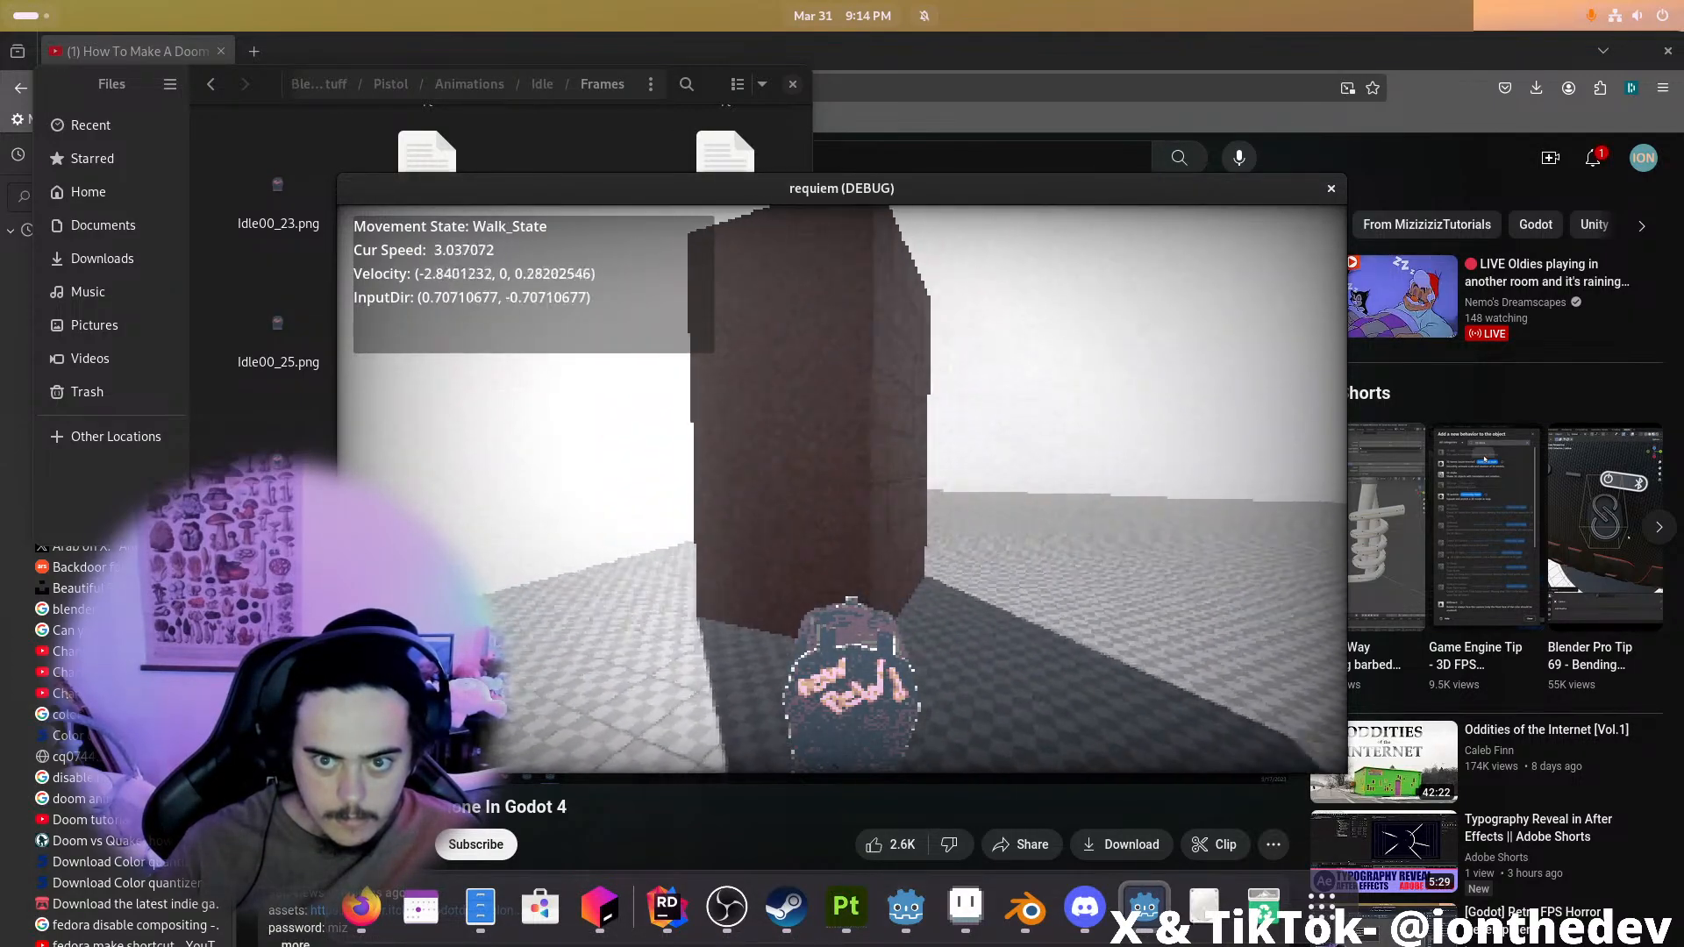
key(shift)
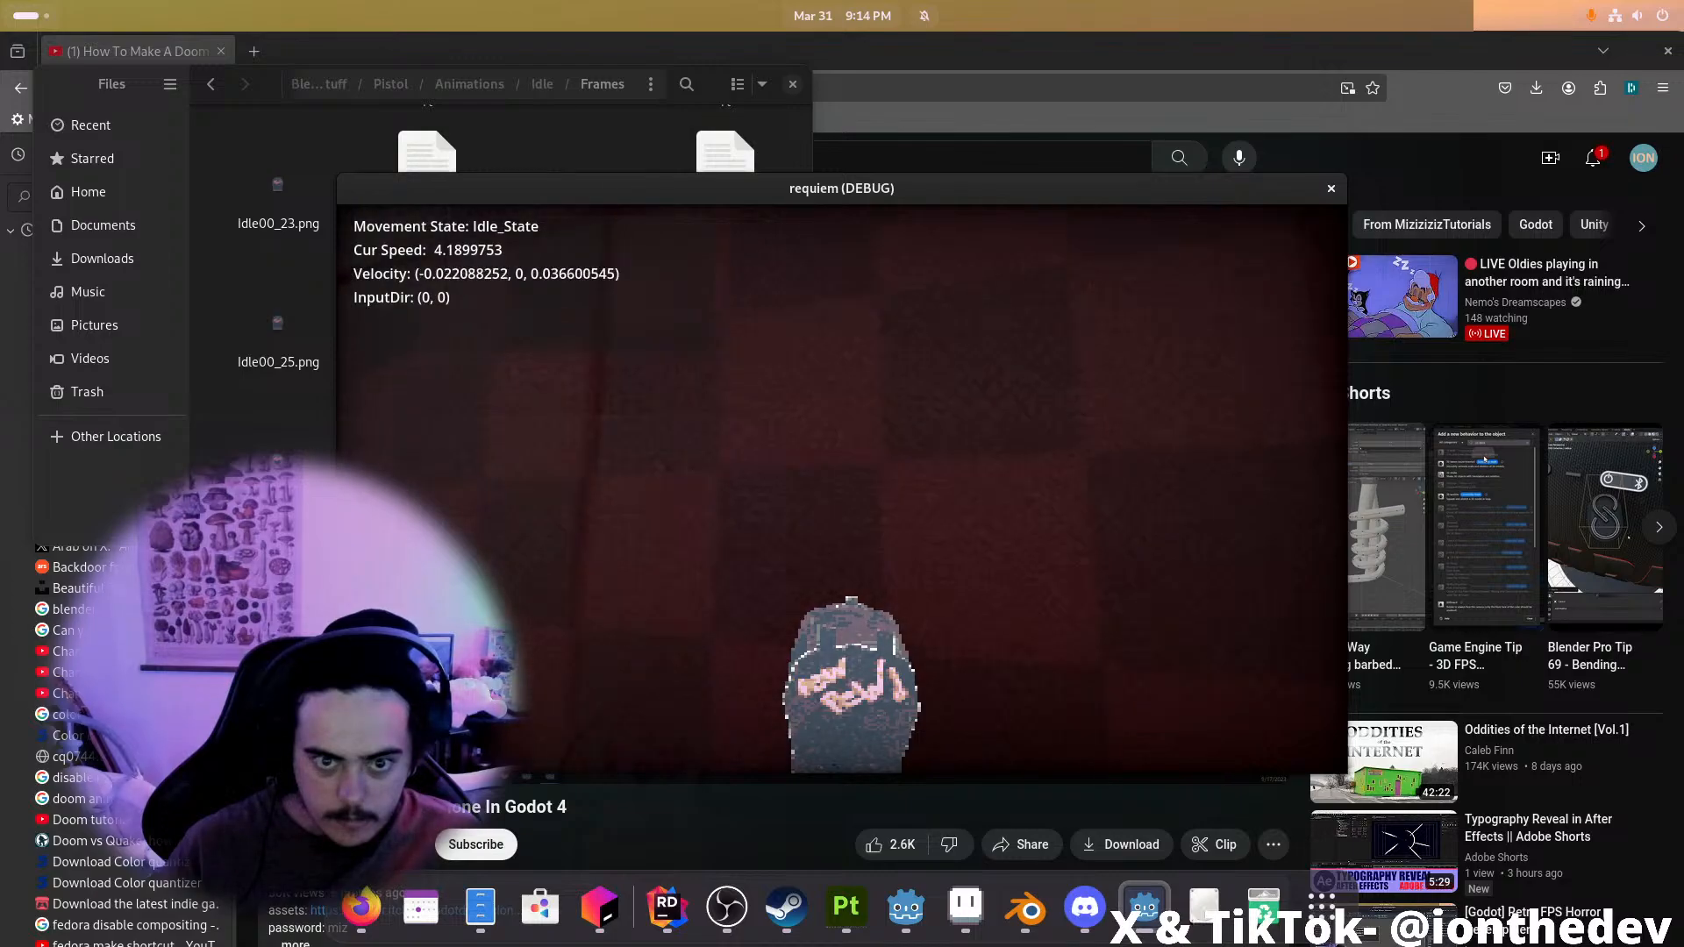
key(w)
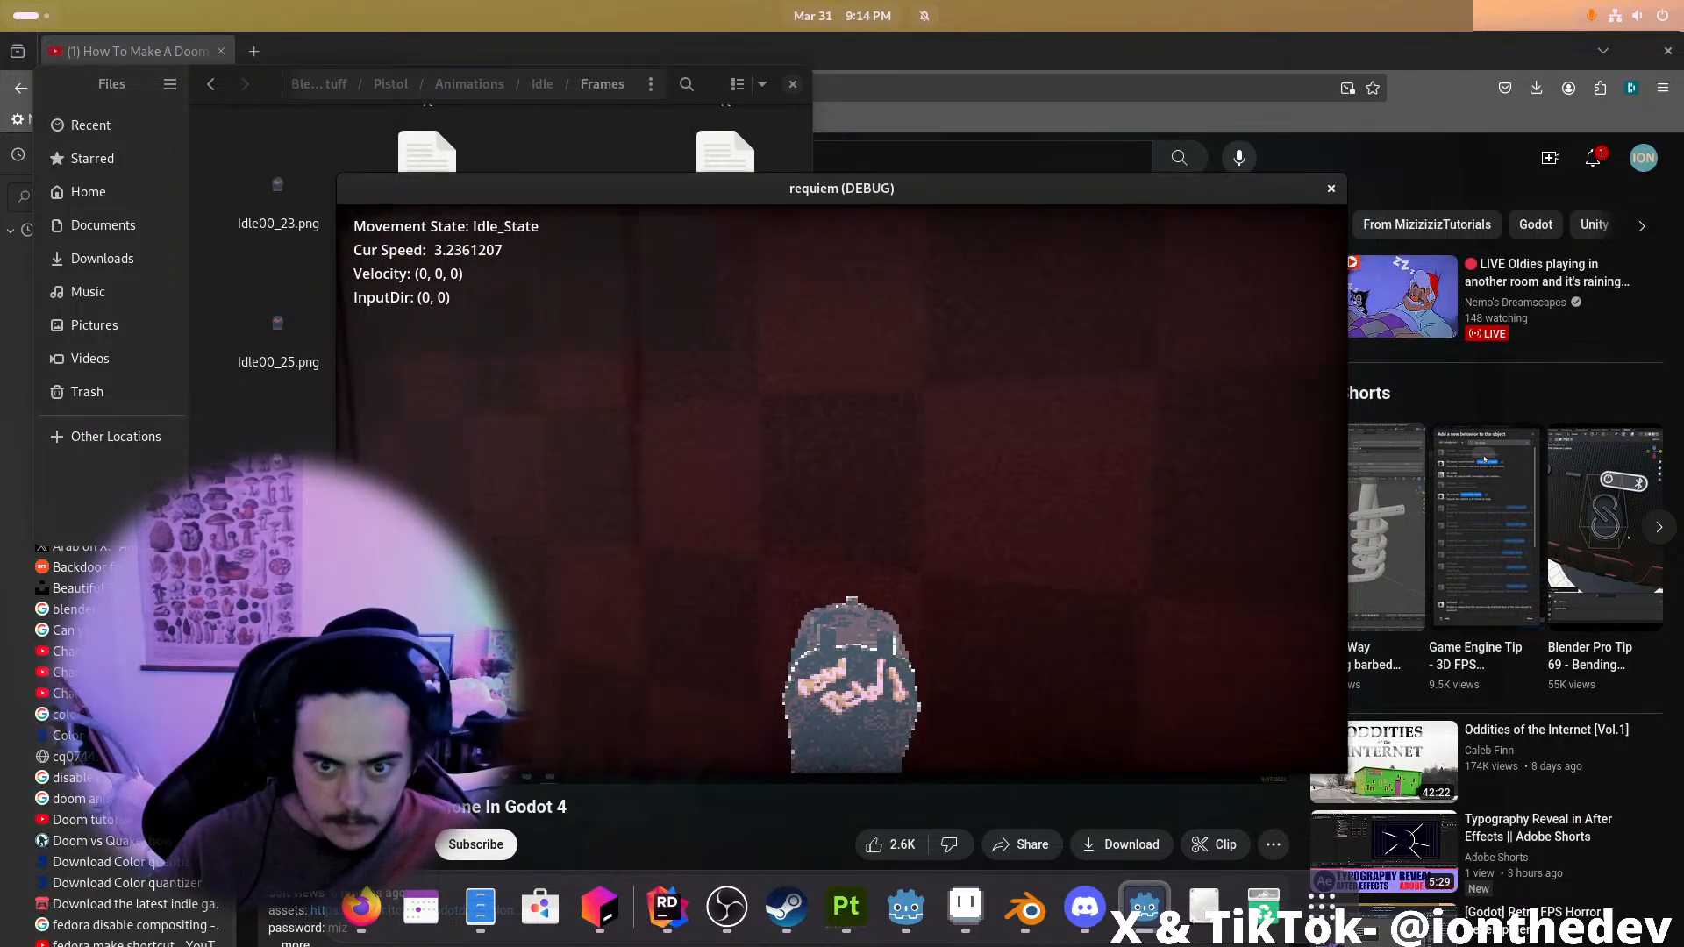
key(w)
key(shift)
key(d)
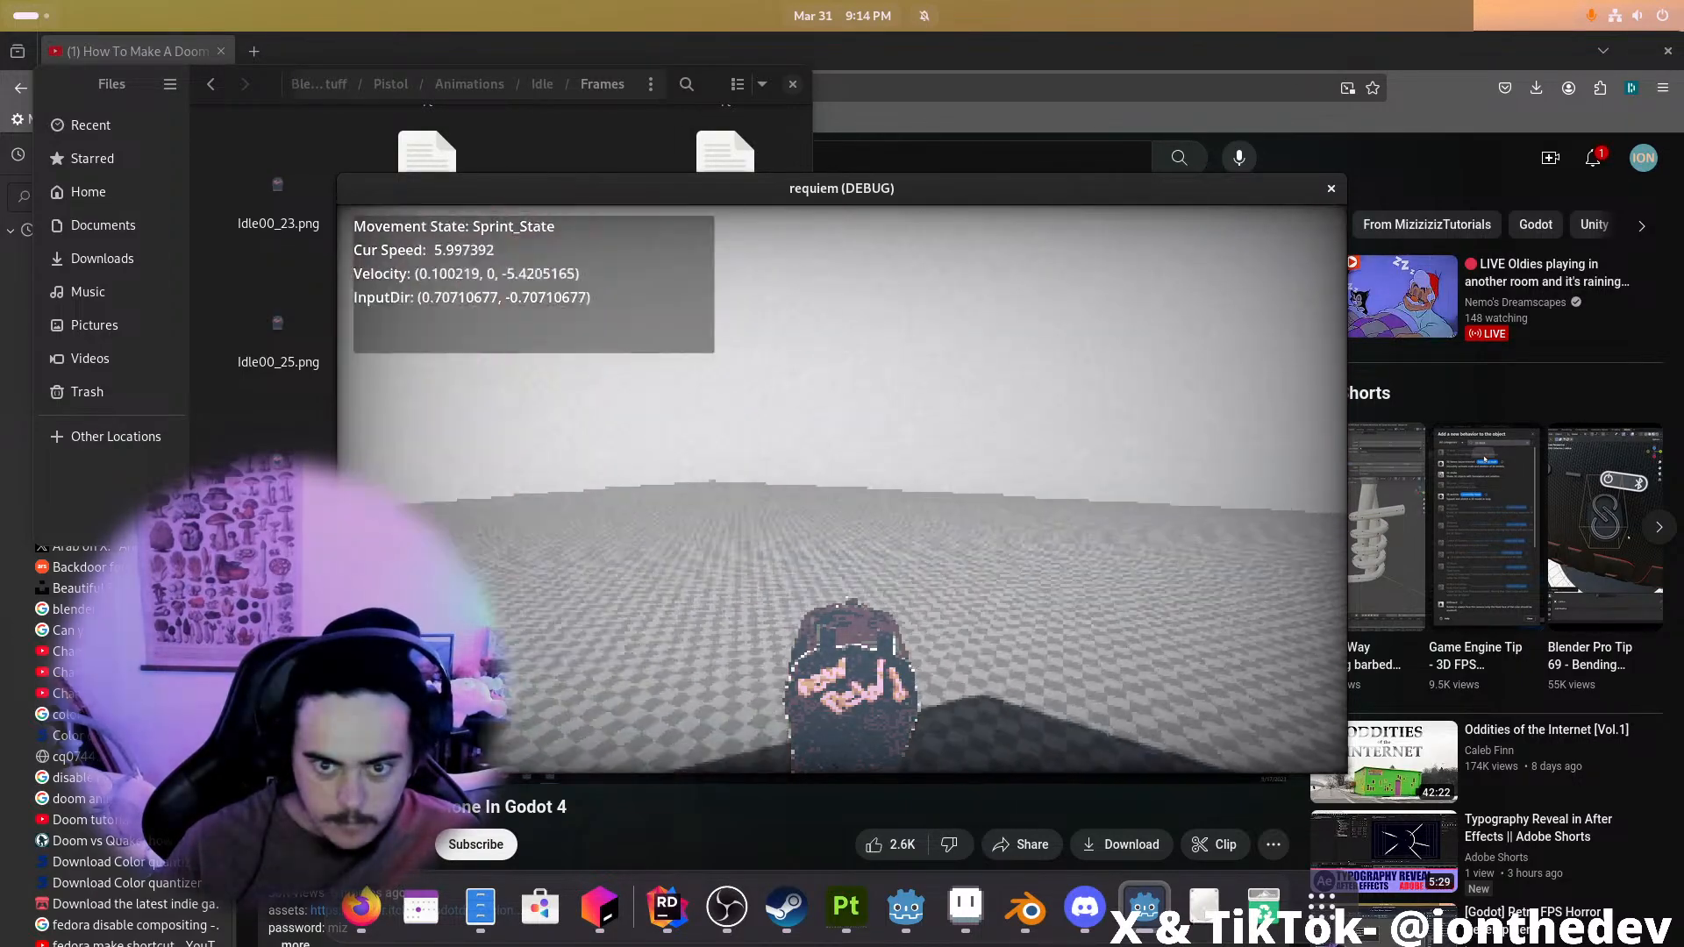
key(s)
key(w)
key(a)
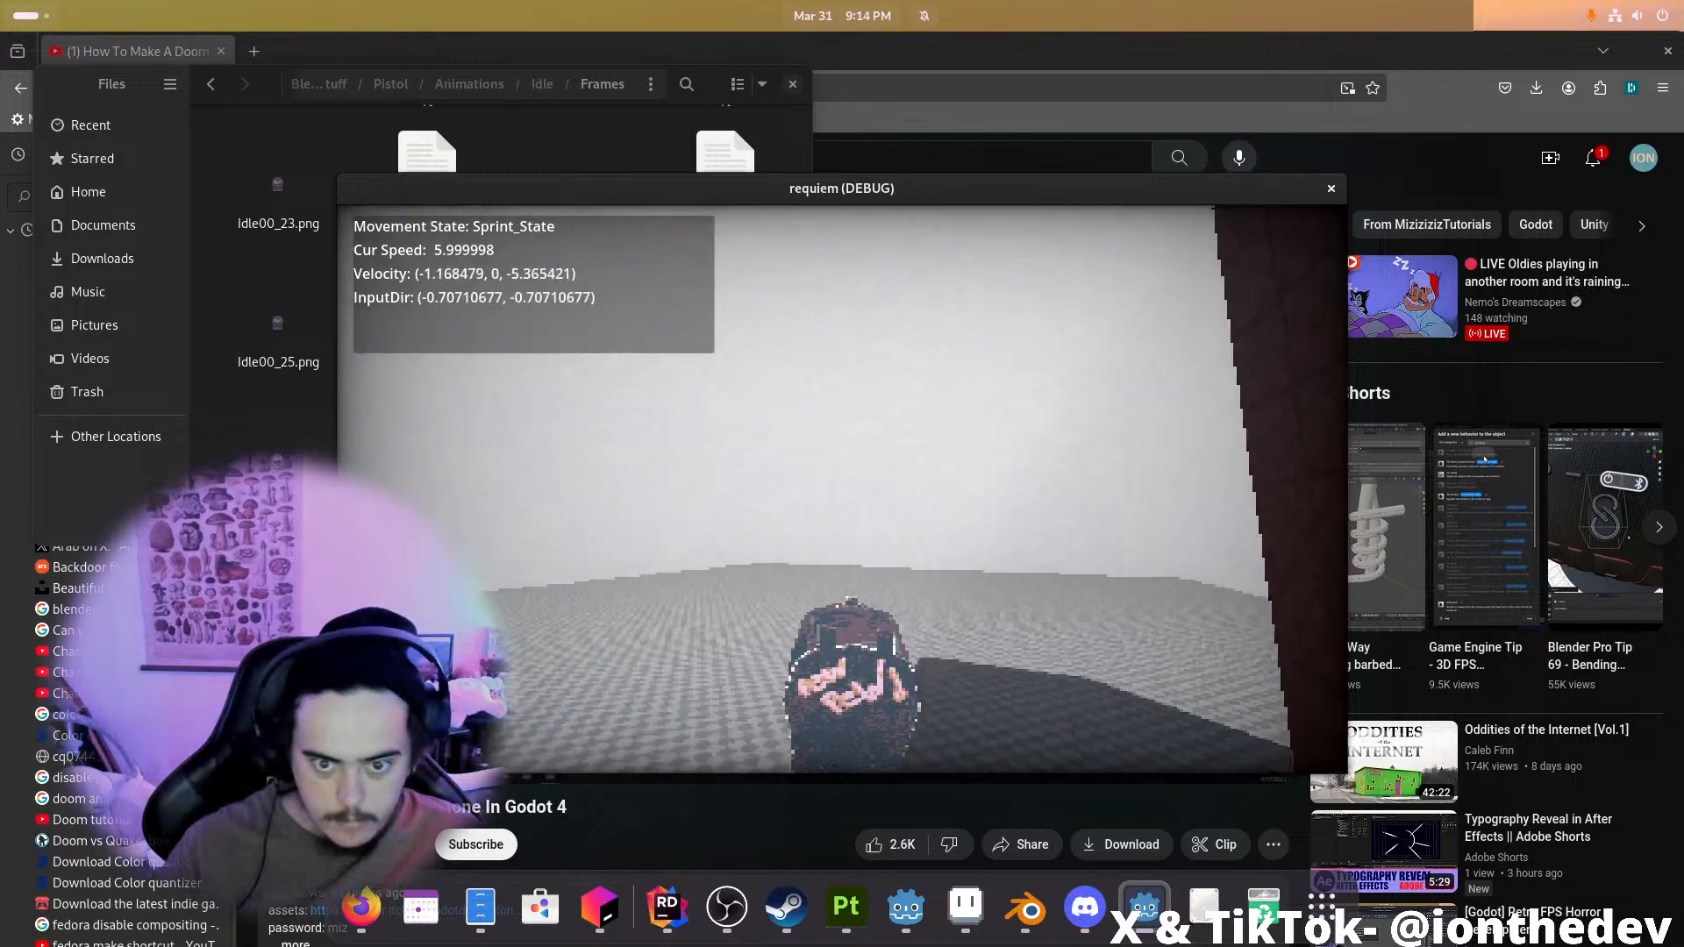
key(s)
key(d)
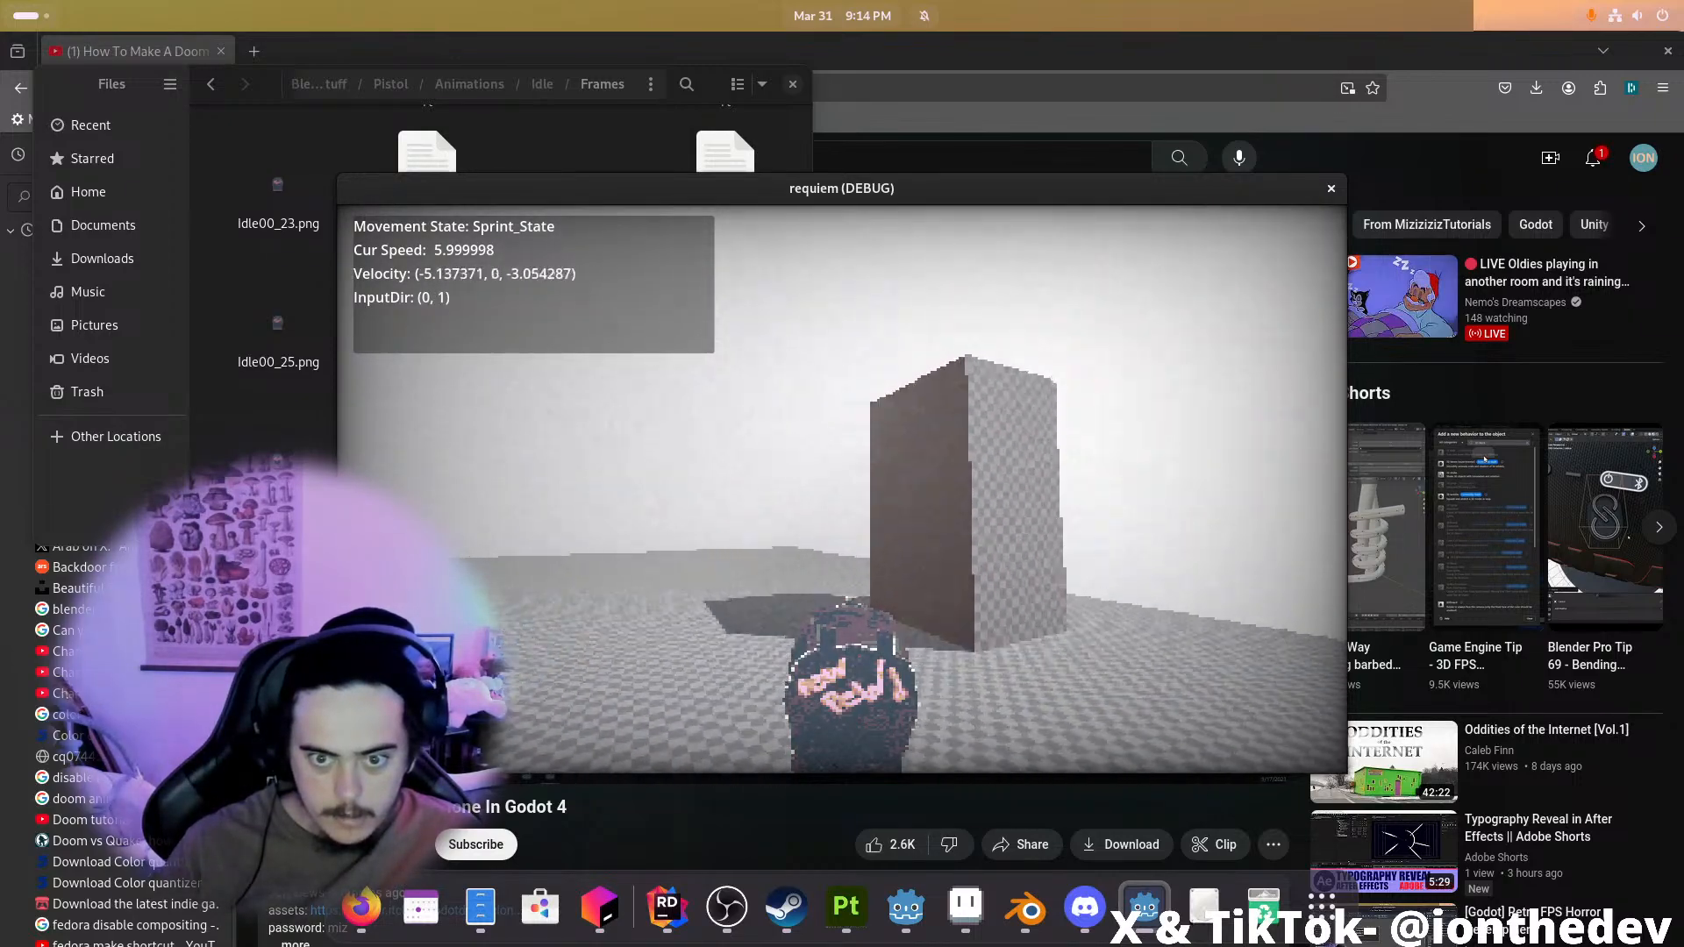
key(d)
key(Escape)
key(alt+F4)
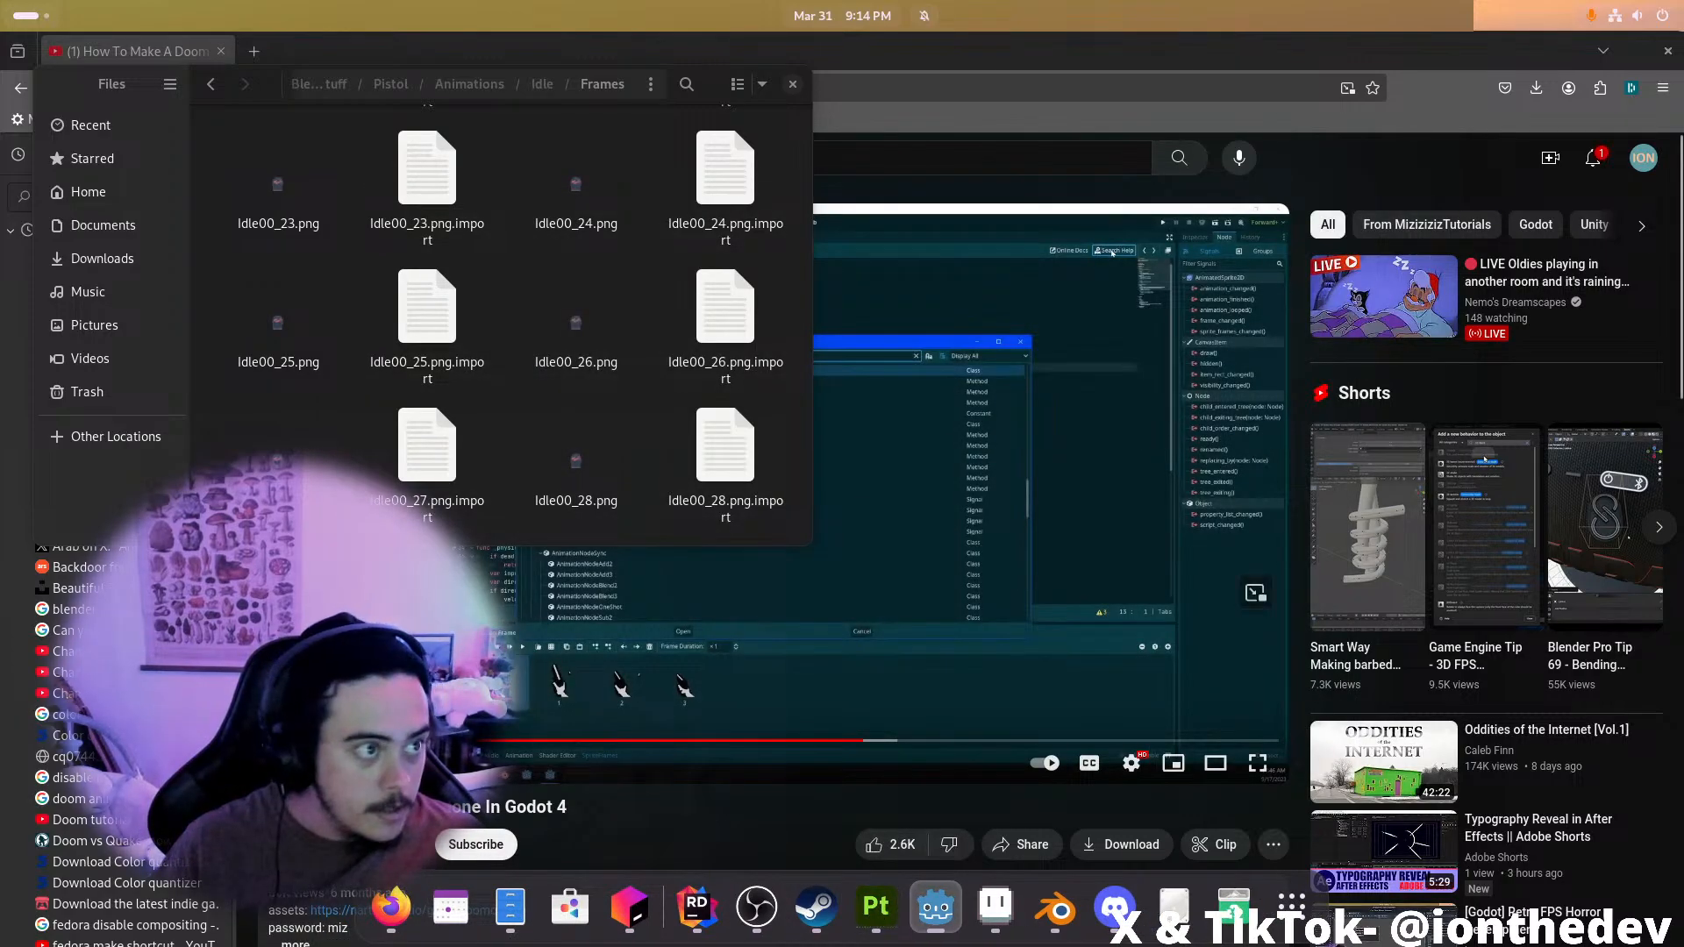
Switch back to the Godot editor and shrink the output area to enlarge the player scene's viewport
click(936, 908)
key(alt+Tab)
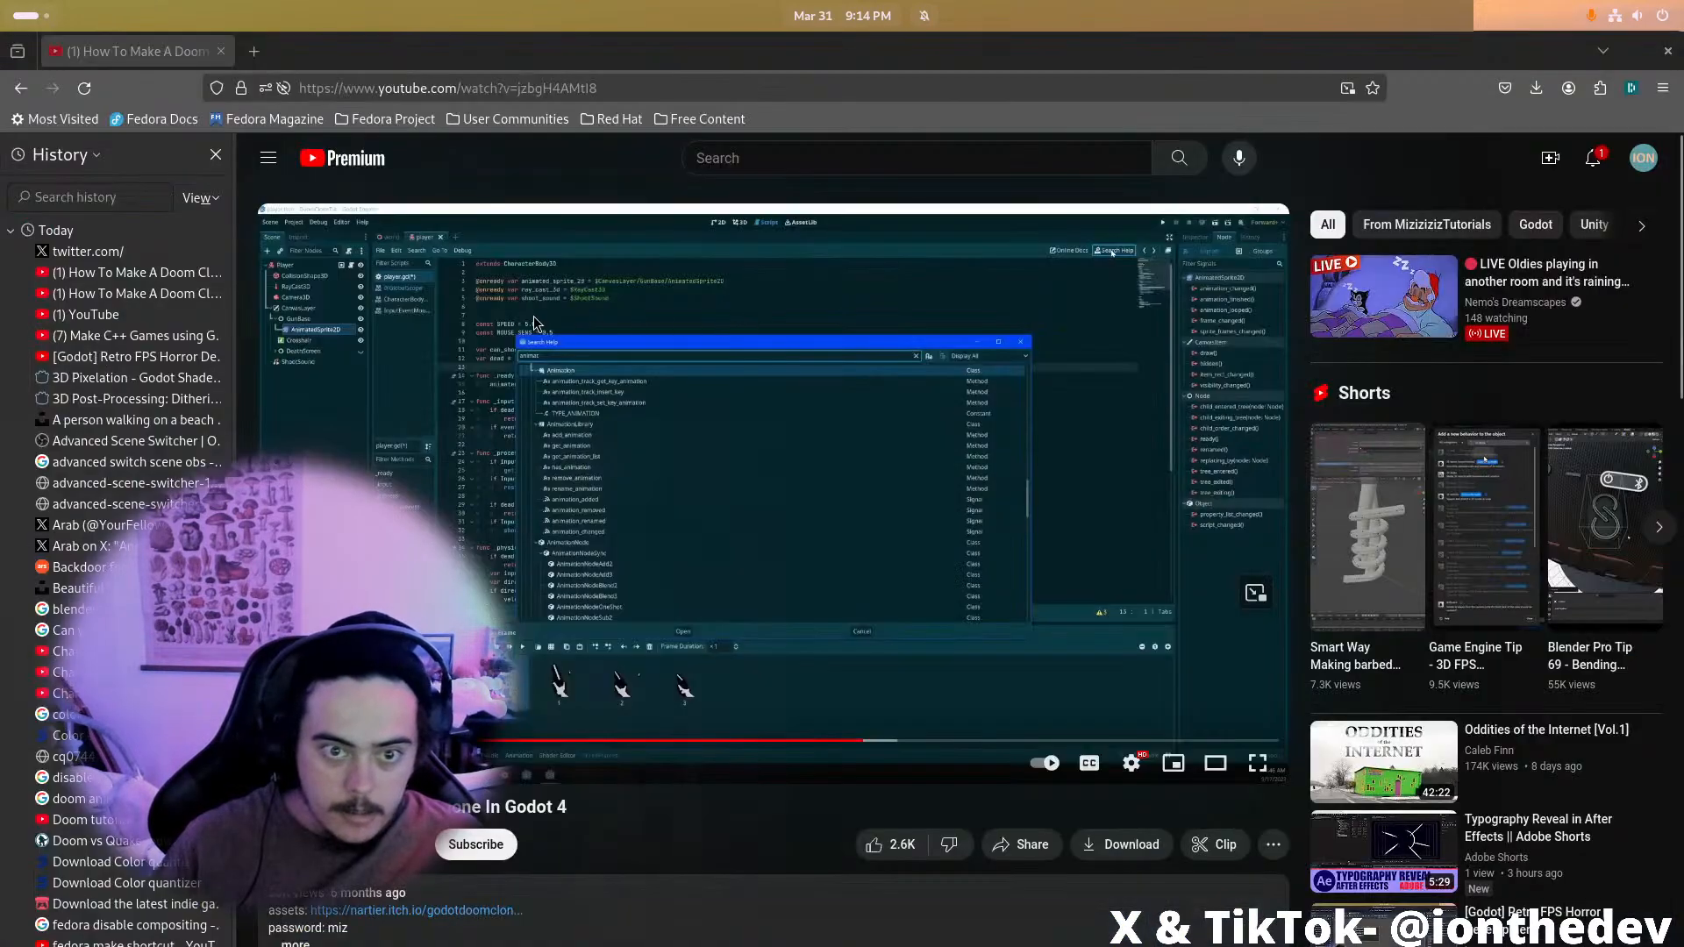
key(alt+Tab)
key(alt+Tab)
scroll(382, 318, down, 10)
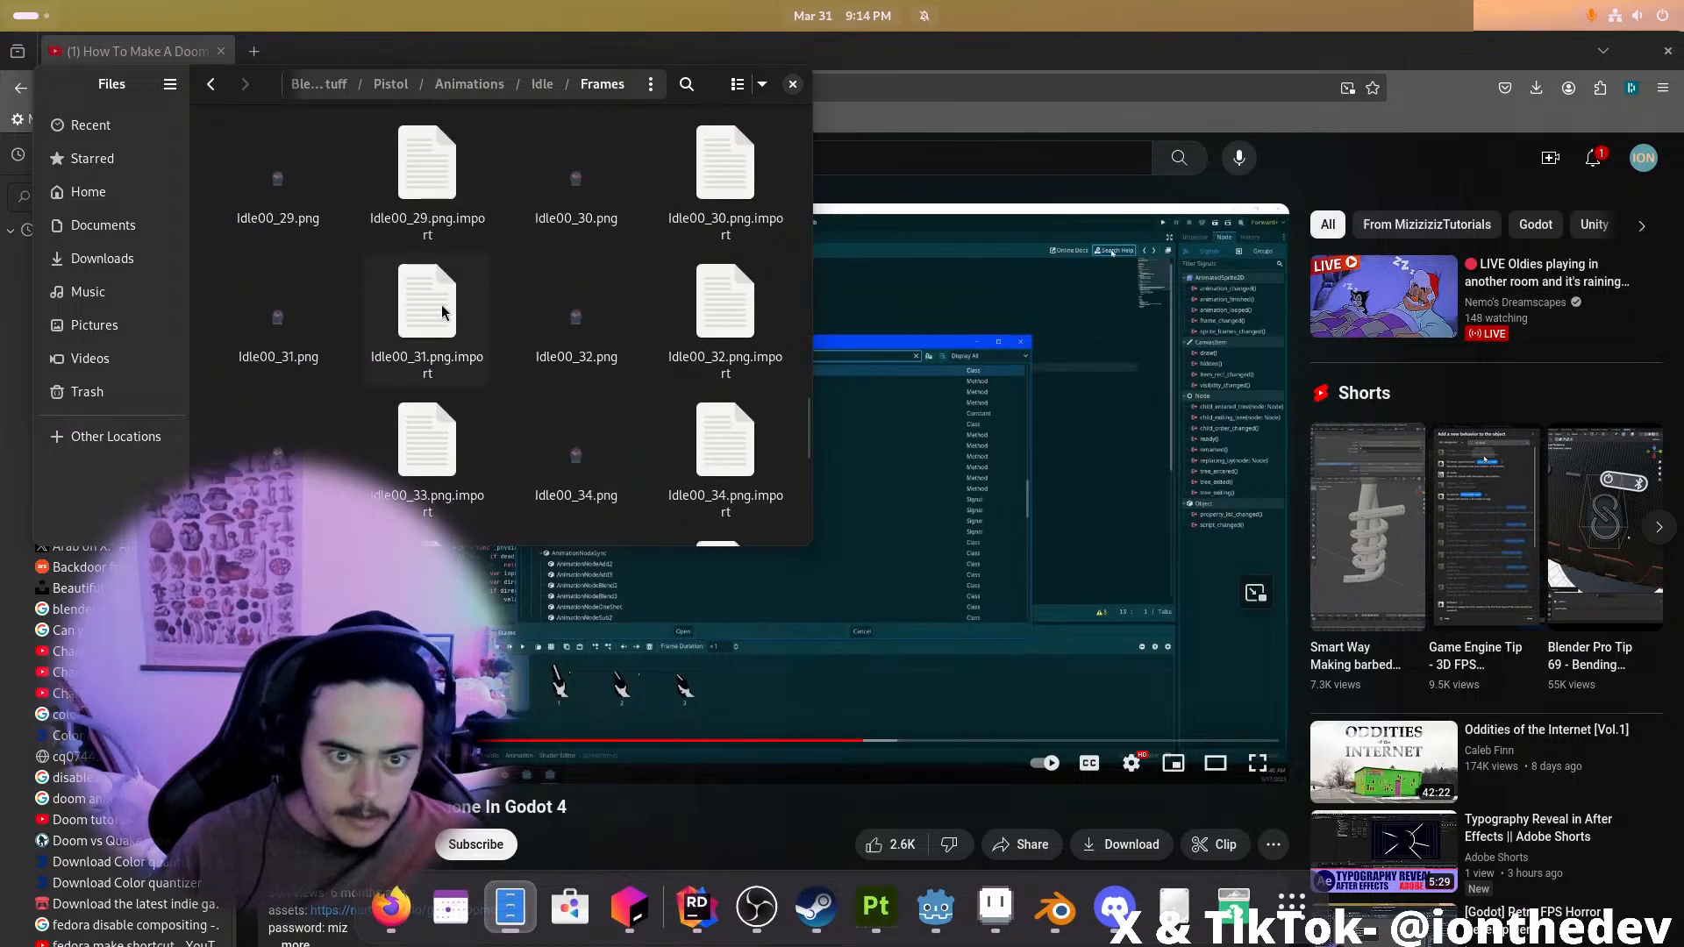
key(alt+Tab)
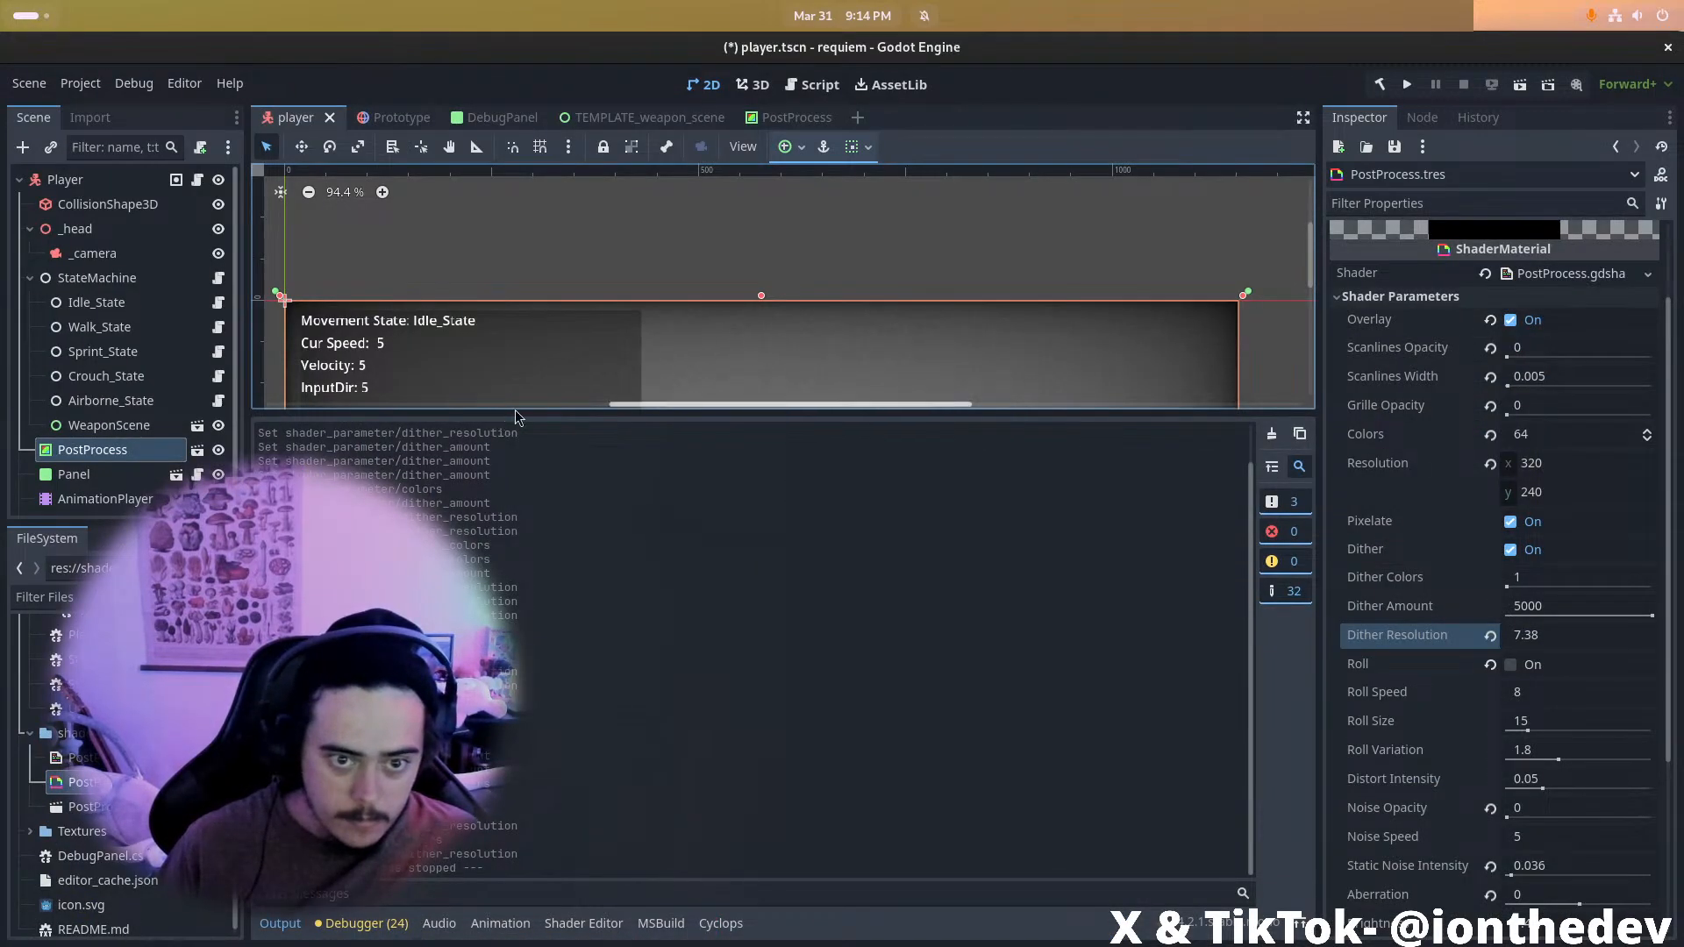
drag(510, 412, 524, 730)
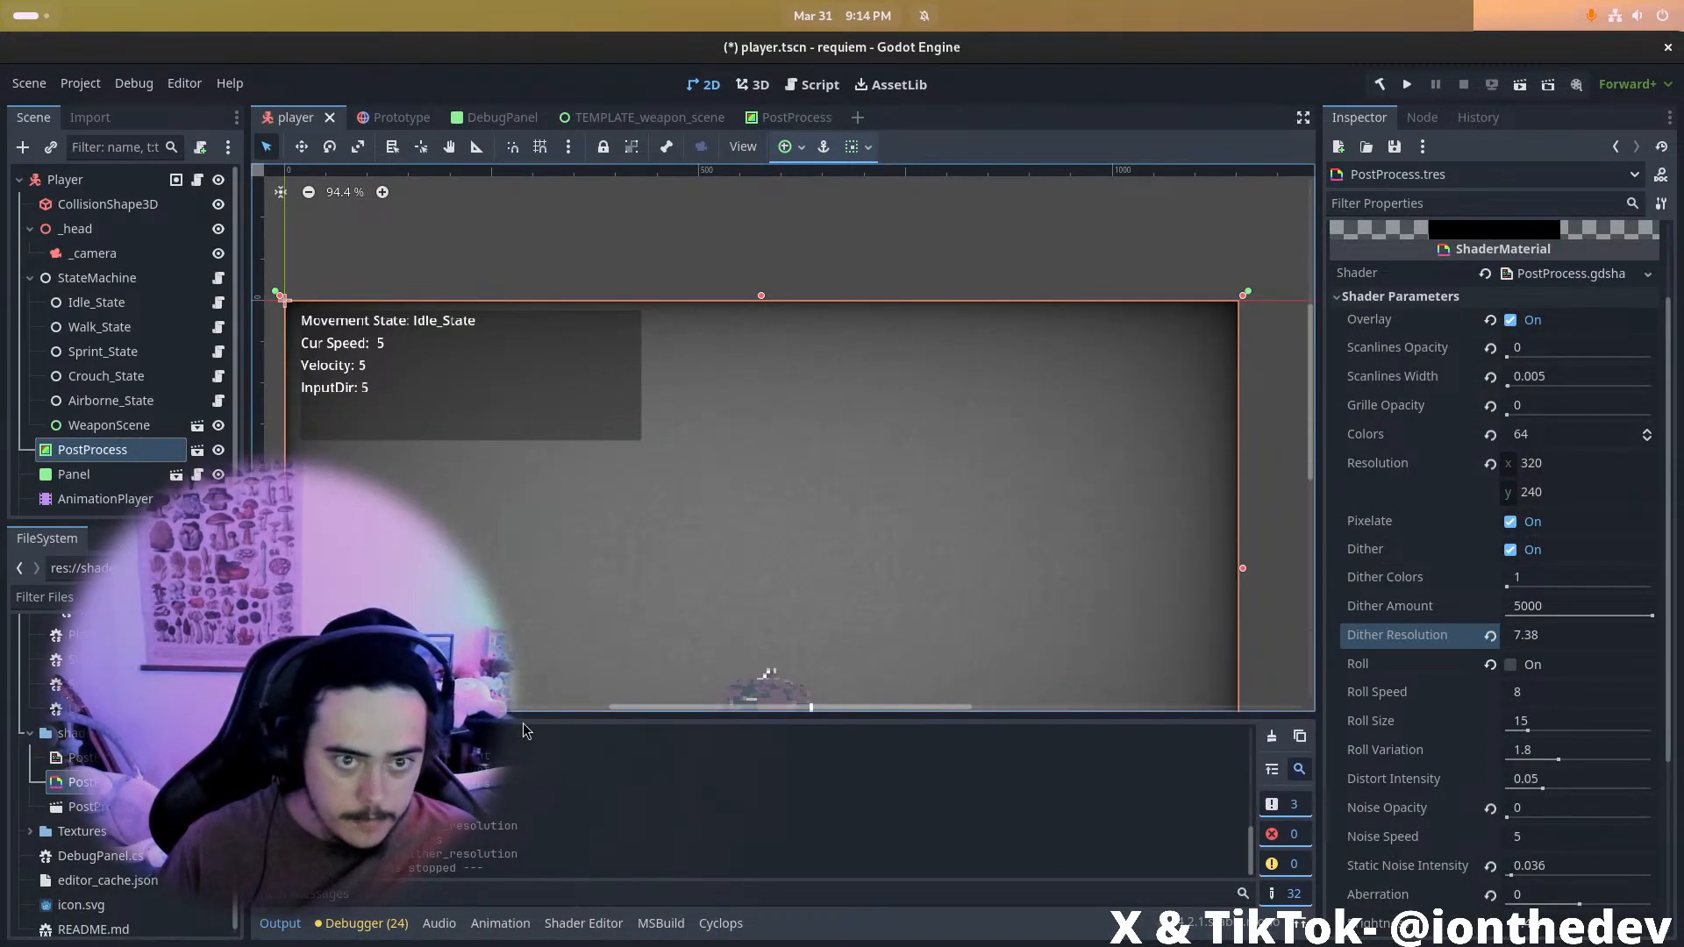
Open TEMPLATE_weapon_scene and duplicate its scene file in the Prefabs folder as Pistol_weapon_scene.tscn
click(671, 116)
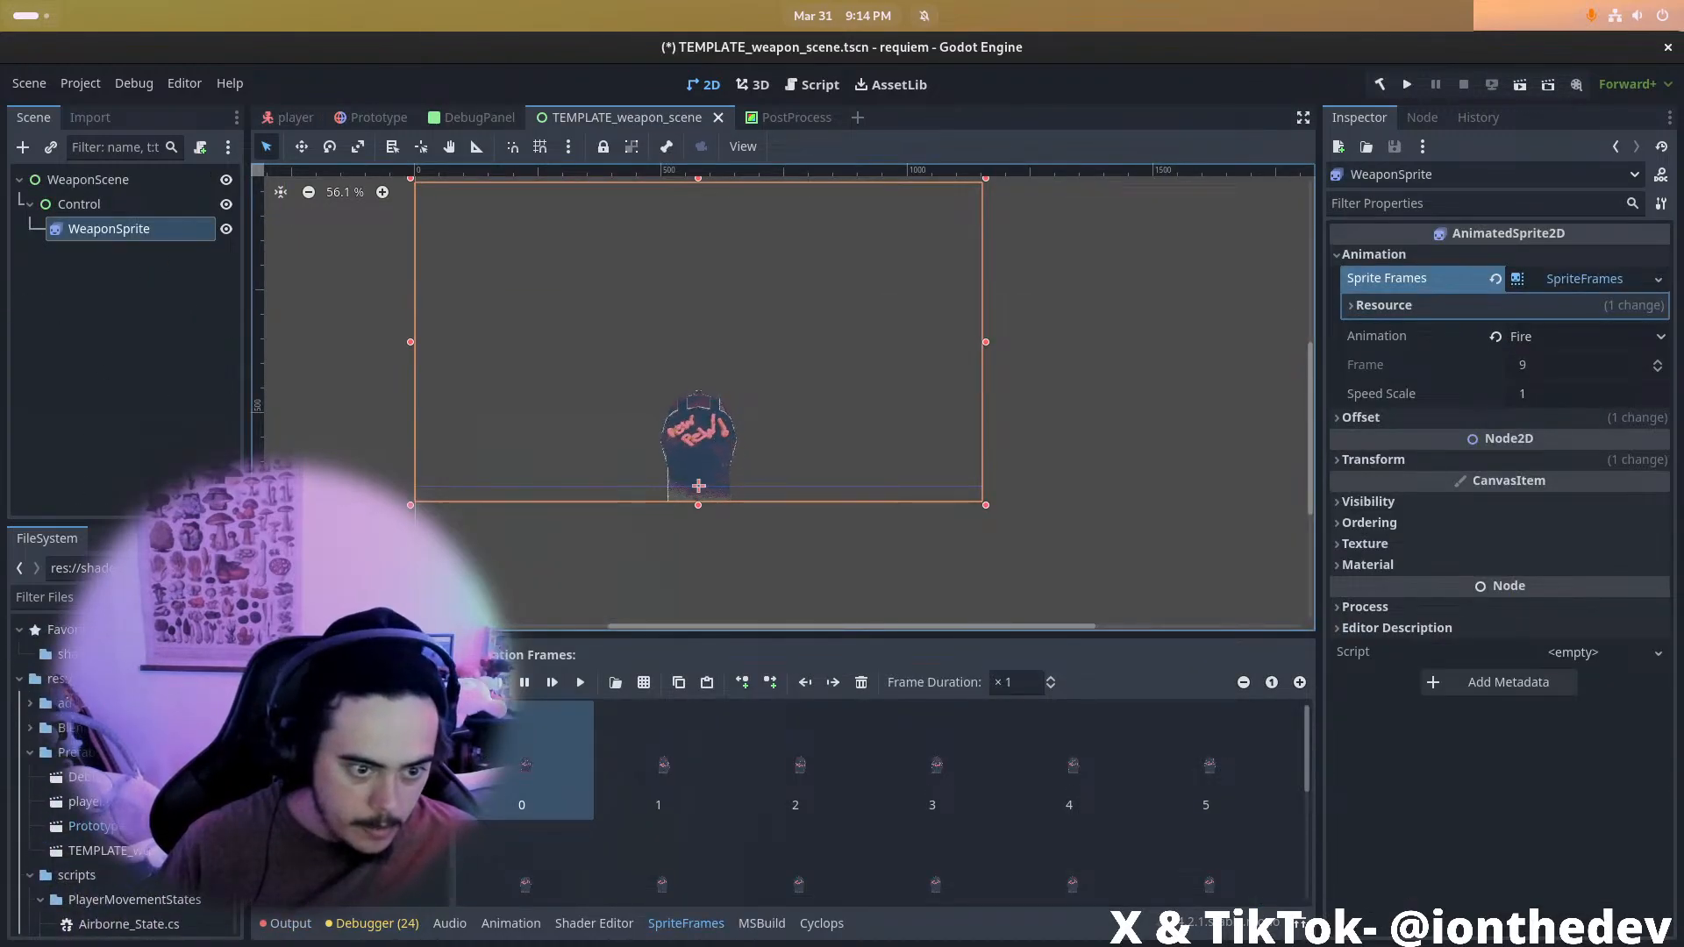
click(104, 850)
key(ctrl+d)
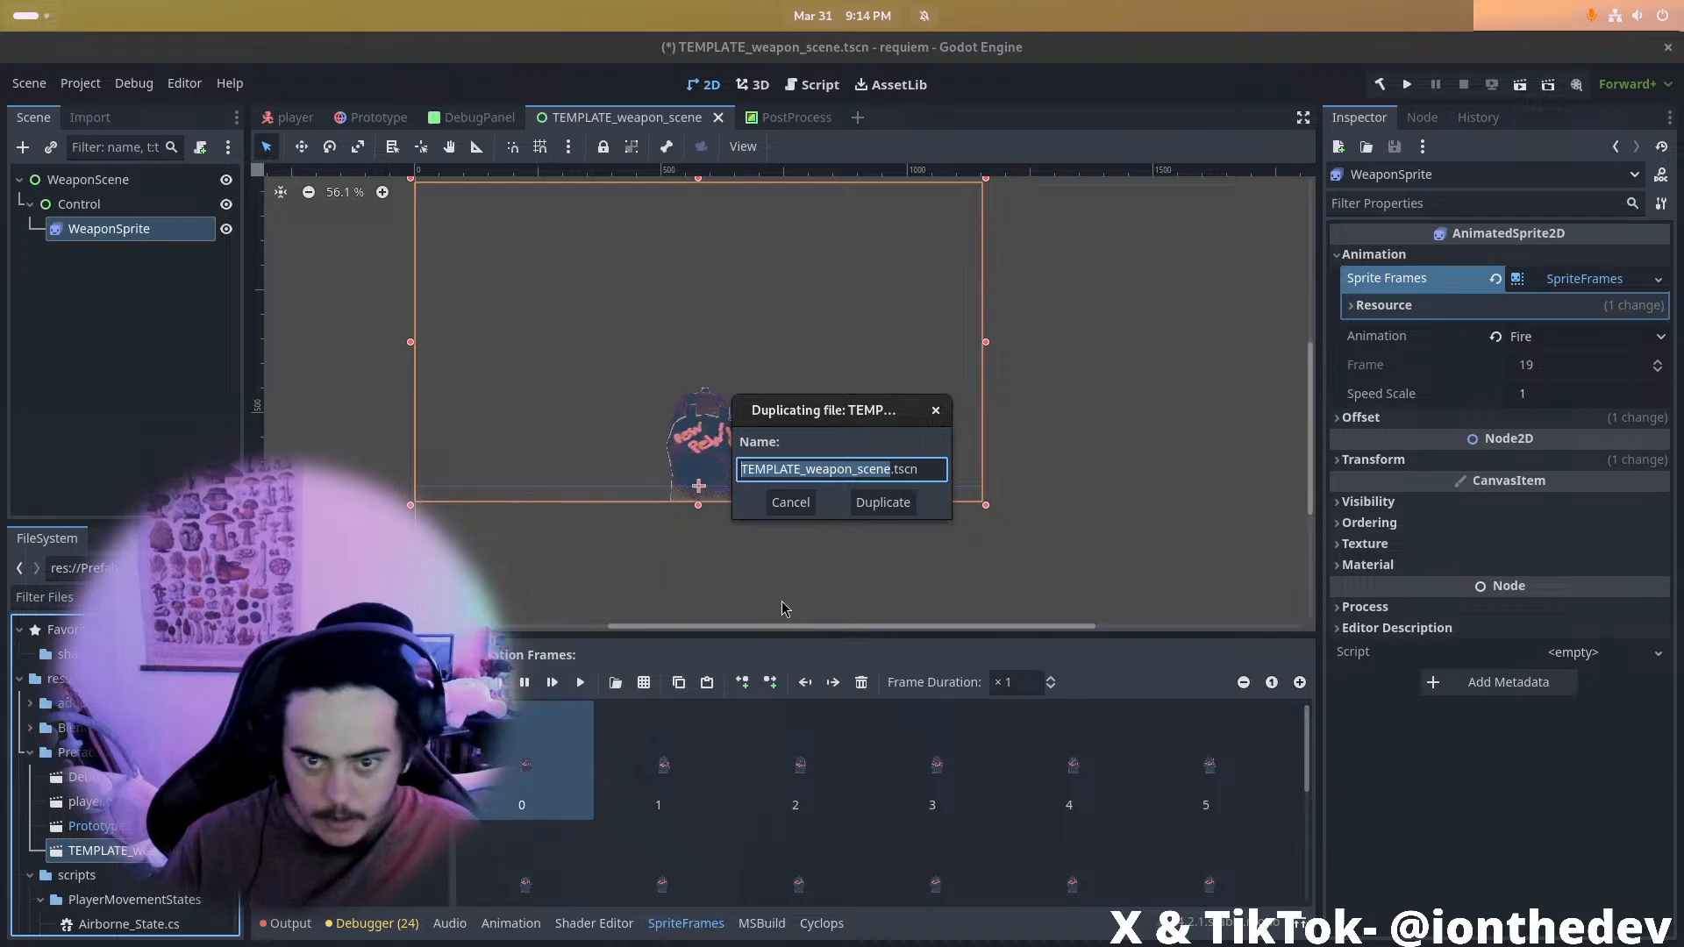
key(shift+Left)
key(shift+Left)
key(shift+Left)
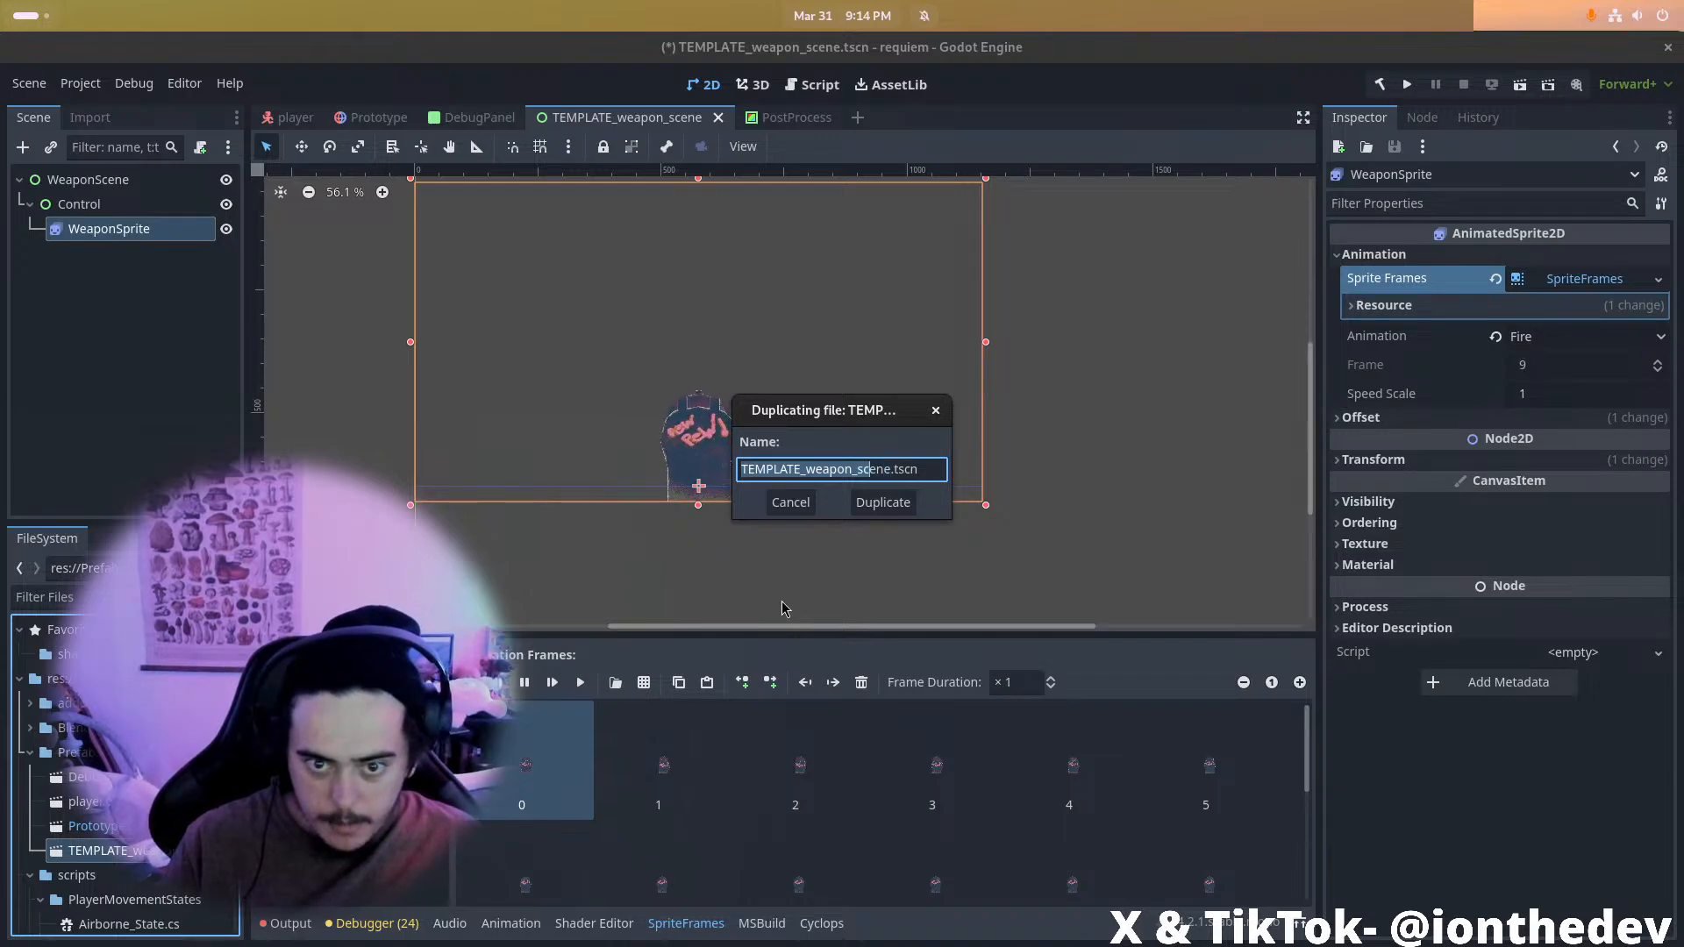
key(shift+Left)
key(shift+Left)
key(shift+Left)
text(Pistol)
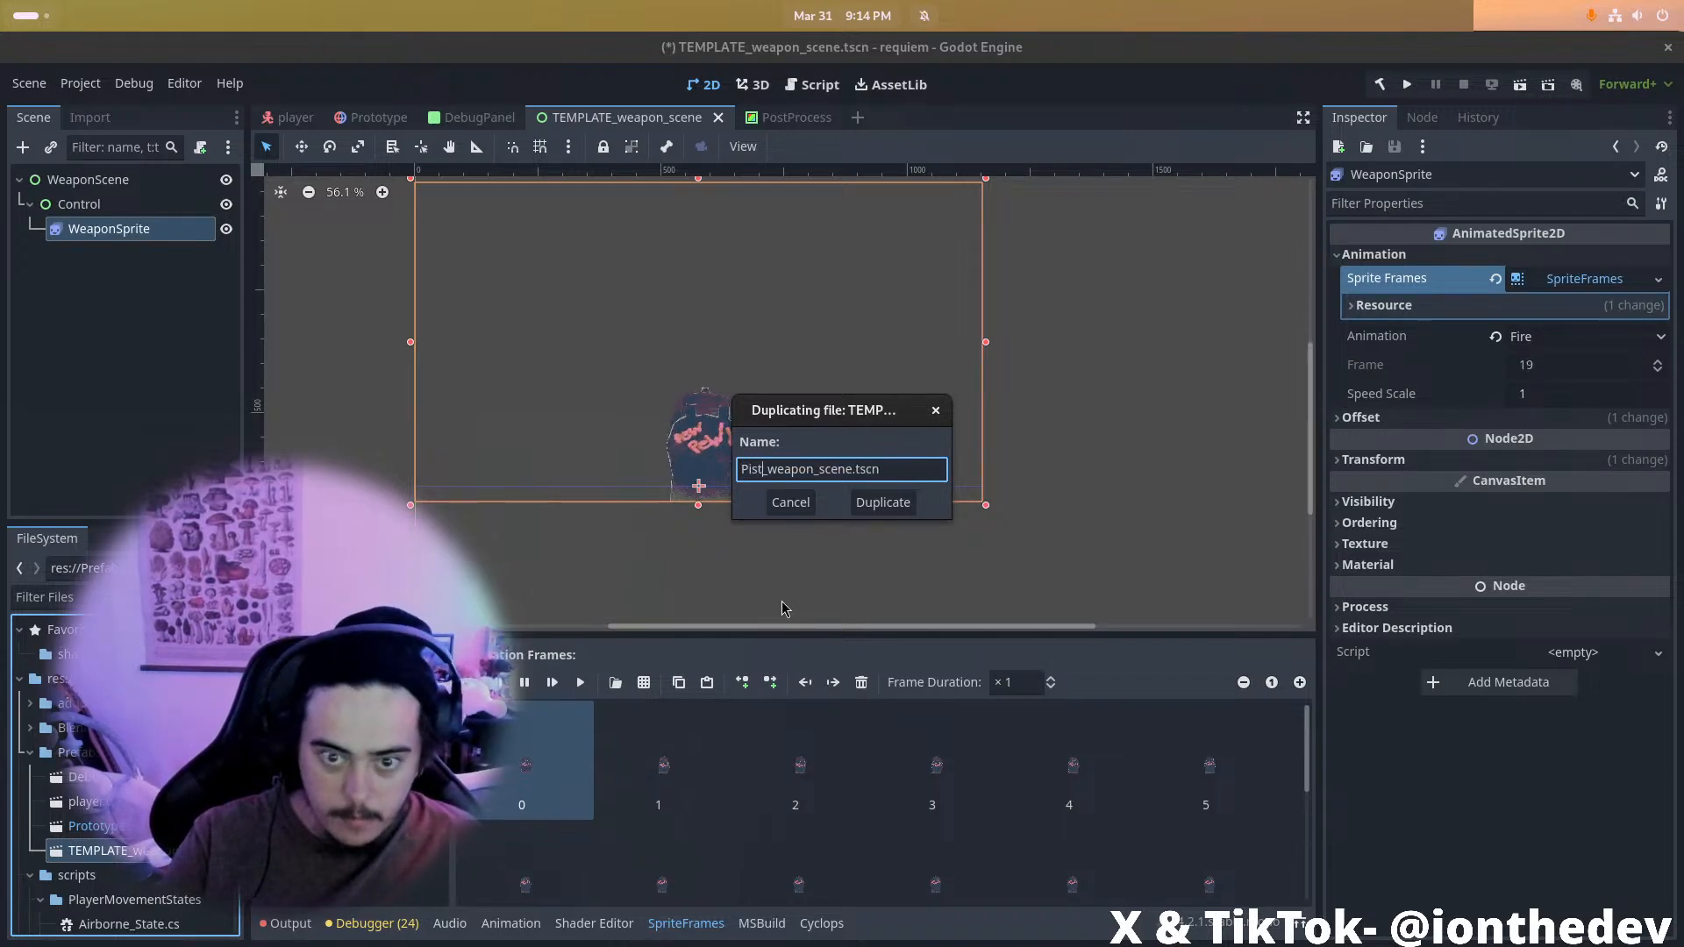
key(Return)
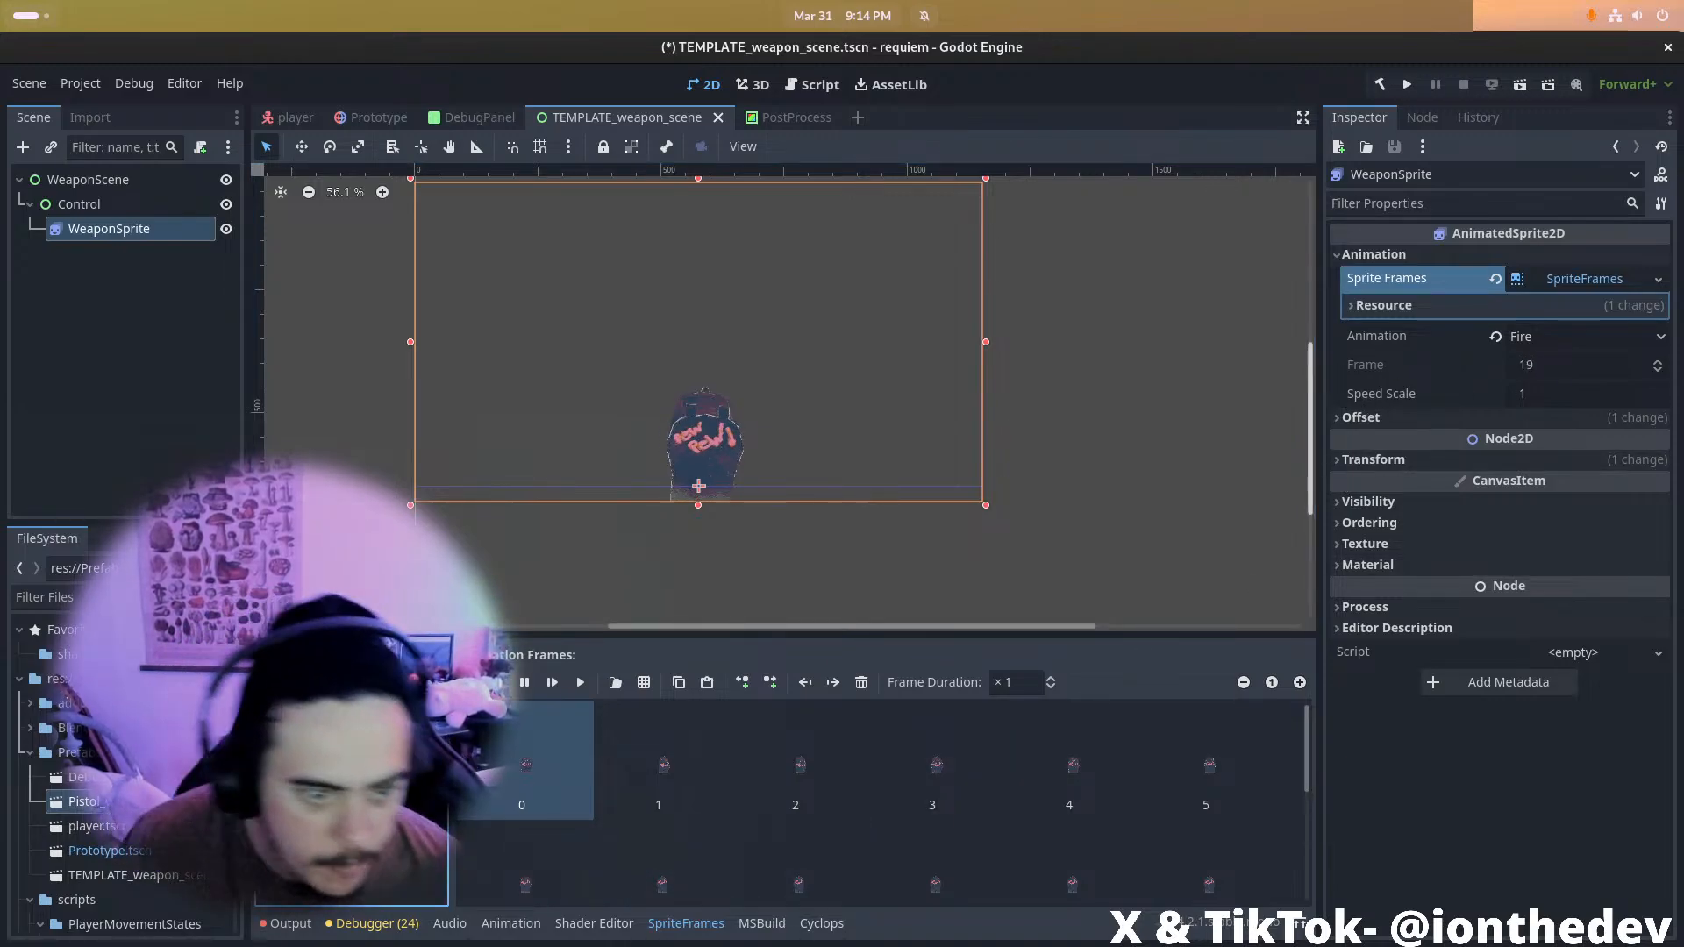
Add a new animation to the template's WeaponSprite, and open Pistol_weapon_scene with its WeaponSprite selected
key(ctrl+n)
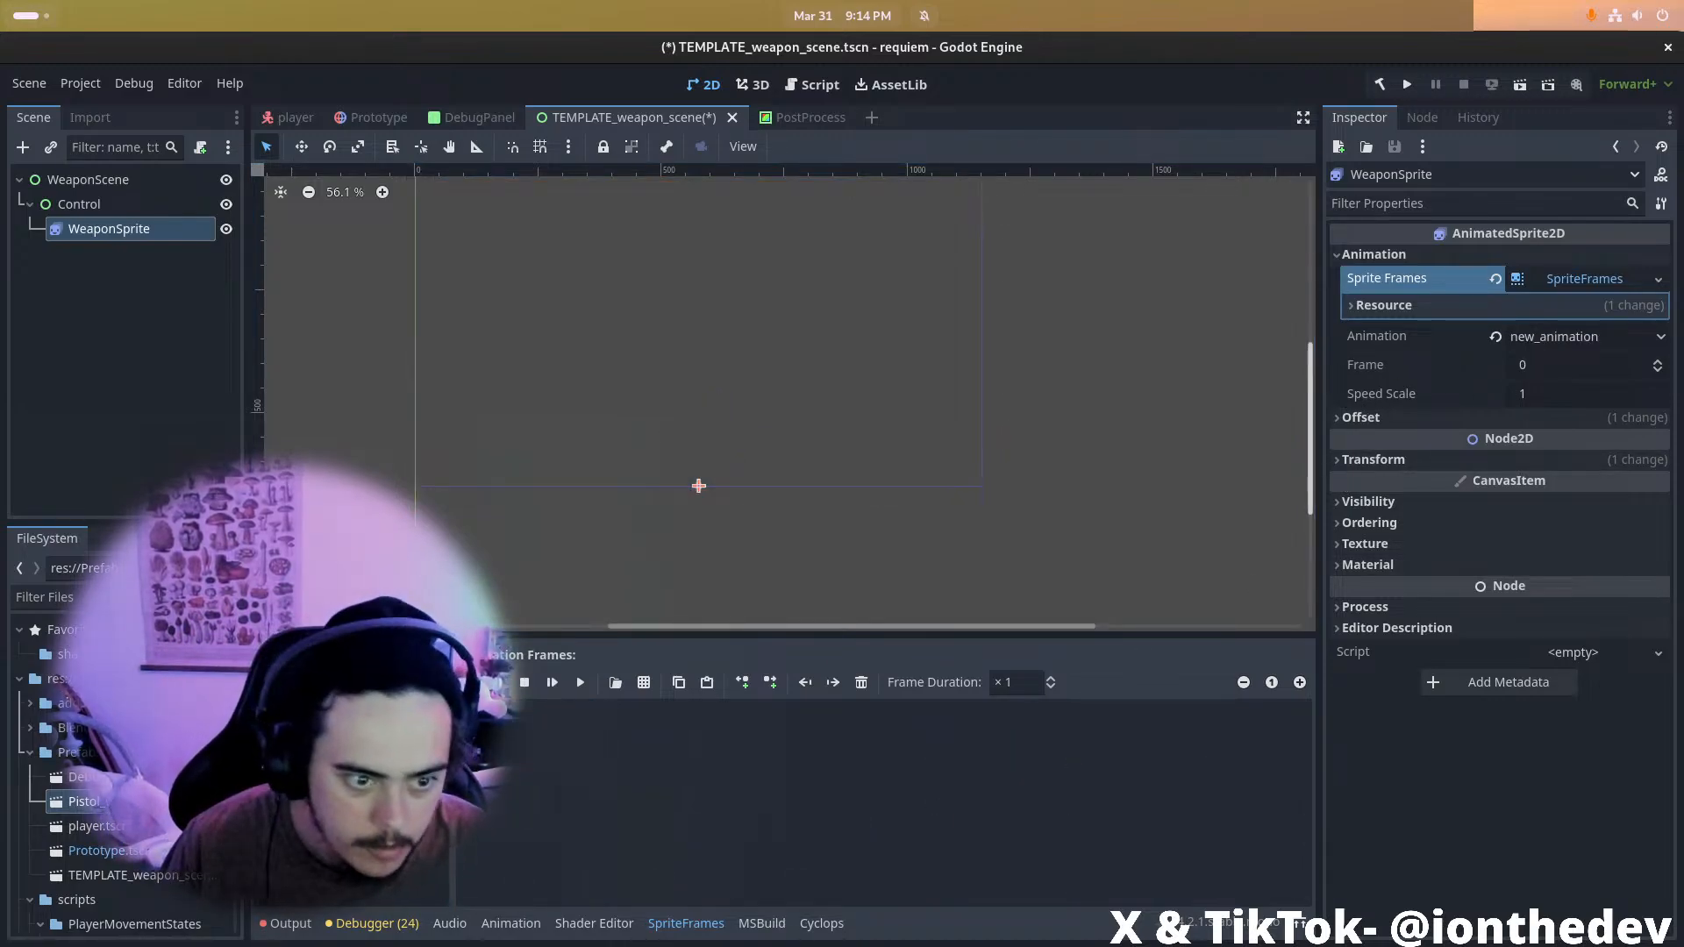
double_click(85, 801)
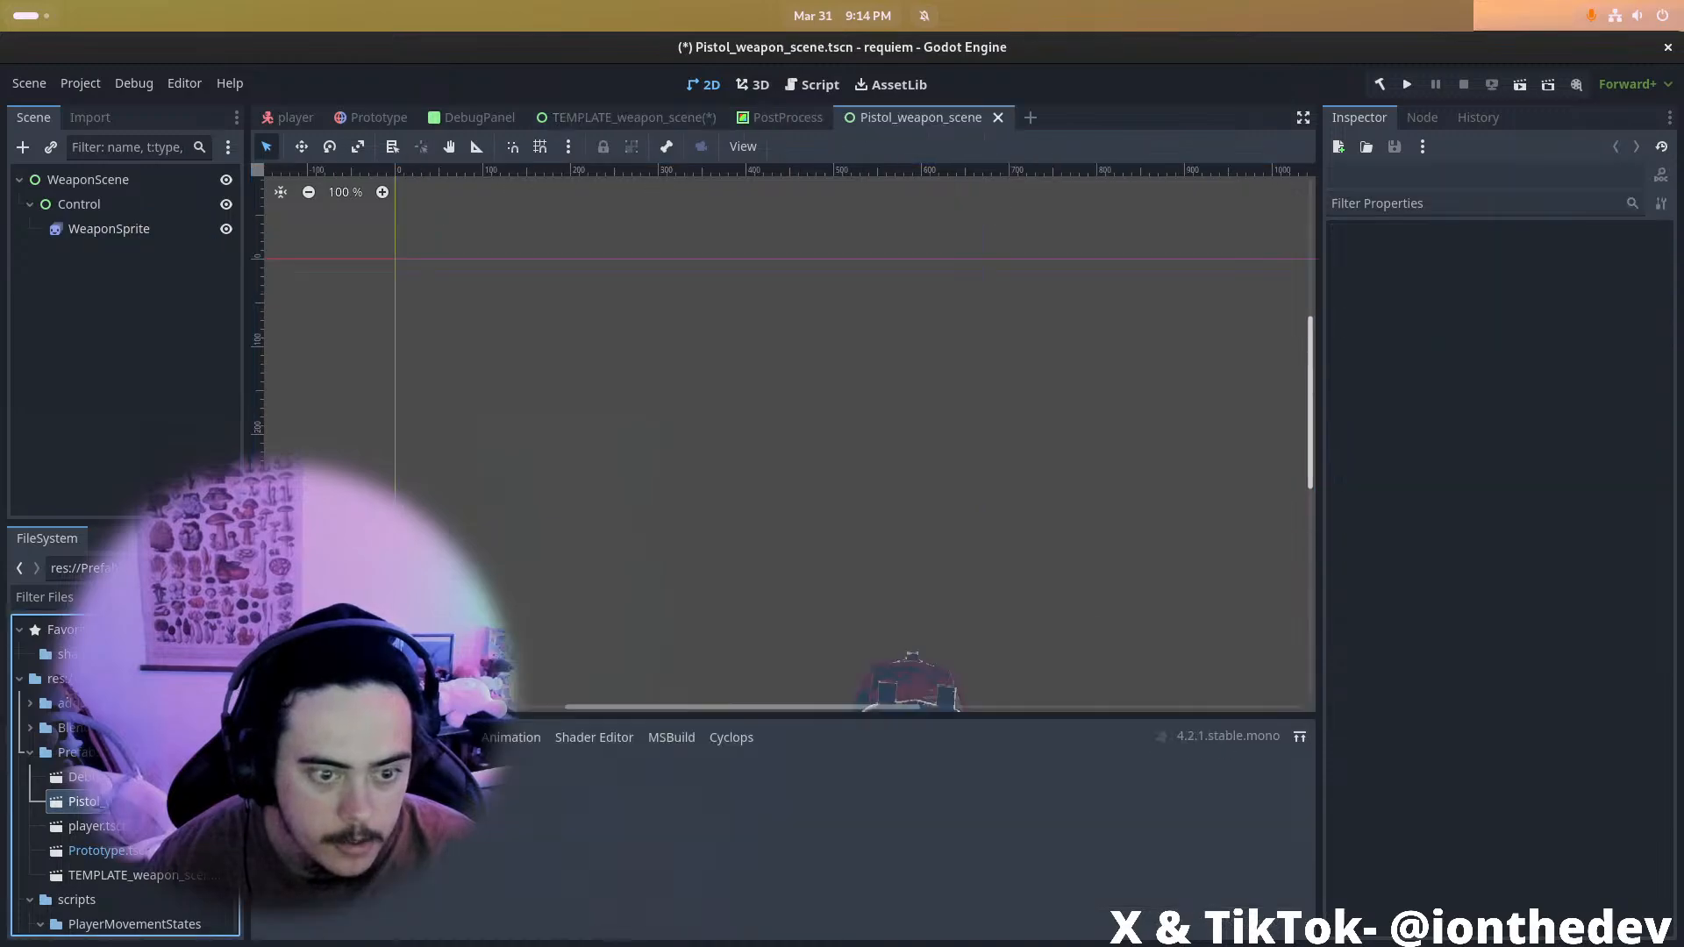
click(108, 228)
click(351, 772)
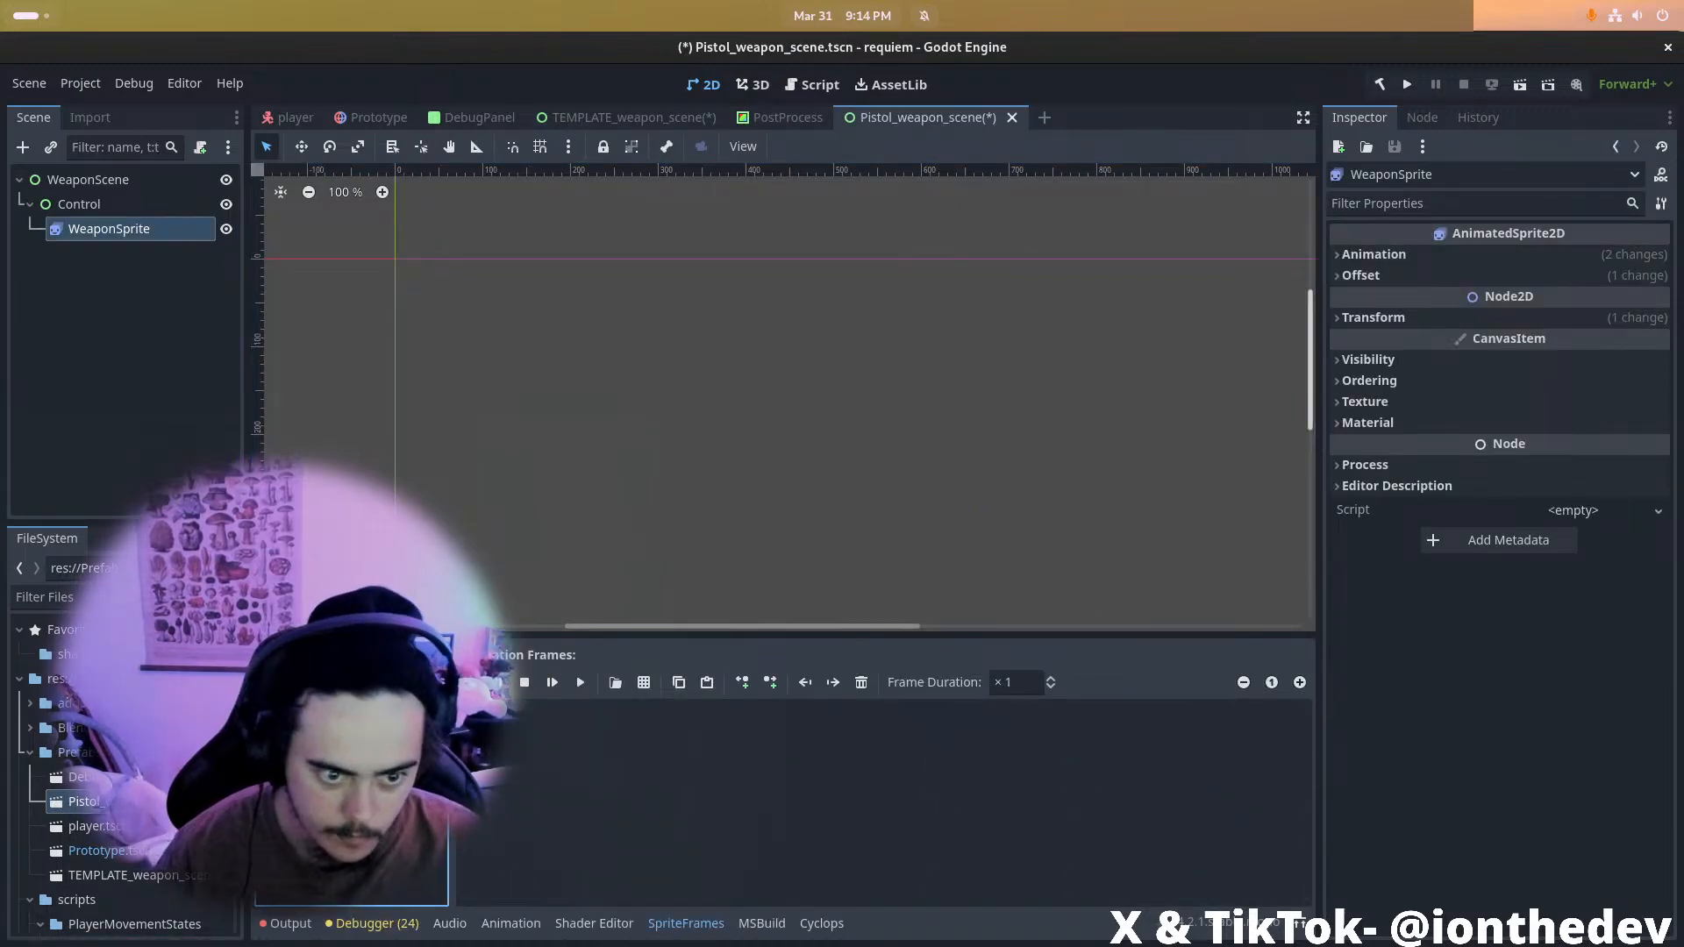
click(108, 228)
key(Escape)
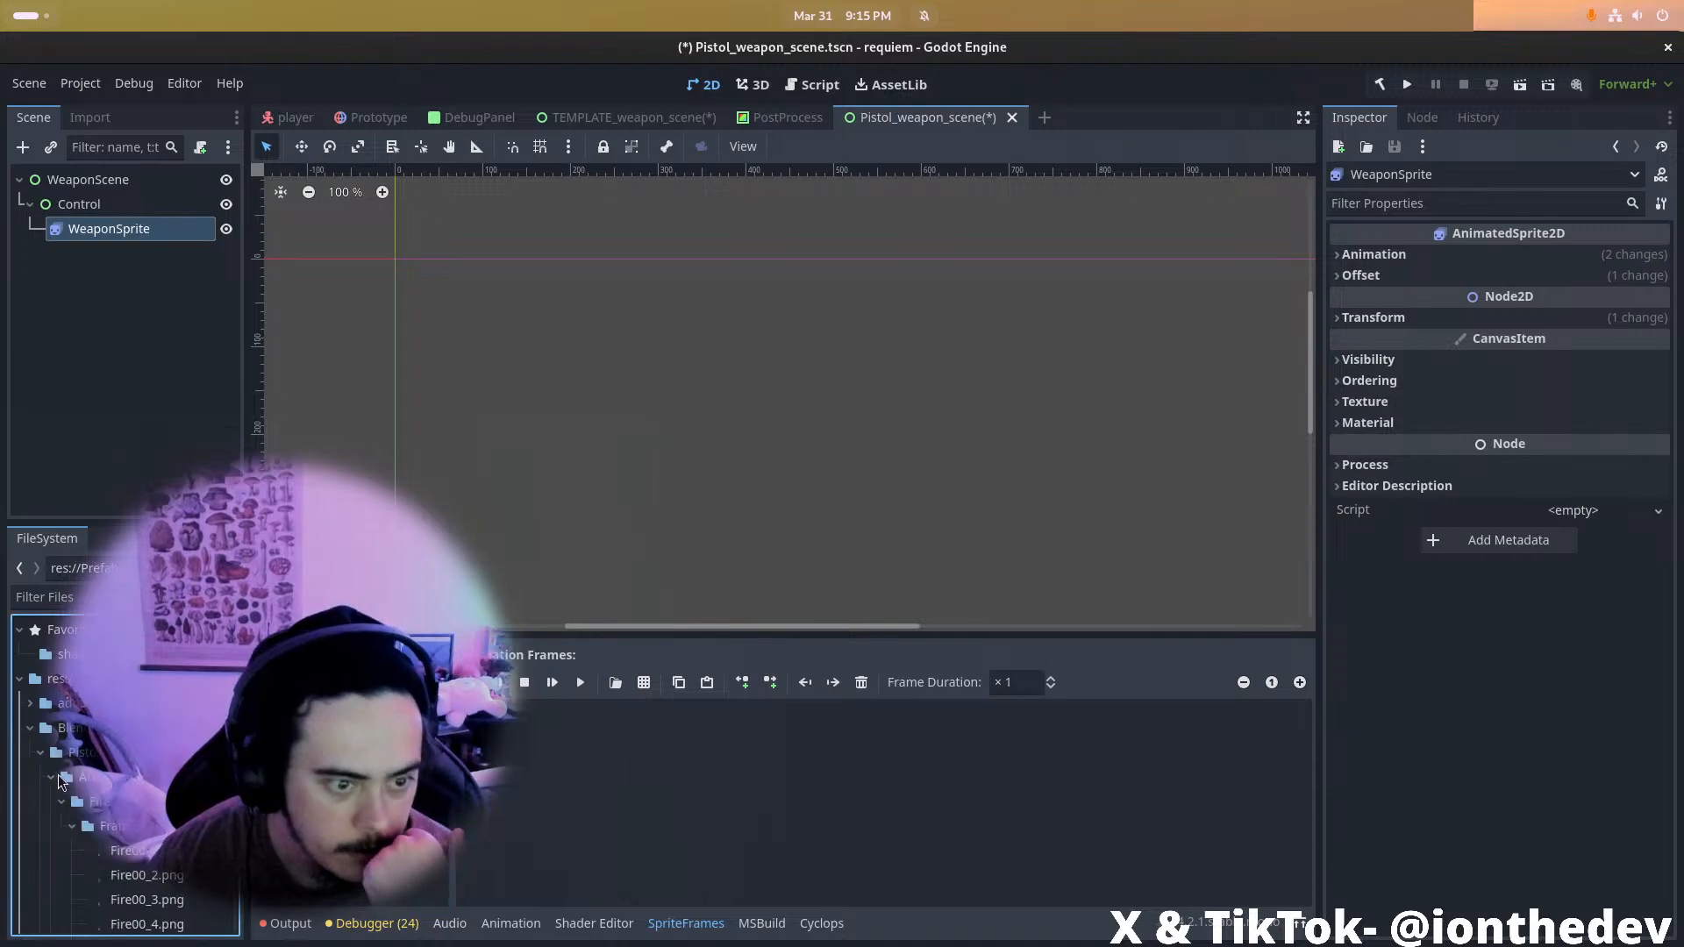
Switch to Blender, assign the Walk action to the pistol, preview its playback, and return to Godot
key(alt+Tab)
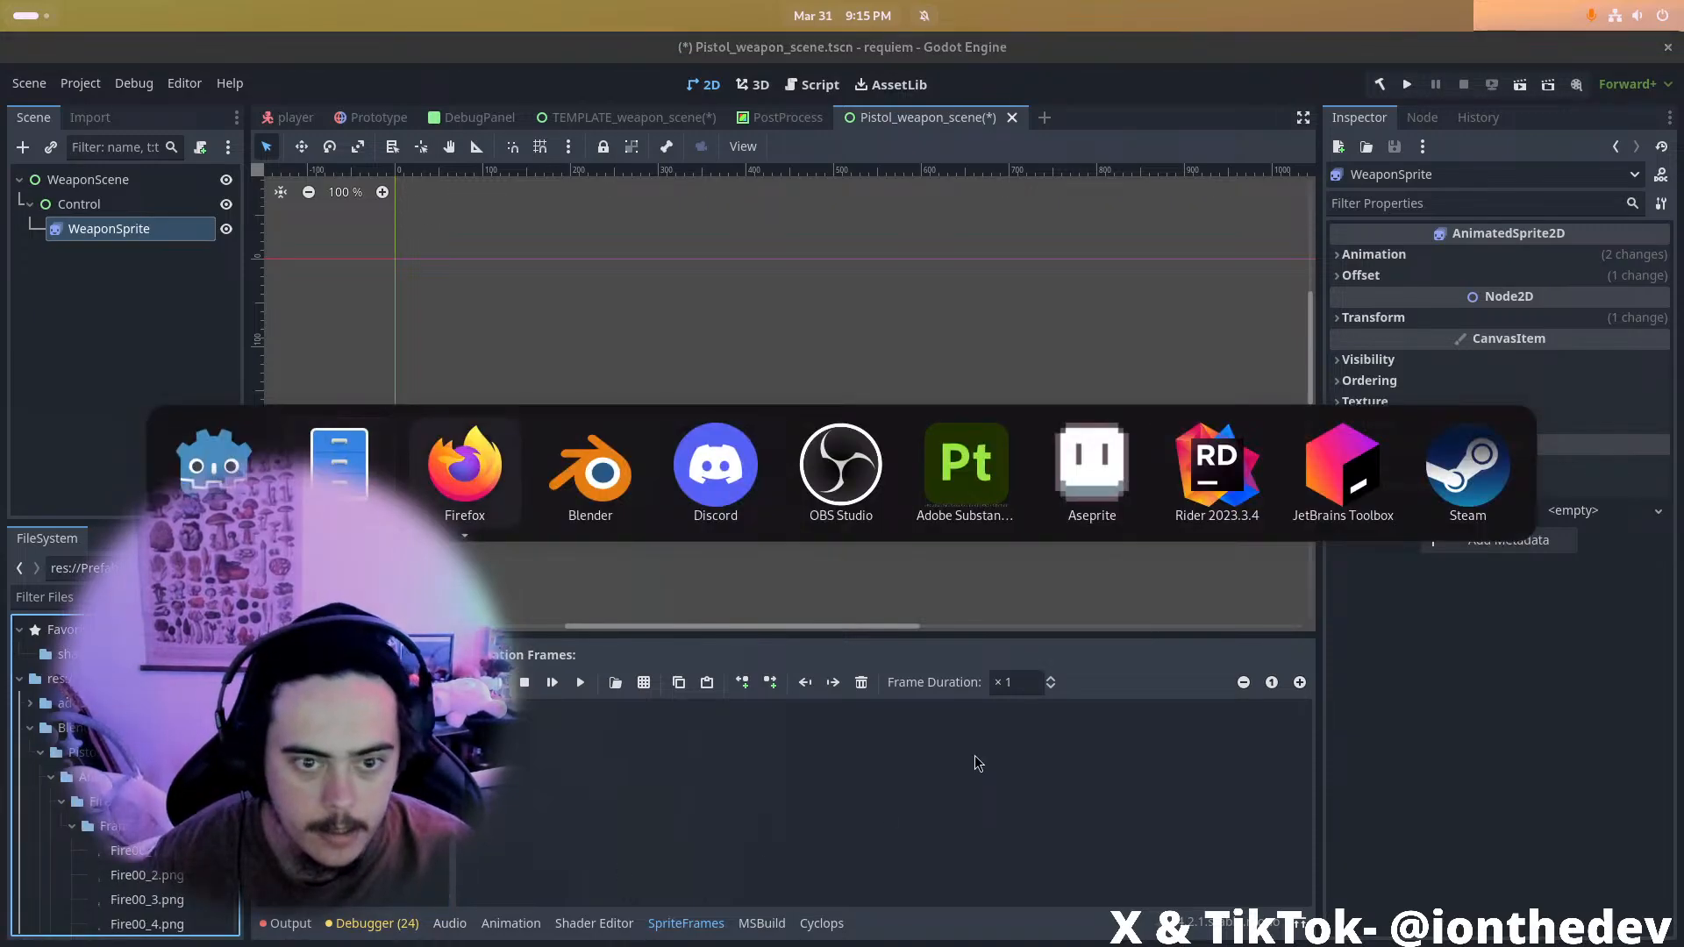
click(566, 524)
click(603, 691)
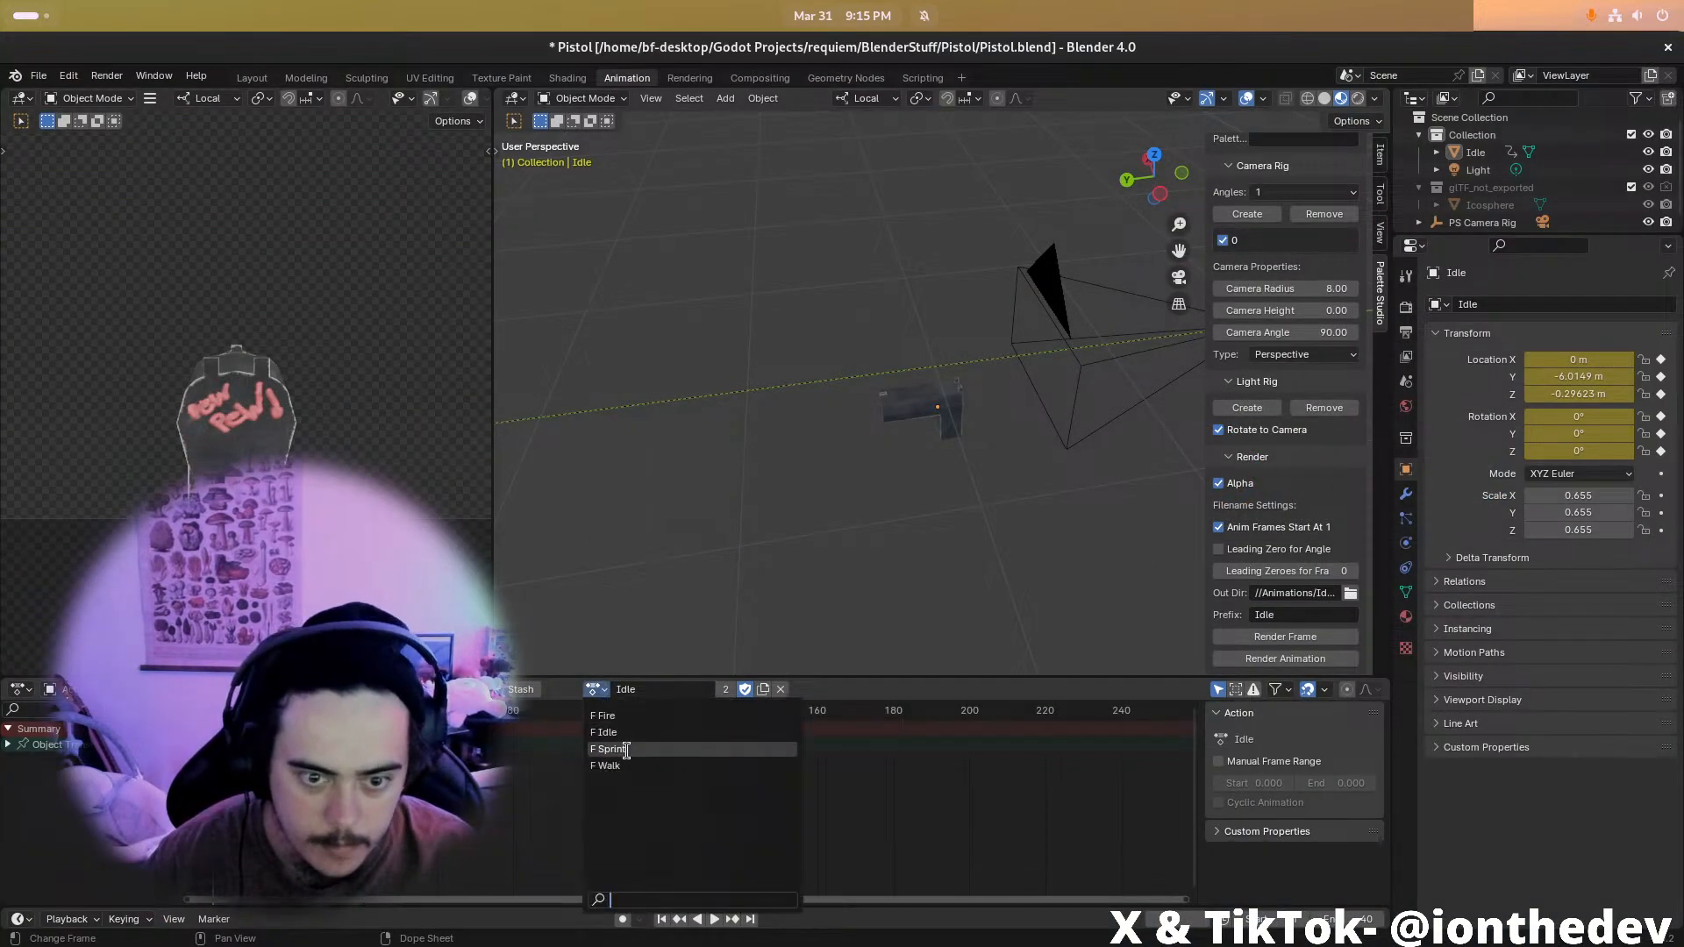
click(623, 765)
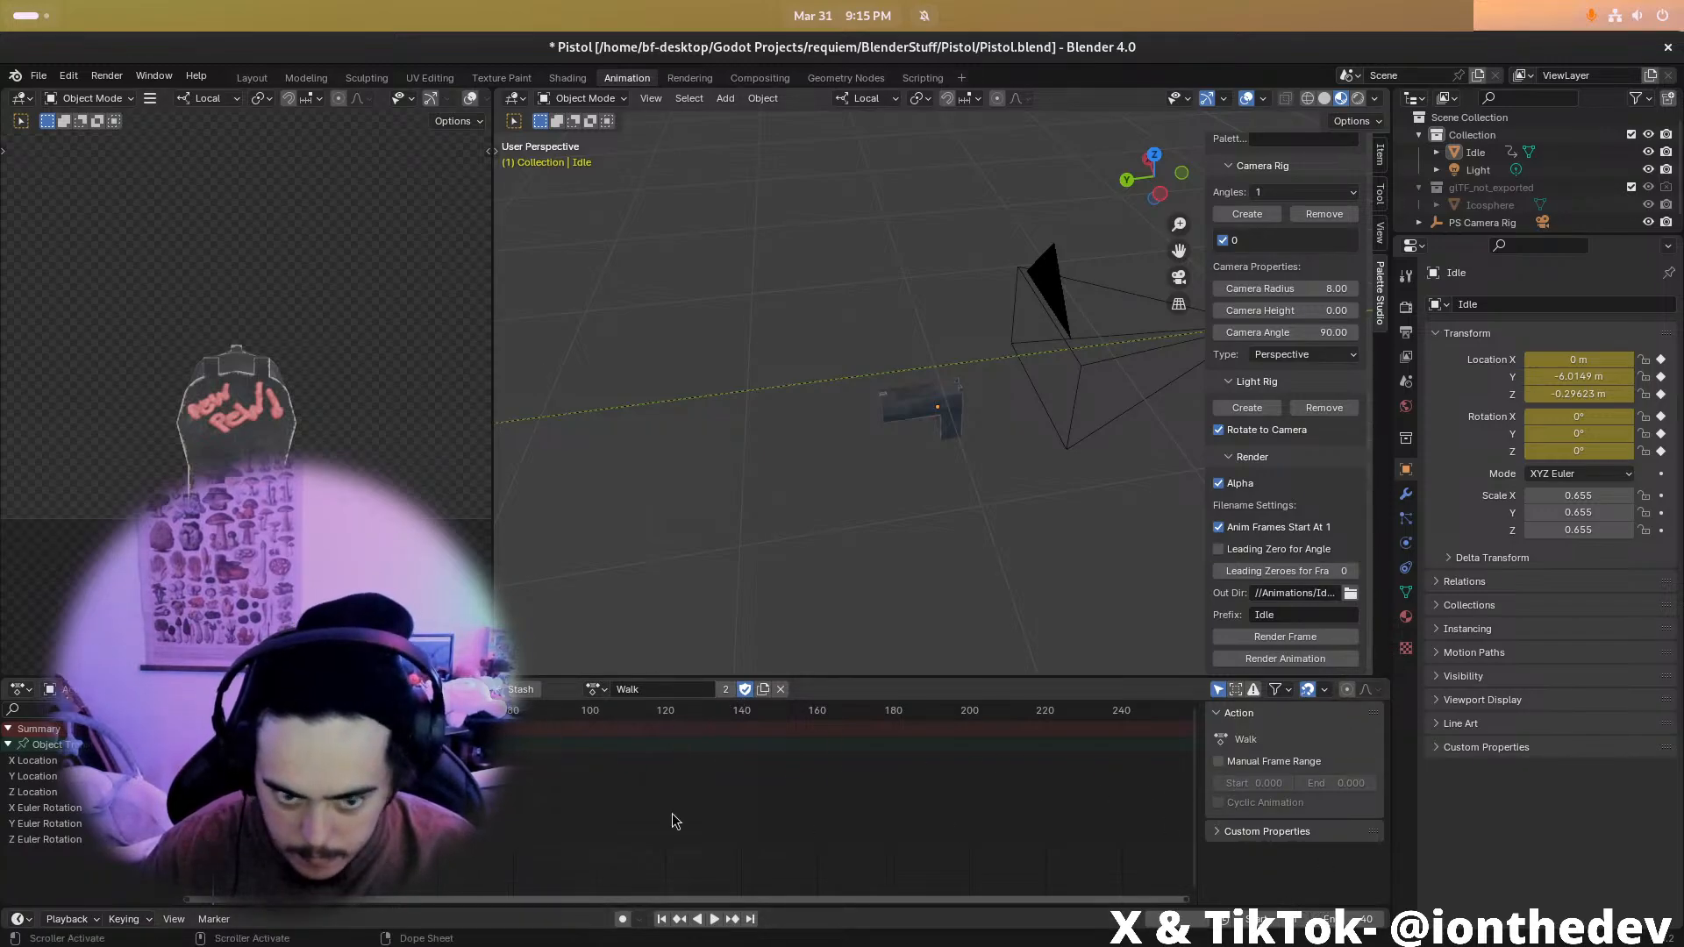
key(space)
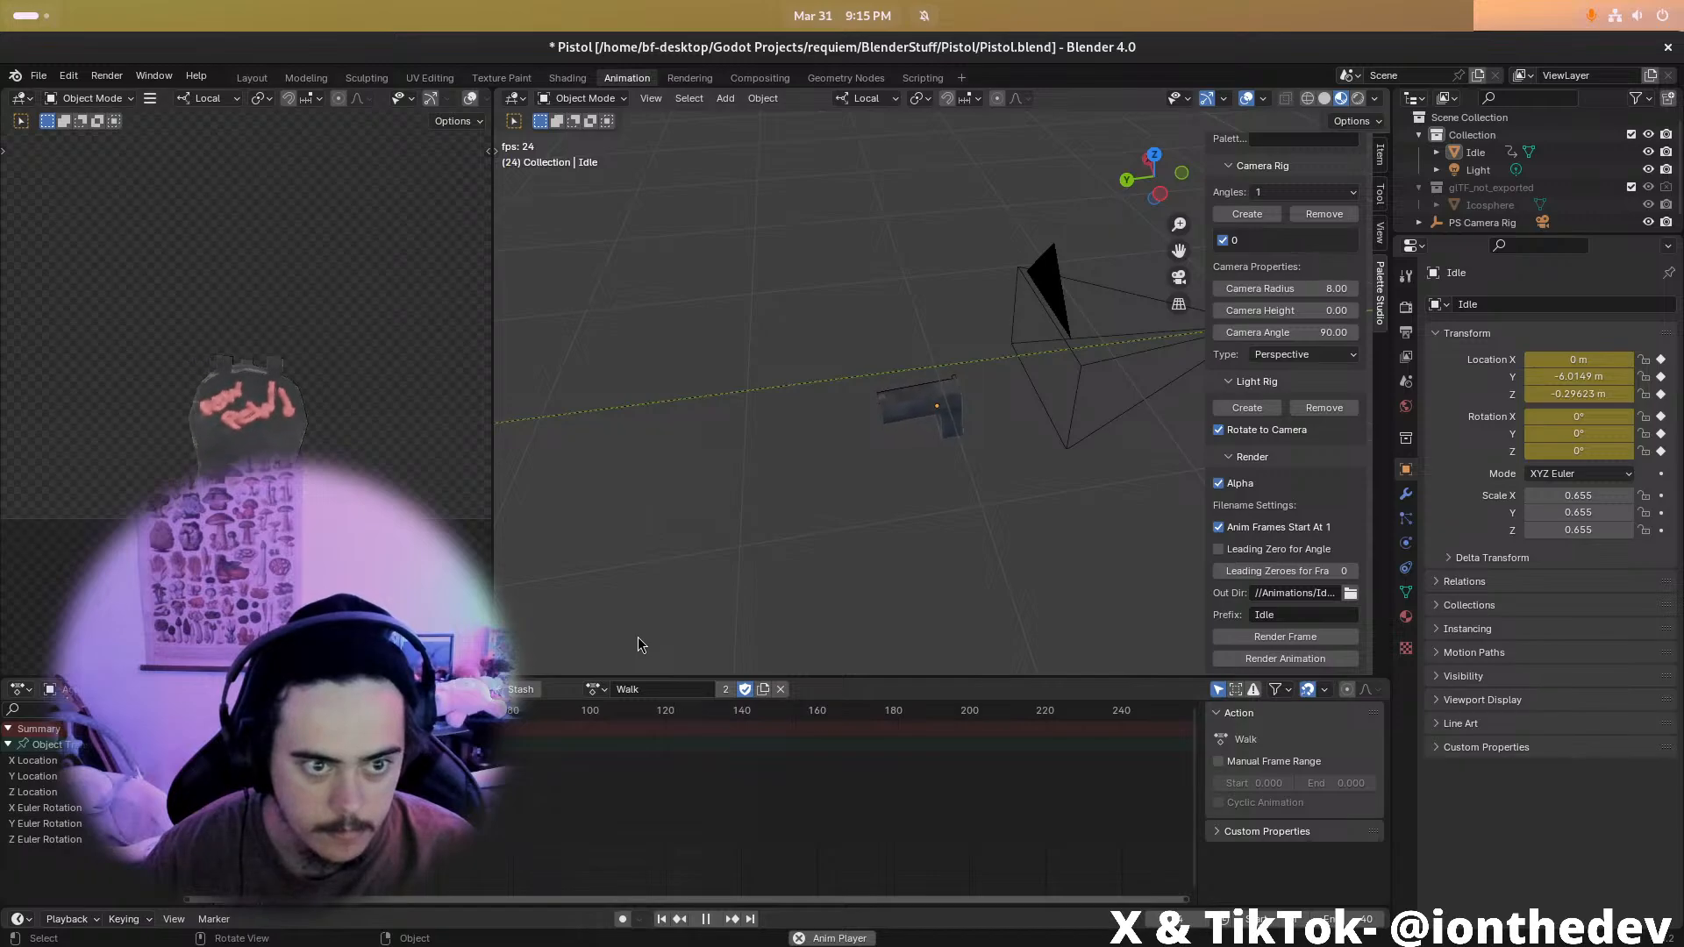
key(Escape)
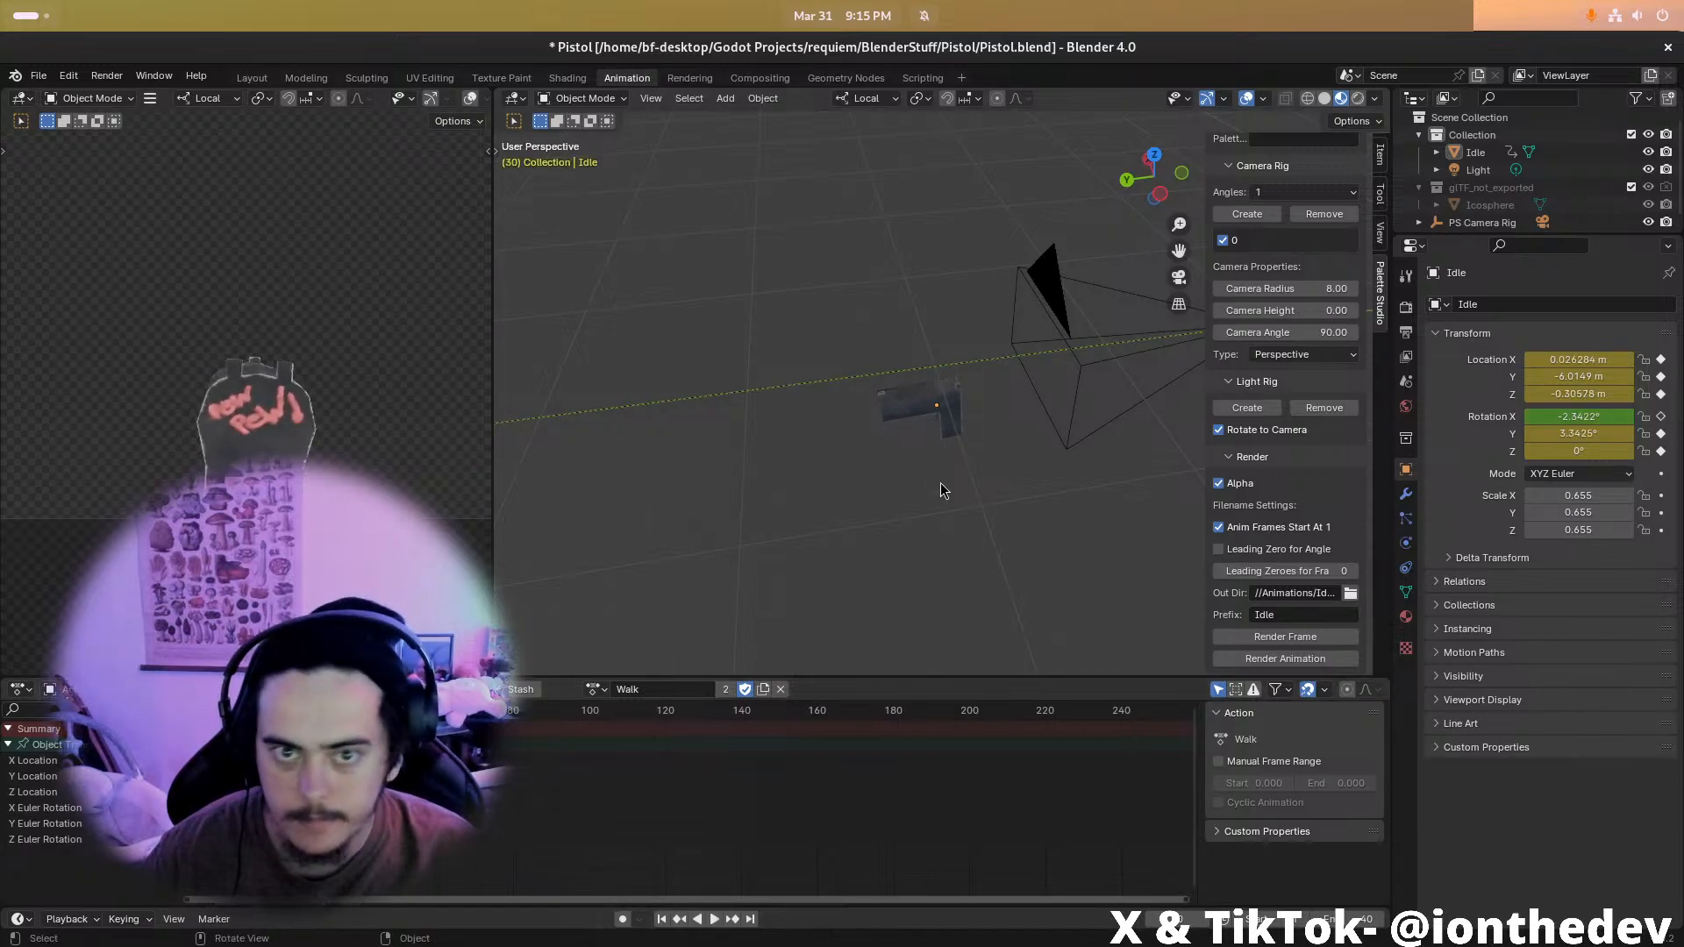
click(1223, 656)
key(alt+Tab)
key(alt+Tab)
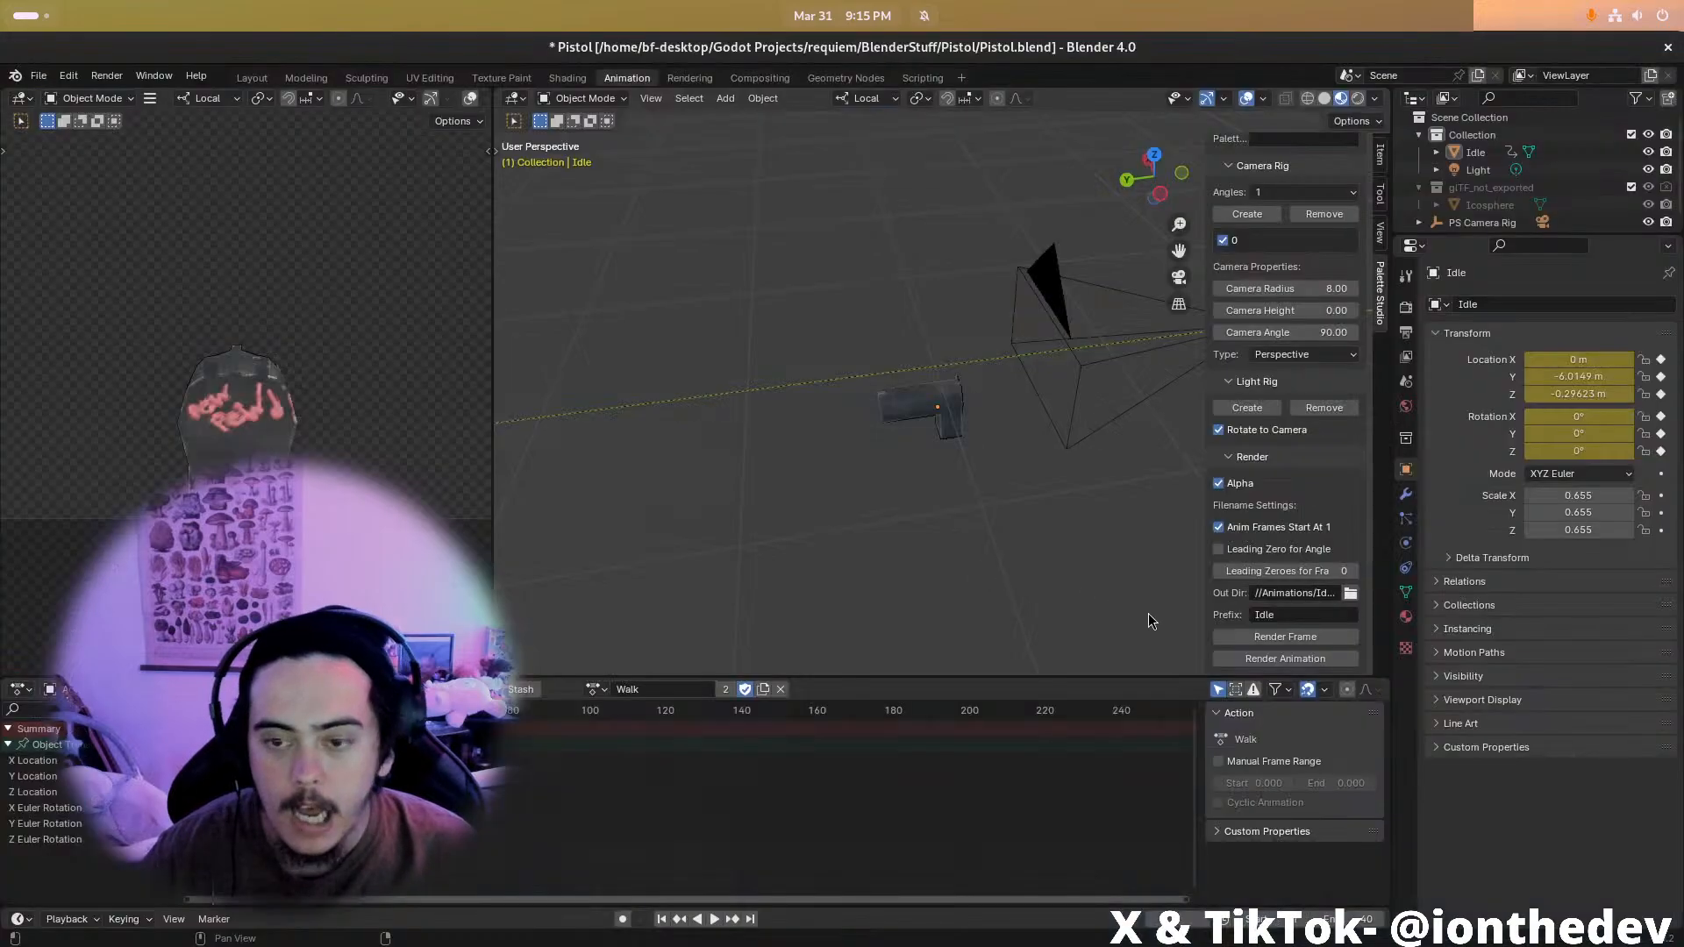
key(alt+Tab)
key(alt+Tab)
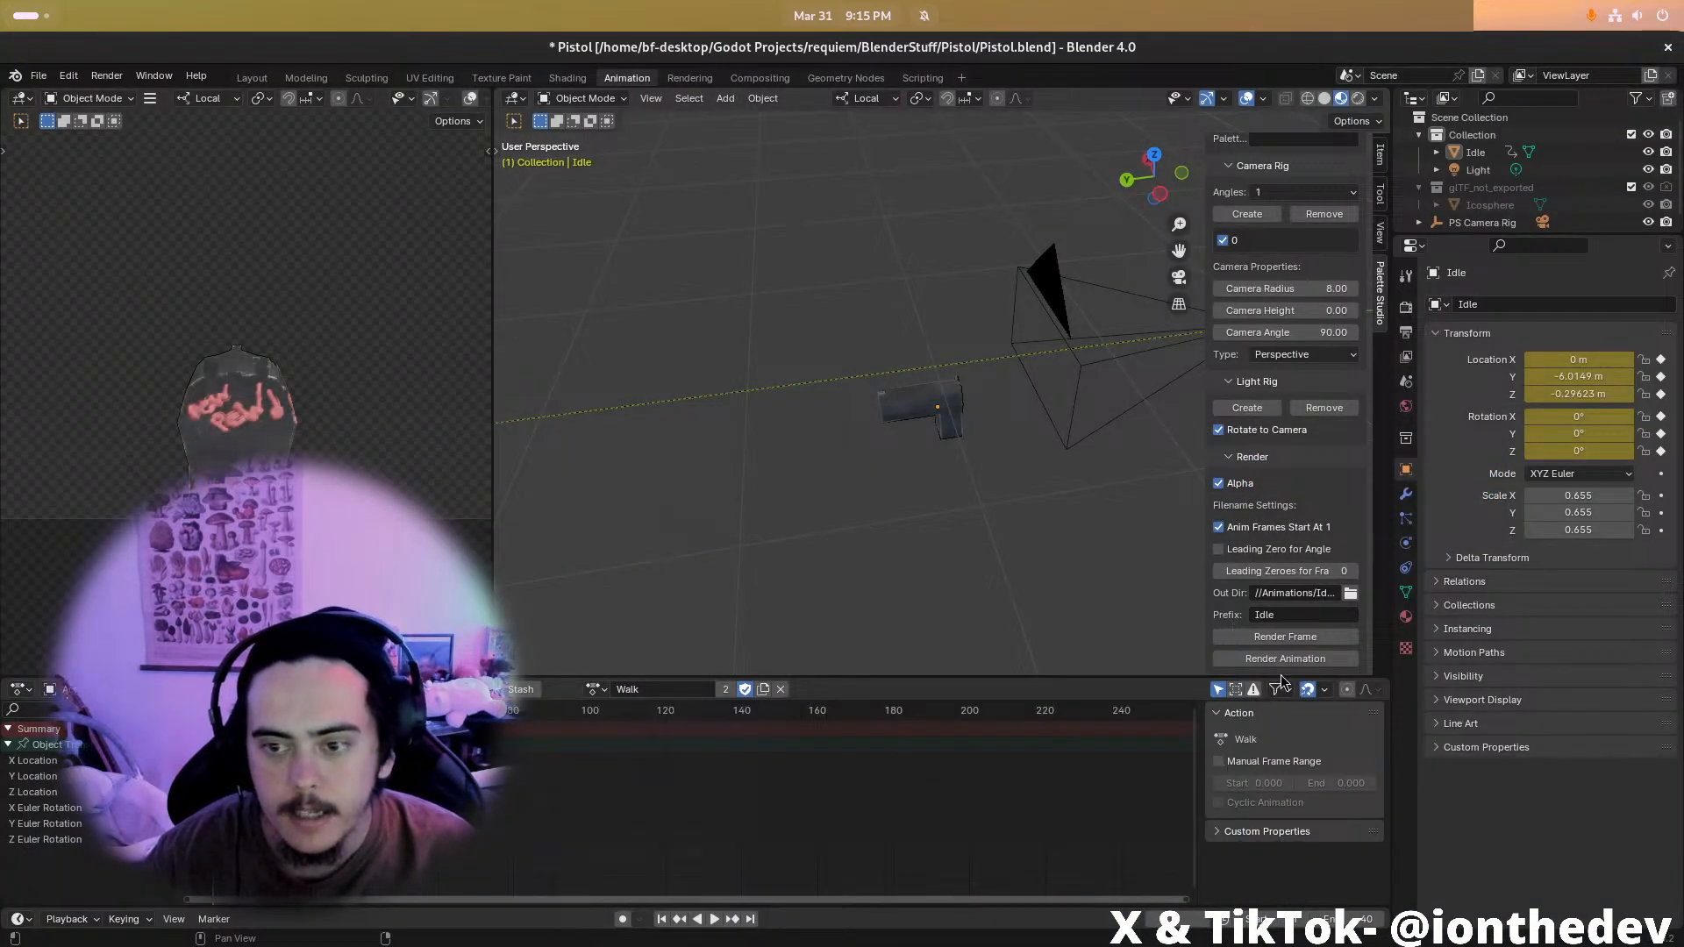
key(alt+Tab)
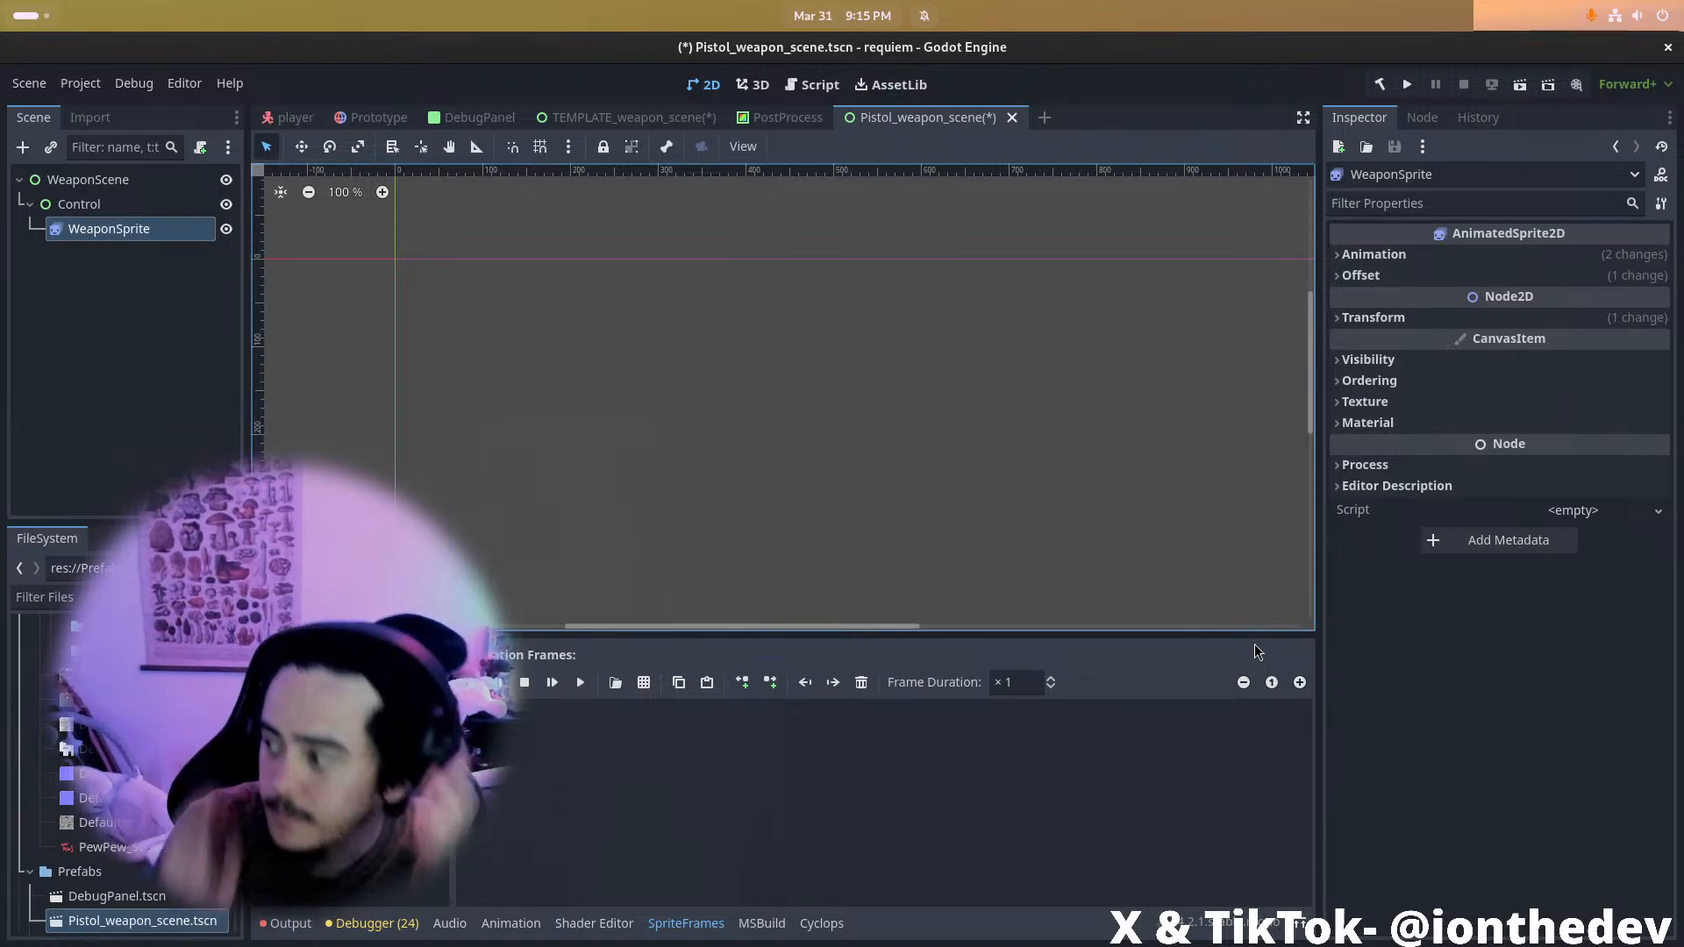
Select the animation that already contains pistol frames on Pistol_weapon_scene's WeaponSprite
key(alt+Tab)
key(alt+shift+Tab)
key(alt+shift+Tab)
key(alt+shift+Tab)
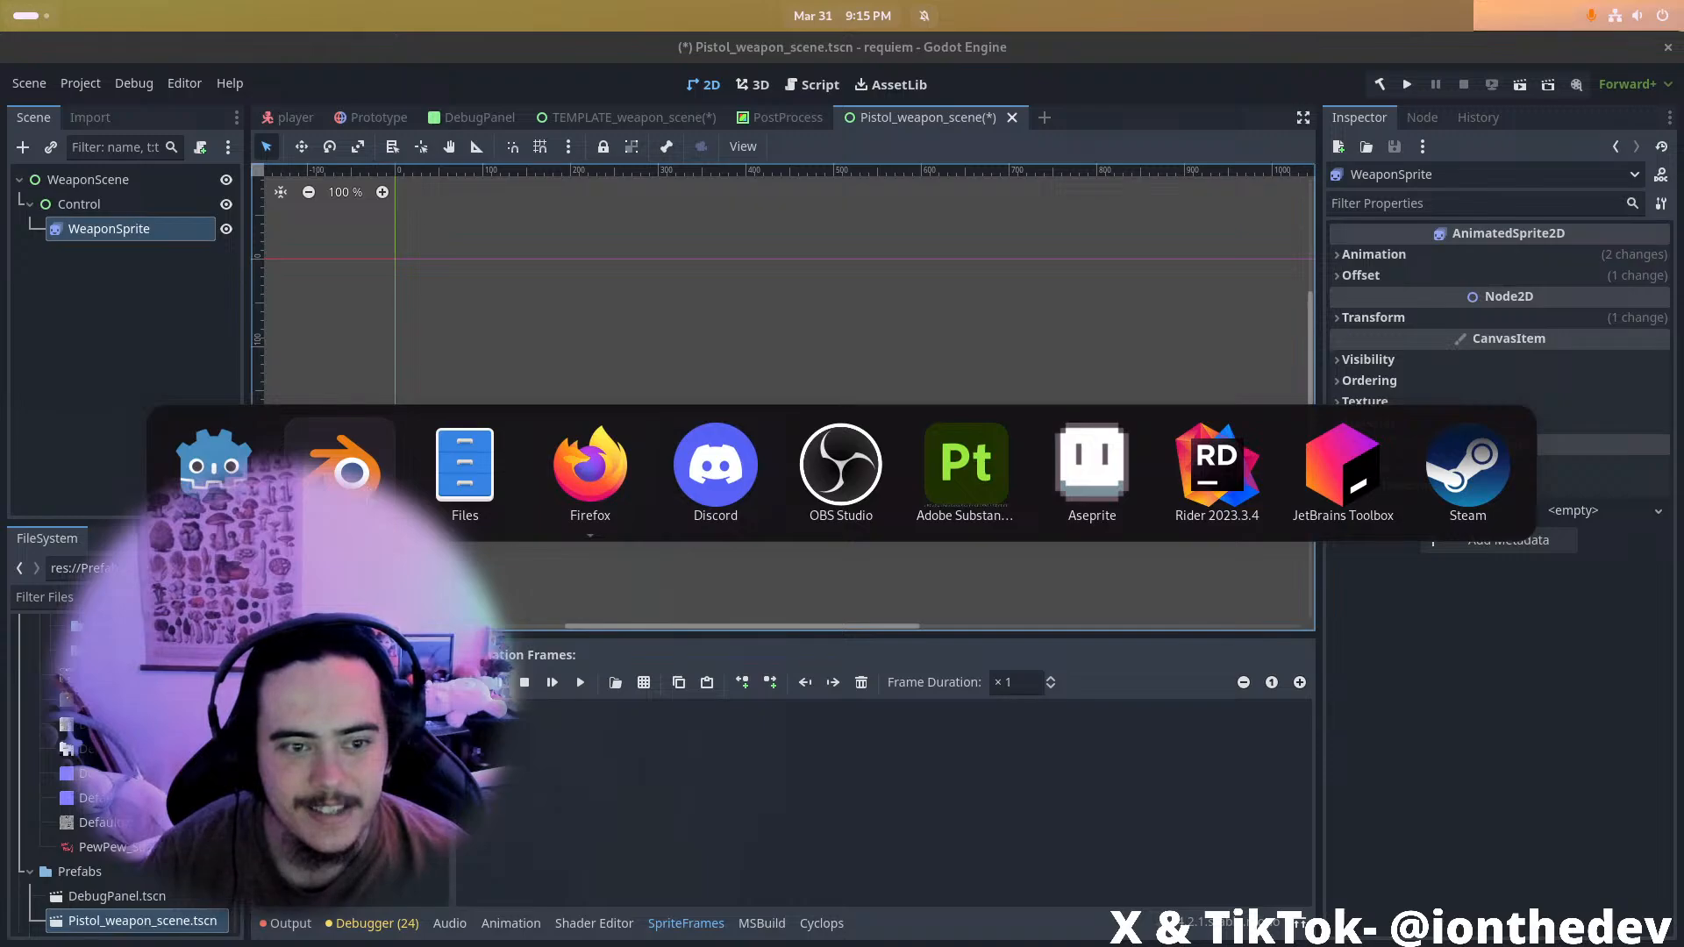
key(alt+shift+Tab)
click(351, 744)
key(ctrl+s)
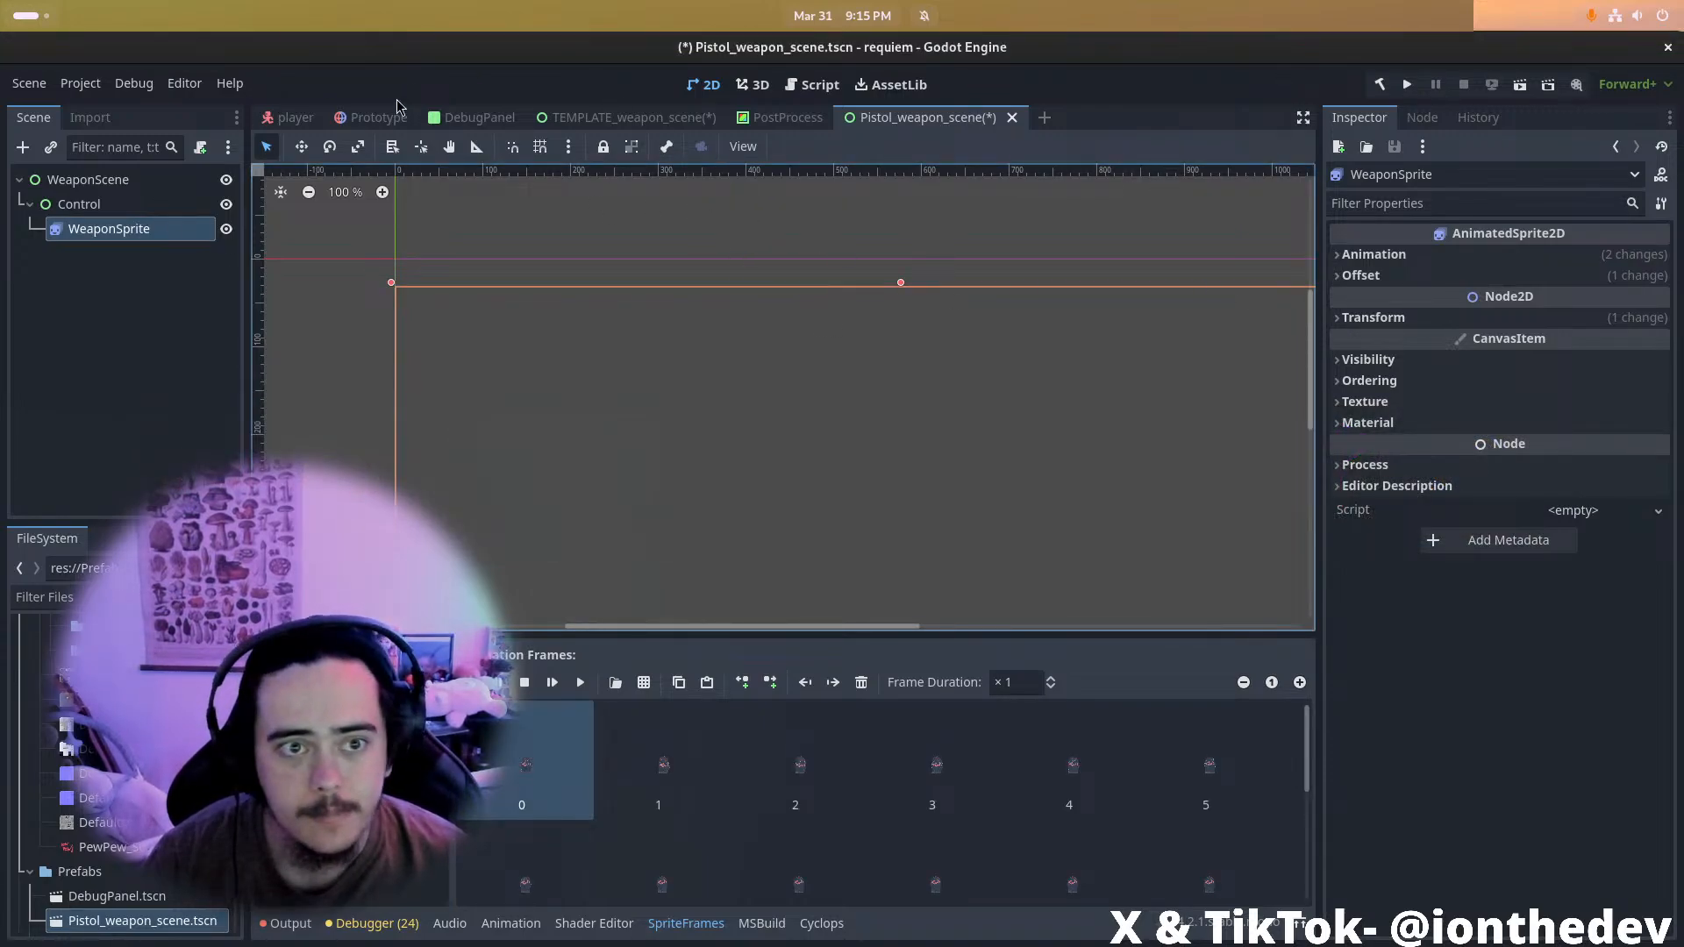
Add a plain Node as a child of the Player root in the player scene
click(295, 118)
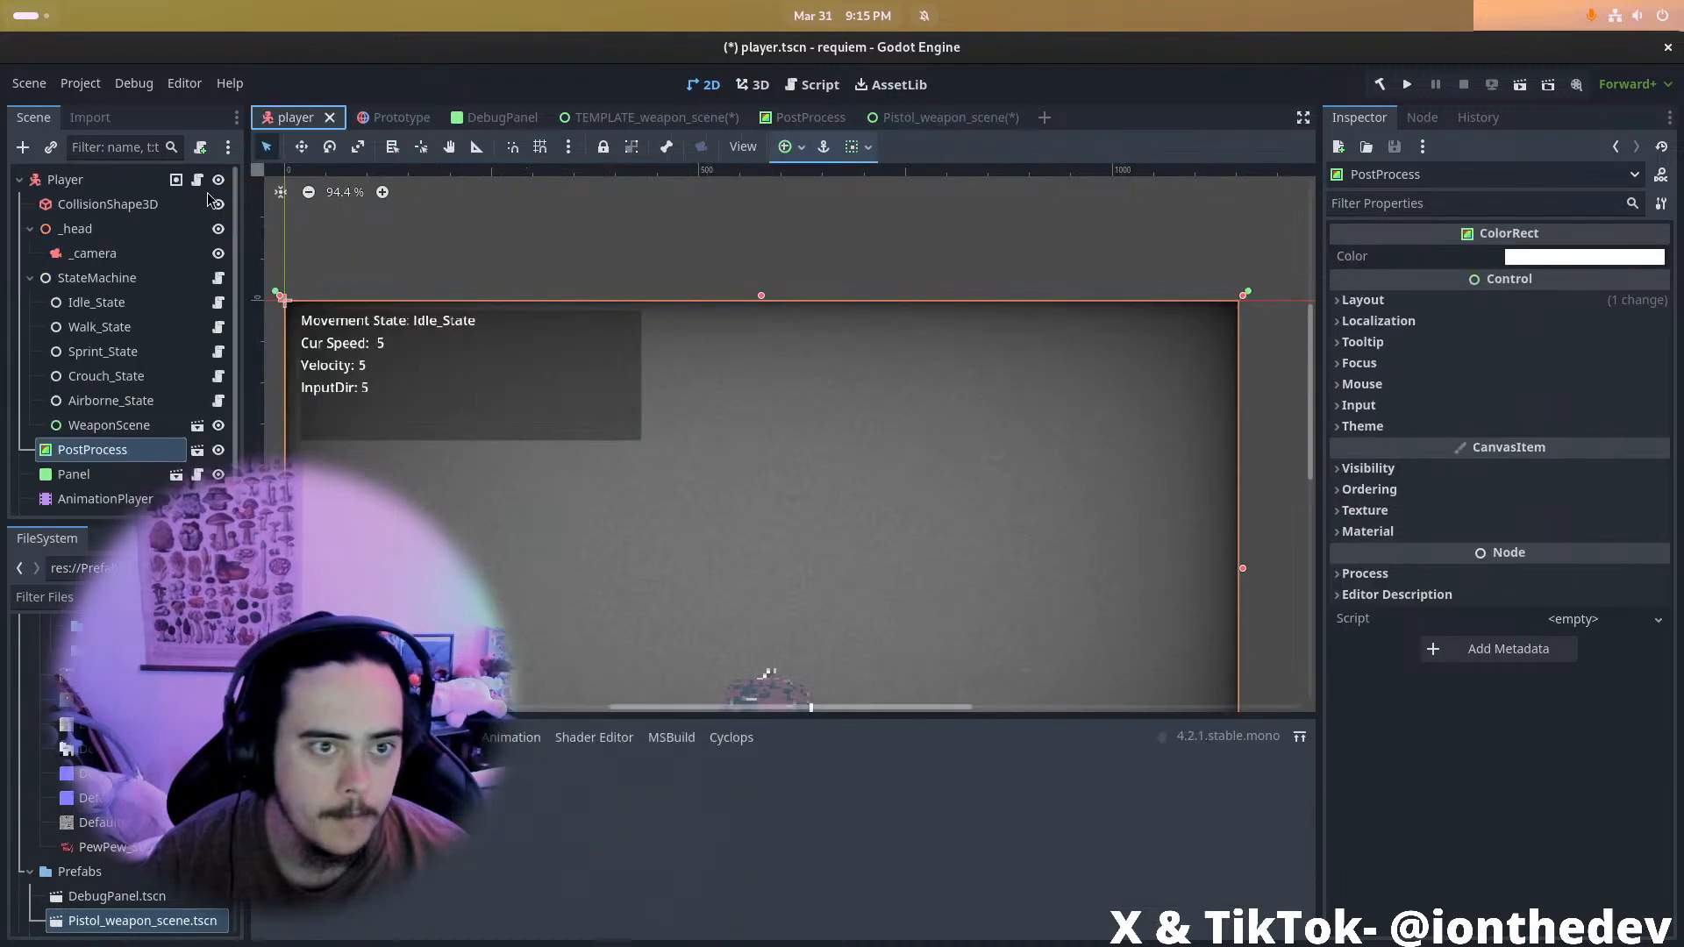
right_click(93, 183)
click(154, 235)
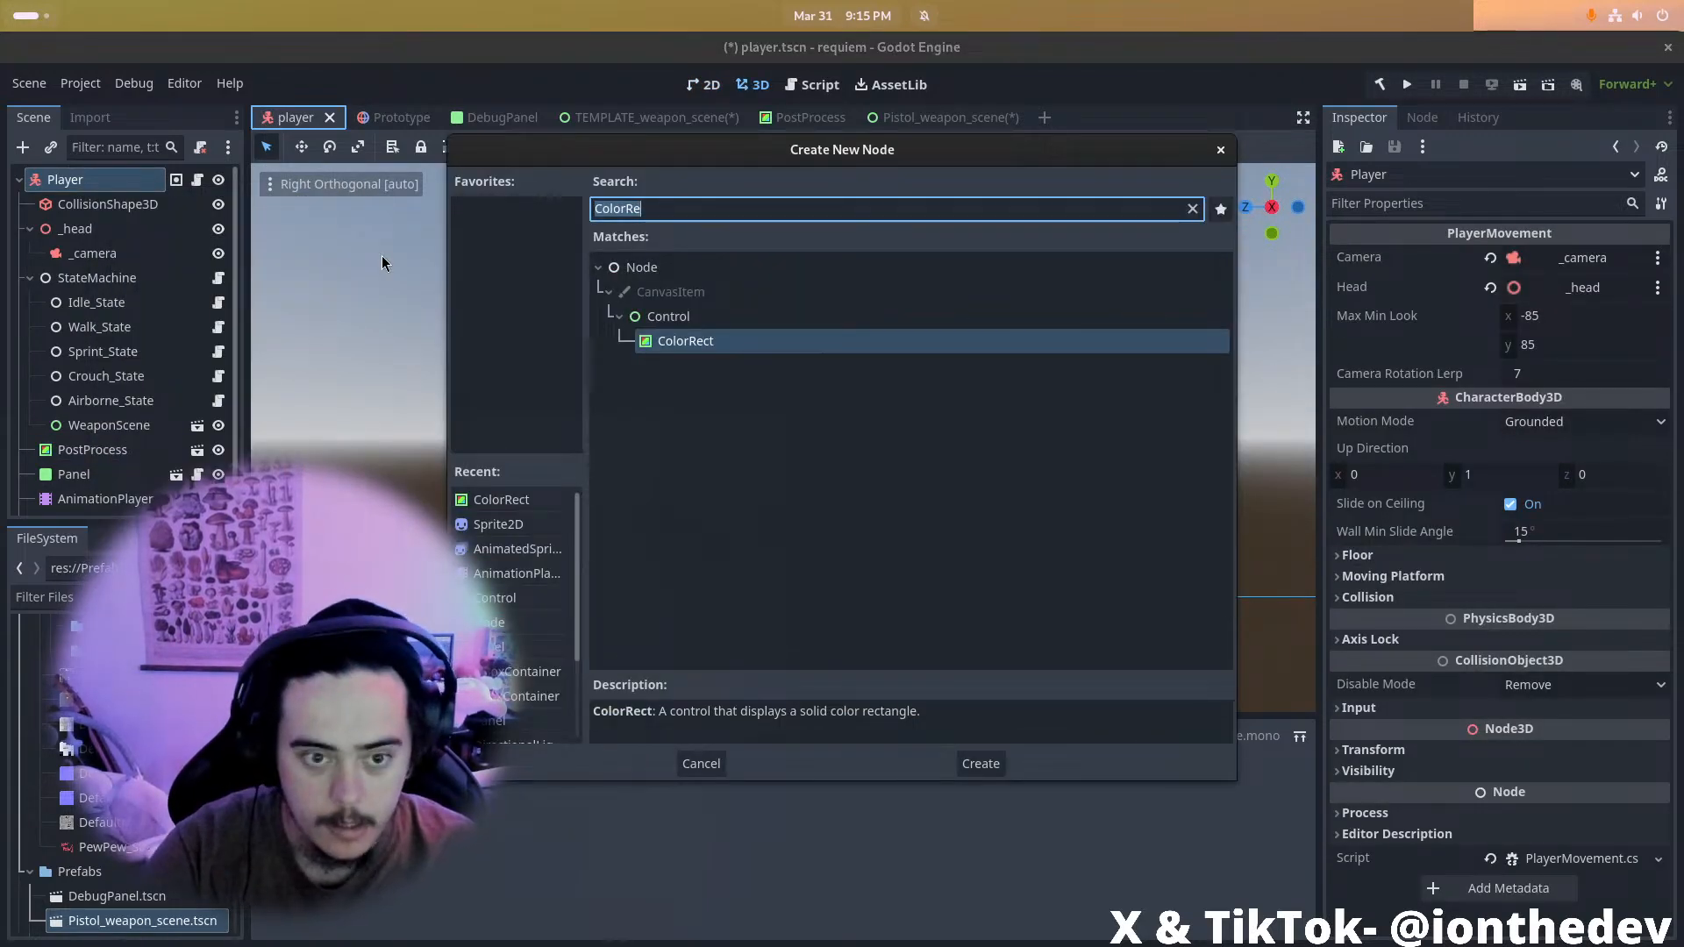
text(Node)
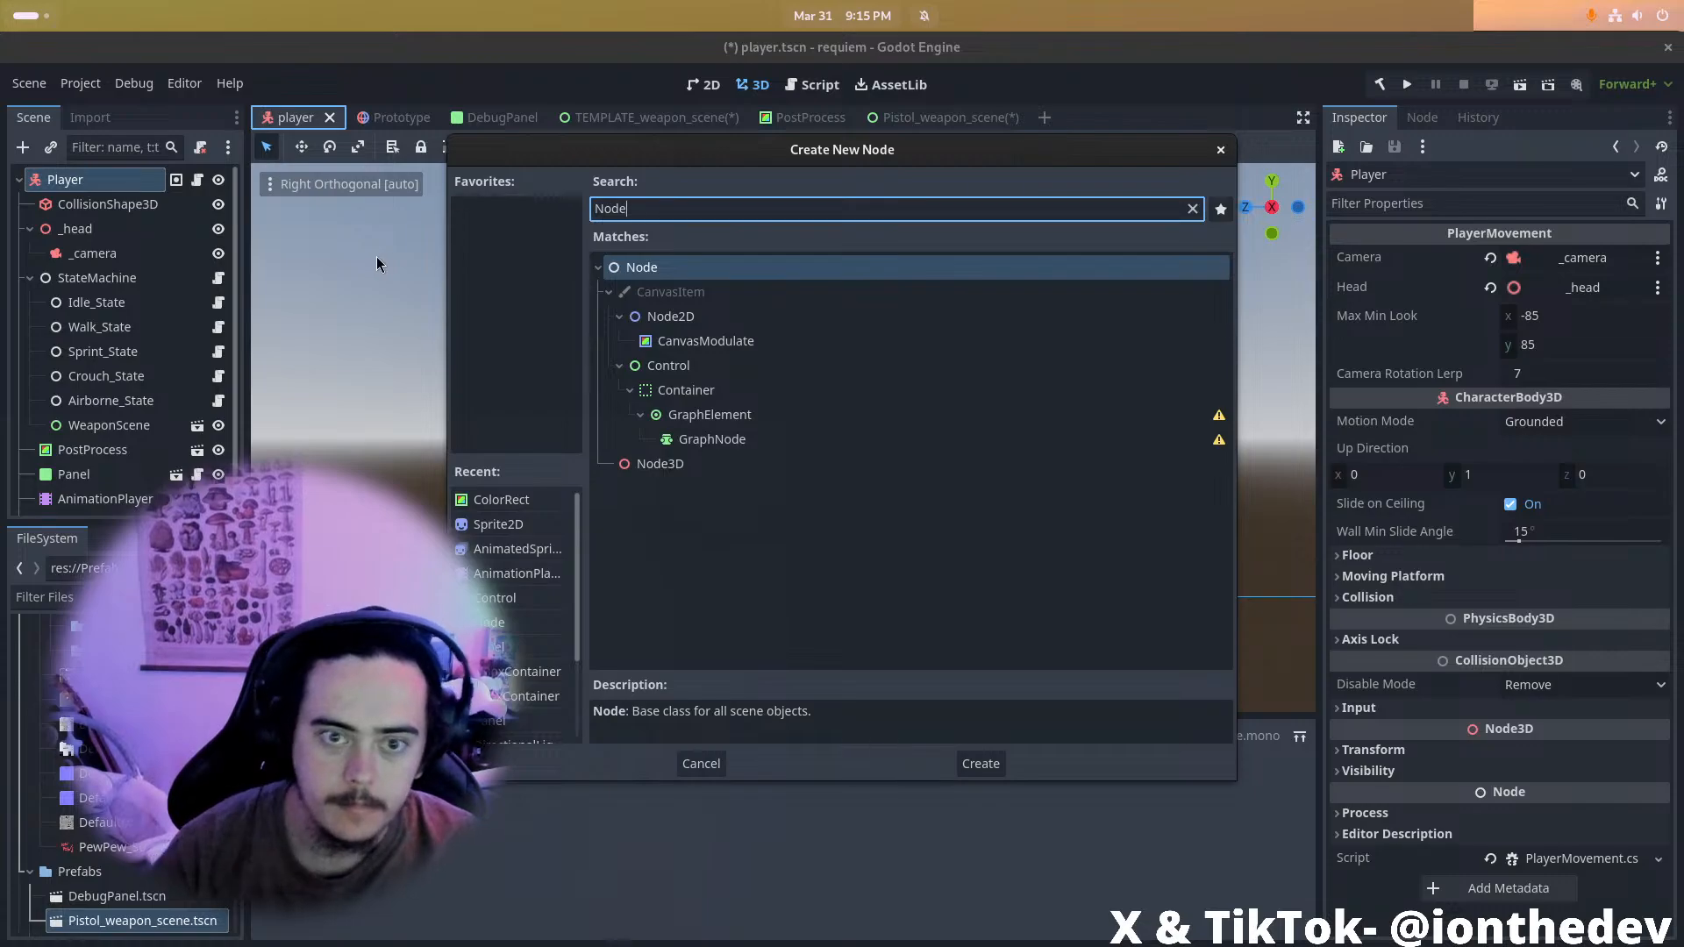
double_click(682, 257)
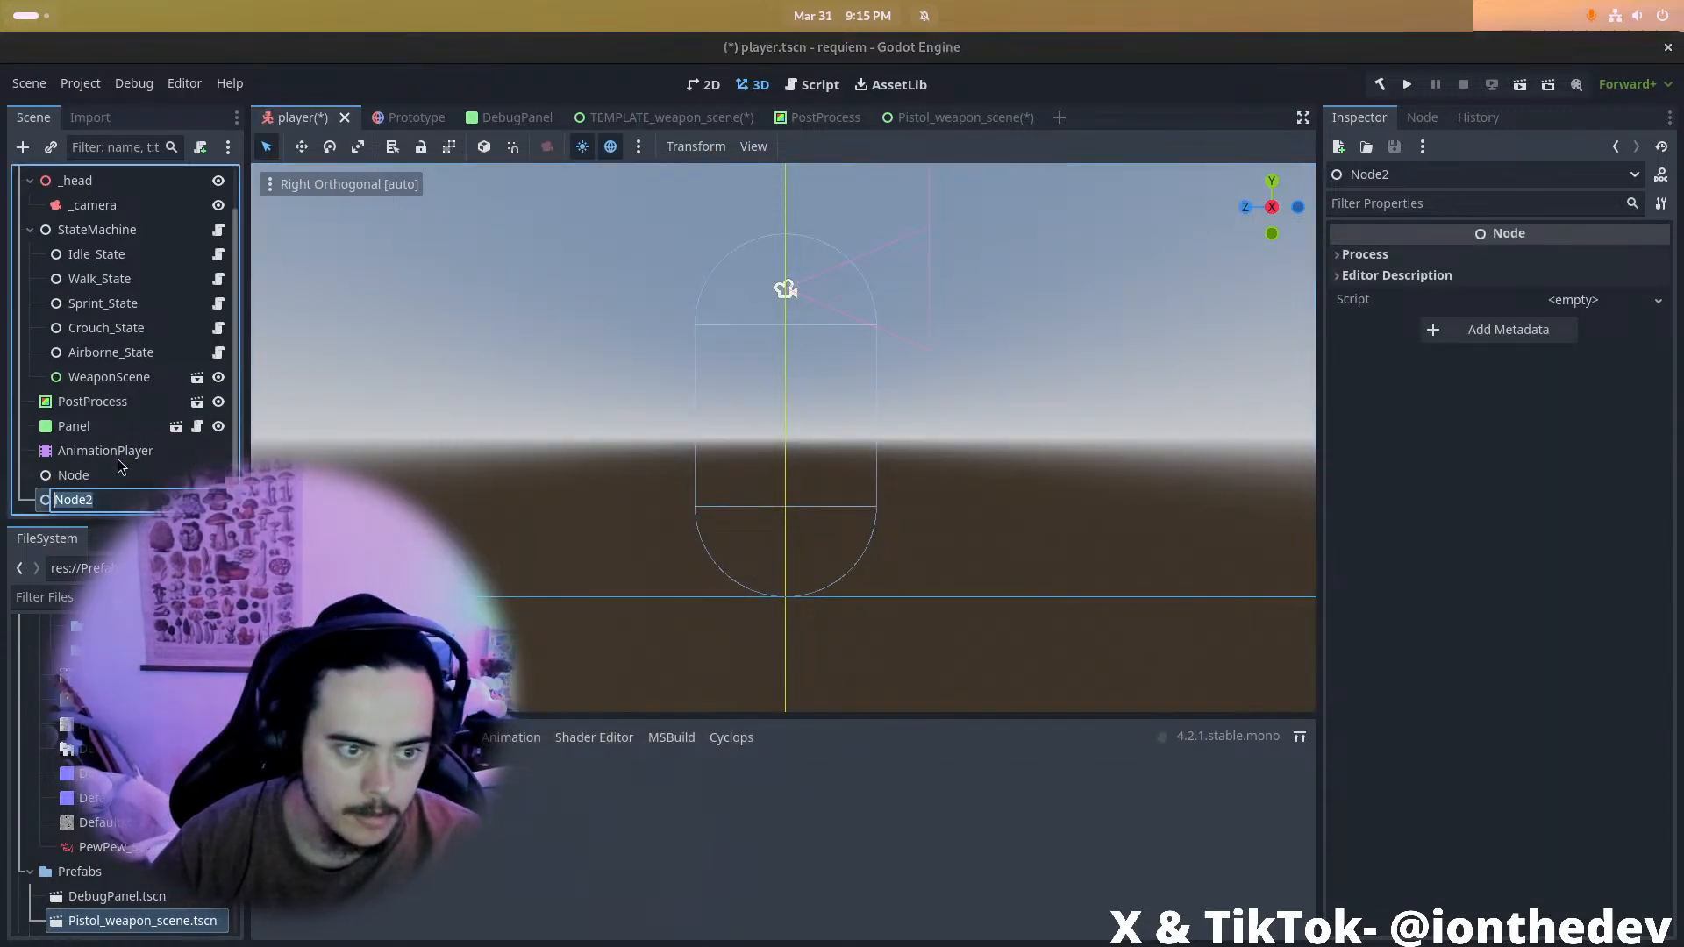
Delete the duplicate Node2 from the end of the player scene's tree
click(131, 450)
click(114, 499)
key(Delete)
key(Return)
Rename the remaining plain Node to WeaponHandler and make it the first child of Player
click(112, 500)
click(112, 500)
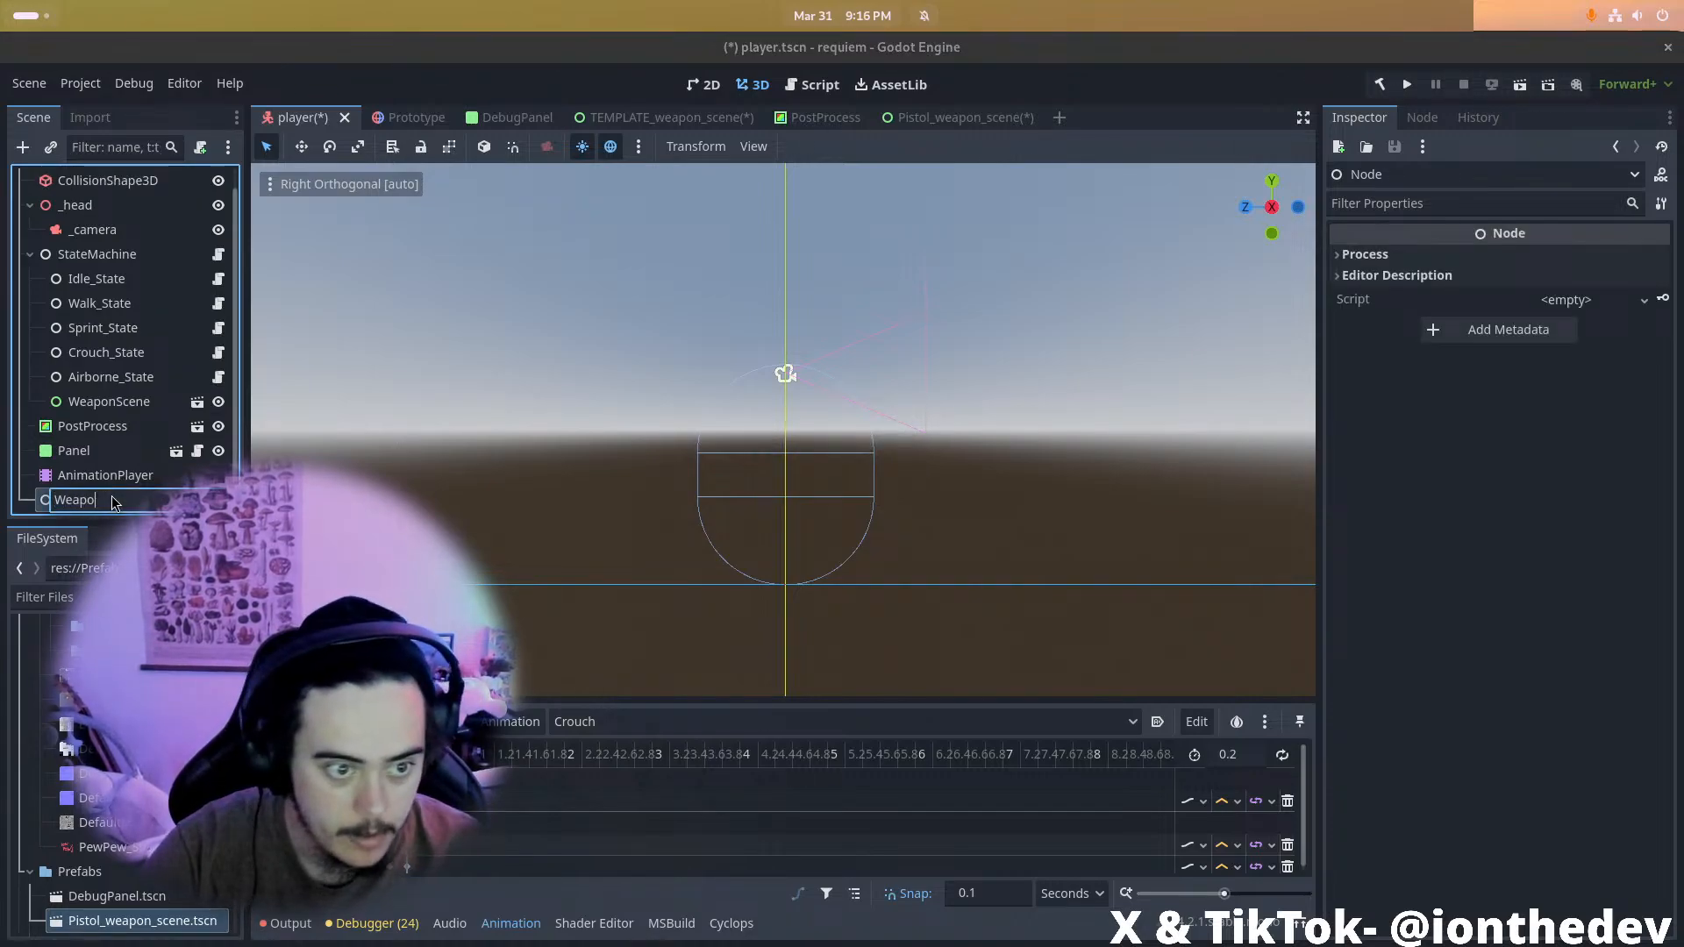
key(Return)
drag(112, 502, 122, 203)
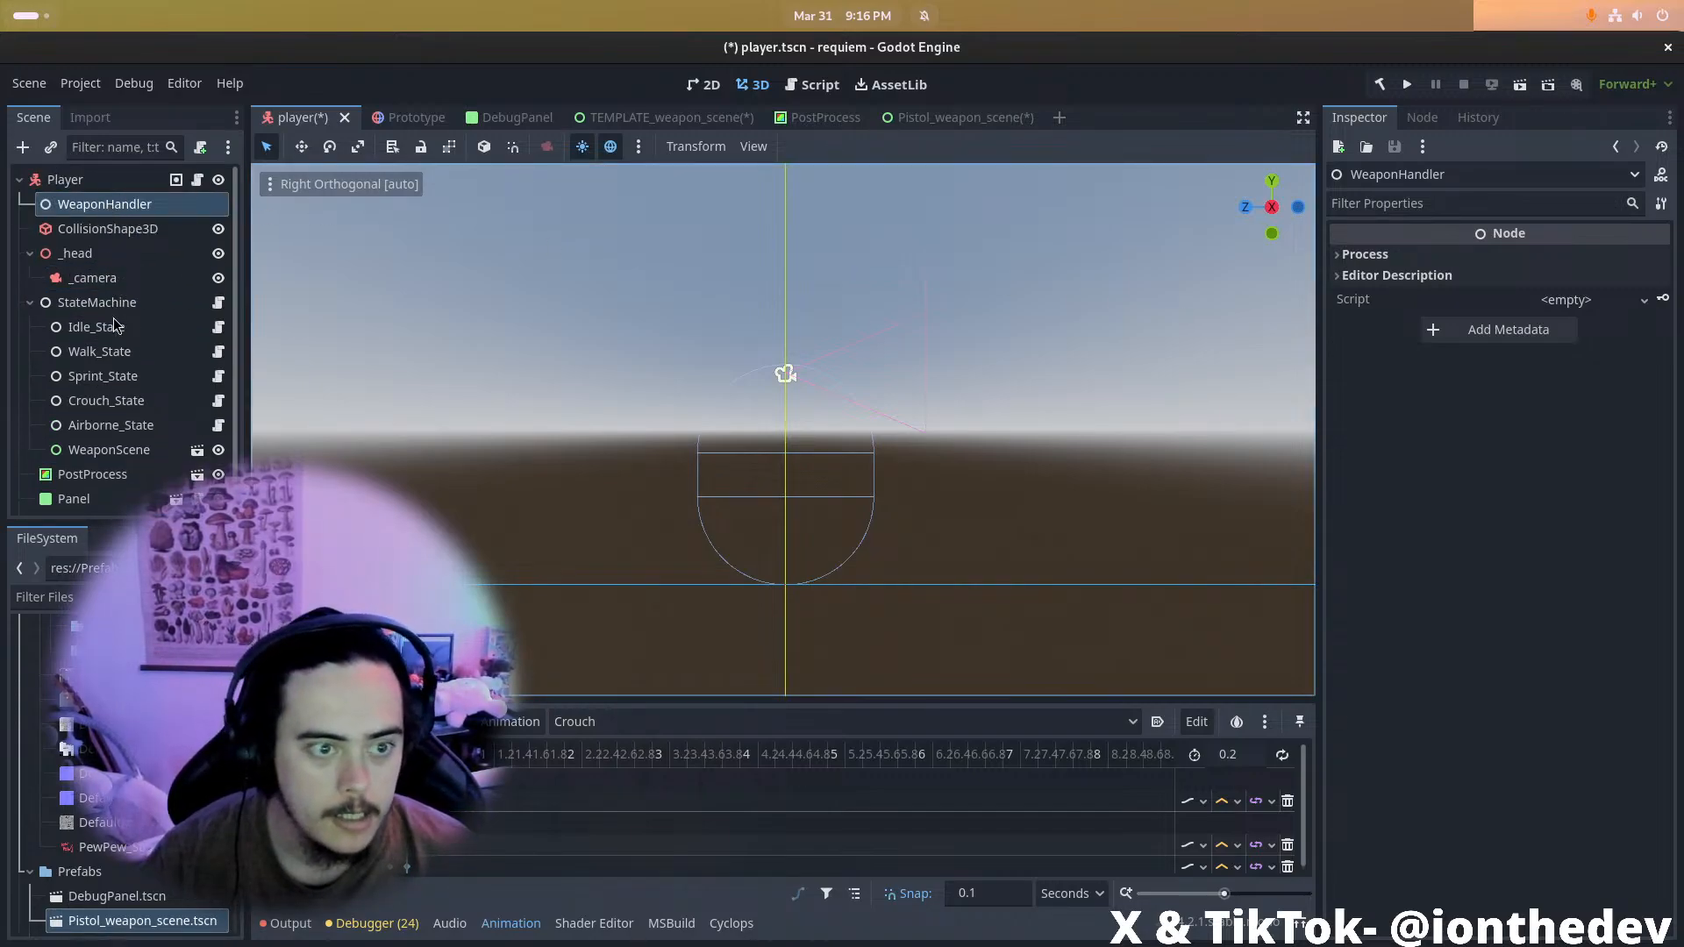
Reparent WeaponScene from StateMachine to WeaponHandler
scroll(112, 360, down, 1)
drag(114, 427, 120, 203)
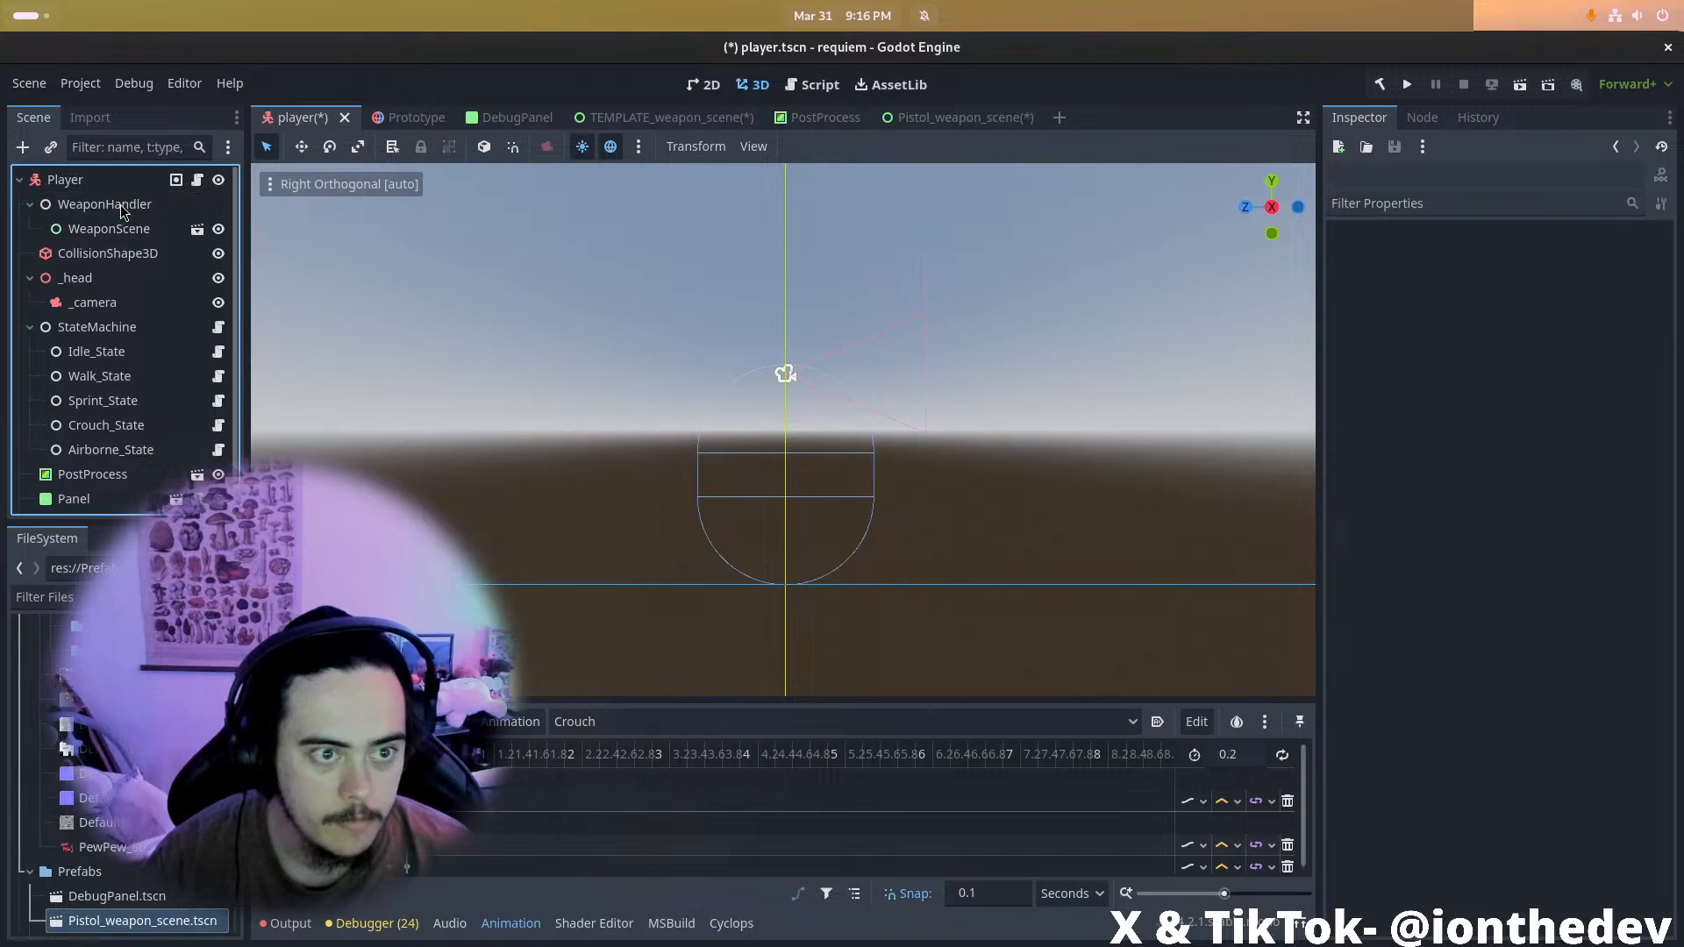
scroll(676, 482, down, 3)
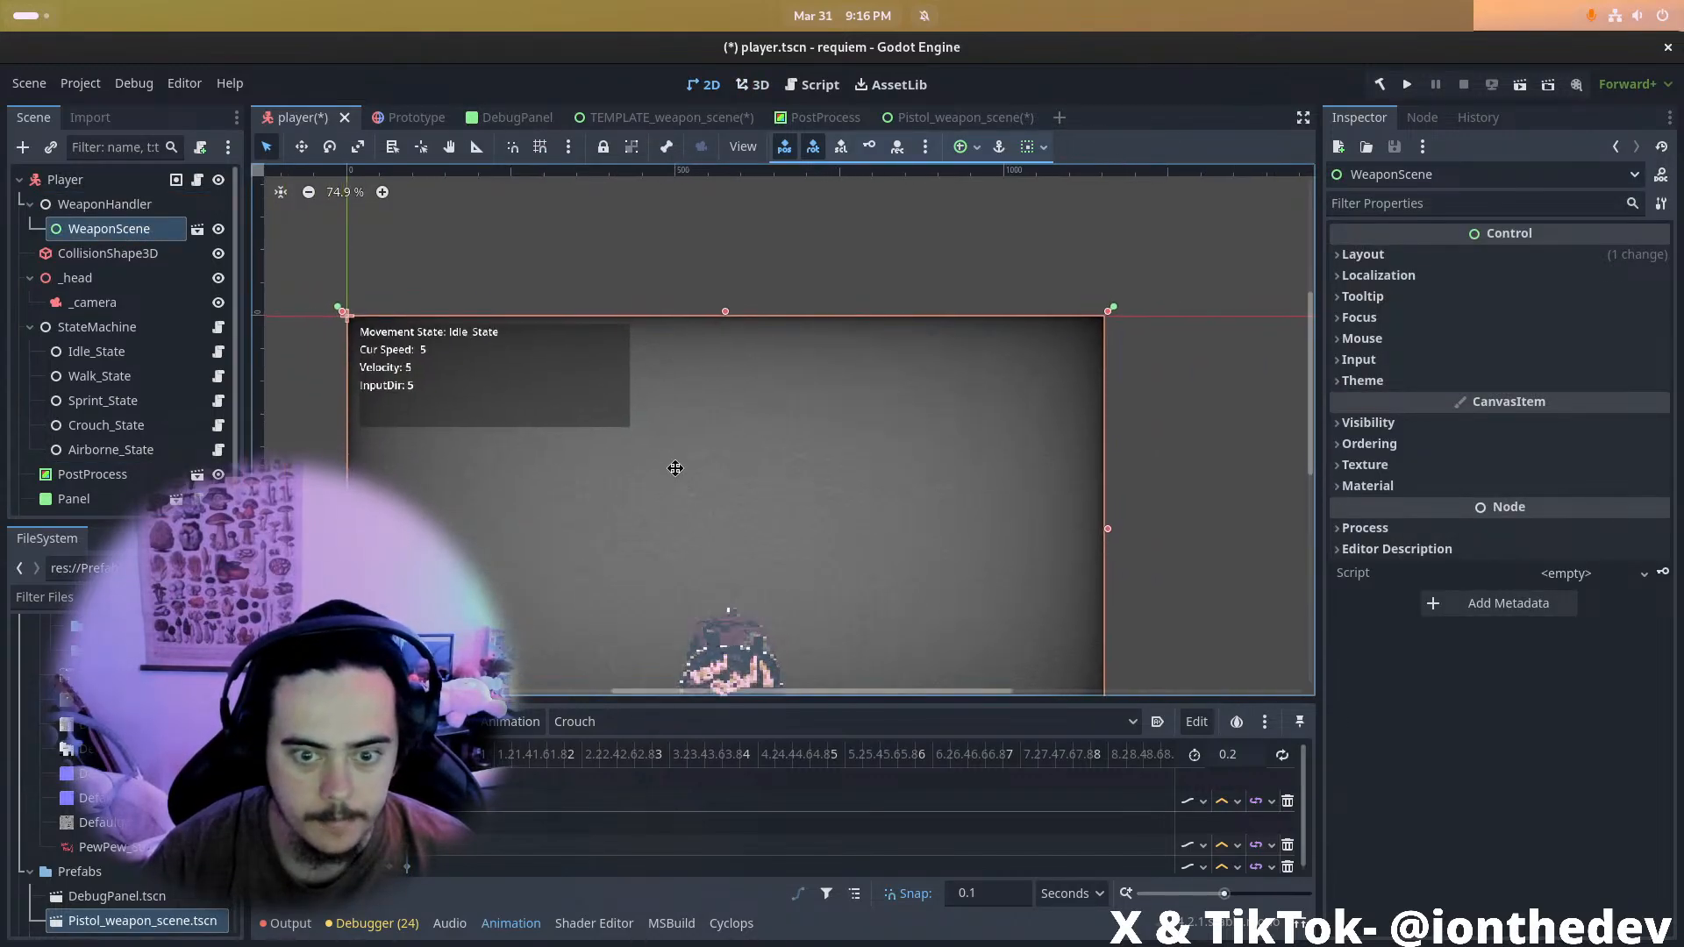
Create and attach a new C# script, res://Prefabs/WeaponHandler.cs, to WeaponHandler using the default Node template
click(105, 204)
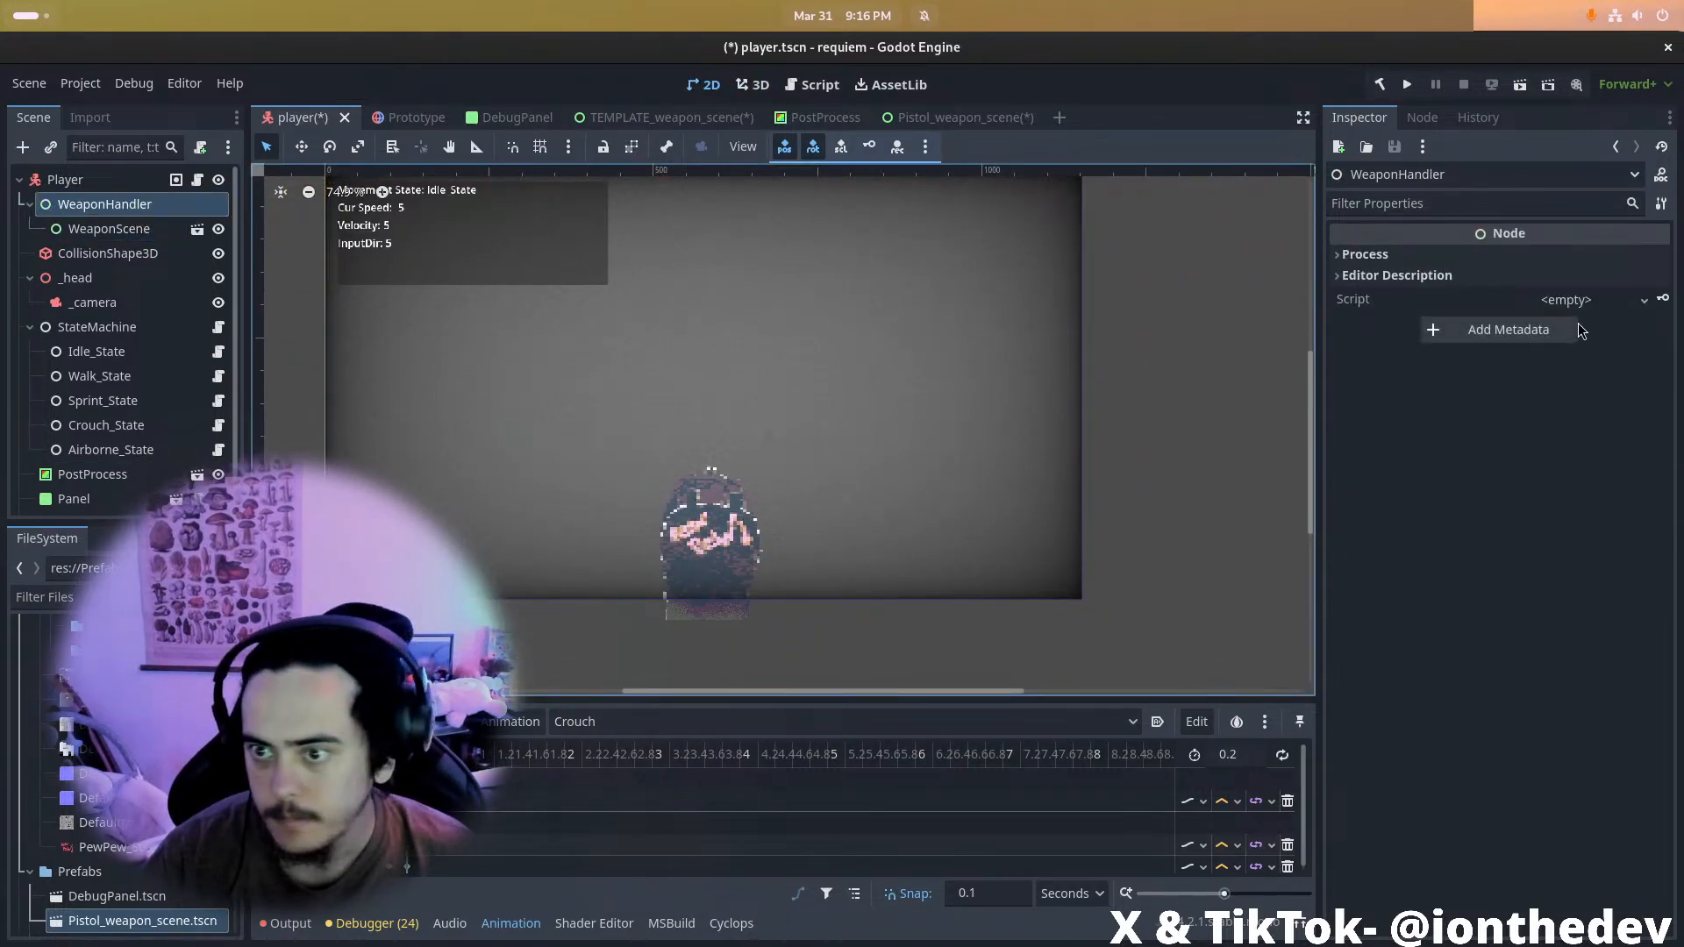
click(1568, 276)
click(1590, 430)
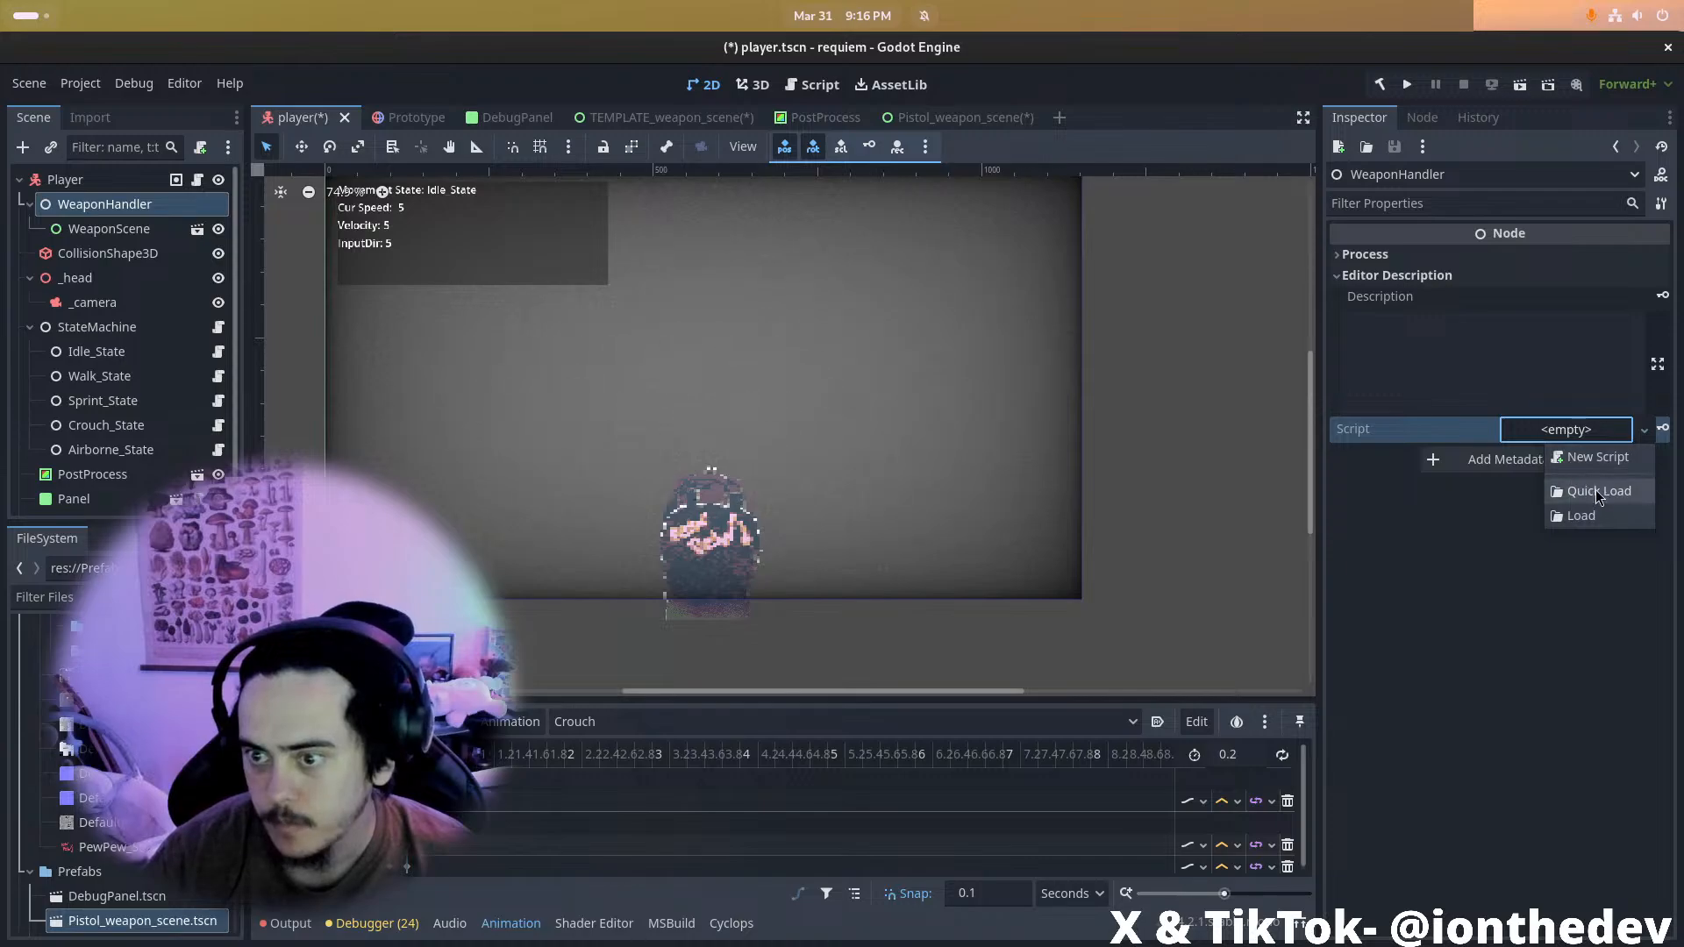
click(1596, 457)
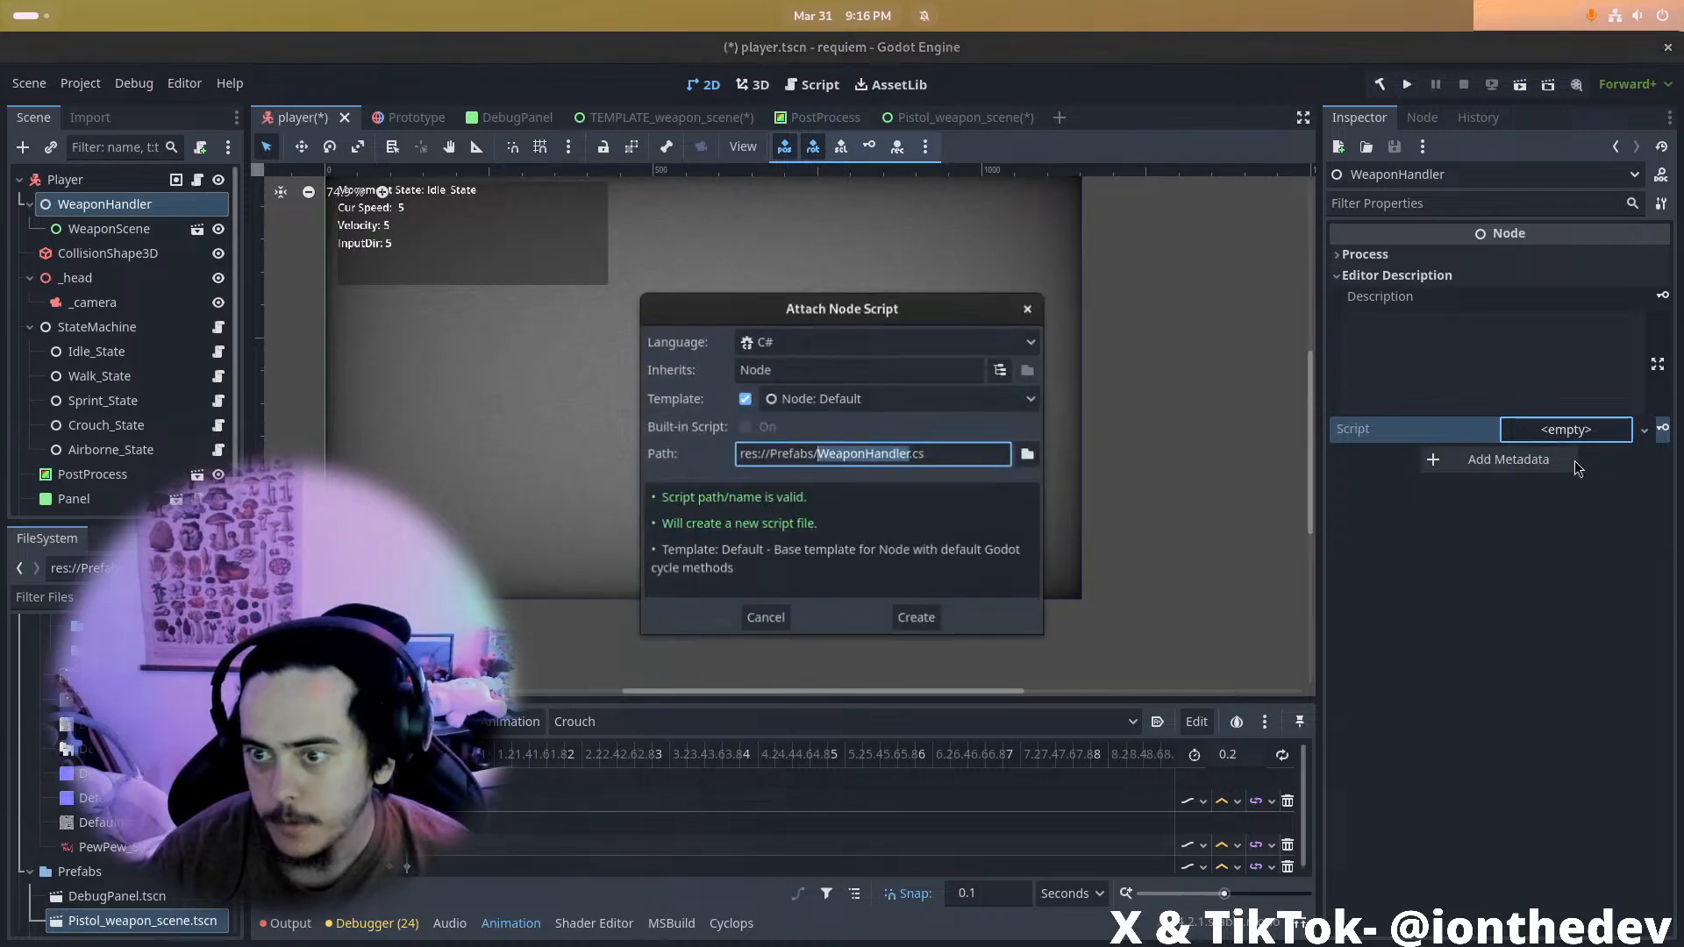
key(Return)
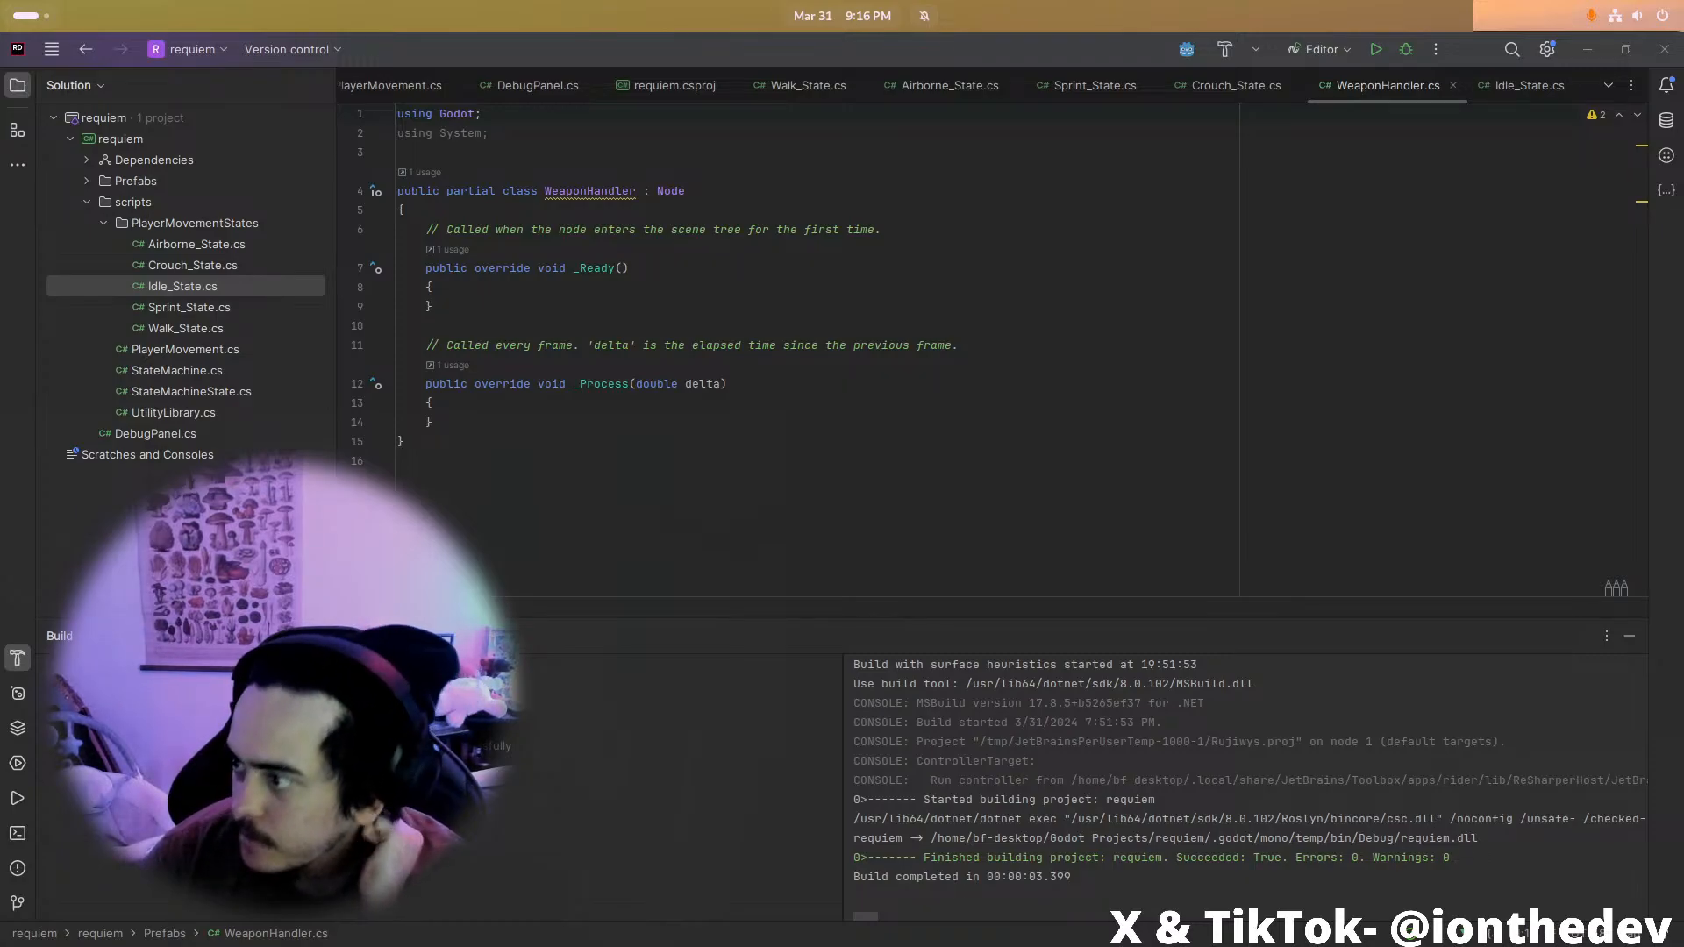
Declare an exported Array<string> field named Weapons at the start of the WeaponHandler class, initialised with new Array<String>()
click(704, 426)
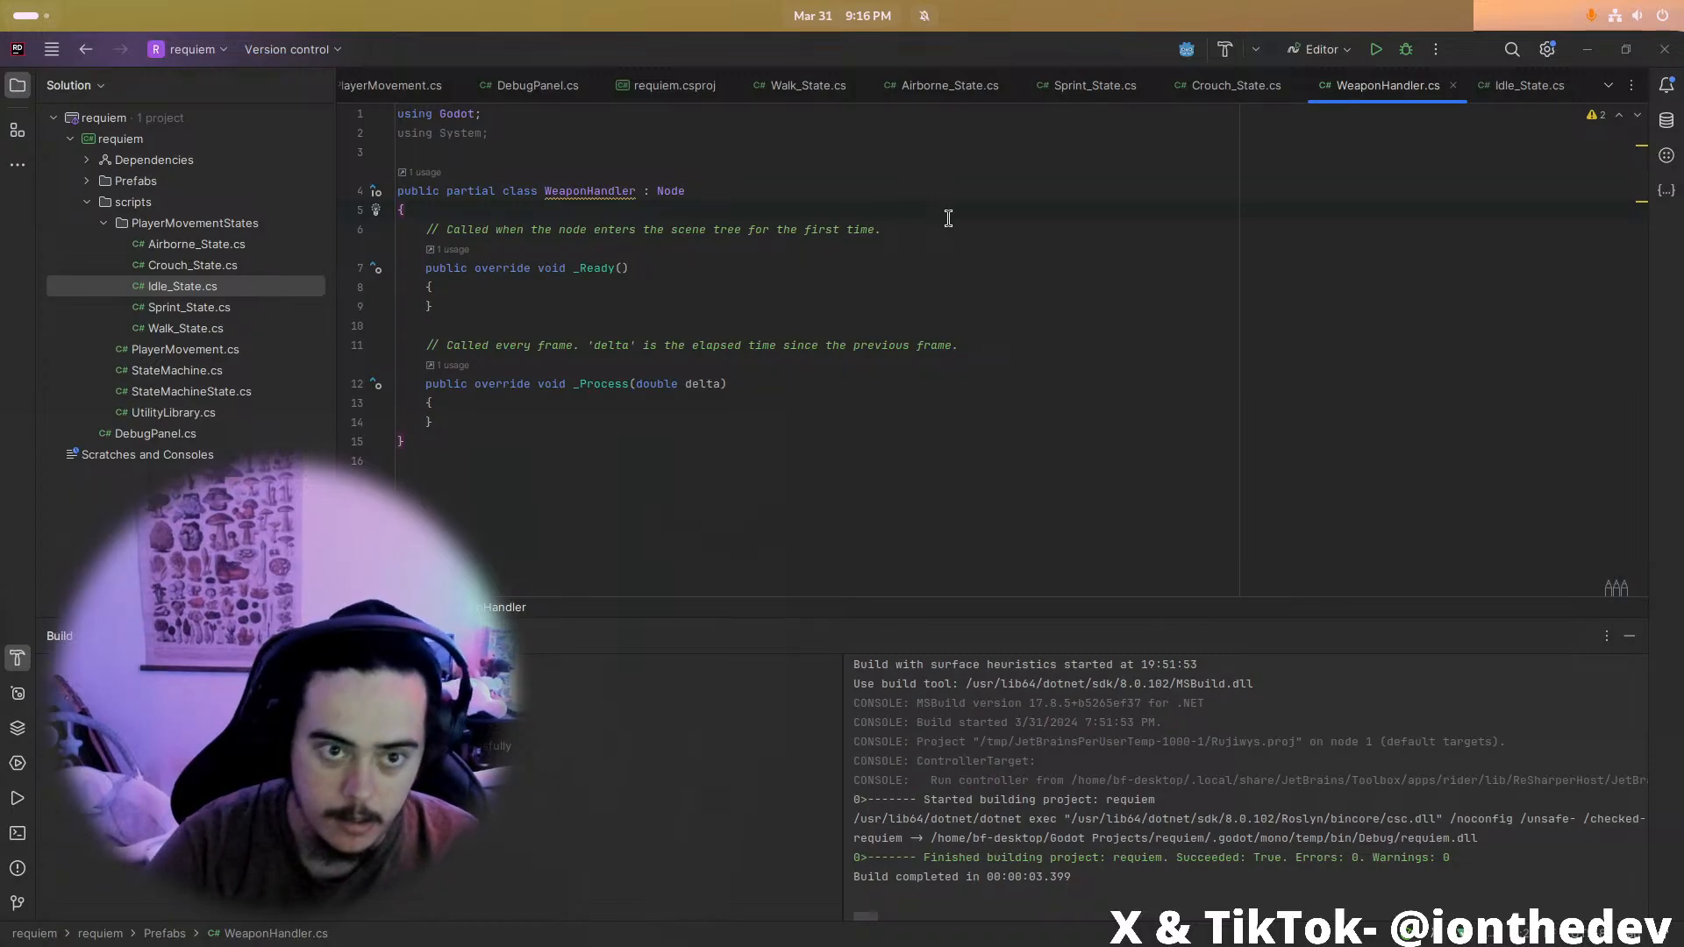
key(Return)
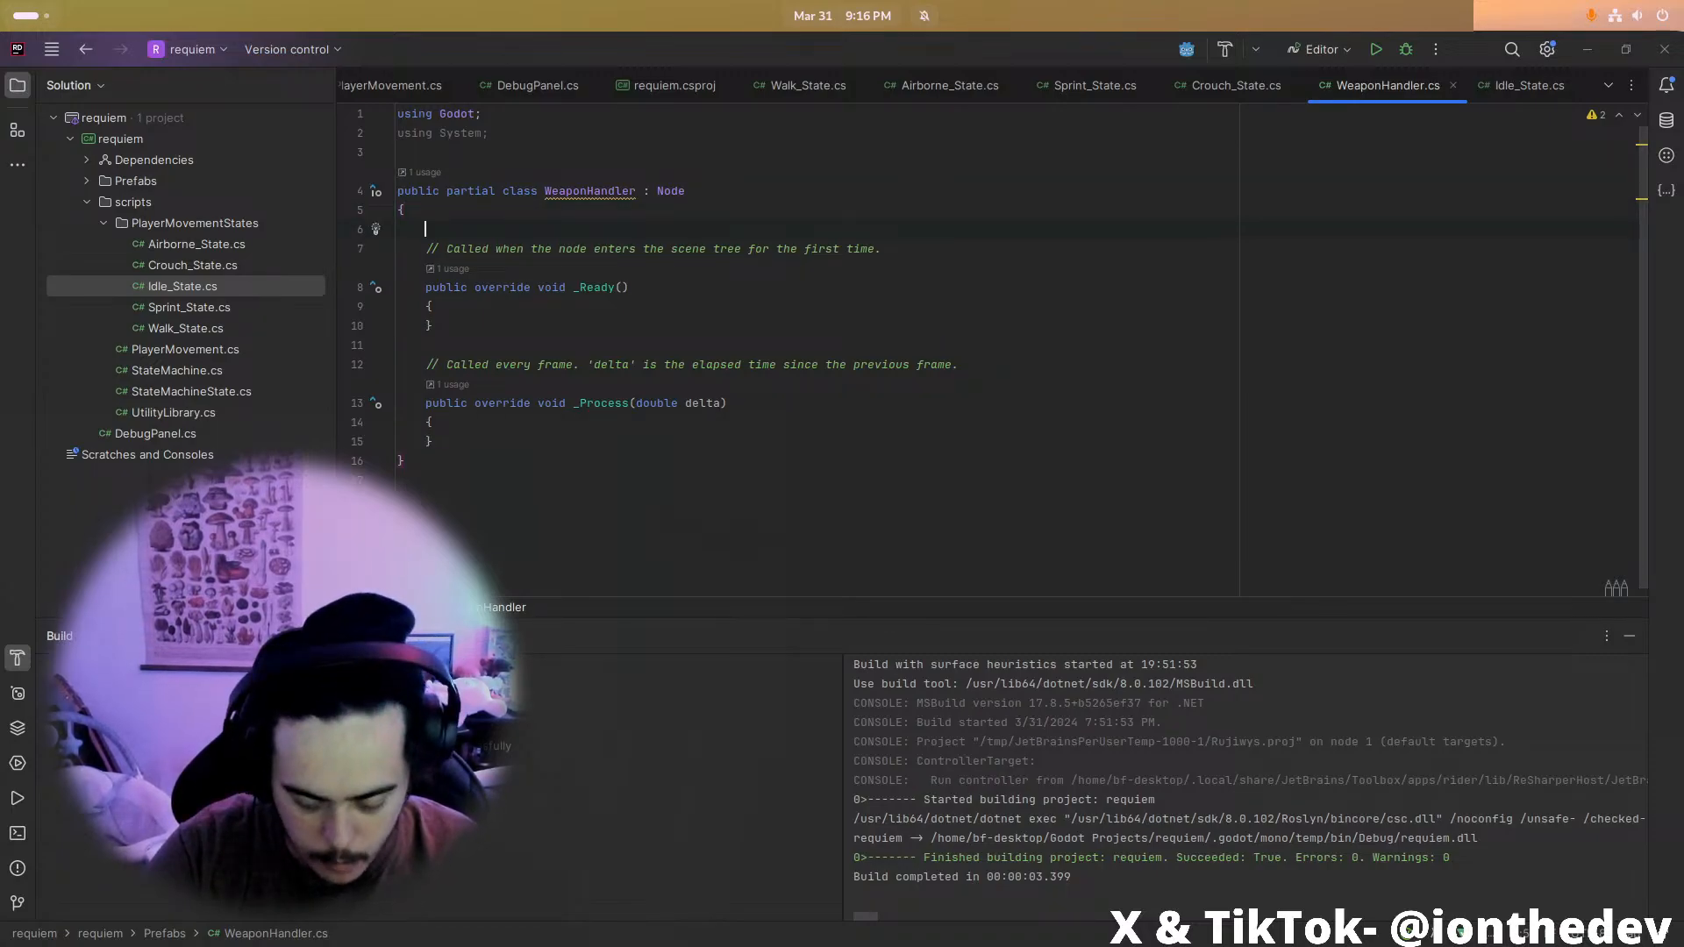
text([Export] Array<)
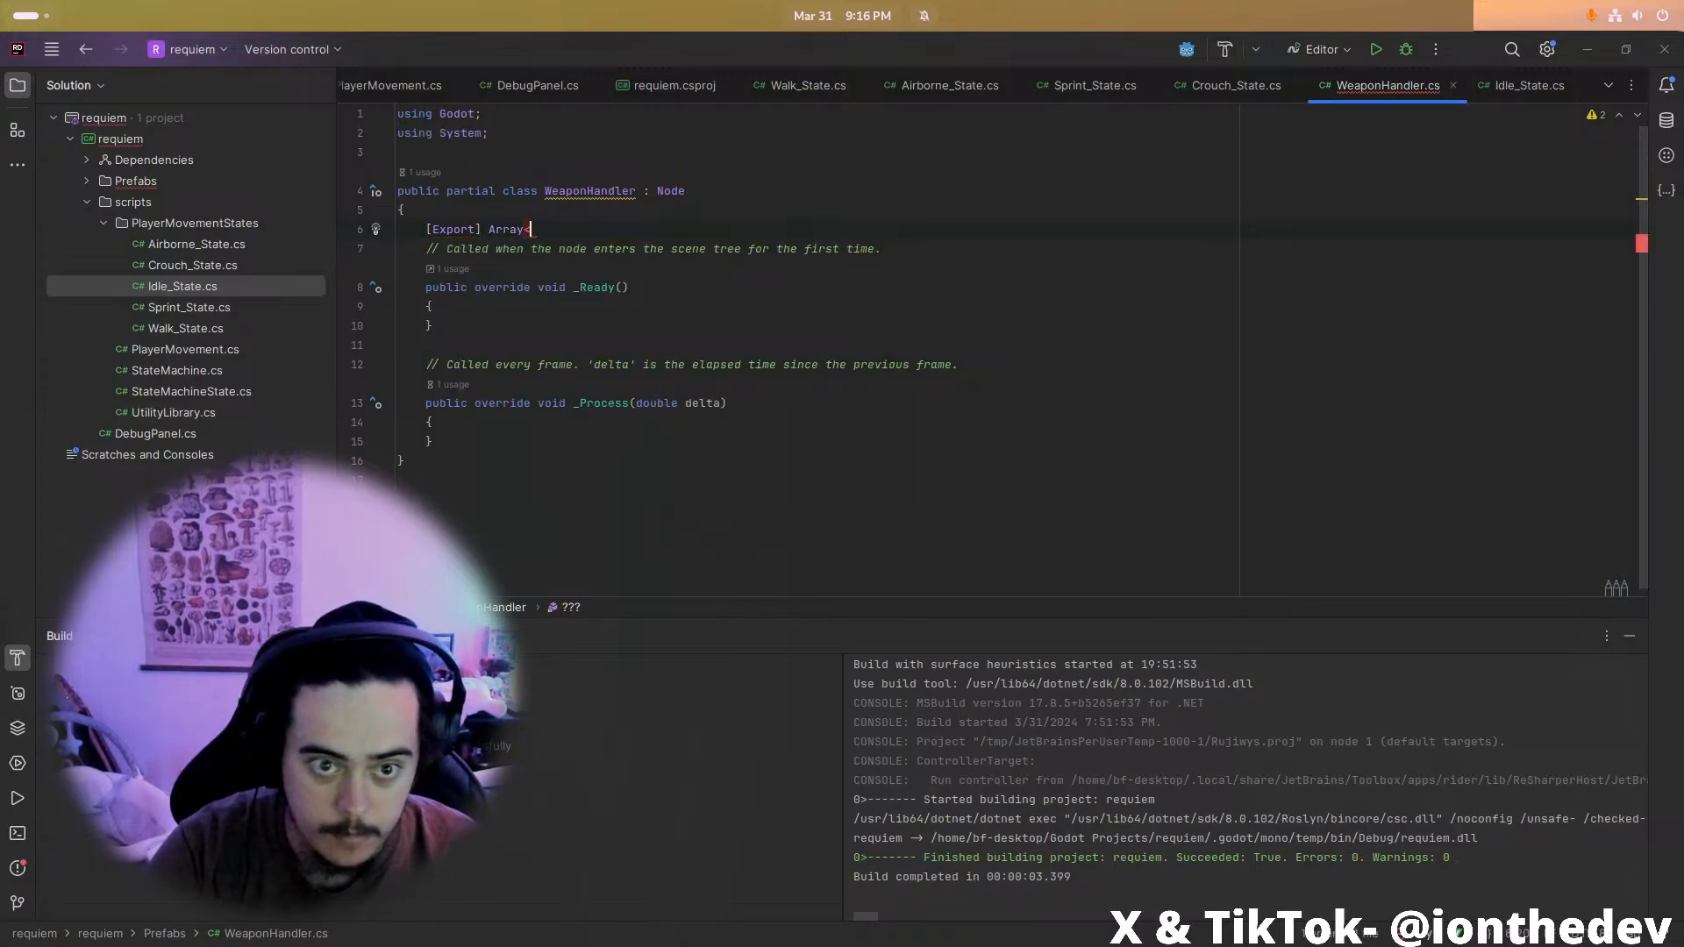
text(String)
key(ctrl+BackSpace)
text(string)
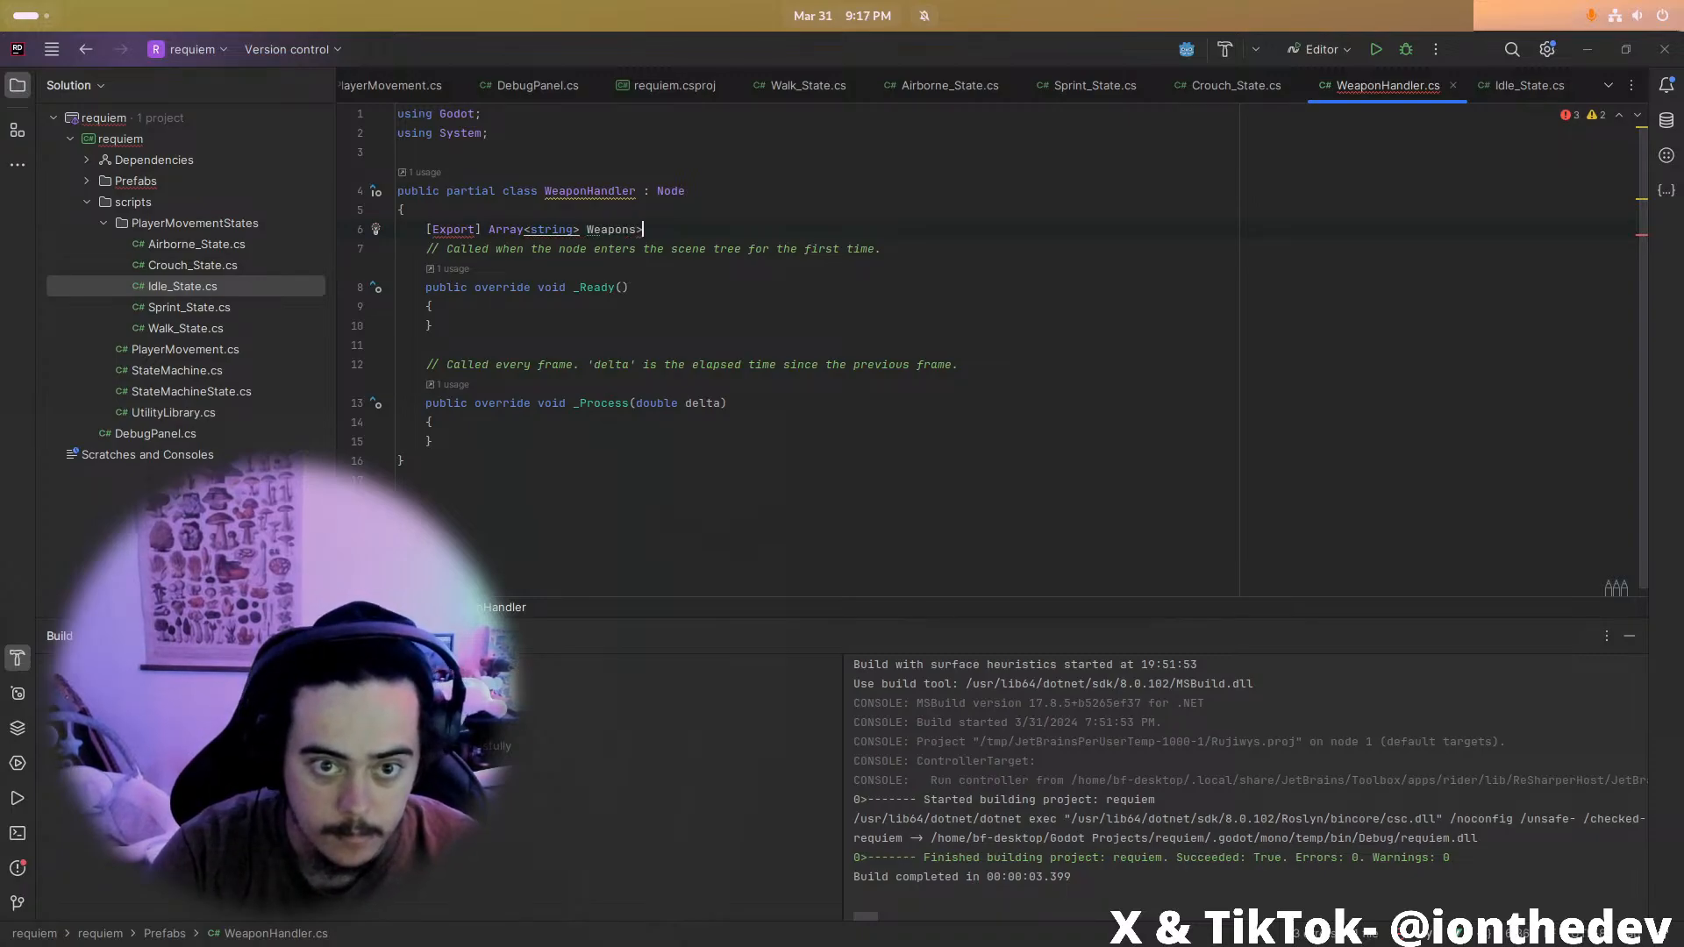
text(new )
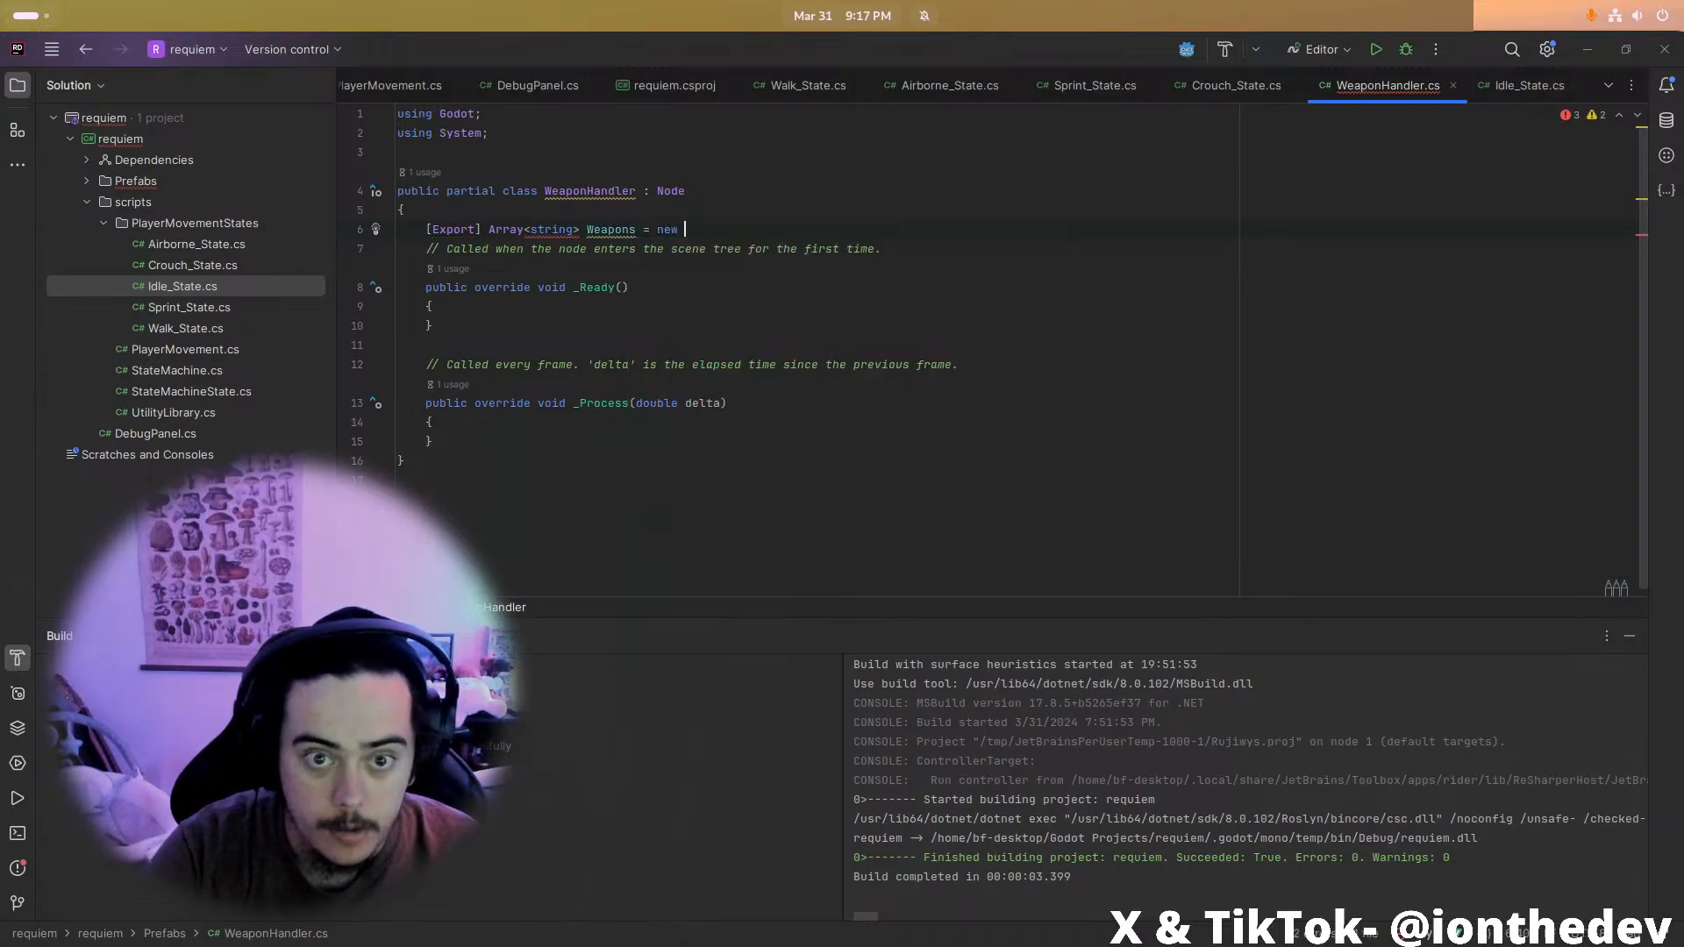
text(arra)
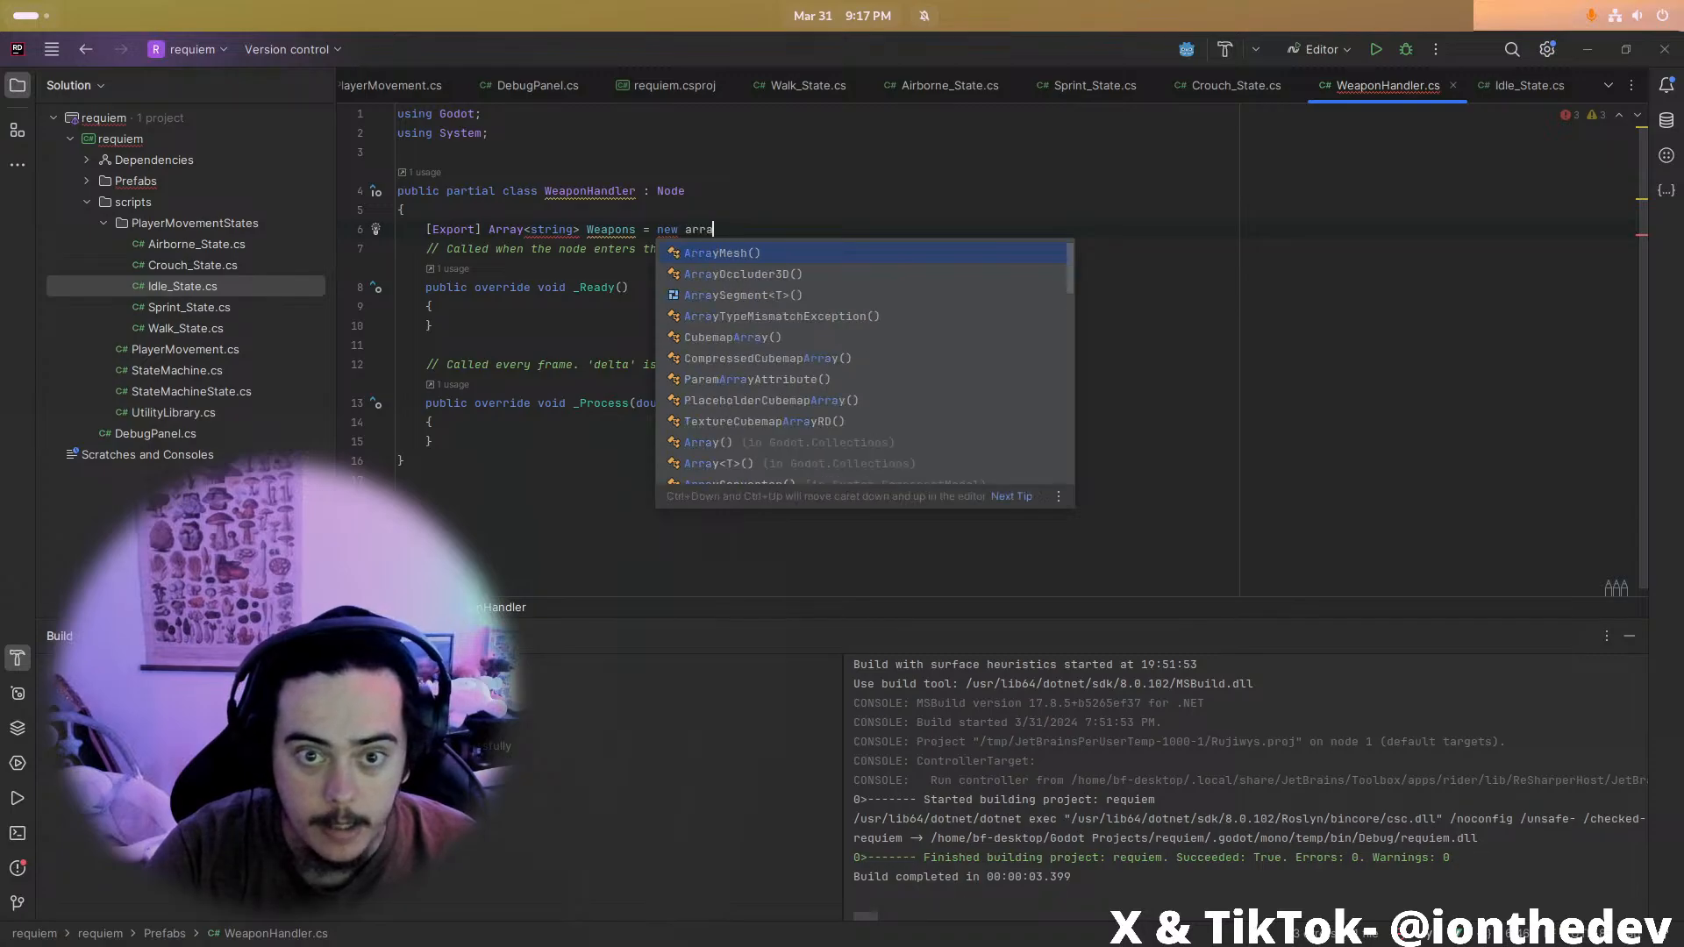
key(ctrl+BackSpace)
text(Array)
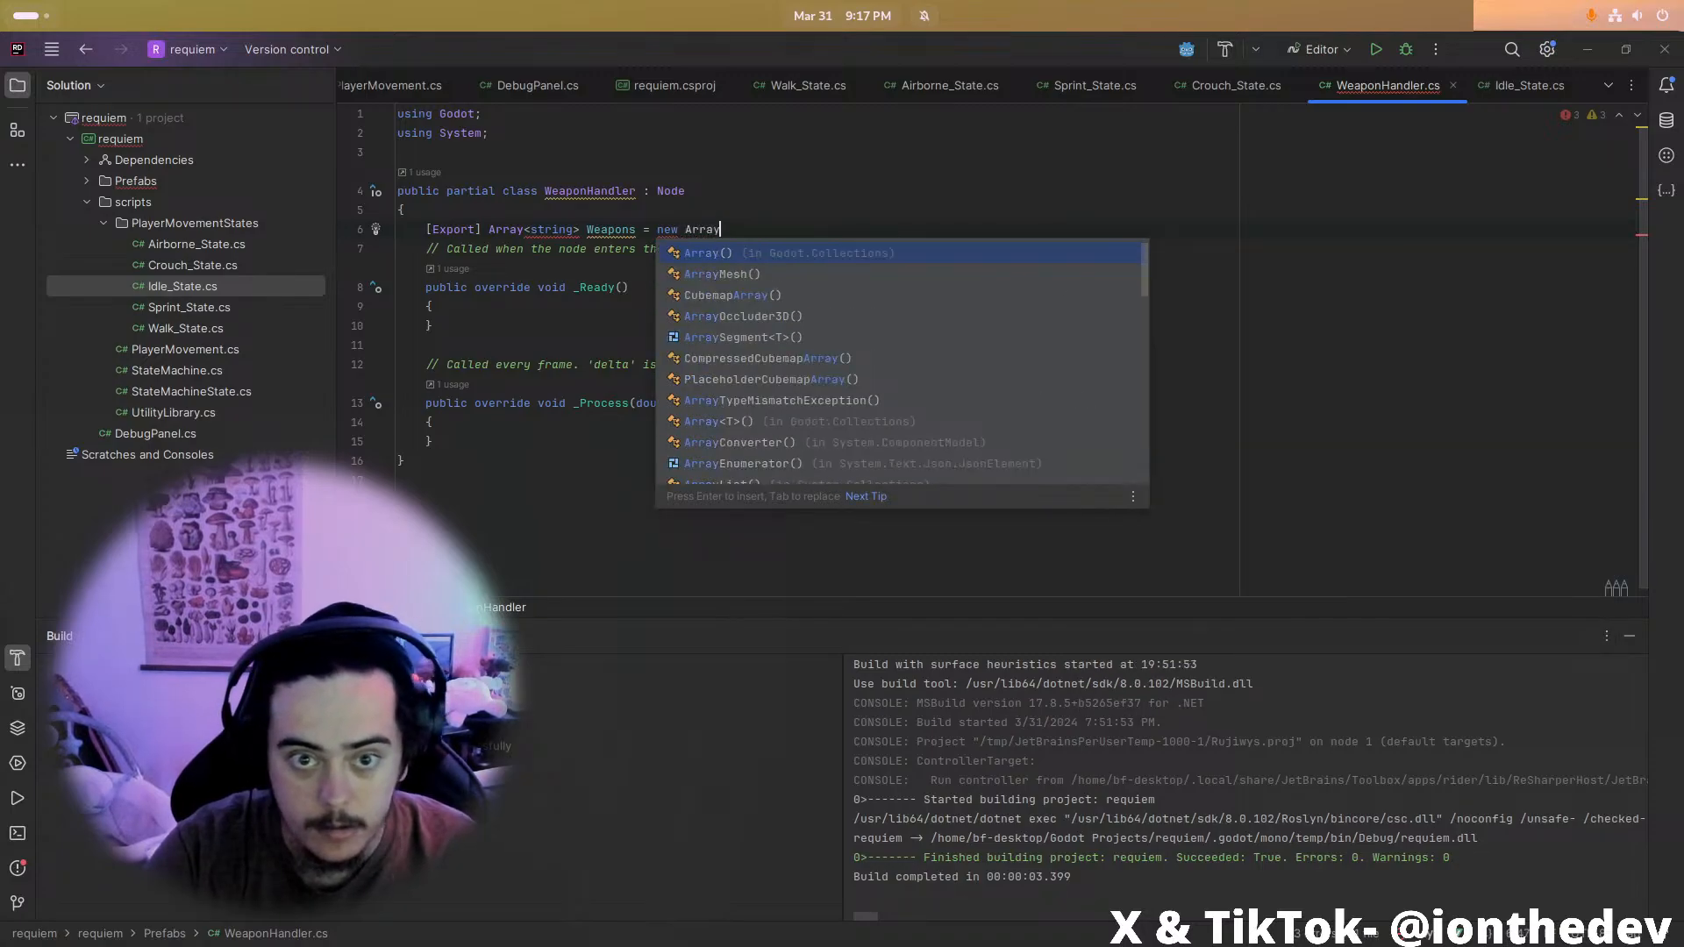
text(<String>)
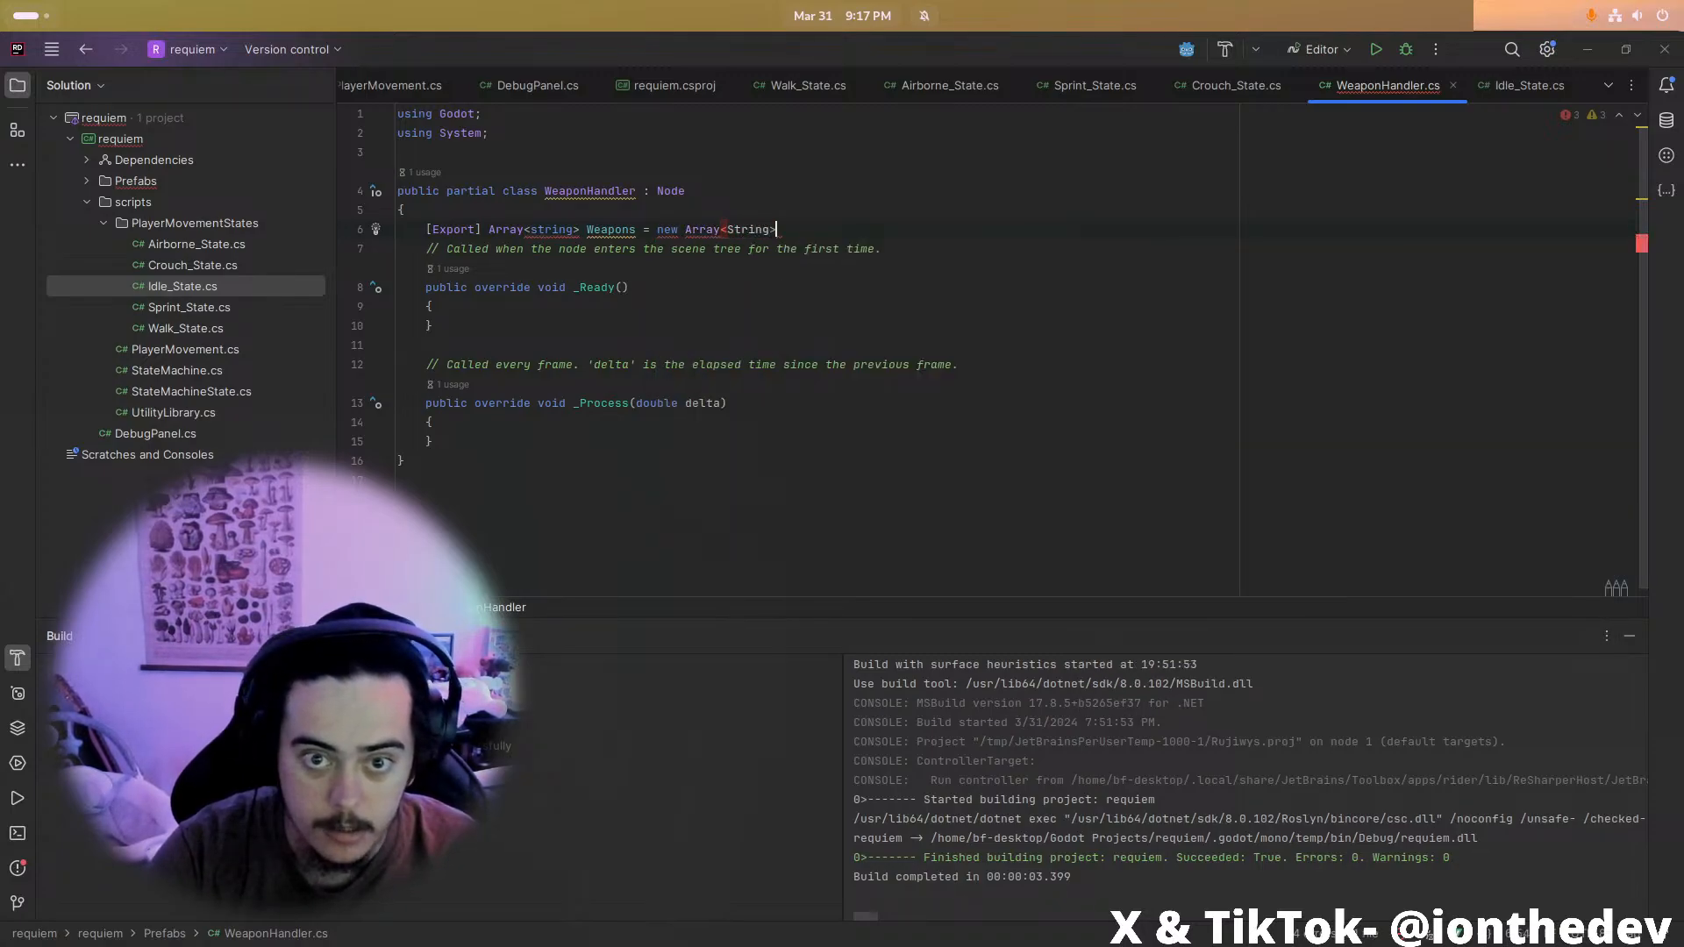
text(();)
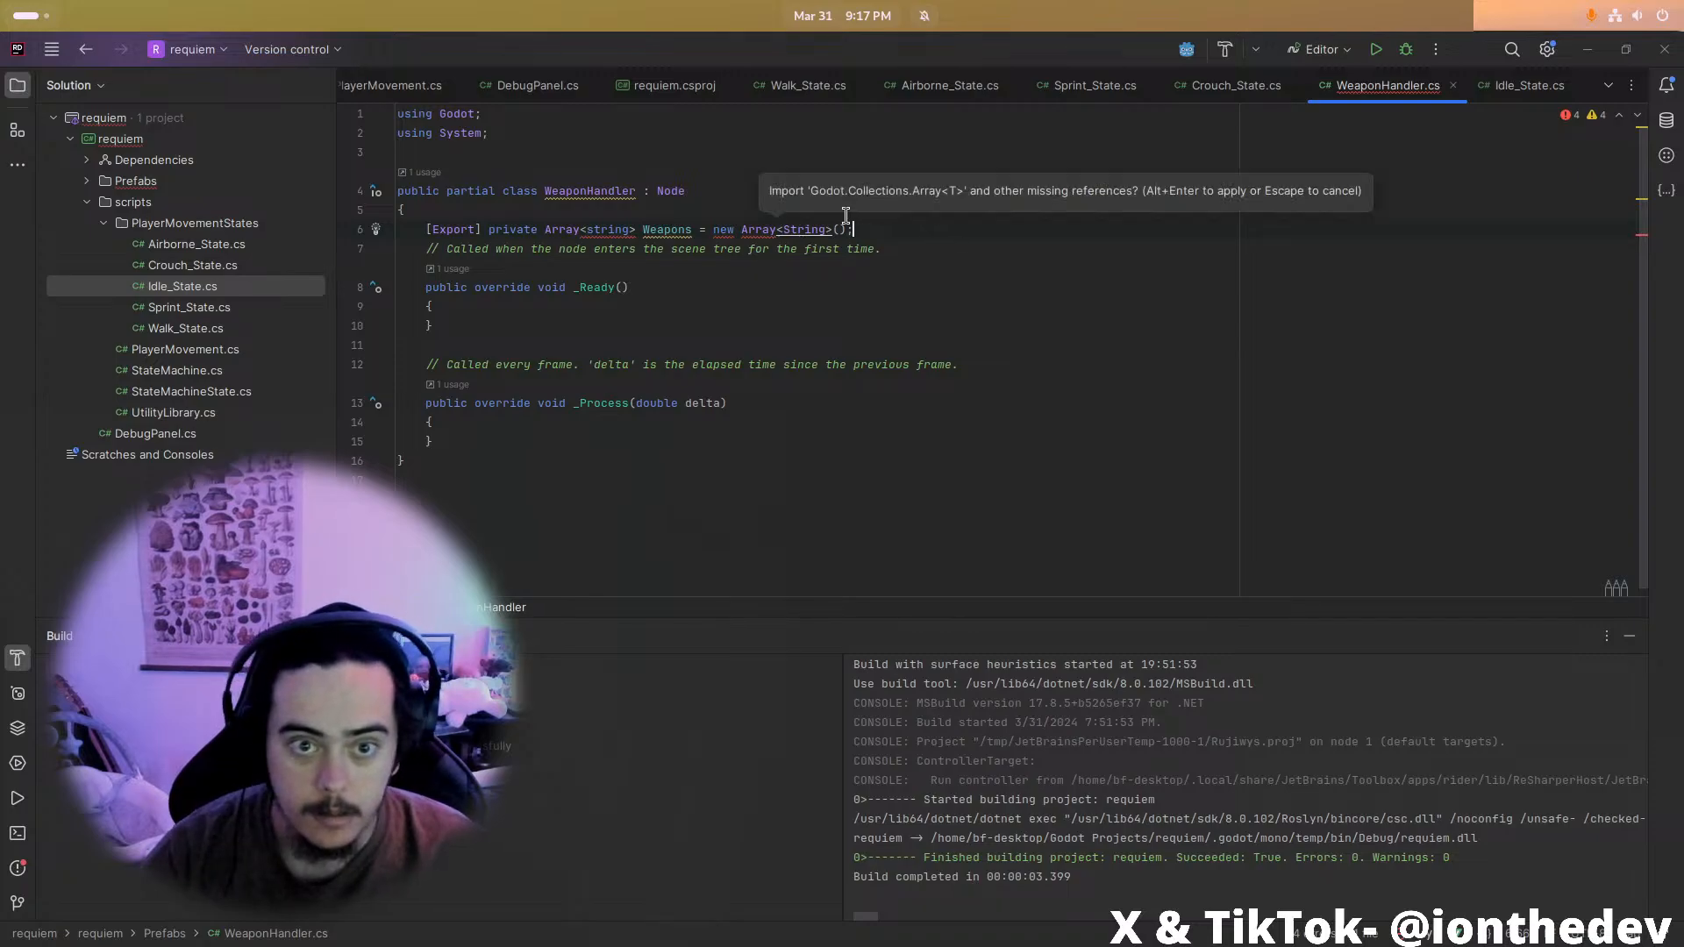
Change the Weapons initialiser's element type to lowercase string and import Godot.Collections for the Array type
double_click(785, 229)
text(string)
drag(785, 229, 798, 235)
text(s)
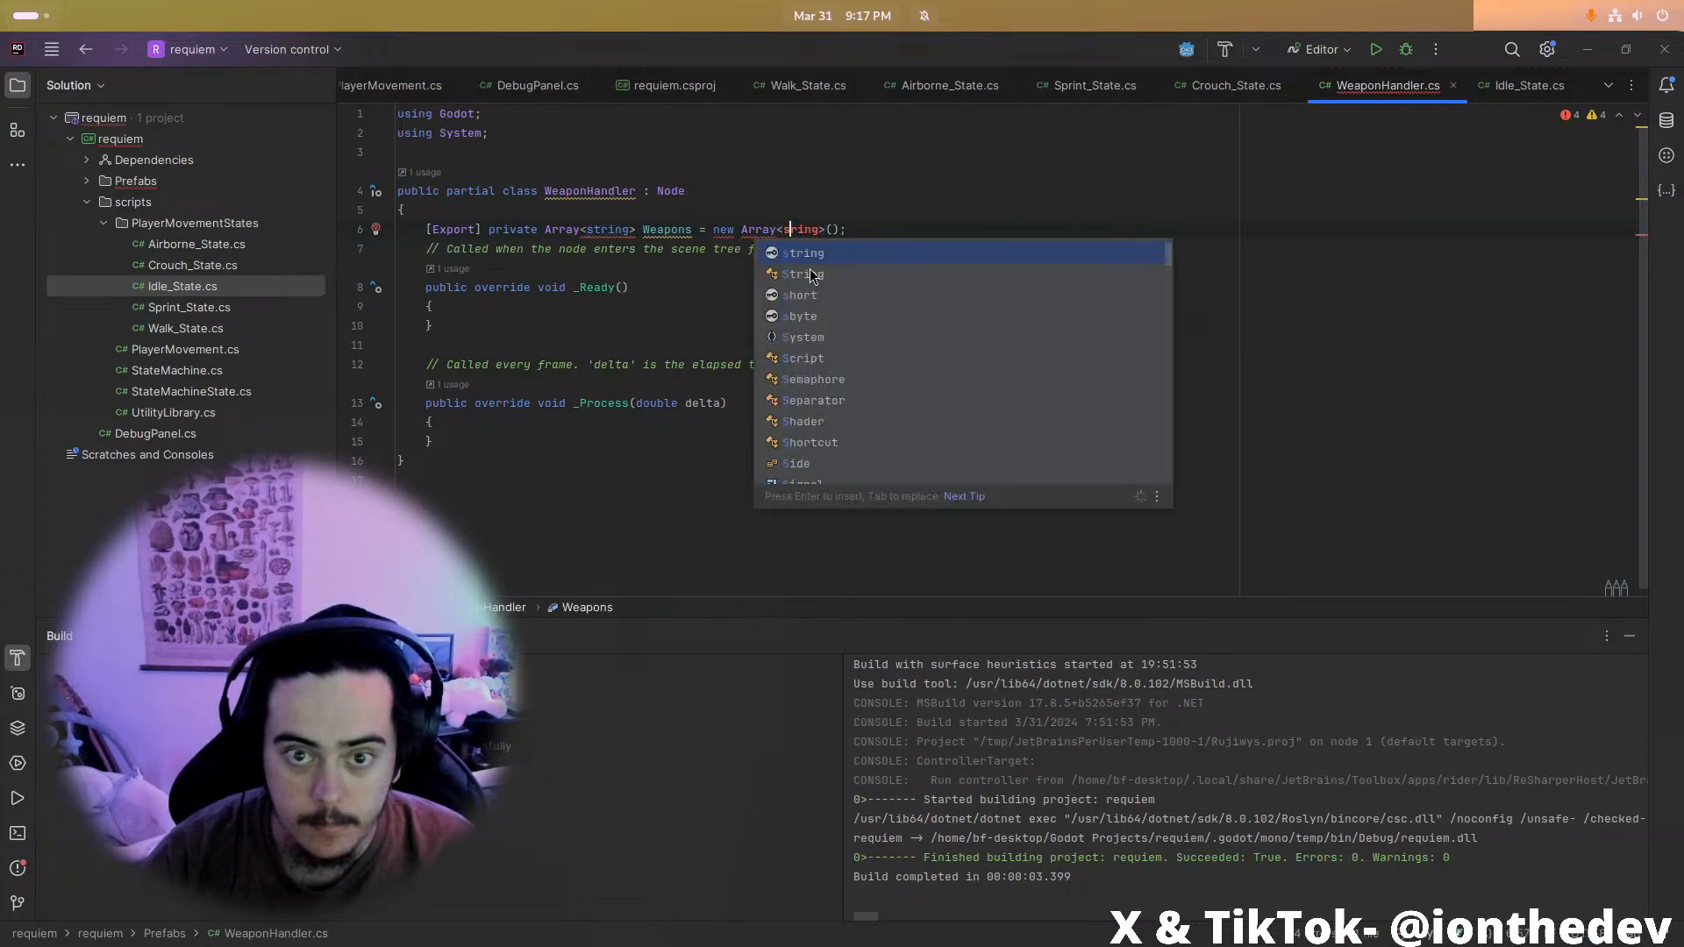
click(766, 207)
click(794, 228)
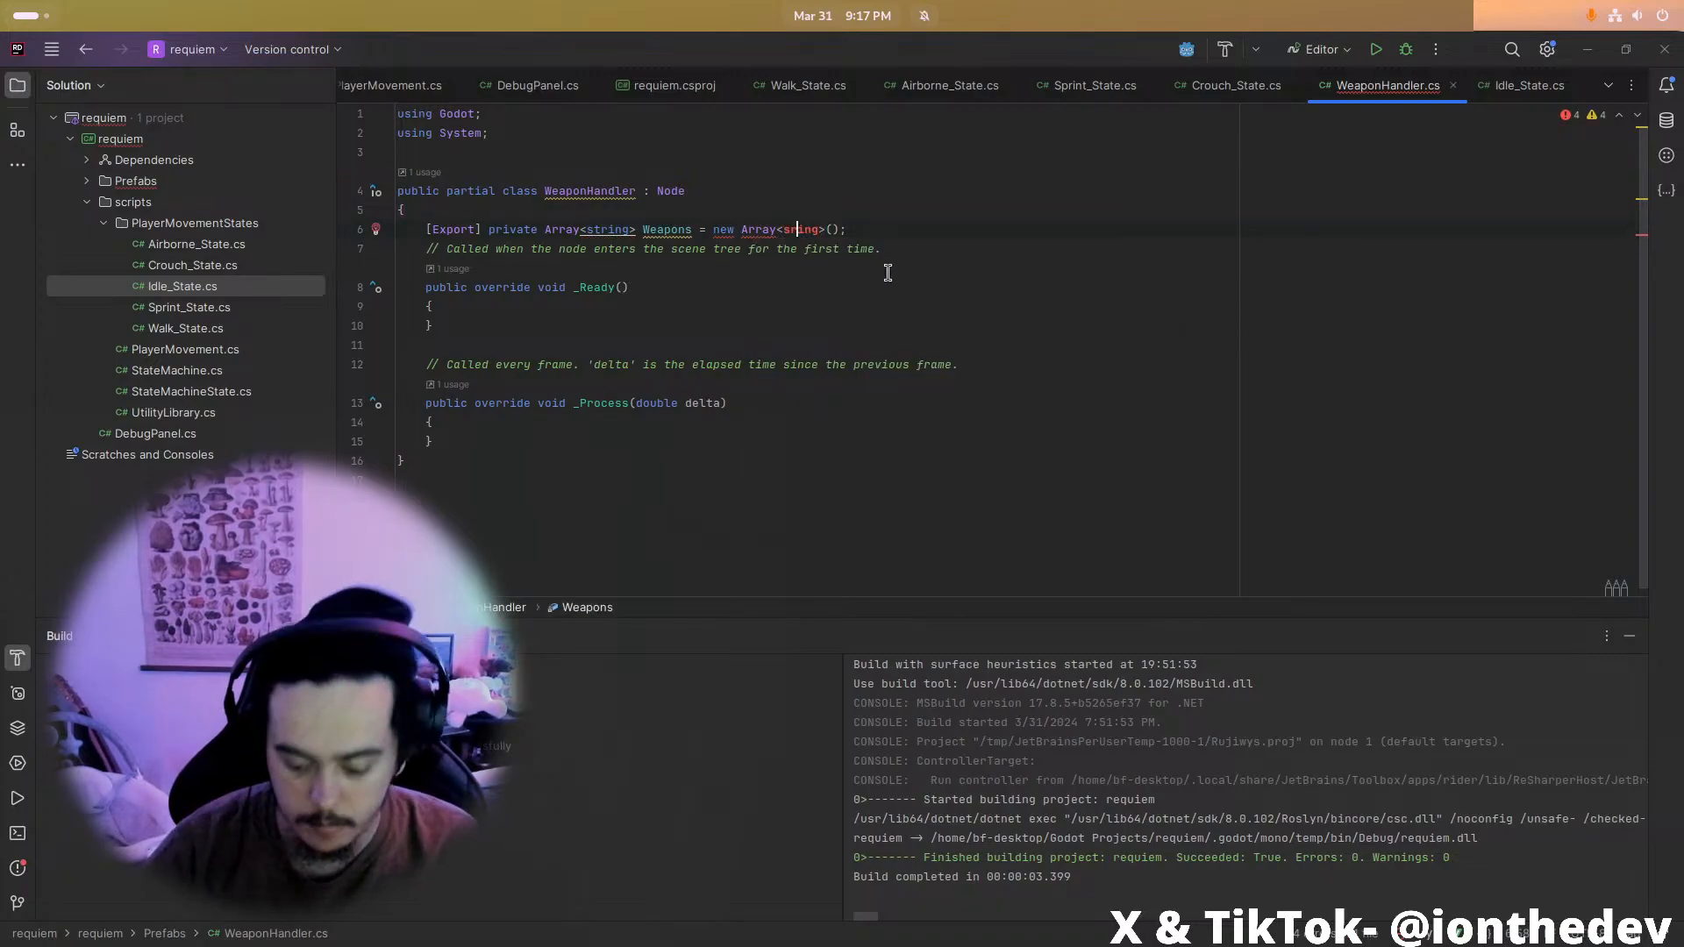
text(t)
key(Escape)
key(Up)
click(765, 227)
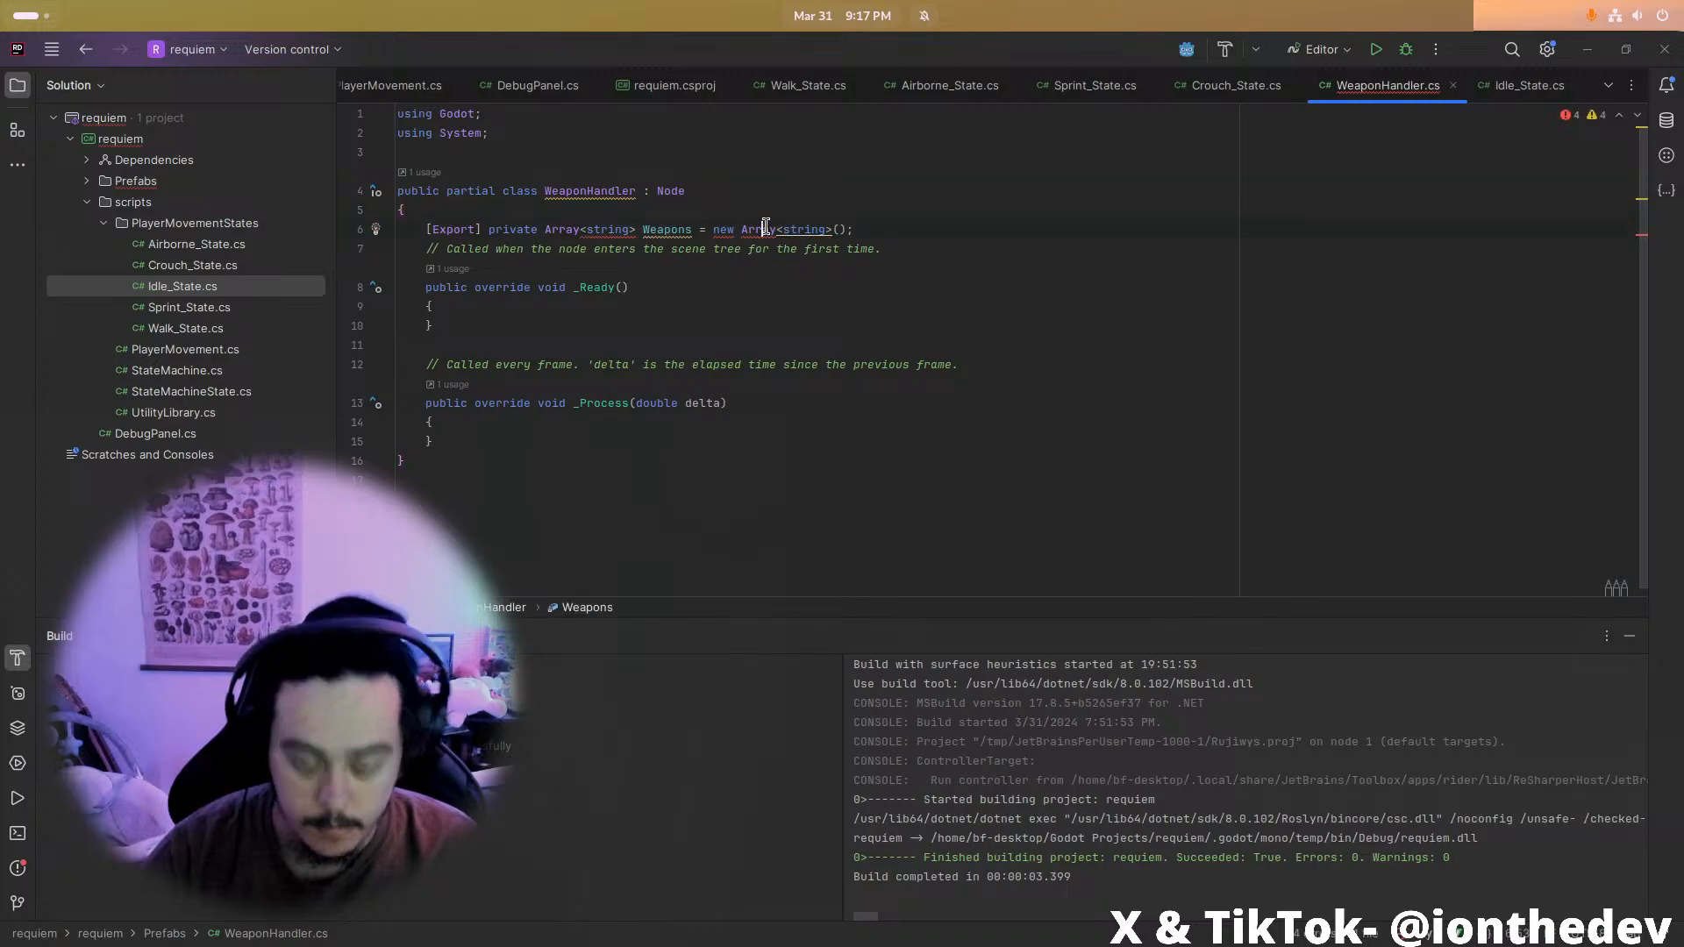
key(alt+Return)
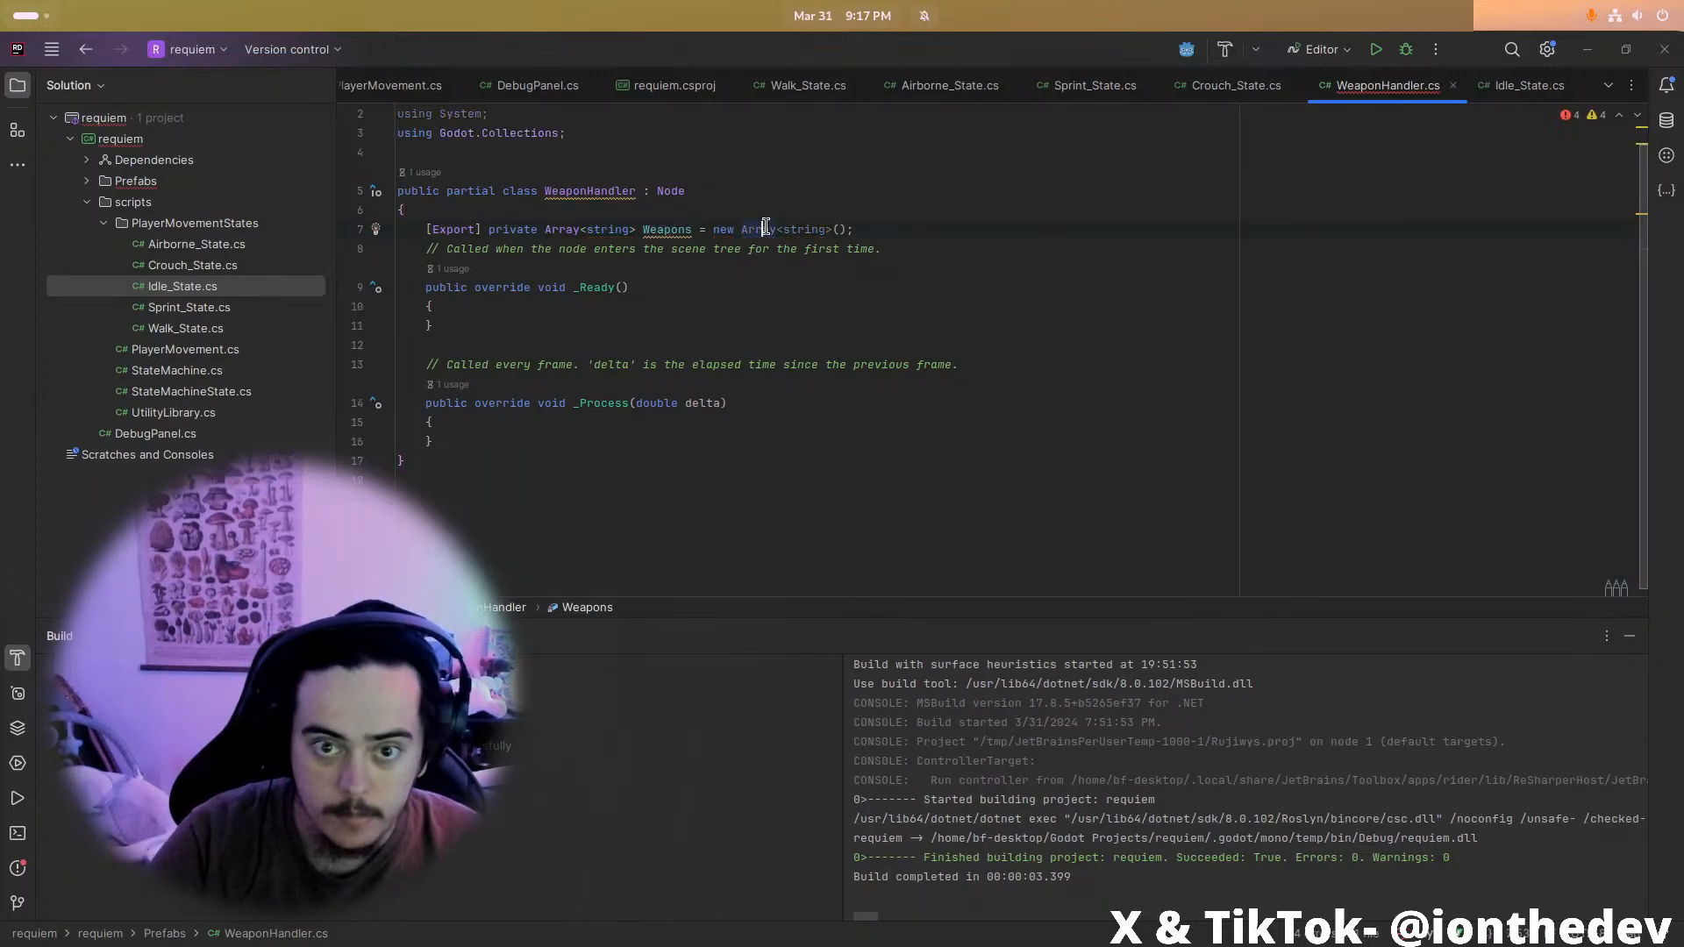
Duplicate the Weapons declaration below itself and name the copied field AmmoInClip
click(883, 232)
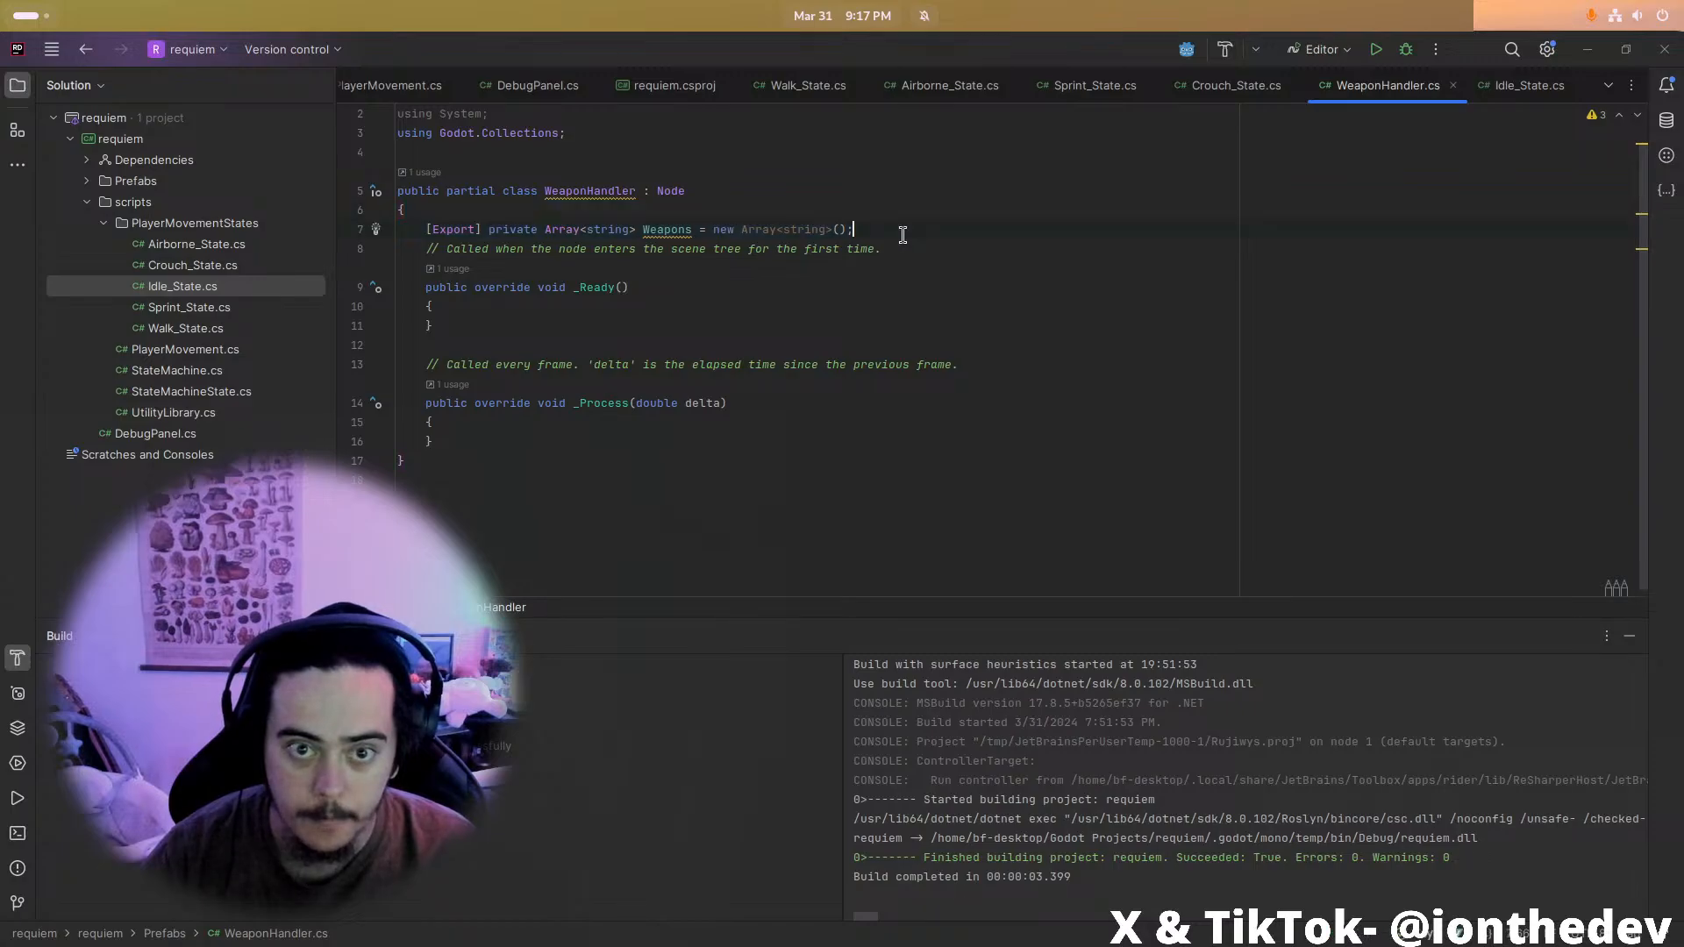
key(Return)
text([Export] private Array<string> Weapons = new Array<string>();)
double_click(667, 267)
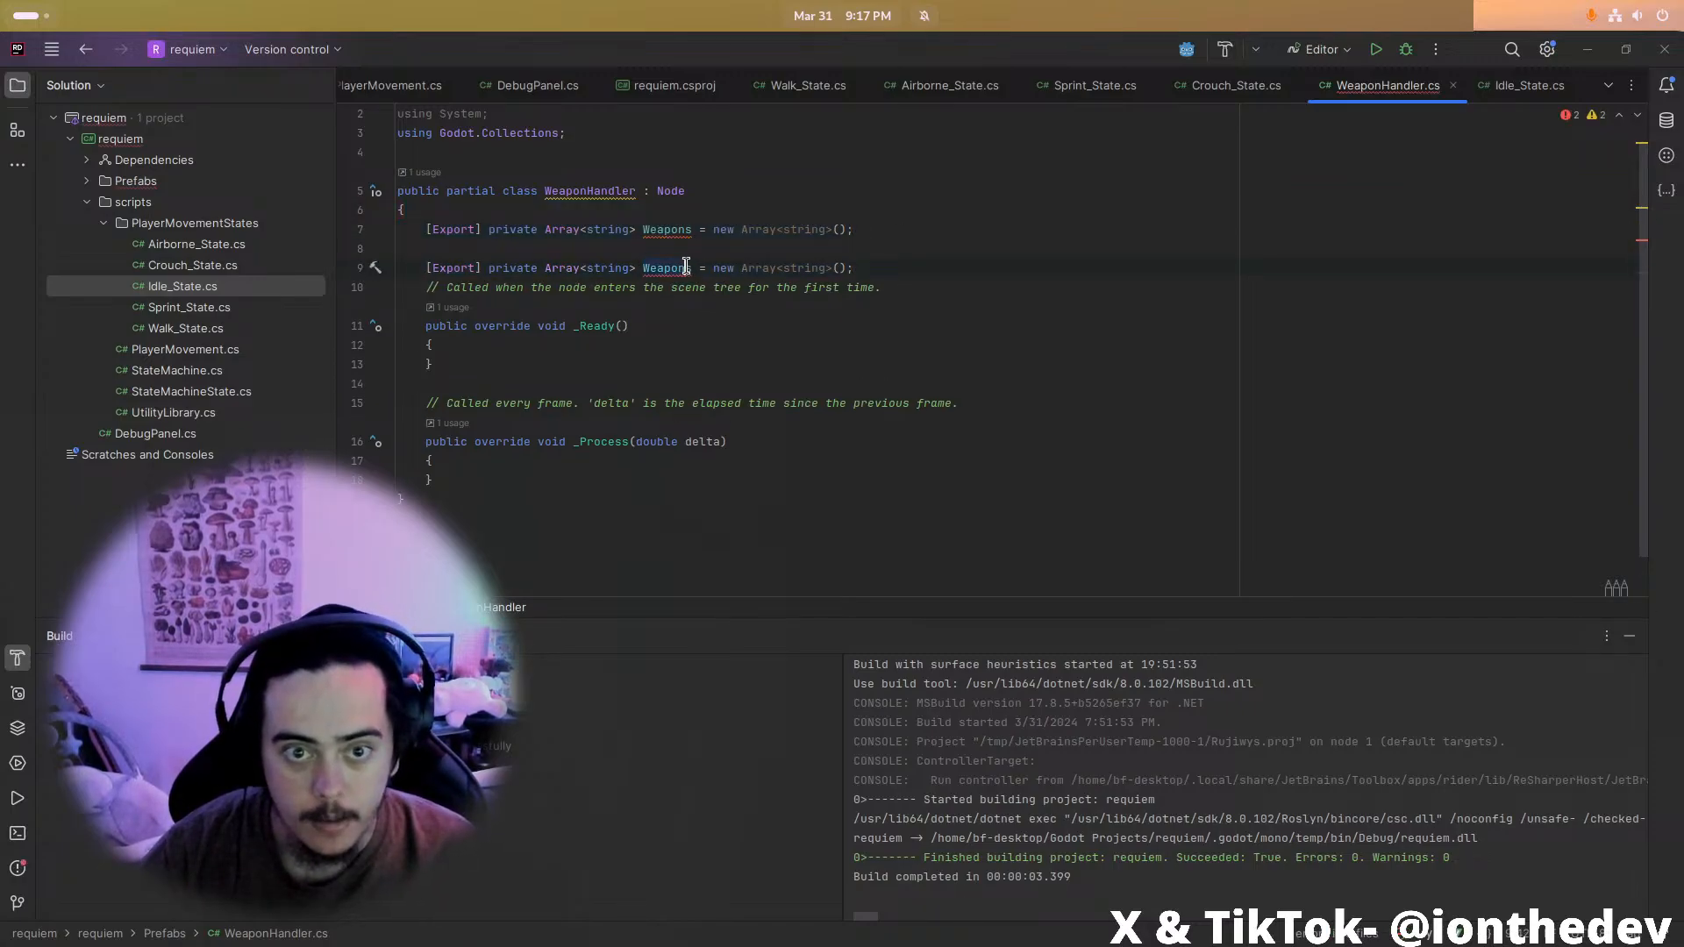
text(Ammo)
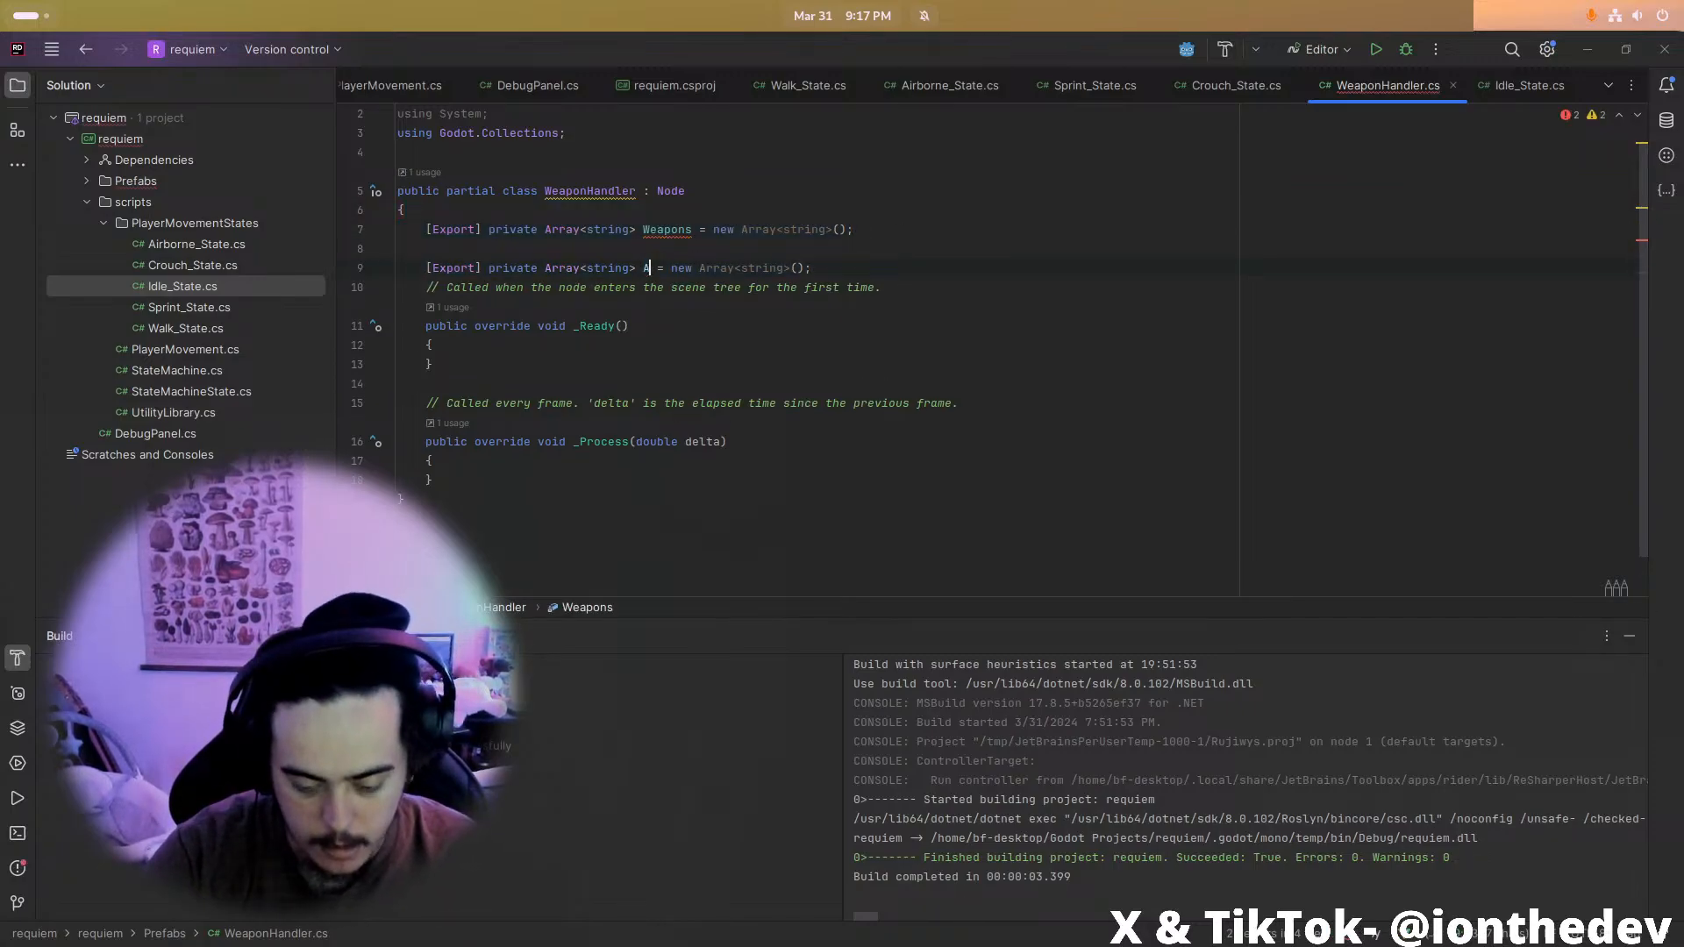
key(ctrl+BackSpace)
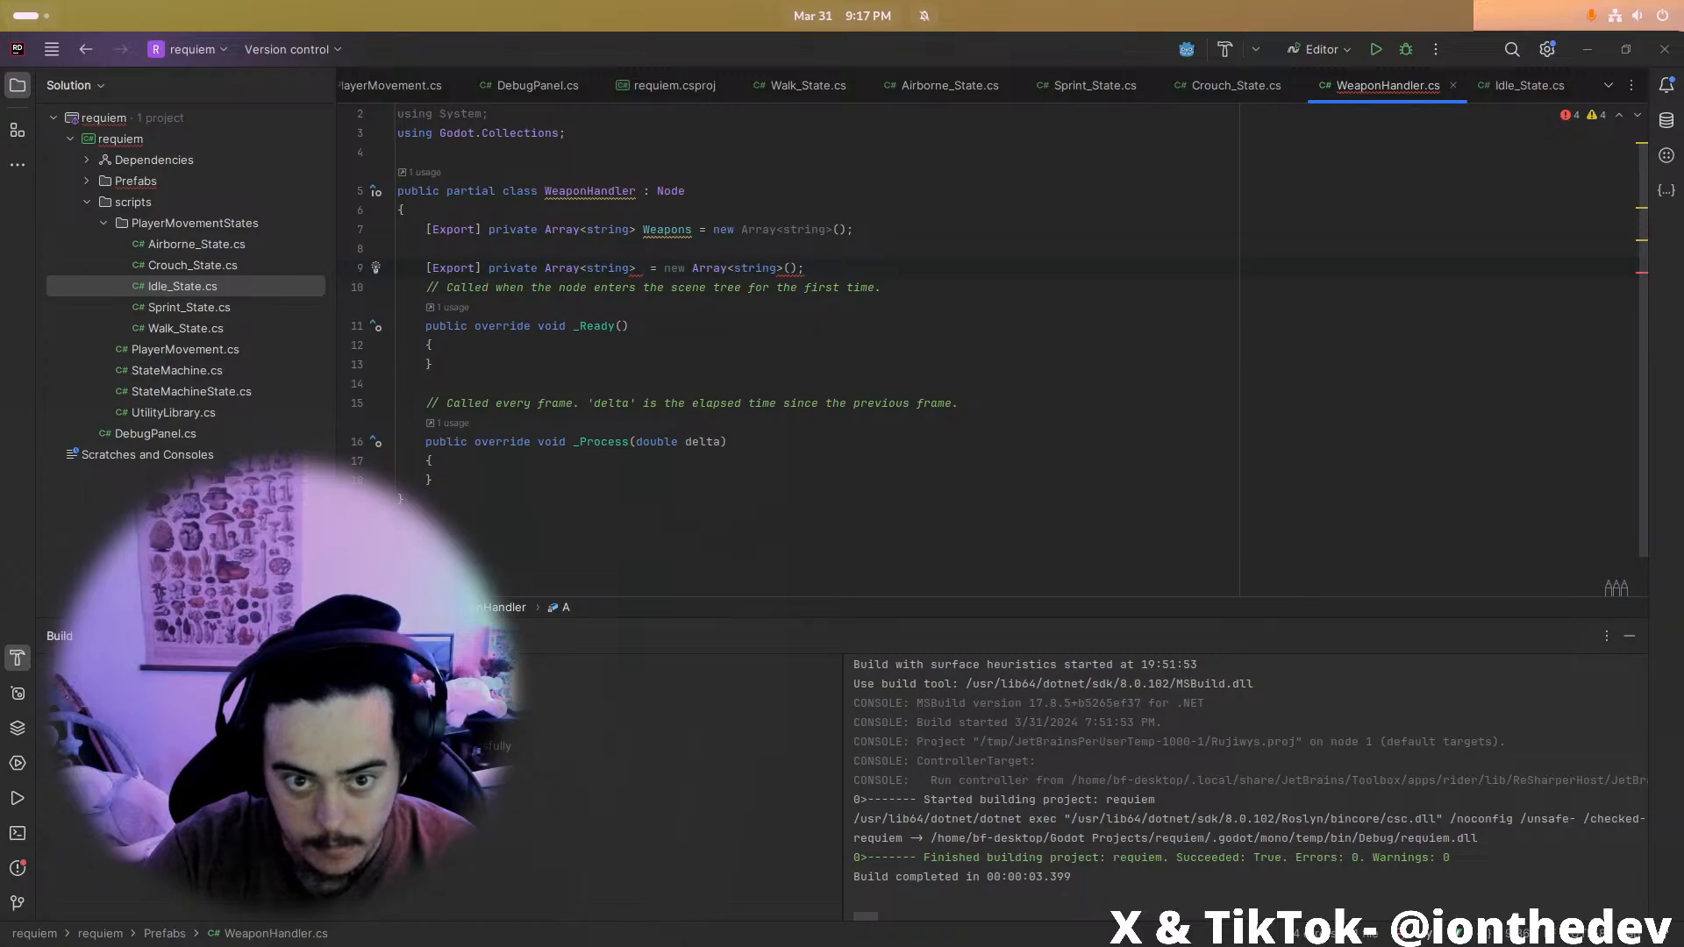
text(A)
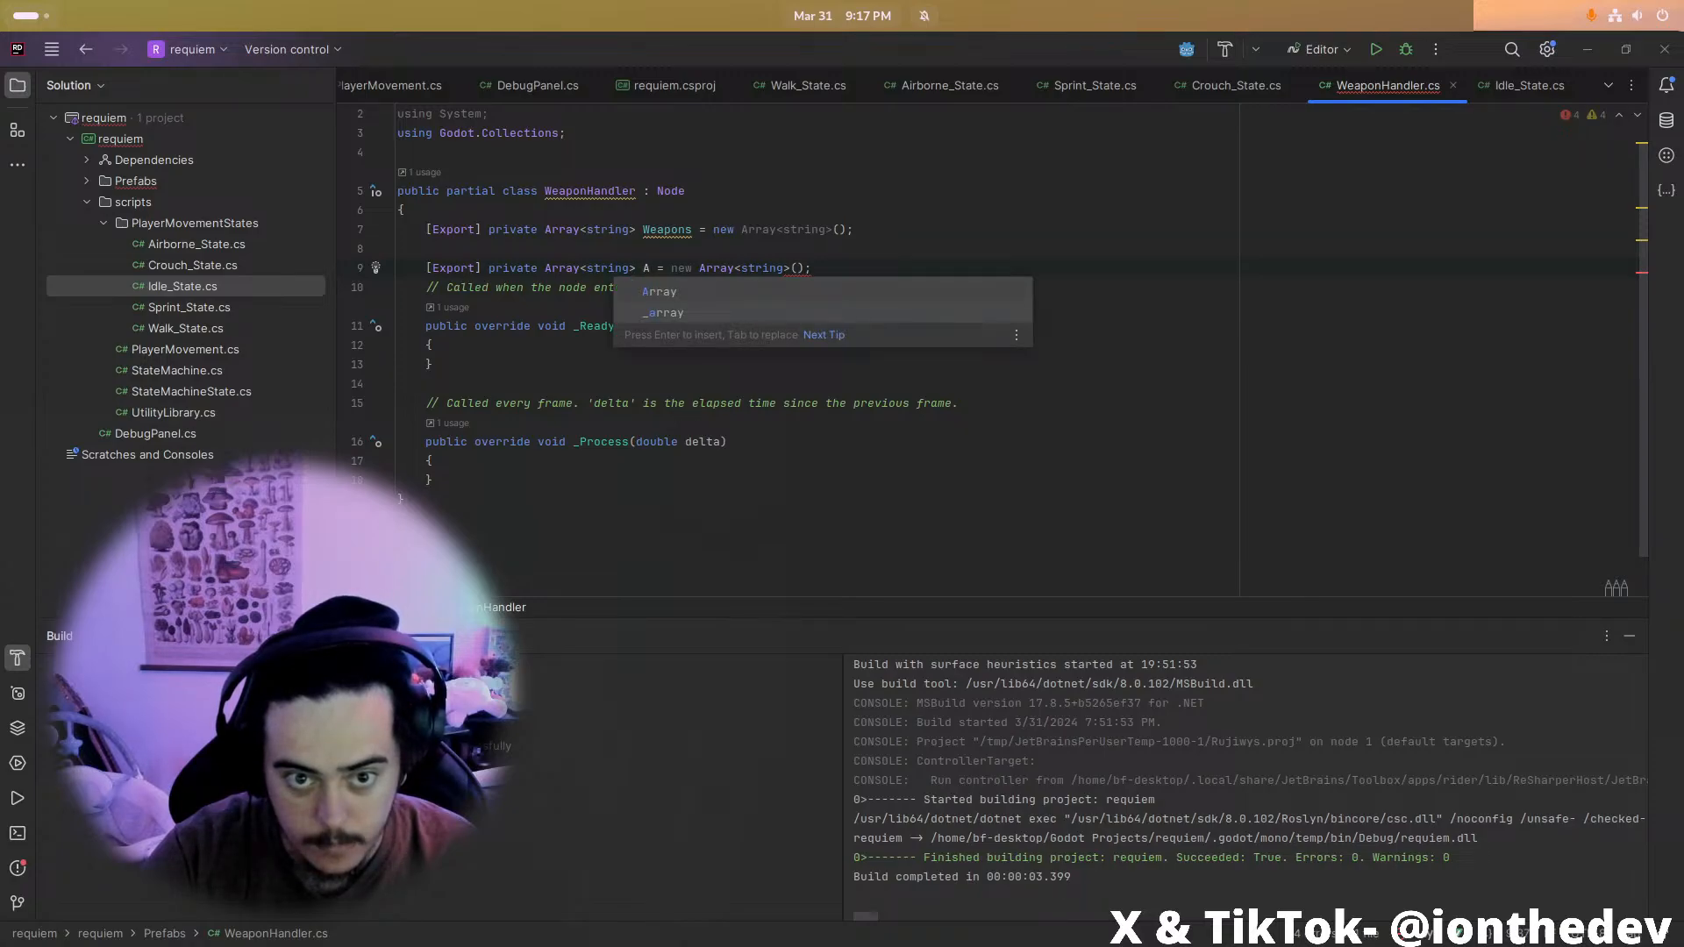
key(BackSpace)
text(Current)
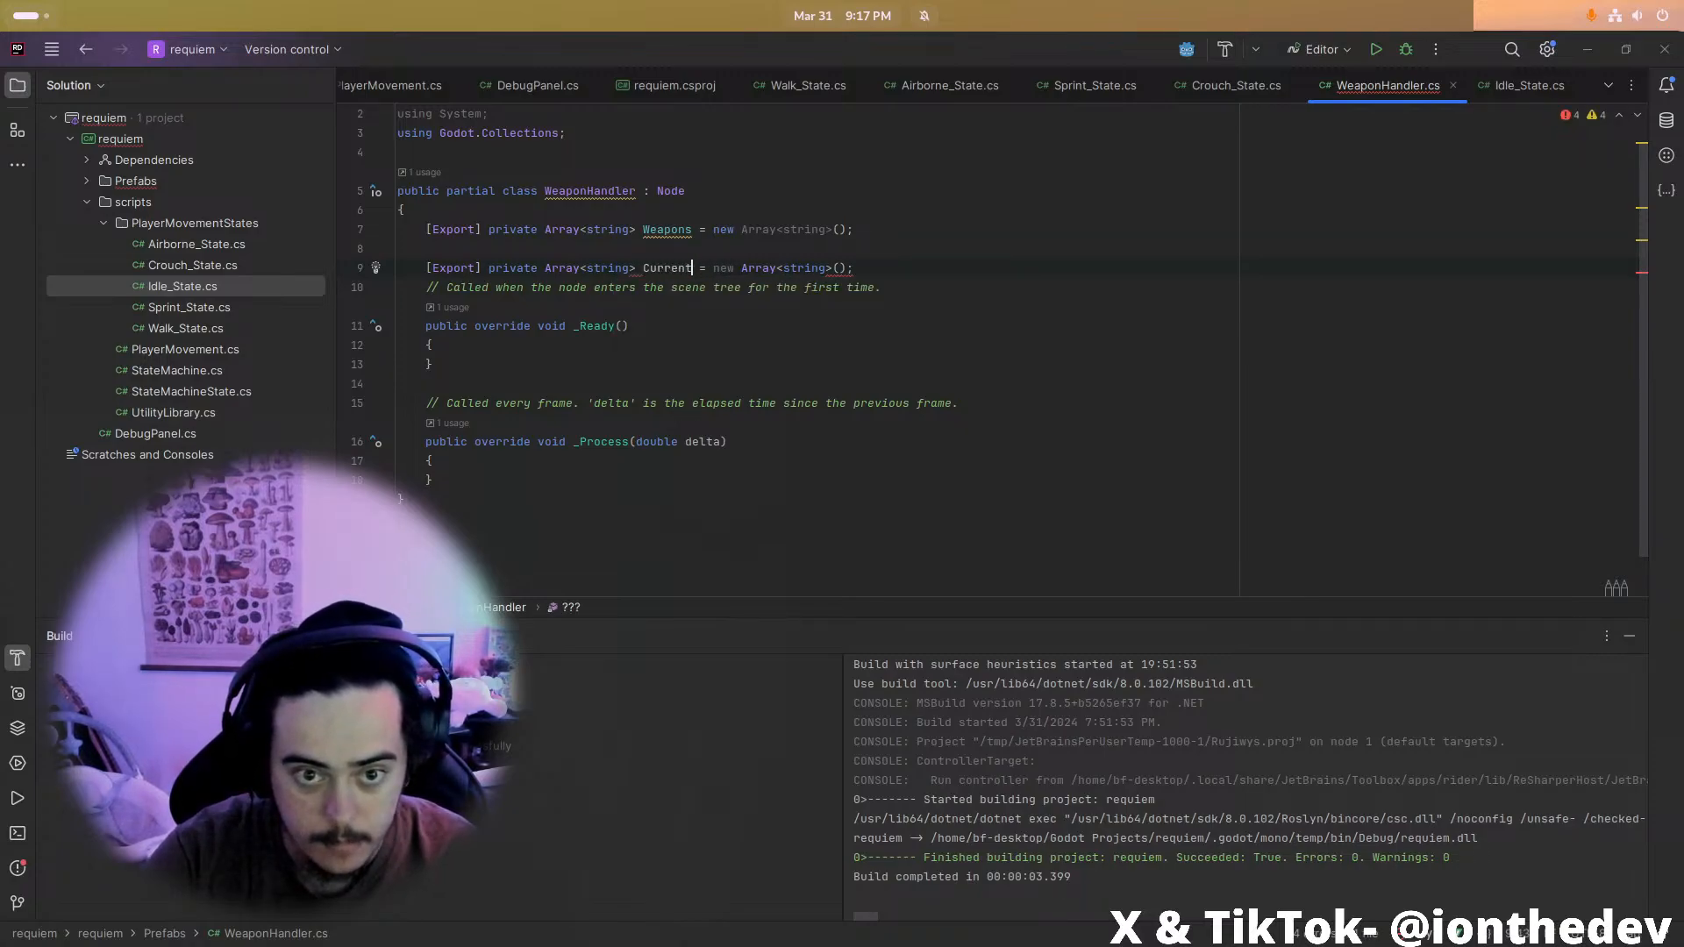
key(ctrl+BackSpace)
text(AmmoInClip)
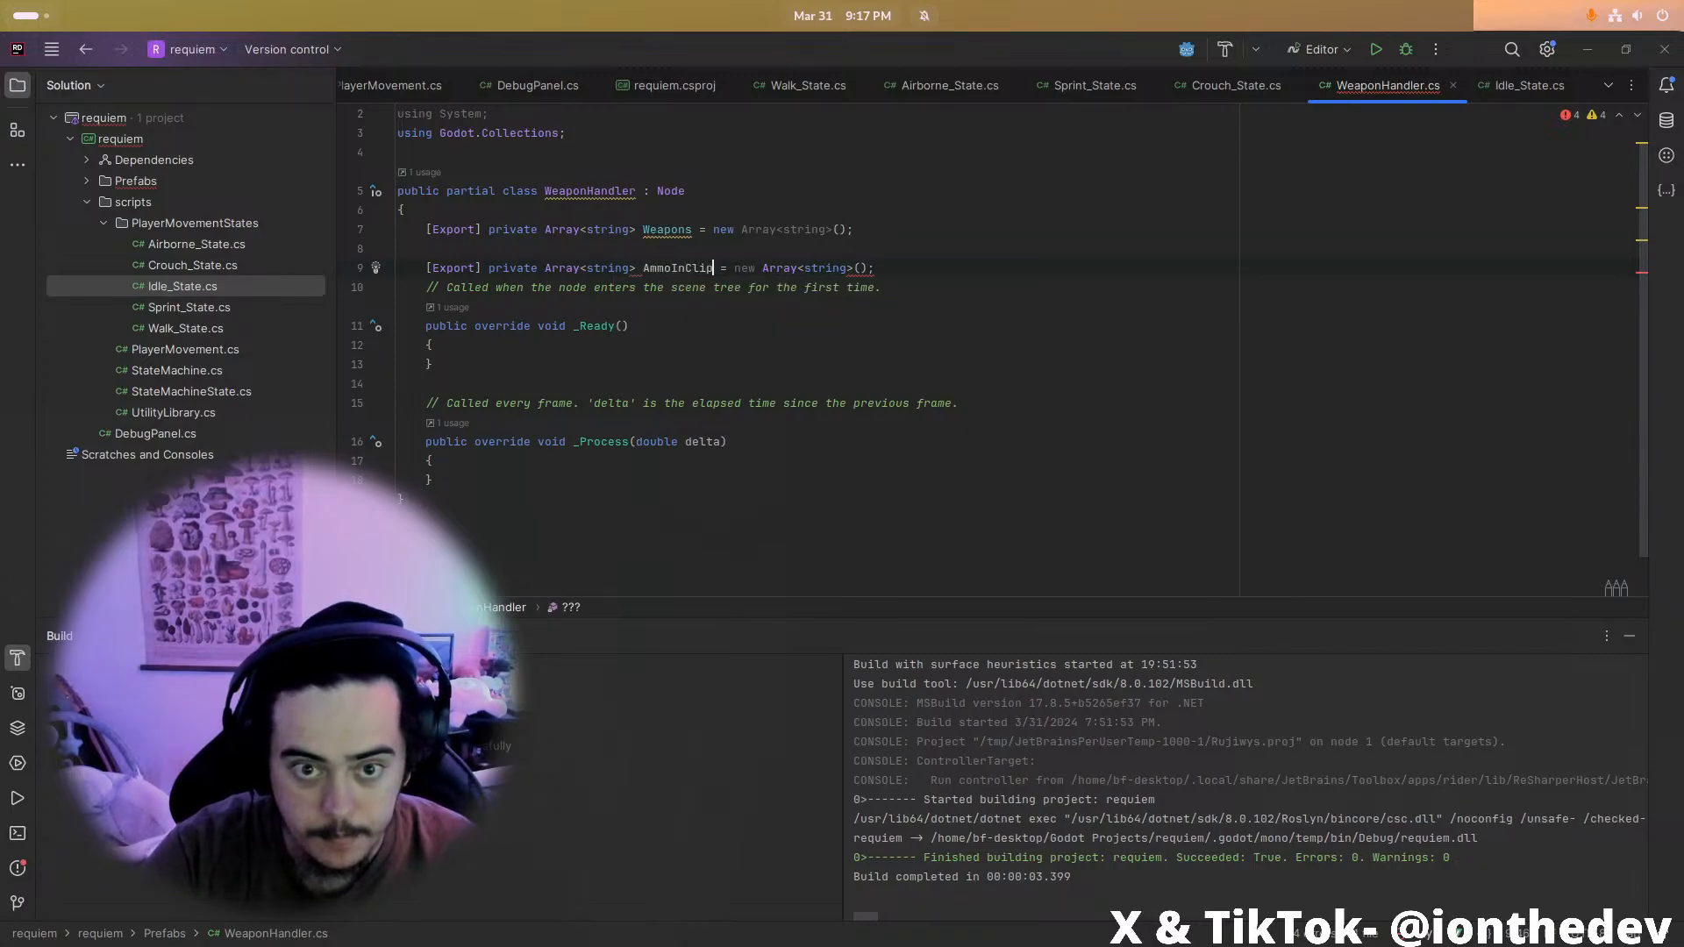
Change the element type of AmmoInClip to int in both its declaration and its initialiser
double_click(823, 268)
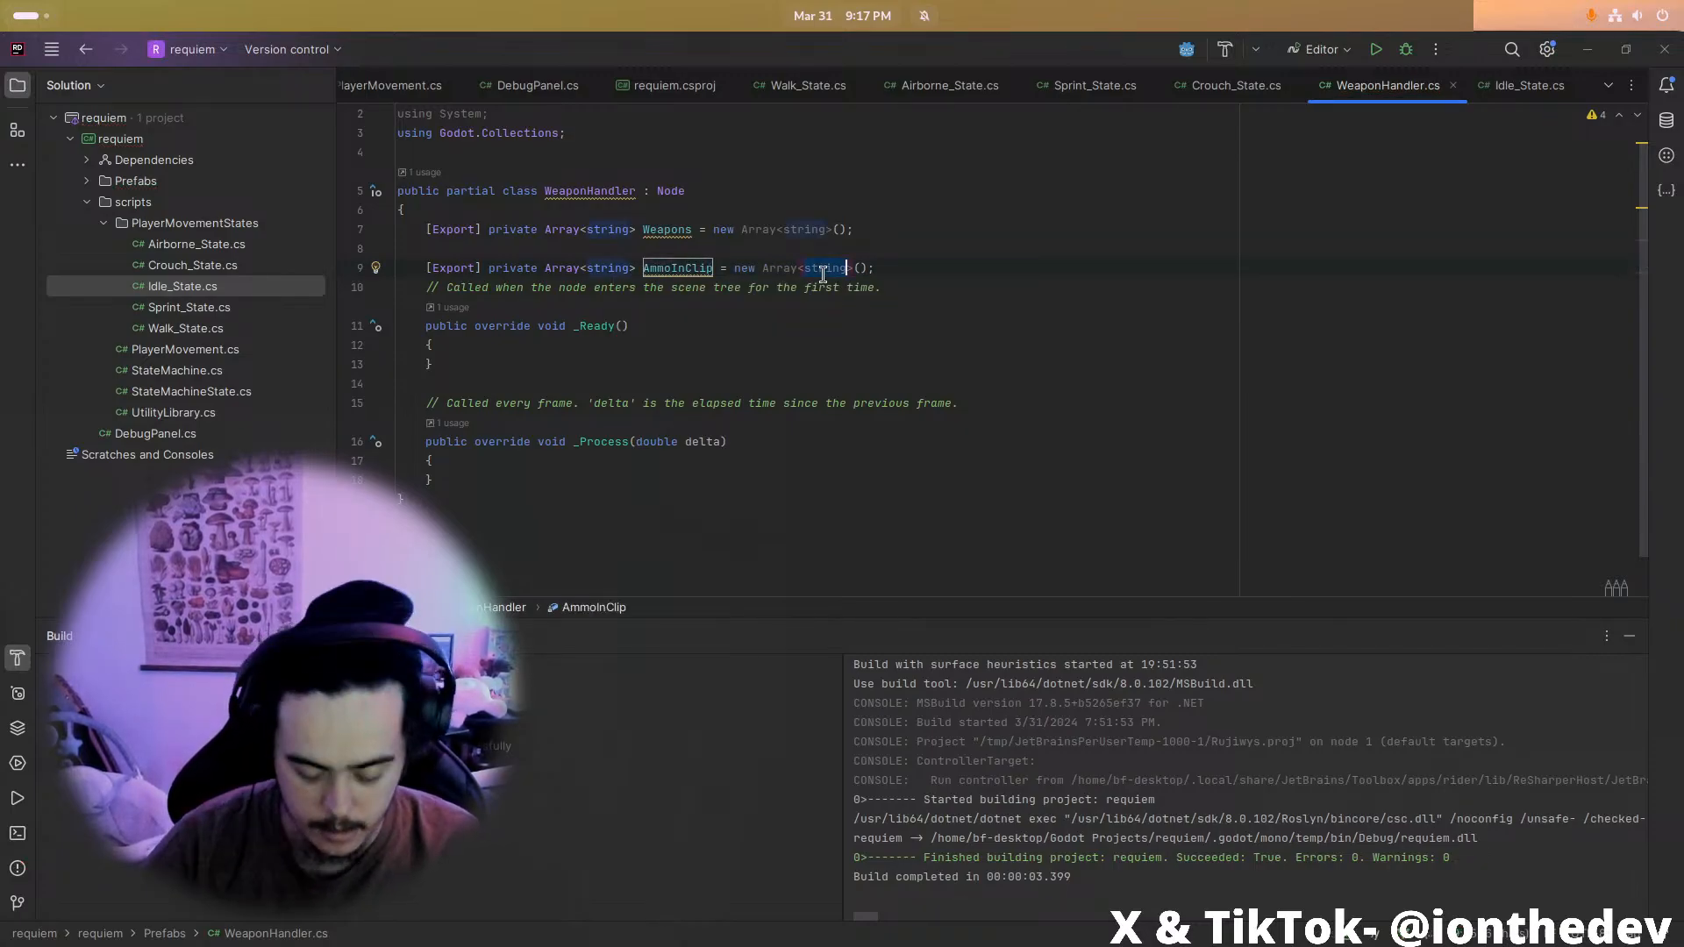
text(int)
key(Escape)
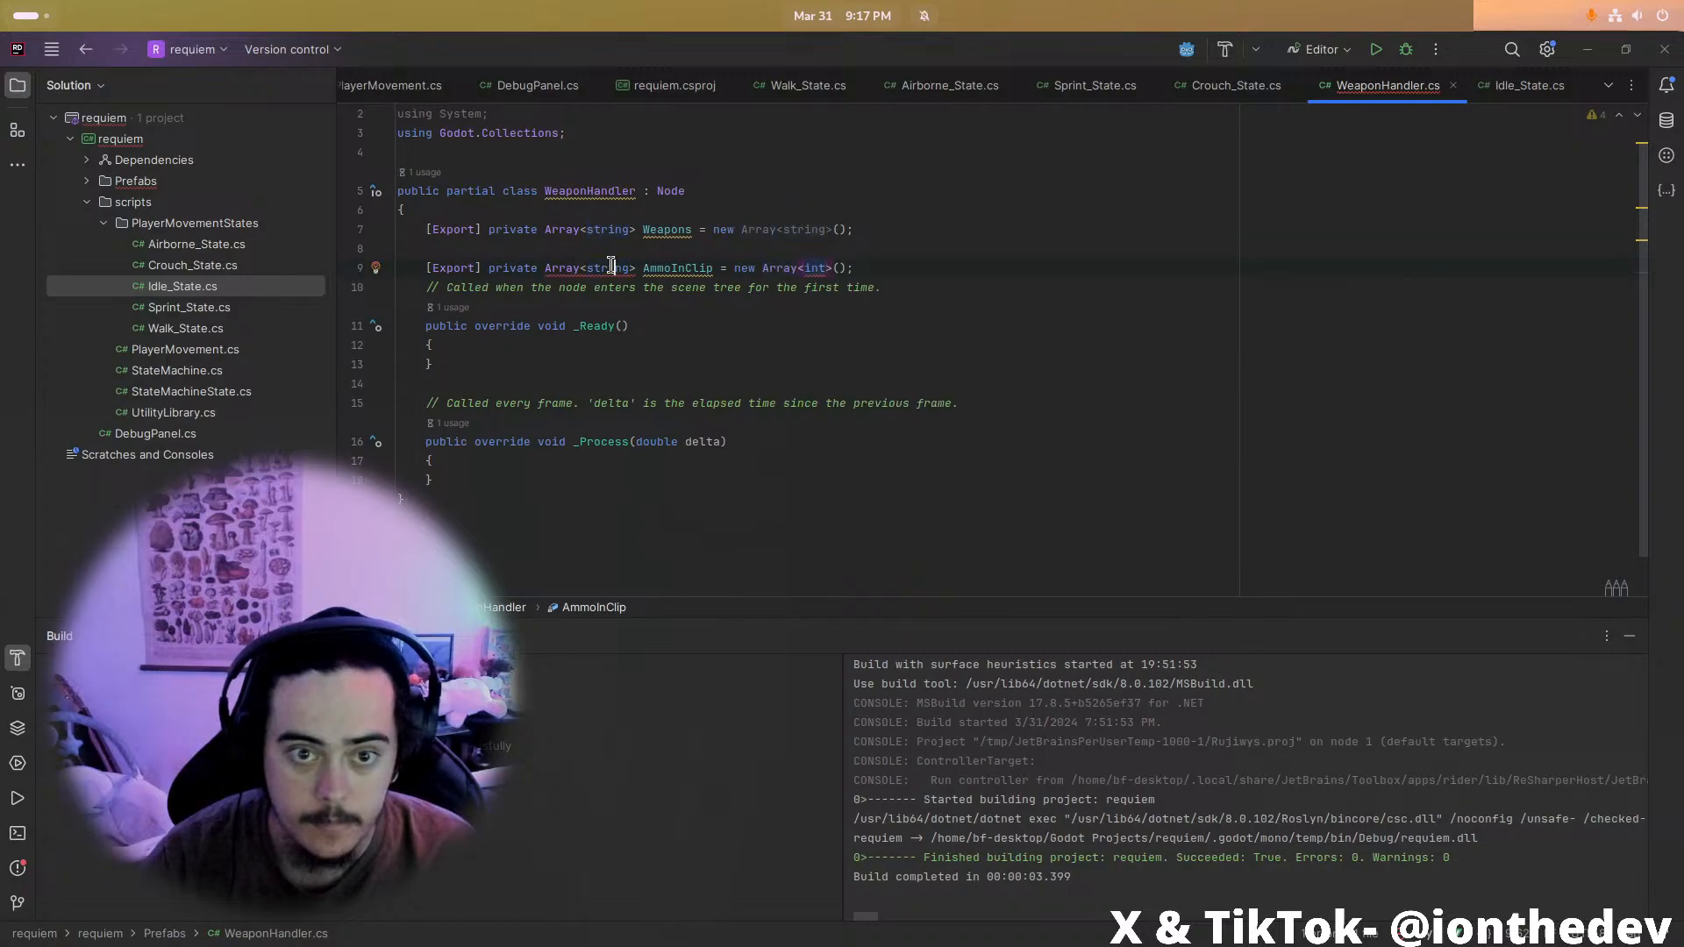
double_click(612, 265)
text(int)
click(898, 233)
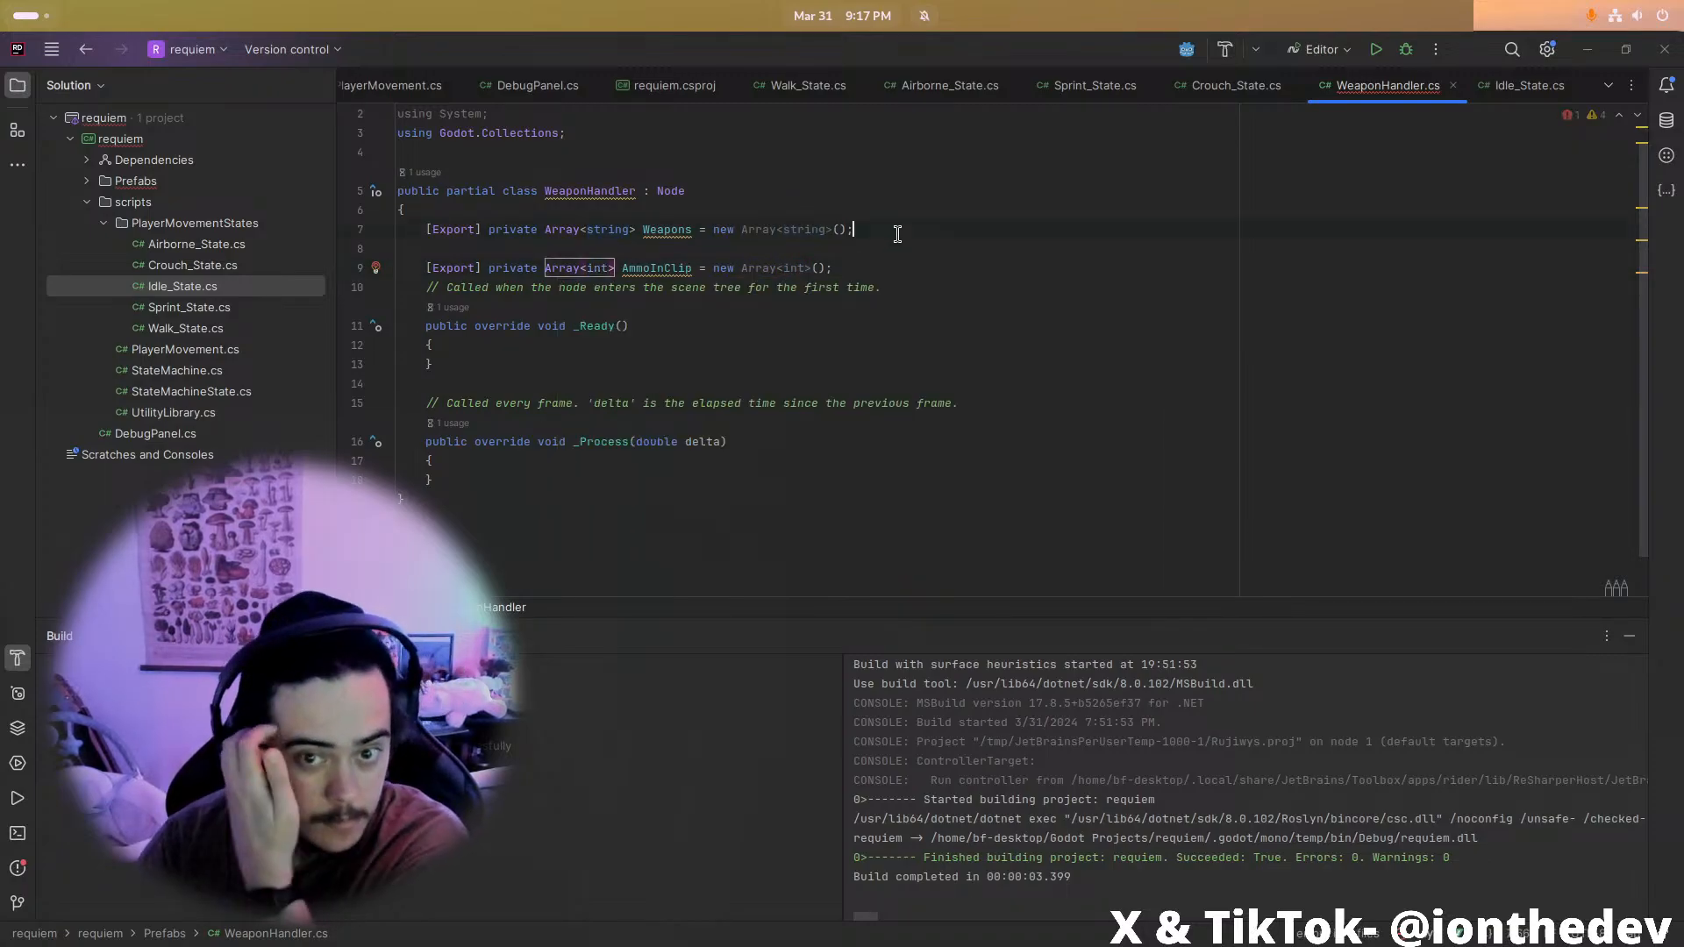
Start an exported private Array<int> field named AmmoOut on a new line below the AmmoInClip declaration
click(887, 268)
key(Return)
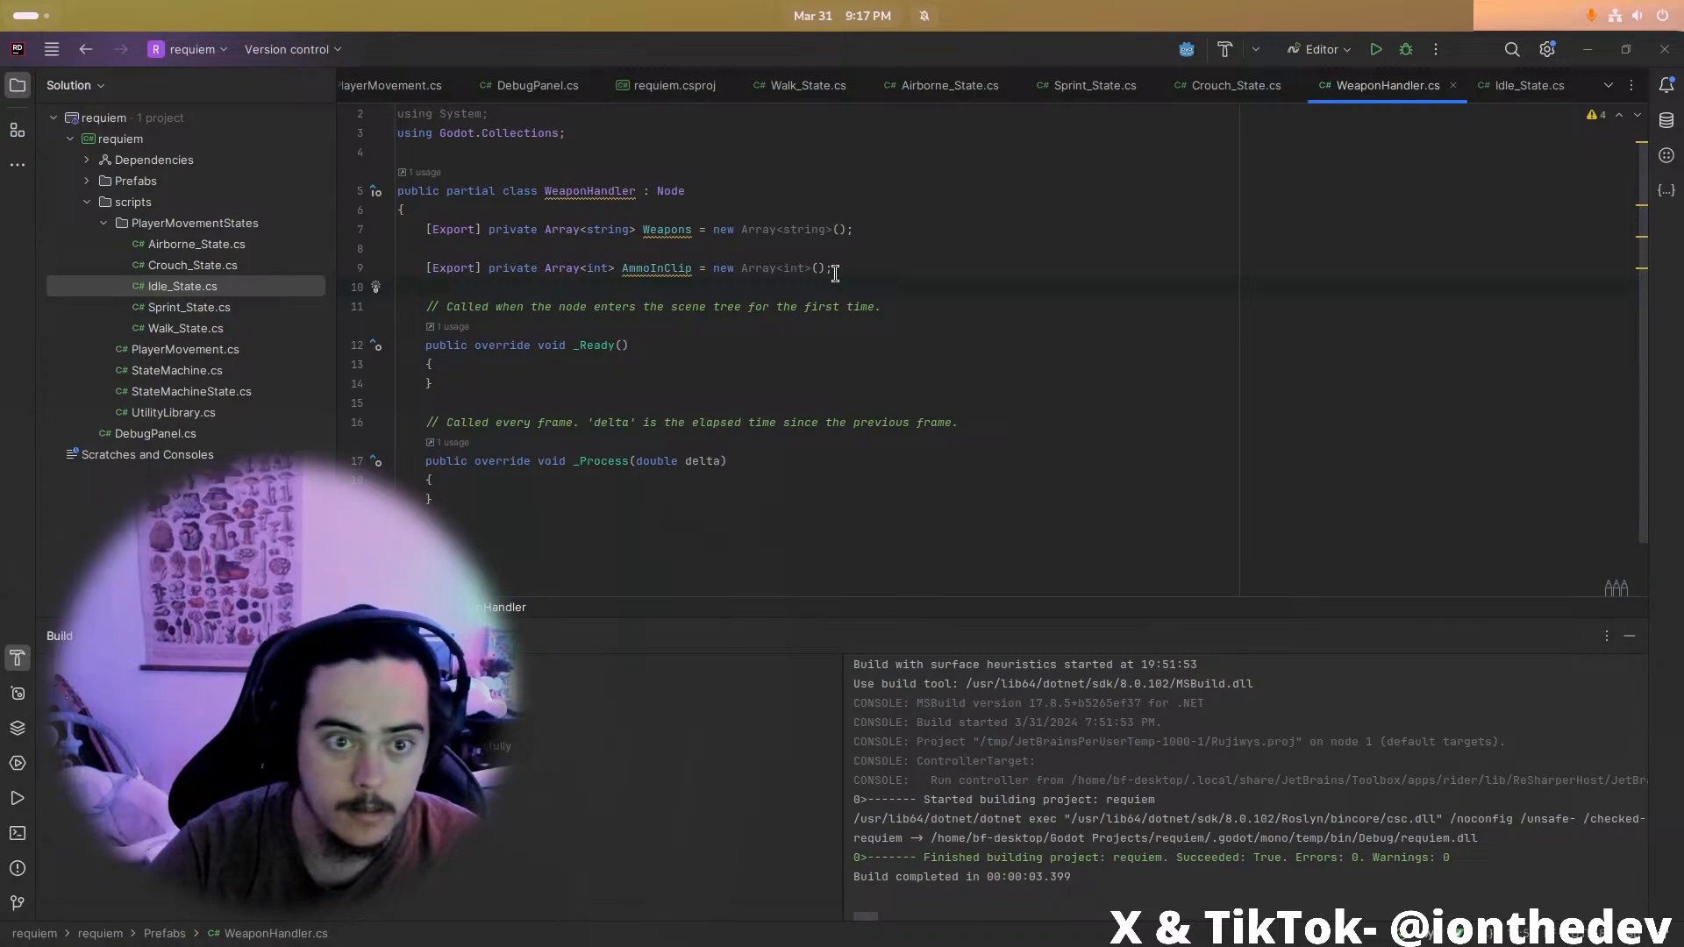
text([Export] )
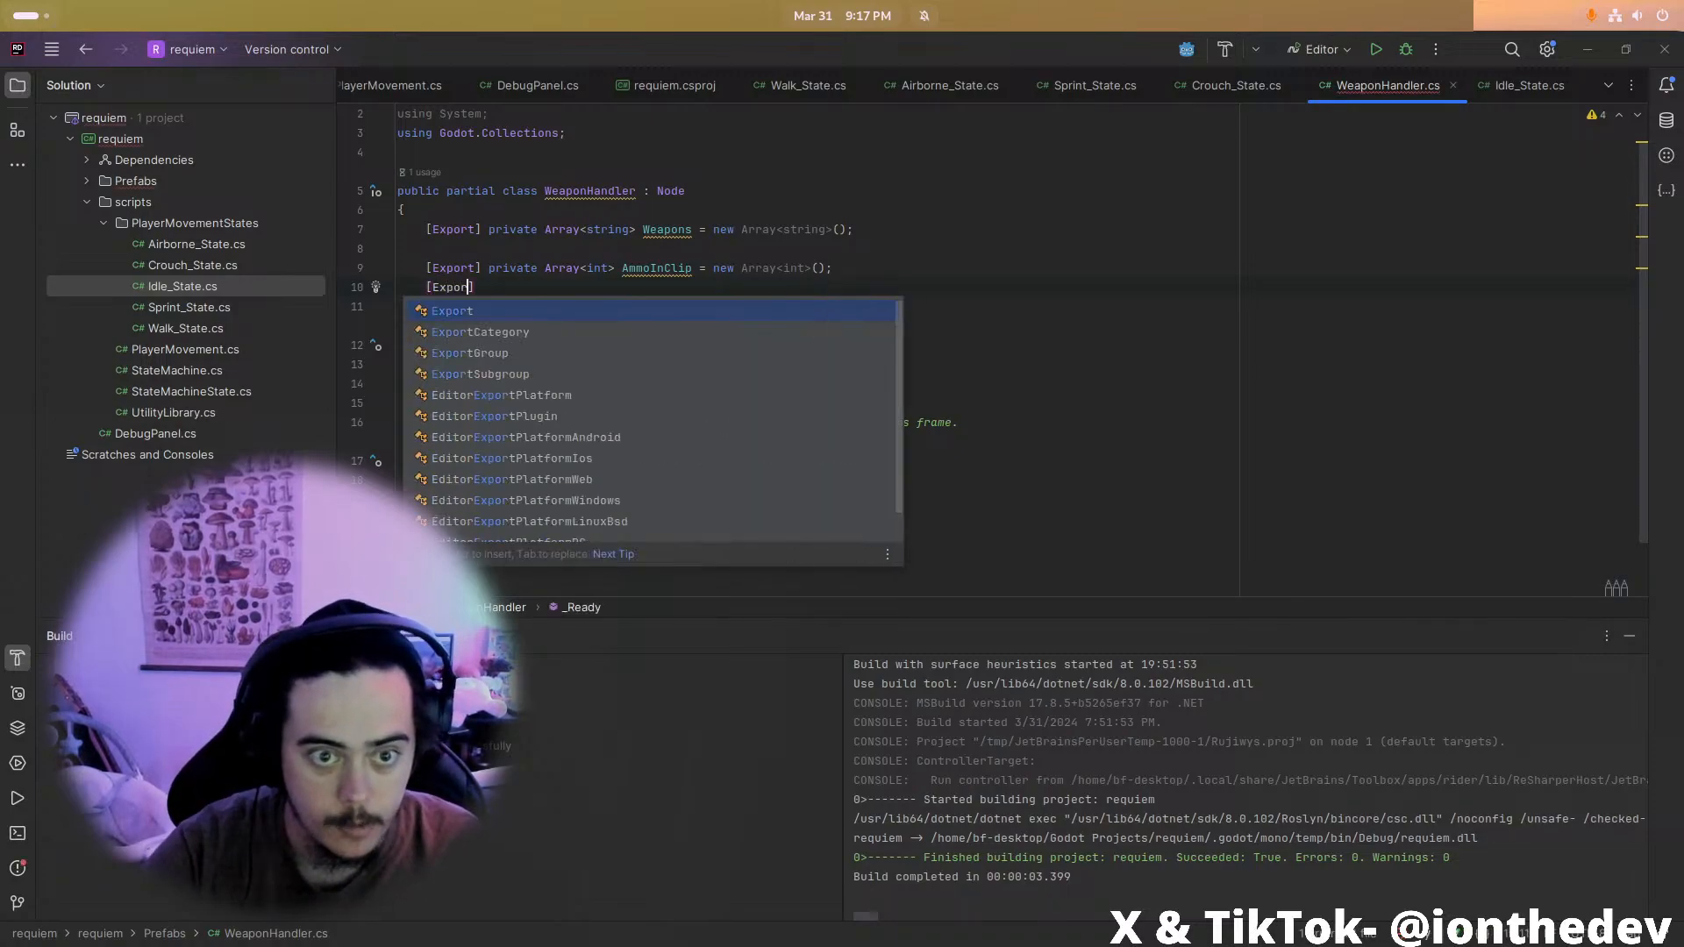
text(private )
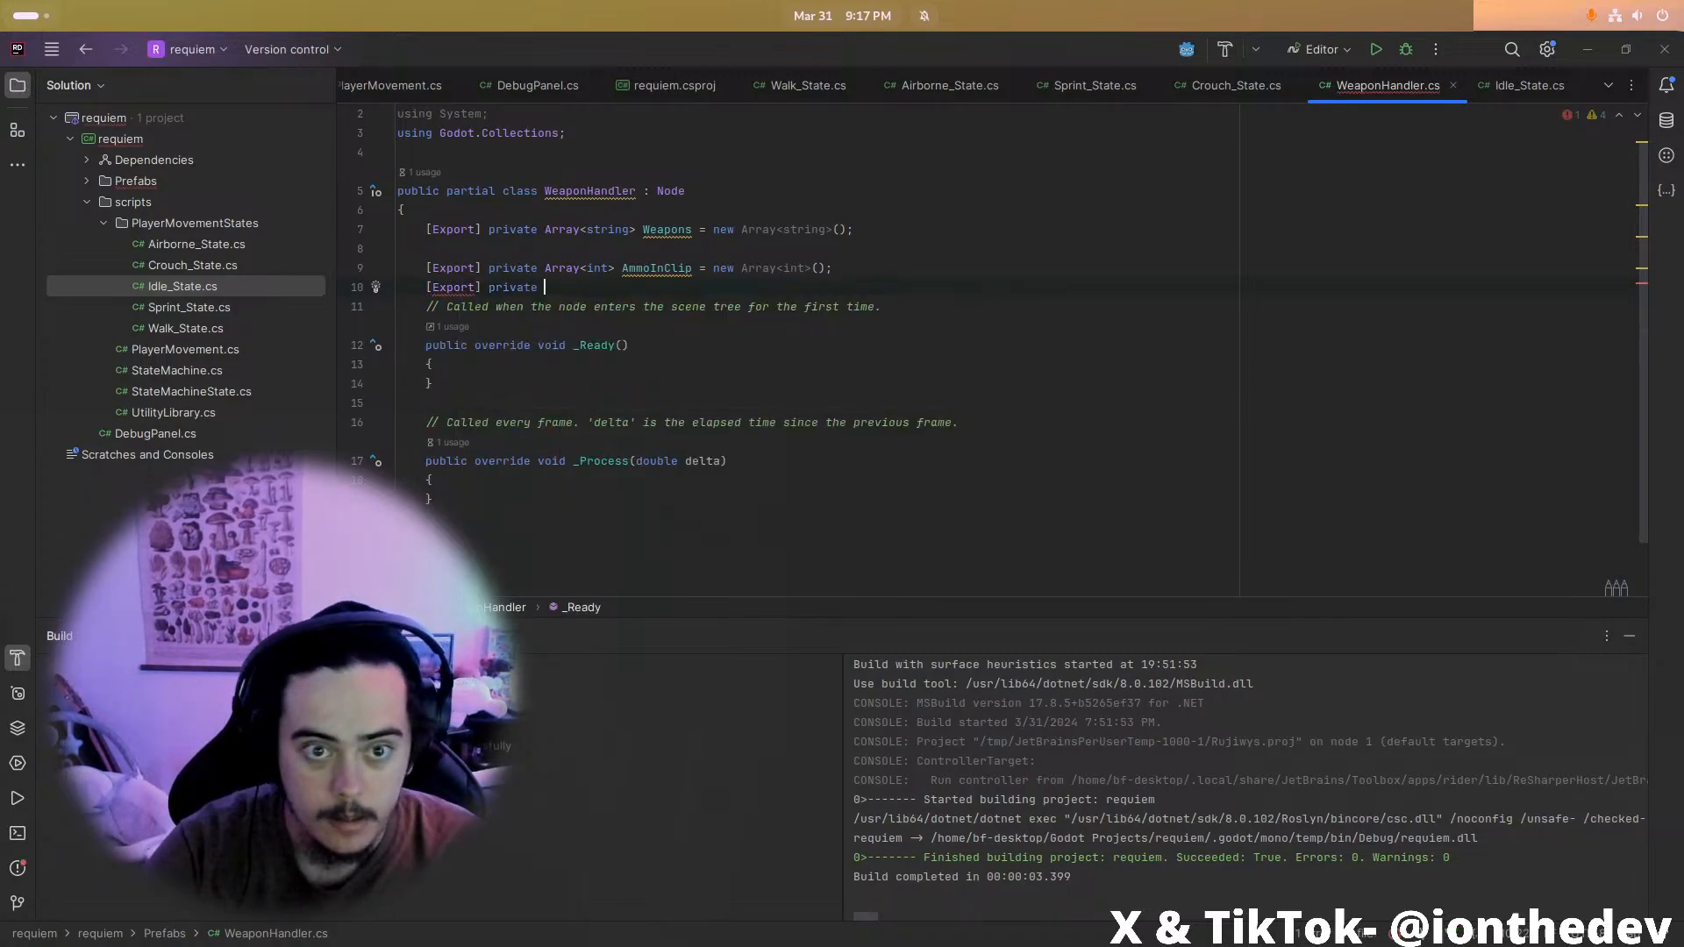
text(Array<int> A)
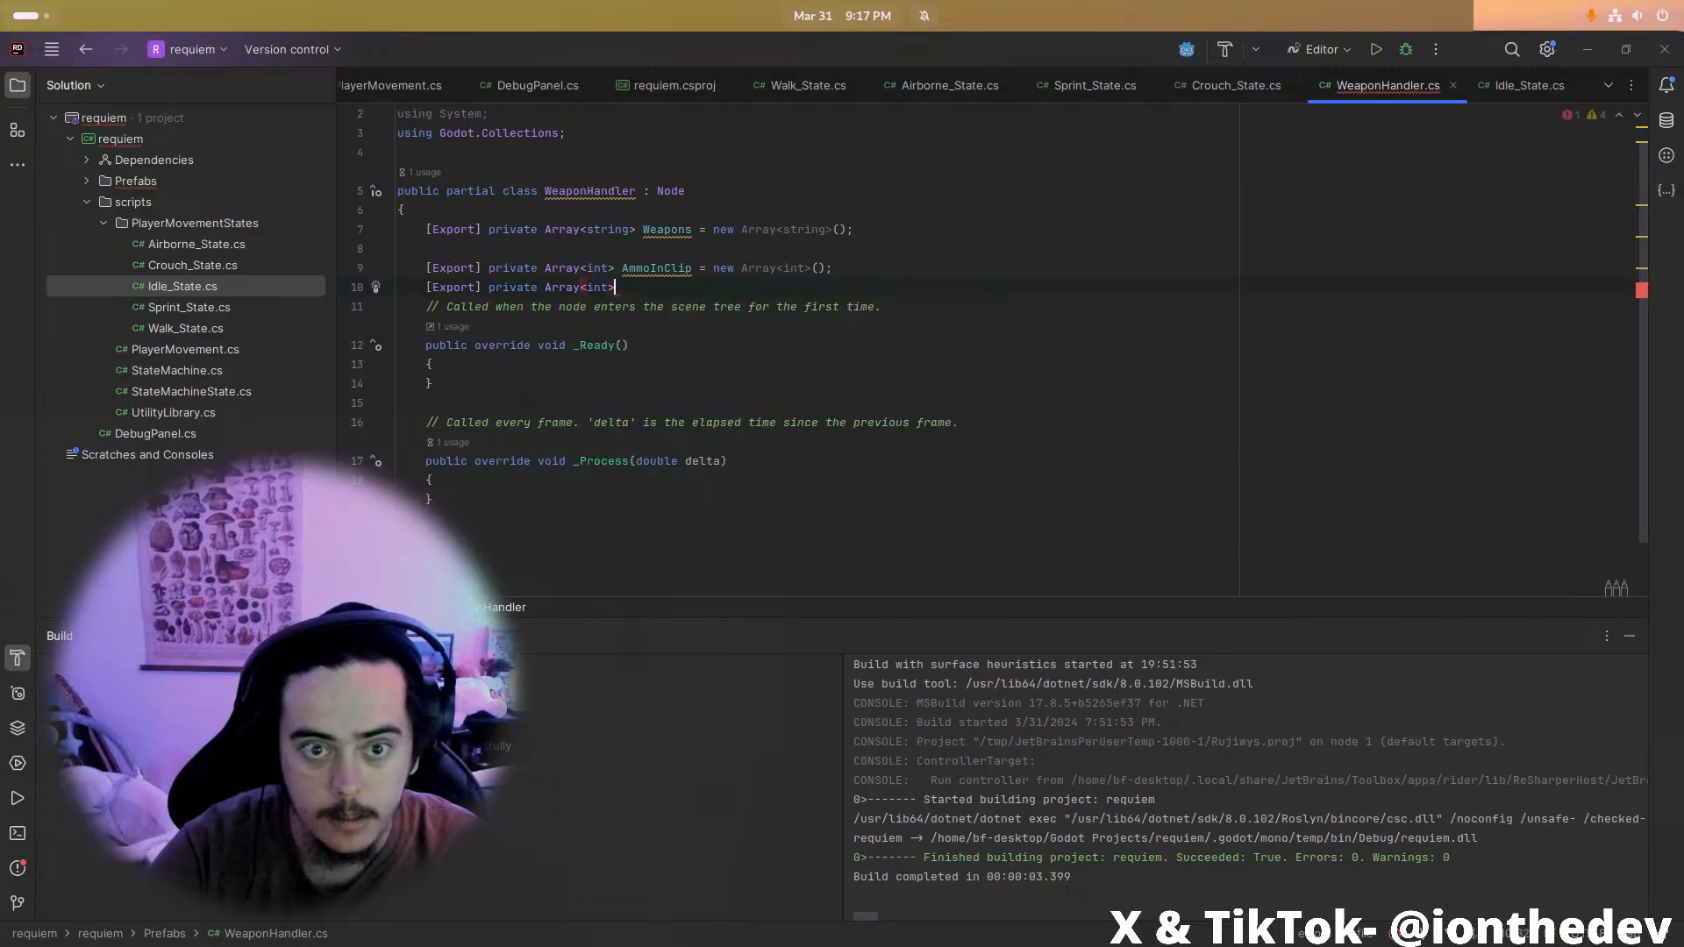
text(mmoOut)
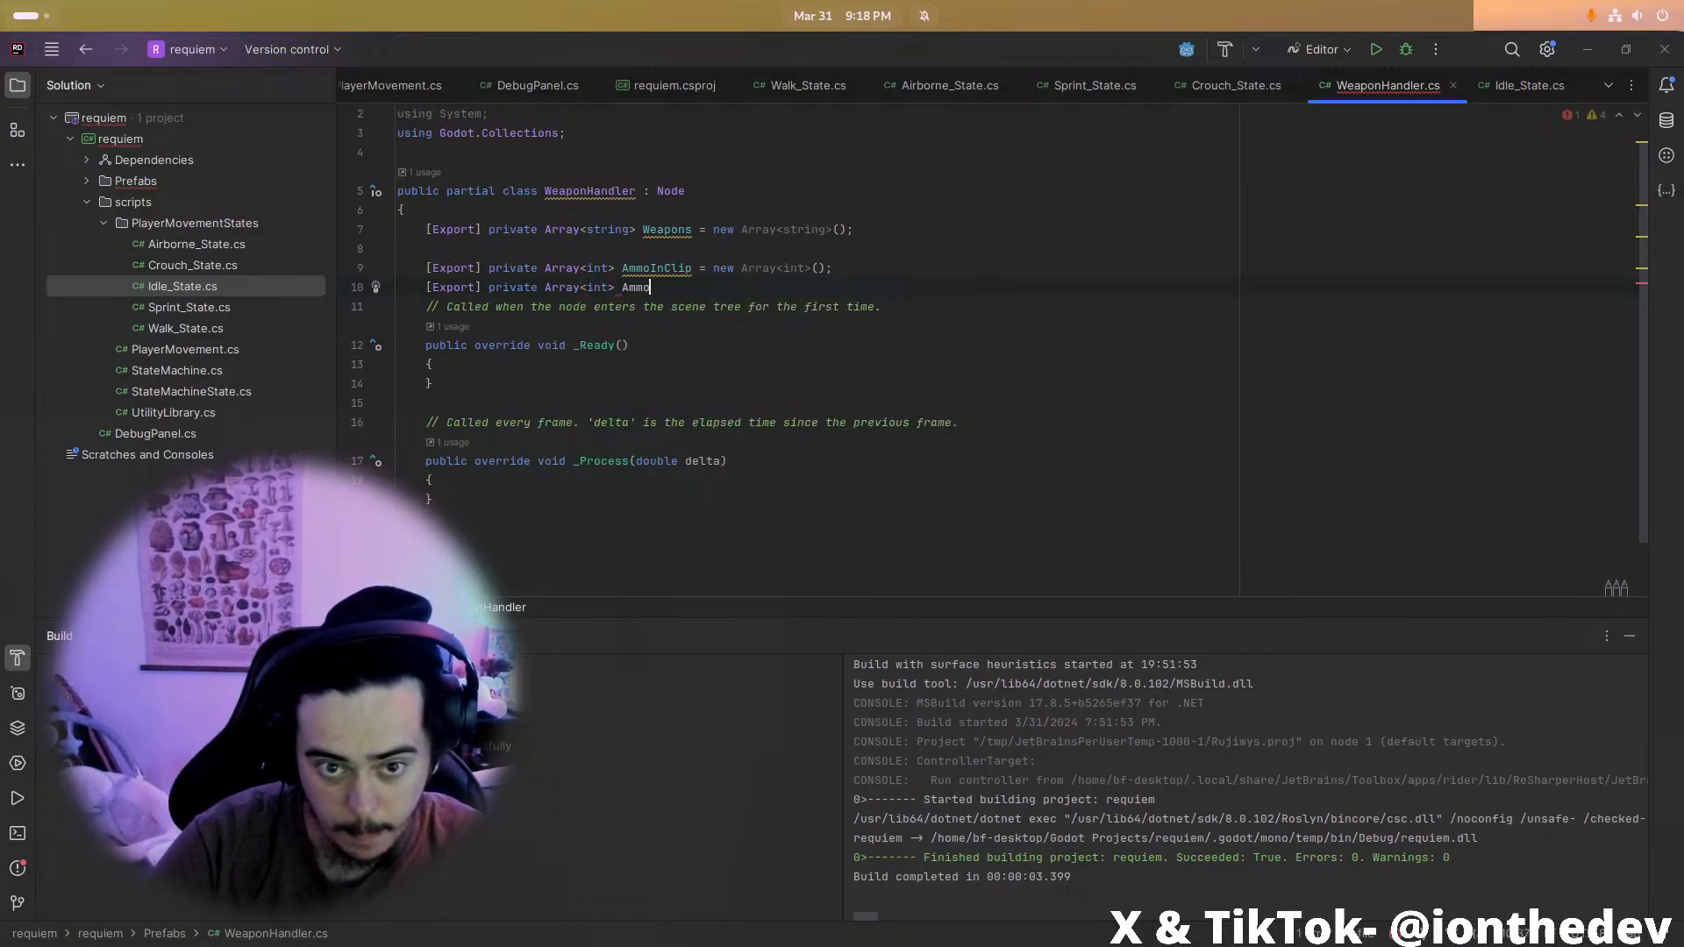
Try AmmoNot and AmmoHeld as names for the new int array field
key(BackSpace)
key(BackSpace)
key(BackSpace)
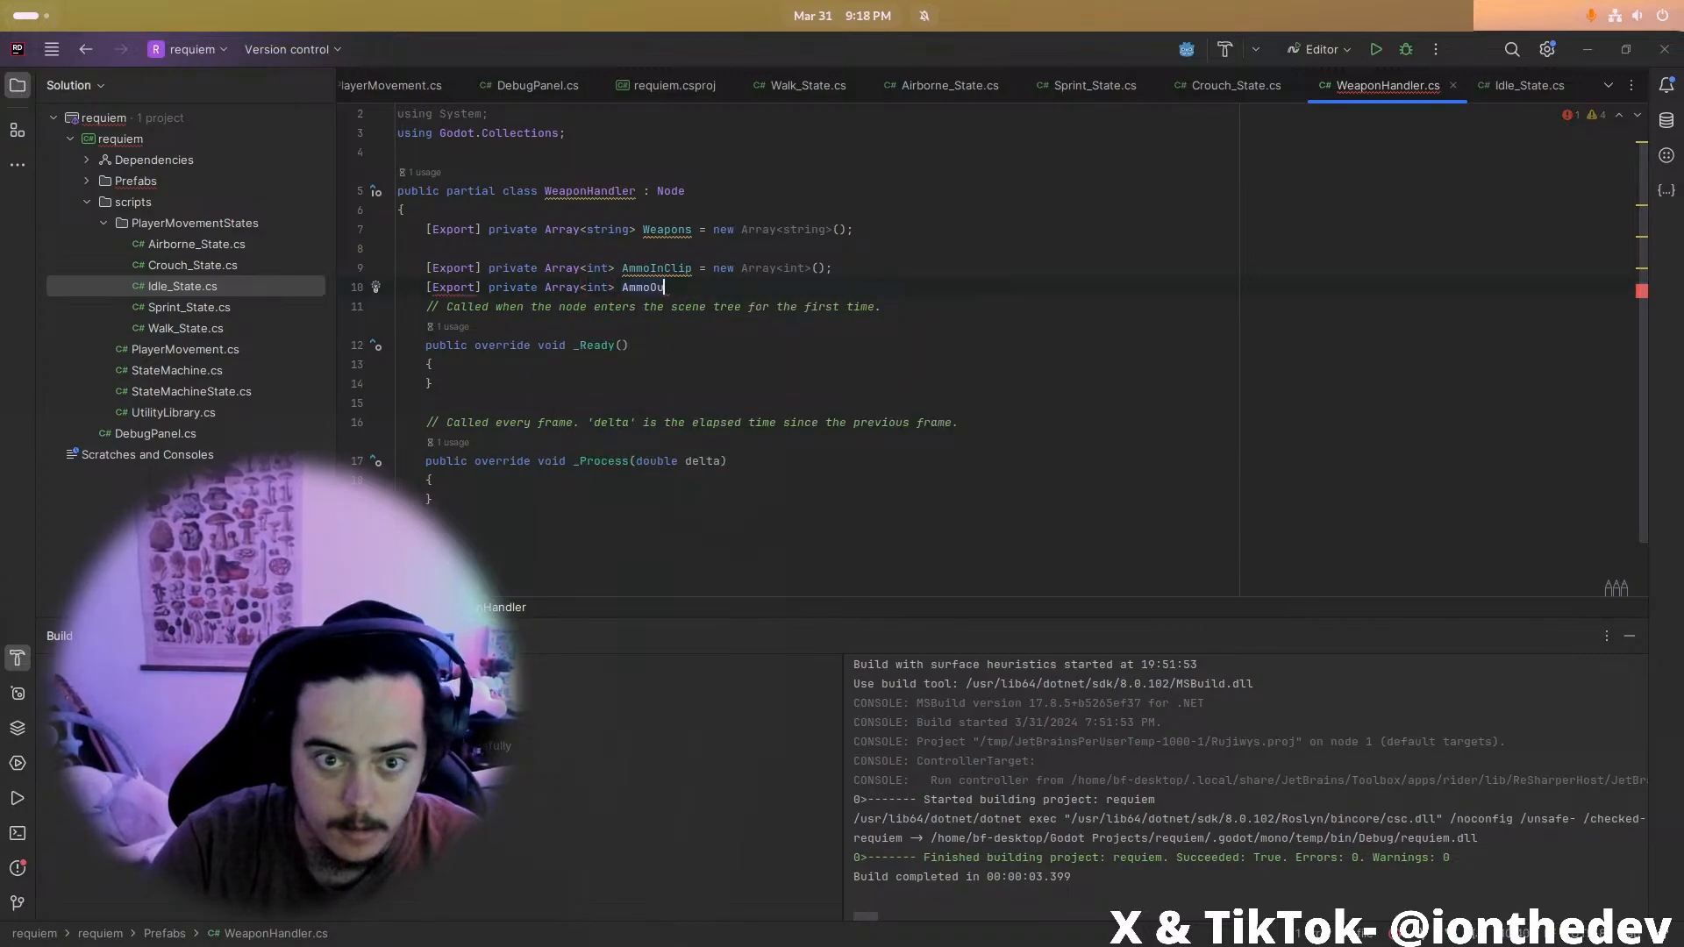
text(Not)
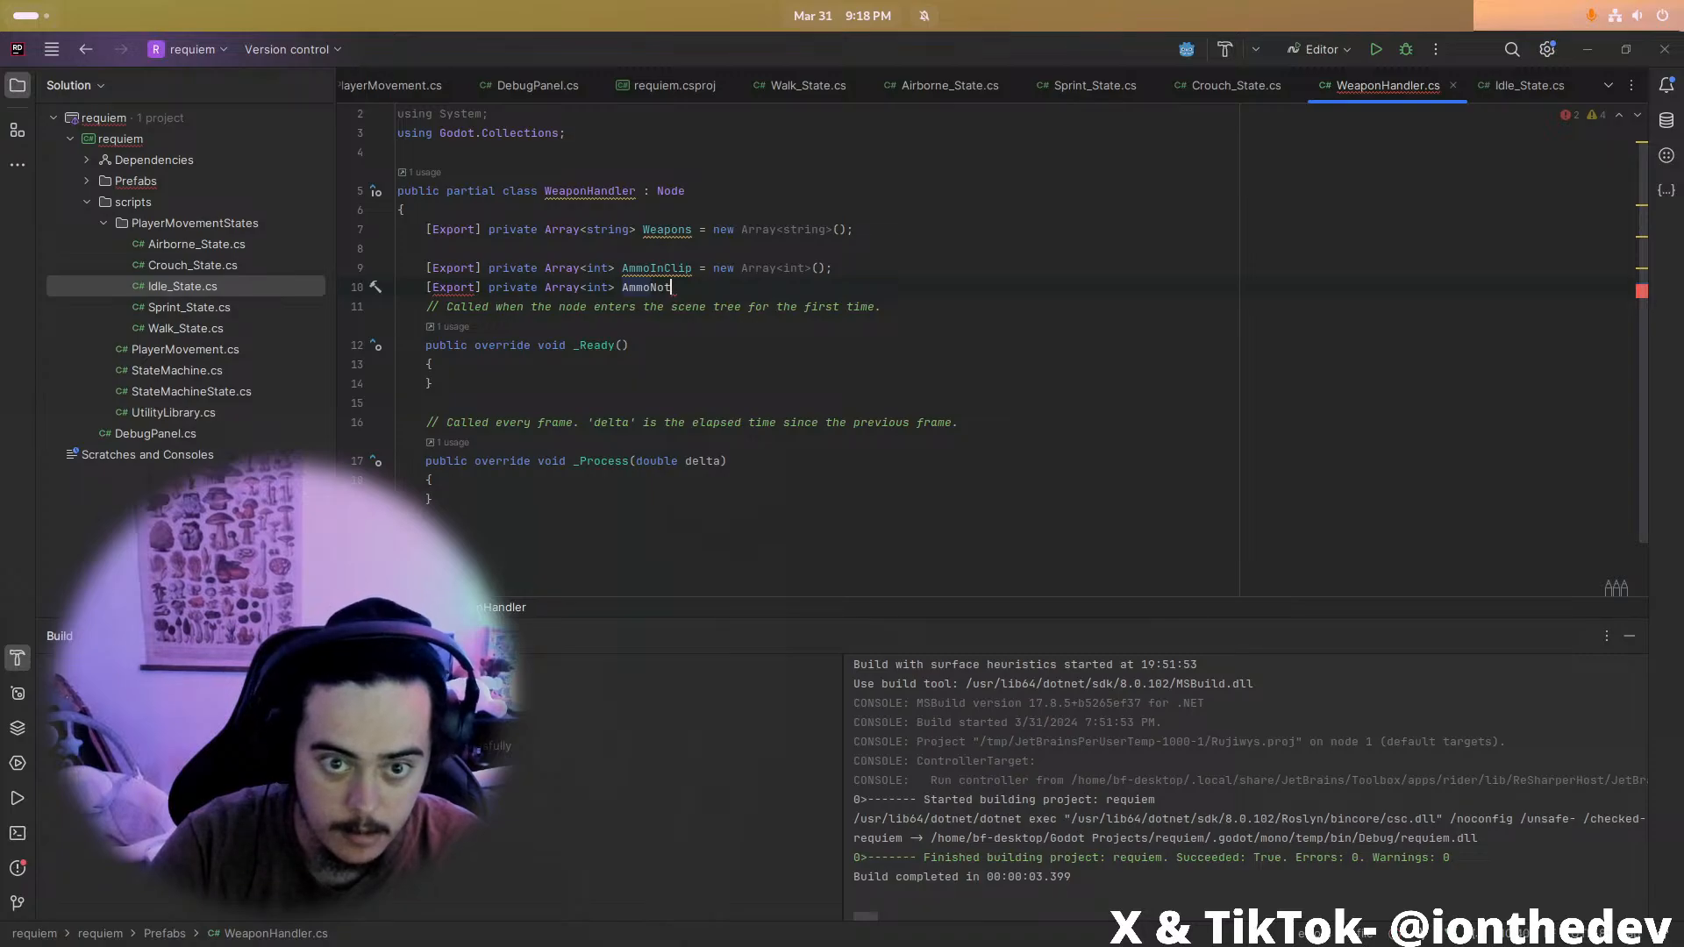
key(BackSpace)
key(BackSpace)
key(BackSpace)
text(Hel)
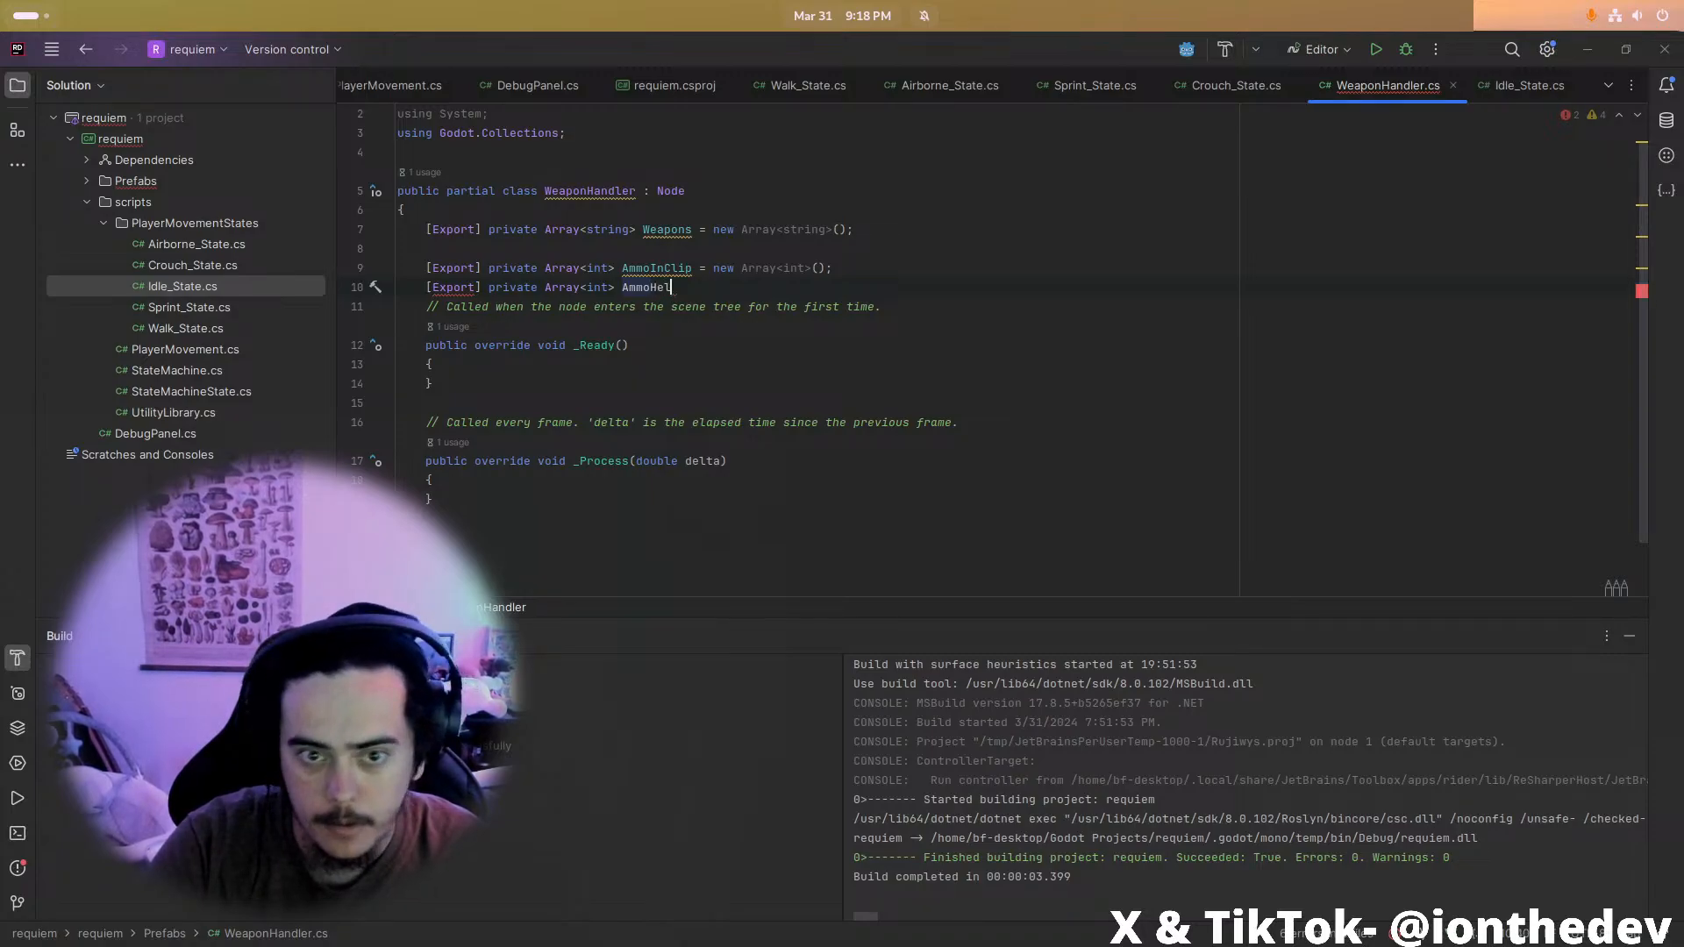
text(d)
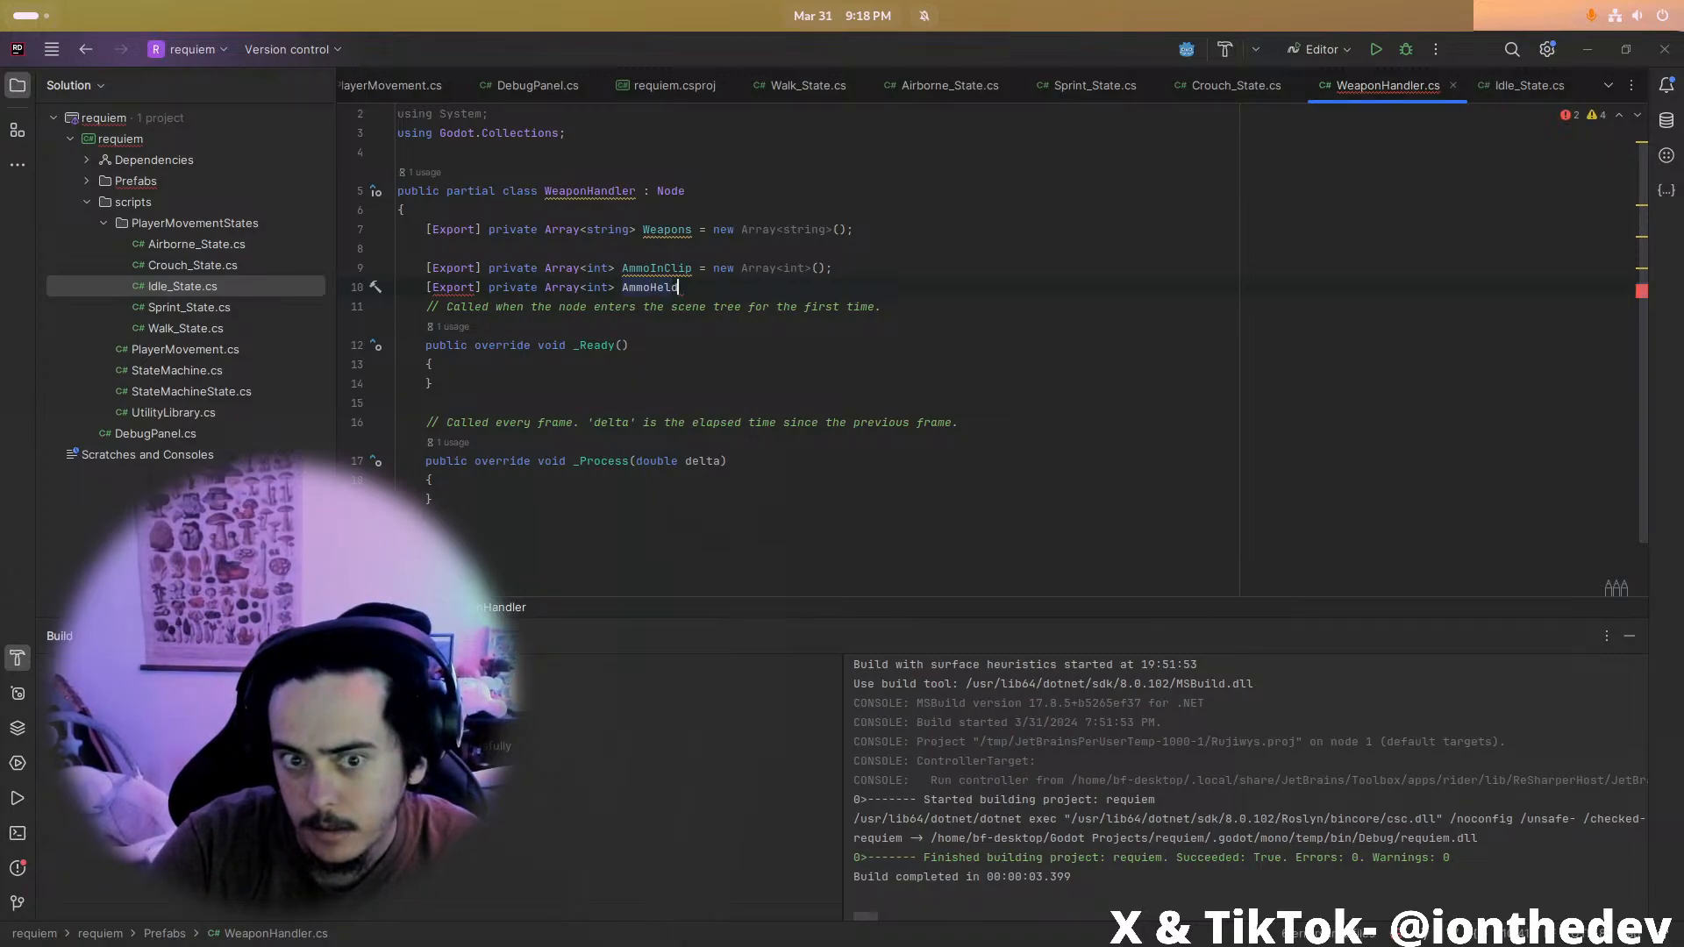
key(BackSpace)
key(BackSpace)
key(BackSpace)
key(BackSpace)
Name the new field AmmoStored and initialise it with new Array<int>()
text(Stokr)
key(BackSpace)
key(BackSpace)
text(red = new)
key(Return)
text(;)
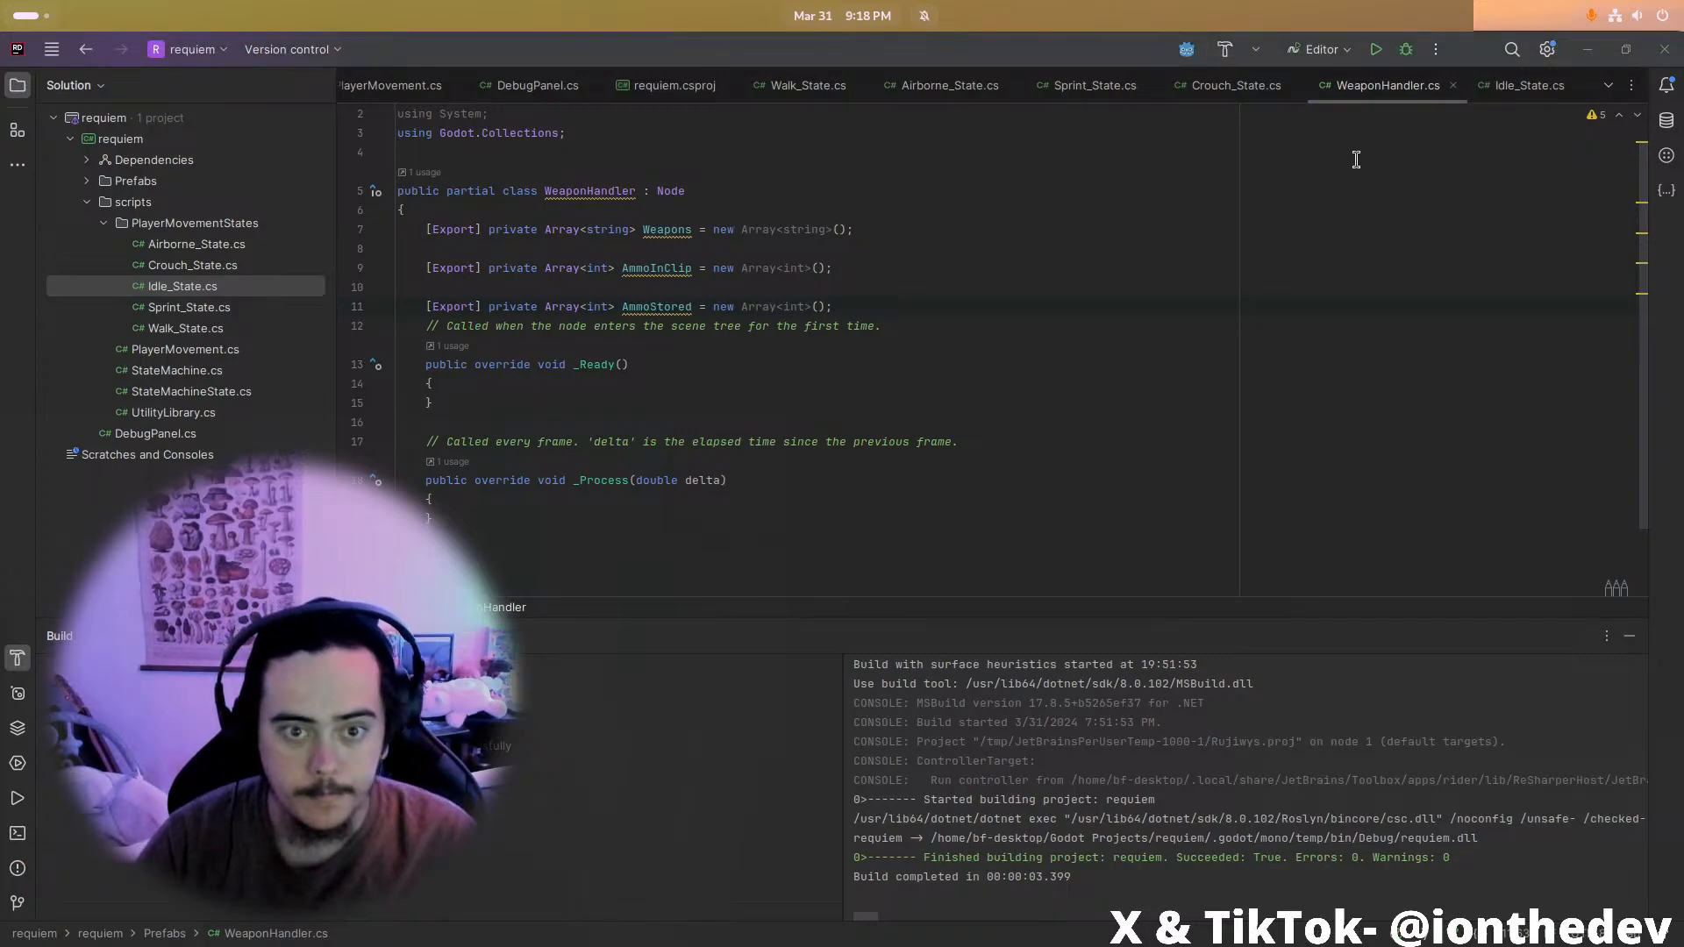
Remove the blank lines between the Weapons, AmmoInClip and AmmoStored declarations and add one blank line before the _Ready comment
click(787, 282)
key(BackSpace)
click(863, 290)
key(Return)
click(880, 251)
key(BackSpace)
key(Return)
key(BackSpace)
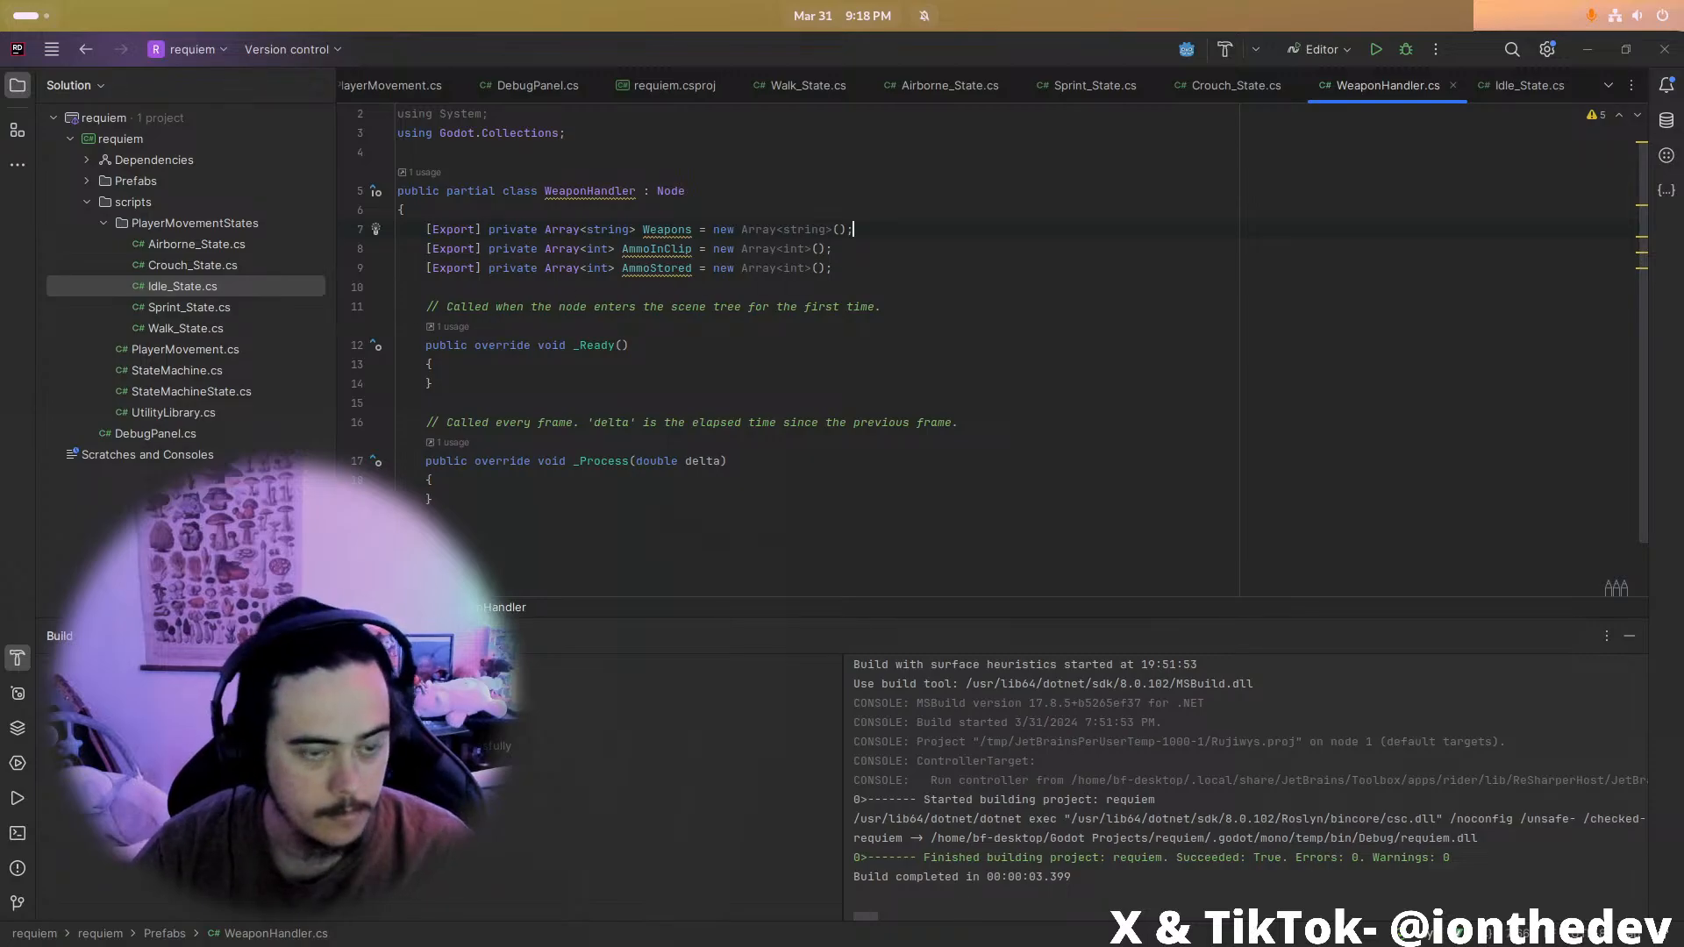
Switch to the file manager and look through the frame images in the pistol's Idle animation folder
key(alt+Tab)
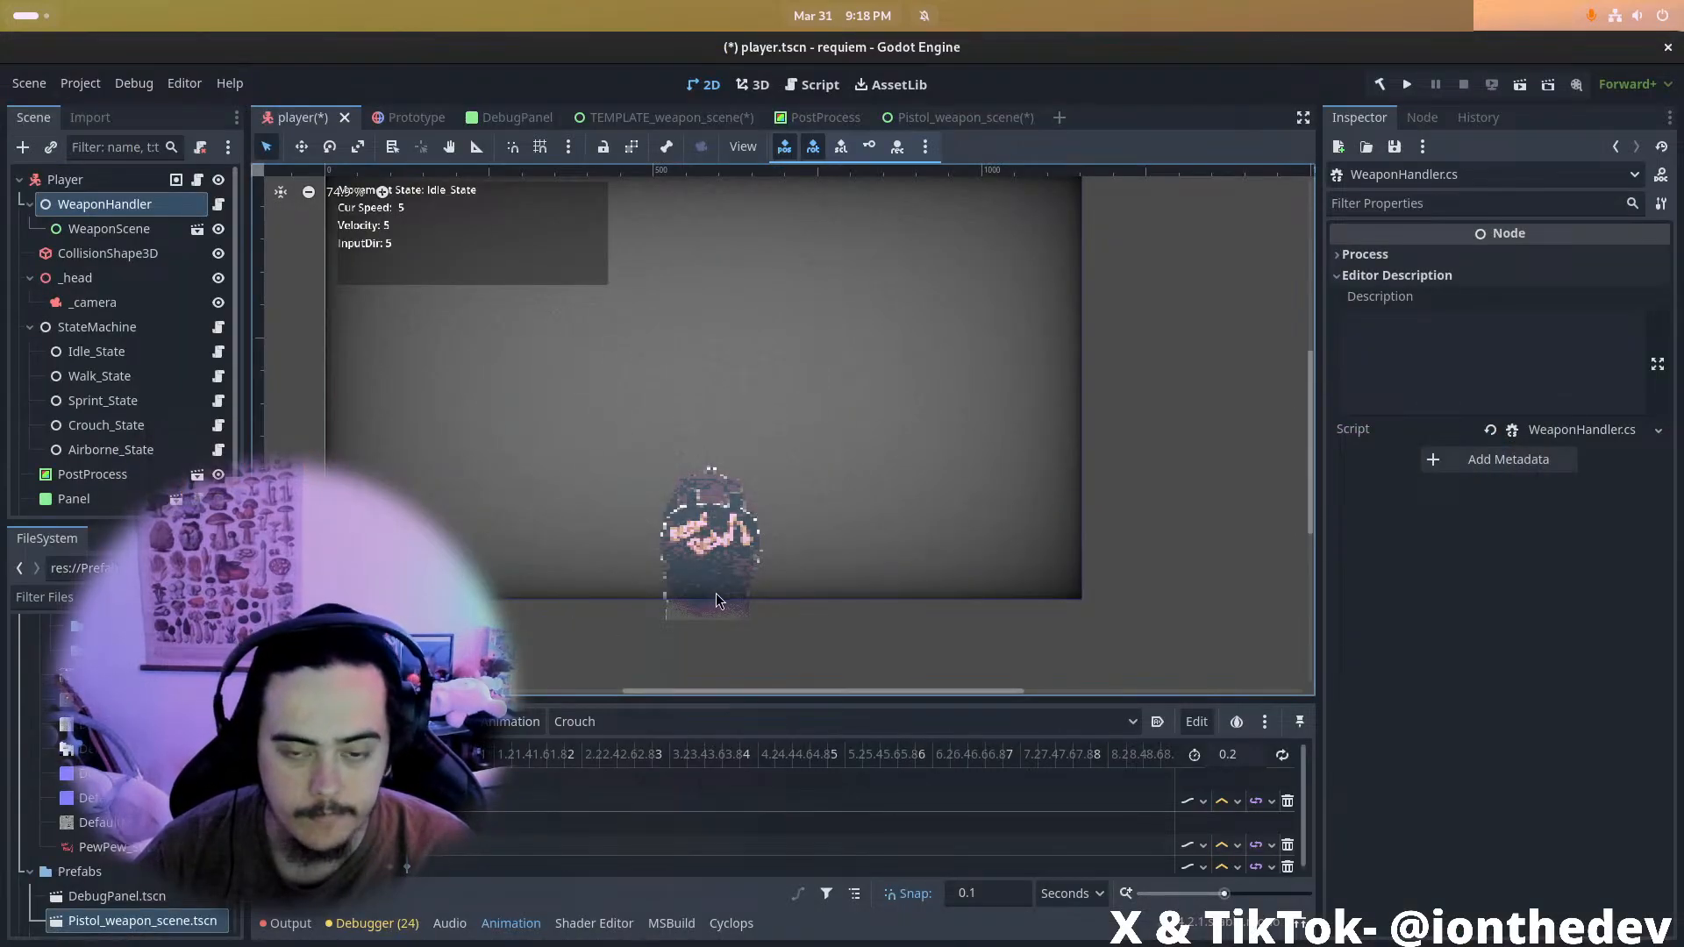
key(alt+Tab)
key(alt+Tab)
key(alt+Tab)
key(alt+Tab)
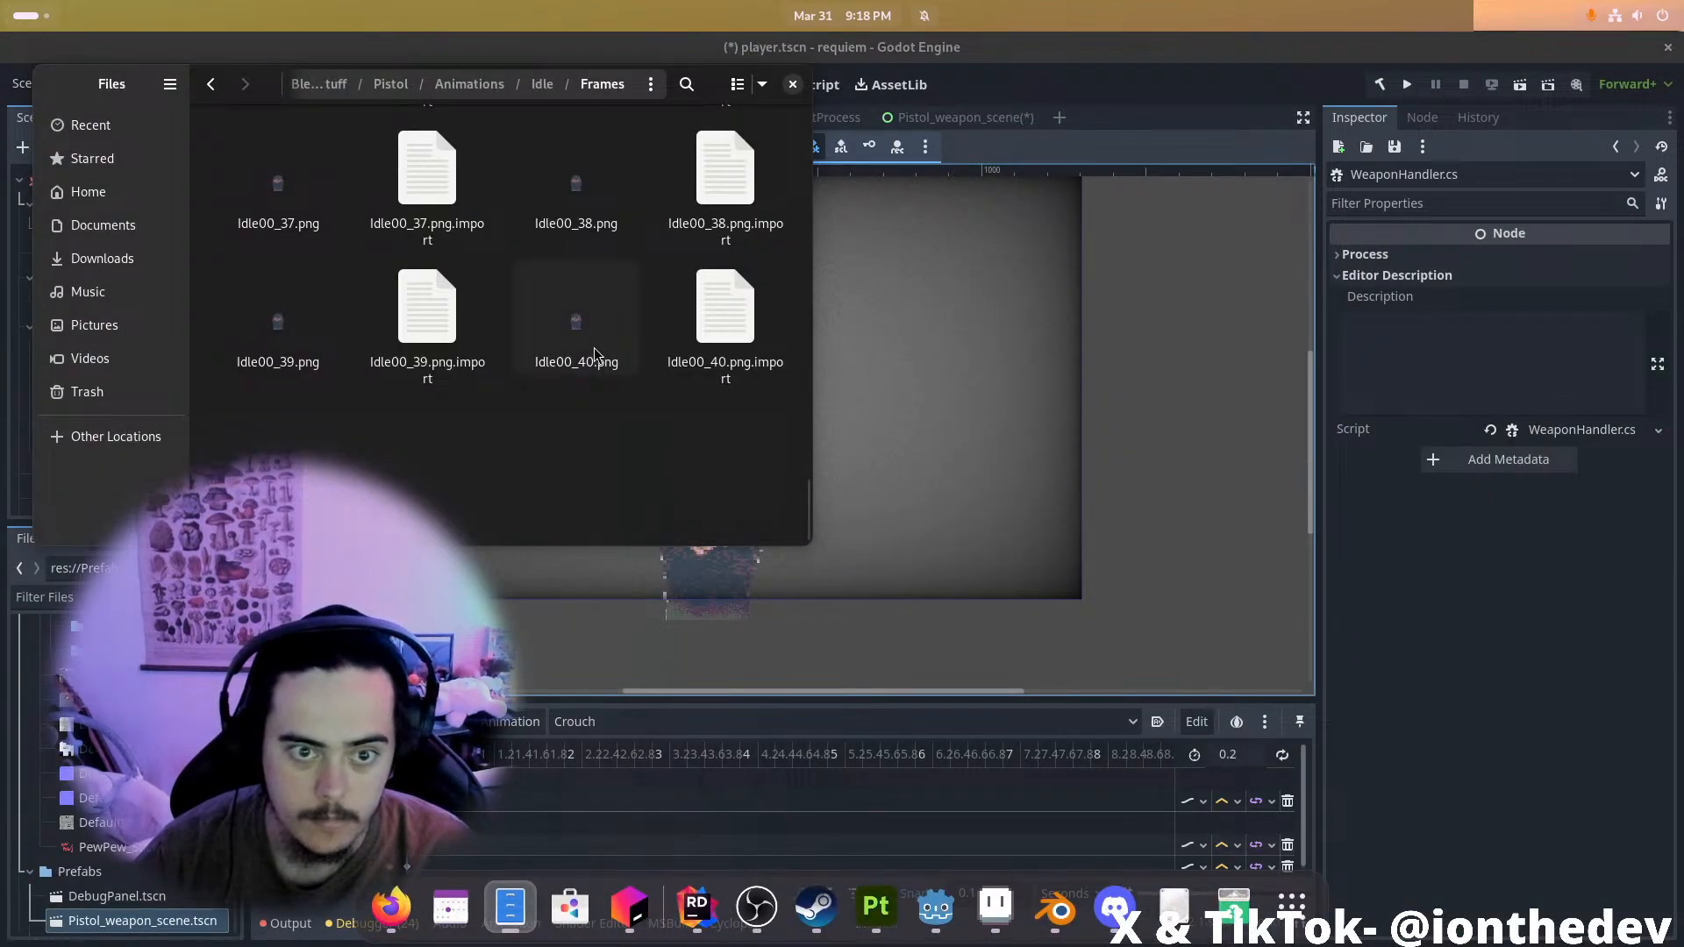
scroll(594, 344, up, 15)
scroll(572, 429, up, 3)
scroll(573, 408, down, 5)
scroll(574, 402, down, 15)
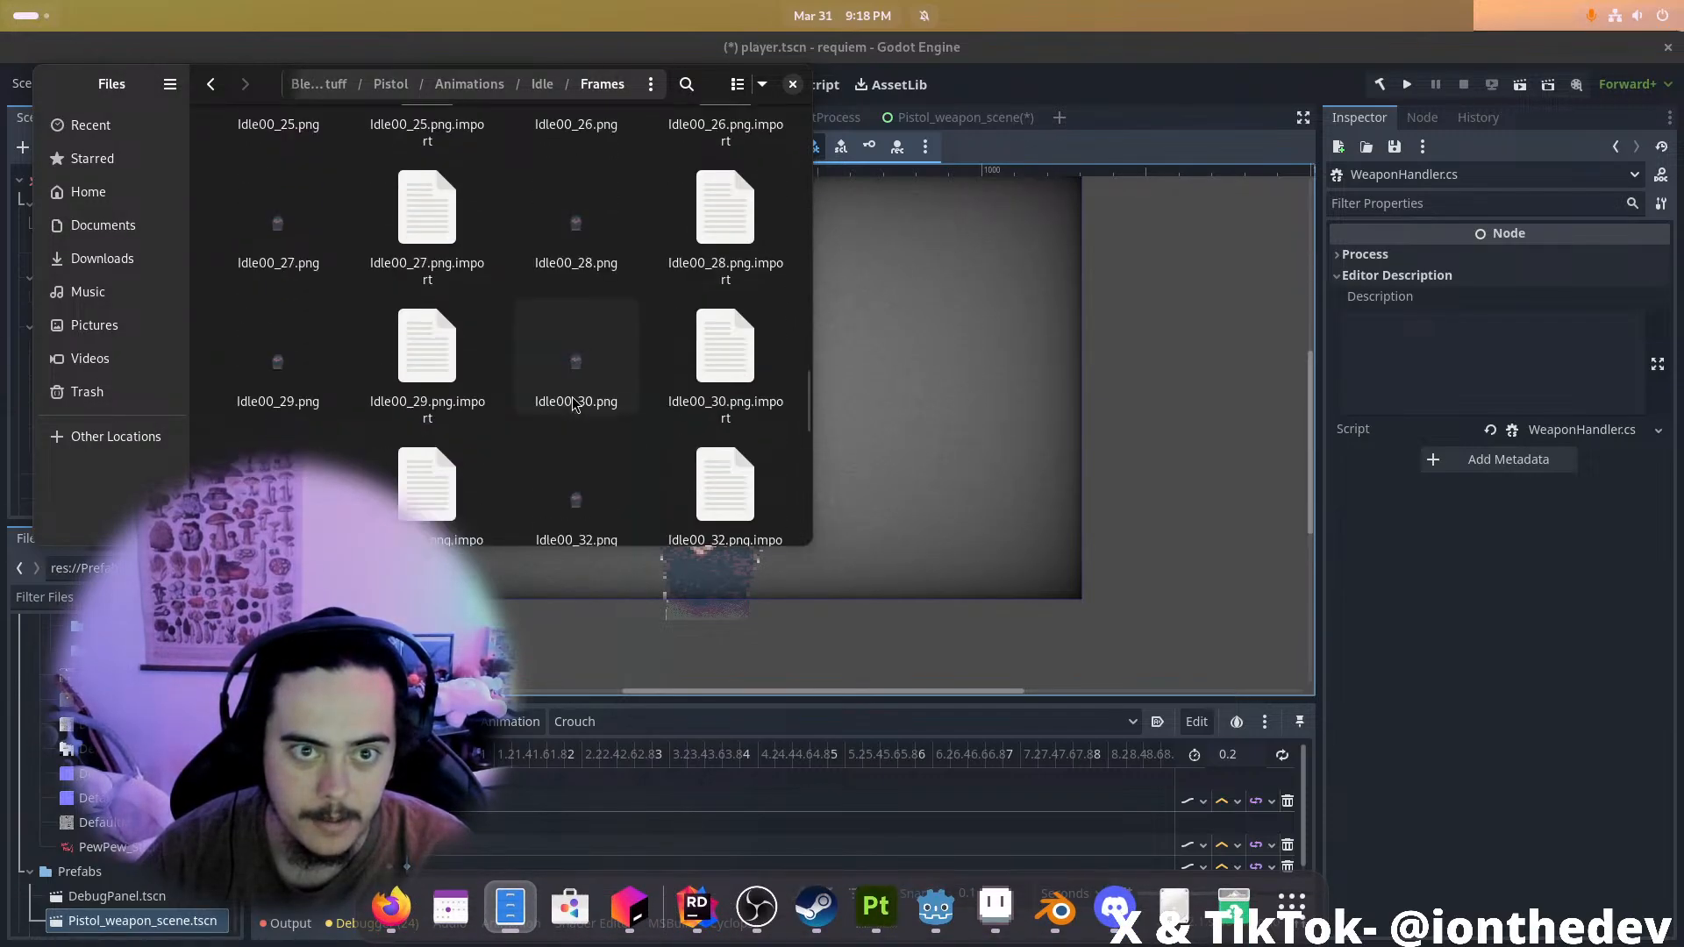
Switch to Blender and check the pistol's sprite render settings, including the output directory and file prefix
key(alt+Tab)
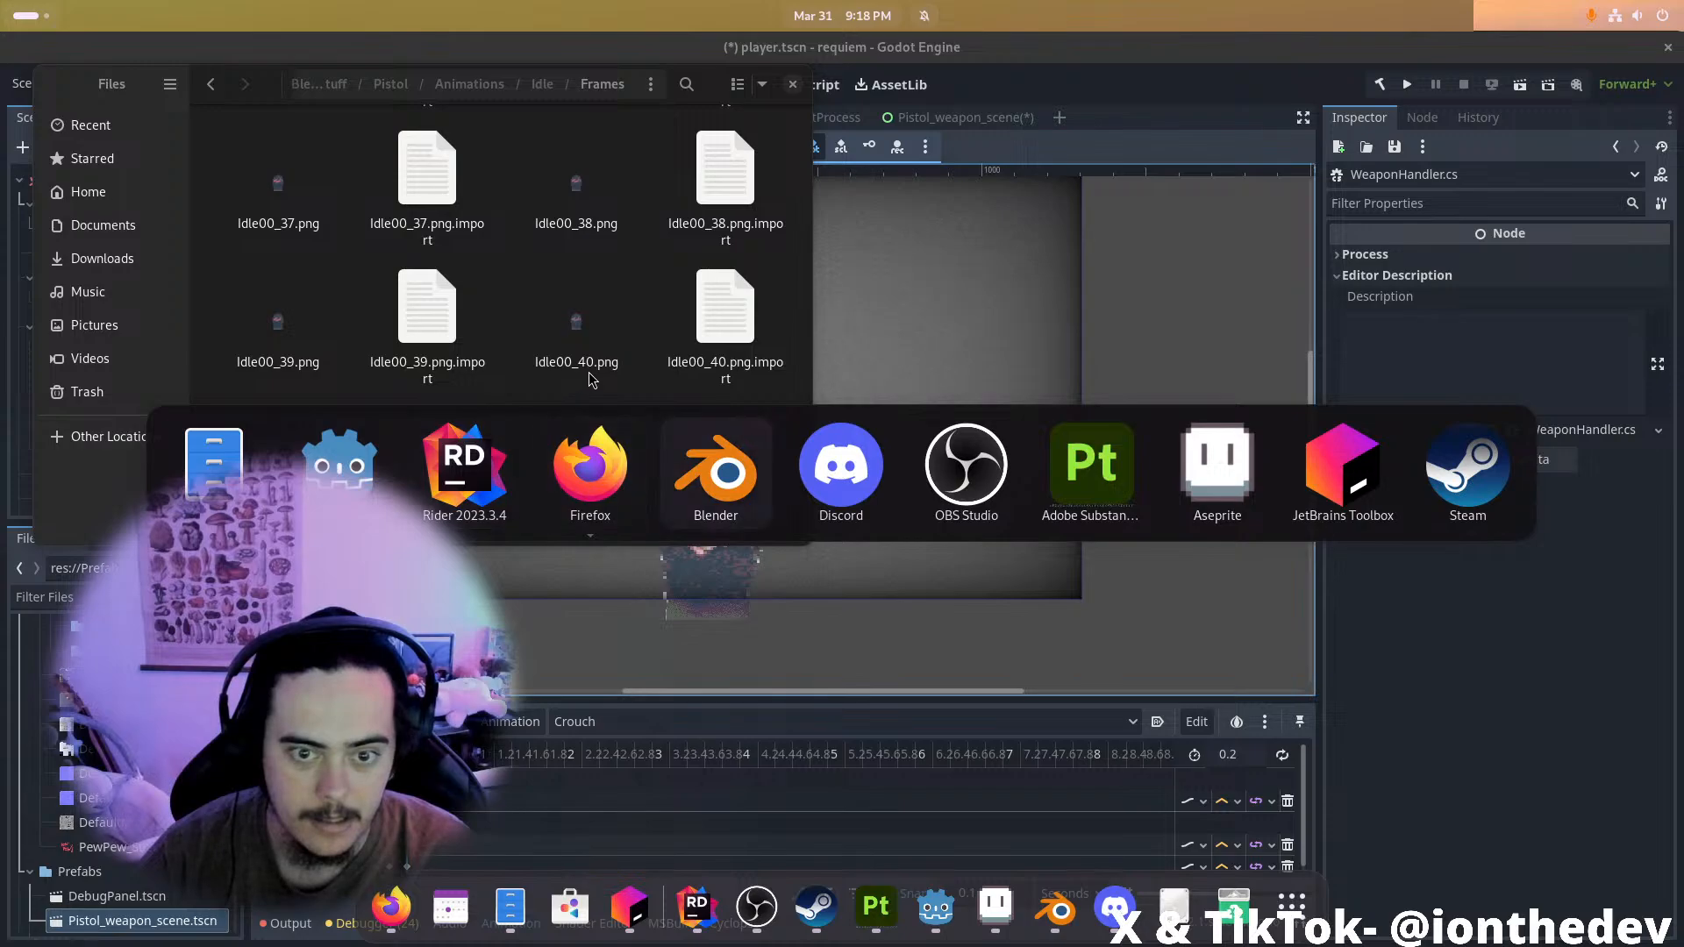
alt+click(692, 469)
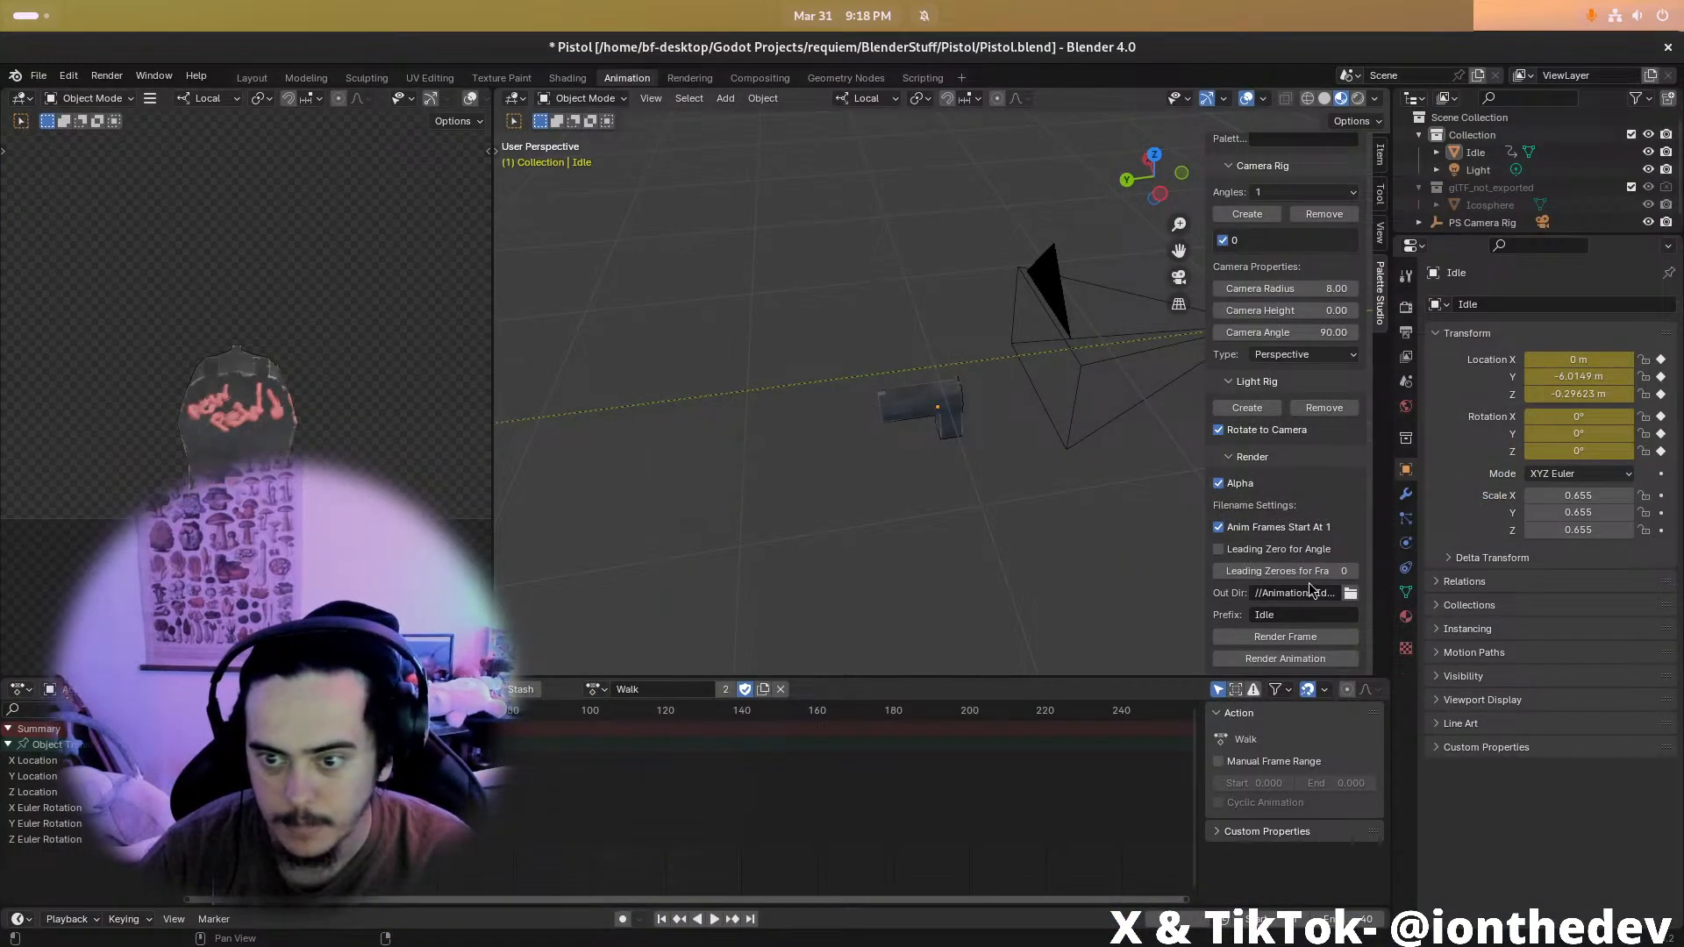
key(alt+Tab)
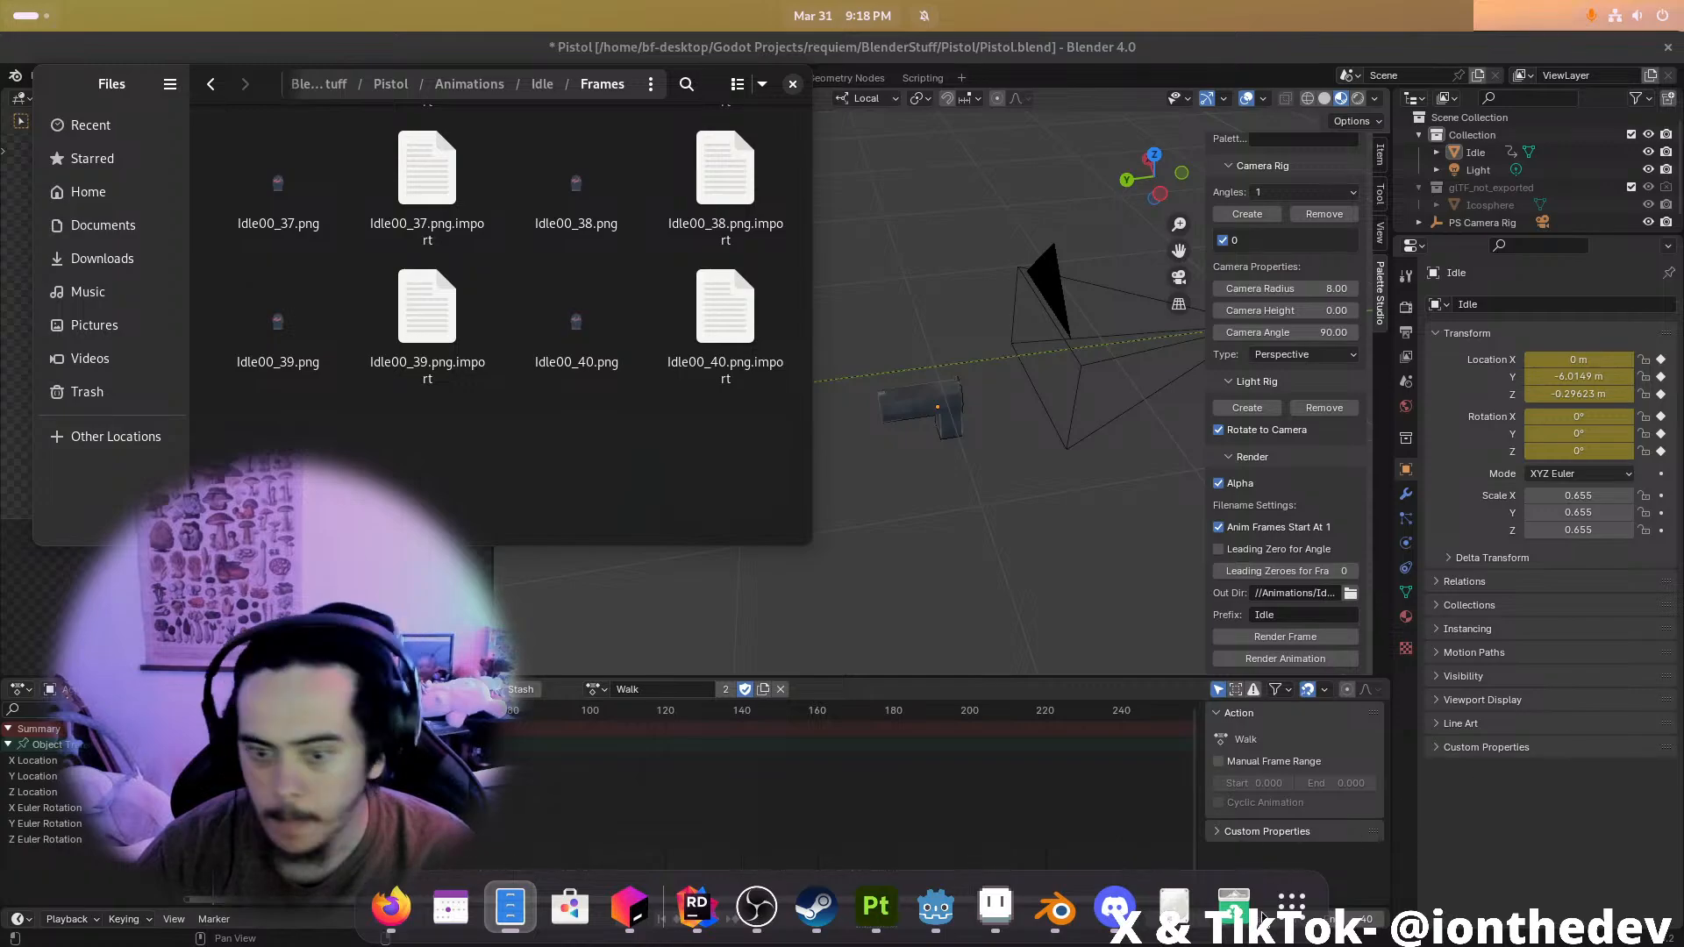
click(1114, 908)
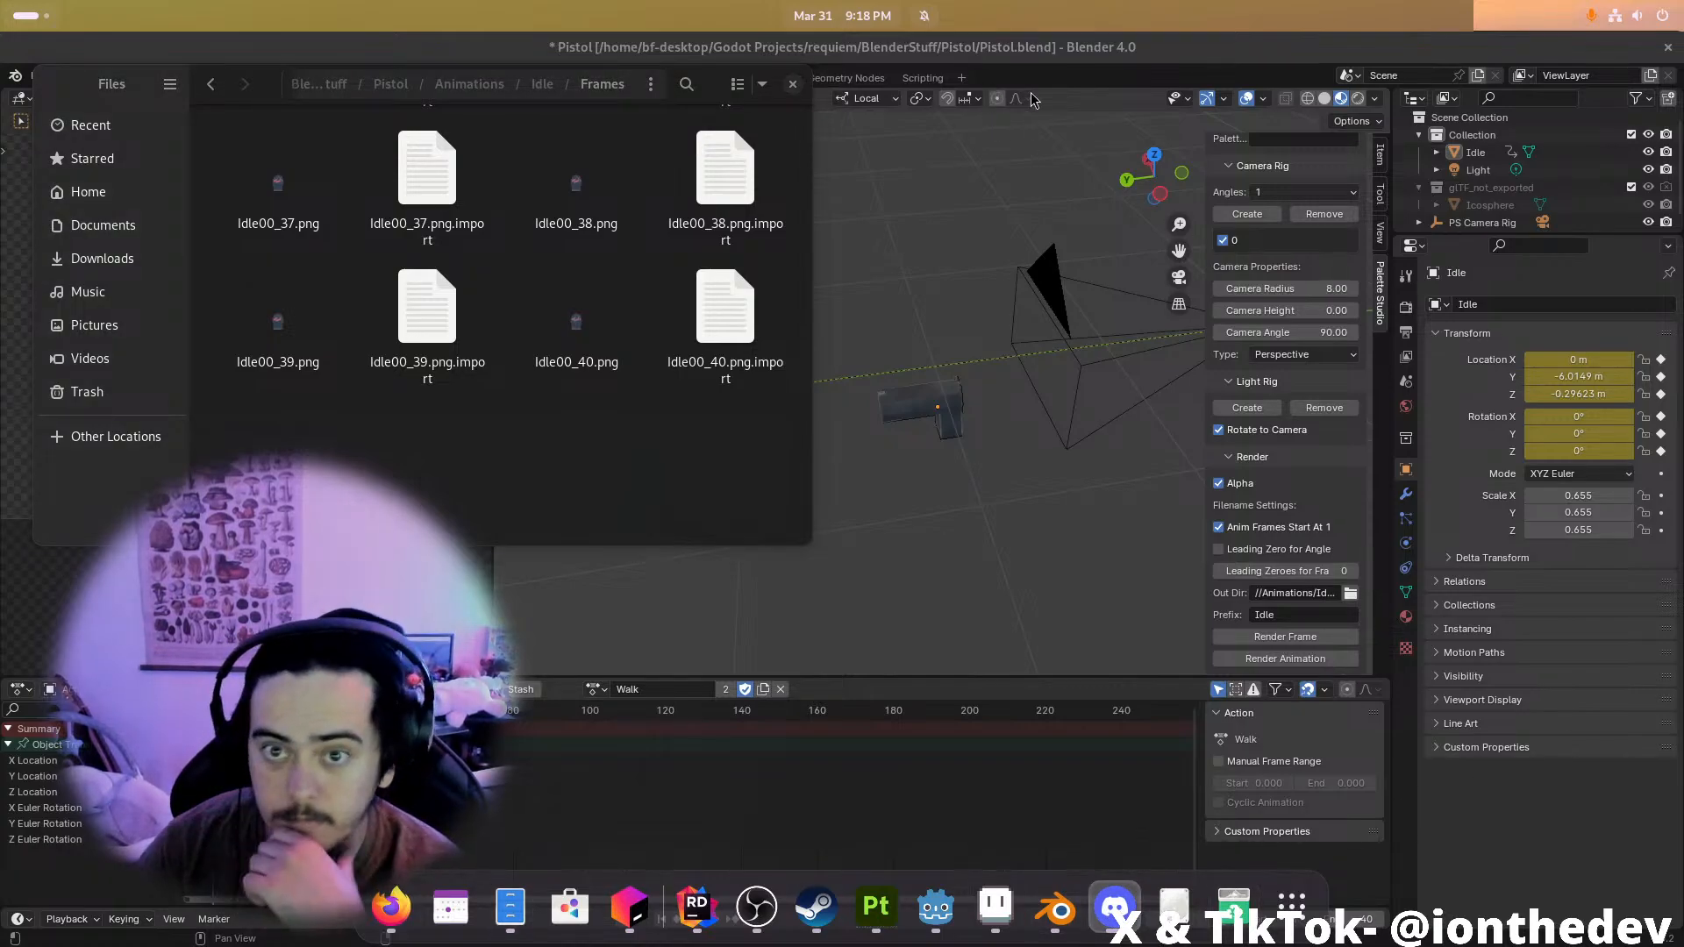
click(1004, 92)
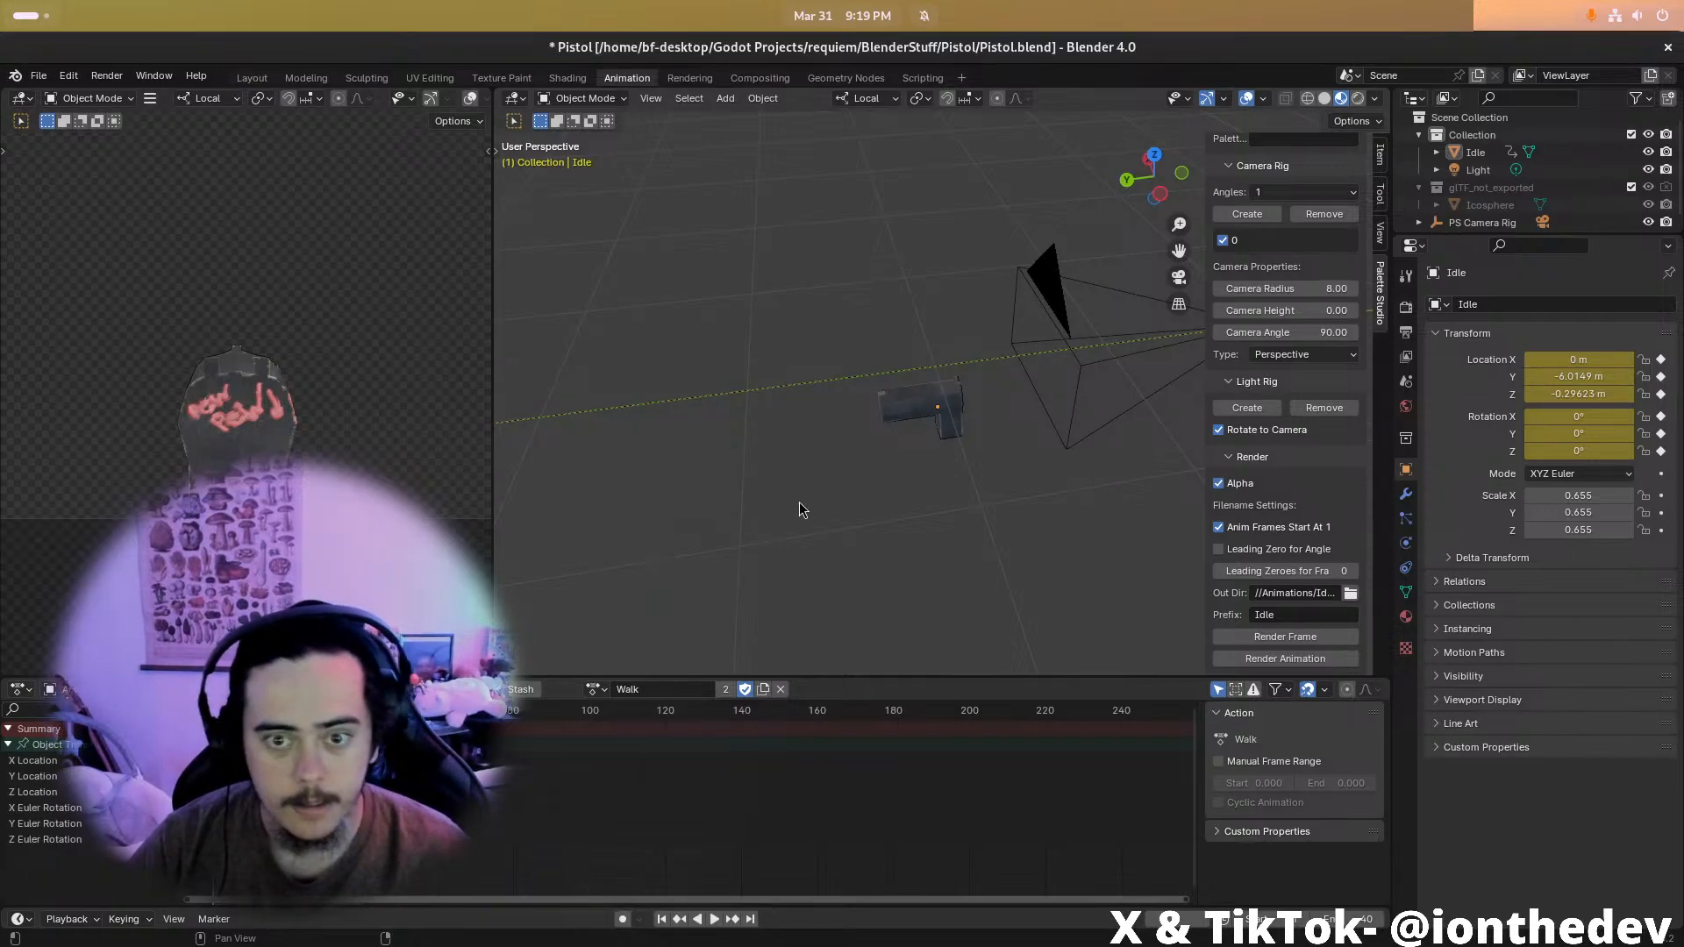
Switch back to Godot with the player scene open
key(alt+Tab)
key(alt+Tab)
key(alt+Tab)
key(alt+Tab)
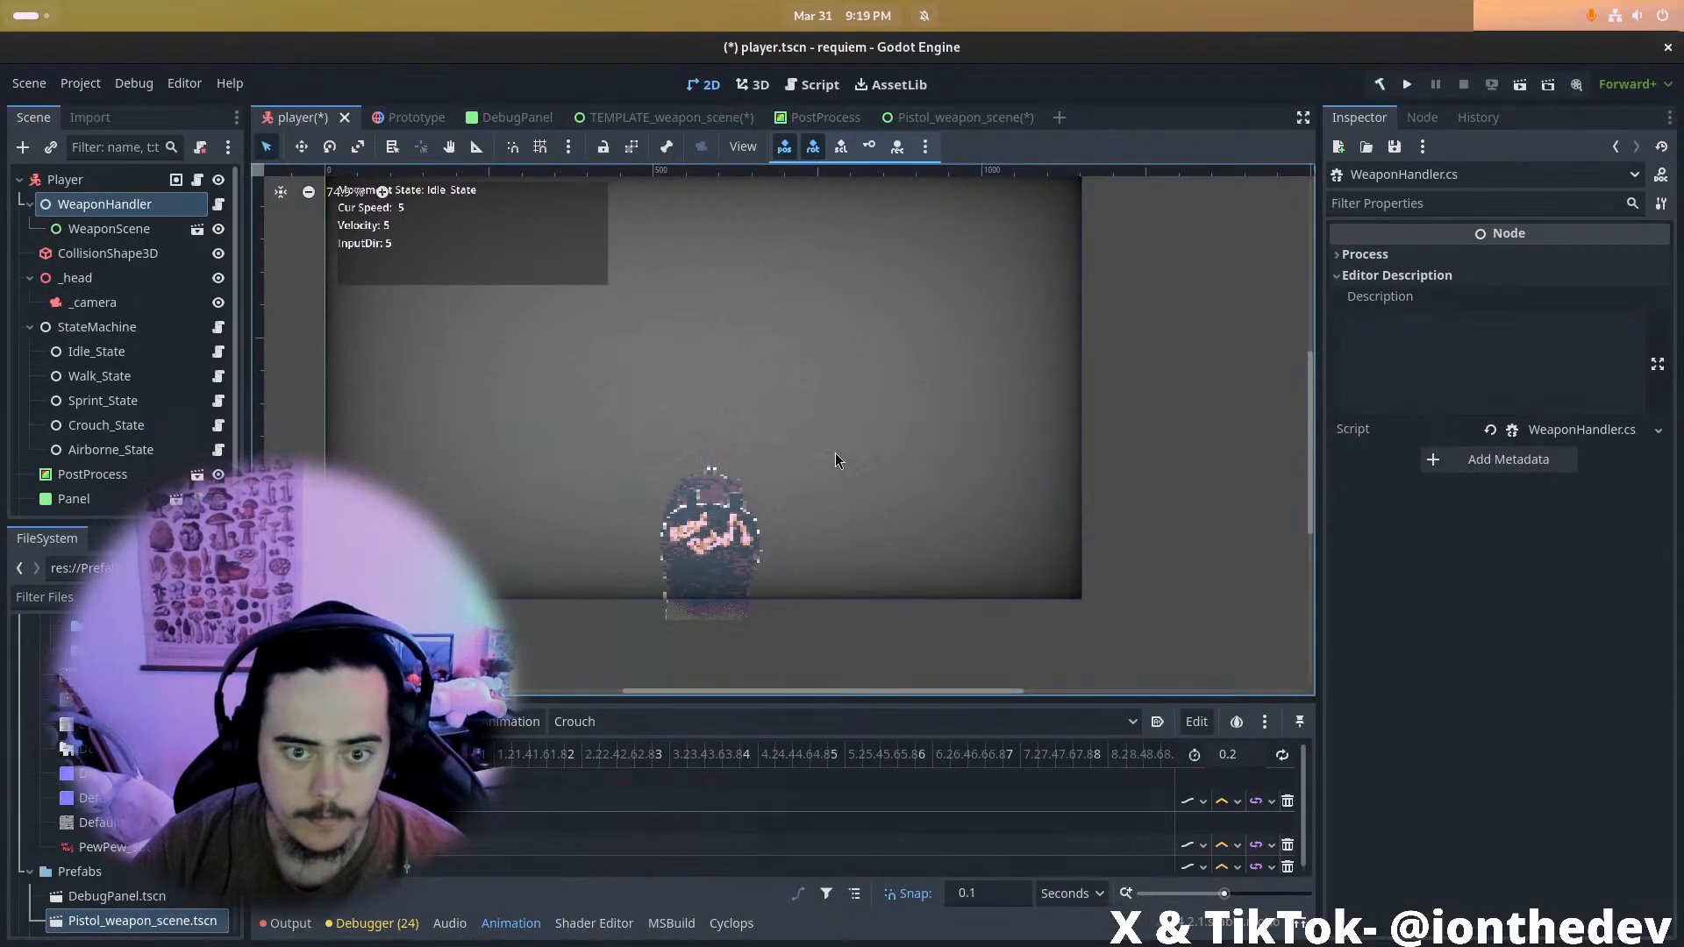